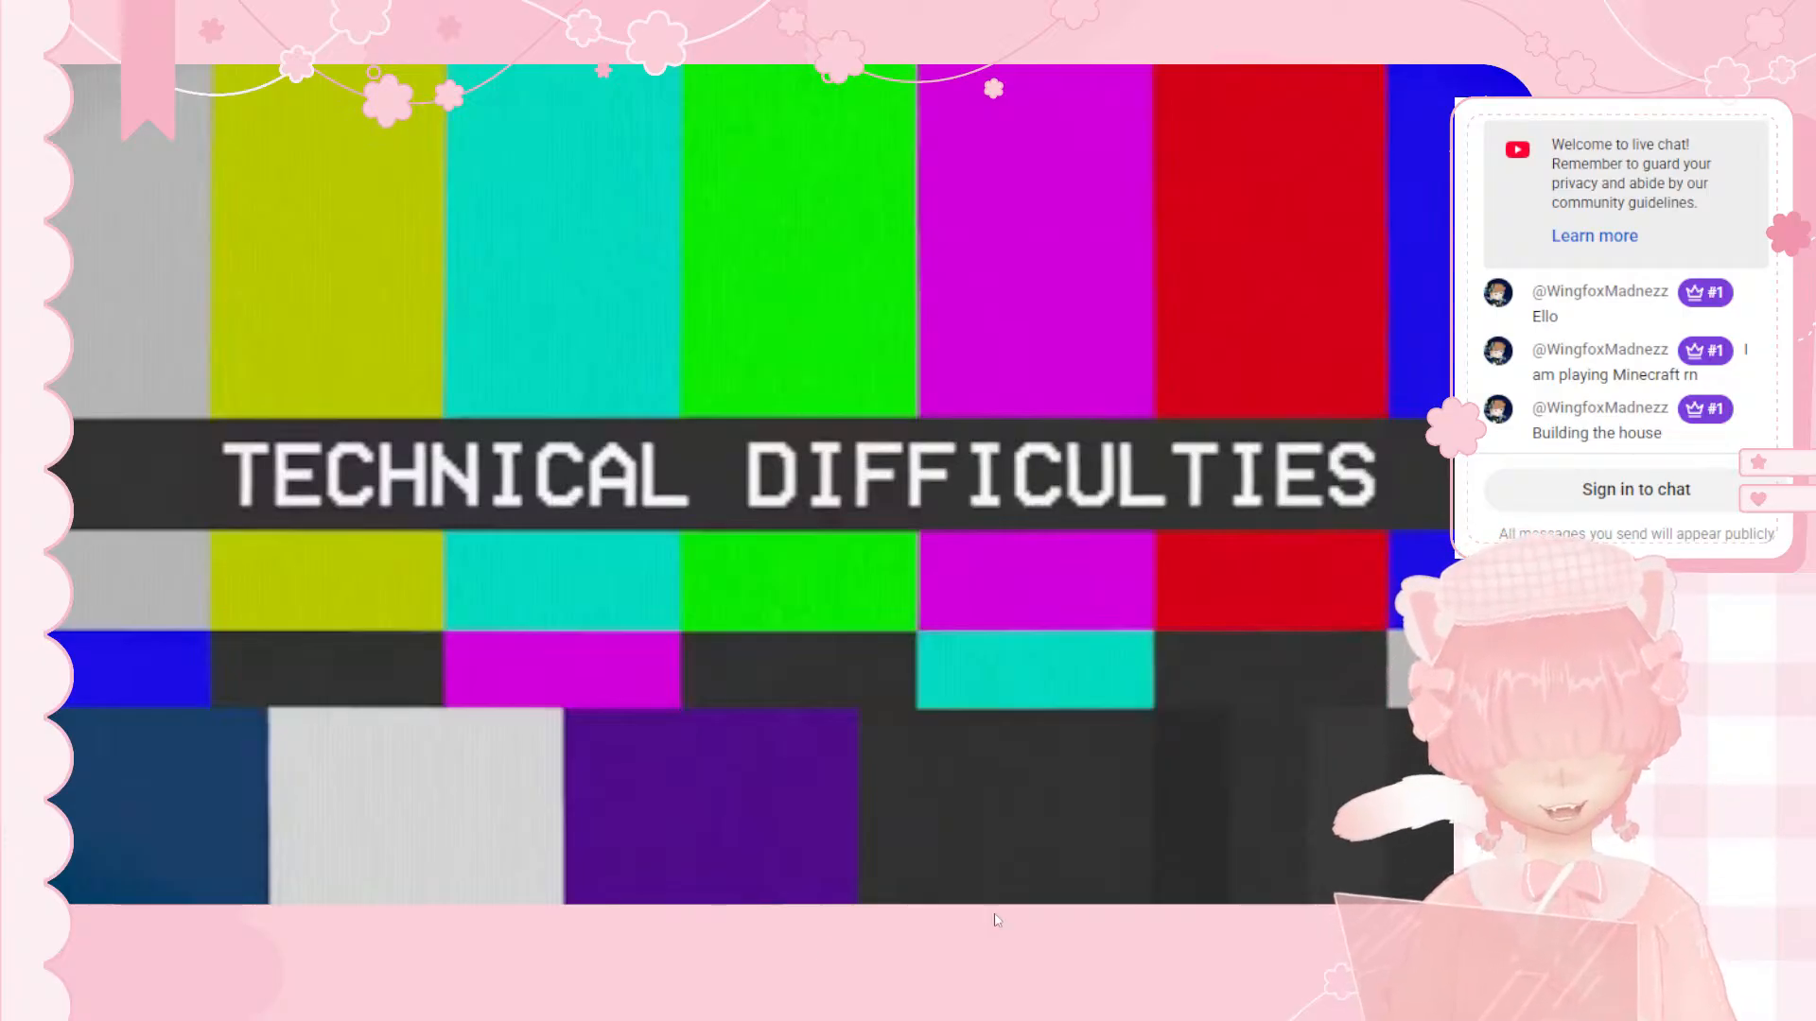
Step: Load the TV-head model in place of the pink avatar and scale it down until its whole body fits
{"action": "double_click", "coordinate": [849, 923]}
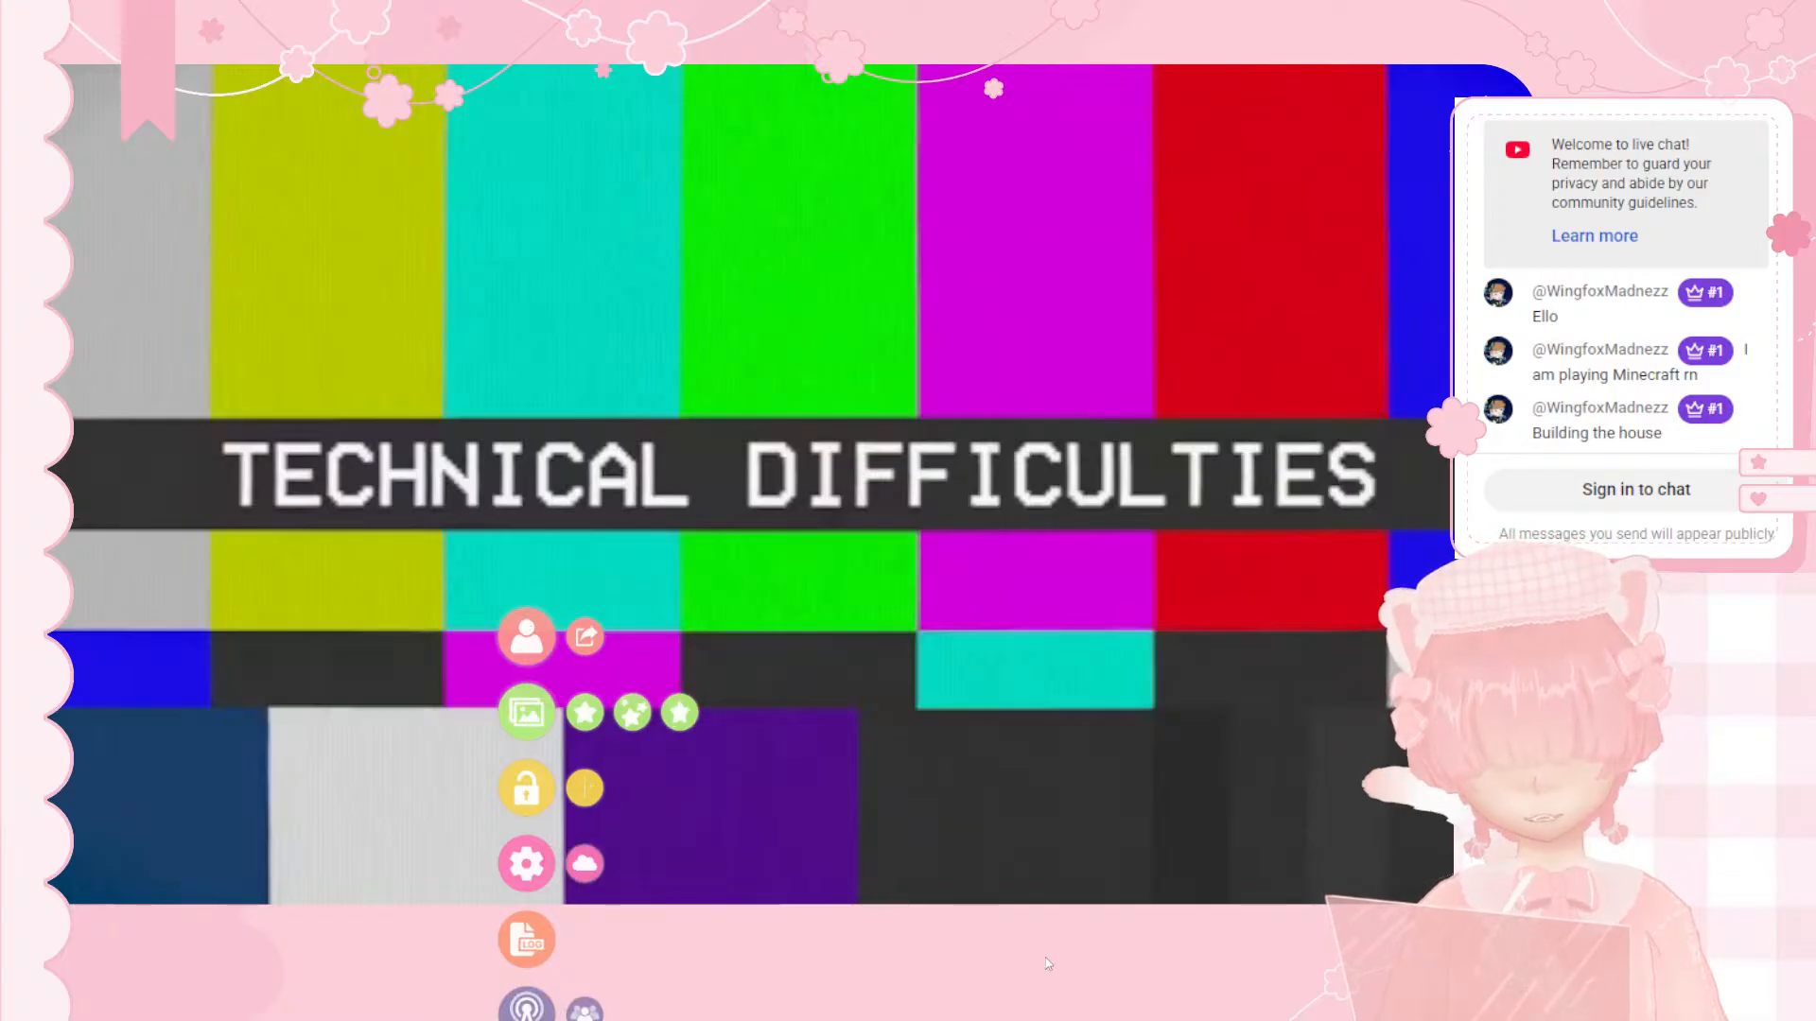
{"action": "left_click", "coordinate": [527, 637]}
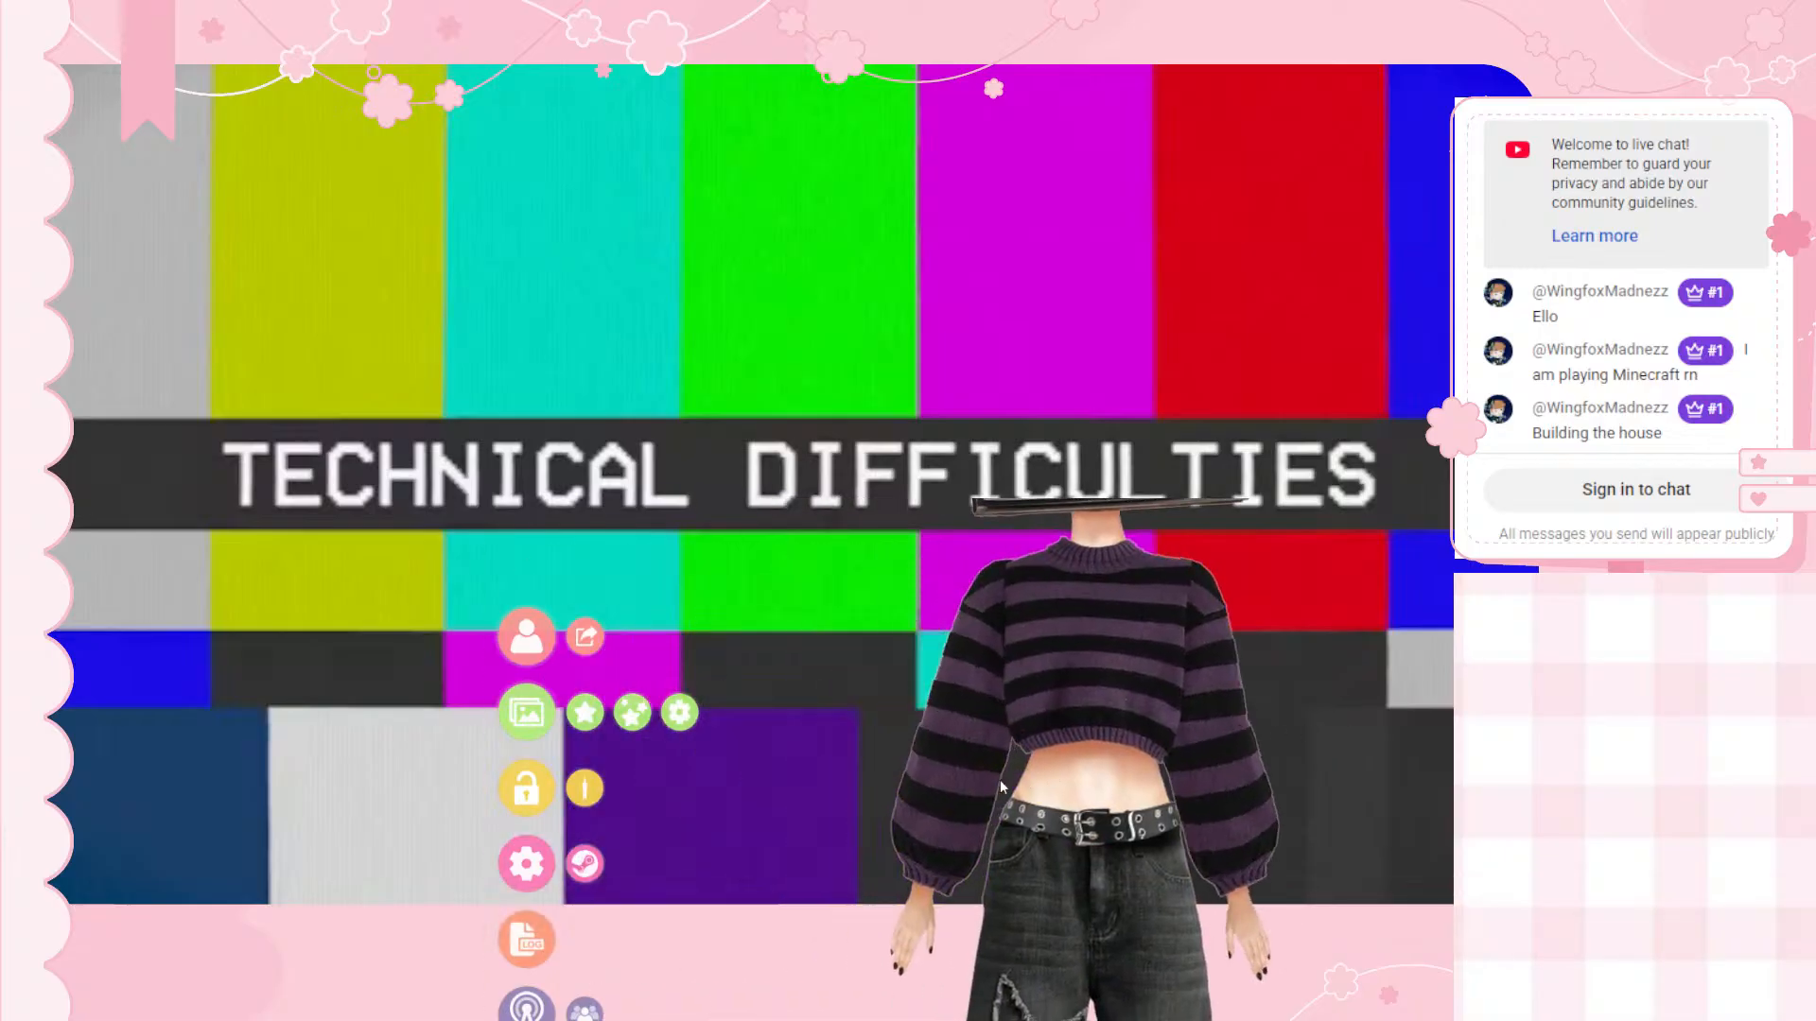
{"action": "scroll", "coordinate": [1172, 830], "scroll_direction": "down", "scroll_amount": 10}
{"action": "left_click_drag", "start_coordinate": [1319, 826], "coordinate": [1528, 753]}
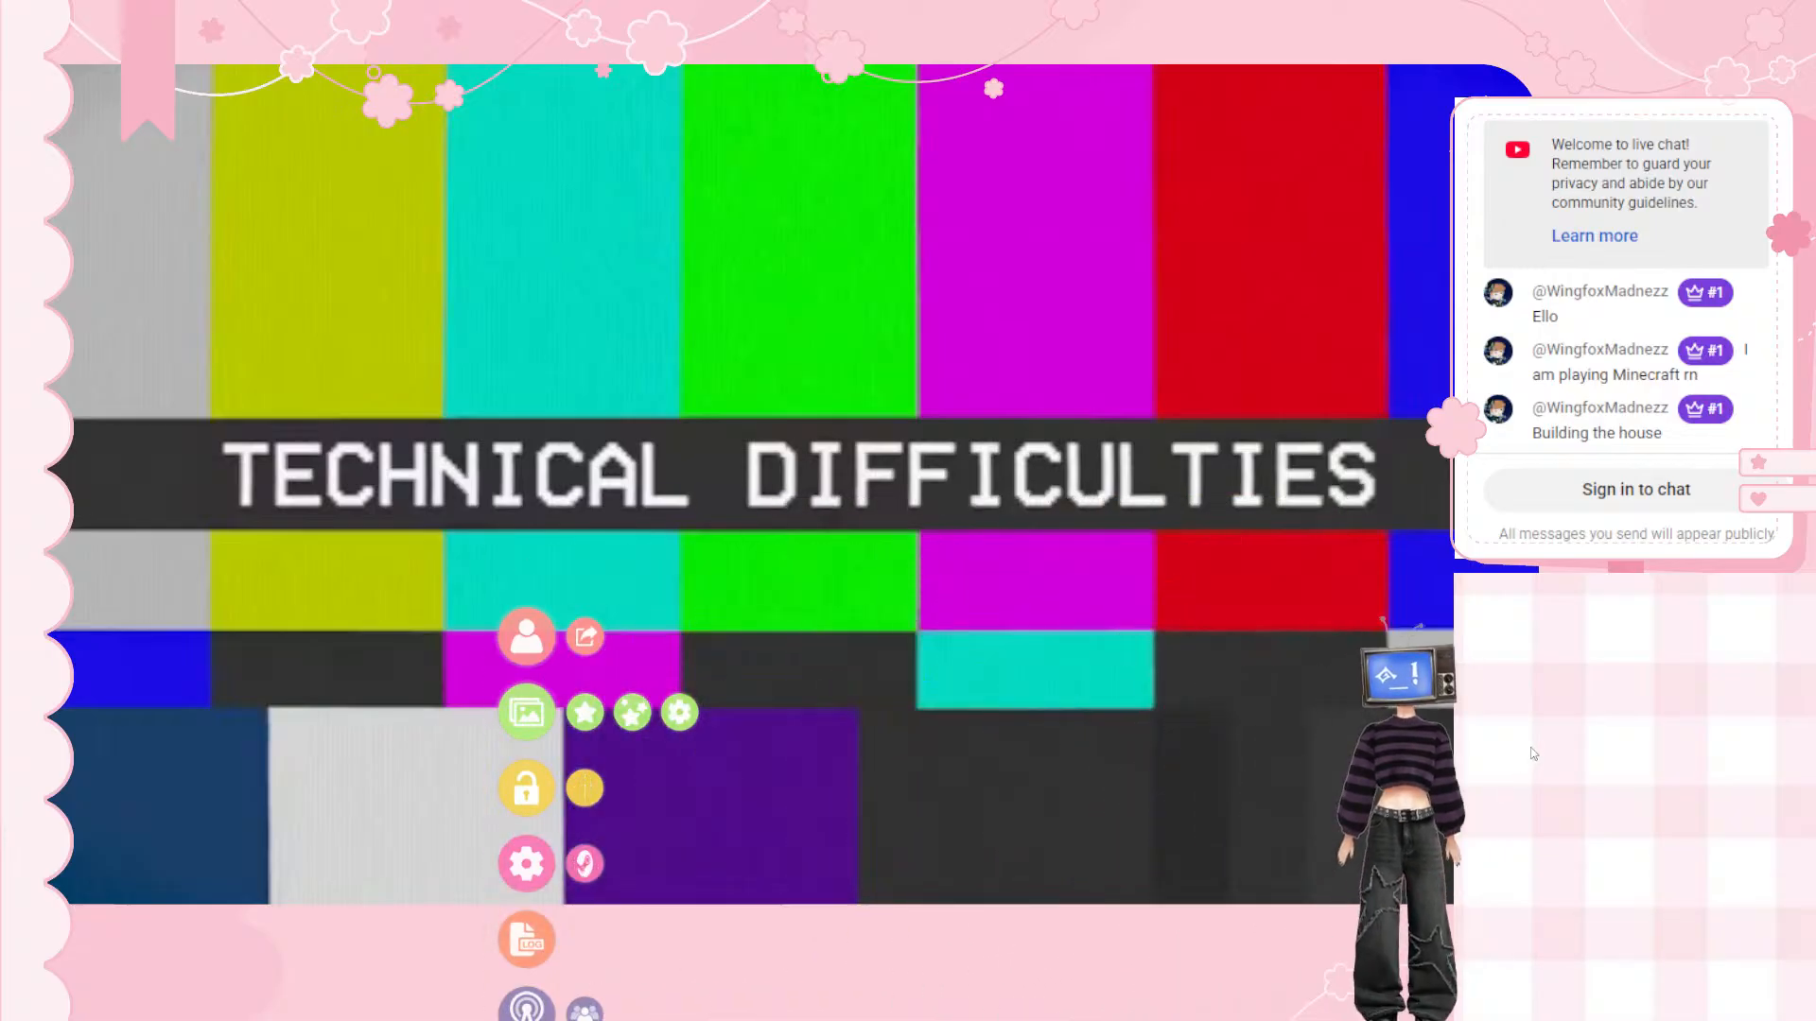
Step: Enlarge the TV-head model and place it full-length over the chat overlay, beside the technical difficulties picture
{"action": "scroll", "coordinate": [1513, 762], "scroll_direction": "up", "scroll_amount": 3}
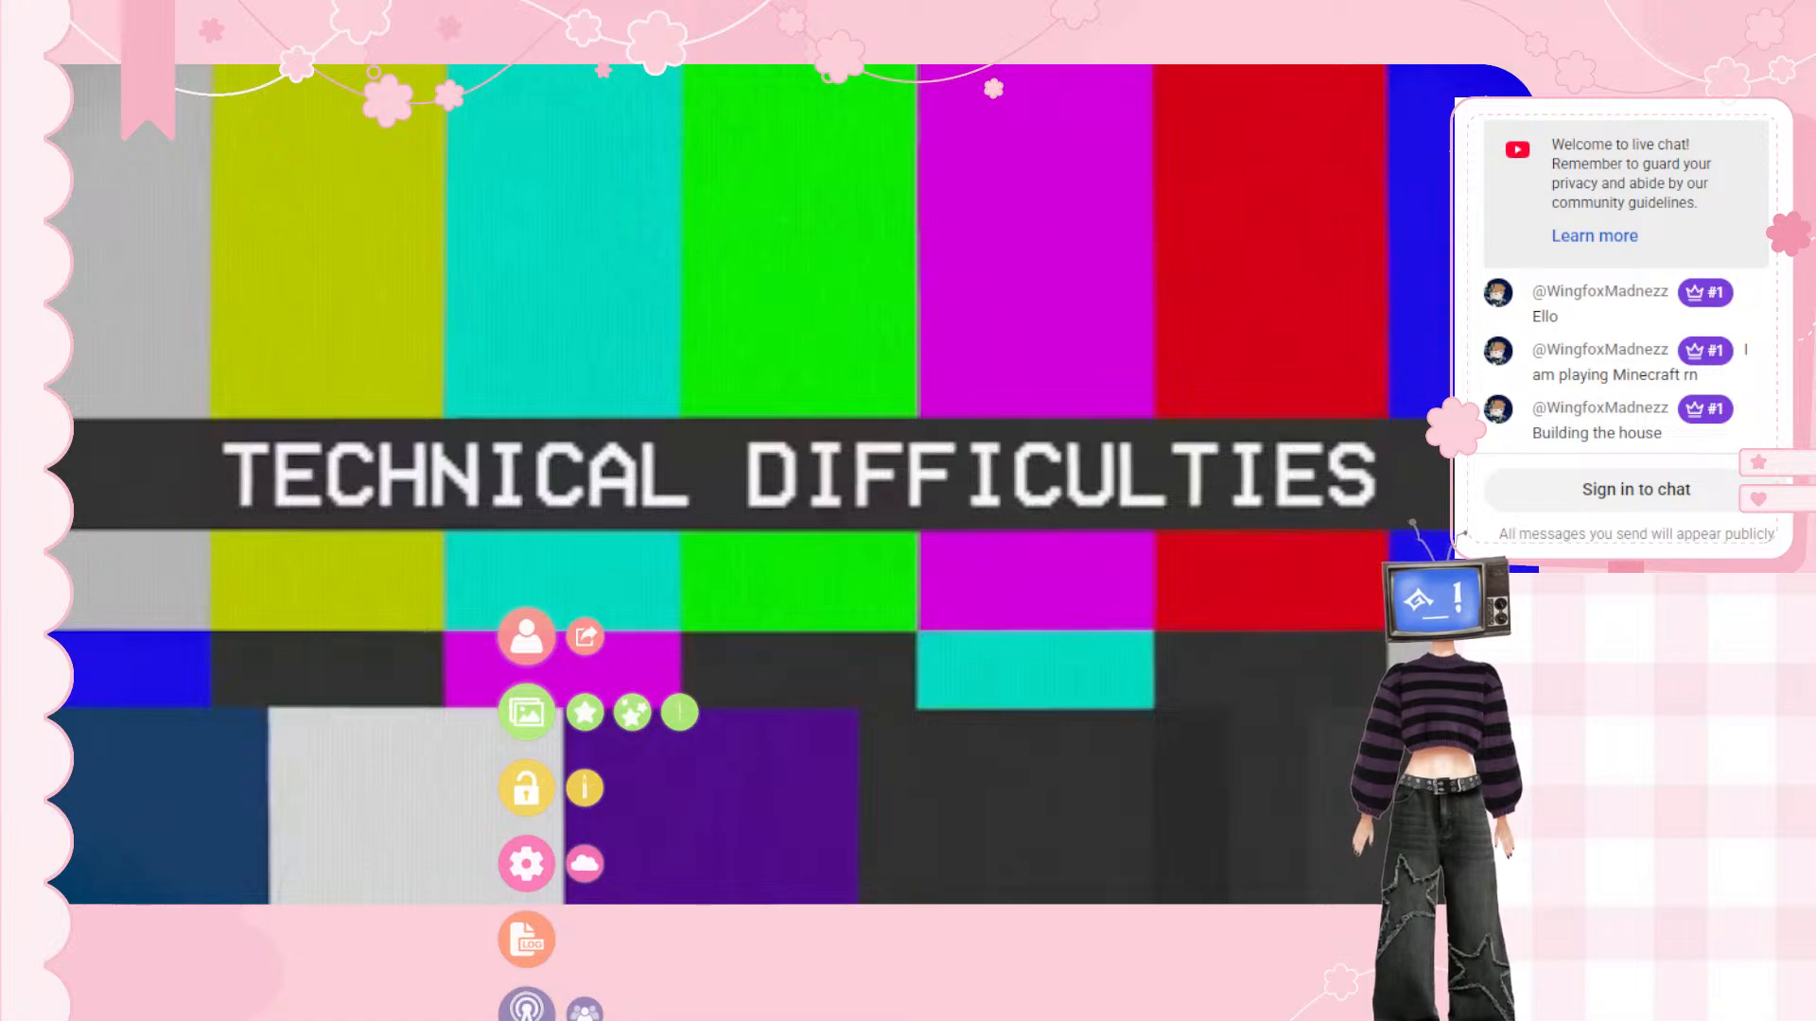
{"action": "scroll", "coordinate": [1475, 929], "scroll_direction": "up", "scroll_amount": 3}
{"action": "left_click_drag", "start_coordinate": [1475, 929], "coordinate": [1640, 1006]}
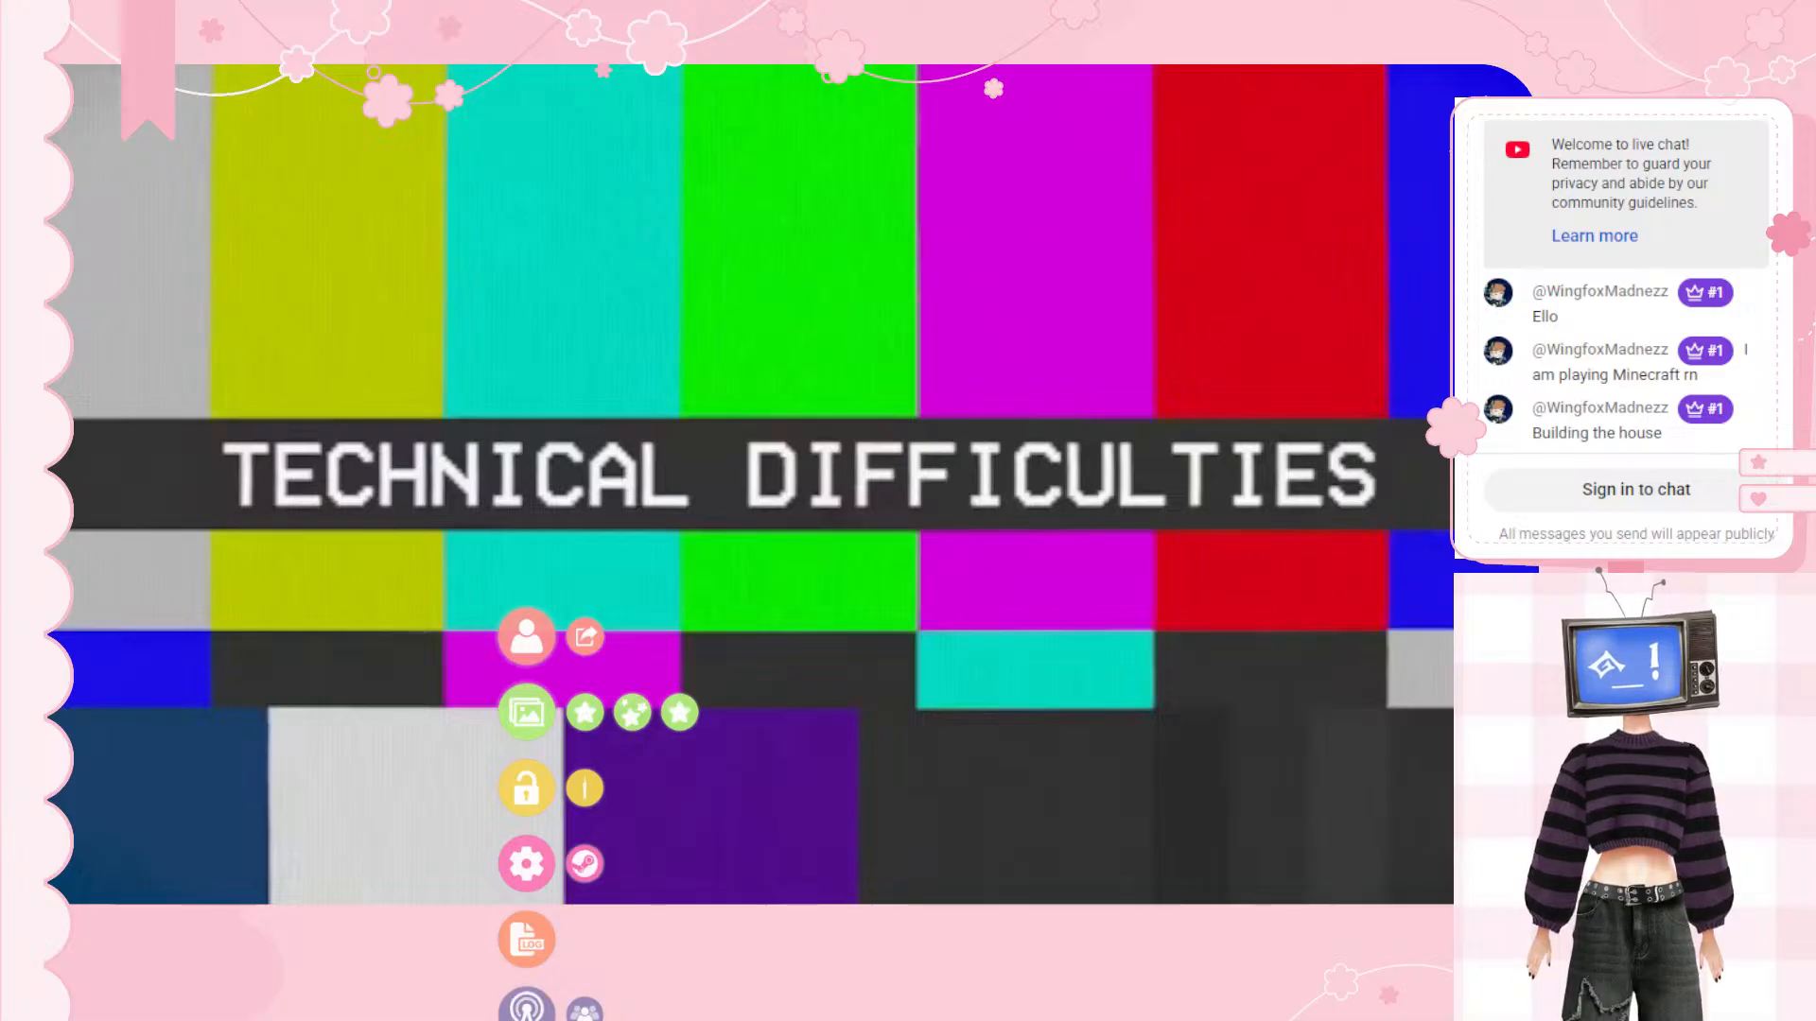
{"action": "left_click_drag", "start_coordinate": [1641, 803], "coordinate": [1595, 491]}
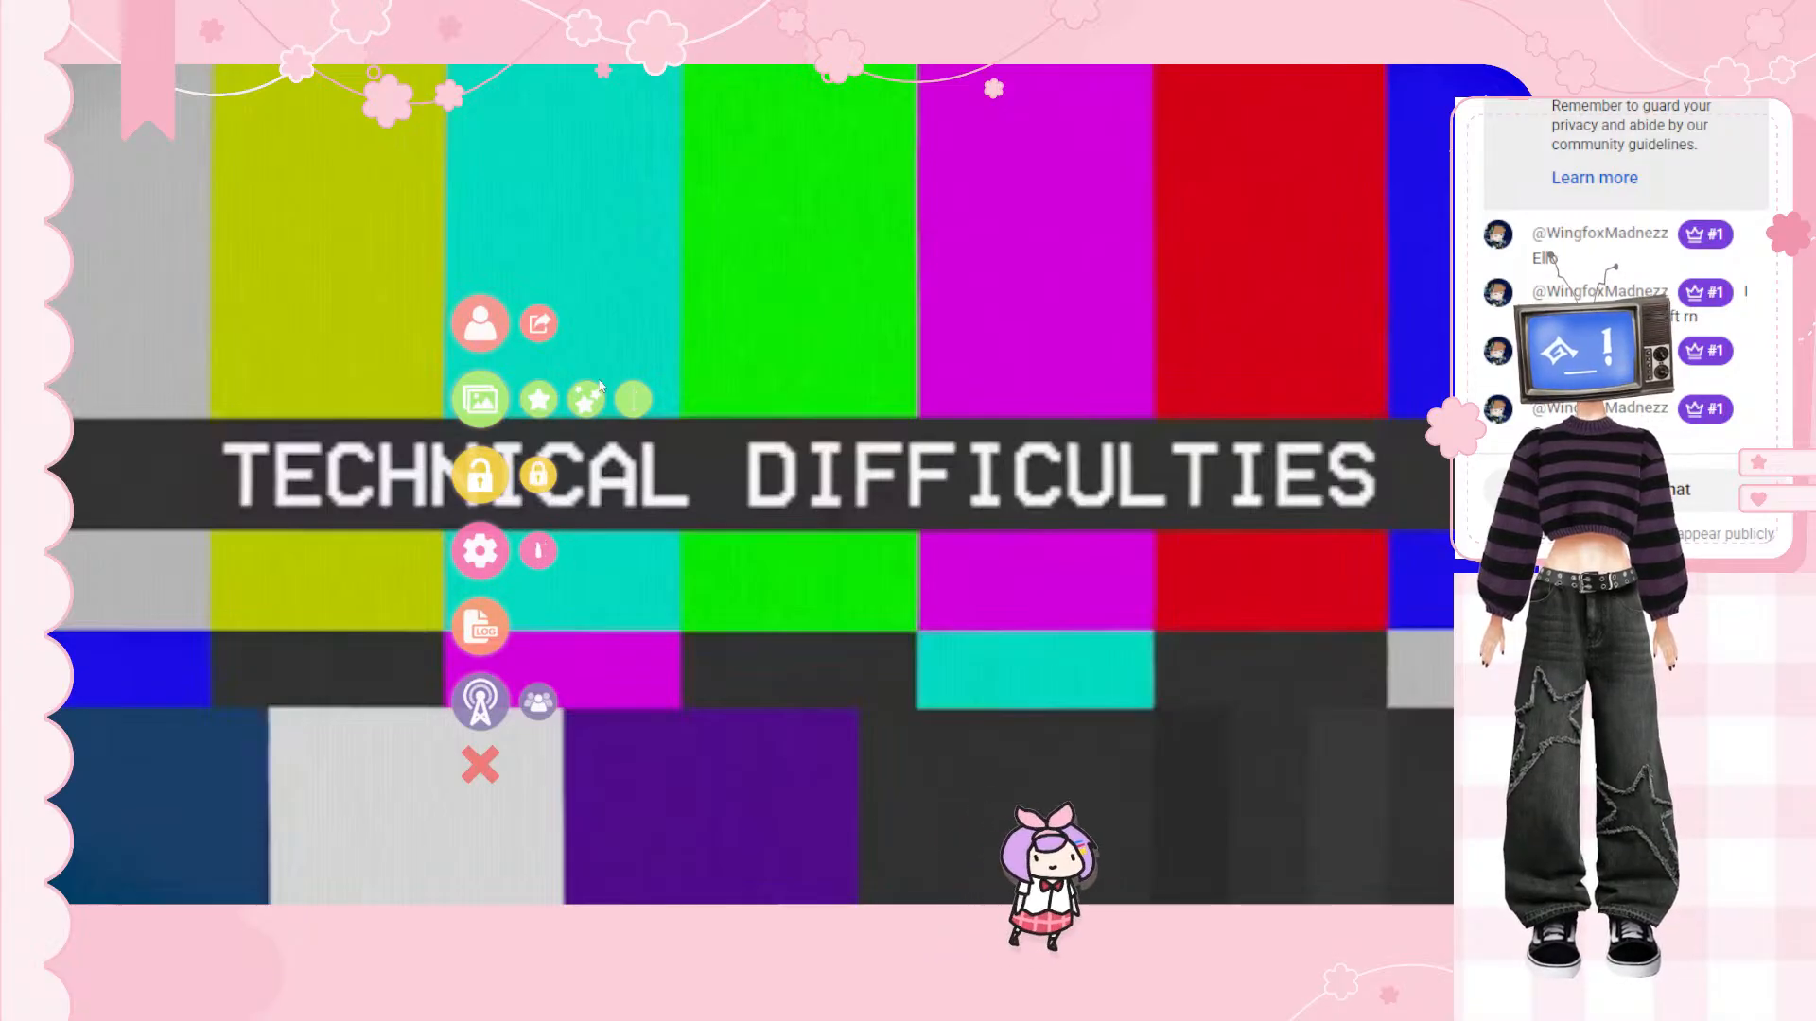
Step: Load the Ollie0 model in place of the TV-head model and dismiss the missing-parameters message
{"action": "left_click", "coordinate": [479, 324]}
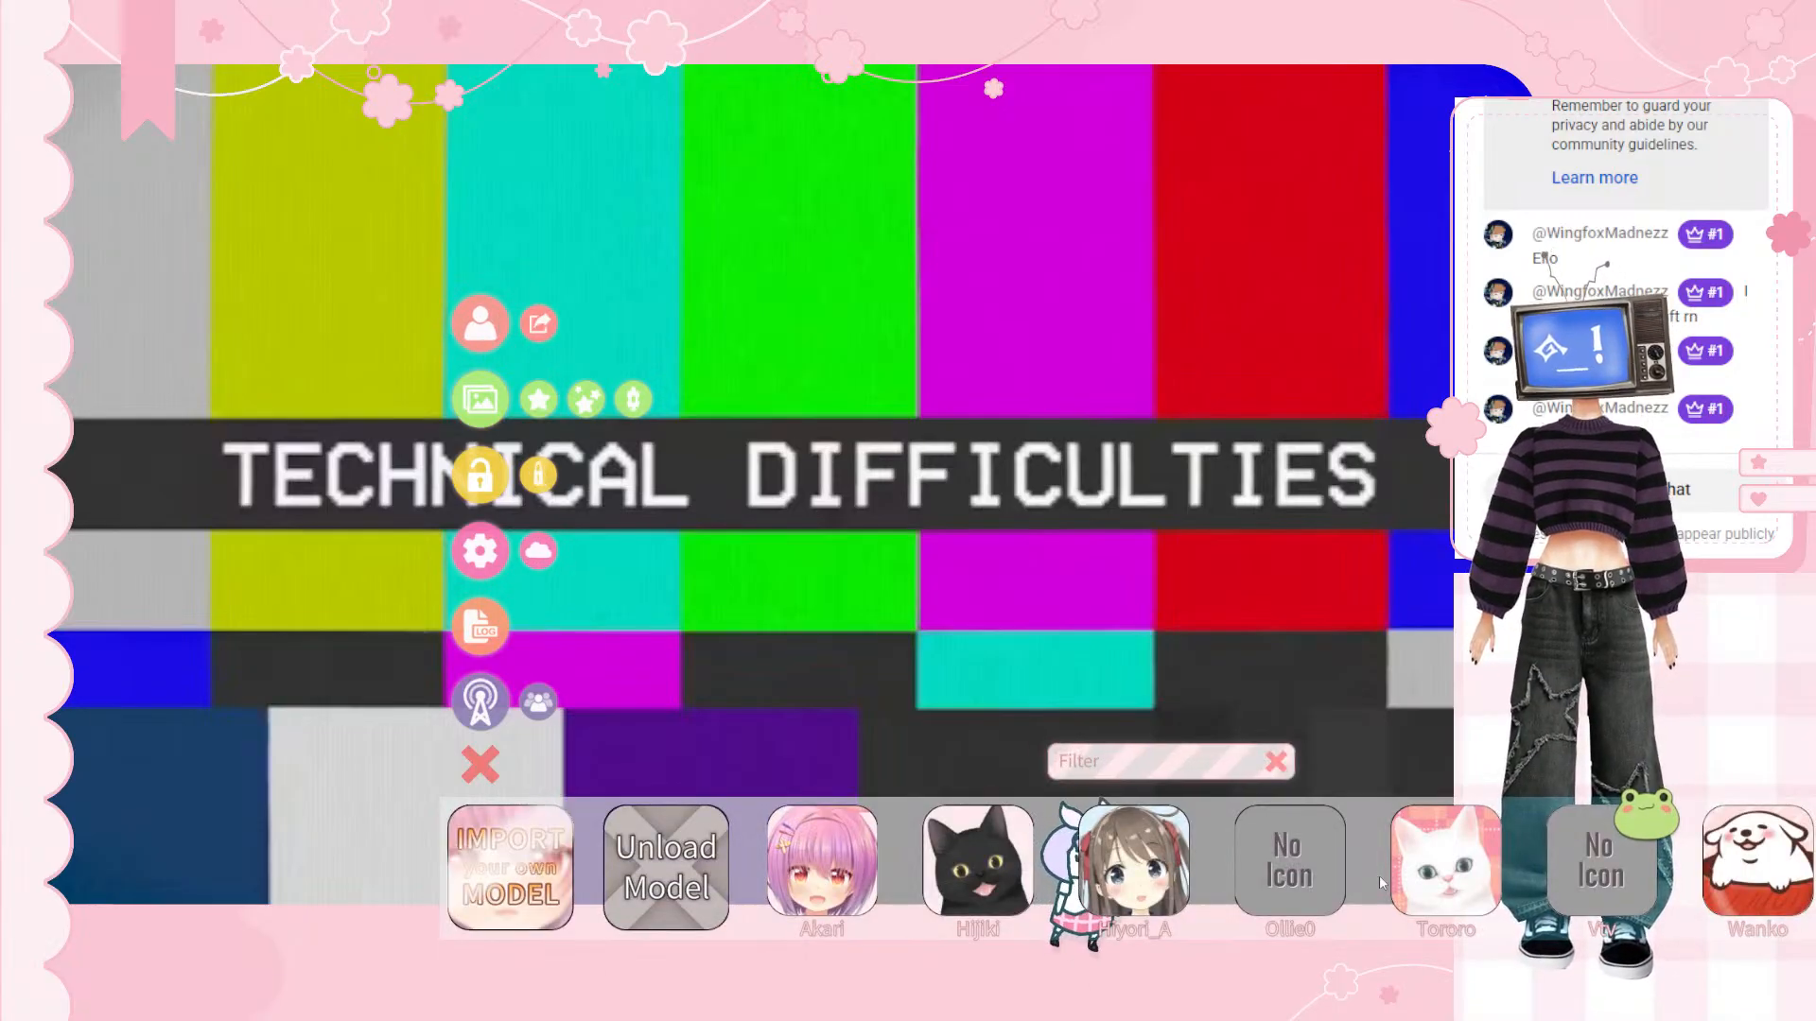
{"action": "left_click", "coordinate": [1286, 893]}
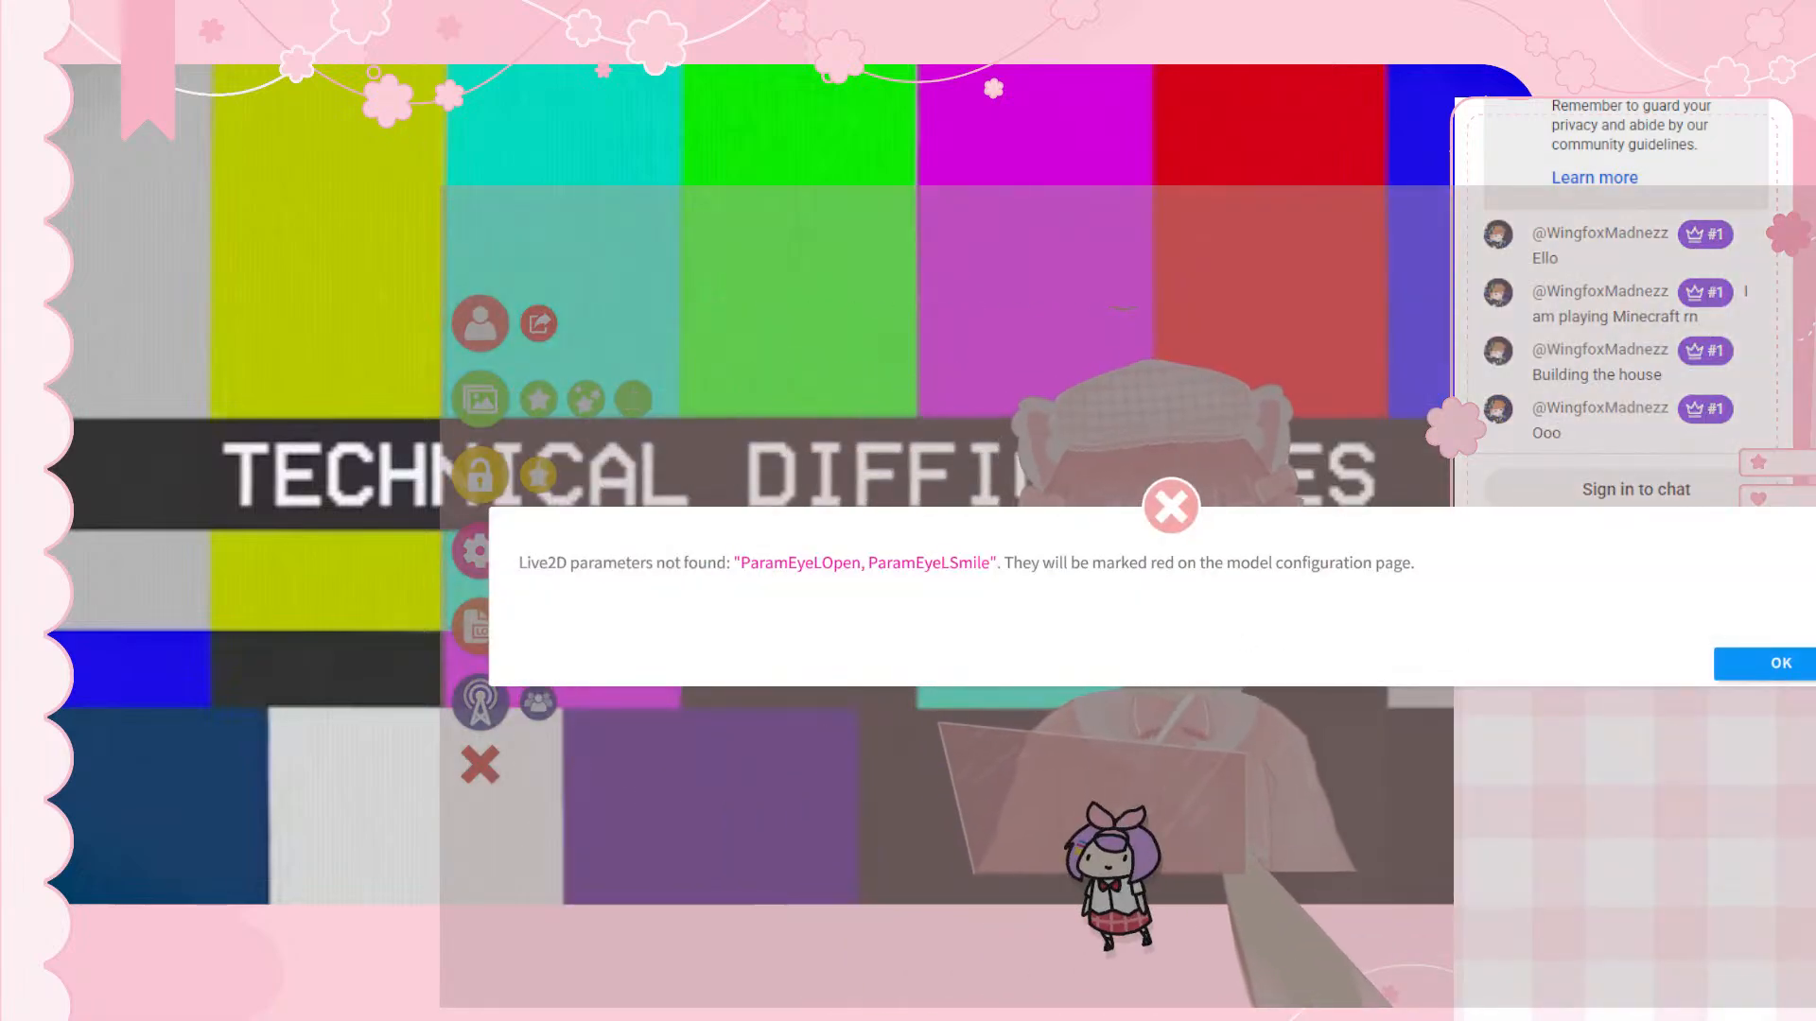
{"action": "left_click", "coordinate": [1763, 662]}
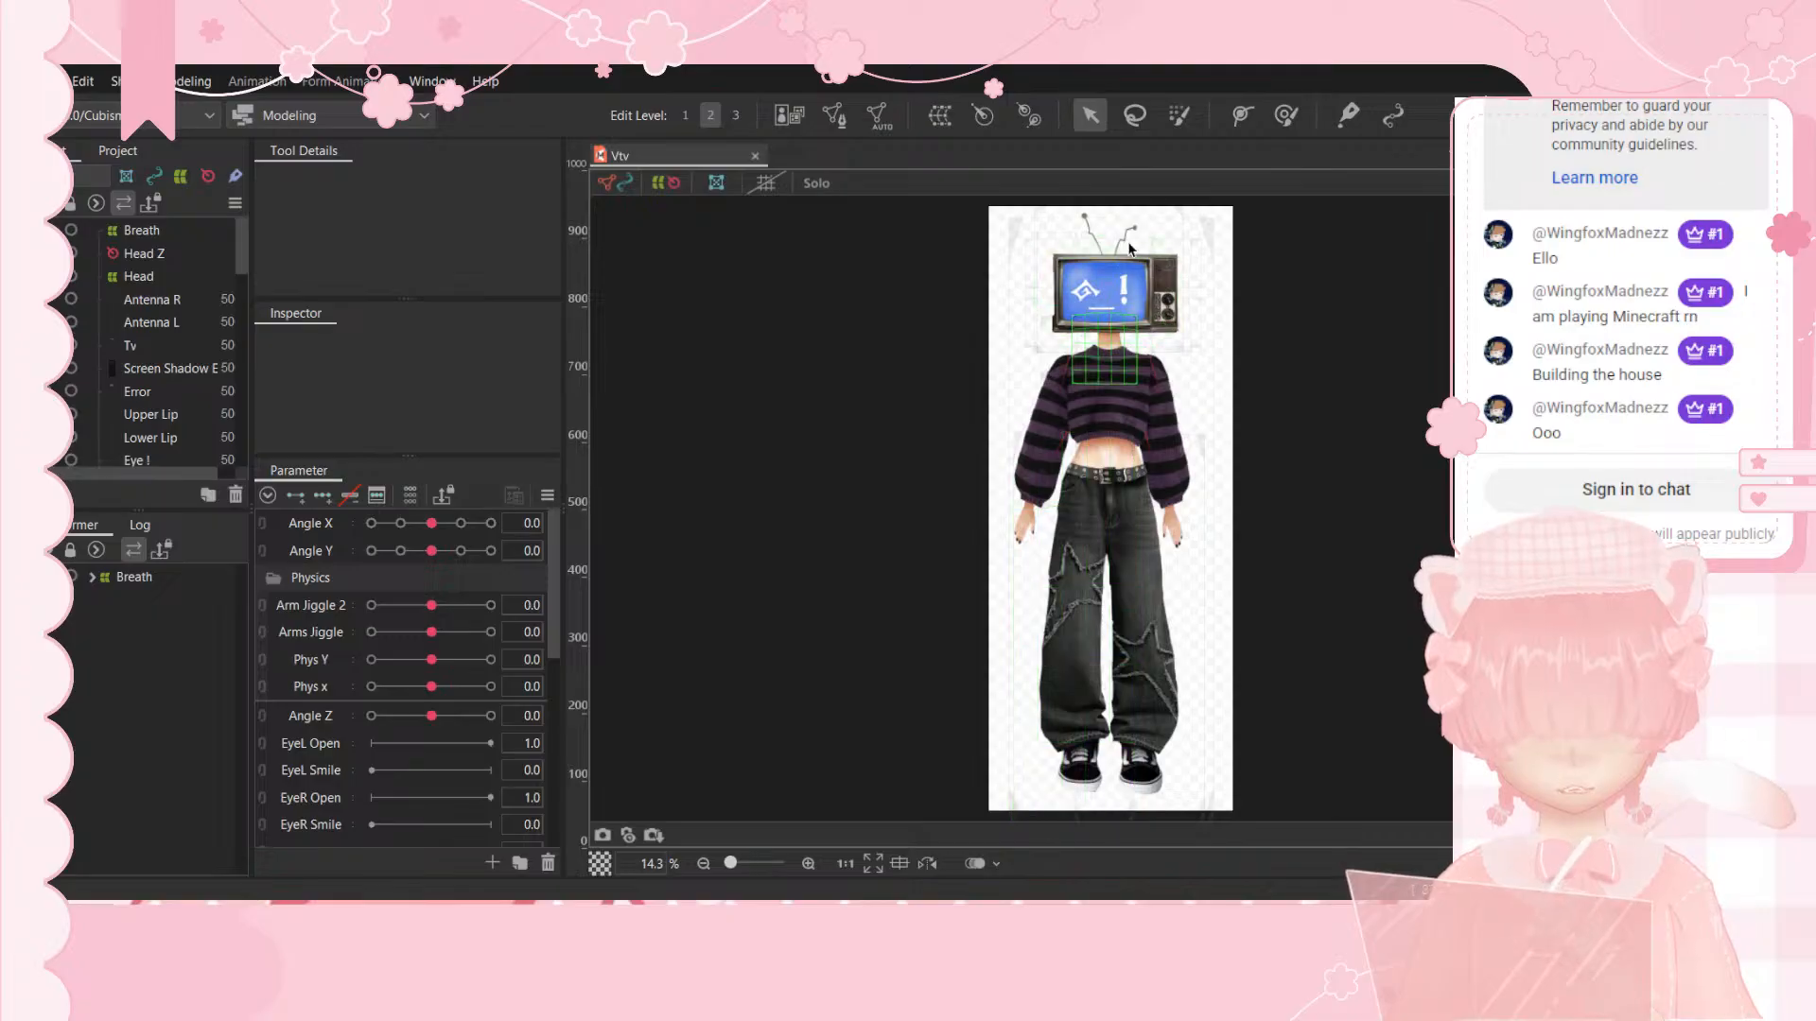
Step: In the Vtv model in Live2D Cubism Editor, select the Screen Shadow mesh on the TV head
{"action": "scroll", "coordinate": [1120, 246], "scroll_direction": "up", "scroll_amount": 3}
{"action": "scroll", "coordinate": [1172, 327], "scroll_direction": "up", "scroll_amount": 2}
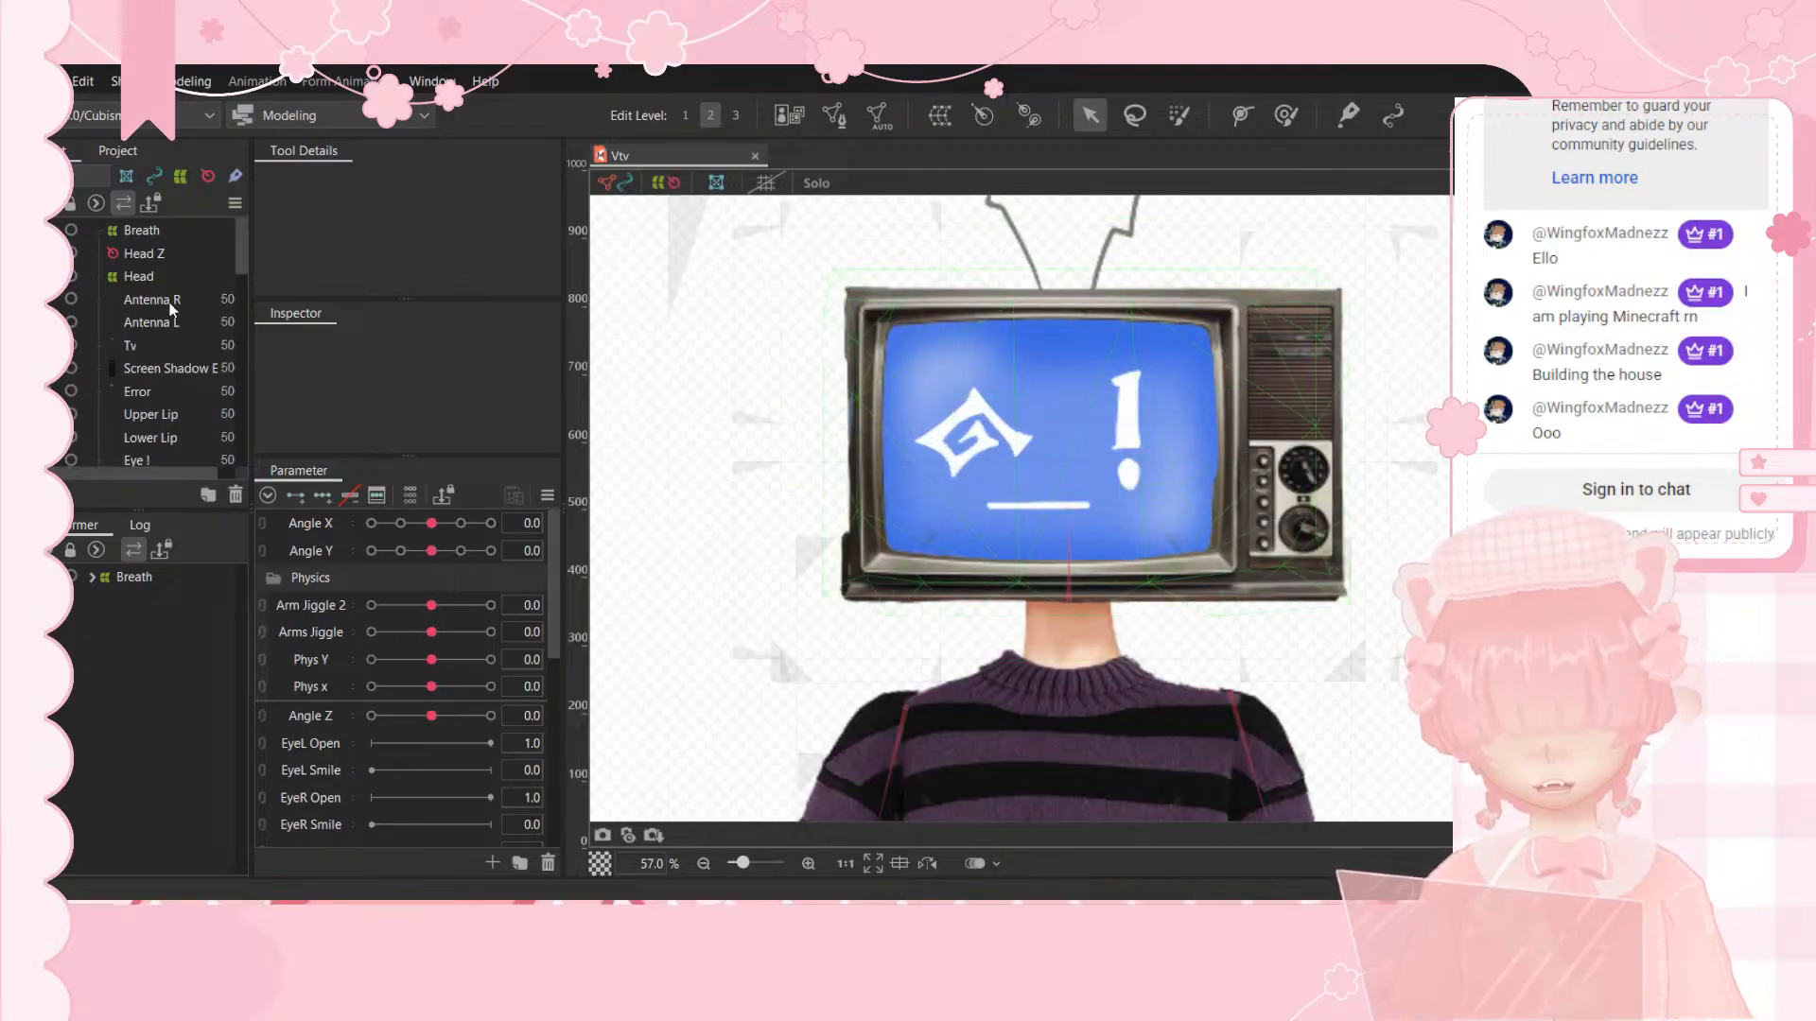
{"action": "scroll", "coordinate": [170, 309], "scroll_direction": "down", "scroll_amount": 3}
{"action": "scroll", "coordinate": [171, 309], "scroll_direction": "up", "scroll_amount": 3}
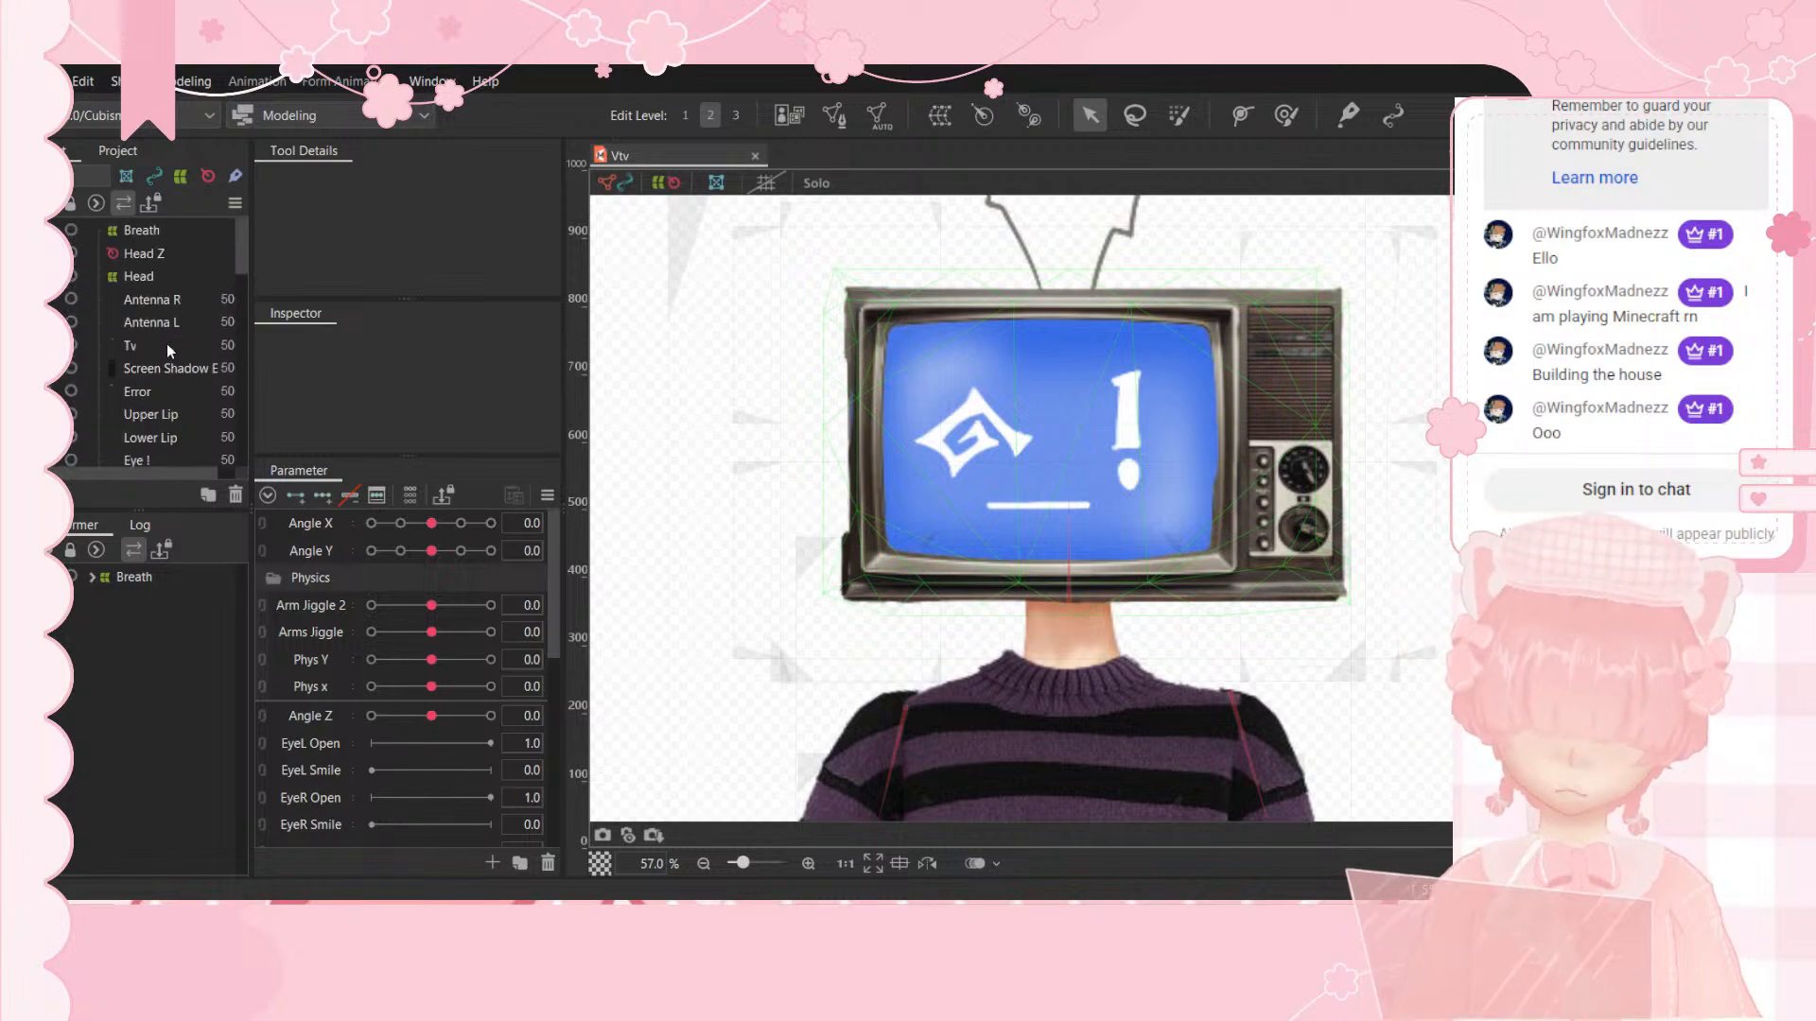
{"action": "scroll", "coordinate": [167, 343], "scroll_direction": "down", "scroll_amount": 2}
{"action": "left_click", "coordinate": [179, 426]}
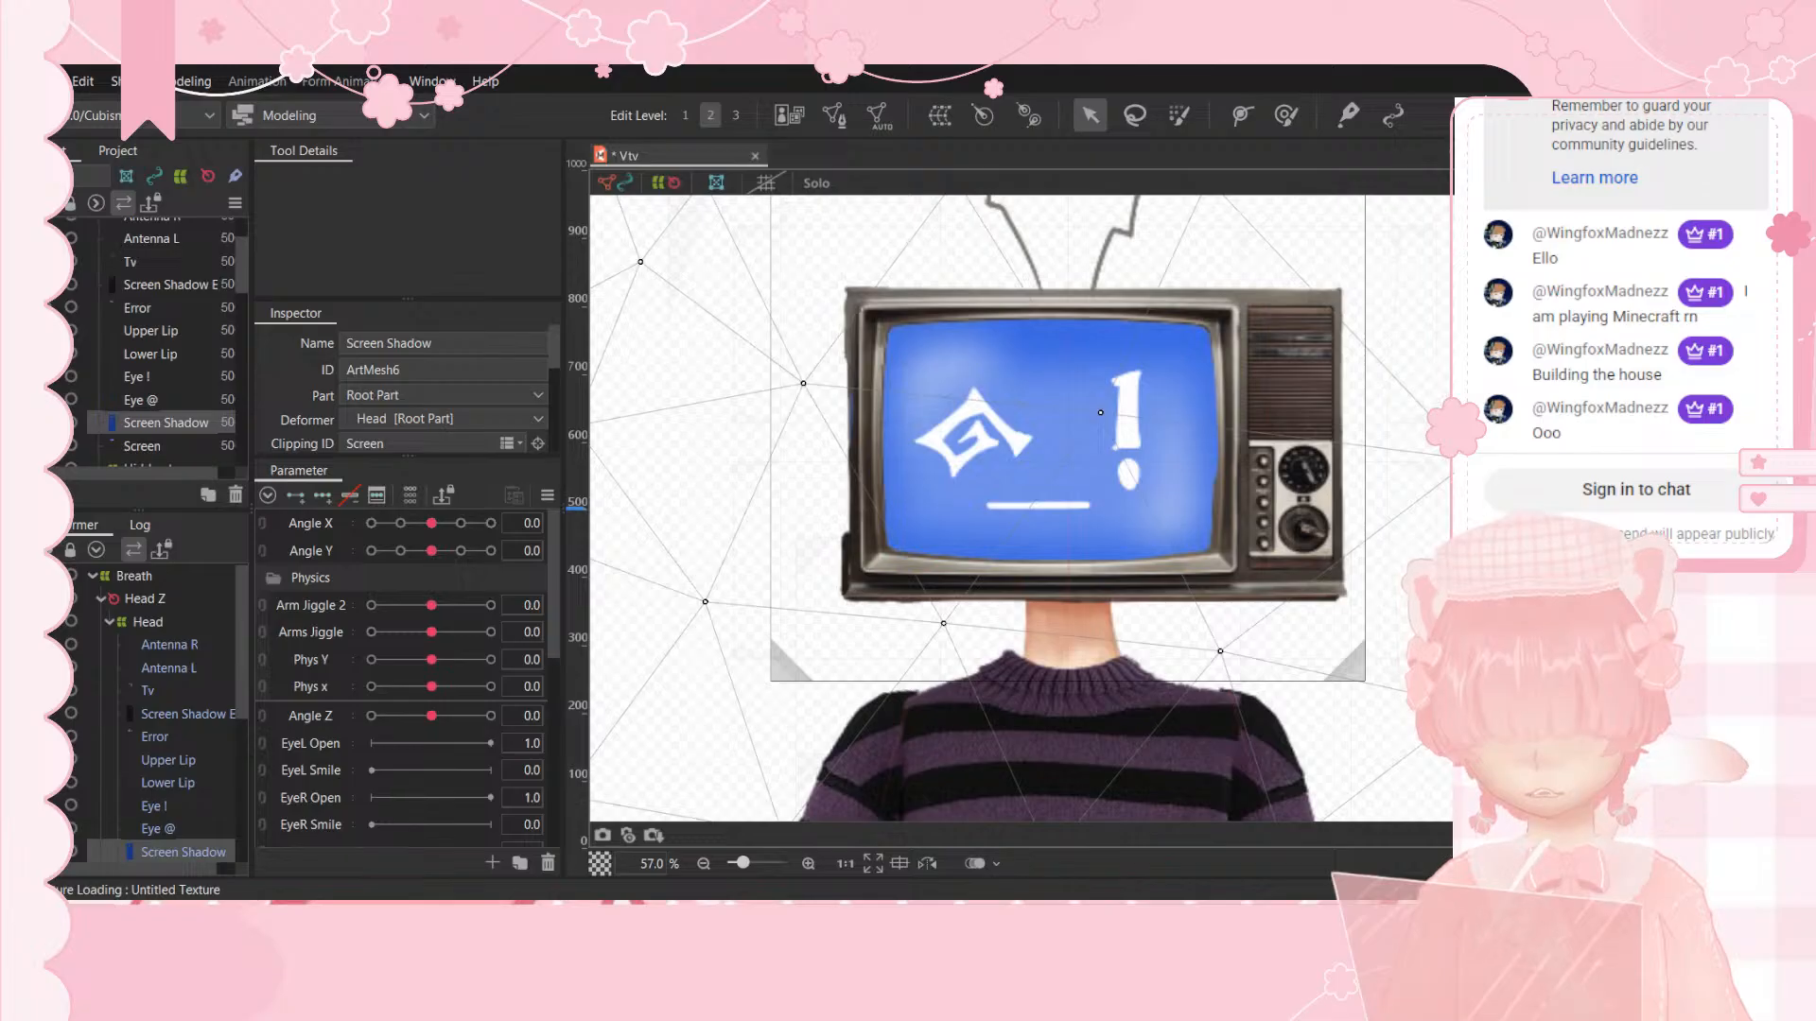
Step: Review the Screen Shadow mesh's properties and combine the Angle X and Angle Y parameters into one grid
{"action": "scroll", "coordinate": [361, 403], "scroll_direction": "down", "scroll_amount": 3}
{"action": "scroll", "coordinate": [363, 401], "scroll_direction": "up", "scroll_amount": 2}
{"action": "scroll", "coordinate": [363, 401], "scroll_direction": "down", "scroll_amount": 2}
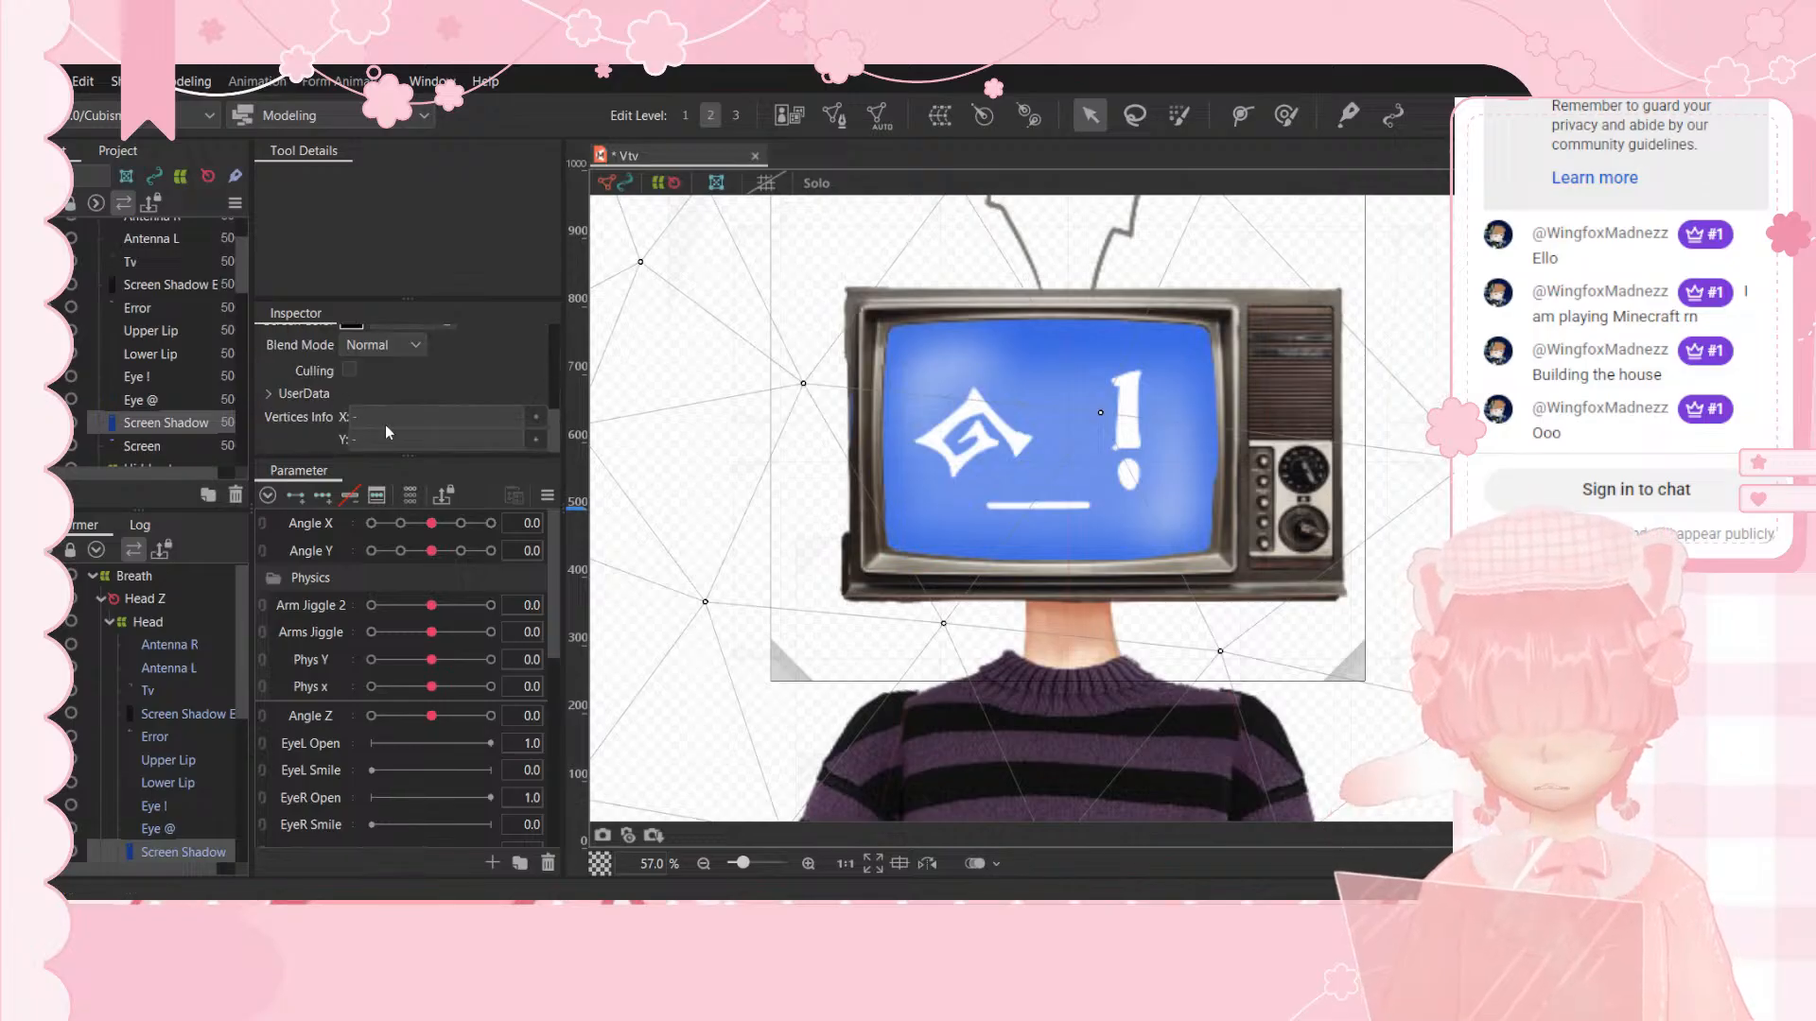
{"action": "scroll", "coordinate": [388, 425], "scroll_direction": "up", "scroll_amount": 4}
{"action": "scroll", "coordinate": [416, 412], "scroll_direction": "down", "scroll_amount": 1}
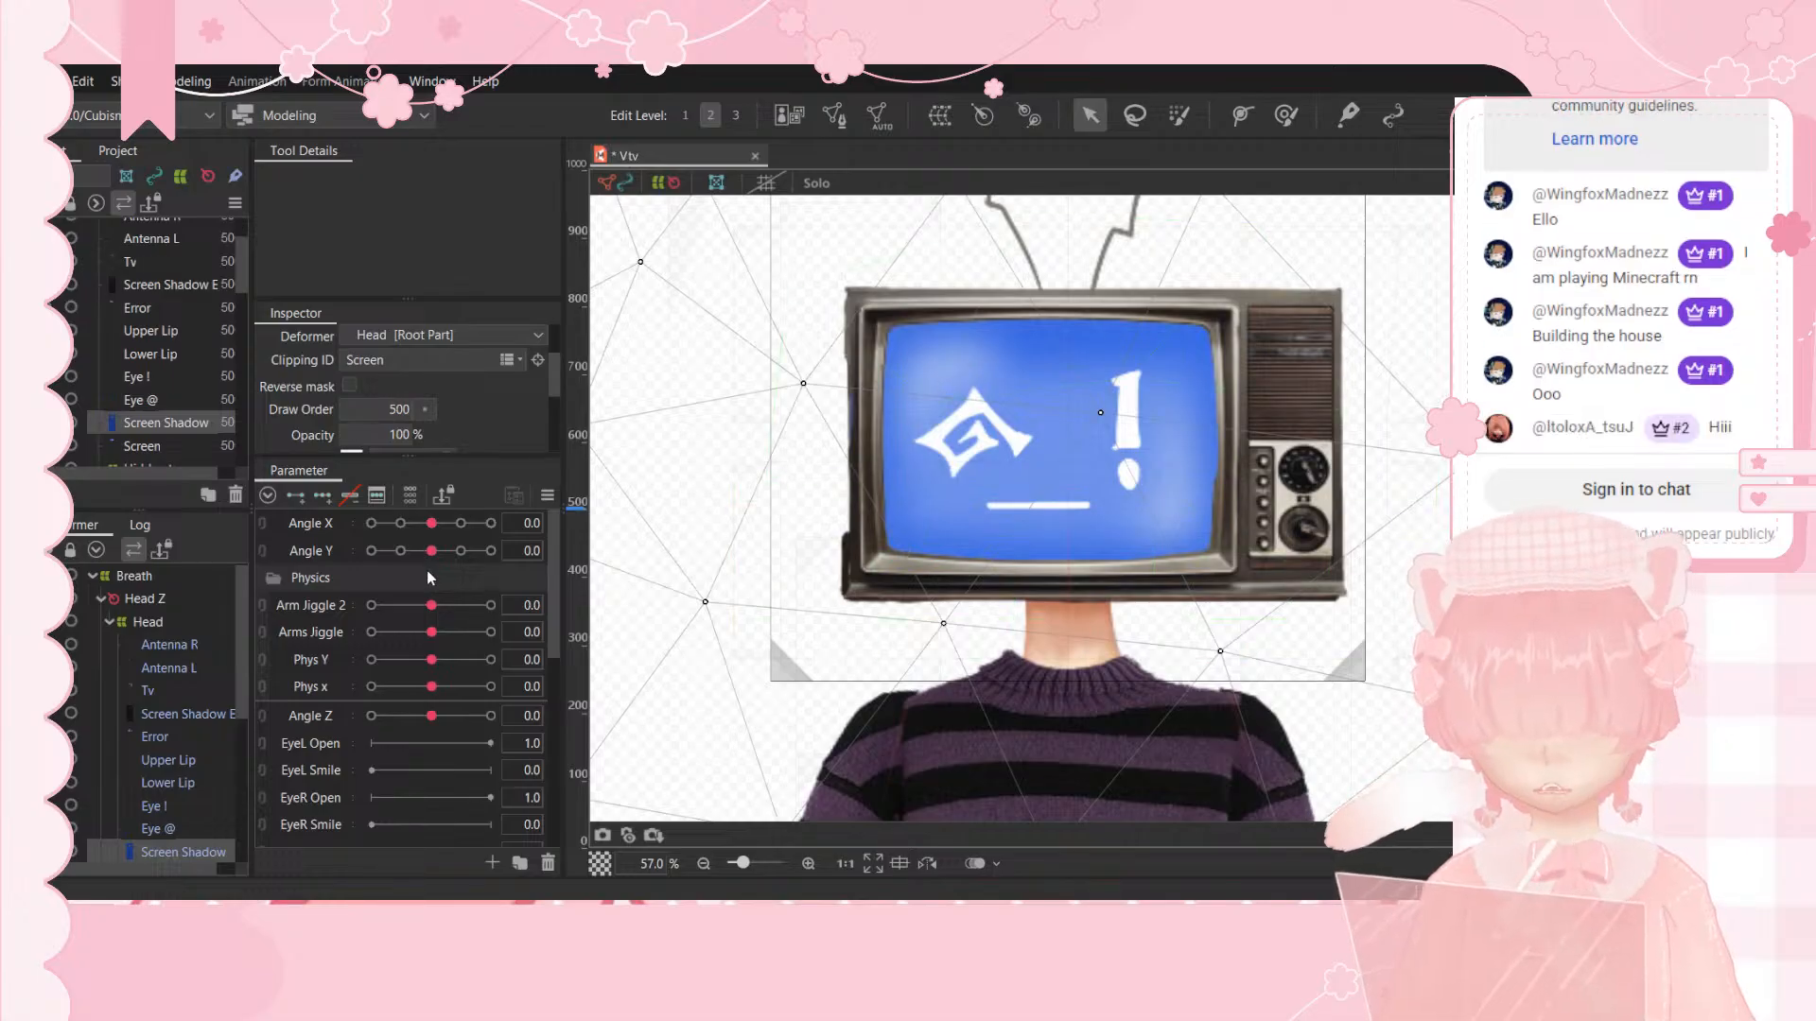
{"action": "left_click", "coordinate": [262, 526]}
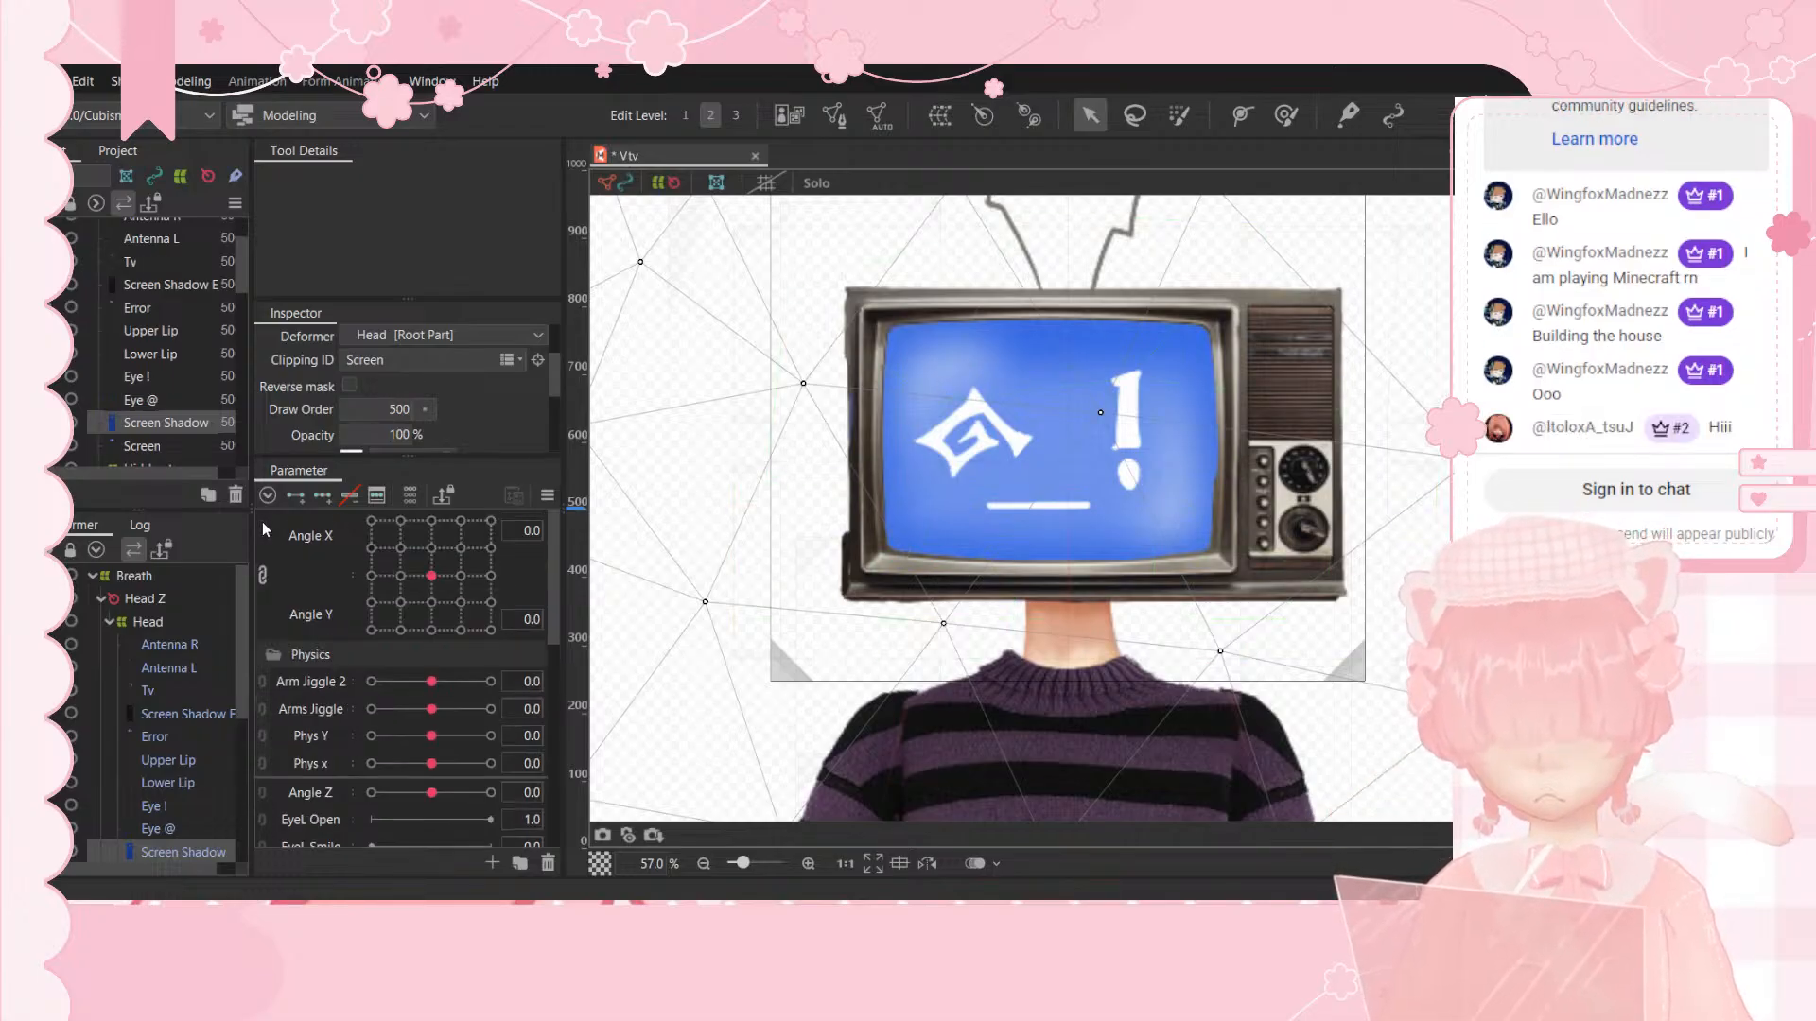
Step: Try keying and adjusting the Screen Shadow mesh at Angle X -30 and Angle Y 30, and undo the changes
{"action": "left_click_drag", "start_coordinate": [428, 575], "coordinate": [345, 499]}
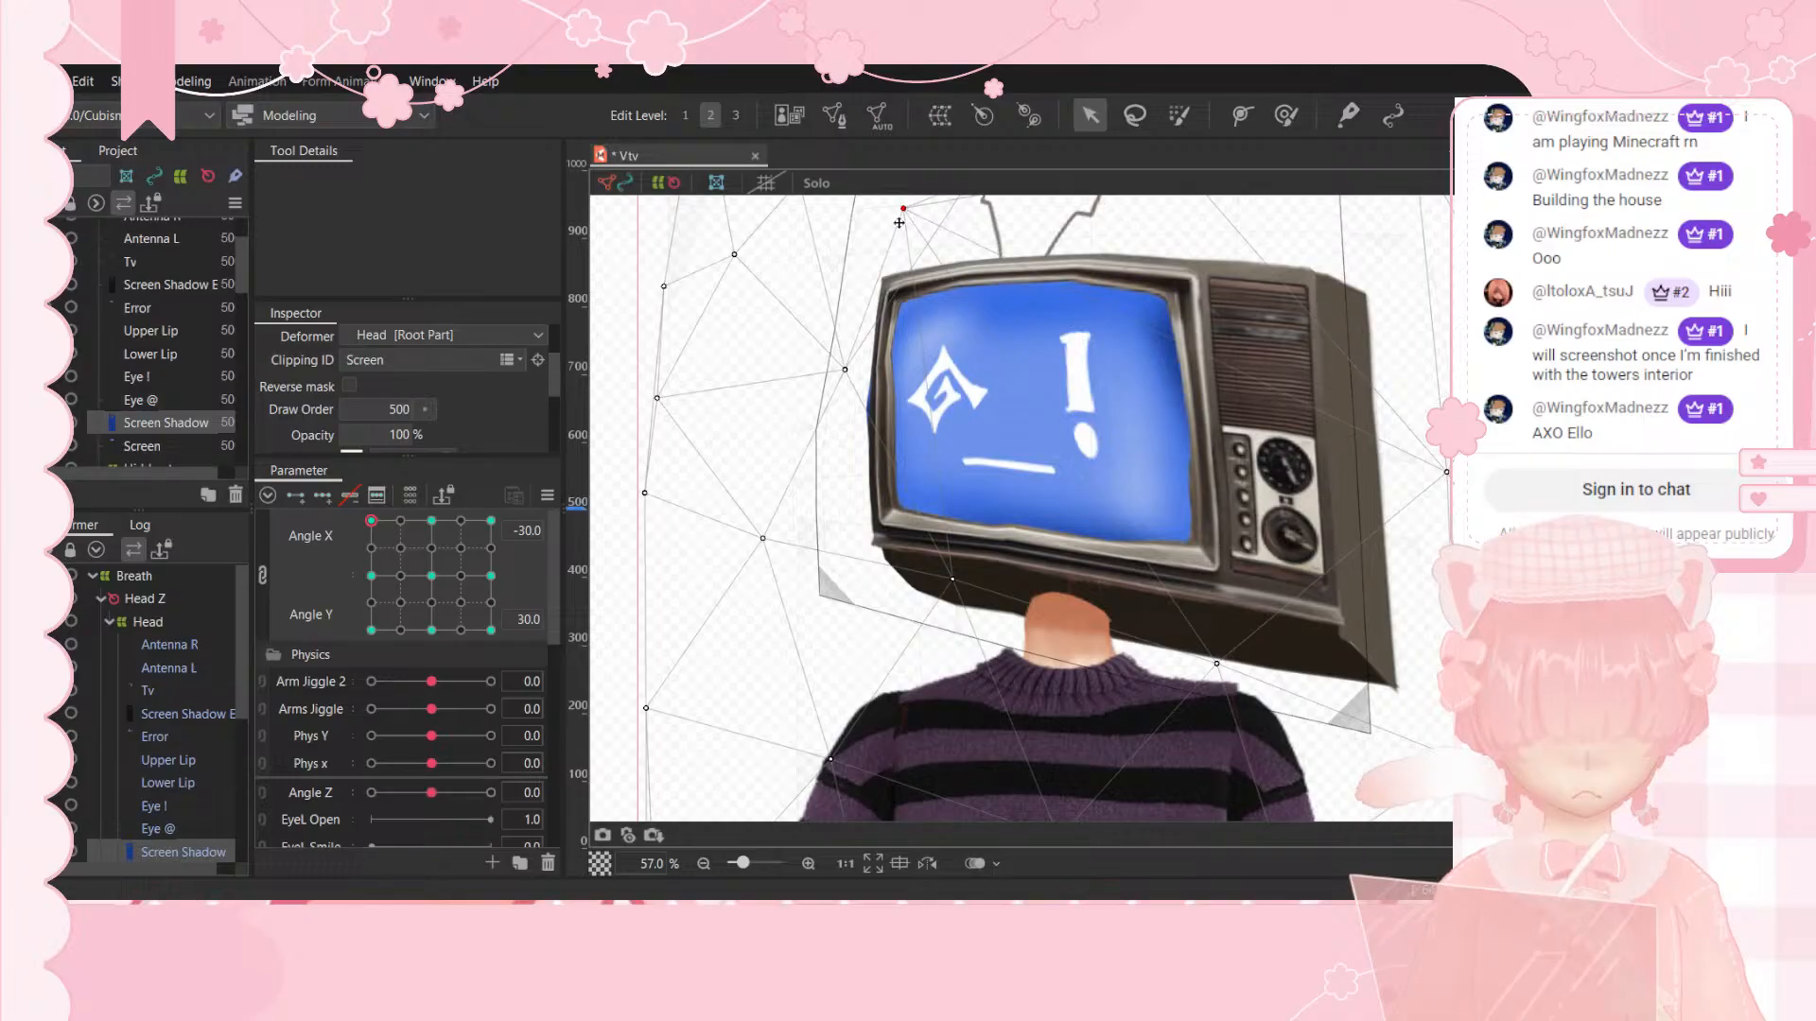
{"action": "key", "text": "ctrl+z"}
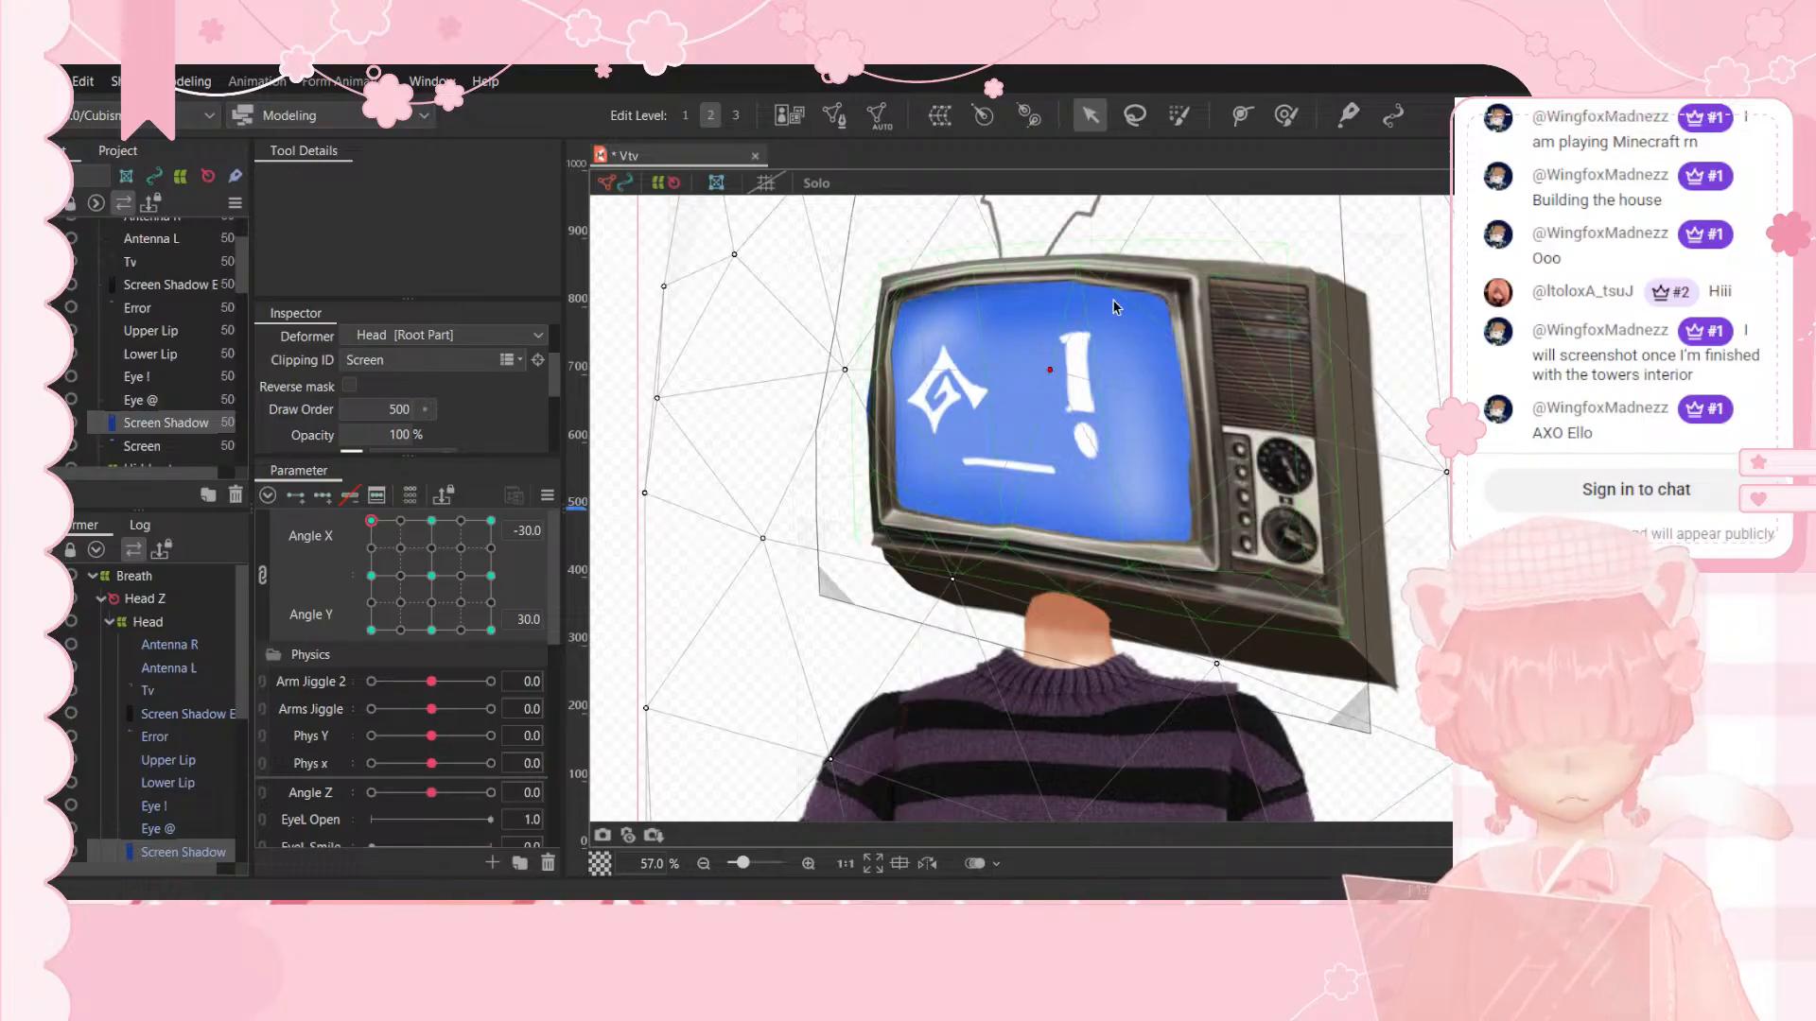
{"action": "scroll", "coordinate": [1080, 382], "scroll_direction": "down", "scroll_amount": 3}
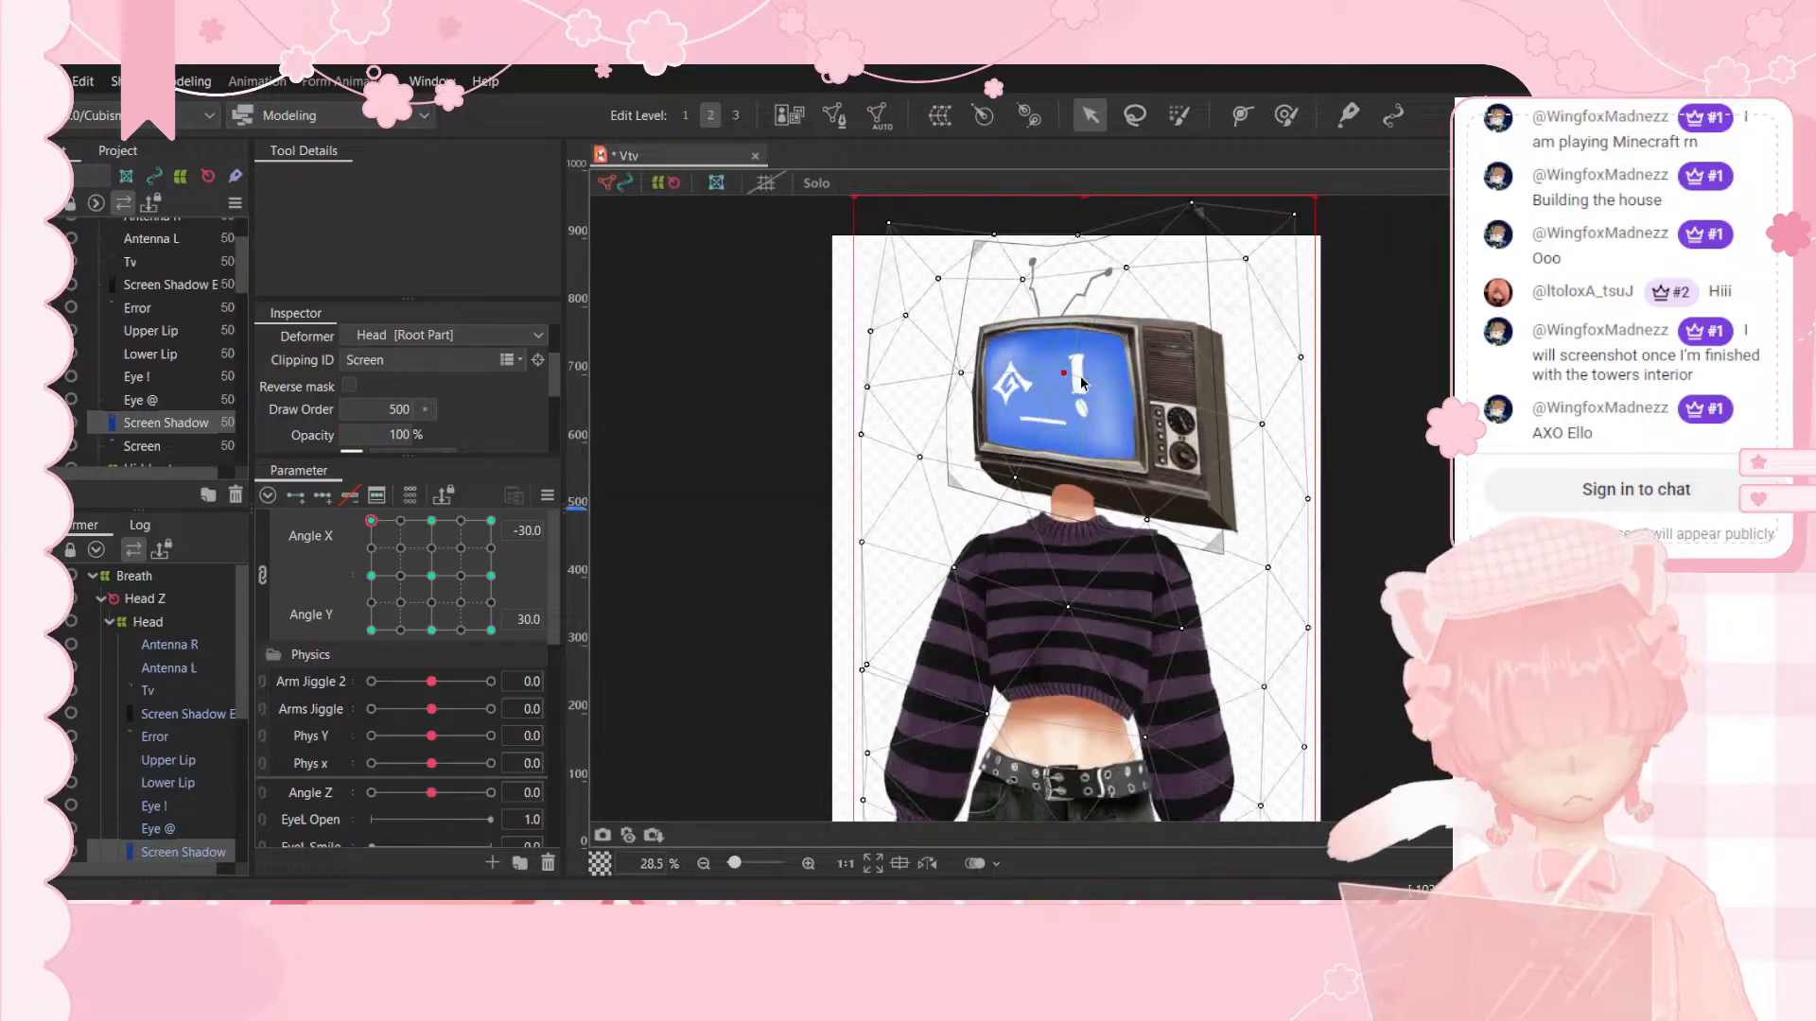
{"action": "scroll", "coordinate": [1080, 382], "scroll_direction": "up", "scroll_amount": 3}
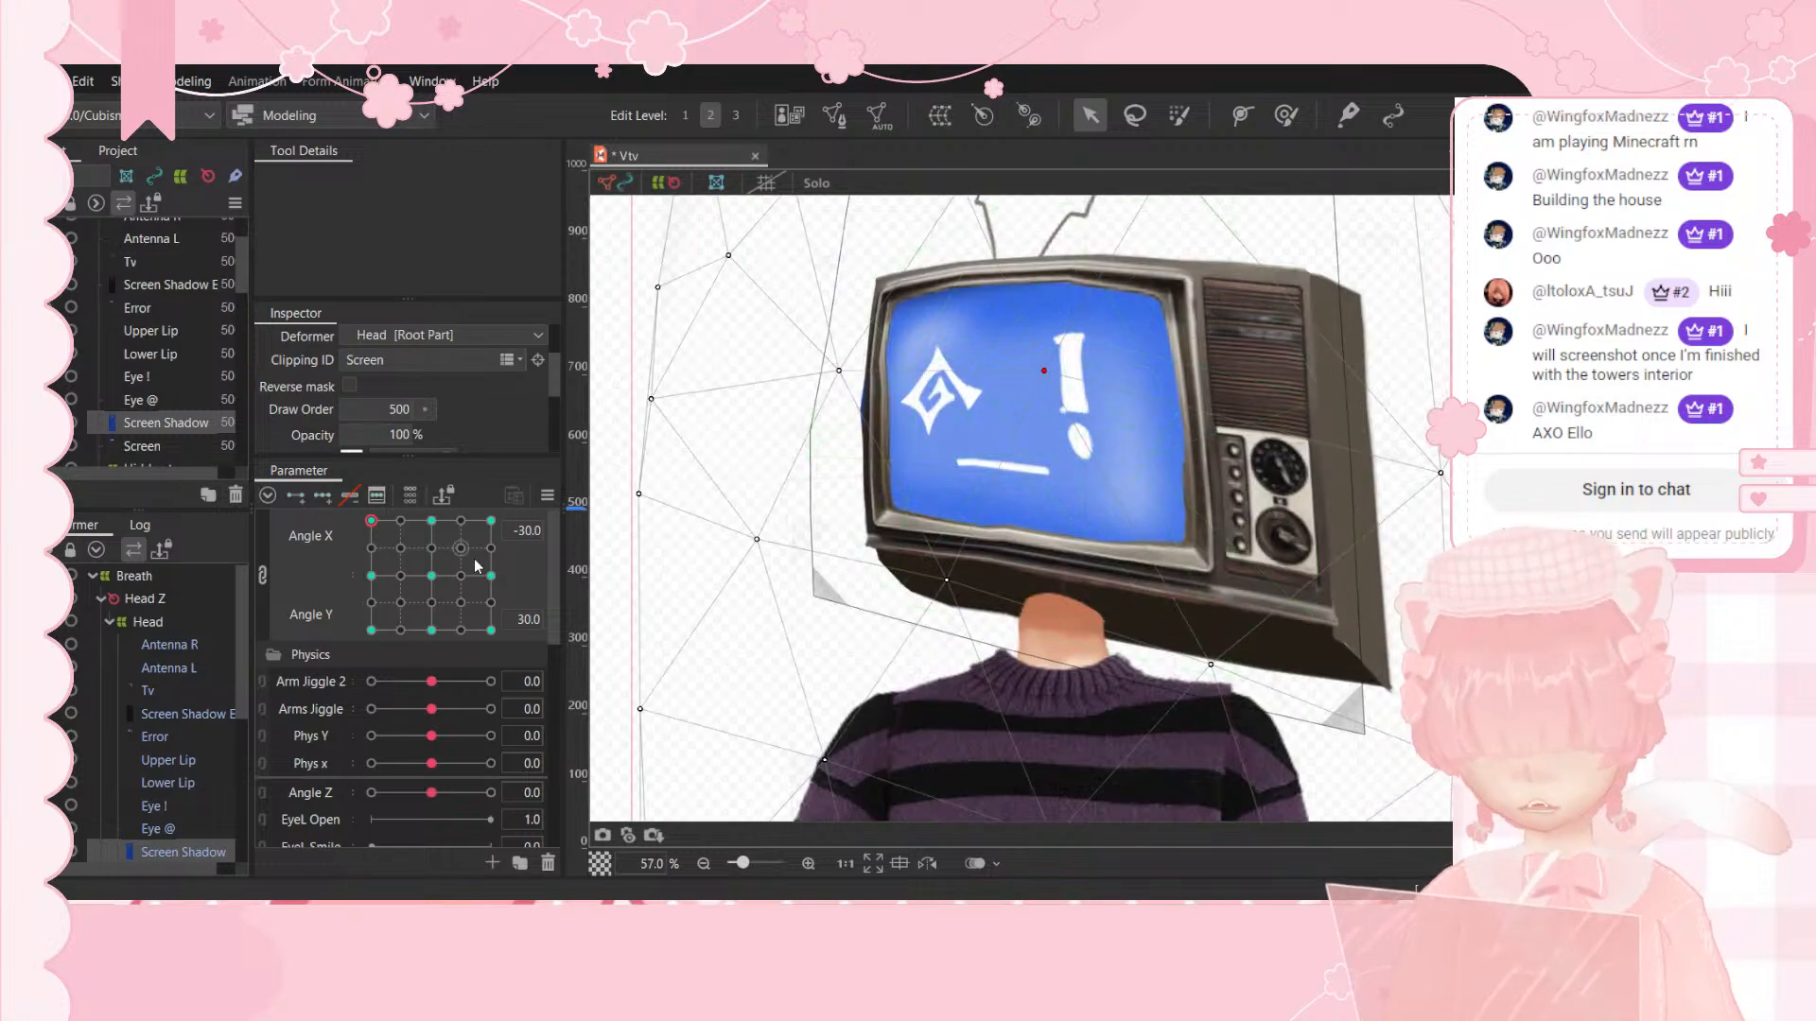
{"action": "key", "text": "ctrl+z"}
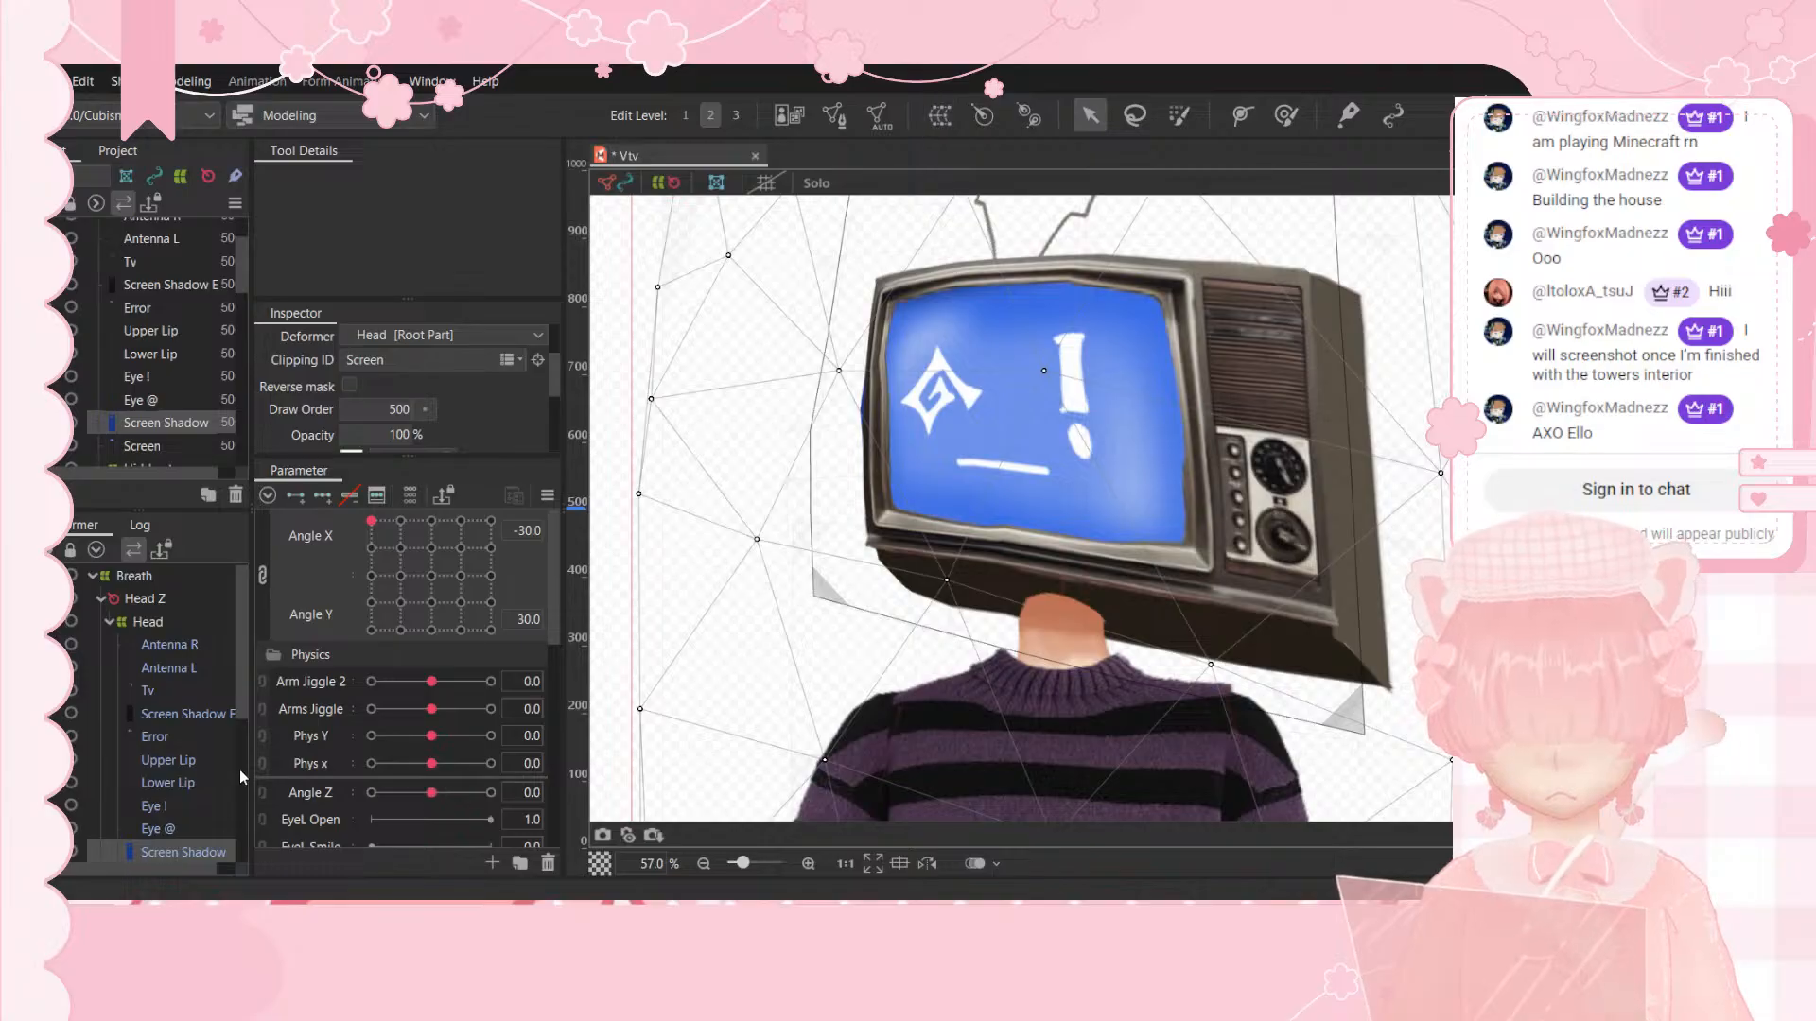
Step: Create a 5 x 5 warp deformer named Screen SHadow for the shadow mesh and pose the head at Angle X -30, Angle Y 30
{"action": "left_click", "coordinate": [433, 579]}
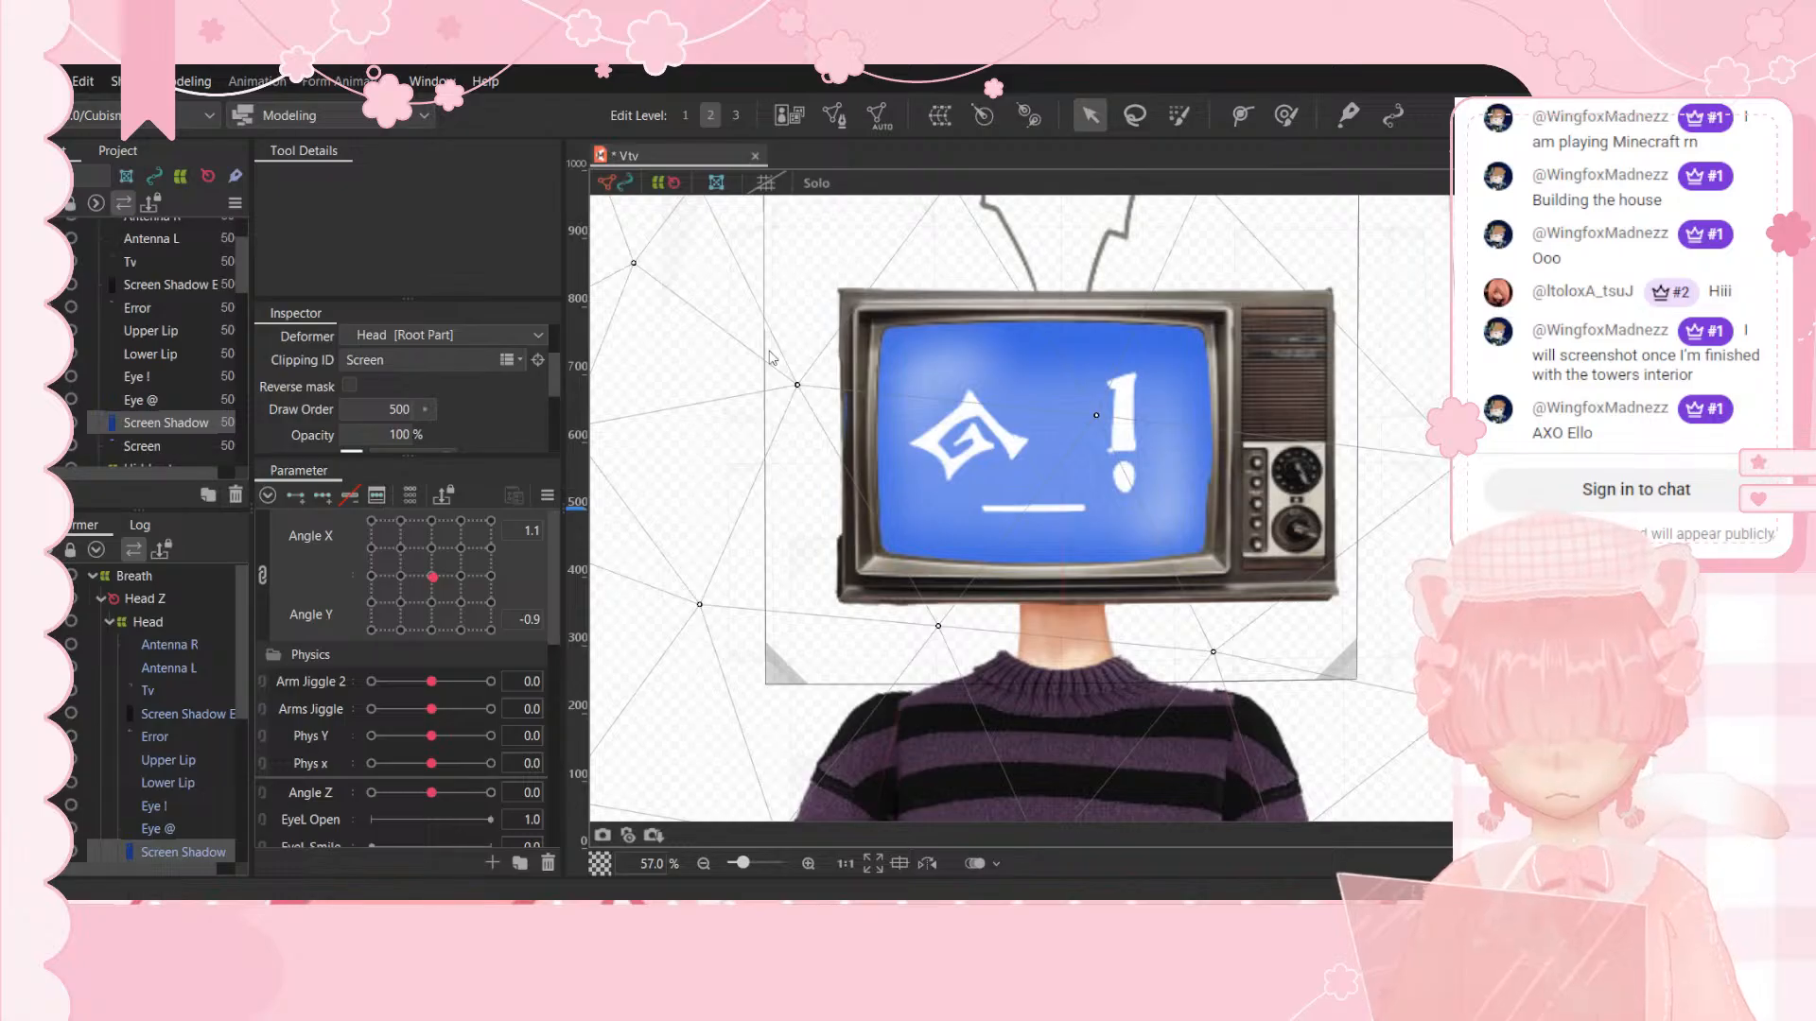
{"action": "left_click", "coordinate": [855, 658]}
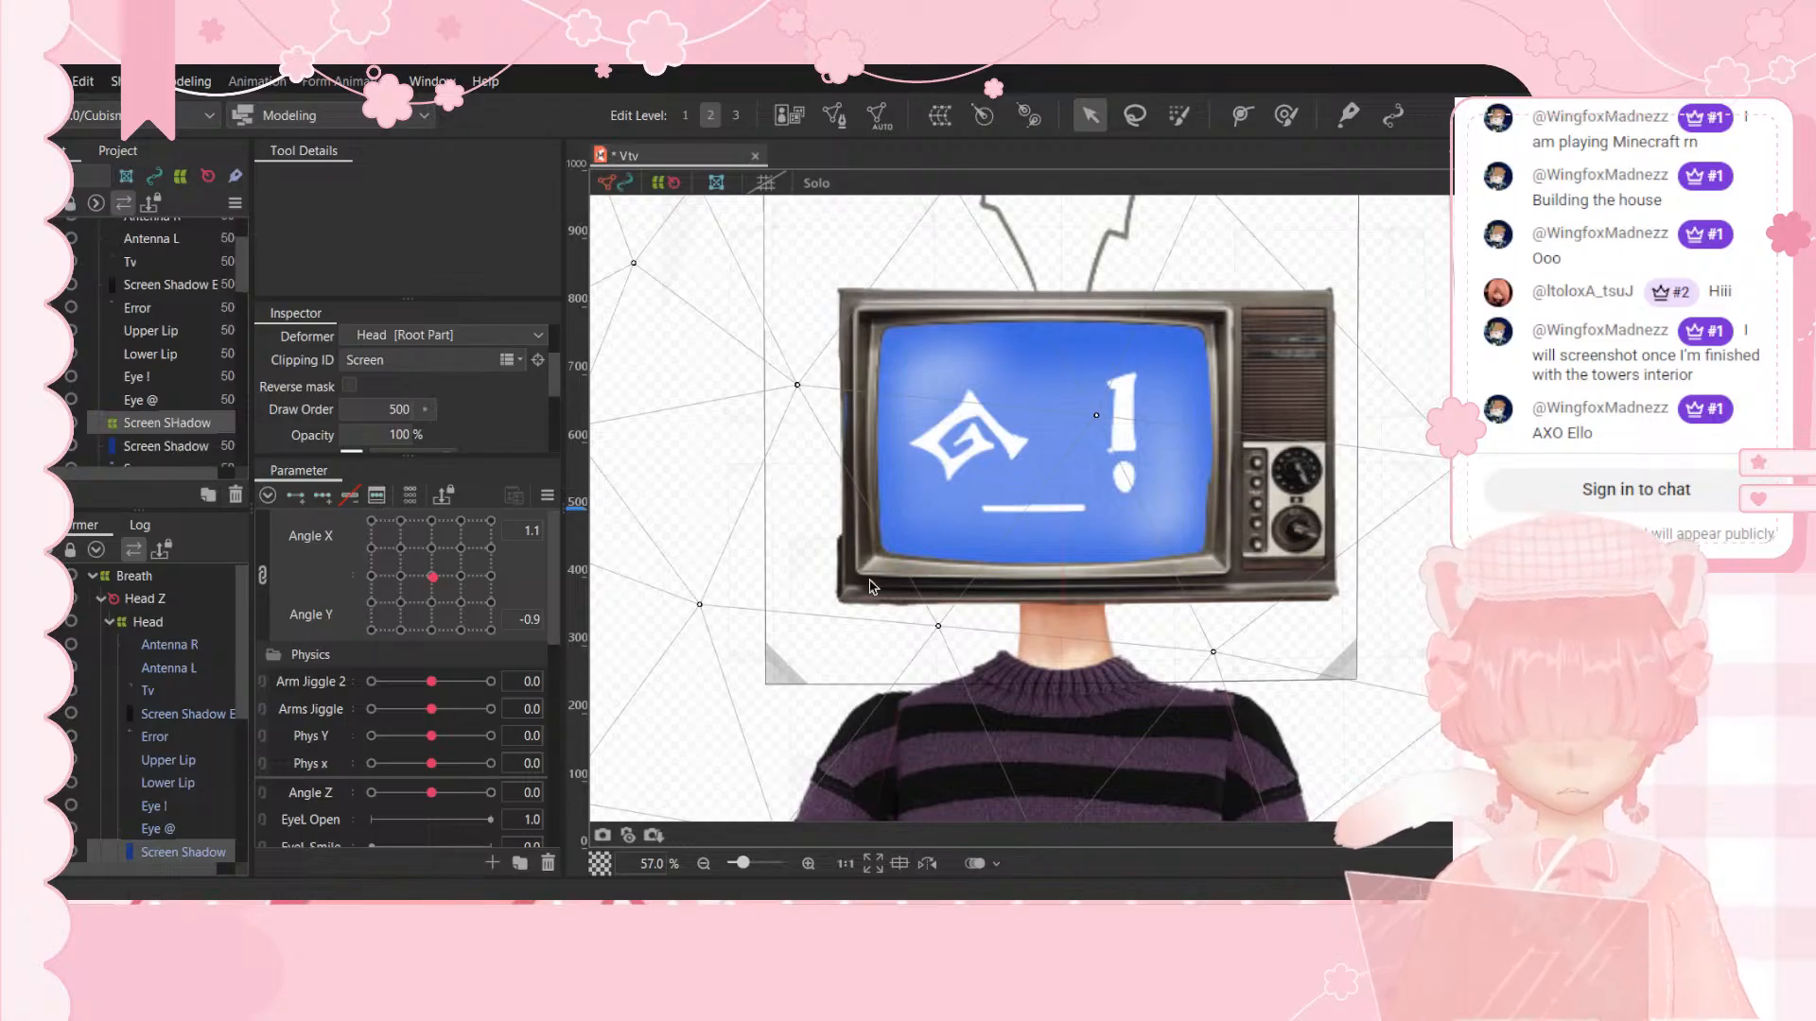
{"action": "left_click_drag", "start_coordinate": [423, 554], "coordinate": [364, 518]}
Step: Key the Screen SHadow deformer across the Angle X and Angle Y grid and shrink its height to the head area
{"action": "scroll", "coordinate": [1042, 504], "scroll_direction": "down", "scroll_amount": 3}
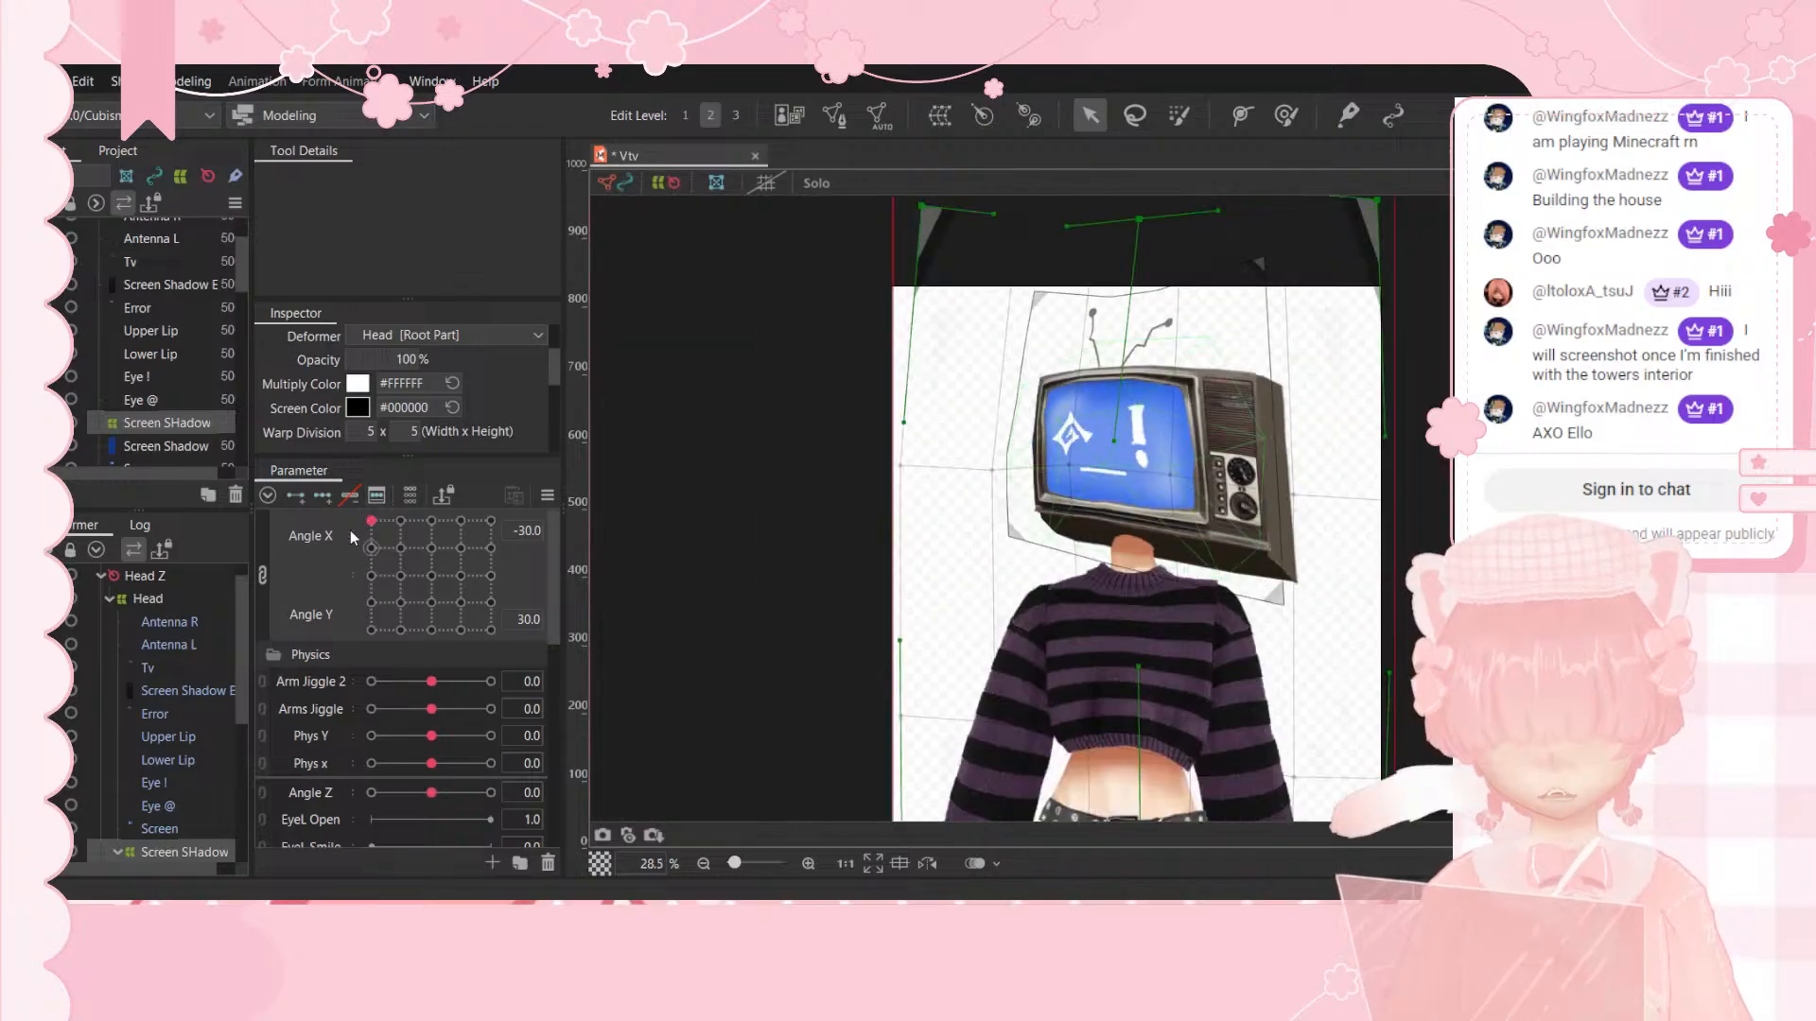
{"action": "scroll", "coordinate": [1129, 478], "scroll_direction": "up", "scroll_amount": 1}
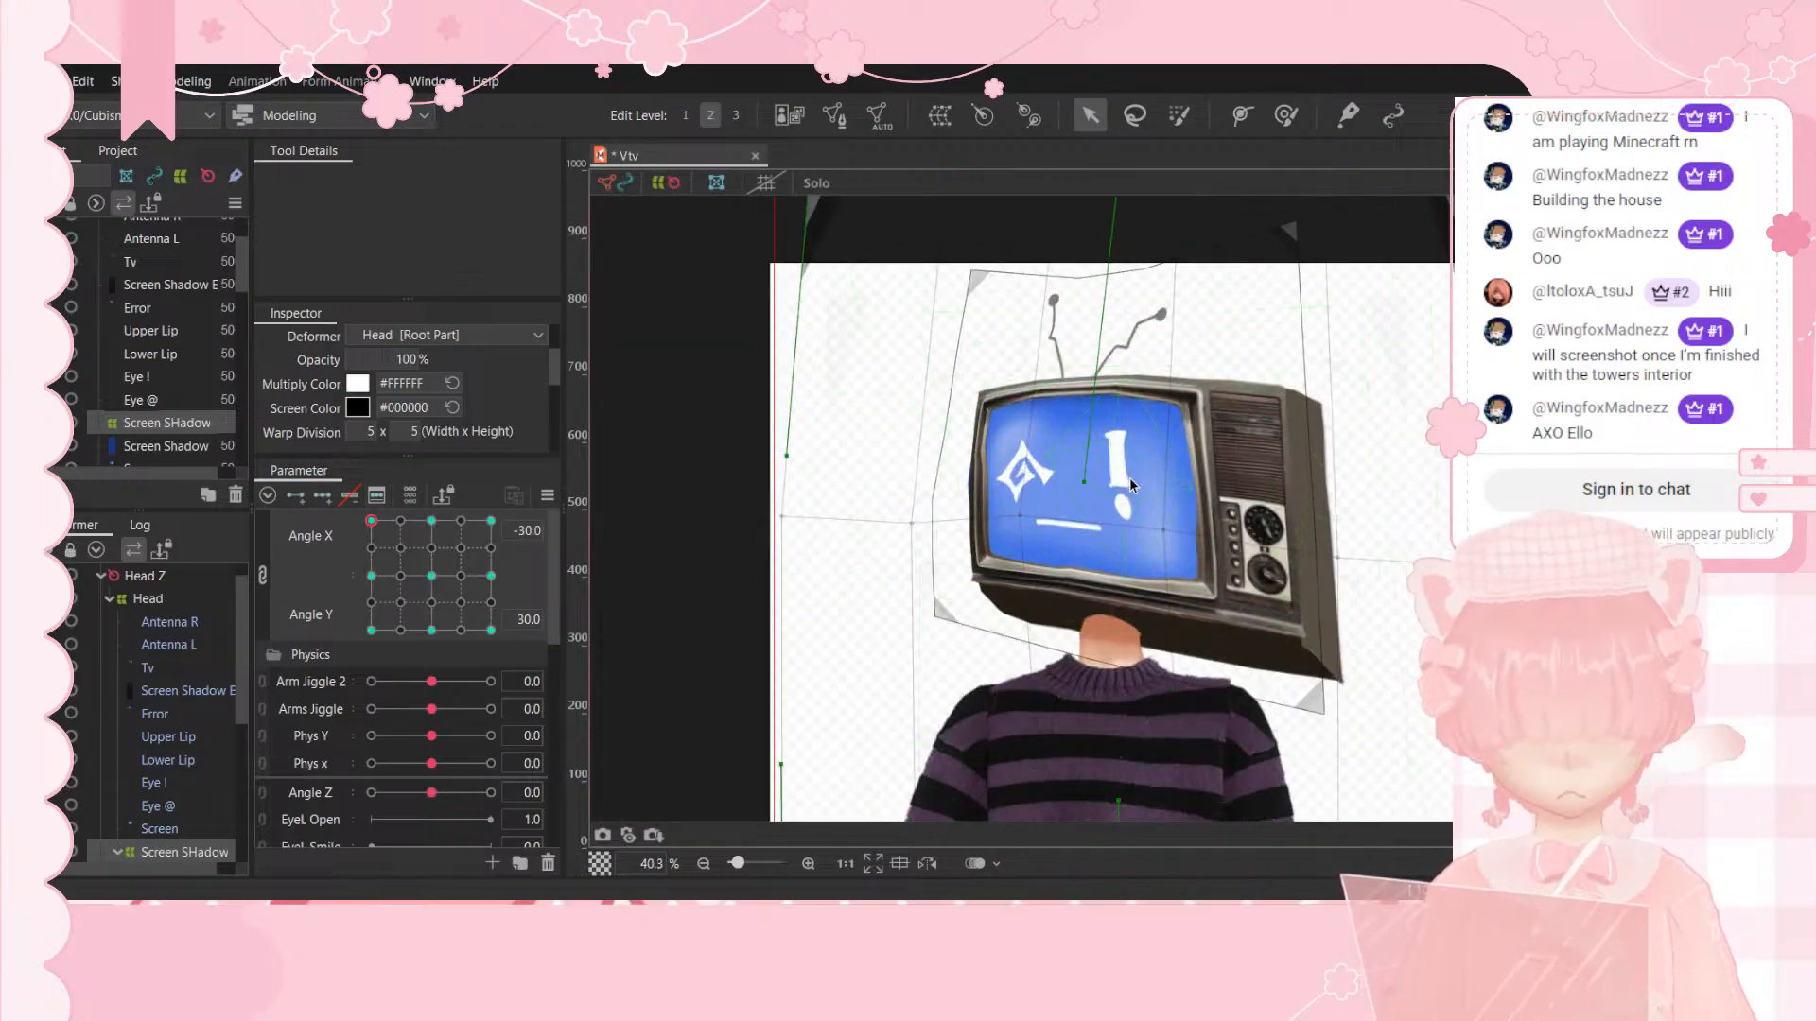
{"action": "scroll", "coordinate": [1129, 479], "scroll_direction": "down", "scroll_amount": 2}
{"action": "scroll", "coordinate": [1131, 484], "scroll_direction": "down", "scroll_amount": 3}
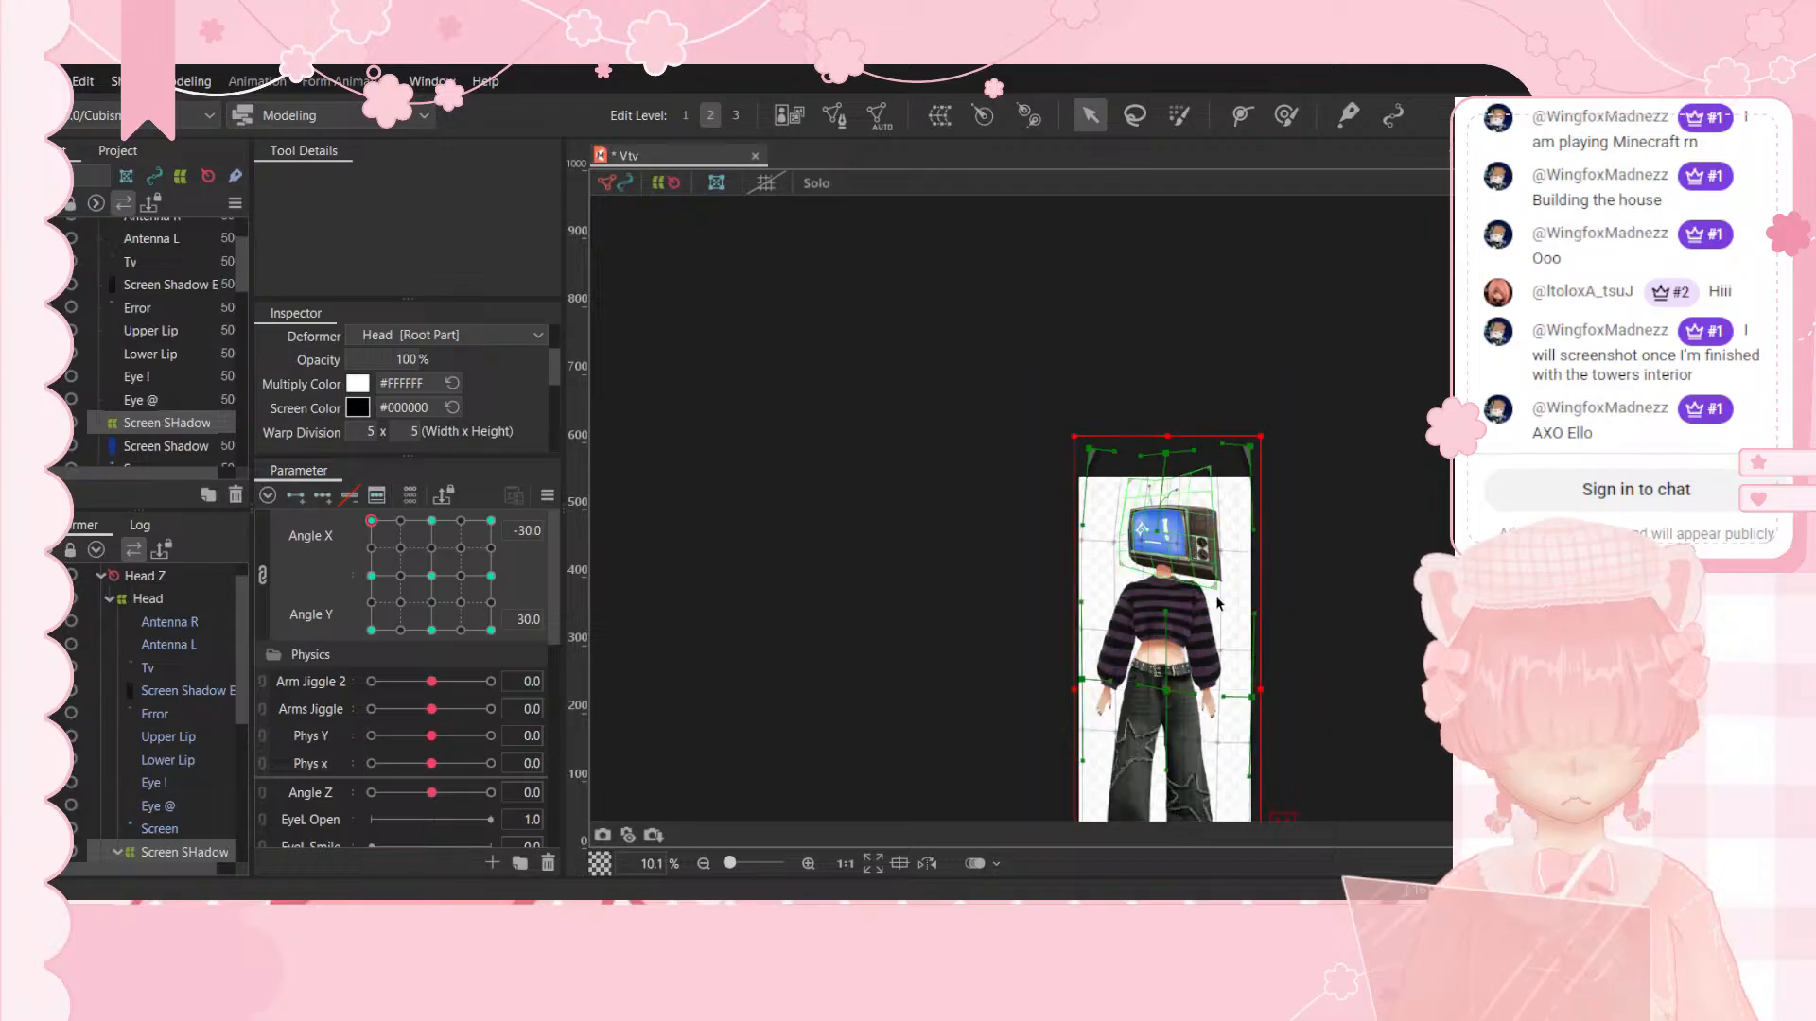
{"action": "scroll", "coordinate": [1152, 454], "scroll_direction": "up", "scroll_amount": 1}
{"action": "scroll", "coordinate": [1172, 648], "scroll_direction": "down", "scroll_amount": 2}
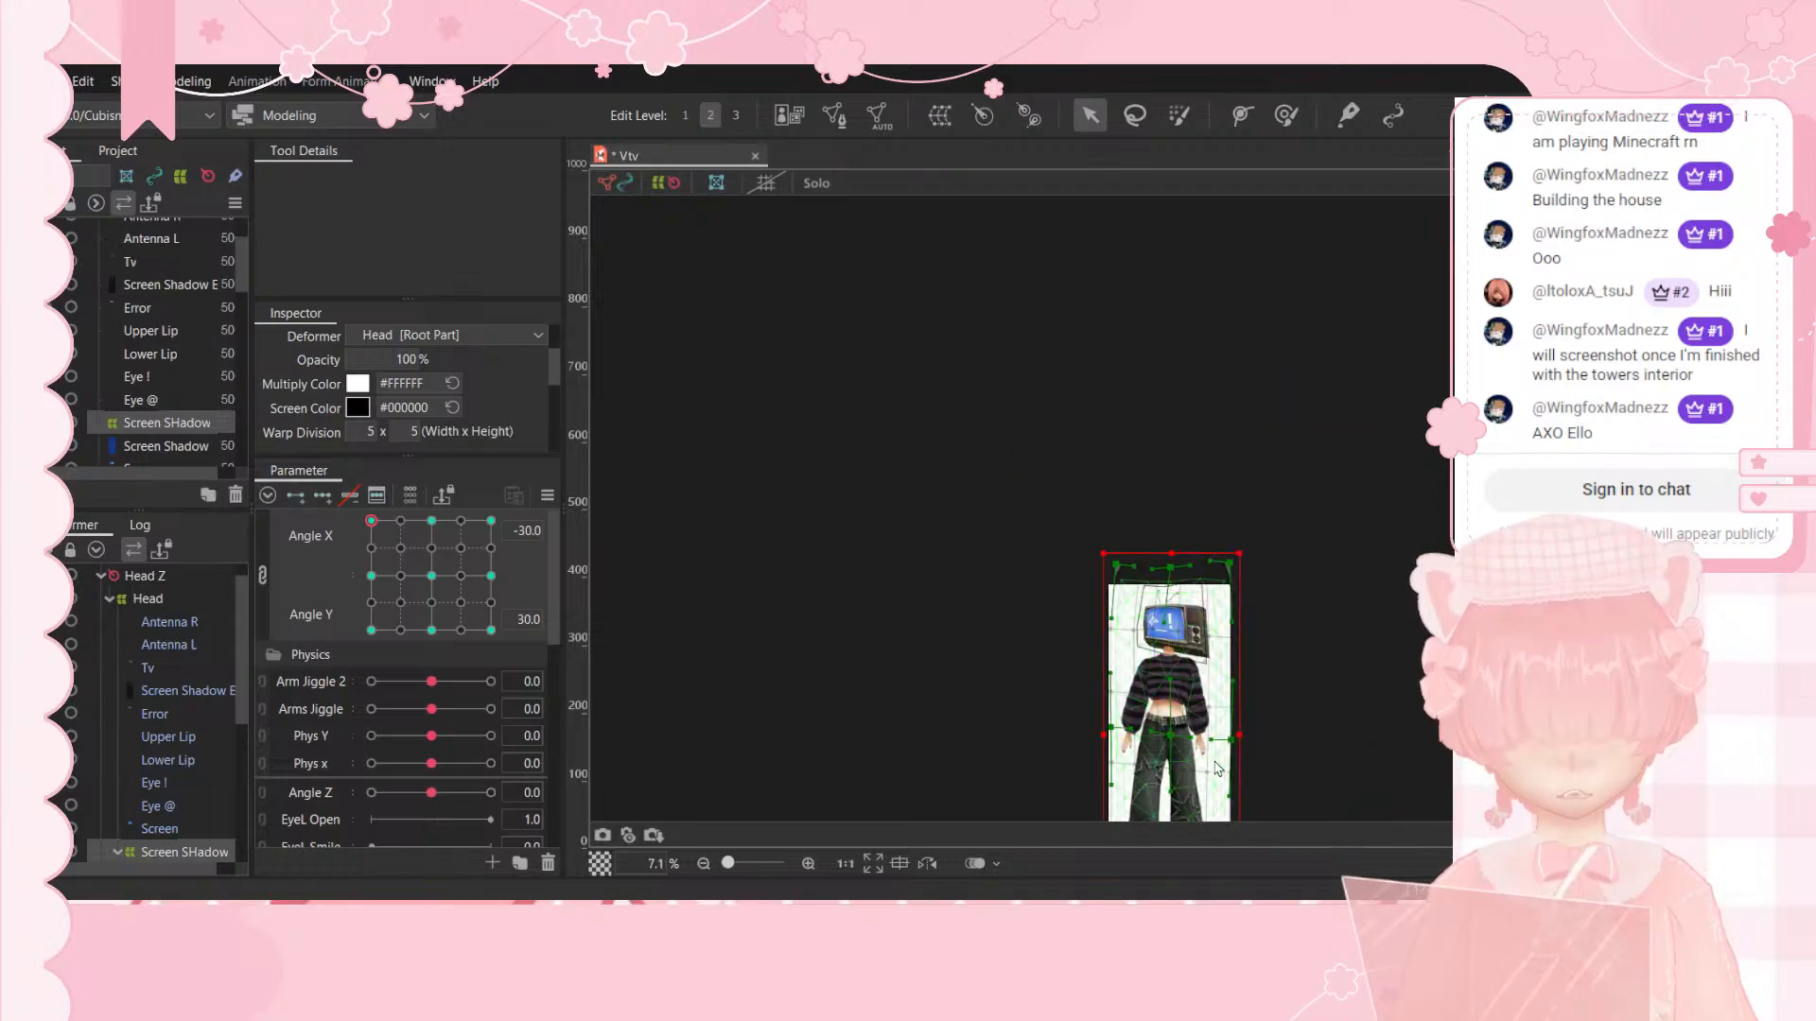
{"action": "scroll", "coordinate": [1218, 768], "scroll_direction": "up", "scroll_amount": 2}
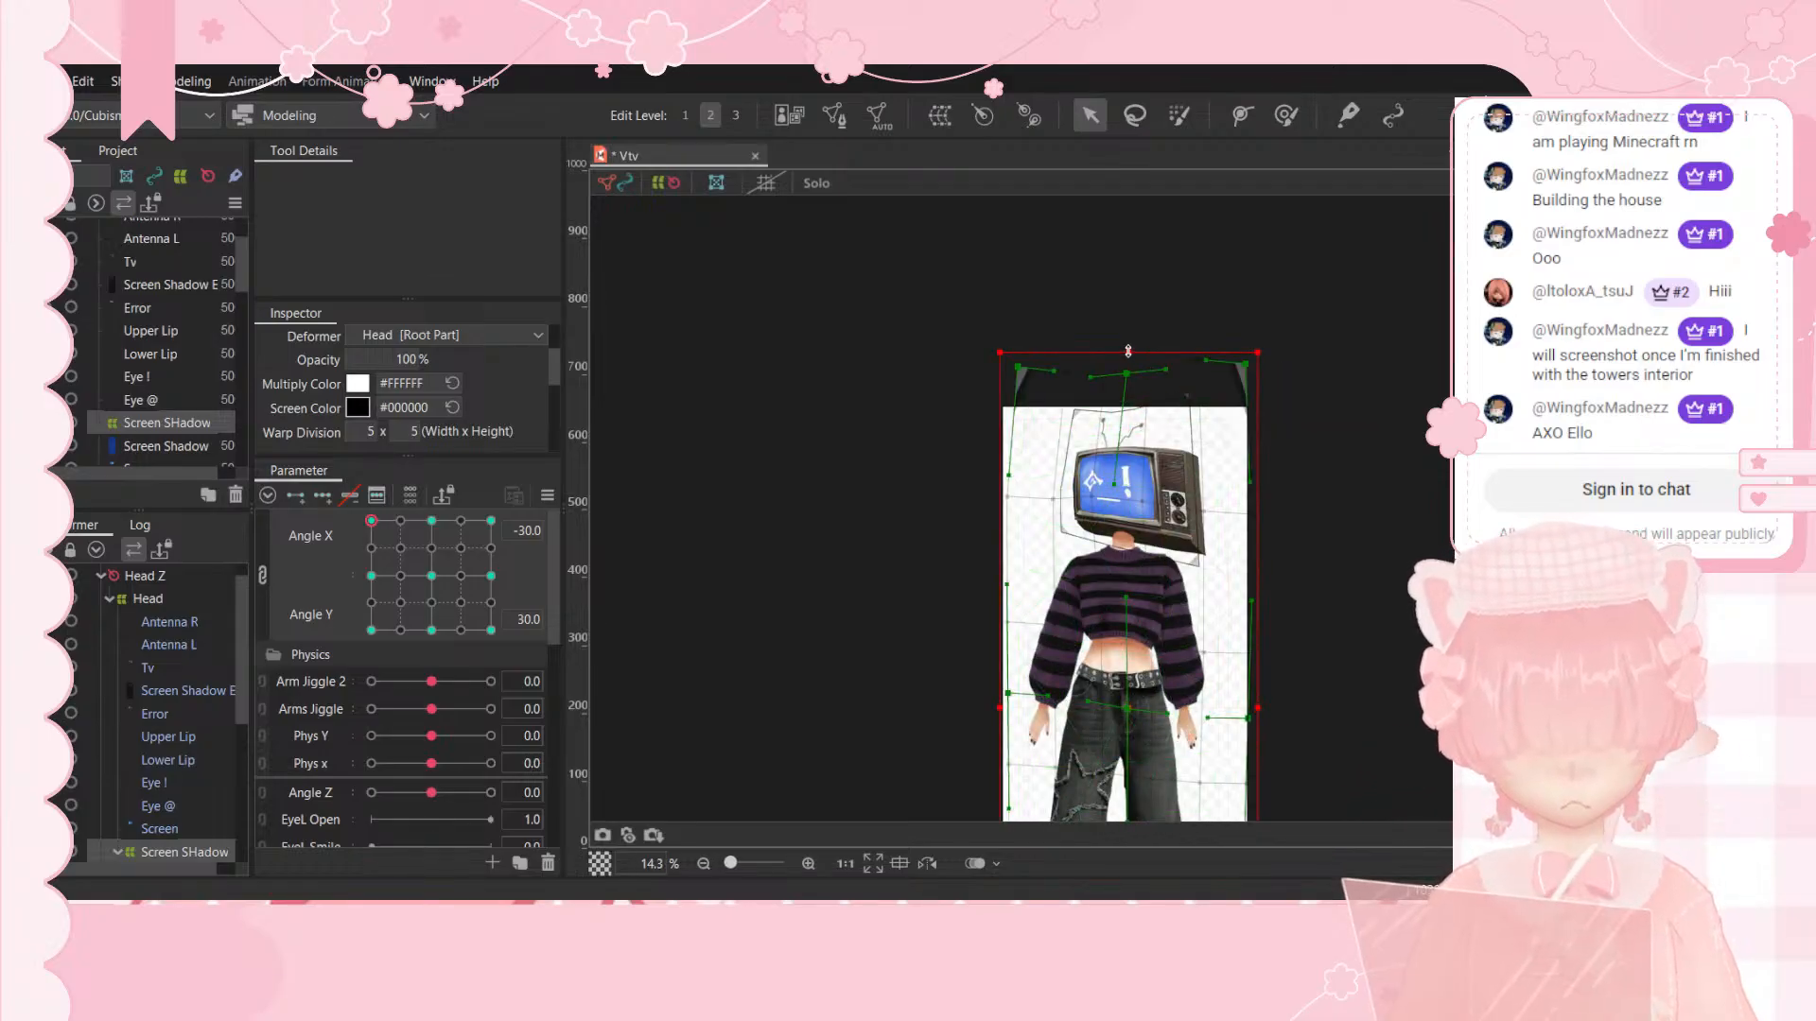
{"action": "left_click_drag", "start_coordinate": [1128, 352], "coordinate": [1142, 430]}
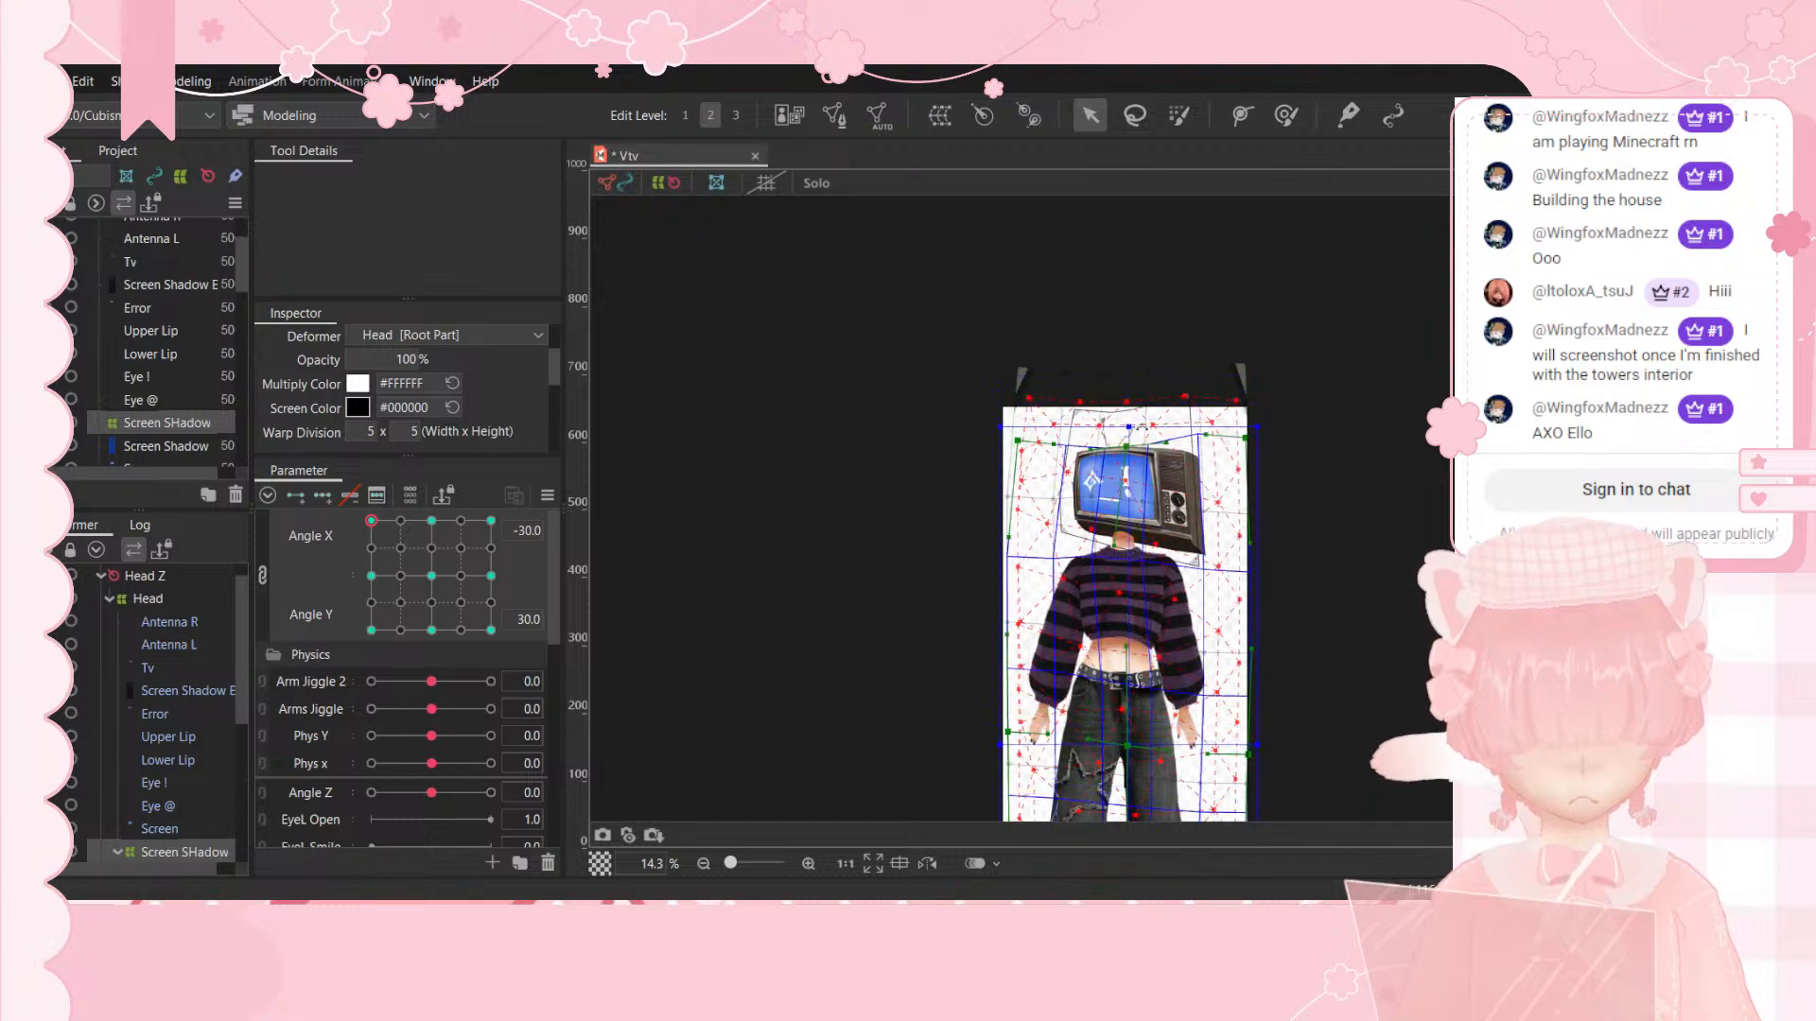
{"action": "scroll", "coordinate": [1135, 581], "scroll_direction": "down", "scroll_amount": 3}
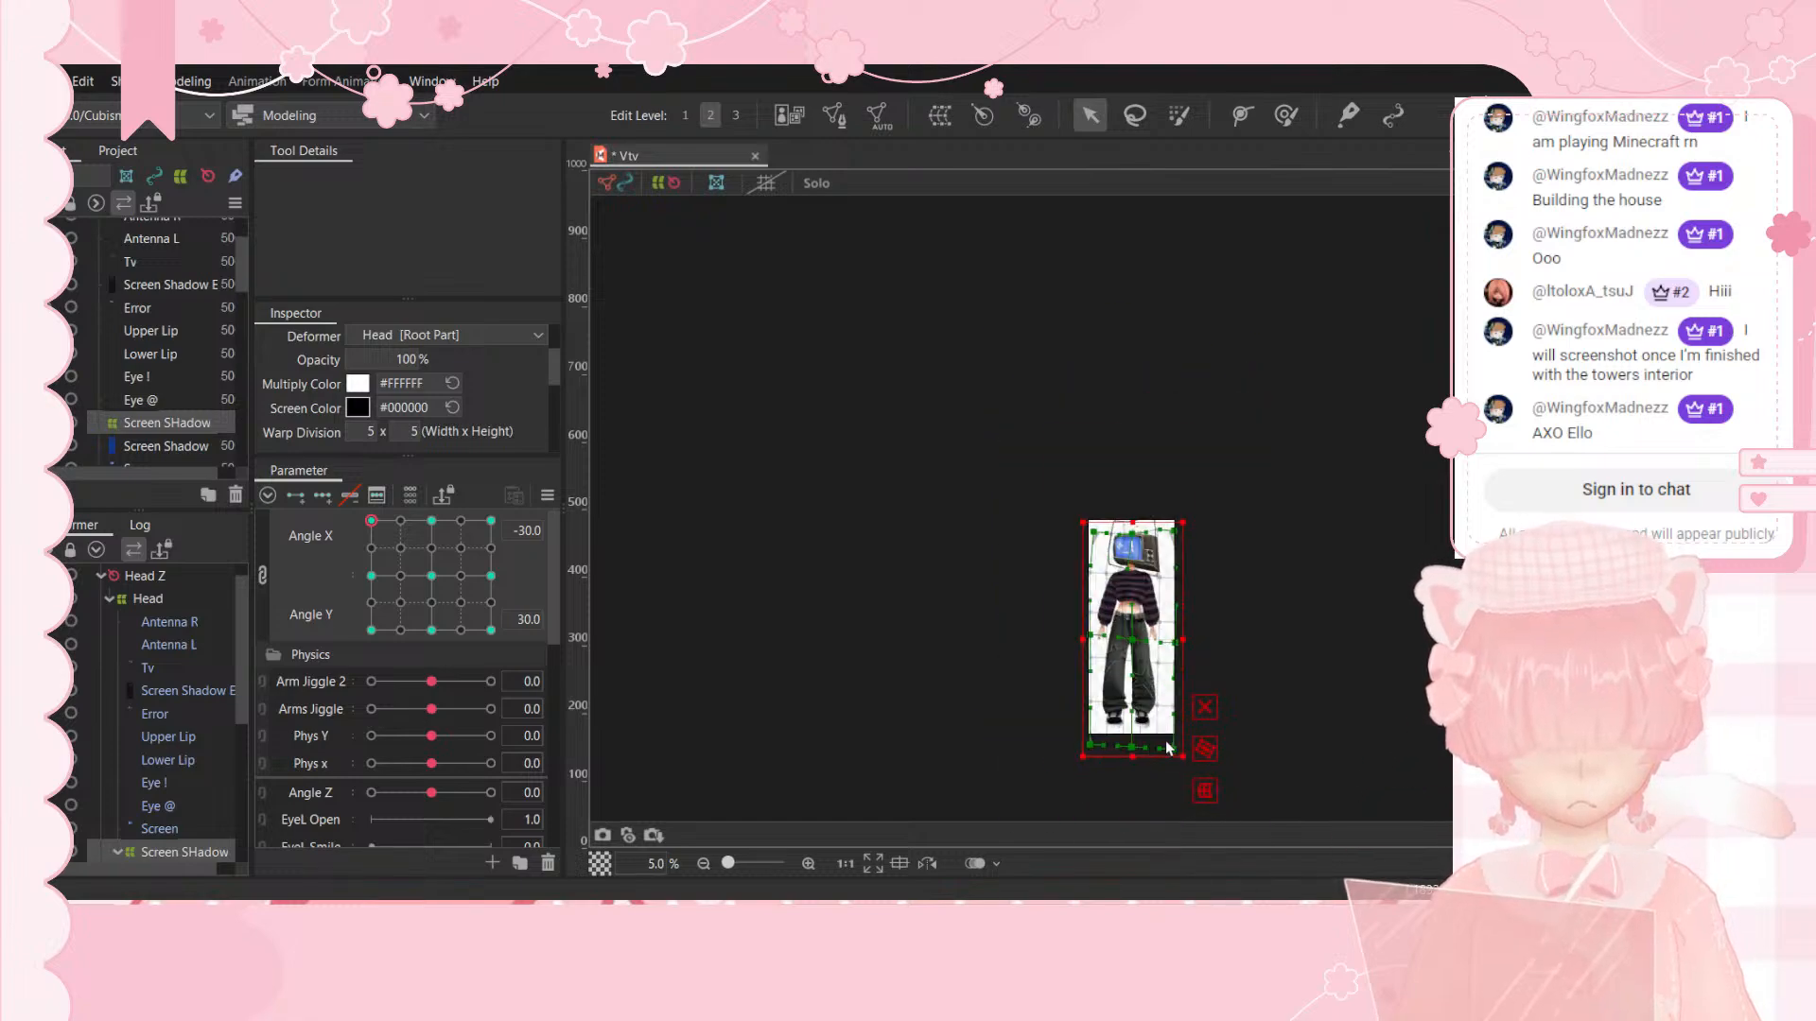
{"action": "scroll", "coordinate": [1165, 743], "scroll_direction": "up", "scroll_amount": 1}
{"action": "left_click_drag", "start_coordinate": [1119, 763], "coordinate": [1158, 513]}
Step: Narrow the Screen SHadow deformer from both sides toward the tilted TV head
{"action": "scroll", "coordinate": [1155, 511], "scroll_direction": "up", "scroll_amount": 1}
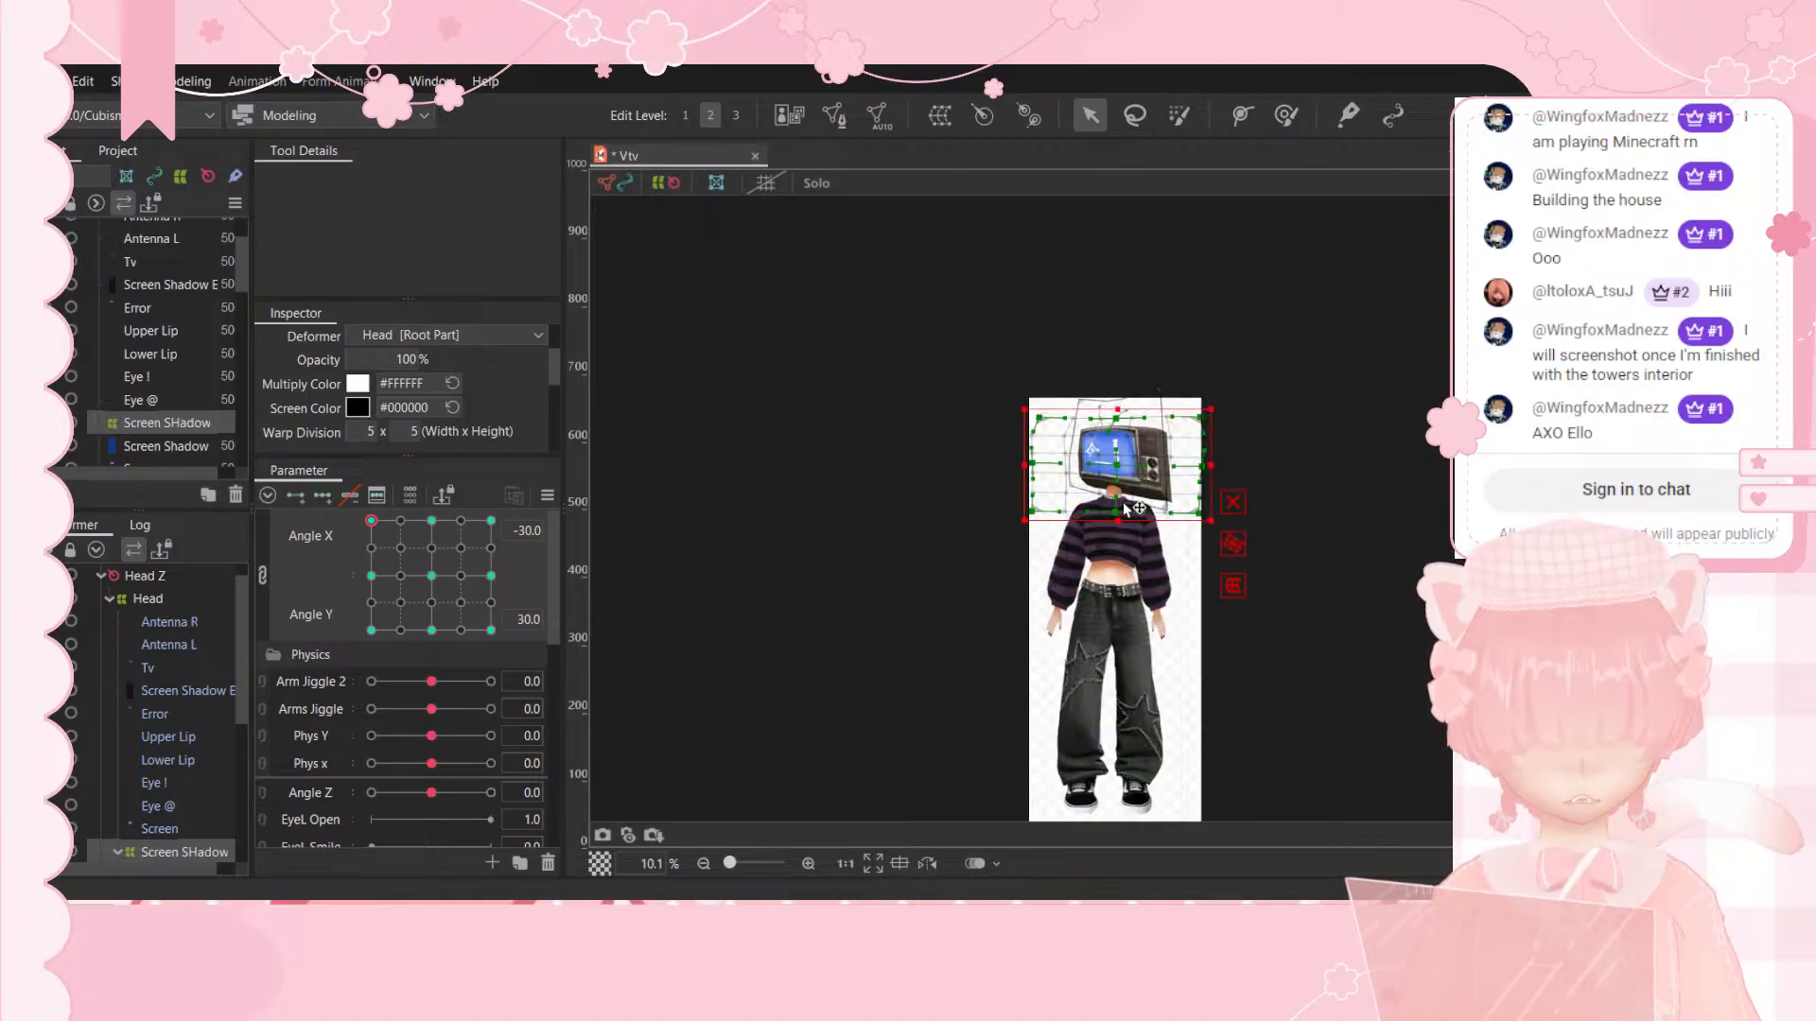
{"action": "scroll", "coordinate": [1132, 428], "scroll_direction": "up", "scroll_amount": 4}
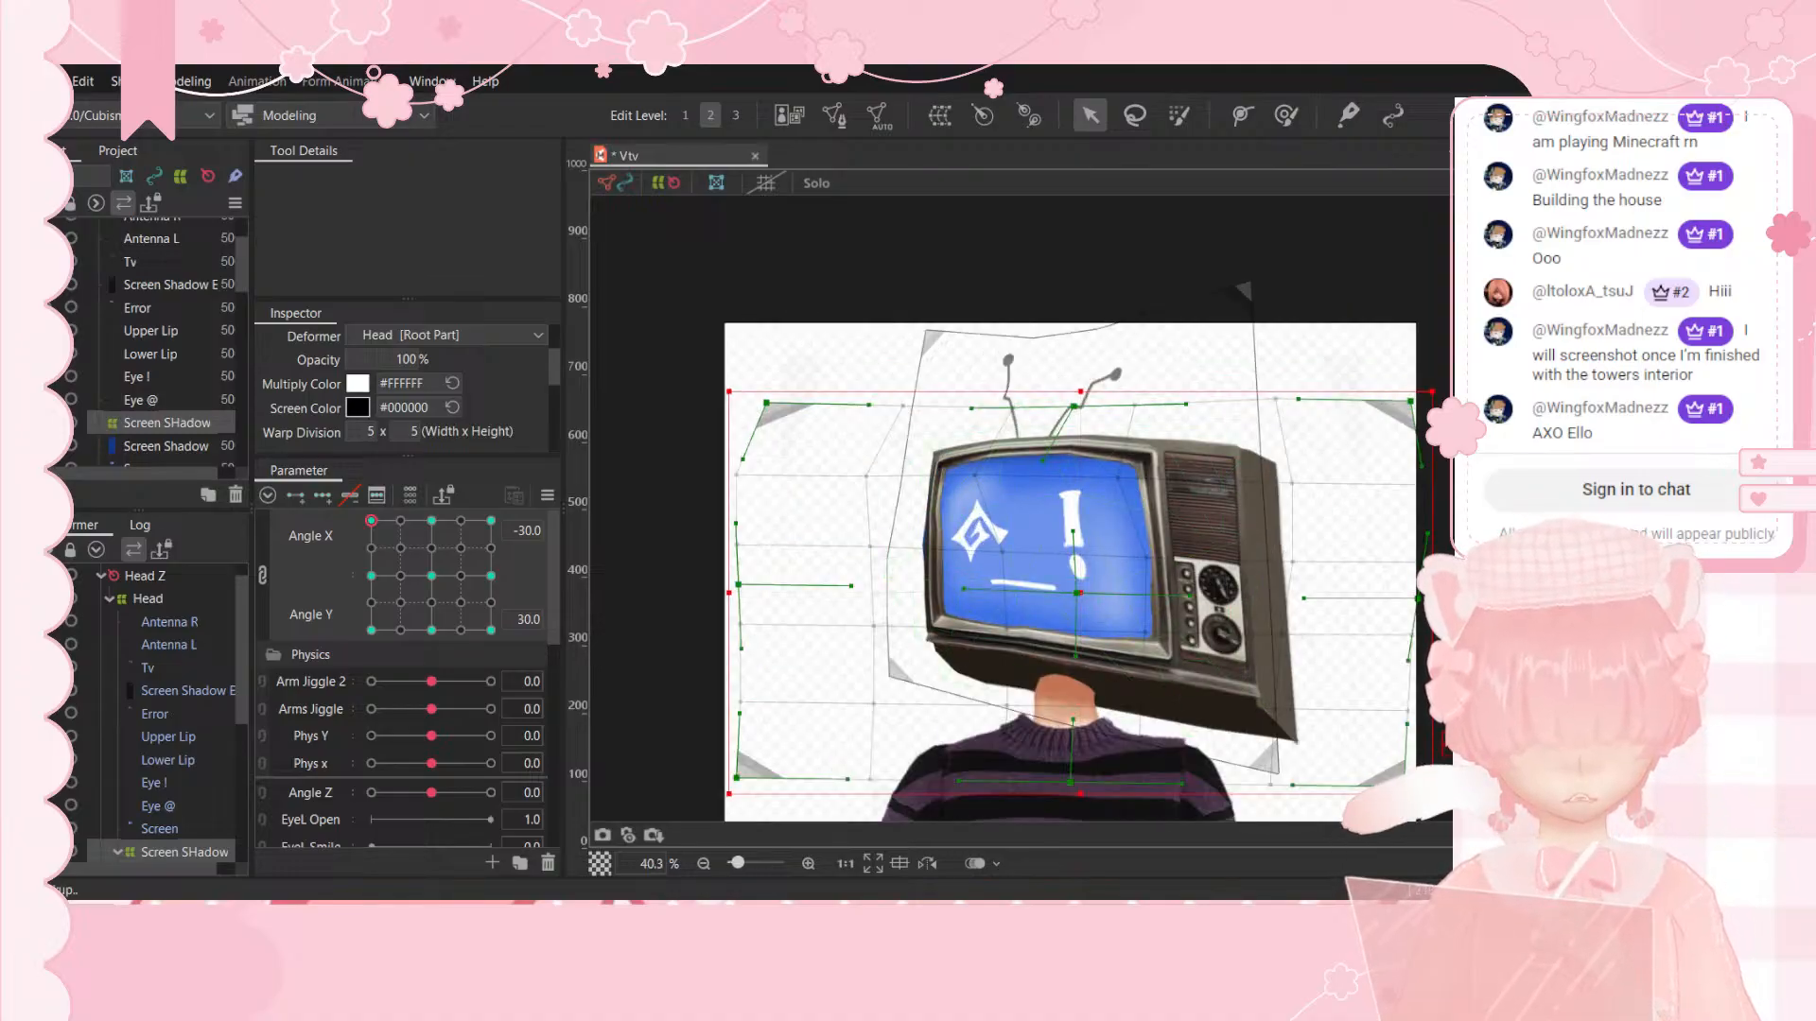
{"action": "left_click_drag", "start_coordinate": [1432, 593], "coordinate": [1356, 592]}
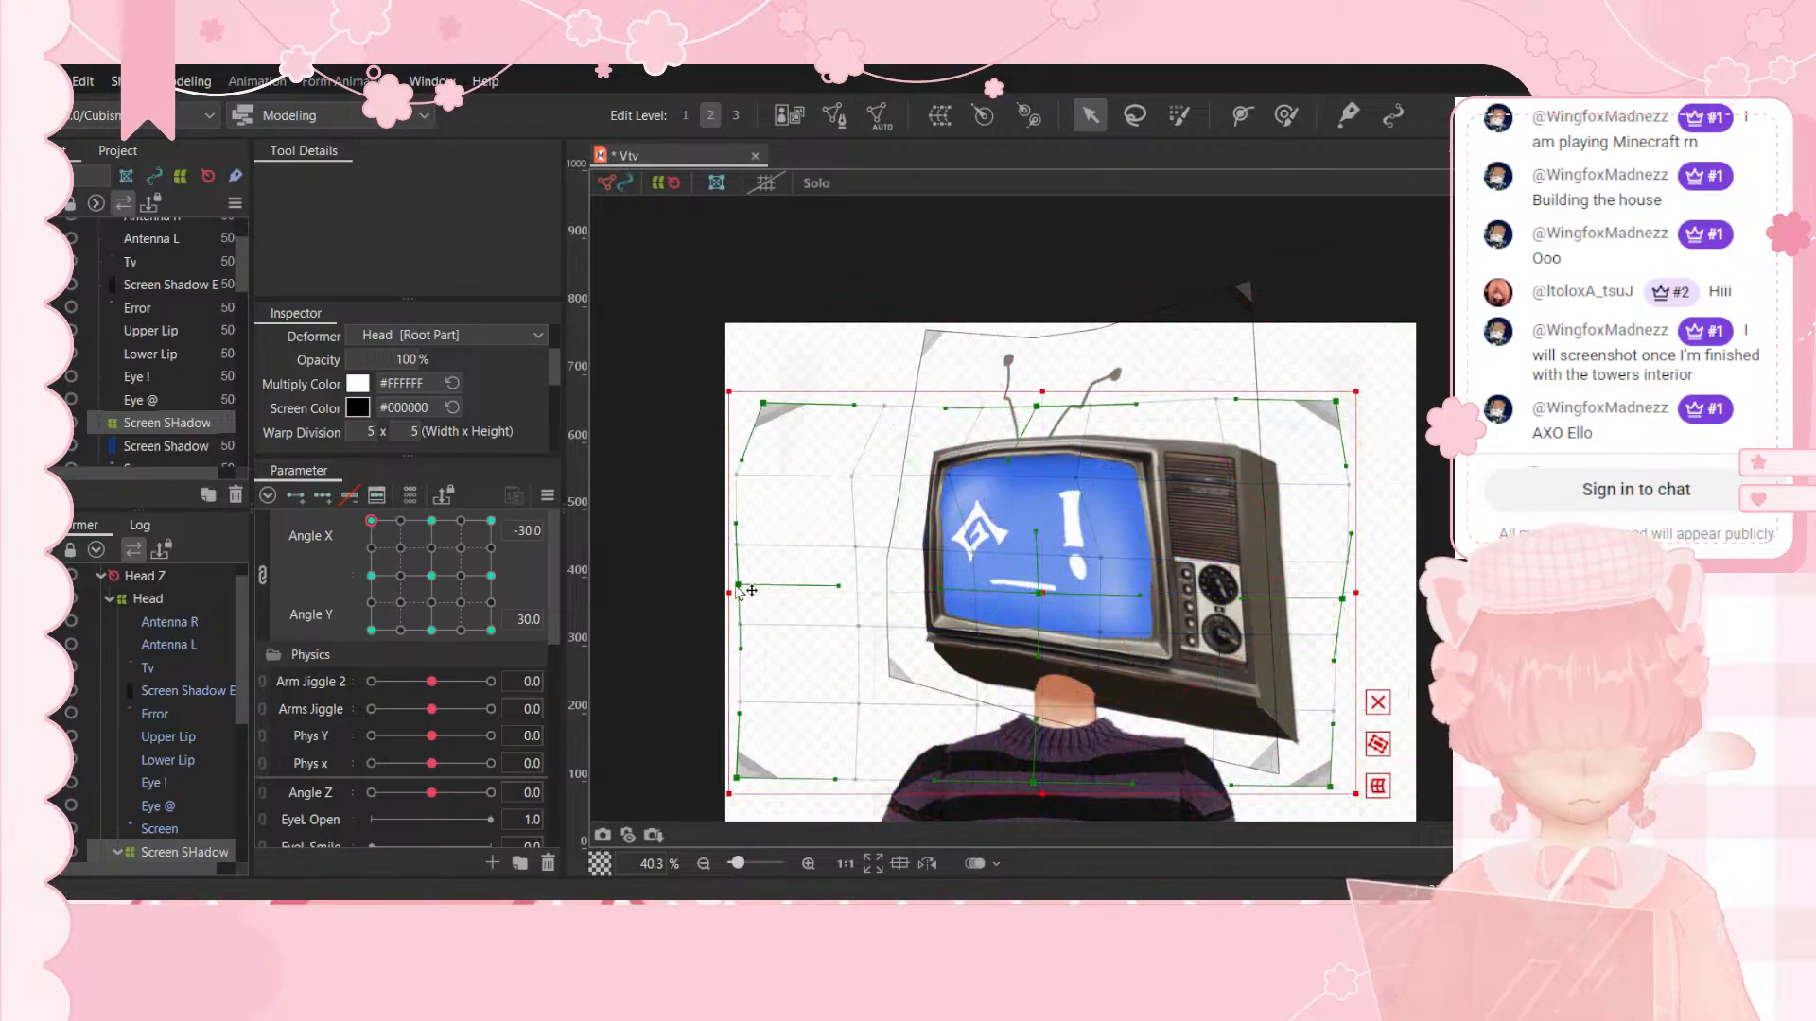
{"action": "left_click_drag", "start_coordinate": [728, 593], "coordinate": [808, 593]}
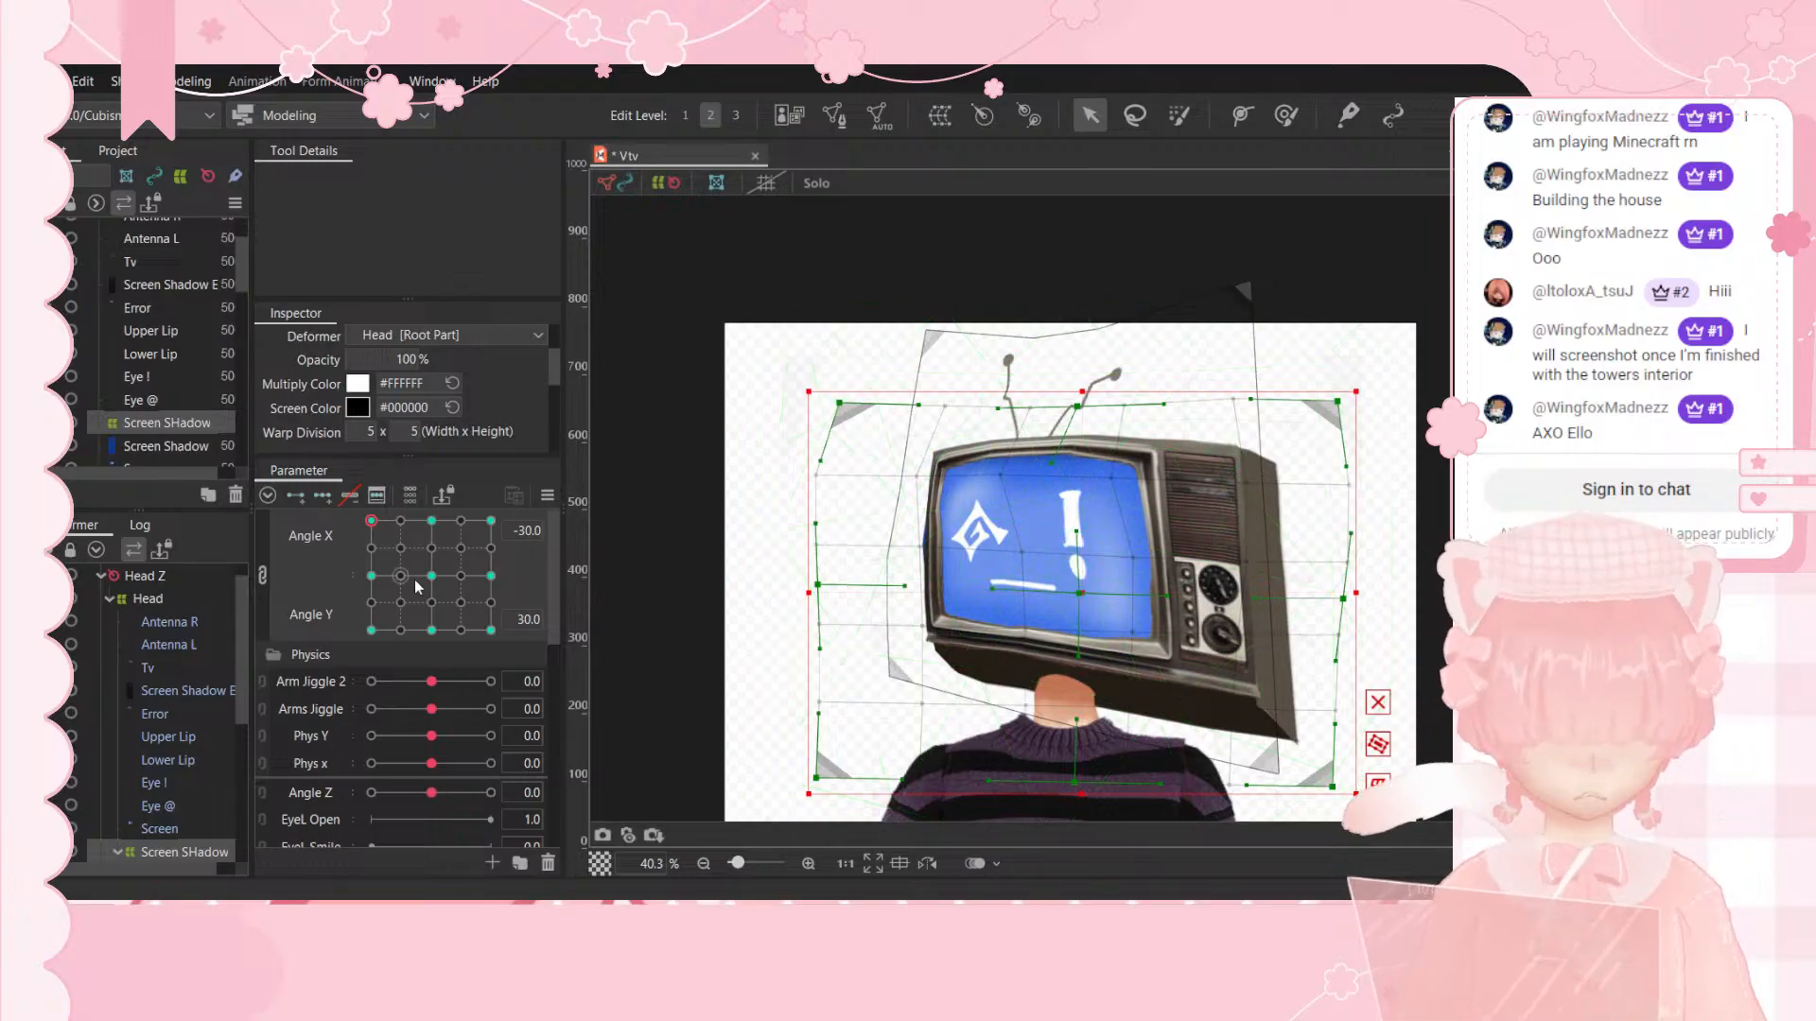
Step: Undo the Screen SHadow deformer's resizing and its Angle X and Angle Y keyforms
{"action": "left_click_drag", "start_coordinate": [414, 579], "coordinate": [433, 576]}
{"action": "key", "text": "ctrl+z"}
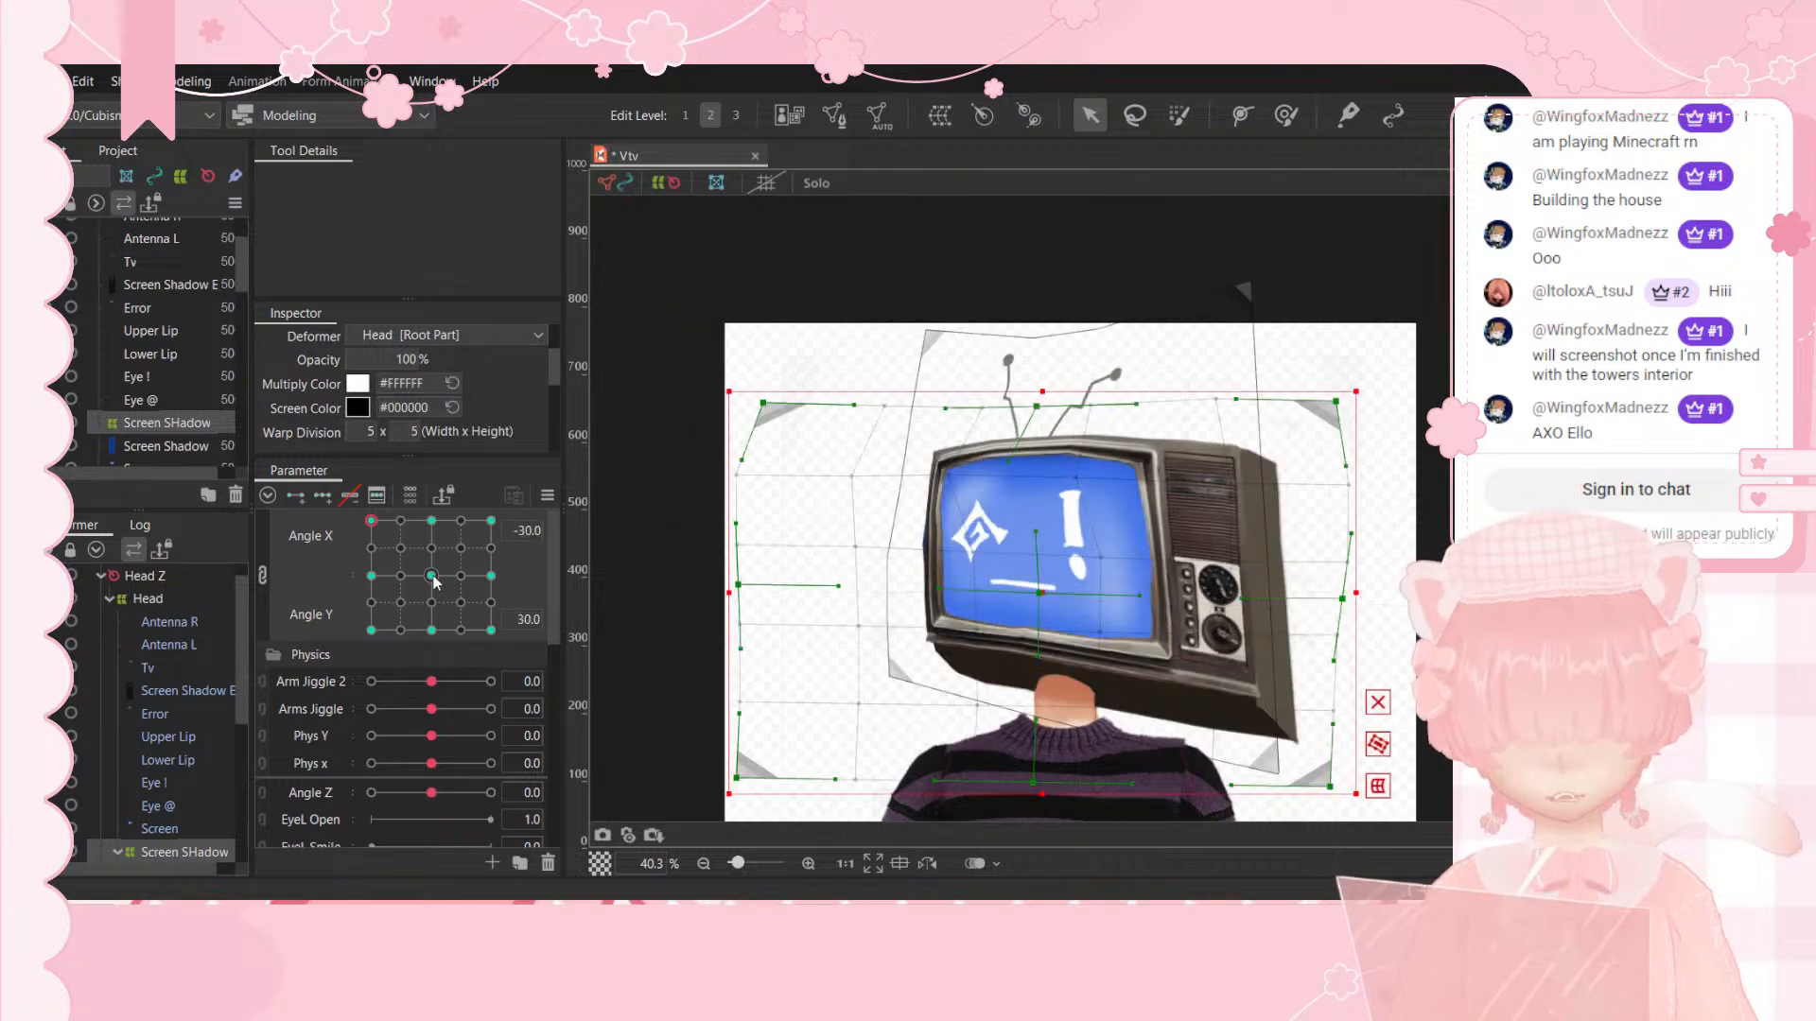
{"action": "key", "text": "ctrl+z"}
{"action": "key", "text": "ctrl+z"}
{"action": "key", "text": "ctrl+z"}
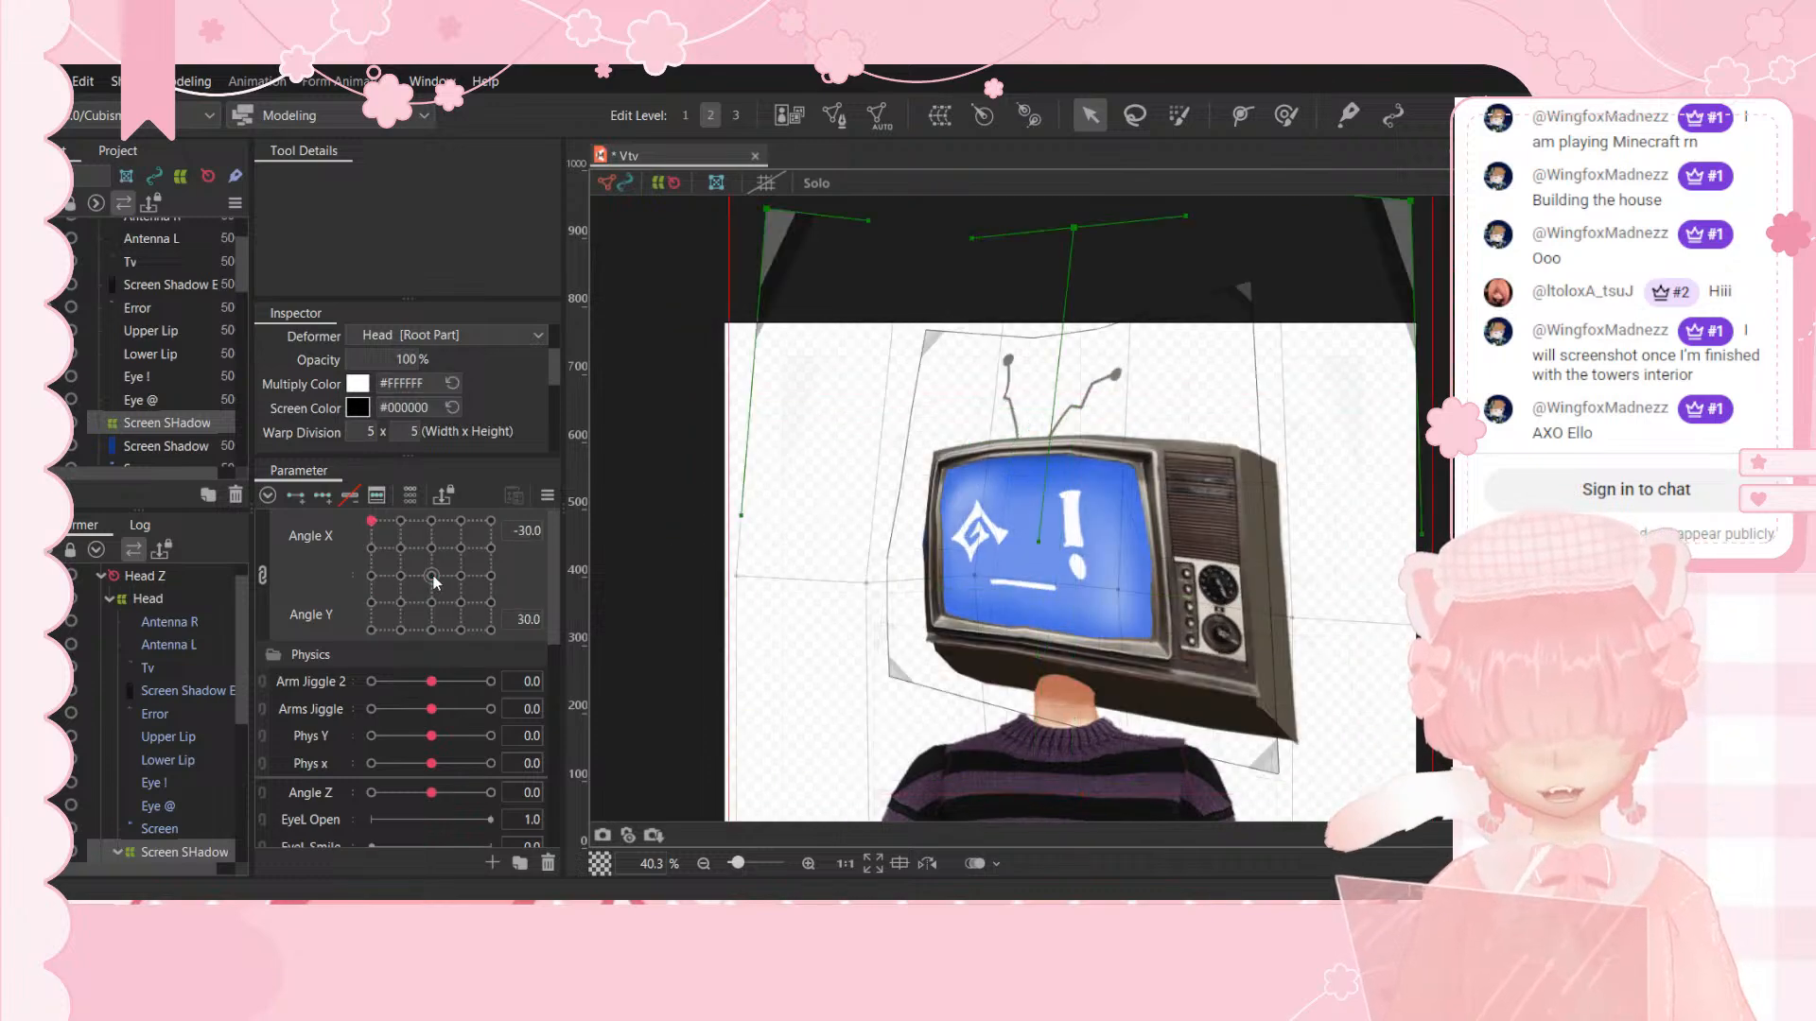
Step: Replace the Screen SHadow deformer with a 5 x 5 warp deformer named Shadow, and parent both screen shadow meshes to it
{"action": "key", "text": "ctrl+z"}
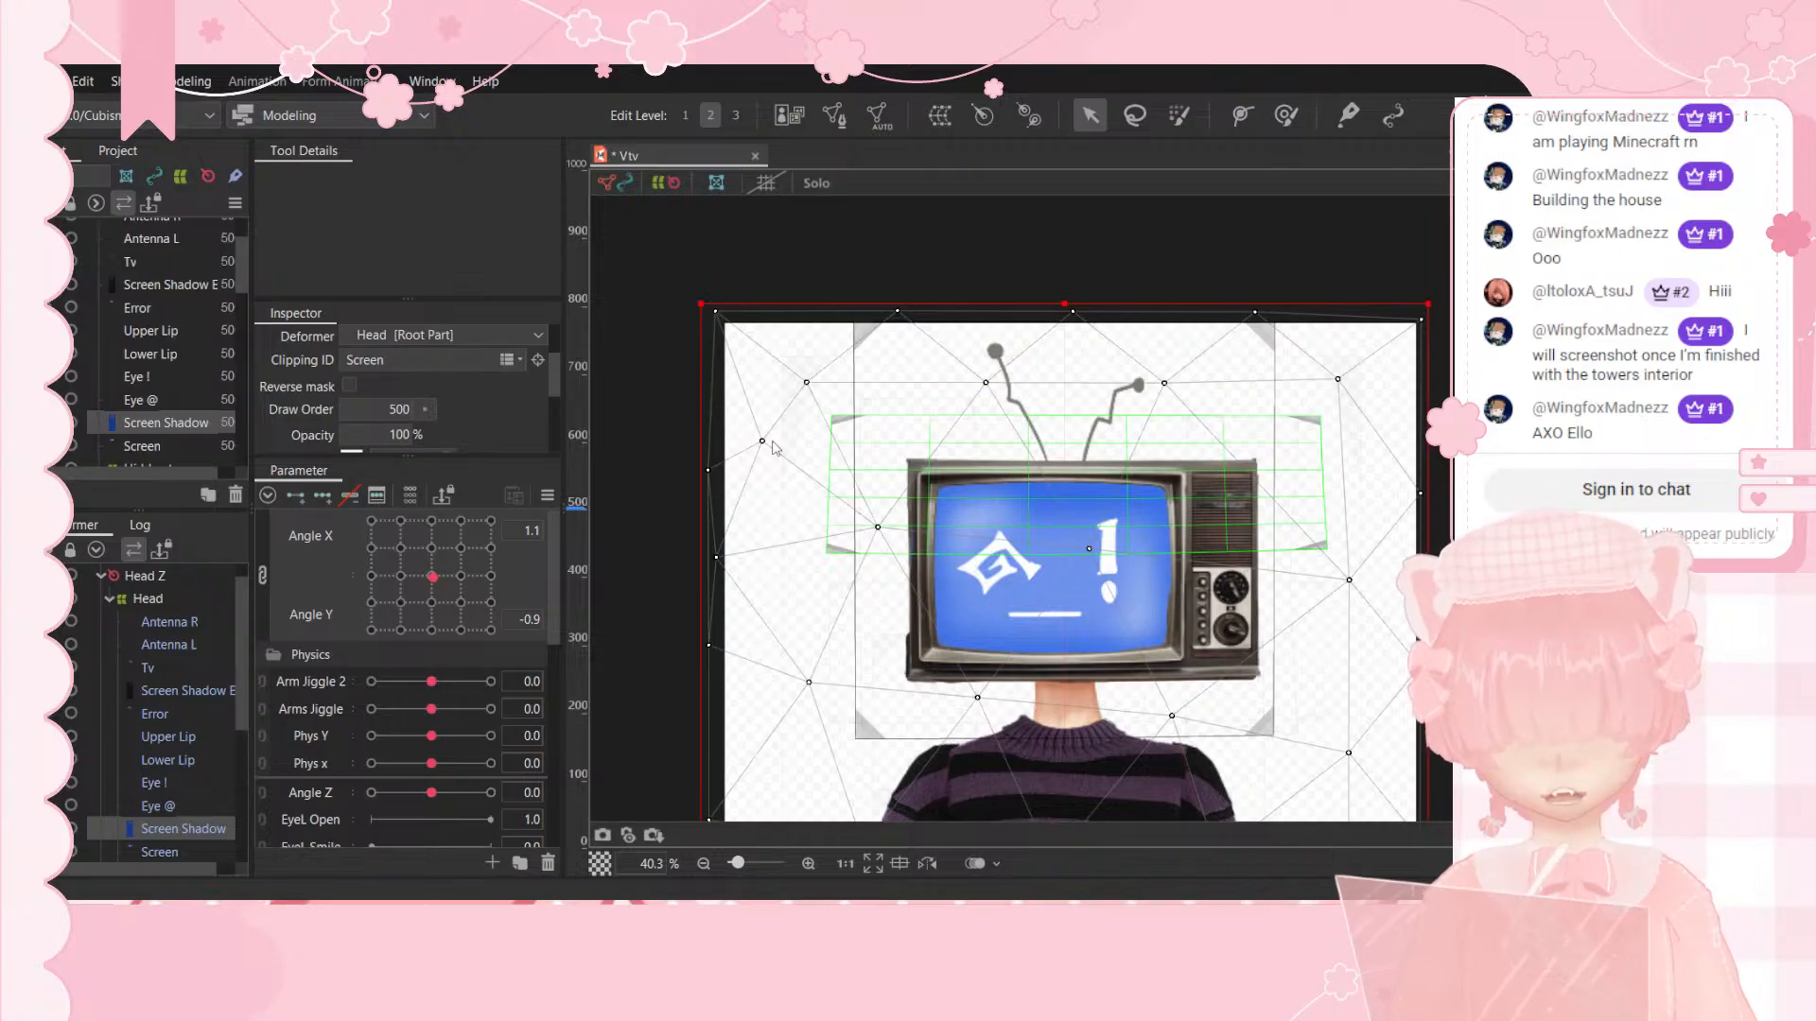
{"action": "left_click", "coordinate": [843, 668]}
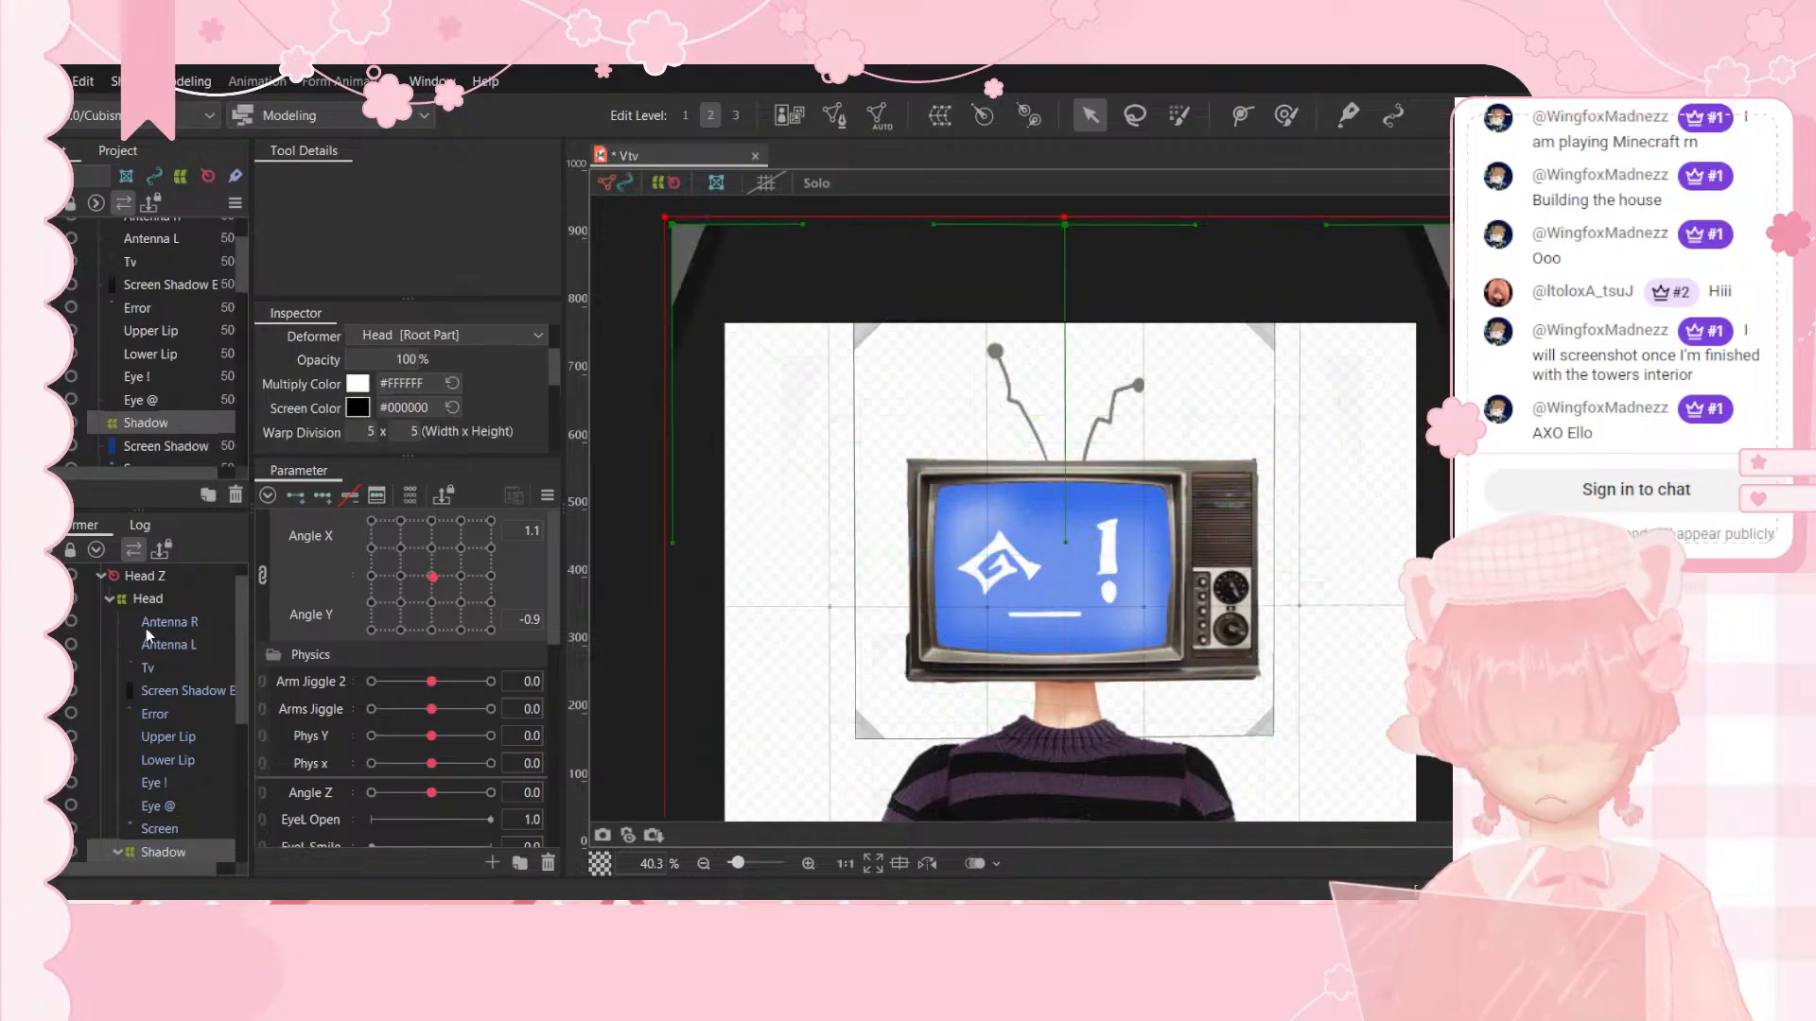
{"action": "left_click_drag", "start_coordinate": [173, 632], "coordinate": [169, 802]}
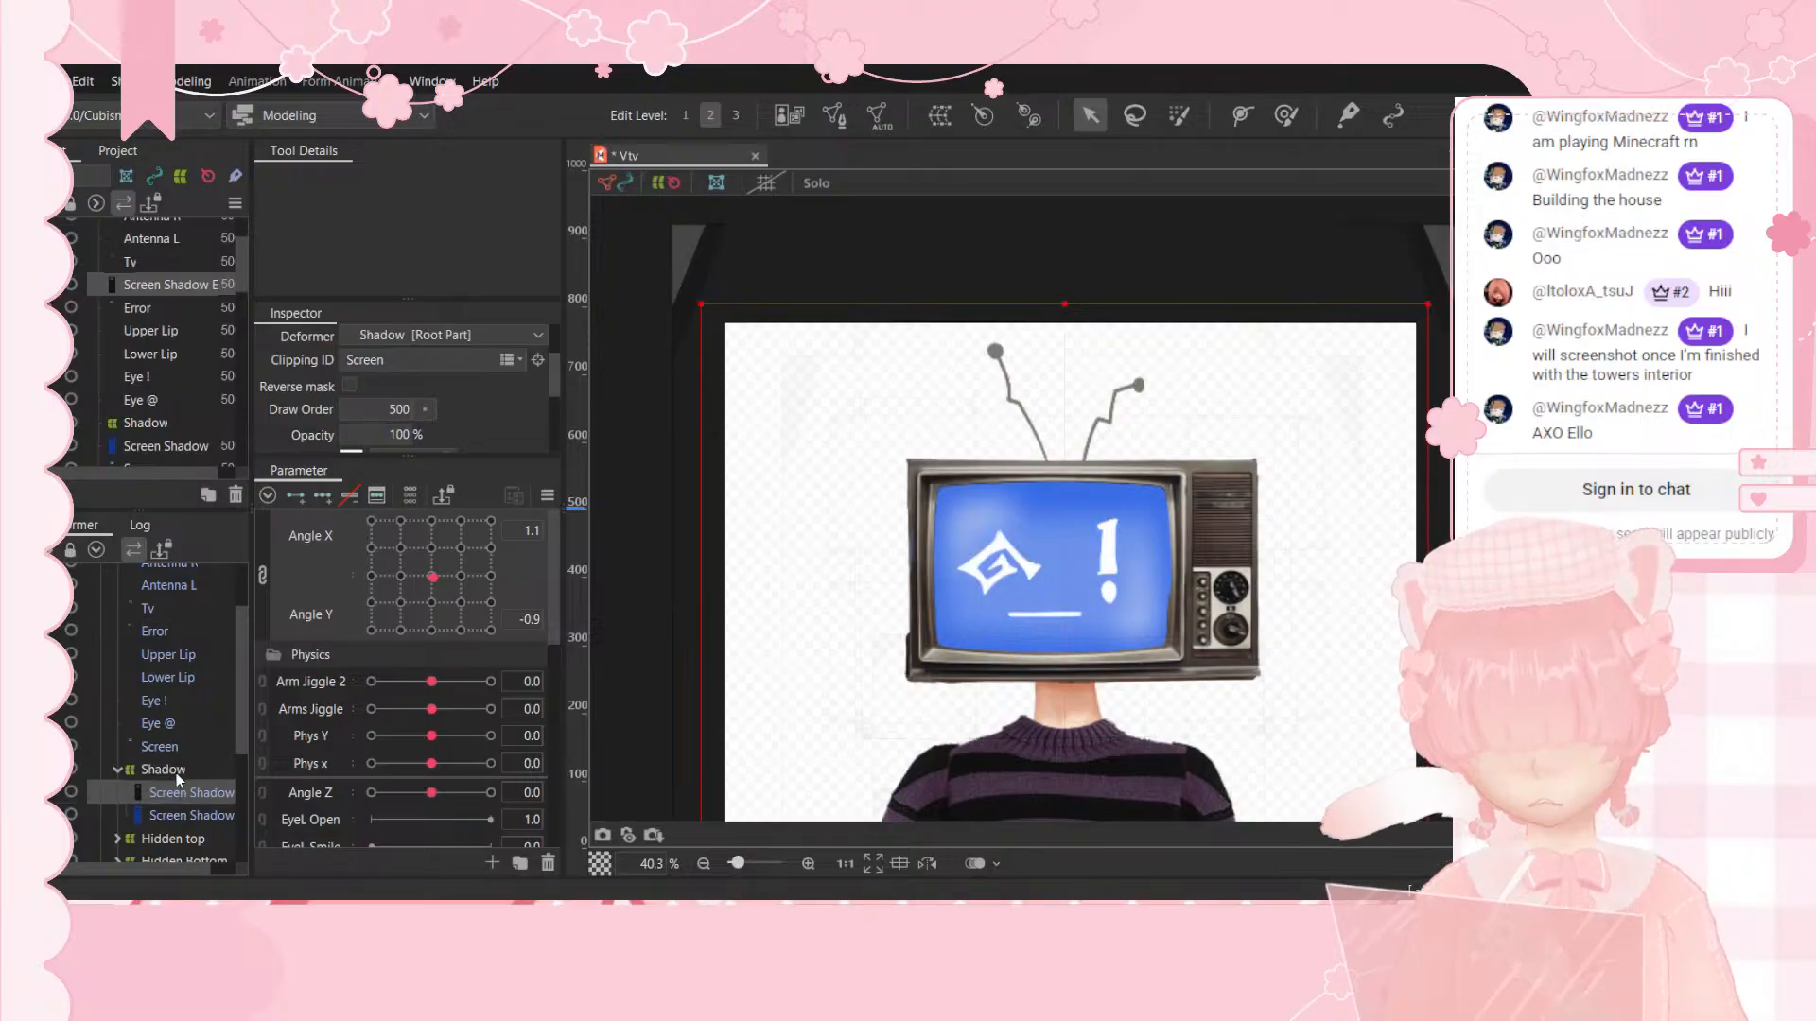
Step: Shrink the Shadow deformer's height from above and below to the TV head area
{"action": "left_click", "coordinate": [176, 771]}
{"action": "scroll", "coordinate": [1204, 447], "scroll_direction": "down", "scroll_amount": 3}
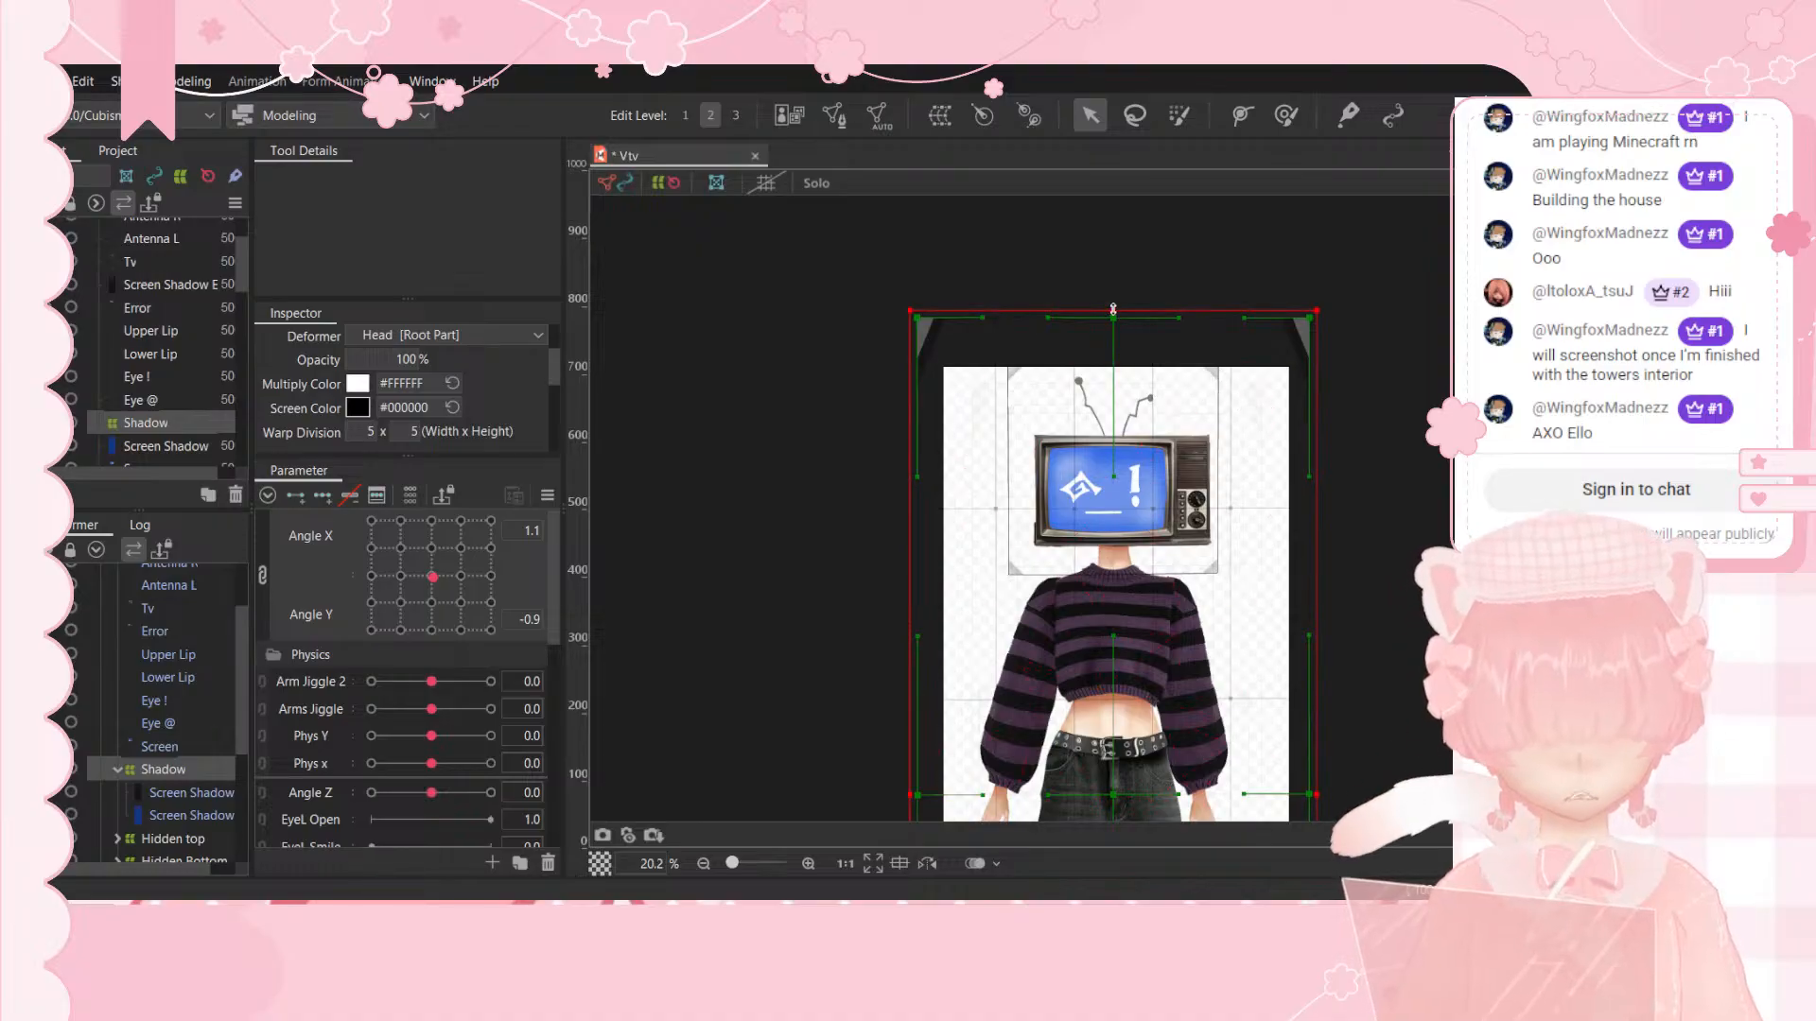
{"action": "left_click_drag", "start_coordinate": [1113, 309], "coordinate": [1113, 417]}
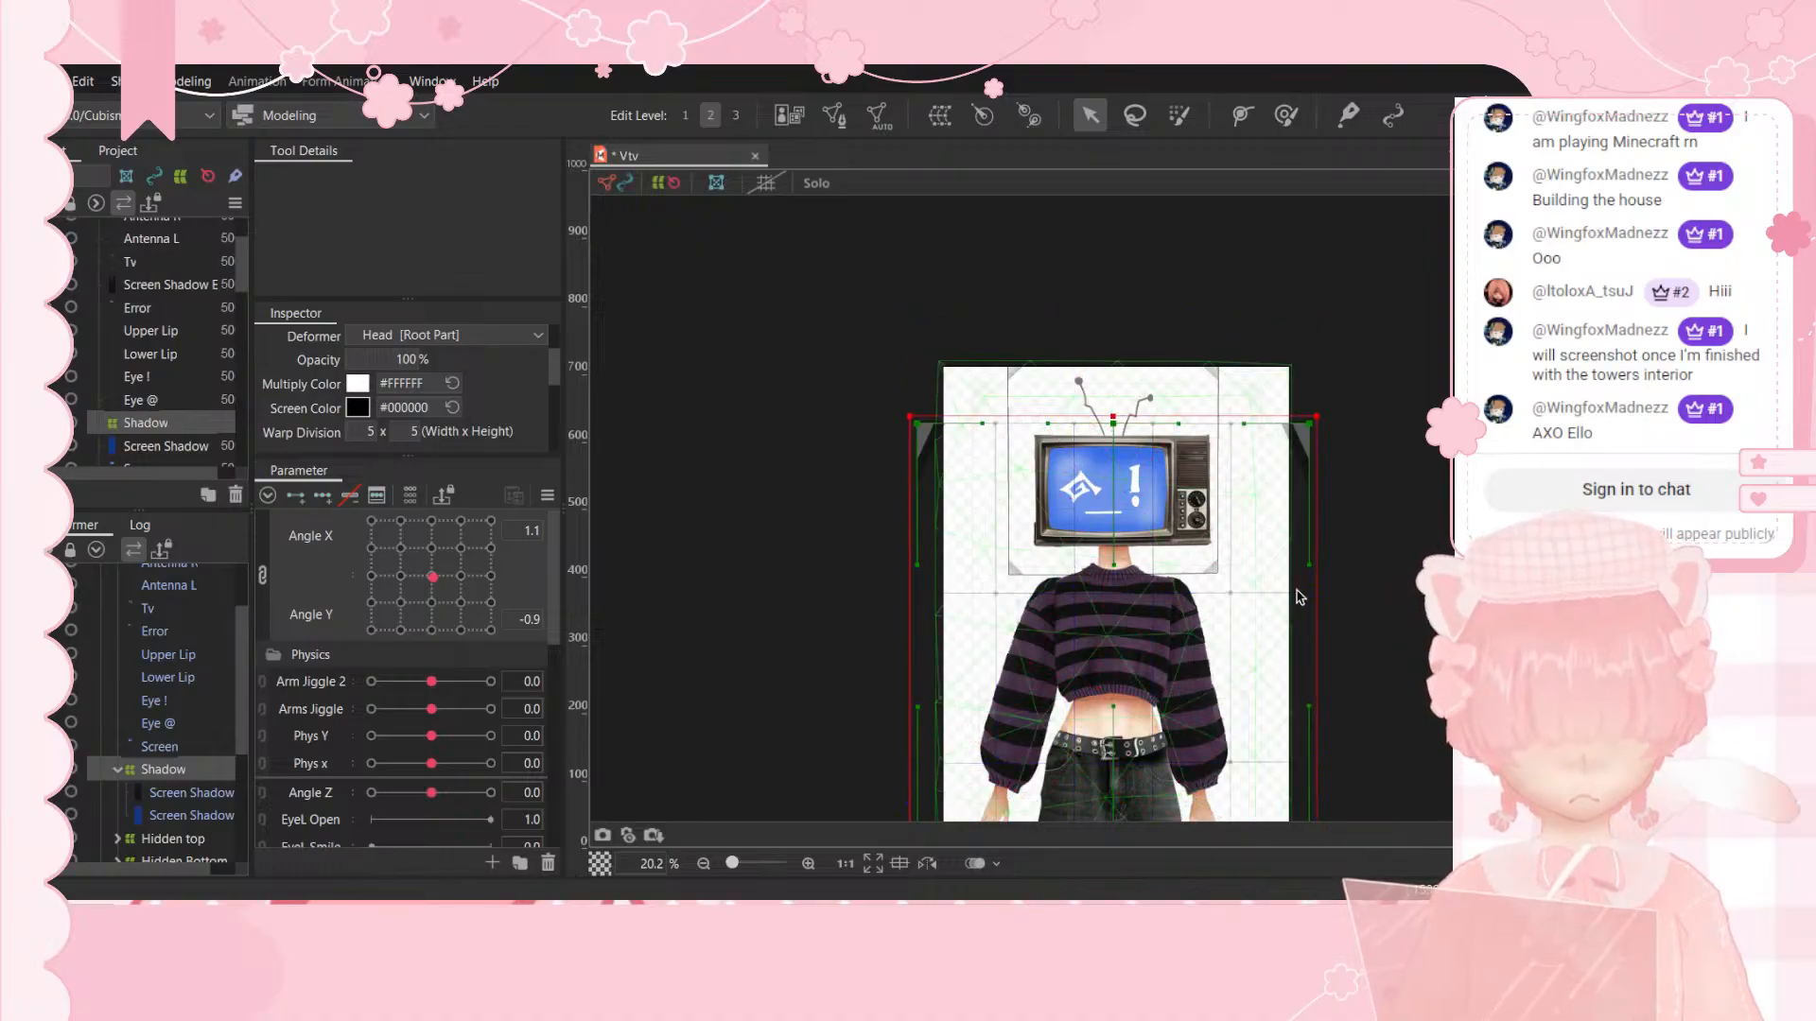
{"action": "scroll", "coordinate": [1310, 634], "scroll_direction": "down", "scroll_amount": 5}
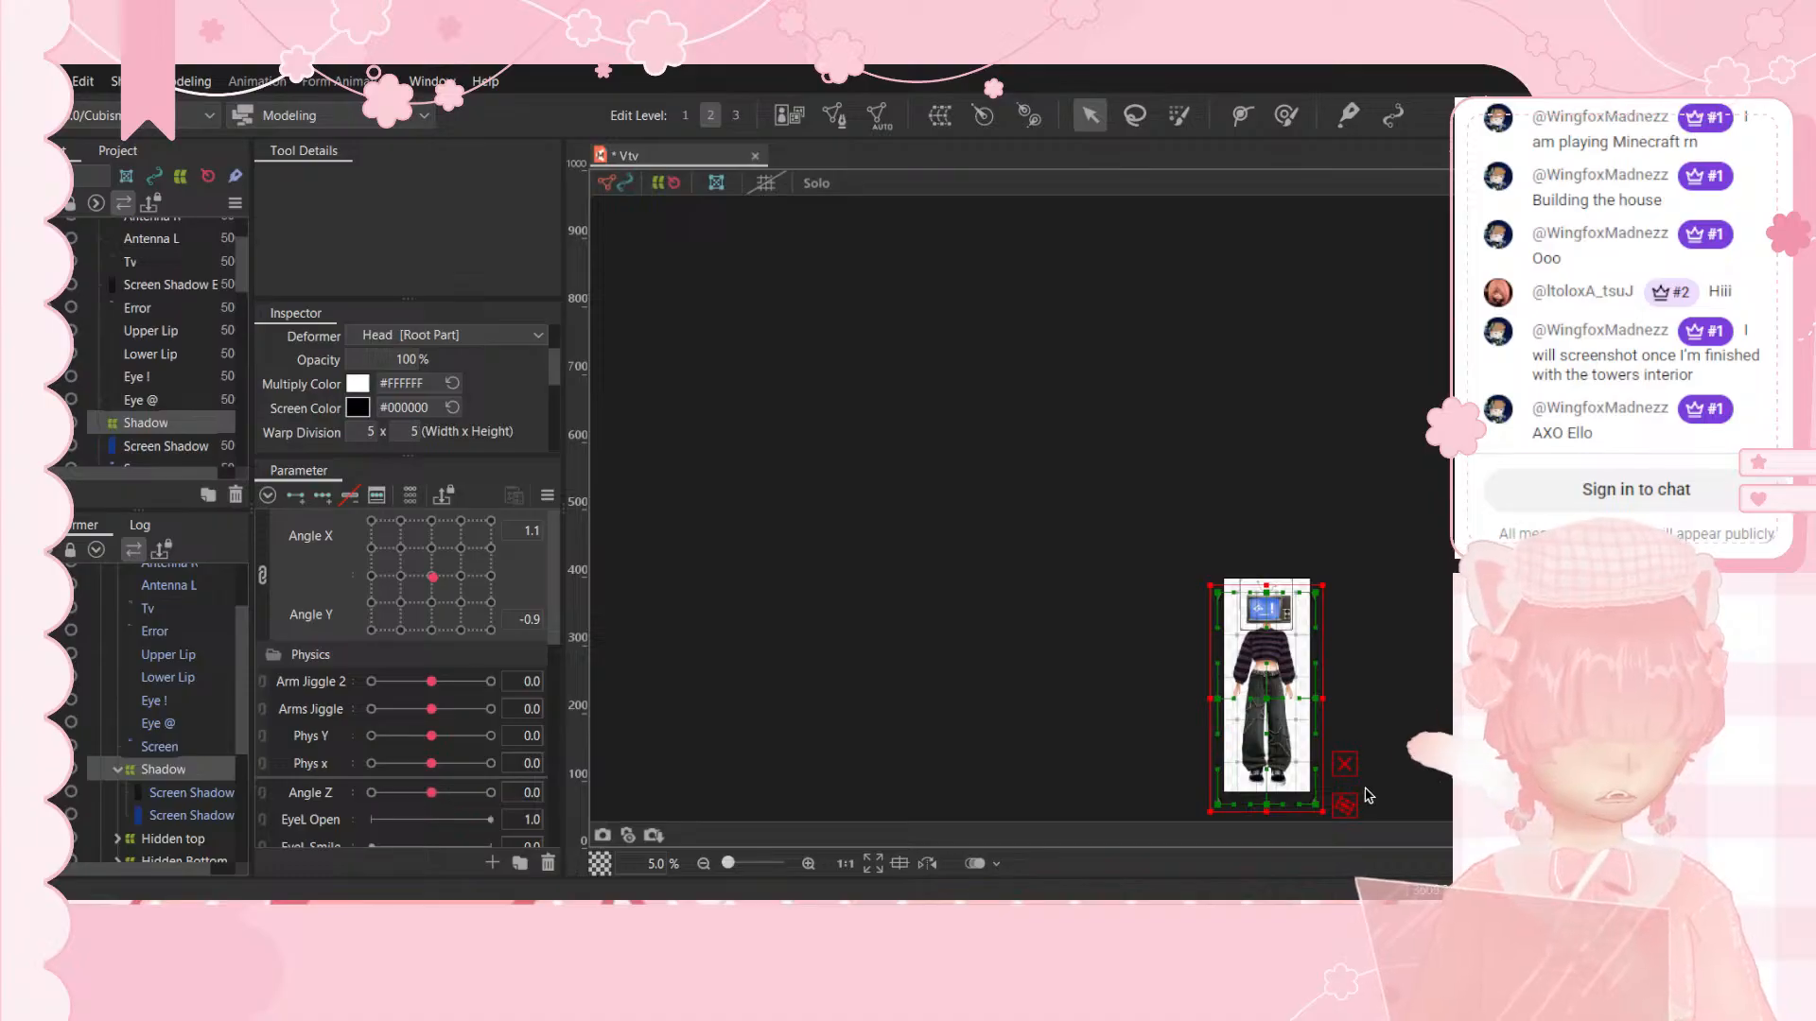
{"action": "scroll", "coordinate": [1366, 795], "scroll_direction": "up", "scroll_amount": 3}
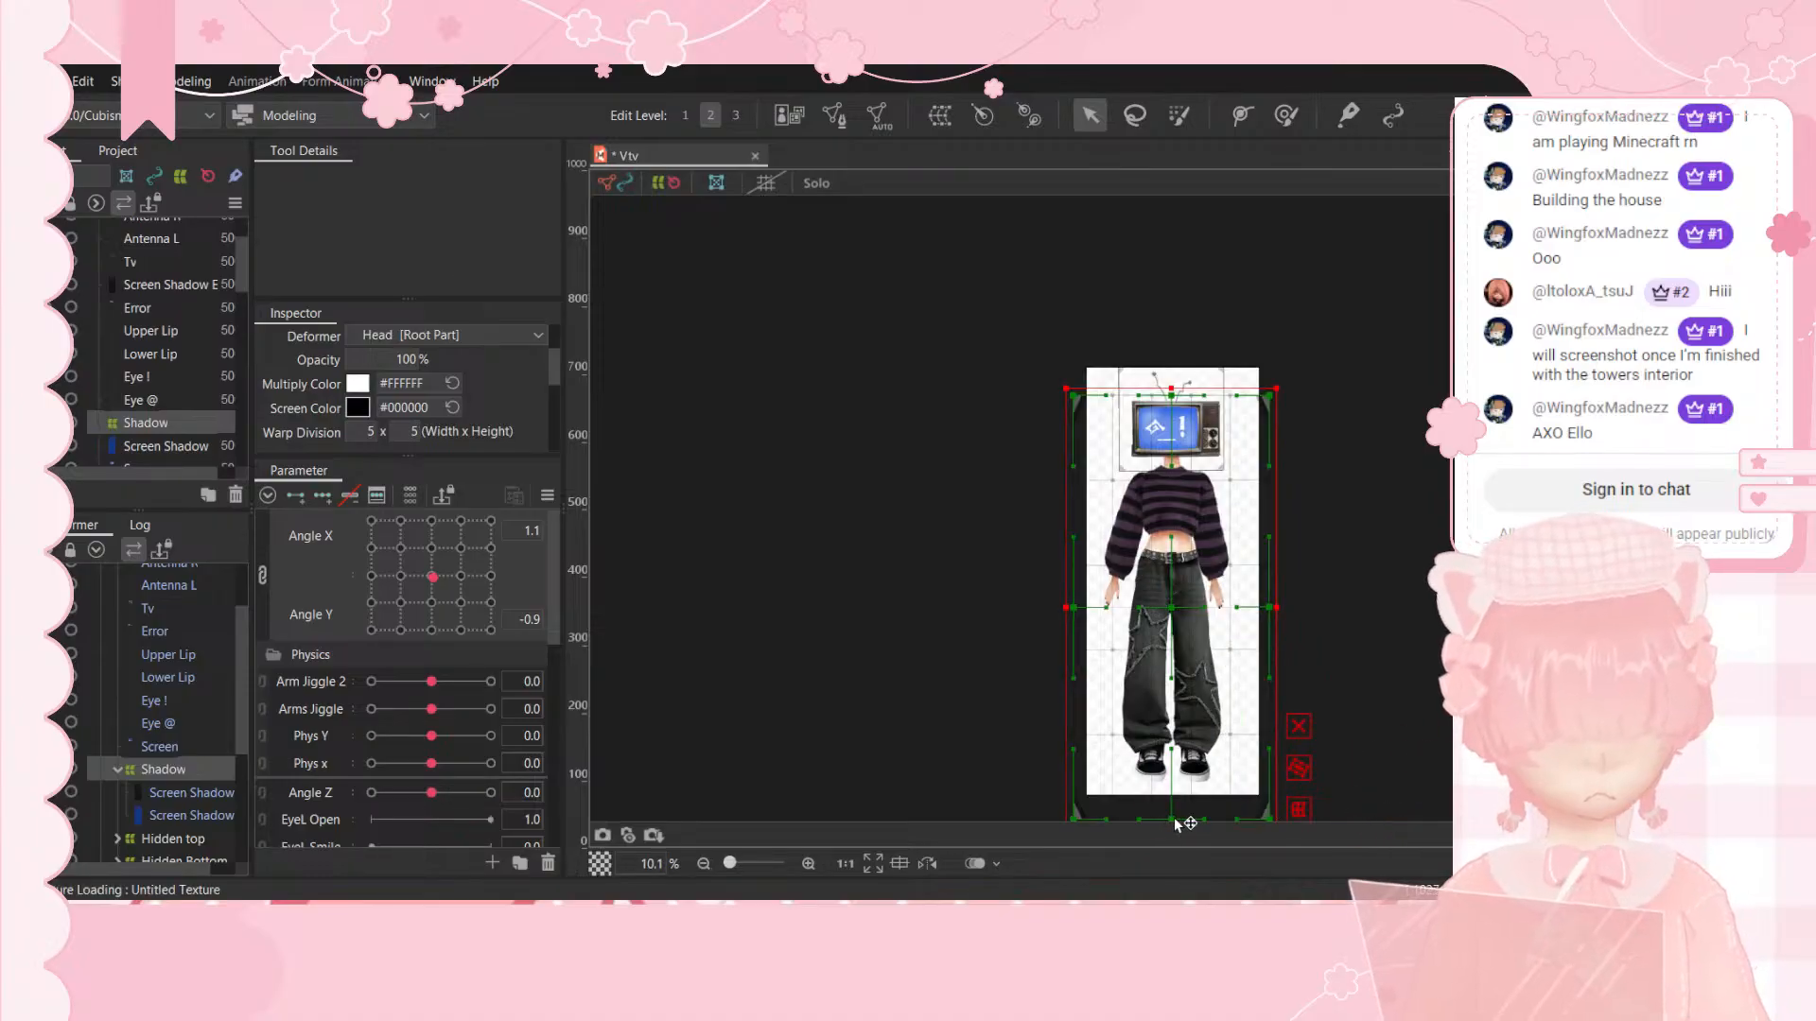
{"action": "scroll", "coordinate": [1172, 829], "scroll_direction": "down", "scroll_amount": 3}
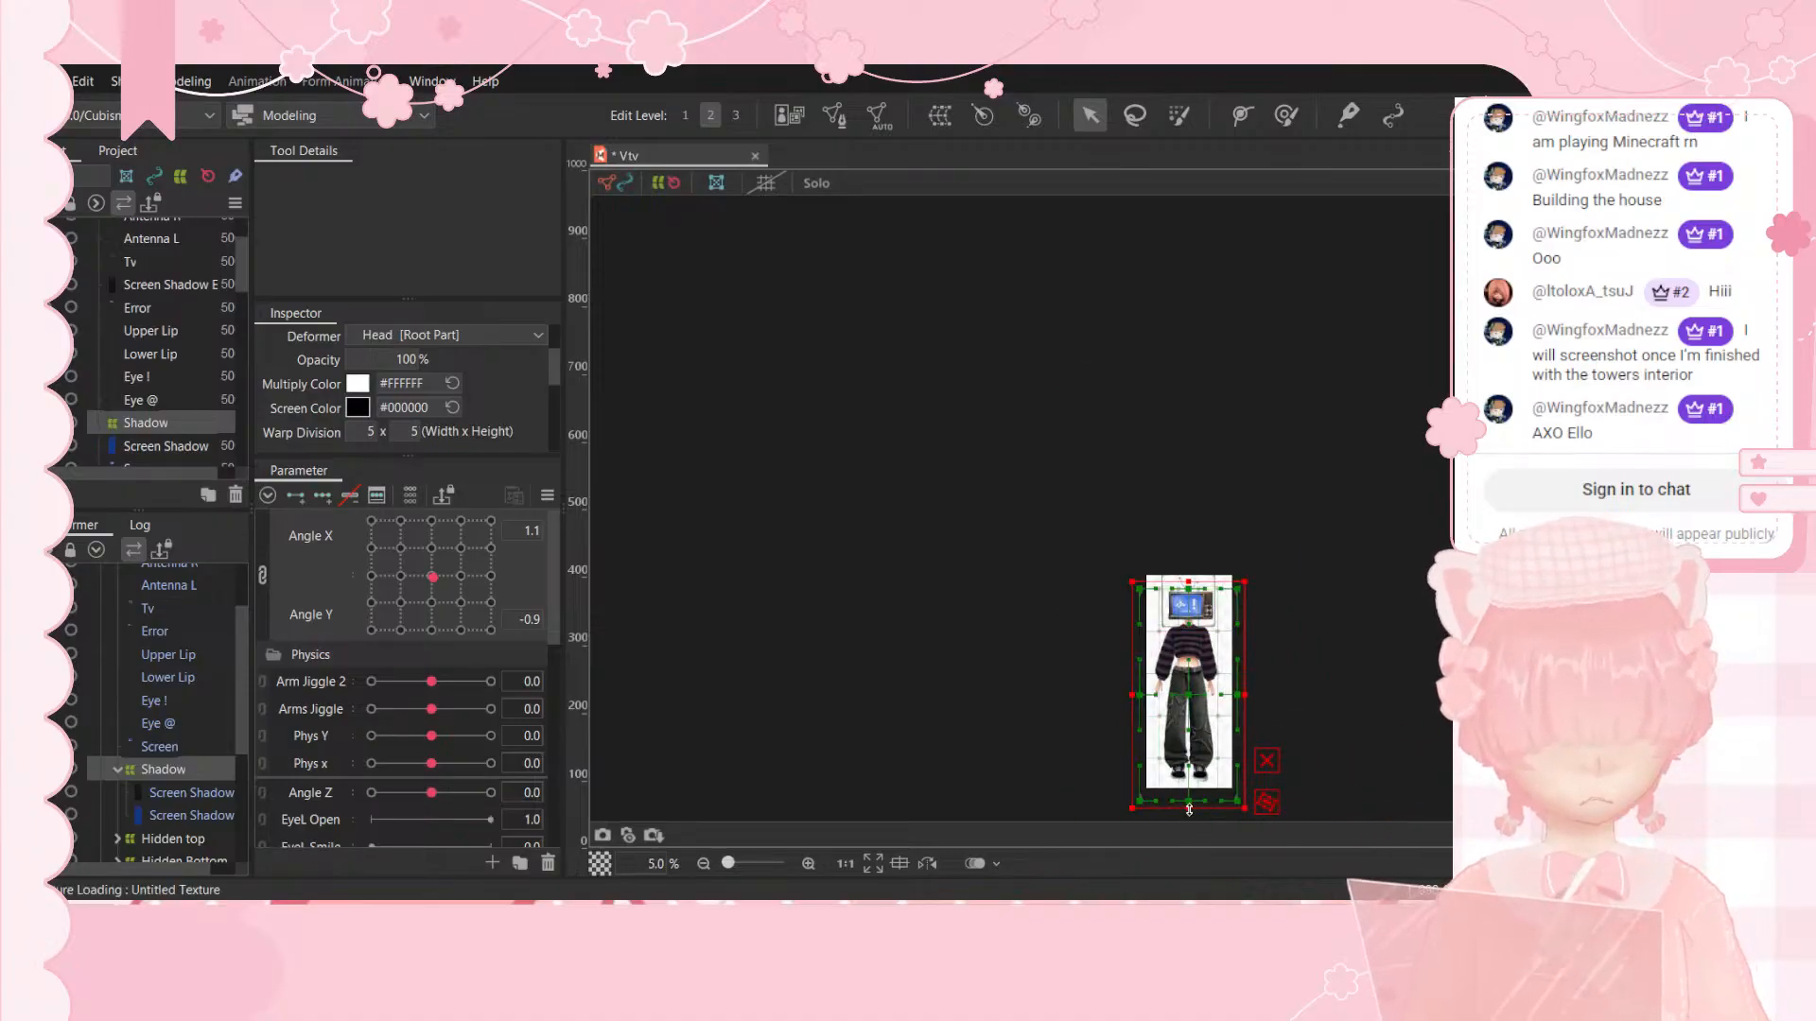
{"action": "left_click", "coordinate": [1214, 664]}
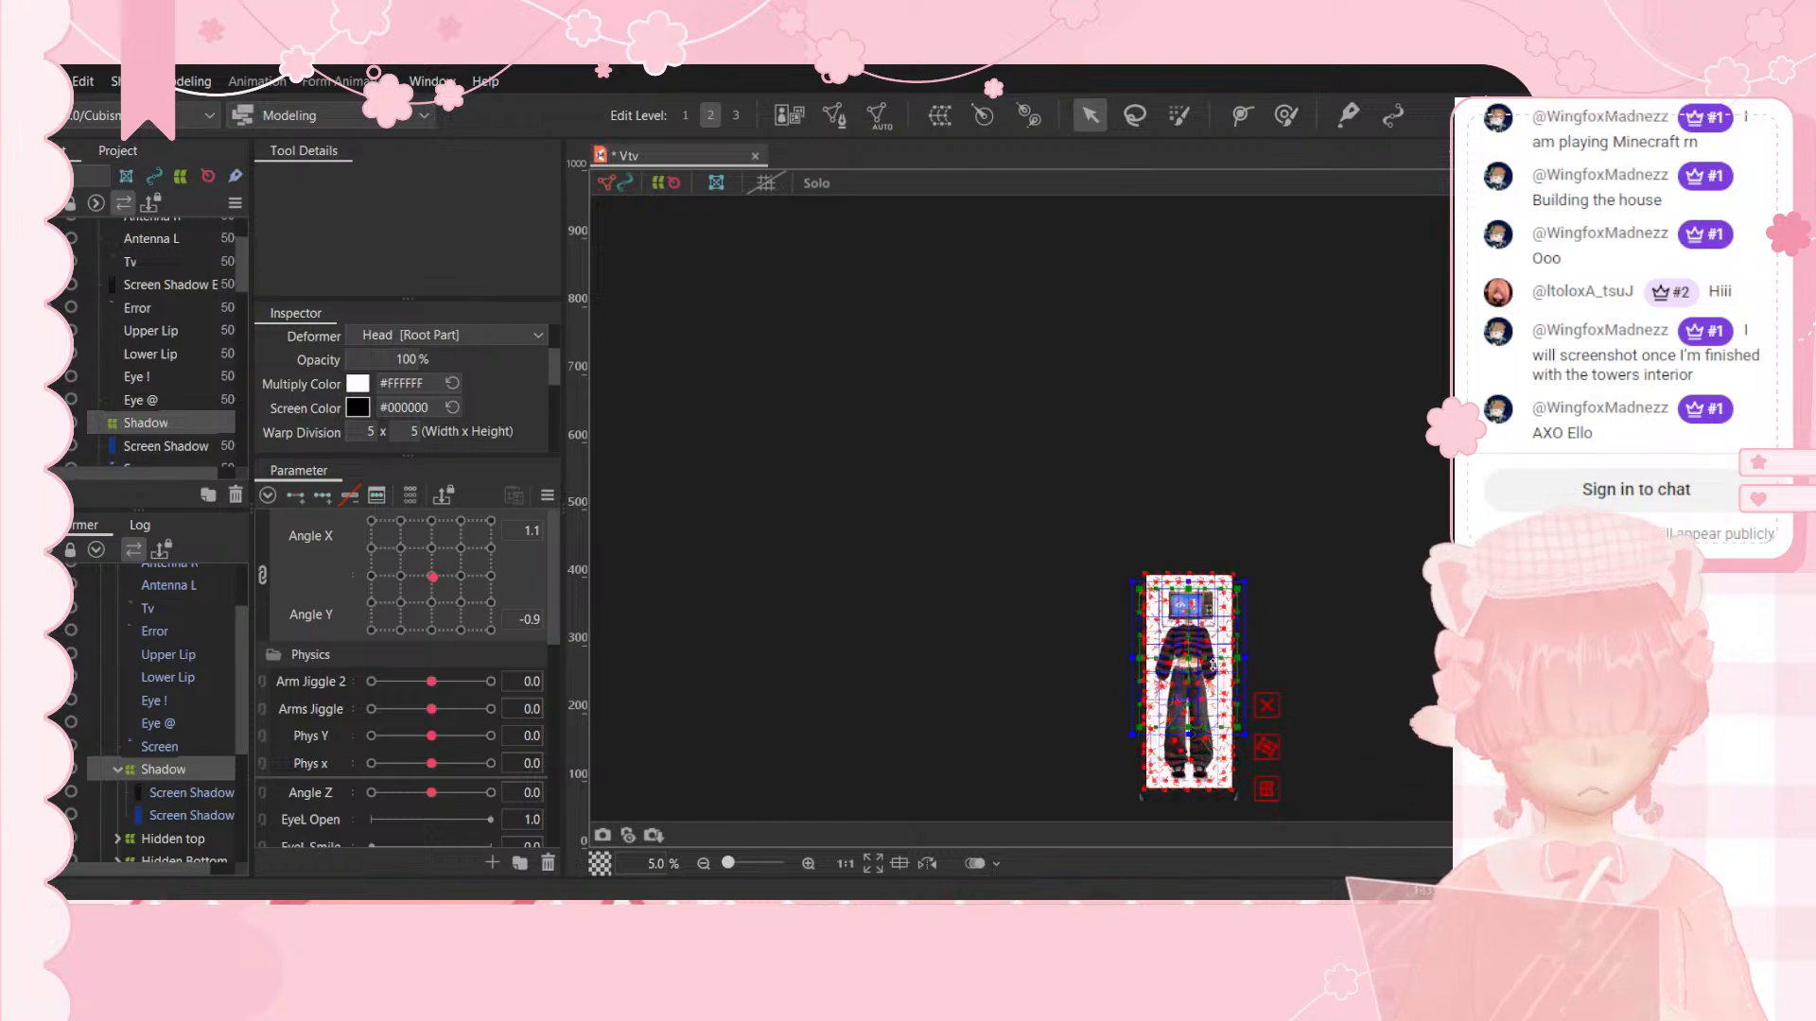
{"action": "scroll", "coordinate": [1214, 625], "scroll_direction": "up", "scroll_amount": 3}
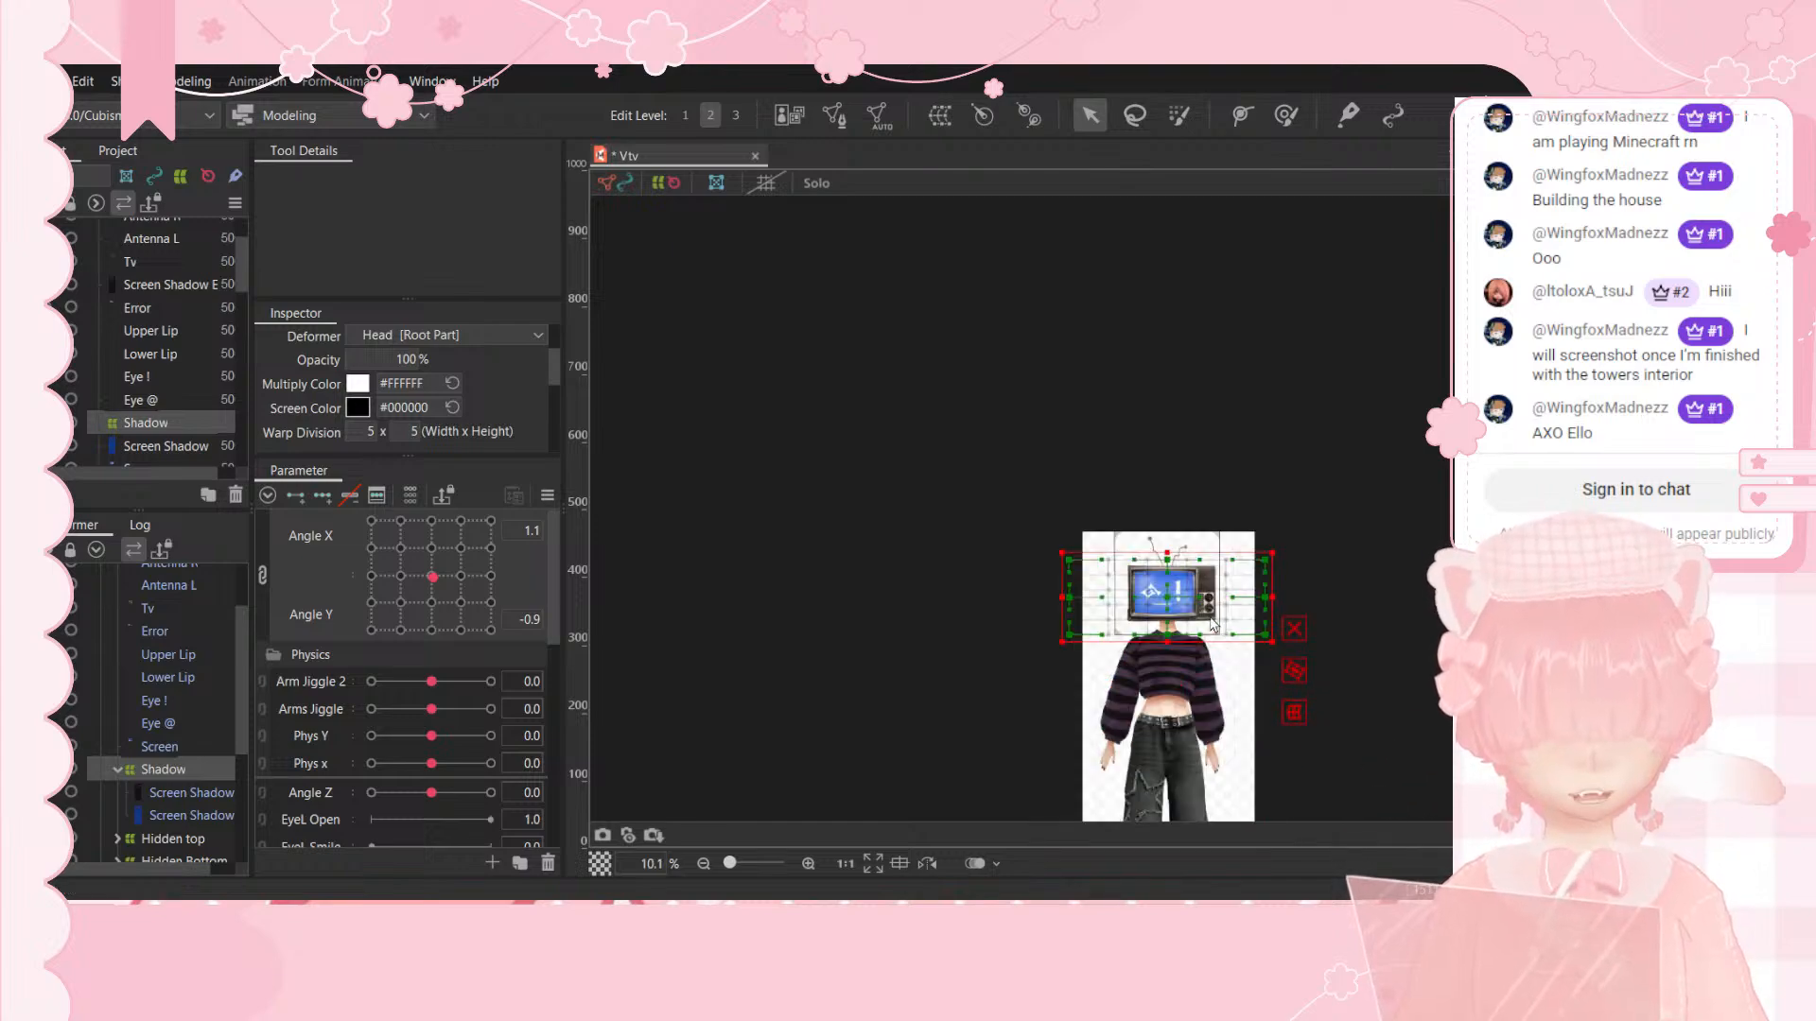
{"action": "scroll", "coordinate": [1214, 609], "scroll_direction": "up", "scroll_amount": 1}
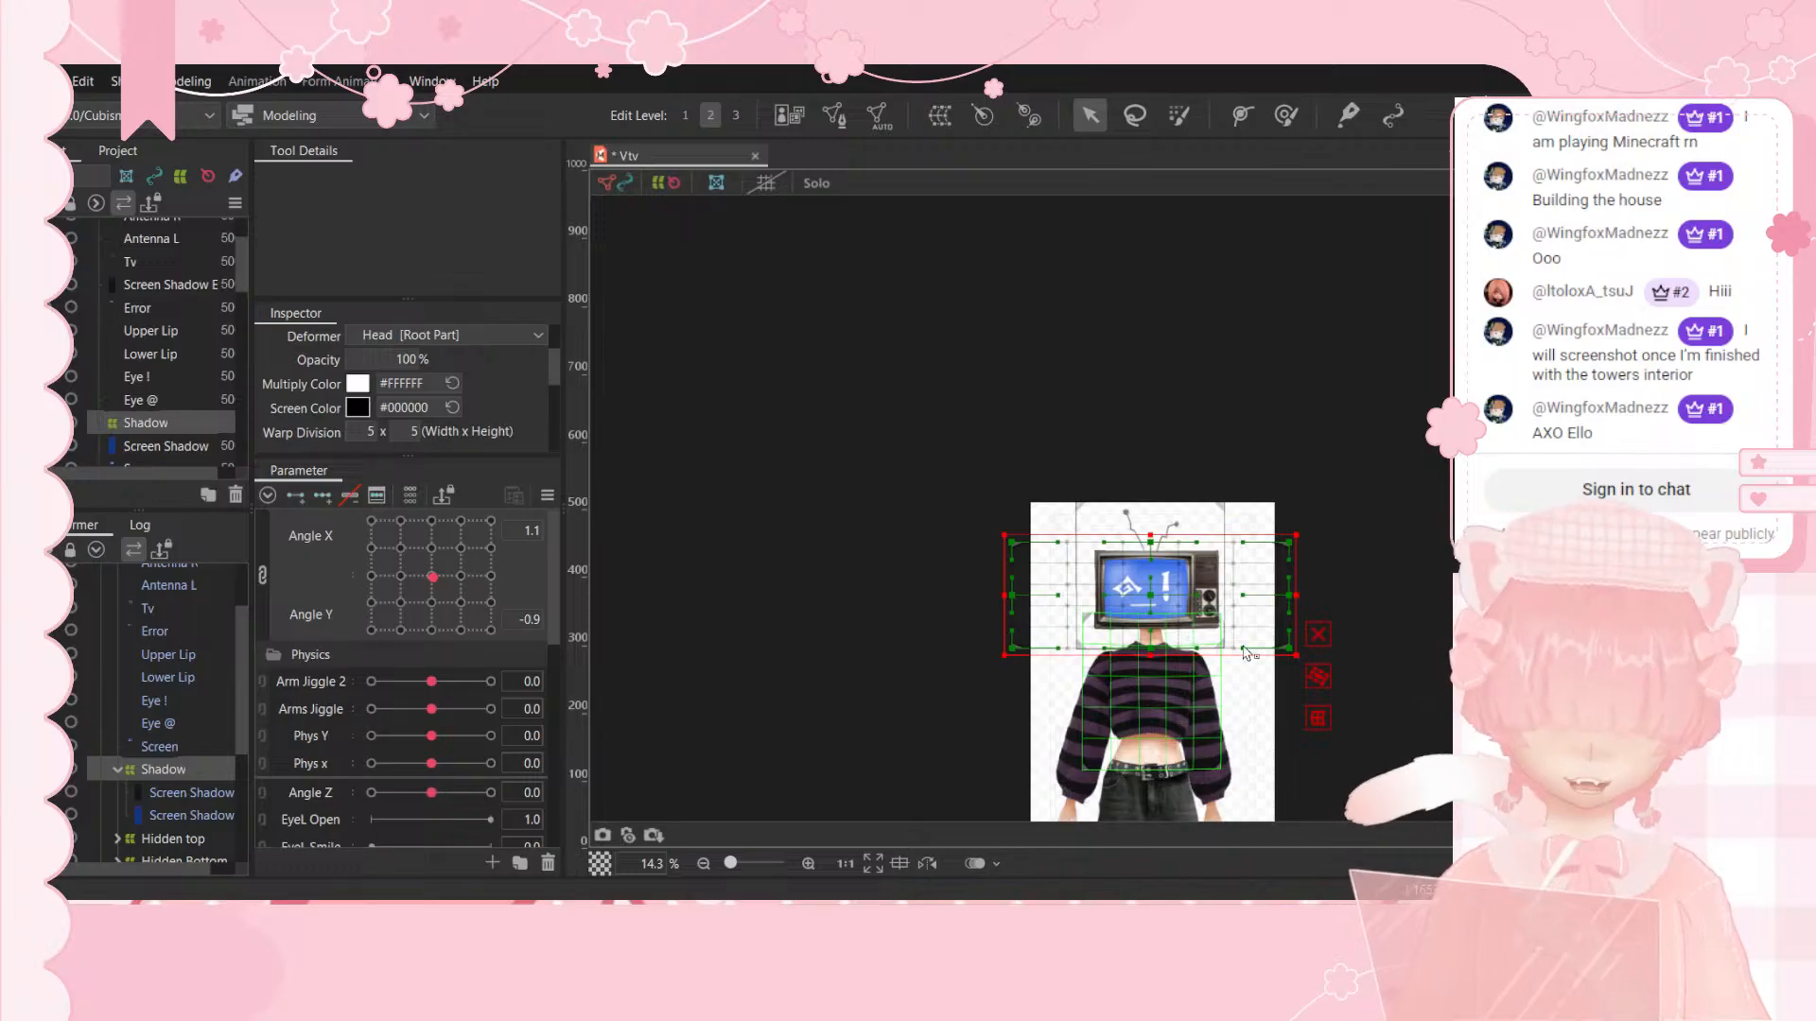
{"action": "scroll", "coordinate": [1210, 610], "scroll_direction": "up", "scroll_amount": 3}
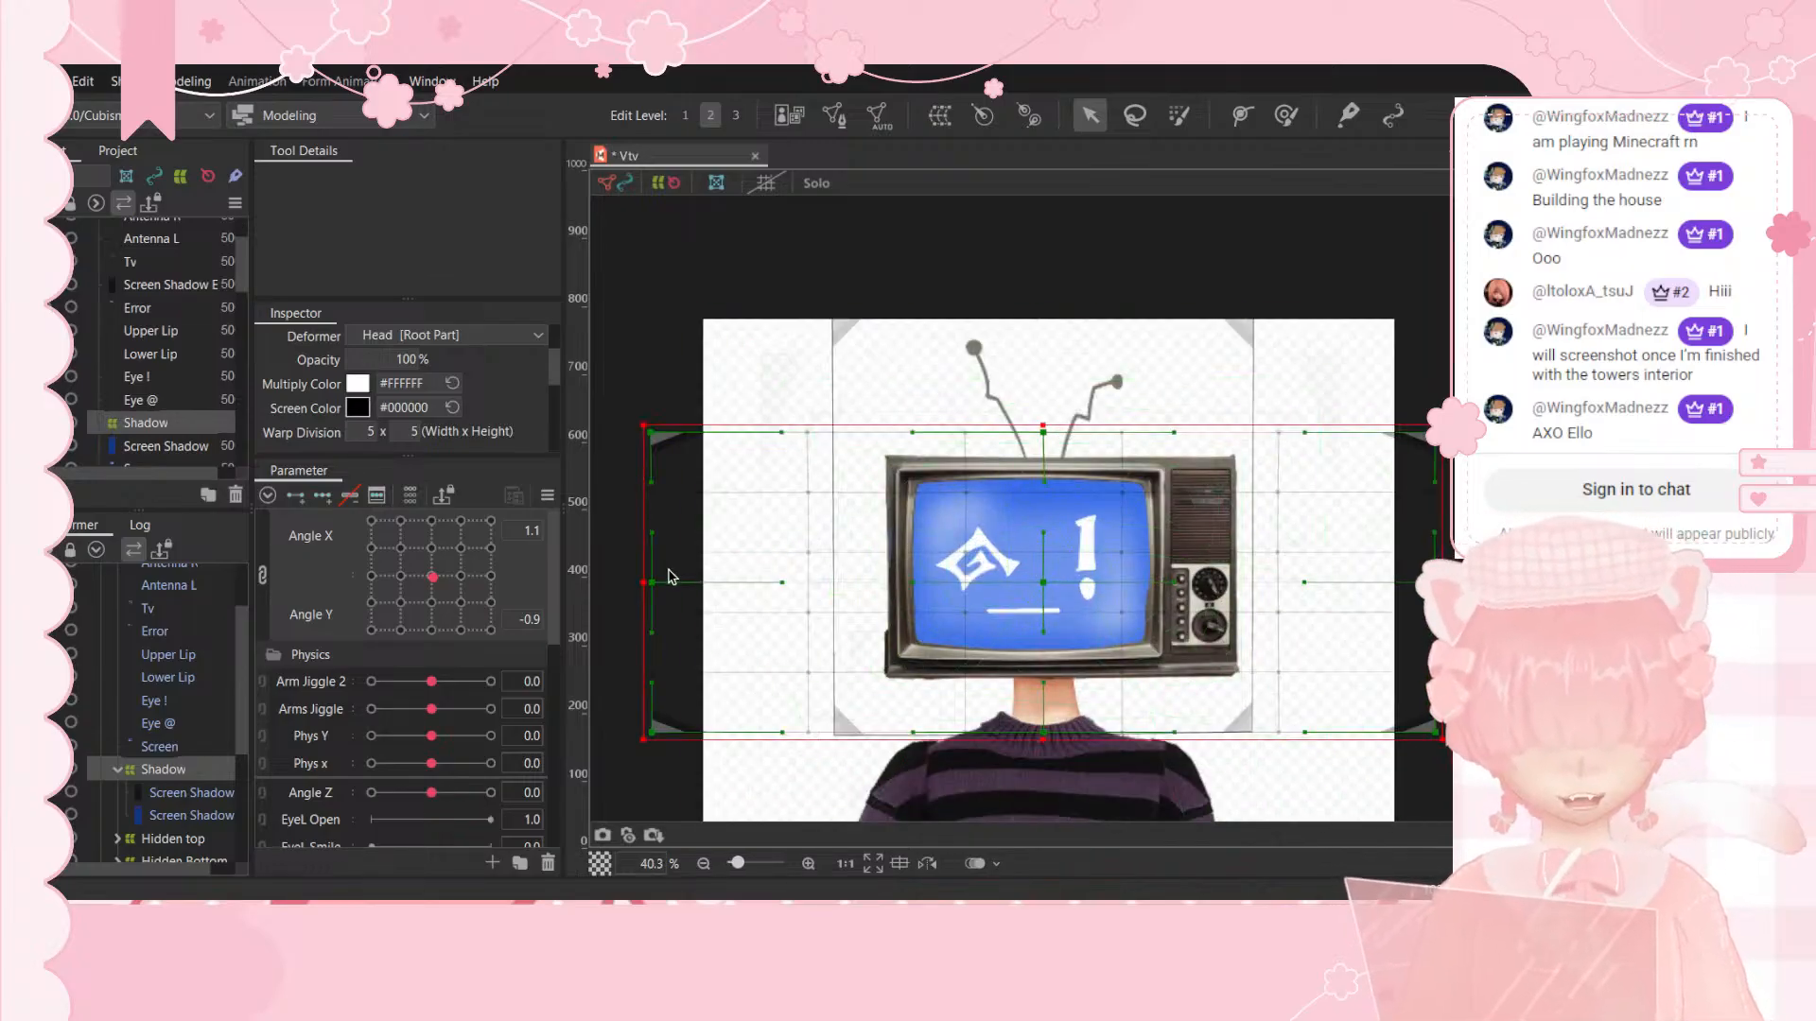
{"action": "left_click_drag", "start_coordinate": [655, 584], "coordinate": [698, 590]}
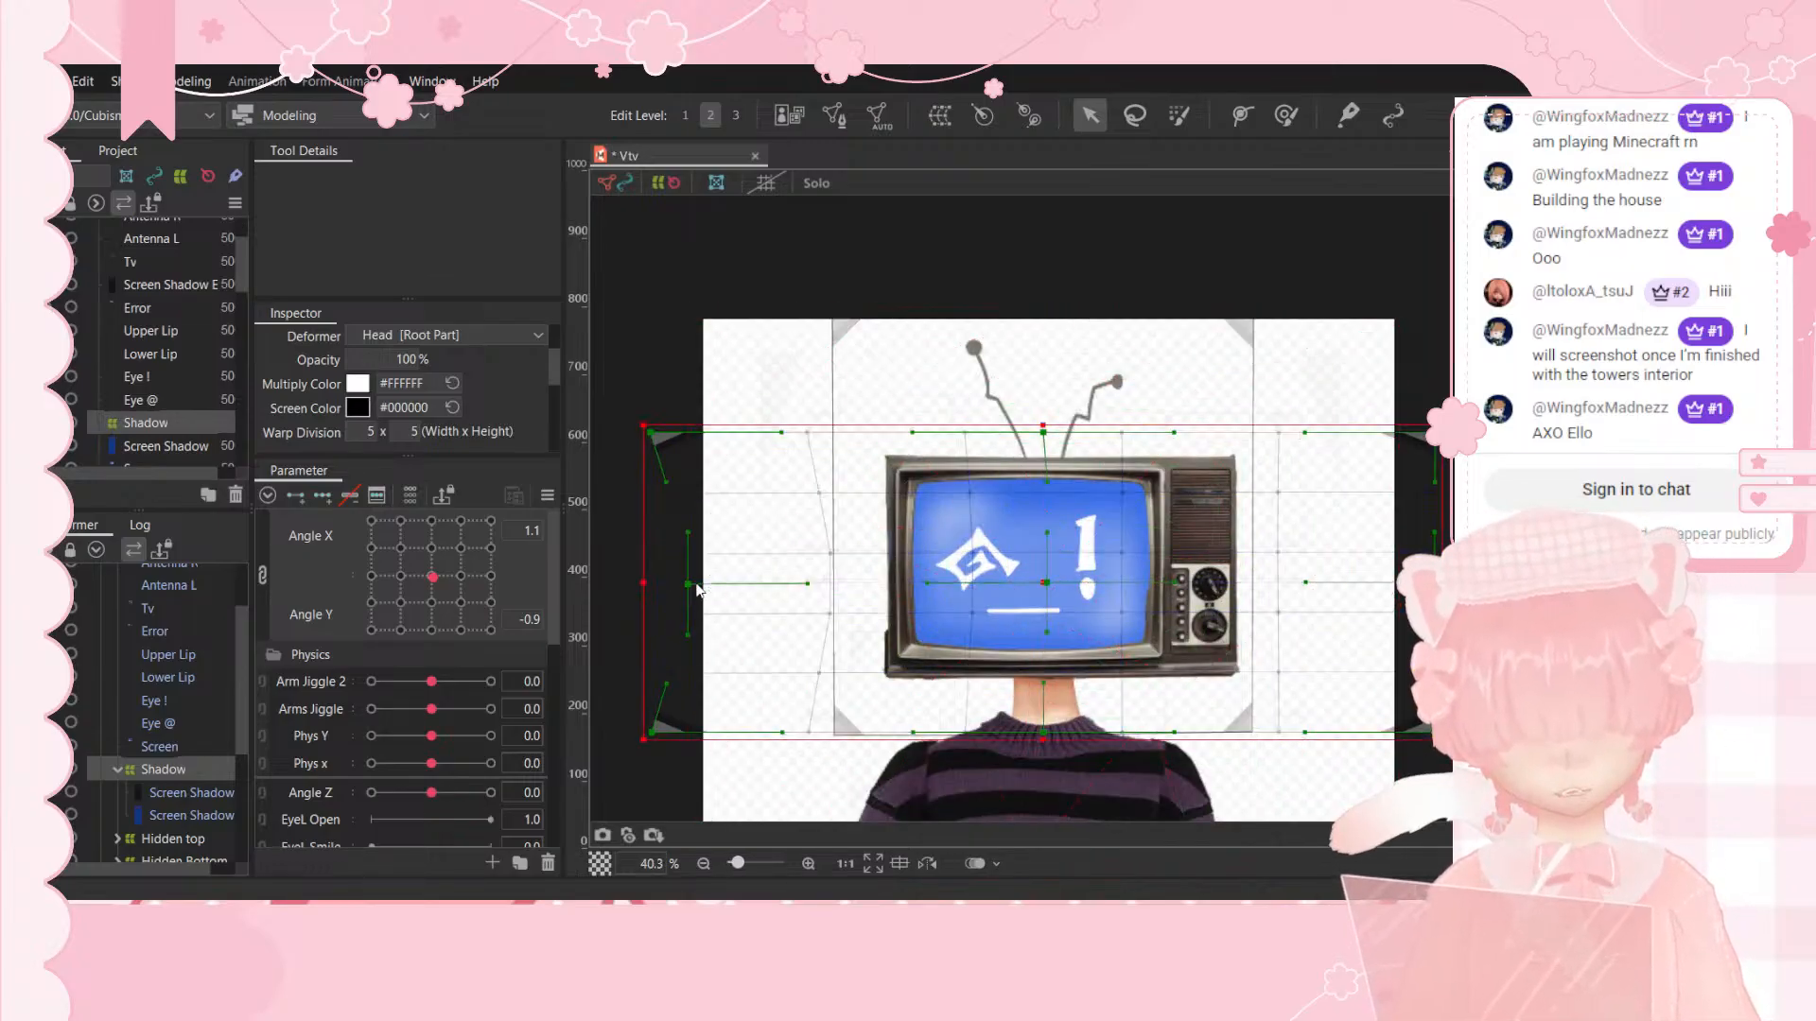
{"action": "key", "text": "Delete"}
{"action": "left_click", "coordinate": [875, 547]}
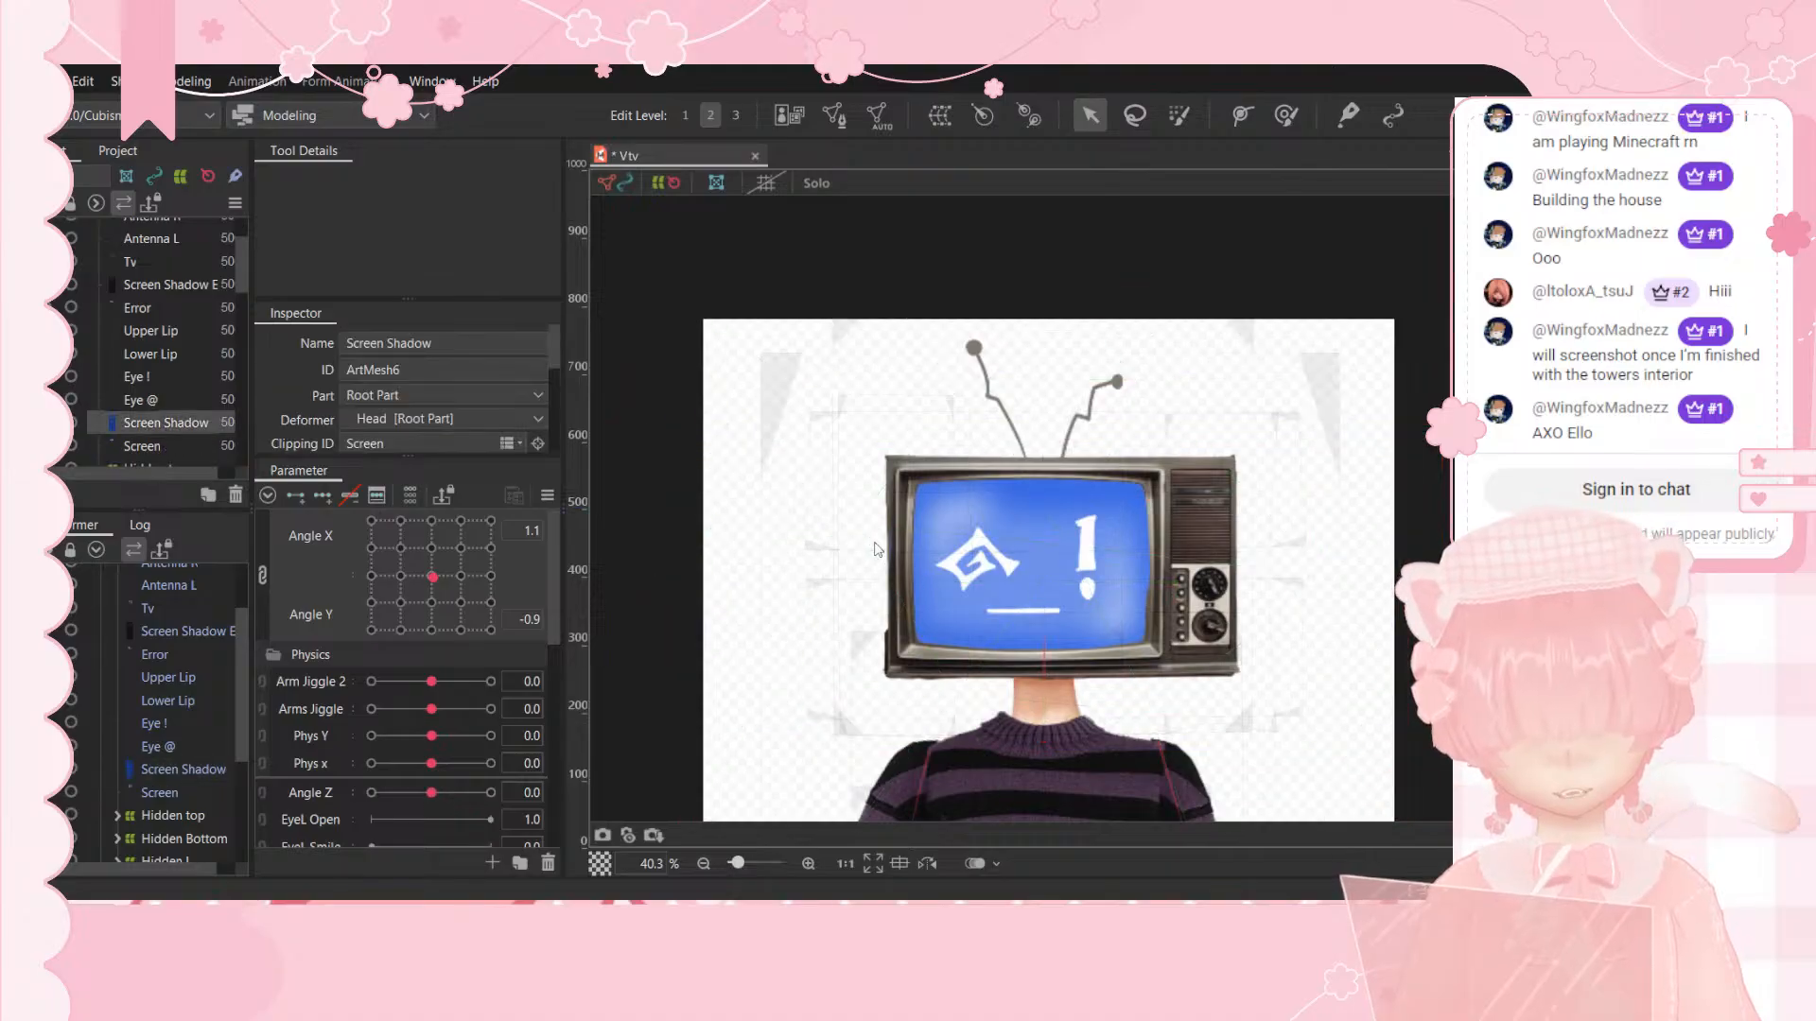
{"action": "key", "text": "ctrl+z"}
{"action": "key", "text": "ctrl+z"}
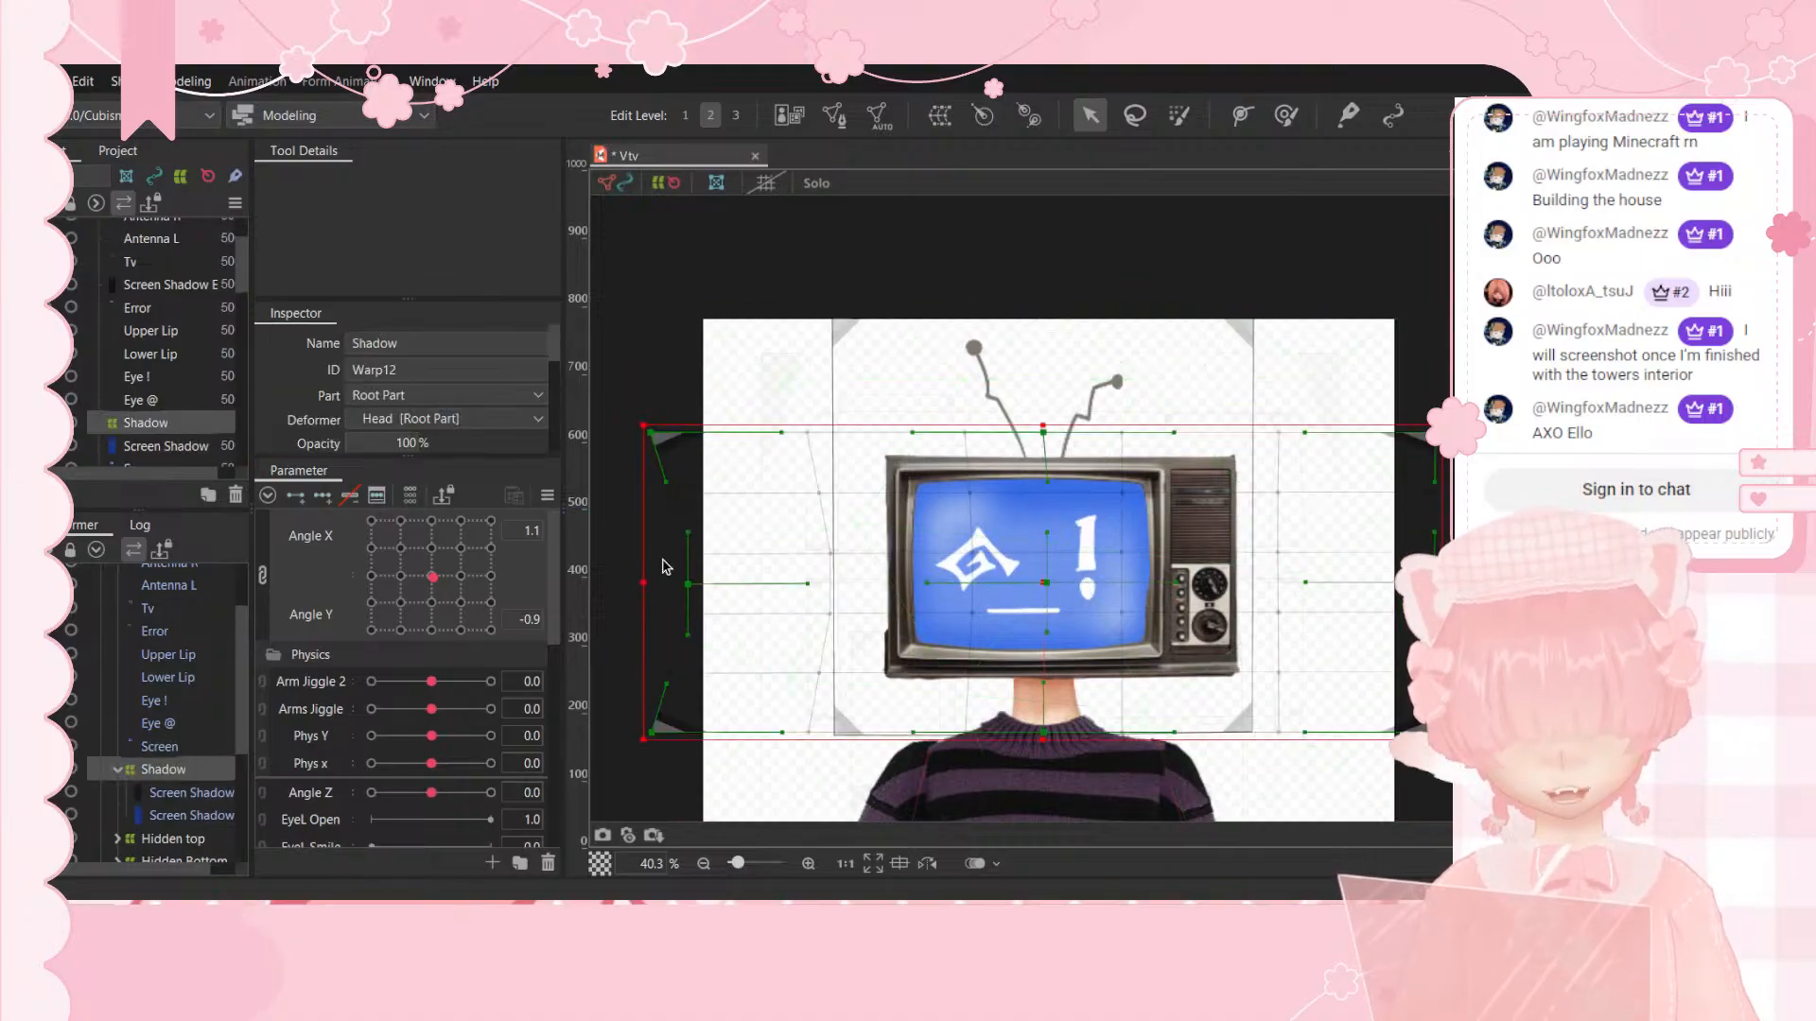
{"action": "key", "text": "ctrl+z"}
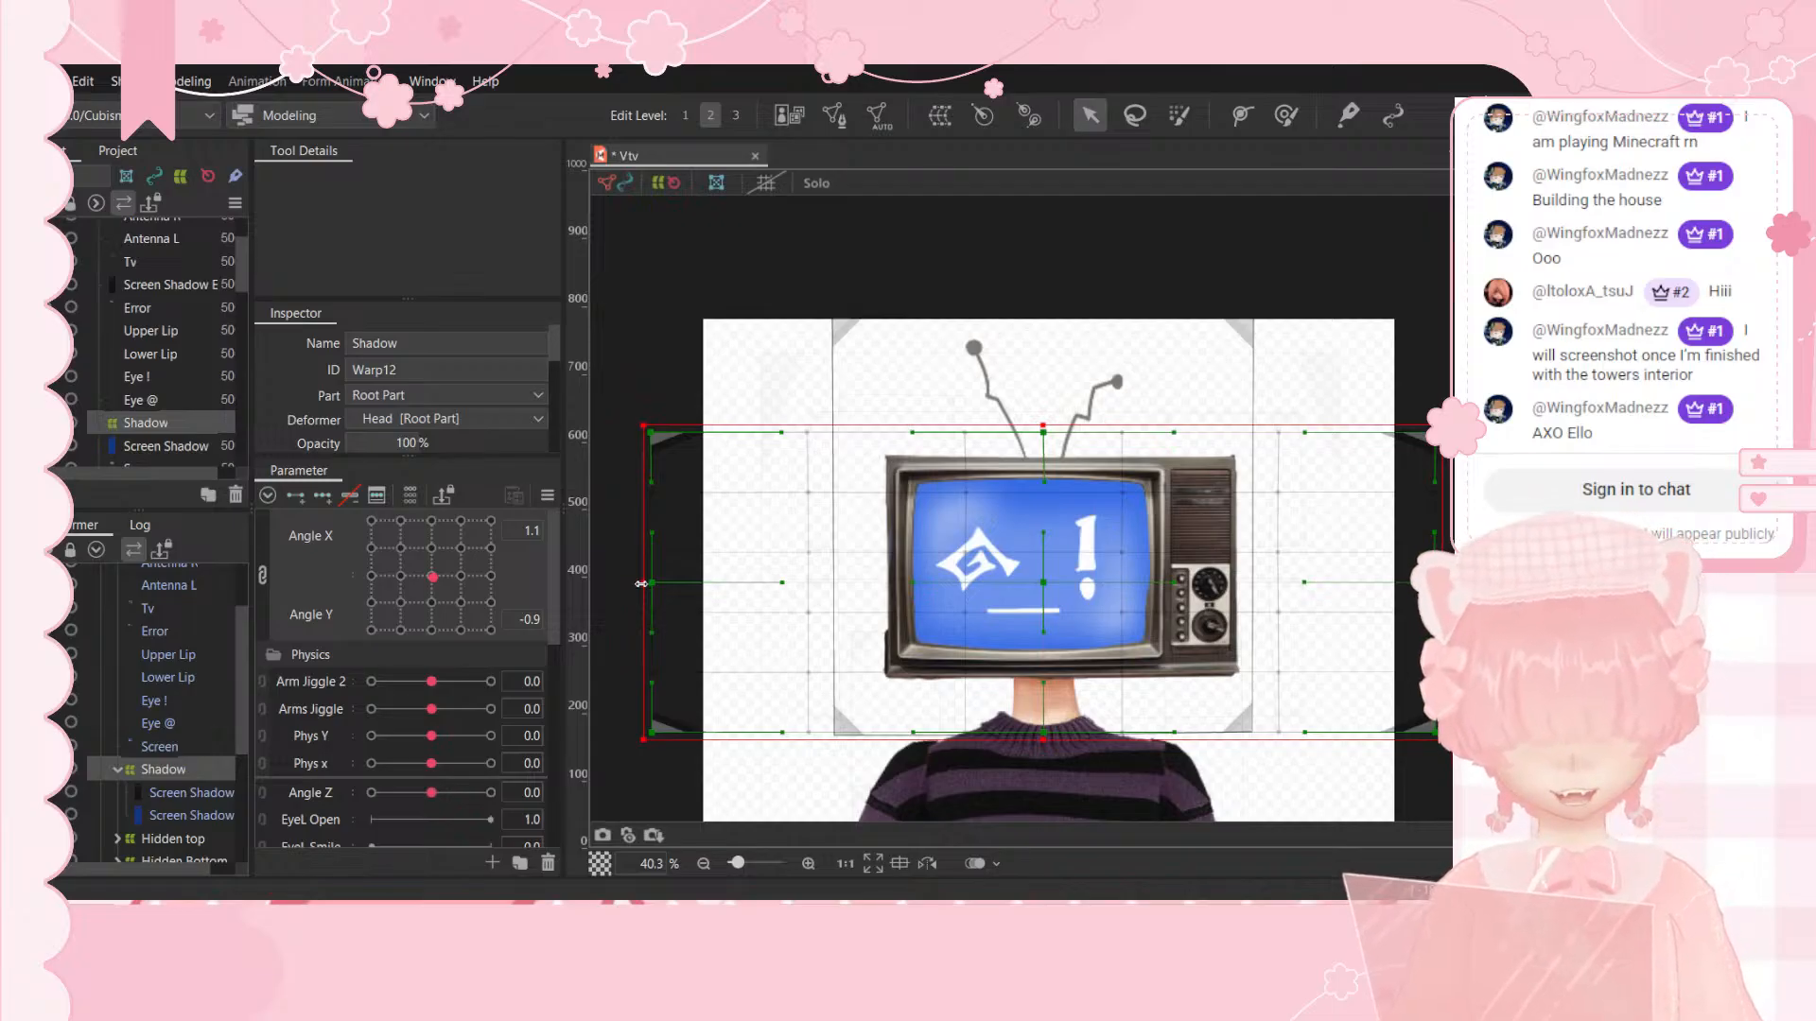
{"action": "left_click_drag", "start_coordinate": [641, 584], "coordinate": [812, 571]}
{"action": "key", "text": "ctrl+z"}
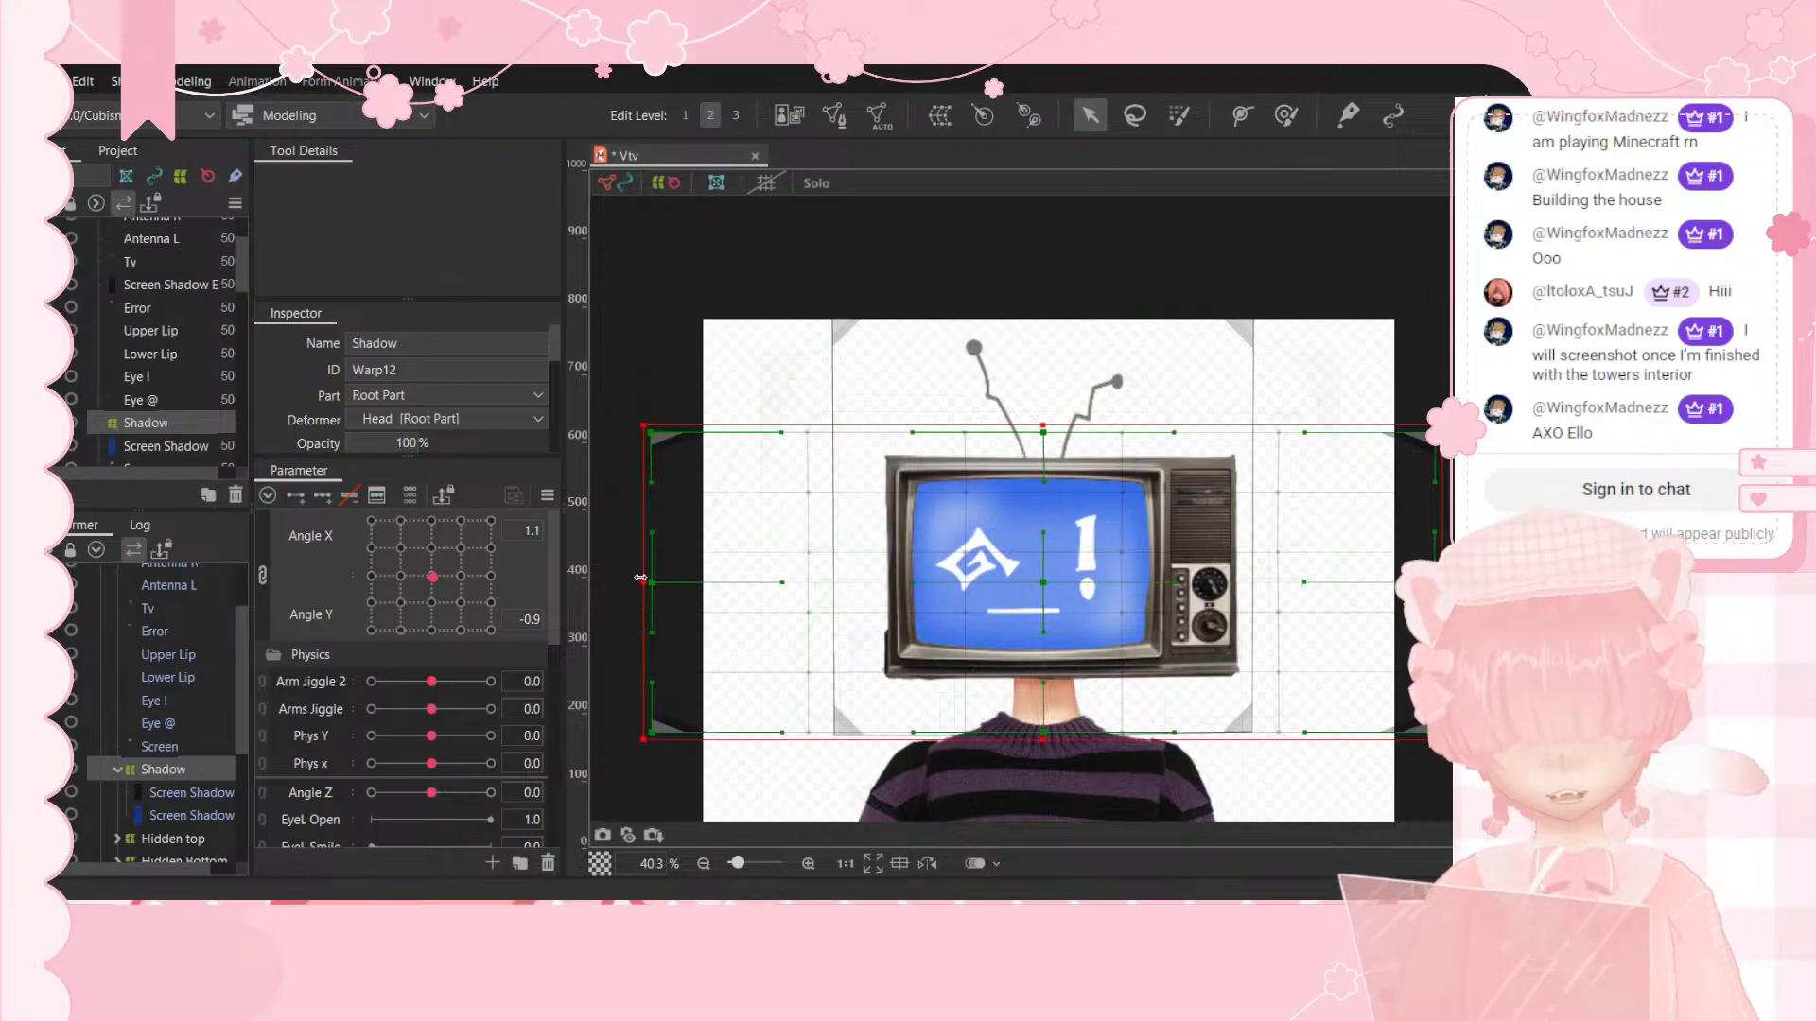
Step: Narrow the Shadow deformer on both sides around the TV head and add three keyforms each on Angle X and Angle Y
{"action": "left_click_drag", "start_coordinate": [643, 583], "coordinate": [783, 582]}
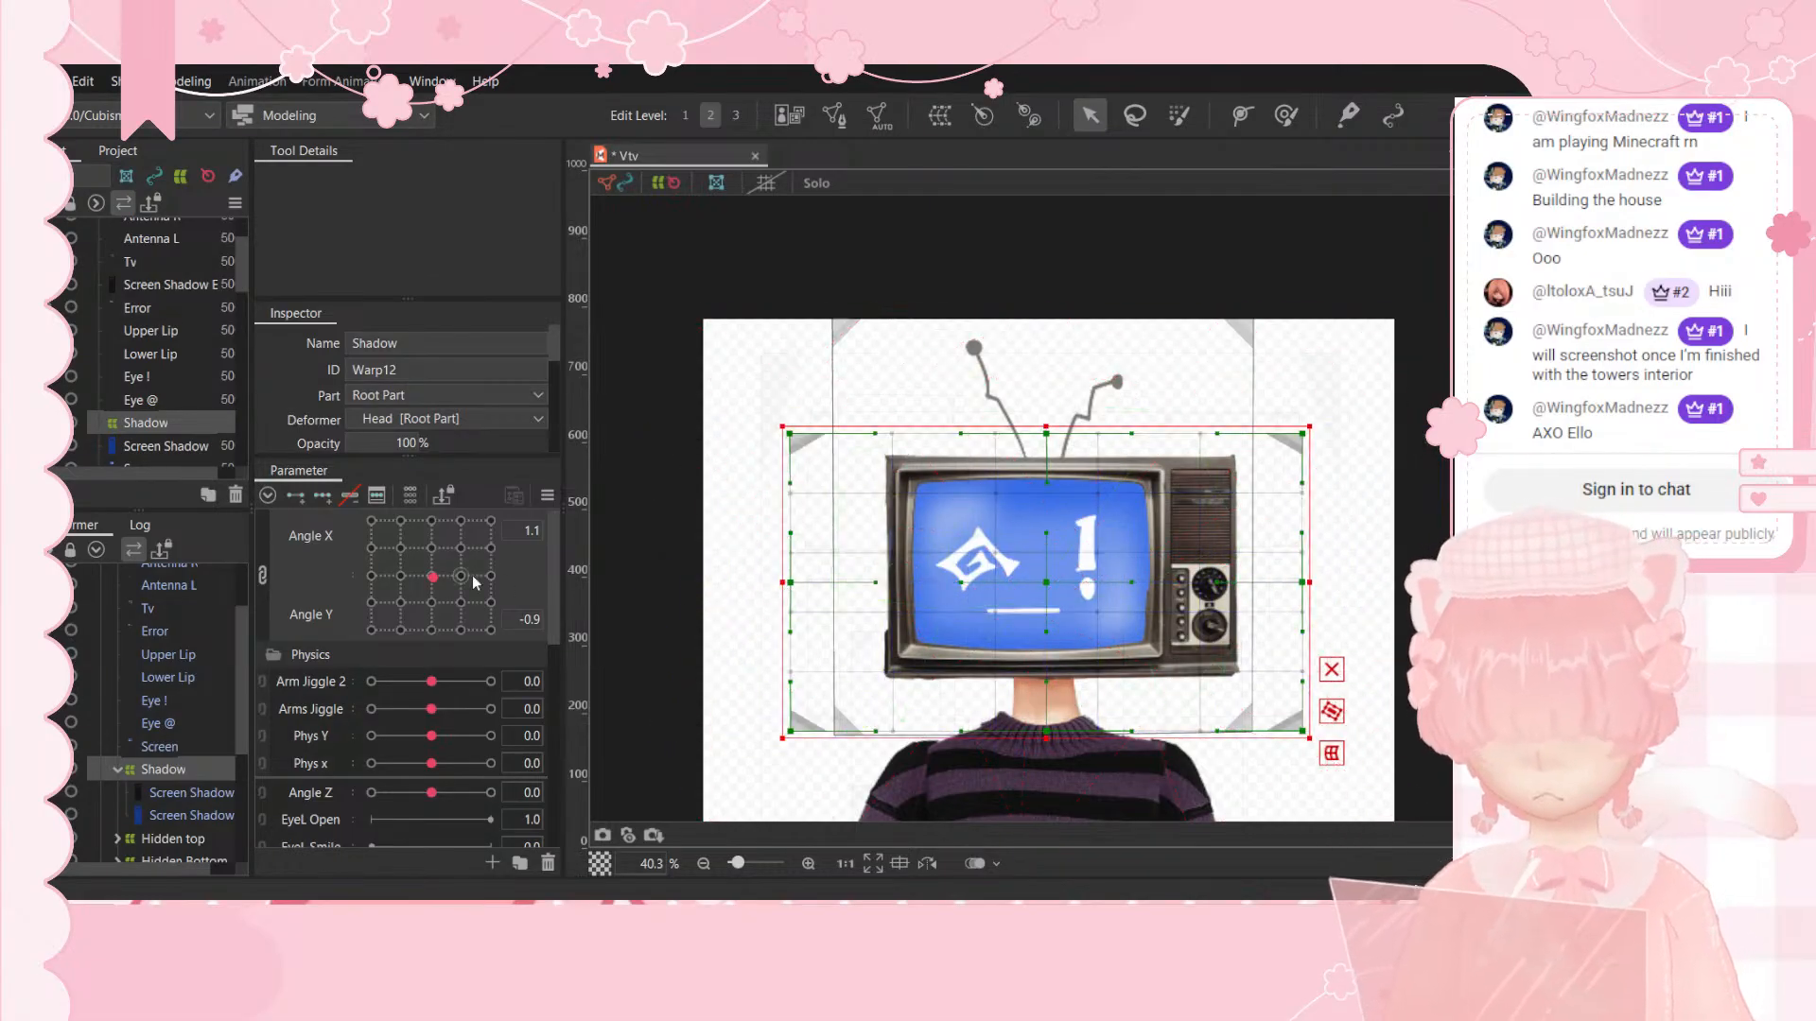
{"action": "left_click", "coordinate": [324, 496]}
Step: At Angle X -30, Angle Y 30, pull the Shadow deformer's right edge inward and its bottom edge up toward the screen
{"action": "left_click_drag", "start_coordinate": [433, 579], "coordinate": [371, 521]}
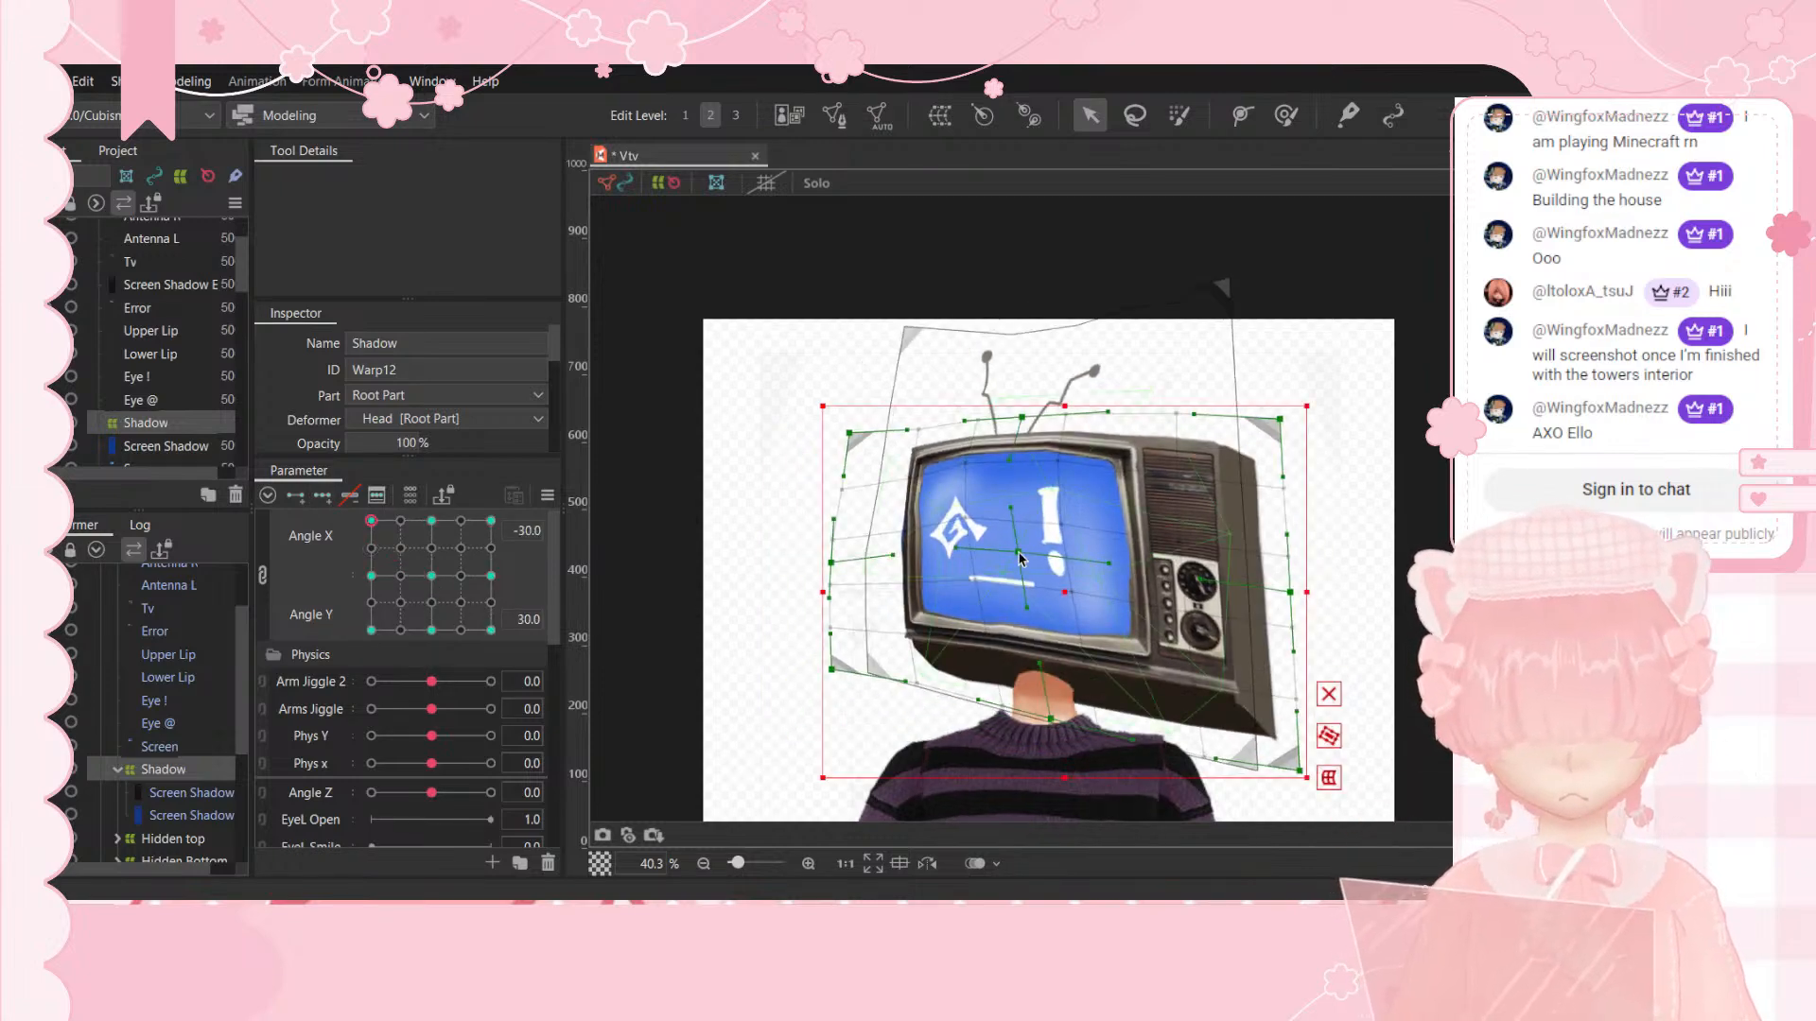
{"action": "left_click_drag", "start_coordinate": [1017, 552], "coordinate": [821, 421]}
{"action": "key", "text": "ctrl+z"}
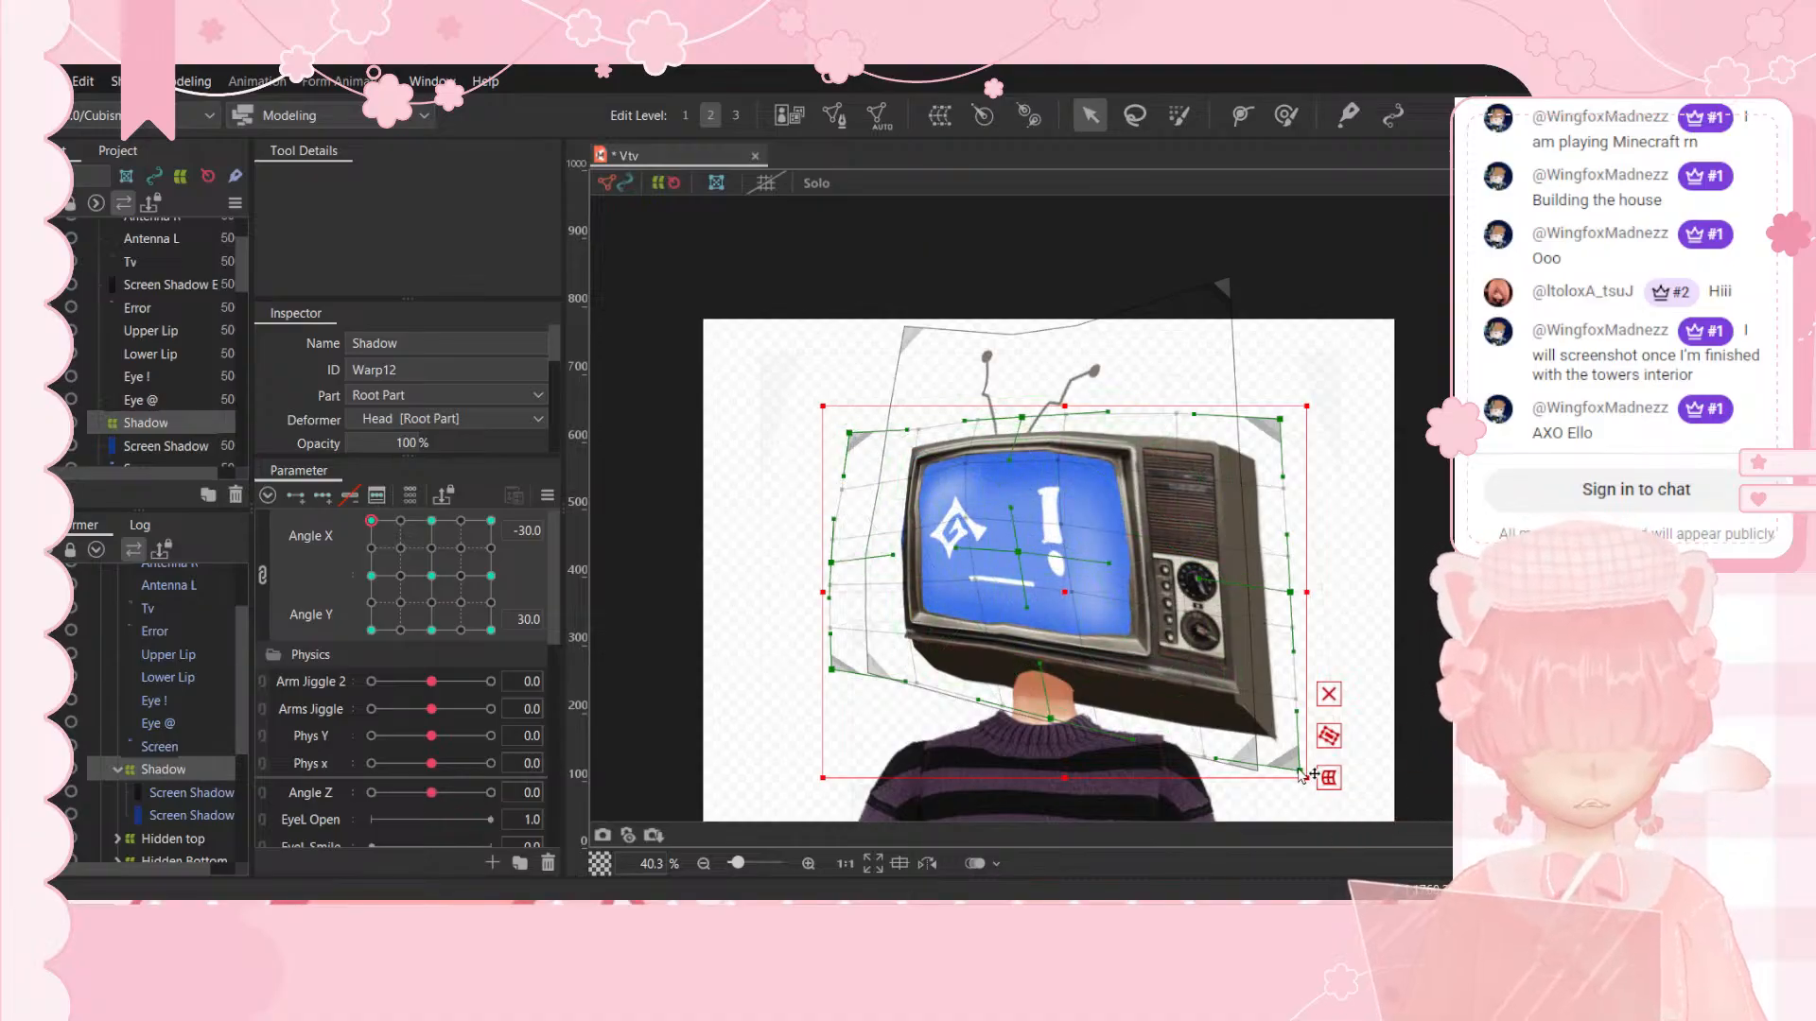
{"action": "left_click_drag", "start_coordinate": [1300, 771], "coordinate": [1253, 741]}
{"action": "left_click_drag", "start_coordinate": [1290, 592], "coordinate": [1182, 540]}
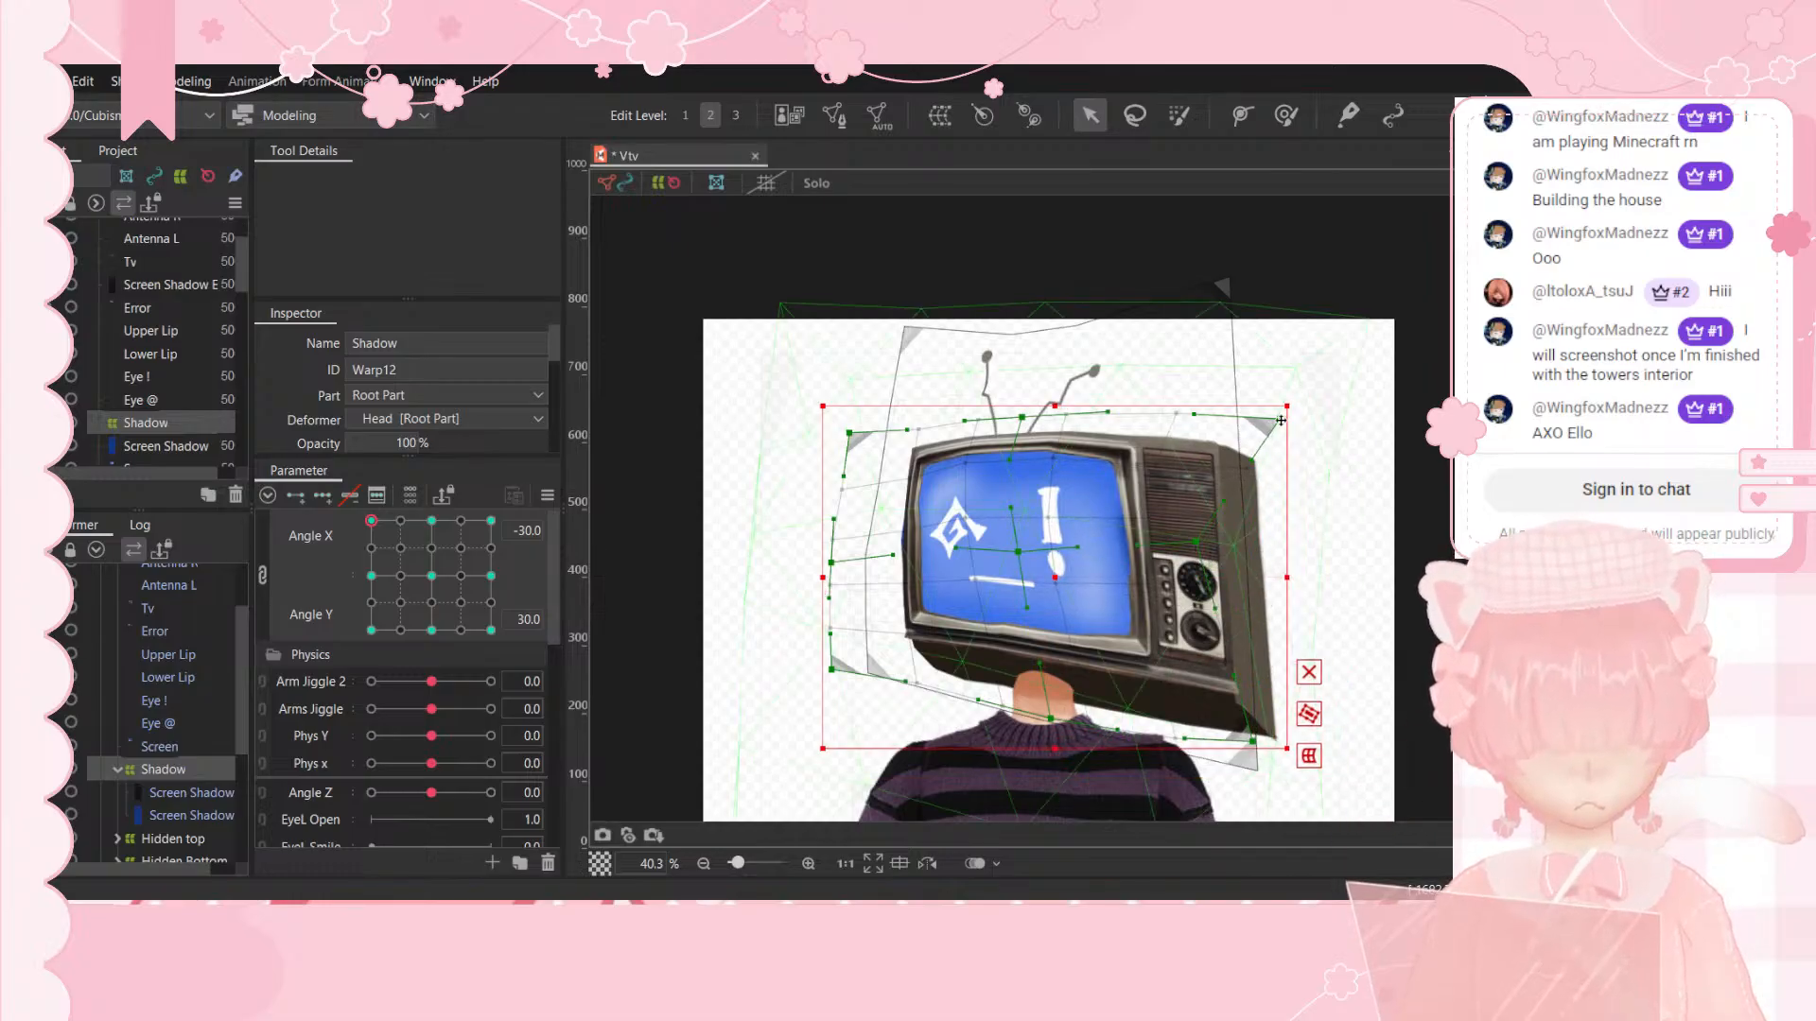
{"action": "left_click_drag", "start_coordinate": [1262, 416], "coordinate": [1175, 387]}
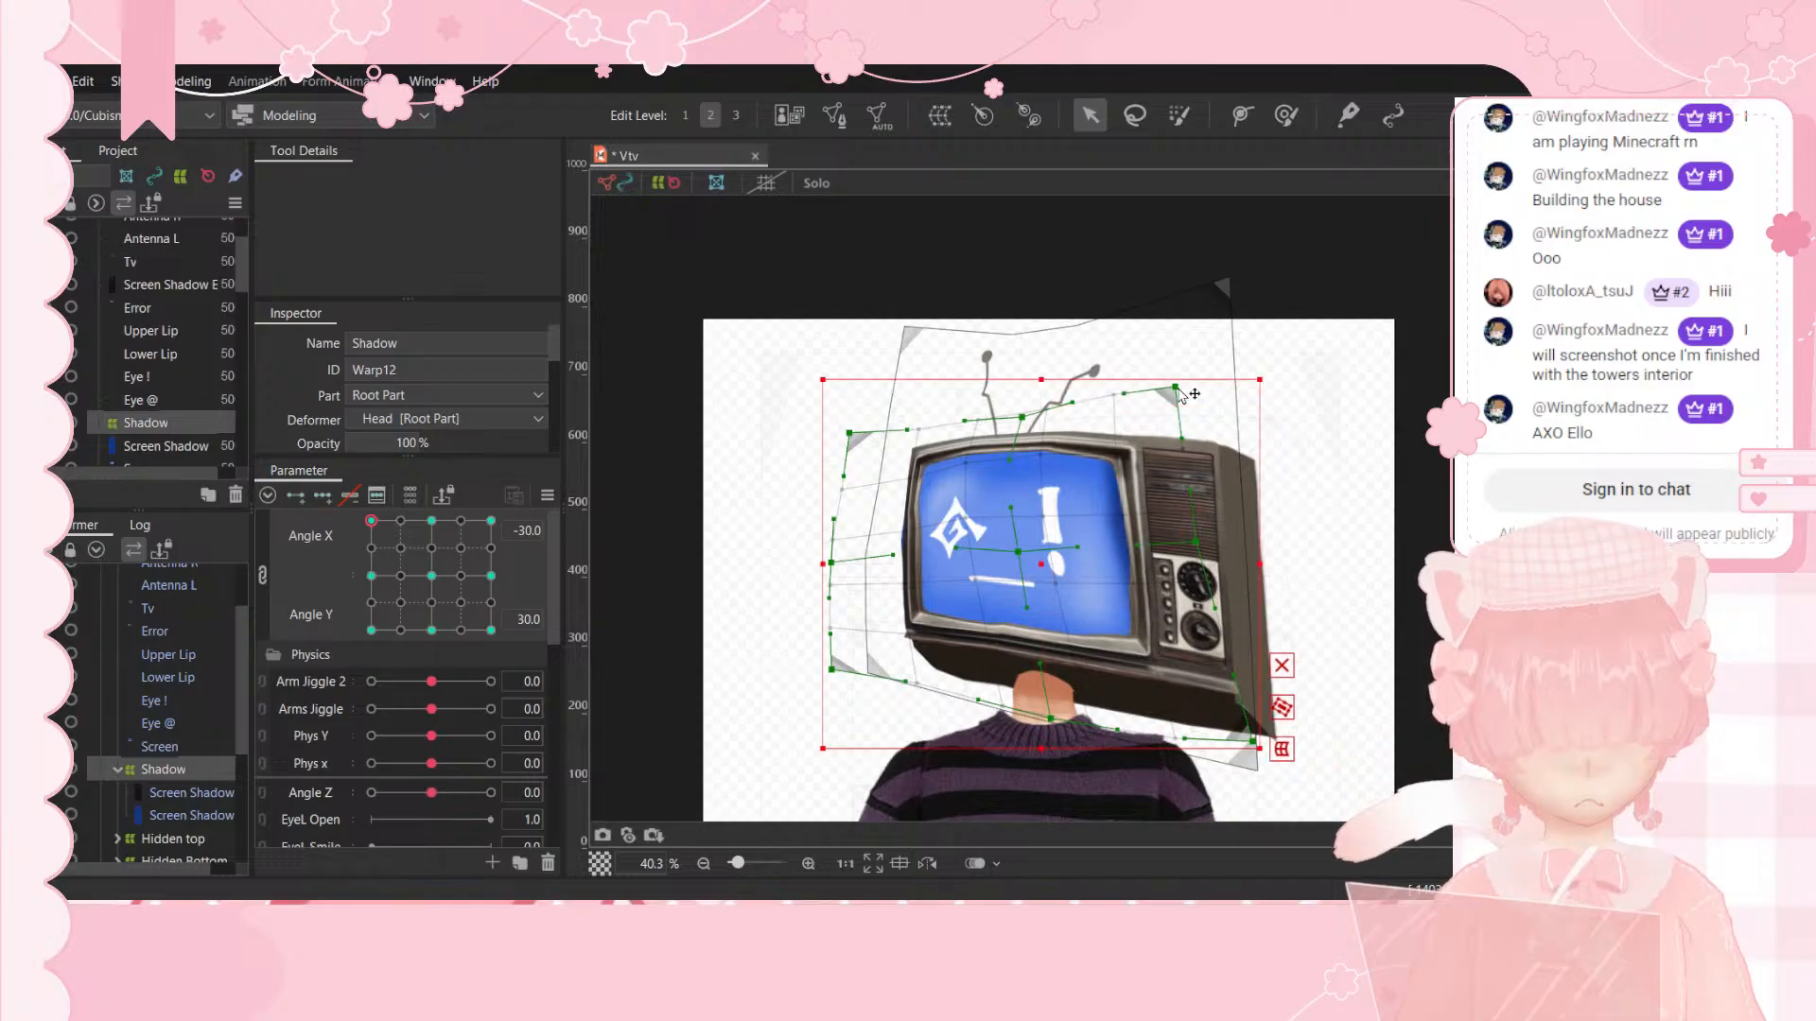
{"action": "left_click_drag", "start_coordinate": [1054, 724], "coordinate": [1028, 646]}
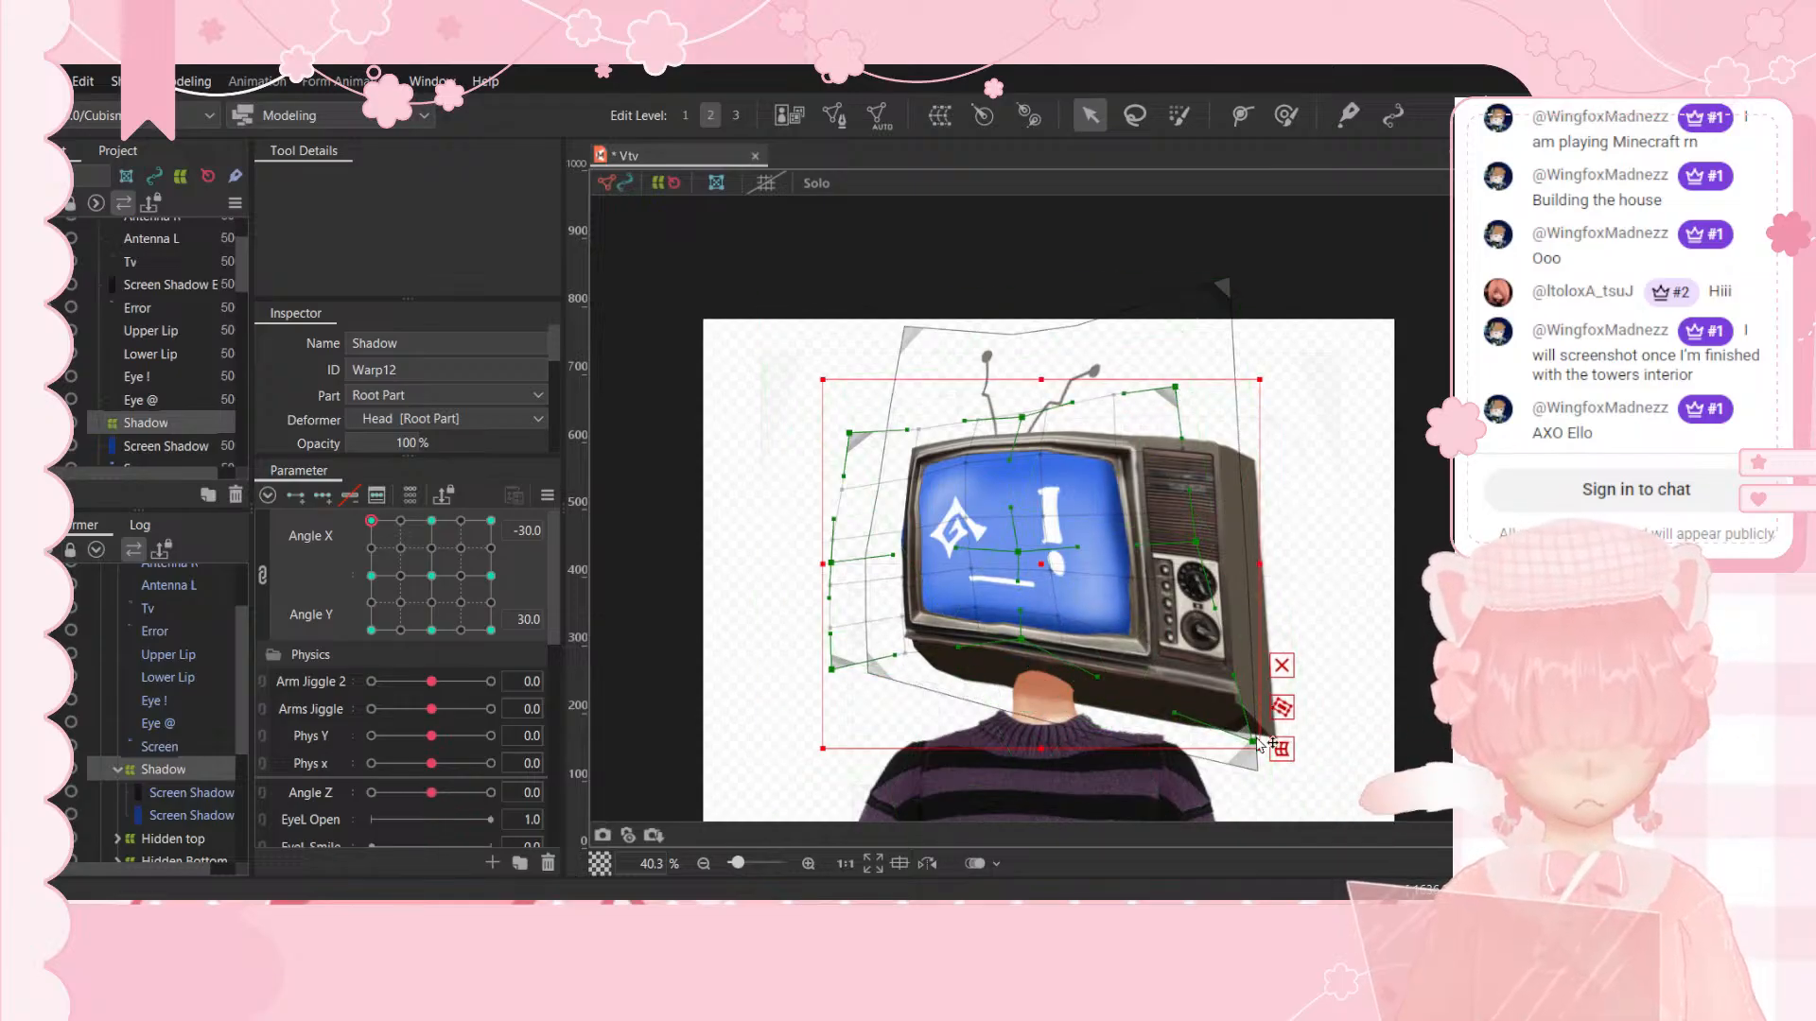
{"action": "left_click_drag", "start_coordinate": [1260, 736], "coordinate": [1237, 717]}
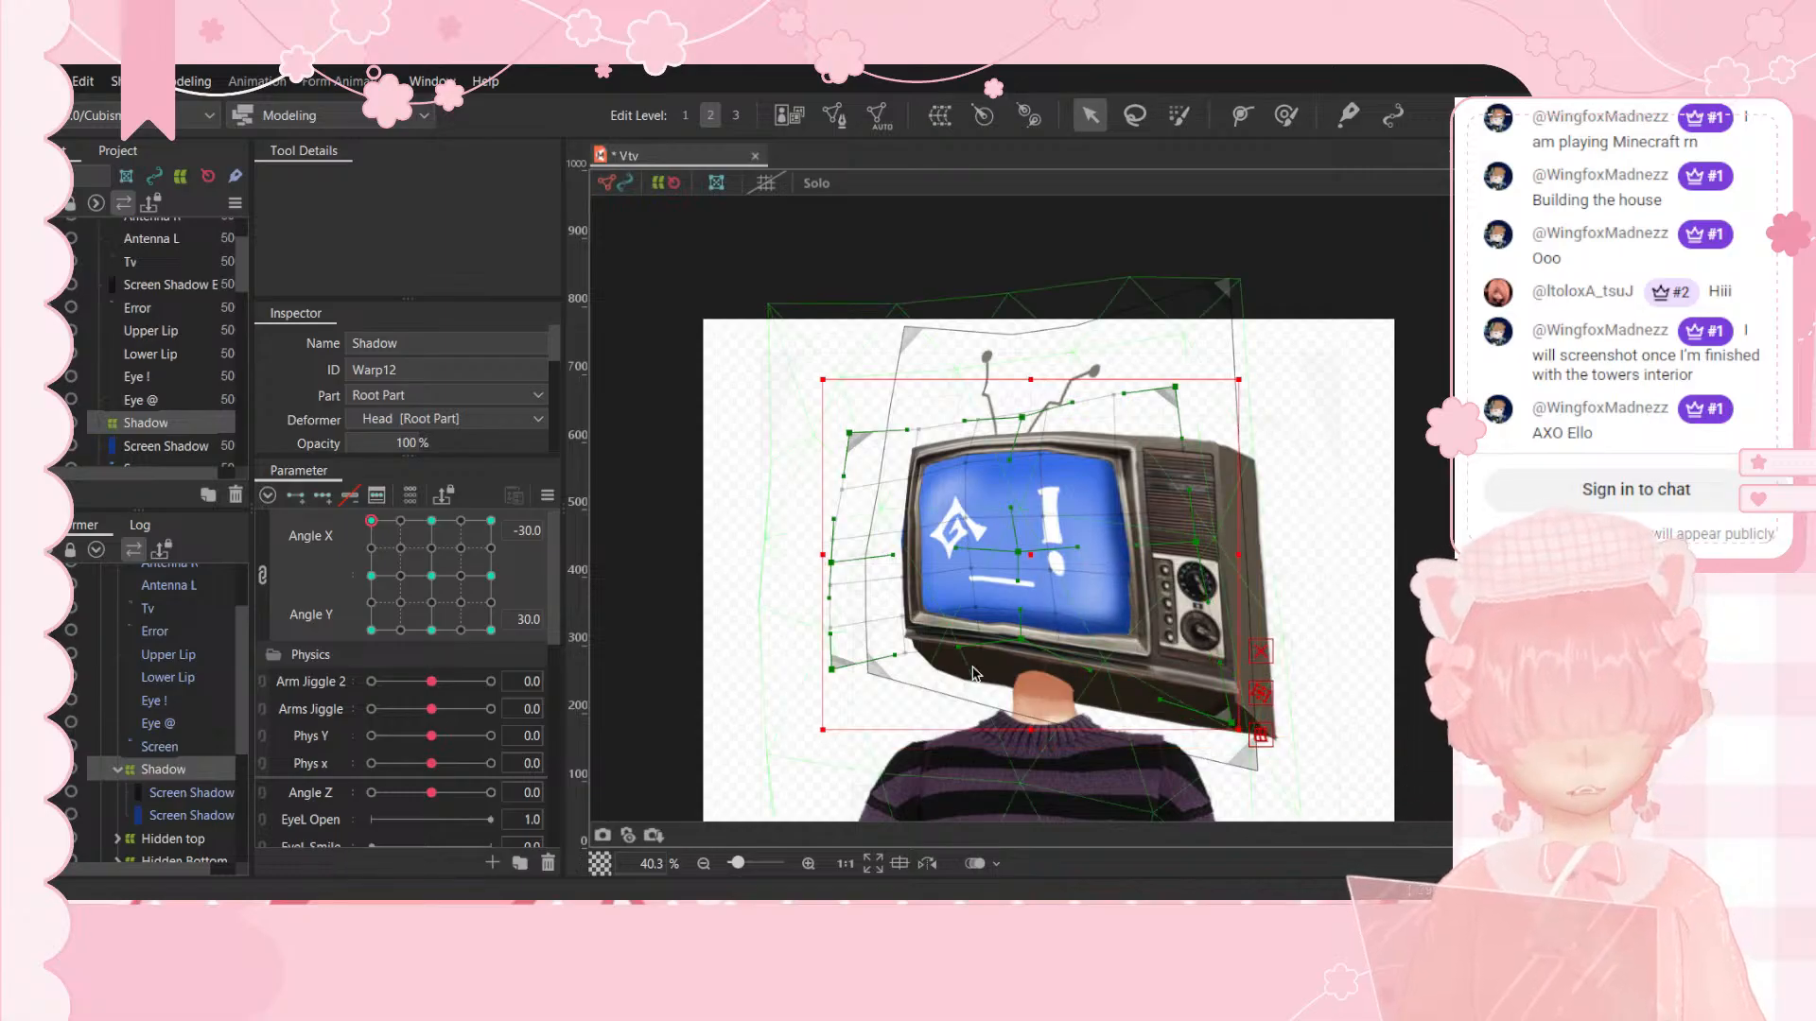
{"action": "left_click_drag", "start_coordinate": [1008, 647], "coordinate": [1026, 652]}
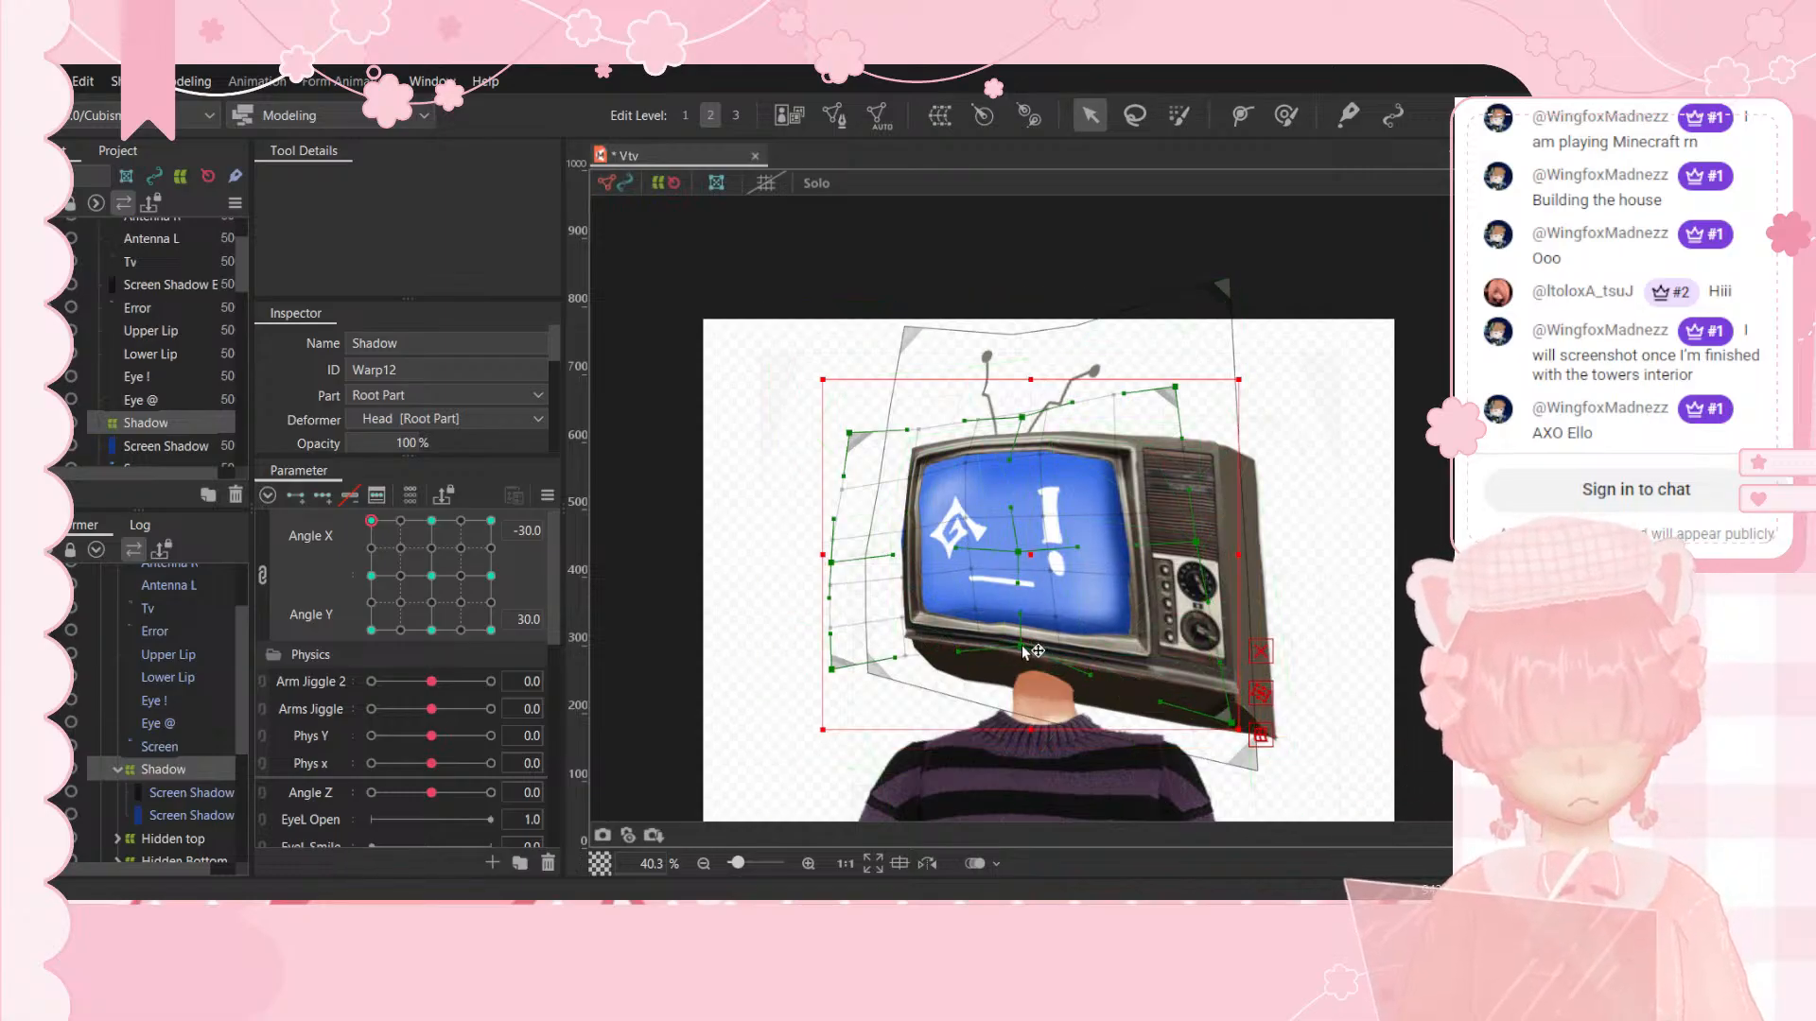
Step: Preview the screen shadow by moving the head through several Angle X and Angle Y poses
{"action": "left_click", "coordinate": [1462, 566]}
{"action": "scroll", "coordinate": [1462, 567], "scroll_direction": "down", "scroll_amount": 2}
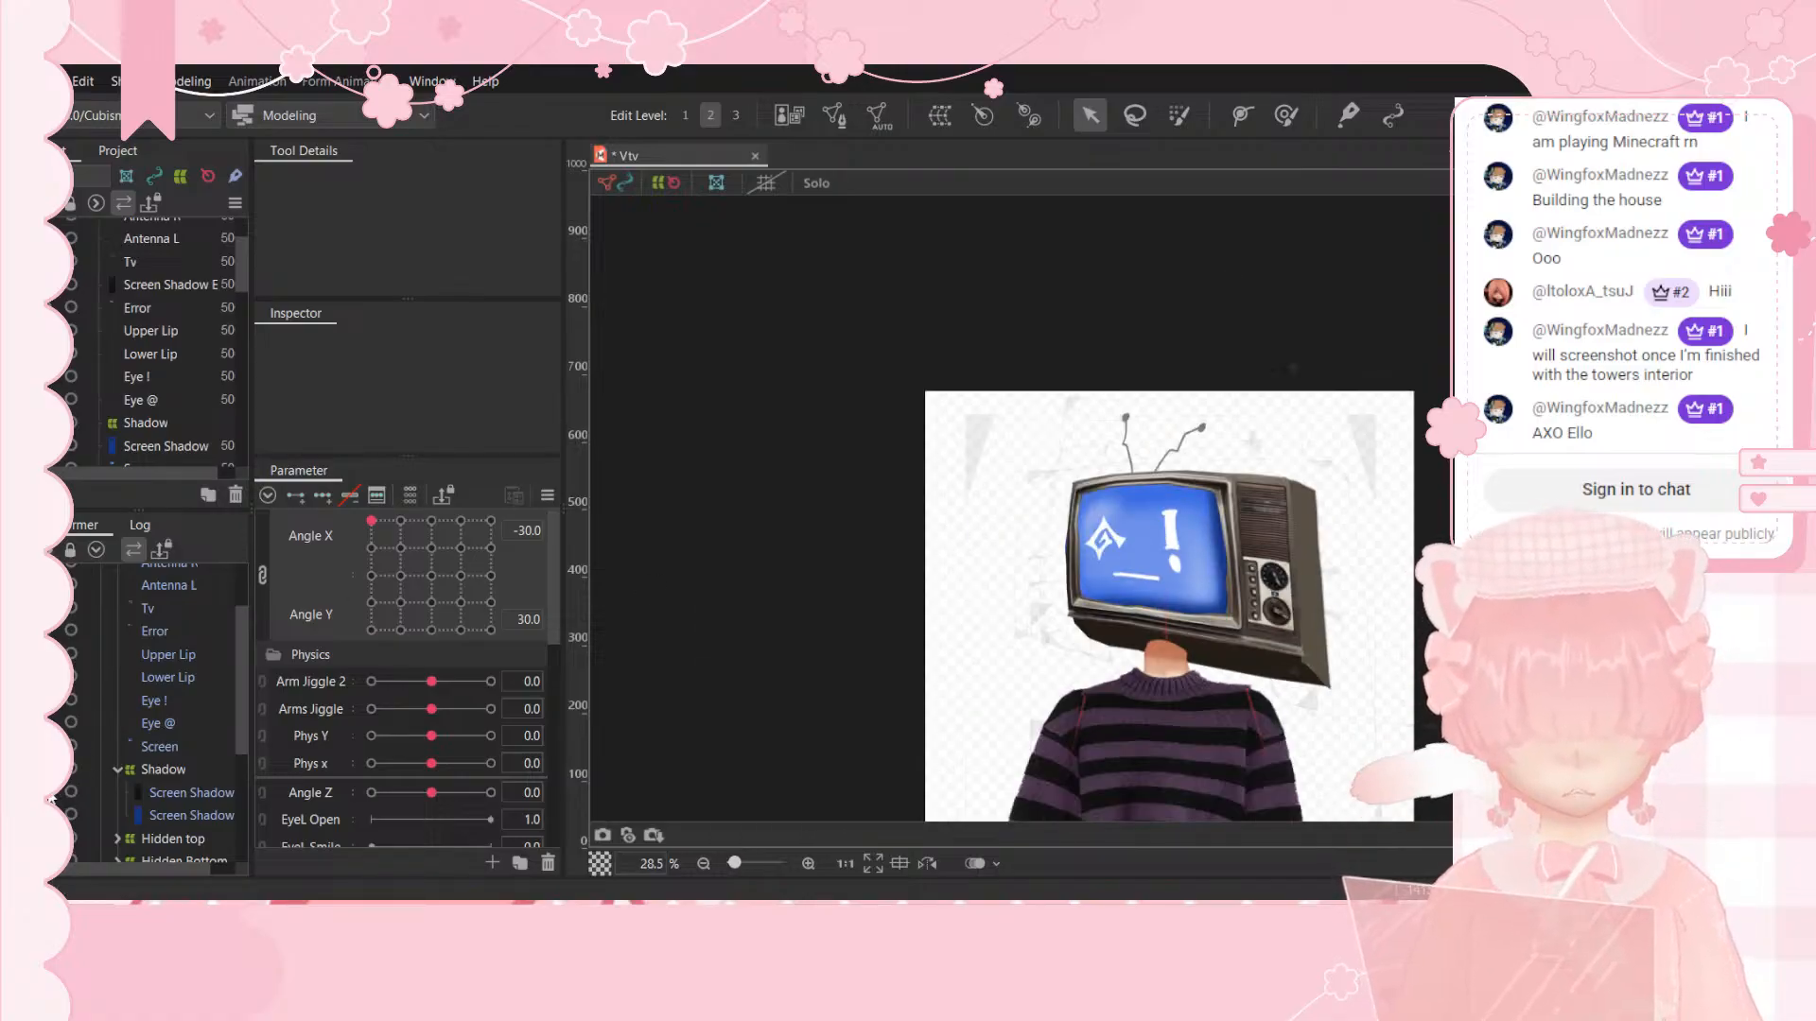
{"action": "left_click_drag", "start_coordinate": [409, 565], "coordinate": [348, 525]}
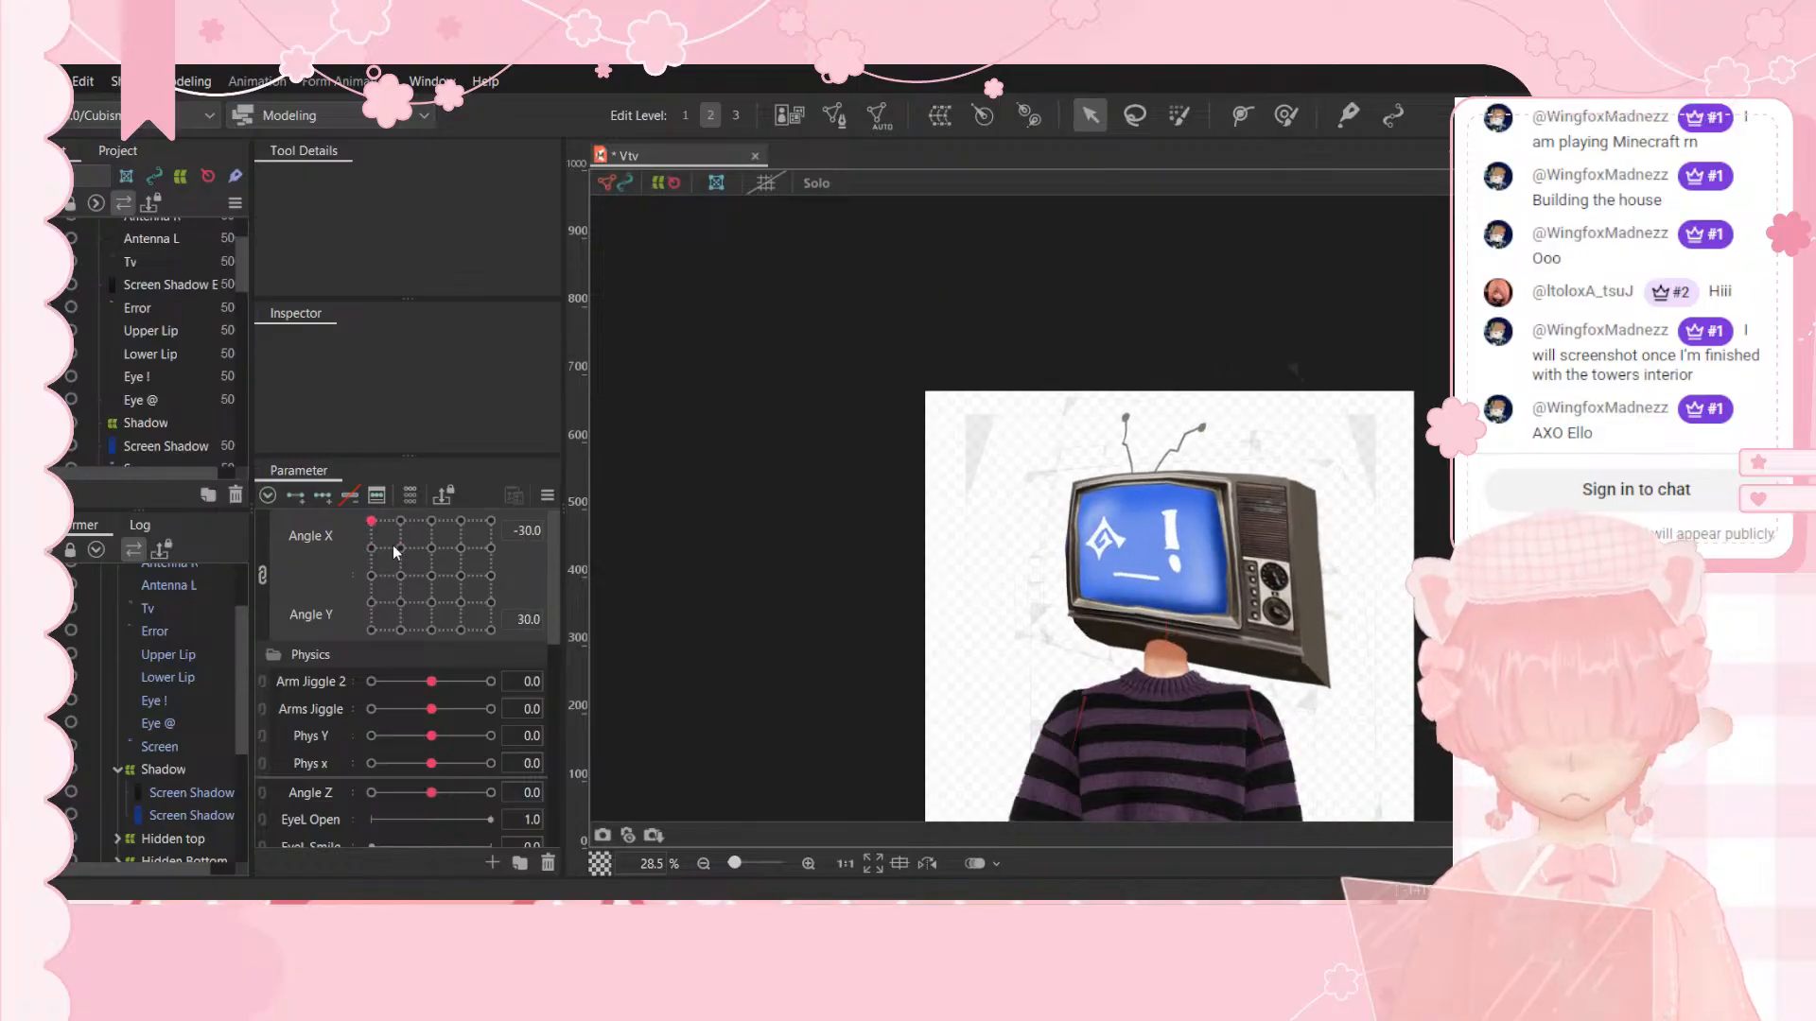
{"action": "left_click", "coordinate": [460, 521]}
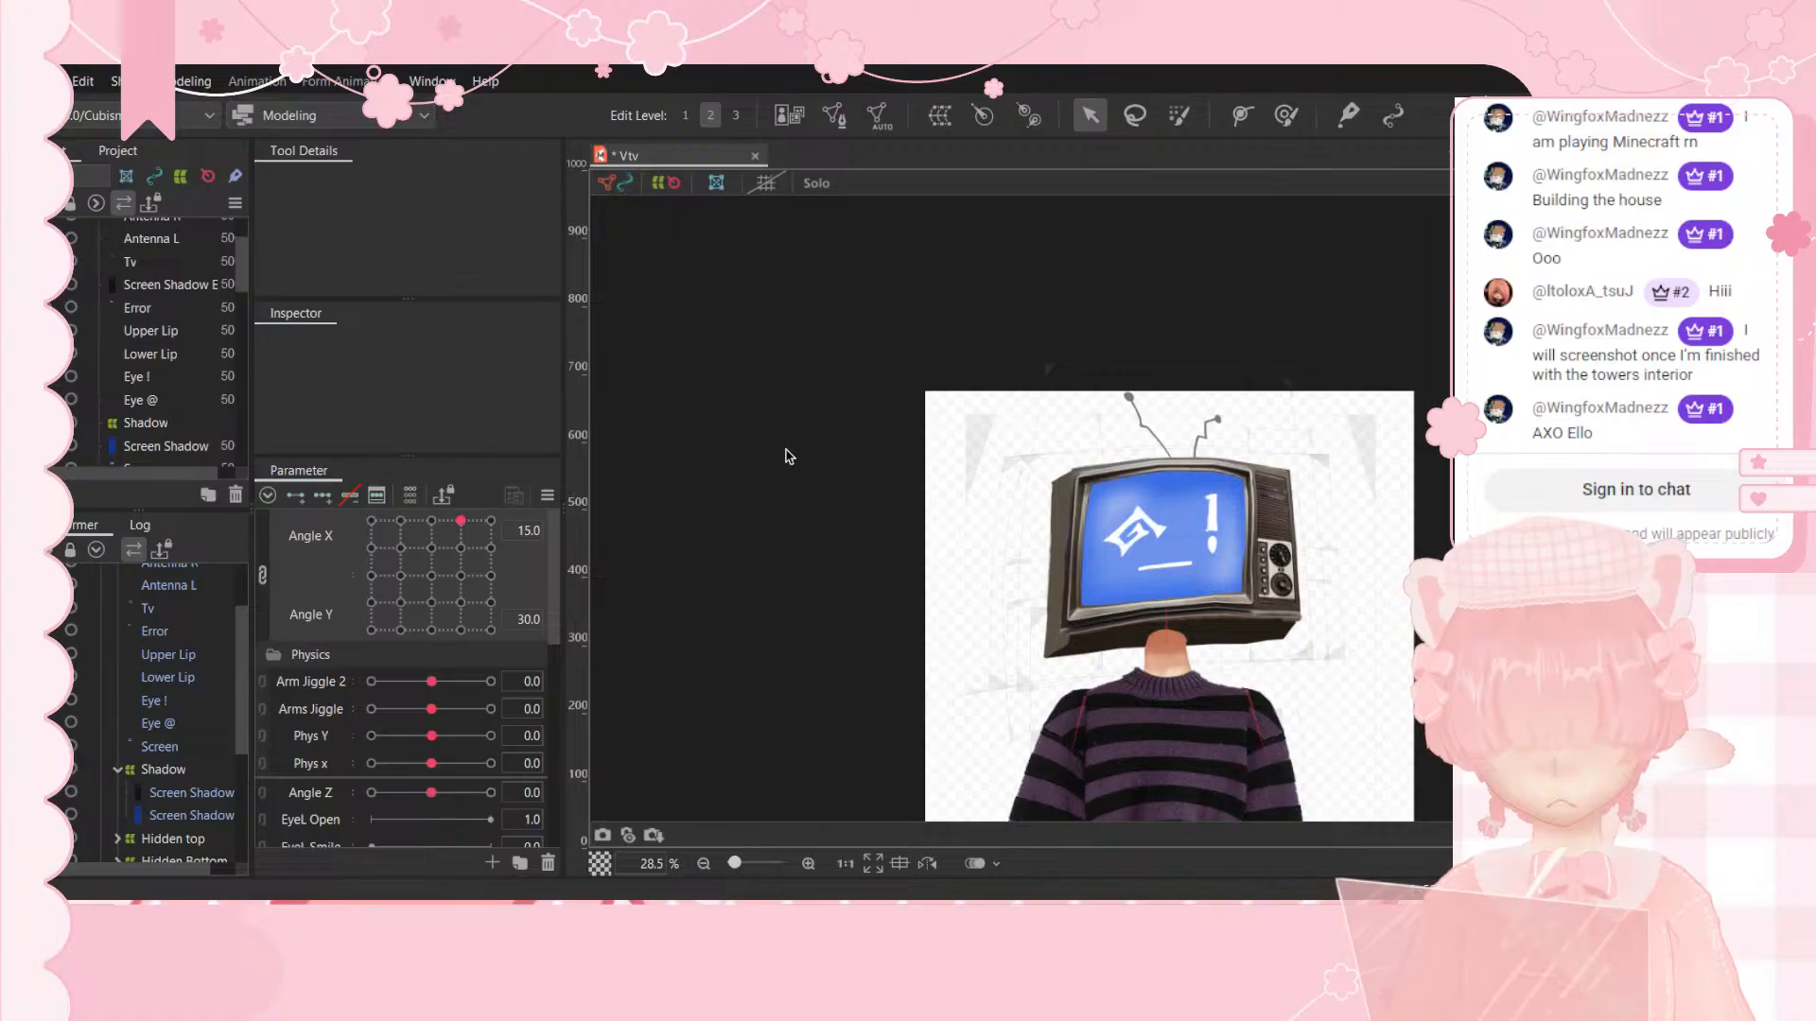
{"action": "left_click_drag", "start_coordinate": [460, 521], "coordinate": [407, 555]}
Step: At Angle X -30, Angle Y 0, pull the Shadow deformer's right middle point and both right corners inward toward the screen
{"action": "left_click", "coordinate": [142, 769]}
{"action": "left_click", "coordinate": [470, 540]}
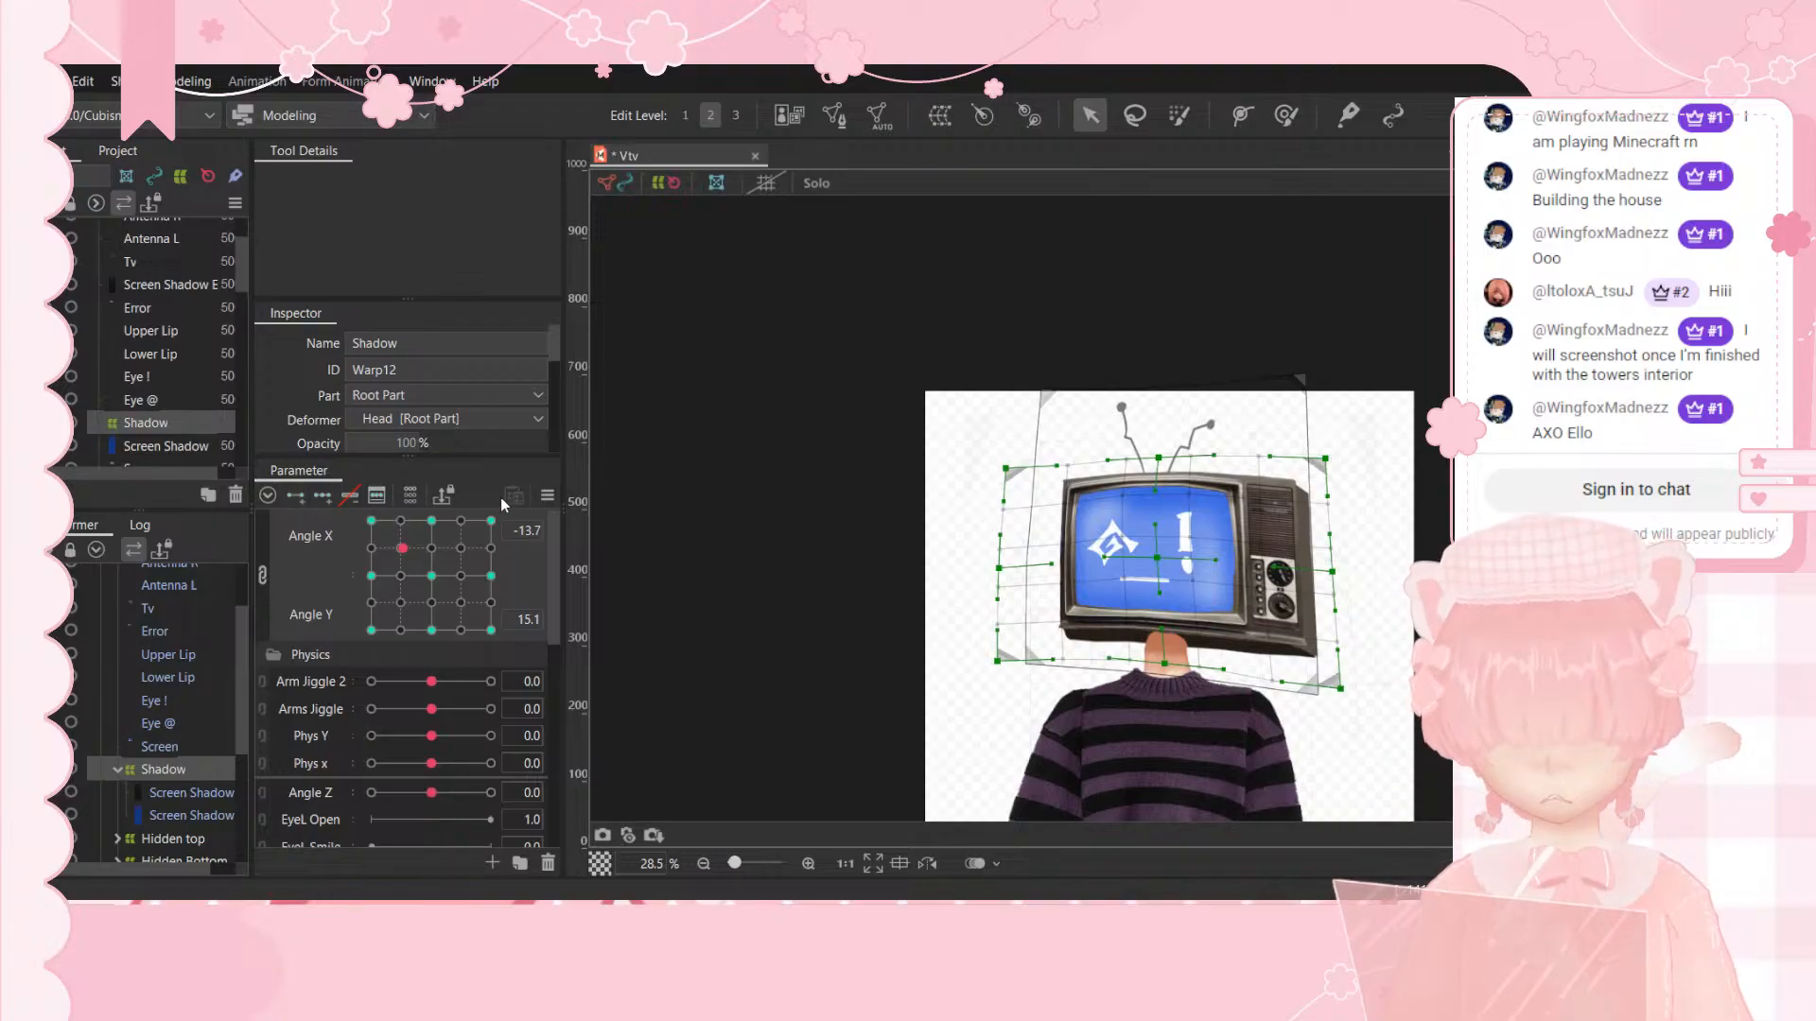
{"action": "left_click_drag", "start_coordinate": [451, 575], "coordinate": [345, 655]}
{"action": "scroll", "coordinate": [1474, 631], "scroll_direction": "up", "scroll_amount": 4}
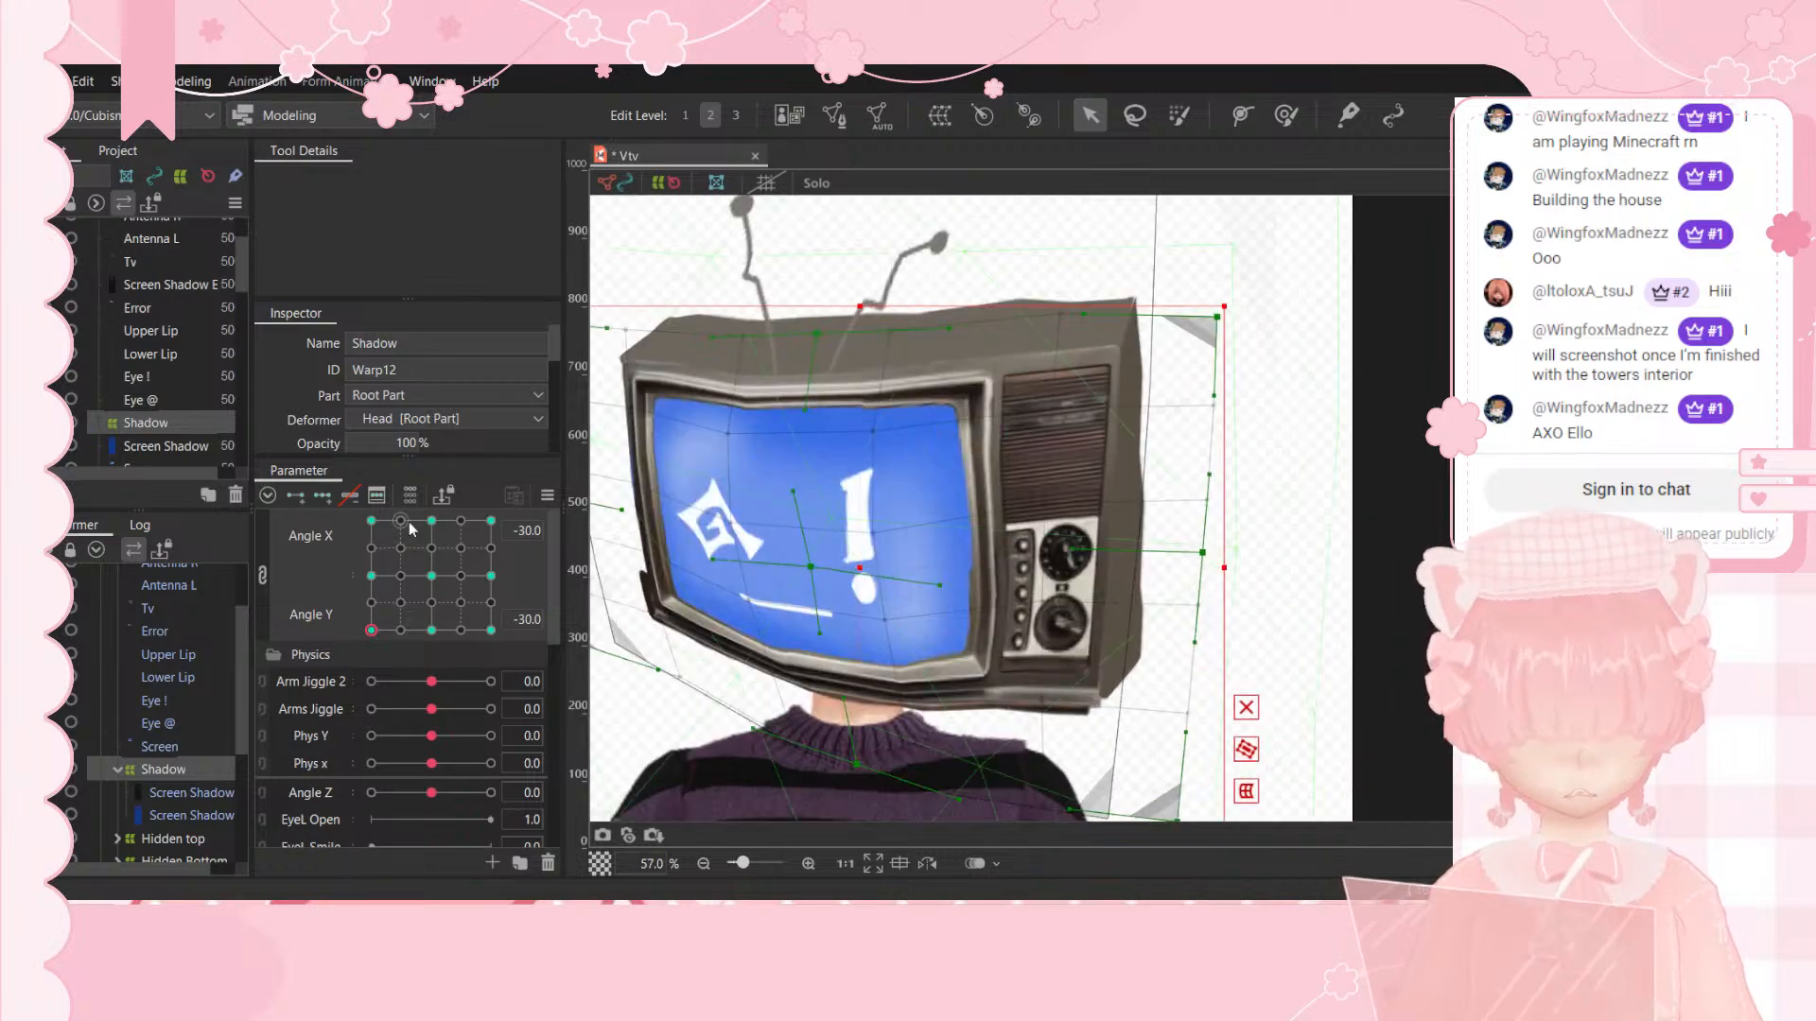
{"action": "left_click", "coordinate": [371, 577]}
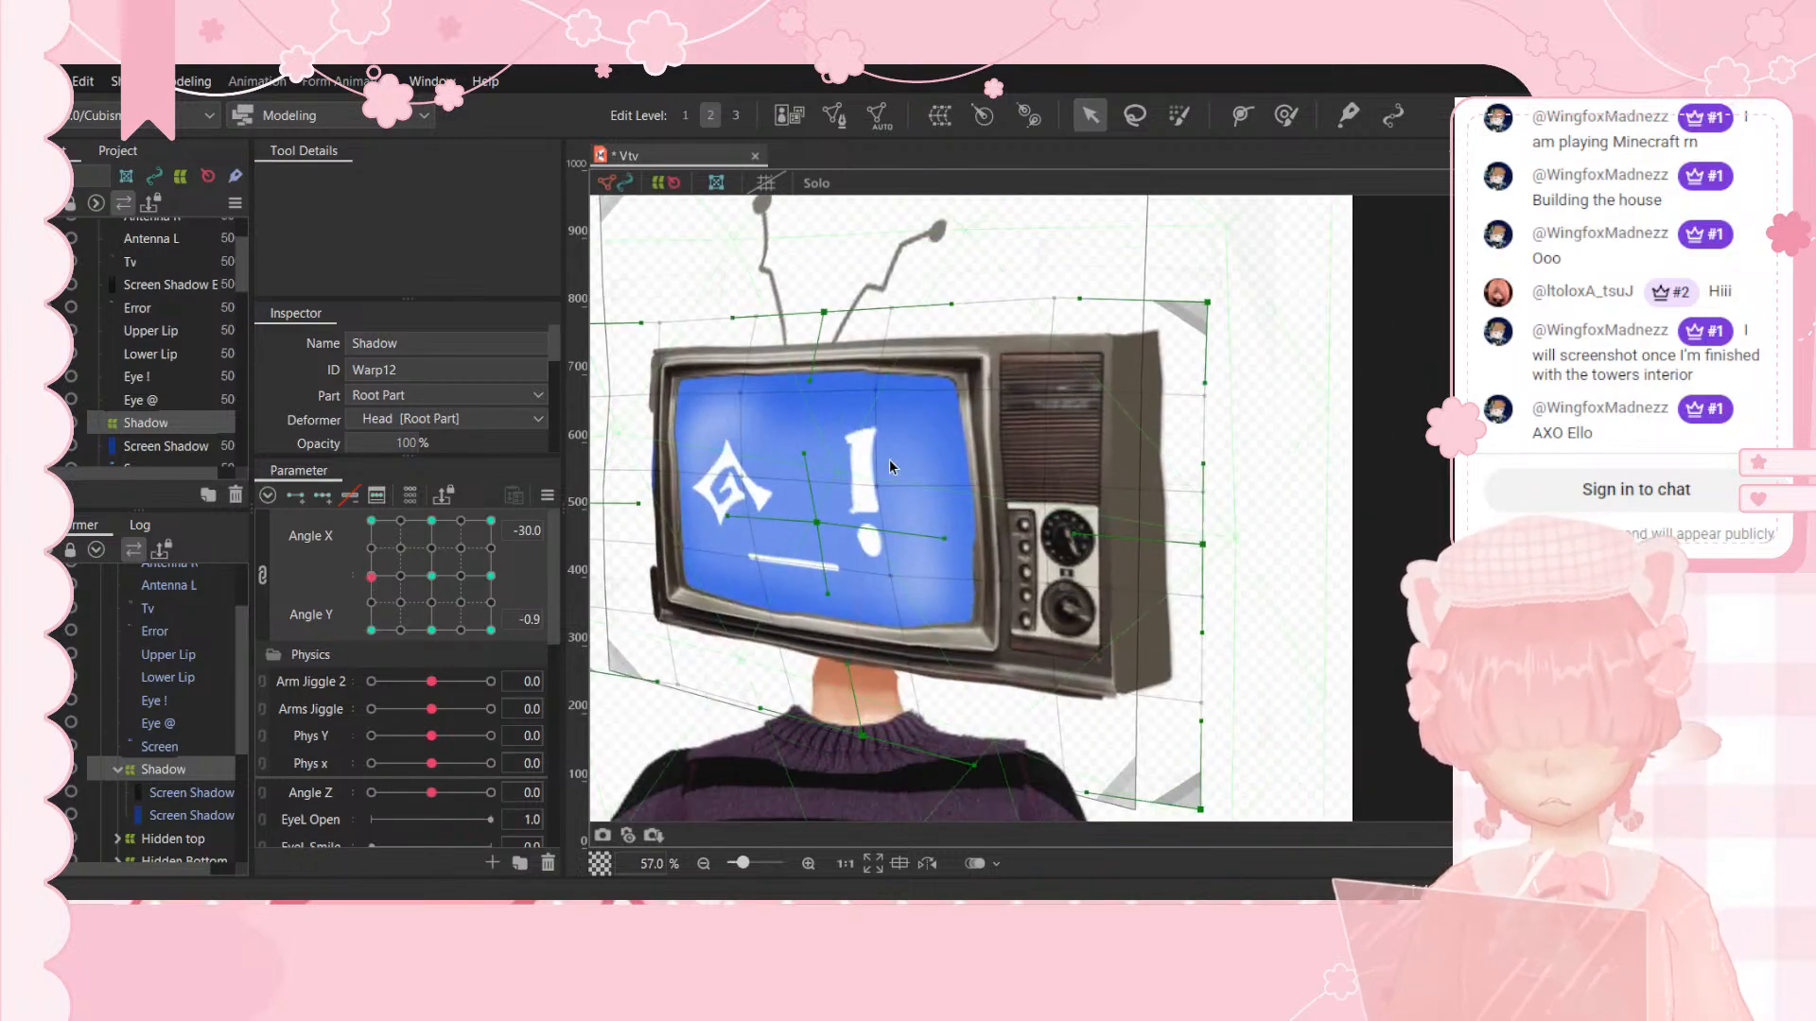
{"action": "left_click_drag", "start_coordinate": [1203, 545], "coordinate": [1097, 511]}
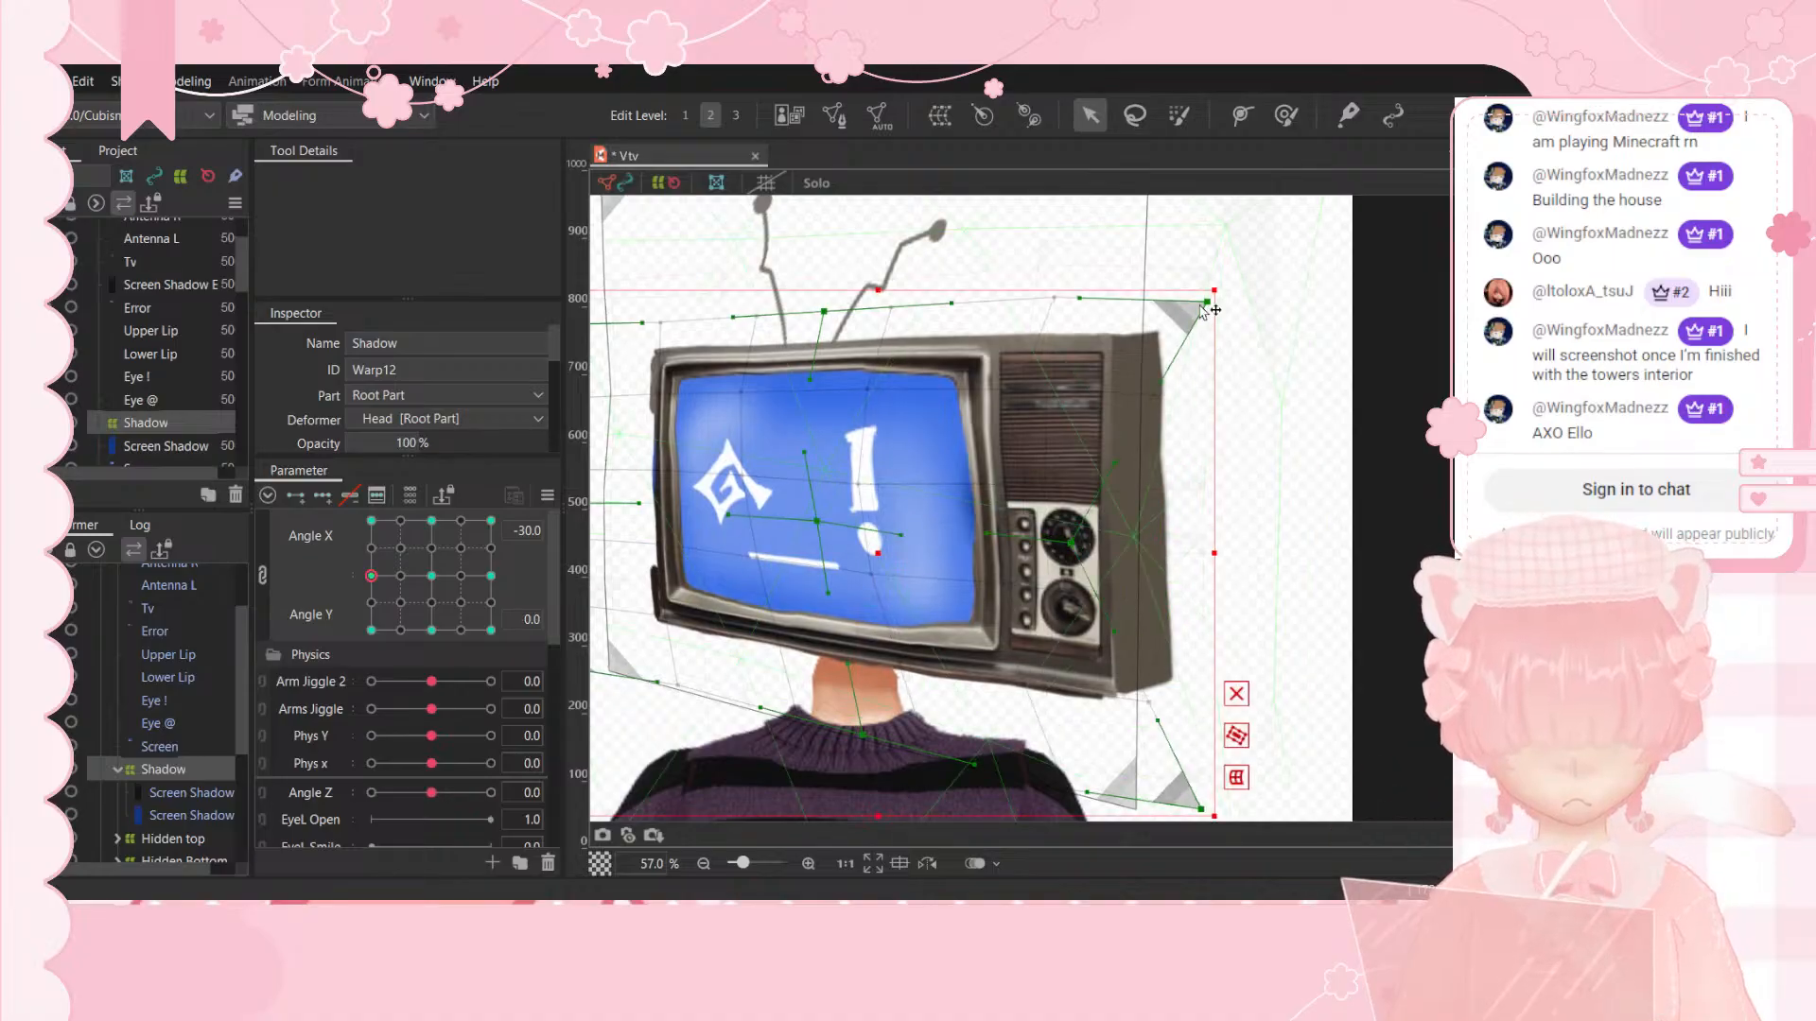
{"action": "left_click_drag", "start_coordinate": [1207, 308], "coordinate": [1074, 296]}
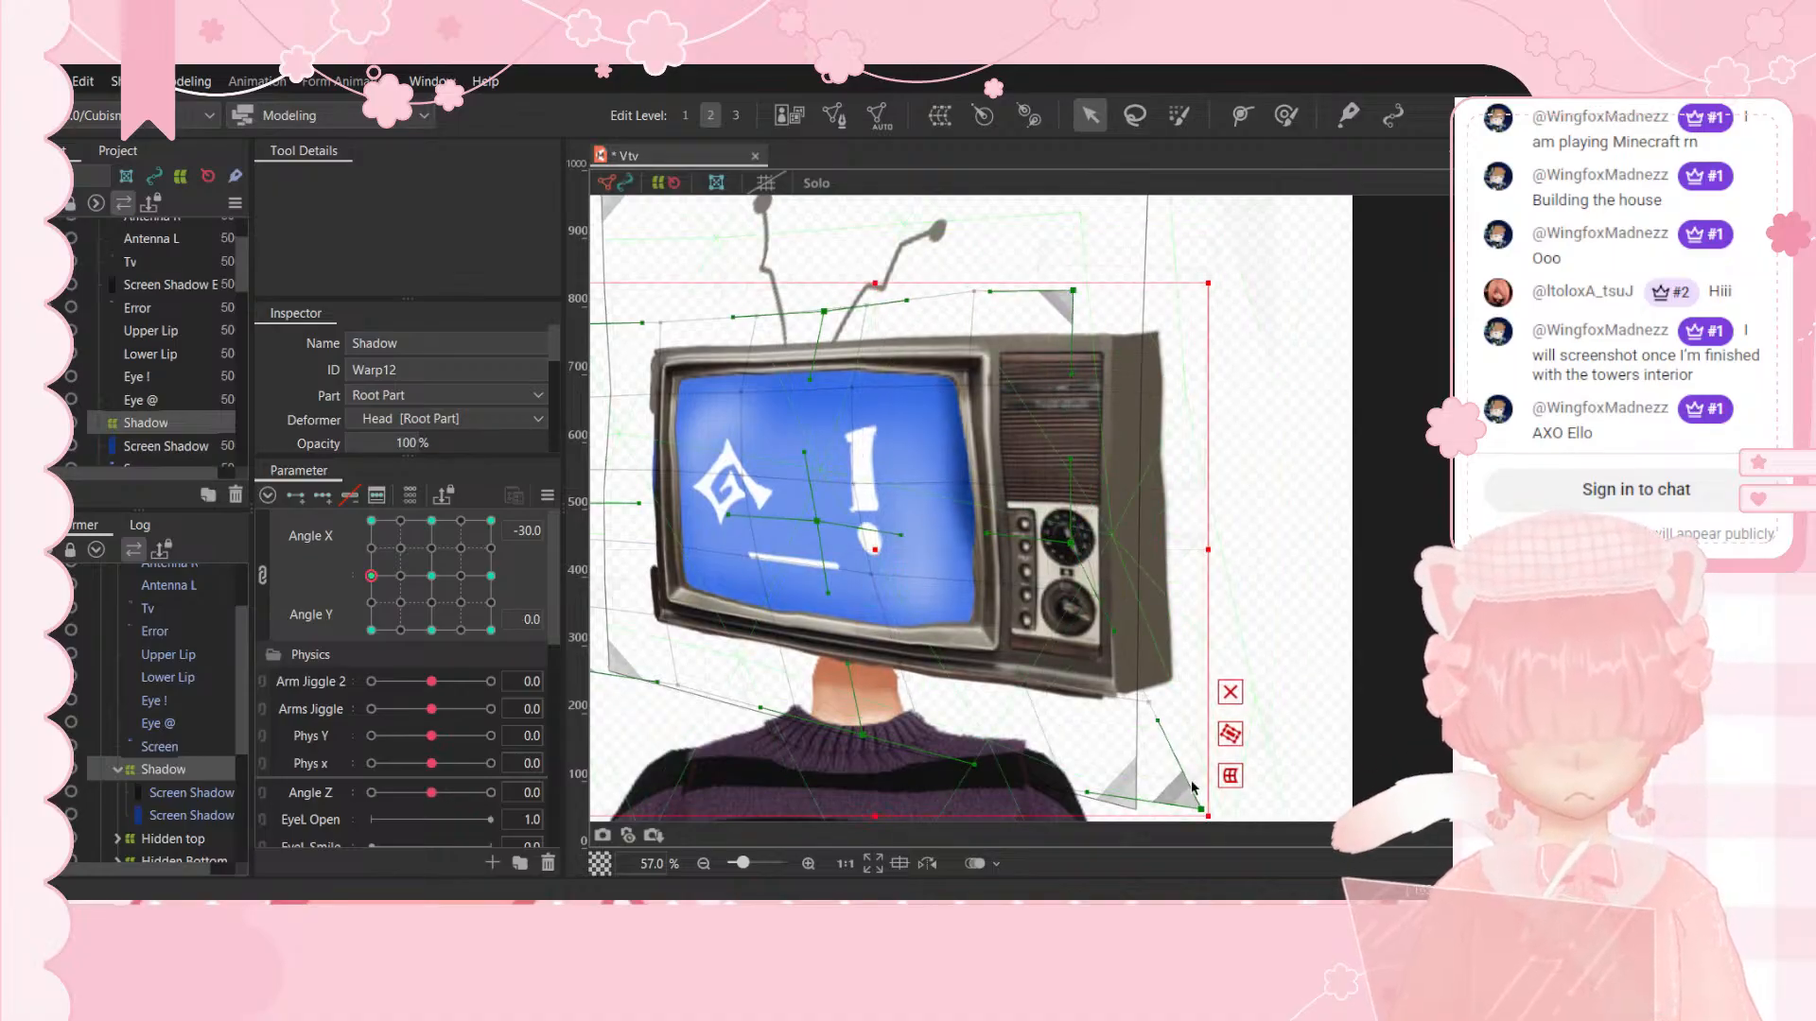
{"action": "left_click_drag", "start_coordinate": [1202, 811], "coordinate": [1053, 805]}
Step: At Angle X -30, Angle Y -30, pull the Shadow deformer's top middle point down and its right middle point and right corners inward
{"action": "left_click_drag", "start_coordinate": [371, 575], "coordinate": [363, 656]}
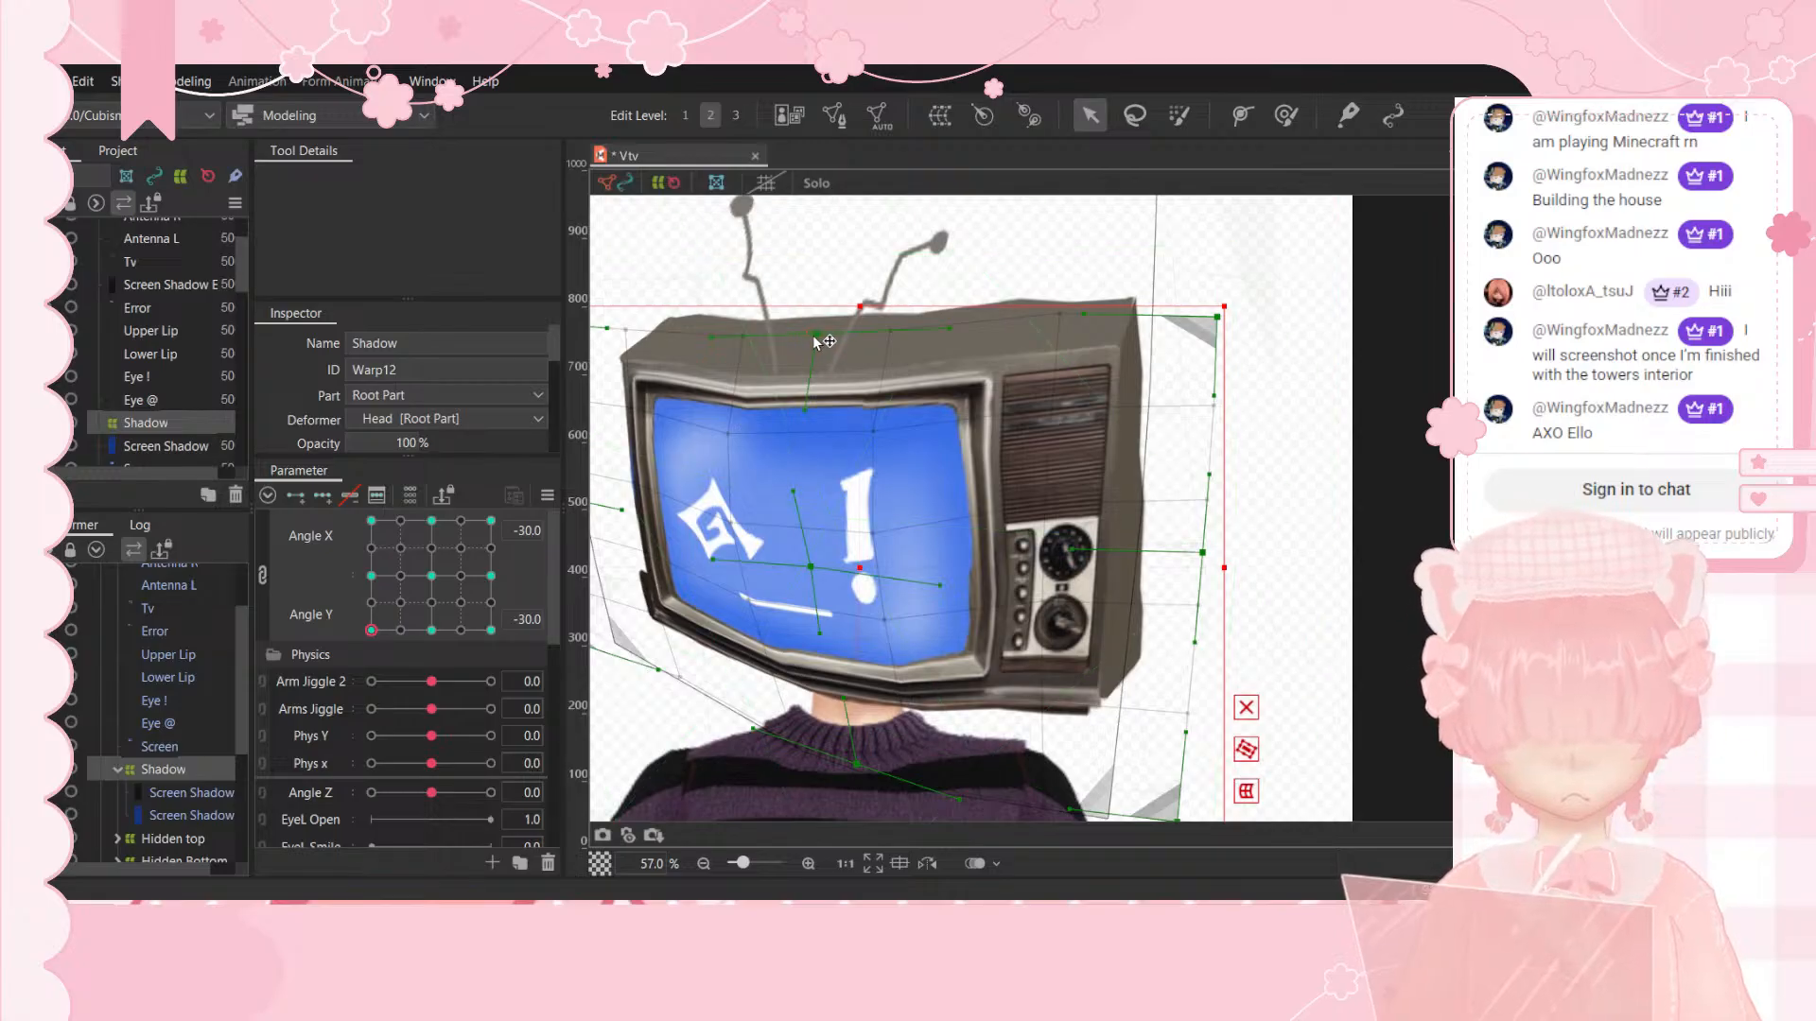
{"action": "left_click_drag", "start_coordinate": [815, 338], "coordinate": [798, 418]}
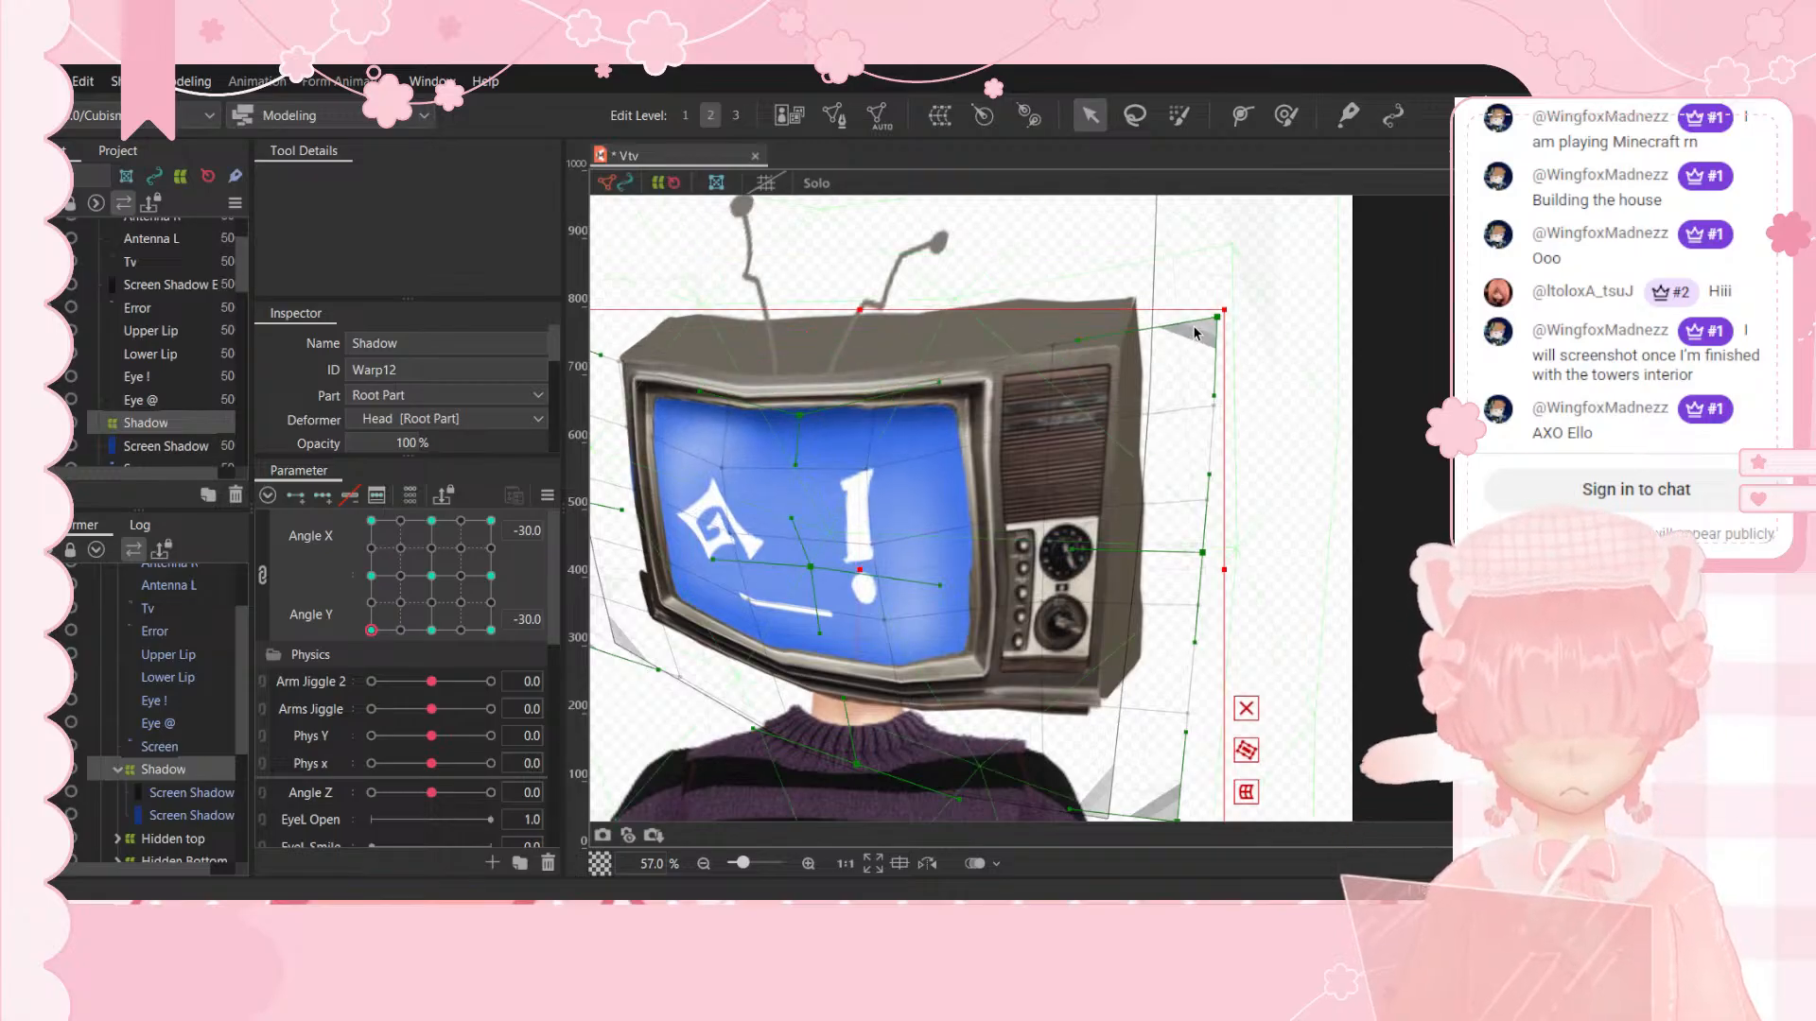
{"action": "left_click_drag", "start_coordinate": [1223, 319], "coordinate": [1207, 288]}
{"action": "left_click_drag", "start_coordinate": [1057, 405], "coordinate": [1025, 392]}
{"action": "key", "text": "ctrl+z"}
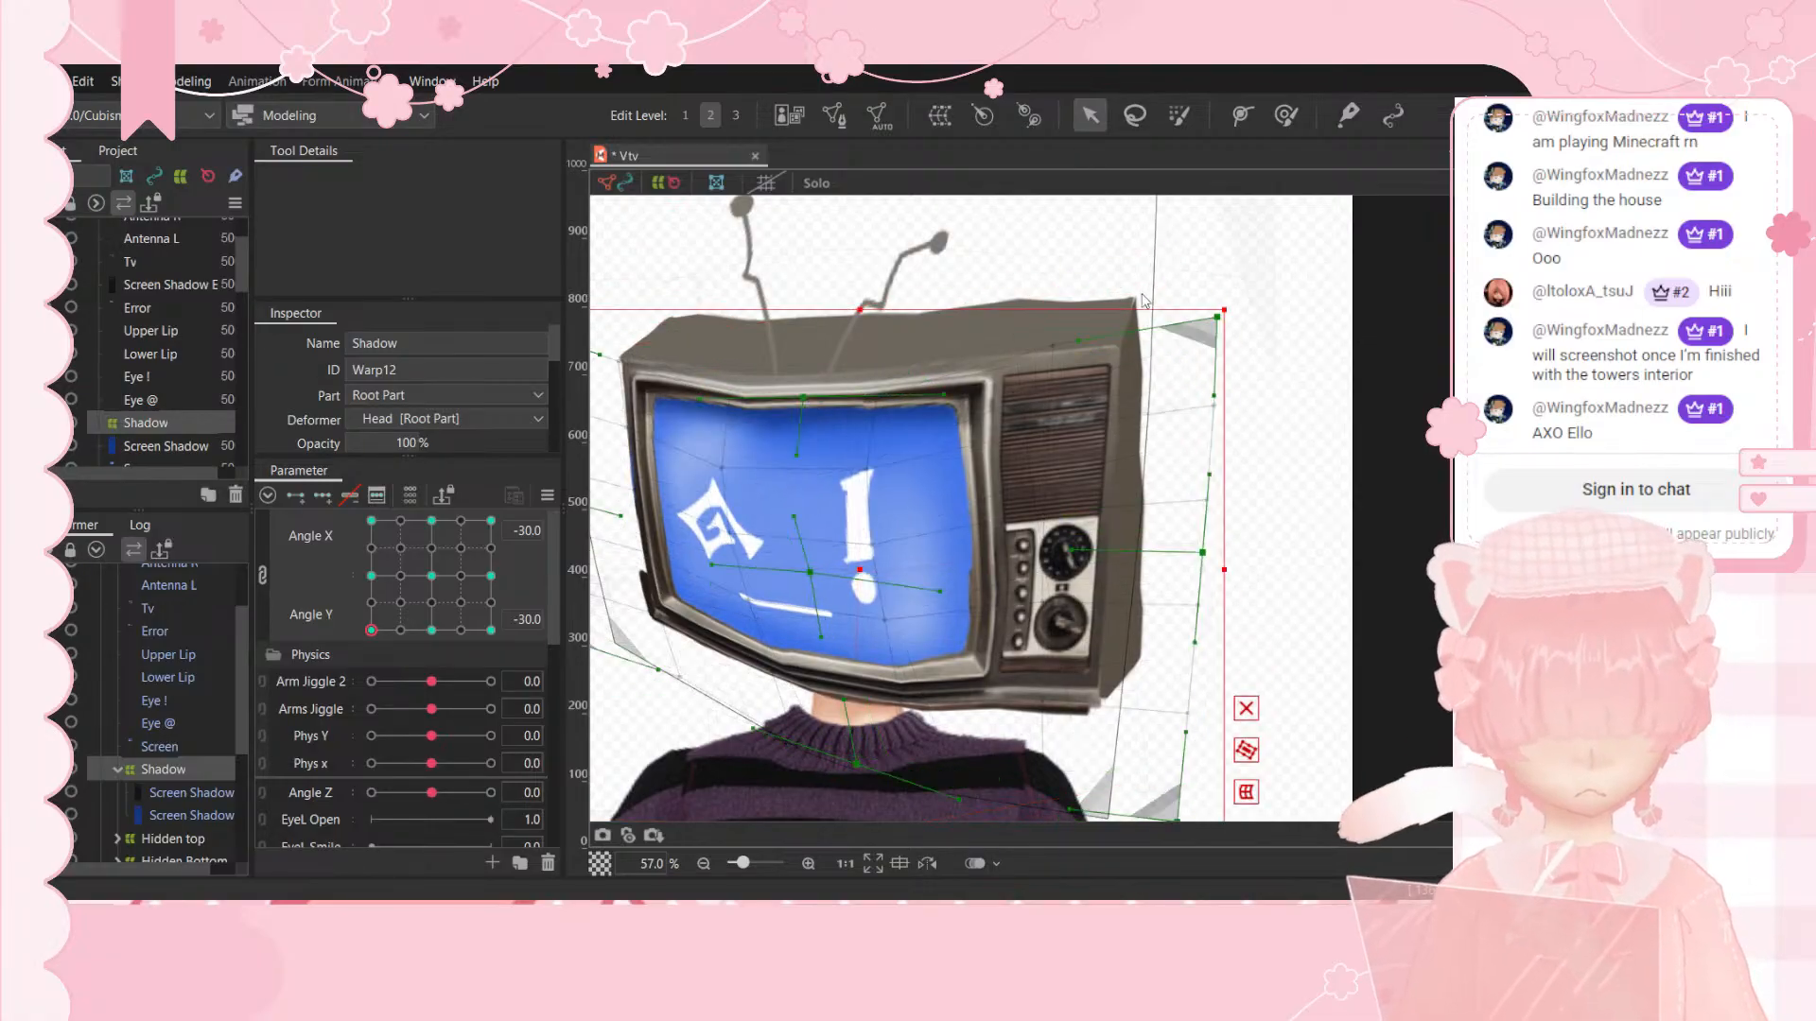
{"action": "left_click_drag", "start_coordinate": [1217, 318], "coordinate": [1077, 556]}
{"action": "scroll", "coordinate": [1180, 748], "scroll_direction": "down", "scroll_amount": 2}
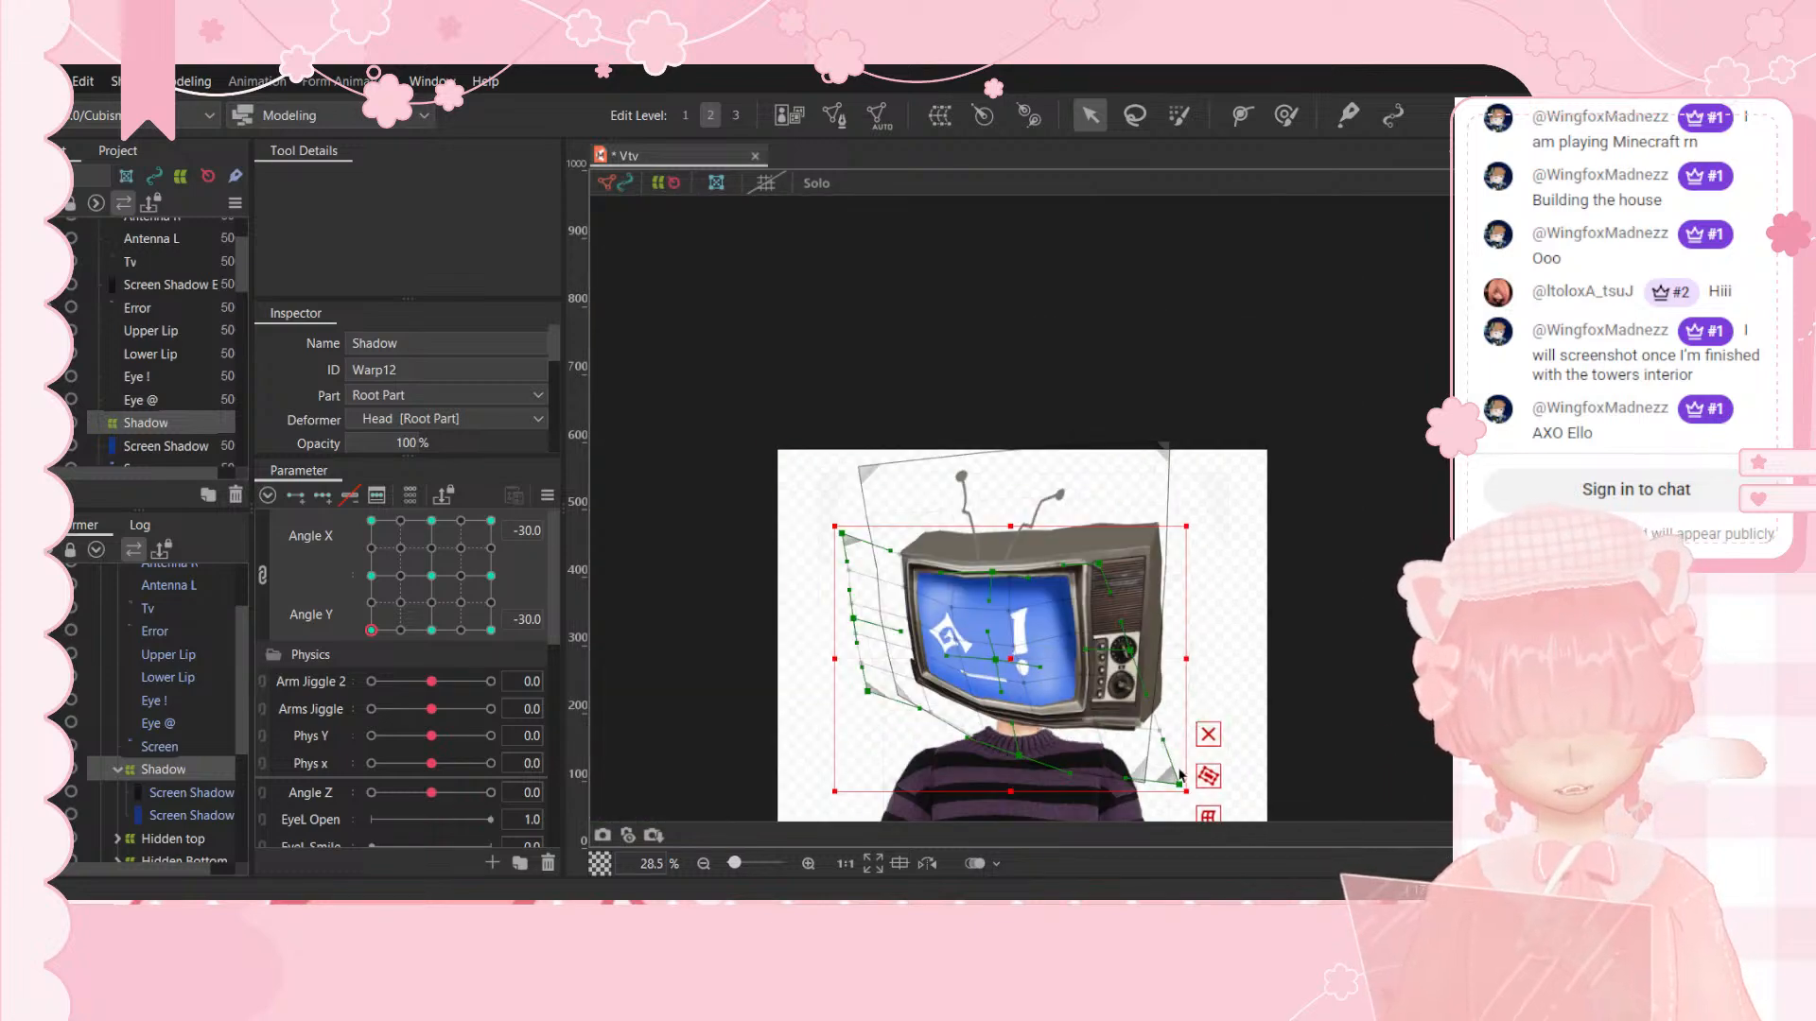
{"action": "left_click_drag", "start_coordinate": [1181, 785], "coordinate": [1123, 779]}
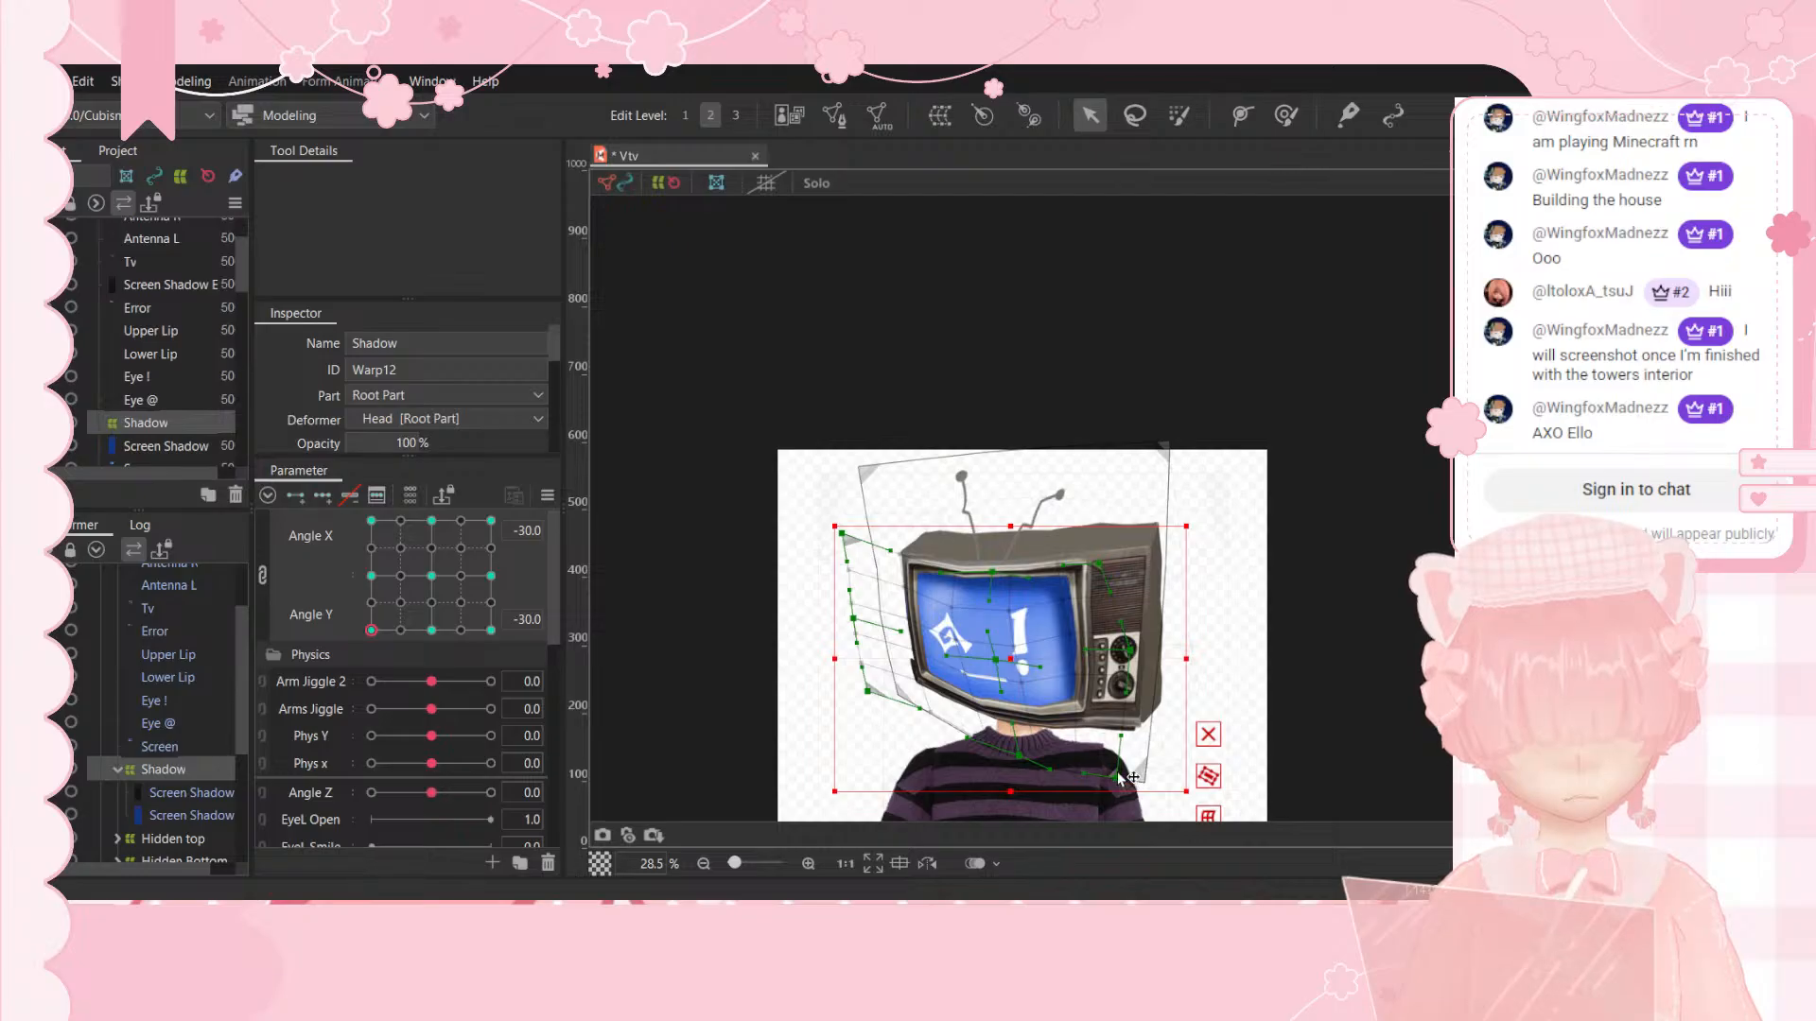
{"action": "left_click_drag", "start_coordinate": [1130, 650], "coordinate": [1137, 645]}
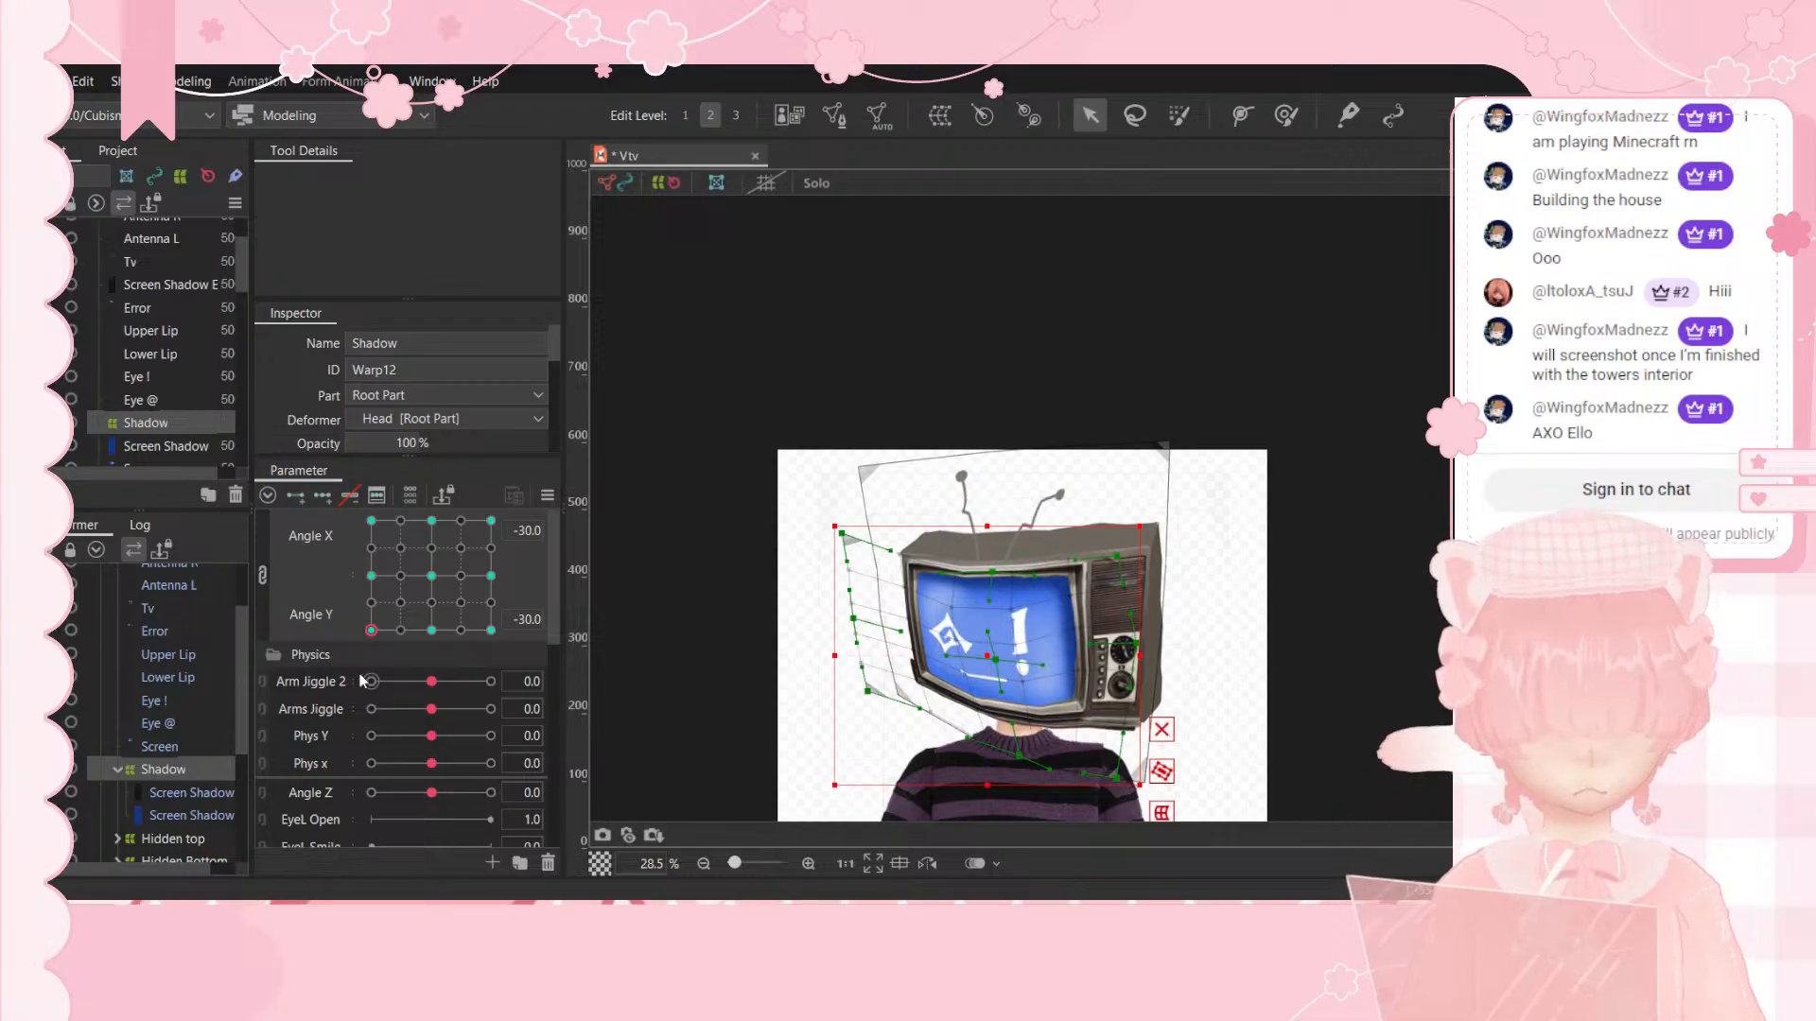
Step: At Angle X 0, Angle Y -30, pull the Shadow deformer's top middle point down onto the screen's upper edge
{"action": "left_click_drag", "start_coordinate": [370, 629], "coordinate": [433, 647]}
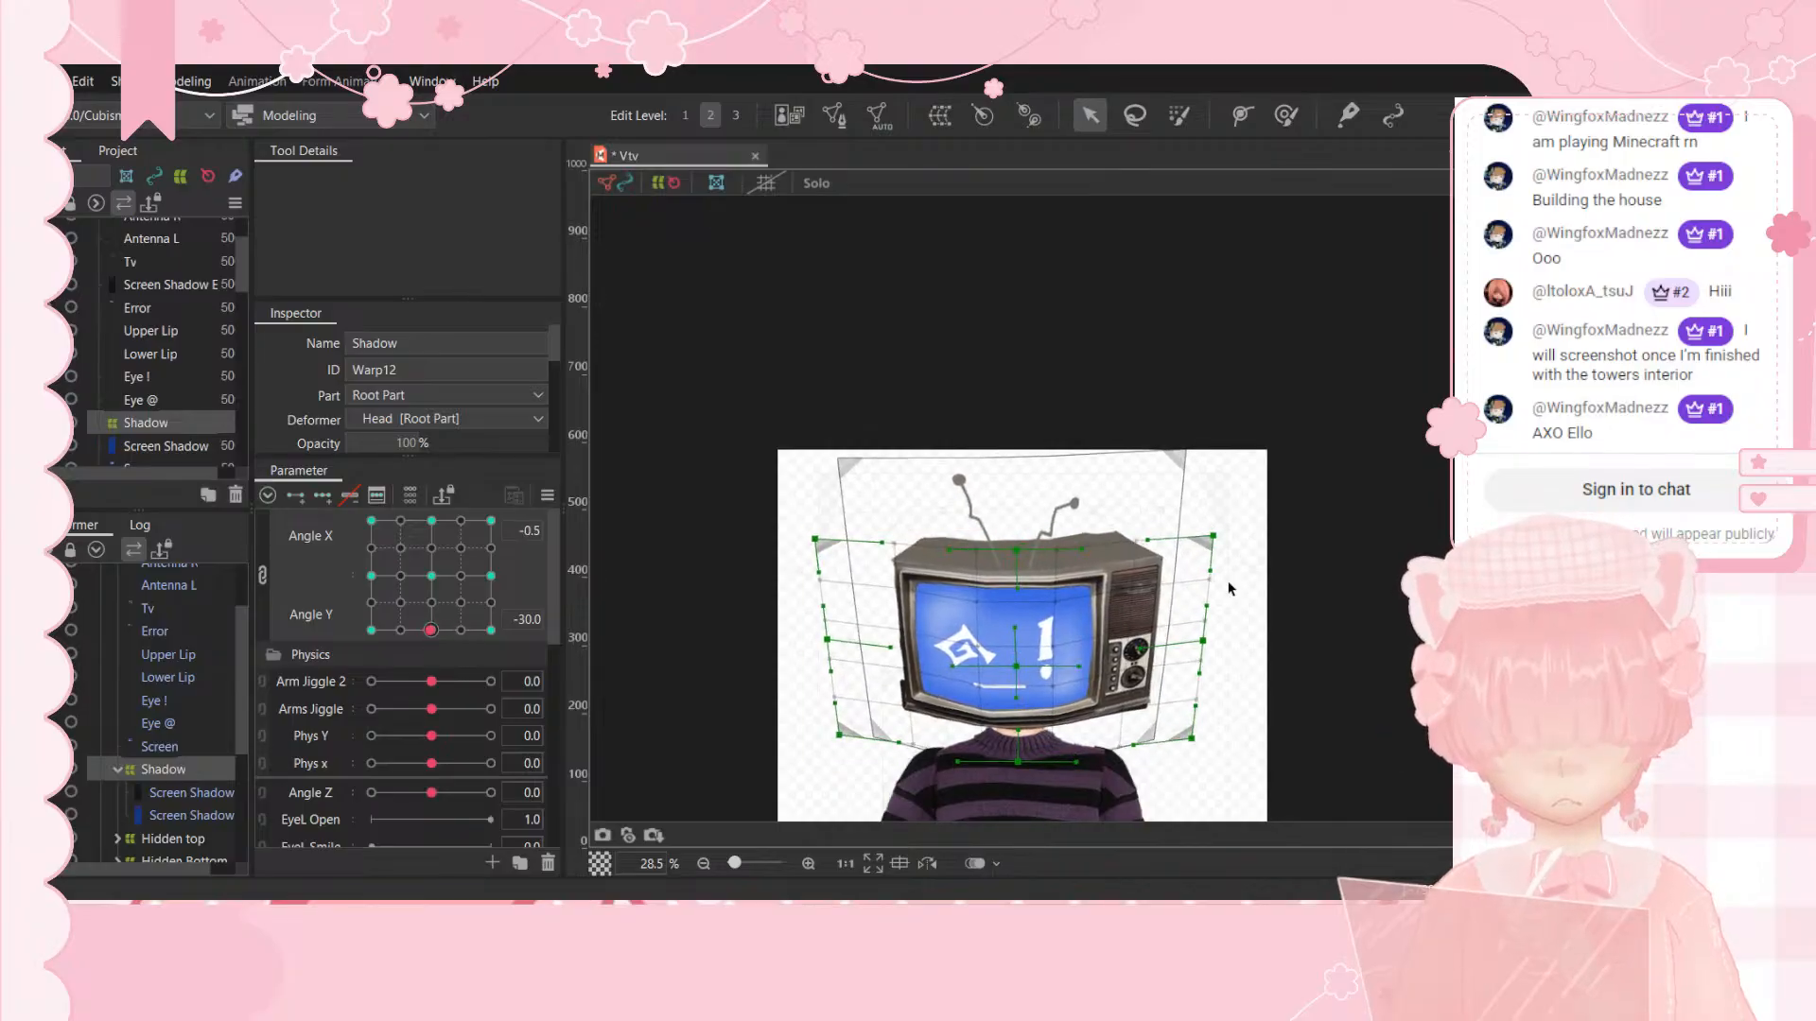
{"action": "scroll", "coordinate": [1124, 597], "scroll_direction": "up", "scroll_amount": 2}
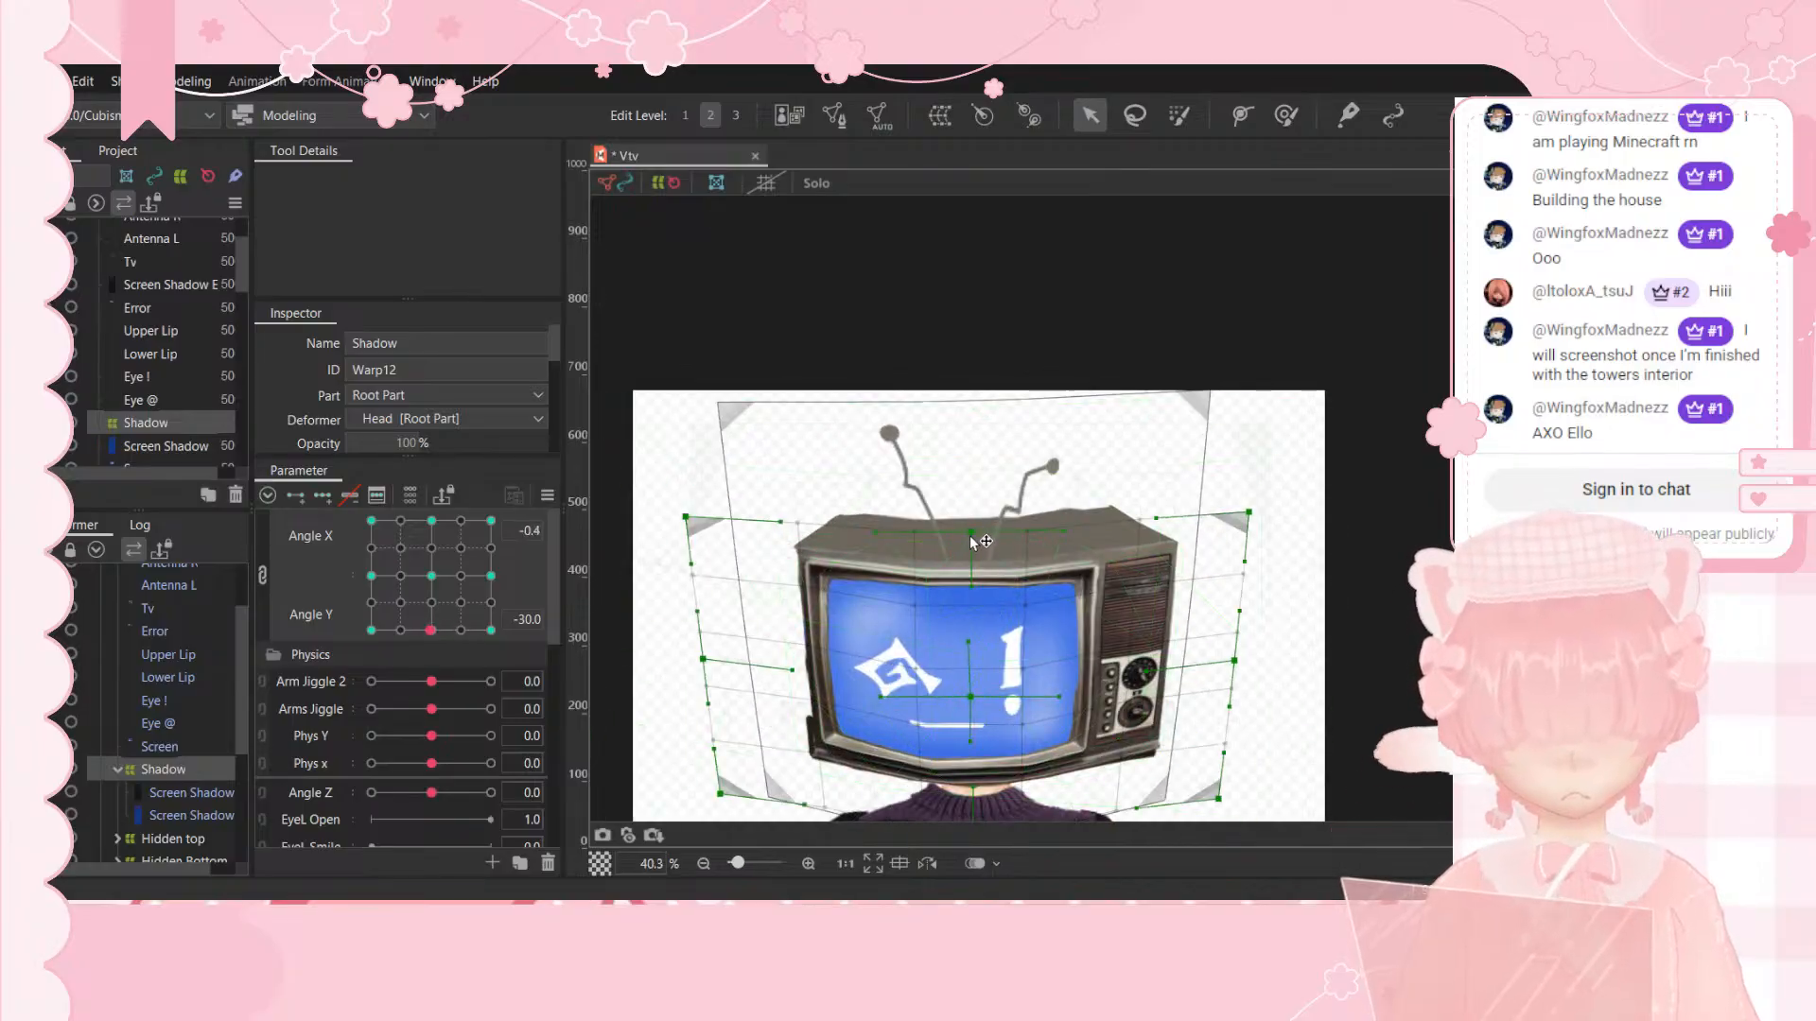
{"action": "left_click_drag", "start_coordinate": [974, 541], "coordinate": [969, 607]}
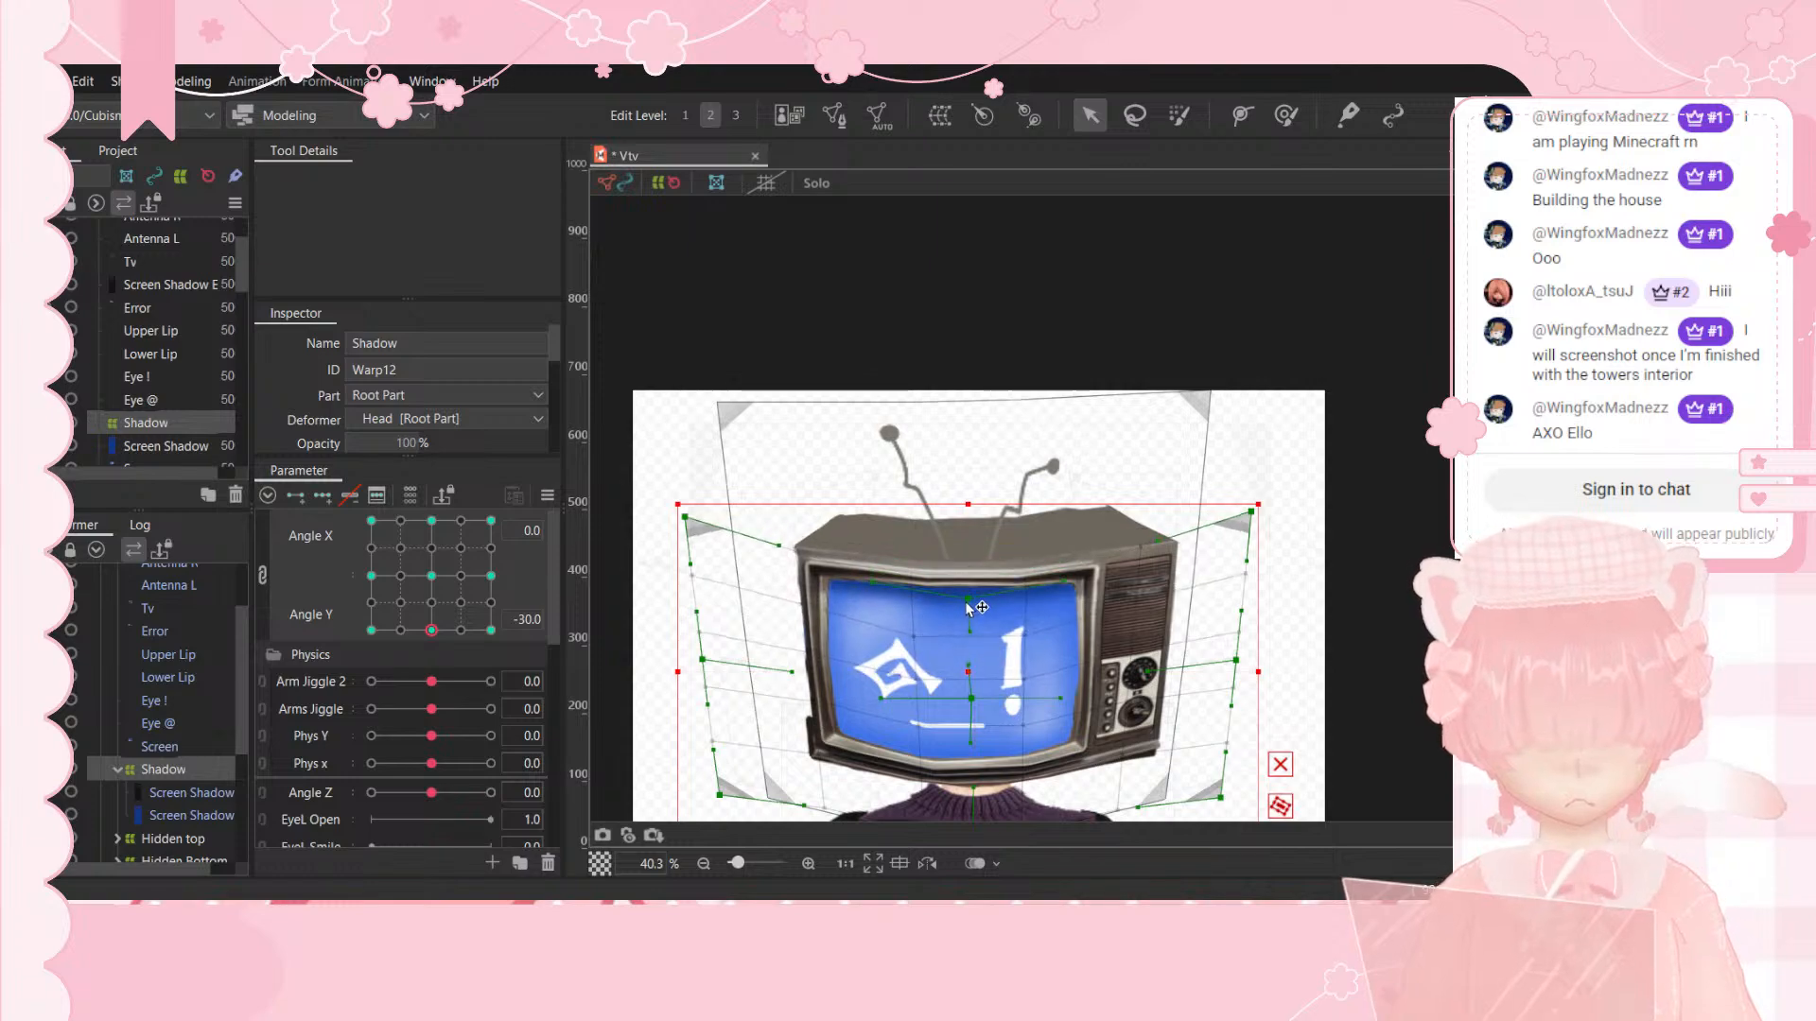
Step: At Angle X 30, Angle Y -30, pull the Shadow deformer's left edge points inward and its top middle and top-right points down
{"action": "left_click_drag", "start_coordinate": [484, 630], "coordinate": [507, 640]}
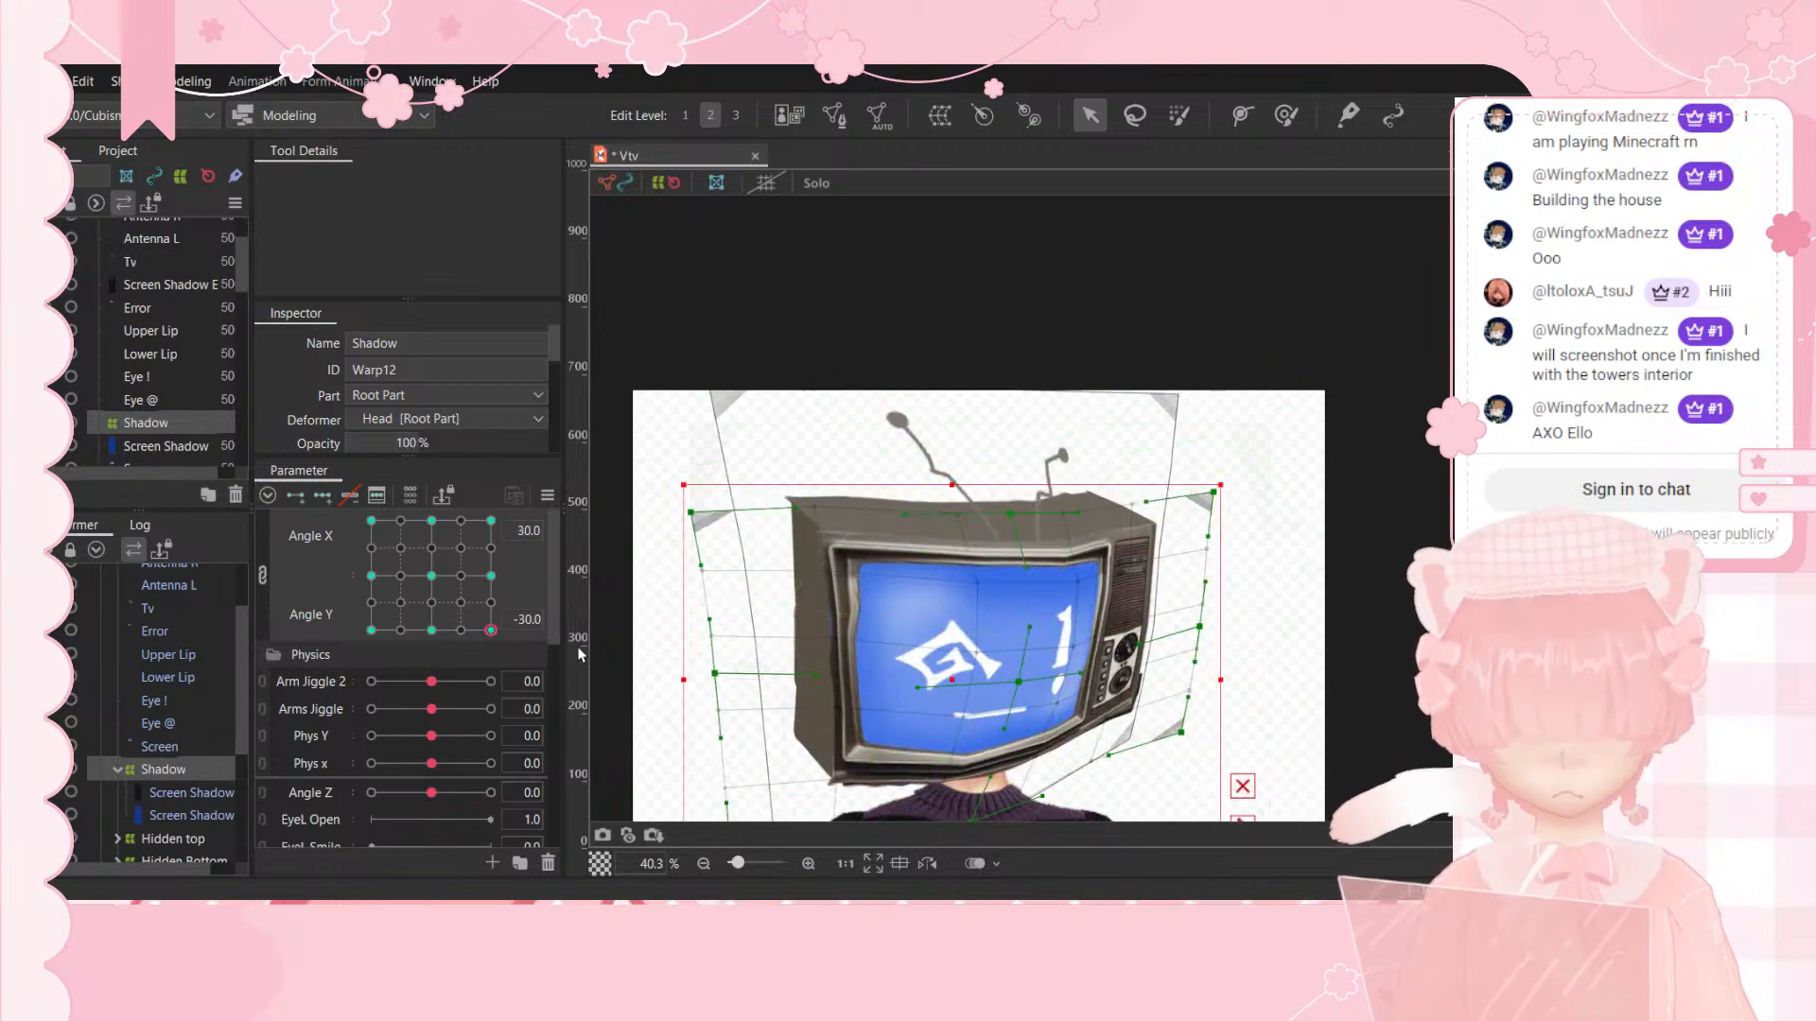
{"action": "left_click_drag", "start_coordinate": [703, 521], "coordinate": [768, 580]}
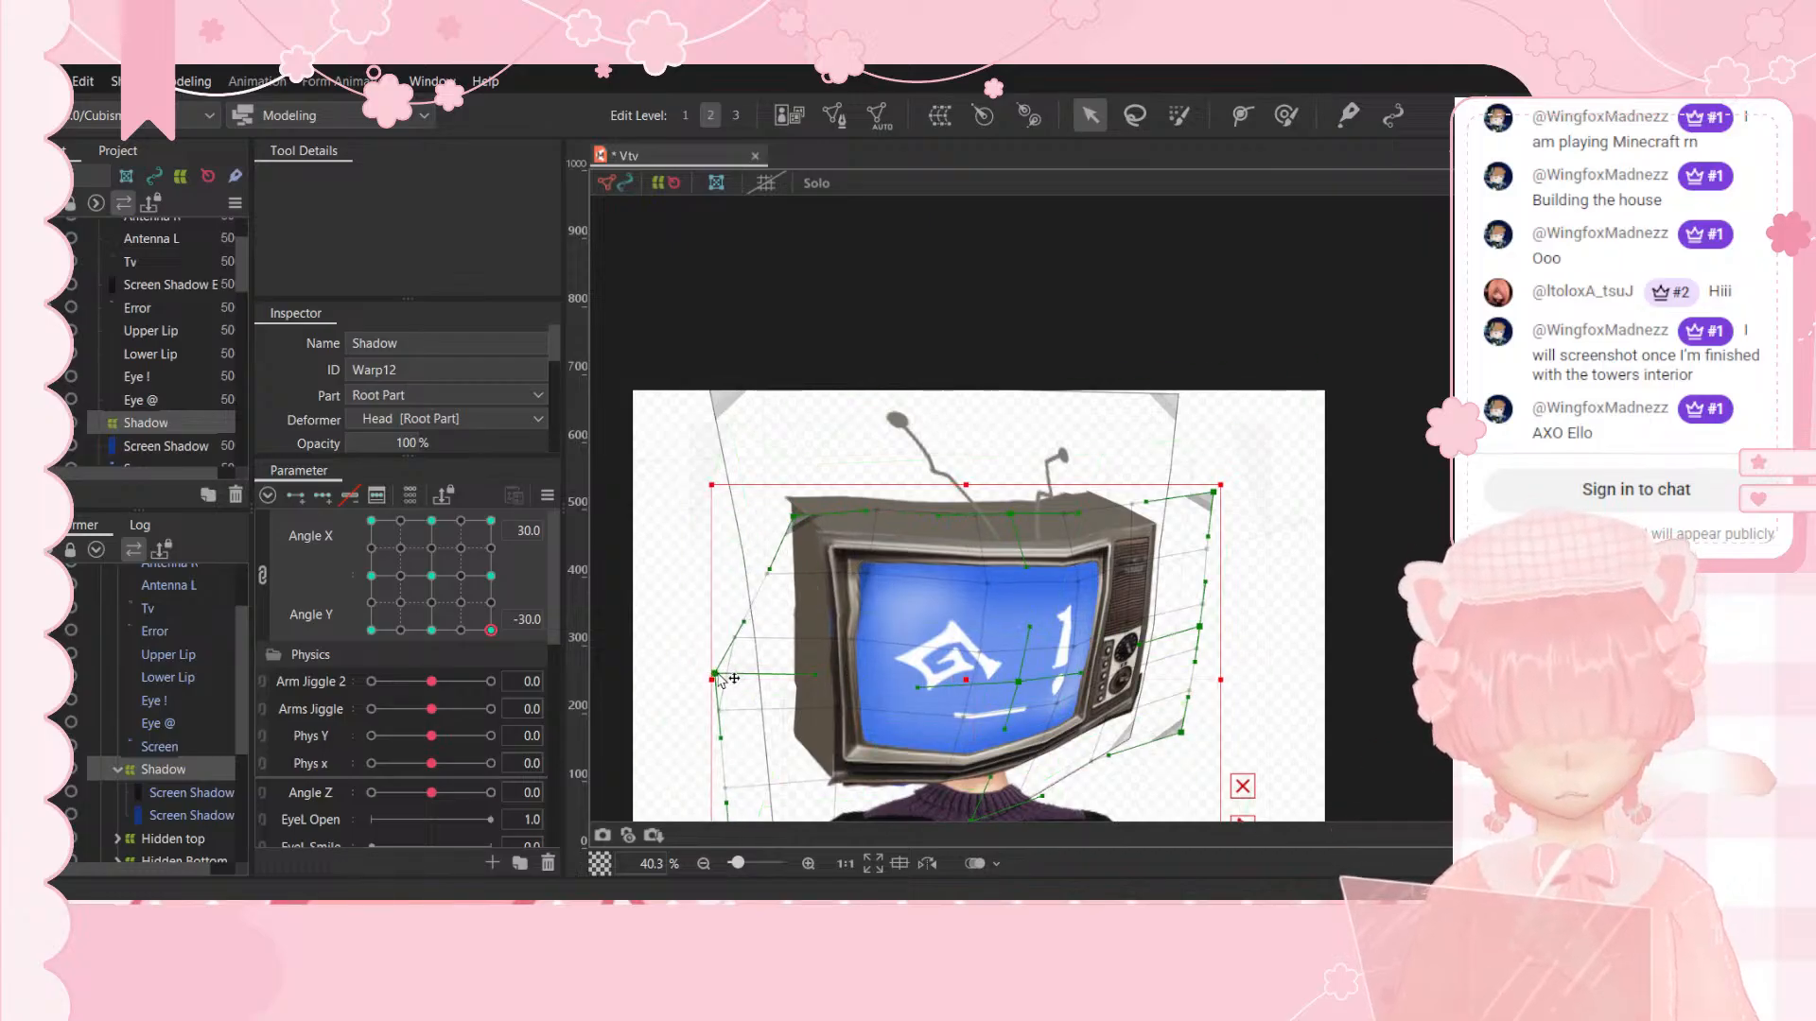
{"action": "left_click_drag", "start_coordinate": [724, 672], "coordinate": [800, 702]}
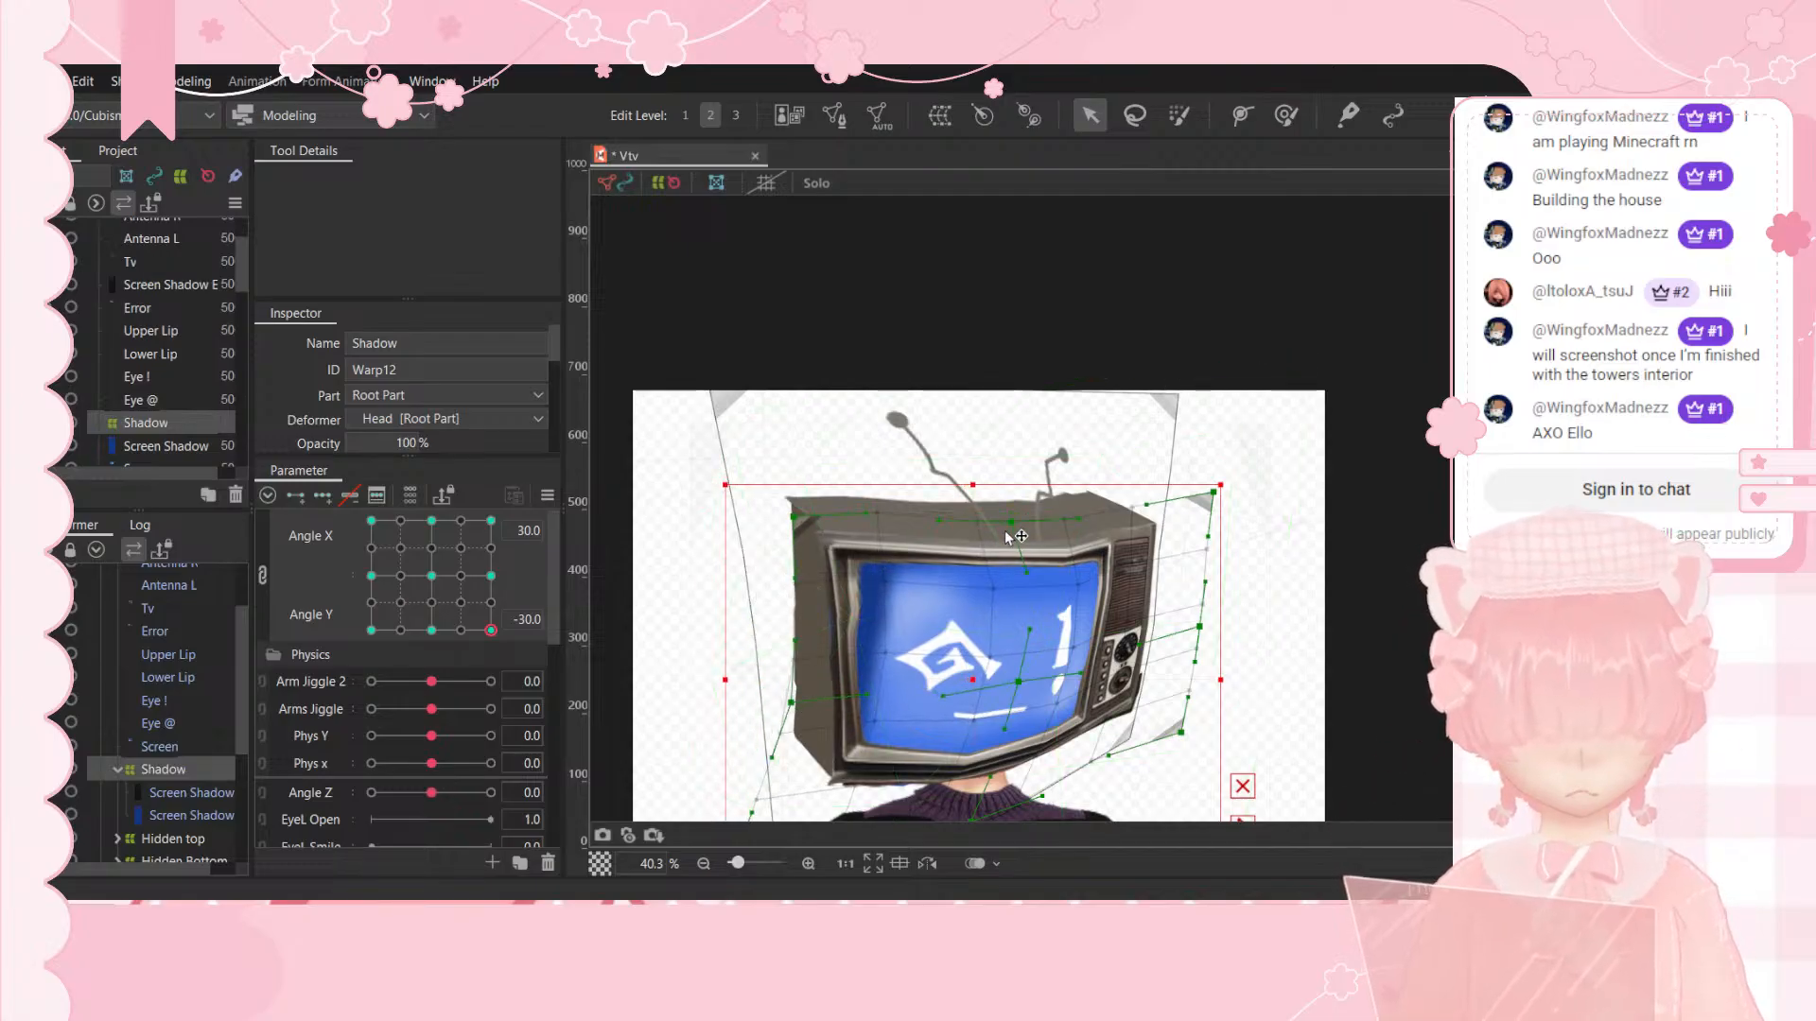
{"action": "left_click_drag", "start_coordinate": [1005, 533], "coordinate": [1013, 573]}
{"action": "left_click_drag", "start_coordinate": [1212, 497], "coordinate": [1209, 513]}
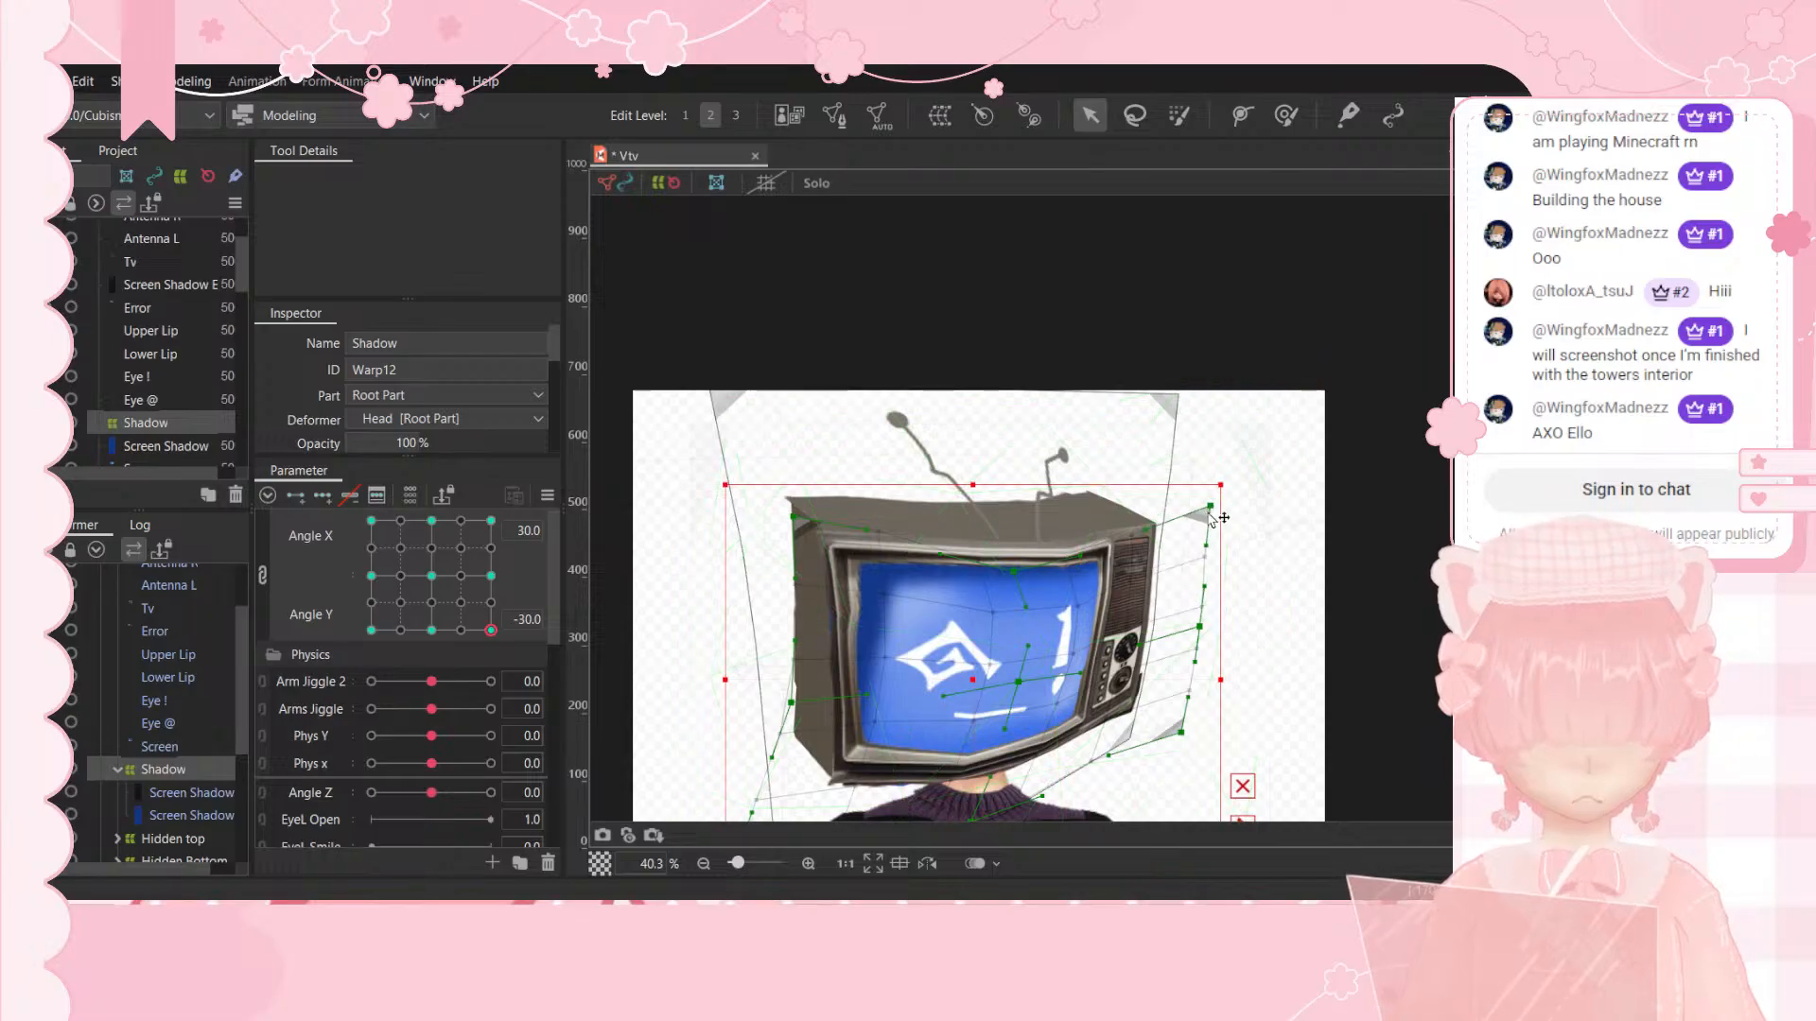
{"action": "scroll", "coordinate": [1129, 656], "scroll_direction": "down", "scroll_amount": 3}
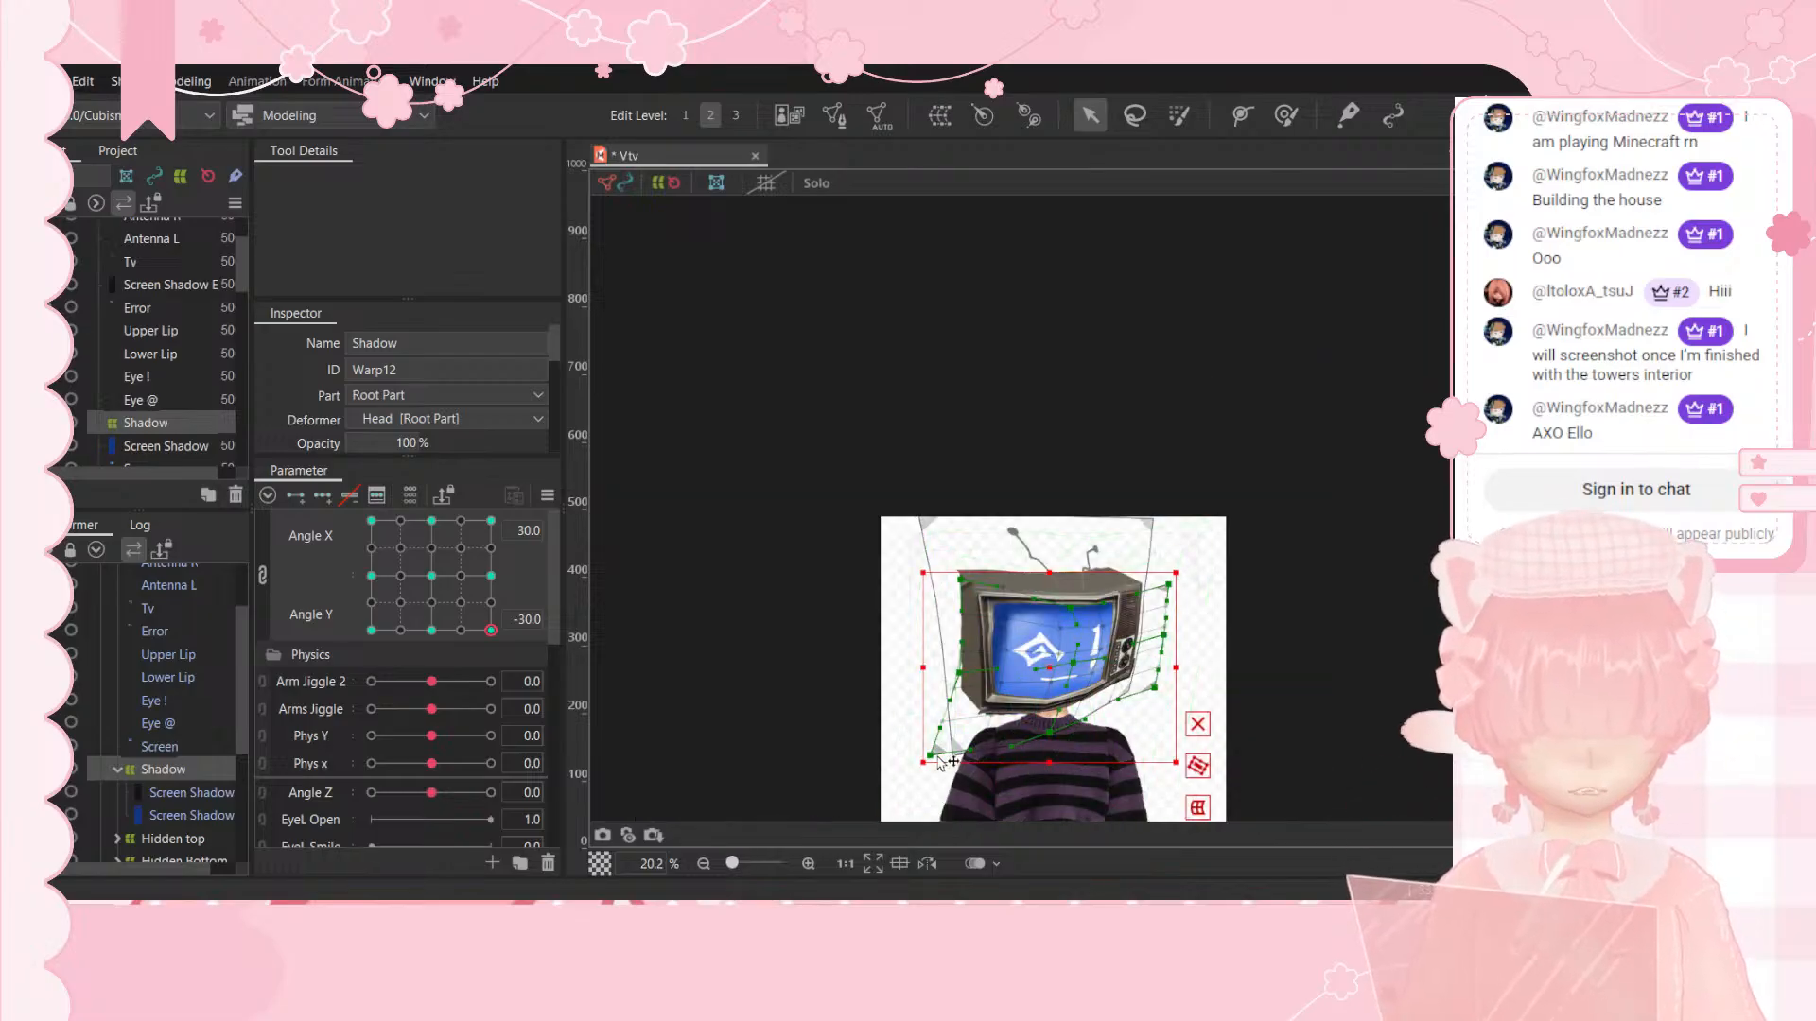
{"action": "left_click_drag", "start_coordinate": [954, 749], "coordinate": [983, 742]}
{"action": "left_click", "coordinate": [1353, 613]}
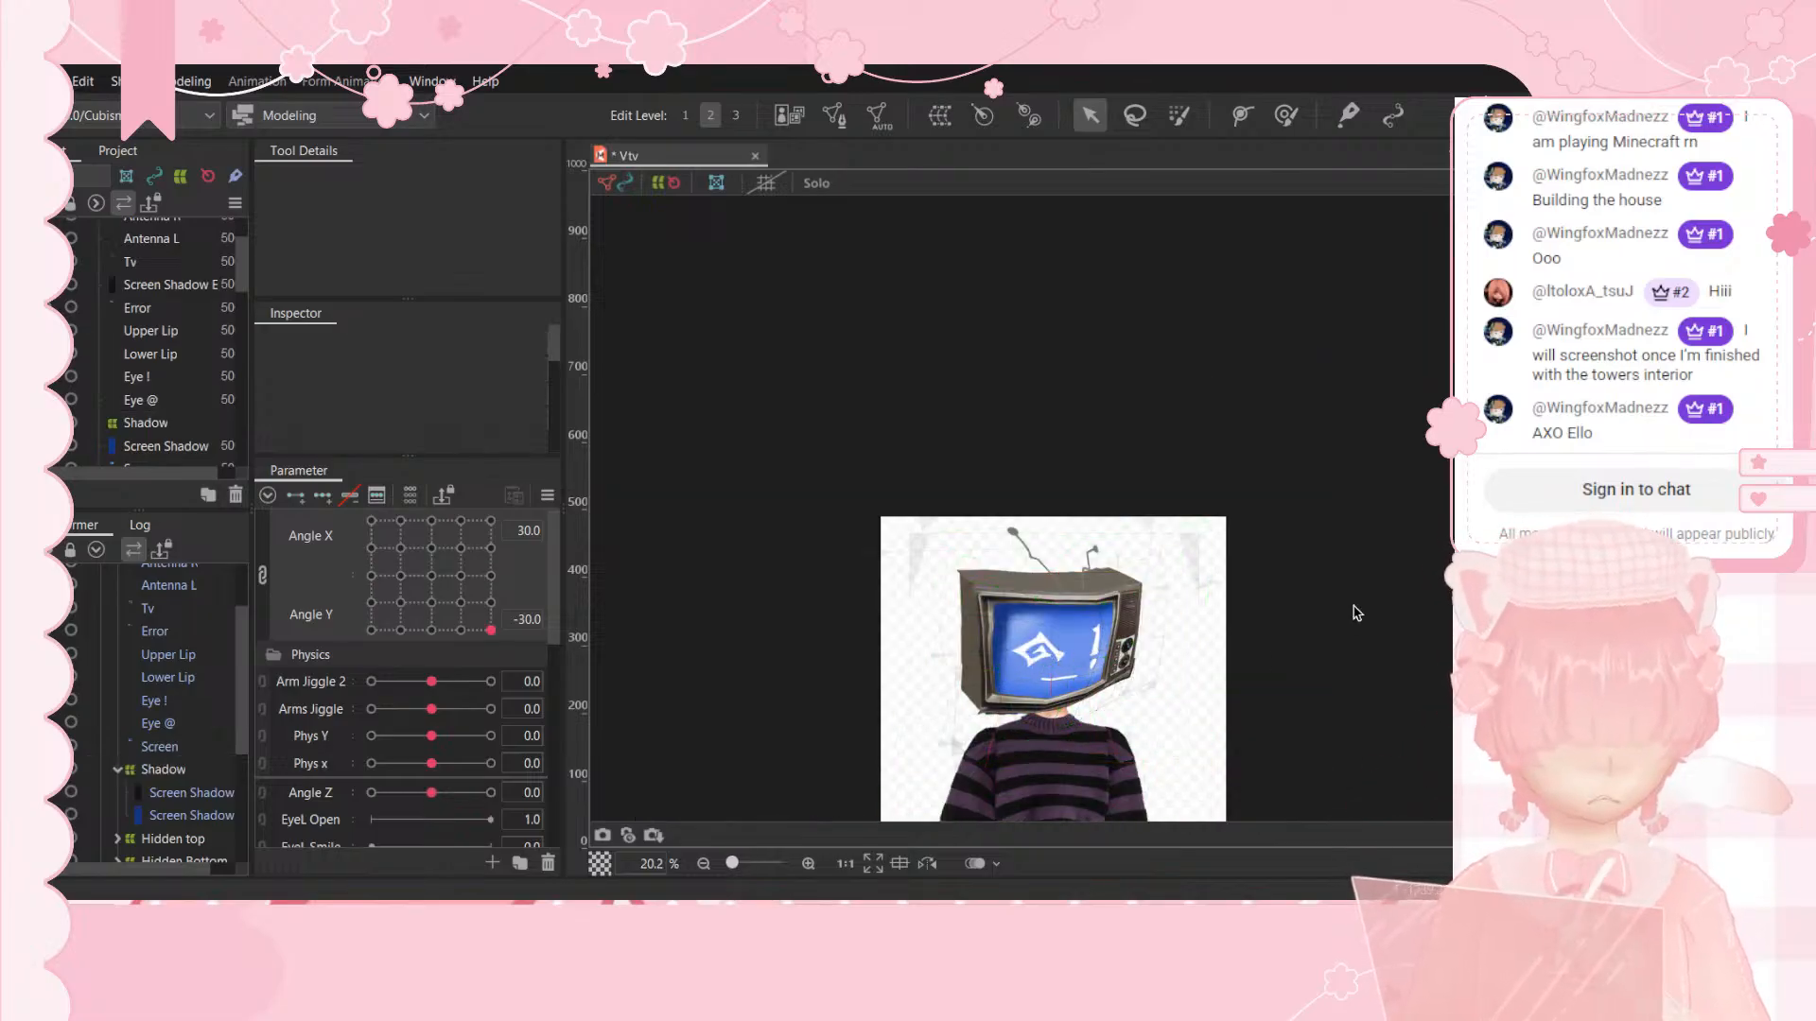
Step: At Angle X 30, Angle Y 0, pull the Shadow deformer's left middle point in to the screen's edge and both left corners slightly inward
{"action": "scroll", "coordinate": [1227, 641], "scroll_direction": "up", "scroll_amount": 2}
{"action": "left_click", "coordinate": [172, 773]}
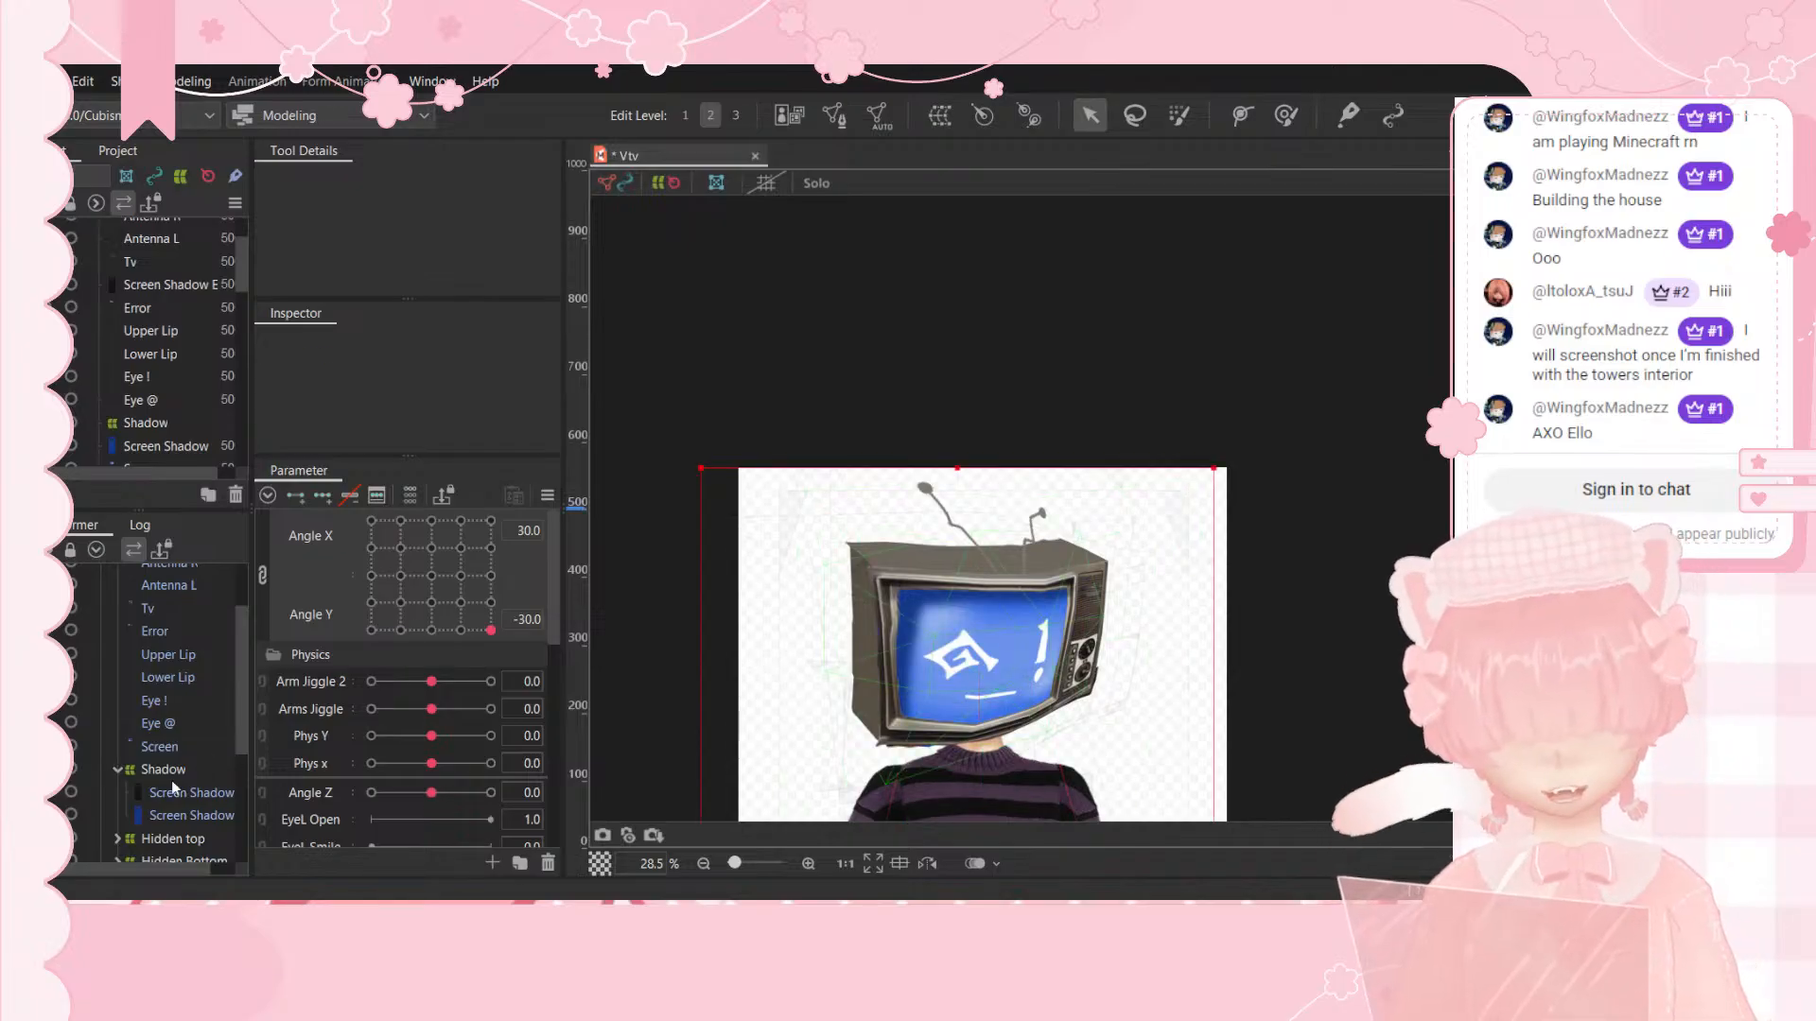
{"action": "scroll", "coordinate": [766, 662], "scroll_direction": "up", "scroll_amount": 2}
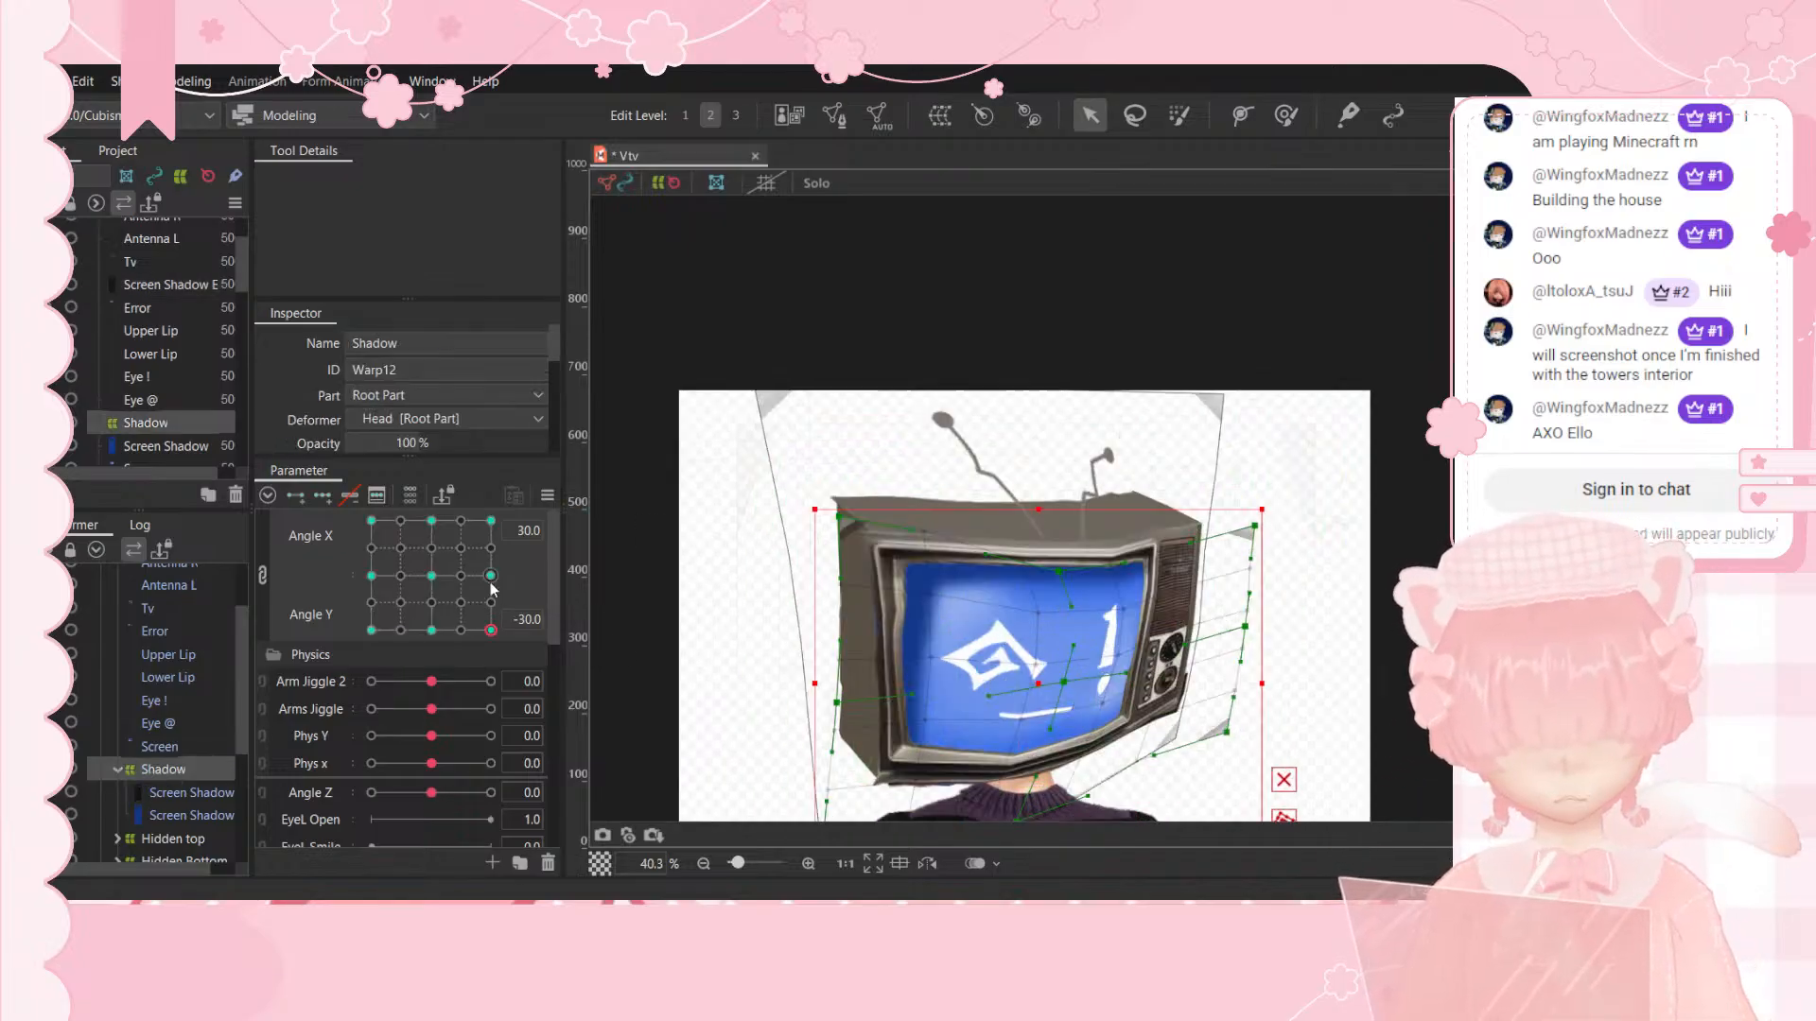
{"action": "left_click", "coordinate": [490, 575]}
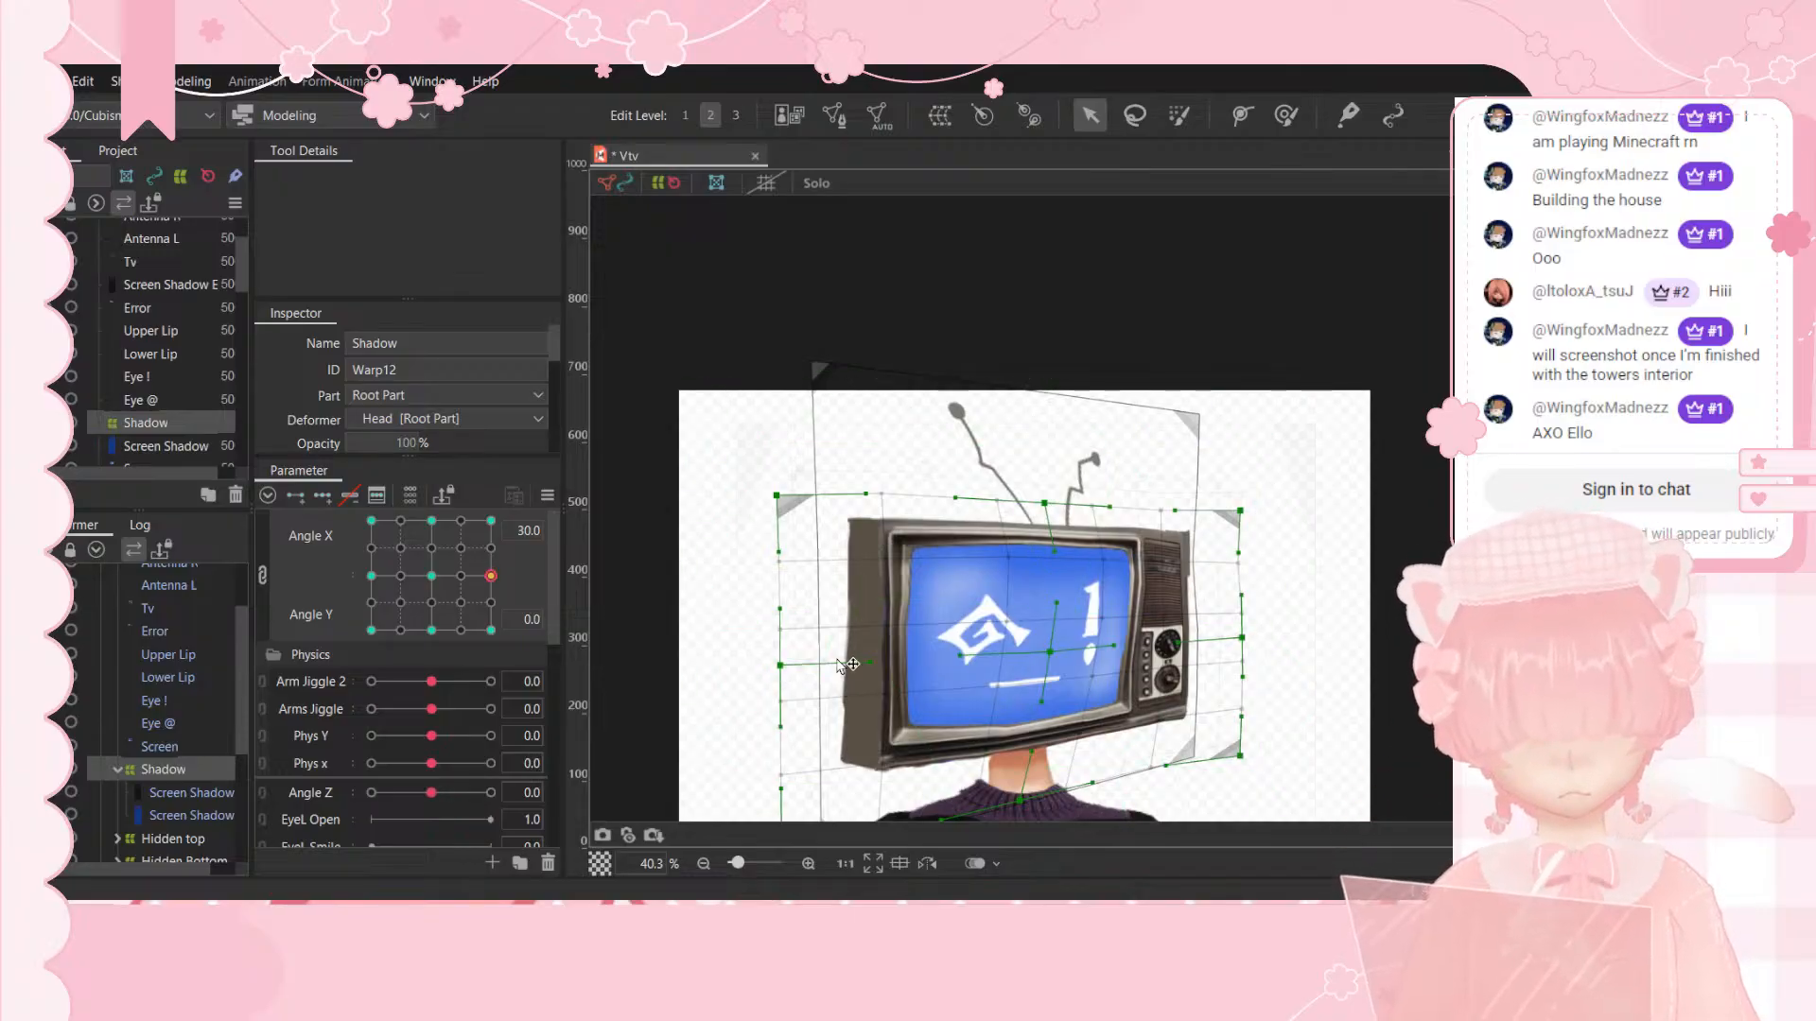
{"action": "left_click", "coordinate": [778, 667]}
{"action": "left_click_drag", "start_coordinate": [784, 669], "coordinate": [915, 662]}
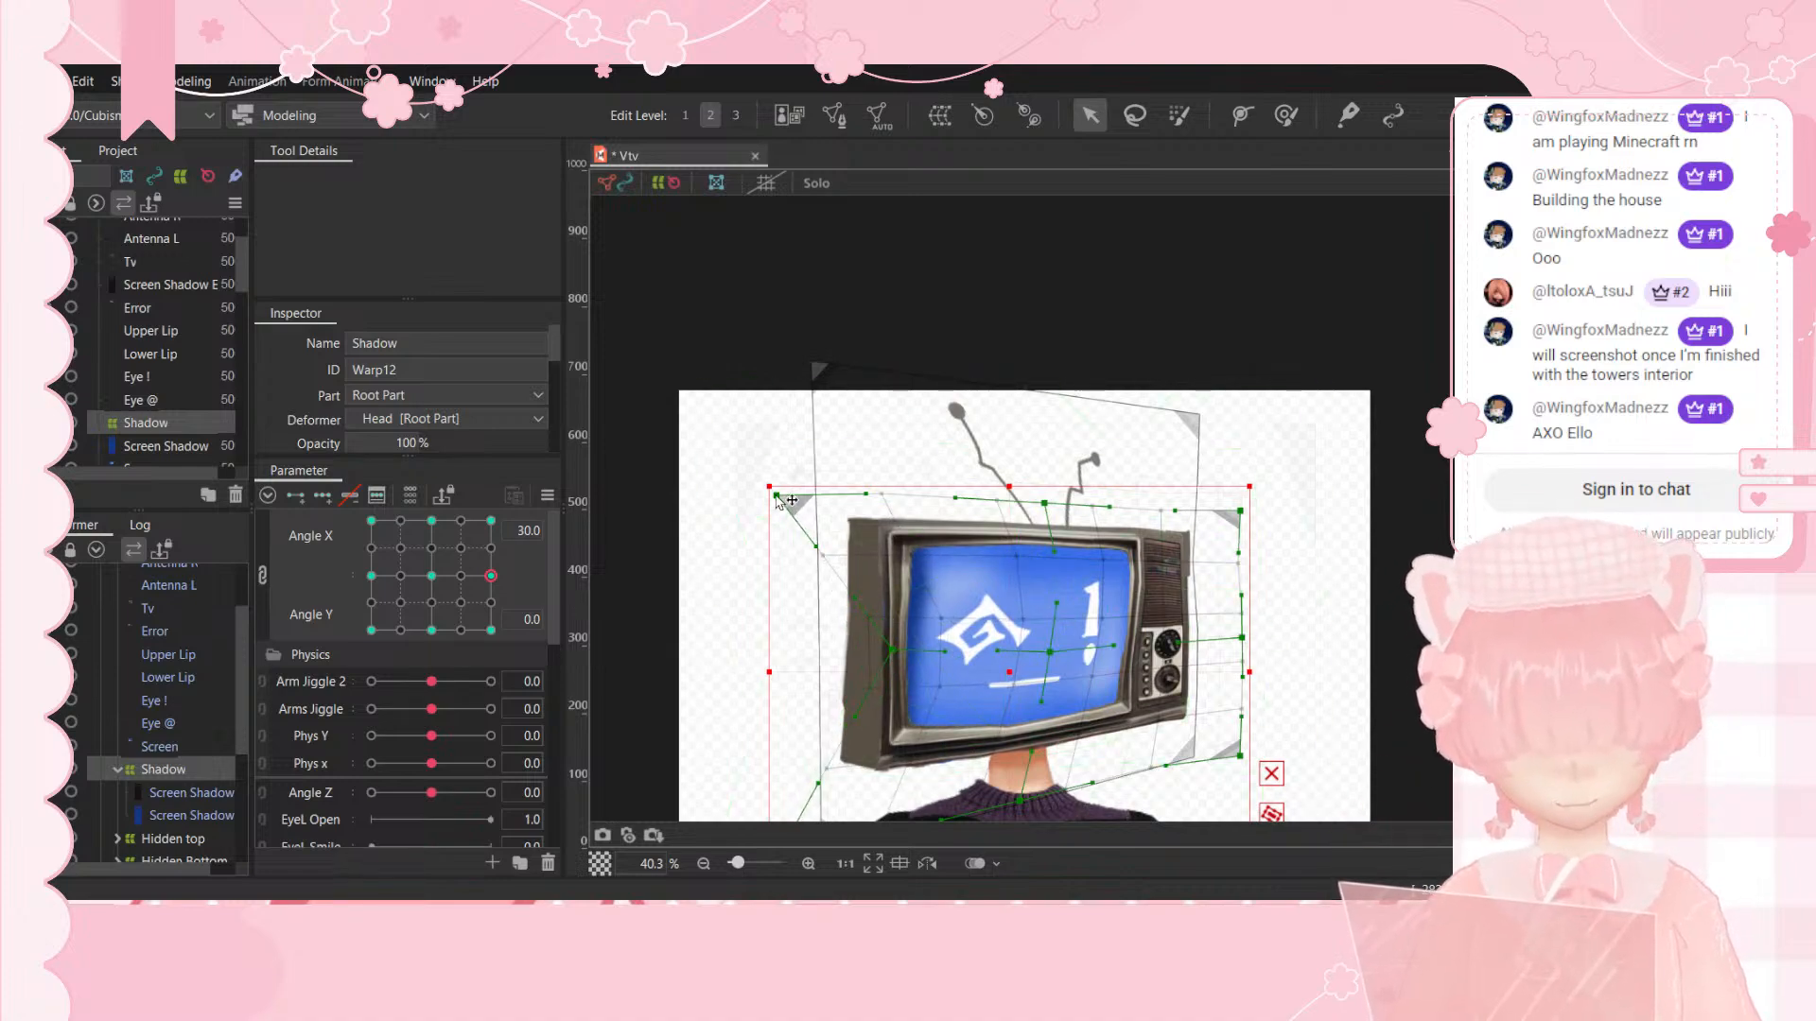
{"action": "left_click_drag", "start_coordinate": [776, 495], "coordinate": [808, 496]}
{"action": "scroll", "coordinate": [960, 711], "scroll_direction": "down", "scroll_amount": 3}
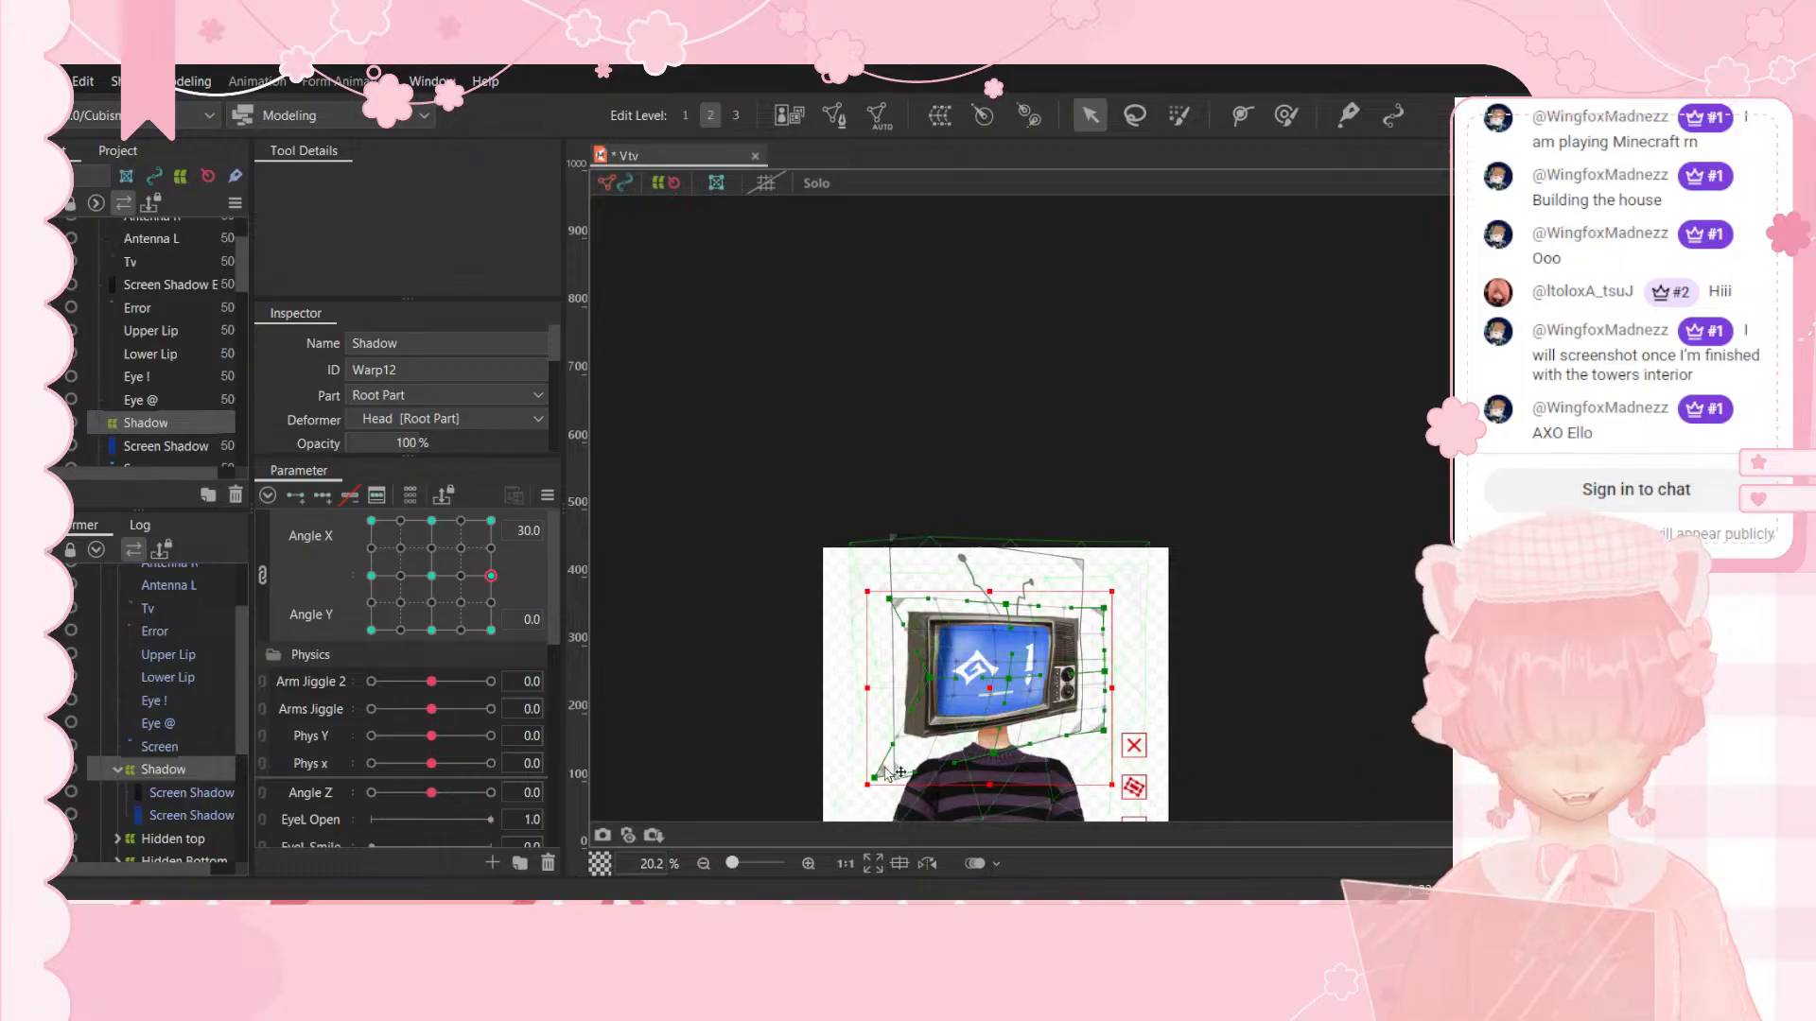
{"action": "left_click_drag", "start_coordinate": [895, 772], "coordinate": [913, 777]}
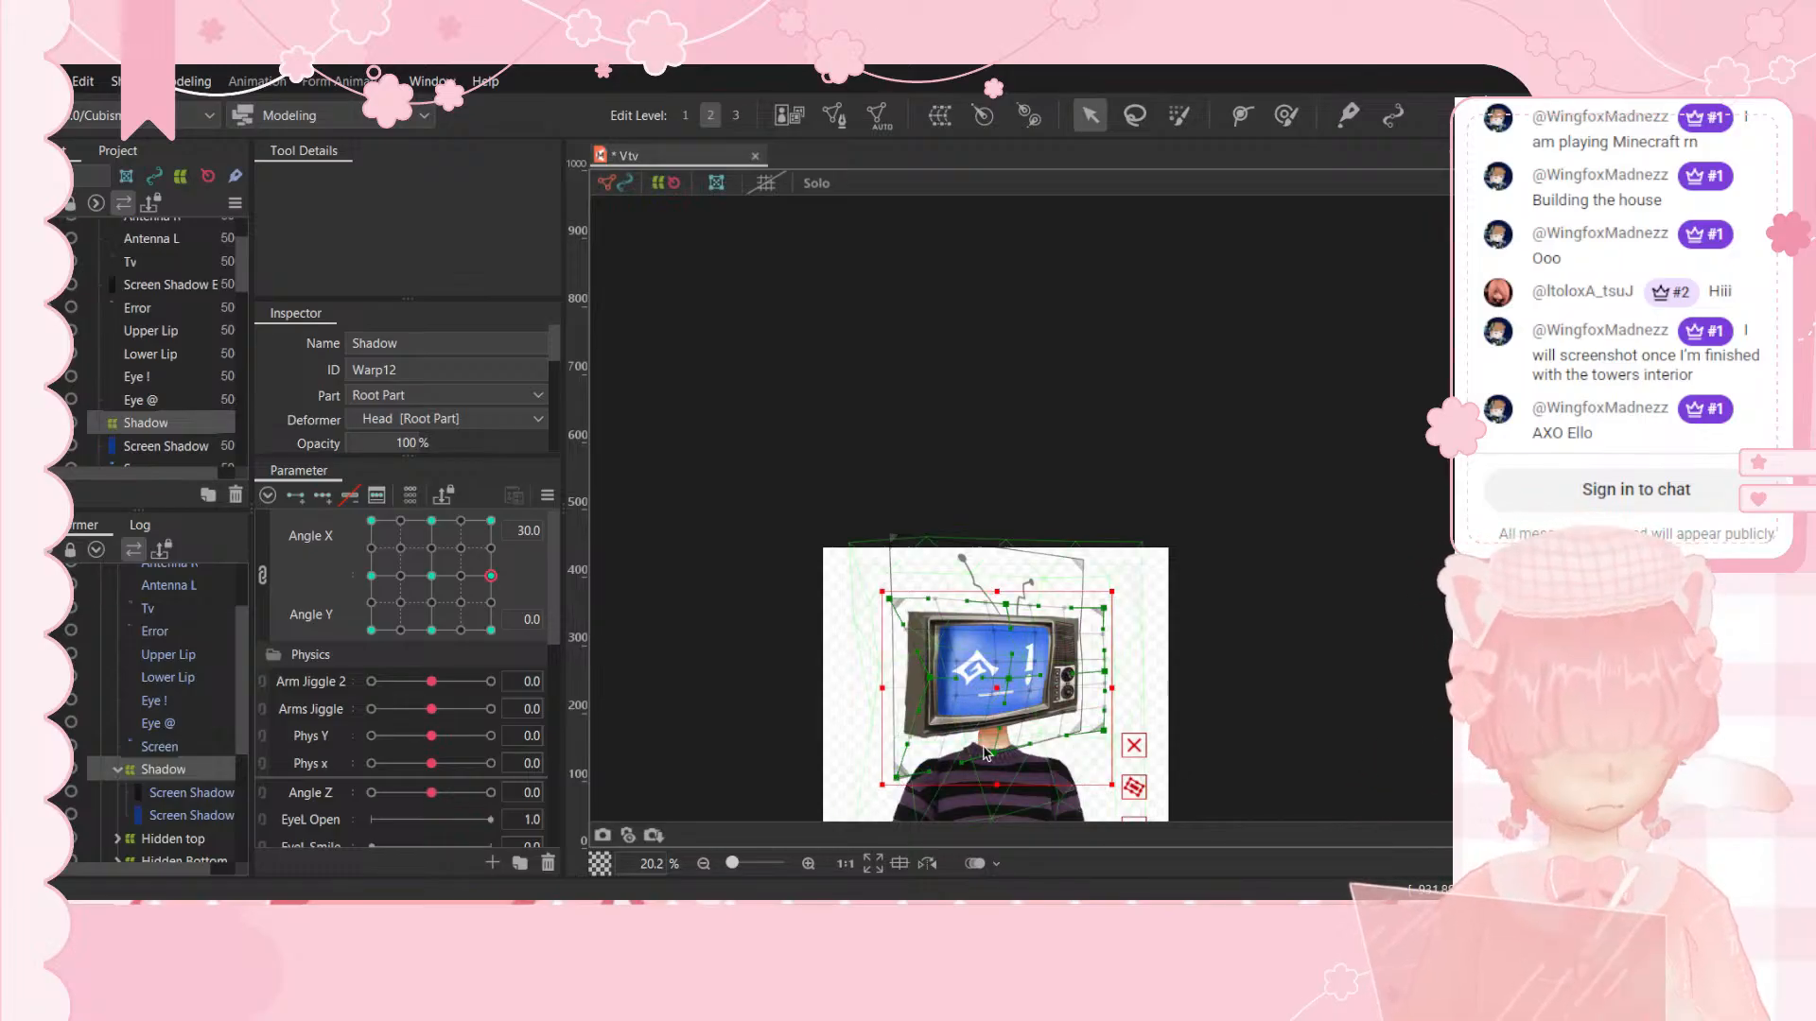
{"action": "scroll", "coordinate": [1055, 715], "scroll_direction": "up", "scroll_amount": 2}
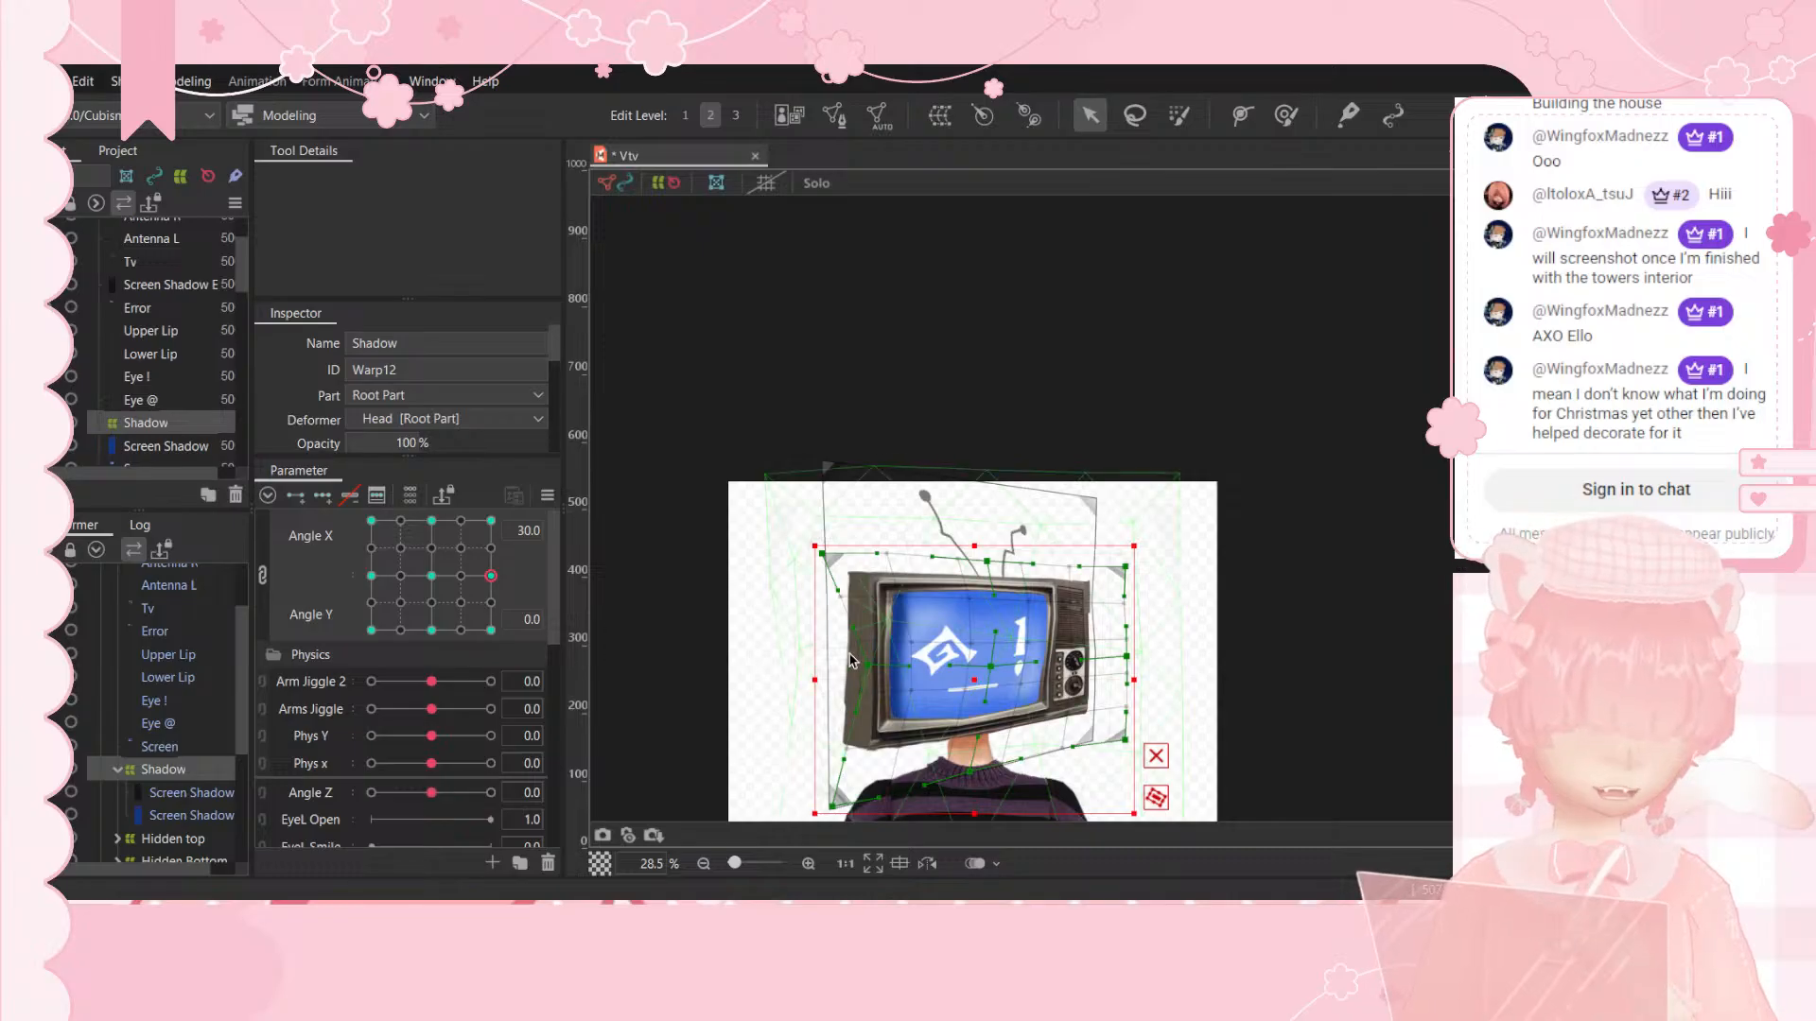
Step: At Angle X 30, Angle Y 30, pull the Shadow deformer's left edge inward and its bottom edge up toward the screen
{"action": "left_click", "coordinate": [490, 520]}
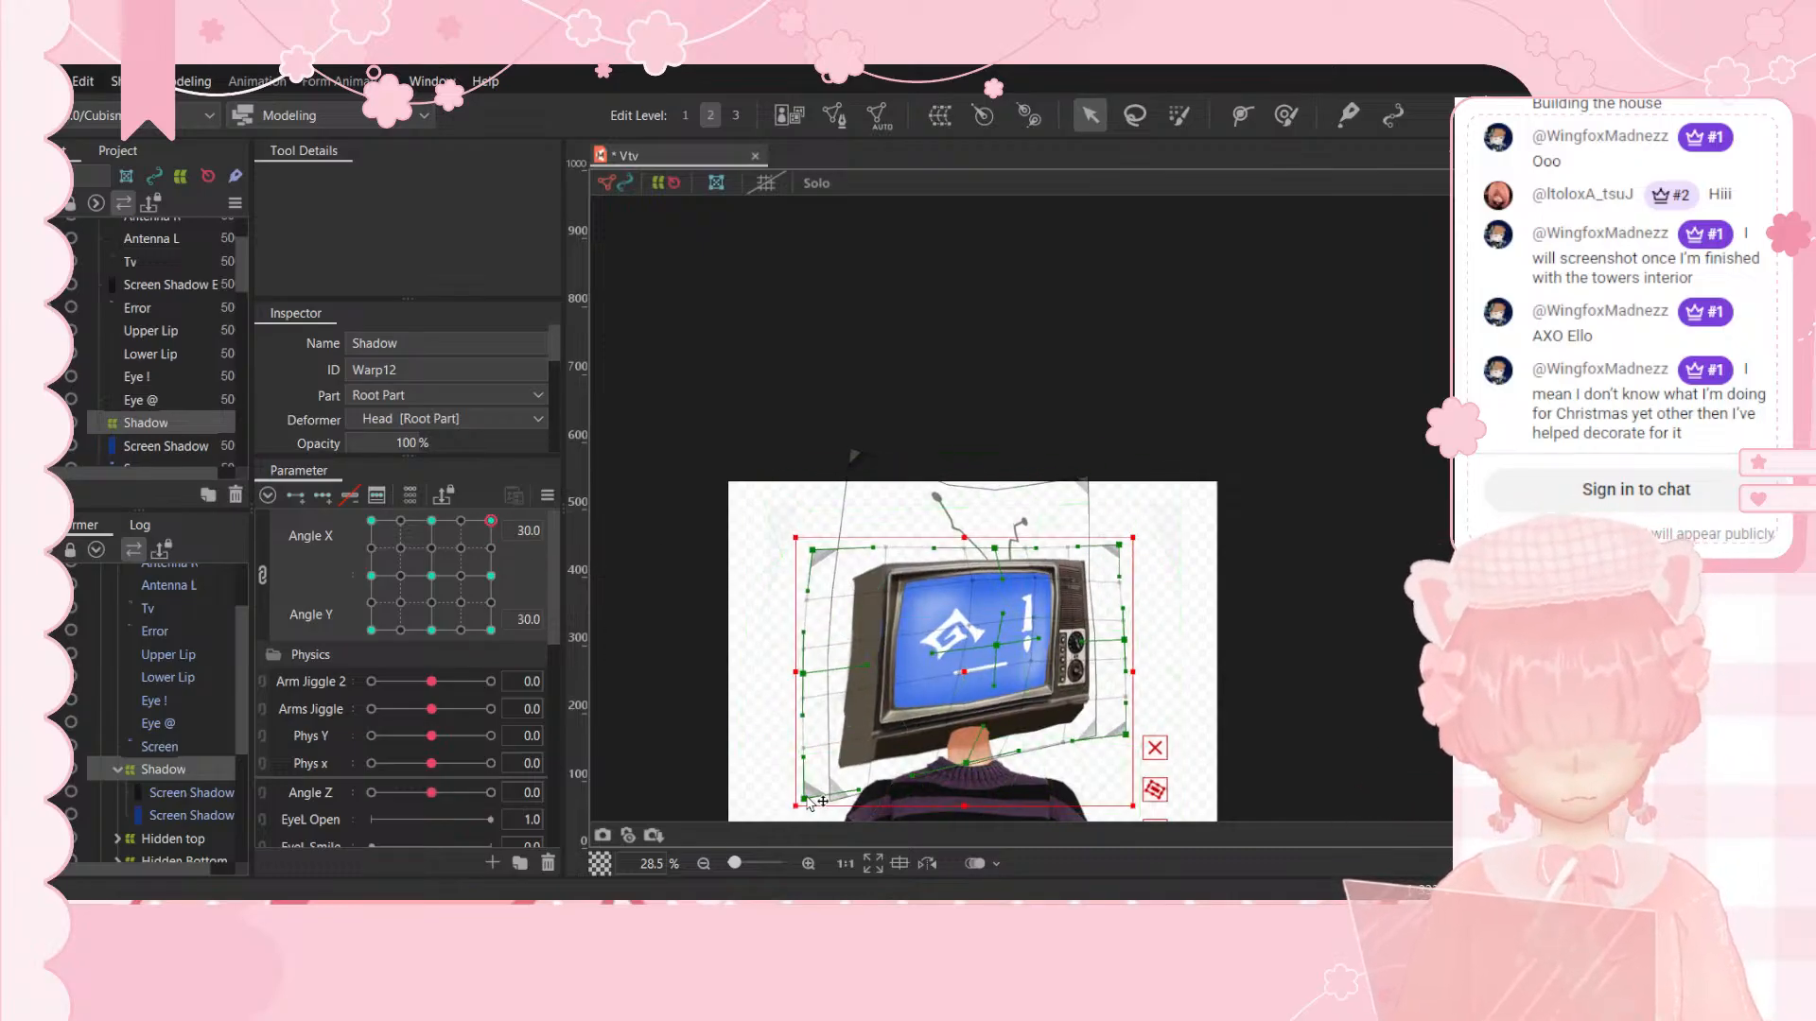
{"action": "left_click_drag", "start_coordinate": [810, 801], "coordinate": [886, 728]}
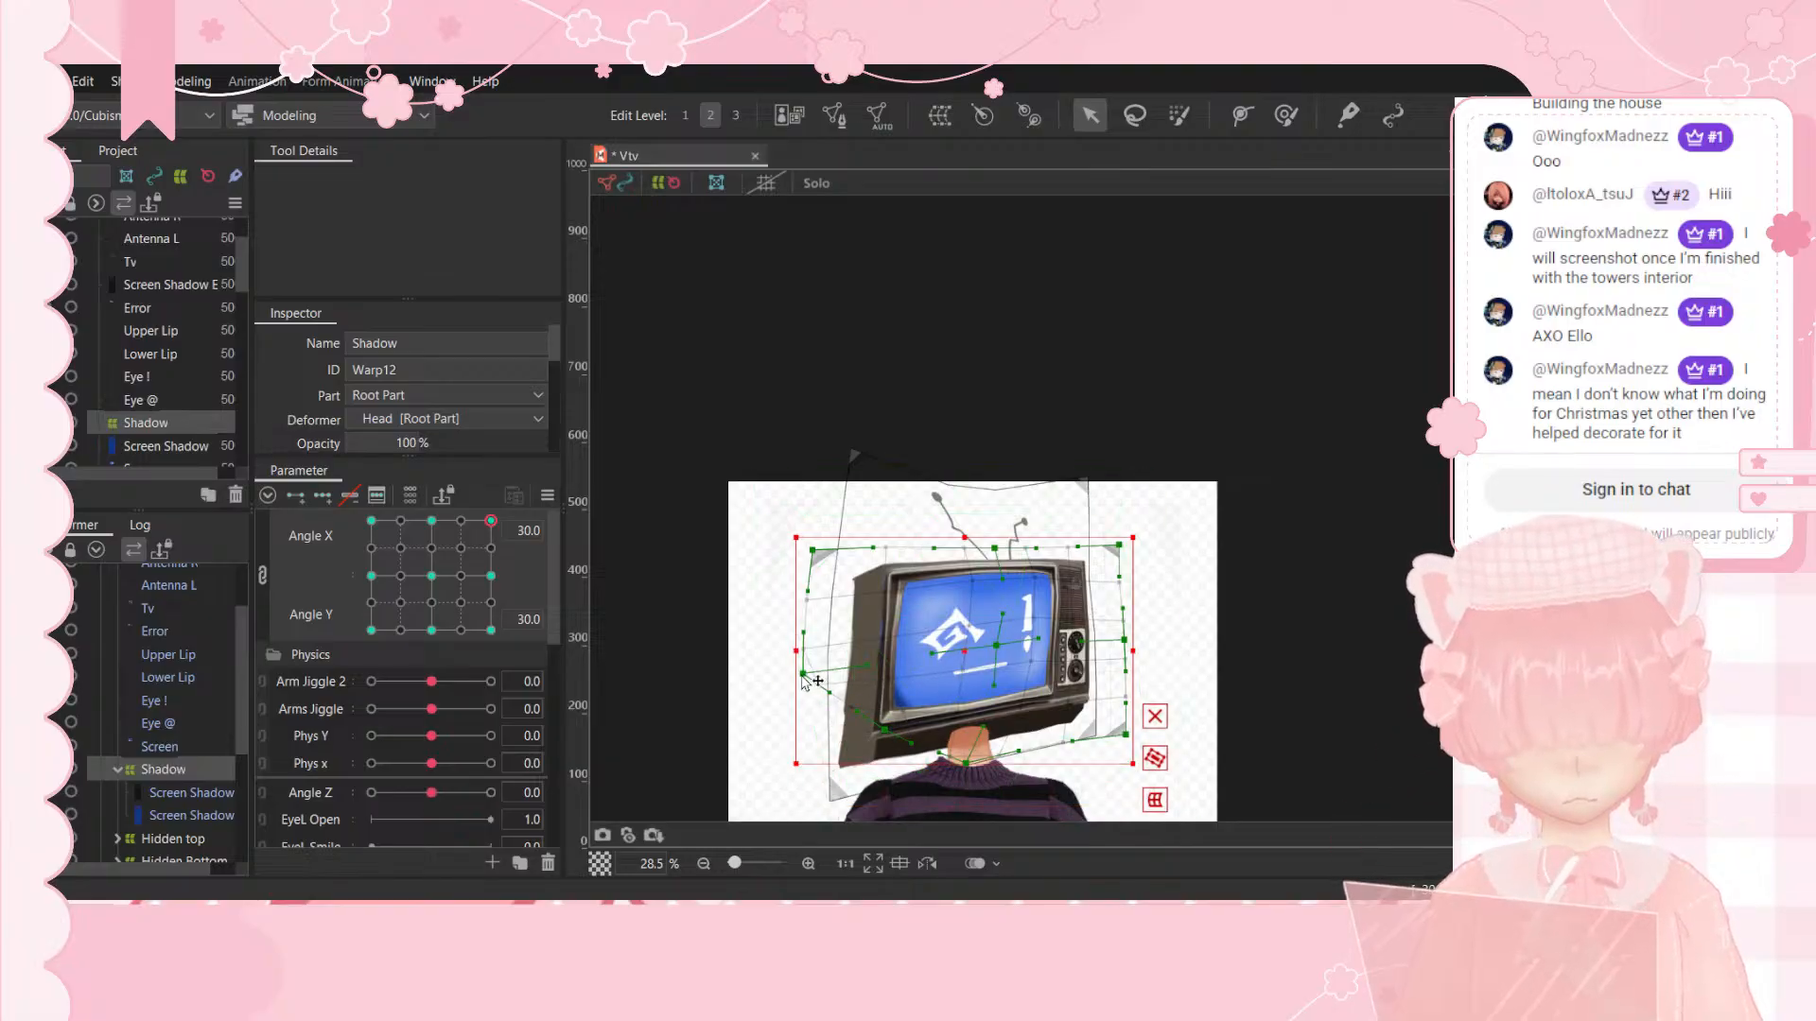
{"action": "left_click_drag", "start_coordinate": [803, 675], "coordinate": [853, 663]}
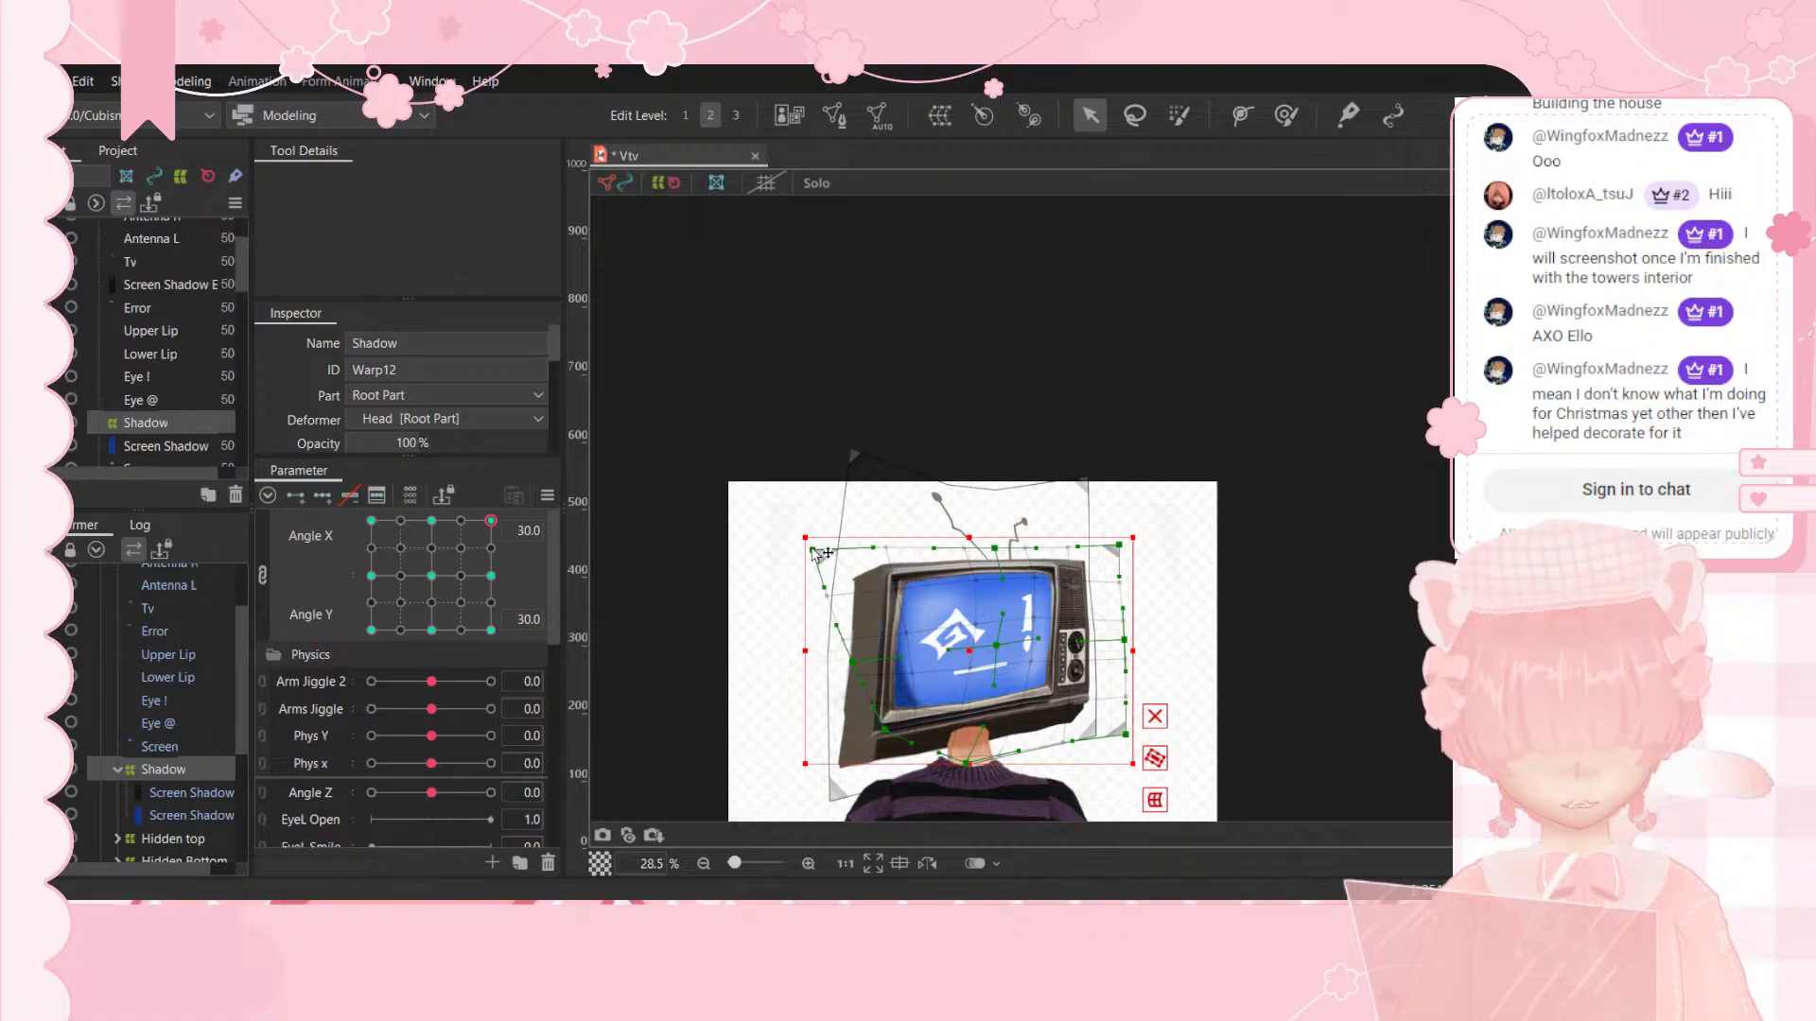
{"action": "left_click_drag", "start_coordinate": [813, 551], "coordinate": [880, 545]}
{"action": "key", "text": "ctrl+z"}
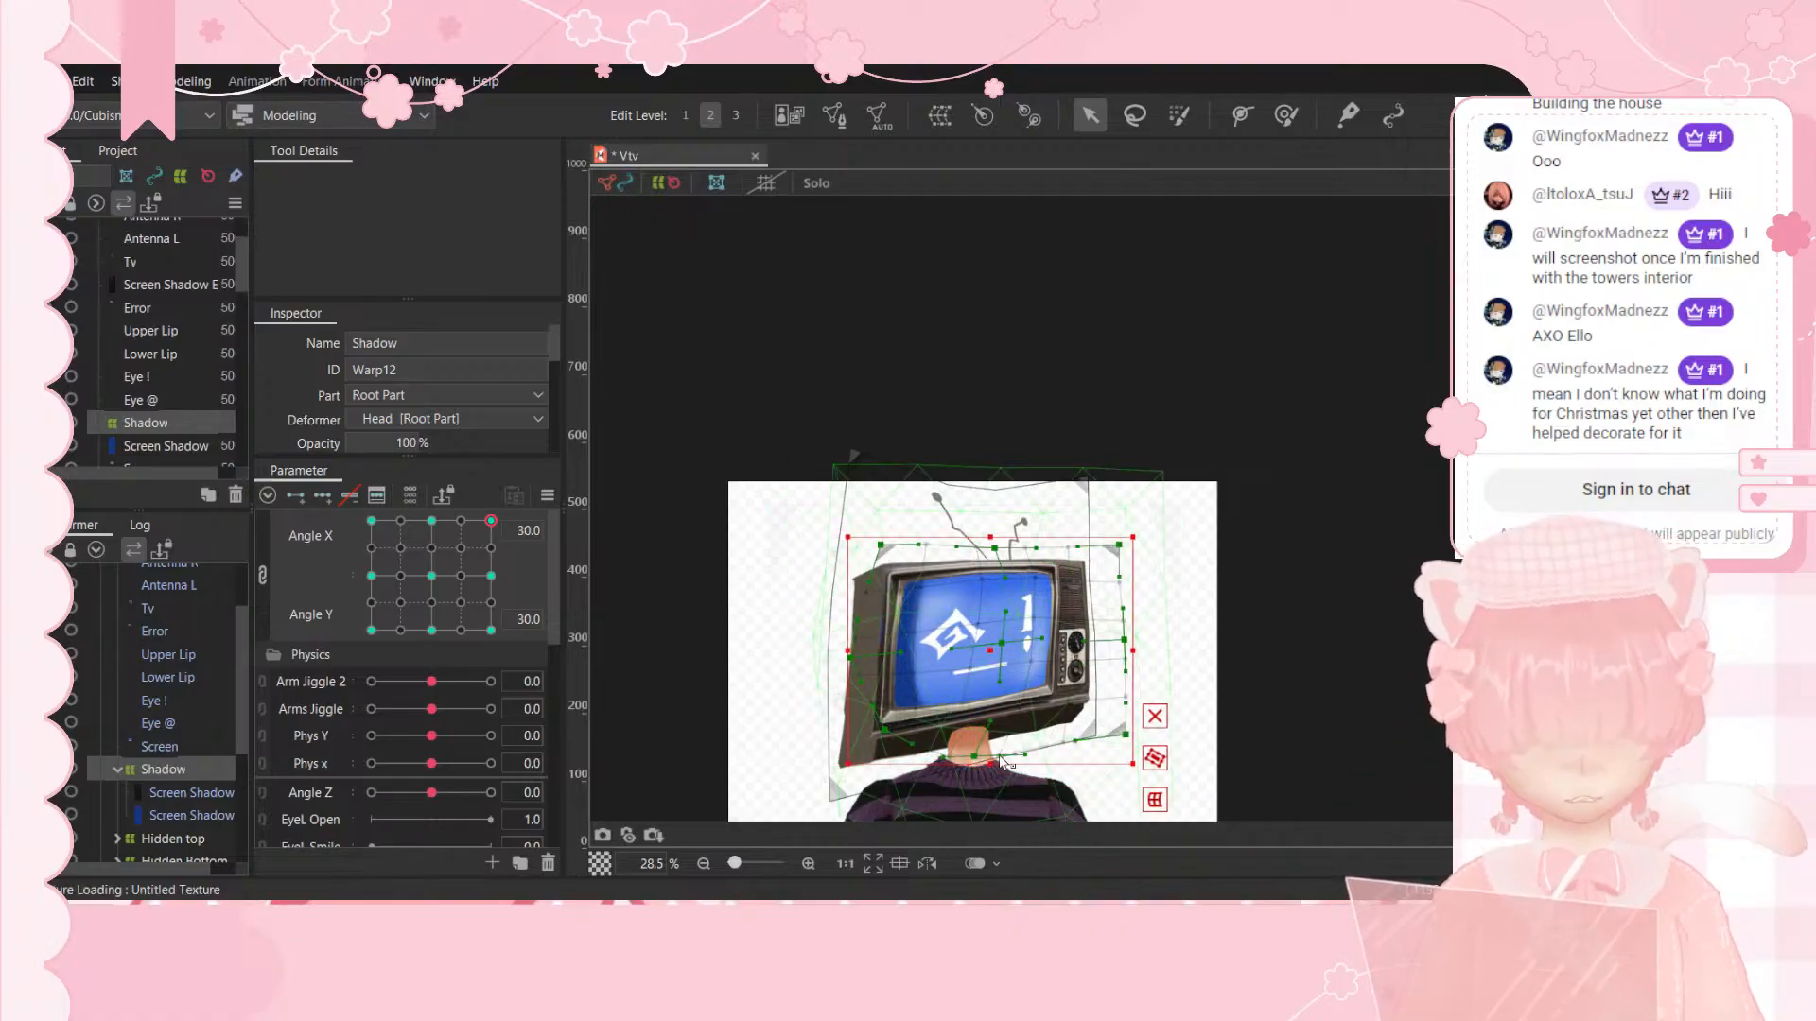
{"action": "left_click_drag", "start_coordinate": [975, 755], "coordinate": [964, 720]}
{"action": "left_click_drag", "start_coordinate": [1125, 723], "coordinate": [1123, 708]}
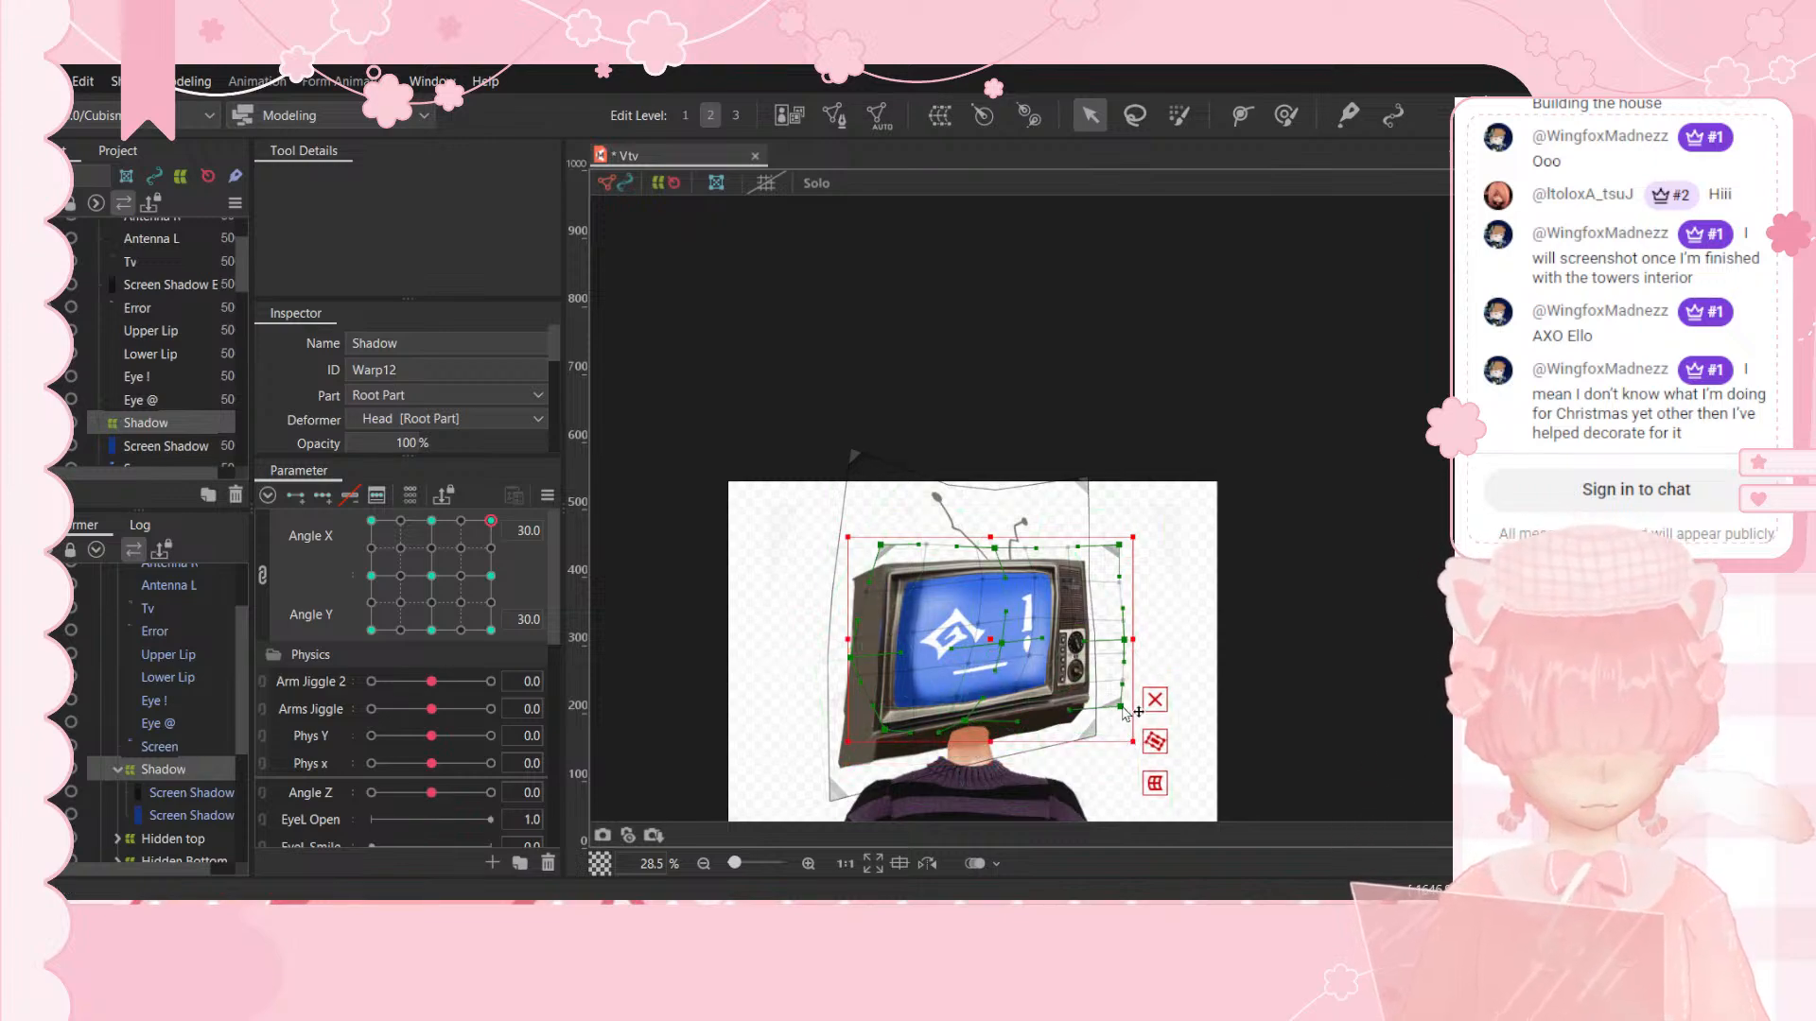
Step: Preview the screen shadow by moving the head through several Angle X and Angle Y poses, with and without the Shadow deformer selected
{"action": "left_click", "coordinate": [1284, 594]}
{"action": "left_click_drag", "start_coordinate": [442, 529], "coordinate": [524, 518]}
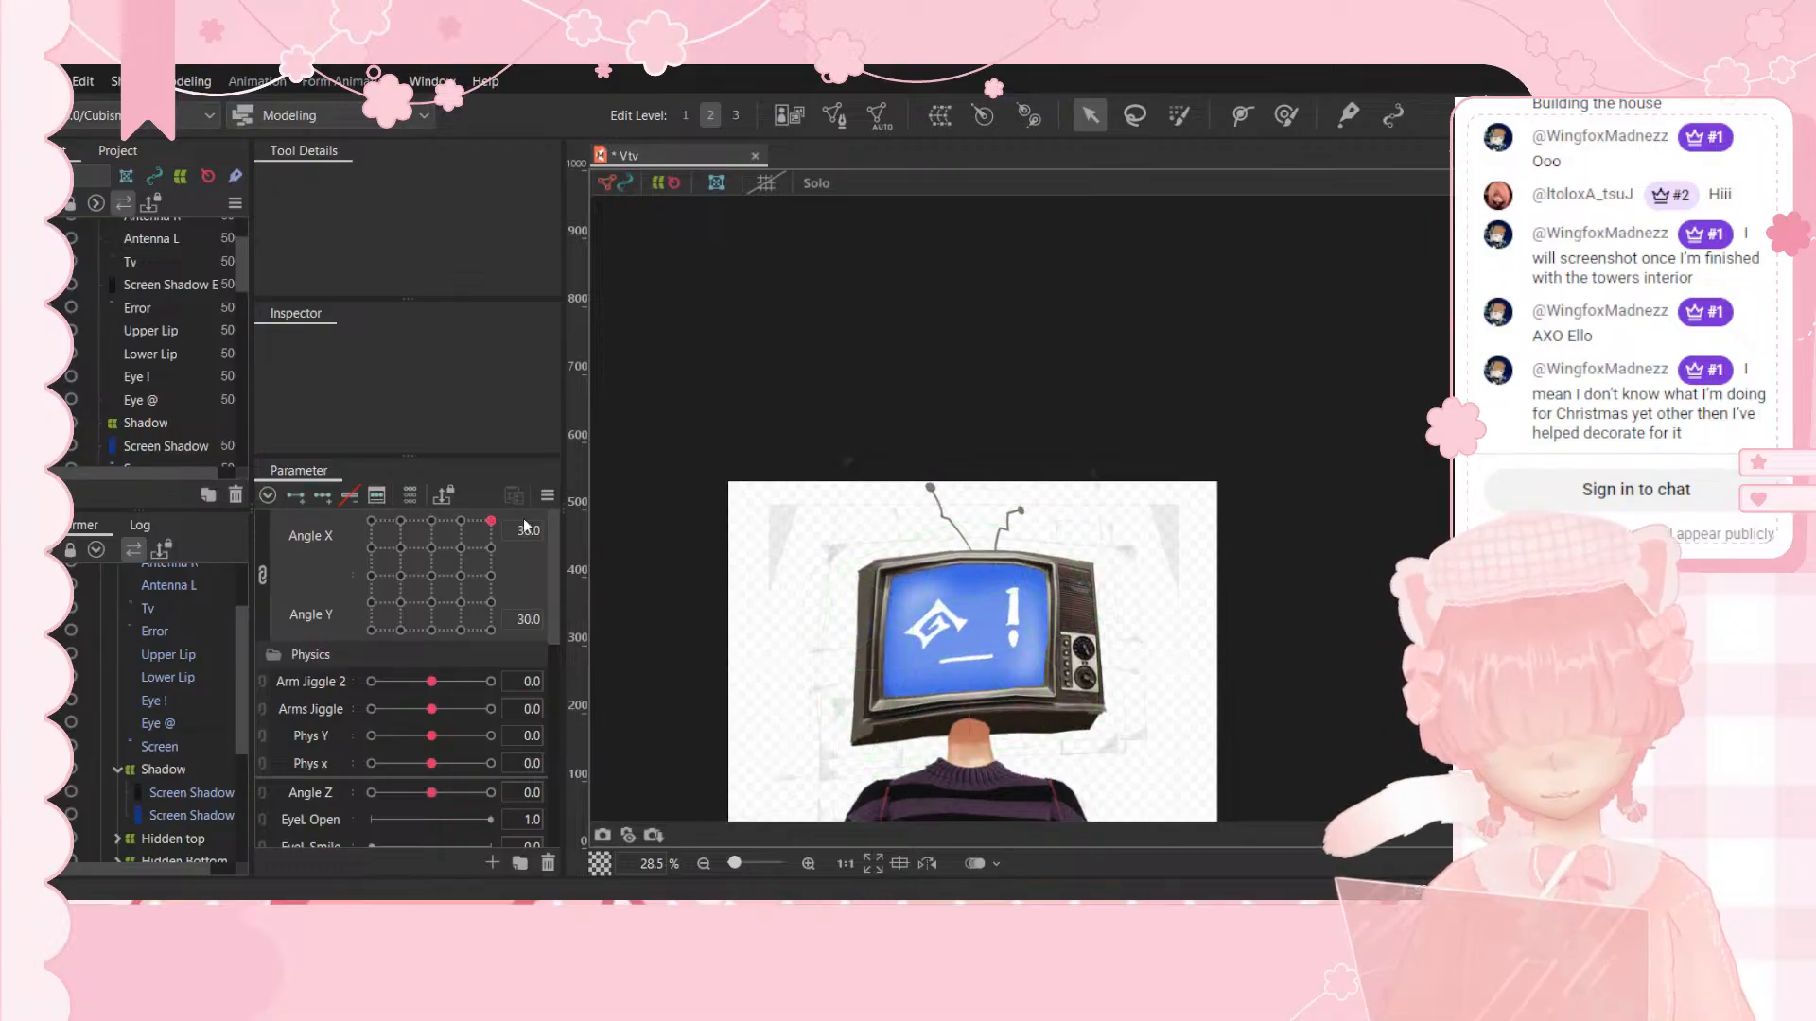
{"action": "left_click", "coordinate": [162, 769]}
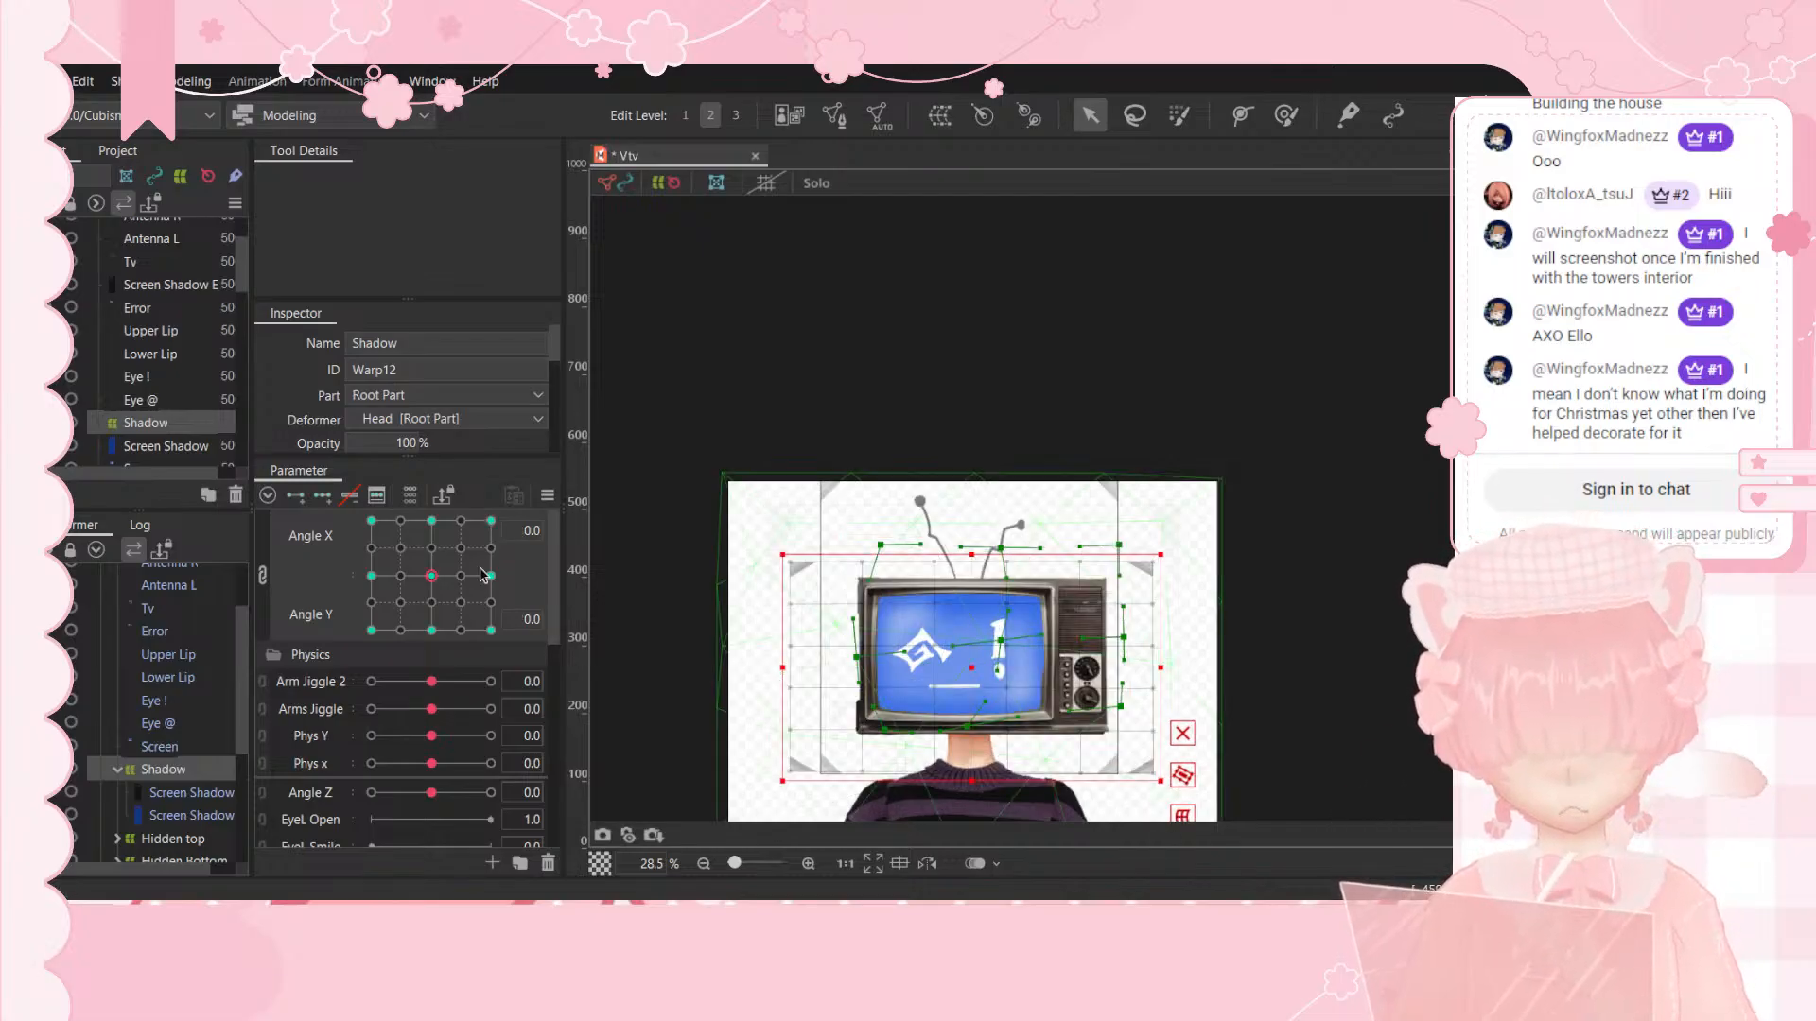
{"action": "left_click_drag", "start_coordinate": [470, 560], "coordinate": [308, 496]}
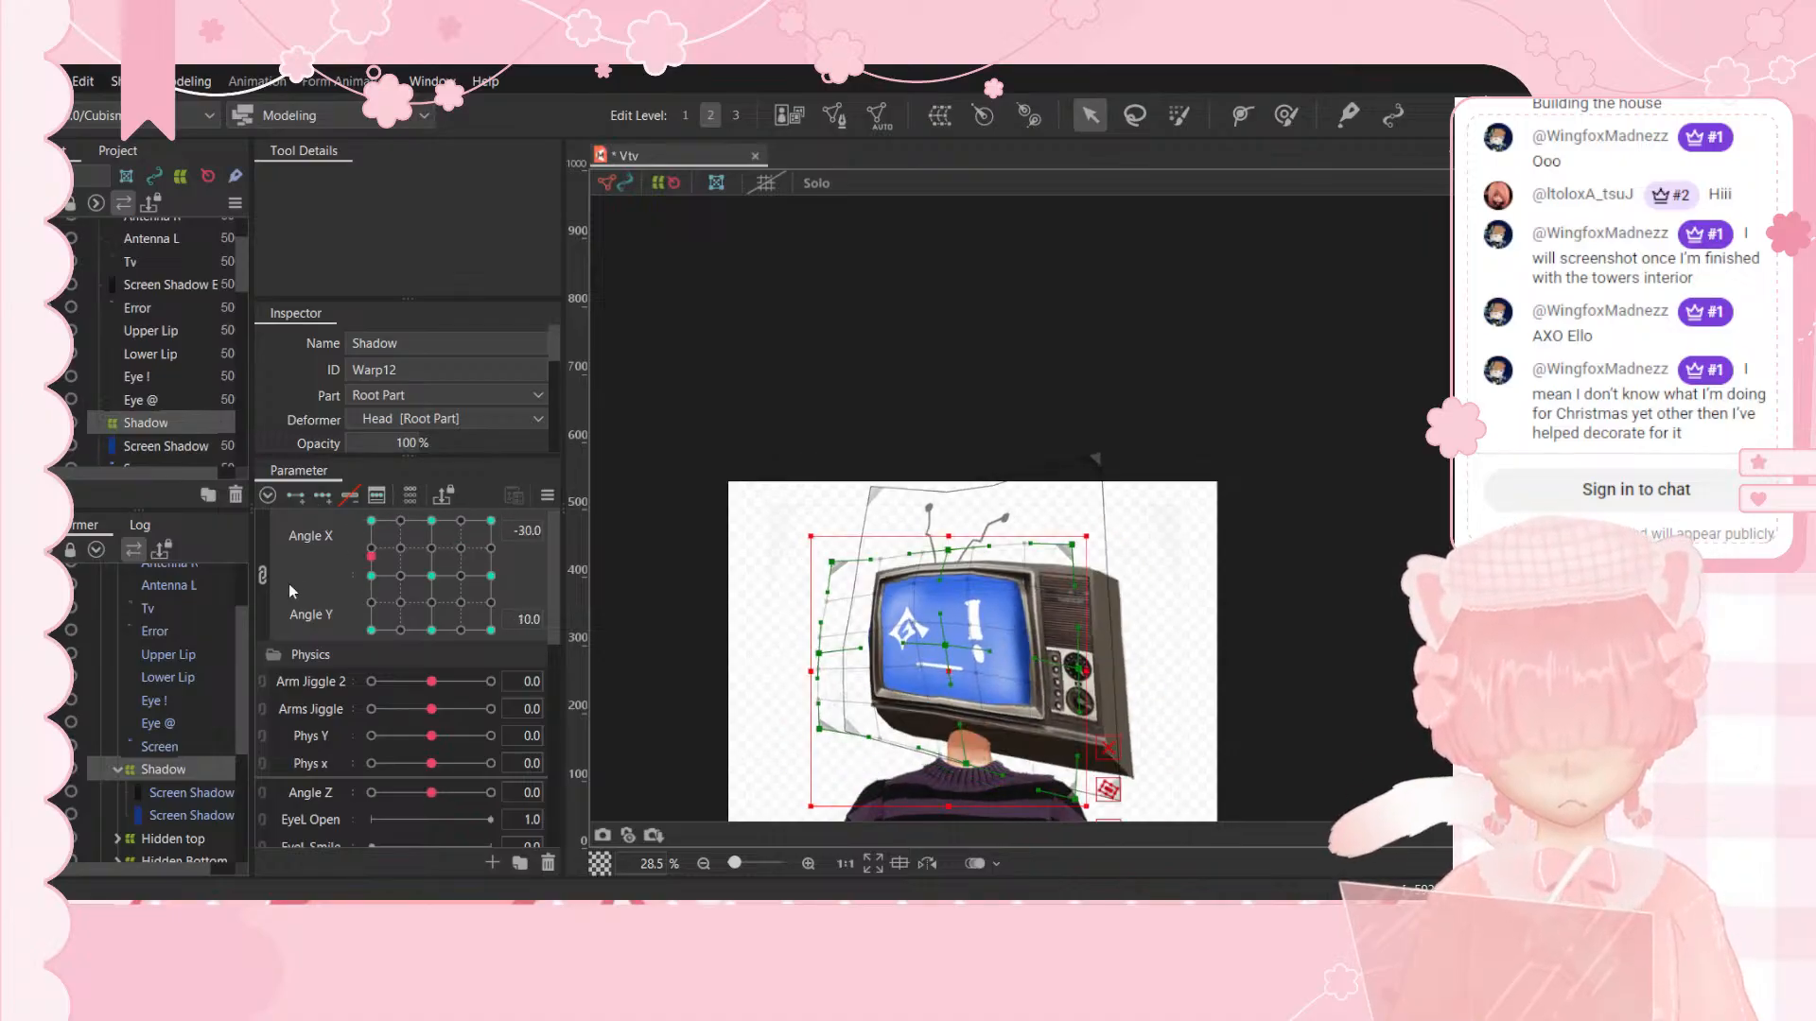
Step: At Angle X -30, Angle Y 30, move the Shadow deformer's centre point and top middle point down on the screen
{"action": "left_click_drag", "start_coordinate": [290, 591], "coordinate": [357, 472]}
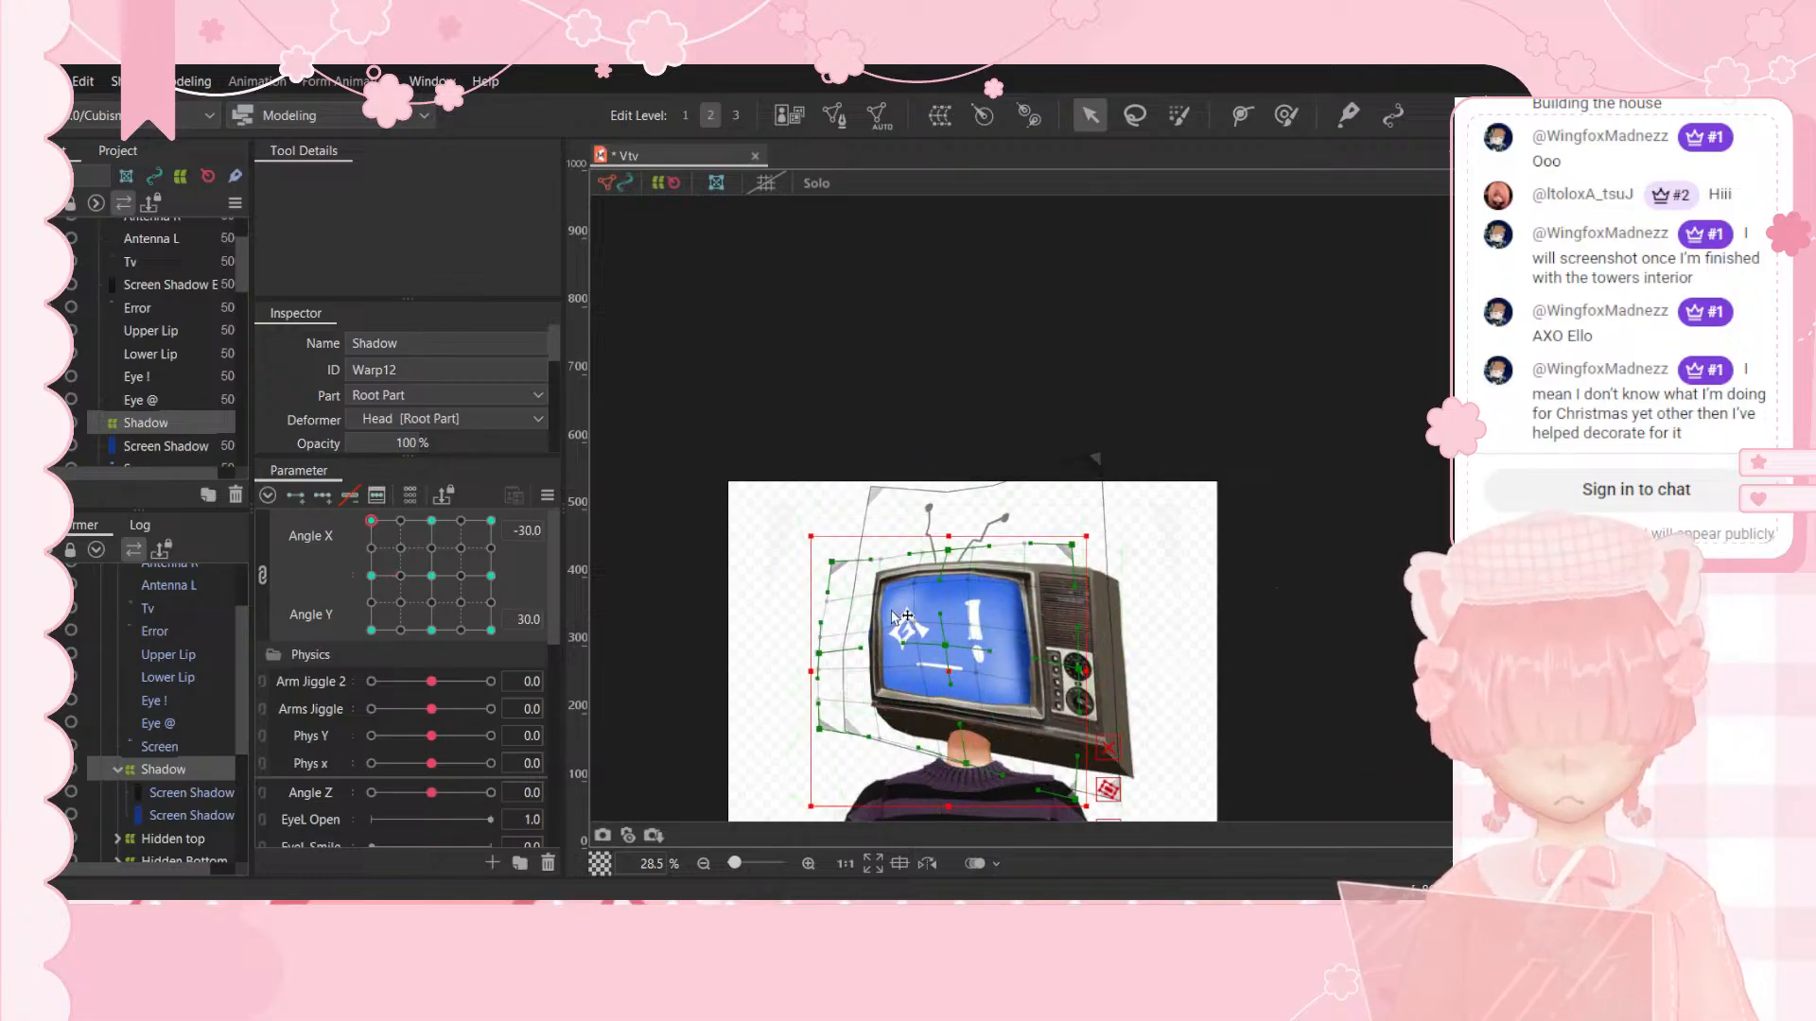
{"action": "left_click_drag", "start_coordinate": [948, 651], "coordinate": [948, 676]}
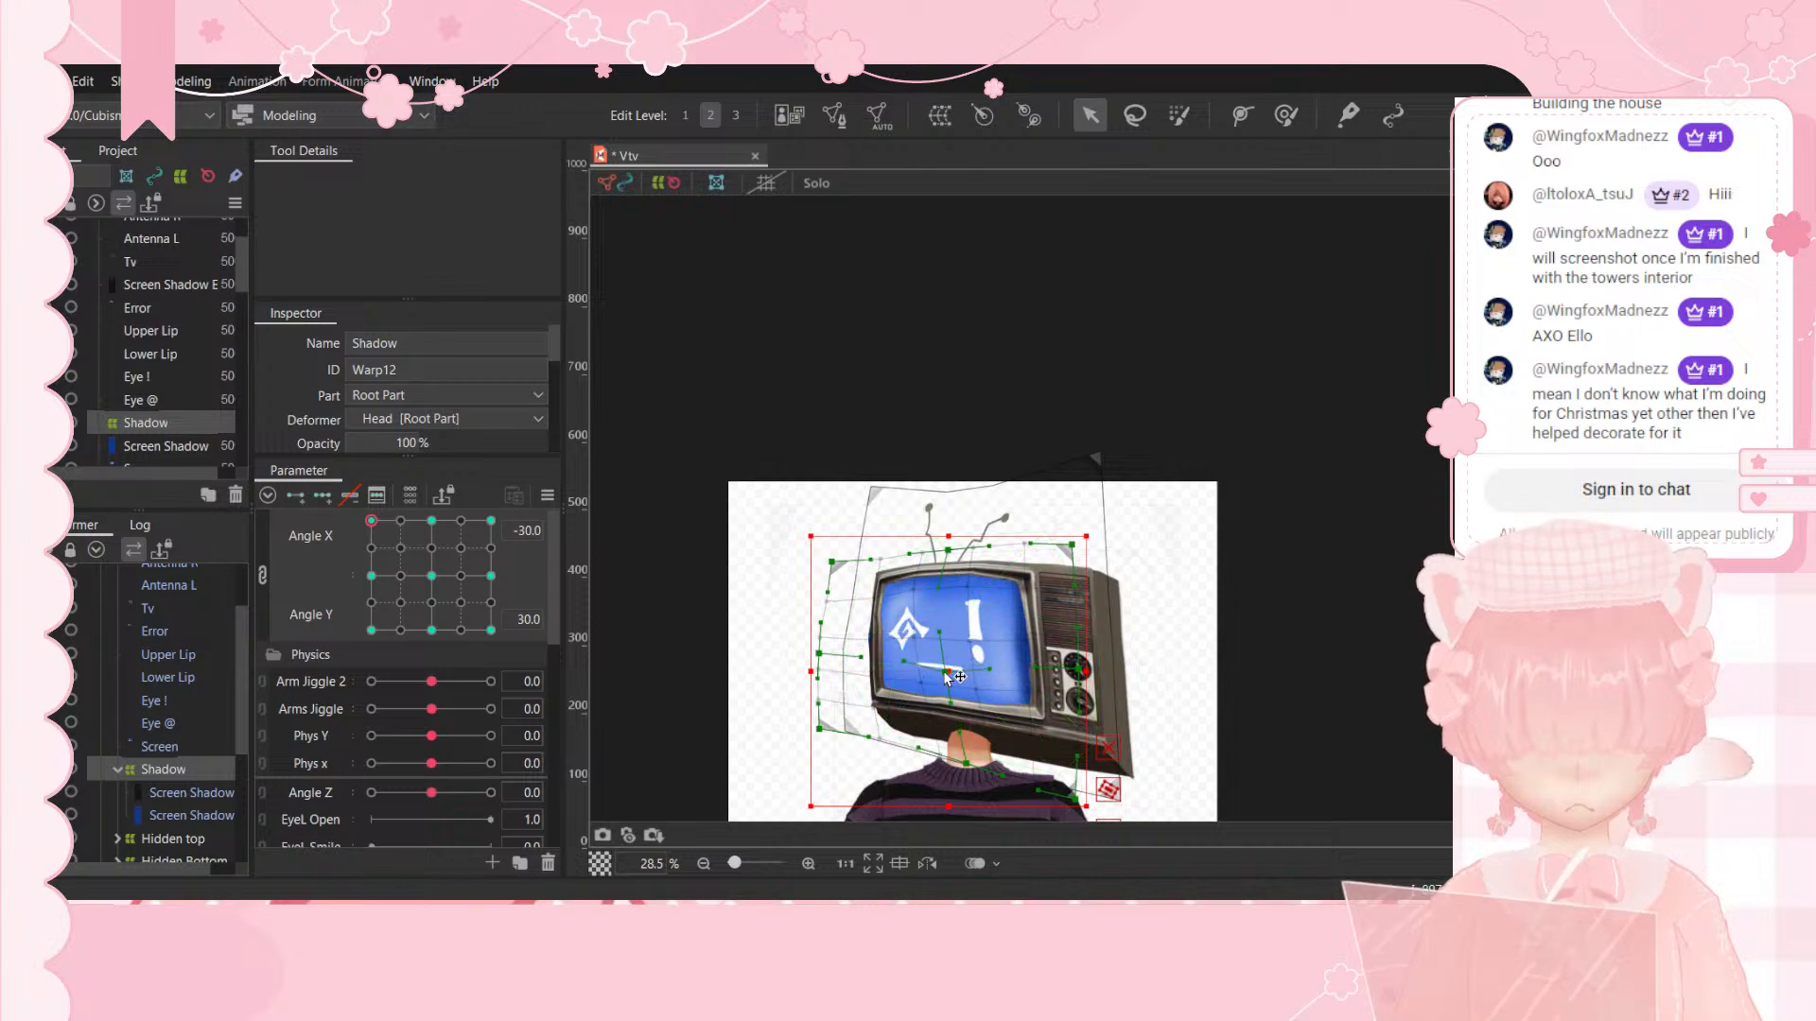
{"action": "left_click_drag", "start_coordinate": [947, 552], "coordinate": [949, 580]}
Step: At Angle X 30, Angle Y 30, pull the Shadow deformer's top middle point down onto the screen and return Angle X to about 0
{"action": "left_click_drag", "start_coordinate": [473, 536], "coordinate": [491, 521]}
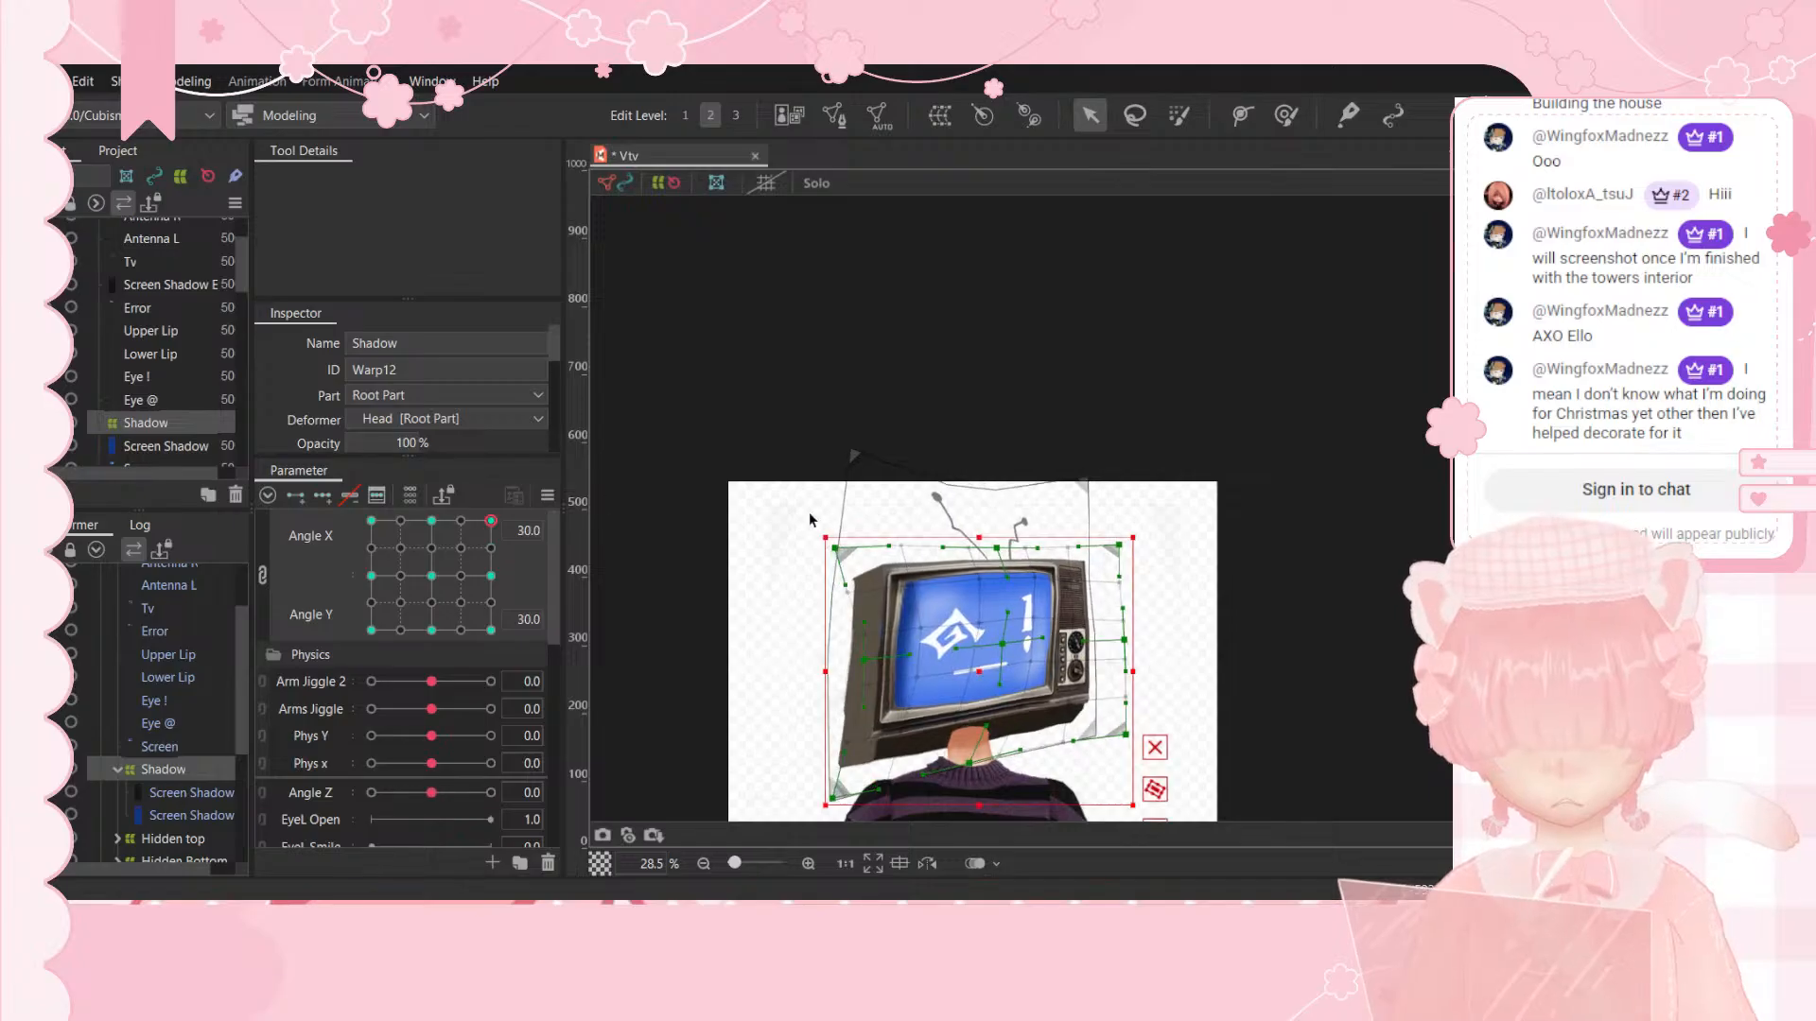
{"action": "left_click_drag", "start_coordinate": [996, 550], "coordinate": [990, 595]}
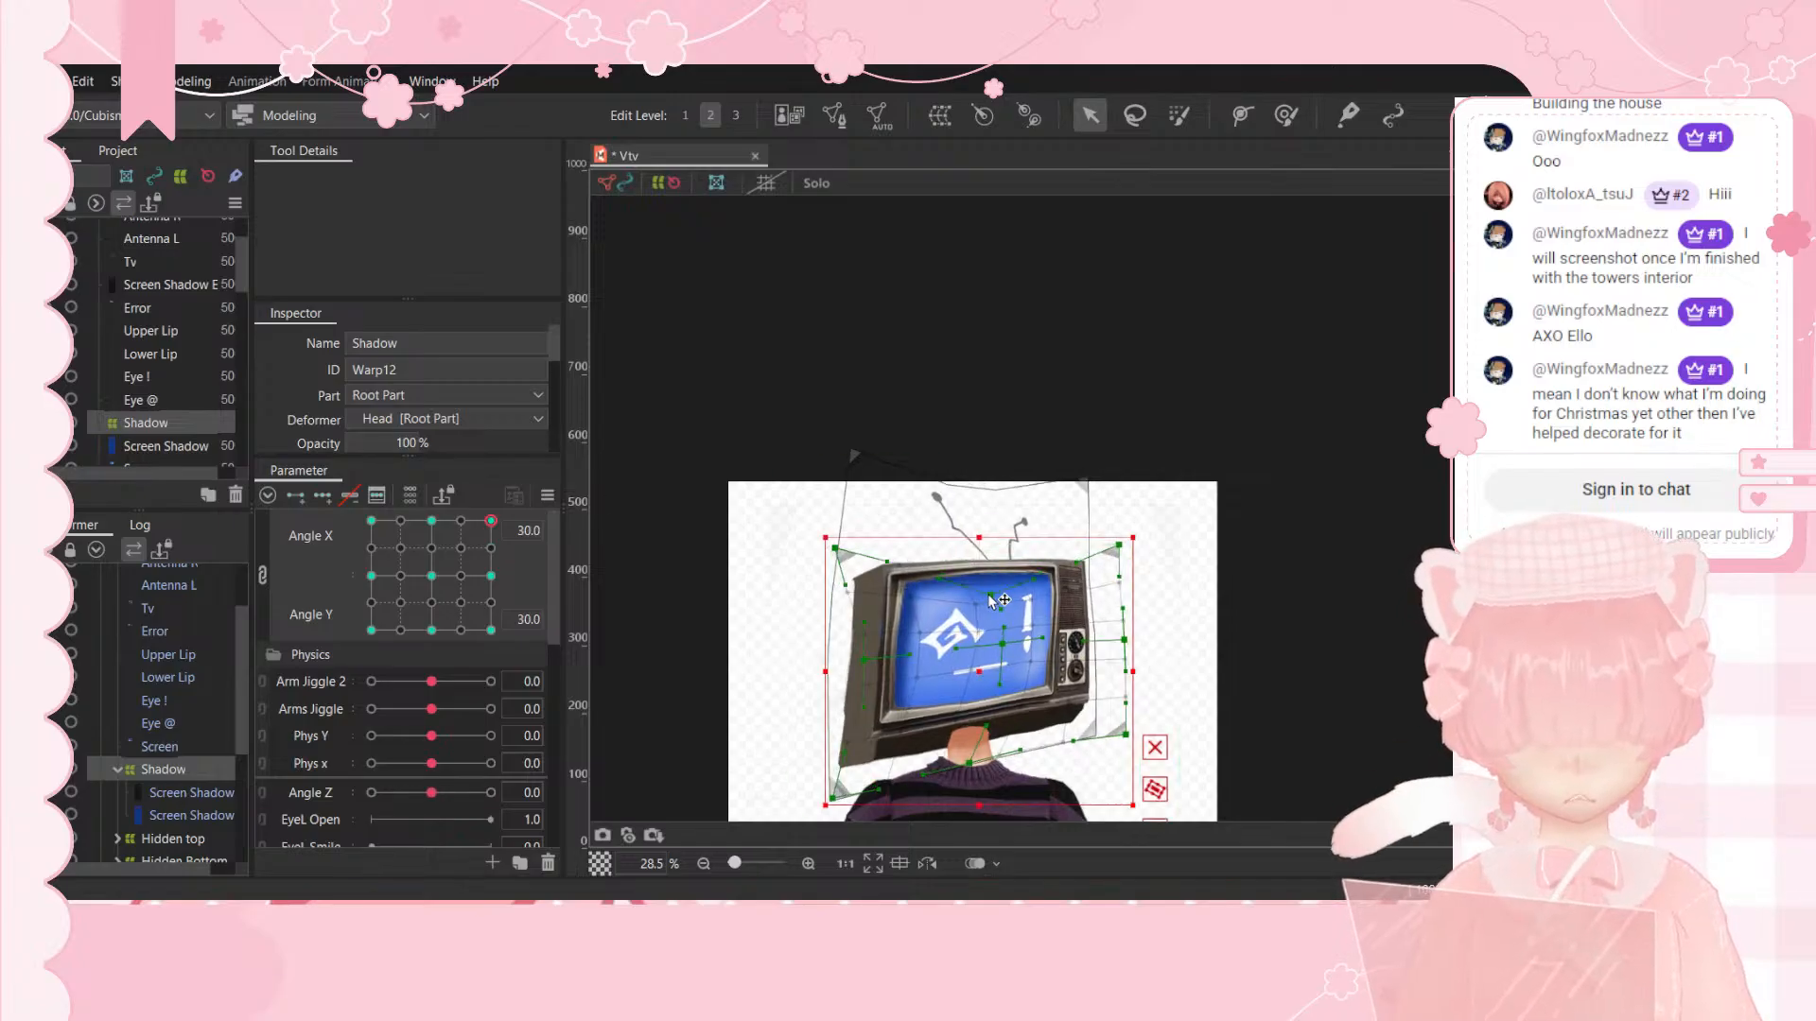
{"action": "left_click", "coordinate": [432, 521]}
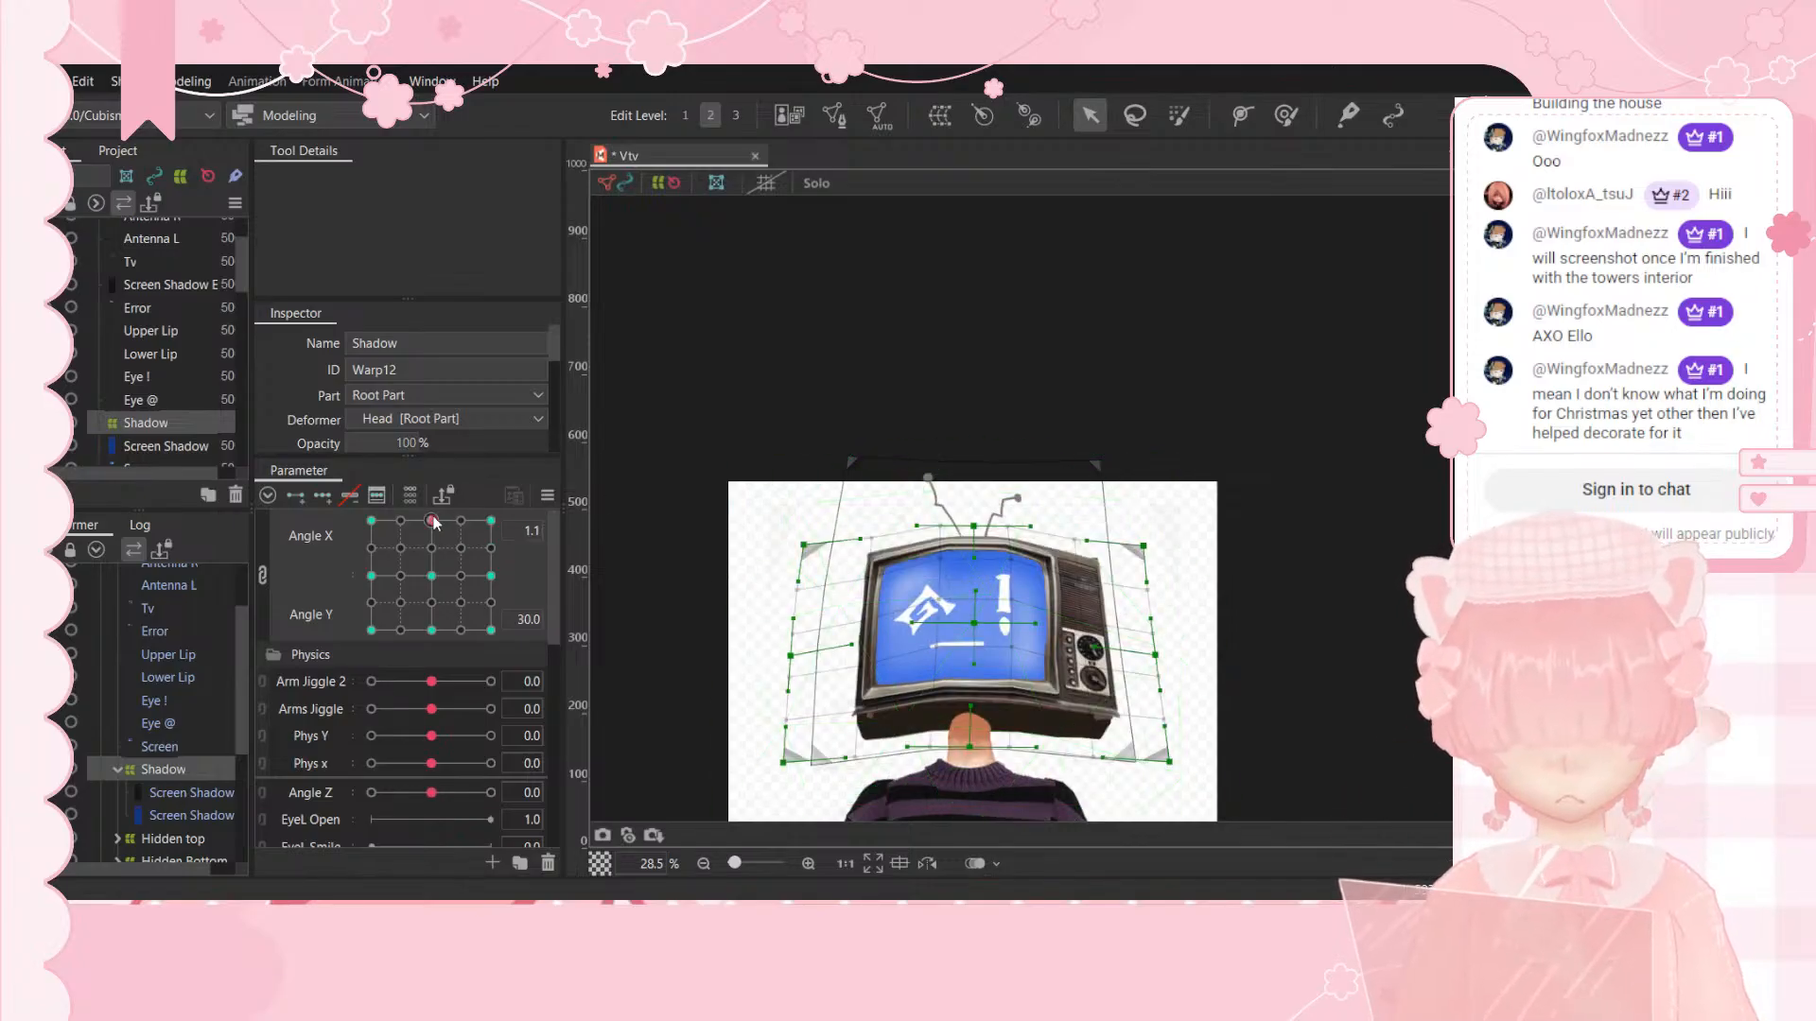
Step: At Angle Y 30, adjust the Shadow deformer's top middle point at Angle X 0 and raise it at Angle X -30
{"action": "left_click", "coordinate": [978, 558]}
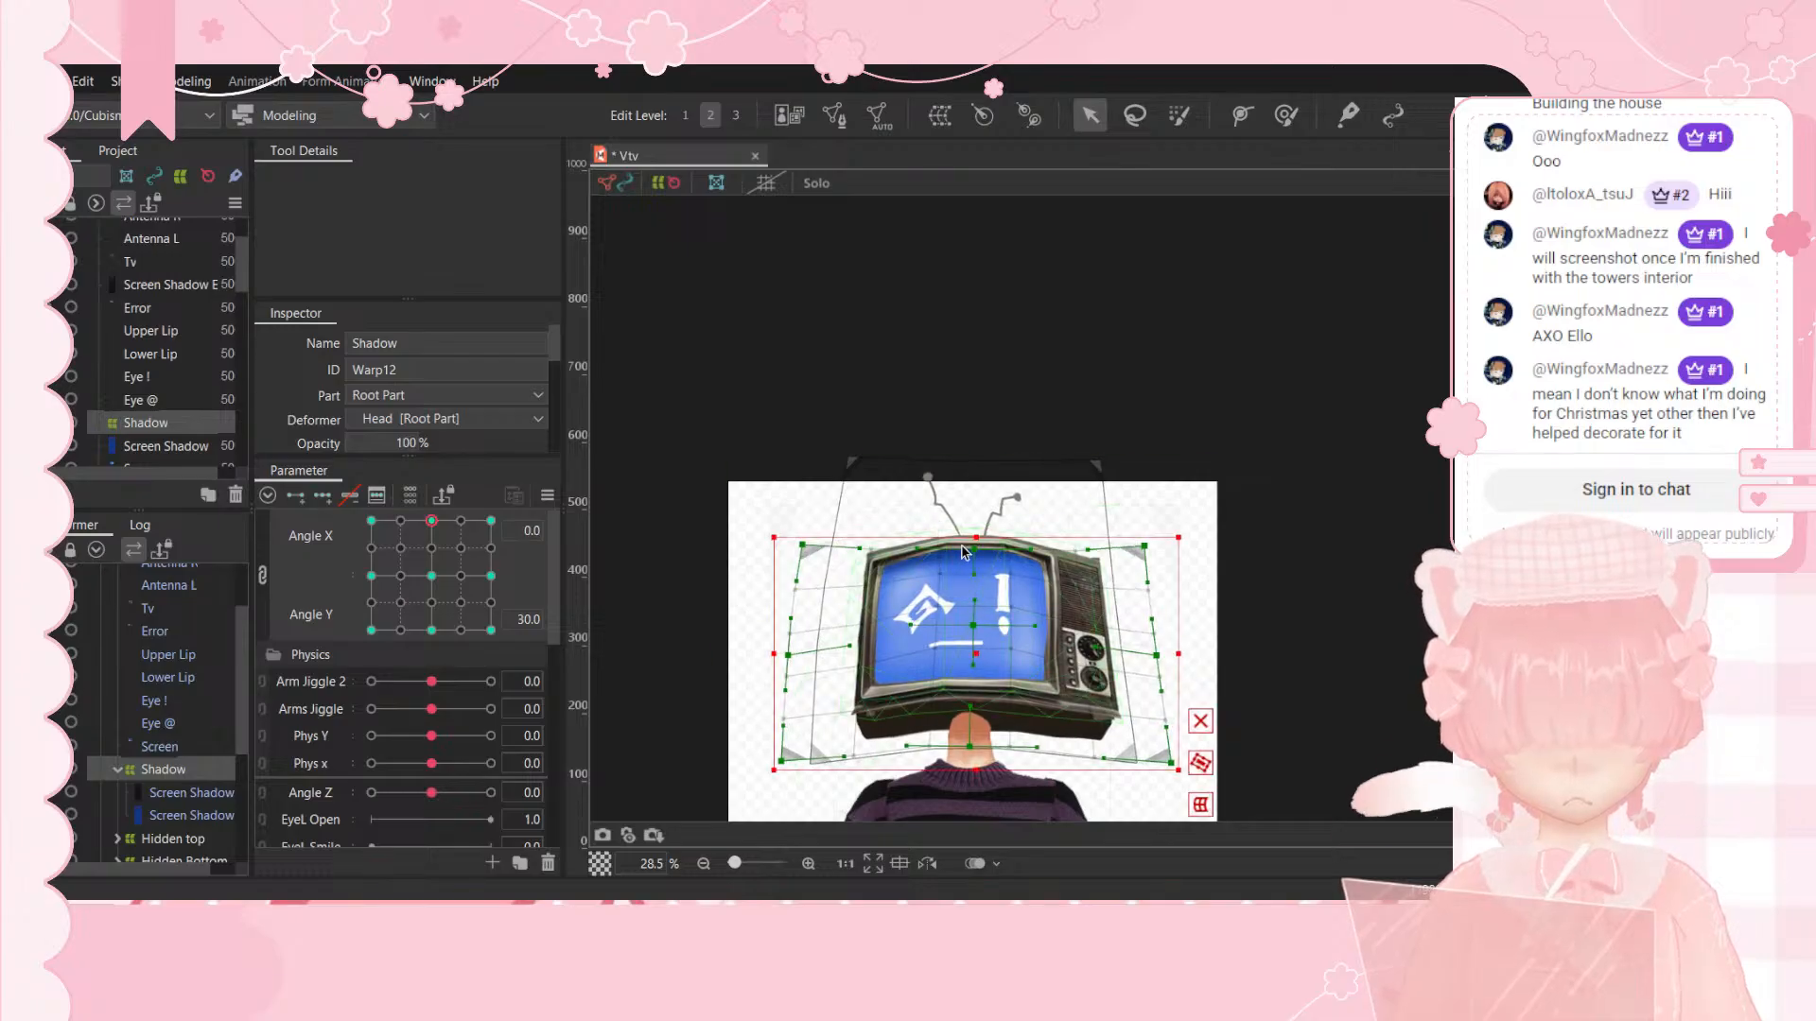
{"action": "left_click_drag", "start_coordinate": [430, 630], "coordinate": [368, 519]}
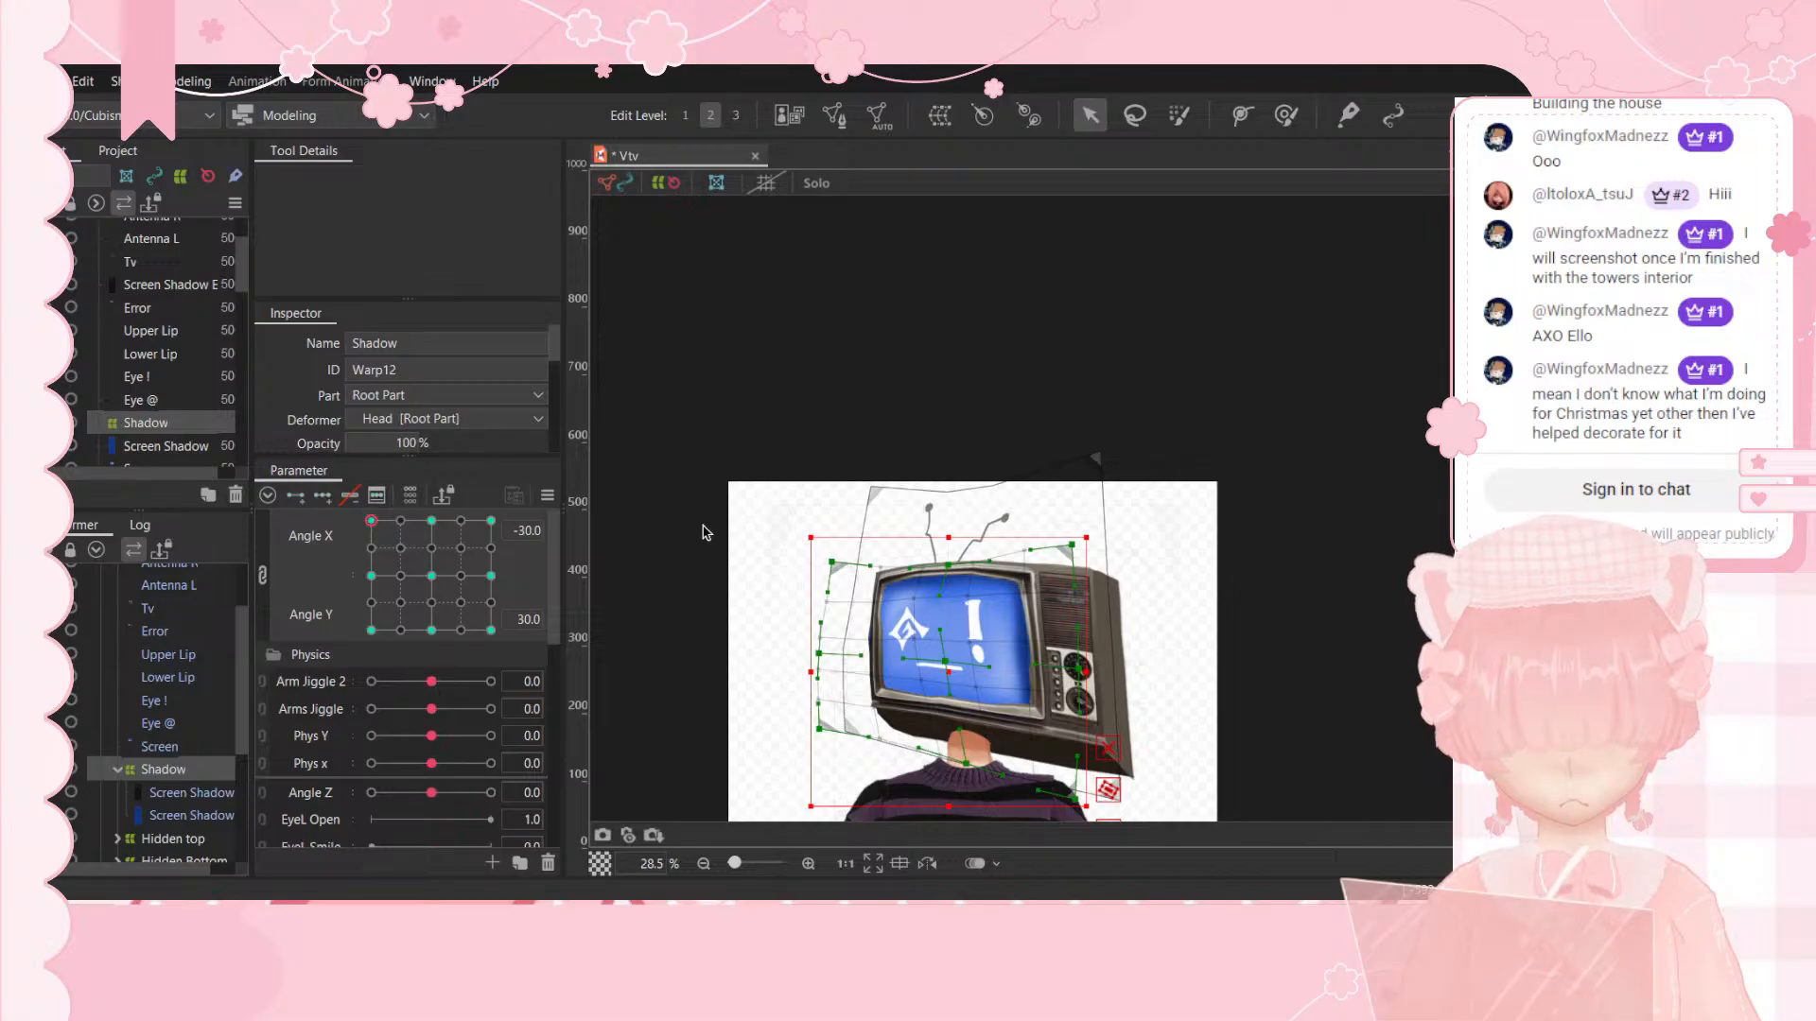
{"action": "left_click_drag", "start_coordinate": [948, 567], "coordinate": [954, 534]}
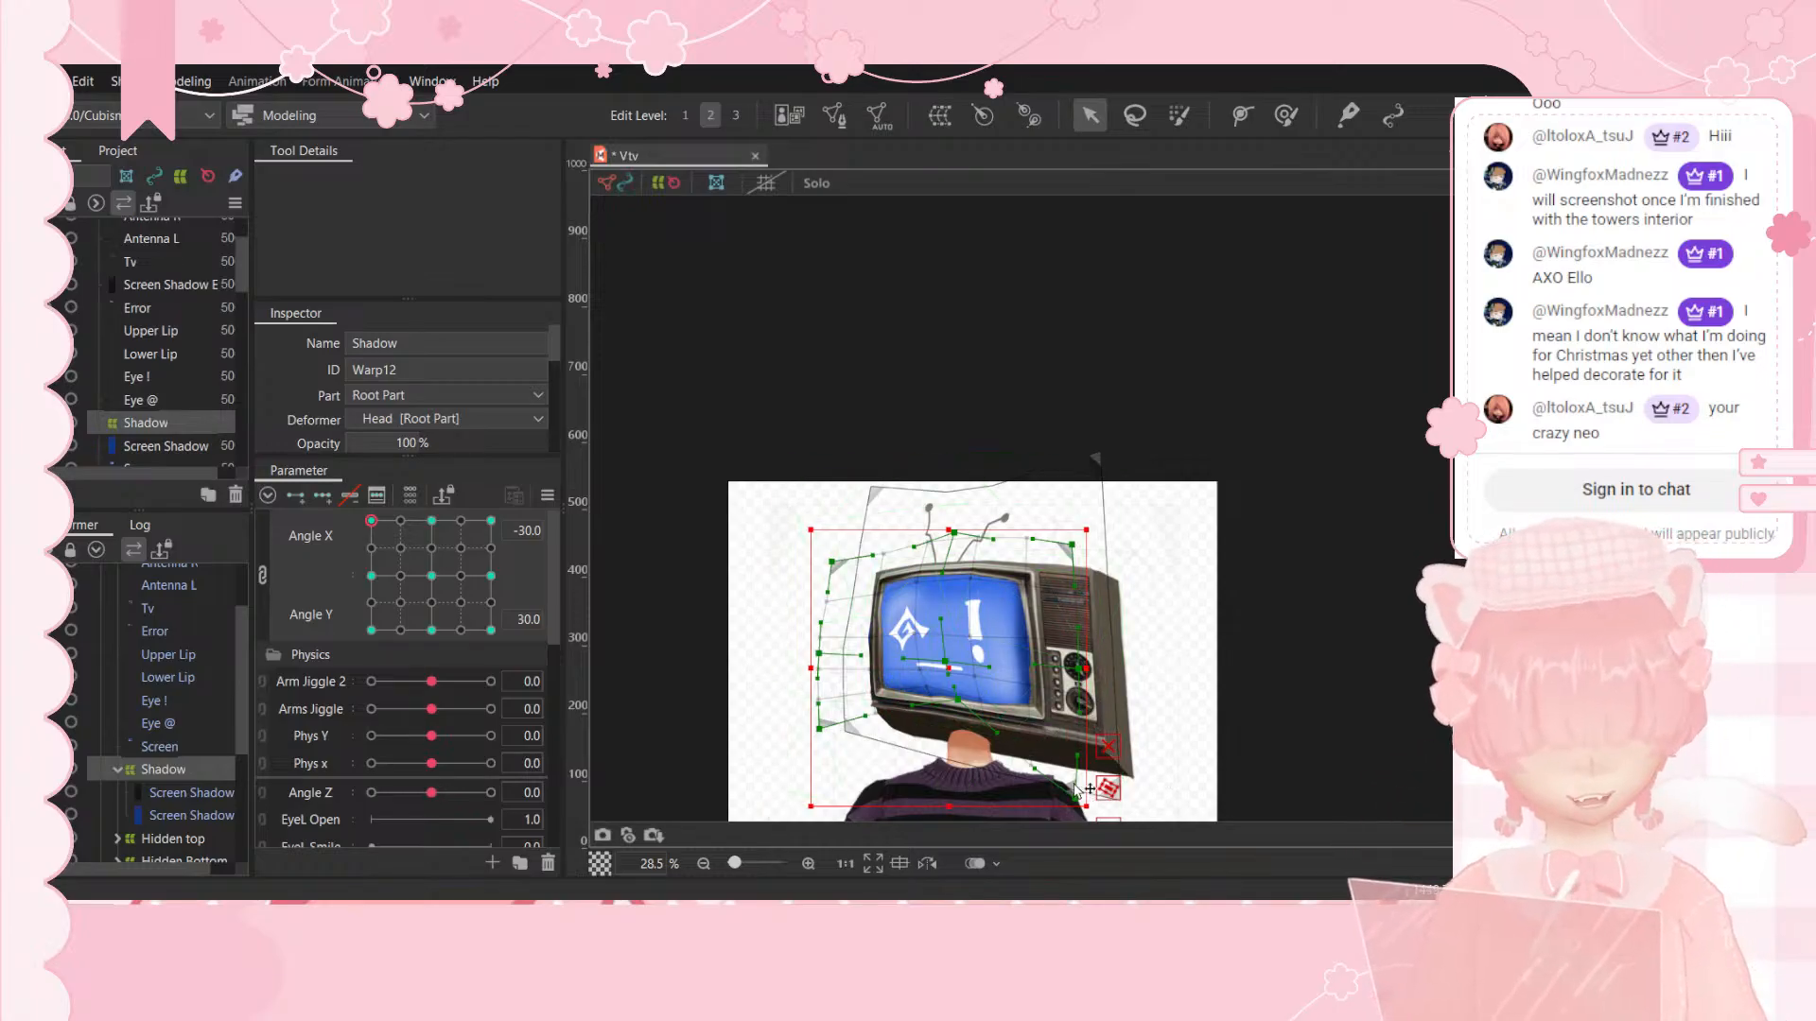
Step: At Angle X 30, Angle Y 30, raise the Shadow deformer's top middle, bottom middle and both bottom corner points
{"action": "left_click_drag", "start_coordinate": [371, 522], "coordinate": [536, 478]}
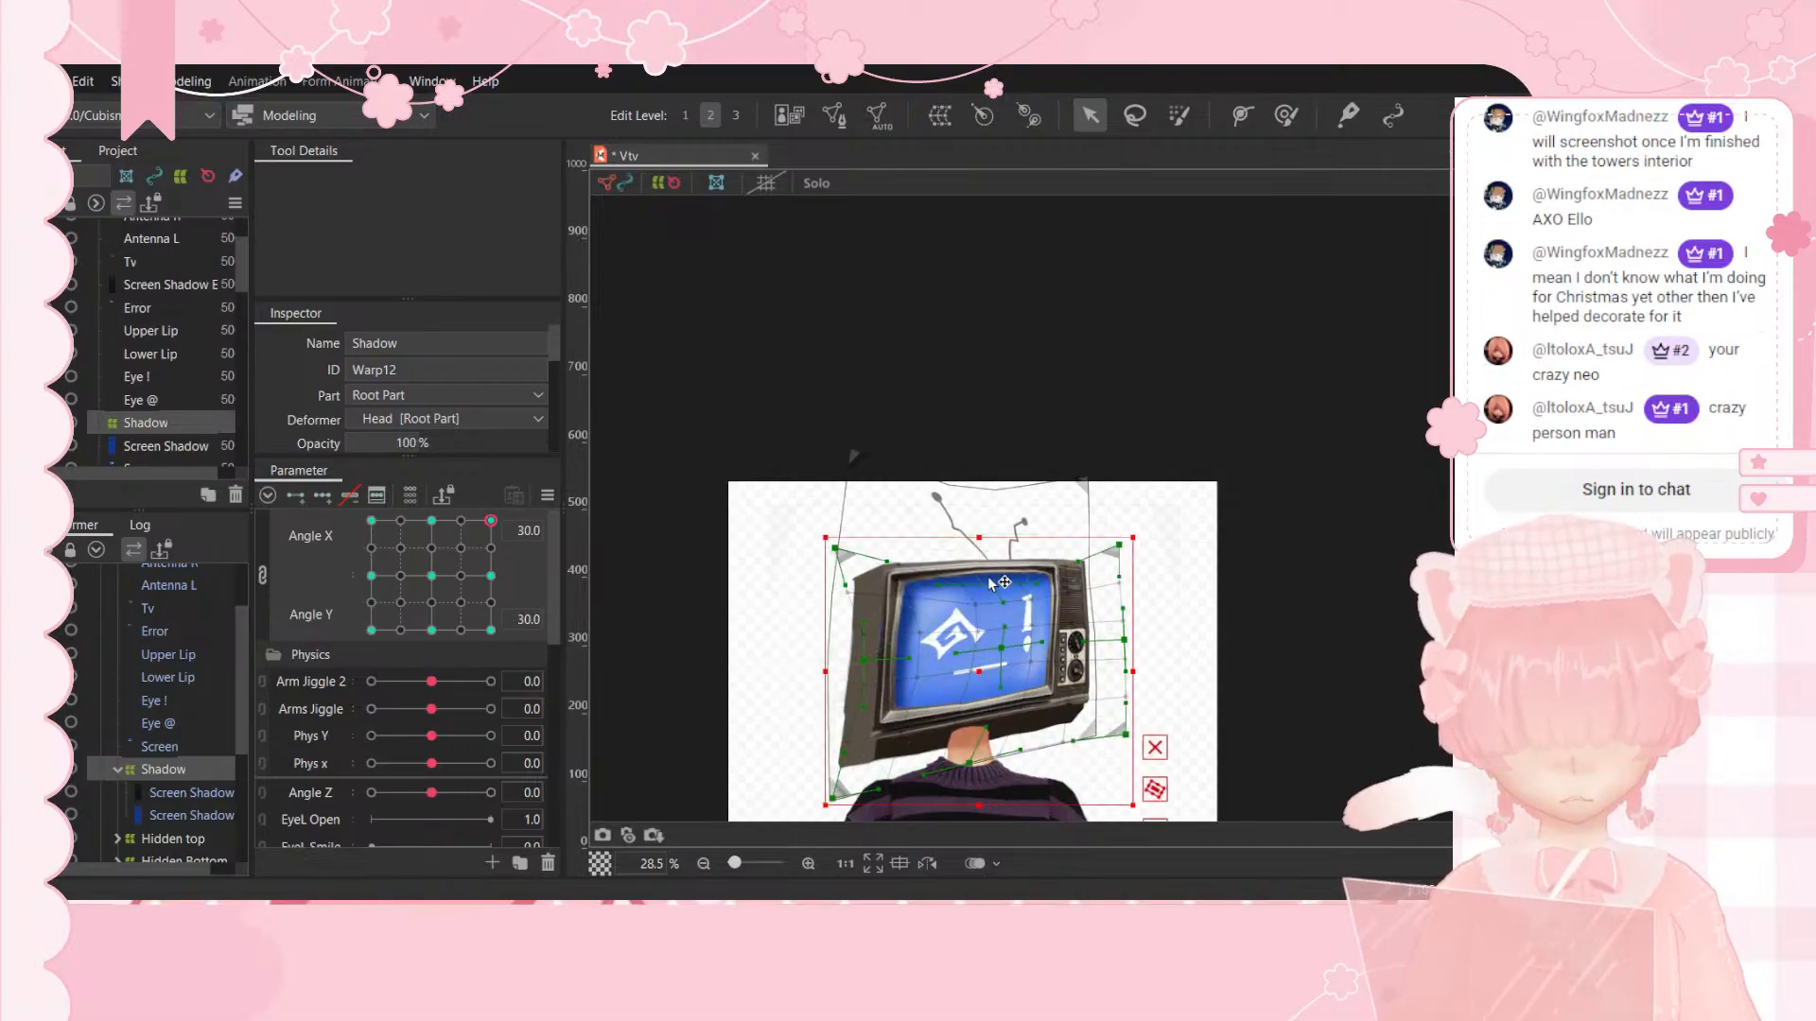
{"action": "left_click_drag", "start_coordinate": [994, 583], "coordinate": [987, 552]}
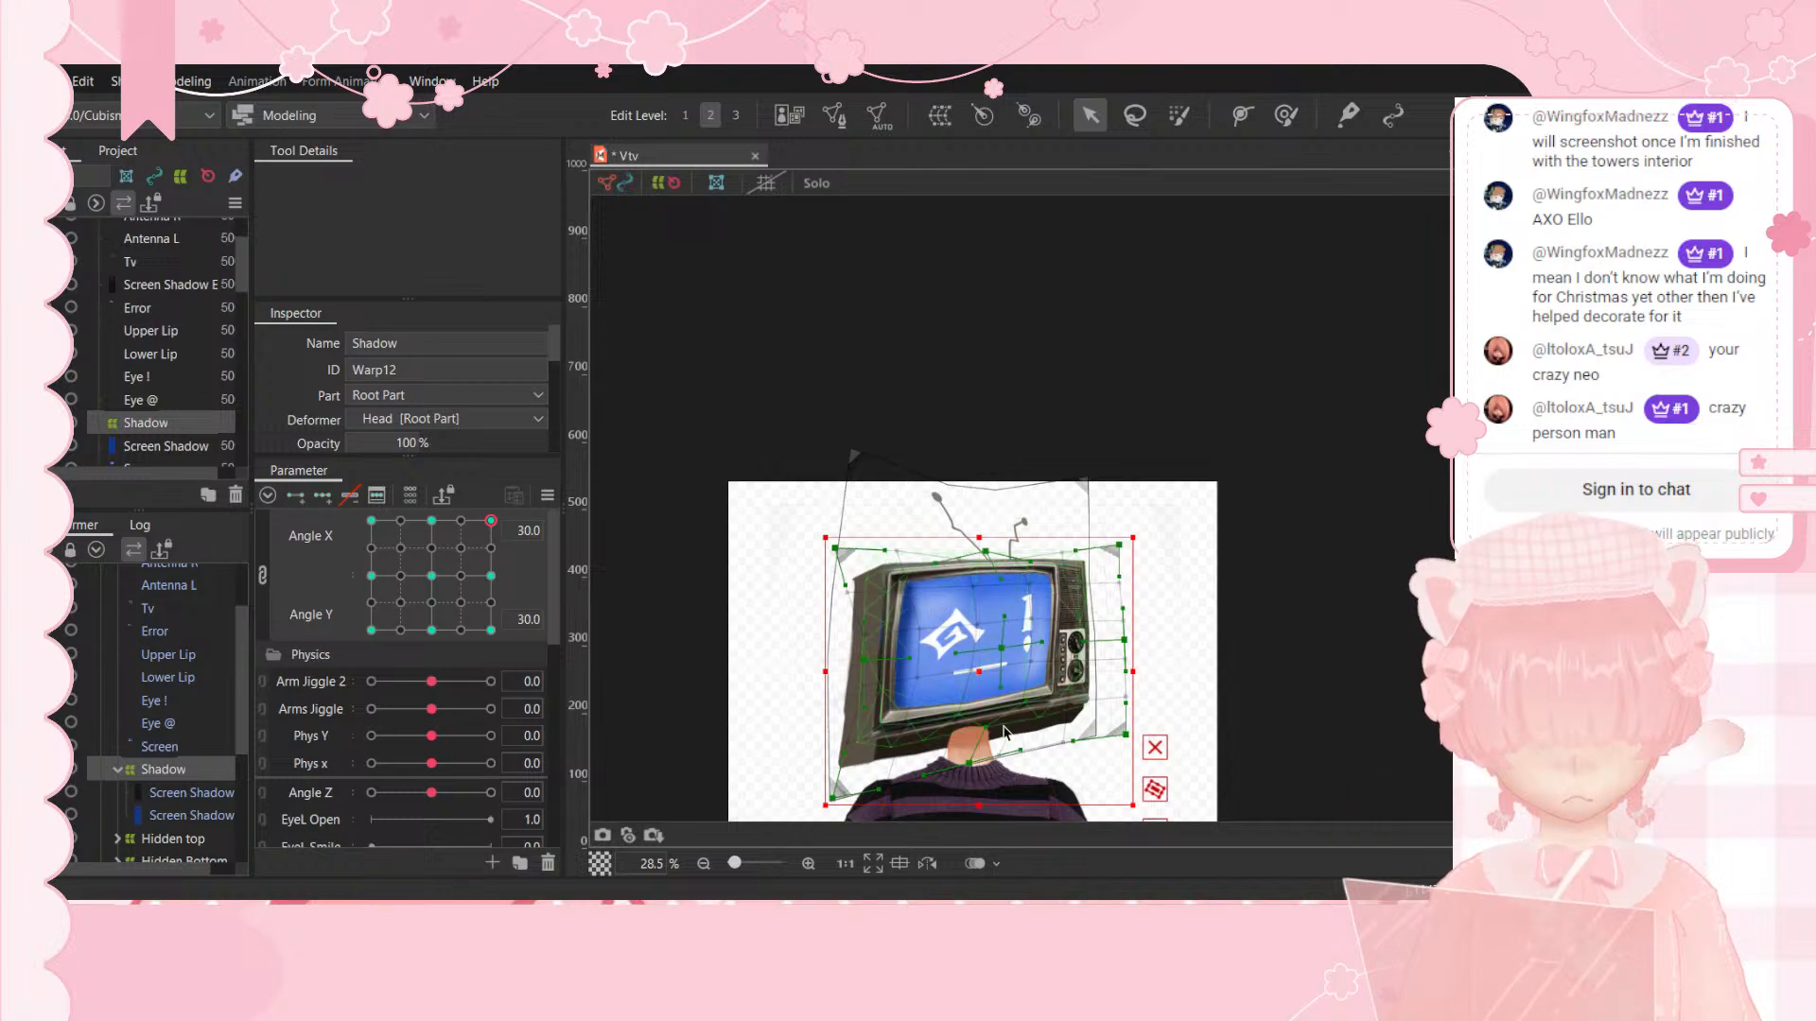
{"action": "left_click_drag", "start_coordinate": [970, 763], "coordinate": [974, 726]}
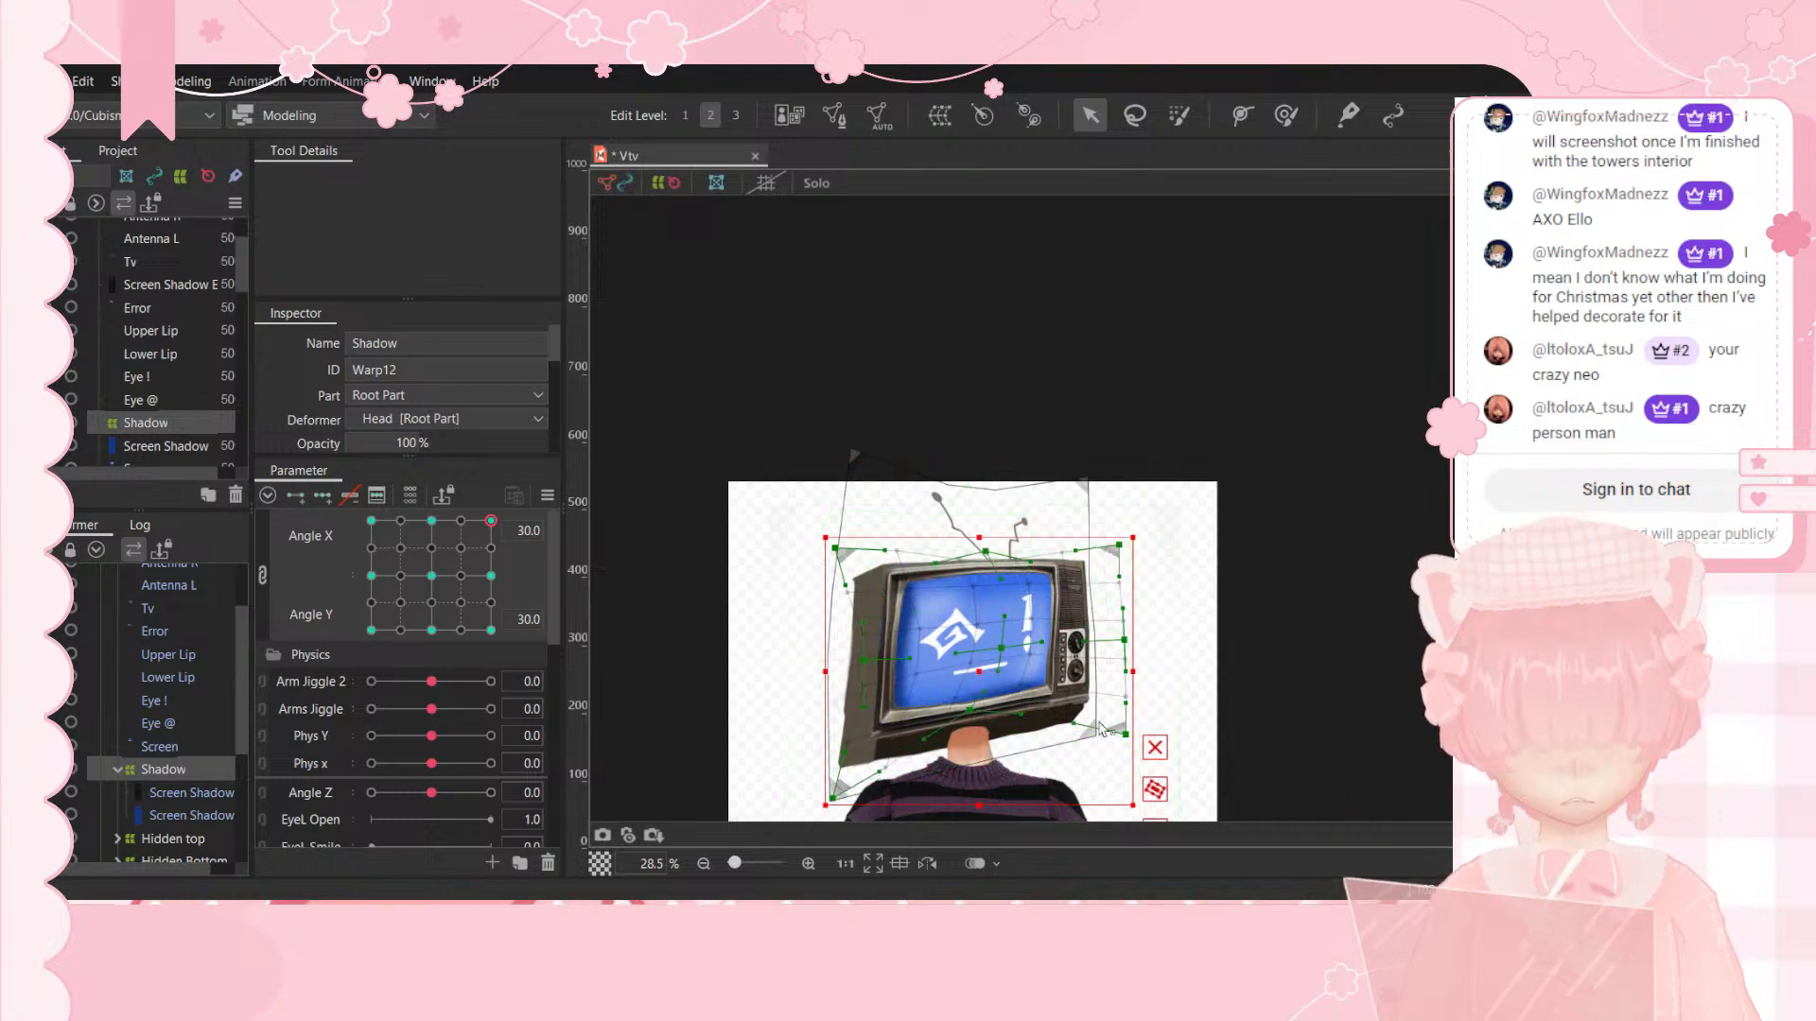
{"action": "left_click_drag", "start_coordinate": [1125, 734], "coordinate": [1129, 699]}
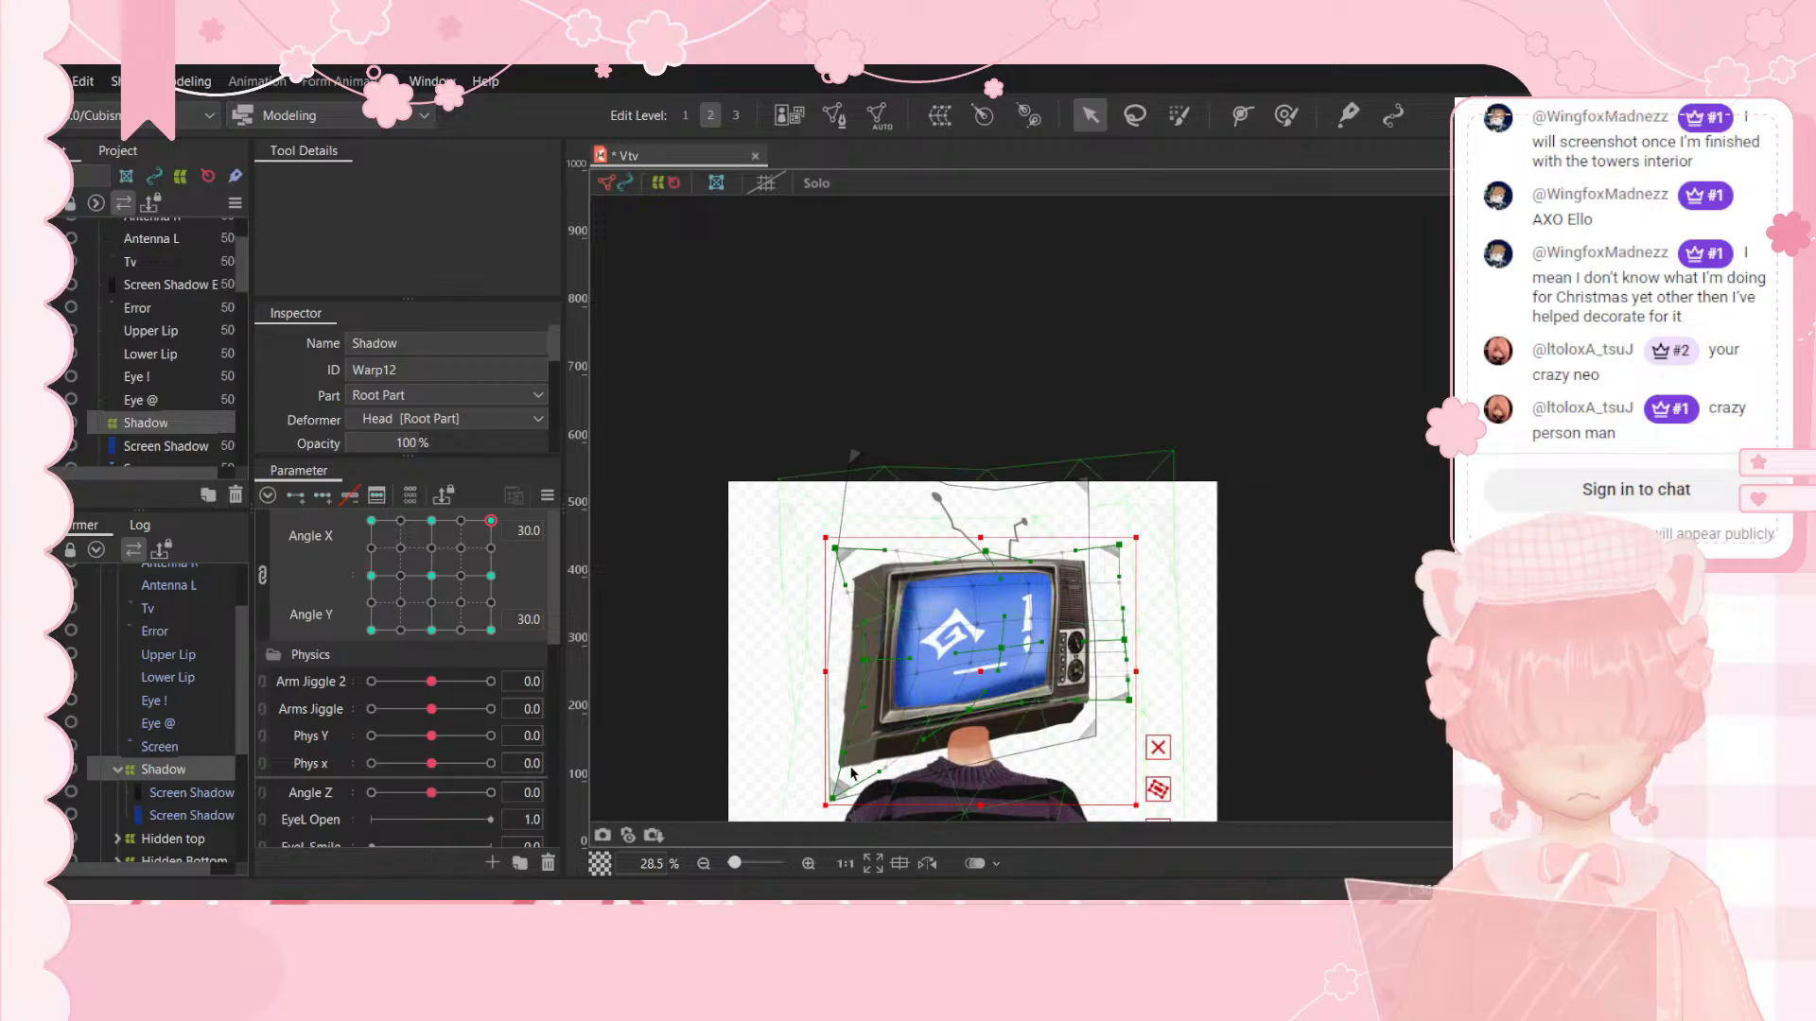
{"action": "left_click_drag", "start_coordinate": [836, 793], "coordinate": [839, 731]}
Step: Preview the screen shadows with nothing selected by sweeping the head through several Angle X and Angle Y poses
{"action": "left_click", "coordinate": [1153, 700]}
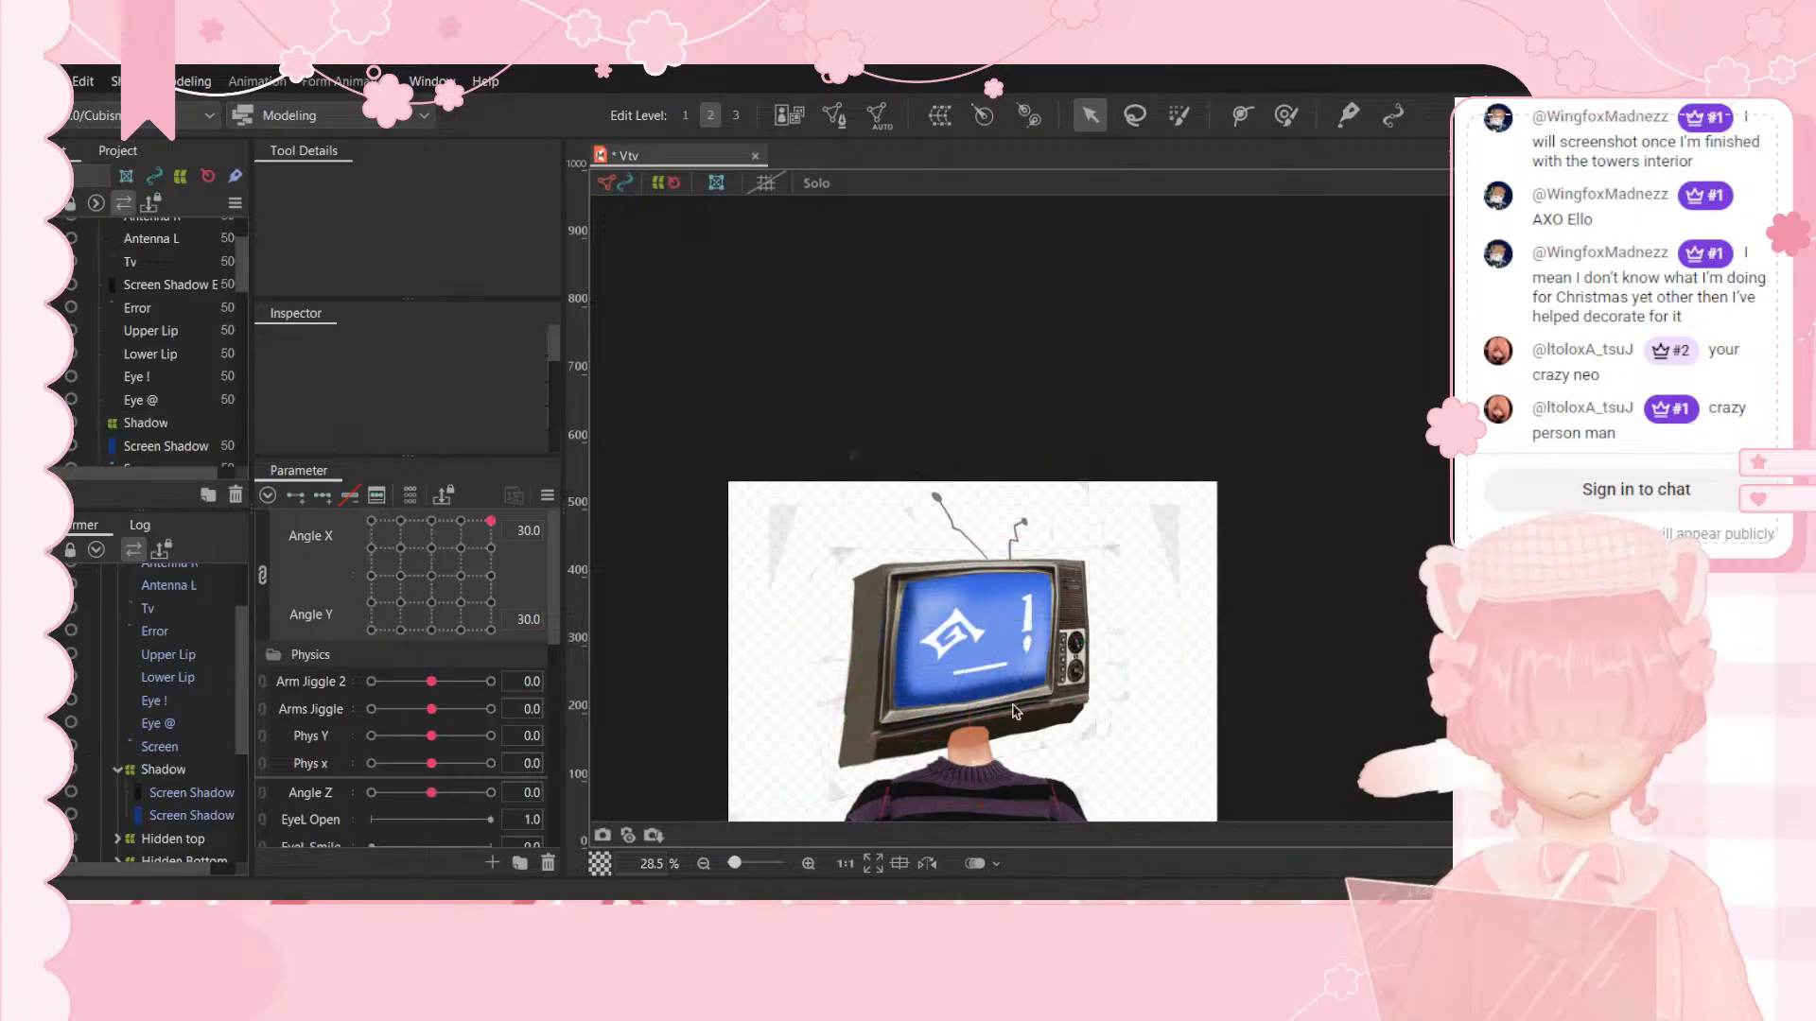
{"action": "left_click_drag", "start_coordinate": [406, 565], "coordinate": [363, 666]}
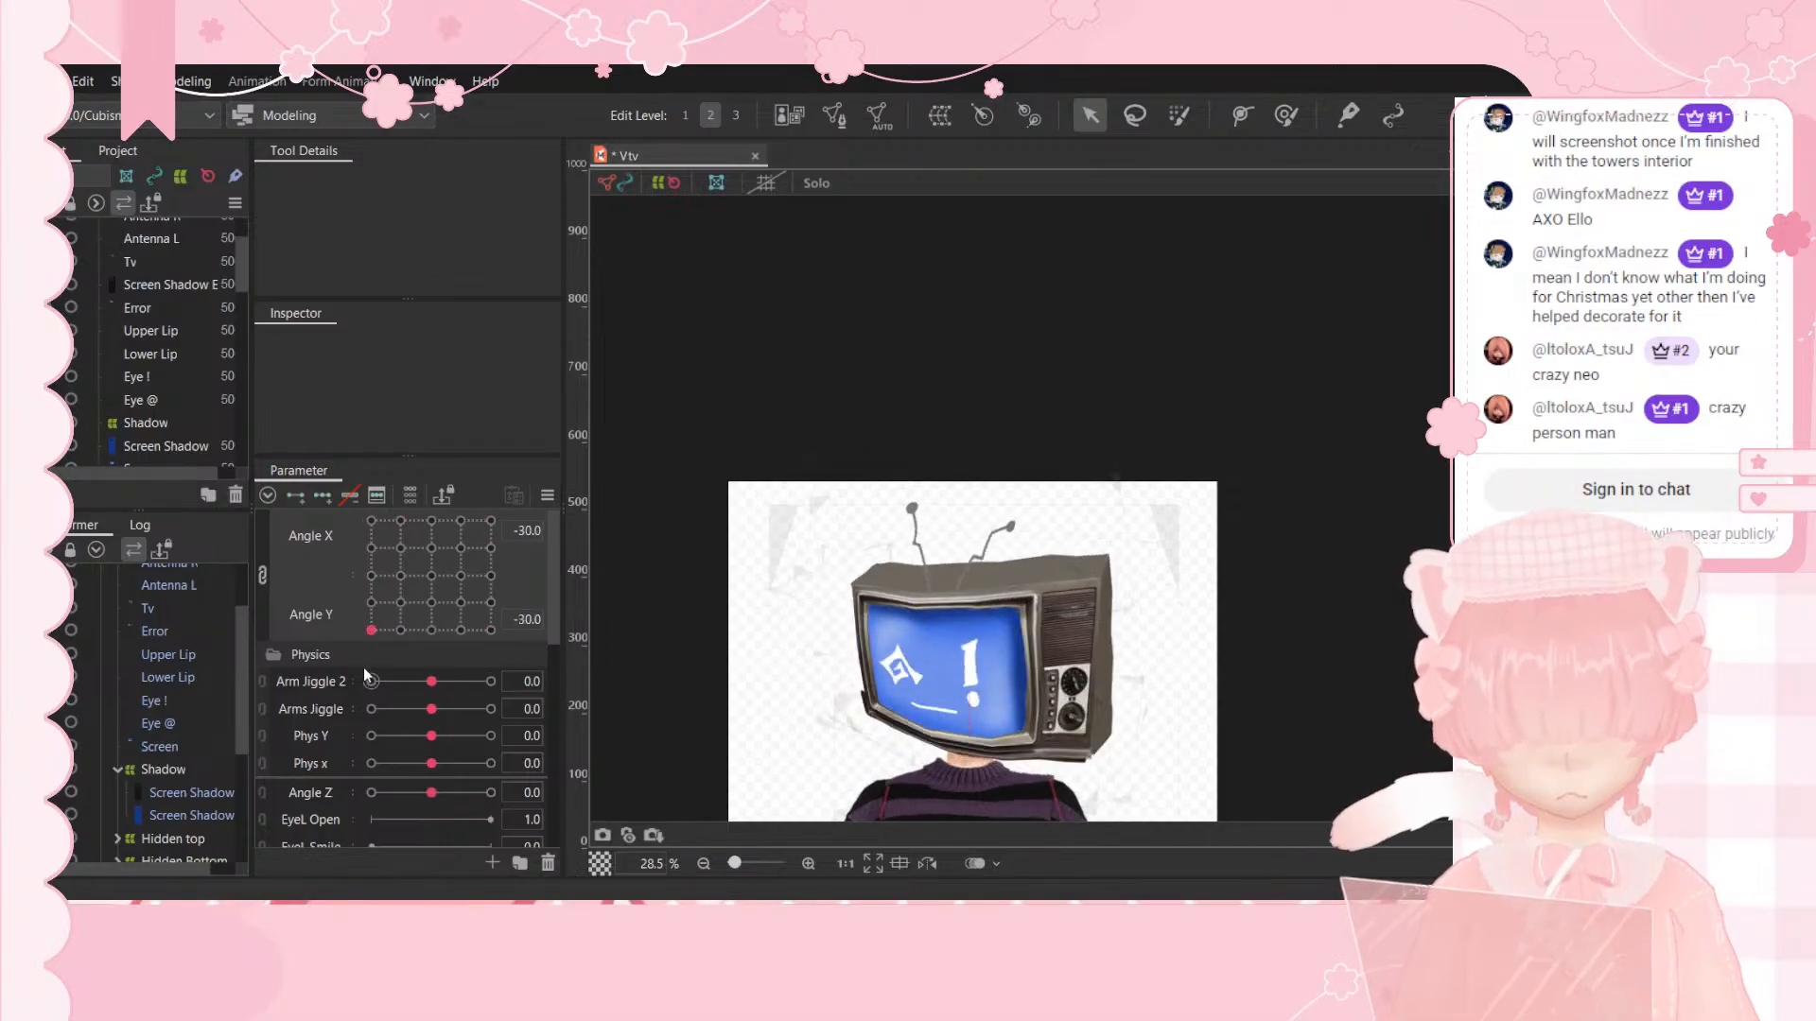
{"action": "left_click_drag", "start_coordinate": [343, 576], "coordinate": [355, 527]}
{"action": "left_click_drag", "start_coordinate": [376, 509], "coordinate": [431, 496]}
Step: At Angle X 0, raise the Shadow deformer's bottom middle point at Angle Y 30 and lower its top middle point slightly at Angle Y -30
{"action": "left_click", "coordinate": [175, 769]}
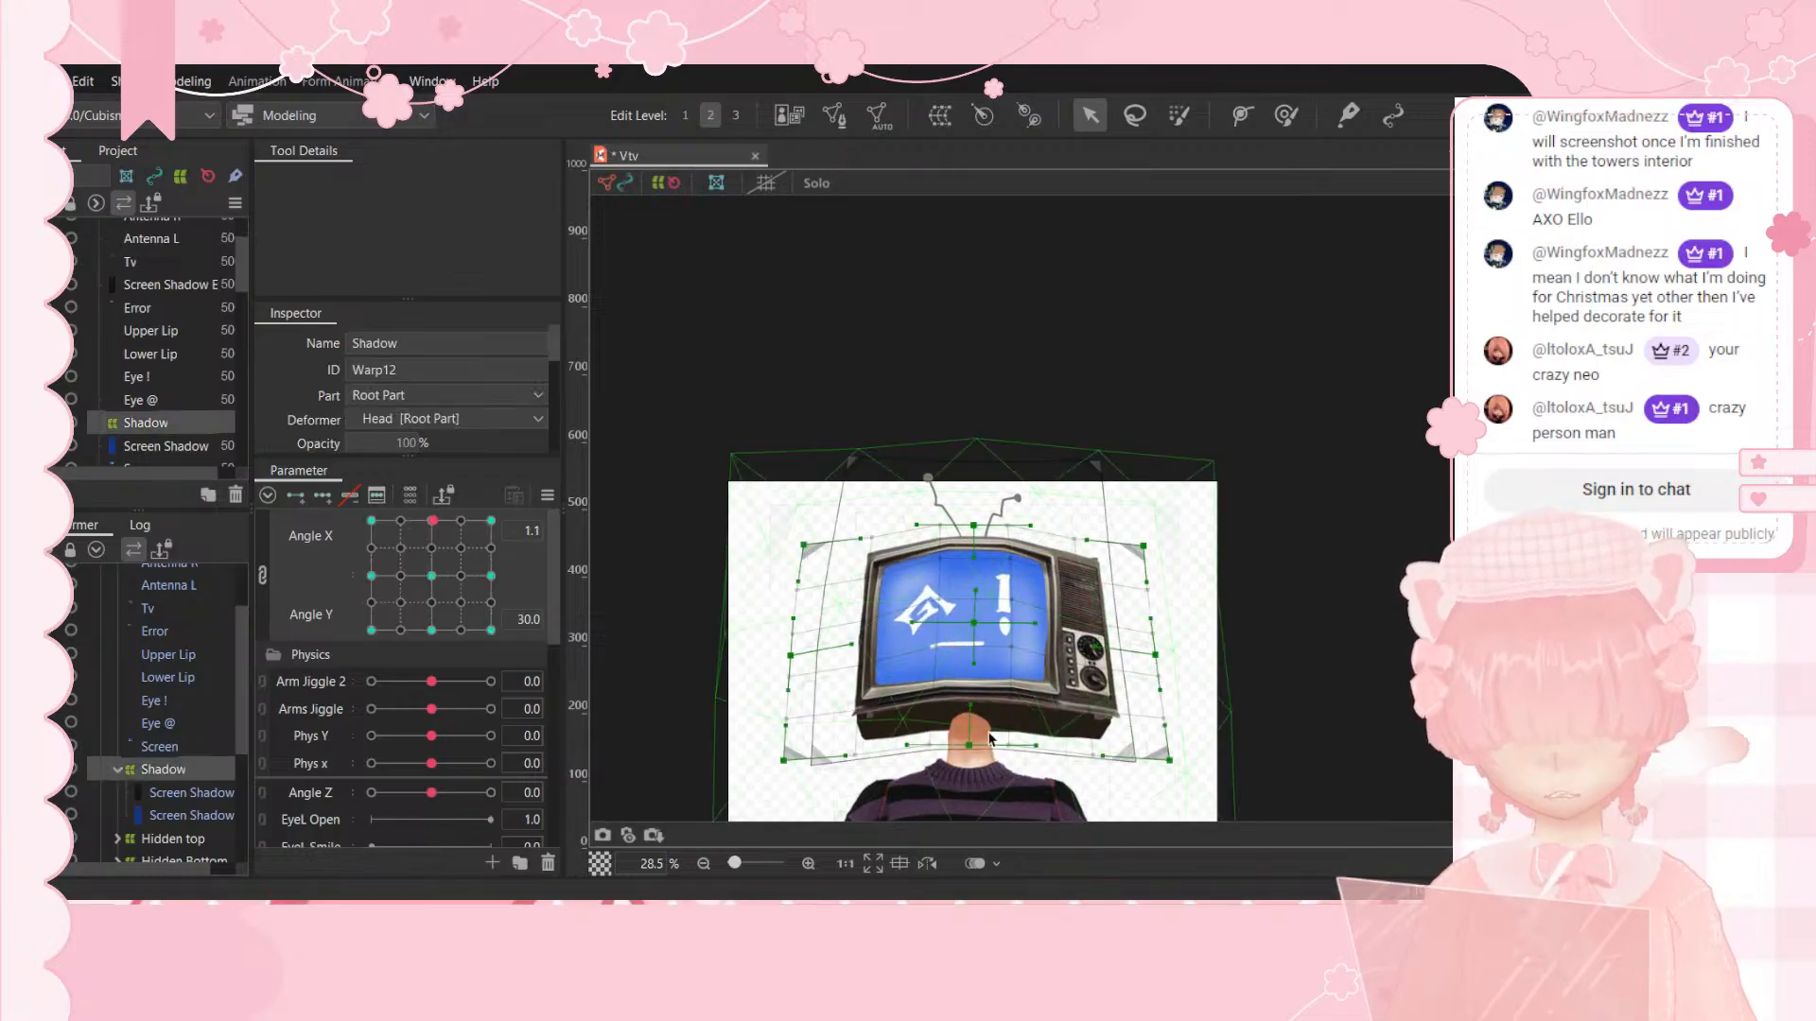
{"action": "left_click_drag", "start_coordinate": [968, 745], "coordinate": [965, 671]}
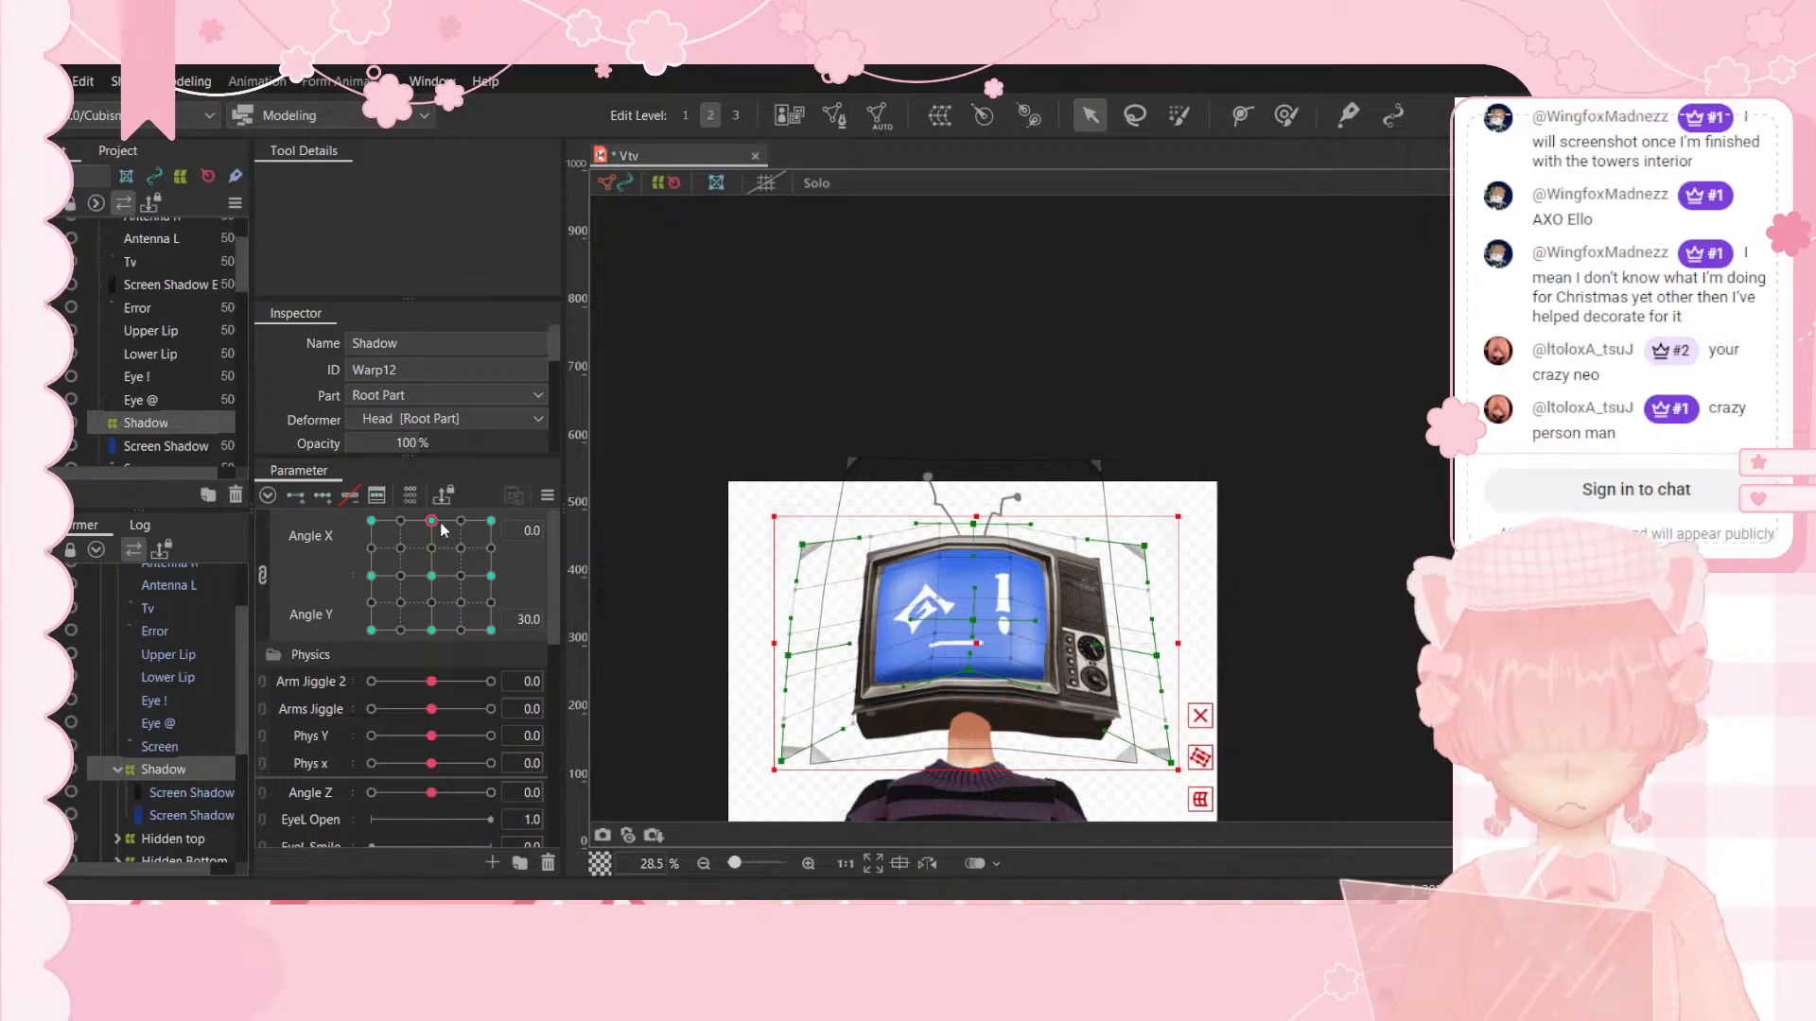
{"action": "left_click_drag", "start_coordinate": [431, 521], "coordinate": [436, 683]}
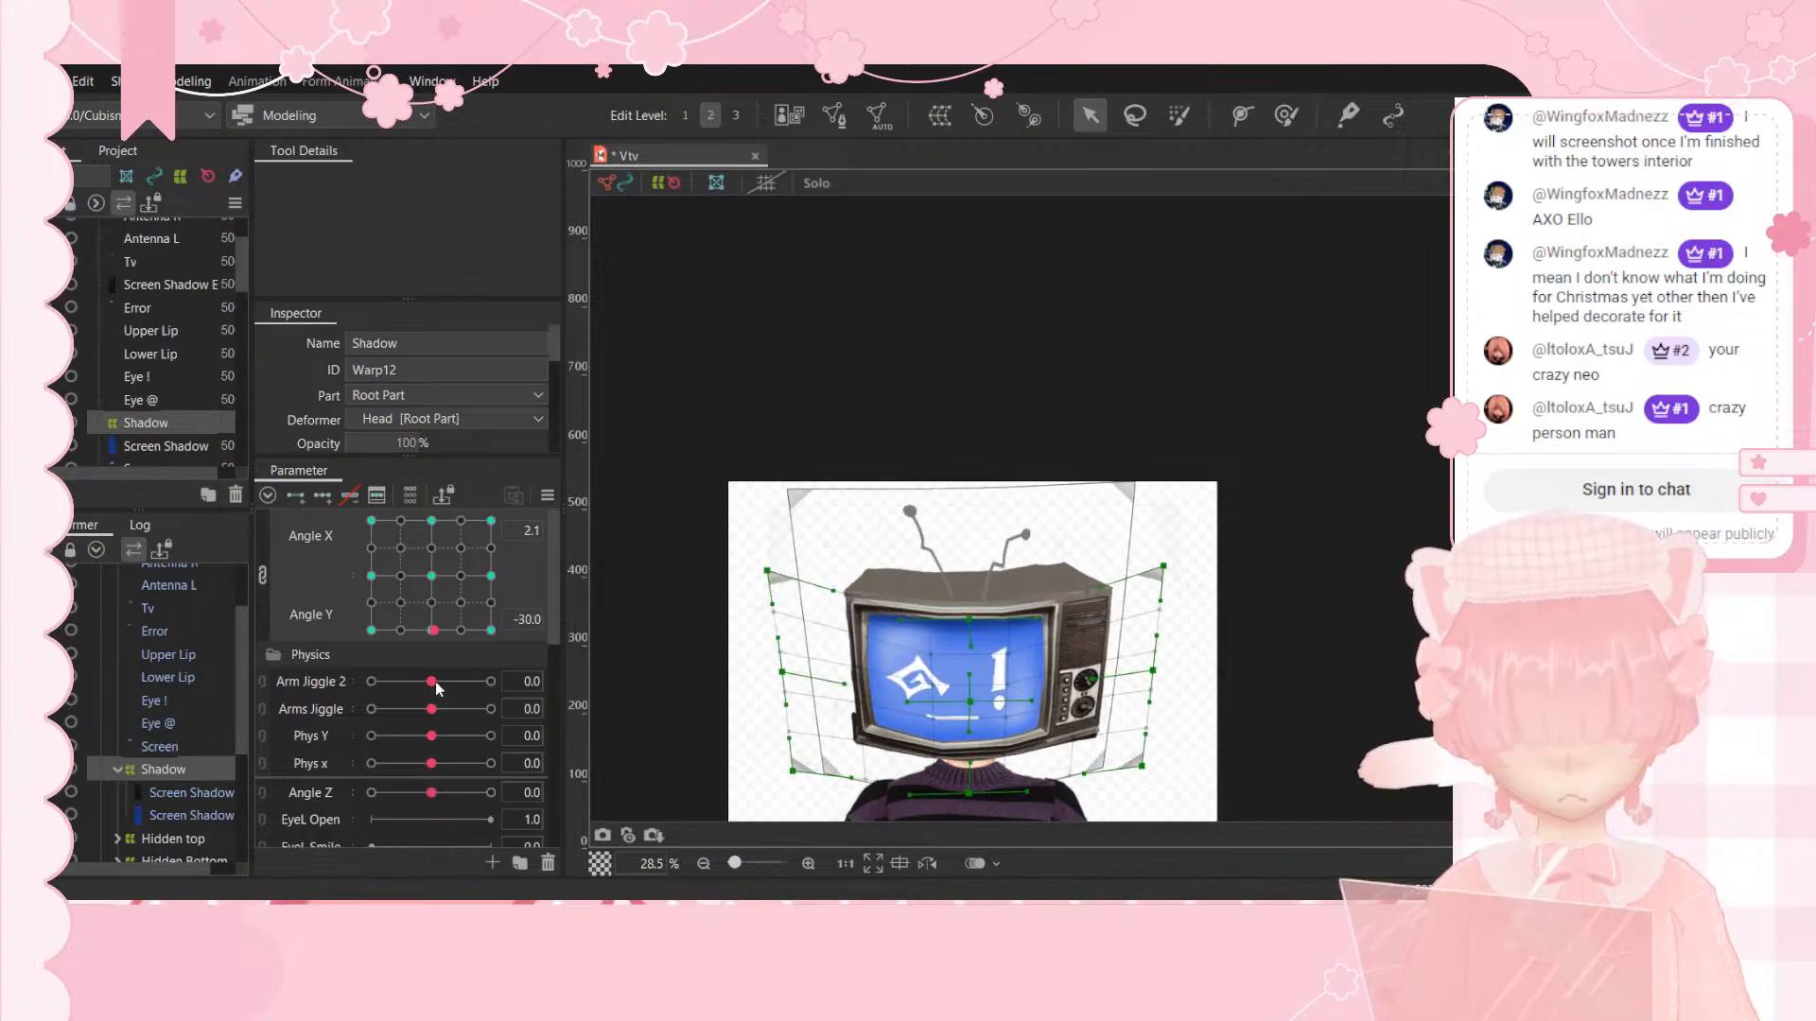
{"action": "left_click", "coordinate": [970, 622]}
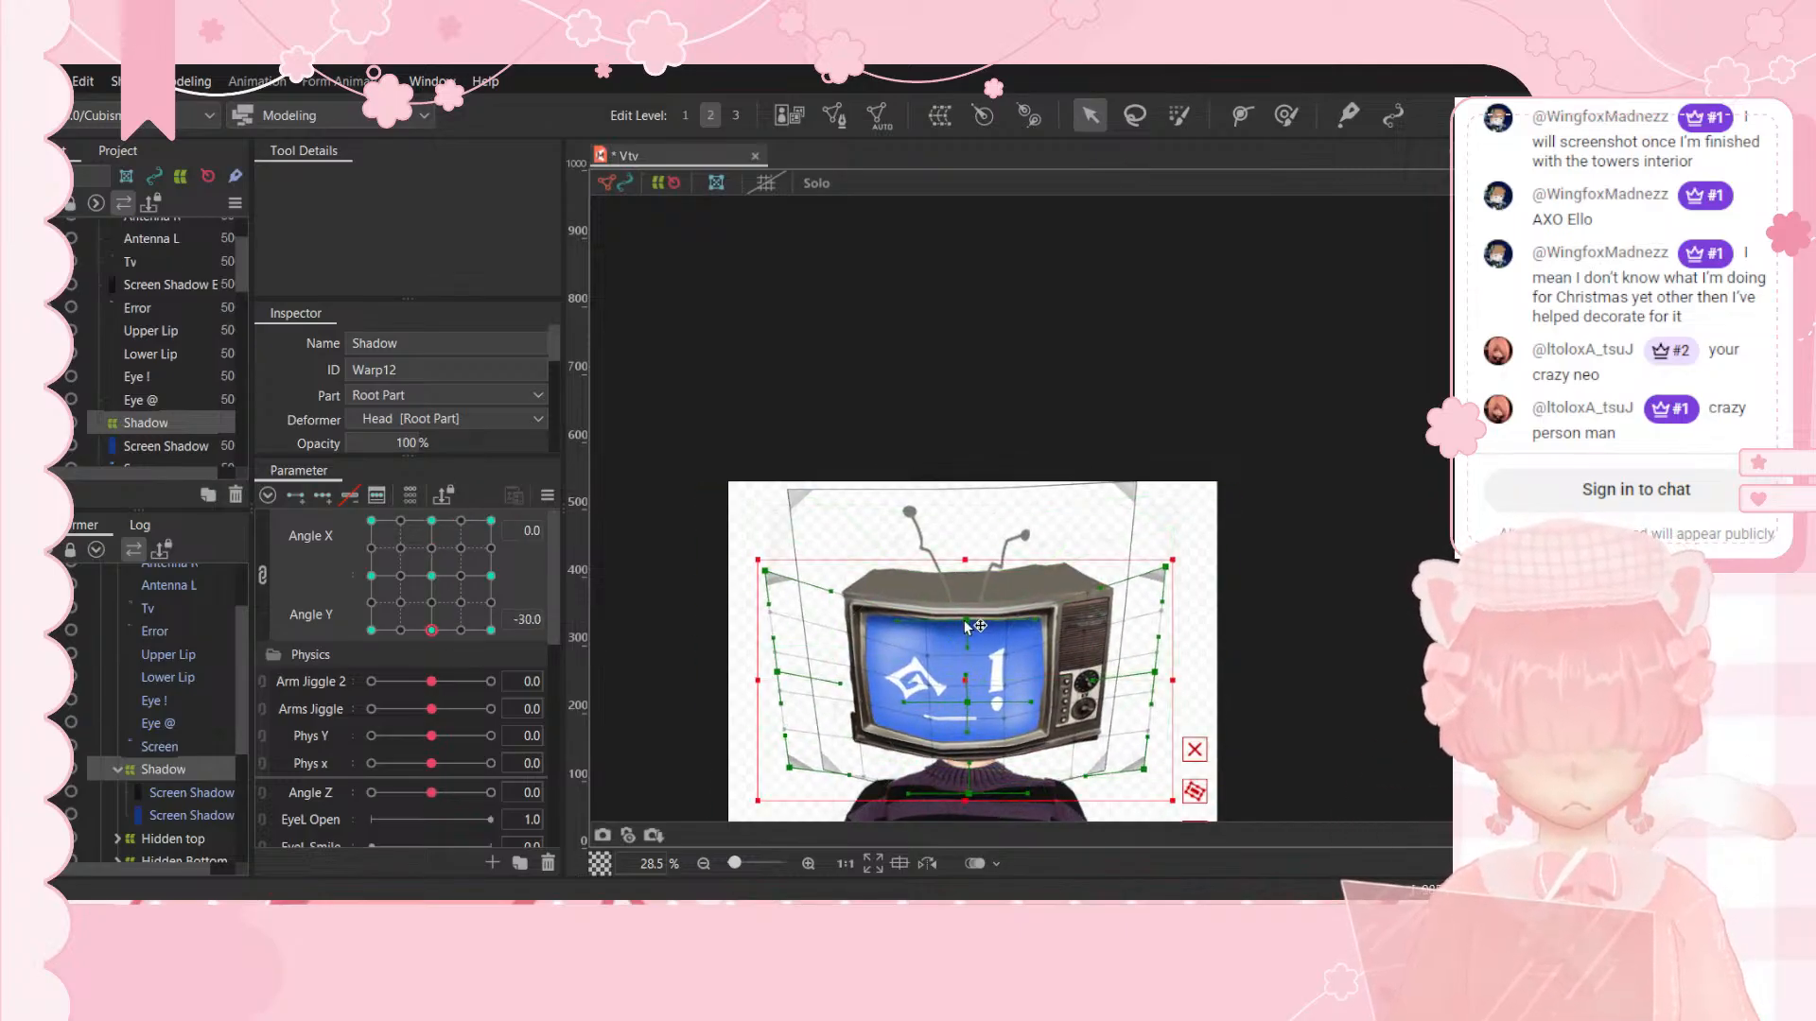
{"action": "left_click_drag", "start_coordinate": [965, 620], "coordinate": [966, 633]}
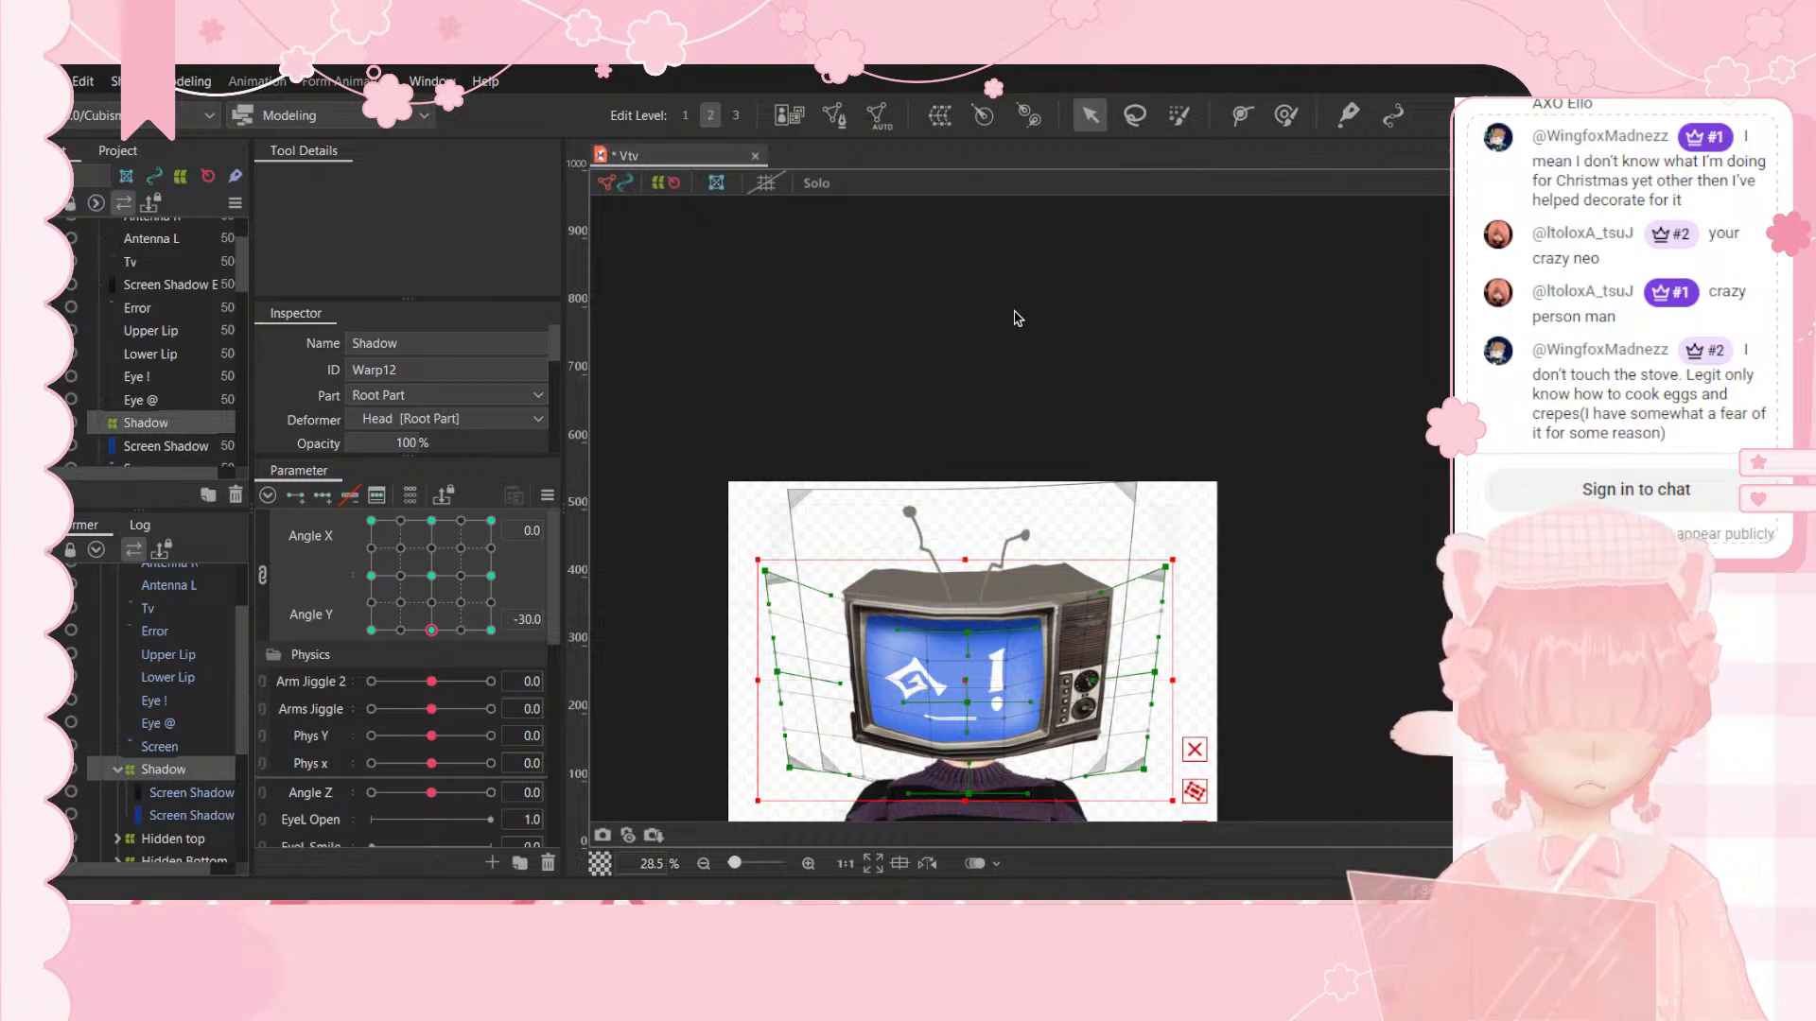
Step: Return Angle X and Angle Y to about 0 and inspect the Eye ! and Eye @ art meshes on the TV screen
{"action": "scroll", "coordinate": [1146, 554], "scroll_direction": "down", "scroll_amount": 2}
{"action": "left_click", "coordinate": [430, 577]}
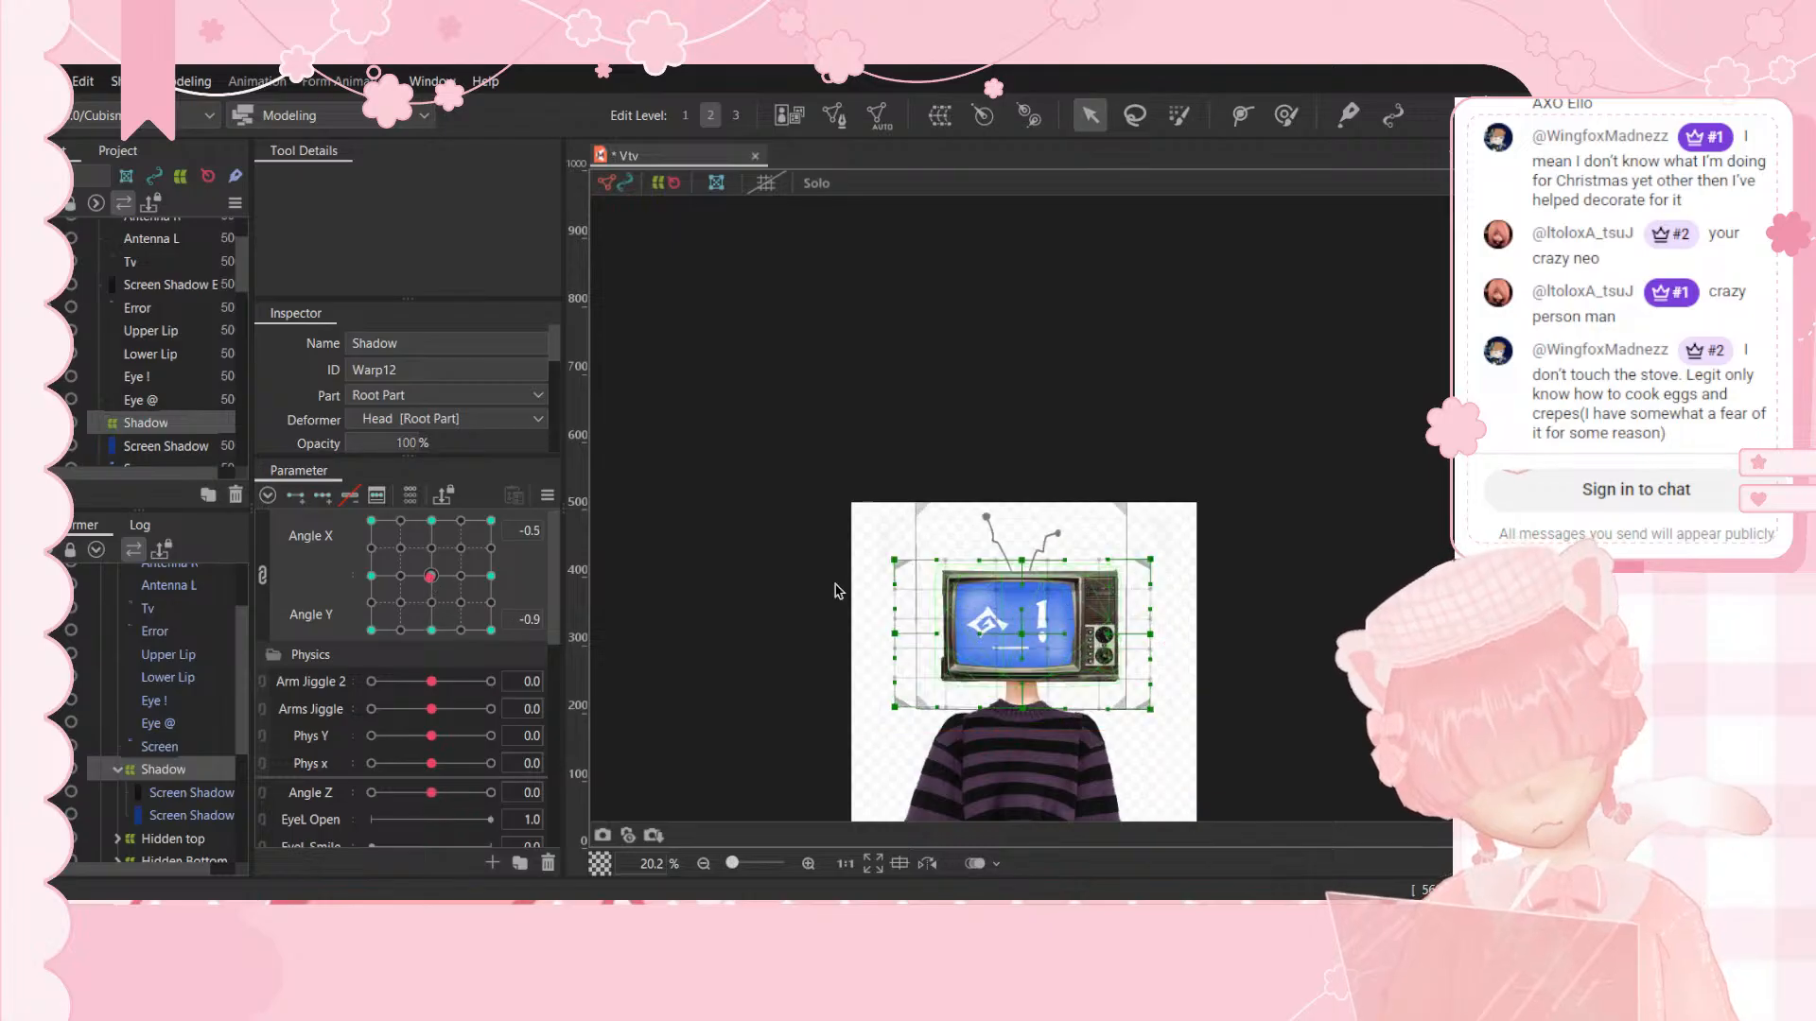
{"action": "left_click", "coordinate": [1150, 699]}
{"action": "scroll", "coordinate": [1151, 700], "scroll_direction": "up", "scroll_amount": 5}
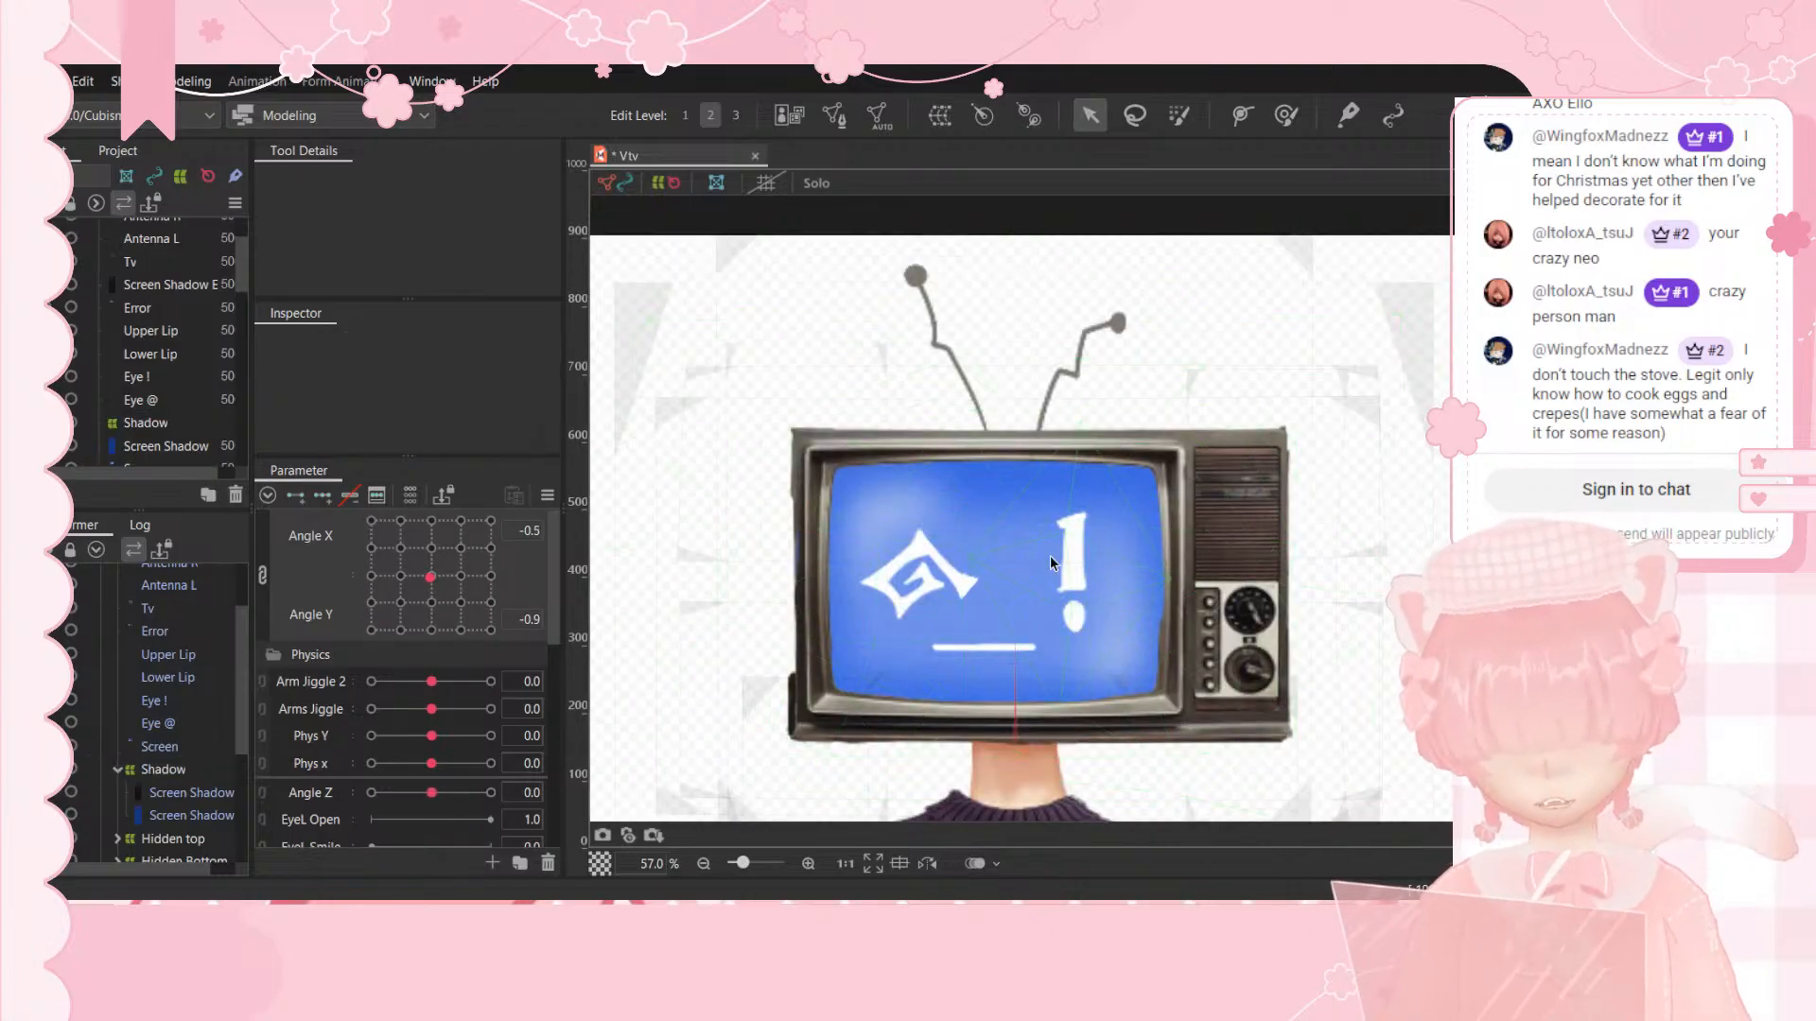
{"action": "left_click", "coordinate": [1074, 554]}
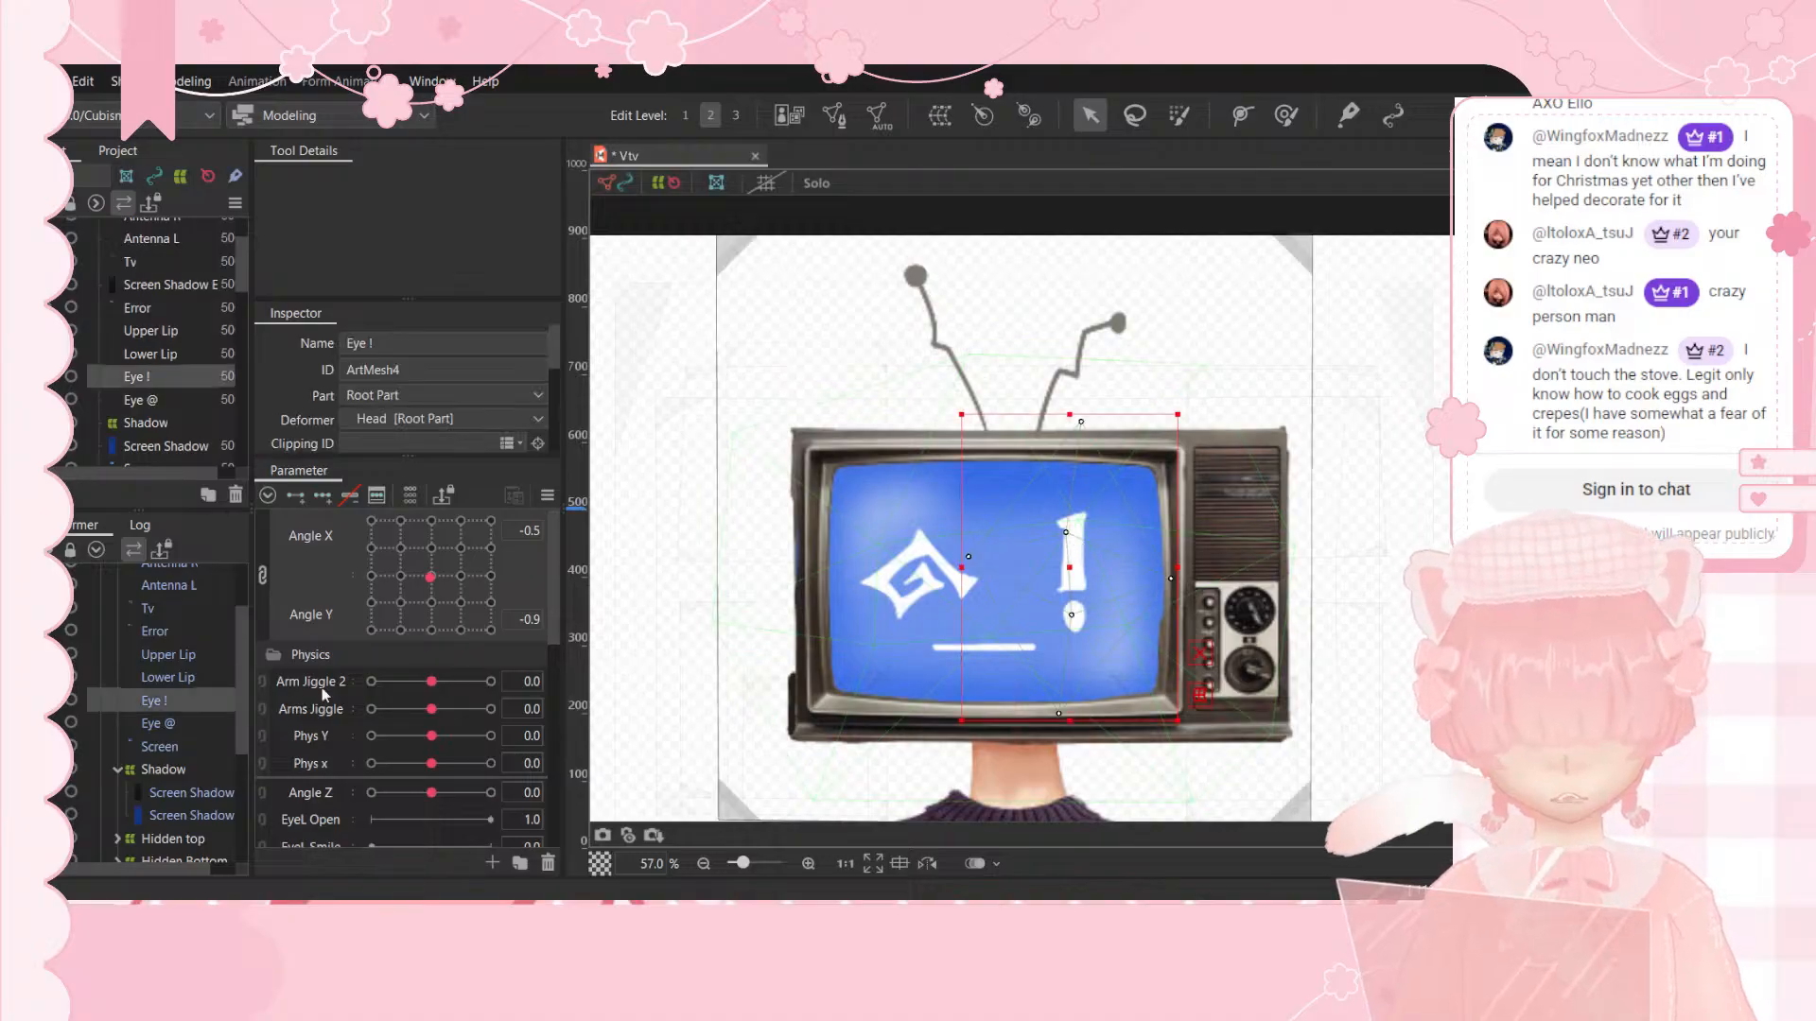
{"action": "scroll", "coordinate": [178, 715], "scroll_direction": "up", "scroll_amount": 1}
{"action": "left_click", "coordinate": [170, 806]}
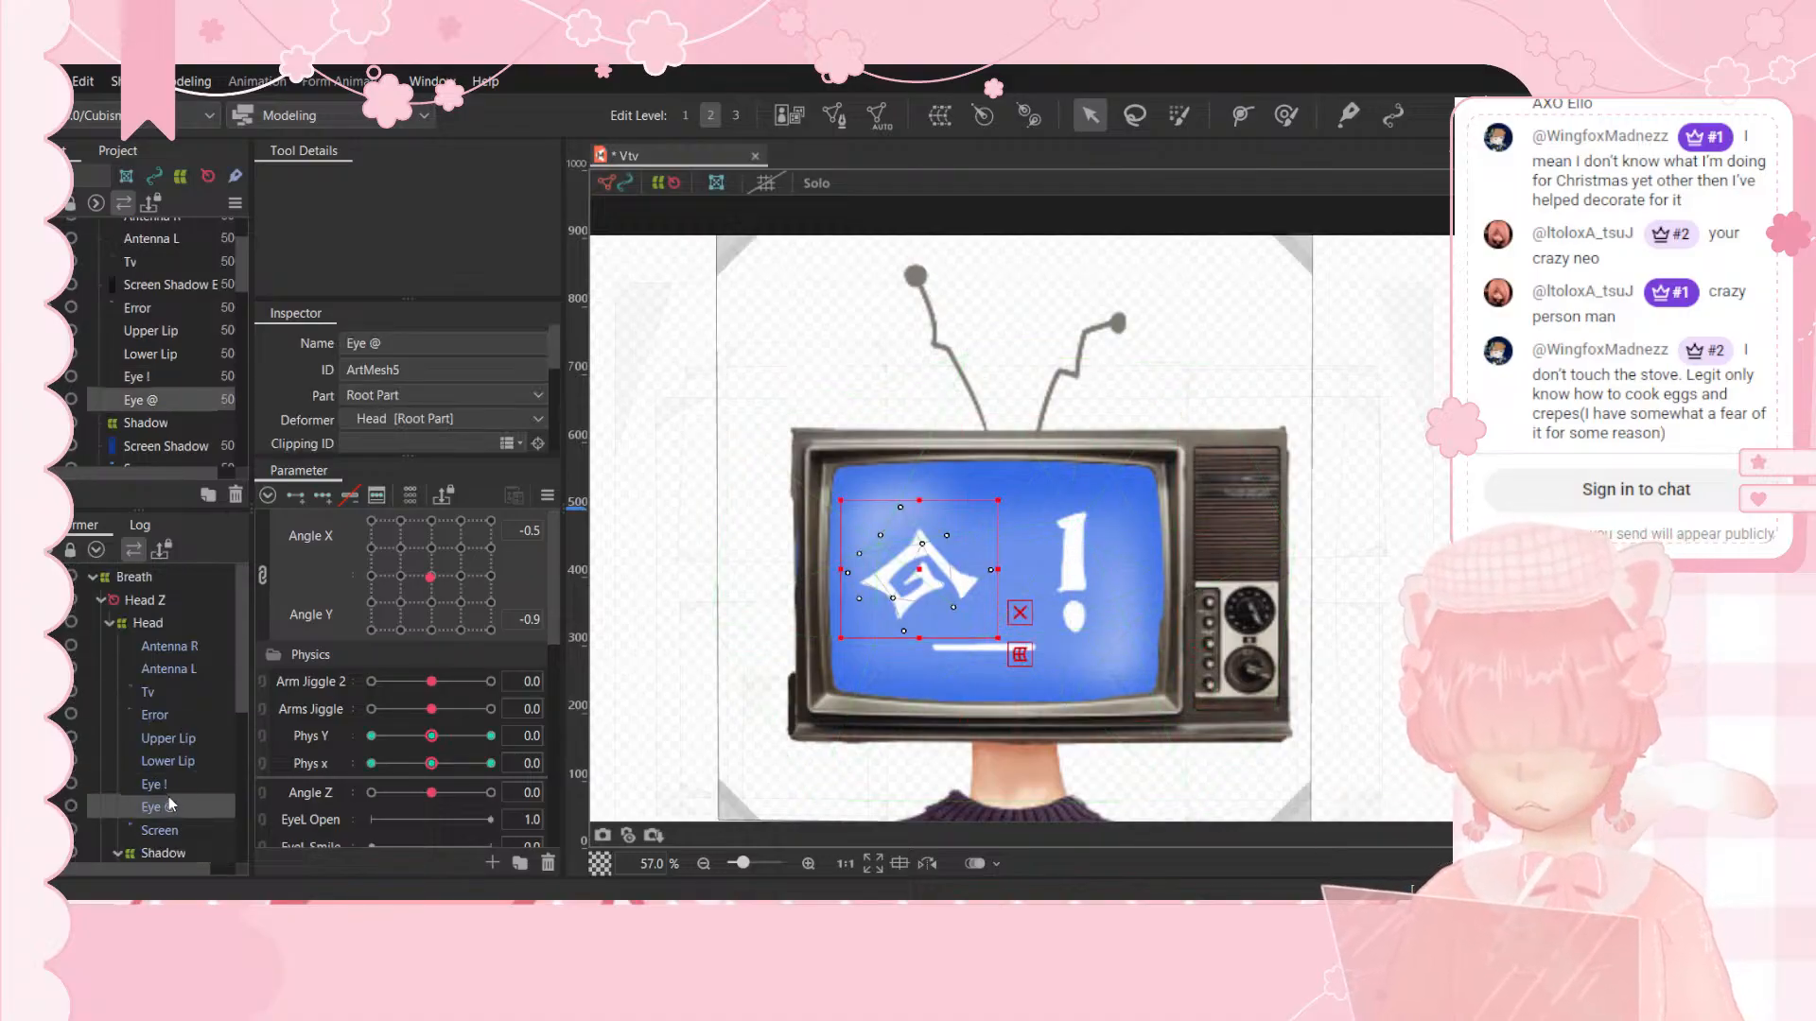
{"action": "left_click", "coordinate": [173, 783]}
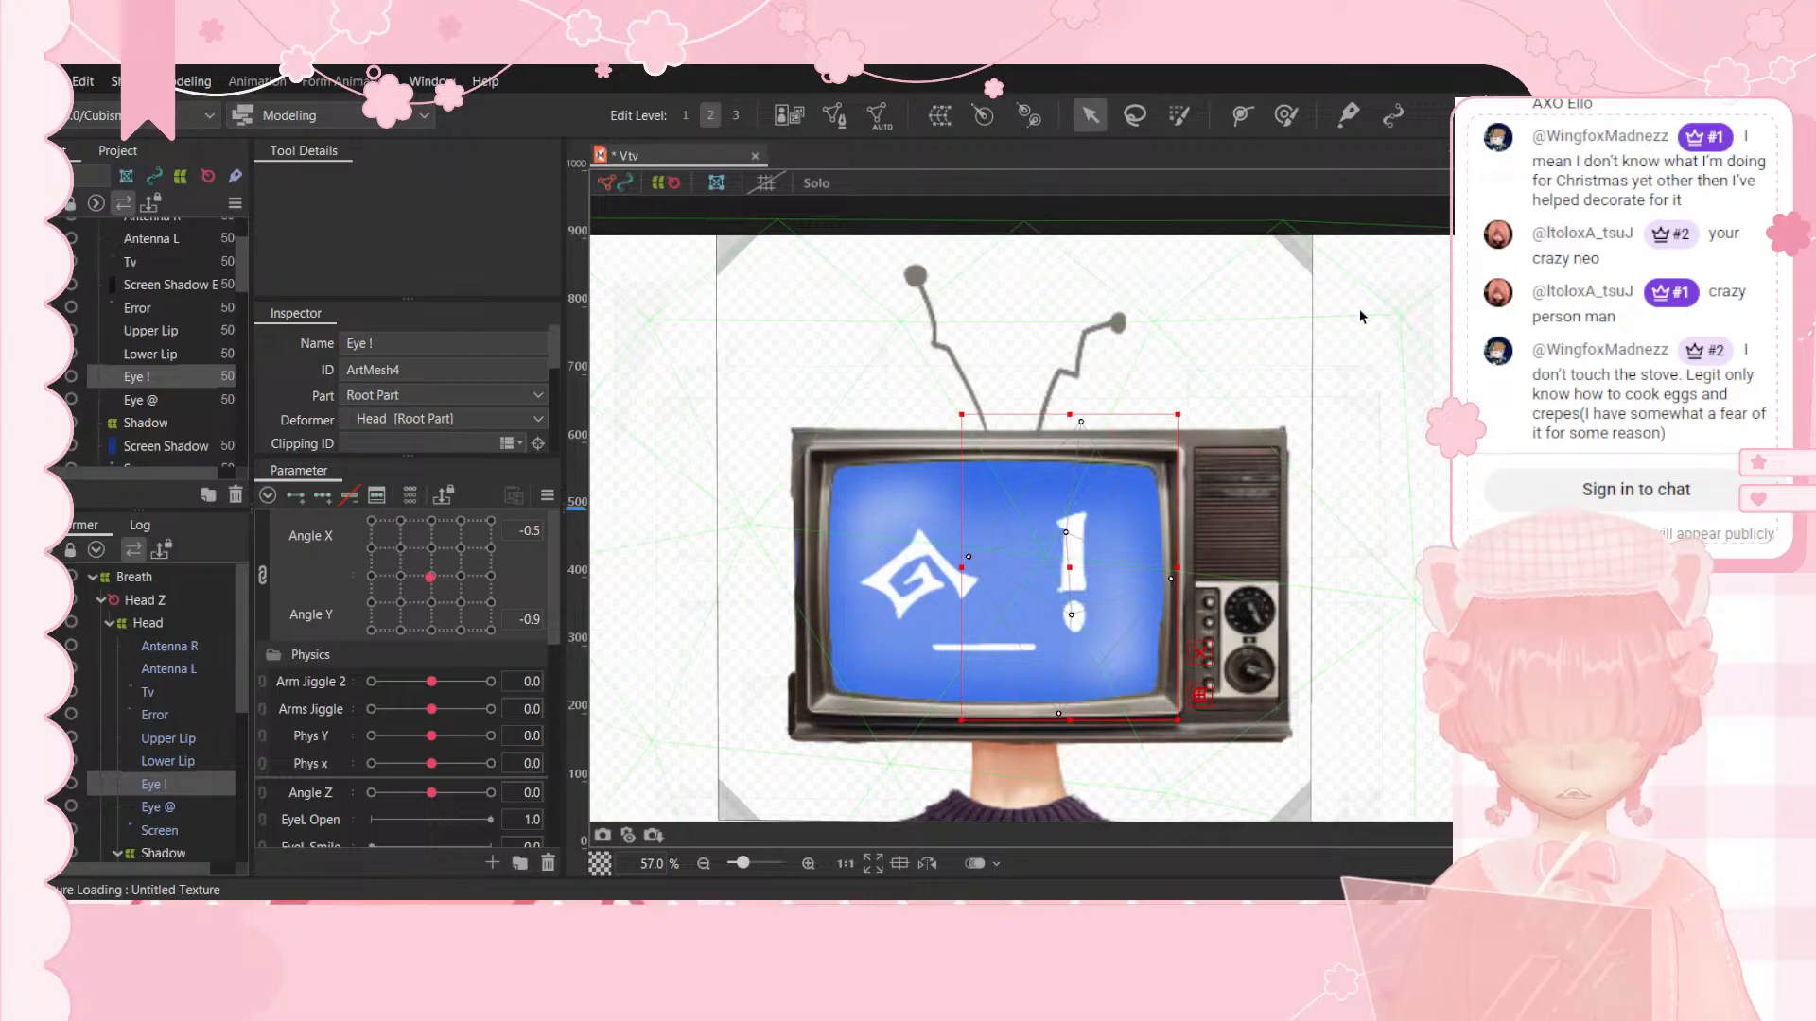
Step: Refit the Eye ! mesh closely around the exclamation mark and keep that art mesh selected
{"action": "key", "text": "ctrl+z"}
{"action": "left_click", "coordinate": [923, 482]}
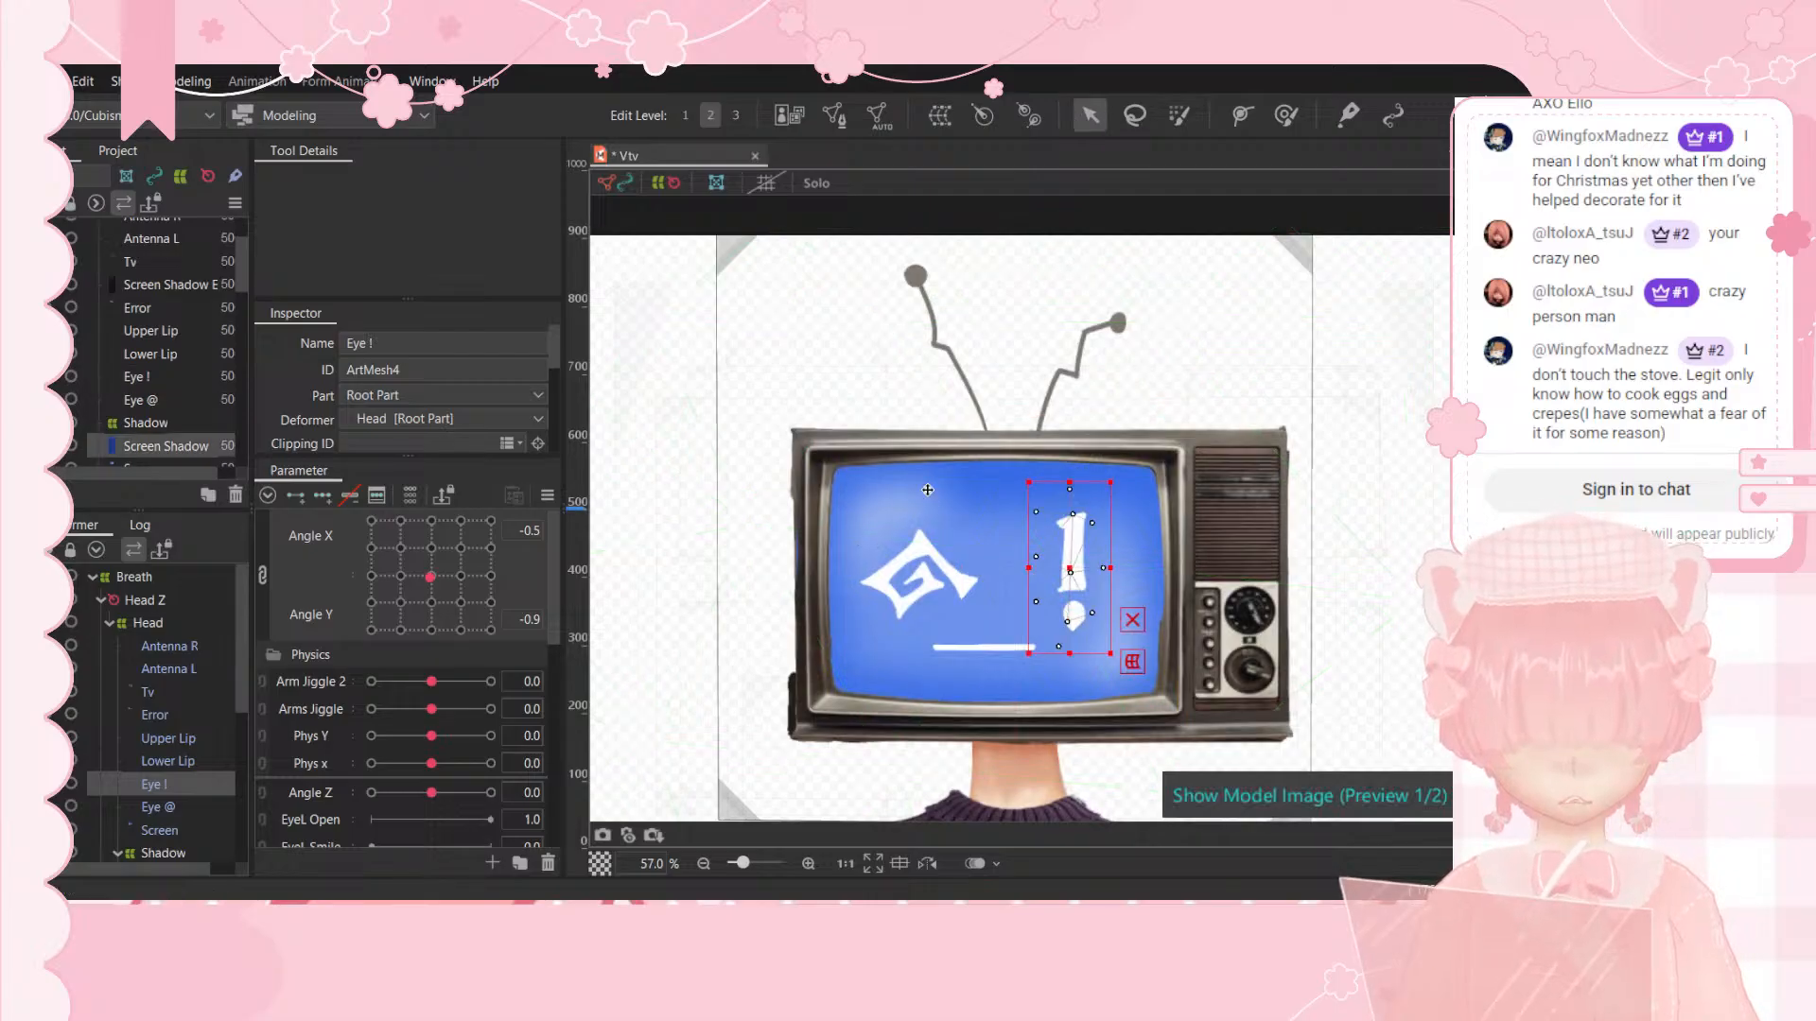
{"action": "left_click", "coordinate": [1066, 539]}
{"action": "left_click", "coordinate": [1065, 546]}
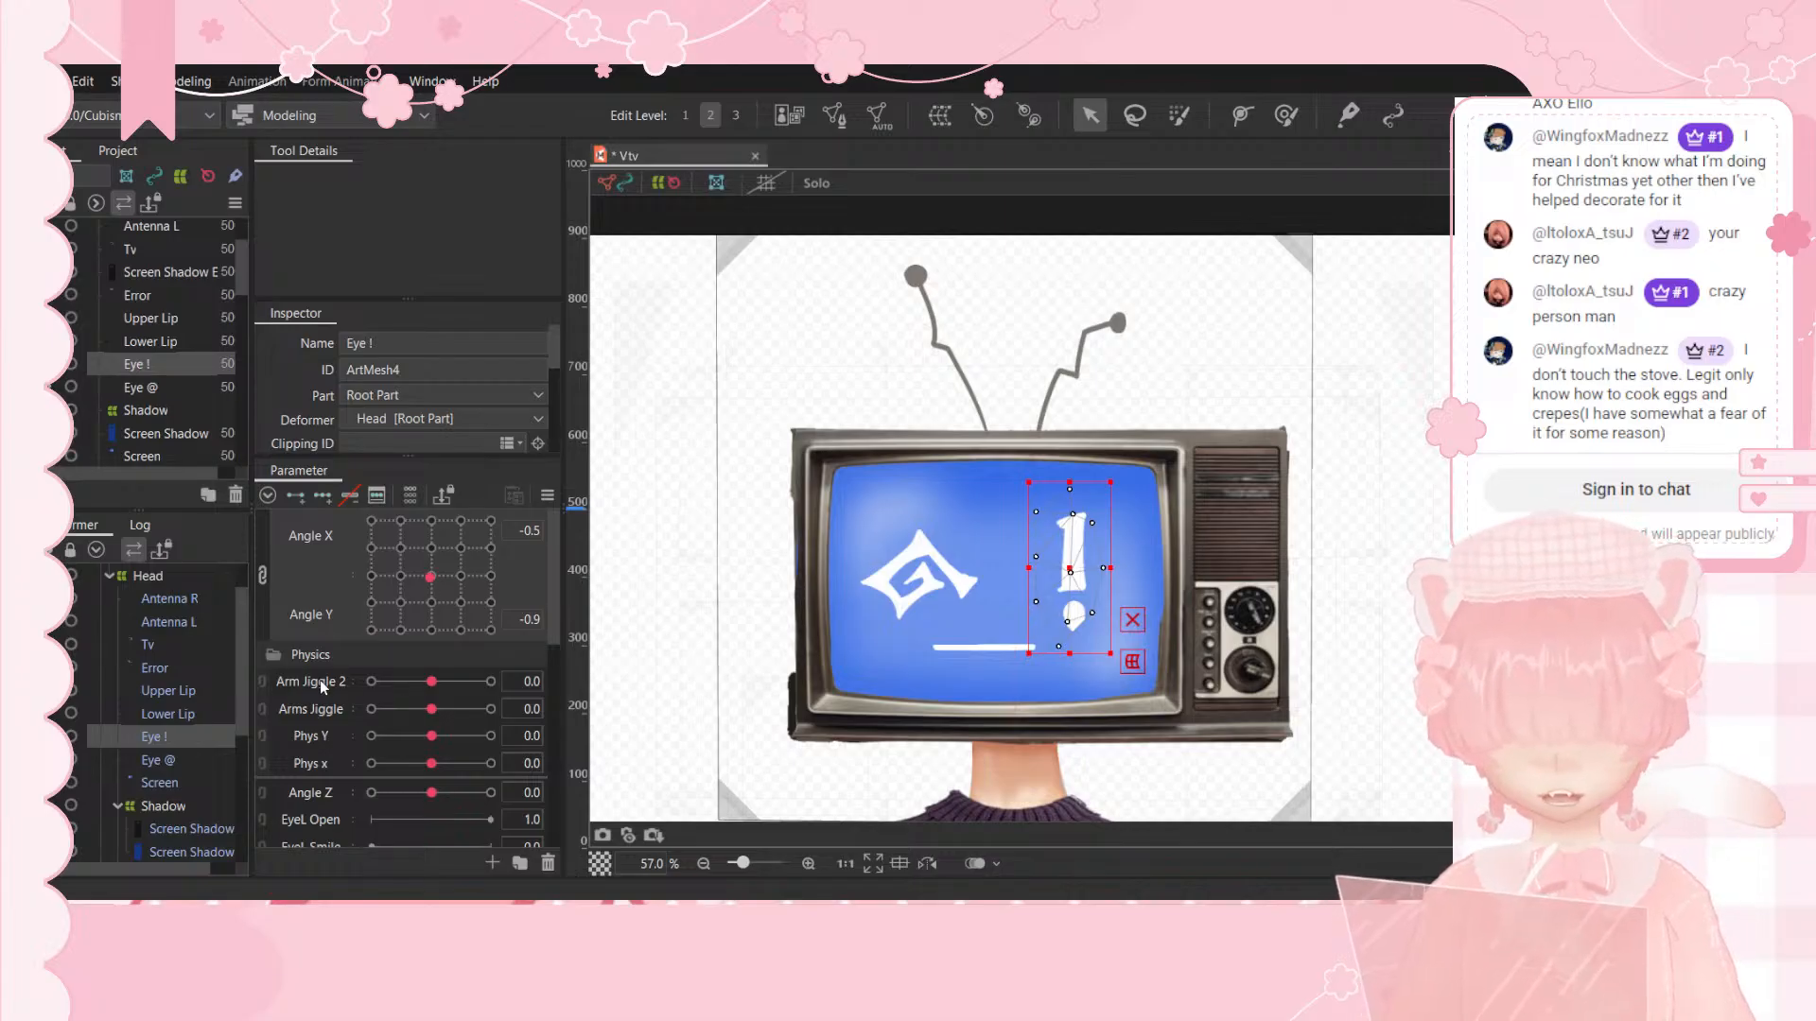
Step: Add three keyforms on Phys Y to Eye ! and push it slightly up at 30 and down at -30 with the deform brush
{"action": "left_click_drag", "start_coordinate": [446, 736], "coordinate": [513, 739]}
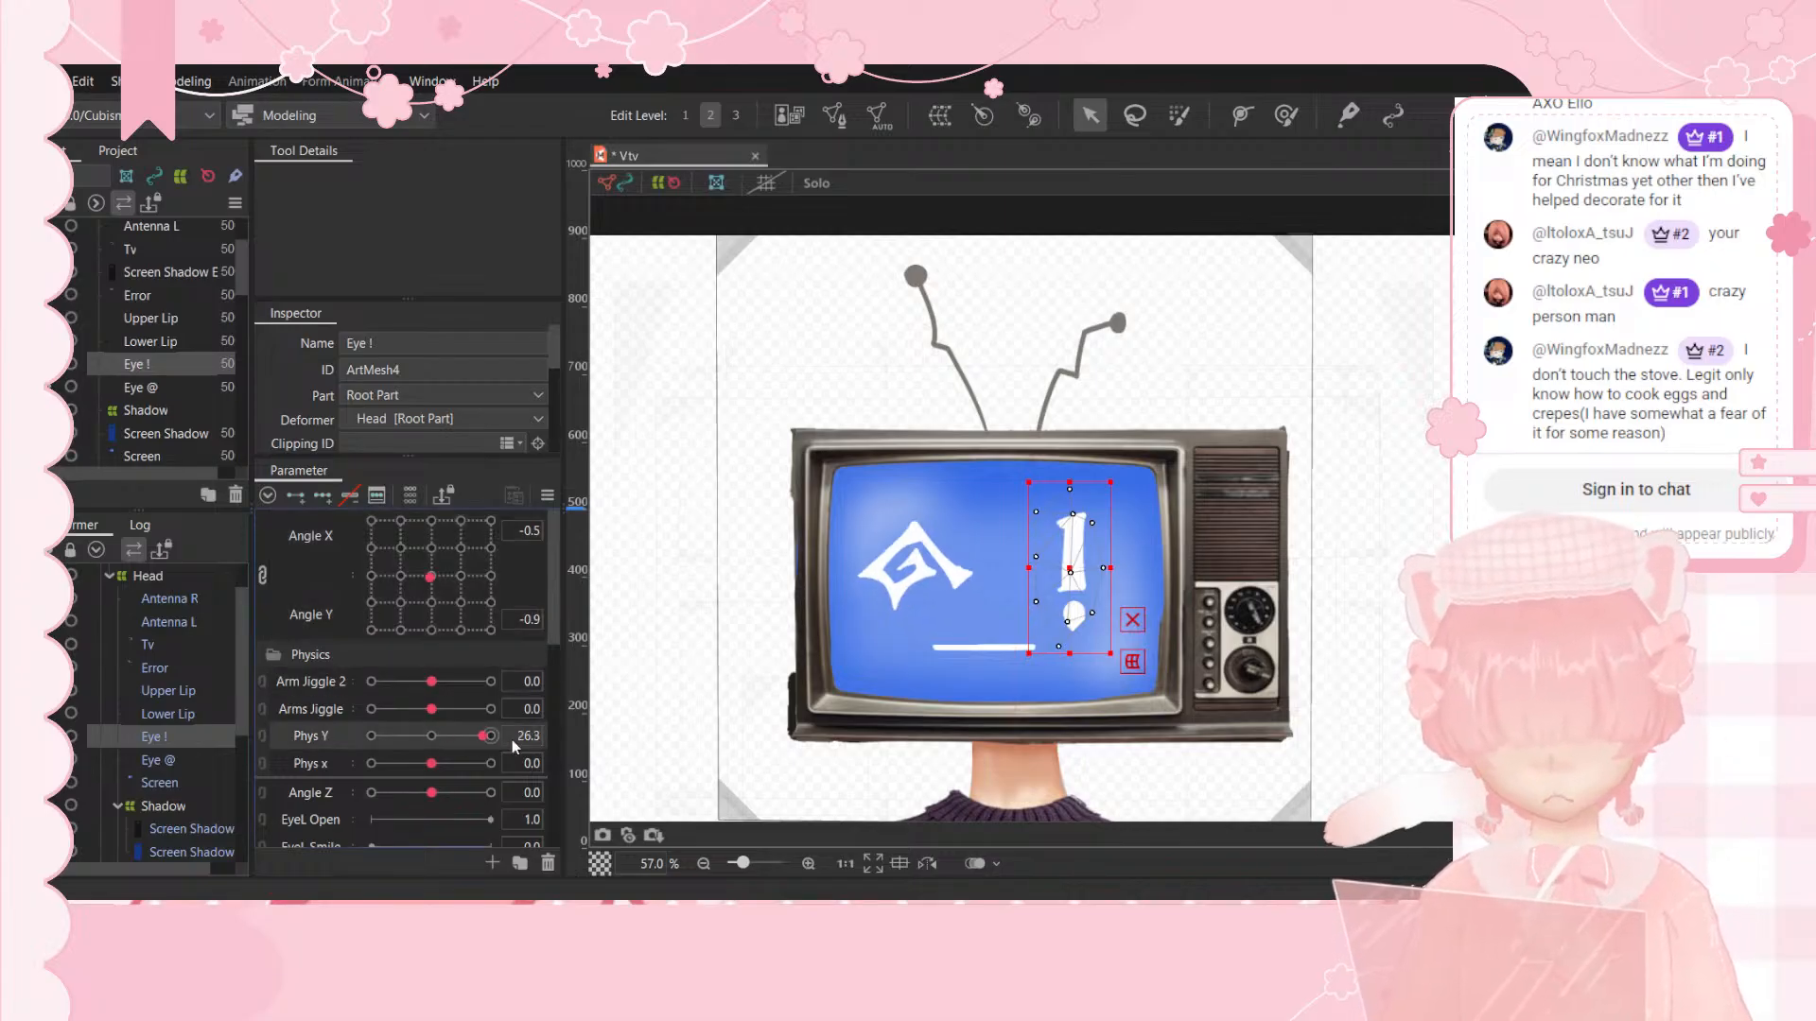
{"action": "left_click", "coordinate": [1286, 114]}
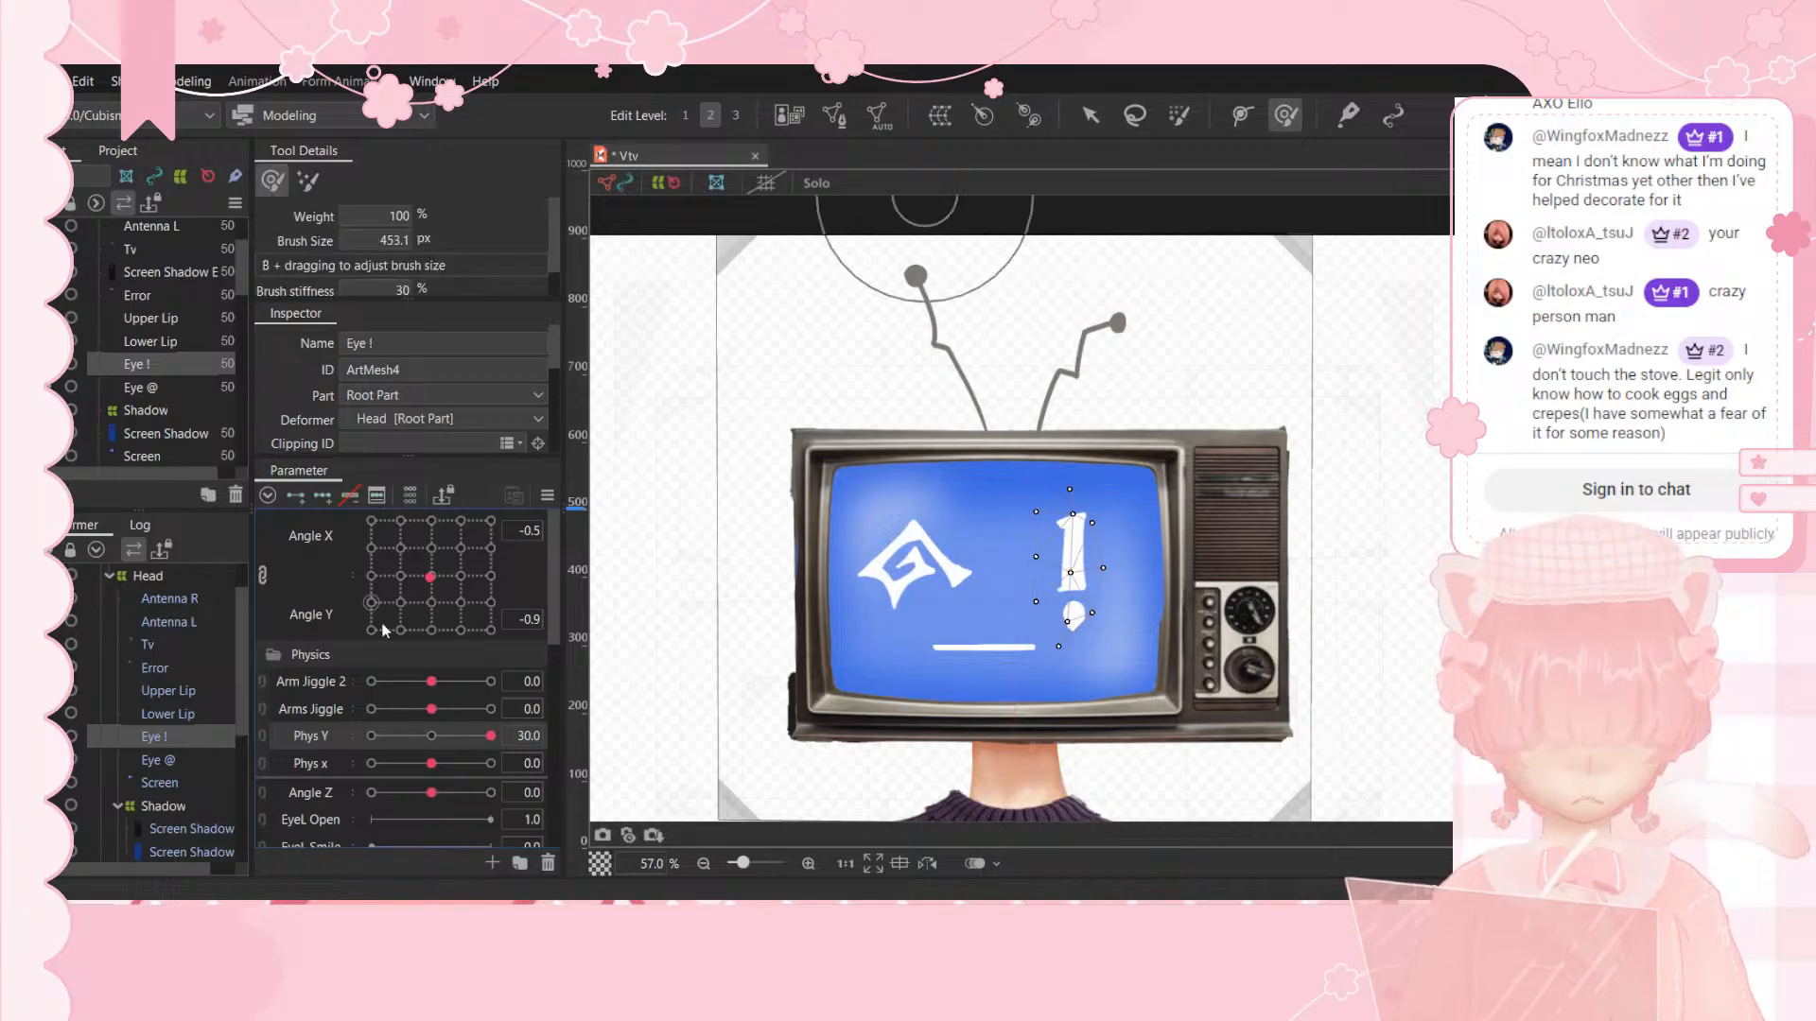
{"action": "left_click", "coordinate": [322, 495]}
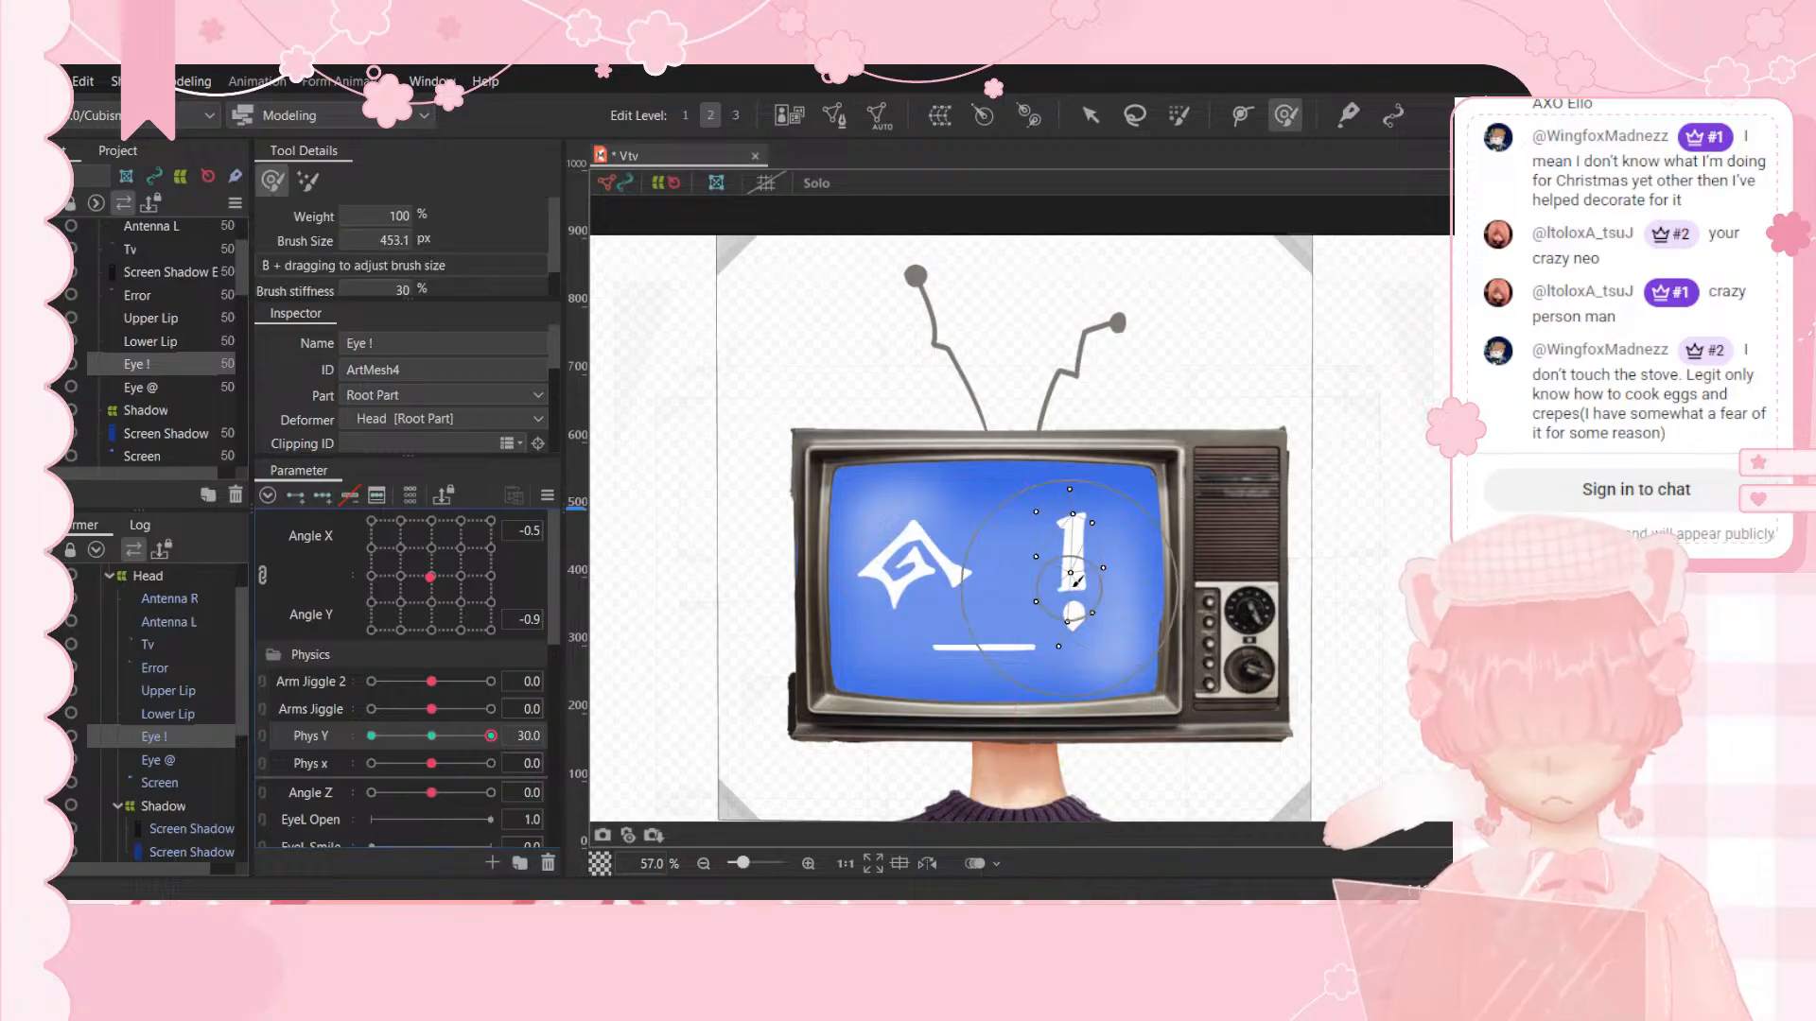
{"action": "left_click_drag", "start_coordinate": [1077, 577], "coordinate": [1076, 563]}
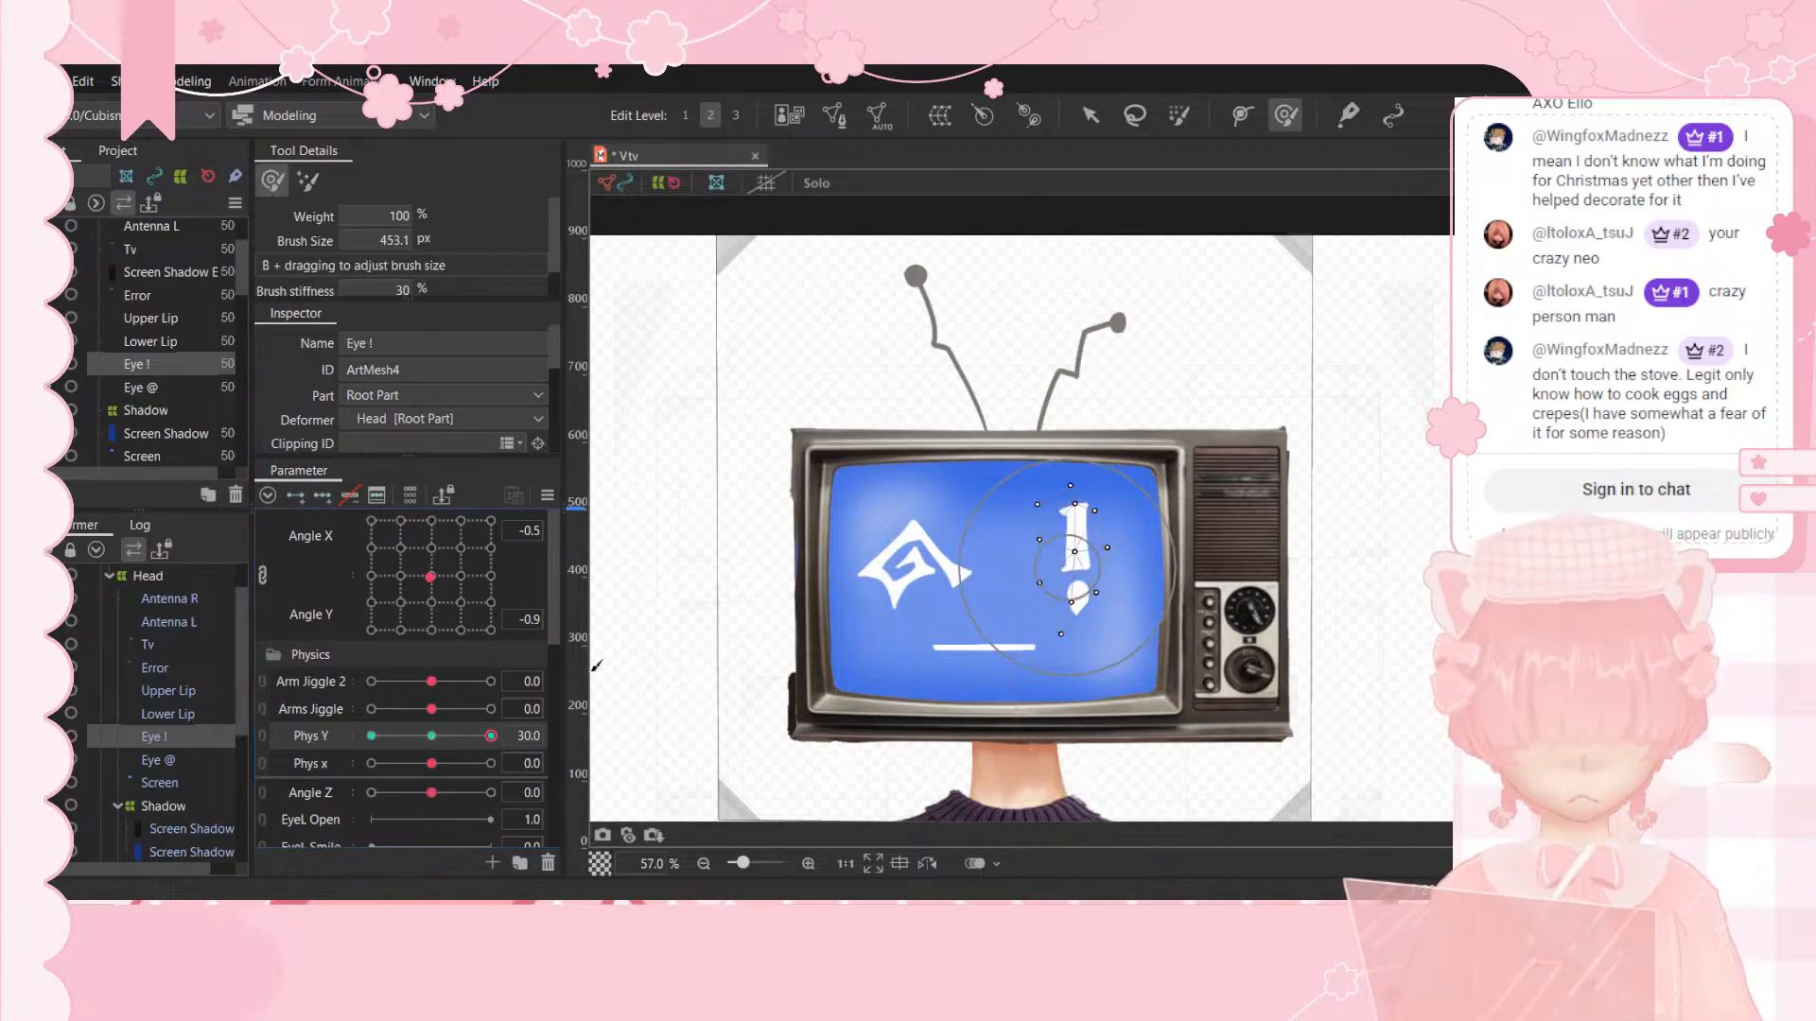
{"action": "left_click_drag", "start_coordinate": [425, 736], "coordinate": [327, 751]}
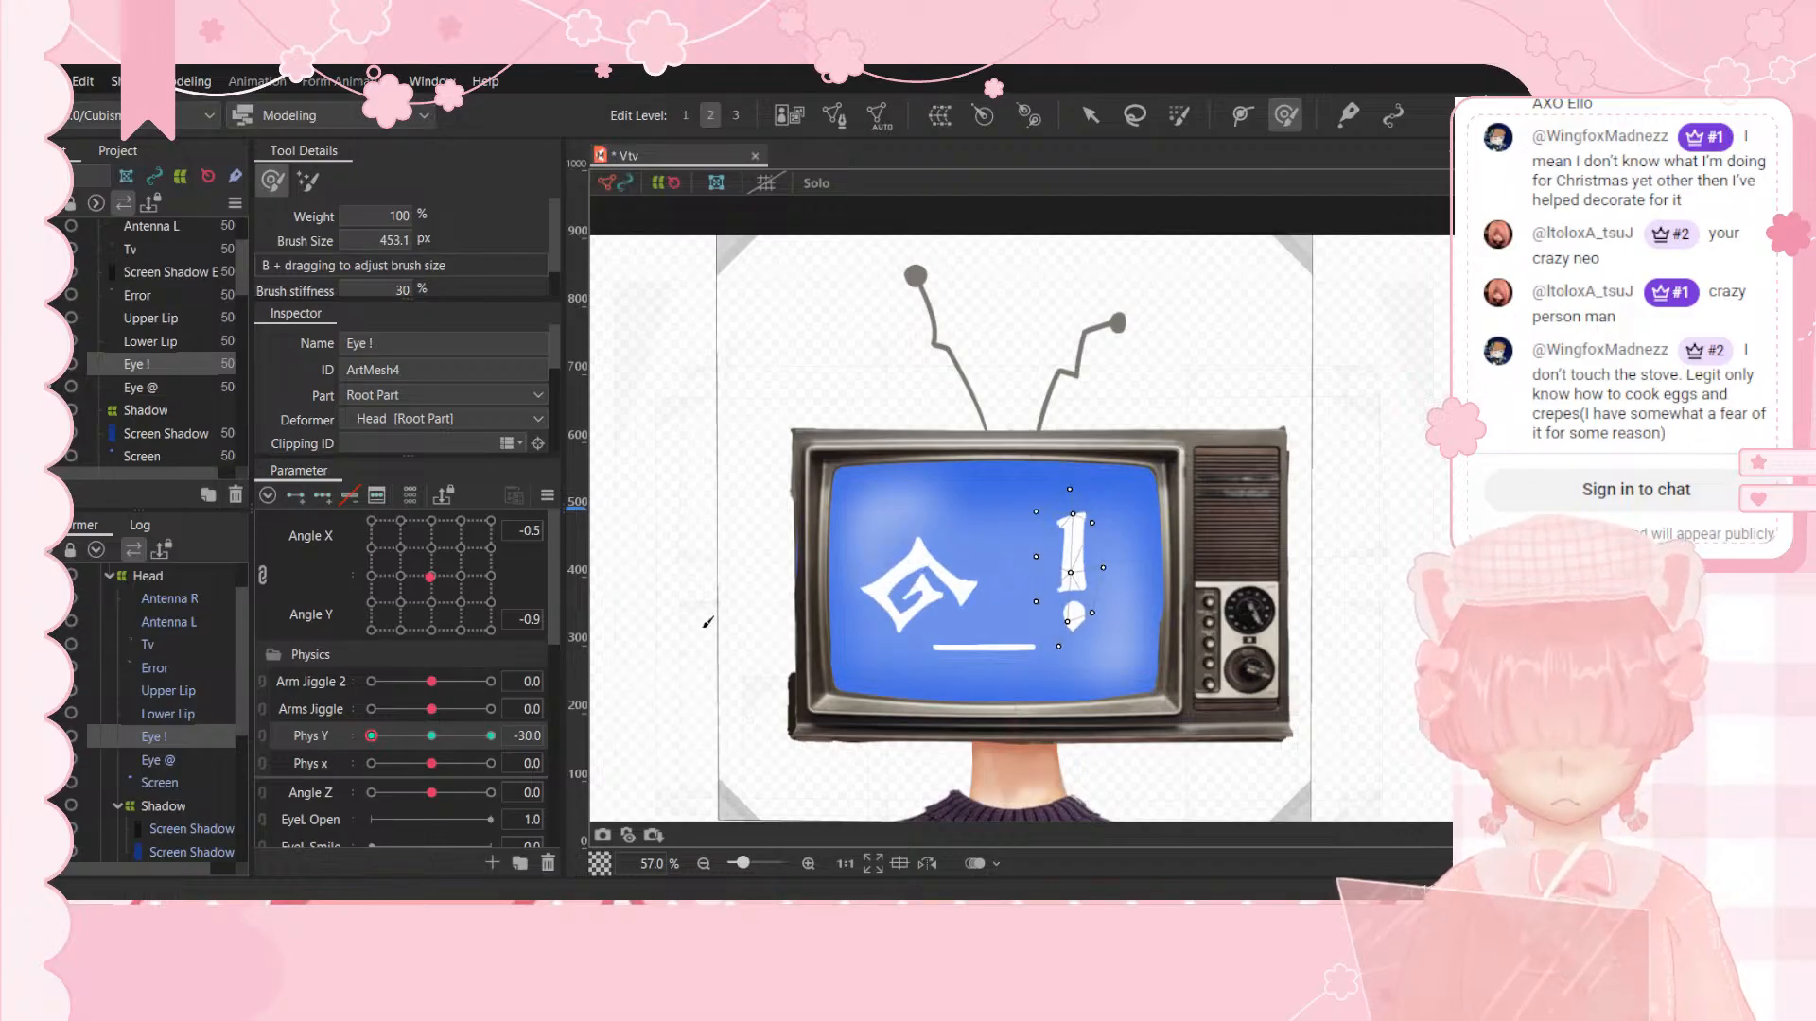
{"action": "left_click_drag", "start_coordinate": [1072, 573], "coordinate": [1079, 586]}
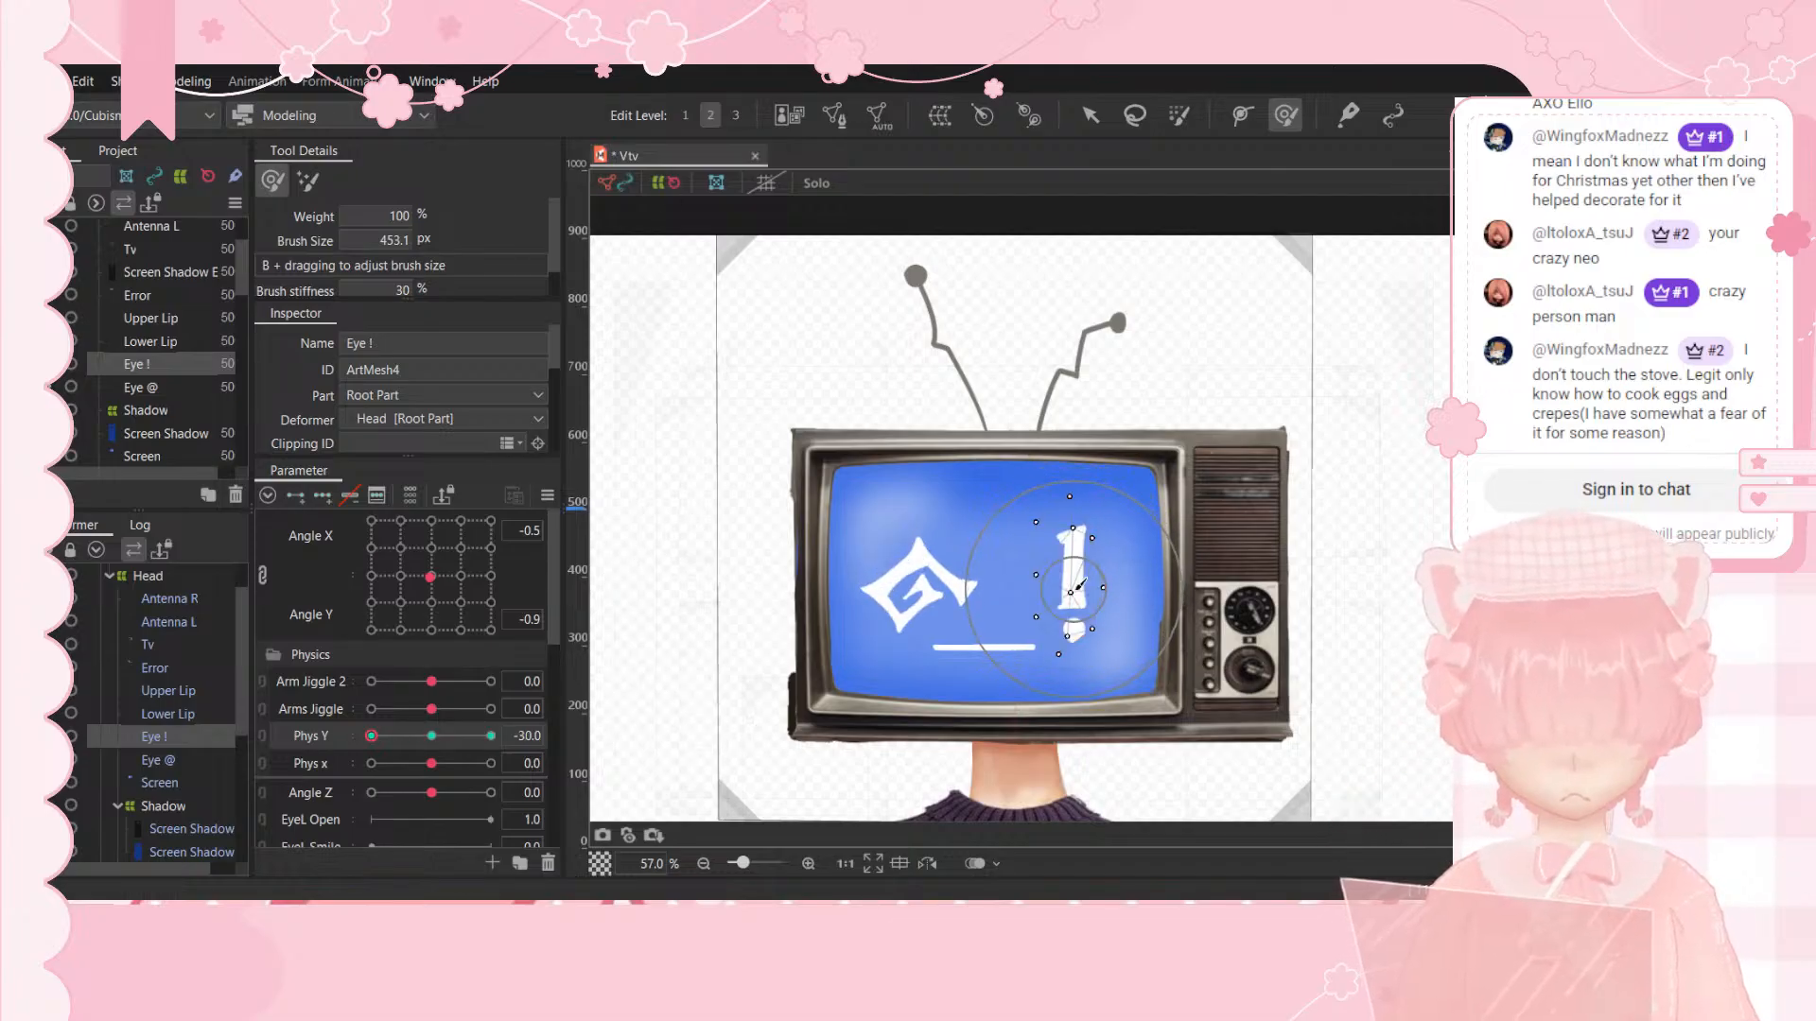
{"action": "mouse_move", "coordinate": [371, 736]}
{"action": "left_mouse_down"}
{"action": "mouse_move", "coordinate": [534, 730]}
{"action": "mouse_move", "coordinate": [366, 747]}
{"action": "left_mouse_up"}
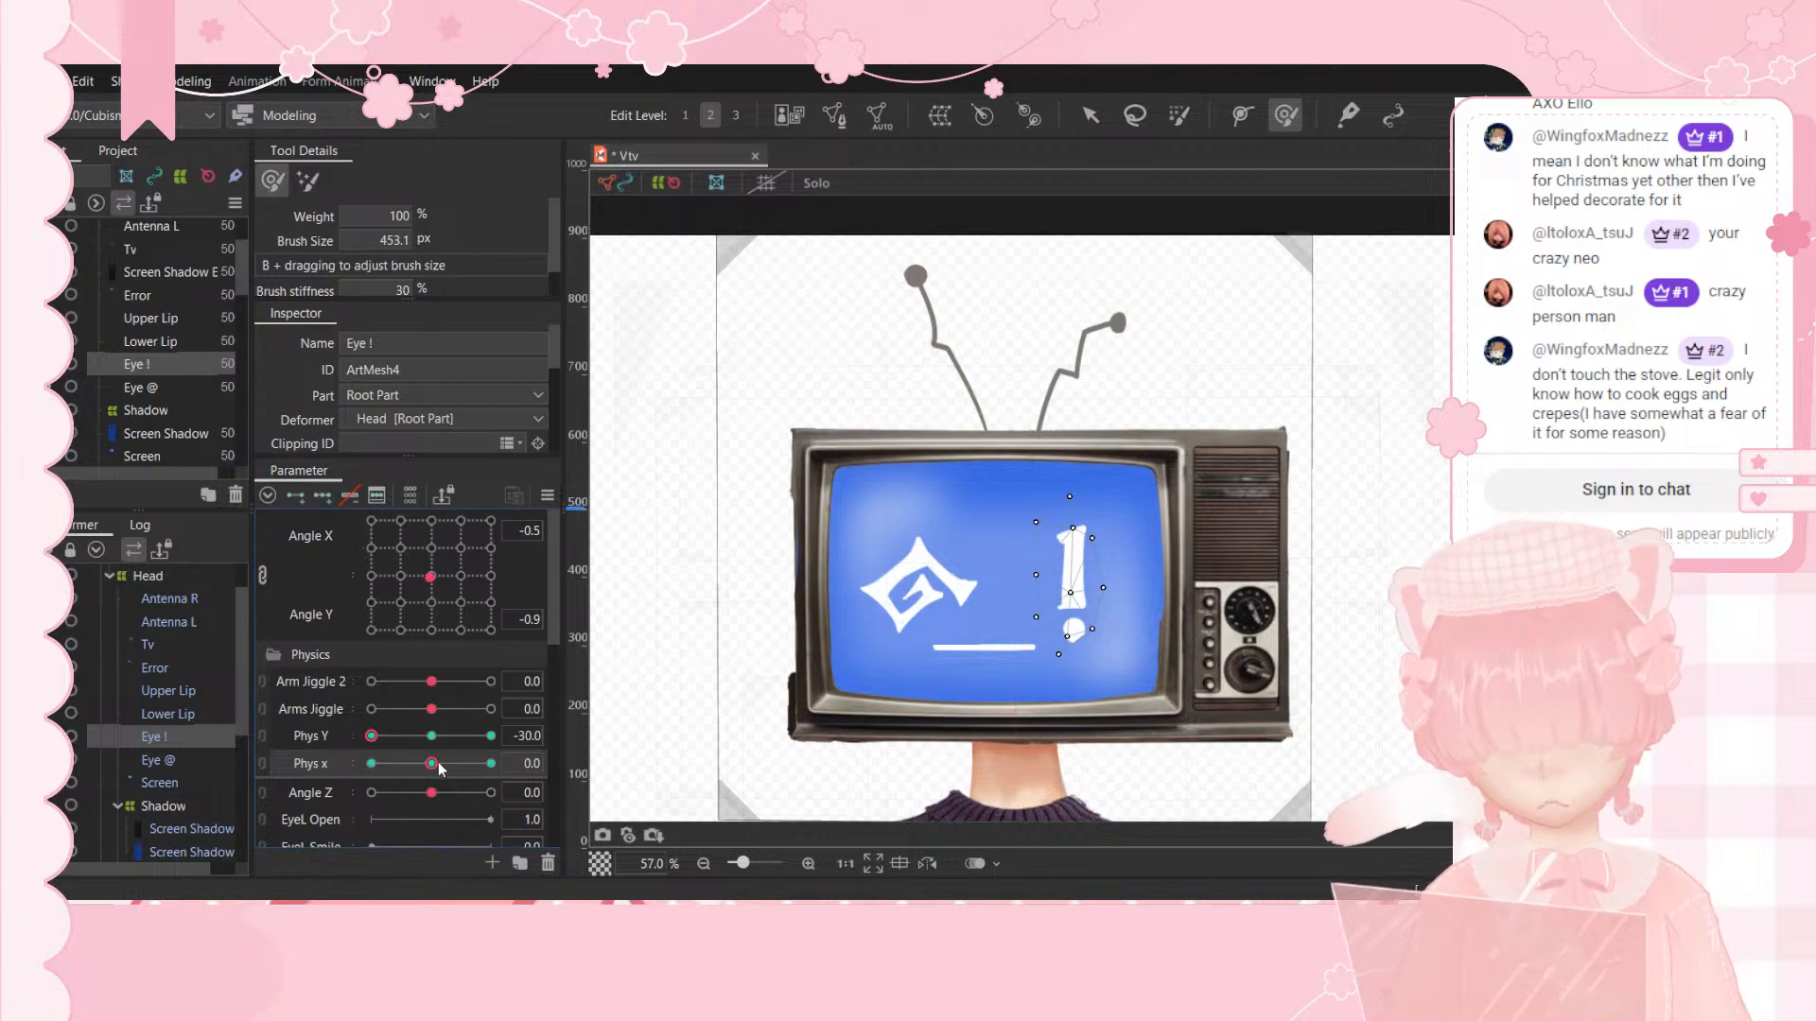
Step: Nudge Eye ! sideways with the deform brush at Phys x -30 and 30, and test the motion in the physics preview
{"action": "left_click_drag", "start_coordinate": [432, 764], "coordinate": [371, 764]}
{"action": "mouse_move", "coordinate": [1064, 576]}
{"action": "left_mouse_down"}
{"action": "mouse_move", "coordinate": [1016, 590]}
{"action": "mouse_move", "coordinate": [1077, 583]}
{"action": "left_mouse_up"}
{"action": "left_click", "coordinate": [490, 764]}
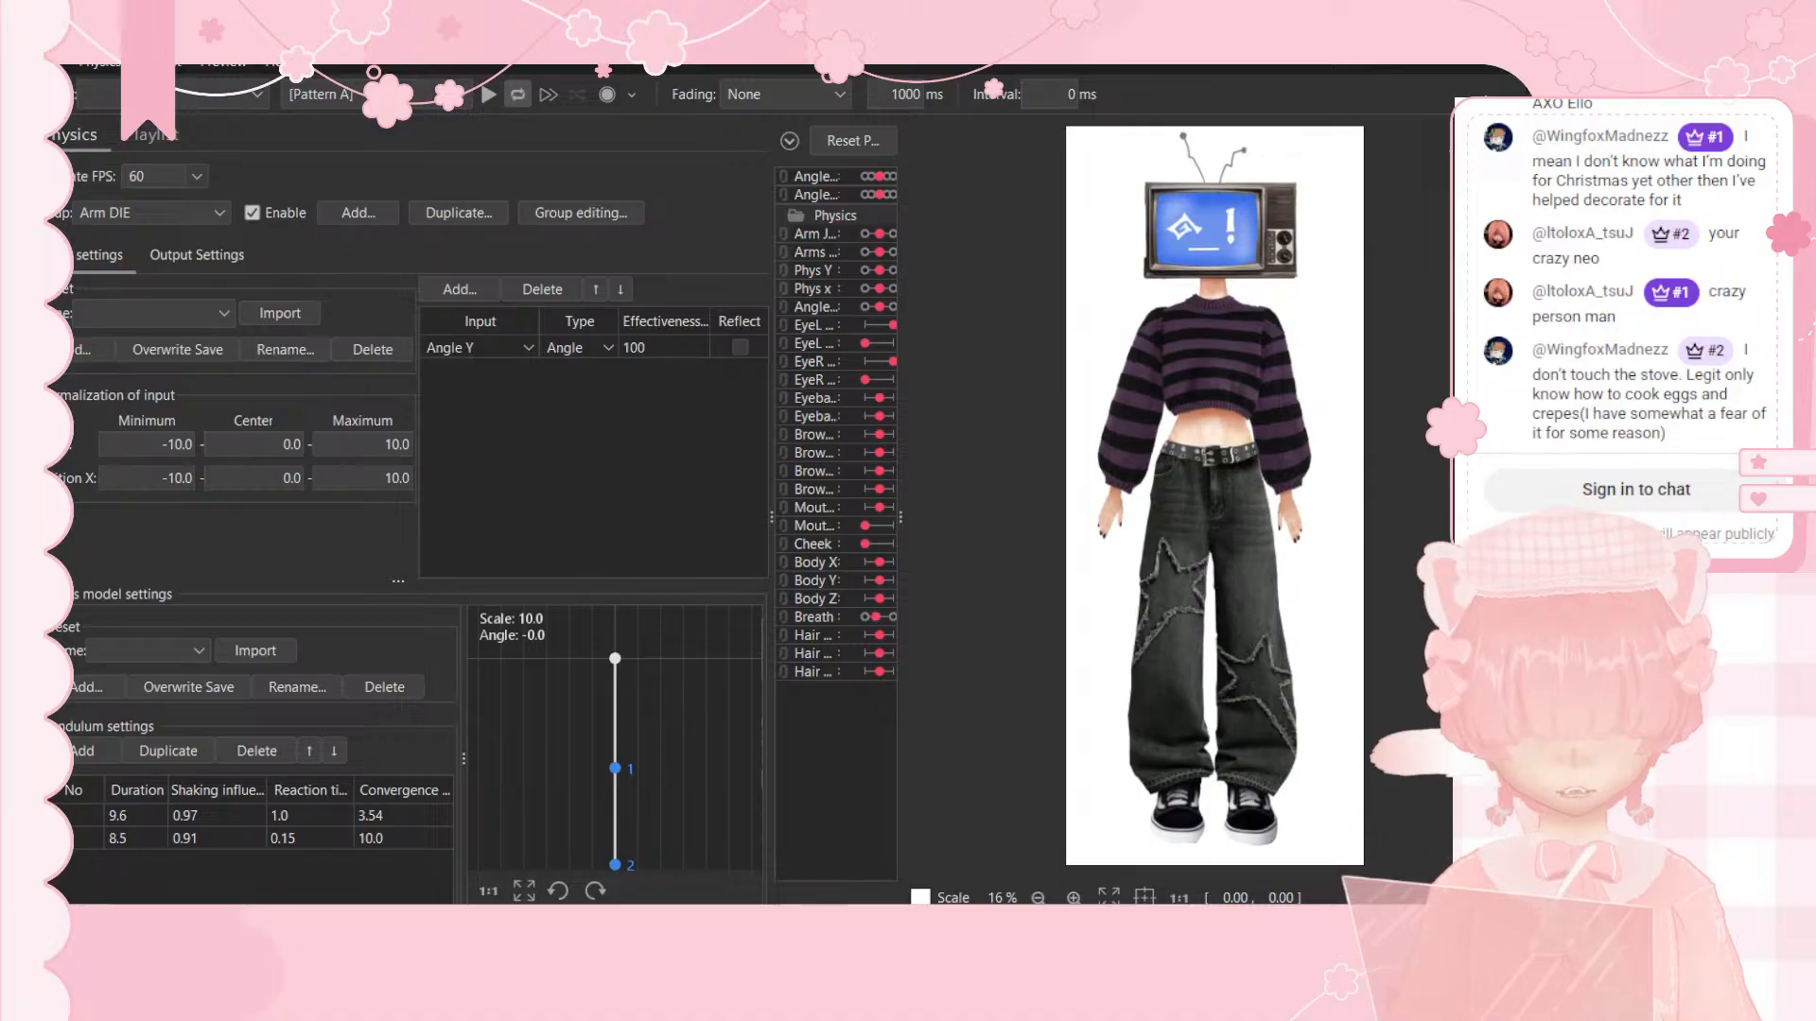
{"action": "left_click_drag", "start_coordinate": [1191, 850], "coordinate": [1368, 544]}
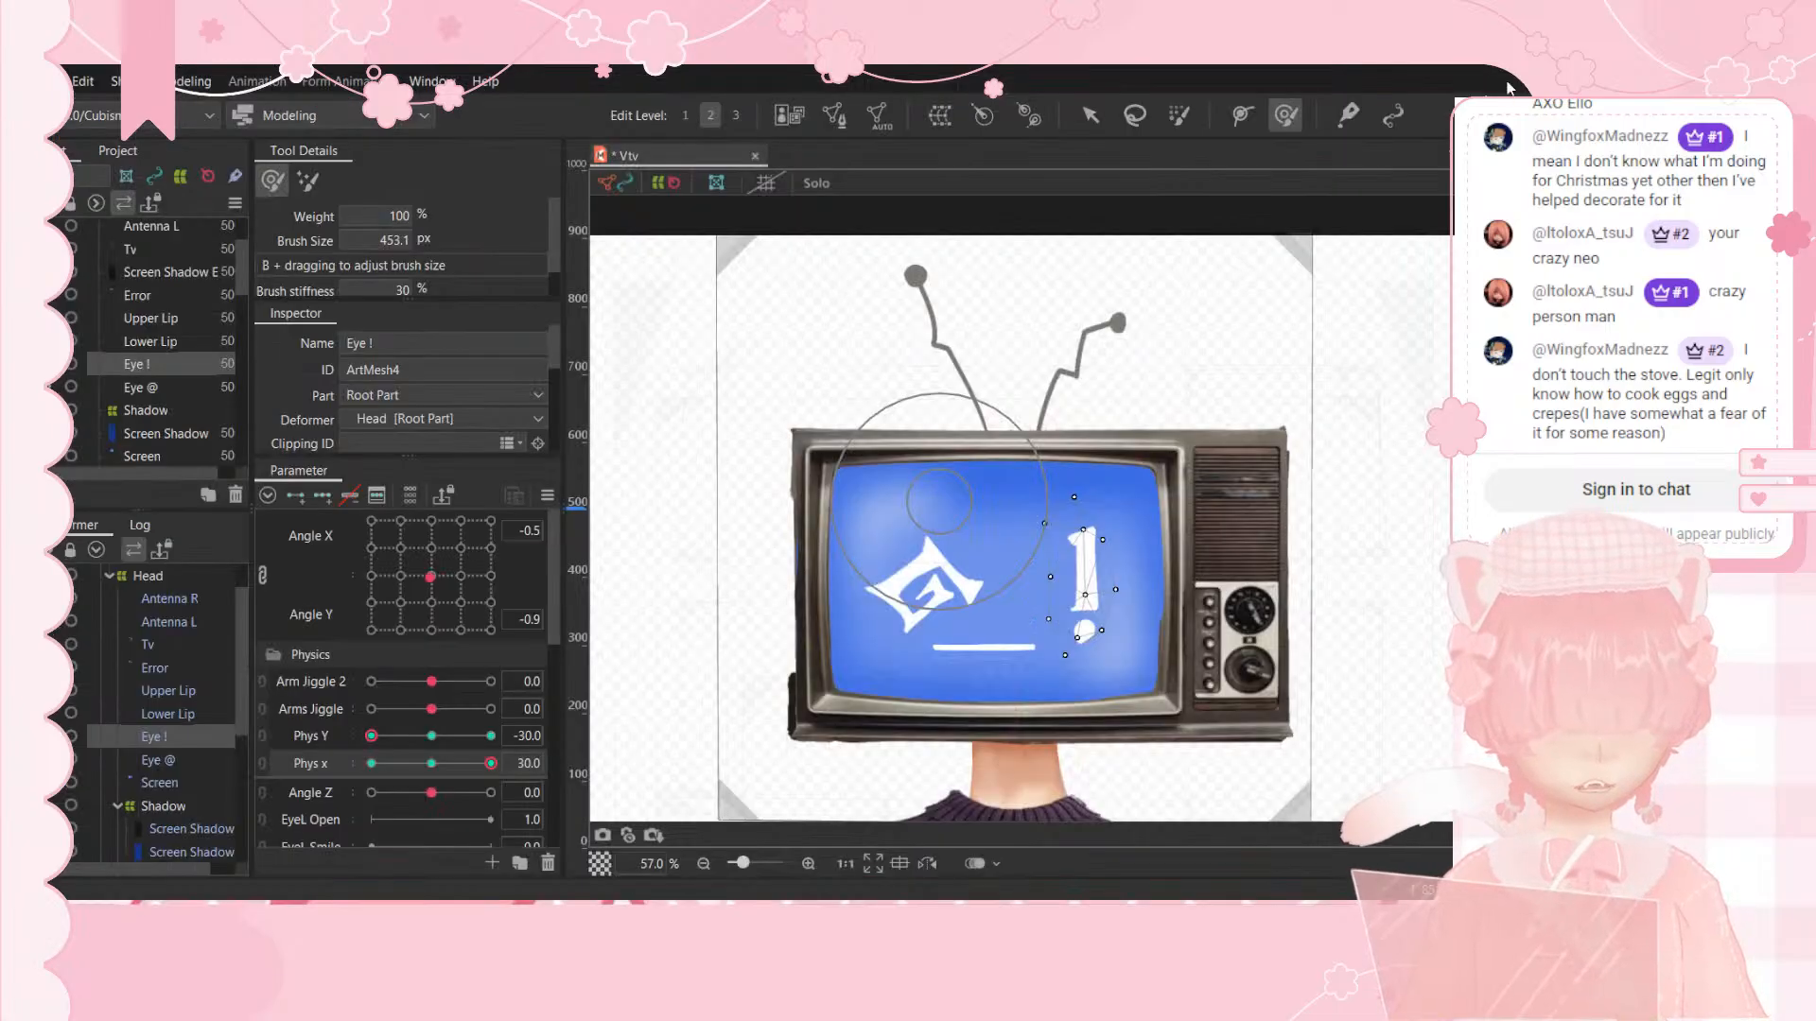
Step: Create a 5 × 5 warp deformer named Eye Warps as the parent of the Eye ! and Eye @ meshes
{"action": "scroll", "coordinate": [1053, 596], "scroll_direction": "up", "scroll_amount": 3}
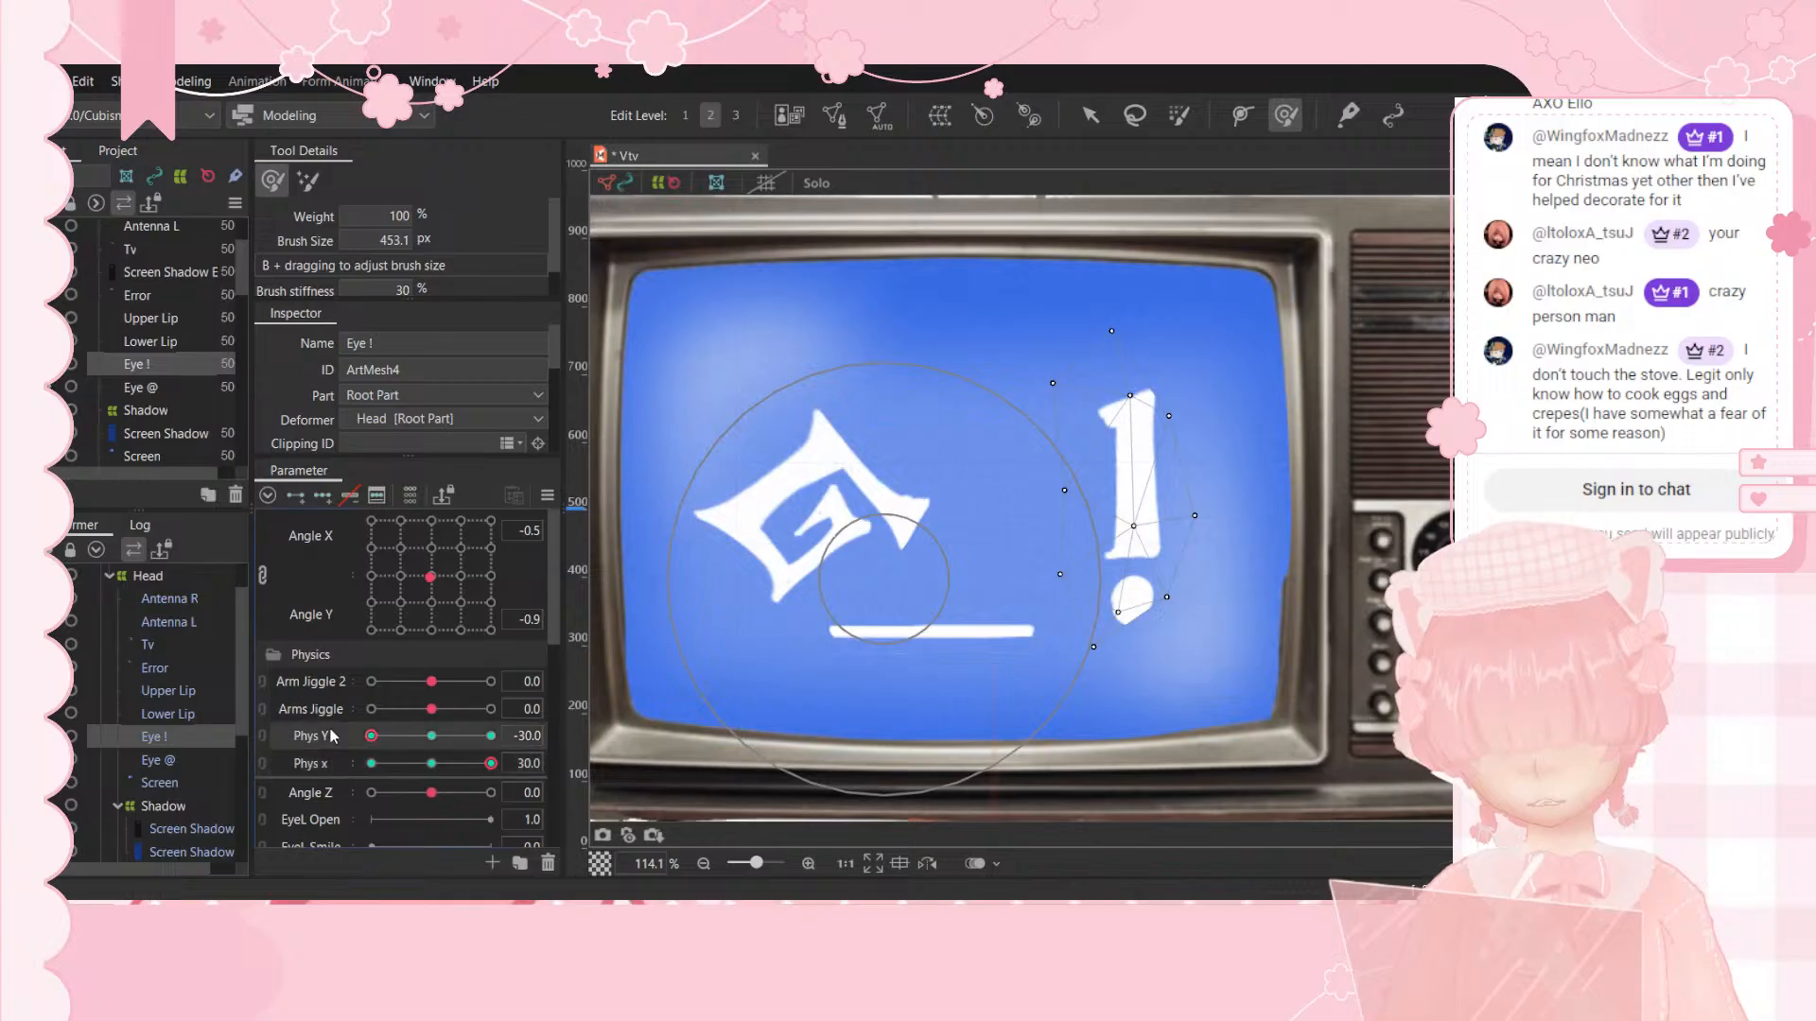
{"action": "scroll", "coordinate": [331, 735], "scroll_direction": "down", "scroll_amount": 1}
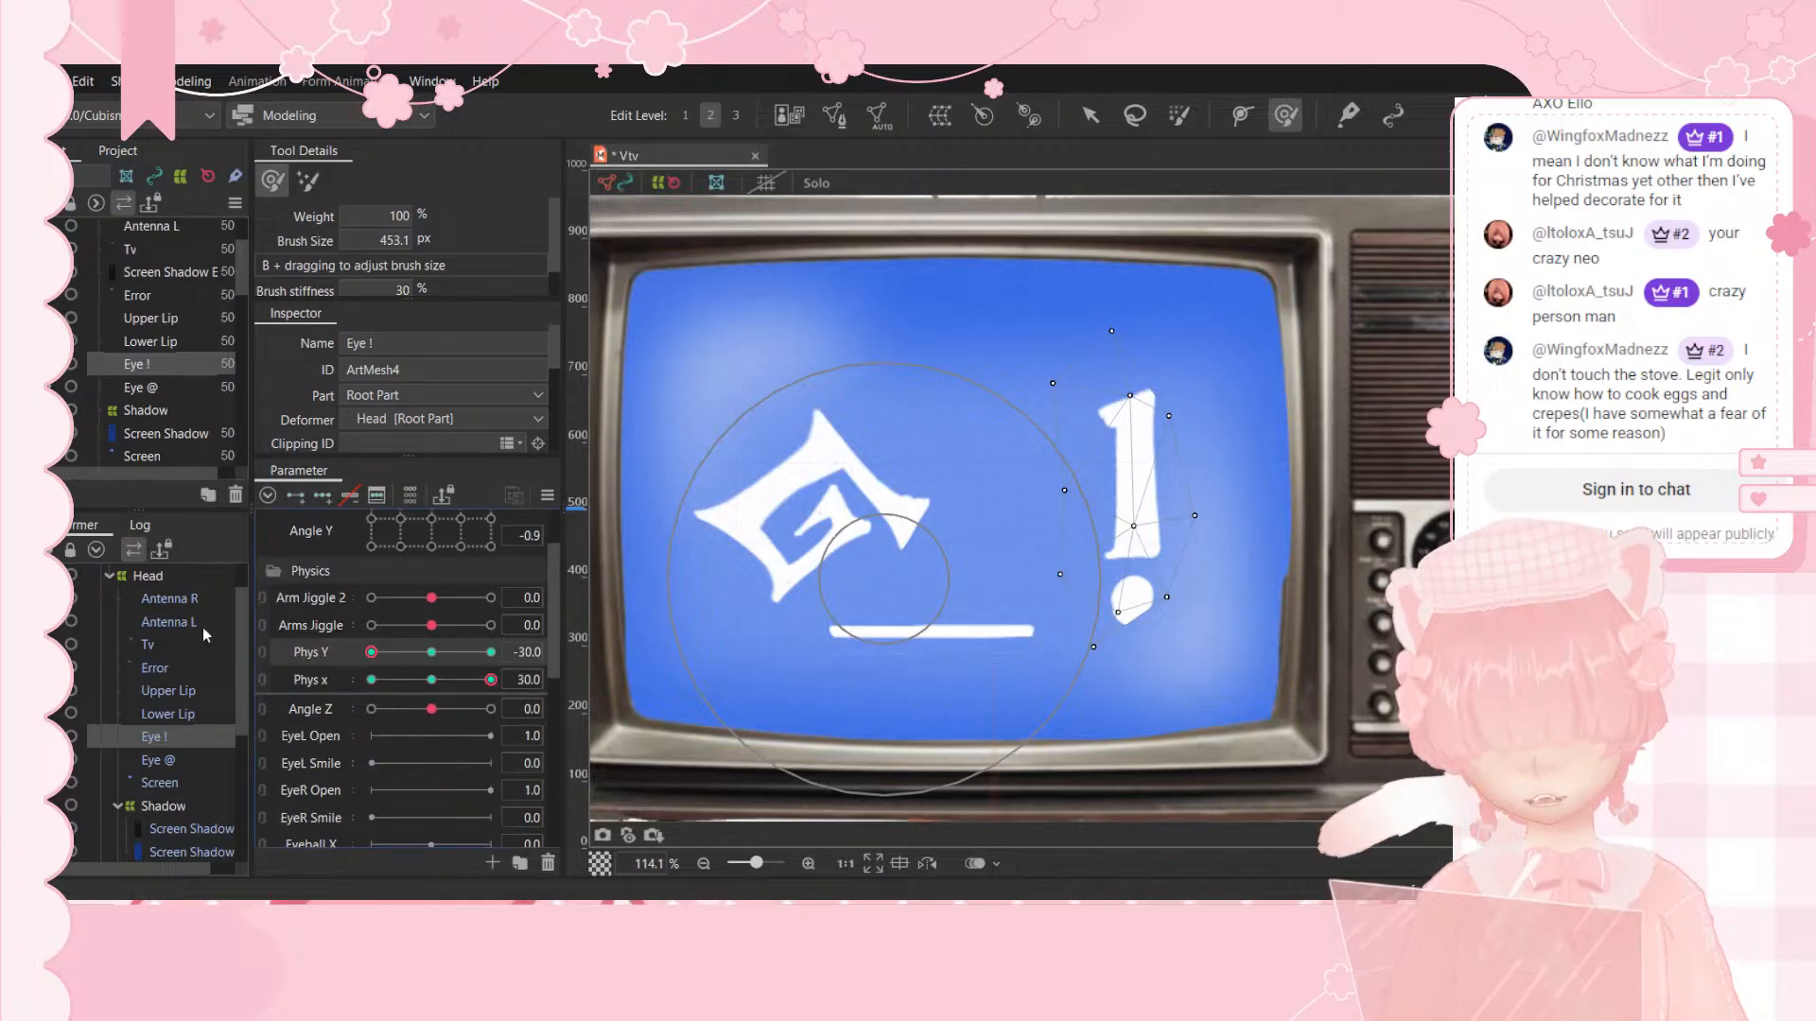
{"action": "left_click", "coordinate": [172, 760], "text": "ctrl"}
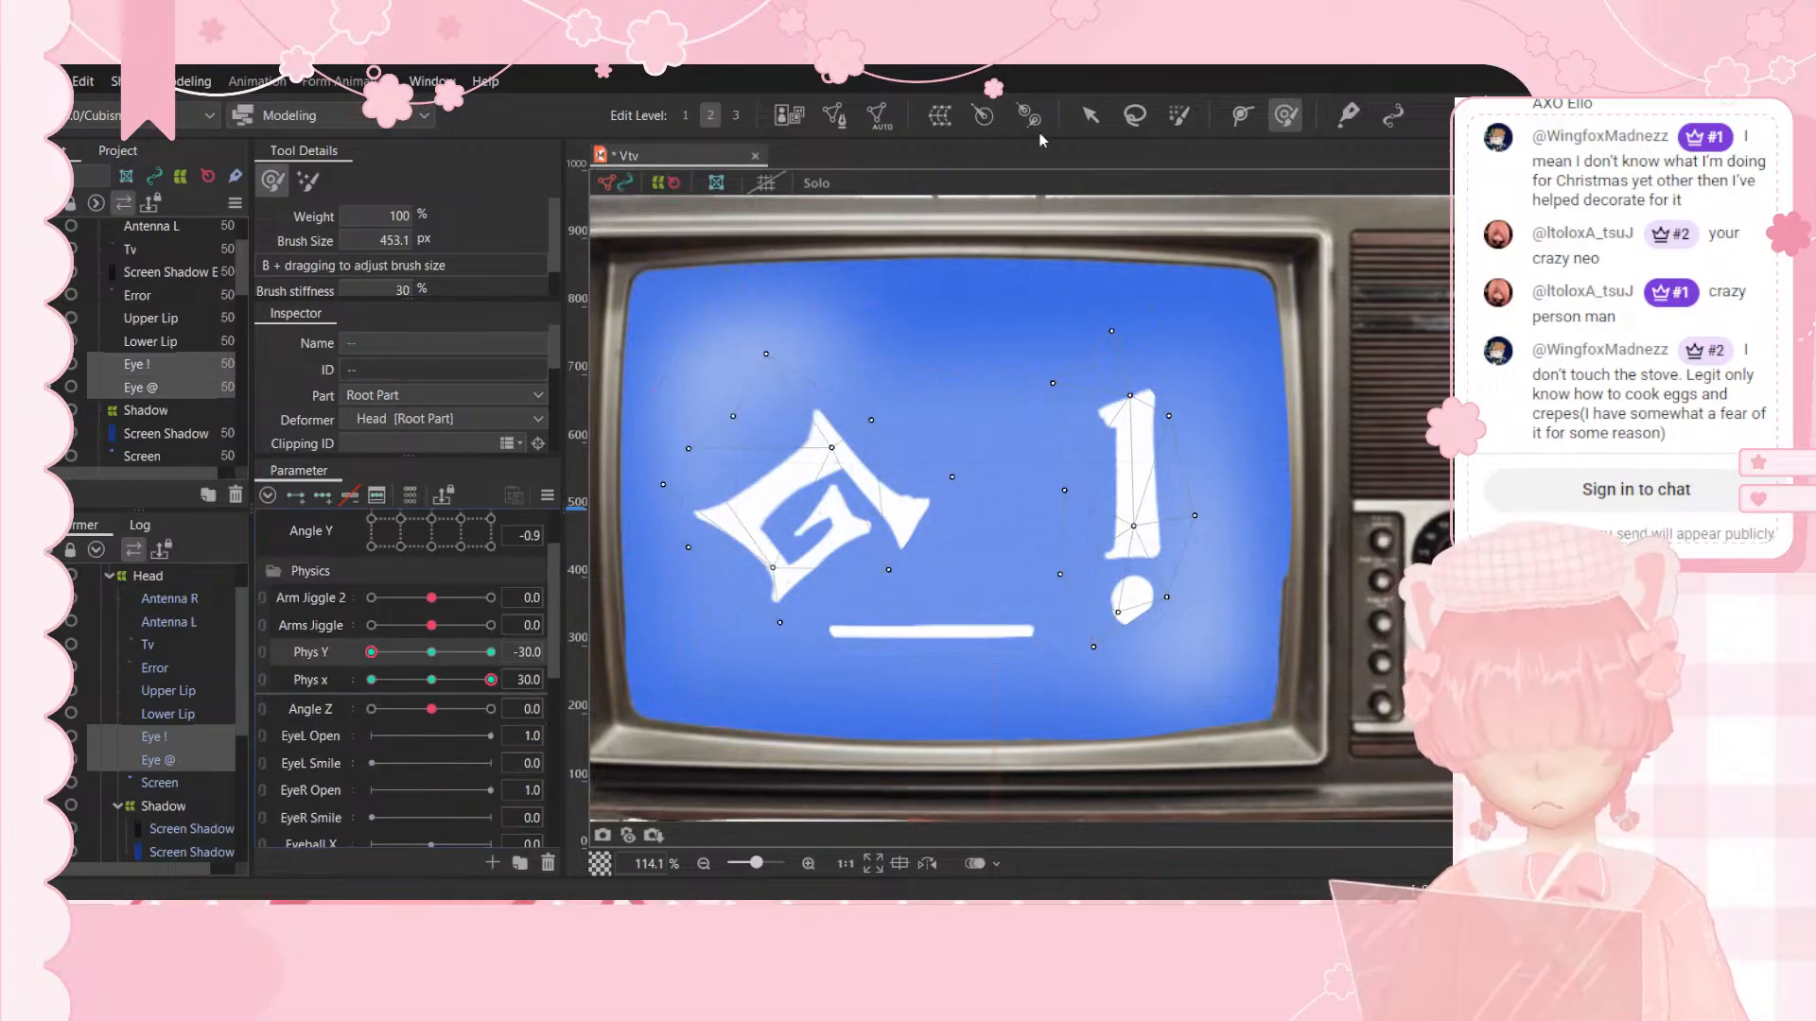
{"action": "left_click", "coordinate": [940, 117]}
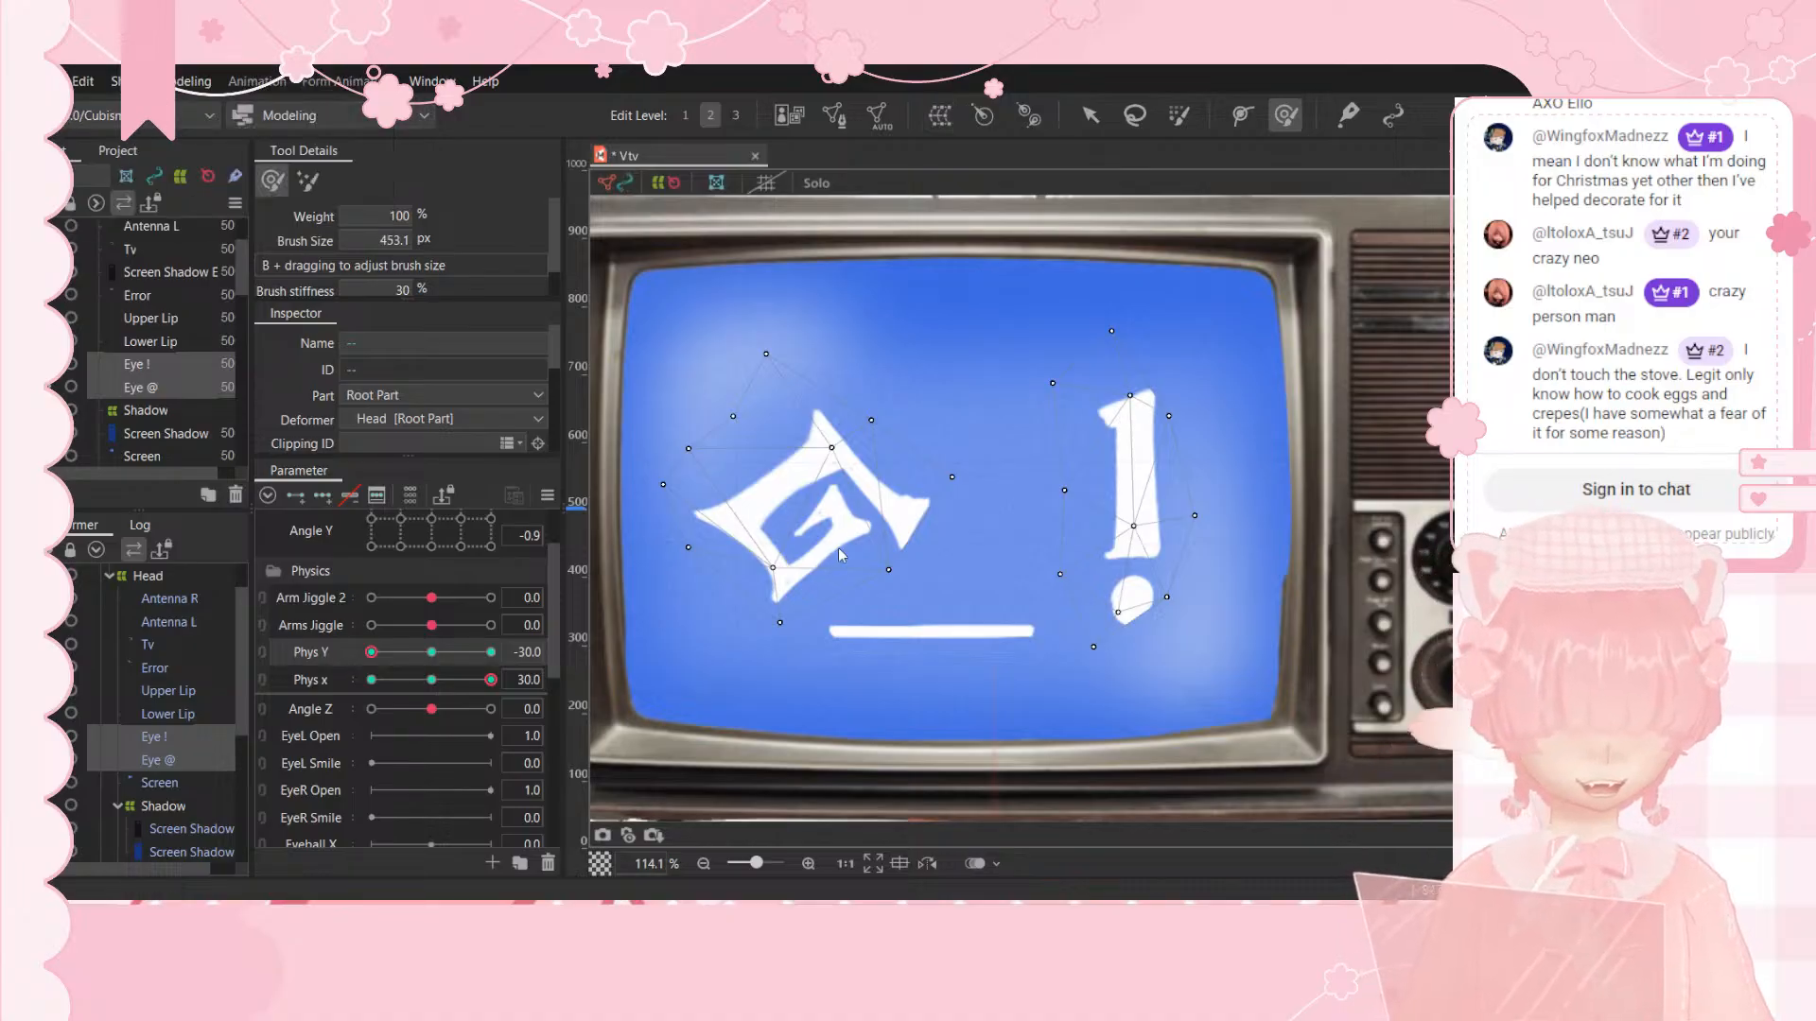
{"action": "type", "text": "Eye Warps"}
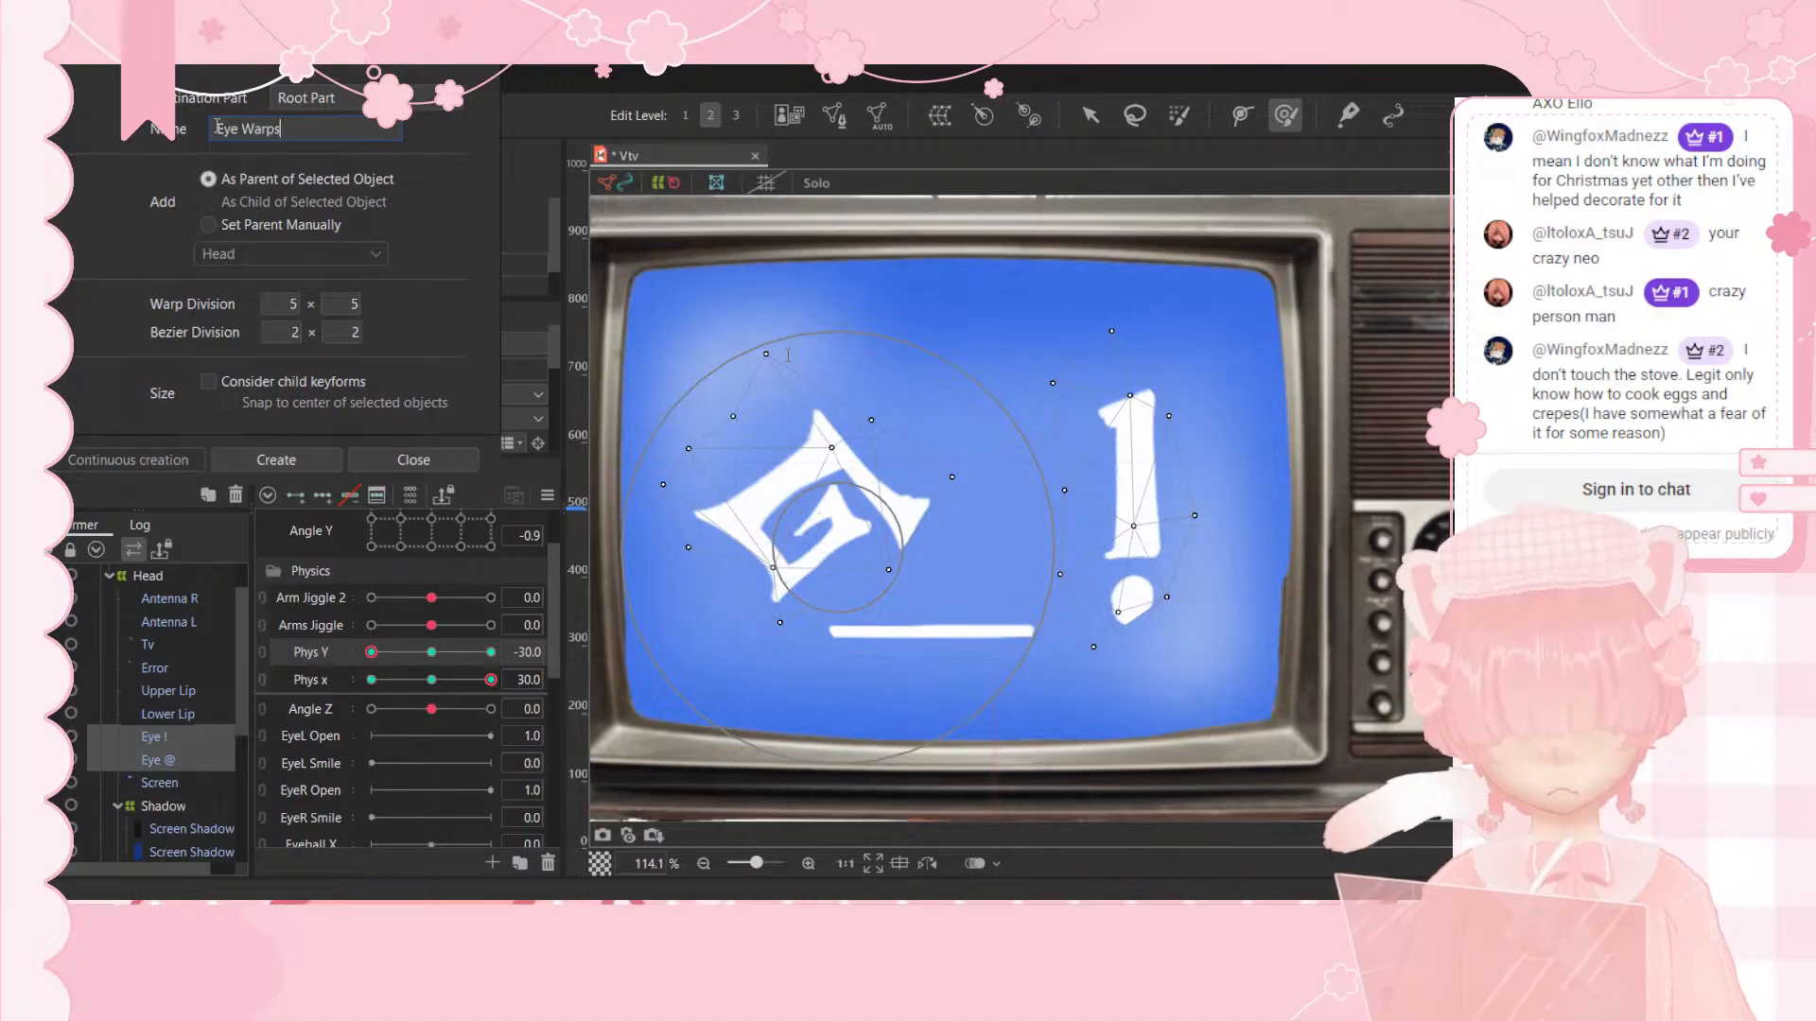
{"action": "left_click", "coordinate": [270, 458]}
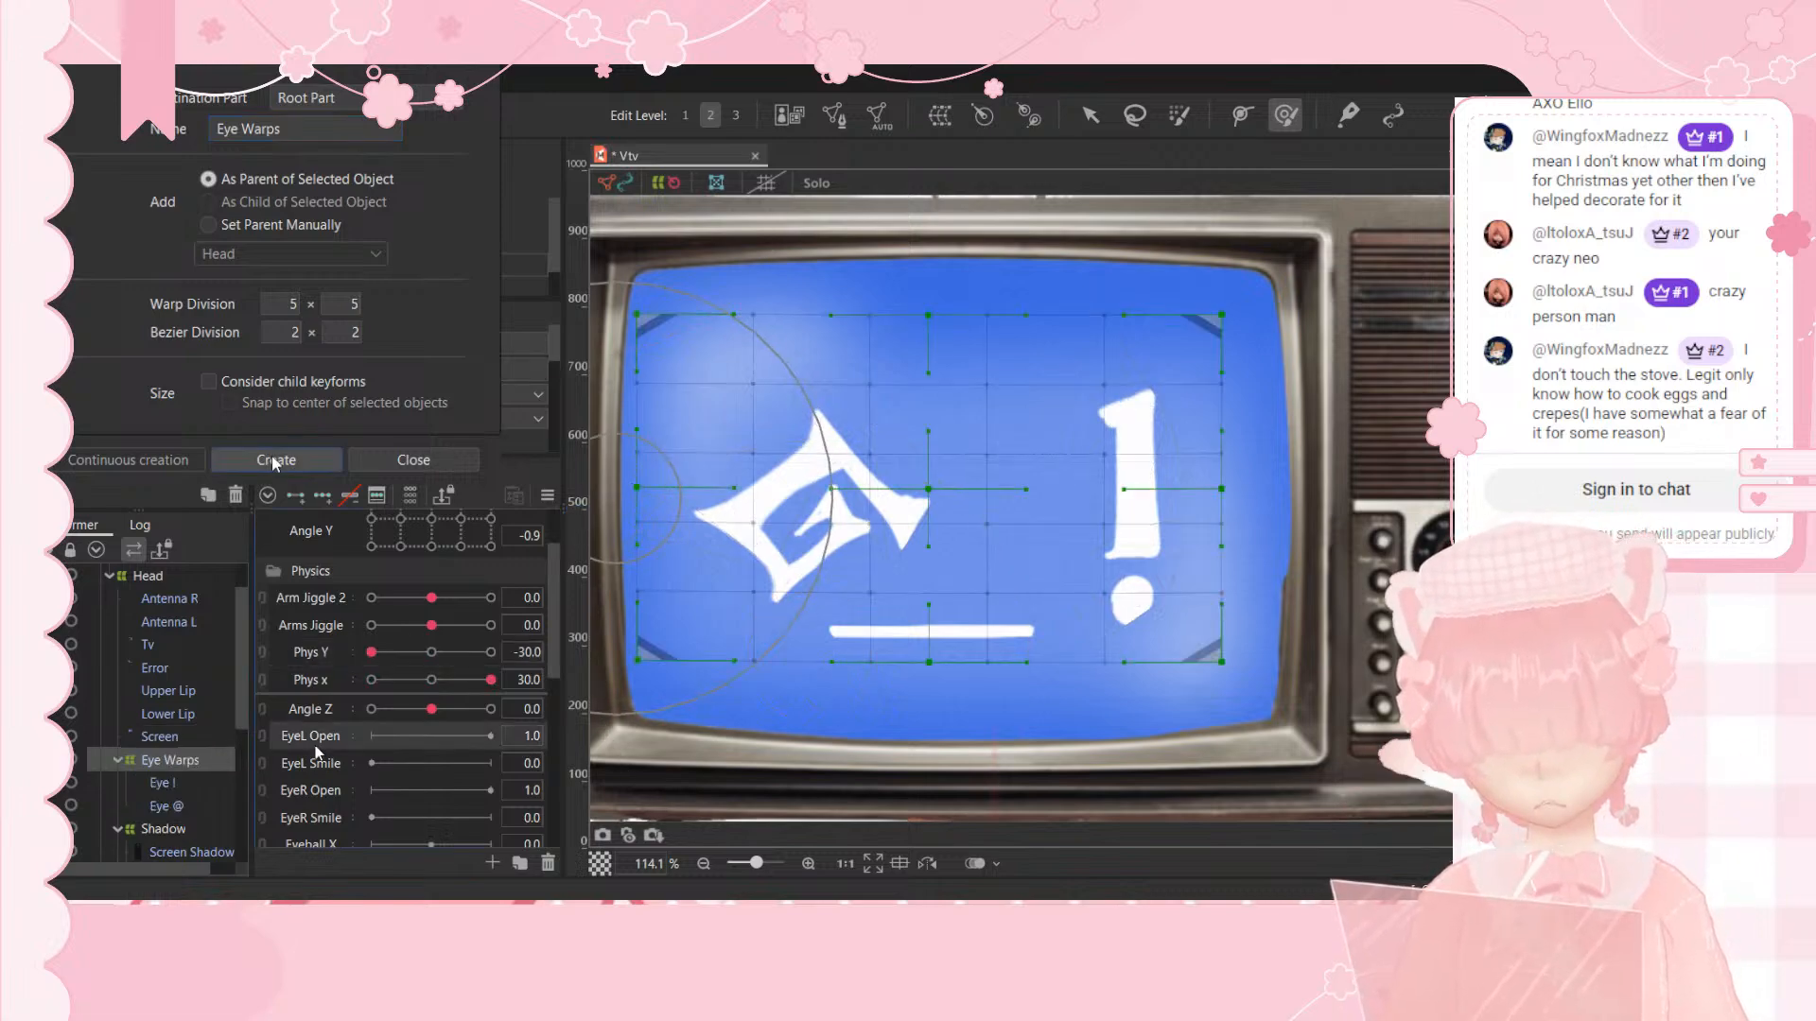
Step: Add two keyforms on EyeL Open to Eye Warps, set the parameter to 0, and switch to the arrow tool
{"action": "left_click", "coordinate": [314, 737]}
{"action": "left_click", "coordinate": [294, 494]}
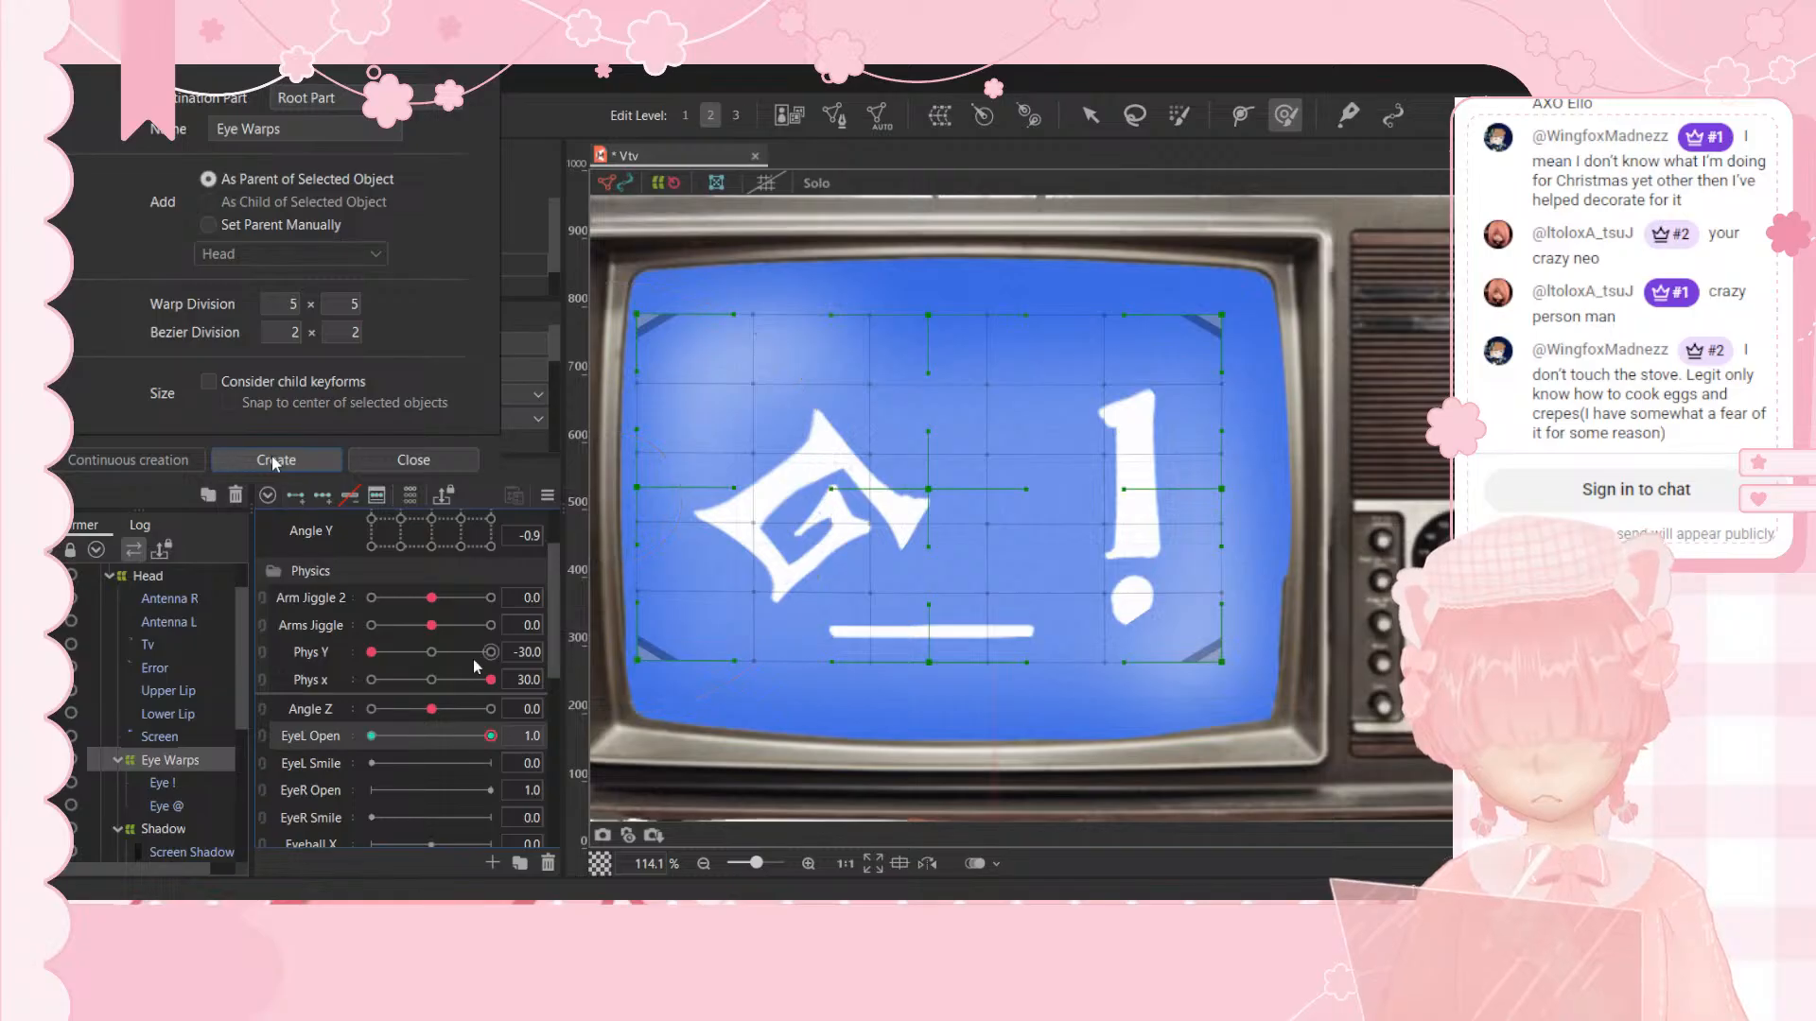
{"action": "left_click_drag", "start_coordinate": [490, 737], "coordinate": [335, 757]}
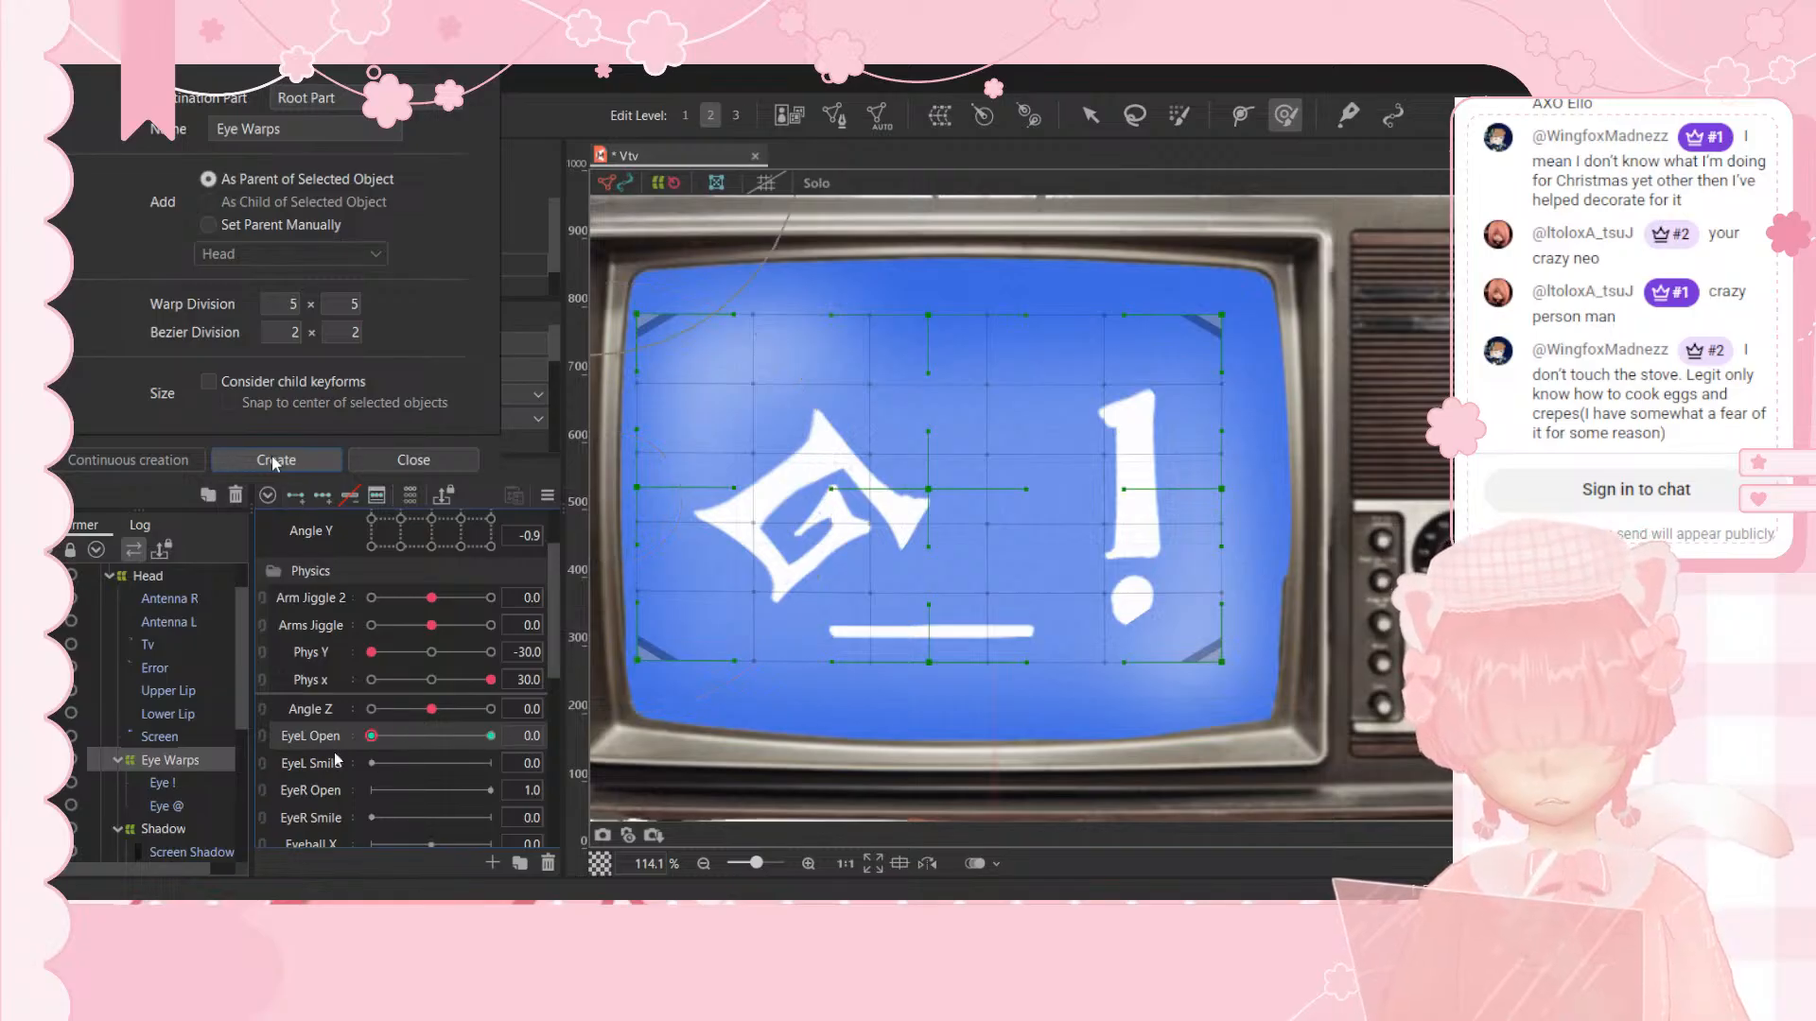
{"action": "left_click", "coordinate": [1090, 115]}
{"action": "left_click", "coordinate": [931, 336]}
{"action": "scroll", "coordinate": [931, 335], "scroll_direction": "down", "scroll_amount": 3}
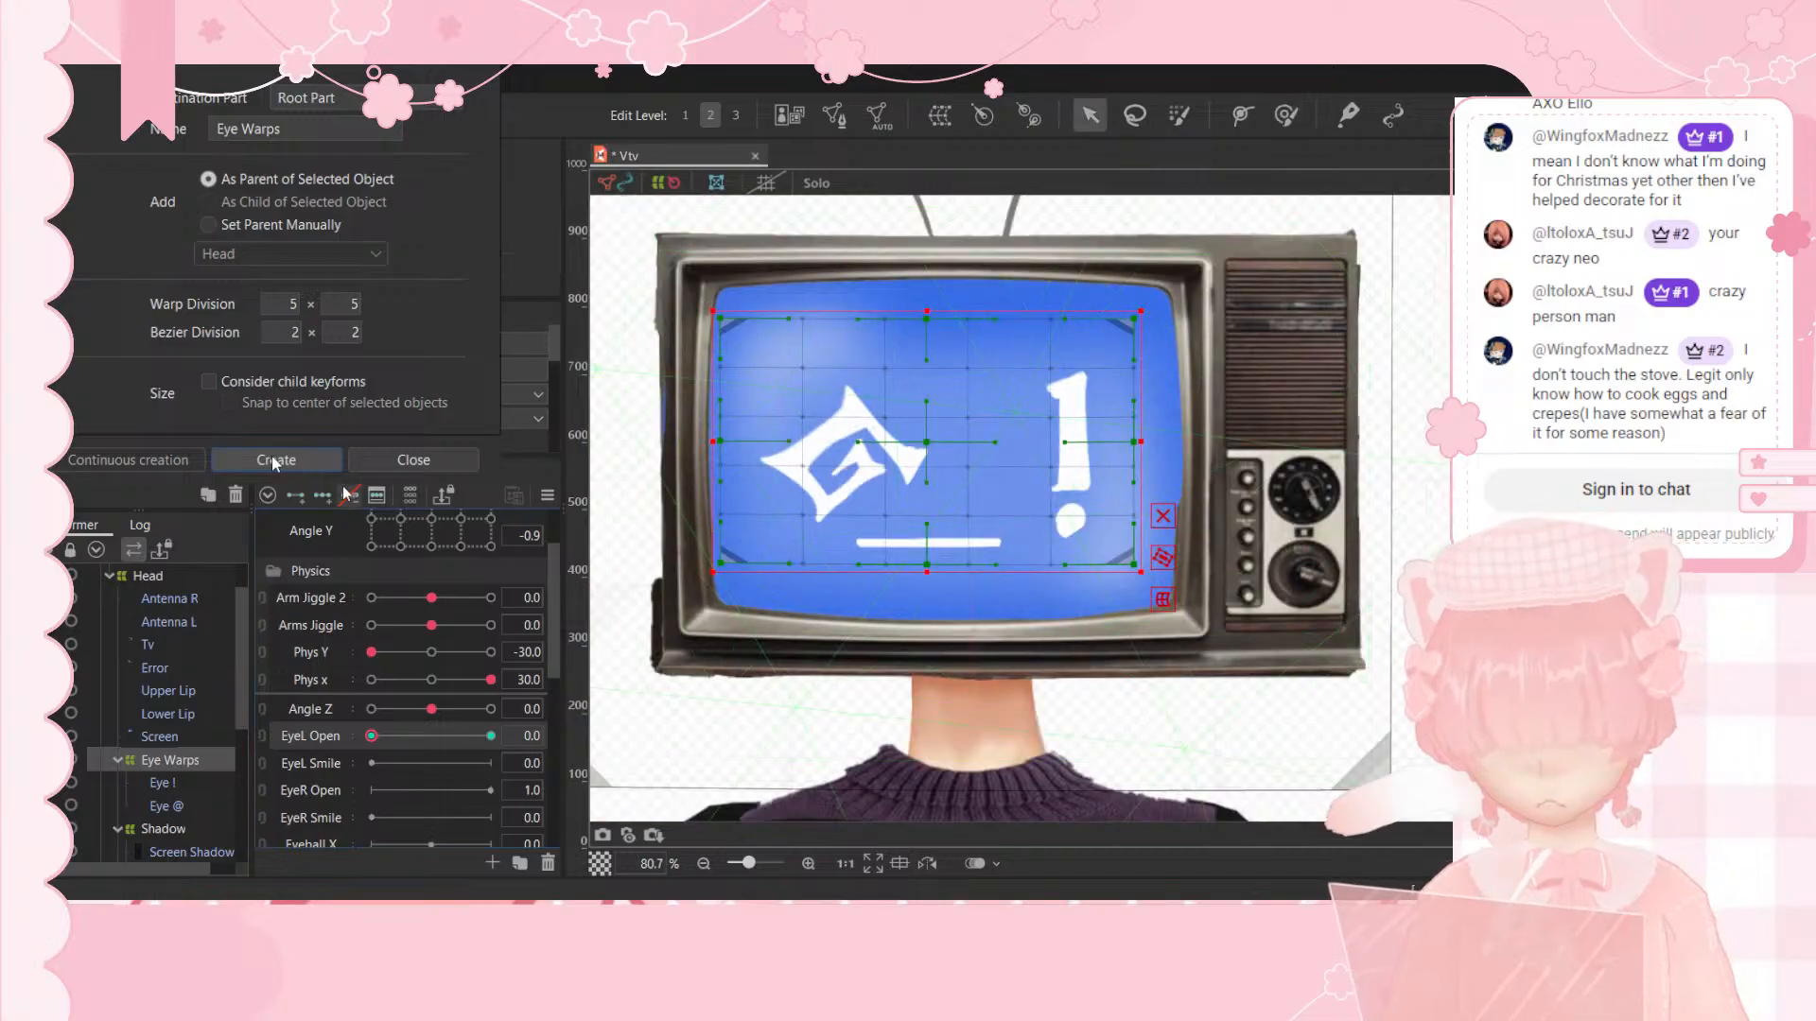
Step: Expand Eye Warps to three keyforms on EyeL Open and insert in-between keys for five evenly spaced keyforms
{"action": "left_click", "coordinate": [321, 498]}
{"action": "left_click", "coordinate": [431, 736]}
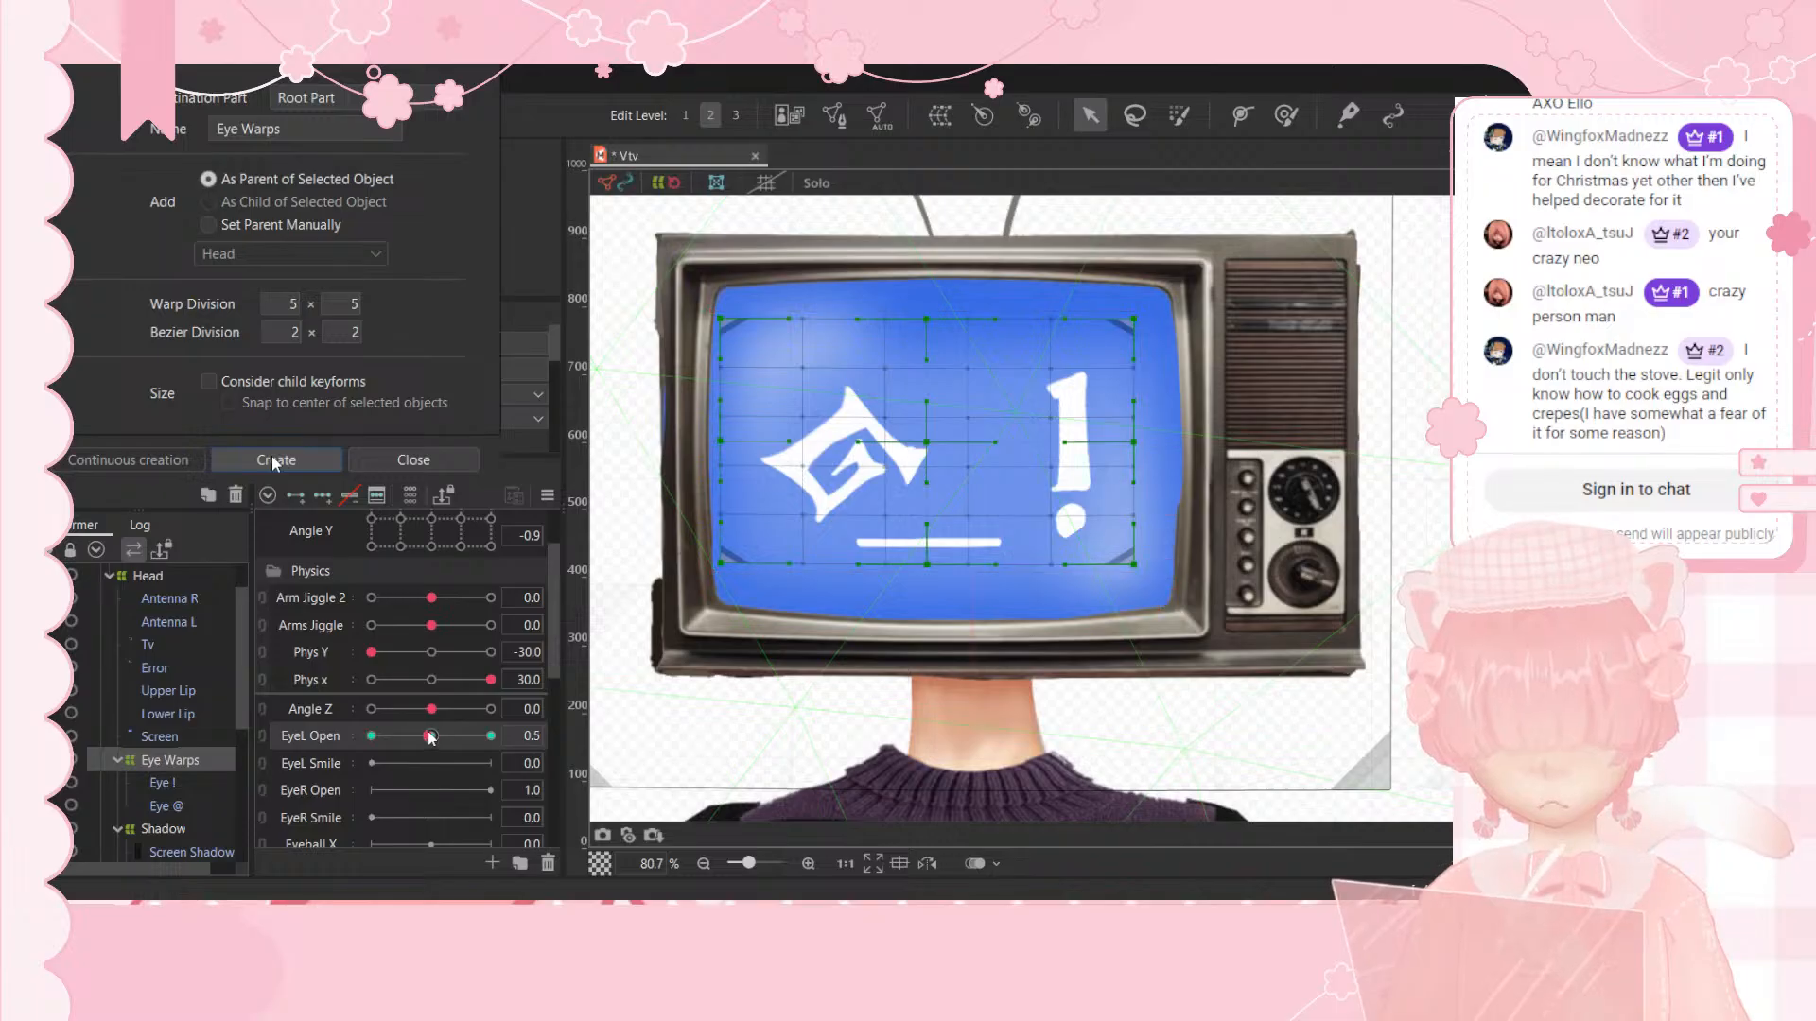
{"action": "mouse_move", "coordinate": [423, 733]}
{"action": "left_mouse_down"}
{"action": "mouse_move", "coordinate": [344, 742]}
{"action": "mouse_move", "coordinate": [452, 745]}
{"action": "left_mouse_up"}
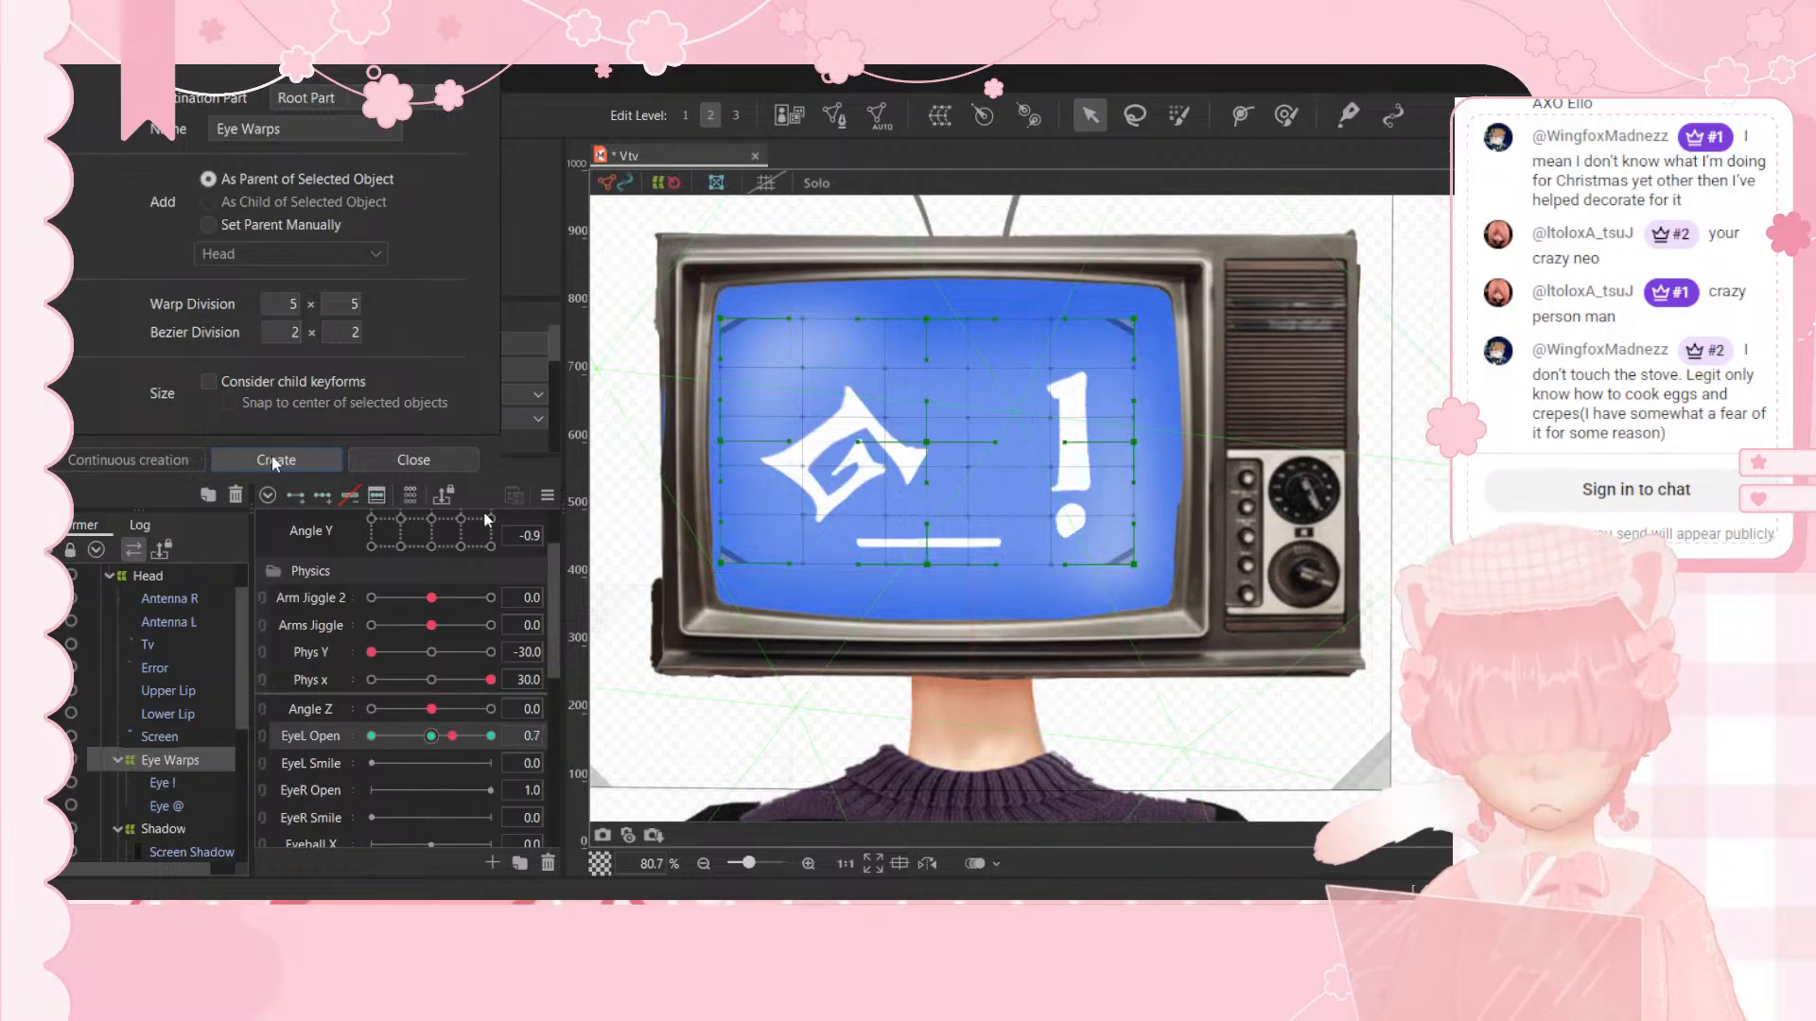
{"action": "left_click", "coordinate": [376, 495]}
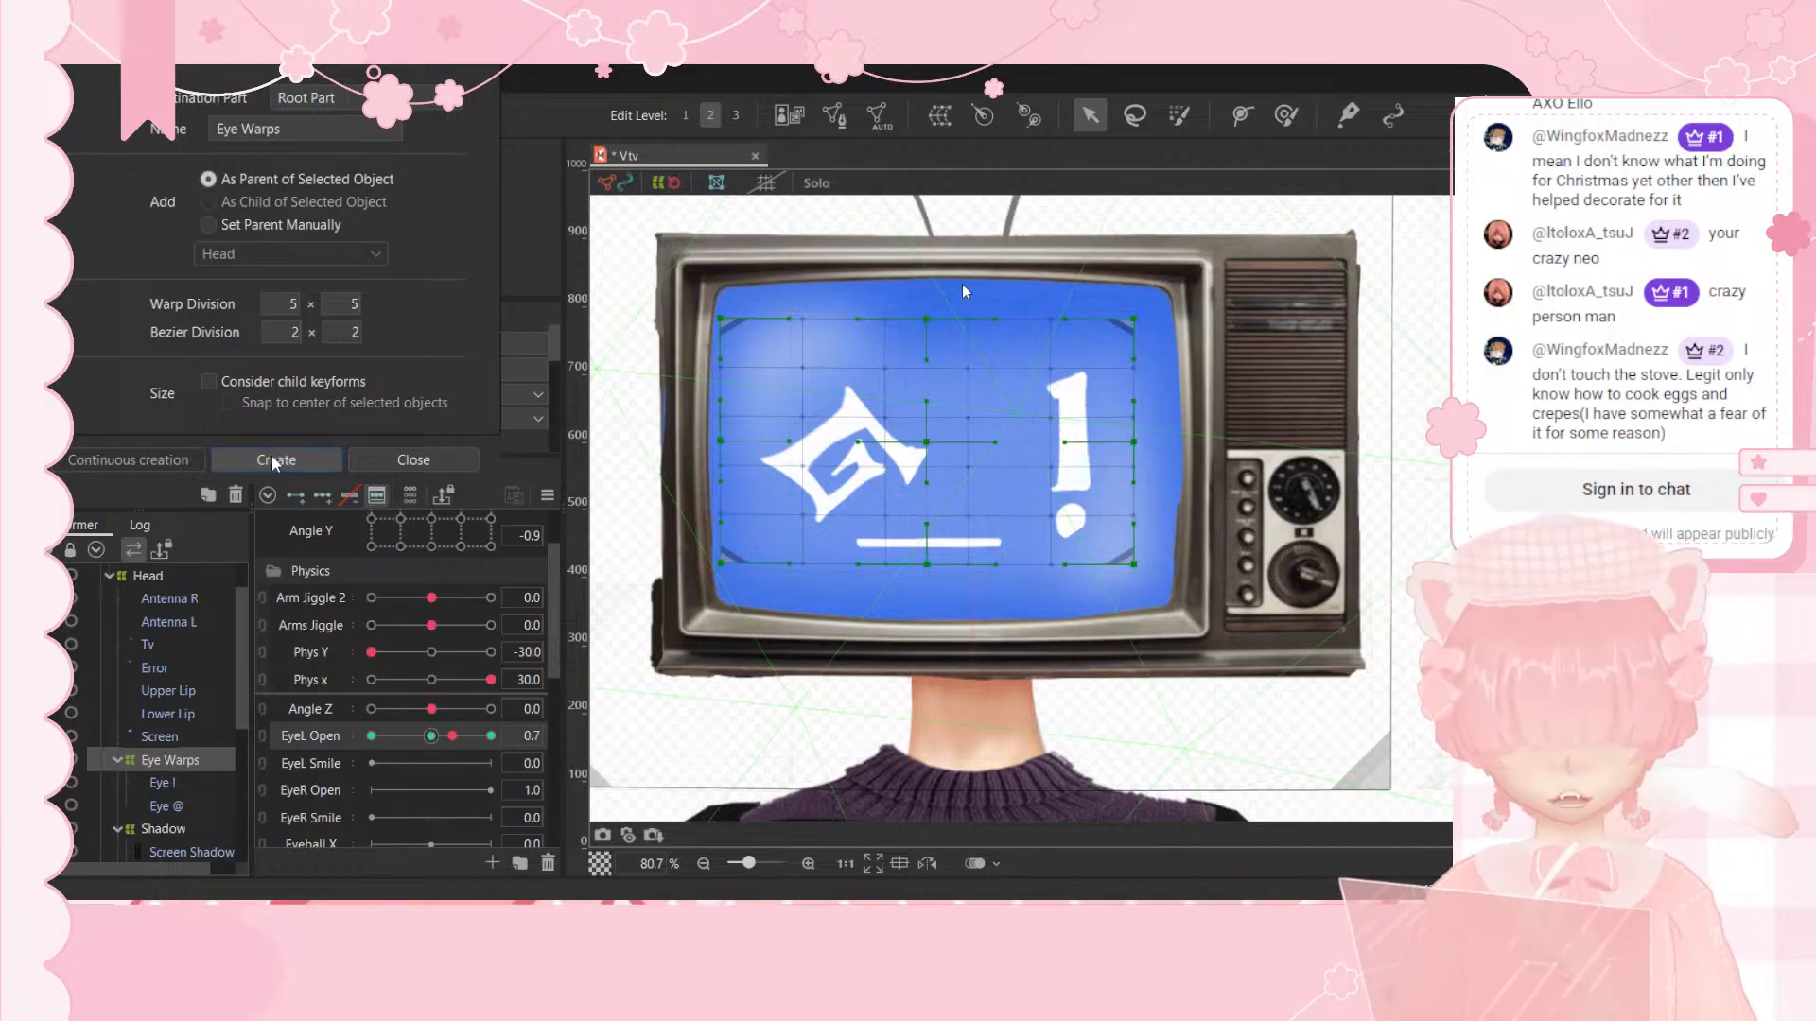
{"action": "left_click", "coordinate": [795, 727]}
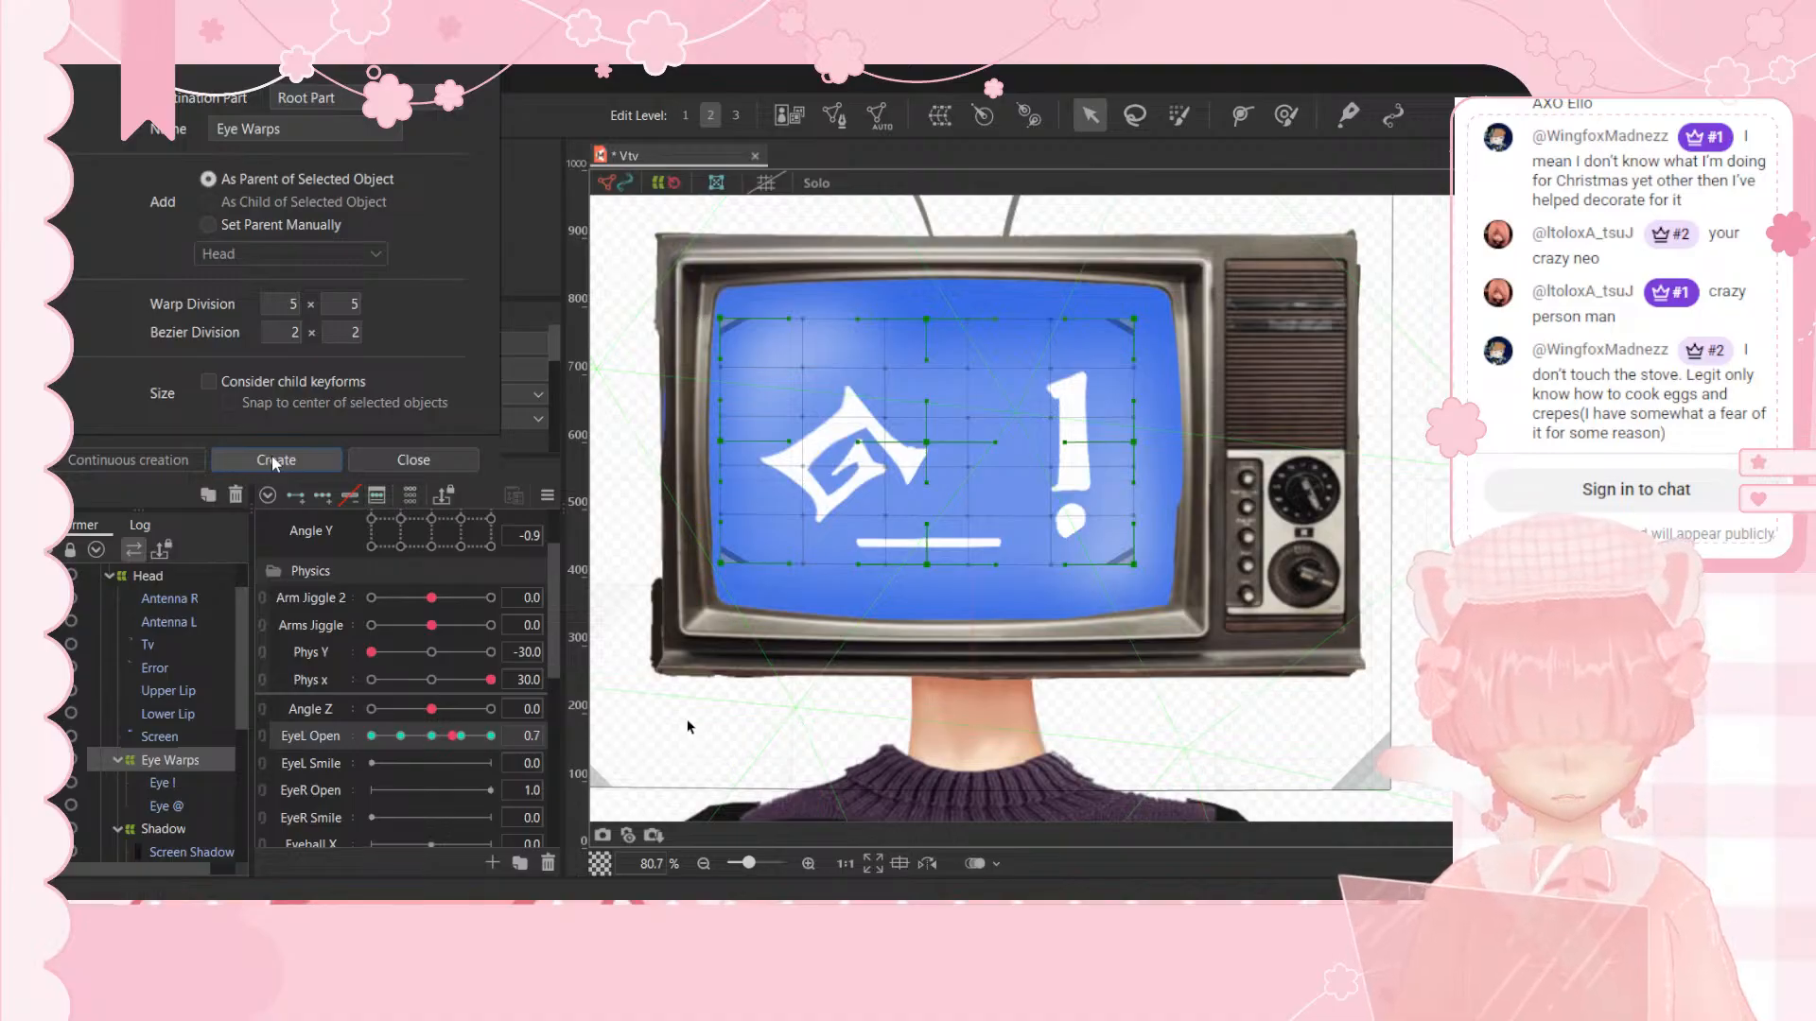
Step: At EyeL Open 1.0, bulge the middle of the Eye Warps top edge upward and its bottom edge slightly downward
{"action": "left_click_drag", "start_coordinate": [463, 744], "coordinate": [491, 735]}
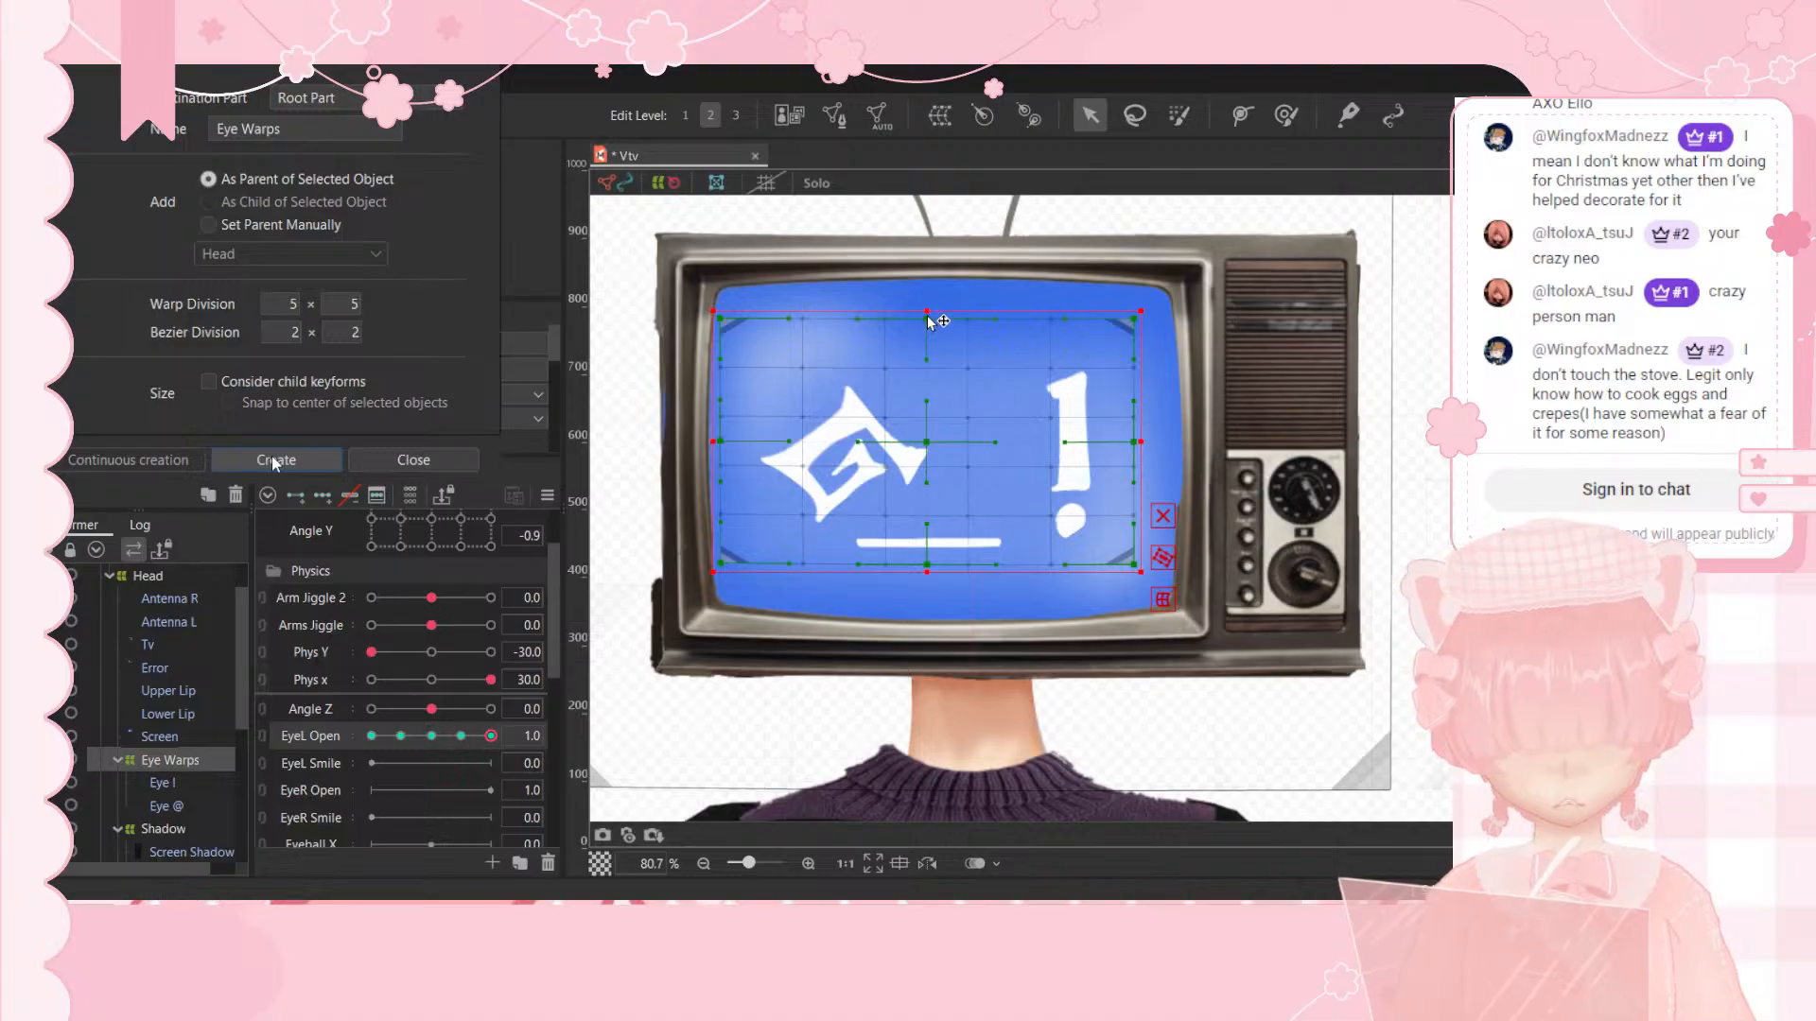
{"action": "left_click_drag", "start_coordinate": [929, 313], "coordinate": [926, 283]}
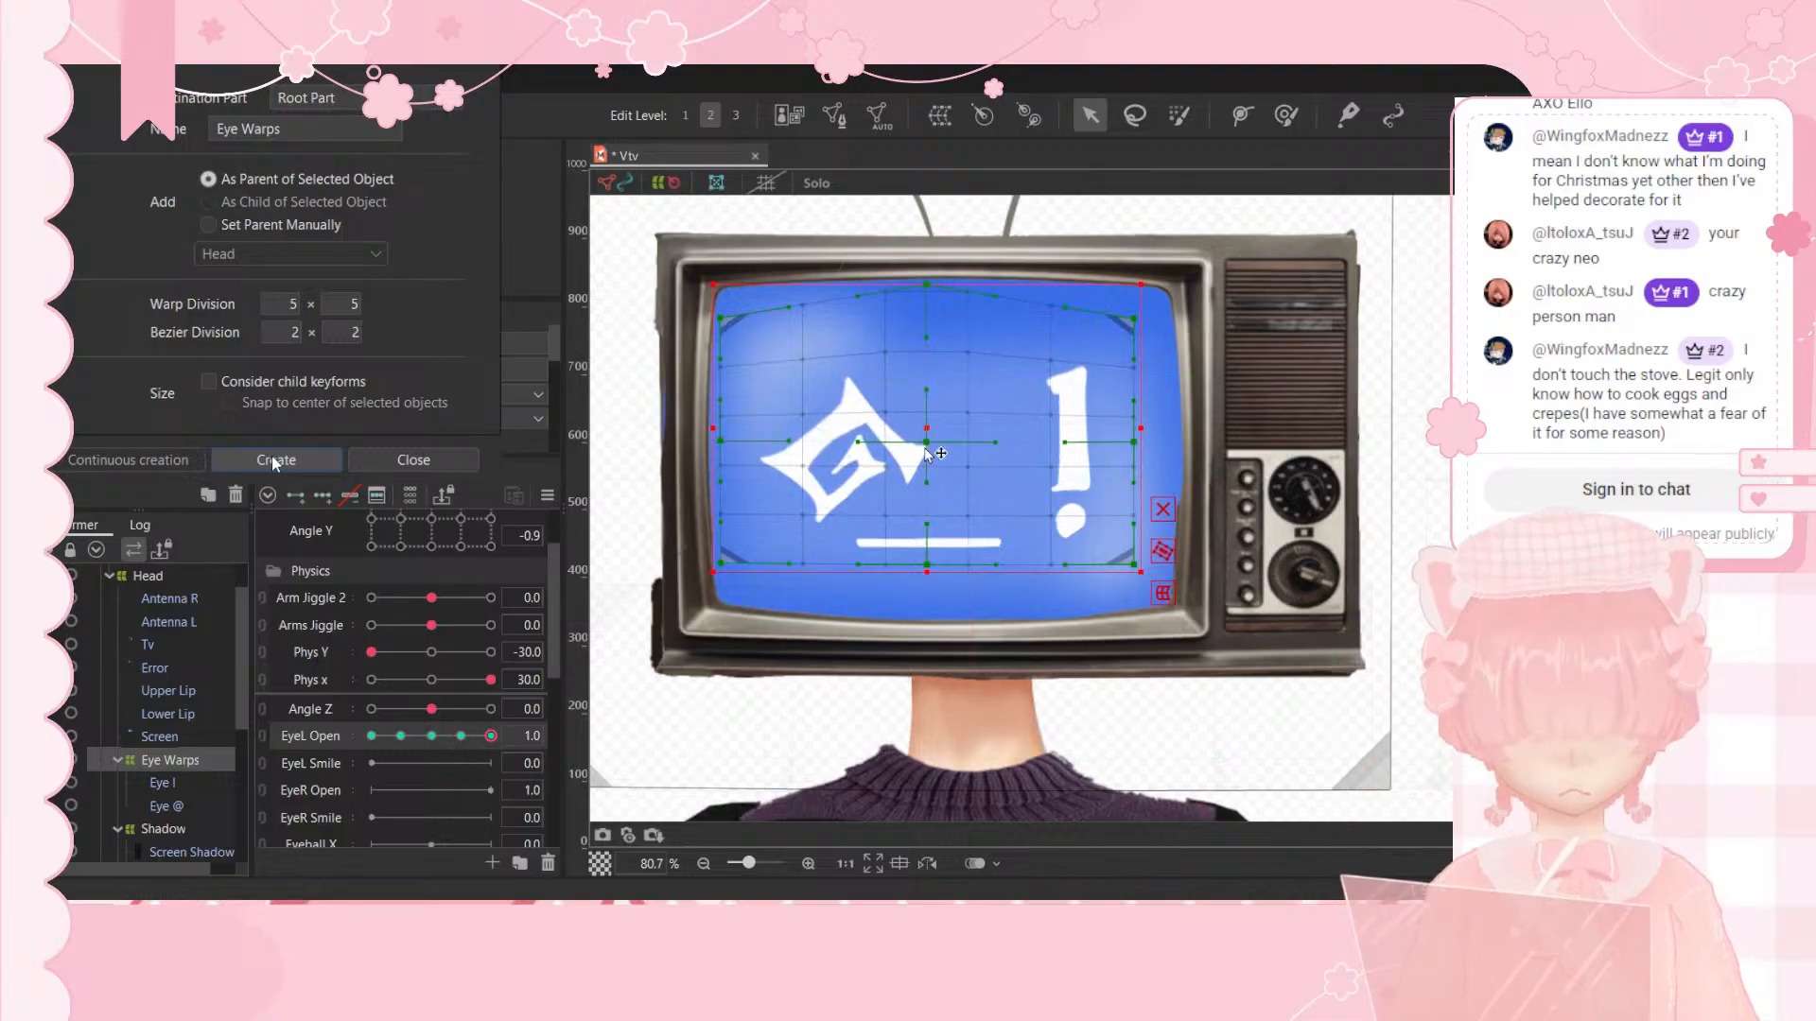
{"action": "left_click_drag", "start_coordinate": [927, 438], "coordinate": [924, 435]}
{"action": "key", "text": "ctrl+z"}
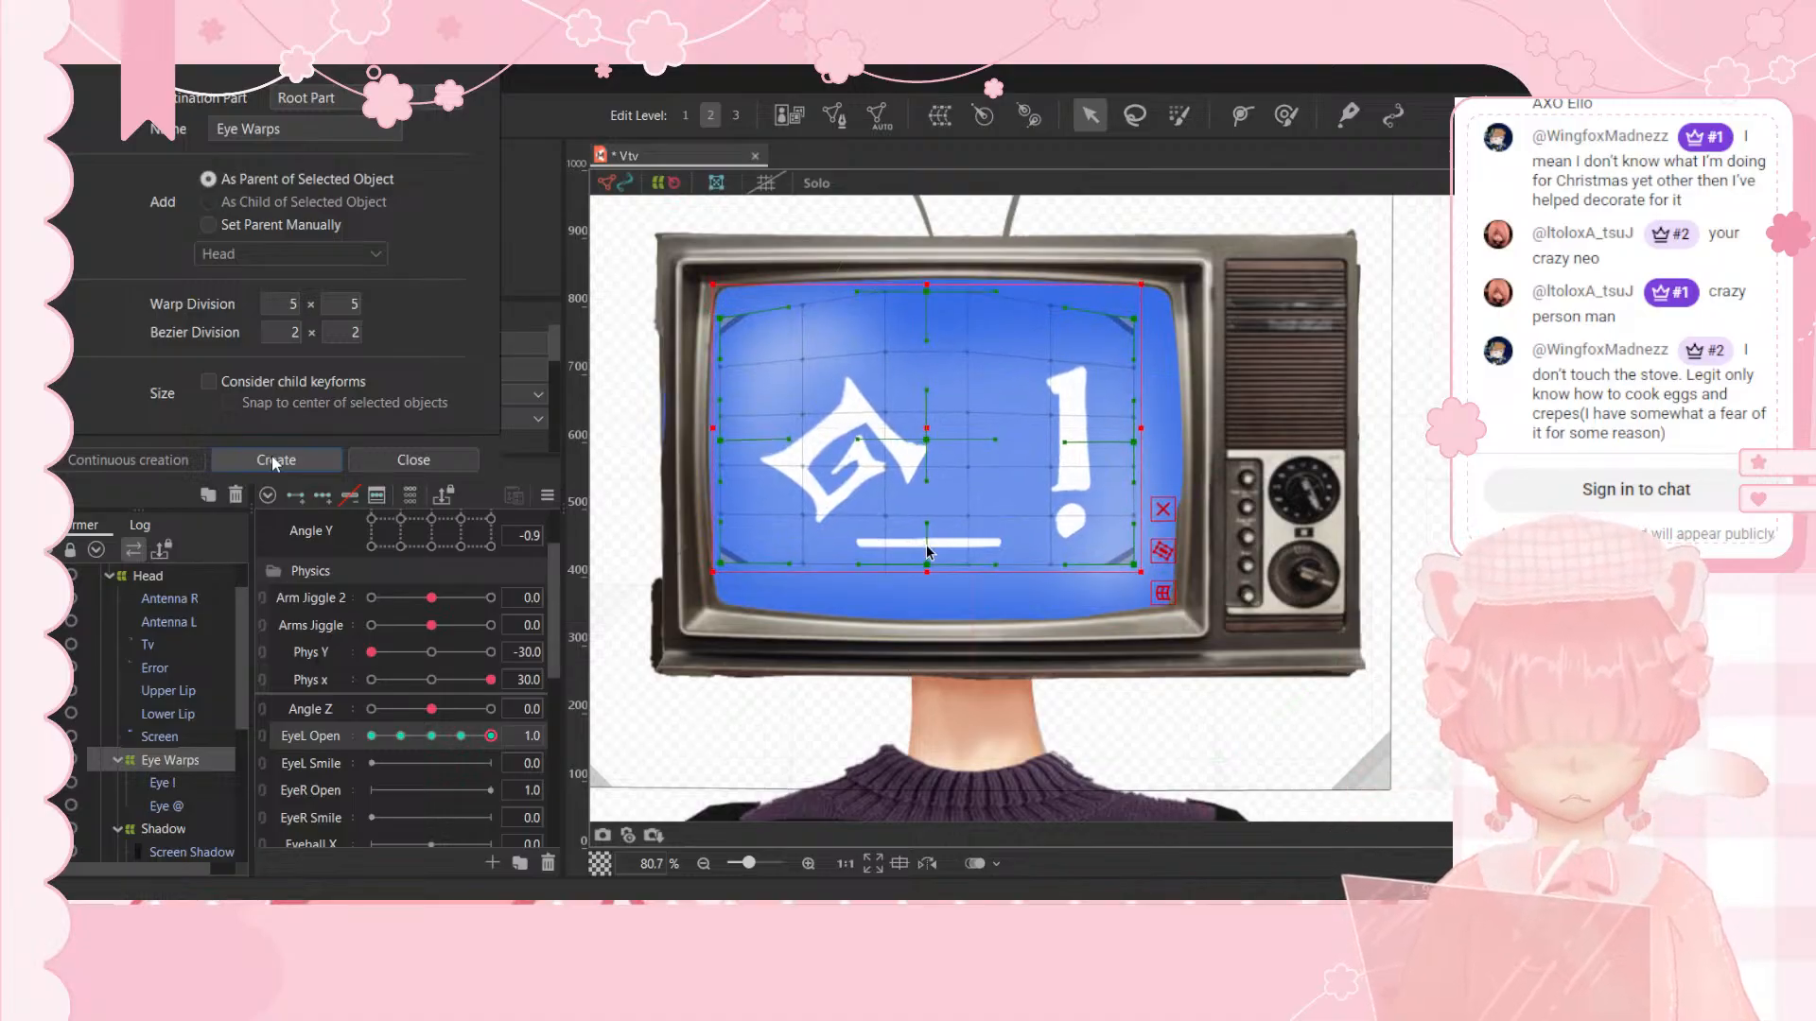
{"action": "left_click_drag", "start_coordinate": [928, 571], "coordinate": [926, 580]}
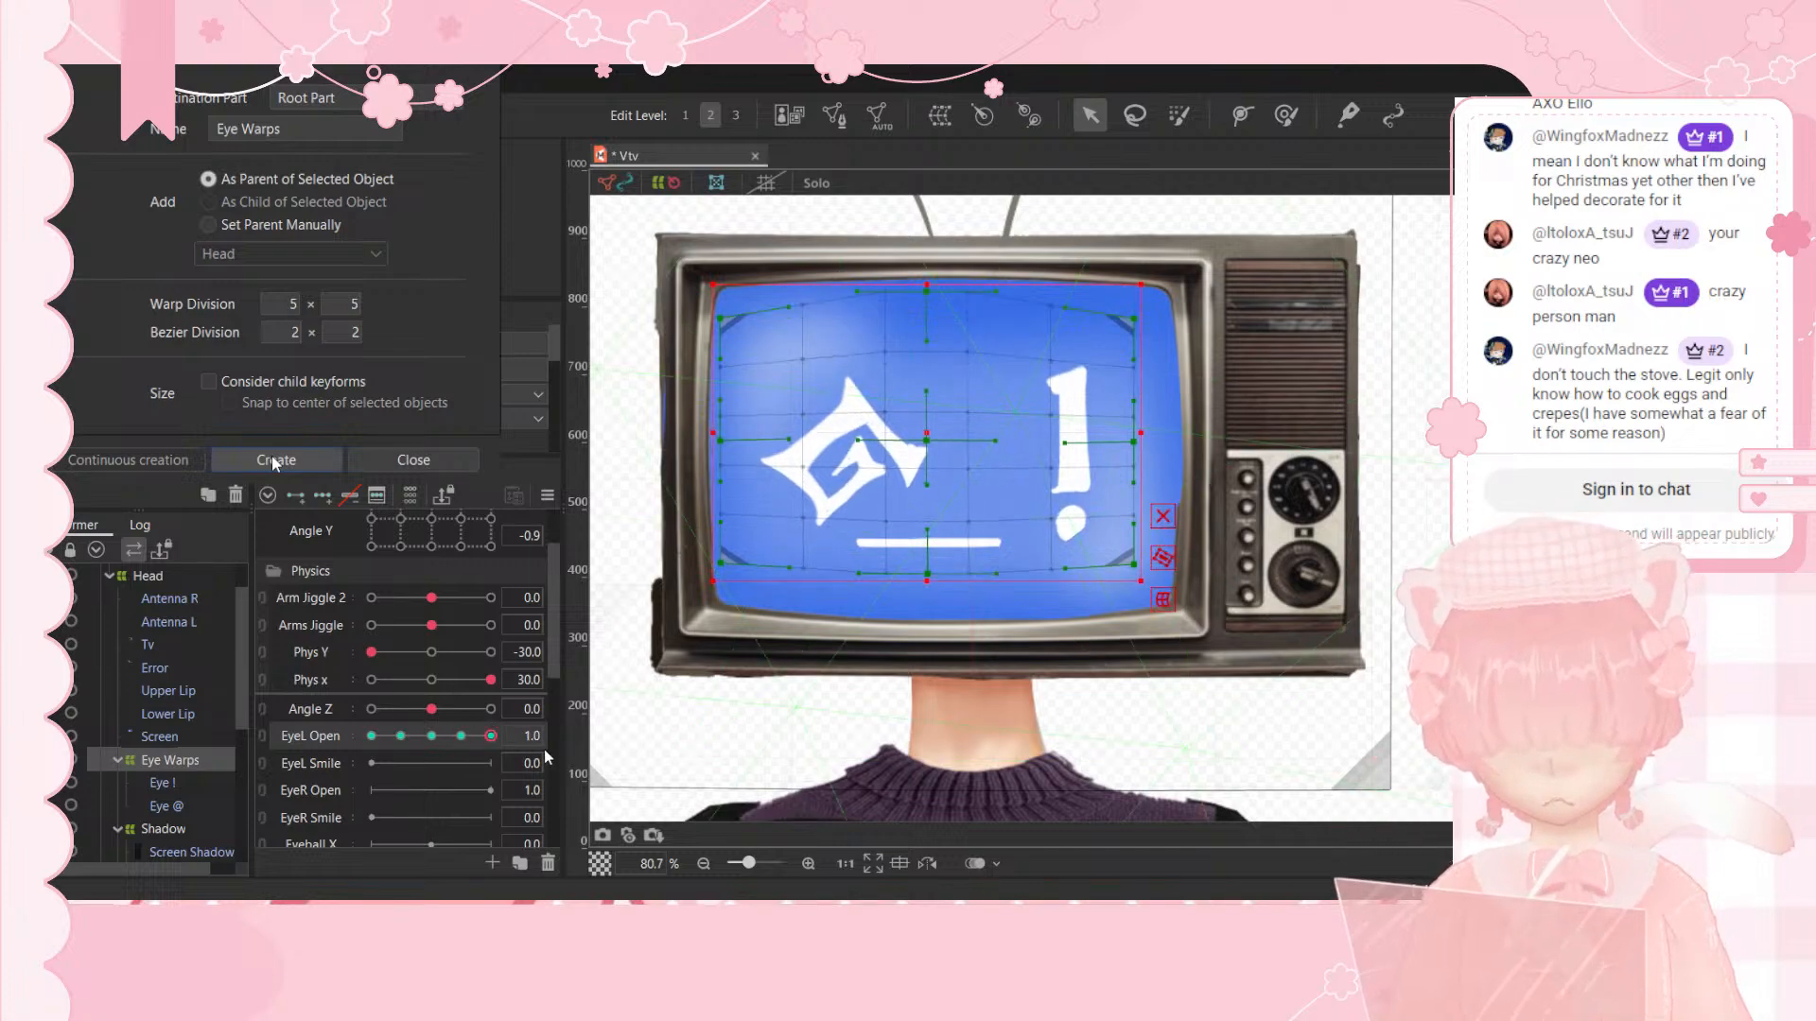
Step: Set EyeL Open to 0 and lower the middle and both corners of the Eye Warps top edge to the deformer's mid-height
{"action": "left_click", "coordinate": [469, 739]}
{"action": "left_click_drag", "start_coordinate": [430, 737], "coordinate": [368, 726]}
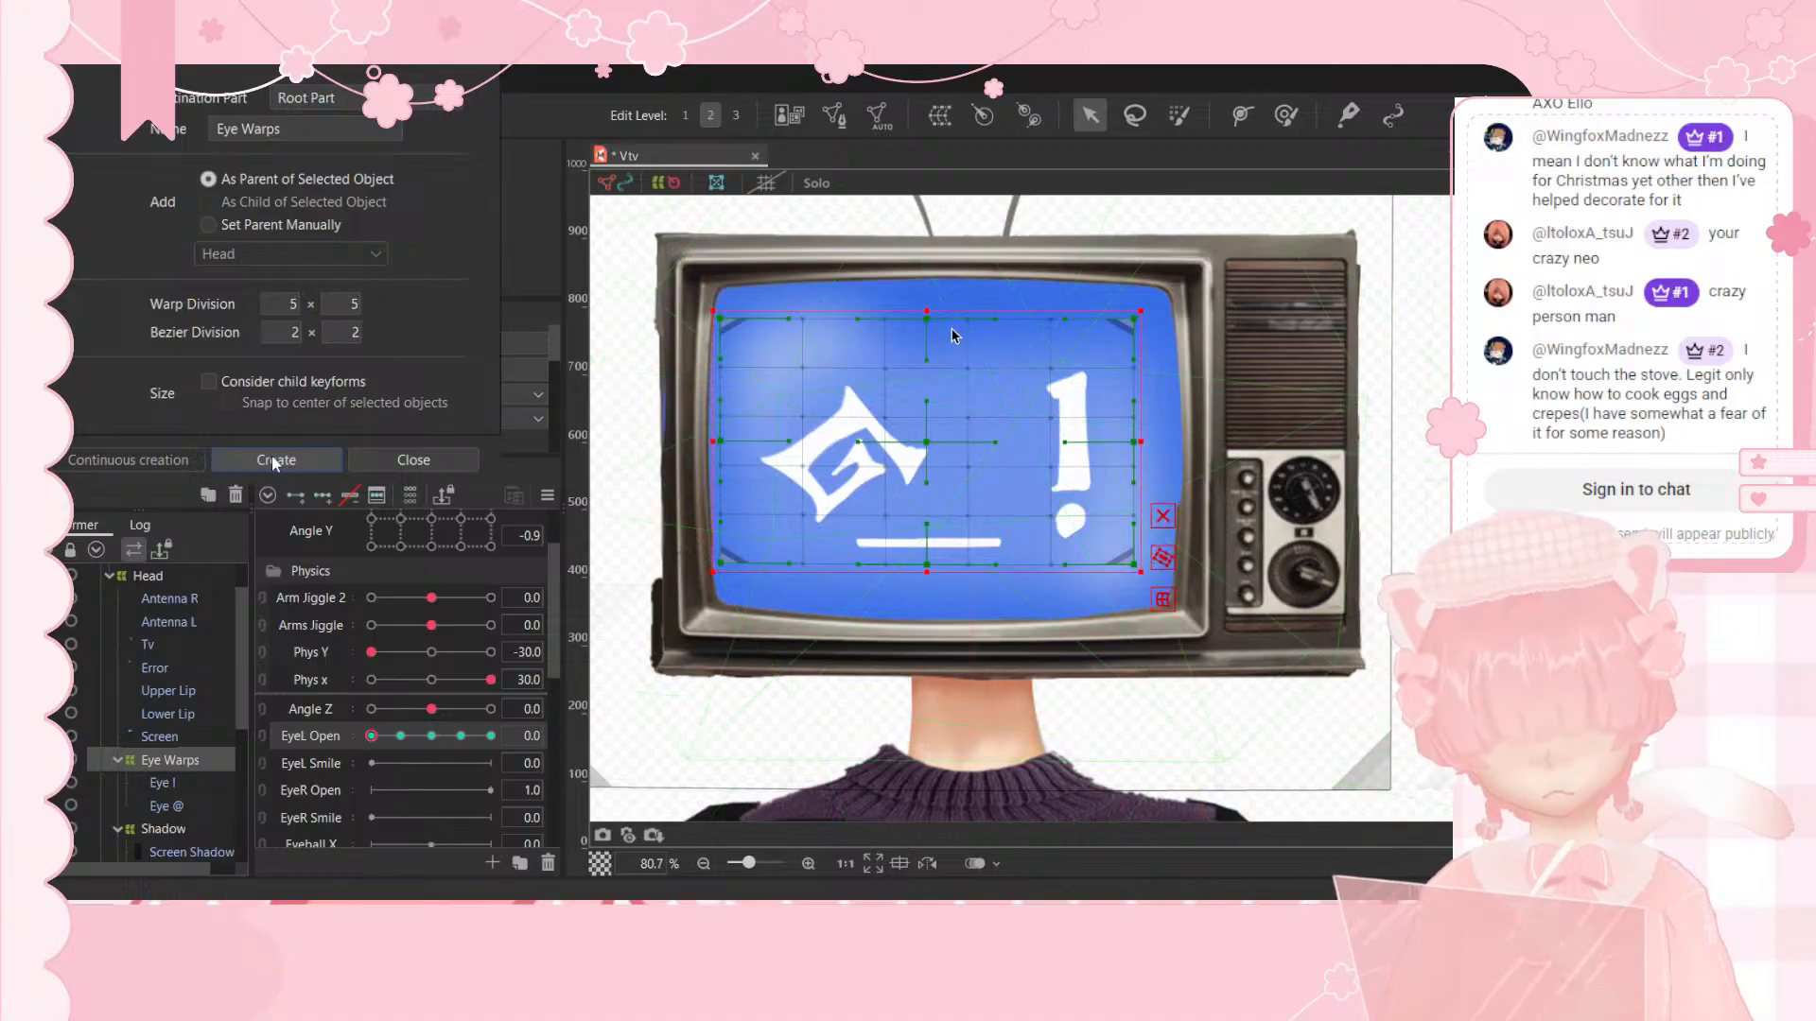
{"action": "left_click_drag", "start_coordinate": [925, 359], "coordinate": [930, 446]}
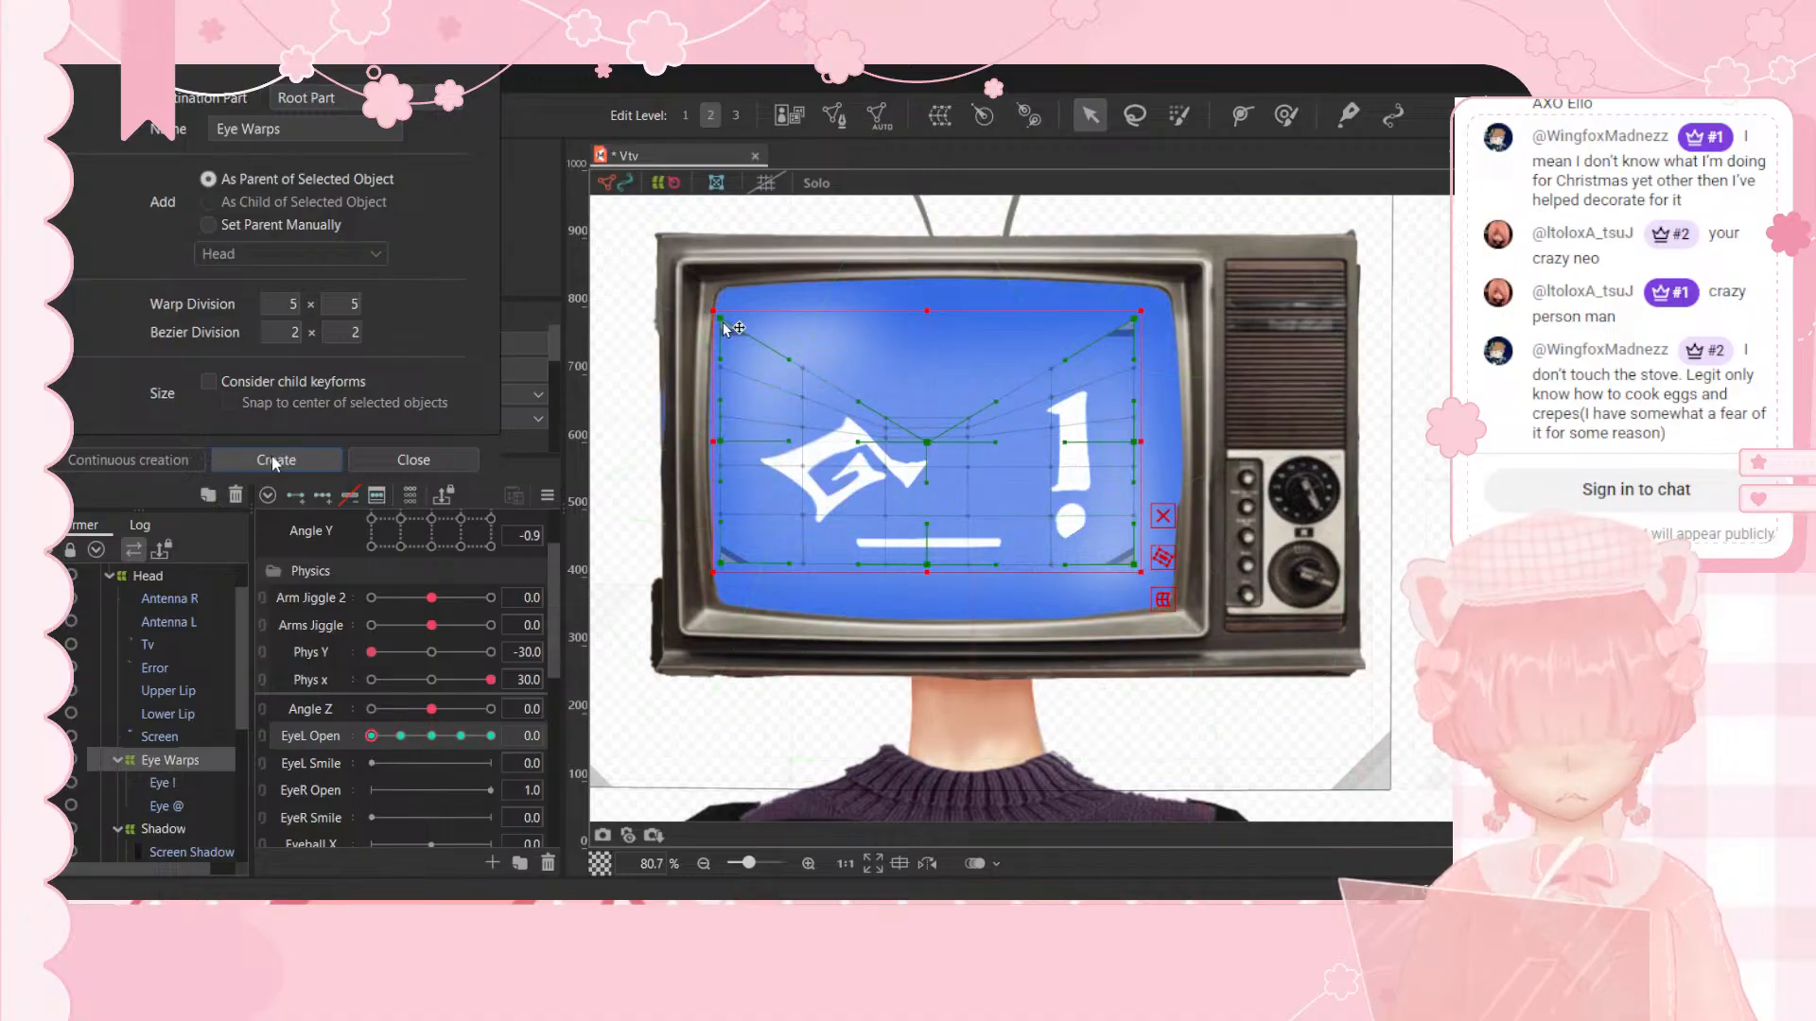
{"action": "left_click_drag", "start_coordinate": [724, 323], "coordinate": [722, 439]}
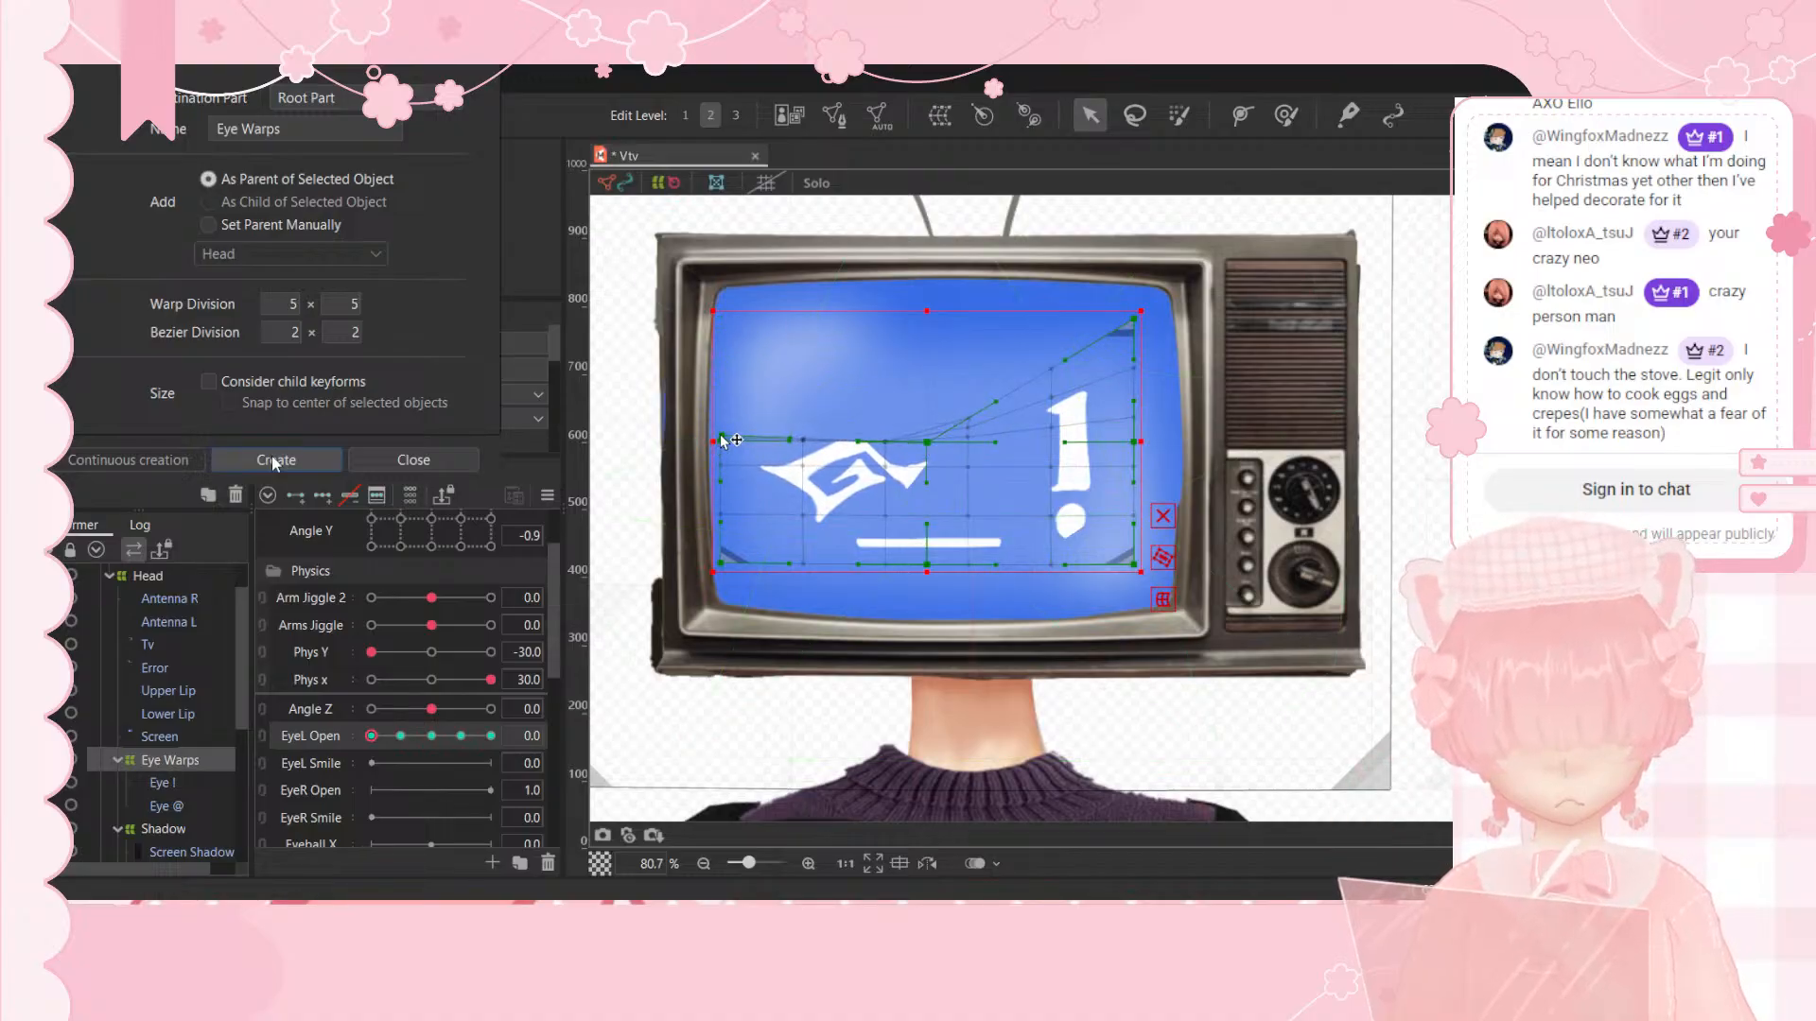
{"action": "left_click_drag", "start_coordinate": [1134, 322], "coordinate": [1138, 441]}
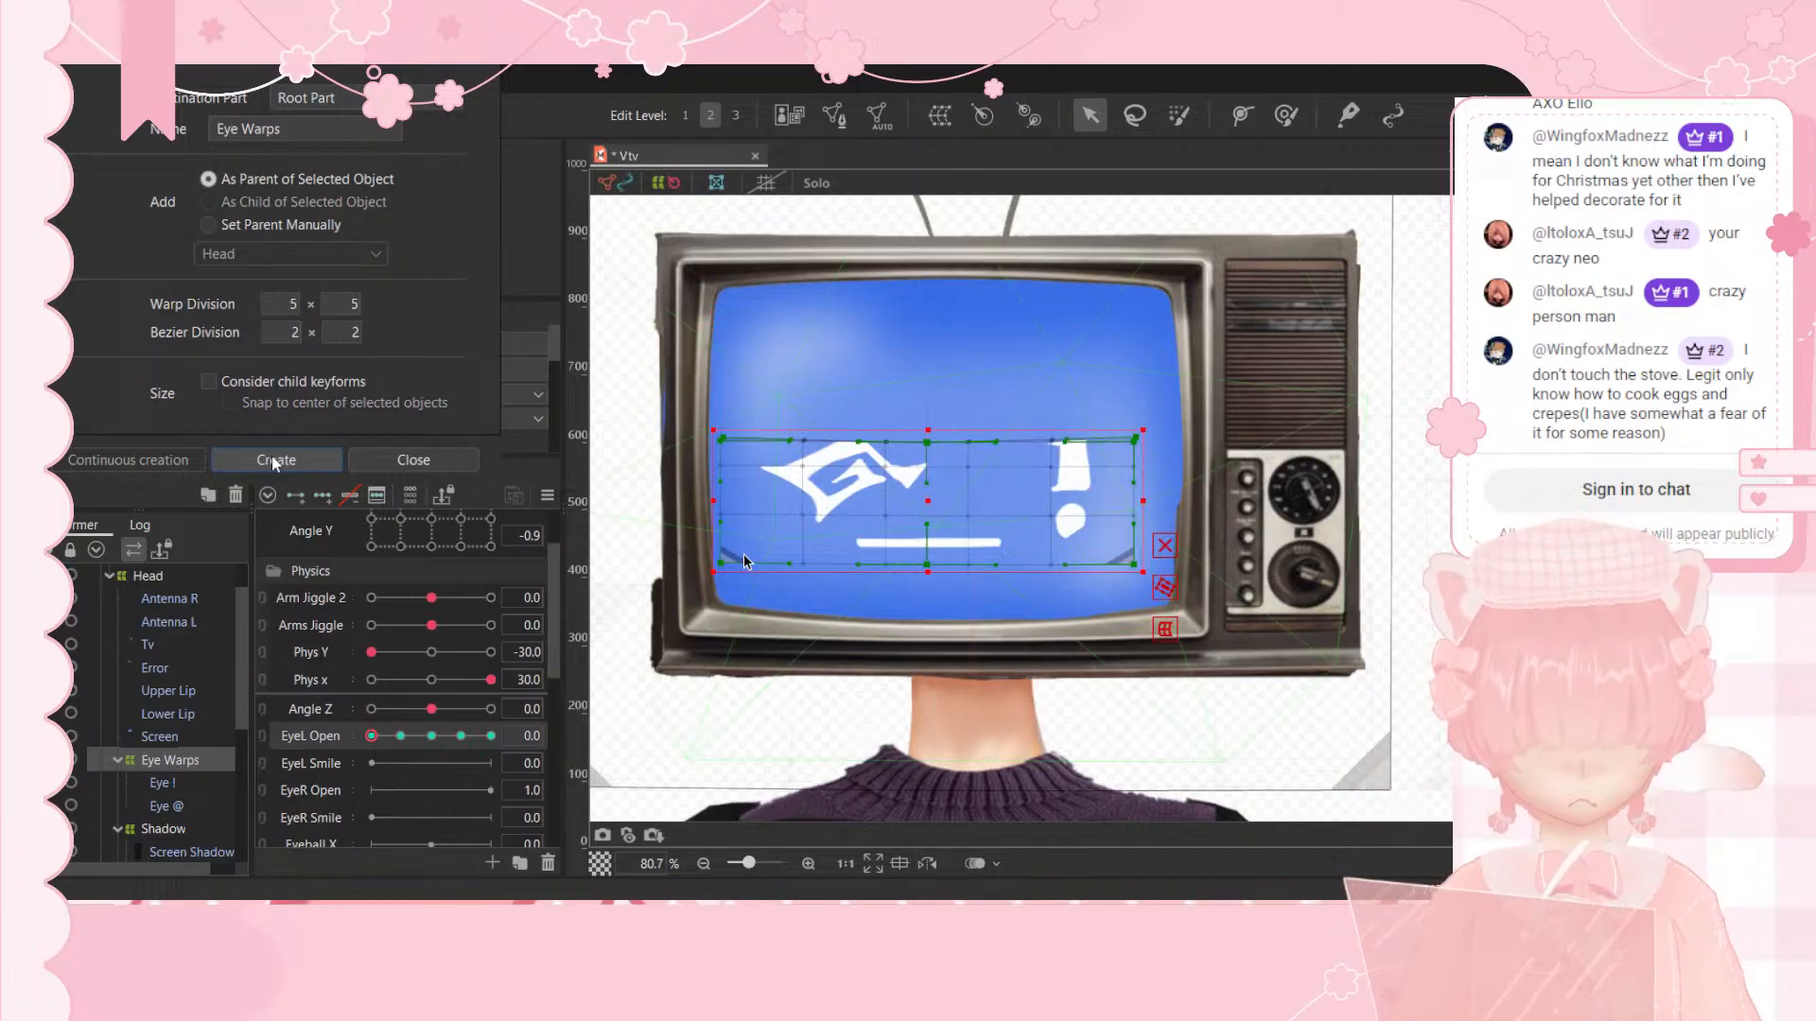
Step: Raise both corners and the middle of the Eye Warps bottom edge to squash the eyes into a narrow level band at EyeL Open 0
{"action": "left_click_drag", "start_coordinate": [721, 564], "coordinate": [722, 499]}
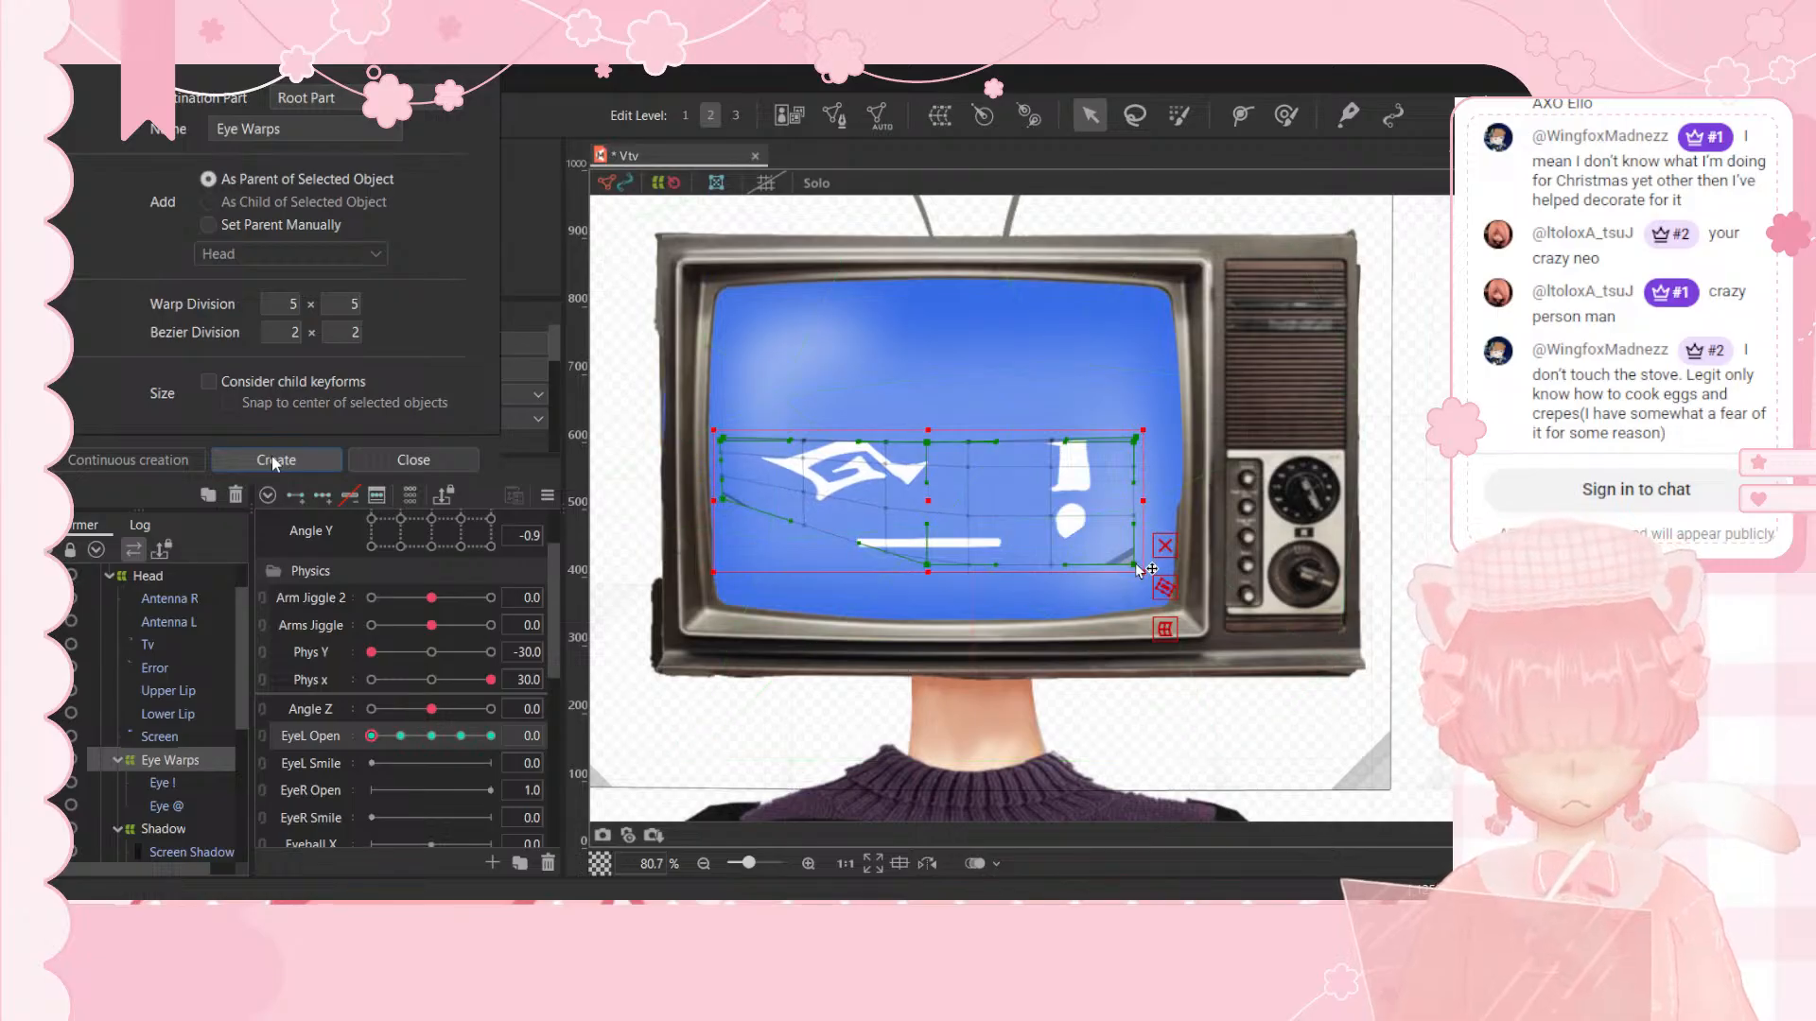
{"action": "left_click_drag", "start_coordinate": [1134, 564], "coordinate": [1134, 504]}
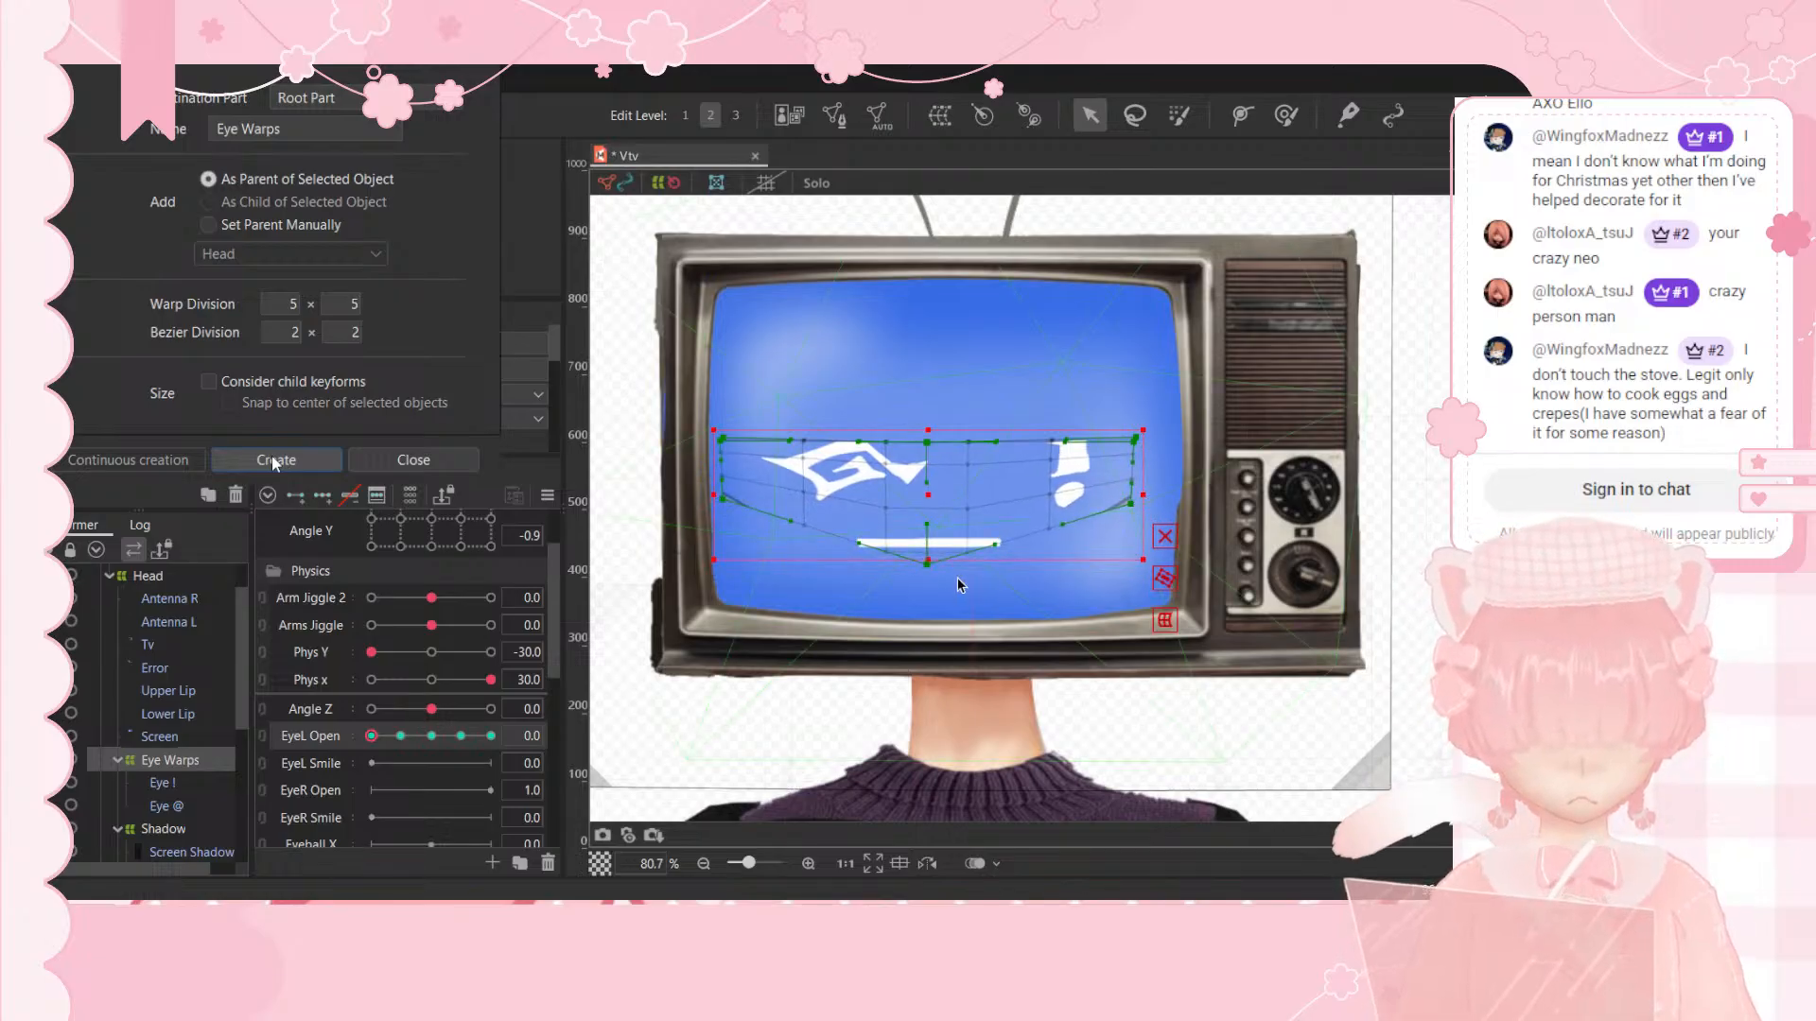
{"action": "left_click_drag", "start_coordinate": [927, 566], "coordinate": [929, 519]}
{"action": "left_click", "coordinate": [1006, 532]}
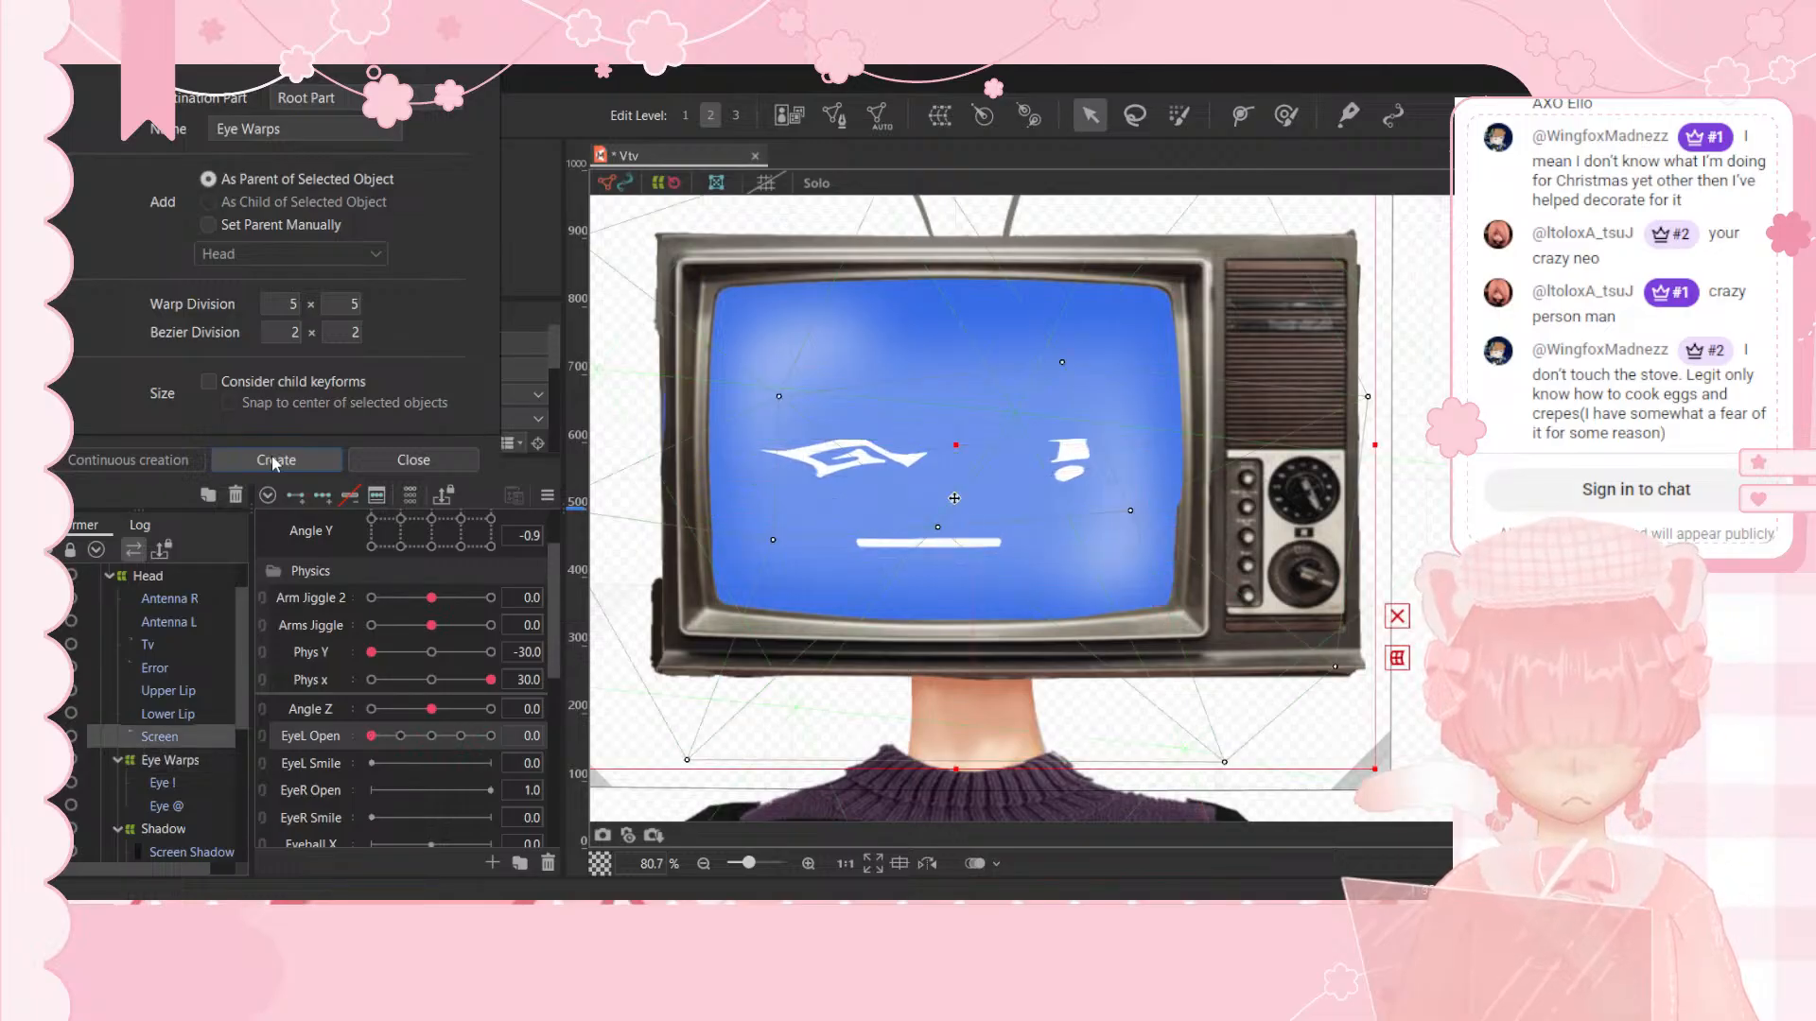
{"action": "left_click", "coordinate": [827, 457]}
{"action": "left_click", "coordinate": [180, 762]}
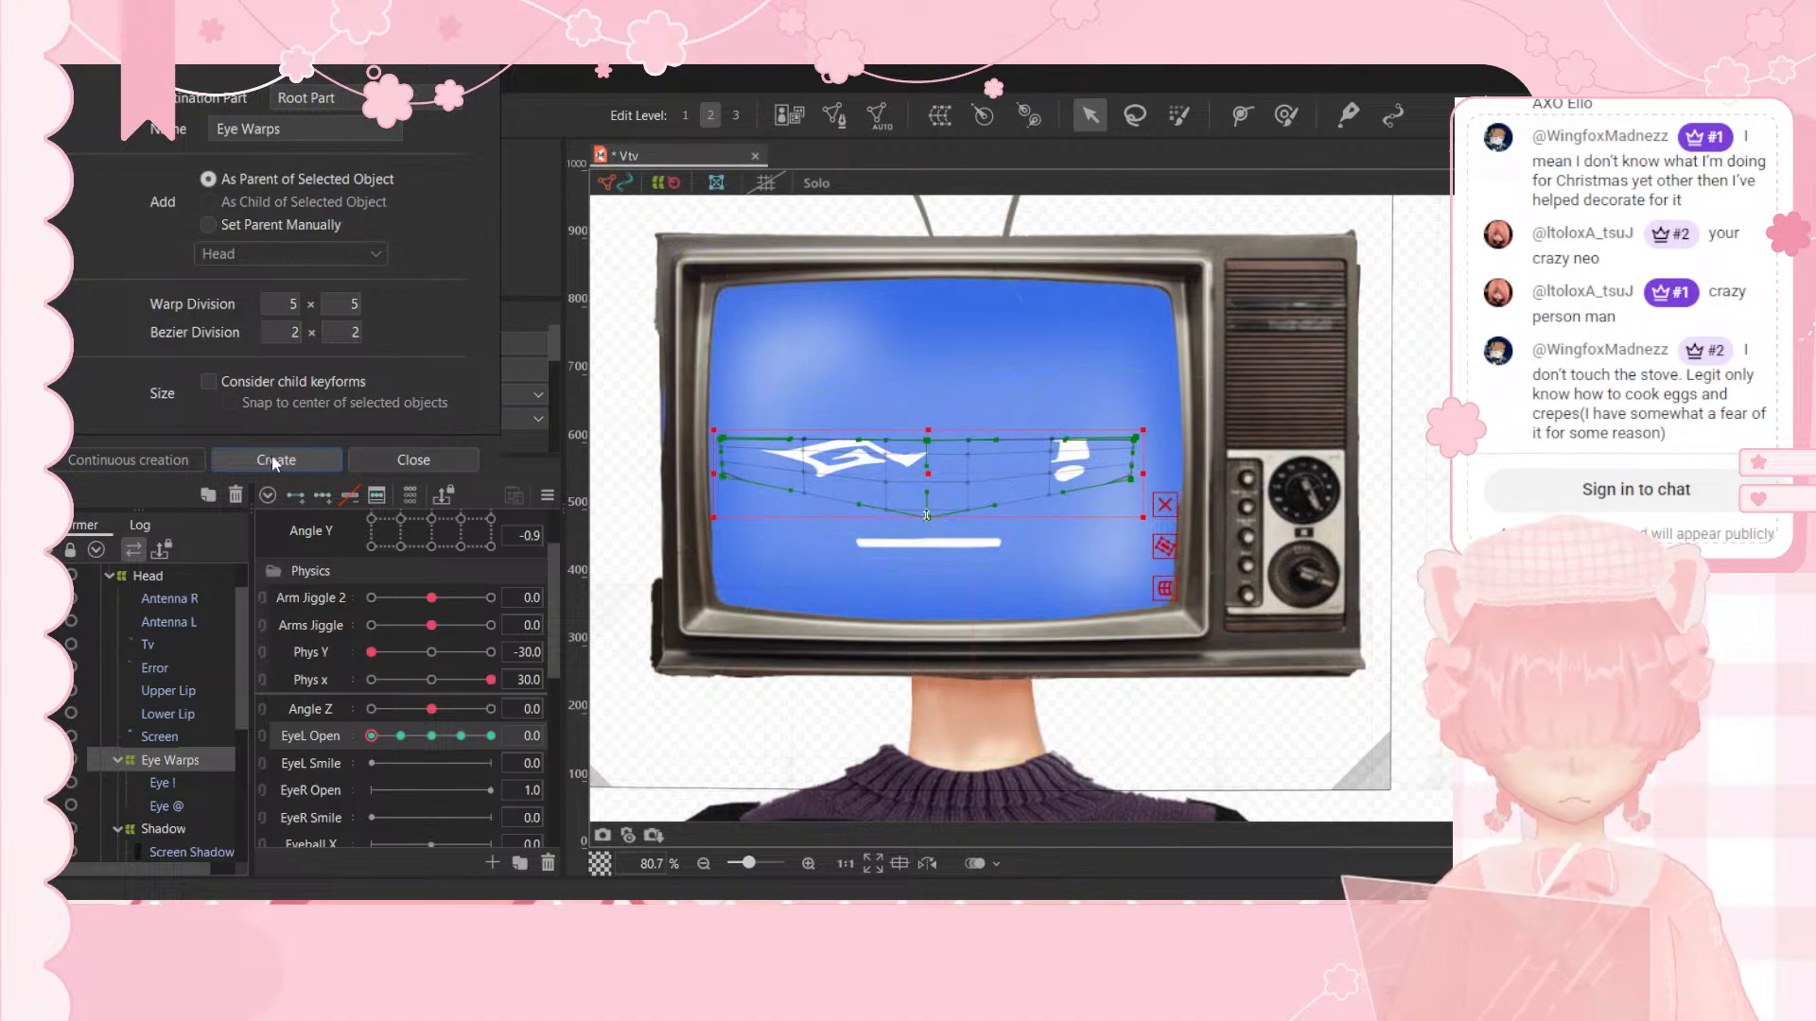
{"action": "scroll", "coordinate": [927, 516], "scroll_direction": "up", "scroll_amount": 4}
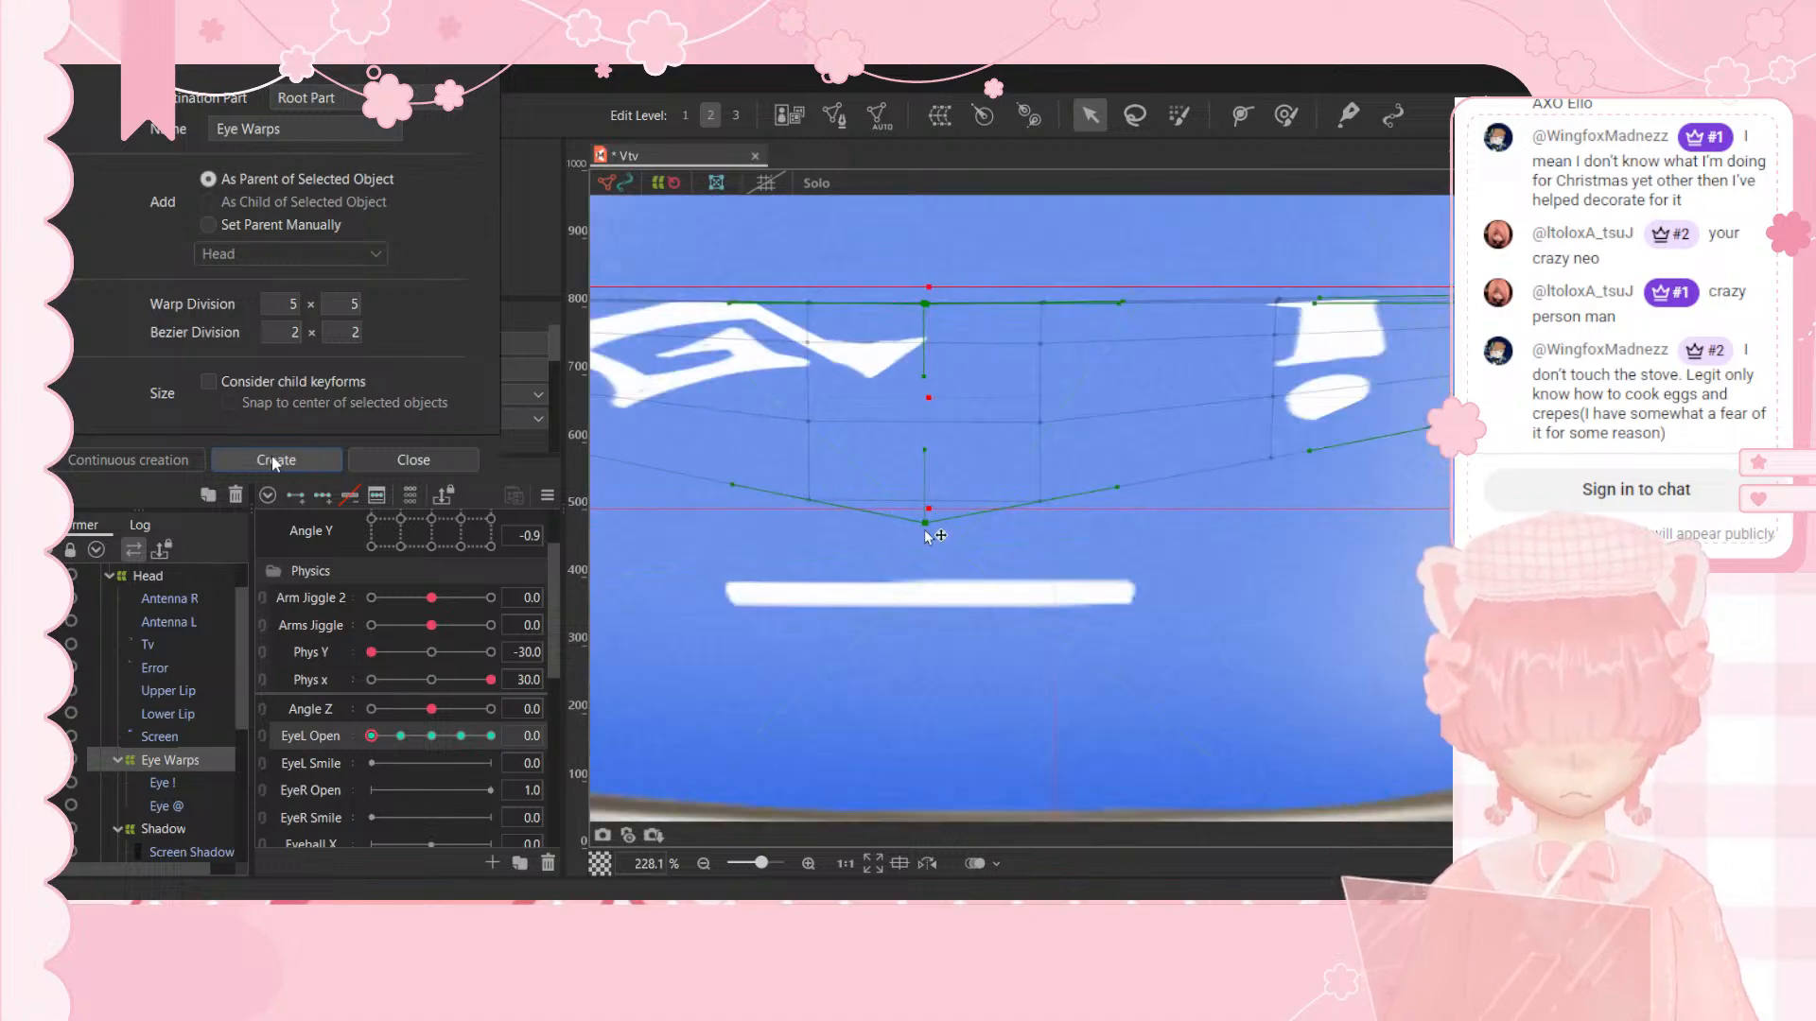
{"action": "left_click_drag", "start_coordinate": [924, 530], "coordinate": [932, 422]}
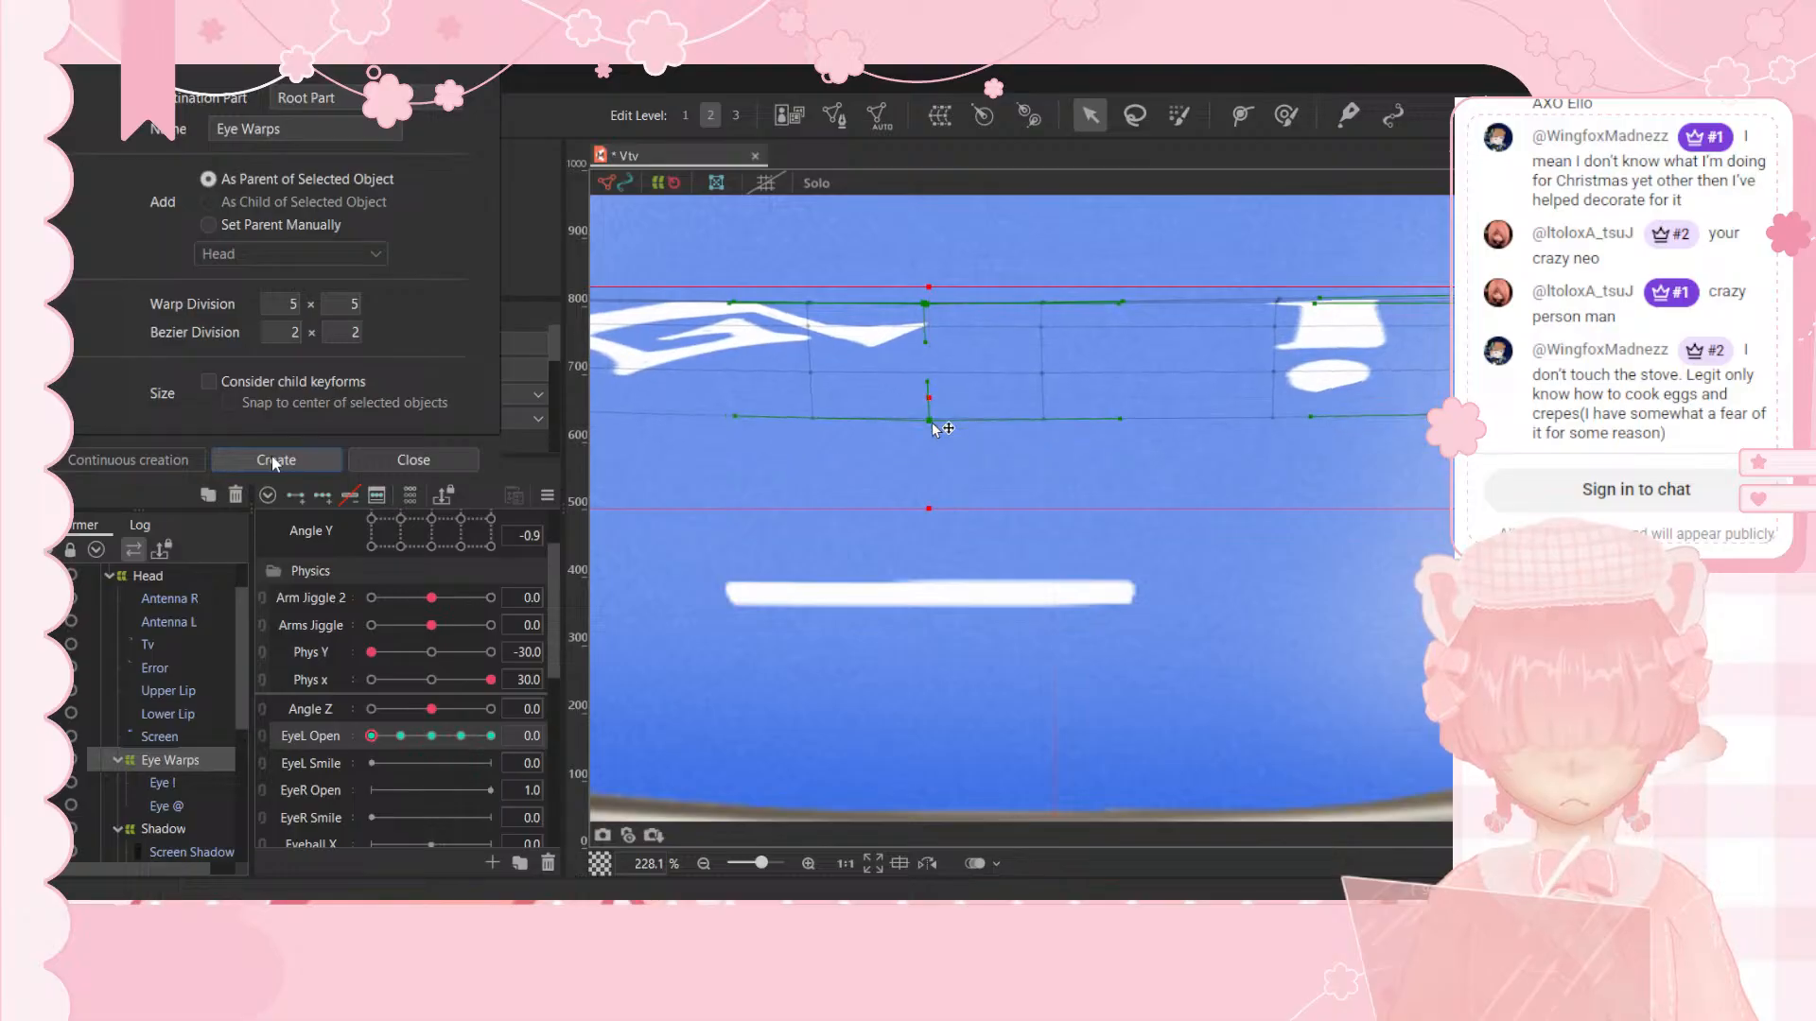
{"action": "scroll", "coordinate": [934, 416], "scroll_direction": "down", "scroll_amount": 5}
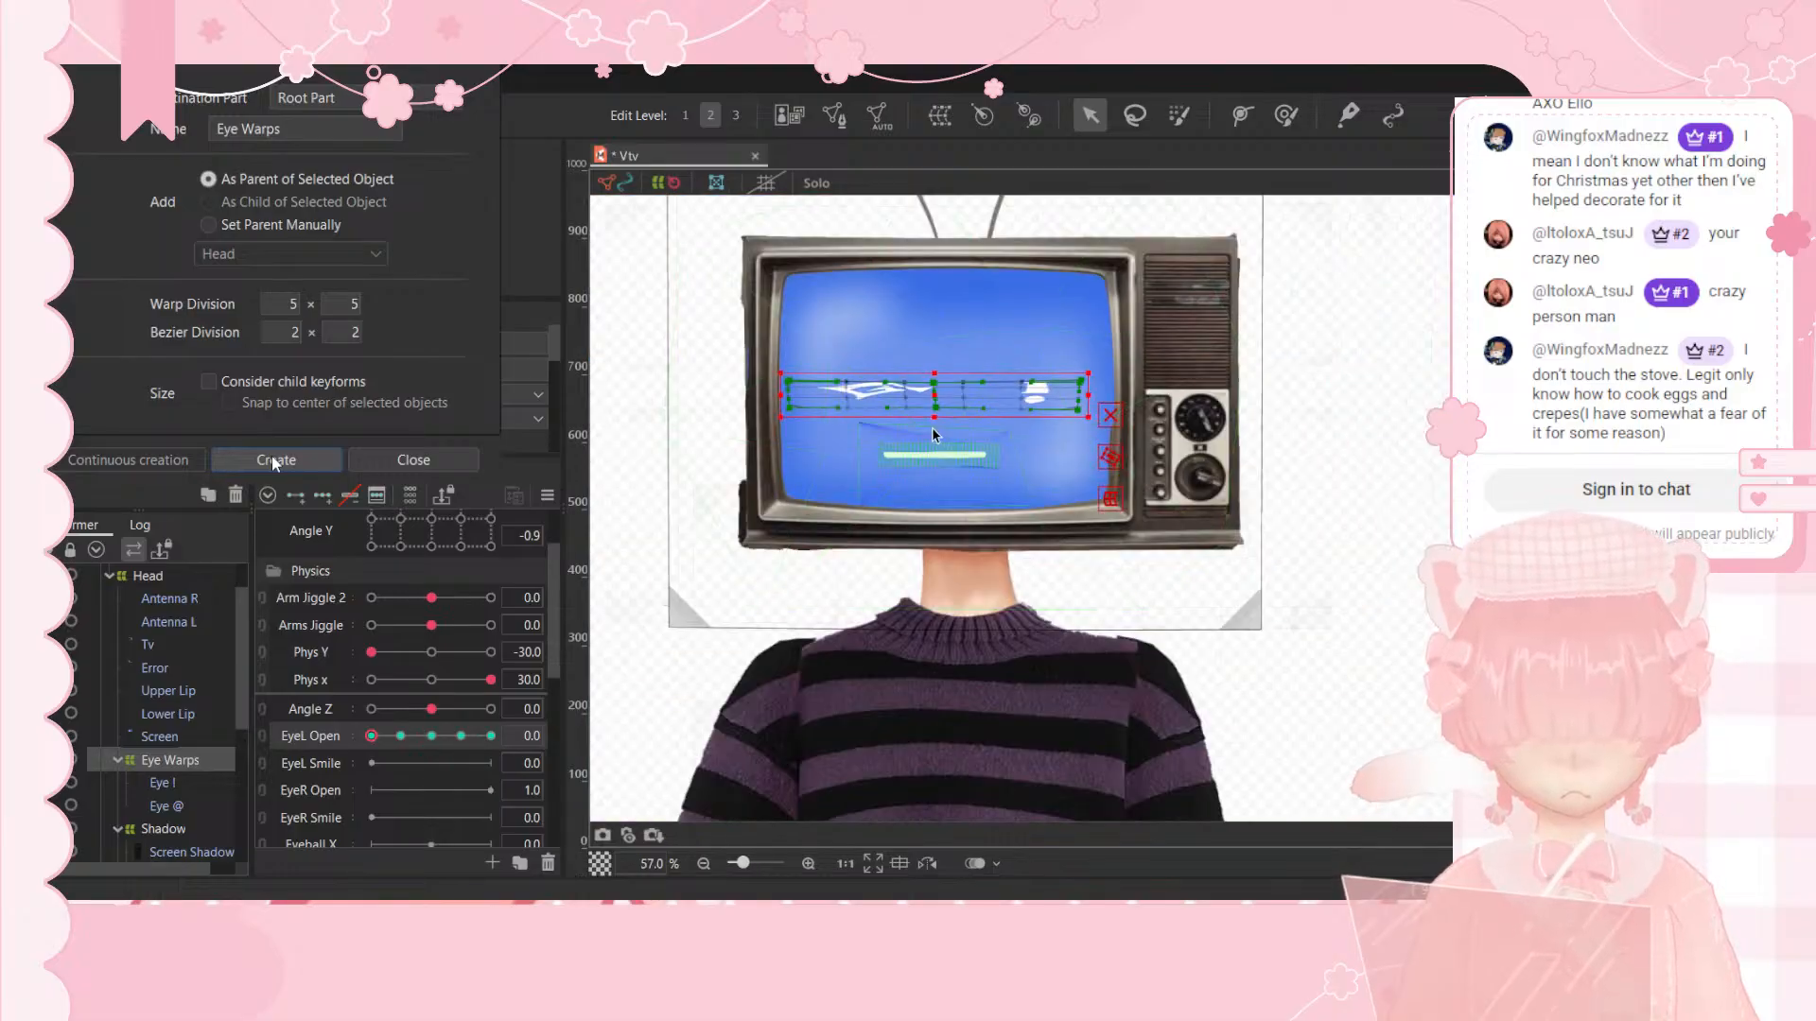
Step: Lower the middle and both corners of the Eye Warps top edge onto the bottom edge to flatten the eyes into lines, and deselect it
{"action": "scroll", "coordinate": [955, 376], "scroll_direction": "up", "scroll_amount": 2}
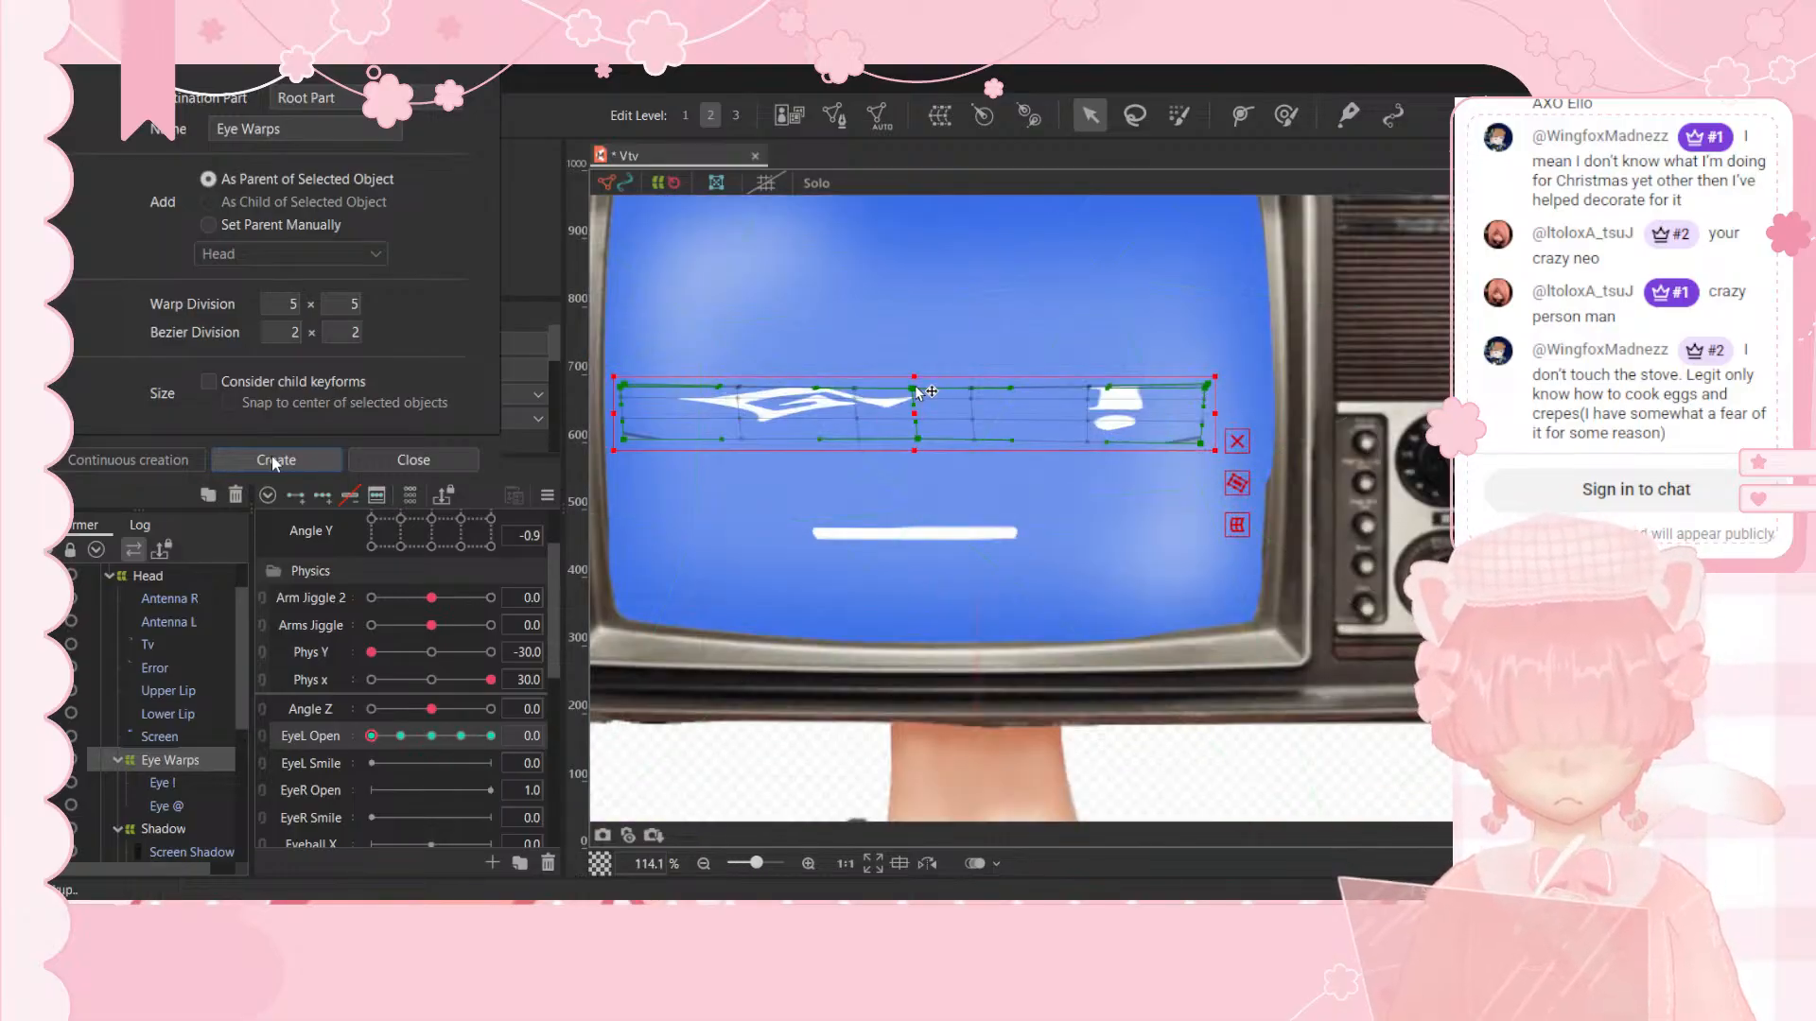
{"action": "left_click_drag", "start_coordinate": [915, 397], "coordinate": [917, 438]}
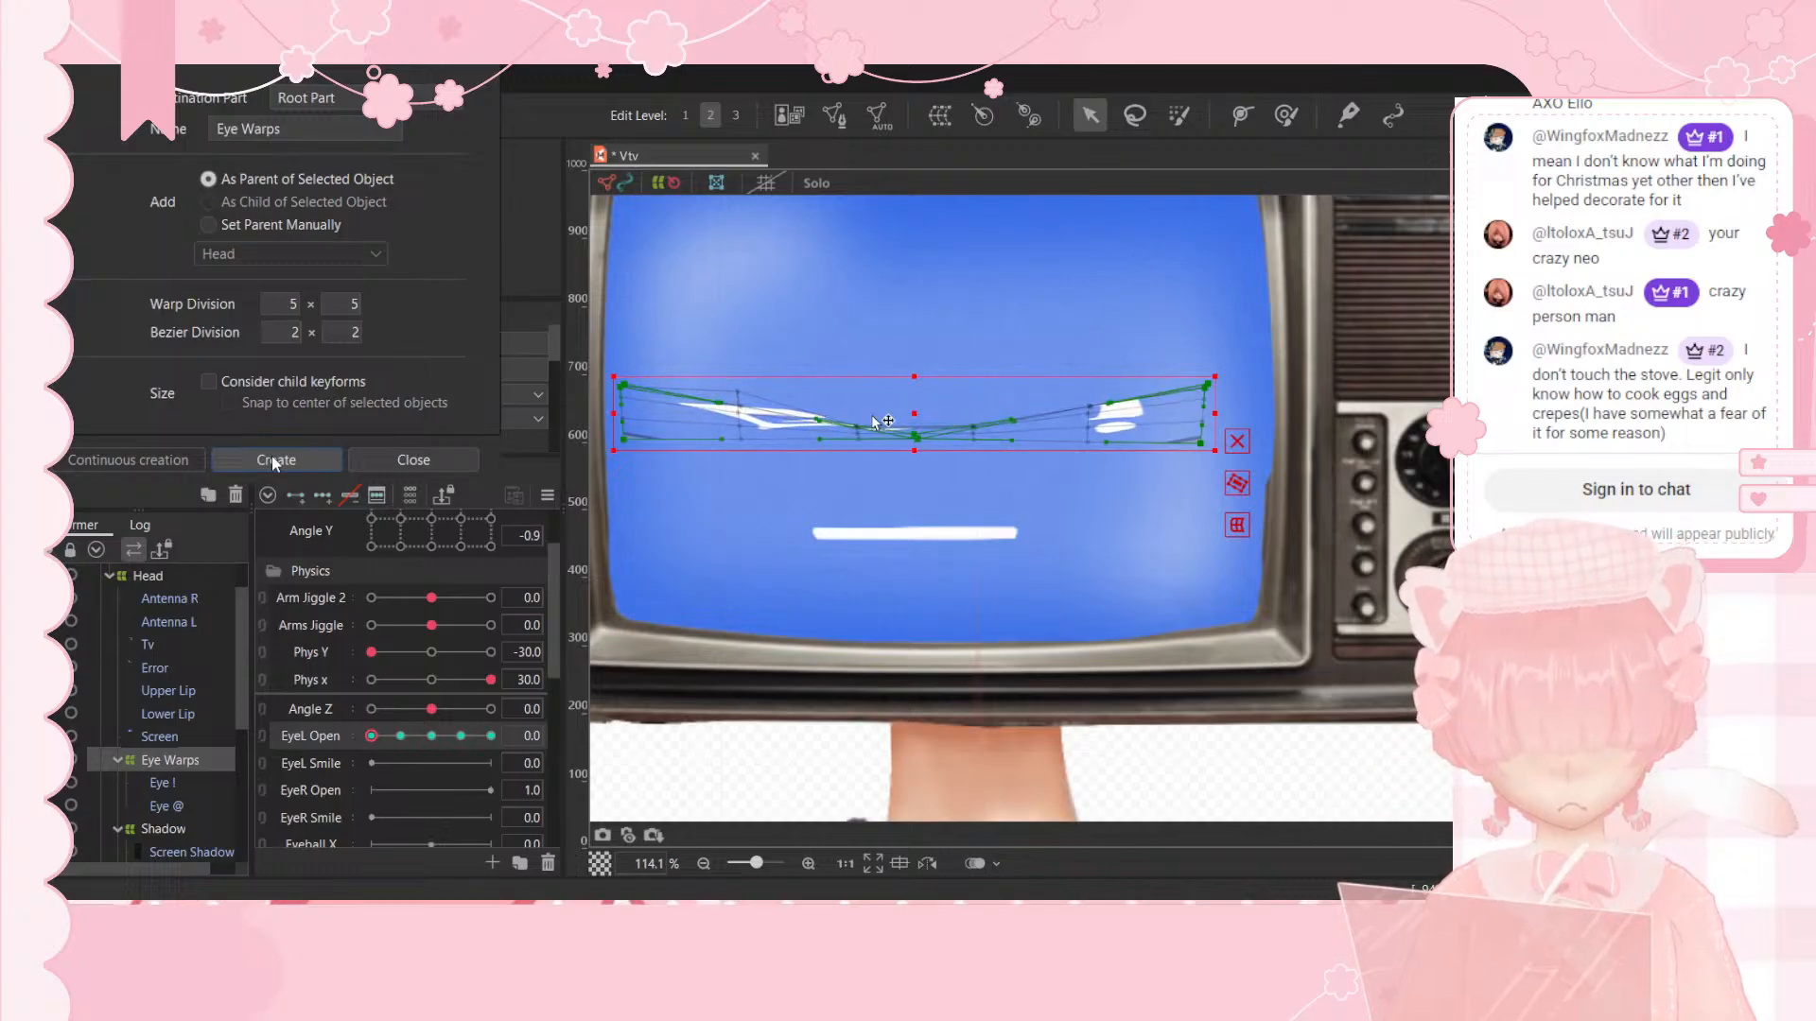
{"action": "left_click_drag", "start_coordinate": [623, 387], "coordinate": [624, 441]}
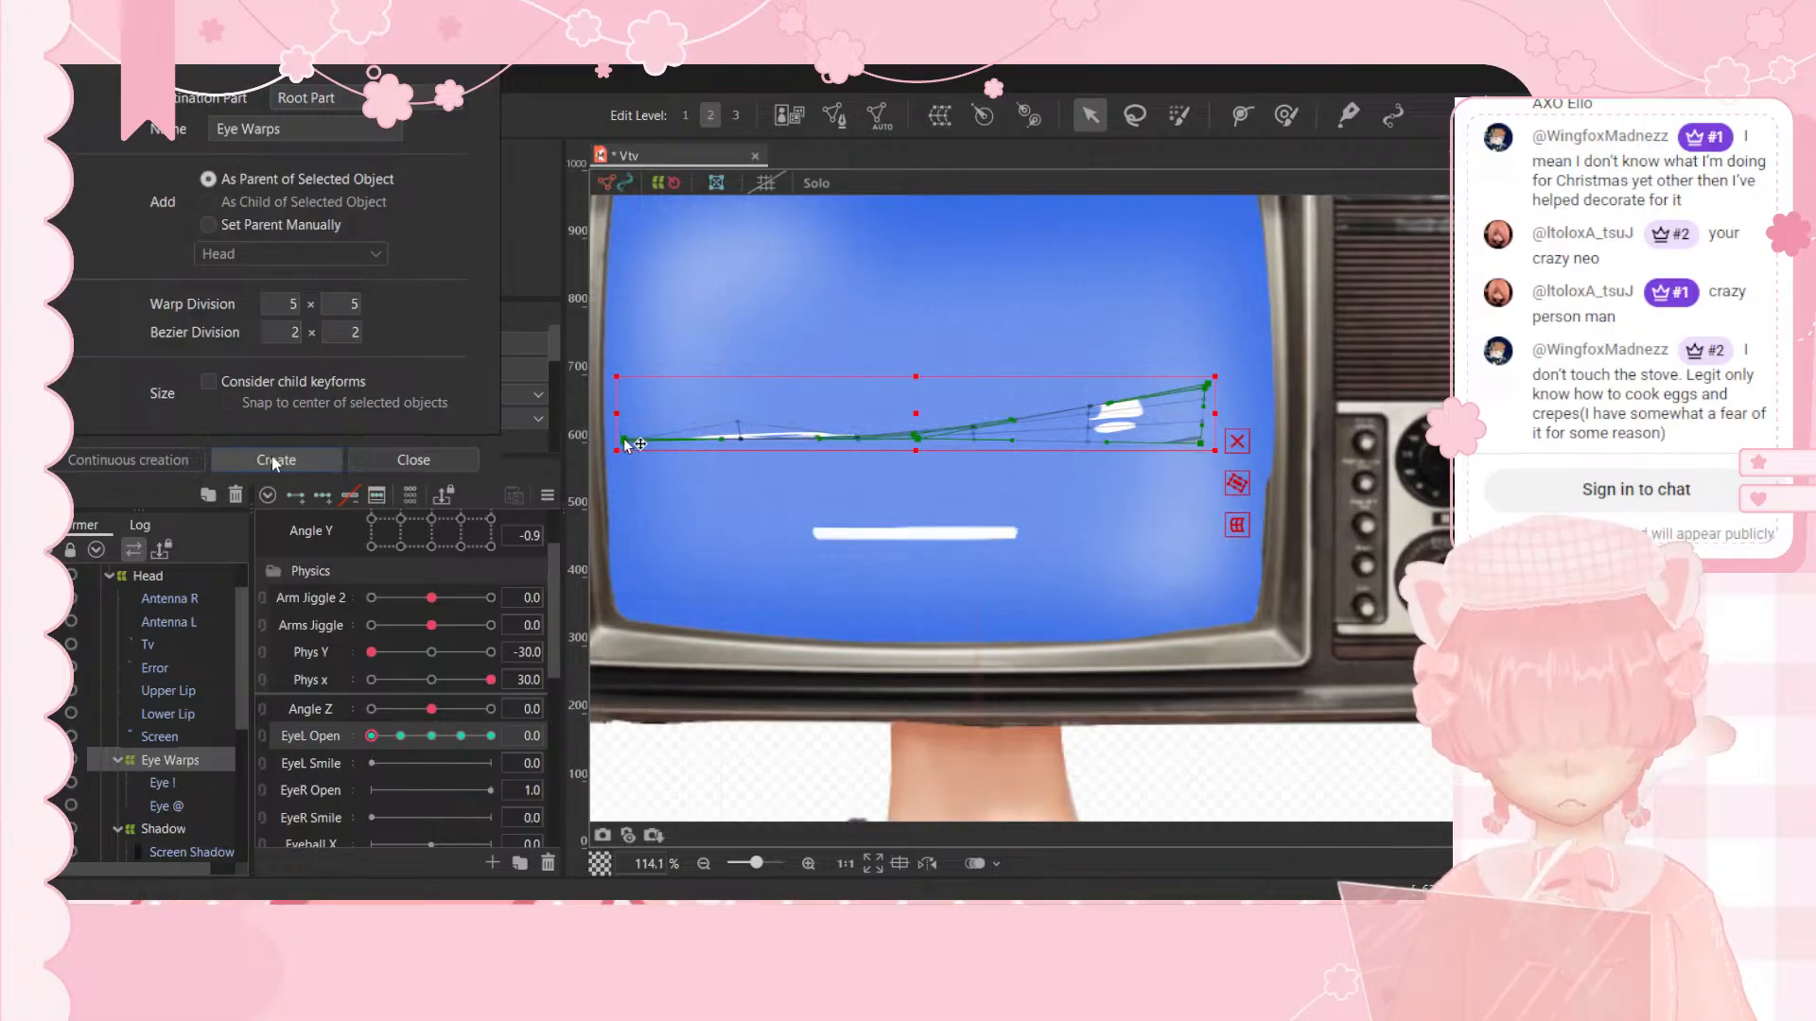
{"action": "left_click_drag", "start_coordinate": [1204, 386], "coordinate": [1203, 440]}
{"action": "scroll", "coordinate": [1180, 402], "scroll_direction": "down", "scroll_amount": 3}
{"action": "left_click", "coordinate": [1396, 401]}
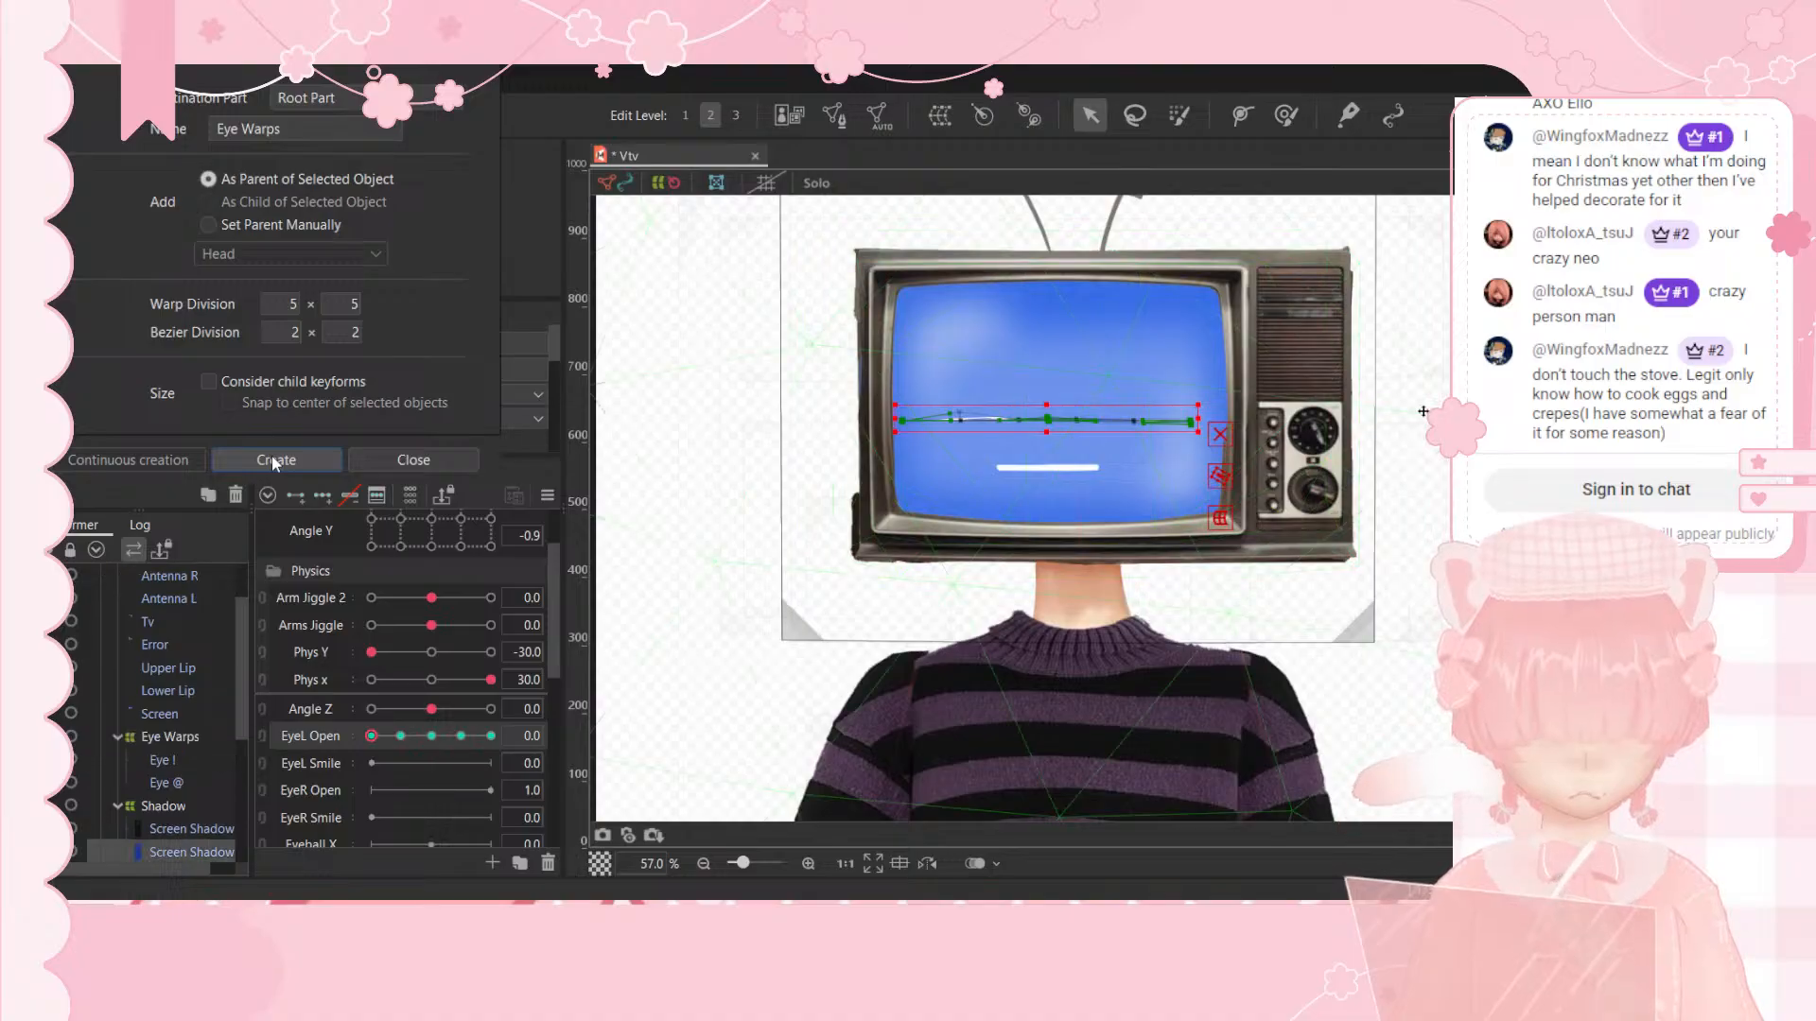
{"action": "scroll", "coordinate": [1443, 393], "scroll_direction": "down", "scroll_amount": 3}
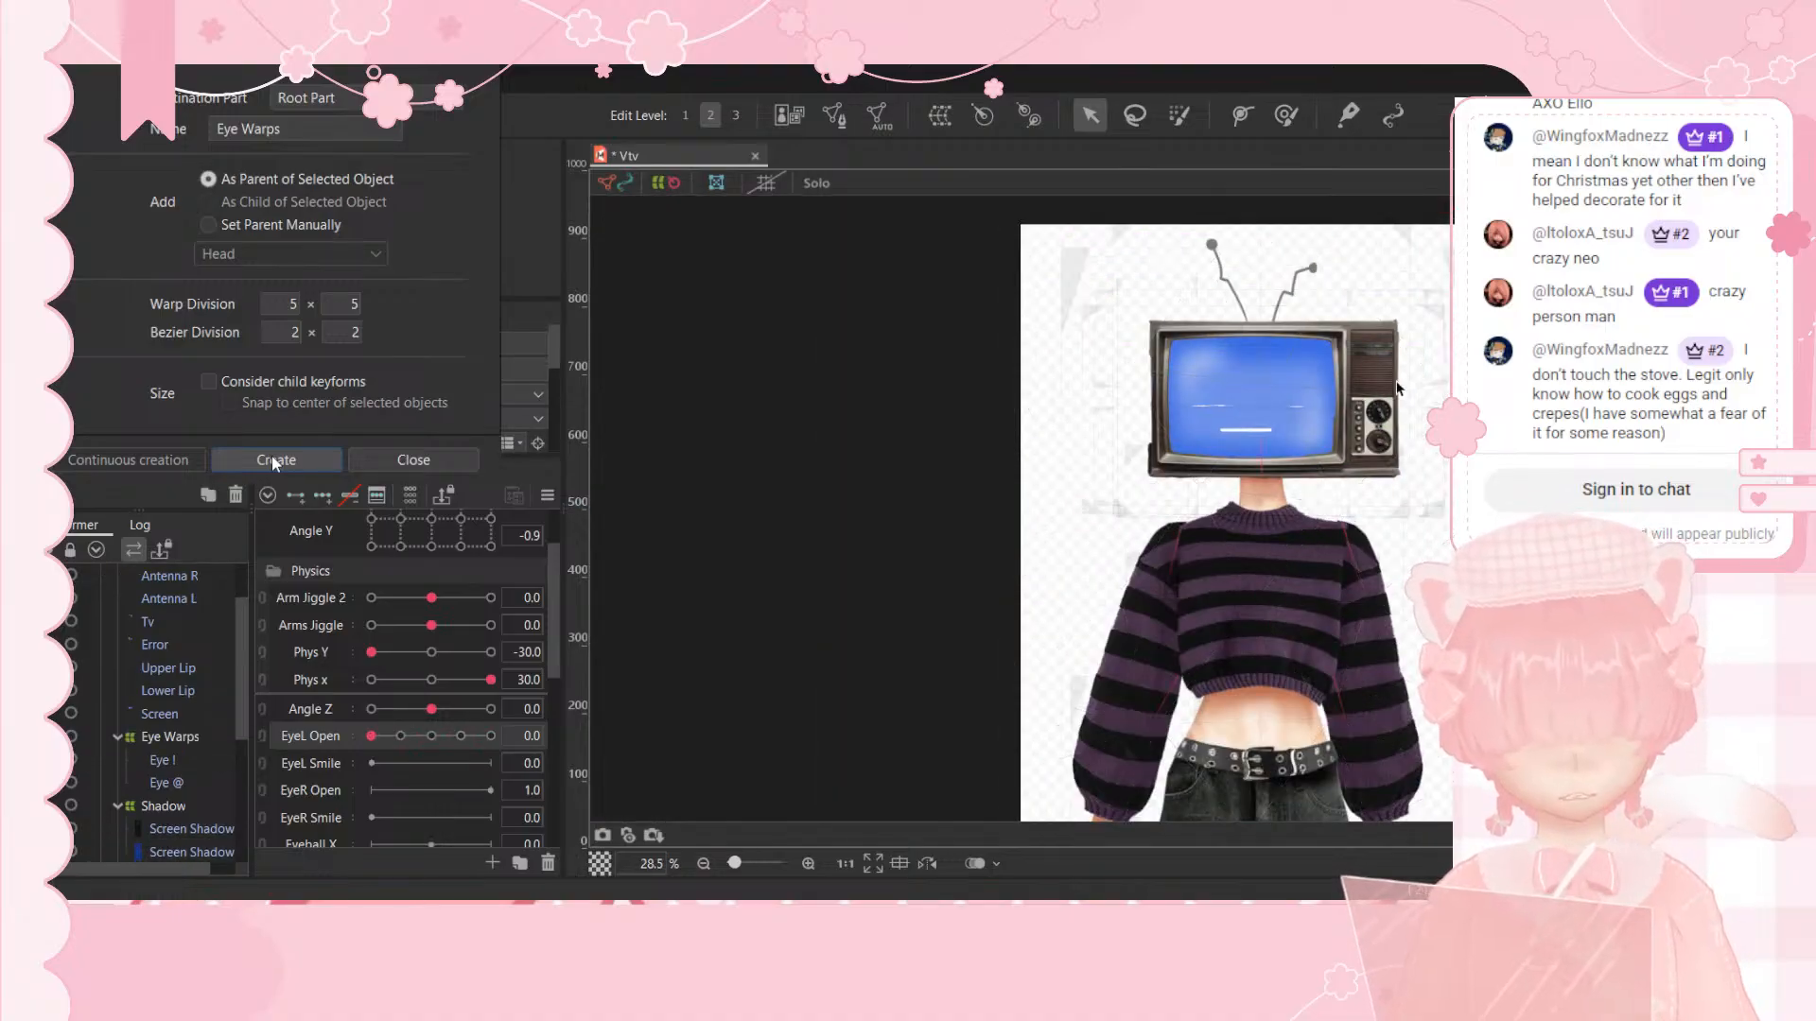
{"action": "scroll", "coordinate": [1354, 394], "scroll_direction": "up", "scroll_amount": 6}
{"action": "scroll", "coordinate": [1353, 395], "scroll_direction": "down", "scroll_amount": 4}
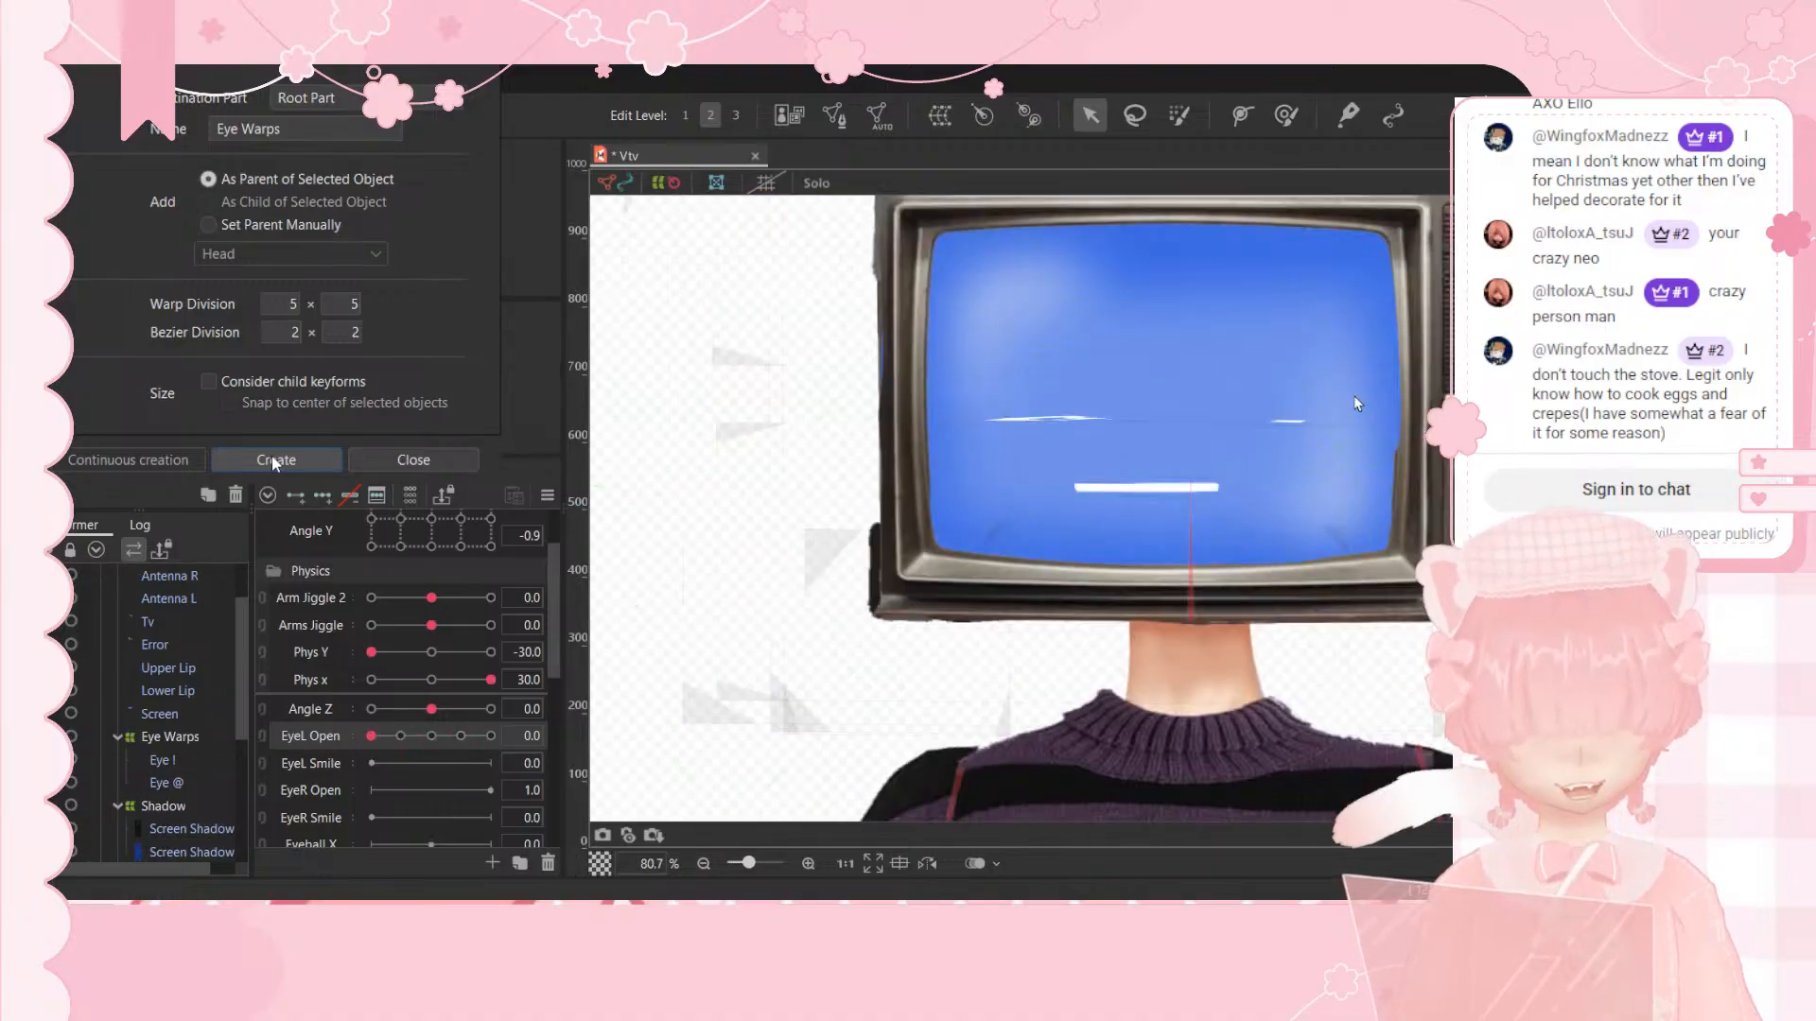
{"action": "scroll", "coordinate": [990, 463], "scroll_direction": "up", "scroll_amount": 3}
{"action": "scroll", "coordinate": [990, 463], "scroll_direction": "up", "scroll_amount": 2}
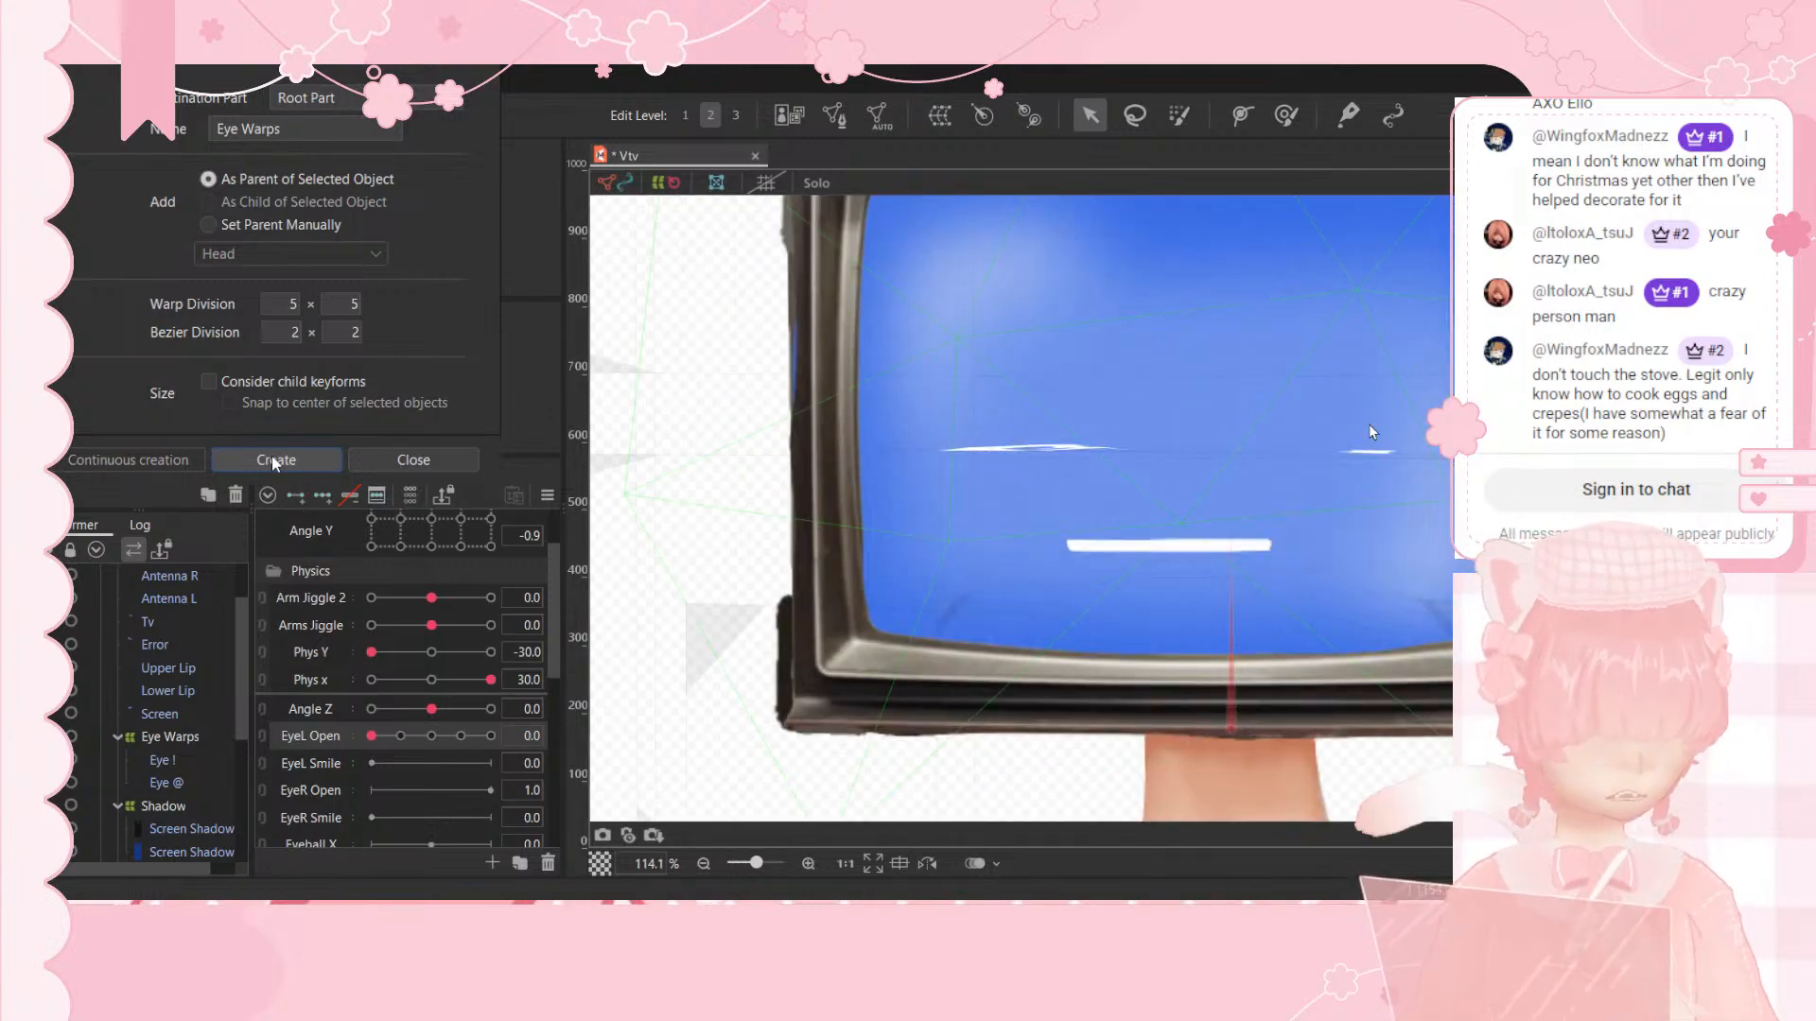
Step: Set EyeL Open to 0.3 and lower the middle and both corners of the Eye Warps top edge into a roughly level line
{"action": "scroll", "coordinate": [1369, 424], "scroll_direction": "down", "scroll_amount": 4}
{"action": "scroll", "coordinate": [1195, 433], "scroll_direction": "up", "scroll_amount": 4}
{"action": "scroll", "coordinate": [1194, 433], "scroll_direction": "down", "scroll_amount": 4}
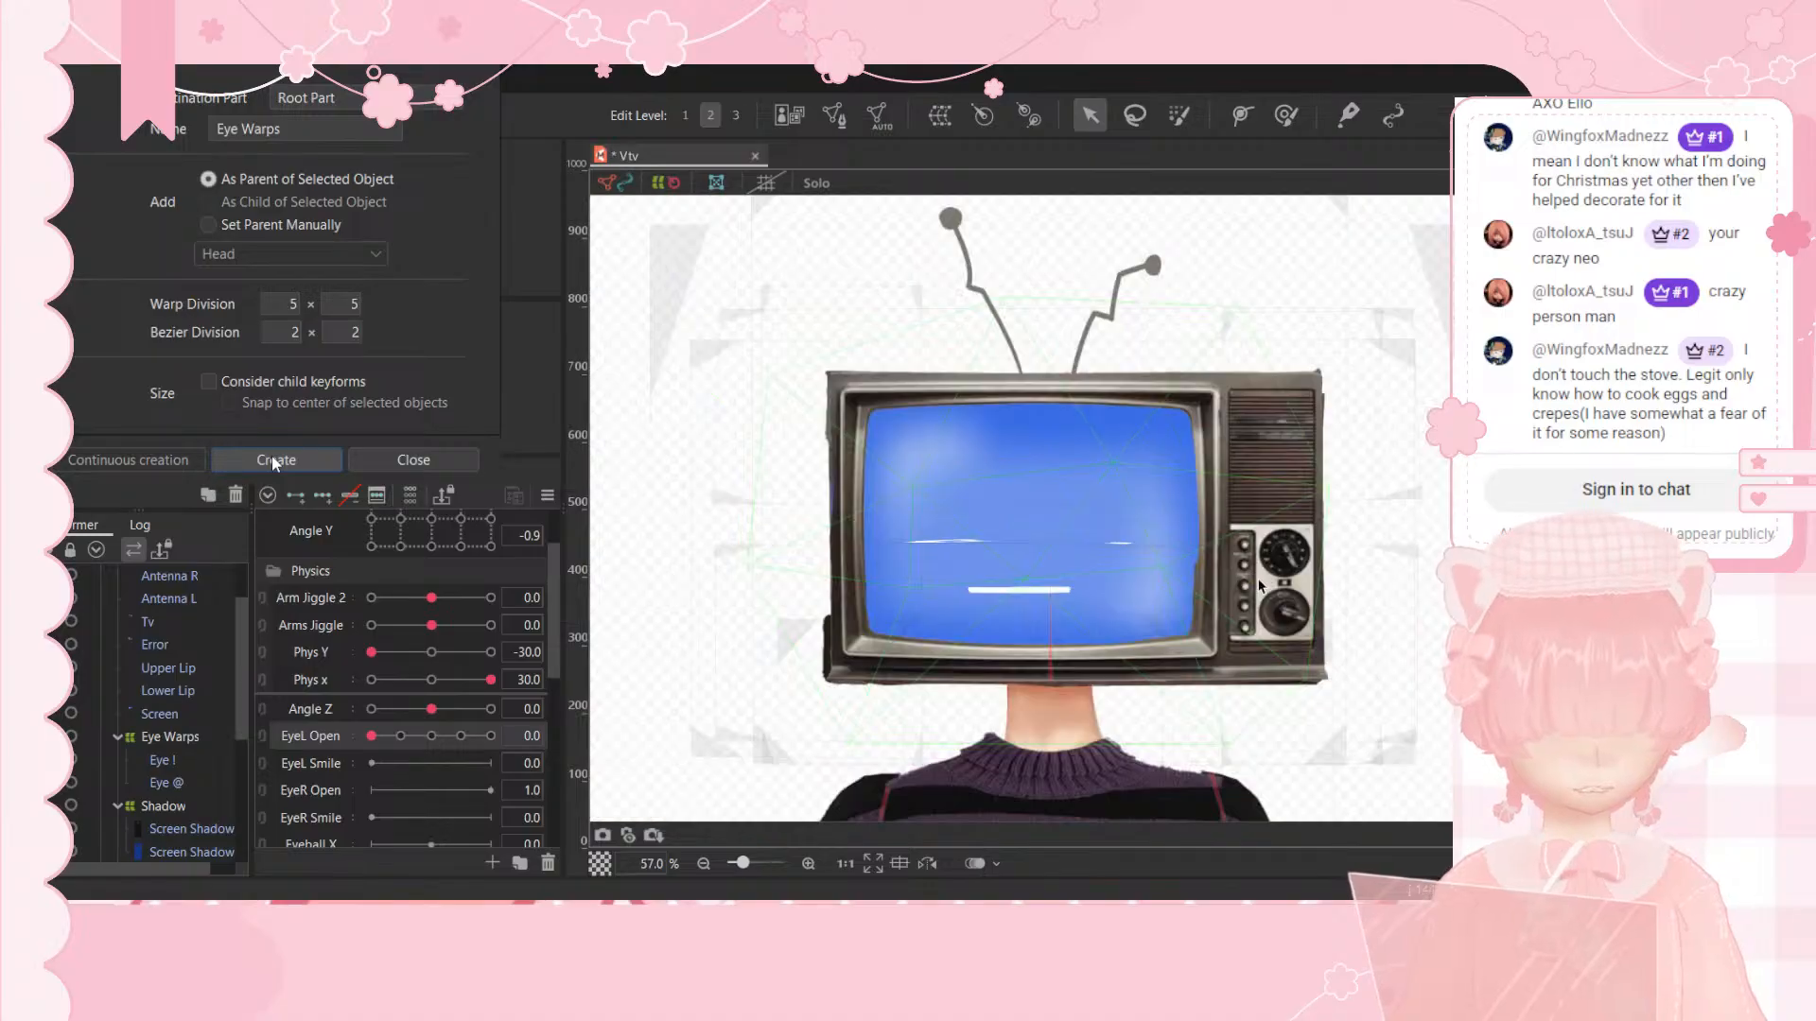
{"action": "mouse_move", "coordinate": [372, 740]}
{"action": "left_mouse_down"}
{"action": "mouse_move", "coordinate": [490, 745]}
{"action": "mouse_move", "coordinate": [341, 746]}
{"action": "mouse_move", "coordinate": [440, 737]}
{"action": "mouse_move", "coordinate": [403, 735]}
{"action": "left_mouse_up"}
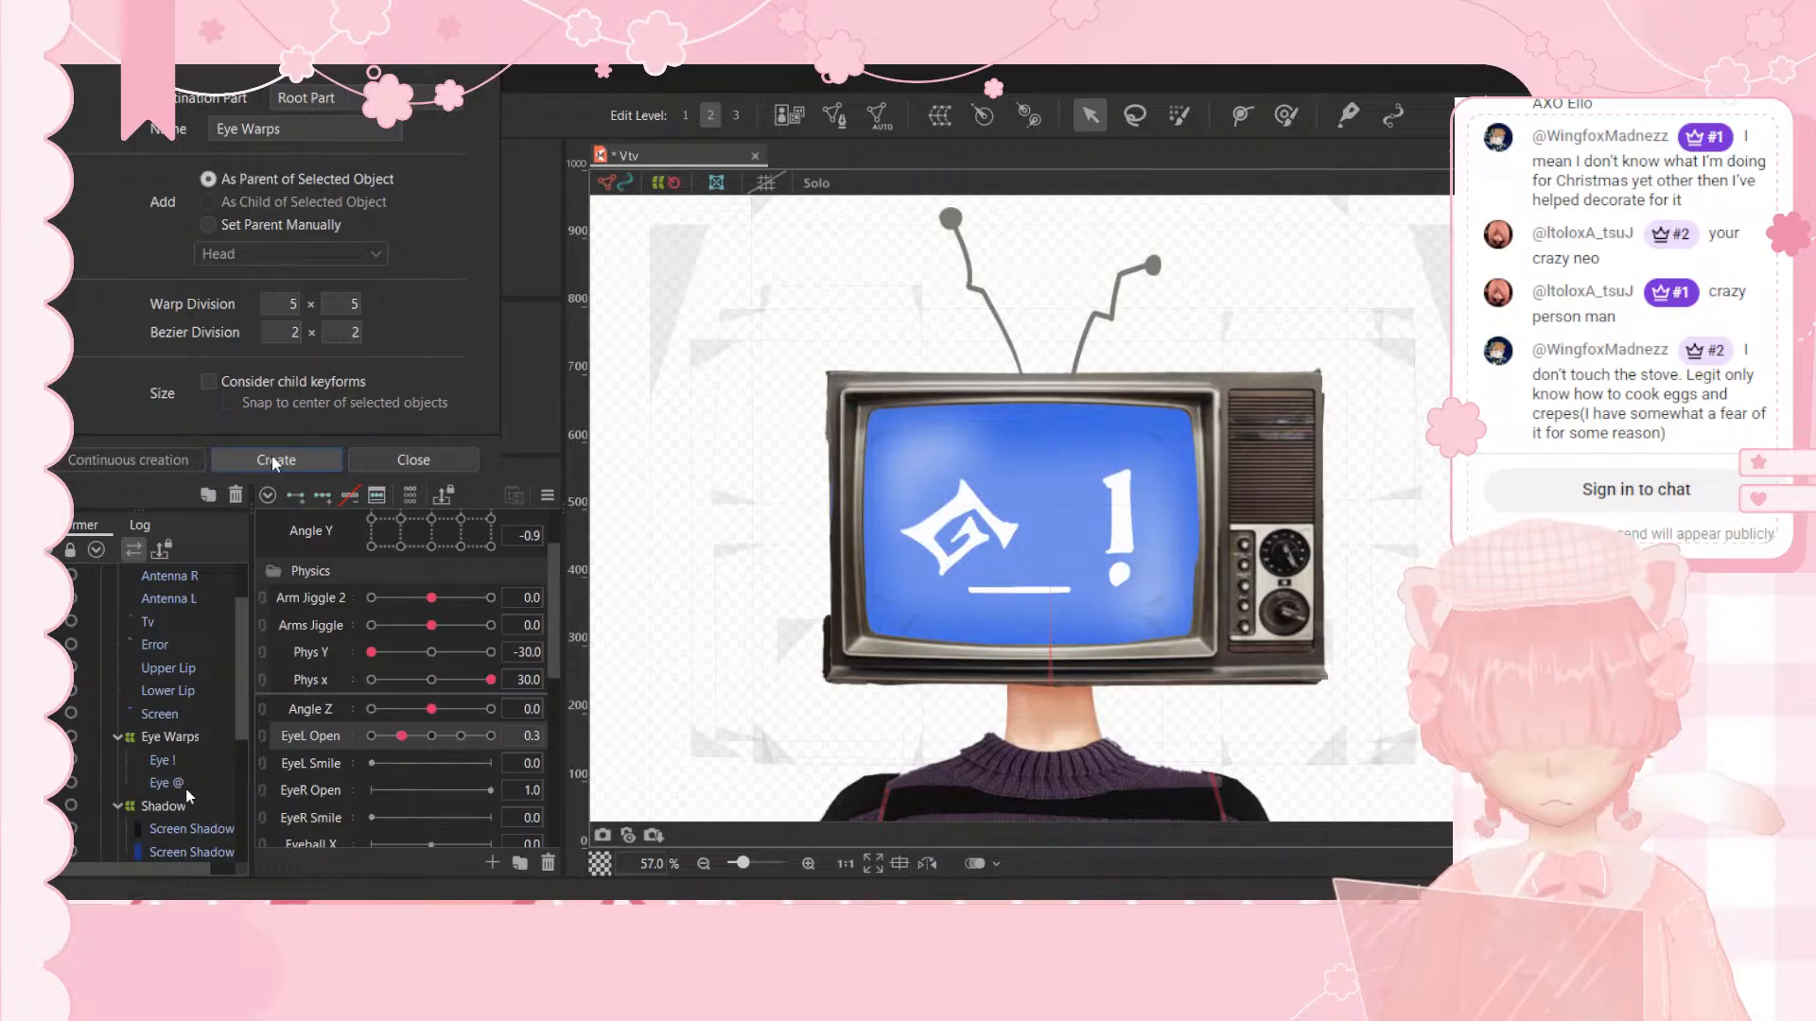
{"action": "left_click", "coordinate": [173, 741]}
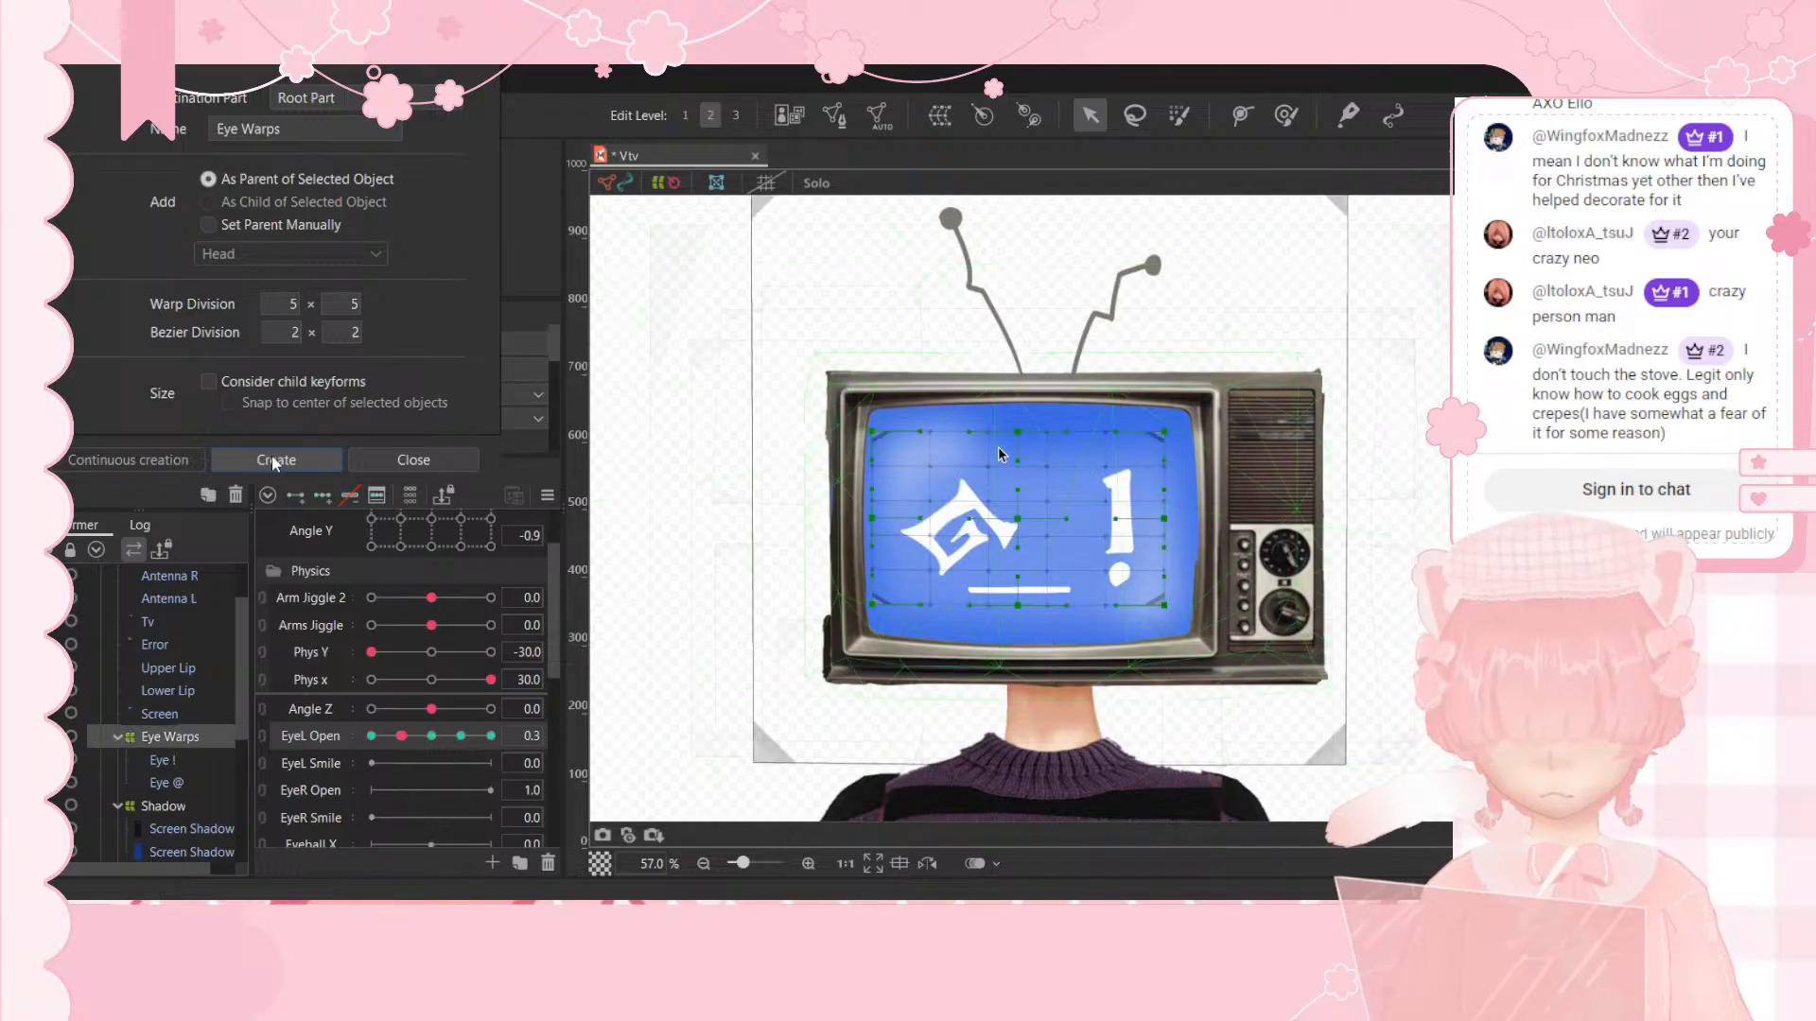
{"action": "scroll", "coordinate": [1021, 454], "scroll_direction": "up", "scroll_amount": 2}
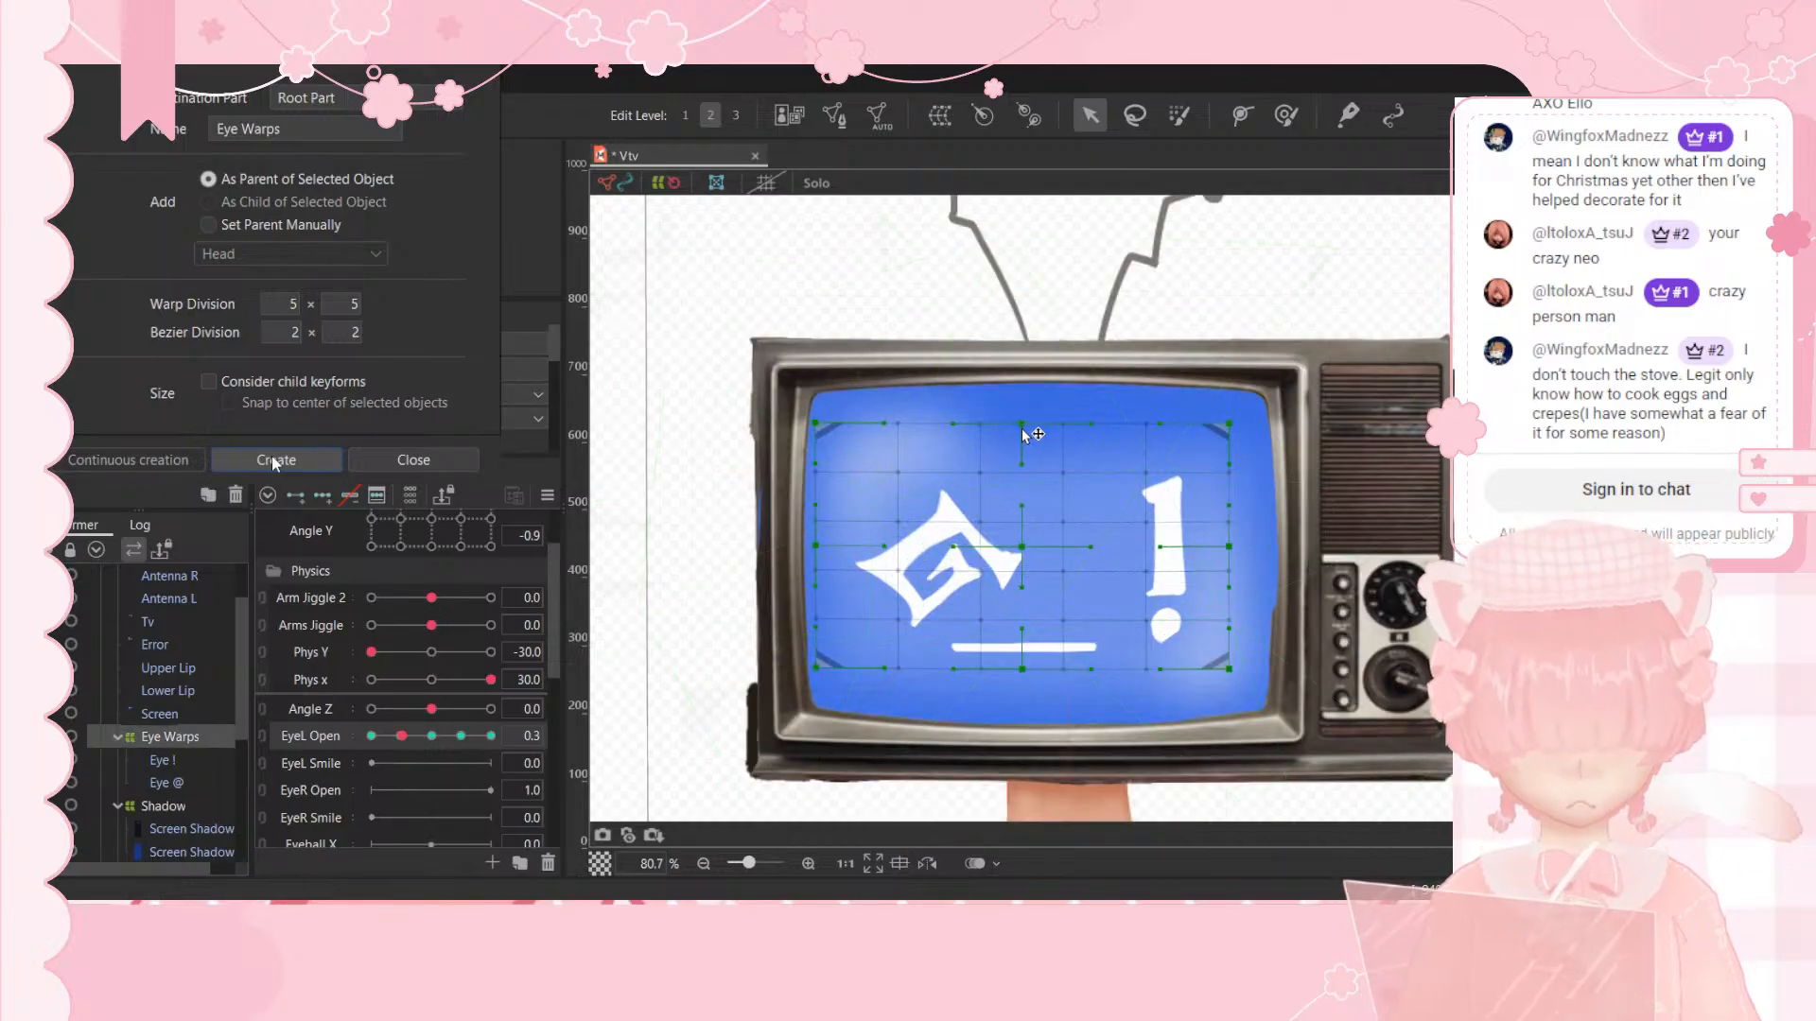
{"action": "left_click", "coordinate": [1029, 456]}
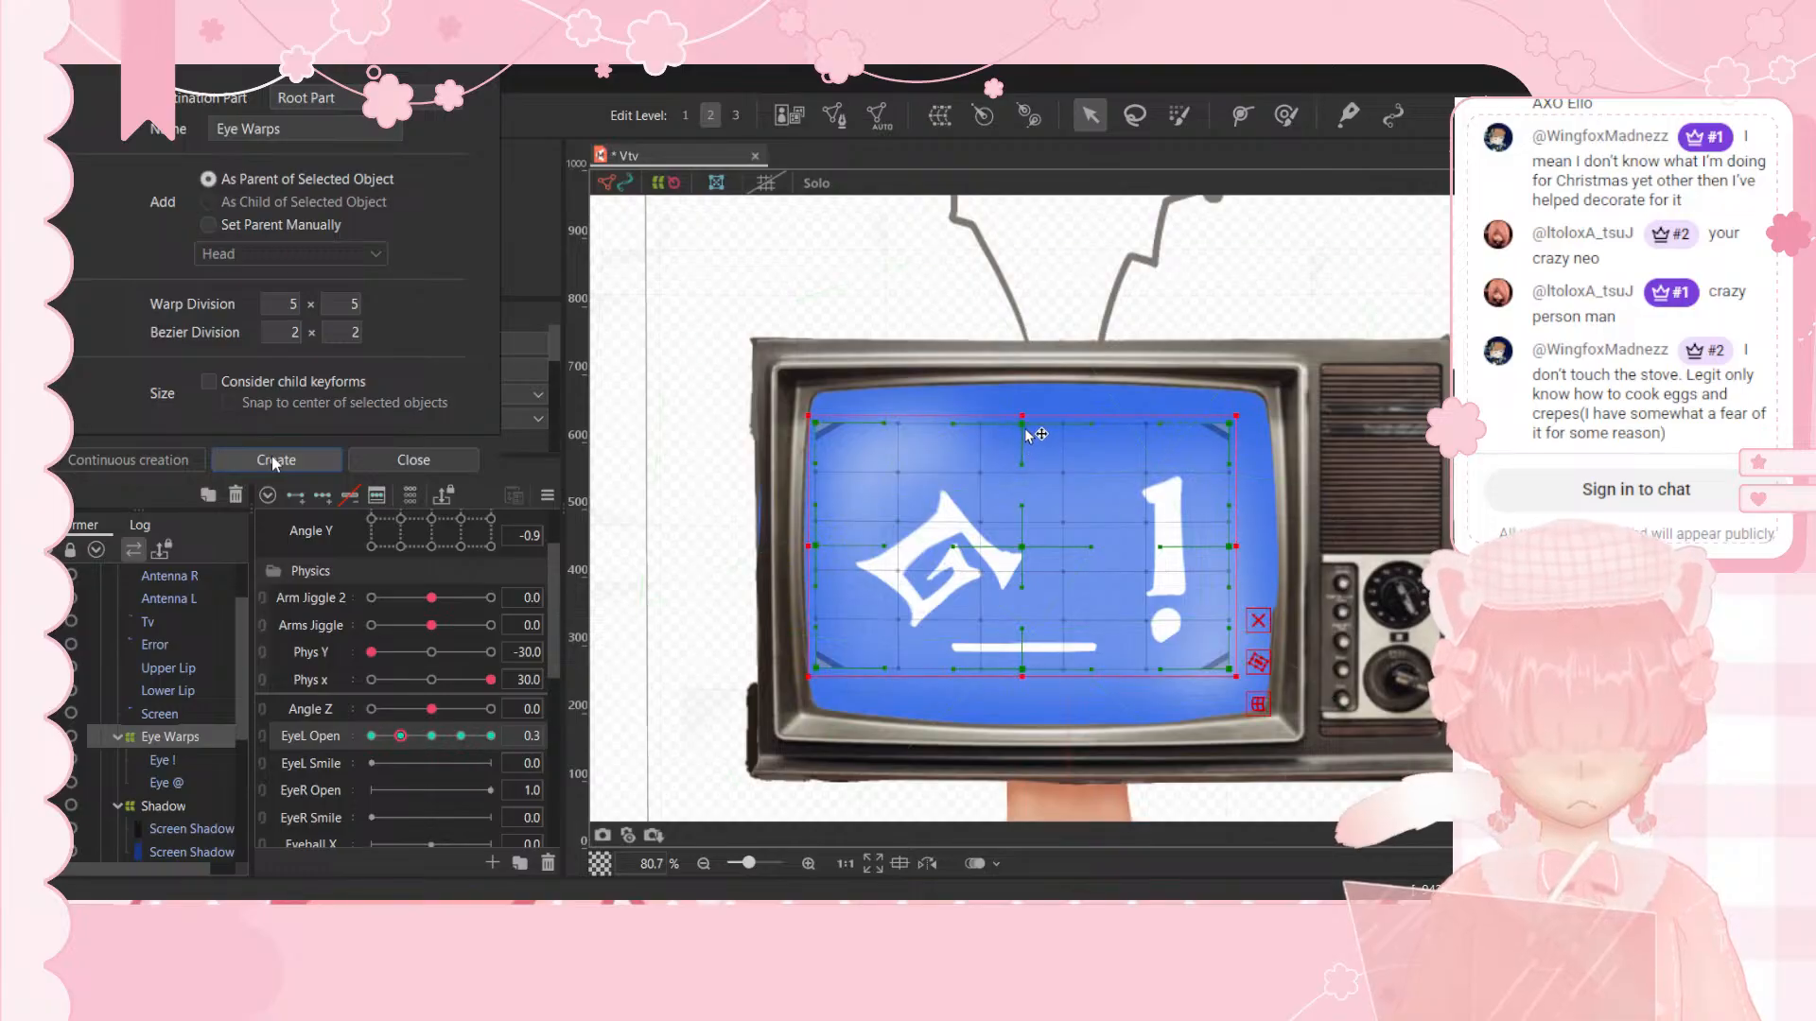
{"action": "left_click_drag", "start_coordinate": [1026, 429], "coordinate": [1015, 477]}
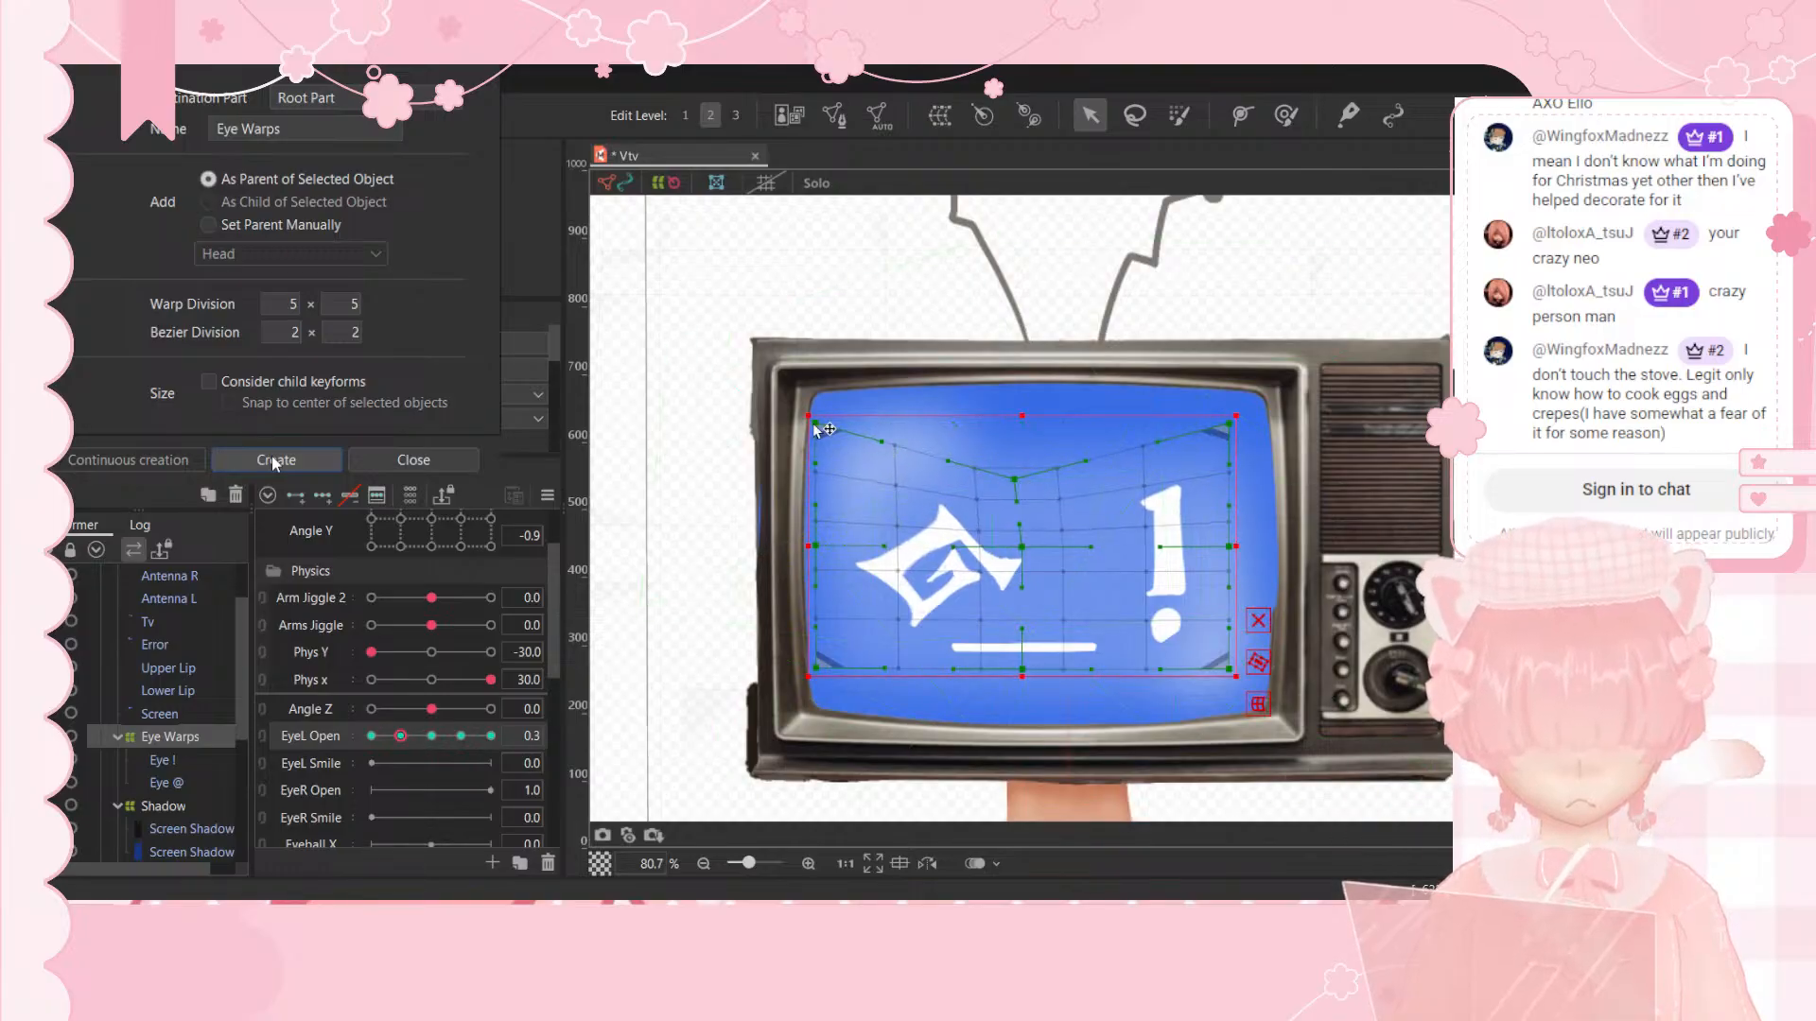
{"action": "left_click_drag", "start_coordinate": [815, 427], "coordinate": [813, 578]}
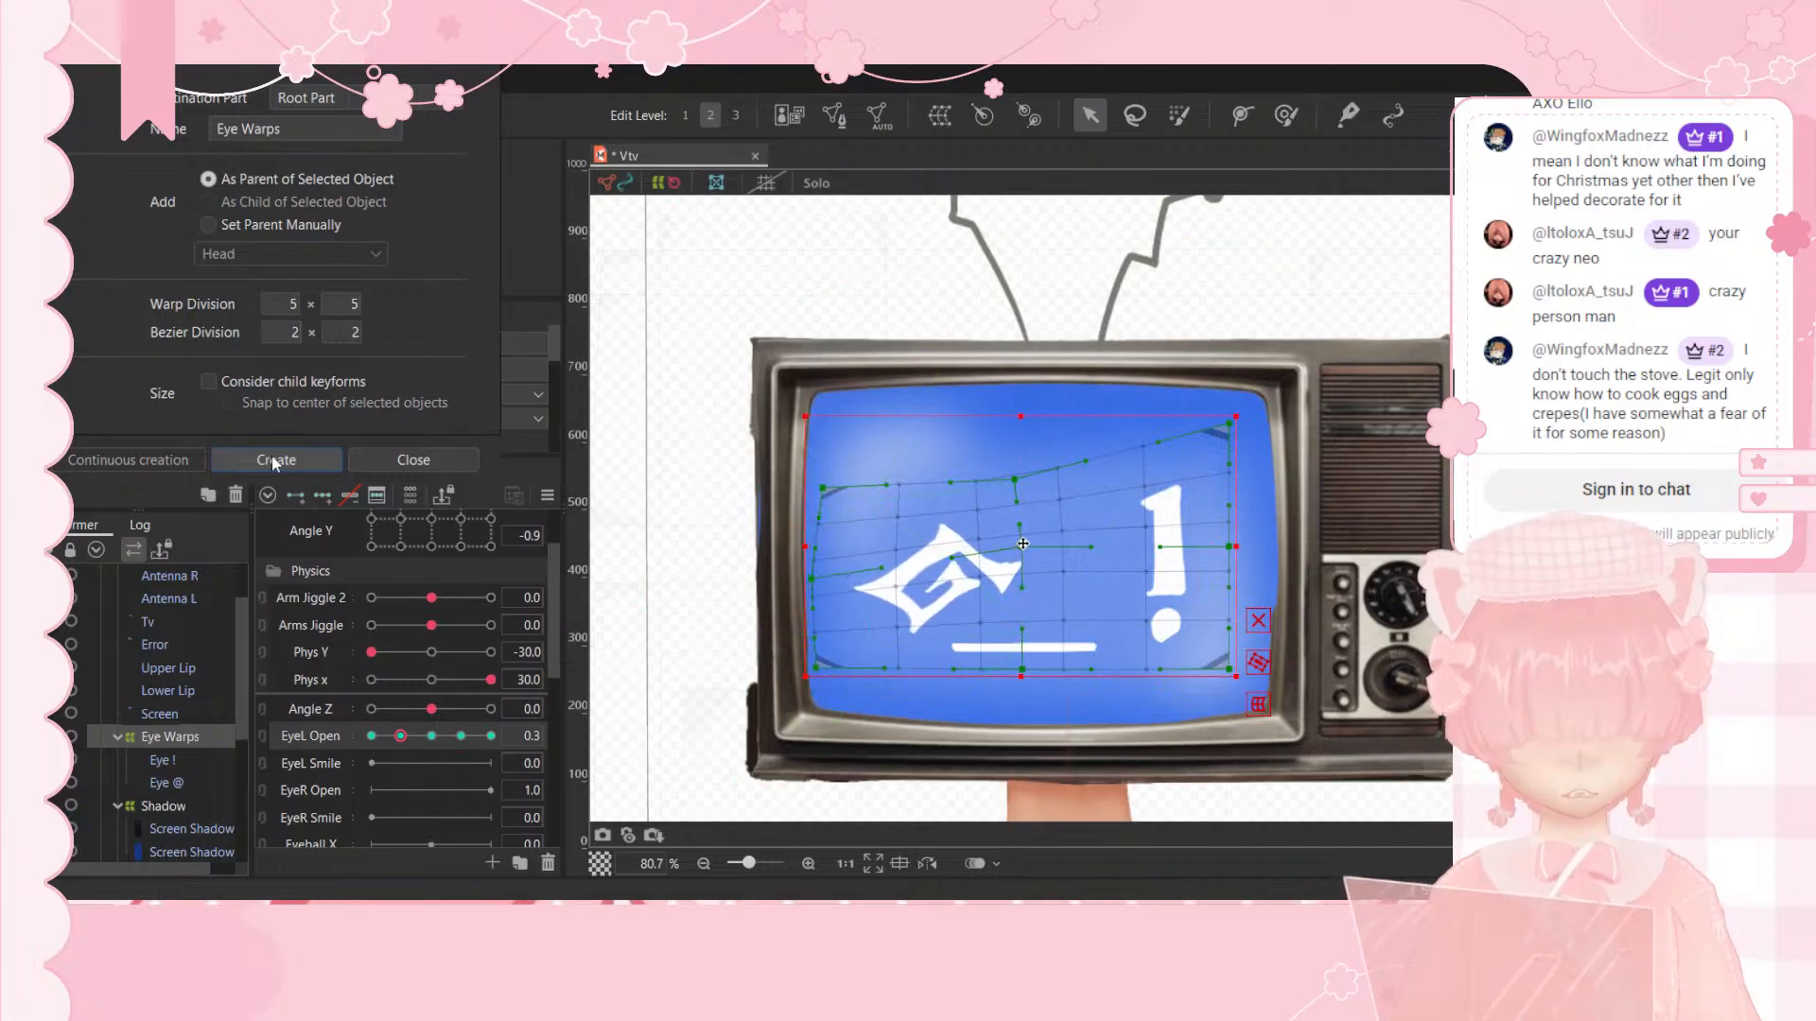
{"action": "left_click_drag", "start_coordinate": [1227, 425], "coordinate": [1227, 580]}
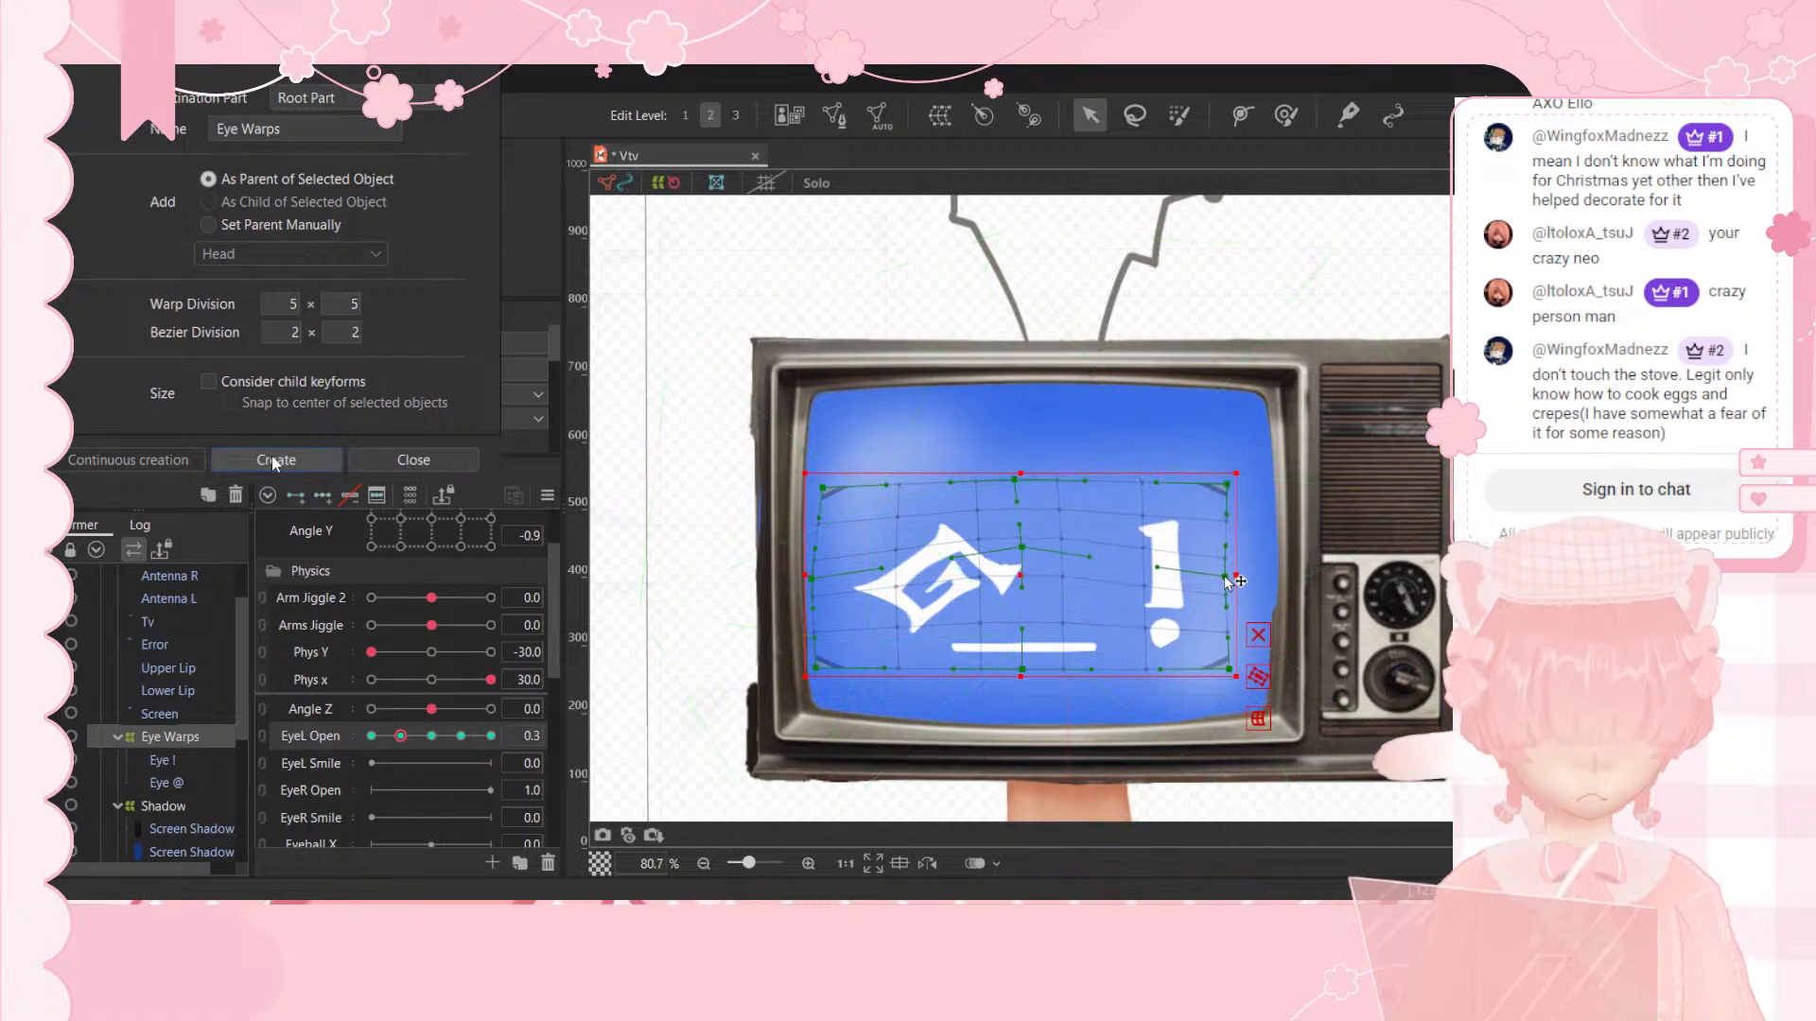
Step: At EyeL Open 0.3, raise the middle and both corners of the Eye Warps bottom edge to narrow the eyes
{"action": "left_click_drag", "start_coordinate": [1023, 669], "coordinate": [1030, 620]}
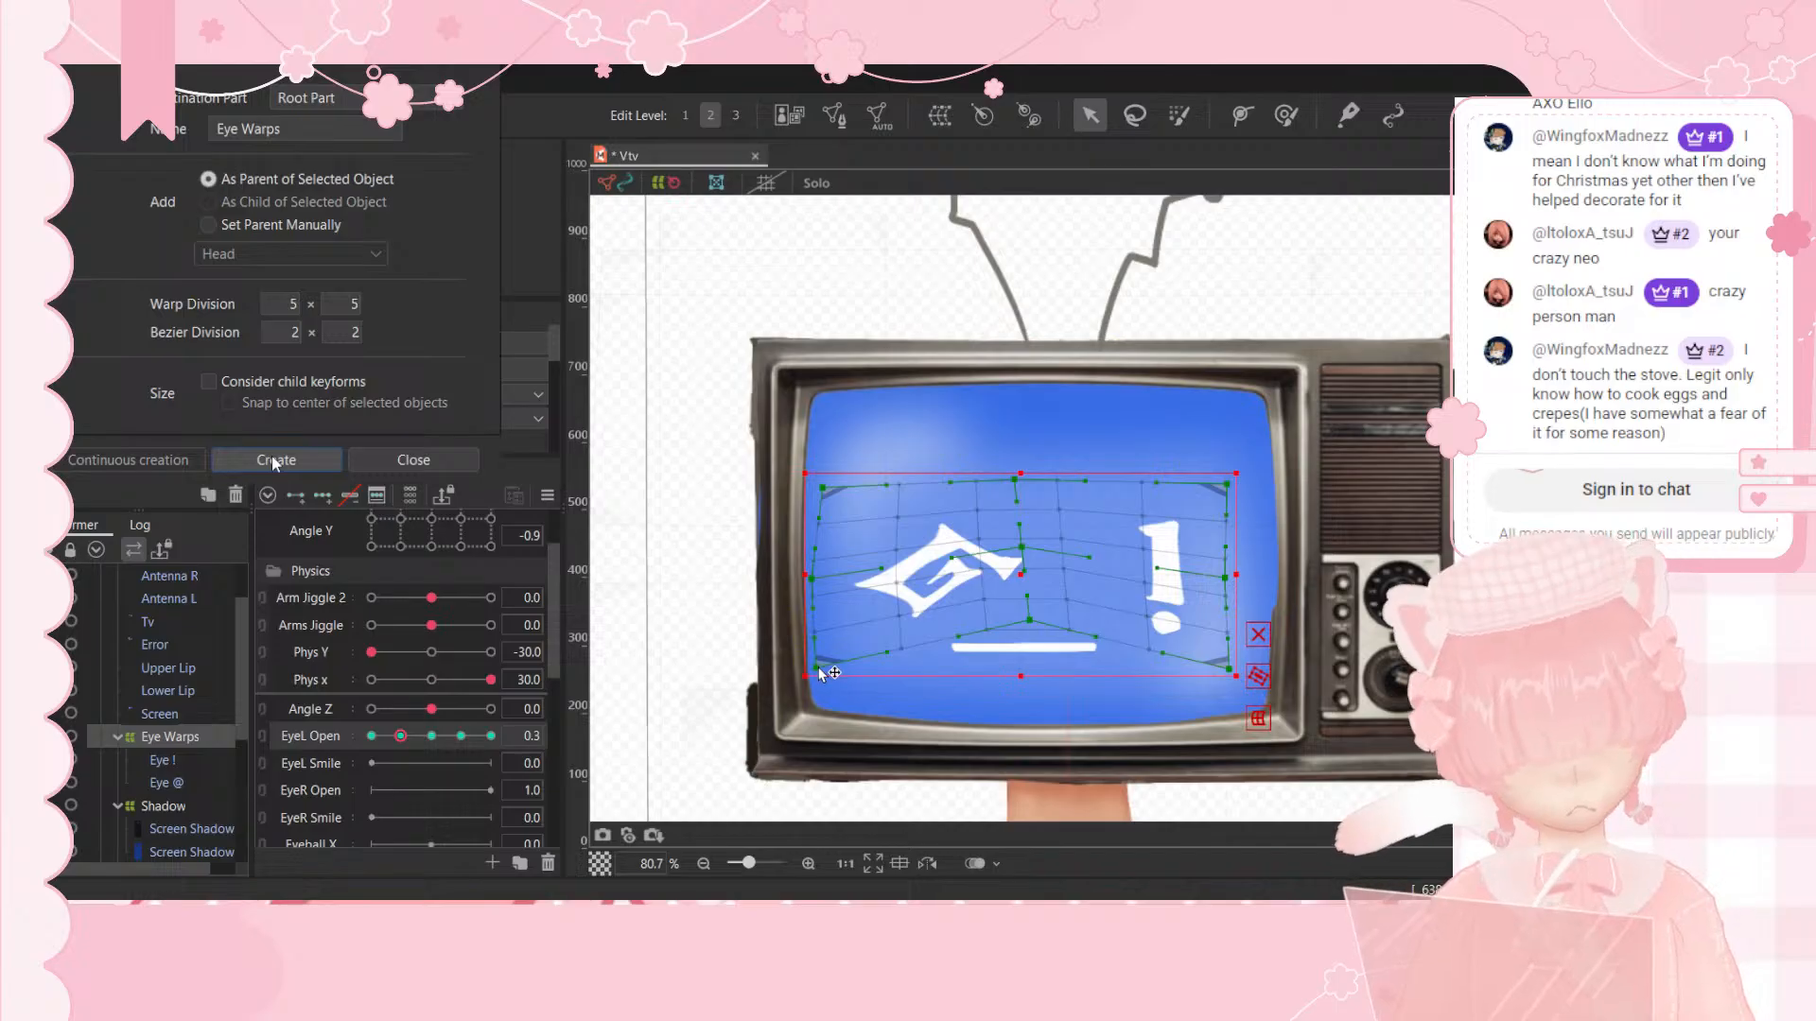
{"action": "left_click_drag", "start_coordinate": [809, 673], "coordinate": [825, 602]}
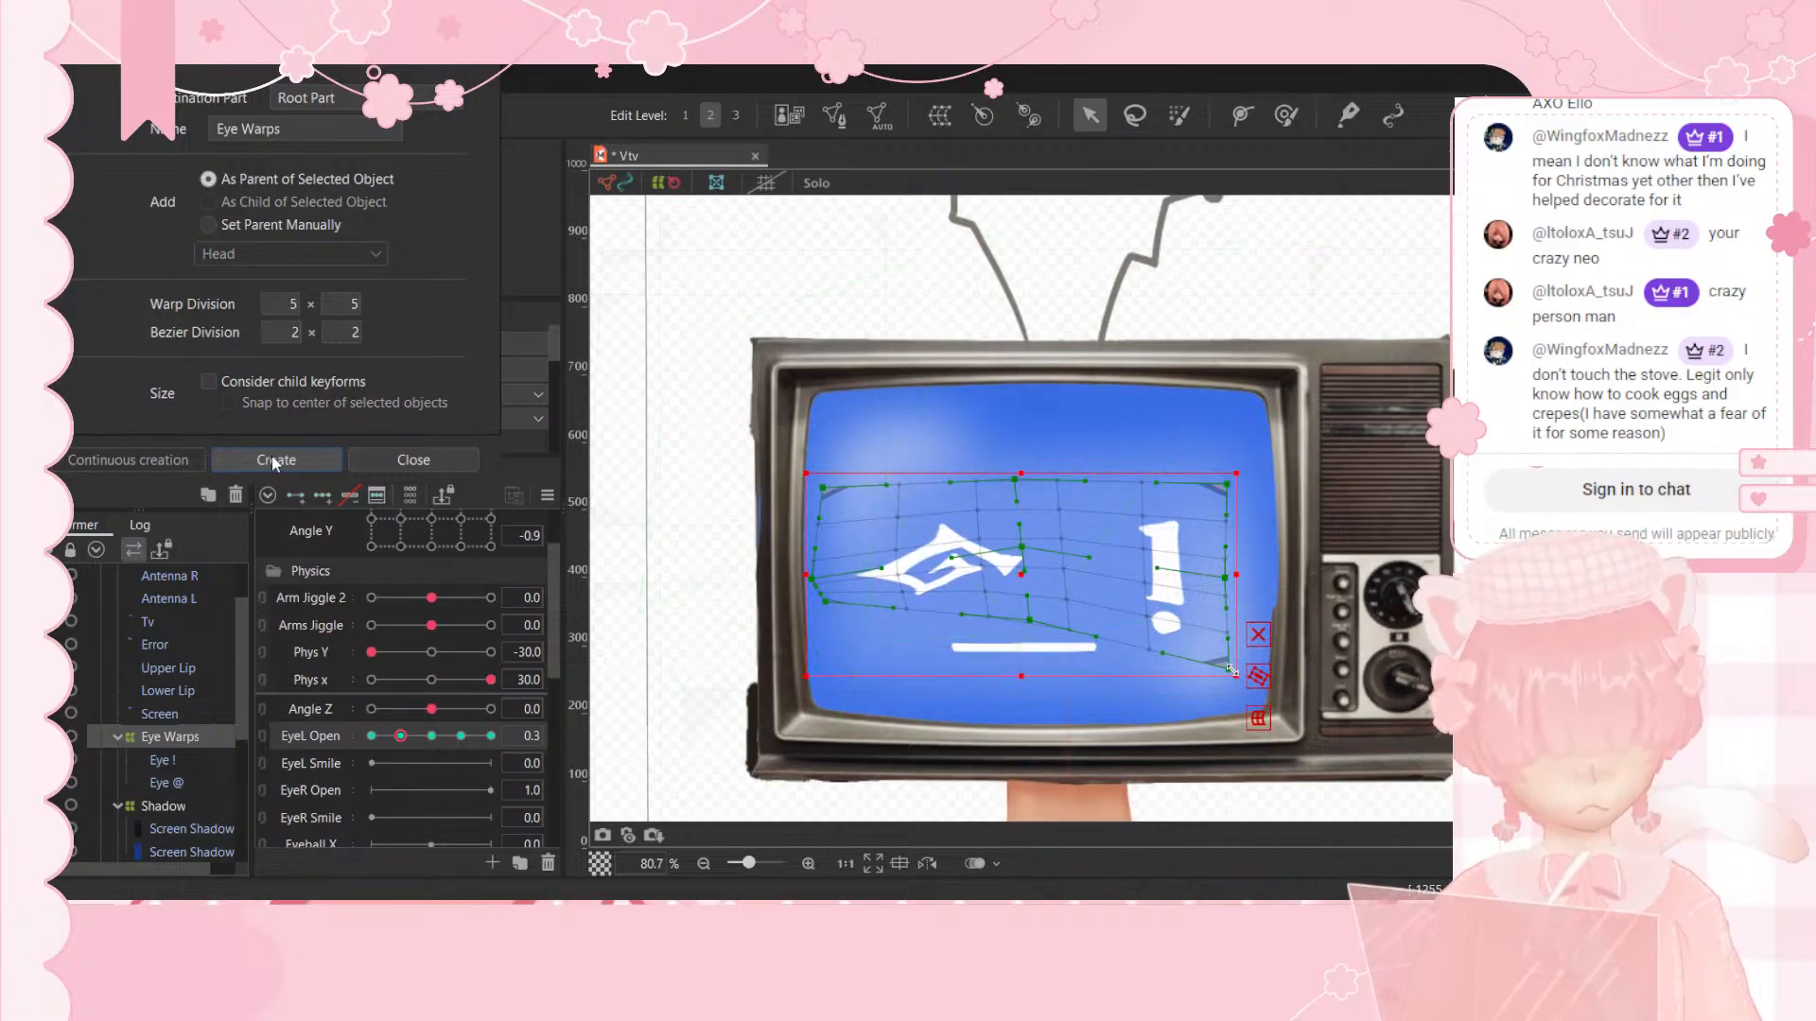
{"action": "left_click_drag", "start_coordinate": [1233, 667], "coordinate": [1240, 620]}
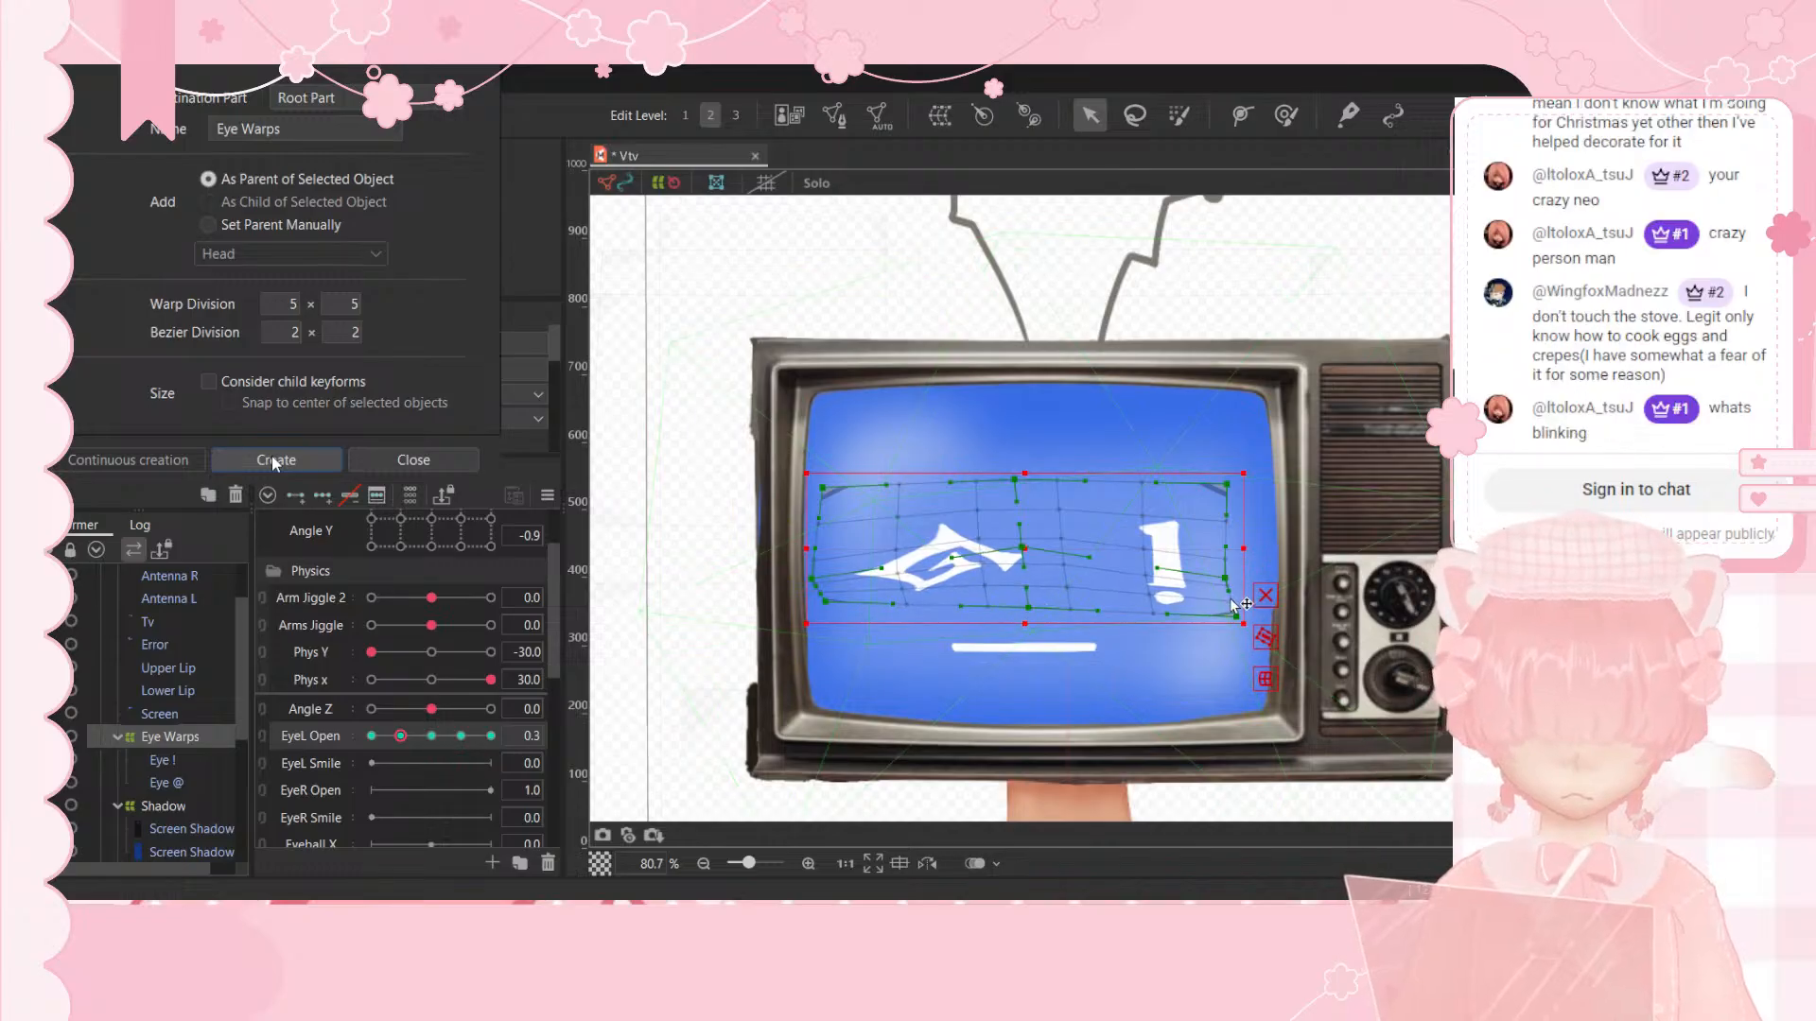
{"action": "left_click_drag", "start_coordinate": [1236, 617], "coordinate": [1239, 599]}
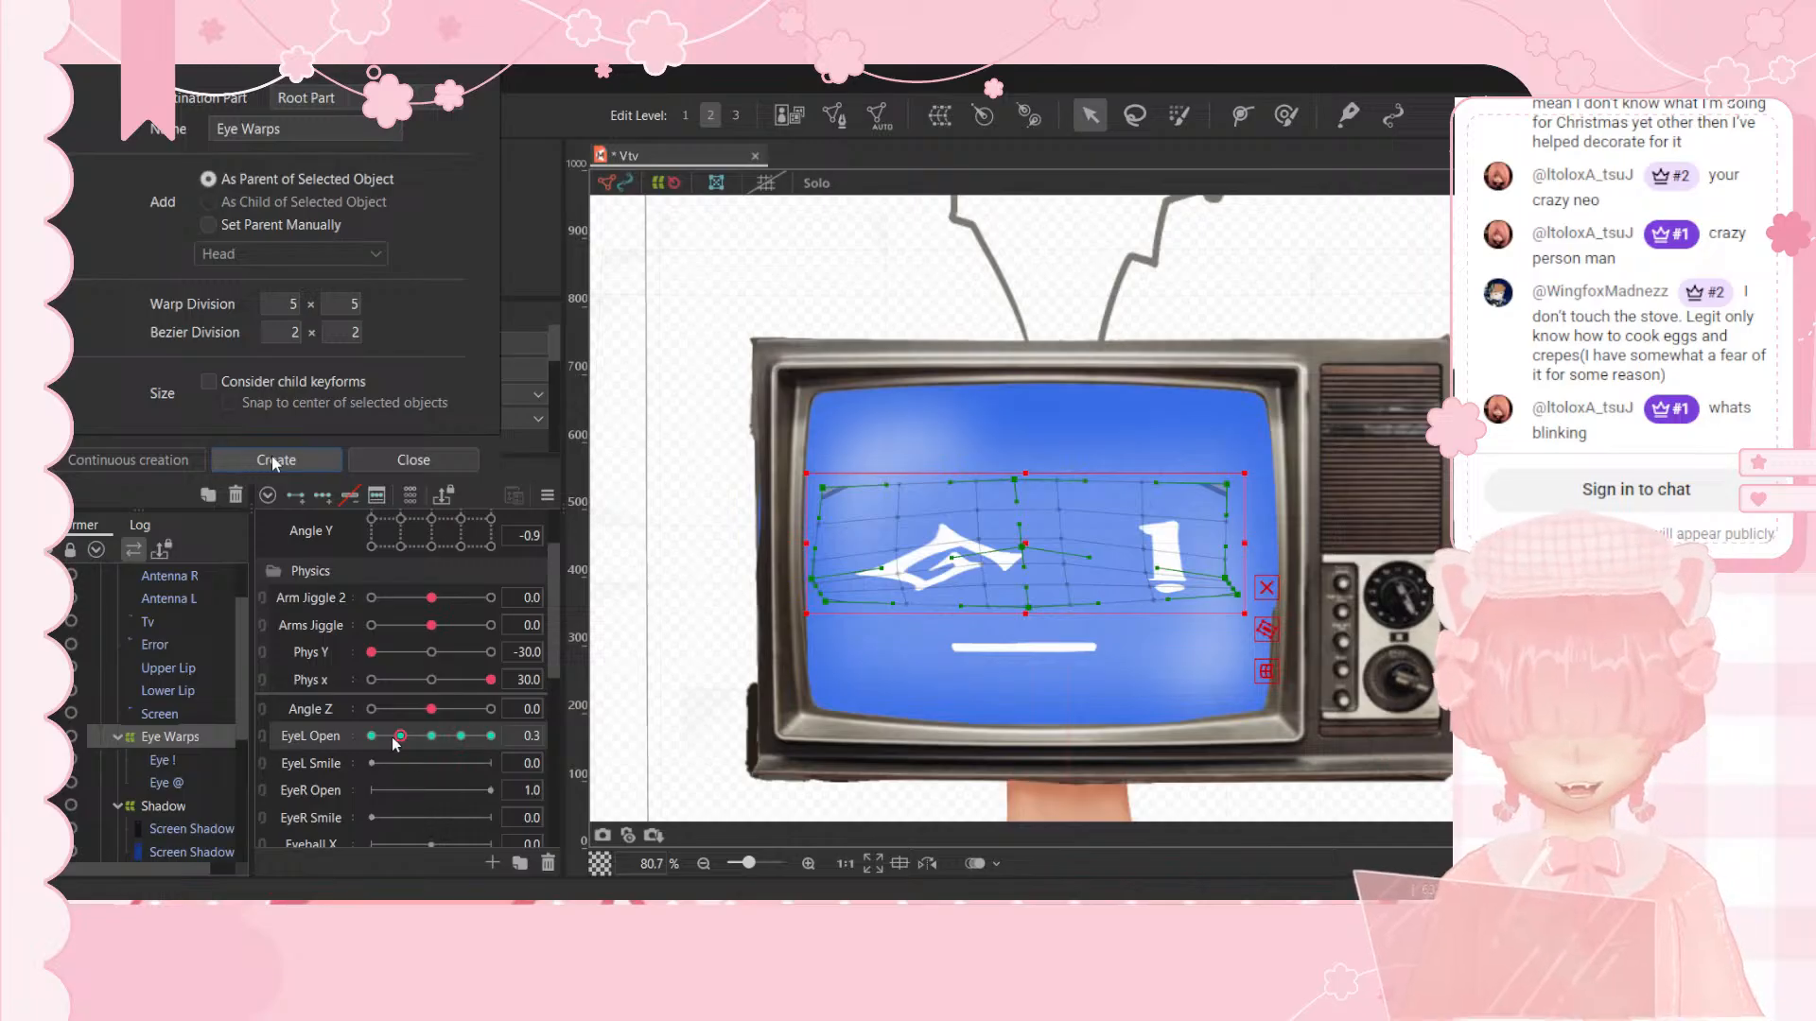
Step: Set EyeL Open to 0.5 and slightly lower the middle and both corners of the Eye Warps top edge
{"action": "left_click_drag", "start_coordinate": [401, 736], "coordinate": [433, 768]}
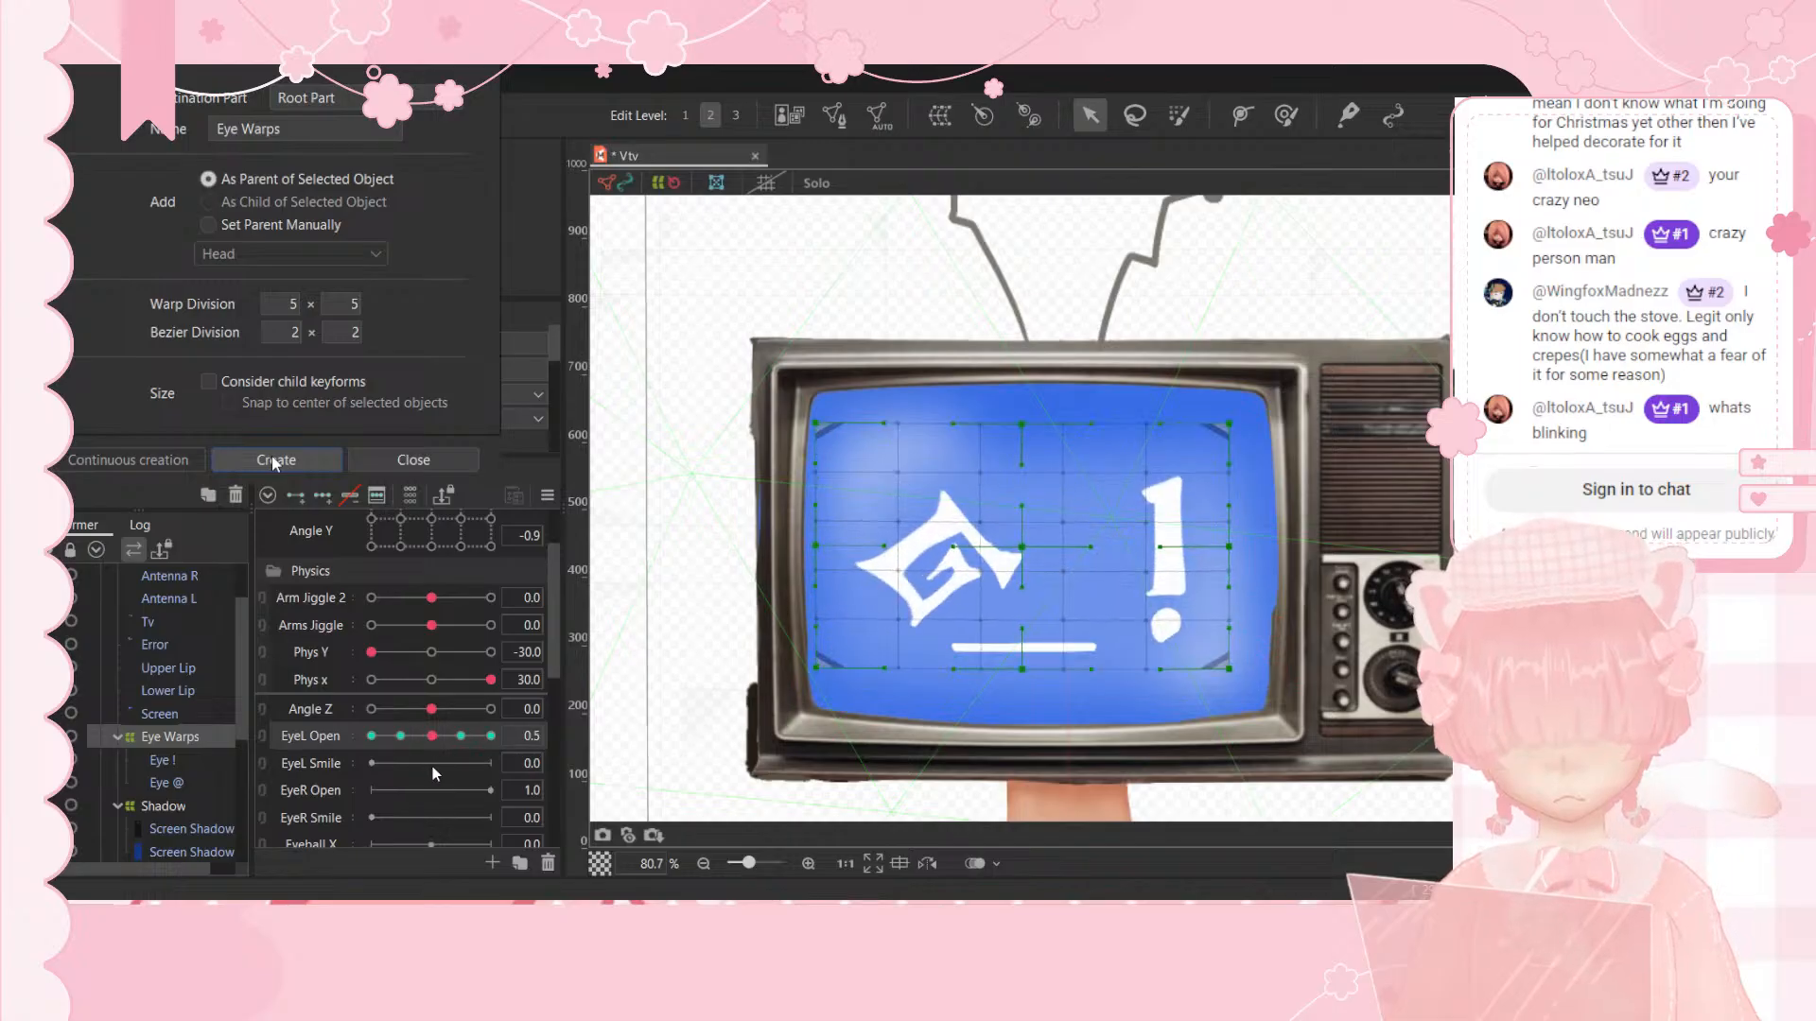
{"action": "left_click_drag", "start_coordinate": [1021, 424], "coordinate": [1023, 460]}
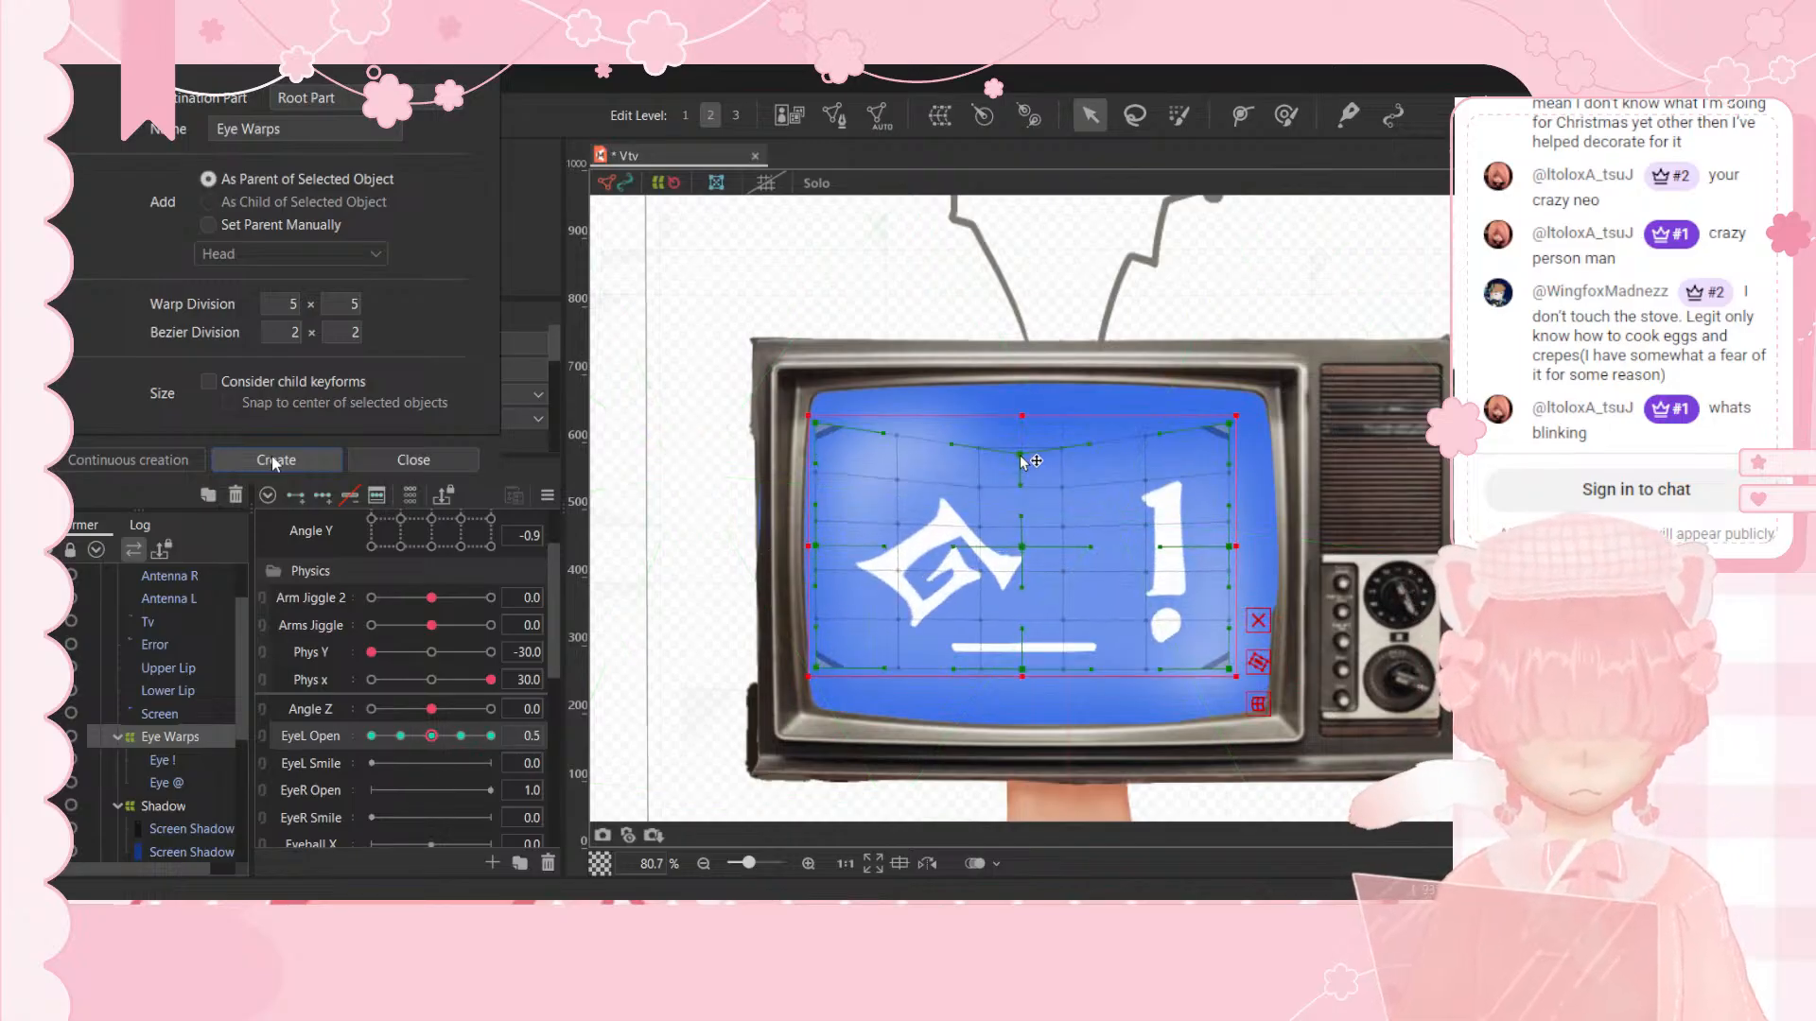
{"action": "left_click_drag", "start_coordinate": [809, 417], "coordinate": [814, 454]}
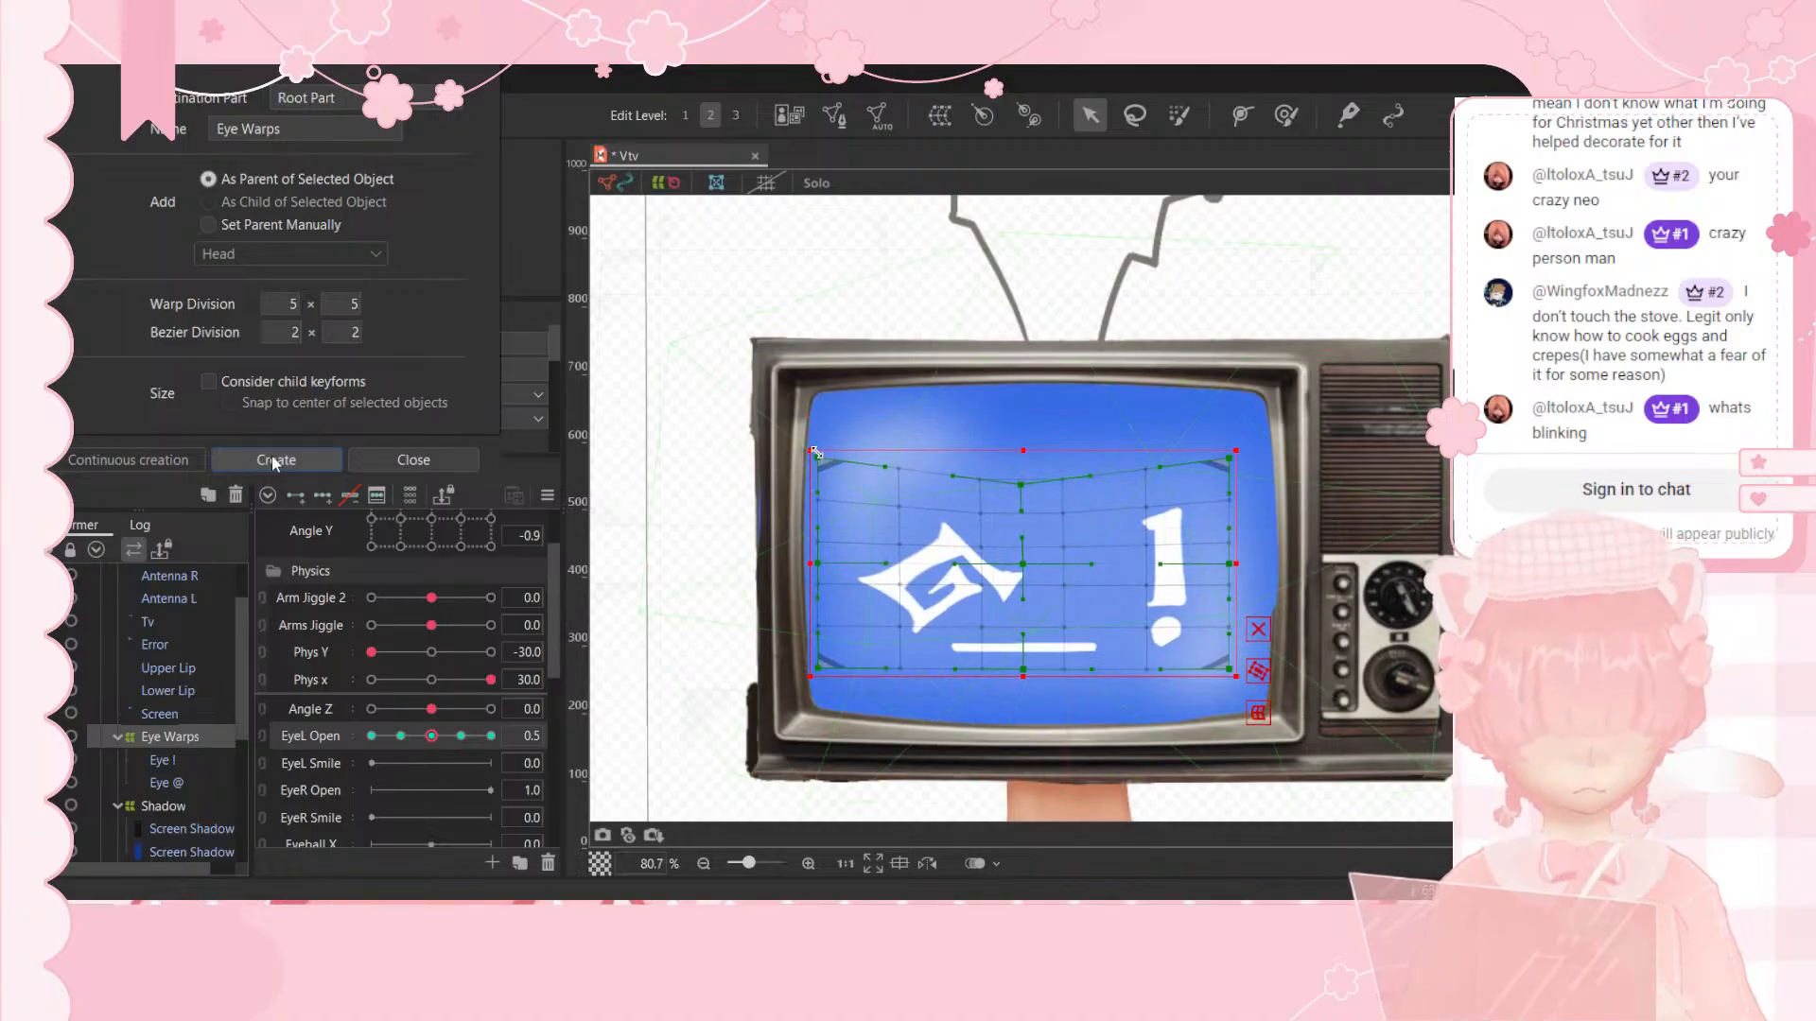
{"action": "left_click_drag", "start_coordinate": [817, 459], "coordinate": [815, 493]}
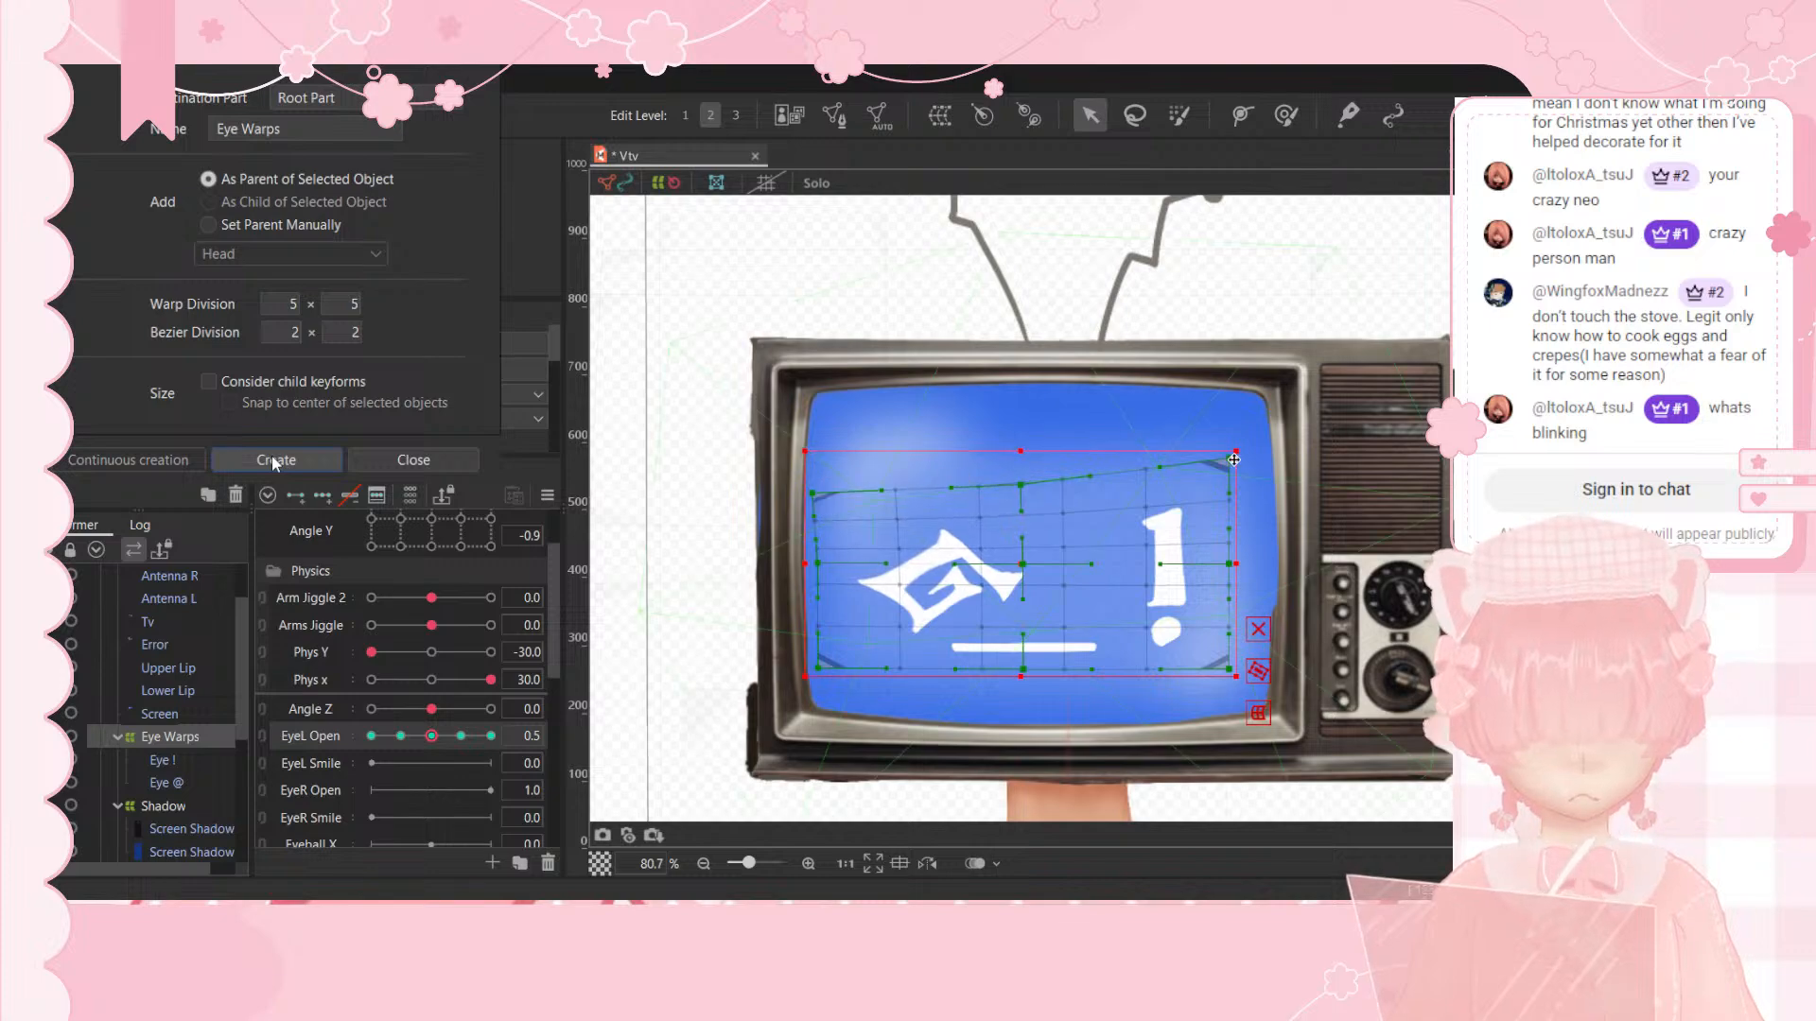
{"action": "left_click_drag", "start_coordinate": [1230, 461], "coordinate": [1232, 483]}
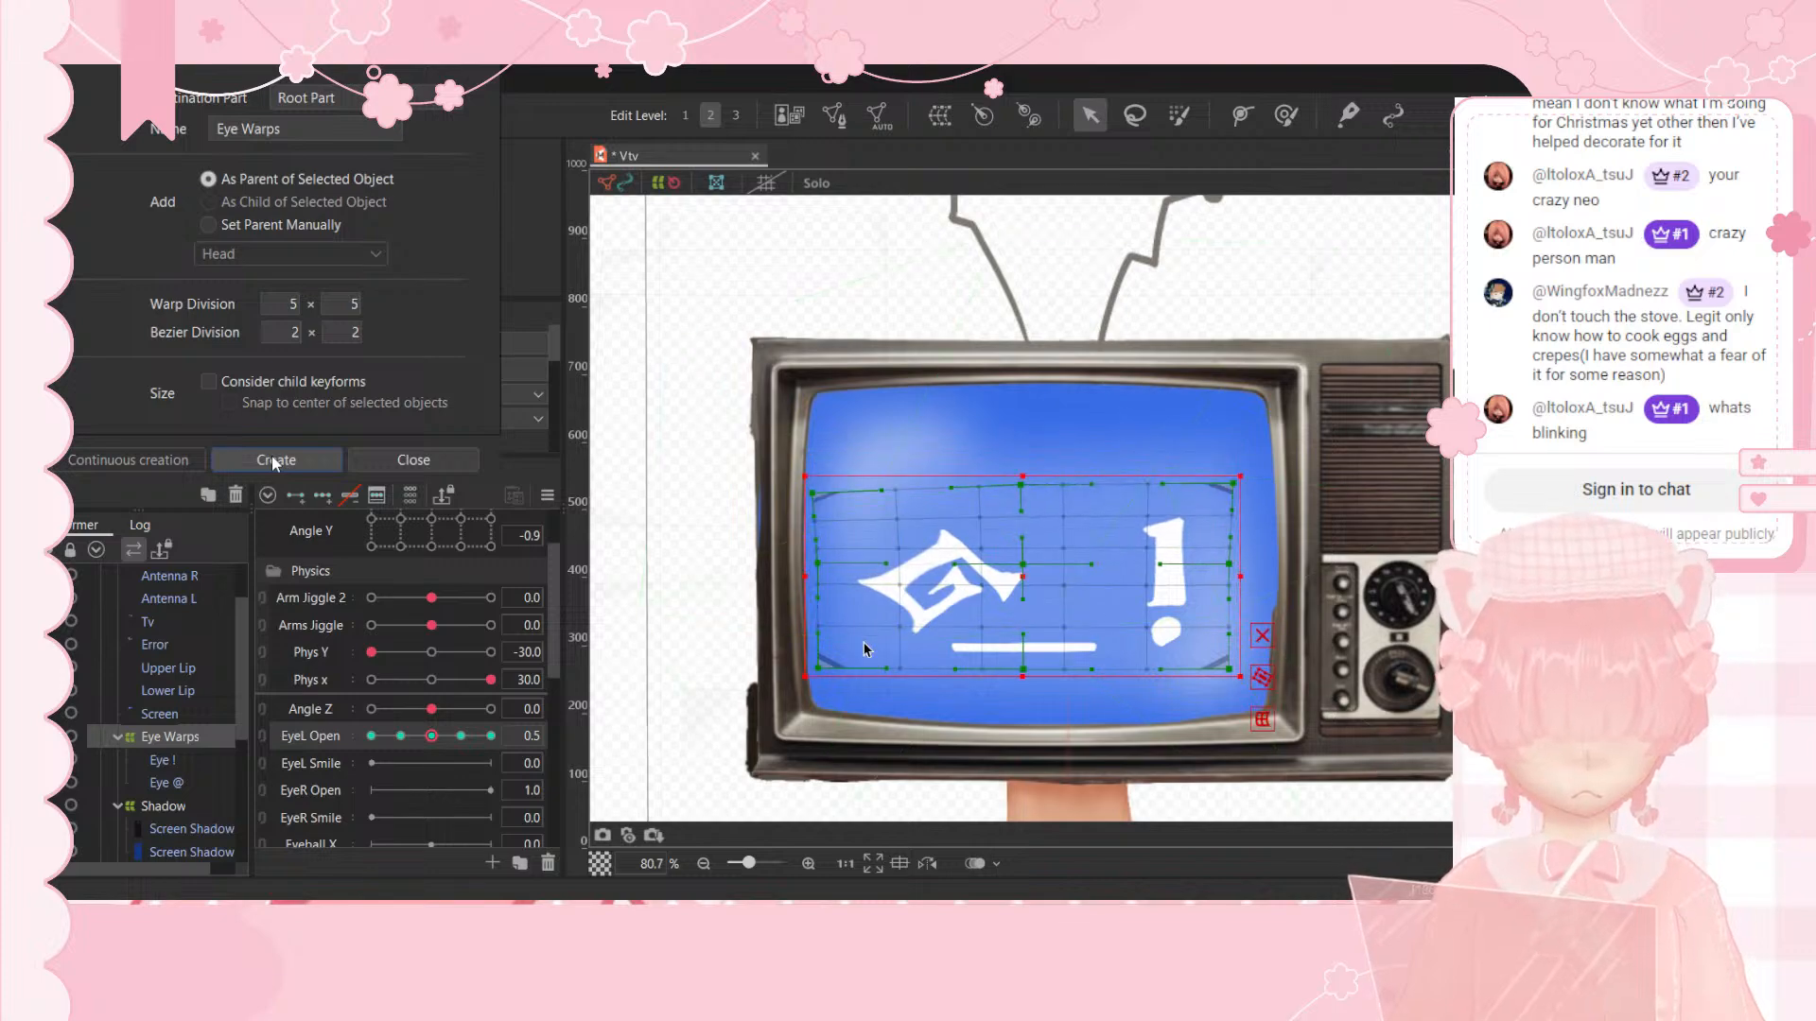
Step: Slightly raise the corners and middle of the Eye Warps bottom edge at EyeL Open 0.5, and return EyeL Open to 1.0
{"action": "left_click_drag", "start_coordinate": [816, 673], "coordinate": [819, 636]}
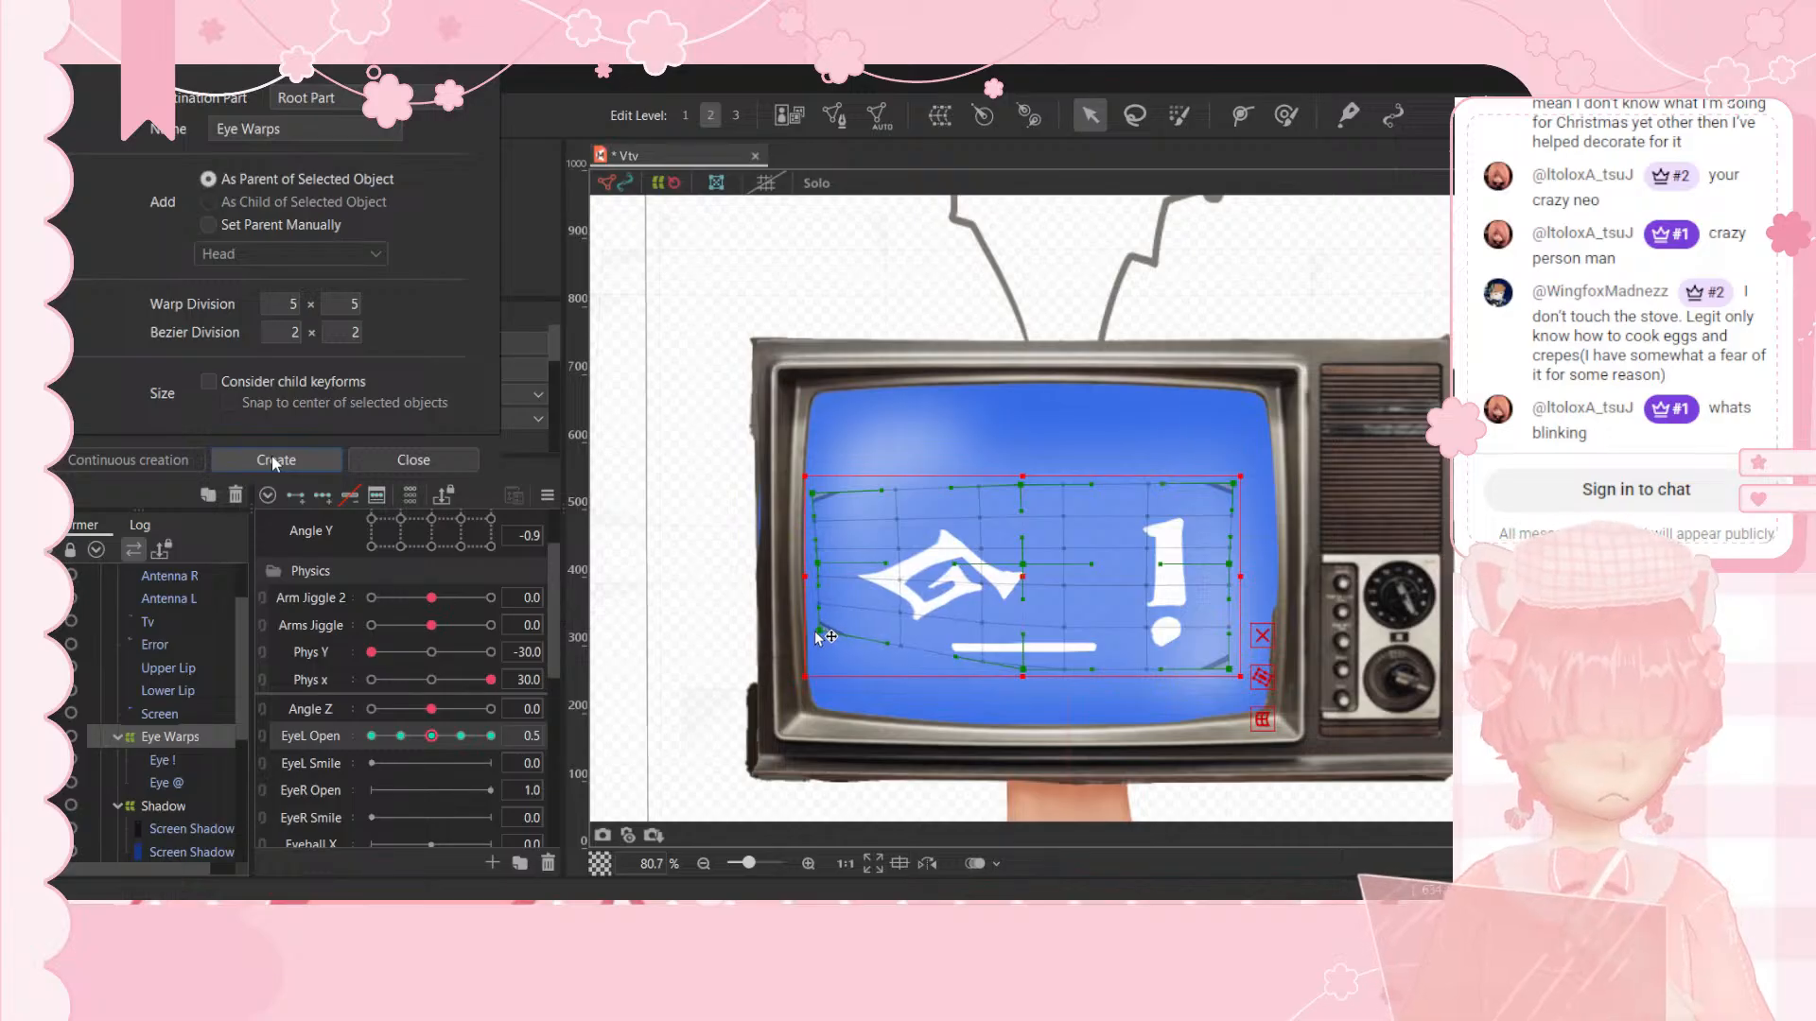
{"action": "left_click_drag", "start_coordinate": [1019, 671], "coordinate": [1026, 641]}
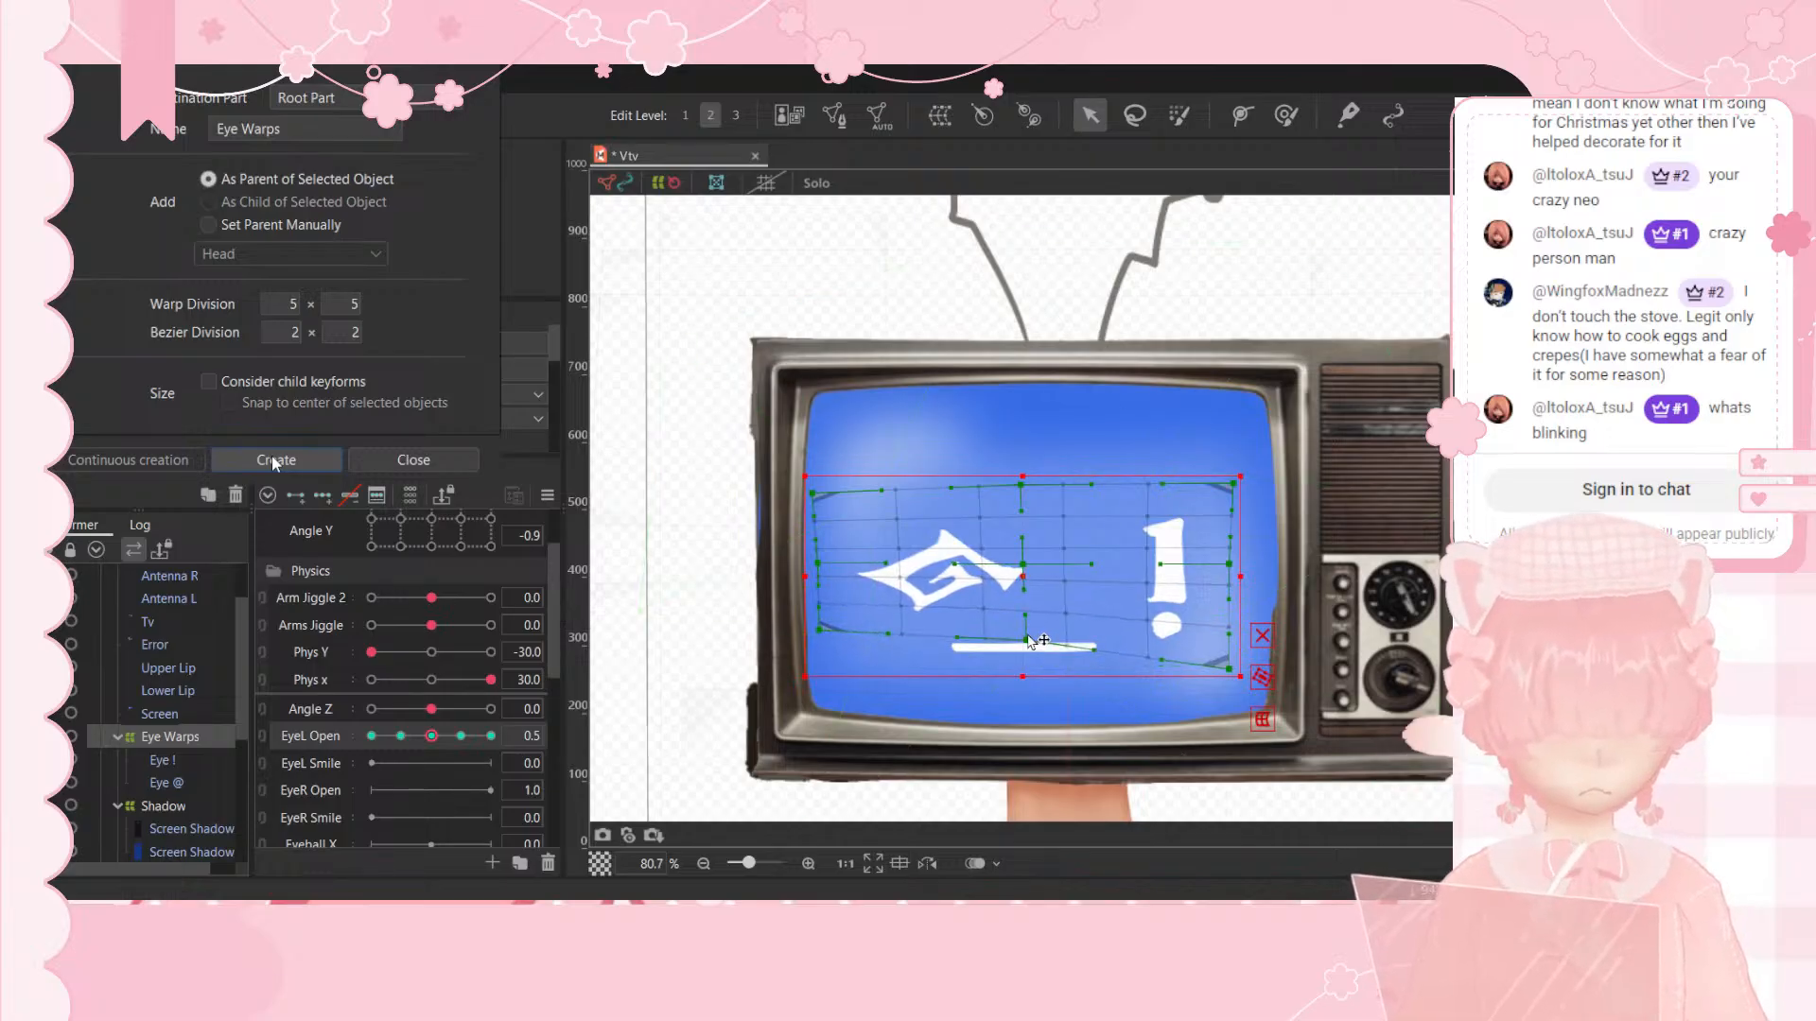
{"action": "left_click_drag", "start_coordinate": [1229, 670], "coordinate": [1232, 638]}
{"action": "left_click_drag", "start_coordinate": [428, 740], "coordinate": [650, 727]}
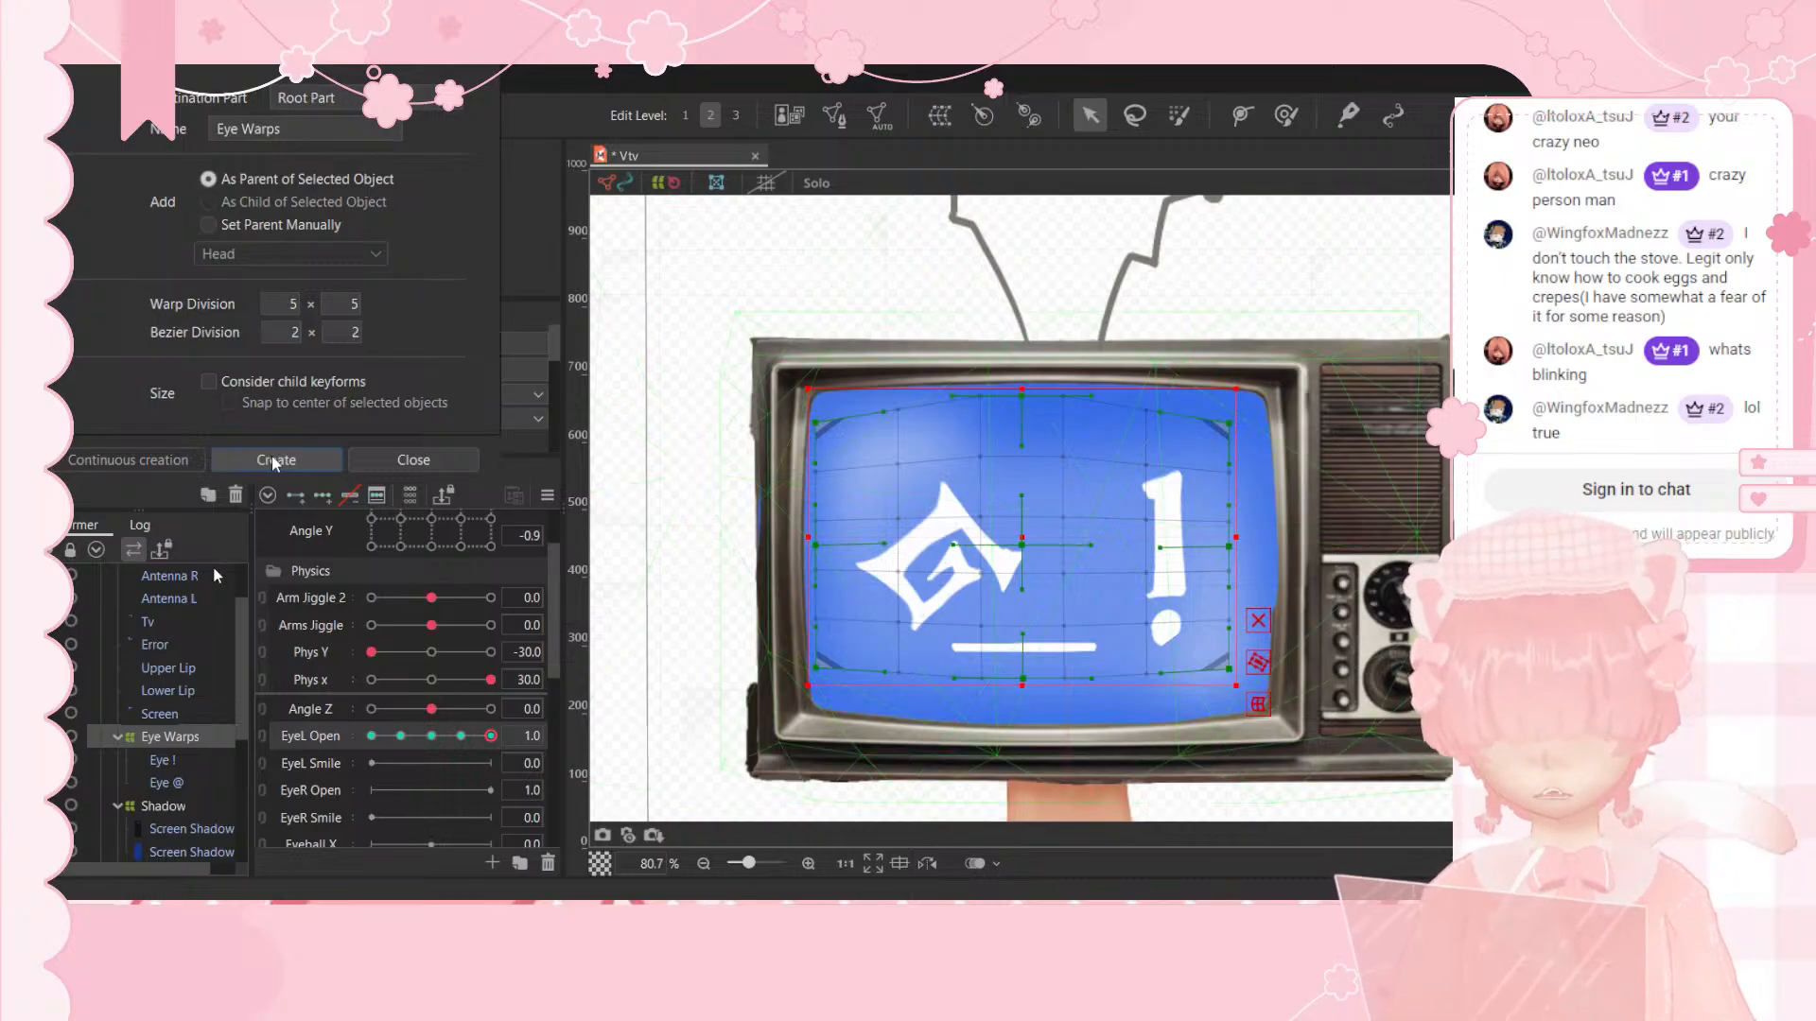
Step: Add a physics group named Blink Jiggle with EyeL Open as its input at 50 effectiveness and a first pendulum
{"action": "left_click", "coordinate": [275, 460]}
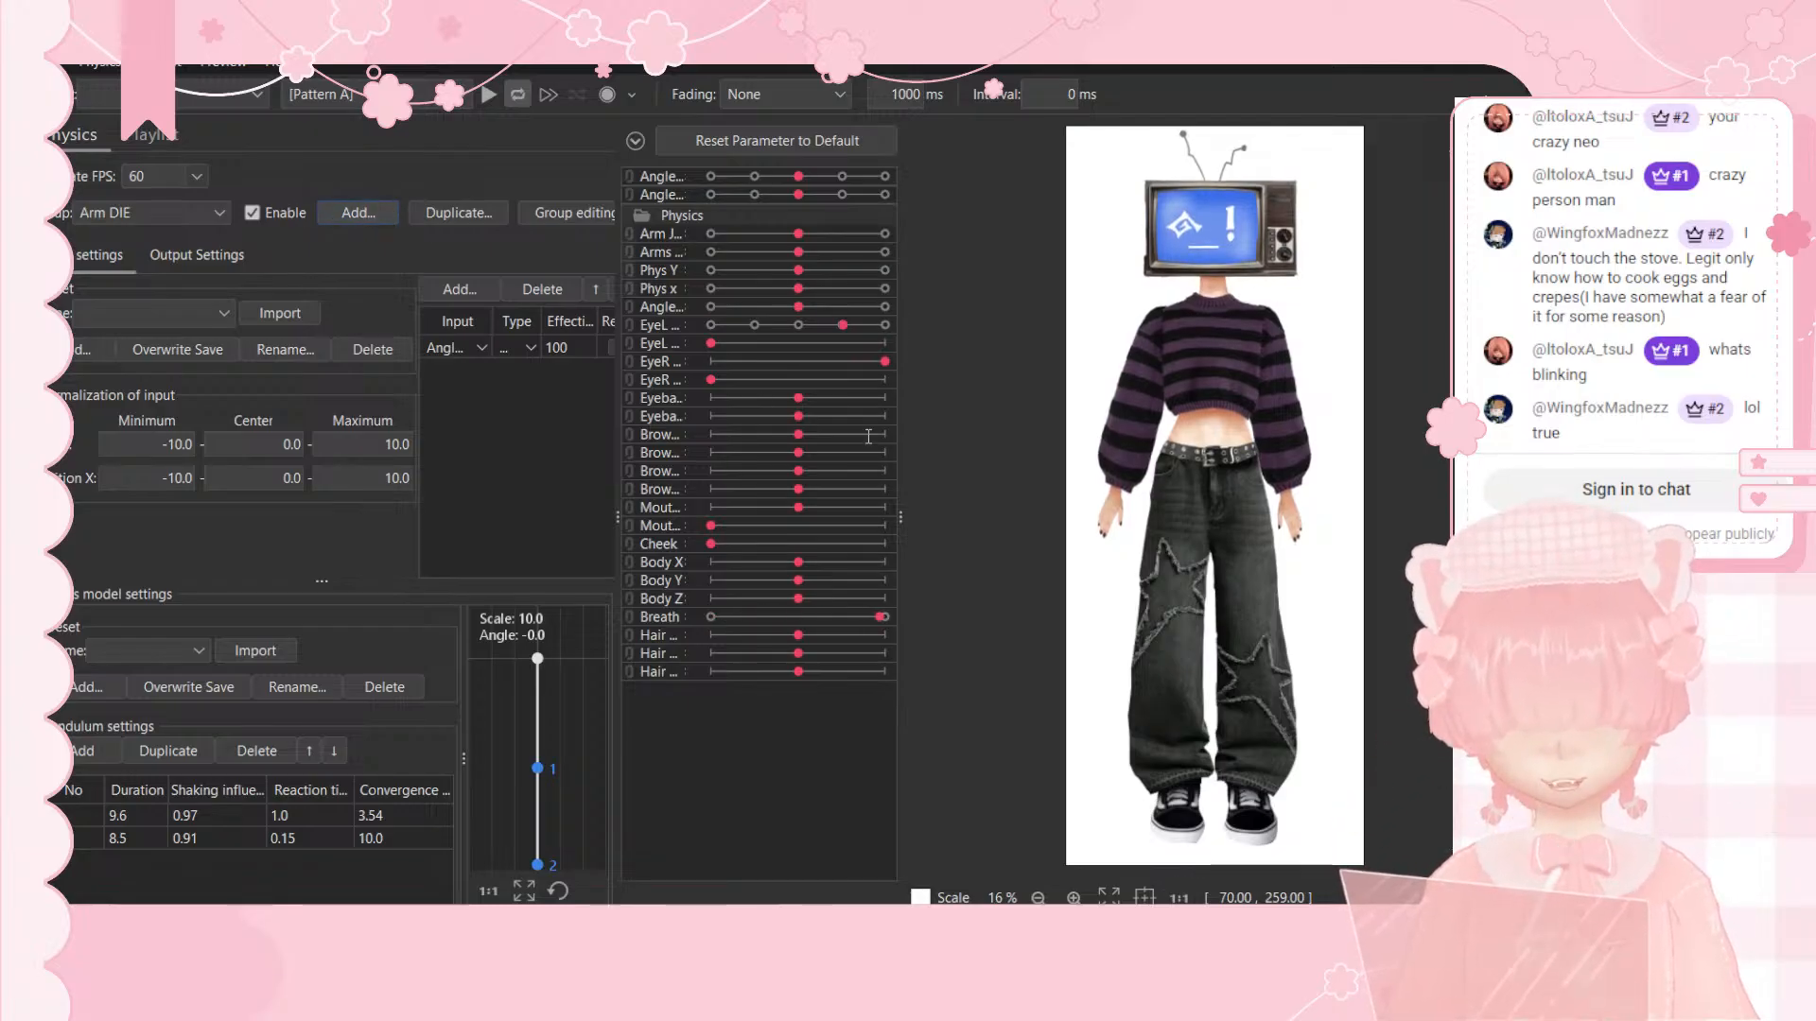
{"action": "left_click", "coordinate": [748, 551]}
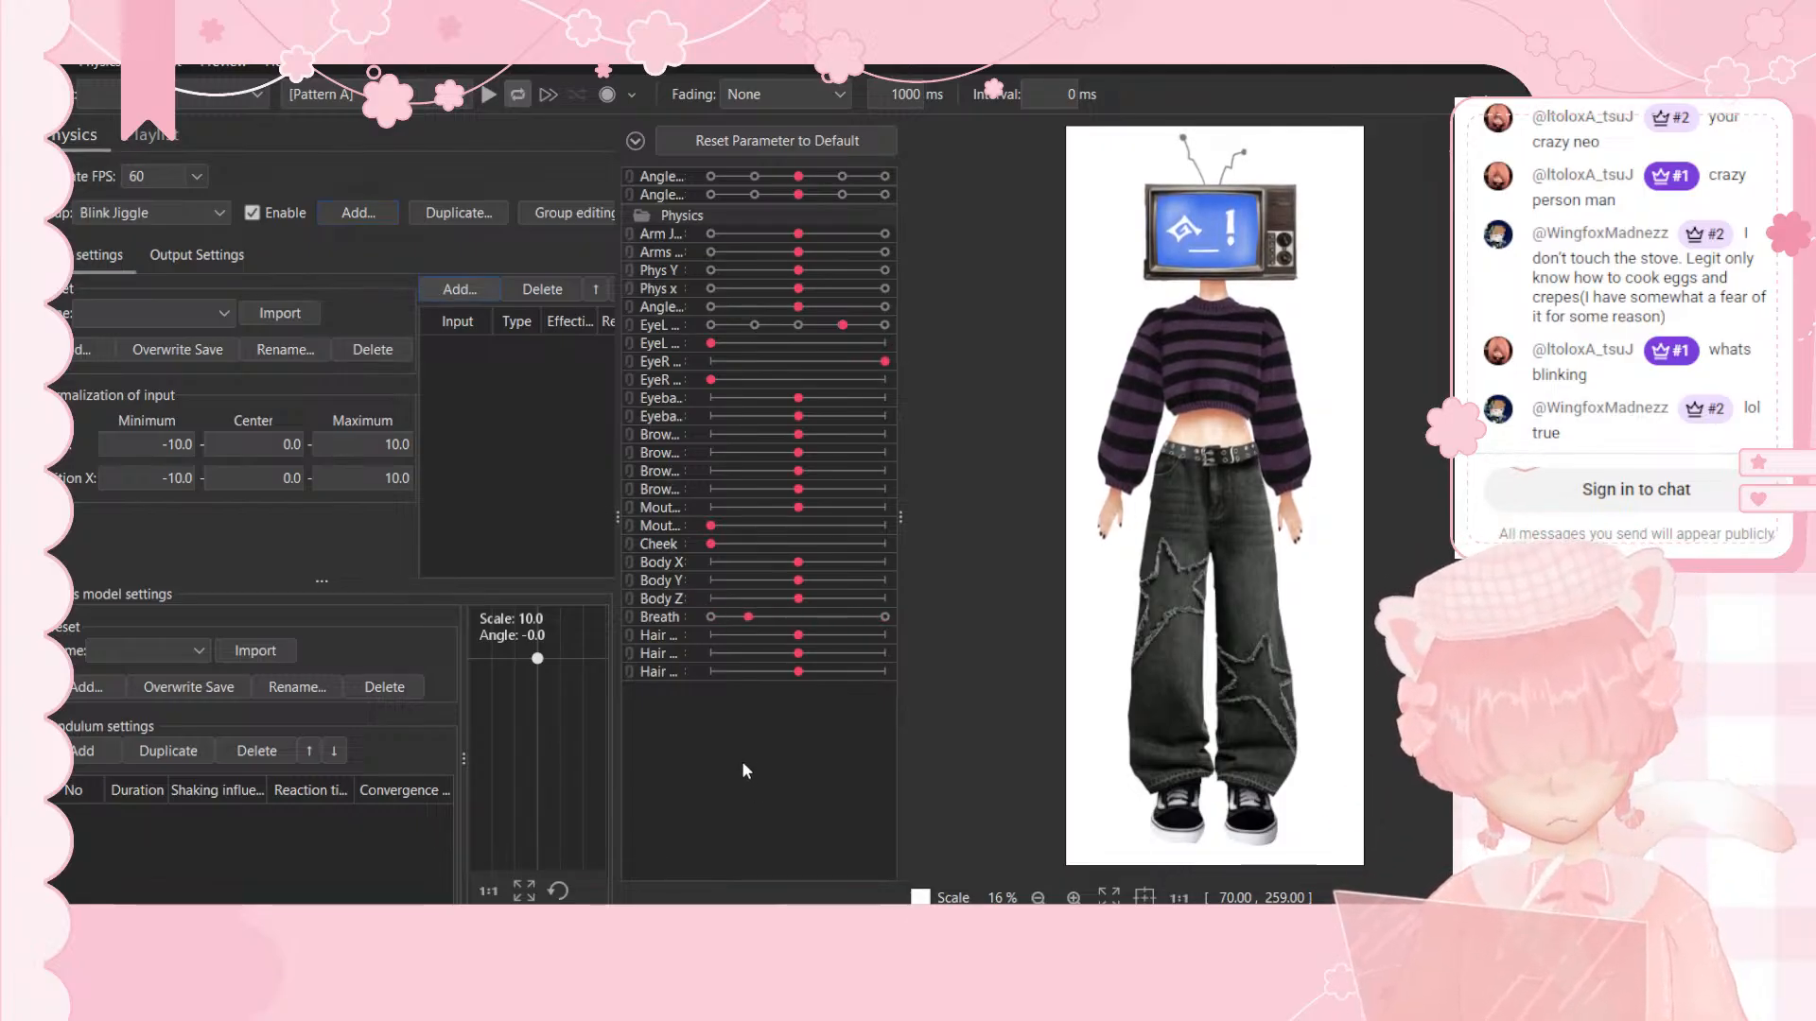
{"action": "left_click", "coordinate": [460, 289]}
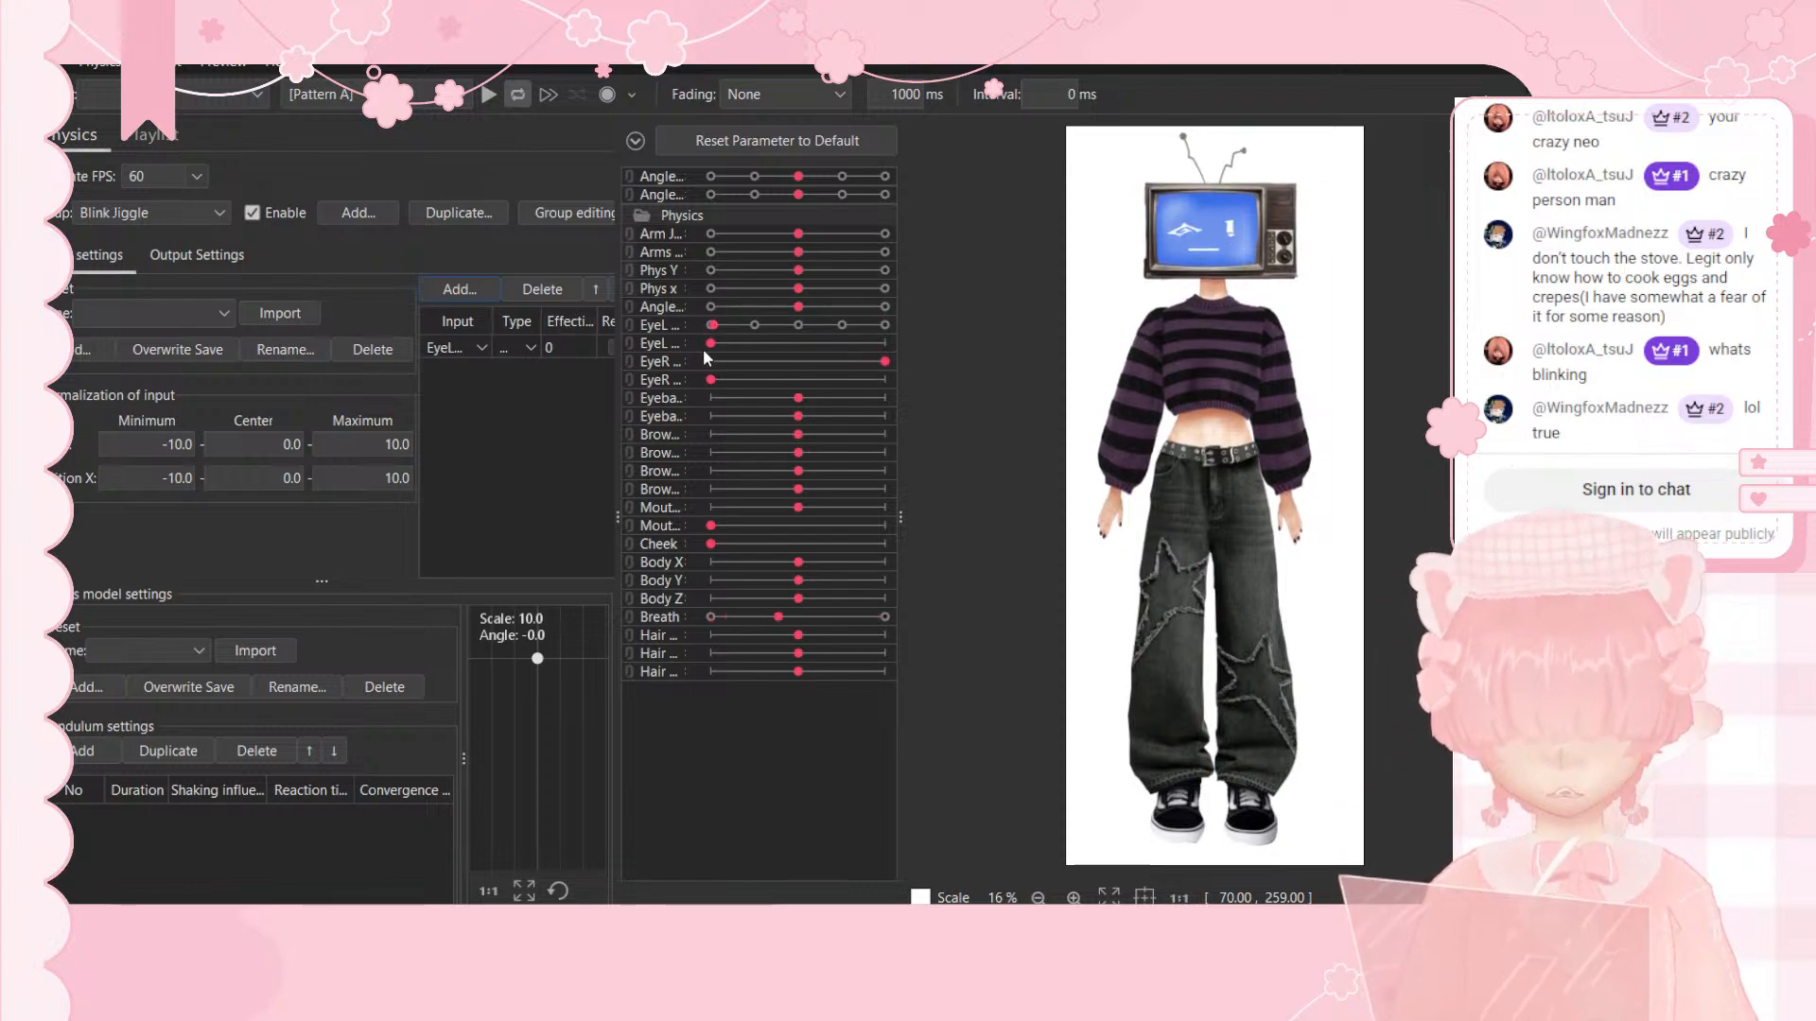
{"action": "left_click", "coordinate": [85, 750]}
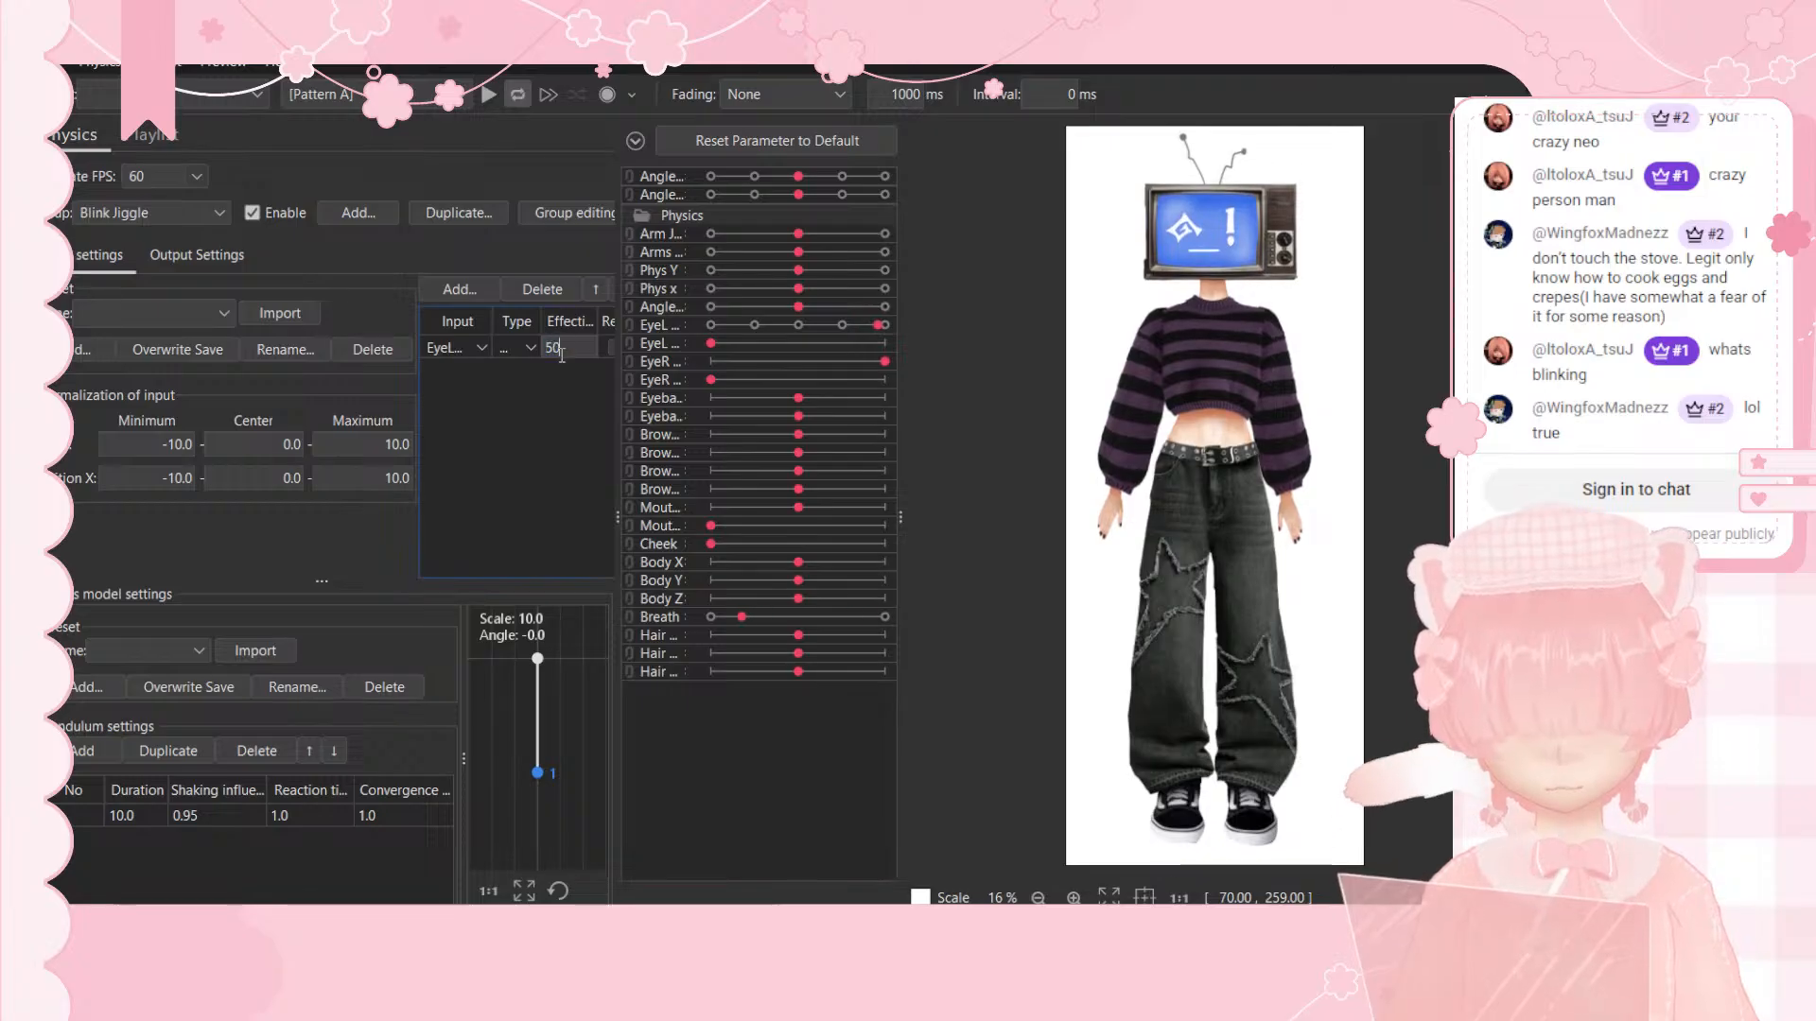
{"action": "key", "text": "Return"}
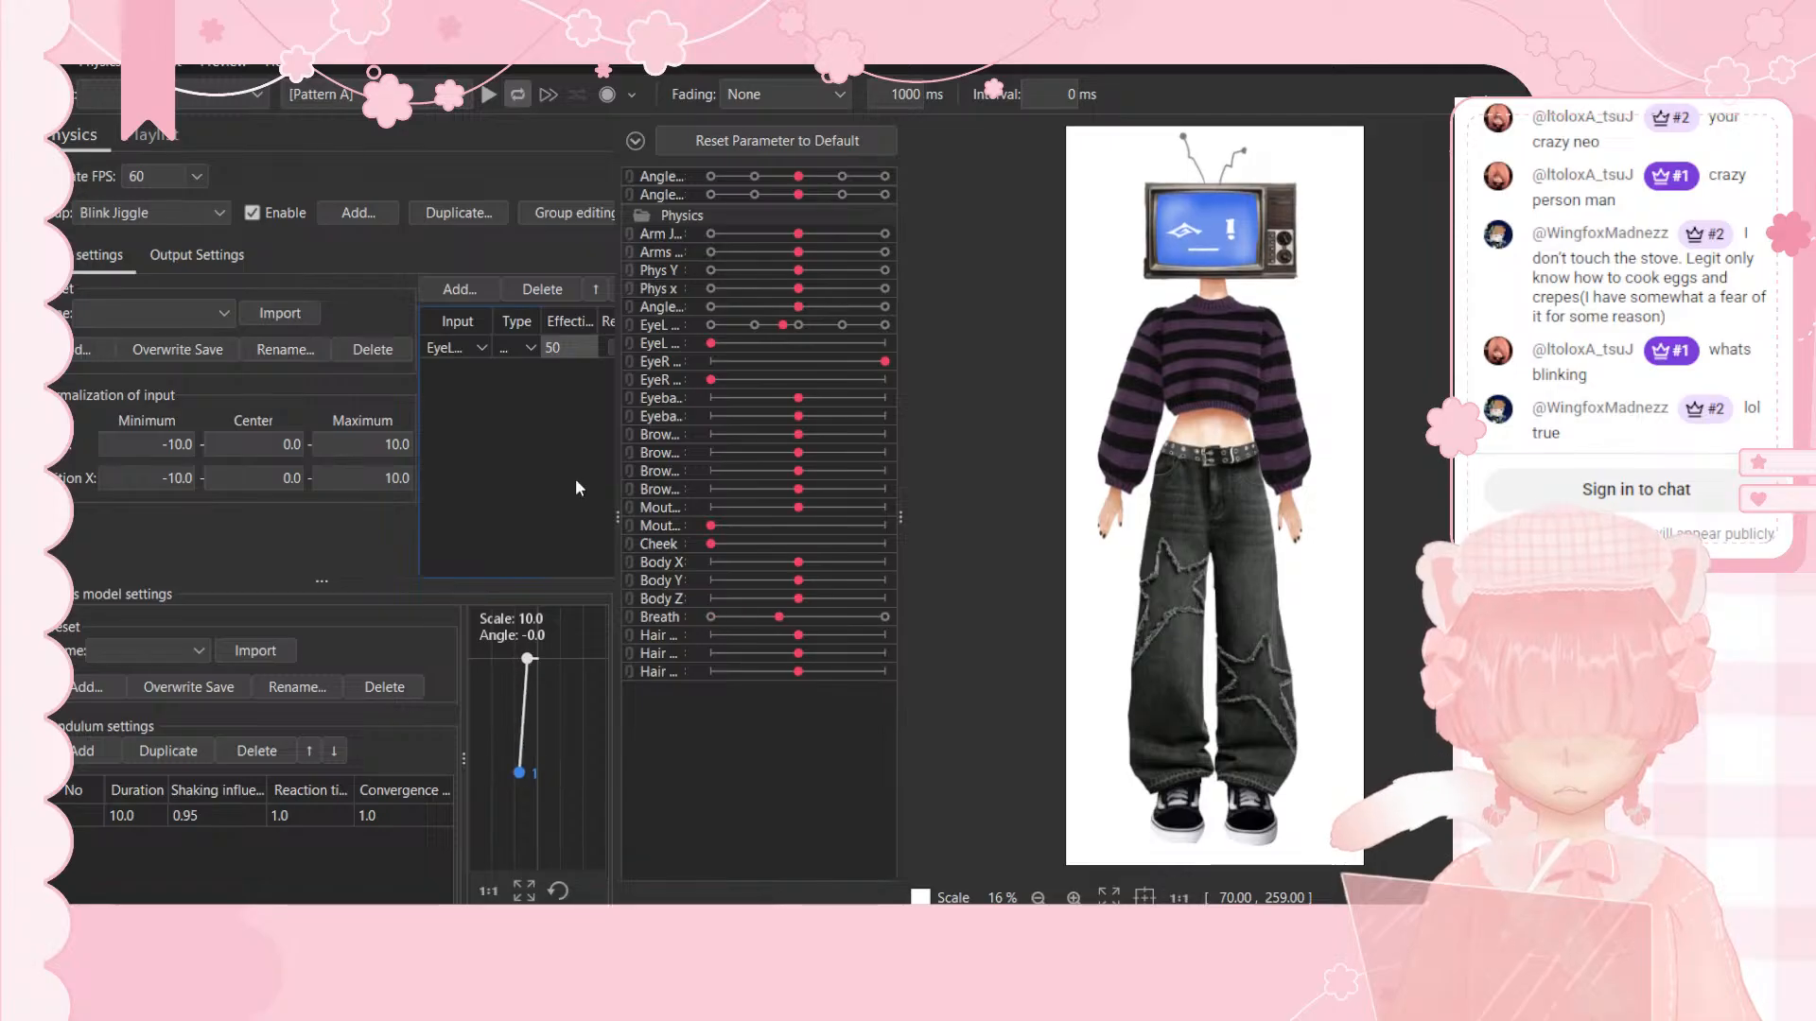
Step: Add a second pendulum to Blink Jiggle, setting its duration to 5.0 and the first pendulum's duration to 7.0
{"action": "left_click", "coordinate": [83, 751]}
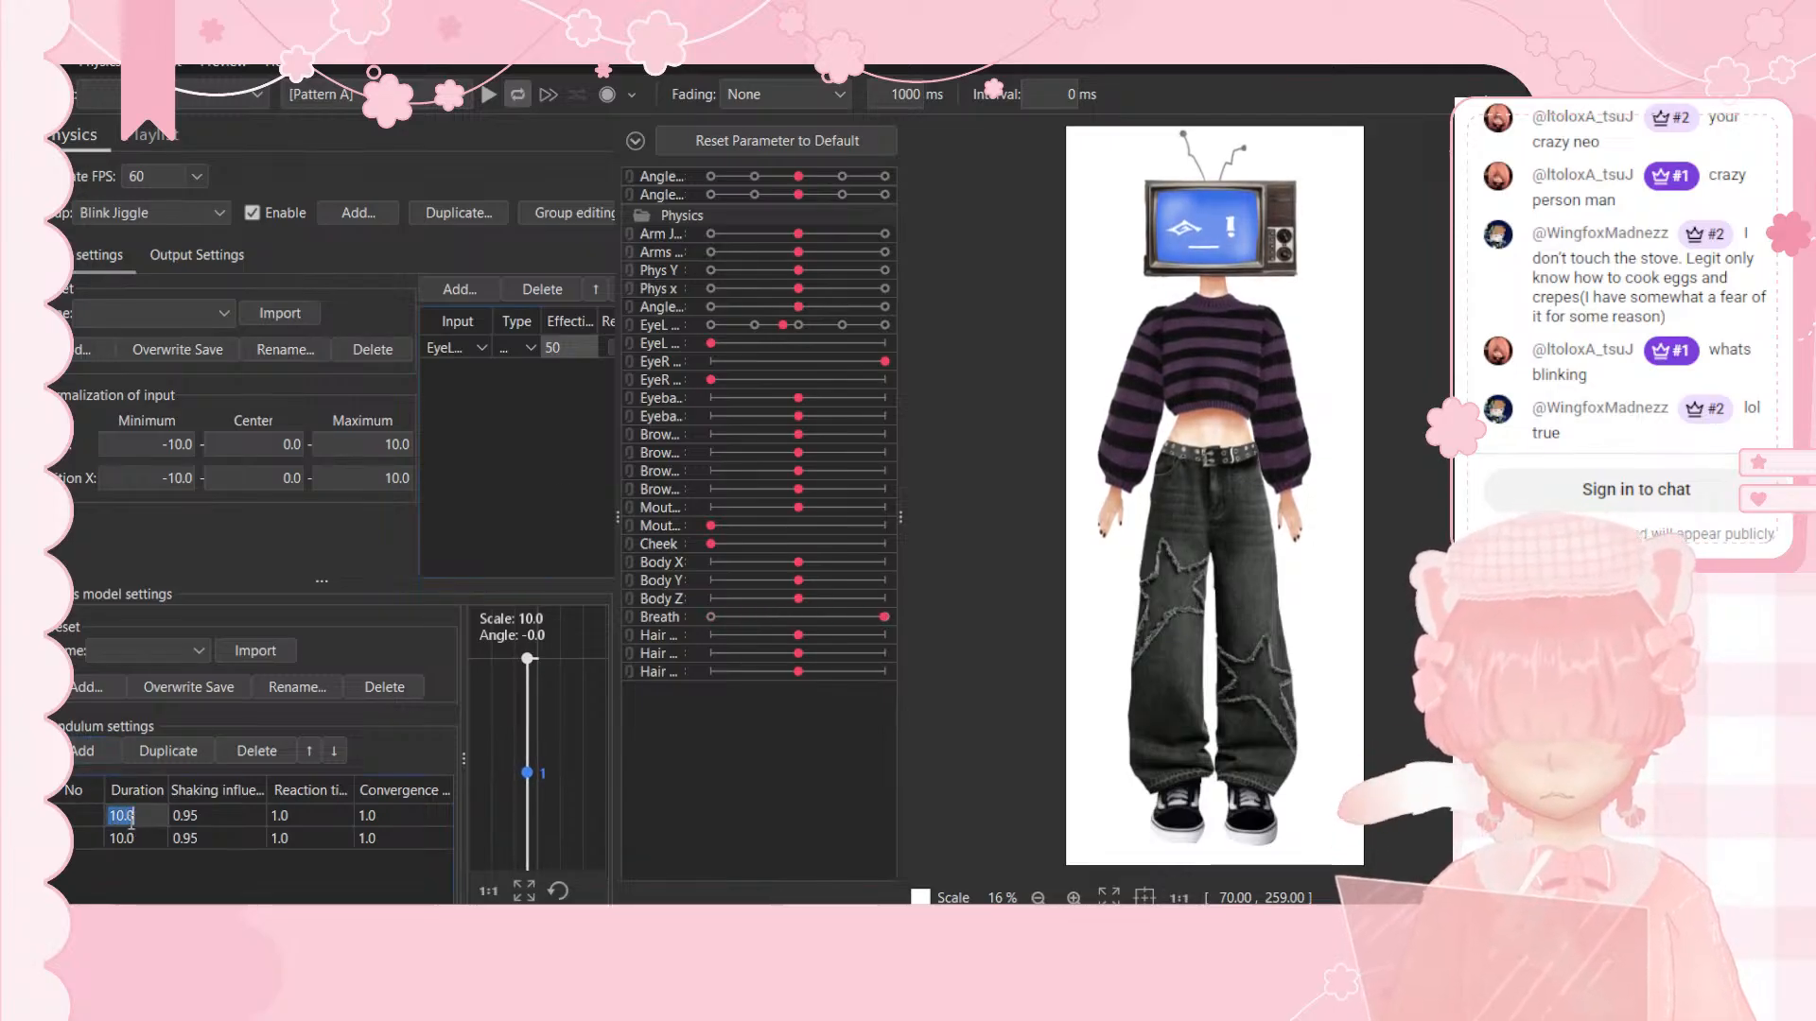
{"action": "left_click", "coordinate": [126, 839]}
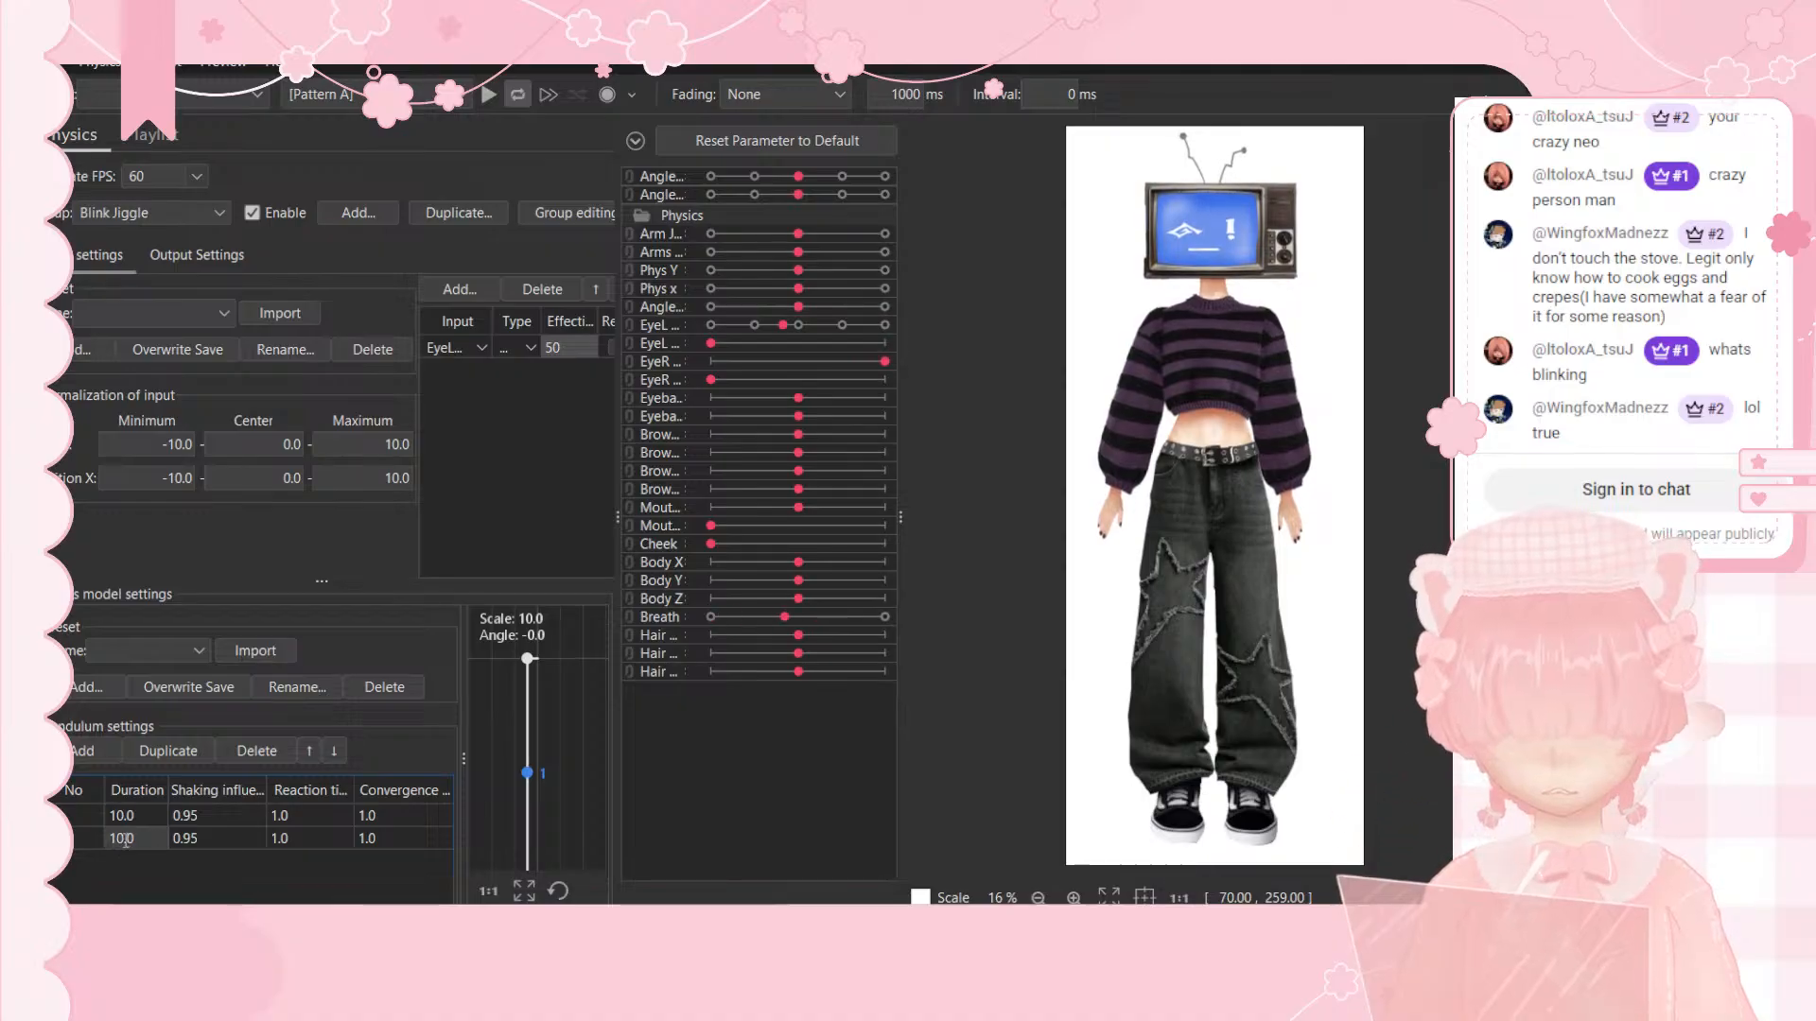
{"action": "double_click", "coordinate": [125, 839]}
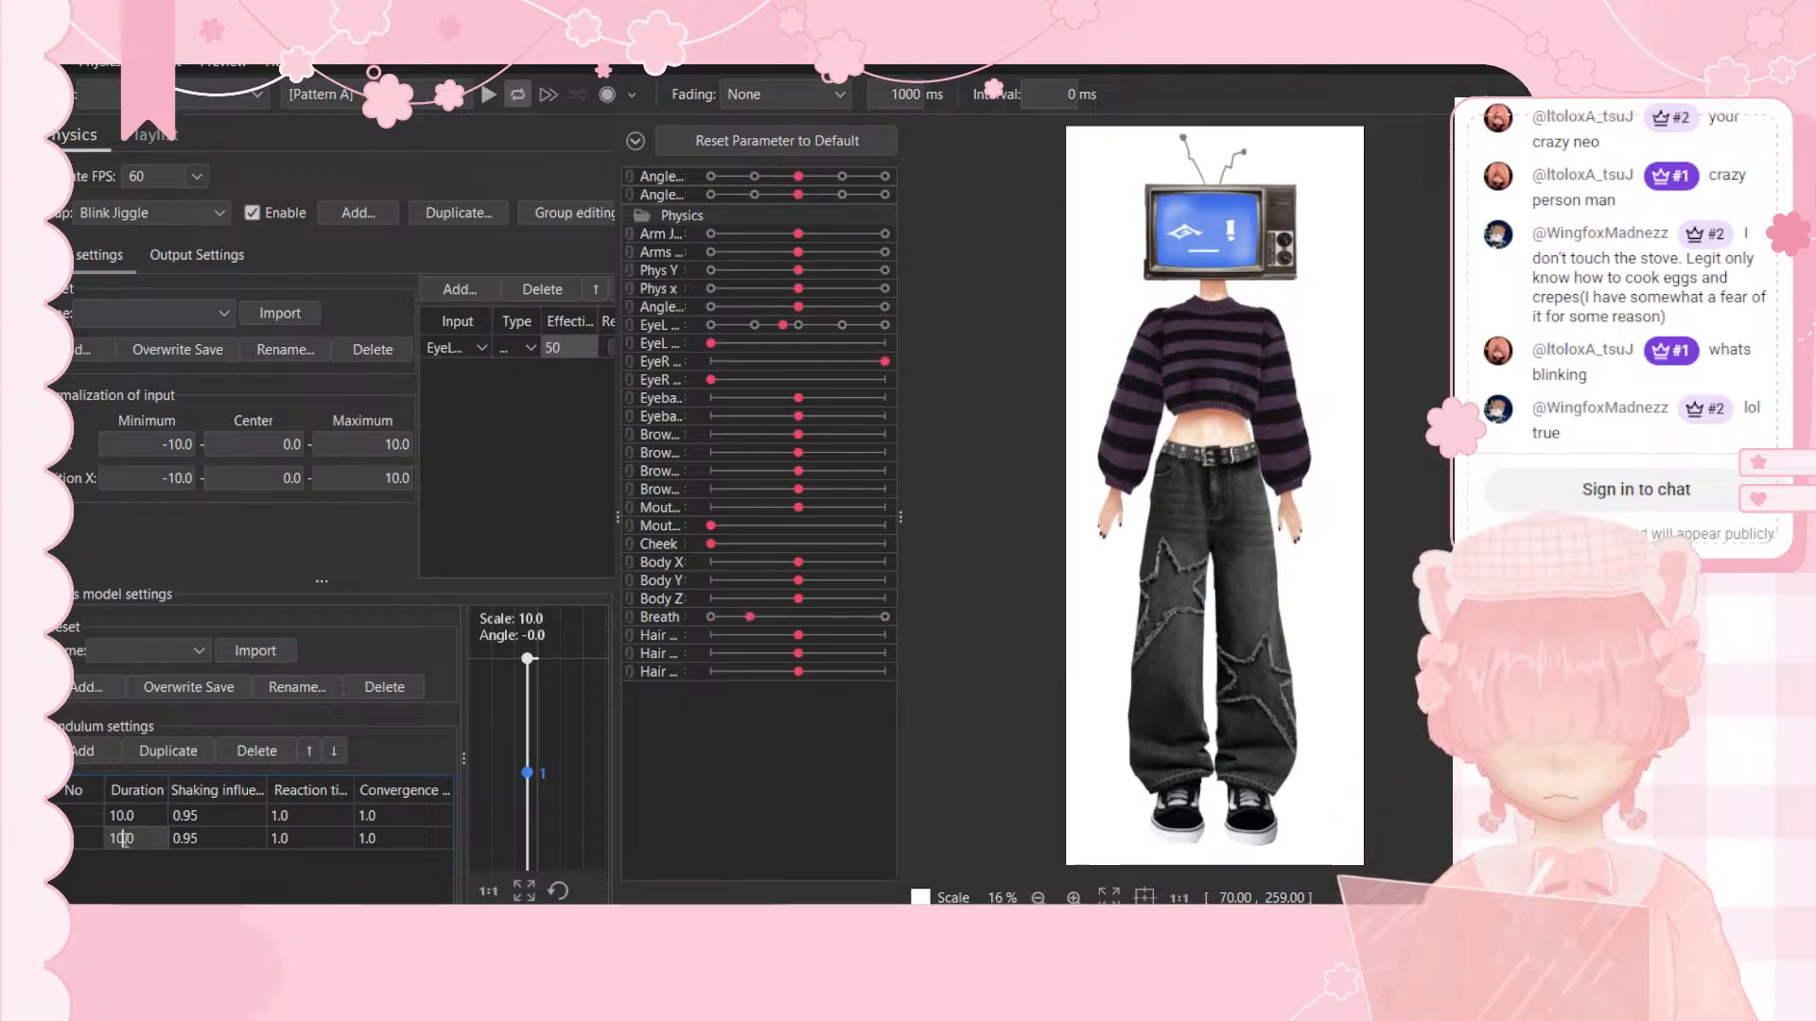
{"action": "double_click", "coordinate": [123, 838]}
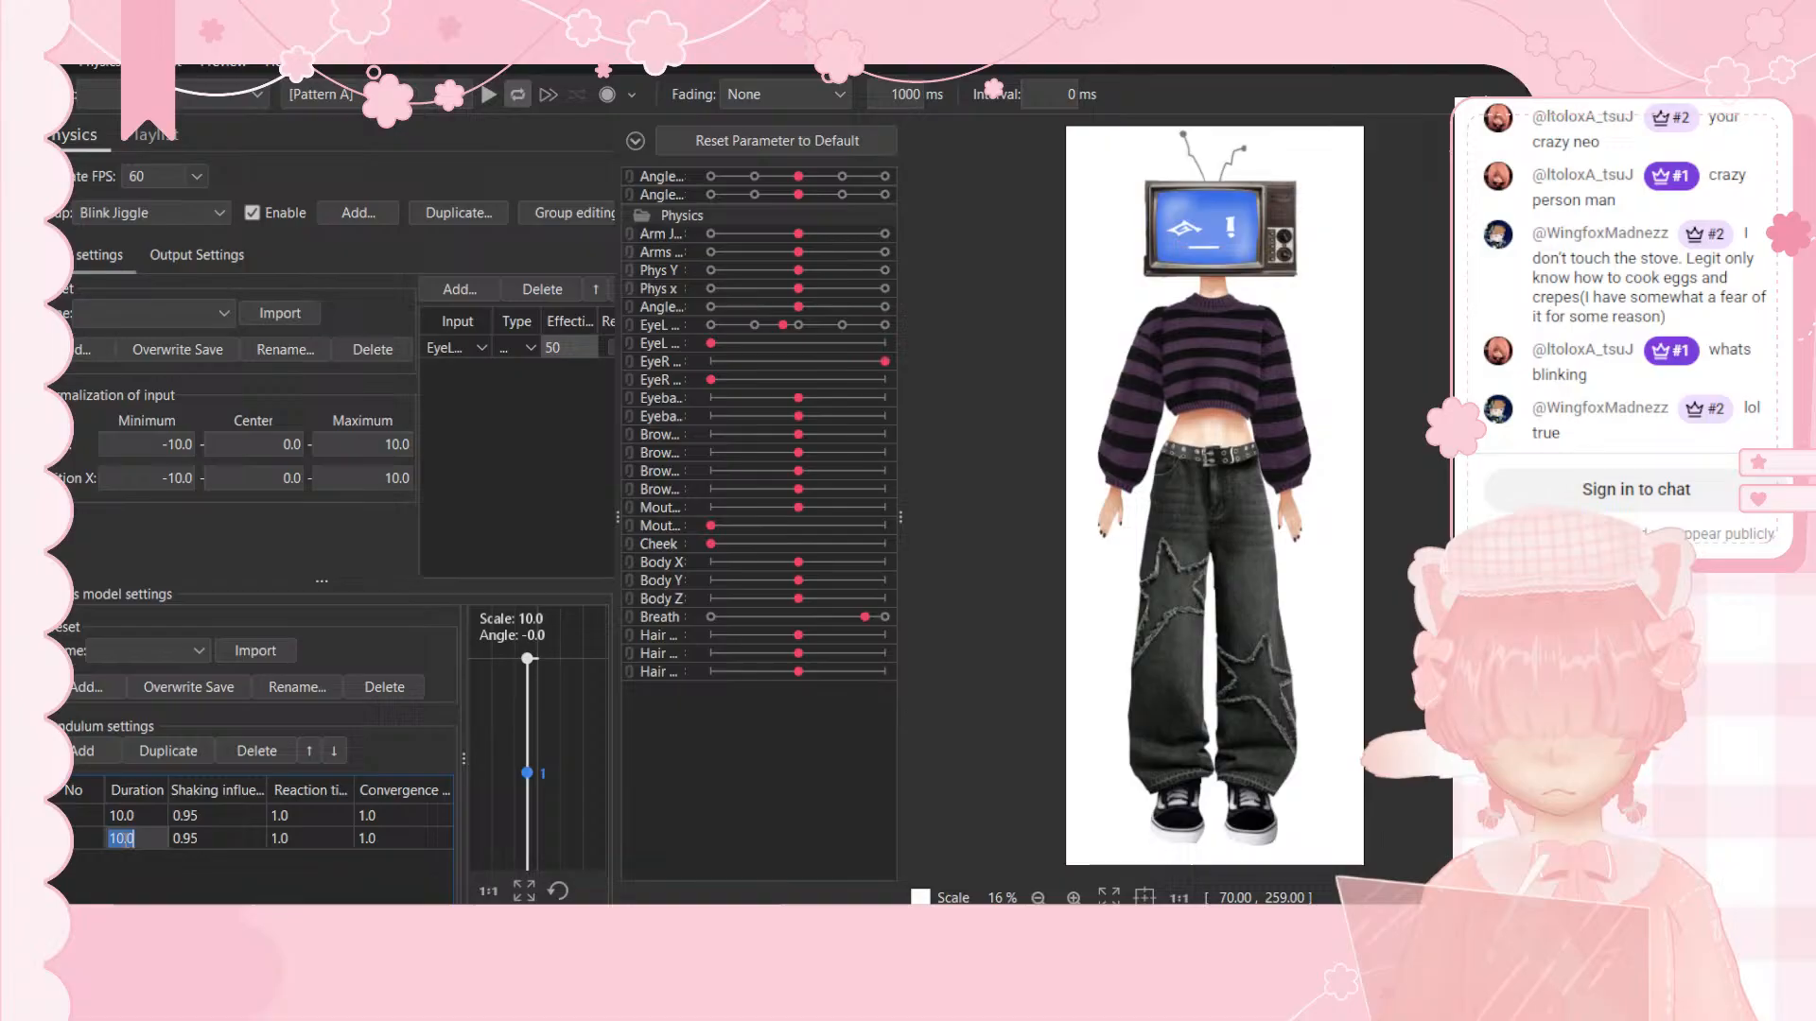
{"action": "key", "text": "Return"}
{"action": "left_click", "coordinate": [129, 814]}
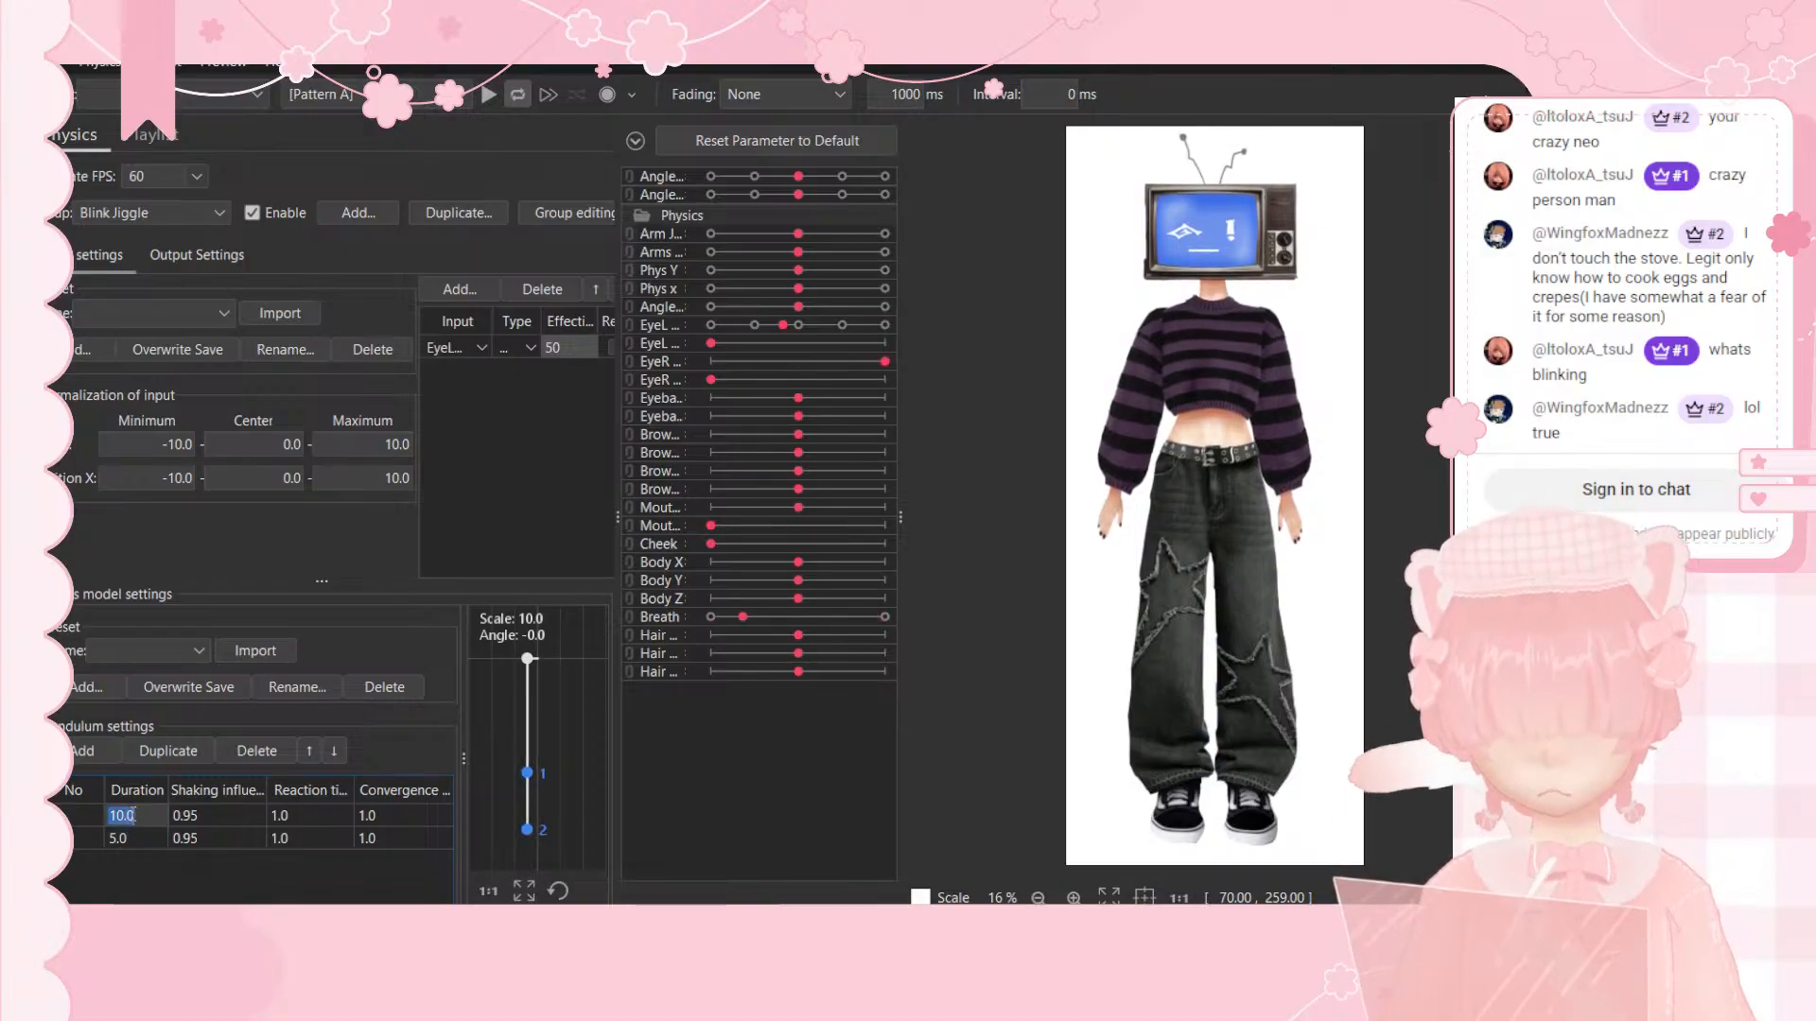
{"action": "key", "text": "Return"}
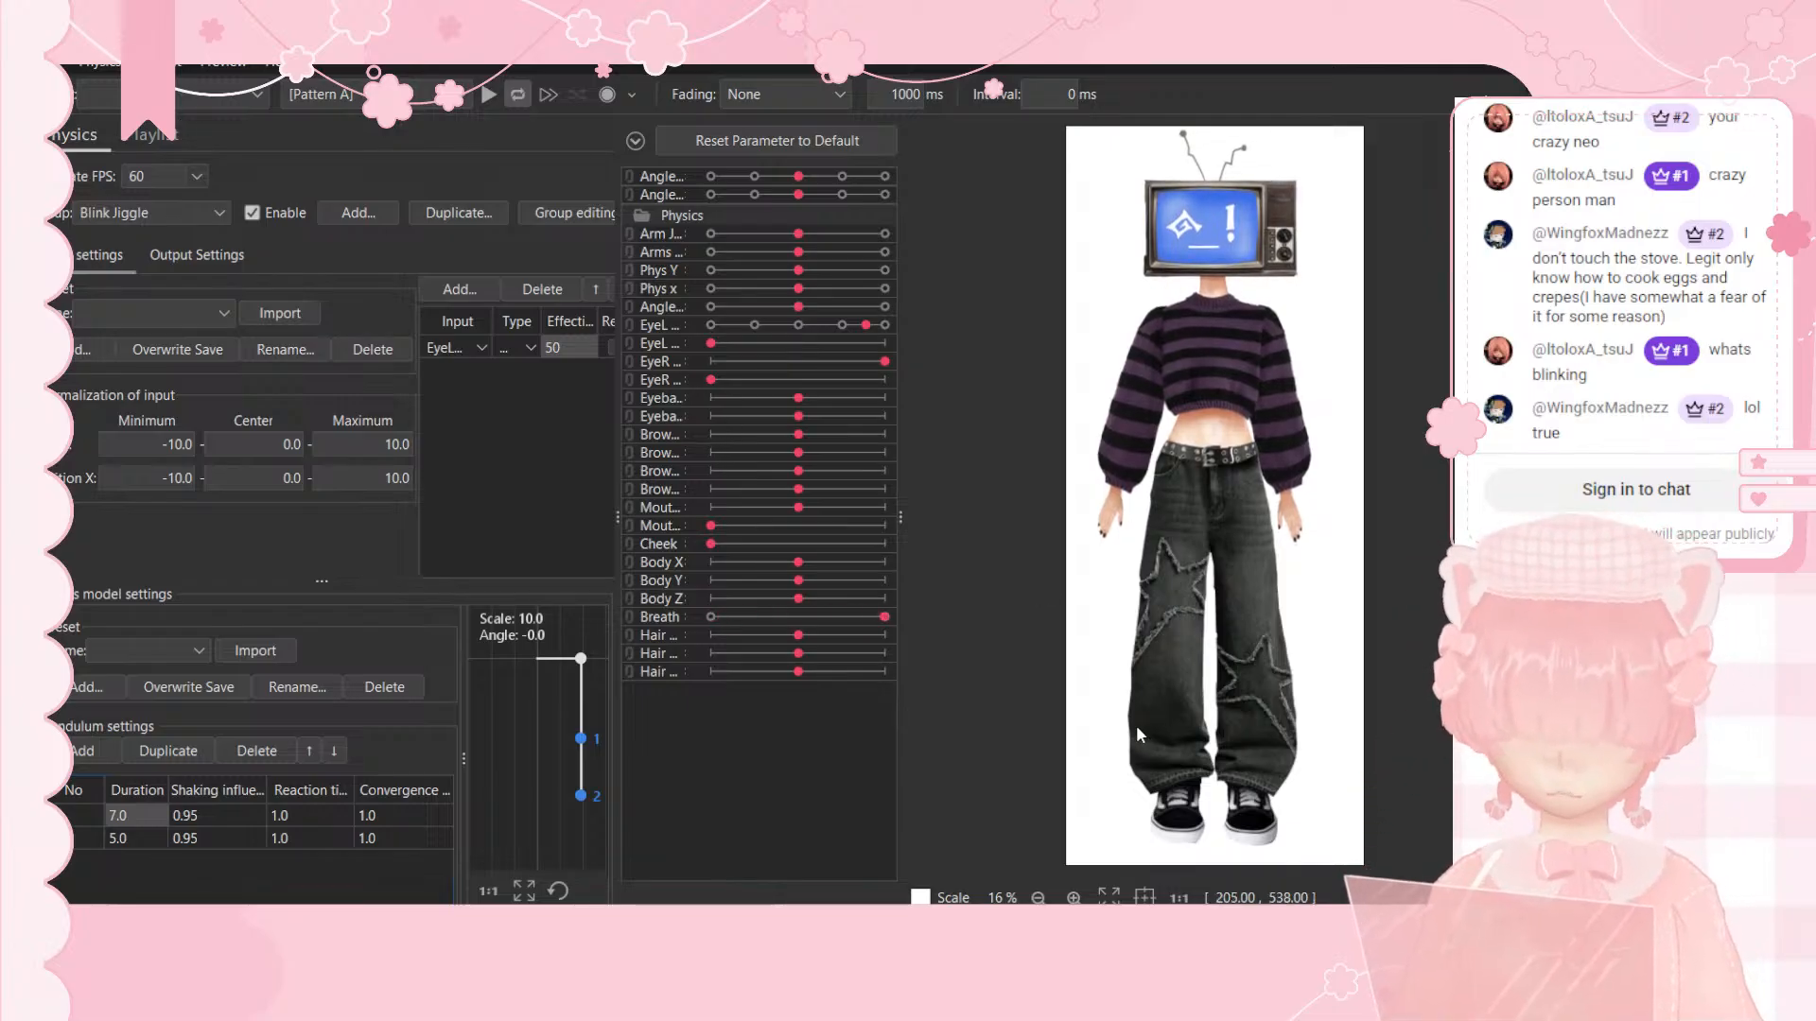
Step: Add Phys Y and Phys x as outputs of the Blink Jiggle group and set the scale of each to 50
{"action": "left_click", "coordinate": [196, 256]}
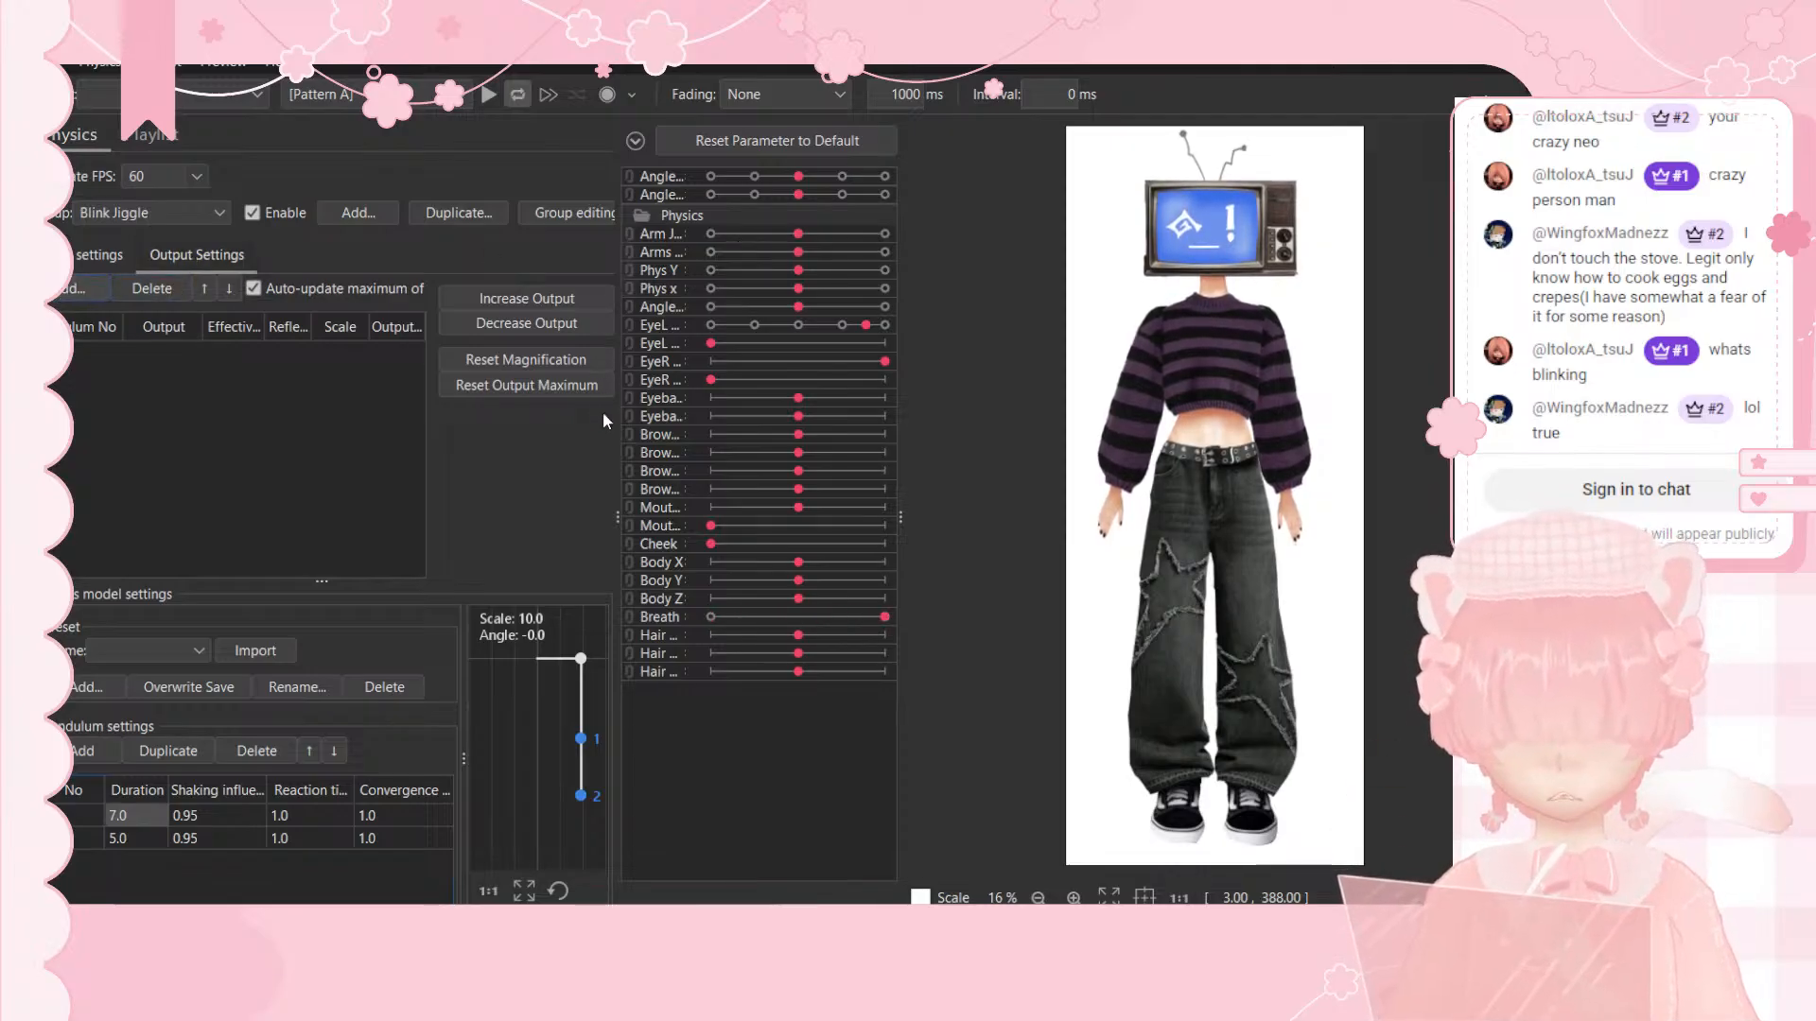
{"action": "left_click", "coordinate": [735, 752]}
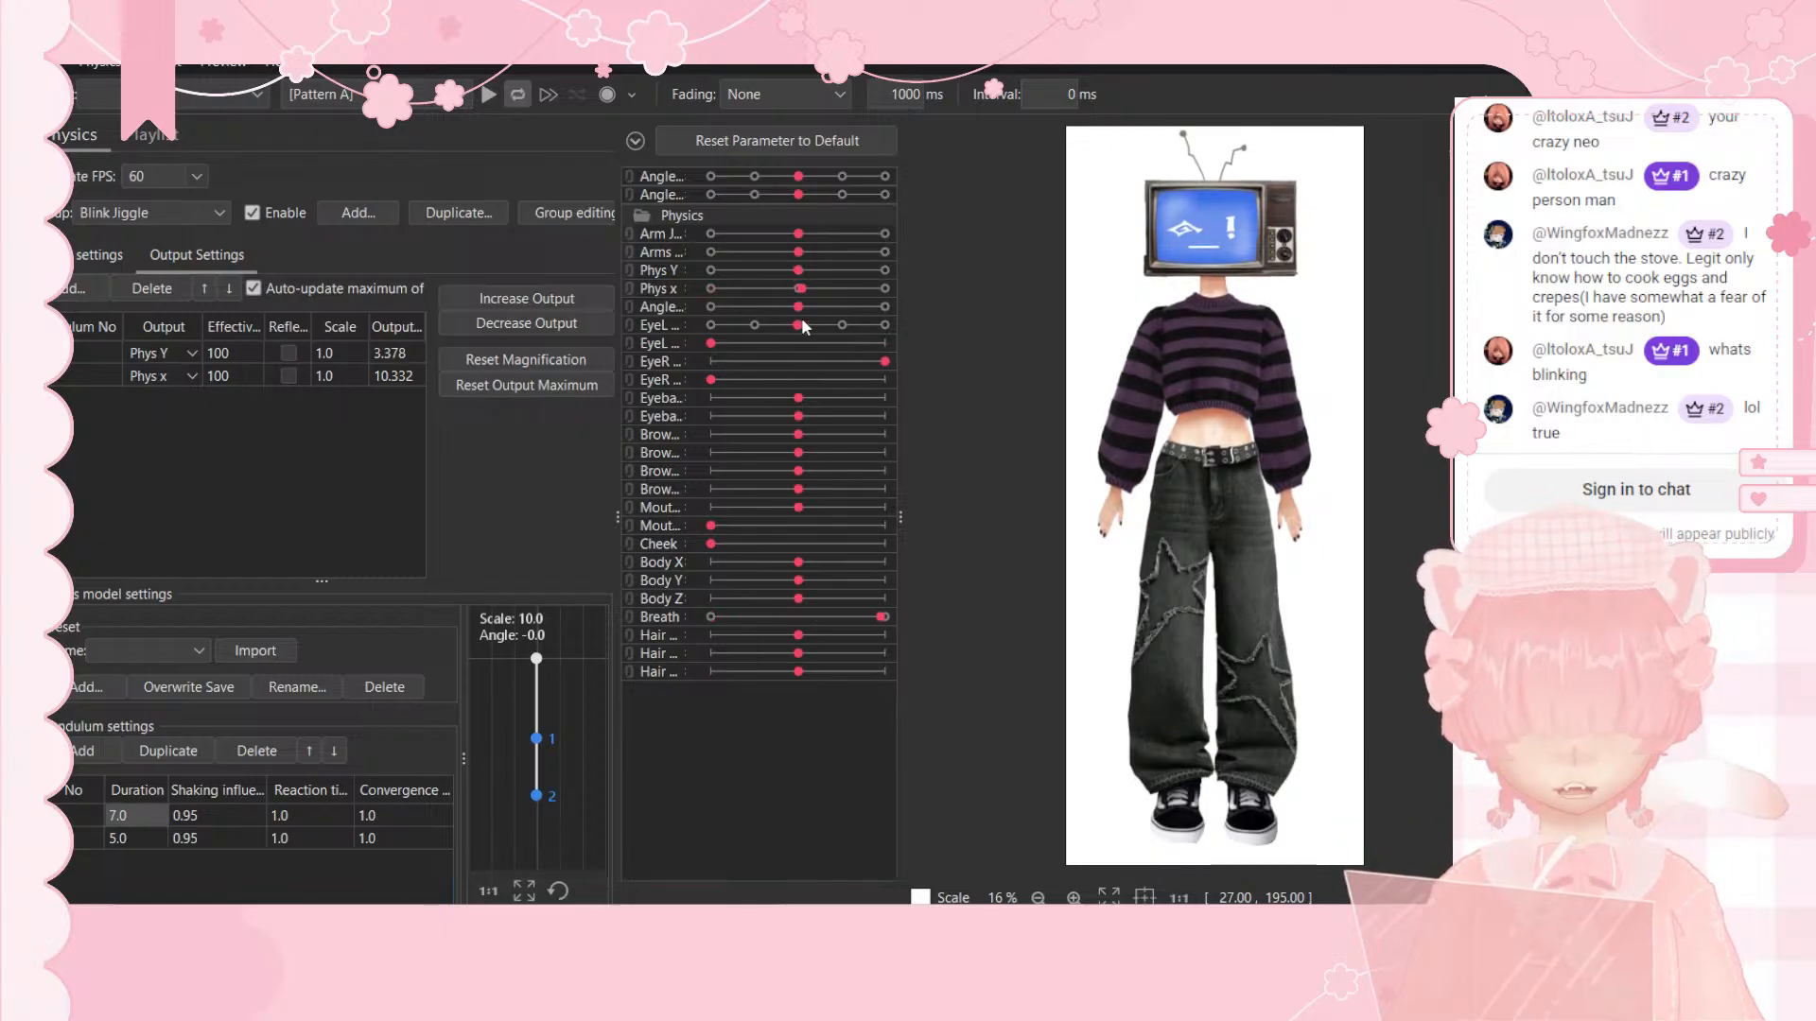
{"action": "left_click", "coordinate": [227, 352]}
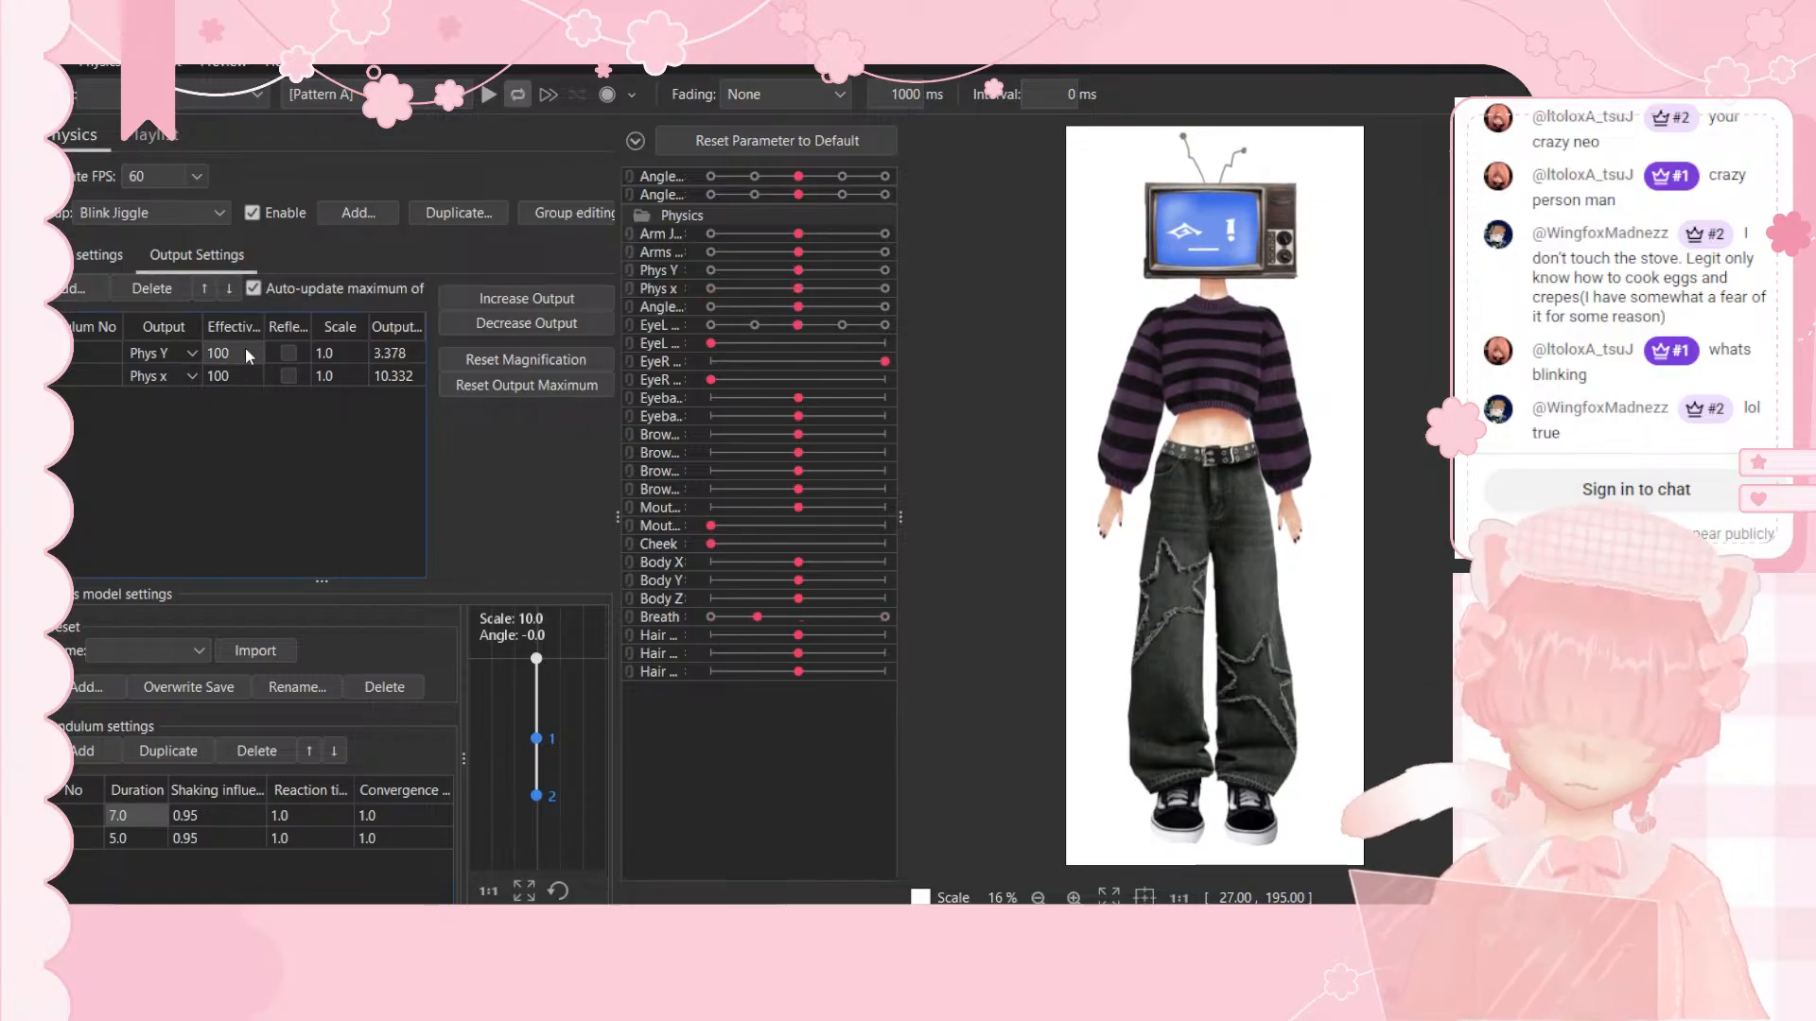
{"action": "key", "text": "Right"}
{"action": "key", "text": "Right"}
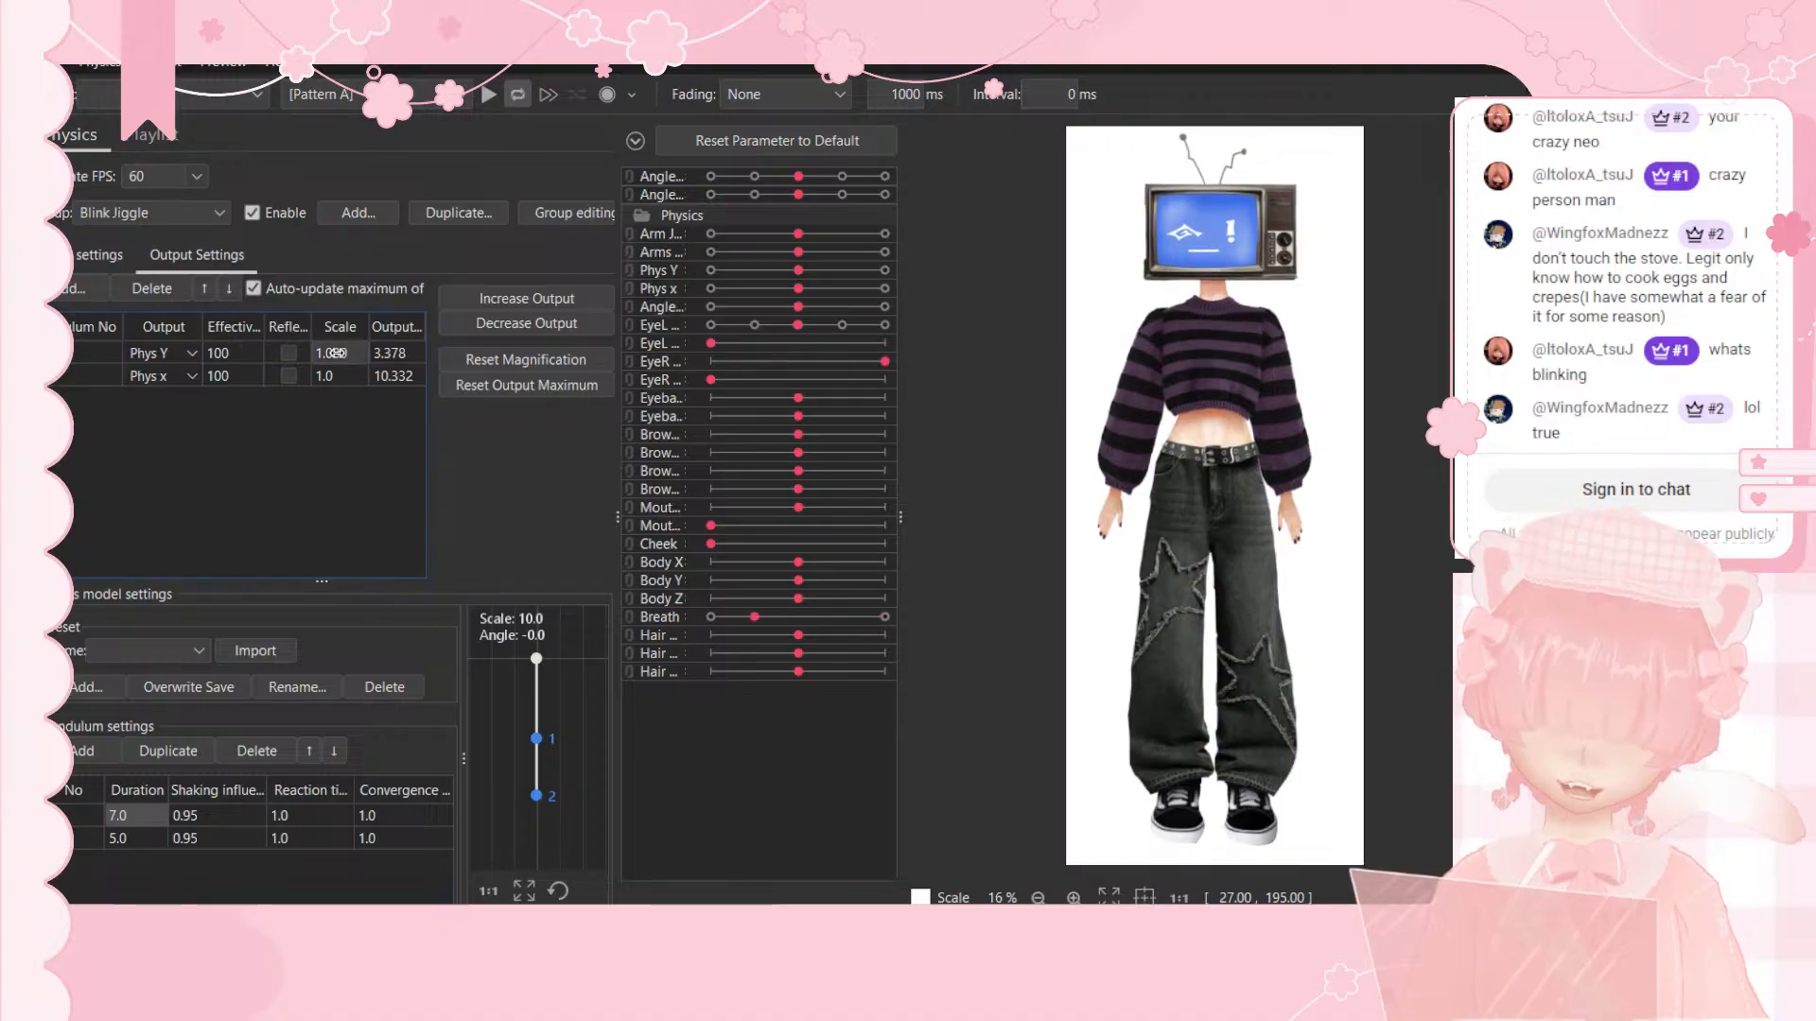
{"action": "left_click", "coordinate": [335, 353]}
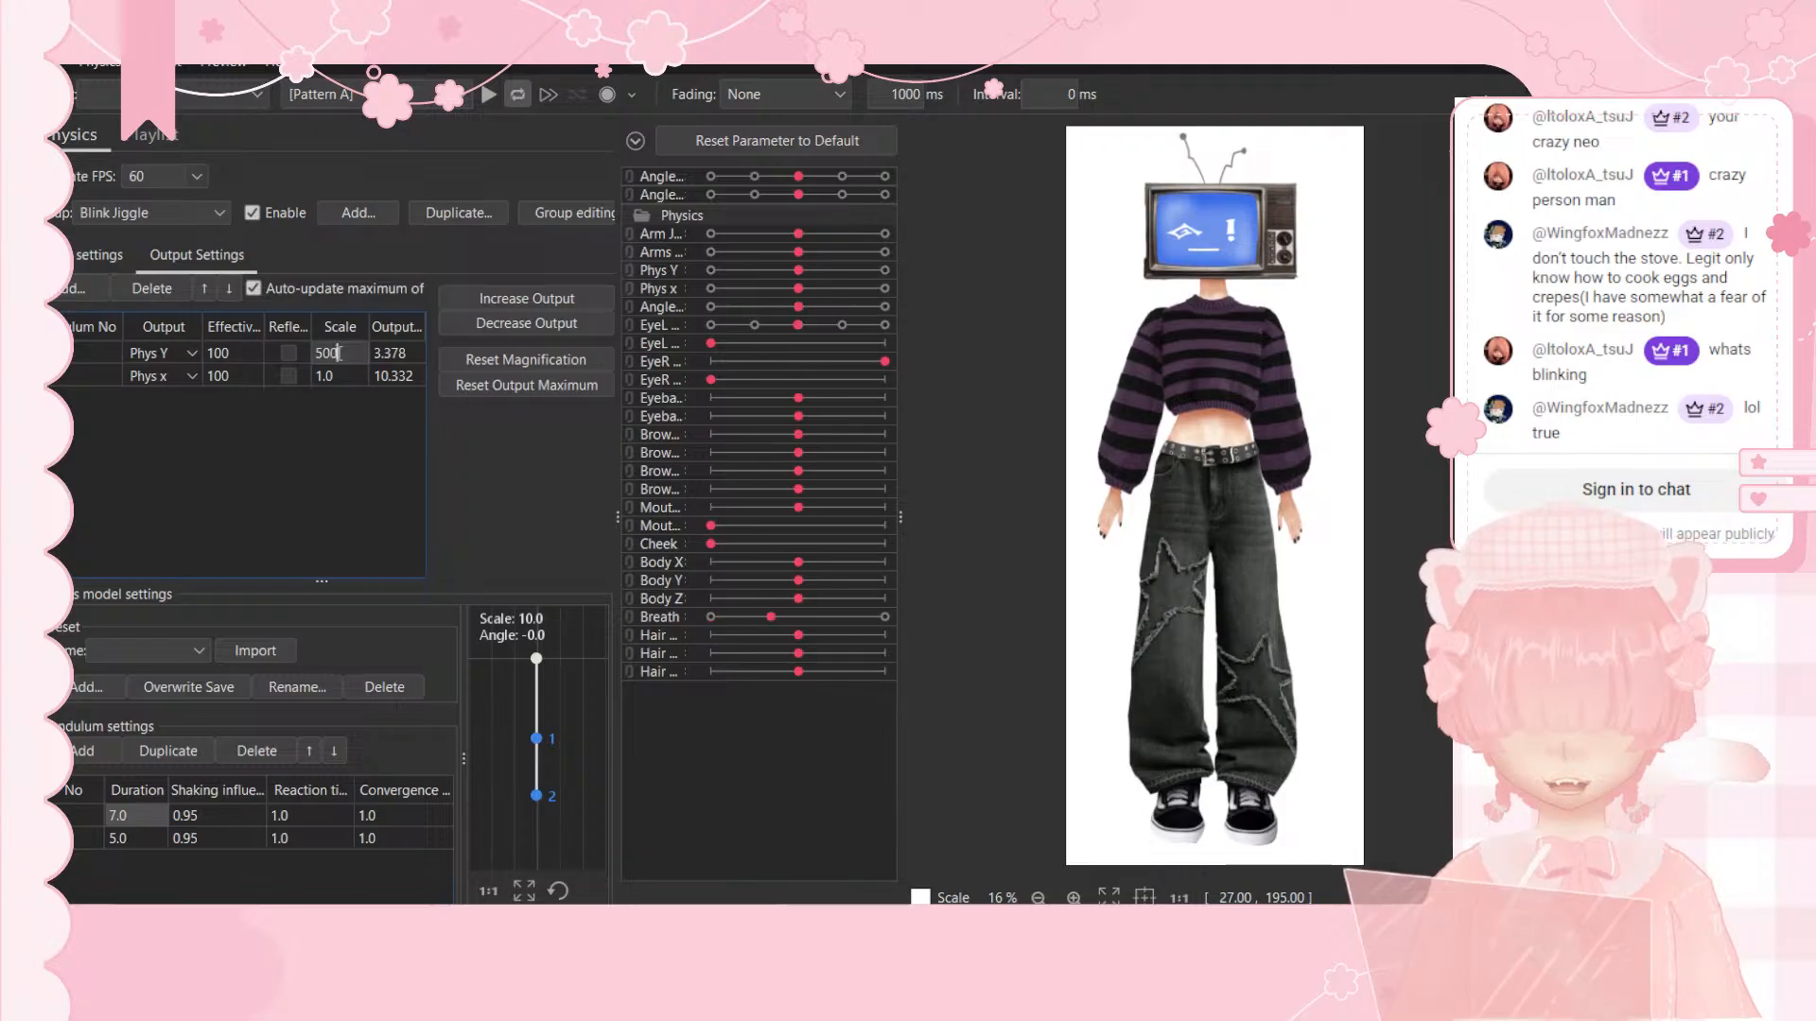
{"action": "key", "text": "Return"}
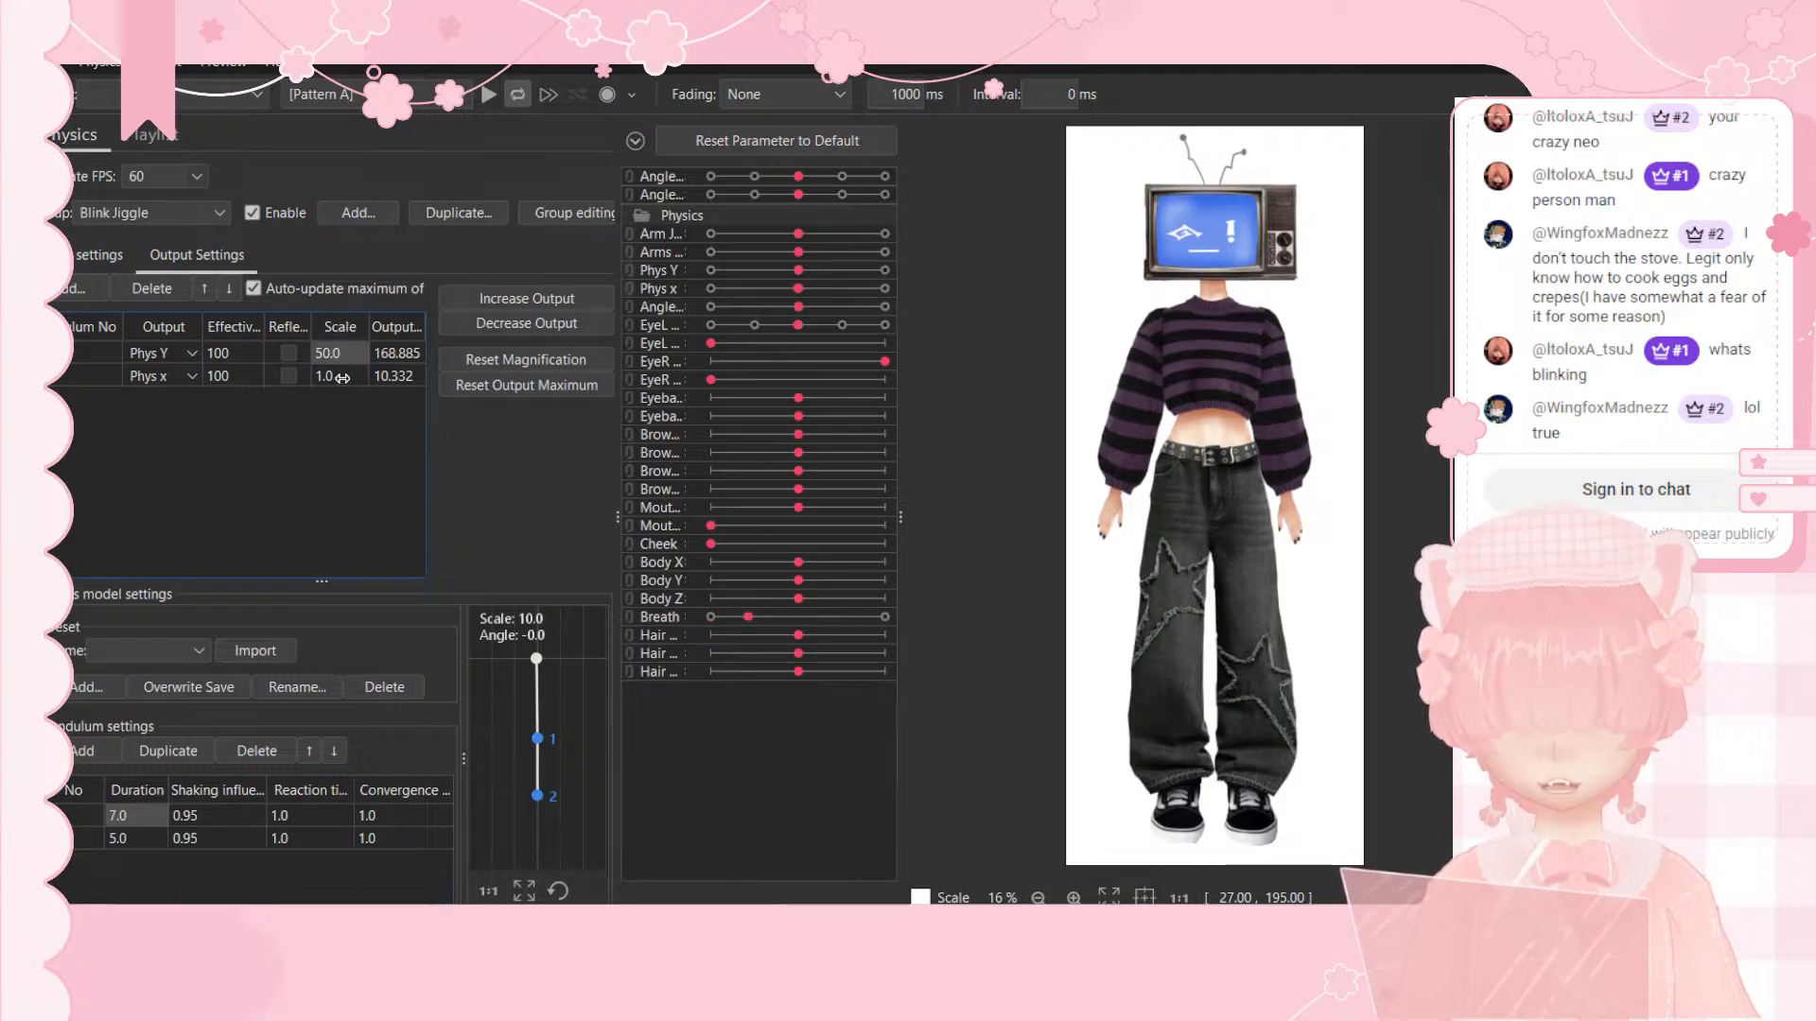
{"action": "left_click", "coordinate": [343, 376]}
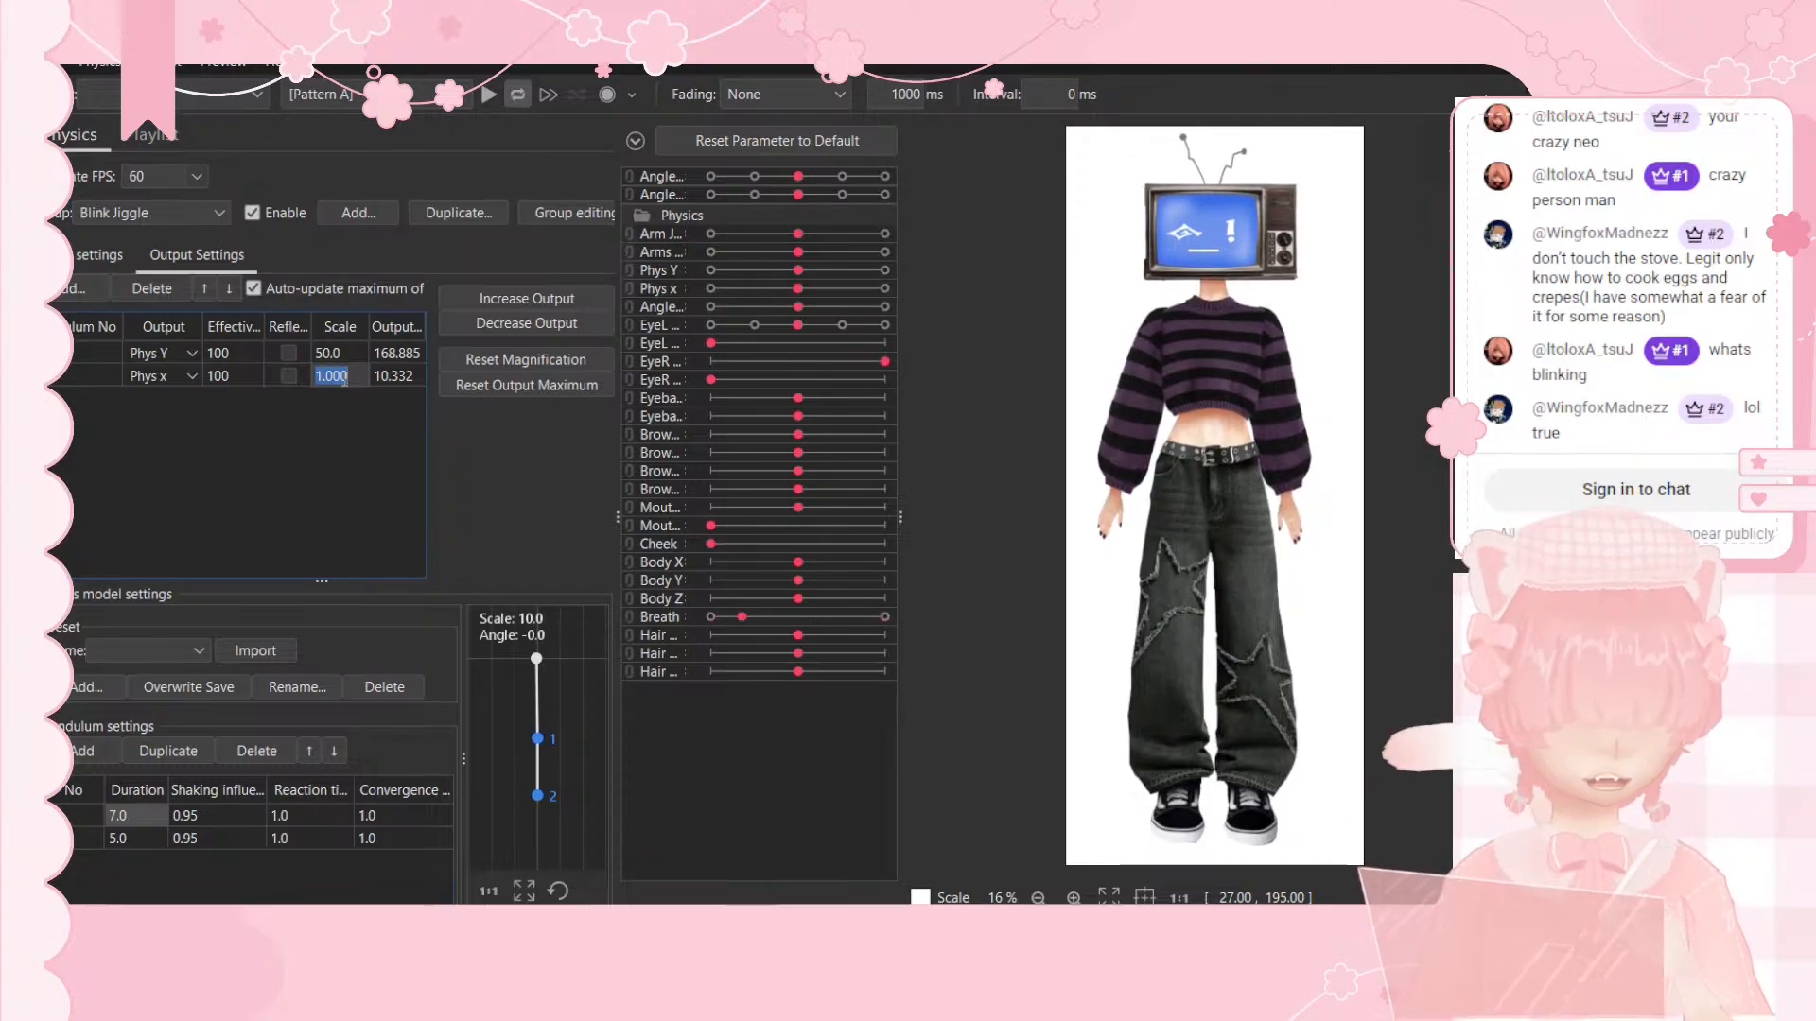
{"action": "type", "text": "50"}
{"action": "key", "text": "Return"}
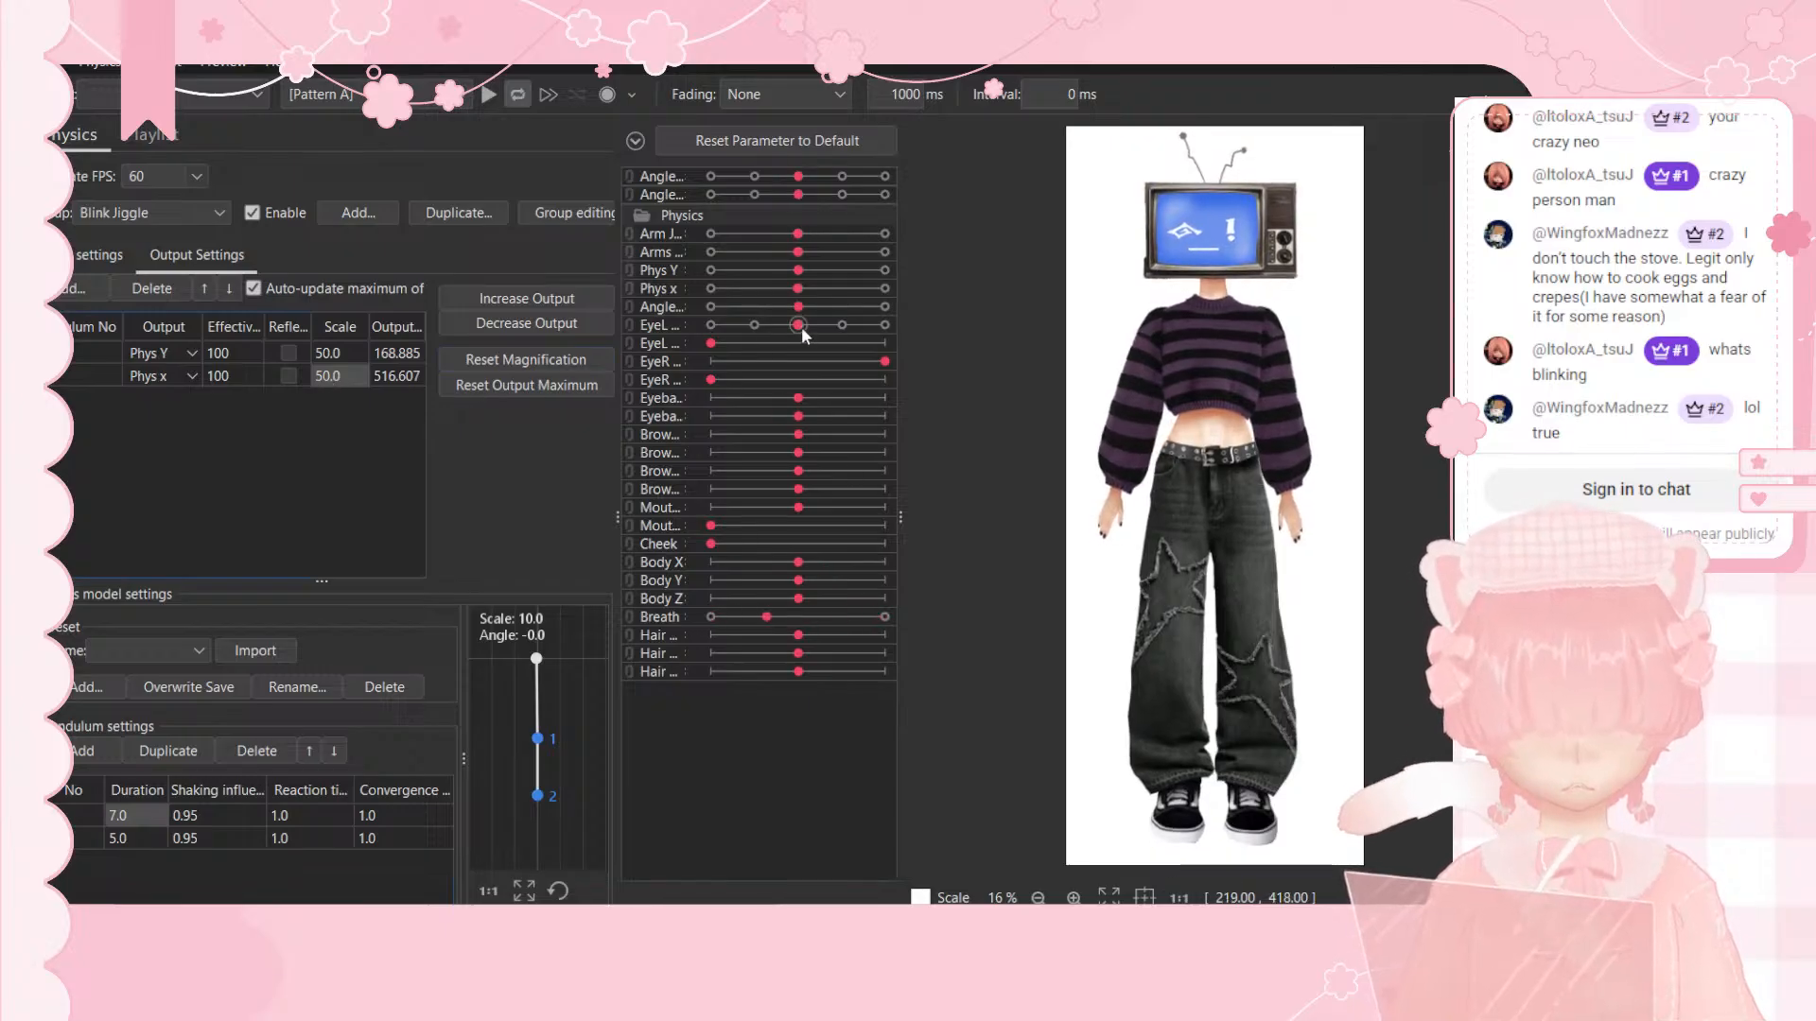
Step: Test the Blink Jiggle physics by varying EyeL Open and watching how the TV head reacts
{"action": "left_click_drag", "start_coordinate": [802, 326], "coordinate": [861, 326]}
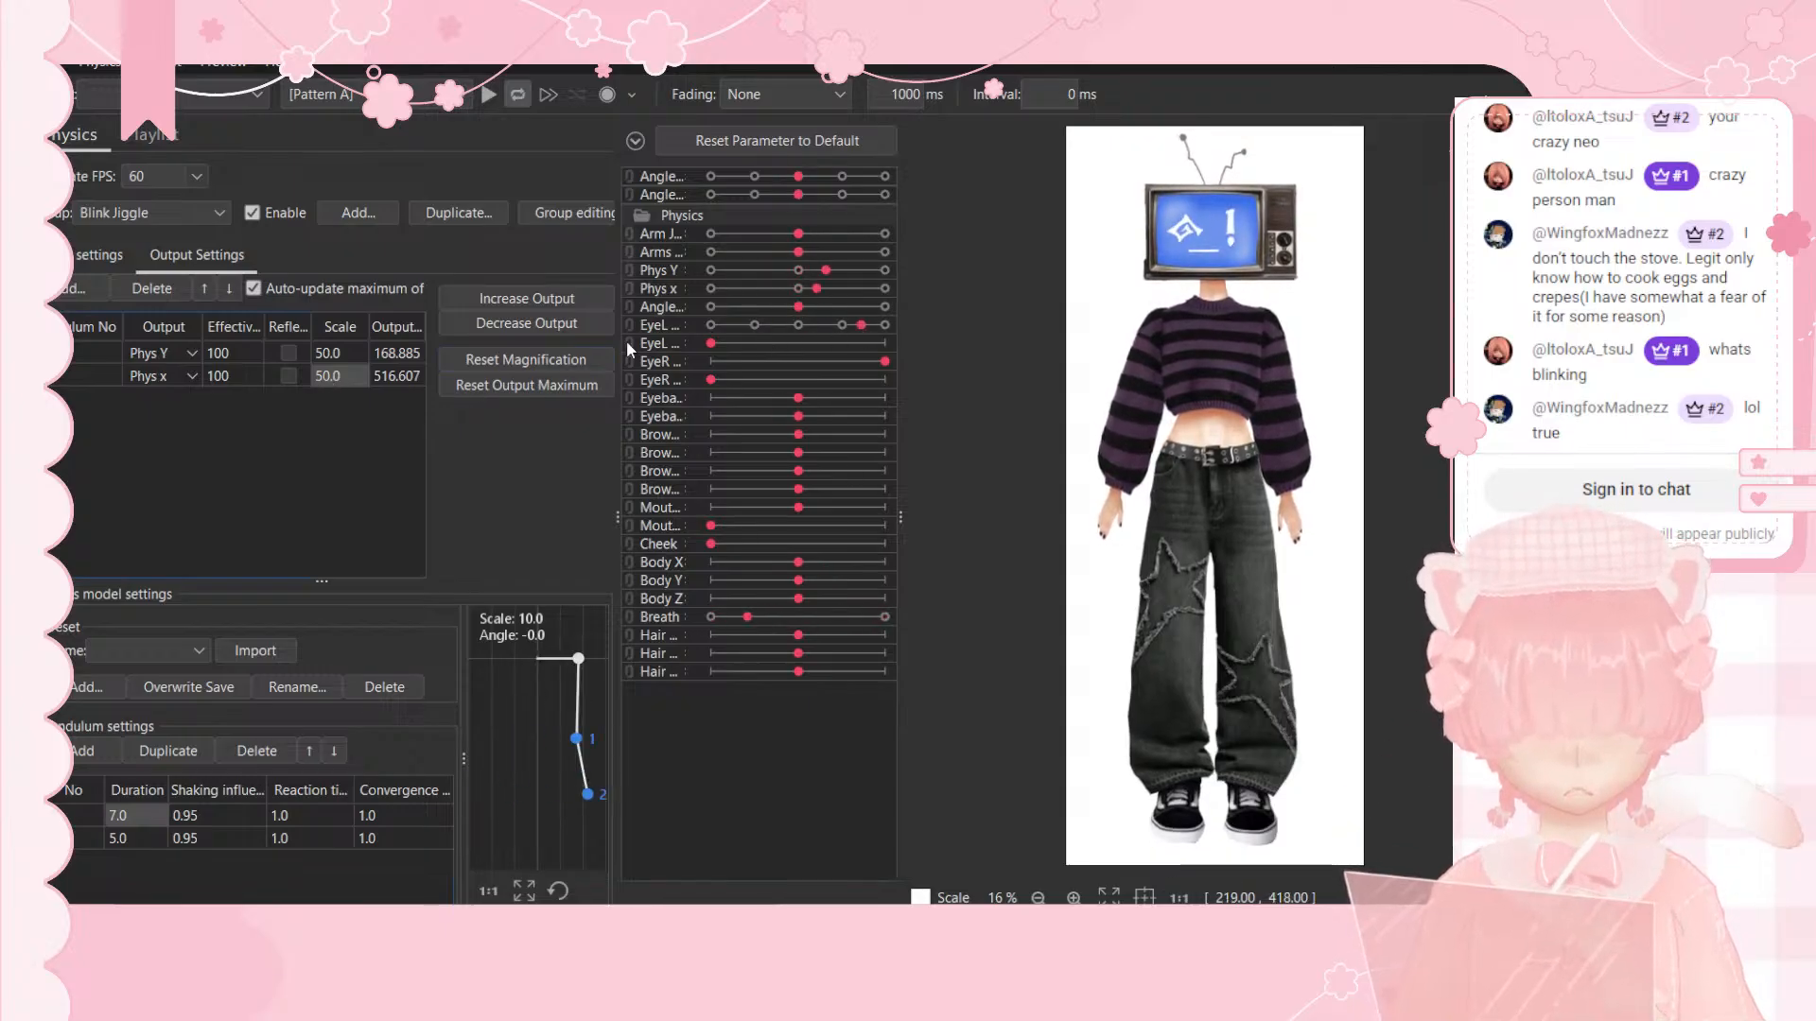
{"action": "left_click_drag", "start_coordinate": [626, 340], "coordinate": [1126, 364]}
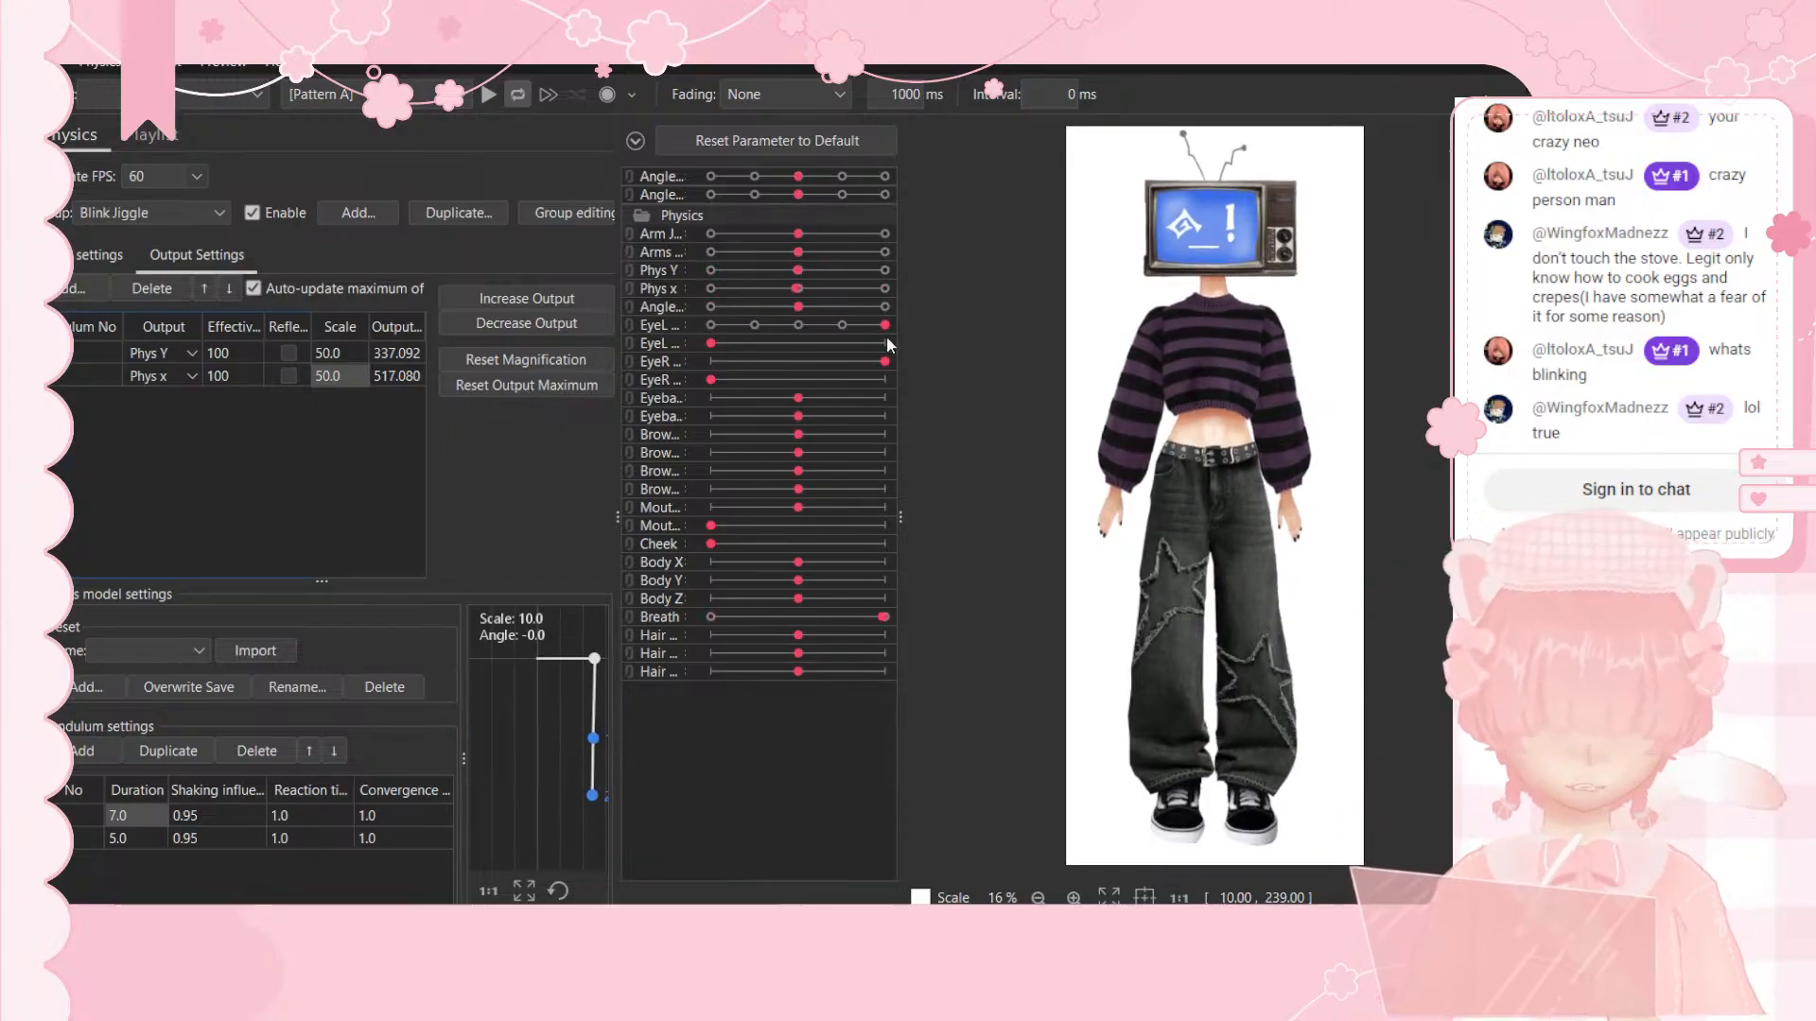
{"action": "left_click", "coordinate": [845, 325]}
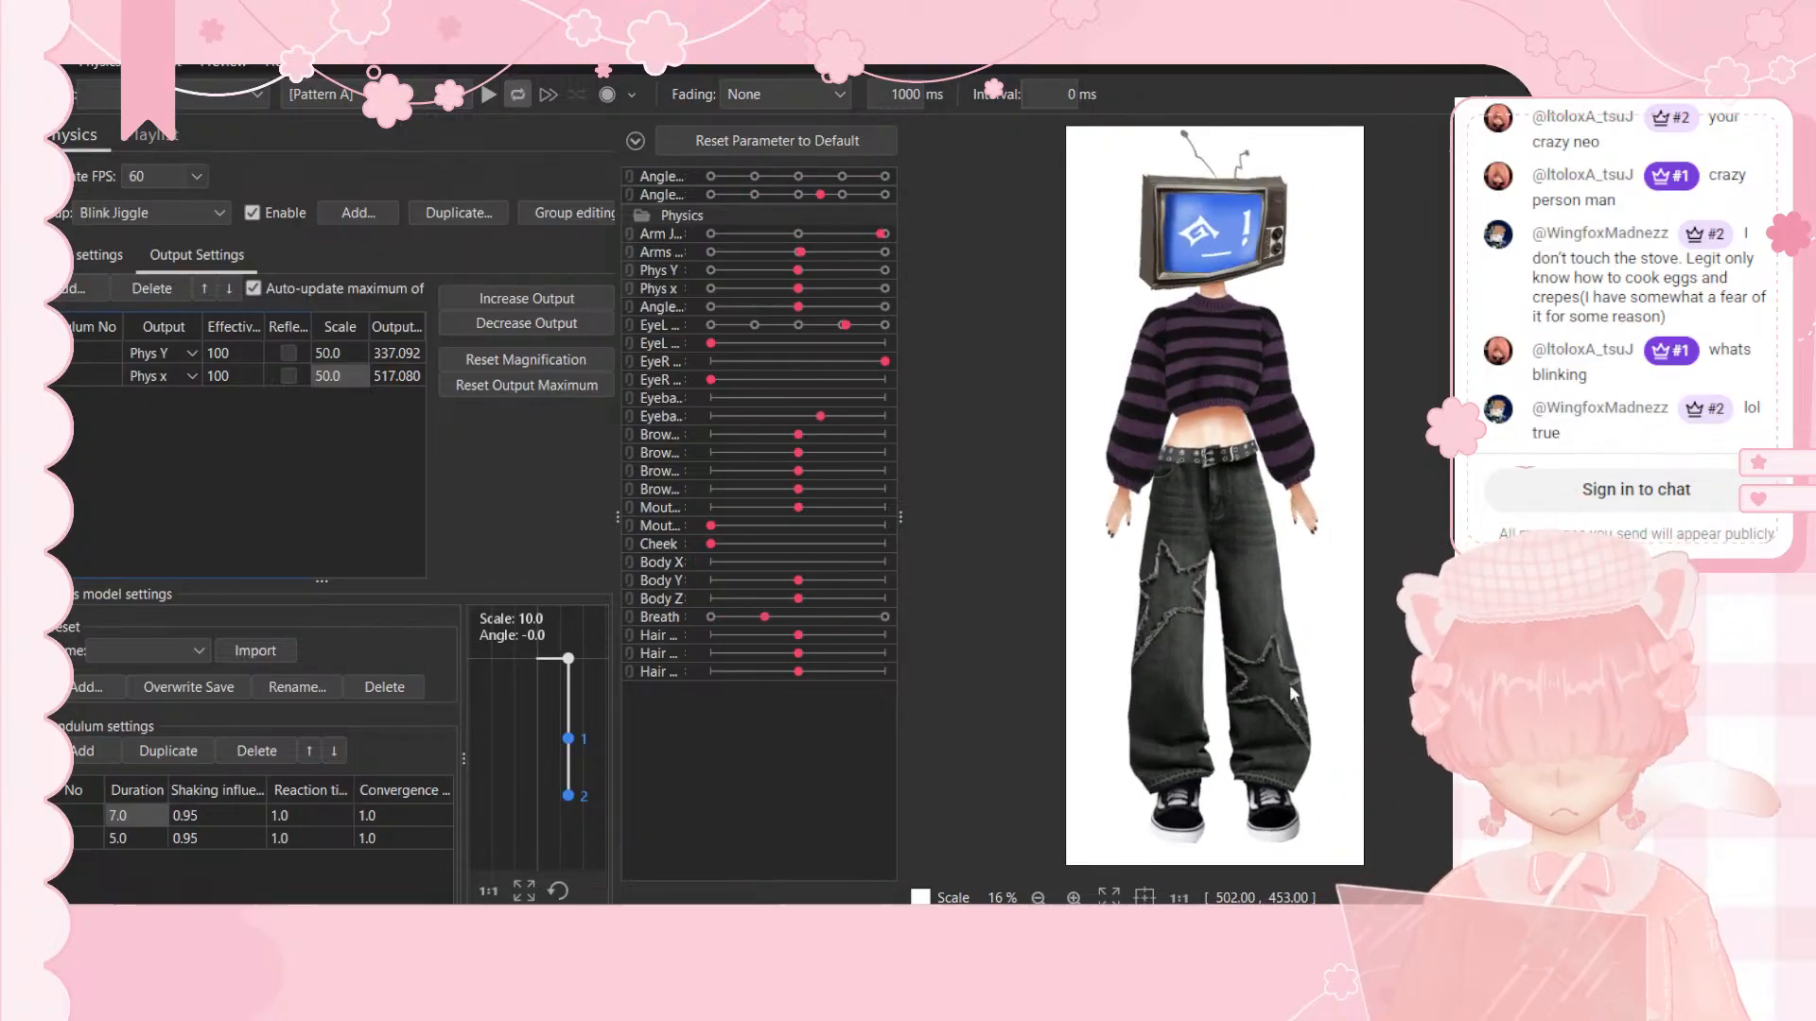
Step: Return to the model and add a five-point deform path along the Upper Lip line from end to end
{"action": "key", "text": "alt+Tab"}
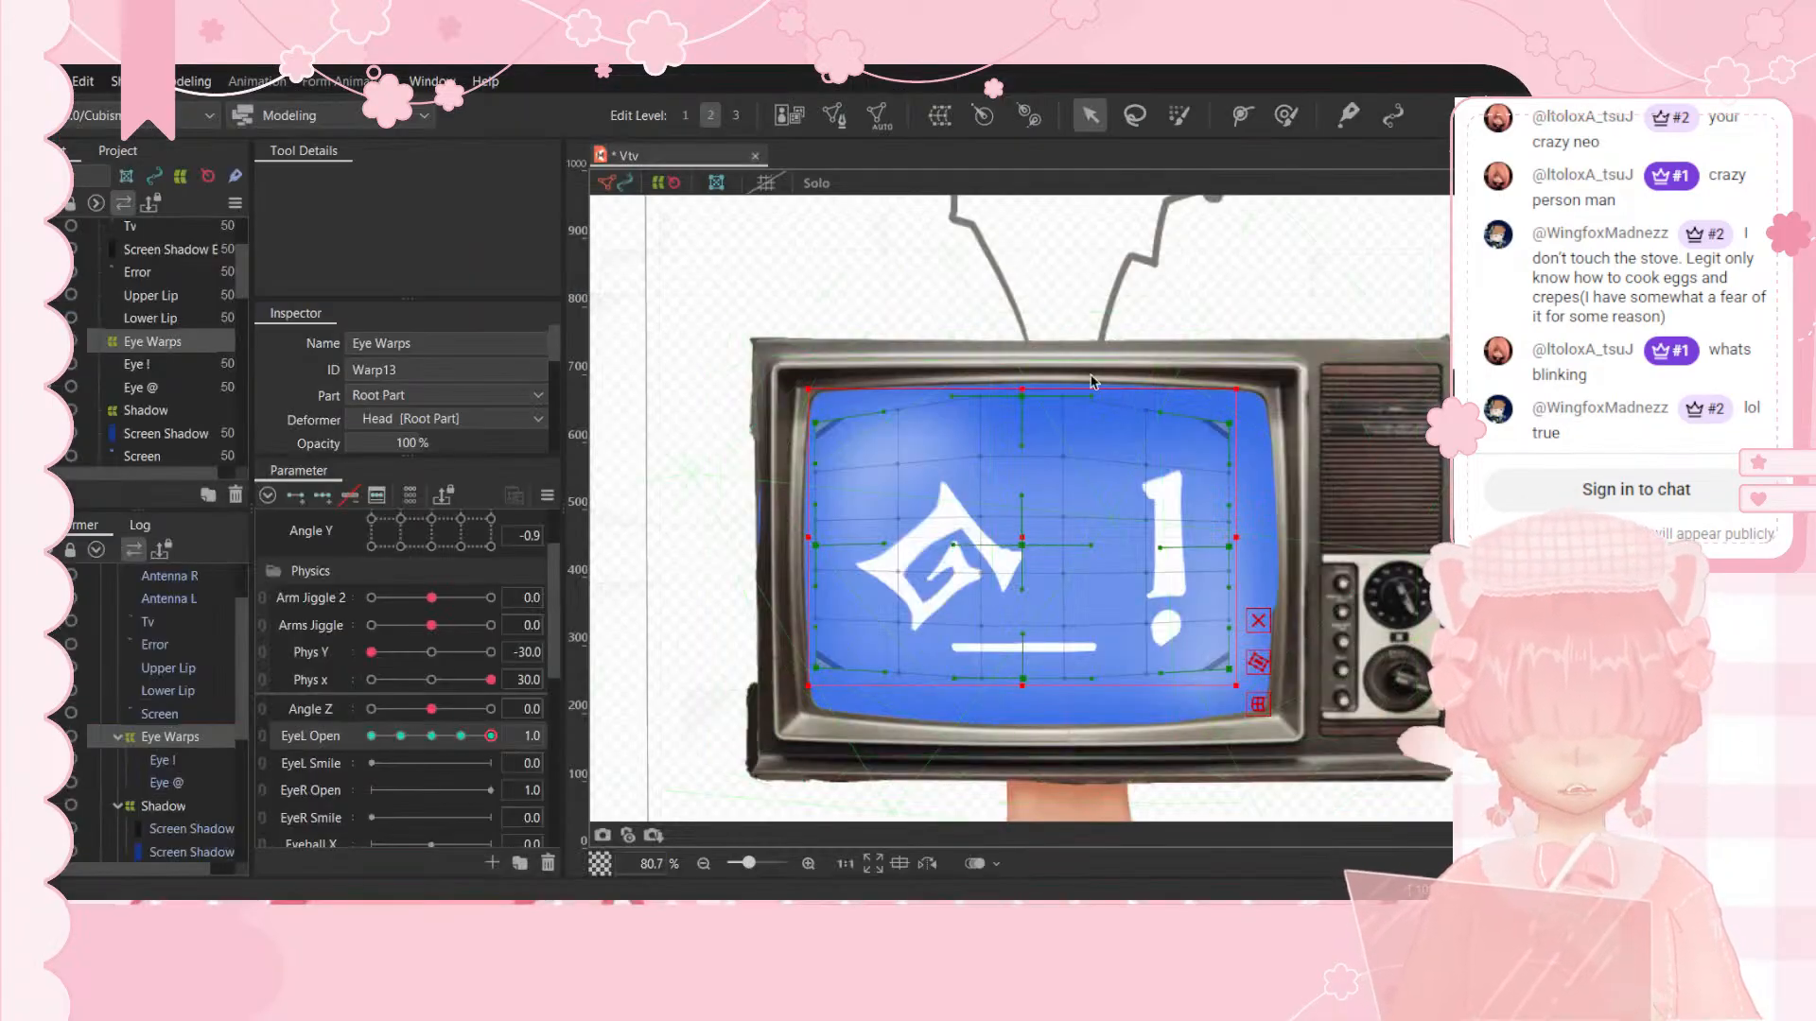
{"action": "scroll", "coordinate": [163, 742], "scroll_direction": "down", "scroll_amount": 1}
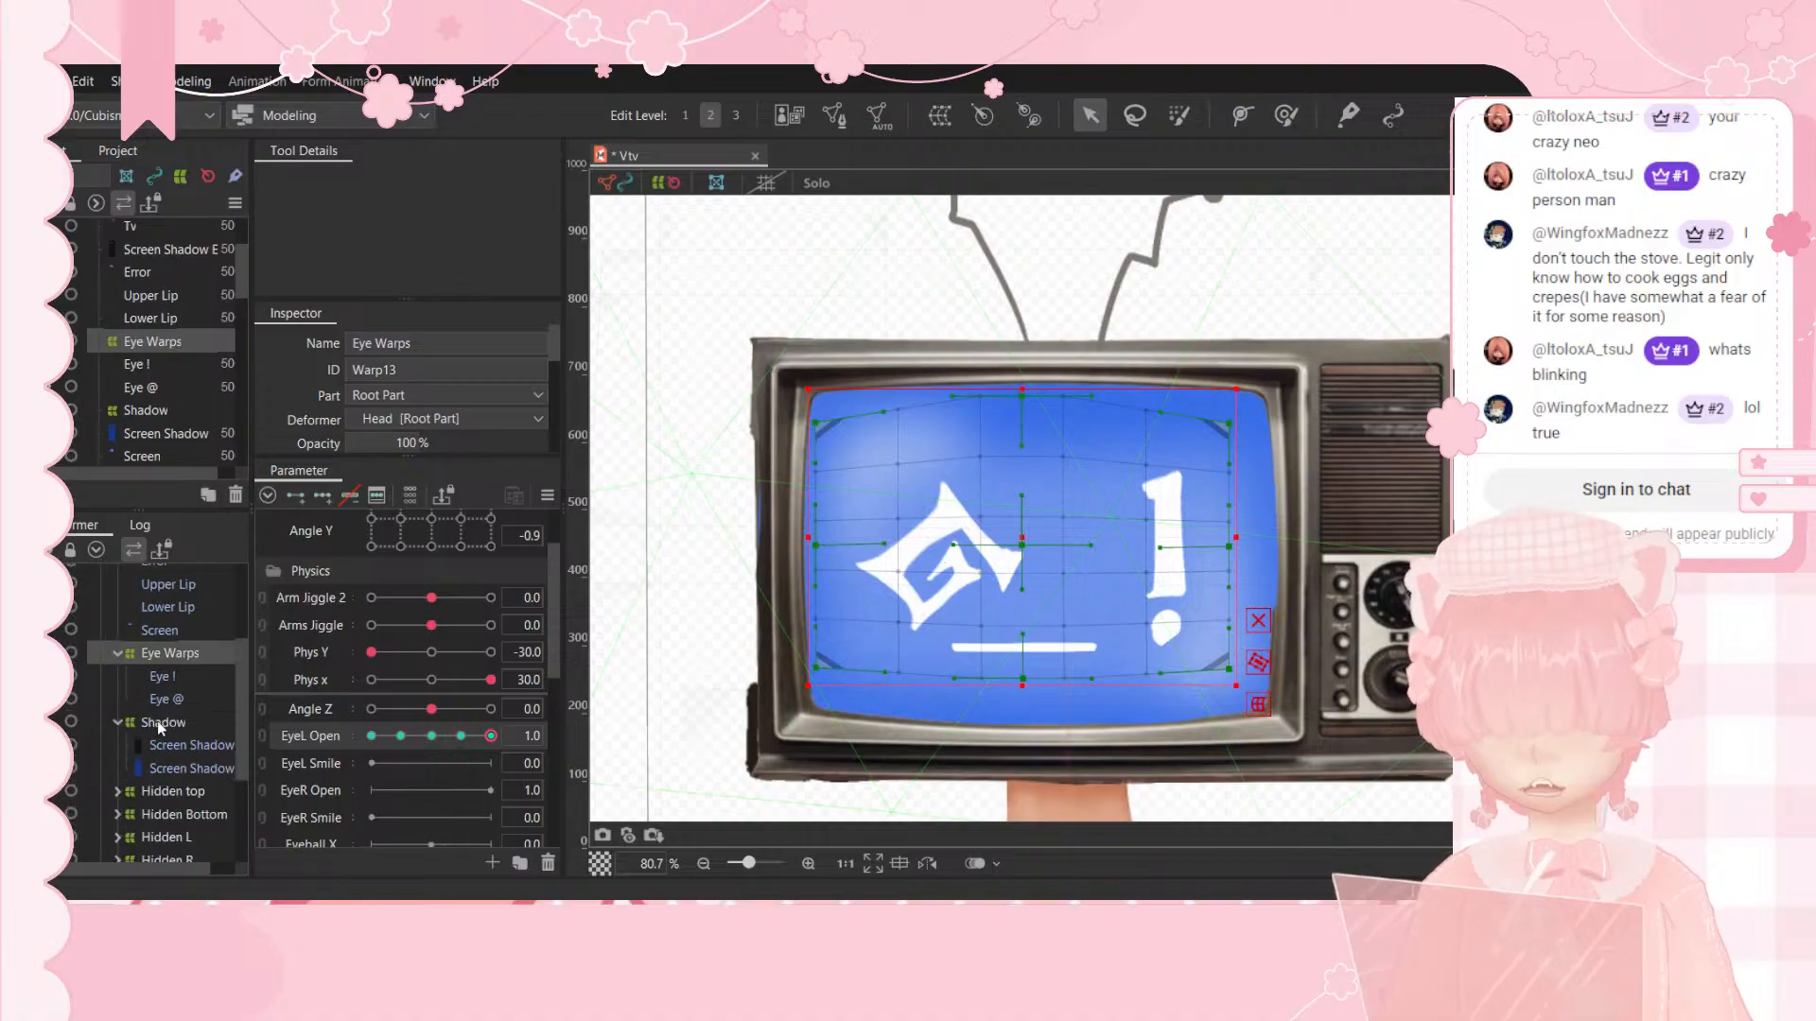
{"action": "left_click", "coordinate": [163, 585]}
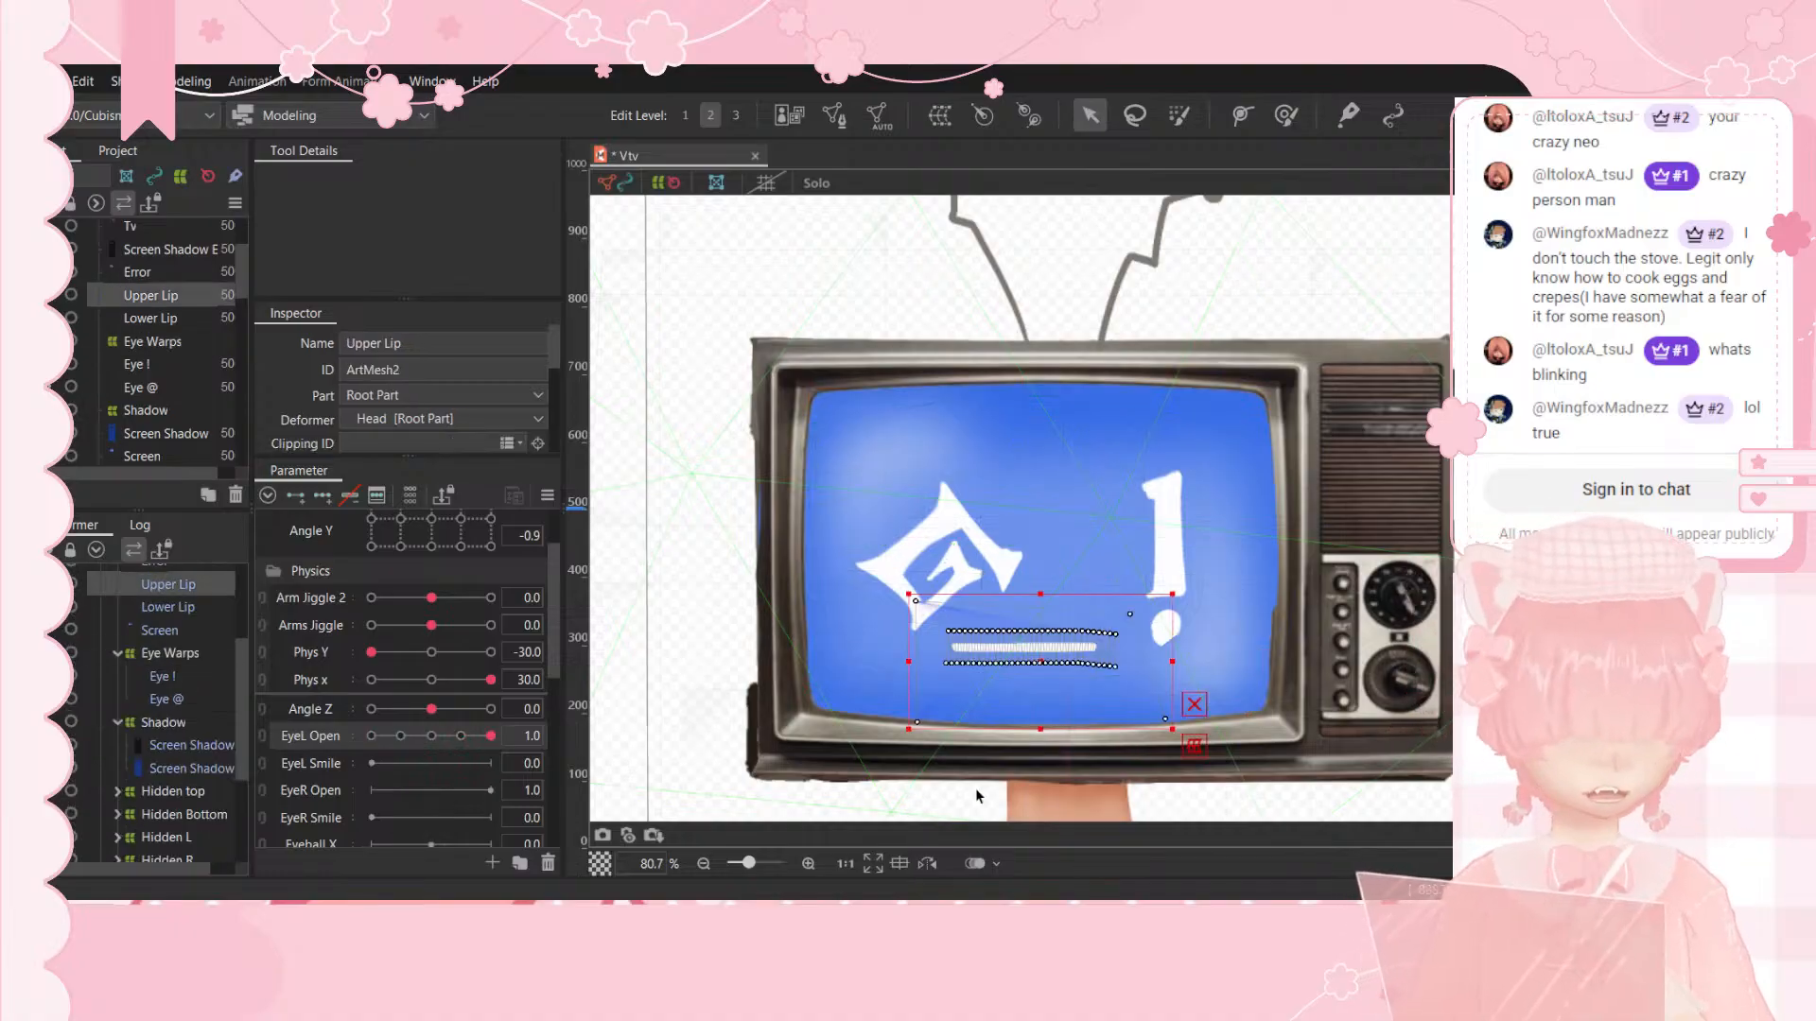
{"action": "scroll", "coordinate": [1073, 794], "scroll_direction": "up", "scroll_amount": 3}
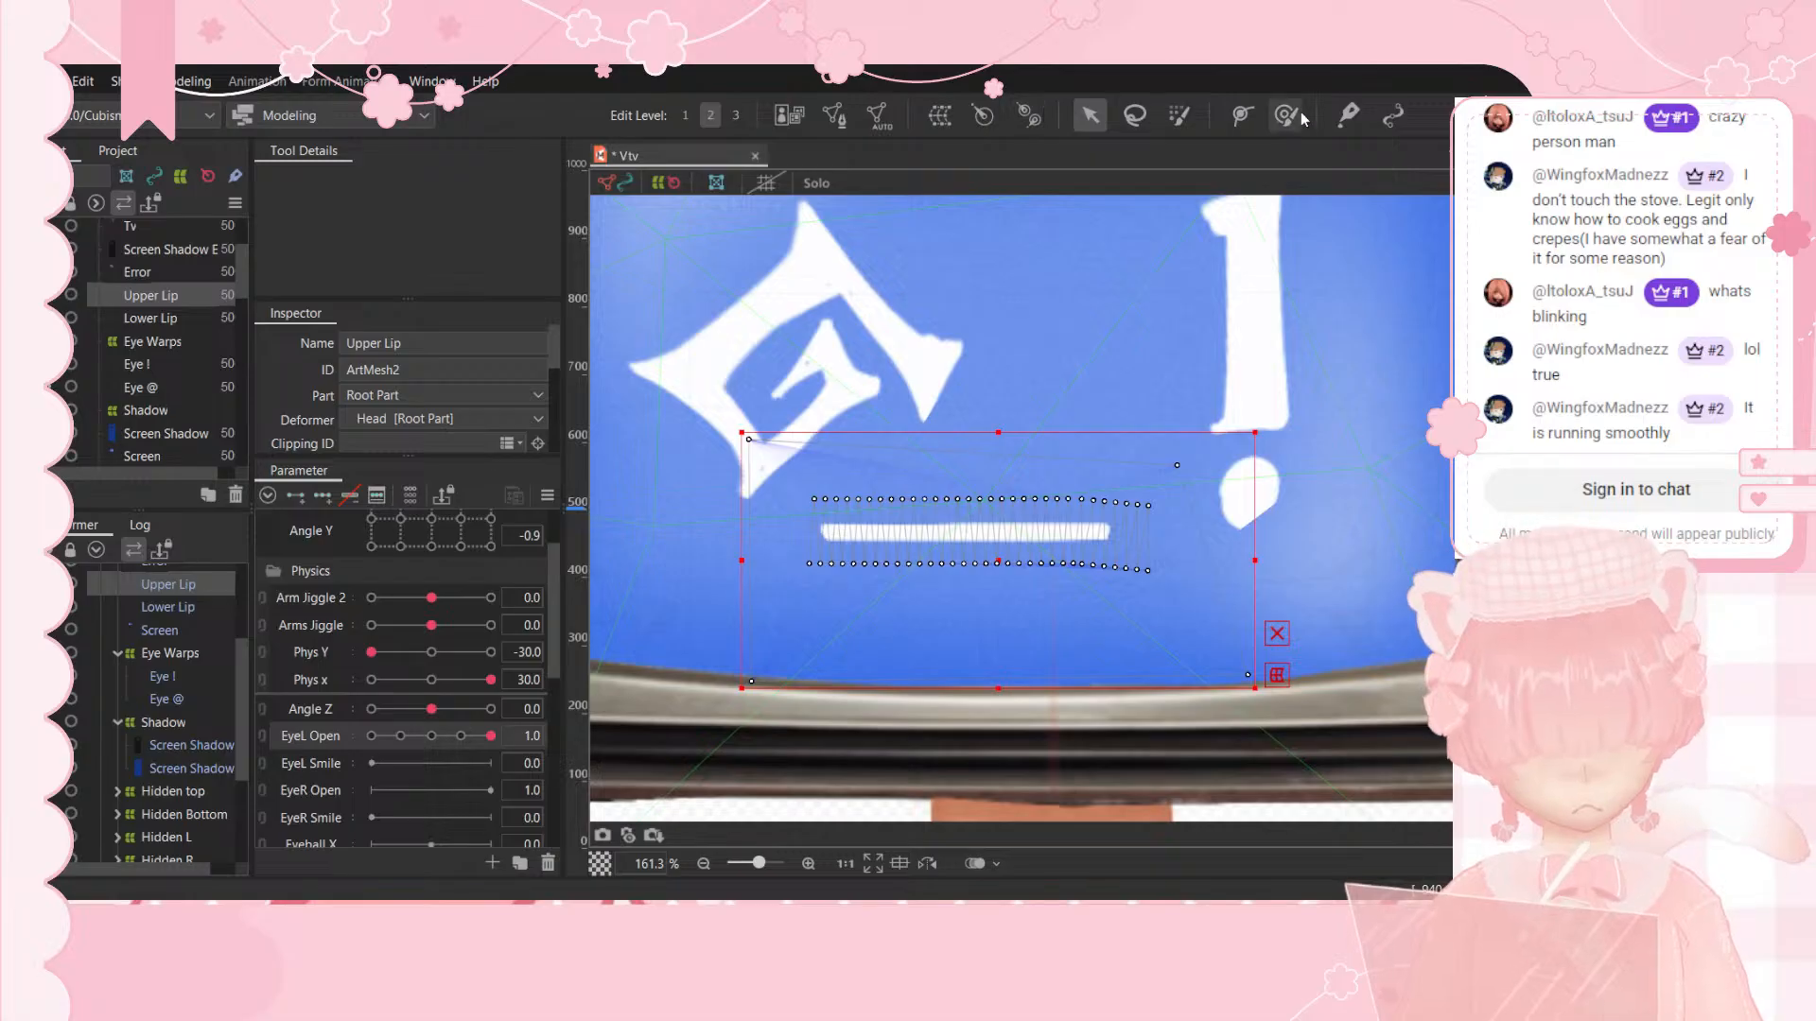
{"action": "left_click", "coordinate": [1246, 118]}
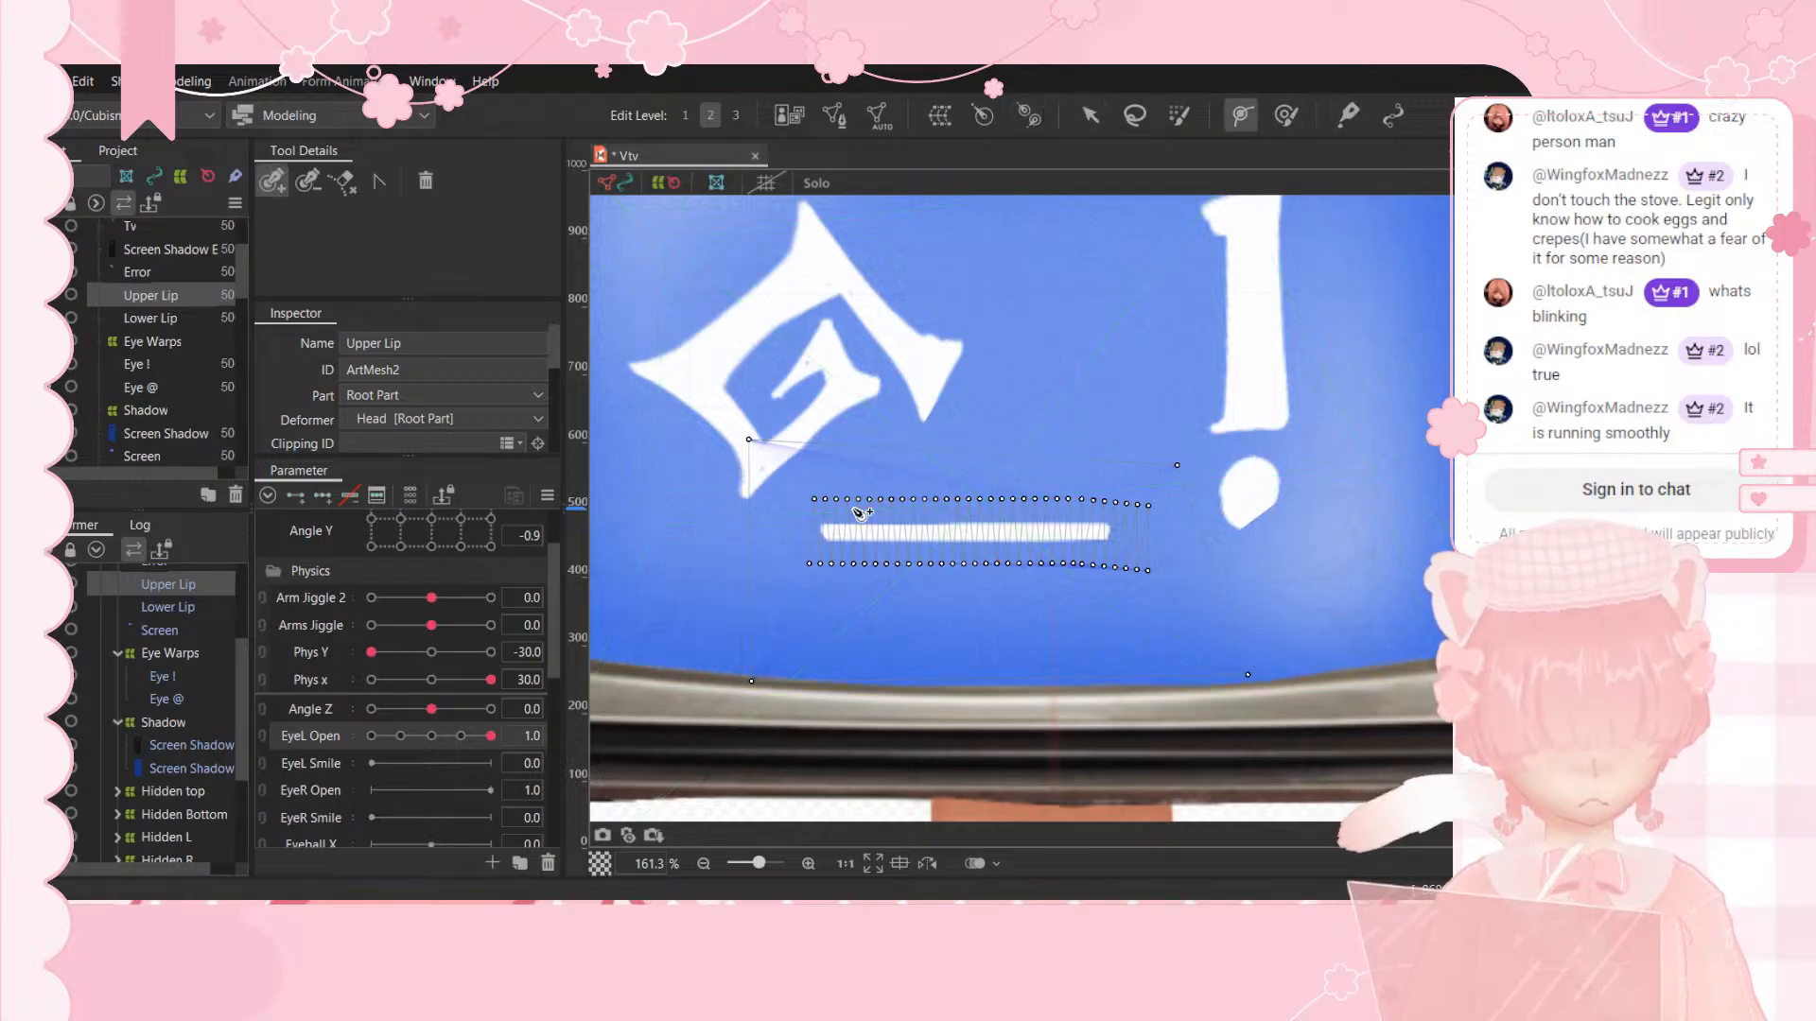
{"action": "left_click", "coordinate": [828, 534]}
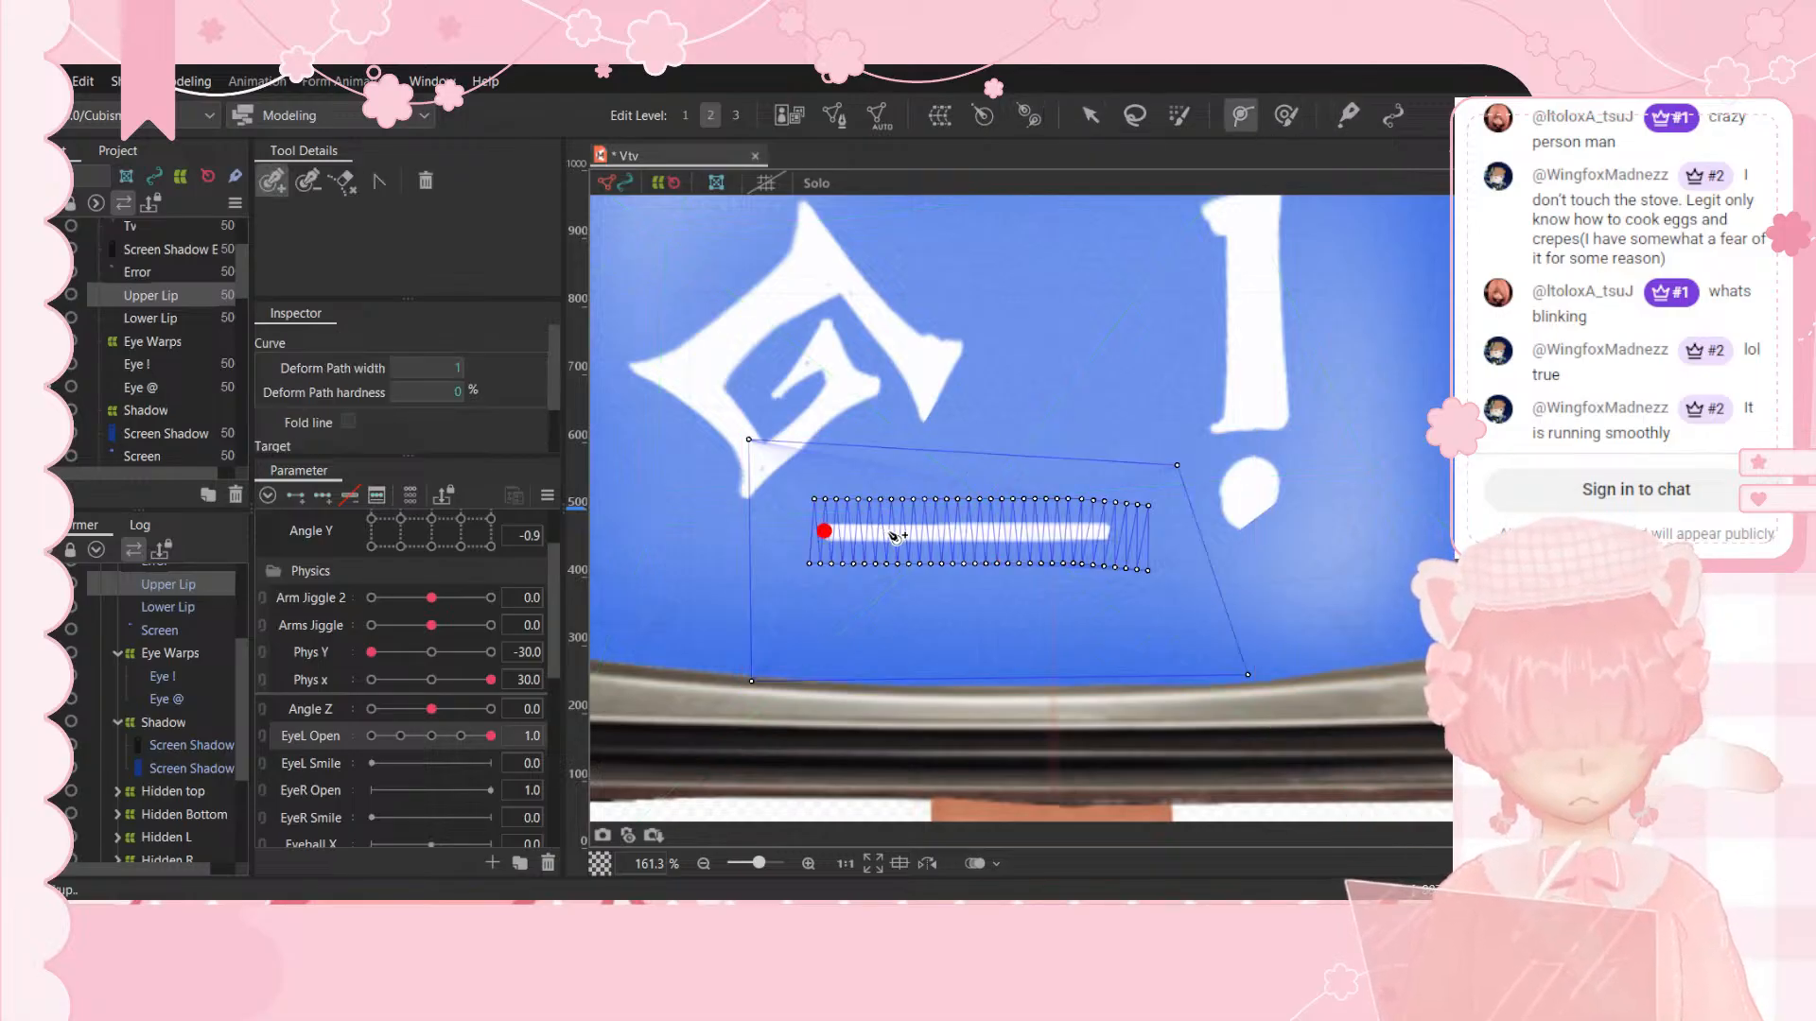
{"action": "left_click", "coordinate": [888, 531]}
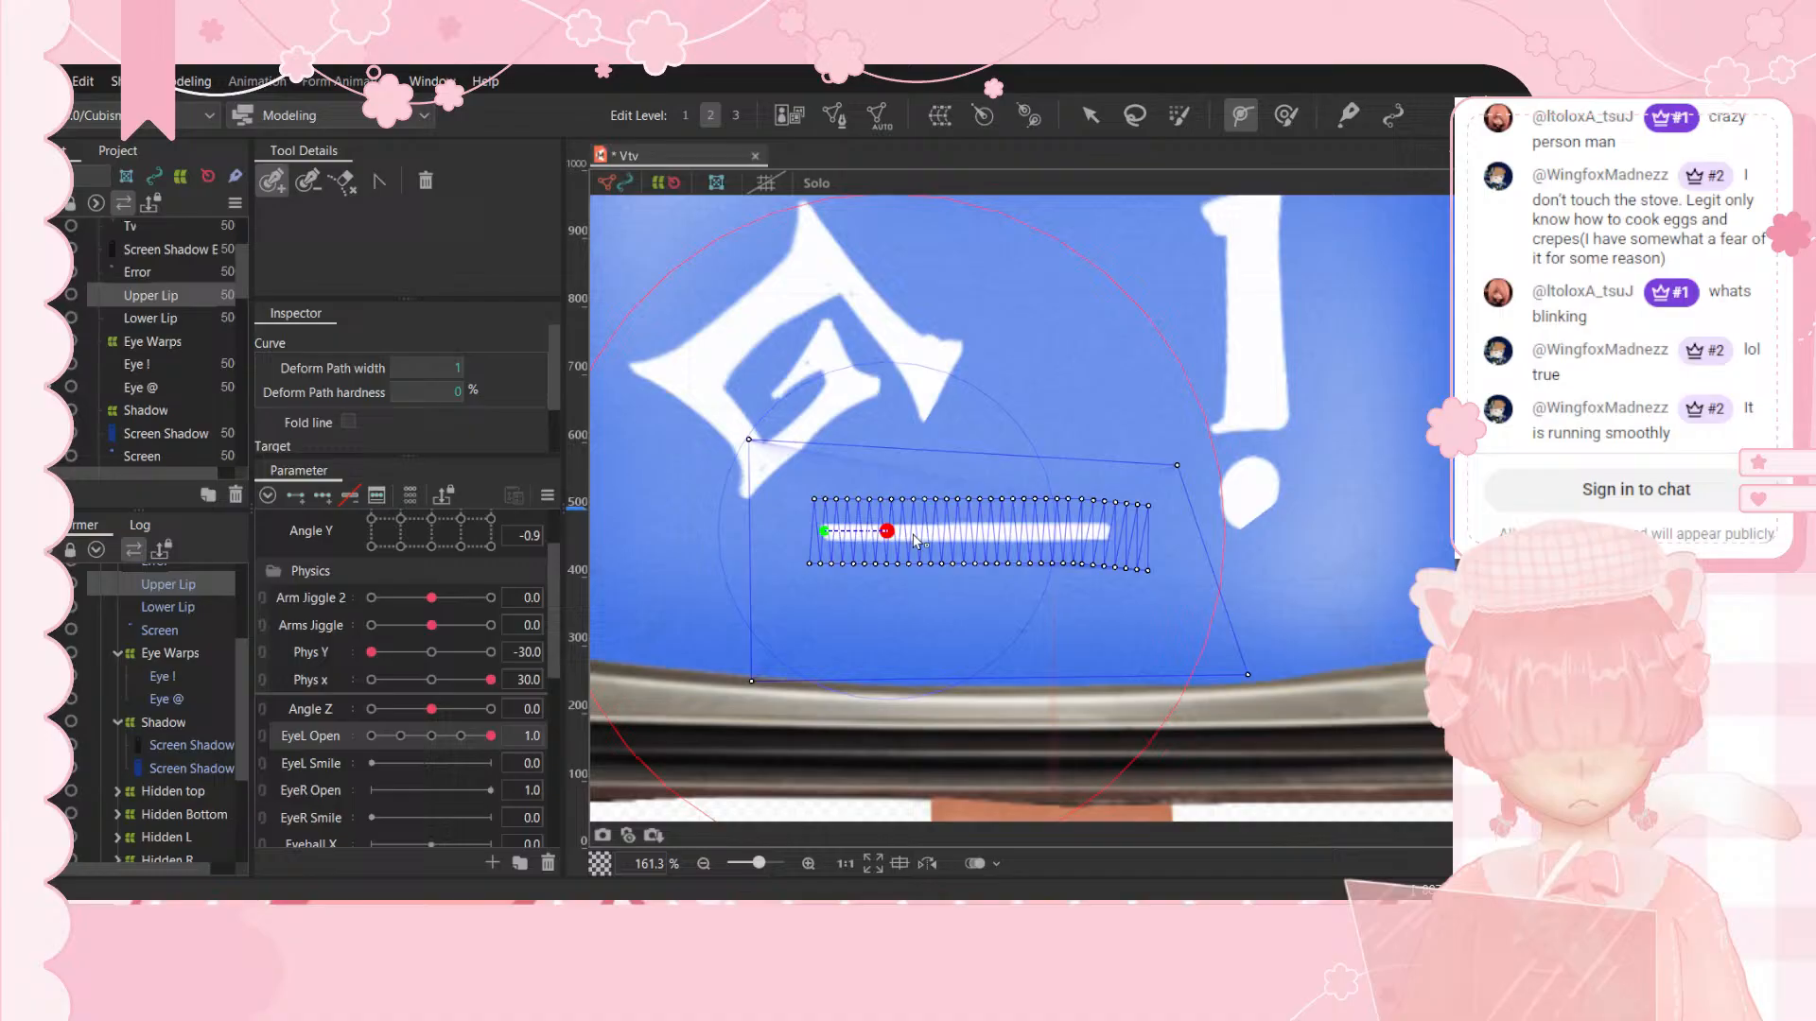
{"action": "left_click", "coordinate": [974, 531]}
{"action": "left_click", "coordinate": [1048, 531]}
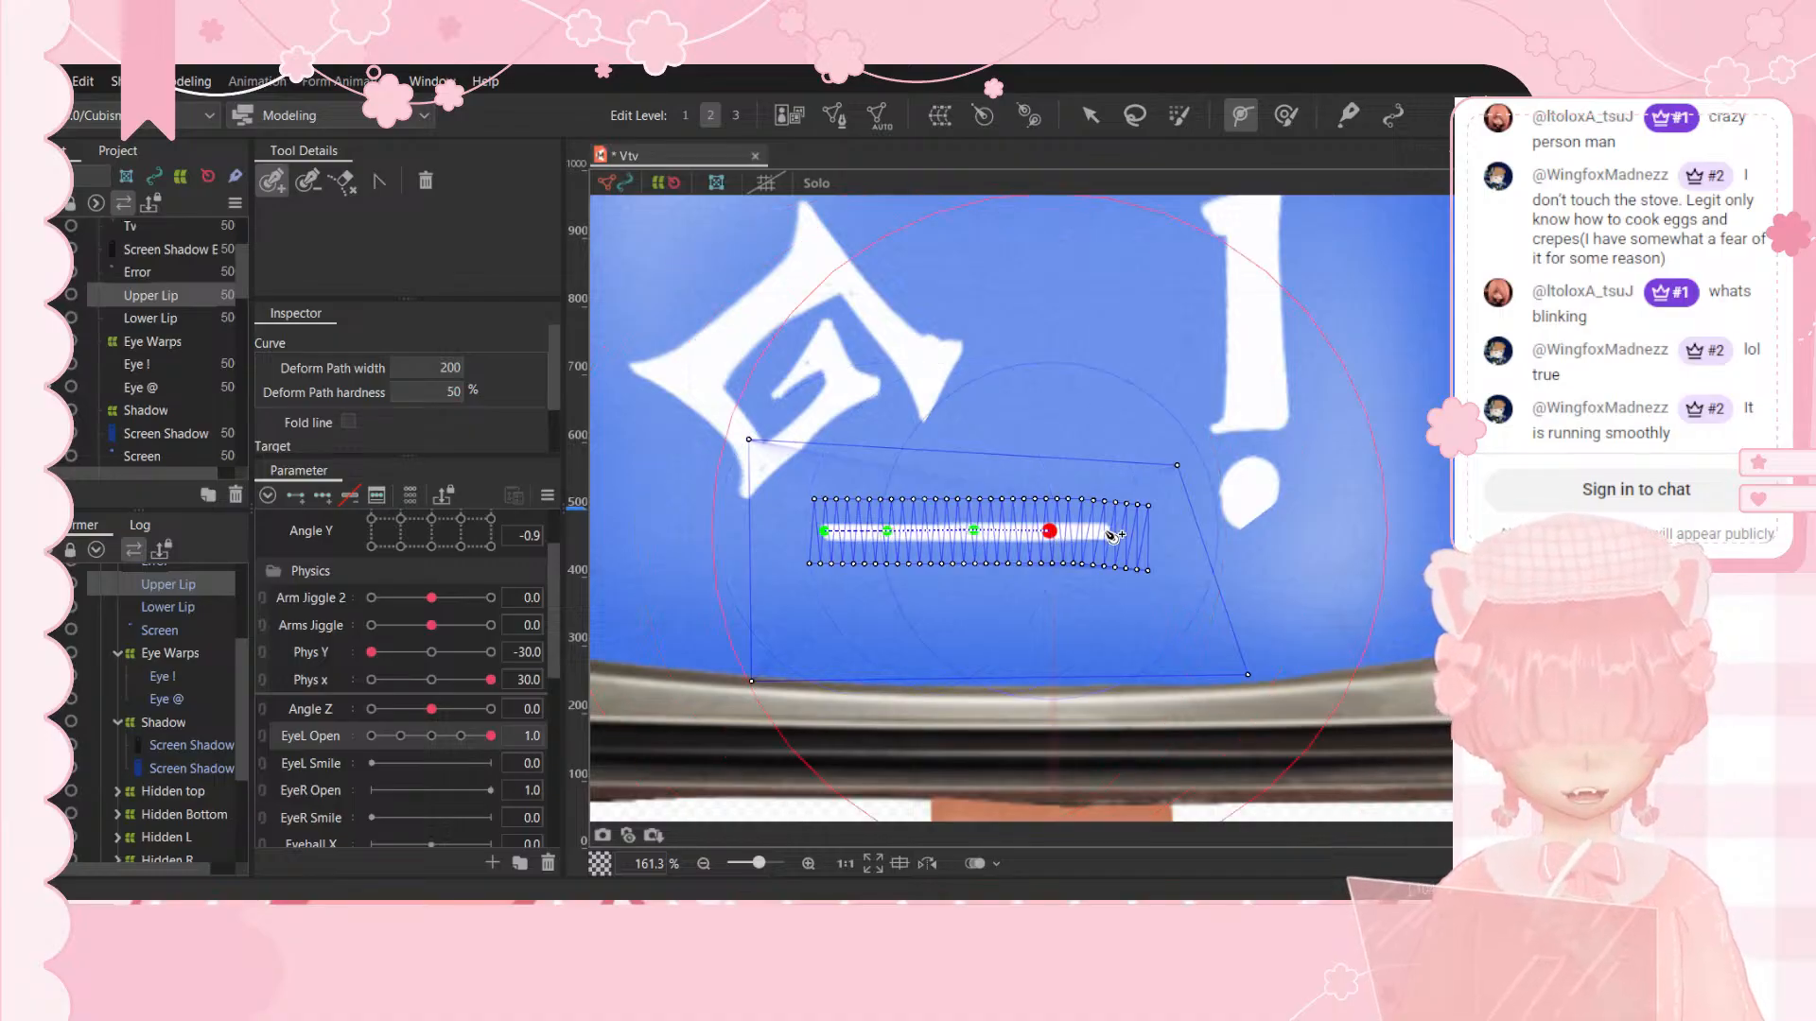
{"action": "left_click", "coordinate": [1105, 531]}
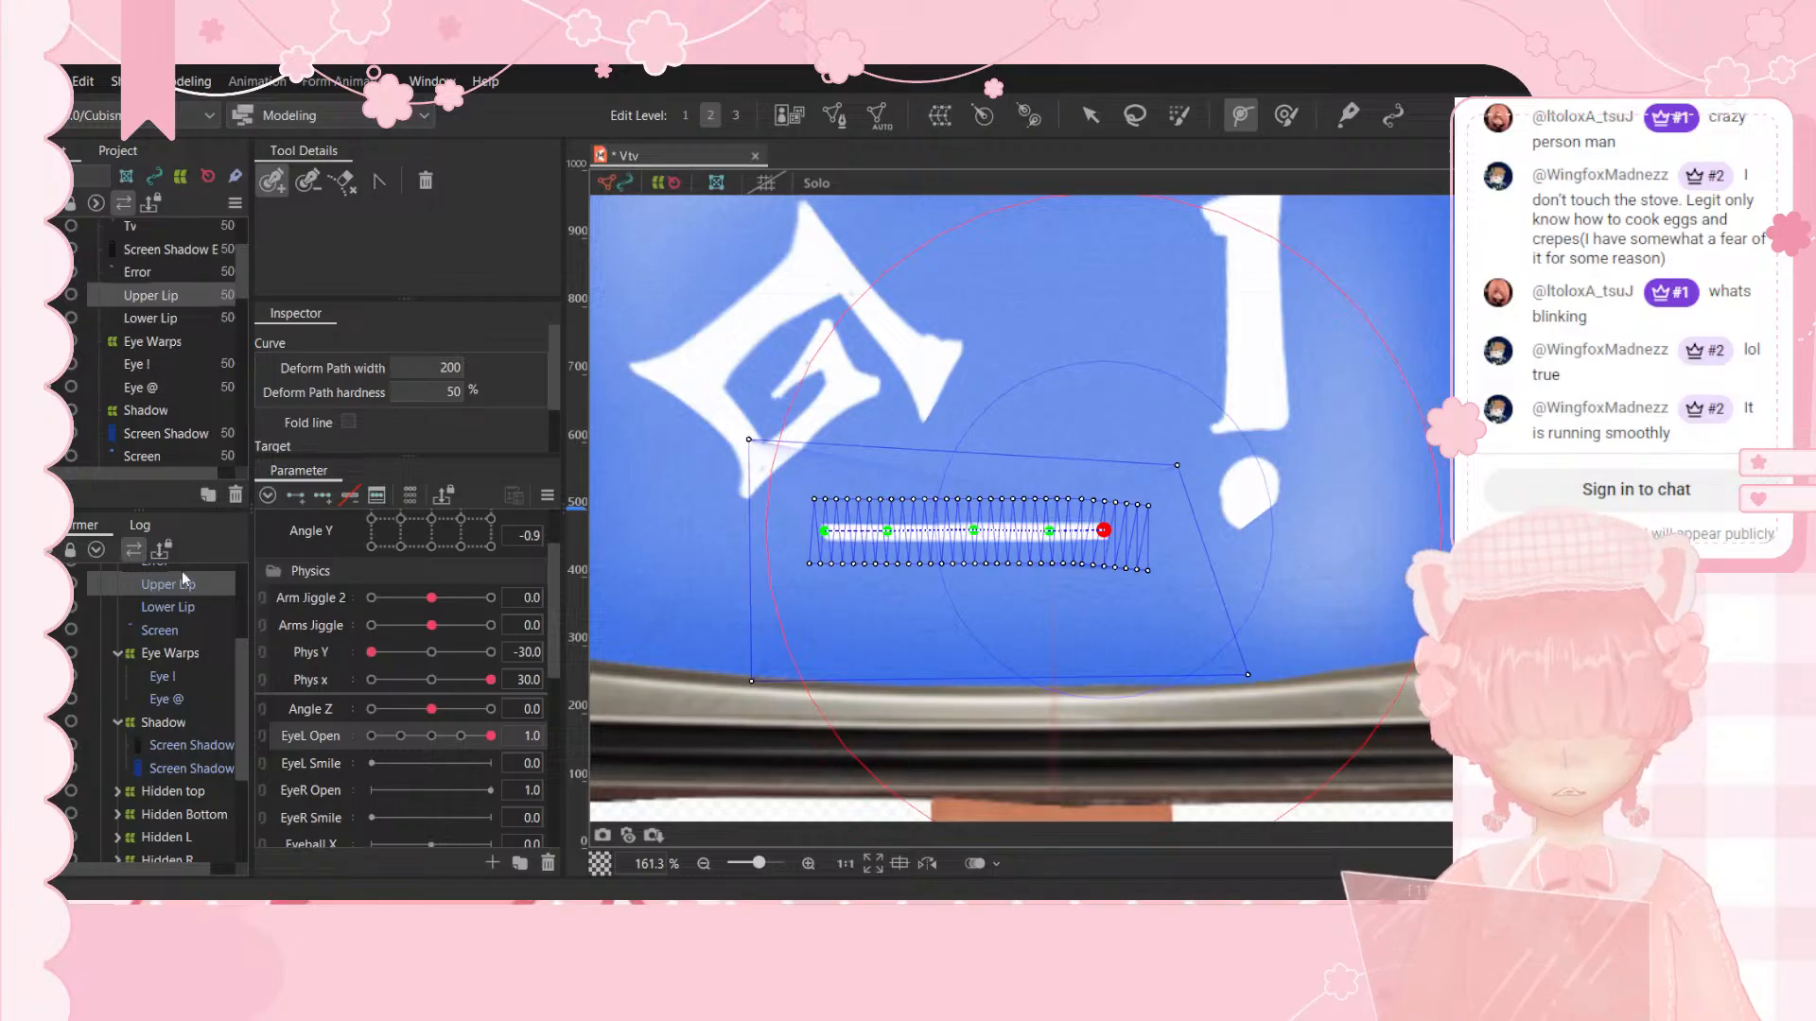
Step: Add a five-point deform path along the Lower Lip line from end to end
{"action": "left_click", "coordinate": [168, 607]}
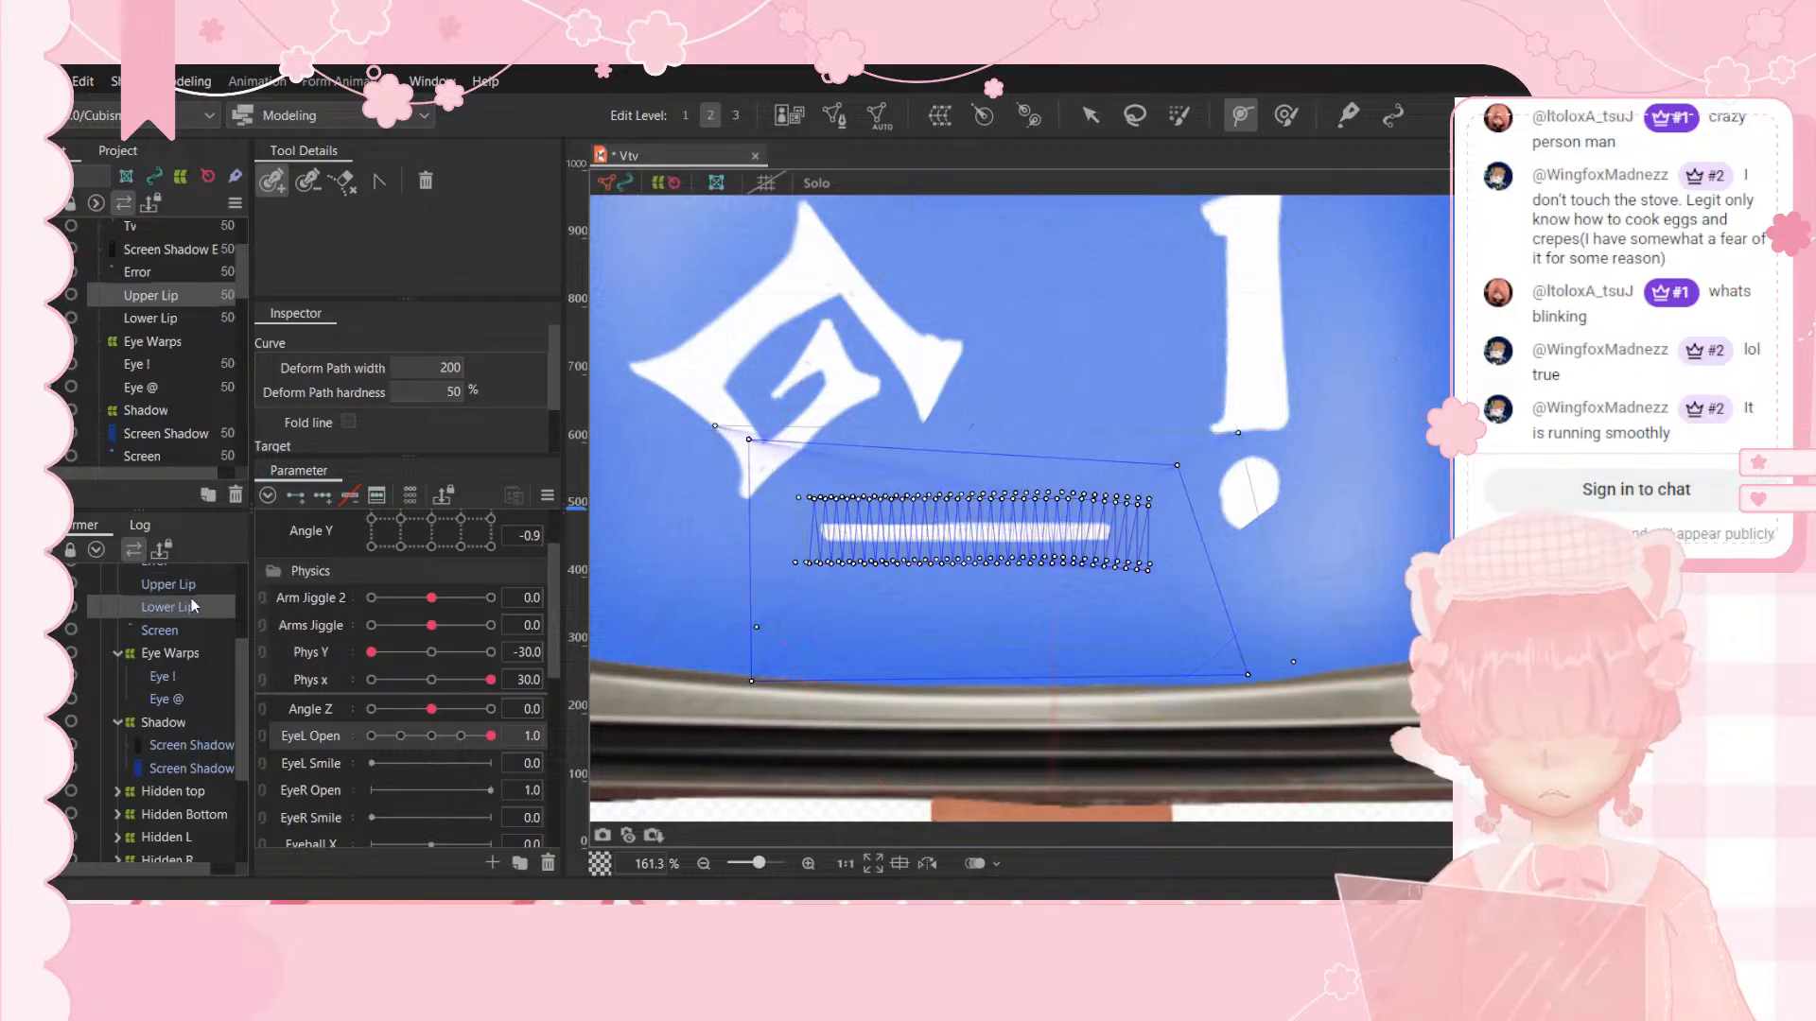
{"action": "left_click", "coordinate": [827, 532]}
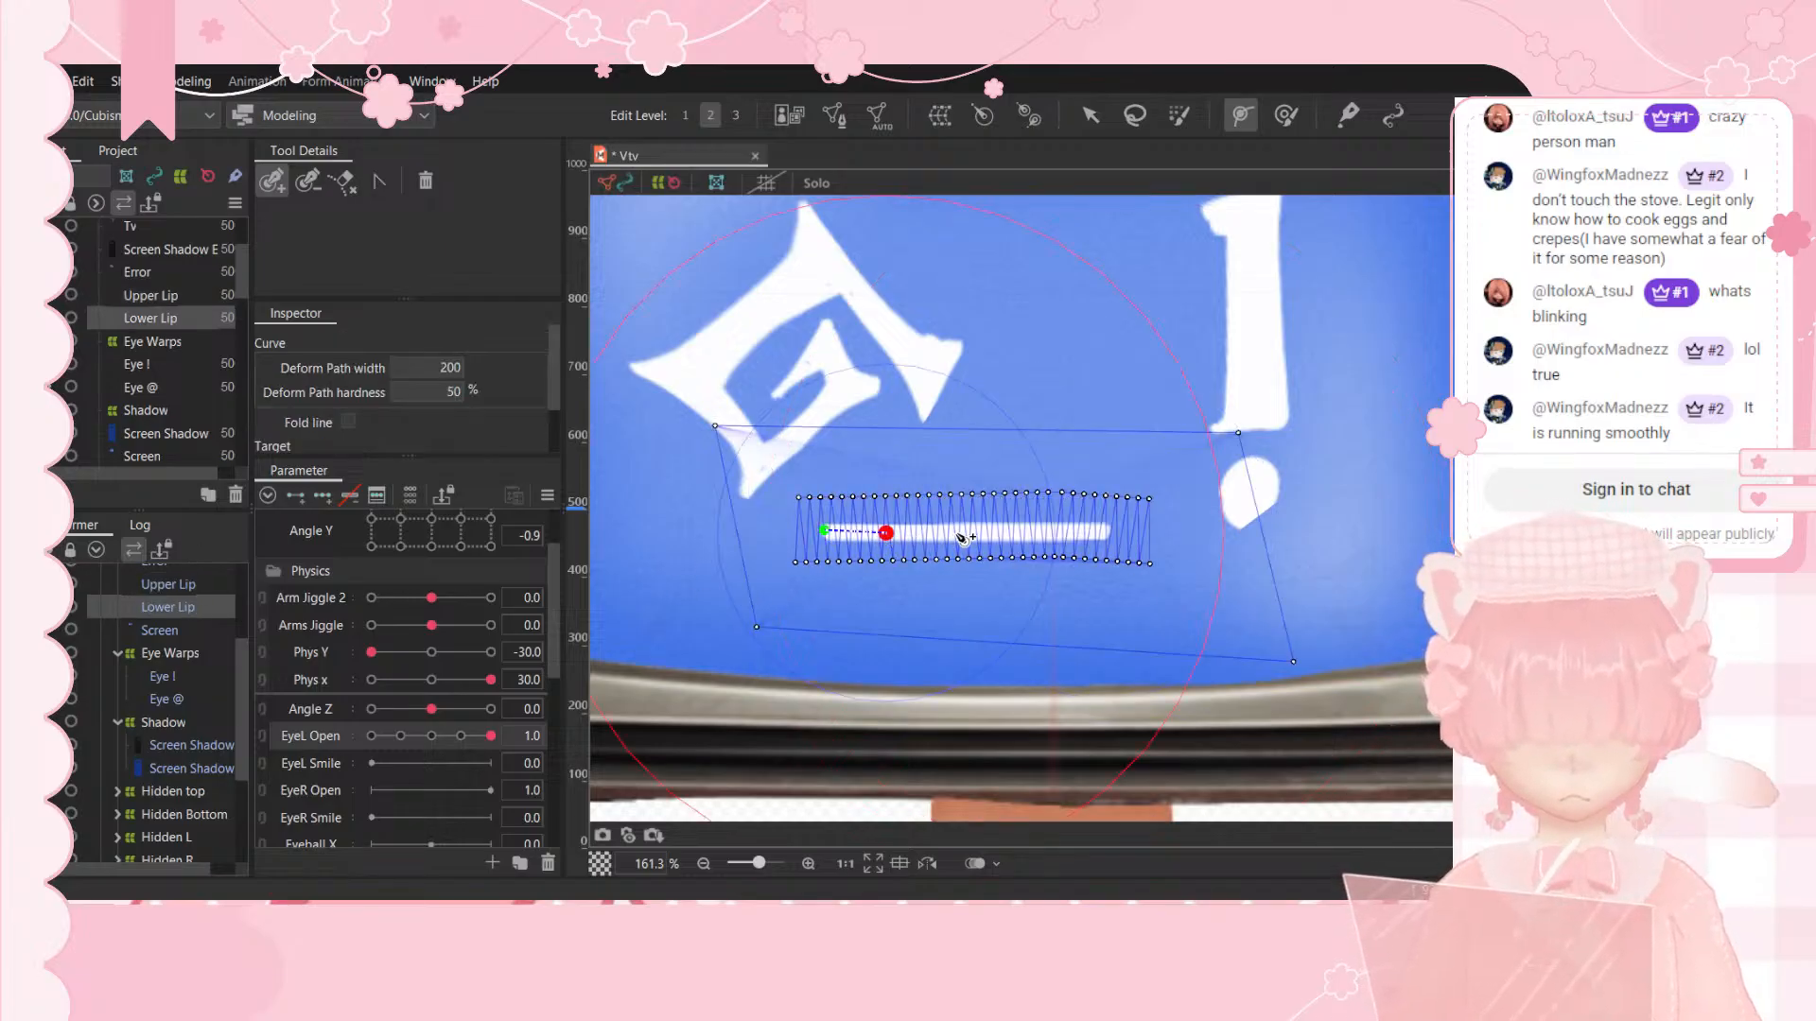
{"action": "left_click", "coordinate": [957, 532]}
{"action": "left_click", "coordinate": [1013, 533]}
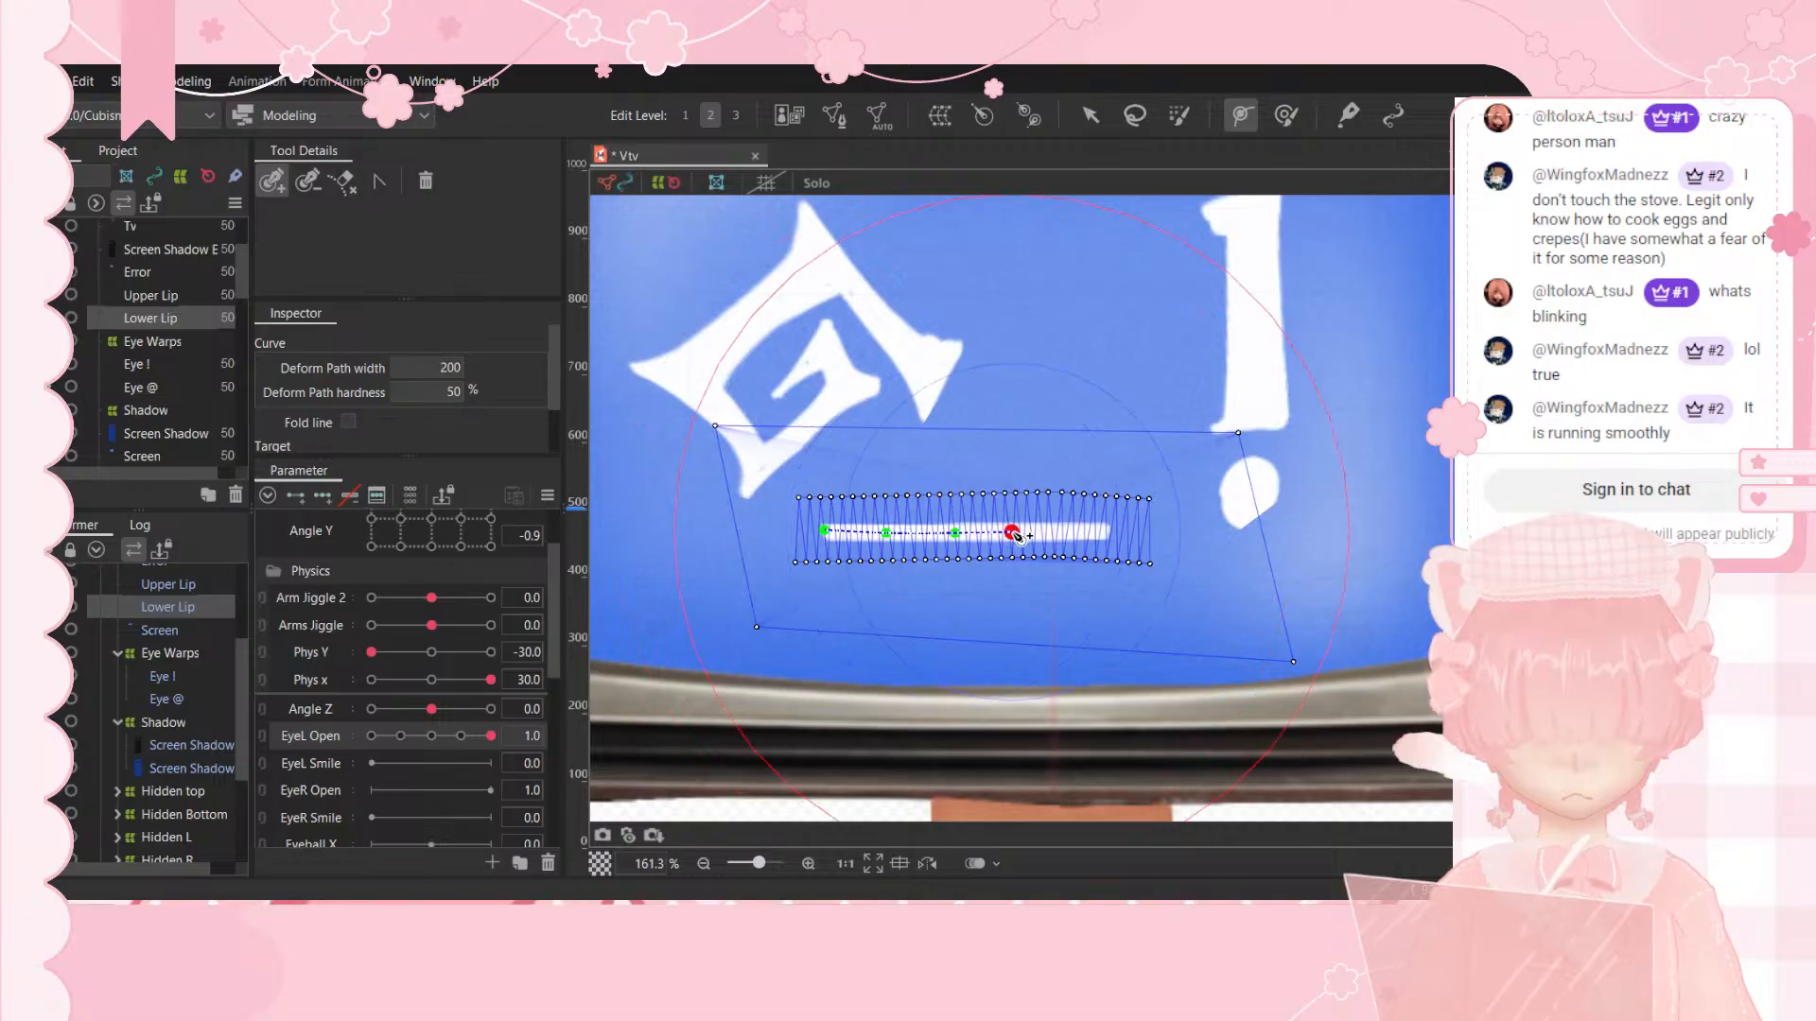
{"action": "left_click", "coordinate": [1103, 533]}
{"action": "left_click", "coordinate": [1089, 114]}
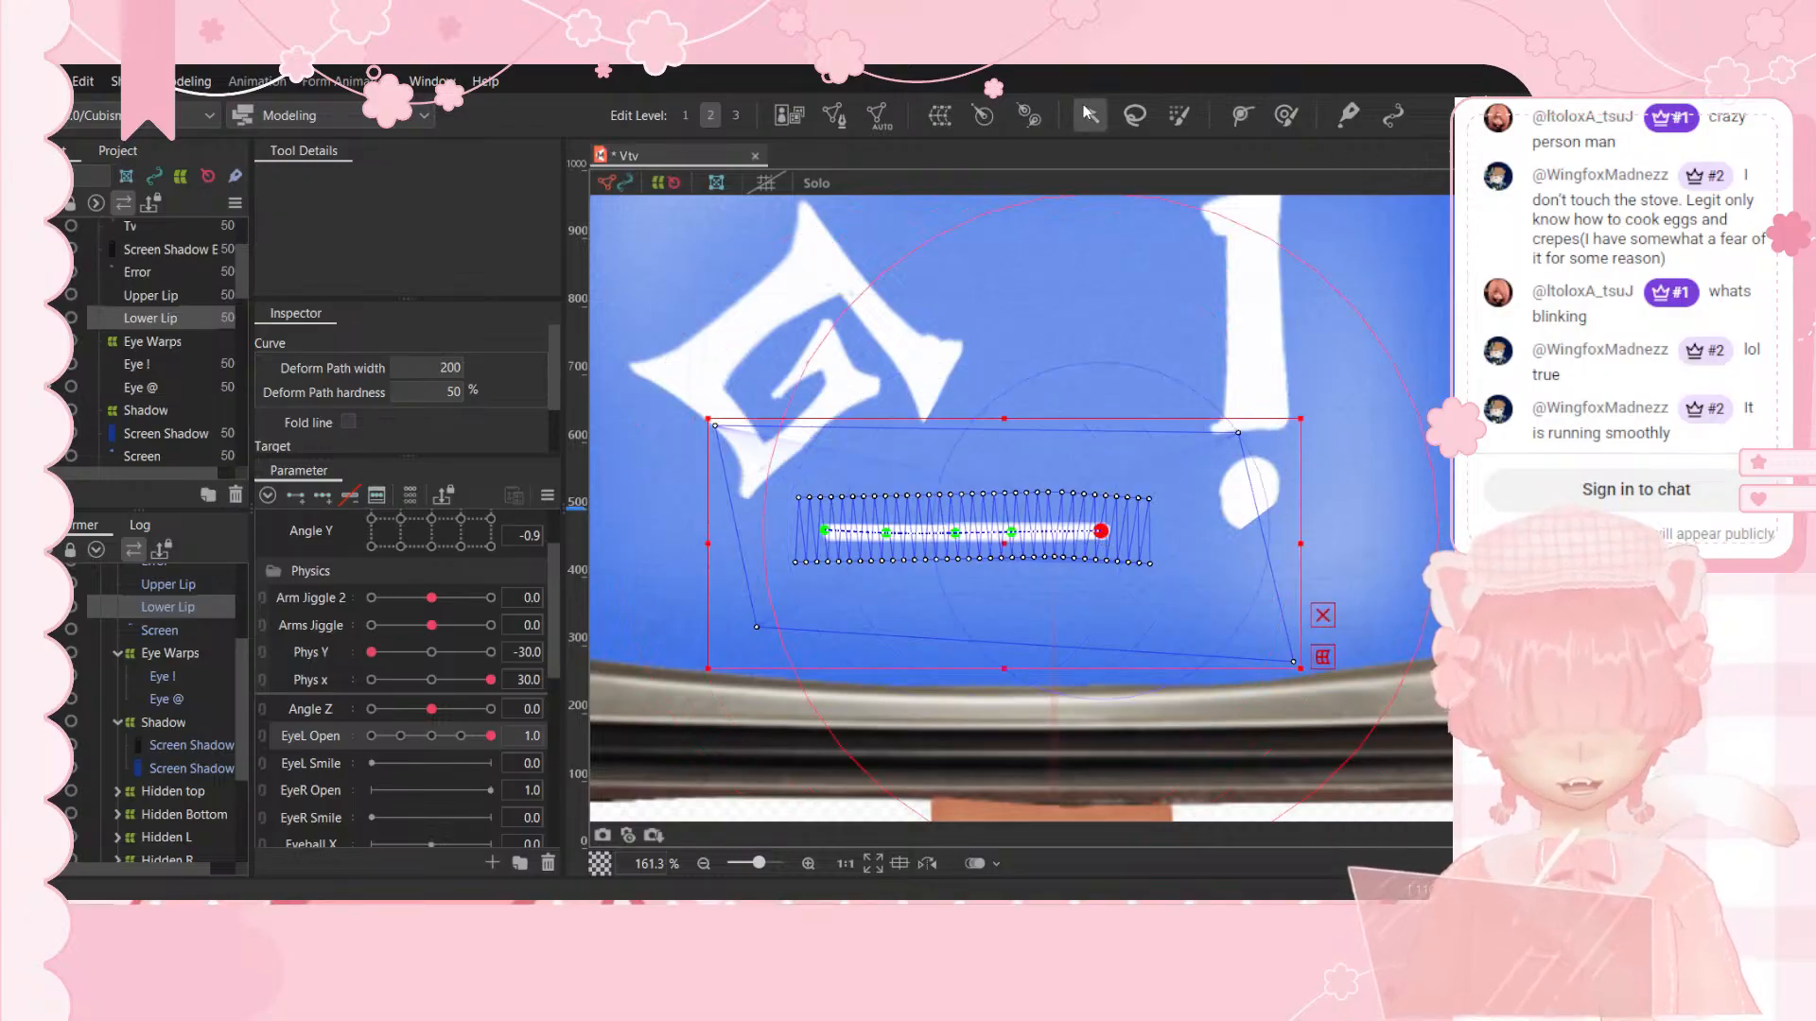
Step: Add three keys on both Mouth Form and Mouth Open for the Upper Lip
{"action": "left_click", "coordinate": [183, 587]}
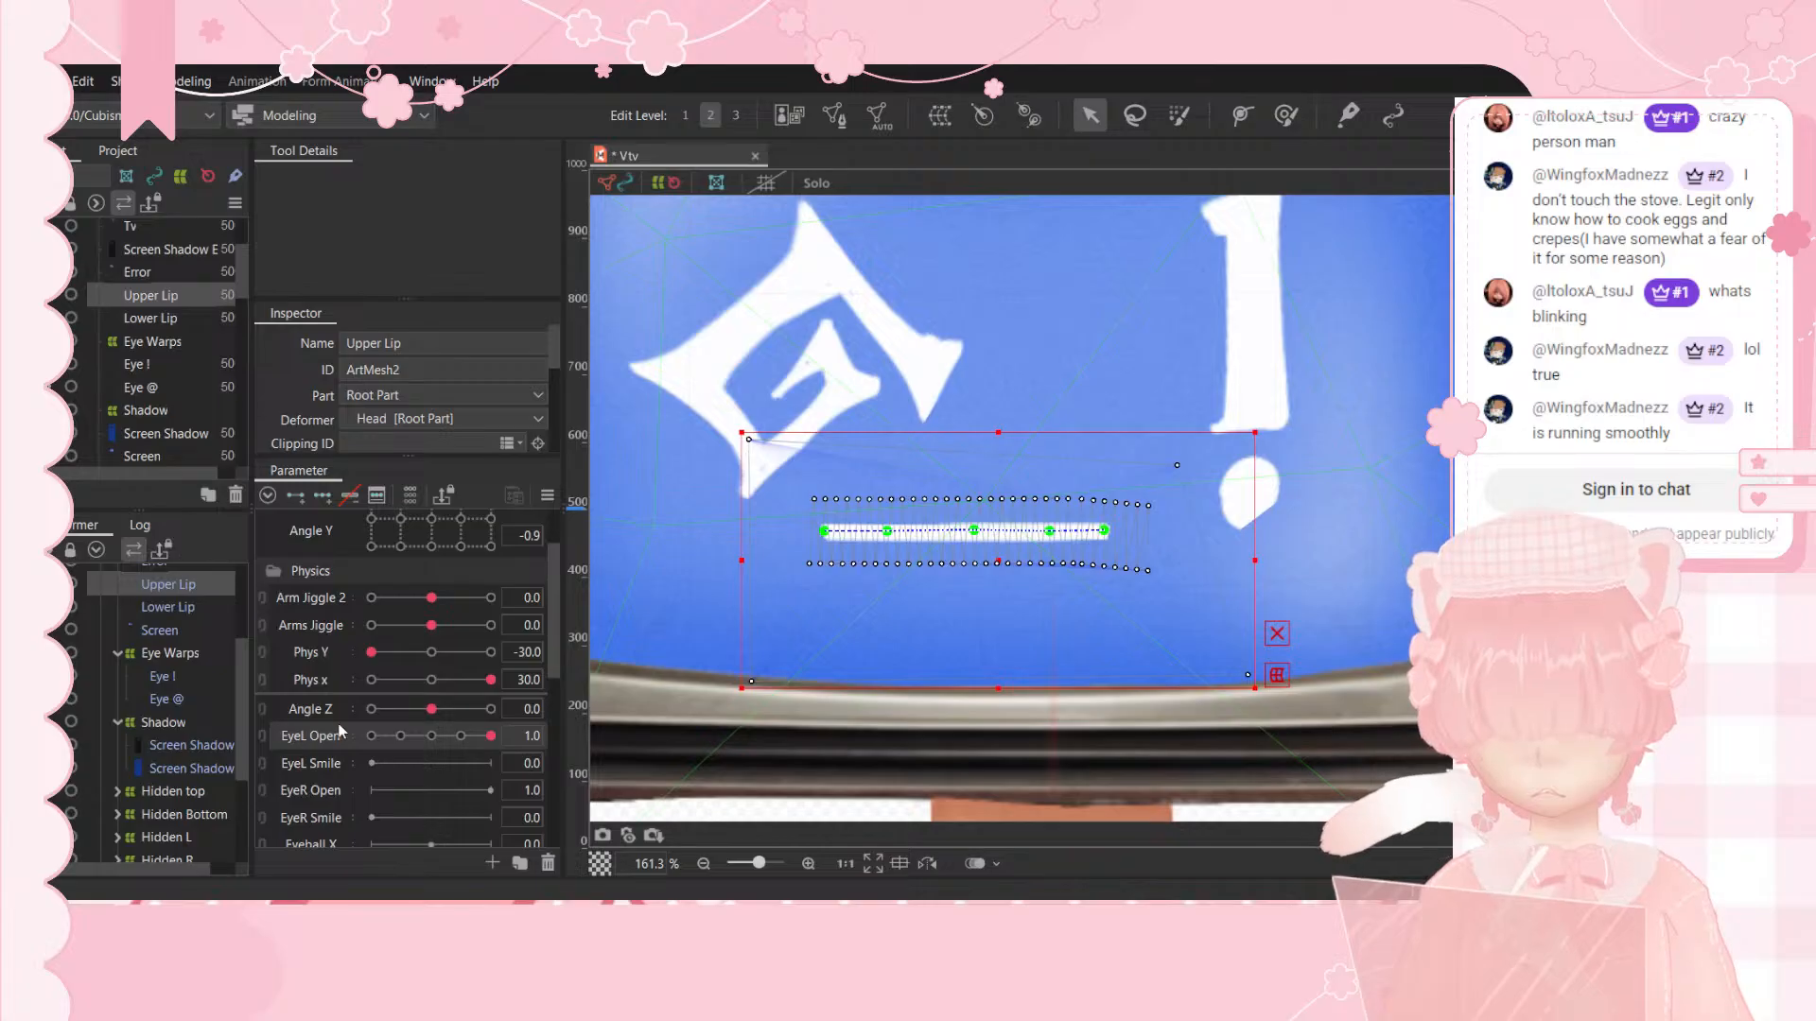
{"action": "scroll", "coordinate": [341, 731], "scroll_direction": "down", "scroll_amount": 2}
{"action": "scroll", "coordinate": [341, 731], "scroll_direction": "down", "scroll_amount": 2}
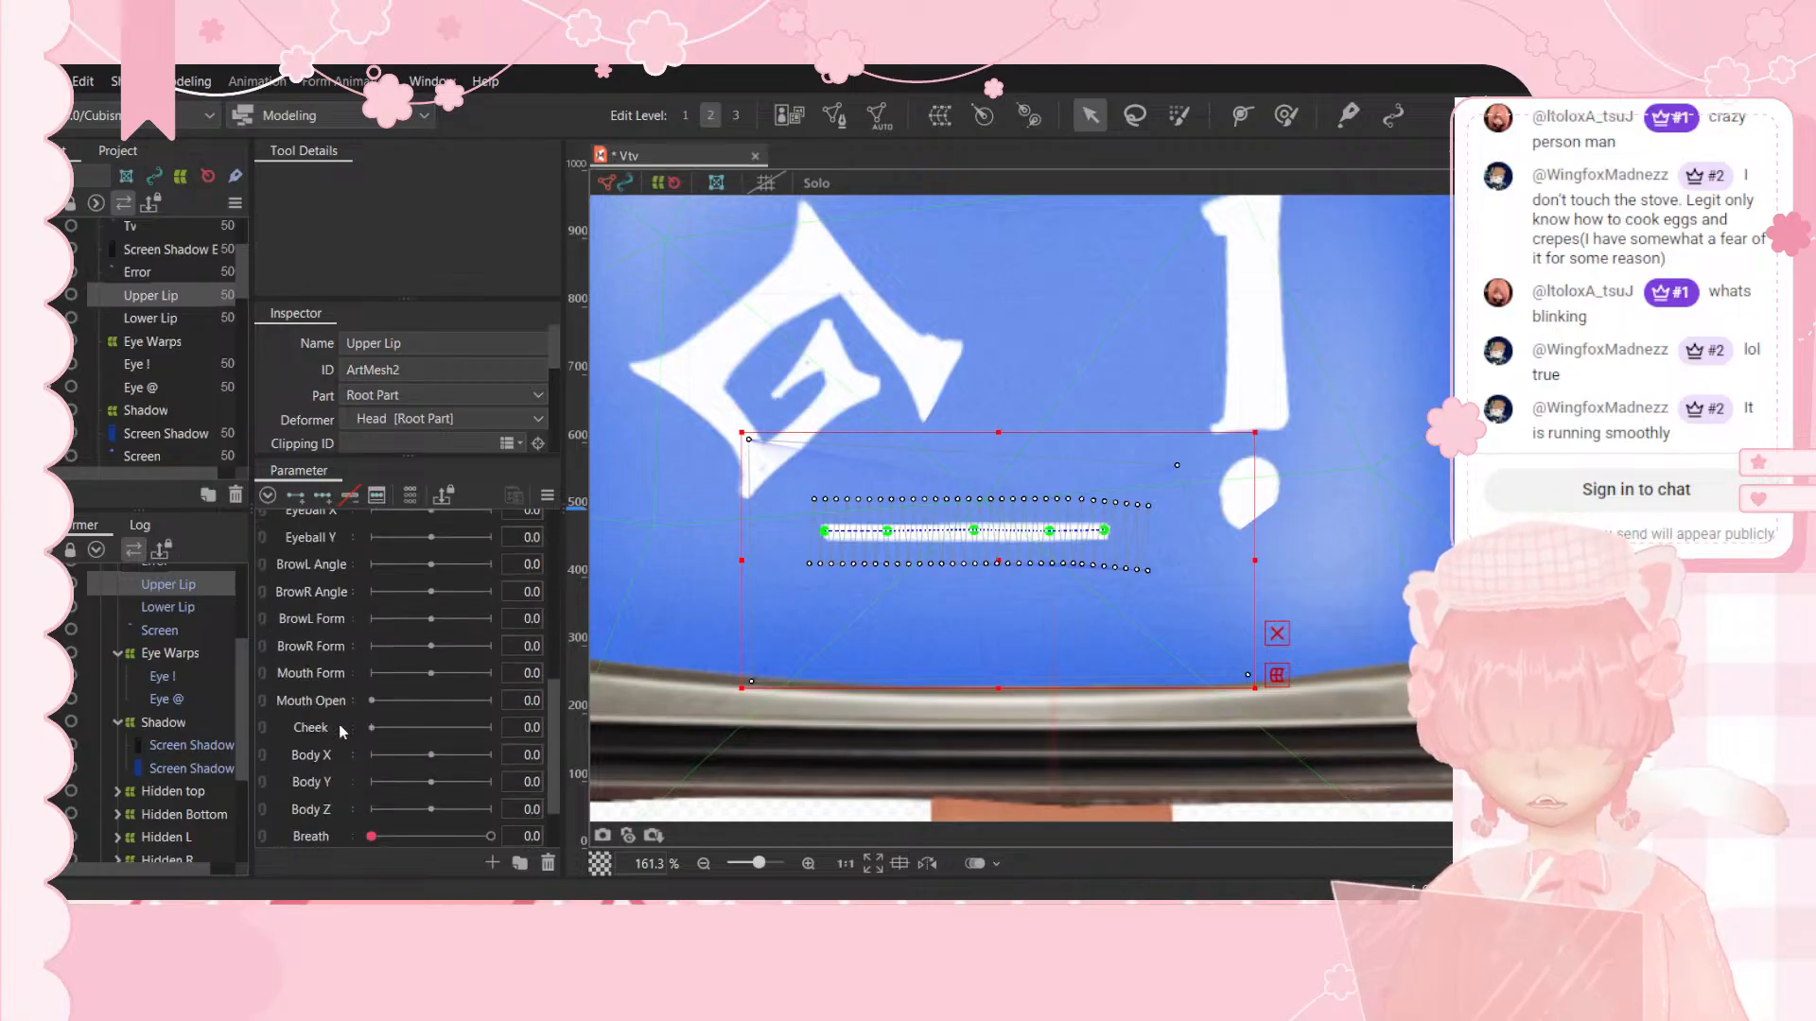
{"action": "left_click", "coordinate": [329, 679]}
{"action": "left_click", "coordinate": [320, 701], "text": "ctrl"}
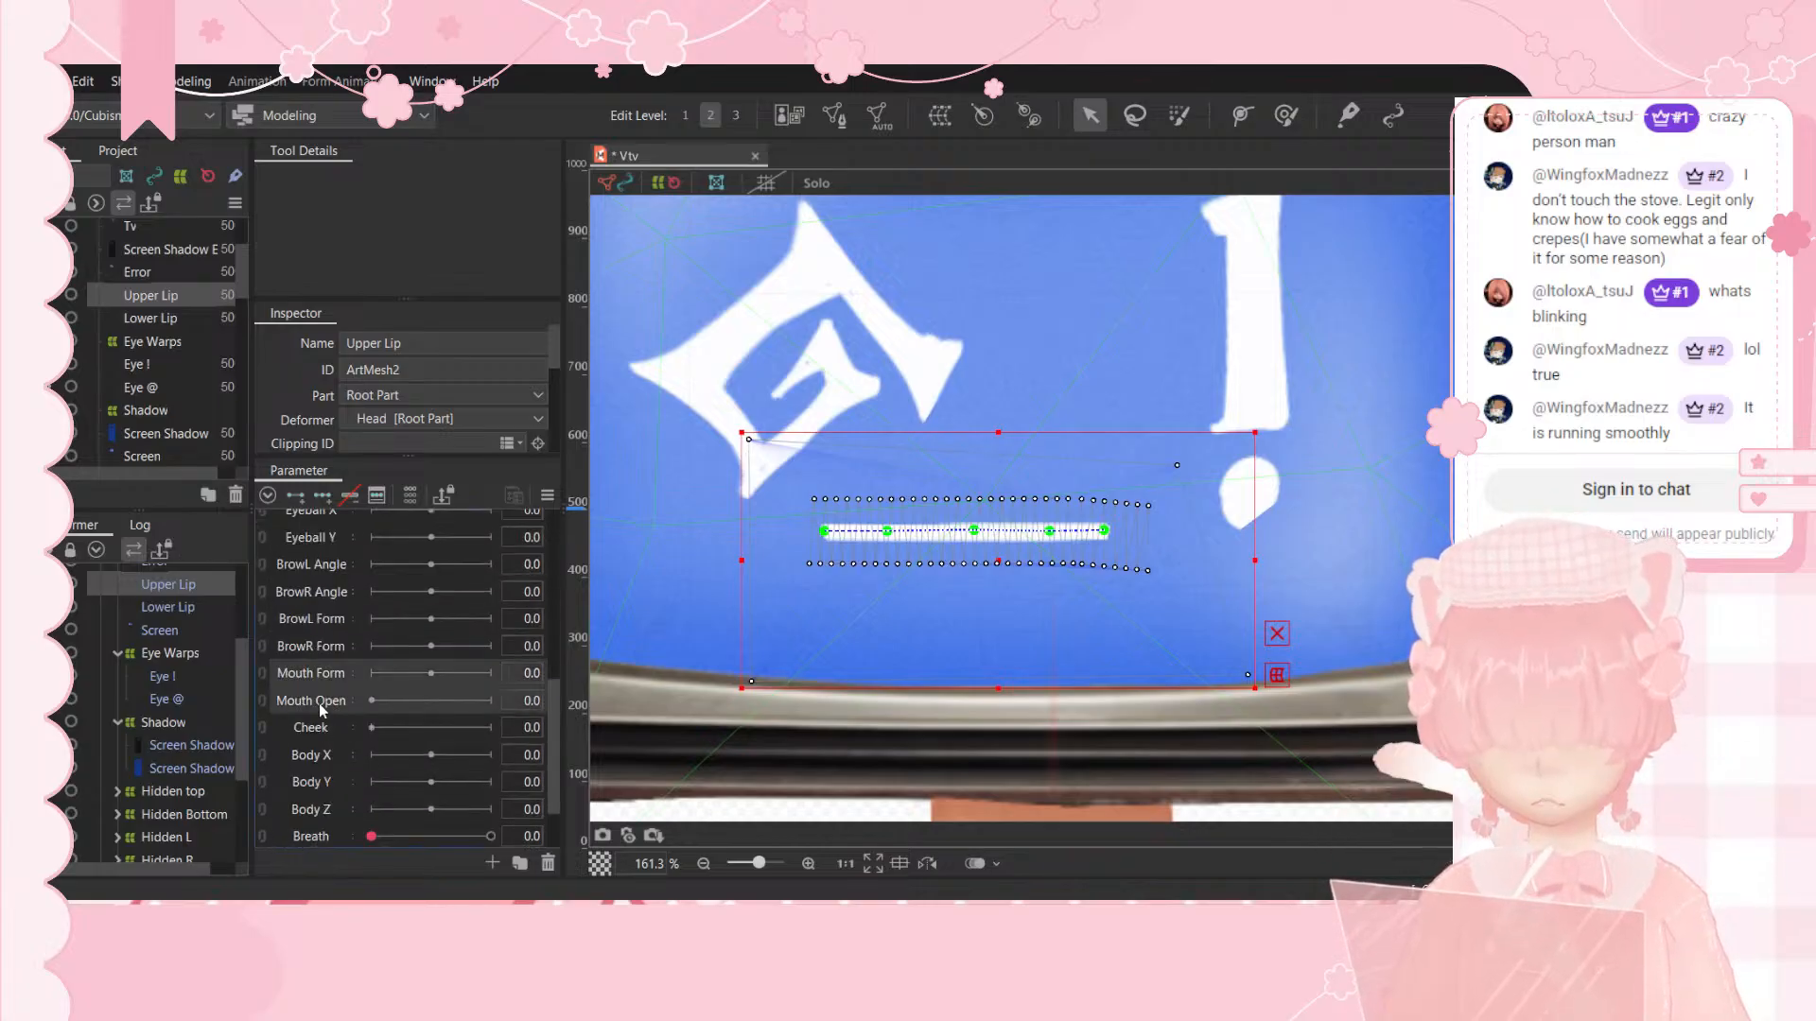
{"action": "left_click", "coordinate": [325, 499]}
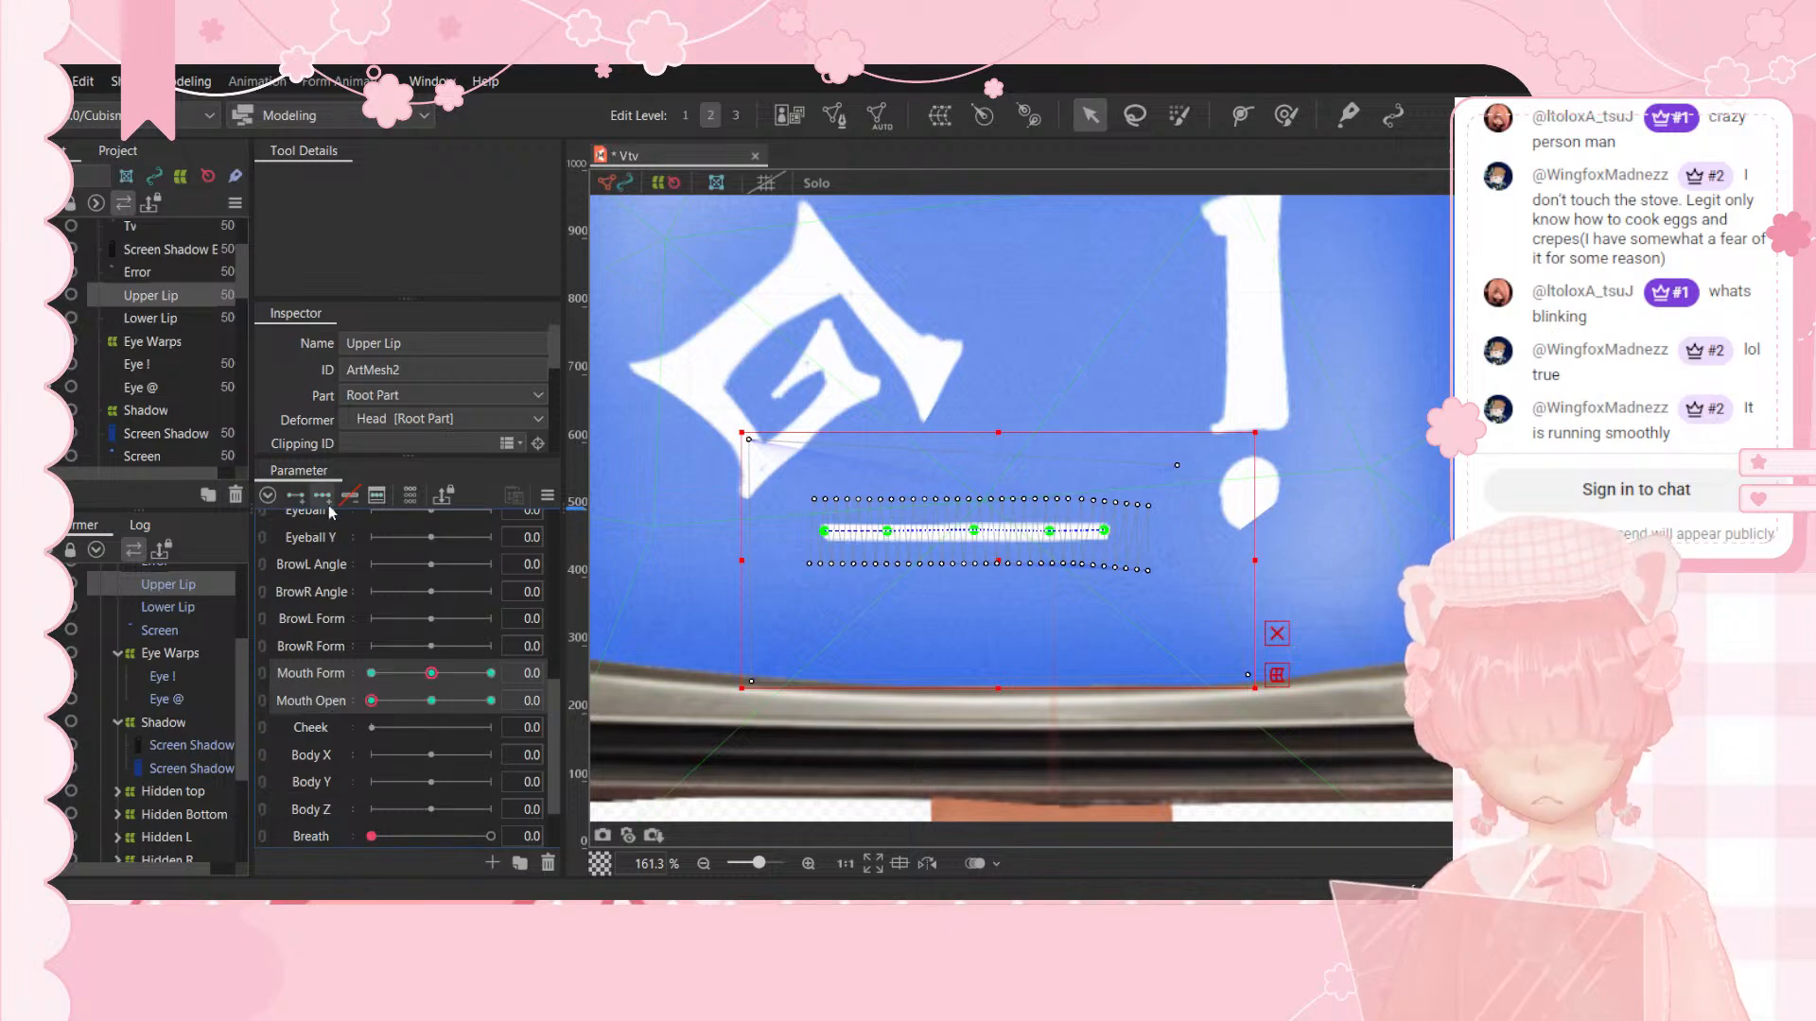
Step: Try three keys on Mouth Form and Mouth Open for the Lower Lip with Mouth Open at 0.5, and undo them
{"action": "left_click", "coordinate": [159, 606]}
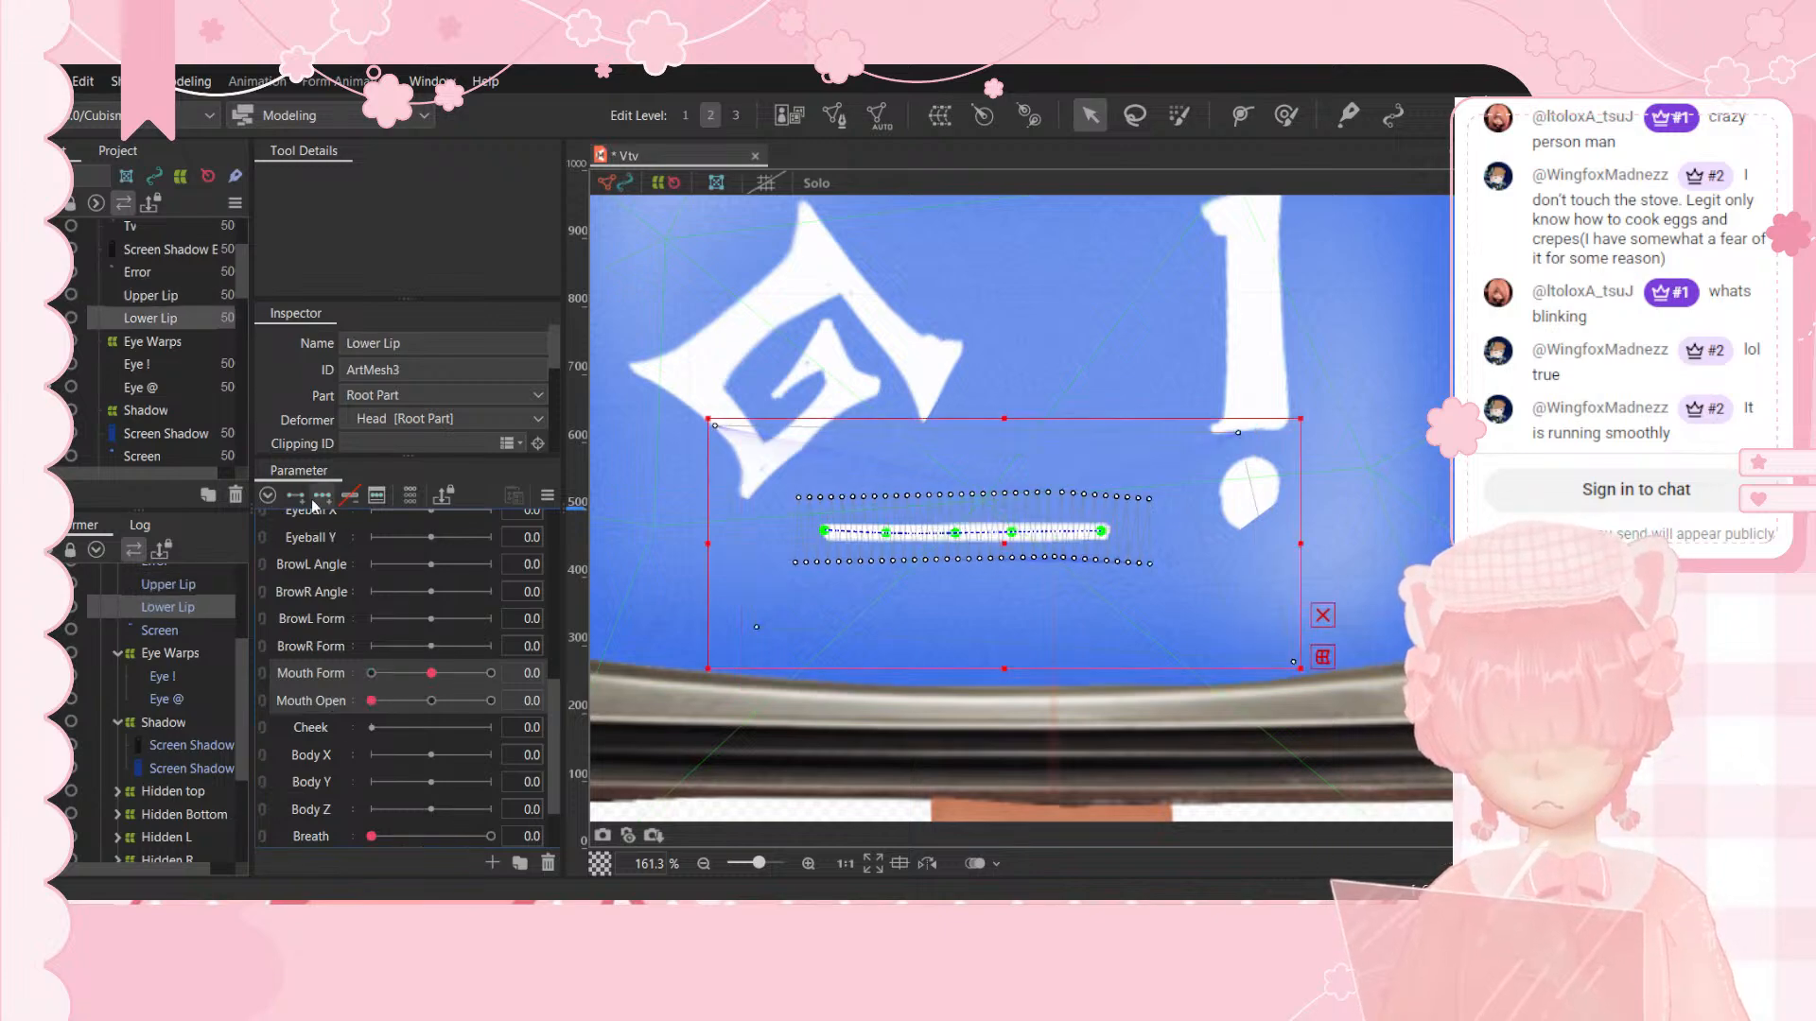
{"action": "left_click", "coordinate": [432, 702]}
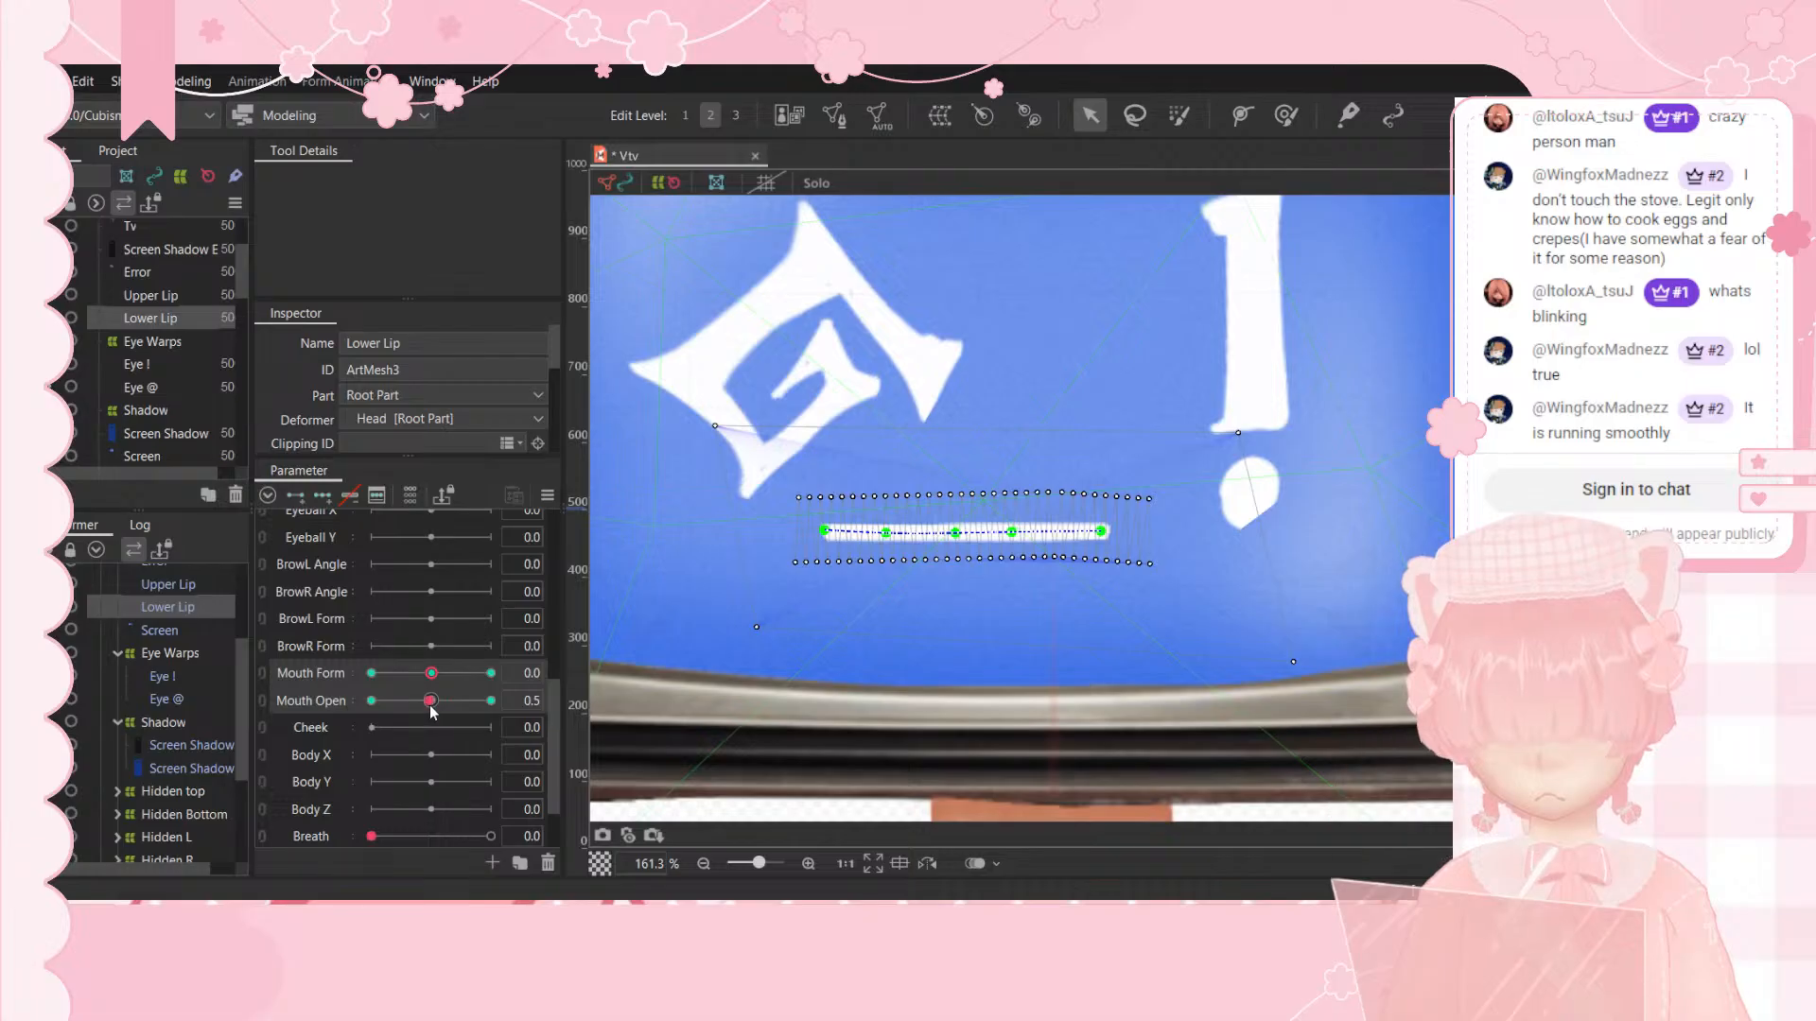
{"action": "left_click", "coordinate": [168, 583]}
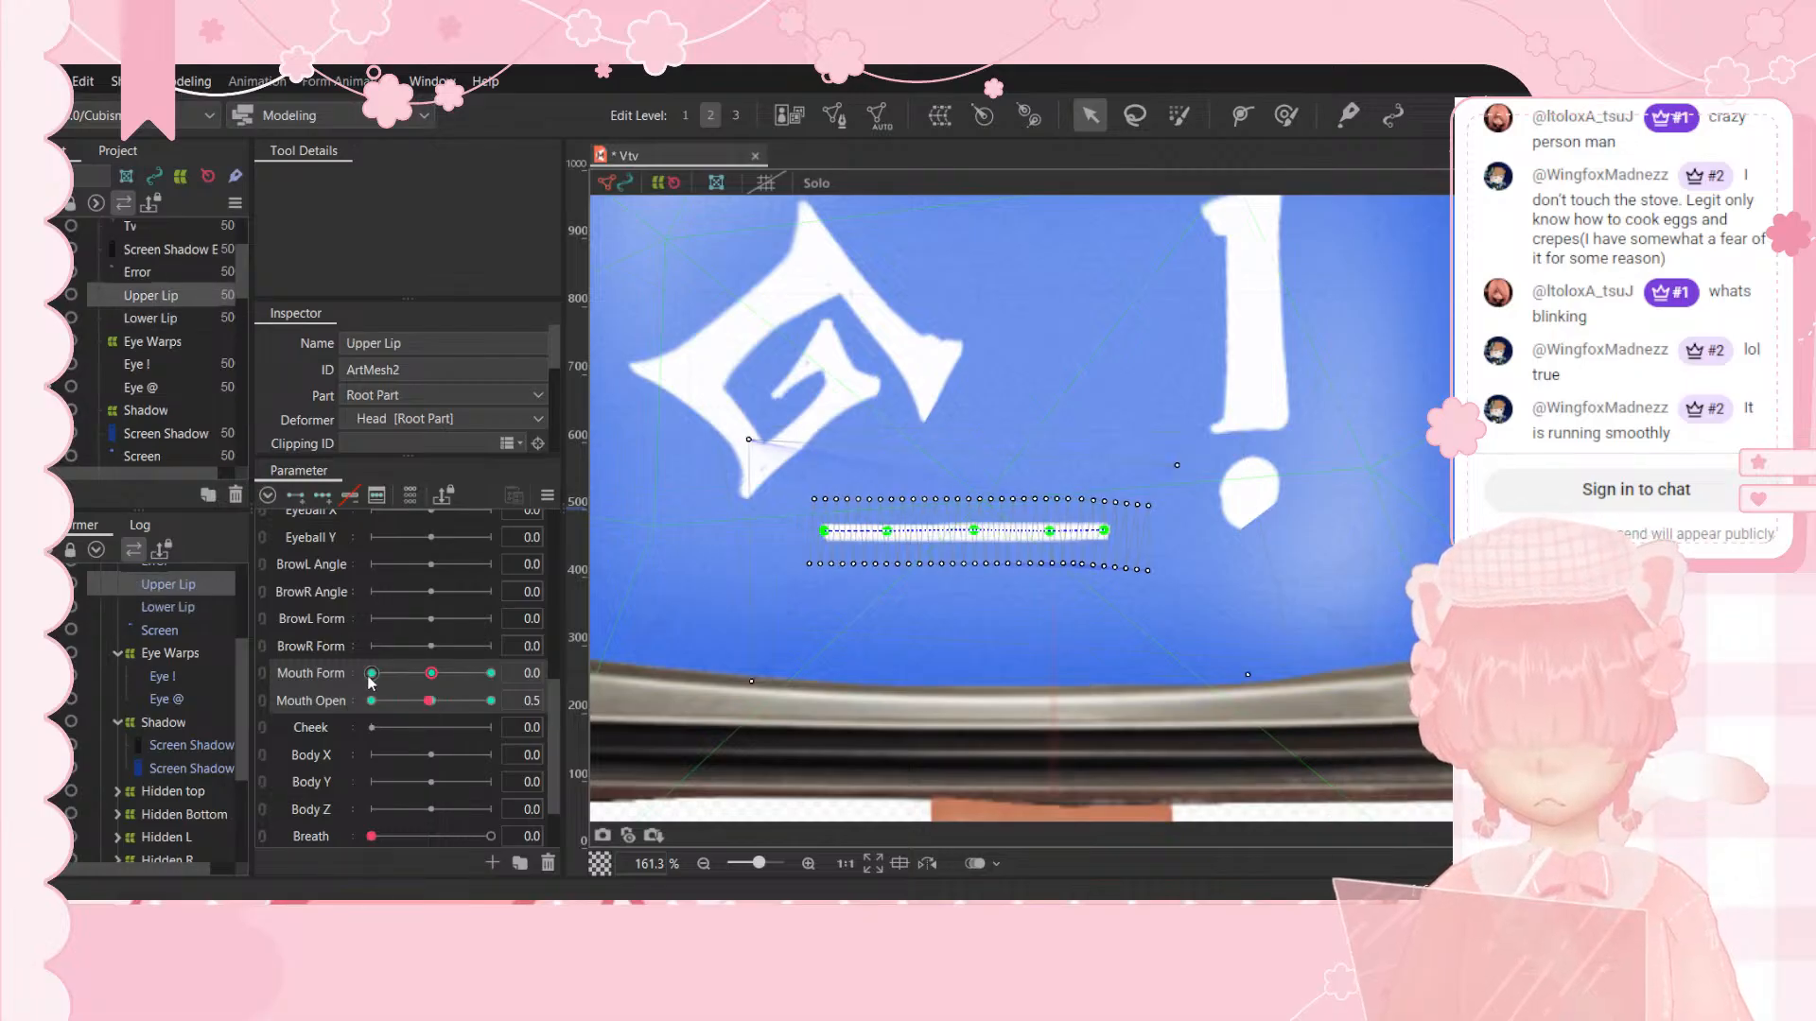
{"action": "key", "text": "ctrl+z"}
{"action": "key", "text": "ctrl+z"}
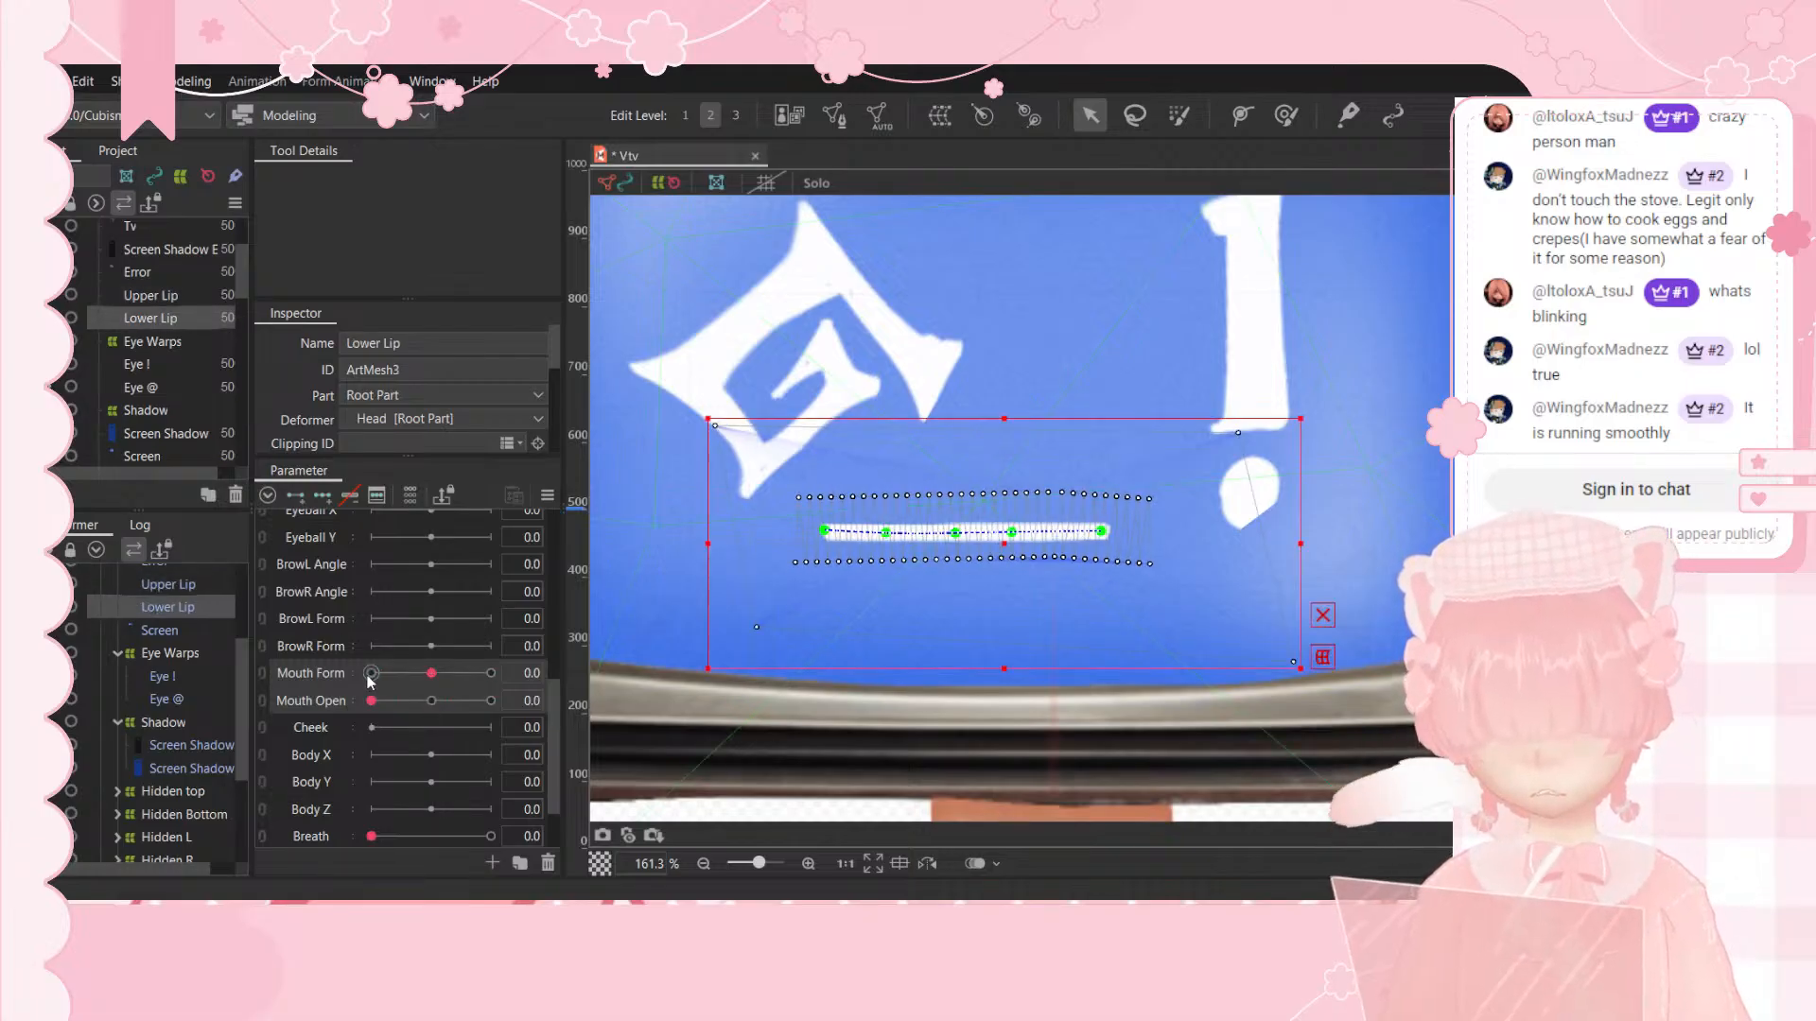
Step: Give the Upper Lip and the Lower Lip two keys each on Mouth Form and Mouth Open, and reselect the Upper Lip
{"action": "left_click", "coordinate": [127, 578]}
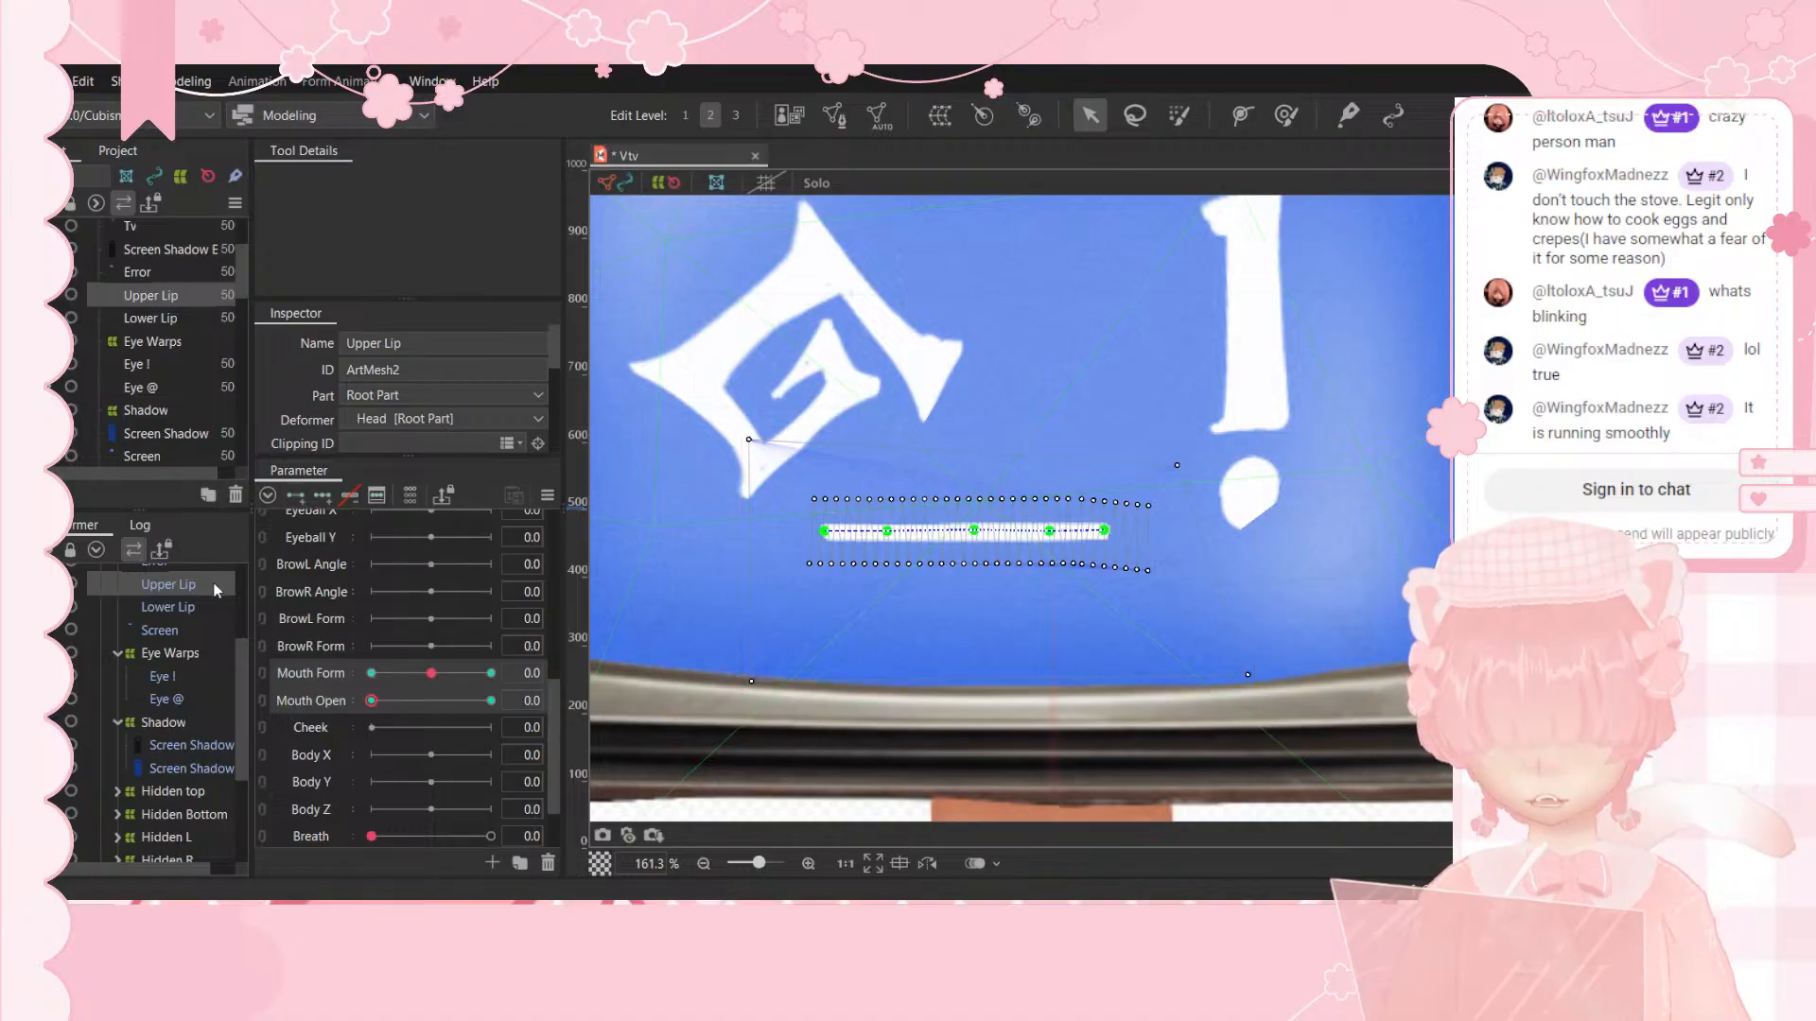
{"action": "left_click", "coordinate": [189, 604]}
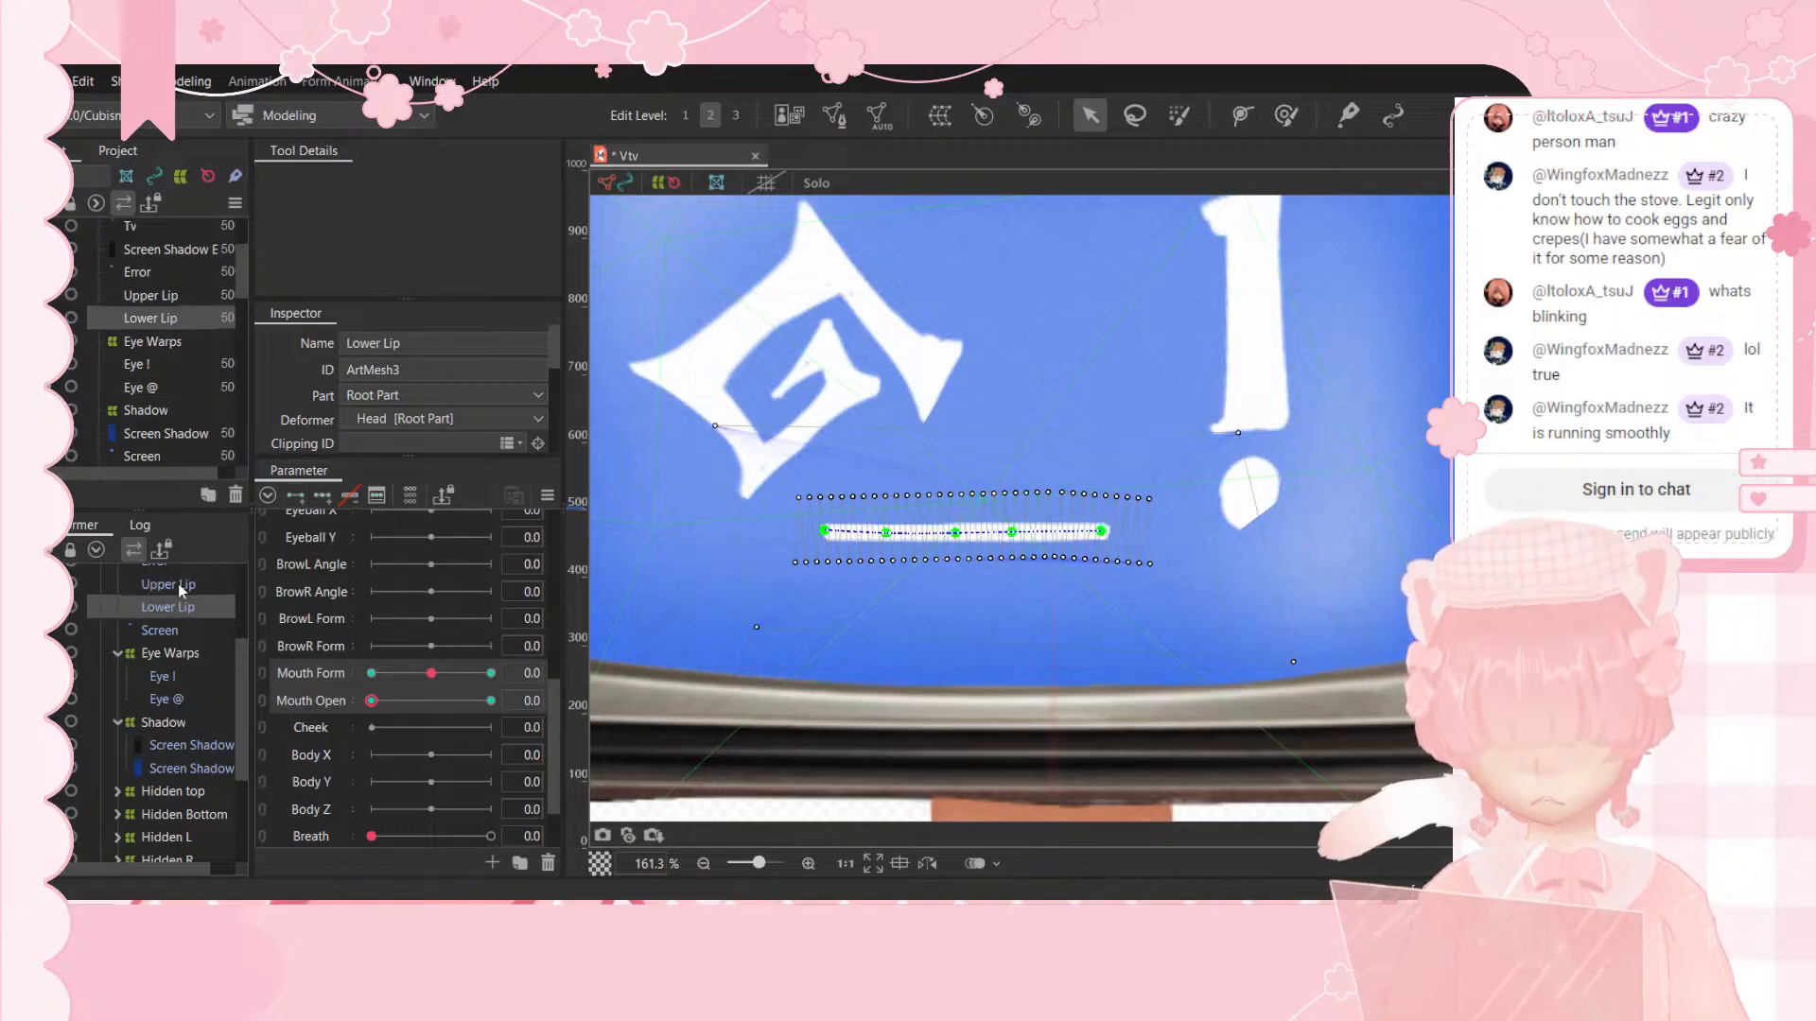
{"action": "left_click", "coordinate": [178, 583]}
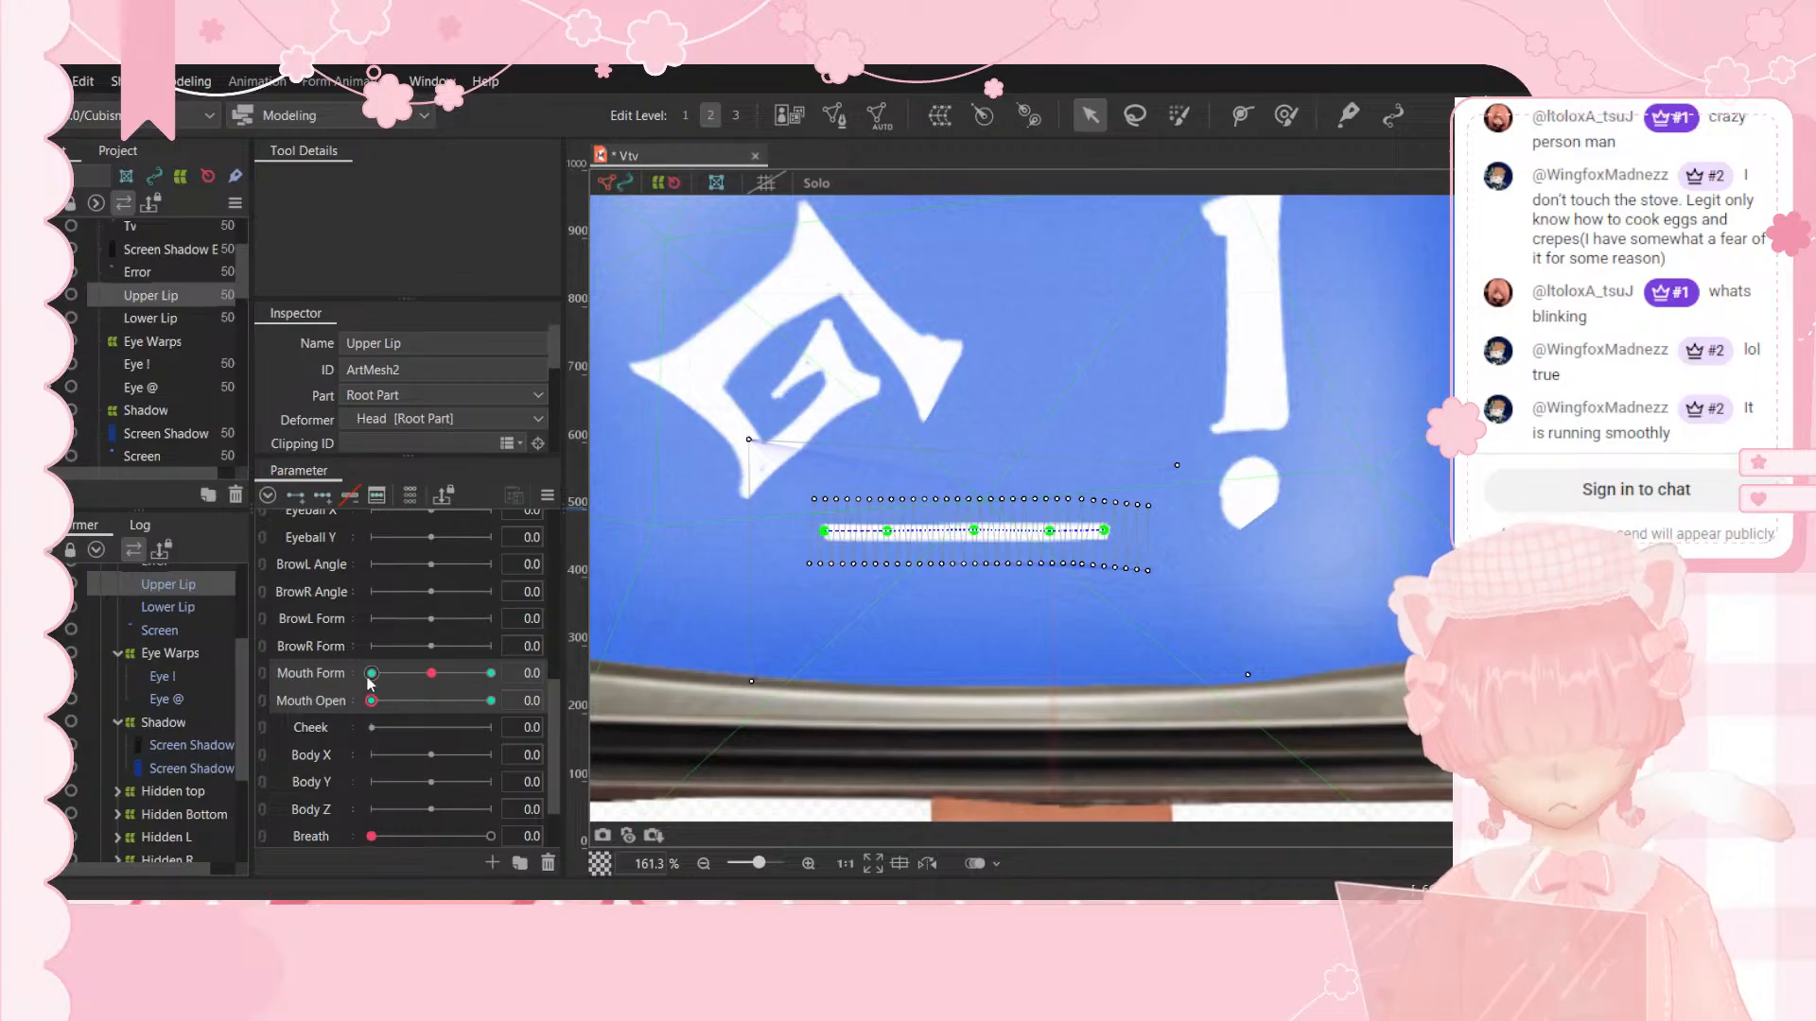
Step: Curve the Upper Lip's deform path into a closed smile at Mouth Form 1.0 and Mouth Open 0.0
{"action": "left_click", "coordinate": [436, 701]}
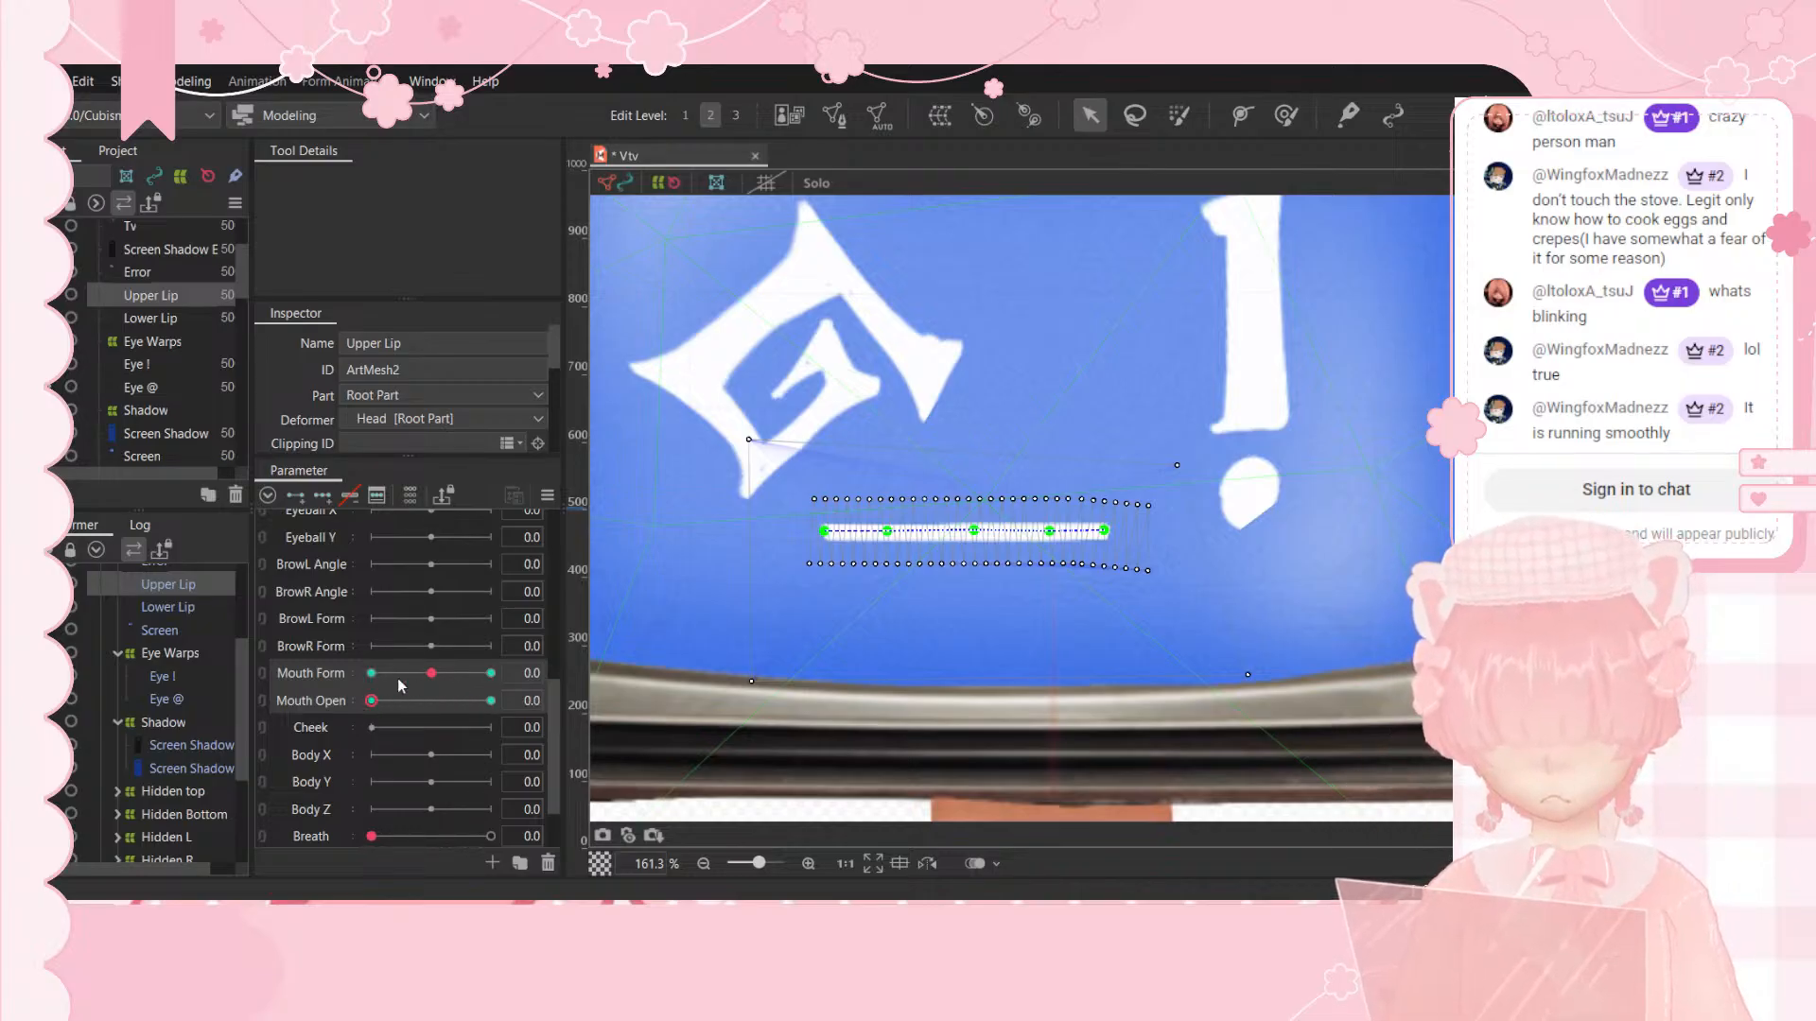
{"action": "left_click", "coordinate": [490, 672]}
{"action": "left_click", "coordinate": [829, 535]}
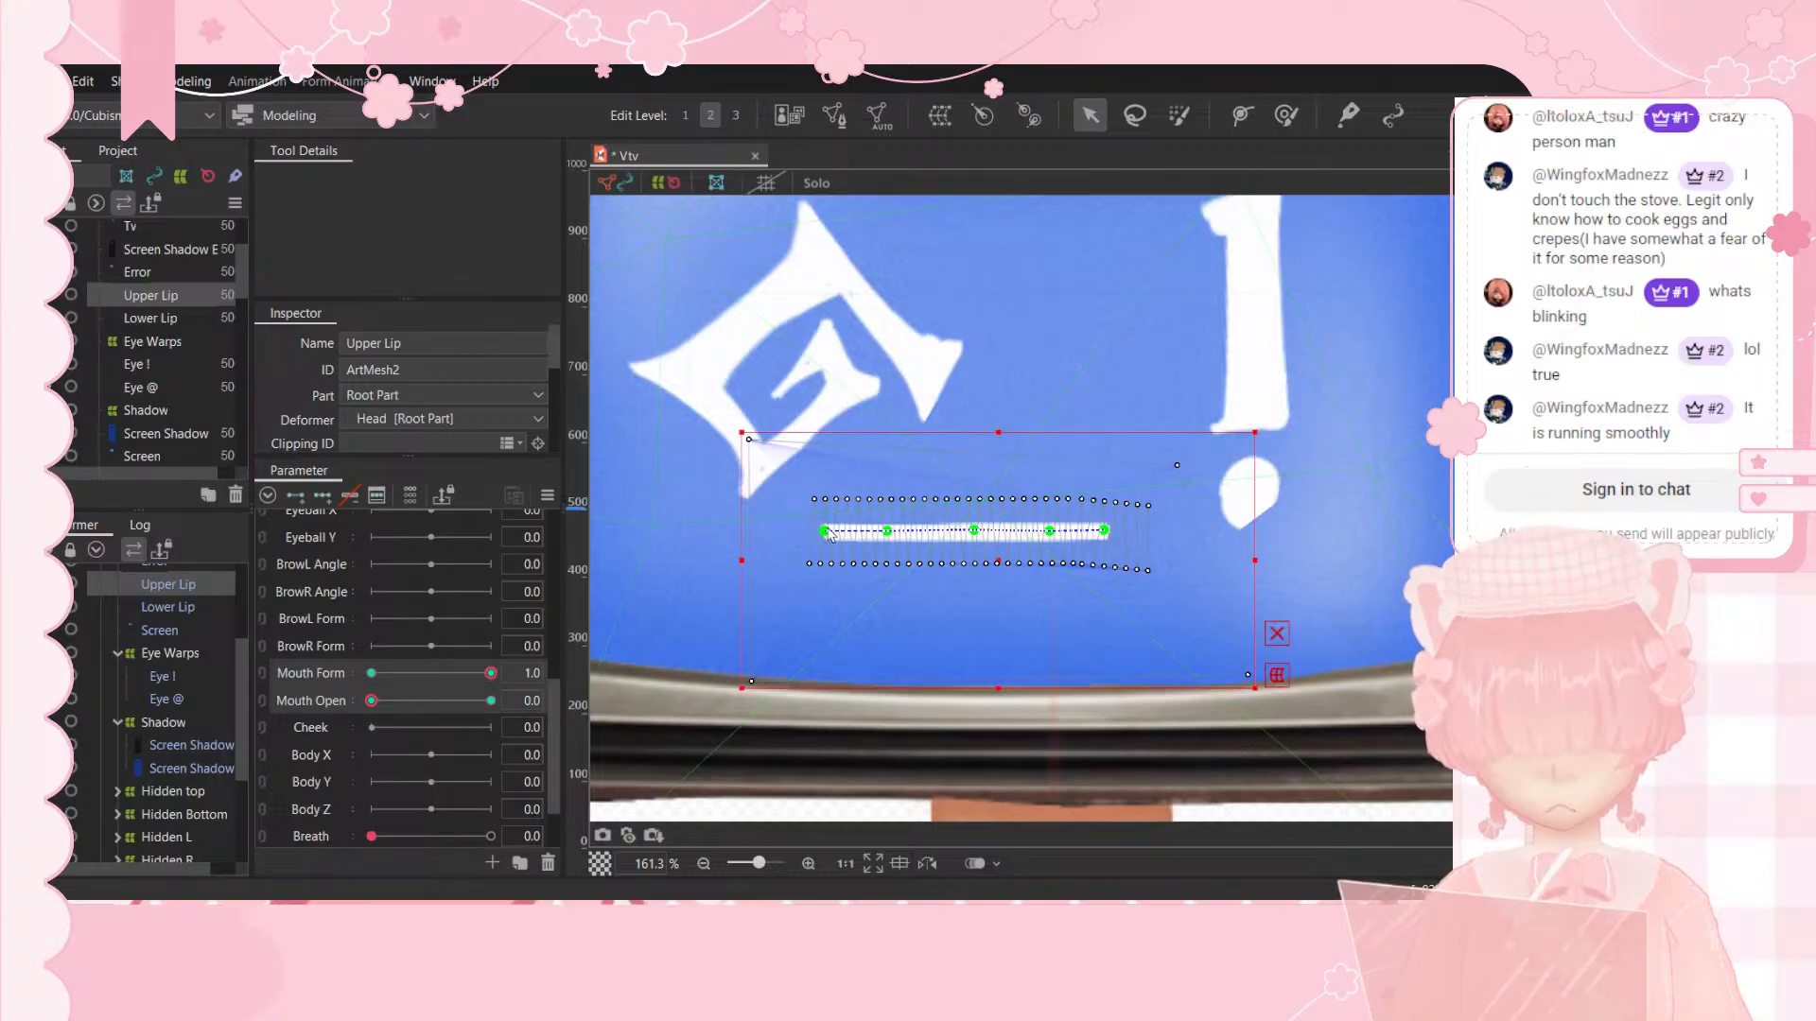
{"action": "left_click_drag", "start_coordinate": [826, 531], "coordinate": [887, 545]}
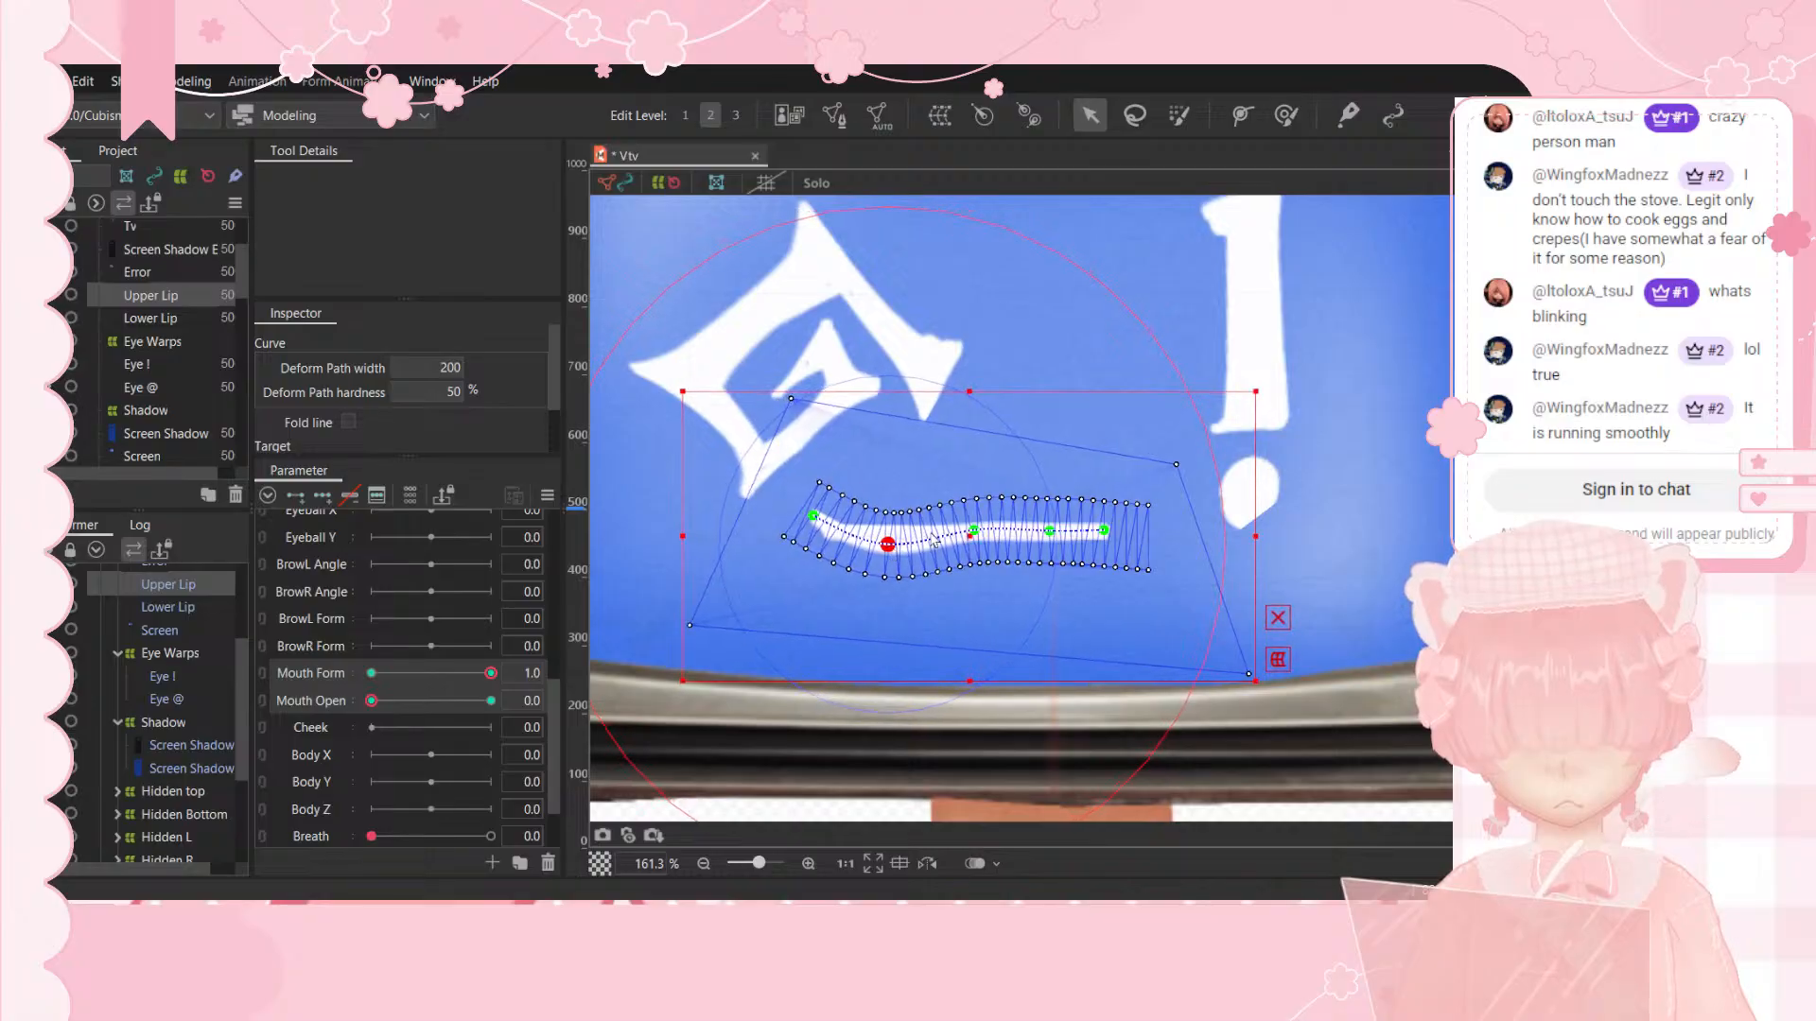
{"action": "scroll", "coordinate": [994, 549], "scroll_direction": "up", "scroll_amount": 2}
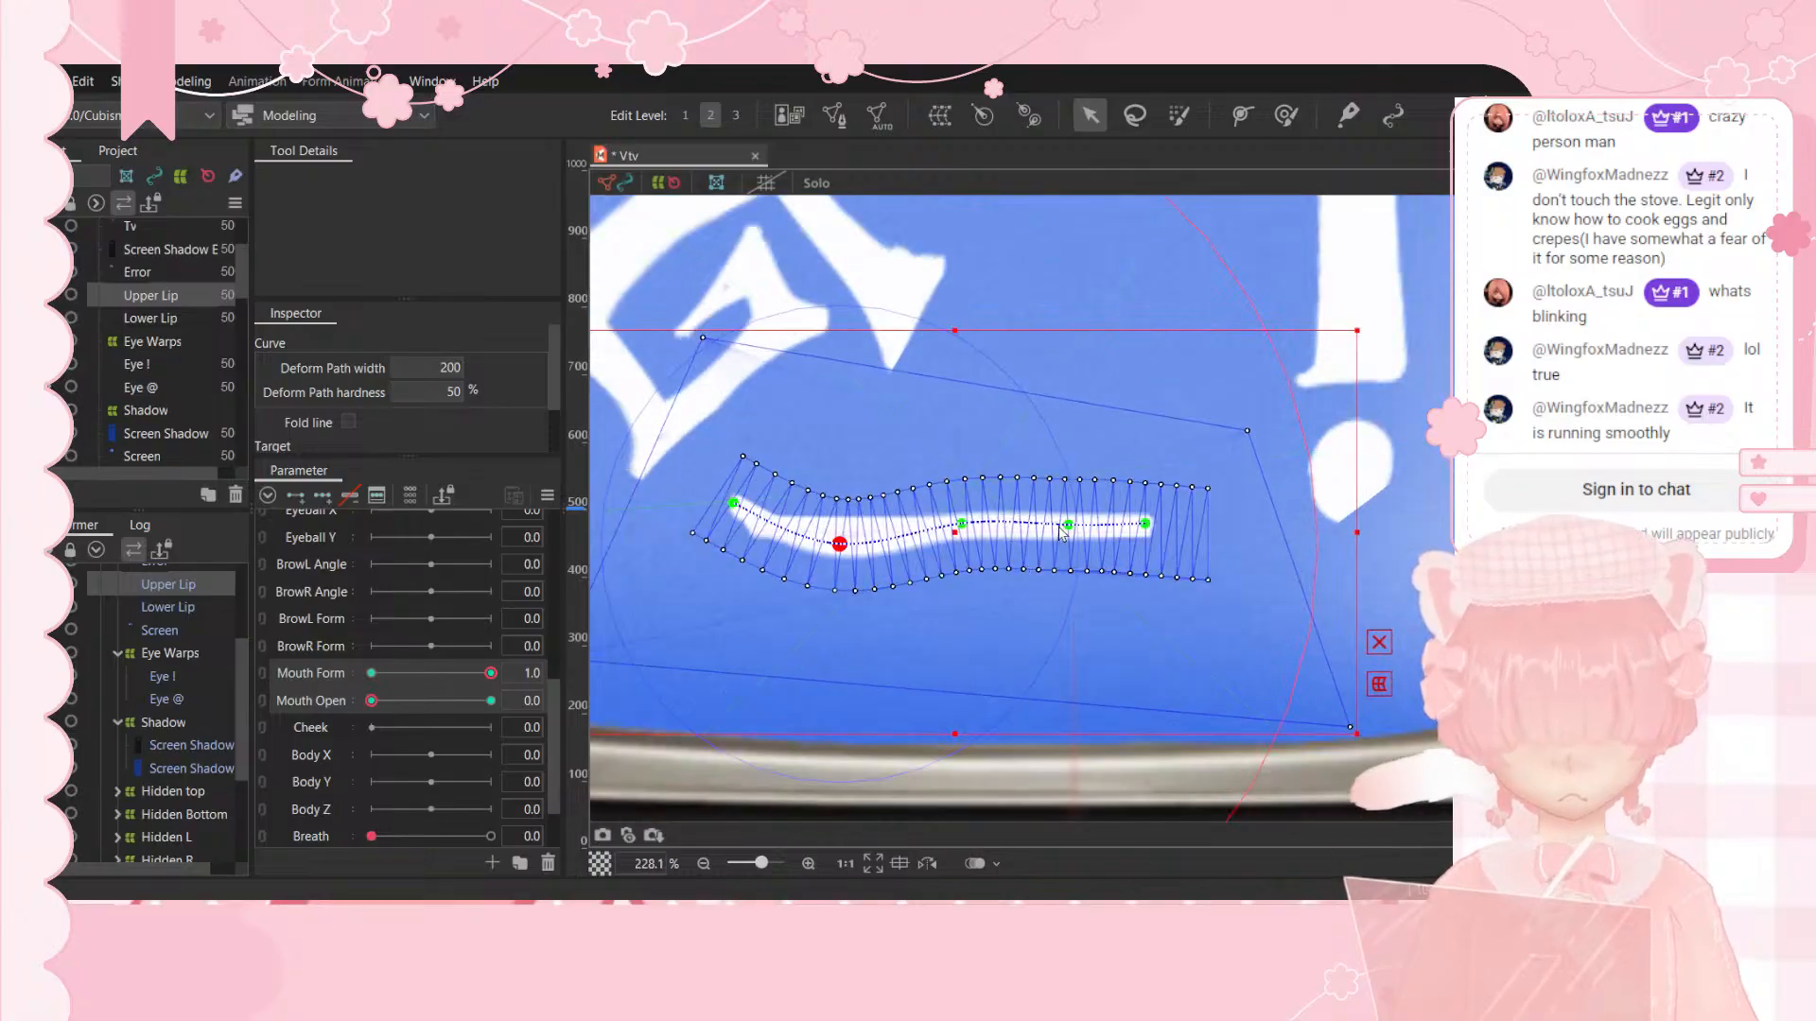
{"action": "left_click_drag", "start_coordinate": [1059, 528], "coordinate": [1151, 517]}
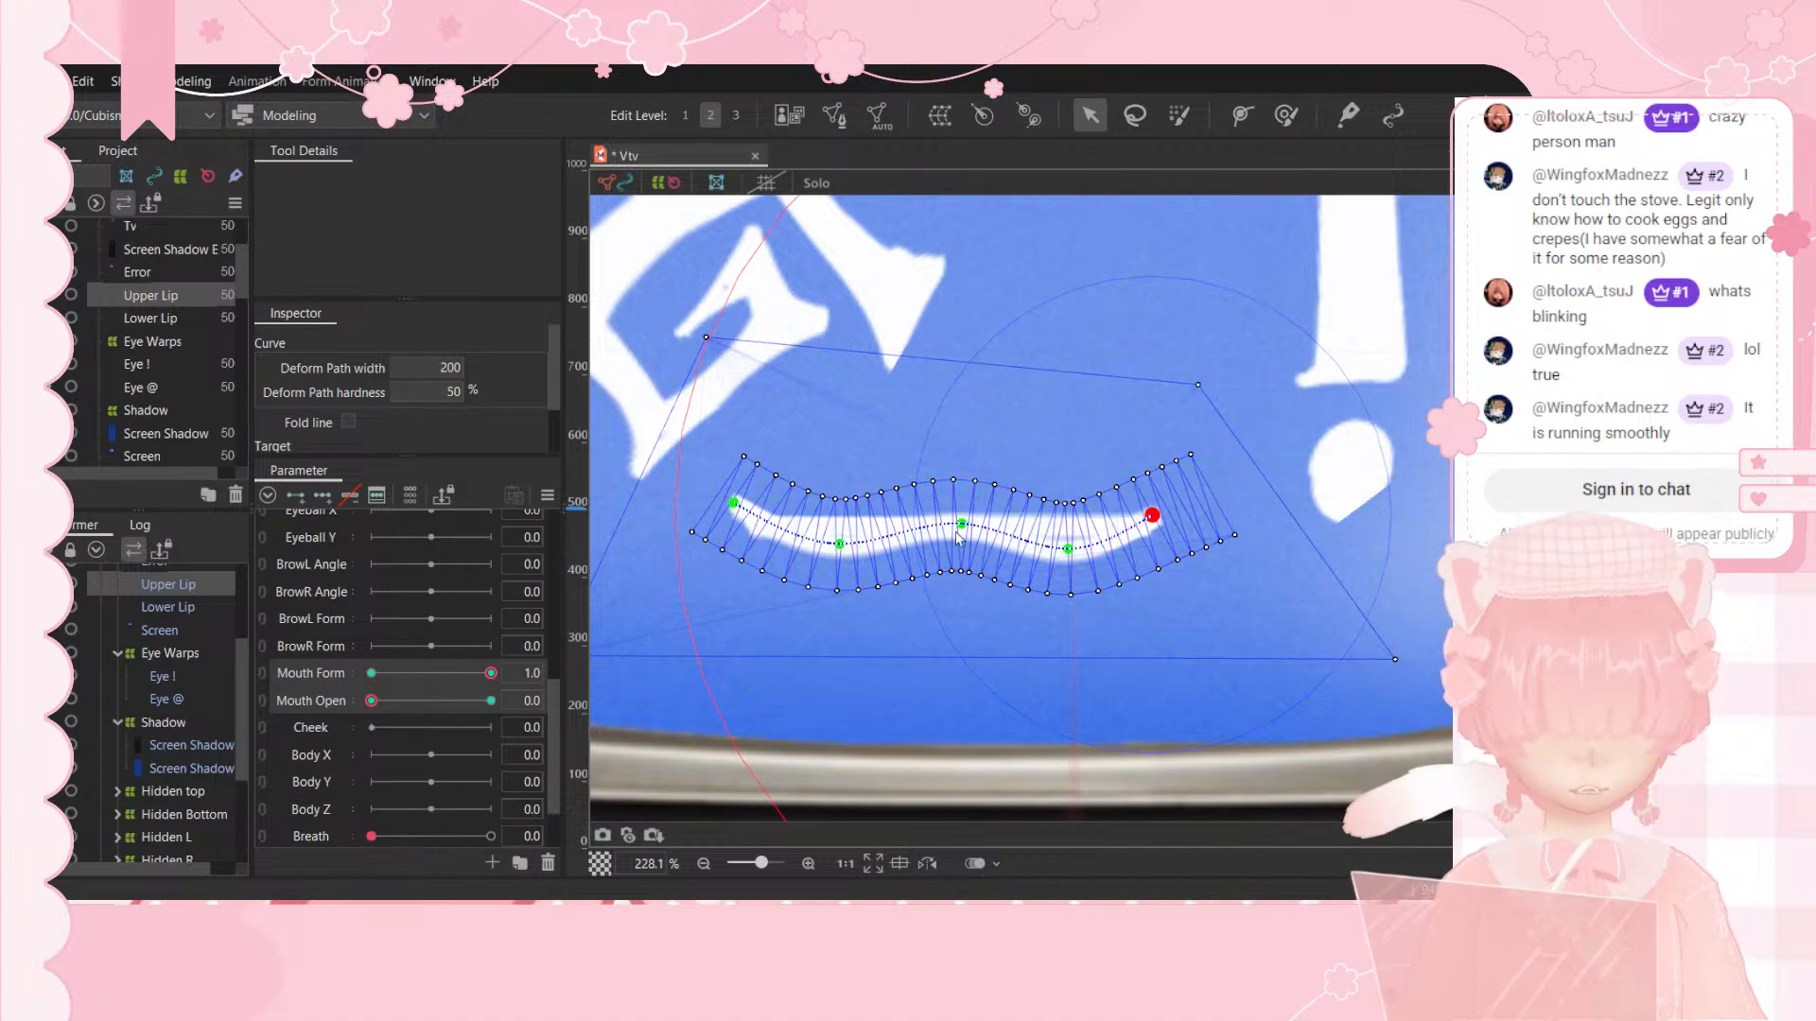
{"action": "left_click_drag", "start_coordinate": [957, 534], "coordinate": [958, 566]}
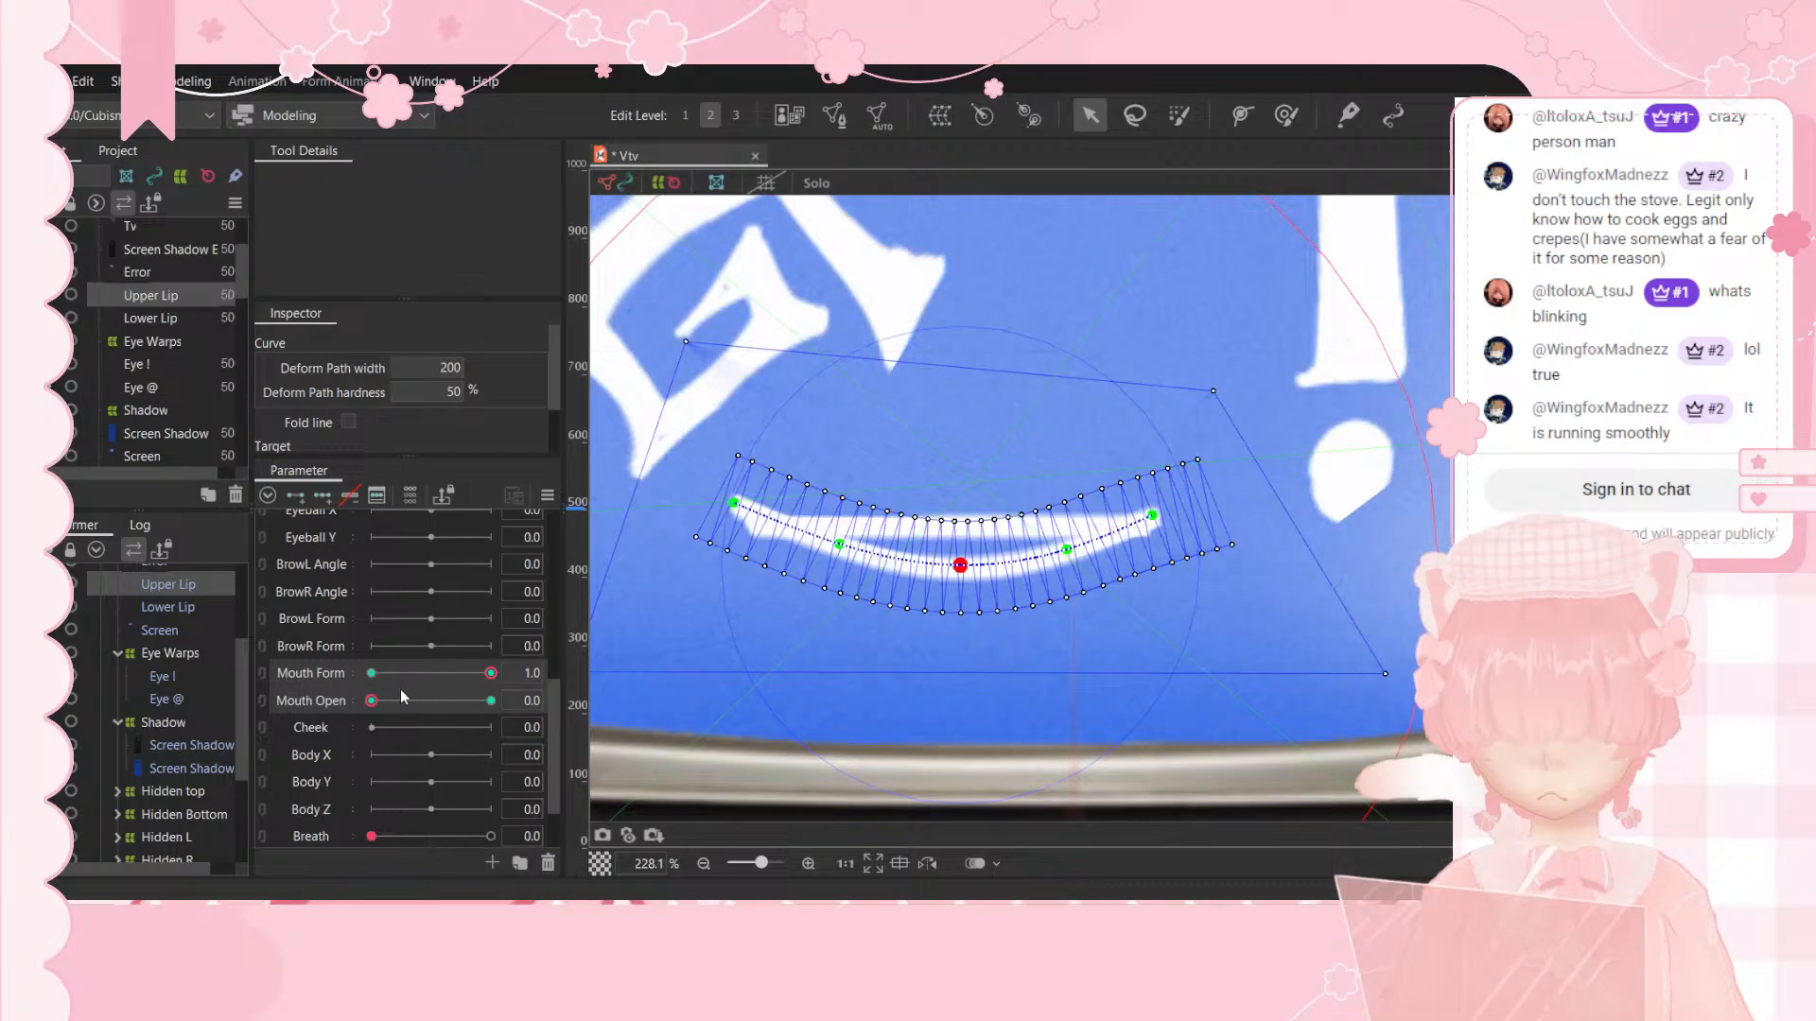
Step: At Mouth Form 1.0 and Mouth Open 1.0, pull the Lower Lip's inner path points down into a deep, open smile
{"action": "left_click_drag", "start_coordinate": [371, 700], "coordinate": [566, 724]}
{"action": "left_click", "coordinate": [159, 607]}
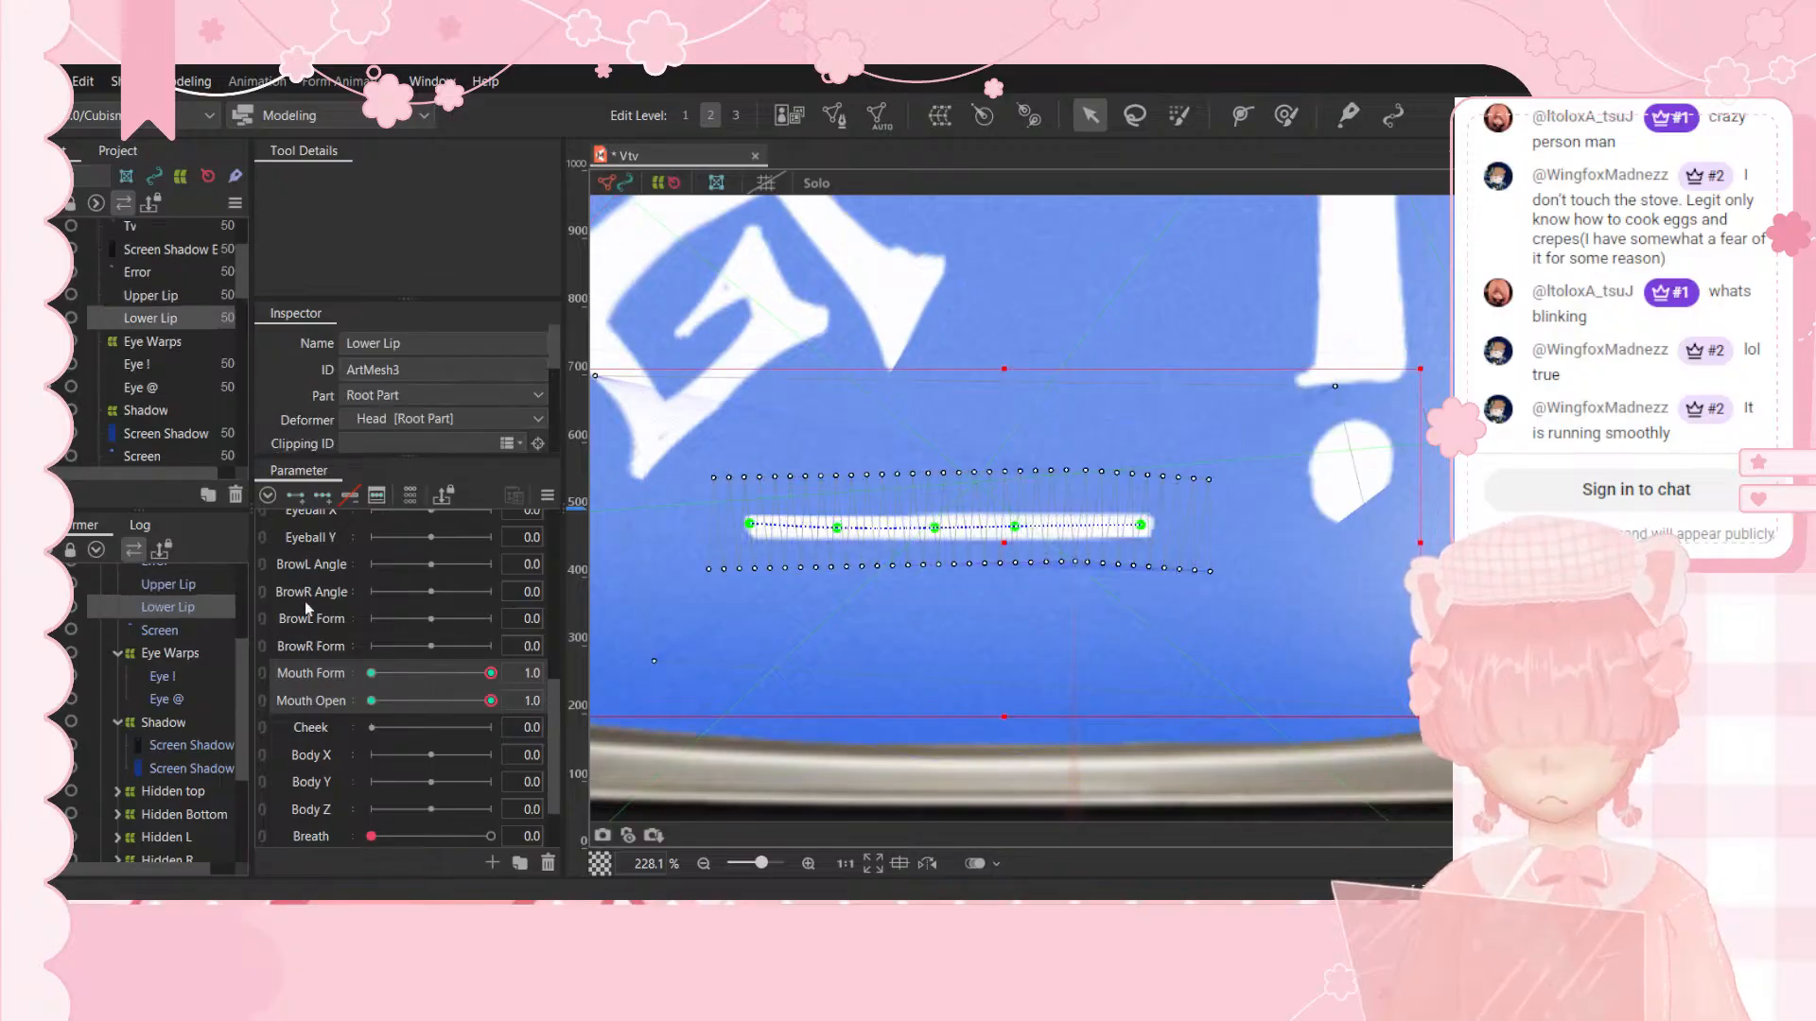
{"action": "left_click_drag", "start_coordinate": [934, 527], "coordinate": [939, 620]}
{"action": "left_click_drag", "start_coordinate": [1025, 569], "coordinate": [926, 641]}
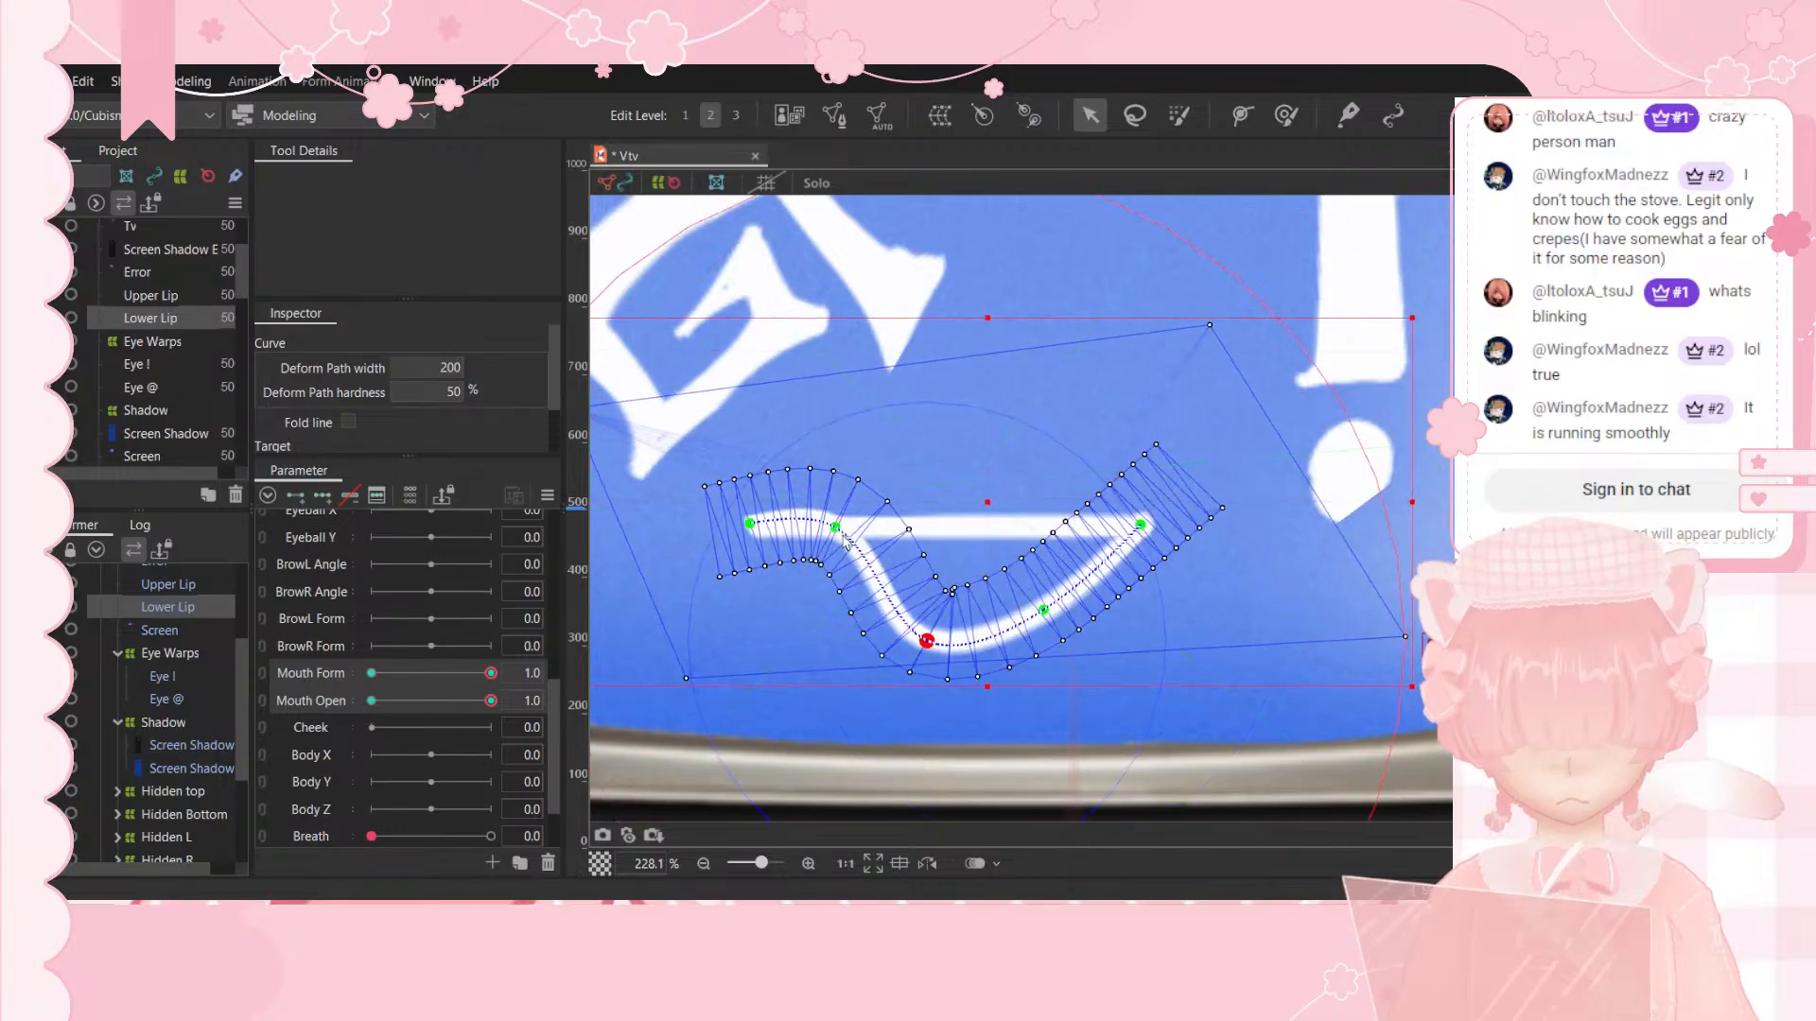
{"action": "left_click_drag", "start_coordinate": [835, 530], "coordinate": [795, 592]}
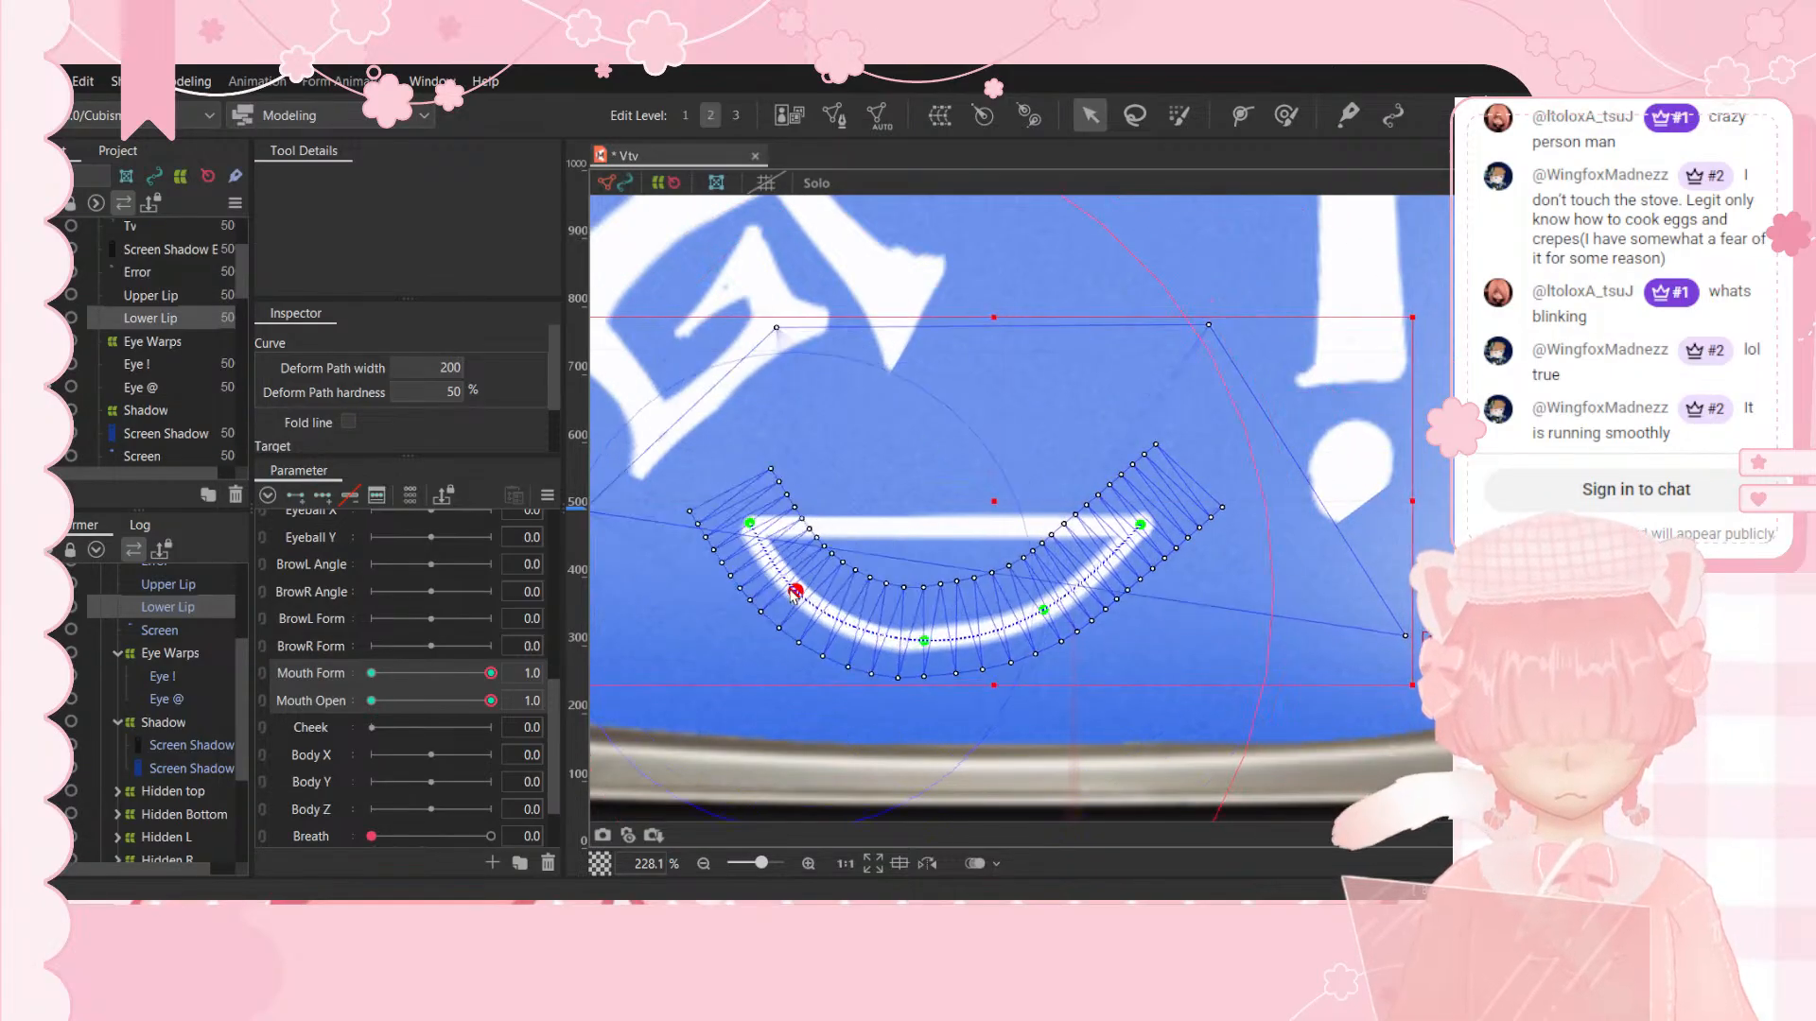
{"action": "left_click_drag", "start_coordinate": [1046, 615], "coordinate": [1067, 628]}
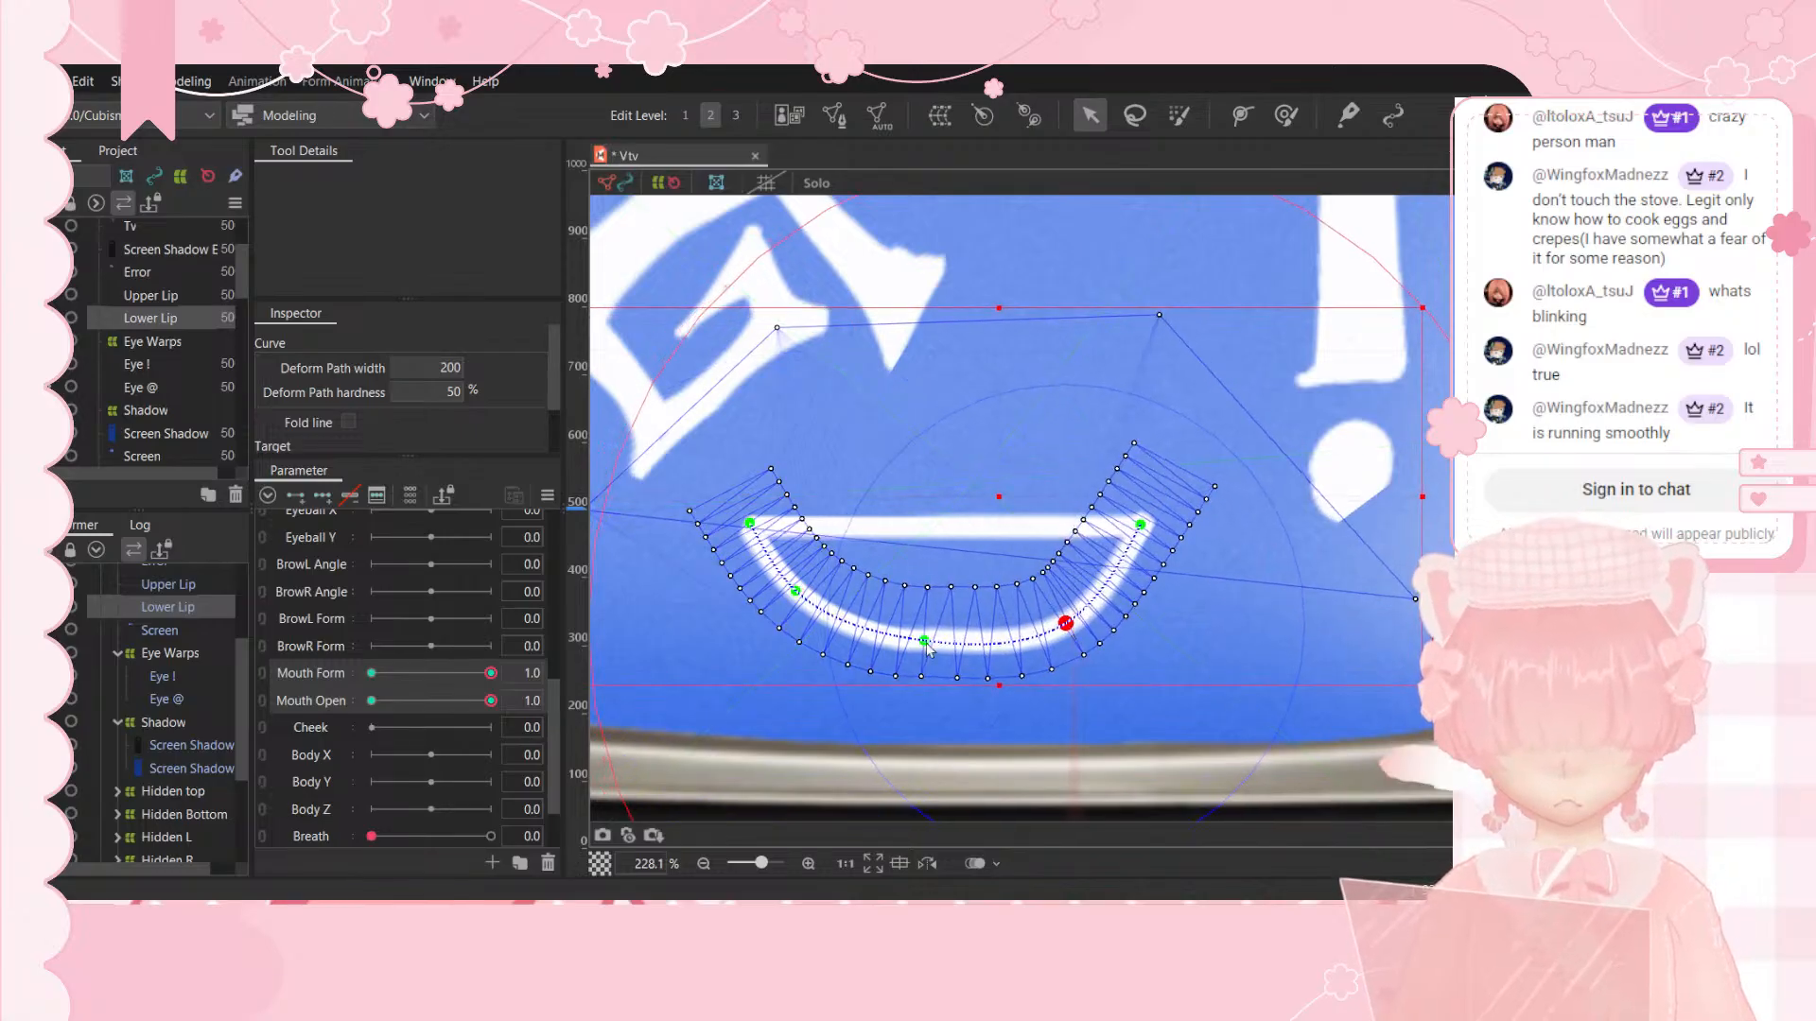
{"action": "left_click_drag", "start_coordinate": [927, 647], "coordinate": [946, 657]}
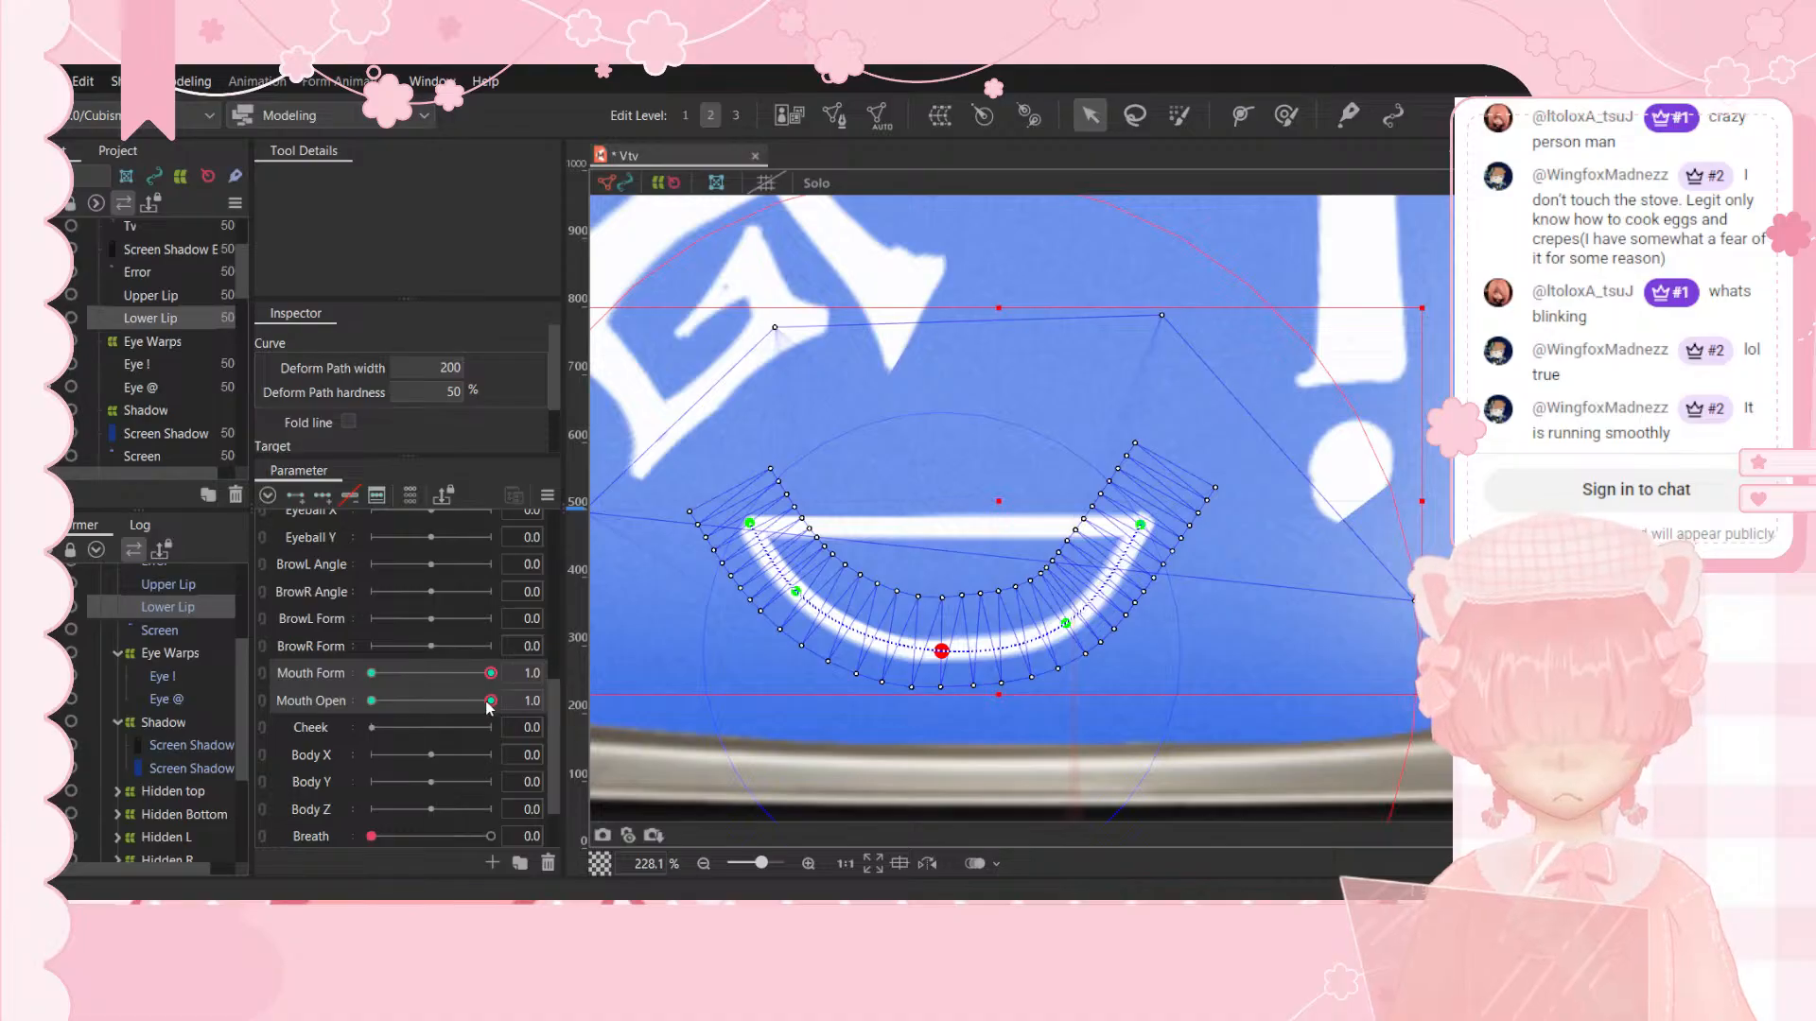
Step: Bend the Lower Lip to match the Upper Lip's smile curve at Mouth Form 1.0 and Mouth Open 0.0
{"action": "left_click_drag", "start_coordinate": [485, 700], "coordinate": [293, 722]}
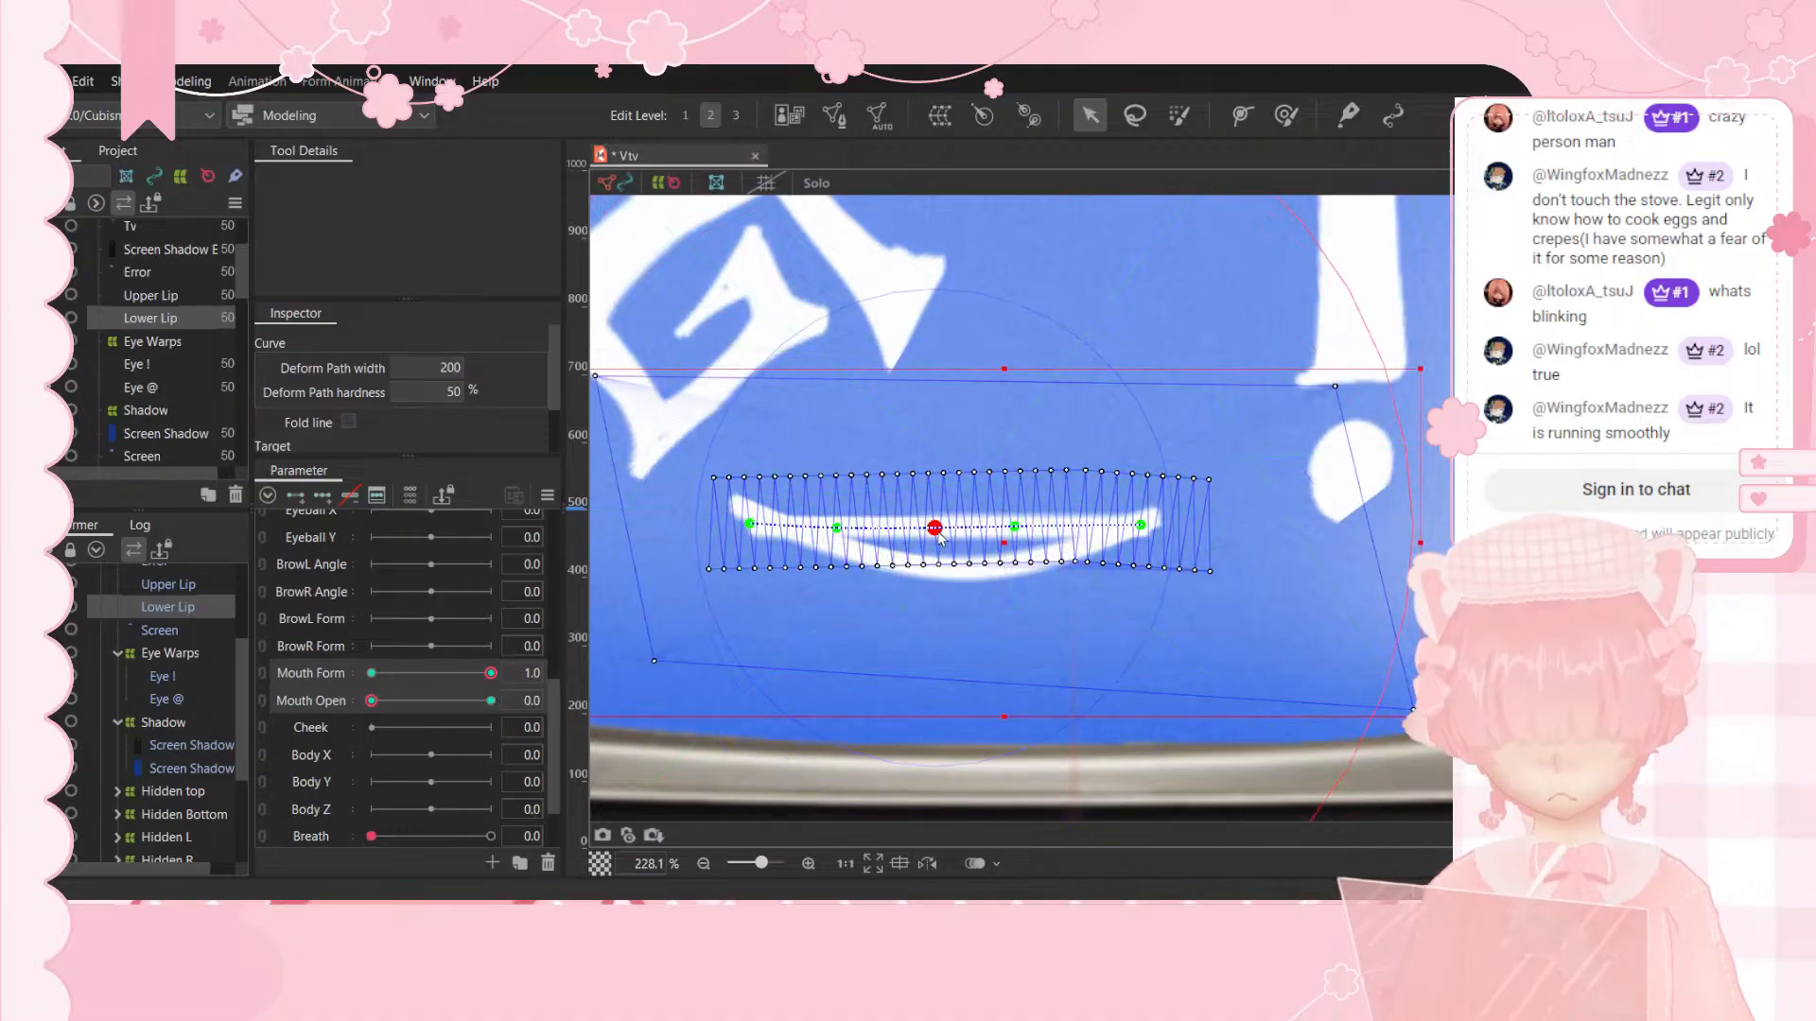
{"action": "left_click_drag", "start_coordinate": [941, 537], "coordinate": [941, 575]}
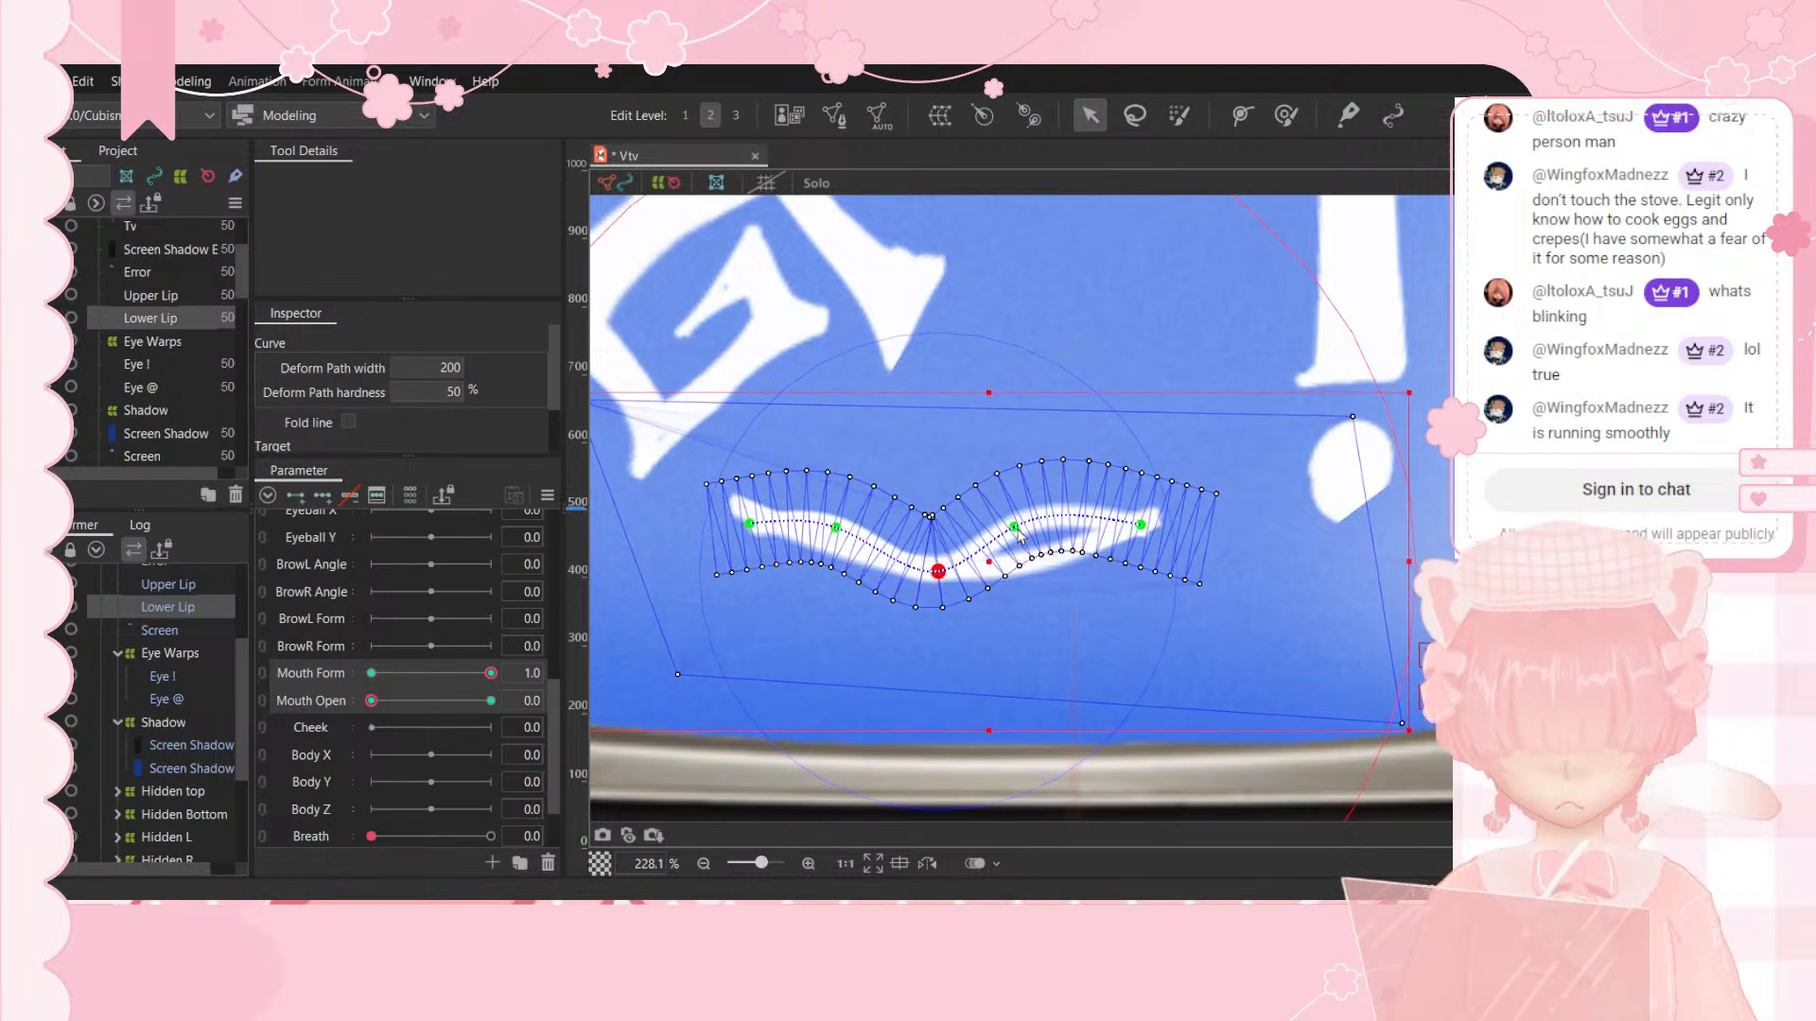
{"action": "left_click_drag", "start_coordinate": [1015, 527], "coordinate": [1028, 563]}
{"action": "left_click_drag", "start_coordinate": [838, 528], "coordinate": [737, 504]}
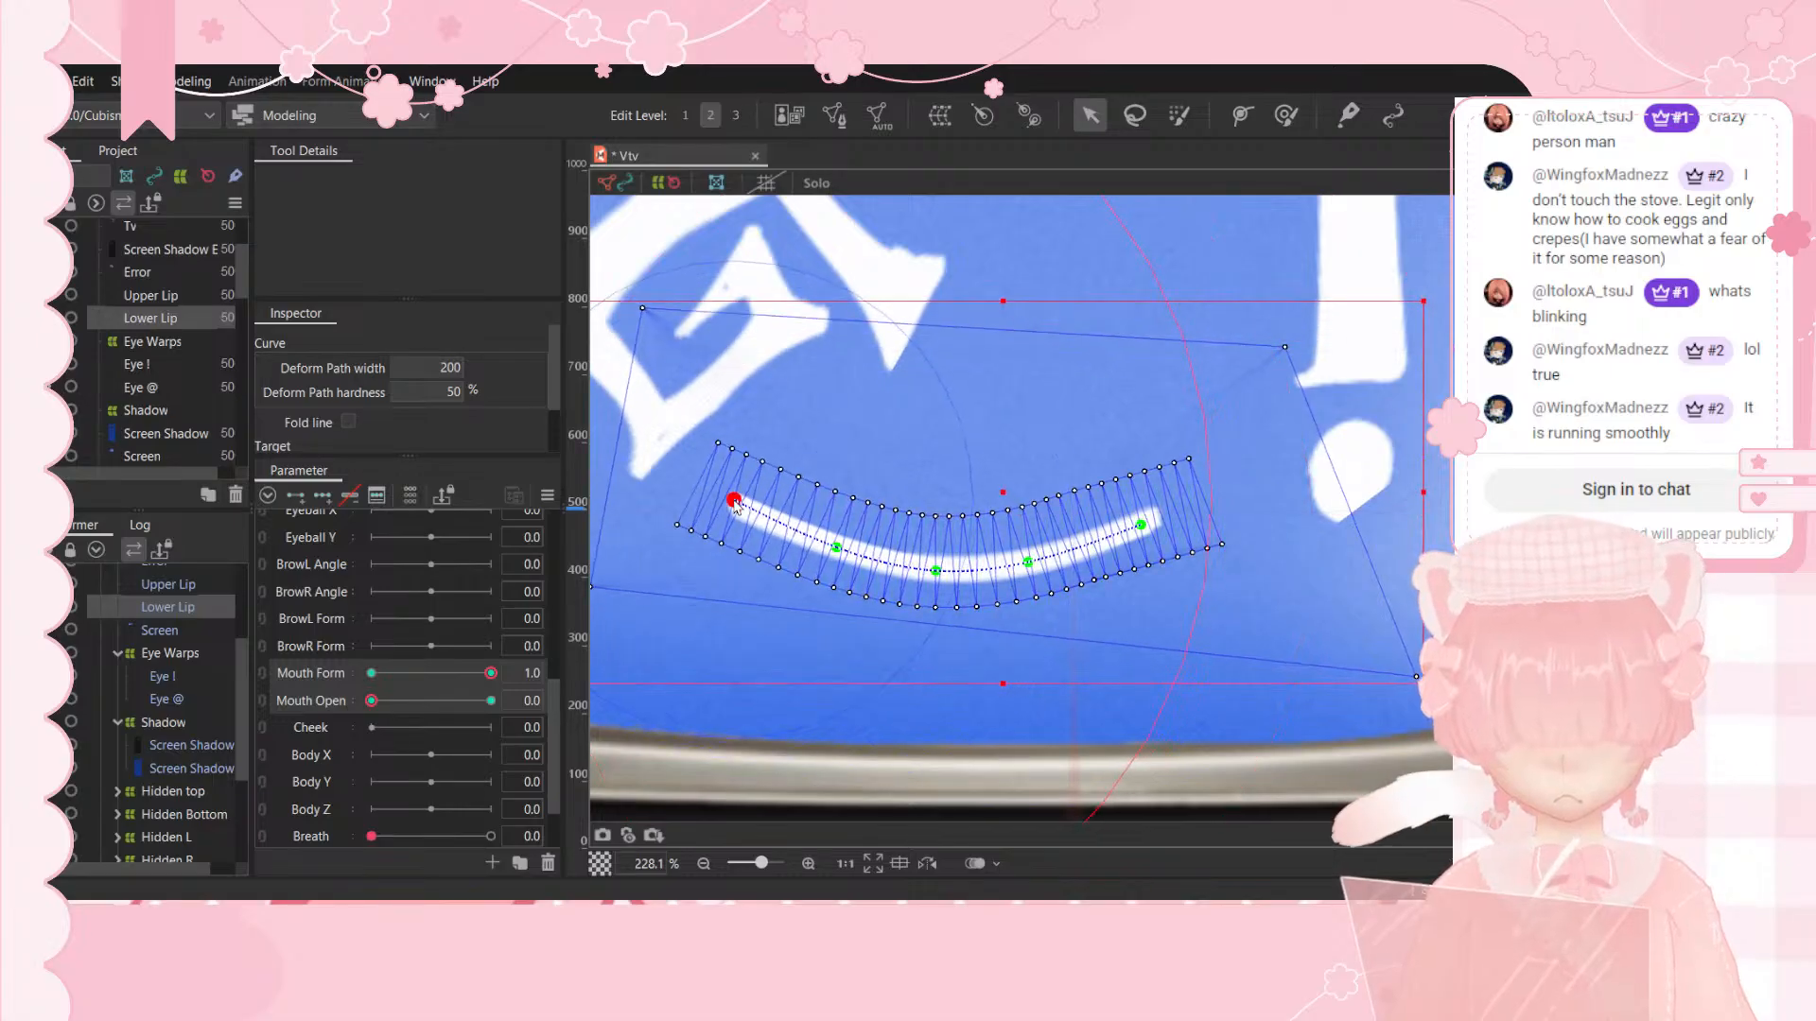
Step: Preview the mouth shapes by temporarily combining Mouth Form and Mouth Open, ending at Mouth Form -1.0 and Mouth Open 1.0
{"action": "left_click", "coordinate": [1351, 404]}
{"action": "scroll", "coordinate": [1350, 405], "scroll_direction": "down", "scroll_amount": 8}
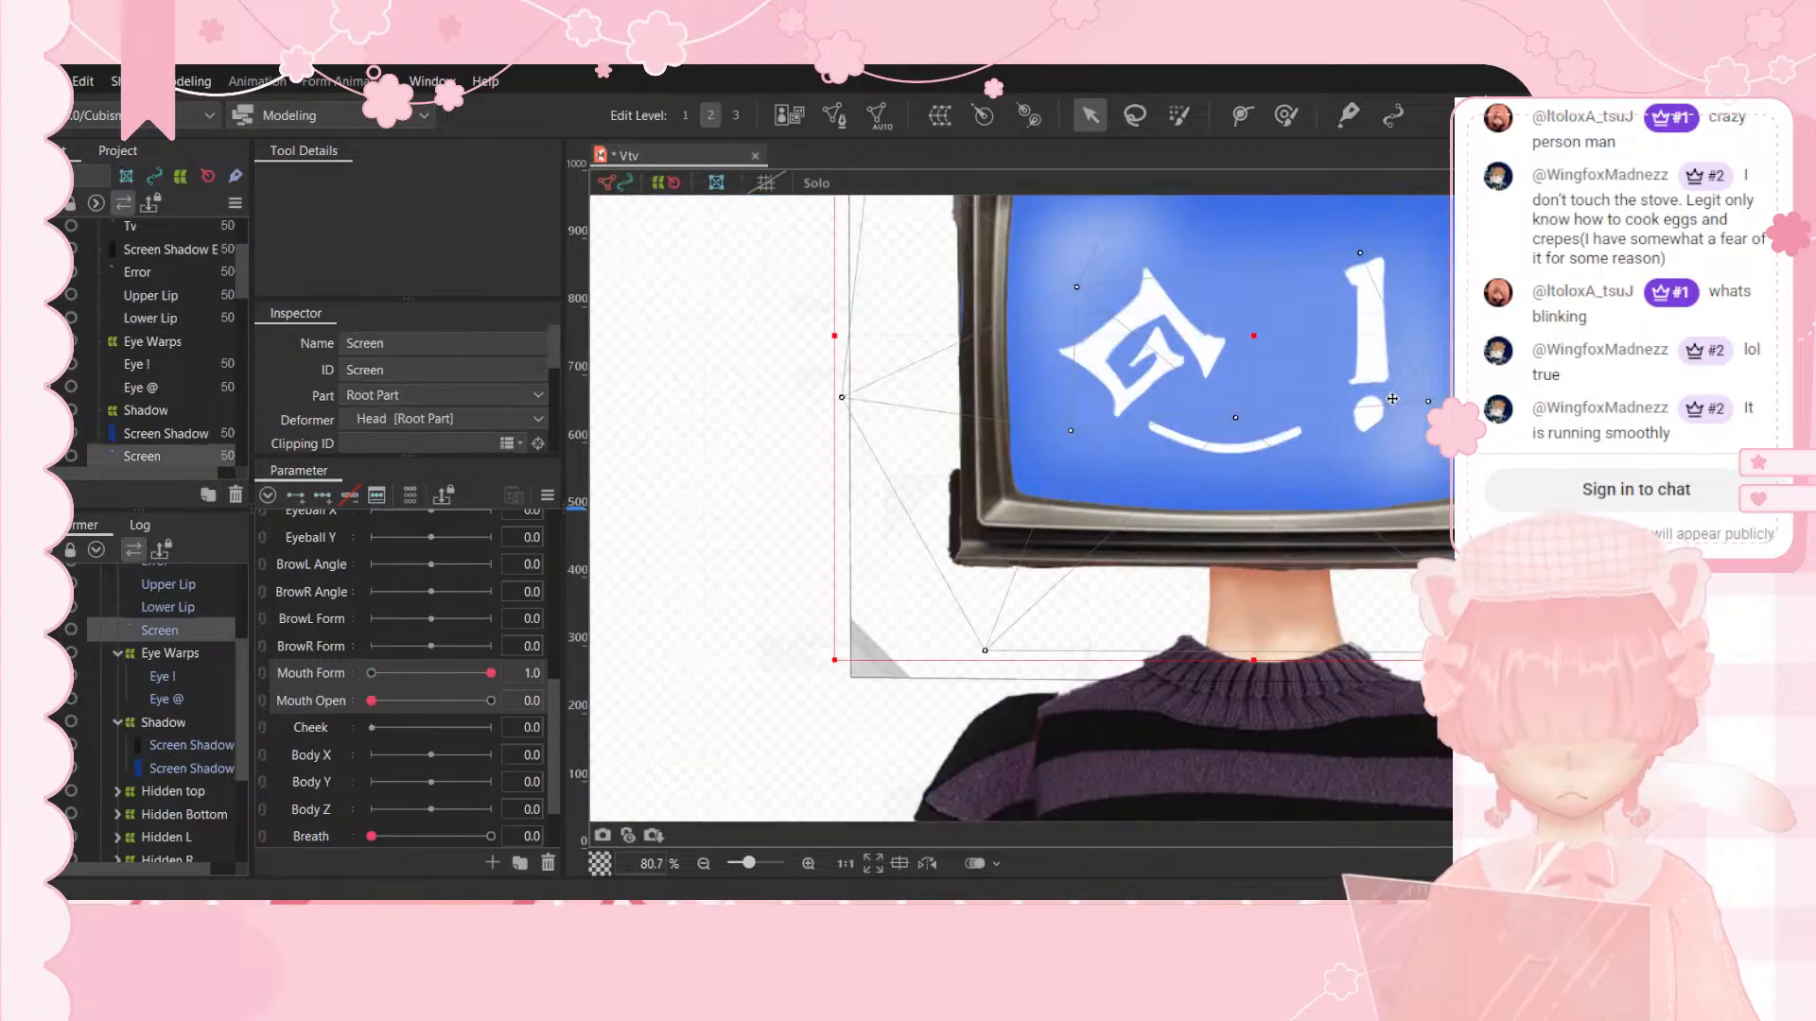
{"action": "scroll", "coordinate": [1158, 501], "scroll_direction": "up", "scroll_amount": 6}
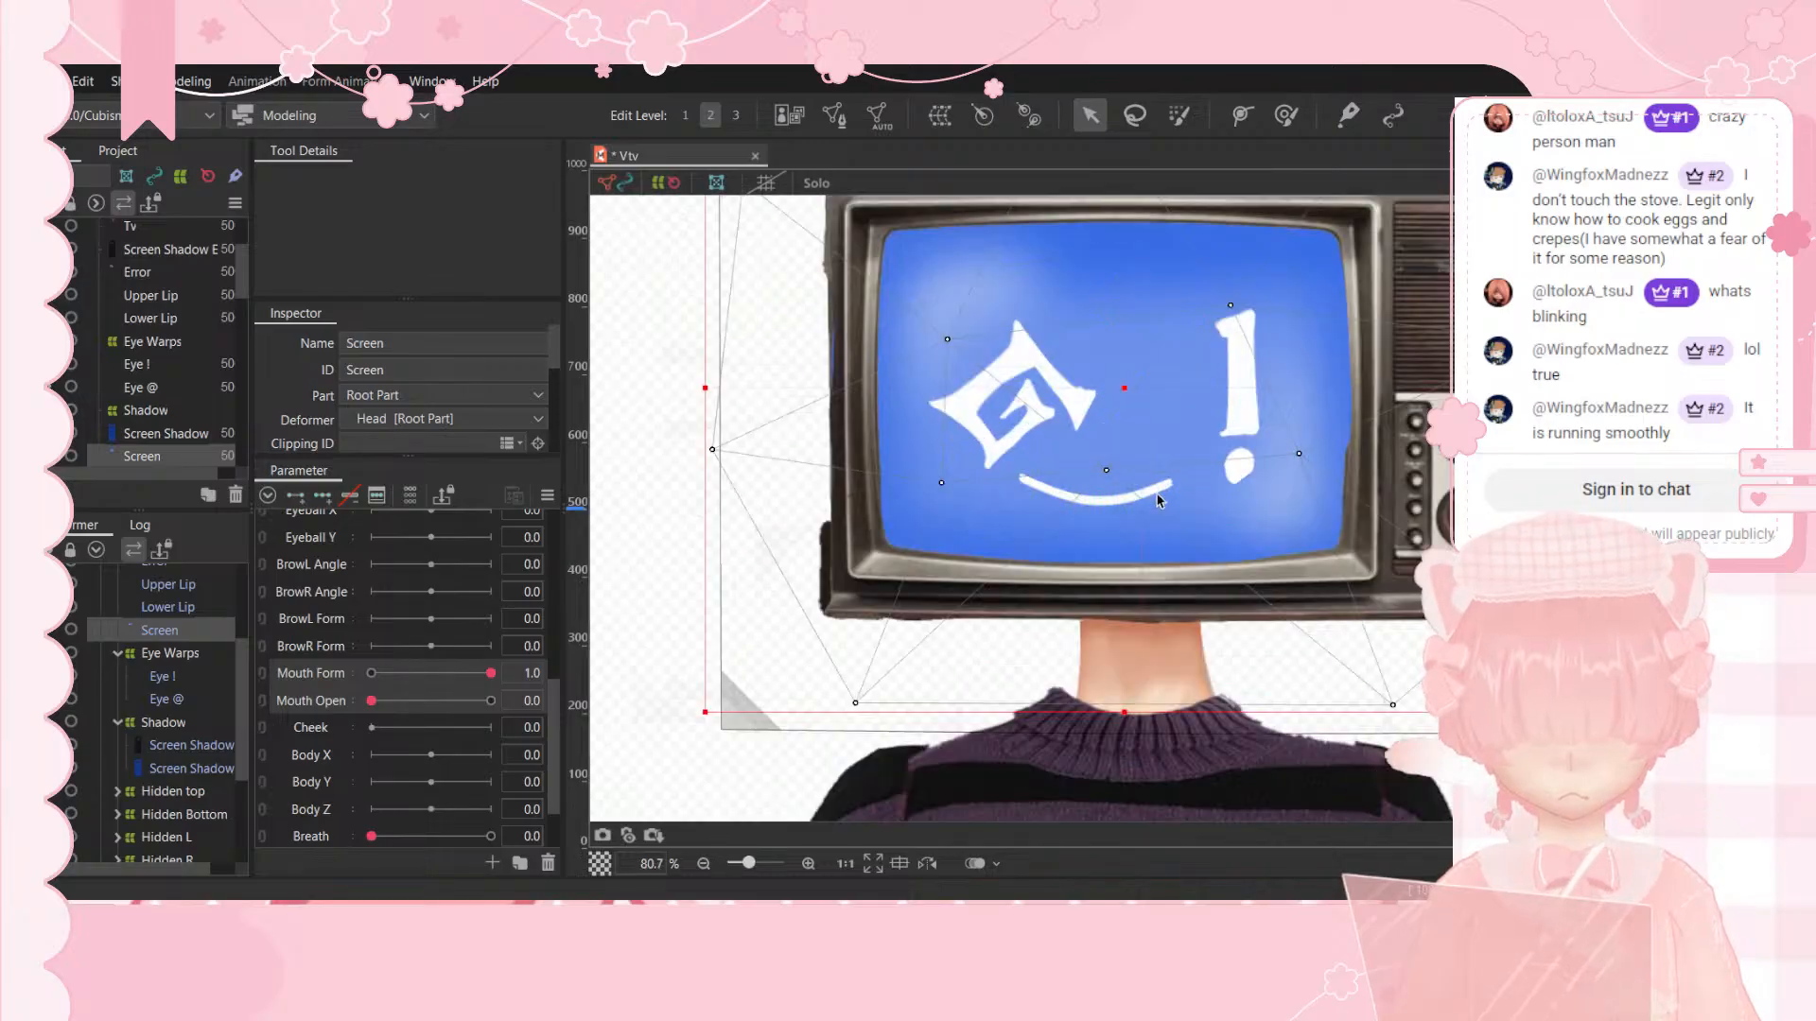
{"action": "left_click", "coordinate": [263, 674]}
{"action": "left_click_drag", "start_coordinate": [489, 671], "coordinate": [312, 592]}
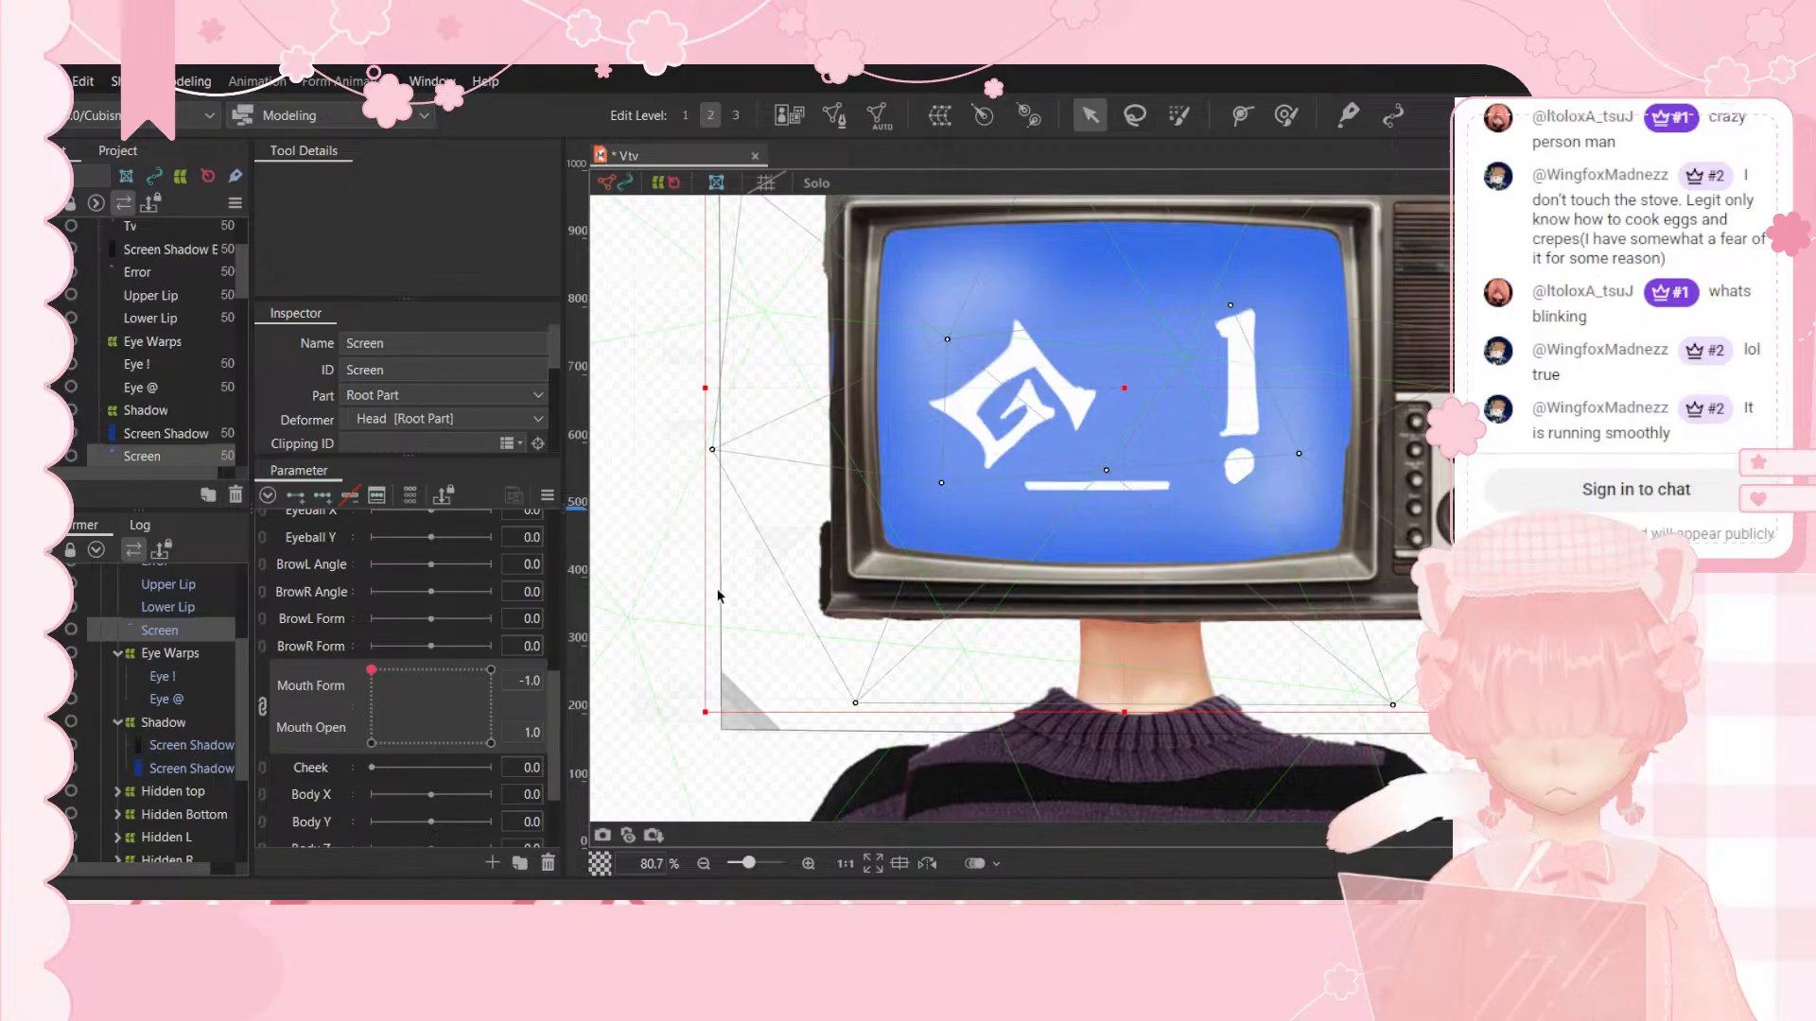
{"action": "scroll", "coordinate": [1196, 462], "scroll_direction": "up", "scroll_amount": 3}
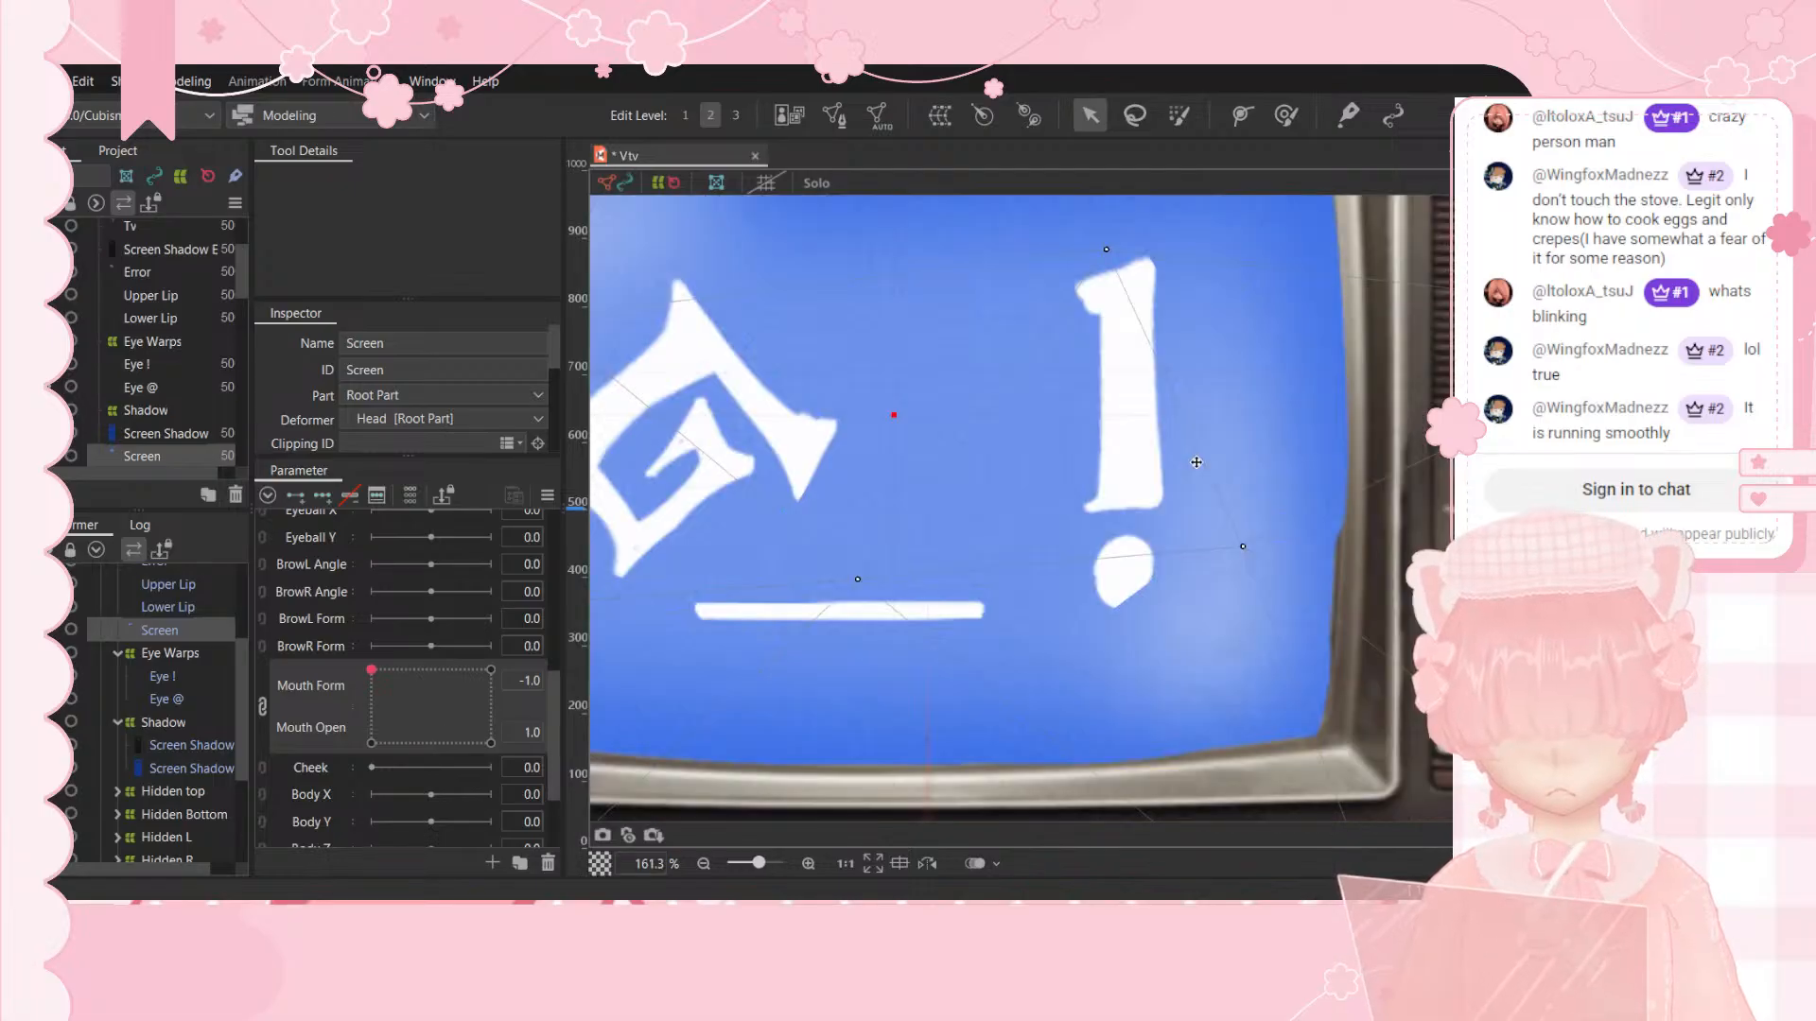
{"action": "left_click", "coordinate": [261, 705]}
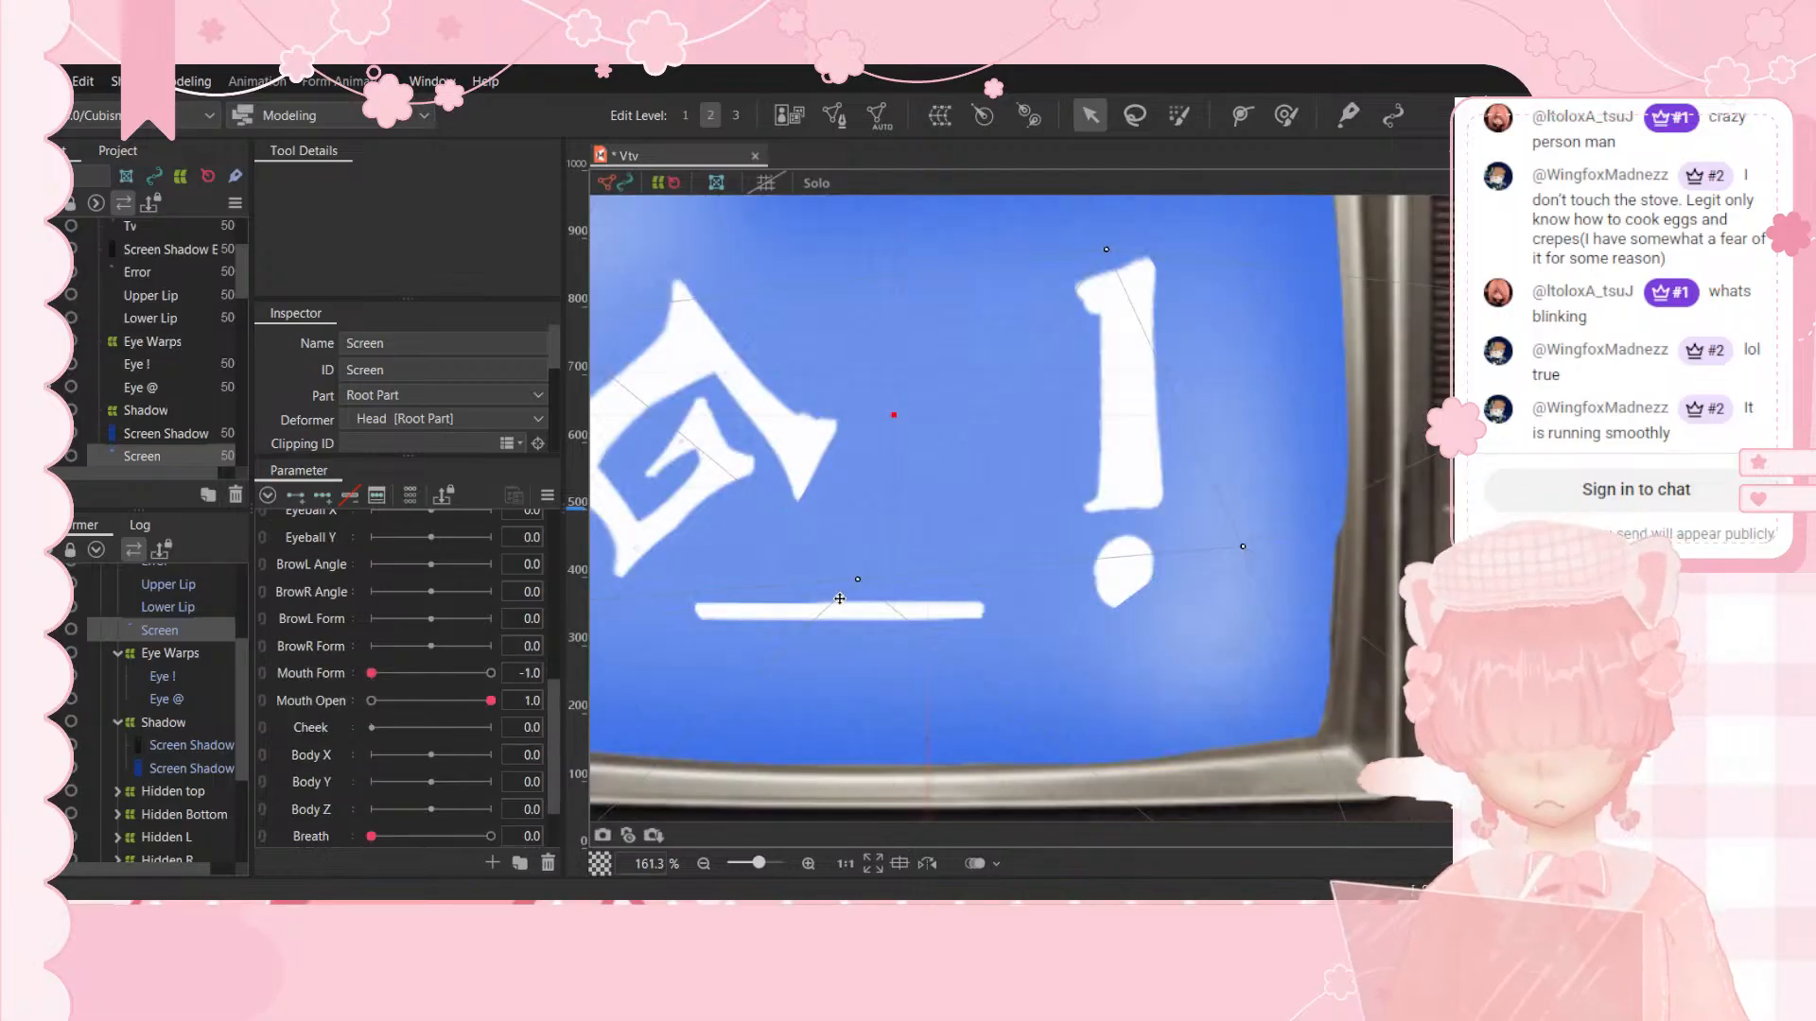
Step: Arch the Upper Lip into a steep frown with lowered ends at Mouth Form -1.0 and Mouth Open 1.0
{"action": "left_click", "coordinate": [167, 585]}
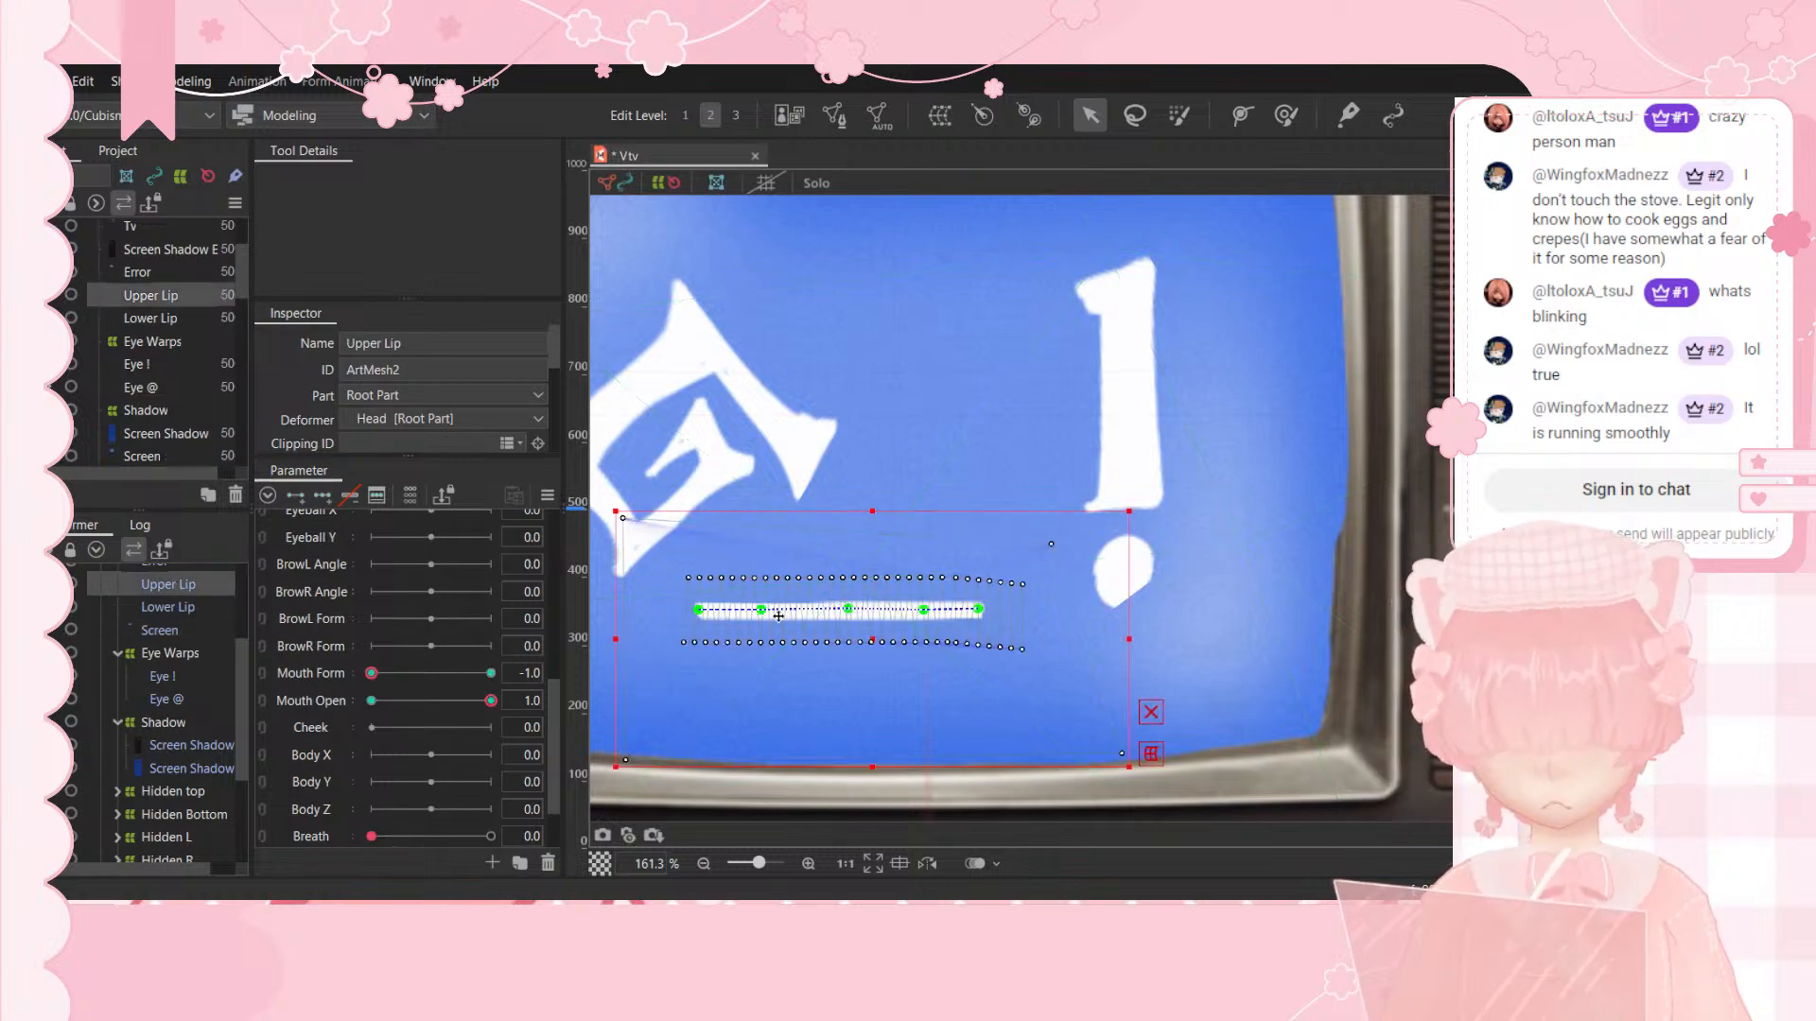
{"action": "left_click_drag", "start_coordinate": [699, 610], "coordinate": [766, 626]}
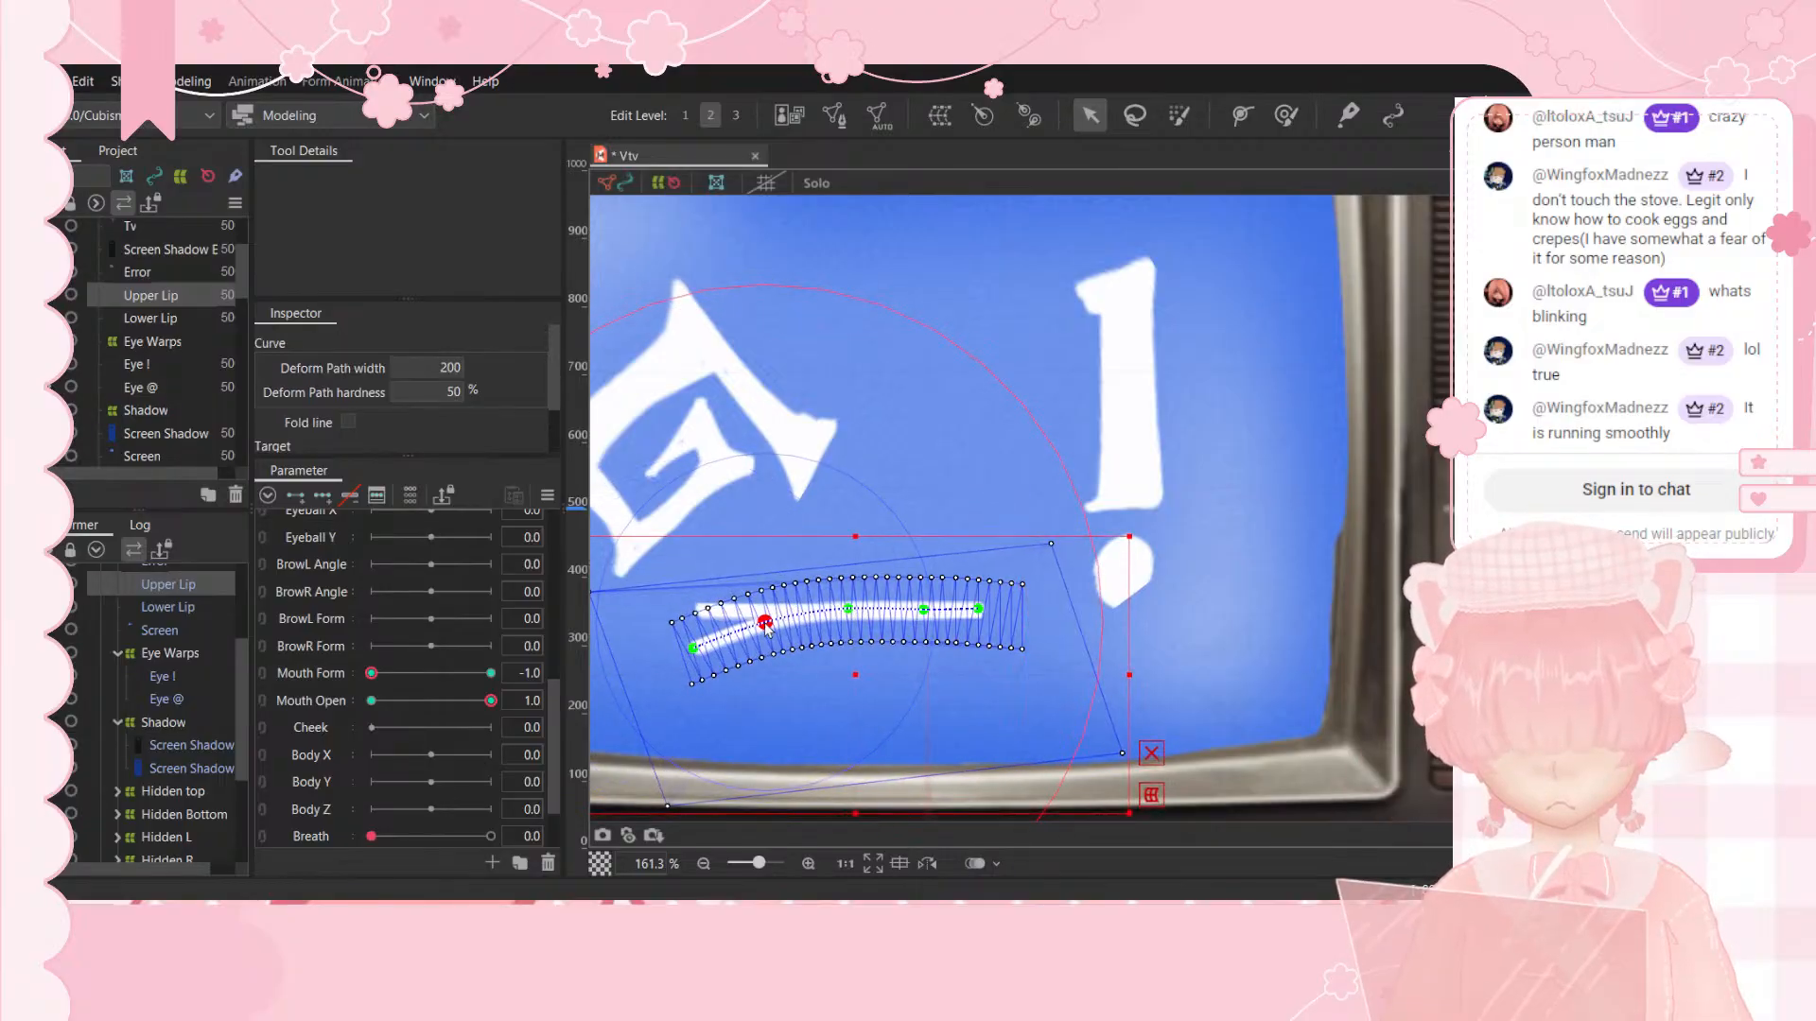
{"action": "left_click_drag", "start_coordinate": [978, 609], "coordinate": [990, 674]}
{"action": "left_click_drag", "start_coordinate": [924, 611], "coordinate": [908, 619]}
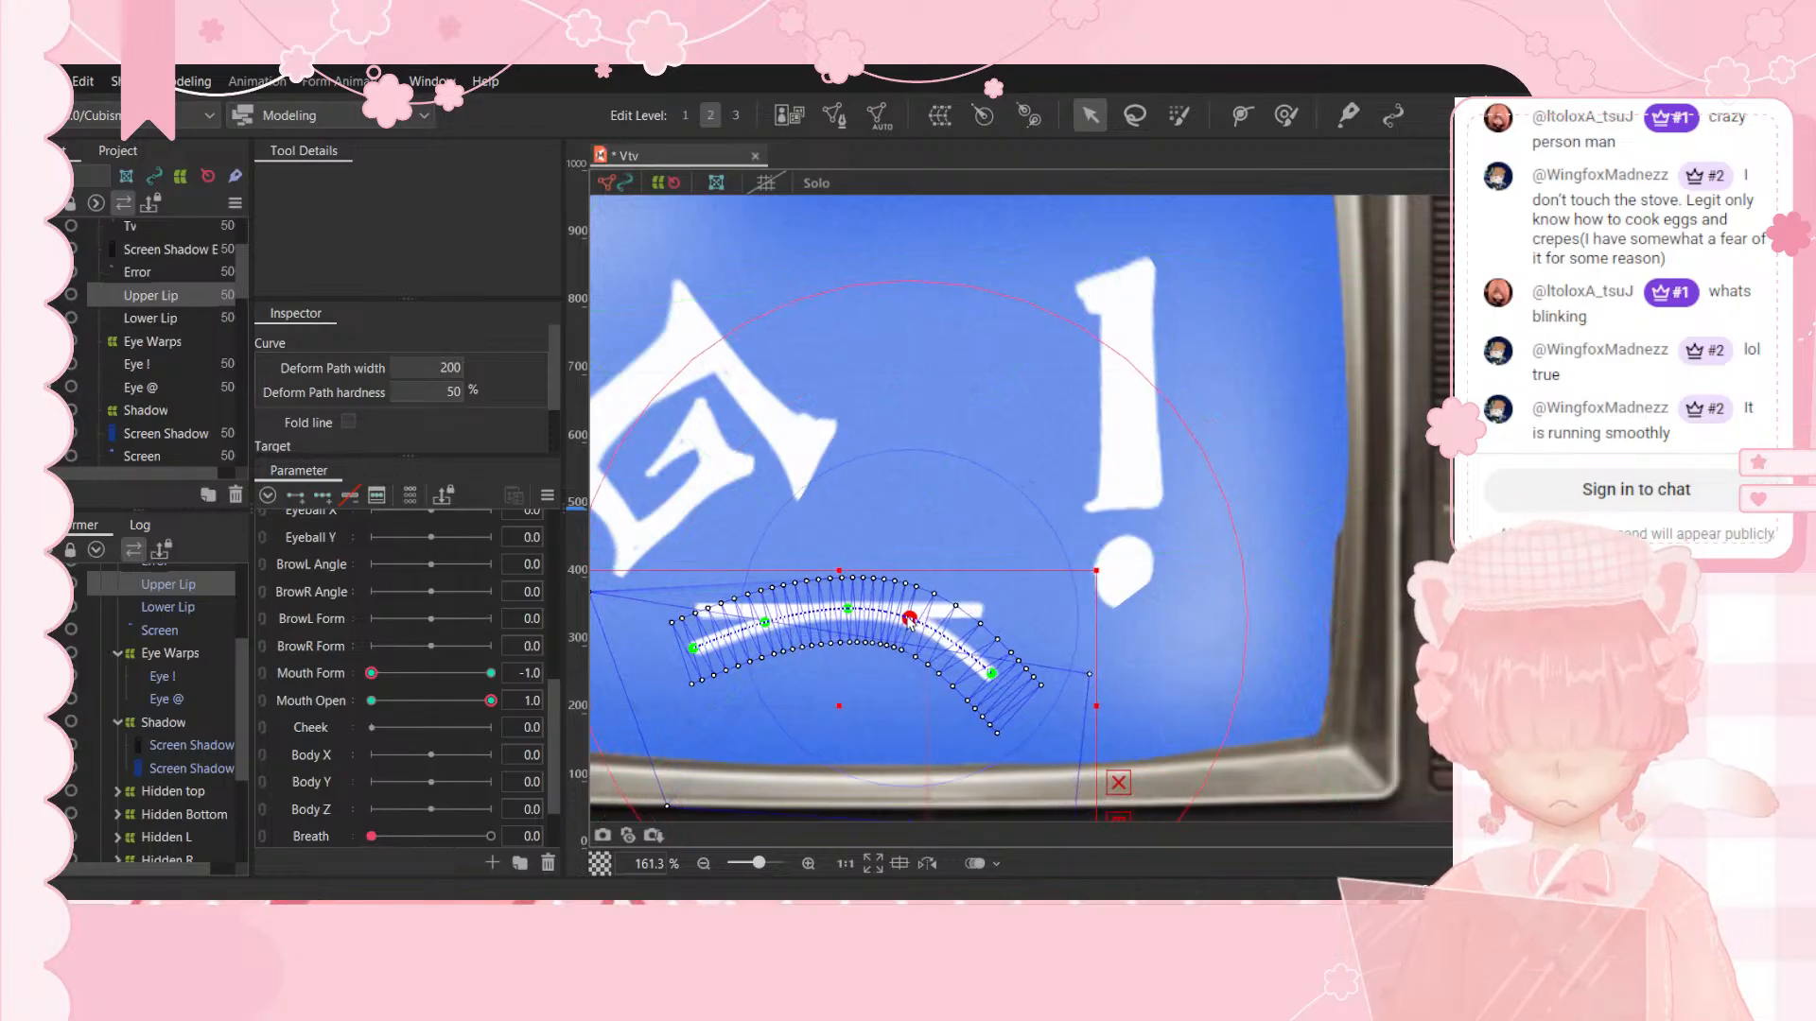
{"action": "left_click_drag", "start_coordinate": [695, 650], "coordinate": [706, 687]}
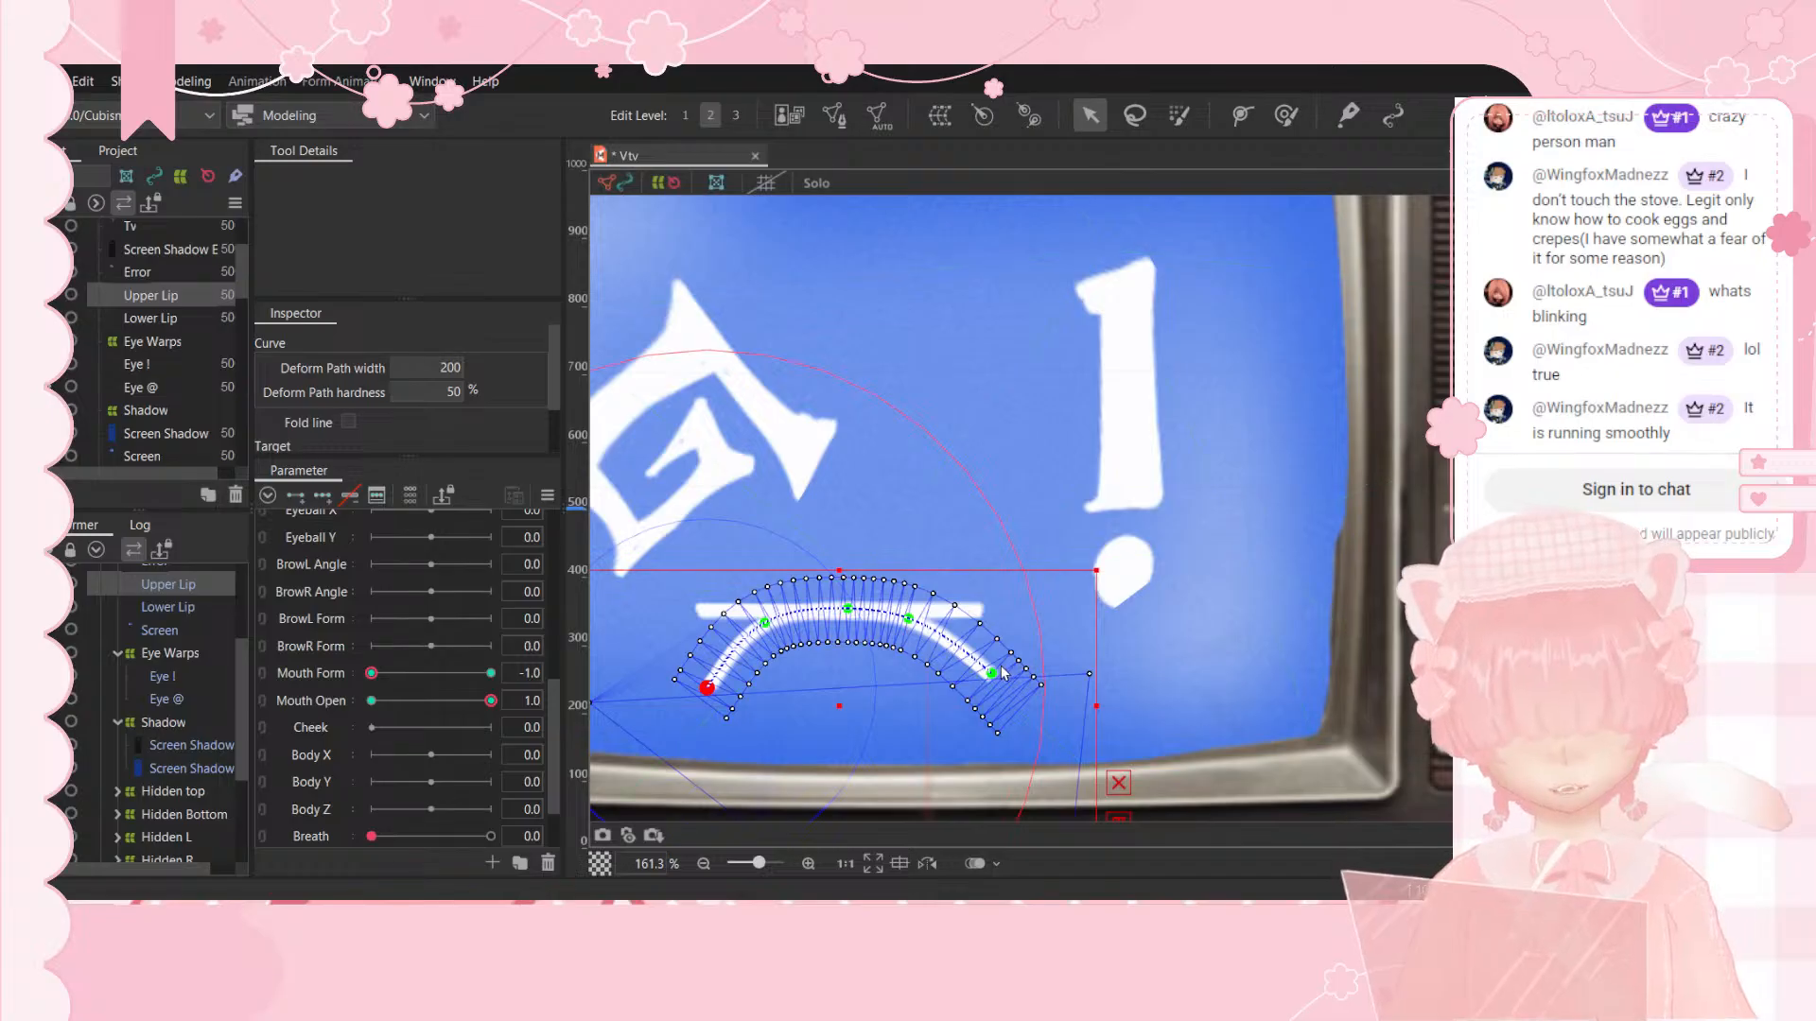
{"action": "left_click_drag", "start_coordinate": [992, 673], "coordinate": [983, 693]}
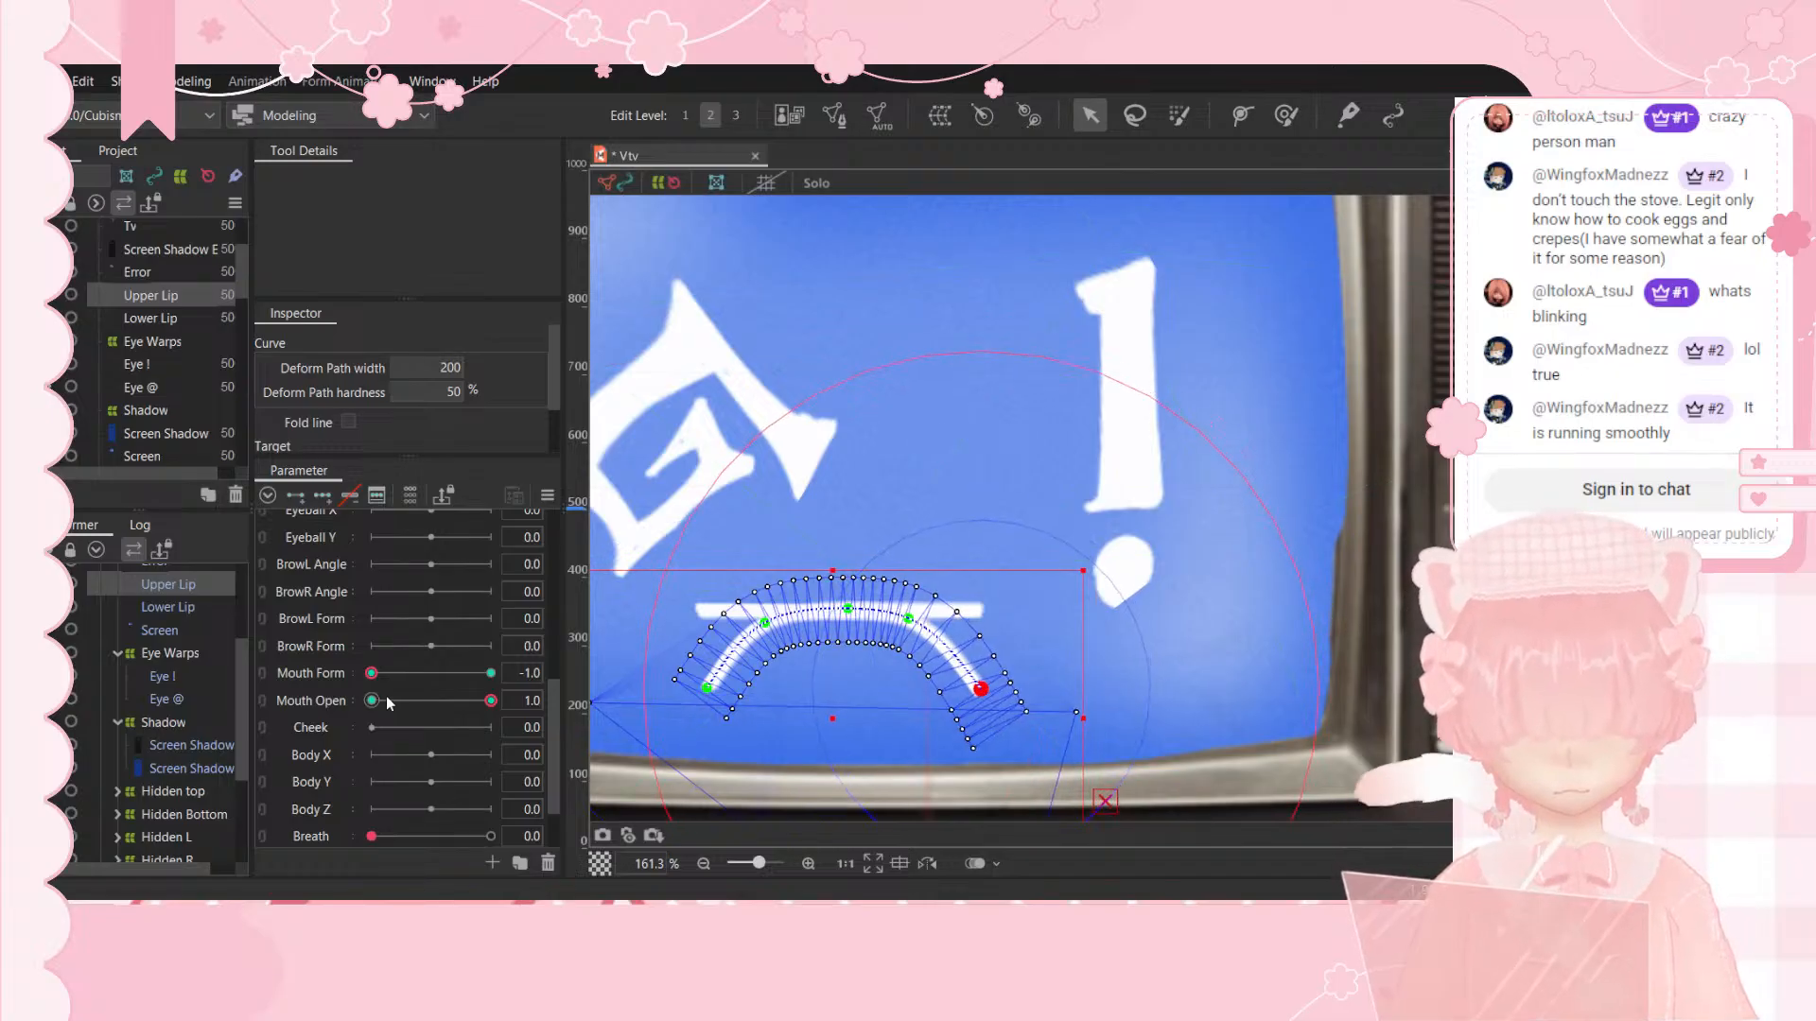
Step: Set Mouth Open to 0.0 and shape the Upper Lip into a frown by lowering both ends and raising its middle
{"action": "left_click_drag", "start_coordinate": [492, 702], "coordinate": [356, 711]}
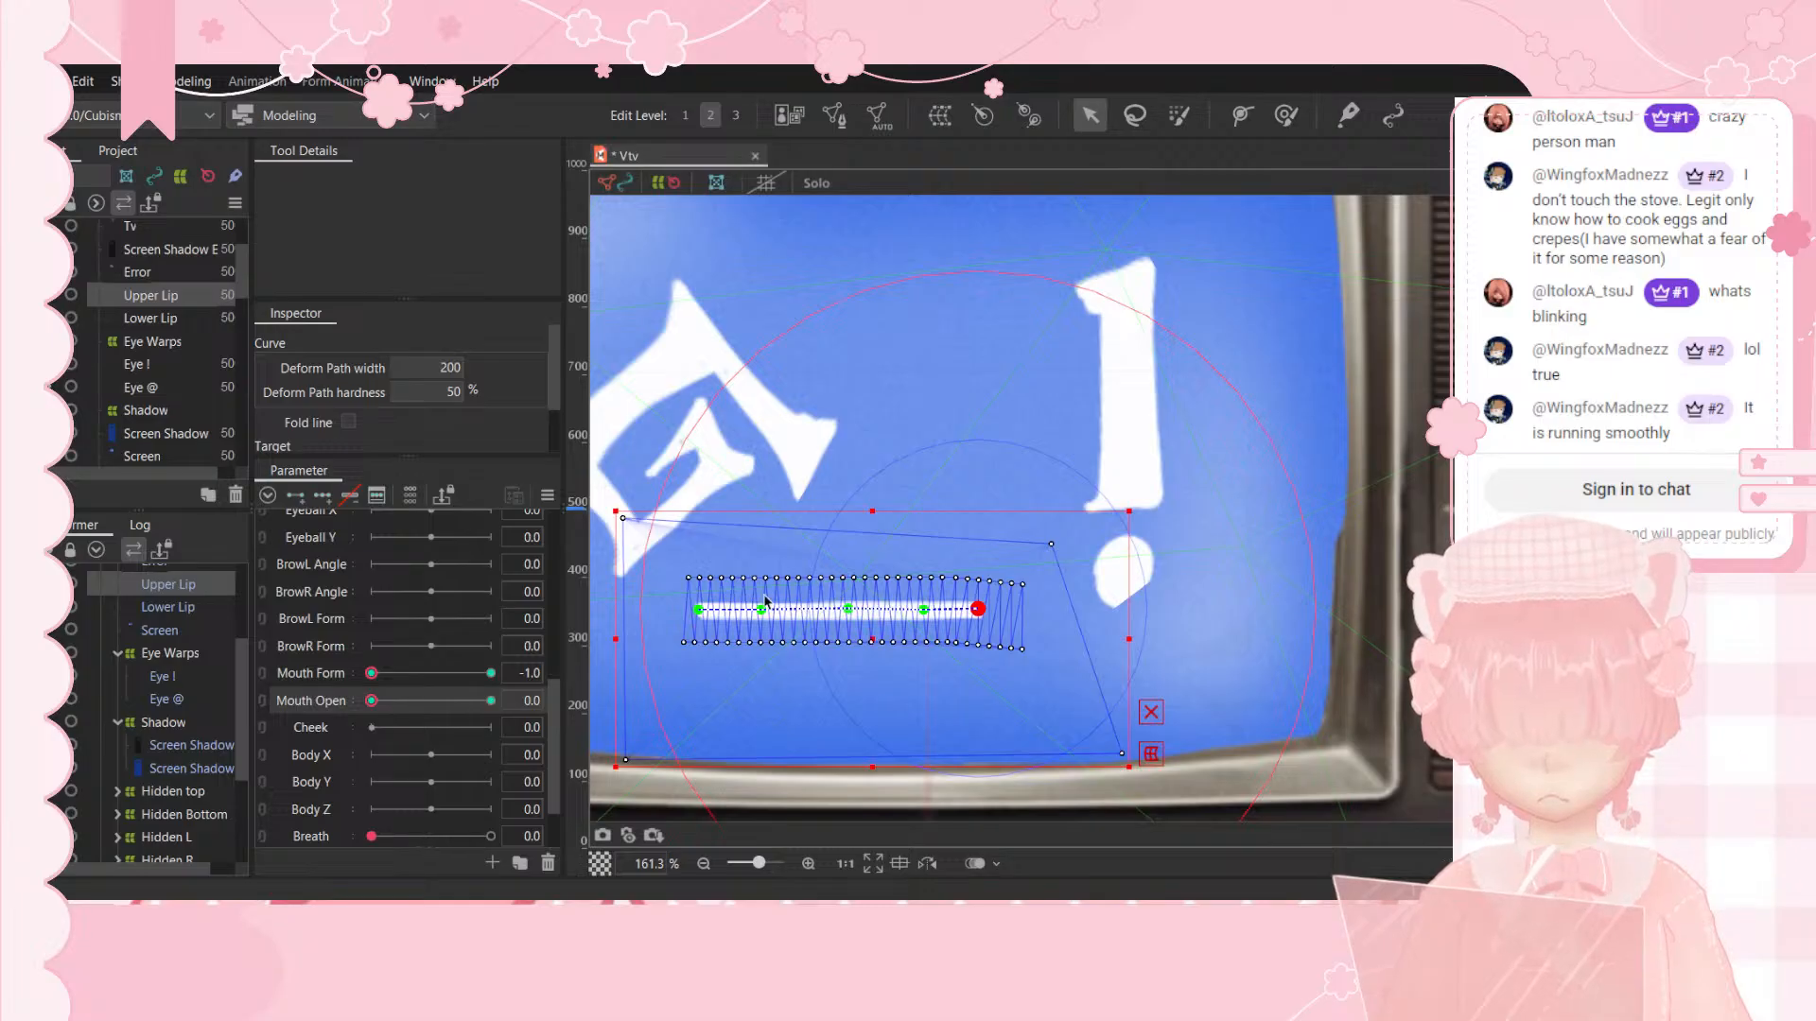
{"action": "left_click_drag", "start_coordinate": [698, 609], "coordinate": [694, 667]}
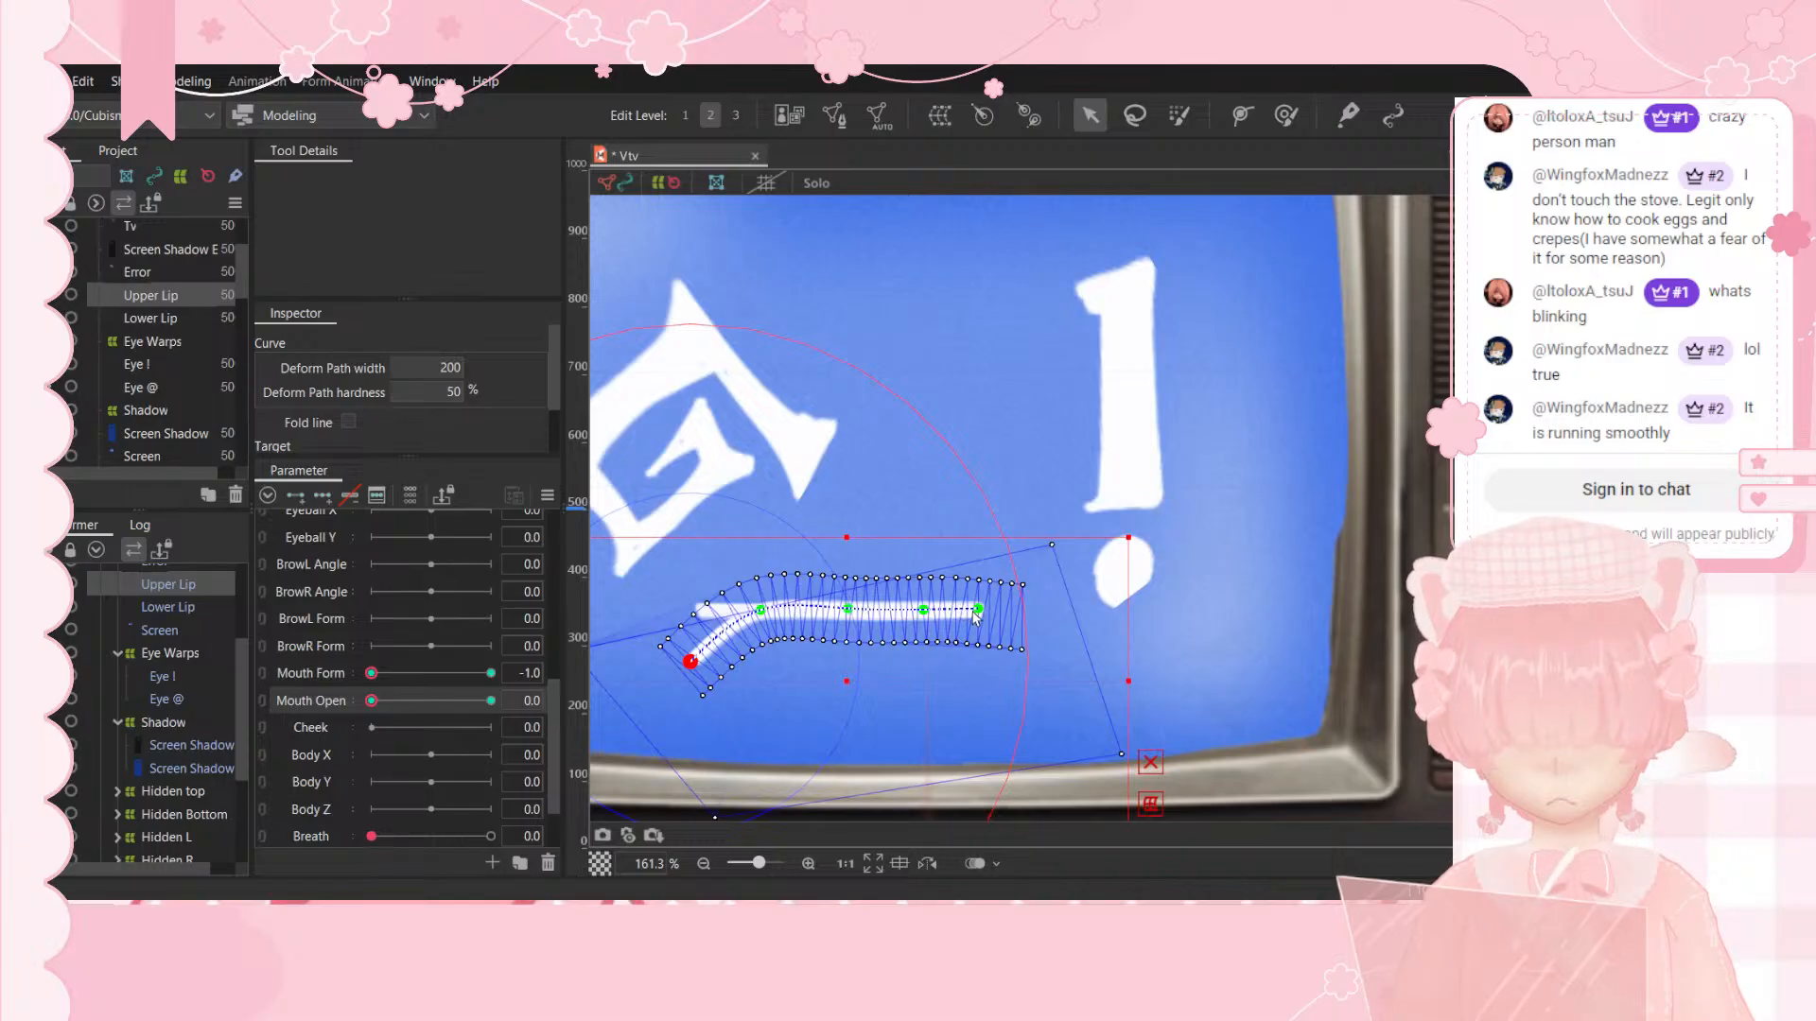
{"action": "left_click_drag", "start_coordinate": [976, 613], "coordinate": [987, 668]}
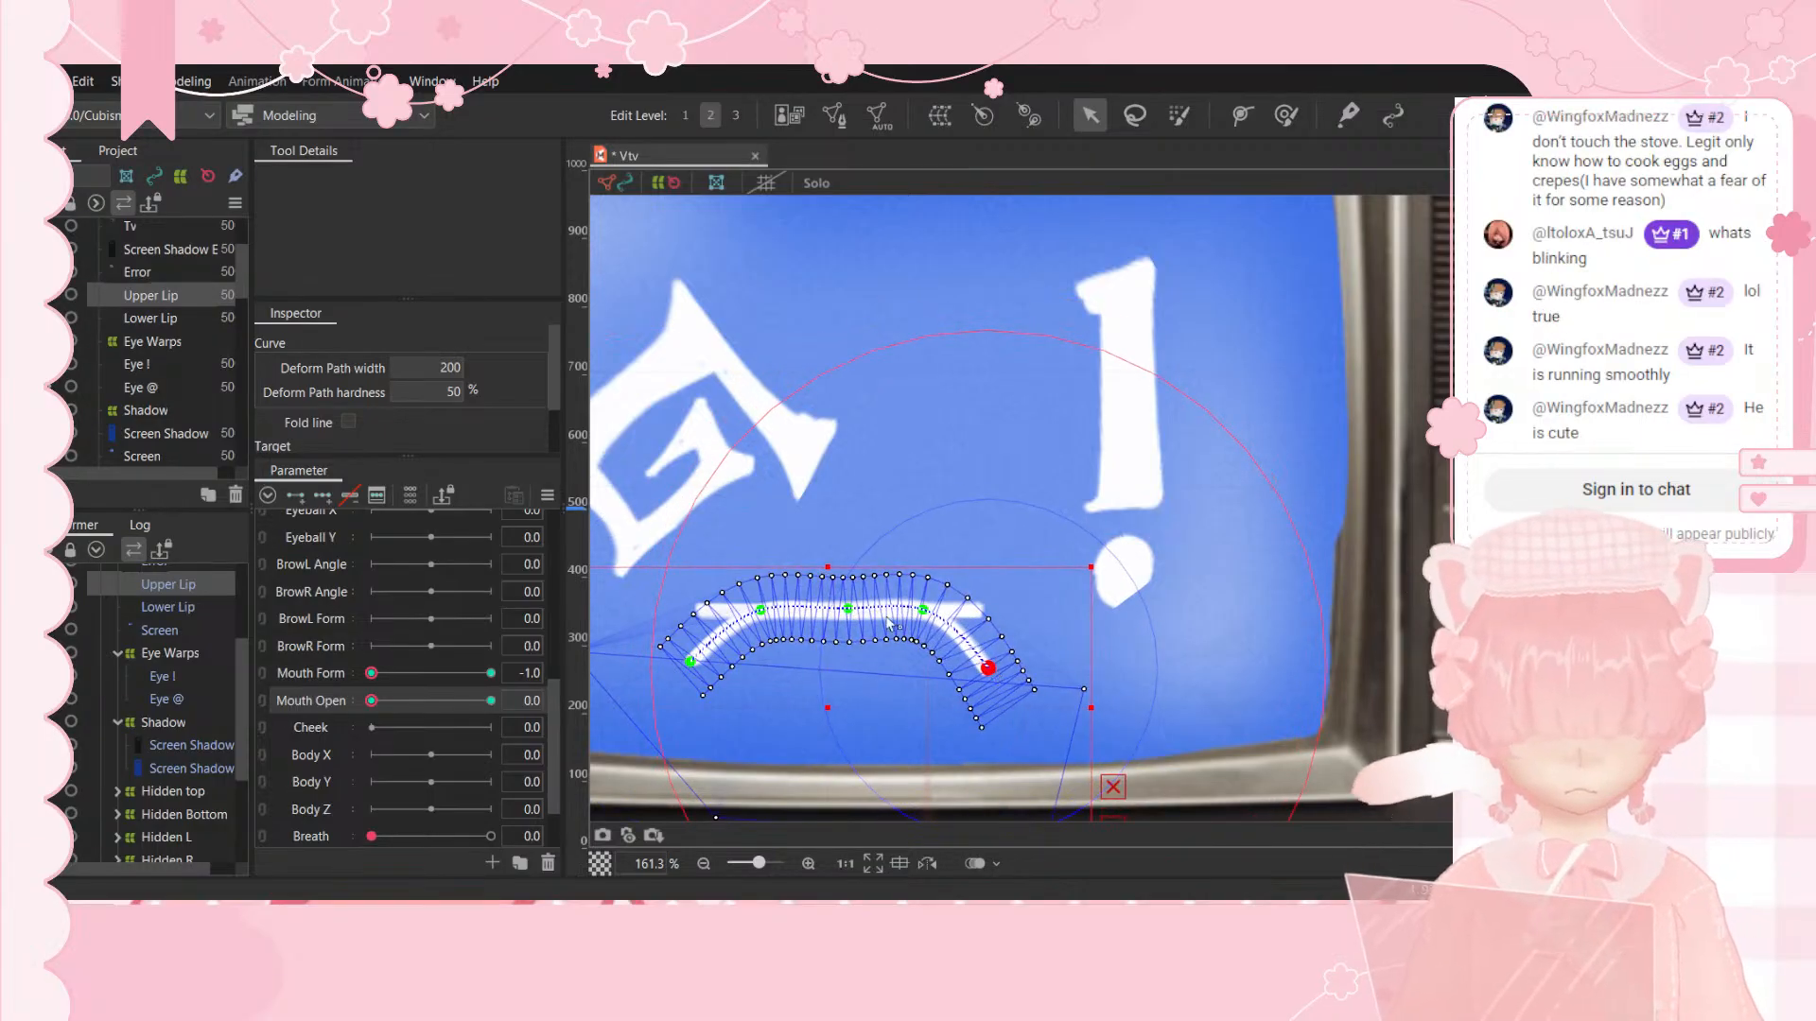
{"action": "left_click_drag", "start_coordinate": [847, 610], "coordinate": [861, 605]}
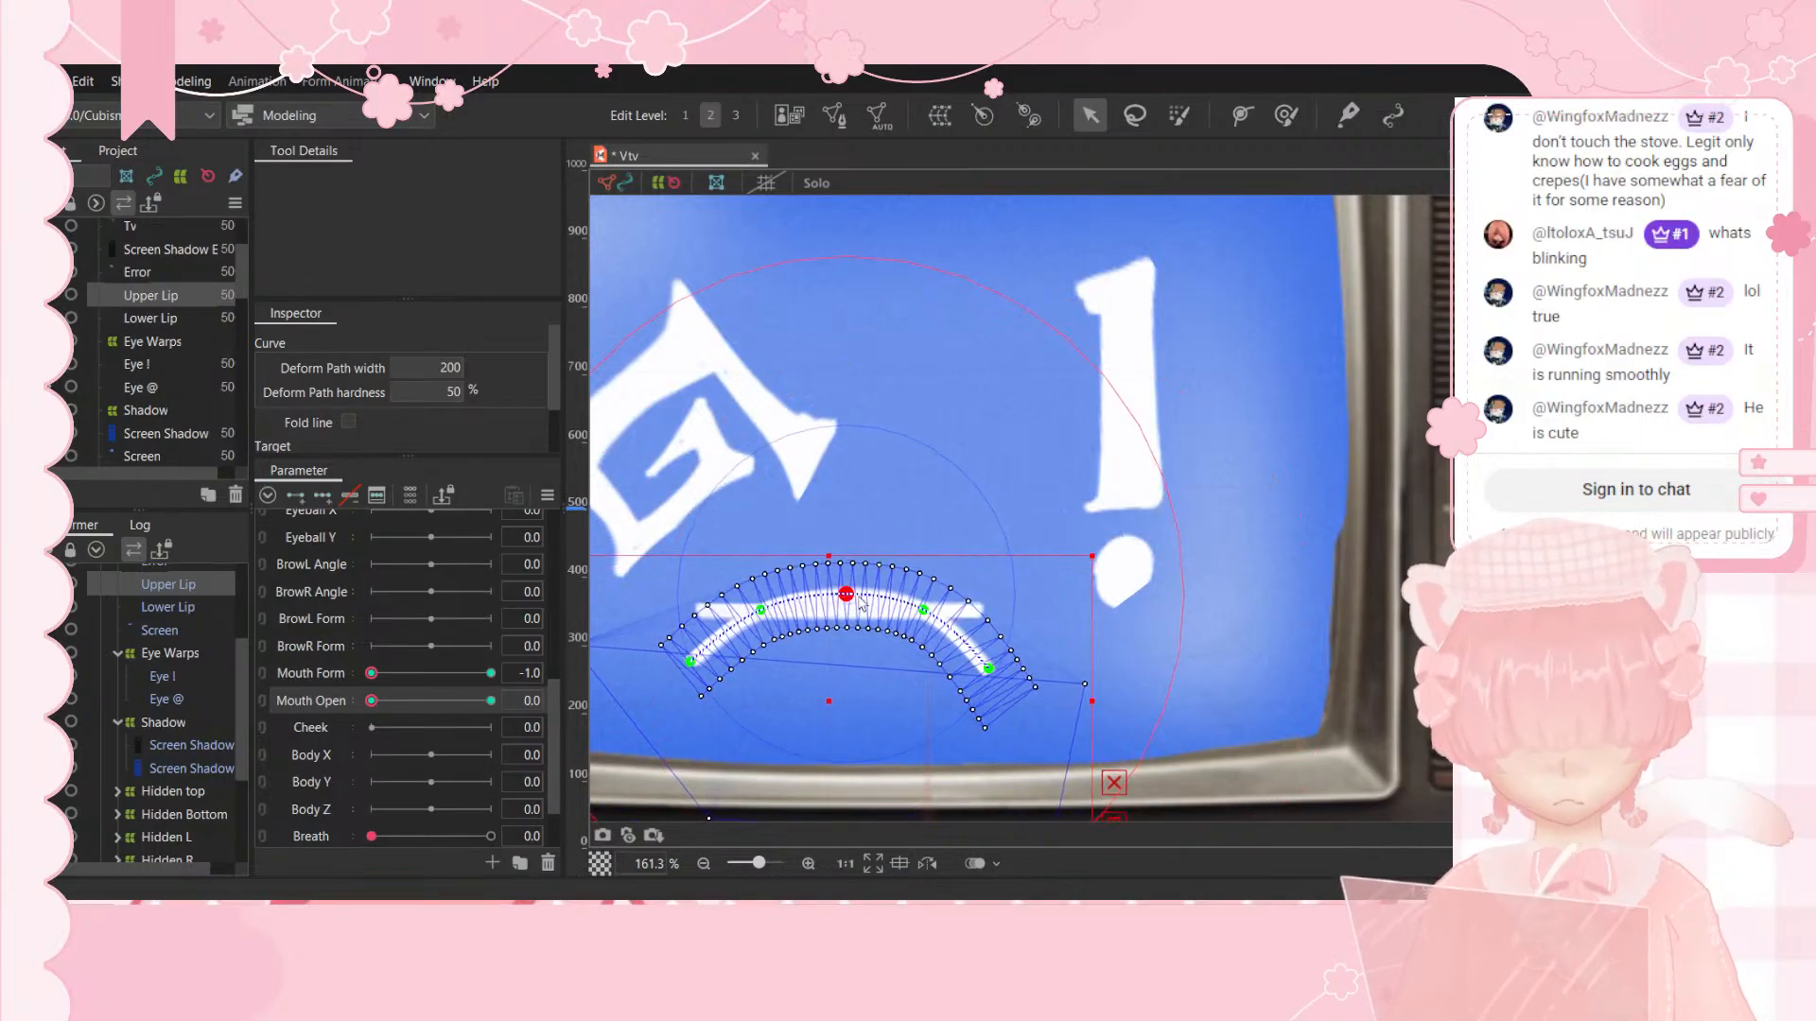
Step: At Mouth Form -1.0 and Mouth Open 1.0, lower the Lower Lip into a shallow arch meeting the Upper Lip's ends
{"action": "left_click", "coordinate": [180, 608]}
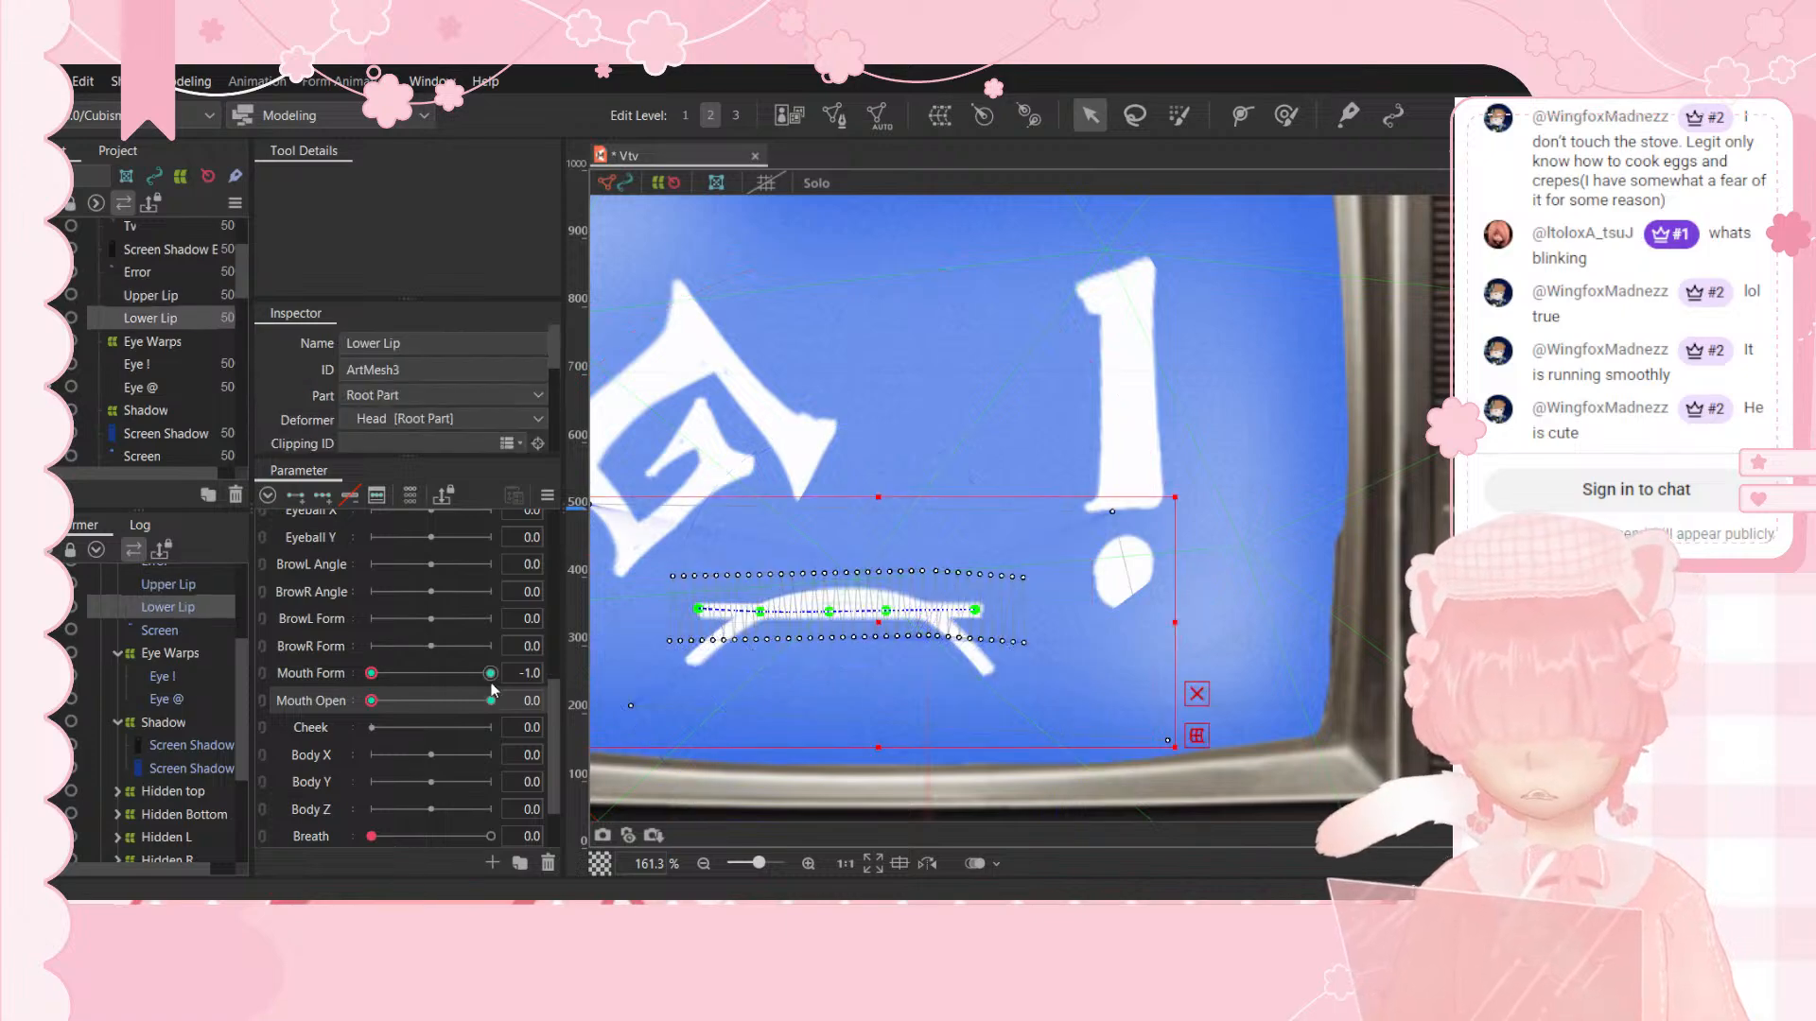
{"action": "left_click_drag", "start_coordinate": [372, 726], "coordinate": [552, 700]}
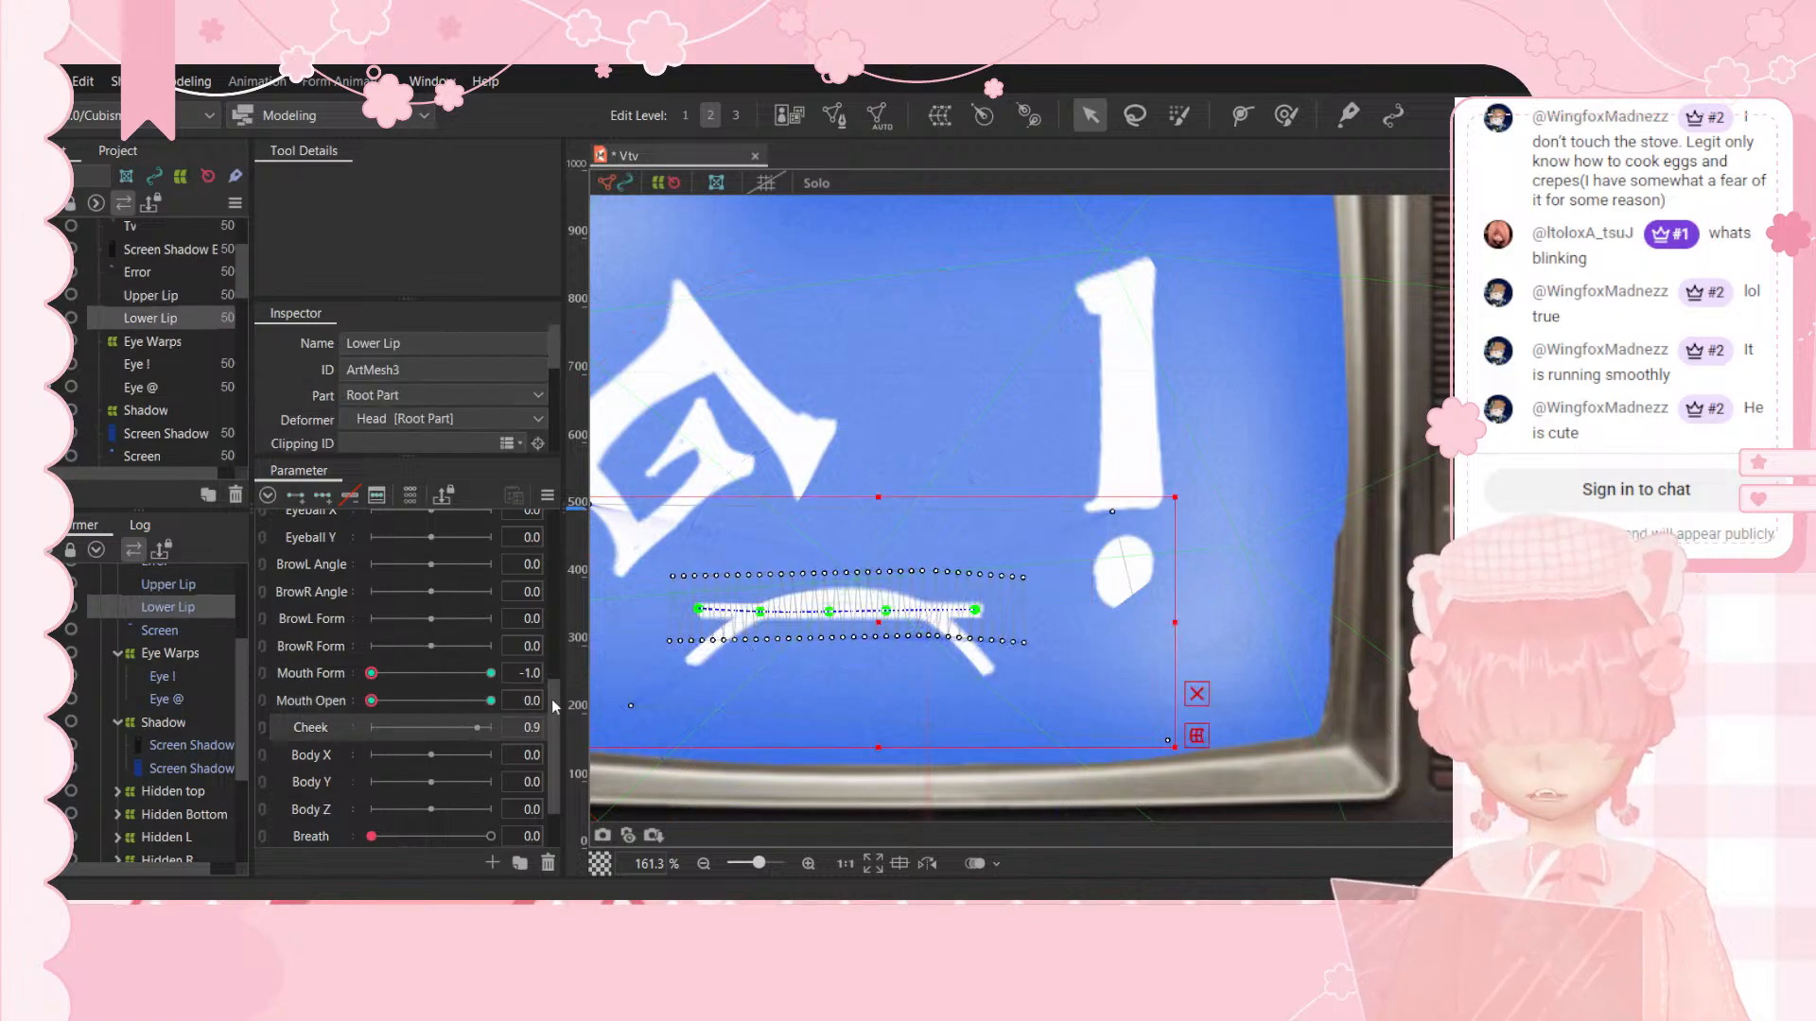
{"action": "left_click", "coordinate": [491, 700]}
{"action": "left_click", "coordinate": [411, 729]}
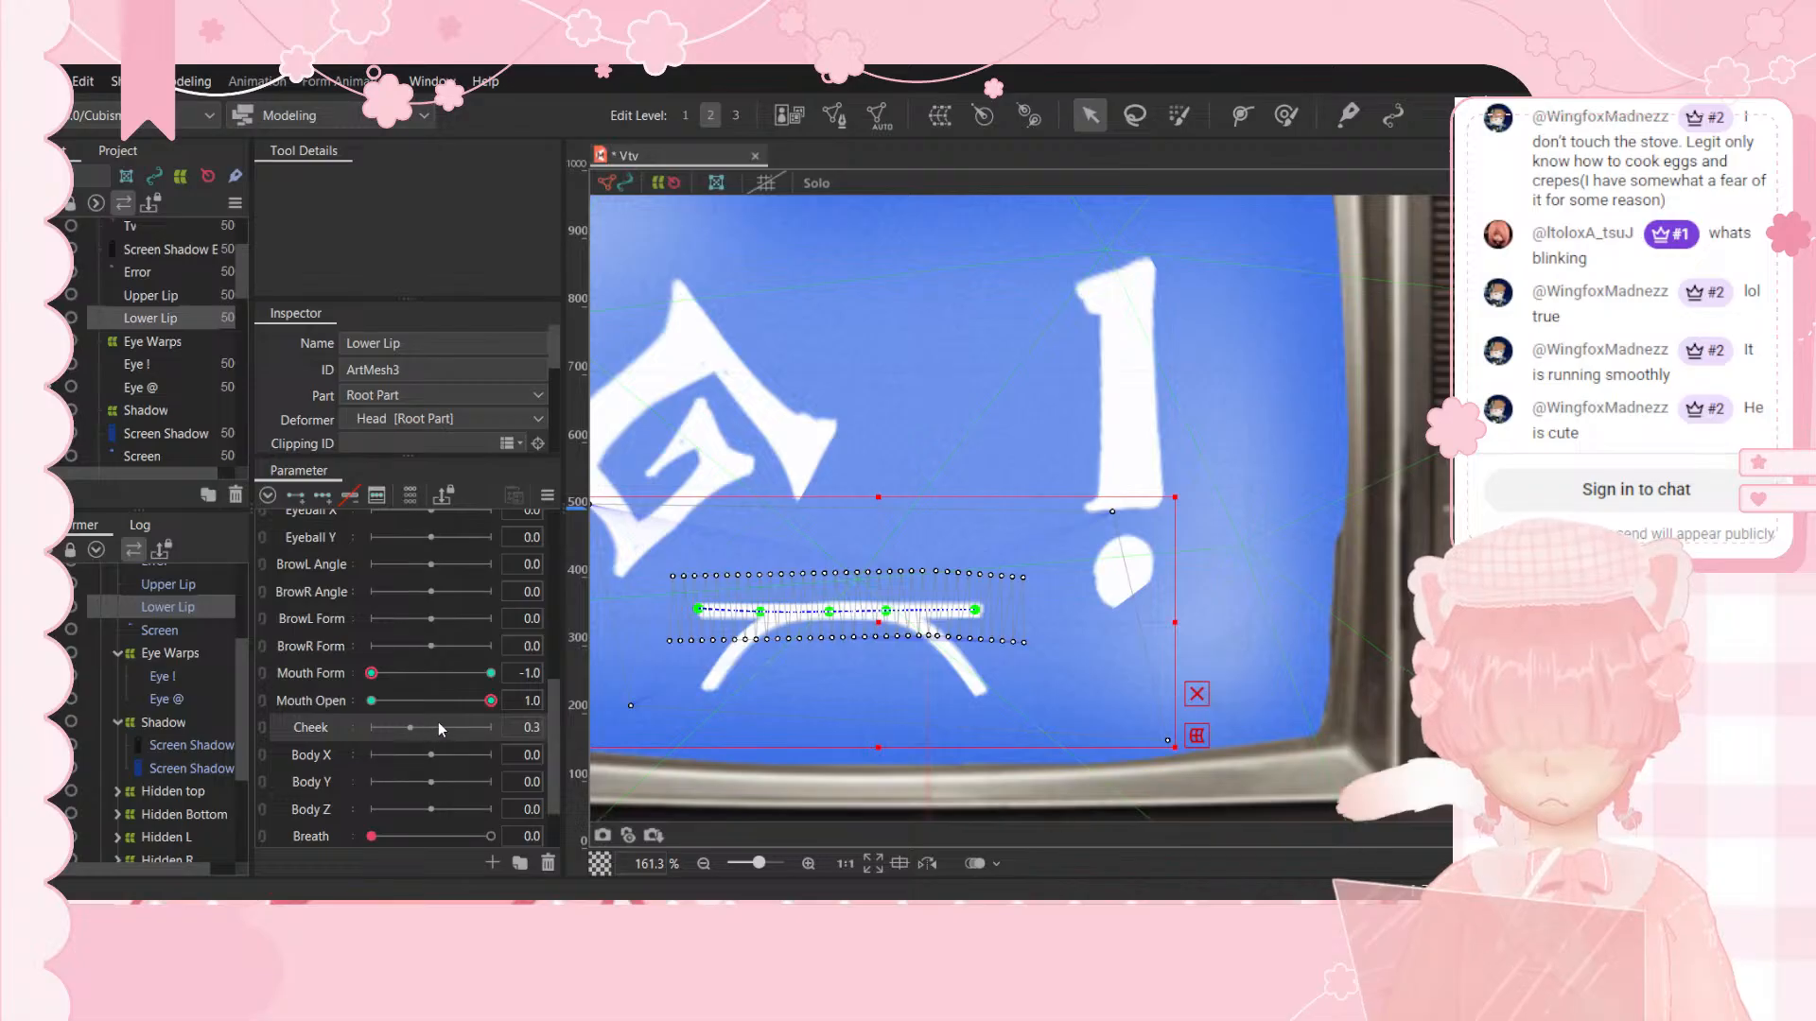
{"action": "left_click", "coordinate": [439, 726]}
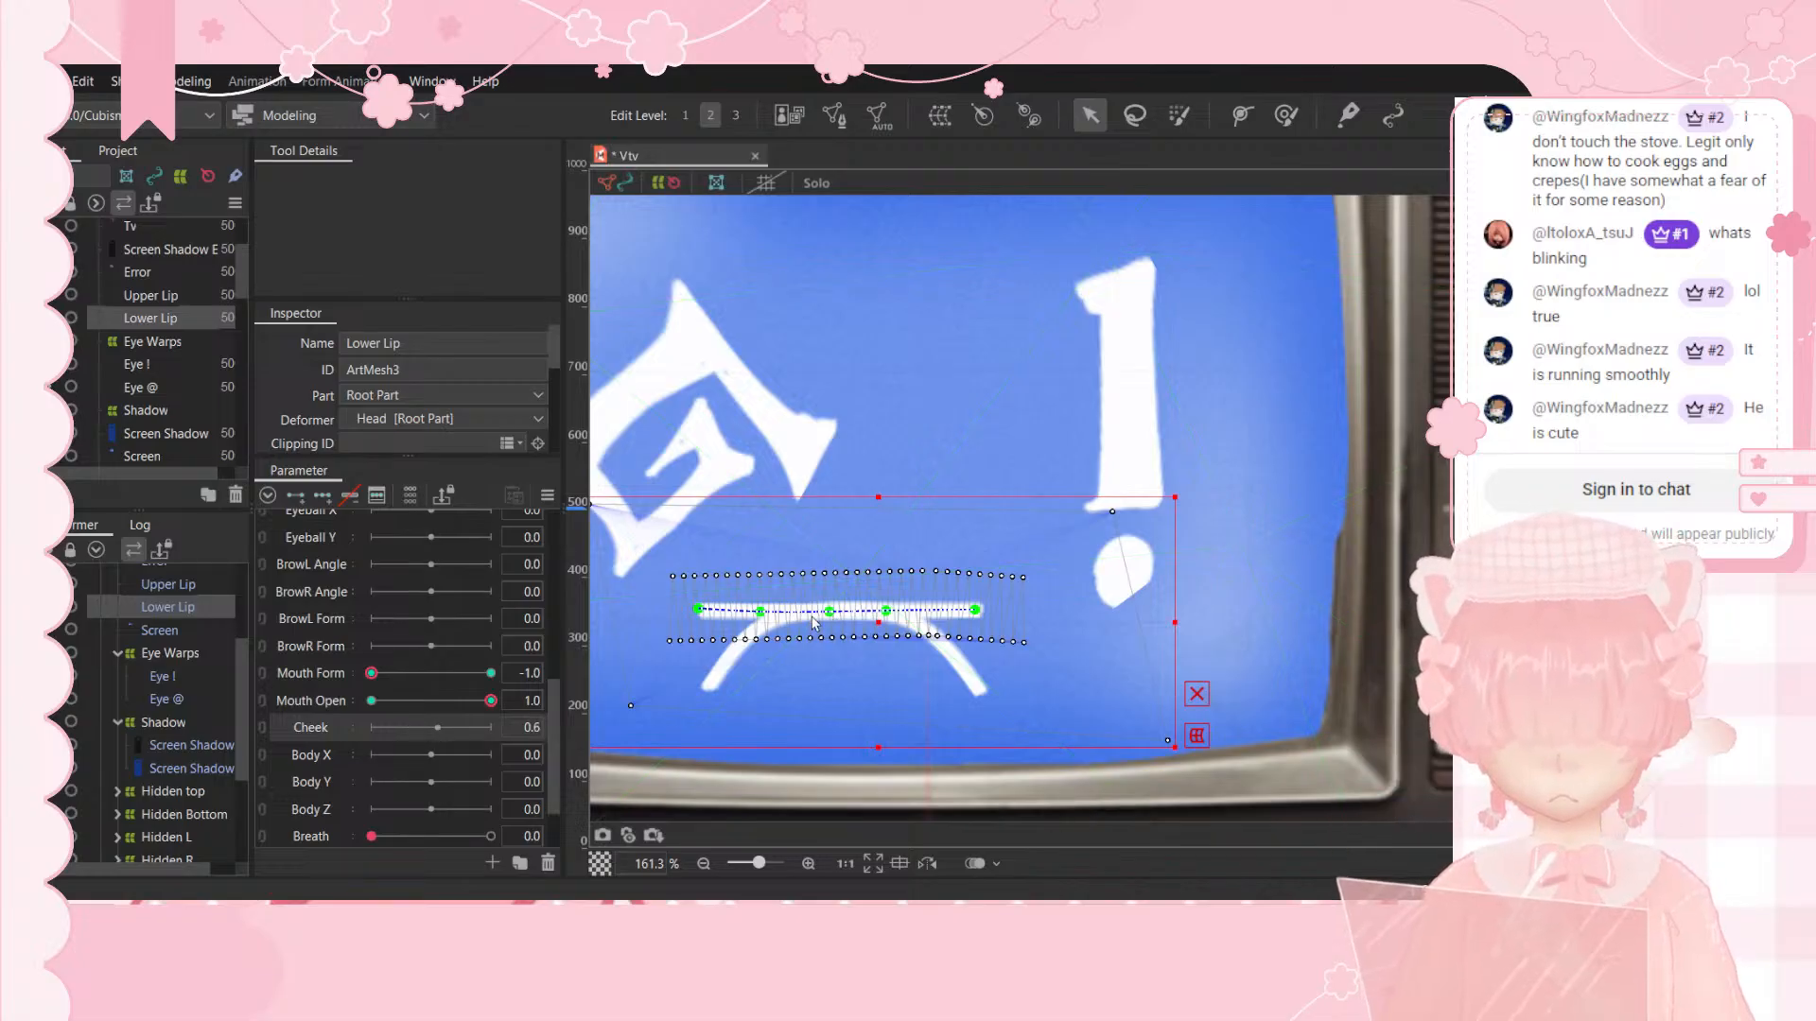
{"action": "left_click_drag", "start_coordinate": [699, 610], "coordinate": [709, 684]}
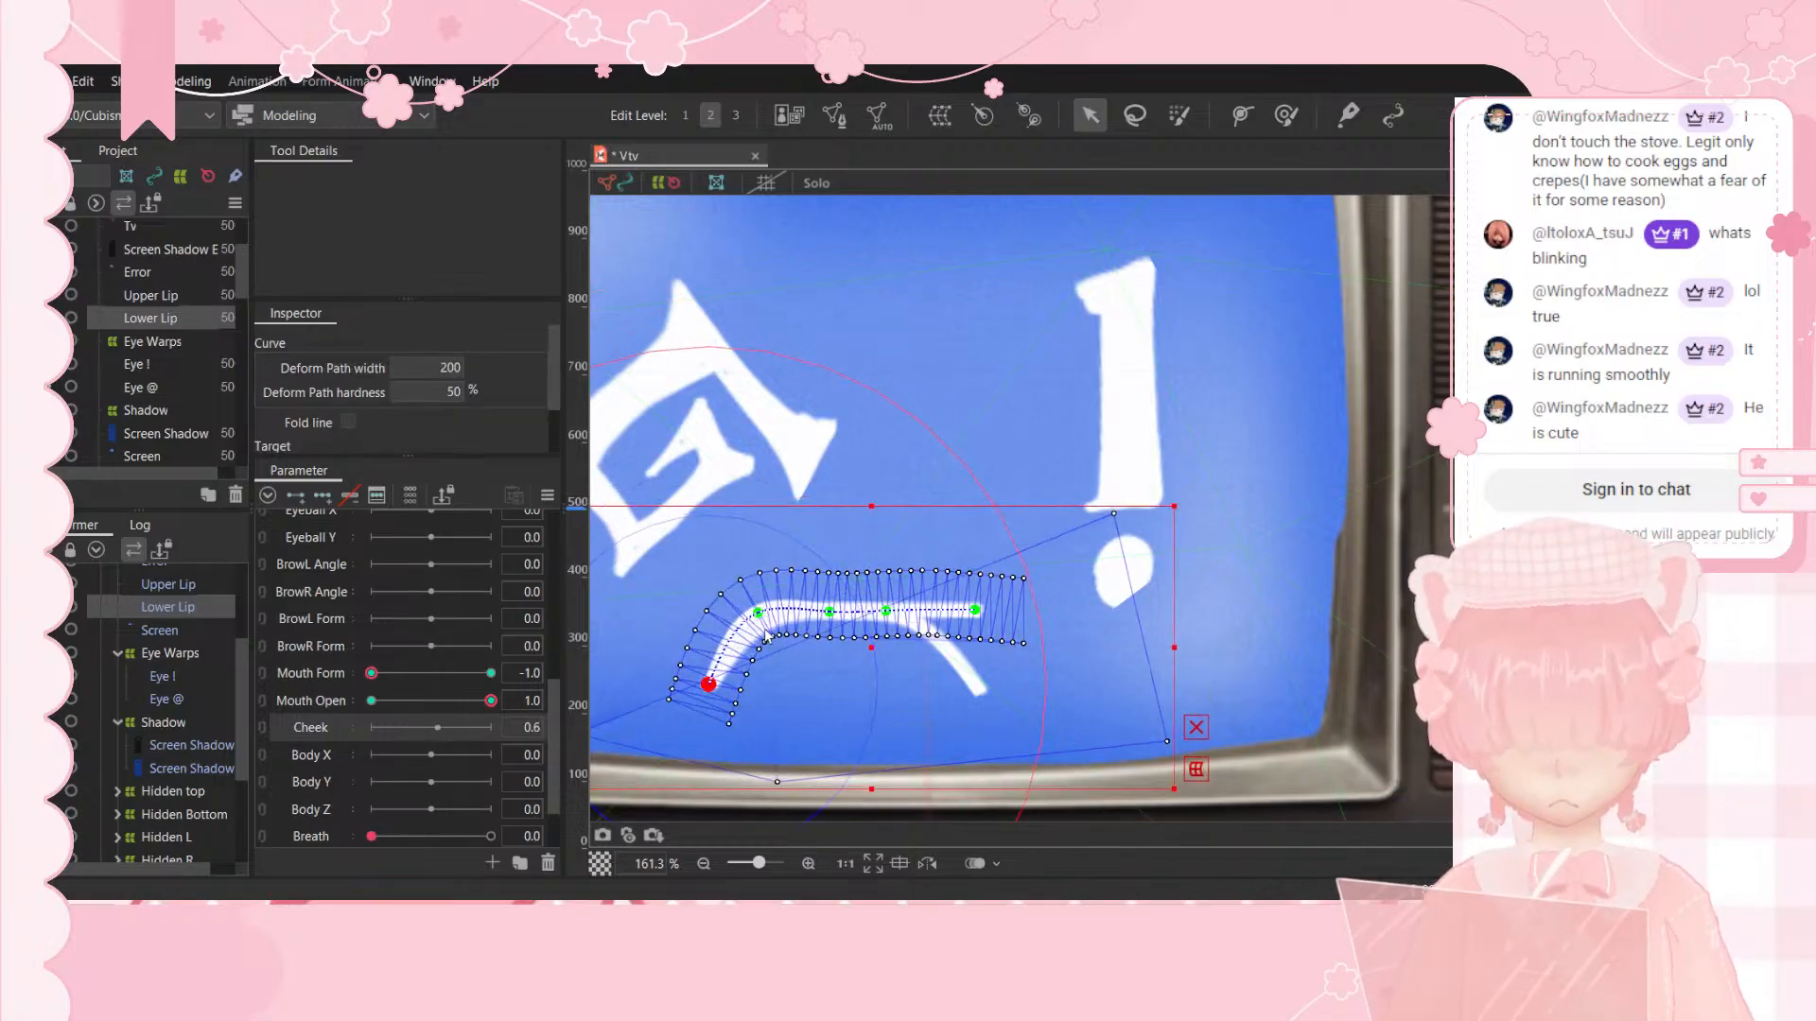
{"action": "left_click_drag", "start_coordinate": [760, 613], "coordinate": [784, 672]}
{"action": "left_click_drag", "start_coordinate": [828, 613], "coordinate": [853, 671]}
{"action": "left_click_drag", "start_coordinate": [885, 612], "coordinate": [891, 673]}
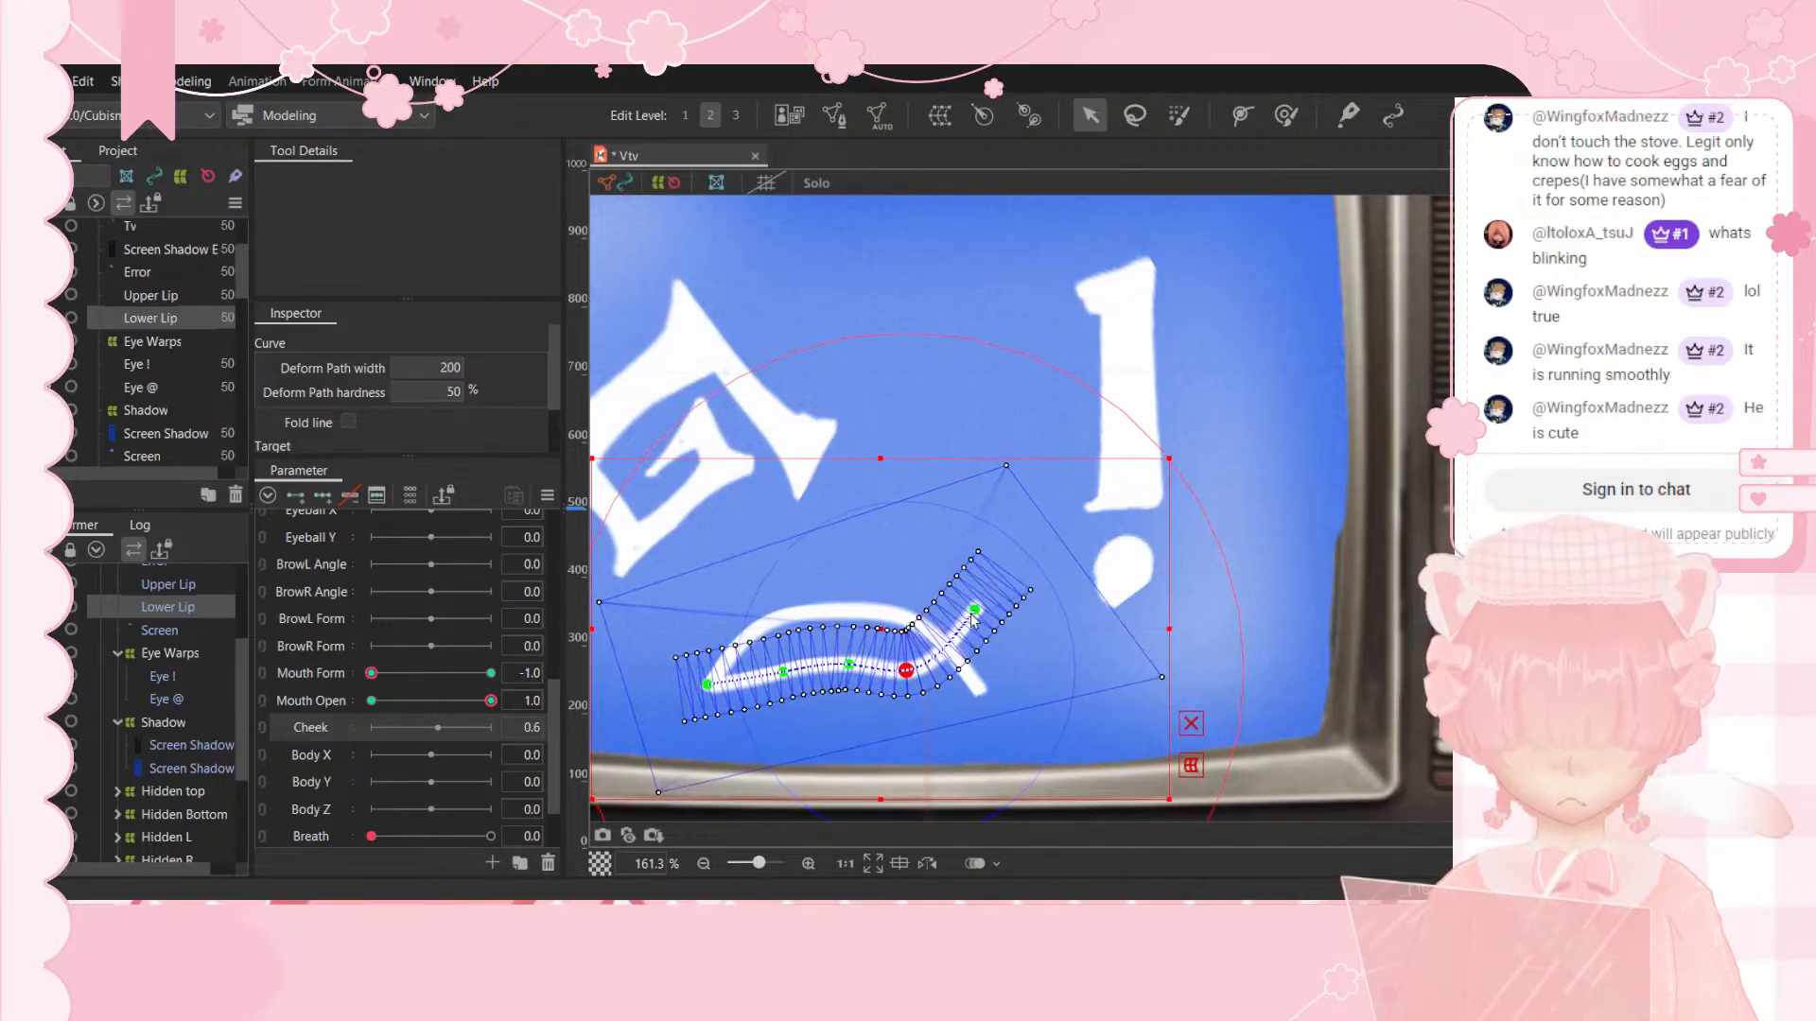
{"action": "left_click_drag", "start_coordinate": [975, 613], "coordinate": [980, 697]}
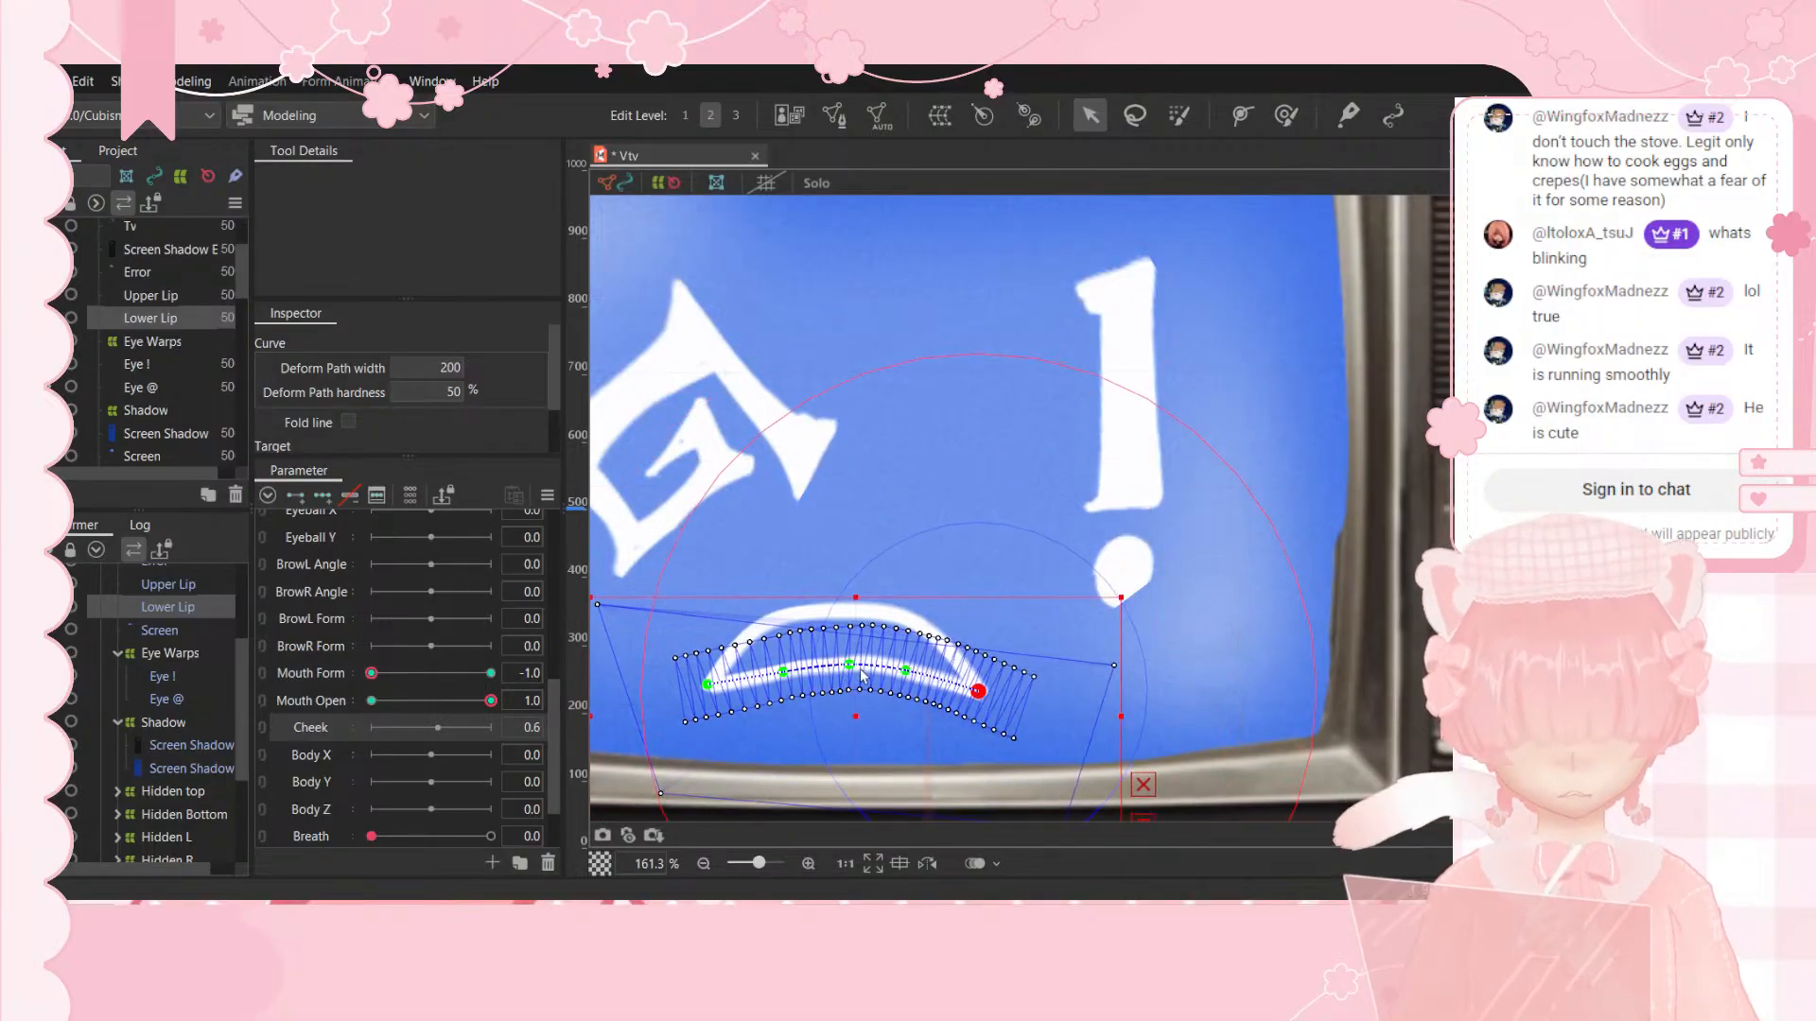
Step: Set Mouth Open to 0.0 at Mouth Form -1.0 and bend the Lower Lip into a frown matching the Upper Lip
{"action": "left_click_drag", "start_coordinate": [850, 666], "coordinate": [841, 663]}
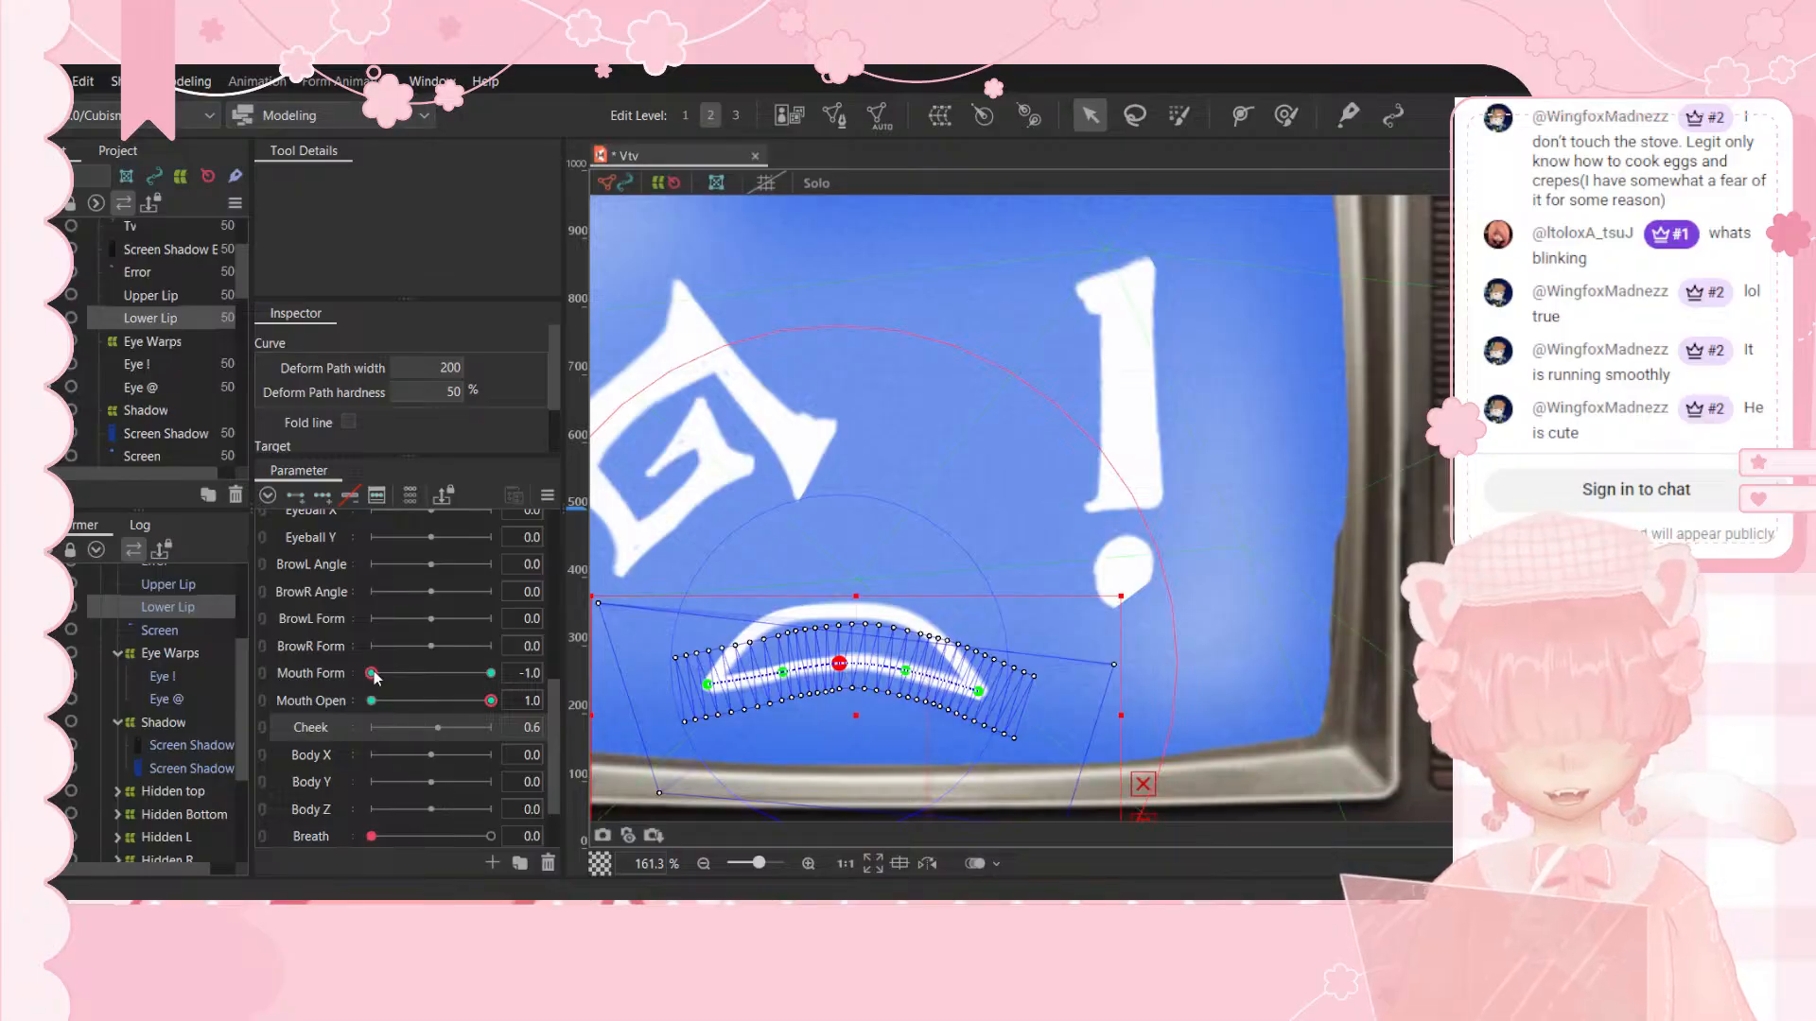
{"action": "left_click_drag", "start_coordinate": [492, 706], "coordinate": [357, 713]}
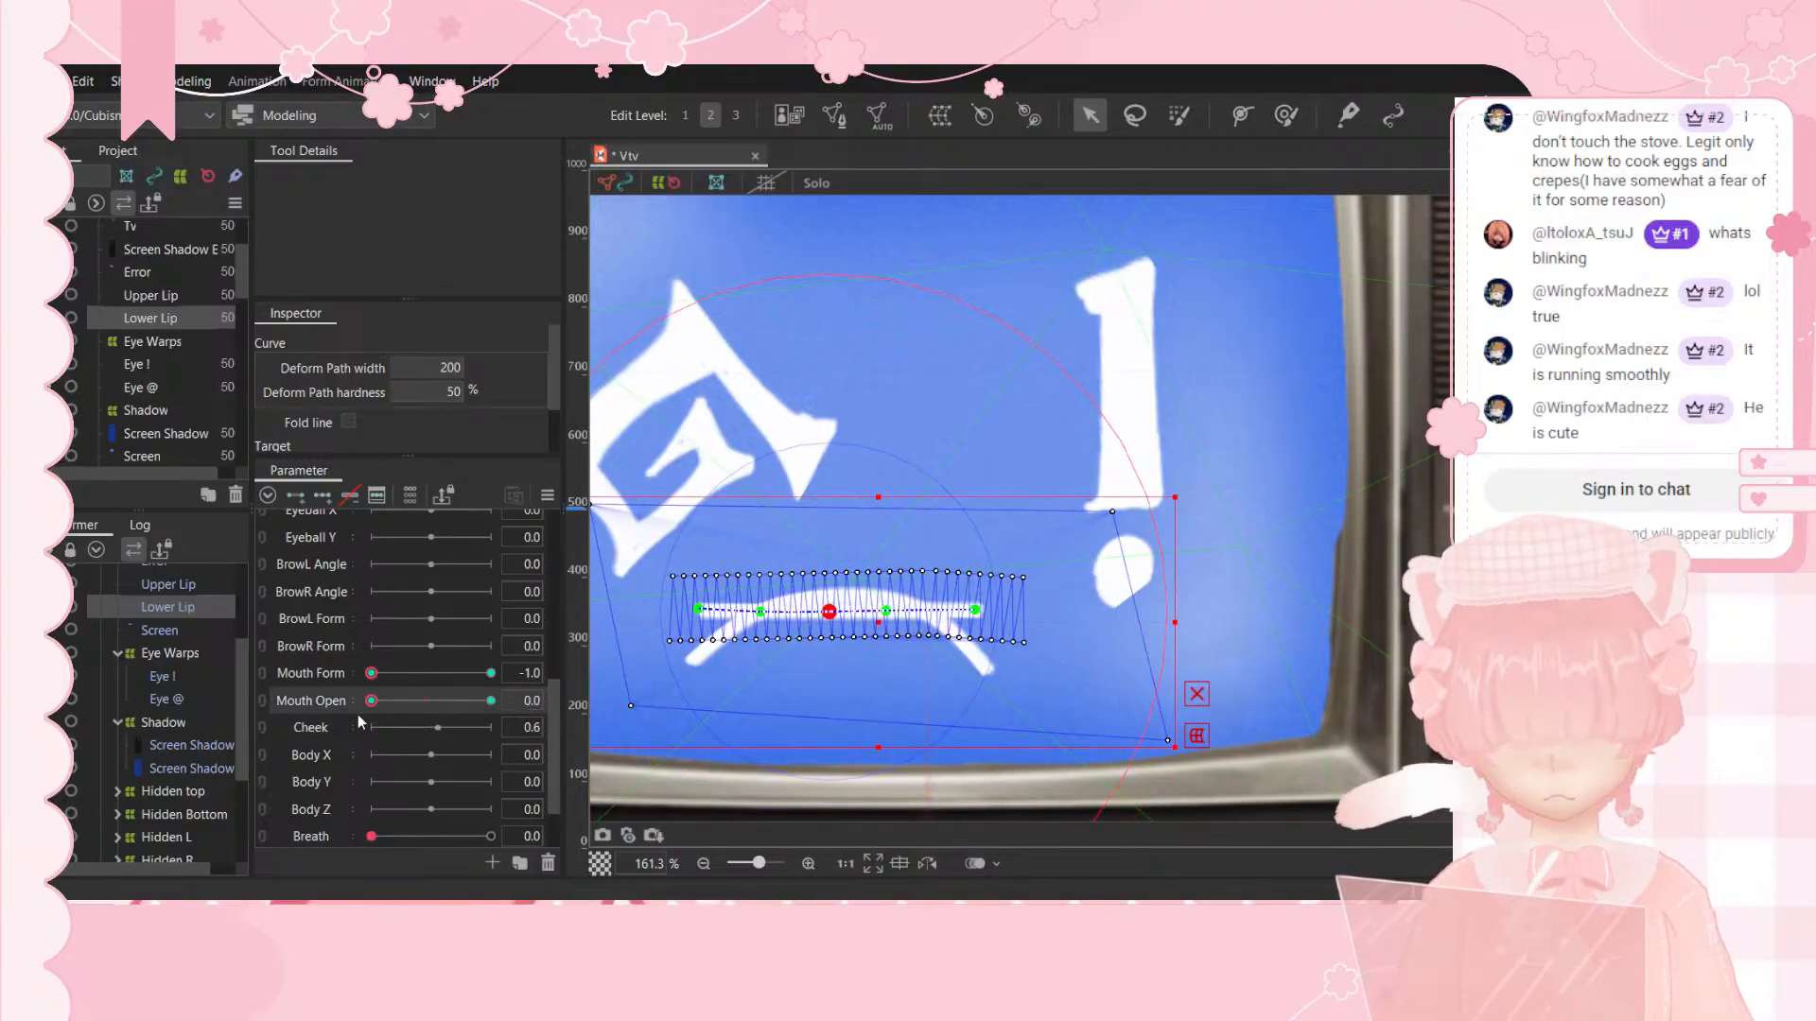
{"action": "left_click_drag", "start_coordinate": [699, 611], "coordinate": [690, 663]}
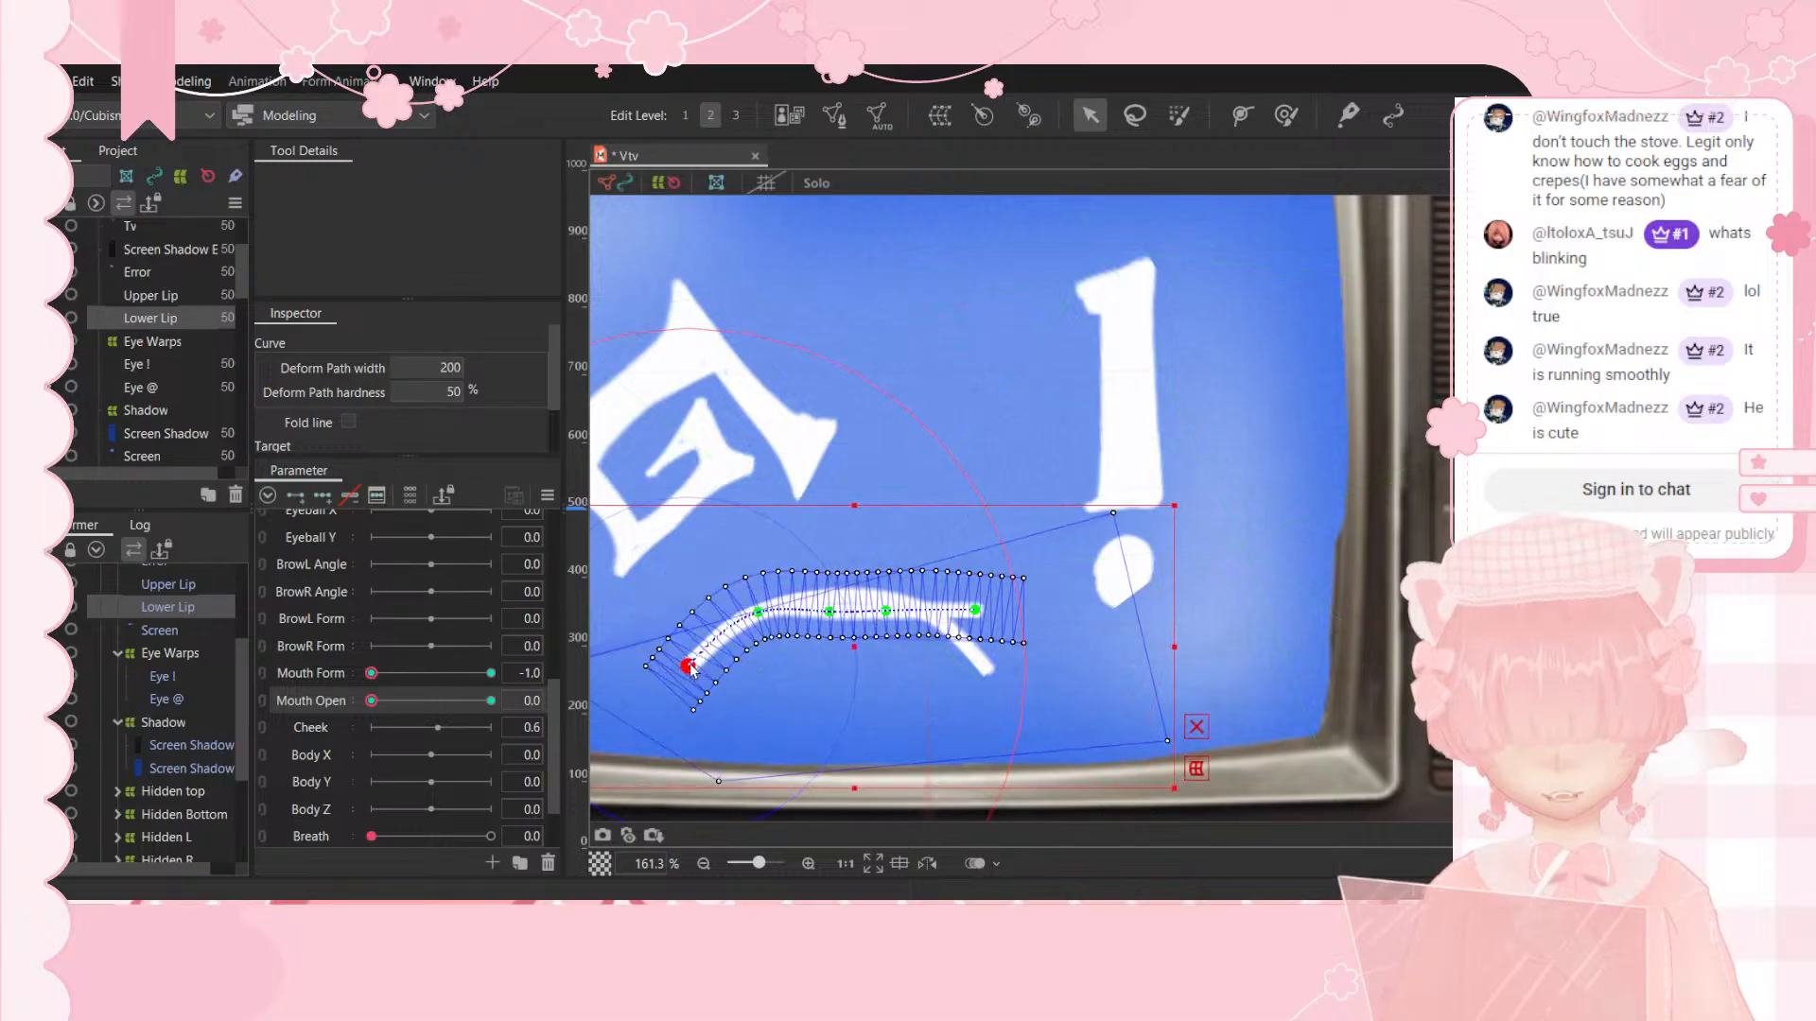
{"action": "left_click_drag", "start_coordinate": [831, 613], "coordinate": [983, 667]}
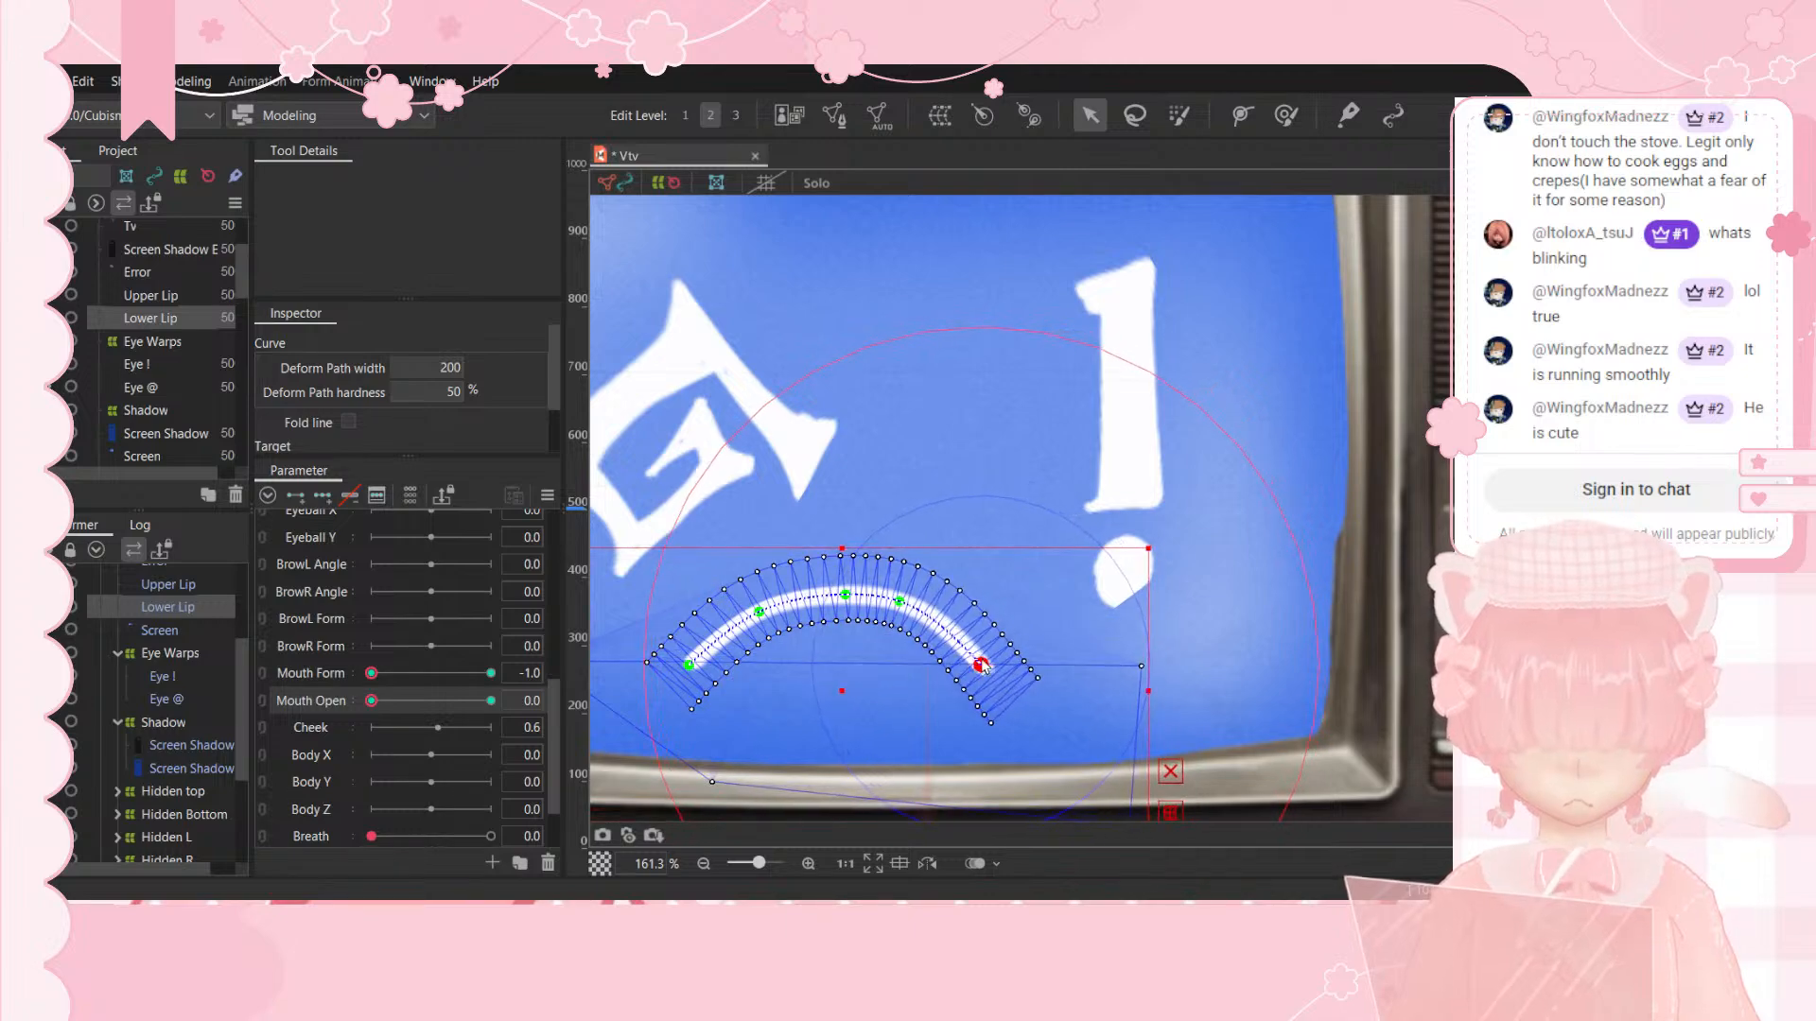
Step: Preview the blended mouth shapes by combining Mouth Form and Mouth Open, ending at Mouth Form -1.0 and Mouth Open 0.0
{"action": "left_click", "coordinate": [261, 673]}
{"action": "left_click_drag", "start_coordinate": [372, 673], "coordinate": [494, 677]}
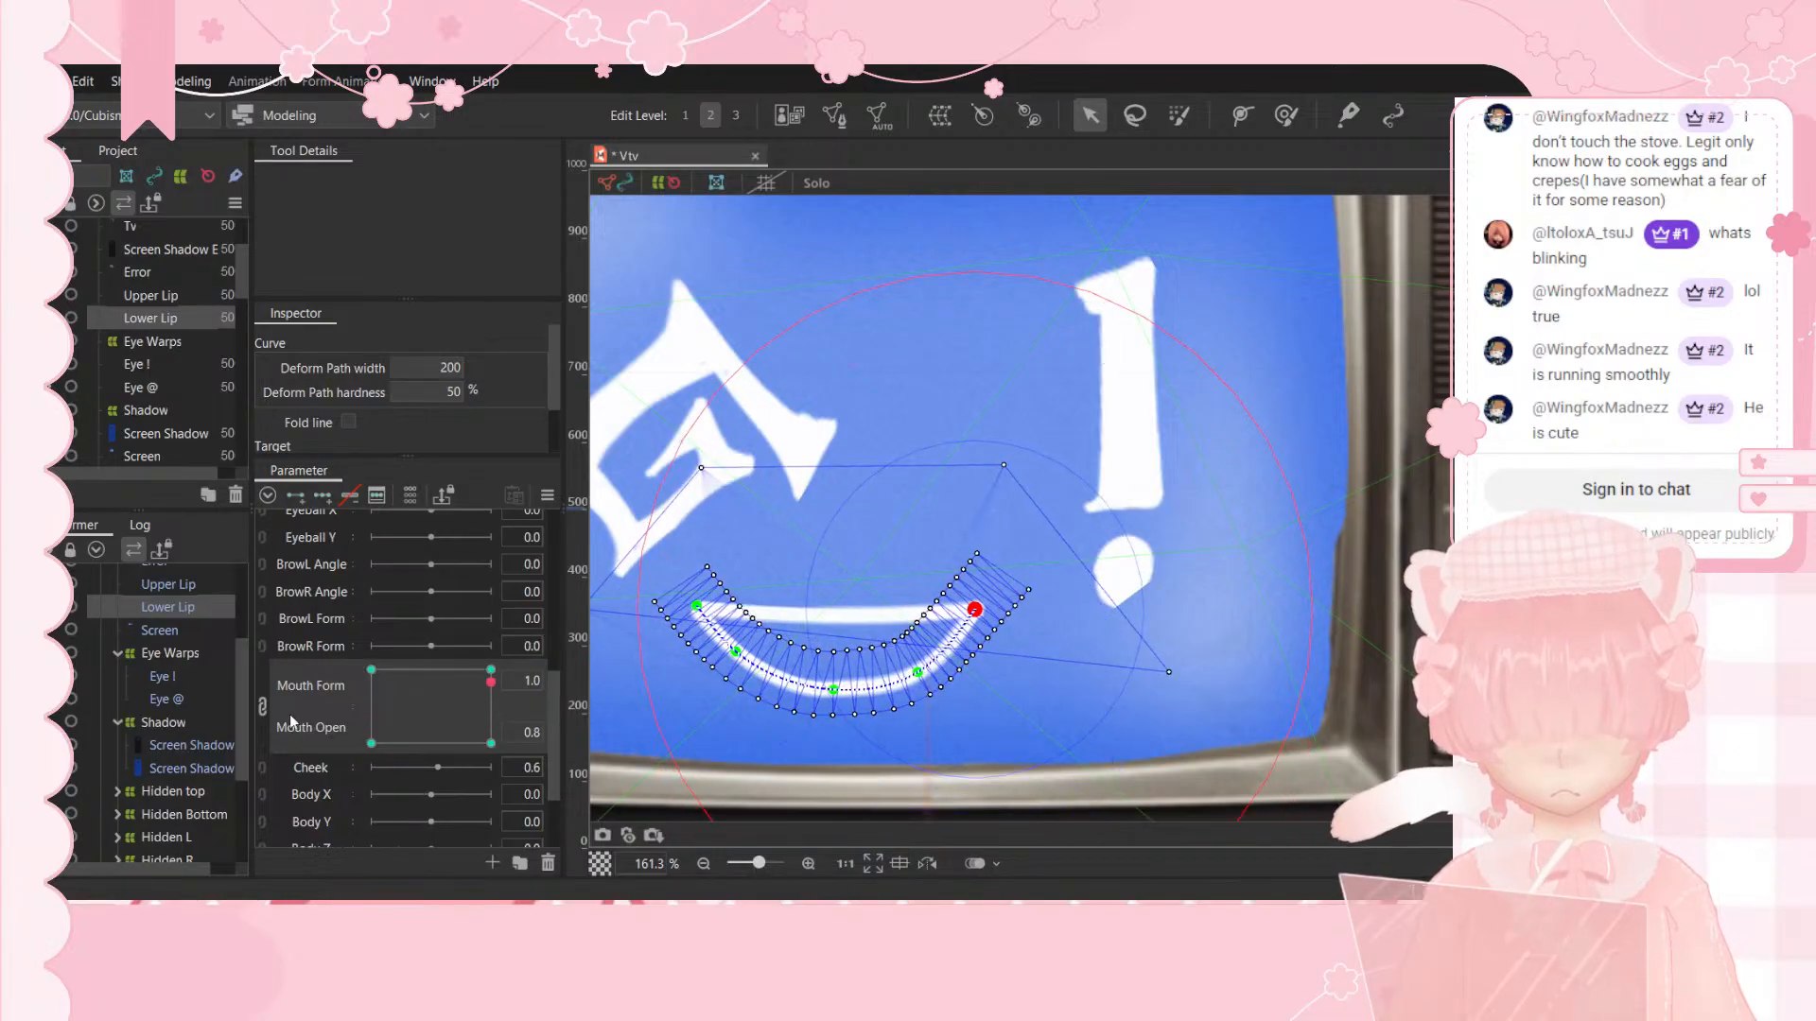
{"action": "left_click_drag", "start_coordinate": [289, 715], "coordinate": [373, 609]}
{"action": "left_click_drag", "start_coordinate": [371, 669], "coordinate": [441, 734]}
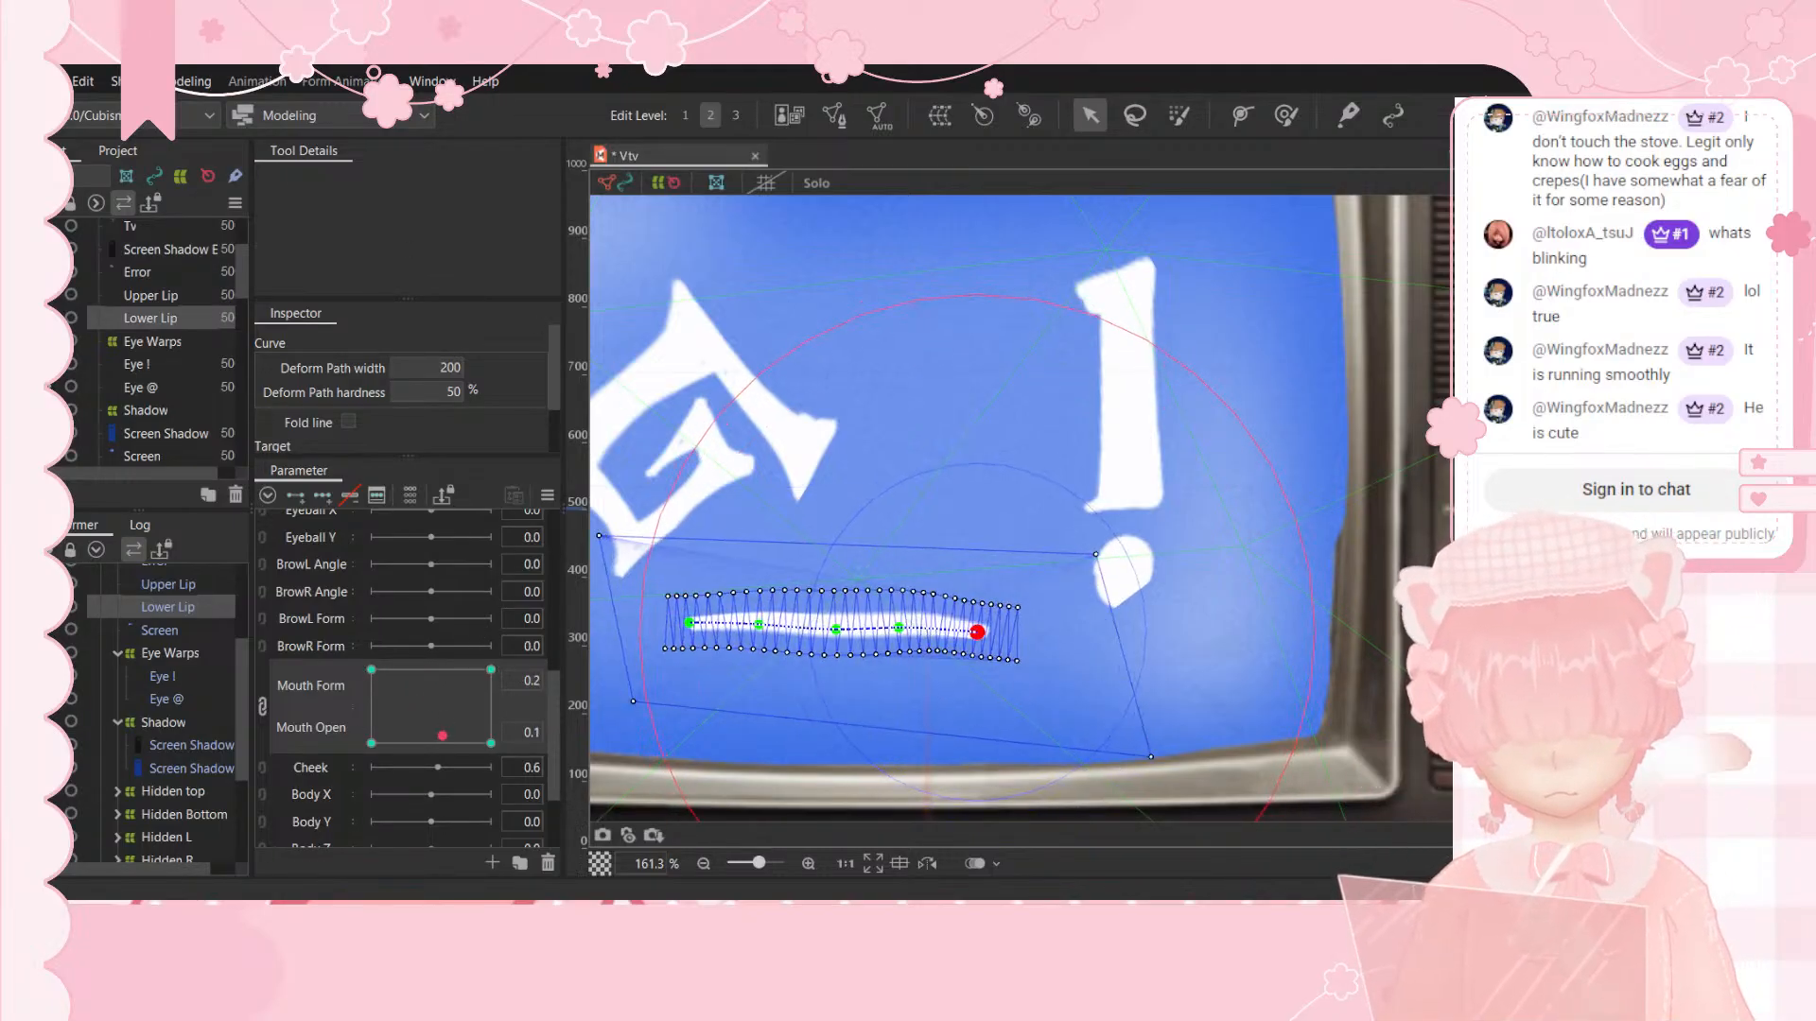
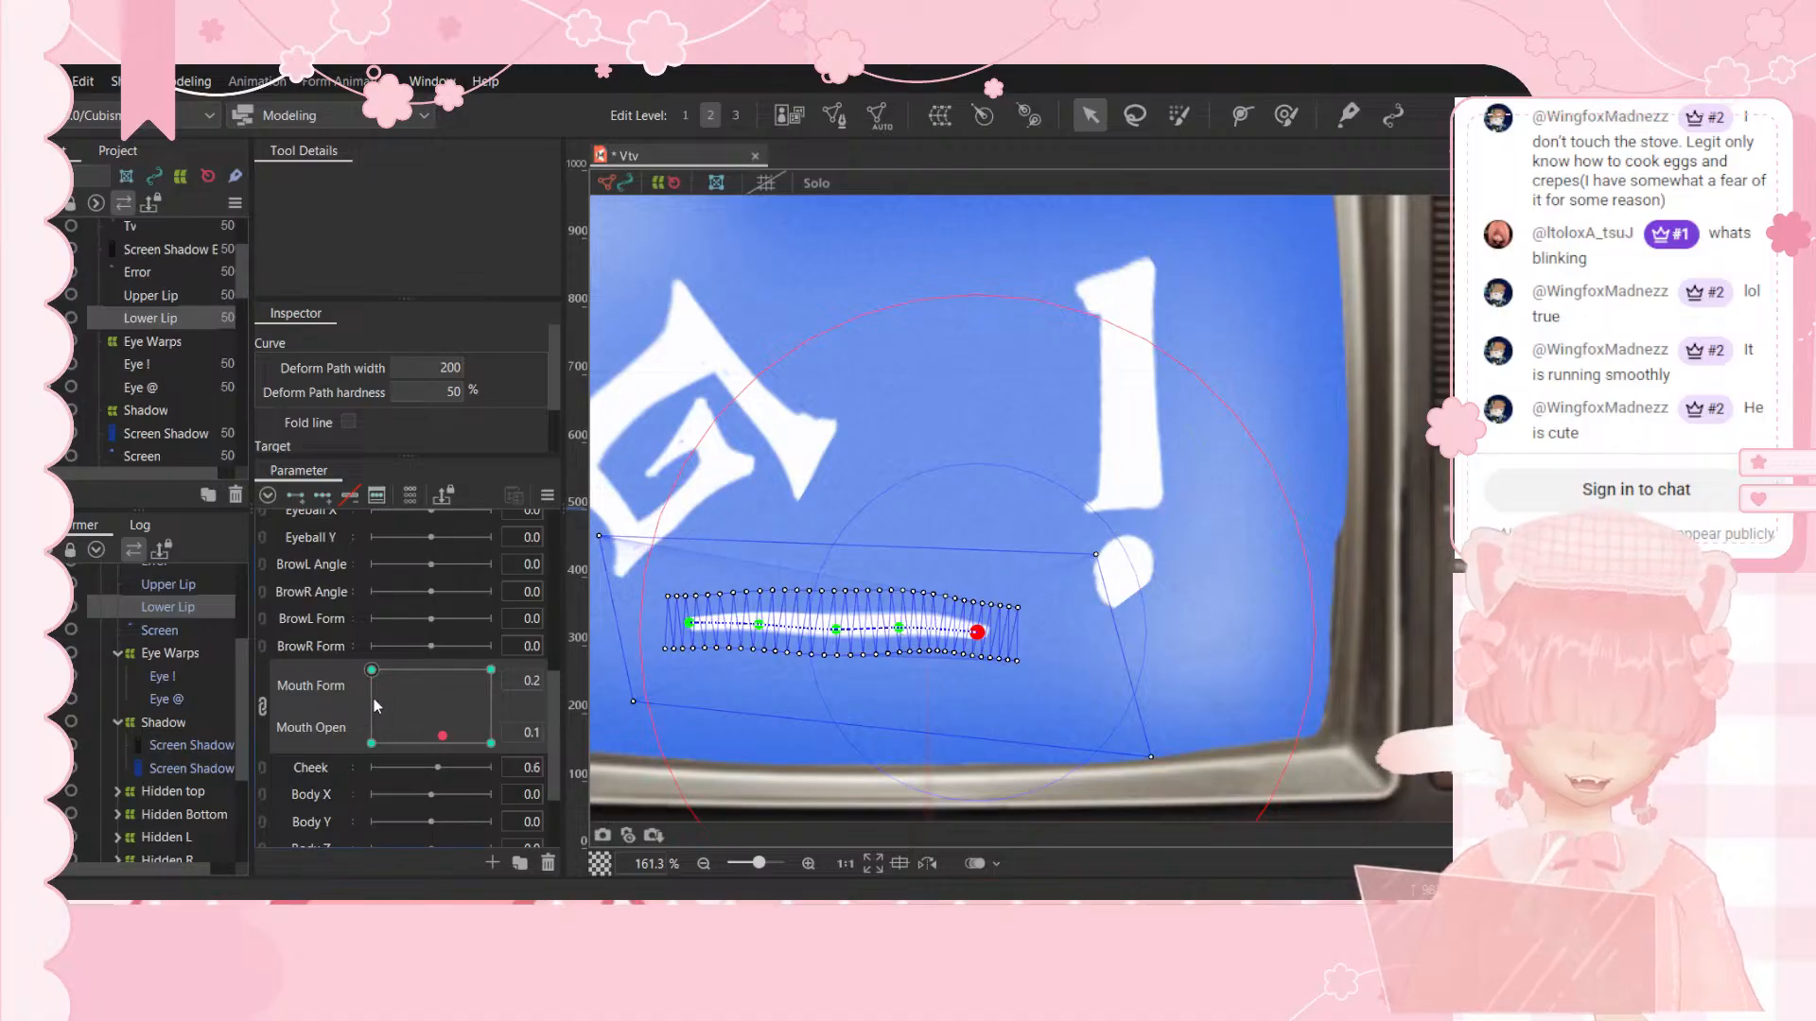
{"action": "left_click_drag", "start_coordinate": [373, 698], "coordinate": [286, 772]}
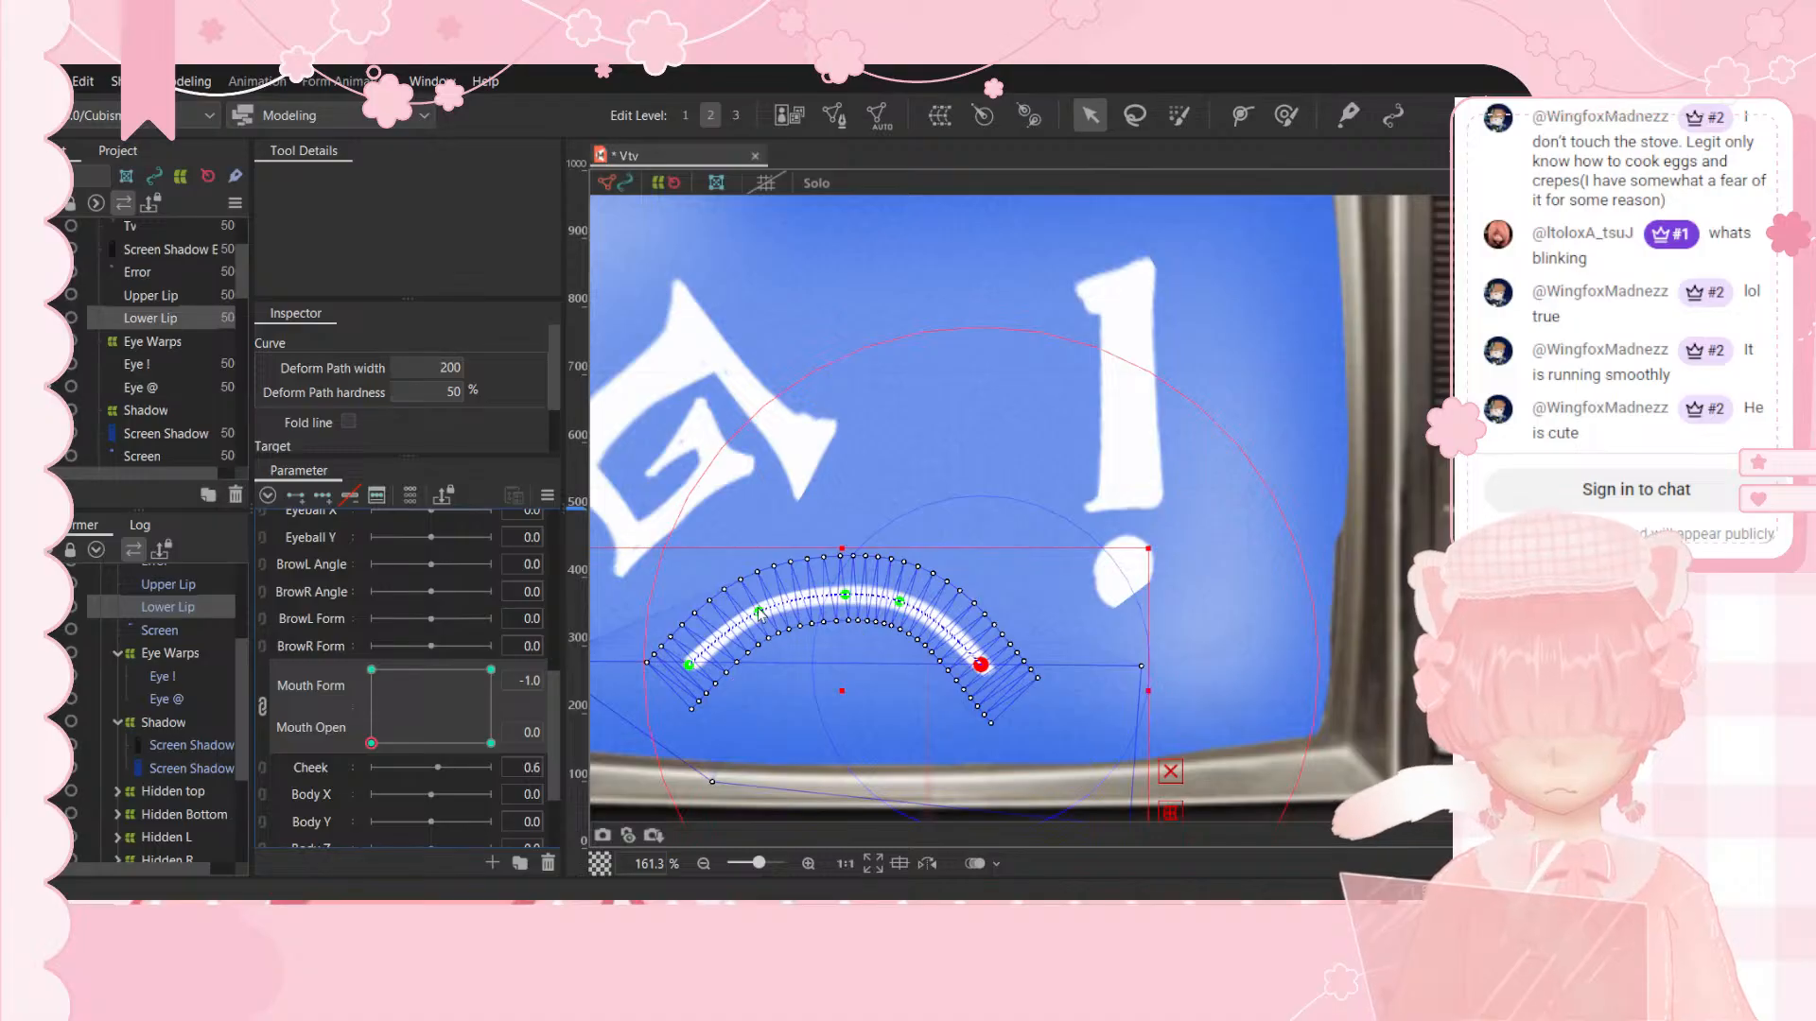
Step: Narrow the Lower Lip's closed frown by pulling both ends inward and raising its middle slightly
{"action": "left_click_drag", "start_coordinate": [758, 612], "coordinate": [790, 604]}
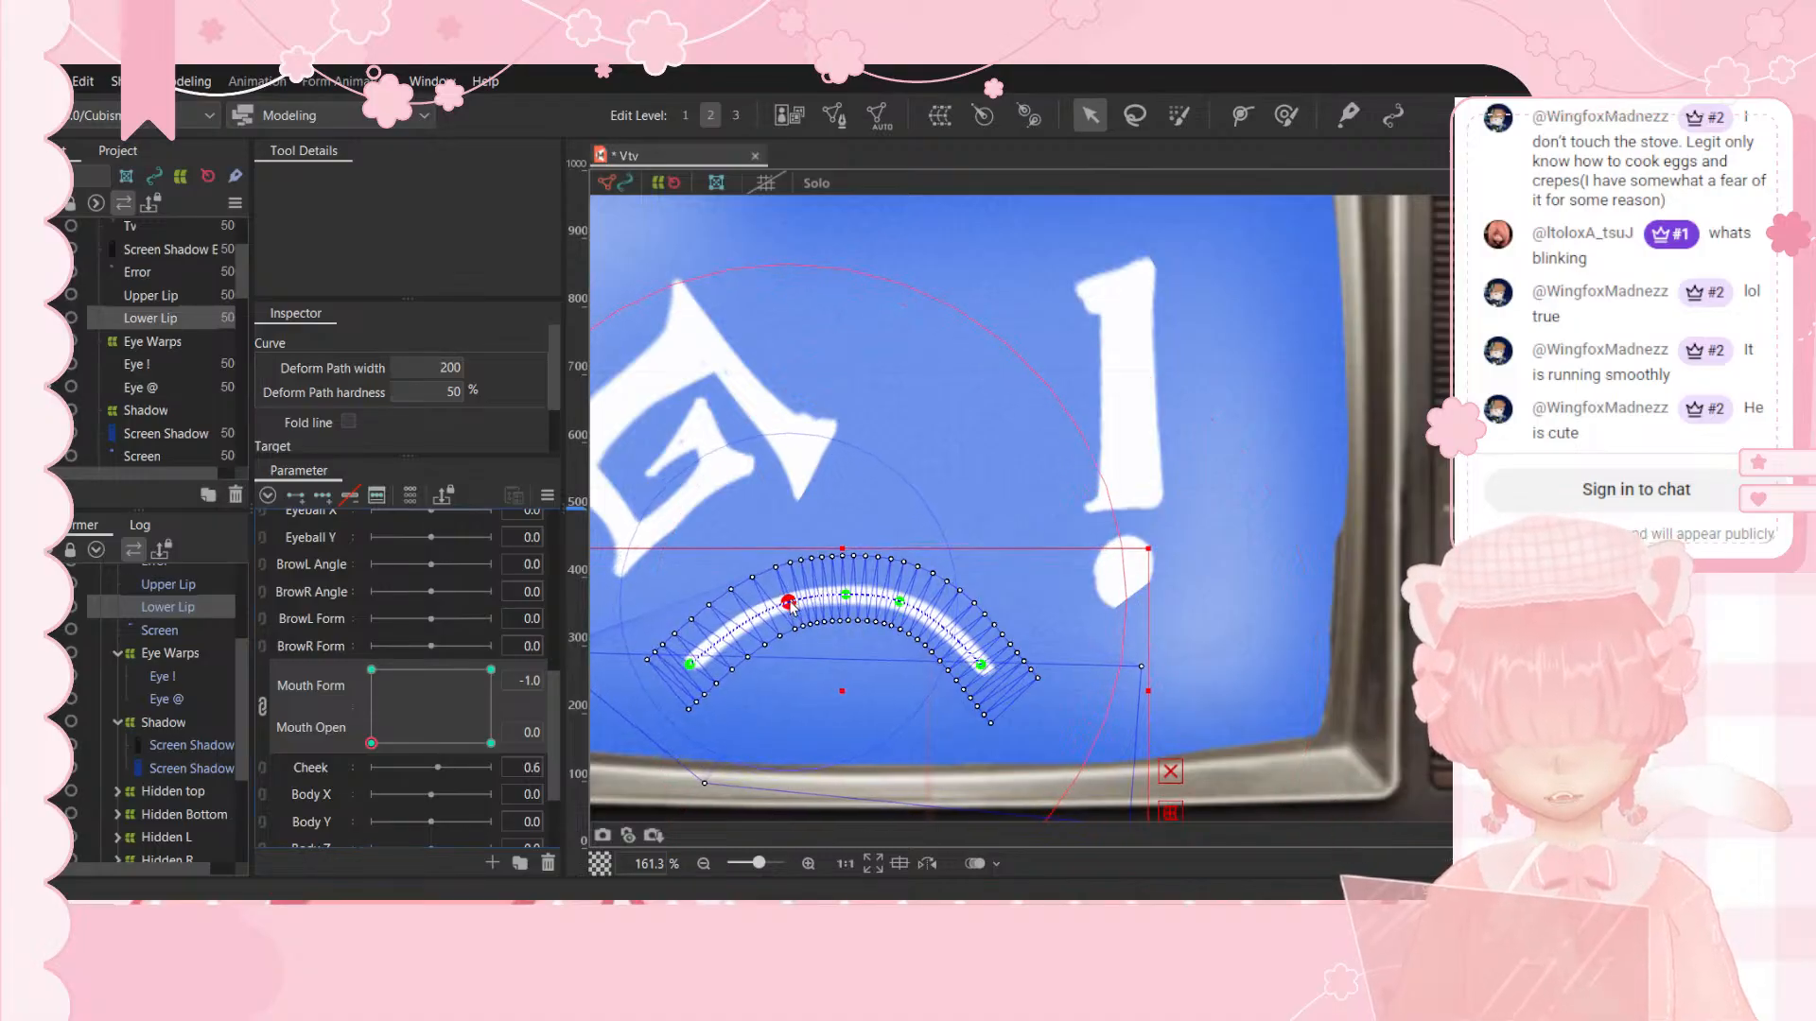
{"action": "left_click_drag", "start_coordinate": [694, 670], "coordinate": [730, 660]}
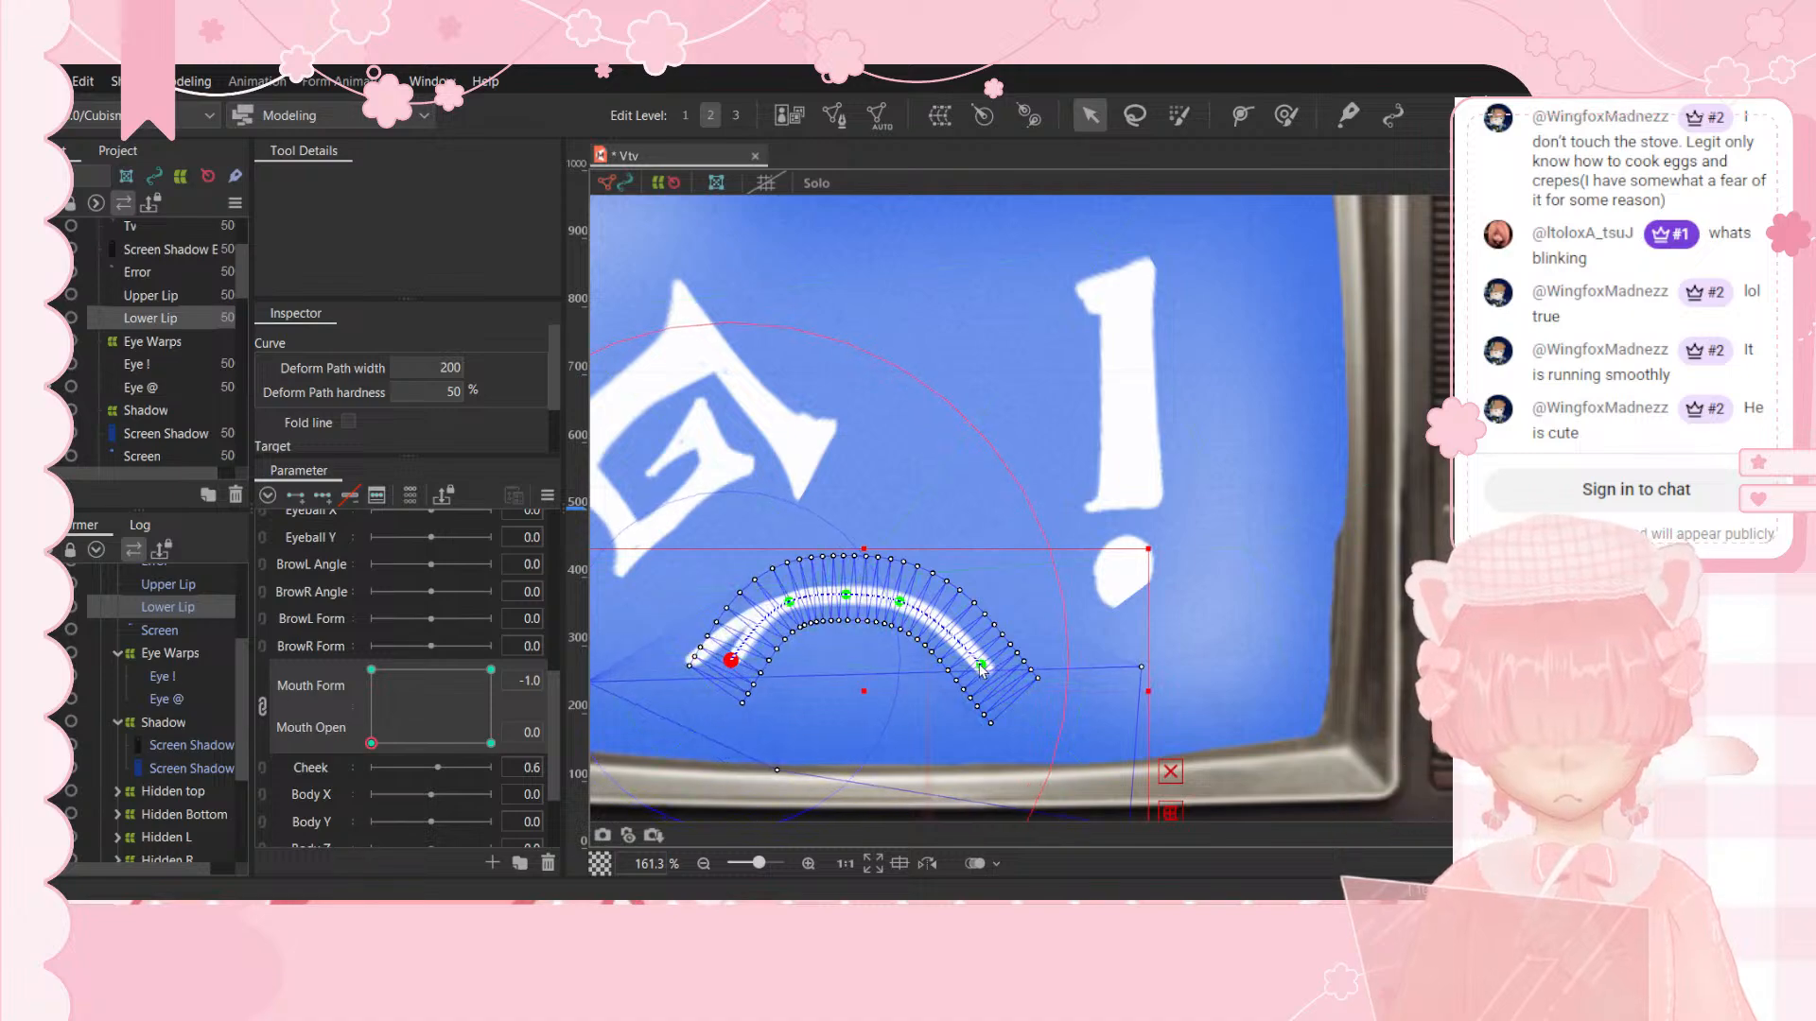
{"action": "left_click_drag", "start_coordinate": [980, 667], "coordinate": [945, 663]}
{"action": "left_click_drag", "start_coordinate": [901, 603], "coordinate": [845, 591]}
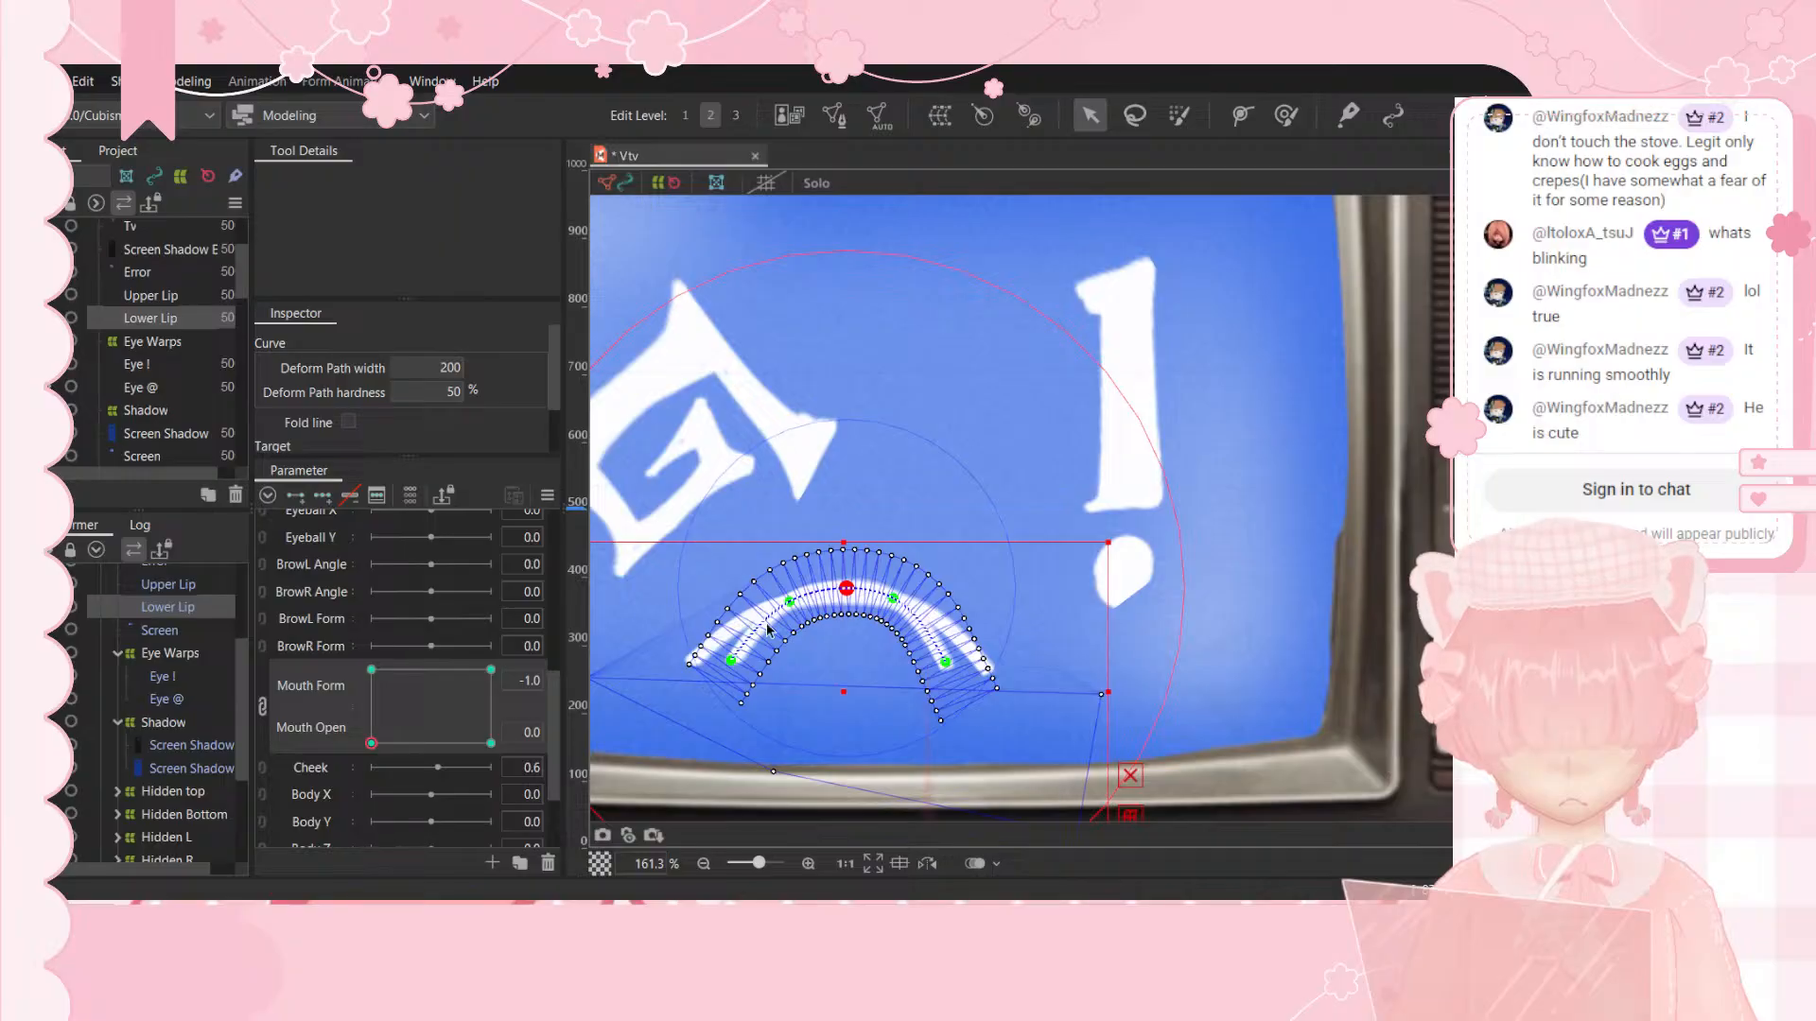
{"action": "left_click_drag", "start_coordinate": [733, 661], "coordinate": [747, 668]}
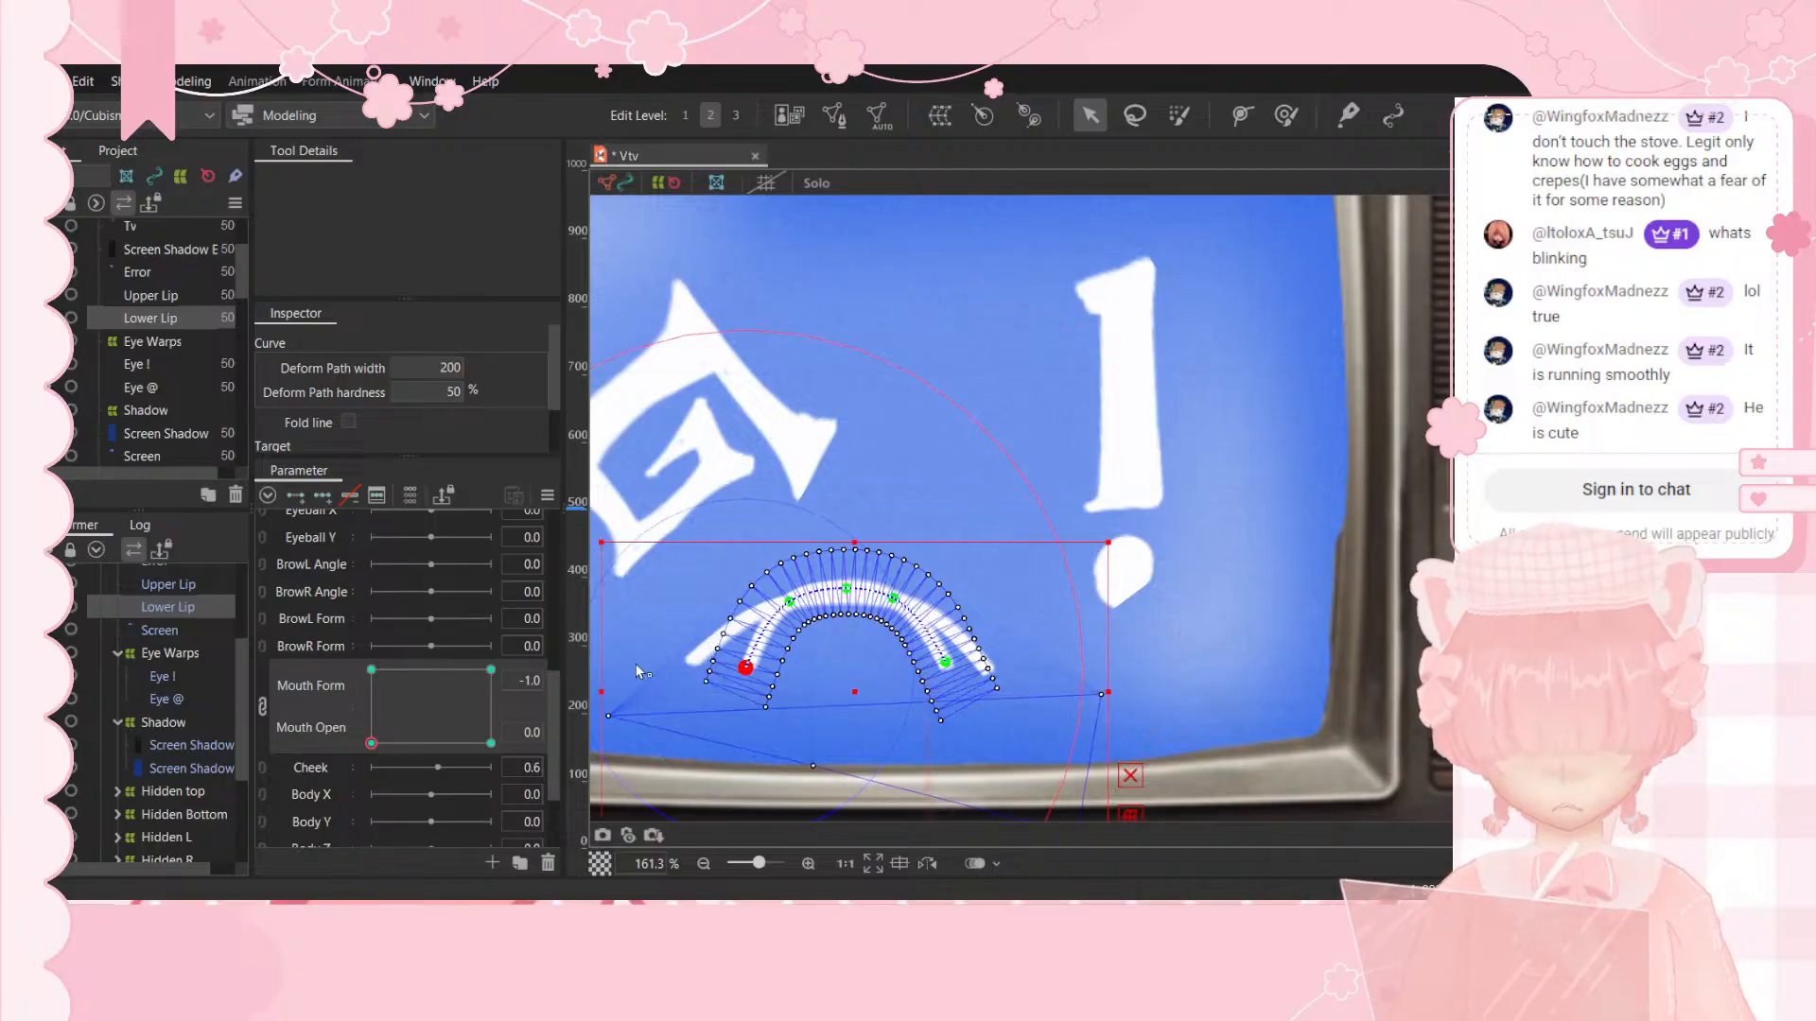
Step: Narrow the Upper Lip's closed frown to match the Lower Lip by pulling both ends inward
{"action": "left_click", "coordinate": [174, 586]}
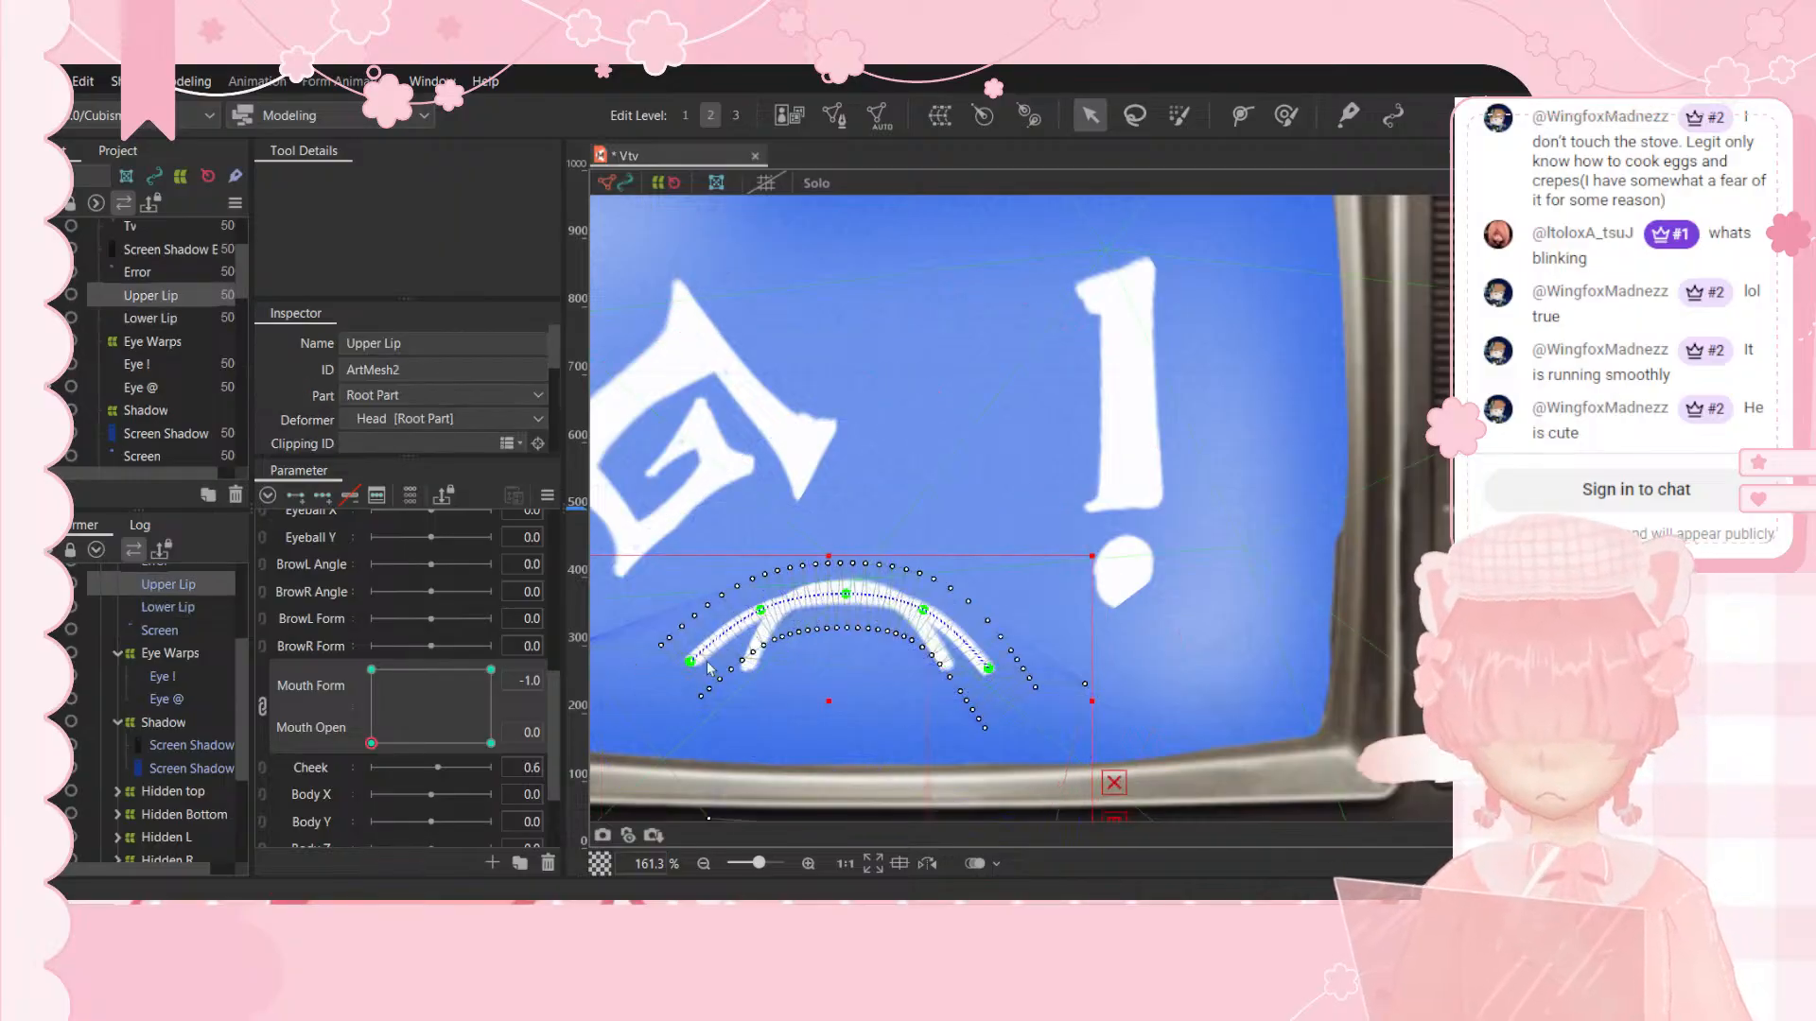
{"action": "left_click_drag", "start_coordinate": [709, 655], "coordinate": [919, 615]}
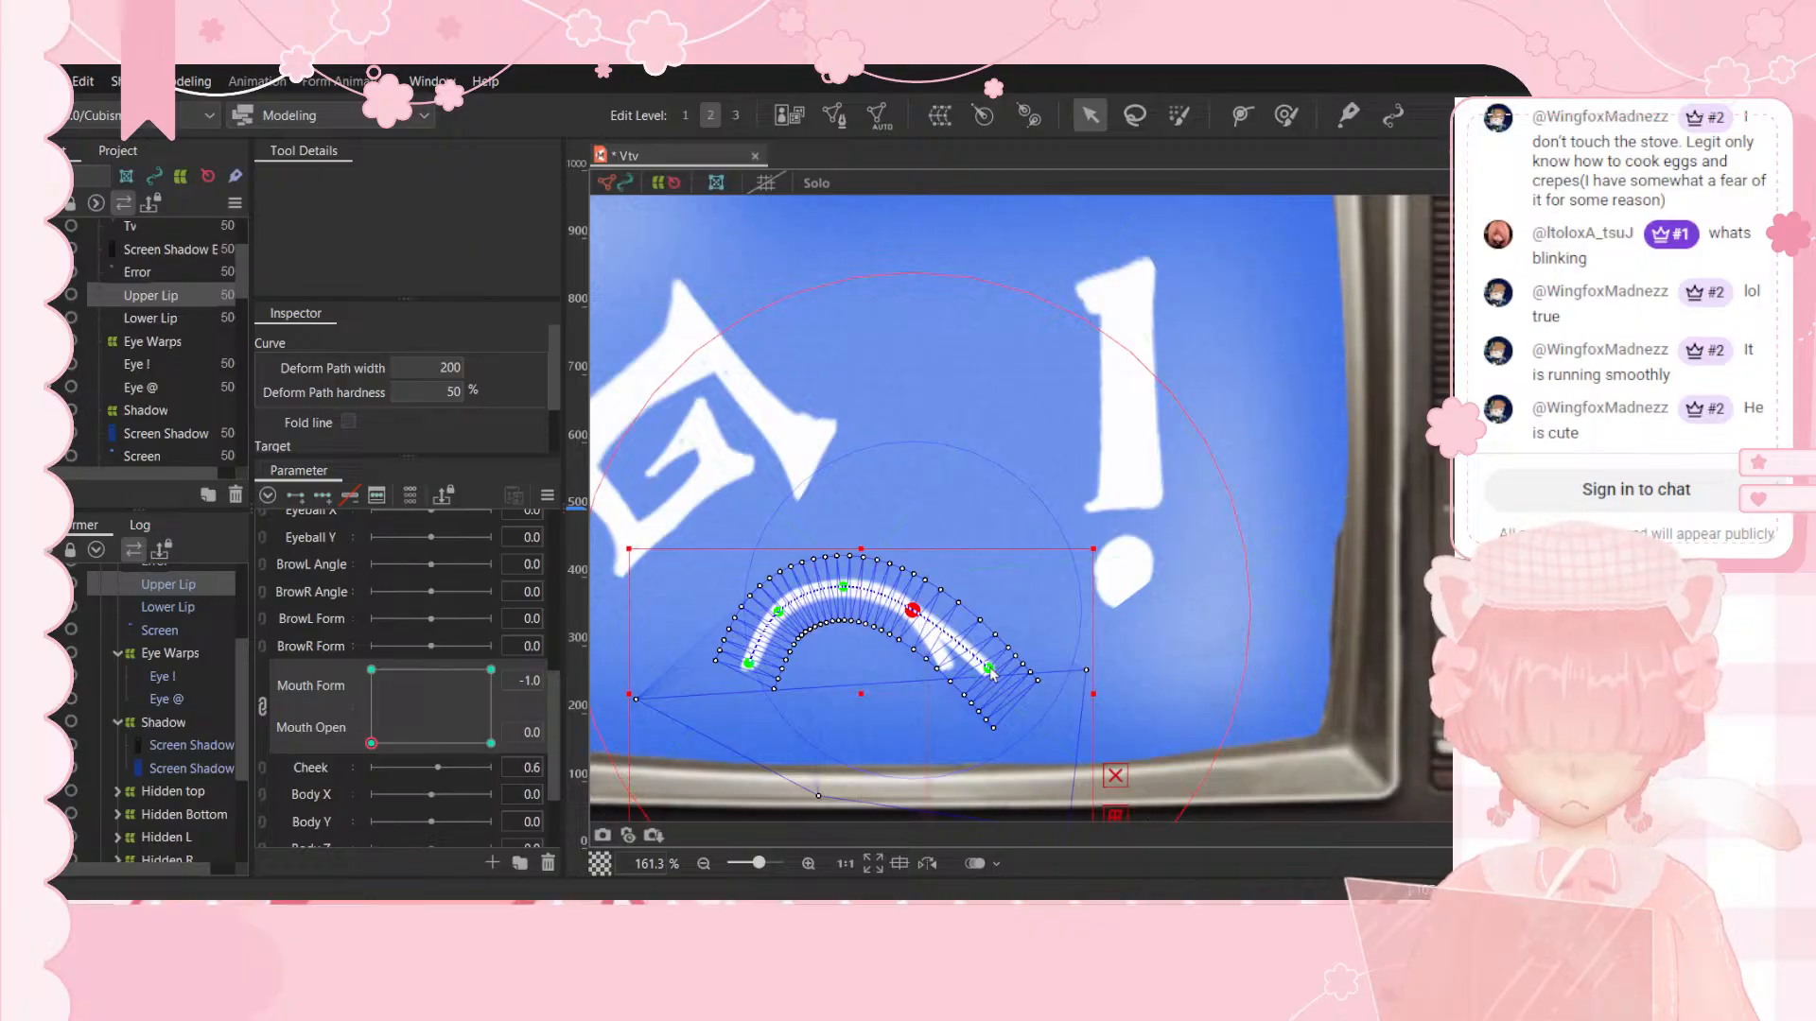
{"action": "left_click_drag", "start_coordinate": [989, 668], "coordinate": [945, 660]}
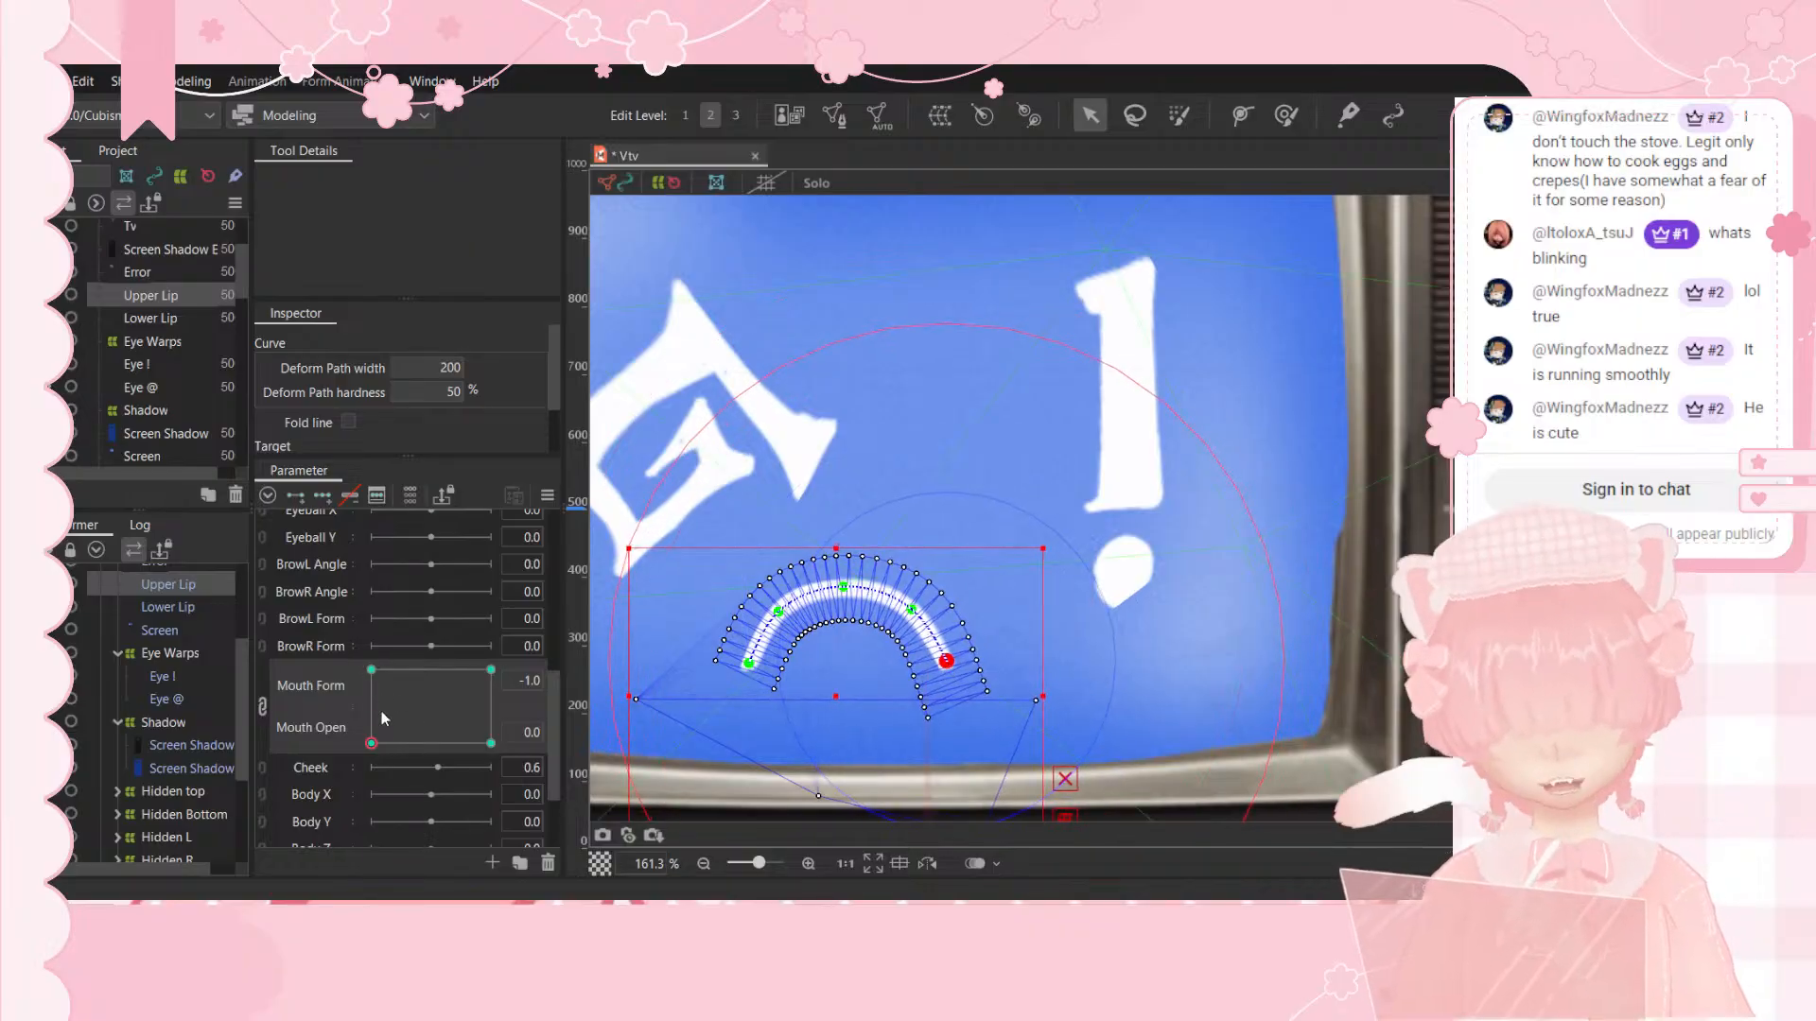
Step: Separate Mouth Form and Mouth Open, then narrow and heighten the Upper Lip's arch at Mouth Form -1.0 and Mouth Open 1.0
{"action": "left_click", "coordinate": [371, 669]}
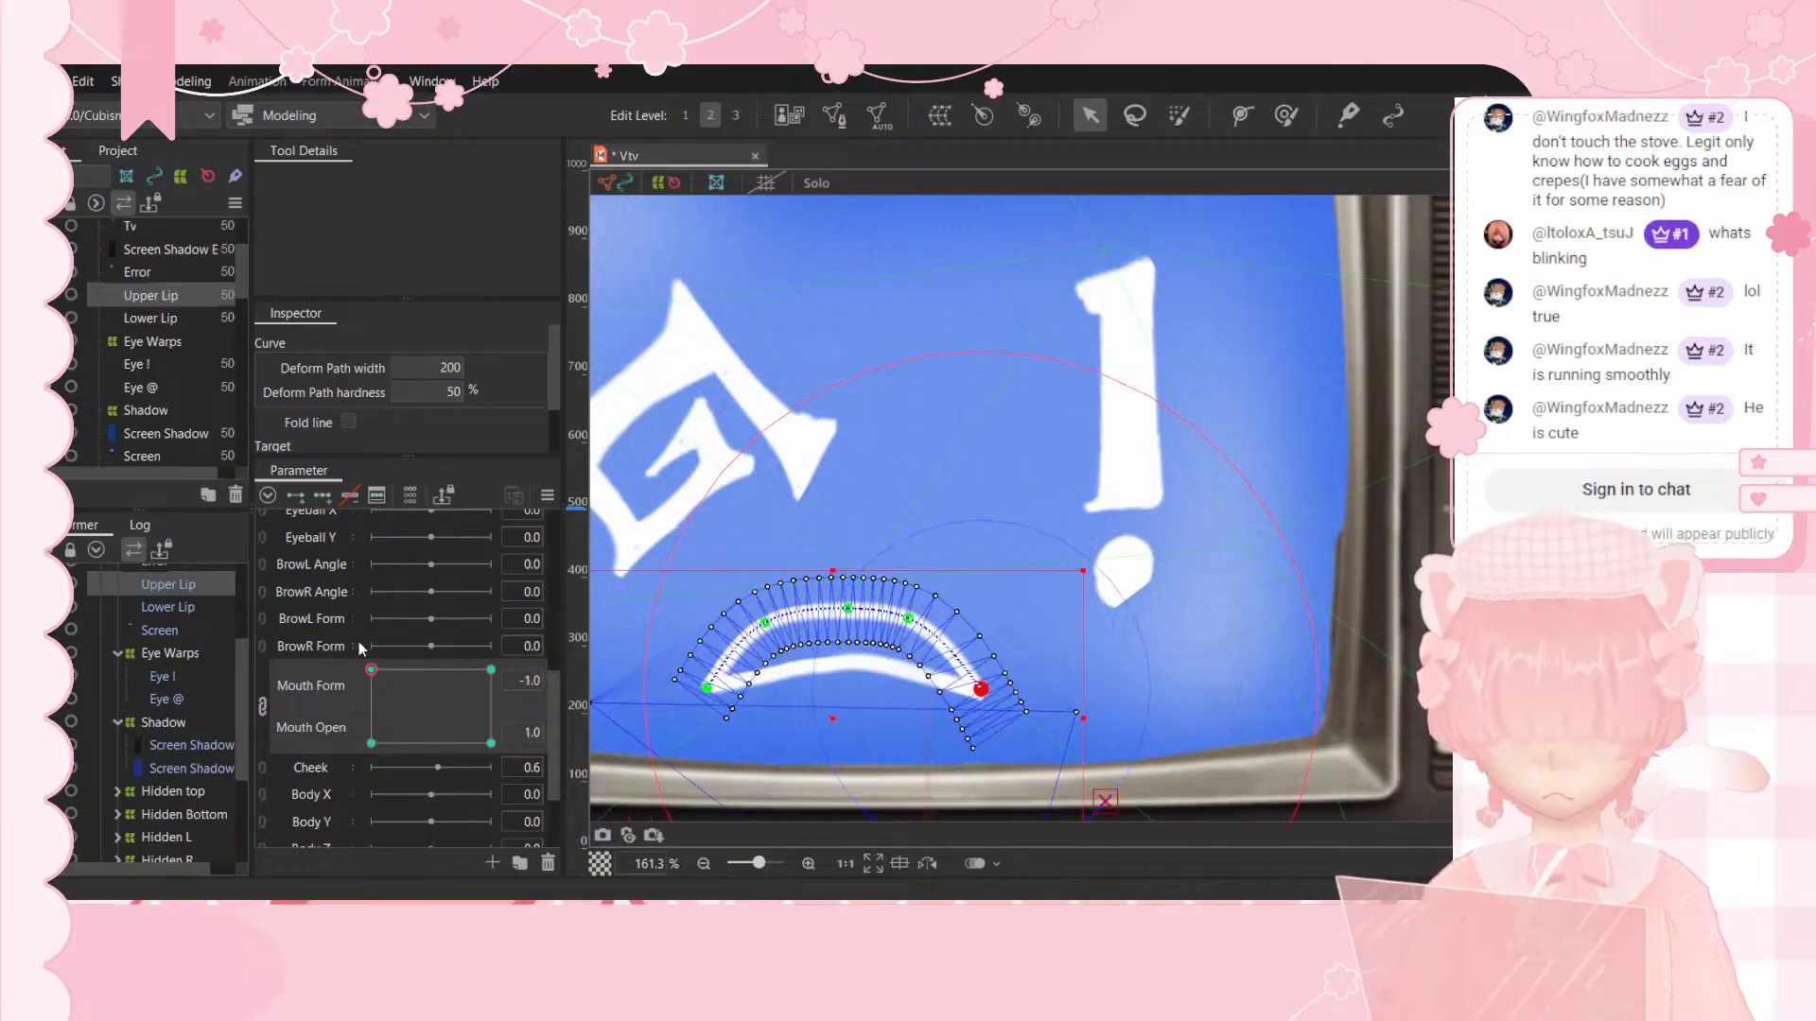
{"action": "mouse_move", "coordinate": [370, 670]}
{"action": "left_mouse_down"}
{"action": "mouse_move", "coordinate": [347, 751]}
{"action": "mouse_move", "coordinate": [529, 771]}
{"action": "mouse_move", "coordinate": [322, 774]}
{"action": "mouse_move", "coordinate": [308, 621]}
{"action": "mouse_move", "coordinate": [310, 780]}
{"action": "left_mouse_up"}
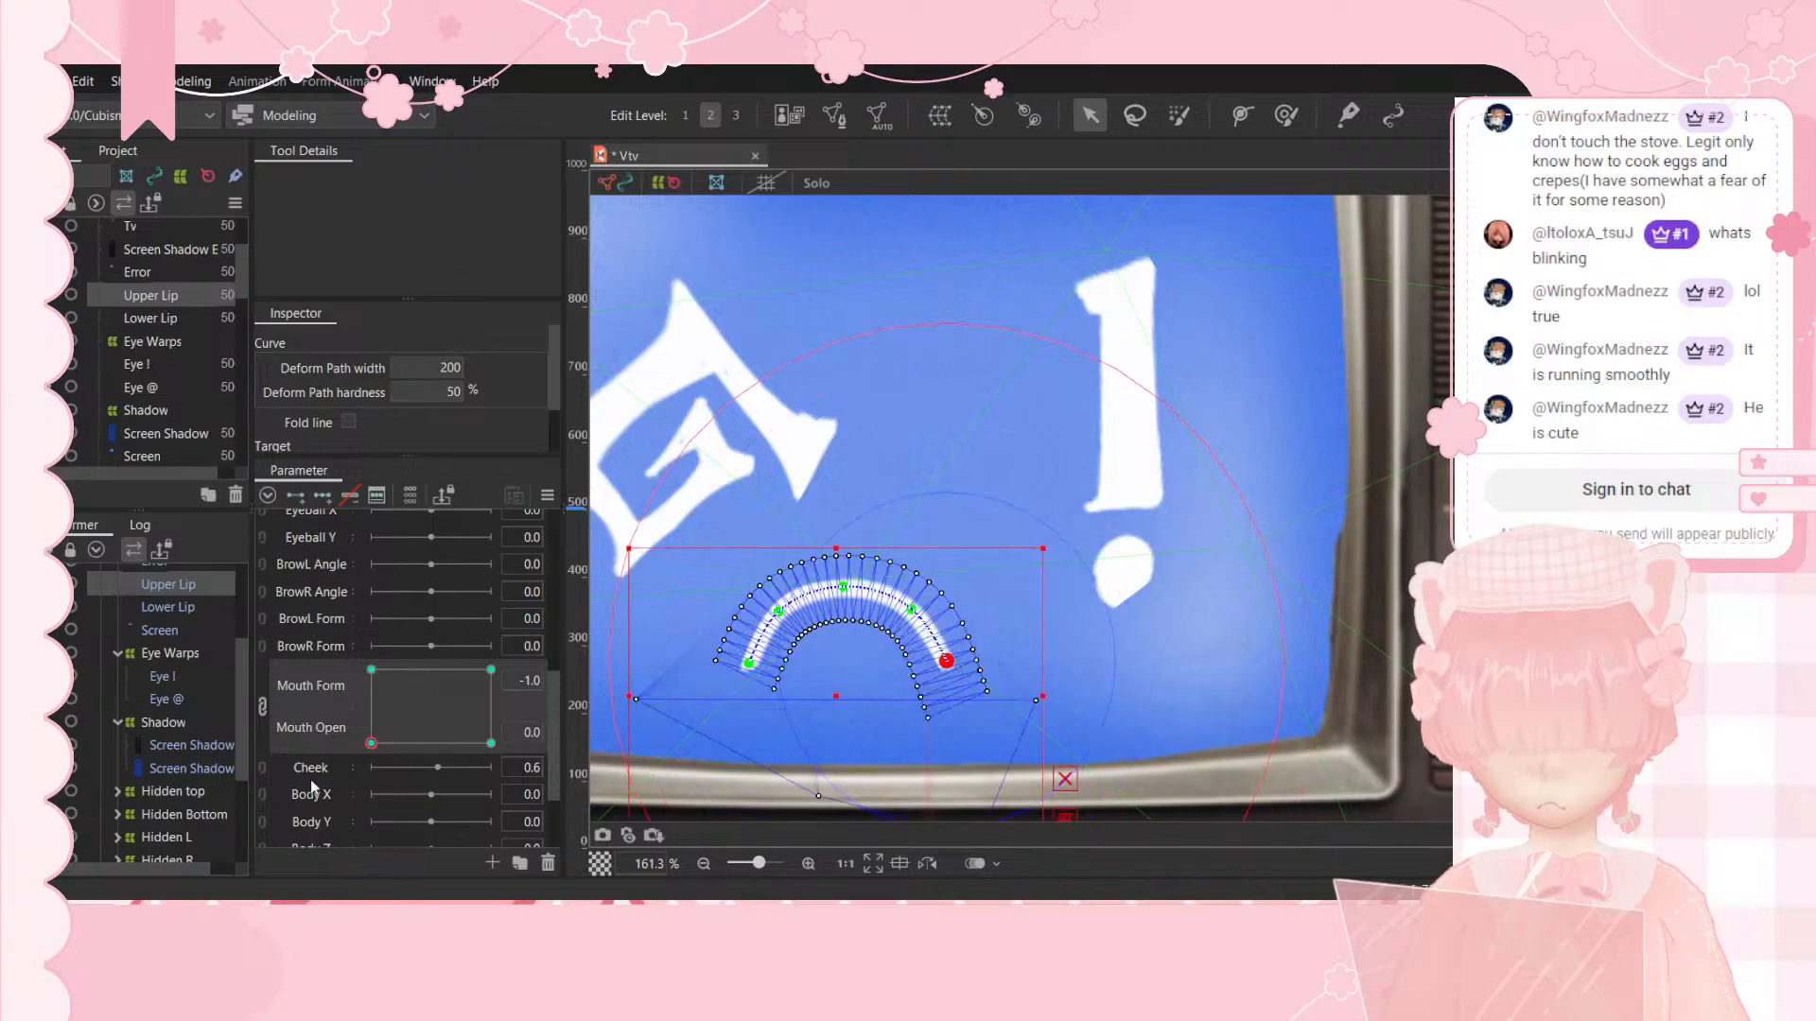
{"action": "left_click", "coordinate": [262, 705]}
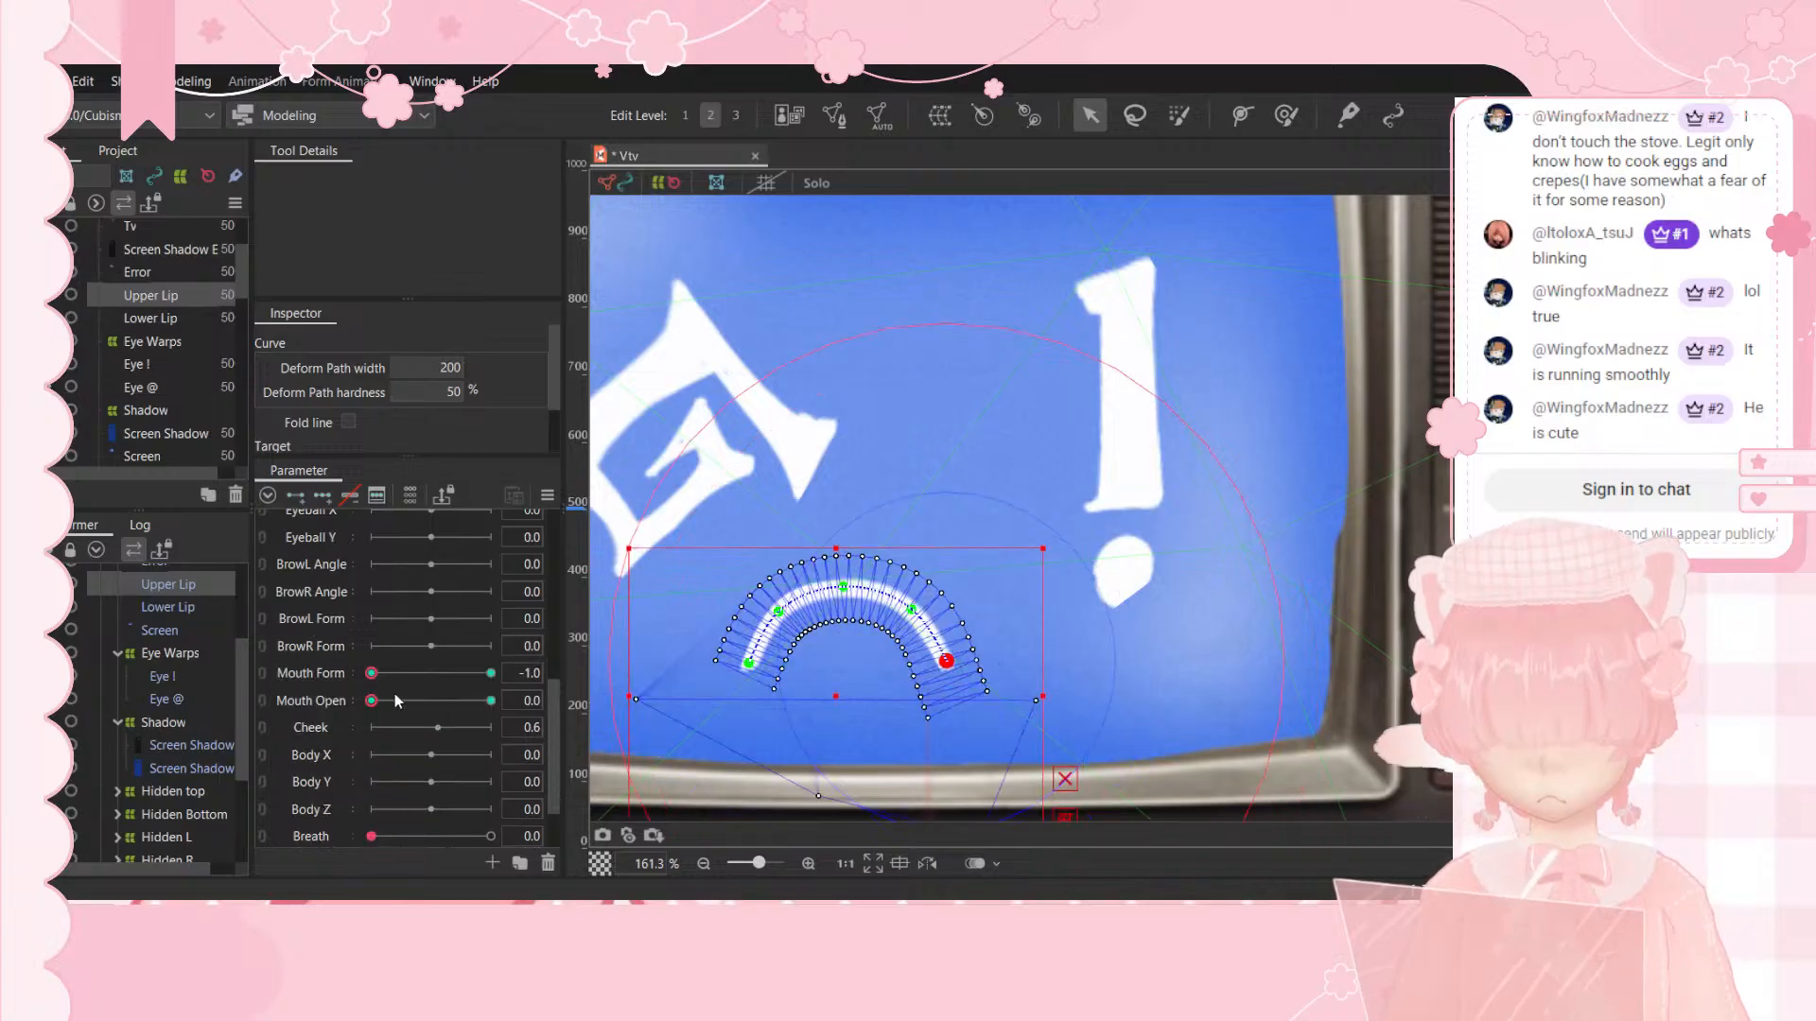
{"action": "left_click_drag", "start_coordinate": [394, 700], "coordinate": [566, 708]}
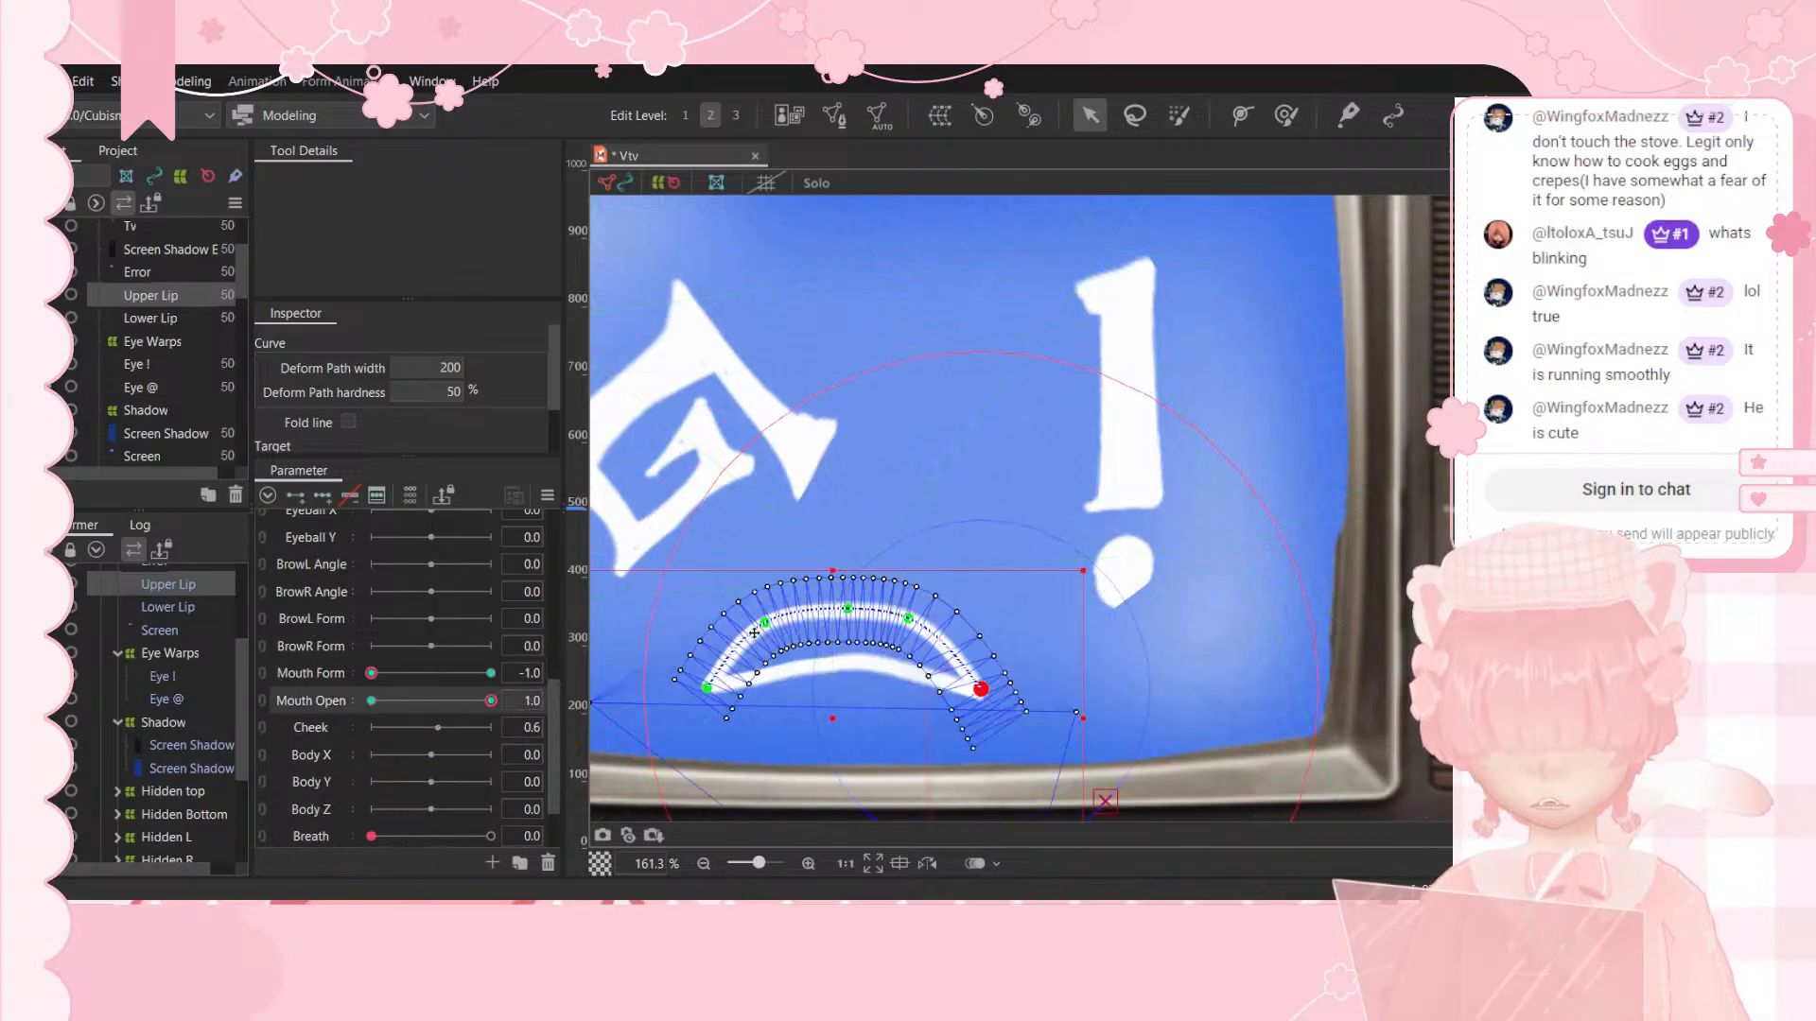
{"action": "left_click_drag", "start_coordinate": [766, 622], "coordinate": [848, 587]}
{"action": "left_click_drag", "start_coordinate": [707, 687], "coordinate": [741, 683]}
{"action": "left_click_drag", "start_coordinate": [981, 691], "coordinate": [935, 683]}
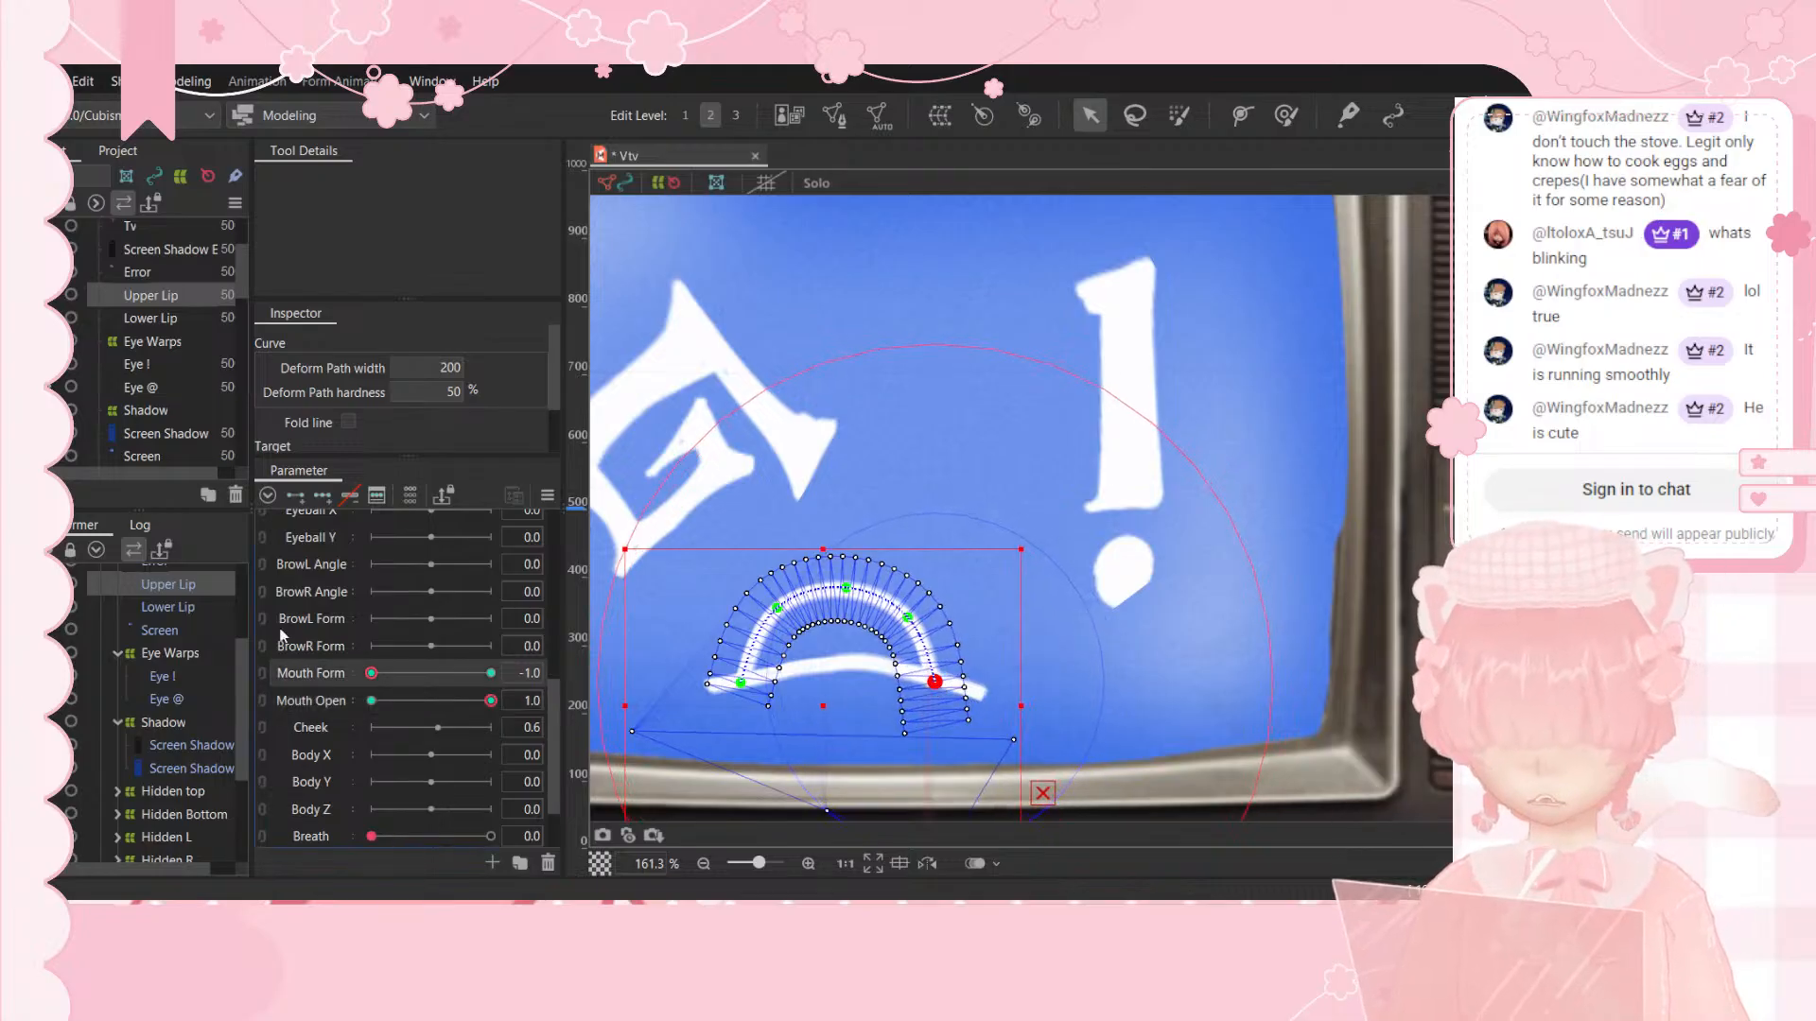
Step: Pull both ends of the Lower Lip inward to meet the Upper Lip's ends in the open frown
{"action": "left_click", "coordinate": [167, 606]}
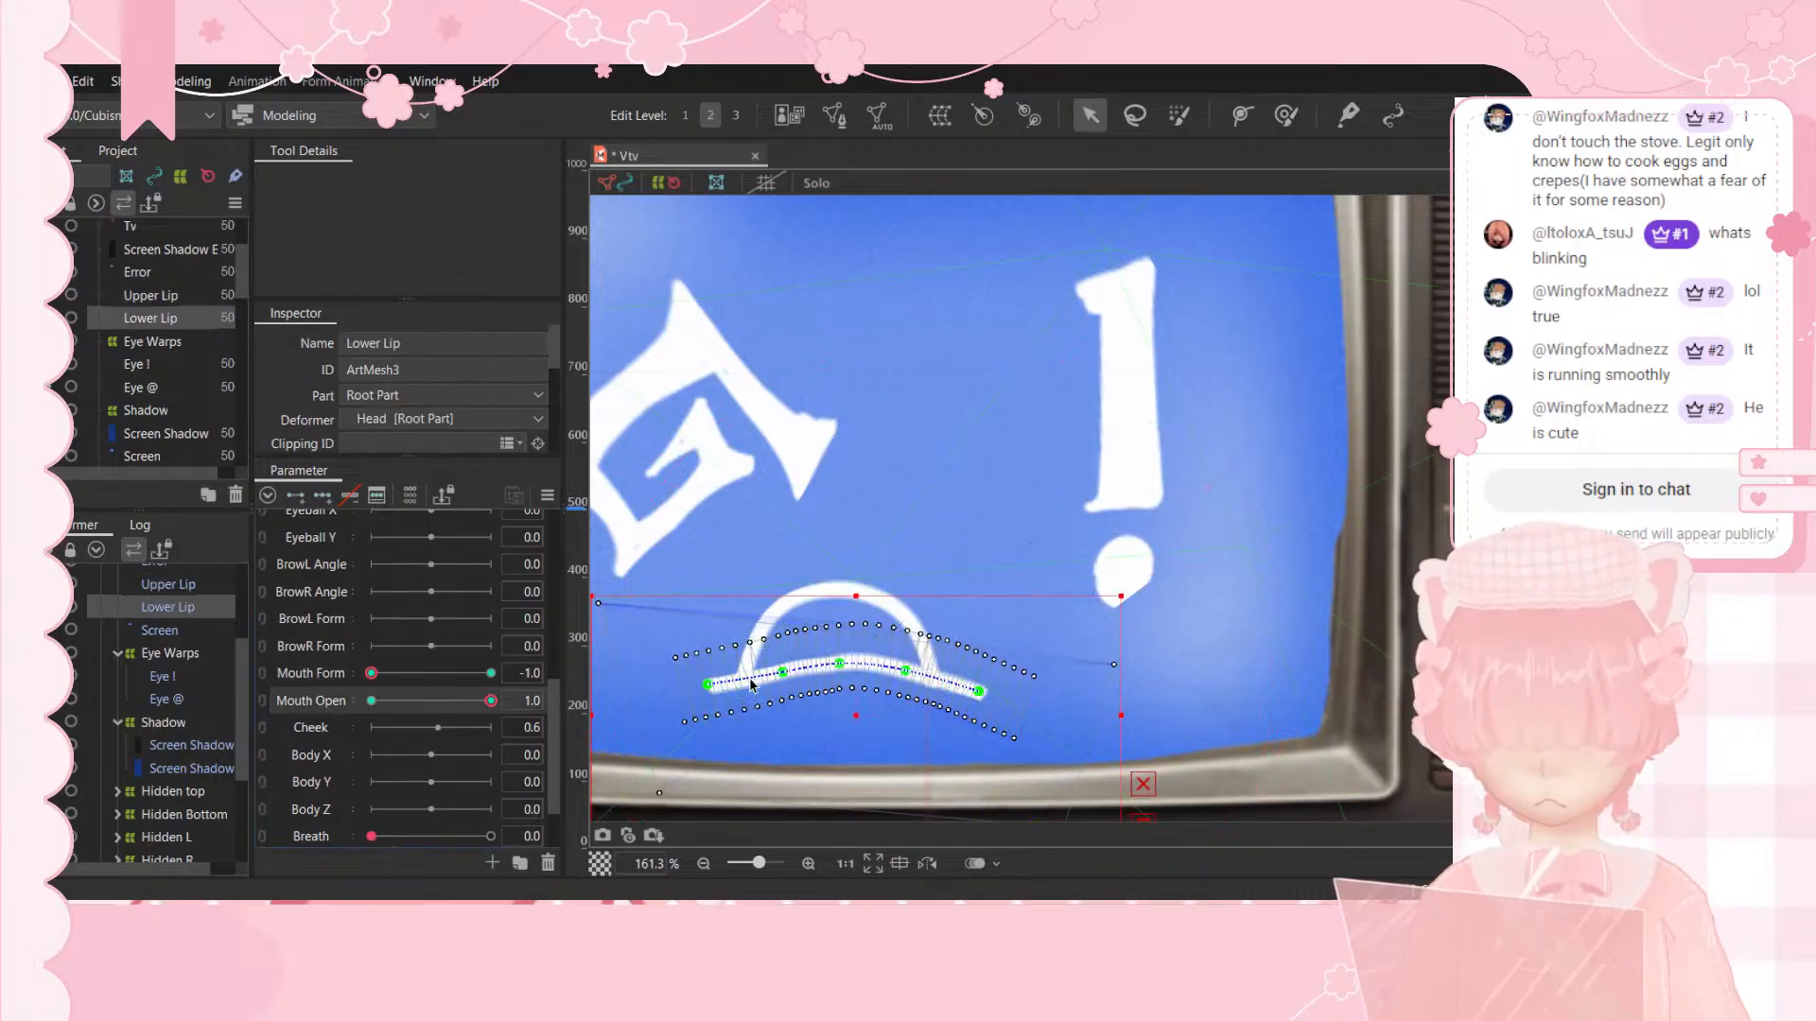
{"action": "left_click", "coordinate": [712, 686]}
{"action": "left_click_drag", "start_coordinate": [711, 686], "coordinate": [737, 678]}
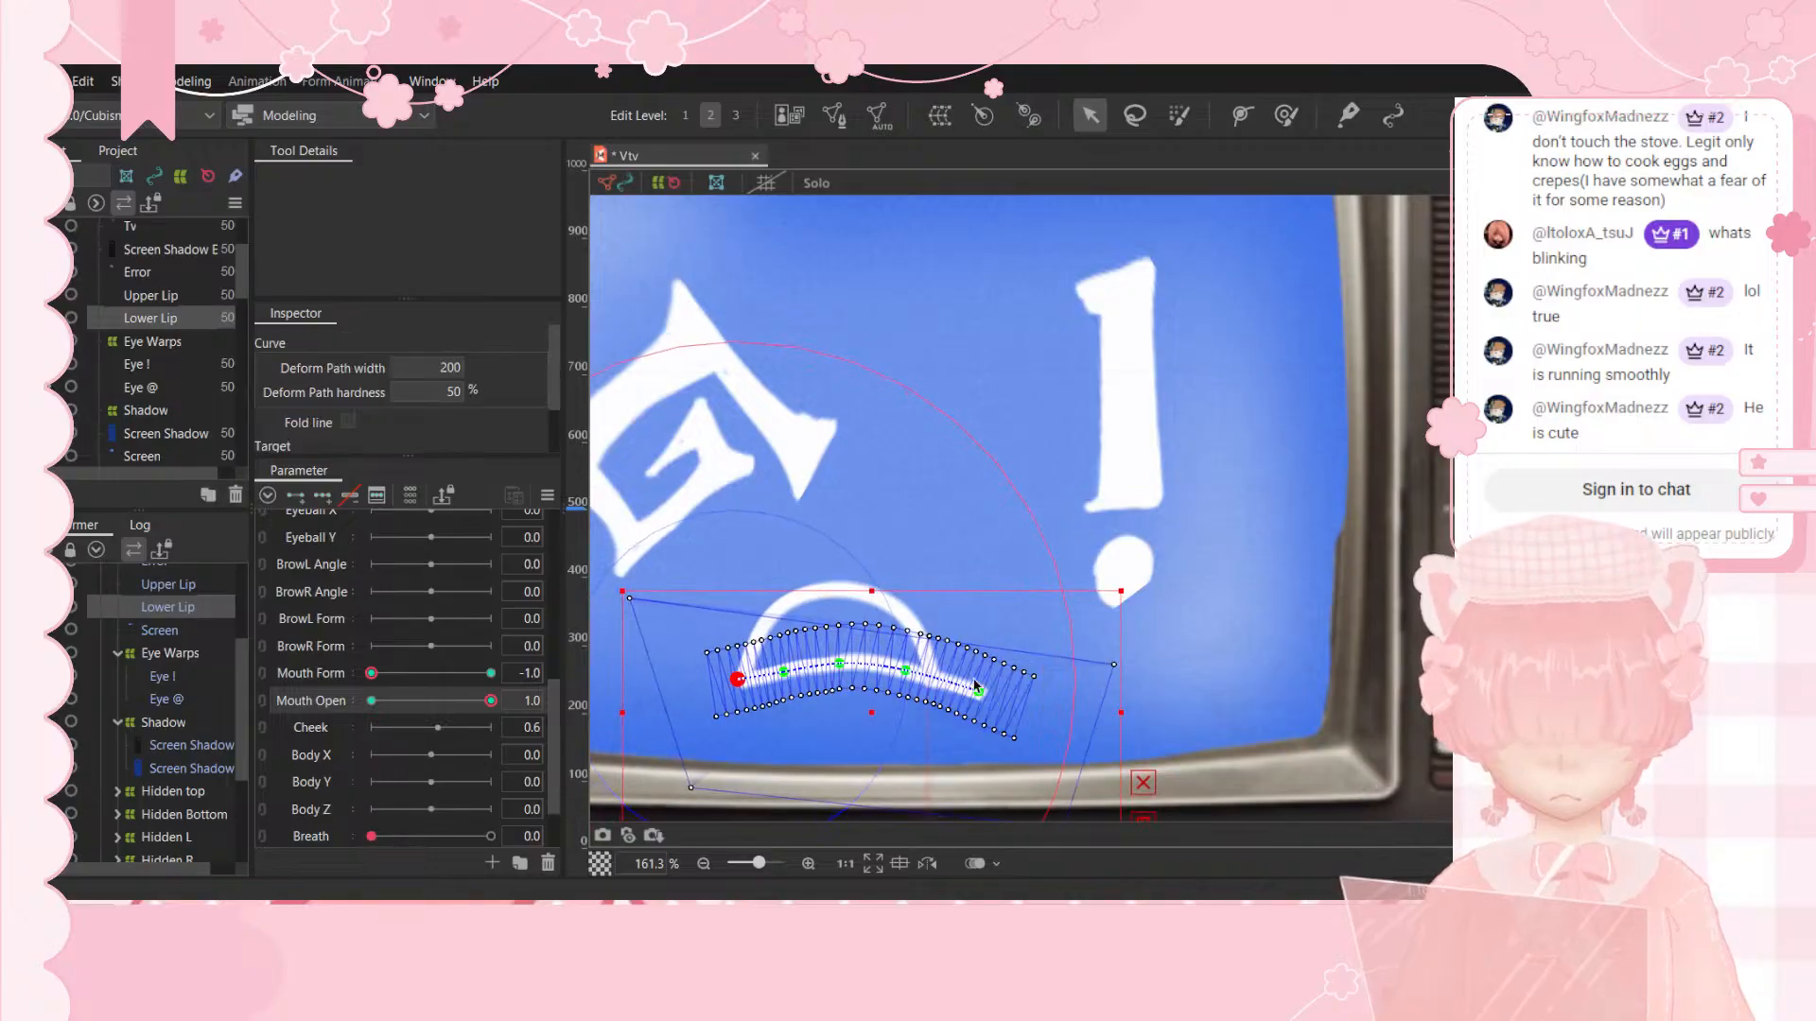
{"action": "left_click_drag", "start_coordinate": [981, 693], "coordinate": [937, 681]}
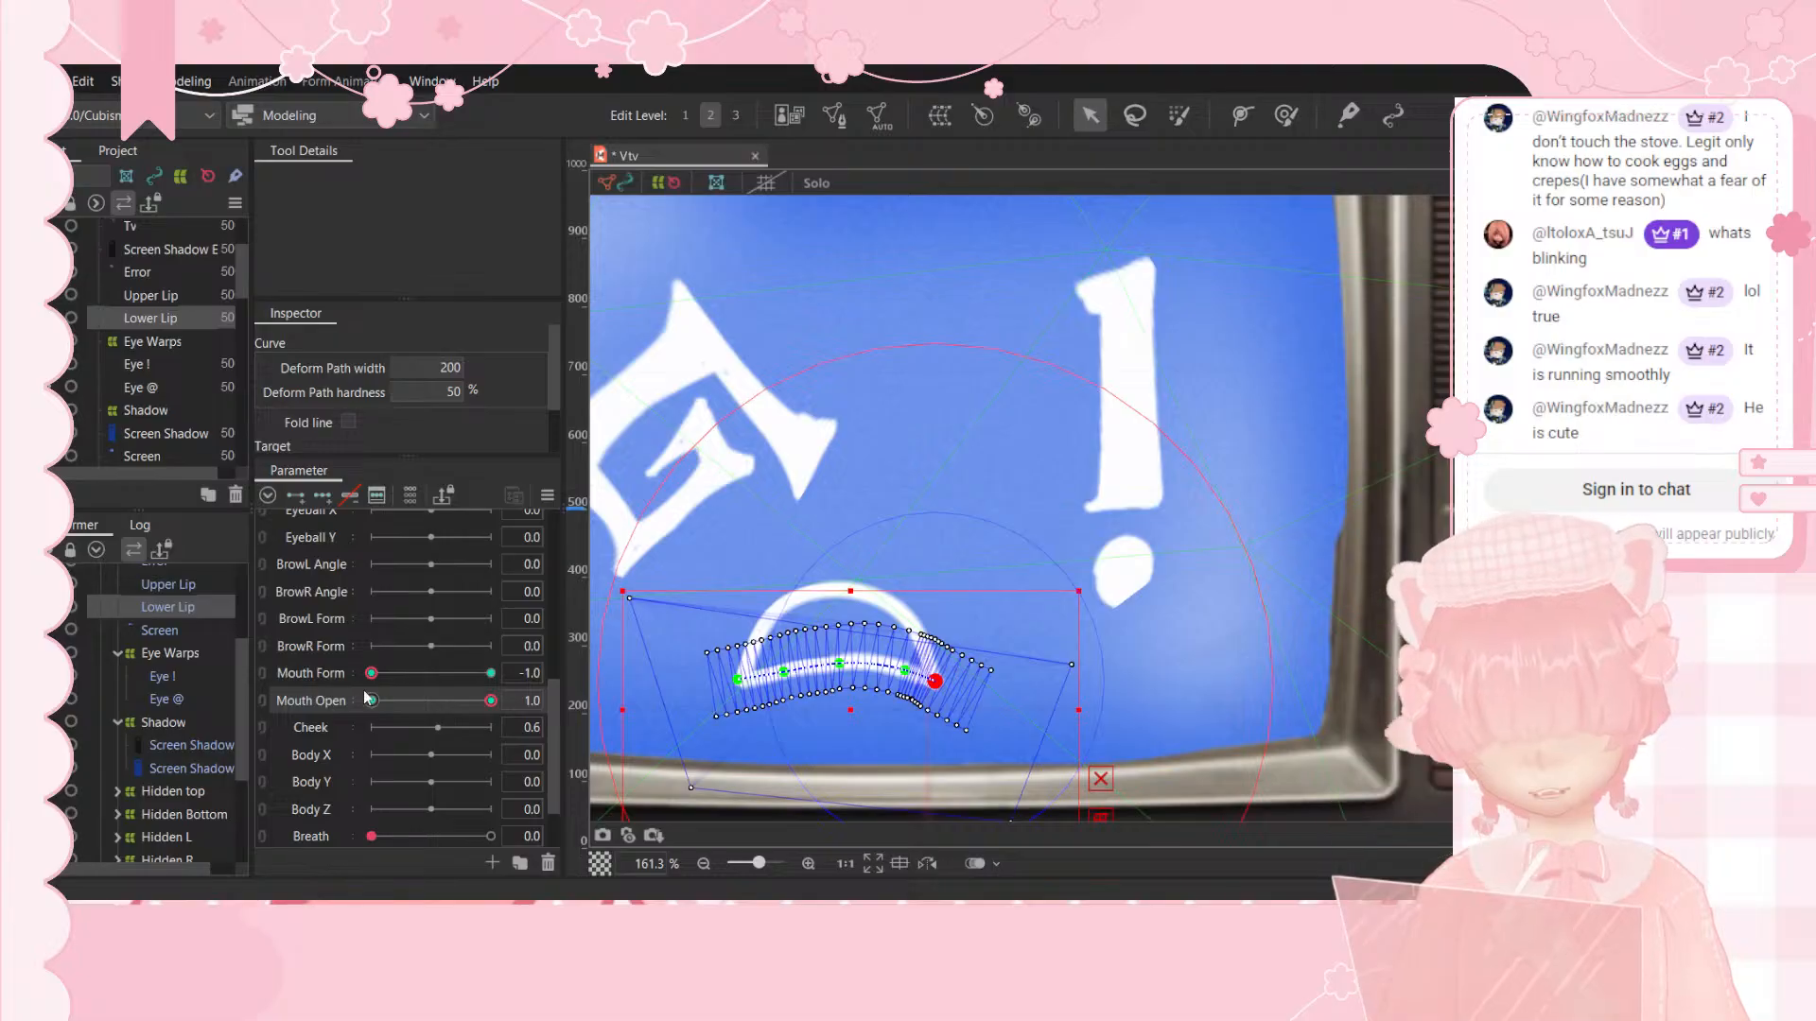
Step: Set Mouth Form to 1.0 and narrow the Lower Lip's open smile into a tighter U shape
{"action": "left_click_drag", "start_coordinate": [372, 674], "coordinate": [526, 698]}
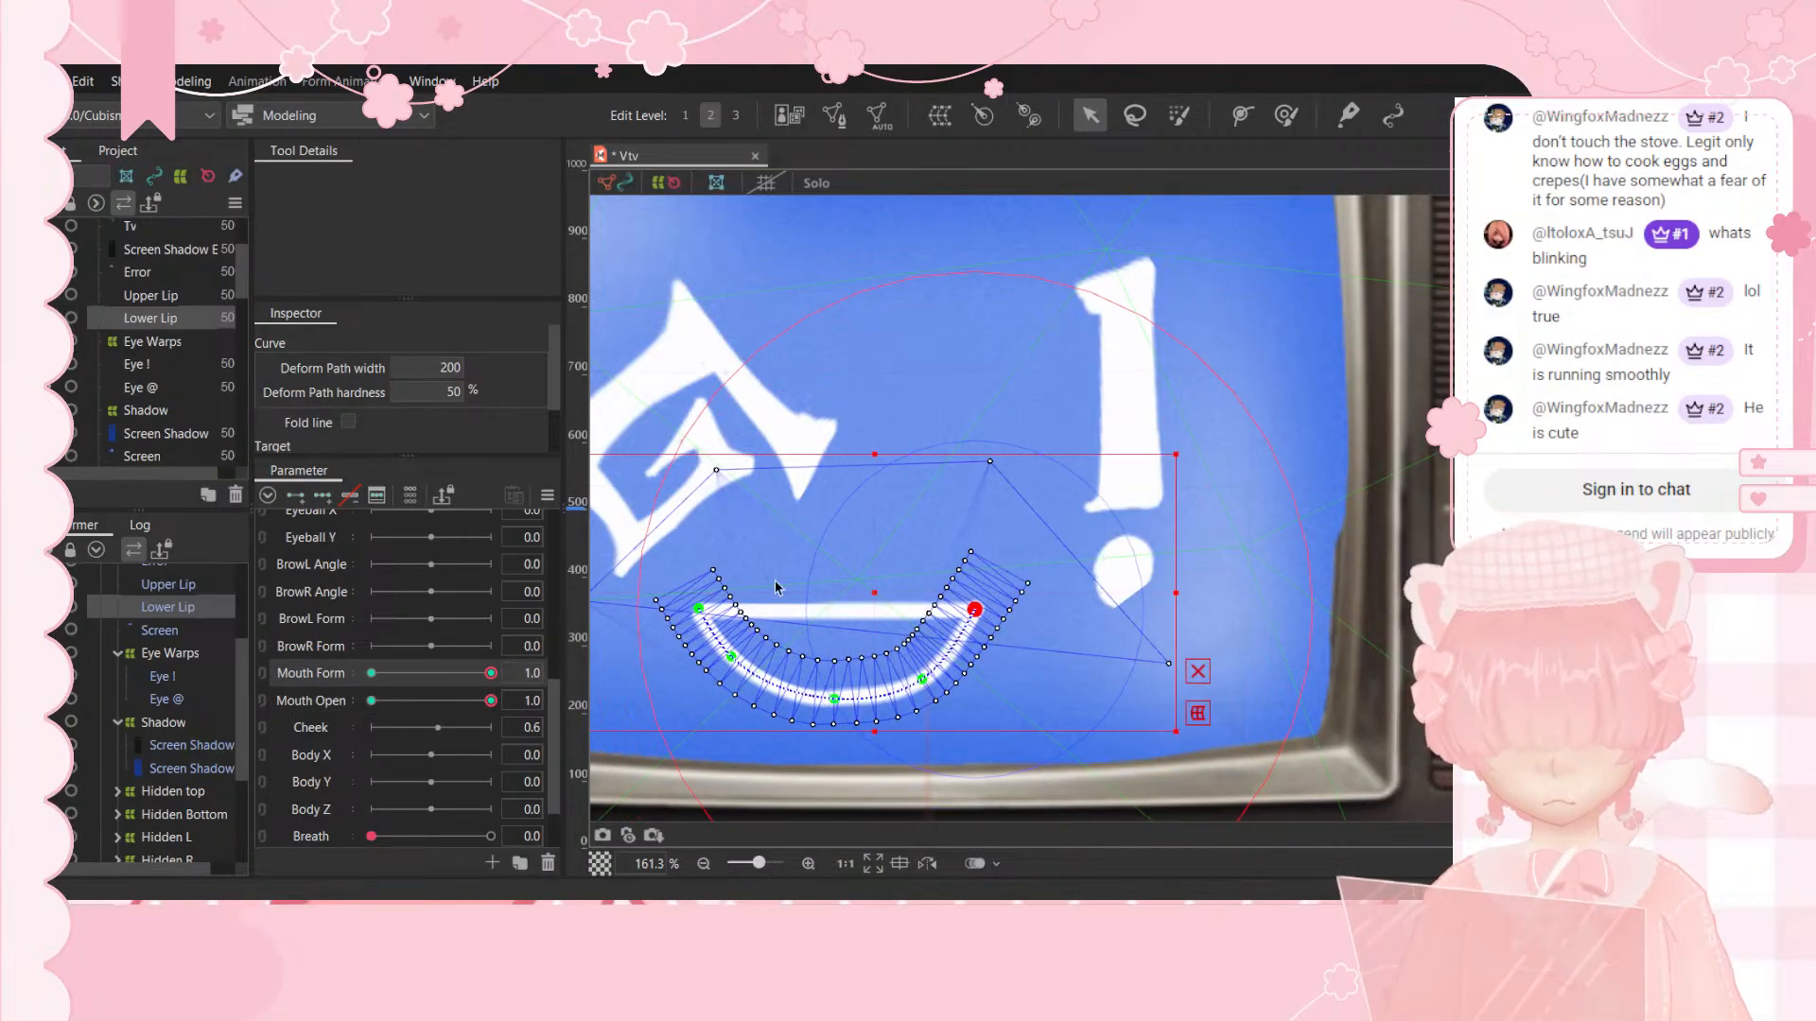
{"action": "left_click_drag", "start_coordinate": [701, 611], "coordinate": [765, 673]}
{"action": "left_click_drag", "start_coordinate": [976, 611], "coordinate": [901, 687]}
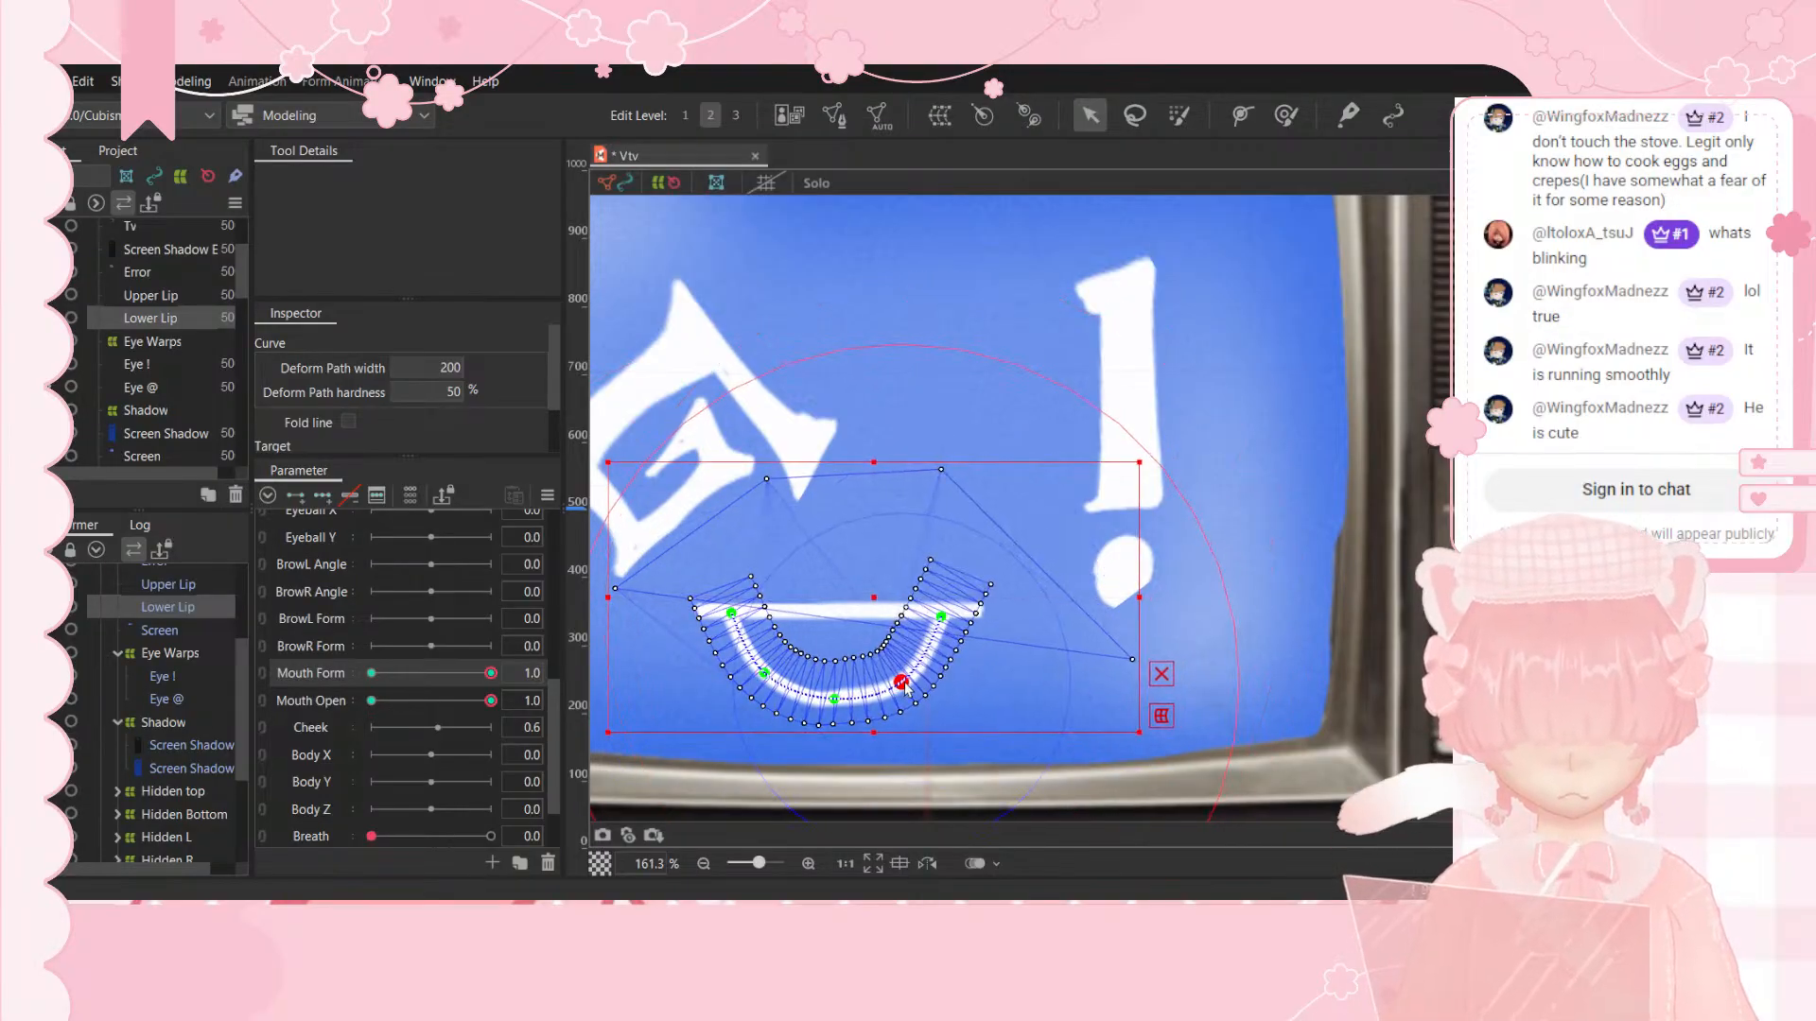
Step: Pull the Upper Lip's right end inward to meet the Lower Lip in the open smile
{"action": "left_click", "coordinate": [170, 588]}
{"action": "left_click", "coordinate": [172, 592]}
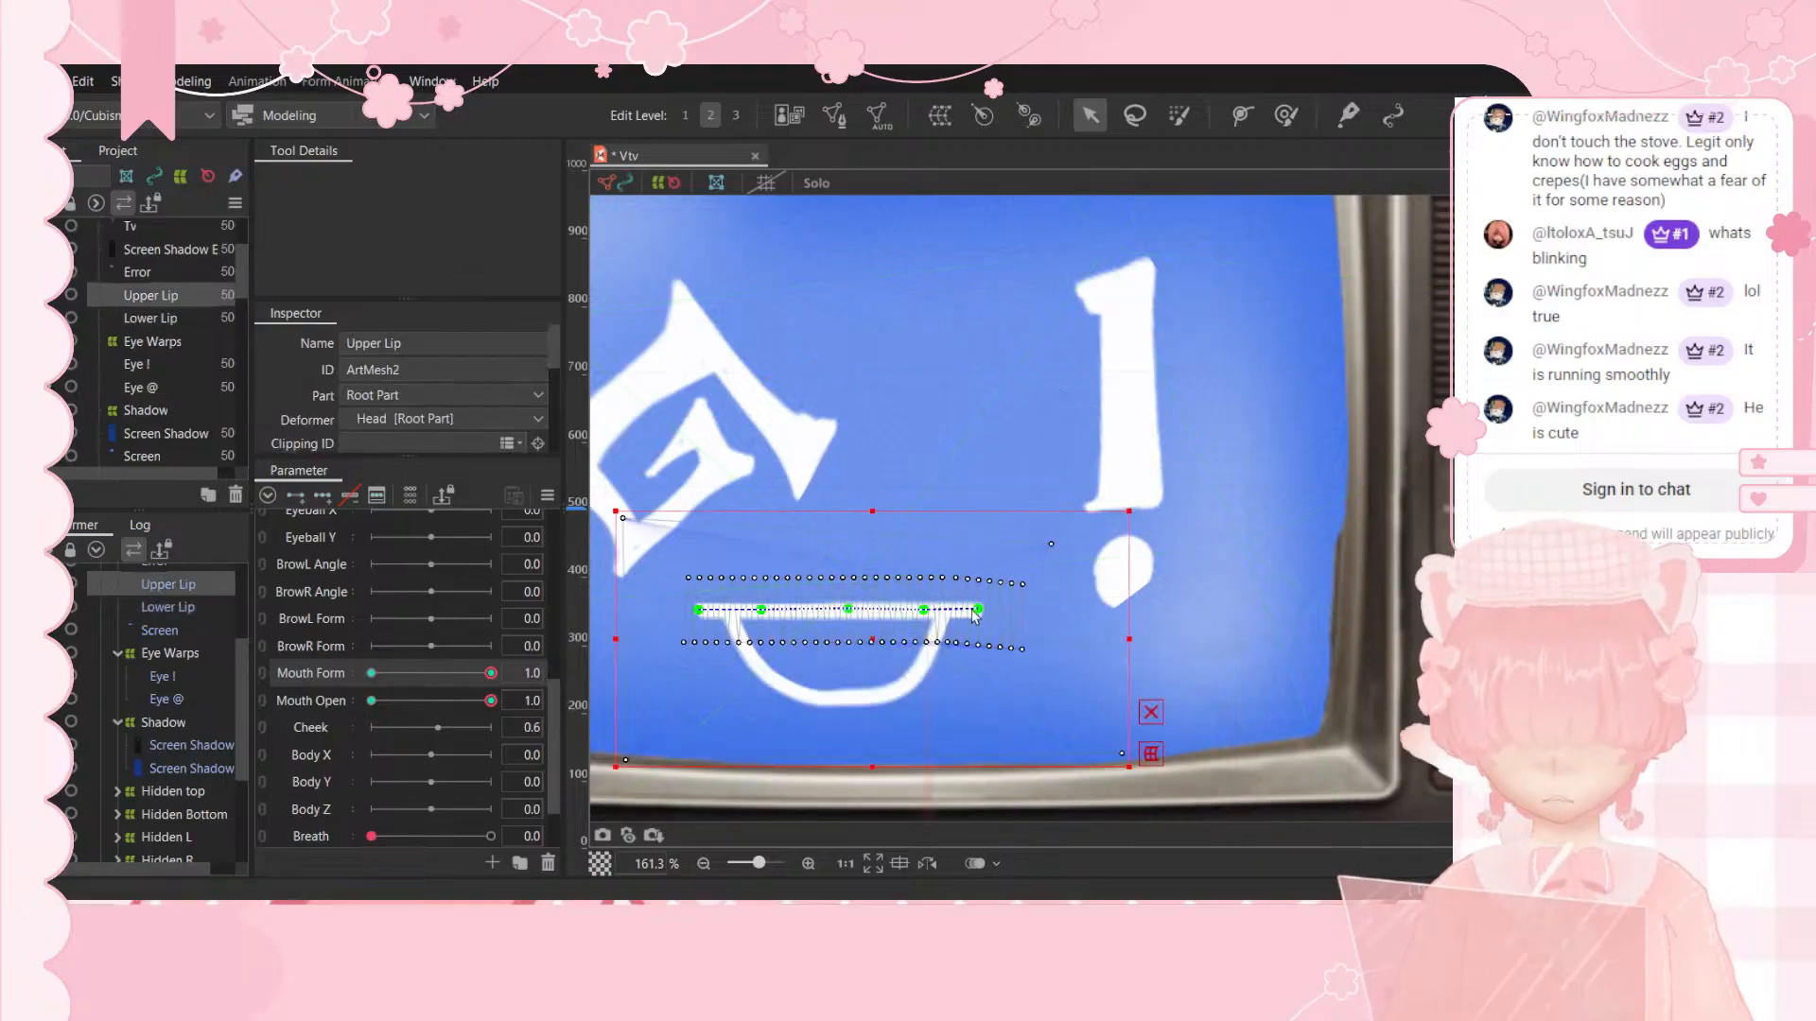
{"action": "left_click_drag", "start_coordinate": [976, 612], "coordinate": [946, 609]}
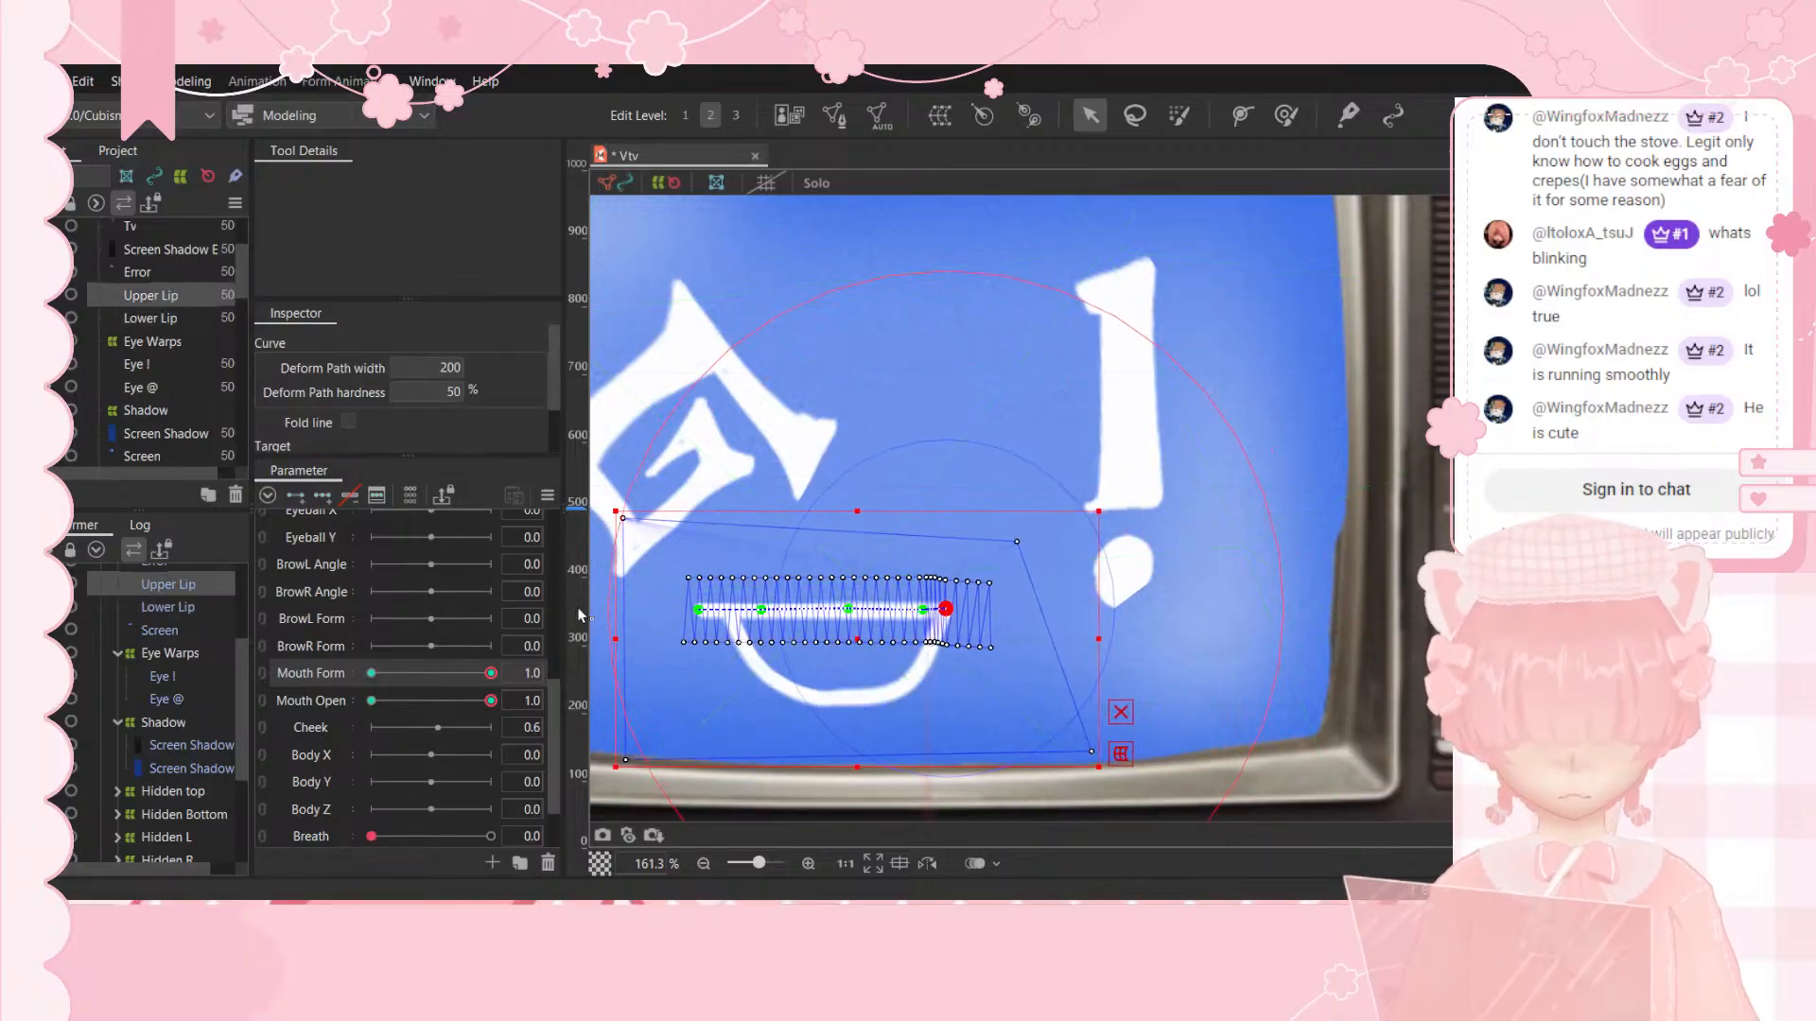
Step: Set Mouth Open to 0.0 and reshape the Upper Lip's smile with the left end inward and a flatter middle
{"action": "mouse_move", "coordinate": [486, 675]}
{"action": "left_mouse_down"}
{"action": "mouse_move", "coordinate": [362, 698]}
{"action": "mouse_move", "coordinate": [492, 708]}
{"action": "left_mouse_up"}
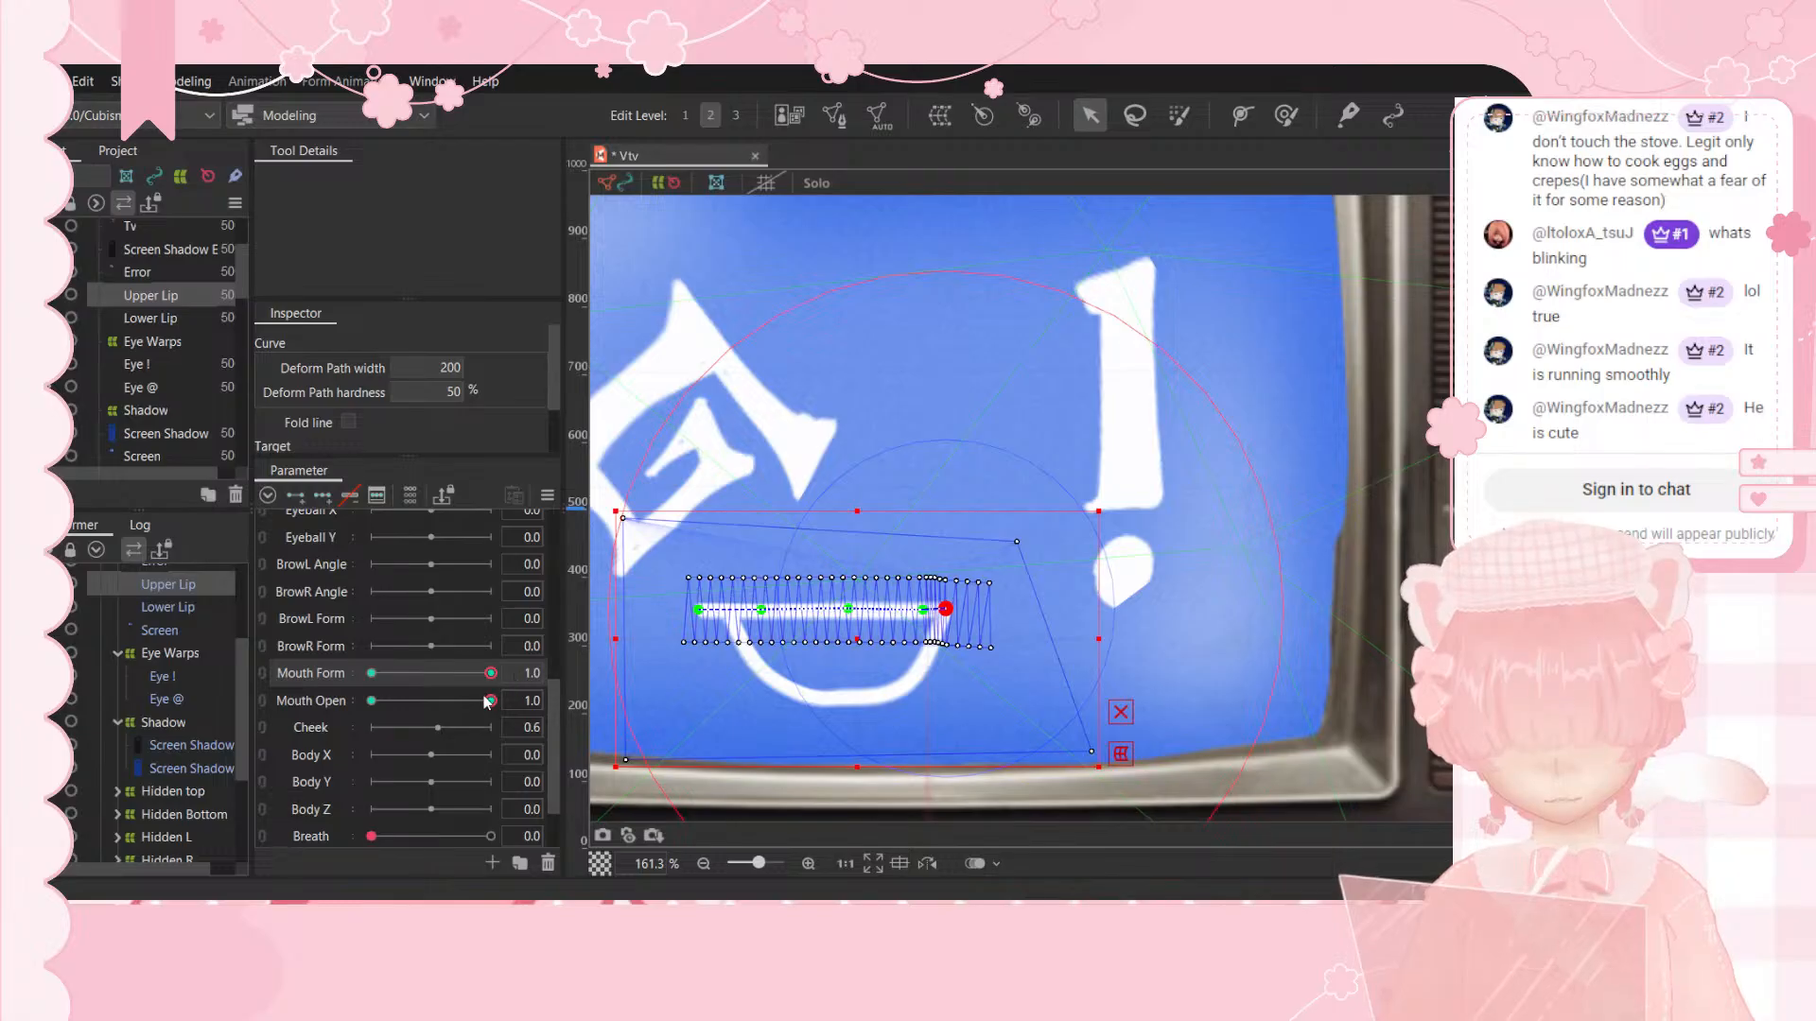
{"action": "left_click_drag", "start_coordinate": [491, 701], "coordinate": [310, 716]}
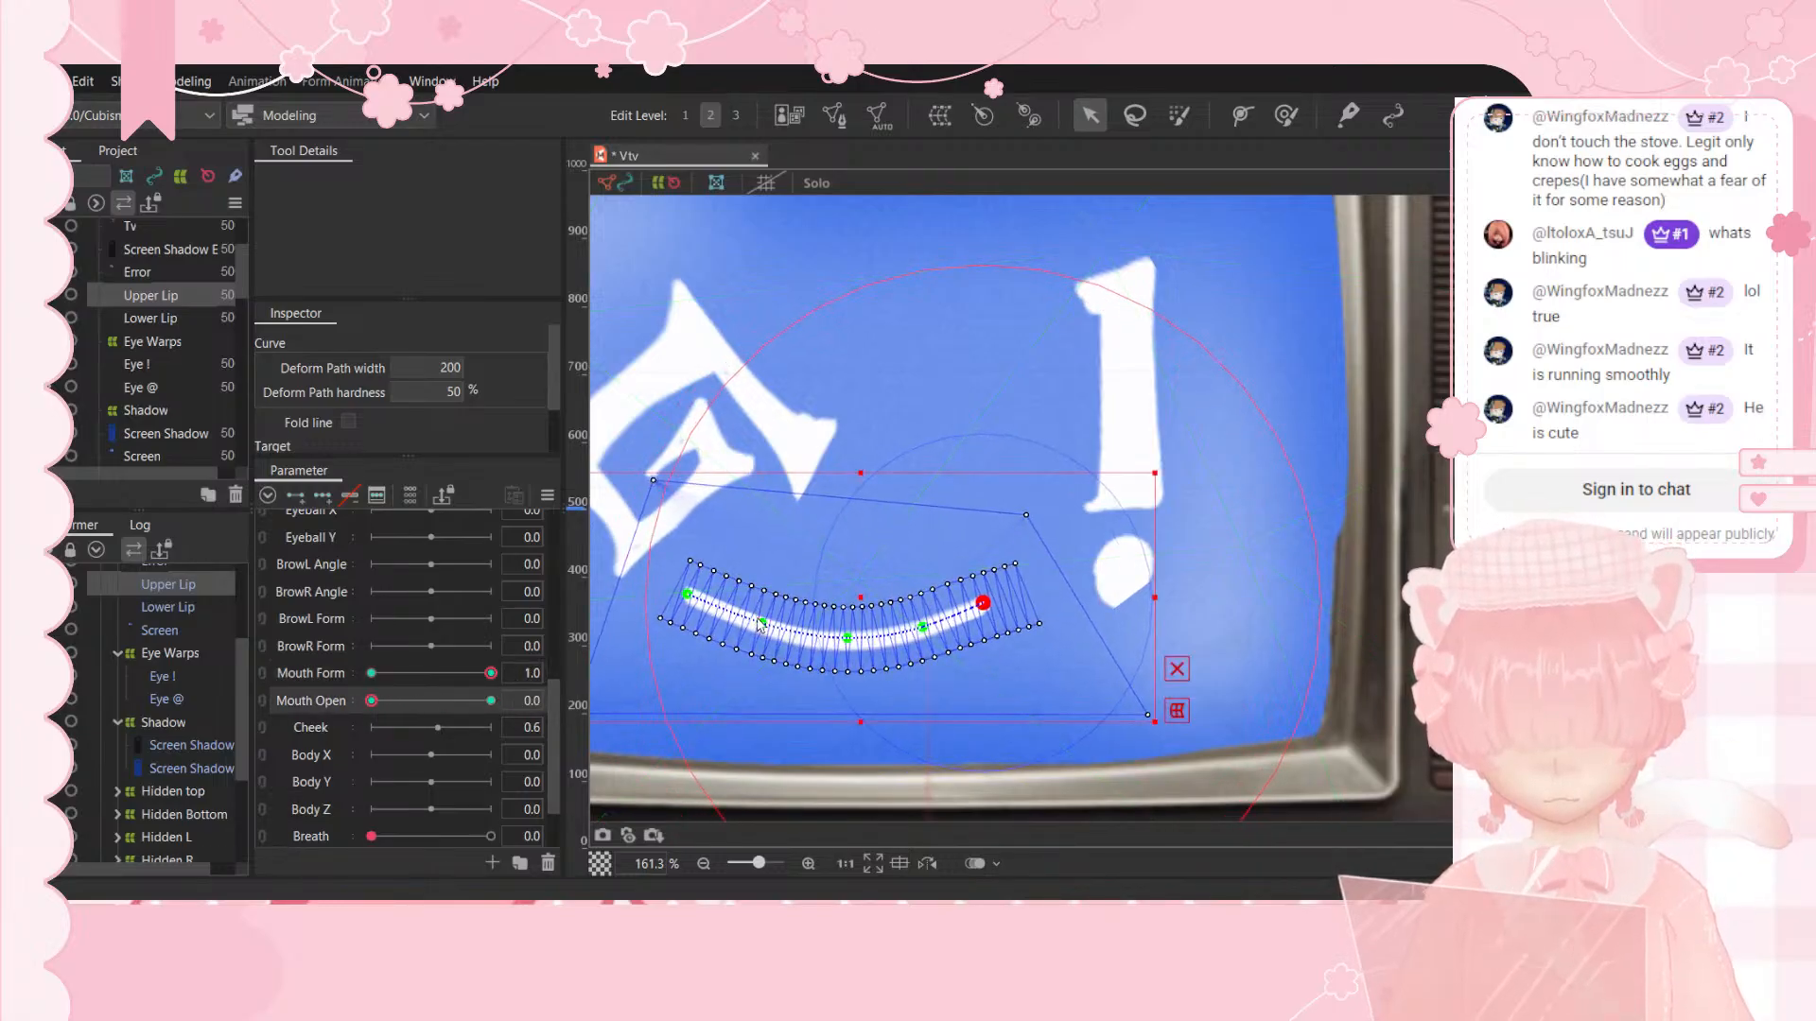
{"action": "left_click_drag", "start_coordinate": [761, 624], "coordinate": [796, 640]}
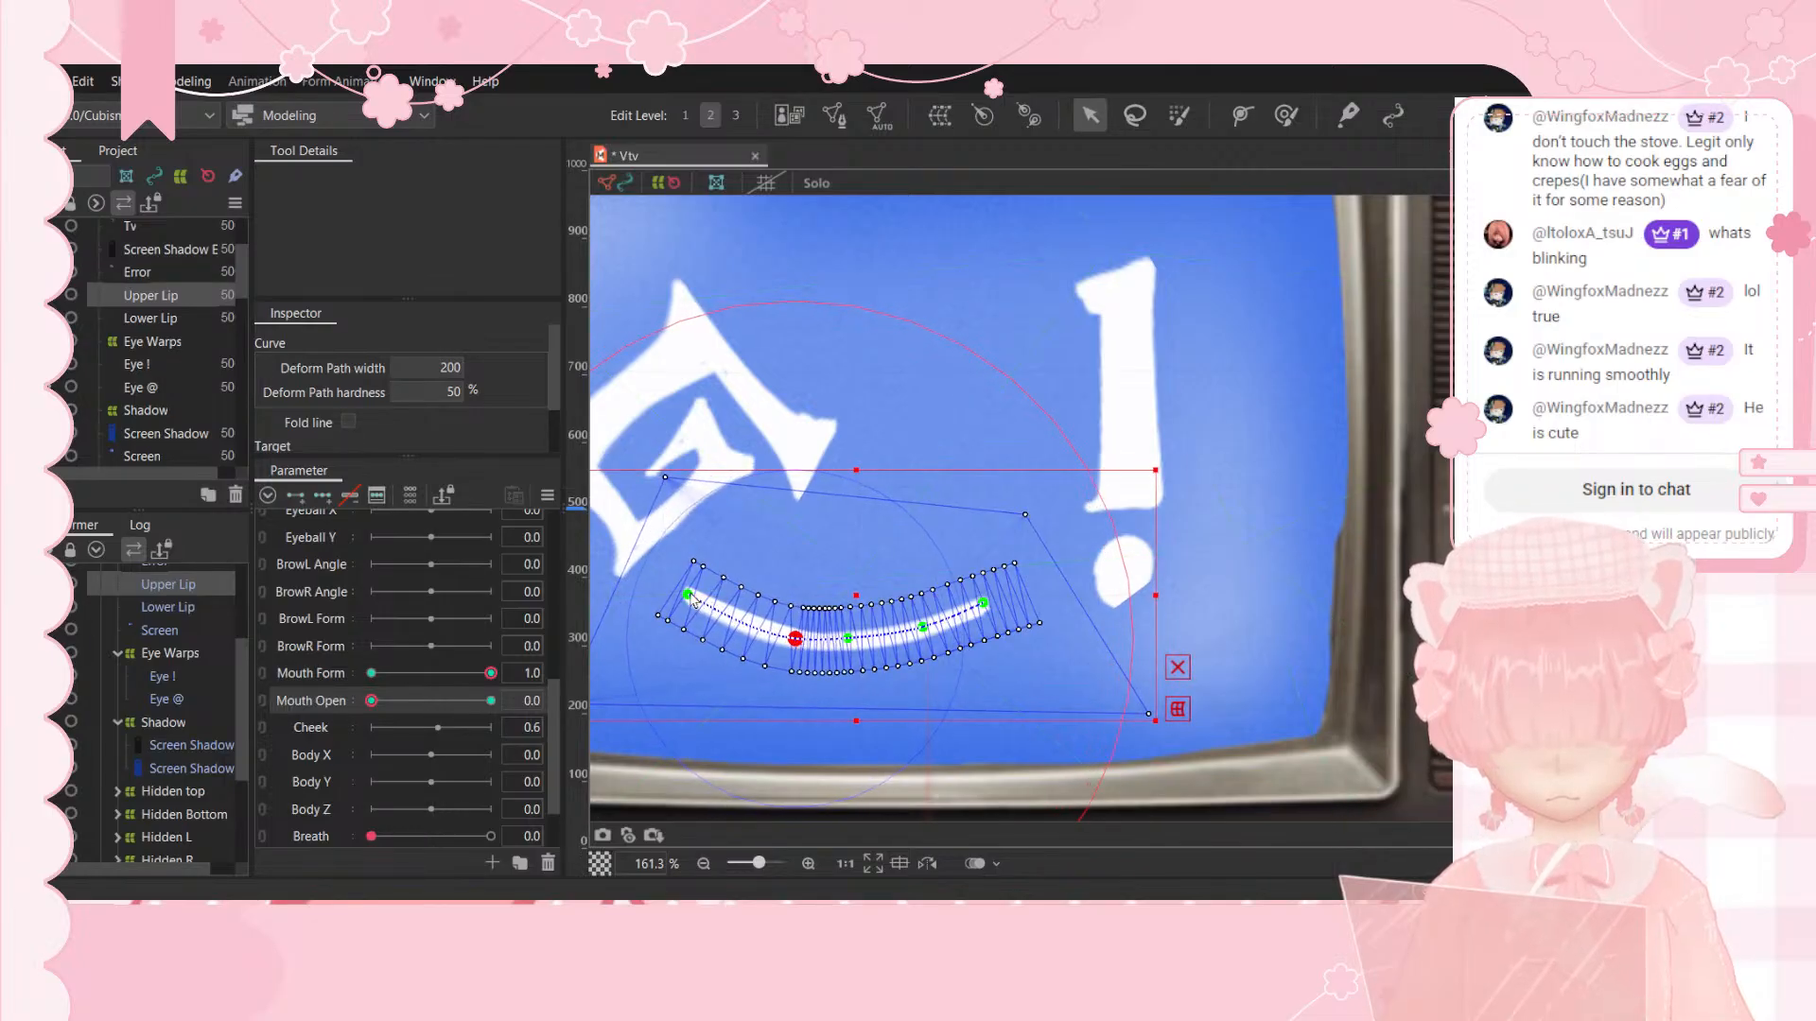
{"action": "left_click_drag", "start_coordinate": [688, 595], "coordinate": [779, 644]}
{"action": "left_click_drag", "start_coordinate": [919, 636], "coordinate": [977, 602]}
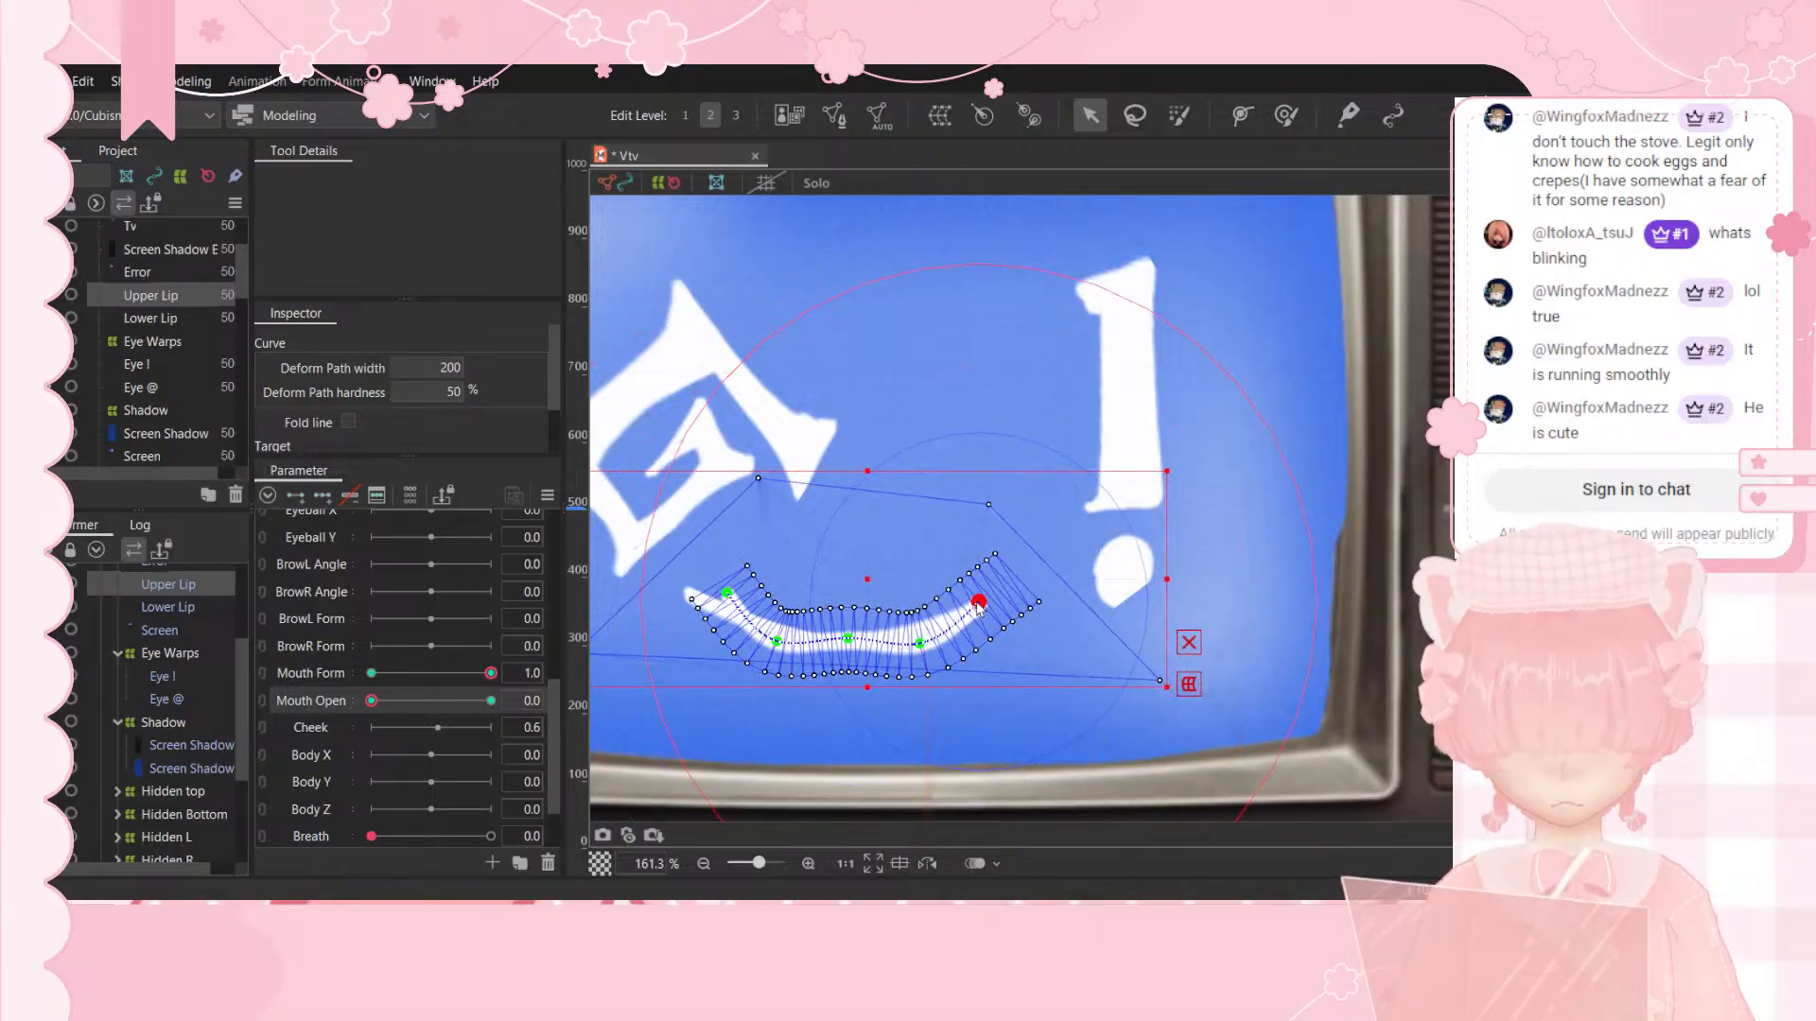
Step: Reshape the Lower Lip's closed smile to follow the Upper Lip, moving its left end inward and flattening the middle
{"action": "left_click", "coordinate": [166, 607]}
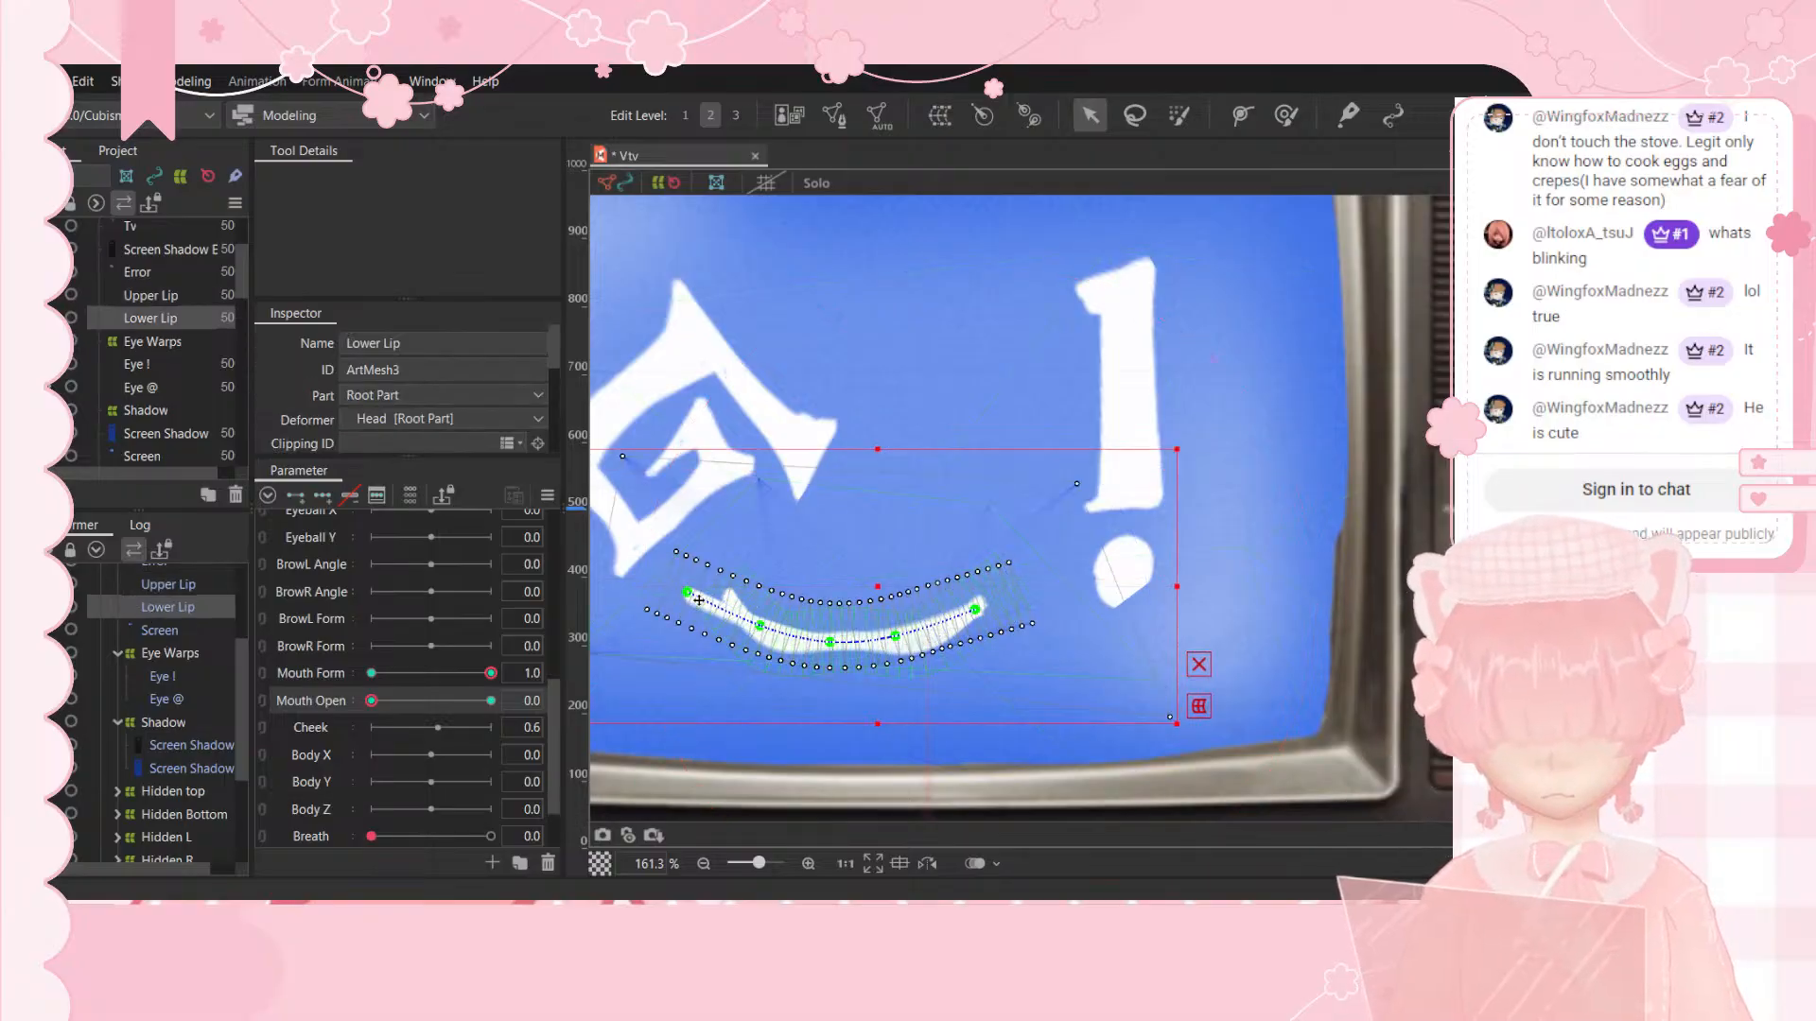
{"action": "left_click_drag", "start_coordinate": [686, 595], "coordinate": [766, 640]}
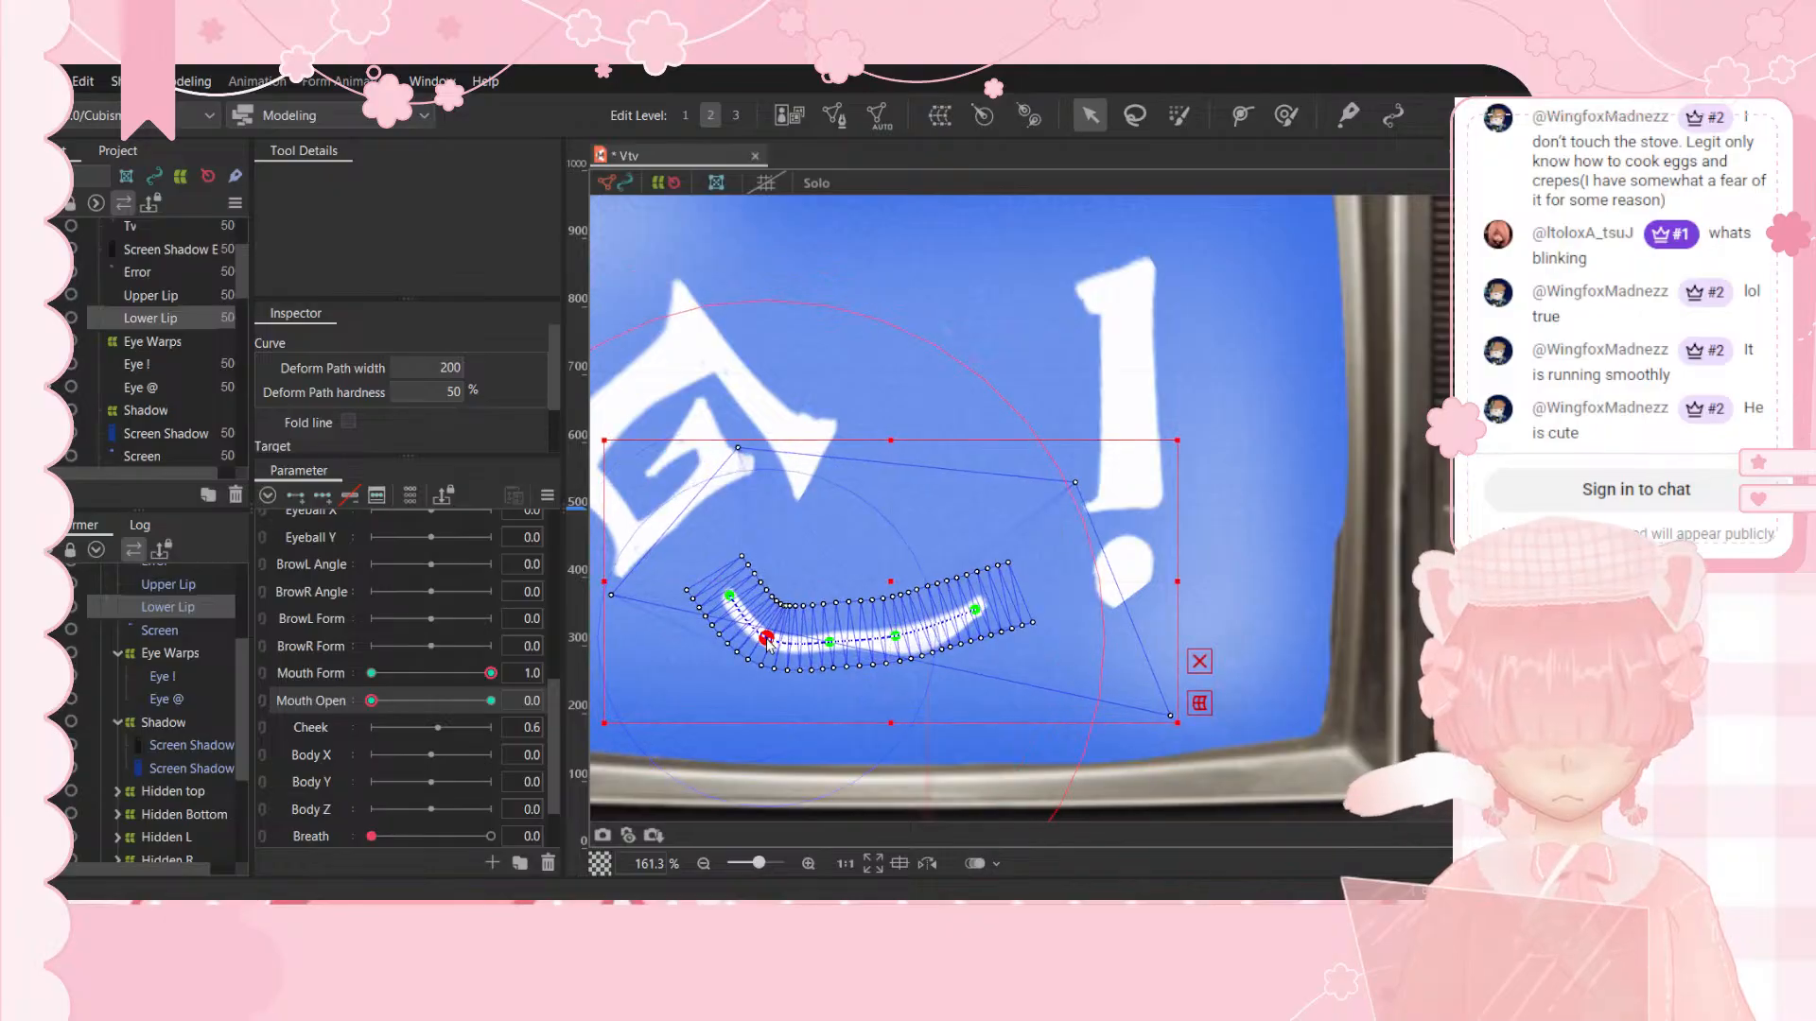
{"action": "left_click_drag", "start_coordinate": [895, 636], "coordinate": [846, 641]}
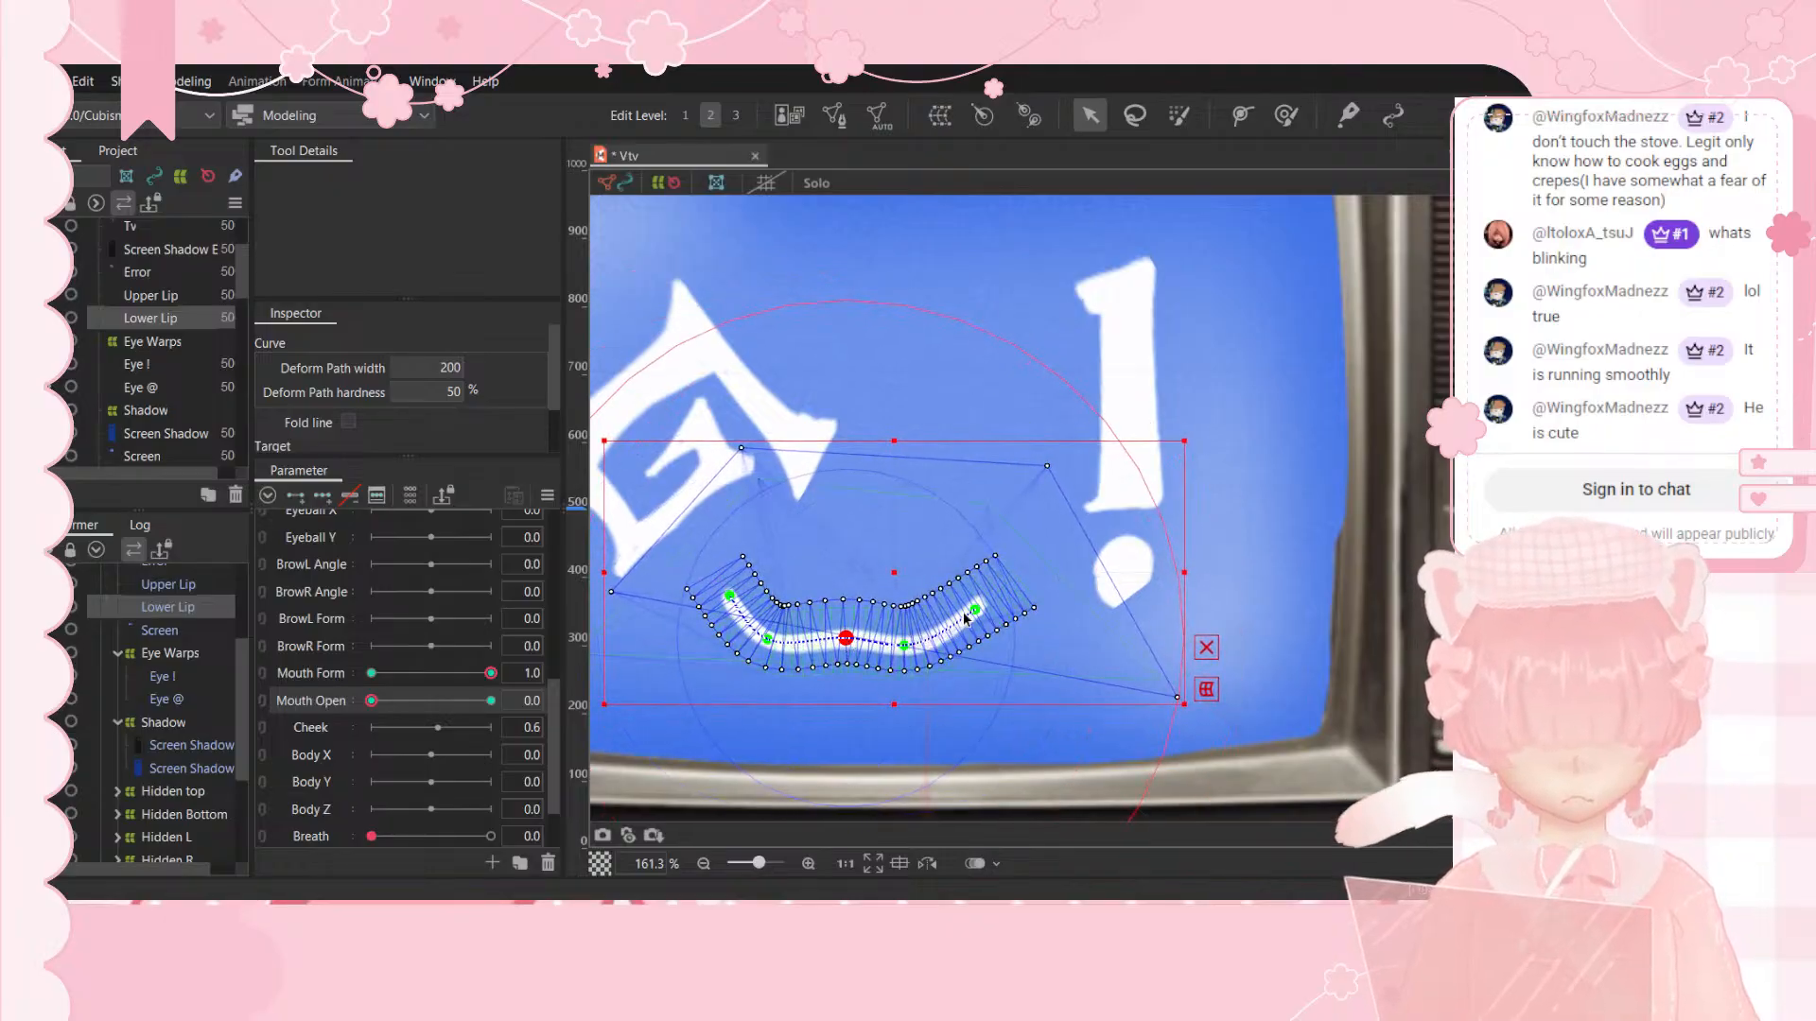
{"action": "left_click_drag", "start_coordinate": [974, 611], "coordinate": [972, 613]}
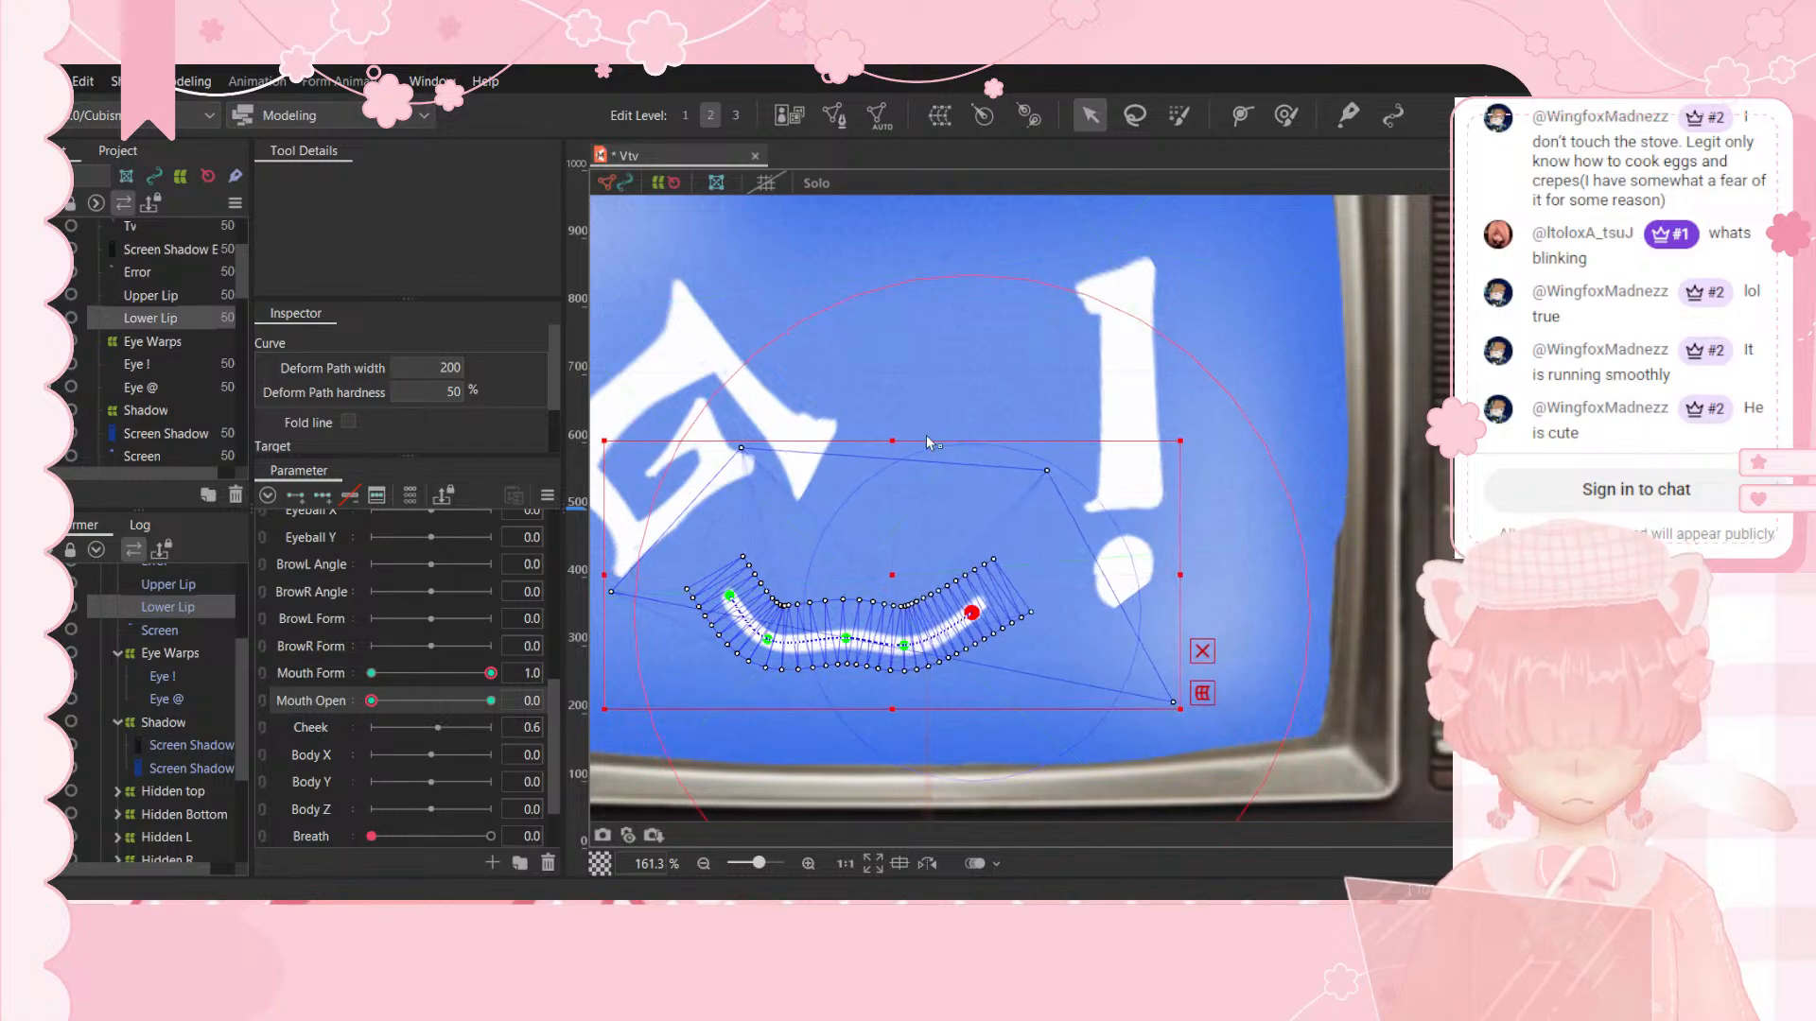
Step: Link Mouth Form with Mouth Open, set both to 1.0, and pull the Upper Lip's left end inward to meet the Lower Lip
{"action": "left_click", "coordinate": [265, 686]}
{"action": "left_click_drag", "start_coordinate": [445, 701], "coordinate": [568, 643]}
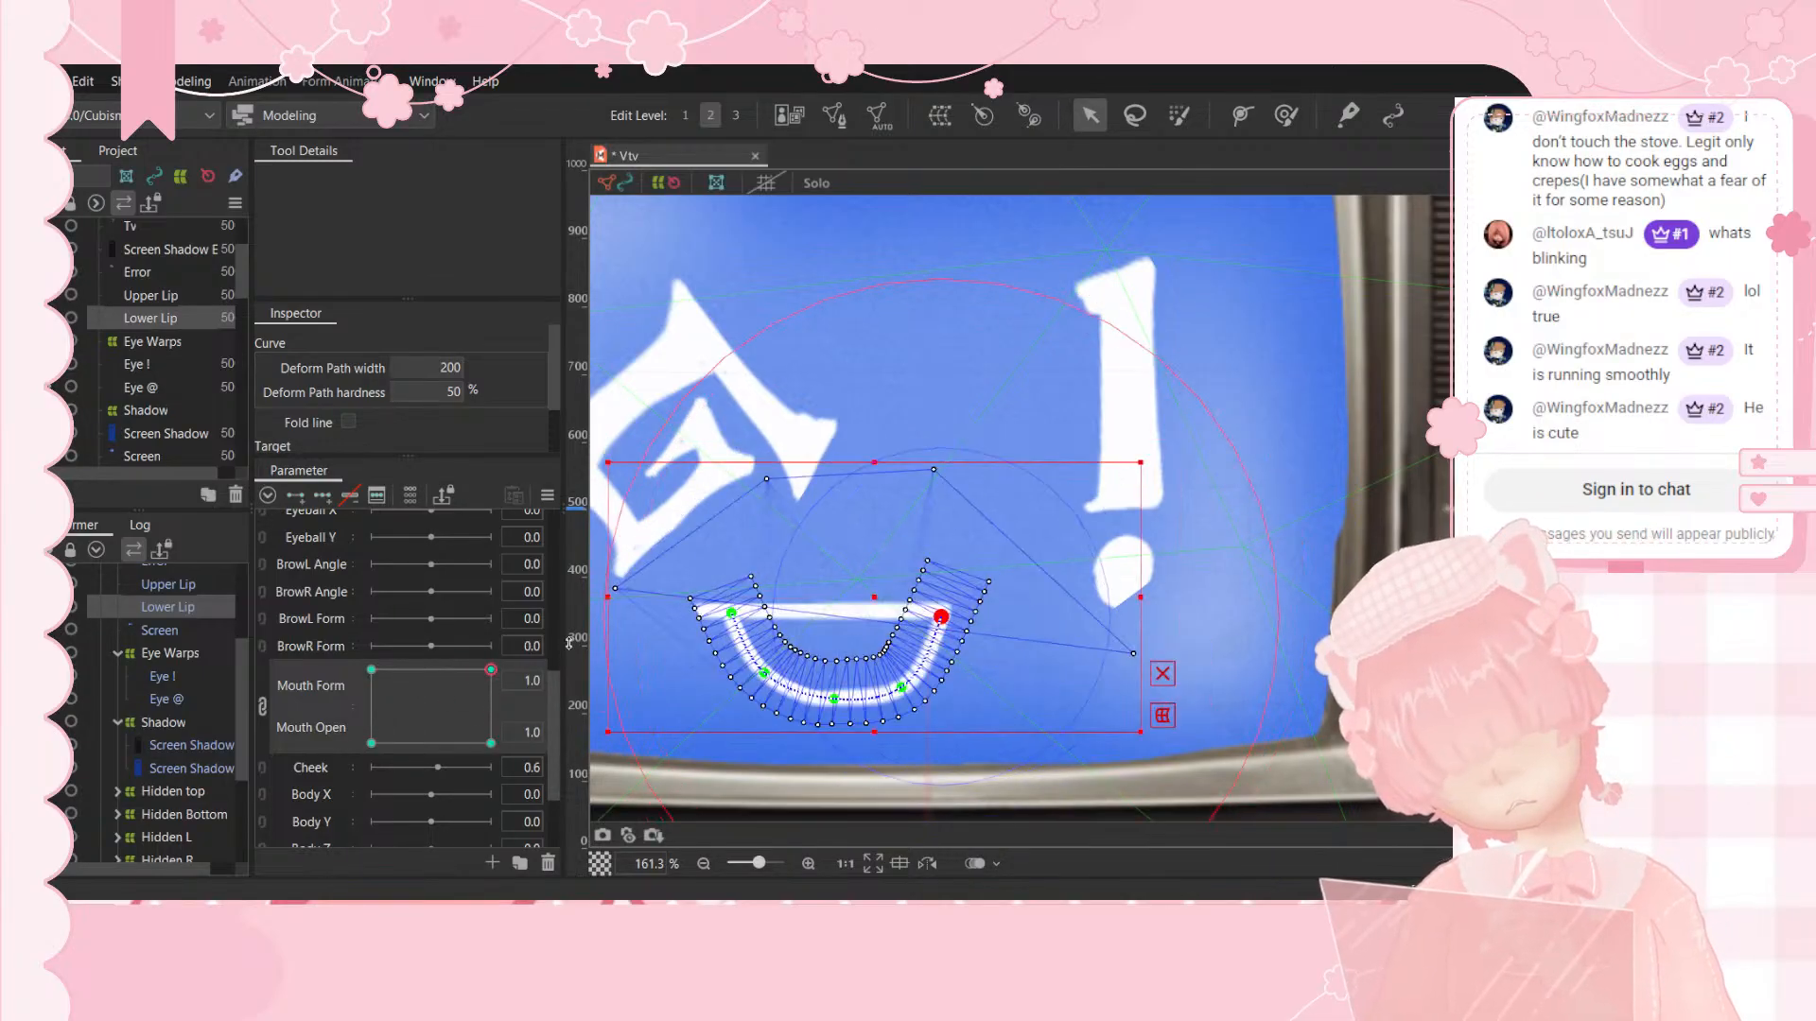
{"action": "left_click", "coordinate": [161, 589]}
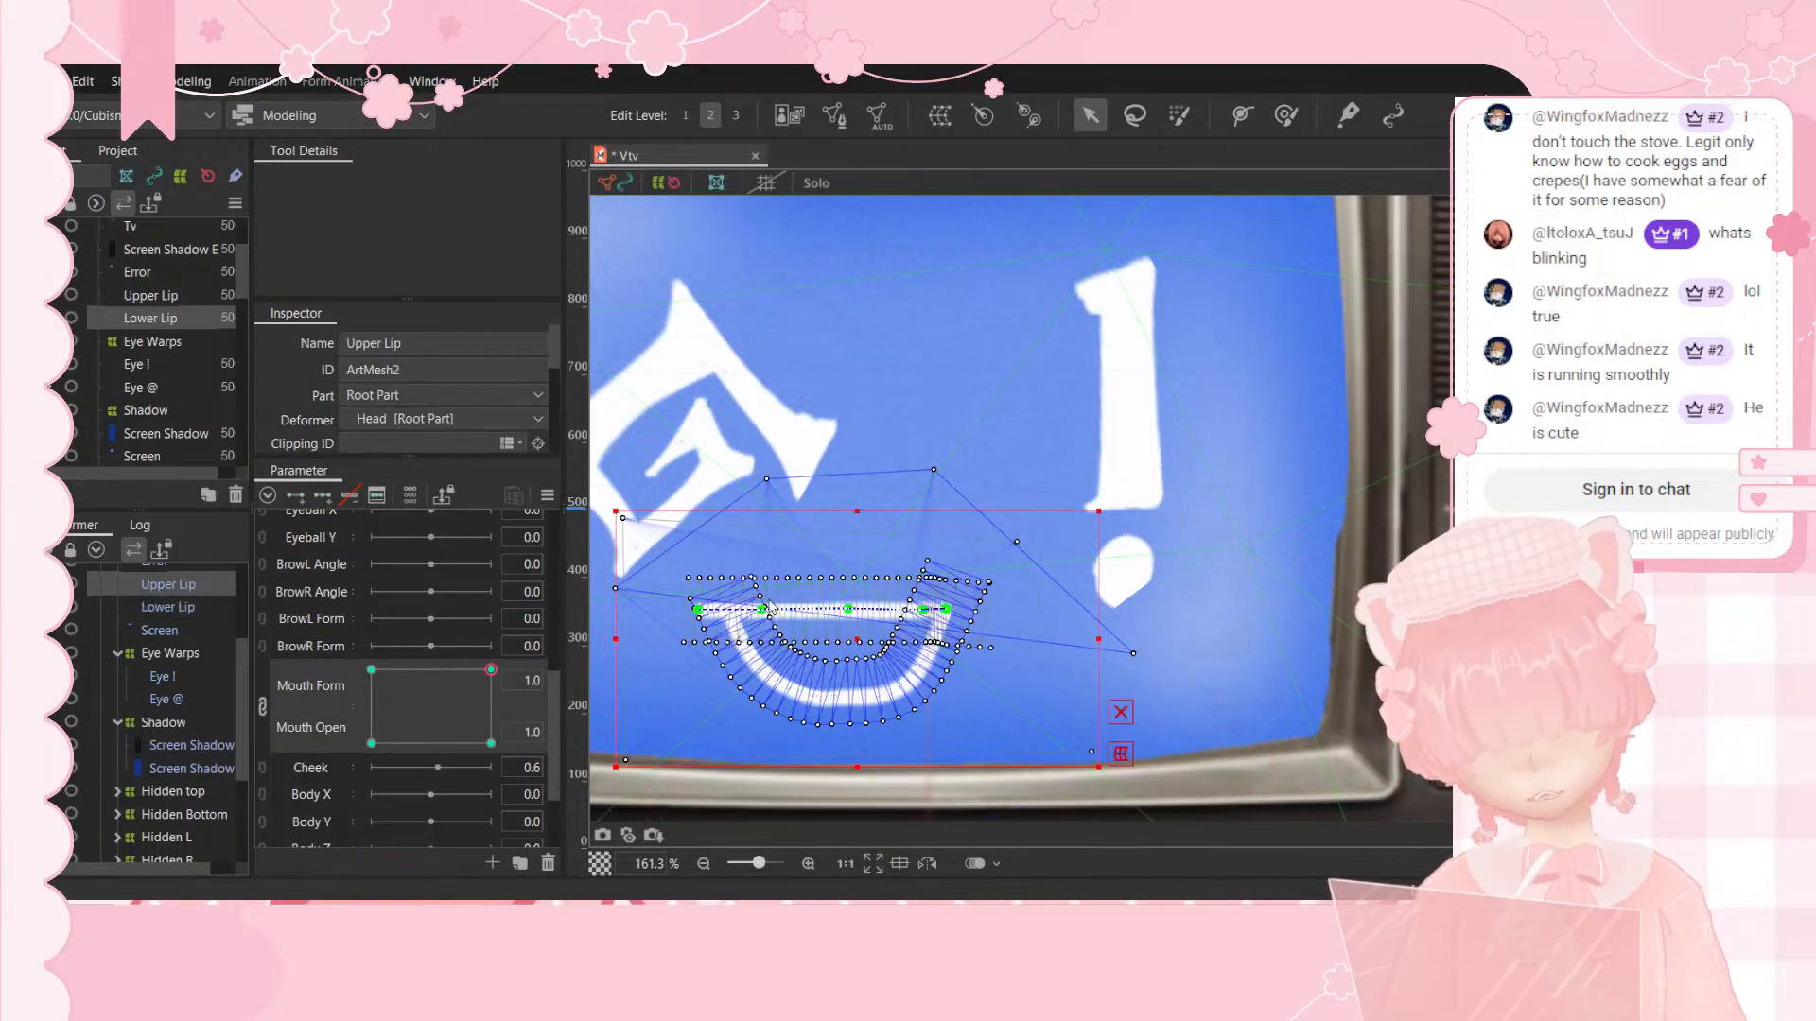
{"action": "left_click_drag", "start_coordinate": [703, 610], "coordinate": [722, 617]}
{"action": "left_click_drag", "start_coordinate": [441, 685], "coordinate": [364, 726]}
{"action": "left_click_drag", "start_coordinate": [341, 622], "coordinate": [584, 576]}
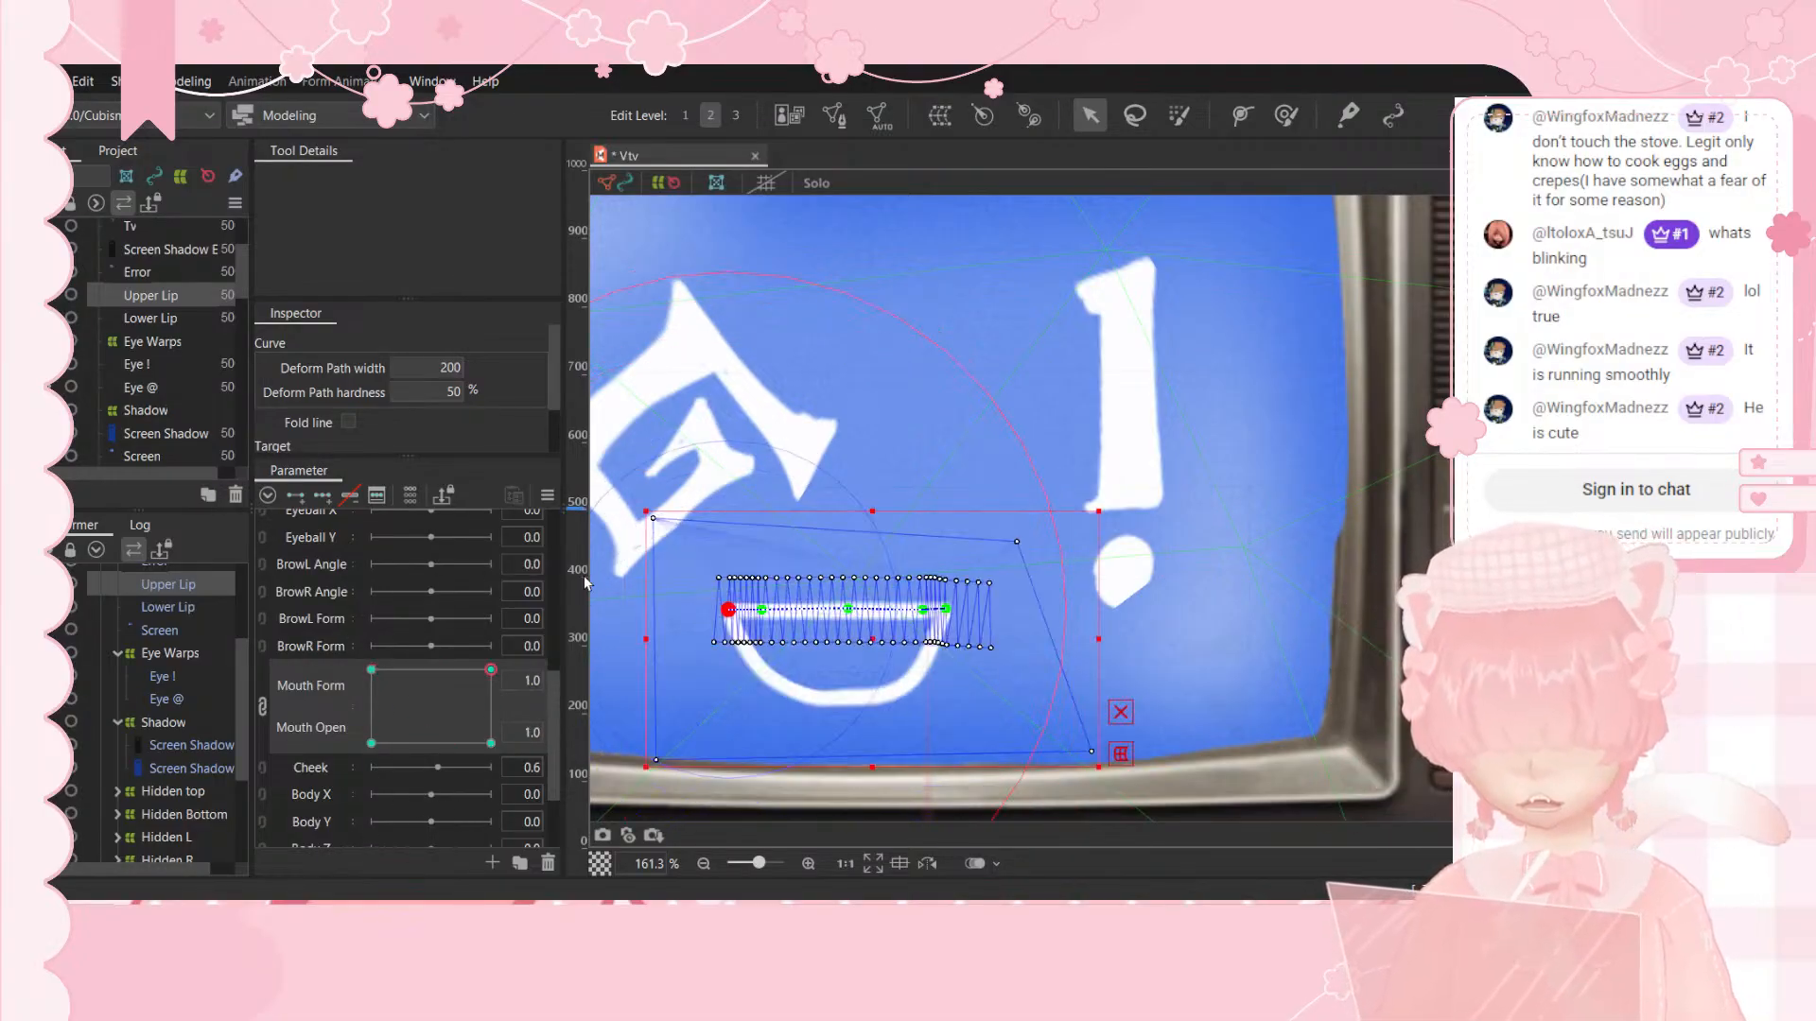
Step: Add keys at 0.0 and 1.0 on EyeL Smile for the Eye Warps deformer and set the parameter to 1.0
{"action": "left_click", "coordinate": [133, 655]}
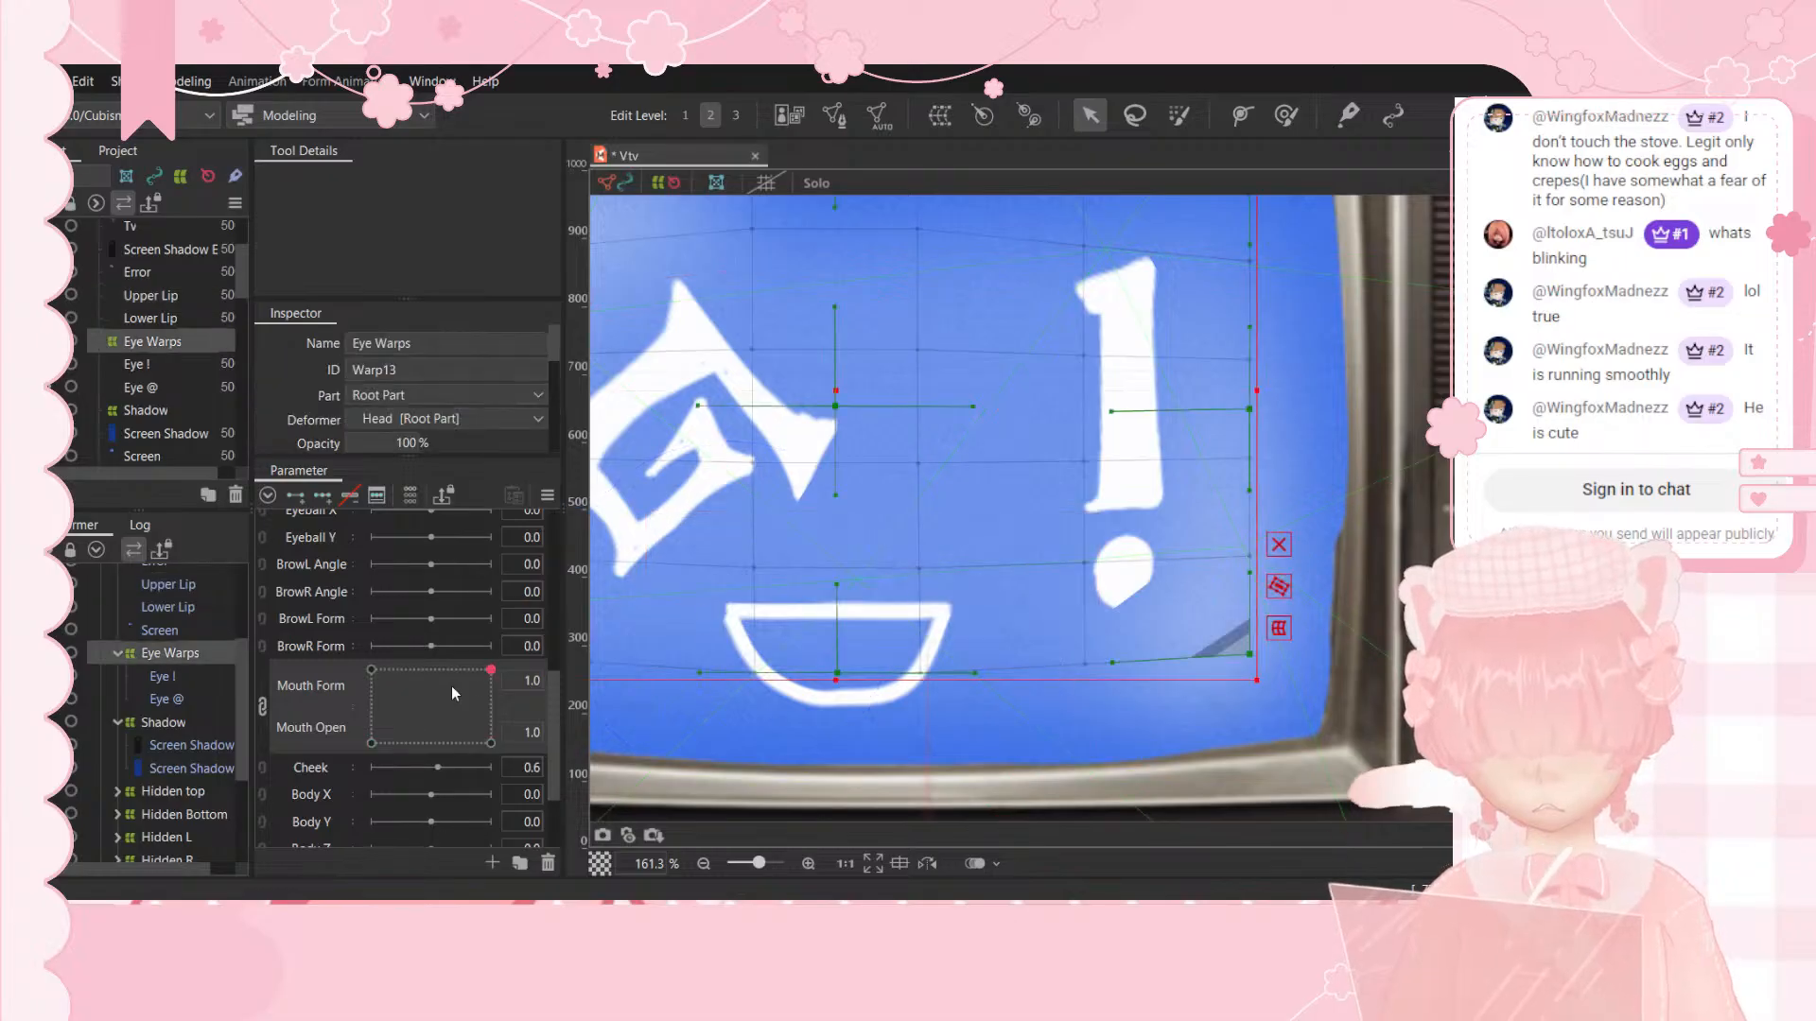
{"action": "left_click_drag", "start_coordinate": [486, 672], "coordinate": [632, 643]}
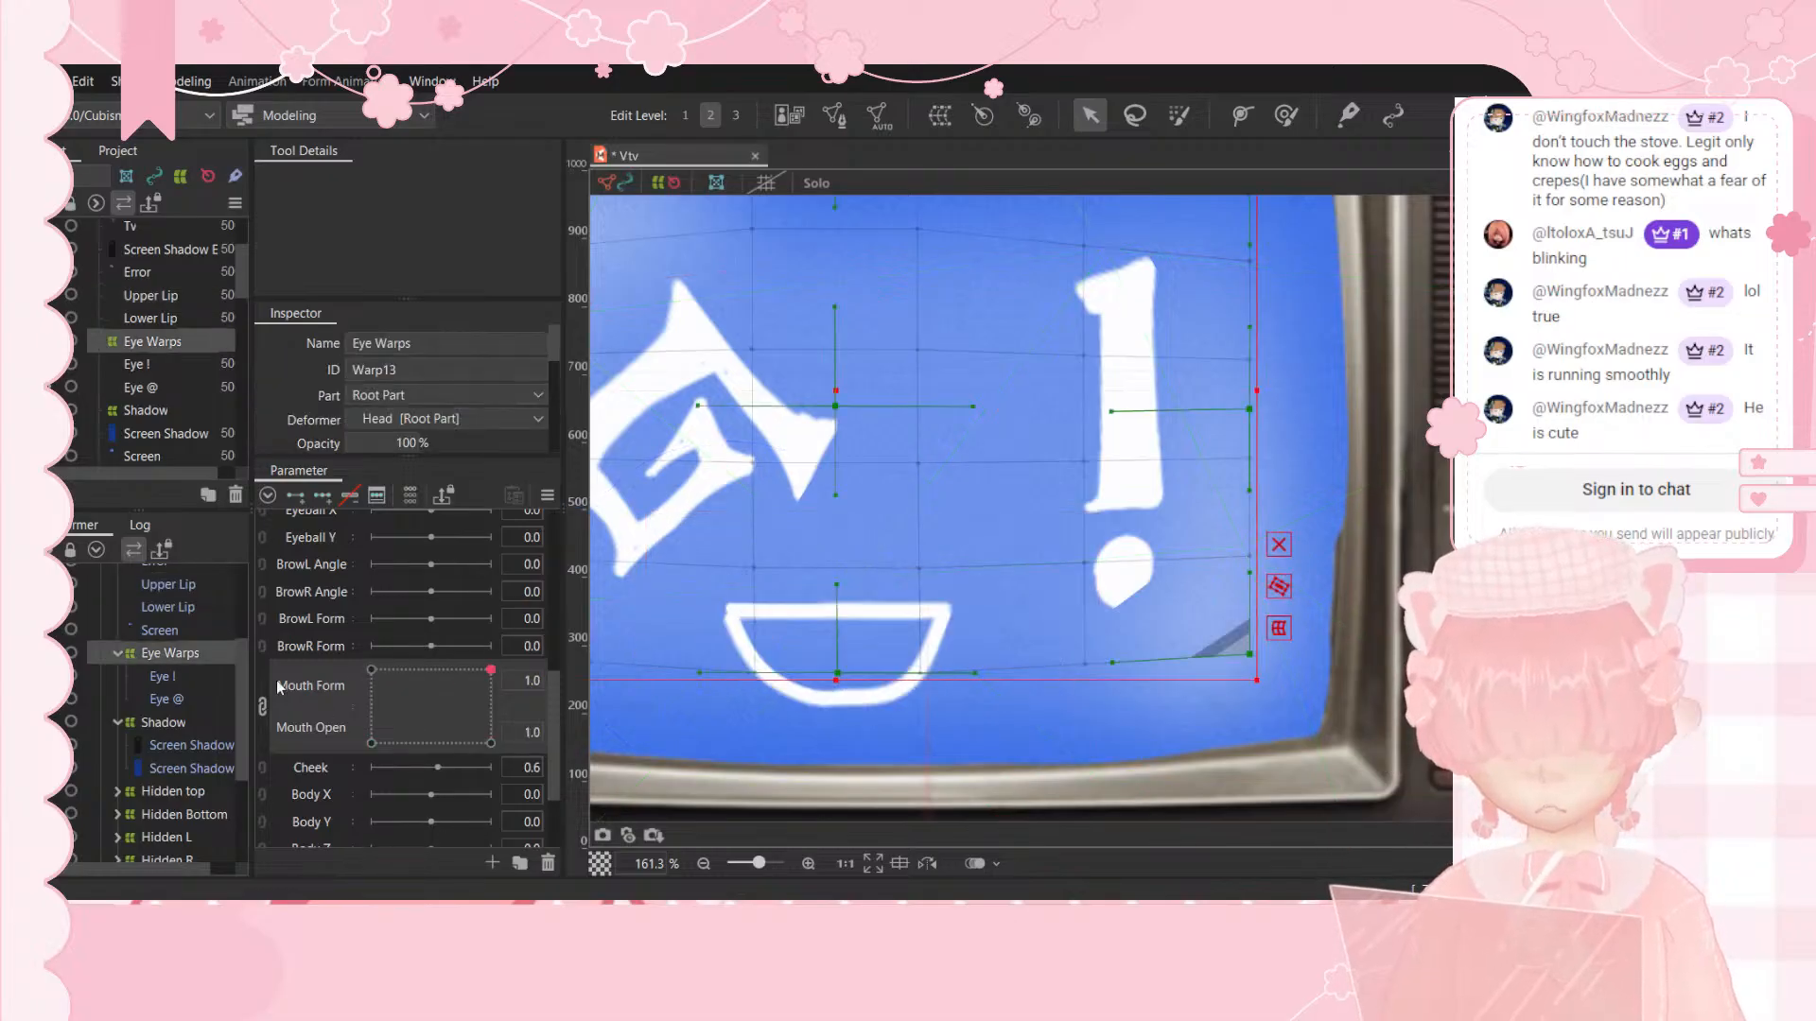
{"action": "scroll", "coordinate": [390, 648], "scroll_direction": "up", "scroll_amount": 5}
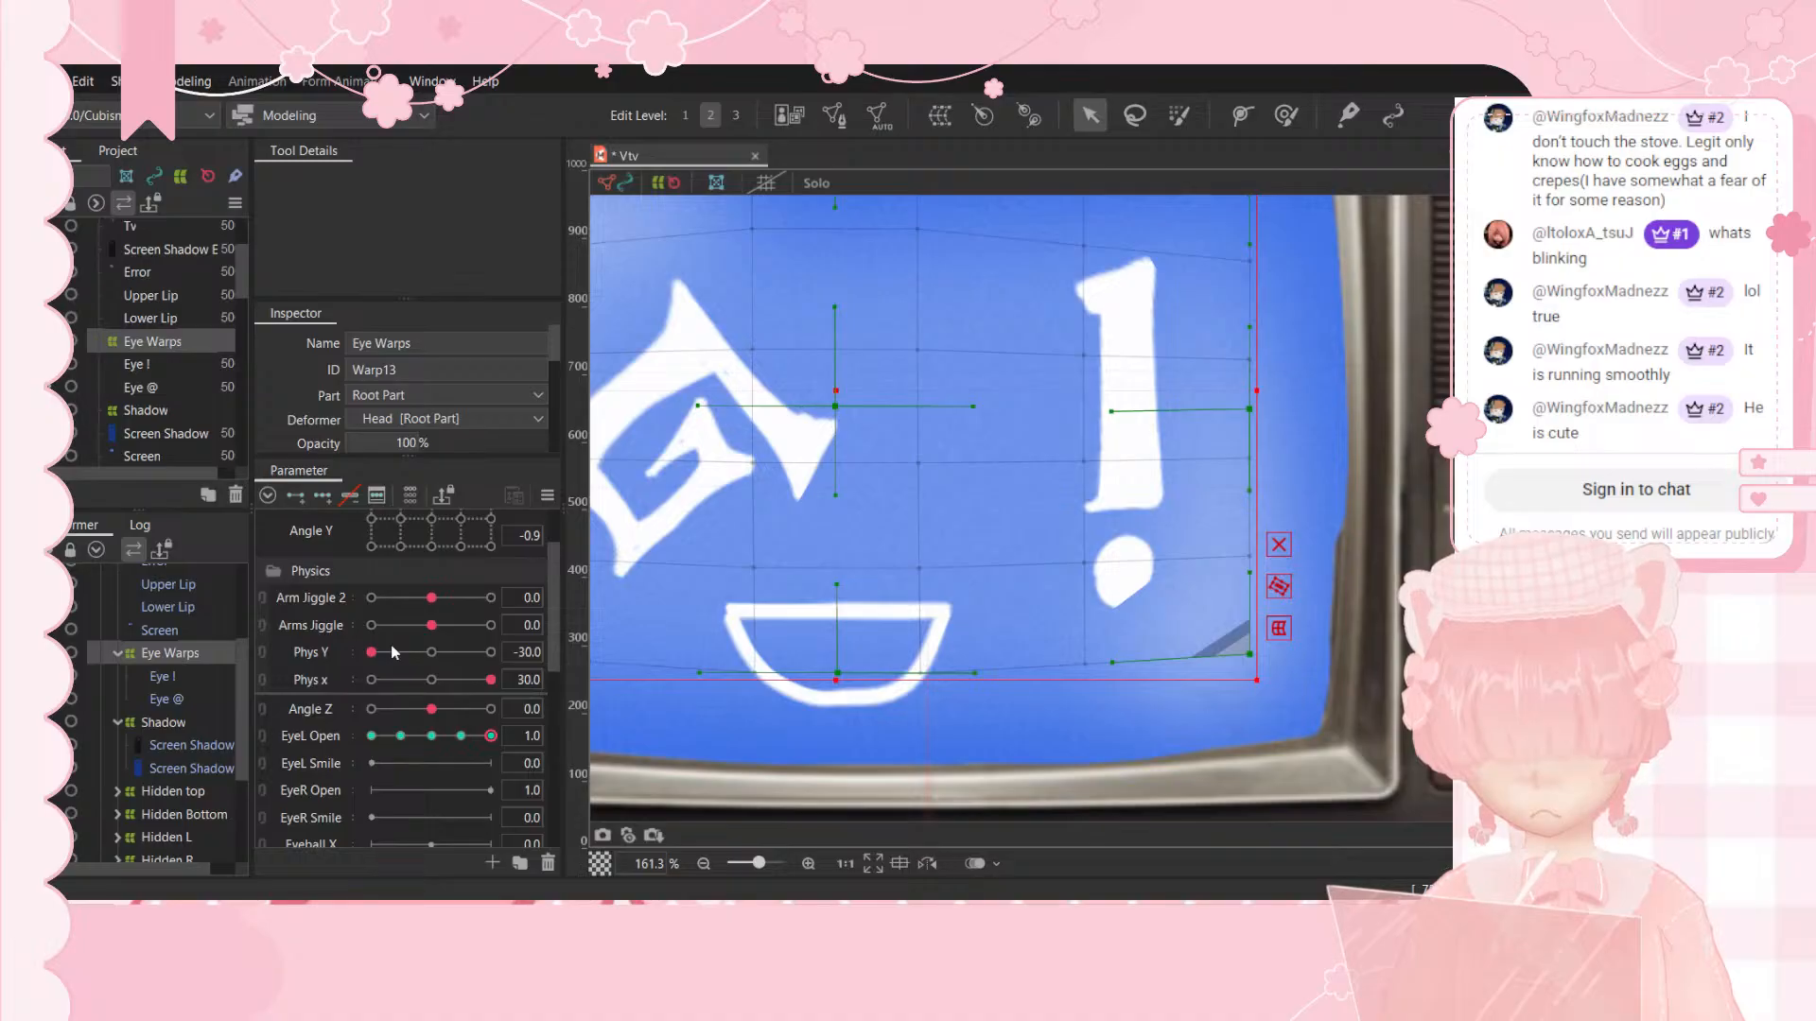
{"action": "scroll", "coordinate": [392, 652], "scroll_direction": "down", "scroll_amount": 1}
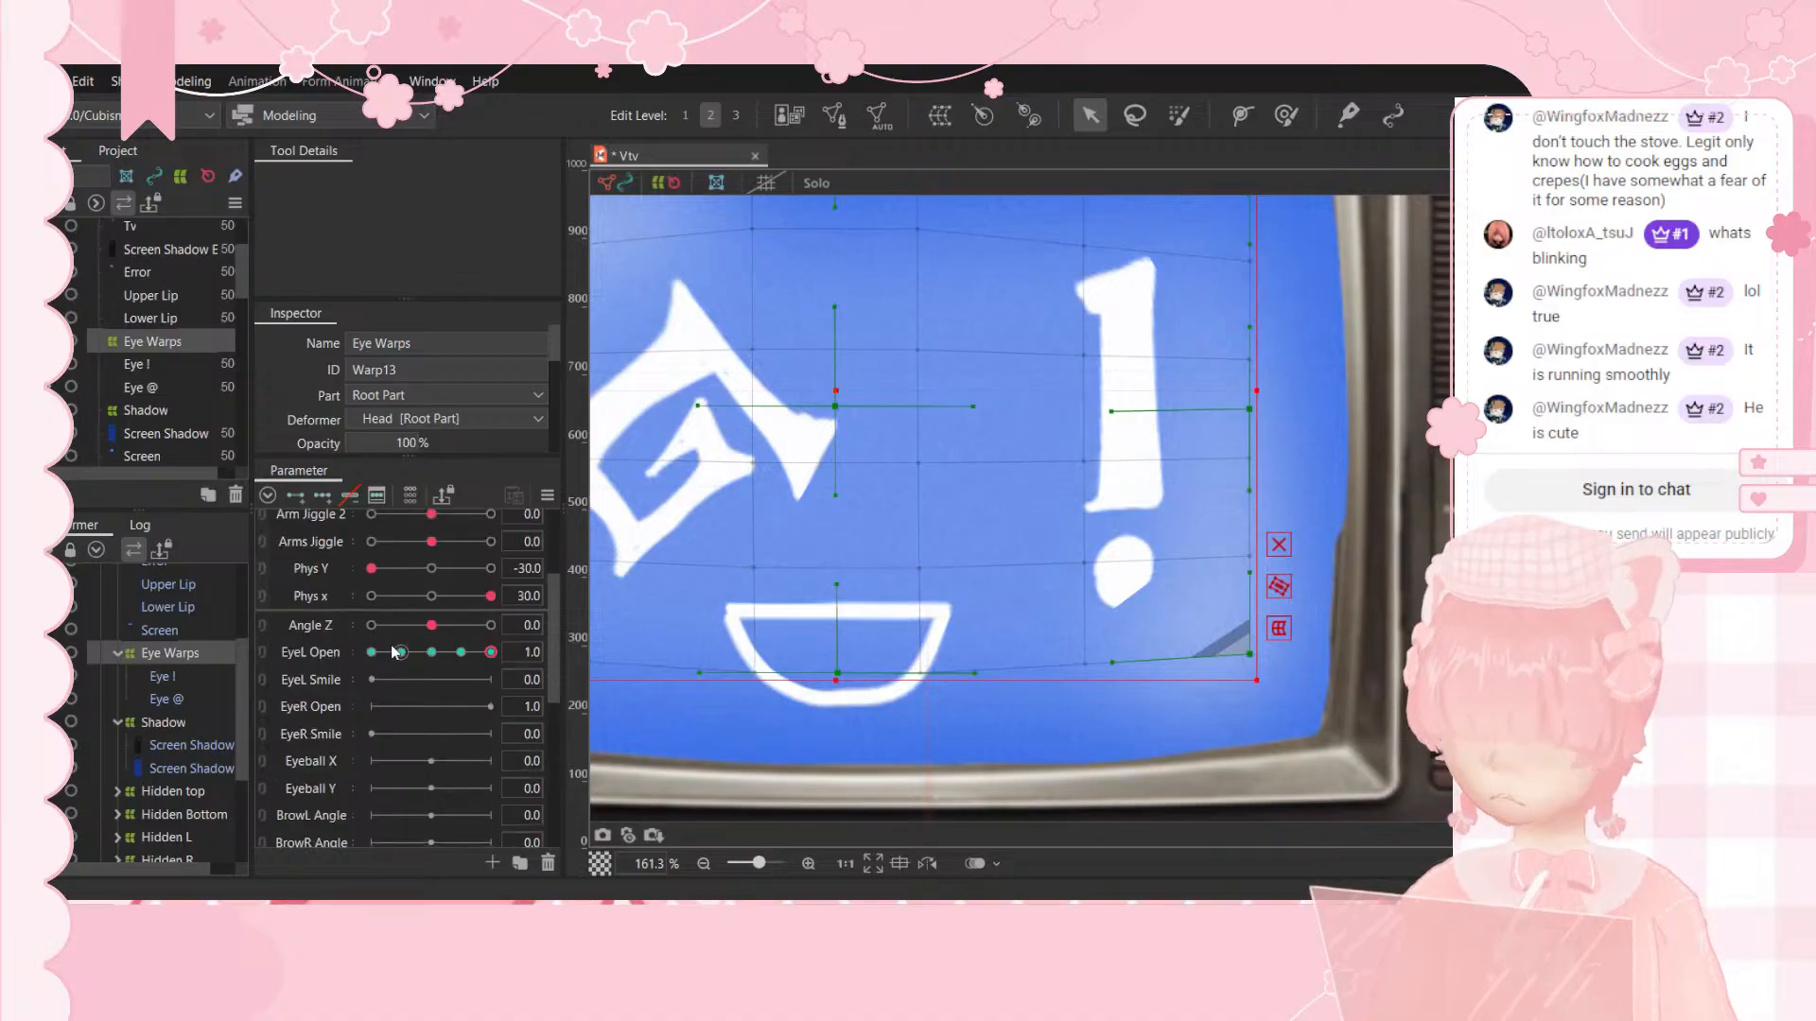
{"action": "left_click_drag", "start_coordinate": [371, 679], "coordinate": [468, 677]}
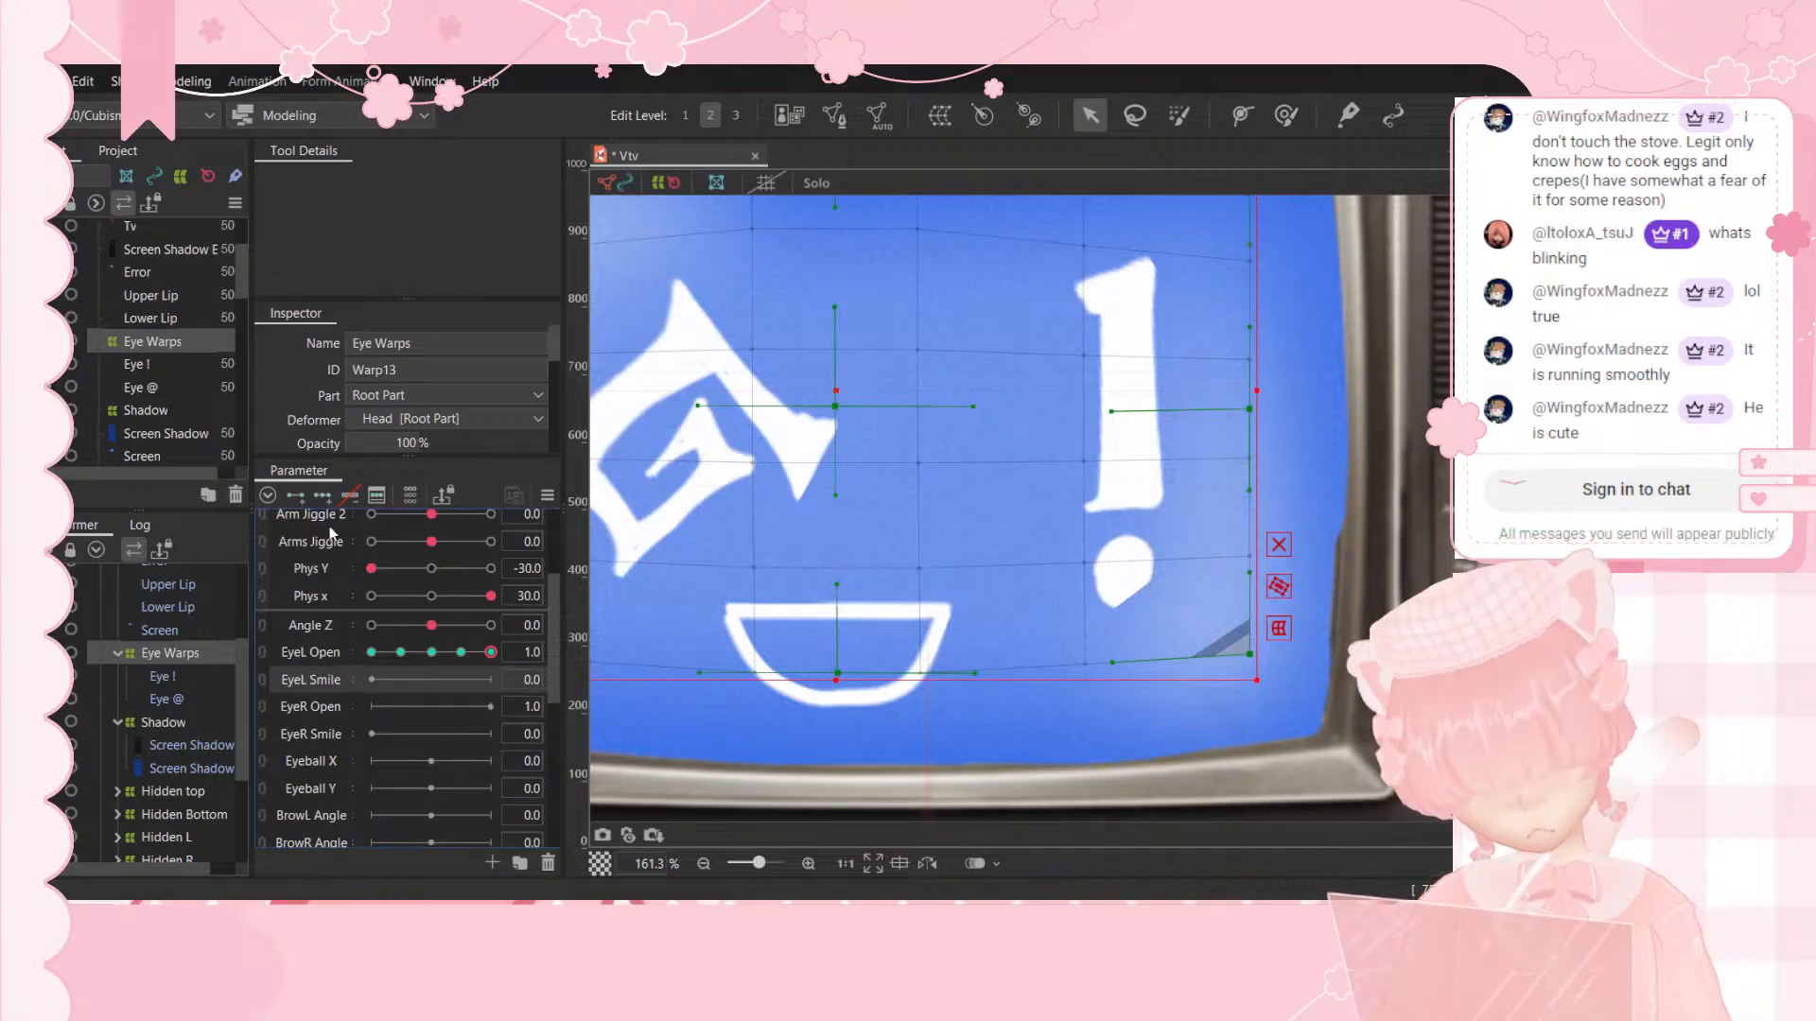
{"action": "left_click_drag", "start_coordinate": [372, 680], "coordinate": [526, 681]}
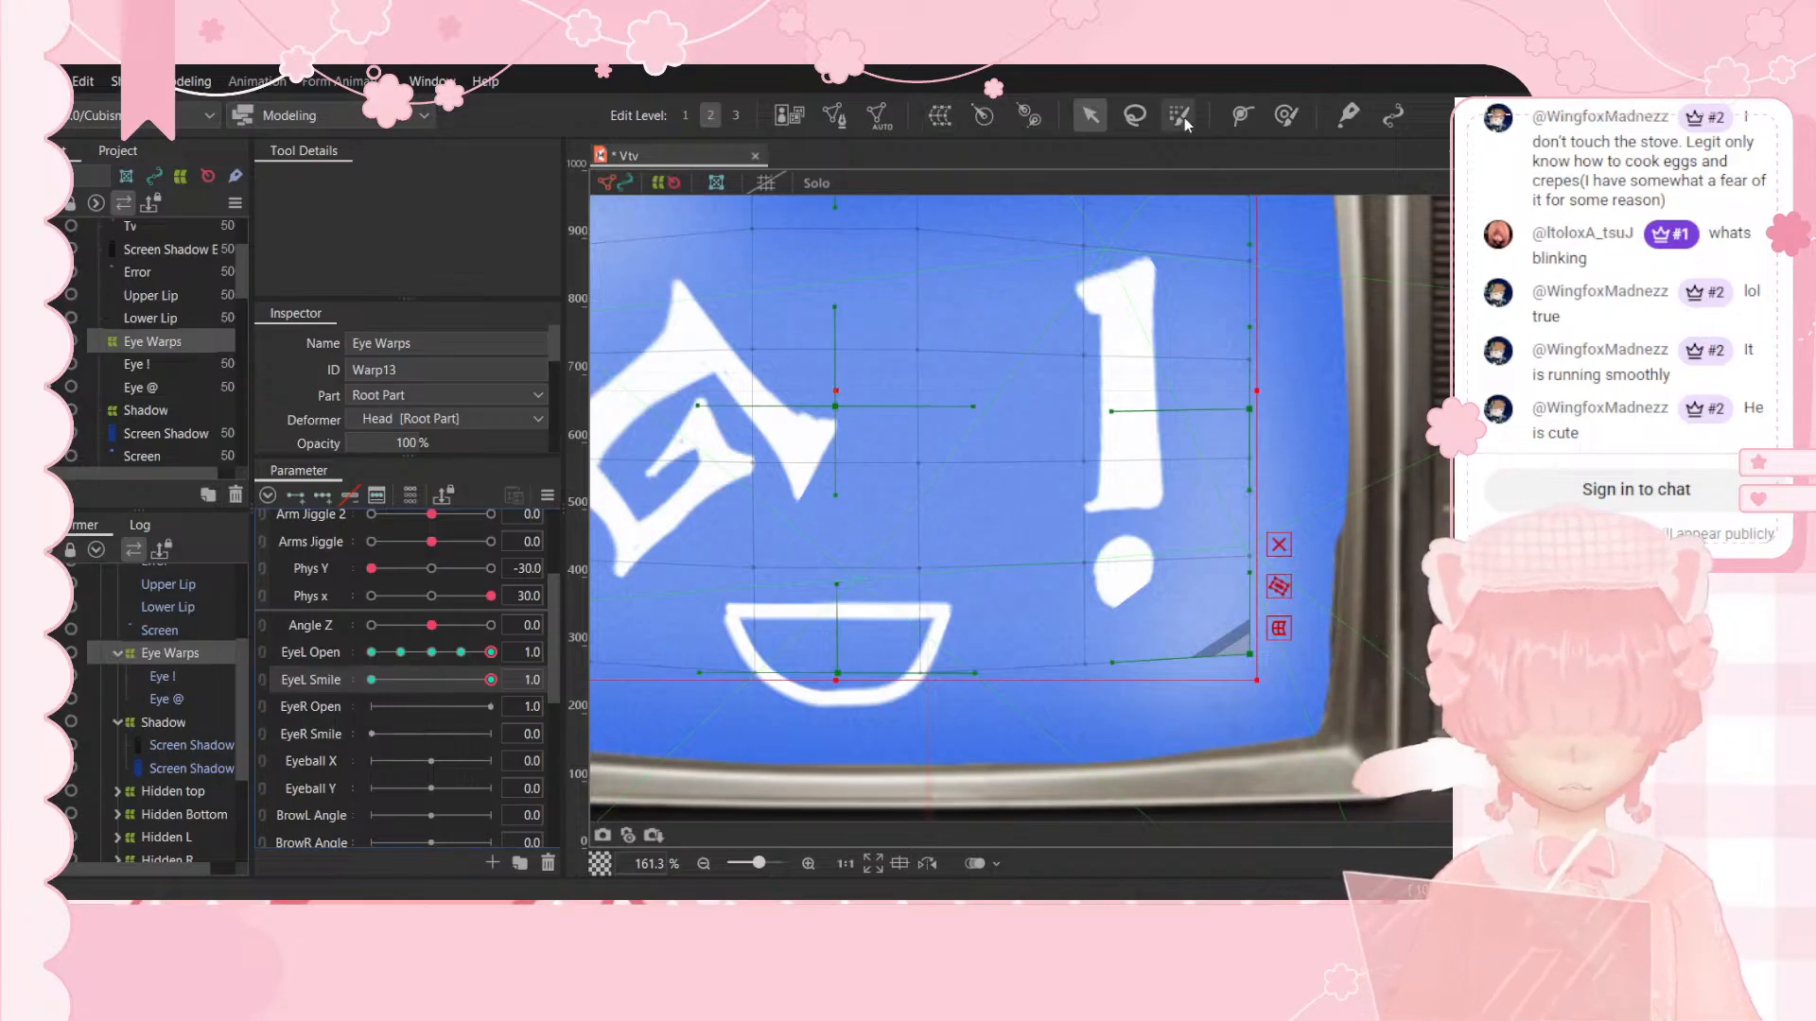
Step: Reduce the deform brush to about 250 px and push the lower part of the exclamation-mark eye upward in Eye Warps
{"action": "left_click", "coordinate": [1286, 115]}
{"action": "left_click_drag", "start_coordinate": [1115, 621], "coordinate": [1115, 610]}
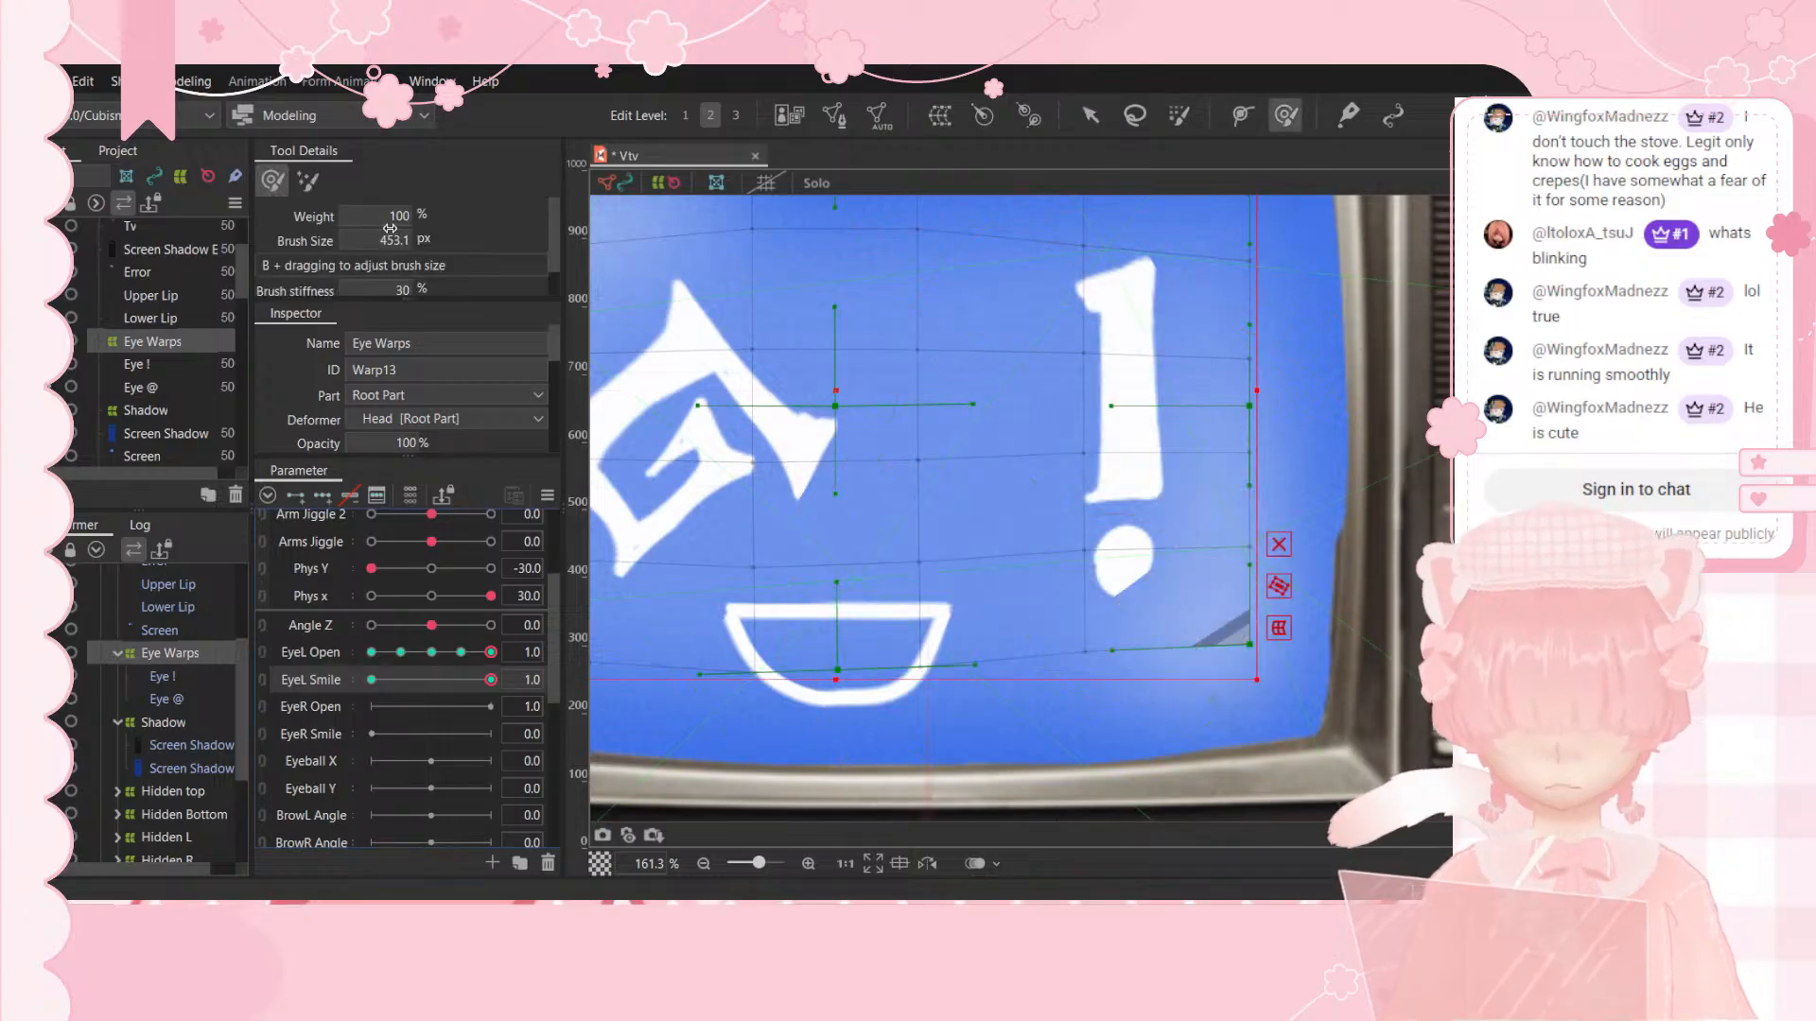
{"action": "key", "text": "ctrl+z"}
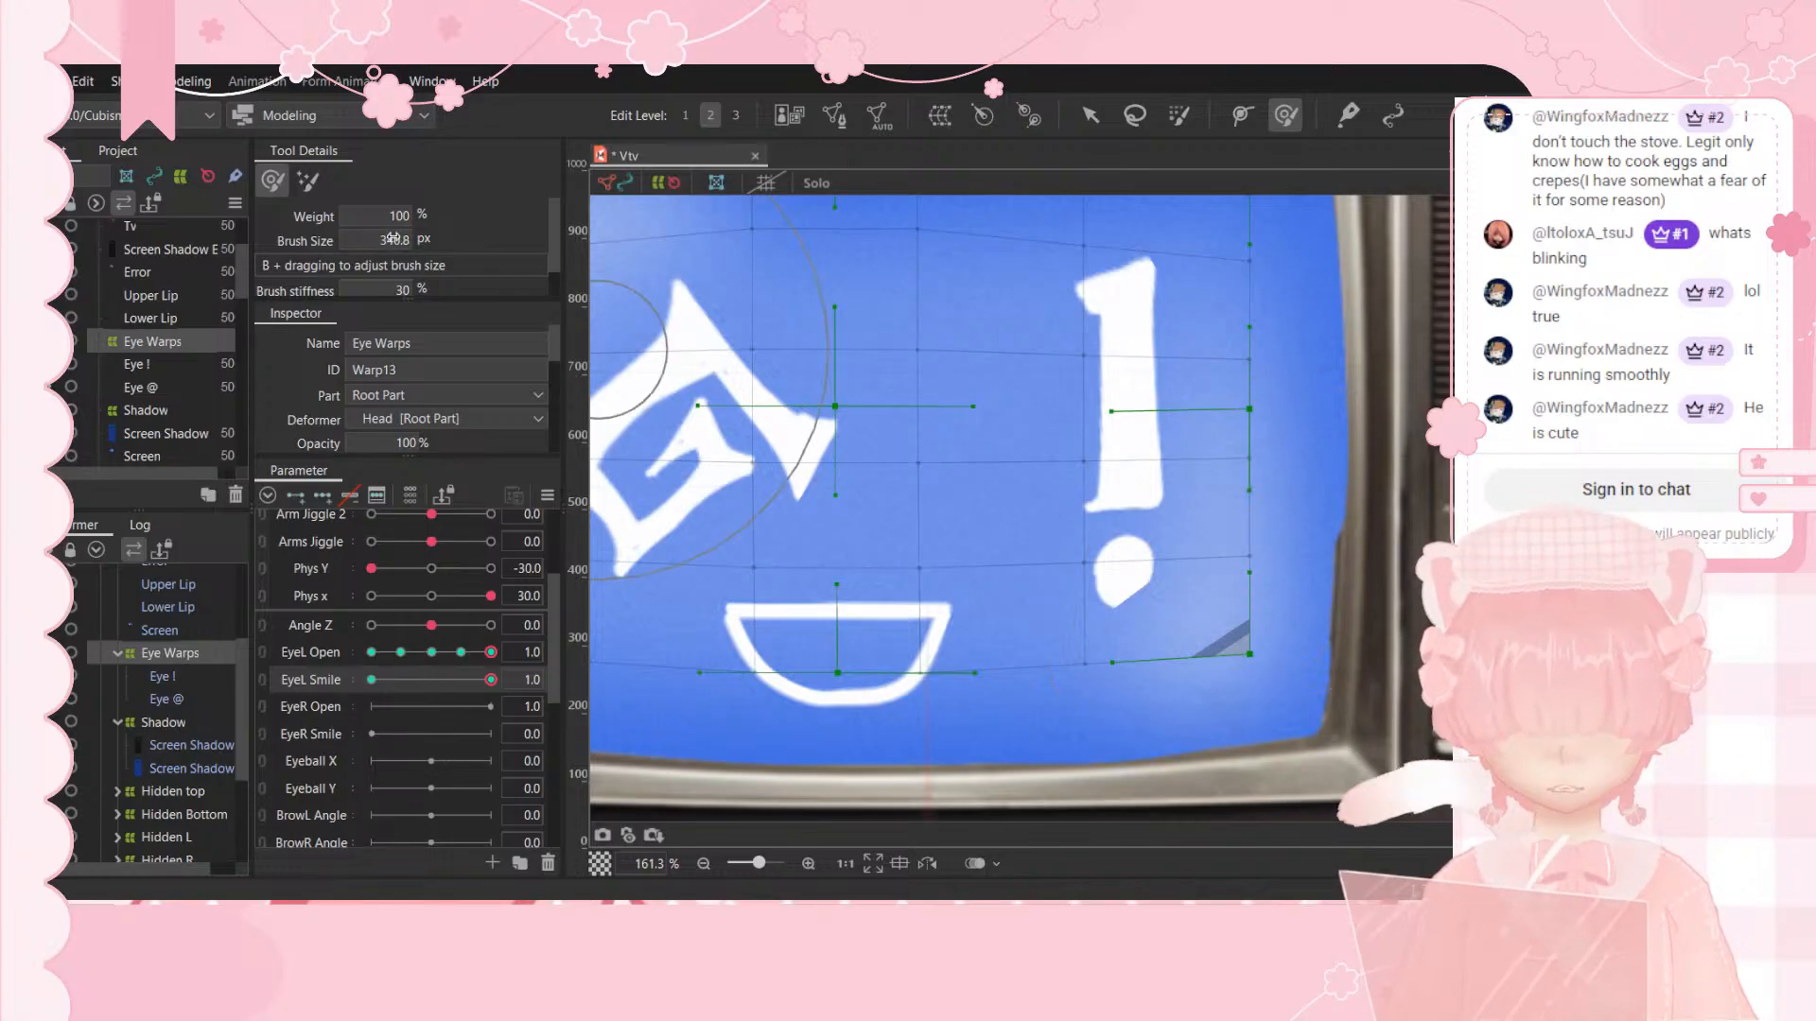
{"action": "left_click_drag", "start_coordinate": [392, 238], "coordinate": [352, 238]}
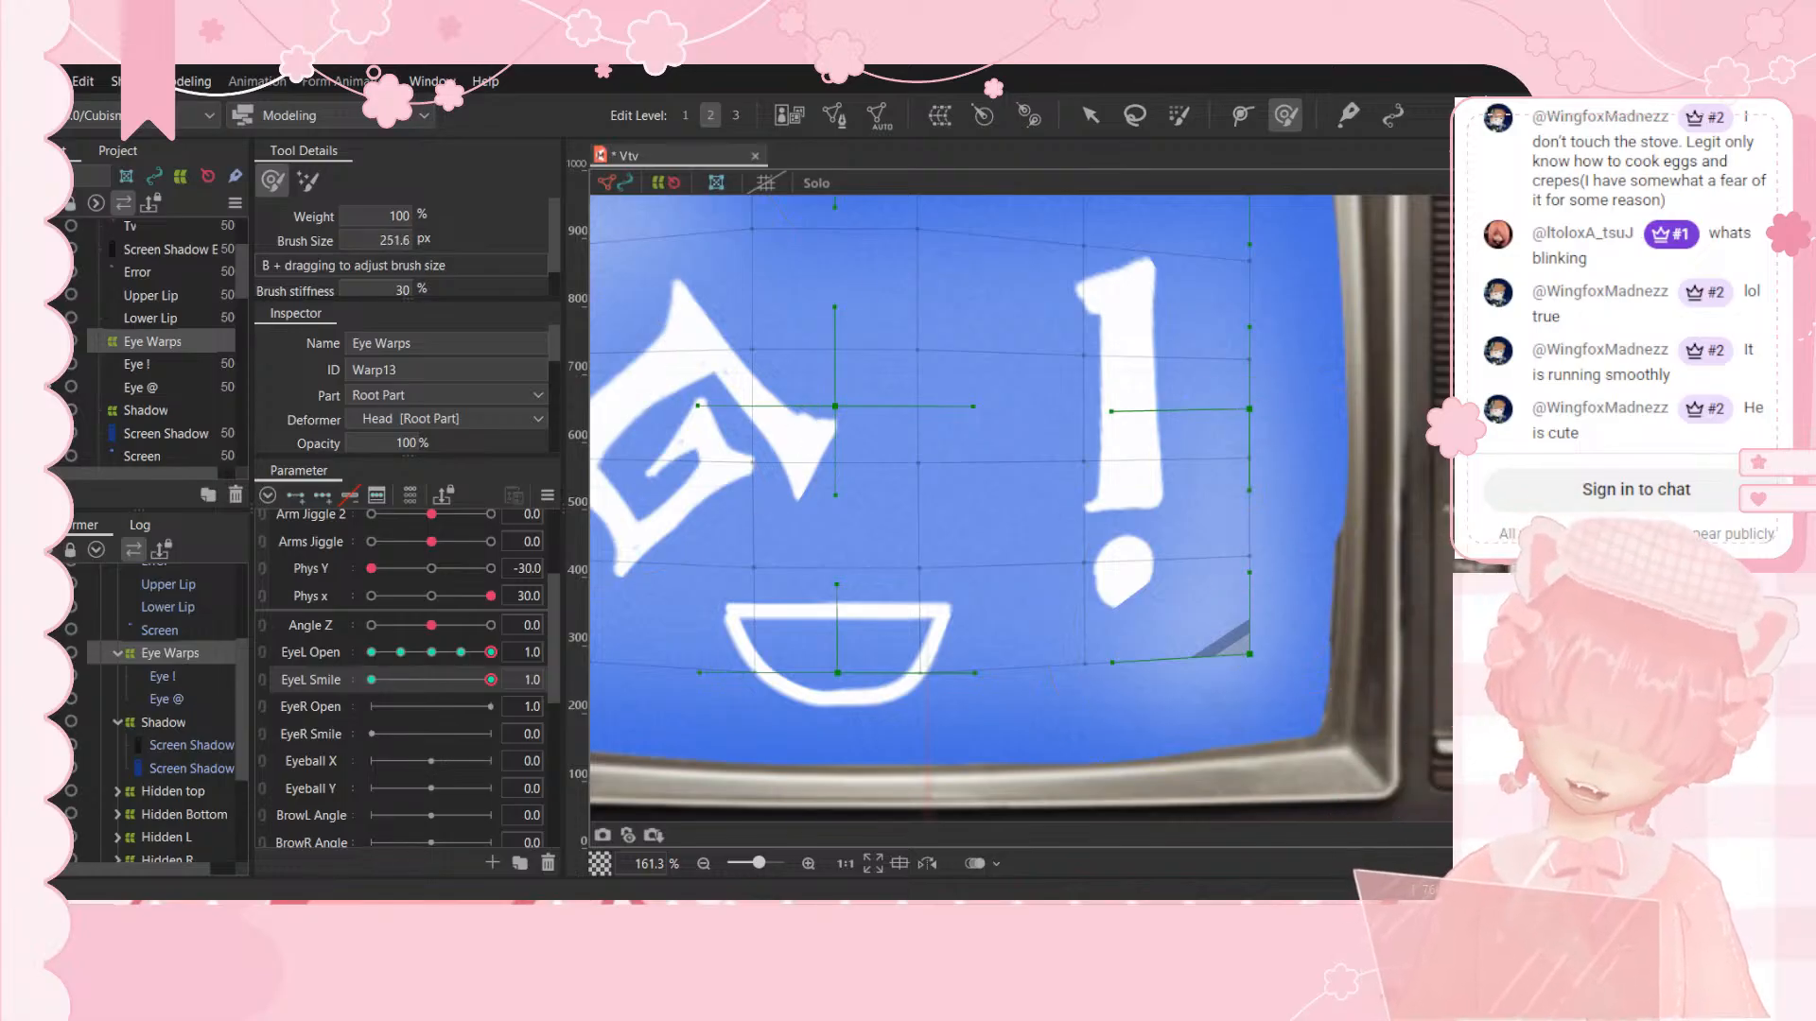
{"action": "left_click_drag", "start_coordinate": [1088, 611], "coordinate": [1083, 594]}
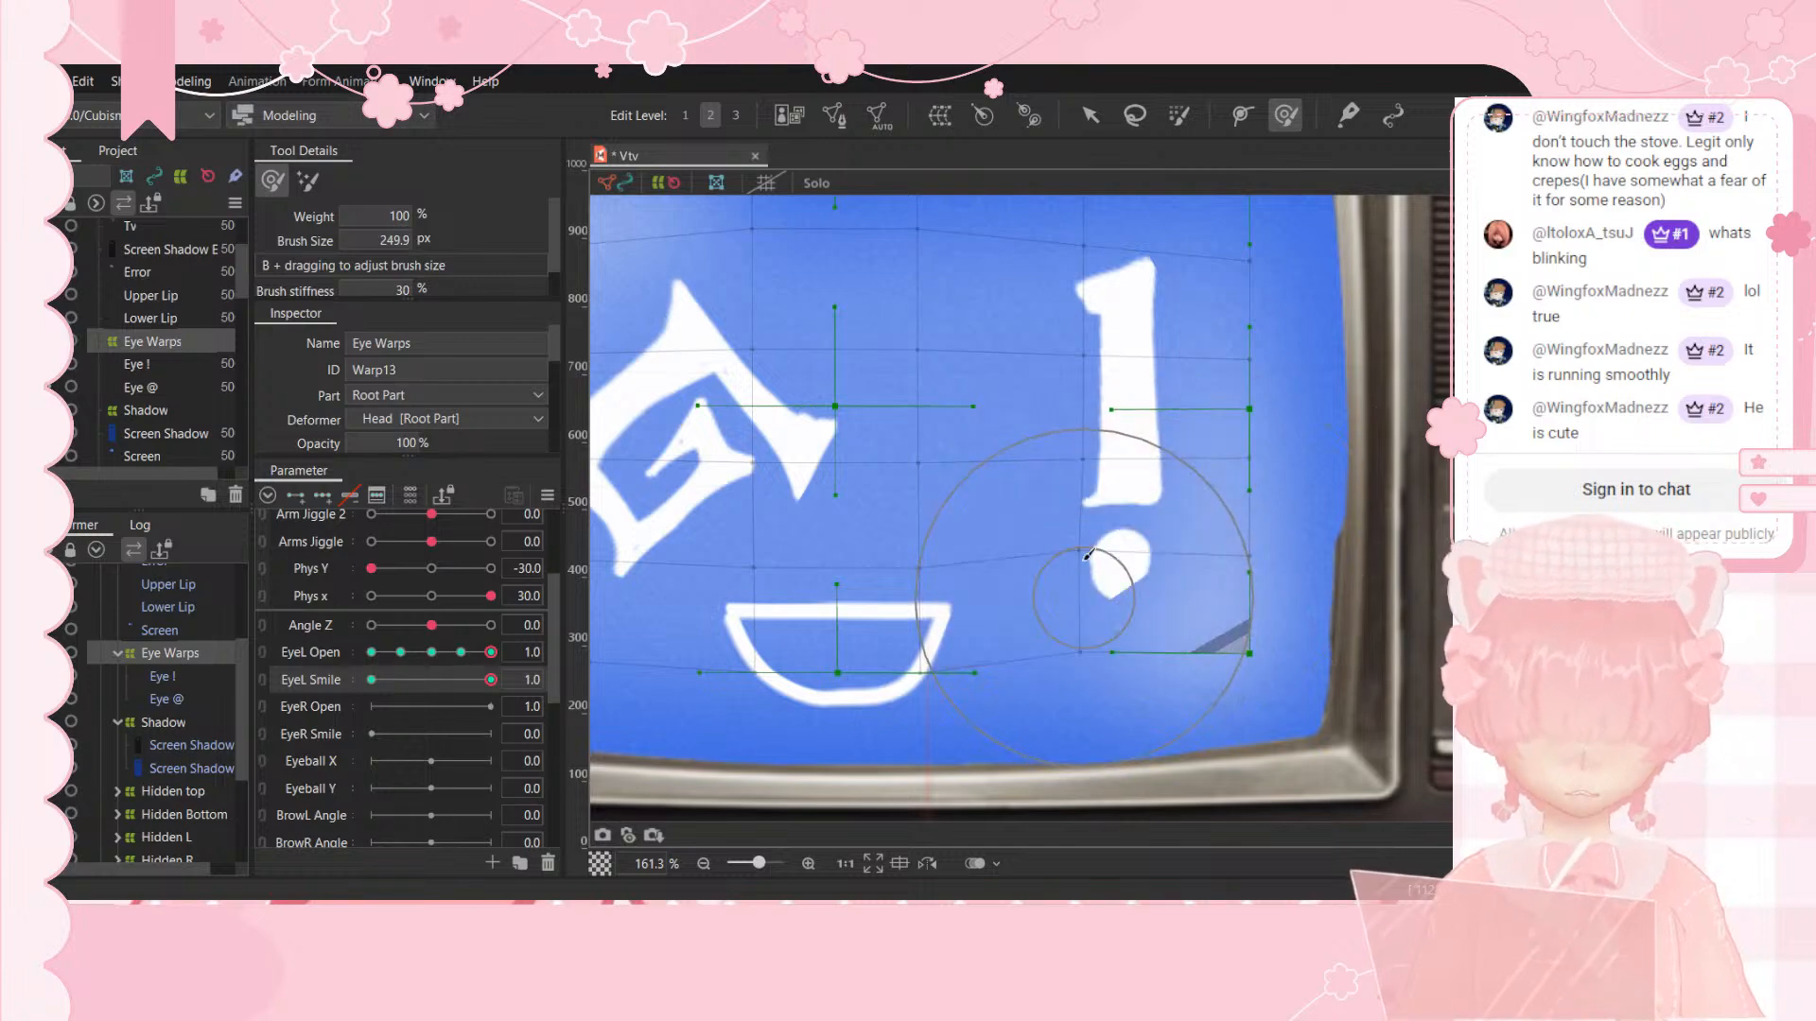
{"action": "mouse_move", "coordinate": [1084, 481]}
{"action": "left_mouse_down"}
{"action": "mouse_move", "coordinate": [1072, 458]}
{"action": "mouse_move", "coordinate": [1098, 457]}
{"action": "left_mouse_up"}
{"action": "left_click_drag", "start_coordinate": [1114, 572], "coordinate": [1115, 556]}
Step: Brush the G-shaped eye's warp grid, lifting its lower edge and nudging its right side inward for the EyeL Smile shape
{"action": "left_click_drag", "start_coordinate": [699, 375], "coordinate": [702, 359]}
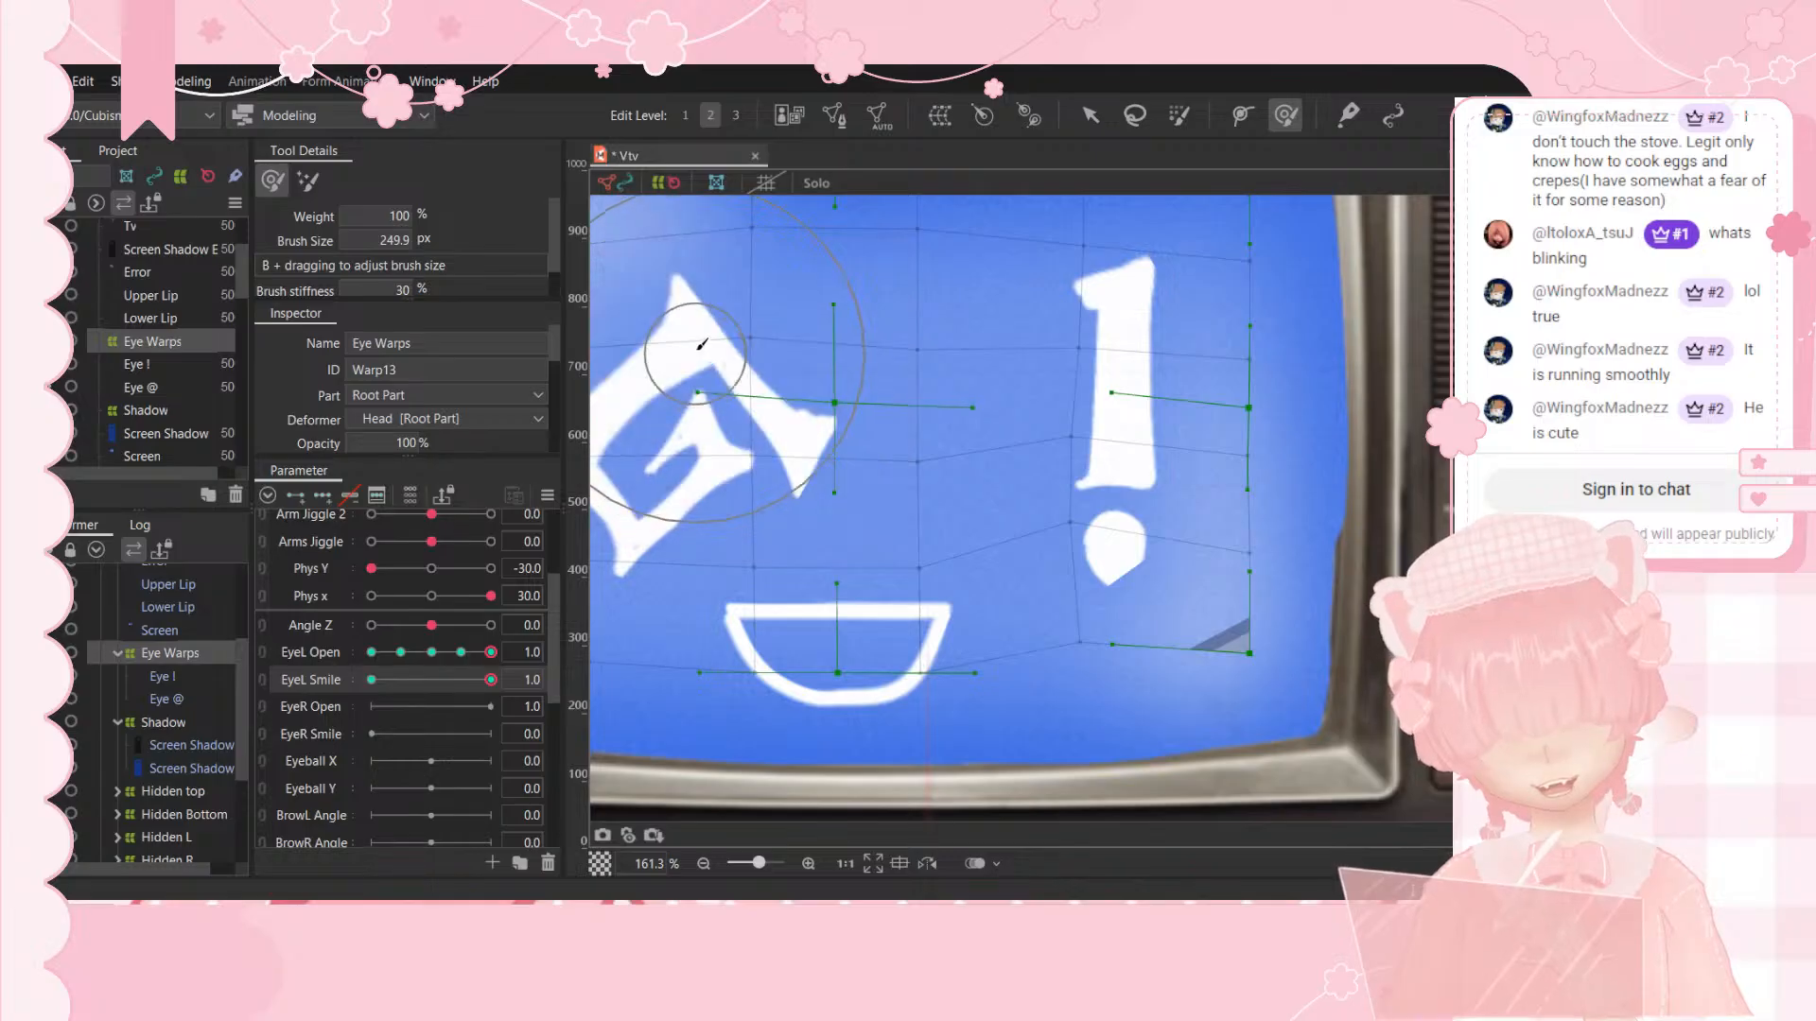
{"action": "left_click_drag", "start_coordinate": [673, 543], "coordinate": [664, 538]}
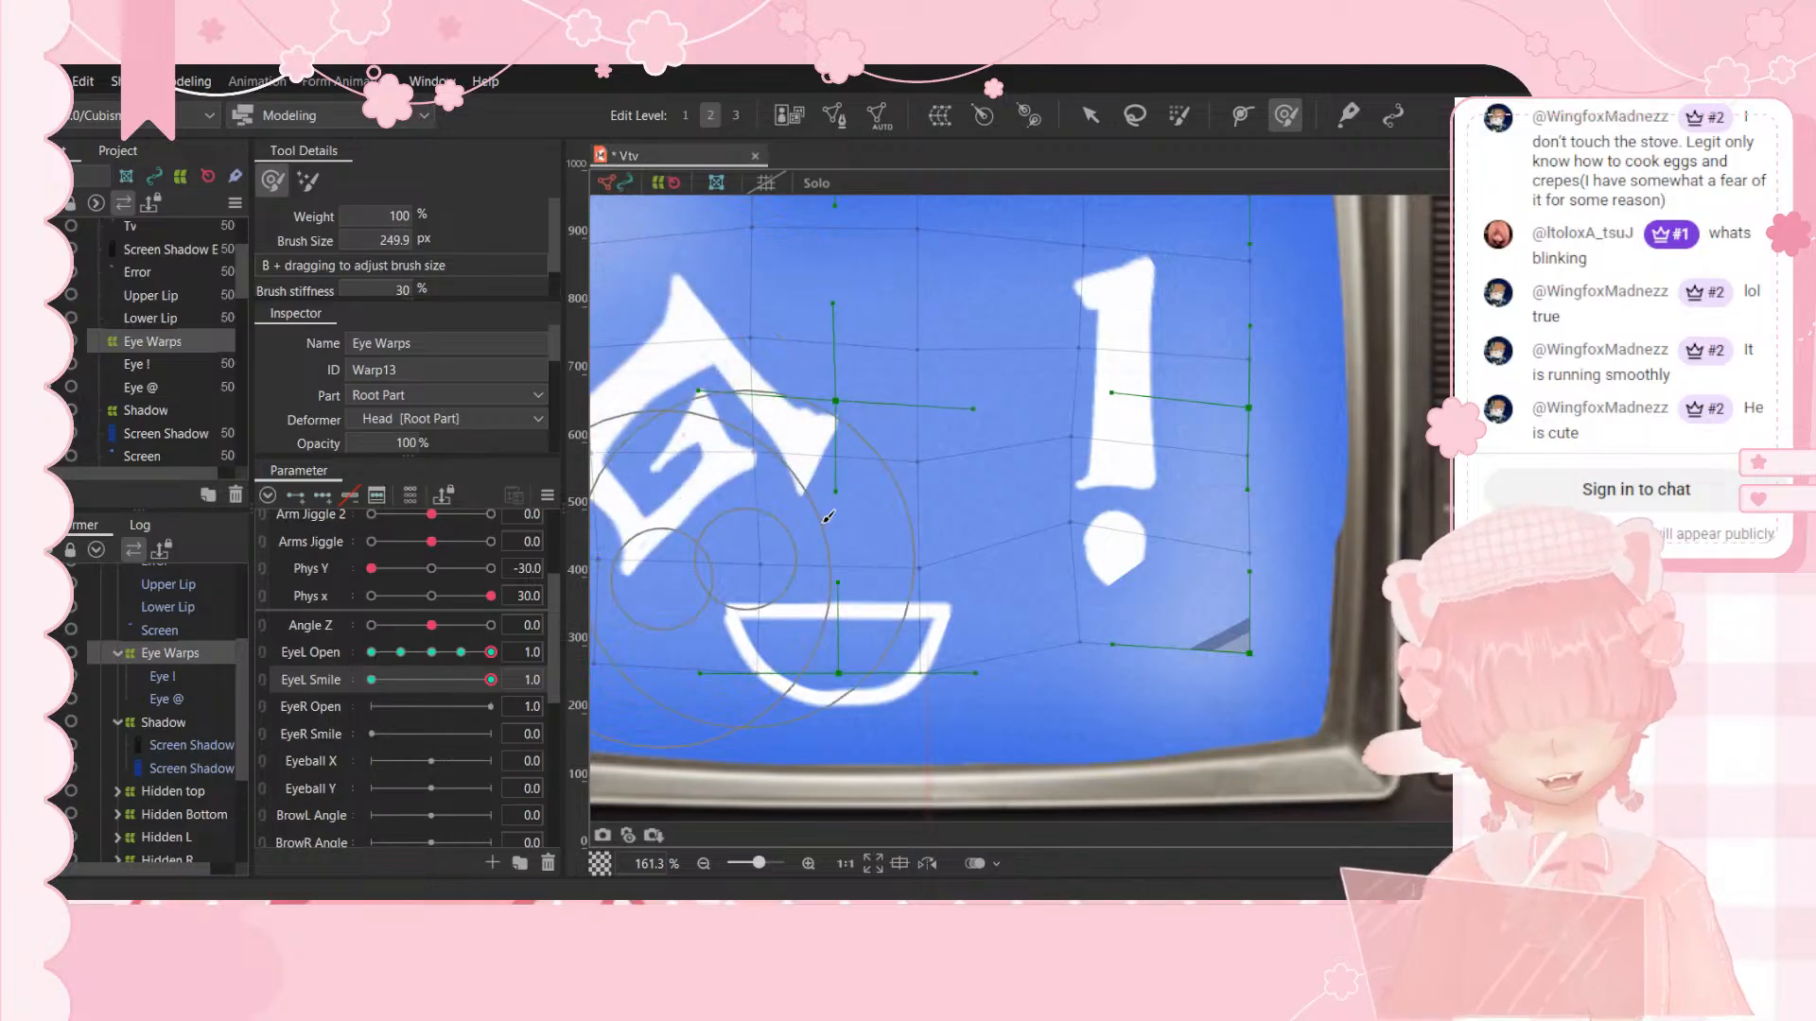
{"action": "left_click_drag", "start_coordinate": [861, 468], "coordinate": [843, 461]}
{"action": "left_click_drag", "start_coordinate": [674, 568], "coordinate": [690, 556]}
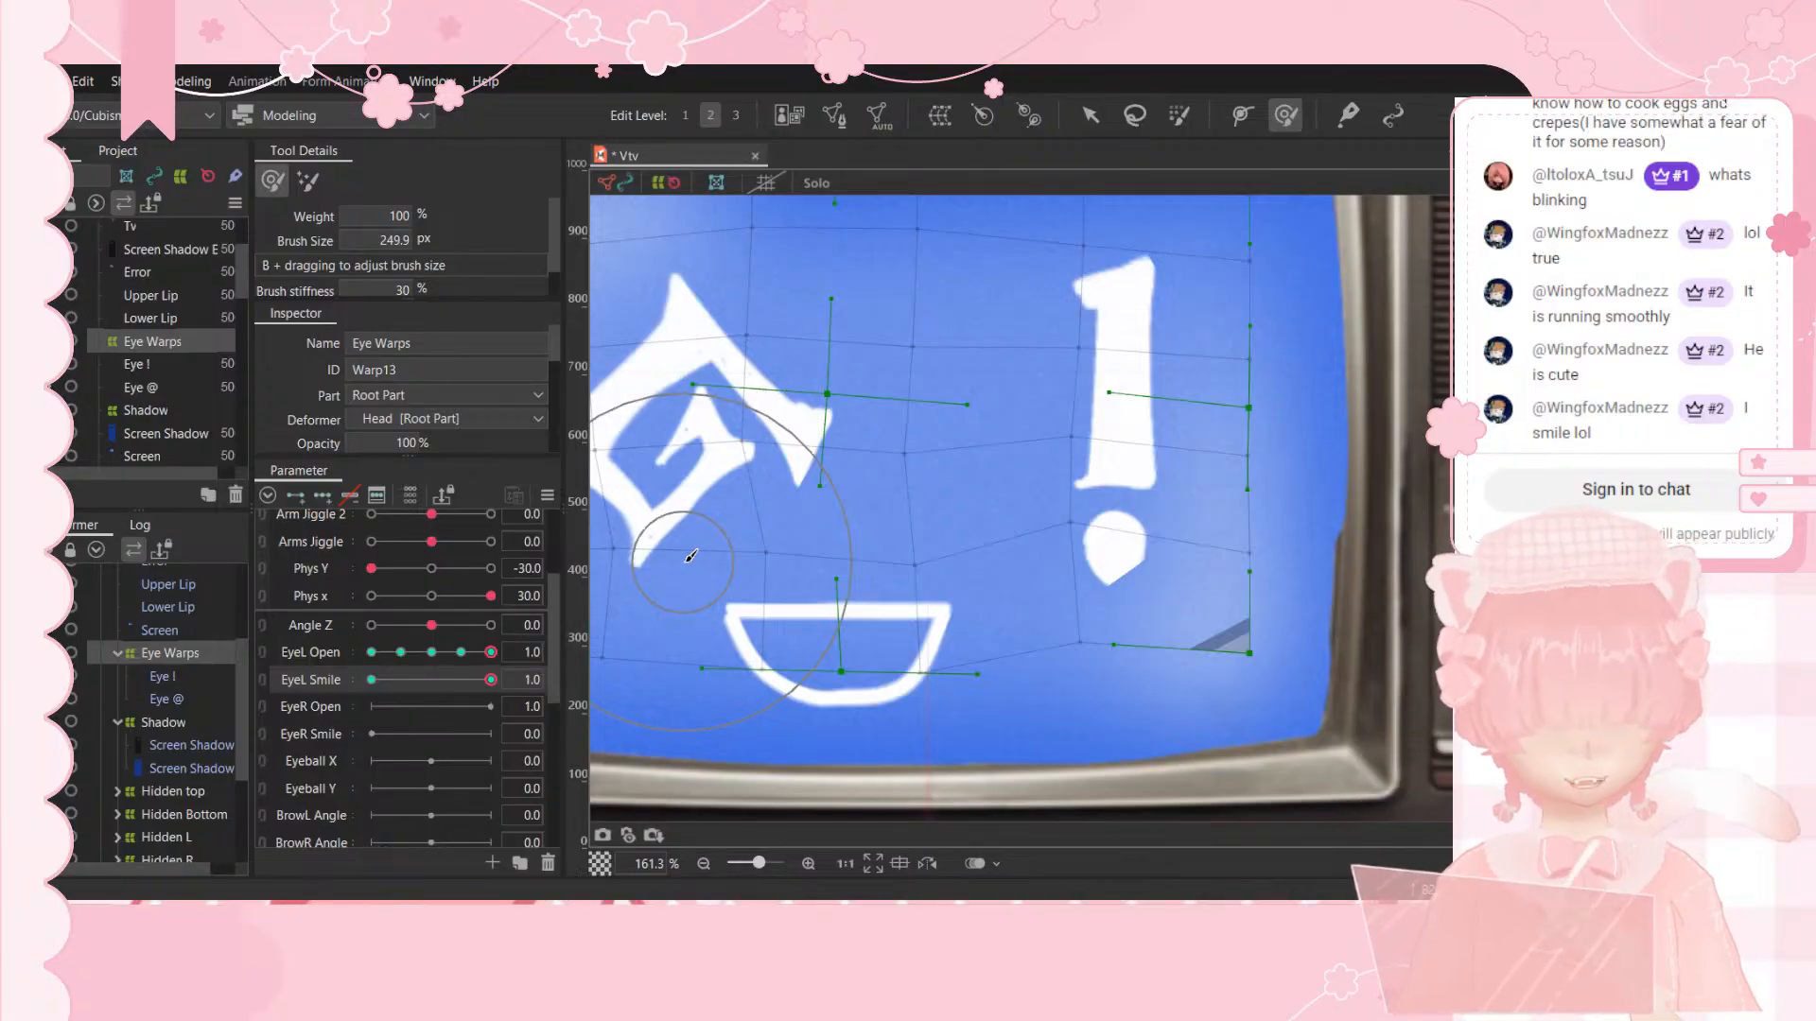
{"action": "left_click_drag", "start_coordinate": [636, 570], "coordinate": [655, 570]}
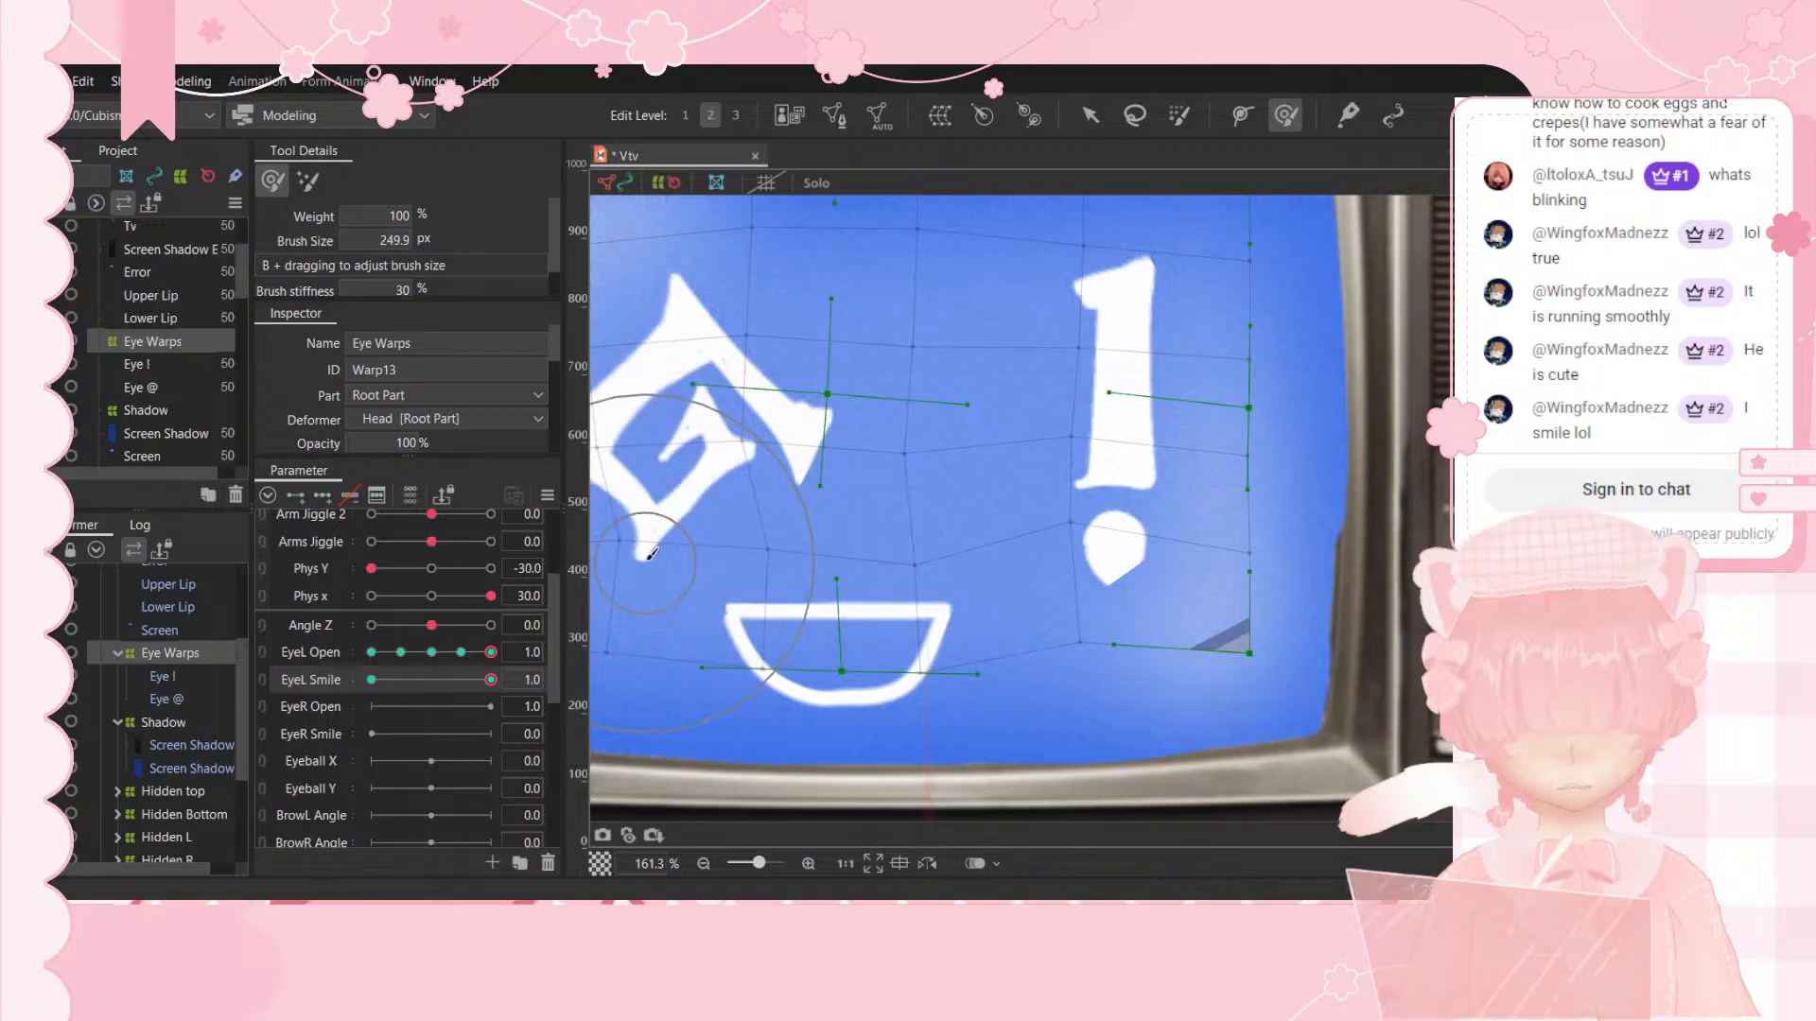
Step: Raise the exclamation-mark eye's dot slightly more and check the smile by sweeping EyeL Smile between 0.0 and 1.0
{"action": "mouse_move", "coordinate": [491, 679]}
{"action": "left_mouse_down"}
{"action": "mouse_move", "coordinate": [310, 704]}
{"action": "mouse_move", "coordinate": [568, 726]}
{"action": "left_mouse_up"}
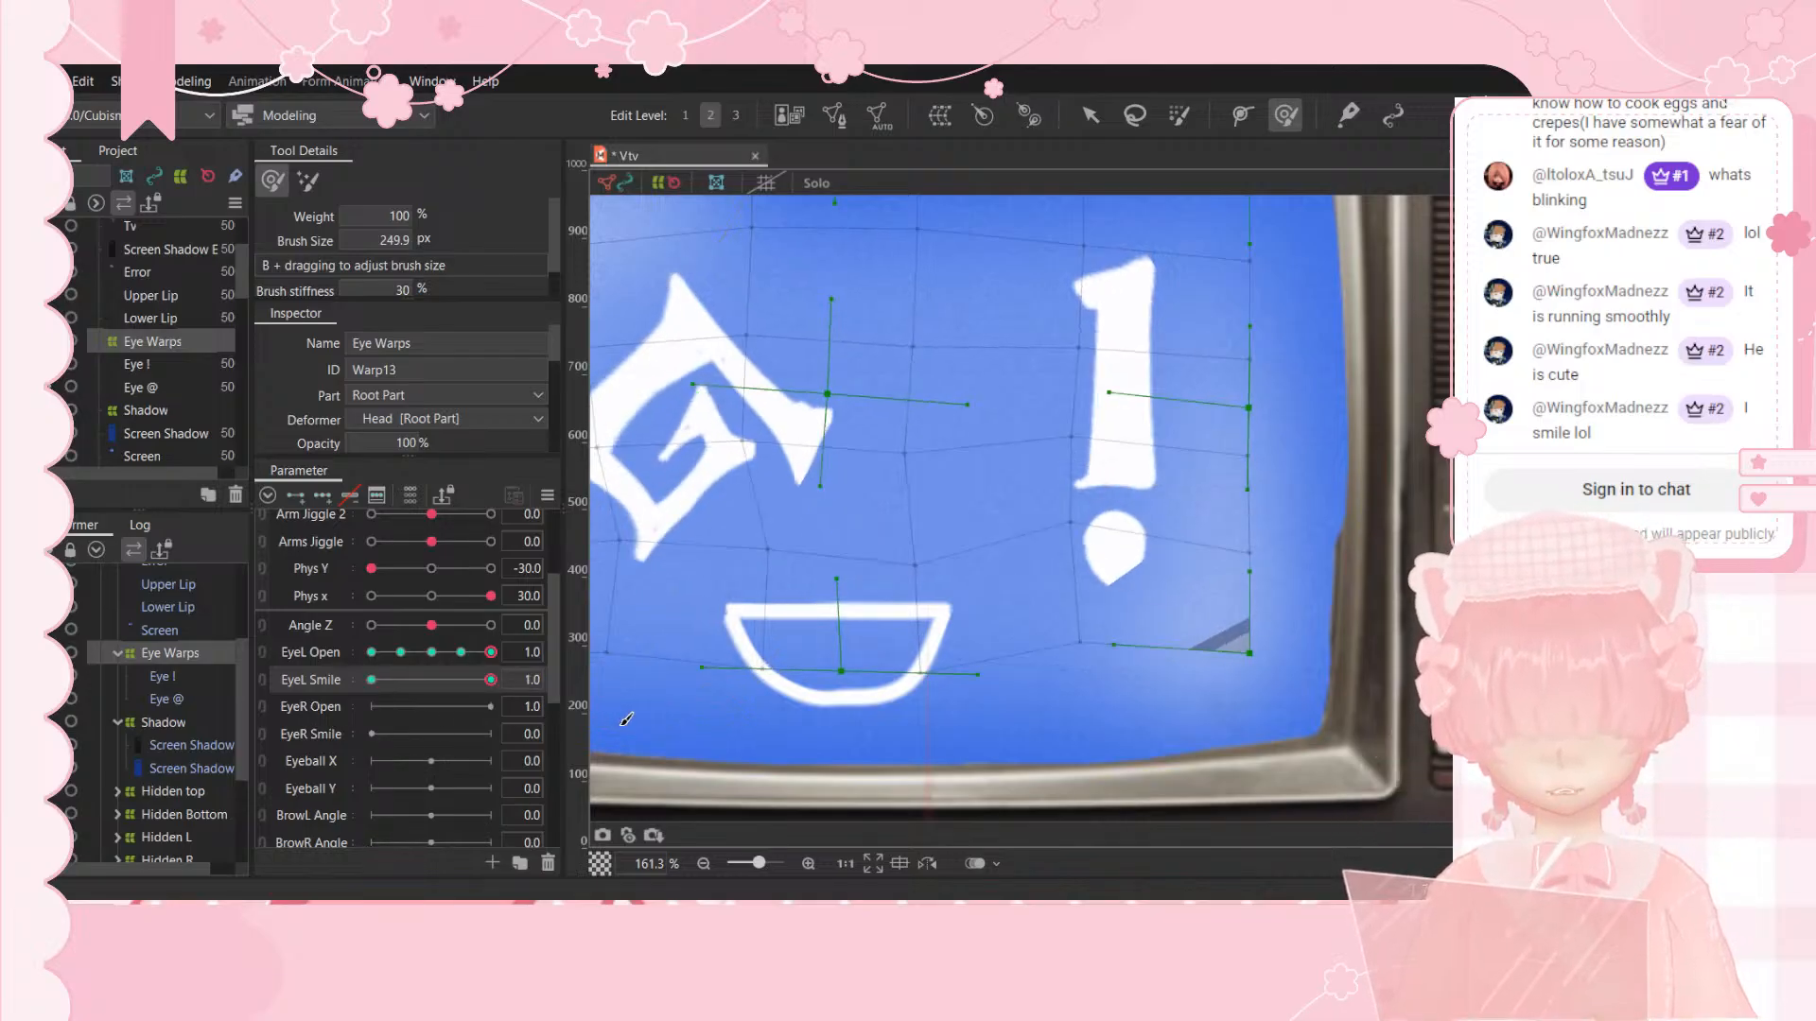
{"action": "mouse_move", "coordinate": [1129, 606]}
{"action": "left_mouse_down"}
{"action": "mouse_move", "coordinate": [1067, 647]}
{"action": "mouse_move", "coordinate": [1078, 600]}
{"action": "mouse_move", "coordinate": [1220, 568]}
{"action": "mouse_move", "coordinate": [1175, 547]}
{"action": "left_mouse_up"}
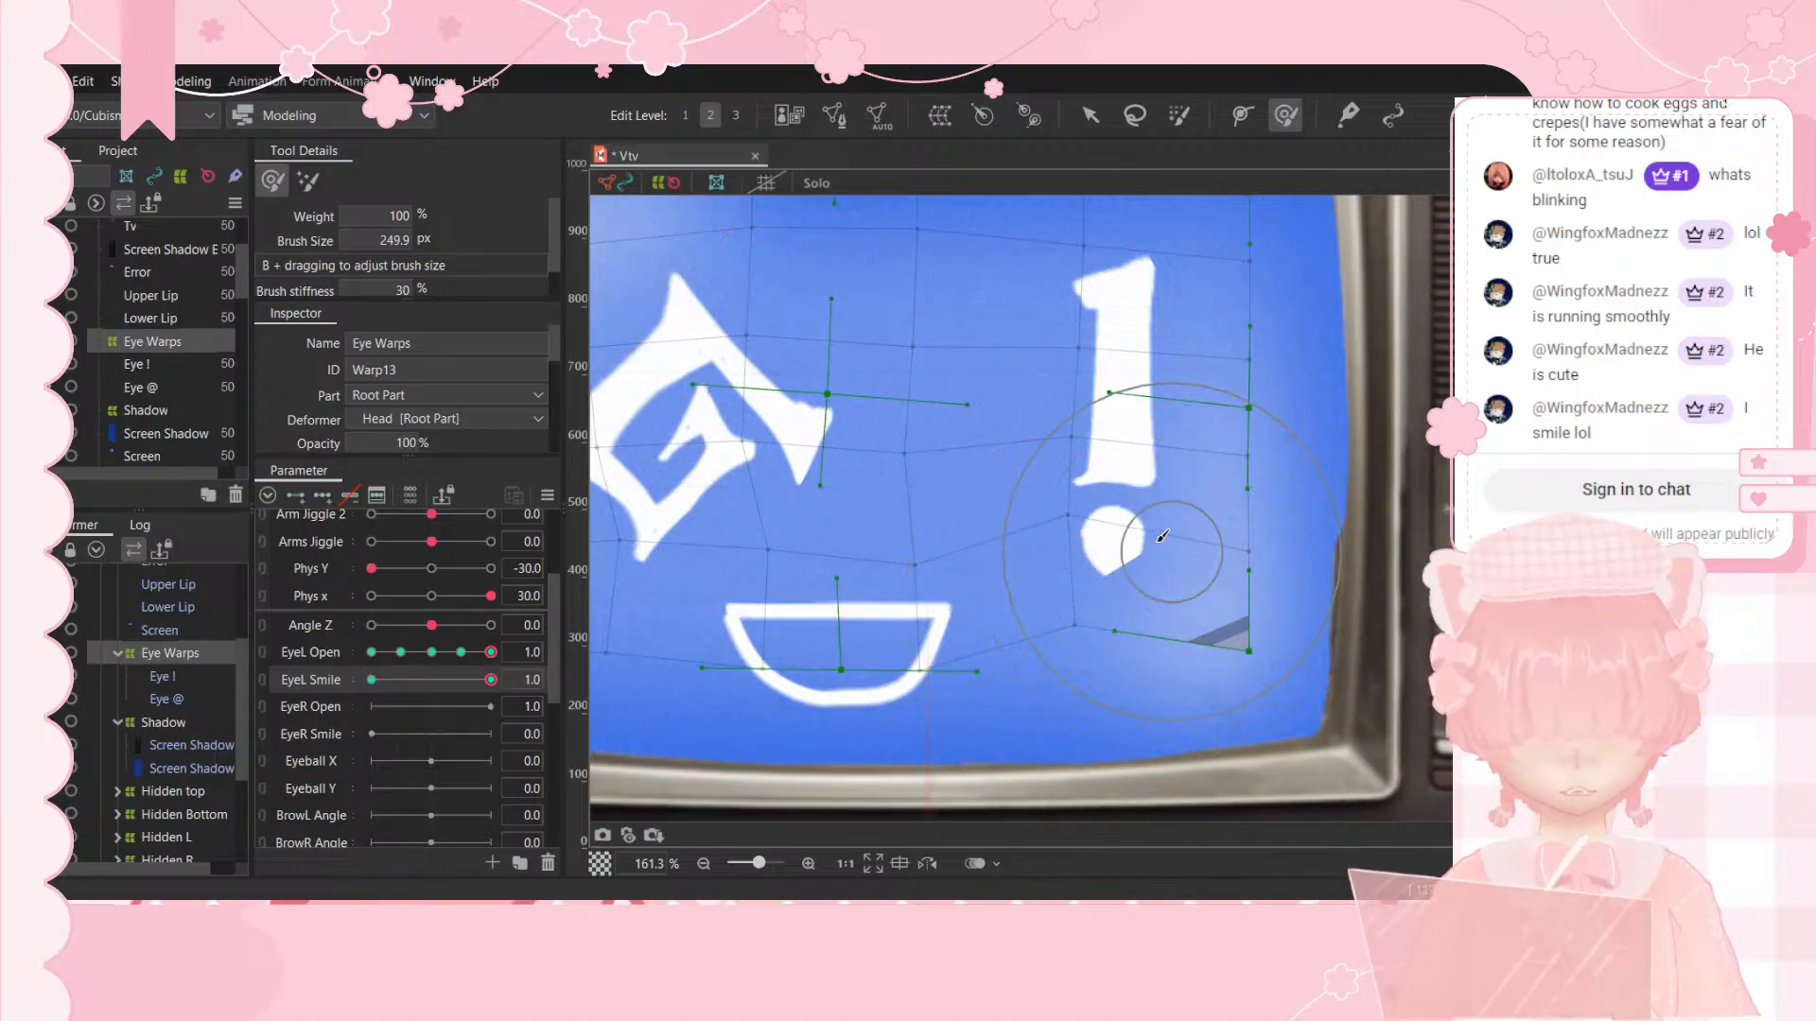
{"action": "left_click_drag", "start_coordinate": [489, 688], "coordinate": [303, 709]}
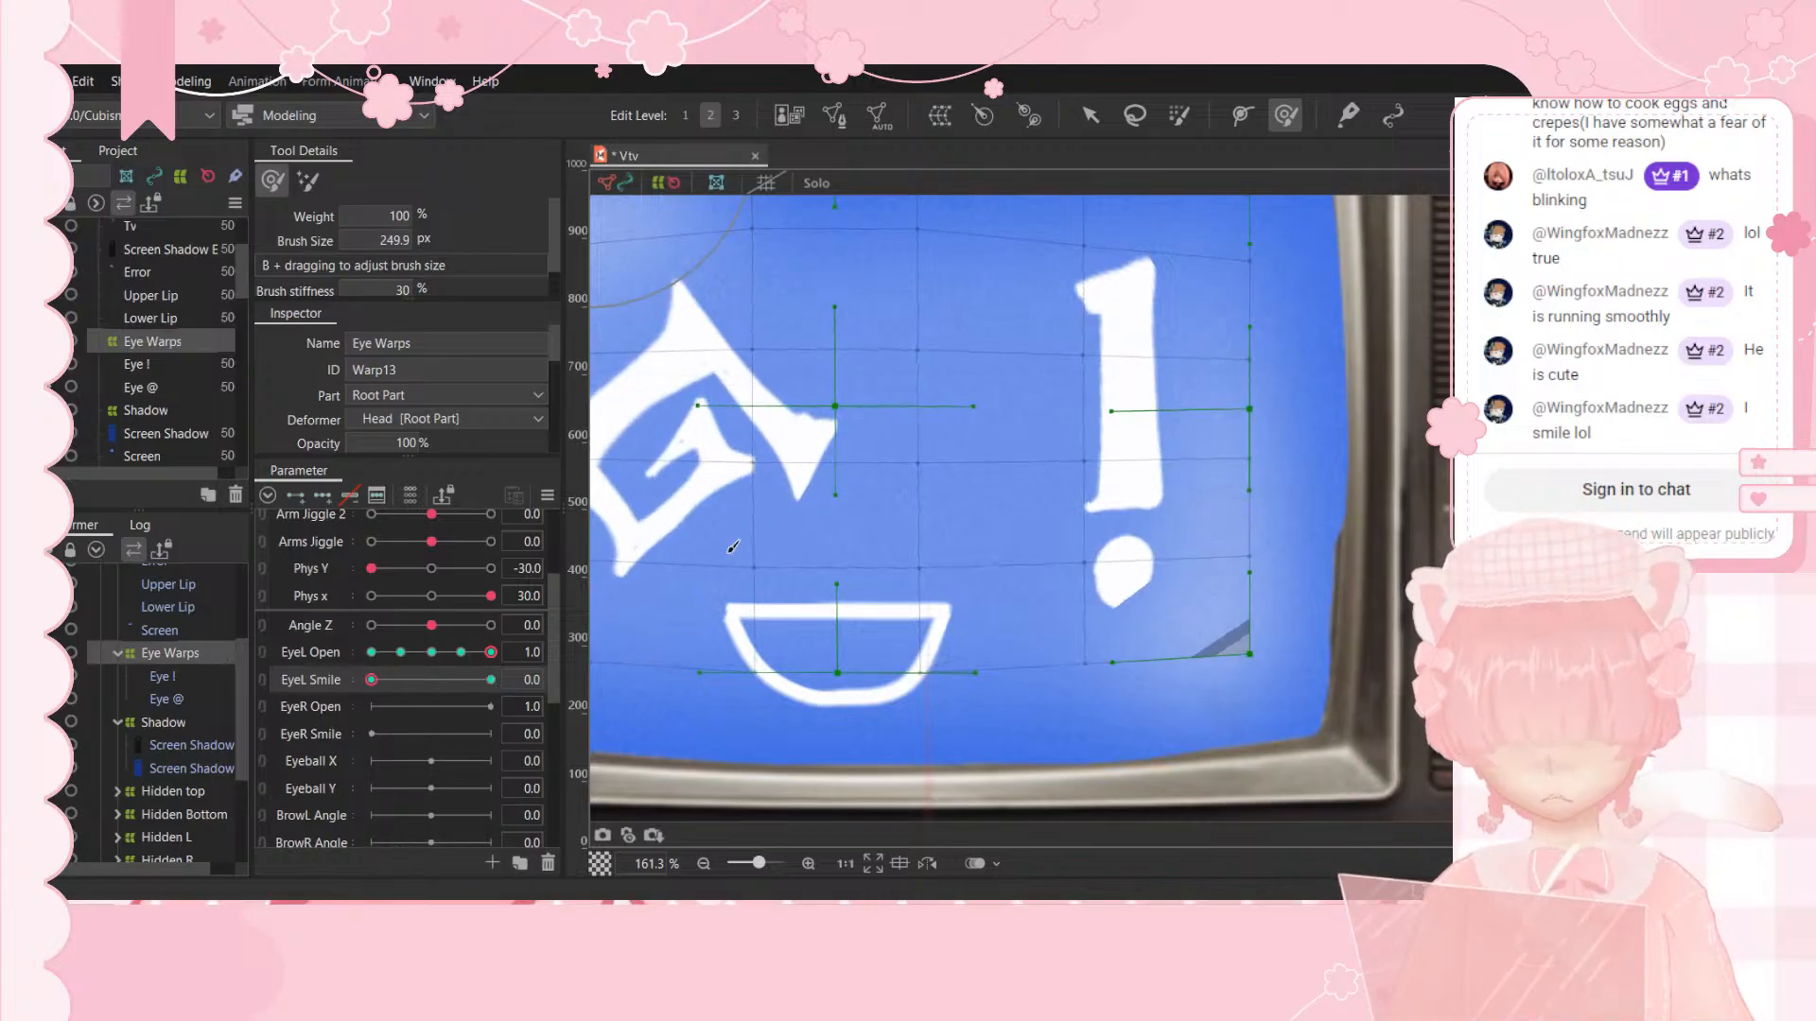
{"action": "scroll", "coordinate": [984, 503], "scroll_direction": "down", "scroll_amount": 5}
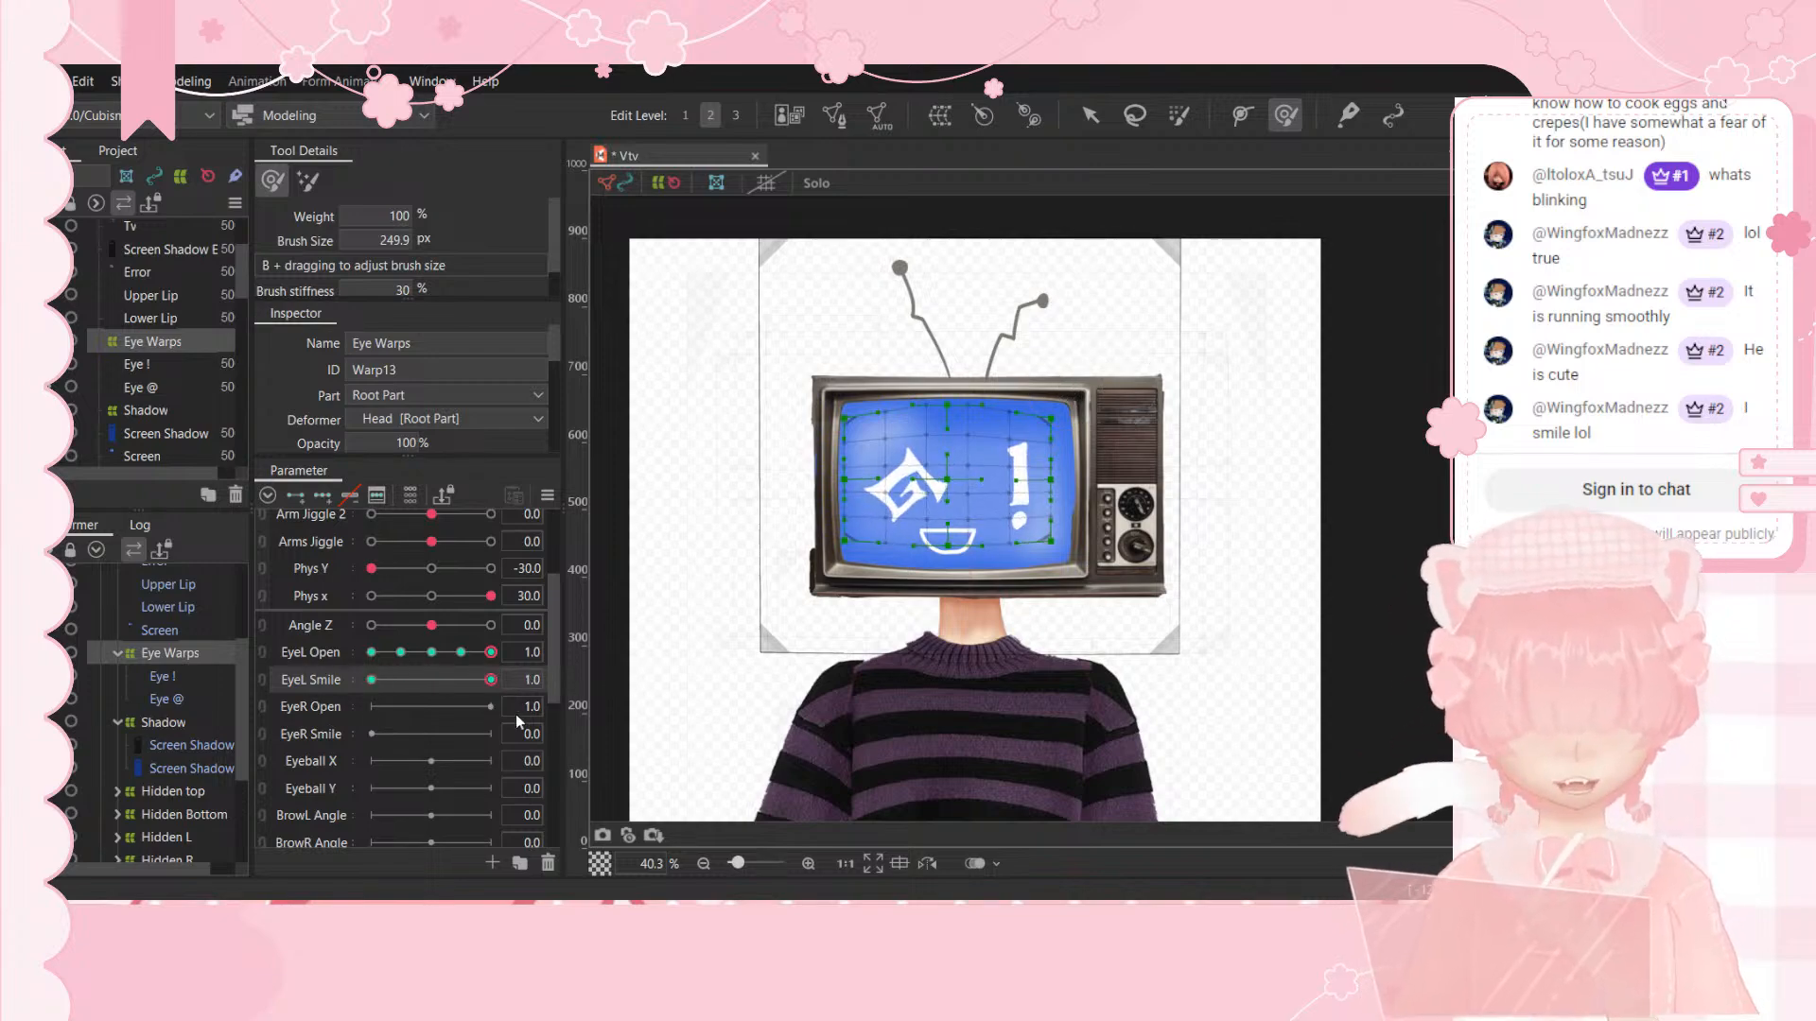
{"action": "left_click_drag", "start_coordinate": [712, 714], "coordinate": [130, 721]}
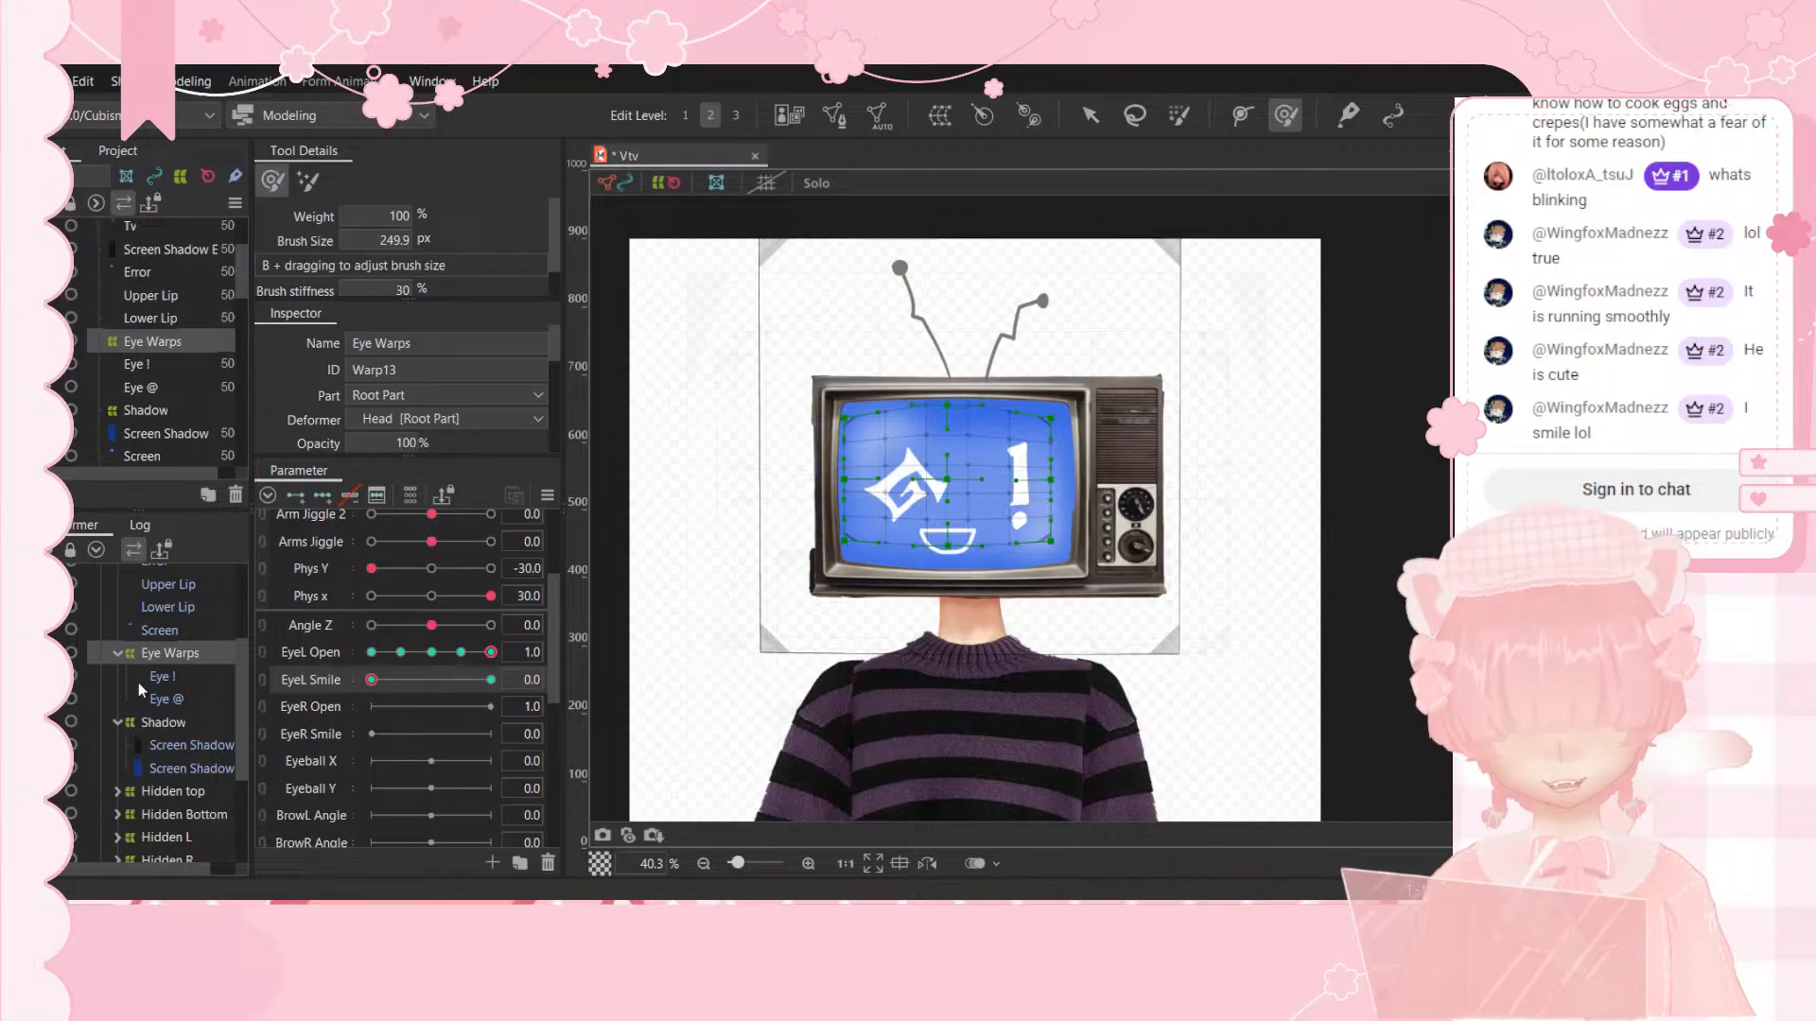
Step: Create a warp deformer named Eye LR around the Eye ! mesh, inside the Eye Warps deformer
{"action": "scroll", "coordinate": [855, 506], "scroll_direction": "up", "scroll_amount": 5}
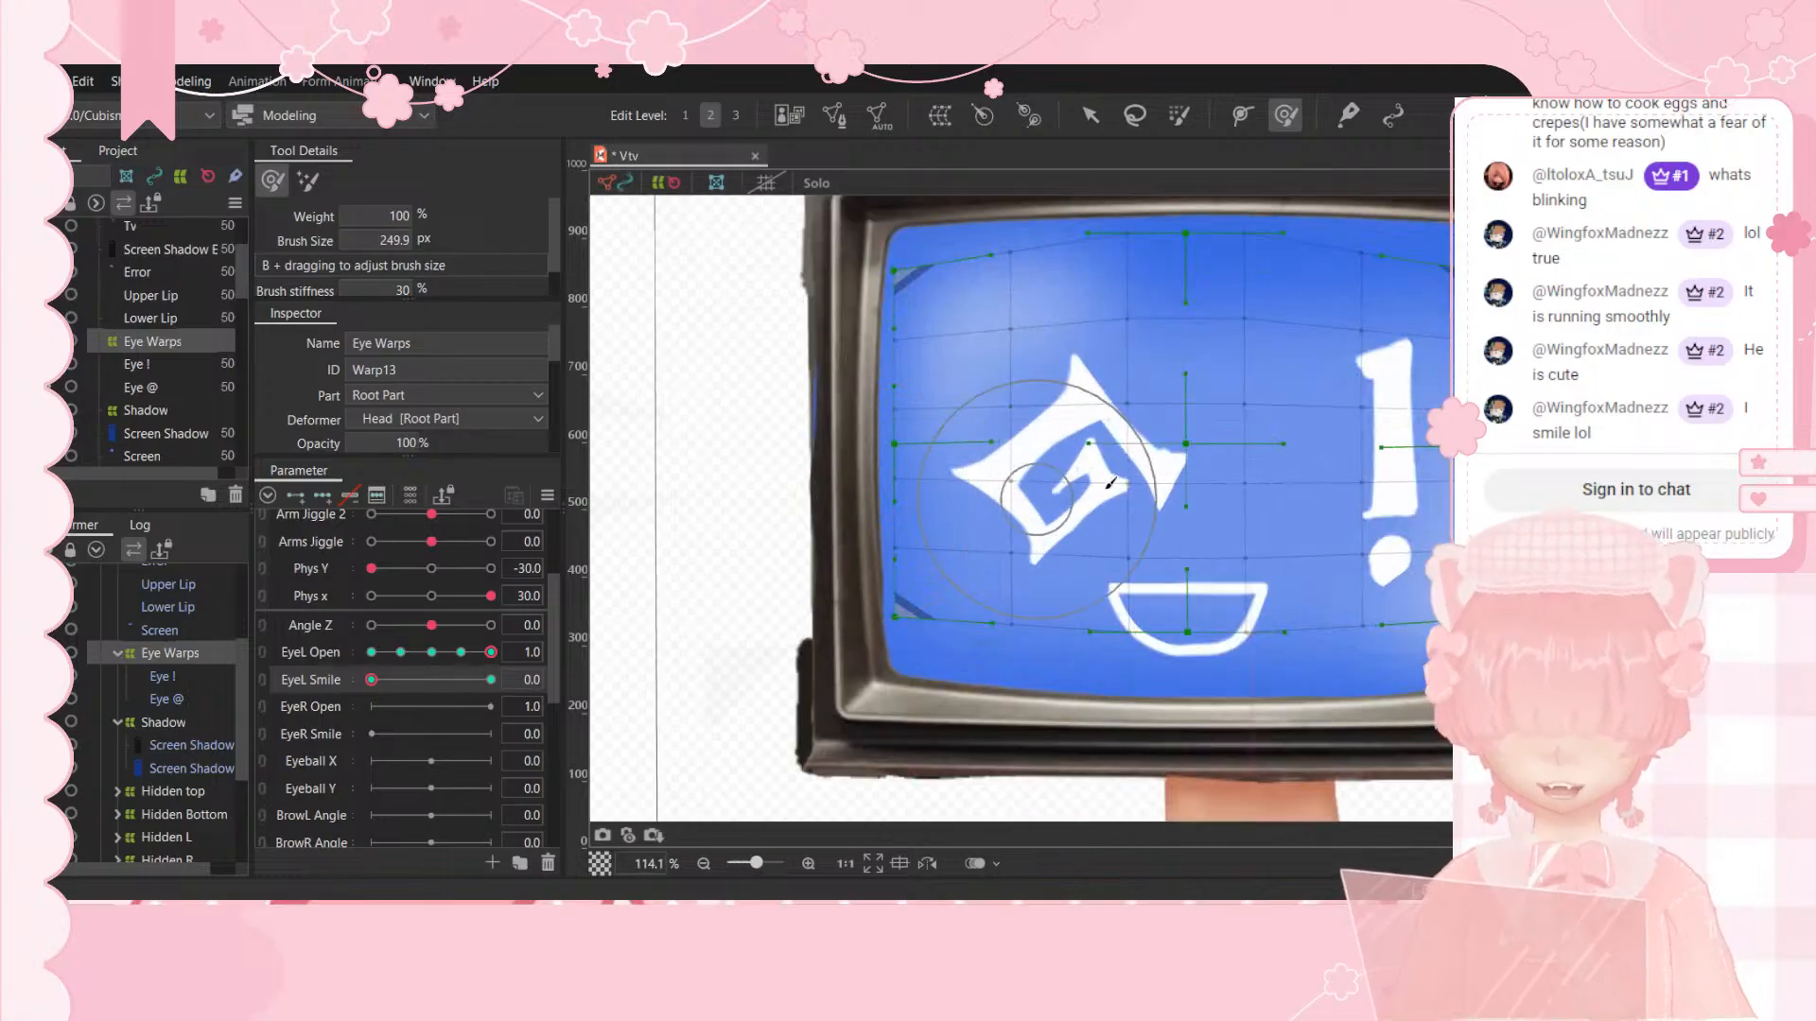
{"action": "scroll", "coordinate": [1180, 483], "scroll_direction": "down", "scroll_amount": 3}
{"action": "scroll", "coordinate": [1199, 530], "scroll_direction": "up", "scroll_amount": 2}
{"action": "scroll", "coordinate": [1199, 529], "scroll_direction": "down", "scroll_amount": 4}
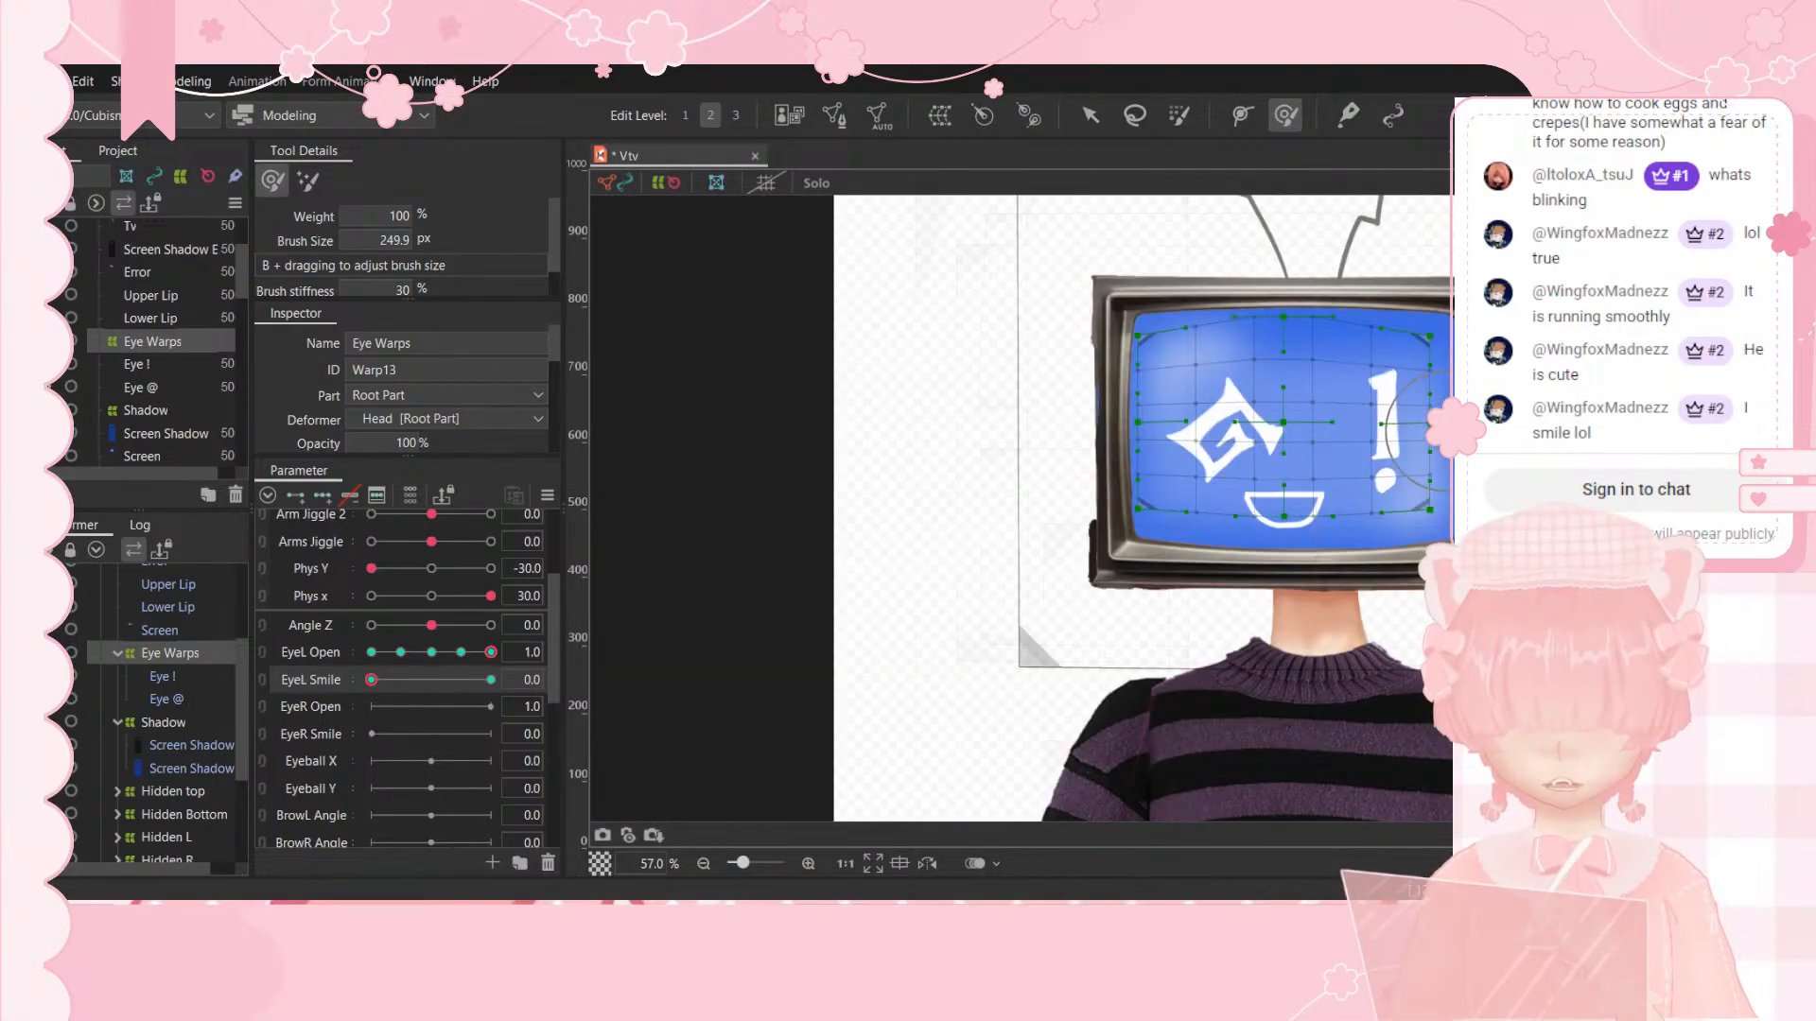
{"action": "scroll", "coordinate": [1527, 421], "scroll_direction": "up", "scroll_amount": 2}
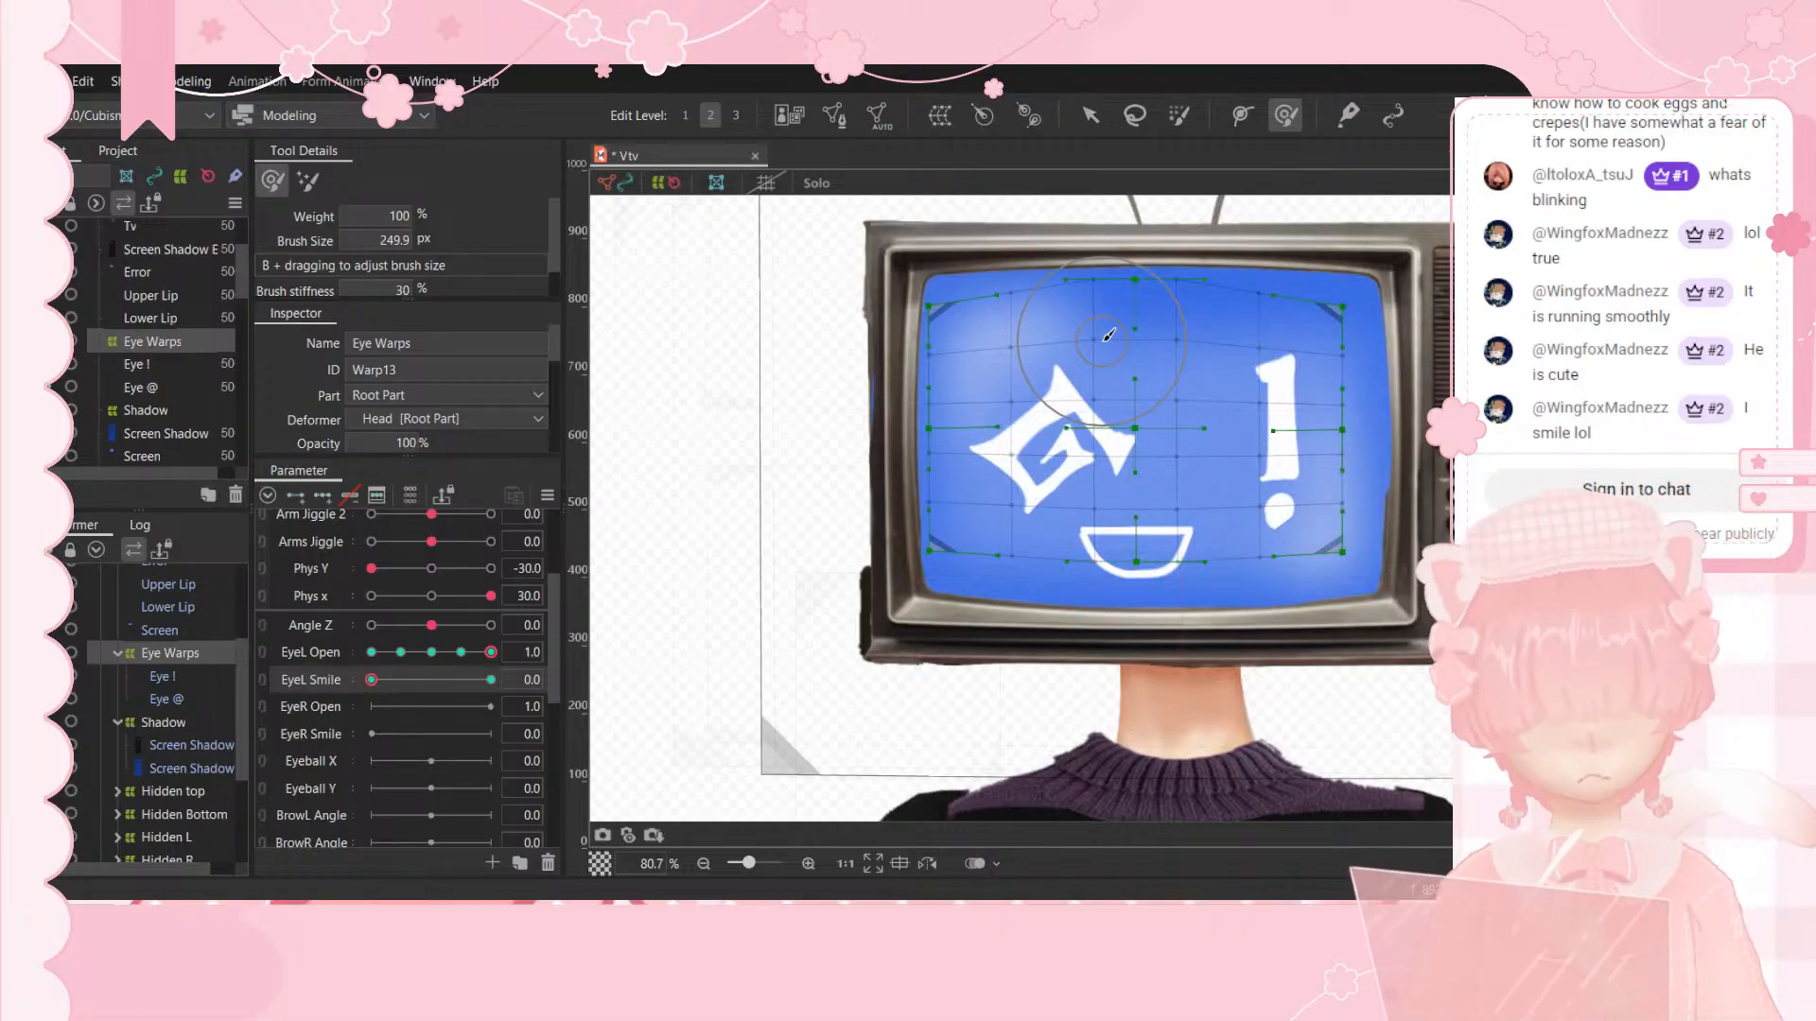
{"action": "left_click", "coordinate": [186, 677]}
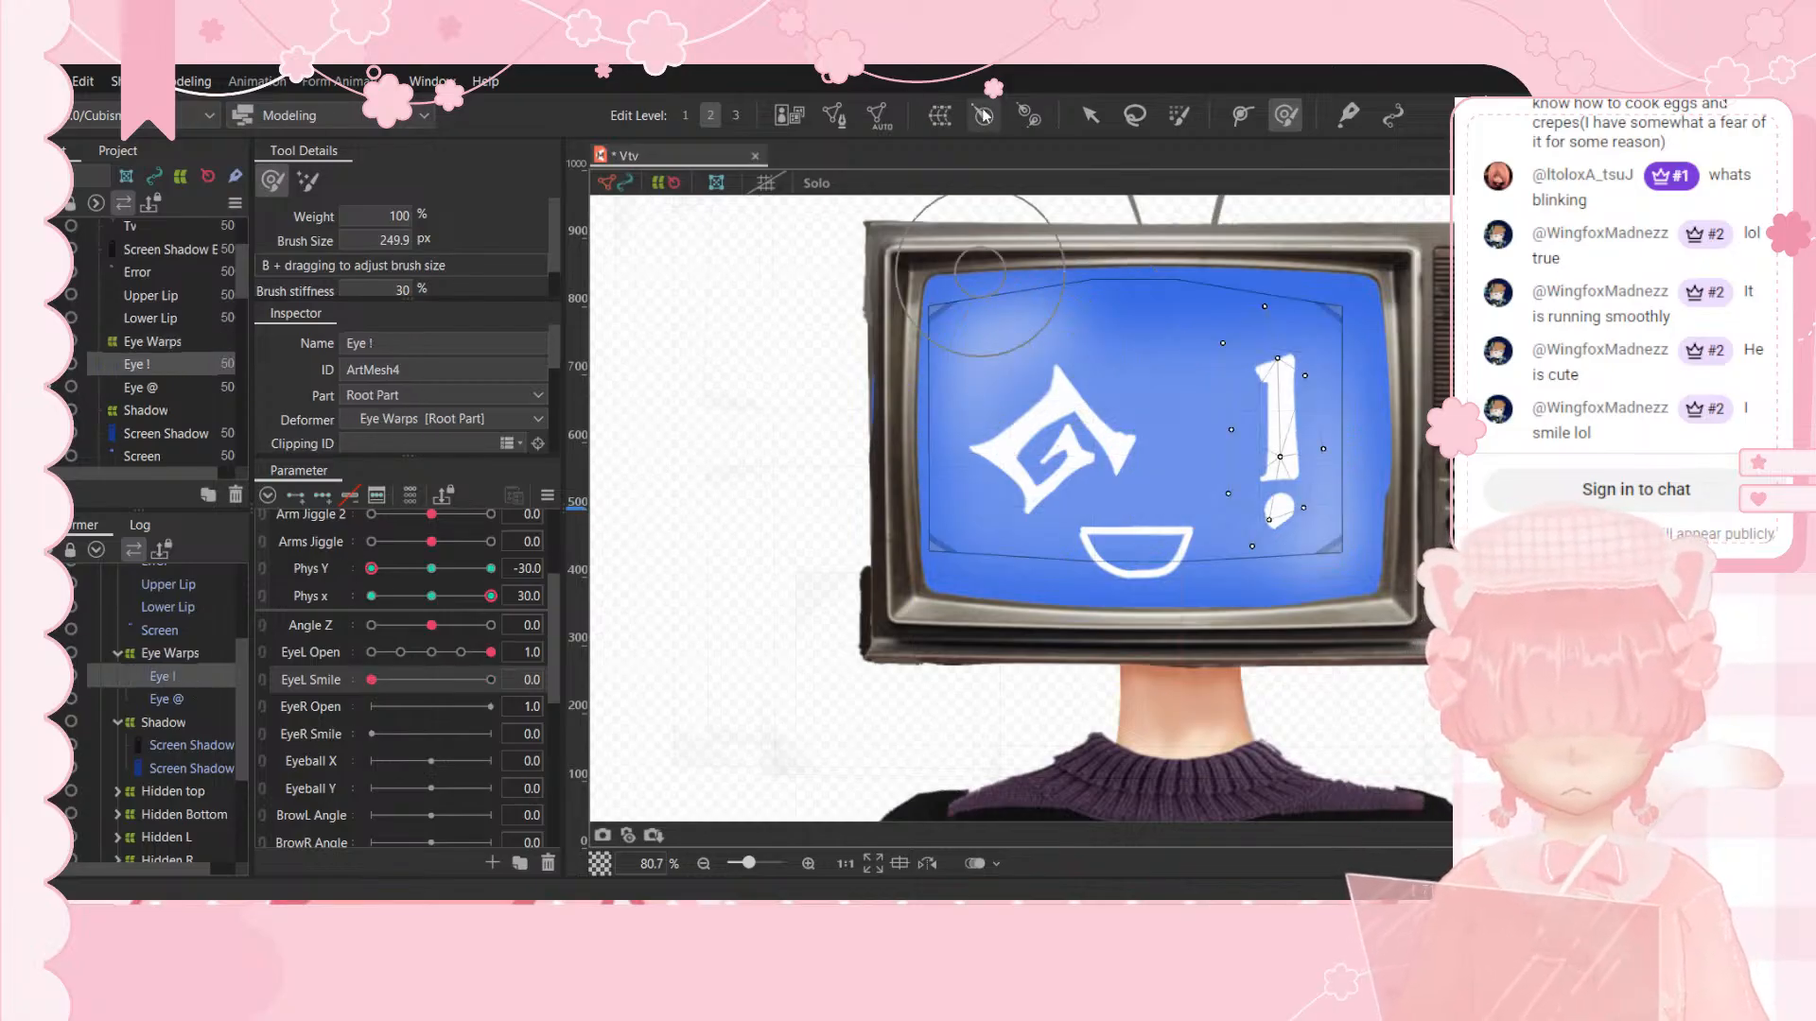
{"action": "left_click", "coordinate": [939, 116]}
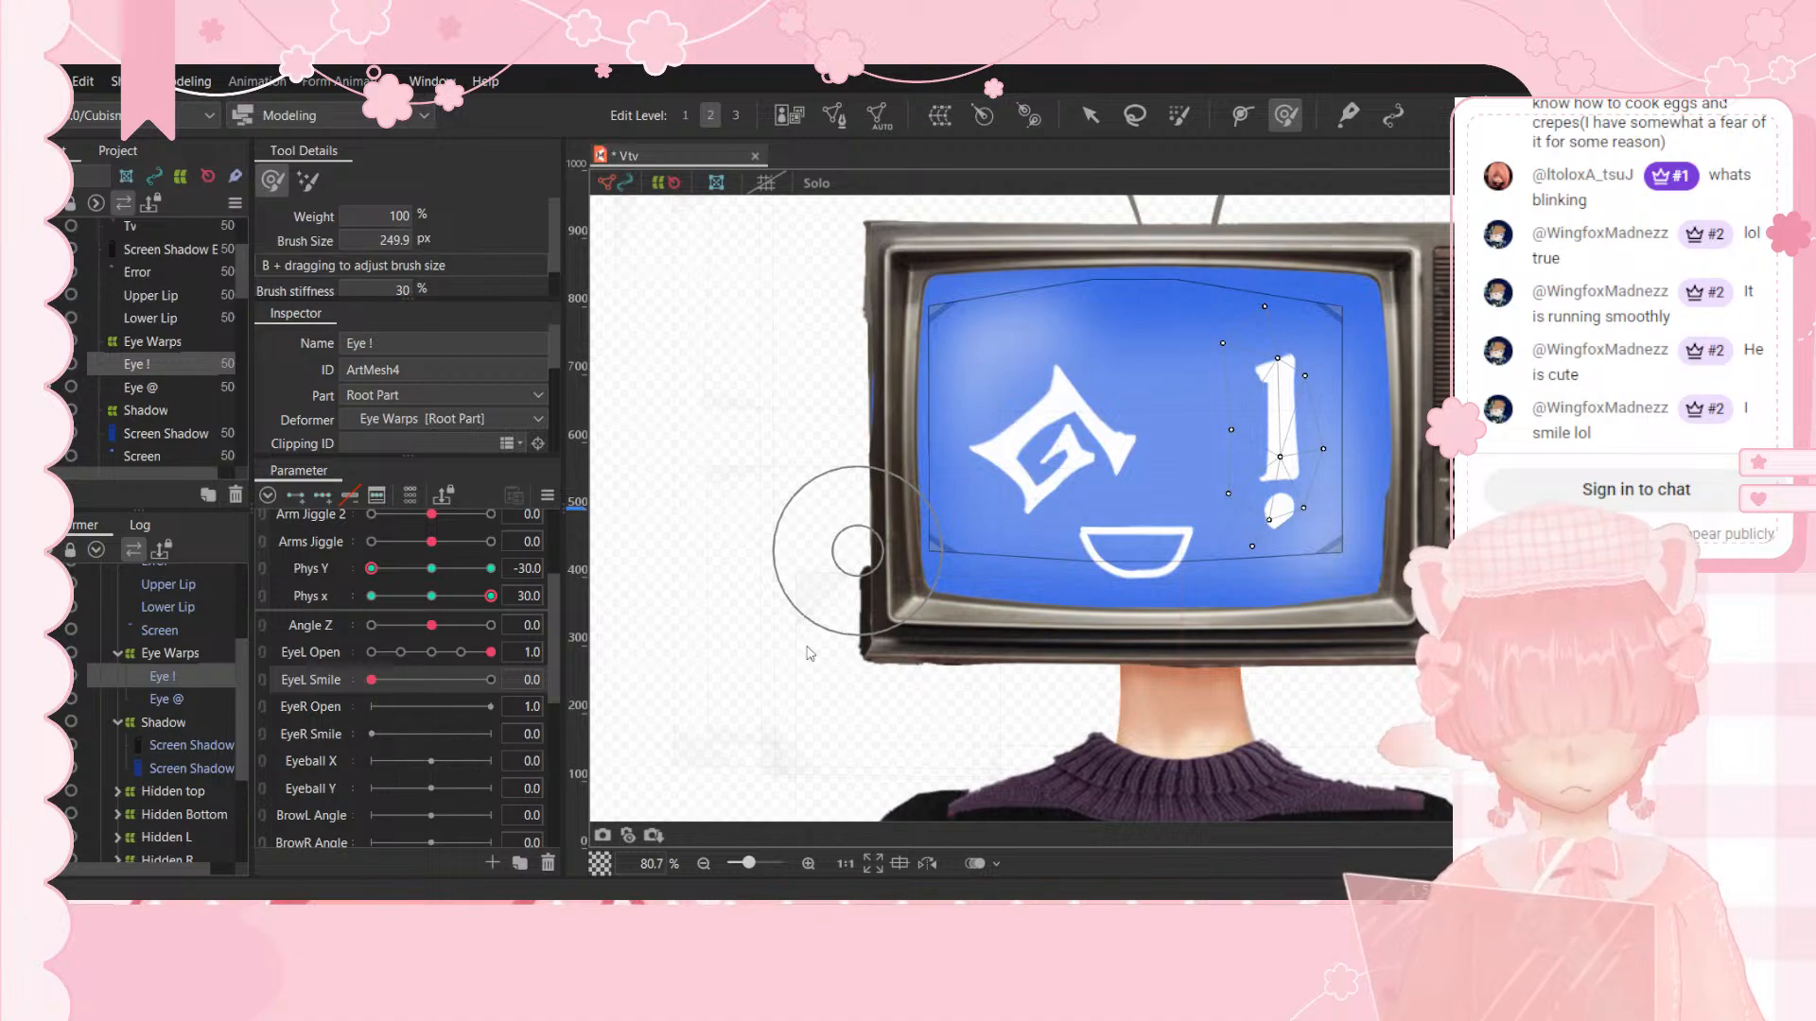
{"action": "left_click", "coordinate": [1348, 476]}
{"action": "scroll", "coordinate": [1428, 411], "scroll_direction": "down", "scroll_amount": 3}
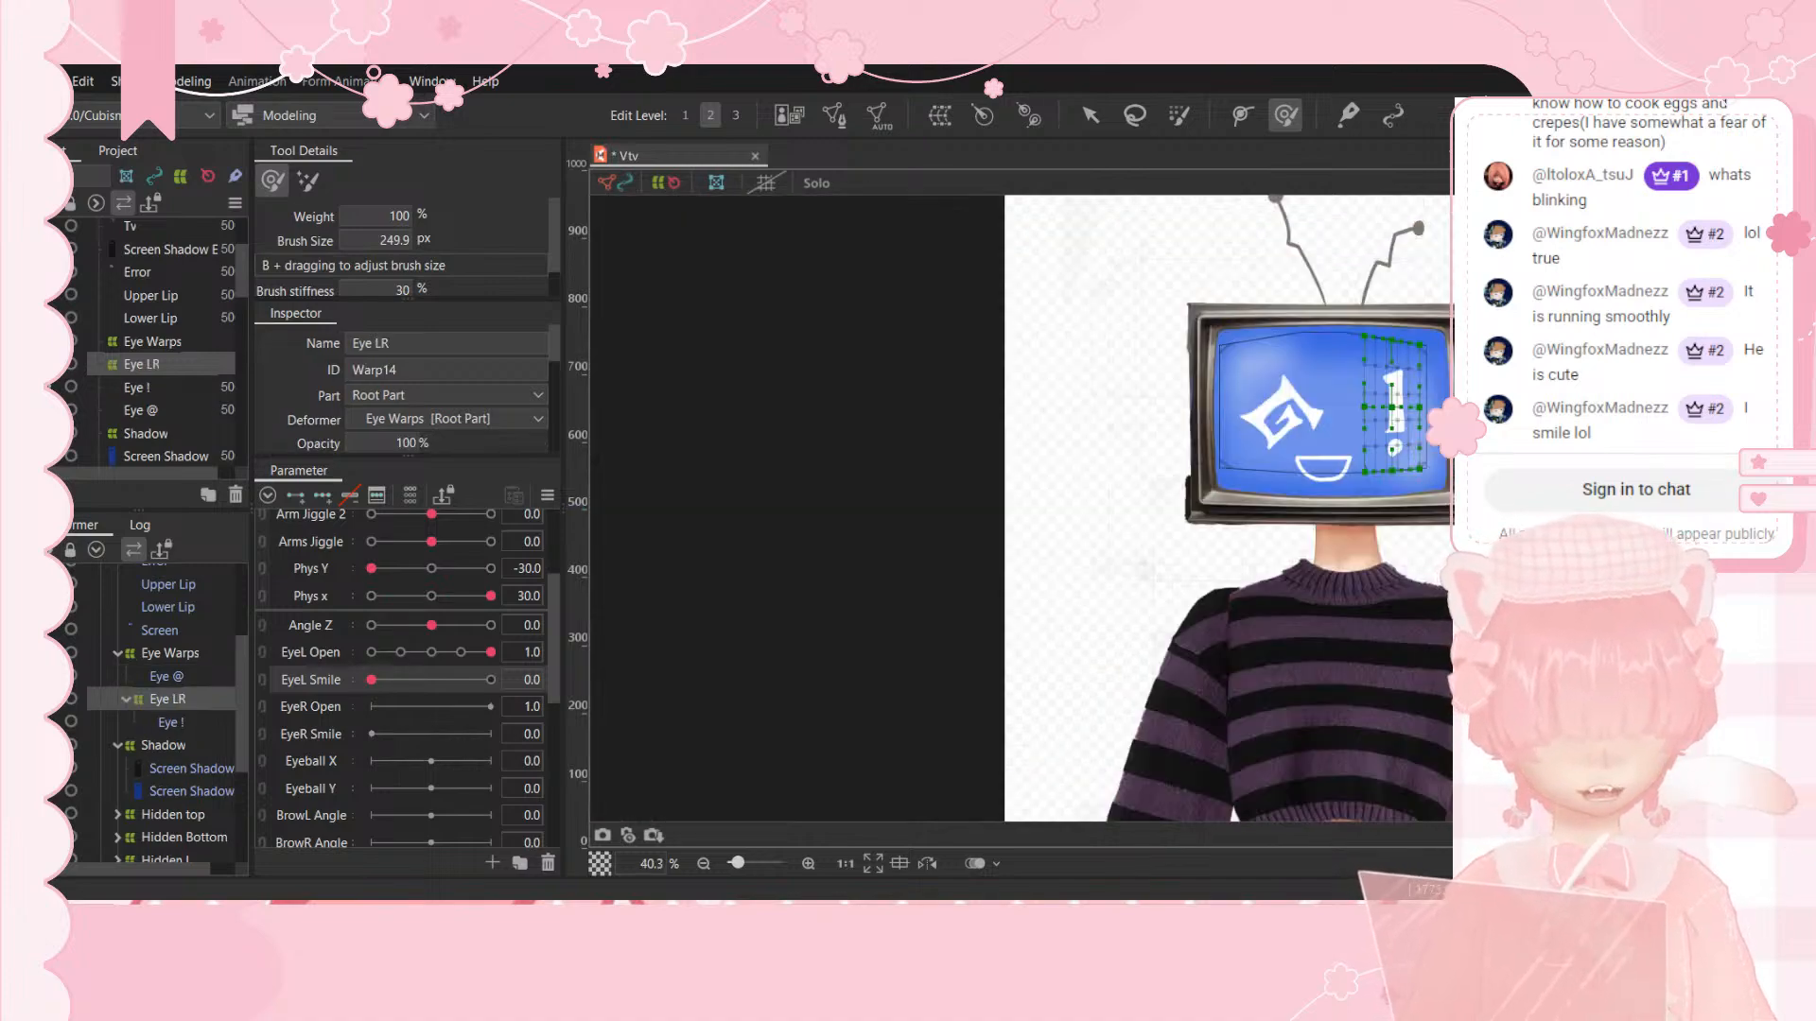
{"action": "scroll", "coordinate": [1447, 397], "scroll_direction": "up", "scroll_amount": 3}
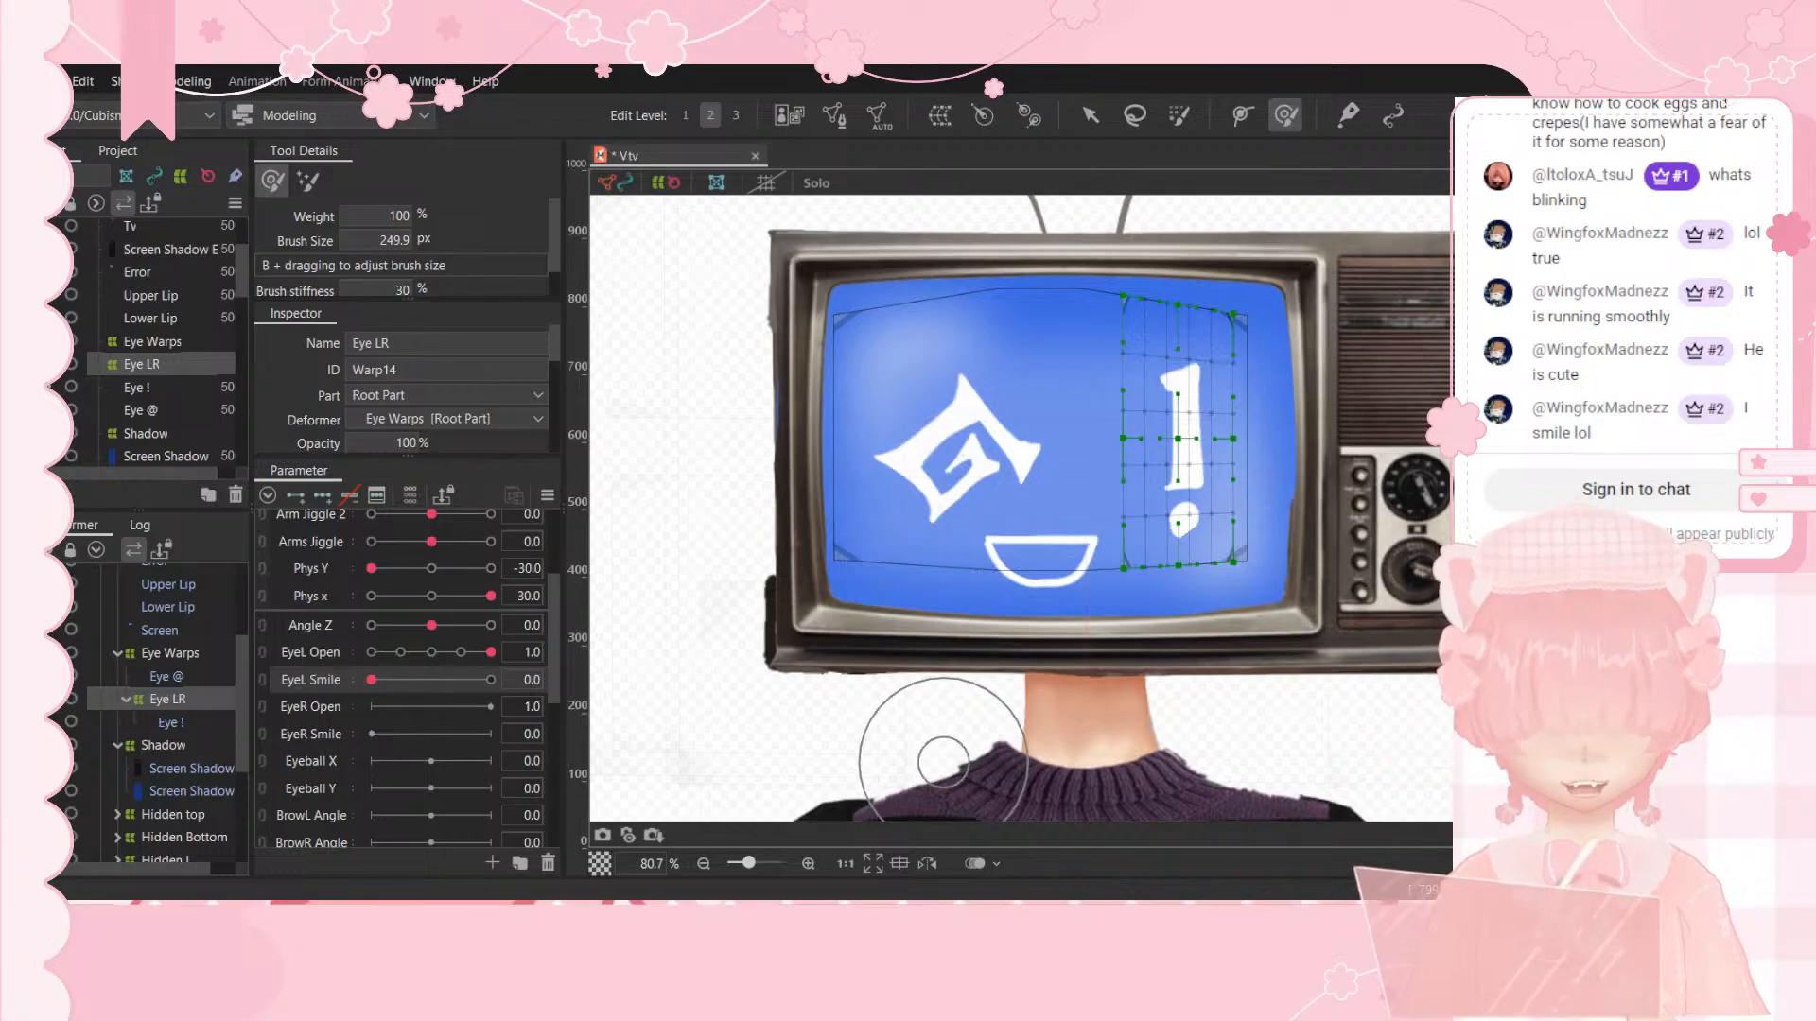
Step: Set Eyeball X to 1.0 and move the whole Eye LR warp to the right and slightly up
{"action": "scroll", "coordinate": [361, 762], "scroll_direction": "down", "scroll_amount": 1}
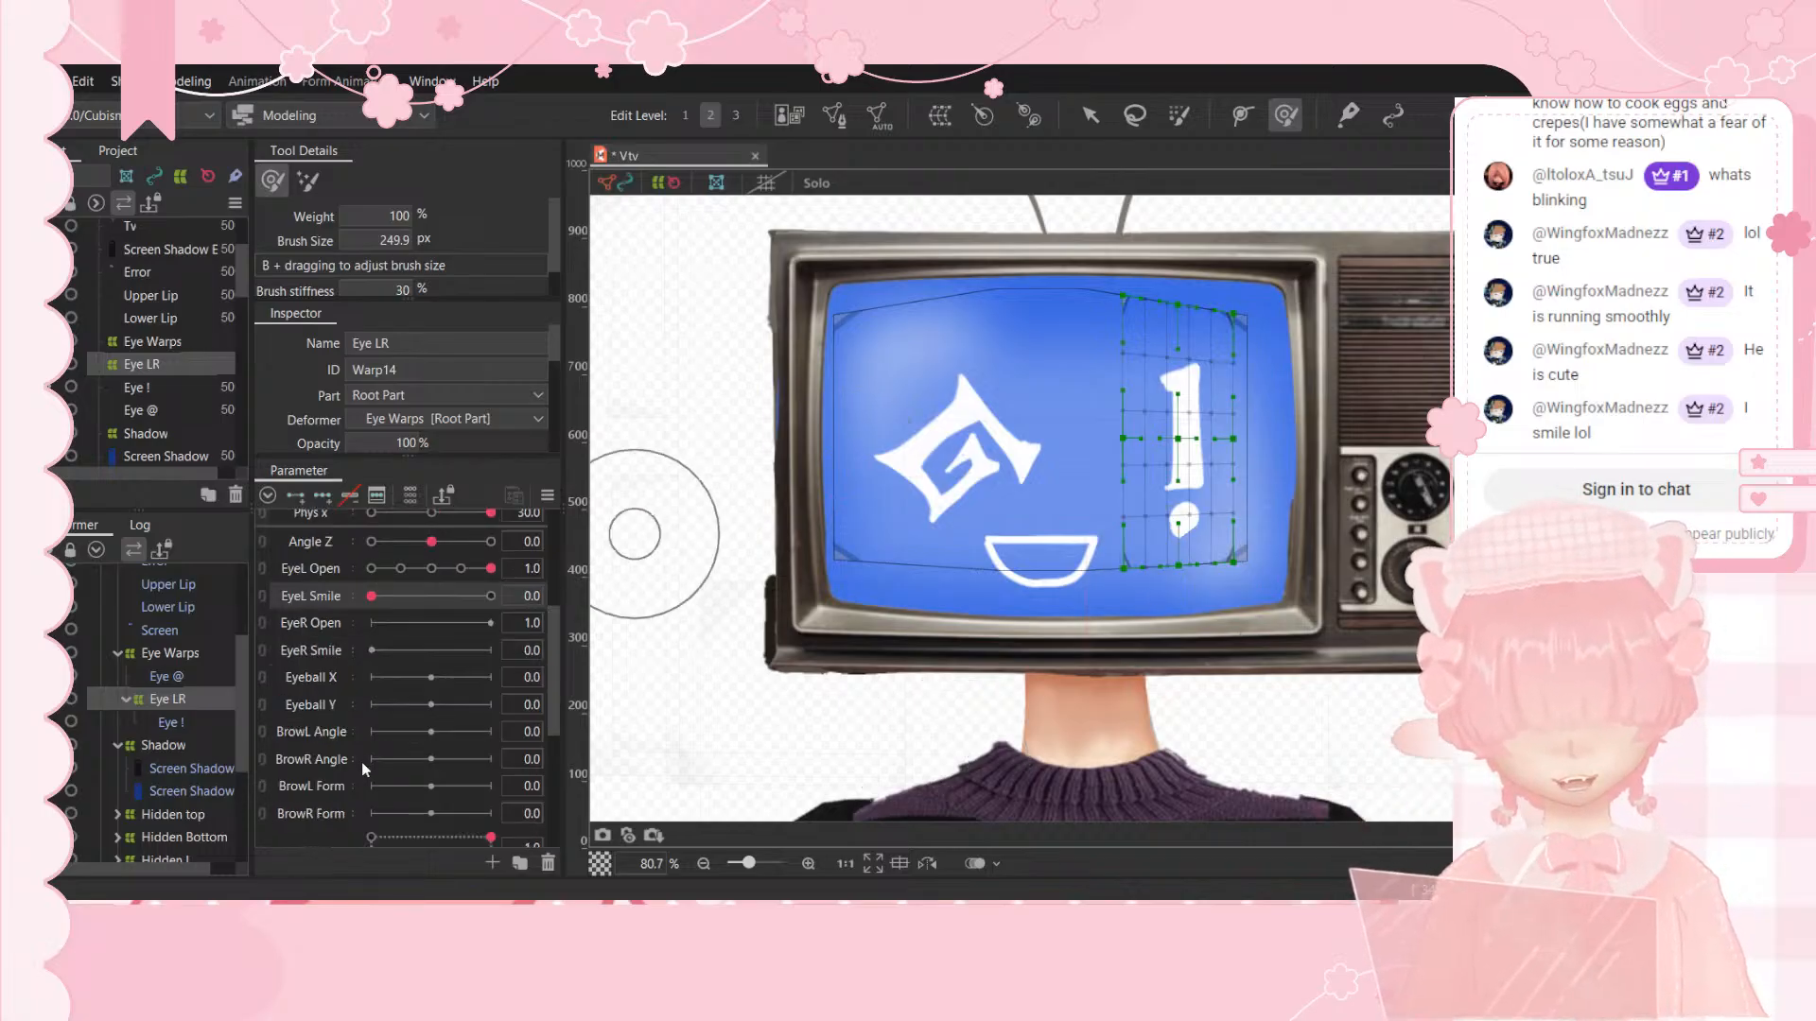
{"action": "left_click", "coordinate": [333, 679]}
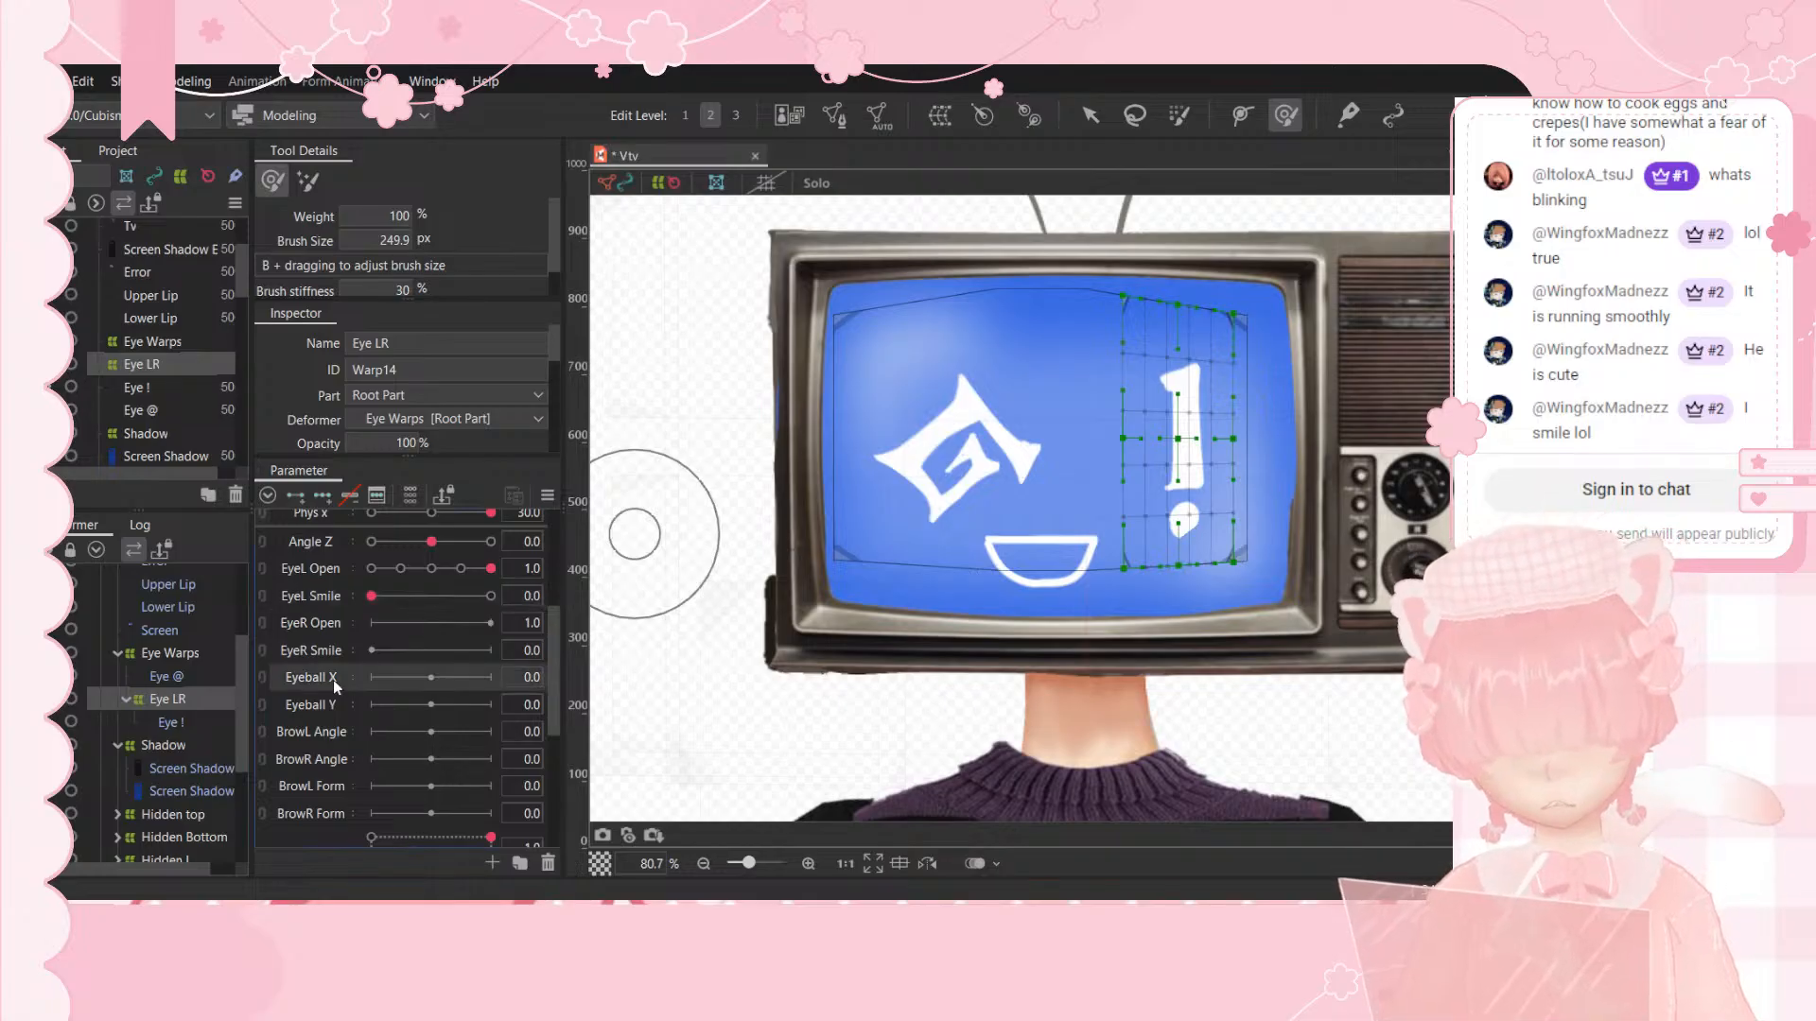
{"action": "scroll", "coordinate": [383, 757], "scroll_direction": "down", "scroll_amount": 2}
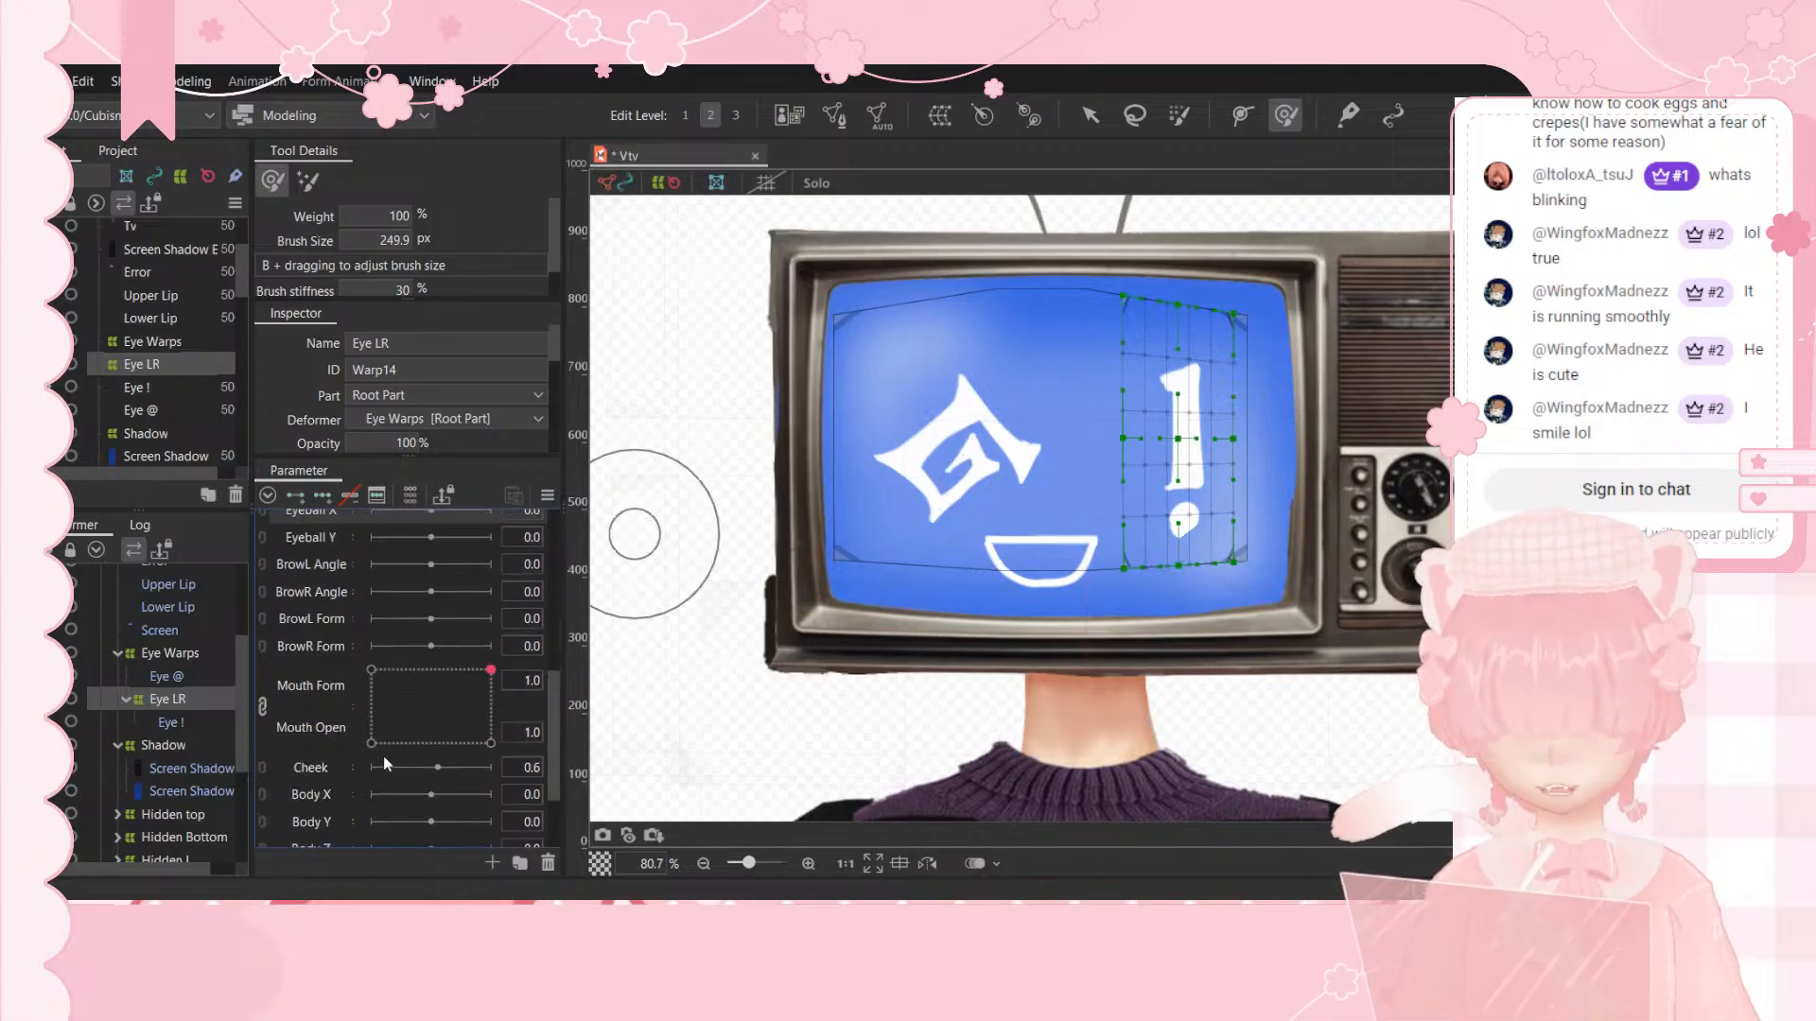
{"action": "scroll", "coordinate": [383, 756], "scroll_direction": "up", "scroll_amount": 2}
{"action": "left_click_drag", "start_coordinate": [433, 677], "coordinate": [519, 684]}
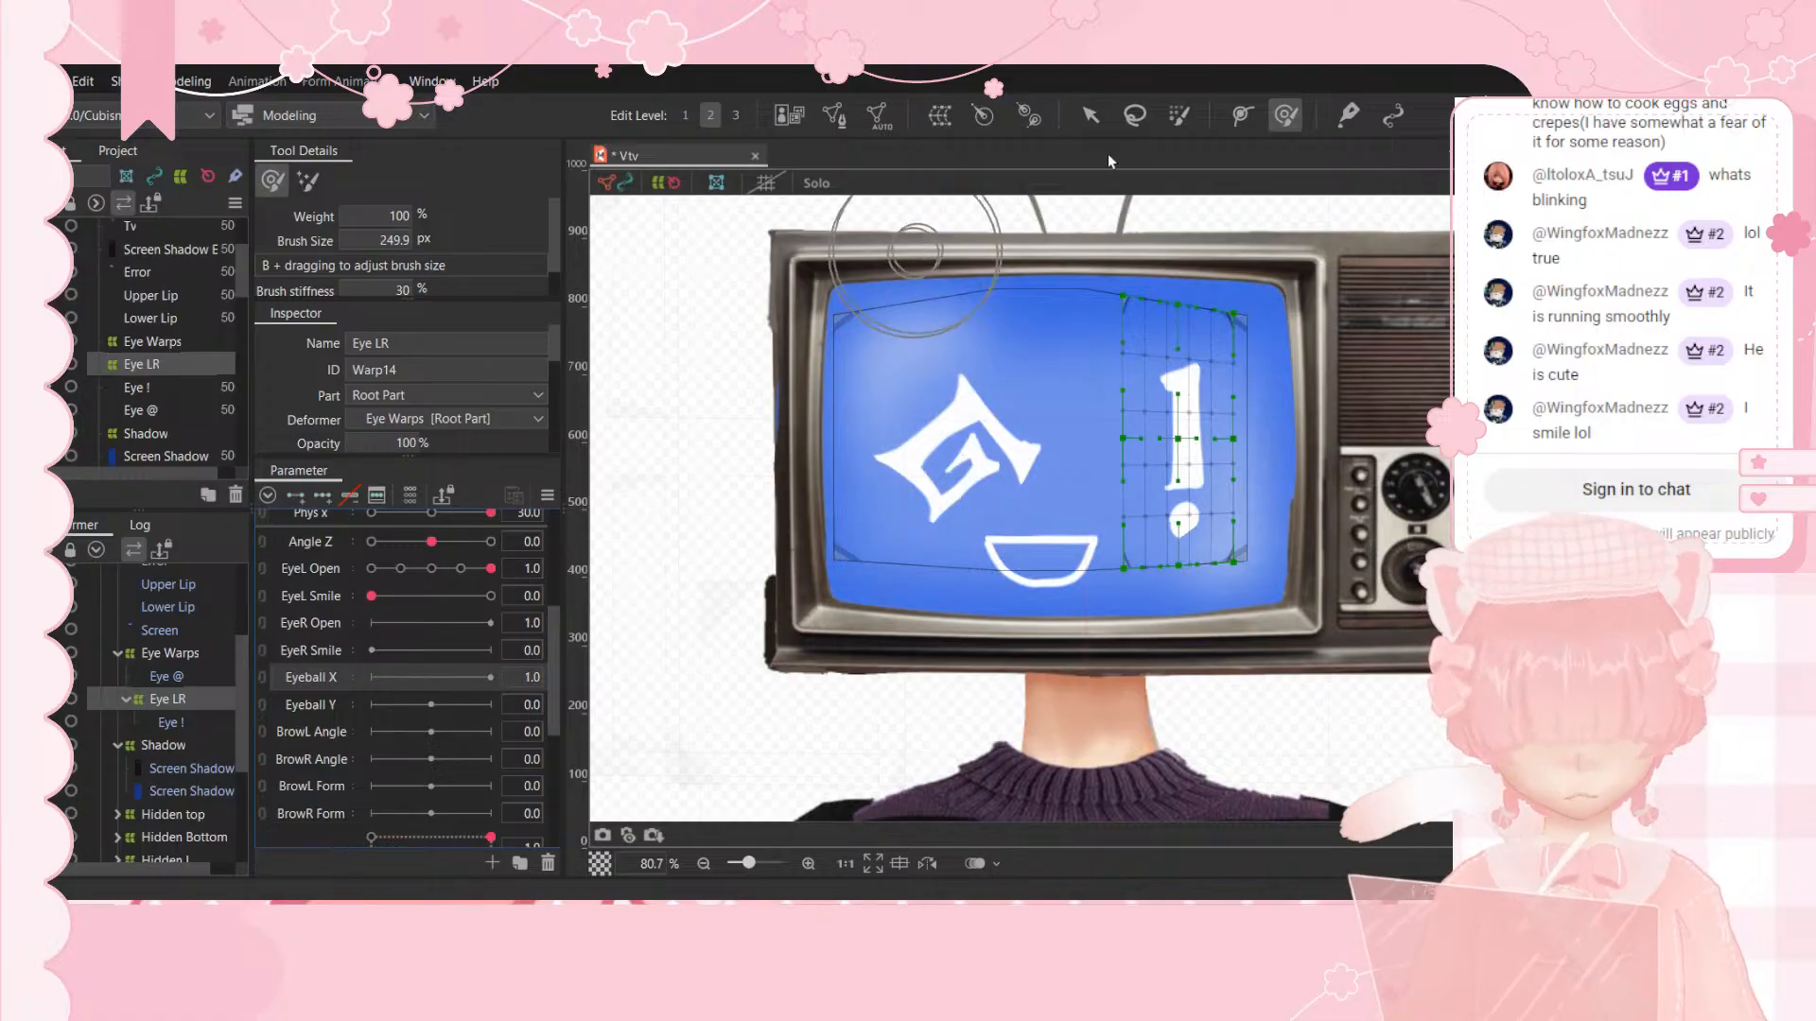
{"action": "left_click", "coordinate": [1081, 124]}
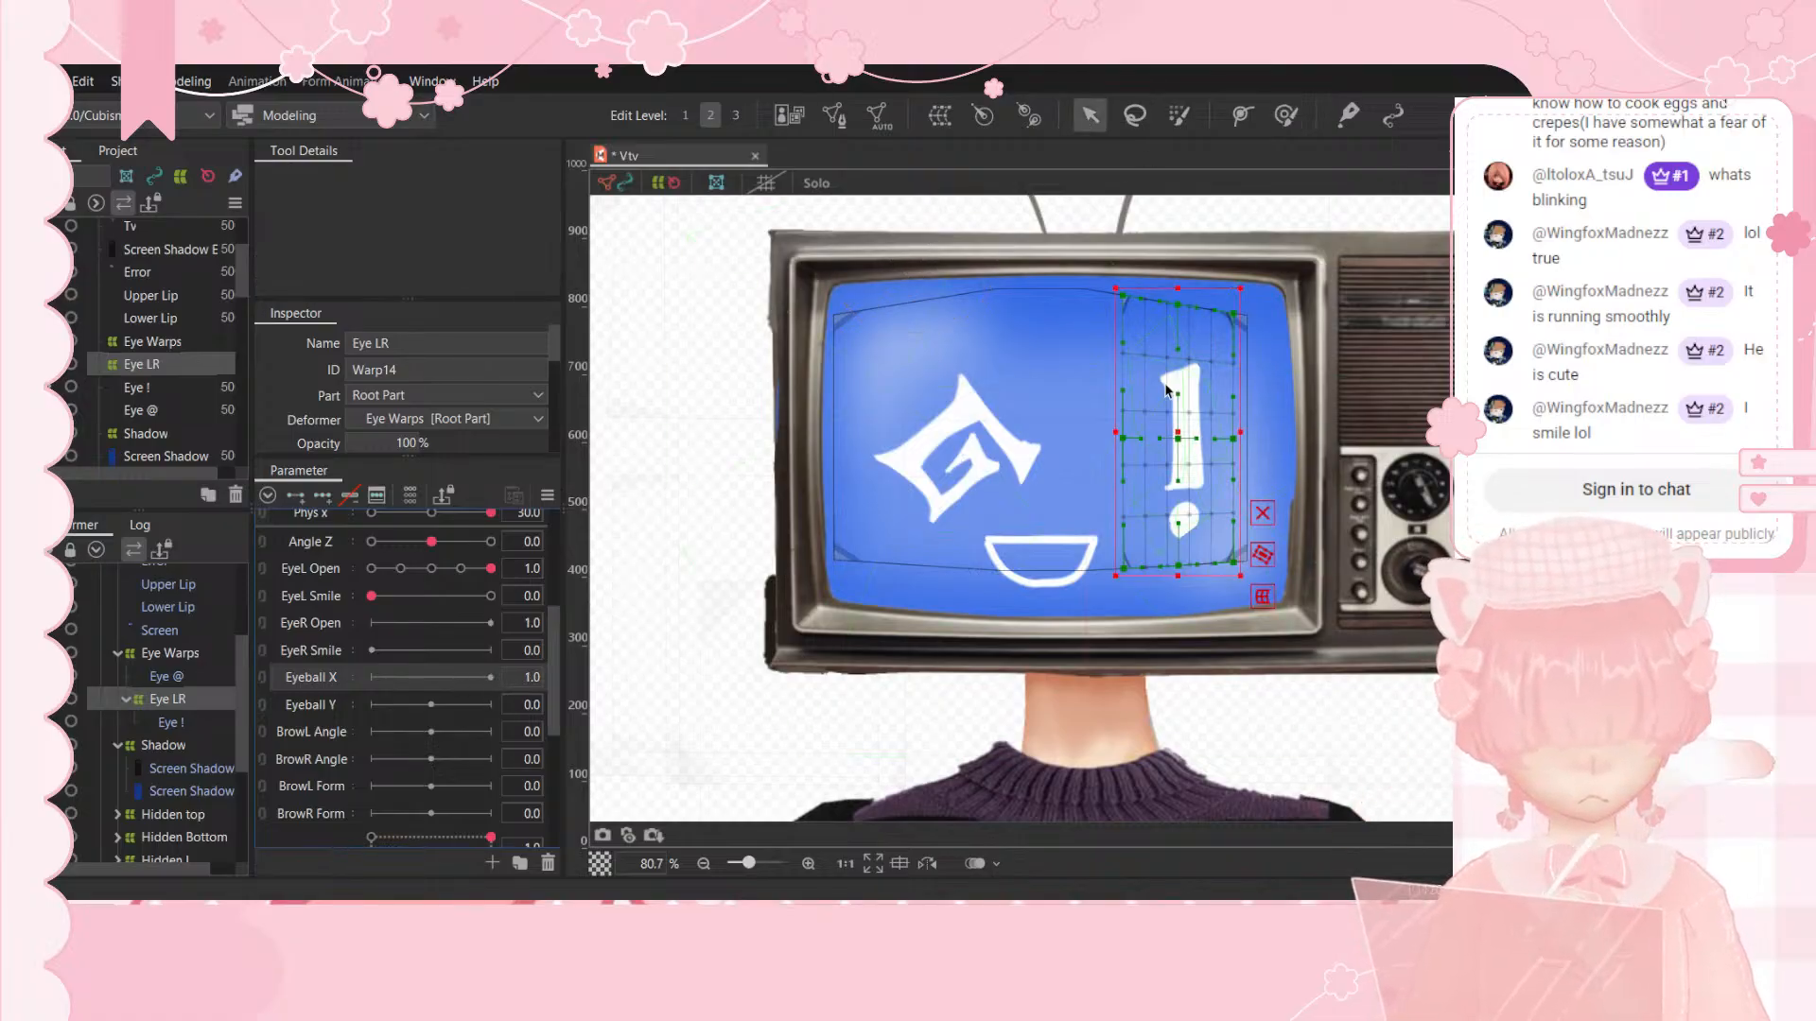
{"action": "left_click_drag", "start_coordinate": [1176, 433], "coordinate": [1206, 426]}
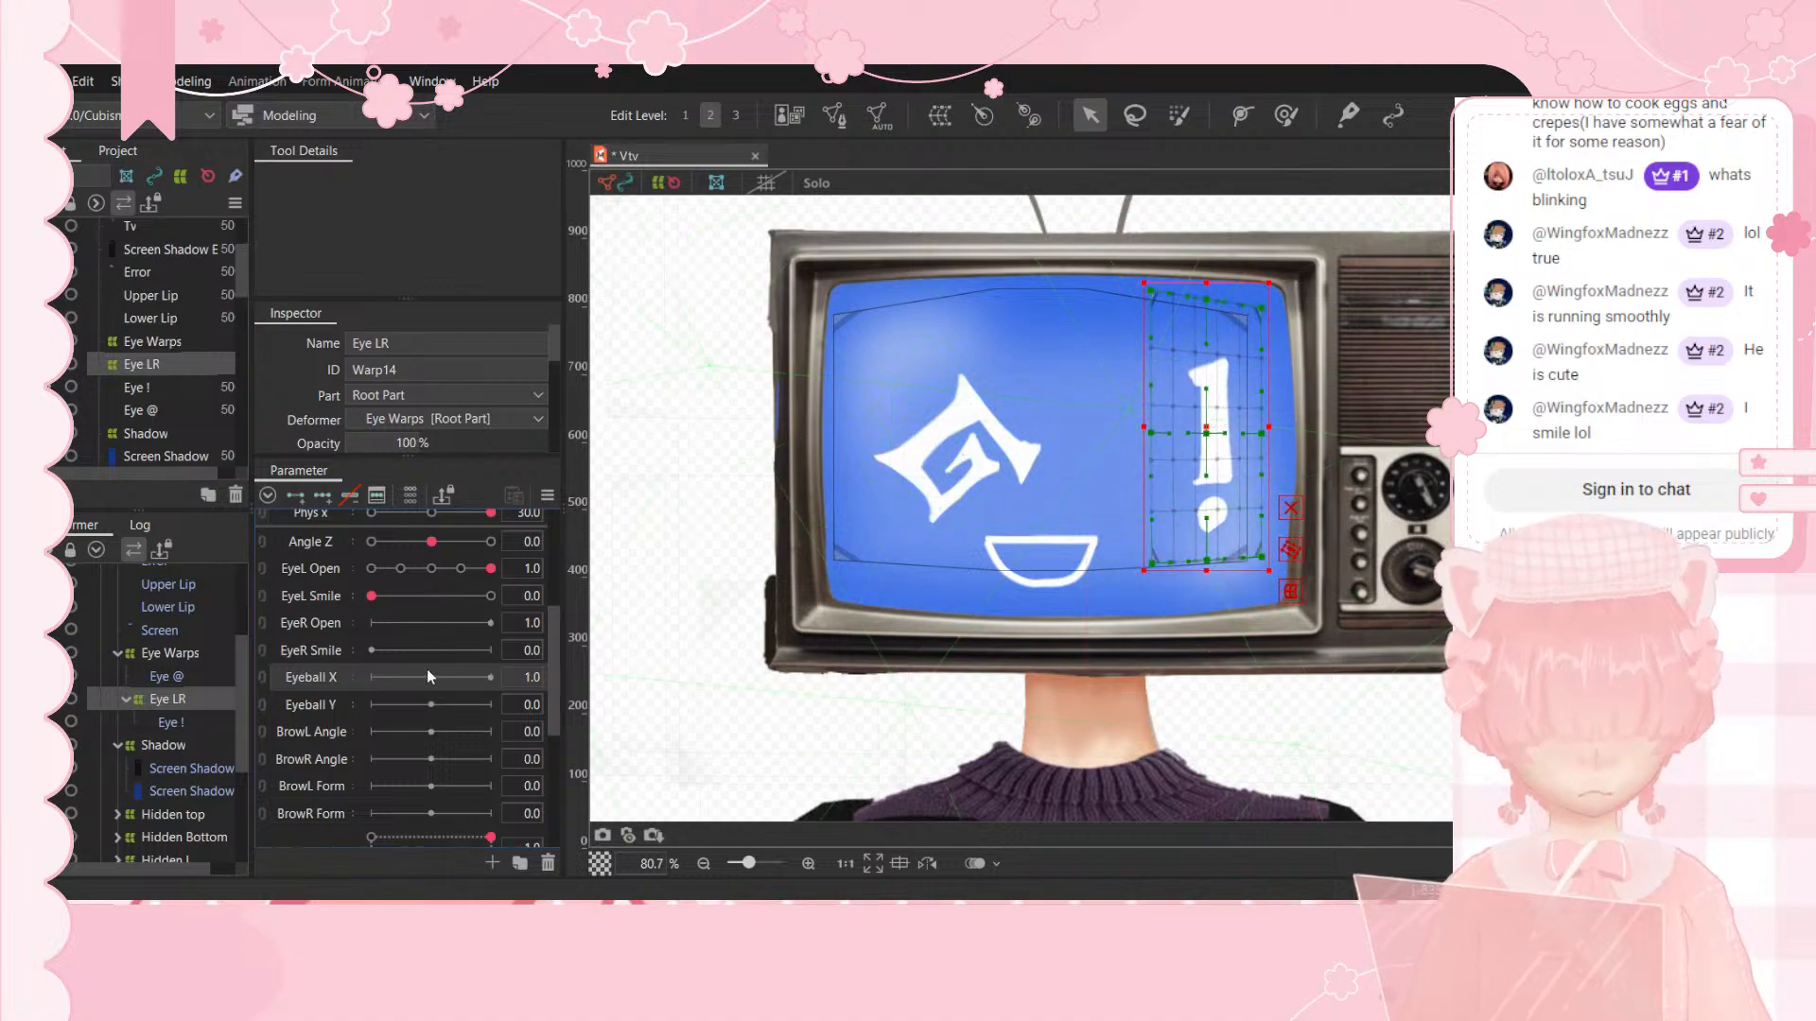
Step: Undo the last Eye LR move, add keys at both ends of Eyeball X, and shift the warp right at 1.0
{"action": "key", "text": "ctrl+z"}
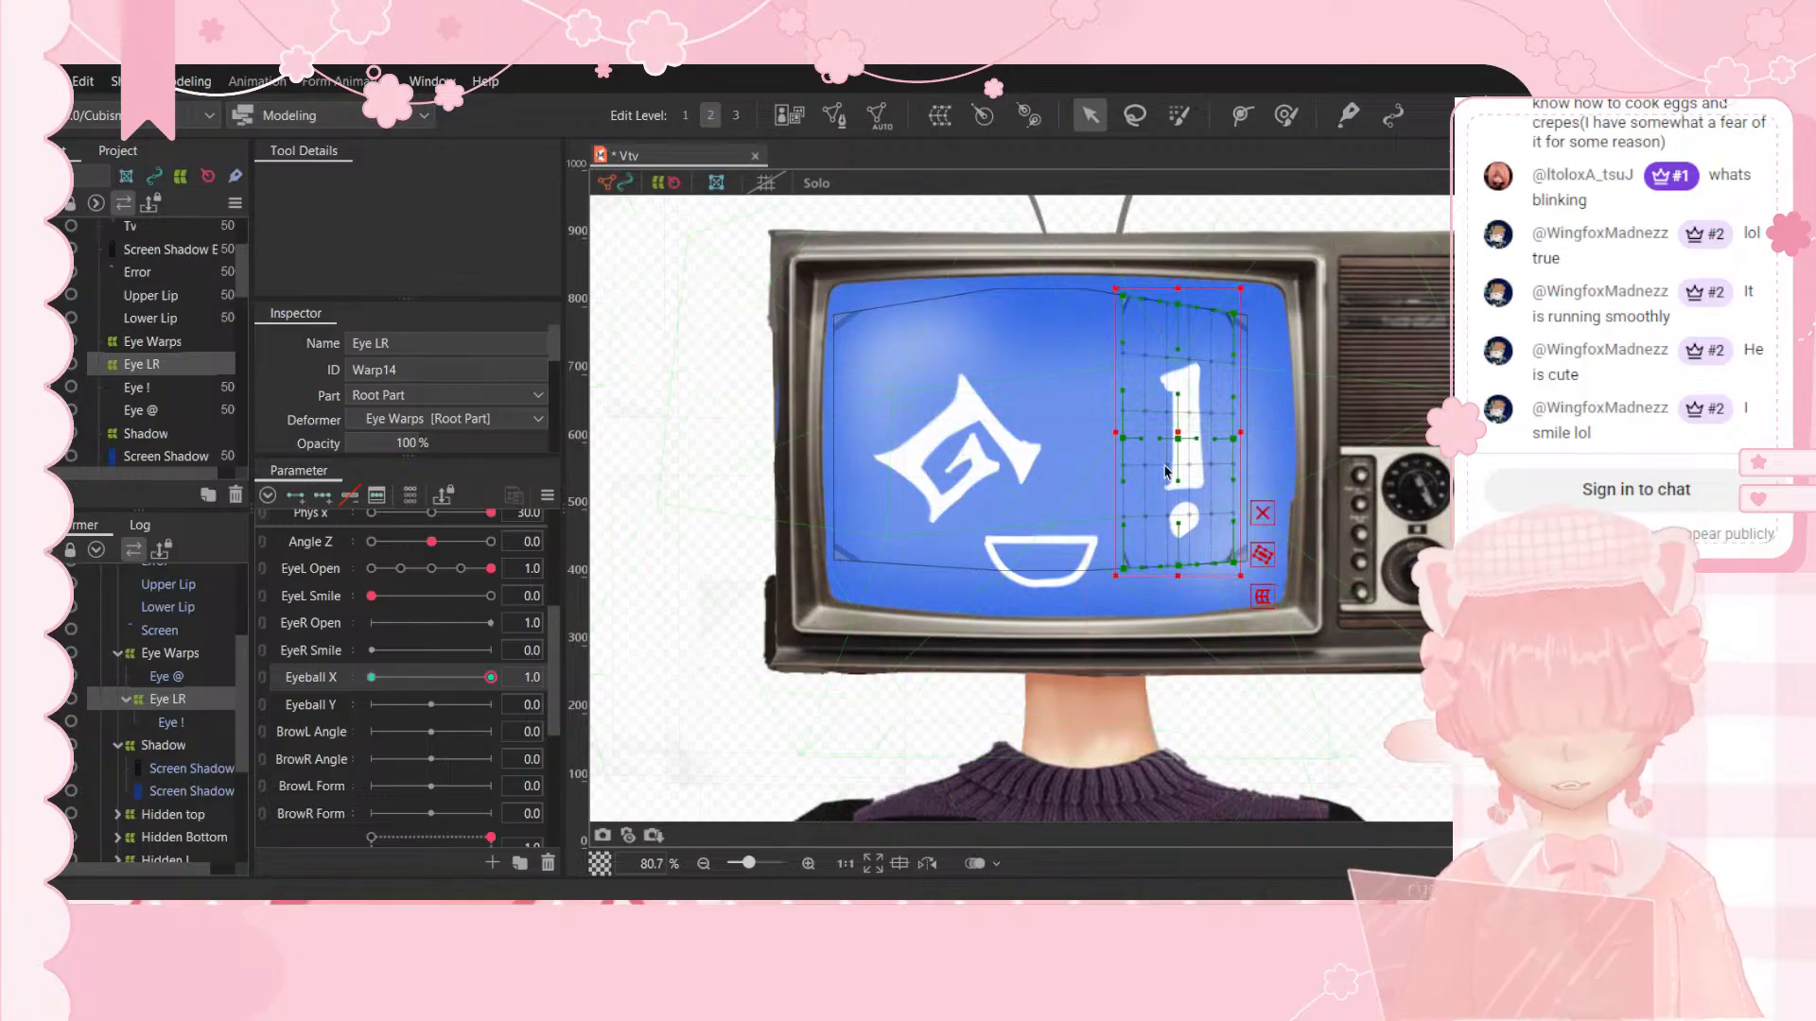
{"action": "left_click_drag", "start_coordinate": [1176, 438], "coordinate": [1215, 437]}
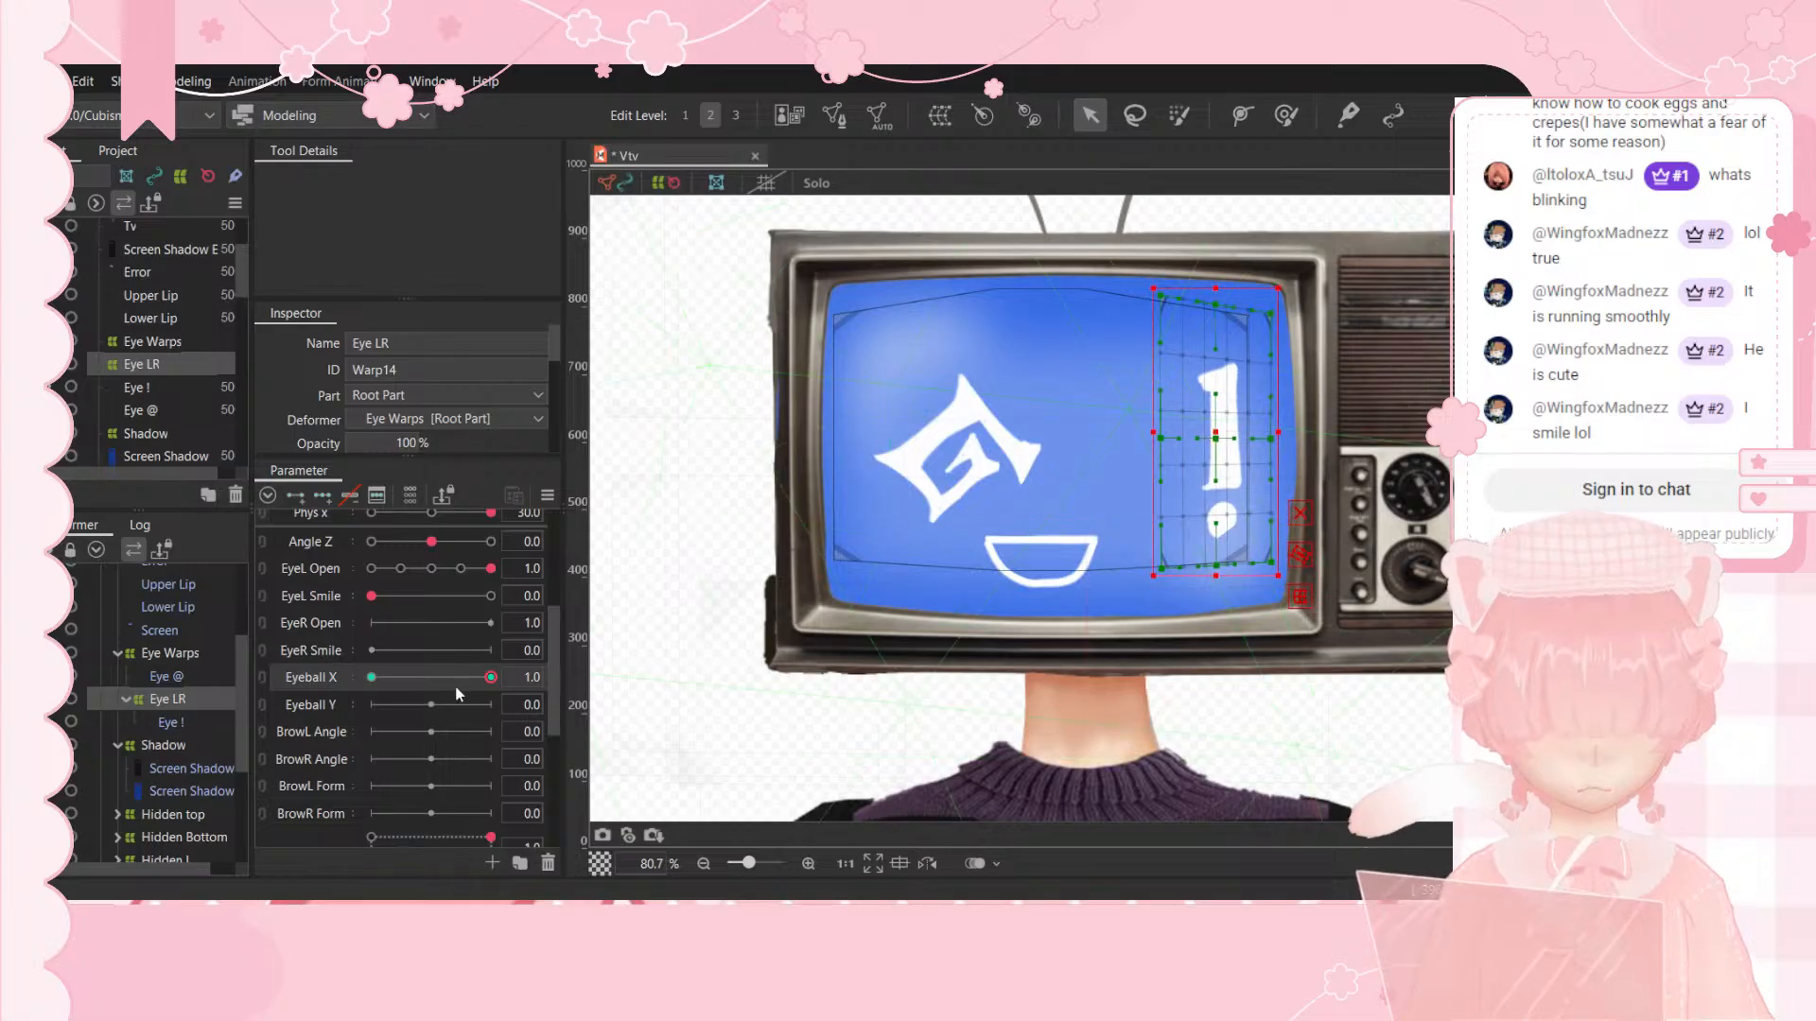
Step: Set Eyeball X to -1.0, move the Eye LR warp left to above the mouth's edge, and check the motion by sweeping the parameter
{"action": "left_click_drag", "start_coordinate": [490, 677], "coordinate": [372, 677]}
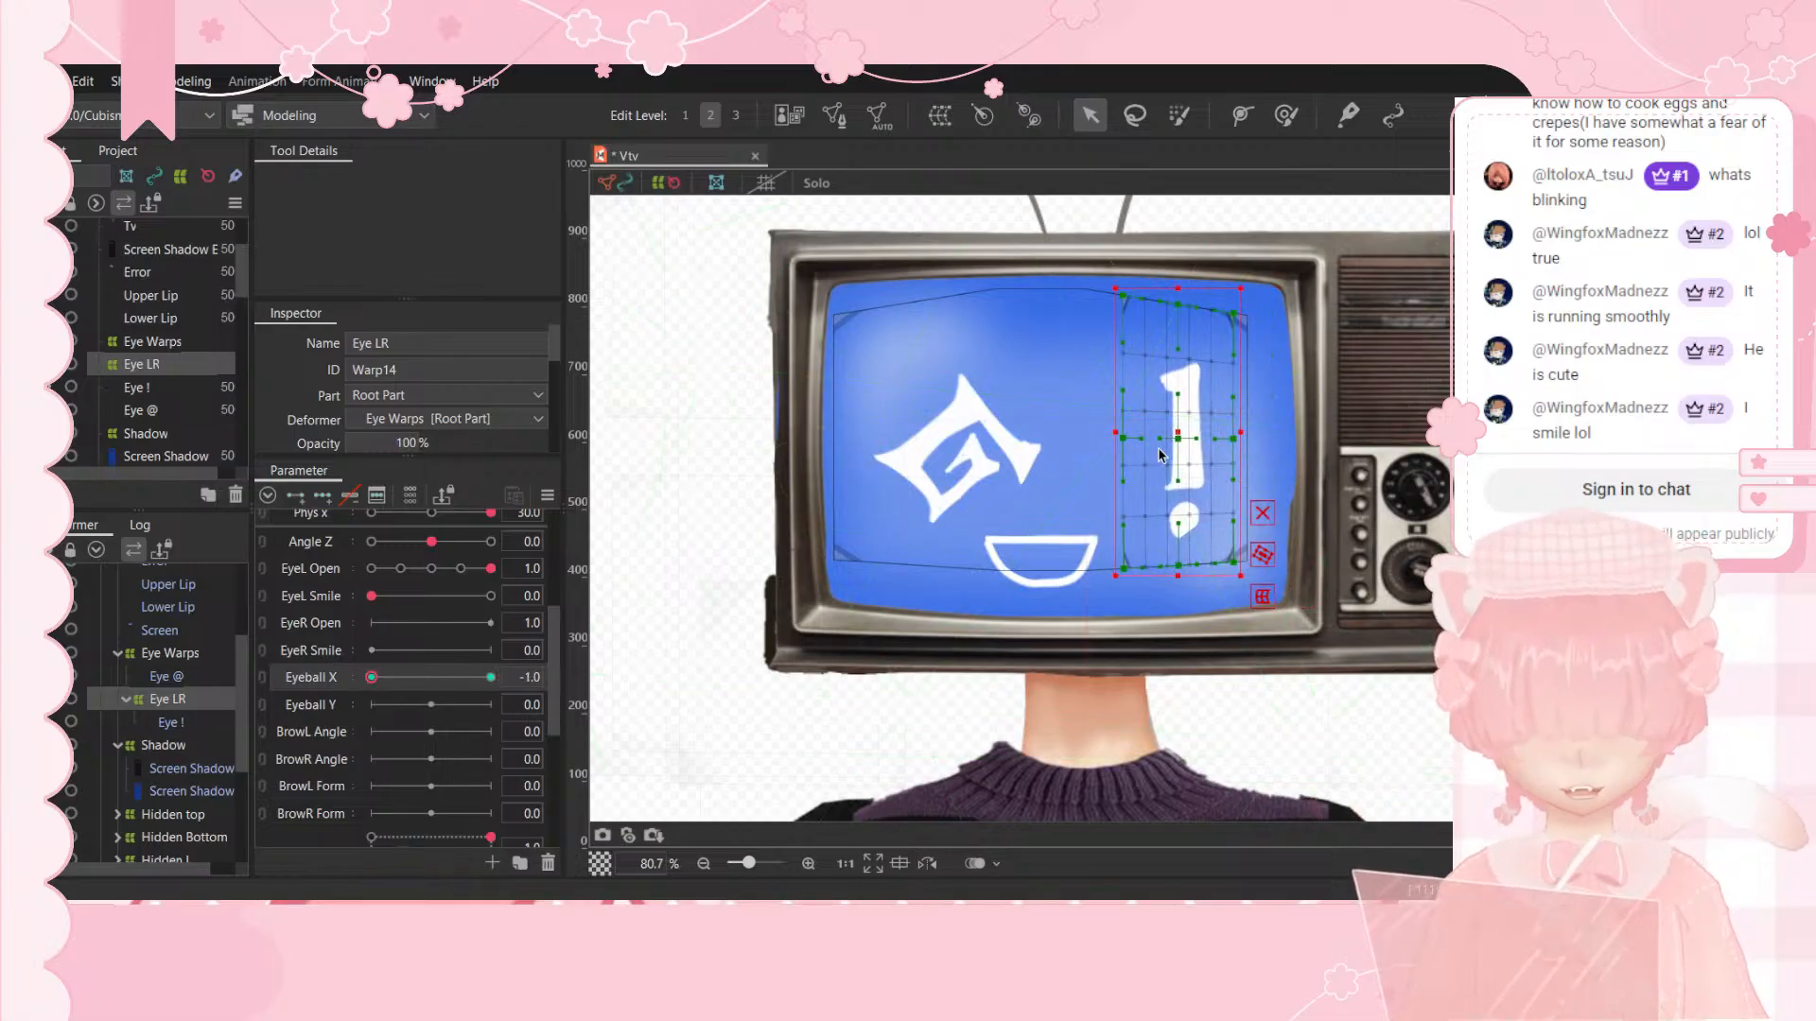
{"action": "left_click_drag", "start_coordinate": [1179, 435], "coordinate": [1128, 433]}
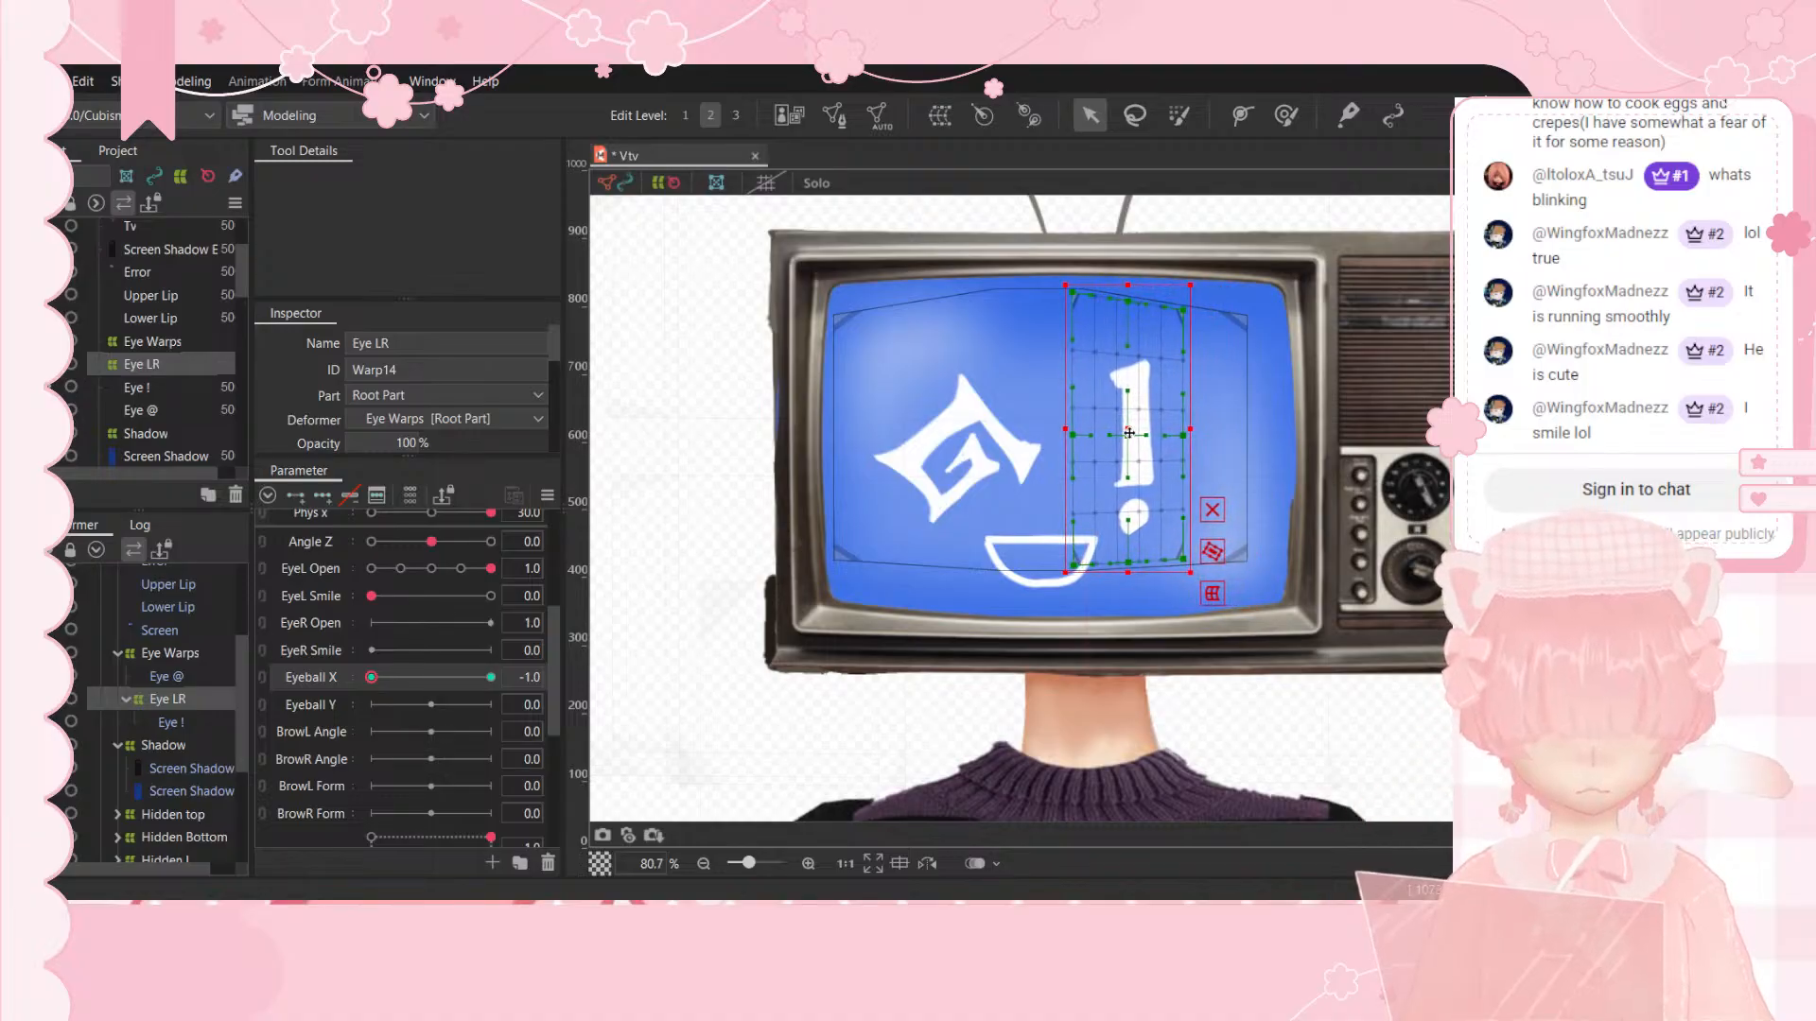
{"action": "left_click_drag", "start_coordinate": [372, 677], "coordinate": [539, 688]}
{"action": "left_click_drag", "start_coordinate": [362, 692], "coordinate": [290, 697]}
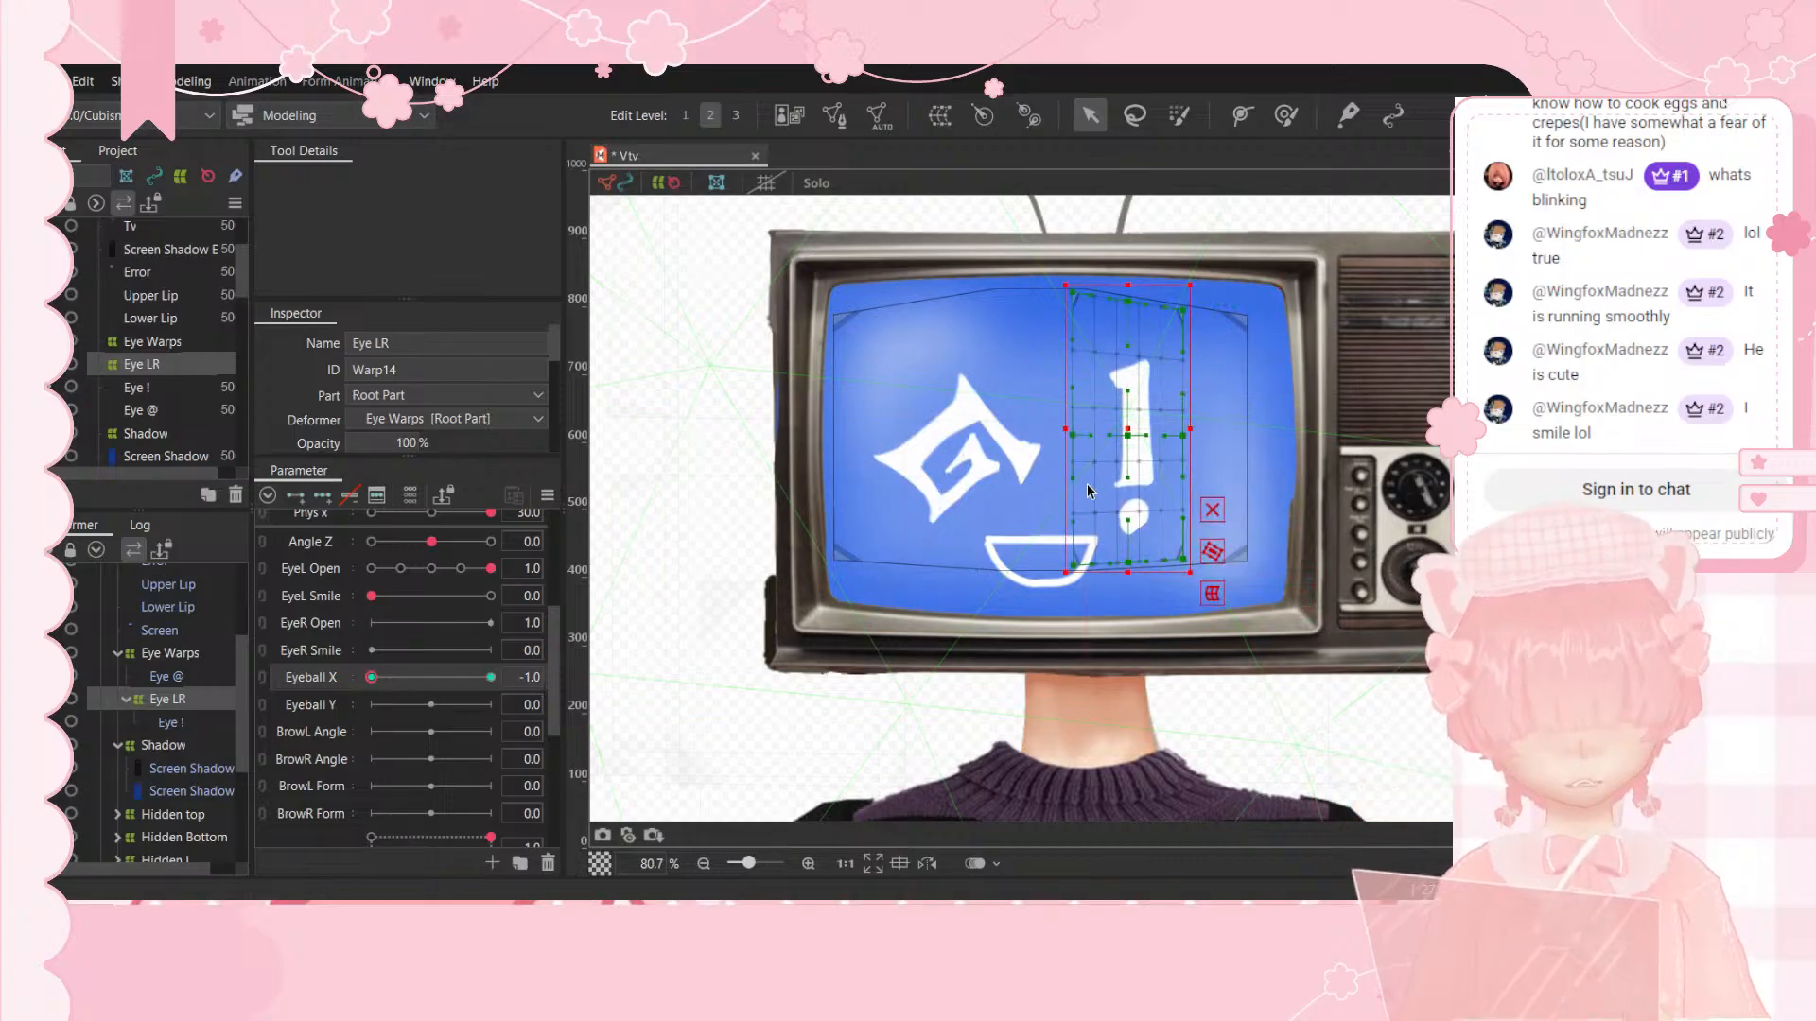
{"action": "left_click_drag", "start_coordinate": [1129, 435], "coordinate": [1105, 436]}
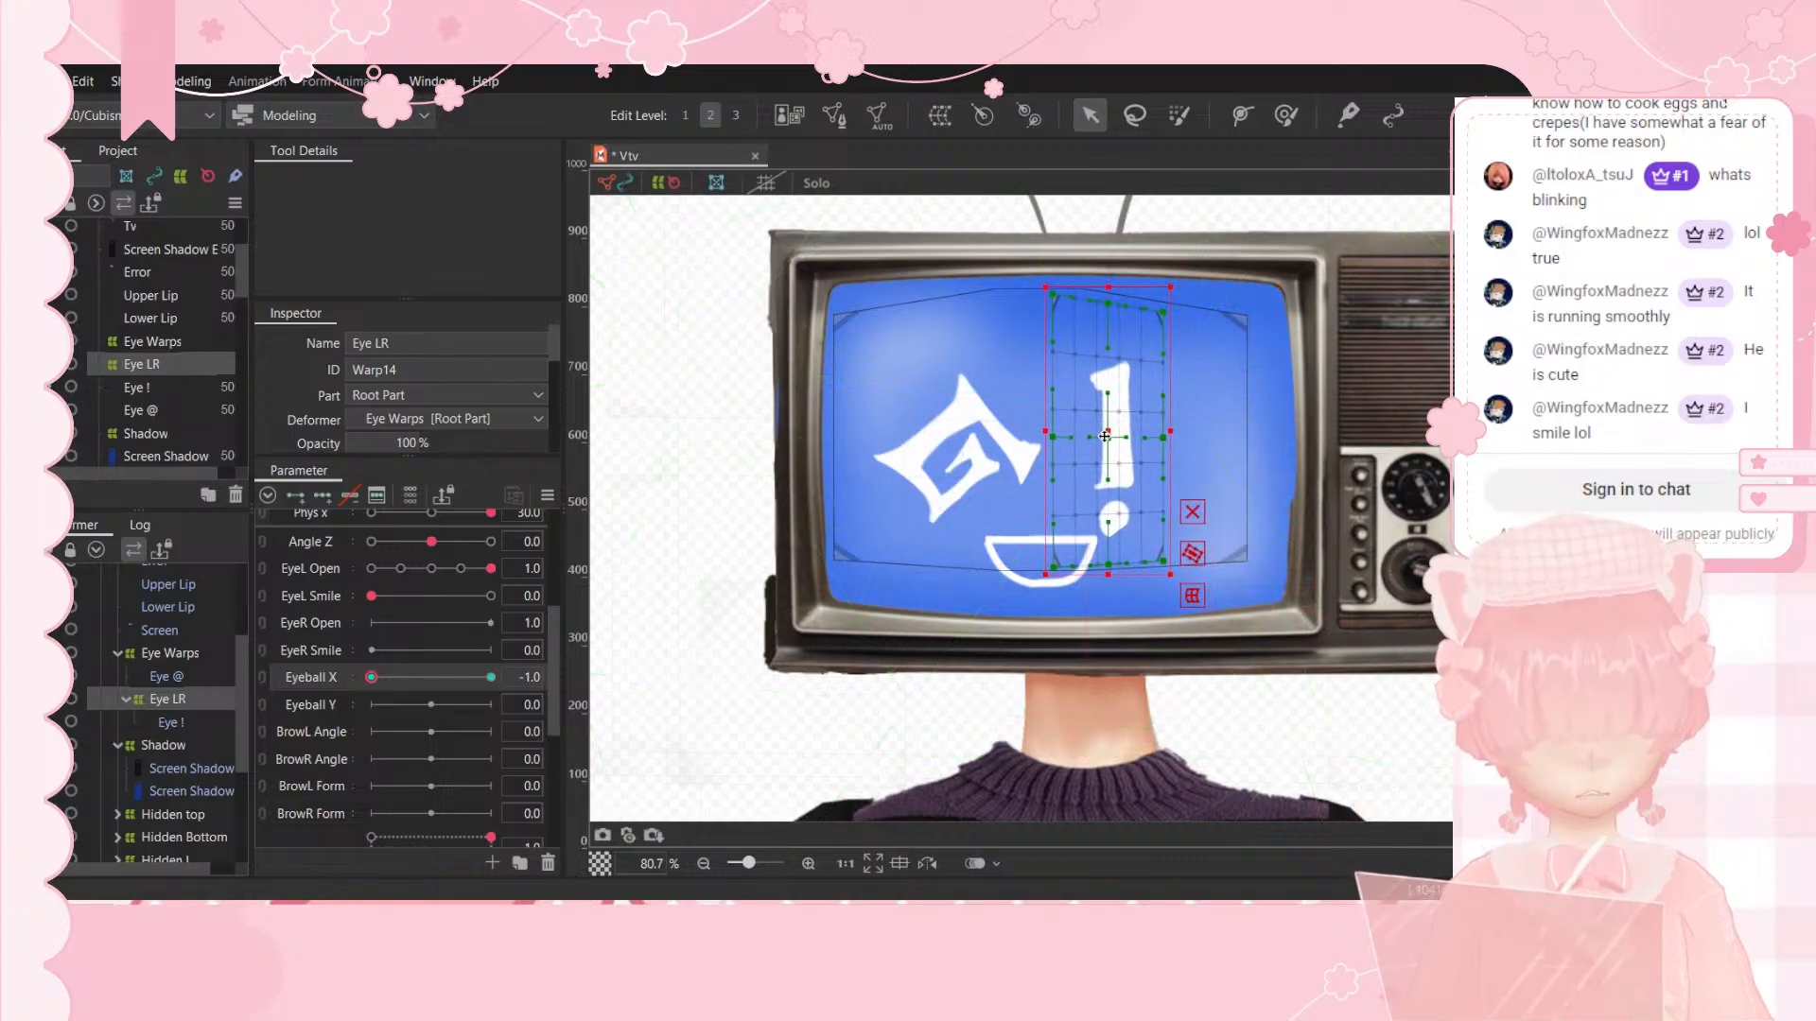
{"action": "key", "text": "ctrl+z"}
{"action": "left_click_drag", "start_coordinate": [430, 678], "coordinate": [338, 677]}
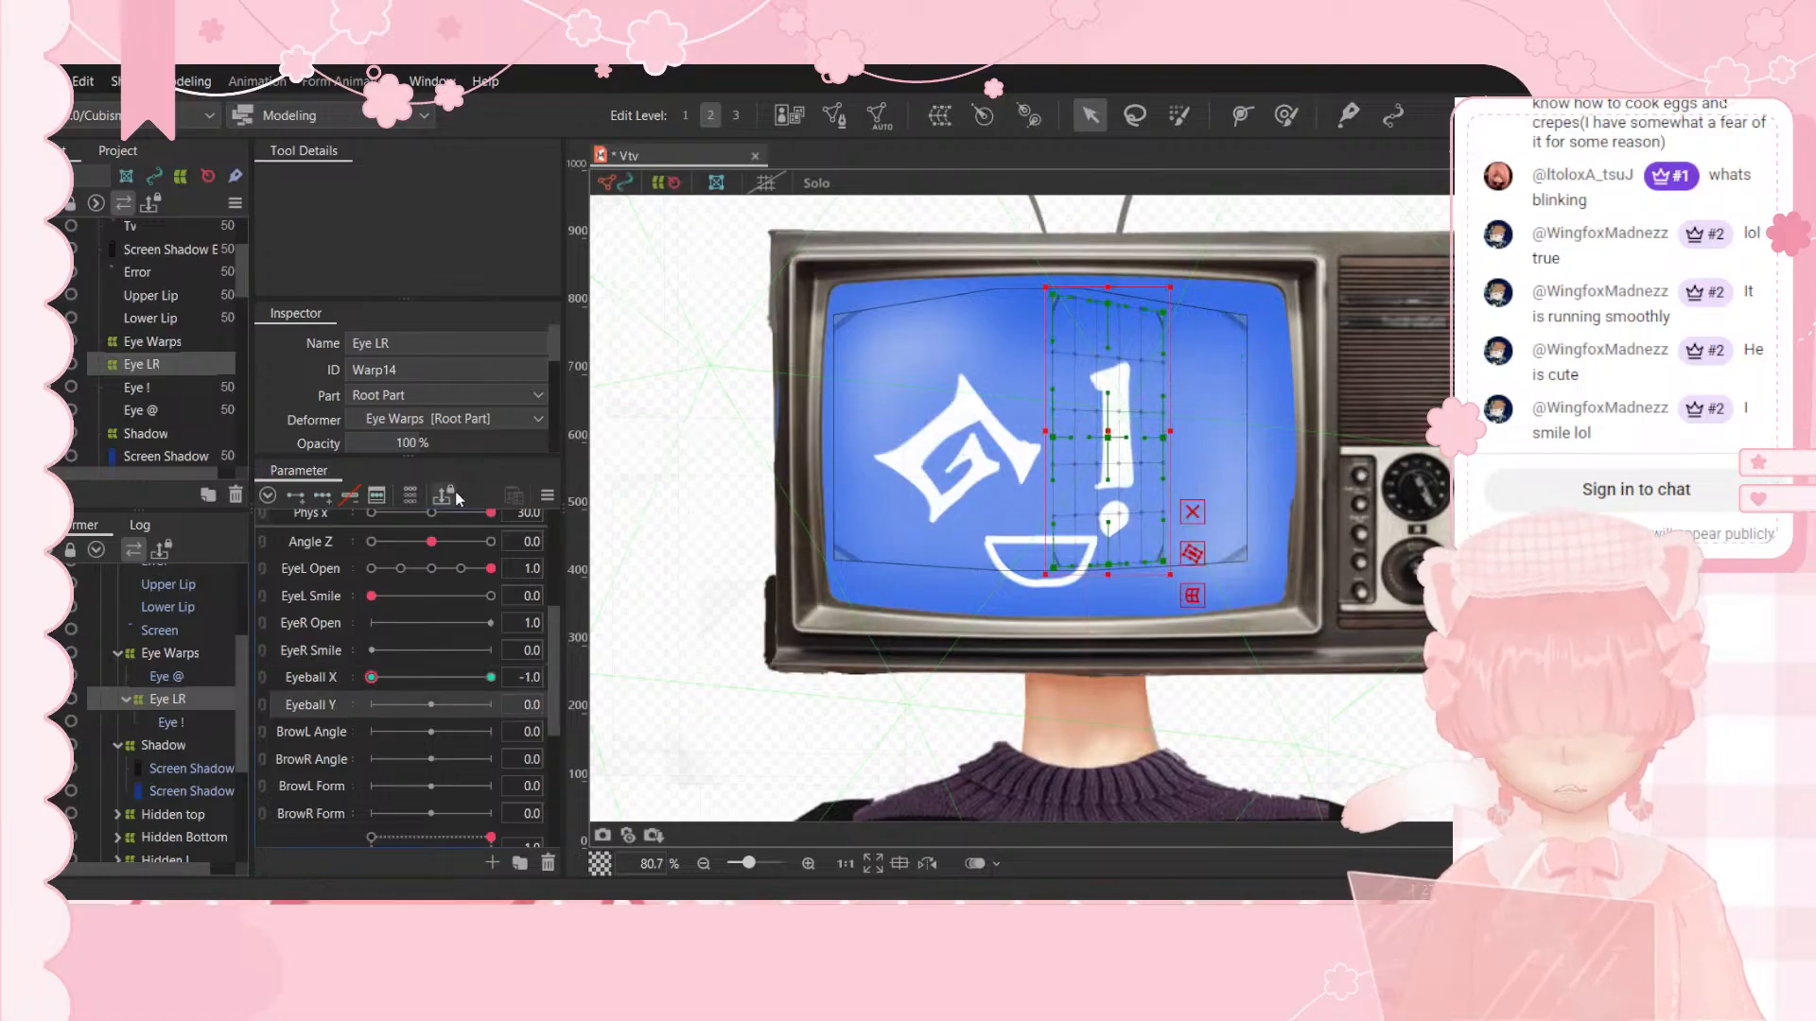
Step: Add keys at both ends of Eyeball Y for the Eye LR warp and return Eyeball X to its centre
{"action": "left_click", "coordinate": [297, 499]}
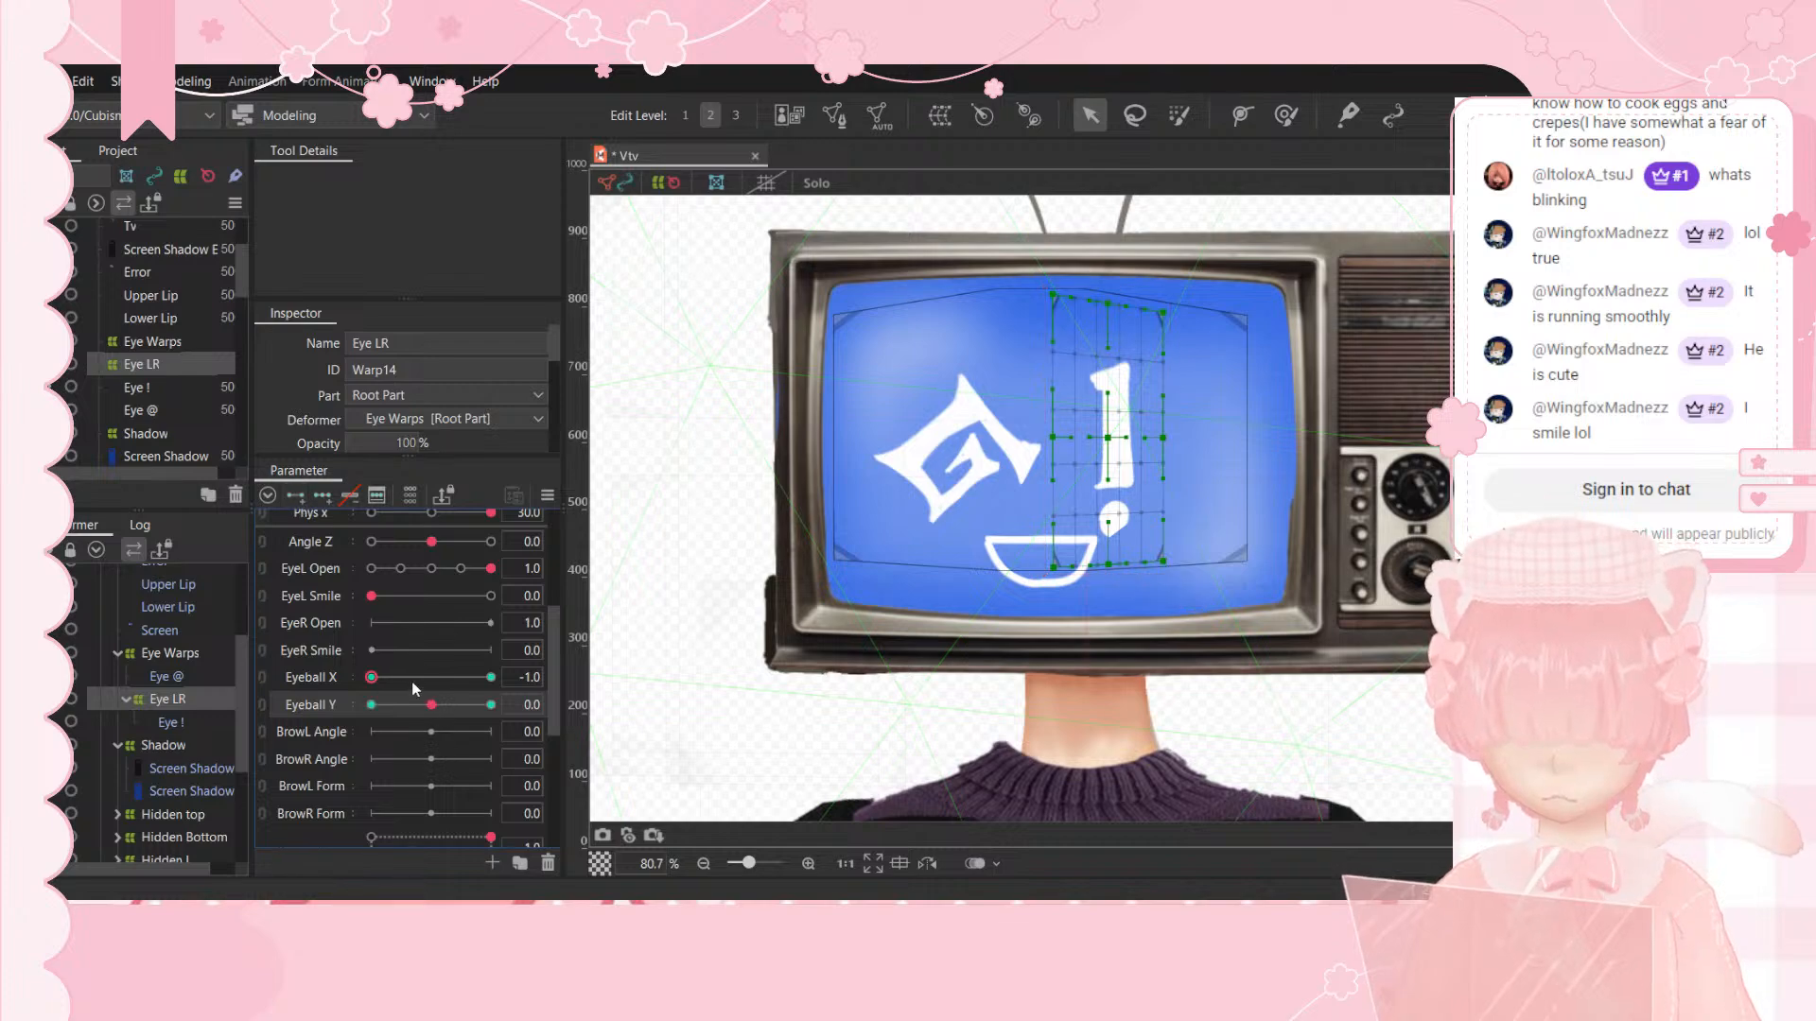
{"action": "left_click_drag", "start_coordinate": [411, 681], "coordinate": [433, 683]}
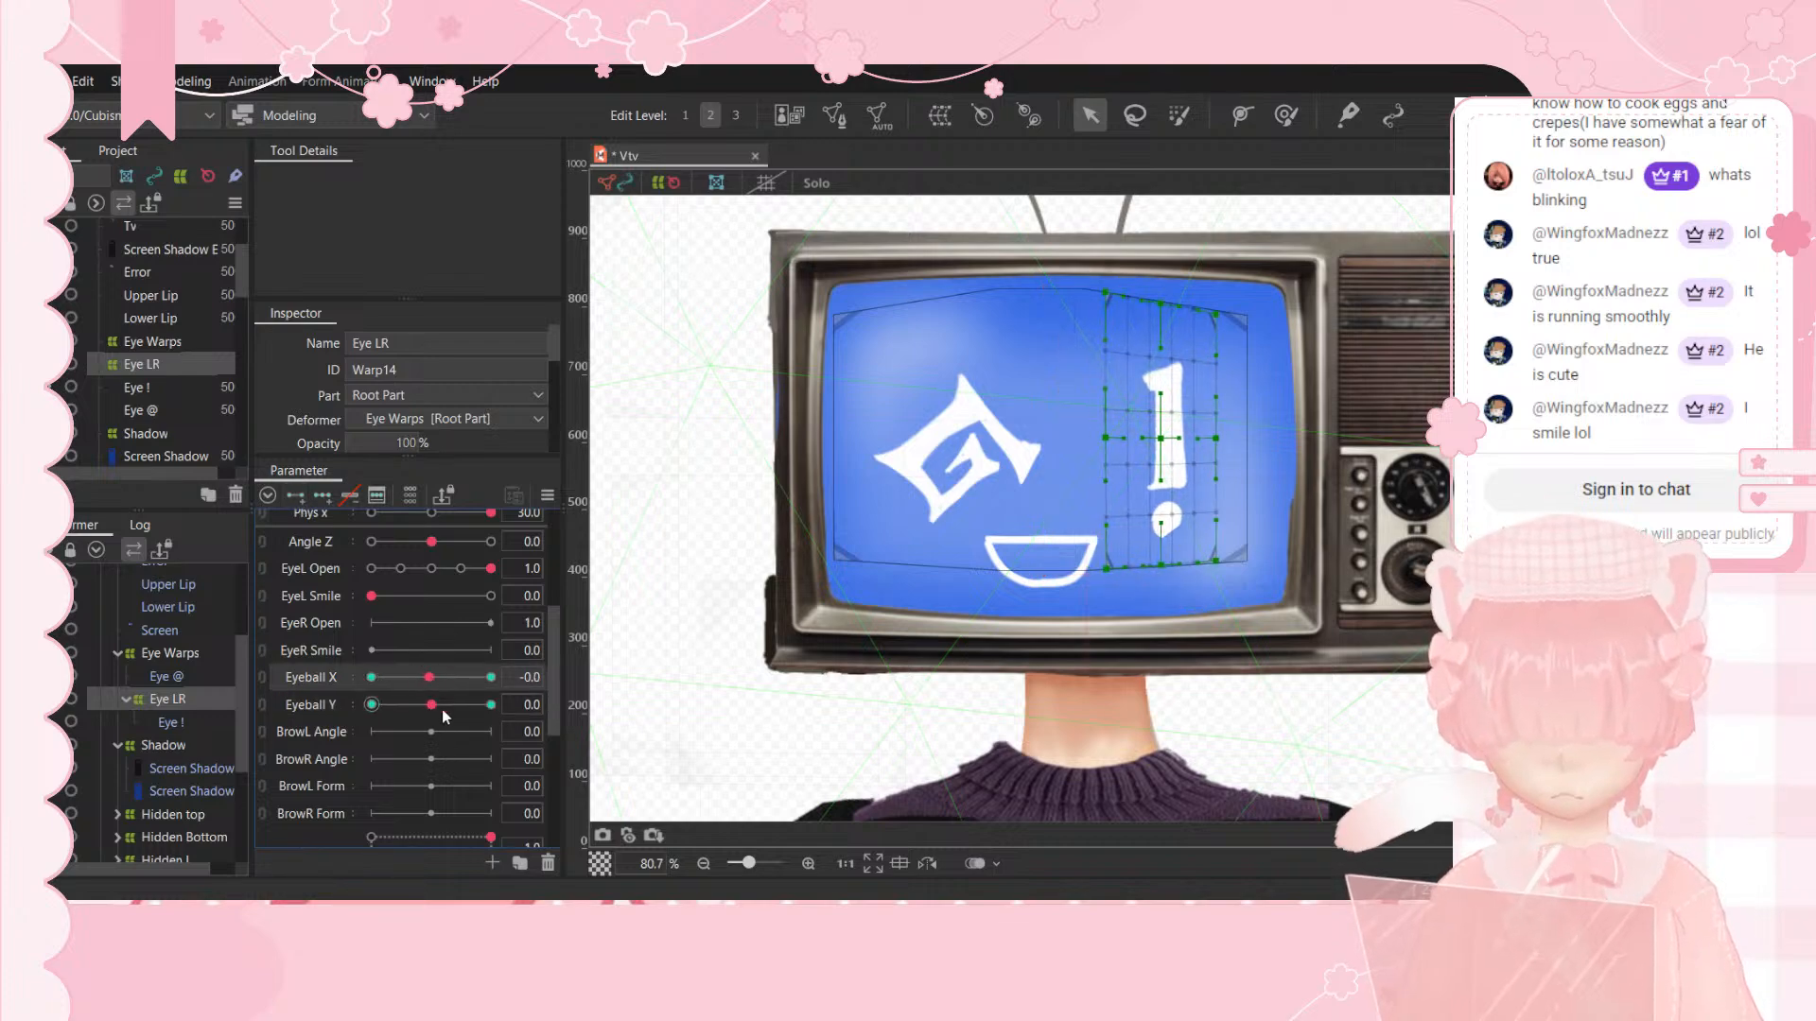
Step: Try to raise the Eye LR warp with Eyeball Y at 1.0 and undo the move
{"action": "left_click", "coordinate": [490, 704]}
{"action": "left_click_drag", "start_coordinate": [1161, 440], "coordinate": [1163, 385]}
{"action": "key", "text": "ctrl+z"}
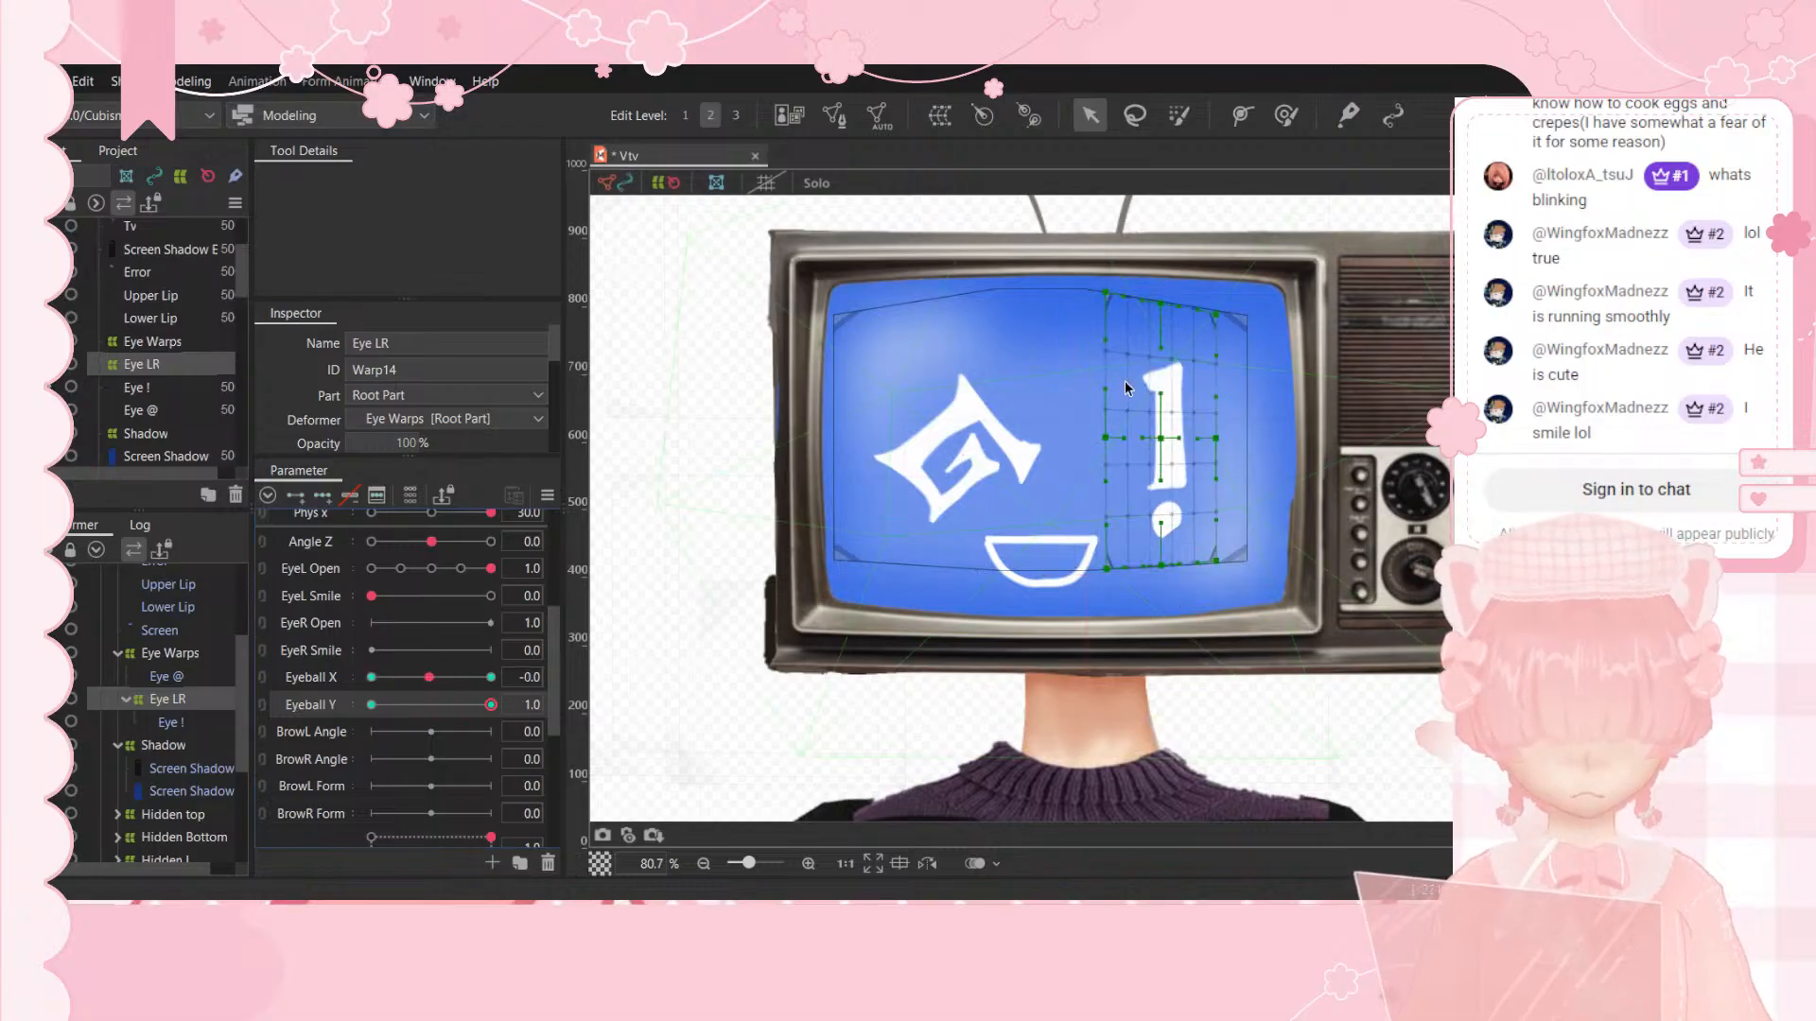
Step: Give Eyeball Y three keys on the Eye LR warp, adding one at 0.0
{"action": "left_click", "coordinate": [319, 678]}
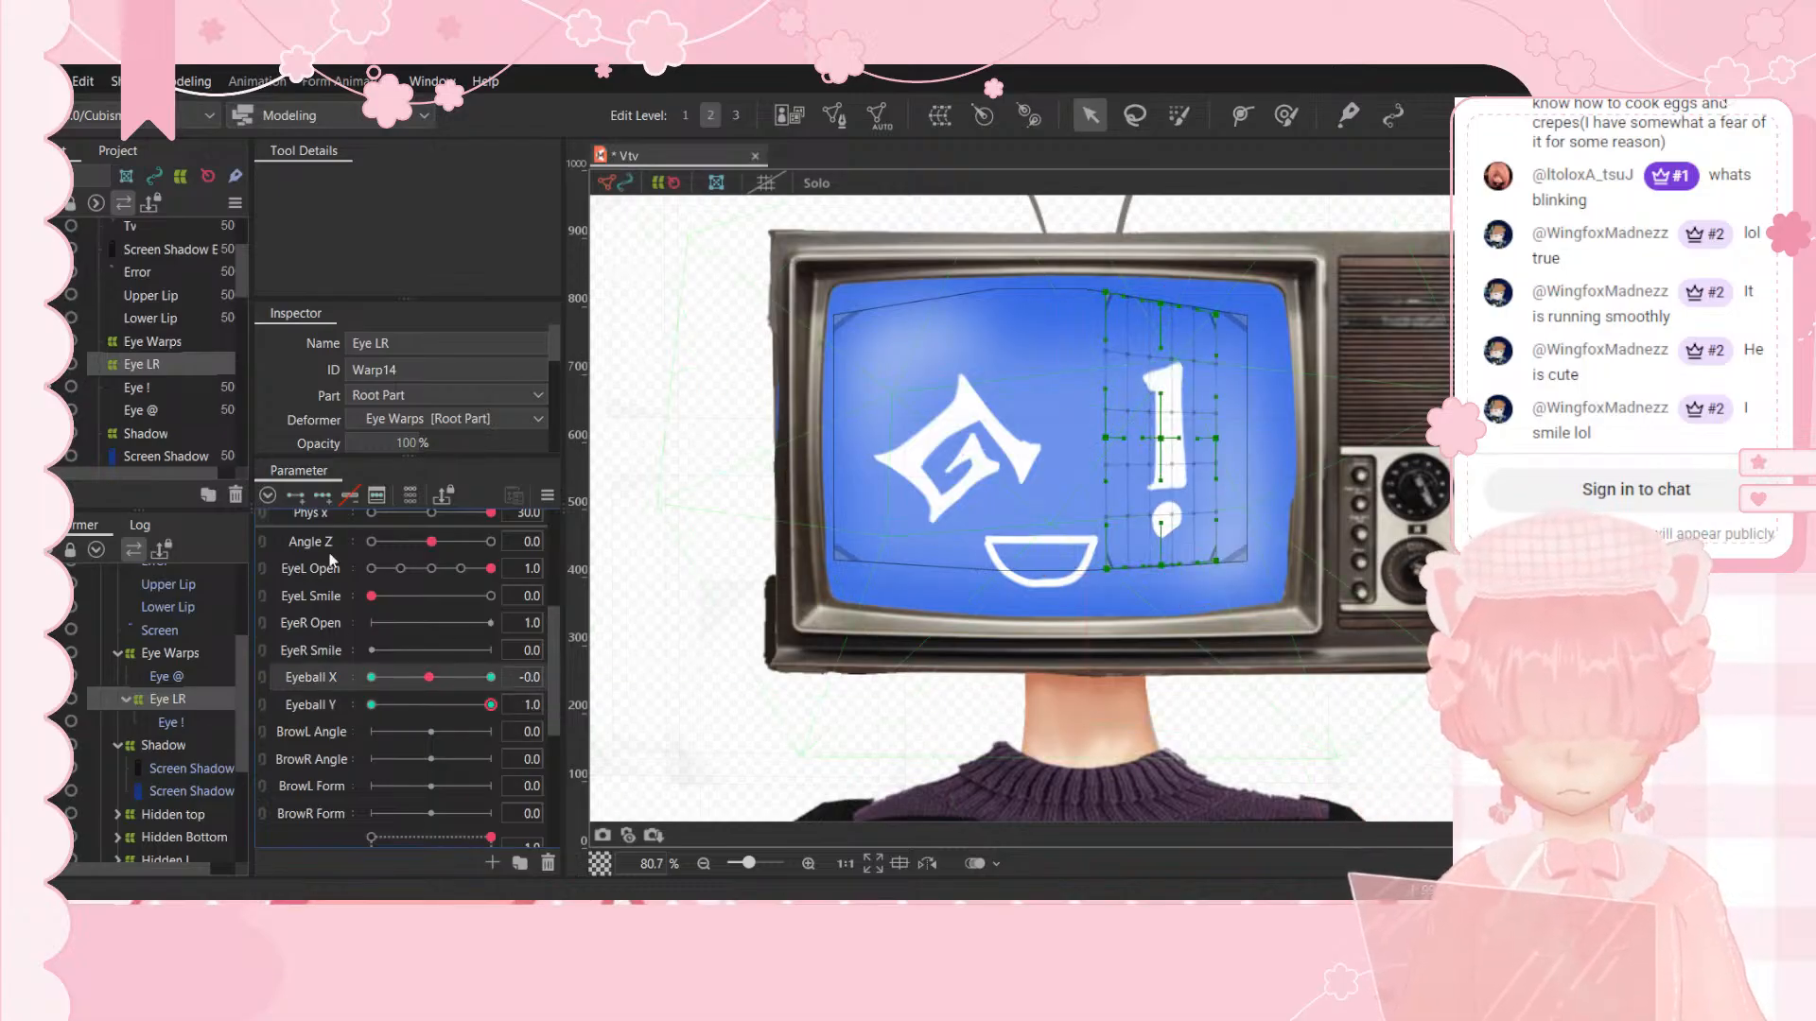
{"action": "left_click", "coordinate": [432, 678]}
{"action": "left_click", "coordinate": [432, 705]}
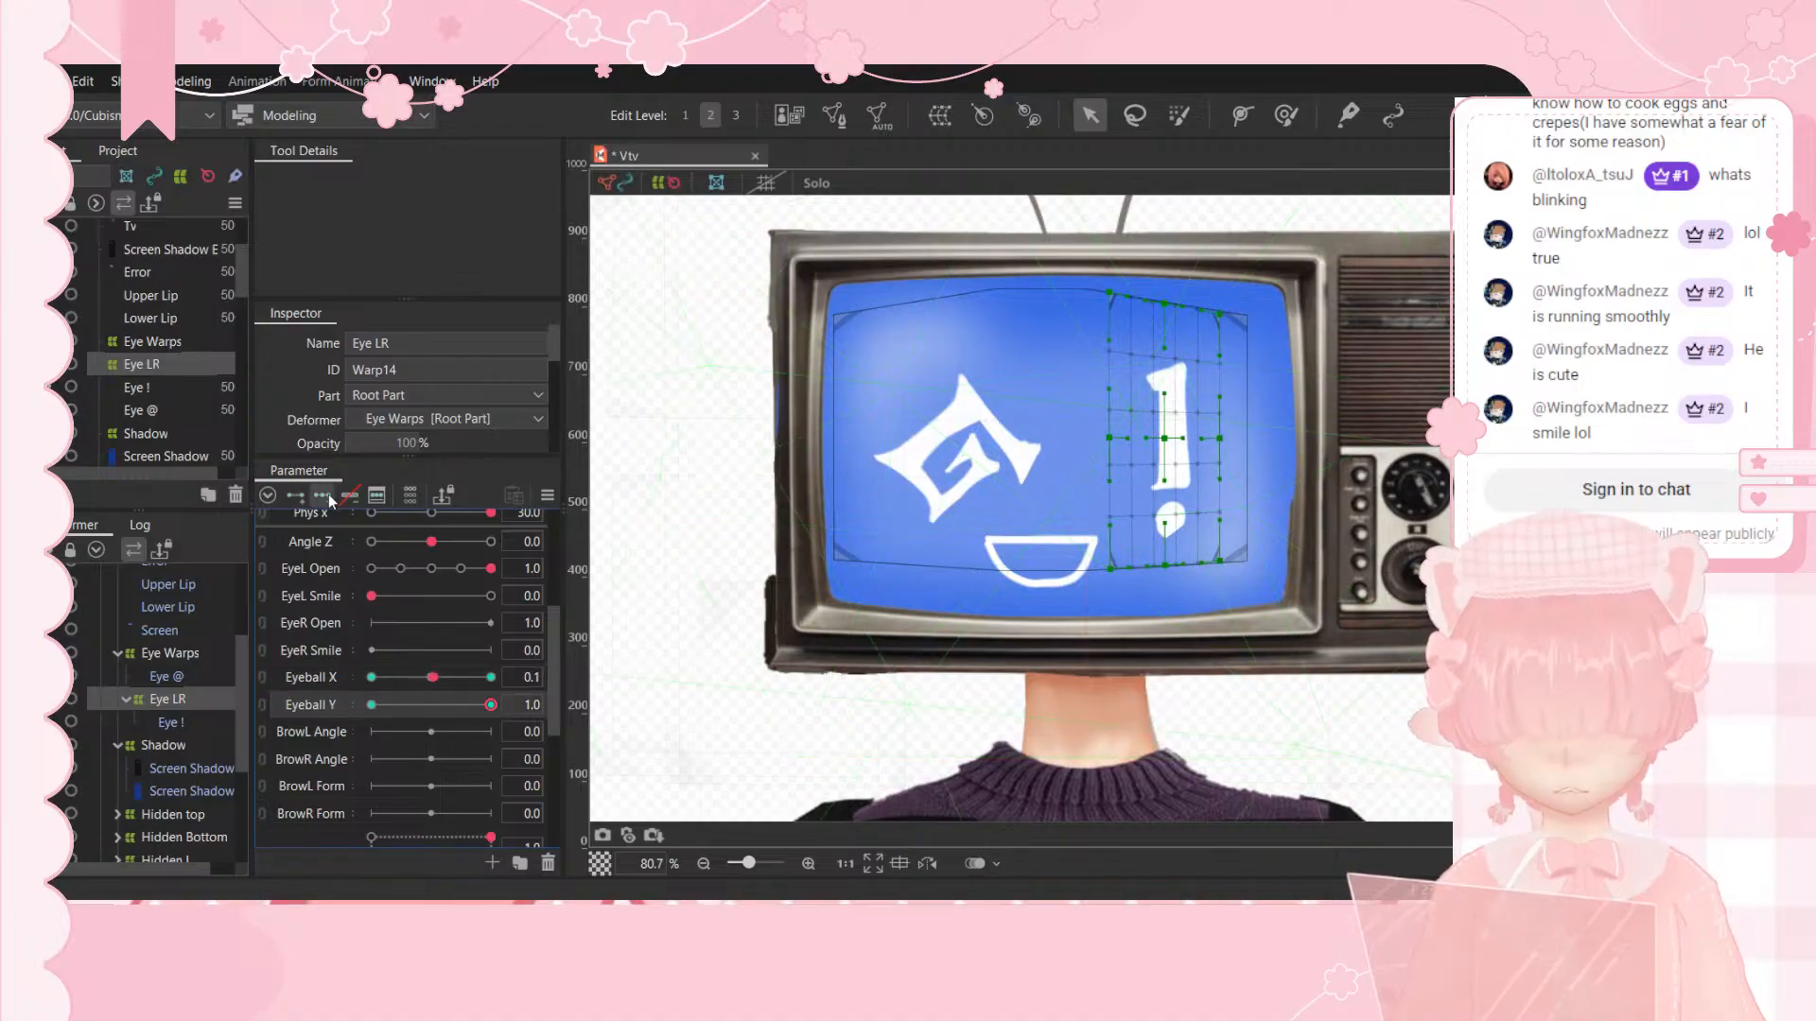
{"action": "left_click_drag", "start_coordinate": [500, 711], "coordinate": [449, 716]}
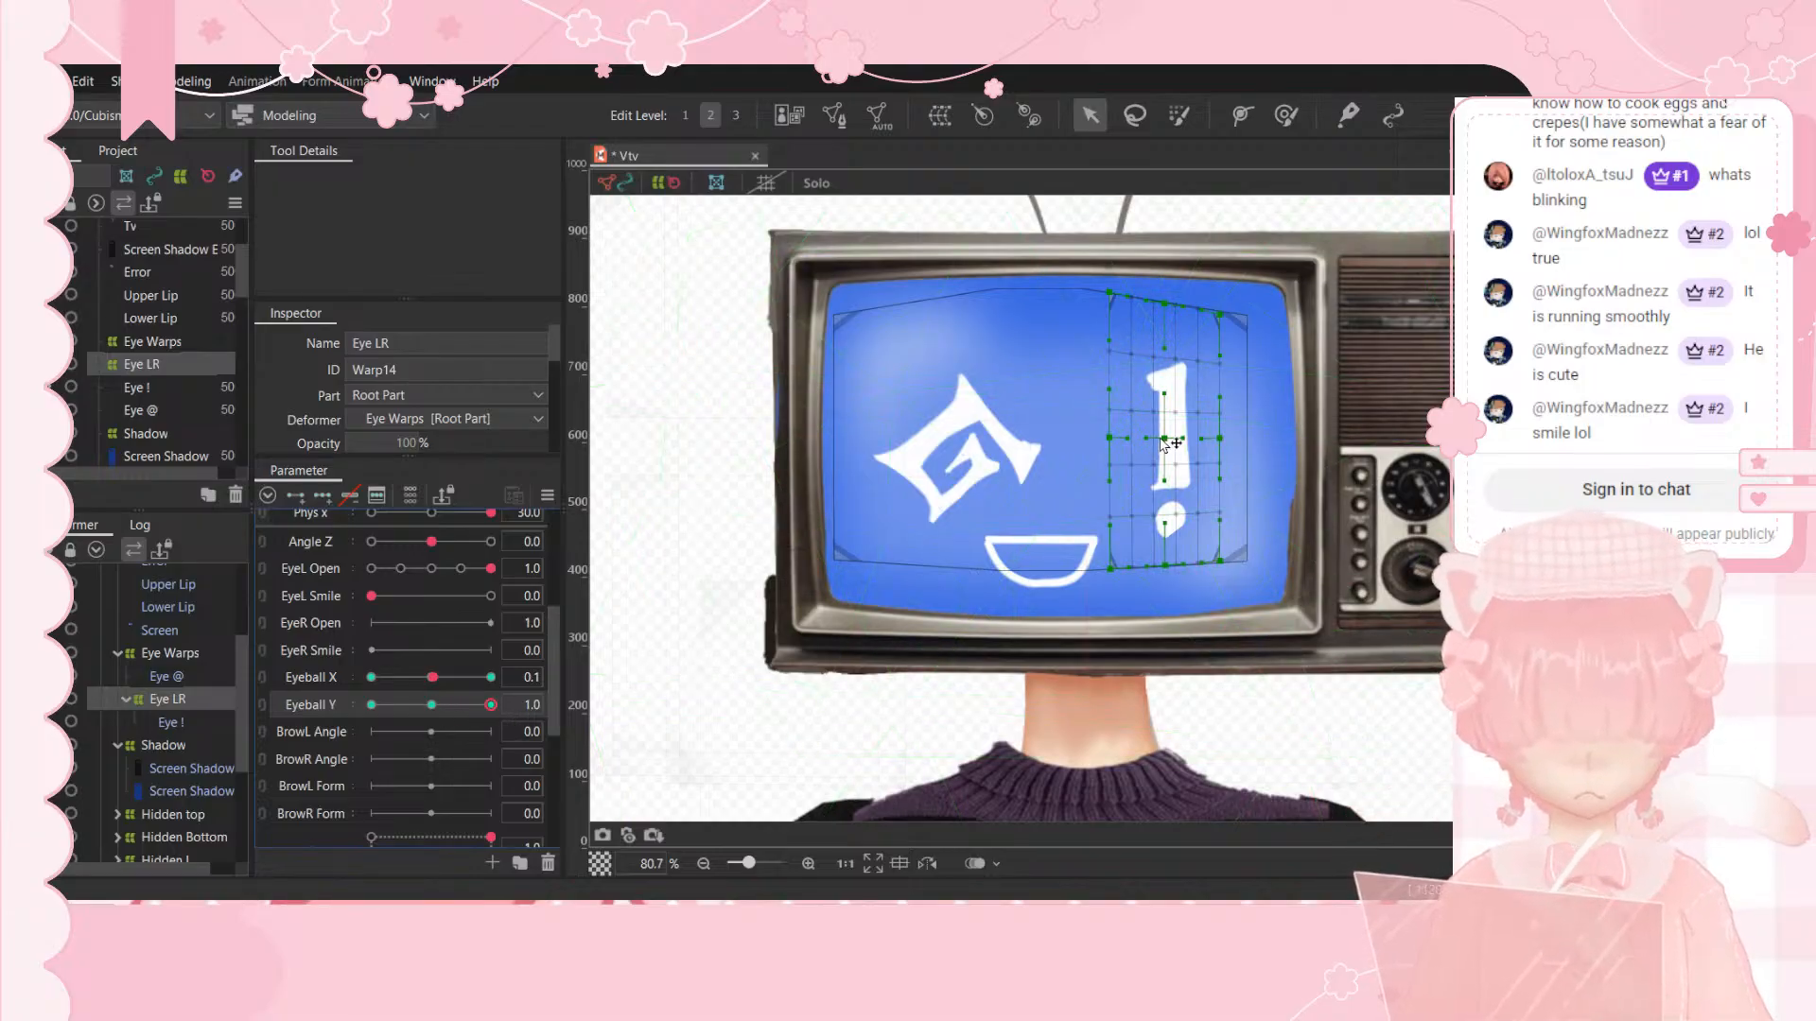
Step: Try moving the Eye LR warp upward using the three-key Eyeball Y and undo the change
{"action": "left_click_drag", "start_coordinate": [1161, 434], "coordinate": [1172, 378]}
{"action": "key", "text": "ctrl+z"}
{"action": "key", "text": "ctrl+z"}
Step: Set Eyeball Y to 0.0, add a middle key at 0.0 on Eyeball X, and select the whole Eye LR warp
{"action": "left_click", "coordinate": [431, 705]}
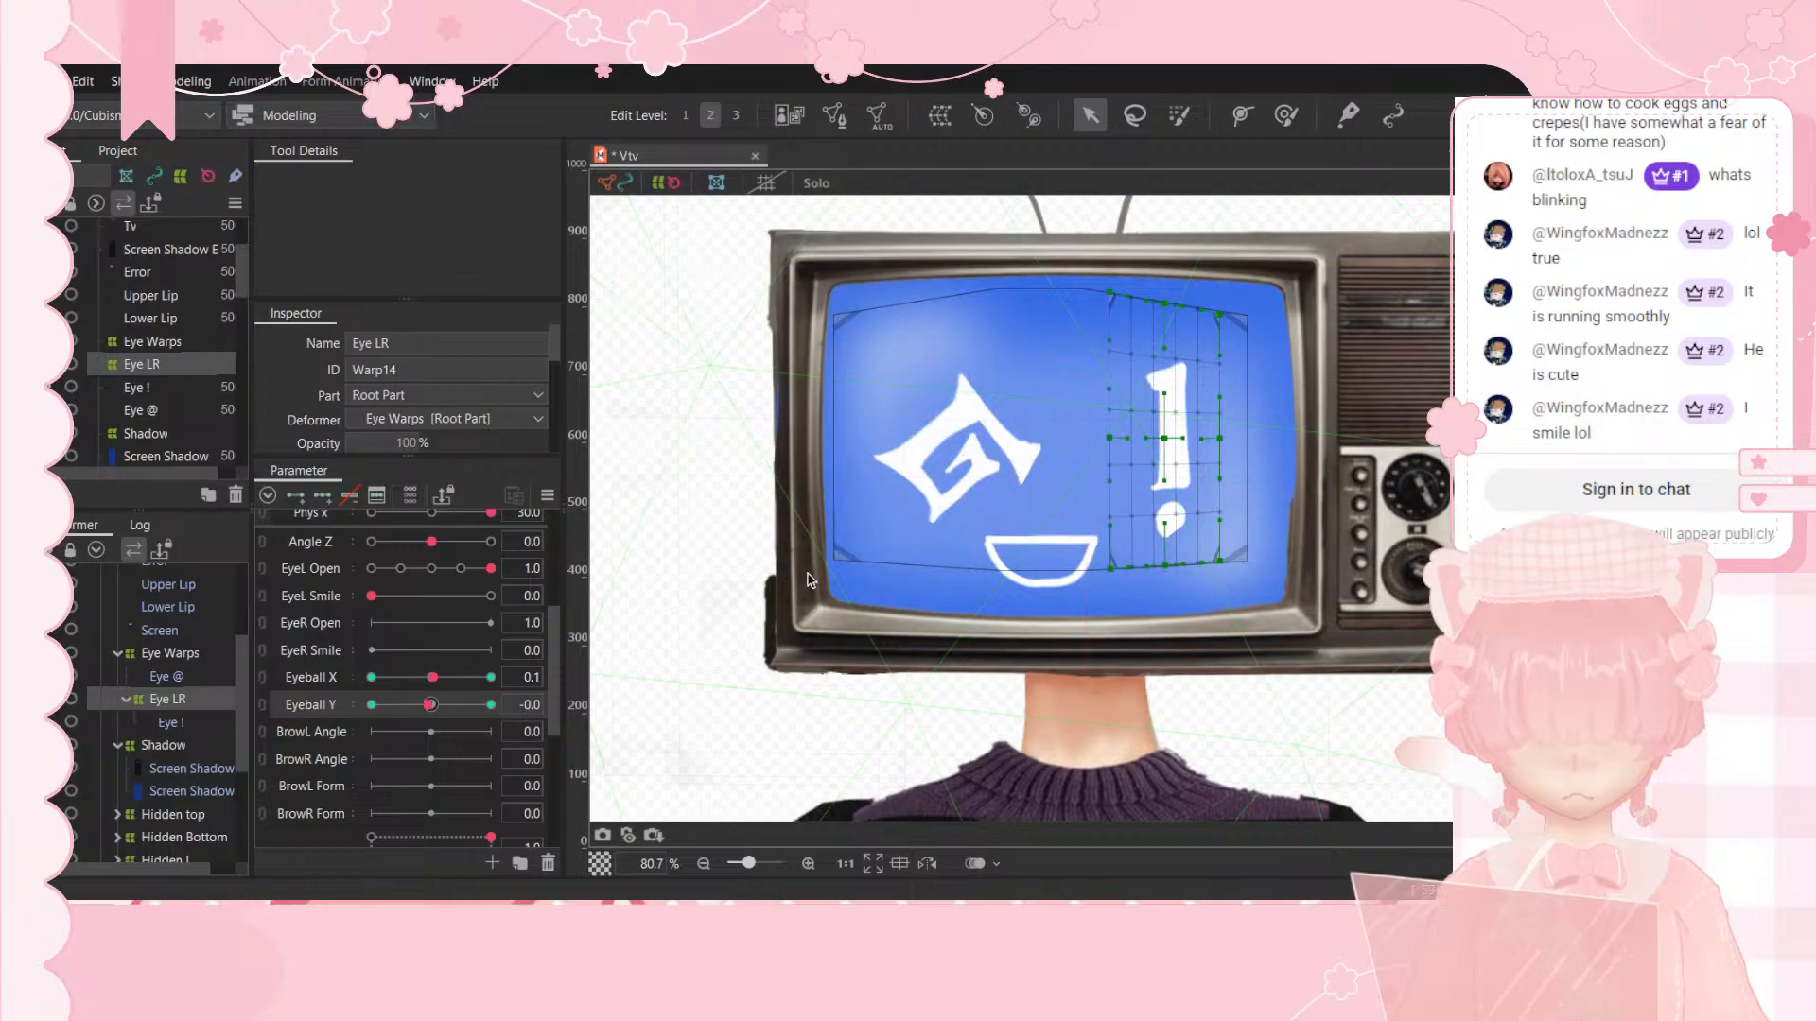
{"action": "left_click", "coordinate": [206, 677]}
{"action": "left_click", "coordinate": [179, 695]}
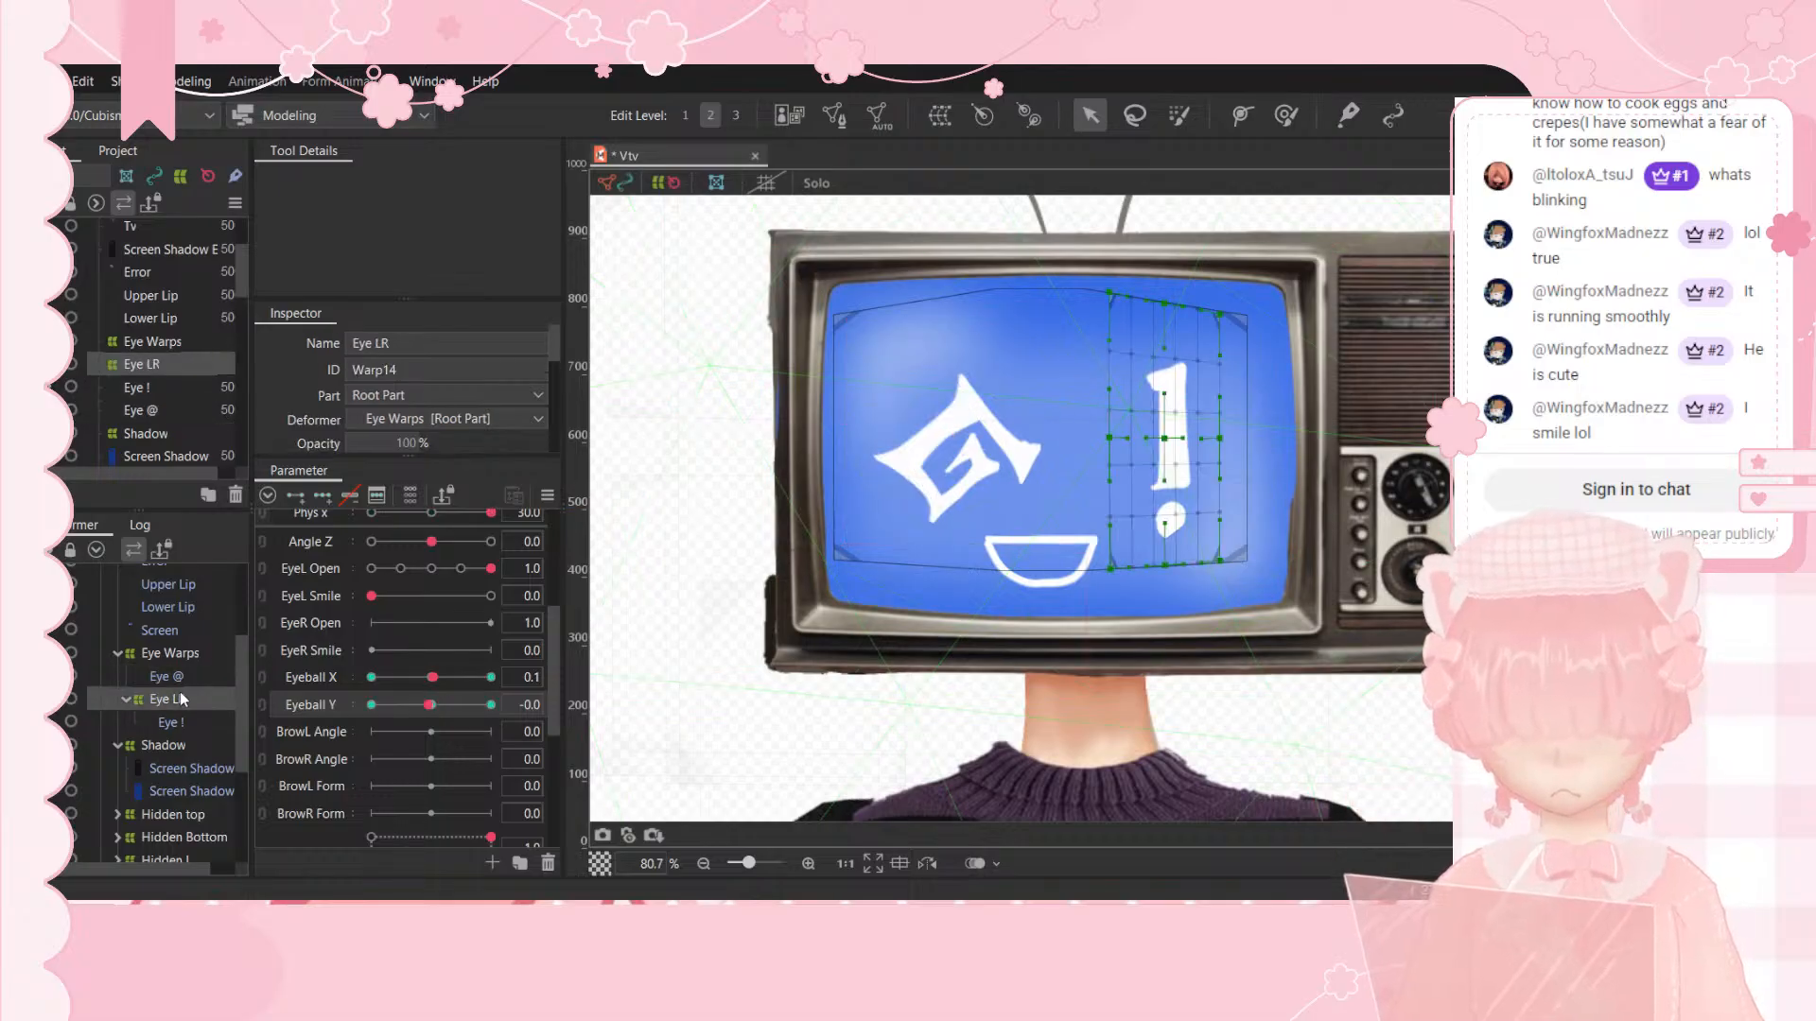
{"action": "left_click", "coordinate": [432, 704]}
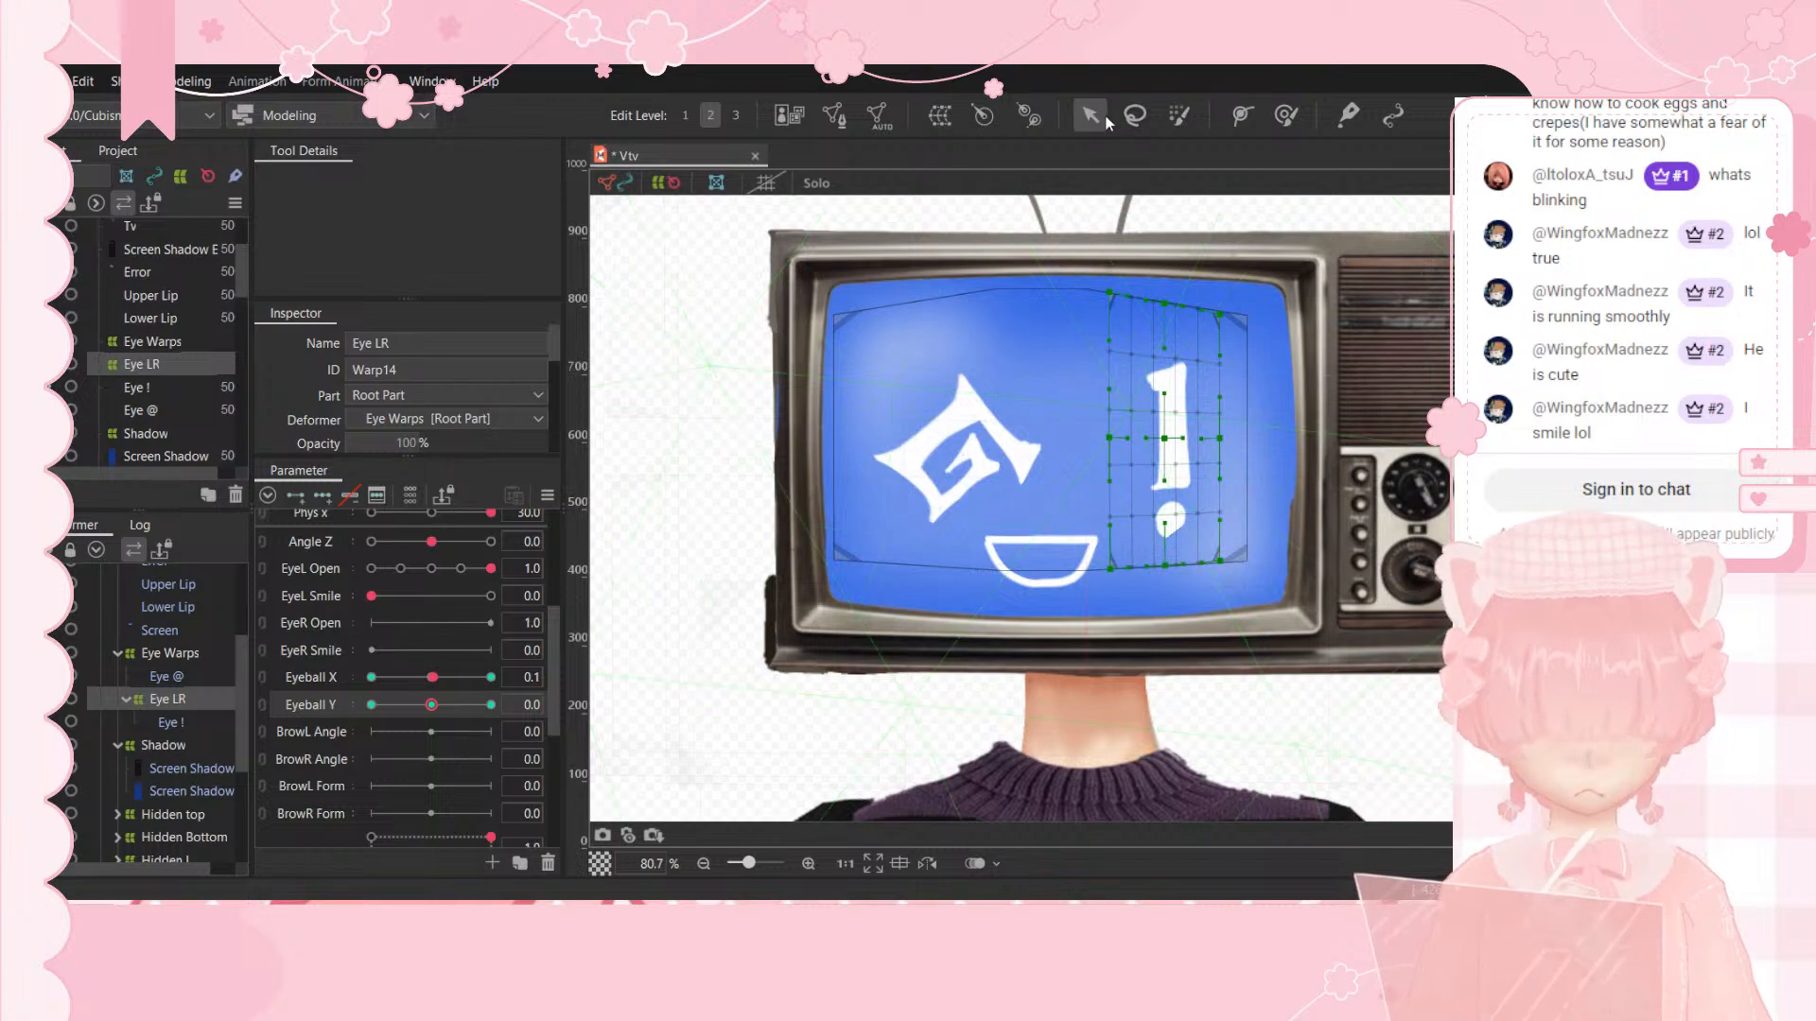
{"action": "left_click", "coordinate": [1172, 442]}
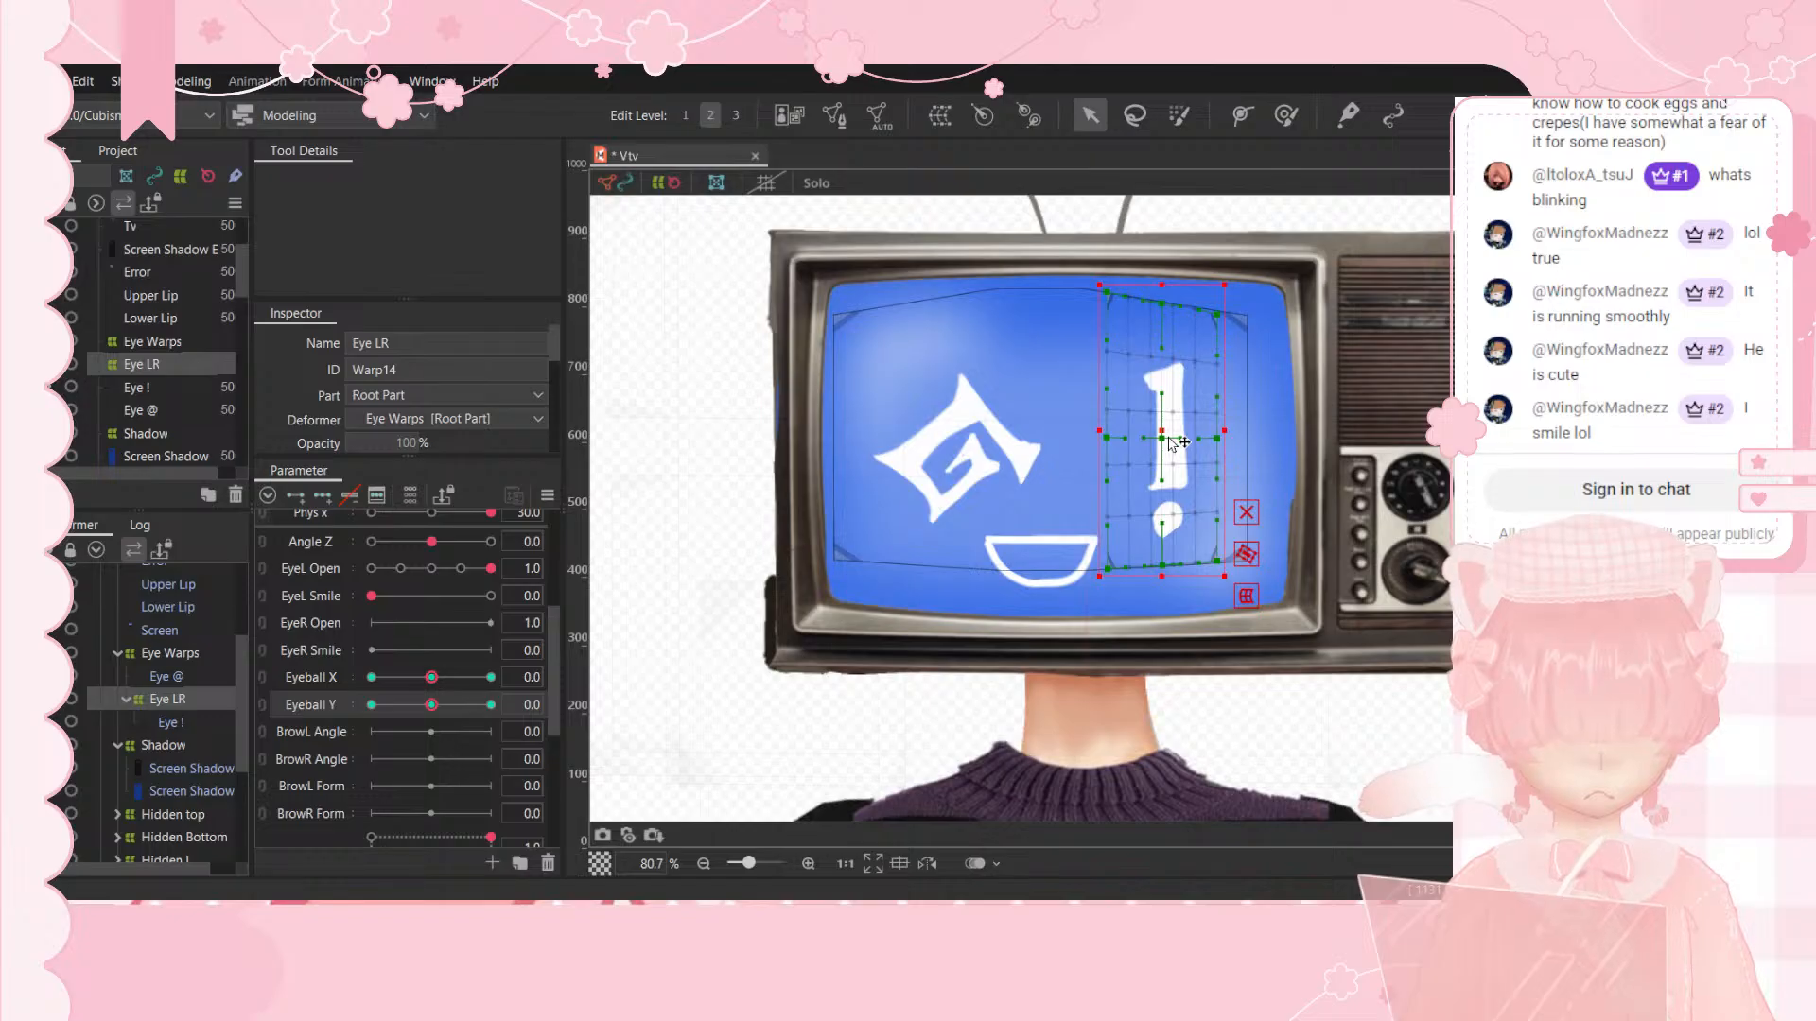
Step: Shift the Eye LR warp slightly up at Eyeball Y 0.0, and raise it further at Eyeball Y 1.0
{"action": "left_click_drag", "start_coordinate": [1166, 433], "coordinate": [1162, 407]}
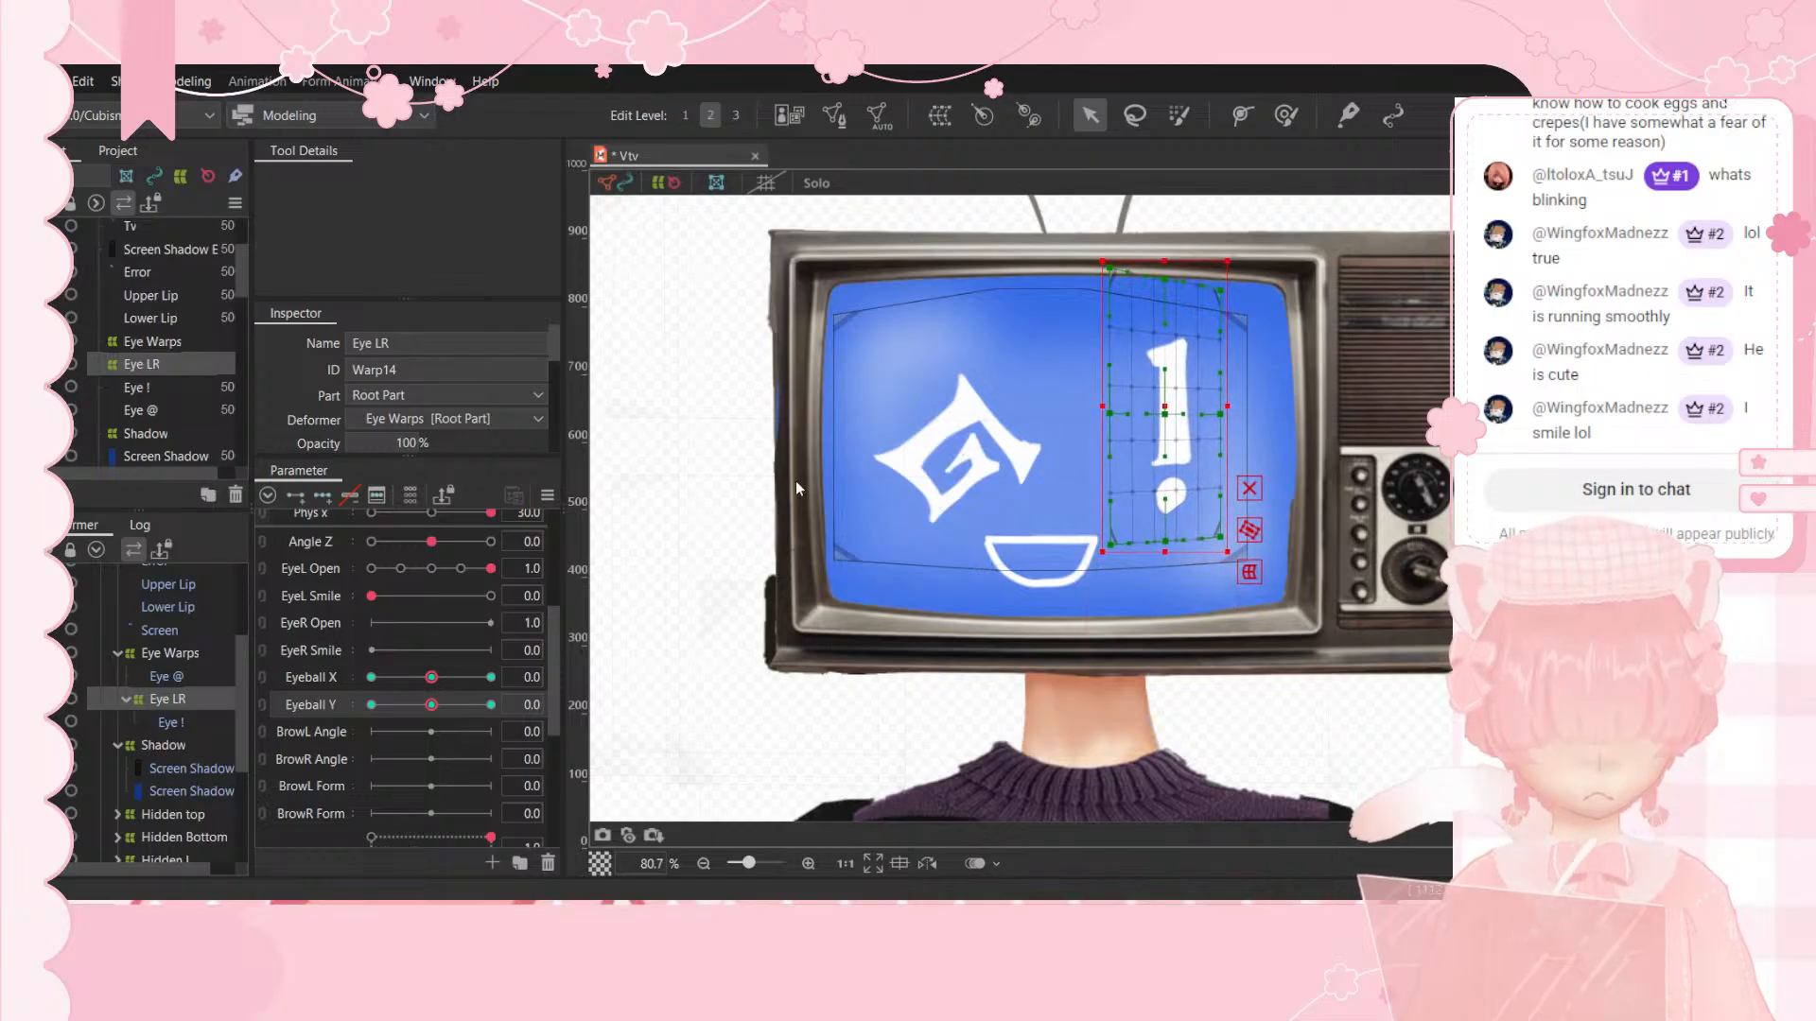
{"action": "left_click", "coordinate": [491, 705]}
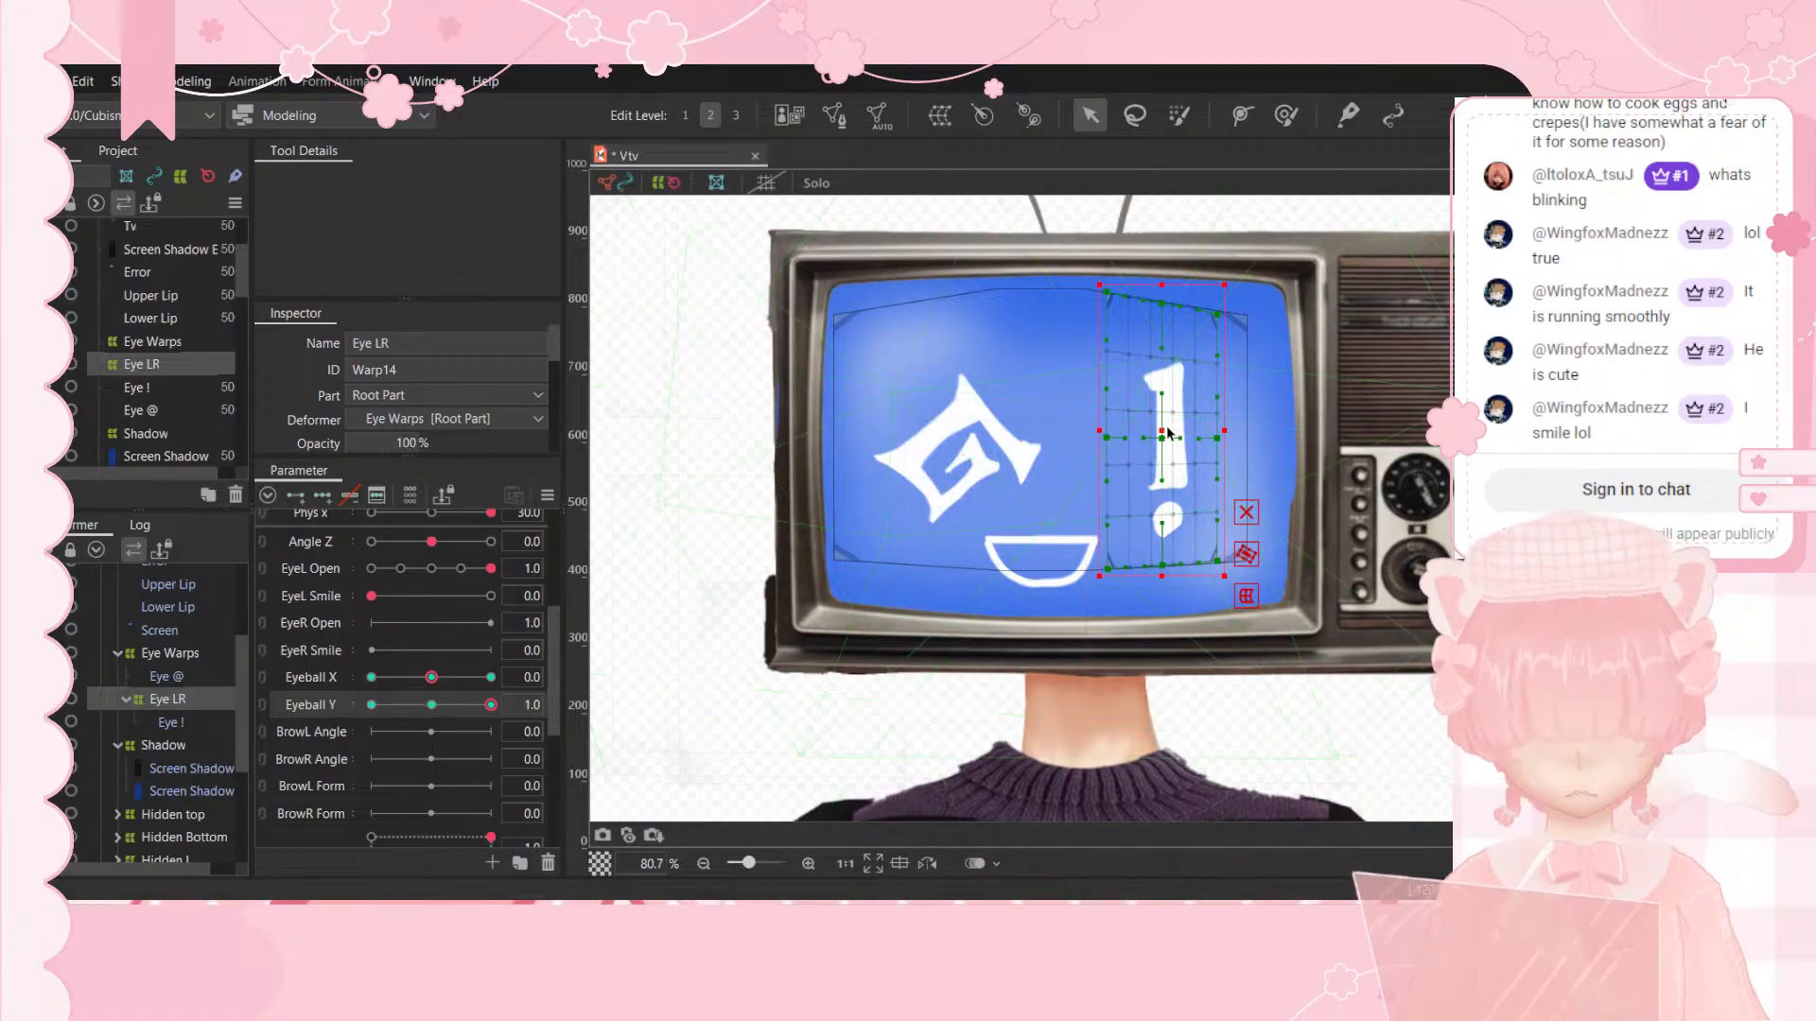
{"action": "left_click_drag", "start_coordinate": [1161, 418], "coordinate": [1154, 371]}
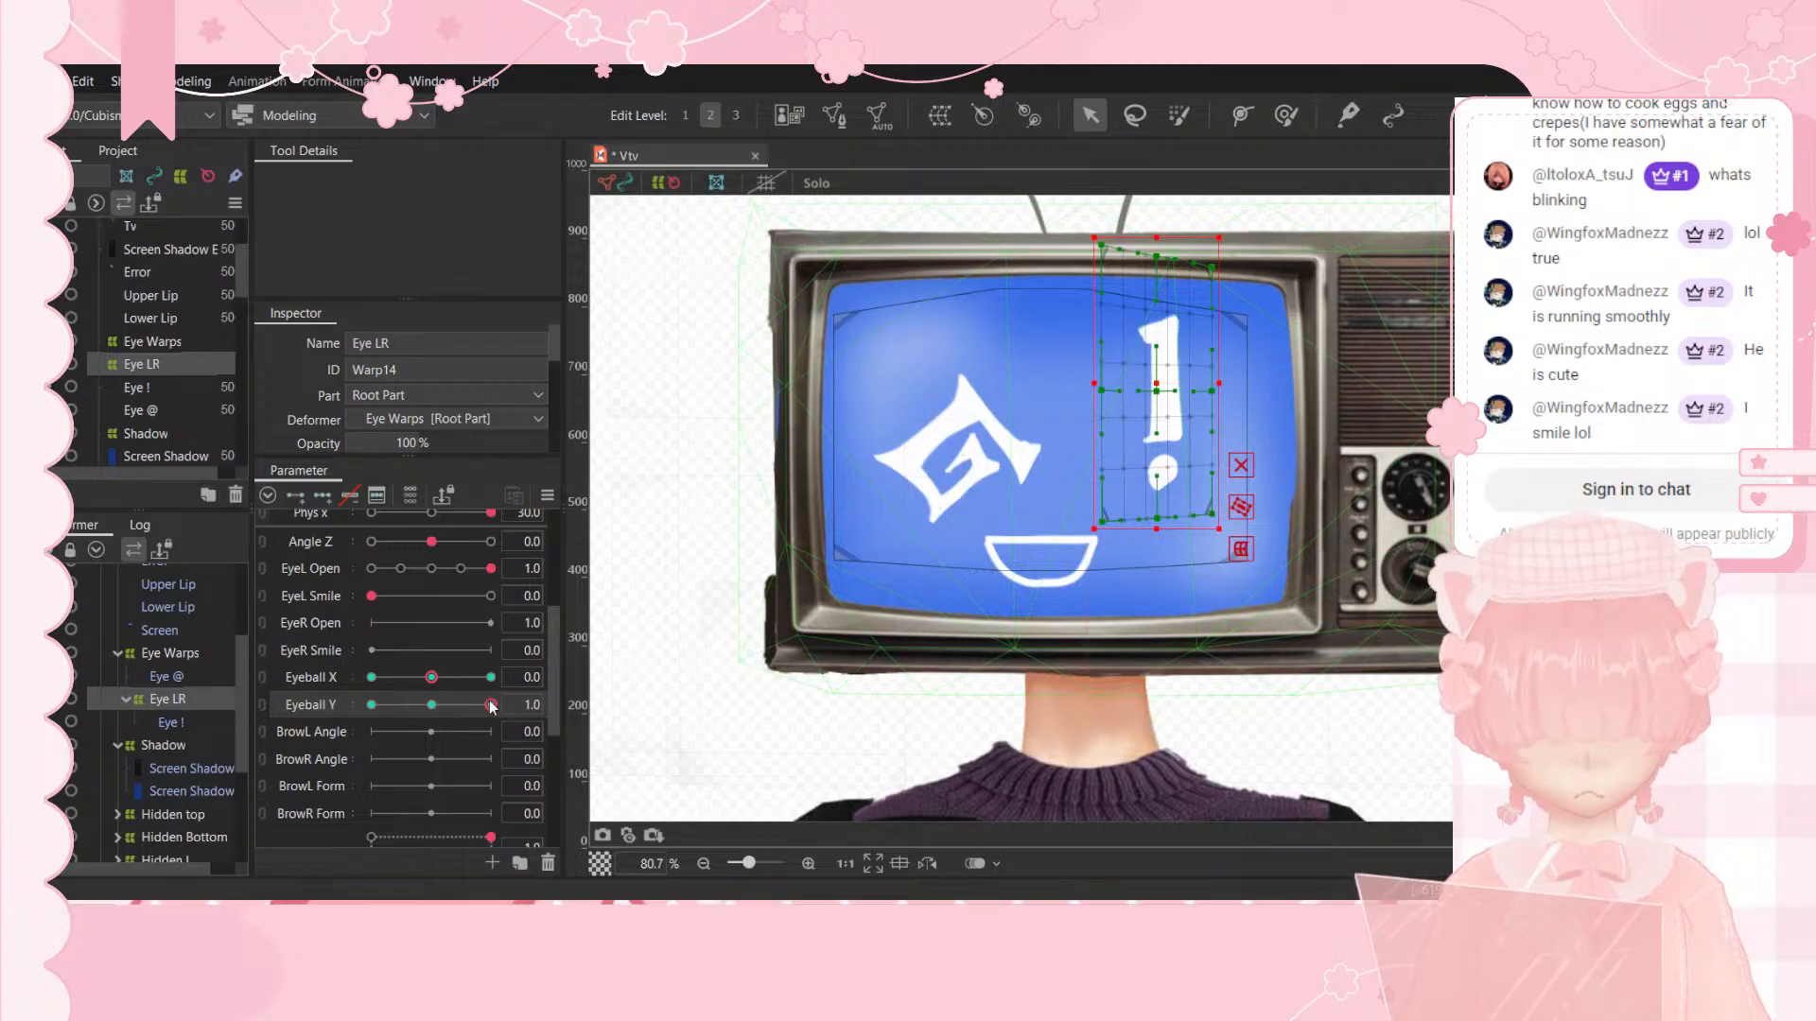
Step: Pose the Eye LR warp for Eyeball Y, moving it down at -1.0 and nudging it slightly left at 1.0
{"action": "left_click", "coordinate": [372, 704]}
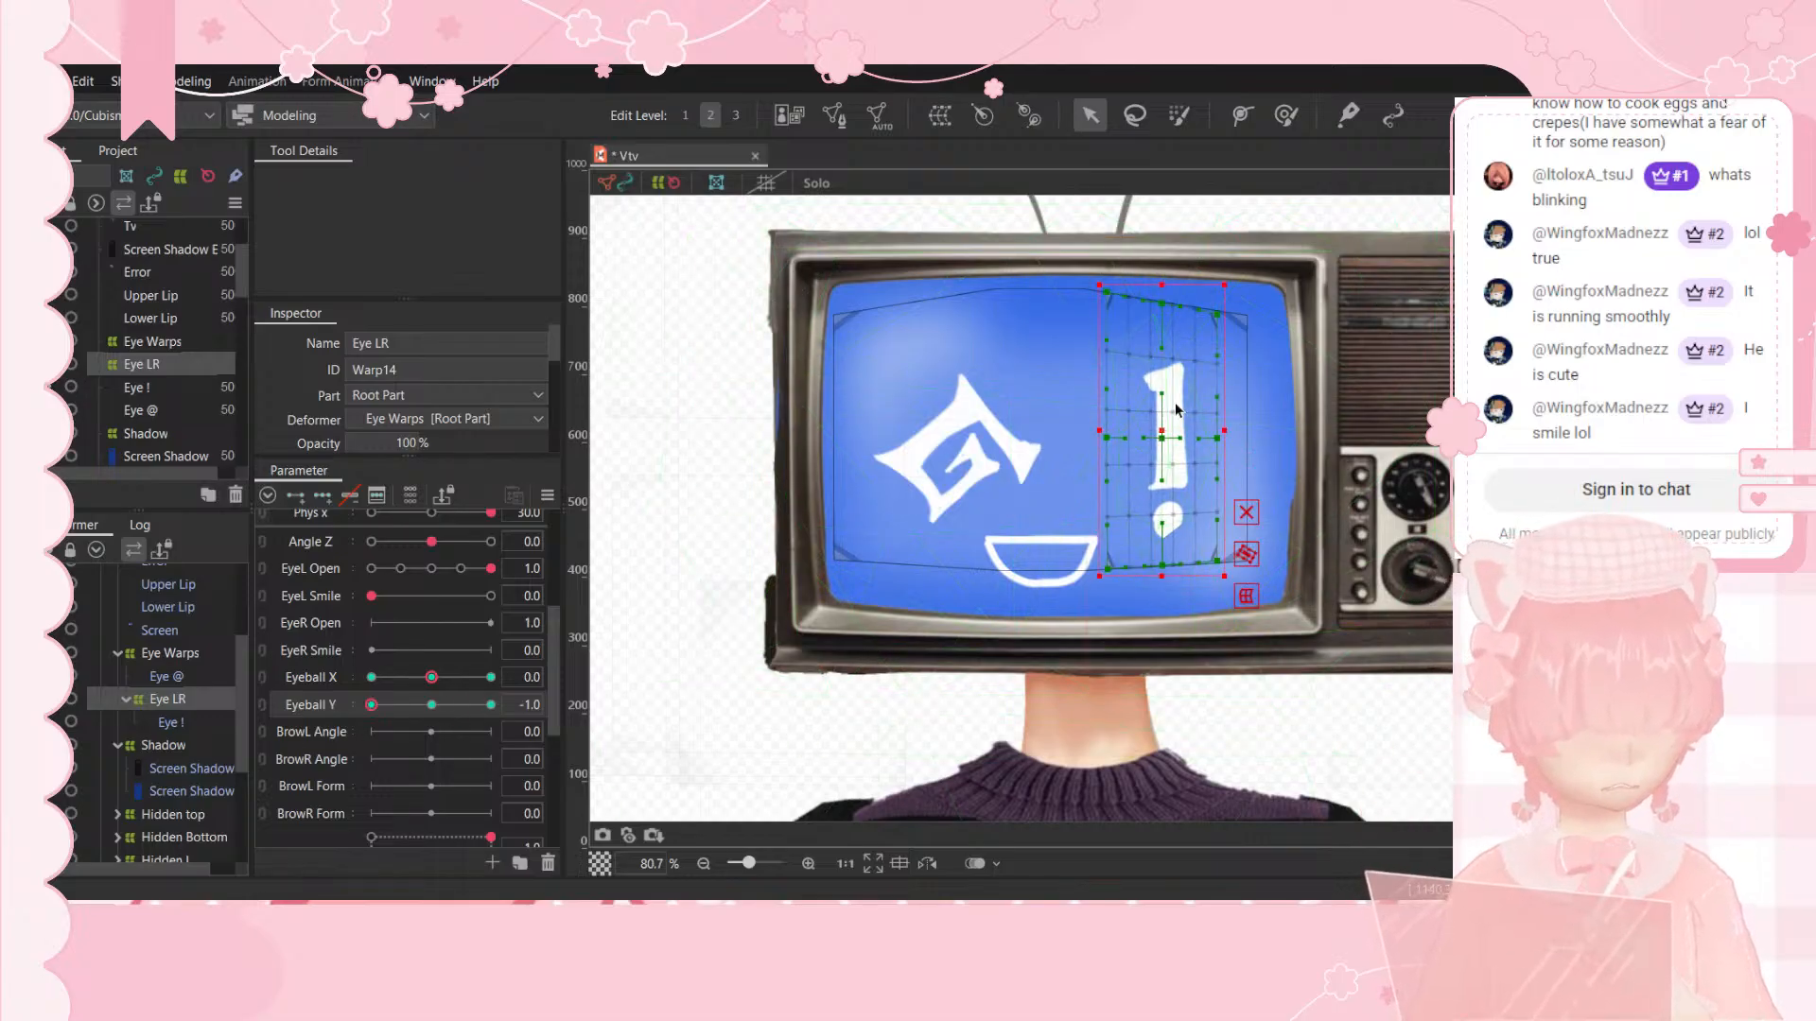
{"action": "left_click_drag", "start_coordinate": [1164, 428], "coordinate": [1167, 473]}
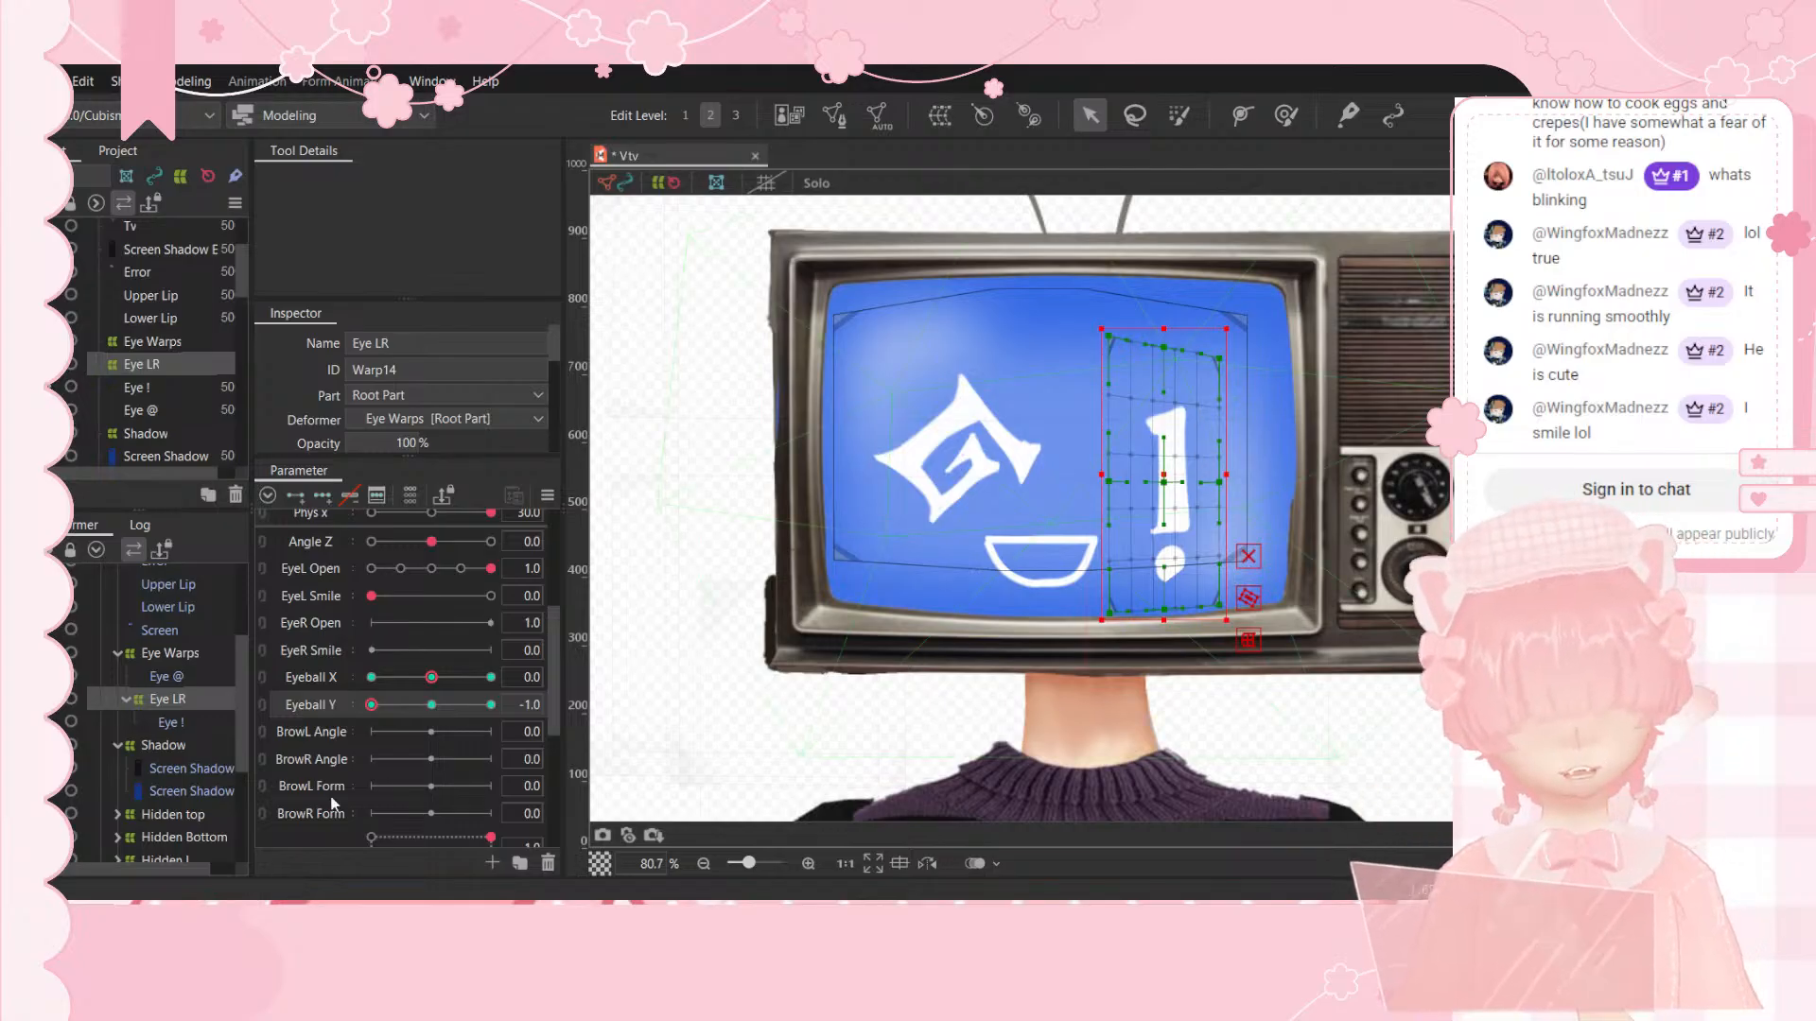
{"action": "left_click_drag", "start_coordinate": [371, 706], "coordinate": [731, 713]}
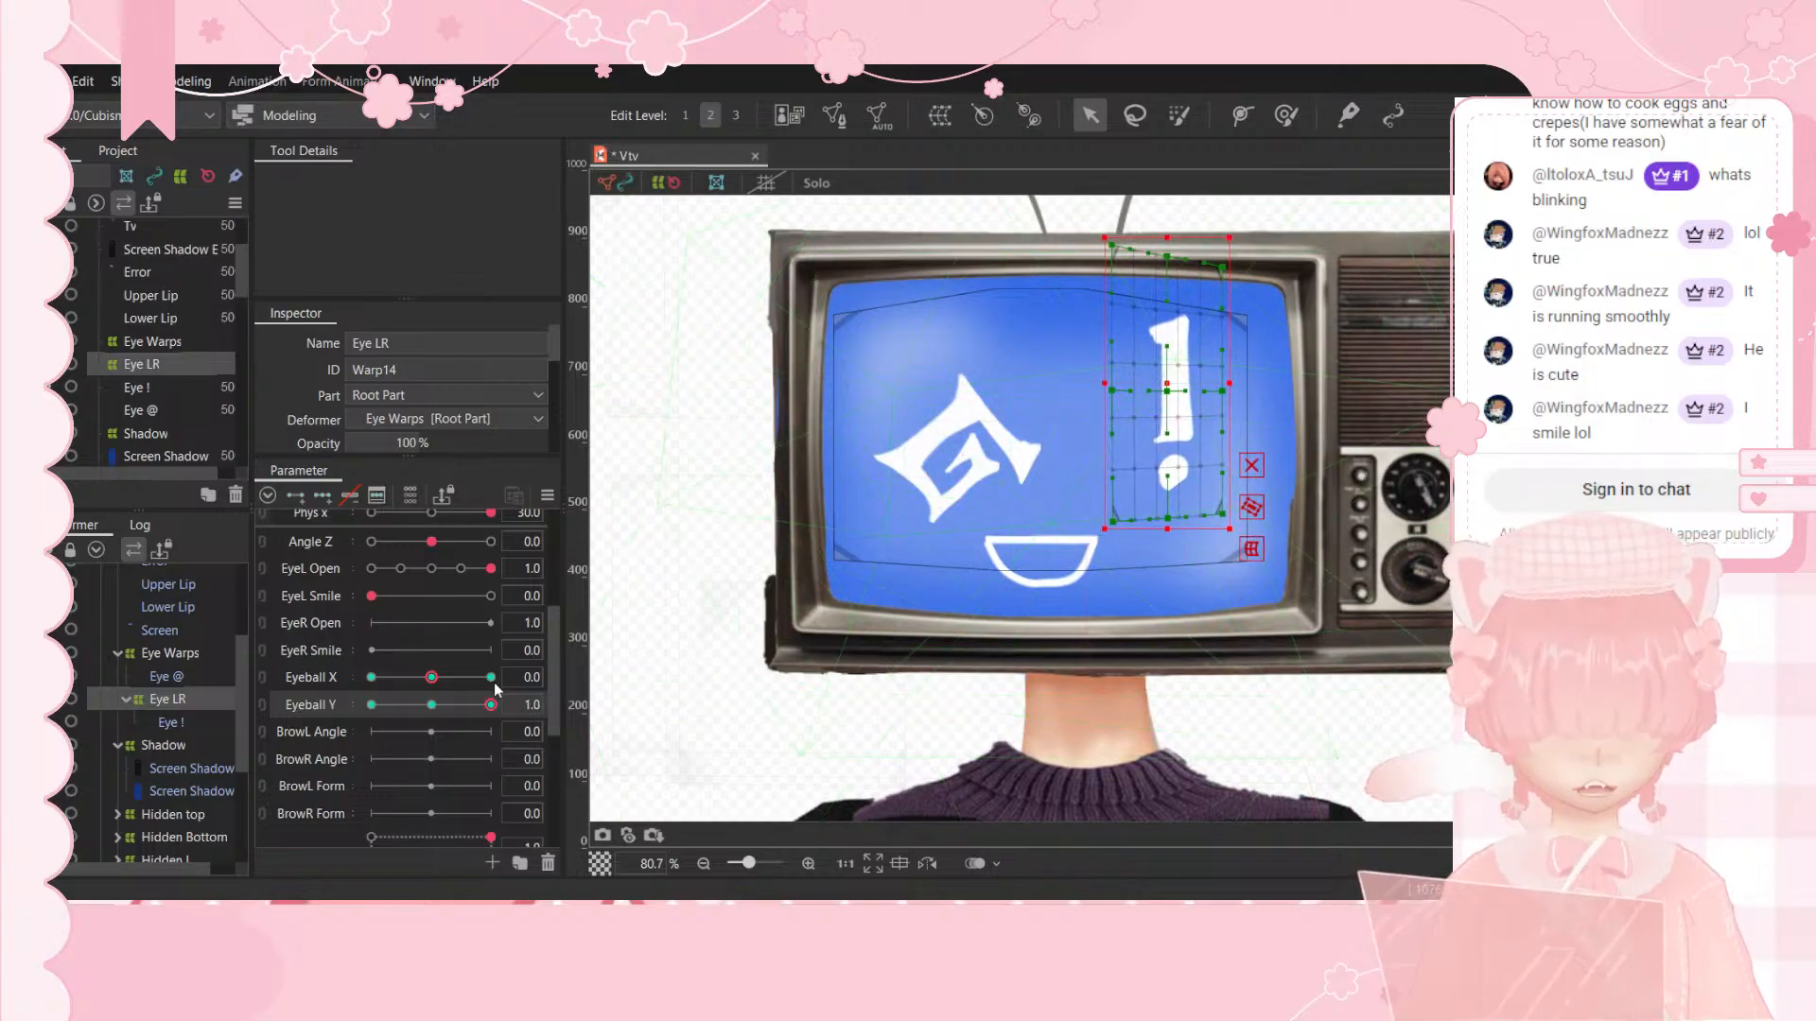
{"action": "left_click_drag", "start_coordinate": [491, 704], "coordinate": [897, 543]}
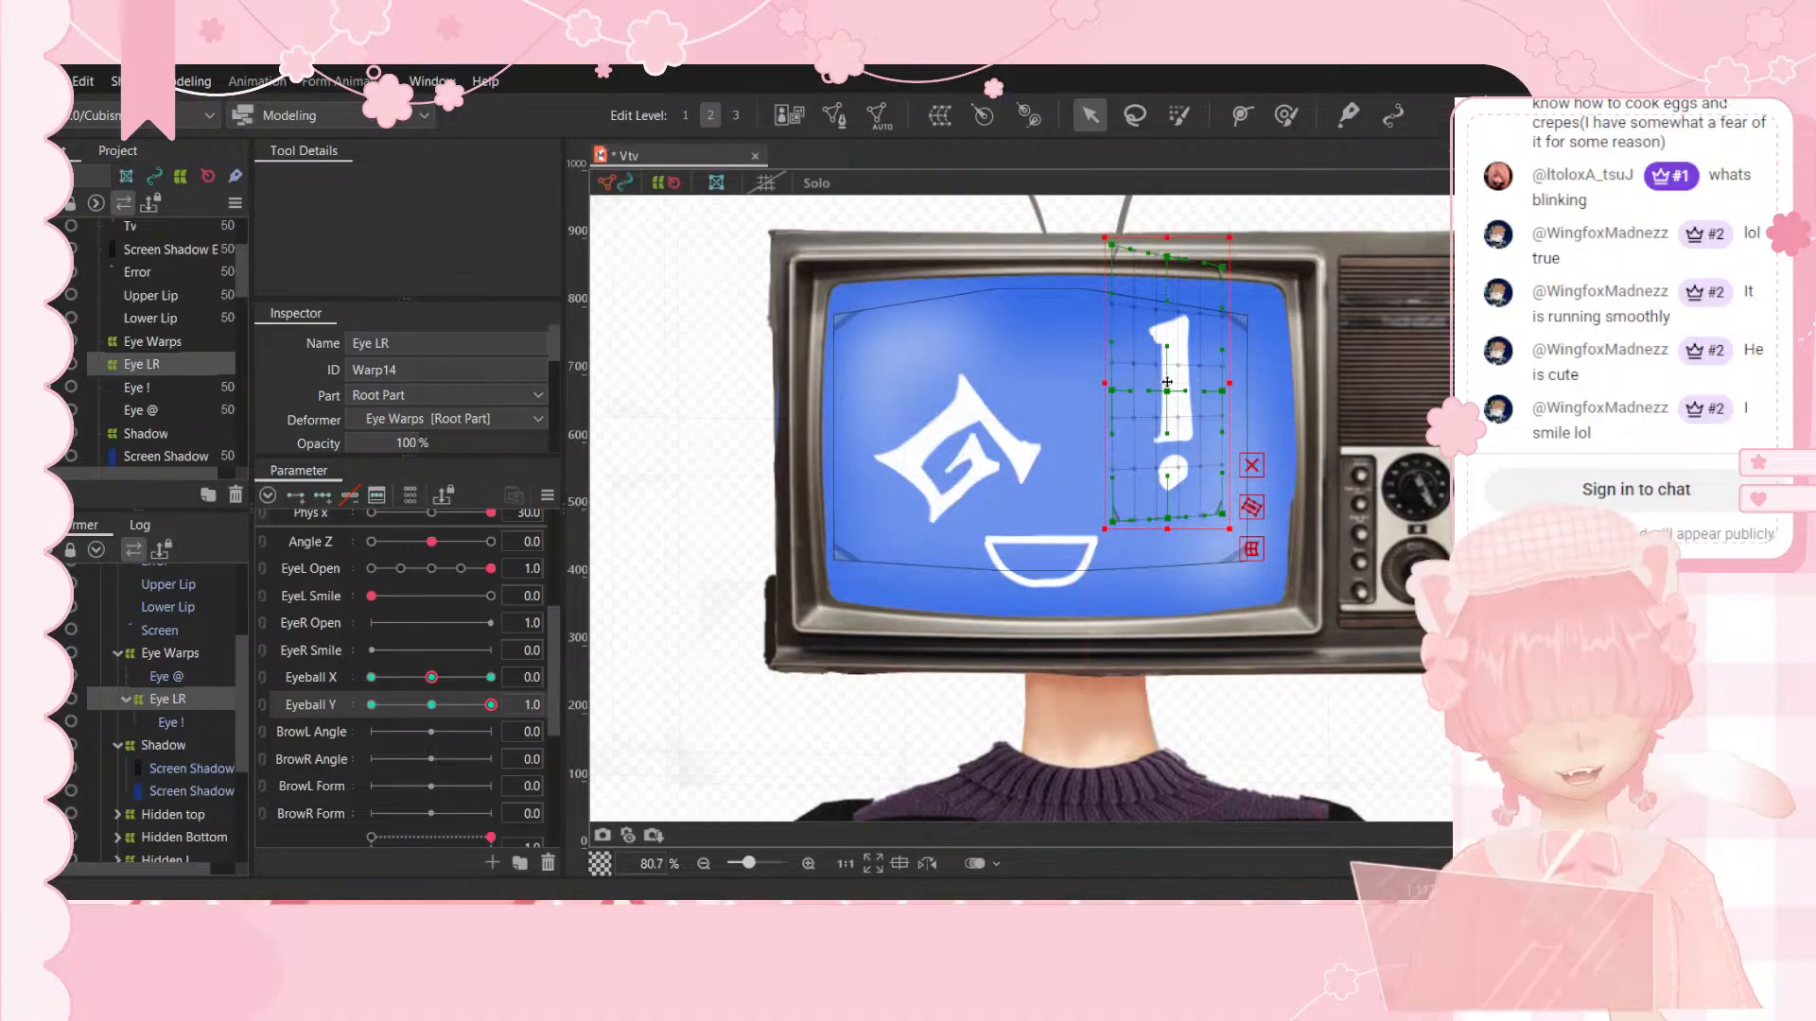
{"action": "left_click_drag", "start_coordinate": [1190, 368], "coordinate": [1186, 368]}
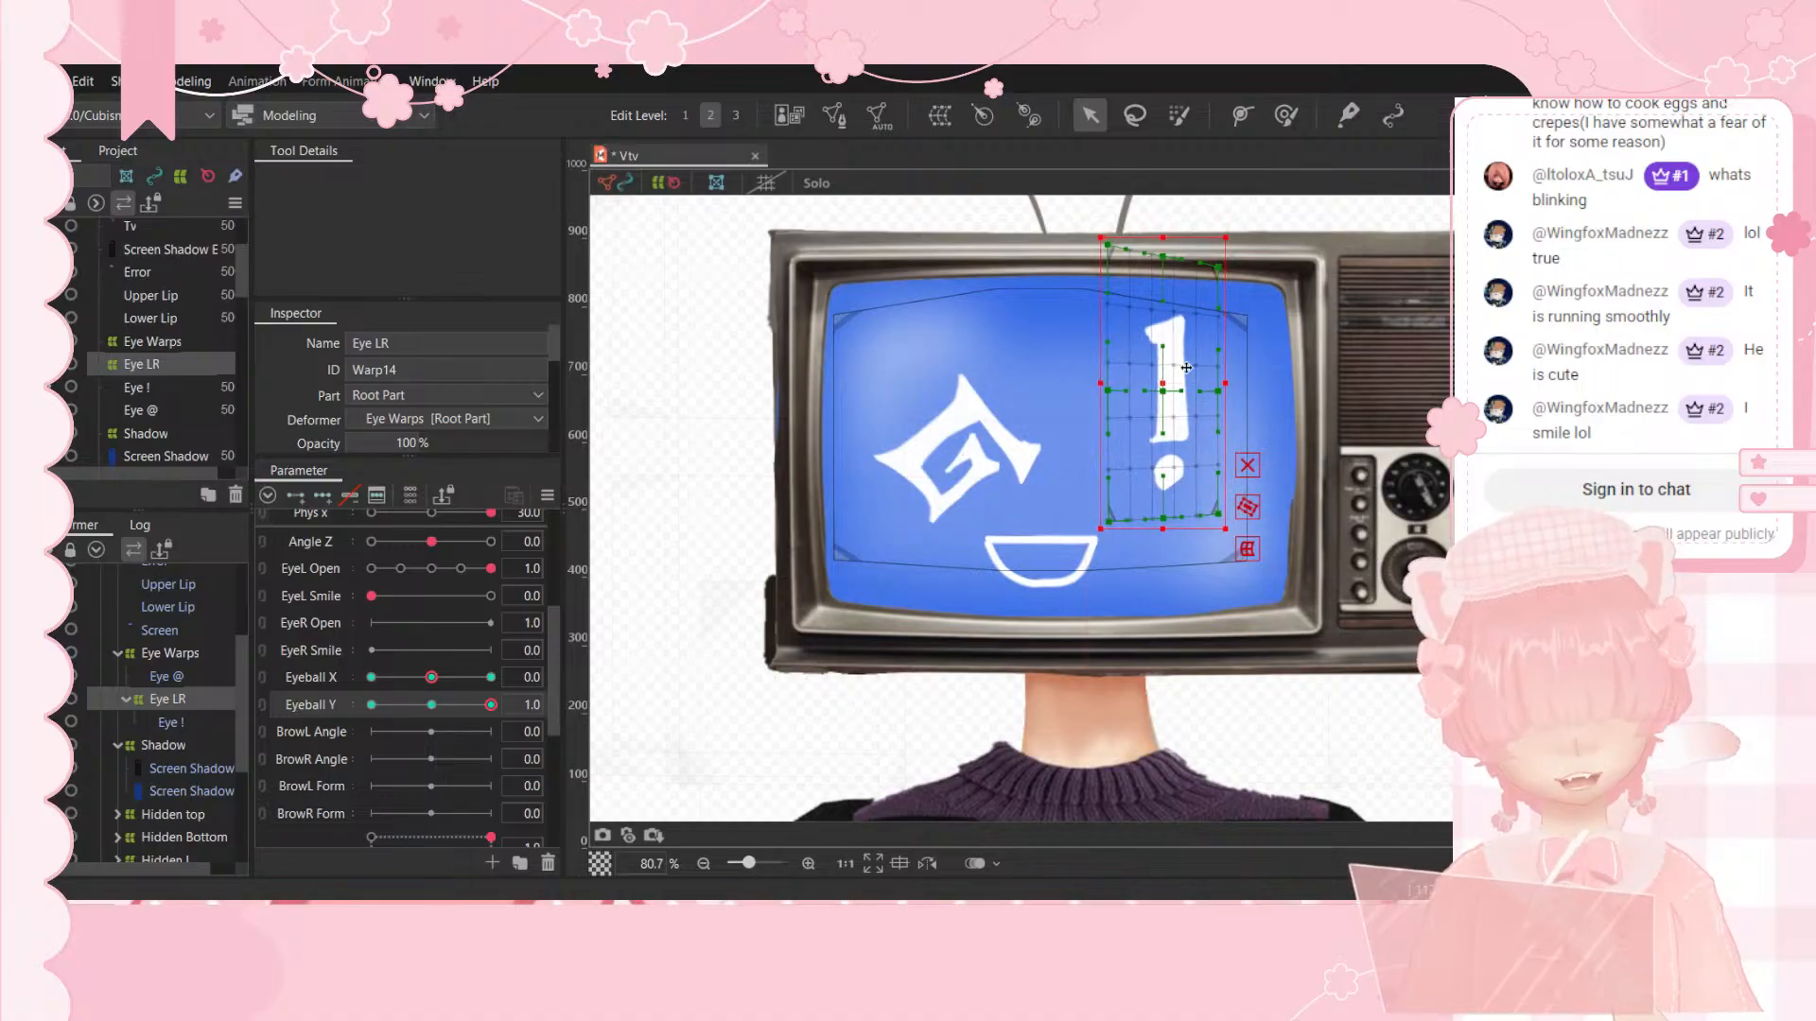
{"action": "left_click", "coordinate": [431, 705]}
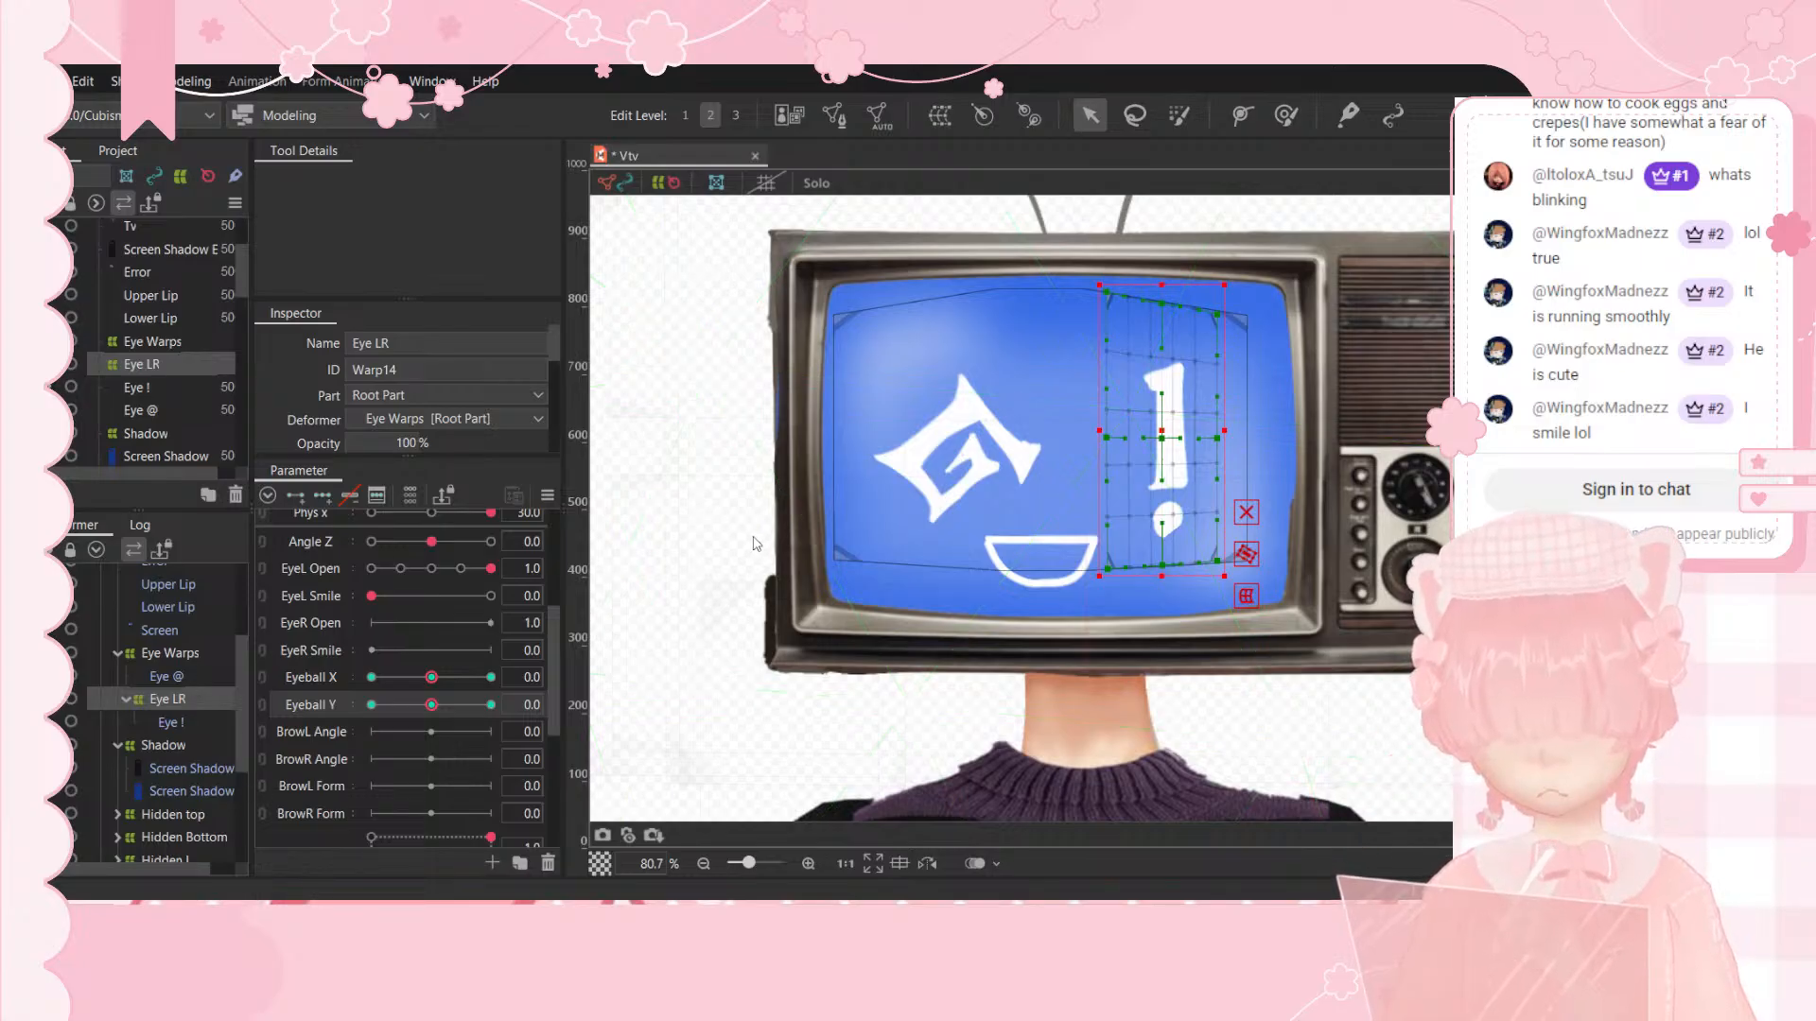
Step: Duplicate the Eye LR warp deformer and make the copy the parent of Eye @
{"action": "key", "text": "ctrl+v"}
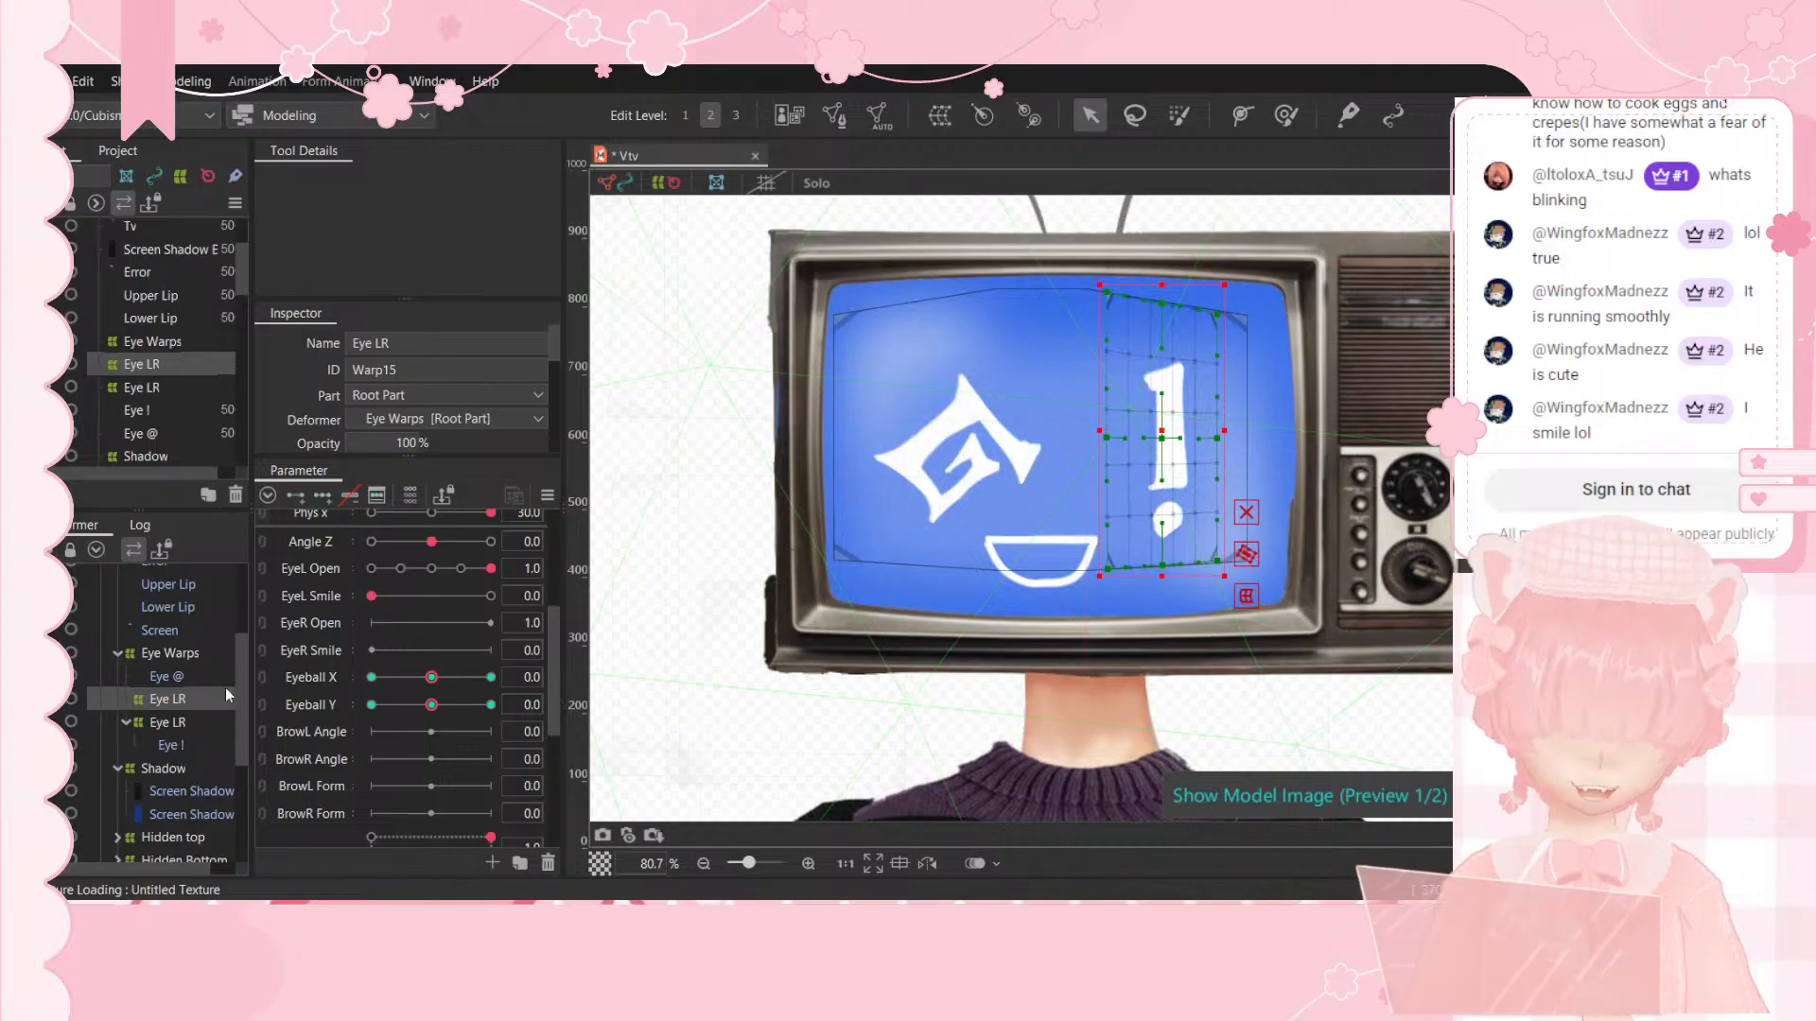
{"action": "left_click_drag", "start_coordinate": [167, 678], "coordinate": [174, 697]}
{"action": "left_click", "coordinate": [174, 698]}
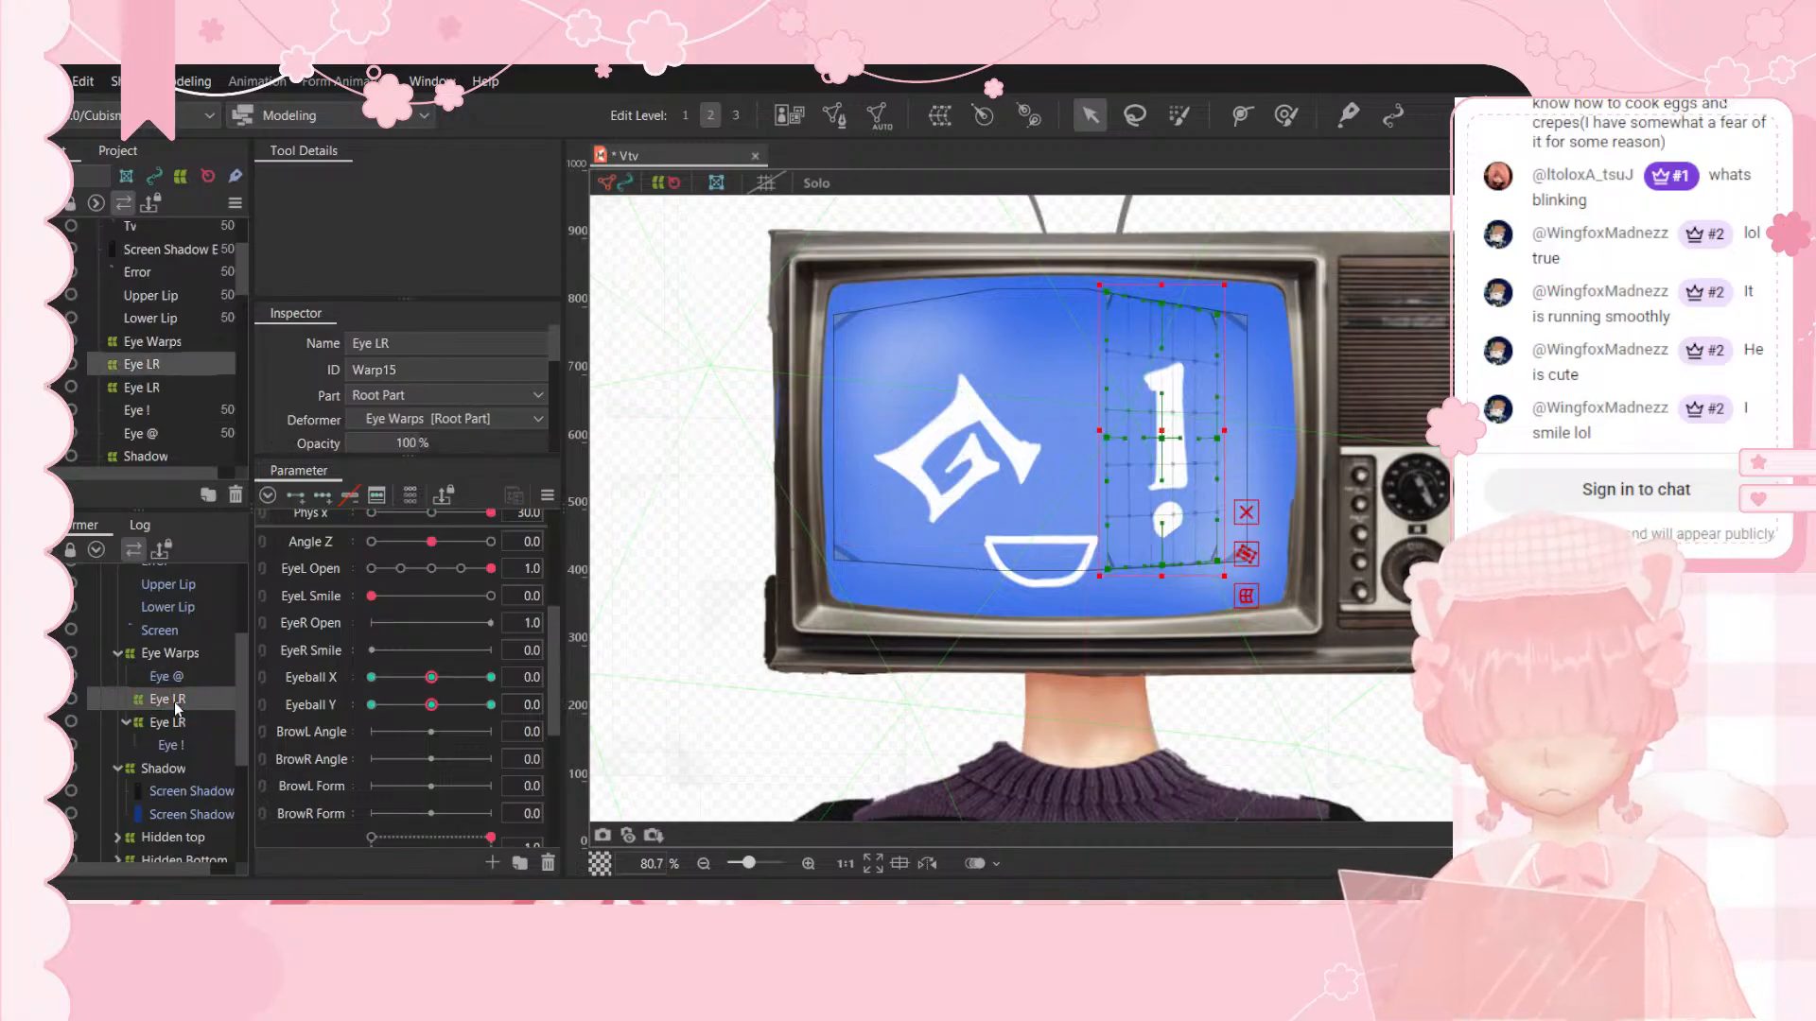
{"action": "left_click_drag", "start_coordinate": [177, 679], "coordinate": [179, 700]}
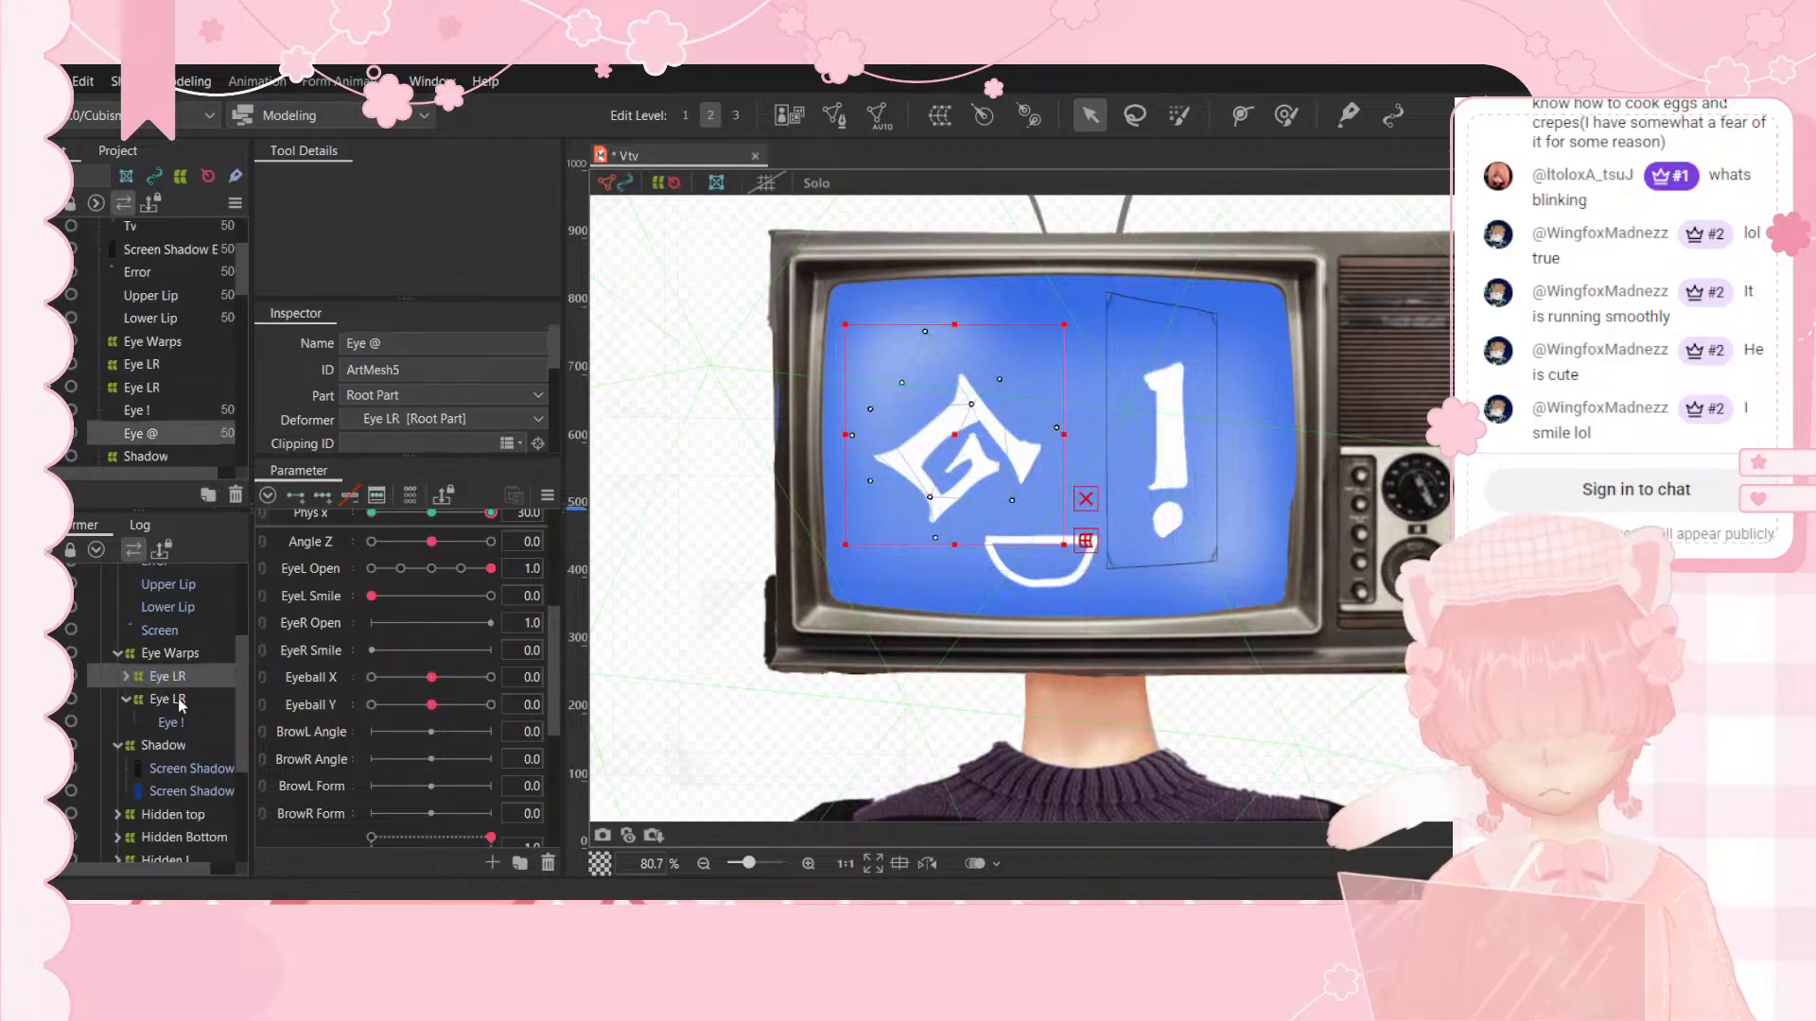
{"action": "mouse_move", "coordinate": [431, 677]}
{"action": "left_mouse_down"}
{"action": "mouse_move", "coordinate": [482, 678]}
{"action": "mouse_move", "coordinate": [346, 704]}
{"action": "mouse_move", "coordinate": [427, 680]}
{"action": "mouse_move", "coordinate": [528, 683]}
{"action": "mouse_move", "coordinate": [432, 697]}
{"action": "left_mouse_up"}
{"action": "left_click", "coordinate": [450, 690]}
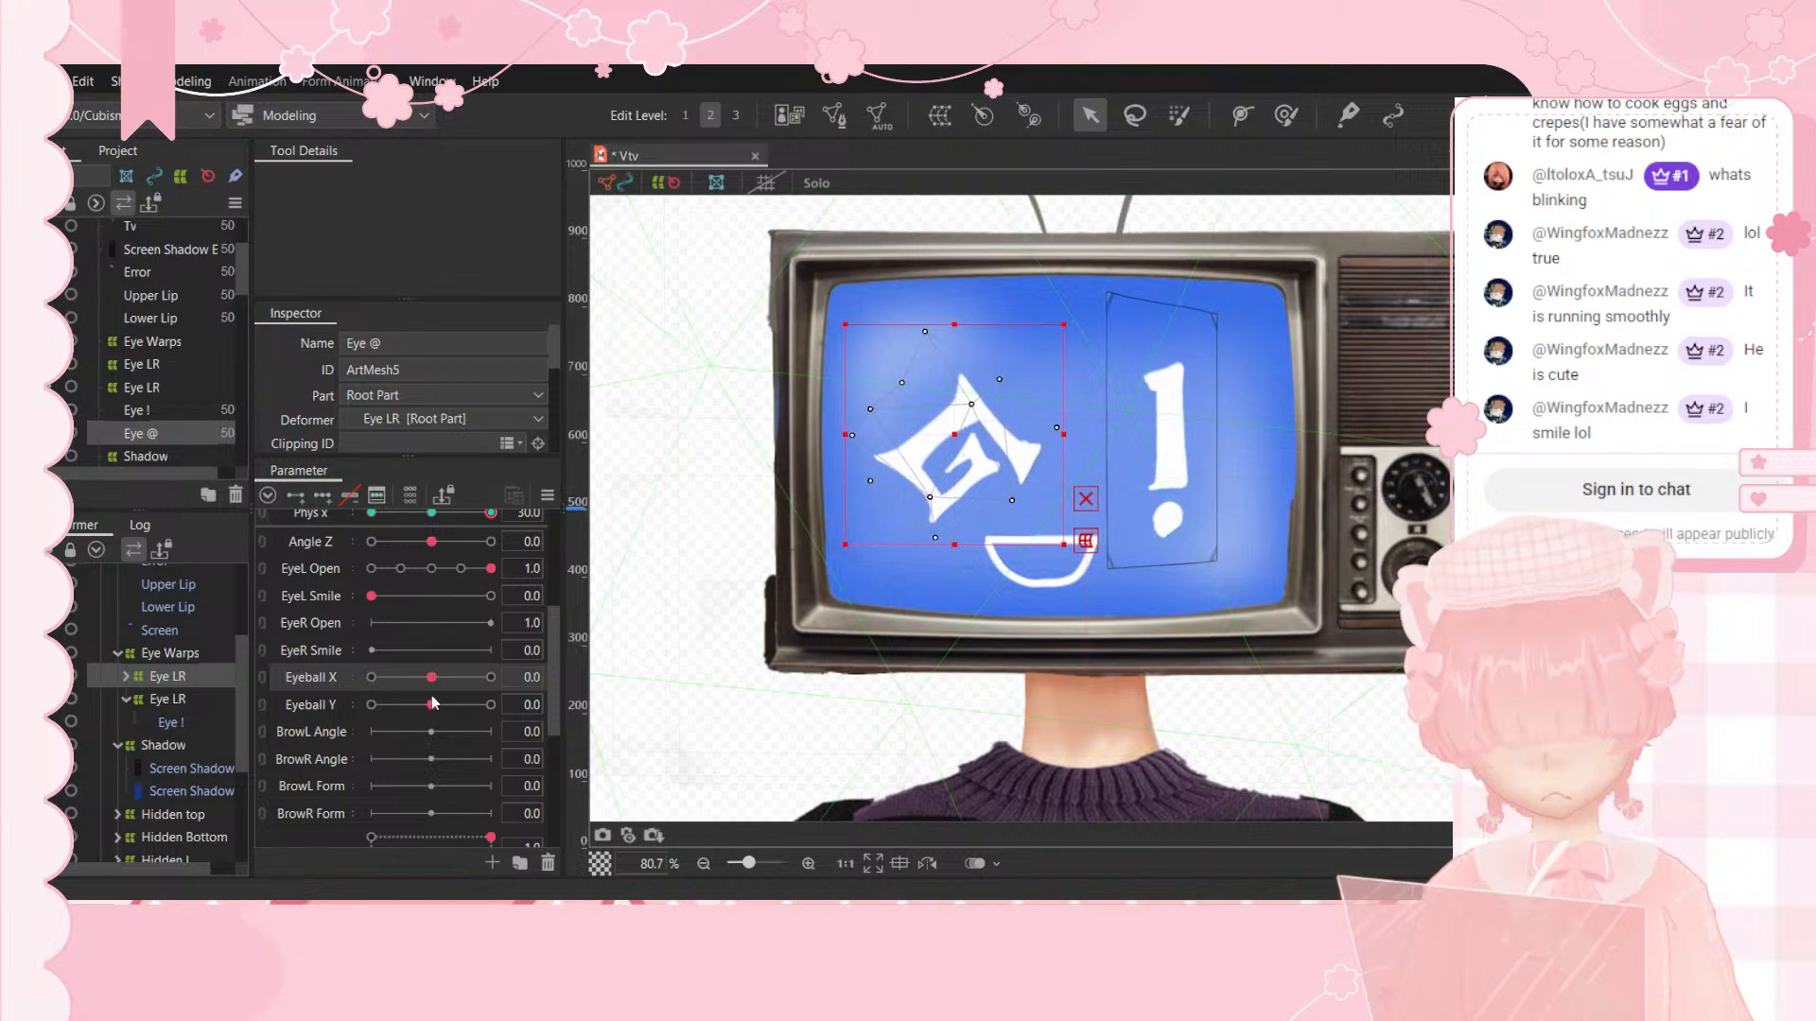
{"action": "scroll", "coordinate": [433, 703], "scroll_direction": "down", "scroll_amount": 2}
{"action": "scroll", "coordinate": [433, 703], "scroll_direction": "down", "scroll_amount": 1}
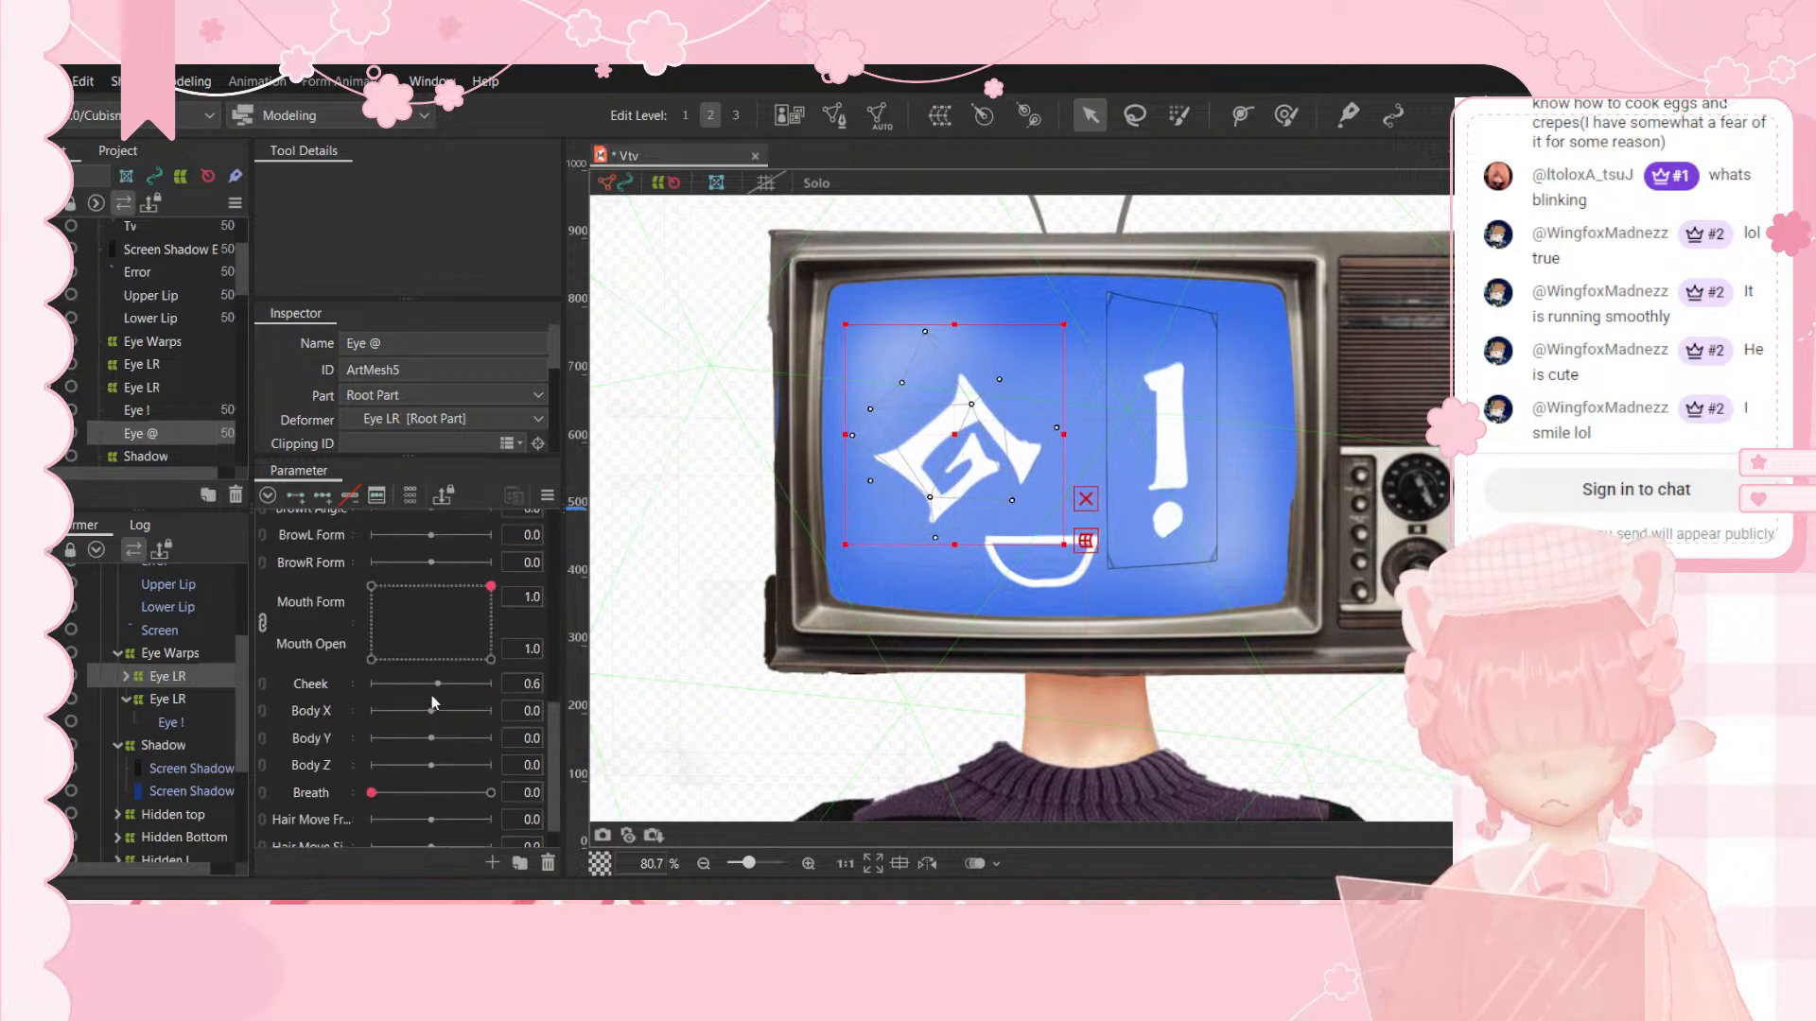
{"action": "scroll", "coordinate": [433, 702], "scroll_direction": "down", "scroll_amount": 1}
{"action": "scroll", "coordinate": [431, 702], "scroll_direction": "up", "scroll_amount": 4}
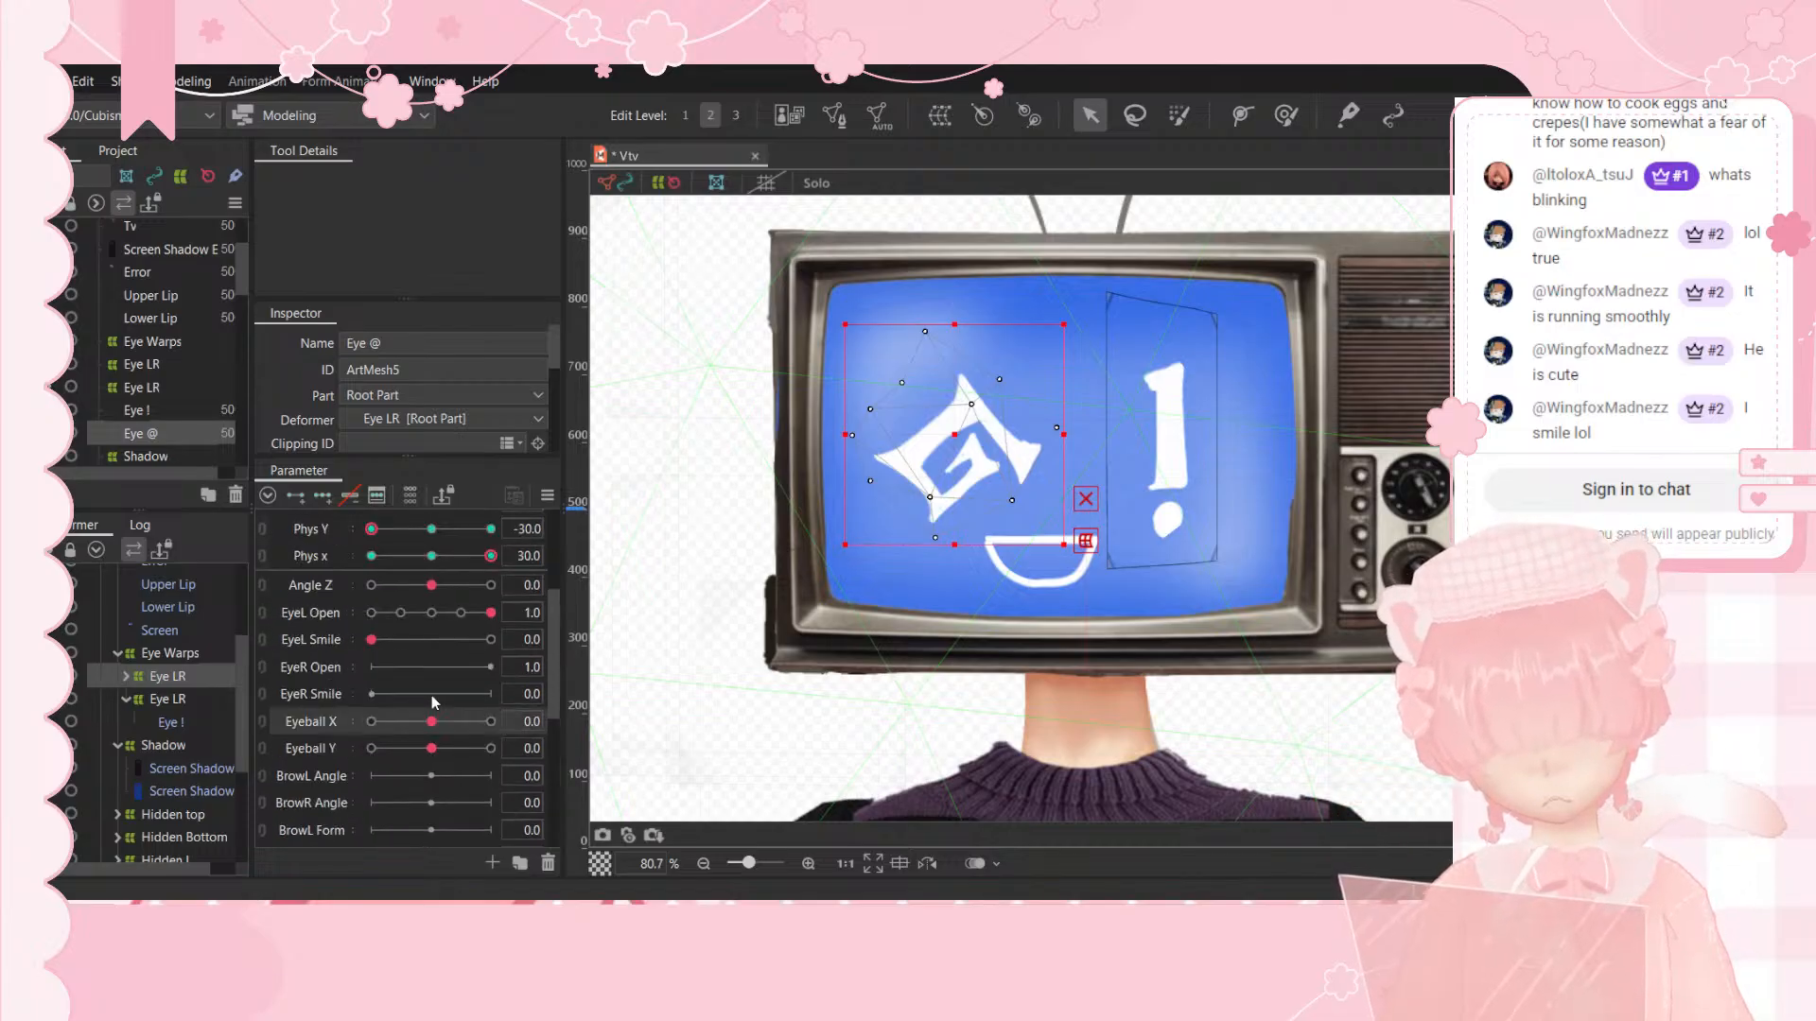
{"action": "left_click_drag", "start_coordinate": [393, 700], "coordinate": [346, 723]}
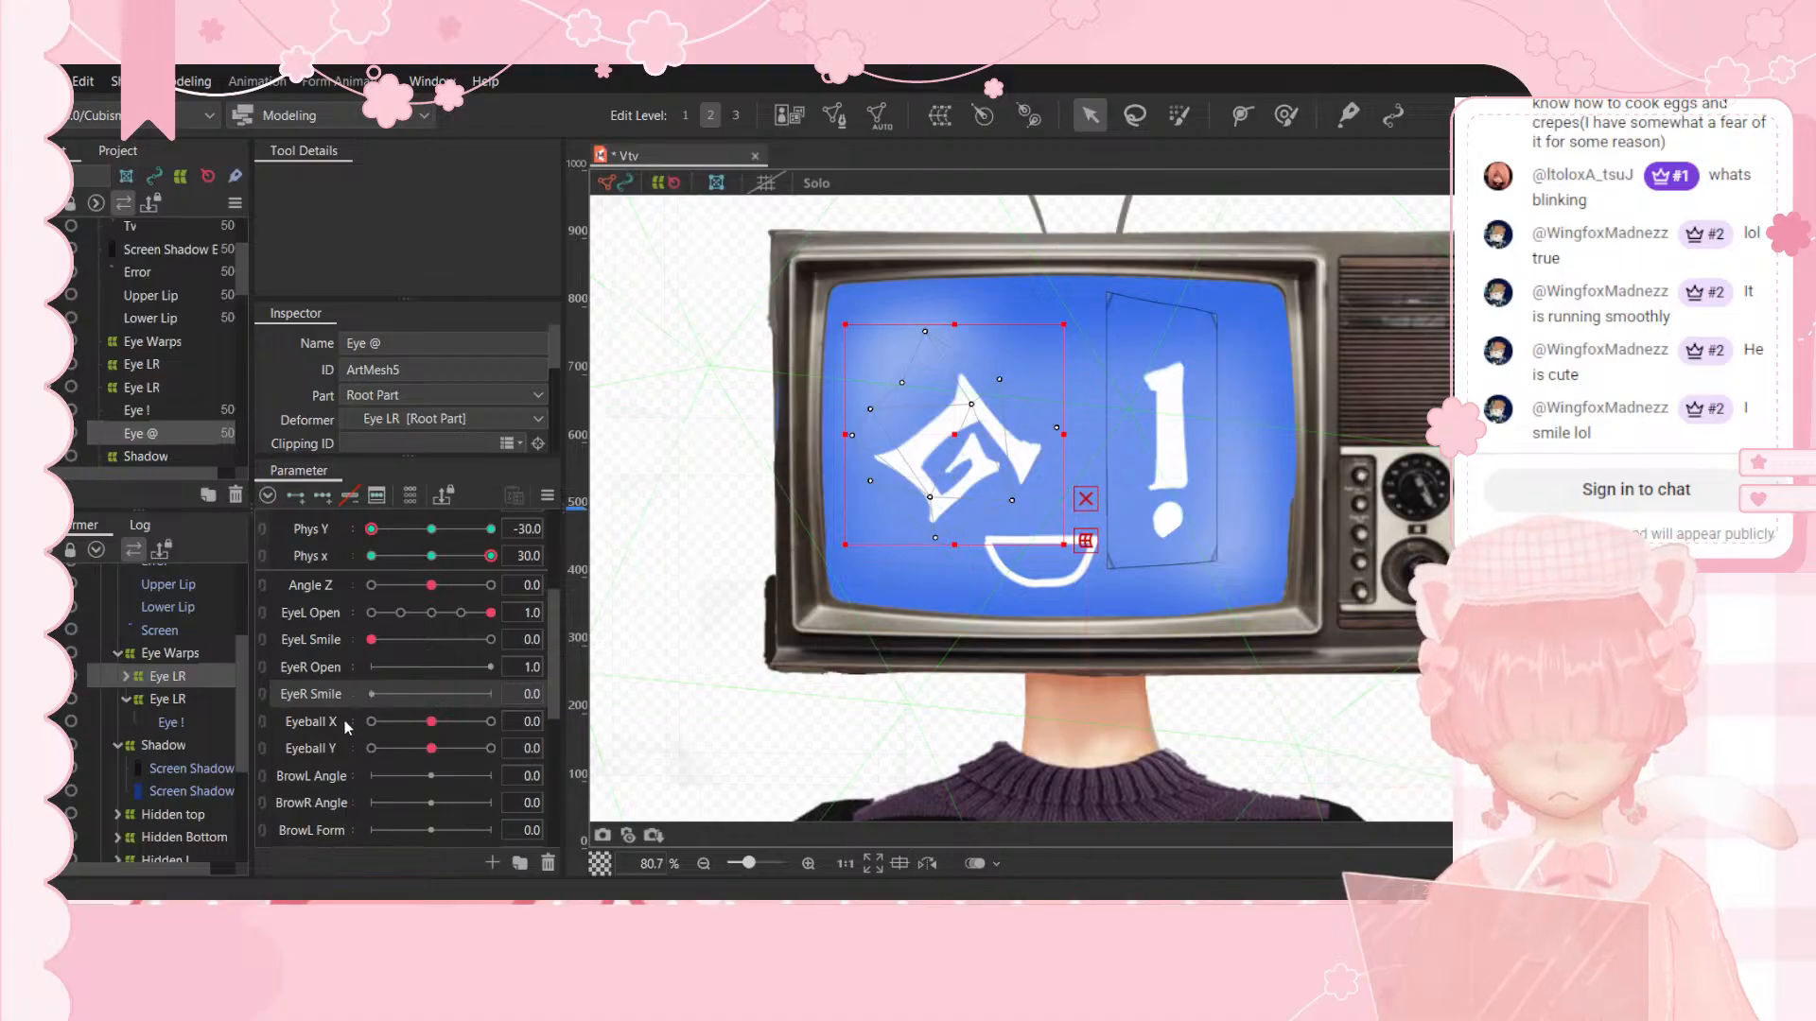
Step: Check the eye deformer hierarchy and test how both eyes respond to EyeL Smile, Eyeball X and Eyeball Y
{"action": "left_click", "coordinate": [125, 676]}
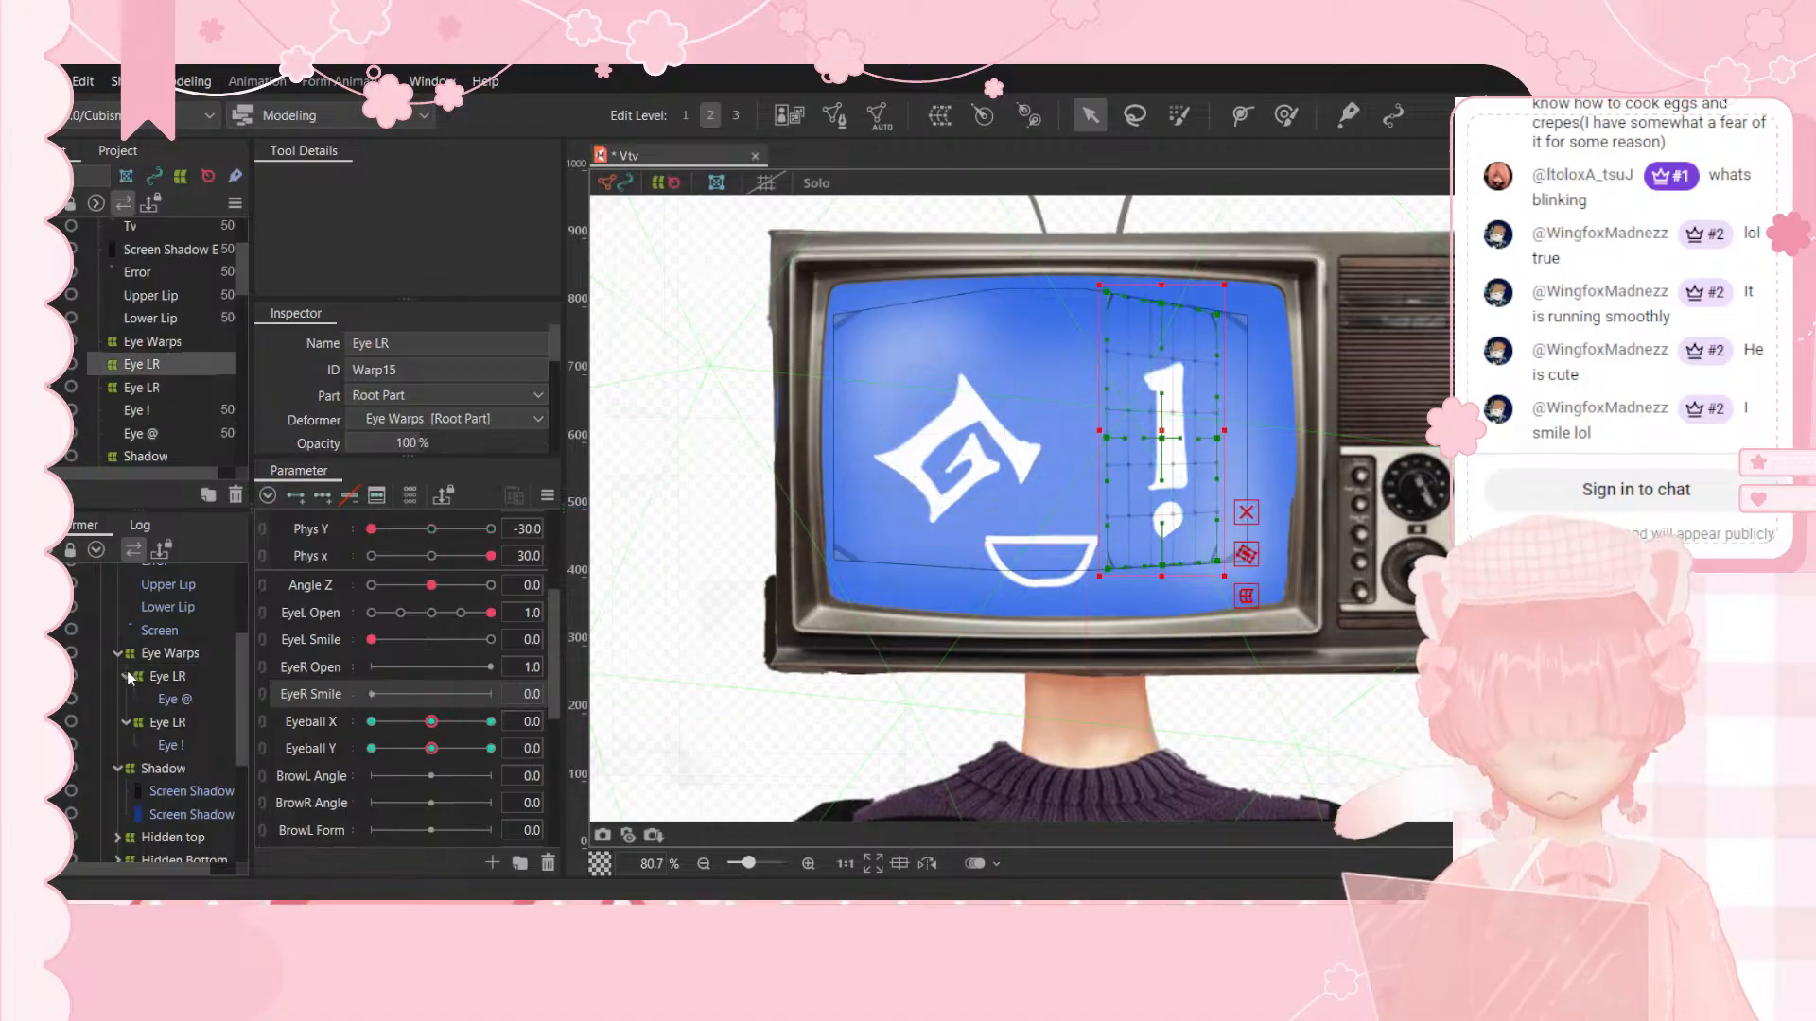
{"action": "left_click", "coordinate": [152, 699]}
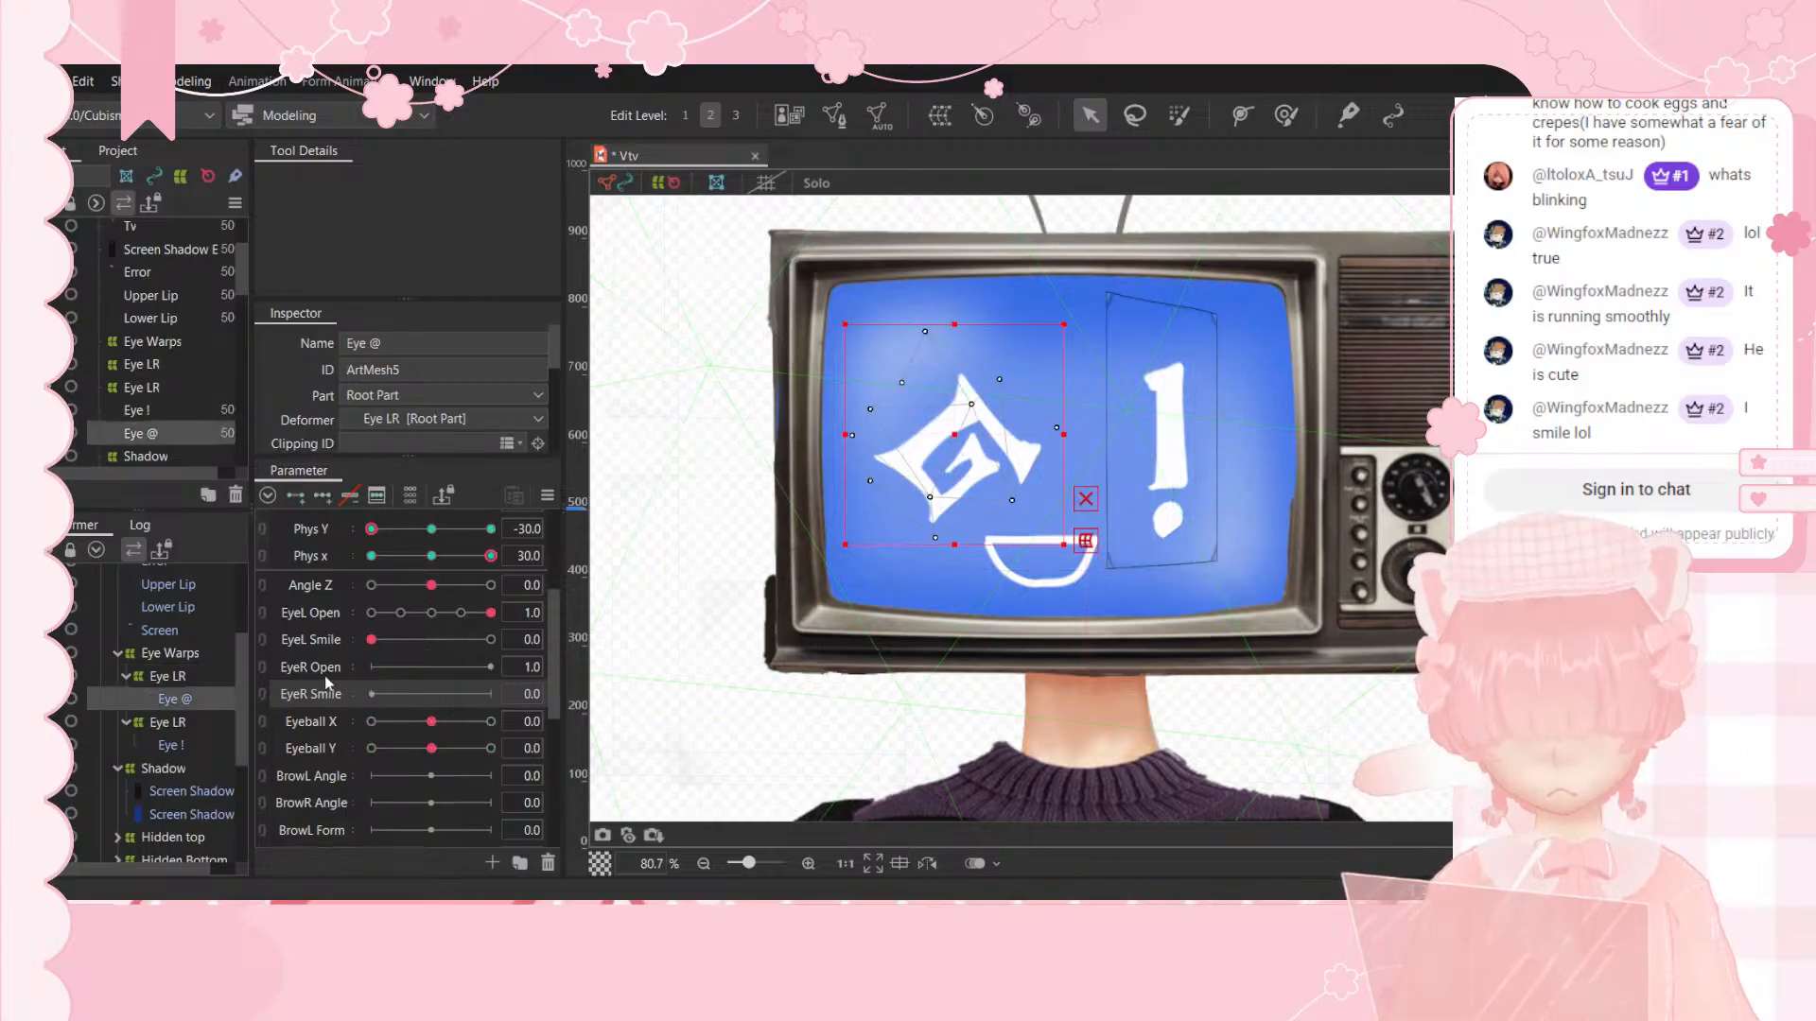
{"action": "left_click", "coordinate": [177, 677]}
{"action": "left_click", "coordinate": [175, 654]}
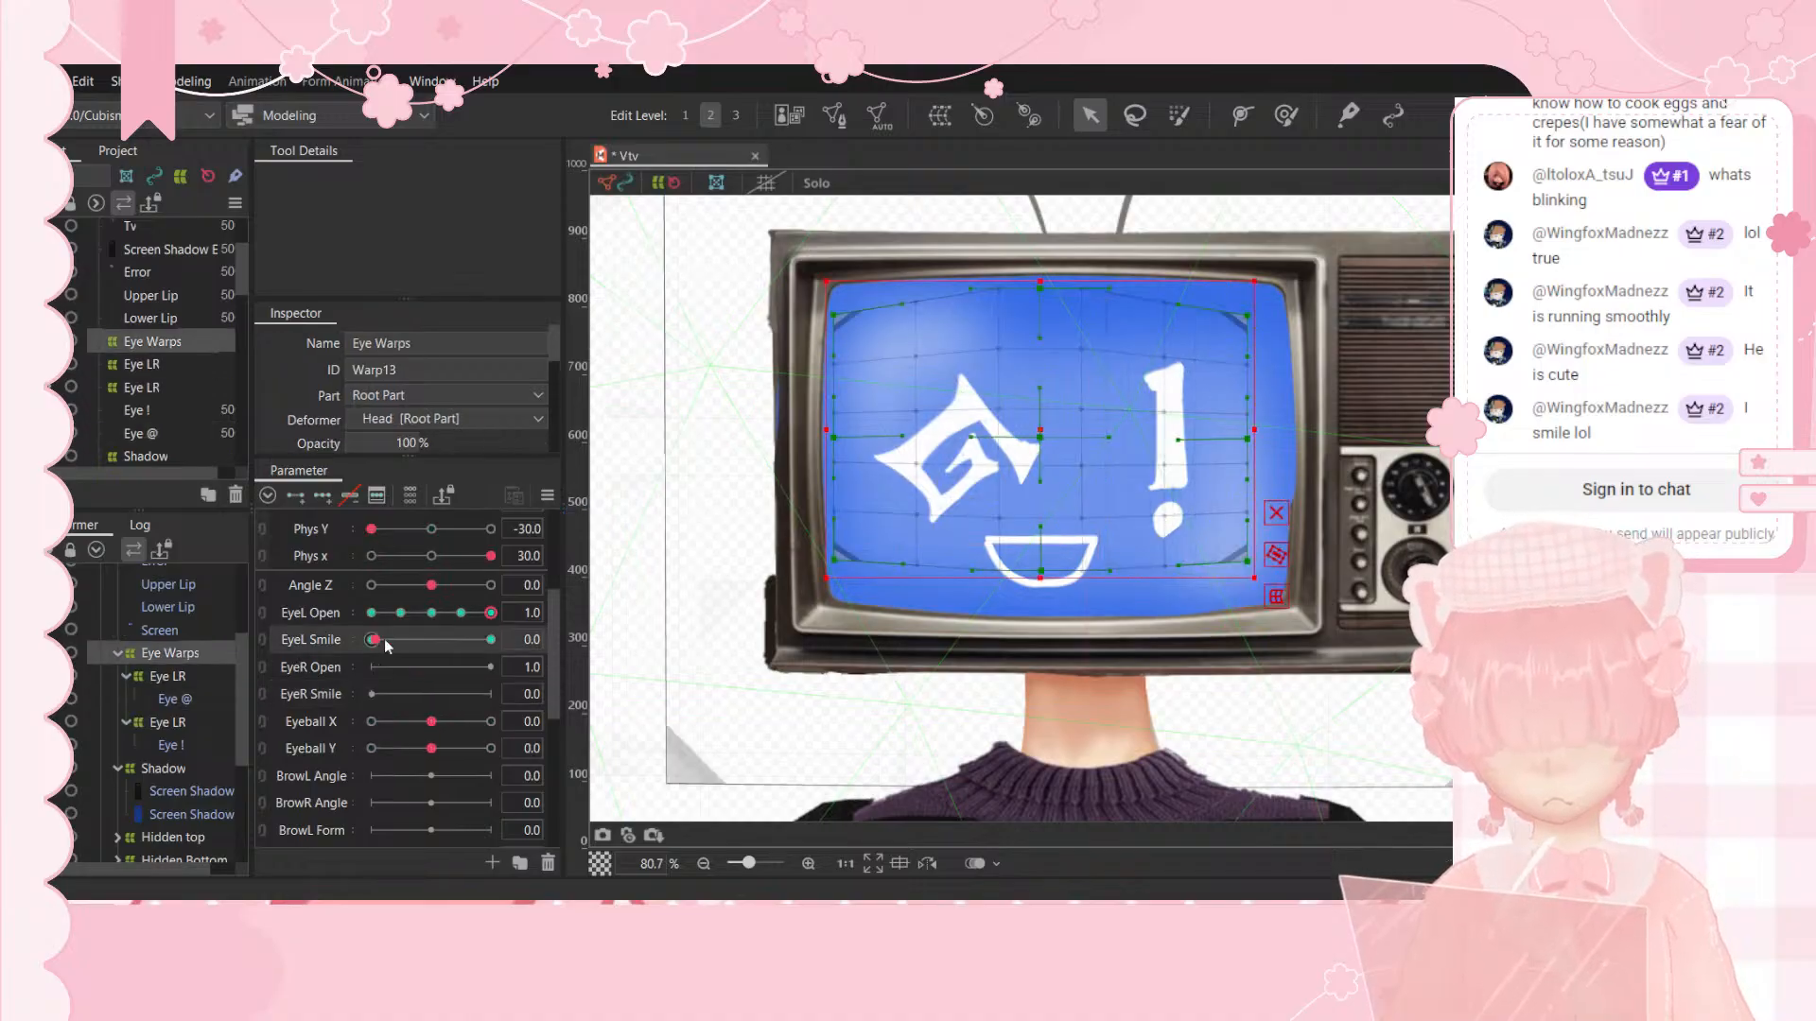
{"action": "left_click_drag", "start_coordinate": [387, 646], "coordinate": [578, 654]}
{"action": "left_click_drag", "start_coordinate": [427, 655], "coordinate": [332, 666]}
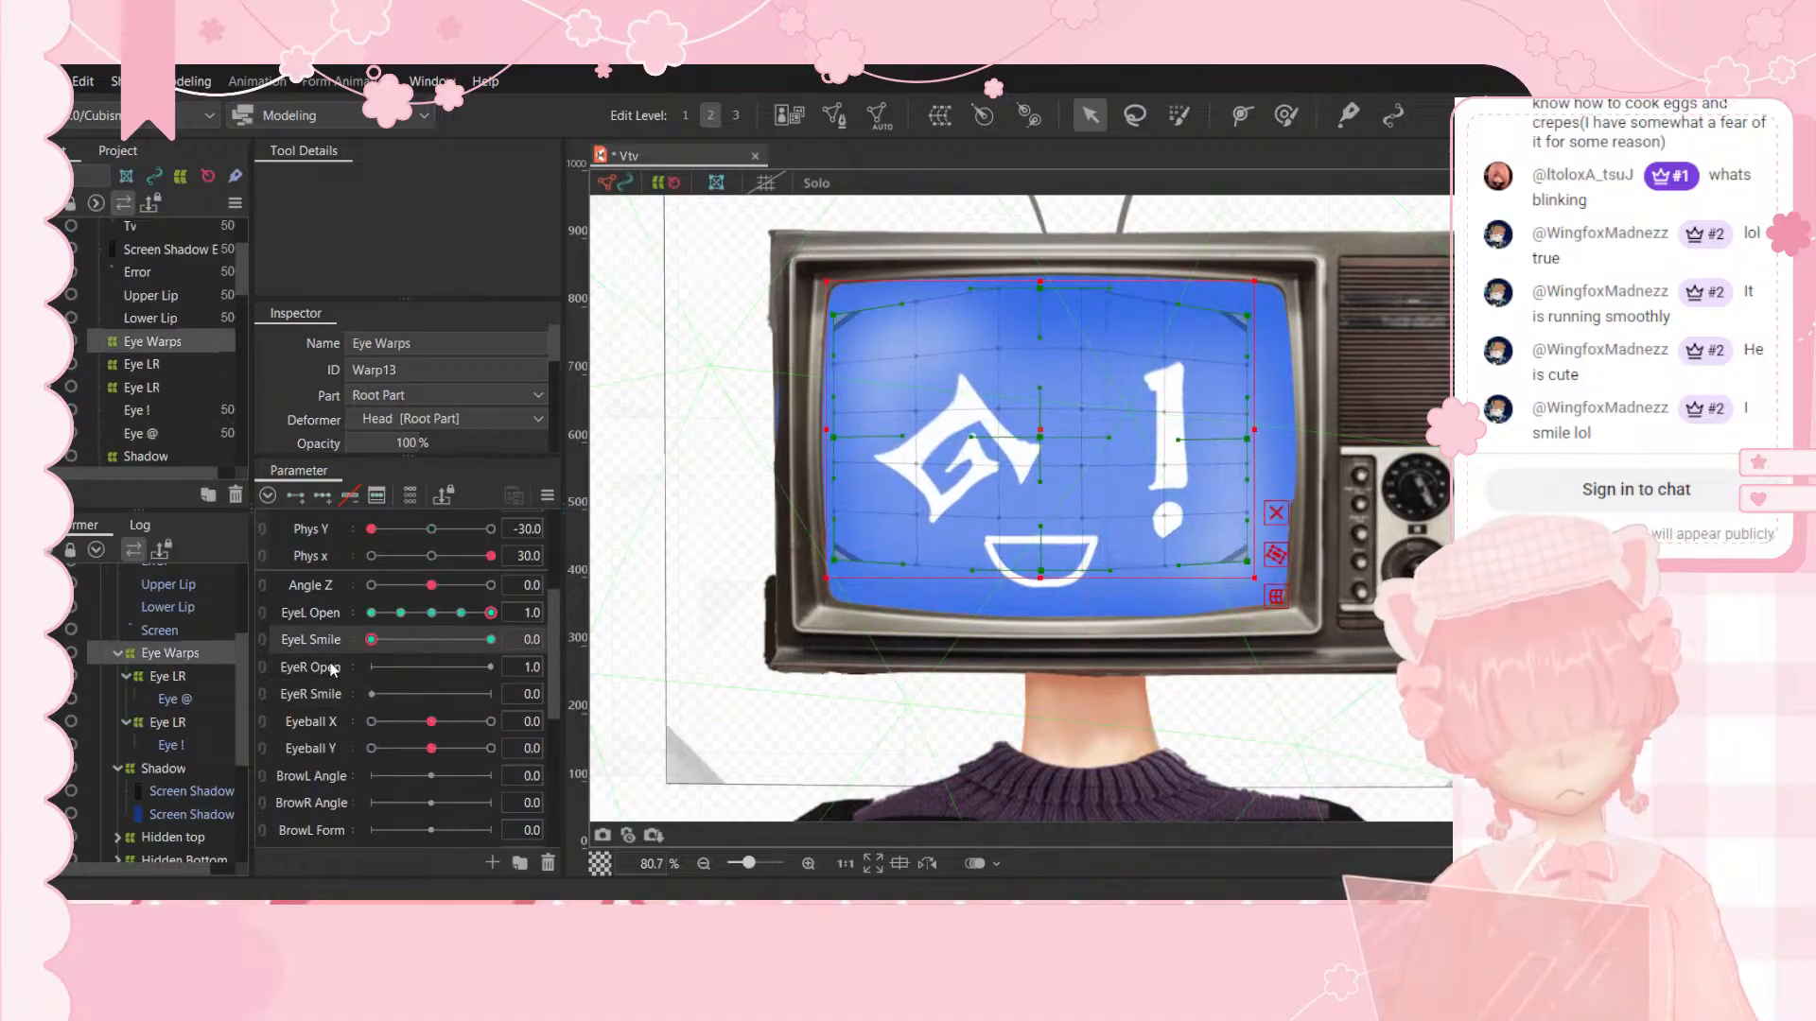
{"action": "left_click", "coordinate": [490, 724]}
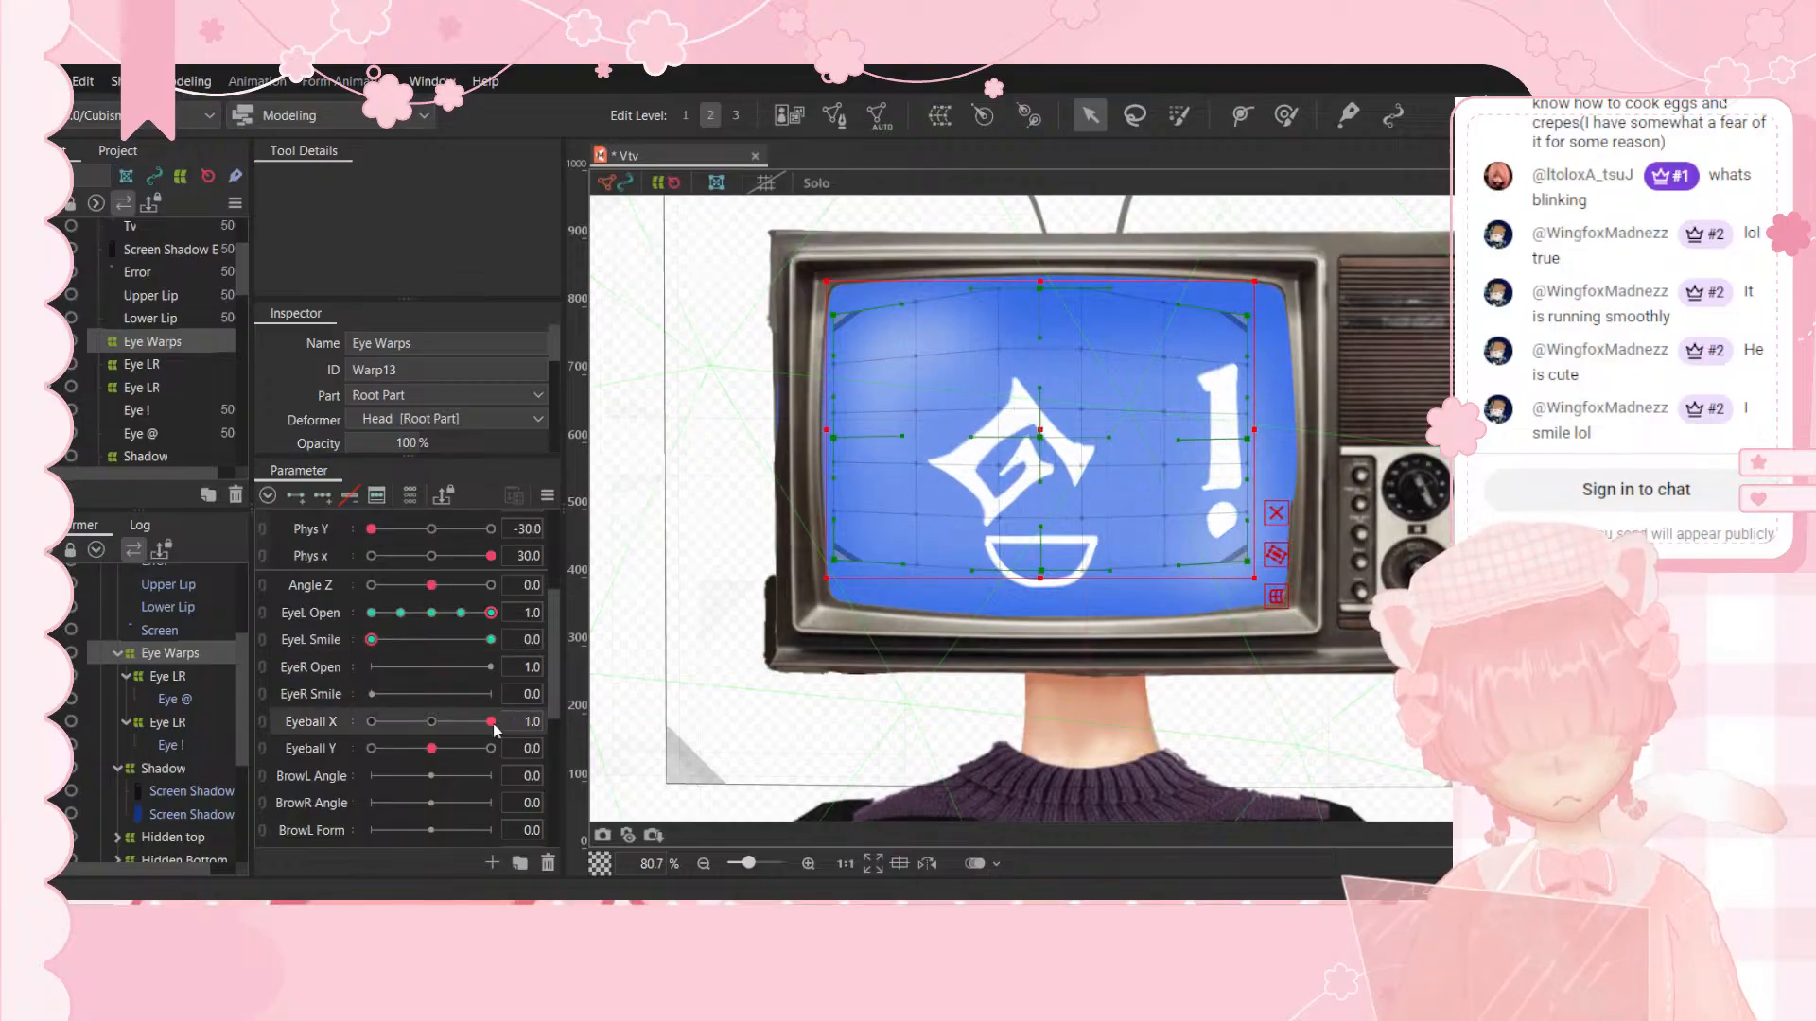
{"action": "left_click", "coordinate": [428, 748]}
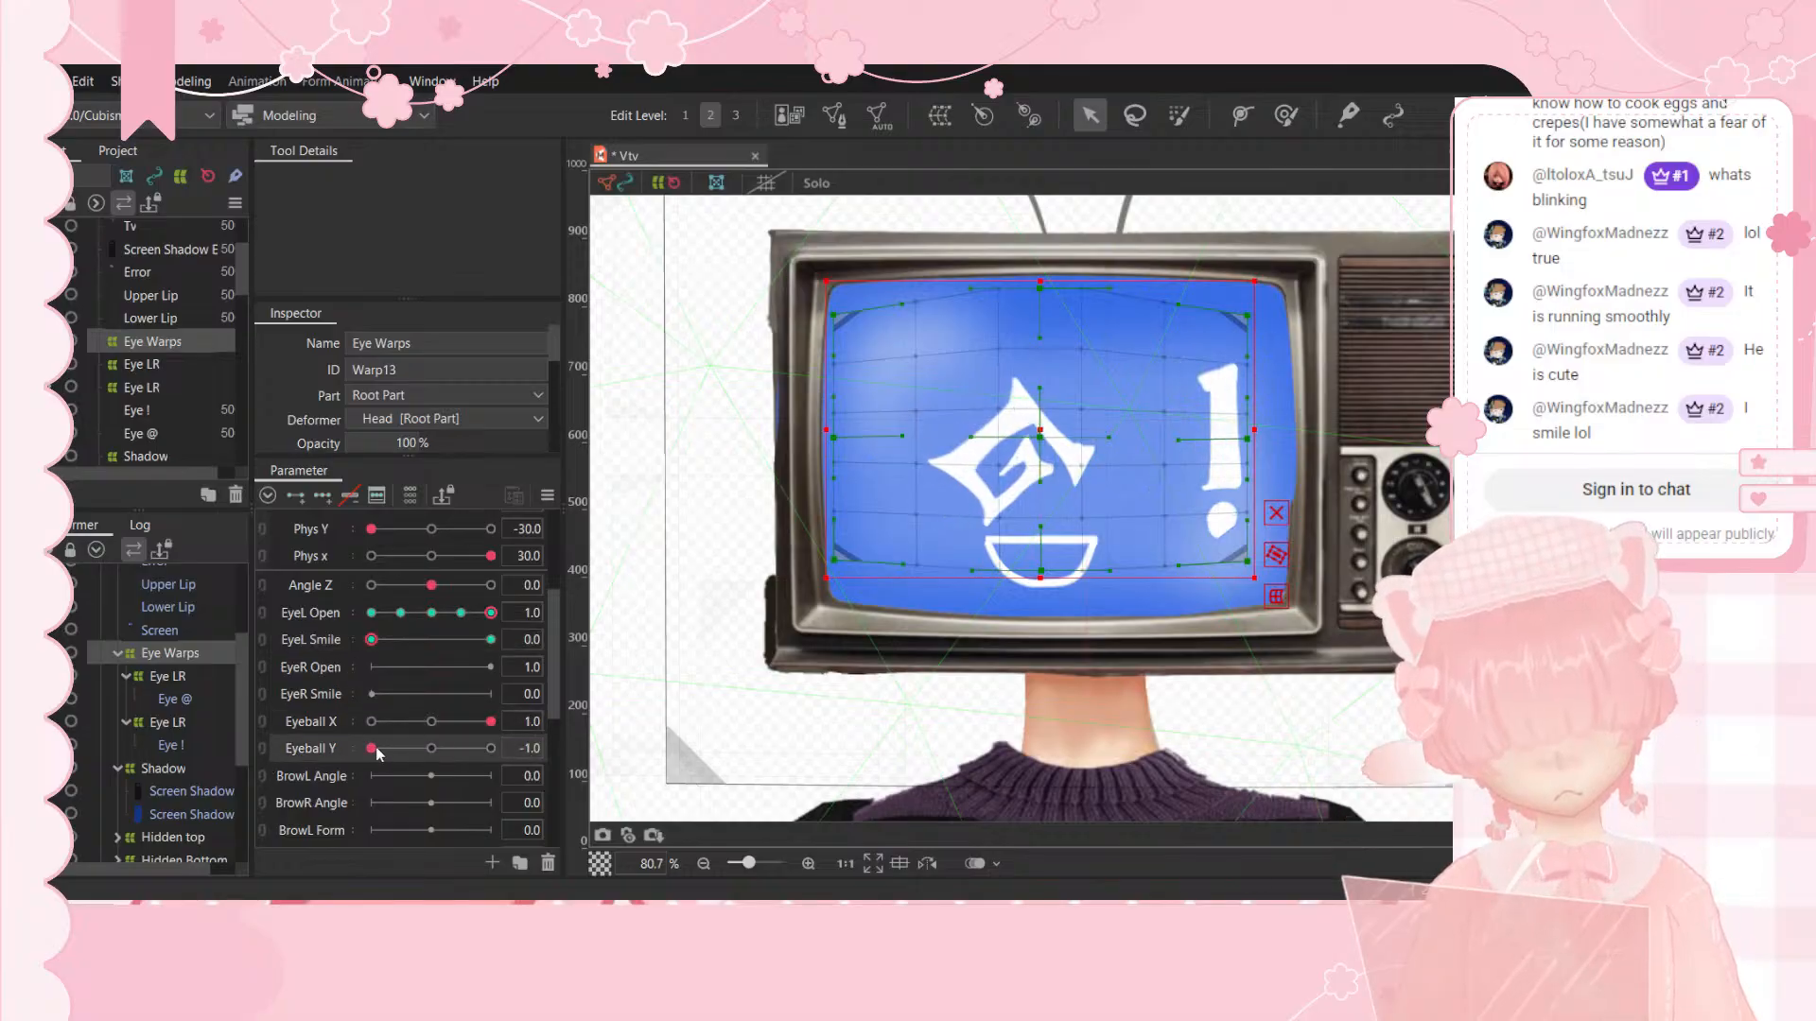
{"action": "left_click", "coordinate": [430, 749]}
{"action": "left_click", "coordinate": [437, 723]}
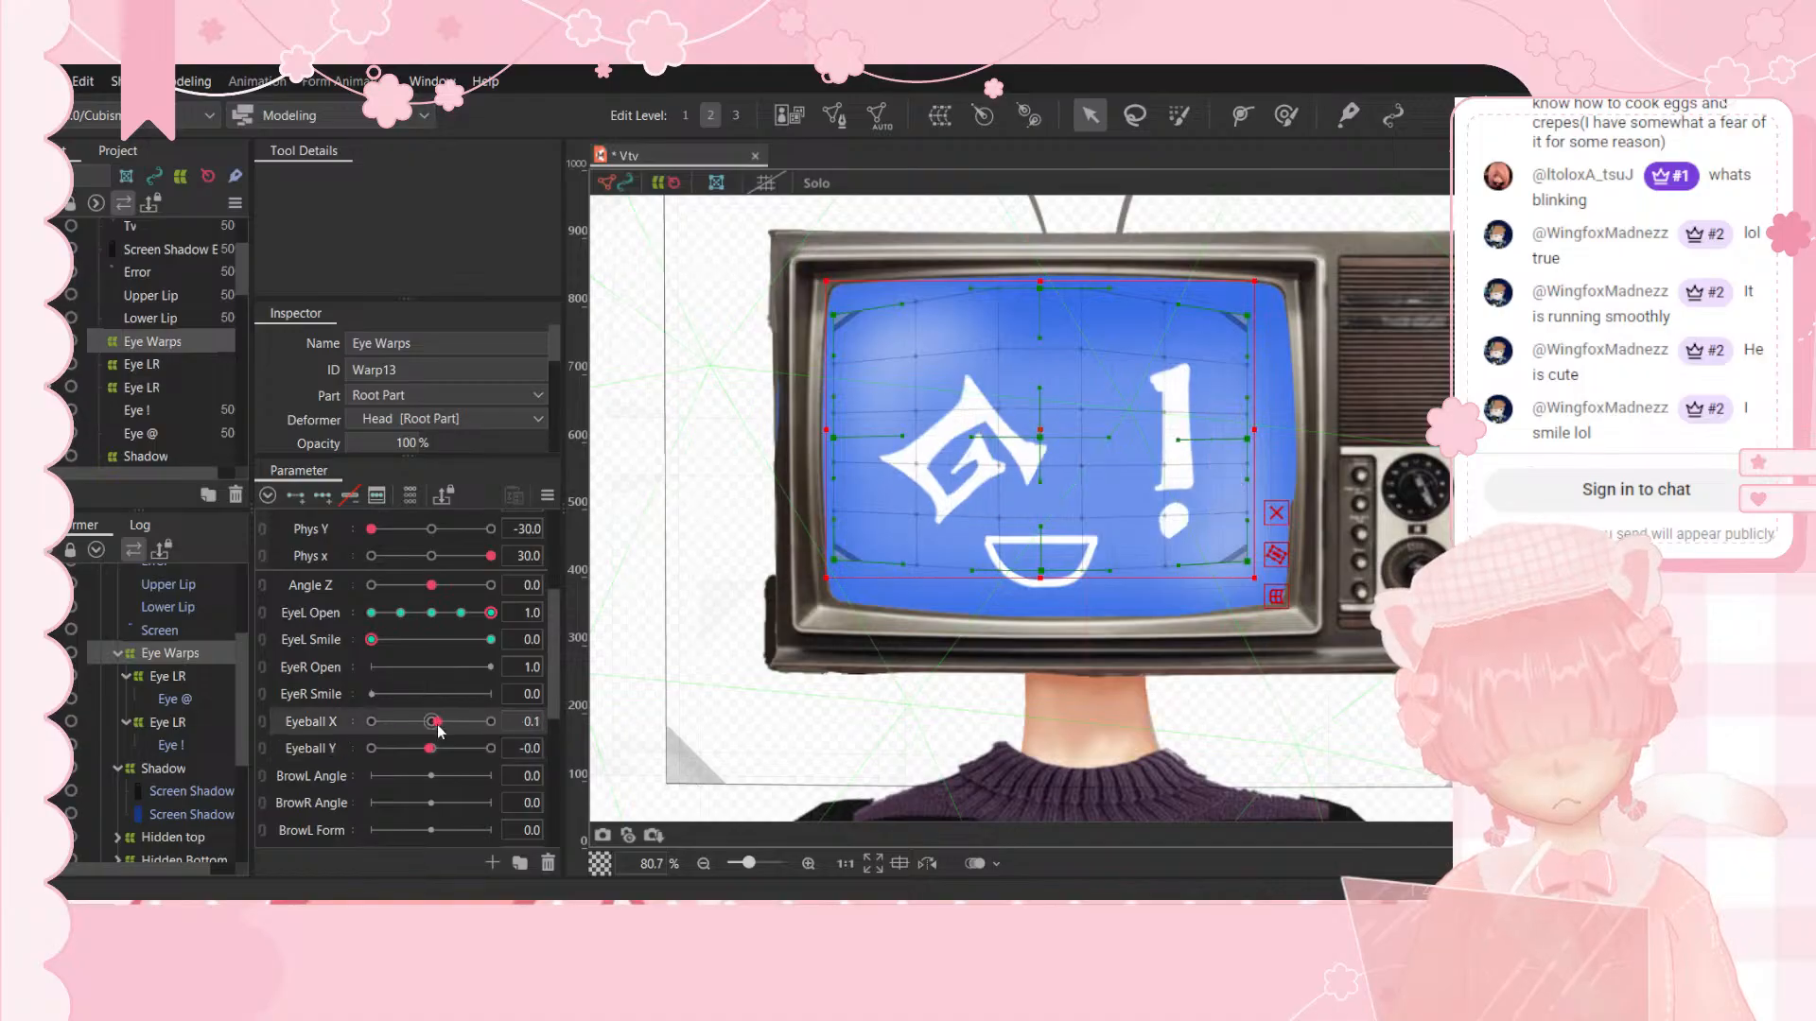
{"action": "left_click_drag", "start_coordinate": [458, 641], "coordinate": [431, 643]}
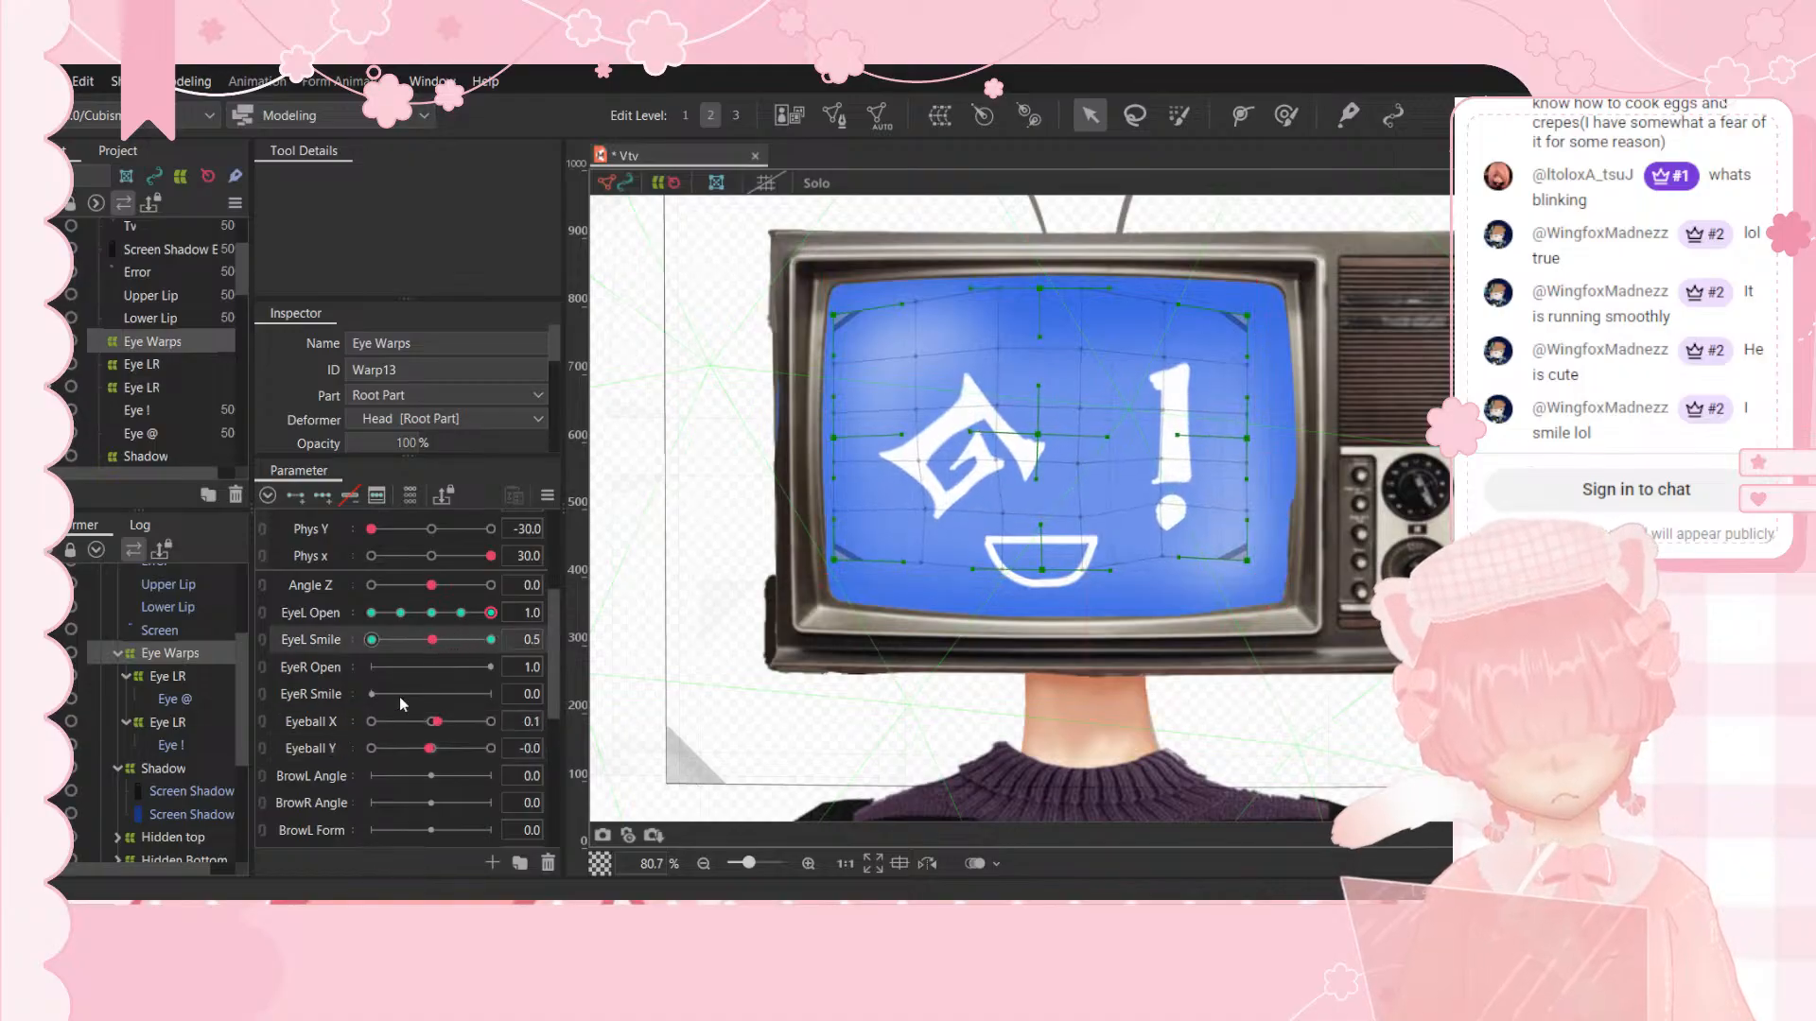
Step: Link Eyeball X and Eyeball Y into one combined parameter and test the Eye ! warp's diagonal corner poses
{"action": "left_click", "coordinate": [304, 749]}
{"action": "left_click", "coordinate": [253, 729]}
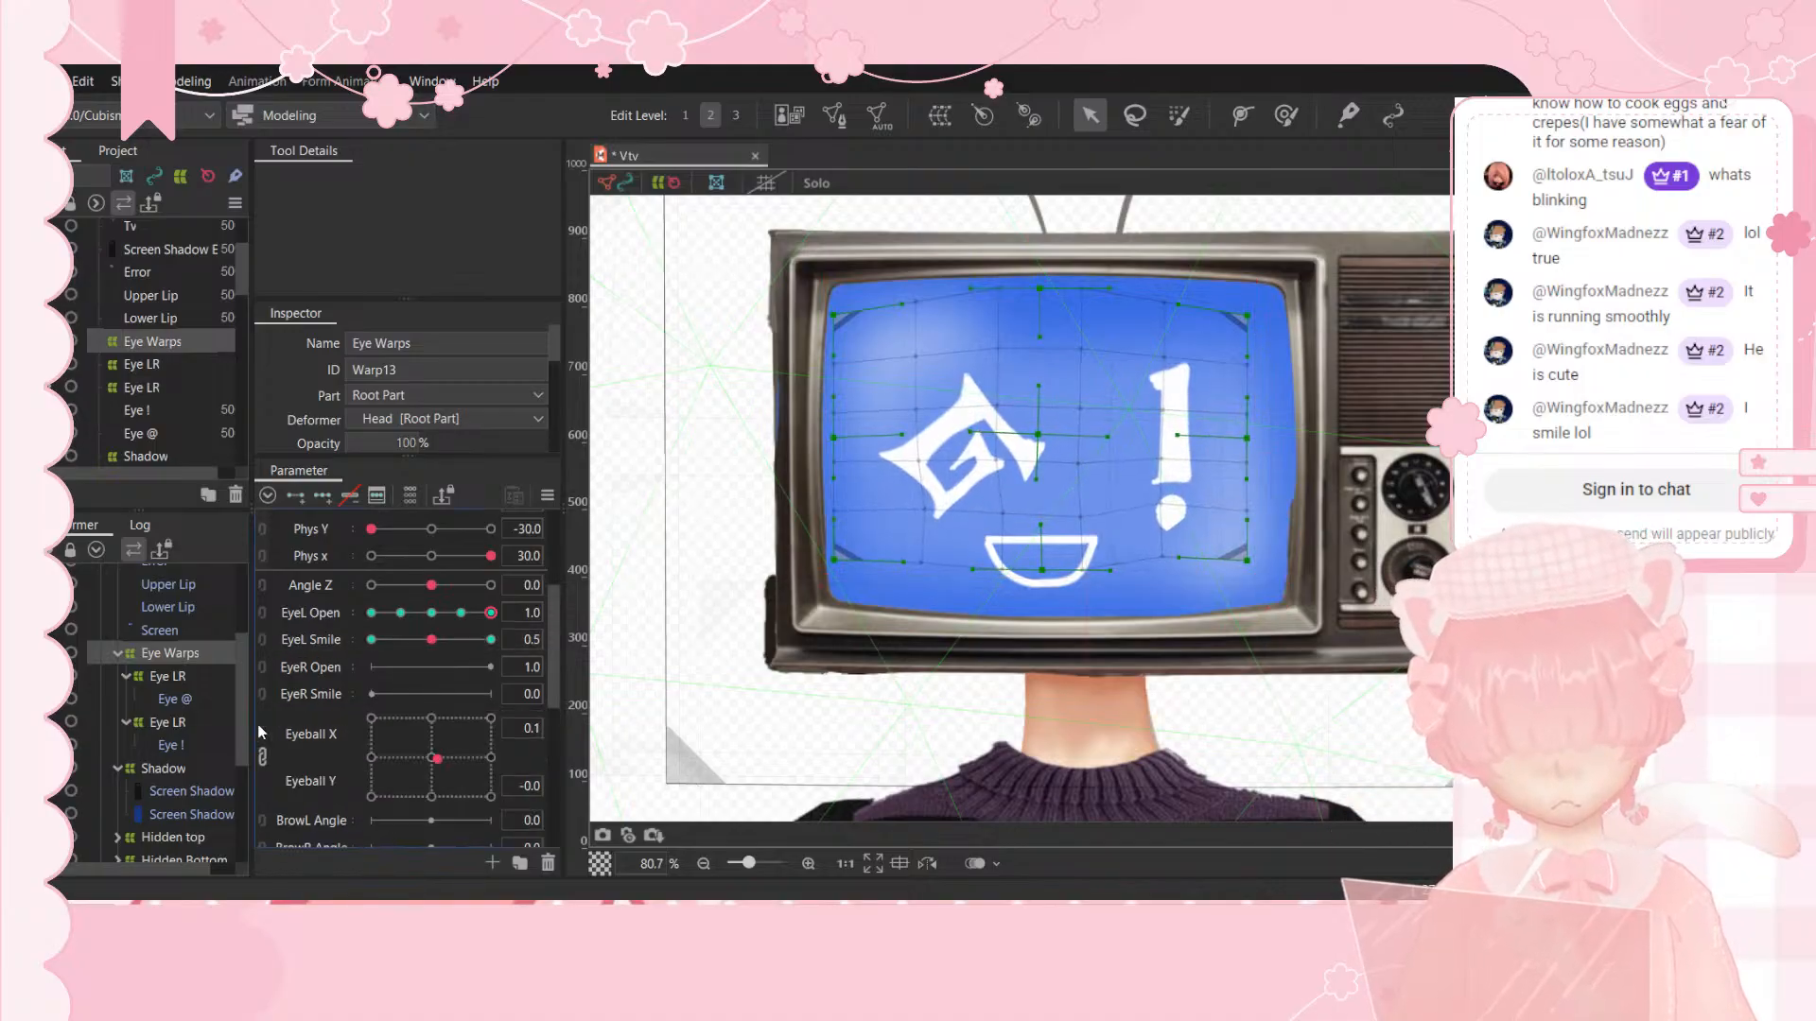
{"action": "left_click", "coordinate": [159, 723]}
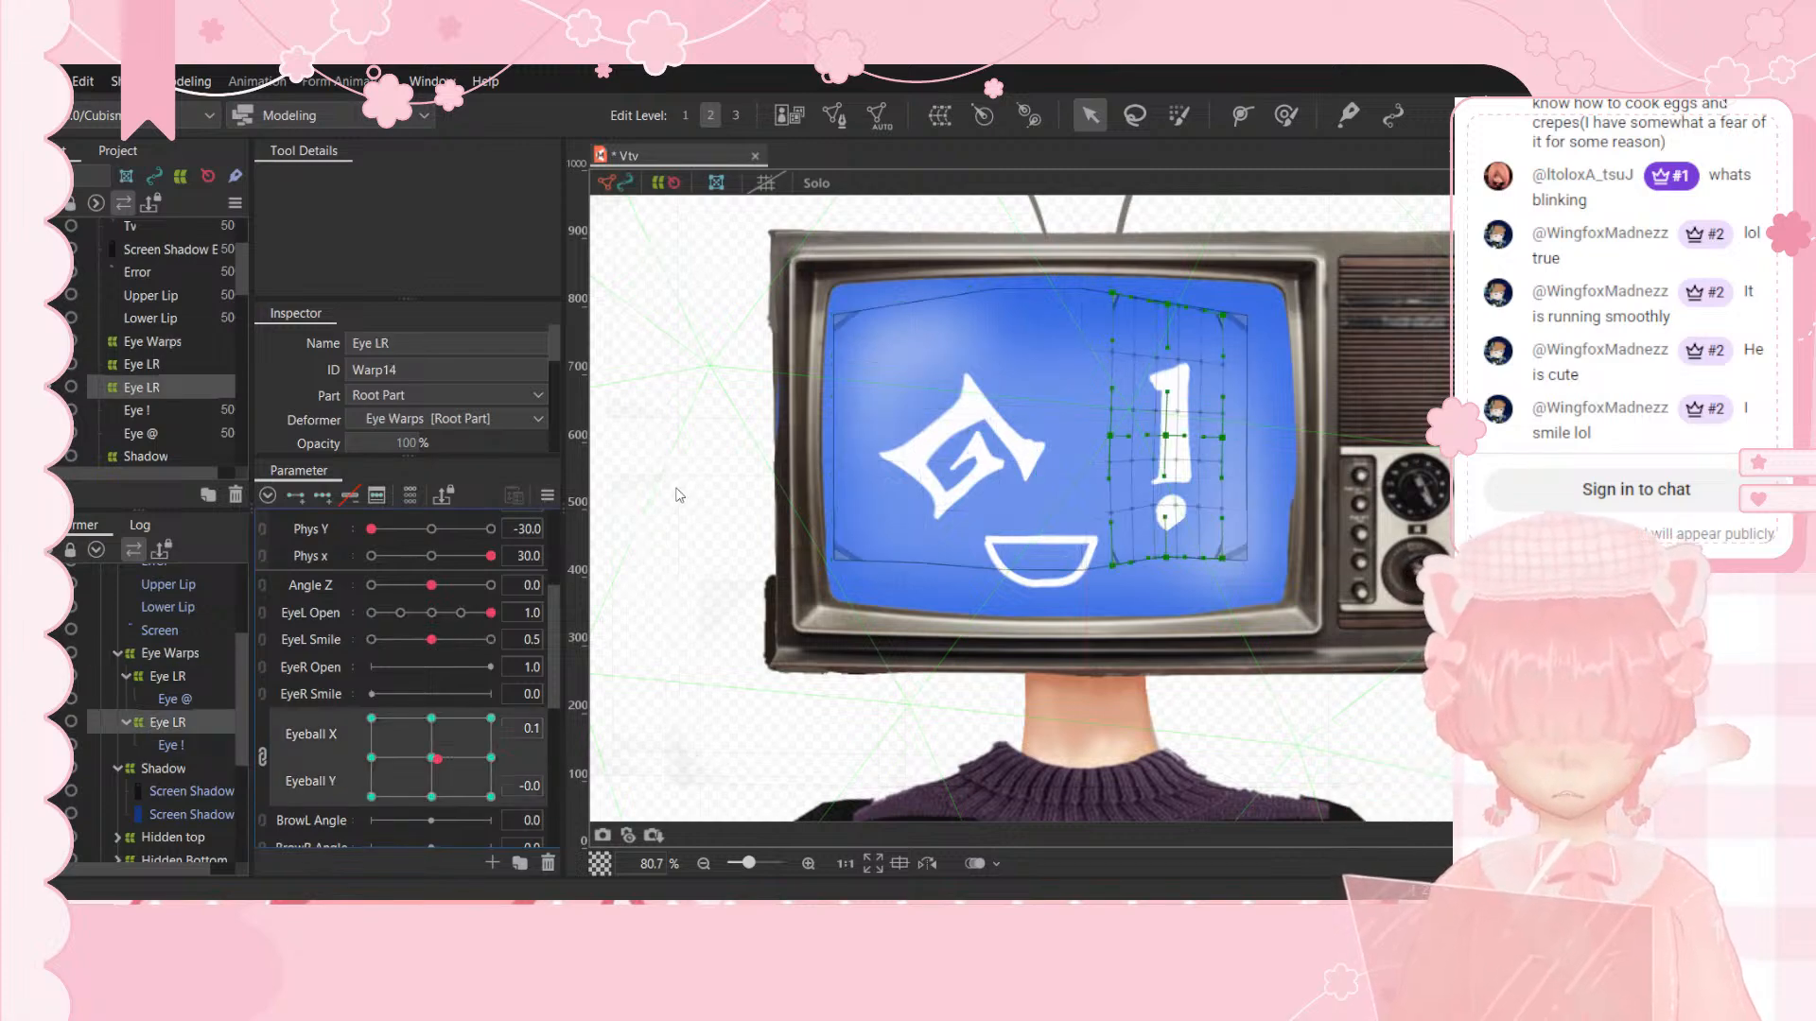
{"action": "key", "text": "d"}
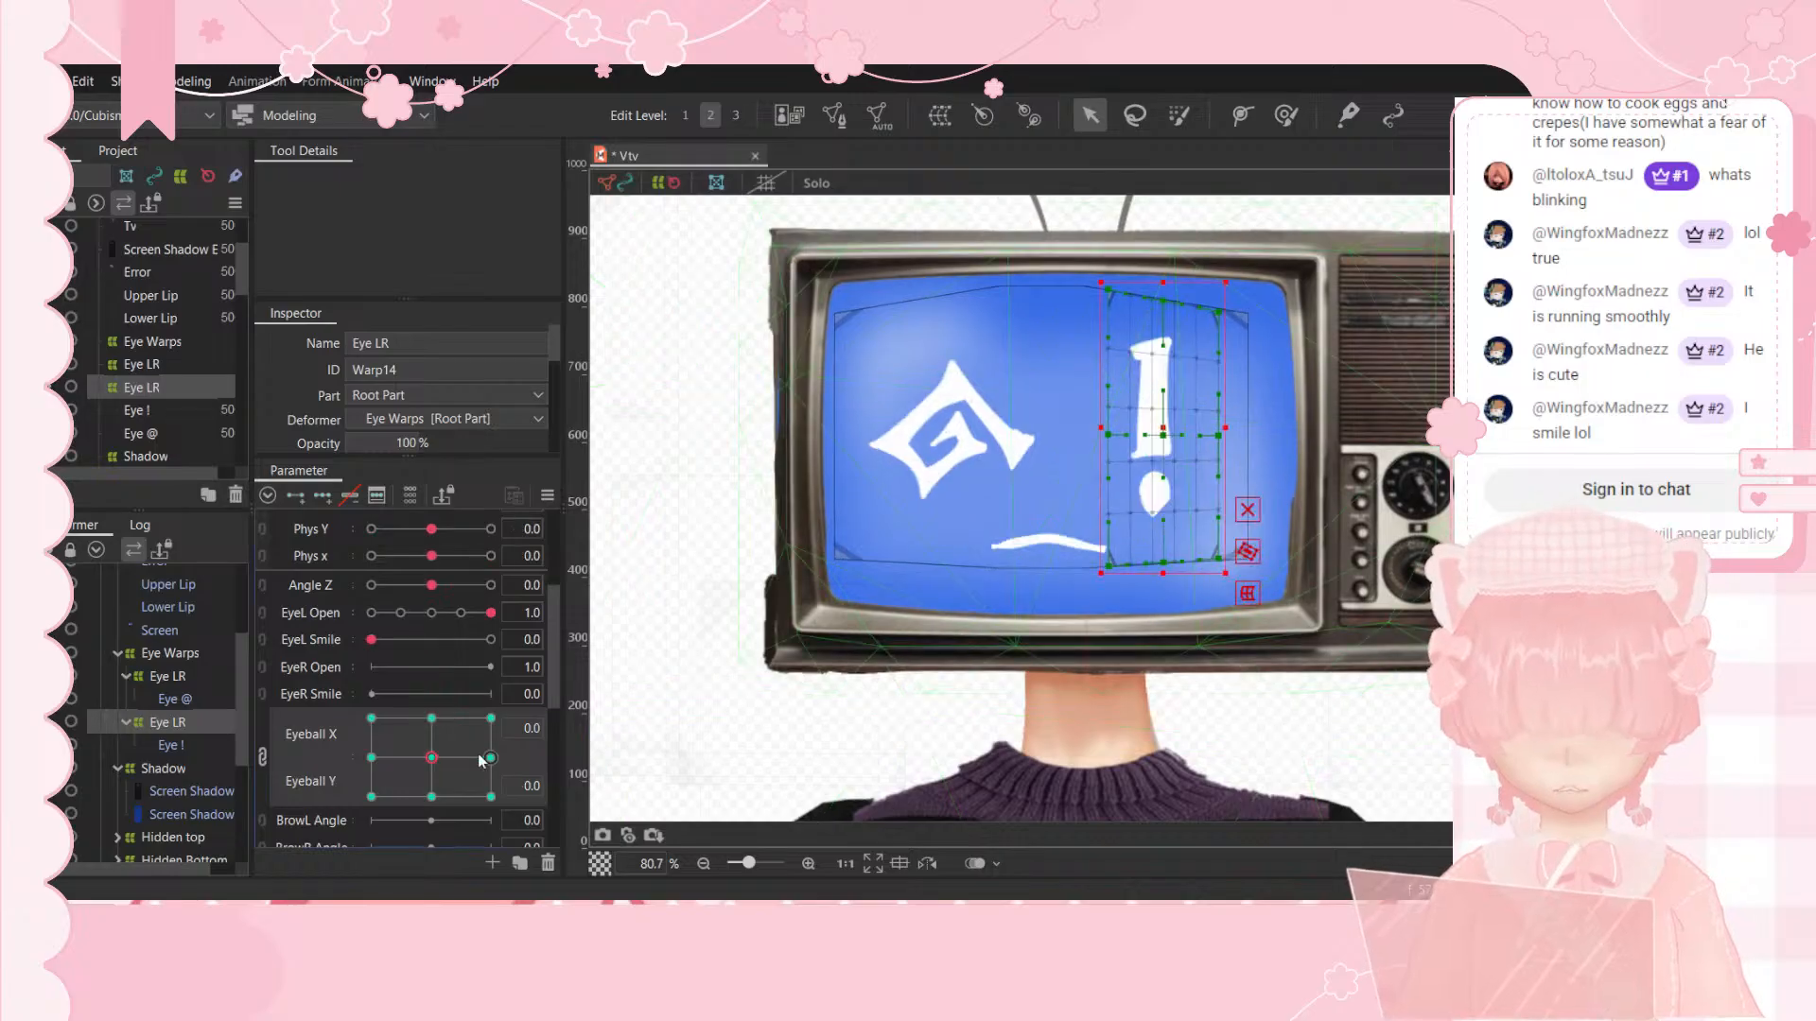
{"action": "left_click_drag", "start_coordinate": [433, 757], "coordinate": [303, 872]}
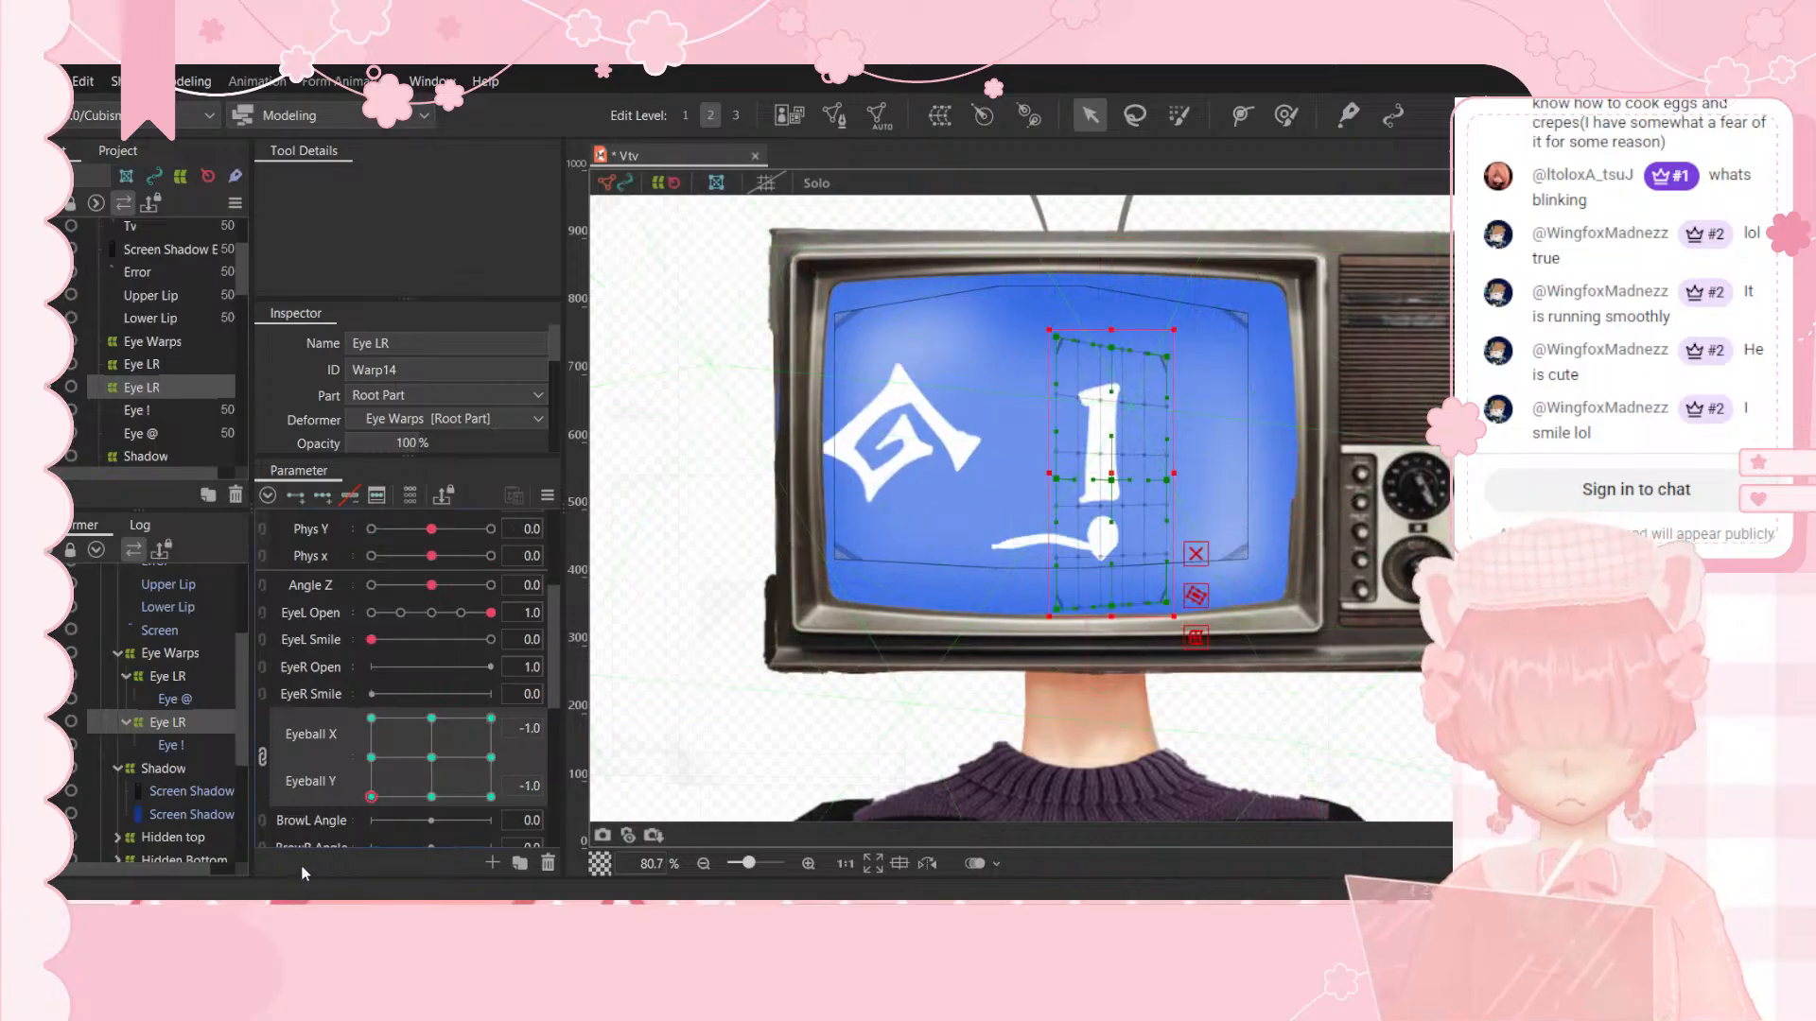
{"action": "left_click_drag", "start_coordinate": [469, 835], "coordinate": [314, 644]}
{"action": "left_click_drag", "start_coordinate": [314, 737], "coordinate": [326, 695]}
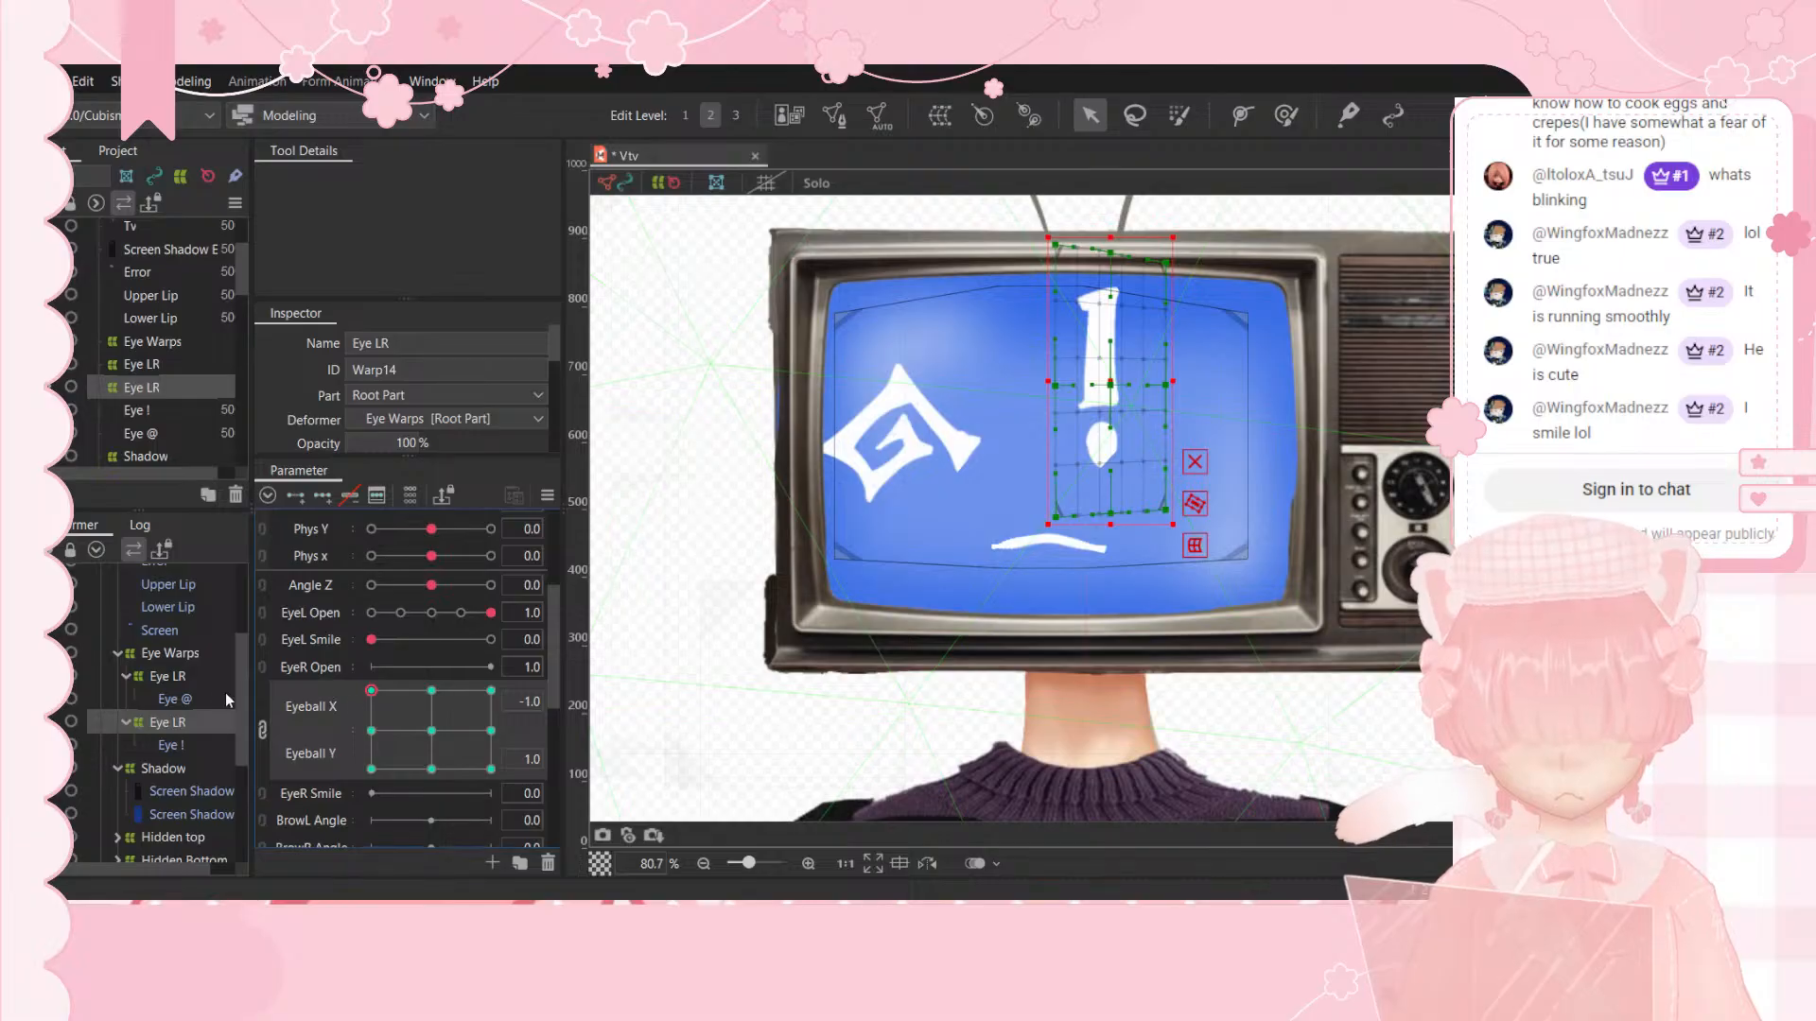
Step: Fill in the diagonal Eyeball X/Y corner poses for the Eye LR warp holding Eye @ and test them
{"action": "left_click", "coordinate": [170, 673]}
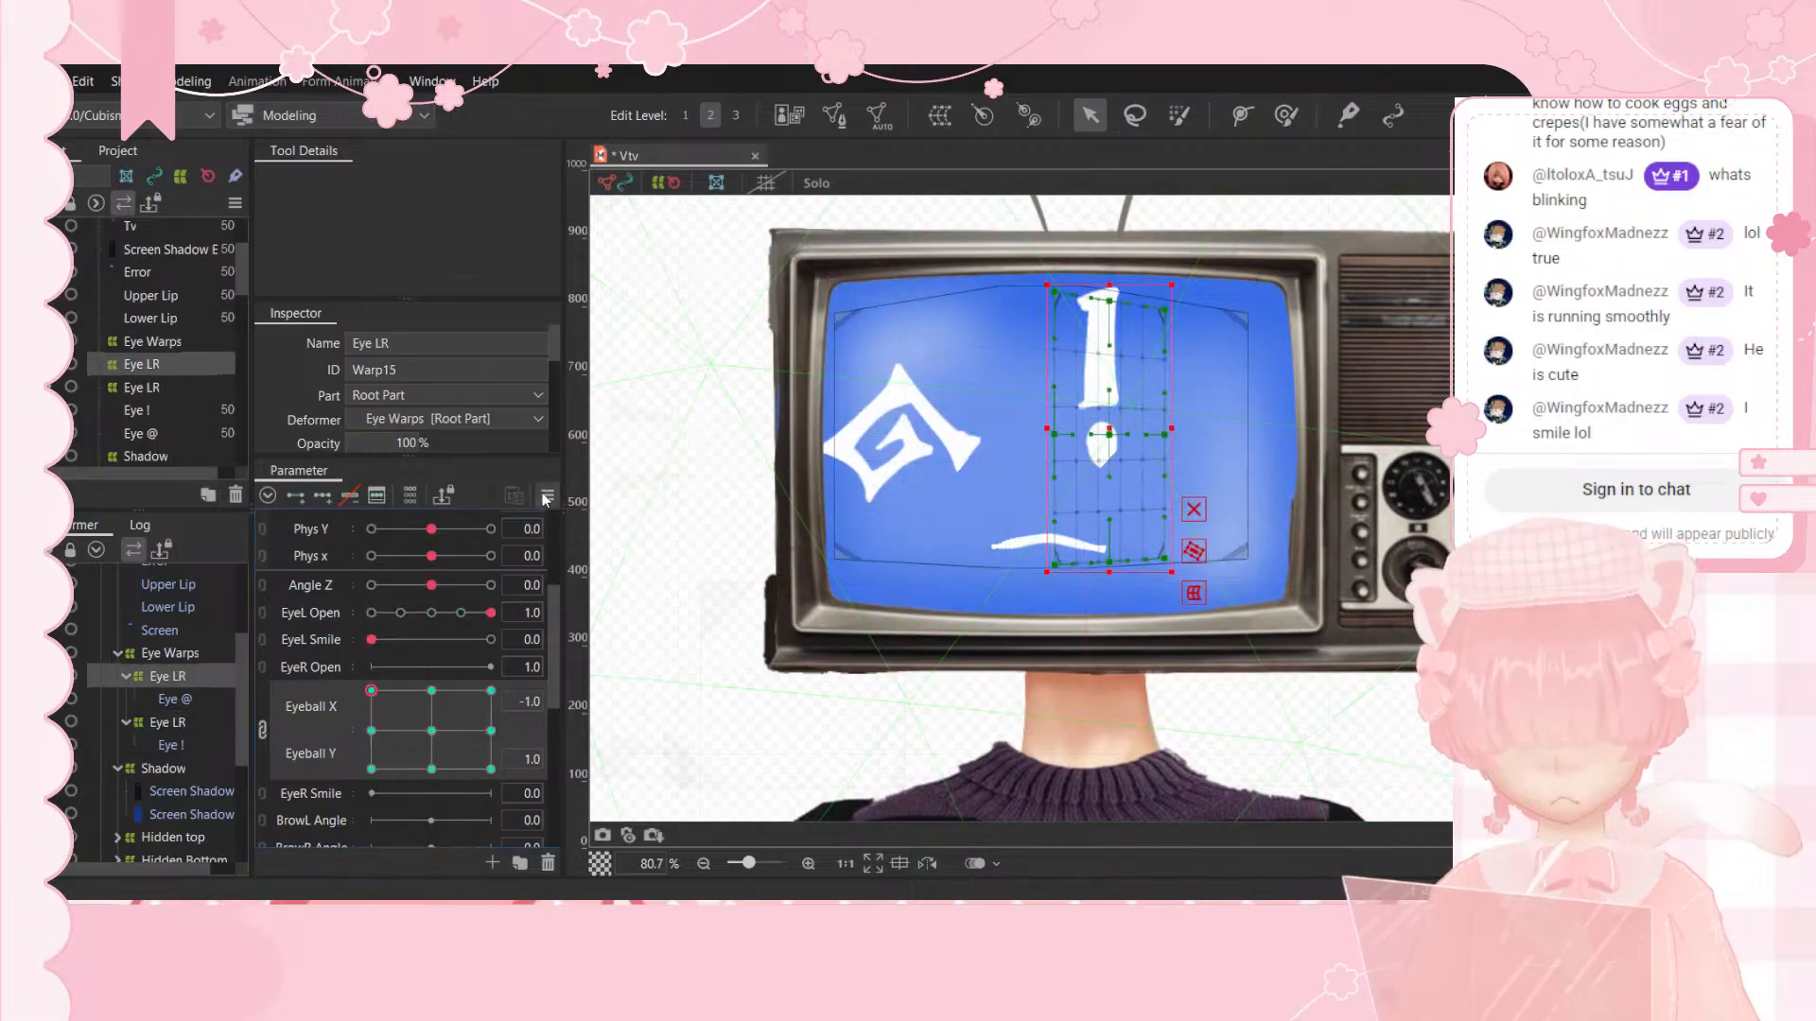
{"action": "left_click", "coordinate": [804, 679]}
{"action": "mouse_move", "coordinate": [372, 690]}
{"action": "left_mouse_down"}
{"action": "mouse_move", "coordinate": [584, 689]}
{"action": "mouse_move", "coordinate": [425, 738]}
{"action": "mouse_move", "coordinate": [289, 858]}
{"action": "mouse_move", "coordinate": [242, 719]}
{"action": "mouse_move", "coordinate": [264, 631]}
{"action": "left_mouse_up"}
{"action": "left_click_drag", "start_coordinate": [620, 637], "coordinate": [741, 628]}
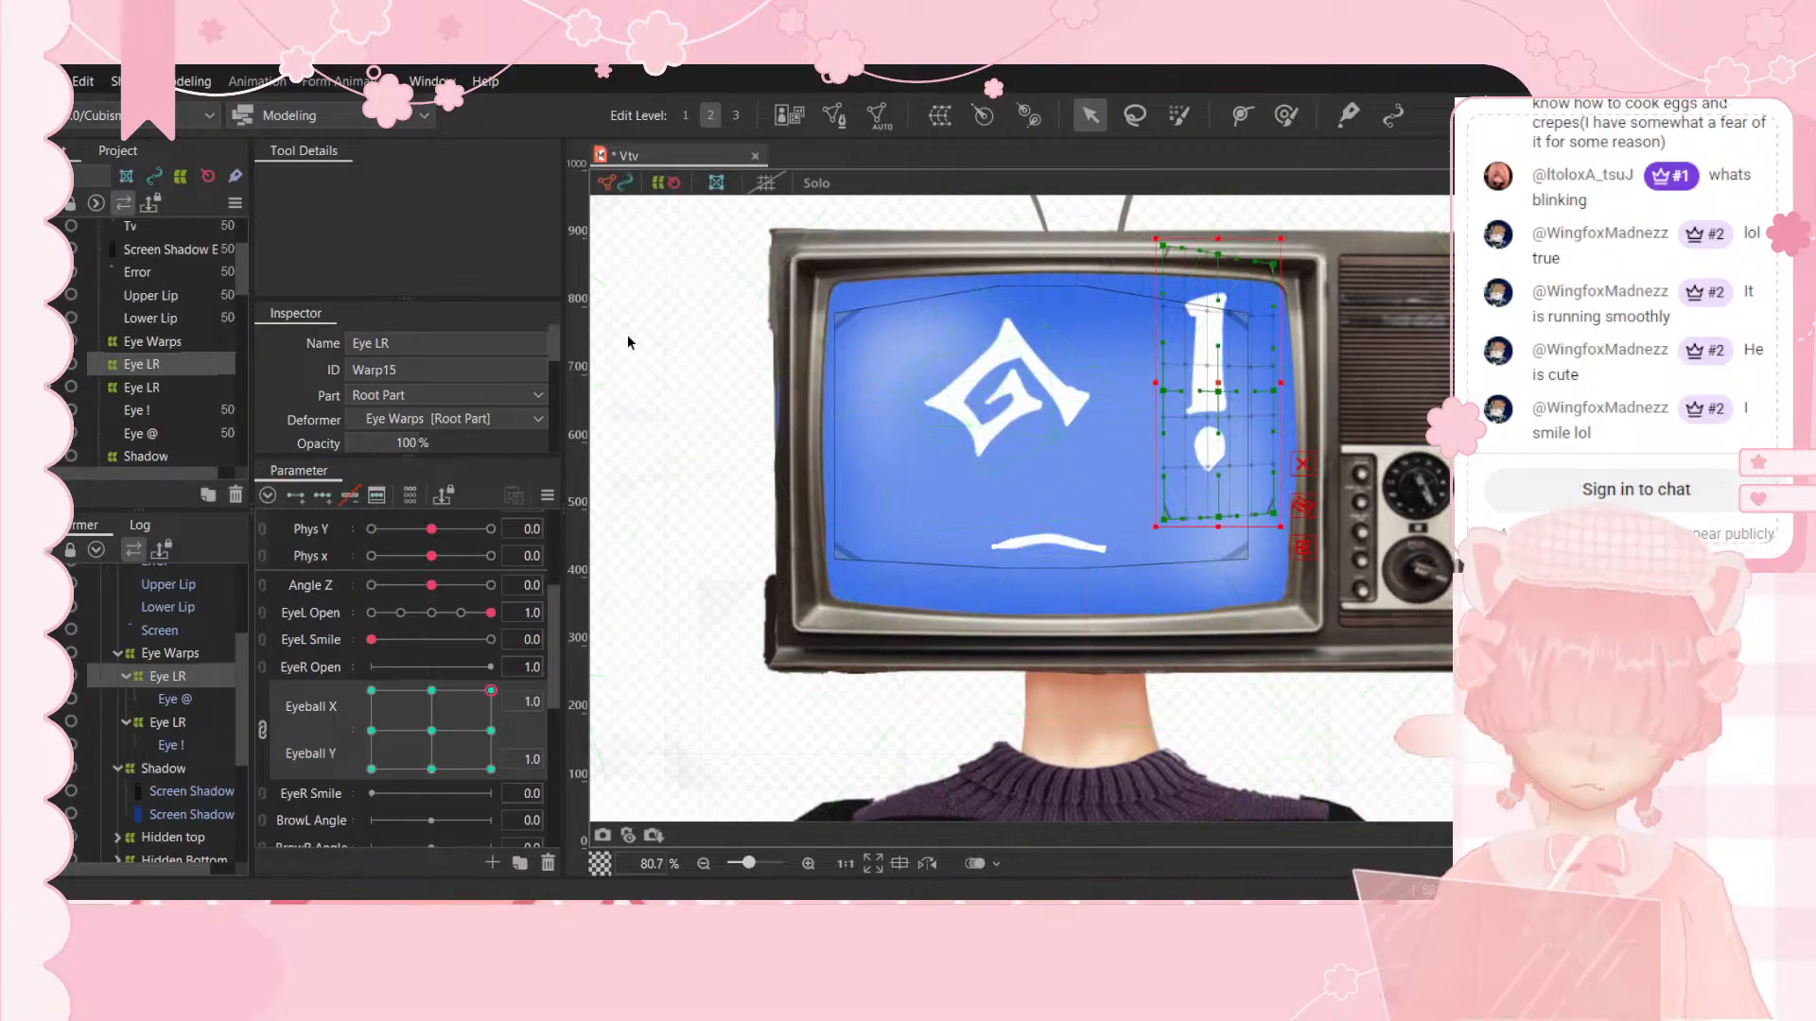
{"action": "left_click", "coordinate": [699, 277]}
{"action": "scroll", "coordinate": [698, 277], "scroll_direction": "down", "scroll_amount": 6}
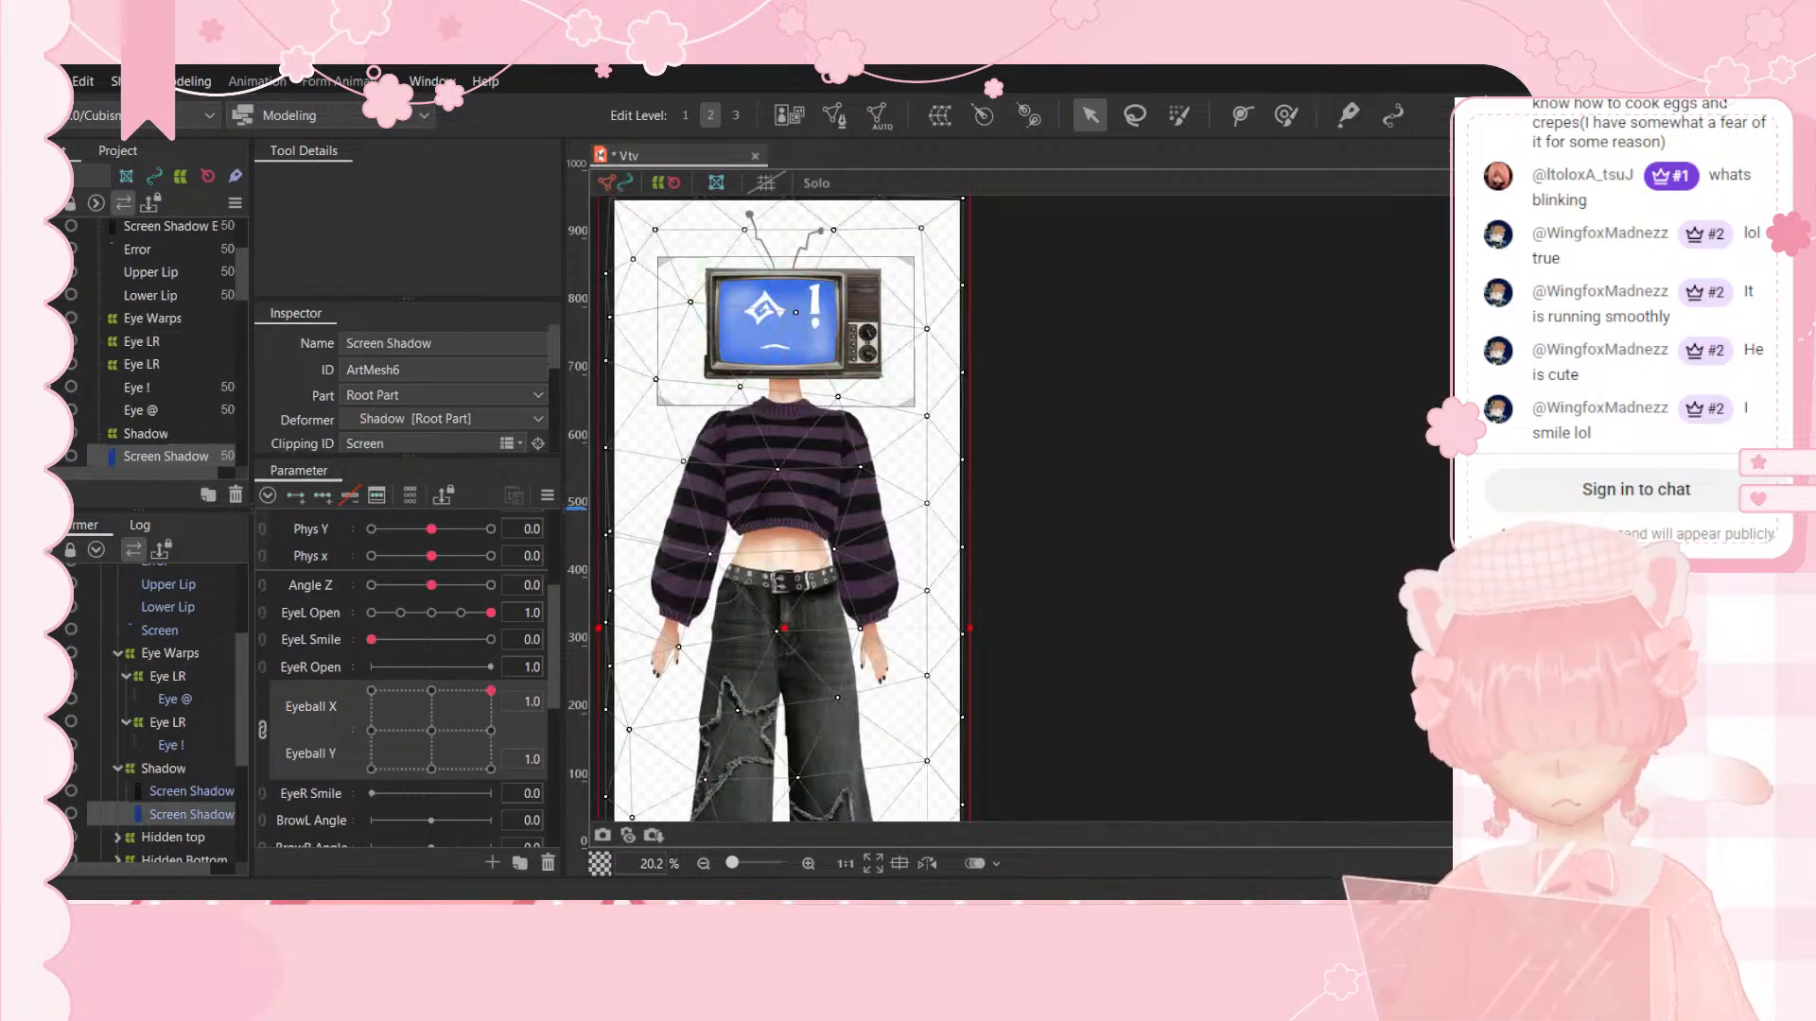
{"action": "left_click", "coordinate": [1087, 308]}
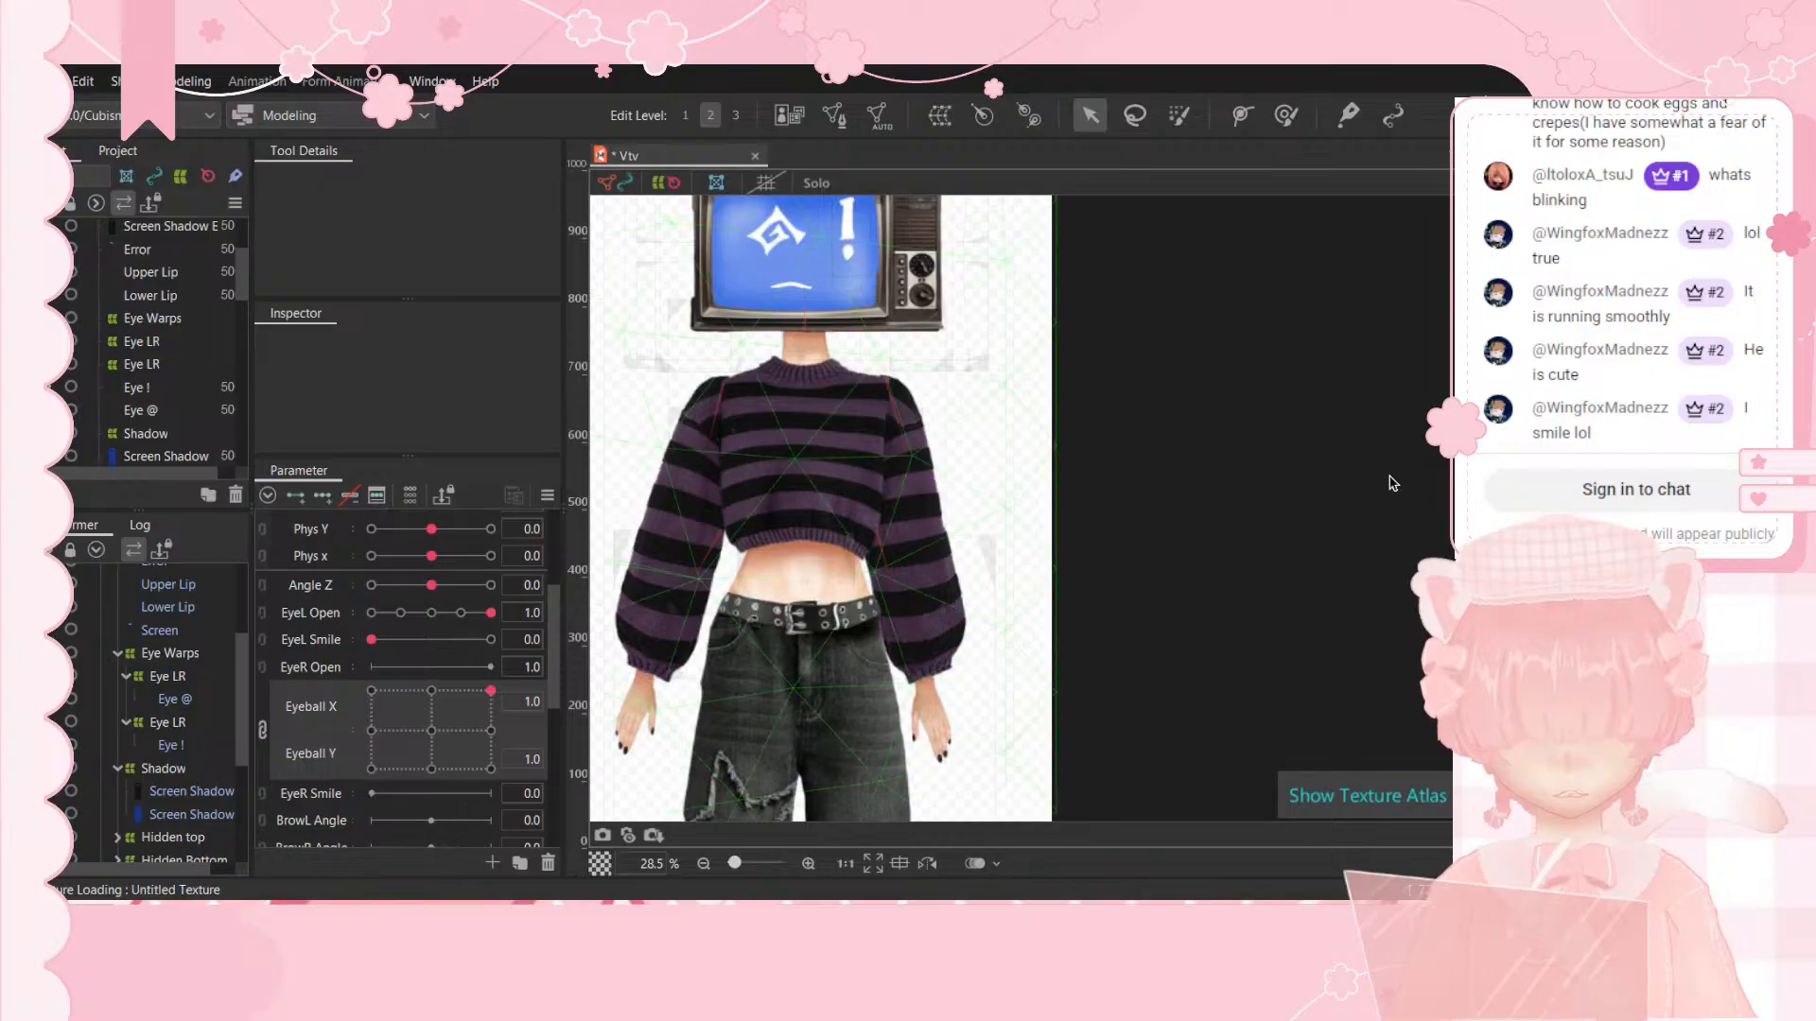
{"action": "scroll", "coordinate": [1311, 481], "scroll_direction": "down", "scroll_amount": 2}
{"action": "scroll", "coordinate": [1325, 535], "scroll_direction": "up", "scroll_amount": 6}
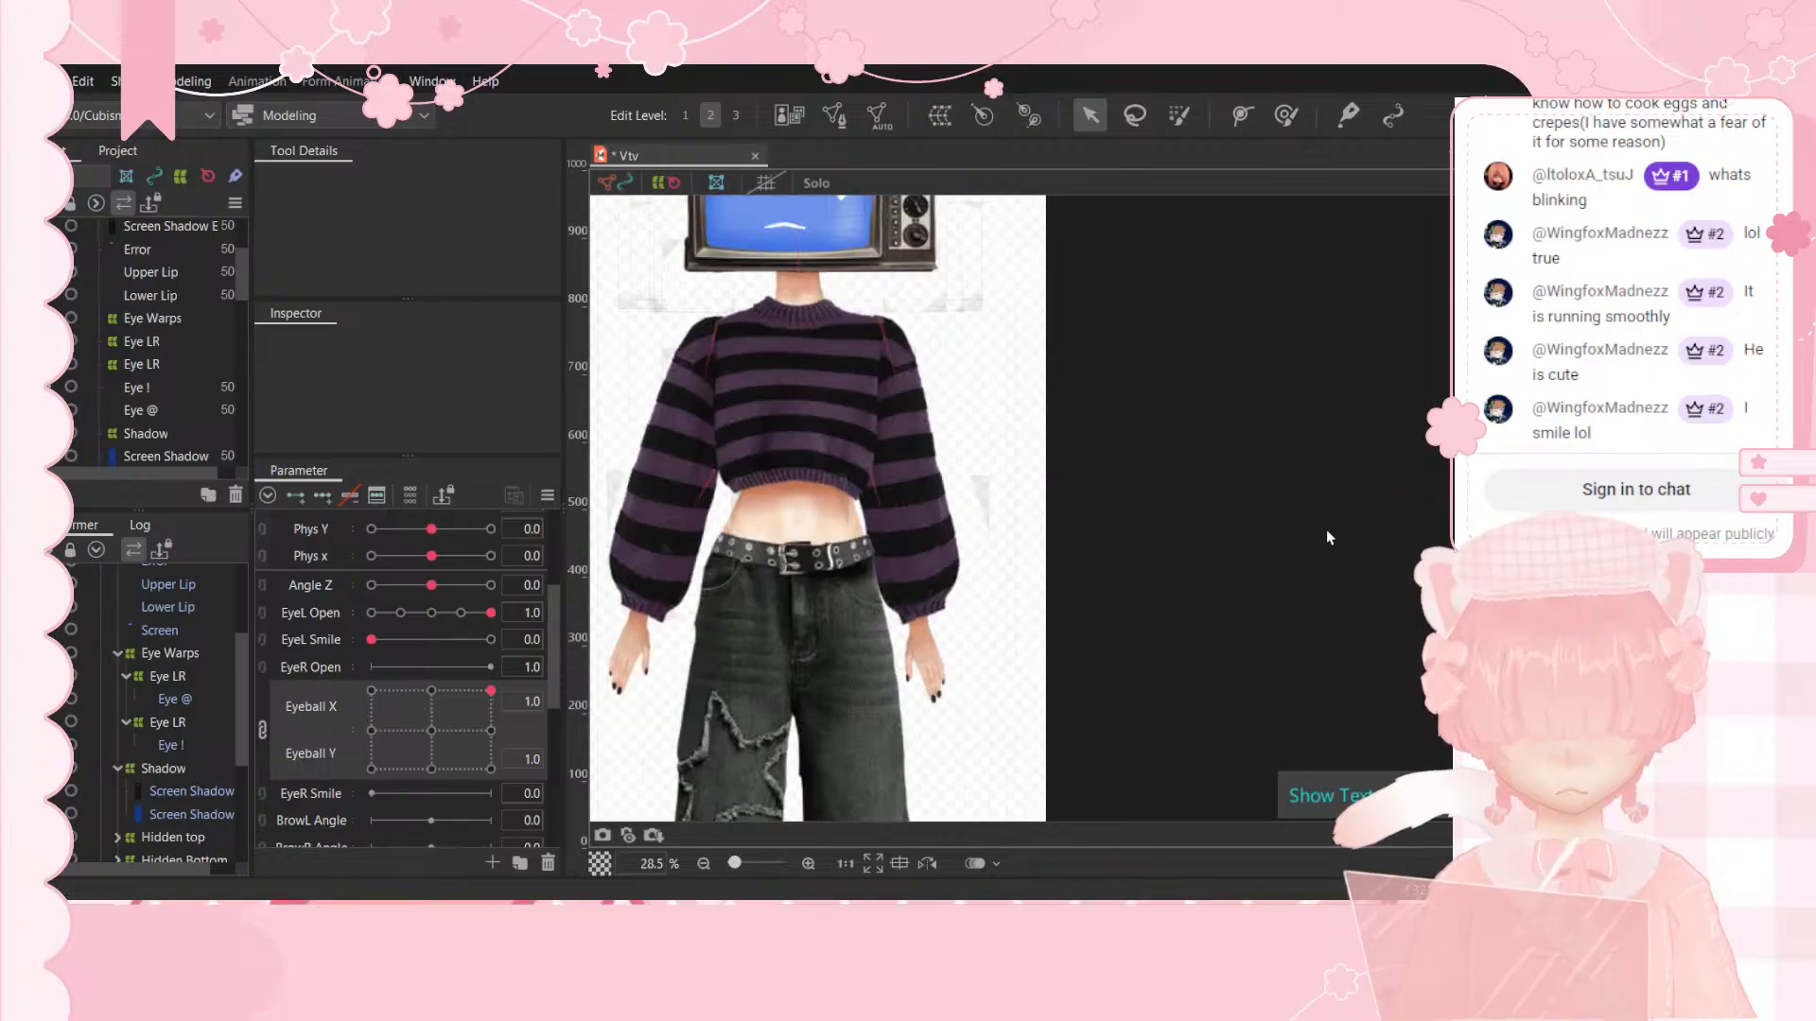
{"action": "scroll", "coordinate": [736, 567], "scroll_direction": "down", "scroll_amount": 8}
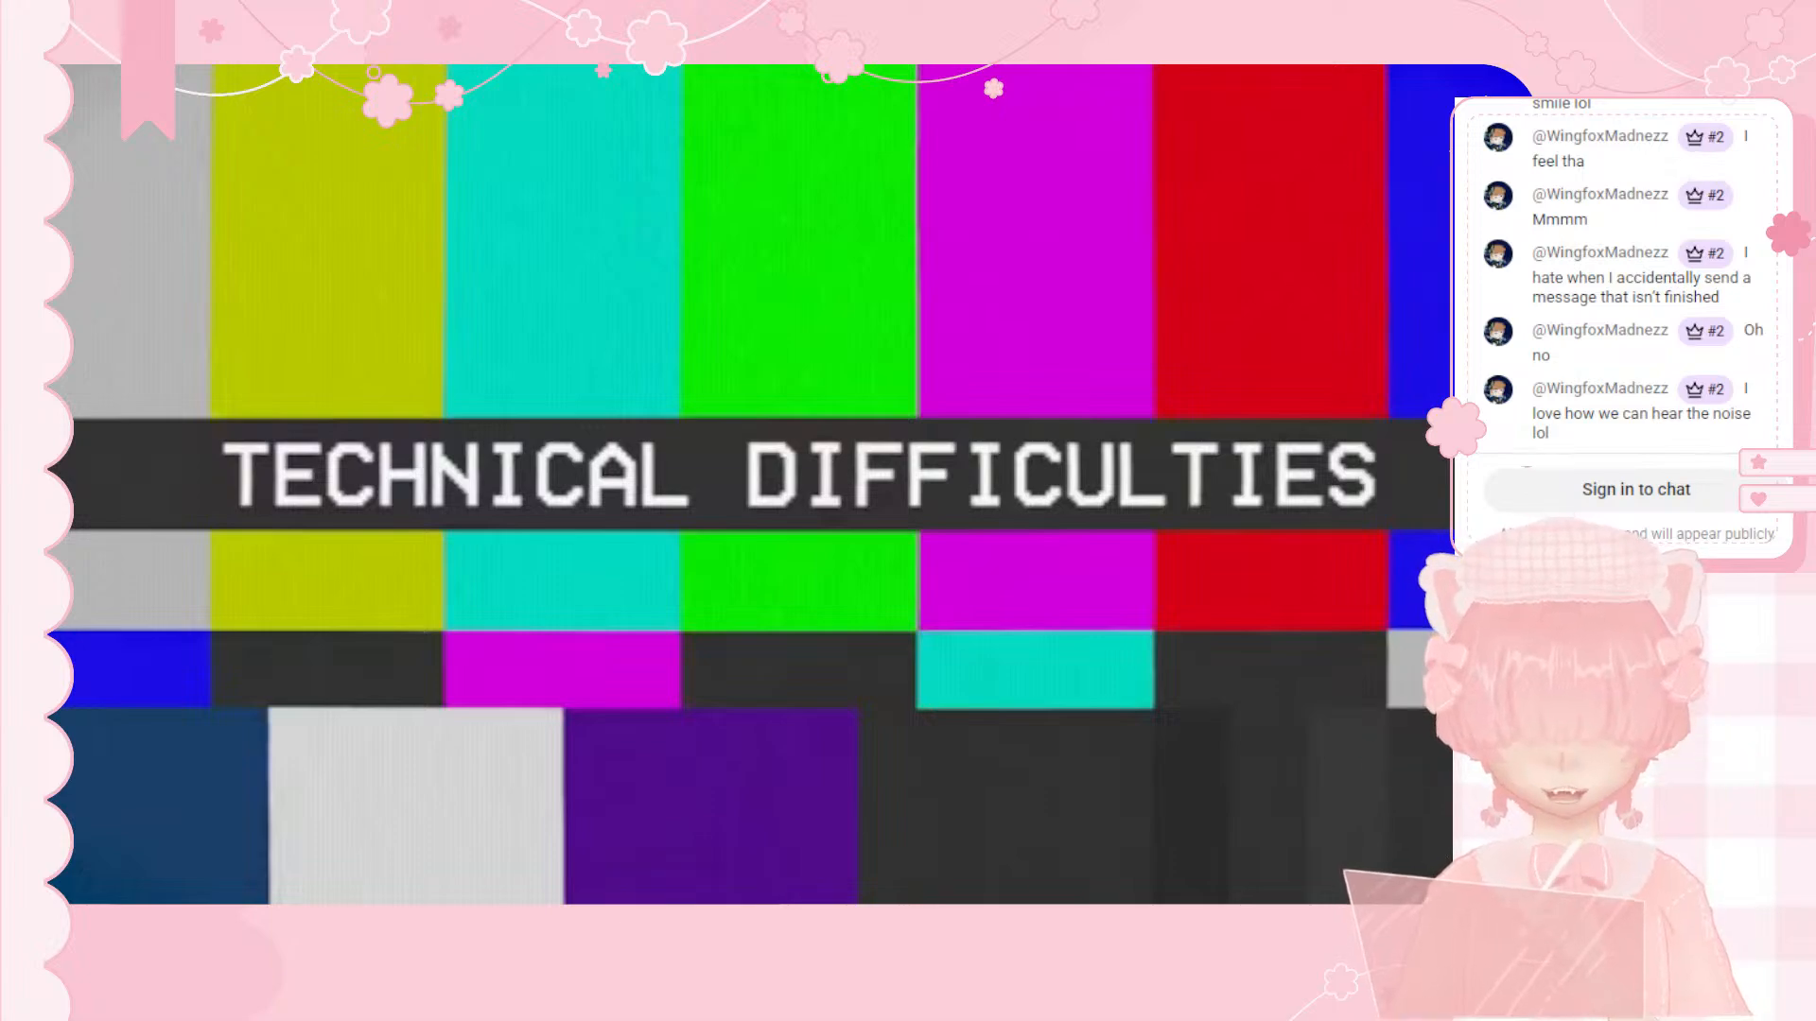
Step: Switch to VTube Studio, replace the pink-haired avatar with the TV-head model and position it beneath the stream chat
{"action": "double_click", "coordinate": [1318, 894]}
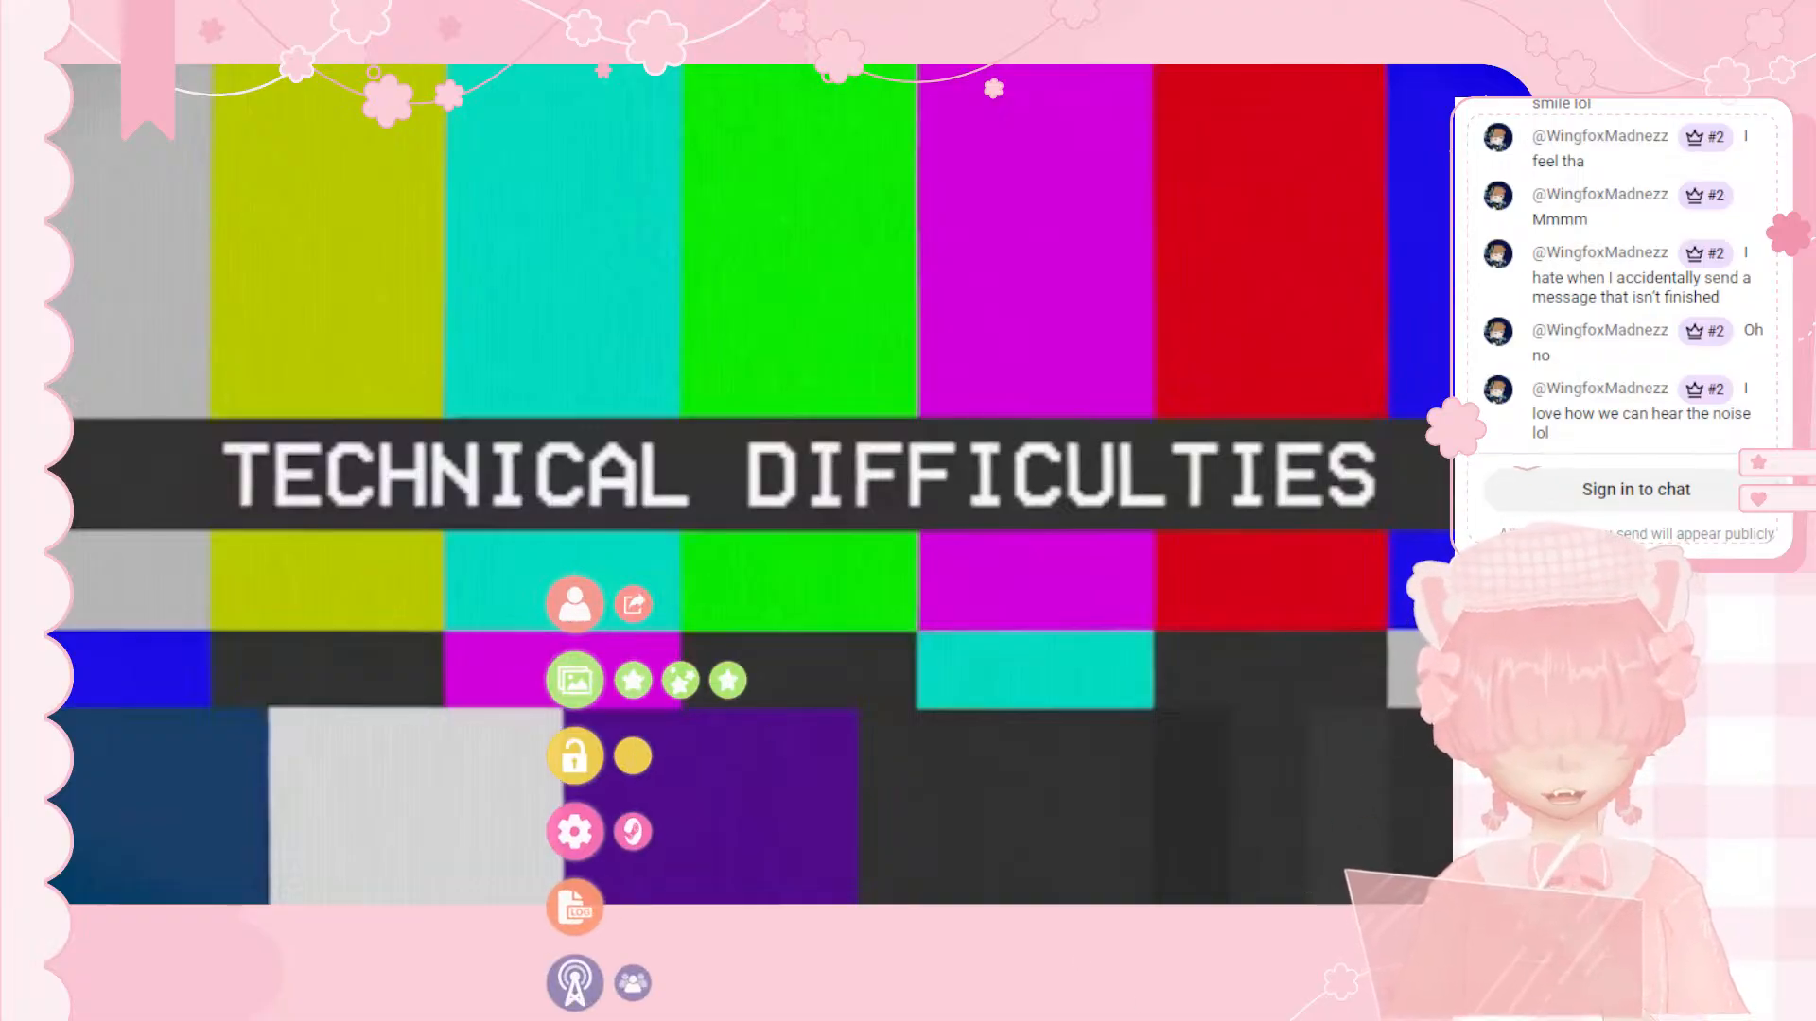
{"action": "left_click", "coordinate": [1140, 1017]}
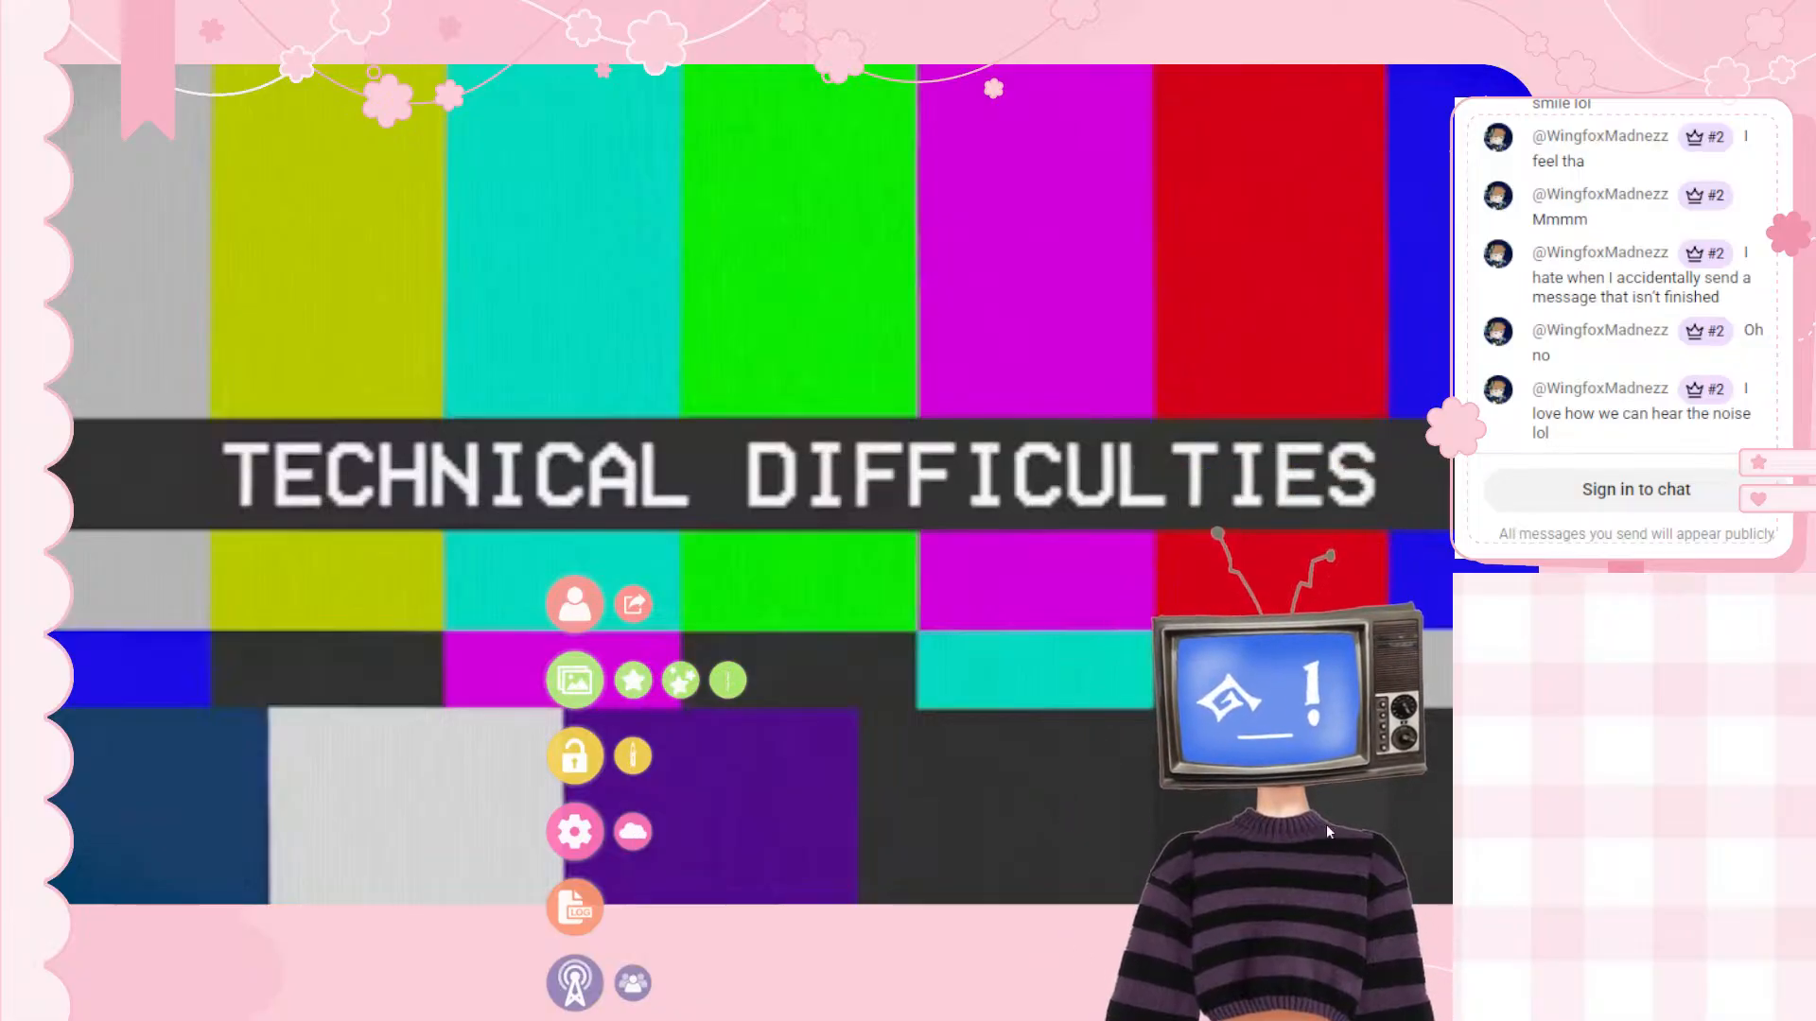
{"action": "left_click_drag", "start_coordinate": [1326, 830], "coordinate": [1664, 819]}
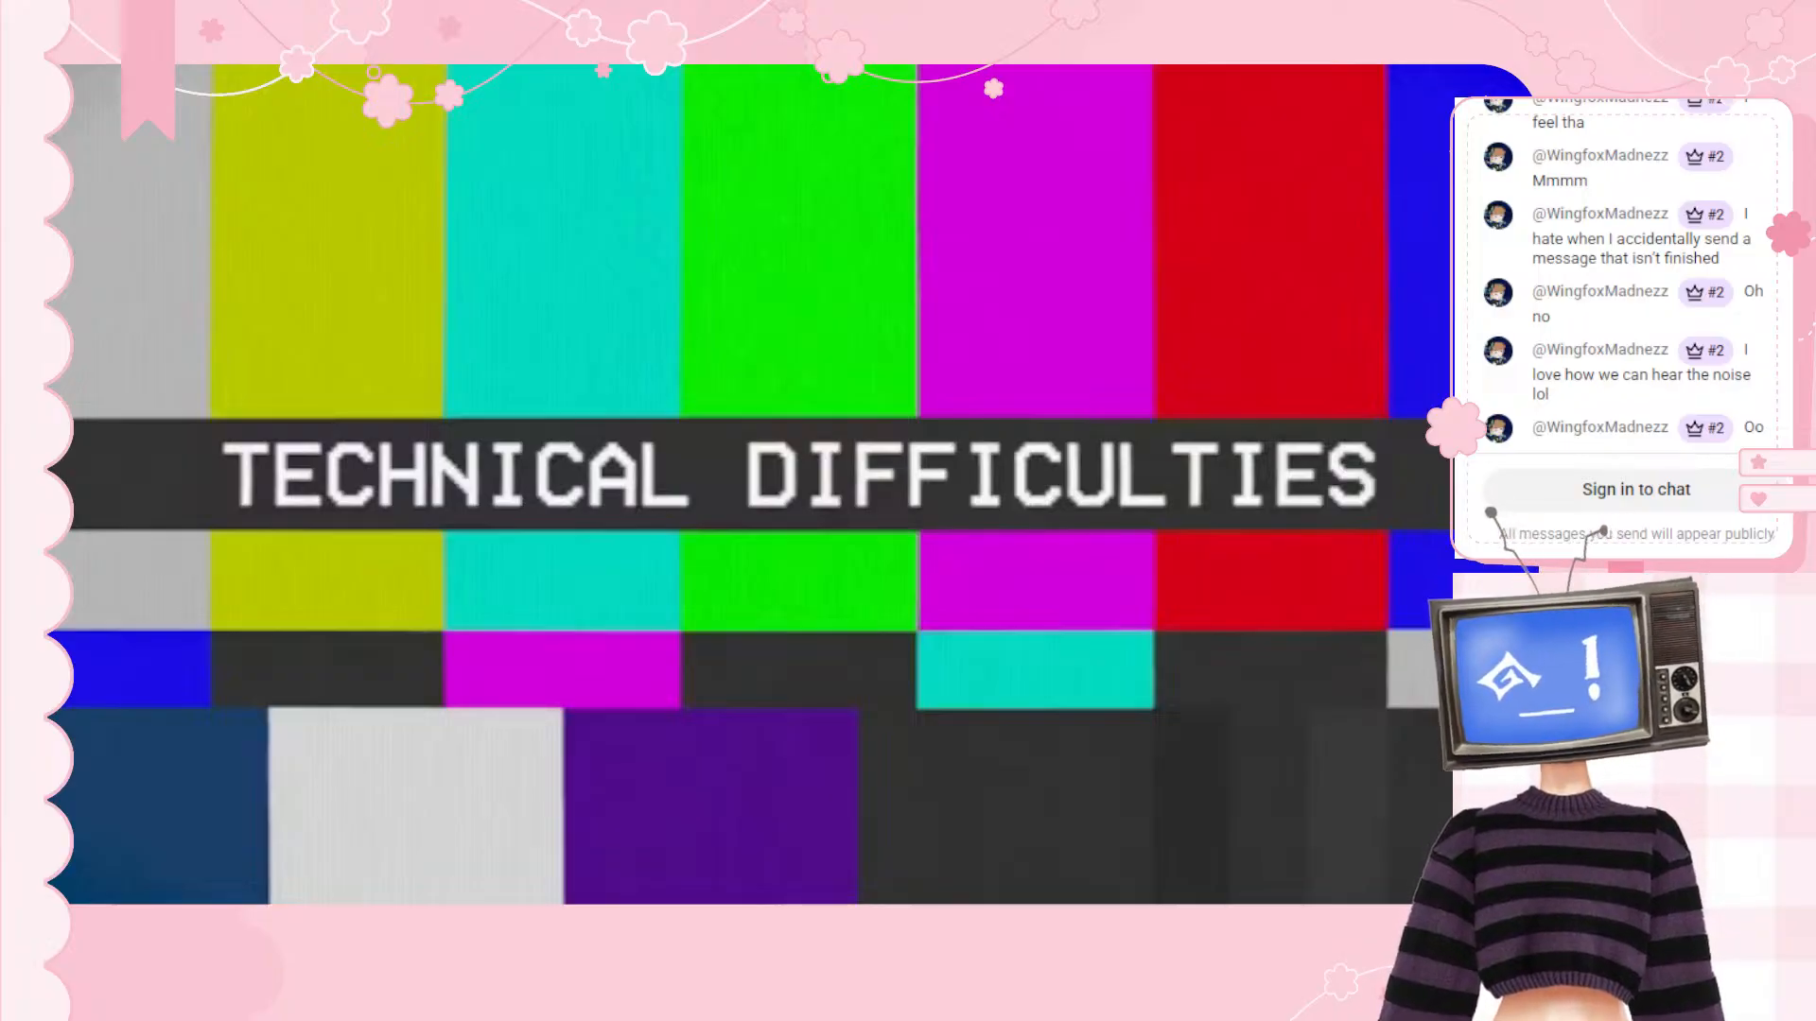
Step: Run Auto-Setup for the Vtv model and accept creating the new VTS parameters from the default Live2D names and values
{"action": "double_click", "coordinate": [469, 589]}
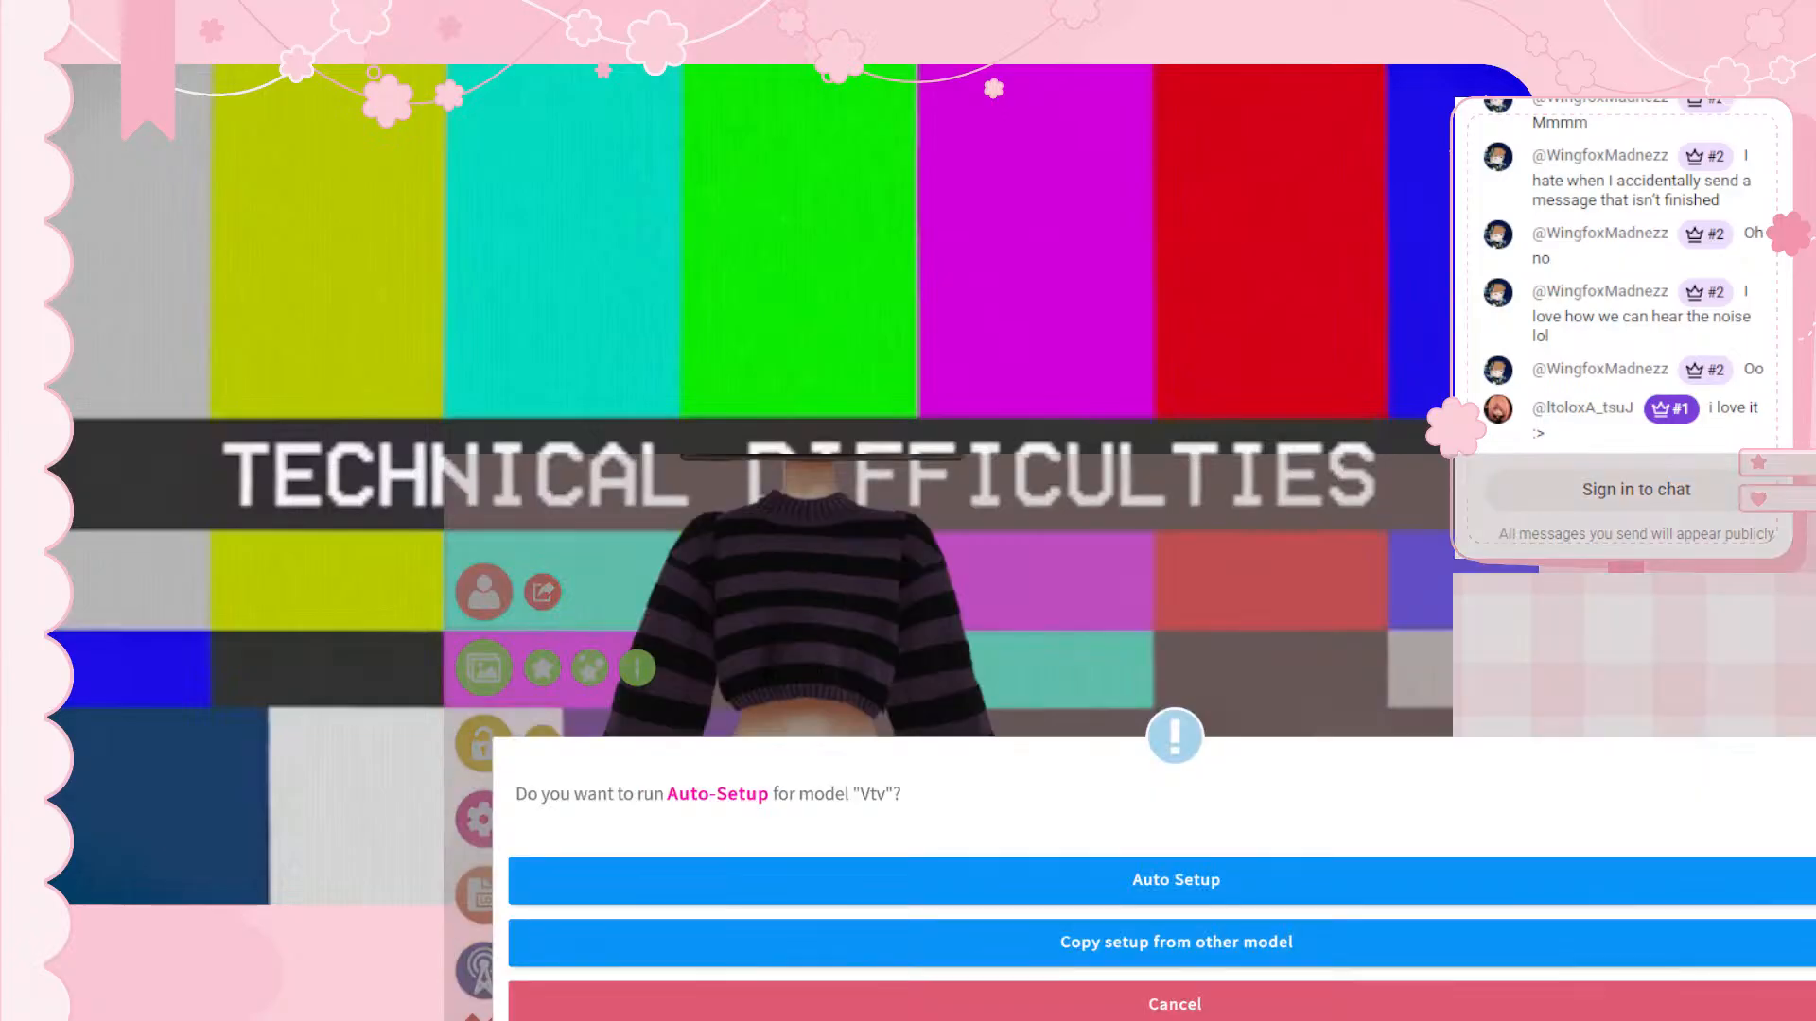
{"action": "left_click", "coordinate": [1194, 882]}
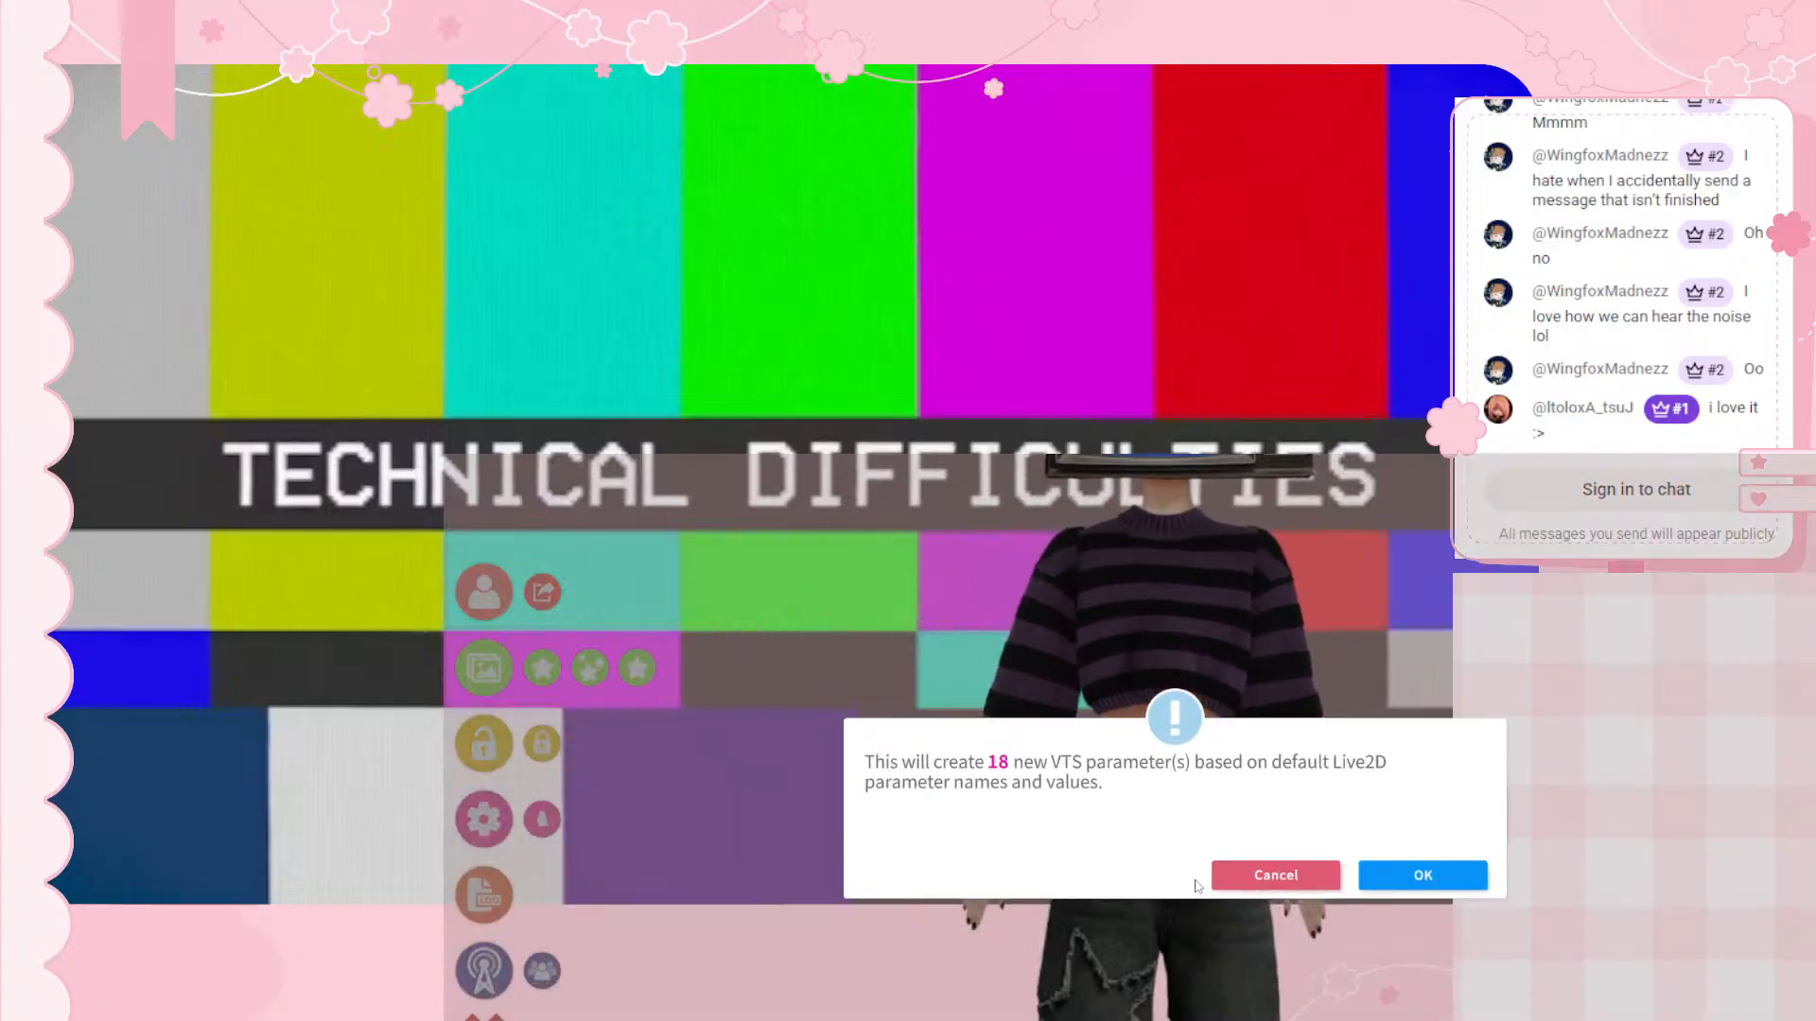
{"action": "left_click", "coordinate": [1437, 878]}
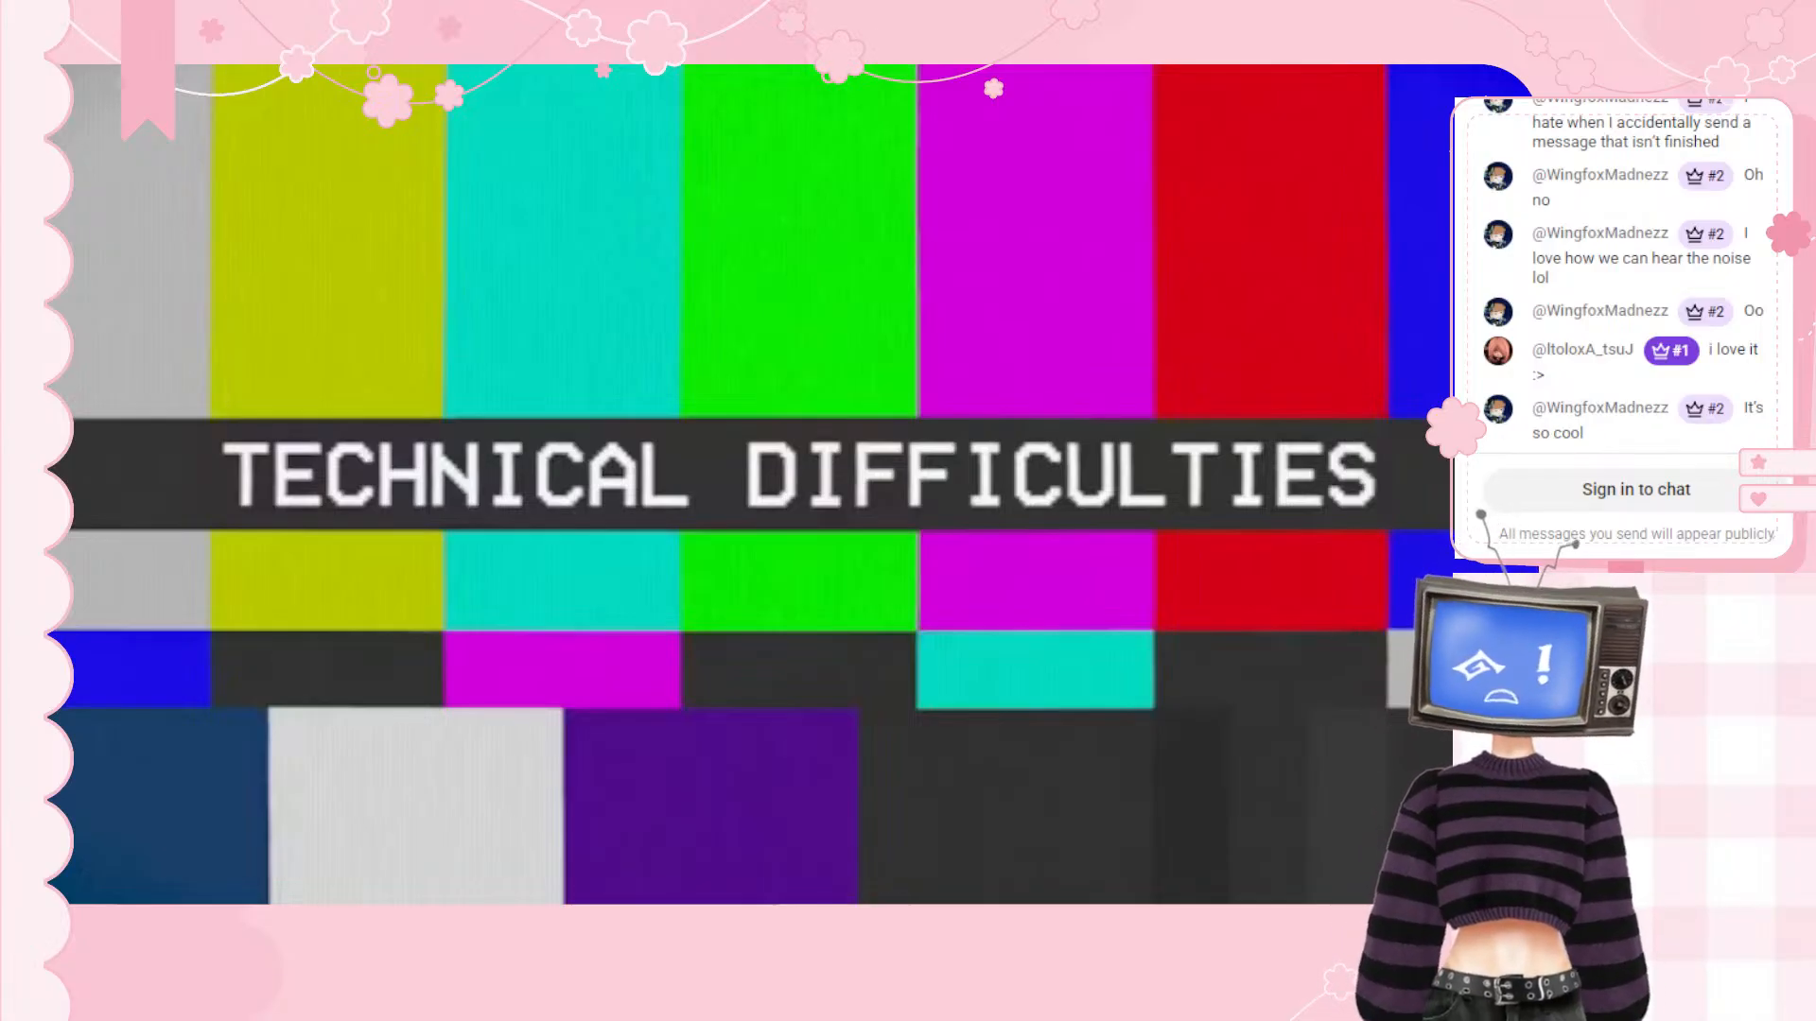
Step: Bring back the pink-haired avatar, switch to Live2D Cubism Editor and return Eyeball X and Eyeball Y to about neutral
{"action": "double_click", "coordinate": [1600, 883]}
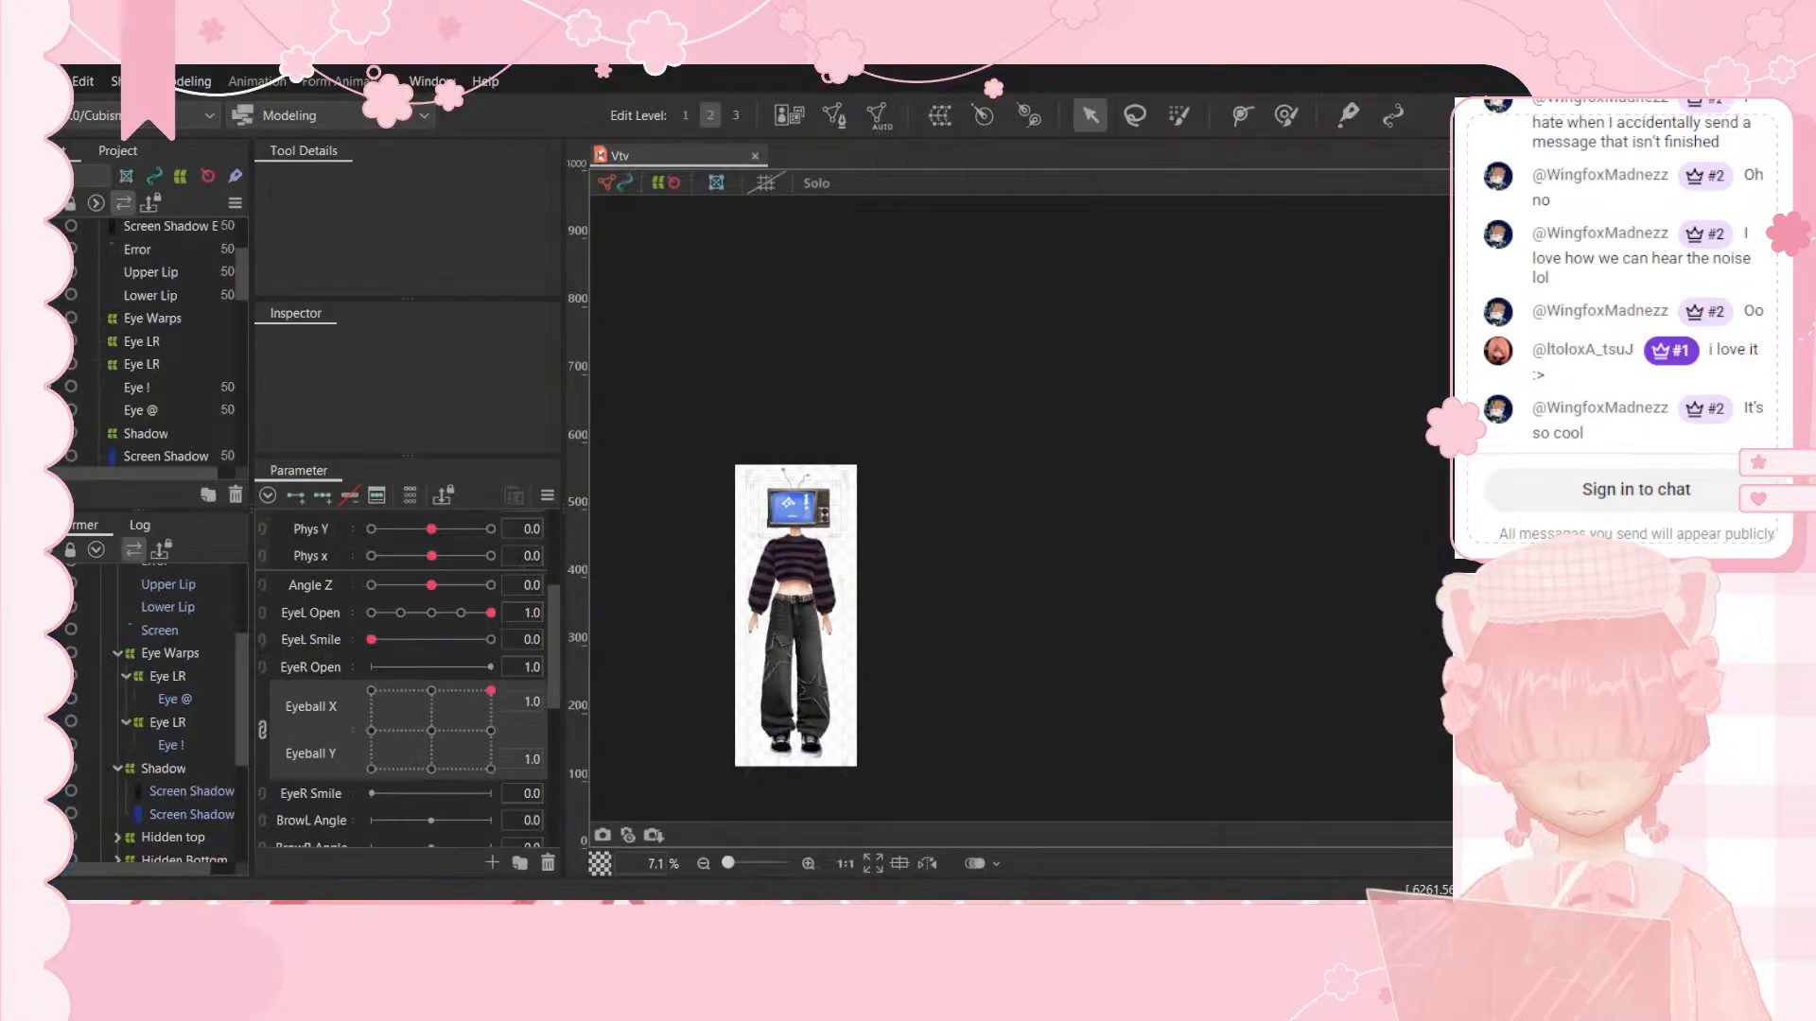
{"action": "scroll", "coordinate": [870, 676], "scroll_direction": "up", "scroll_amount": 5}
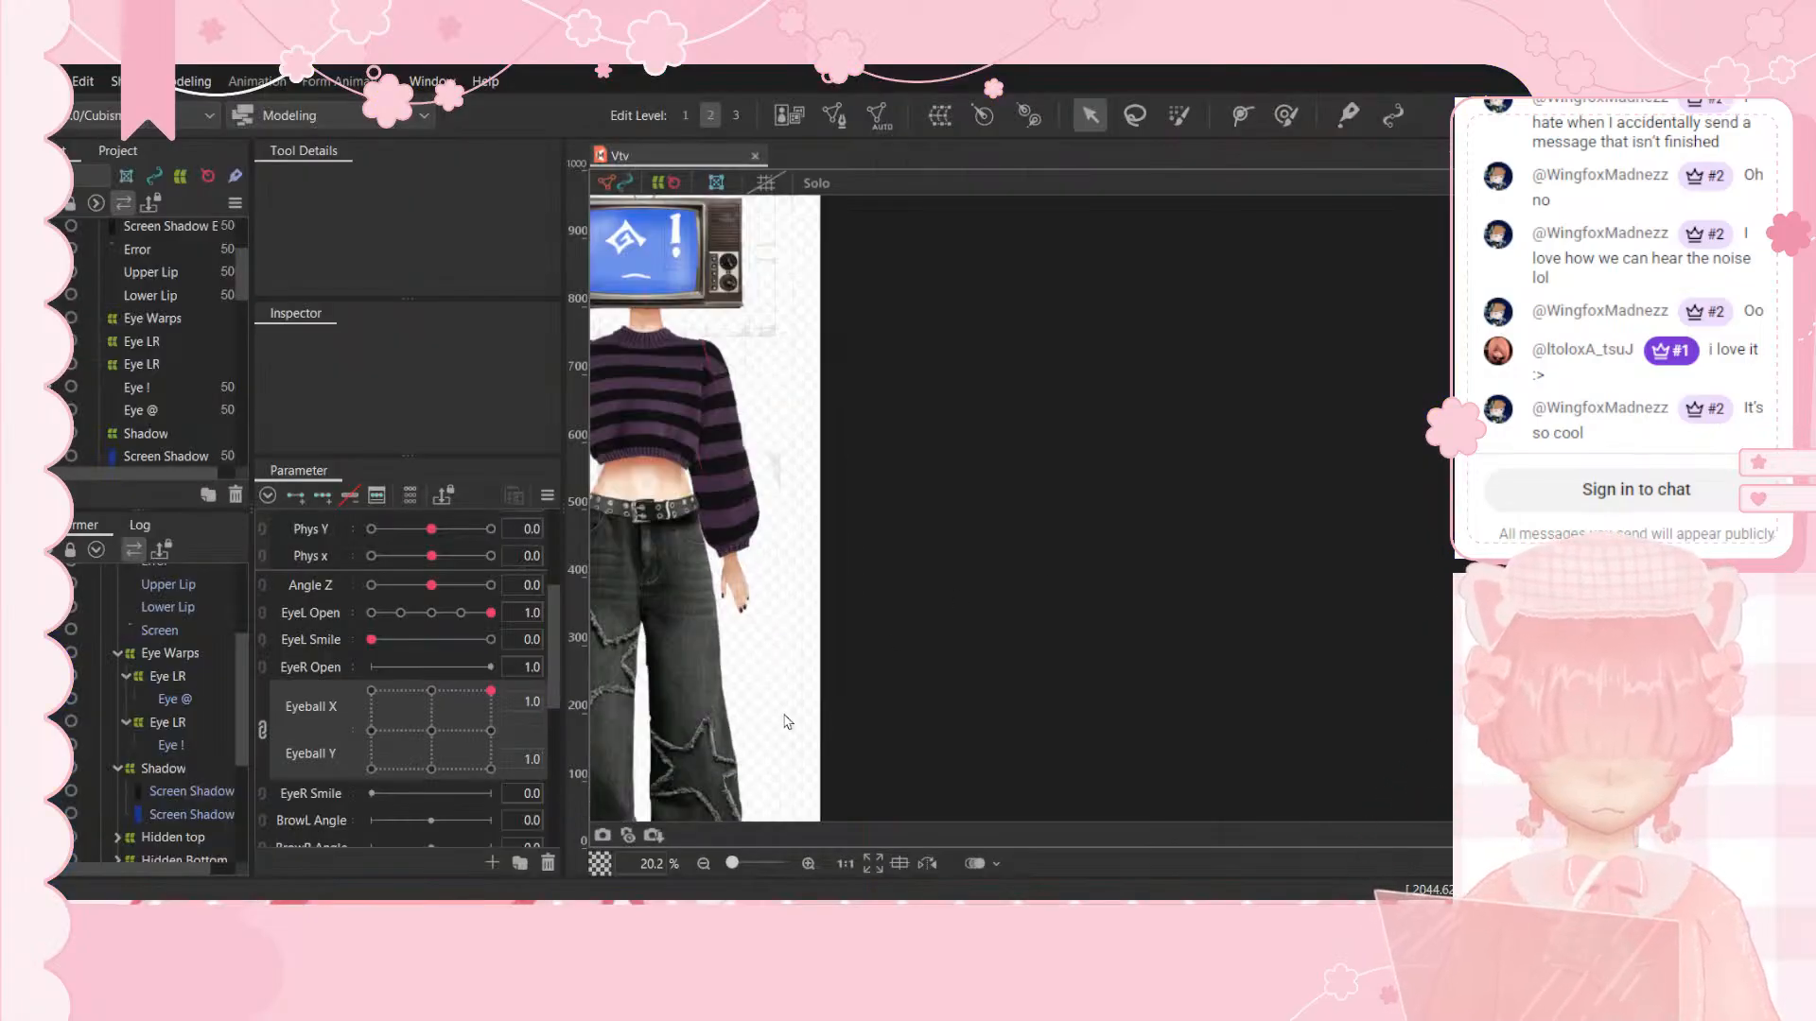
{"action": "scroll", "coordinate": [665, 655], "scroll_direction": "down", "scroll_amount": 3}
{"action": "scroll", "coordinate": [598, 340], "scroll_direction": "down", "scroll_amount": 3}
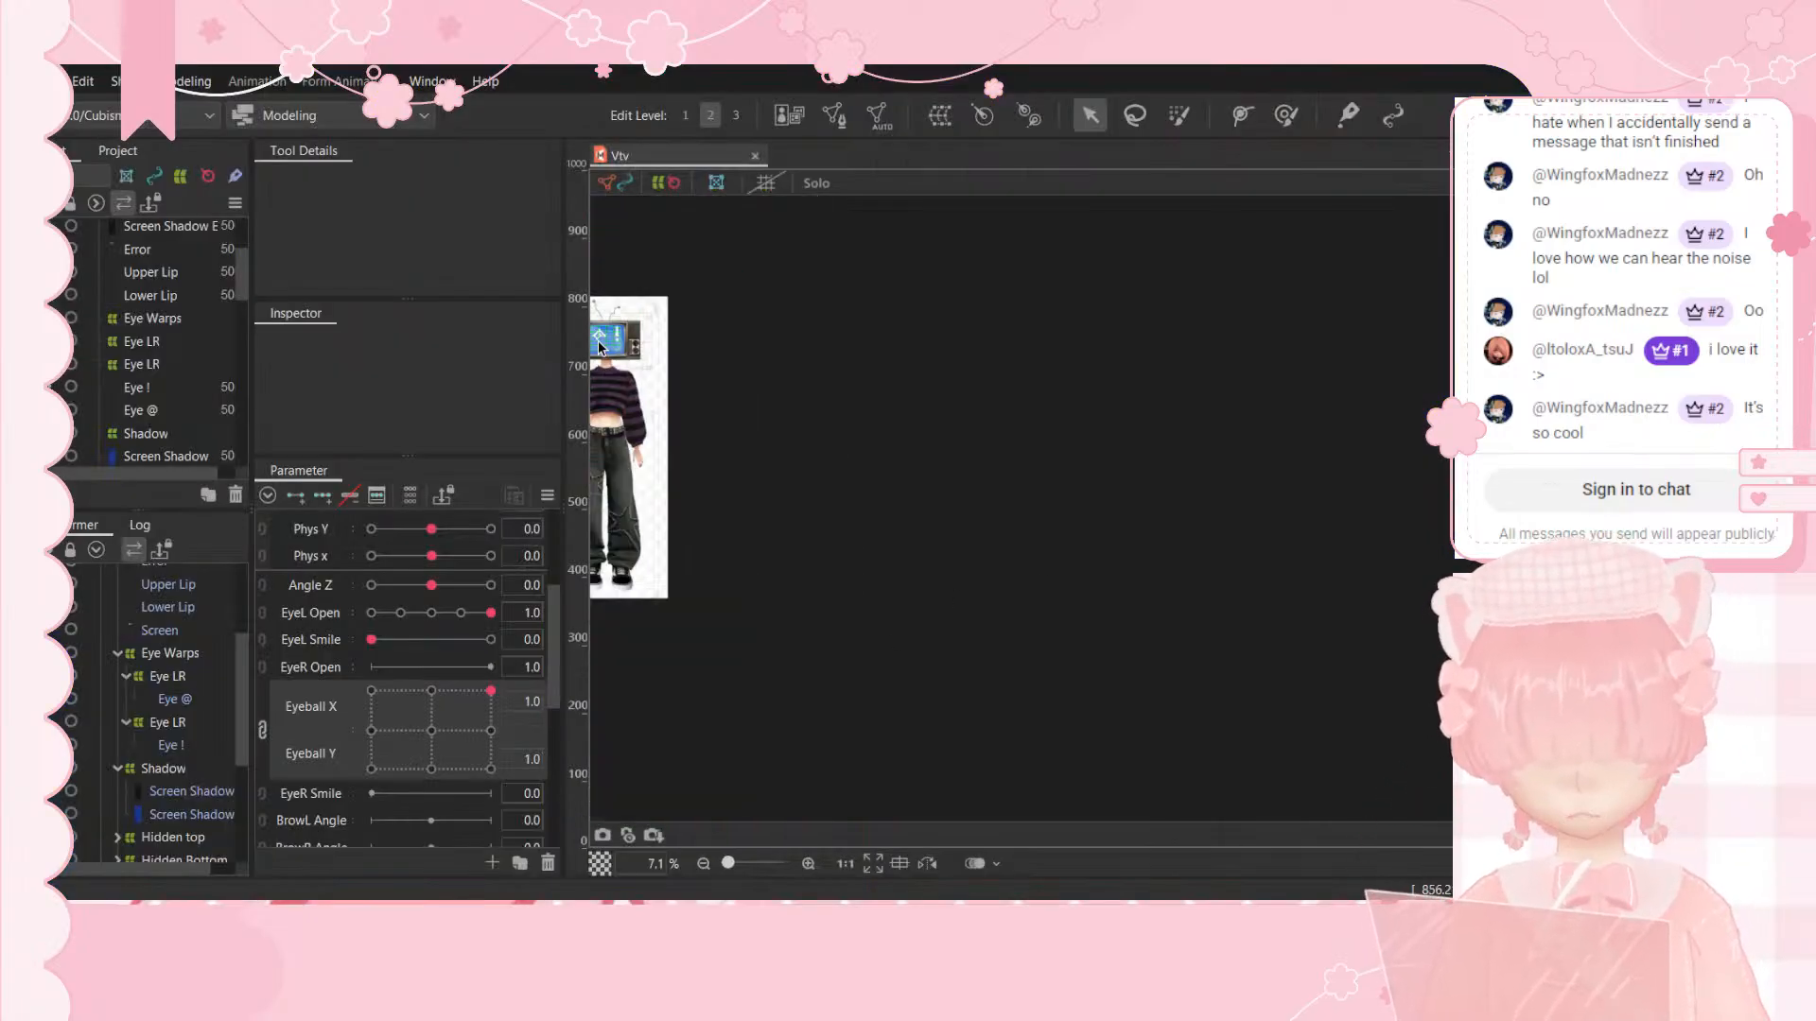
{"action": "scroll", "coordinate": [603, 337], "scroll_direction": "up", "scroll_amount": 5}
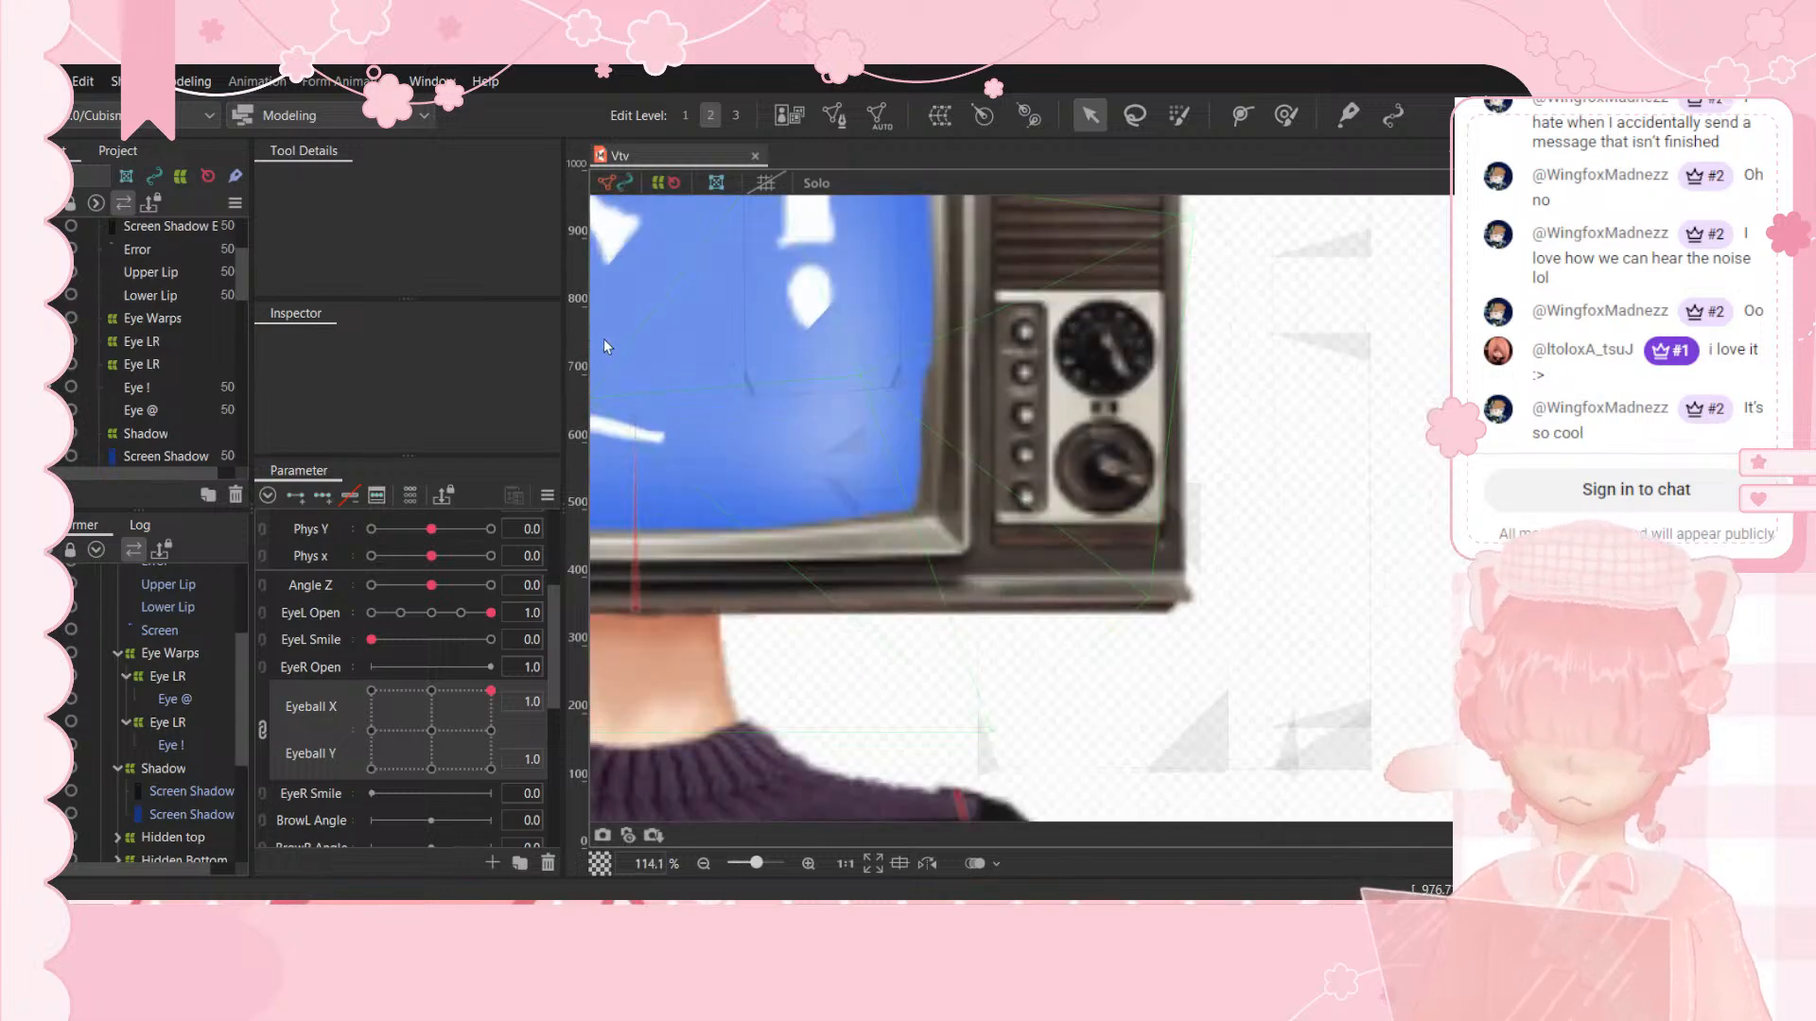
{"action": "scroll", "coordinate": [604, 338], "scroll_direction": "down", "scroll_amount": 5}
{"action": "scroll", "coordinate": [685, 480], "scroll_direction": "down", "scroll_amount": 3}
{"action": "scroll", "coordinate": [696, 335], "scroll_direction": "up", "scroll_amount": 4}
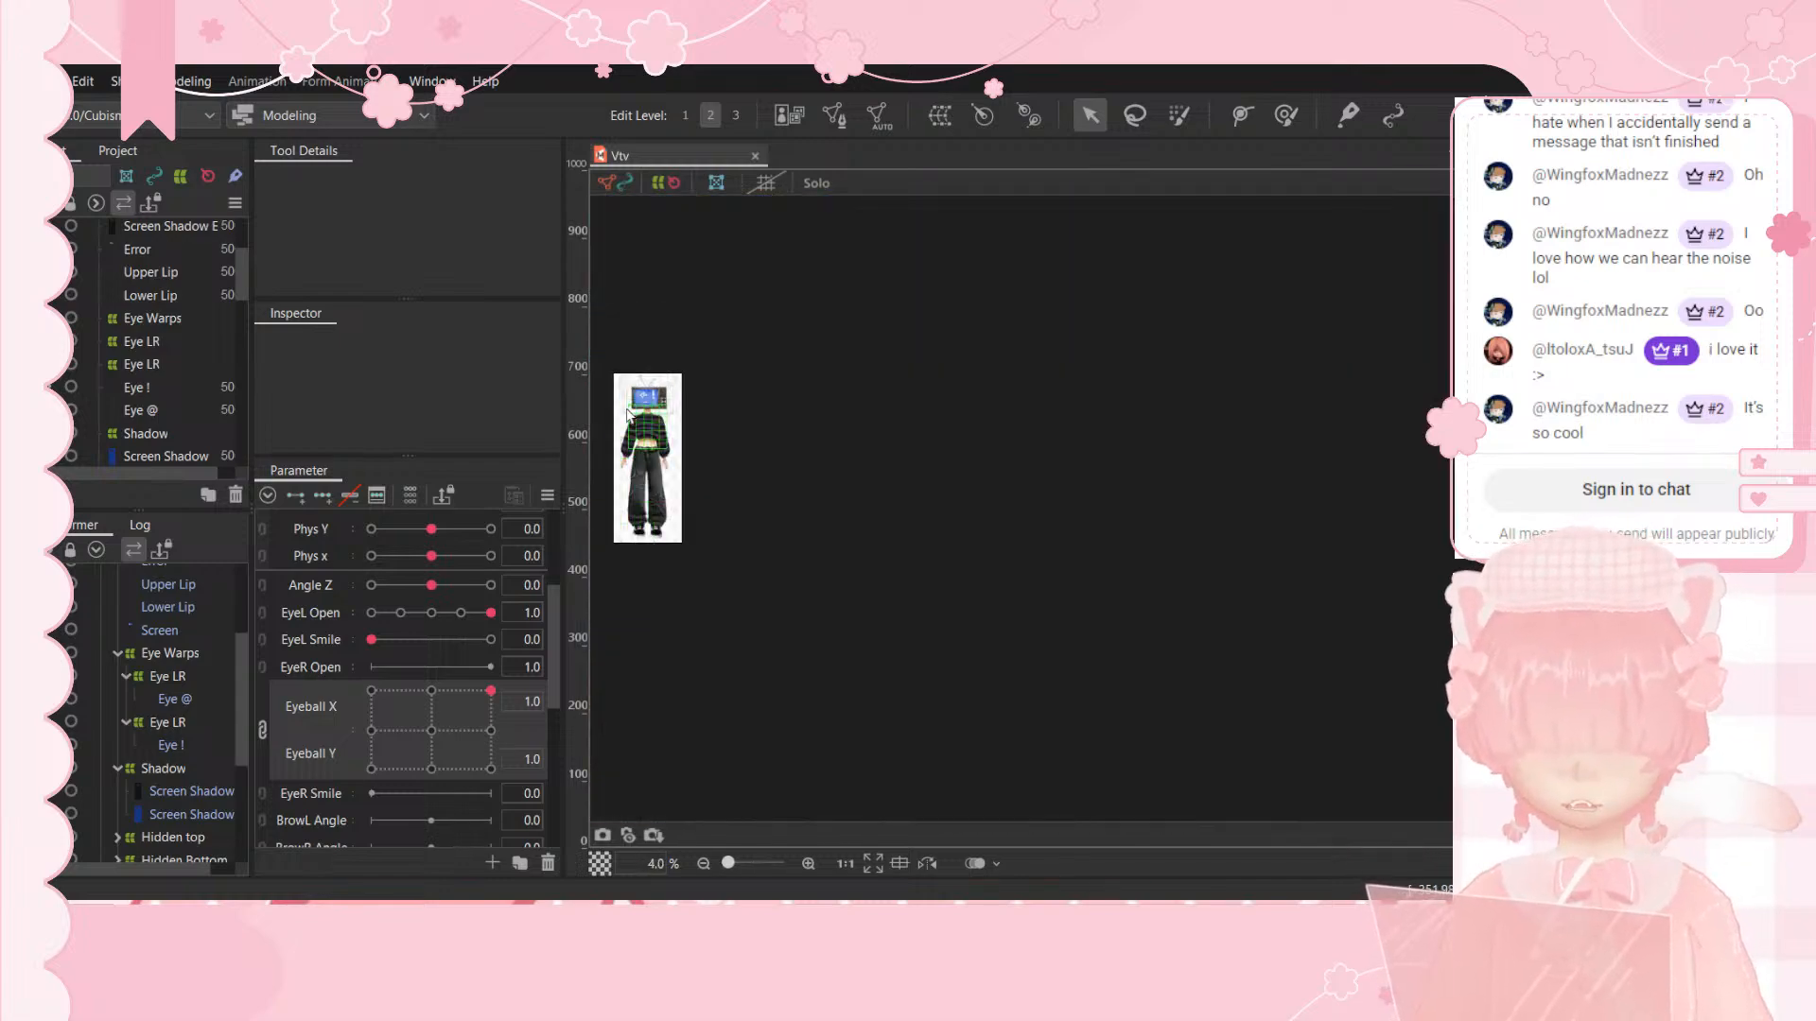
{"action": "scroll", "coordinate": [696, 334], "scroll_direction": "up", "scroll_amount": 6}
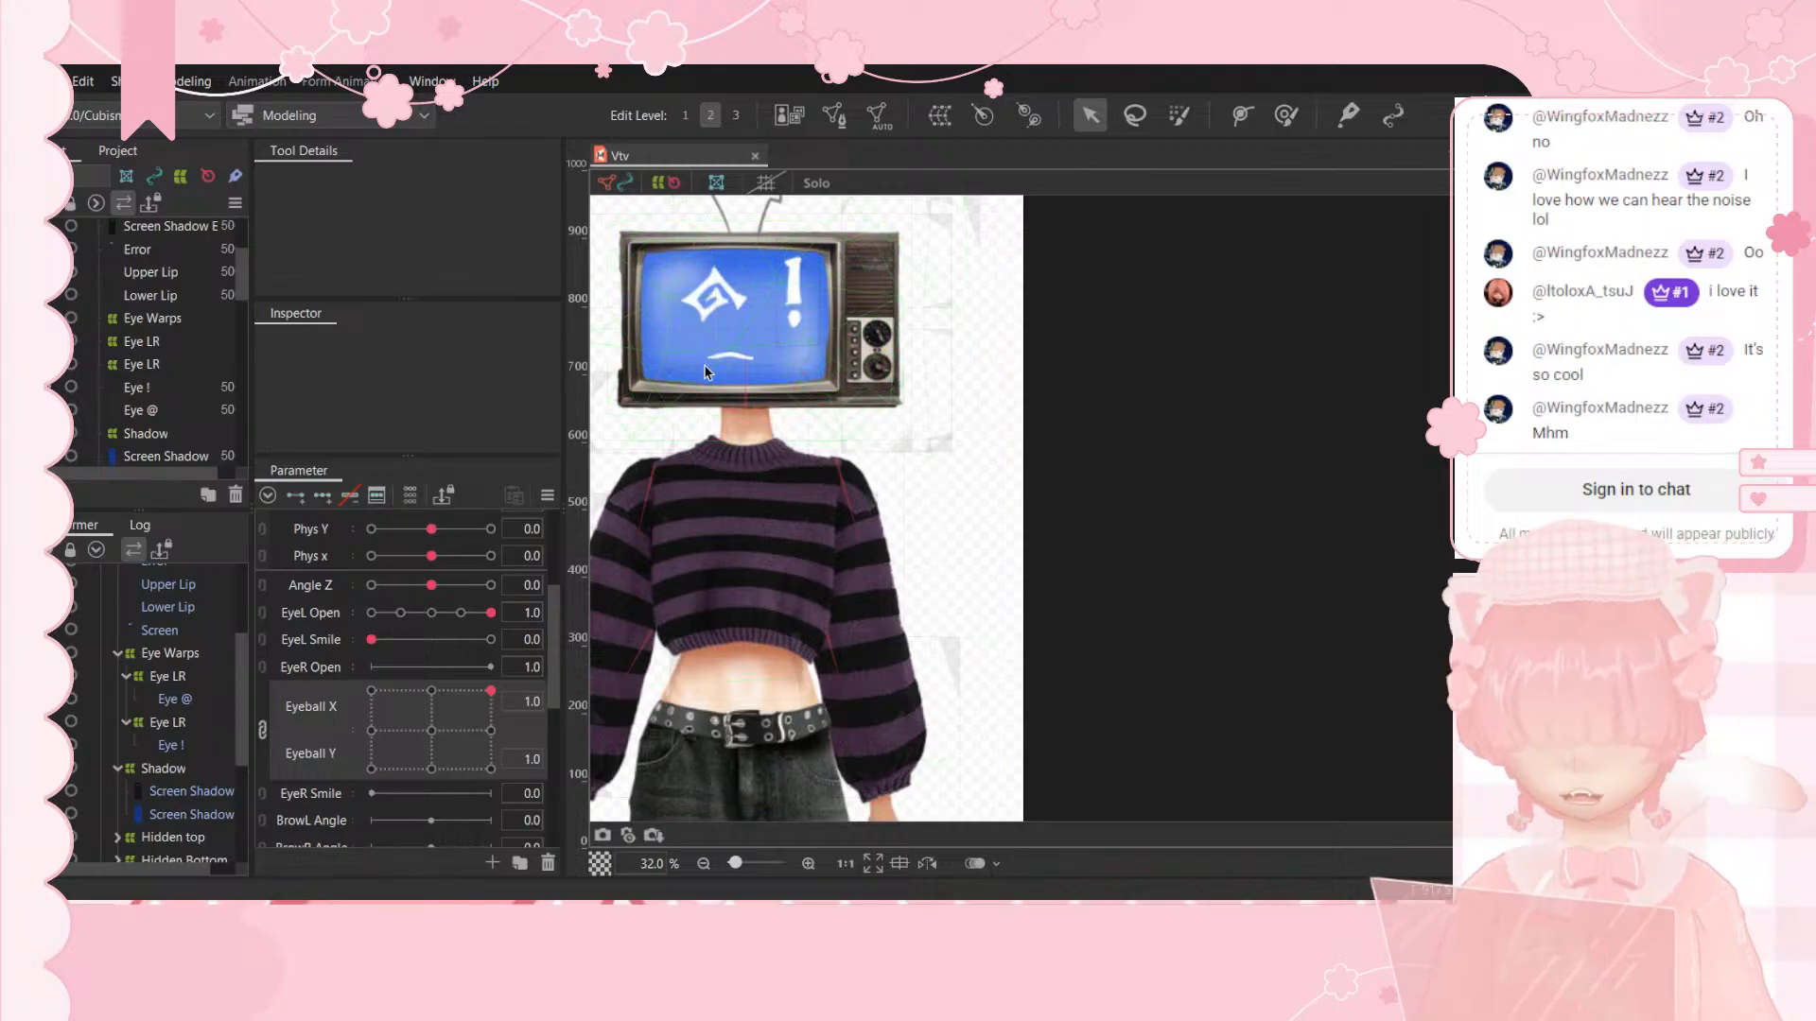
{"action": "mouse_move", "coordinate": [462, 739]}
{"action": "left_mouse_down"}
{"action": "mouse_move", "coordinate": [326, 659]}
{"action": "mouse_move", "coordinate": [610, 635]}
{"action": "mouse_move", "coordinate": [653, 672]}
{"action": "mouse_move", "coordinate": [694, 841]}
{"action": "mouse_move", "coordinate": [319, 783]}
{"action": "mouse_move", "coordinate": [537, 611]}
{"action": "mouse_move", "coordinate": [568, 652]}
{"action": "mouse_move", "coordinate": [435, 733]}
{"action": "left_mouse_up"}
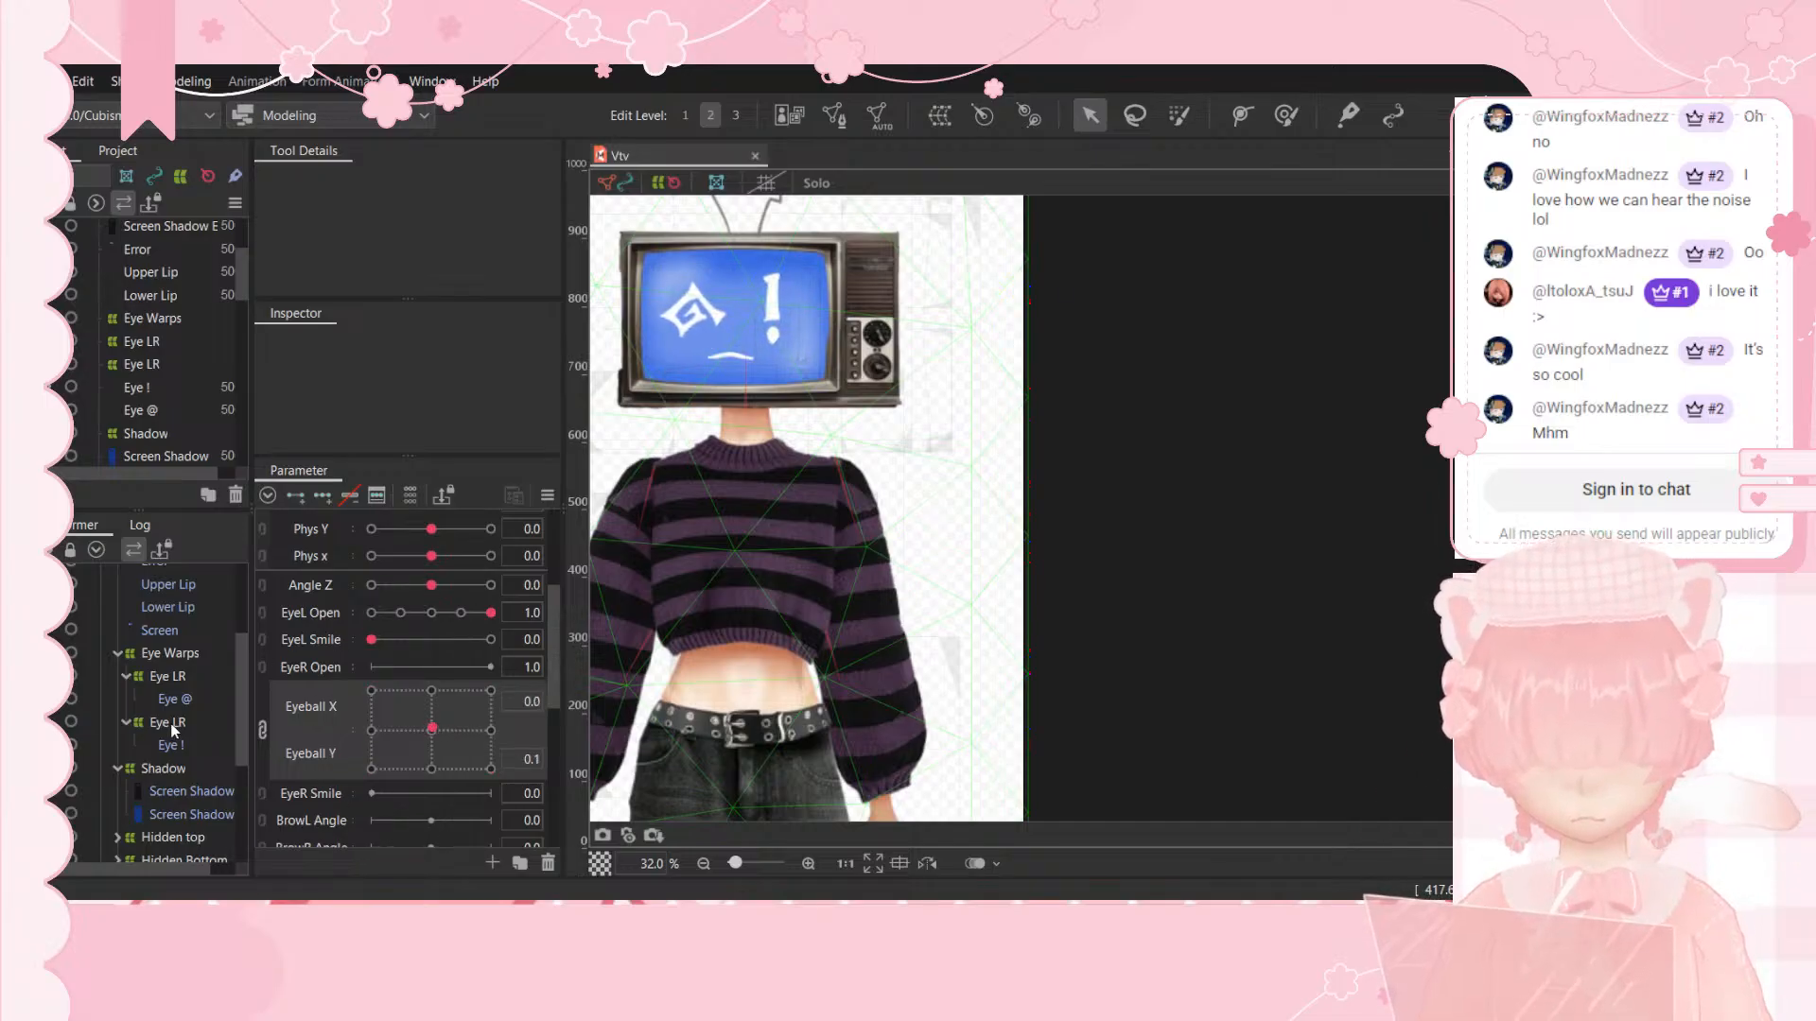
Step: Raise both end points of the Upper Lip path at Mouth Form 1.0 and Mouth Open 1.0
{"action": "scroll", "coordinate": [185, 772], "scroll_direction": "down", "scroll_amount": 2}
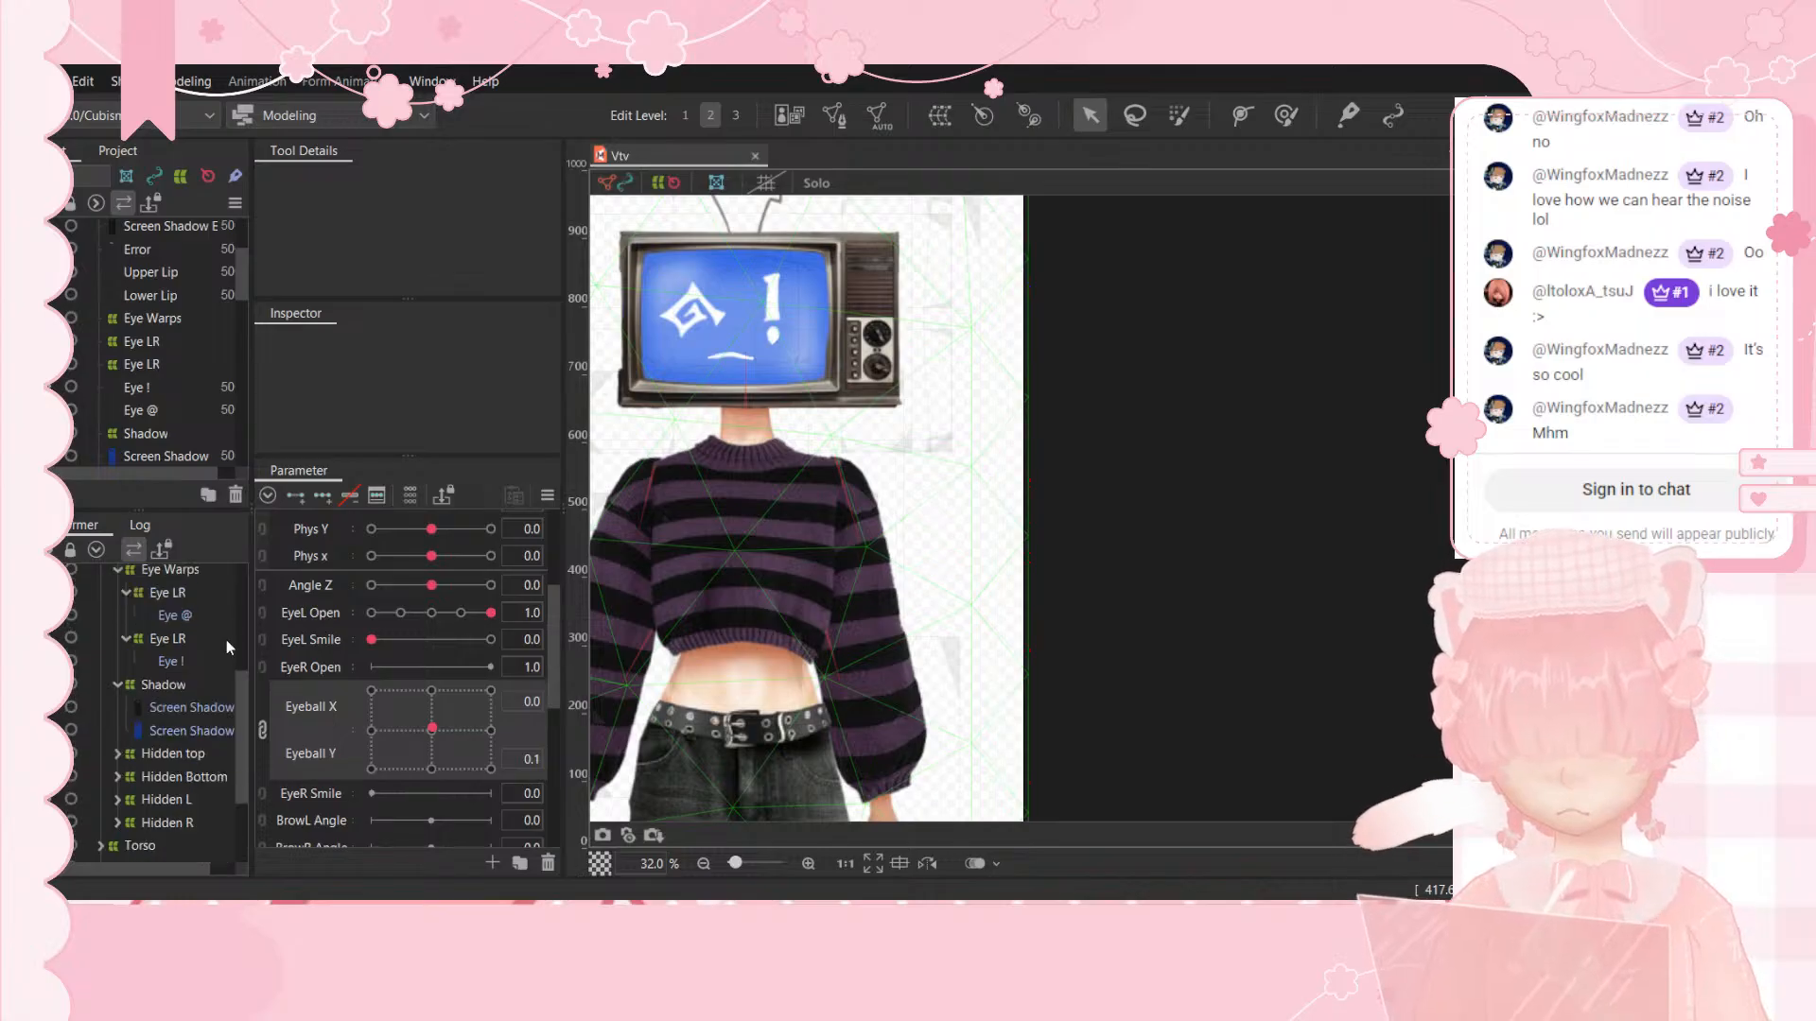
{"action": "scroll", "coordinate": [217, 650], "scroll_direction": "up", "scroll_amount": 3}
{"action": "scroll", "coordinate": [210, 655], "scroll_direction": "up", "scroll_amount": 2}
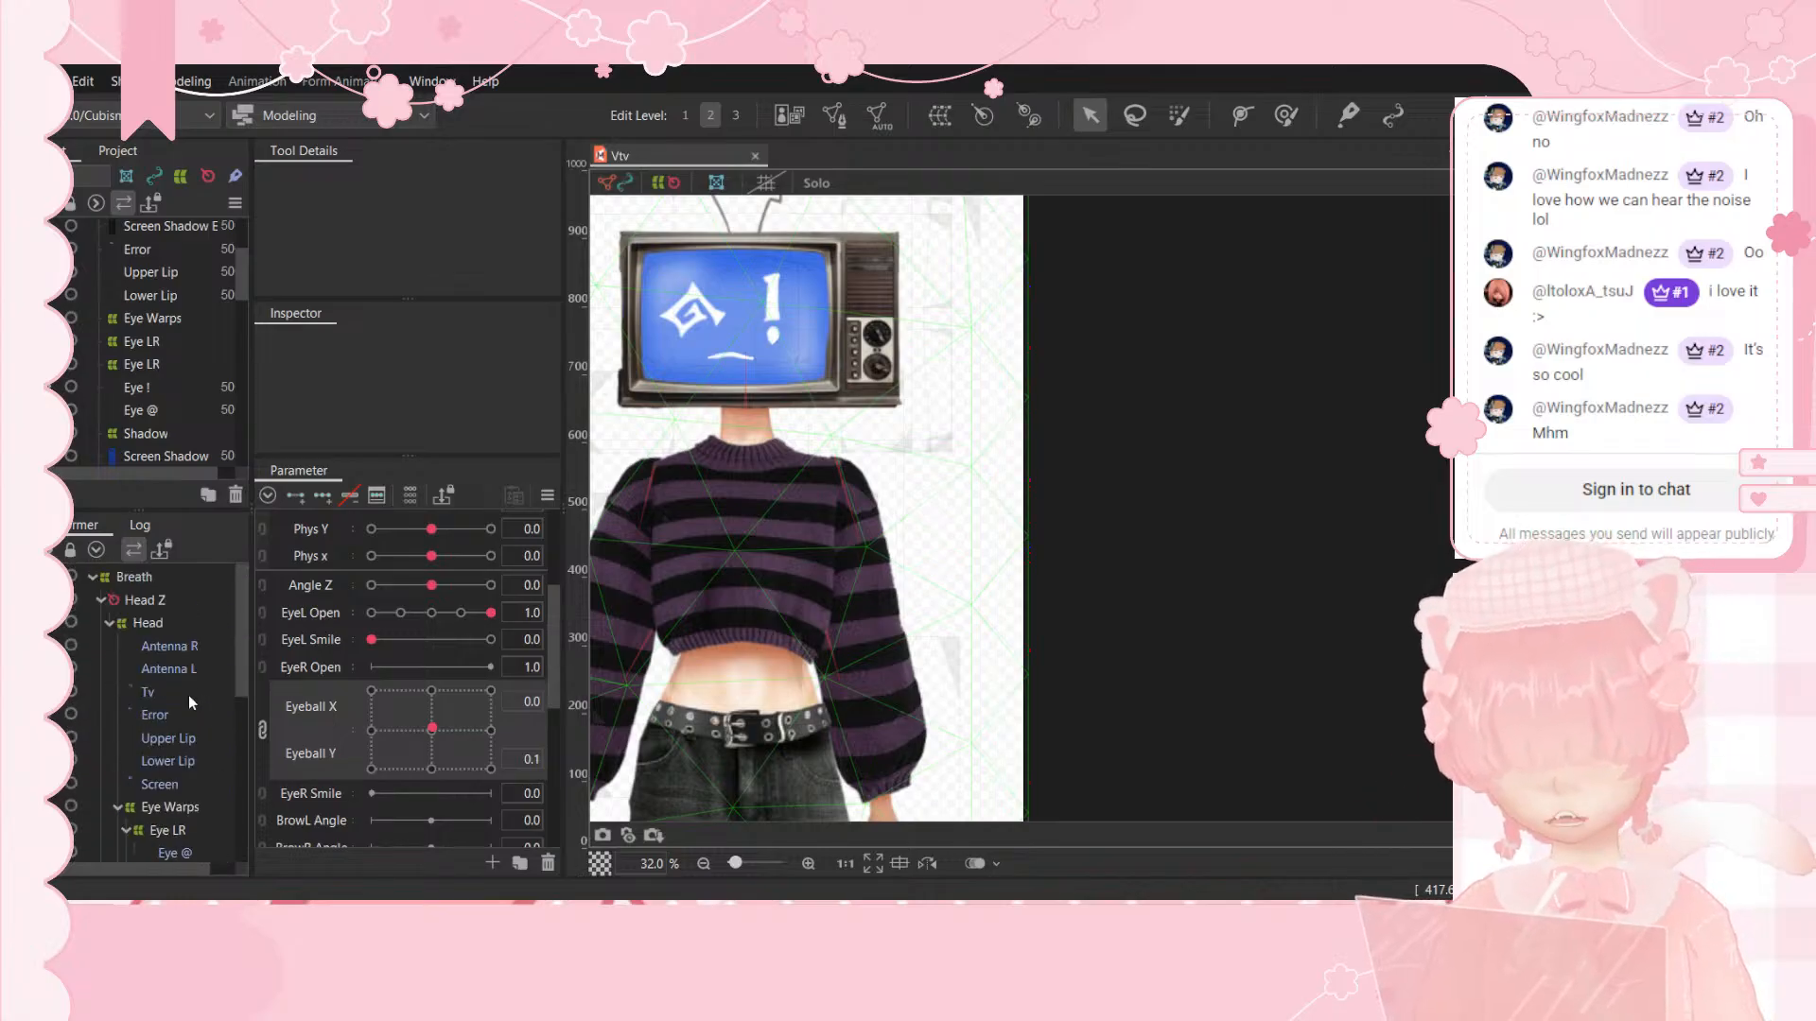
{"action": "scroll", "coordinate": [189, 695], "scroll_direction": "down", "scroll_amount": 2}
{"action": "left_click", "coordinate": [171, 672]}
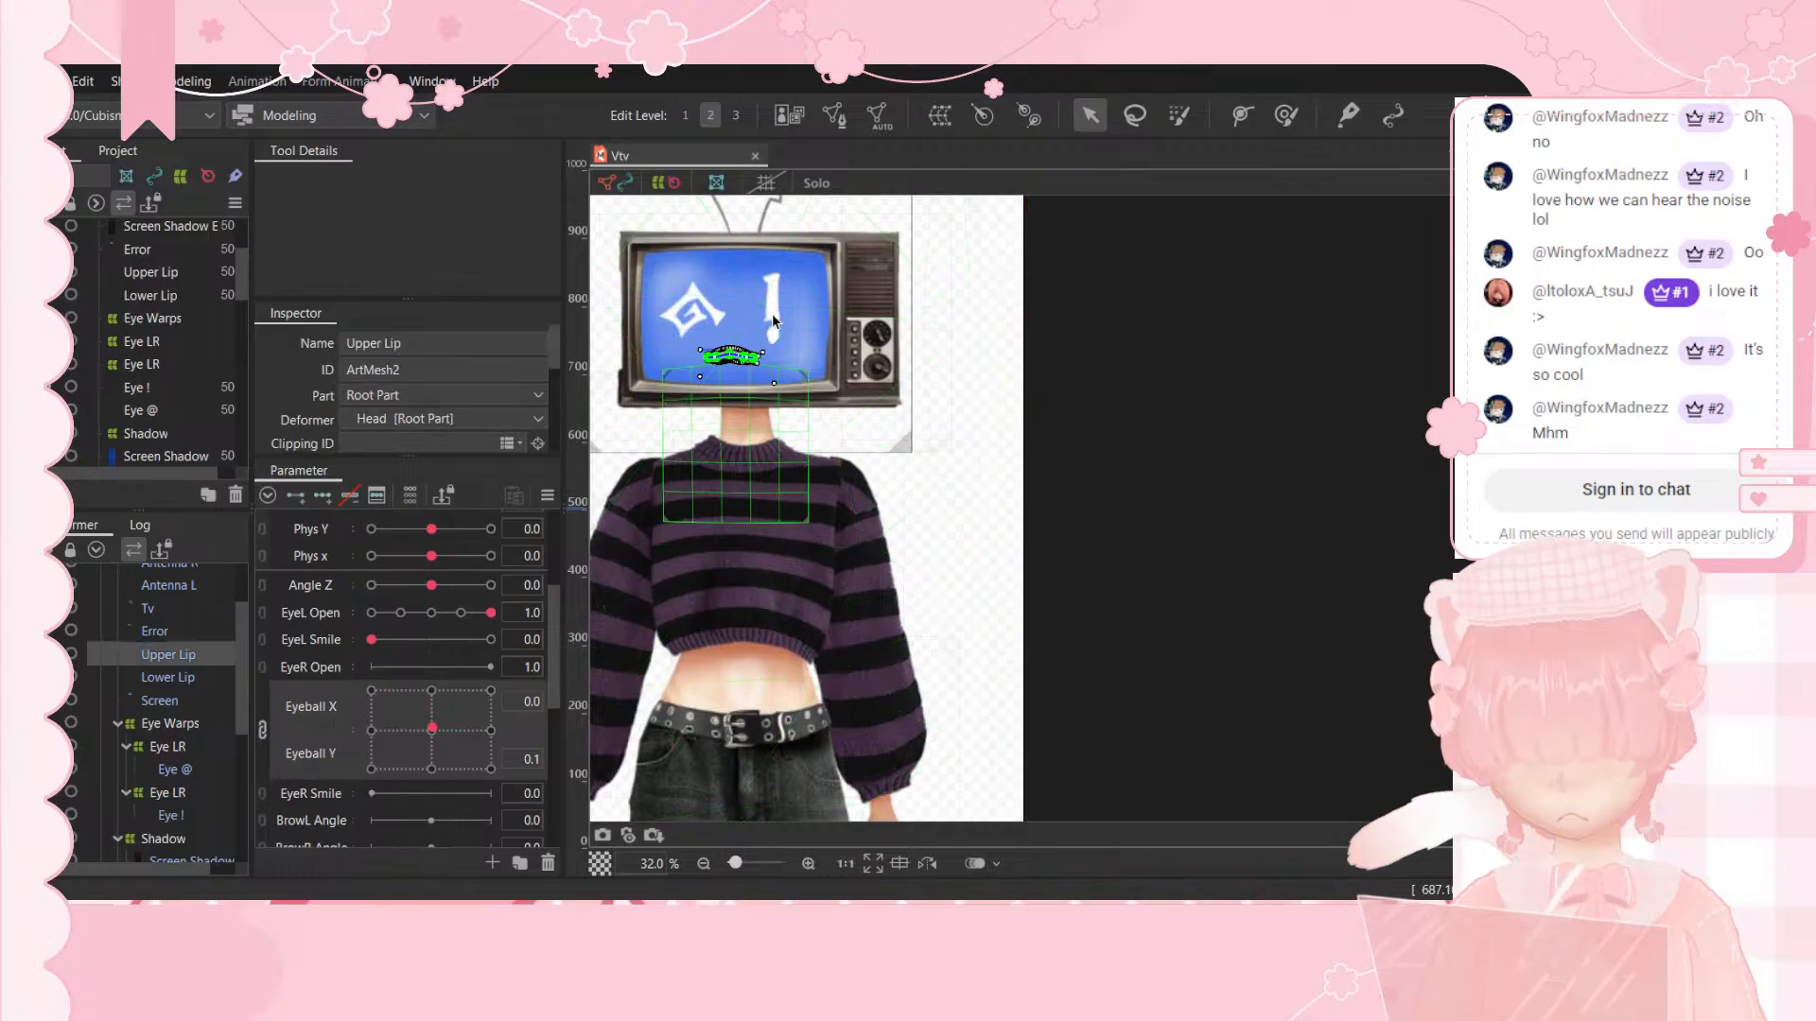
{"action": "scroll", "coordinate": [763, 326], "scroll_direction": "up", "scroll_amount": 4}
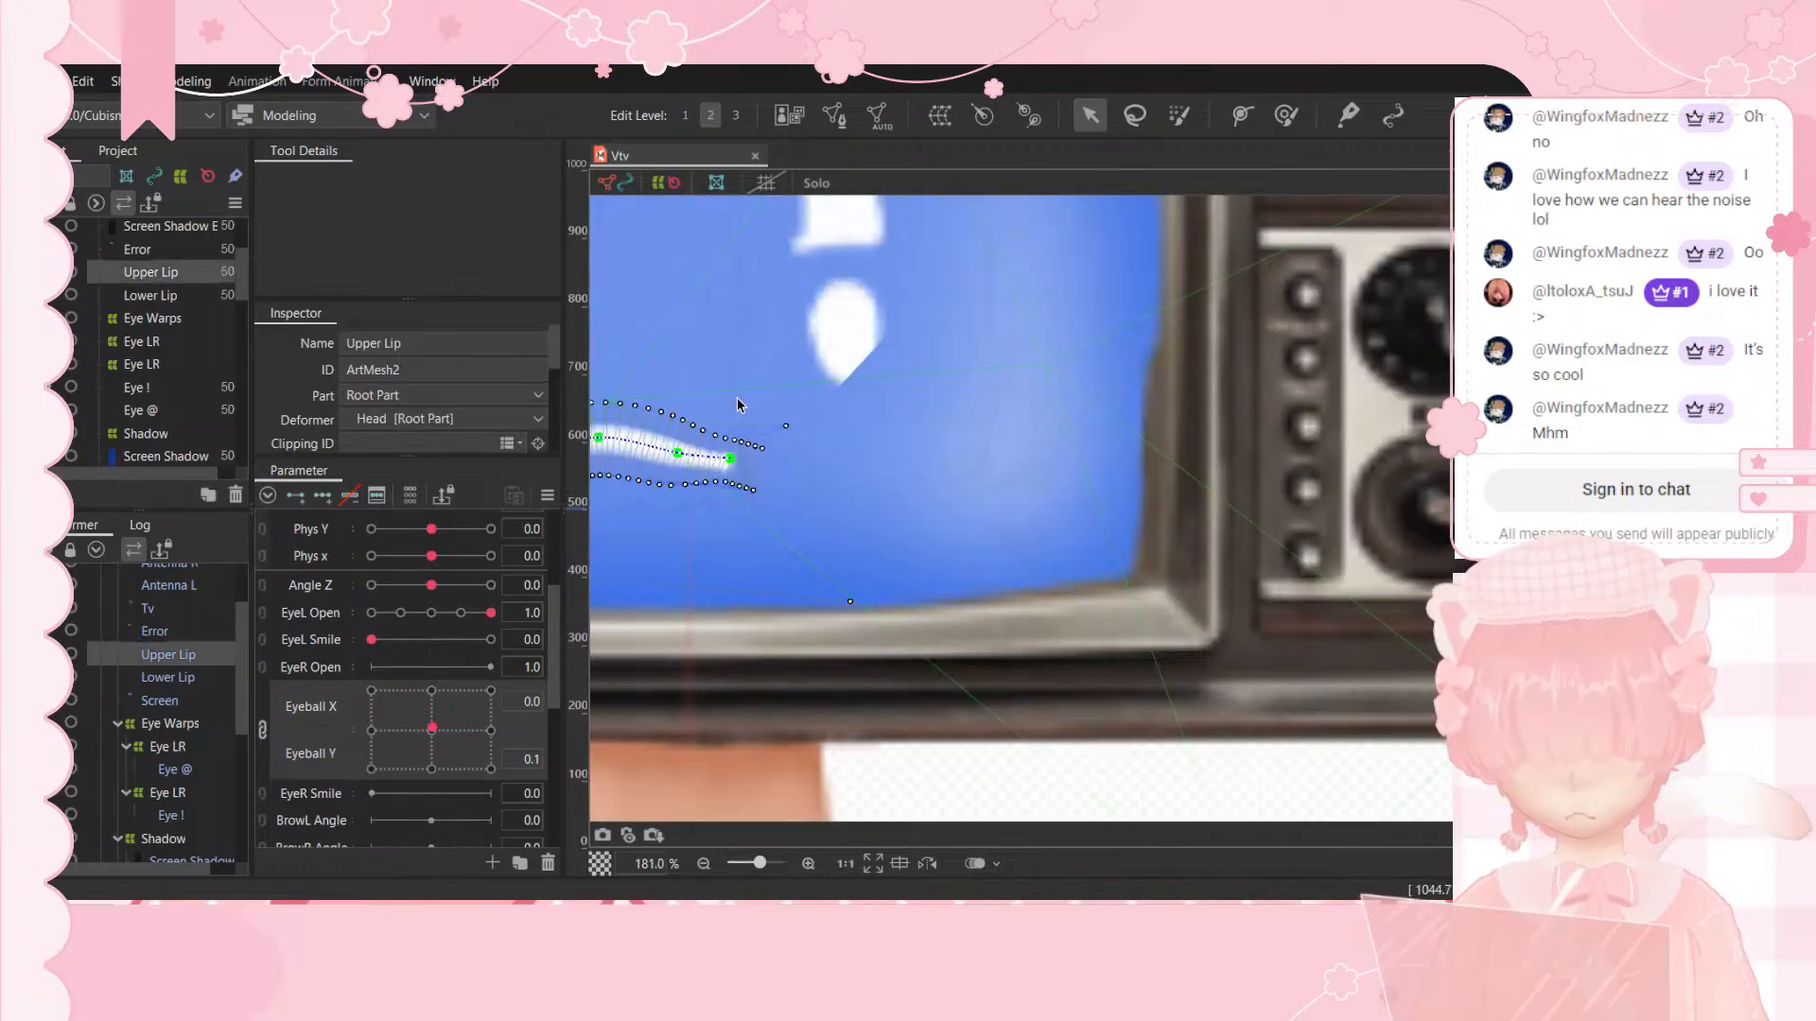
{"action": "scroll", "coordinate": [717, 407], "scroll_direction": "down", "scroll_amount": 4}
{"action": "scroll", "coordinate": [687, 382], "scroll_direction": "up", "scroll_amount": 3}
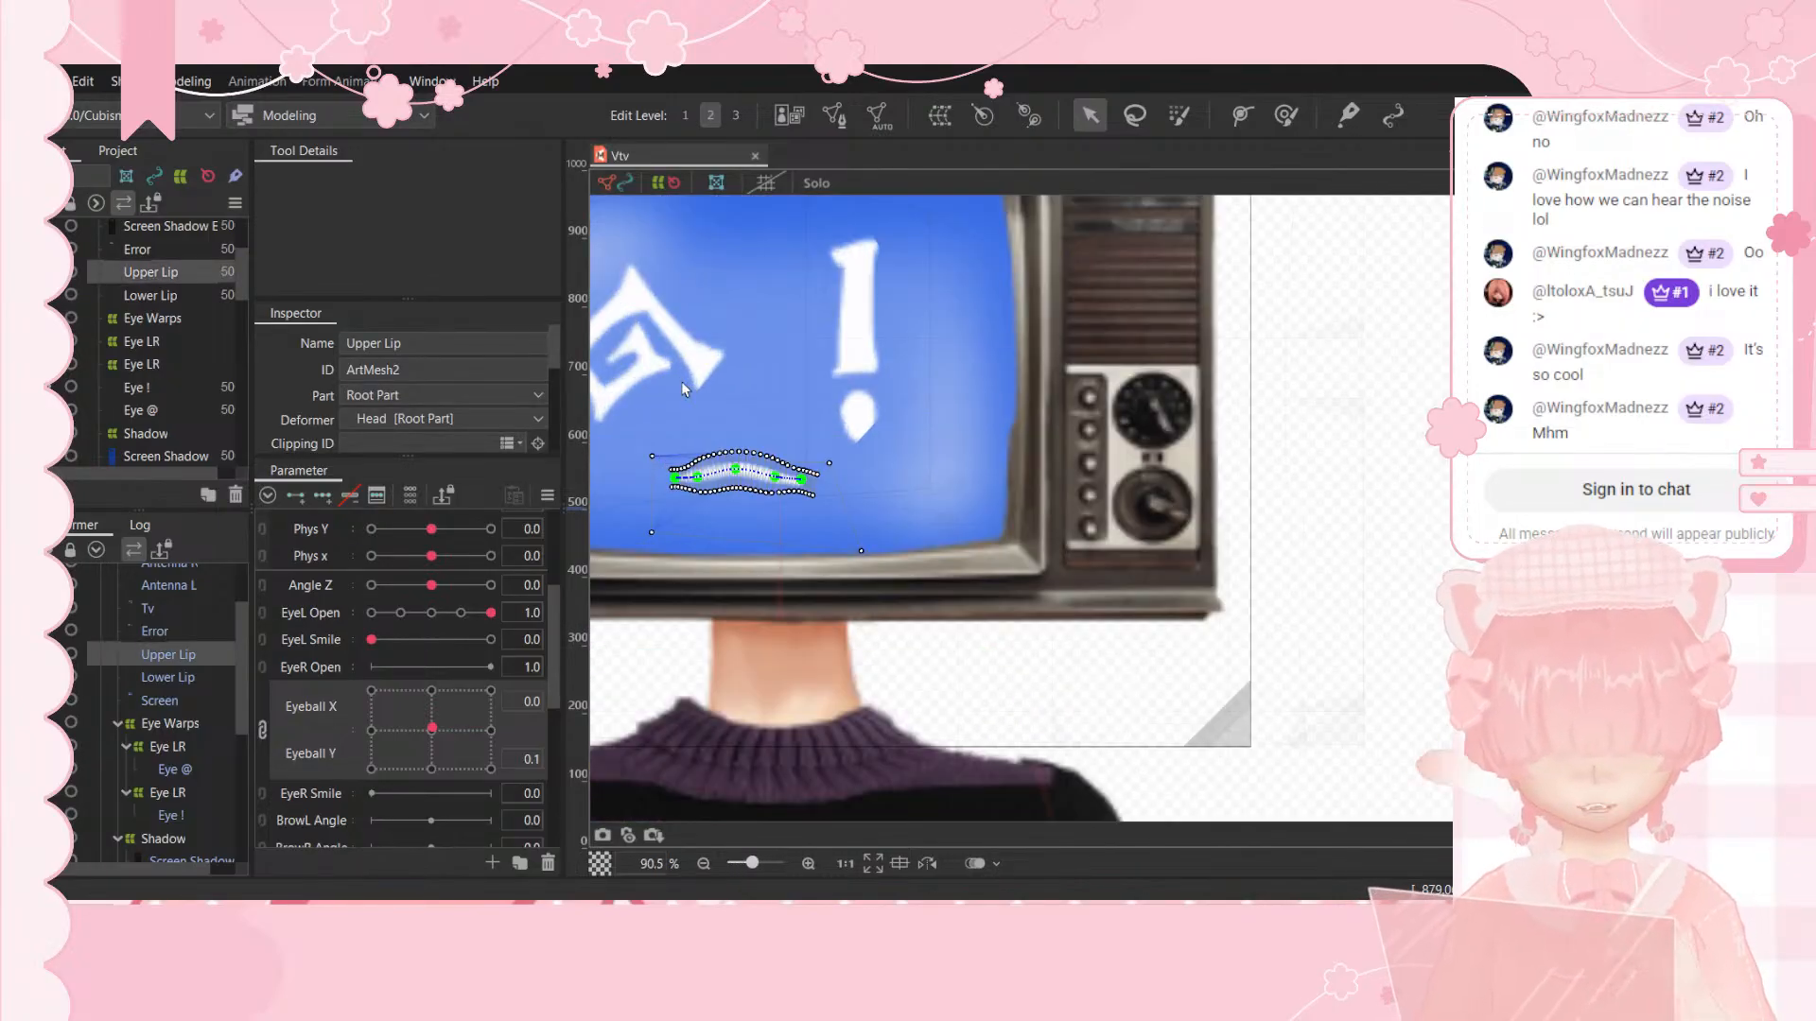
{"action": "scroll", "coordinate": [712, 441], "scroll_direction": "up", "scroll_amount": 1}
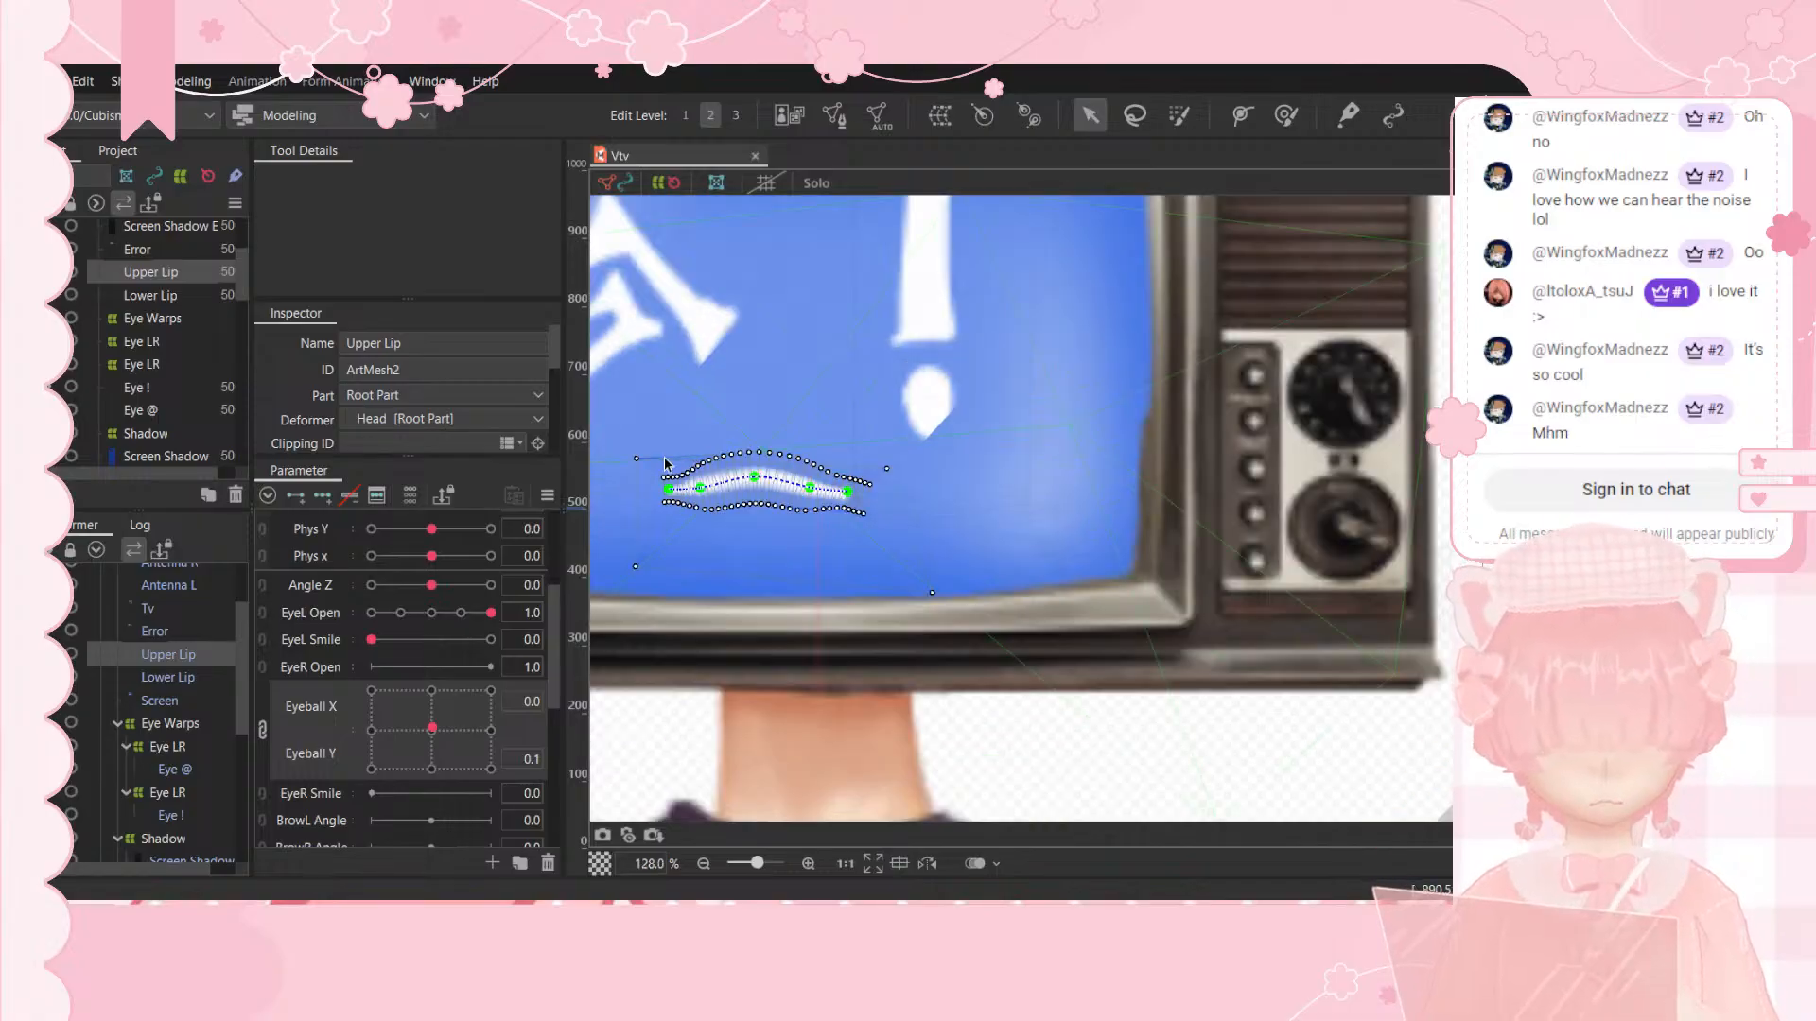
{"action": "scroll", "coordinate": [665, 463], "scroll_direction": "up", "scroll_amount": 2}
{"action": "scroll", "coordinate": [416, 620], "scroll_direction": "down", "scroll_amount": 1}
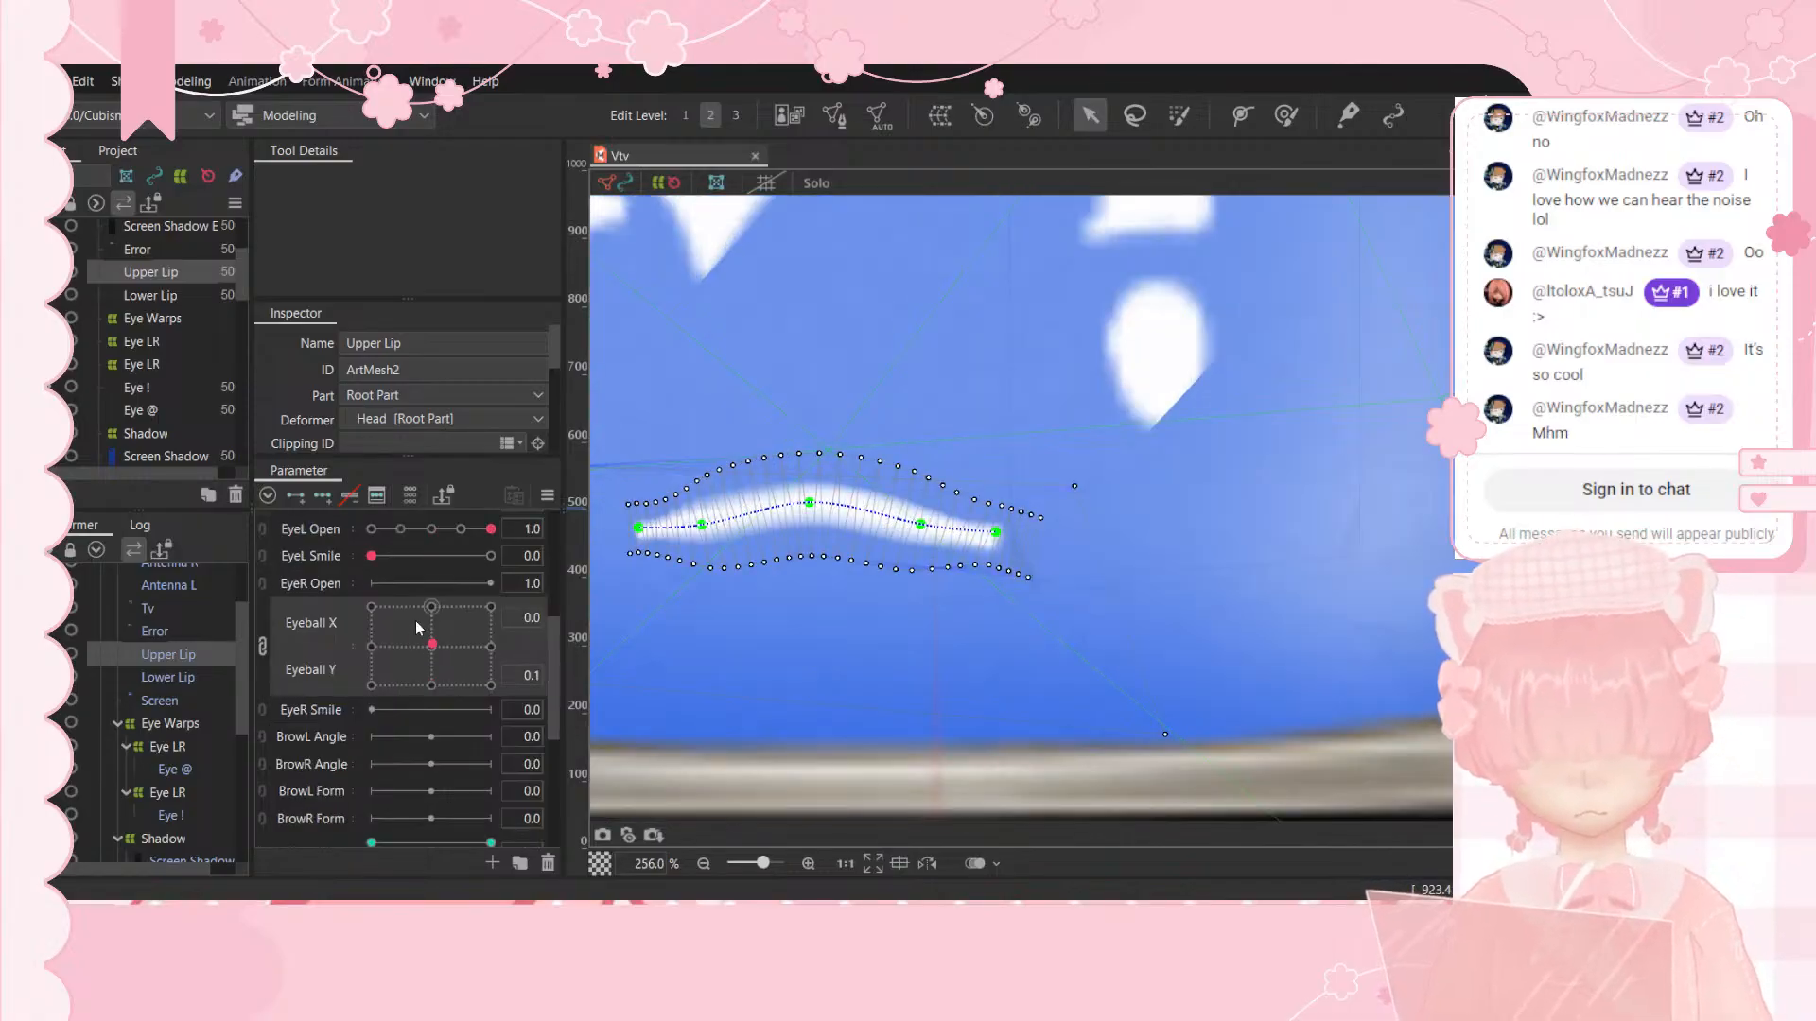
{"action": "scroll", "coordinate": [416, 620], "scroll_direction": "down", "scroll_amount": 3}
{"action": "left_click_drag", "start_coordinate": [417, 602], "coordinate": [424, 599]}
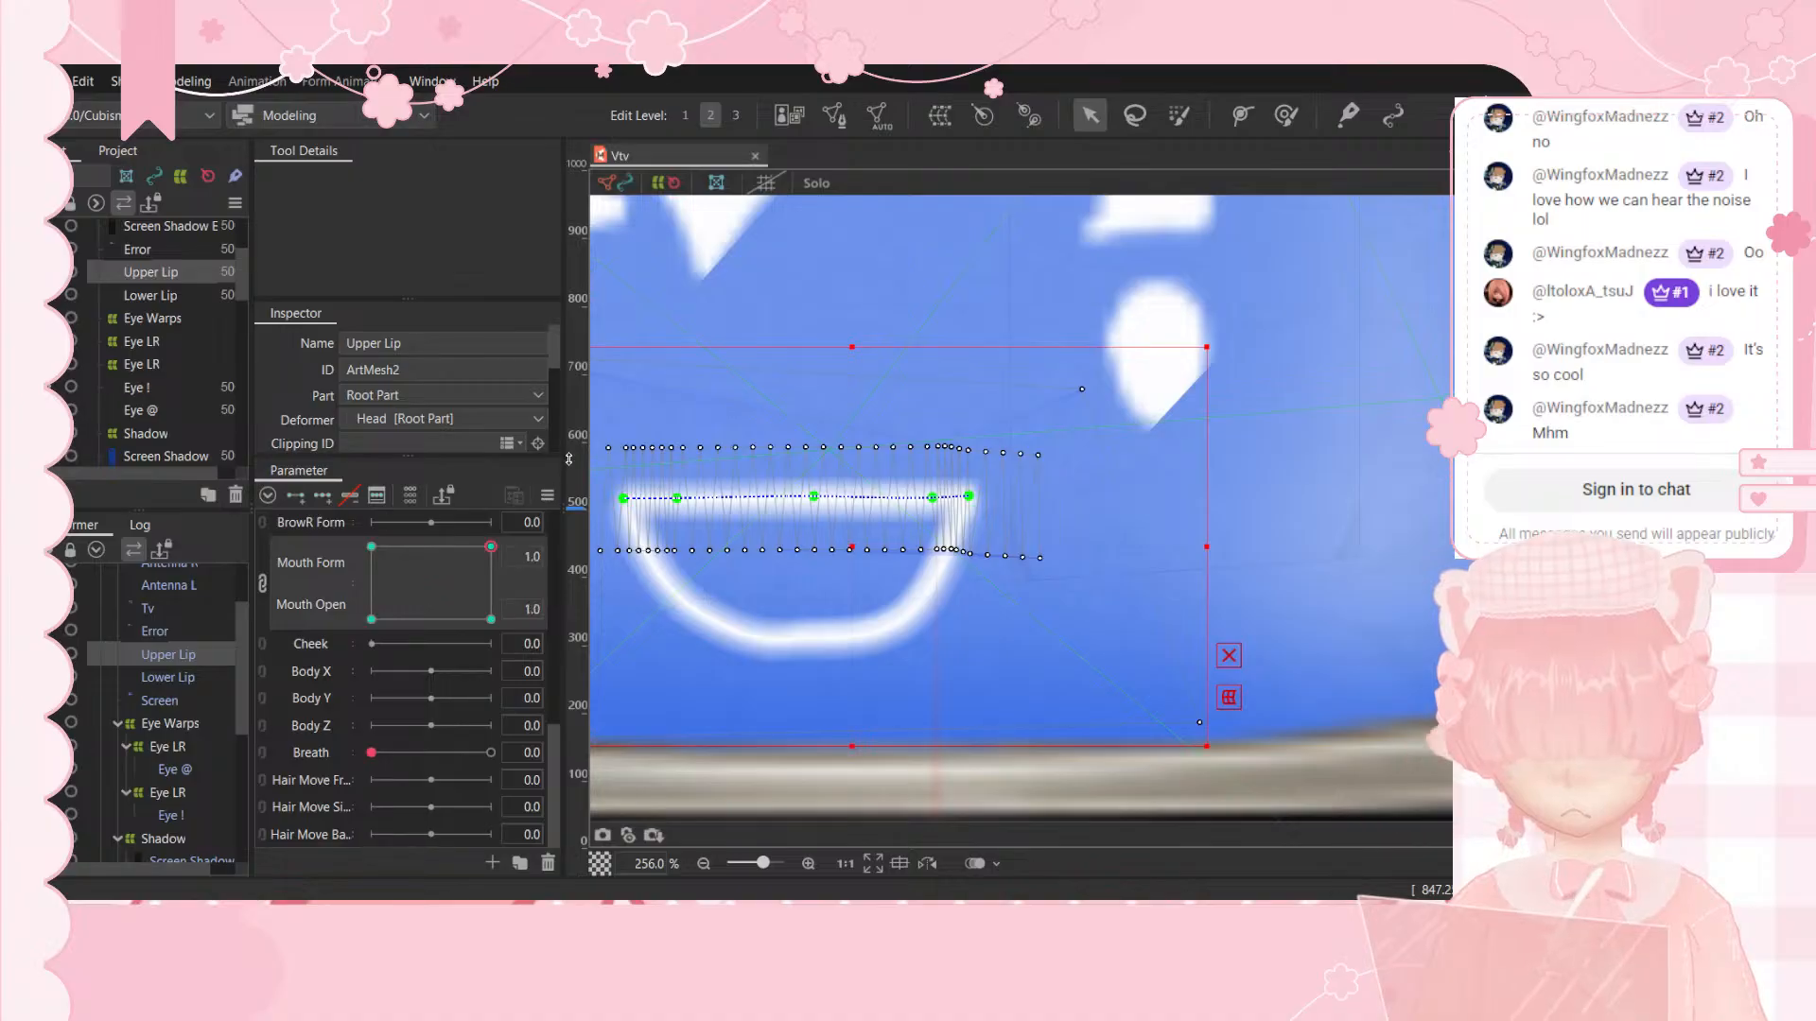
{"action": "left_click_drag", "start_coordinate": [624, 499], "coordinate": [623, 461]}
{"action": "left_click", "coordinate": [968, 495]}
{"action": "left_click_drag", "start_coordinate": [968, 495], "coordinate": [982, 449]}
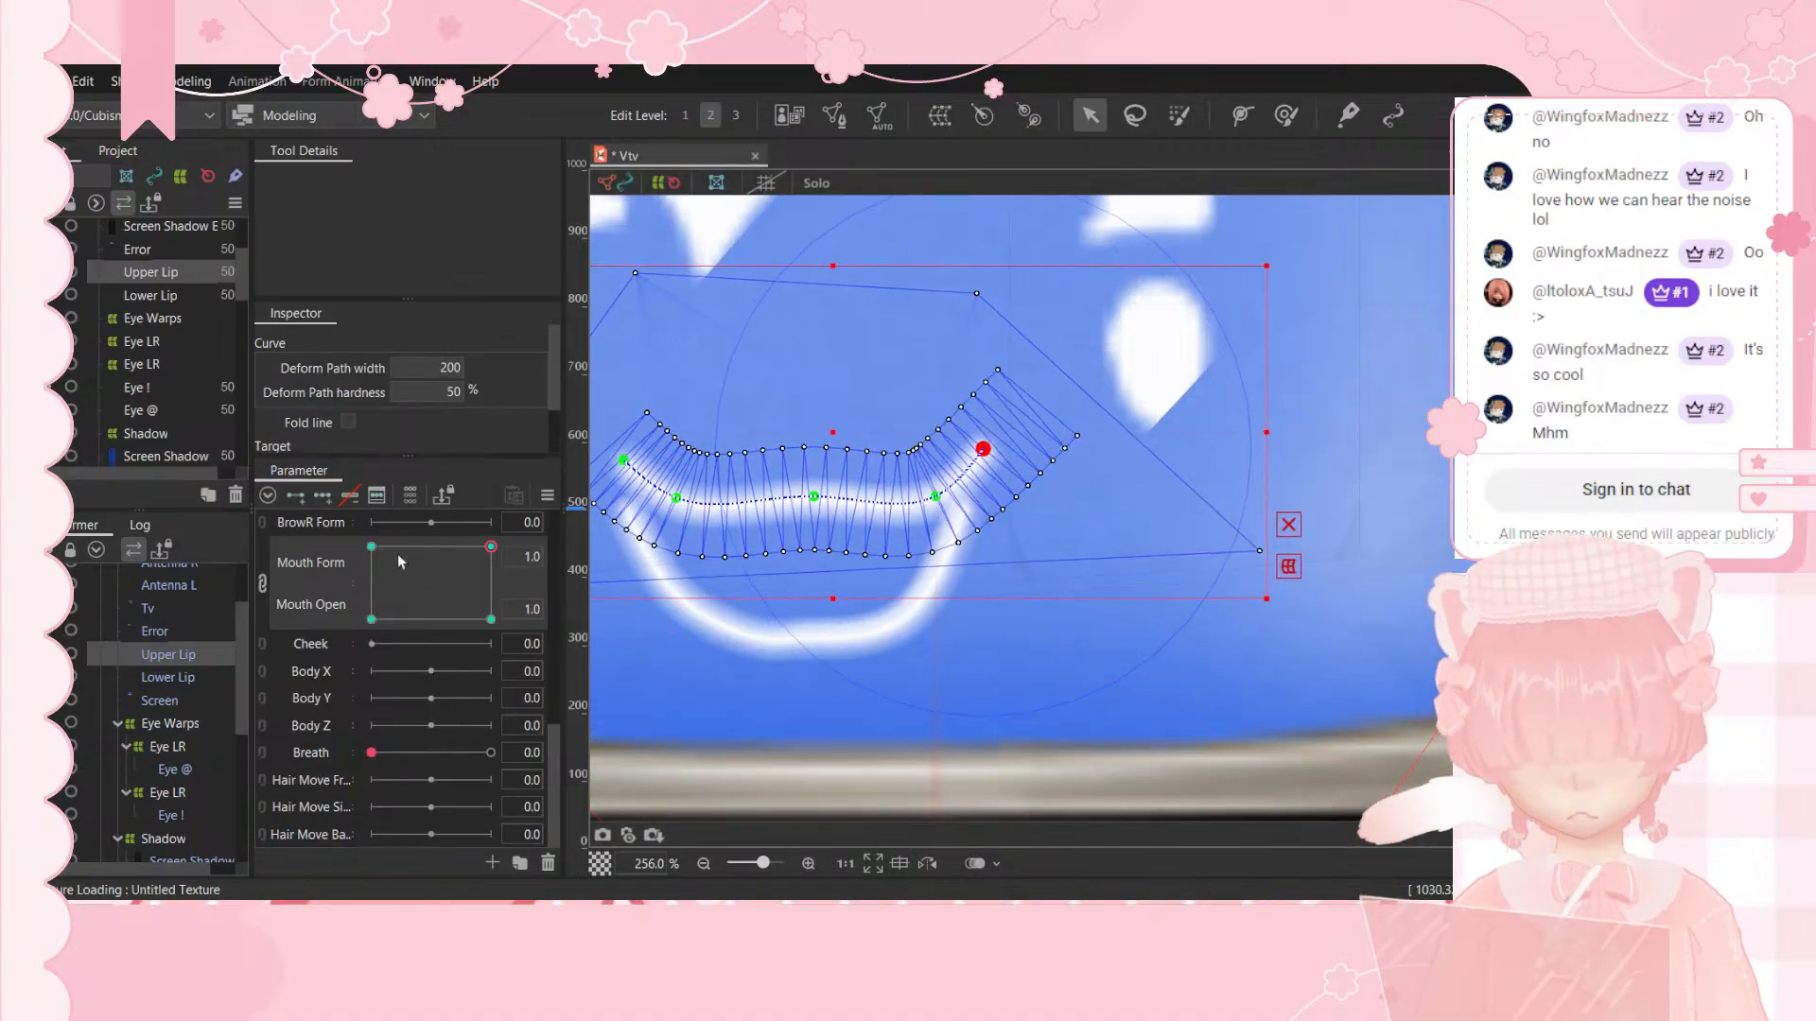
Step: Raise both Lower Lip end points to meet the upper lip's corners at Mouth Form 1.0 and Mouth Open 1.0
{"action": "left_click", "coordinate": [152, 677]}
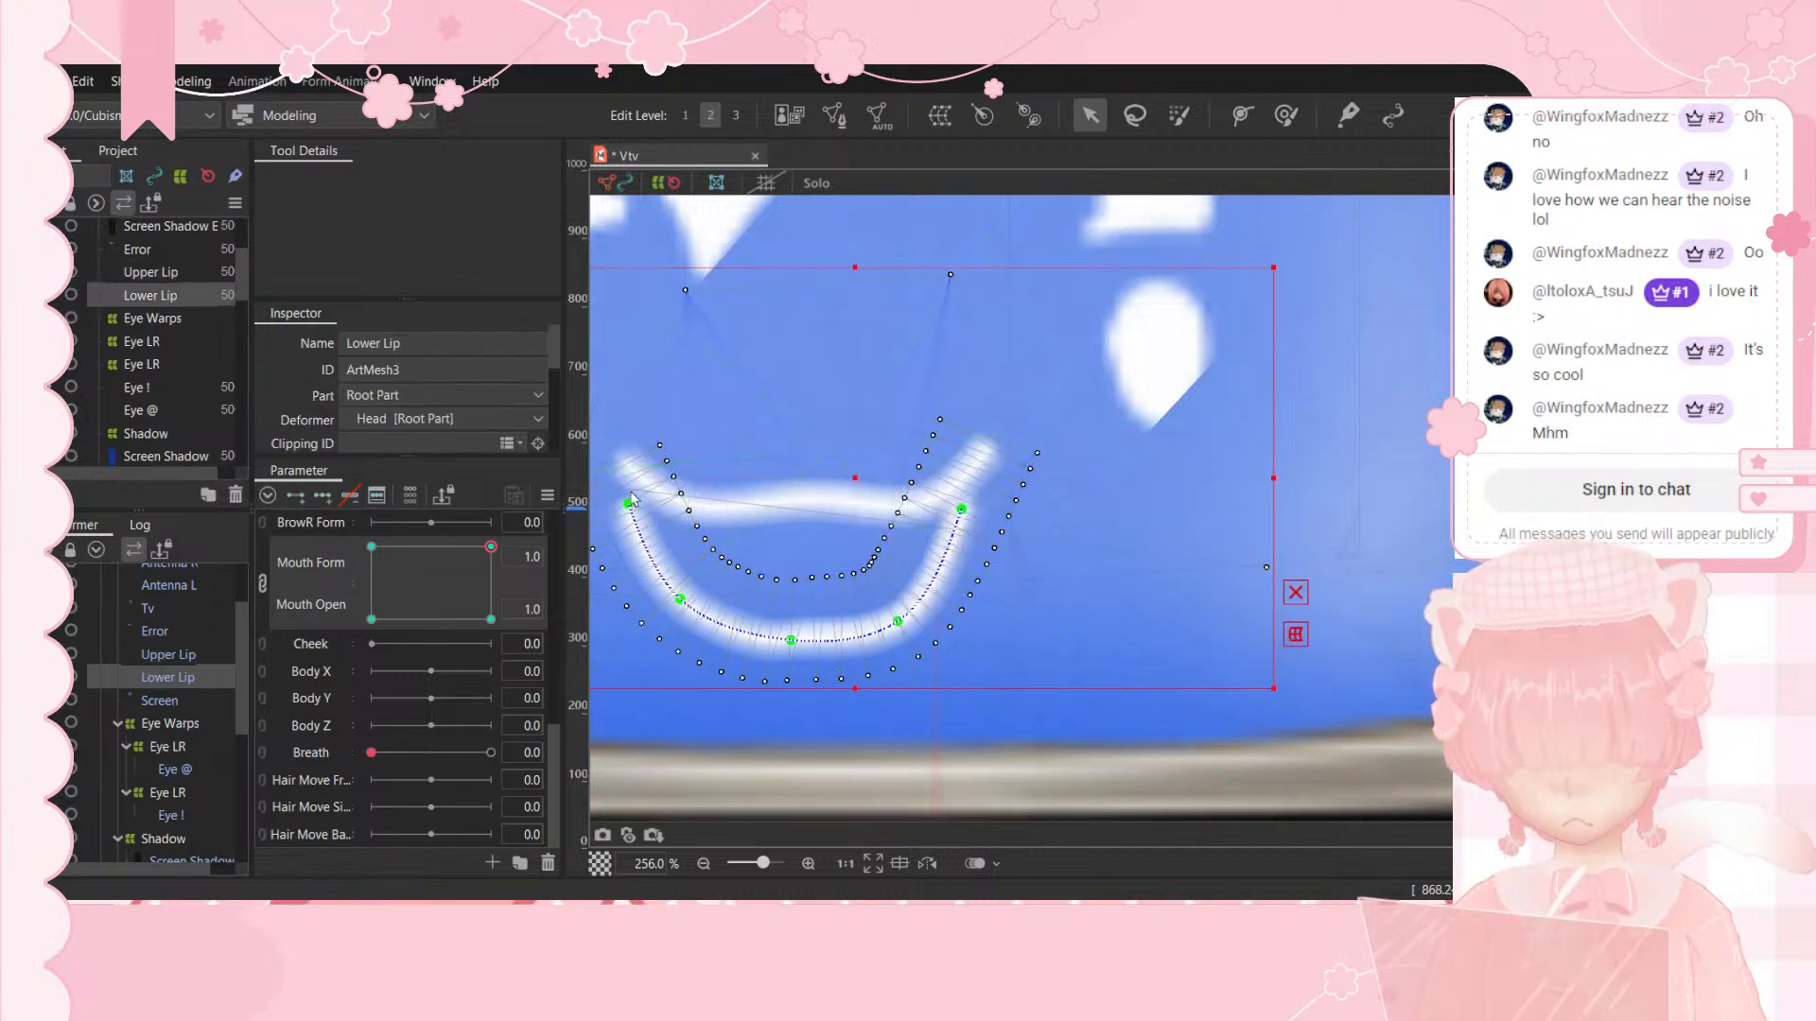
{"action": "left_click_drag", "start_coordinate": [635, 509], "coordinate": [619, 470]}
{"action": "left_click_drag", "start_coordinate": [961, 513], "coordinate": [982, 463]}
Step: Give Lower Lip three keys on Mouth Form and Mouth Open, and raise its corners at Mouth Form 0.0, Mouth Open 1.0
{"action": "left_click", "coordinate": [323, 495]}
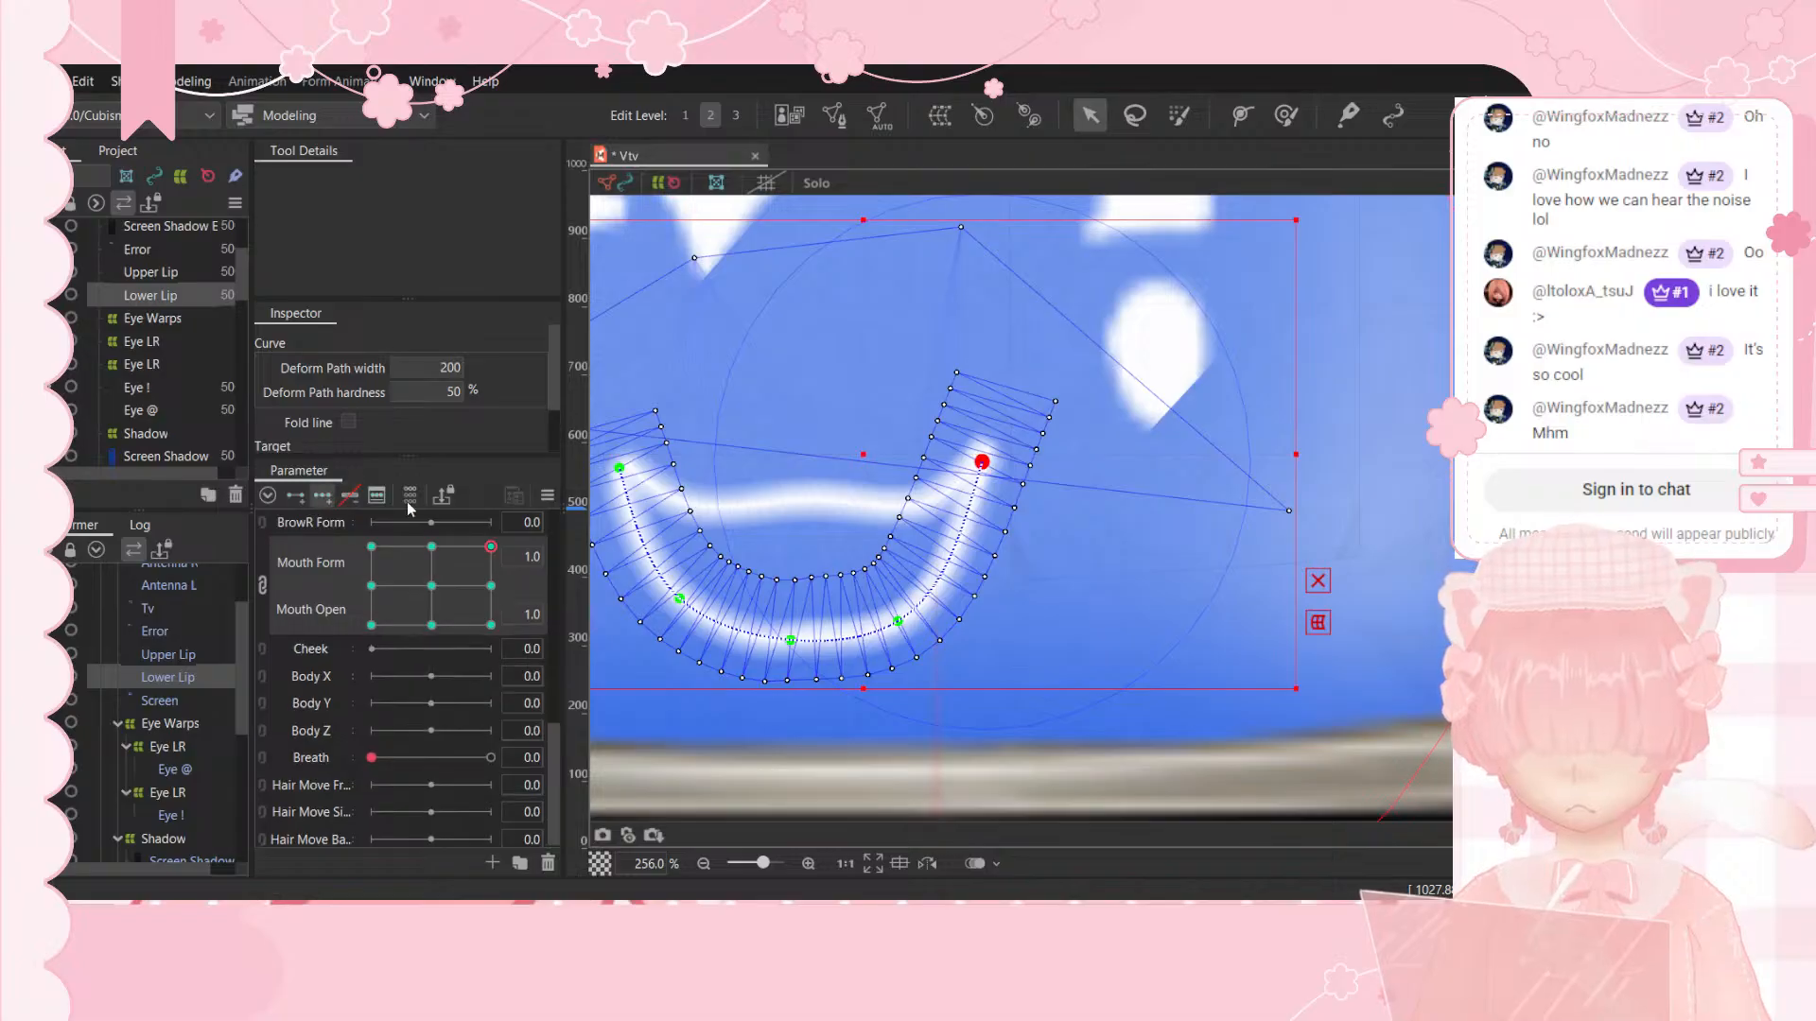
{"action": "left_click", "coordinate": [430, 547]}
{"action": "left_click", "coordinate": [430, 548]}
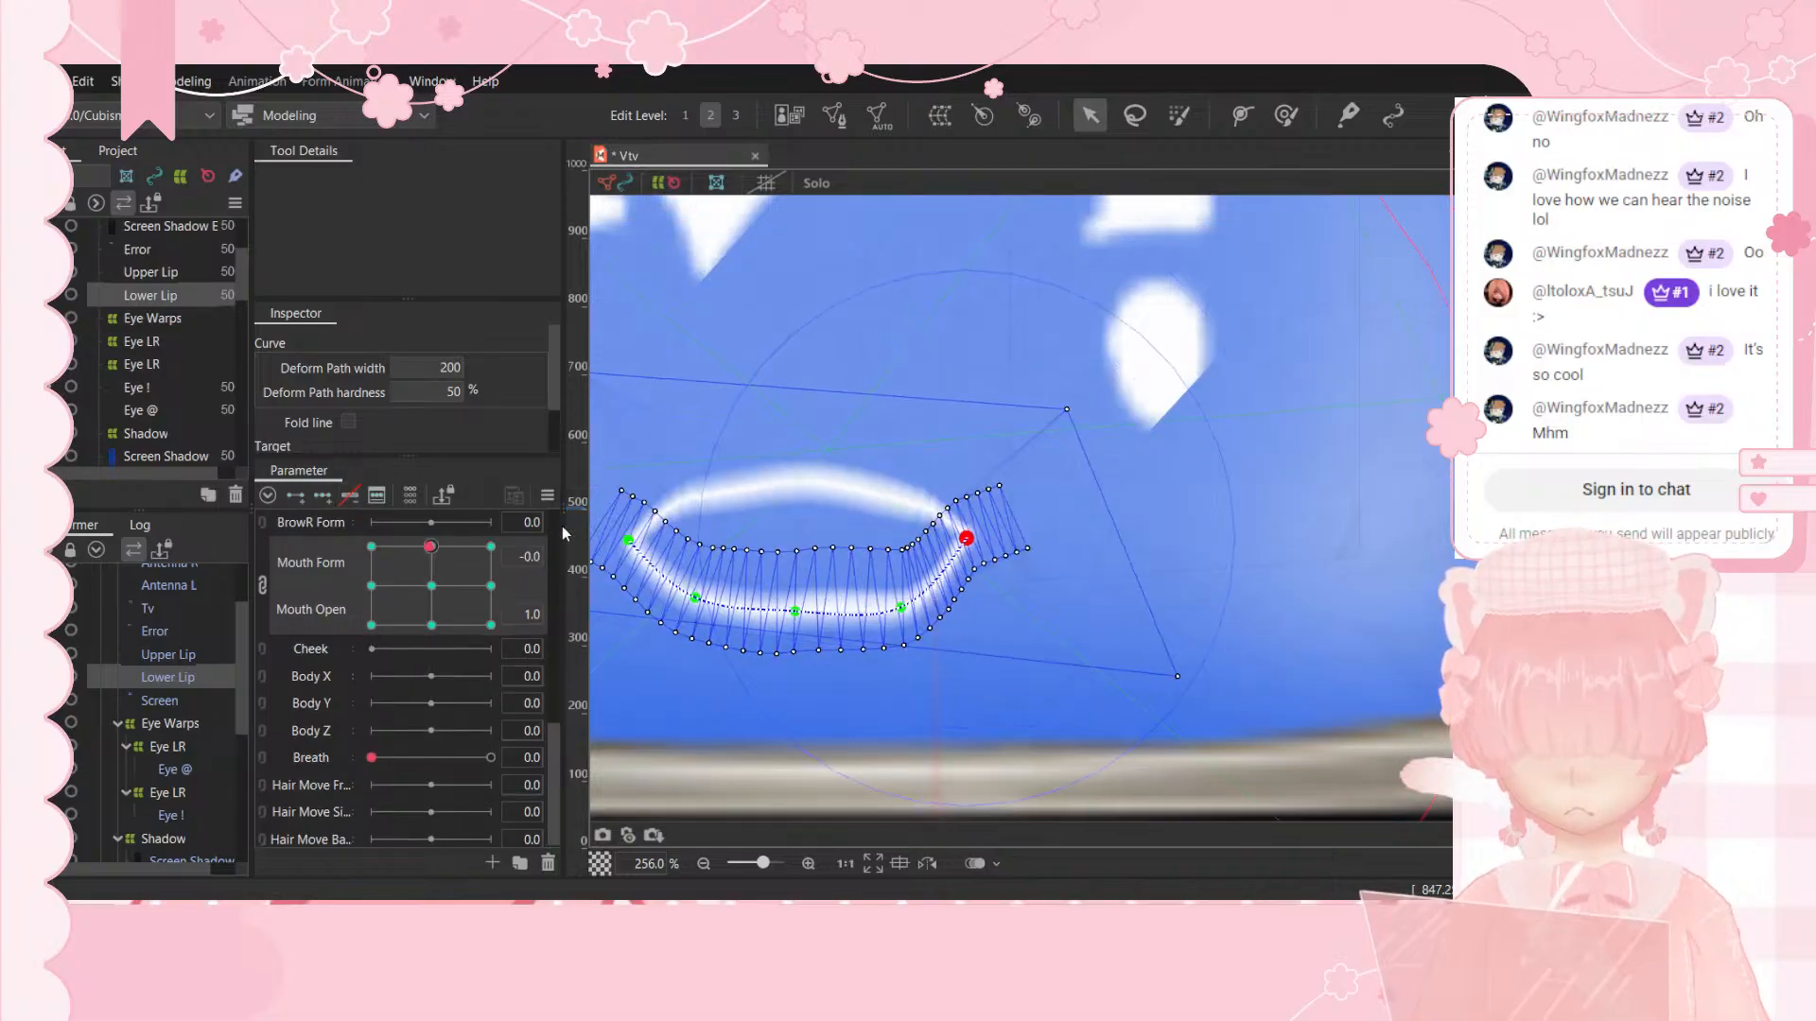
{"action": "left_click_drag", "start_coordinate": [627, 540], "coordinate": [621, 500]}
{"action": "left_click_drag", "start_coordinate": [967, 535], "coordinate": [971, 487]}
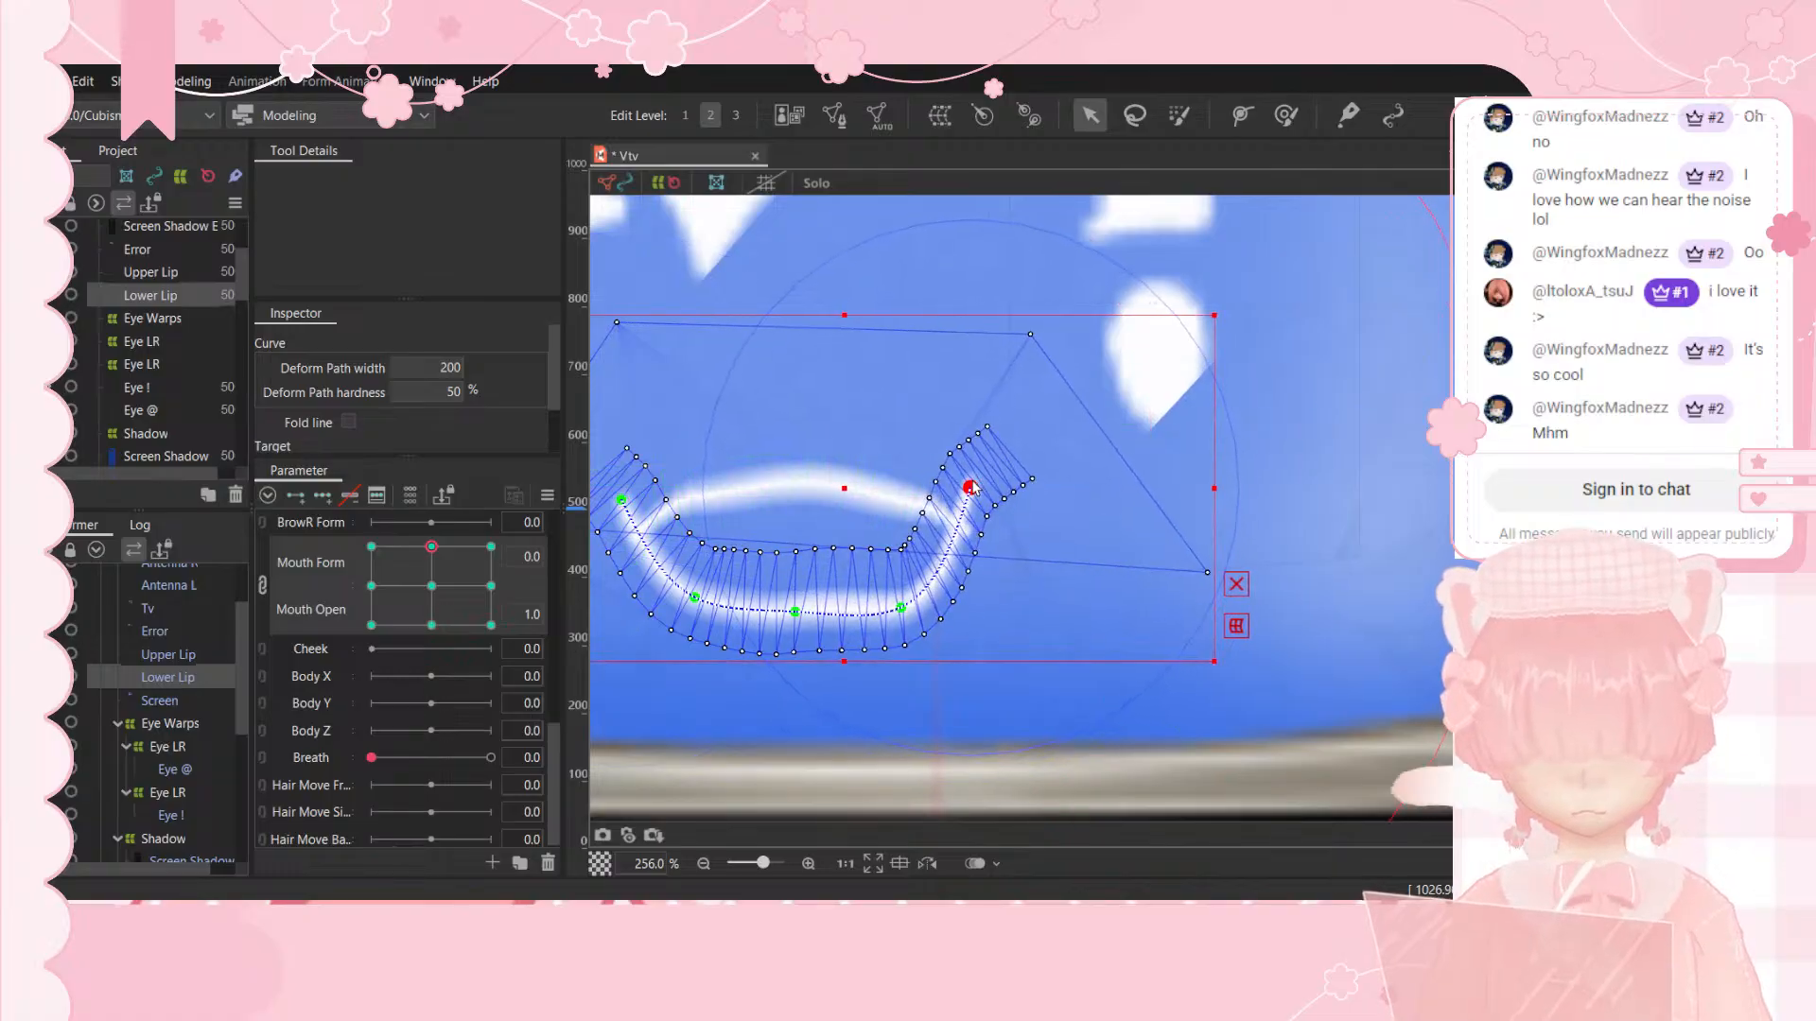
Step: Give Upper Lip three keys on both Mouth Form and Mouth Open, and select its Mouth Form 0.0, Mouth Open 1.0 pose
{"action": "left_click", "coordinate": [179, 660]}
{"action": "left_click", "coordinate": [371, 547]}
{"action": "left_click", "coordinate": [616, 510]}
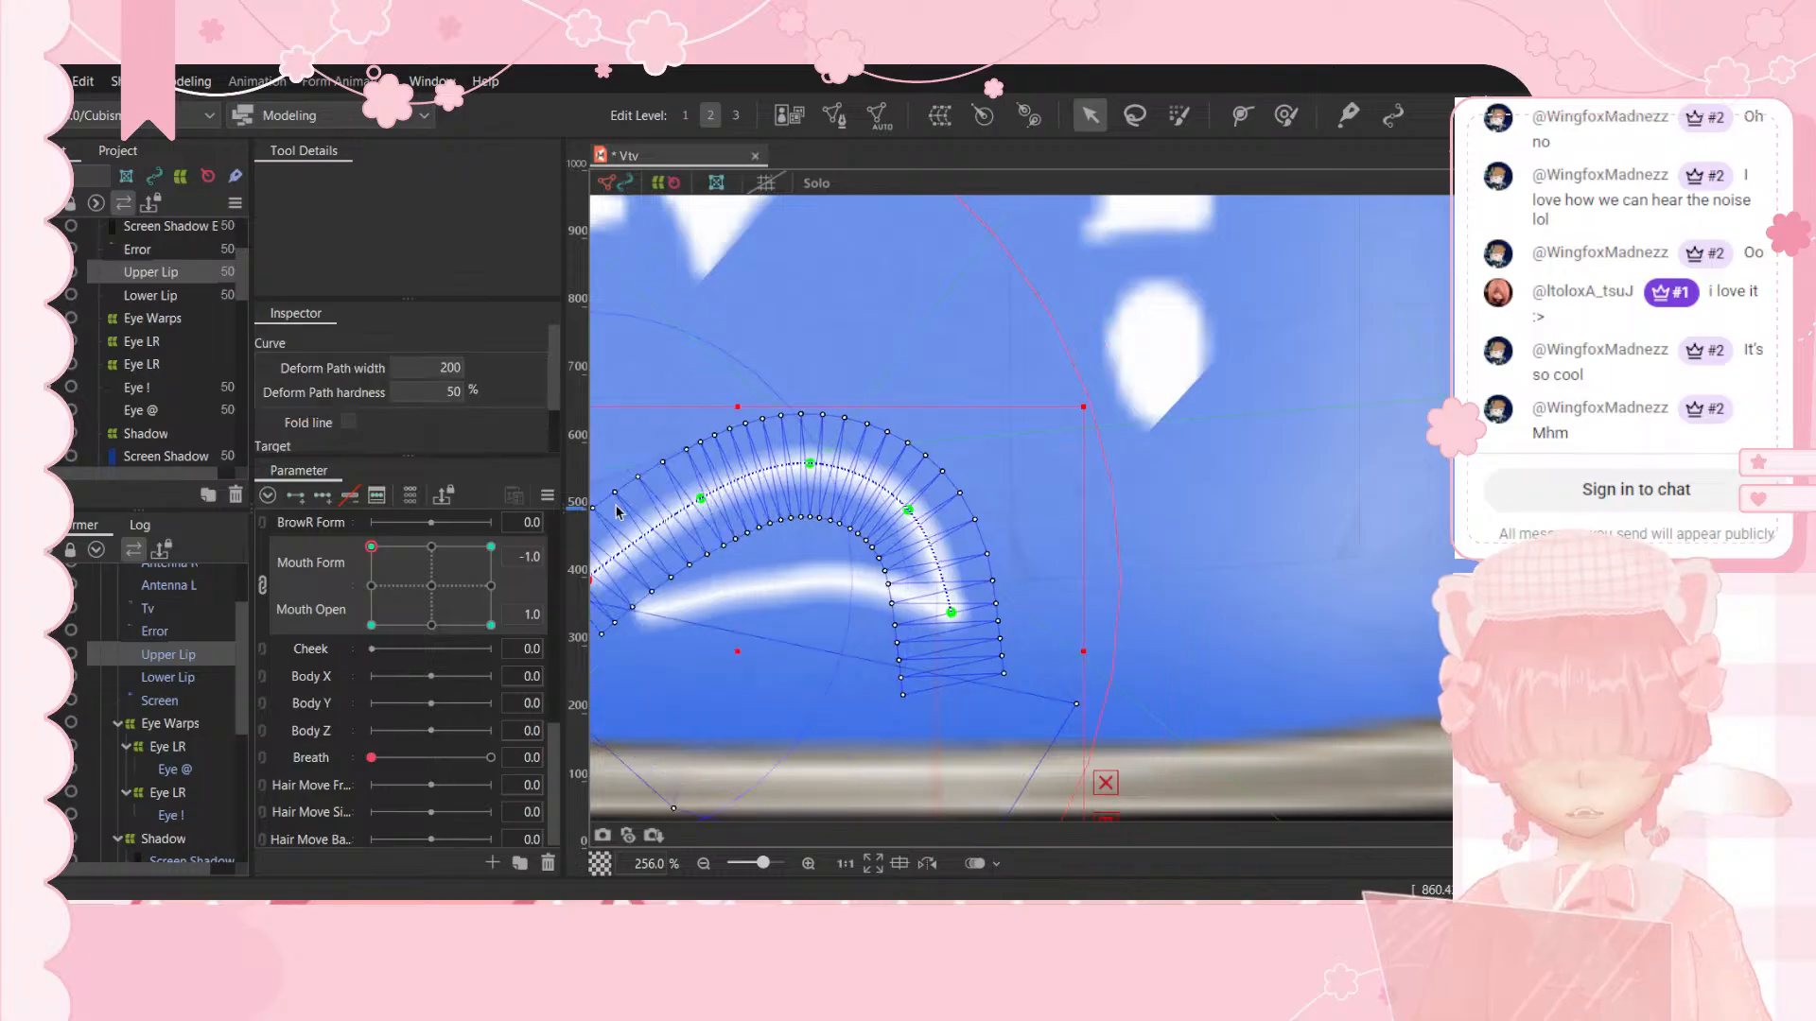
{"action": "left_click", "coordinate": [431, 546]}
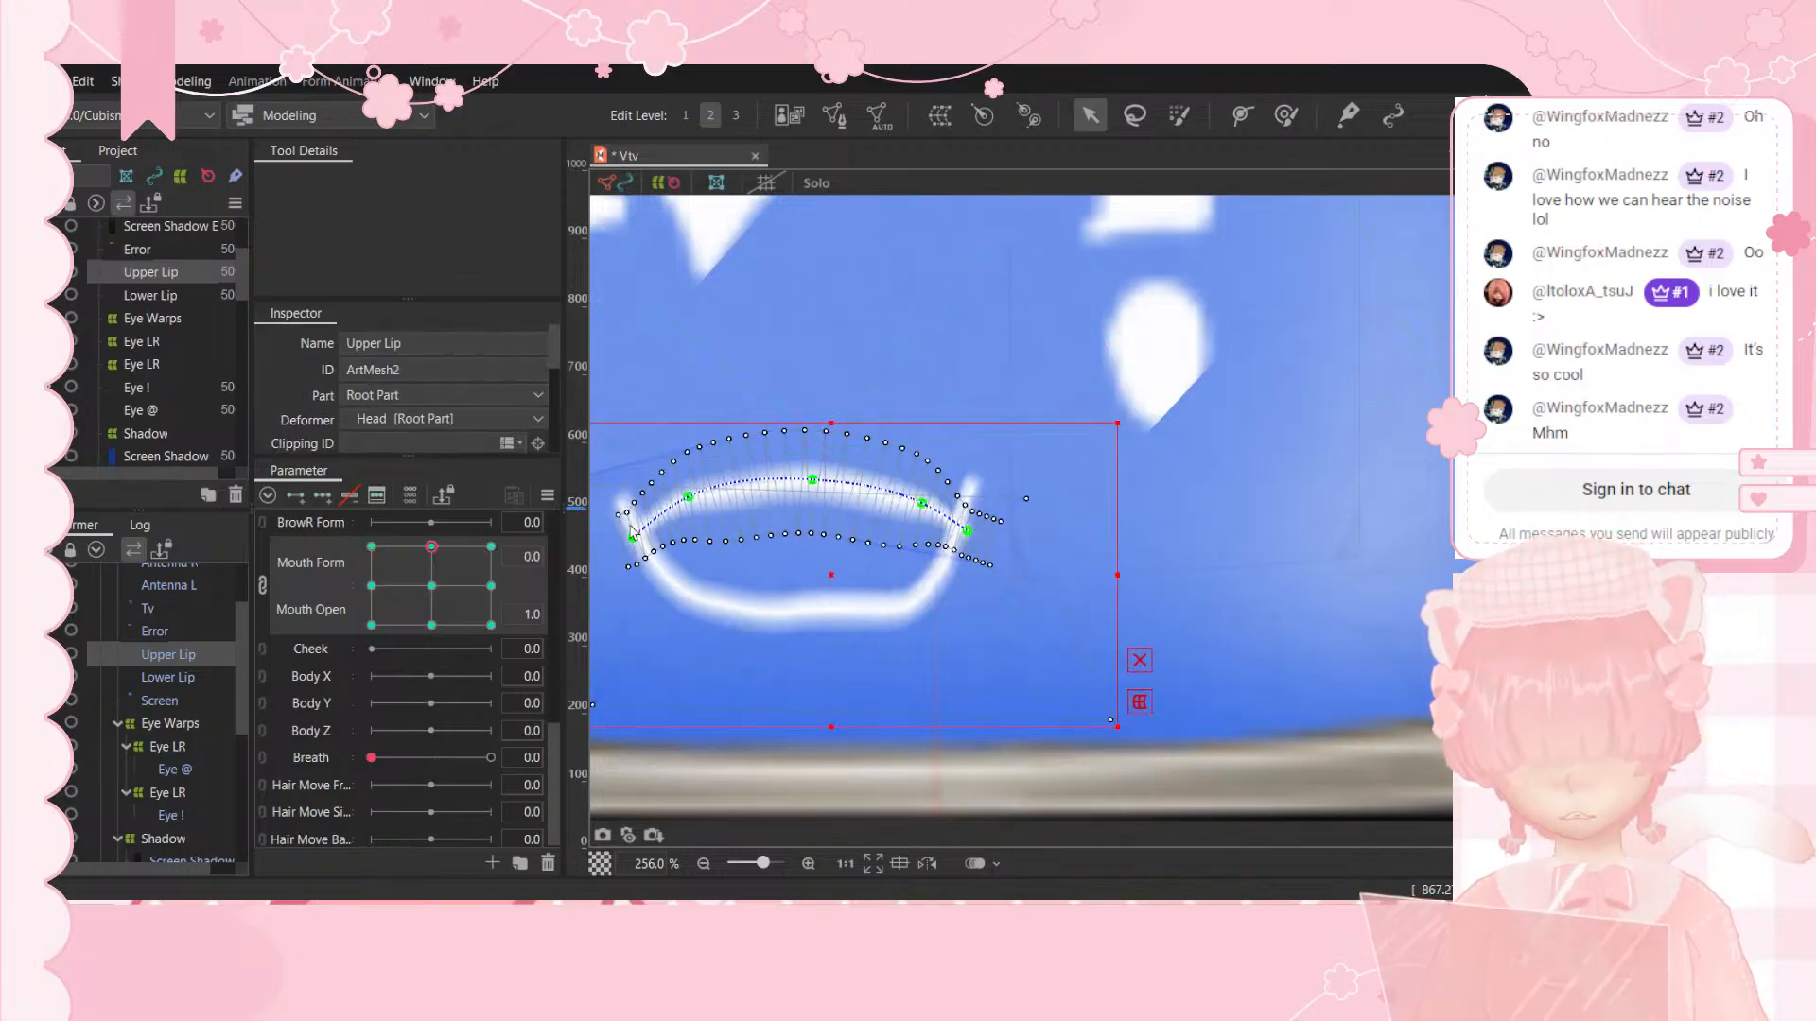
Step: Raise the Upper Lip's corners and lower its middle so the lip runs nearly flat between the lower lip's ends
{"action": "left_click_drag", "start_coordinate": [633, 537], "coordinate": [620, 499]}
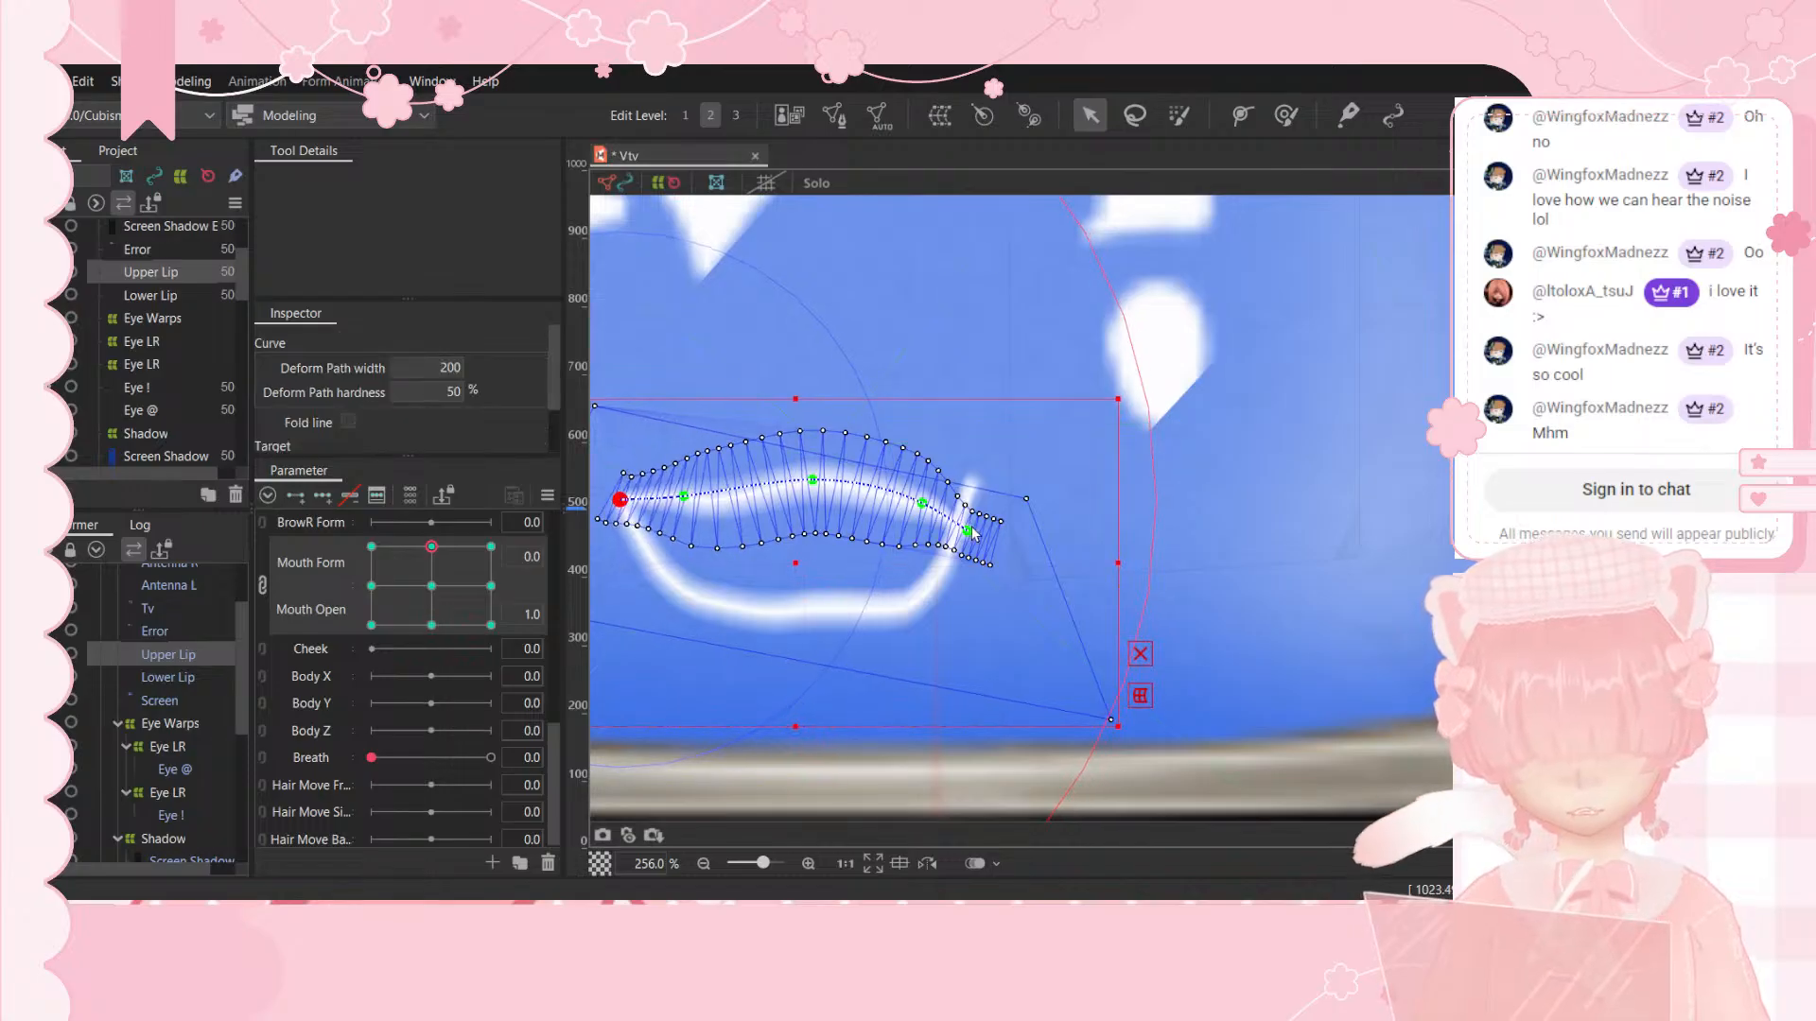
{"action": "left_click_drag", "start_coordinate": [967, 532], "coordinate": [977, 480]}
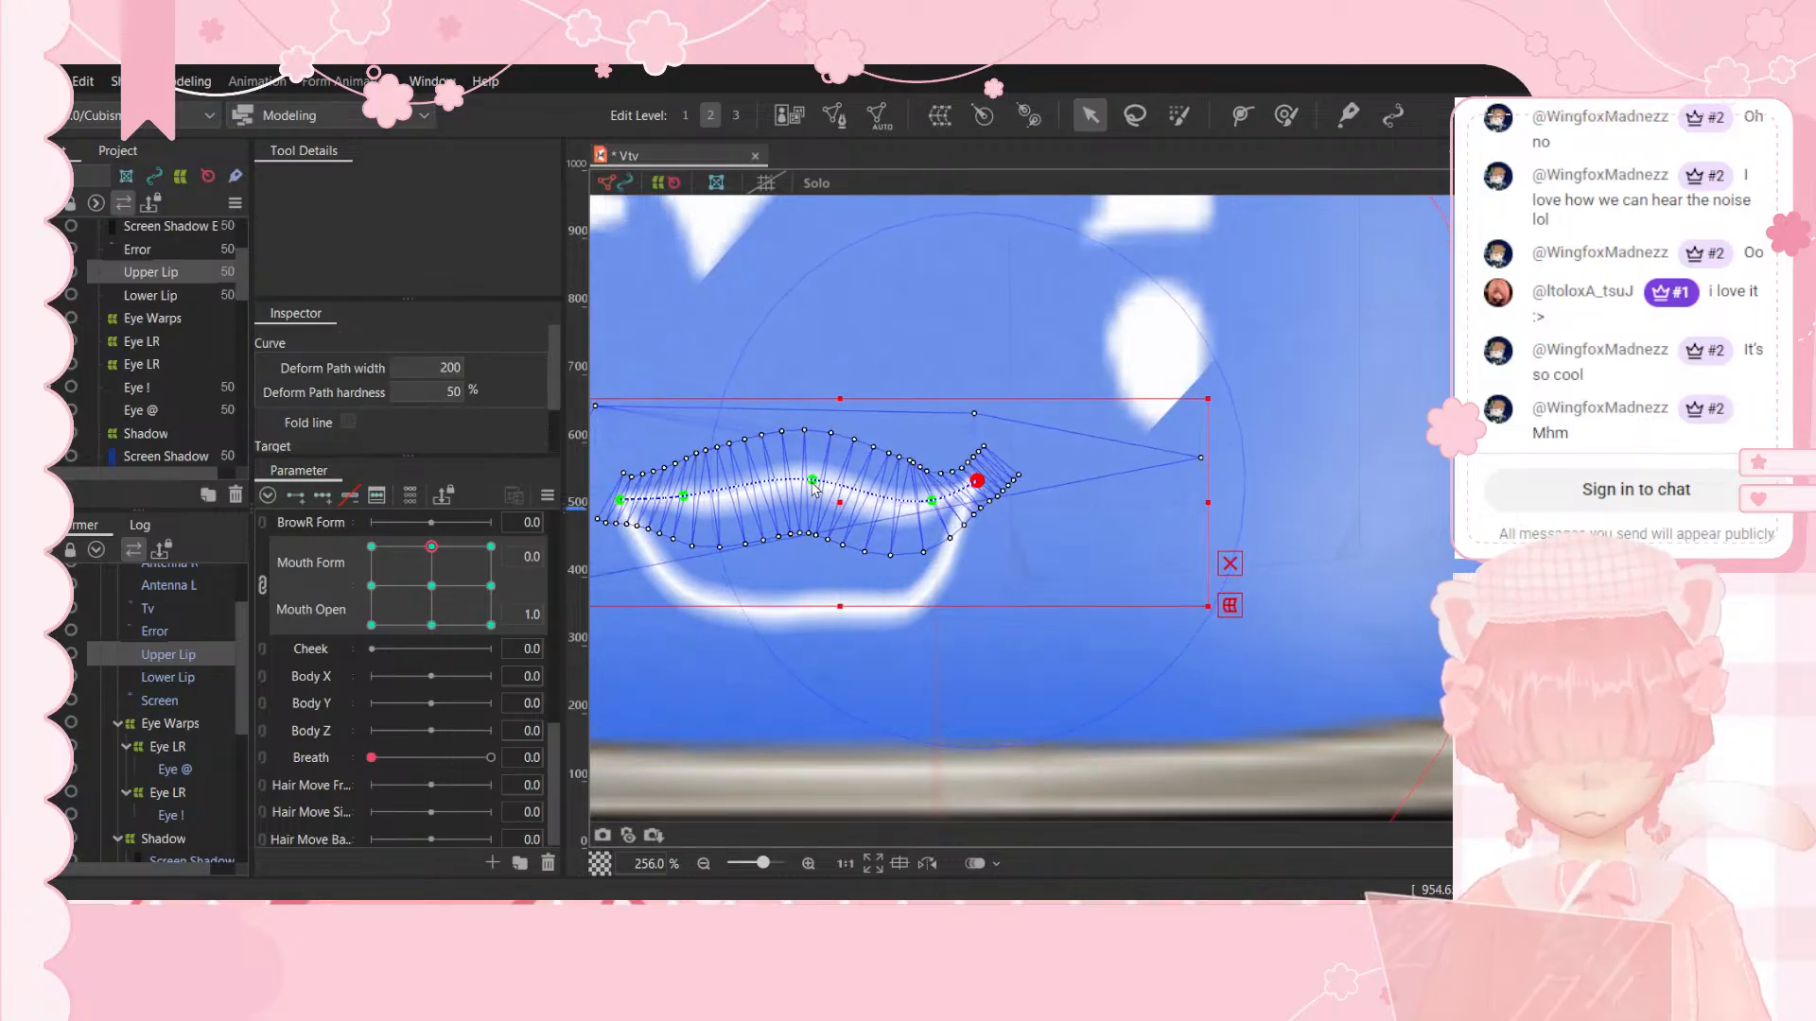
{"action": "left_click_drag", "start_coordinate": [812, 479], "coordinate": [798, 501]}
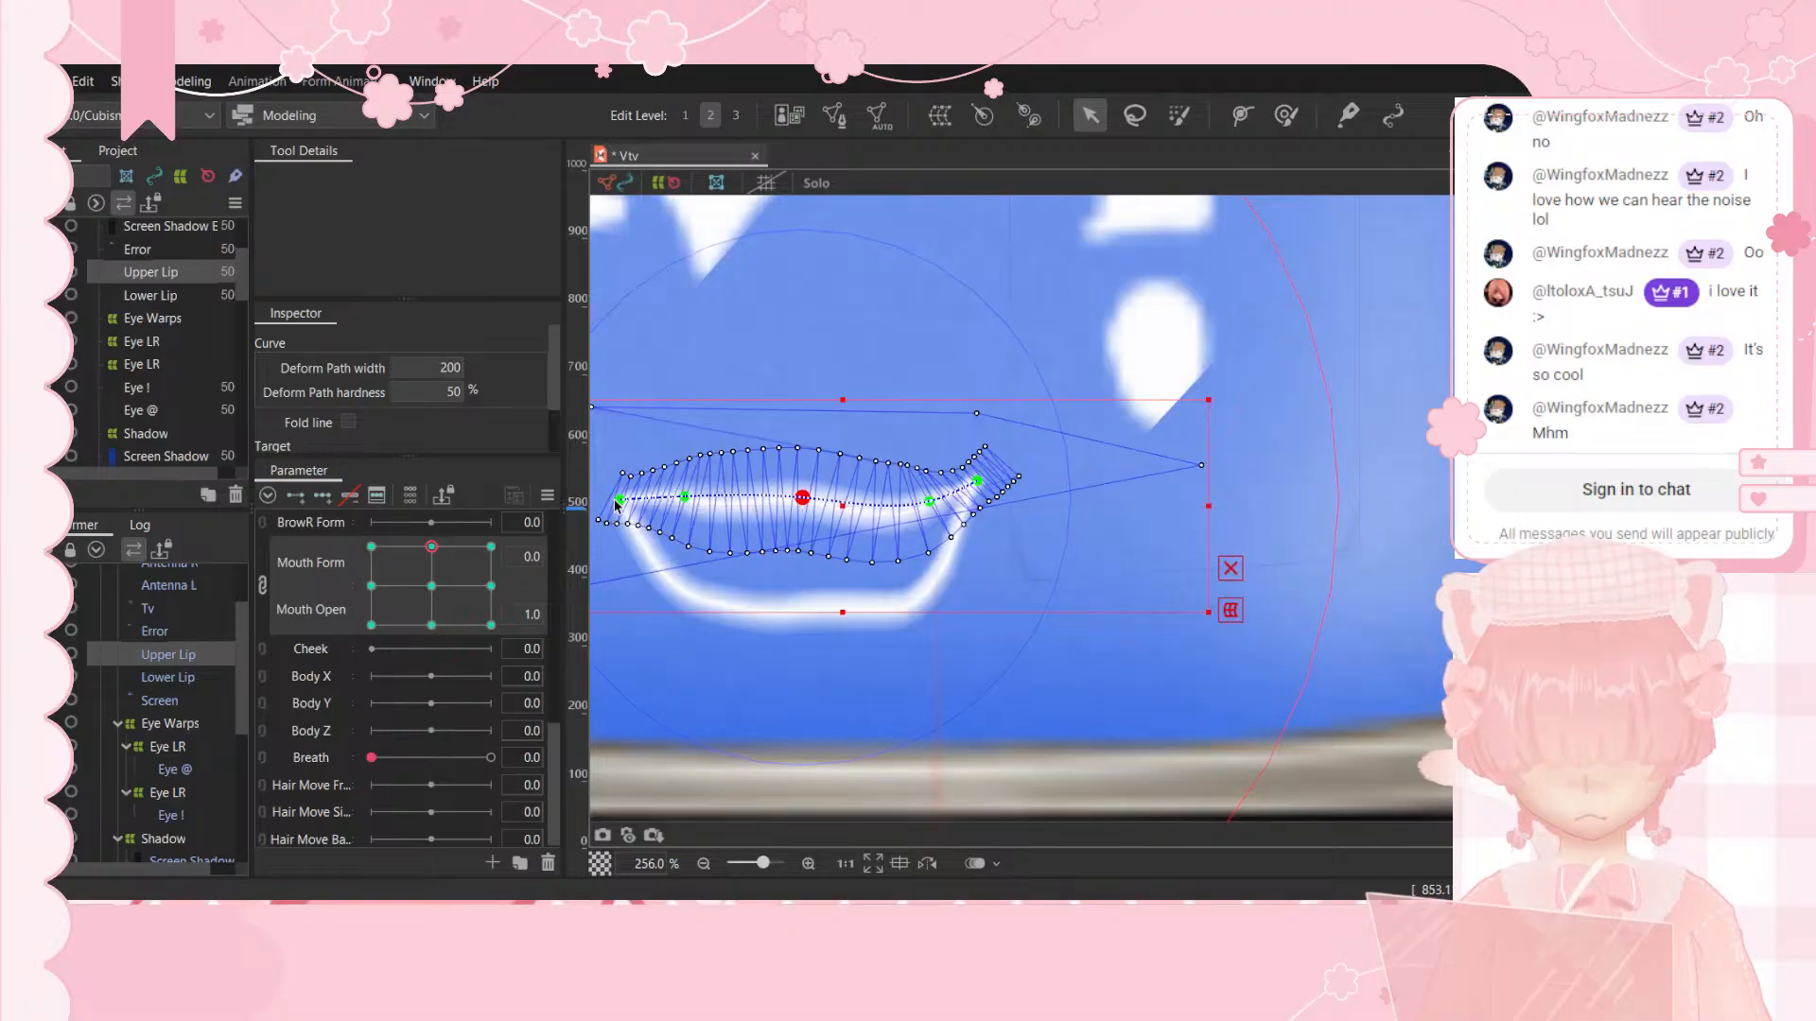
{"action": "mouse_move", "coordinate": [620, 503]}
{"action": "left_mouse_down"}
{"action": "mouse_move", "coordinate": [636, 470]}
{"action": "mouse_move", "coordinate": [616, 503]}
{"action": "left_mouse_up"}
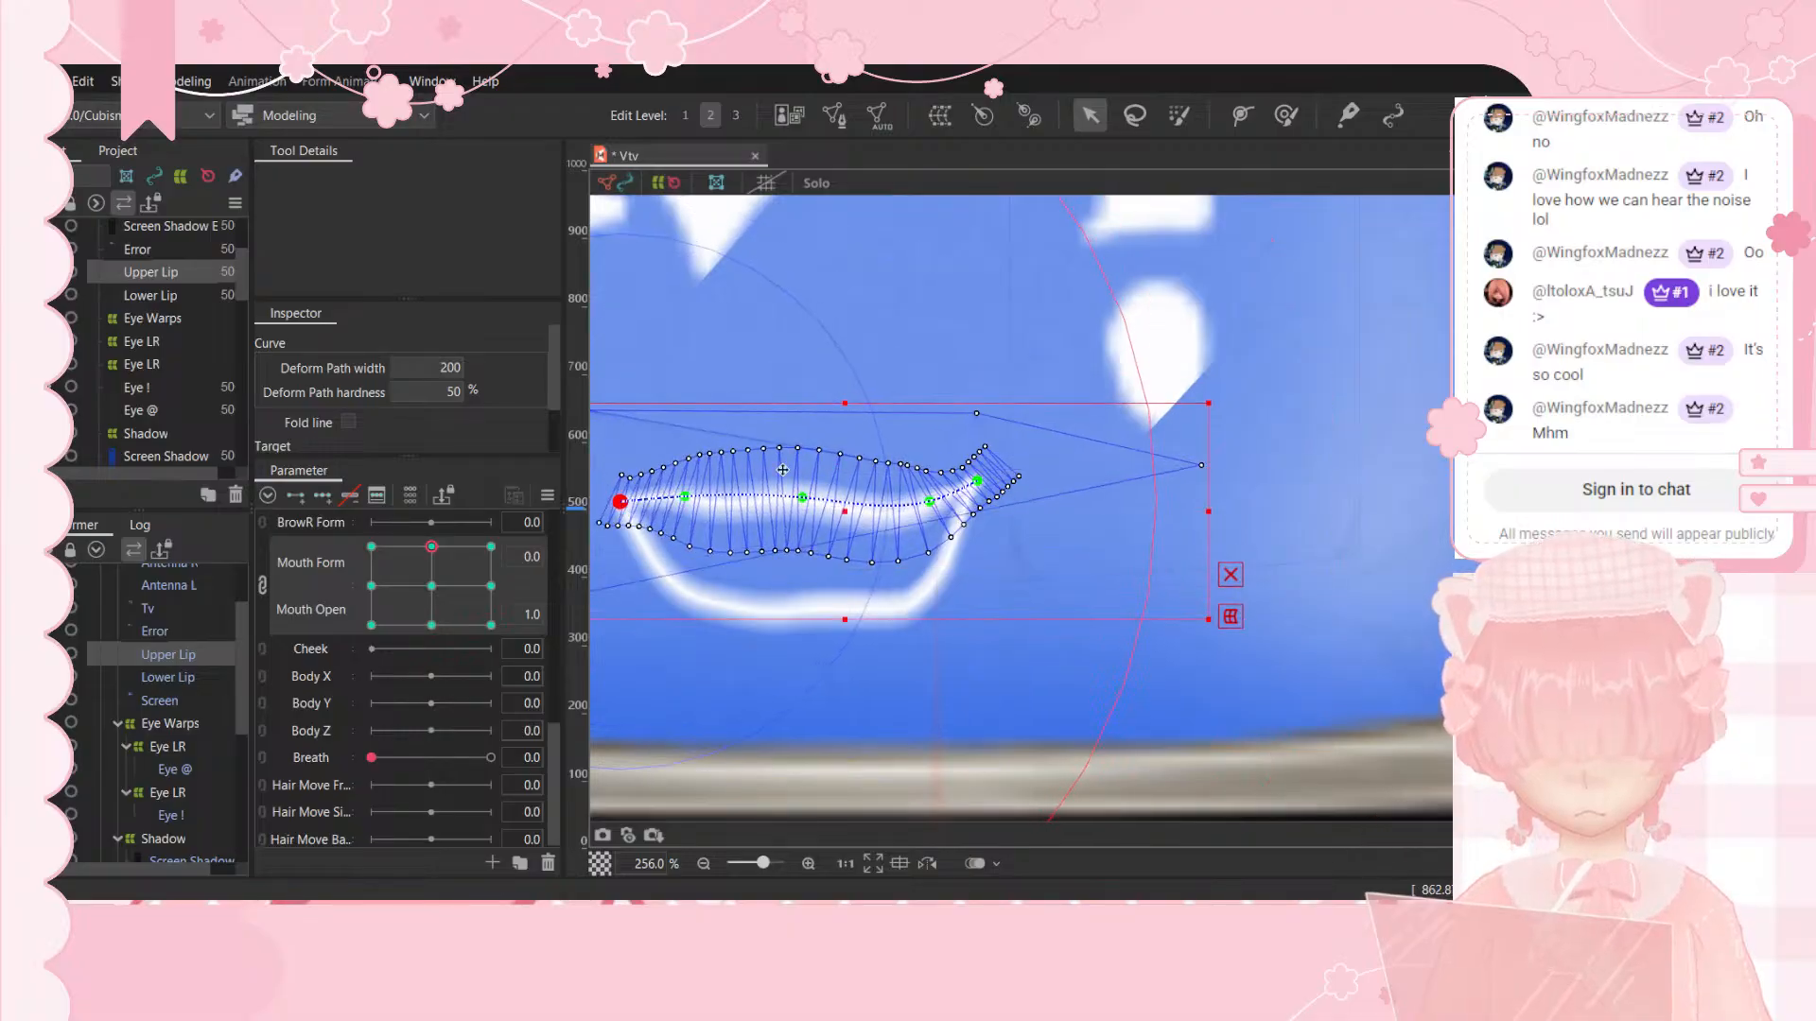
{"action": "left_click_drag", "start_coordinate": [977, 481], "coordinate": [790, 503]}
{"action": "left_click", "coordinate": [1312, 426]}
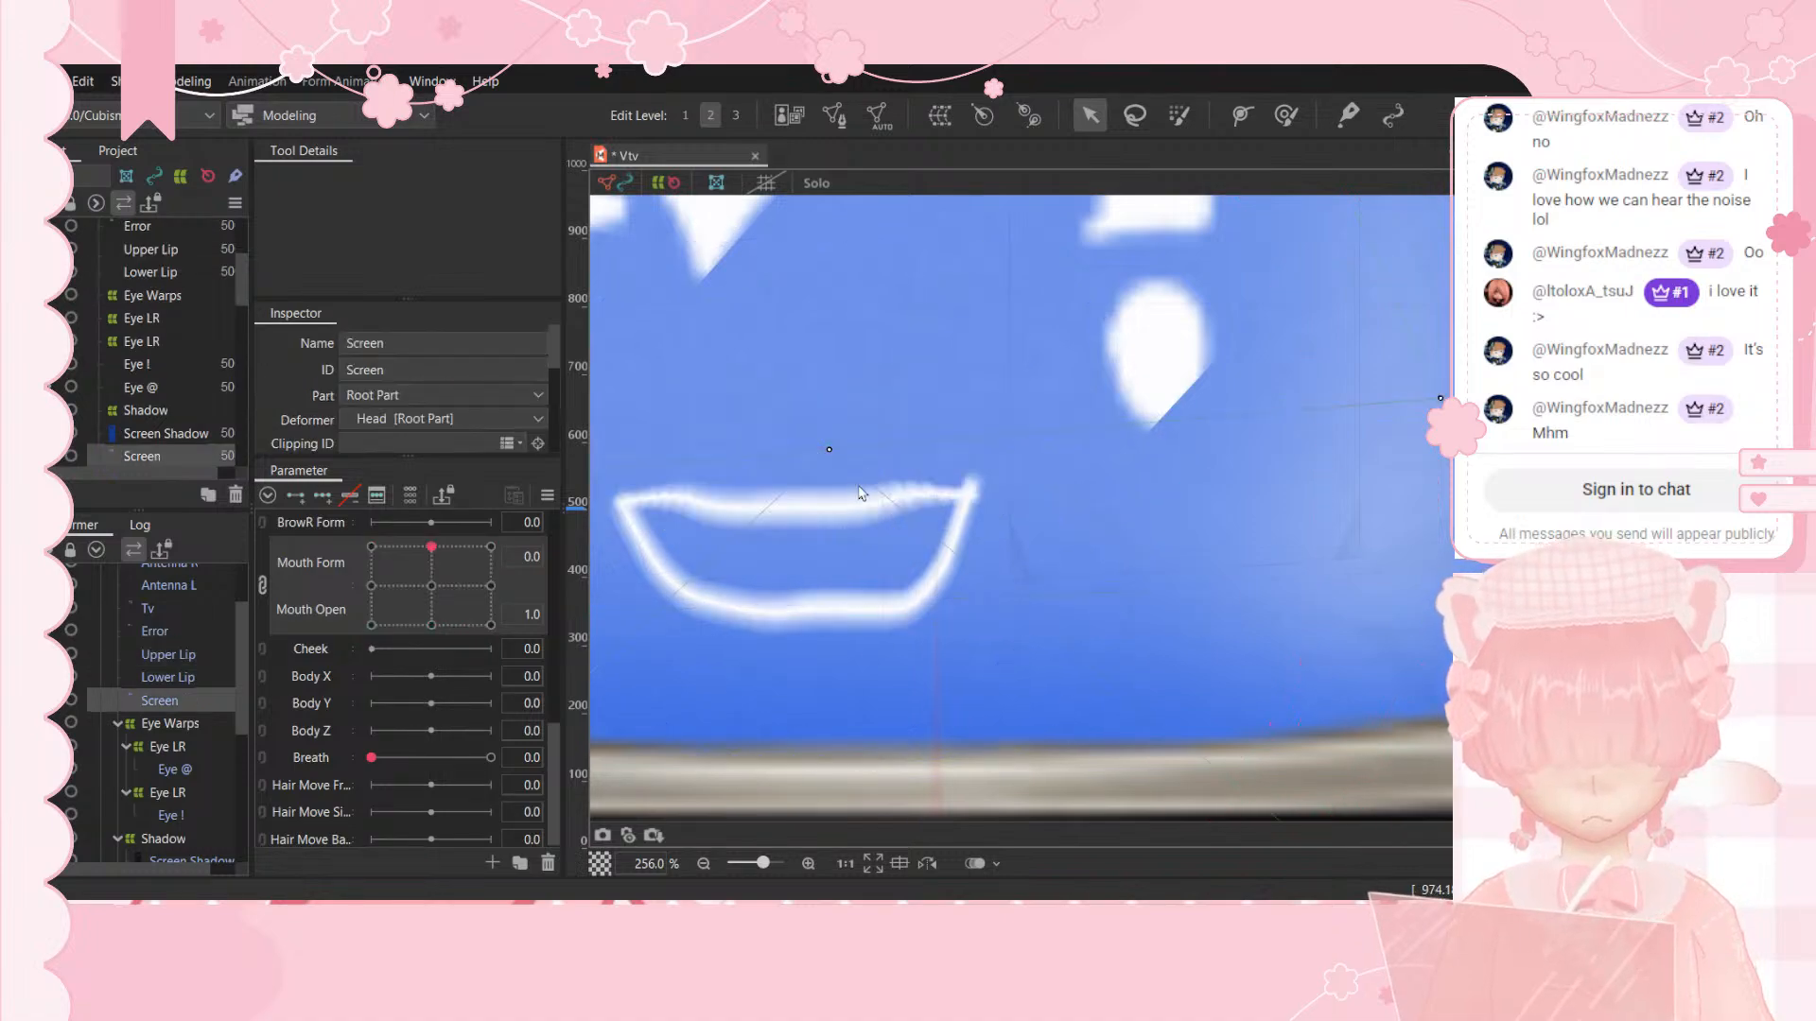
Step: Raise Upper Lip's two lower outer mesh corners and its middle path point slightly at Mouth Form 0.0, Mouth Open 1.0
{"action": "scroll", "coordinate": [862, 493], "scroll_direction": "down", "scroll_amount": 3}
{"action": "scroll", "coordinate": [859, 491], "scroll_direction": "up", "scroll_amount": 5}
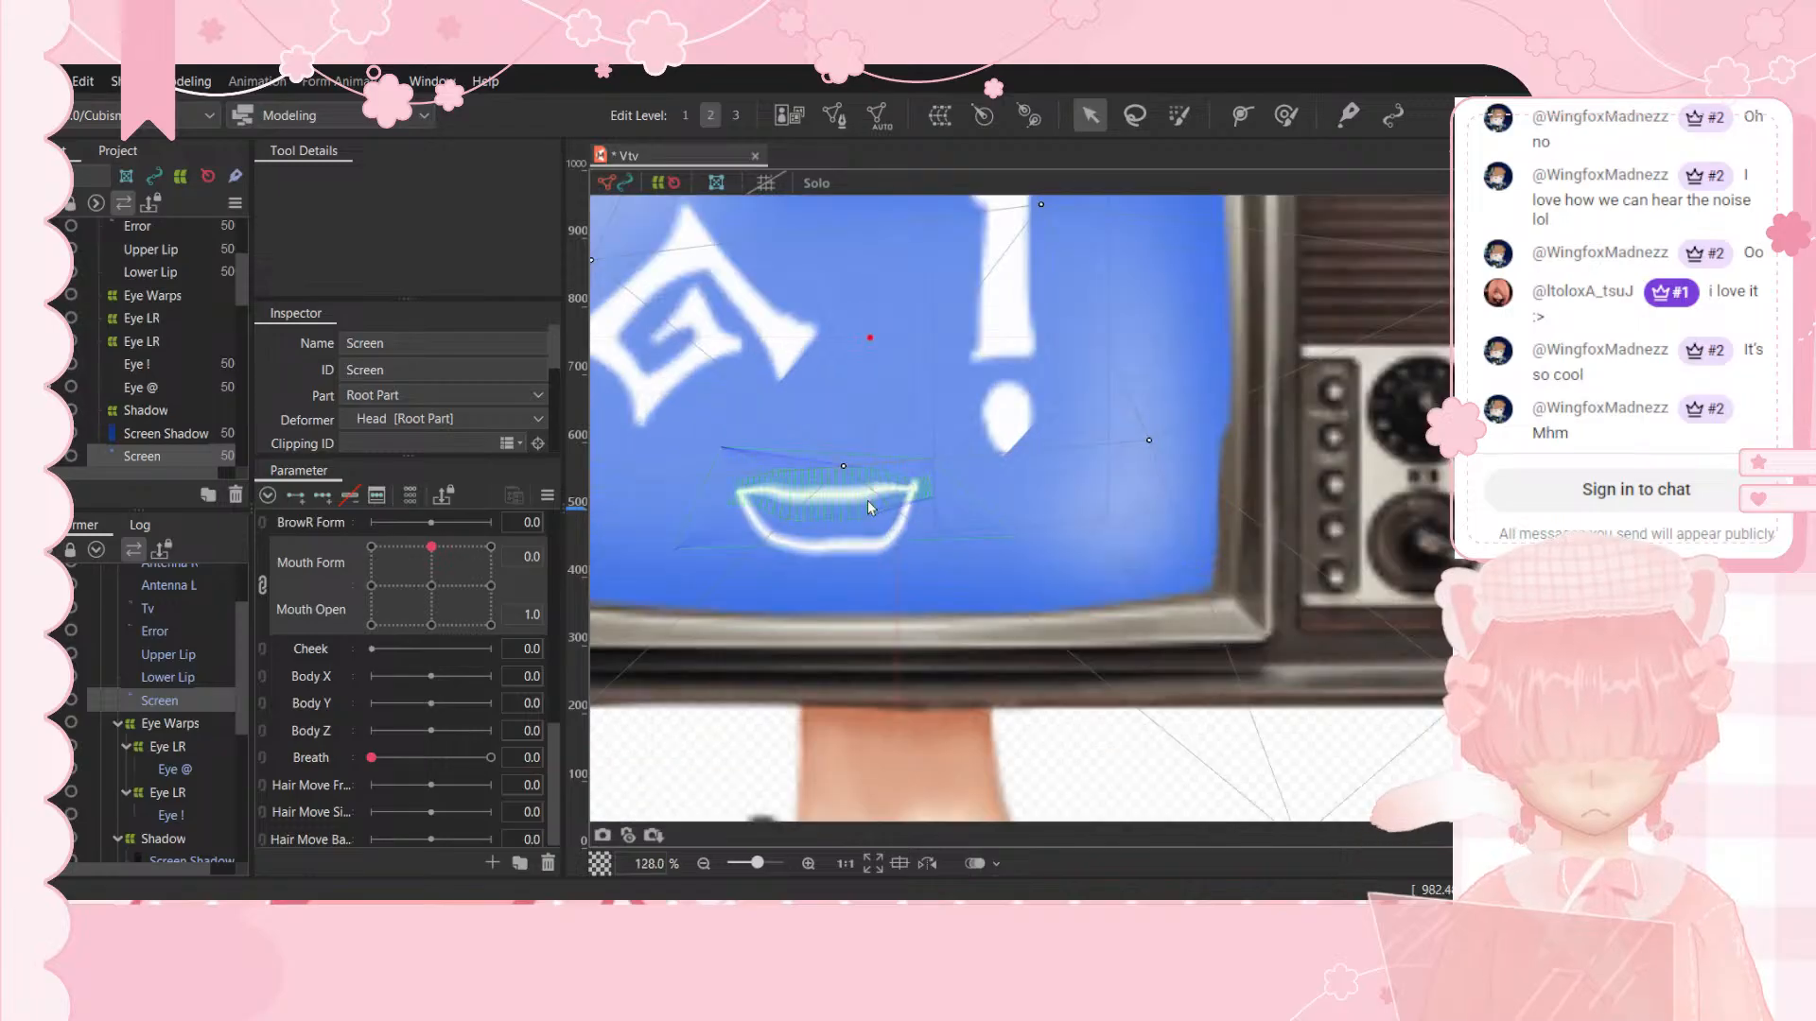
{"action": "left_click", "coordinate": [852, 499]}
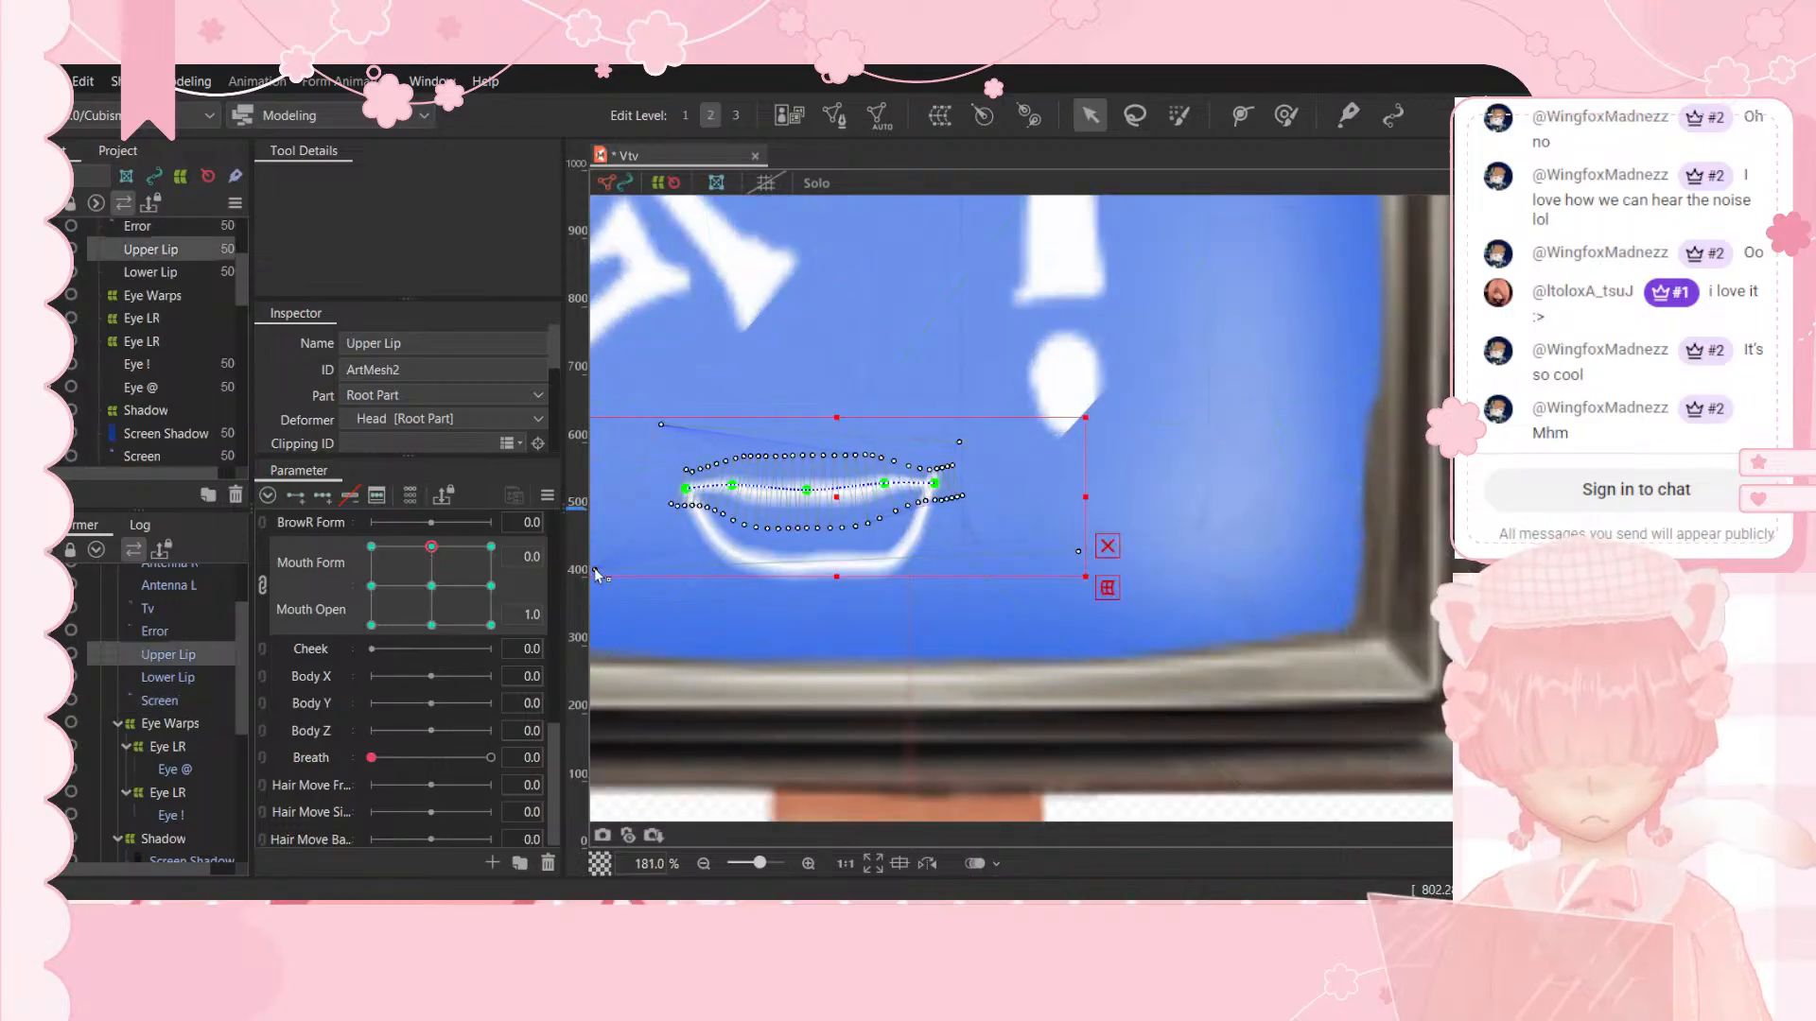
{"action": "left_click_drag", "start_coordinate": [620, 532], "coordinate": [620, 531]}
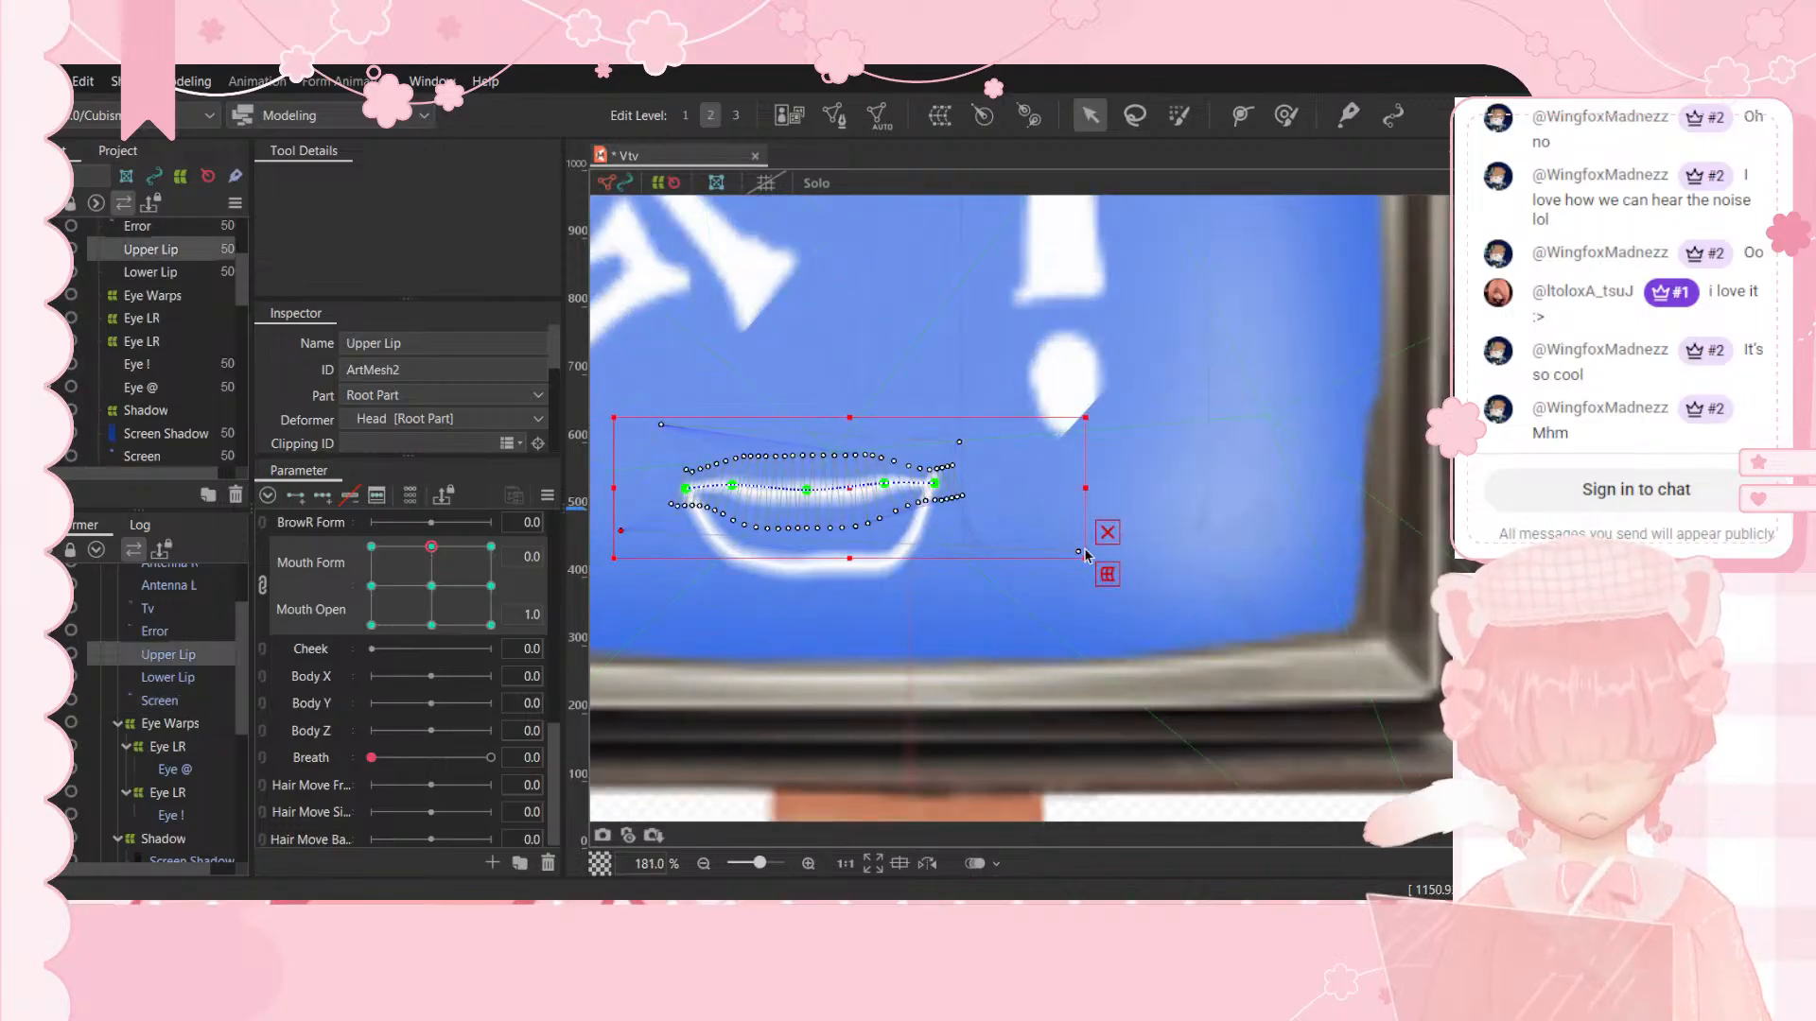
{"action": "left_click_drag", "start_coordinate": [1078, 552], "coordinate": [1072, 538]}
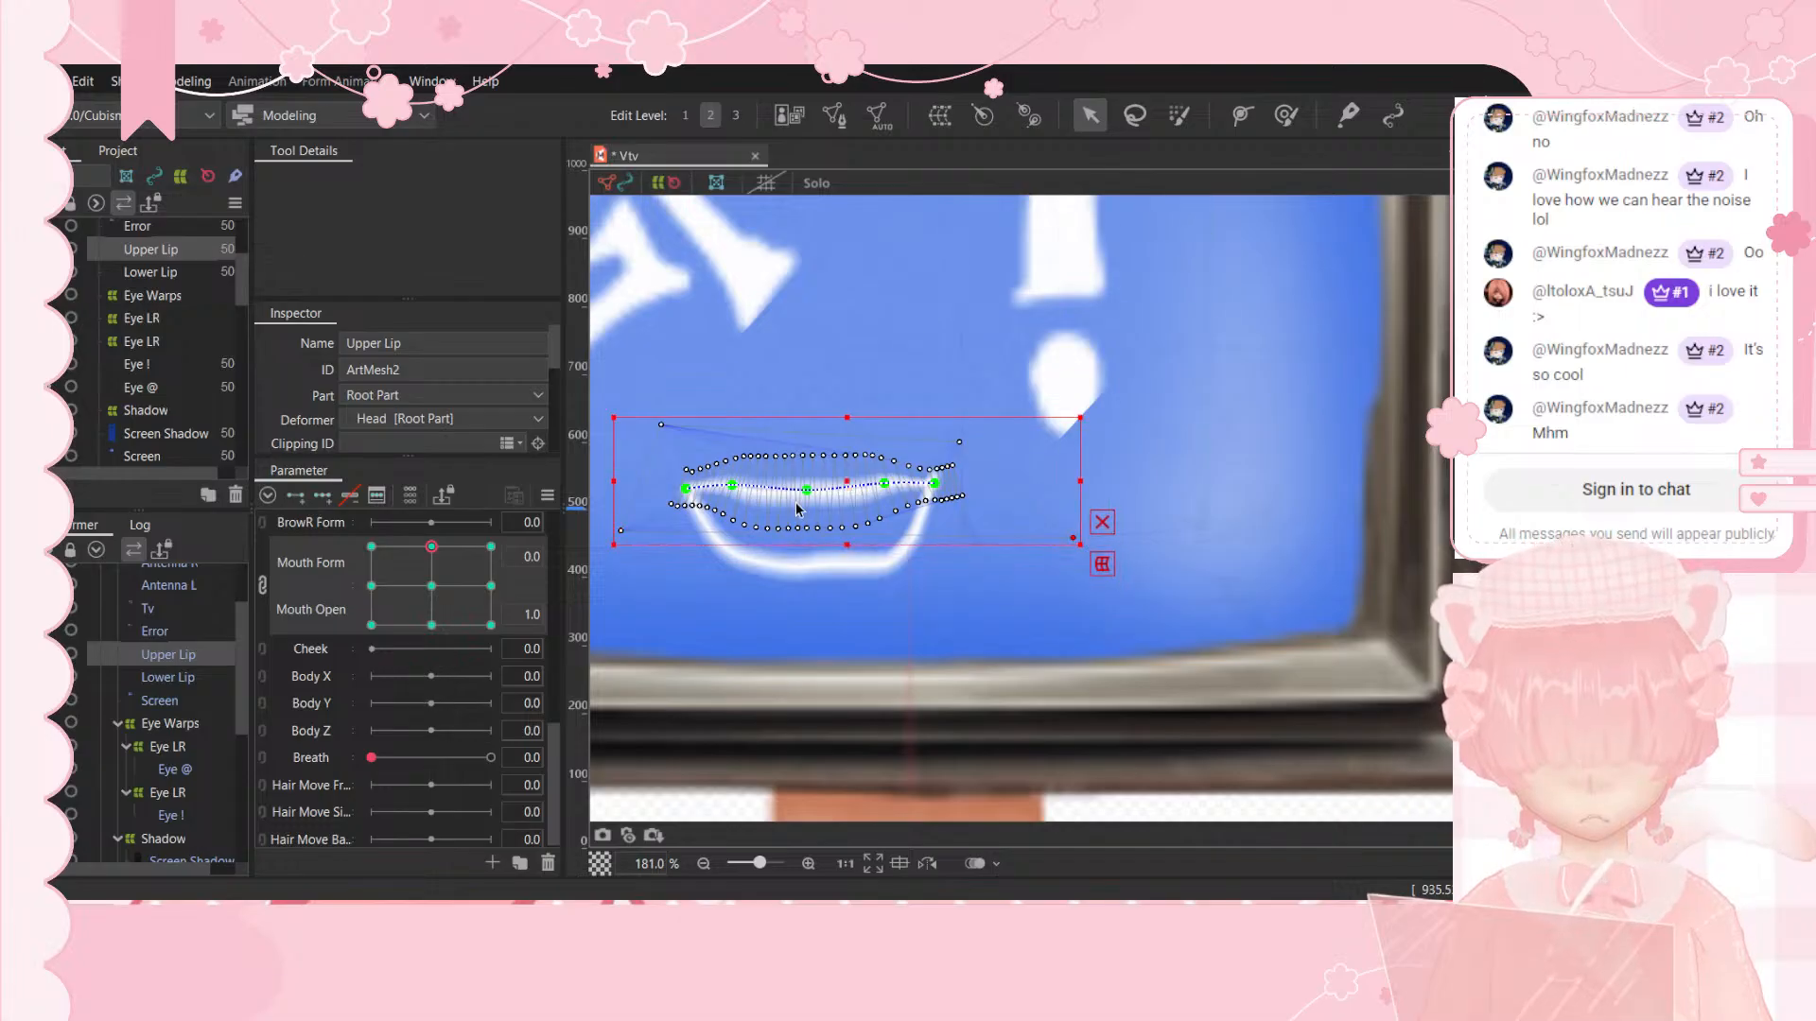
{"action": "scroll", "coordinate": [799, 507], "scroll_direction": "up", "scroll_amount": 1}
{"action": "scroll", "coordinate": [799, 508], "scroll_direction": "up", "scroll_amount": 1}
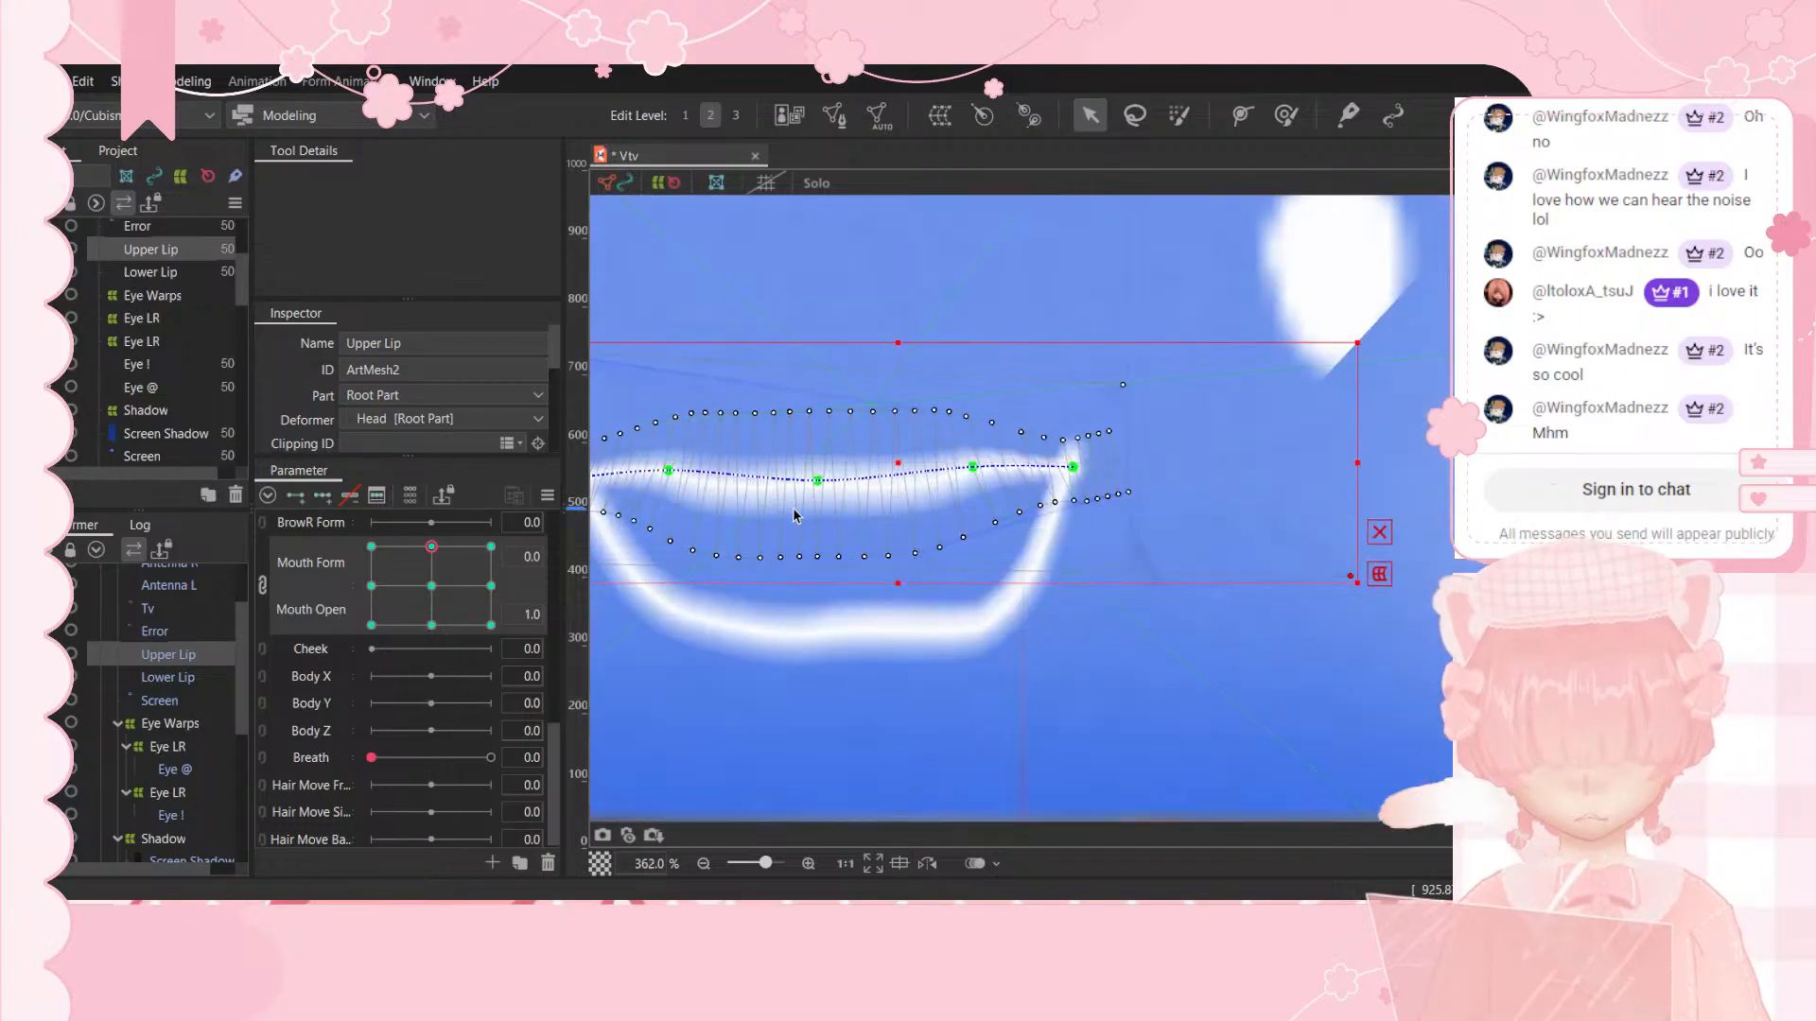
{"action": "left_click_drag", "start_coordinate": [817, 481], "coordinate": [815, 472]}
Step: Preview the lip shapes by sweeping the combined Mouth Form and Mouth Open control, including Mouth Form 1.0, Mouth Open 1.0
{"action": "left_click_drag", "start_coordinate": [431, 547], "coordinate": [440, 654]}
{"action": "left_click", "coordinate": [491, 546]}
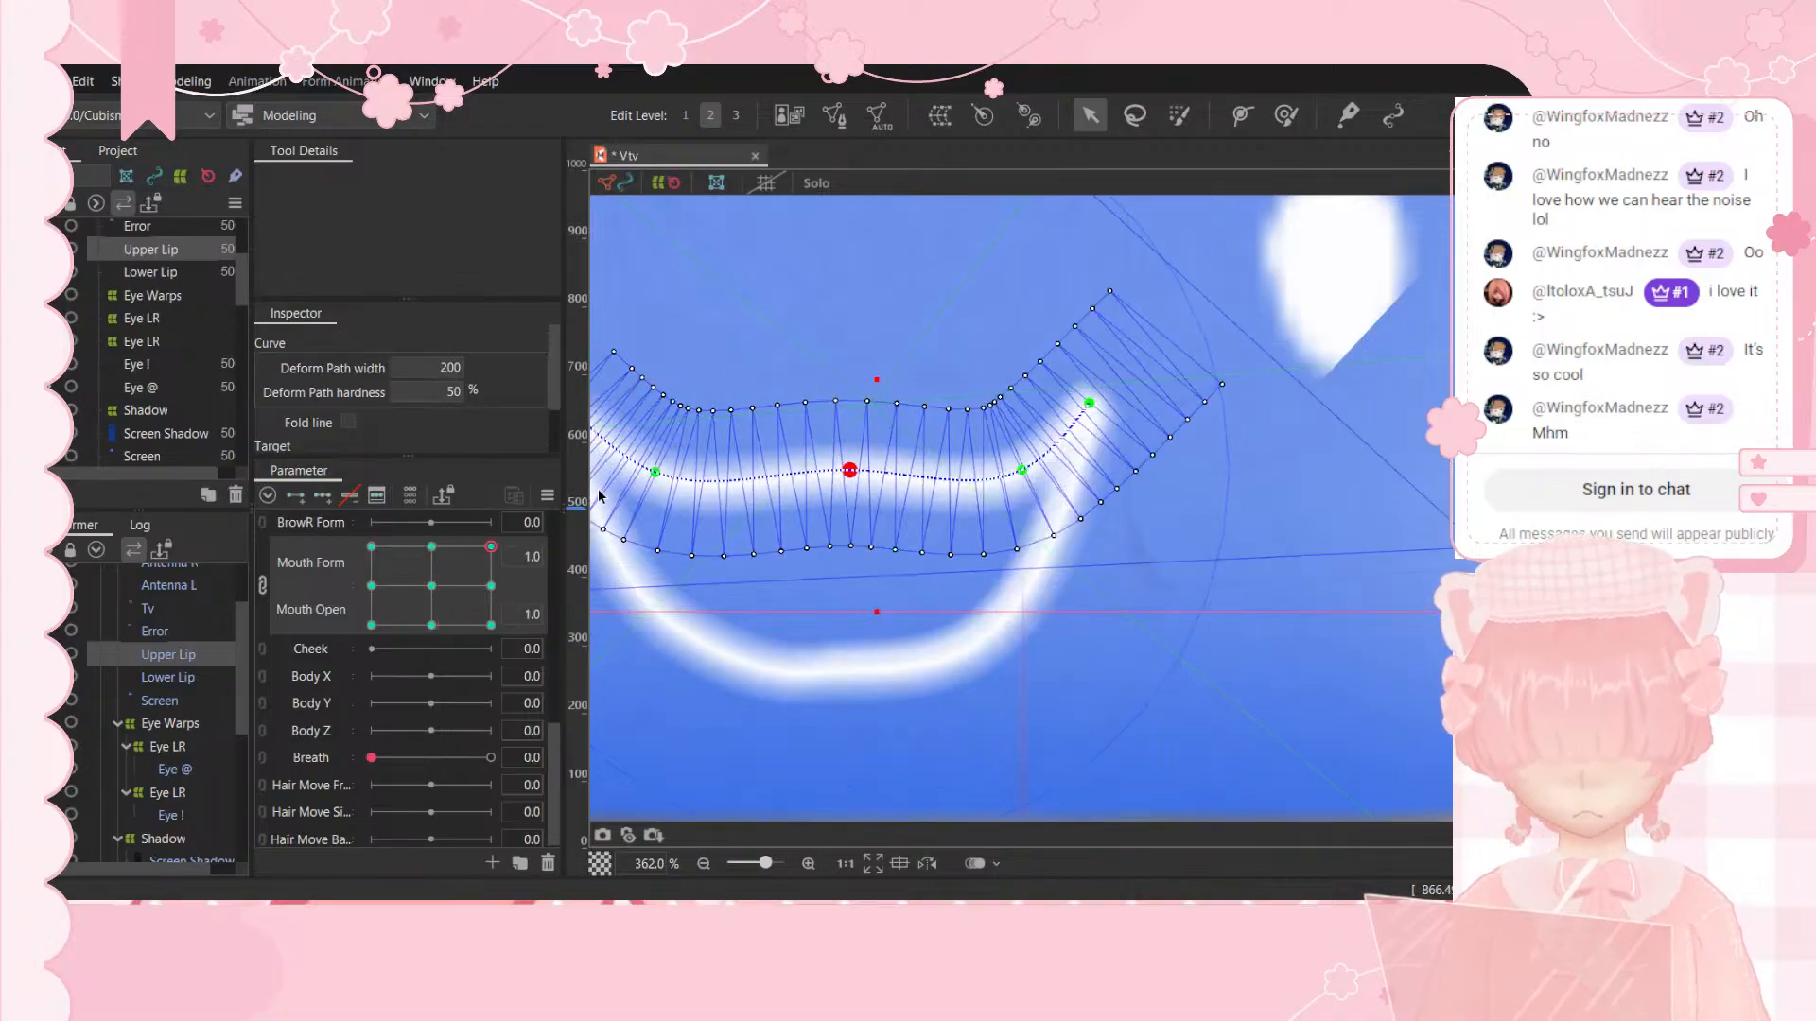
{"action": "left_click_drag", "start_coordinate": [491, 547], "coordinate": [430, 532]}
{"action": "scroll", "coordinate": [841, 534], "scroll_direction": "down", "scroll_amount": 5}
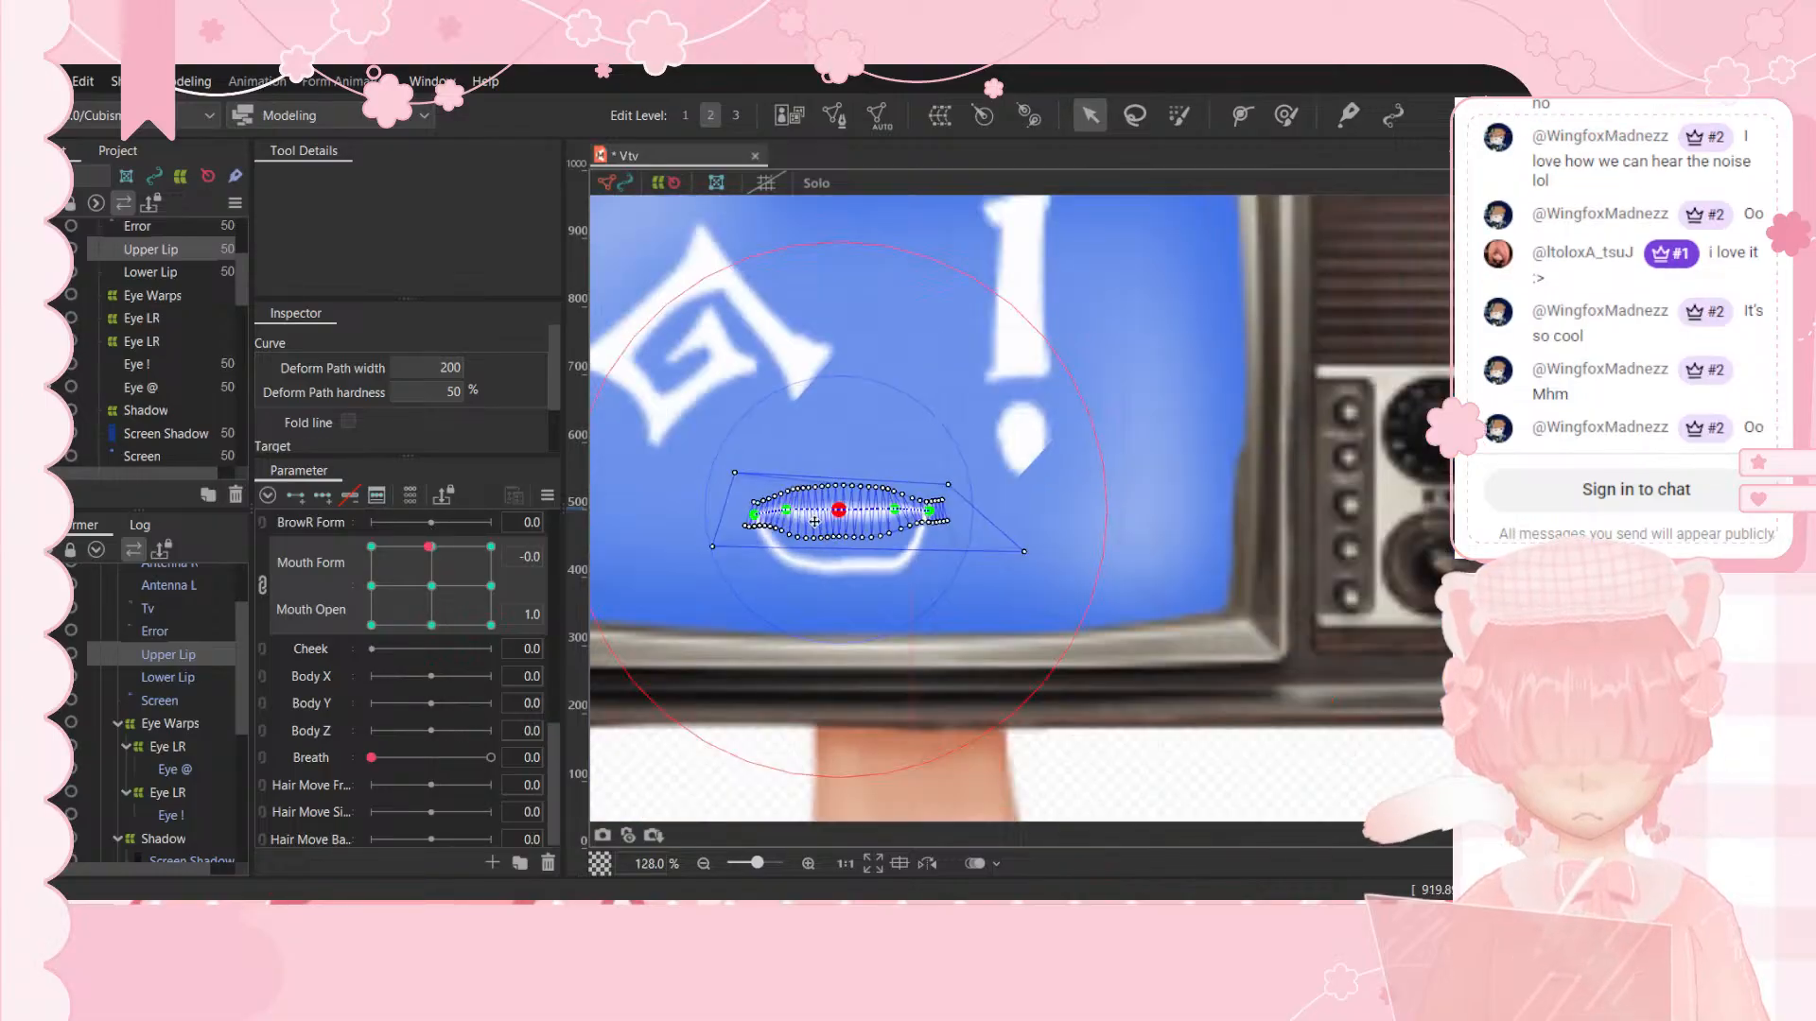
{"action": "scroll", "coordinate": [793, 554], "scroll_direction": "down", "scroll_amount": 6}
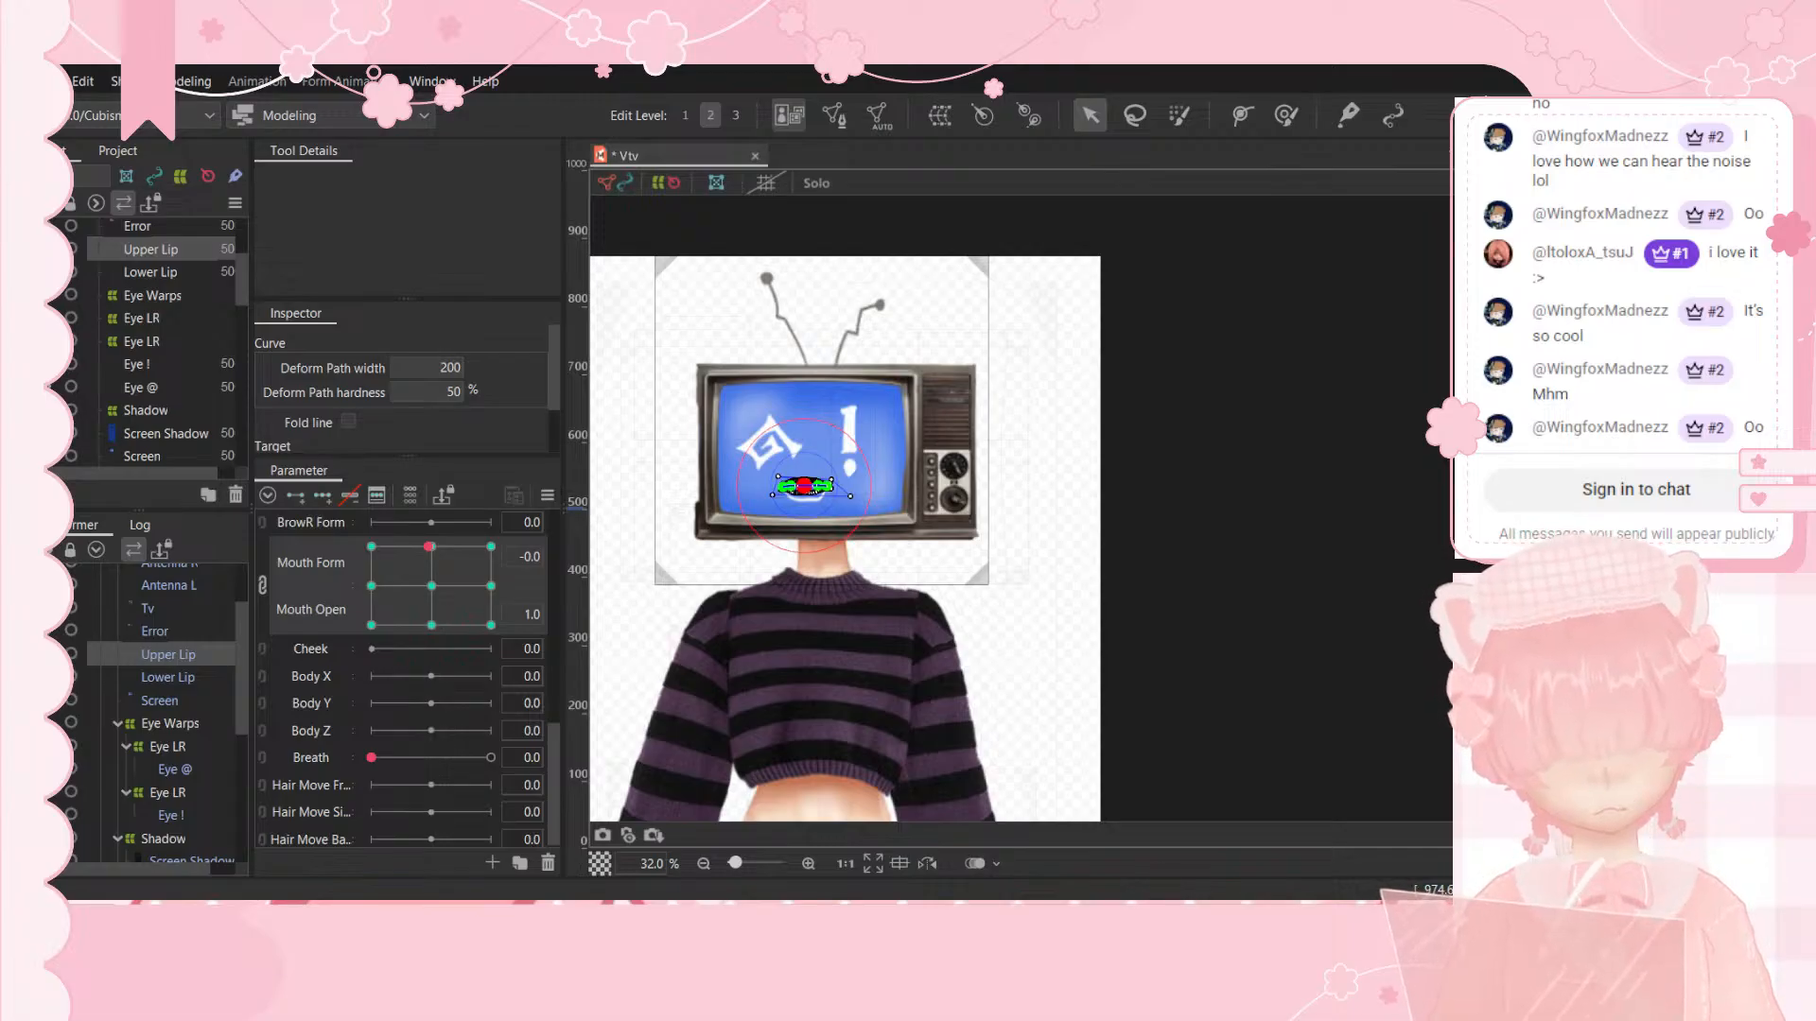
Step: Try the TV-head model in VTube Studio, switch back to the pink-haired avatar and move it beside the canvas
{"action": "double_click", "coordinate": [1154, 876]}
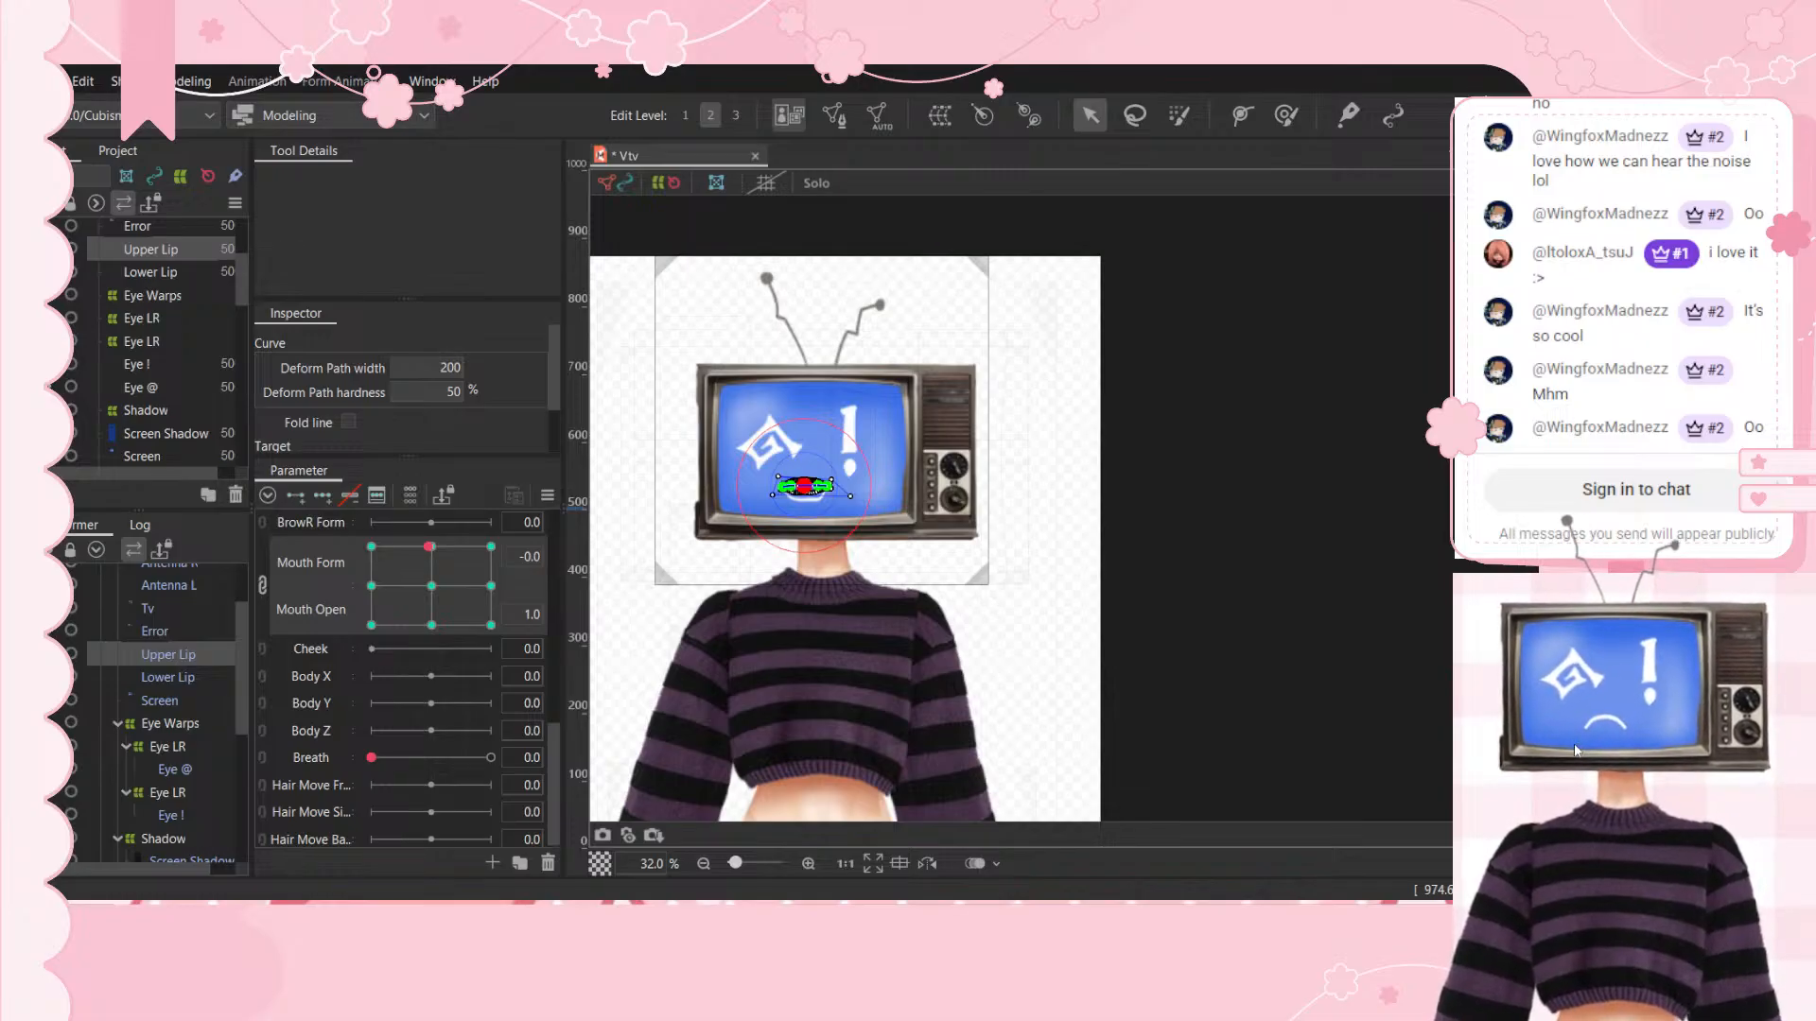
{"action": "double_click", "coordinate": [1576, 750]}
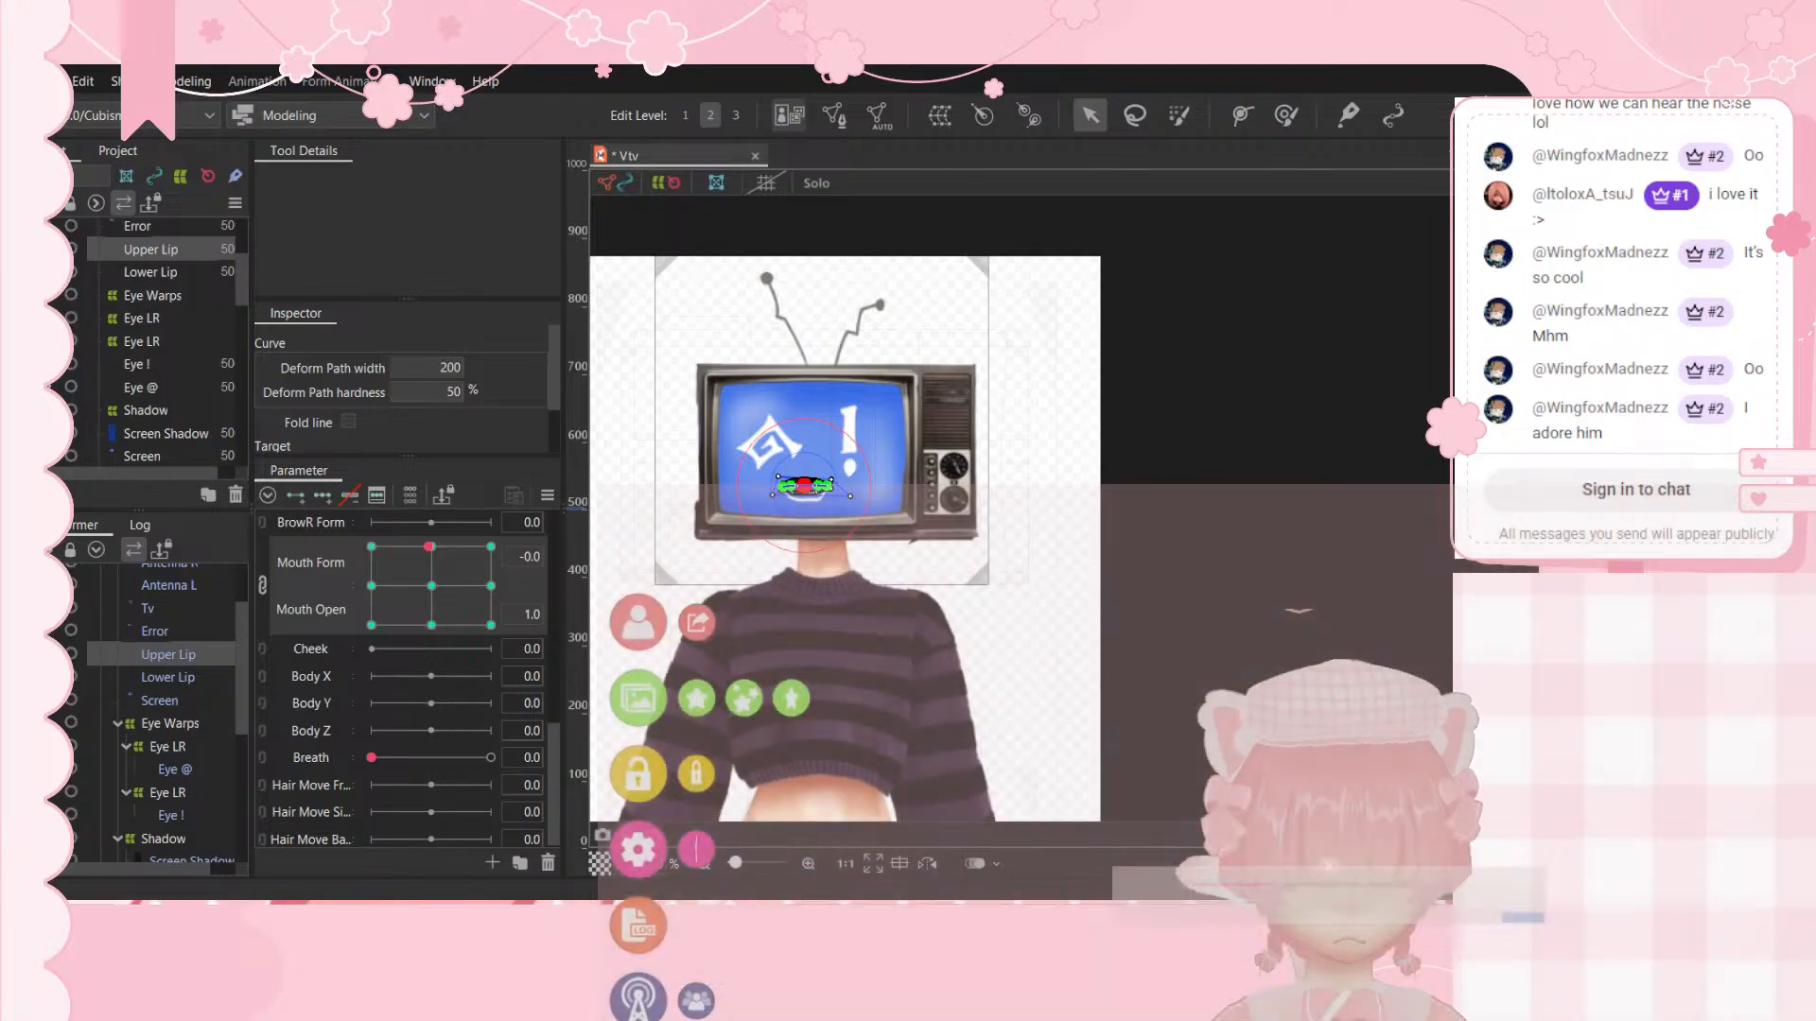
{"action": "left_click_drag", "start_coordinate": [1461, 889], "coordinate": [1645, 815]}
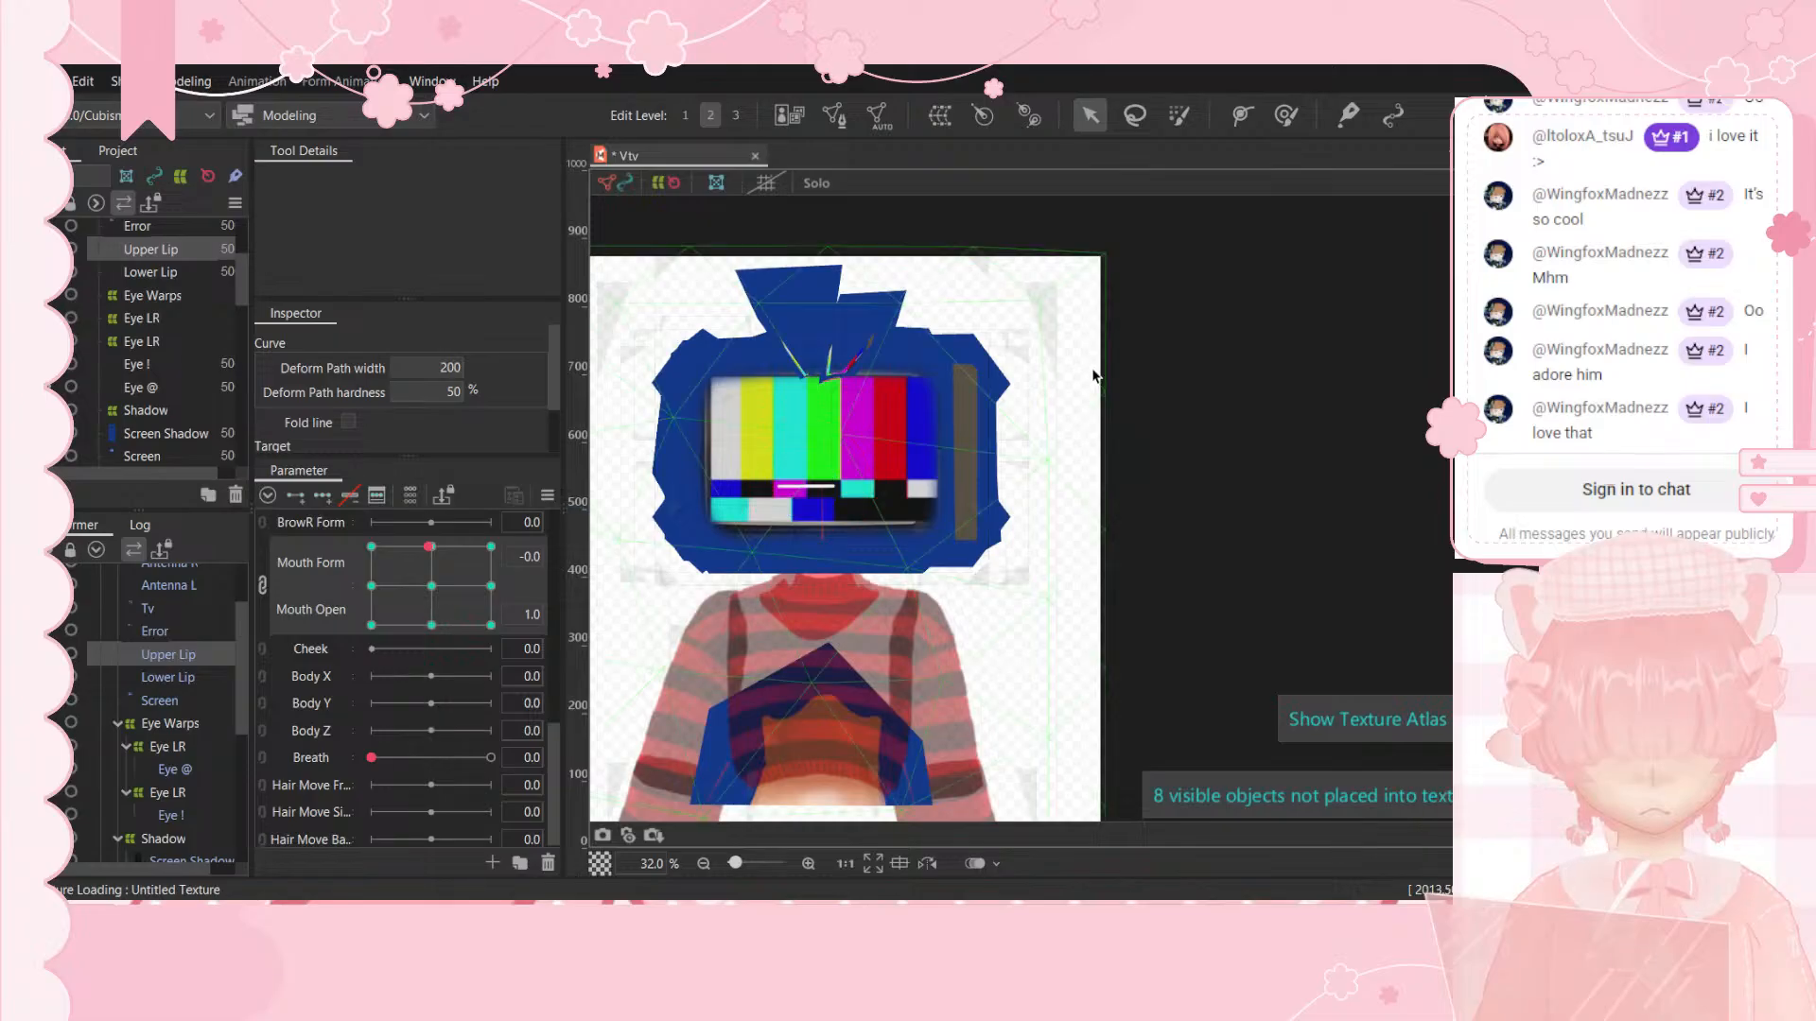
{"action": "left_click", "coordinate": [1094, 377]}
{"action": "left_click", "coordinate": [1207, 337]}
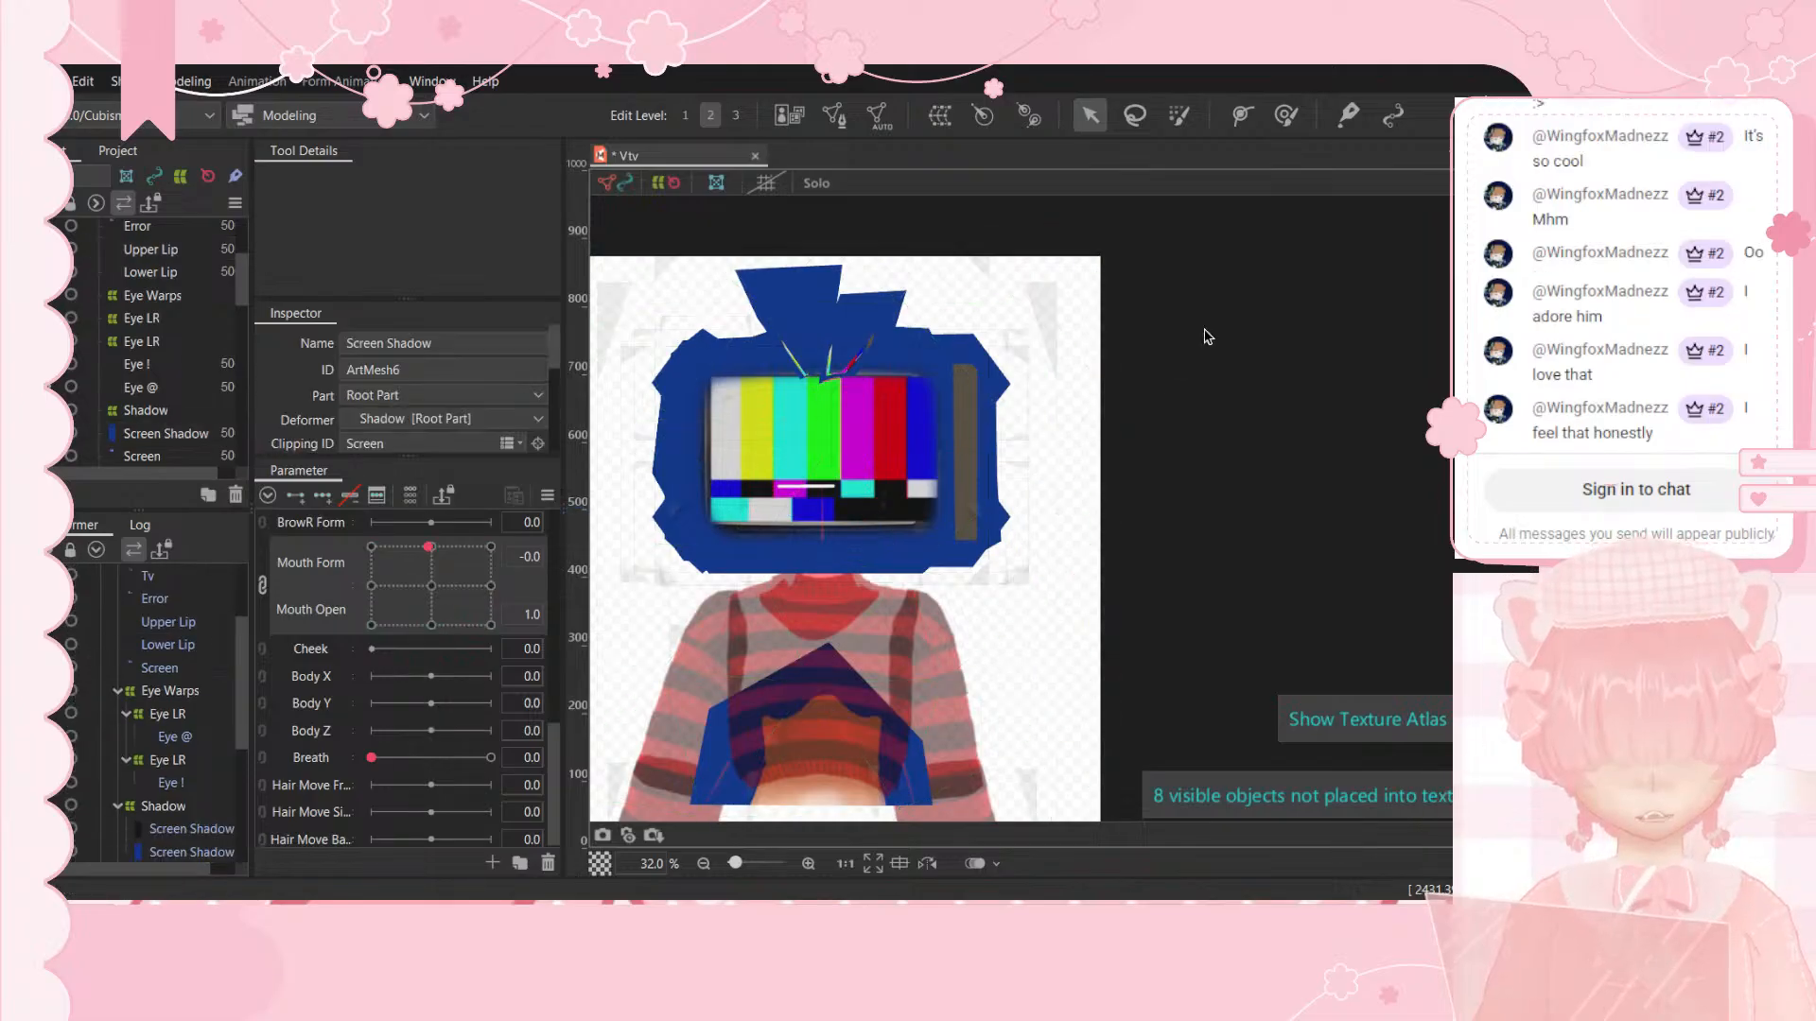
{"action": "scroll", "coordinate": [1170, 383], "scroll_direction": "down", "scroll_amount": 2}
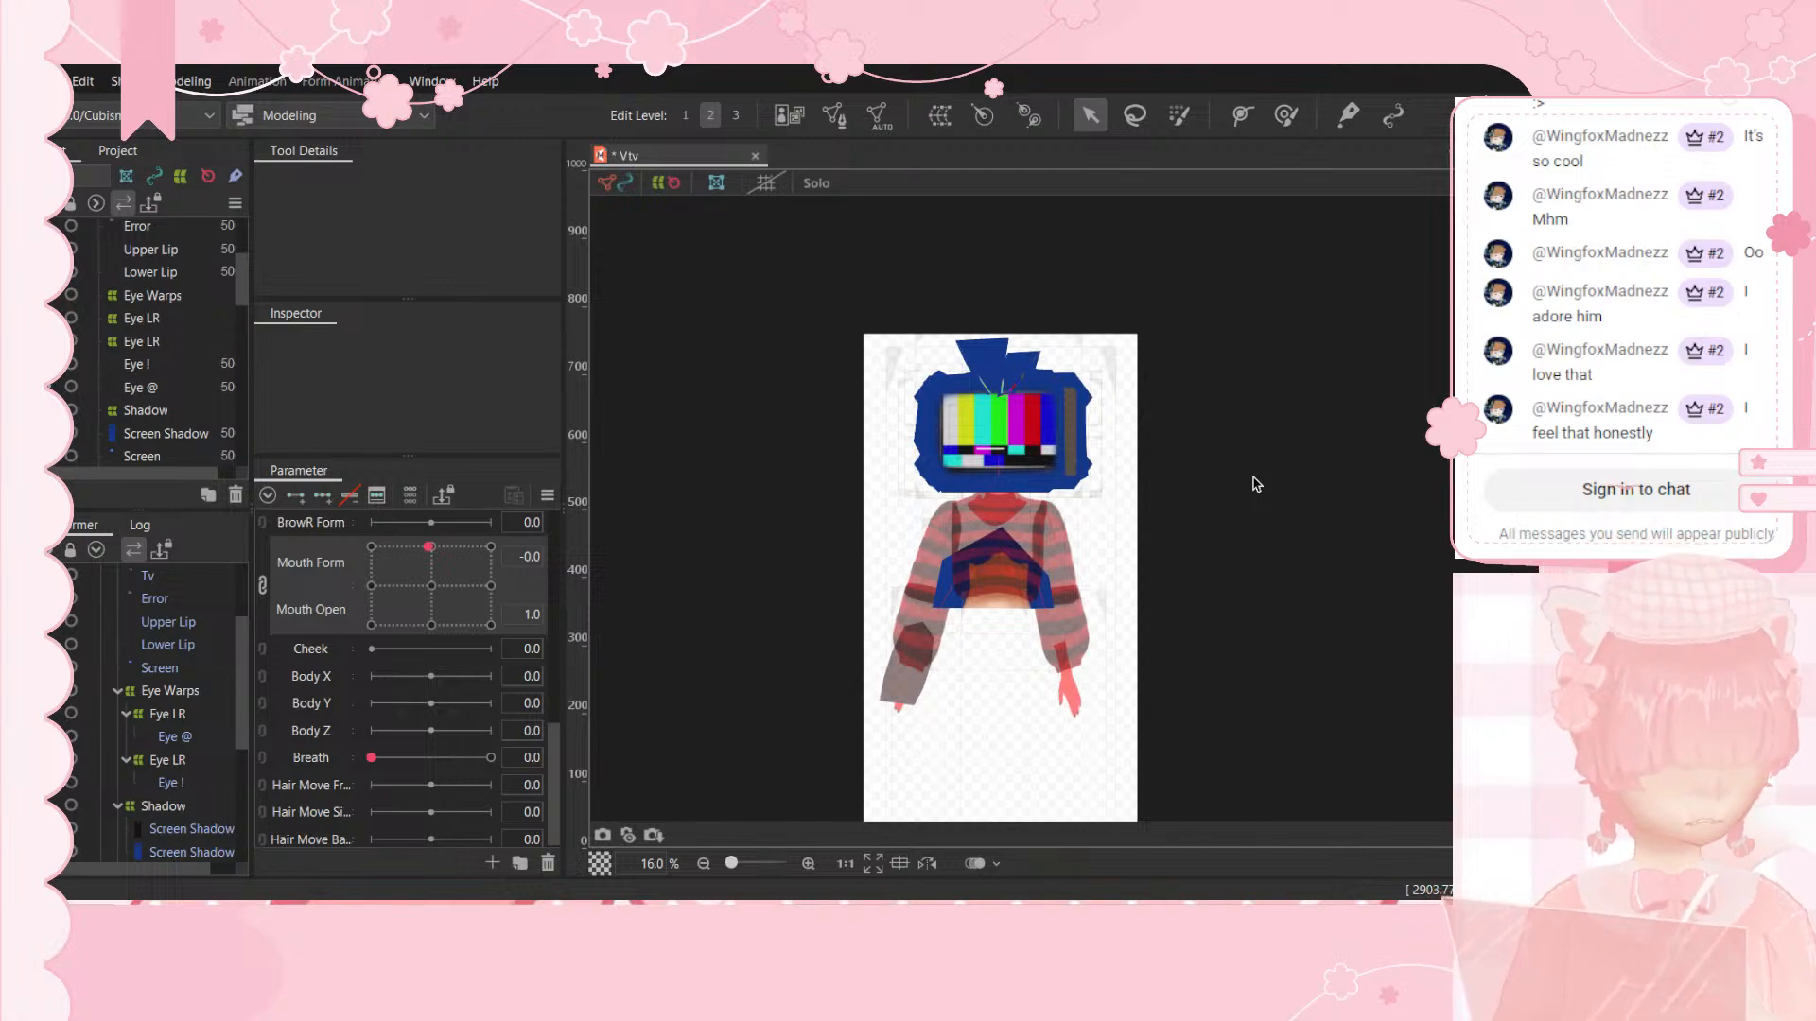
{"action": "scroll", "coordinate": [1254, 480], "scroll_direction": "up", "scroll_amount": 1}
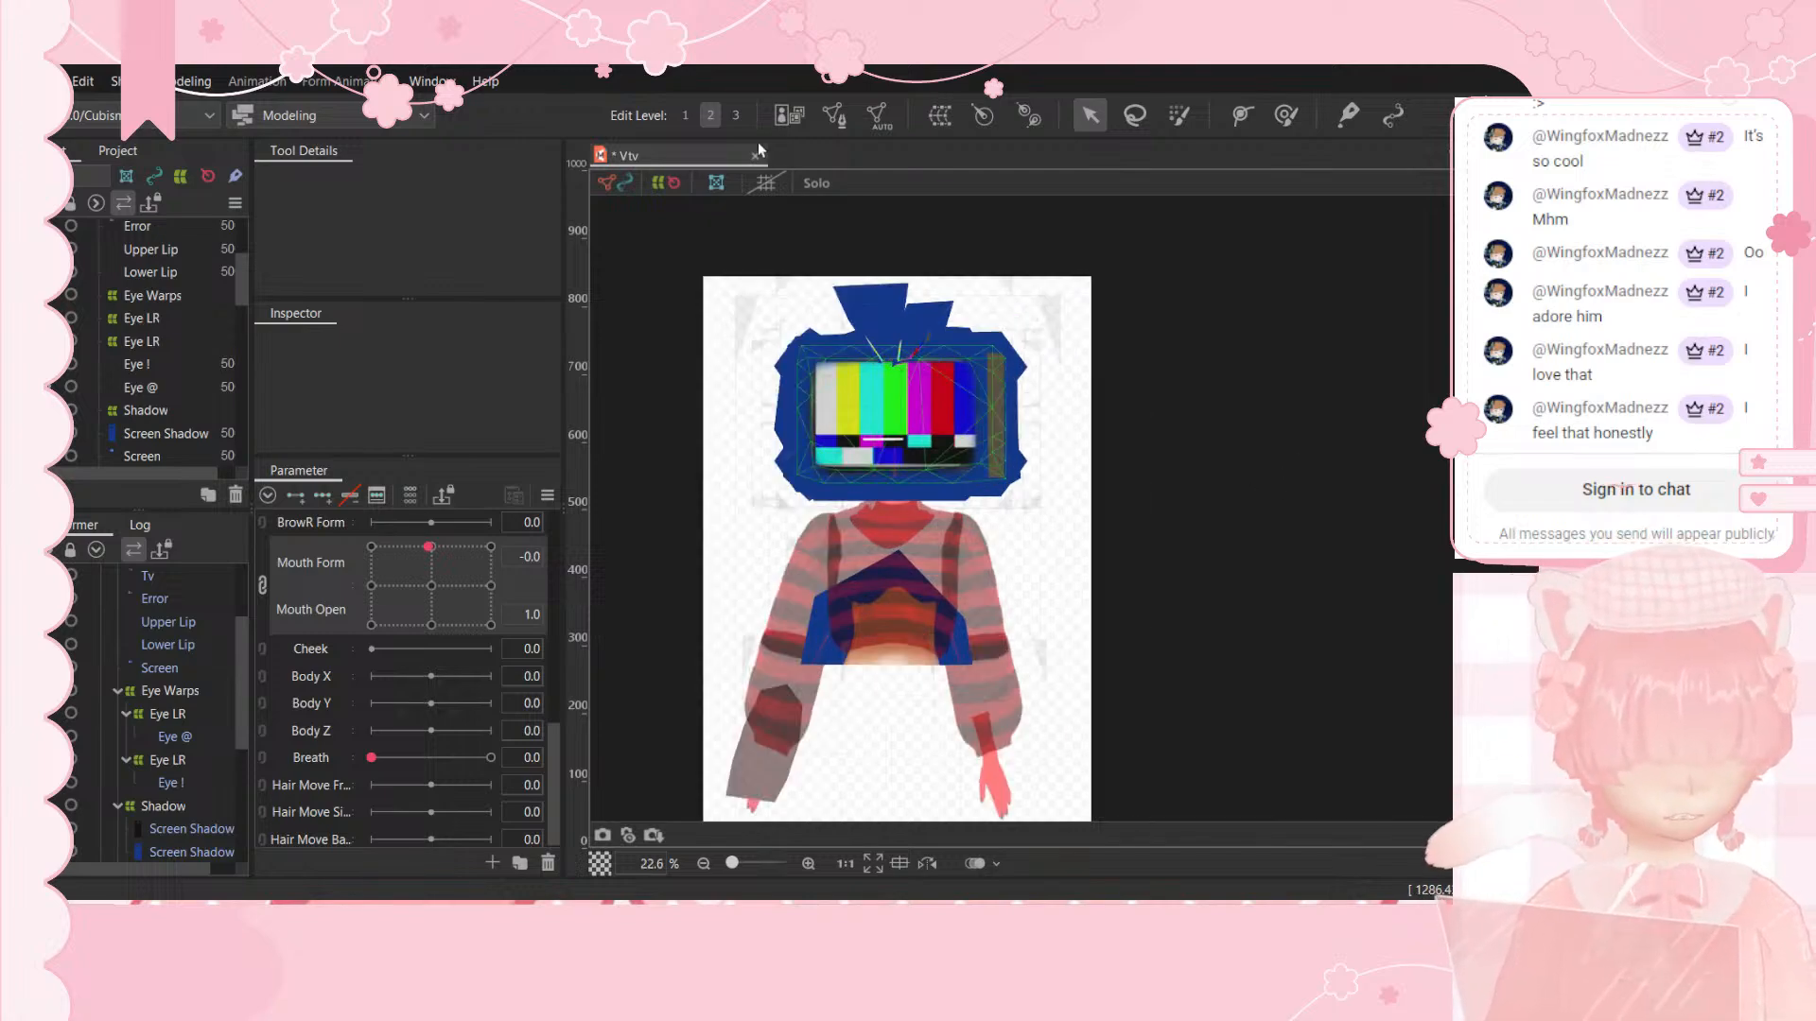
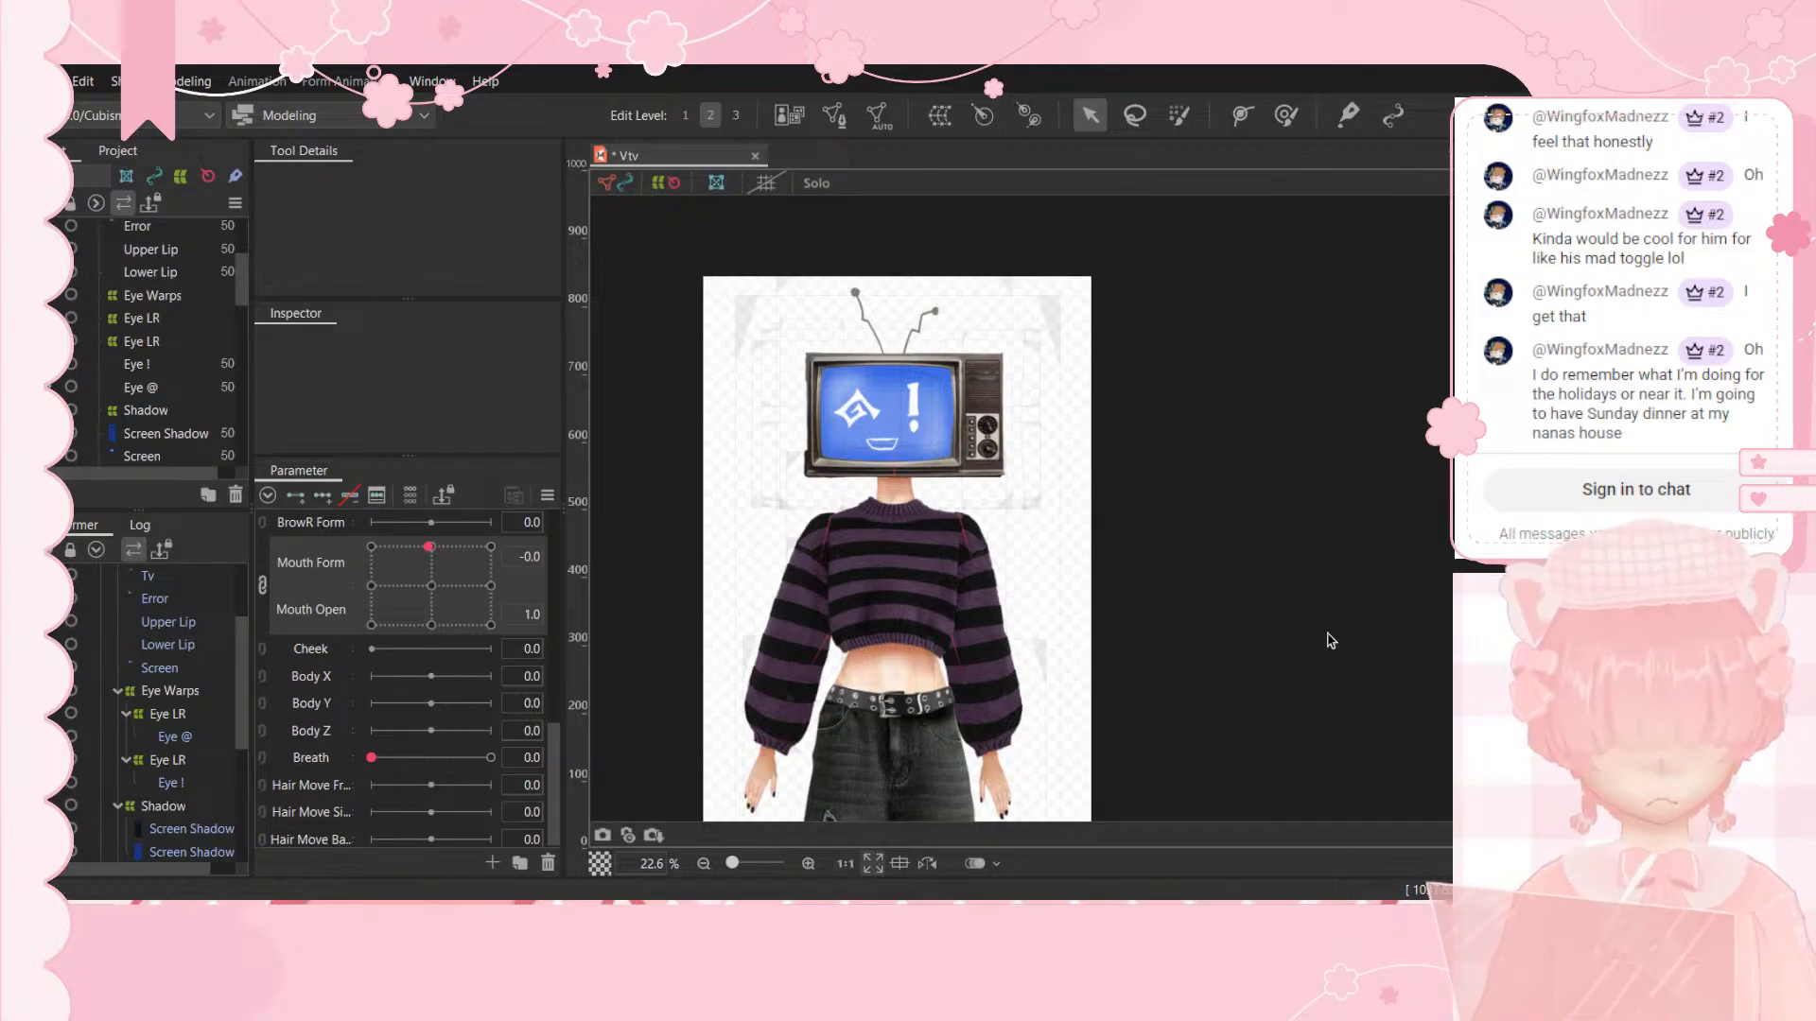
{"action": "scroll", "coordinate": [1071, 610], "scroll_direction": "up", "scroll_amount": 4}
{"action": "scroll", "coordinate": [925, 490], "scroll_direction": "down", "scroll_amount": 2}
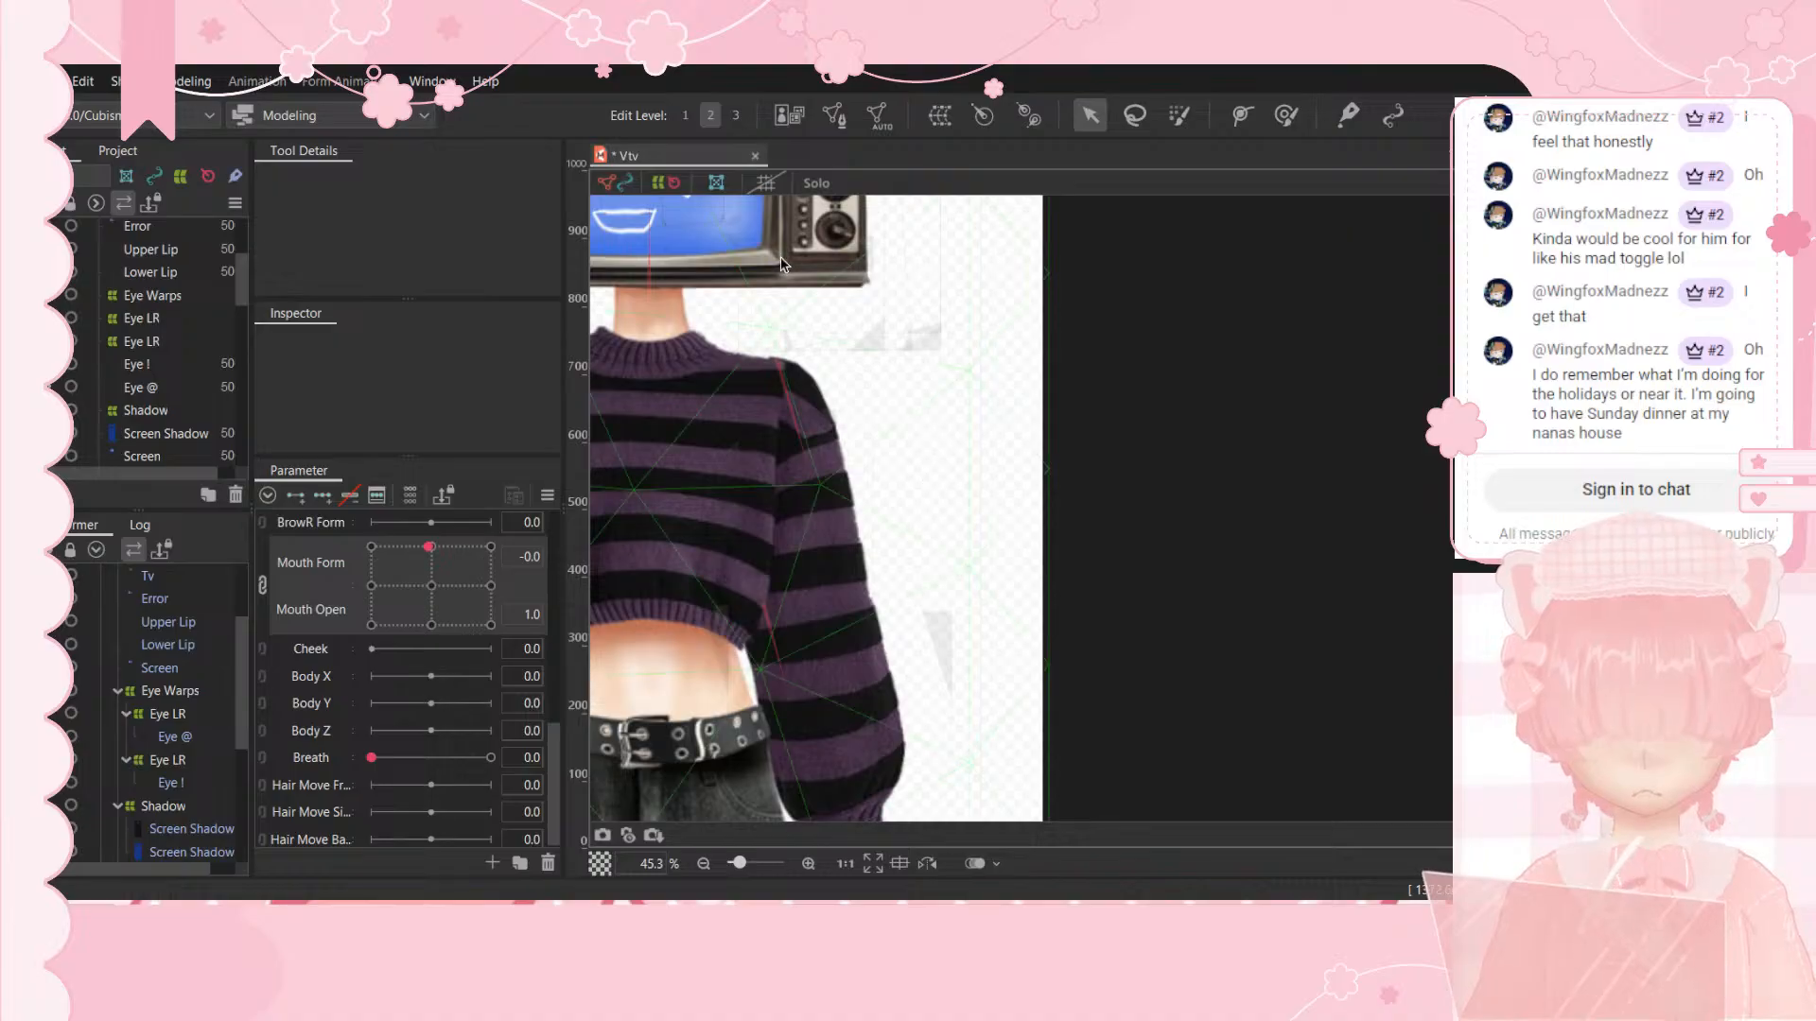
{"action": "scroll", "coordinate": [781, 256], "scroll_direction": "up", "scroll_amount": 2}
{"action": "scroll", "coordinate": [780, 256], "scroll_direction": "down", "scroll_amount": 5}
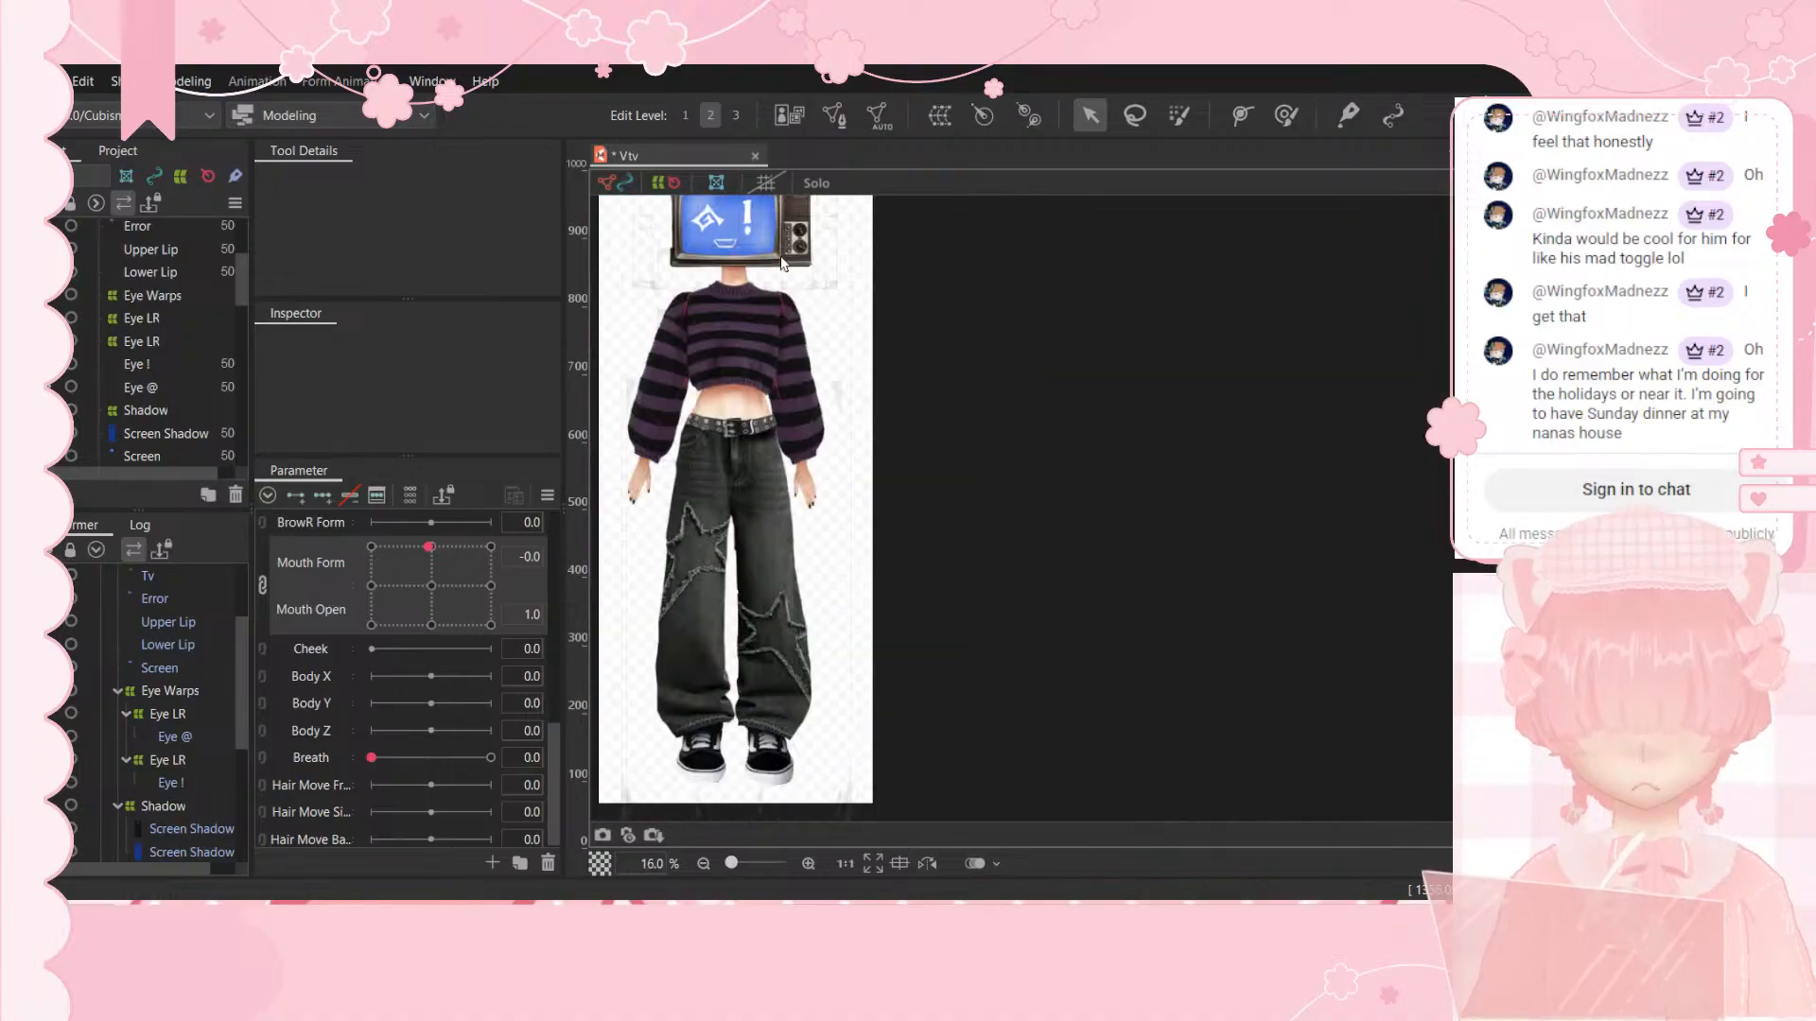
{"action": "scroll", "coordinate": [685, 312], "scroll_direction": "down", "scroll_amount": 1}
{"action": "scroll", "coordinate": [660, 236], "scroll_direction": "up", "scroll_amount": 1}
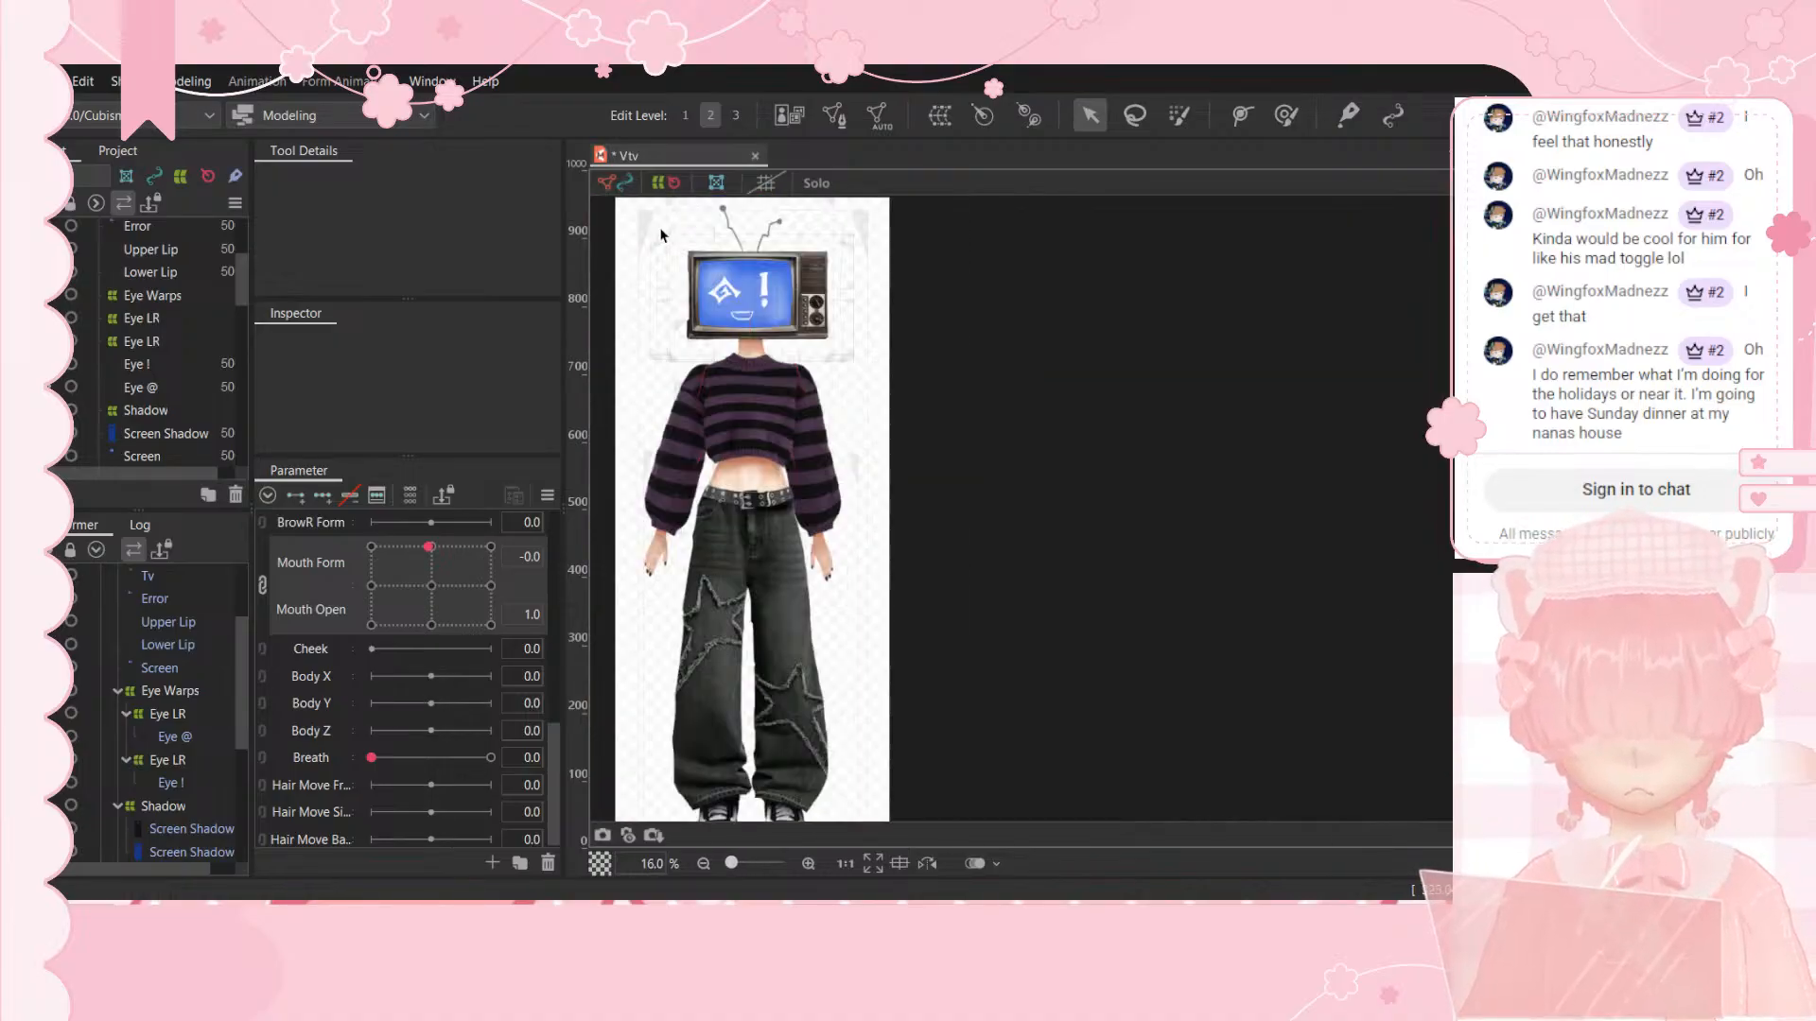
{"action": "scroll", "coordinate": [660, 236], "scroll_direction": "up", "scroll_amount": 1}
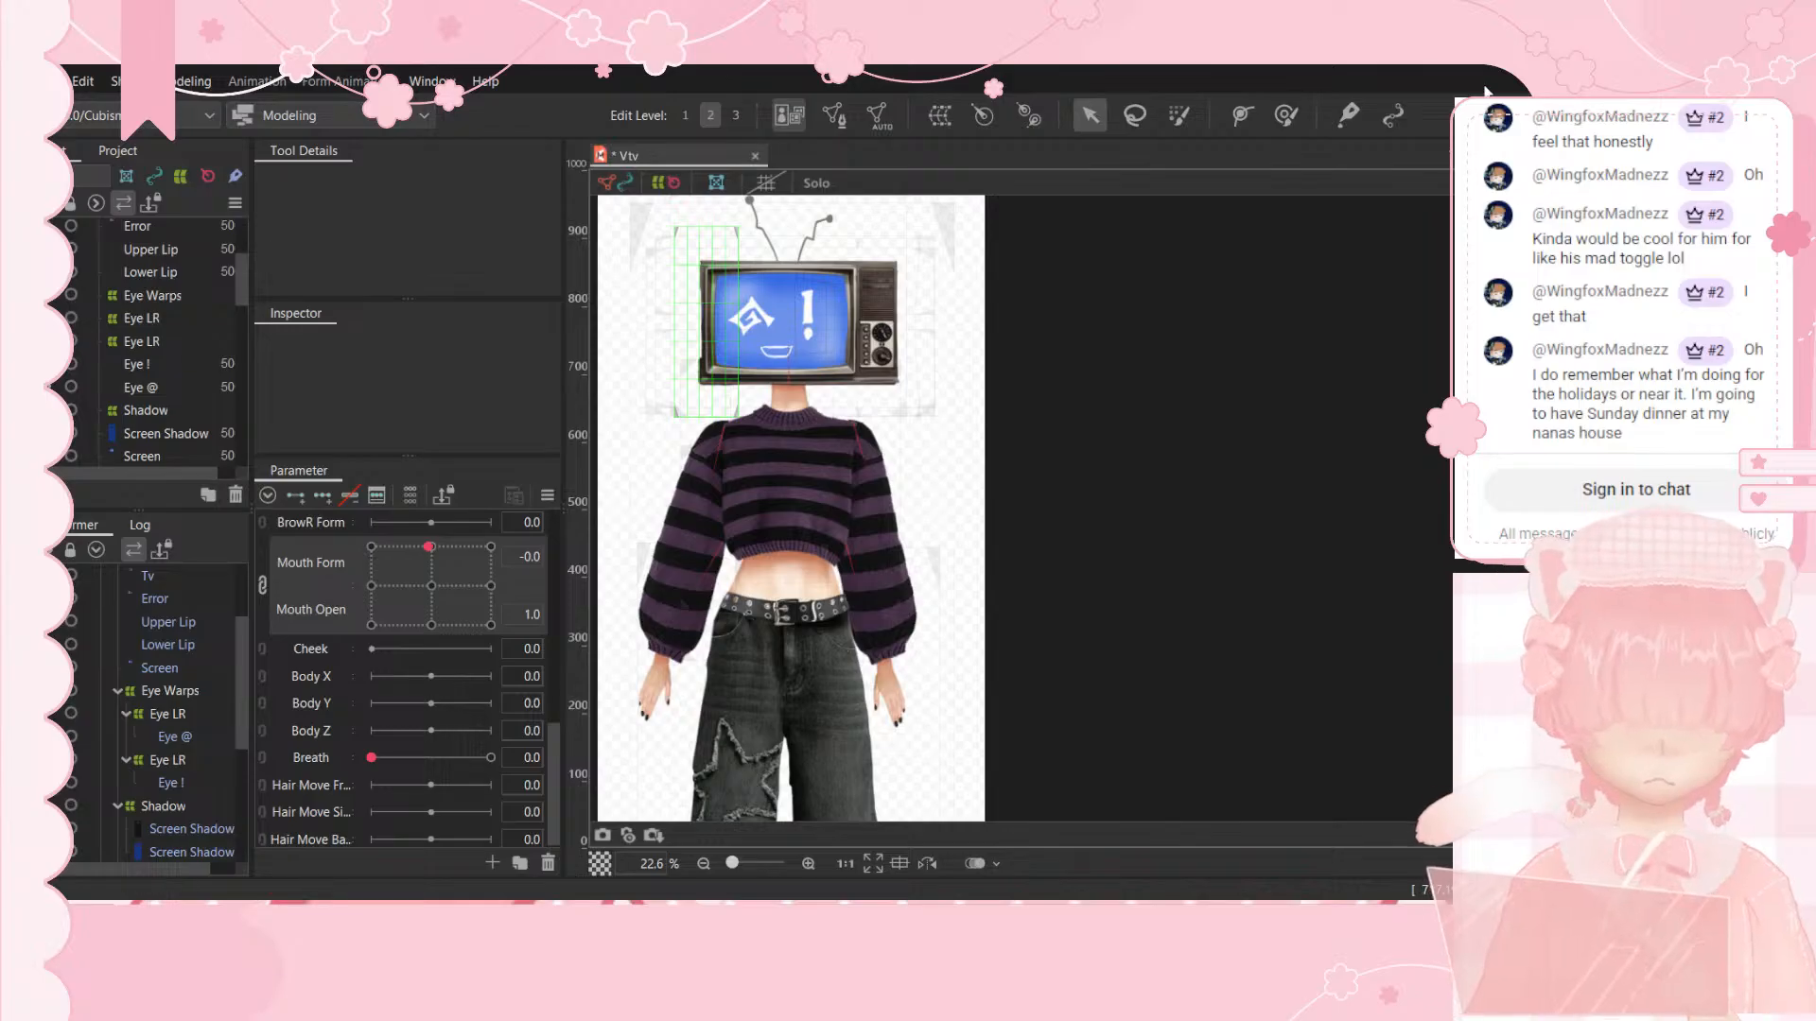
Step: Examine the open mouth shape up close, and compare it with the pose at Mouth Form 0.0, Mouth Open 0.5
{"action": "scroll", "coordinate": [795, 352], "scroll_direction": "up", "scroll_amount": 4}
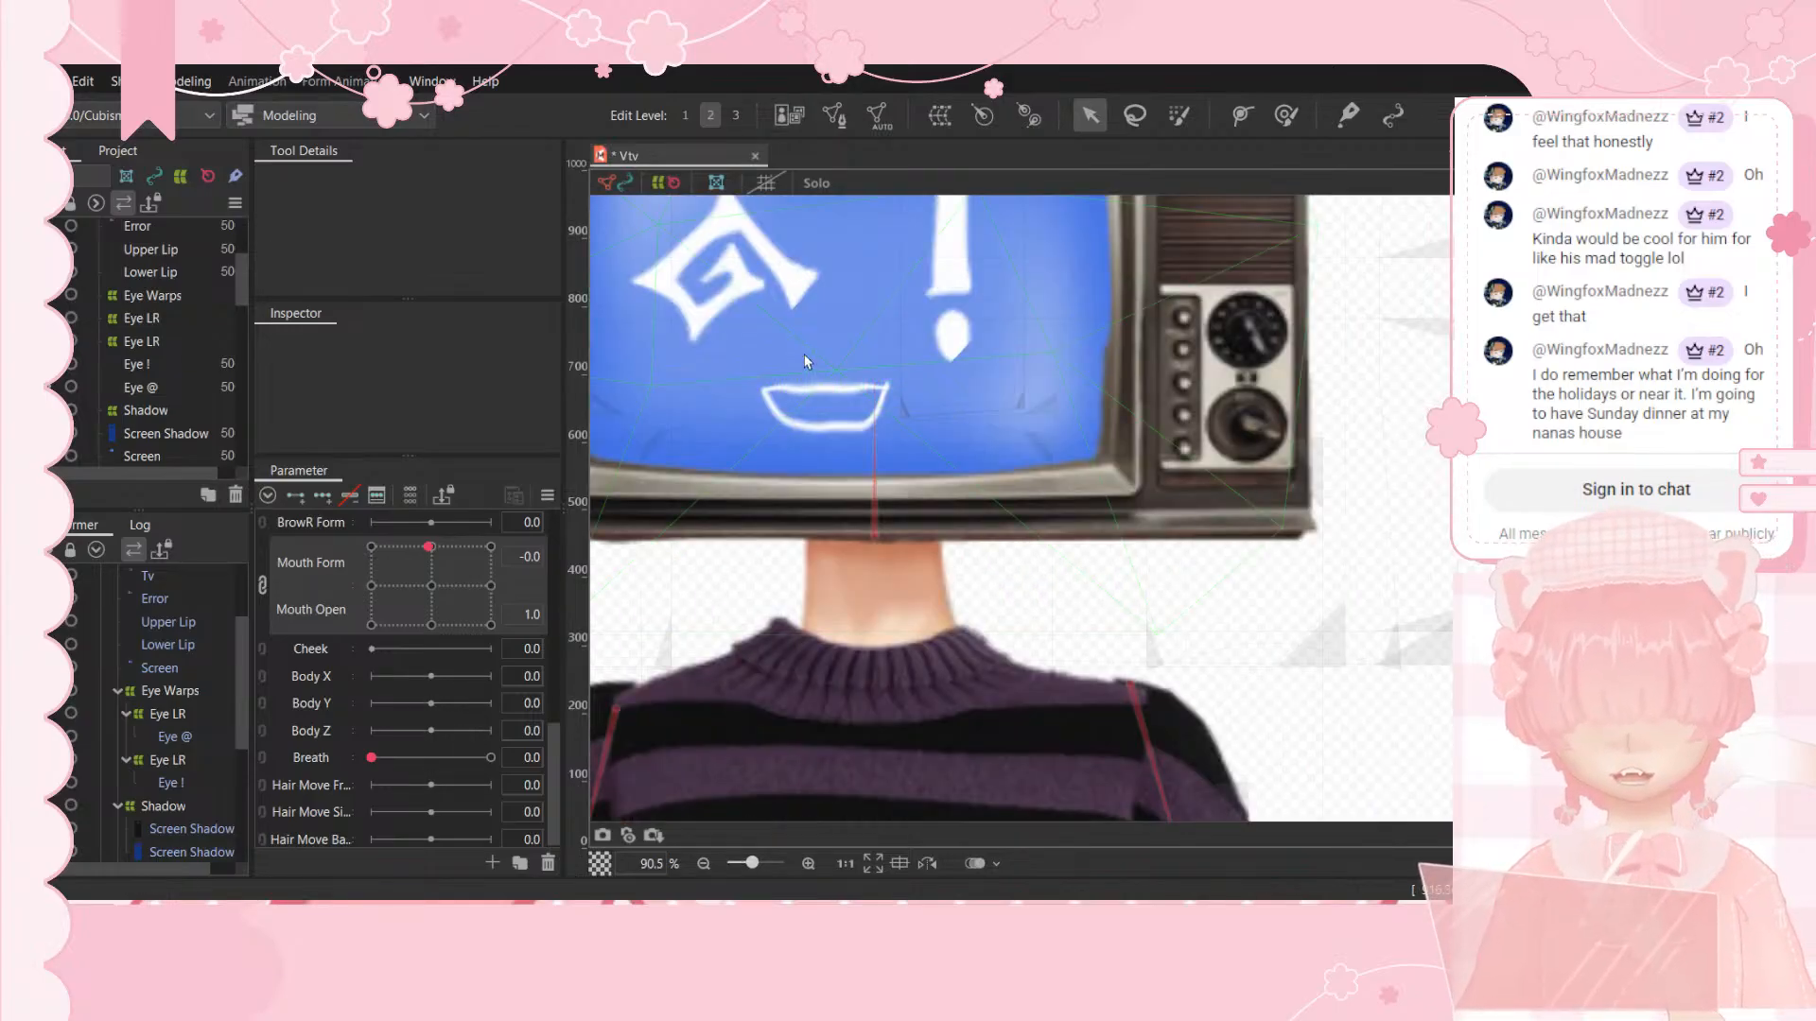
{"action": "scroll", "coordinate": [805, 360], "scroll_direction": "up", "scroll_amount": 4}
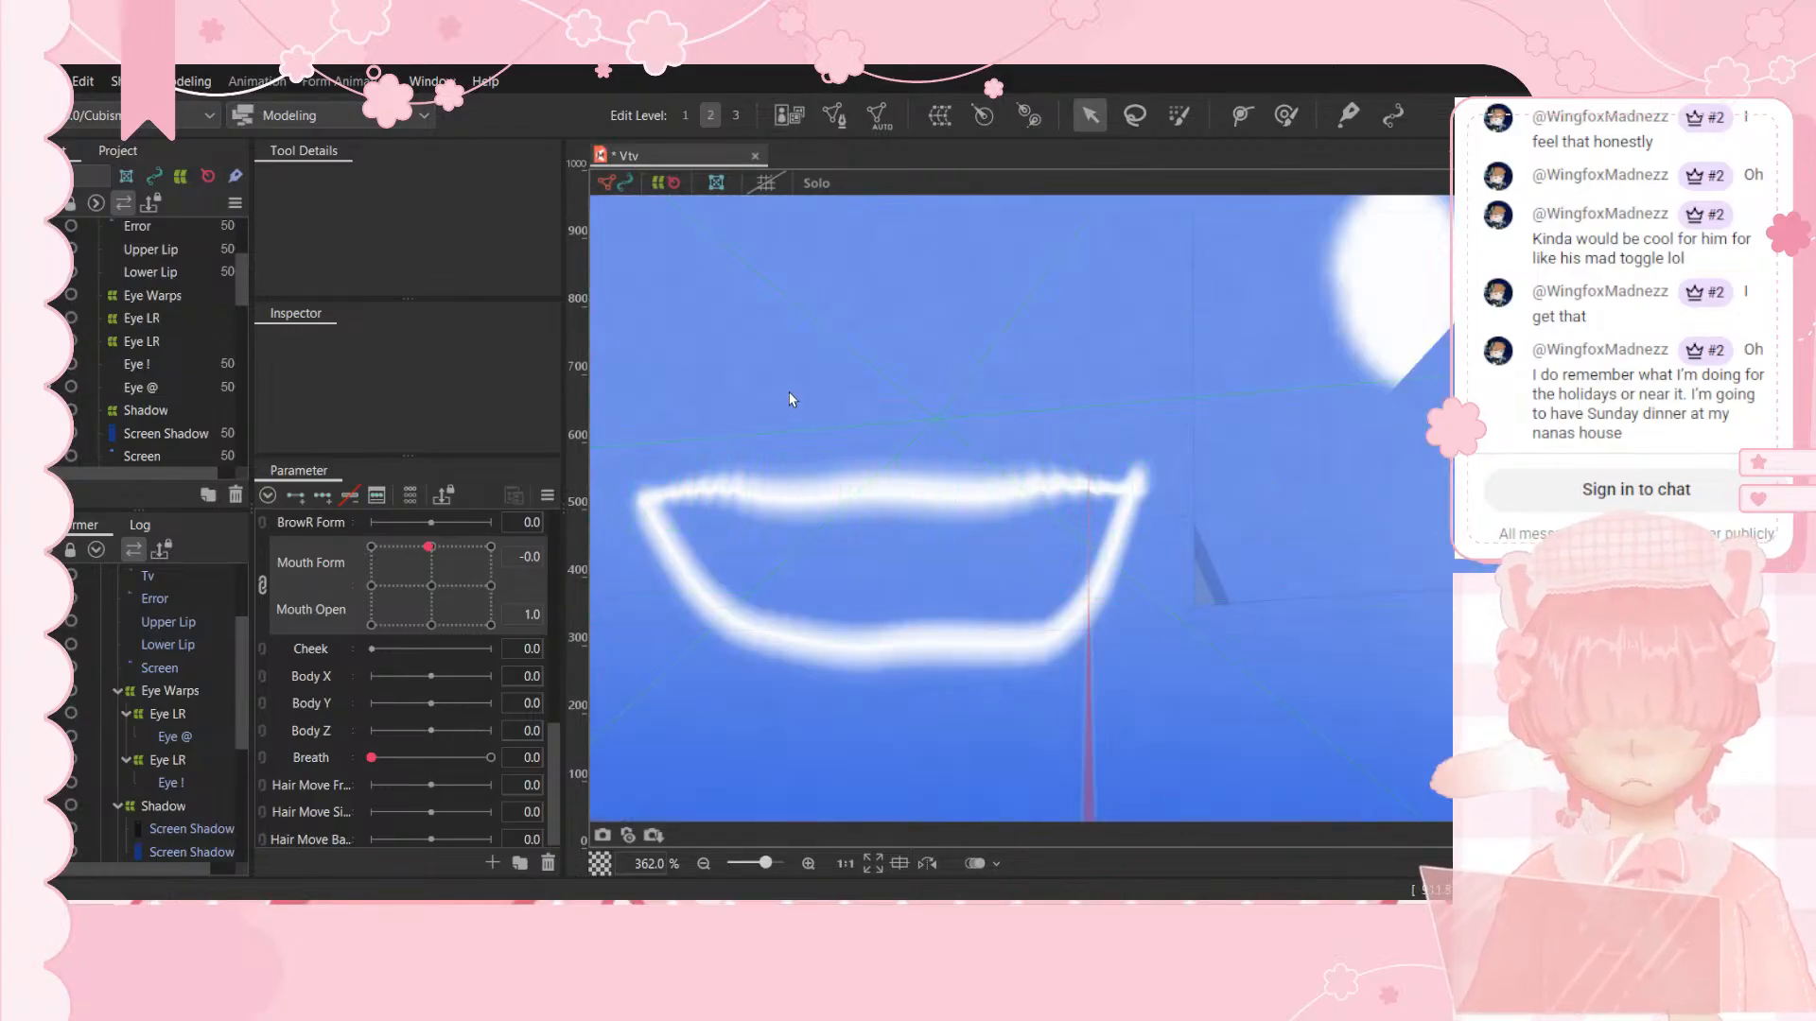
{"action": "scroll", "coordinate": [788, 392], "scroll_direction": "down", "scroll_amount": 10}
{"action": "left_click", "coordinate": [430, 586]}
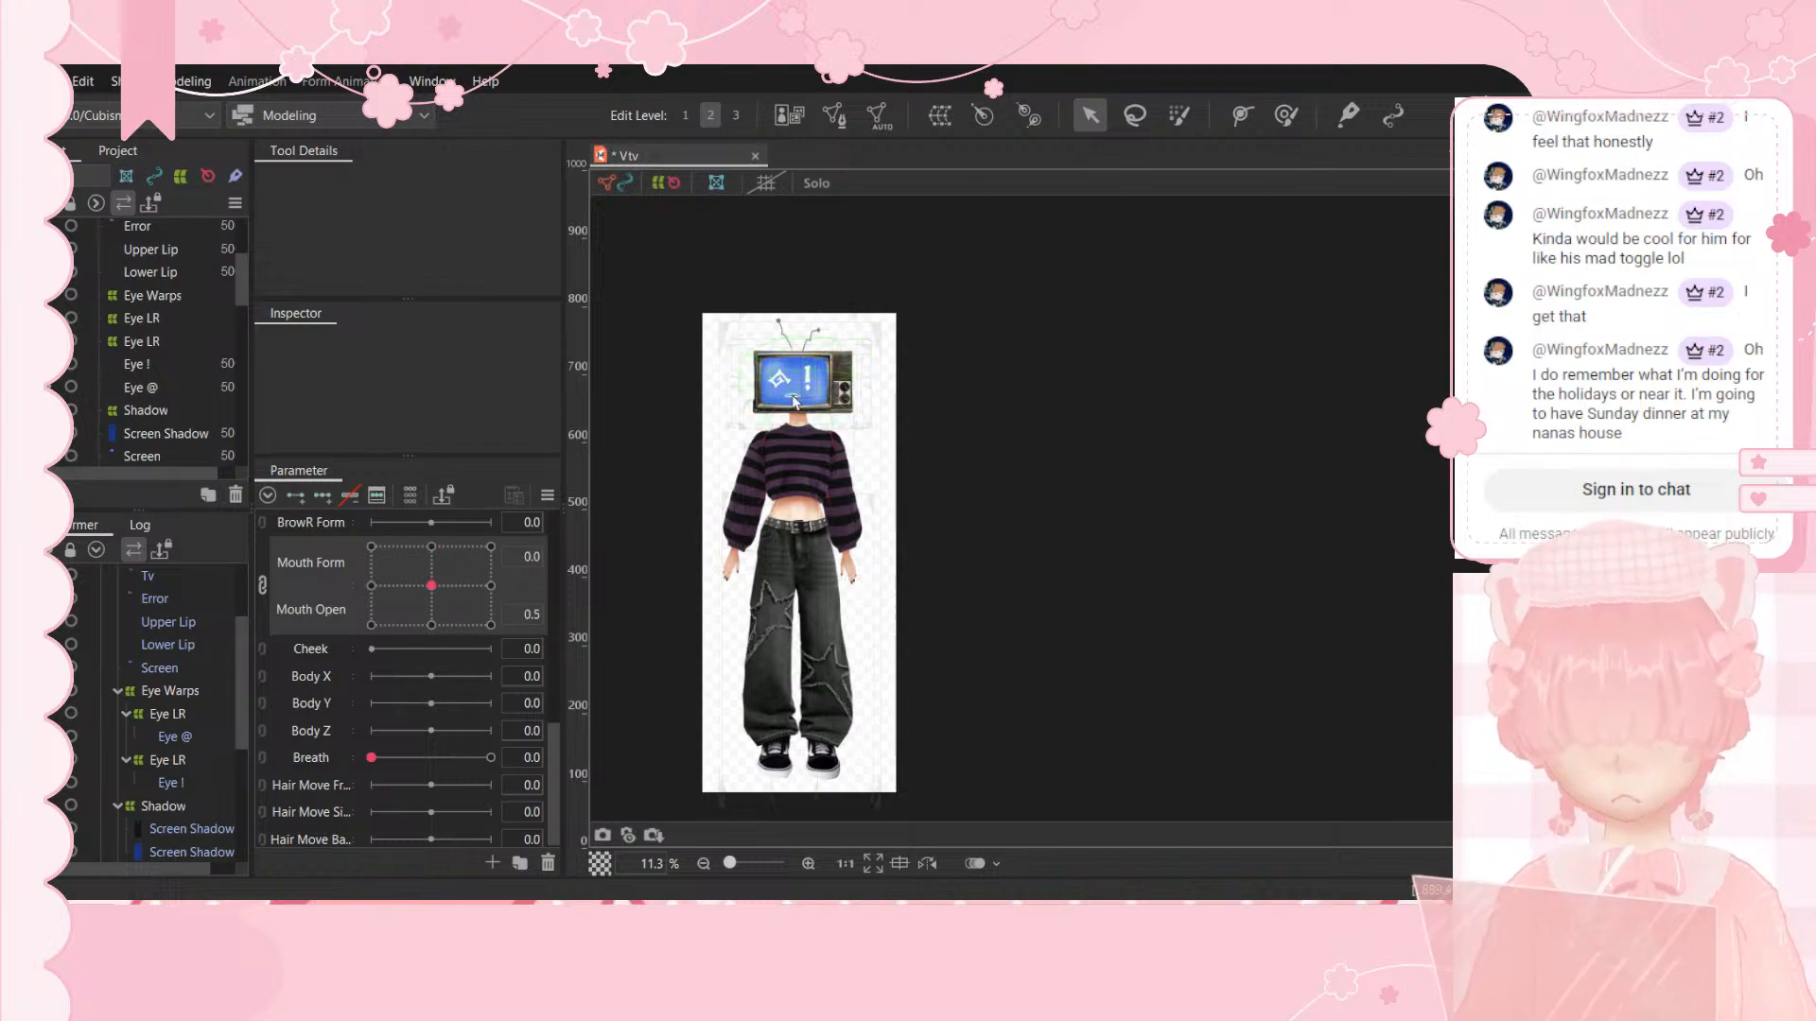
{"action": "scroll", "coordinate": [796, 401], "scroll_direction": "up", "scroll_amount": 6}
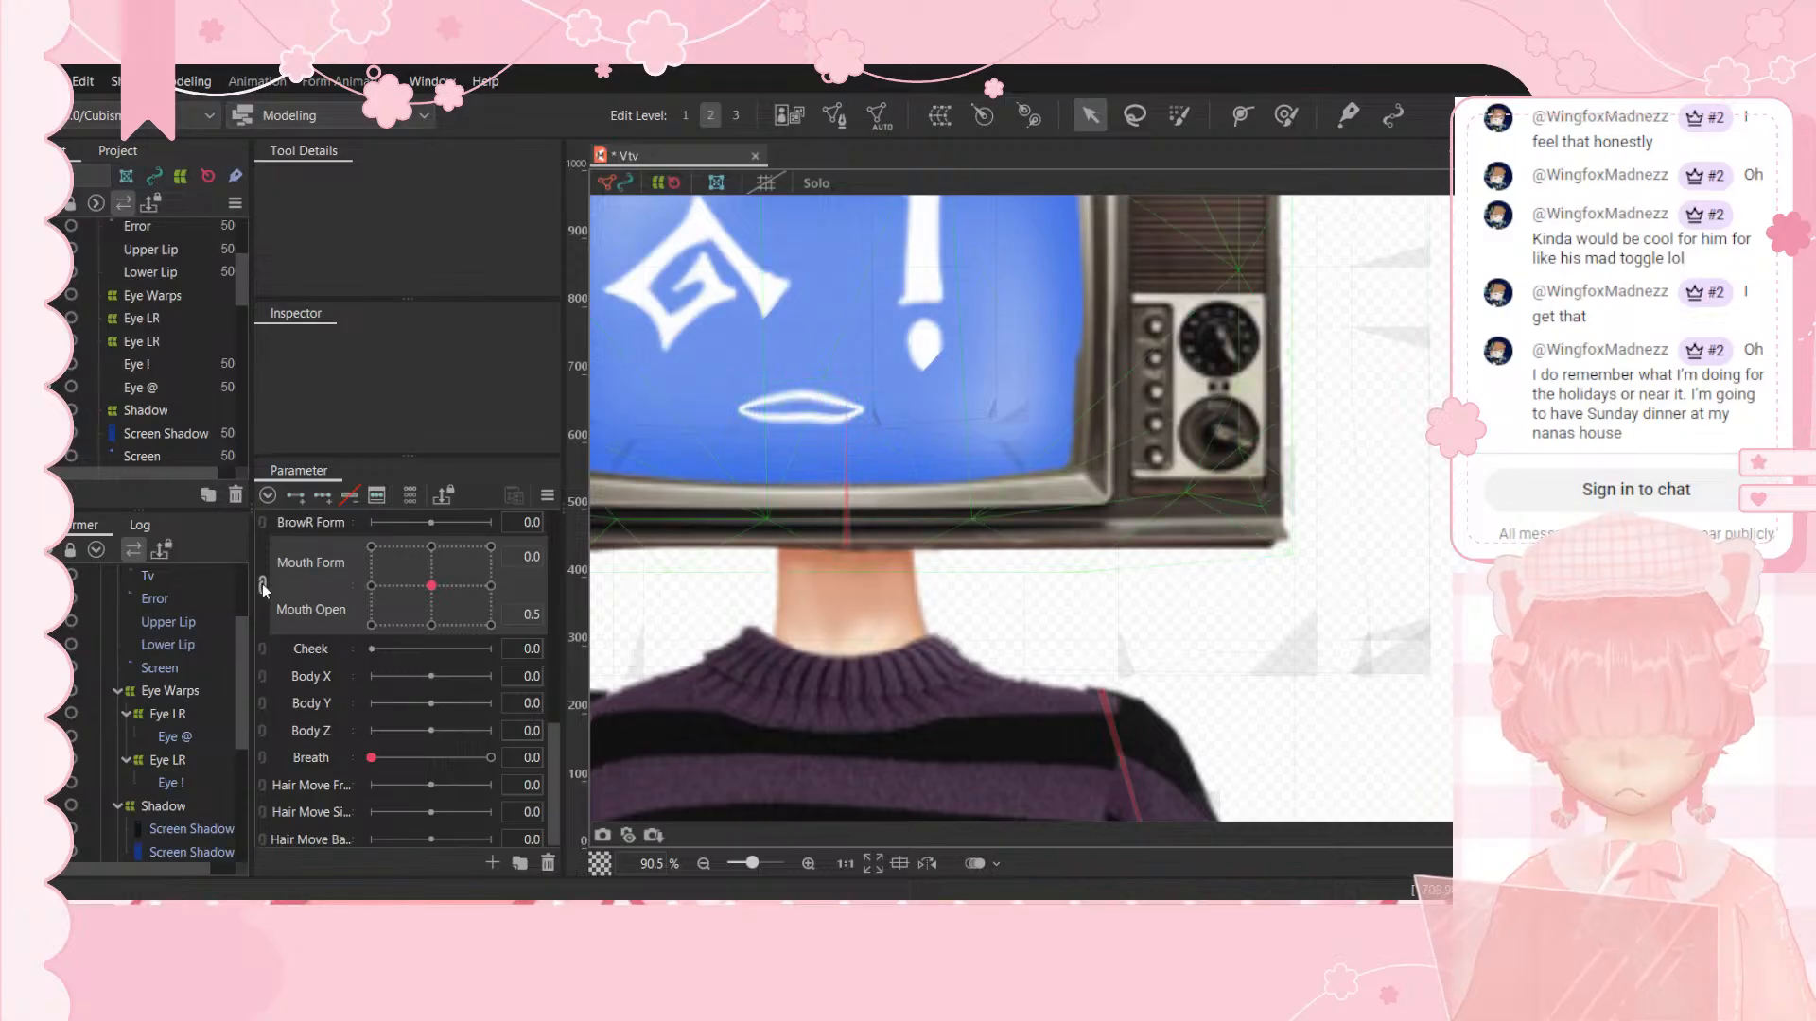
Step: Unlink Mouth Form from Mouth Open, and preview the mouth at Mouth Open 0.0 and 0.5
{"action": "left_click", "coordinate": [261, 585]}
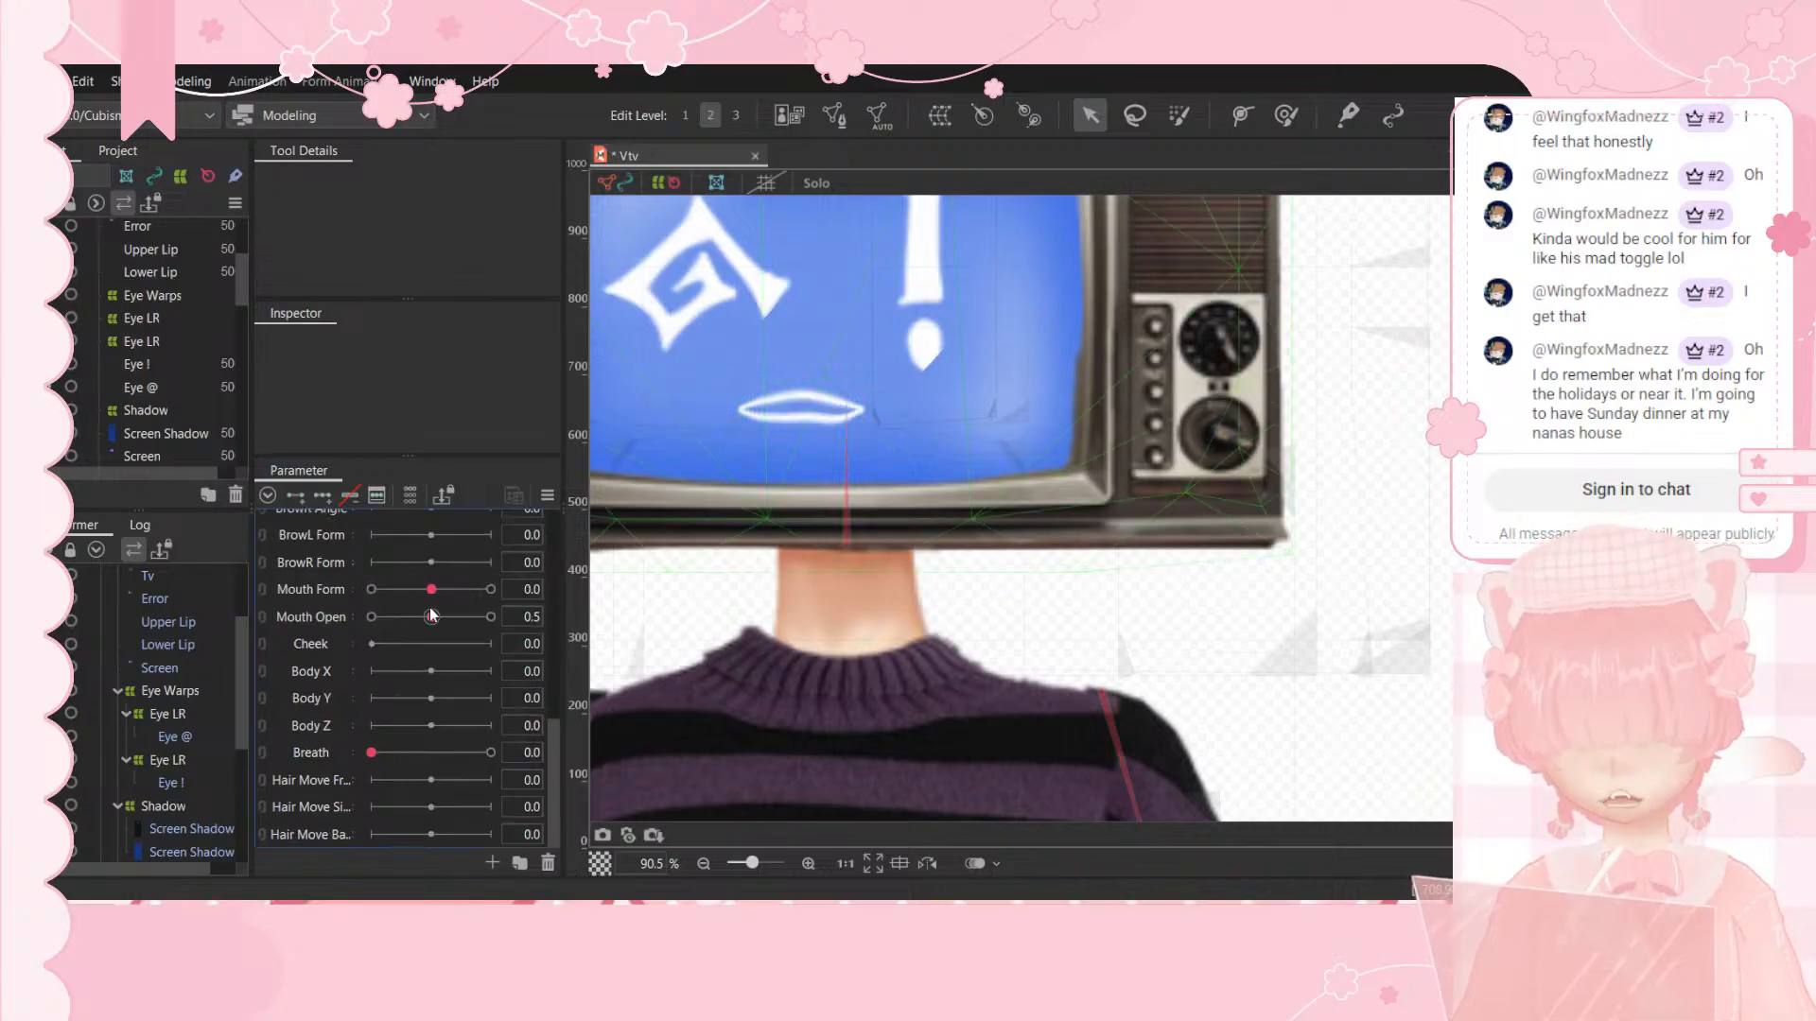
{"action": "left_click_drag", "start_coordinate": [431, 616], "coordinate": [281, 633]}
{"action": "mouse_move", "coordinate": [431, 588]}
{"action": "left_mouse_down"}
{"action": "mouse_move", "coordinate": [467, 598]}
{"action": "mouse_move", "coordinate": [431, 604]}
{"action": "left_mouse_up"}
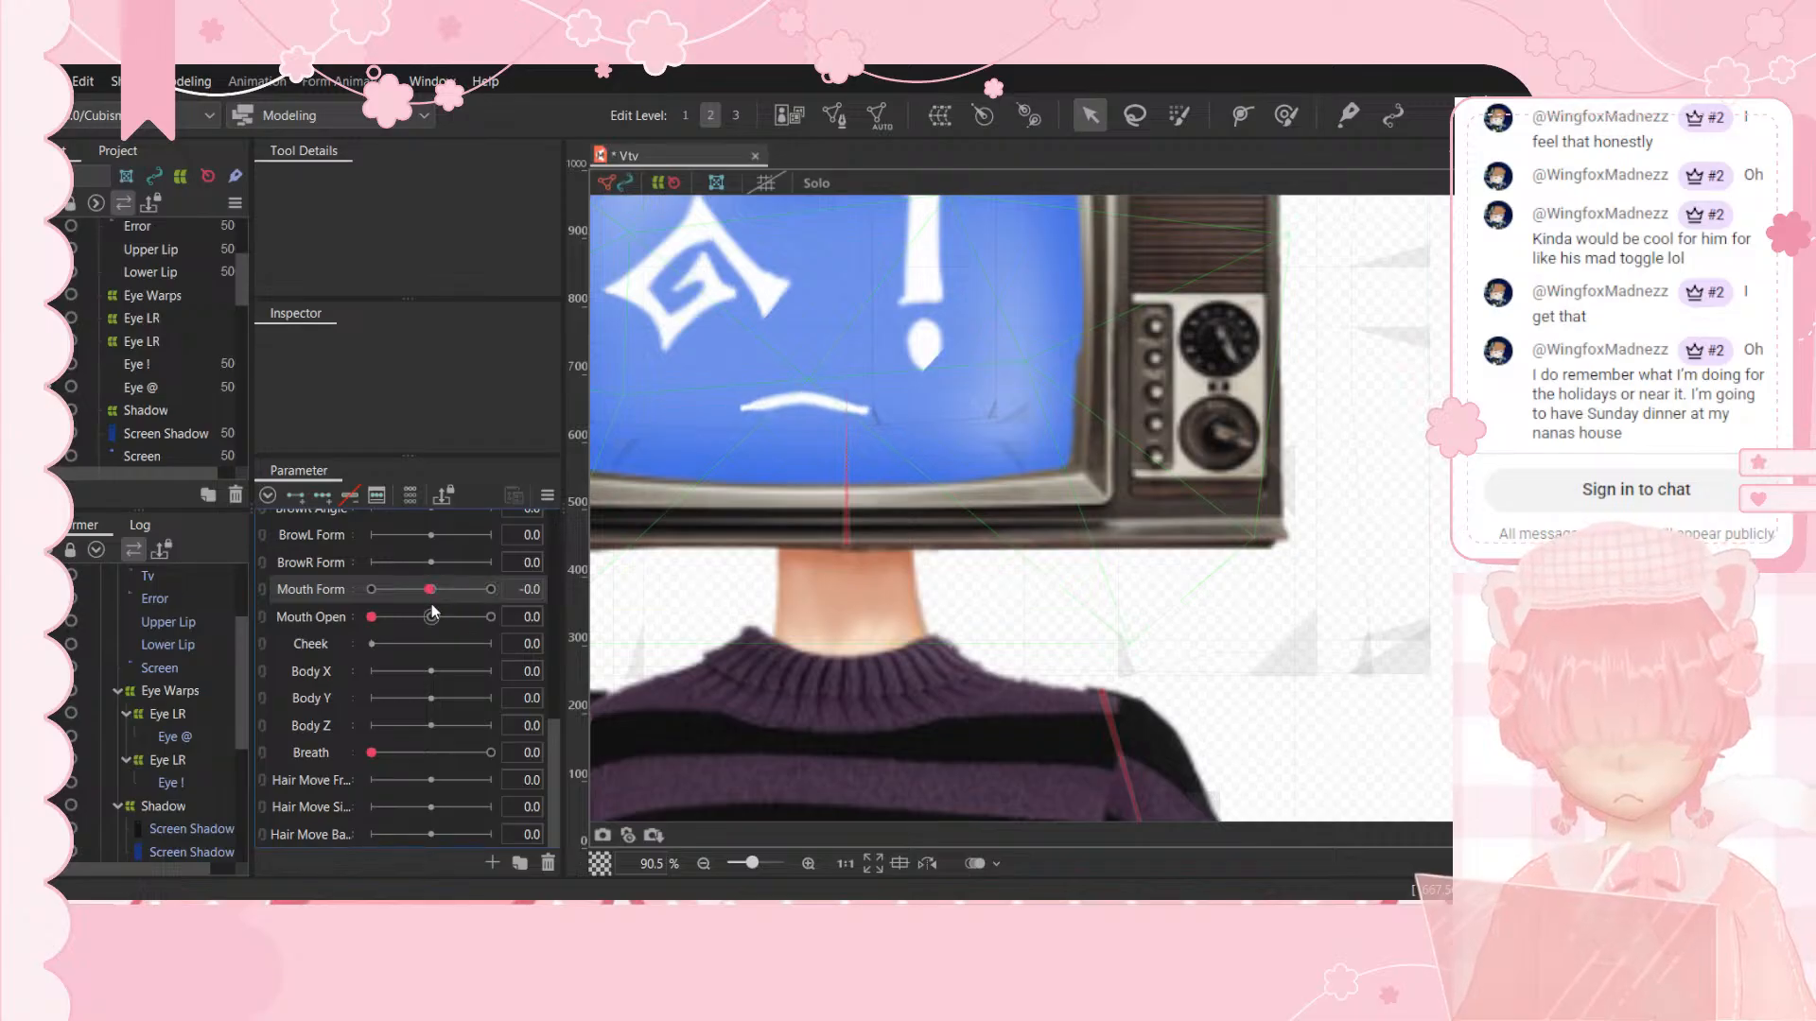
{"action": "left_click", "coordinate": [432, 617]}
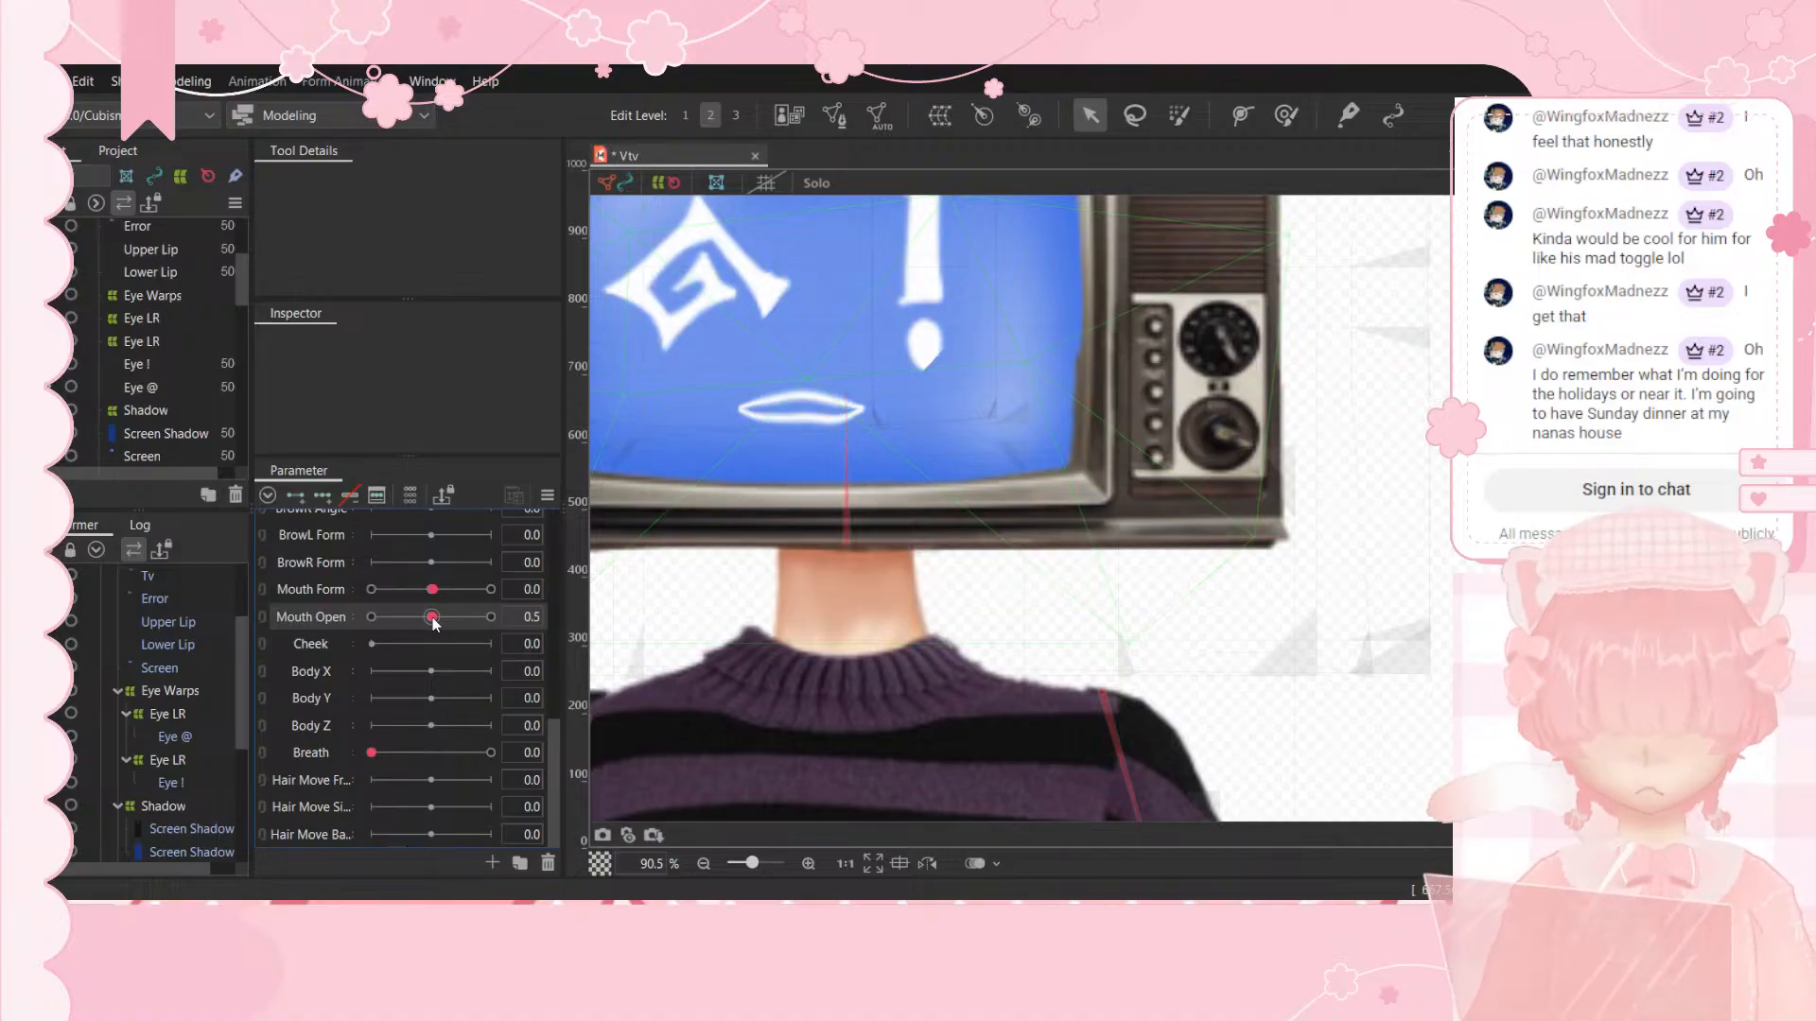
Step: Edit Antenna R's mesh and erase all of its existing points and edges
{"action": "scroll", "coordinate": [174, 293], "scroll_direction": "up", "scroll_amount": 3}
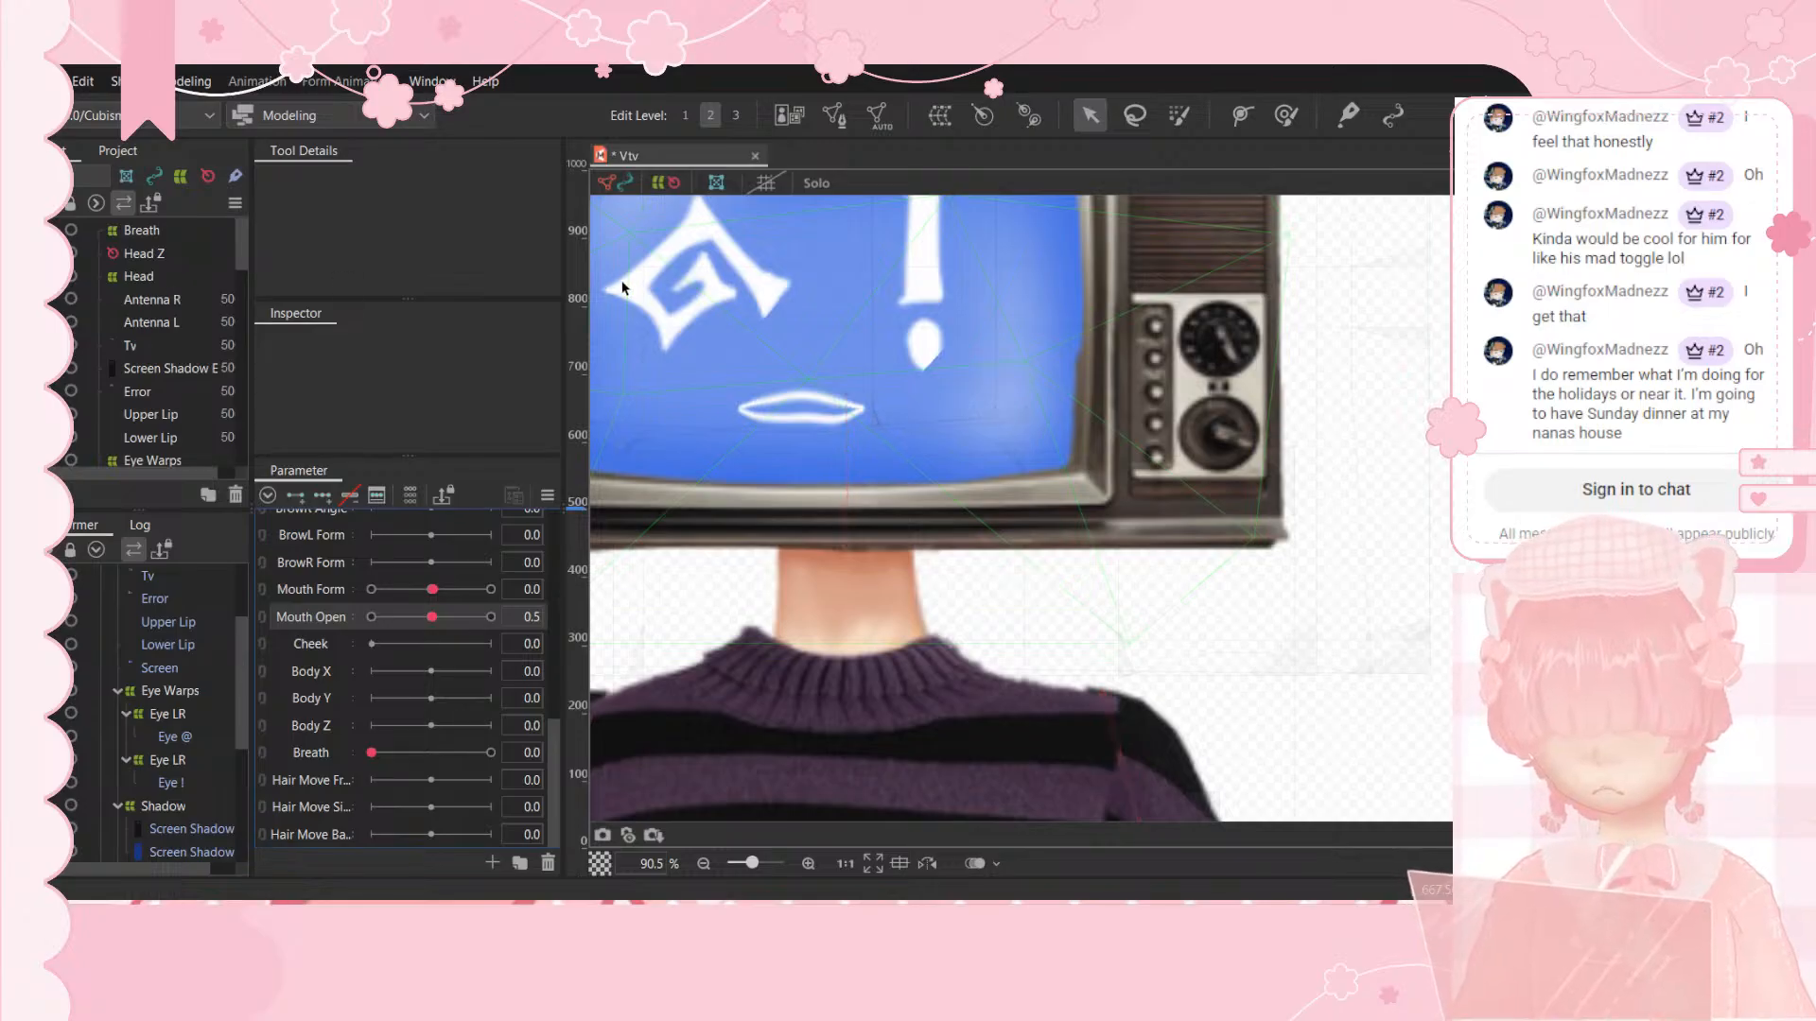
{"action": "left_click", "coordinate": [152, 300]}
{"action": "scroll", "coordinate": [830, 283], "scroll_direction": "down", "scroll_amount": 10}
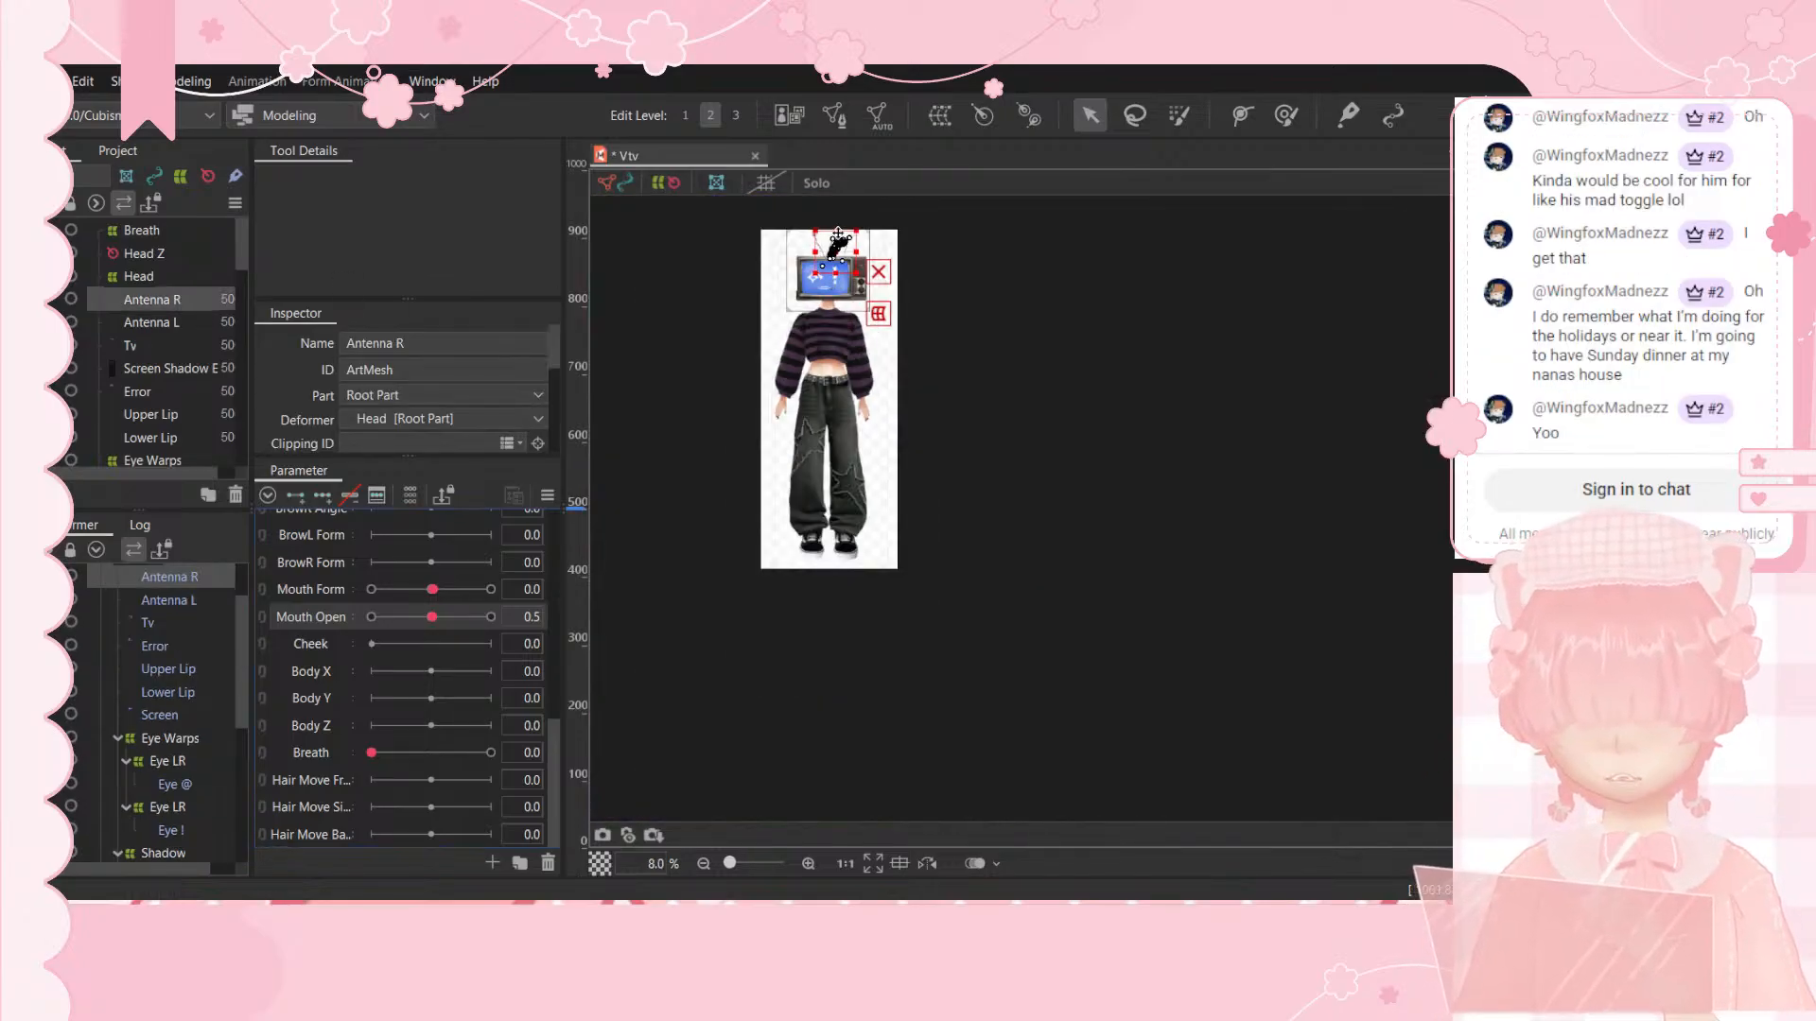
{"action": "scroll", "coordinate": [829, 284], "scroll_direction": "up", "scroll_amount": 6}
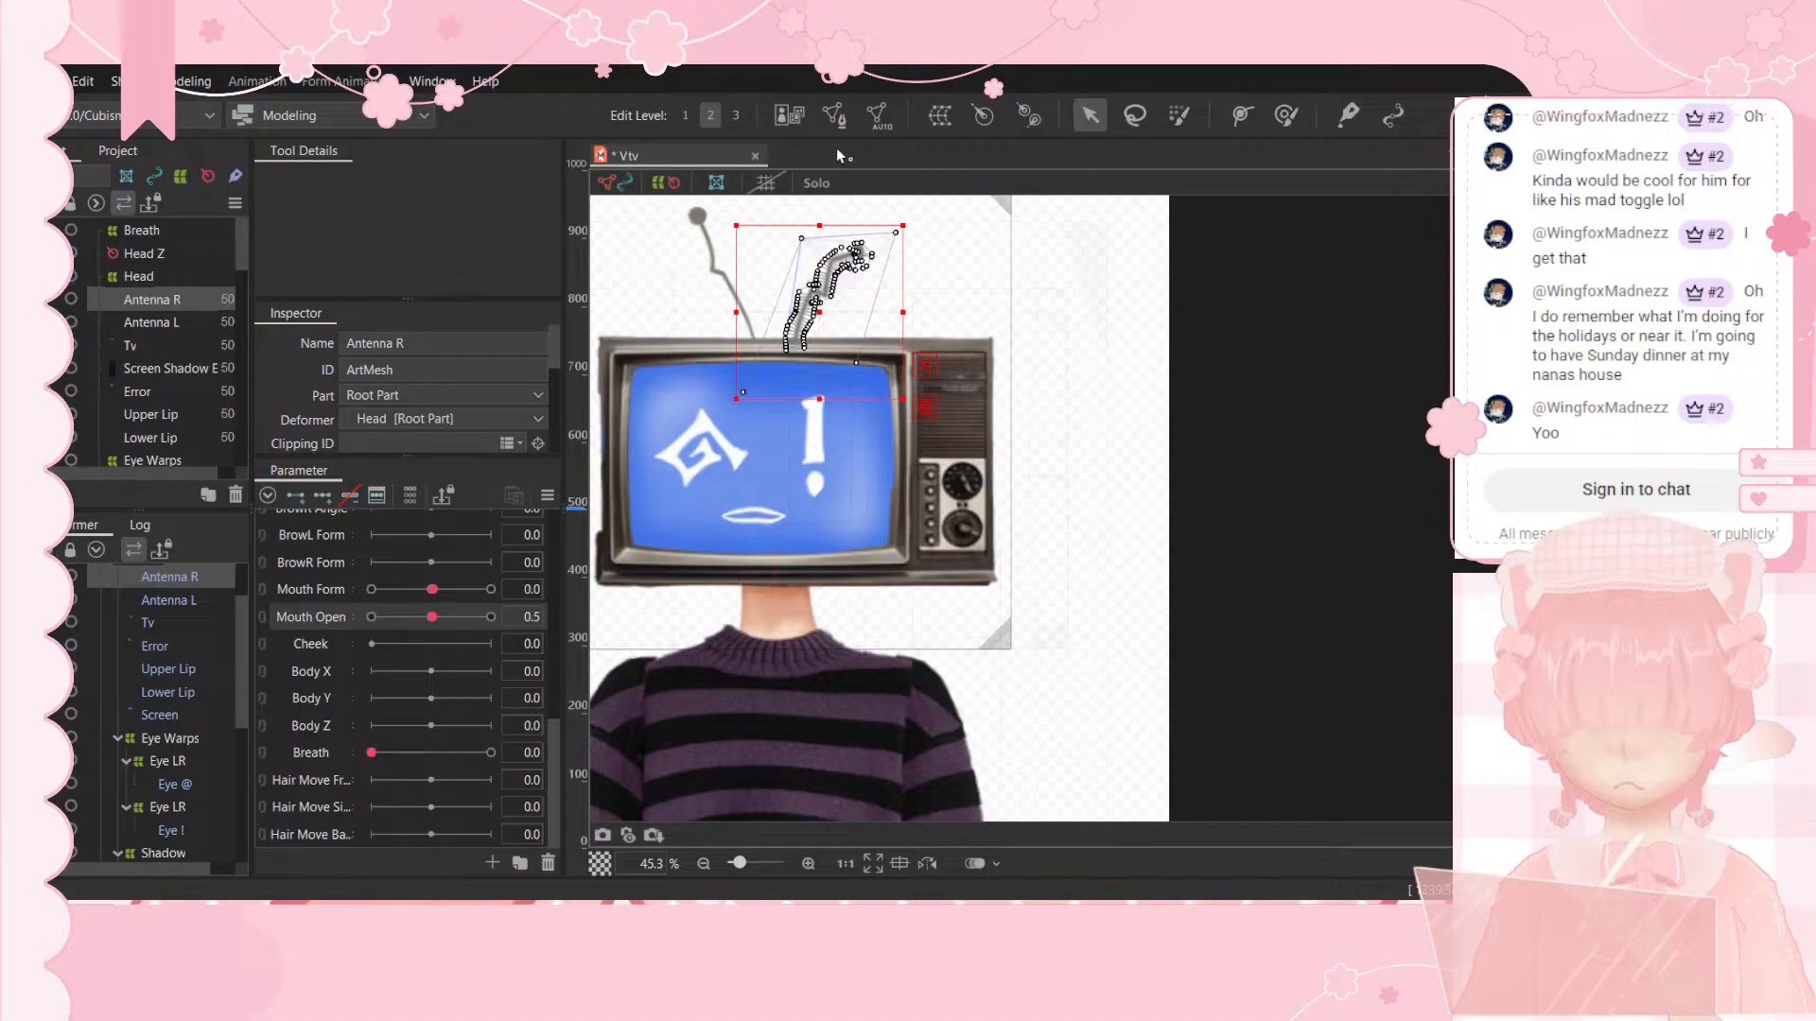
{"action": "left_click", "coordinate": [832, 114]}
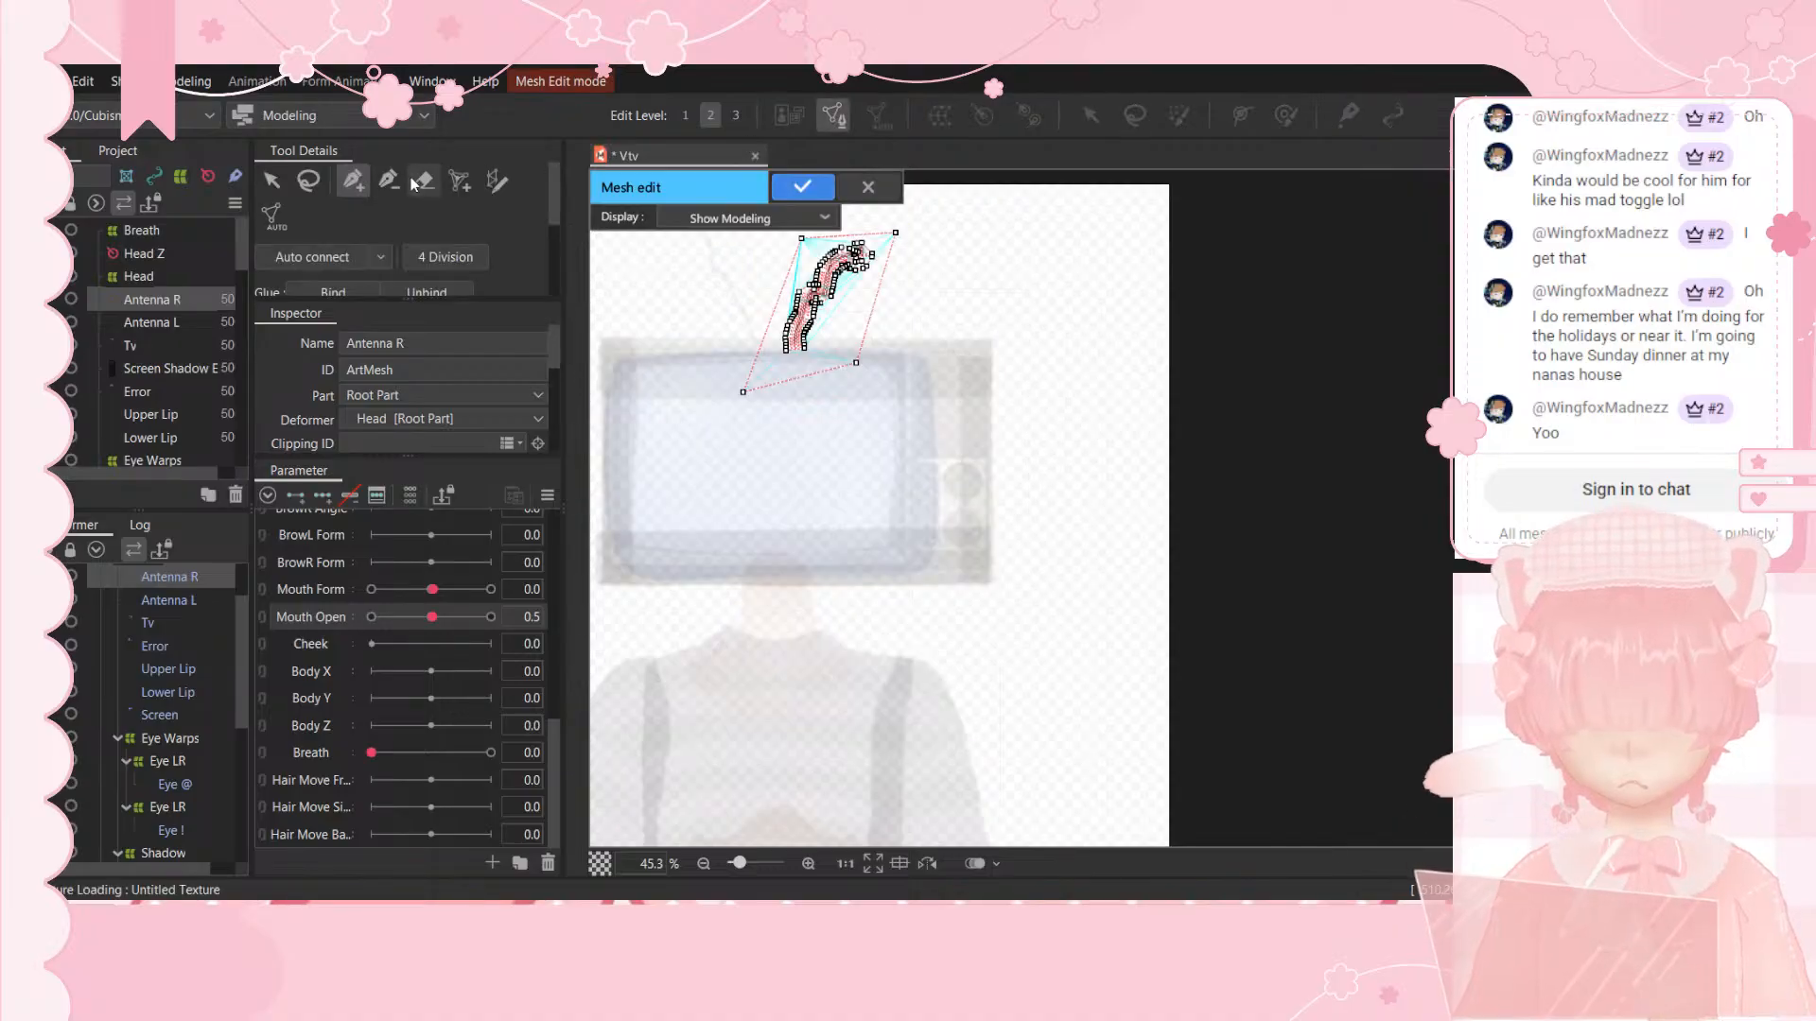
{"action": "left_click", "coordinate": [418, 182]}
{"action": "scroll", "coordinate": [756, 333], "scroll_direction": "down", "scroll_amount": 10}
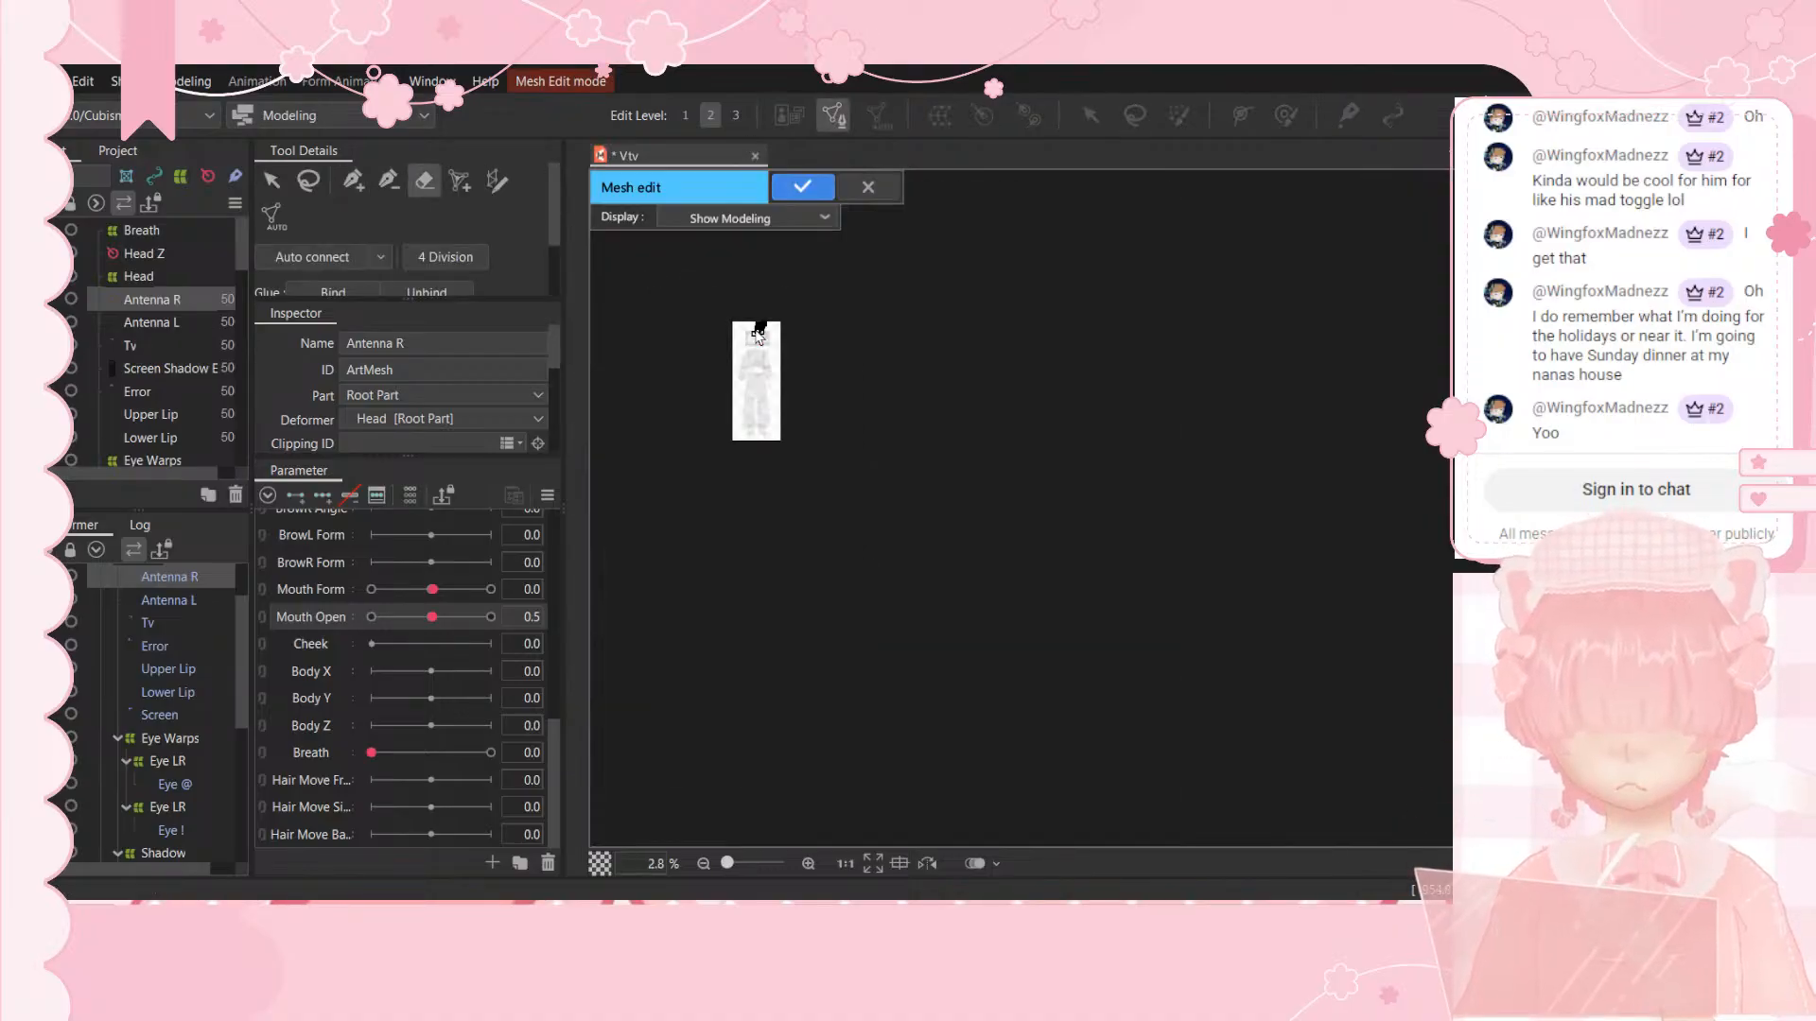
{"action": "scroll", "coordinate": [757, 333], "scroll_direction": "down", "scroll_amount": 1}
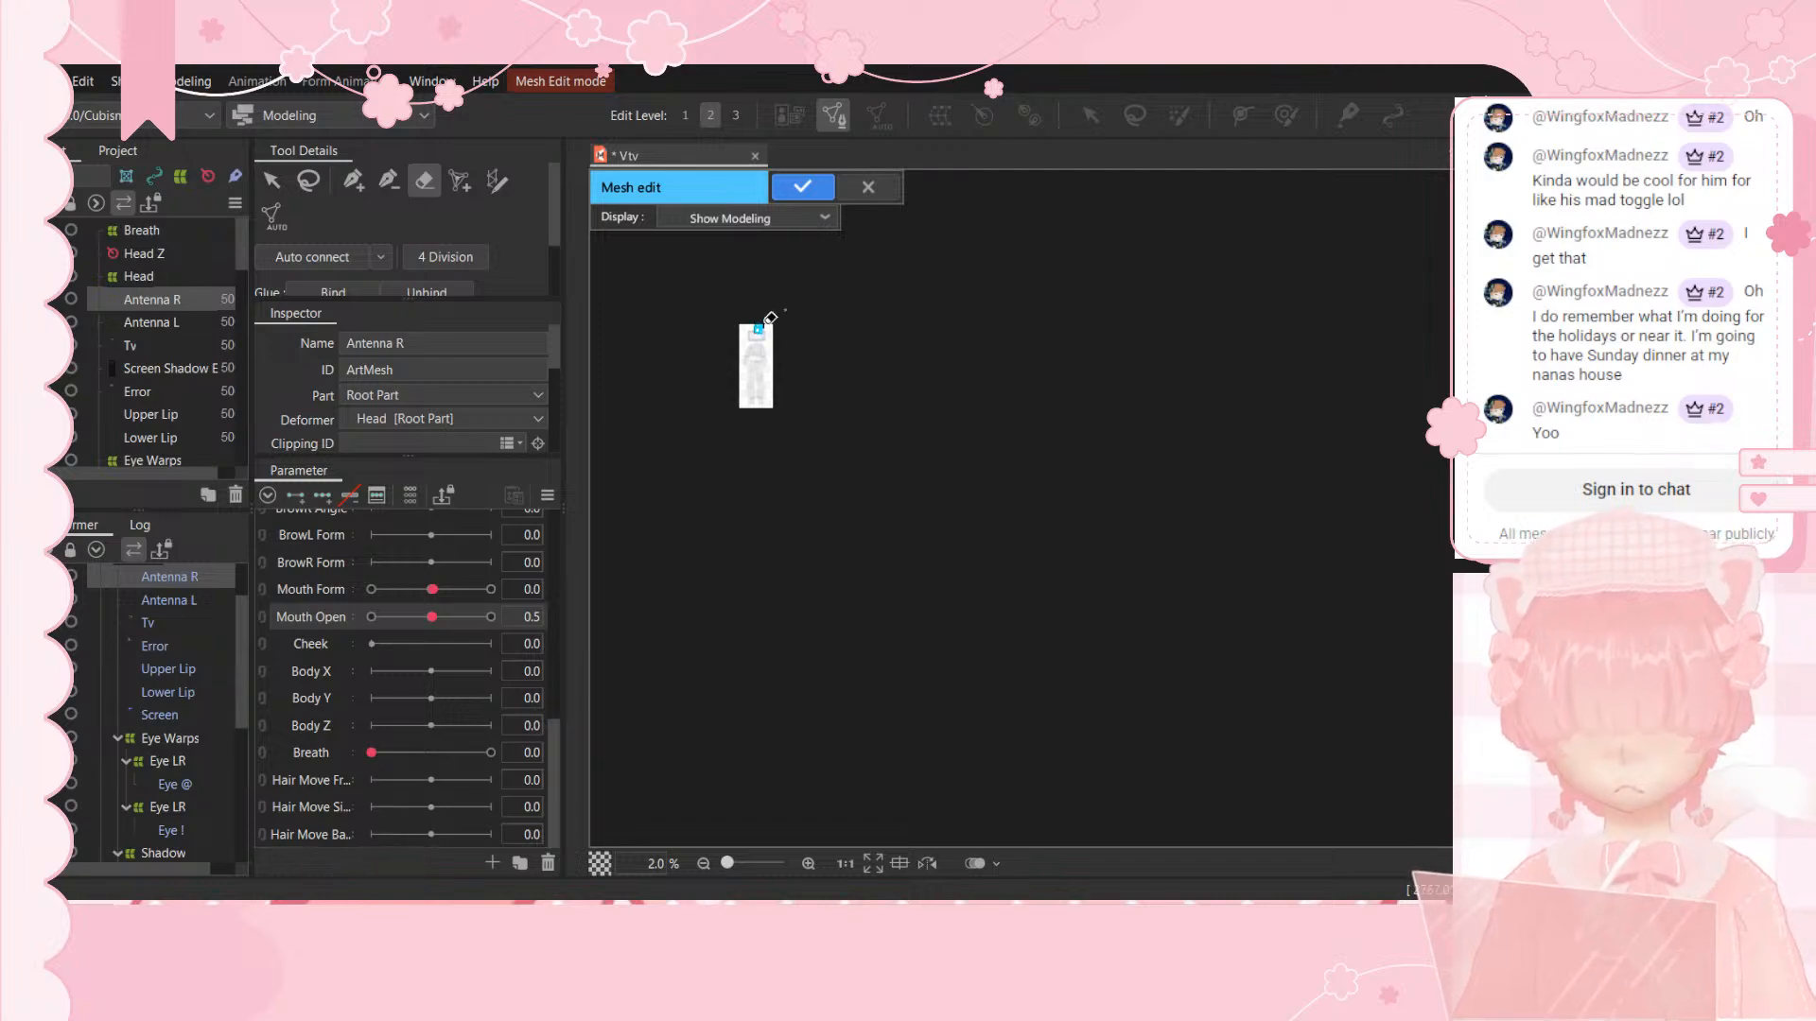
{"action": "scroll", "coordinate": [763, 323], "scroll_direction": "up", "scroll_amount": 8}
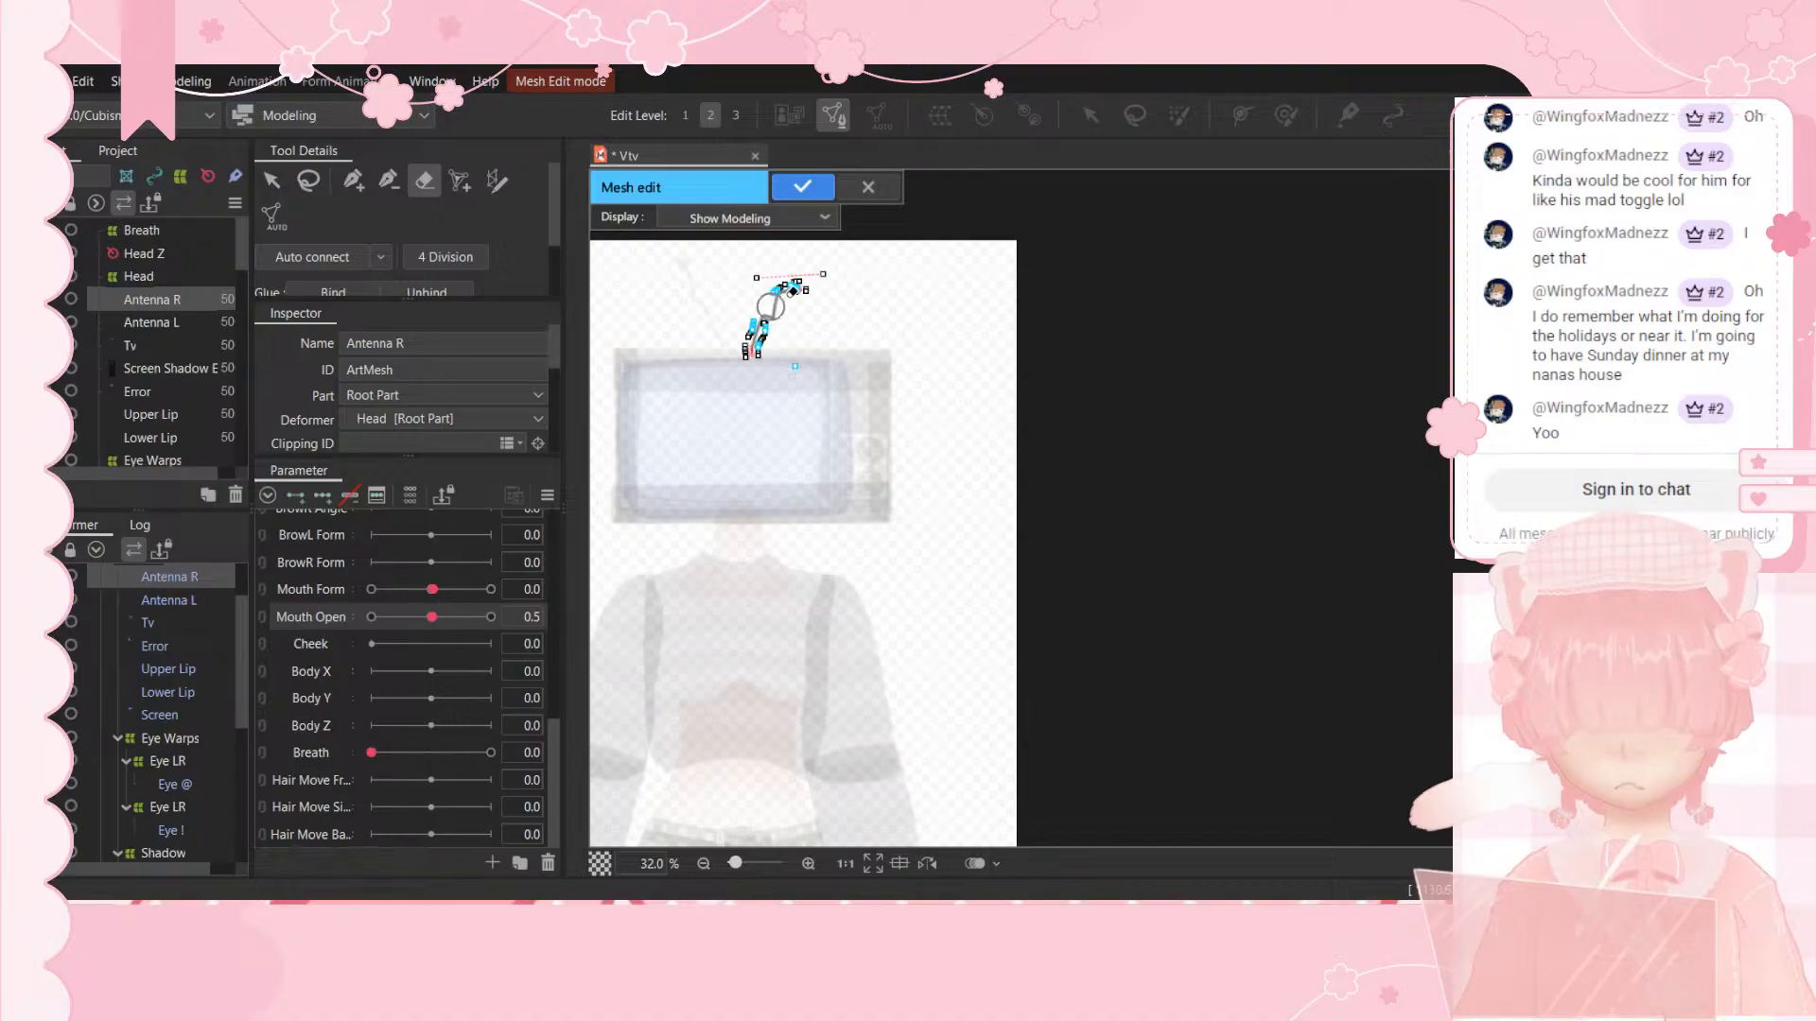
{"action": "mouse_move", "coordinate": [702, 281]}
{"action": "left_mouse_down"}
{"action": "mouse_move", "coordinate": [792, 291]}
{"action": "mouse_move", "coordinate": [860, 249]}
{"action": "mouse_move", "coordinate": [831, 349]}
{"action": "mouse_move", "coordinate": [767, 340]}
{"action": "left_mouse_up"}
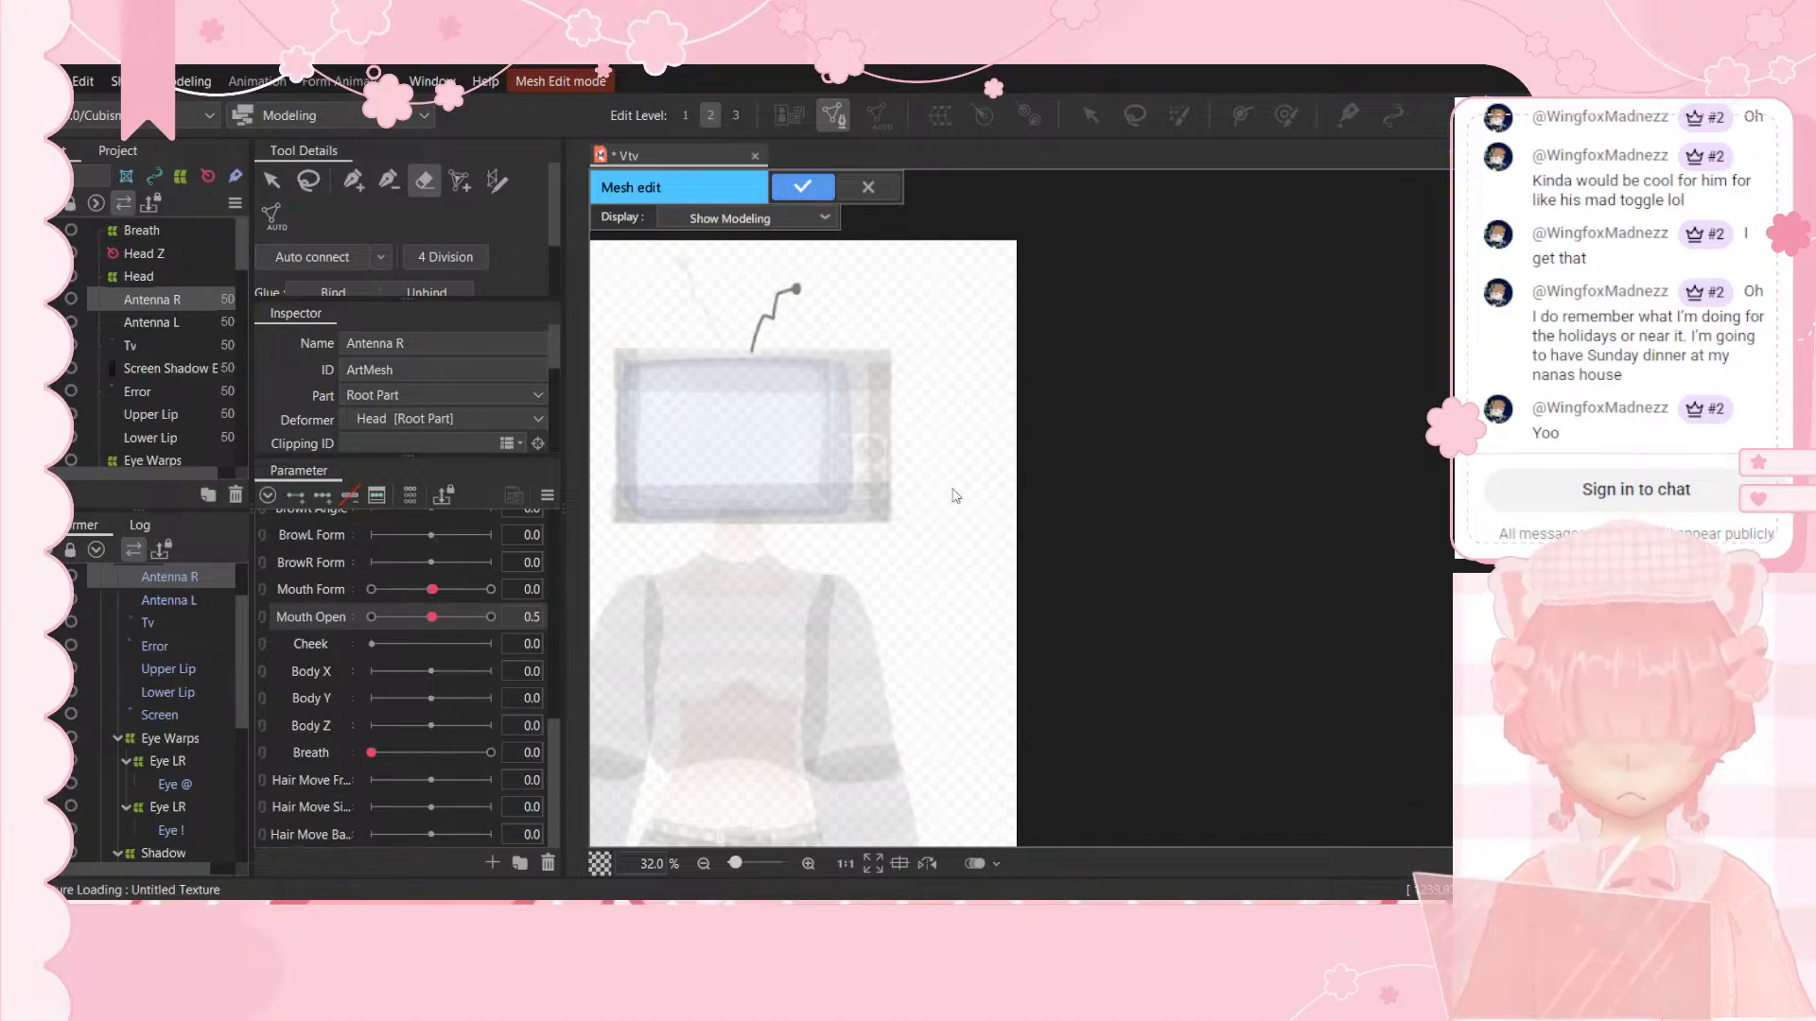
{"action": "scroll", "coordinate": [738, 268], "scroll_direction": "up", "scroll_amount": 2}
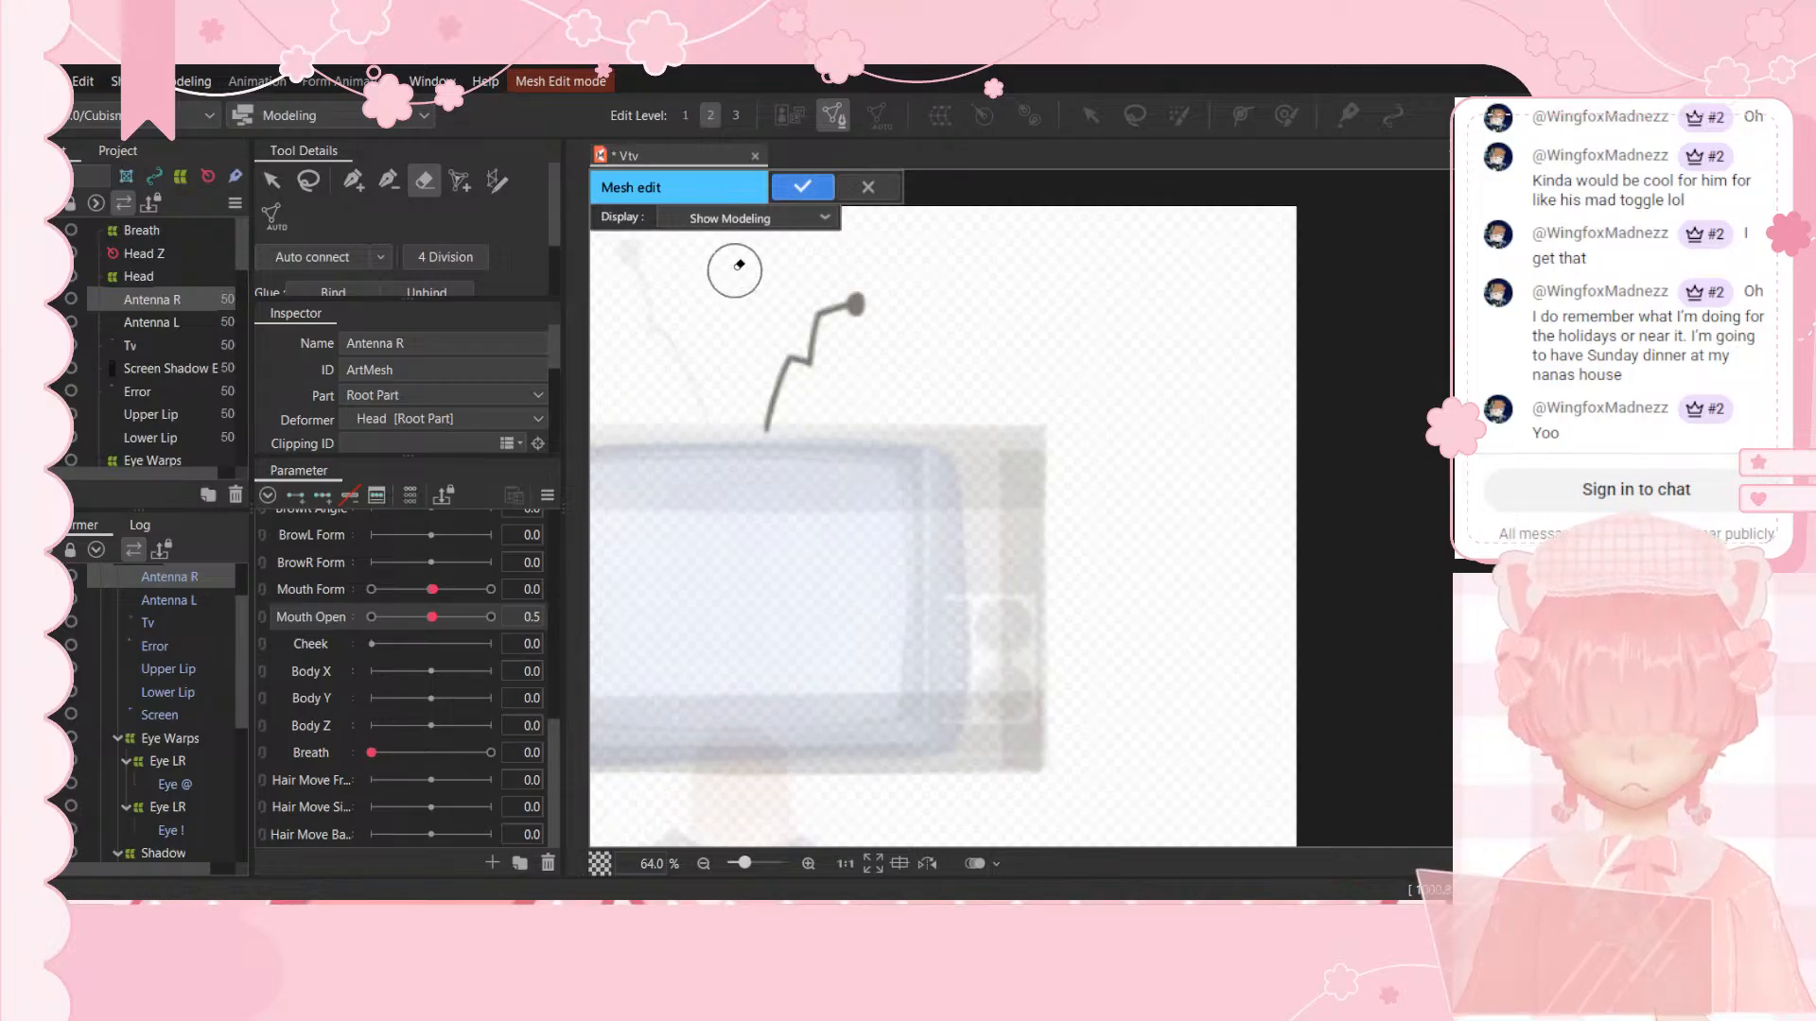
Step: Place a few widely spaced mesh points in a large frame around Antenna R and apply the mesh
{"action": "left_click", "coordinate": [352, 192]}
{"action": "left_click", "coordinate": [845, 253]}
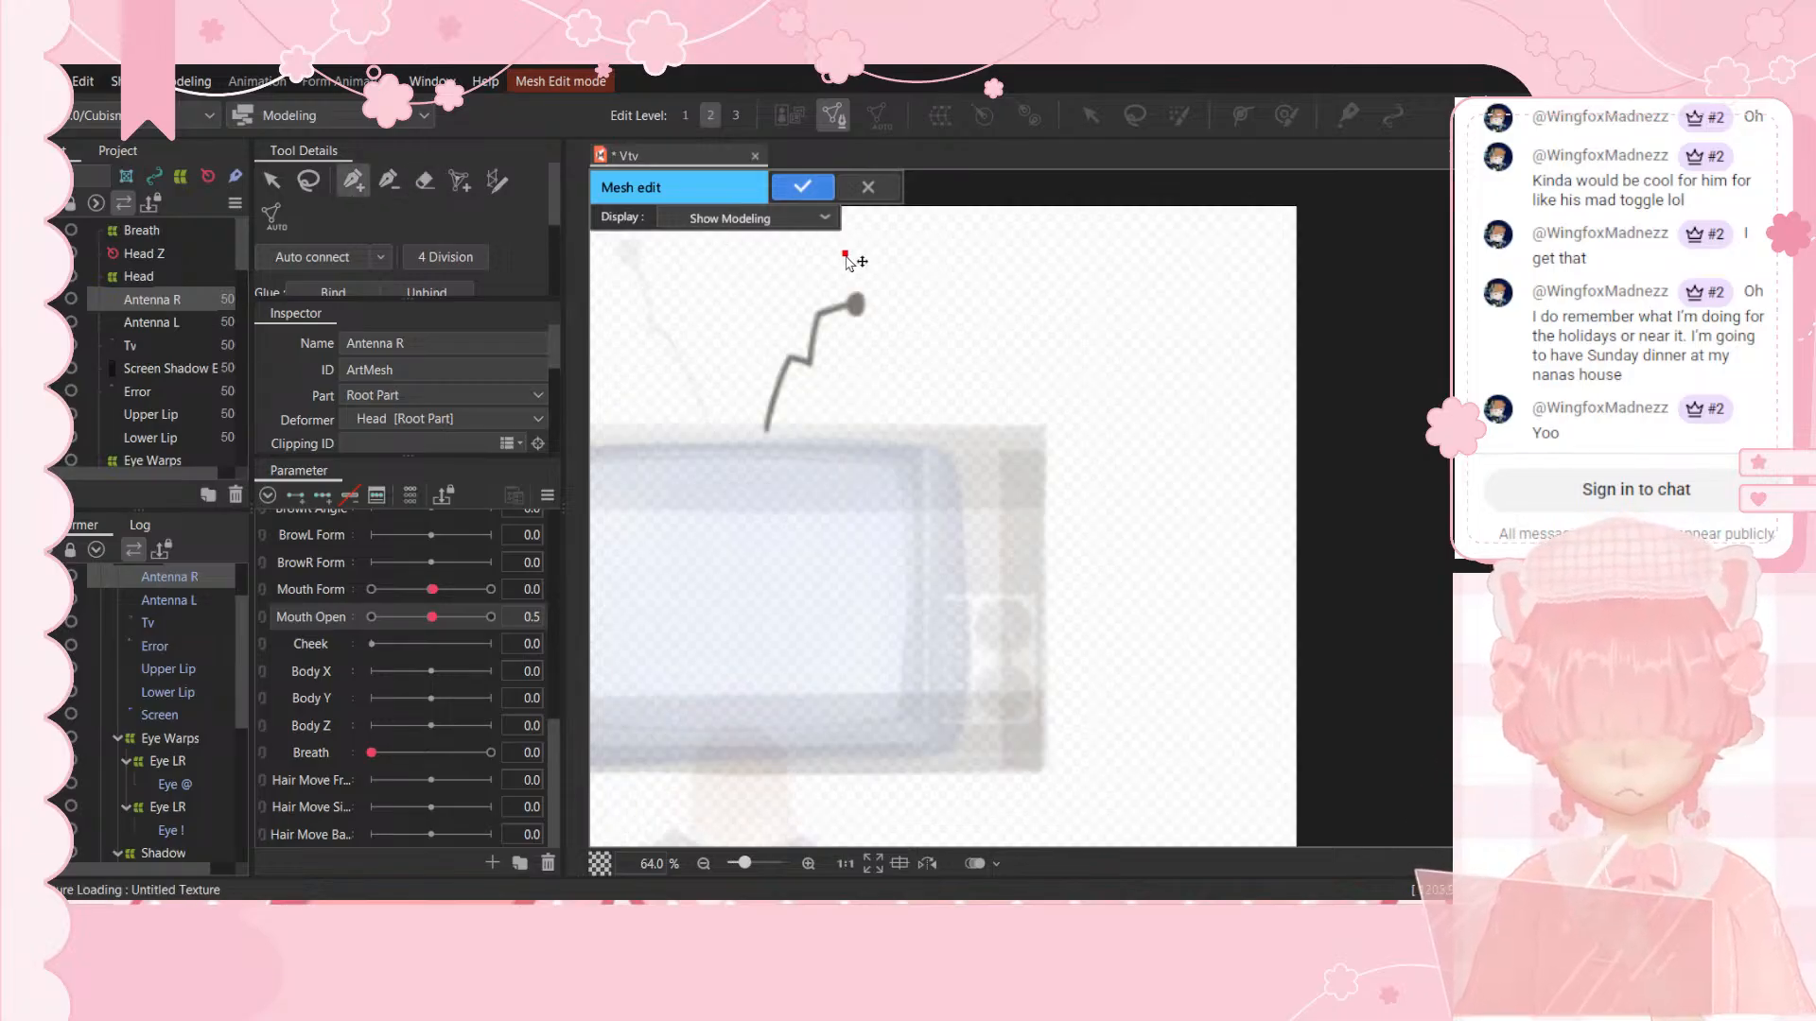
{"action": "left_click", "coordinate": [665, 504]}
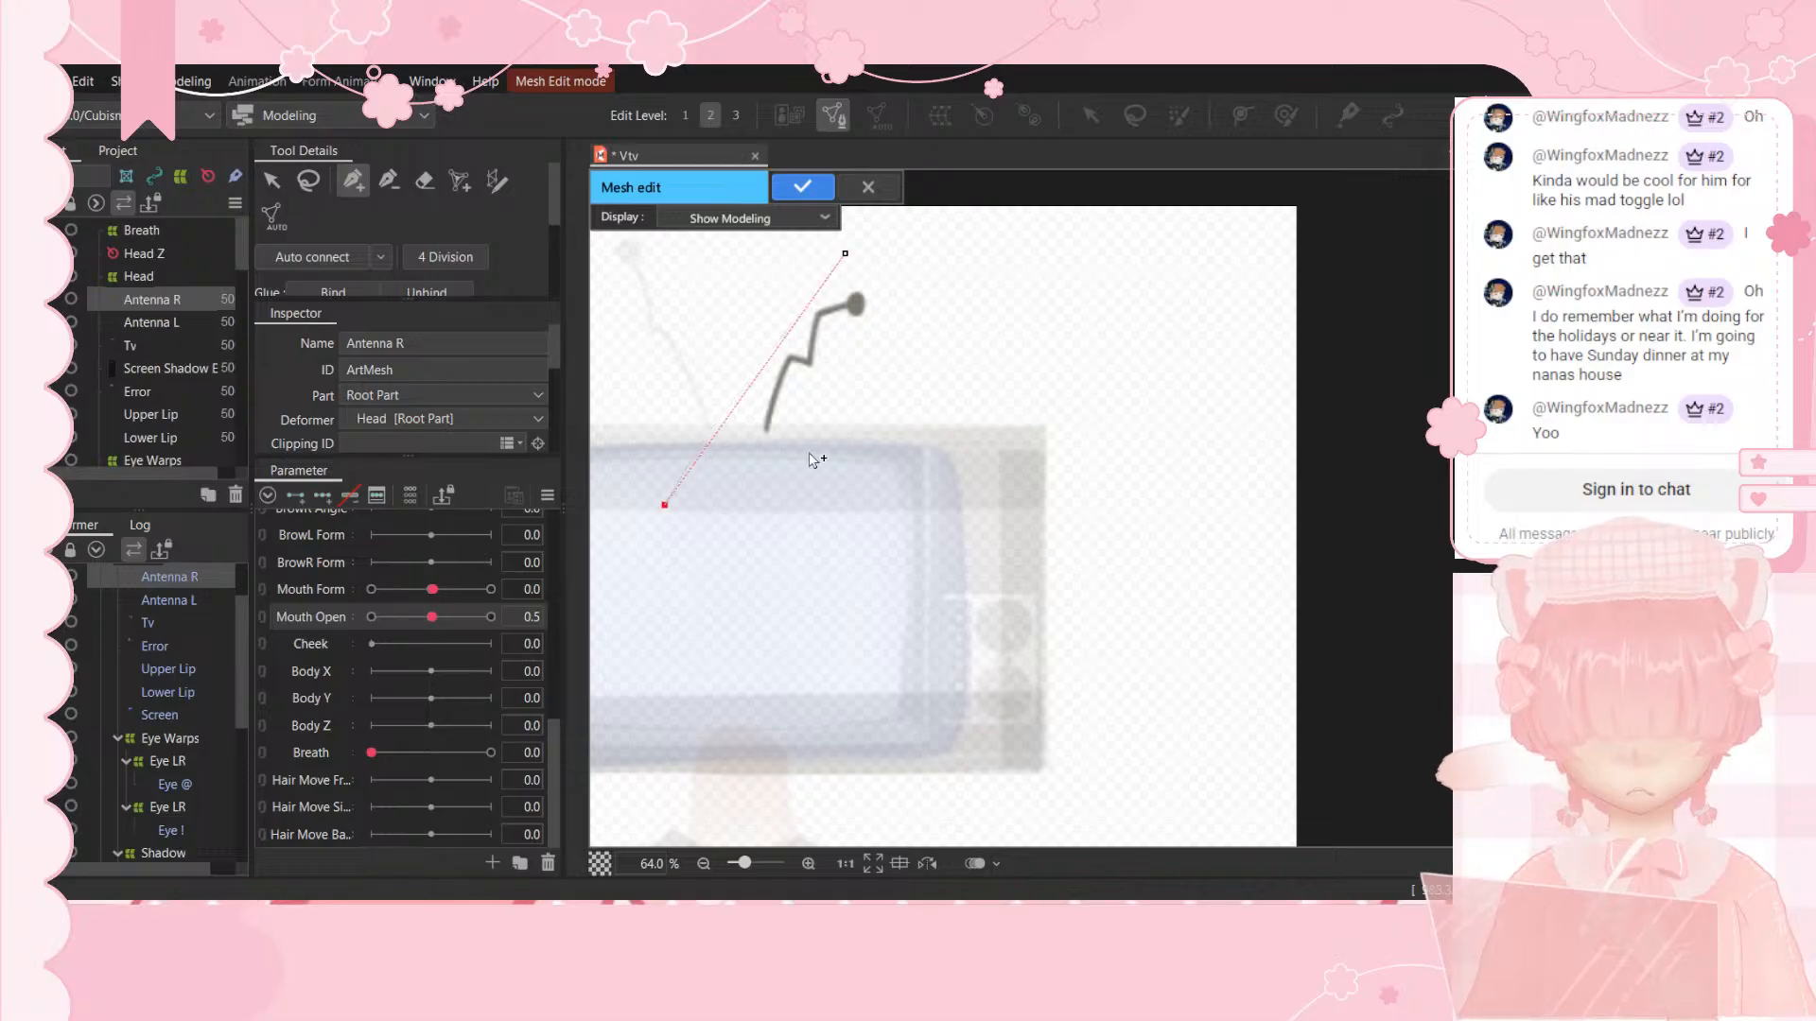
{"action": "left_click", "coordinate": [844, 253]}
{"action": "left_click", "coordinate": [803, 187]}
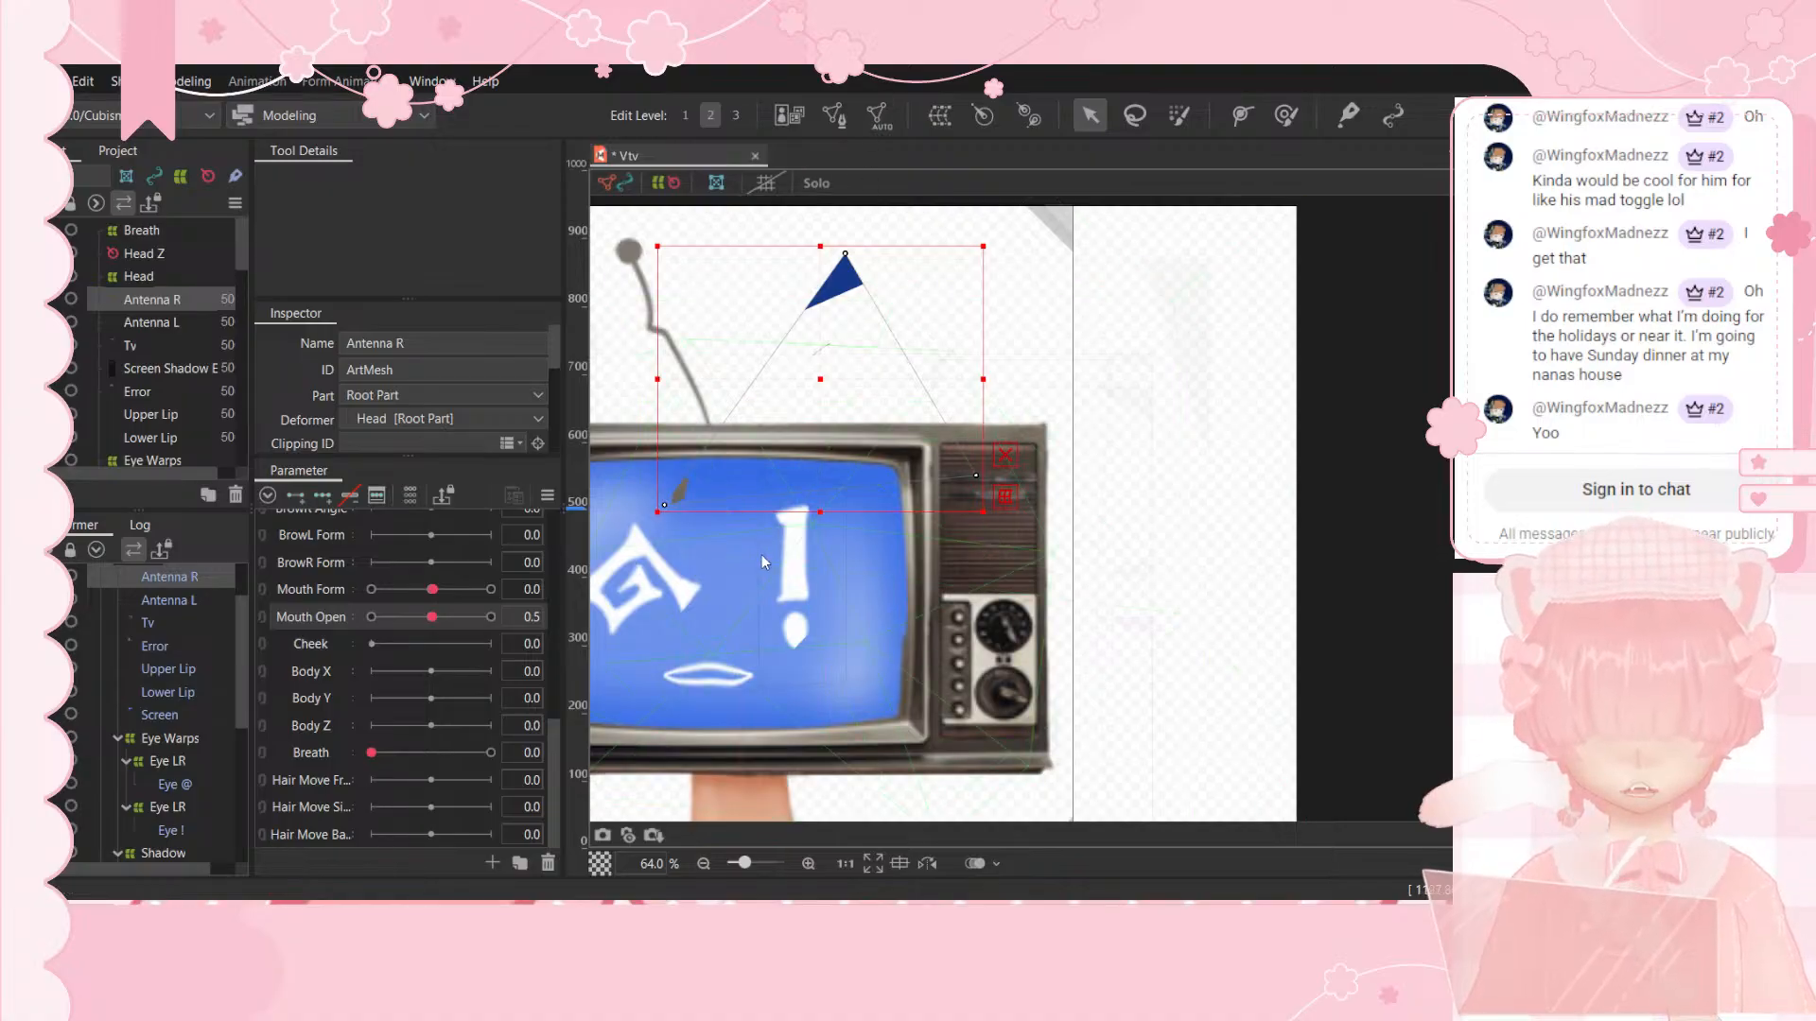
Step: Undo the last mesh edits on Antenna R, back to its dense mesh with the outer frame points
{"action": "key", "text": "ctrl+z"}
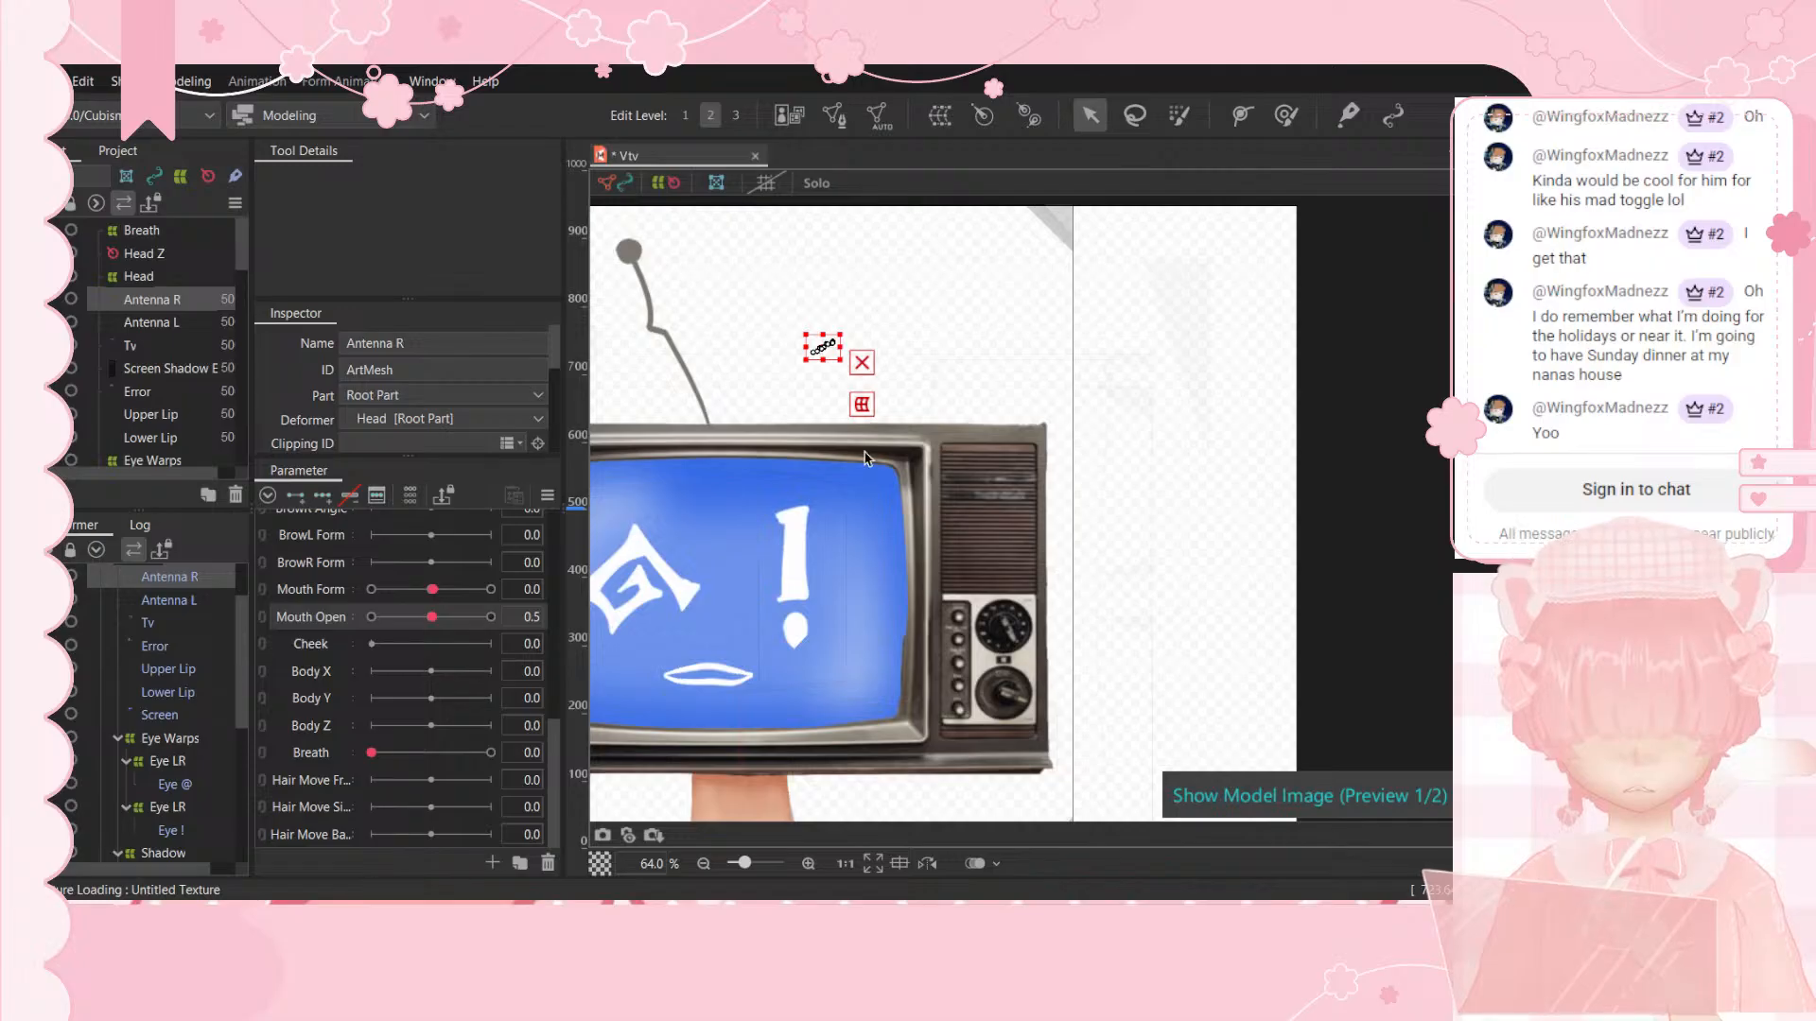
{"action": "left_click", "coordinate": [1054, 325]}
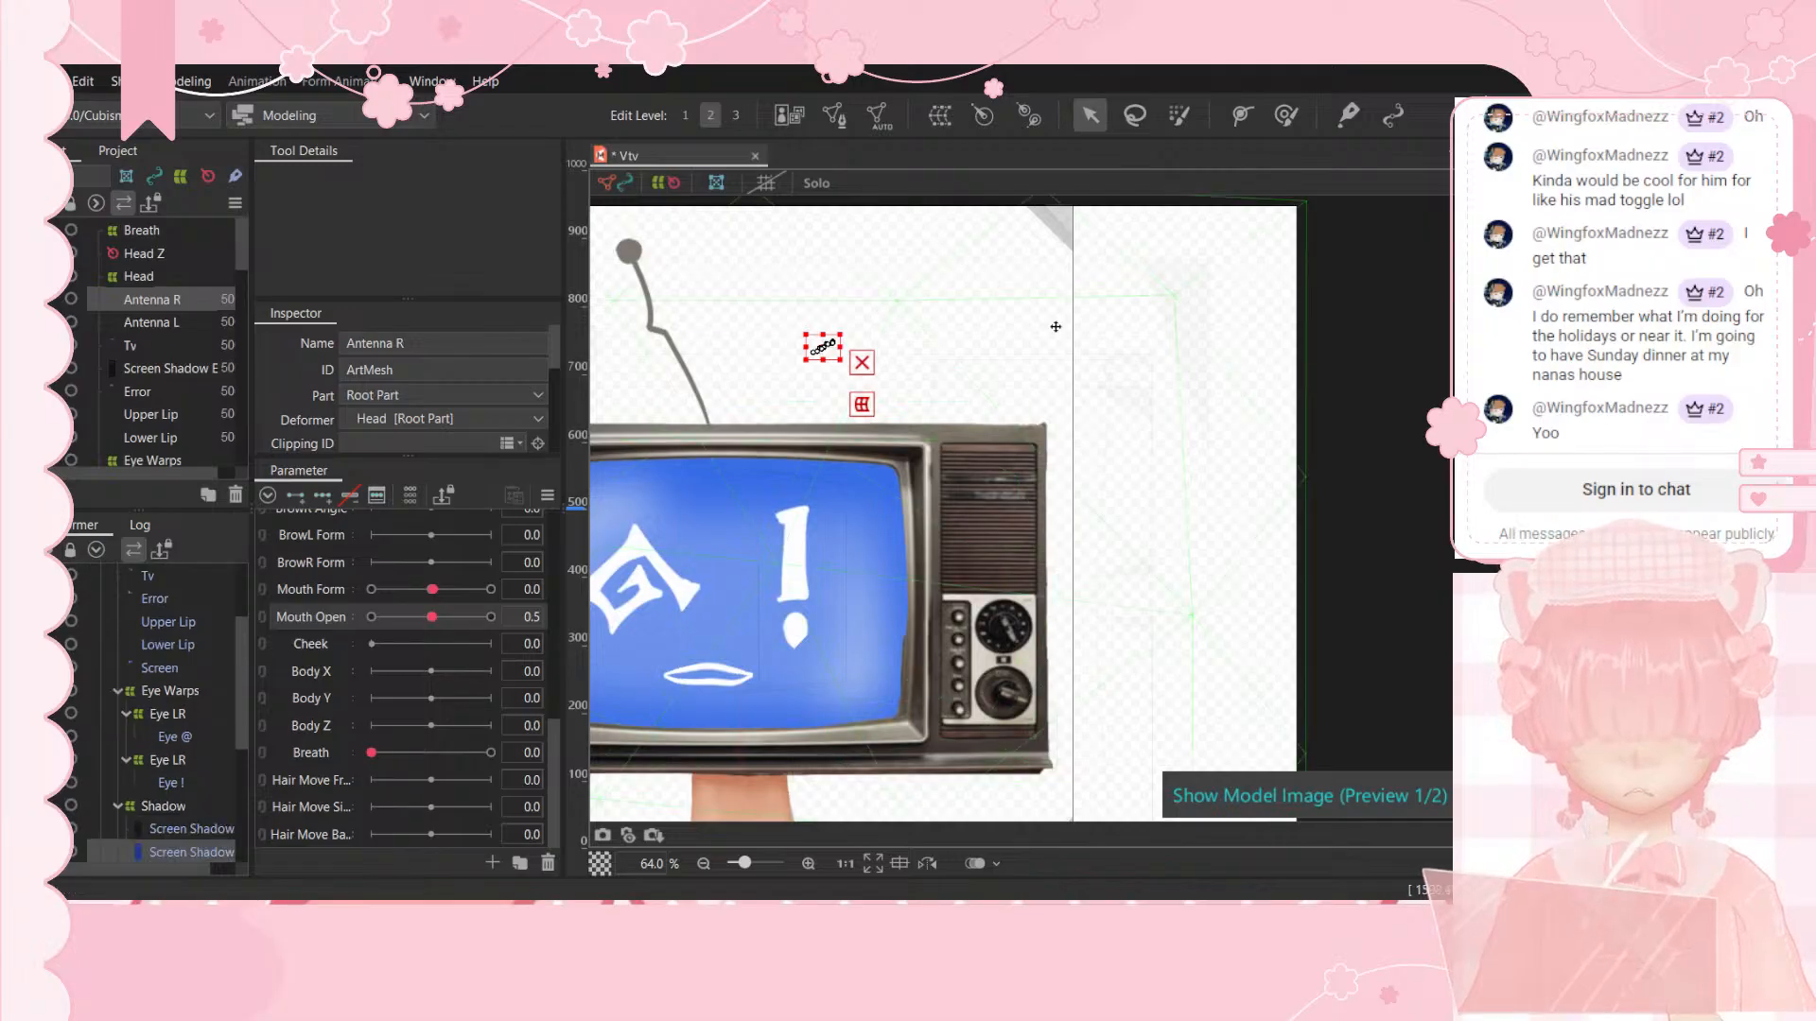
{"action": "left_click", "coordinate": [807, 342]}
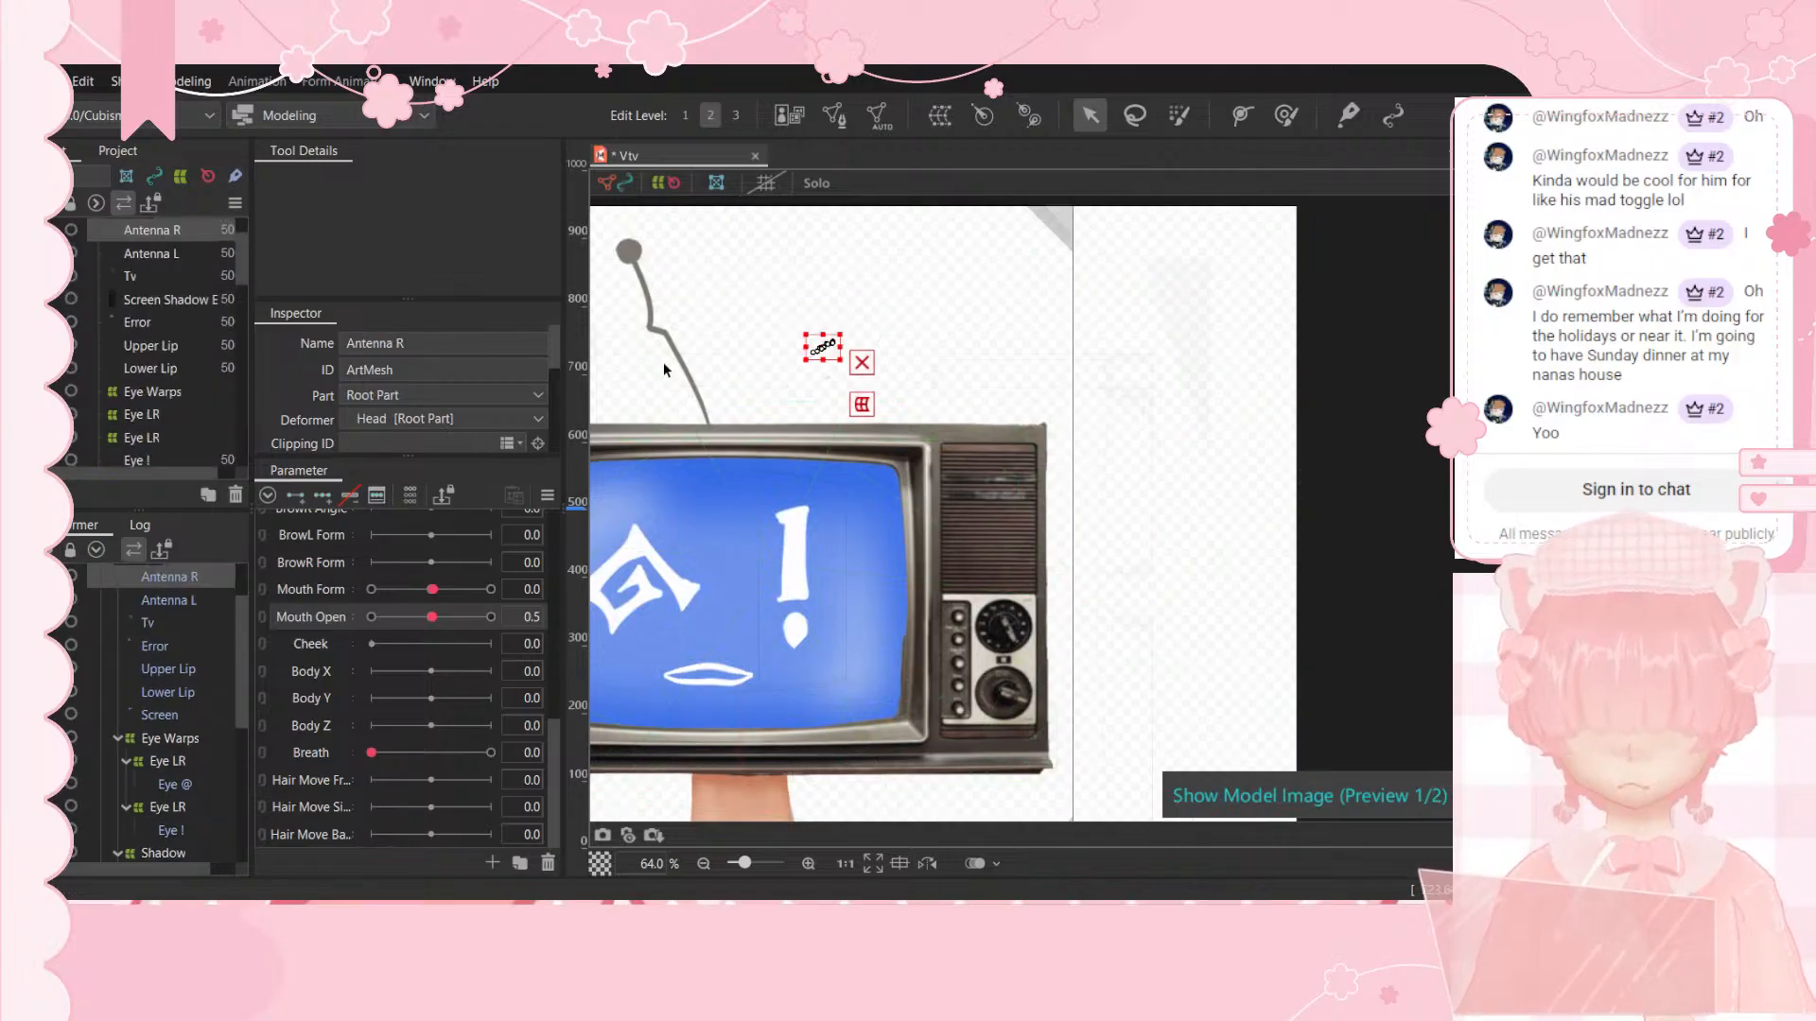
{"action": "key", "text": "ctrl+z"}
{"action": "key", "text": "ctrl+z"}
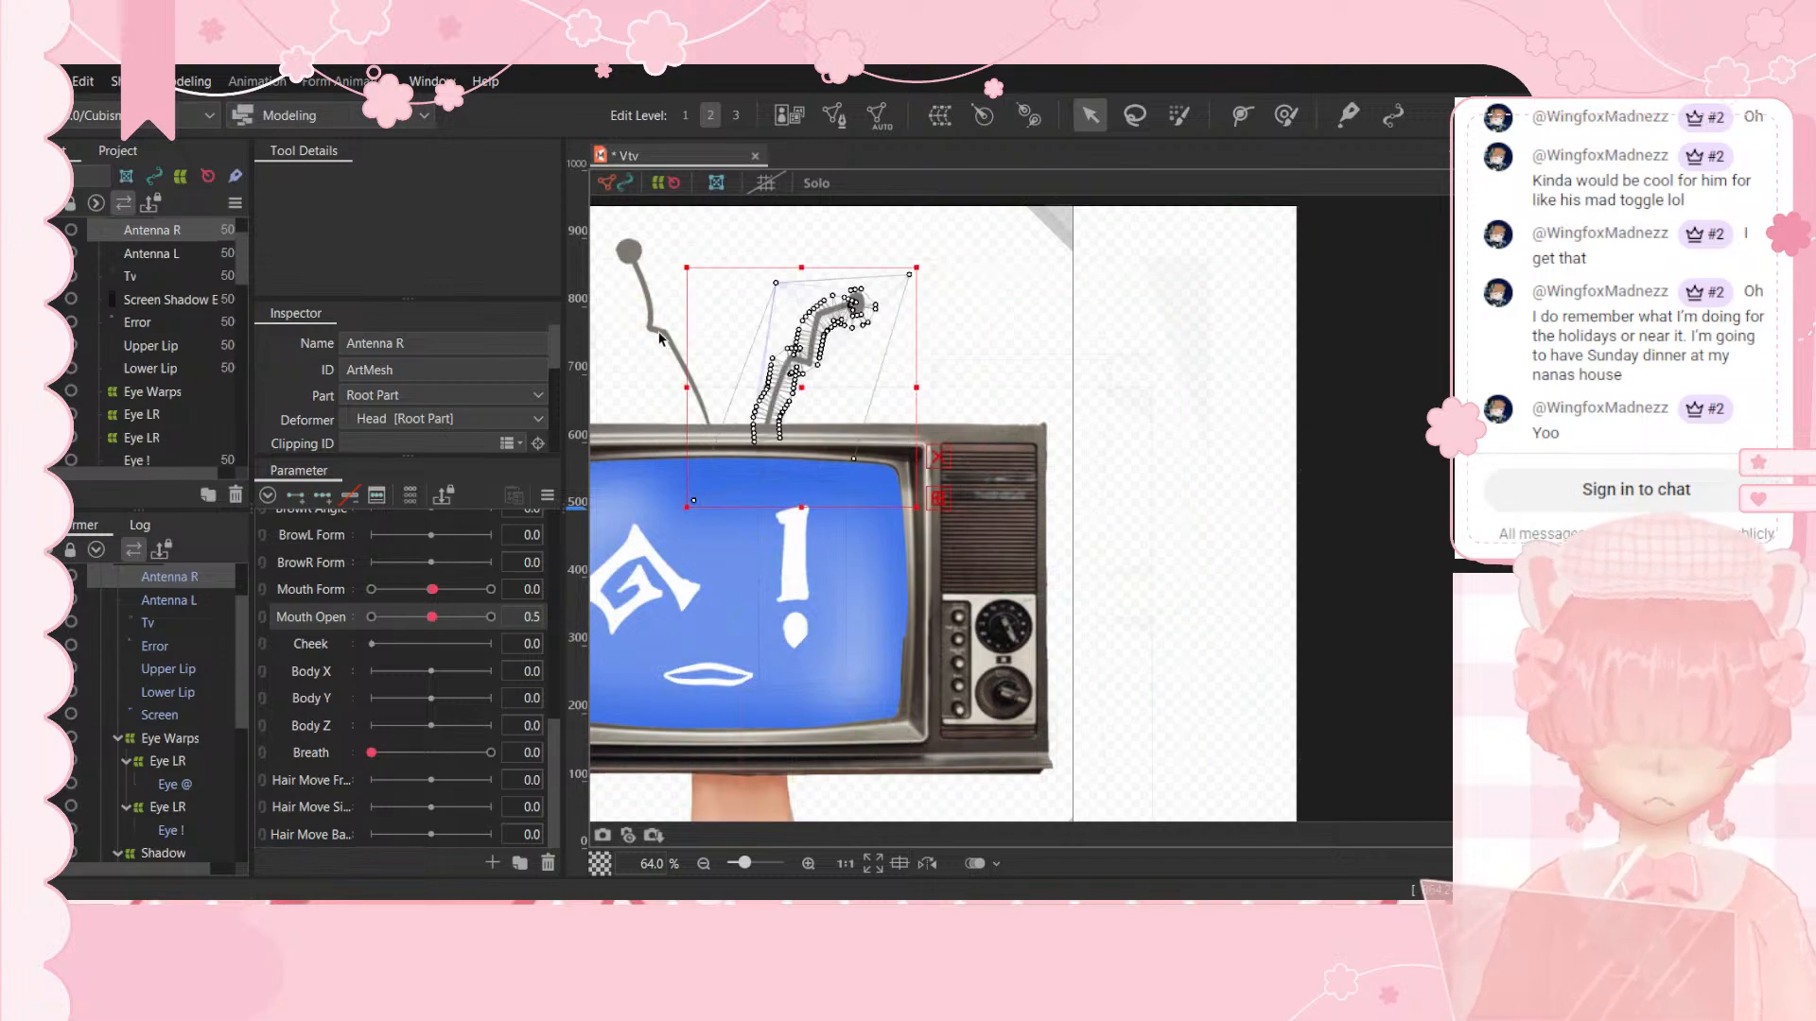
Step: Delete the four outer frame points from Antenna R's mesh, keeping the dense points along the antenna, and apply the edit
{"action": "left_click", "coordinate": [833, 116]}
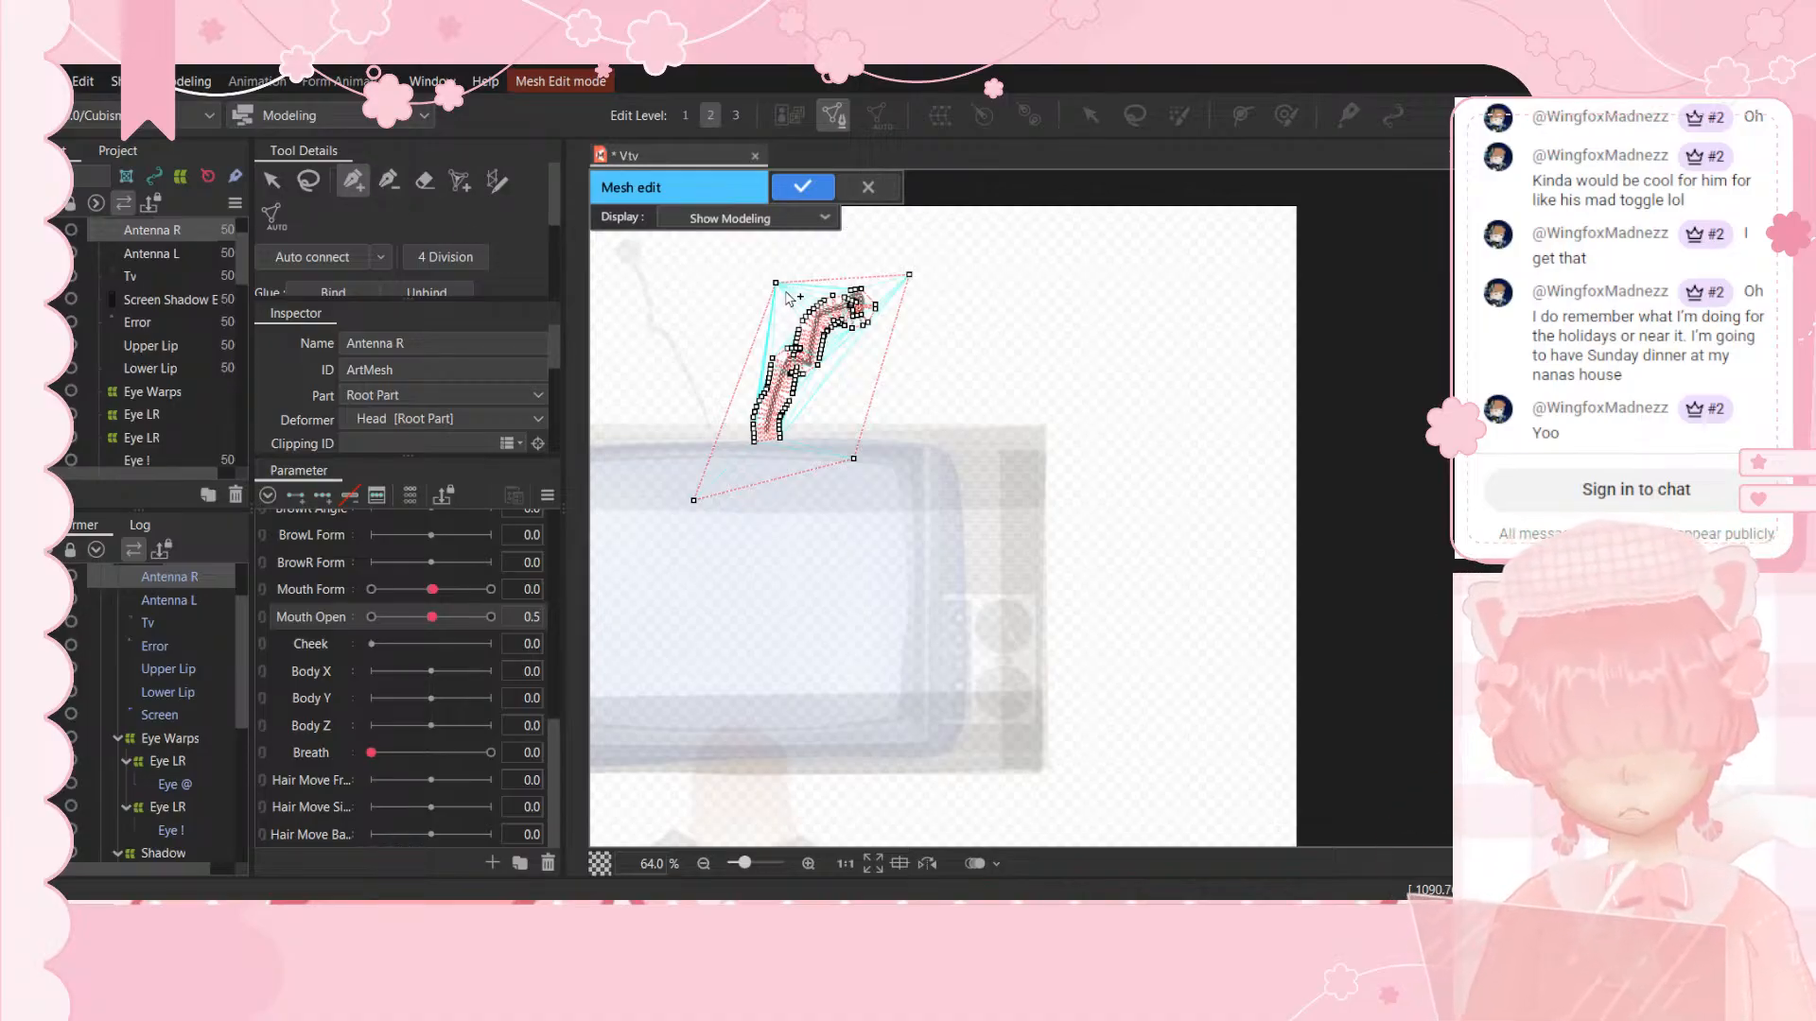
{"action": "scroll", "coordinate": [787, 298], "scroll_direction": "down", "scroll_amount": 2}
{"action": "scroll", "coordinate": [770, 325], "scroll_direction": "down", "scroll_amount": 3}
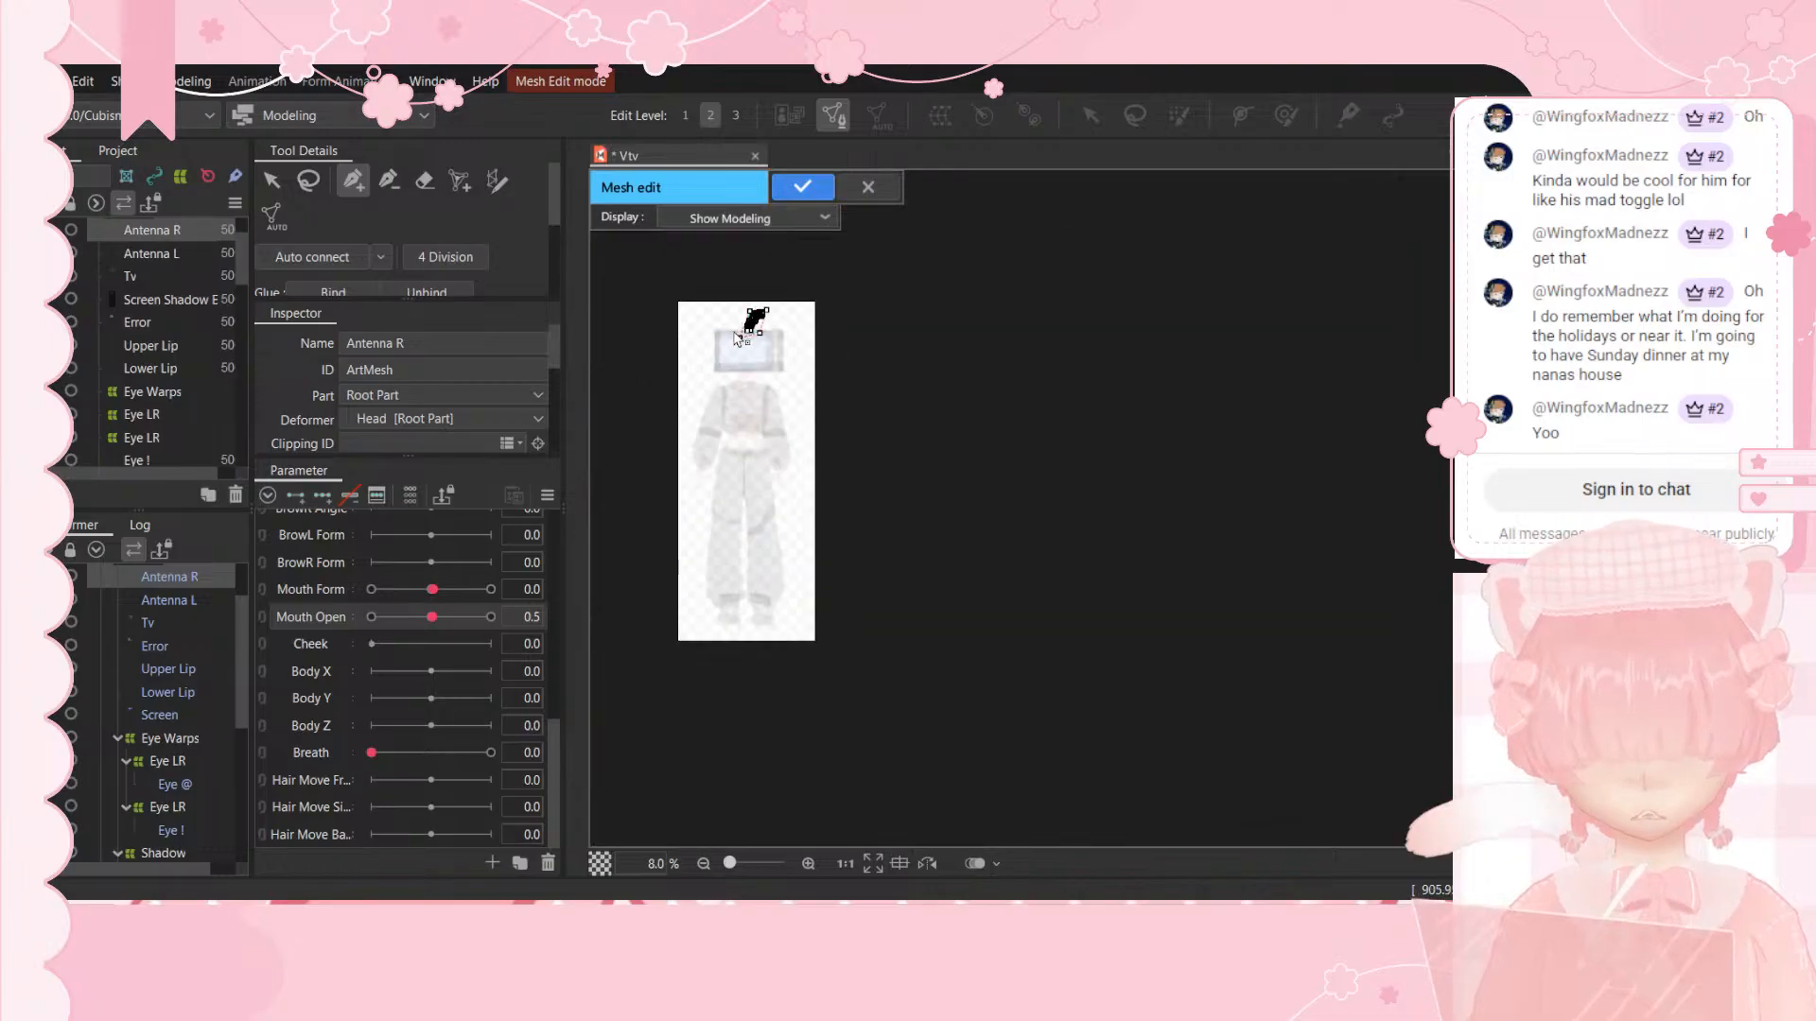
{"action": "scroll", "coordinate": [795, 292], "scroll_direction": "up", "scroll_amount": 3}
{"action": "scroll", "coordinate": [788, 346], "scroll_direction": "down", "scroll_amount": 1}
{"action": "left_click_drag", "start_coordinate": [757, 358], "coordinate": [769, 347]}
{"action": "scroll", "coordinate": [844, 244], "scroll_direction": "up", "scroll_amount": 5}
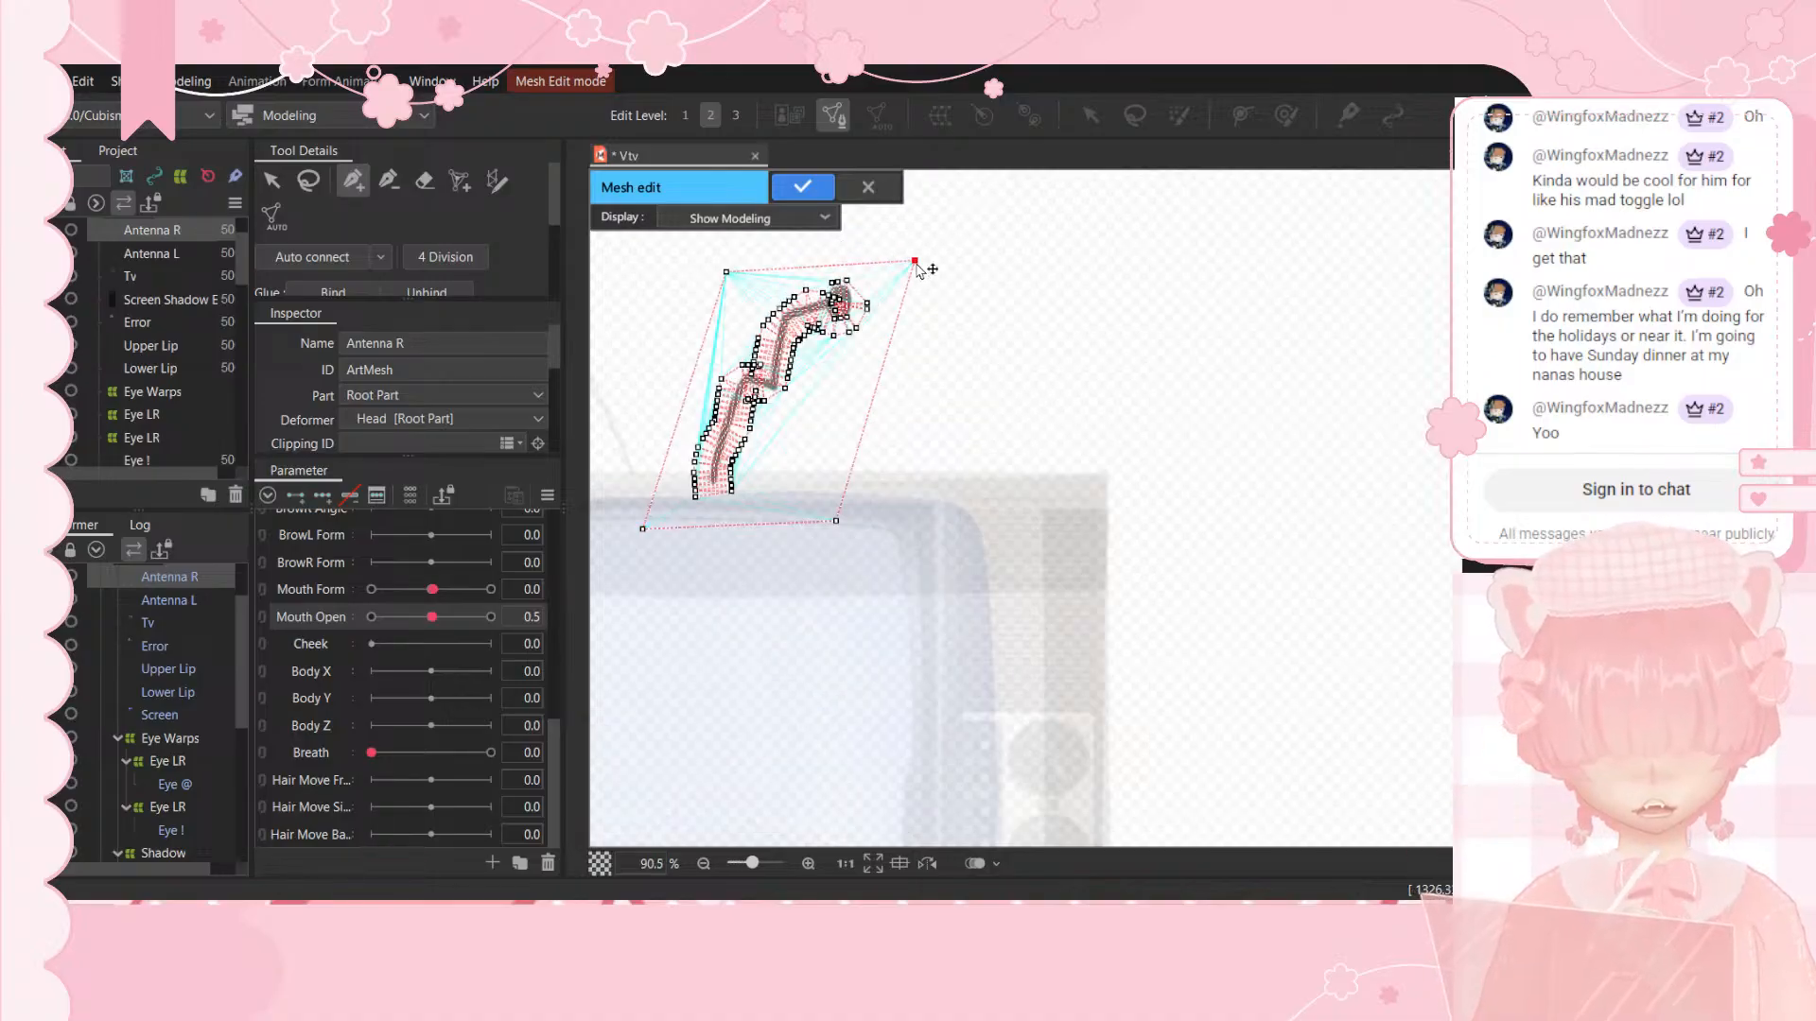
{"action": "key", "text": "Delete"}
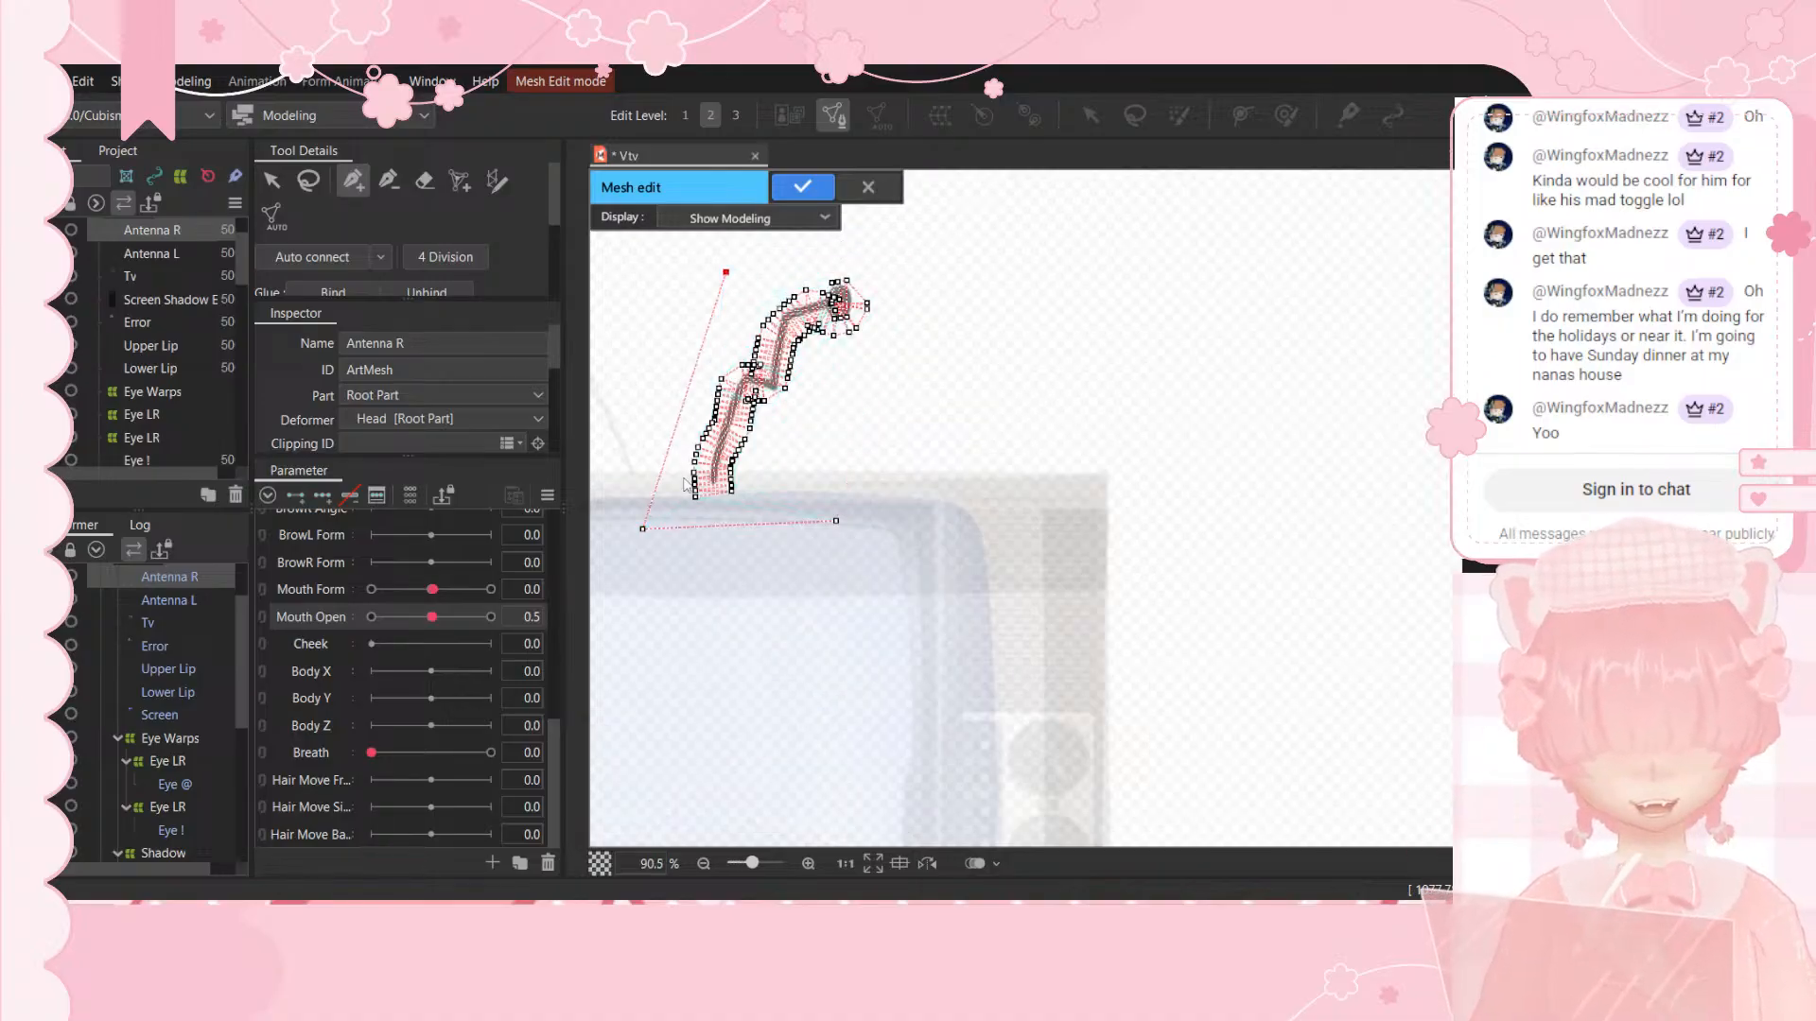
{"action": "key", "text": "Delete"}
{"action": "left_click", "coordinate": [643, 530]}
{"action": "key", "text": "Delete"}
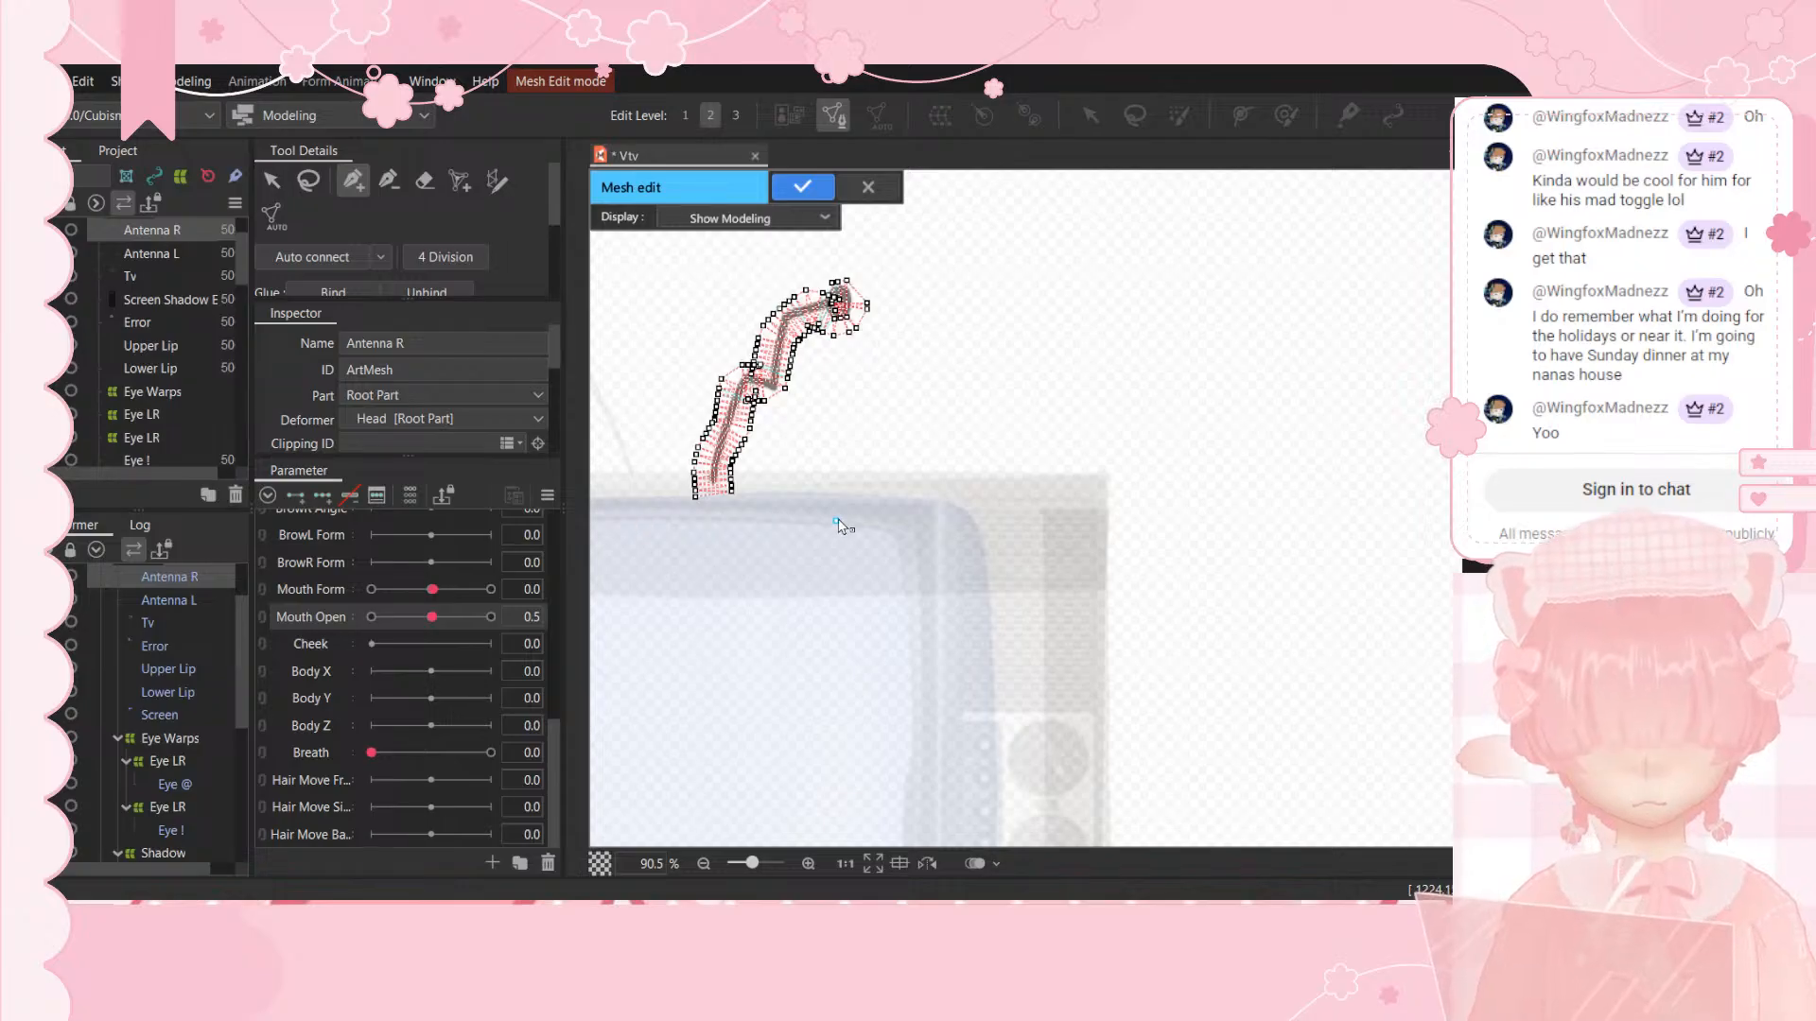
{"action": "left_click", "coordinate": [804, 187]}
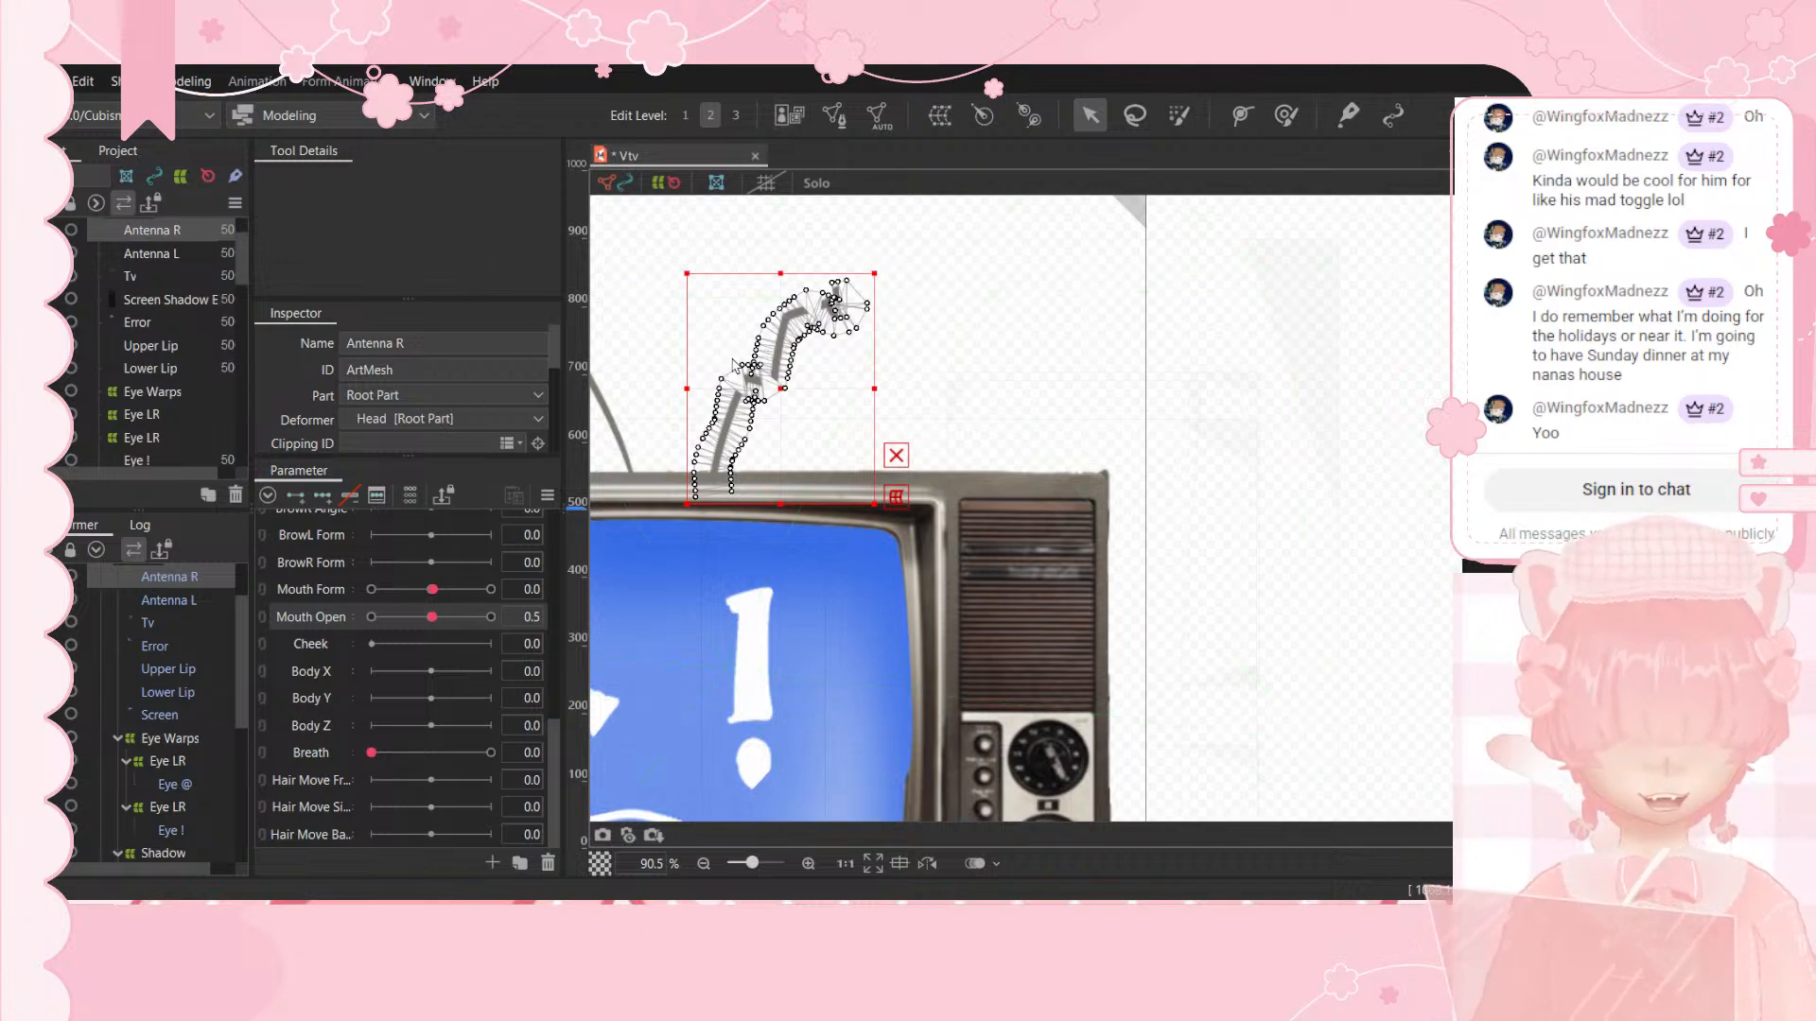
Step: Try to close the gaps at Antenna R's middle bend by repositioning nearby vertices, and undo the final shift of the mesh
{"action": "scroll", "coordinate": [734, 364], "scroll_direction": "up", "scroll_amount": 2}
{"action": "scroll", "coordinate": [734, 364], "scroll_direction": "up", "scroll_amount": 2}
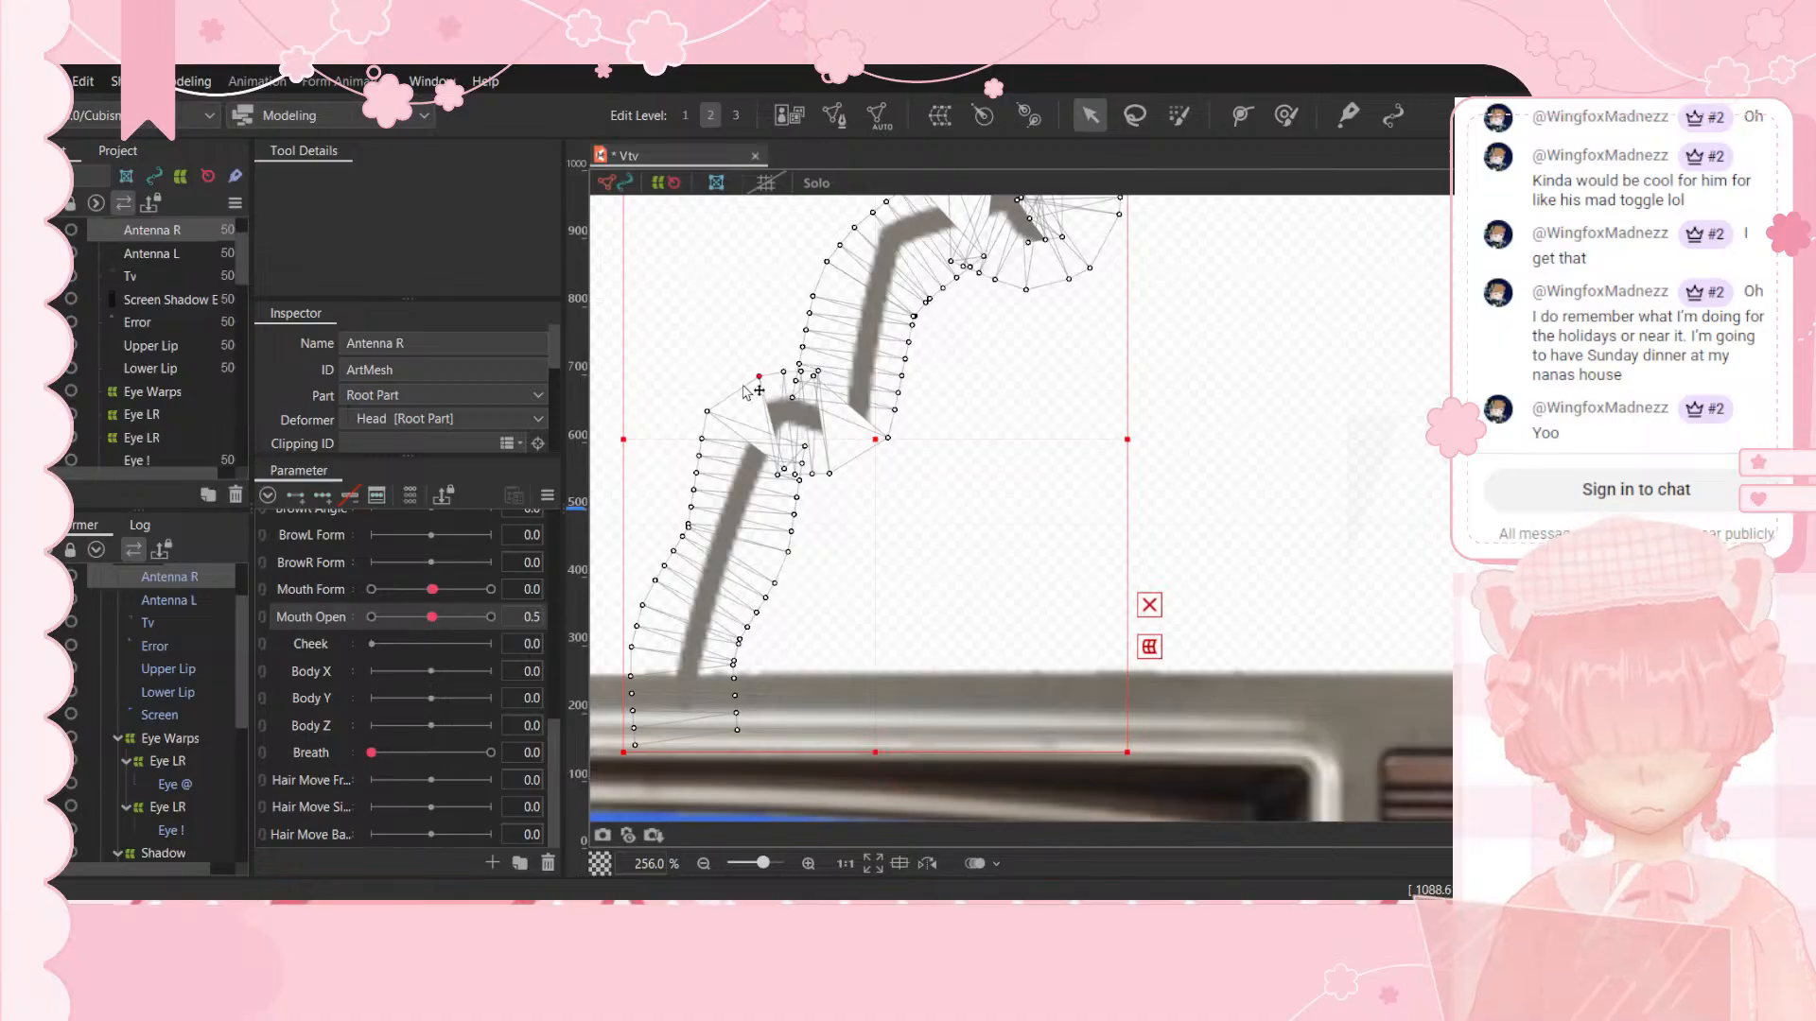
{"action": "left_click_drag", "start_coordinate": [738, 403], "coordinate": [877, 447]}
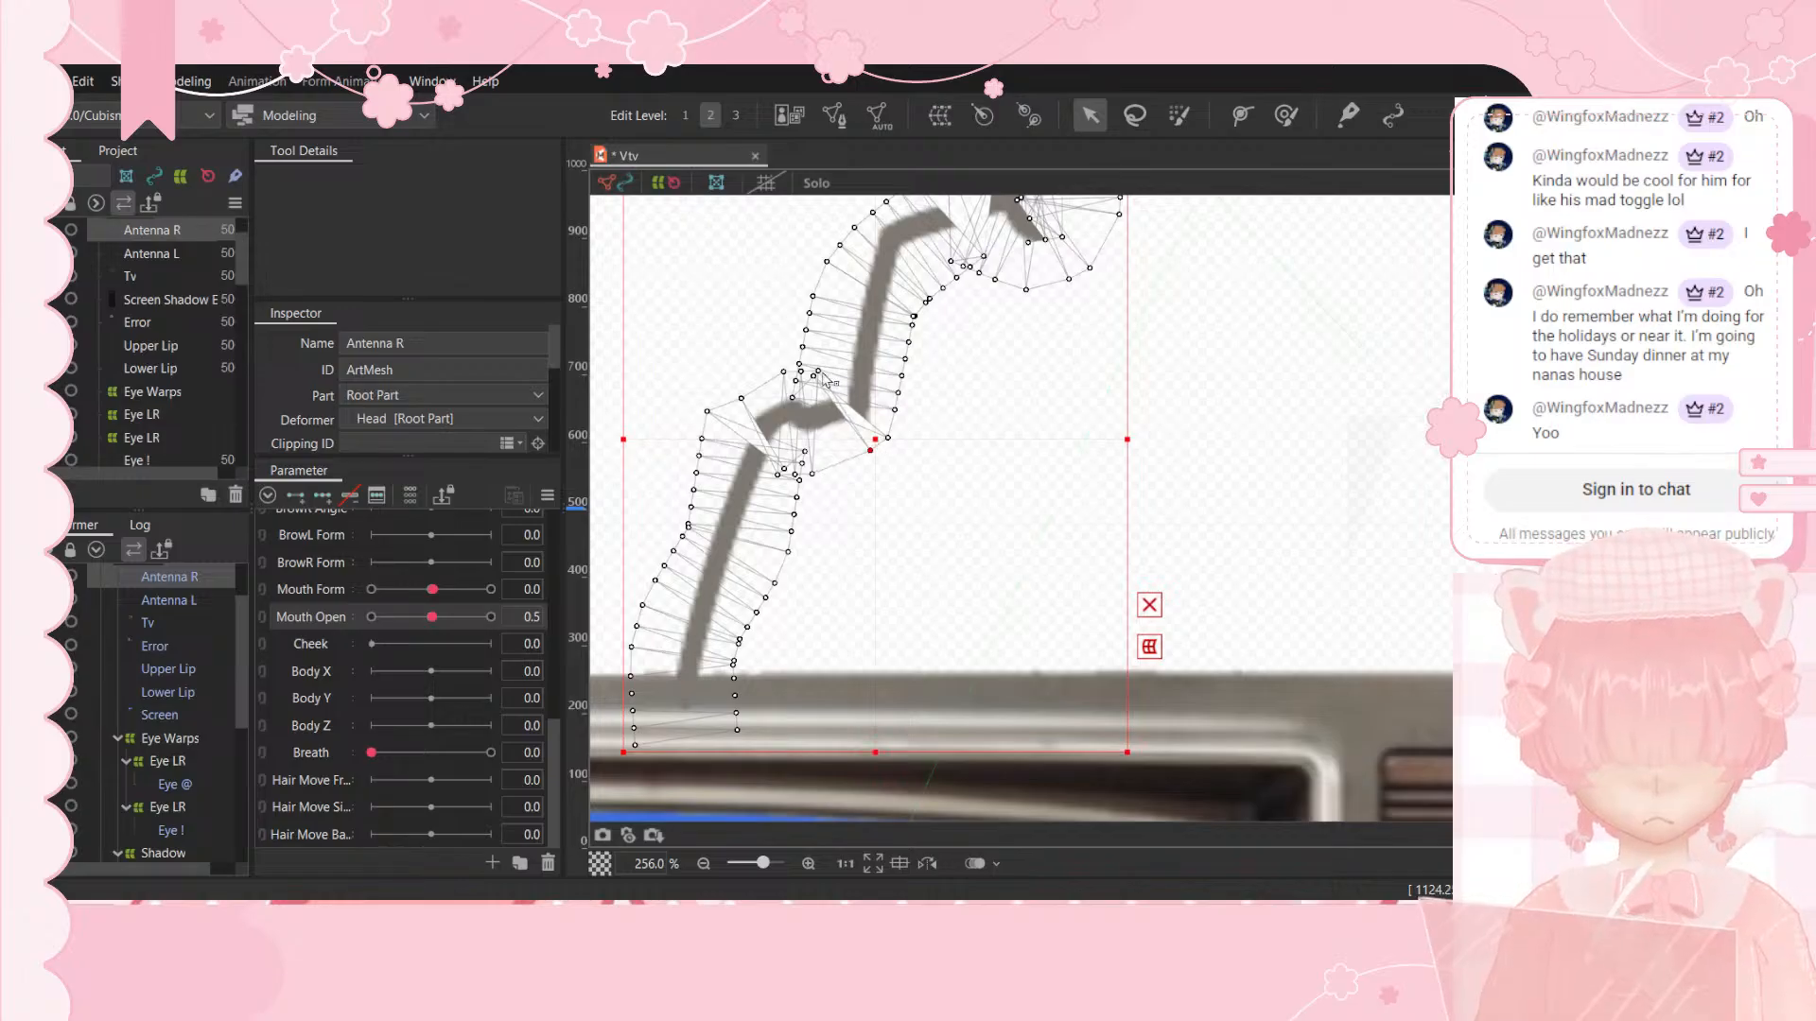
{"action": "left_click_drag", "start_coordinate": [832, 383], "coordinate": [892, 428]}
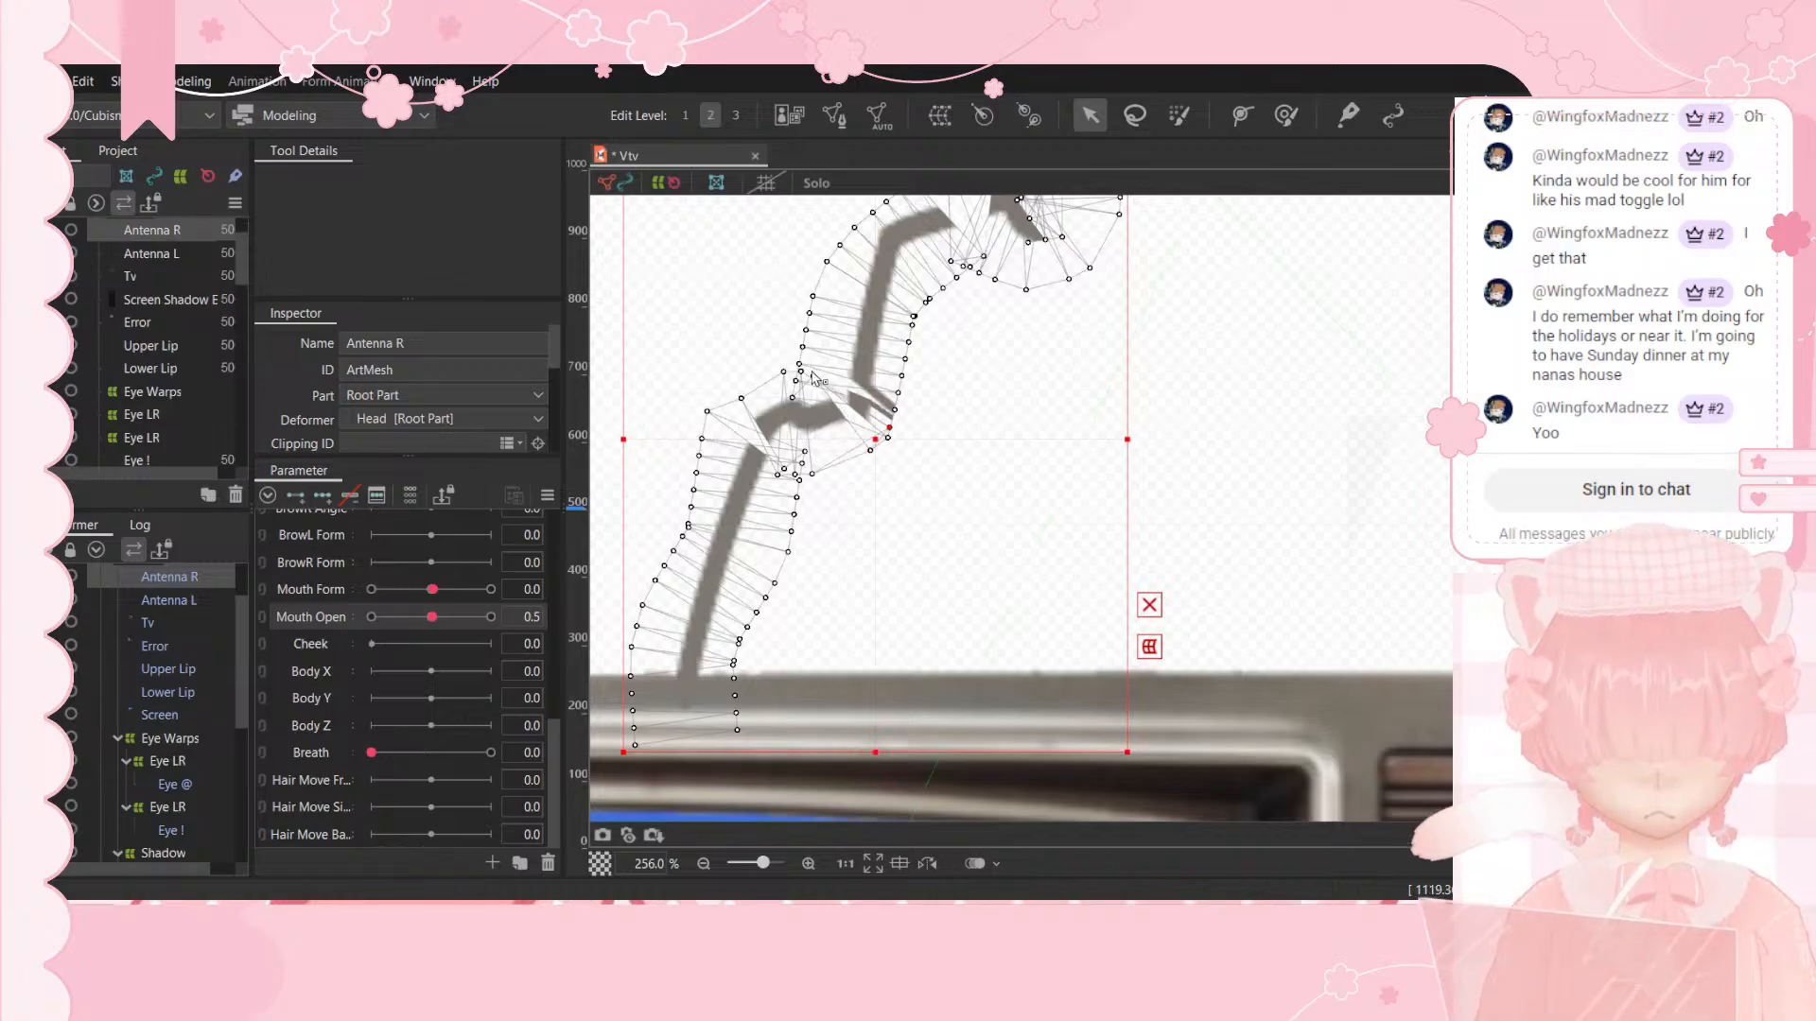
{"action": "mouse_move", "coordinate": [813, 376]}
{"action": "left_mouse_down"}
{"action": "mouse_move", "coordinate": [856, 437]}
{"action": "mouse_move", "coordinate": [804, 366]}
{"action": "left_mouse_up"}
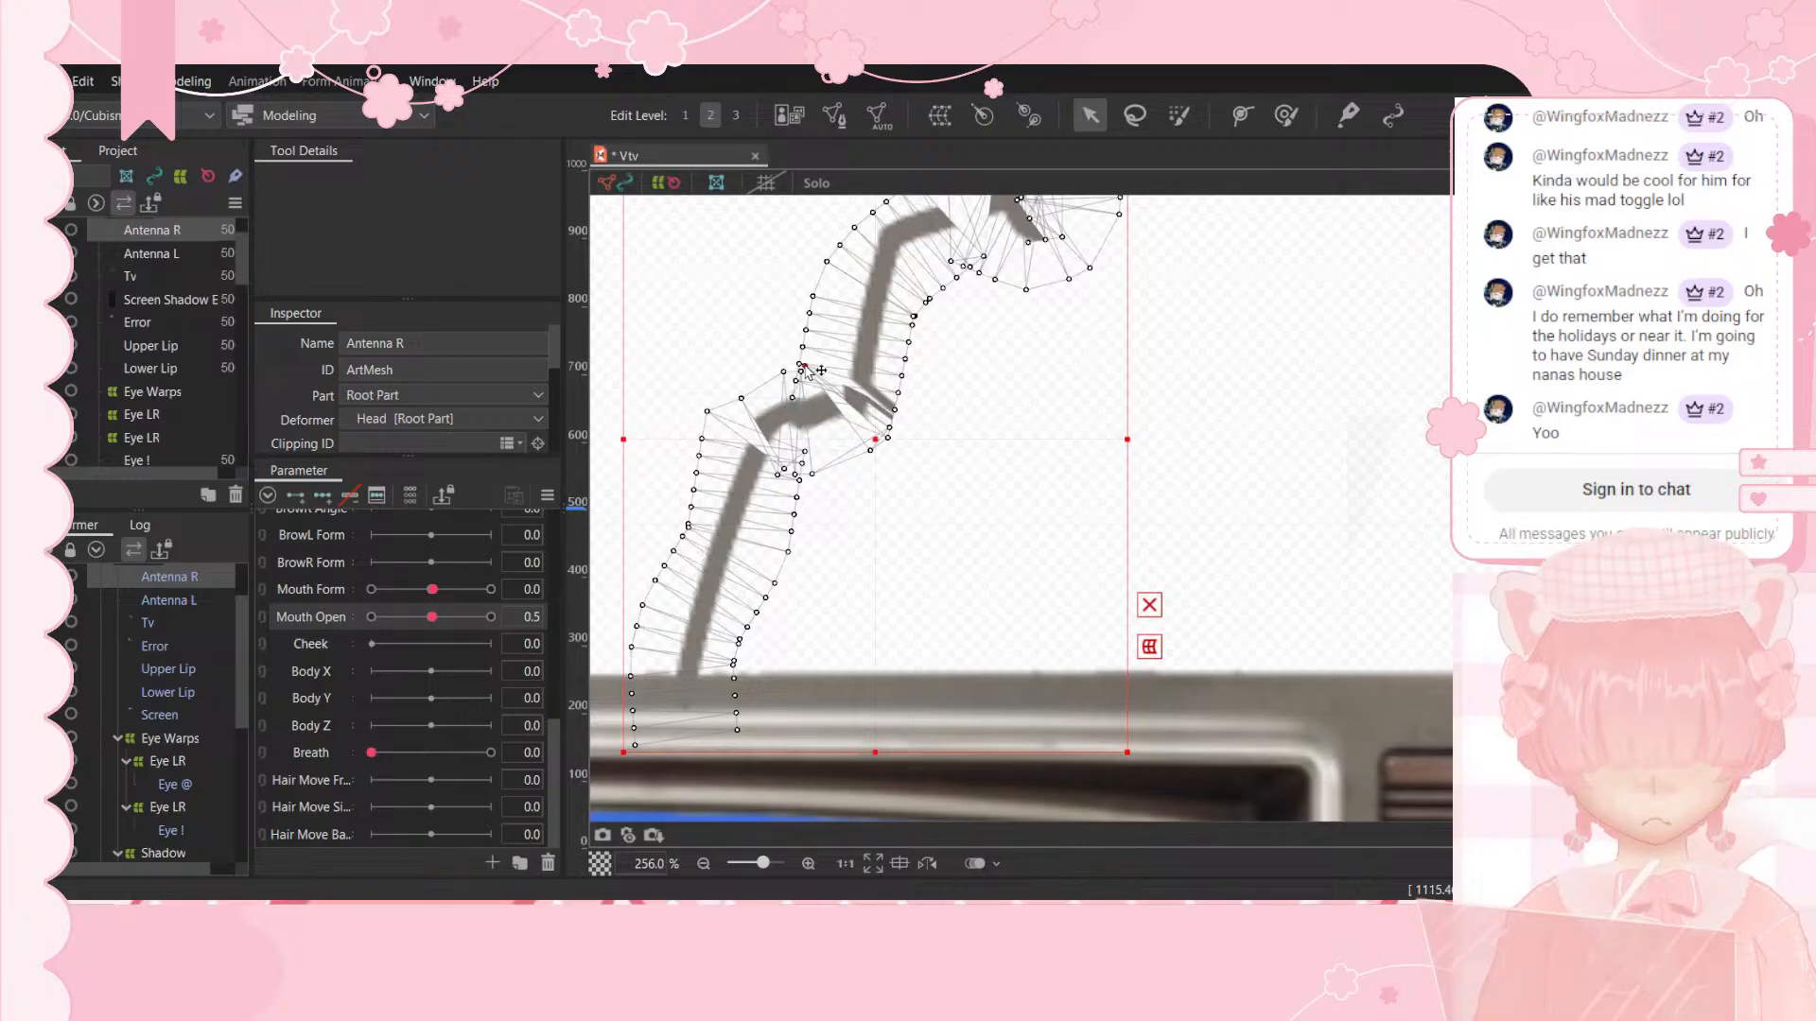
{"action": "left_click_drag", "start_coordinate": [872, 449], "coordinate": [862, 419]}
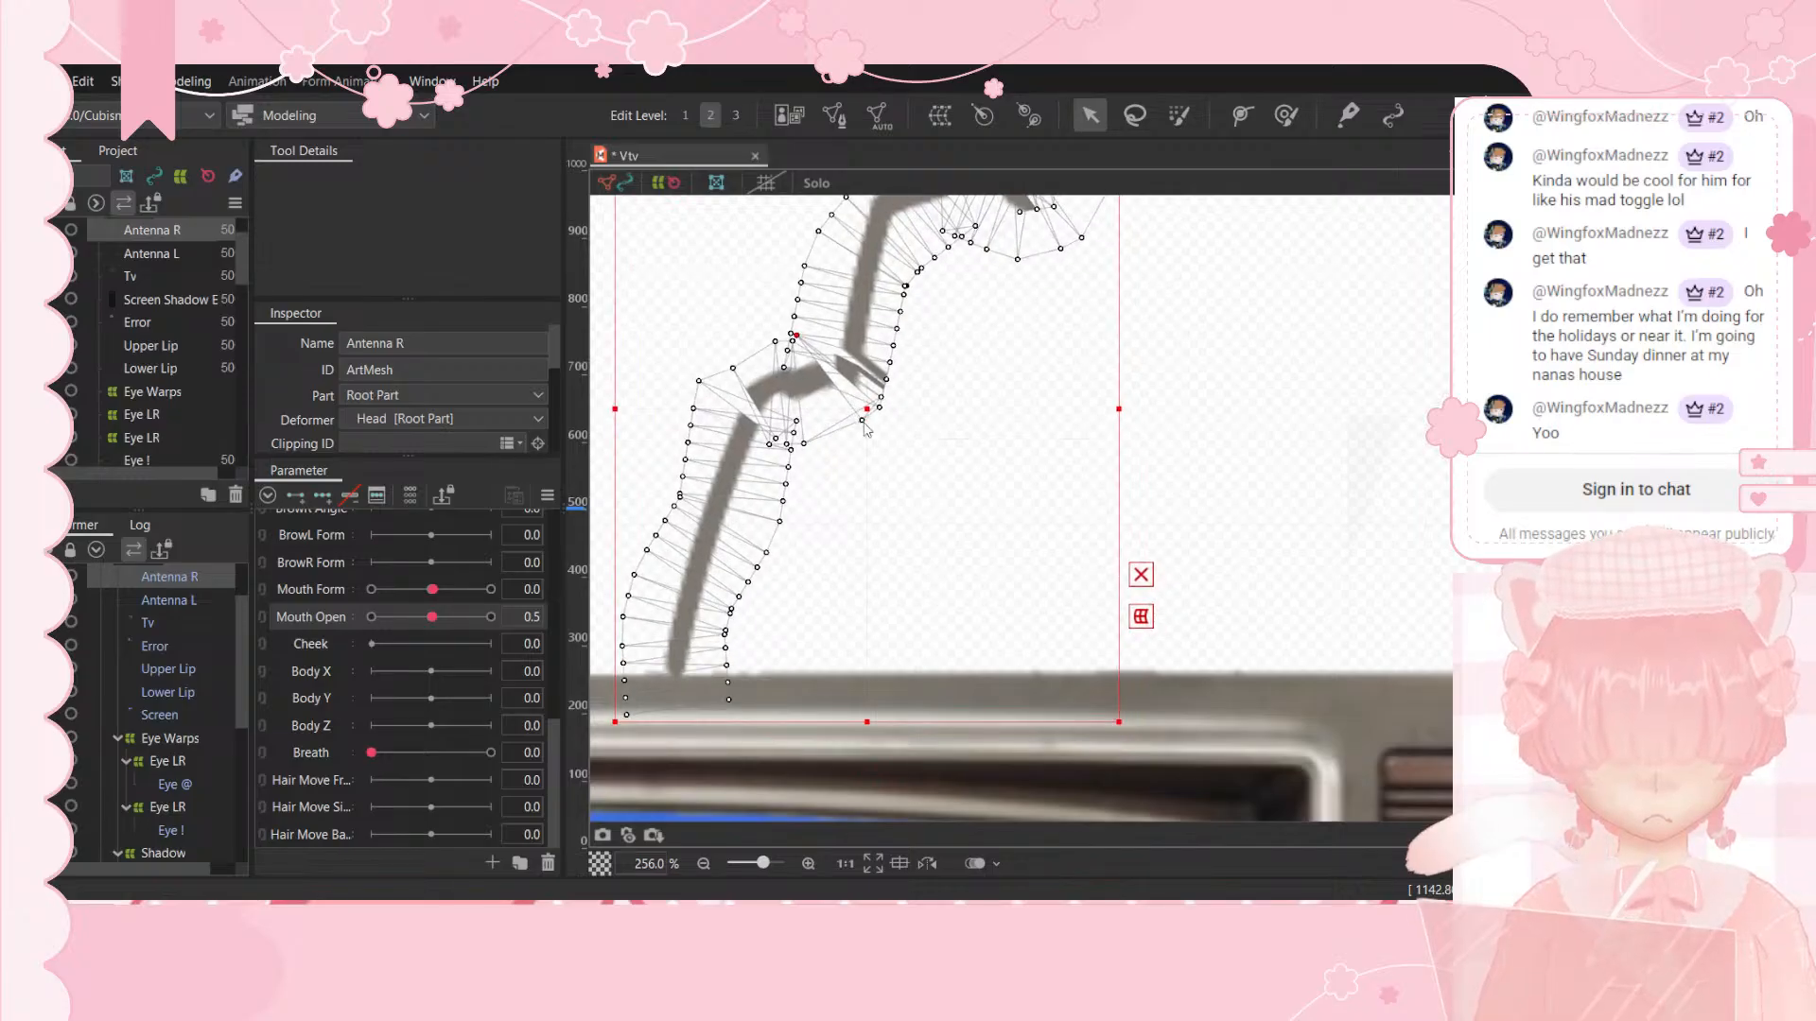
{"action": "key", "text": "ctrl+z"}
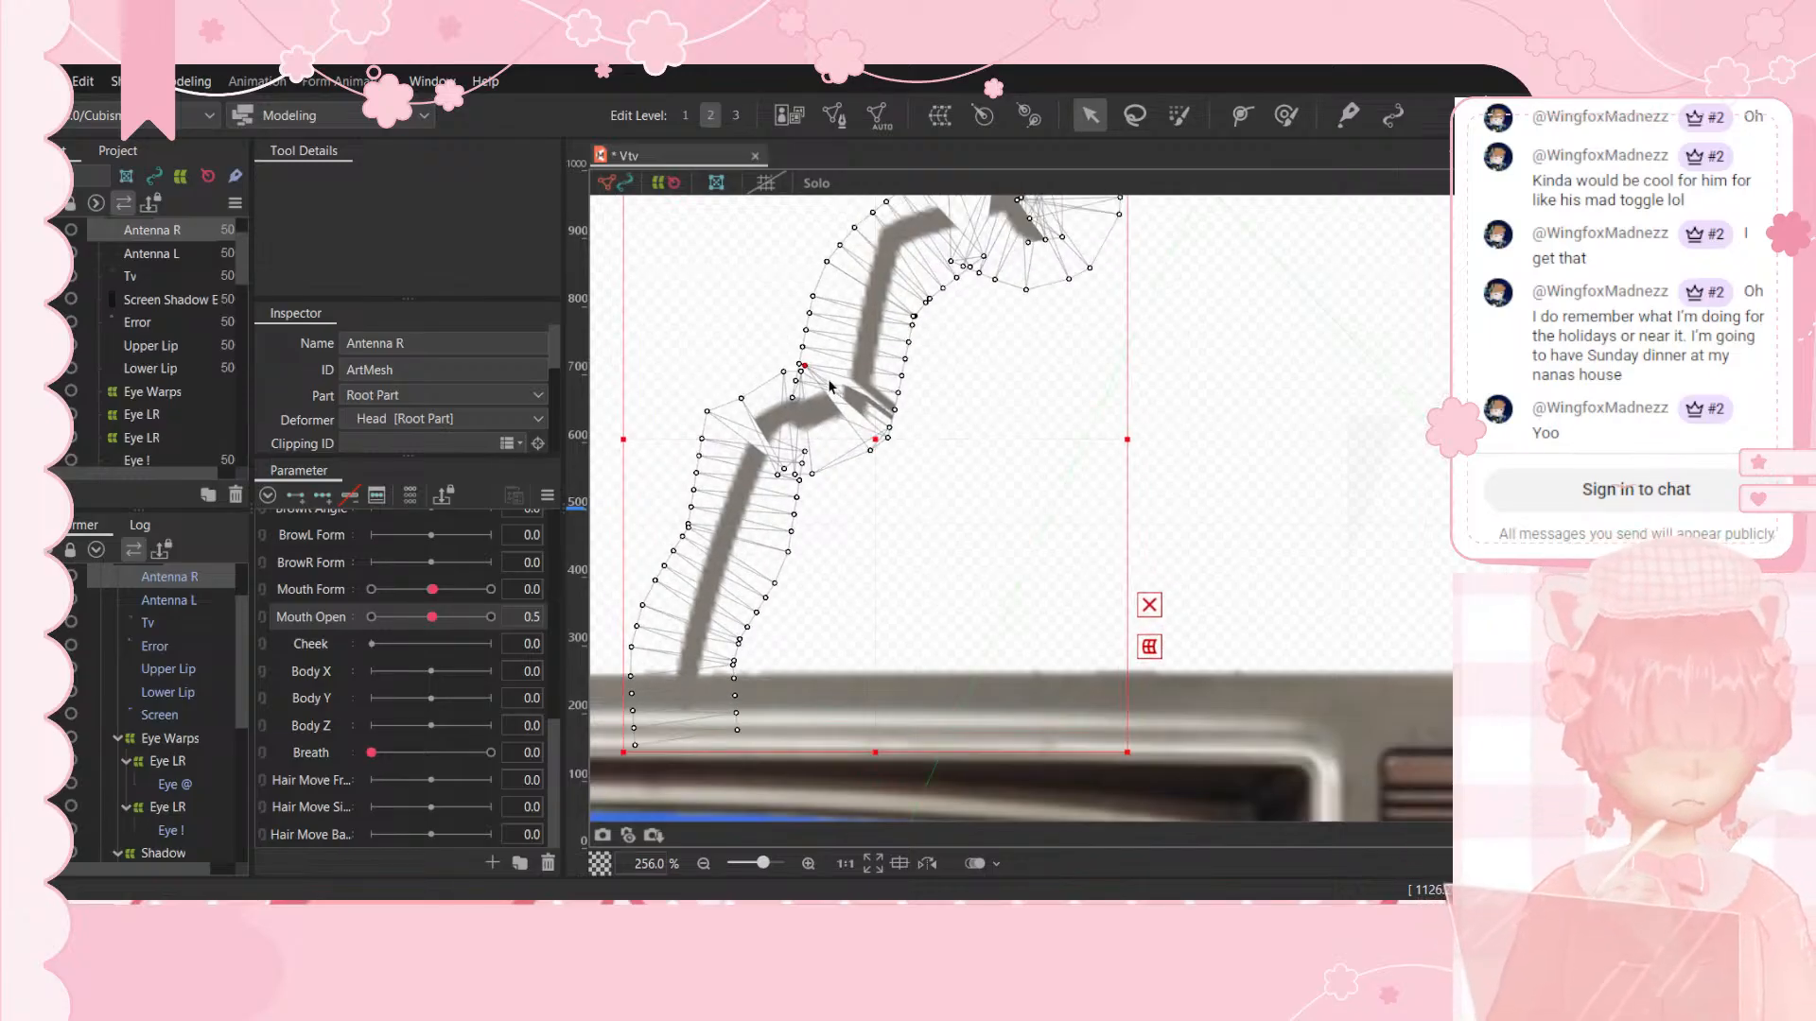
Step: Erase Antenna R's entire existing mesh and trace a new stroke mesh along the antenna from its base to its tip
{"action": "left_click", "coordinate": [836, 114]}
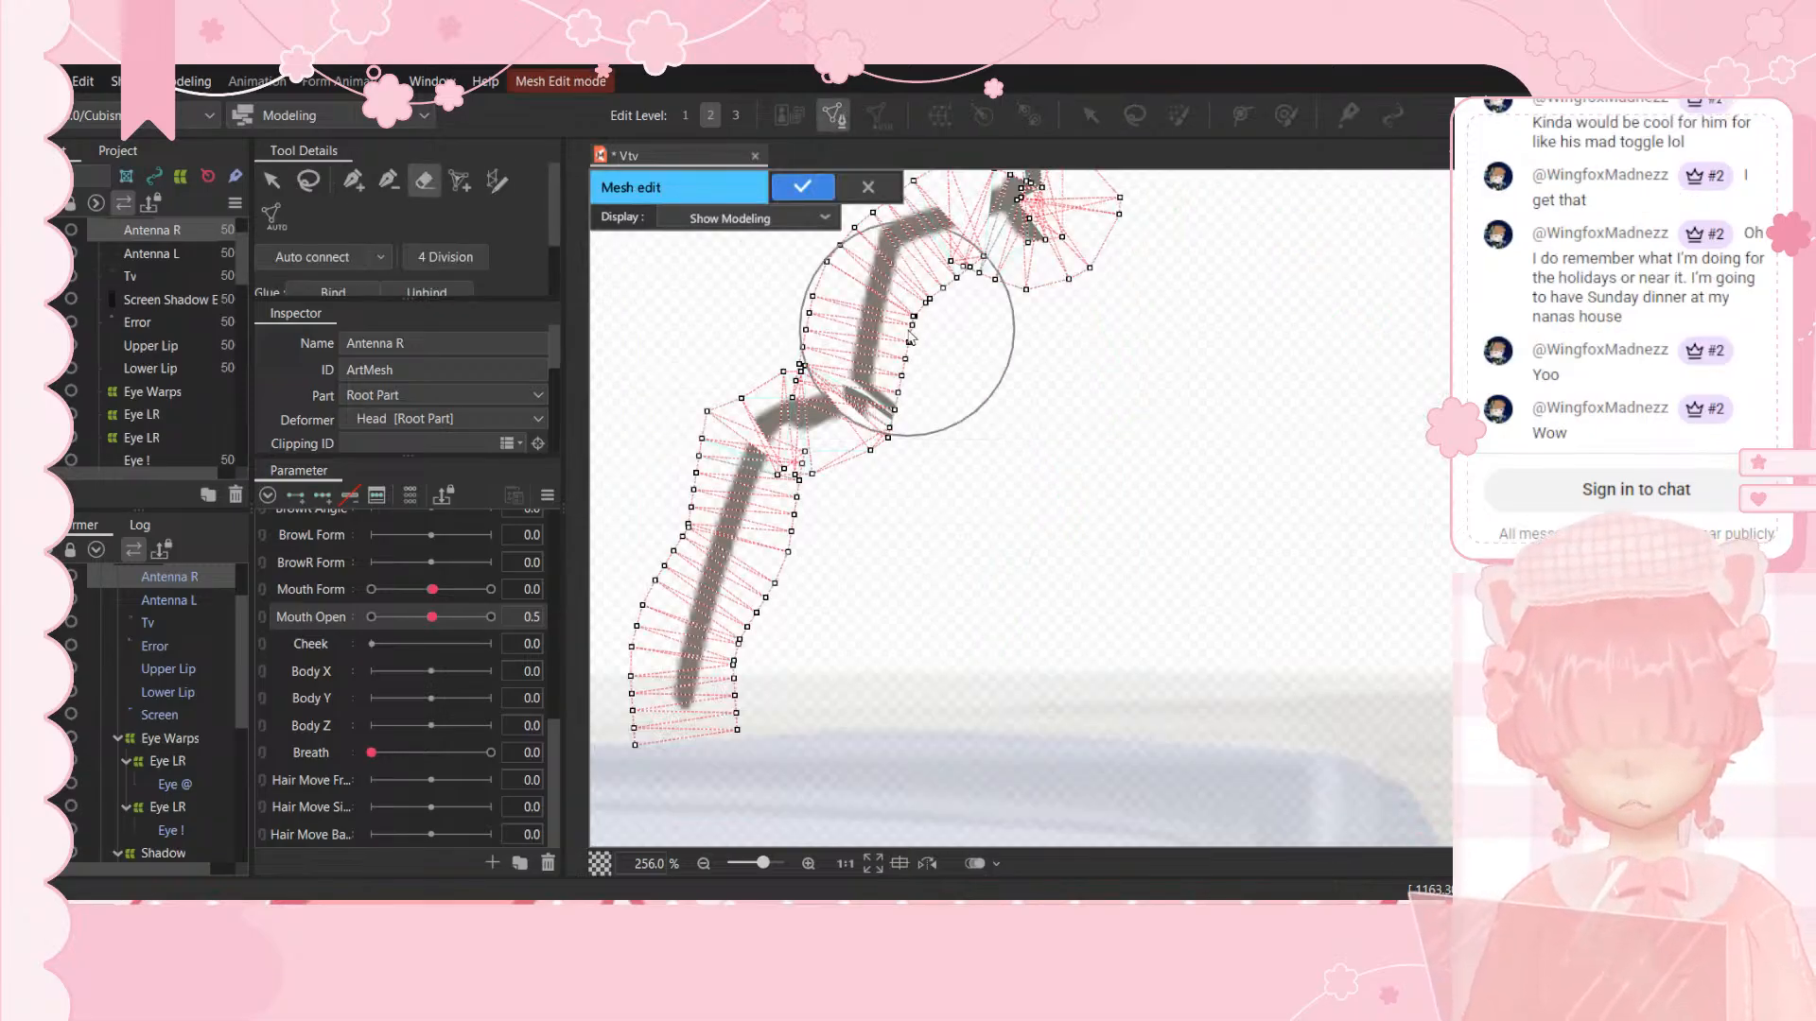
{"action": "scroll", "coordinate": [909, 331], "scroll_direction": "down", "scroll_amount": 2}
{"action": "mouse_move", "coordinate": [909, 331]}
{"action": "left_mouse_down"}
{"action": "mouse_move", "coordinate": [1005, 241]}
{"action": "mouse_move", "coordinate": [768, 438]}
{"action": "mouse_move", "coordinate": [827, 537]}
{"action": "mouse_move", "coordinate": [740, 563]}
{"action": "mouse_move", "coordinate": [720, 485]}
{"action": "mouse_move", "coordinate": [859, 283]}
{"action": "left_mouse_up"}
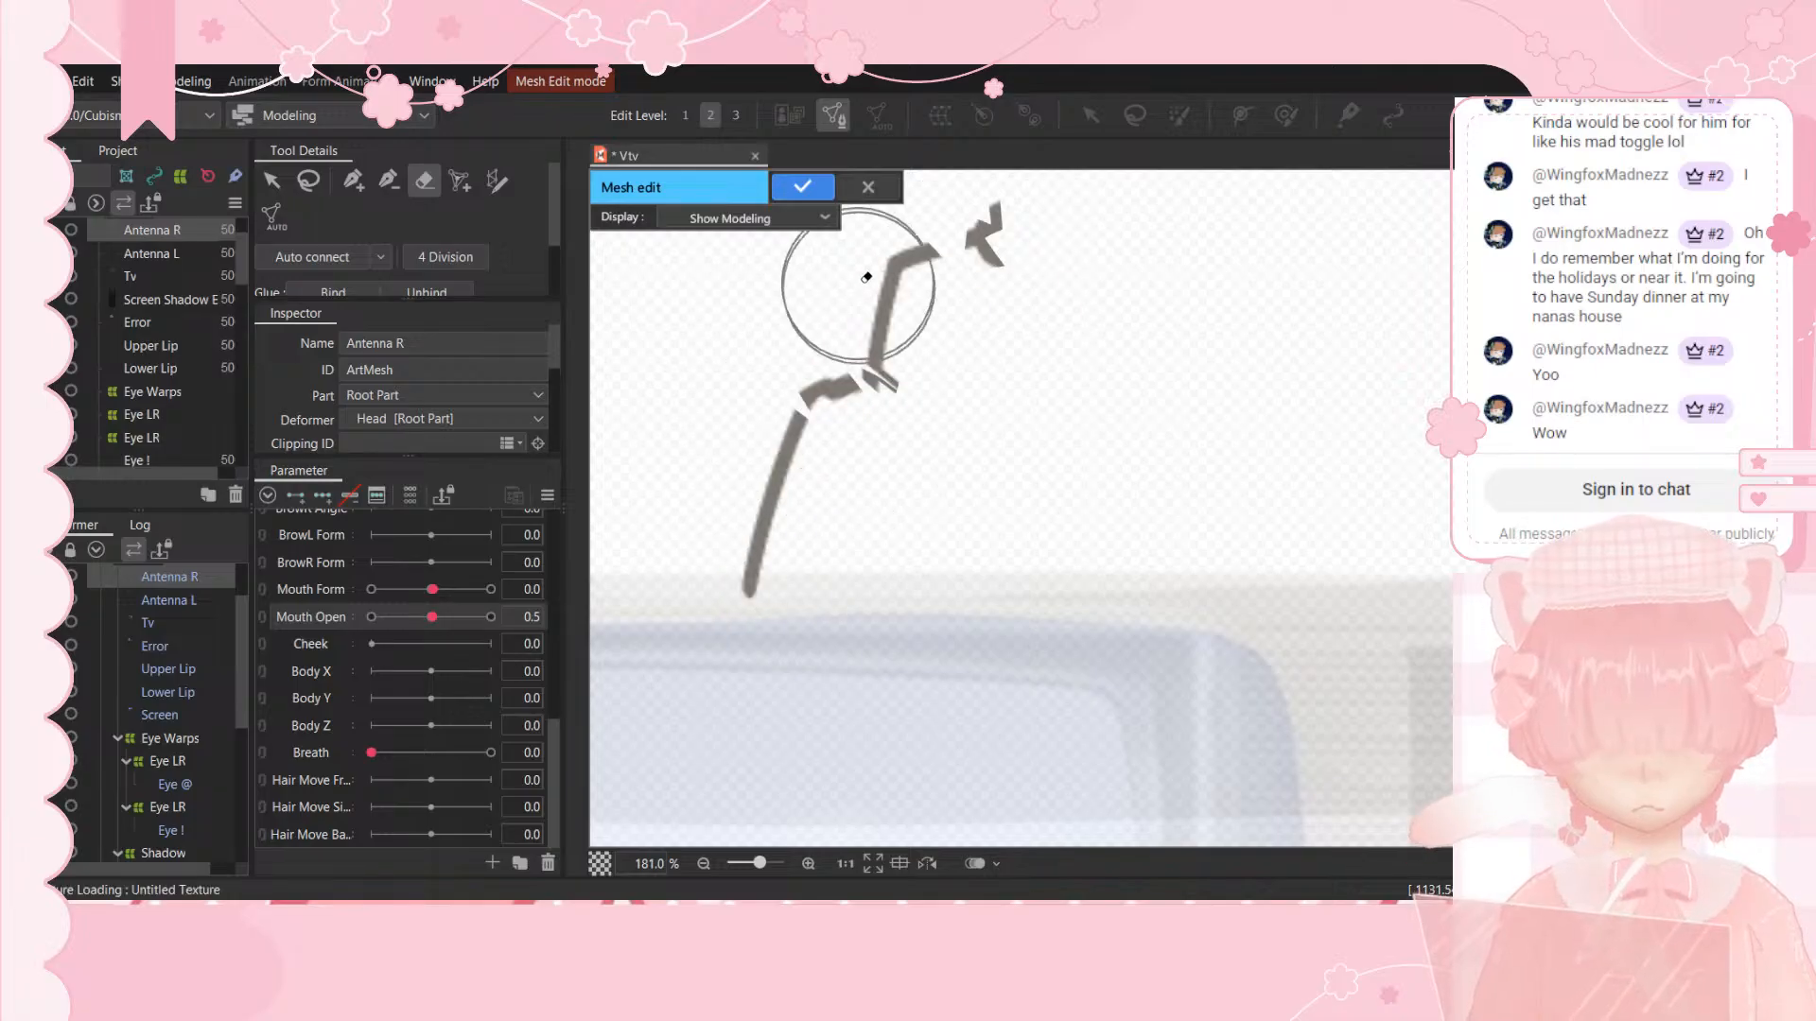
{"action": "left_click", "coordinate": [495, 182]}
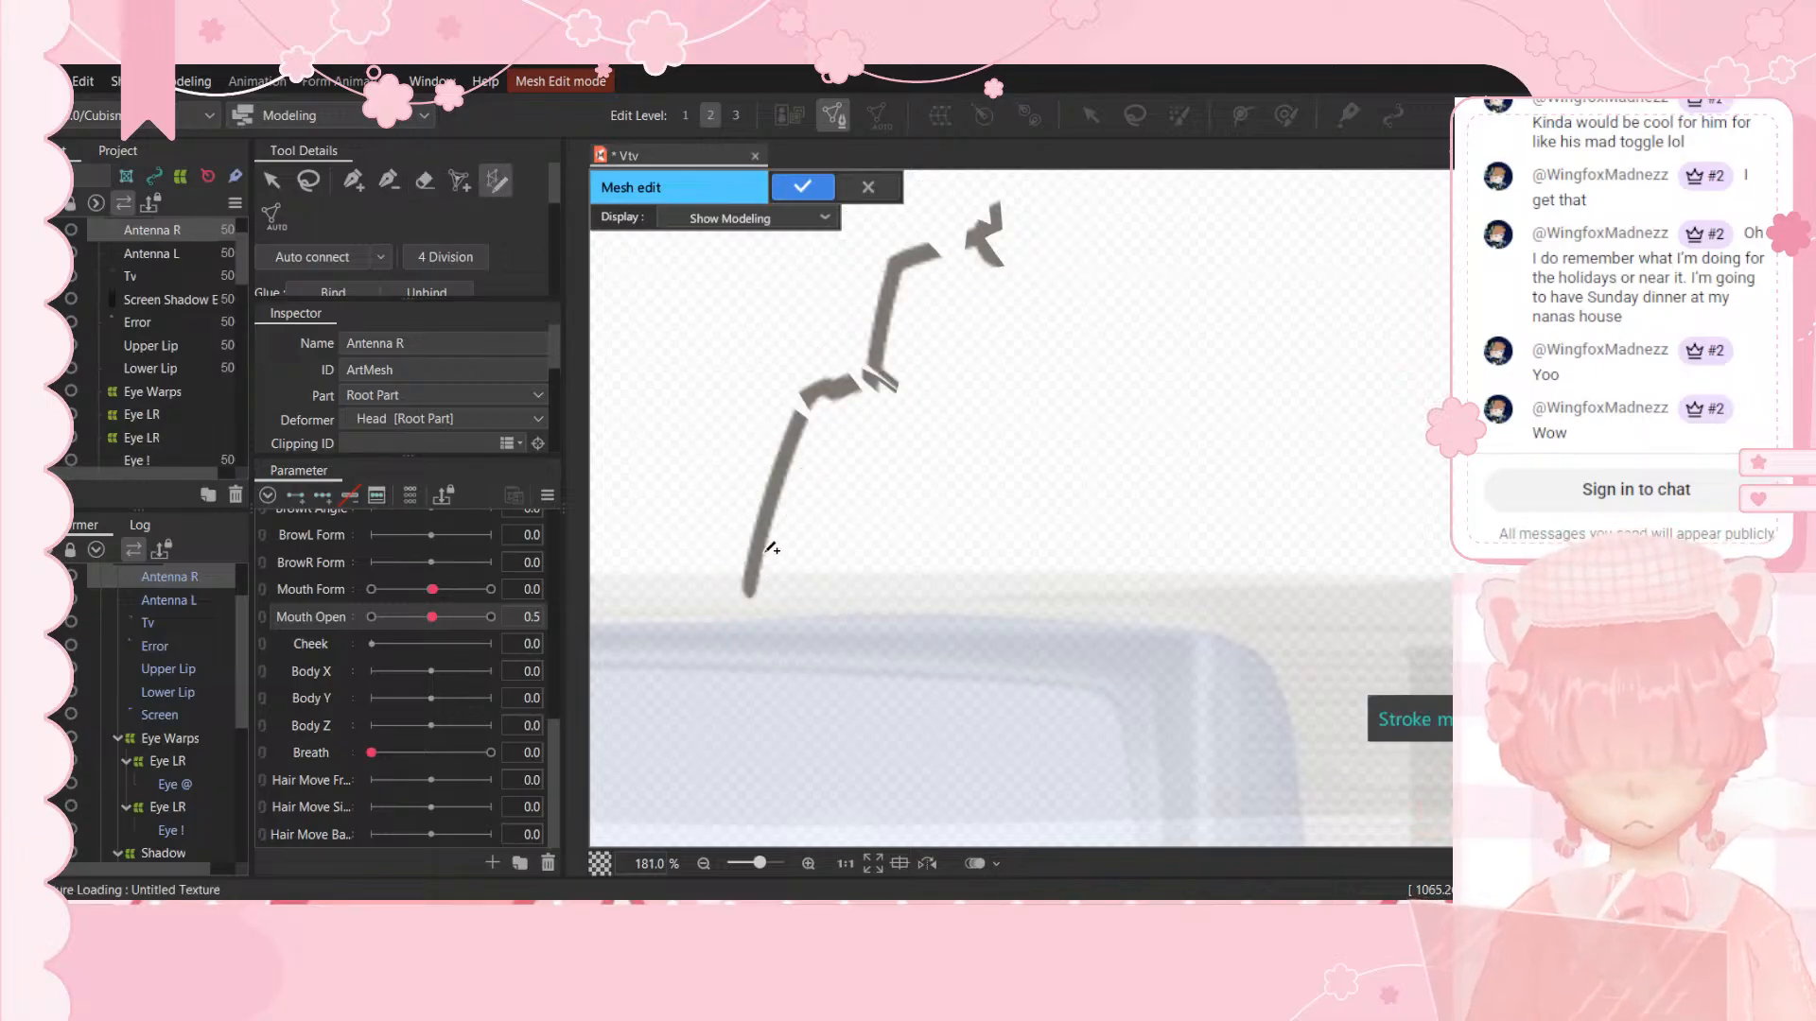
{"action": "mouse_move", "coordinate": [784, 489]}
{"action": "left_mouse_down"}
{"action": "mouse_move", "coordinate": [813, 394]}
{"action": "mouse_move", "coordinate": [871, 379]}
{"action": "mouse_move", "coordinate": [904, 253]}
{"action": "mouse_move", "coordinate": [992, 210]}
{"action": "mouse_move", "coordinate": [1040, 218]}
{"action": "mouse_move", "coordinate": [1002, 246]}
{"action": "left_mouse_up"}
{"action": "scroll", "coordinate": [910, 327], "scroll_direction": "down", "scroll_amount": 2}
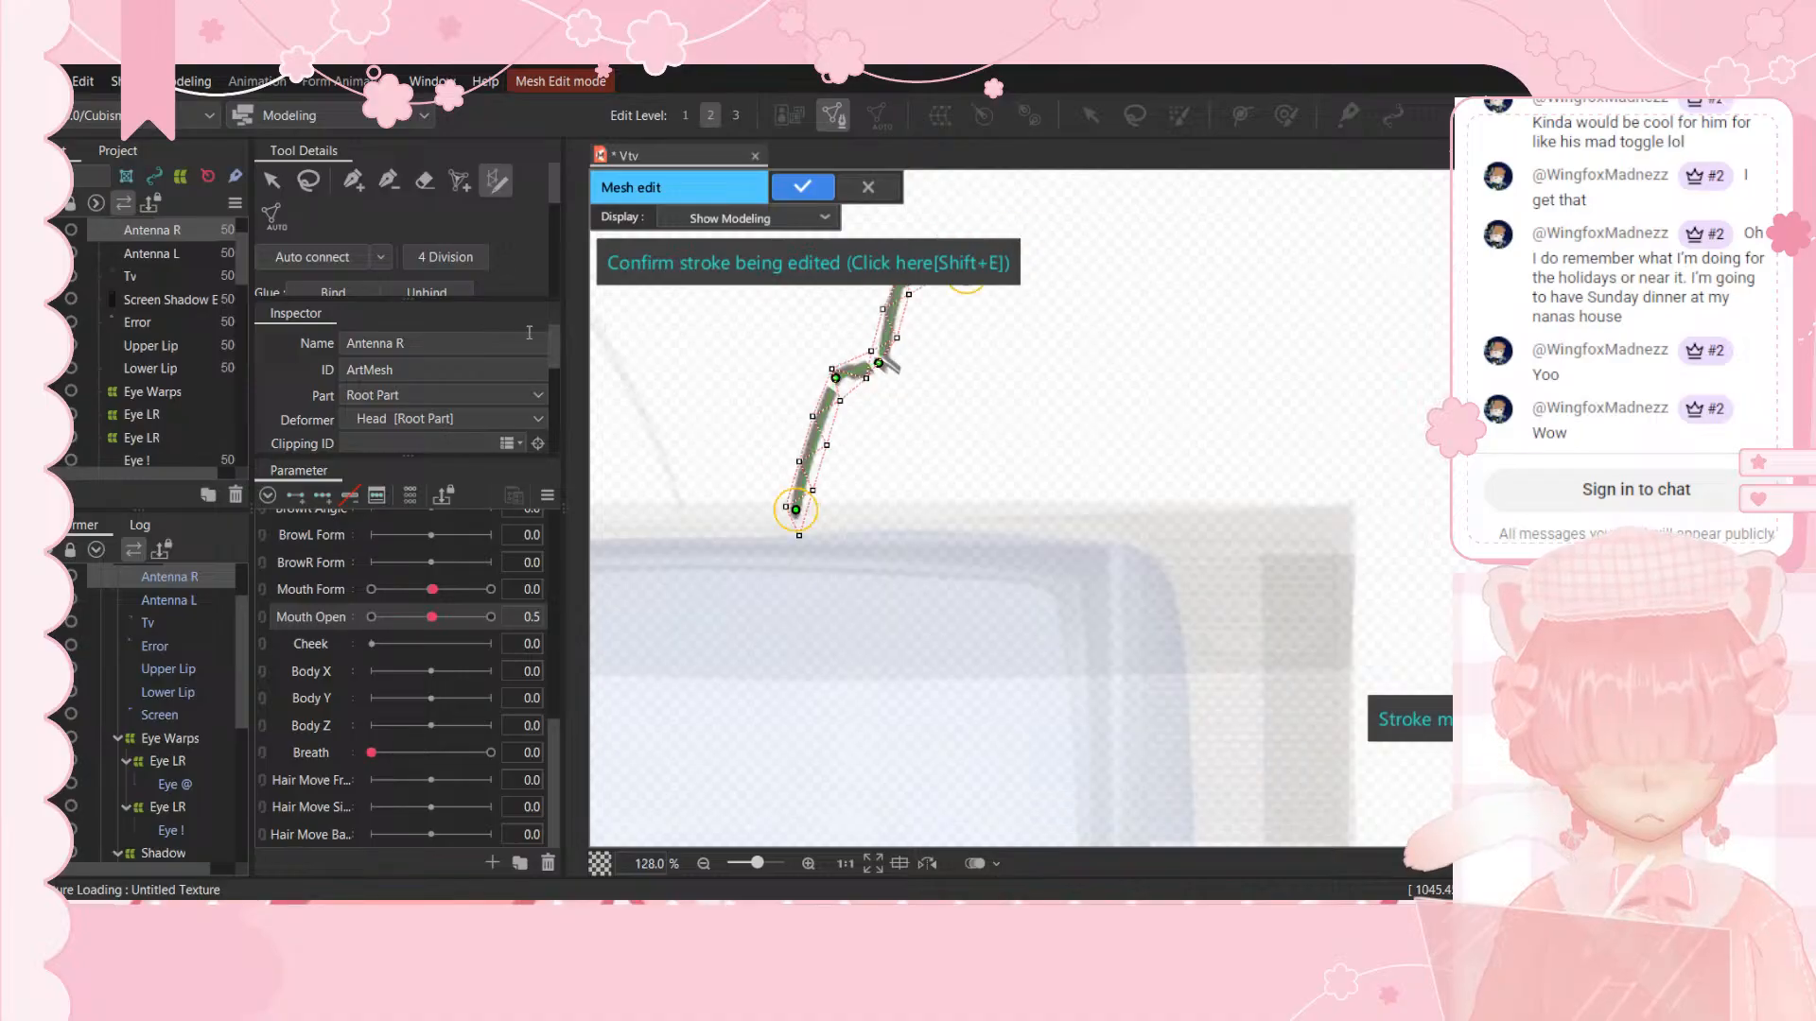
Step: Set the stroke's mesh width to 26 and repeated density to 14, and apply the mesh to Antenna R
{"action": "scroll", "coordinate": [467, 376], "scroll_direction": "down", "scroll_amount": 2}
{"action": "scroll", "coordinate": [416, 393], "scroll_direction": "down", "scroll_amount": 4}
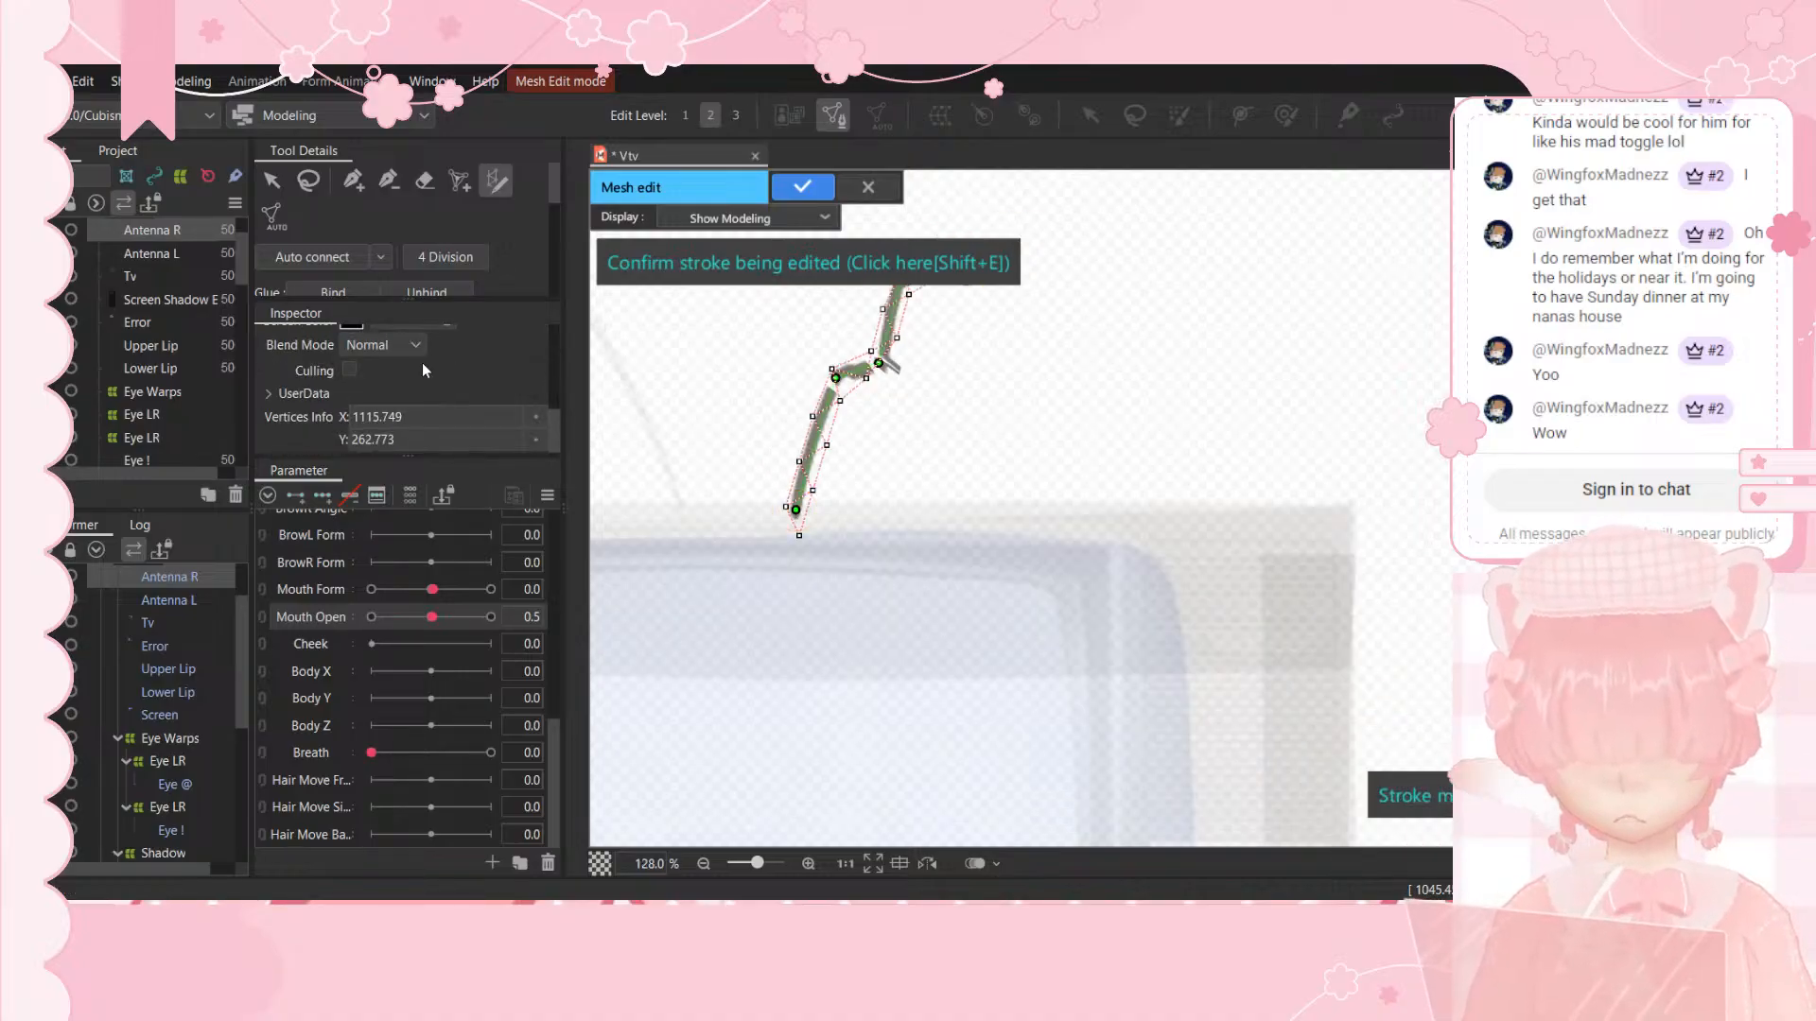
{"action": "scroll", "coordinate": [423, 370], "scroll_direction": "up", "scroll_amount": 6}
{"action": "scroll", "coordinate": [395, 407], "scroll_direction": "down", "scroll_amount": 2}
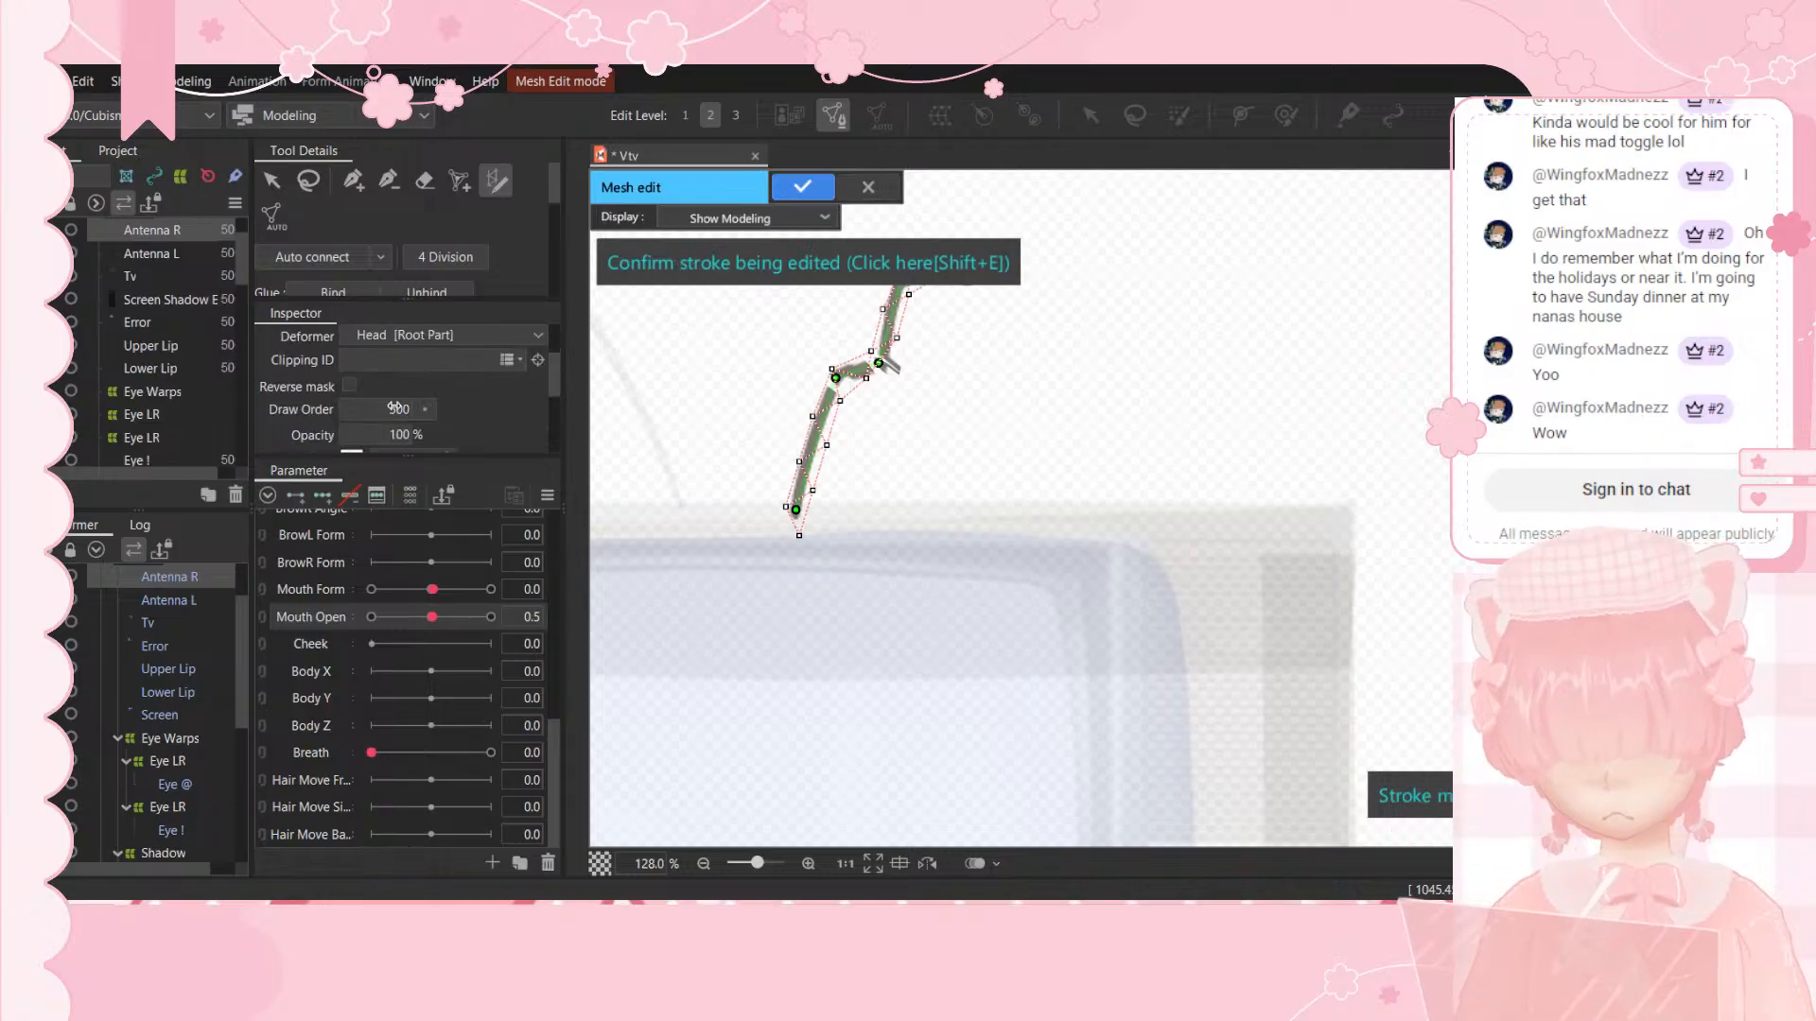
{"action": "scroll", "coordinate": [395, 407], "scroll_direction": "down", "scroll_amount": 2}
{"action": "scroll", "coordinate": [386, 261], "scroll_direction": "down", "scroll_amount": 4}
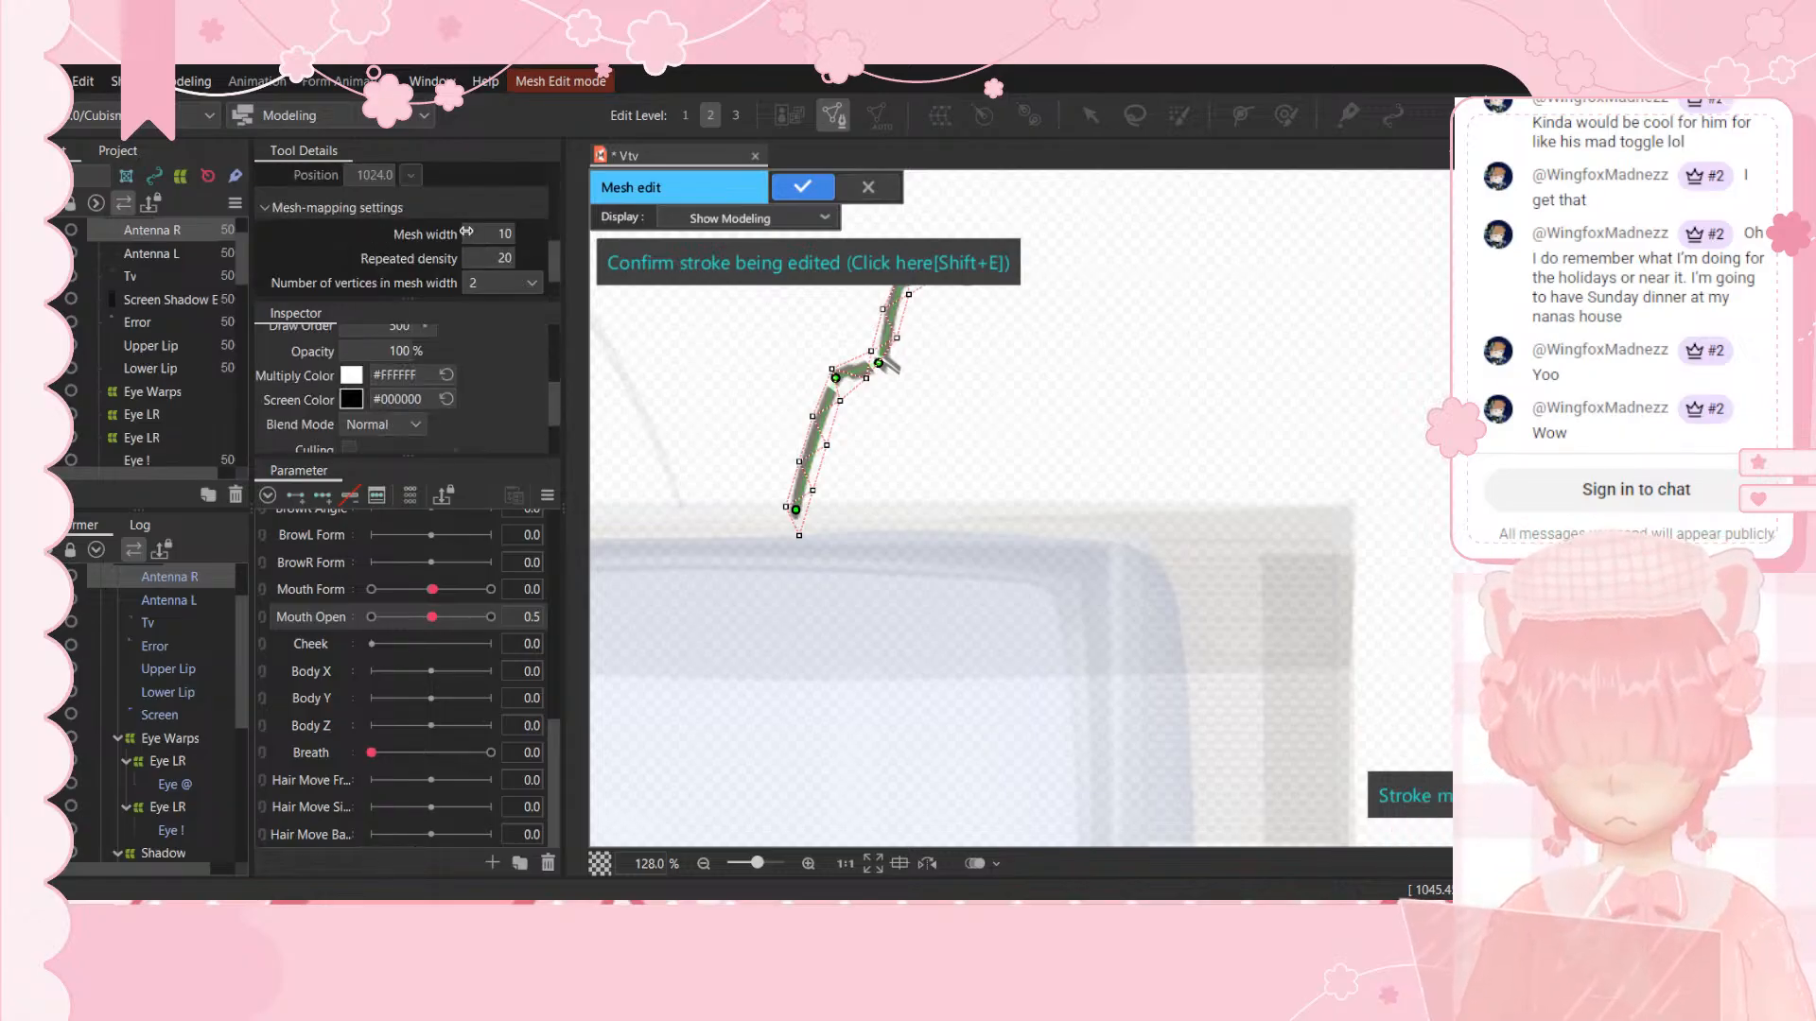
{"action": "mouse_move", "coordinate": [489, 234]}
{"action": "left_mouse_down"}
{"action": "mouse_move", "coordinate": [498, 258]}
{"action": "mouse_move", "coordinate": [483, 258]}
{"action": "left_mouse_up"}
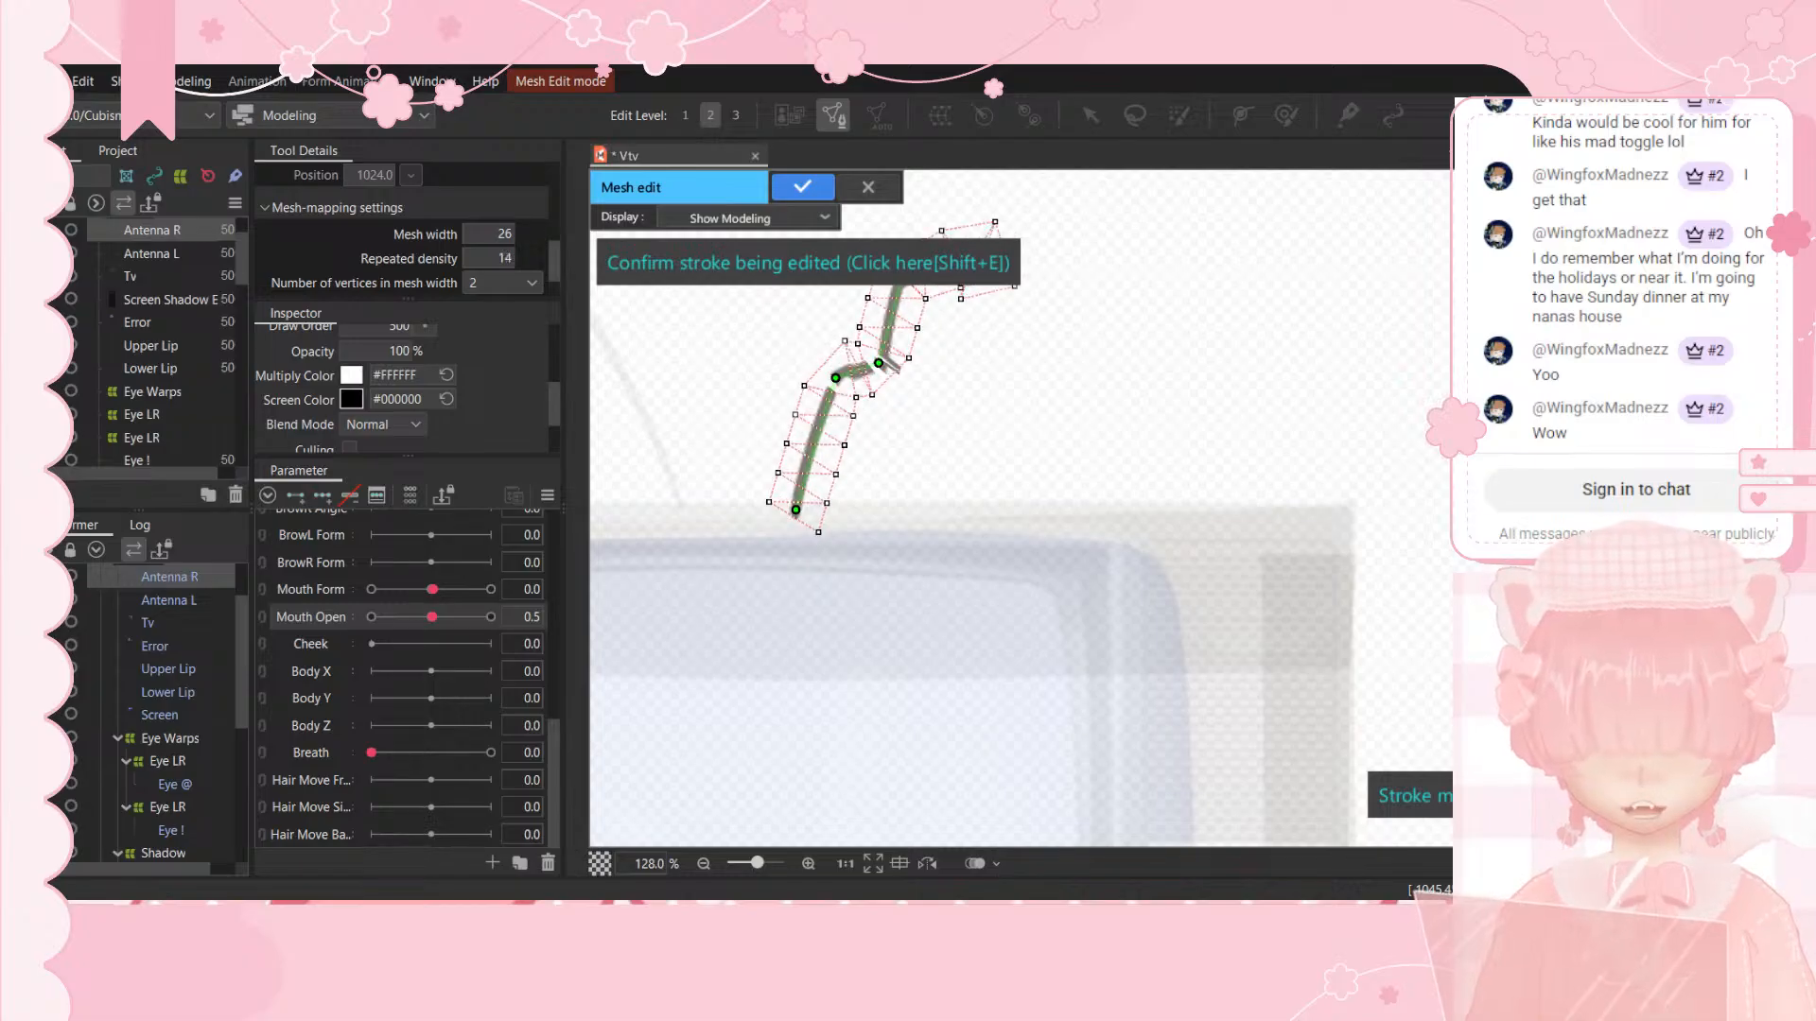
{"action": "left_click", "coordinate": [801, 186]}
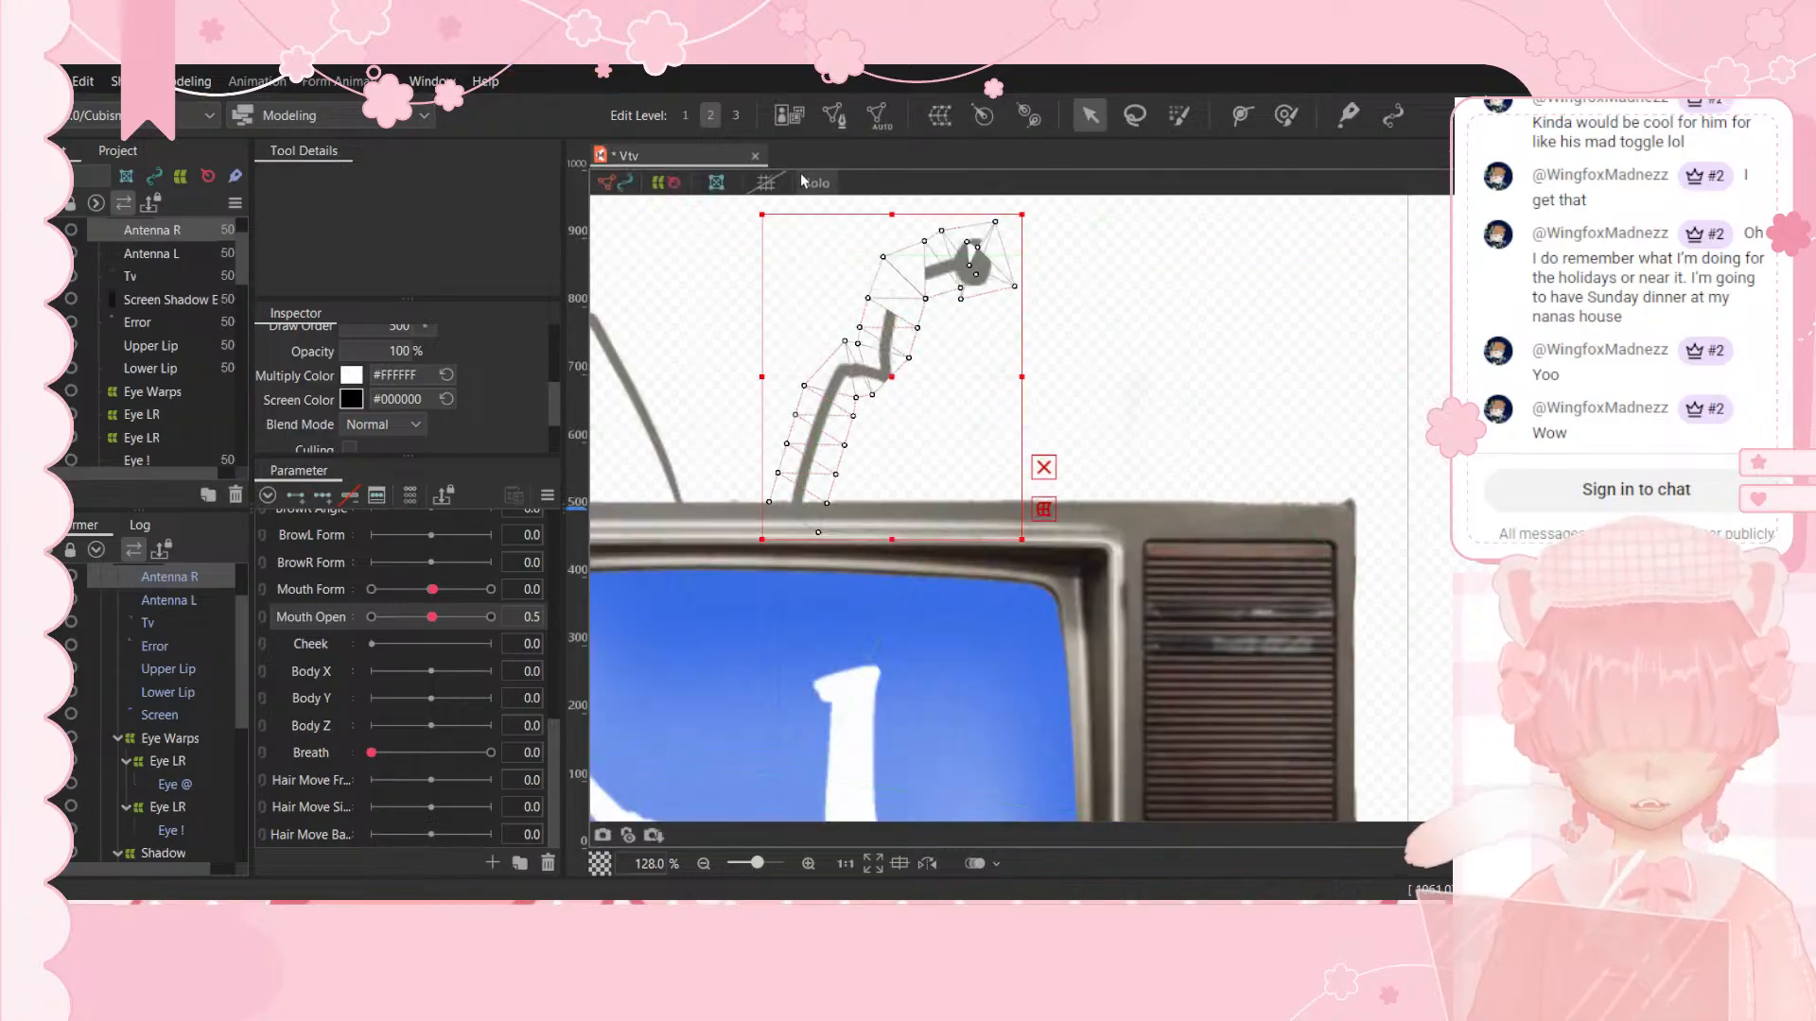
Step: Remove the stray mesh vertices inside Antenna R's round tip and apply the mesh edit
{"action": "scroll", "coordinate": [988, 247], "scroll_direction": "down", "scroll_amount": 4}
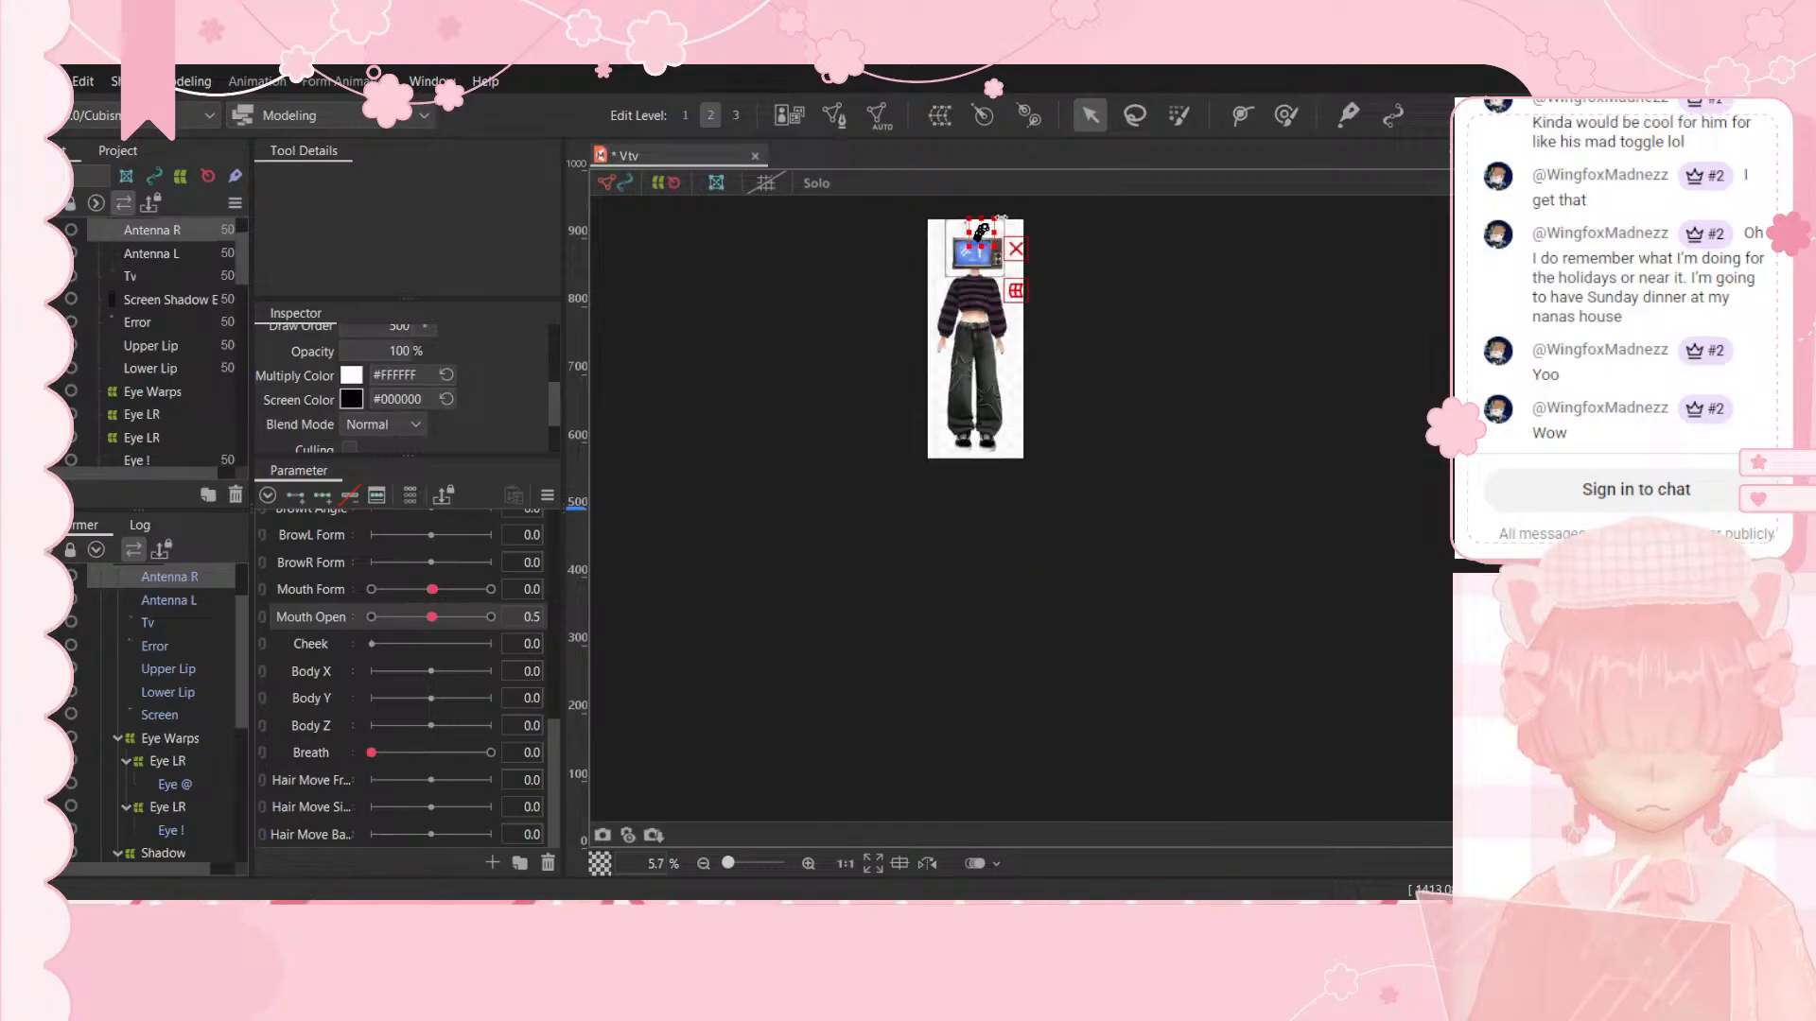
{"action": "scroll", "coordinate": [979, 248], "scroll_direction": "up", "scroll_amount": 7}
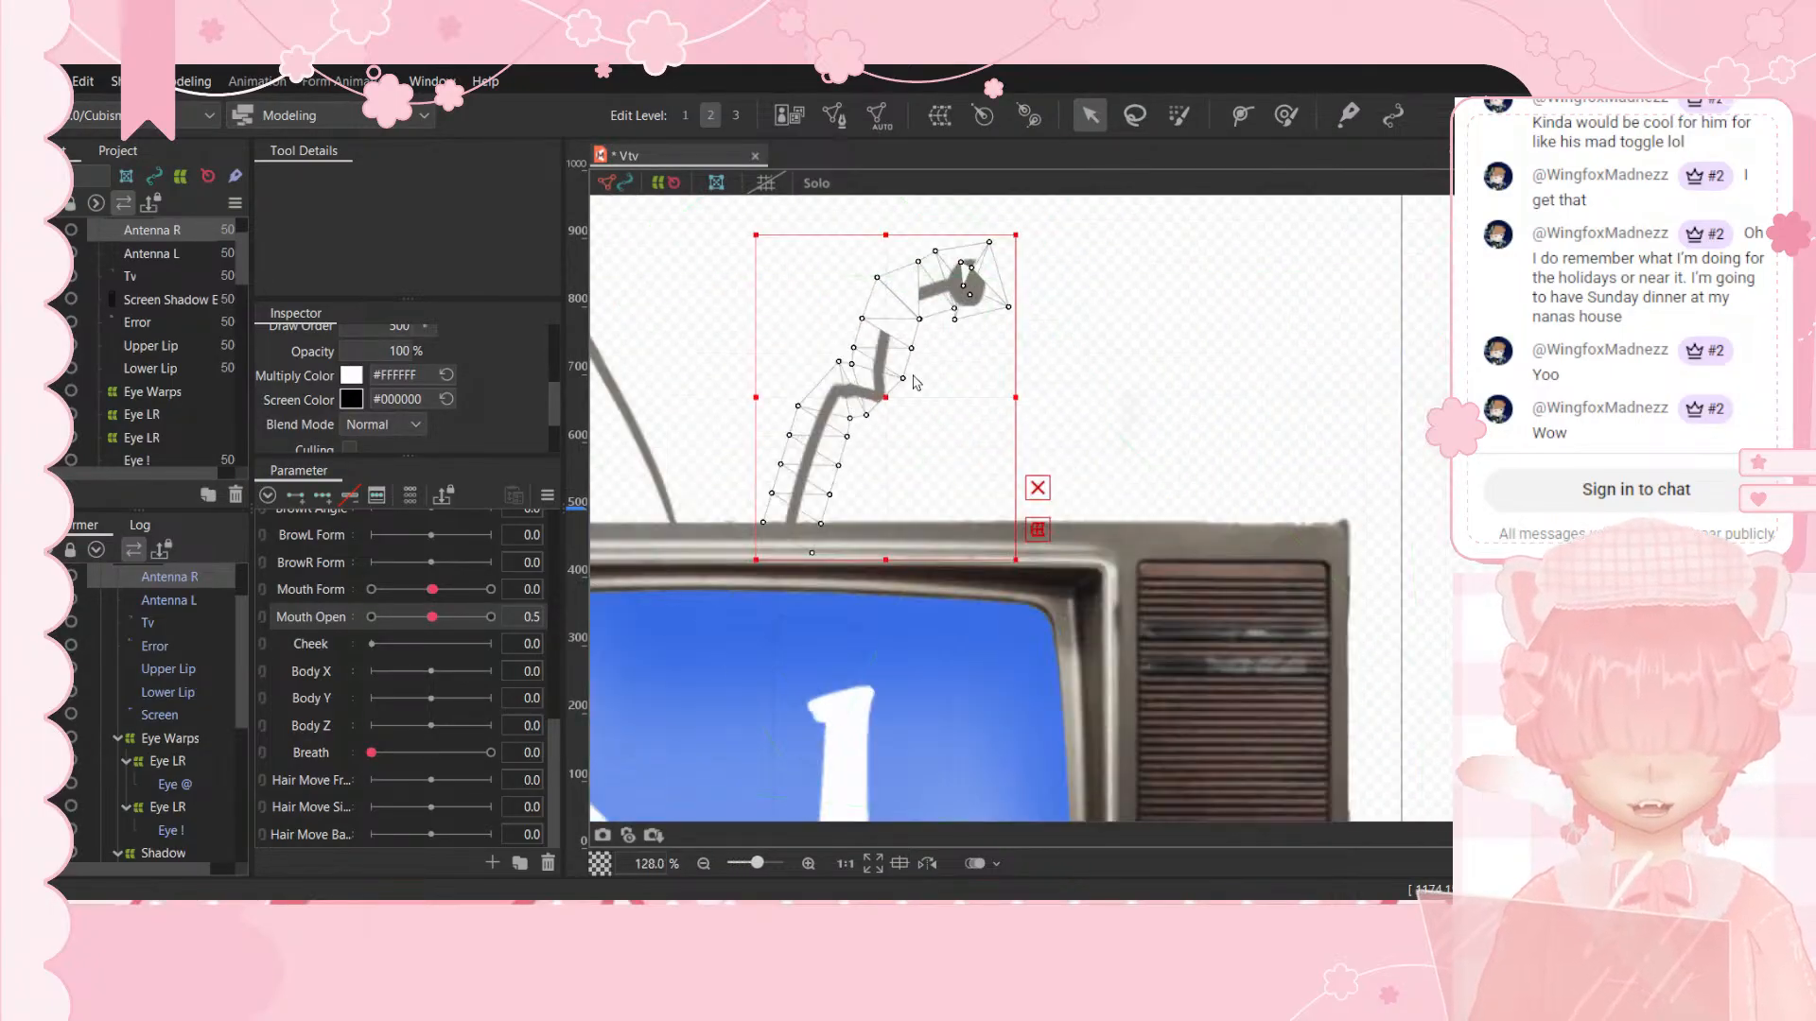
{"action": "left_click", "coordinate": [832, 115]}
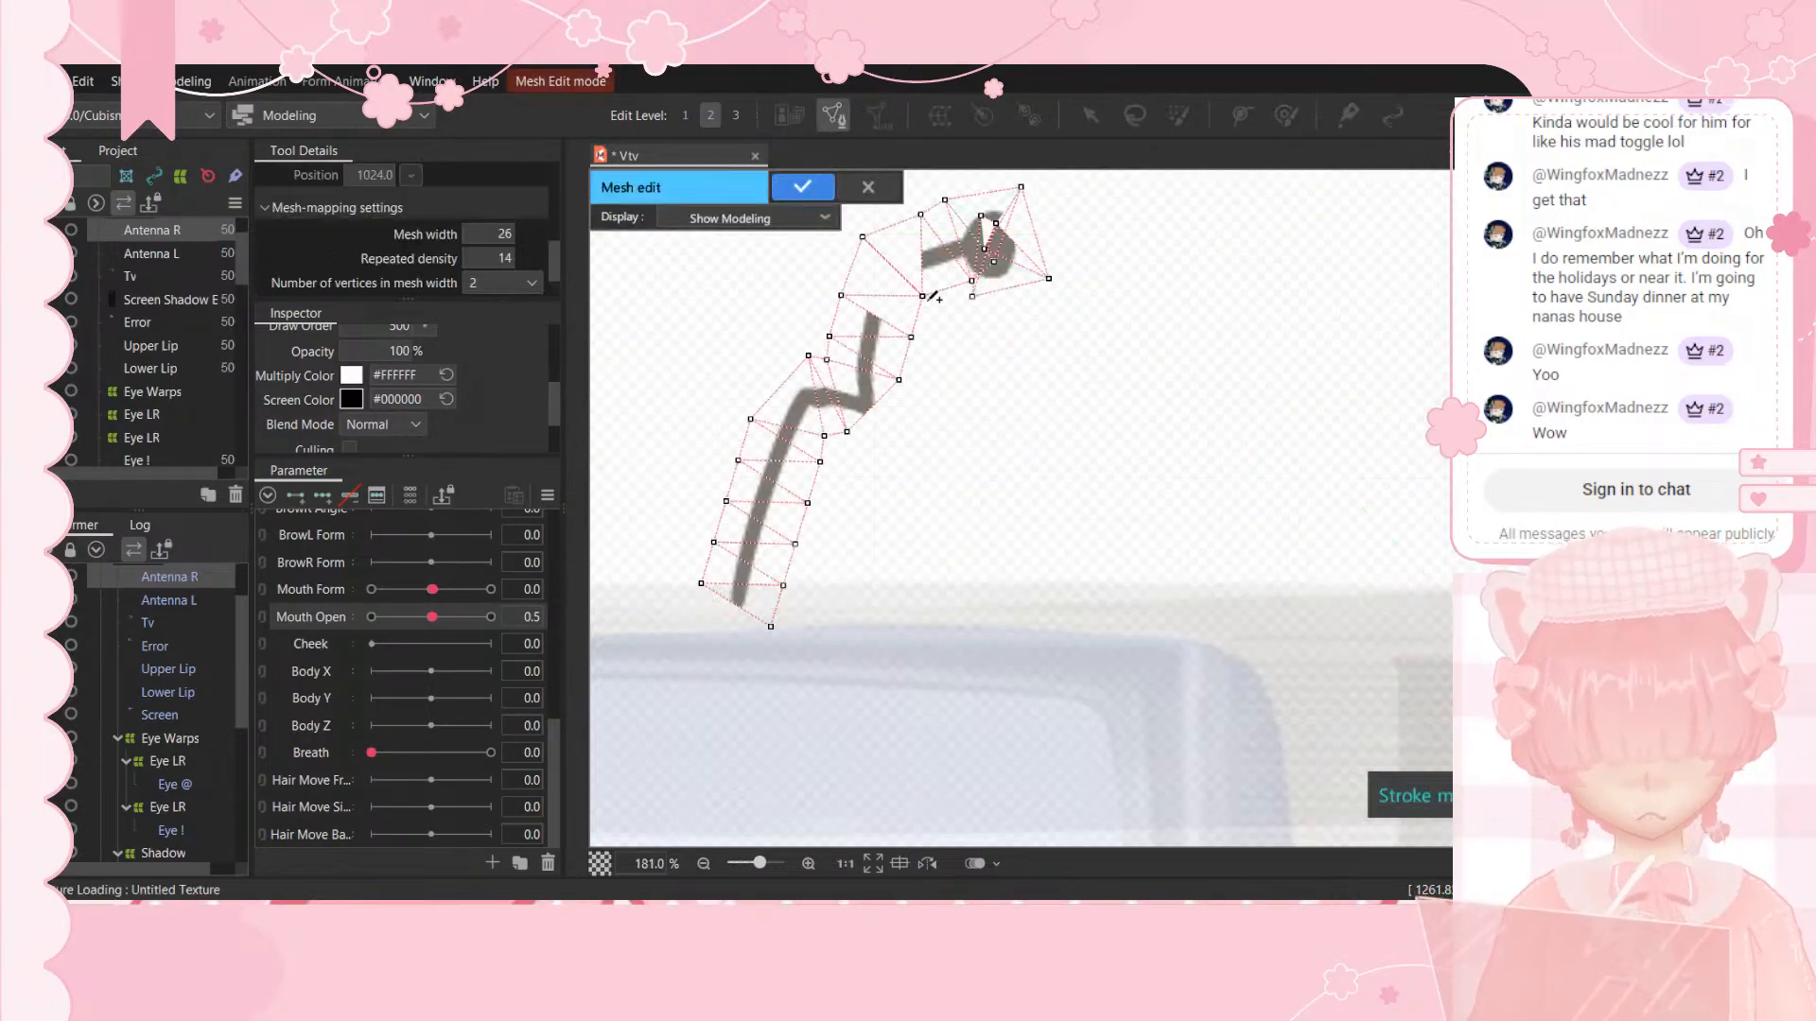
{"action": "scroll", "coordinate": [974, 206], "scroll_direction": "up", "scroll_amount": 2}
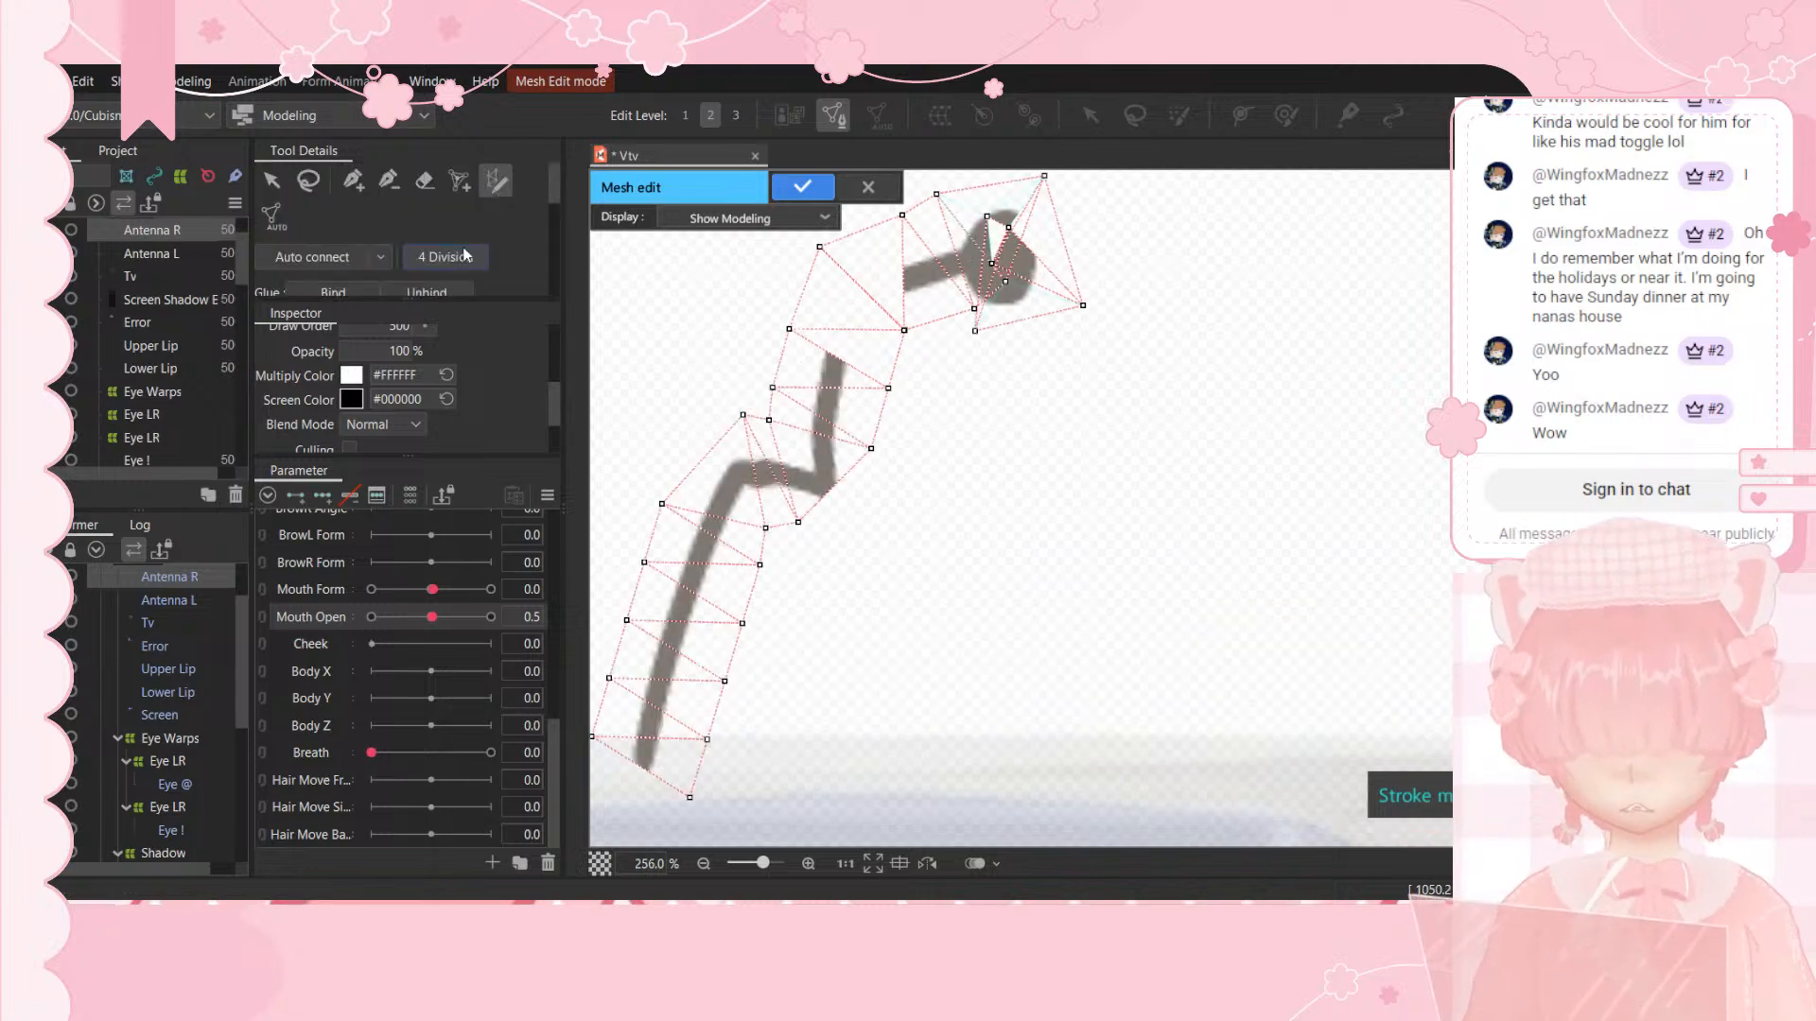
{"action": "left_click", "coordinate": [388, 179]}
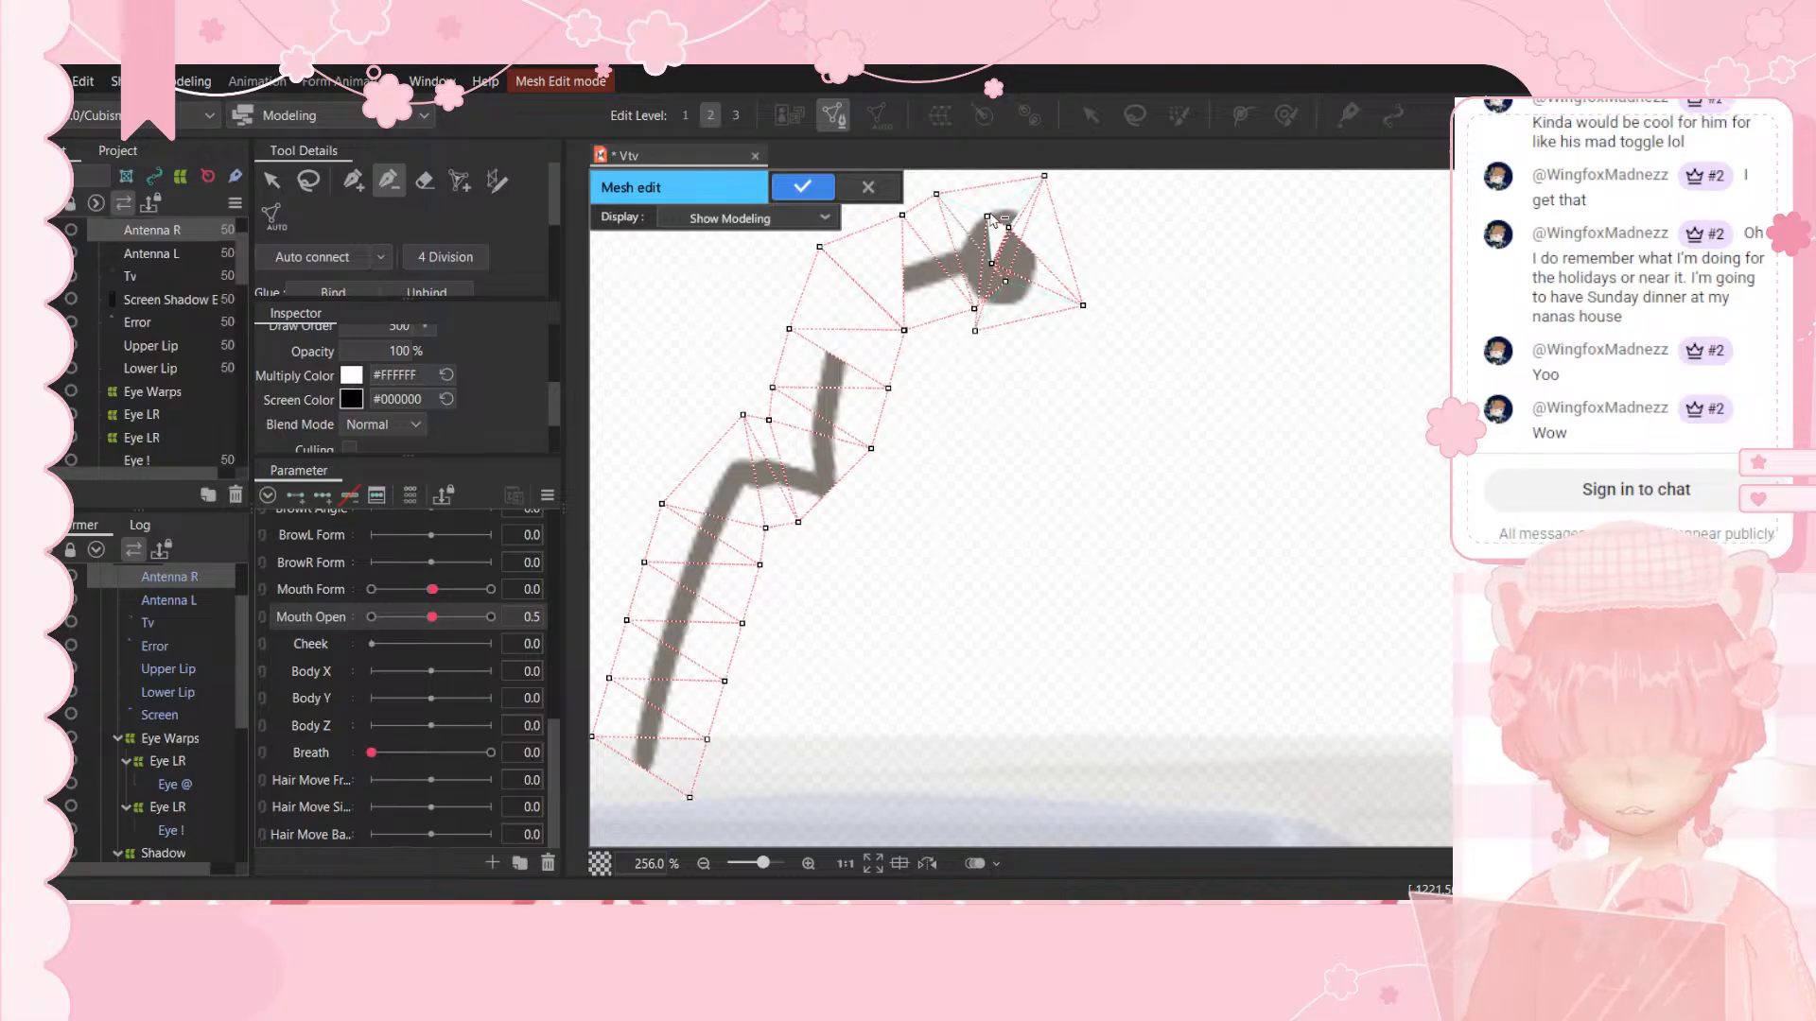
{"action": "left_click", "coordinate": [1008, 228]}
{"action": "left_click", "coordinate": [992, 263]}
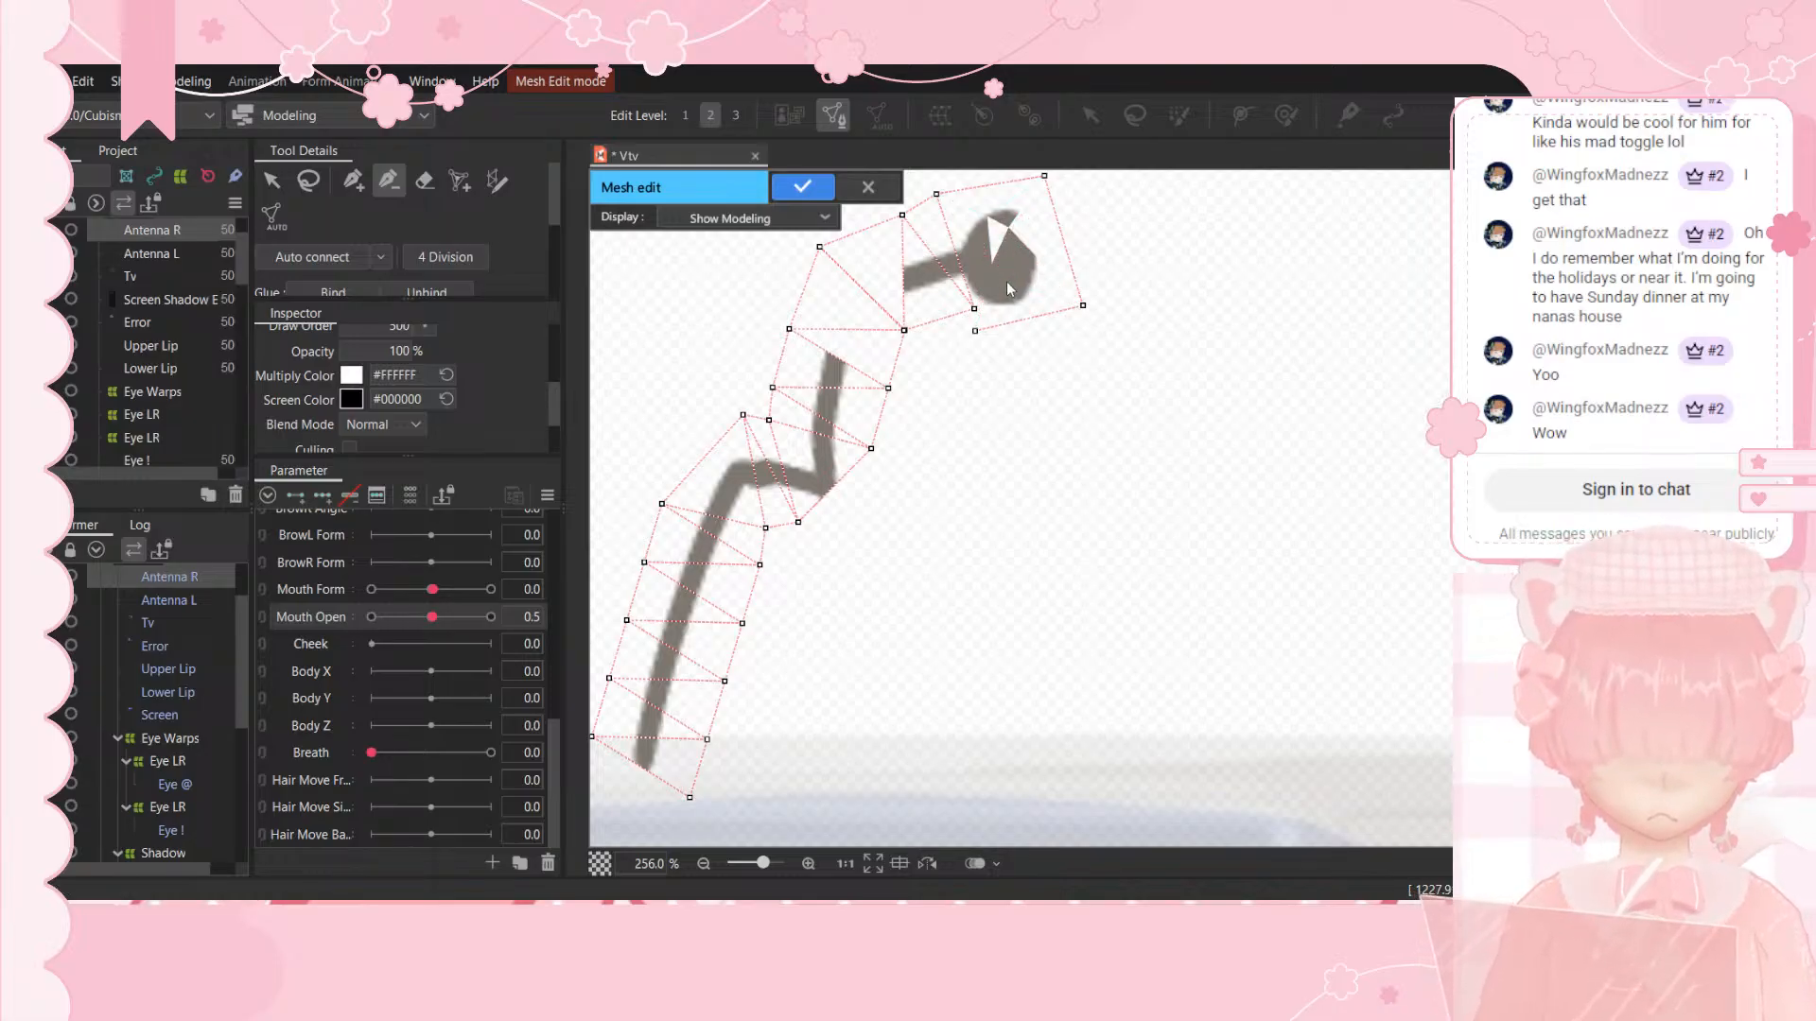
{"action": "left_click", "coordinate": [807, 188]}
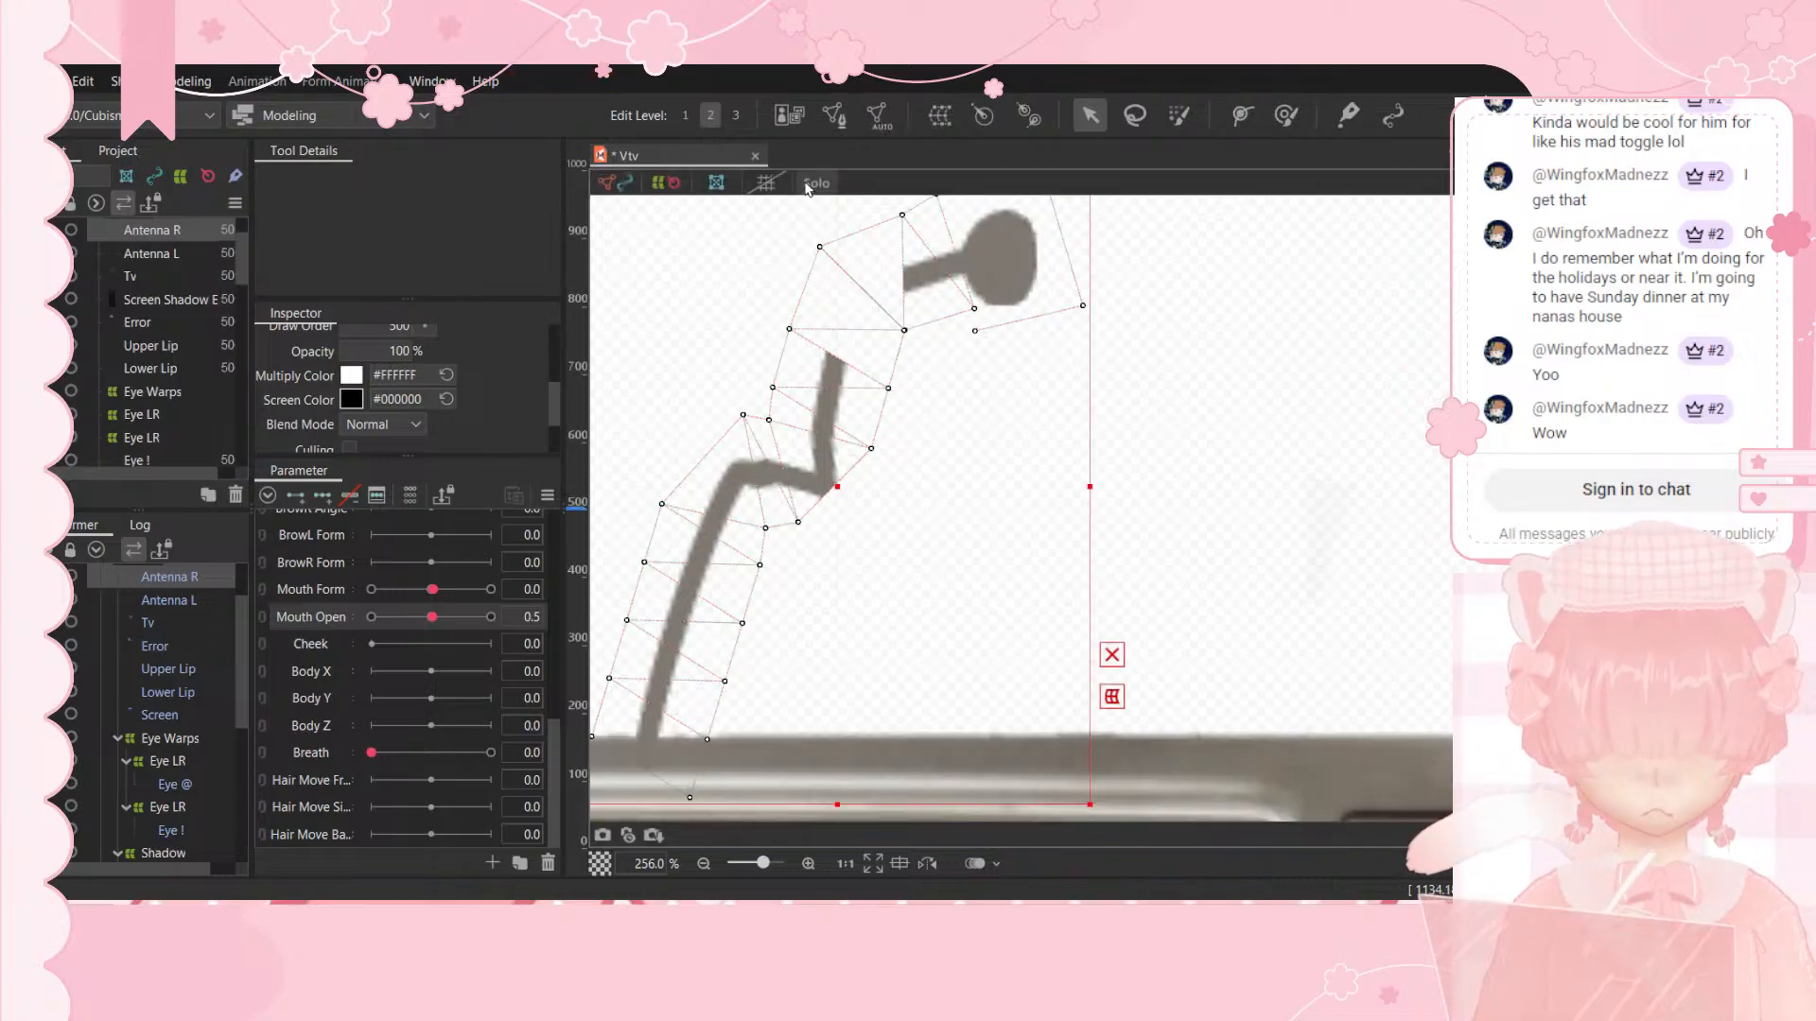
Step: Try to close the gap at Antenna R's upper bend by moving its outer vertex, and undo the deletion of the mesh
{"action": "left_click", "coordinate": [833, 115]}
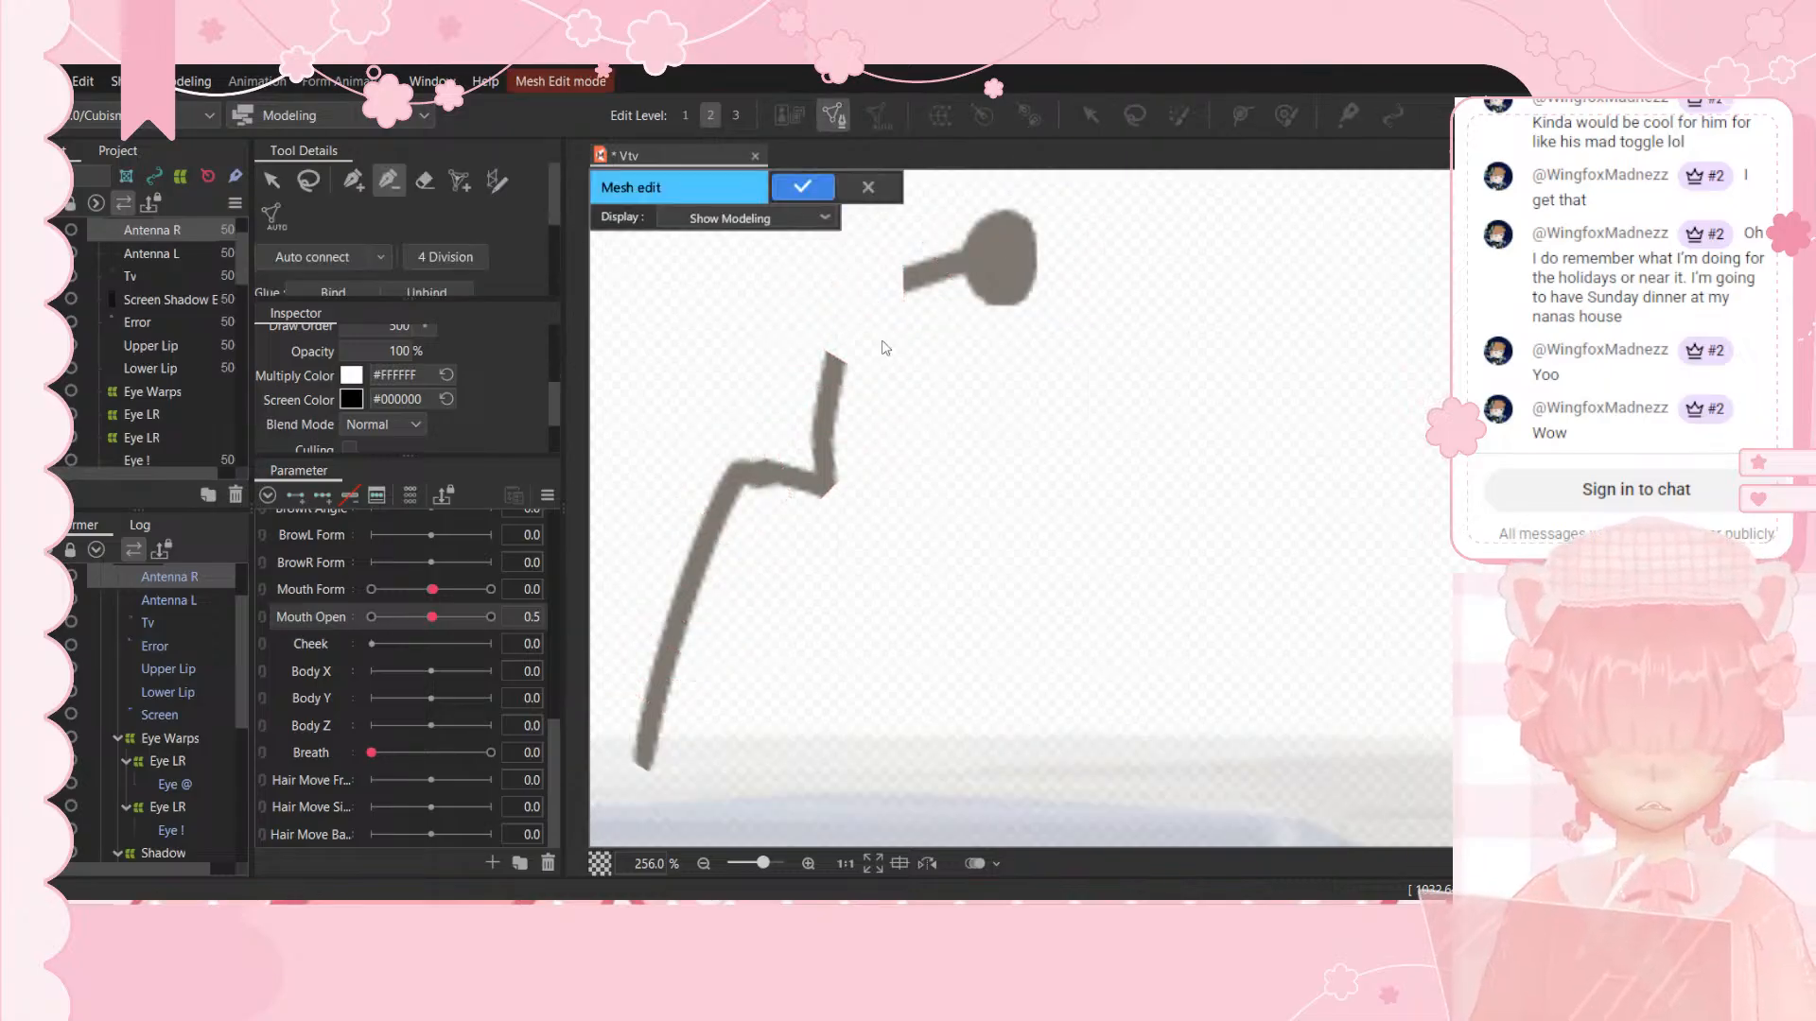
{"action": "left_click", "coordinate": [865, 187]}
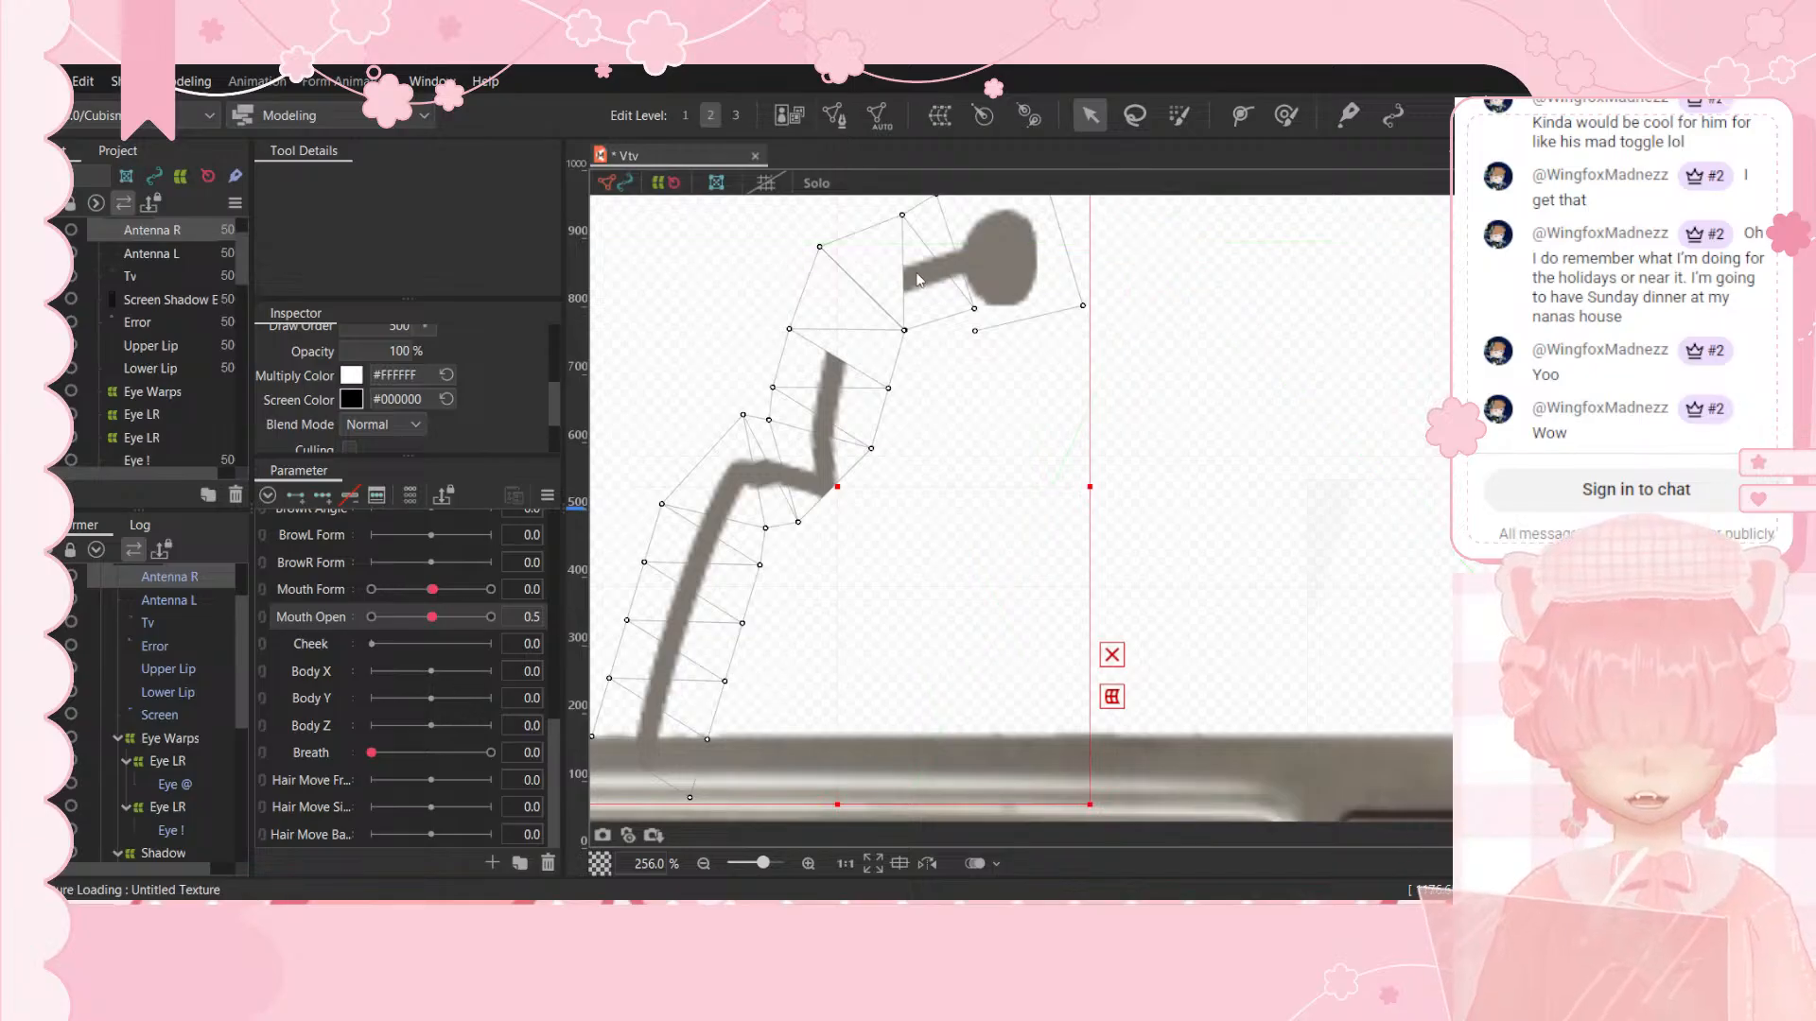
{"action": "left_click_drag", "start_coordinate": [903, 215], "coordinate": [822, 253]}
{"action": "key", "text": "Delete"}
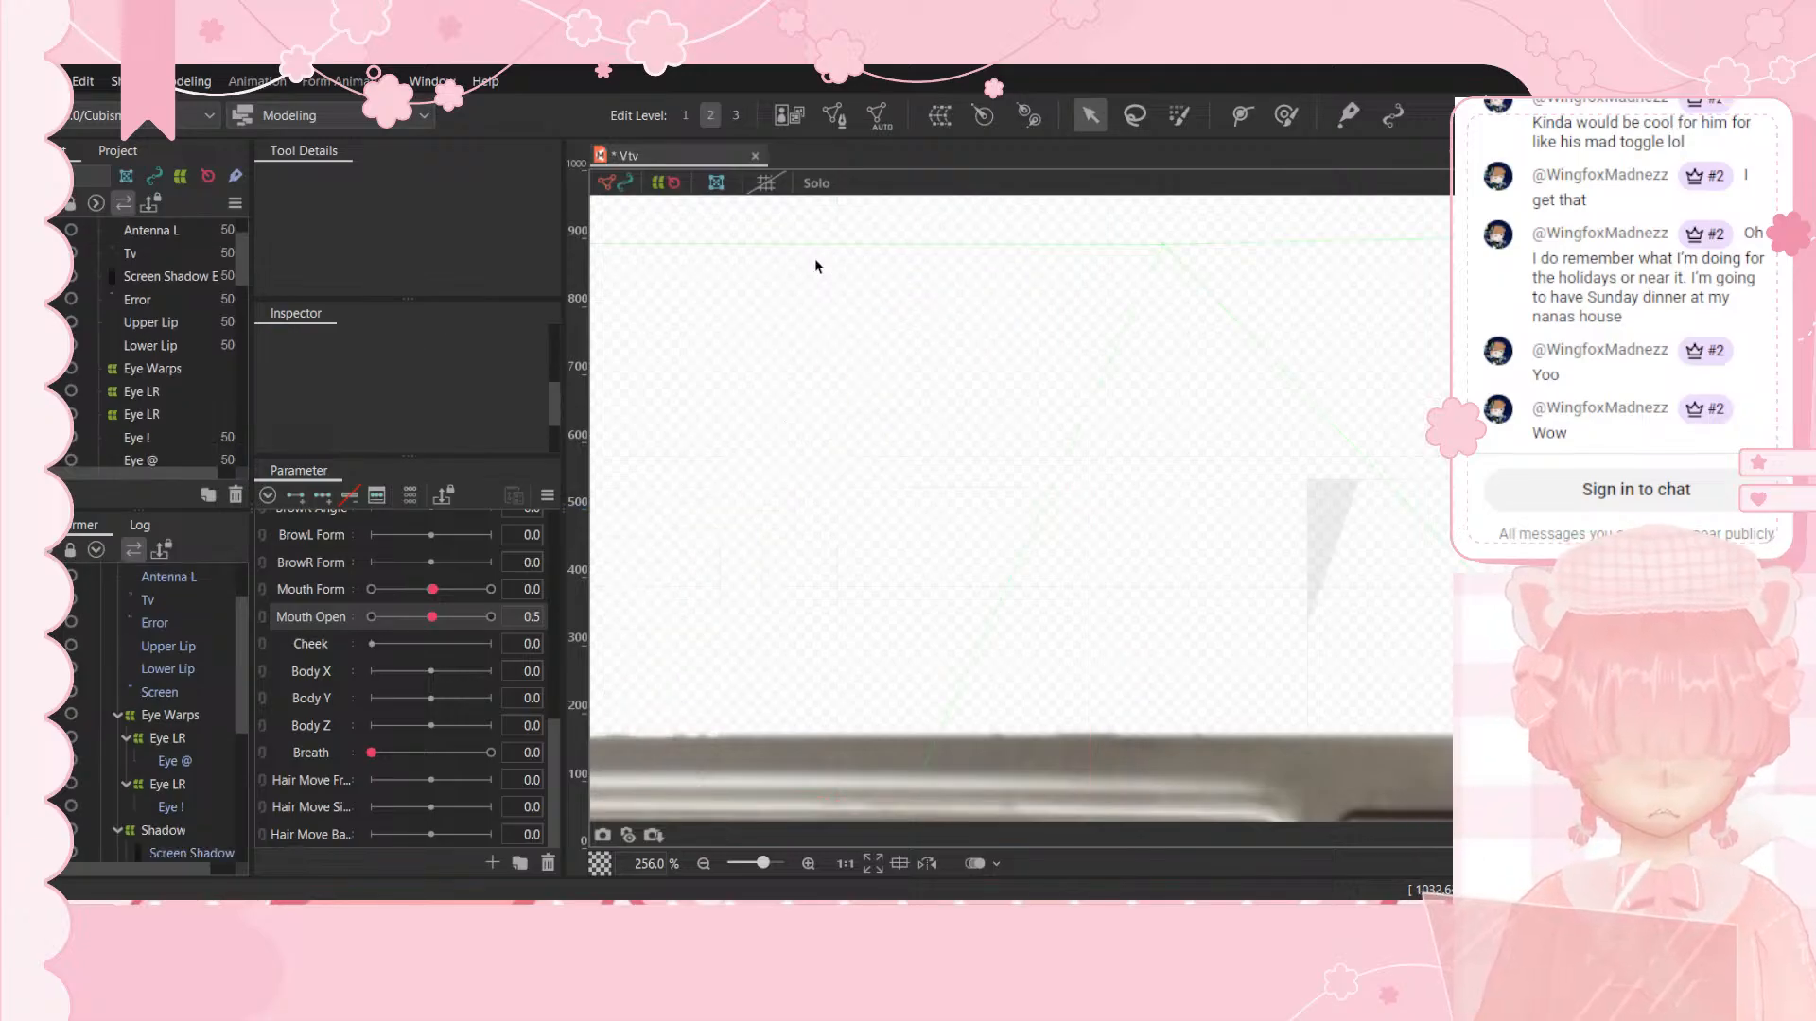
{"action": "key", "text": "ctrl+z"}
Step: Reopen Antenna R's mesh edit, leave it without changing the mesh, and undo the latest vertex moves and tip edit
{"action": "left_click", "coordinate": [845, 121]}
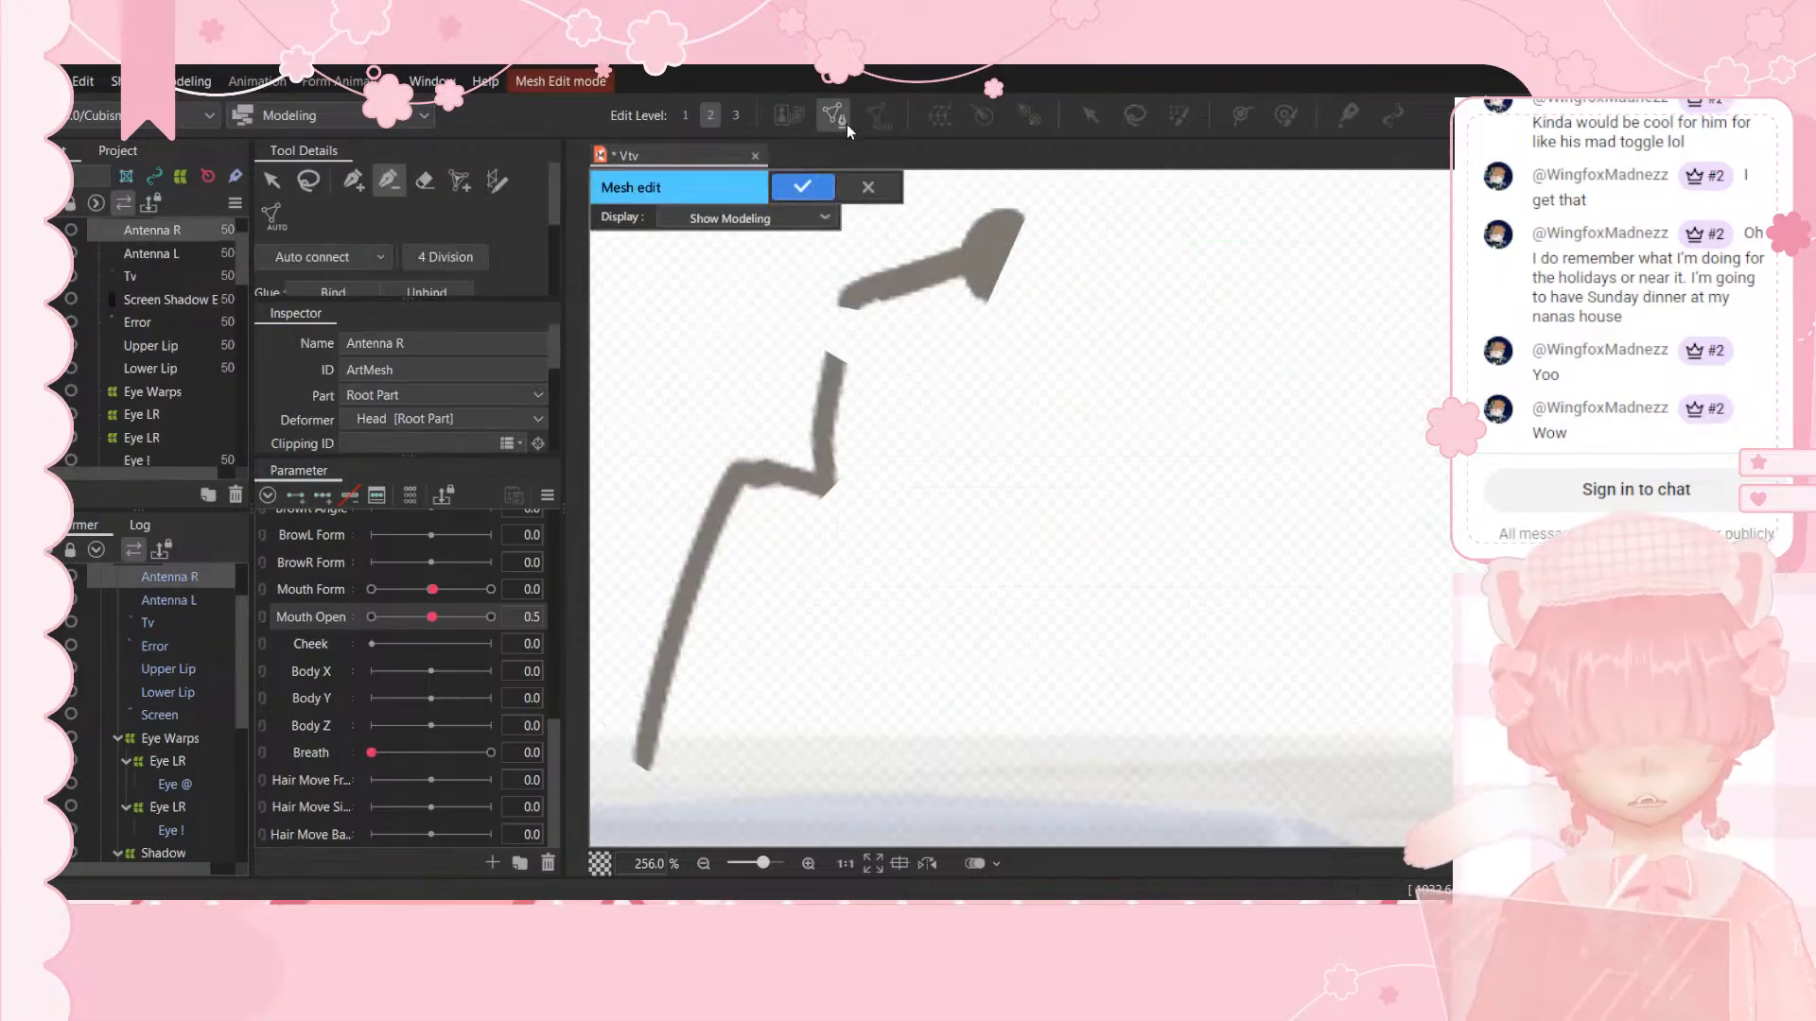
{"action": "left_click", "coordinate": [427, 180]}
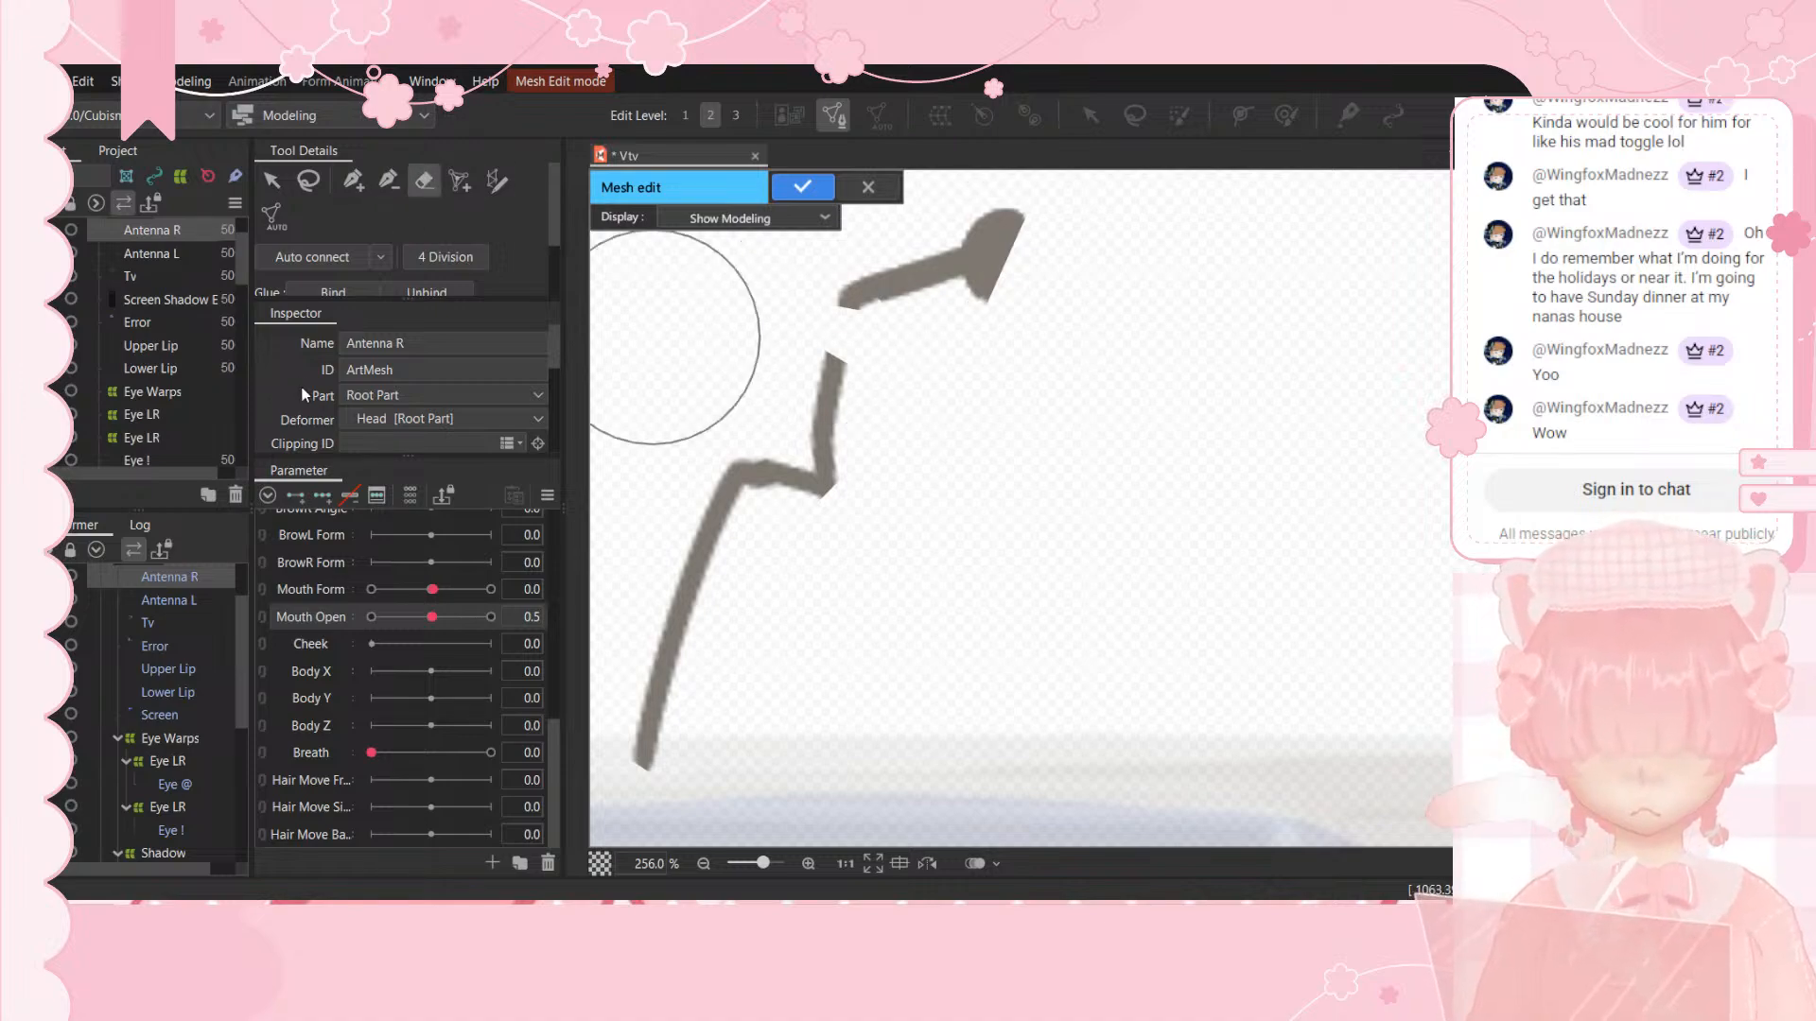
{"action": "left_click", "coordinate": [169, 597]}
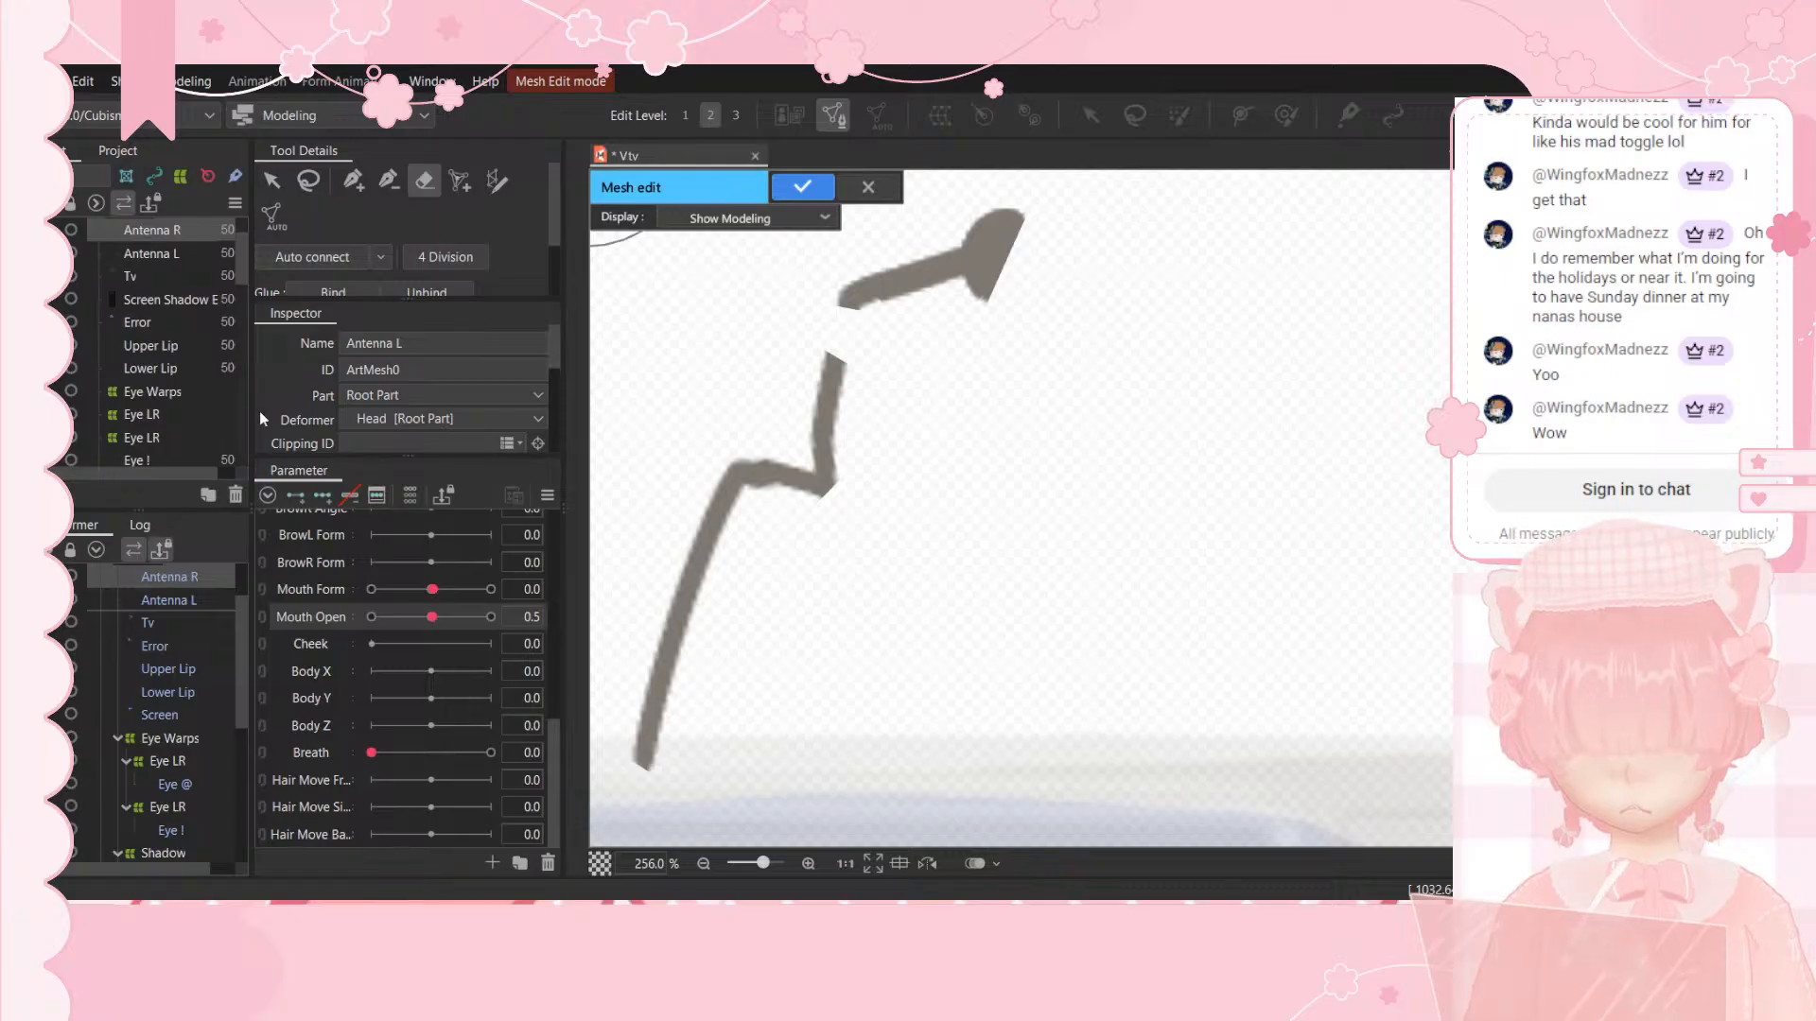
{"action": "left_click", "coordinate": [495, 180]}
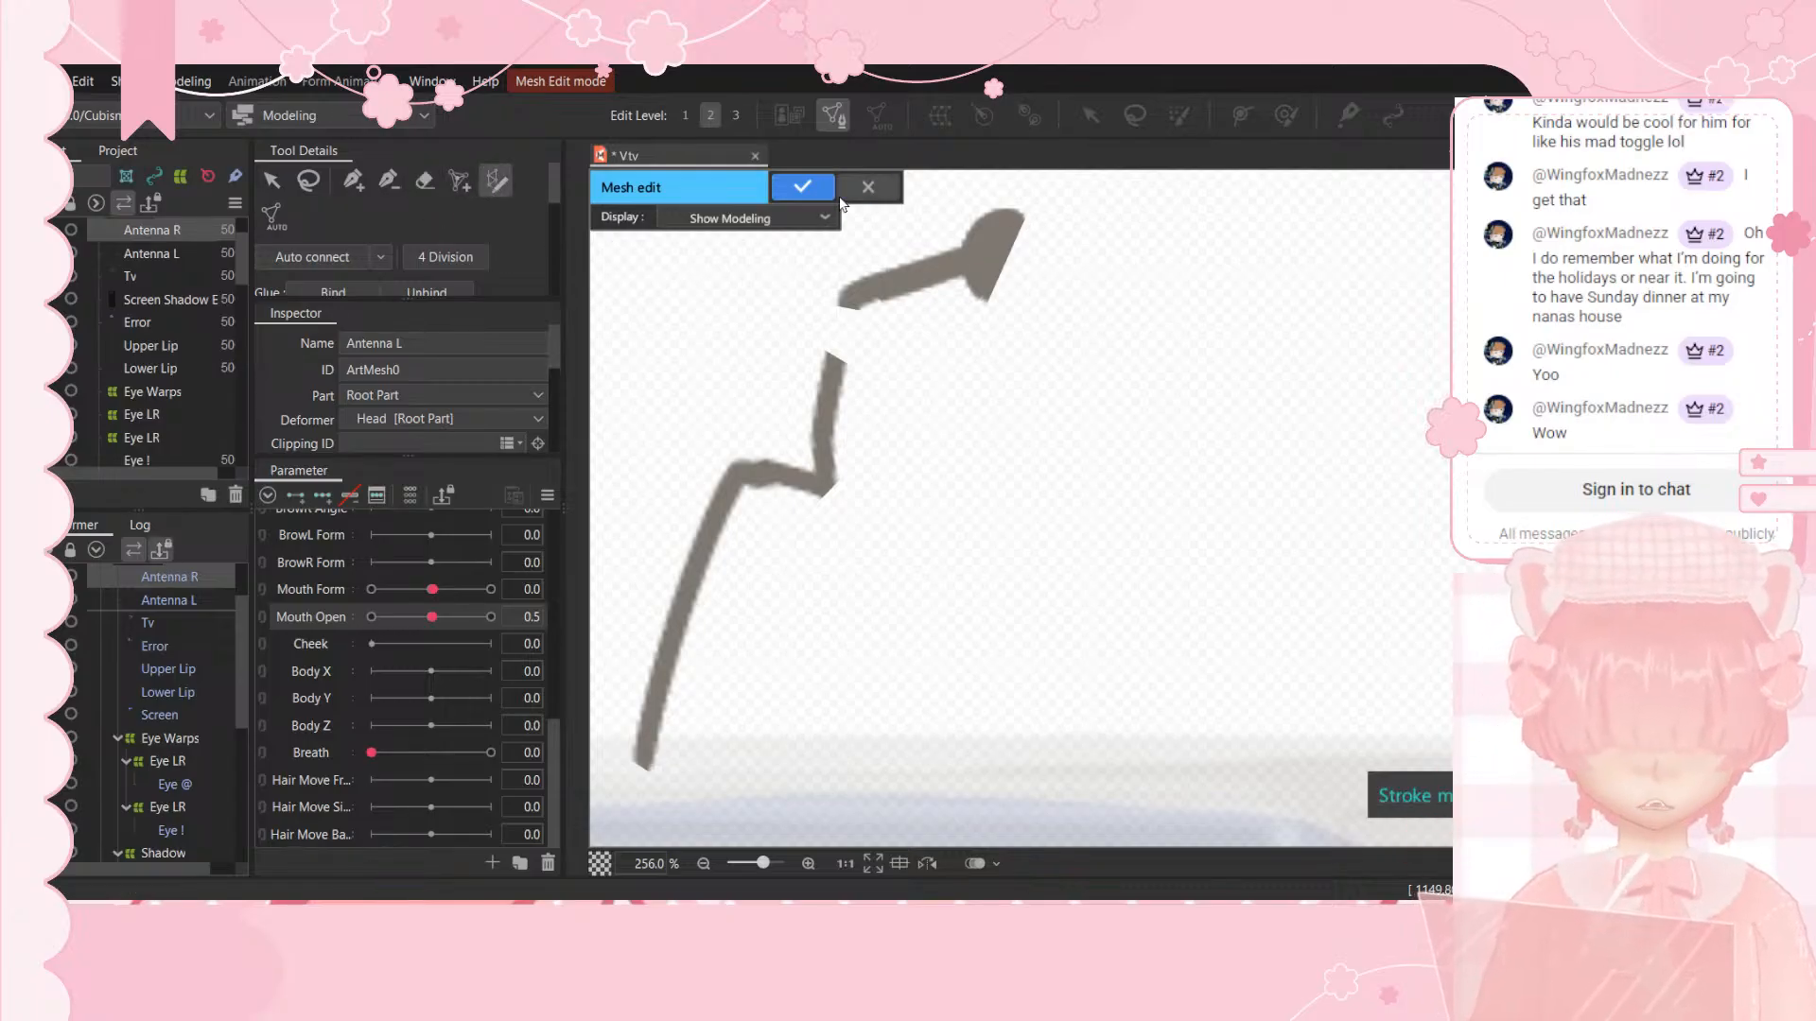
{"action": "left_click", "coordinate": [802, 186]}
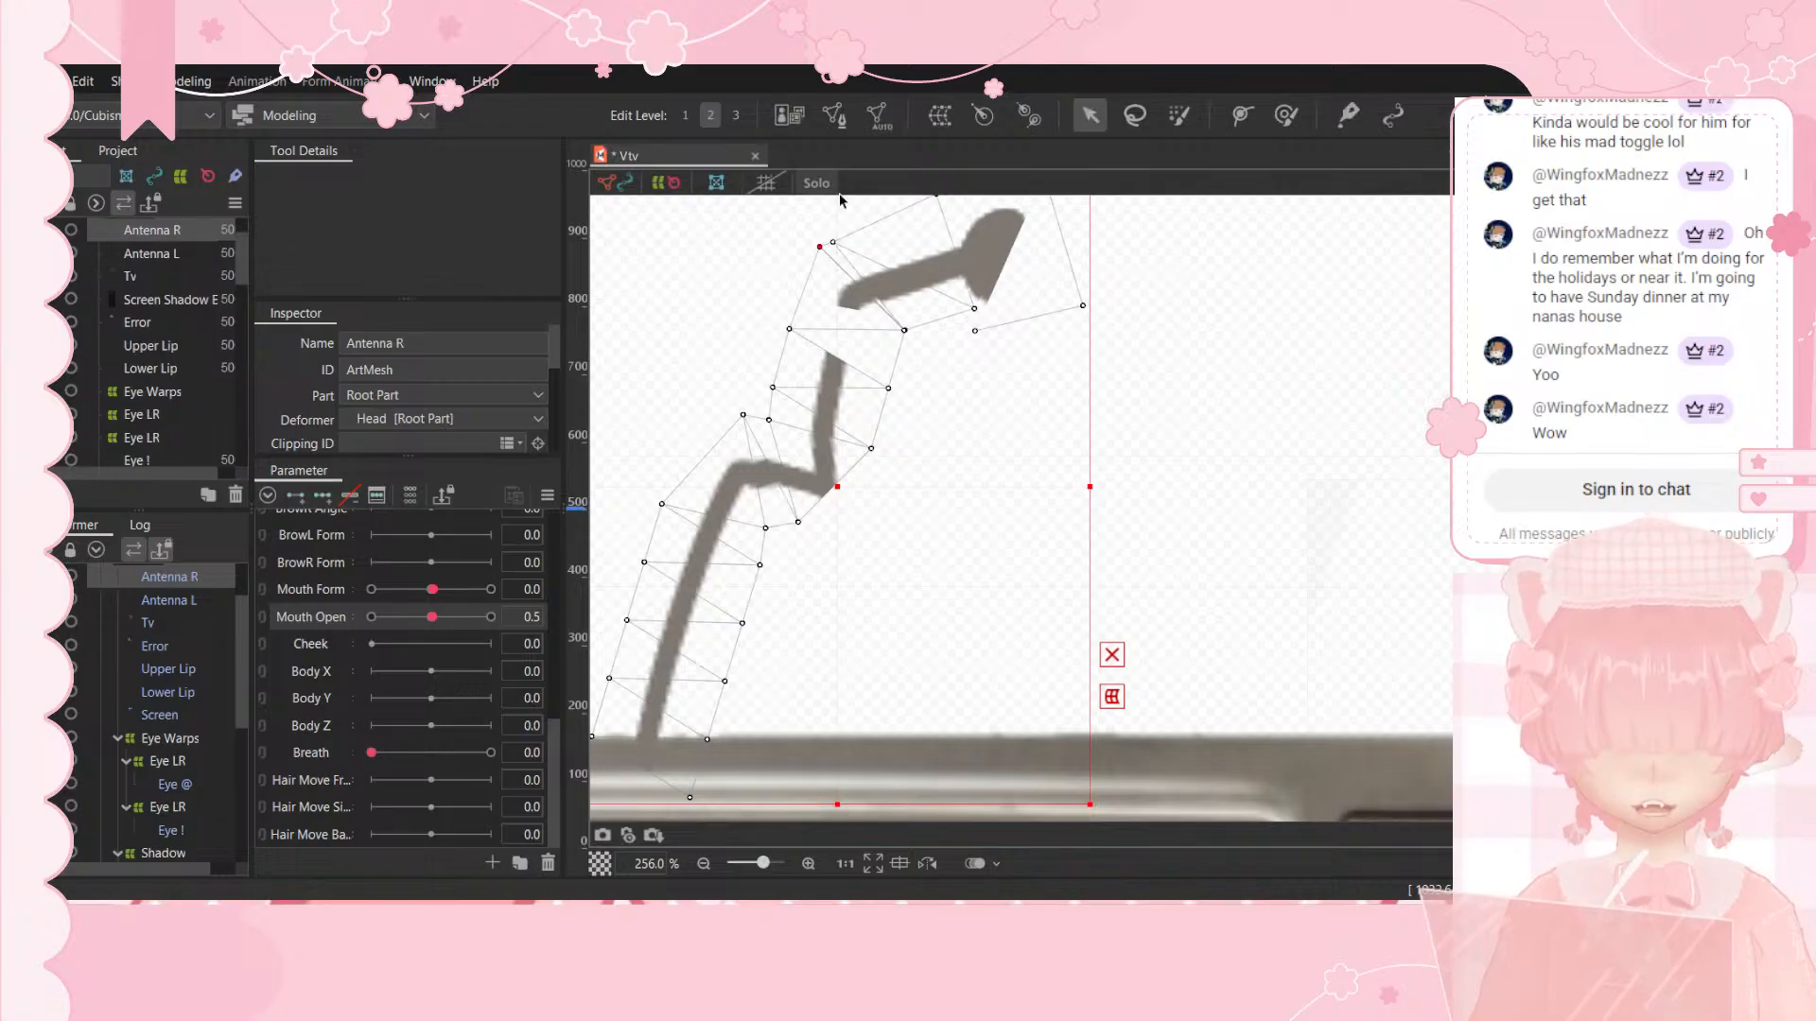
{"action": "left_click", "coordinate": [840, 198]}
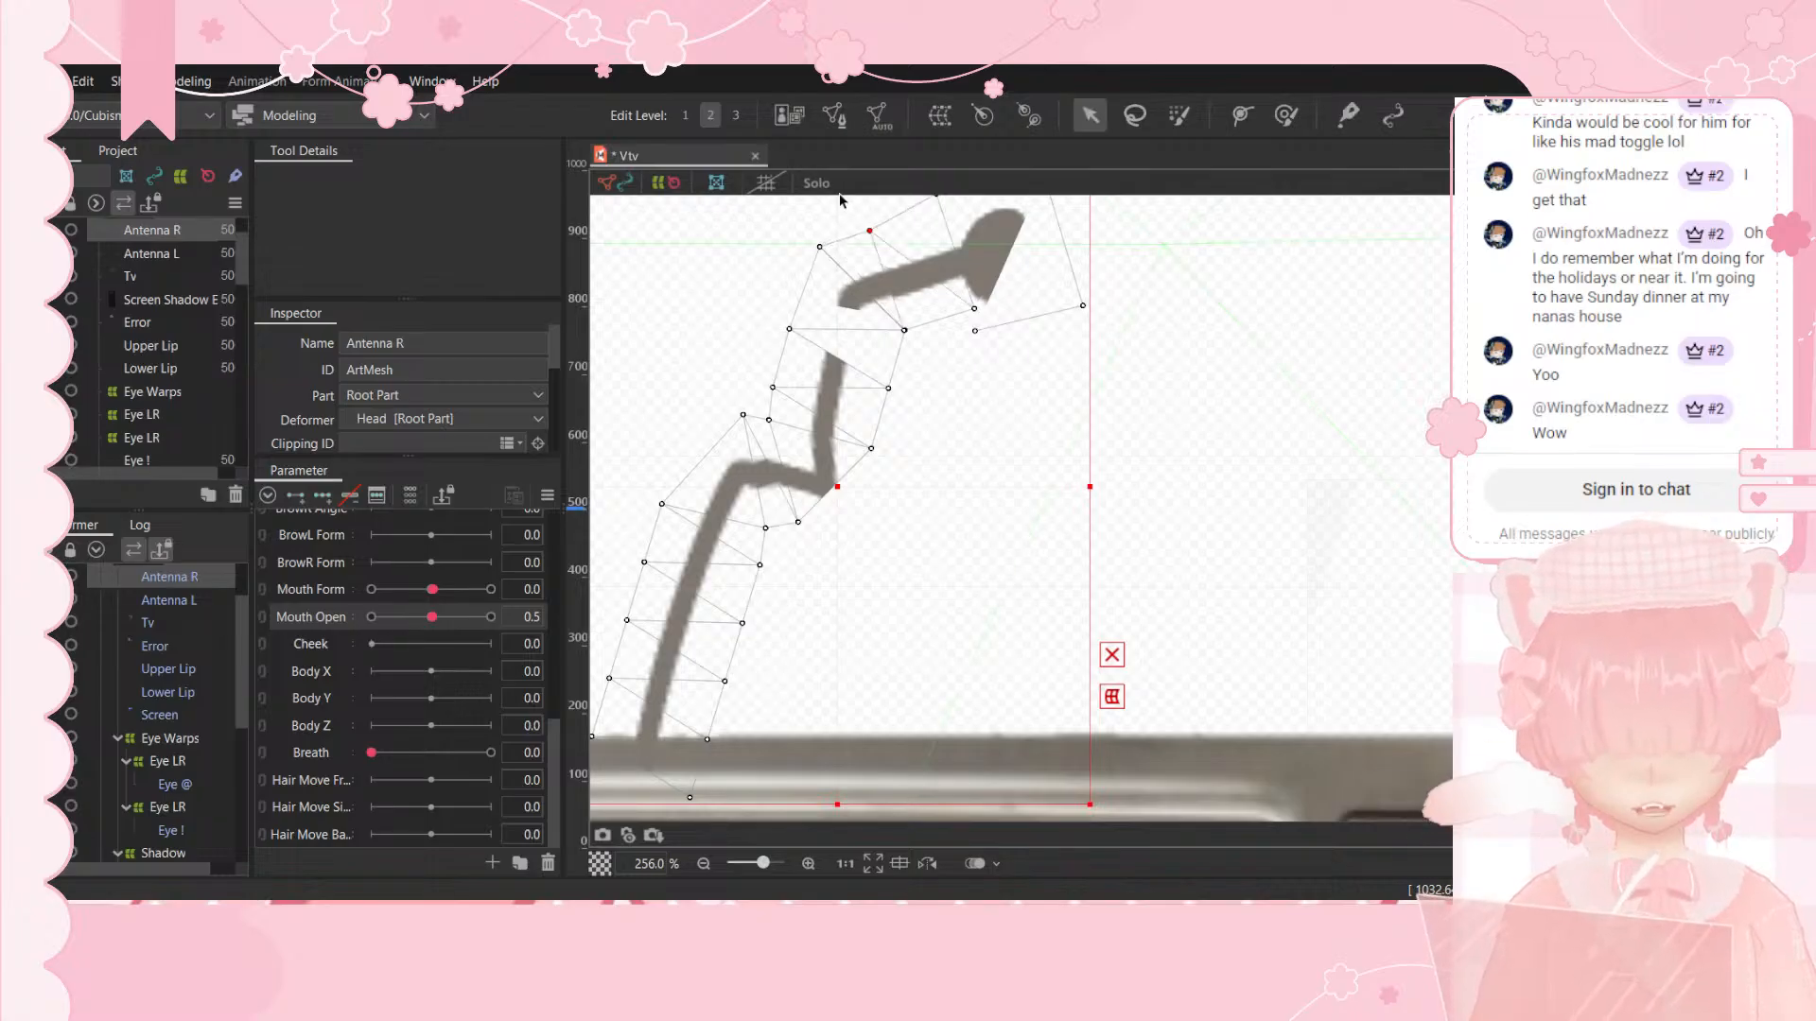
{"action": "key", "text": "ctrl+z"}
{"action": "key", "text": "ctrl+z"}
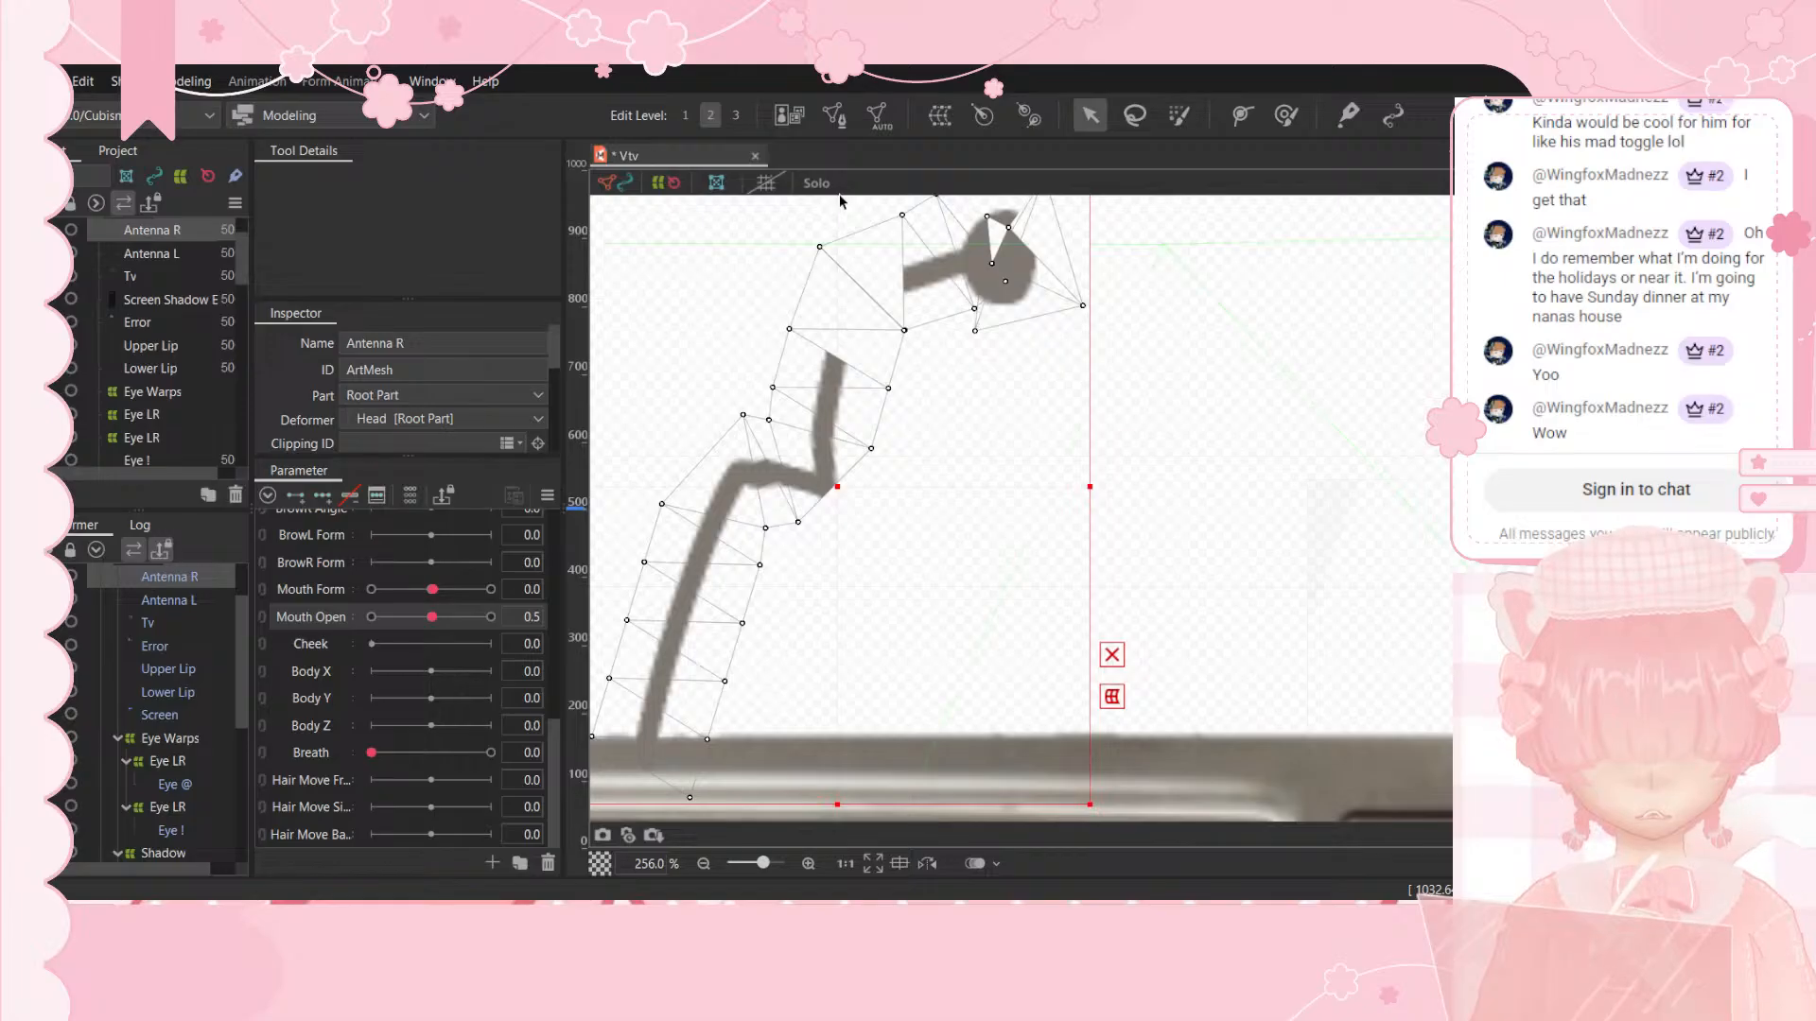
Step: Edit Antenna R's mesh again and delete the stray vertices inside its round tip
{"action": "left_click", "coordinate": [828, 115]}
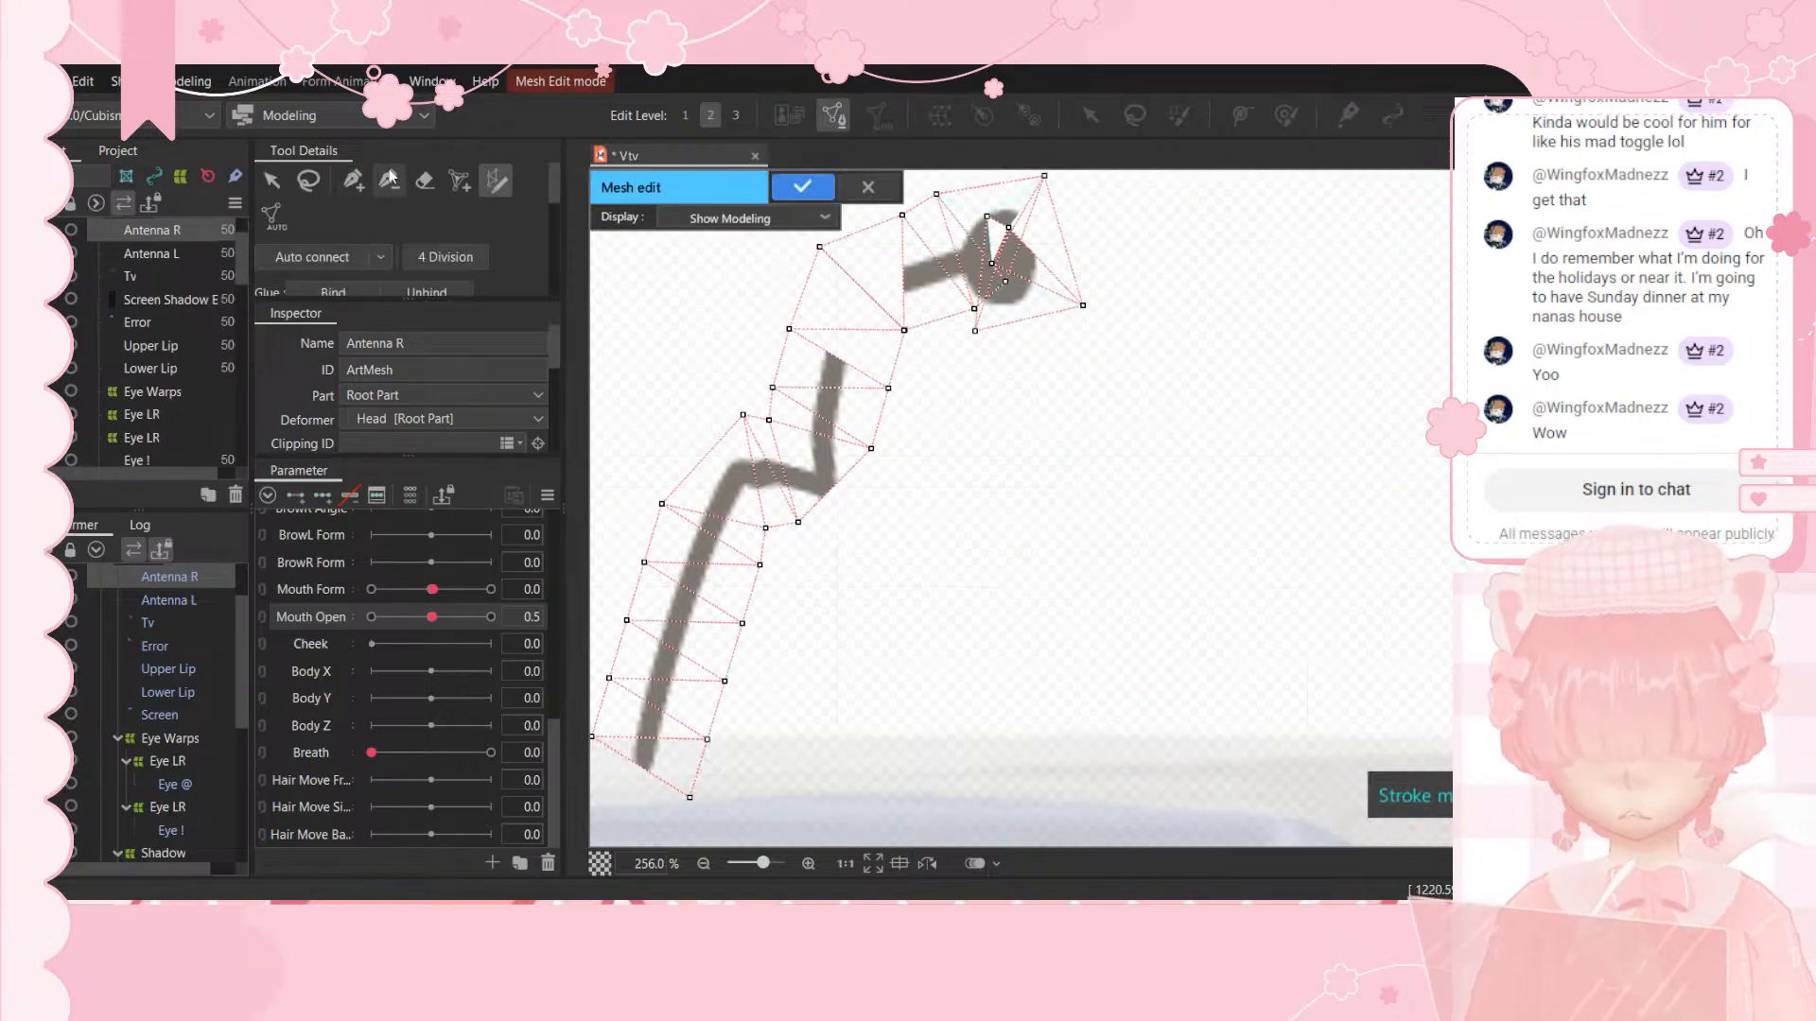
{"action": "left_click", "coordinate": [271, 180]}
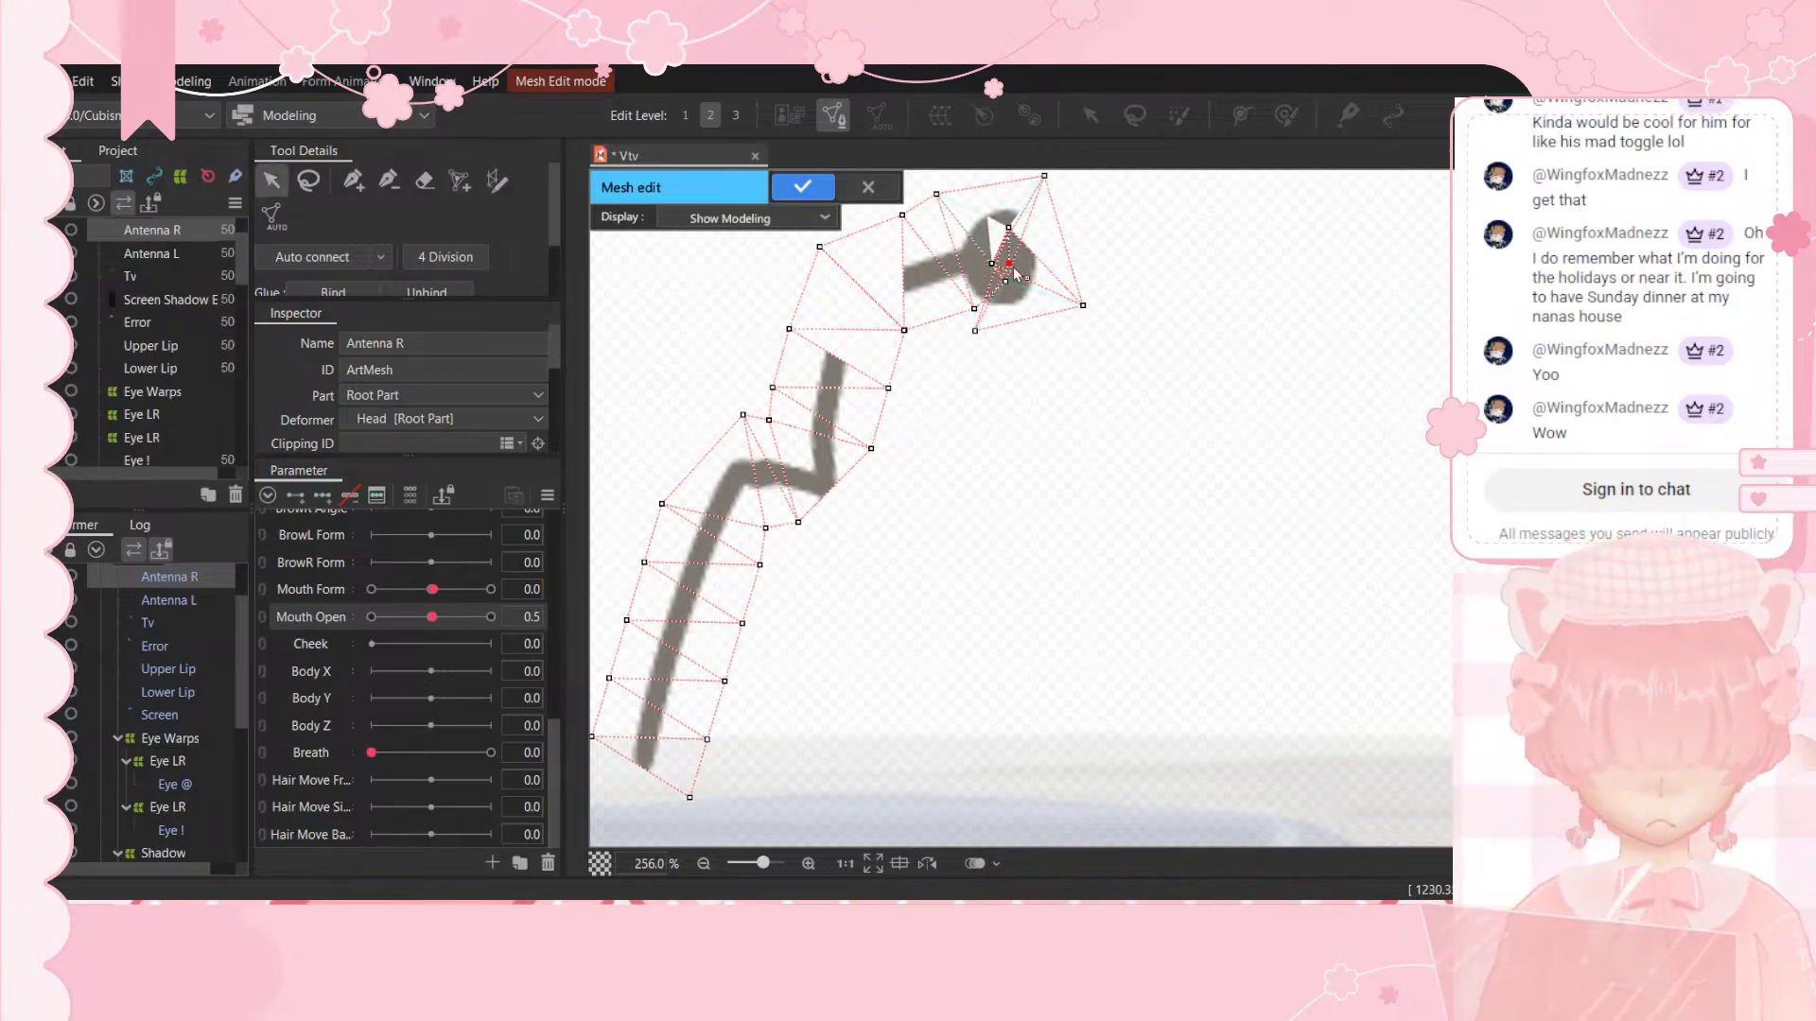
{"action": "left_click_drag", "start_coordinate": [1040, 299], "coordinate": [1006, 279]}
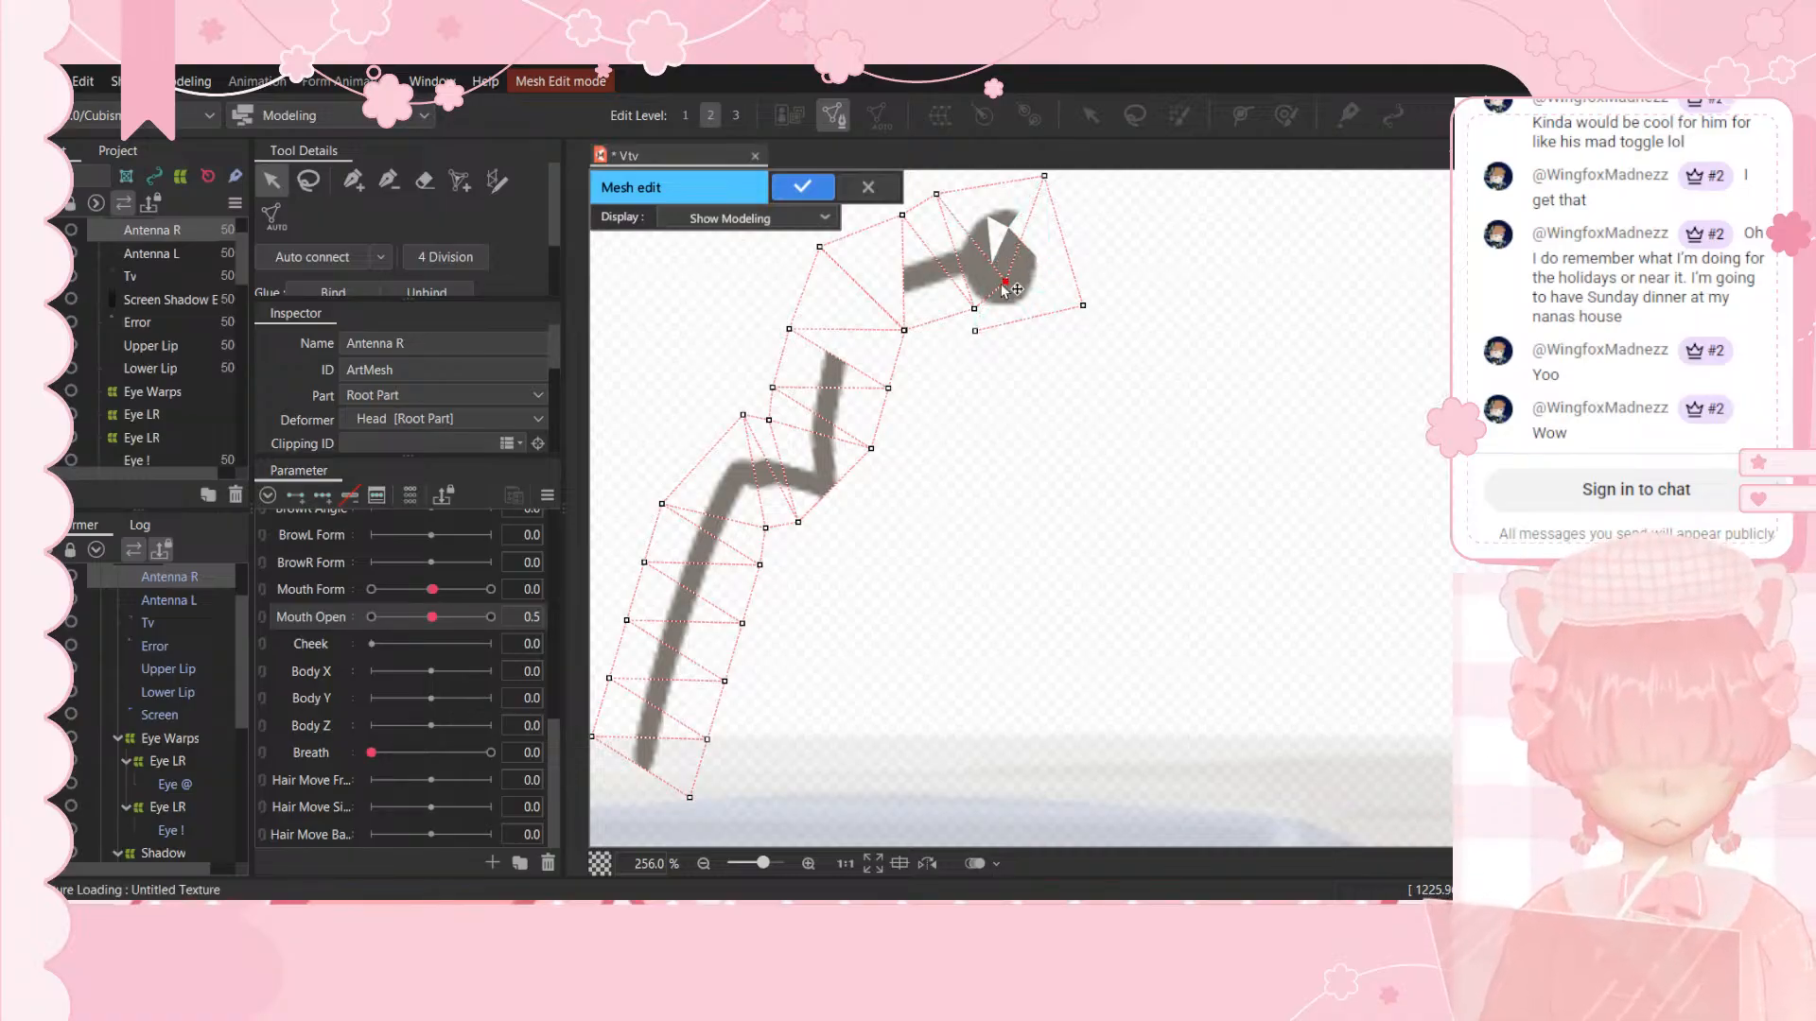
Step: Delete the three mesh vertices around Antenna R's upper bend
{"action": "left_click", "coordinate": [363, 187]}
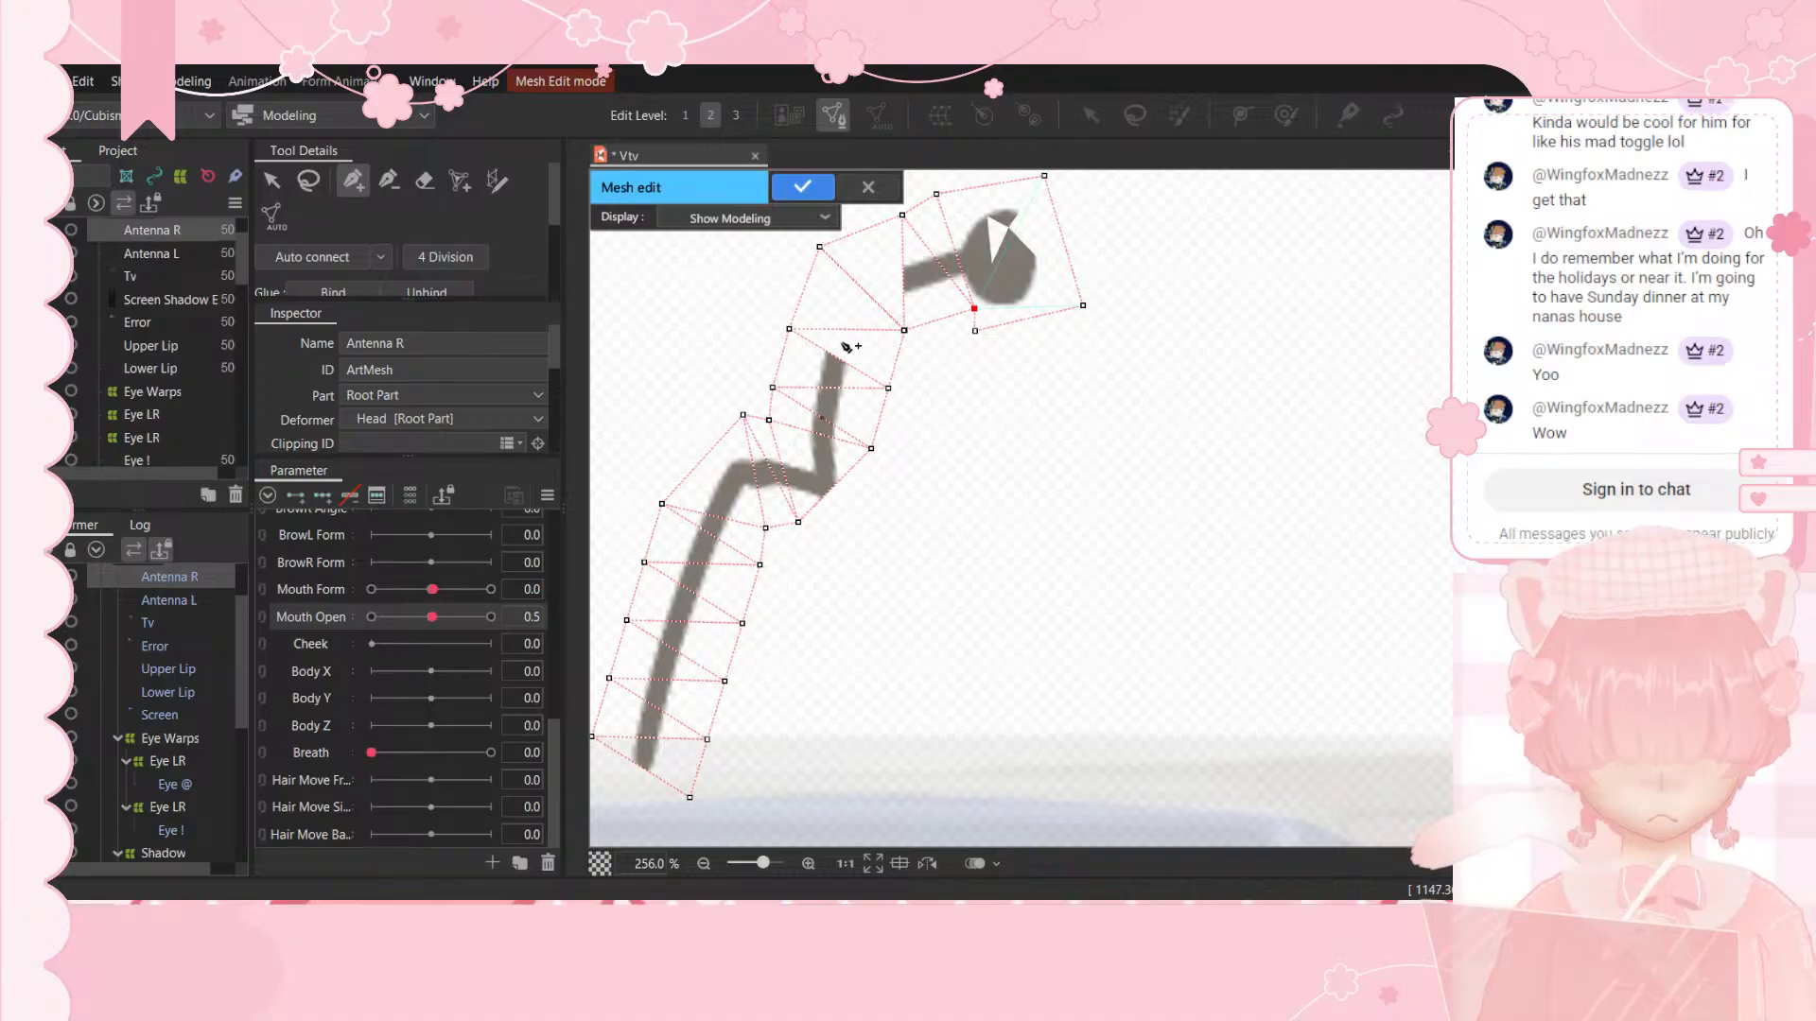
{"action": "left_click", "coordinate": [387, 181]}
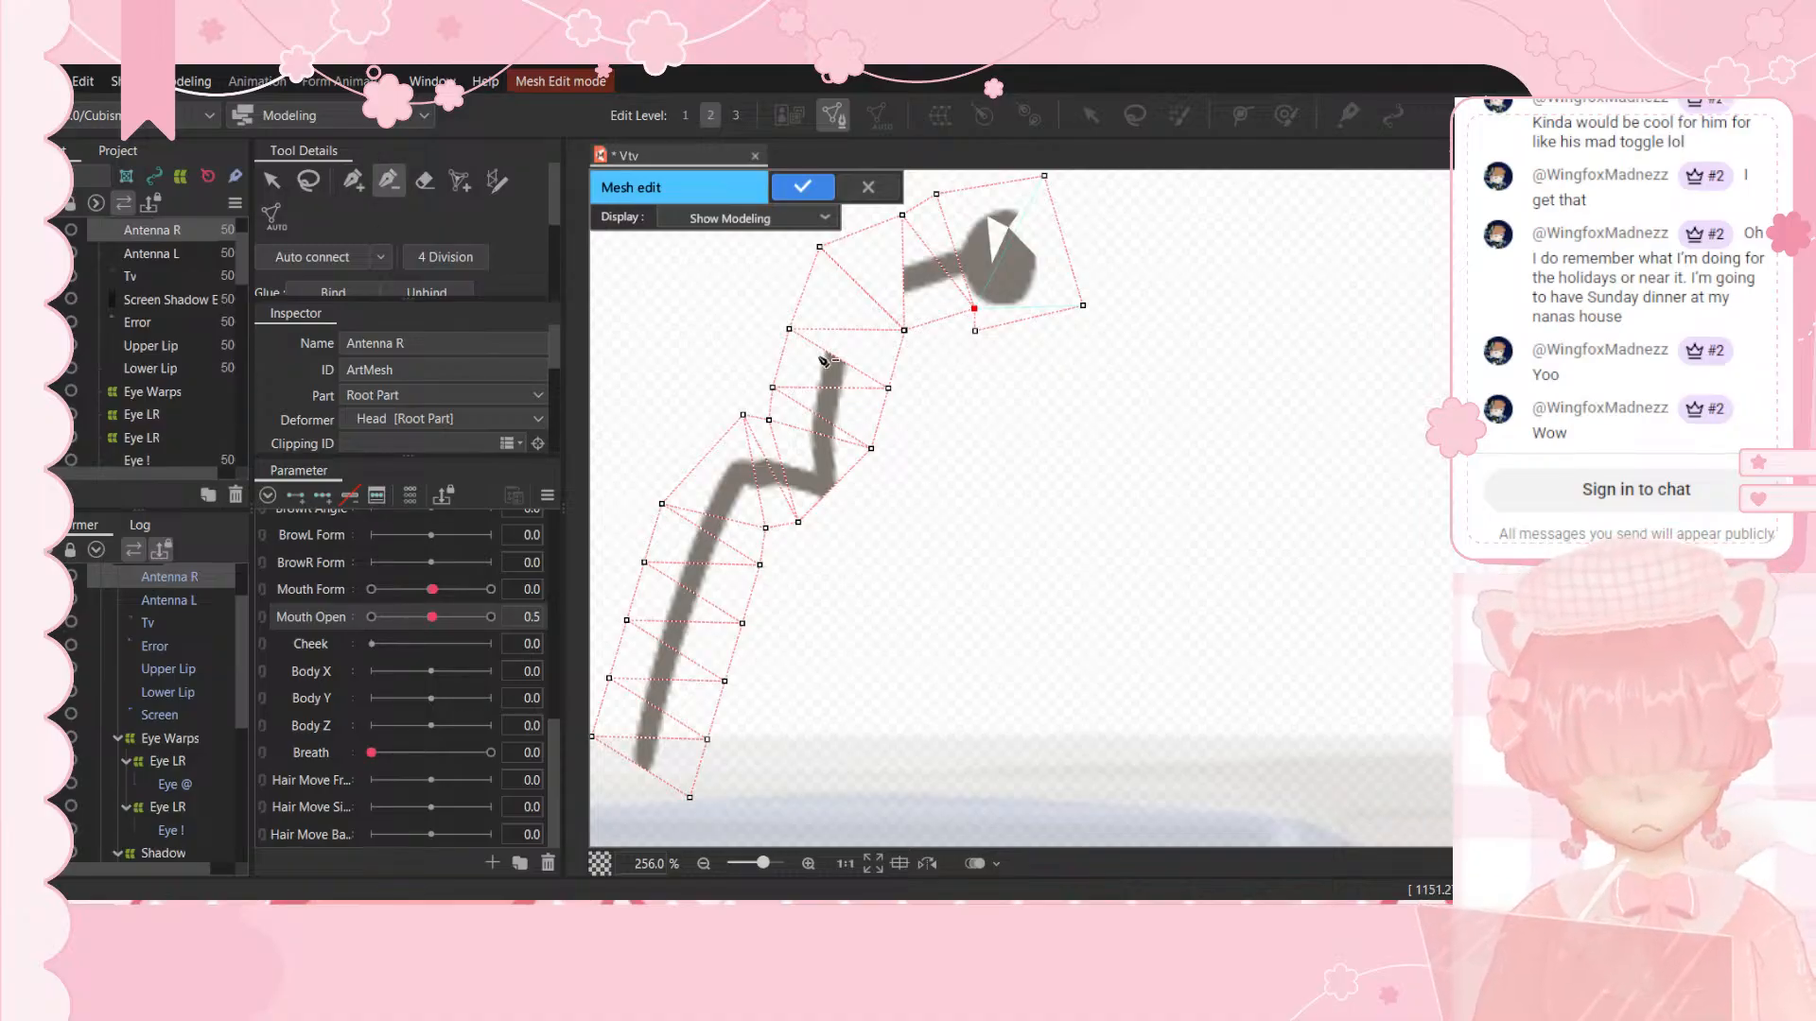
{"action": "left_click", "coordinate": [789, 331]}
{"action": "left_click", "coordinate": [905, 337]}
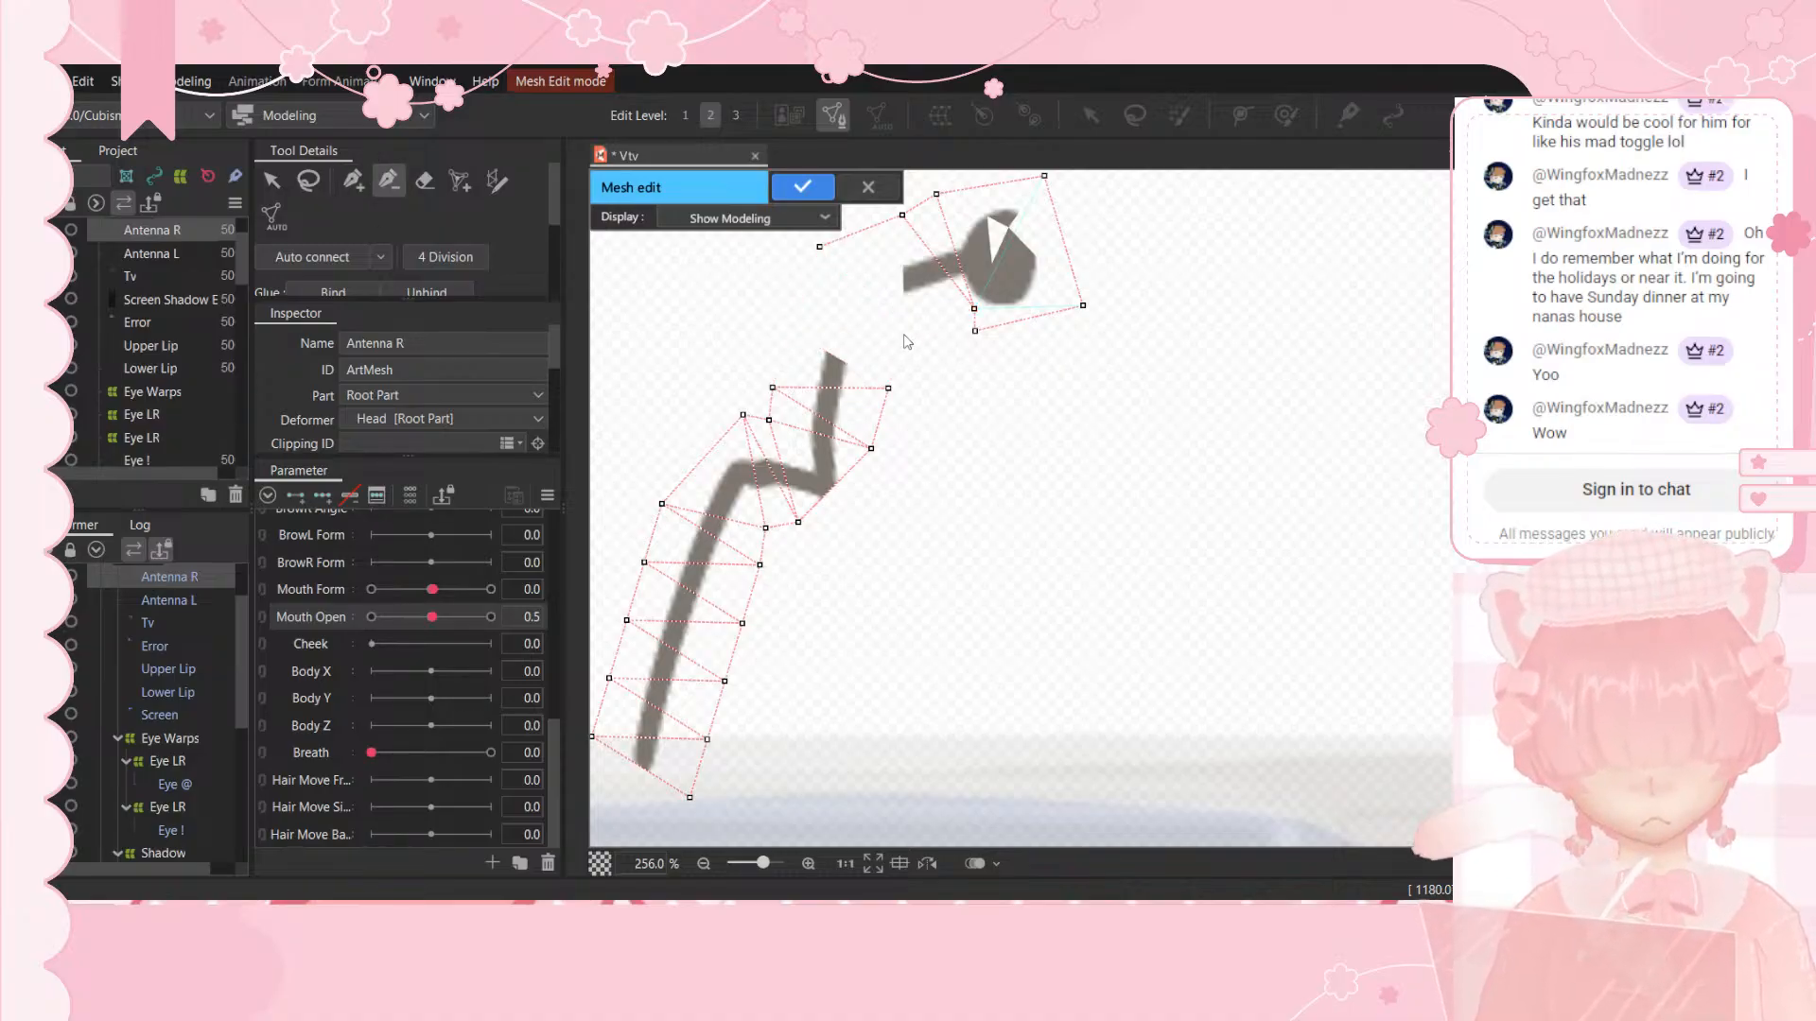
{"action": "left_click", "coordinate": [821, 248]}
Step: Add a vertex outside Antenna R's upper bend, connect the surrounding vertices to bridge the gap, and apply the mesh edit
{"action": "left_click", "coordinate": [358, 188]}
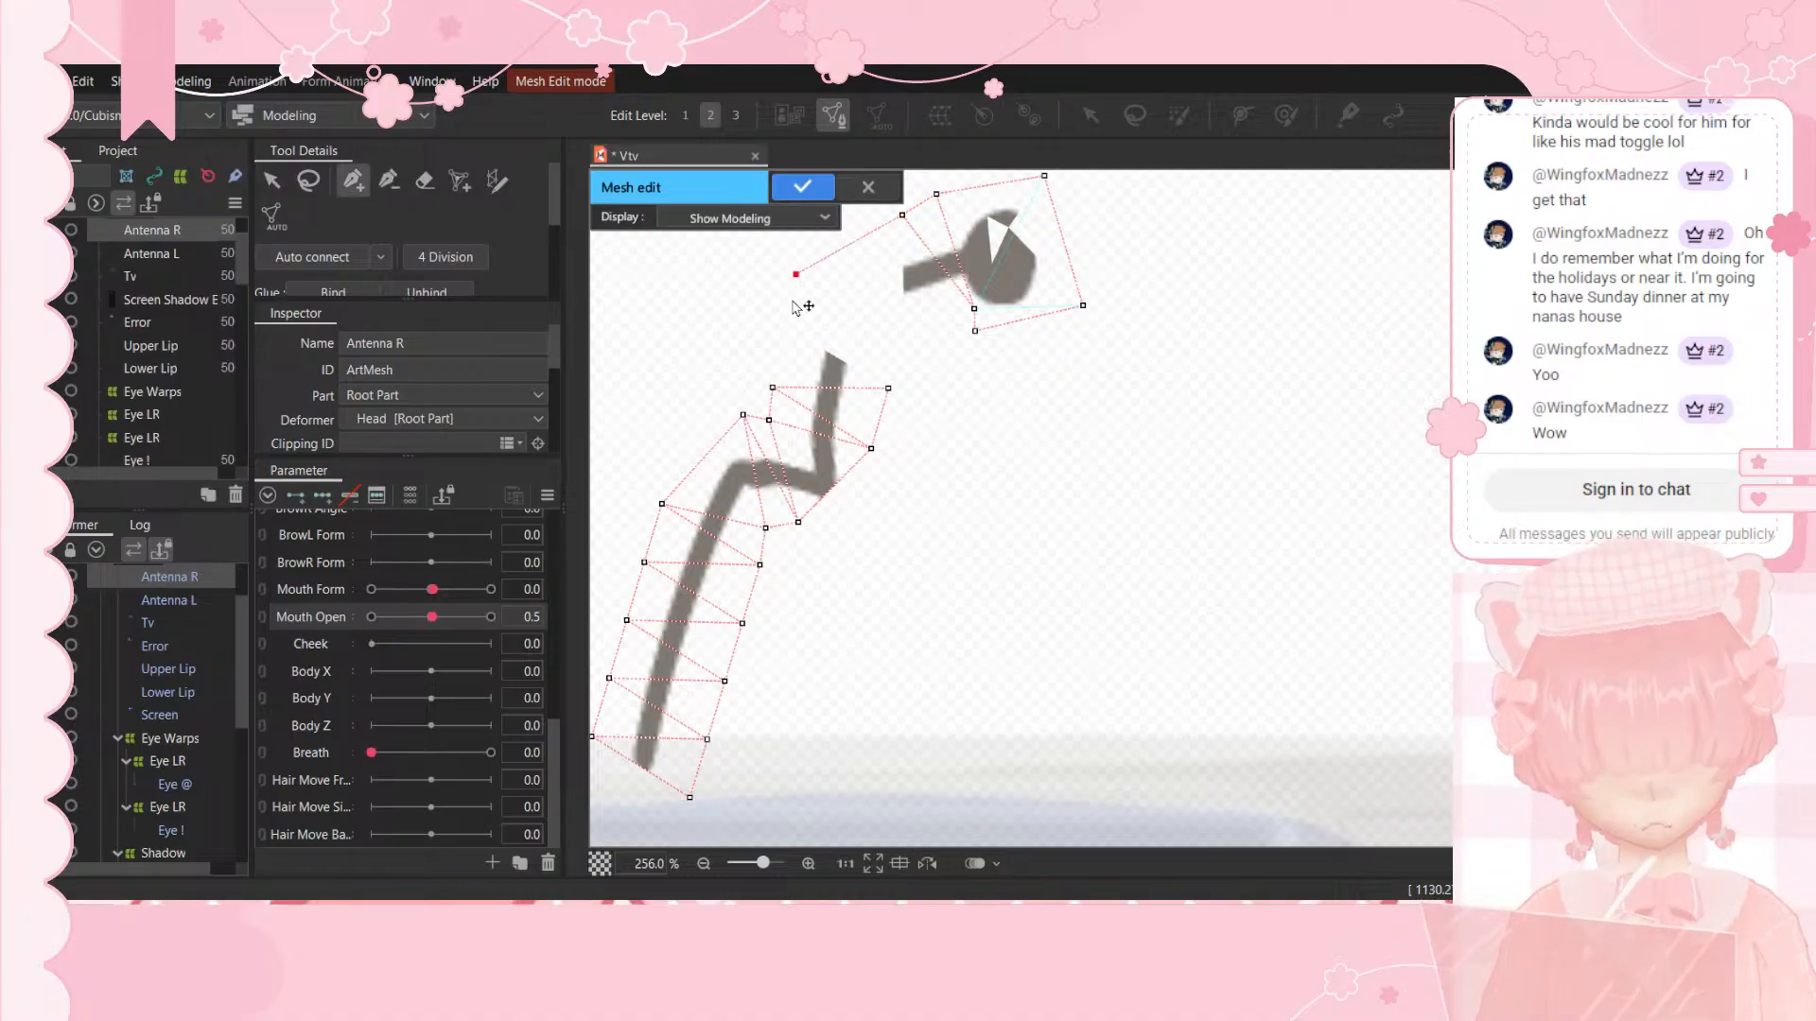
{"action": "left_click", "coordinate": [772, 388]}
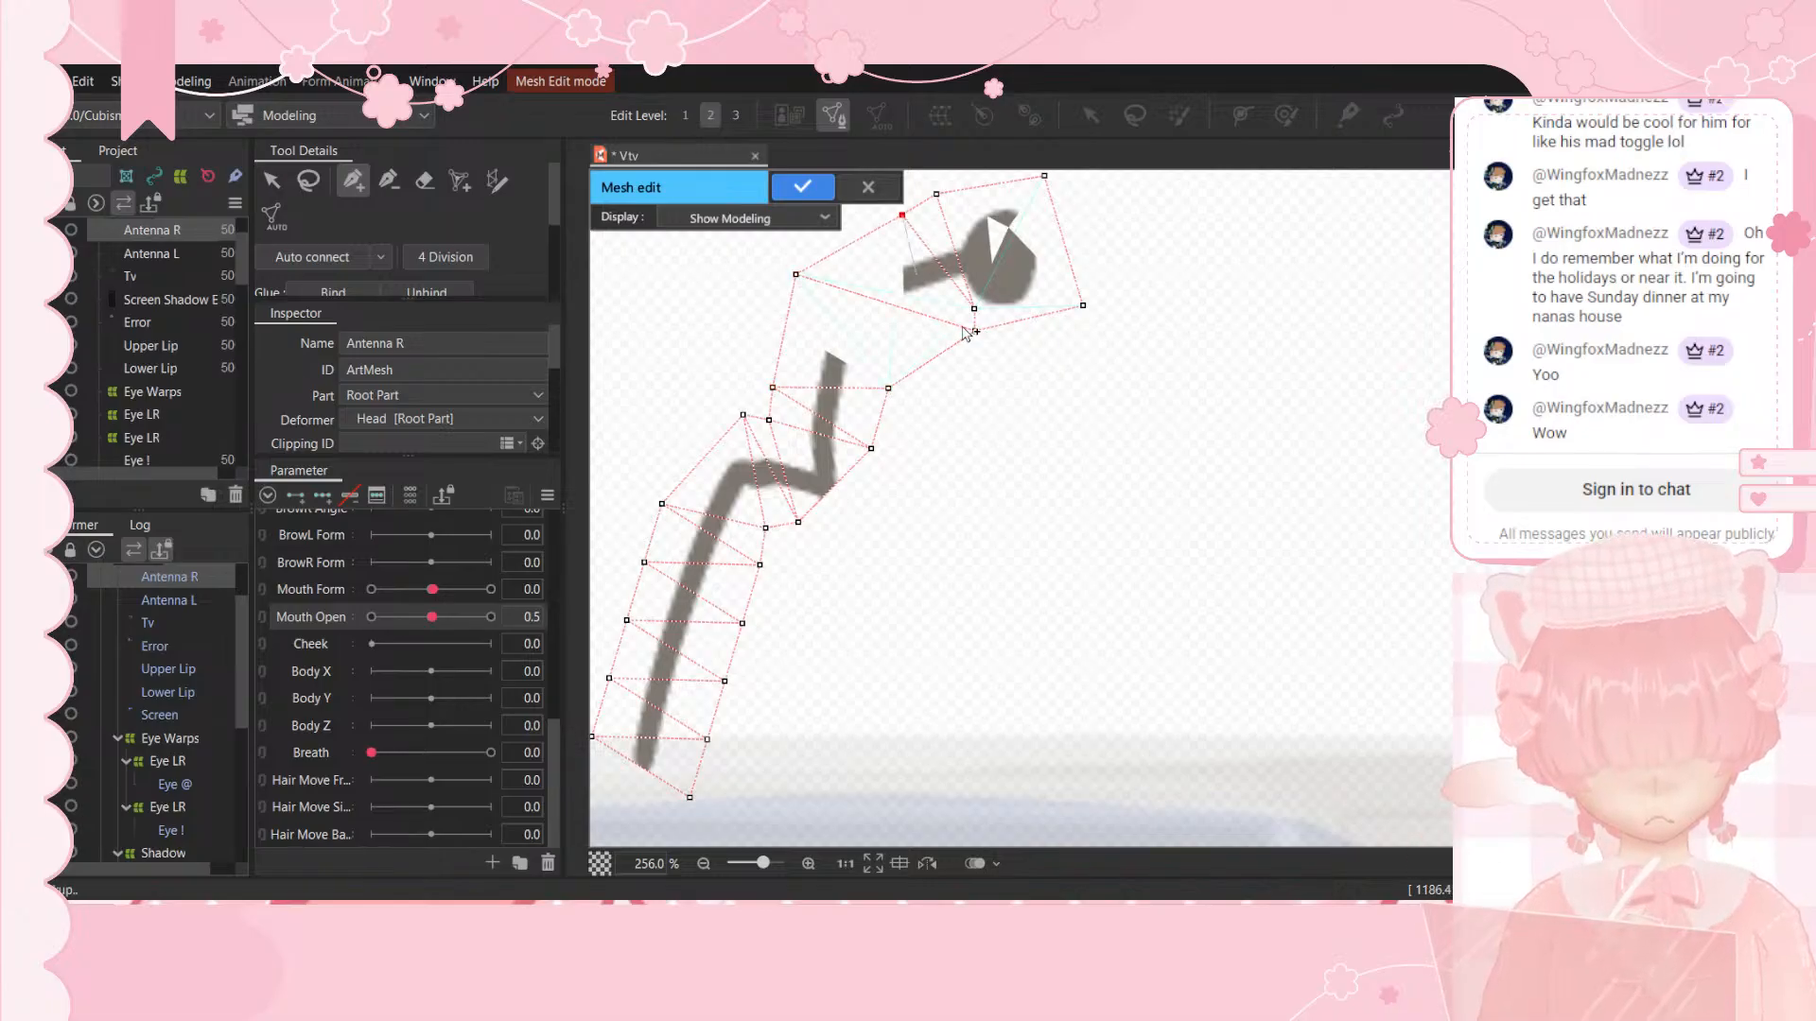
{"action": "left_click", "coordinate": [902, 215]}
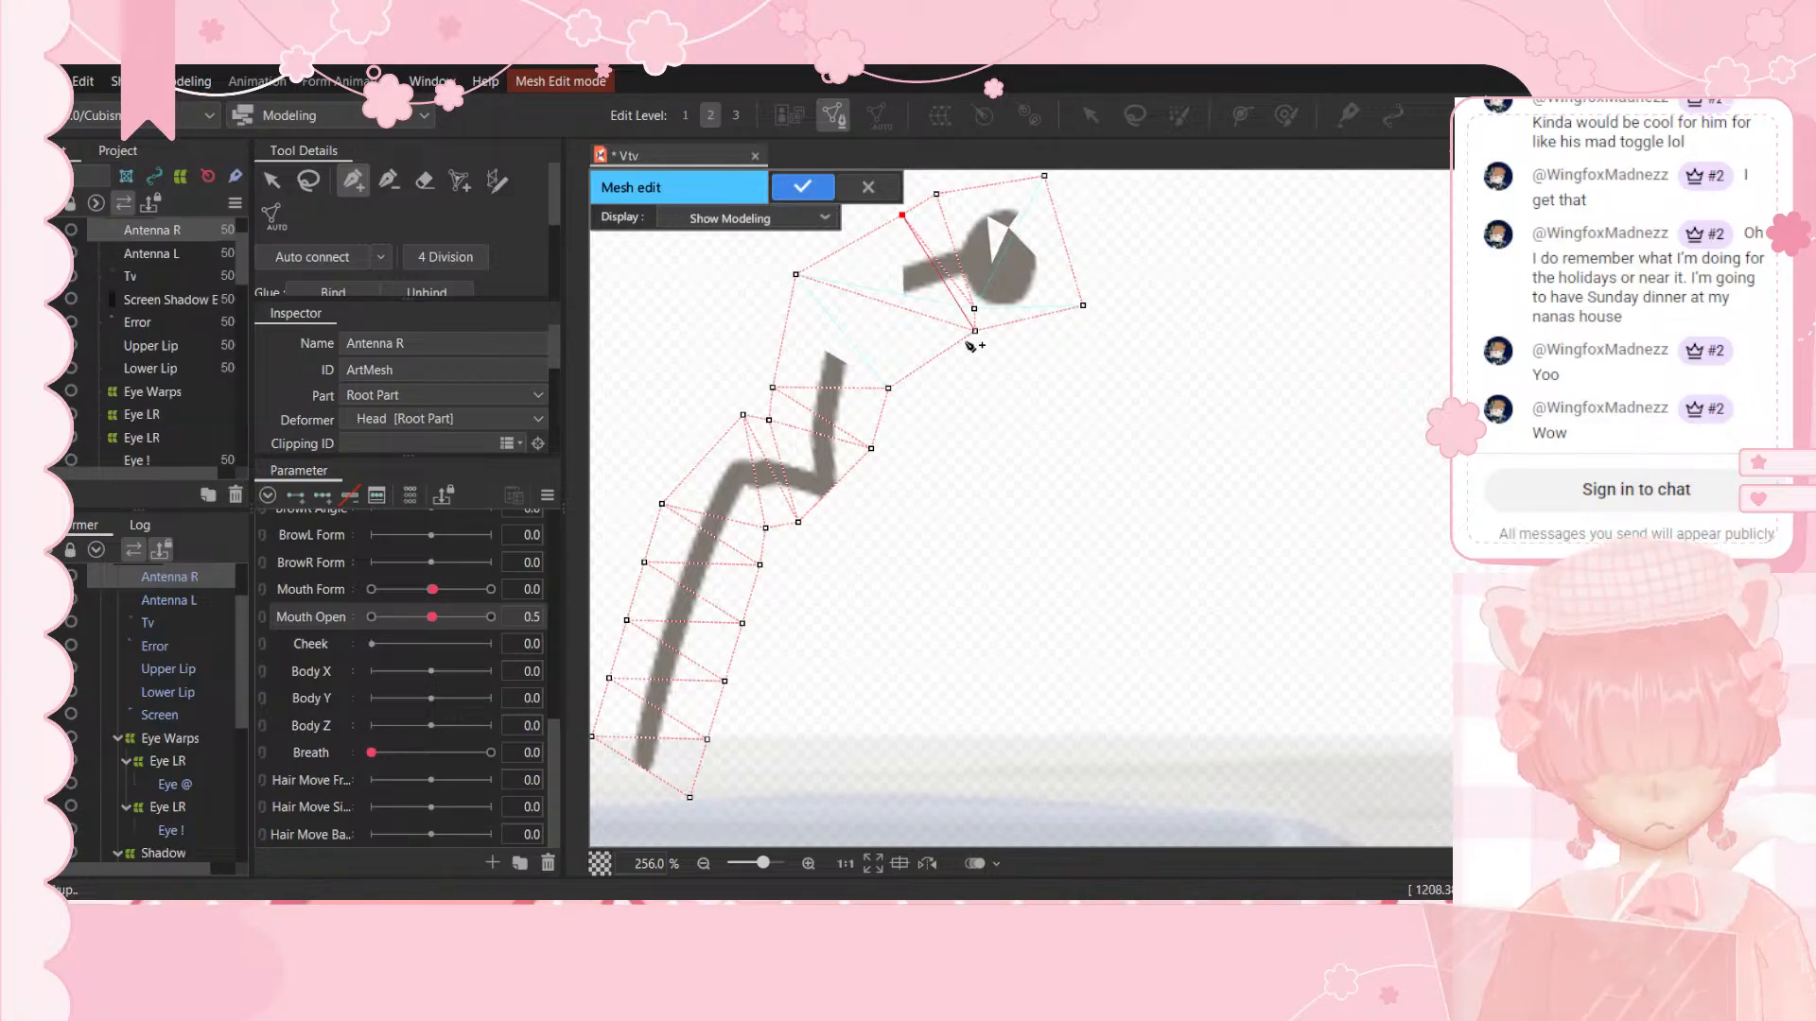
{"action": "left_click", "coordinate": [809, 191]}
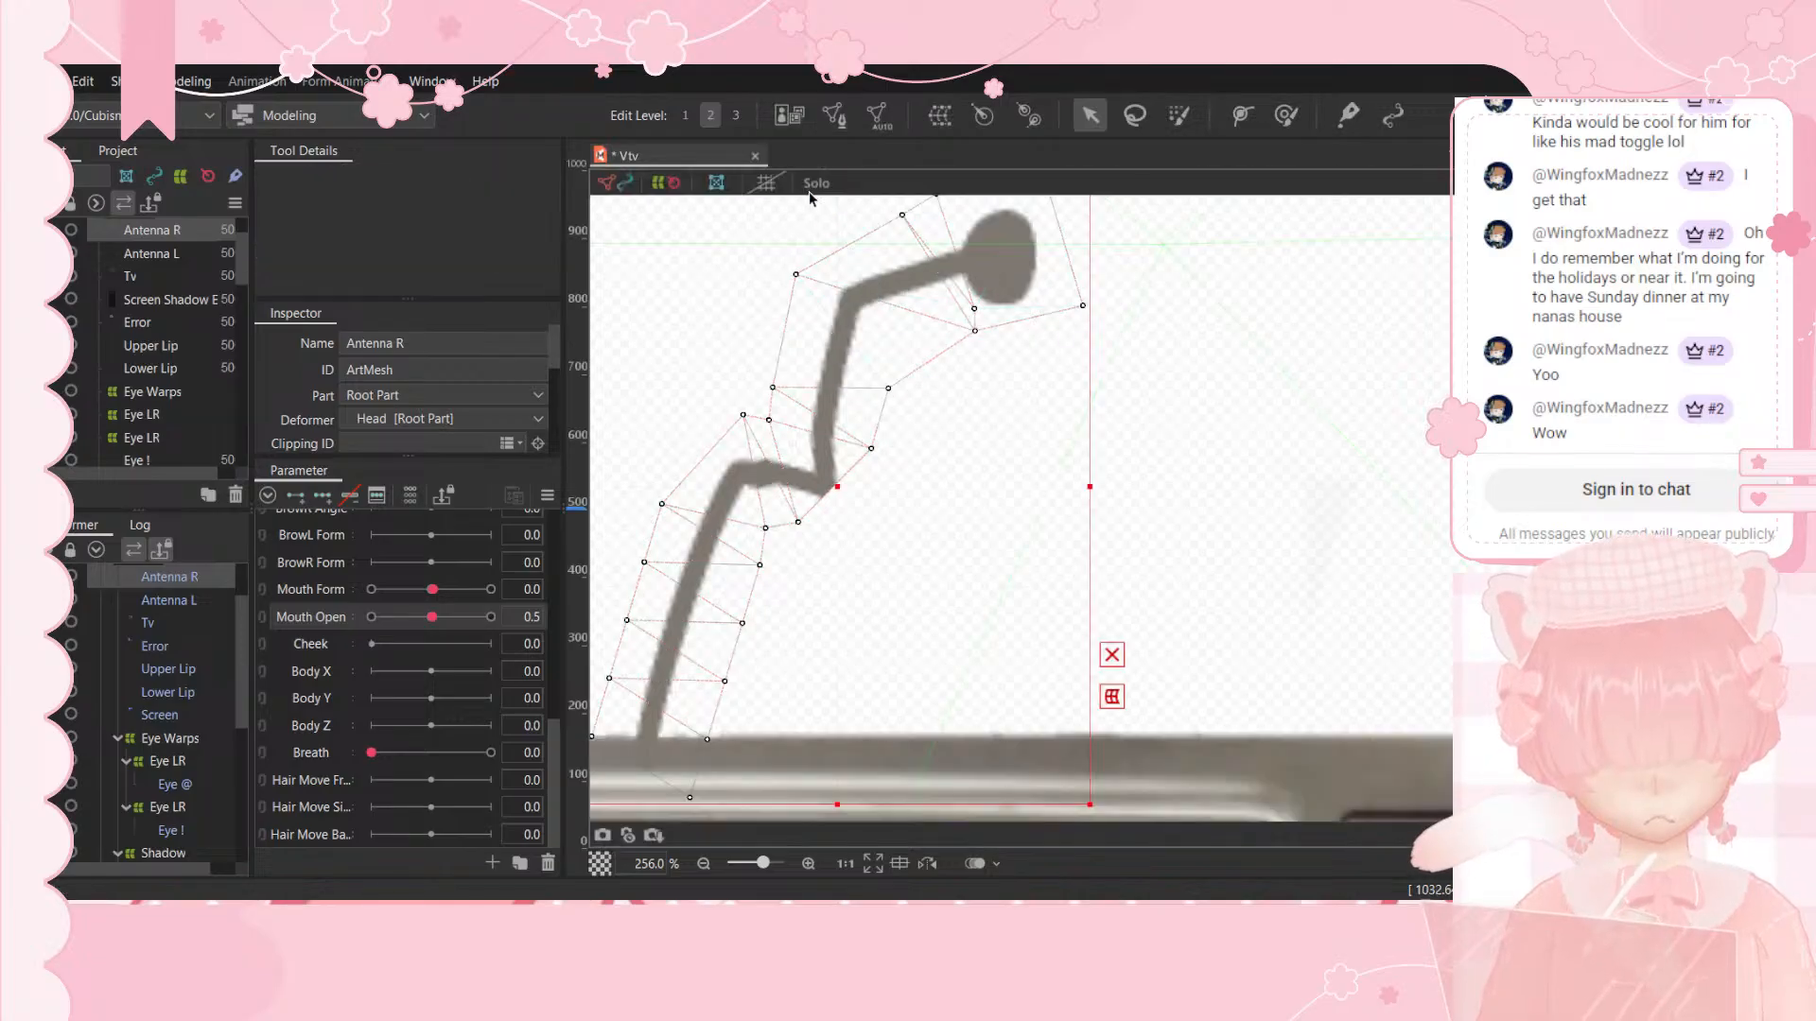
Step: Select Antenna L and erase its dense existing mesh, along with the far outer vertices beside the antenna
{"action": "scroll", "coordinate": [861, 300], "scroll_direction": "down", "scroll_amount": 4}
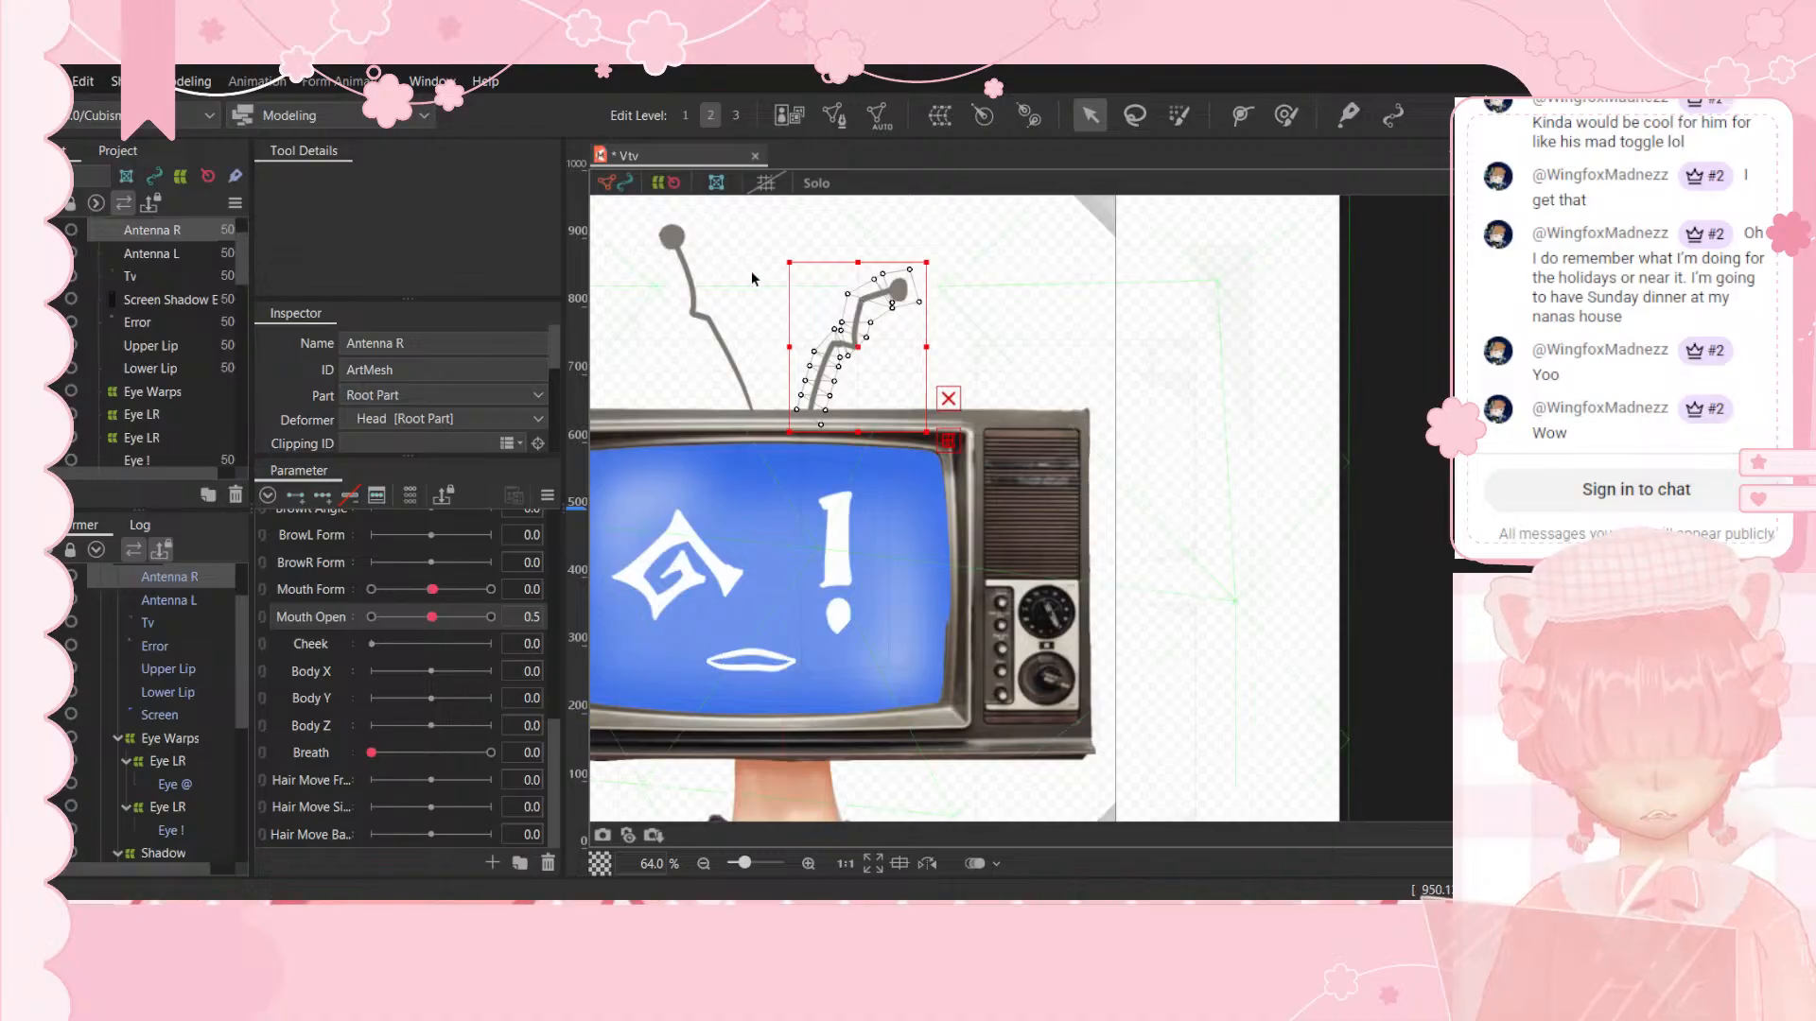
{"action": "scroll", "coordinate": [697, 281], "scroll_direction": "up", "scroll_amount": 2}
{"action": "scroll", "coordinate": [646, 291], "scroll_direction": "up", "scroll_amount": 3}
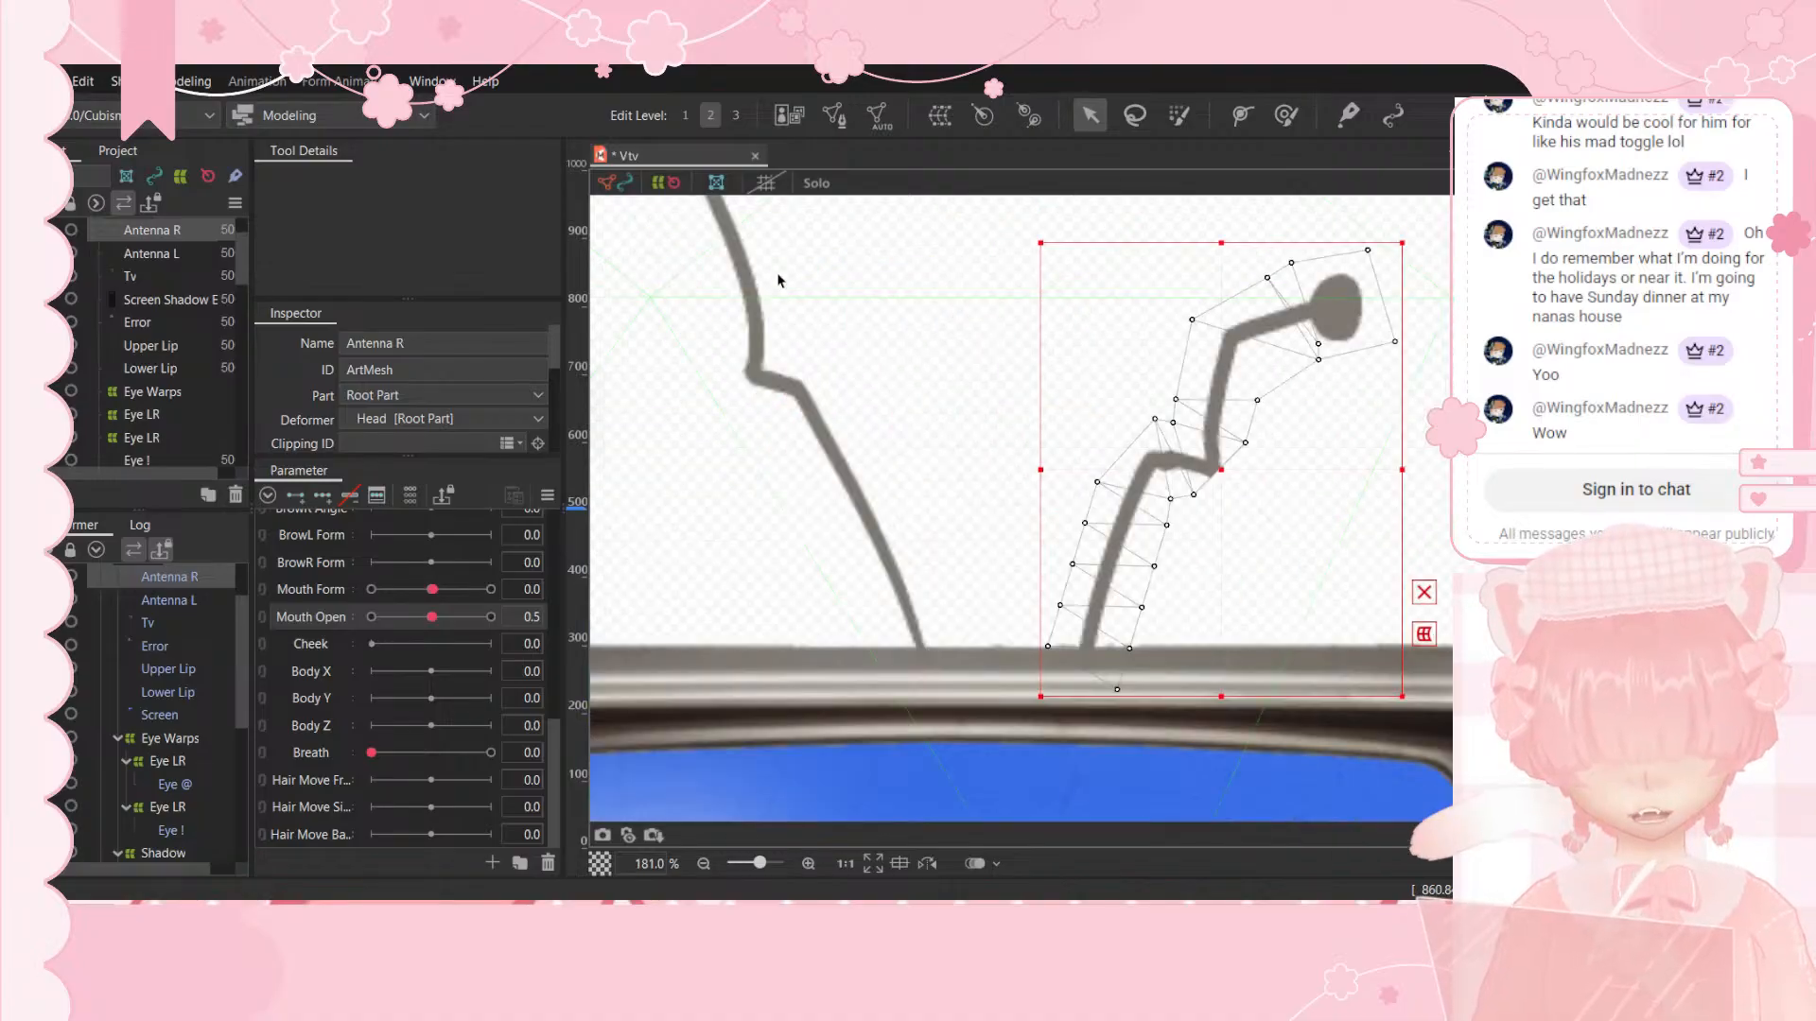
{"action": "scroll", "coordinate": [713, 287], "scroll_direction": "down", "scroll_amount": 5}
{"action": "scroll", "coordinate": [695, 248], "scroll_direction": "up", "scroll_amount": 3}
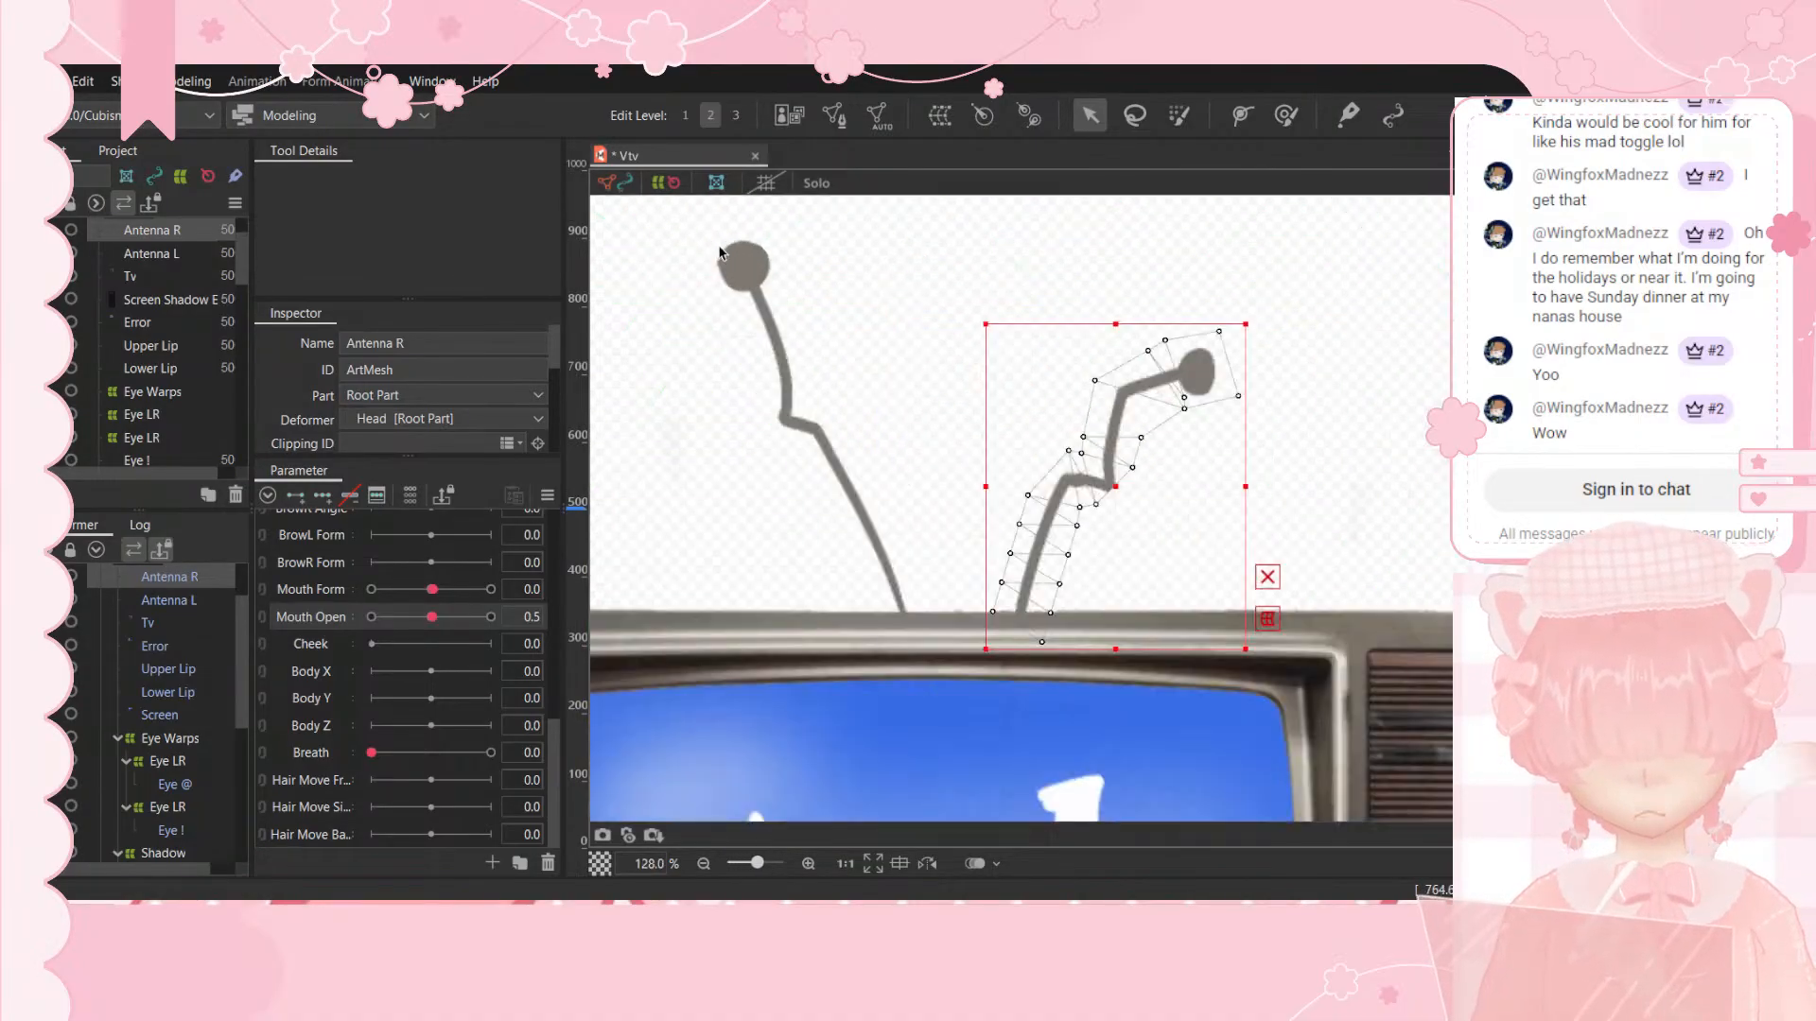
{"action": "left_click", "coordinate": [764, 272]}
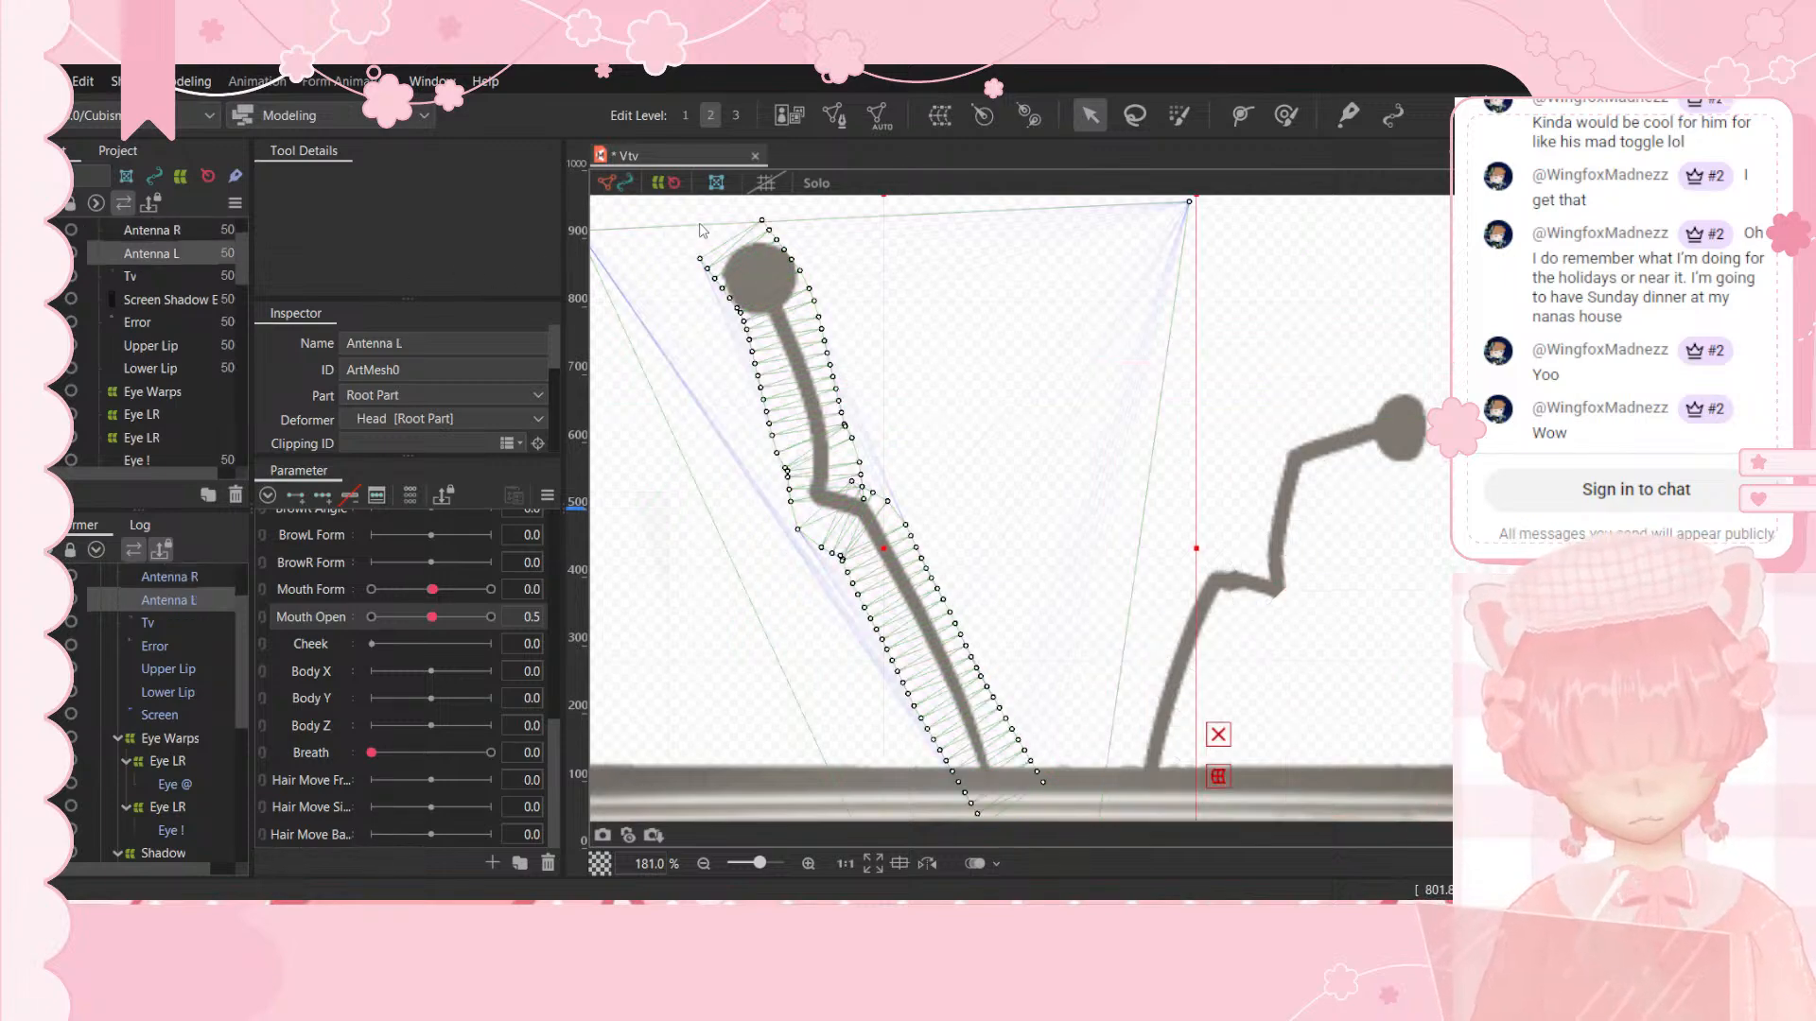
{"action": "left_click_drag", "start_coordinate": [665, 212], "coordinate": [799, 408]}
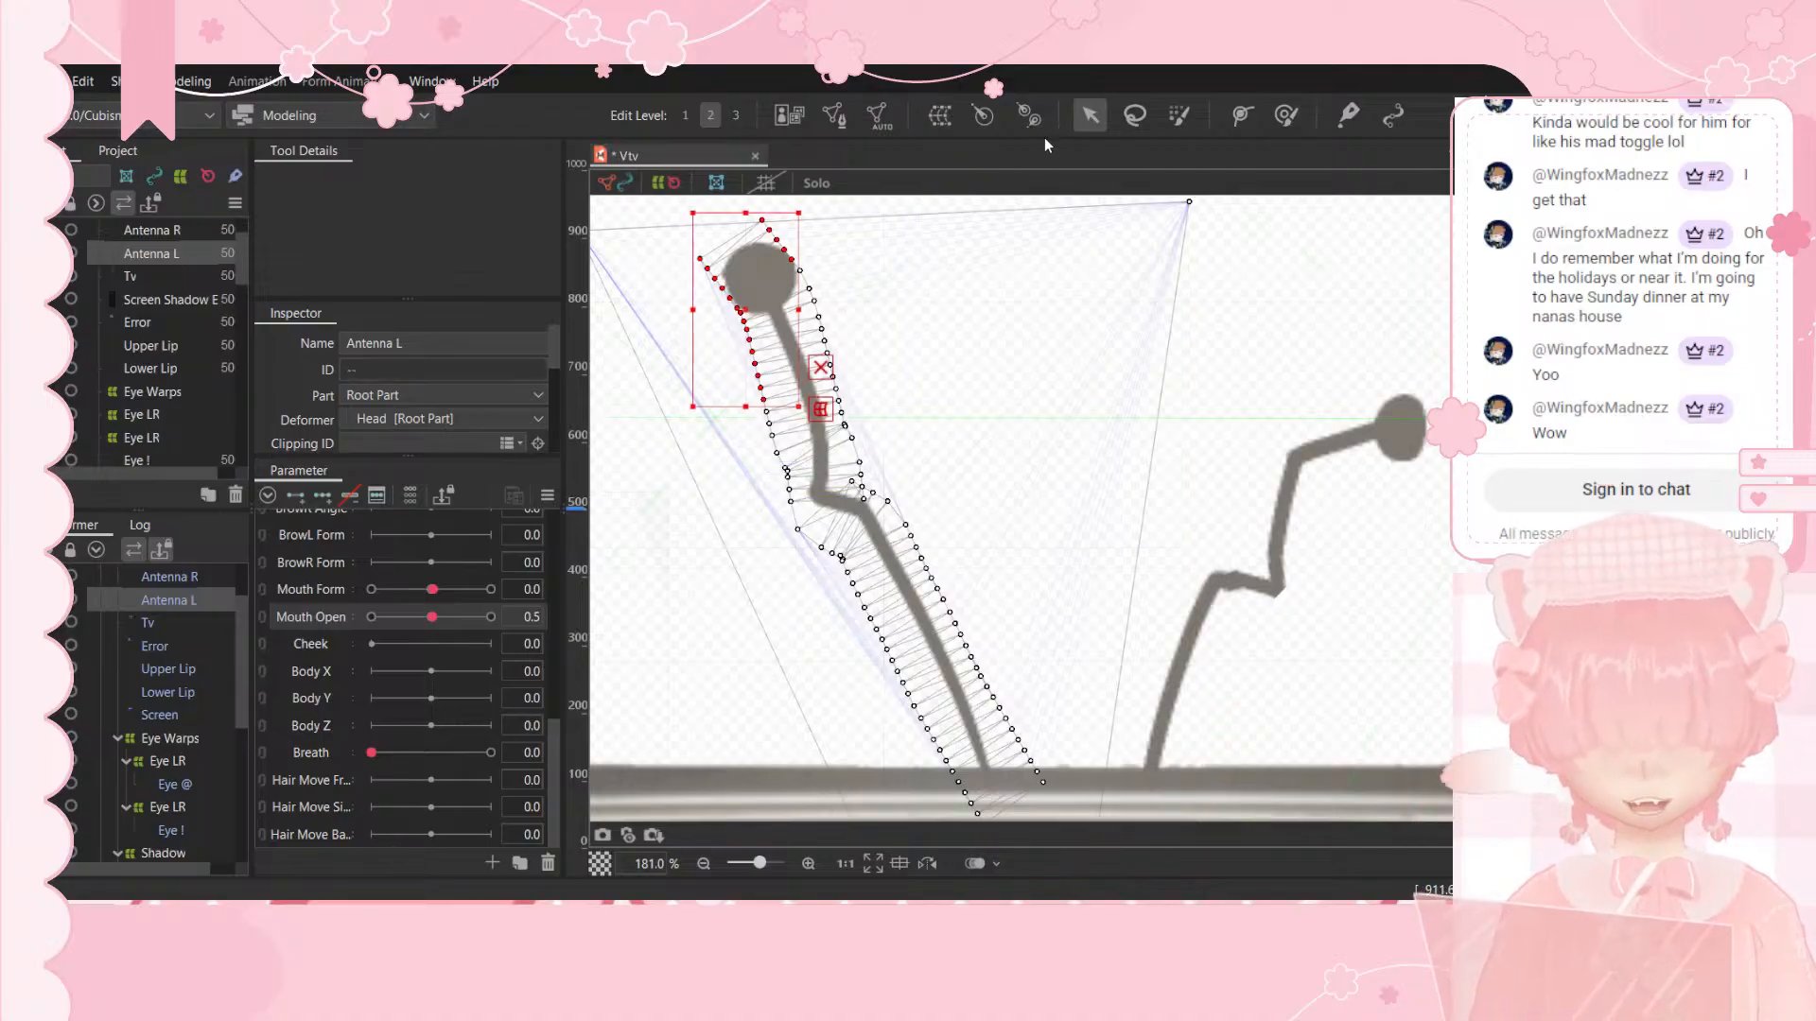
{"action": "left_click", "coordinate": [924, 229]}
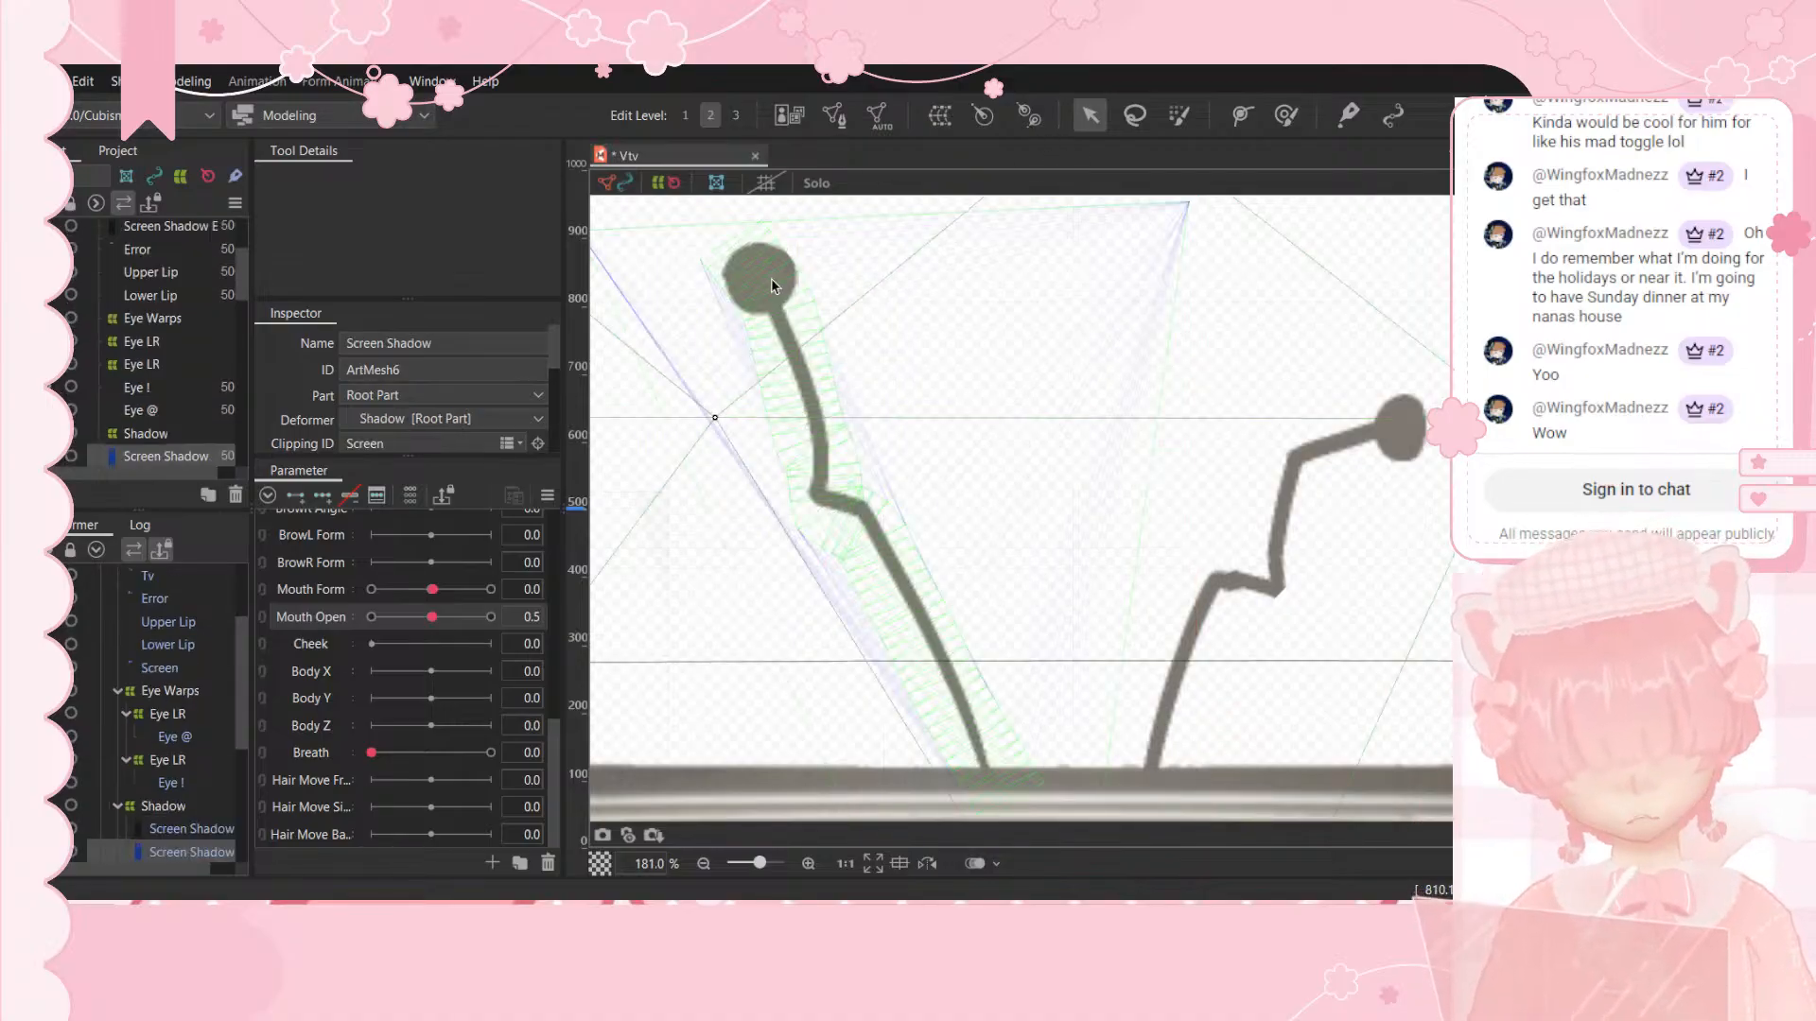
{"action": "left_click", "coordinate": [849, 119]}
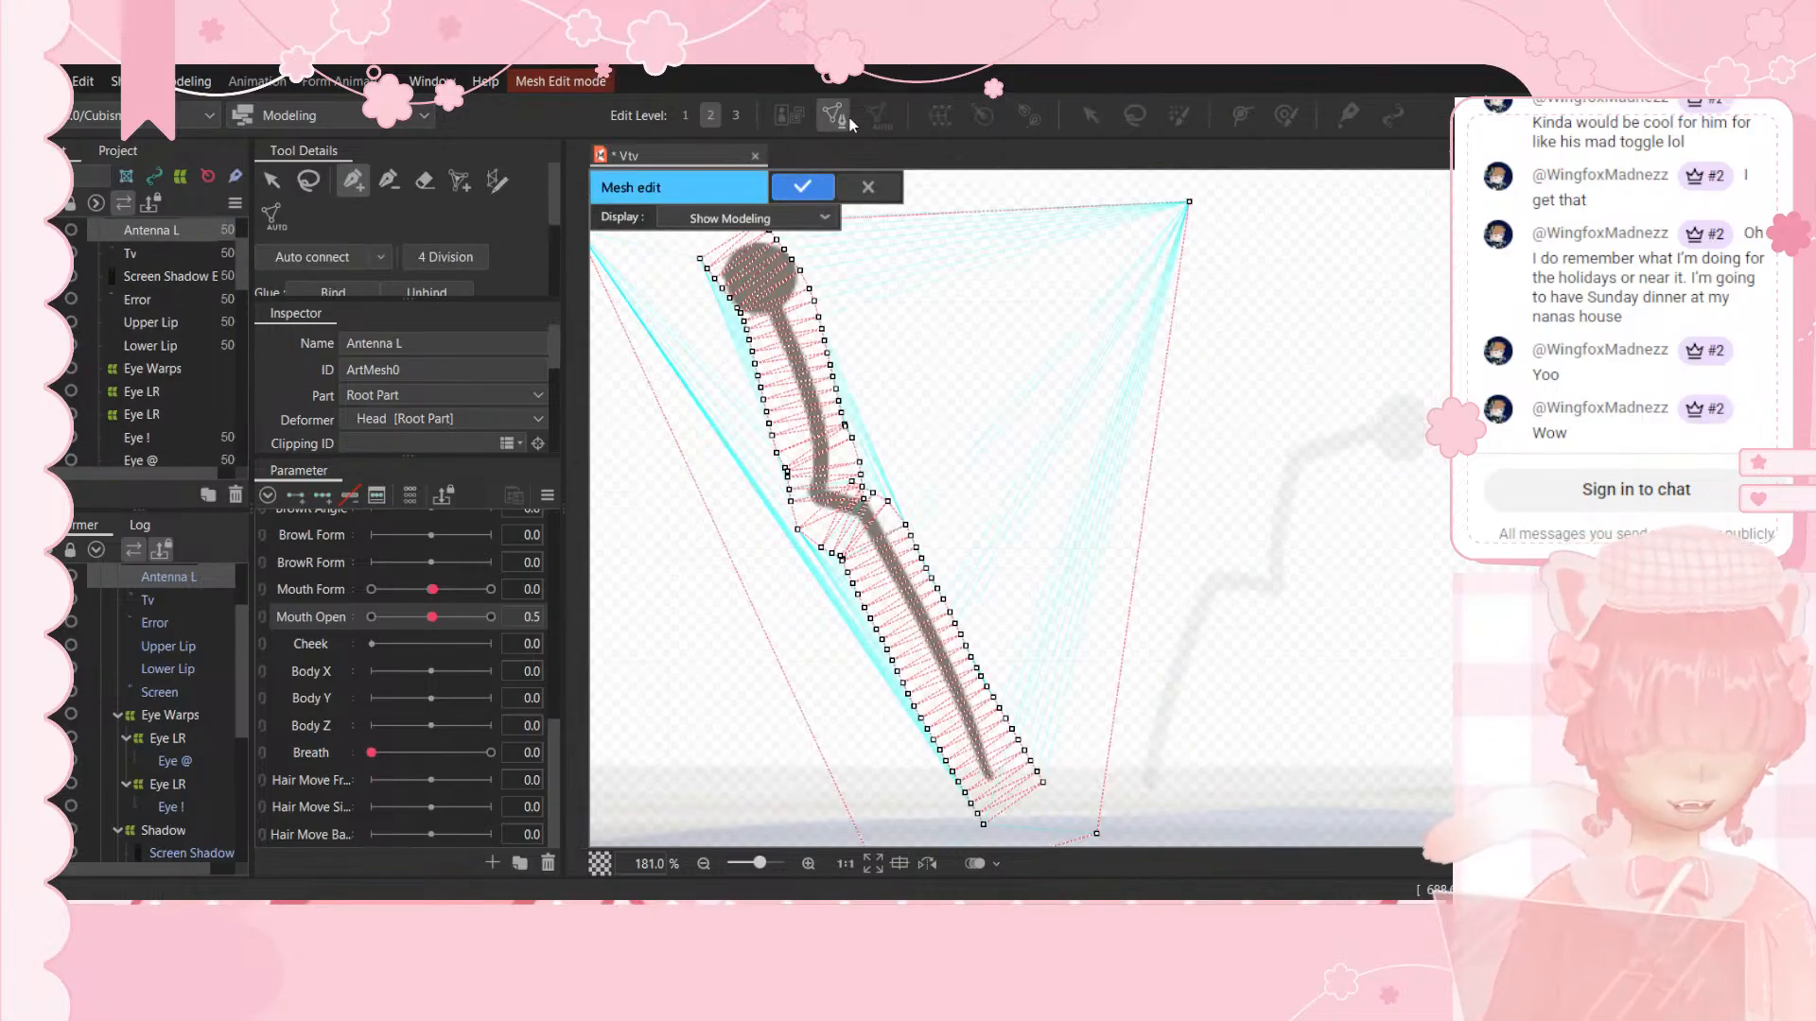
{"action": "left_click", "coordinate": [428, 184]}
{"action": "mouse_move", "coordinate": [761, 312]}
{"action": "left_mouse_down"}
{"action": "mouse_move", "coordinate": [809, 288]}
{"action": "mouse_move", "coordinate": [836, 327]}
{"action": "mouse_move", "coordinate": [981, 740]}
{"action": "left_mouse_up"}
{"action": "scroll", "coordinate": [1033, 607], "scroll_direction": "down", "scroll_amount": 3}
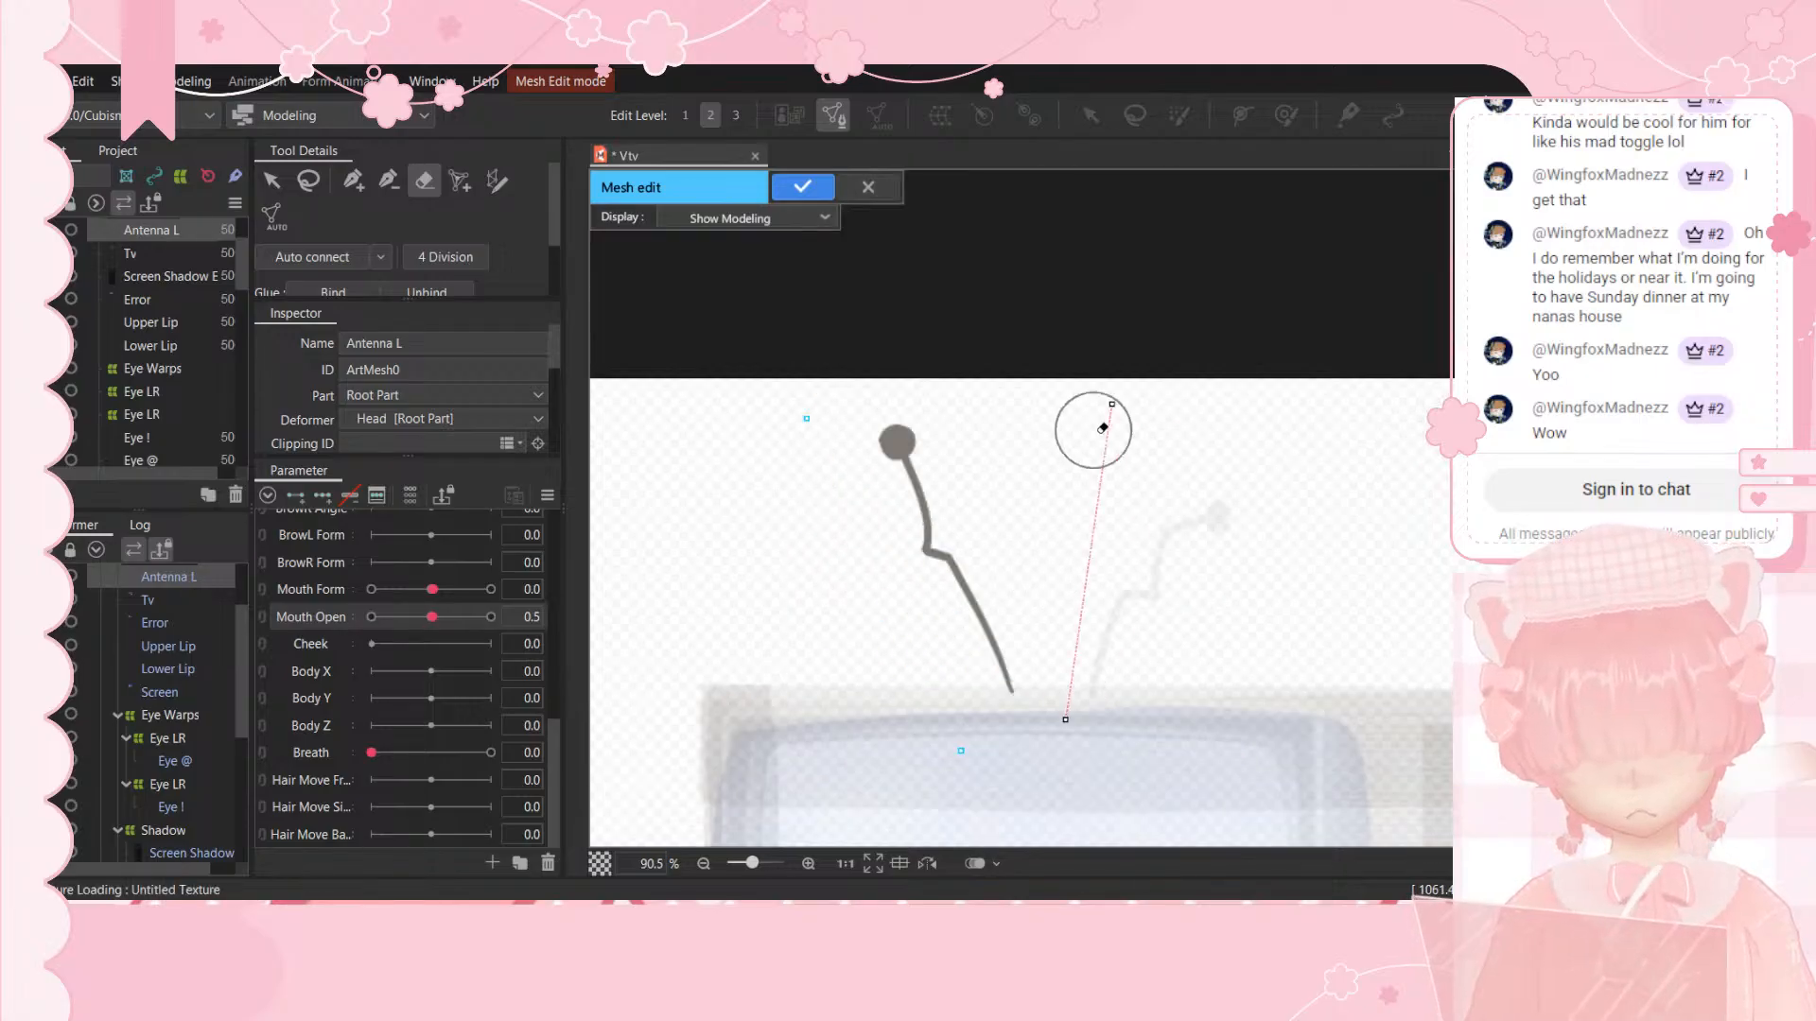
{"action": "left_click", "coordinate": [1094, 425]}
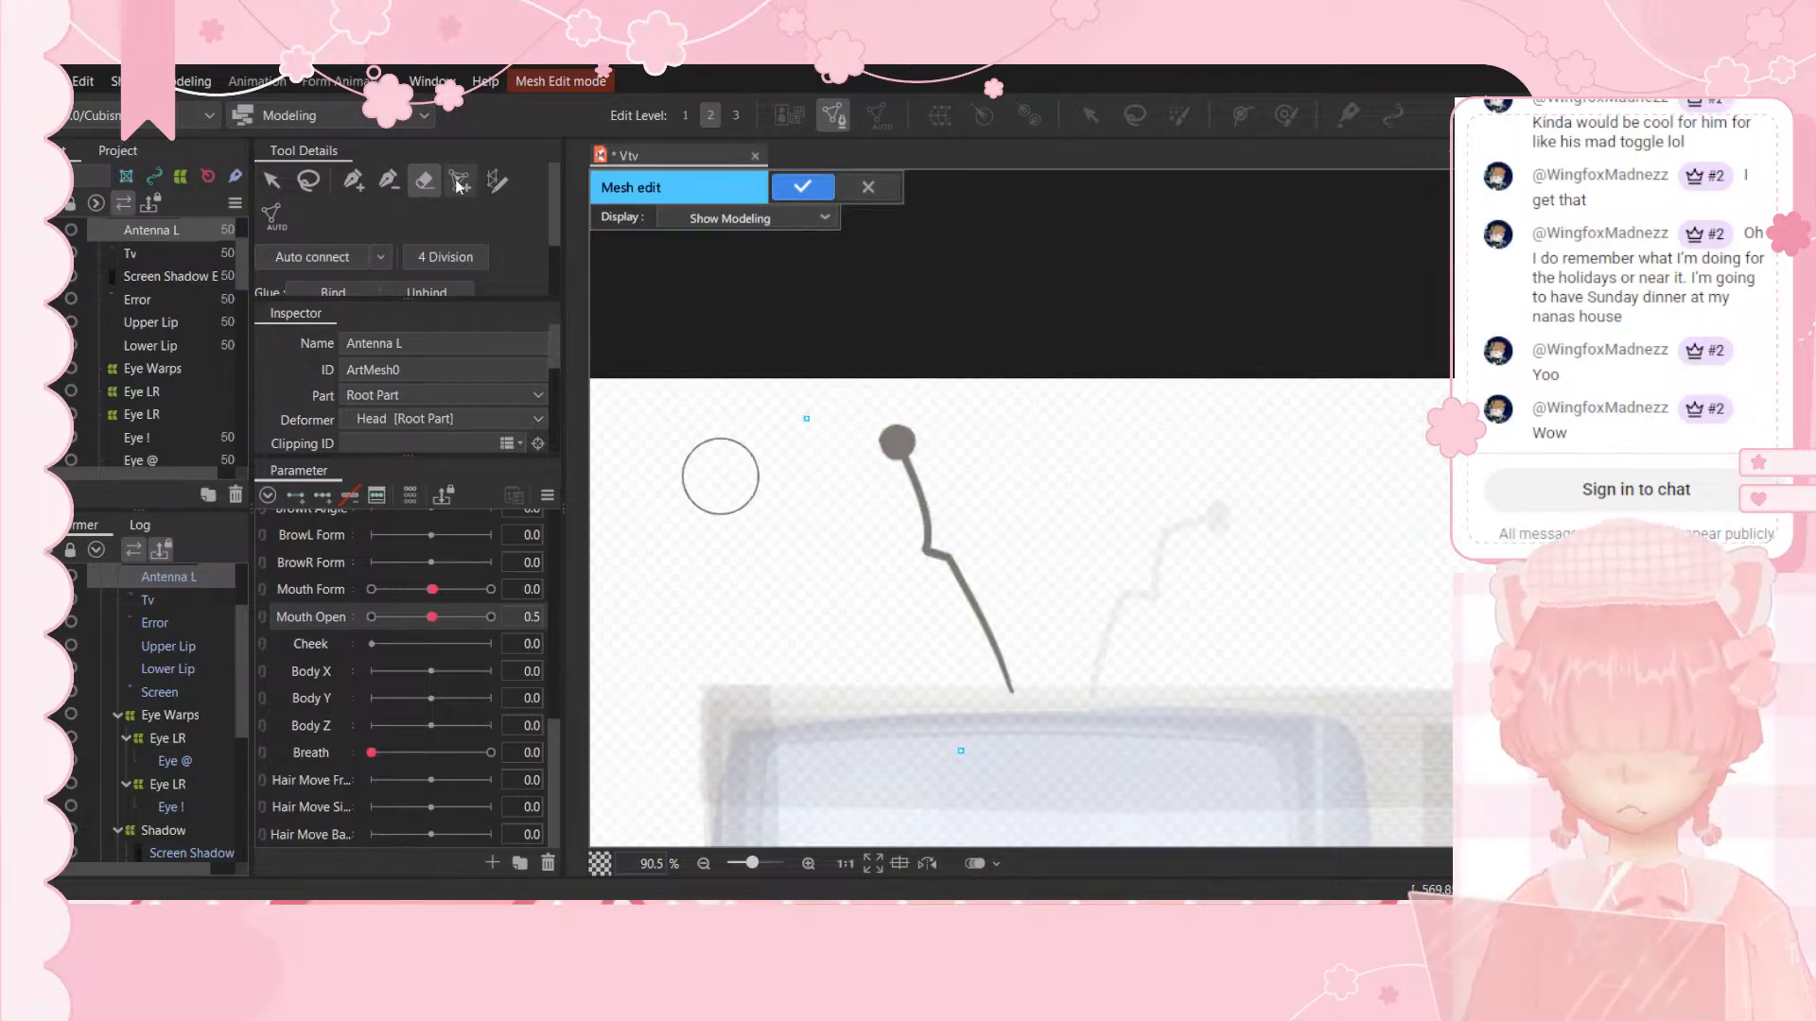
Step: Try to enclose Antenna L in a coarse mesh outline with lengthwise diagonal edges, apply it, and undo the result
{"action": "left_click", "coordinate": [352, 180]}
{"action": "scroll", "coordinate": [822, 473], "scroll_direction": "up", "scroll_amount": 2}
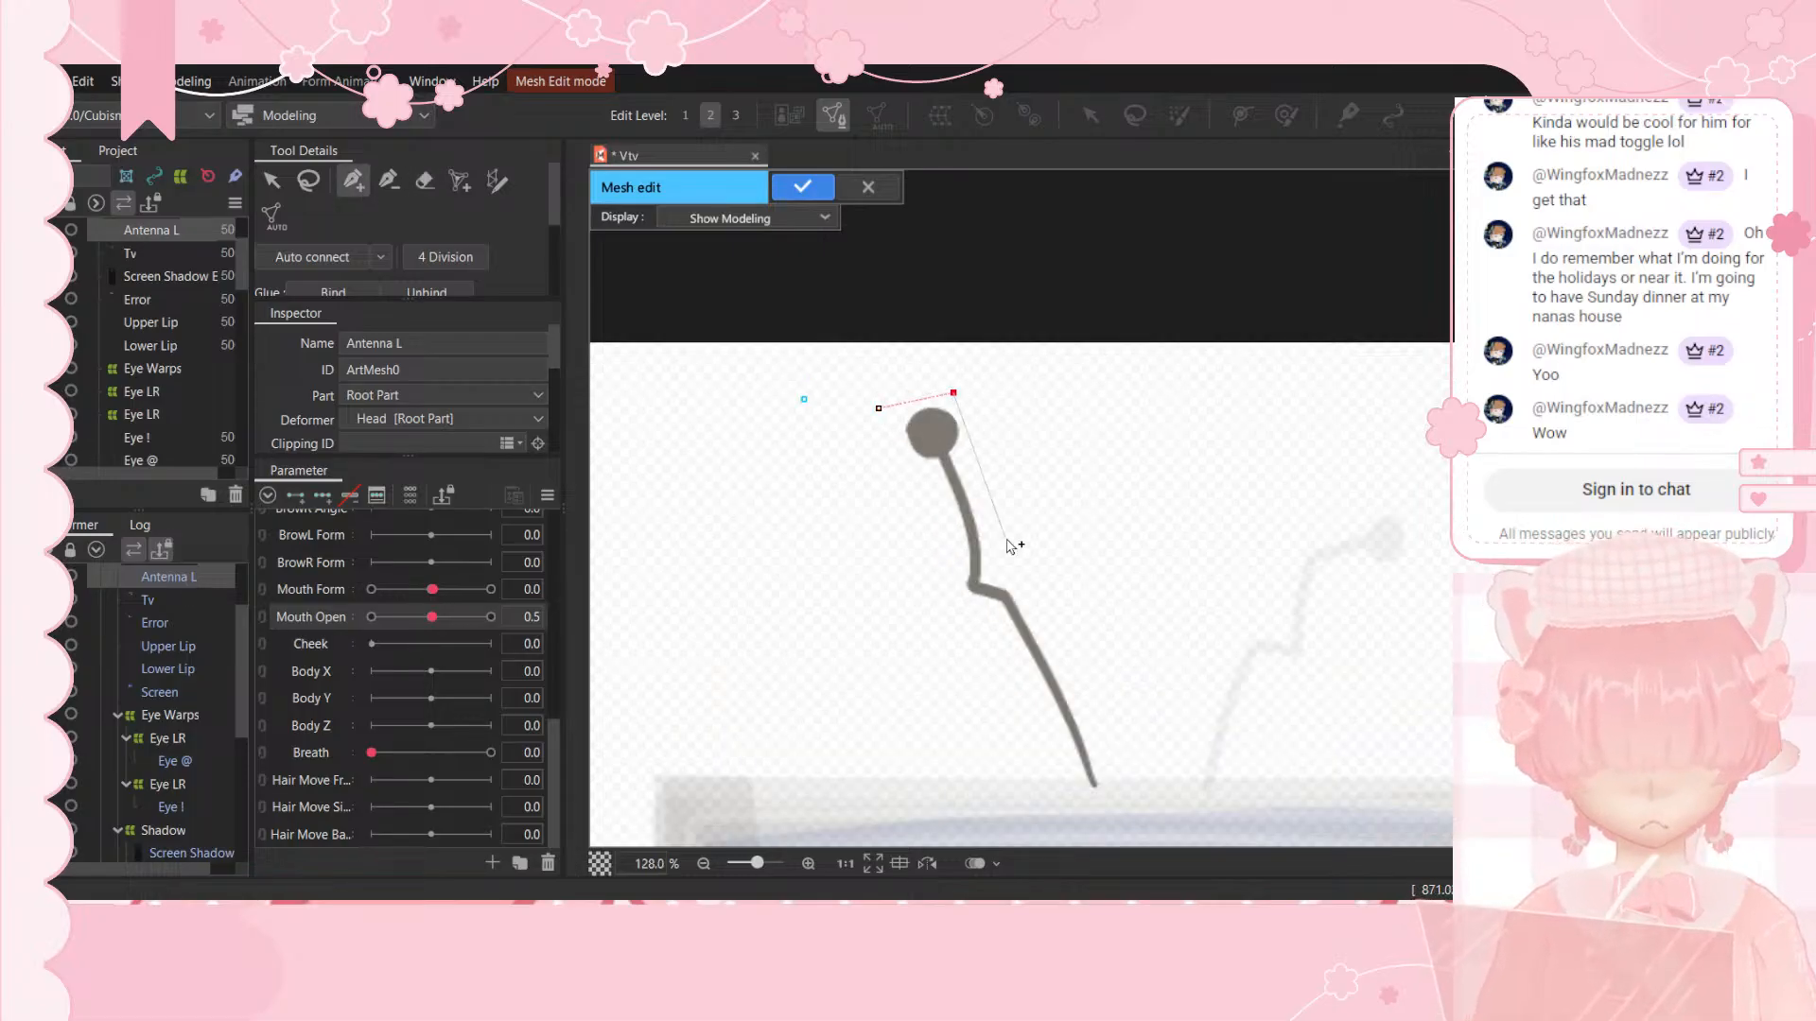
{"action": "left_click", "coordinate": [1130, 772]}
{"action": "left_click", "coordinate": [1093, 813]}
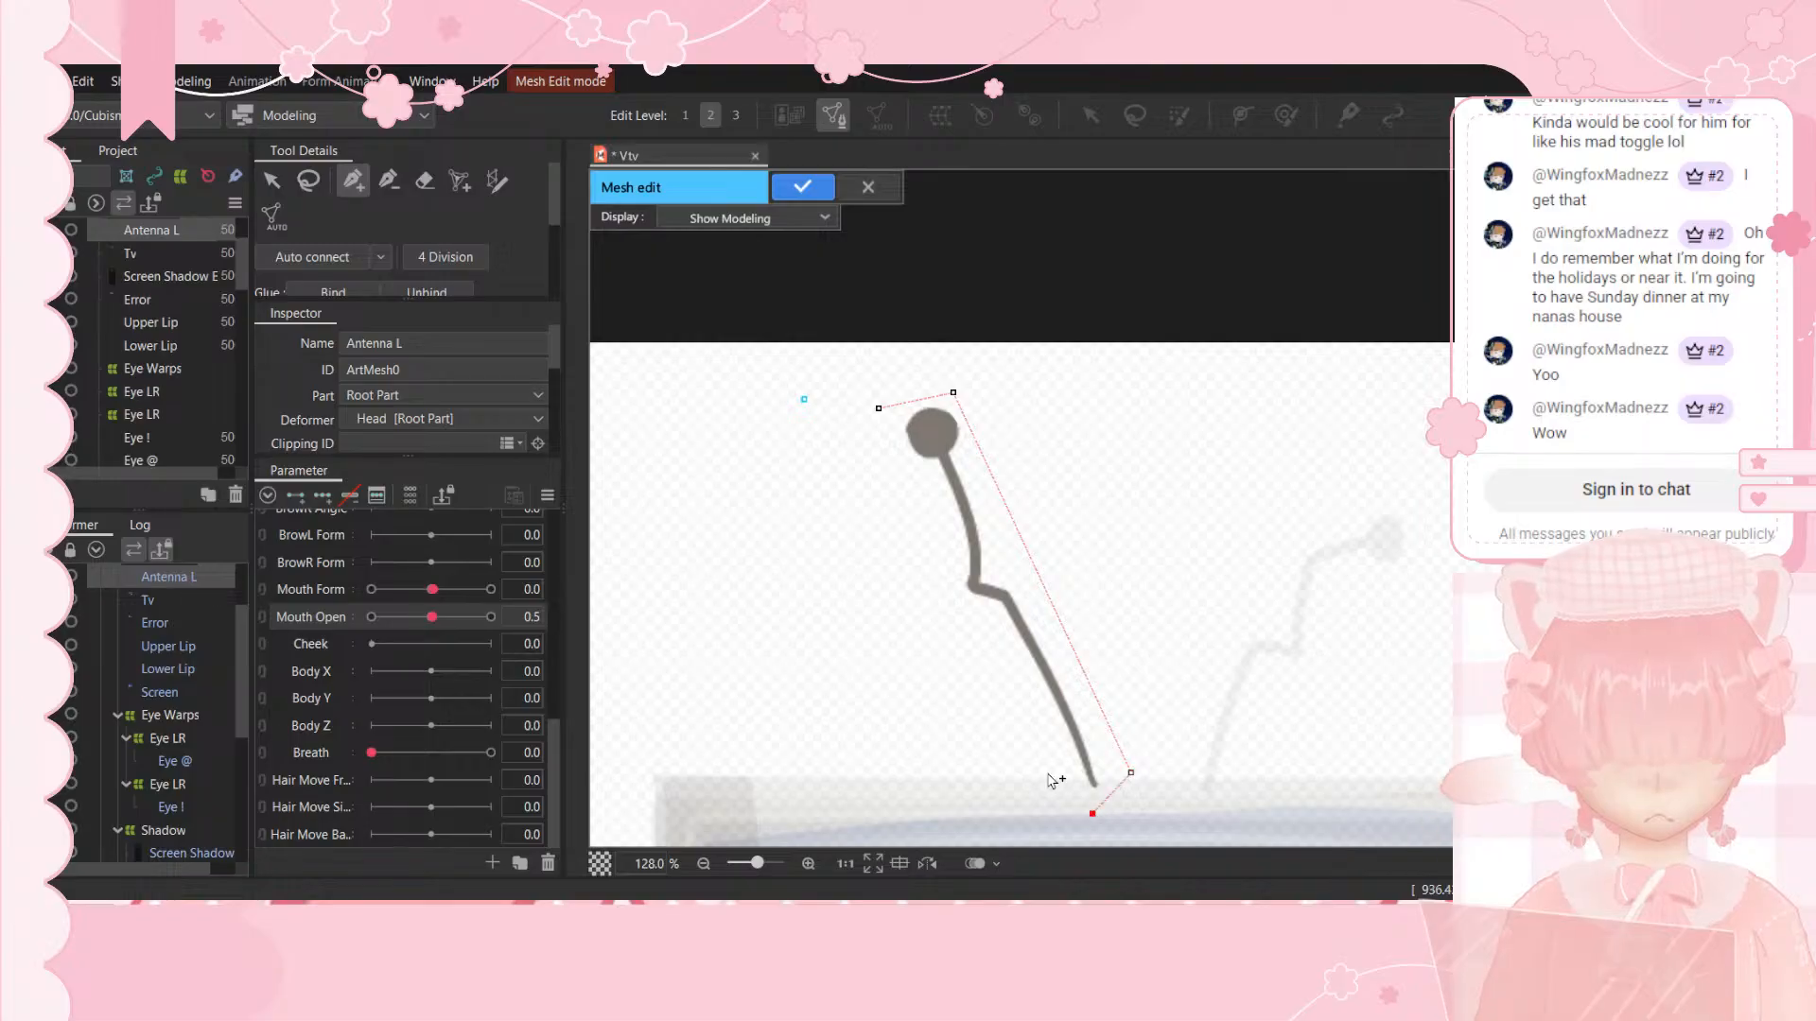
{"action": "left_click", "coordinate": [879, 408]}
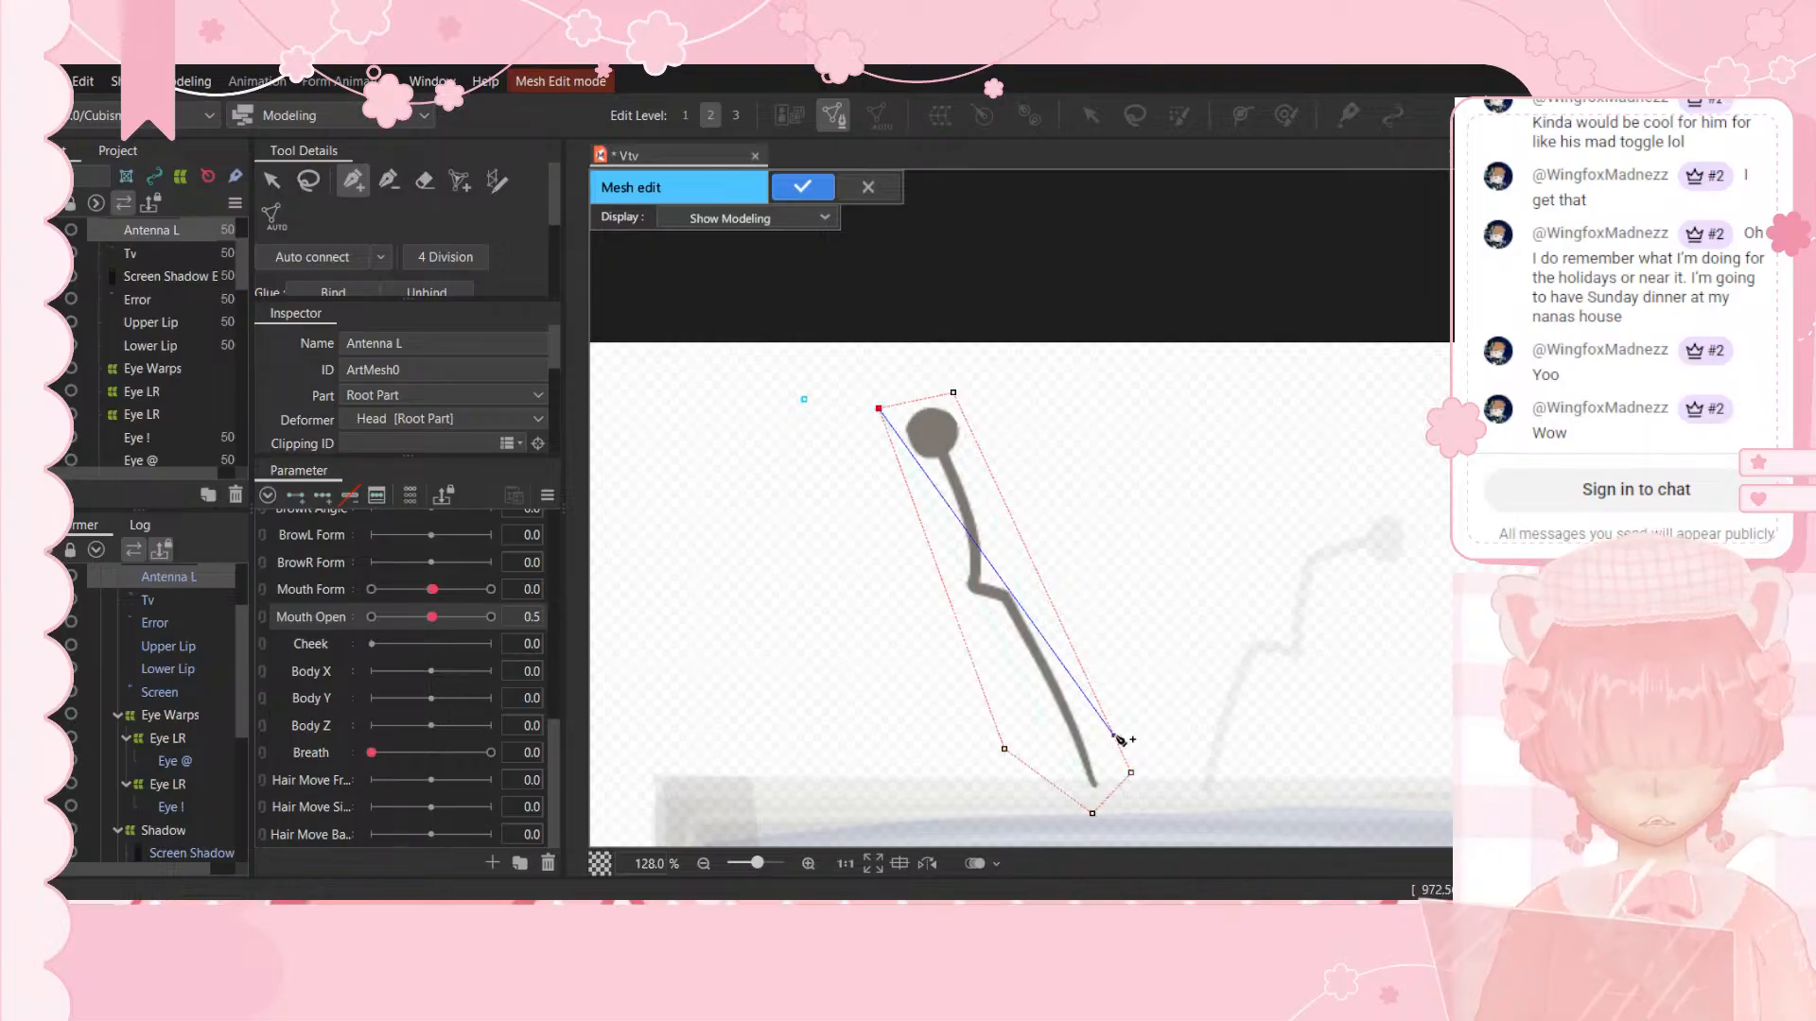
{"action": "left_click", "coordinate": [1093, 813]}
{"action": "left_click", "coordinate": [953, 392]}
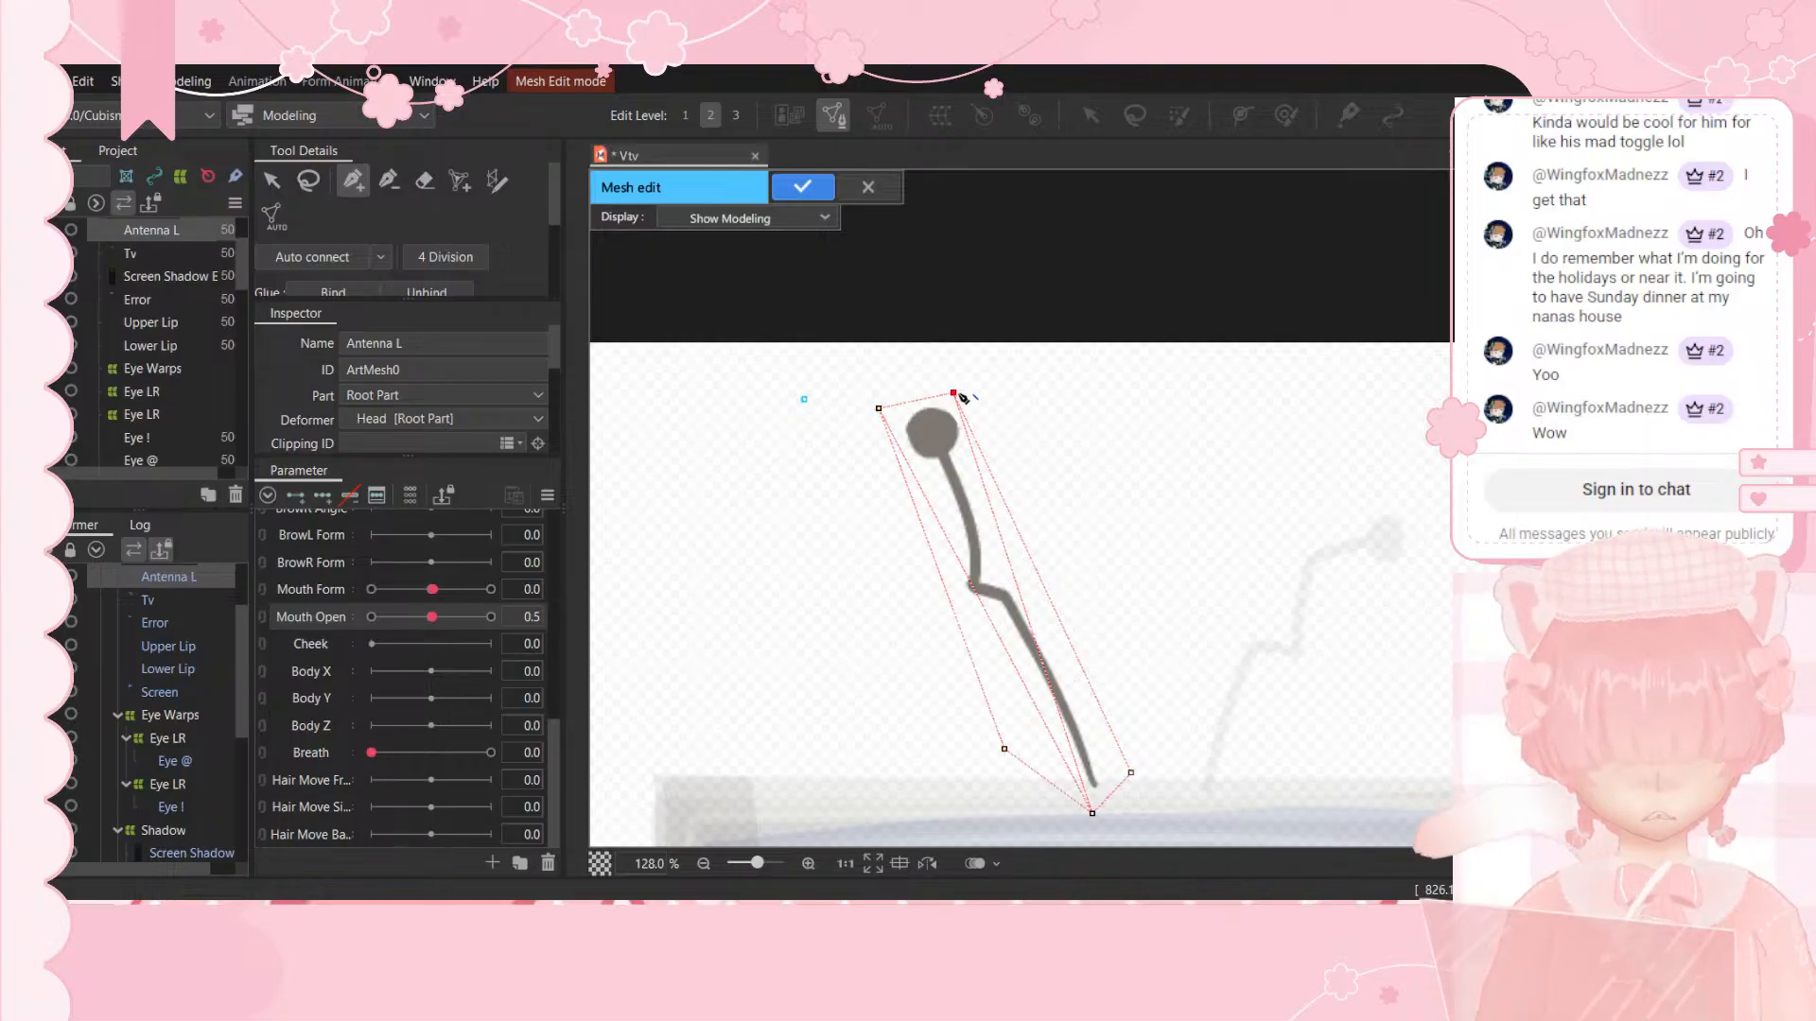
{"action": "left_click", "coordinate": [819, 187]}
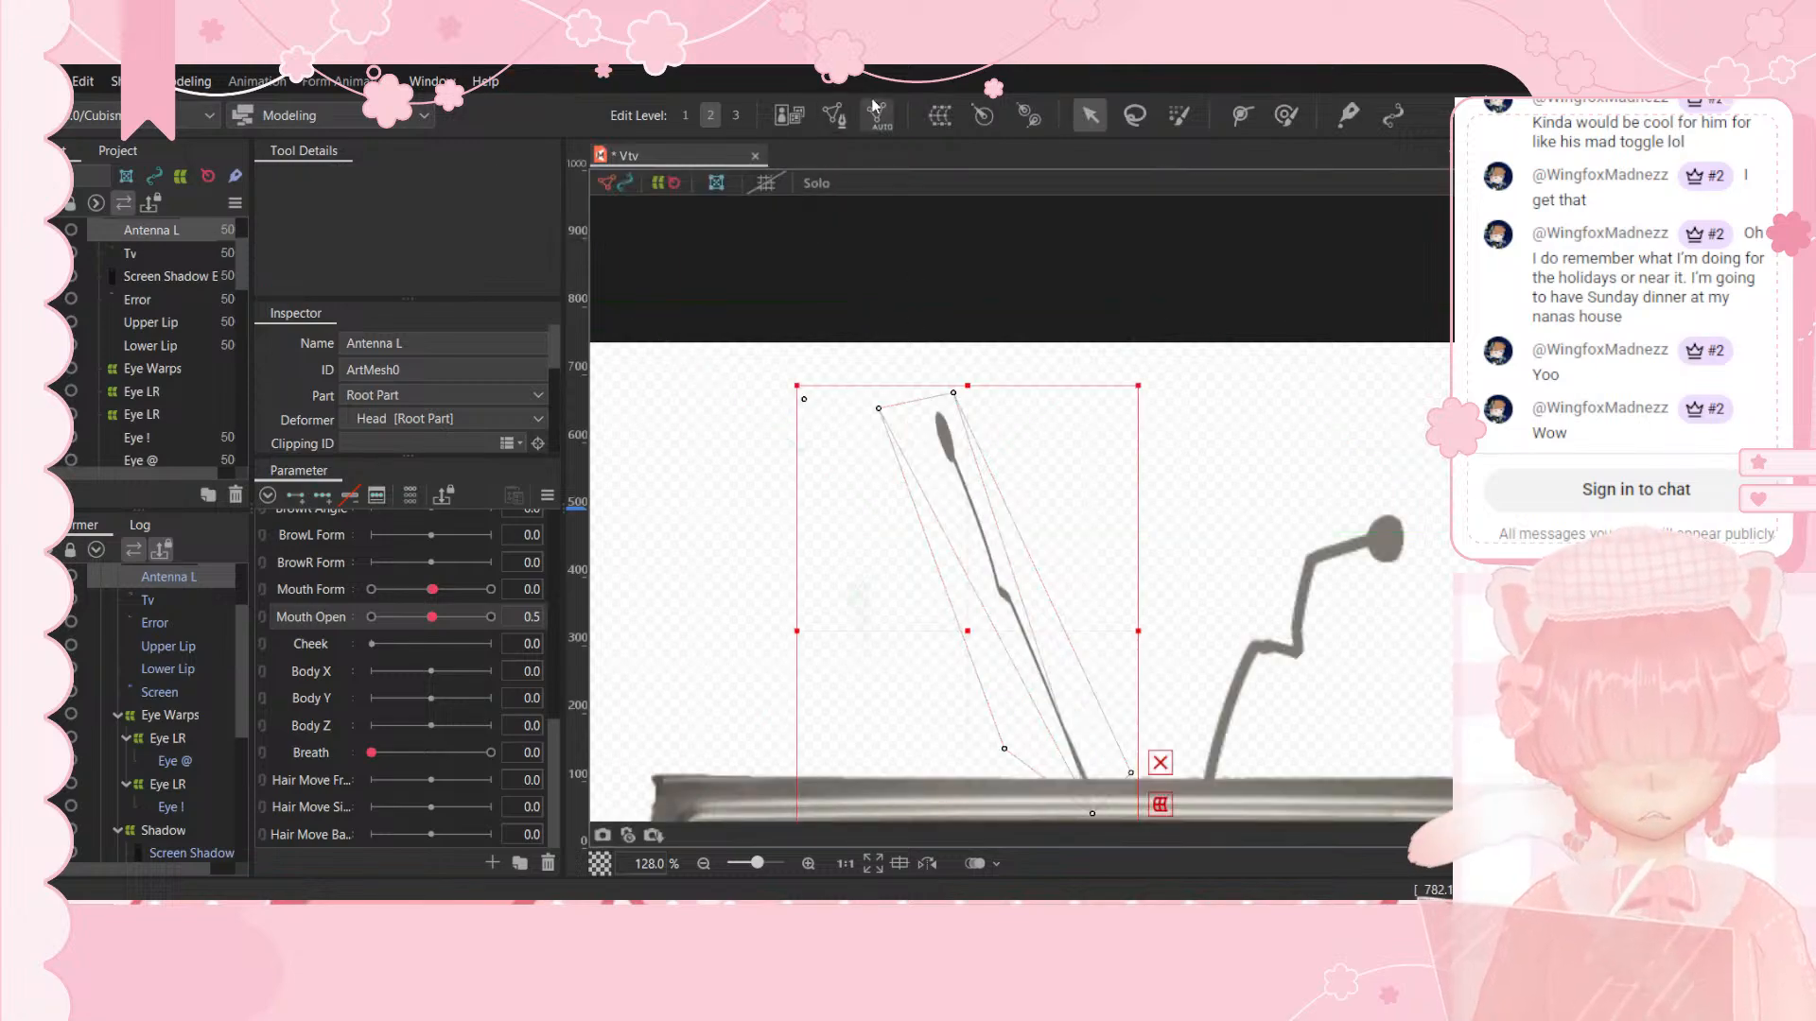
{"action": "key", "text": "ctrl+z"}
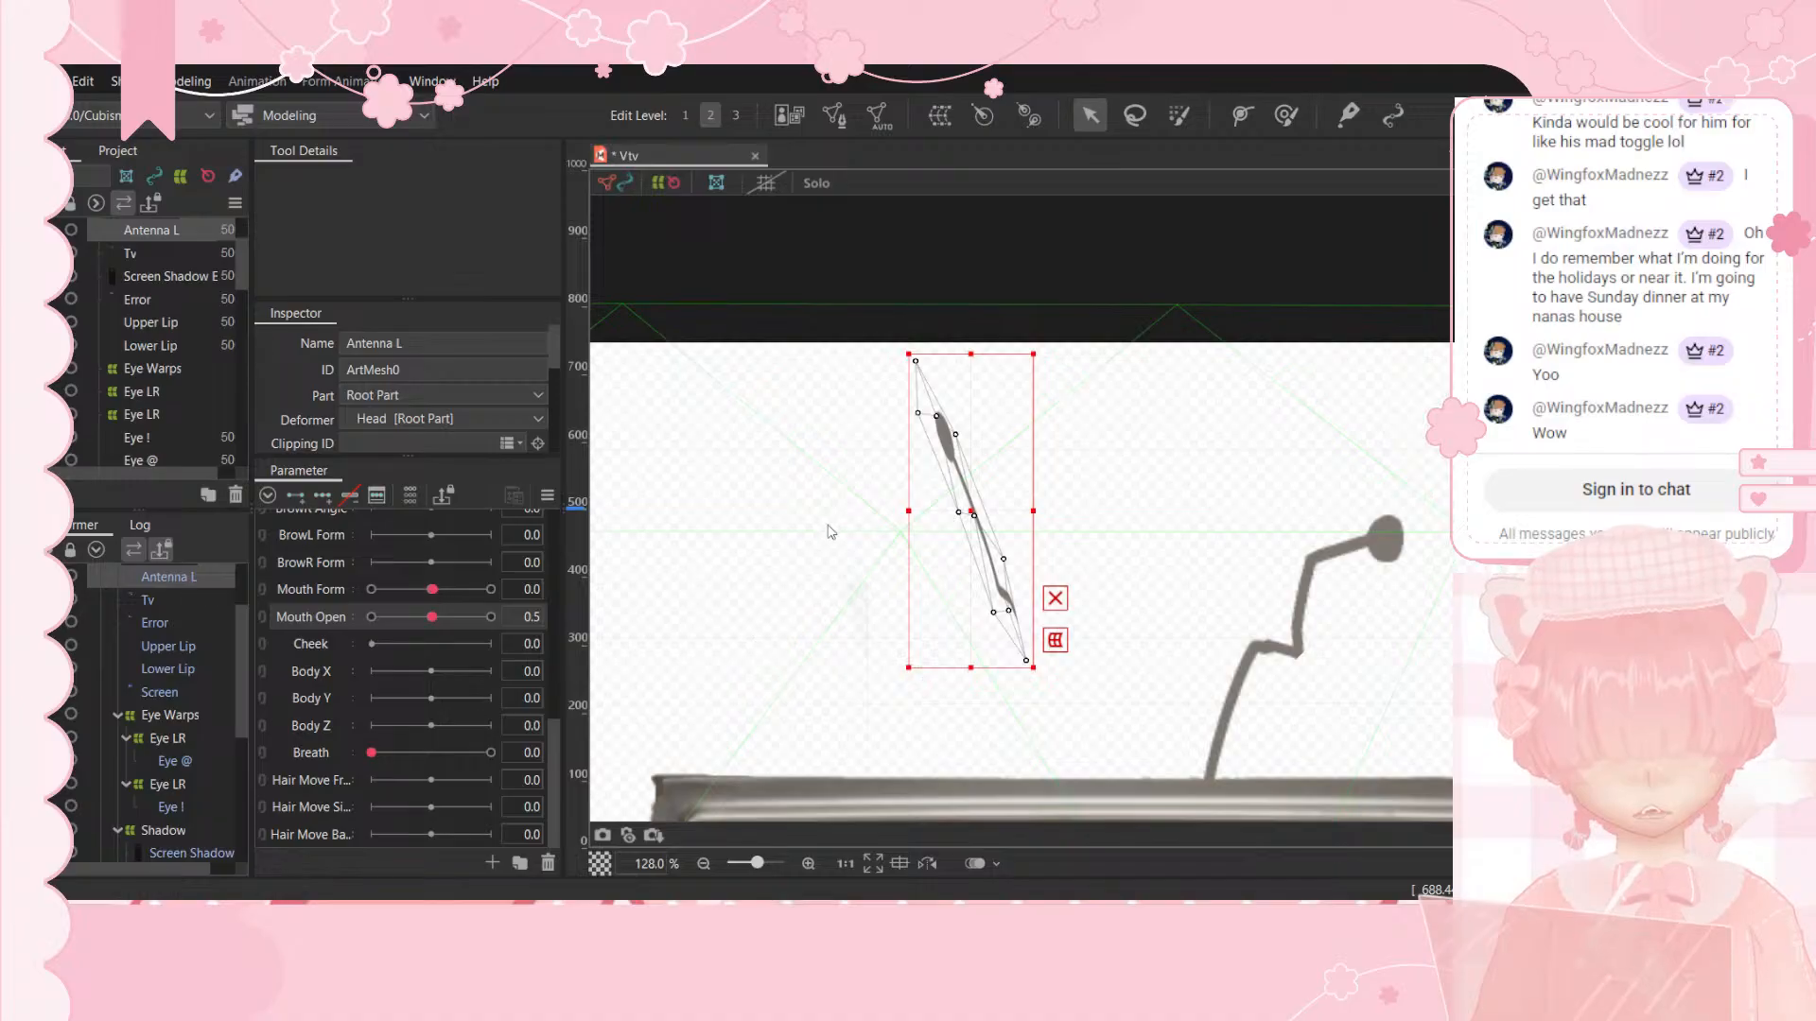
Step: Open Antenna L's mesh for editing and erase its dense vertices along with the far outer ones
{"action": "key", "text": "ctrl+y"}
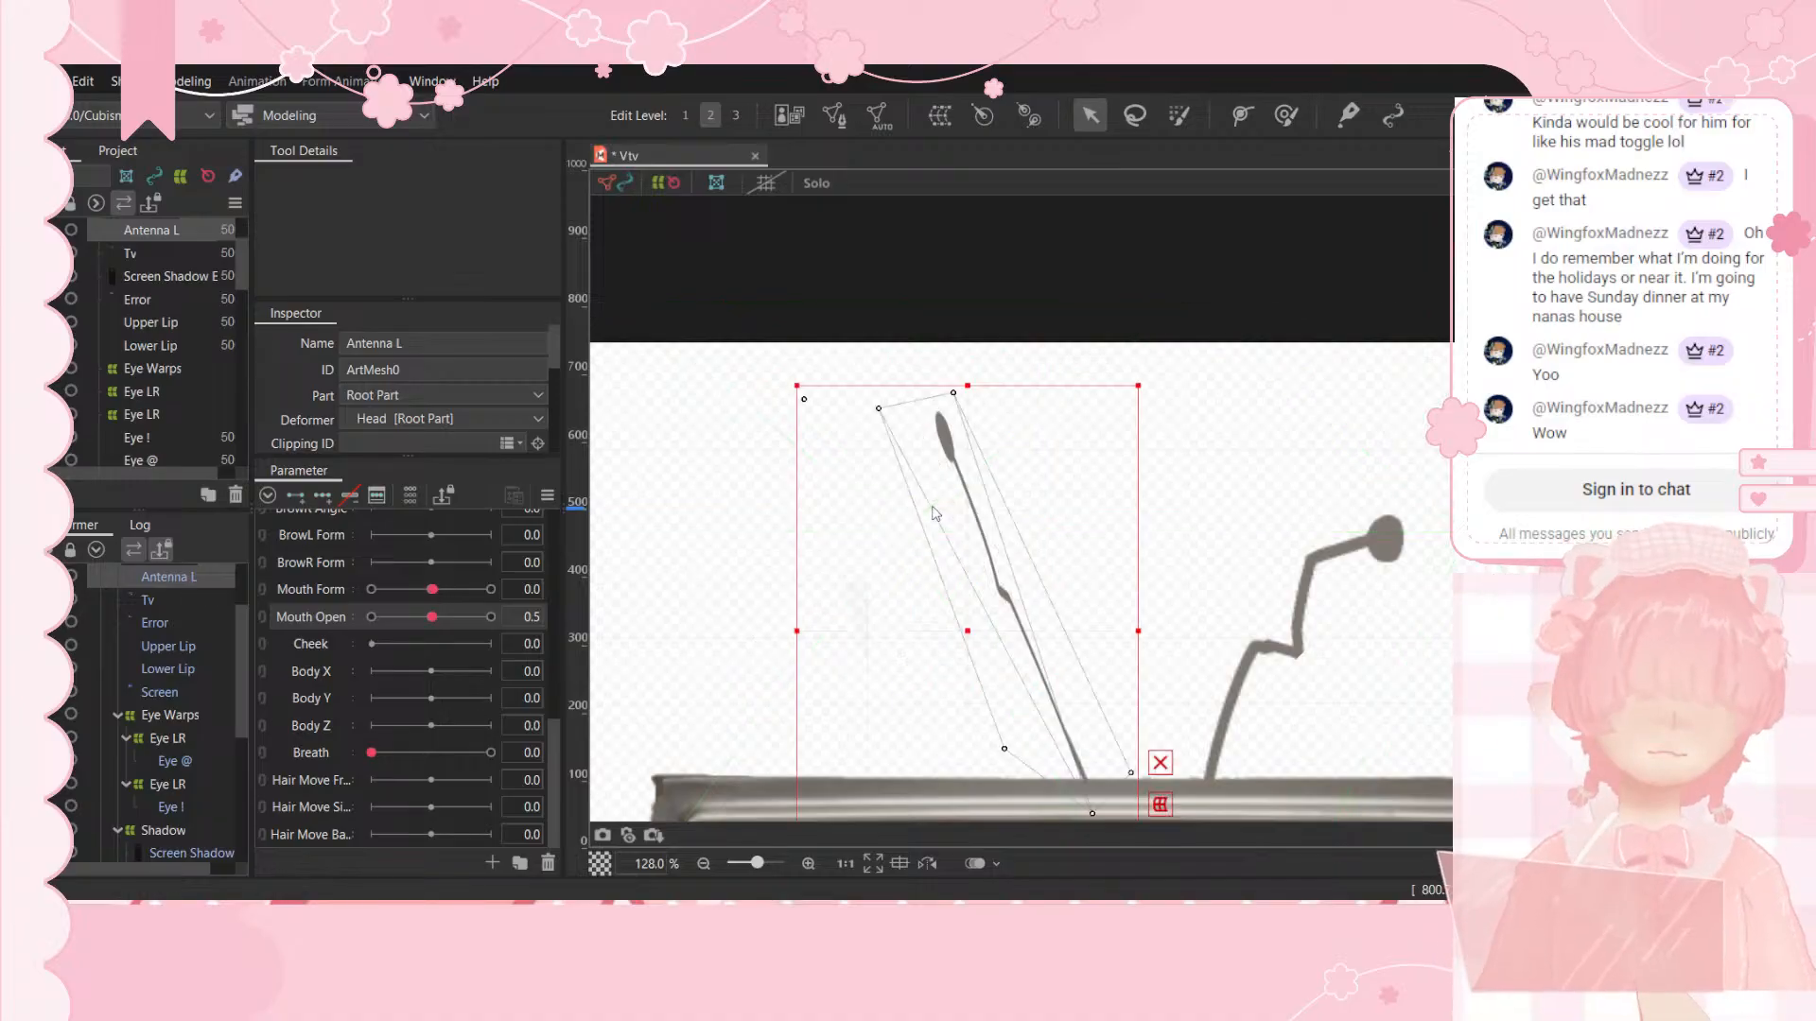
{"action": "left_click", "coordinate": [837, 117]}
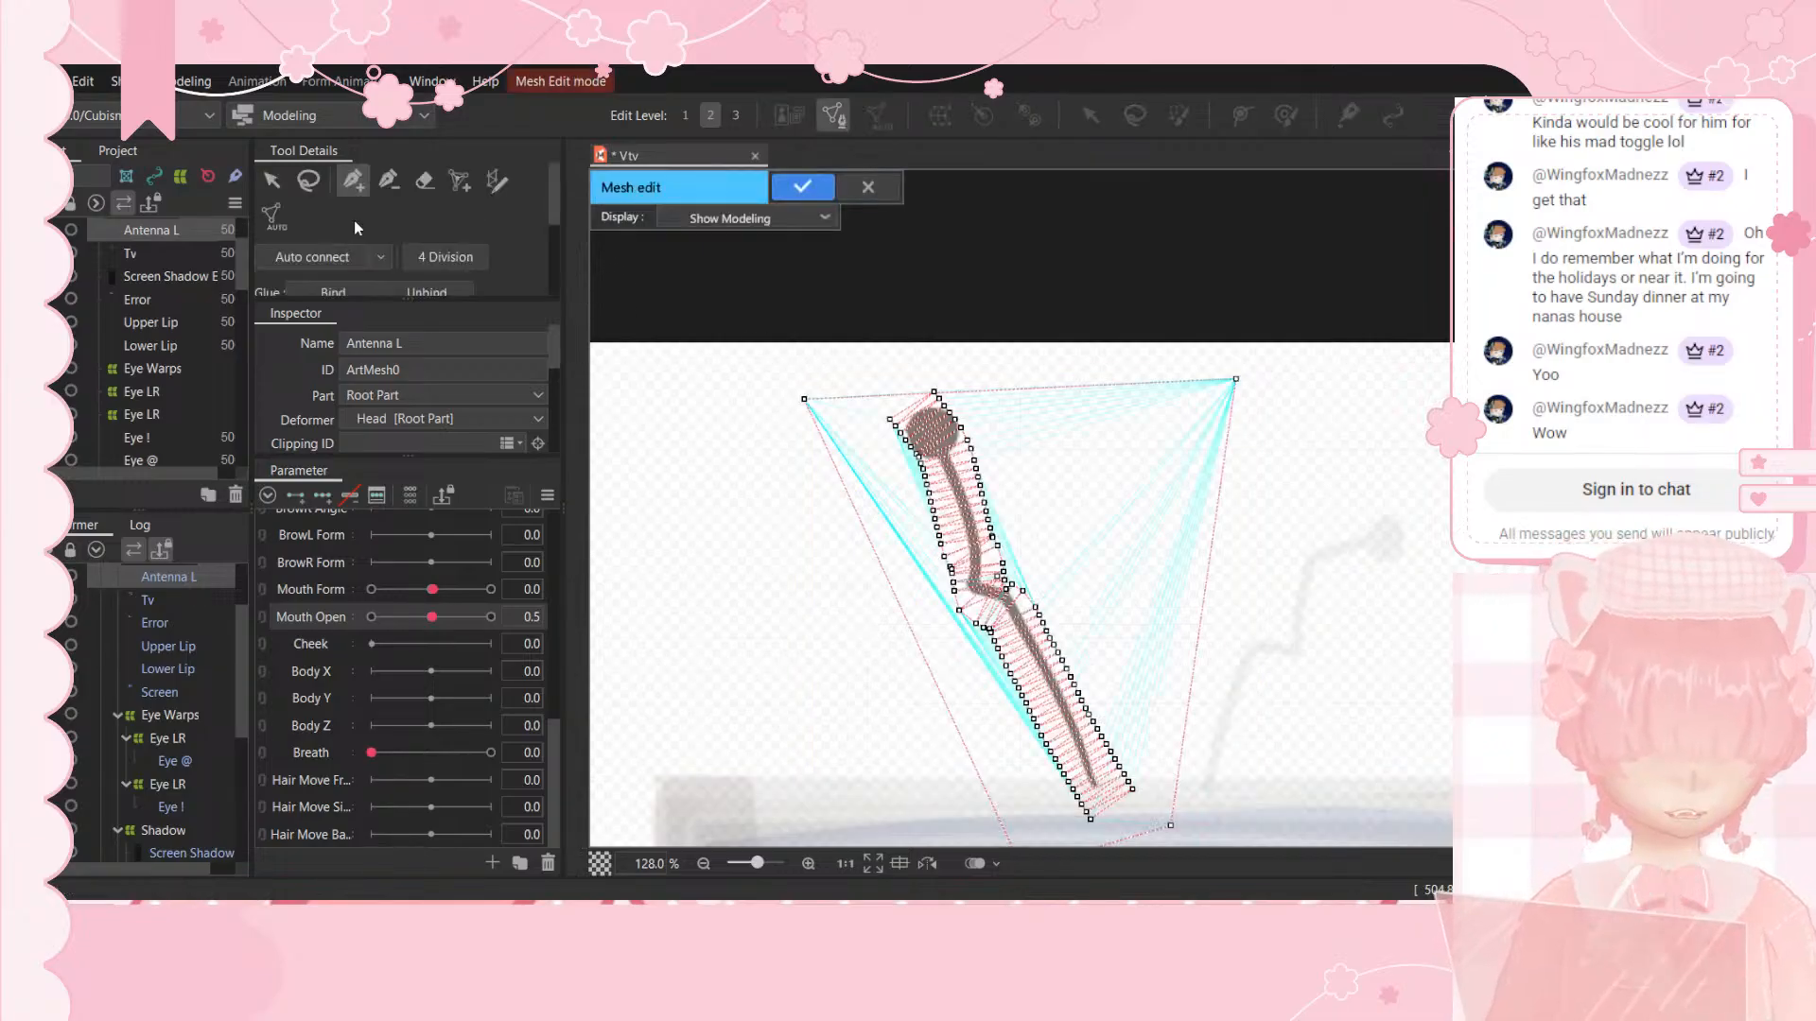
{"action": "left_click", "coordinate": [425, 180]}
{"action": "mouse_move", "coordinate": [1046, 406]}
{"action": "left_mouse_down"}
{"action": "mouse_move", "coordinate": [924, 417]}
{"action": "mouse_move", "coordinate": [930, 544]}
{"action": "mouse_move", "coordinate": [957, 611]}
{"action": "mouse_move", "coordinate": [1032, 644]}
{"action": "left_mouse_up"}
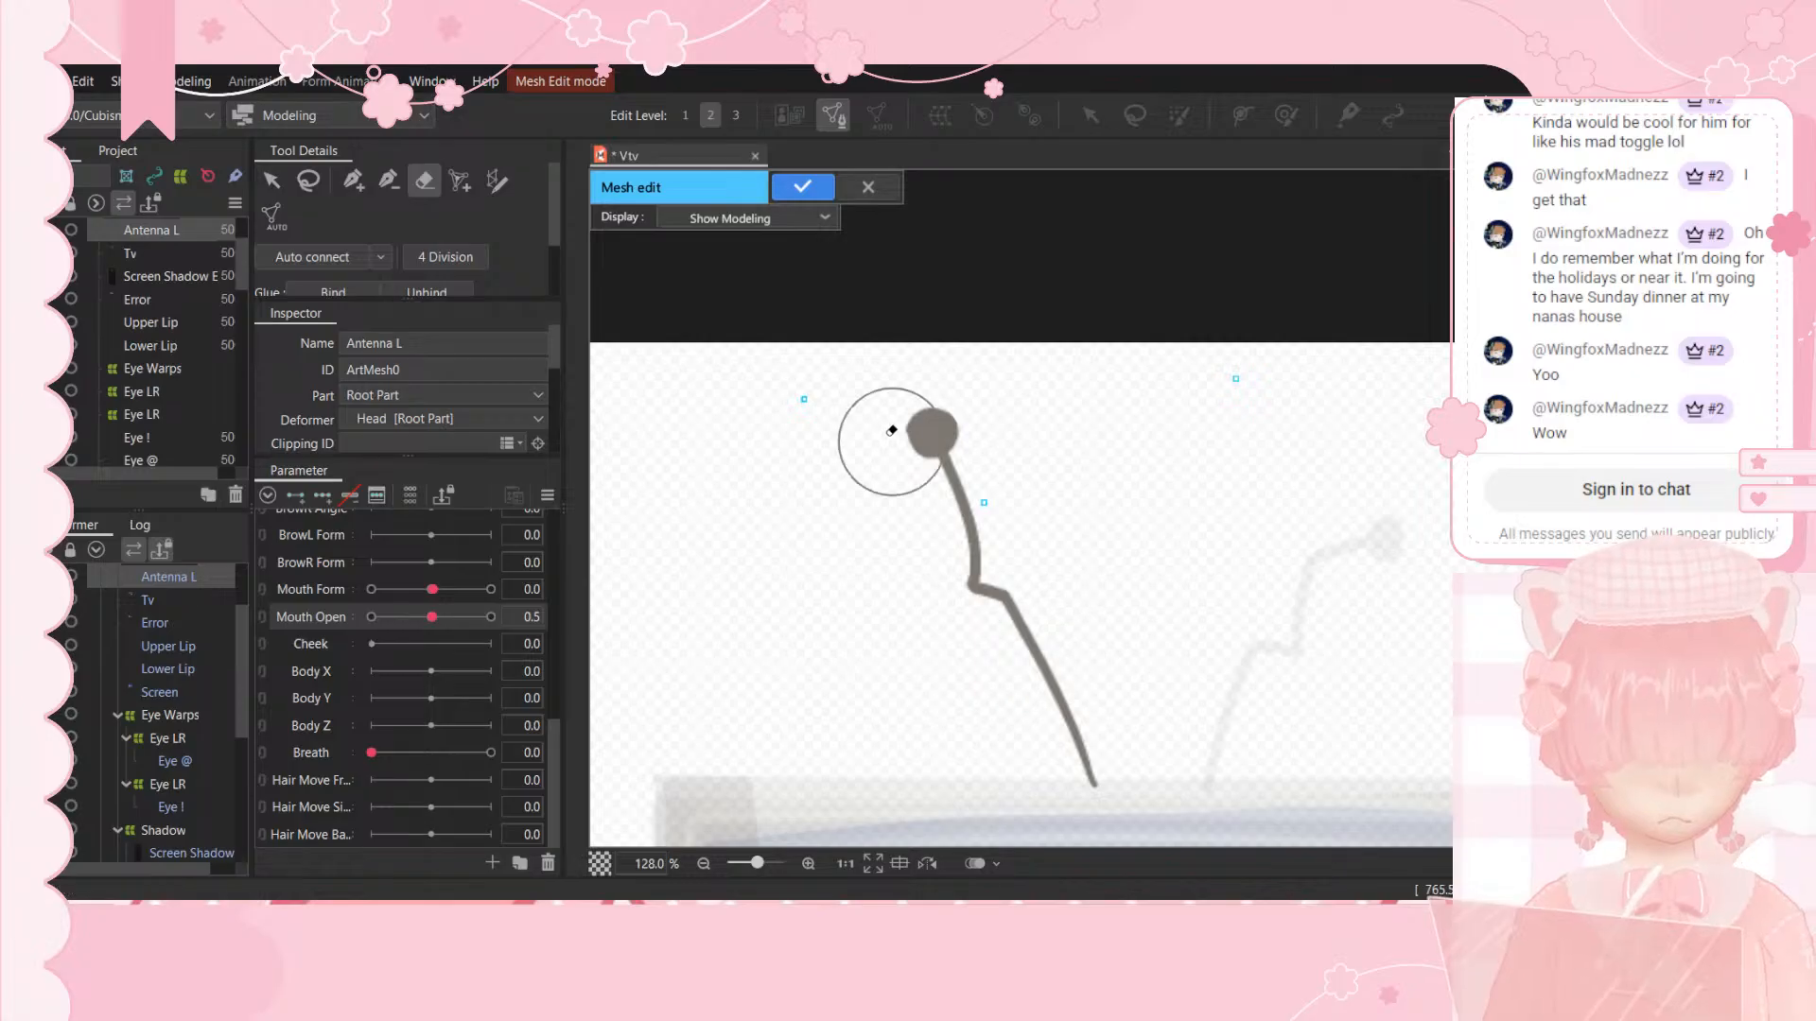
{"action": "scroll", "coordinate": [1121, 484], "scroll_direction": "down", "scroll_amount": 5}
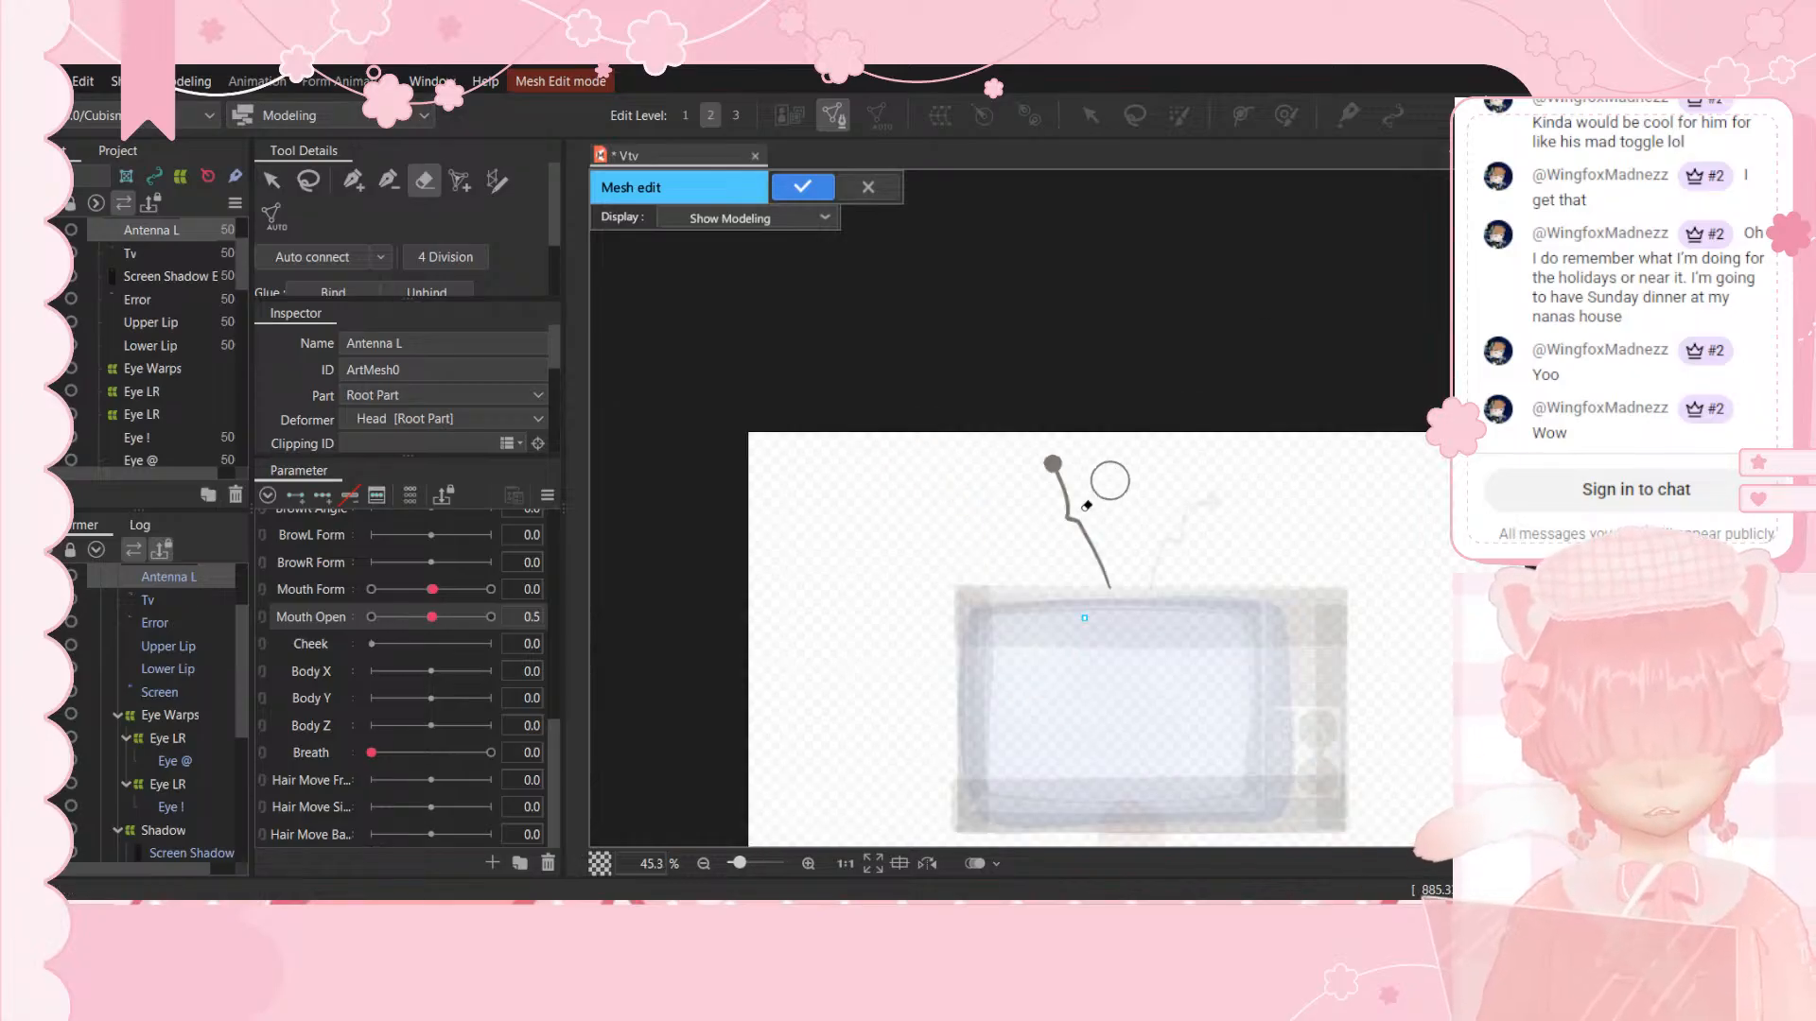
{"action": "scroll", "coordinate": [1084, 511], "scroll_direction": "up", "scroll_amount": 5}
{"action": "scroll", "coordinate": [1096, 728], "scroll_direction": "down", "scroll_amount": 15}
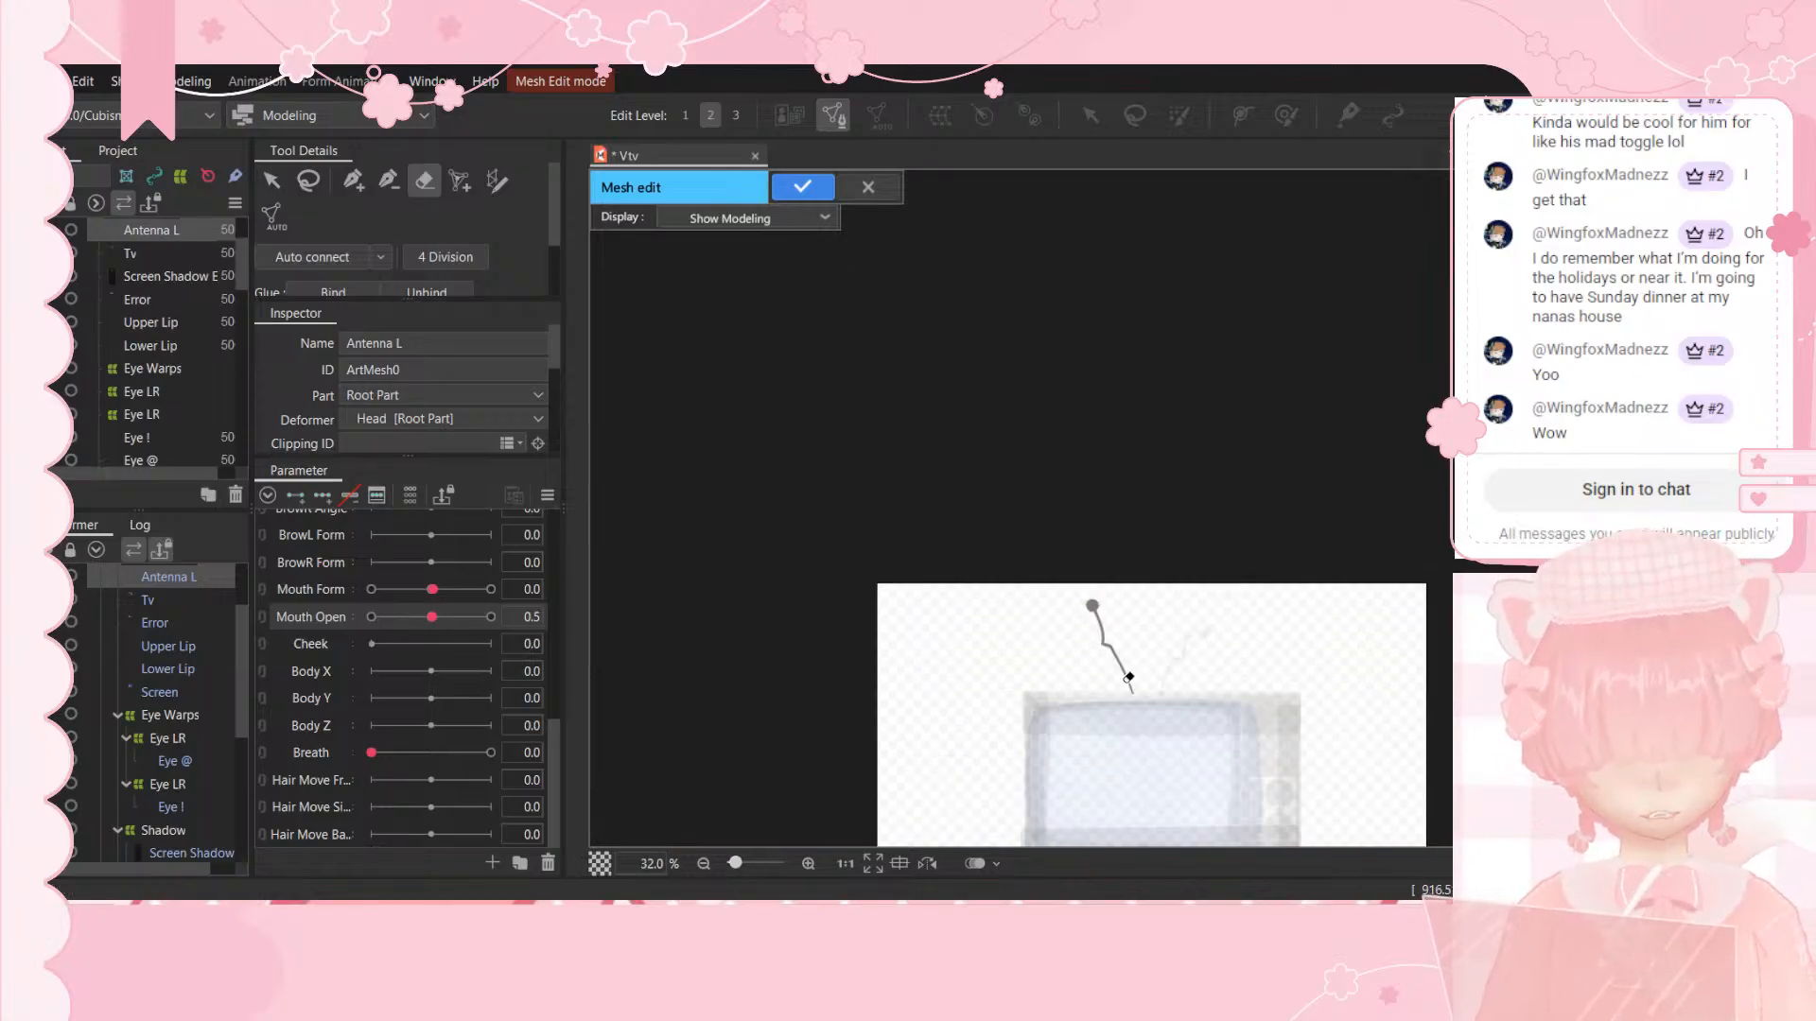
{"action": "scroll", "coordinate": [1128, 709], "scroll_direction": "up", "scroll_amount": 2}
{"action": "scroll", "coordinate": [1128, 711], "scroll_direction": "up", "scroll_amount": 15}
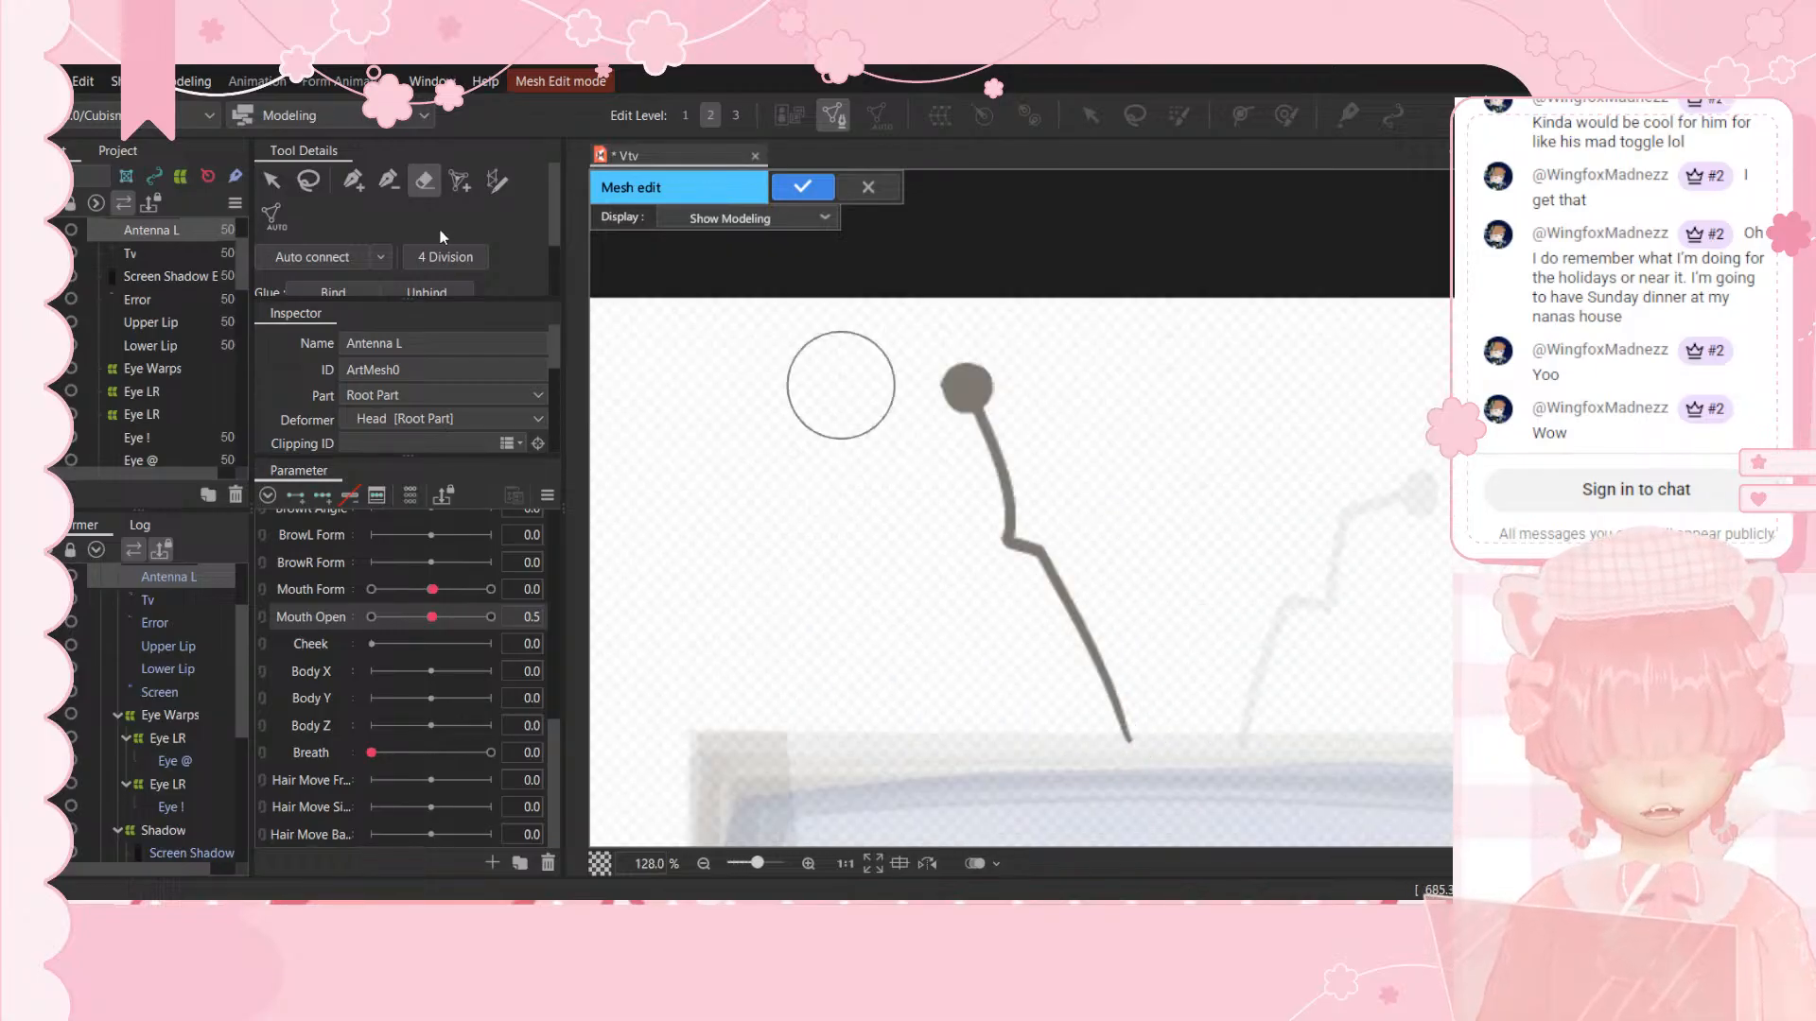
Step: Try to generate a stroke mesh along Antenna L, extend its upper end beyond the ball tip, and apply it
{"action": "left_click", "coordinate": [495, 180]}
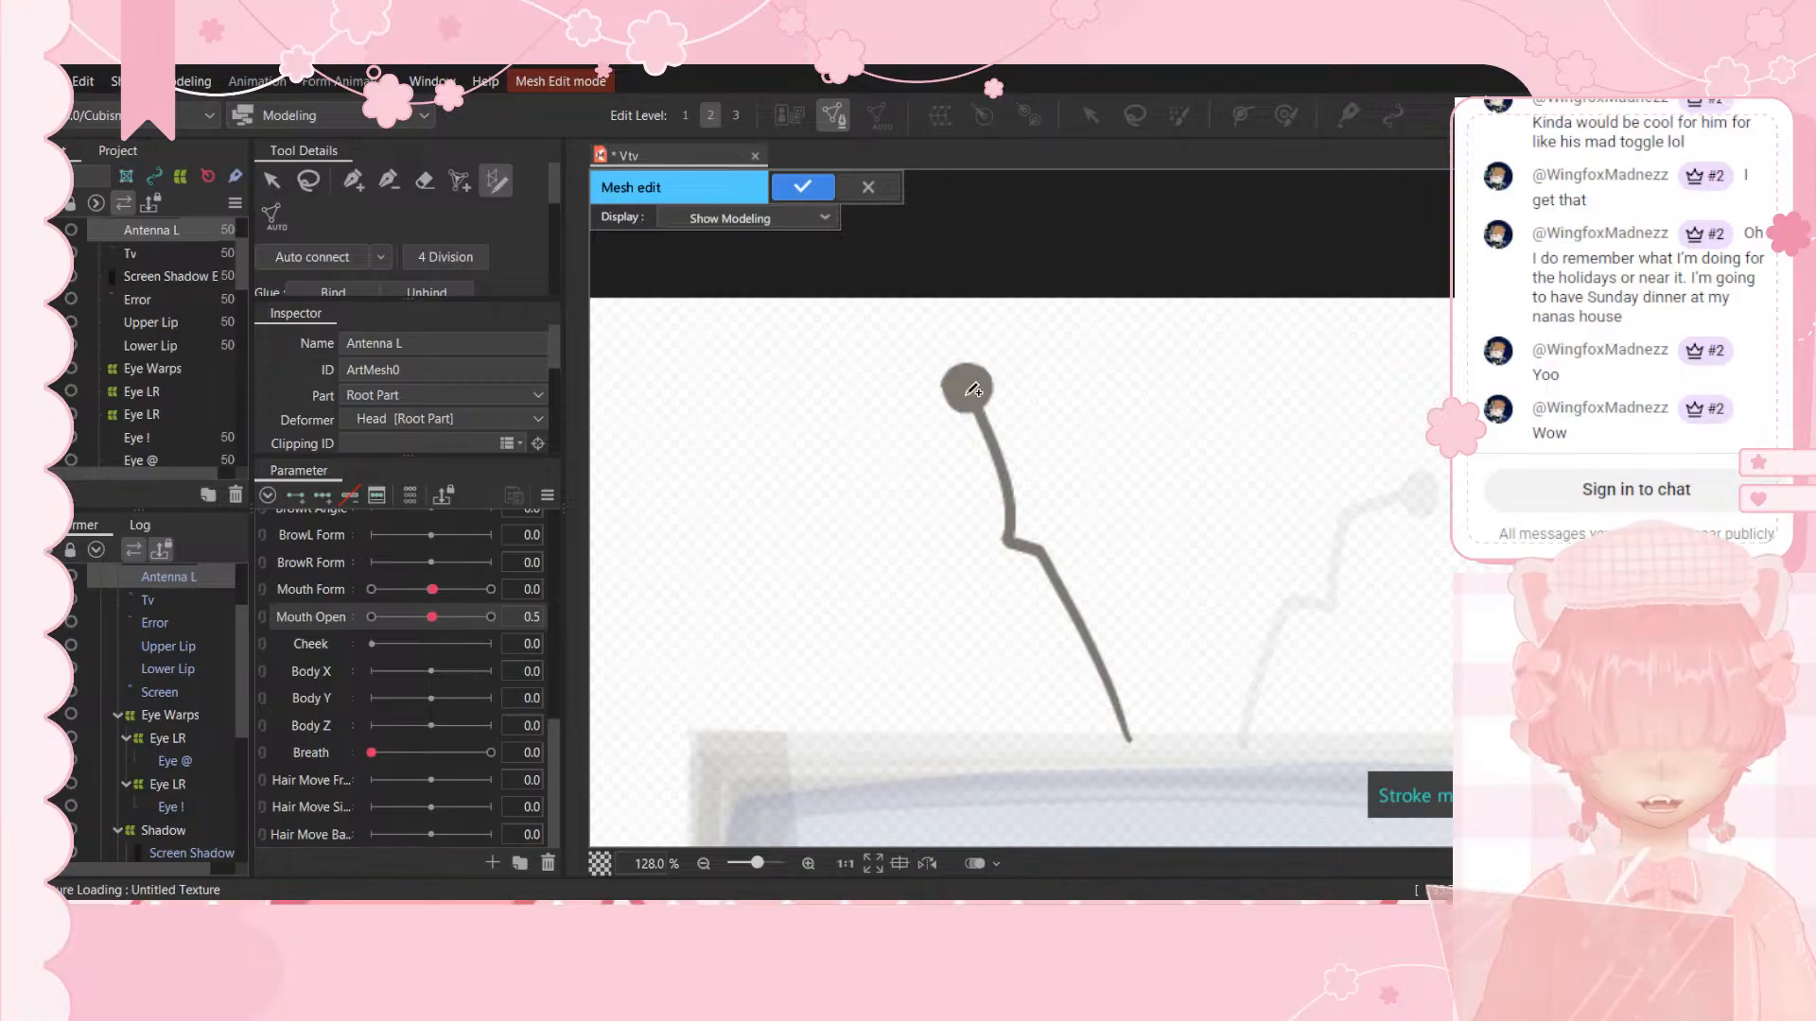
{"action": "left_click_drag", "start_coordinate": [966, 388], "coordinate": [1126, 748]}
{"action": "left_click_drag", "start_coordinate": [957, 376], "coordinate": [959, 351]}
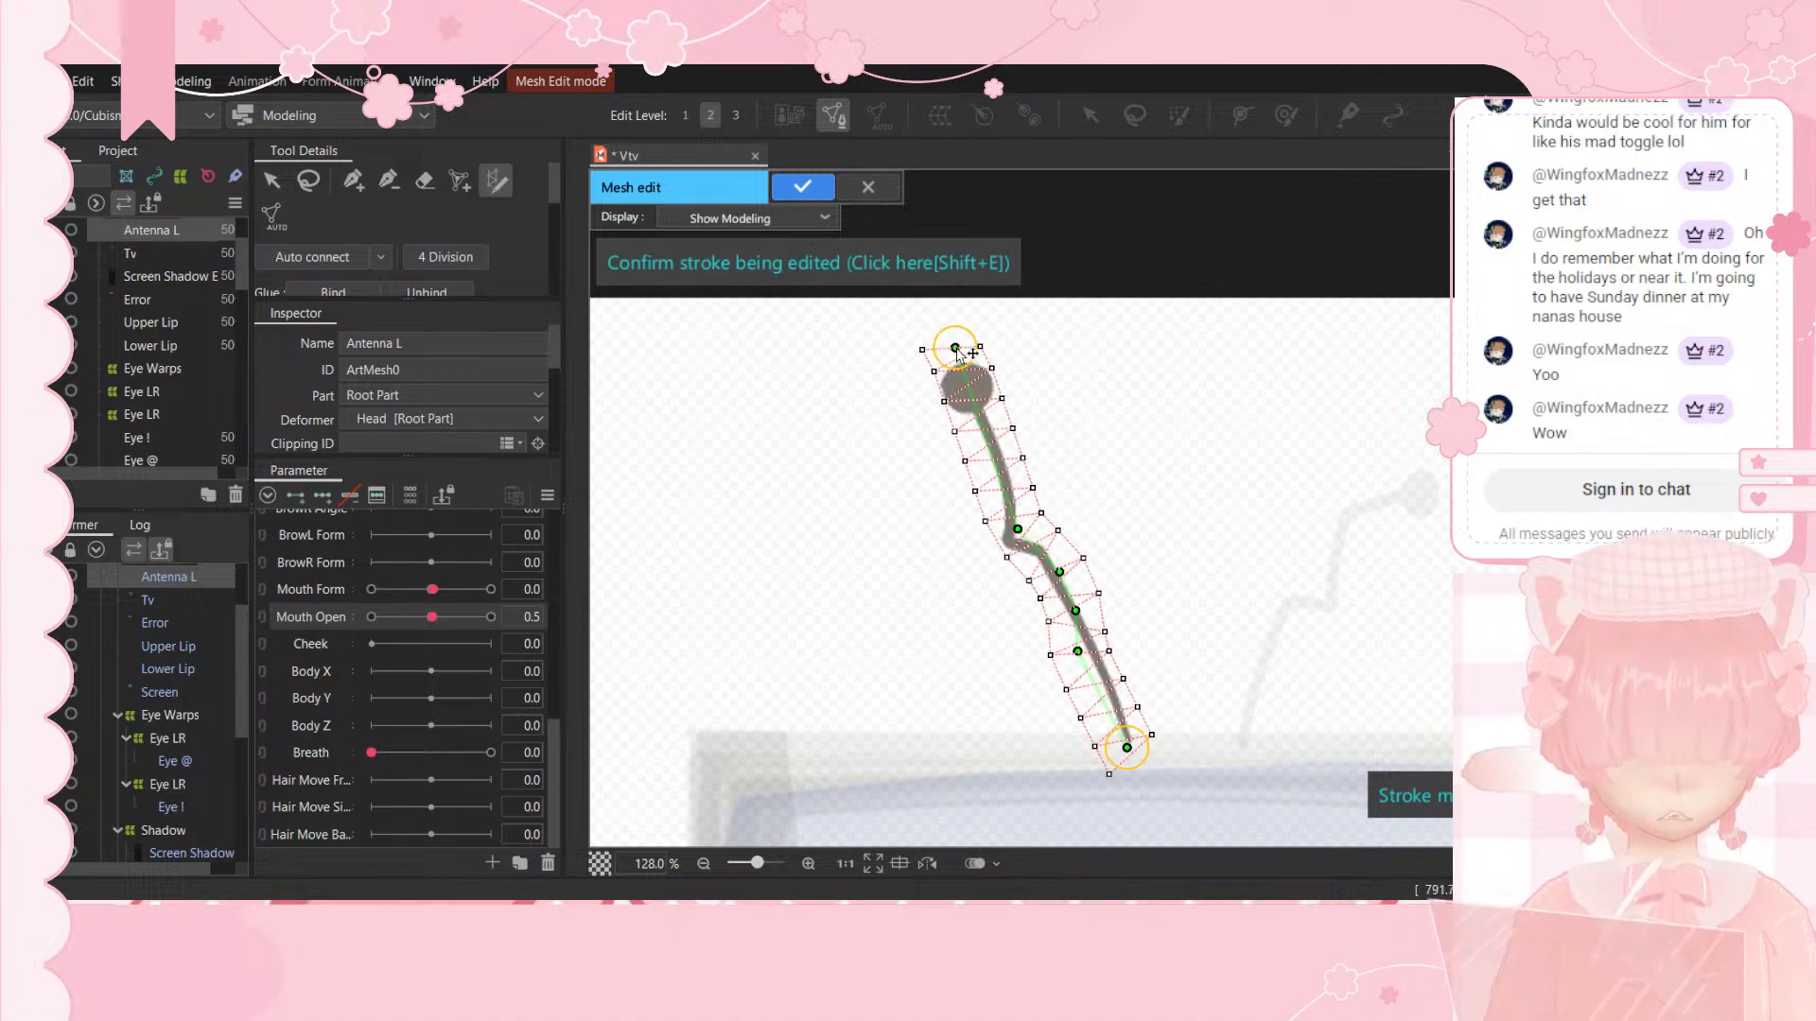
{"action": "left_click", "coordinate": [800, 187]}
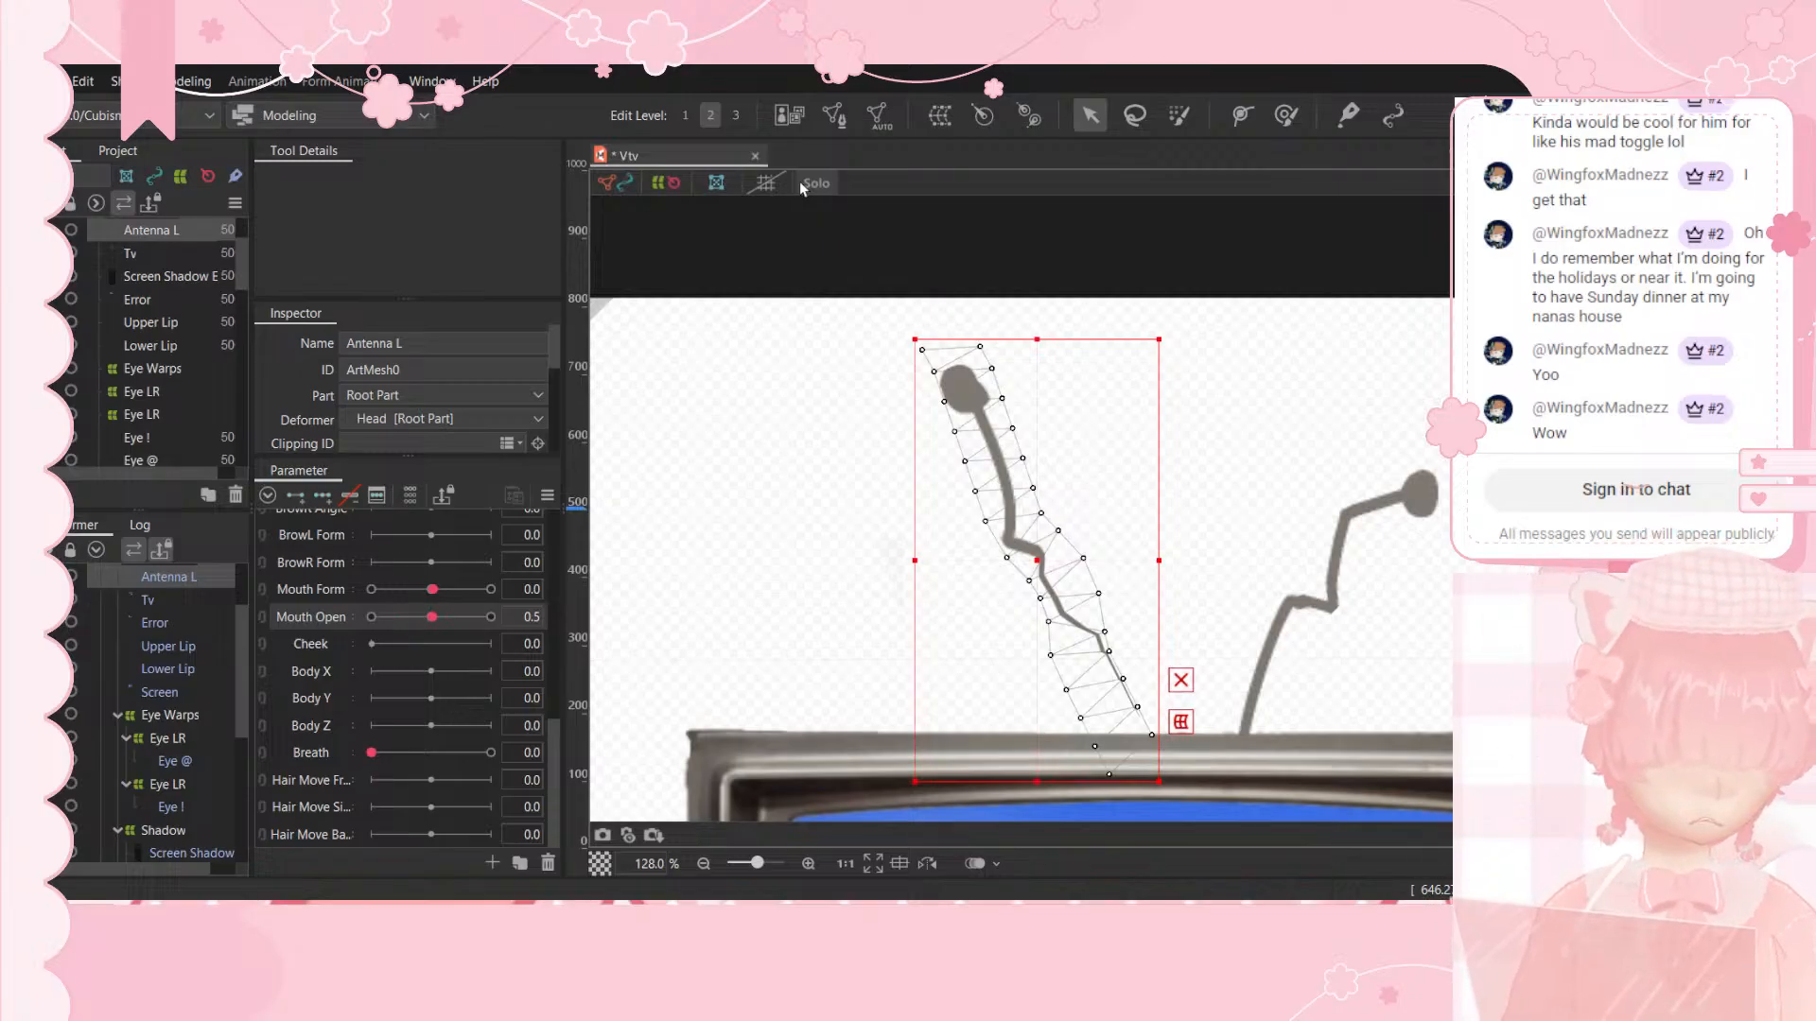
Step: Reopen Antenna L's dense mesh and erase all of its vertices again
{"action": "left_click", "coordinate": [836, 113]}
{"action": "left_click", "coordinate": [837, 112]}
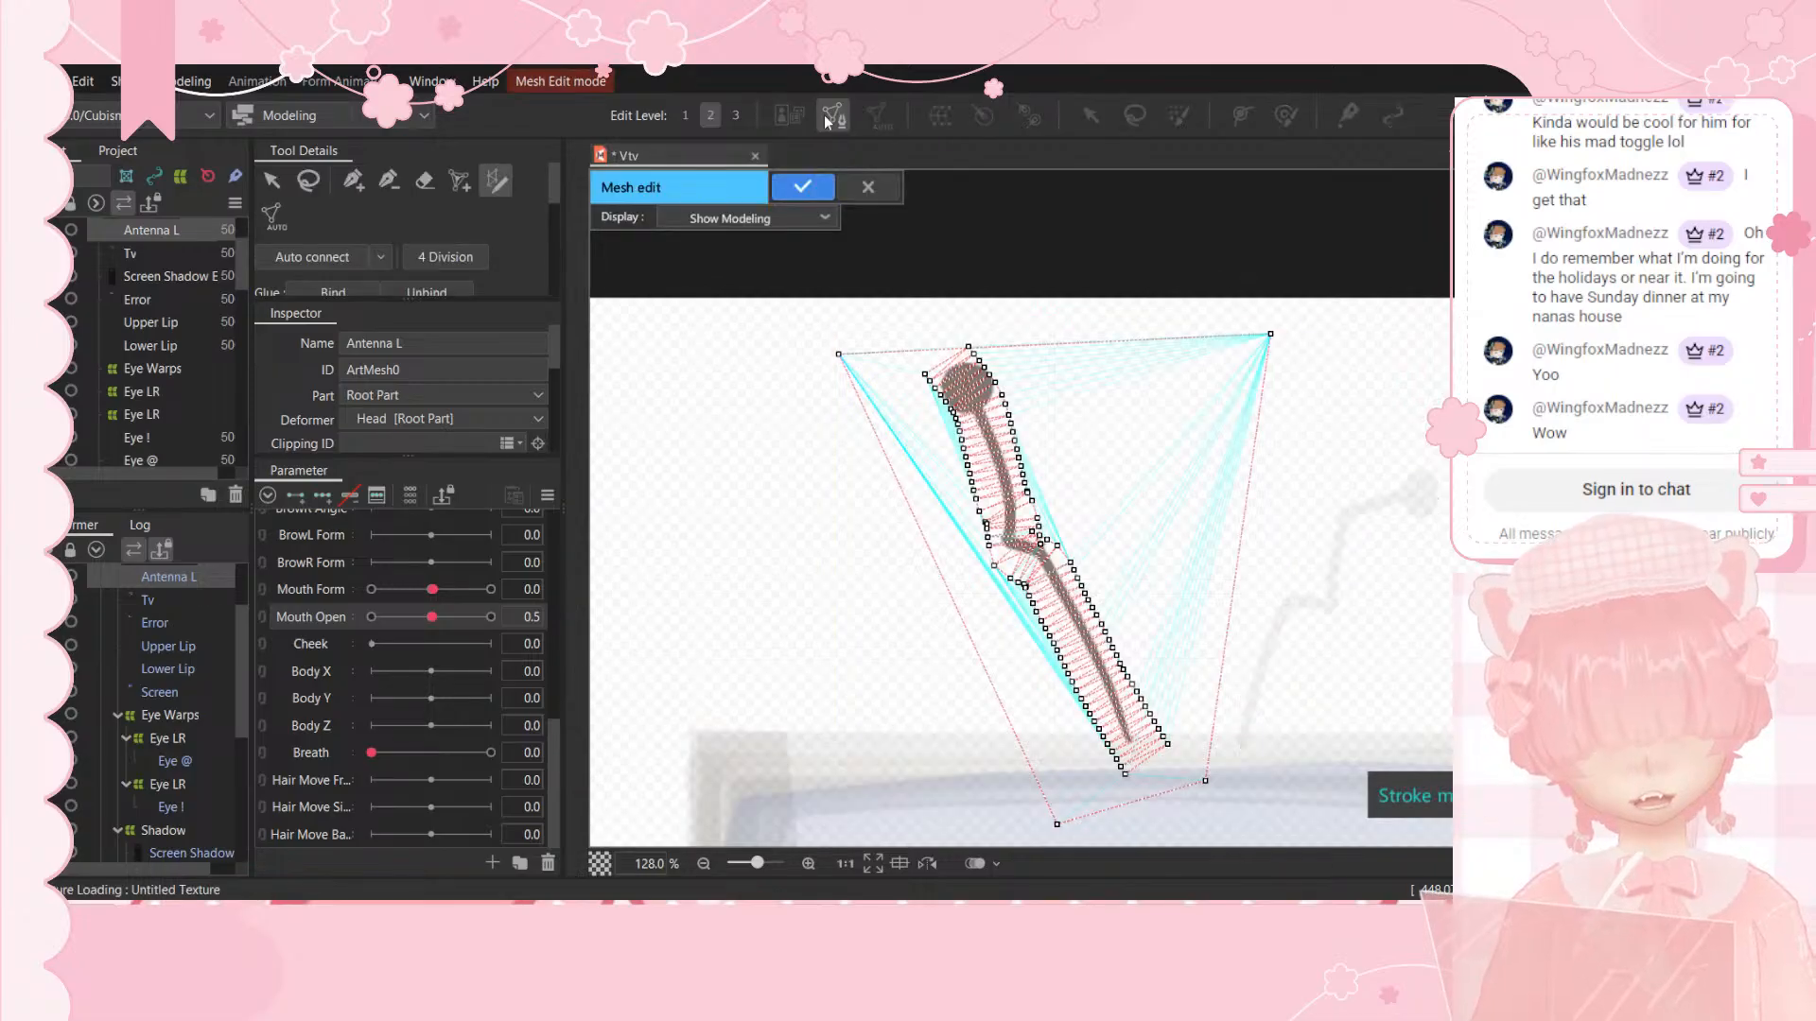
{"action": "left_click", "coordinate": [431, 179]}
{"action": "mouse_move", "coordinate": [900, 321]}
{"action": "left_mouse_down"}
{"action": "mouse_move", "coordinate": [1042, 344]}
{"action": "mouse_move", "coordinate": [739, 327]}
{"action": "mouse_move", "coordinate": [1124, 586]}
{"action": "left_mouse_up"}
{"action": "mouse_move", "coordinate": [1060, 531]}
{"action": "left_mouse_down"}
{"action": "mouse_move", "coordinate": [1129, 721]}
{"action": "mouse_move", "coordinate": [1278, 756]}
{"action": "mouse_move", "coordinate": [1206, 790]}
{"action": "mouse_move", "coordinate": [967, 686]}
{"action": "mouse_move", "coordinate": [1040, 653]}
{"action": "left_mouse_up"}
Step: Draw a mesh stroke along Antenna L from ball to base, aligning its control points with the bend and extending it past the tip
{"action": "left_click", "coordinate": [499, 182]}
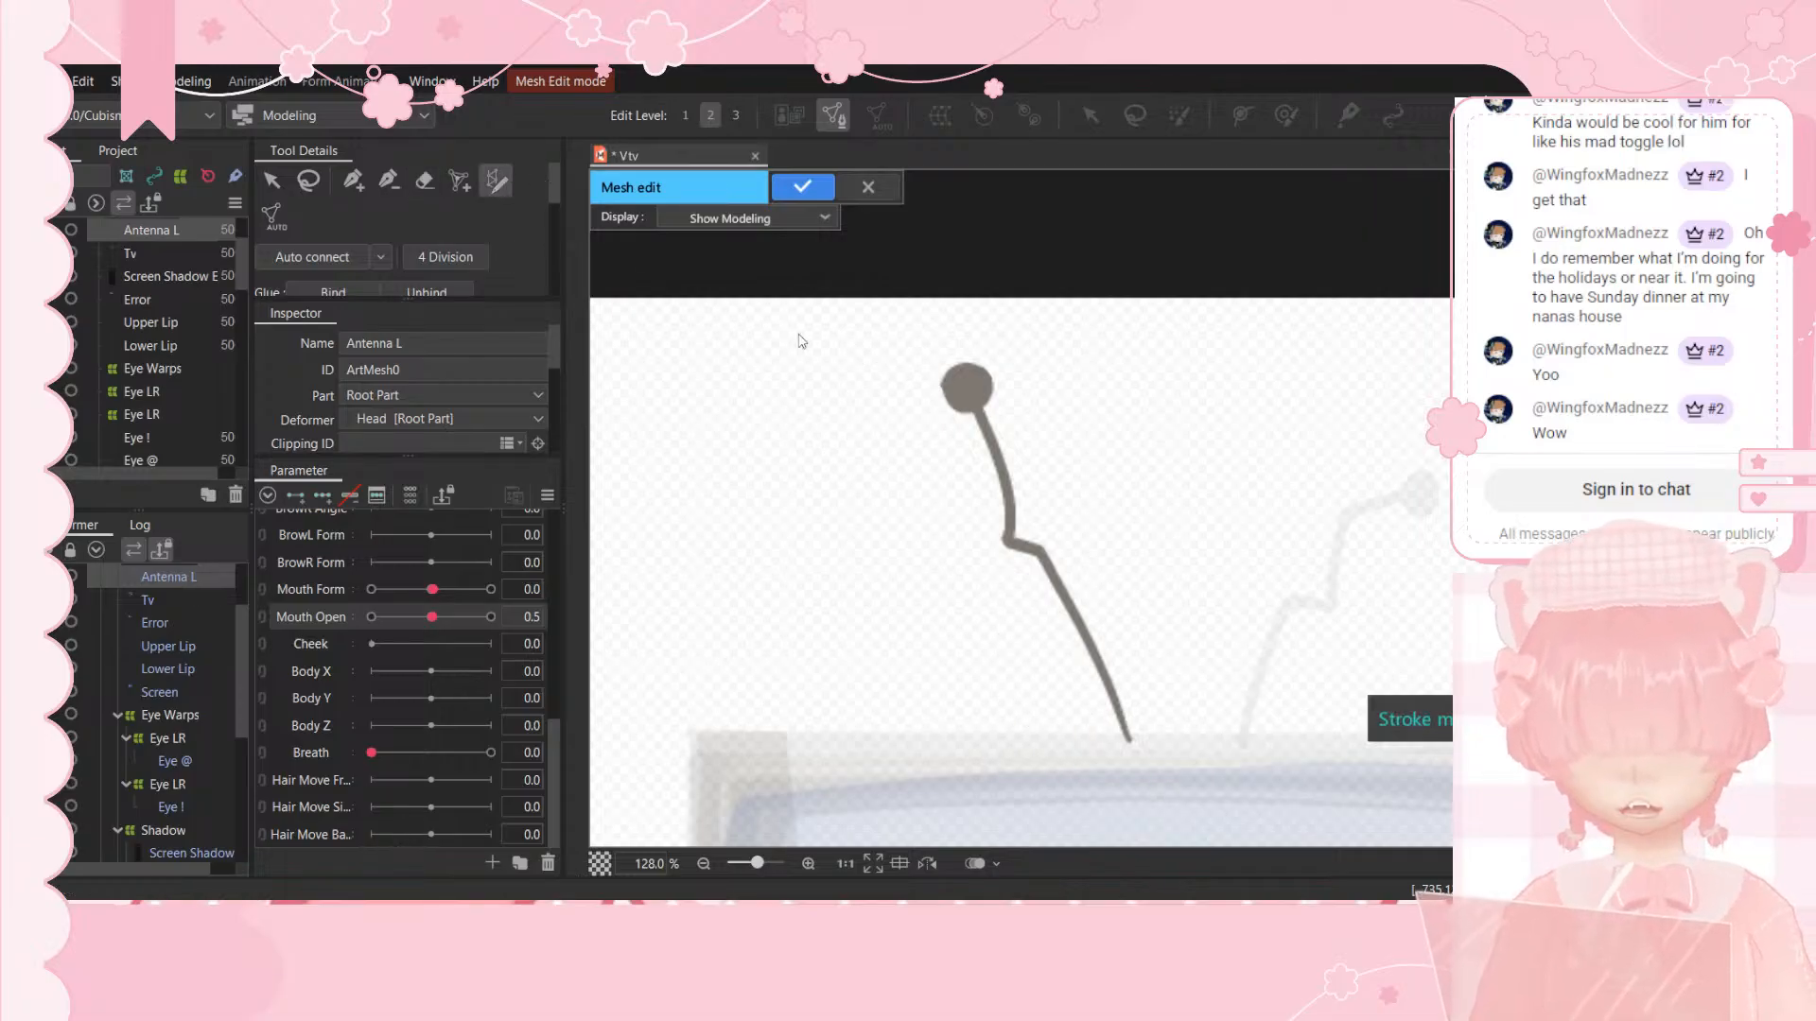
{"action": "mouse_move", "coordinate": [970, 386]}
{"action": "left_mouse_down"}
{"action": "mouse_move", "coordinate": [1095, 717]}
{"action": "mouse_move", "coordinate": [1130, 753]}
{"action": "left_mouse_up"}
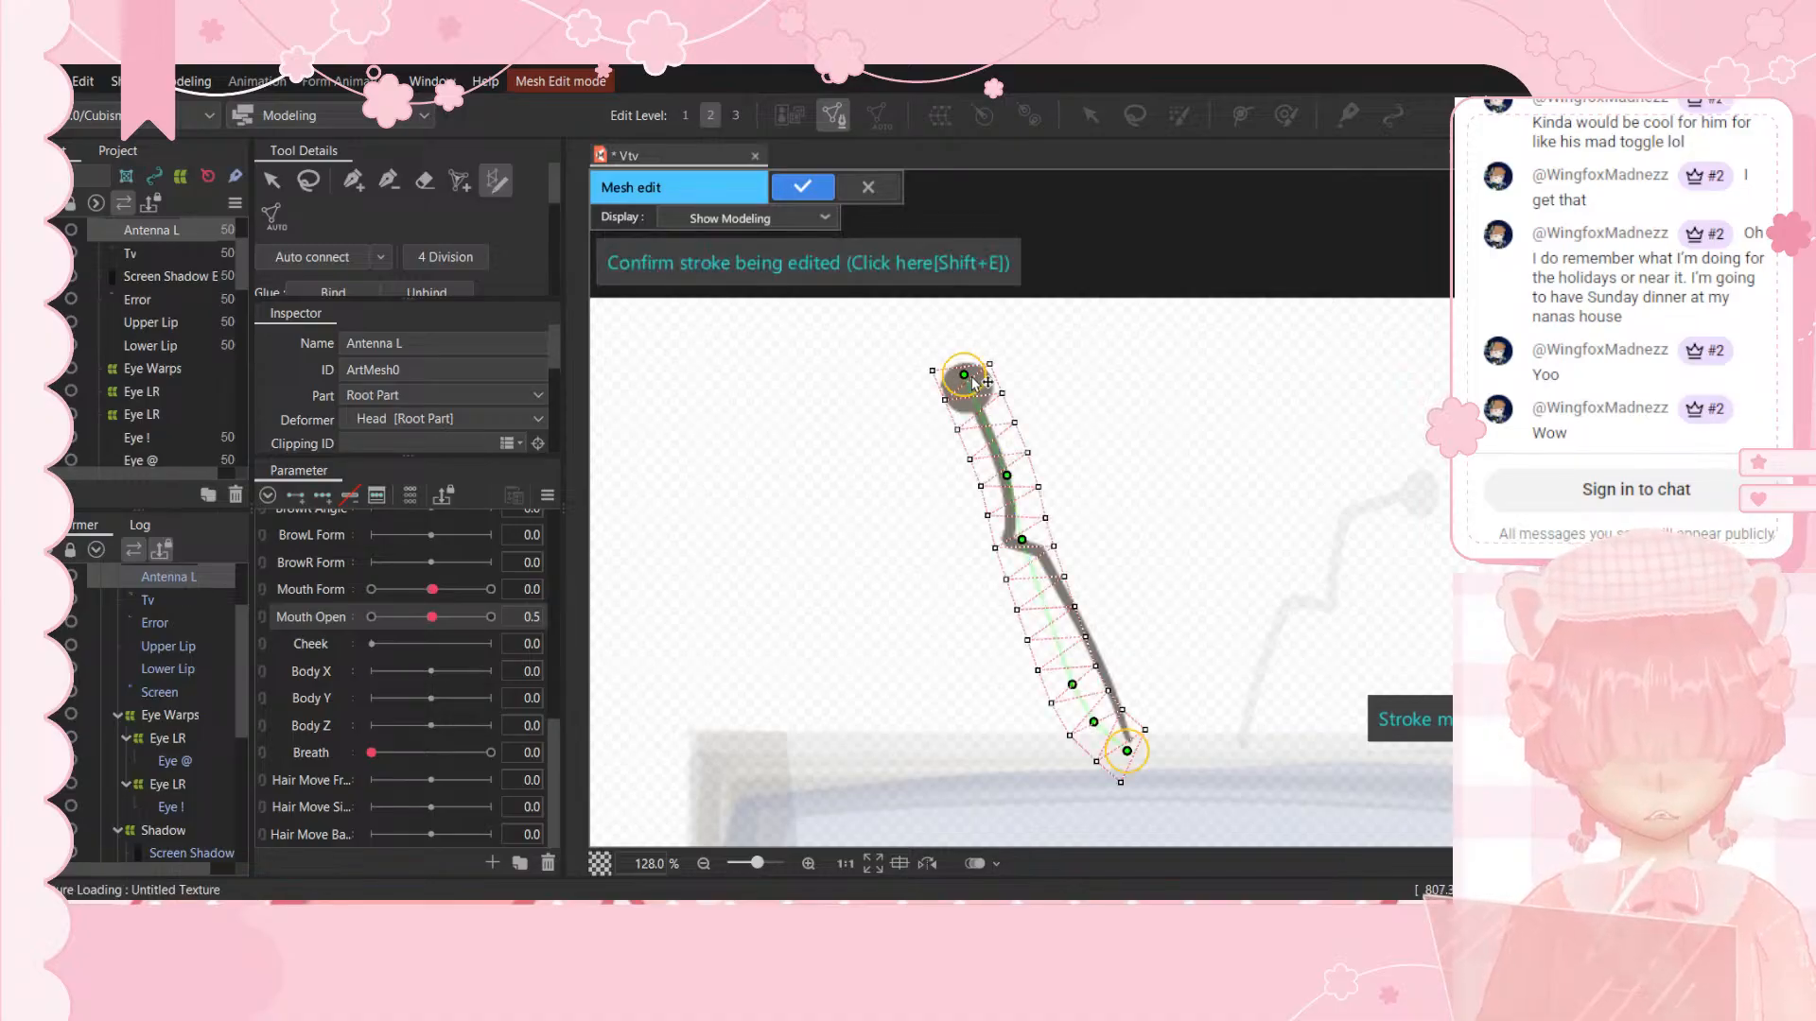
{"action": "left_click_drag", "start_coordinate": [974, 382], "coordinate": [964, 363]}
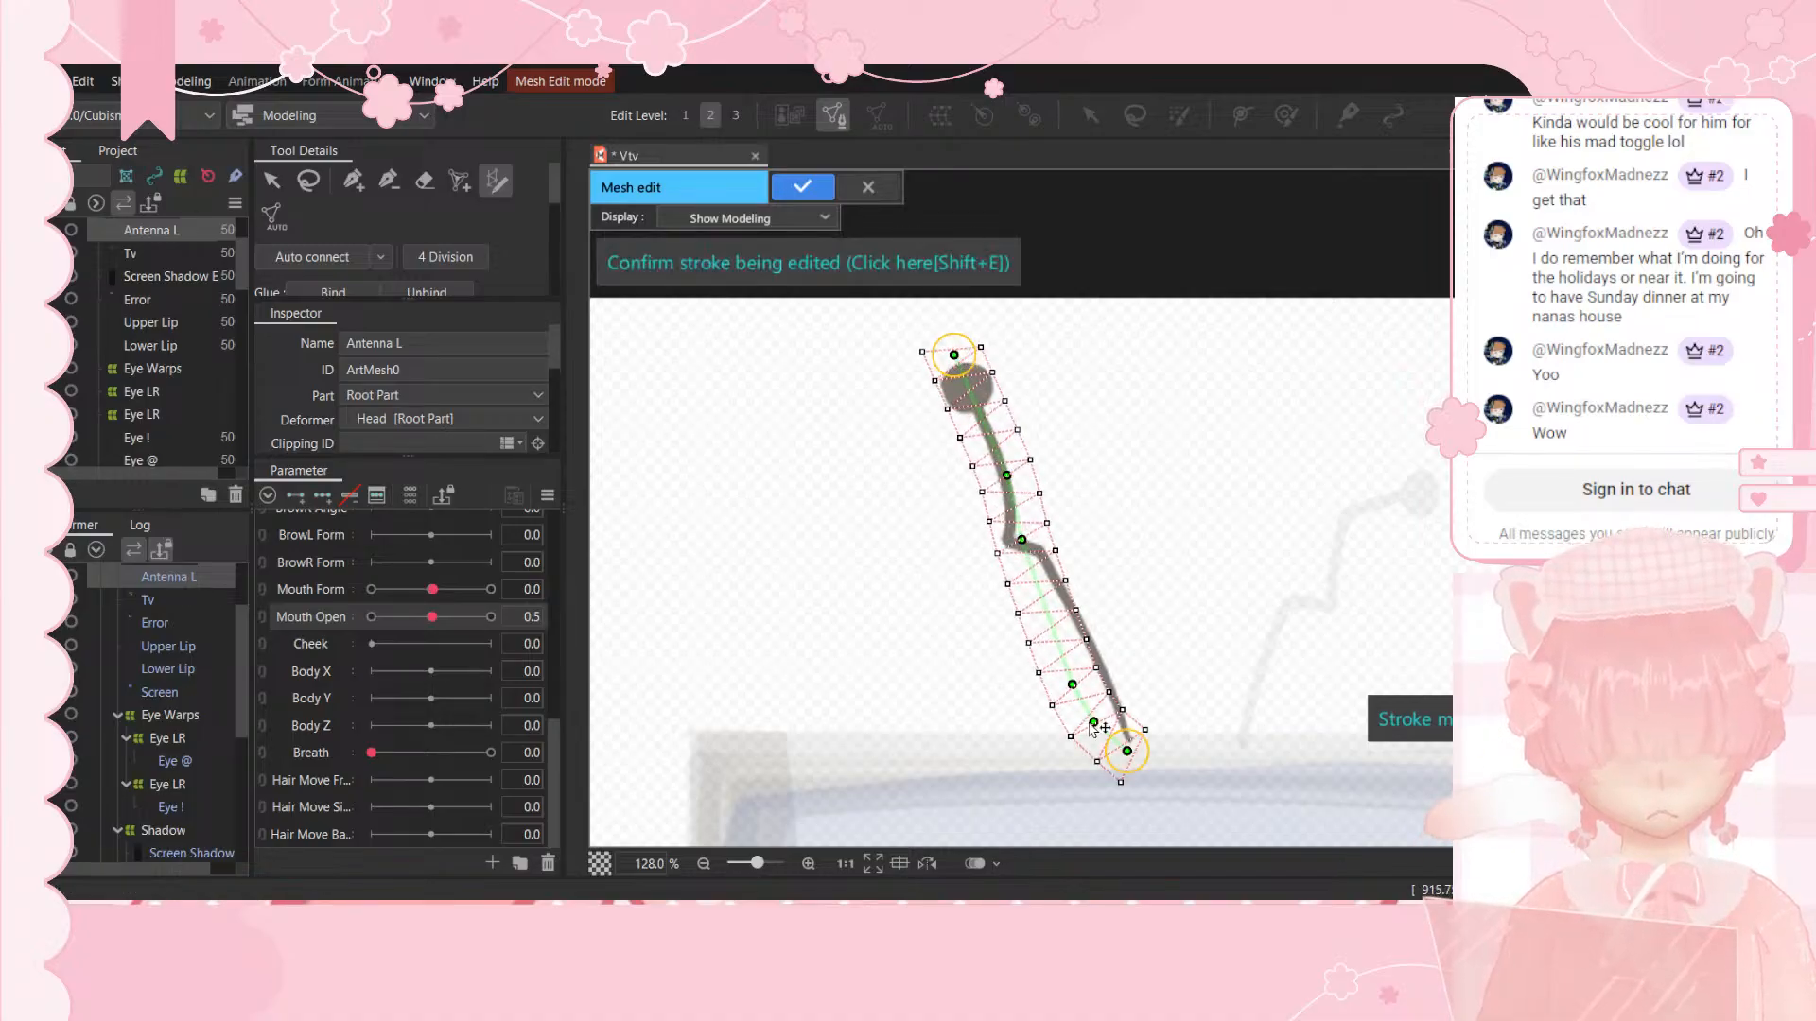
{"action": "mouse_move", "coordinate": [1092, 725]}
{"action": "left_mouse_down"}
{"action": "mouse_move", "coordinate": [1106, 694]}
{"action": "mouse_move", "coordinate": [1049, 600]}
{"action": "mouse_move", "coordinate": [1047, 555]}
{"action": "mouse_move", "coordinate": [1003, 538]}
{"action": "left_mouse_up"}
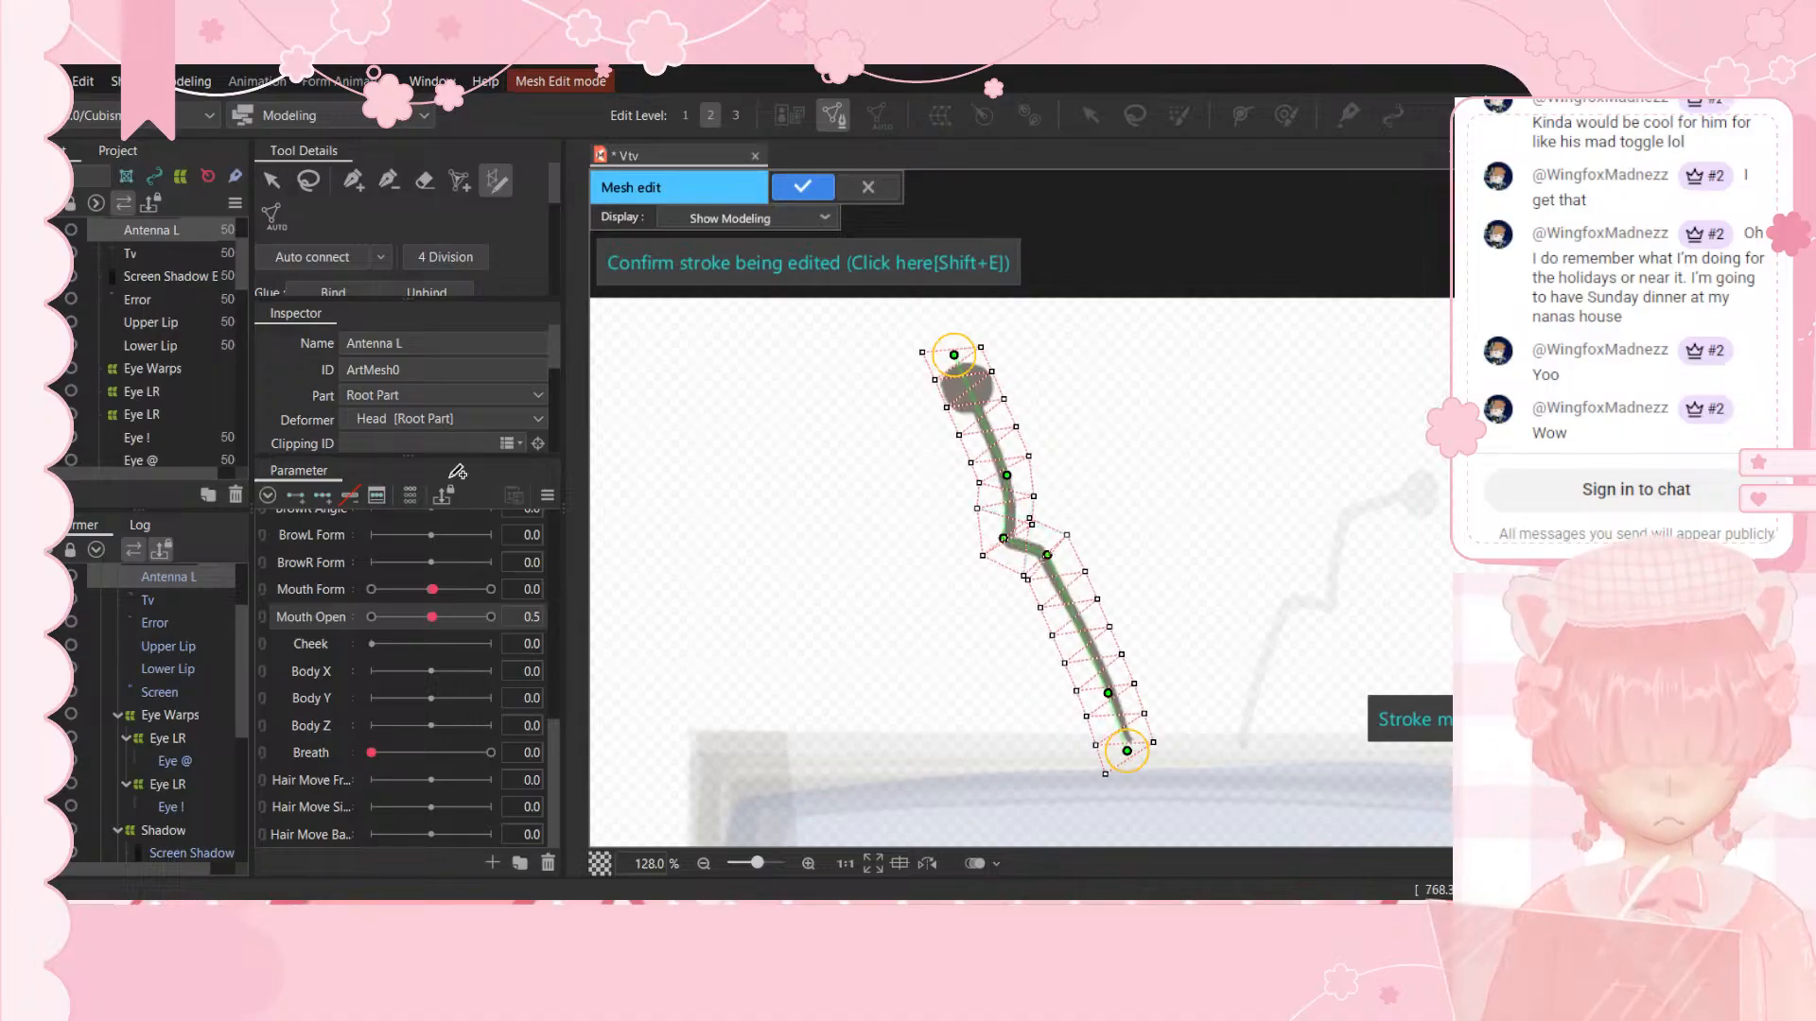
Step: Set the stroke's mesh width to 40 and apply the new mesh to Antenna L
{"action": "scroll", "coordinate": [444, 357], "scroll_direction": "down", "scroll_amount": 4}
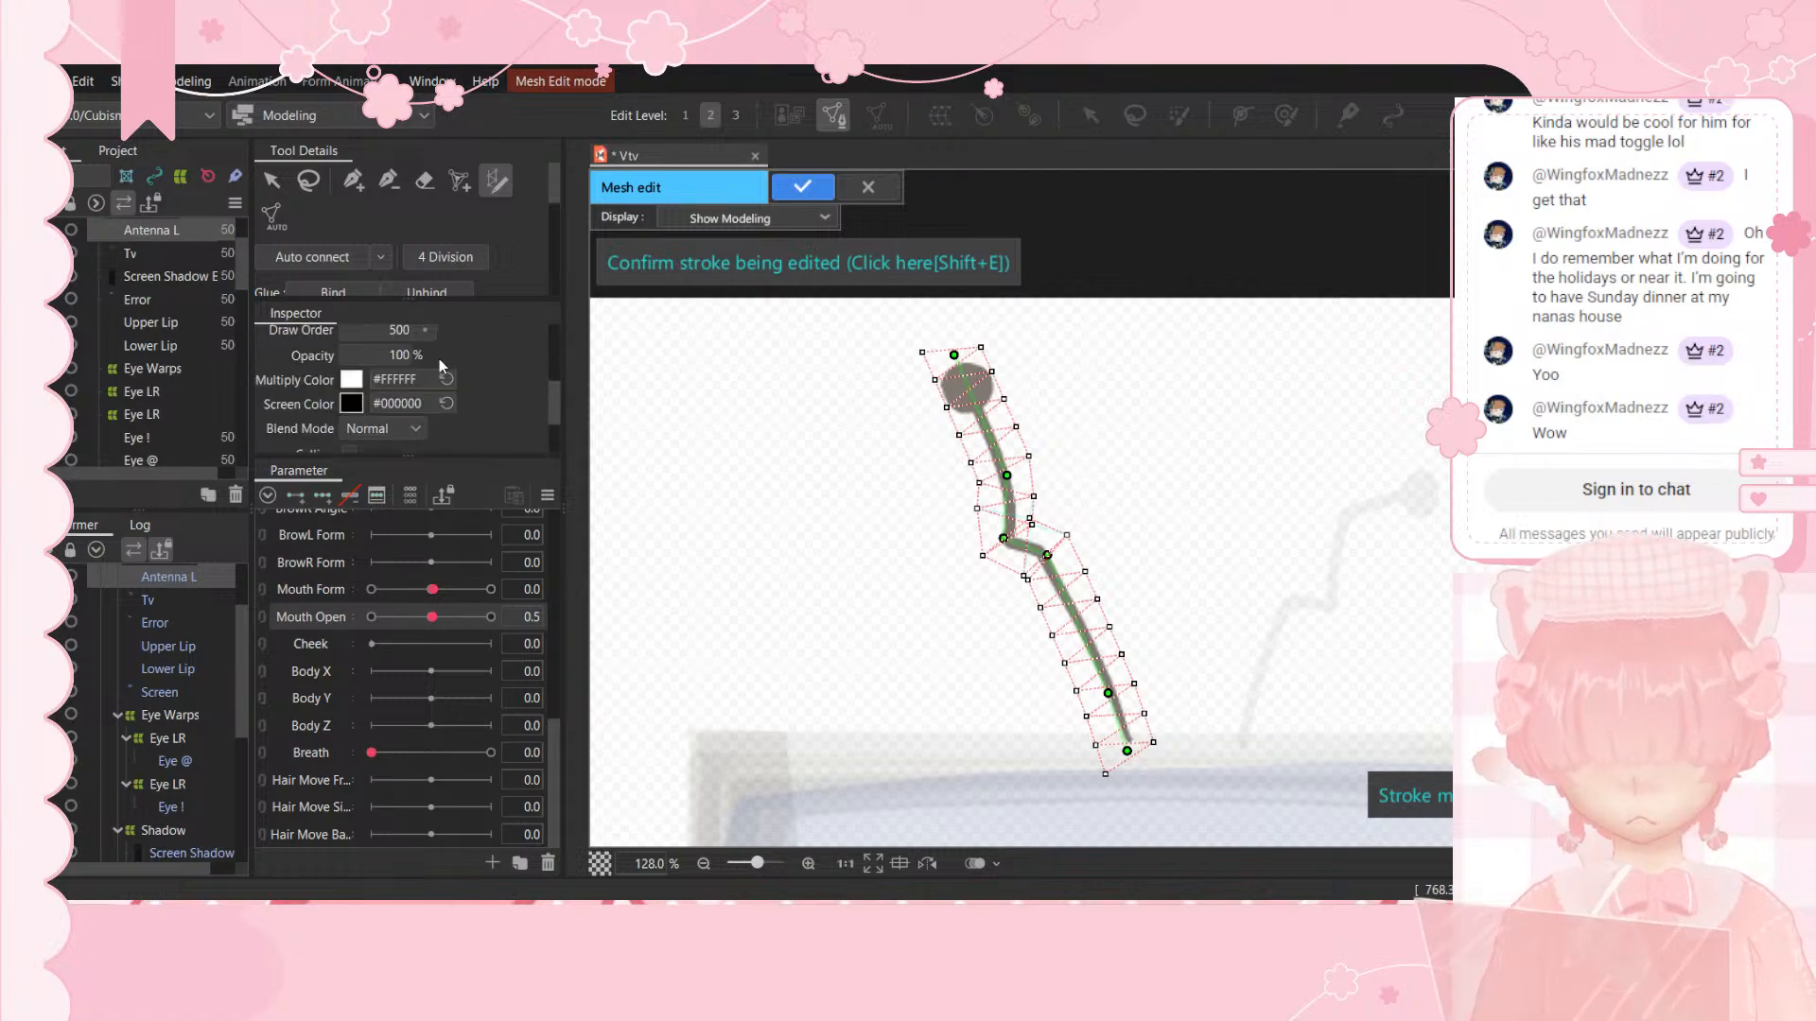
{"action": "scroll", "coordinate": [439, 360], "scroll_direction": "down", "scroll_amount": 1}
{"action": "scroll", "coordinate": [438, 361], "scroll_direction": "up", "scroll_amount": 2}
{"action": "scroll", "coordinate": [429, 421], "scroll_direction": "down", "scroll_amount": 1}
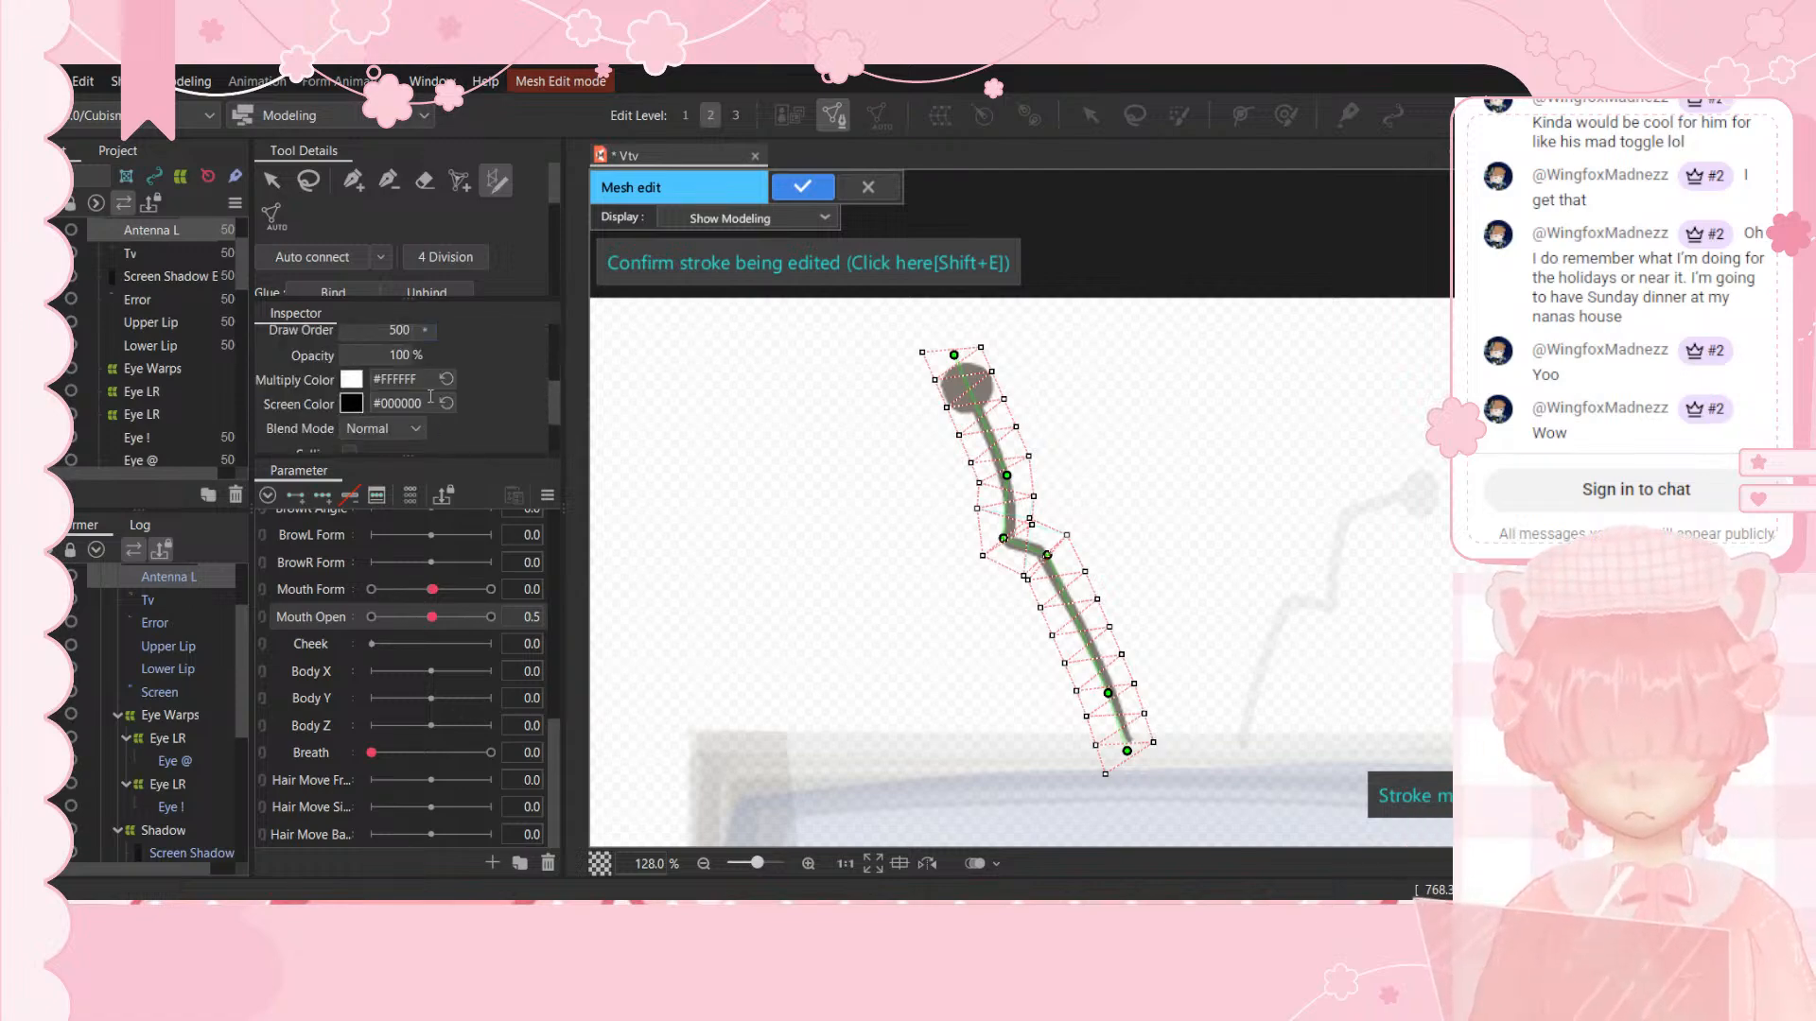
{"action": "scroll", "coordinate": [414, 235], "scroll_direction": "down", "scroll_amount": 4}
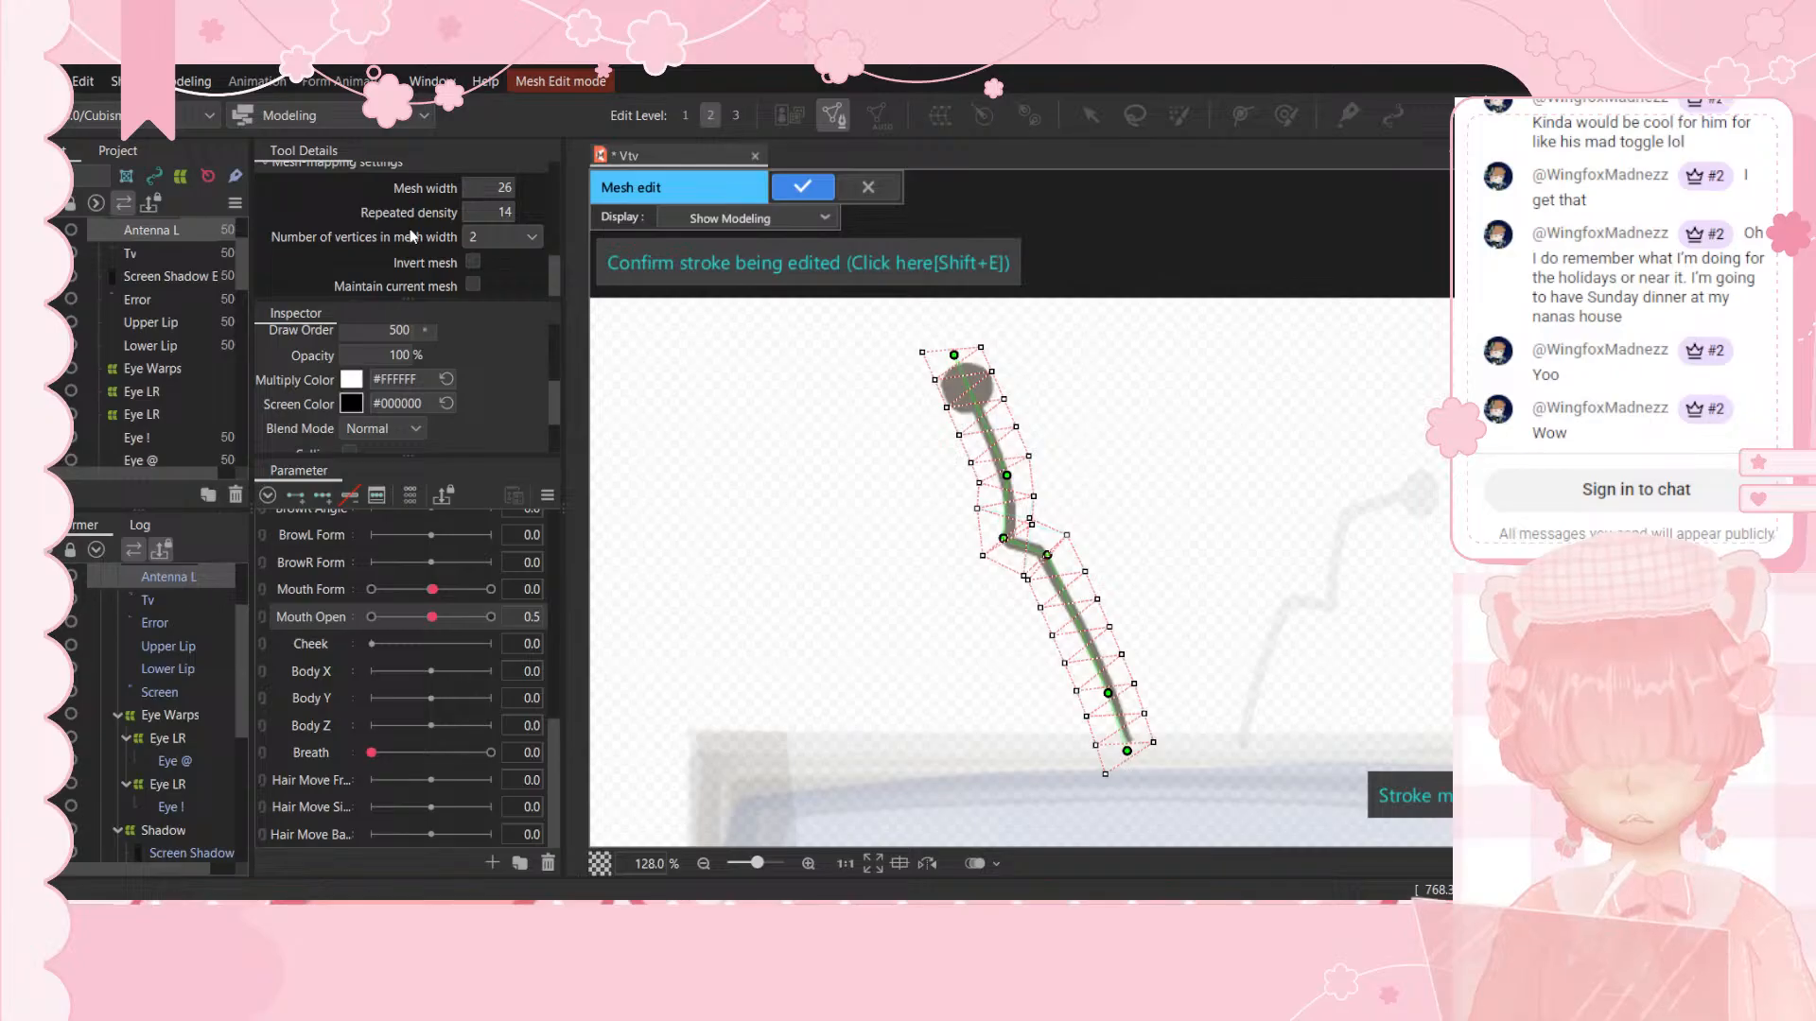
{"action": "left_click_drag", "start_coordinate": [489, 187], "coordinate": [502, 187]}
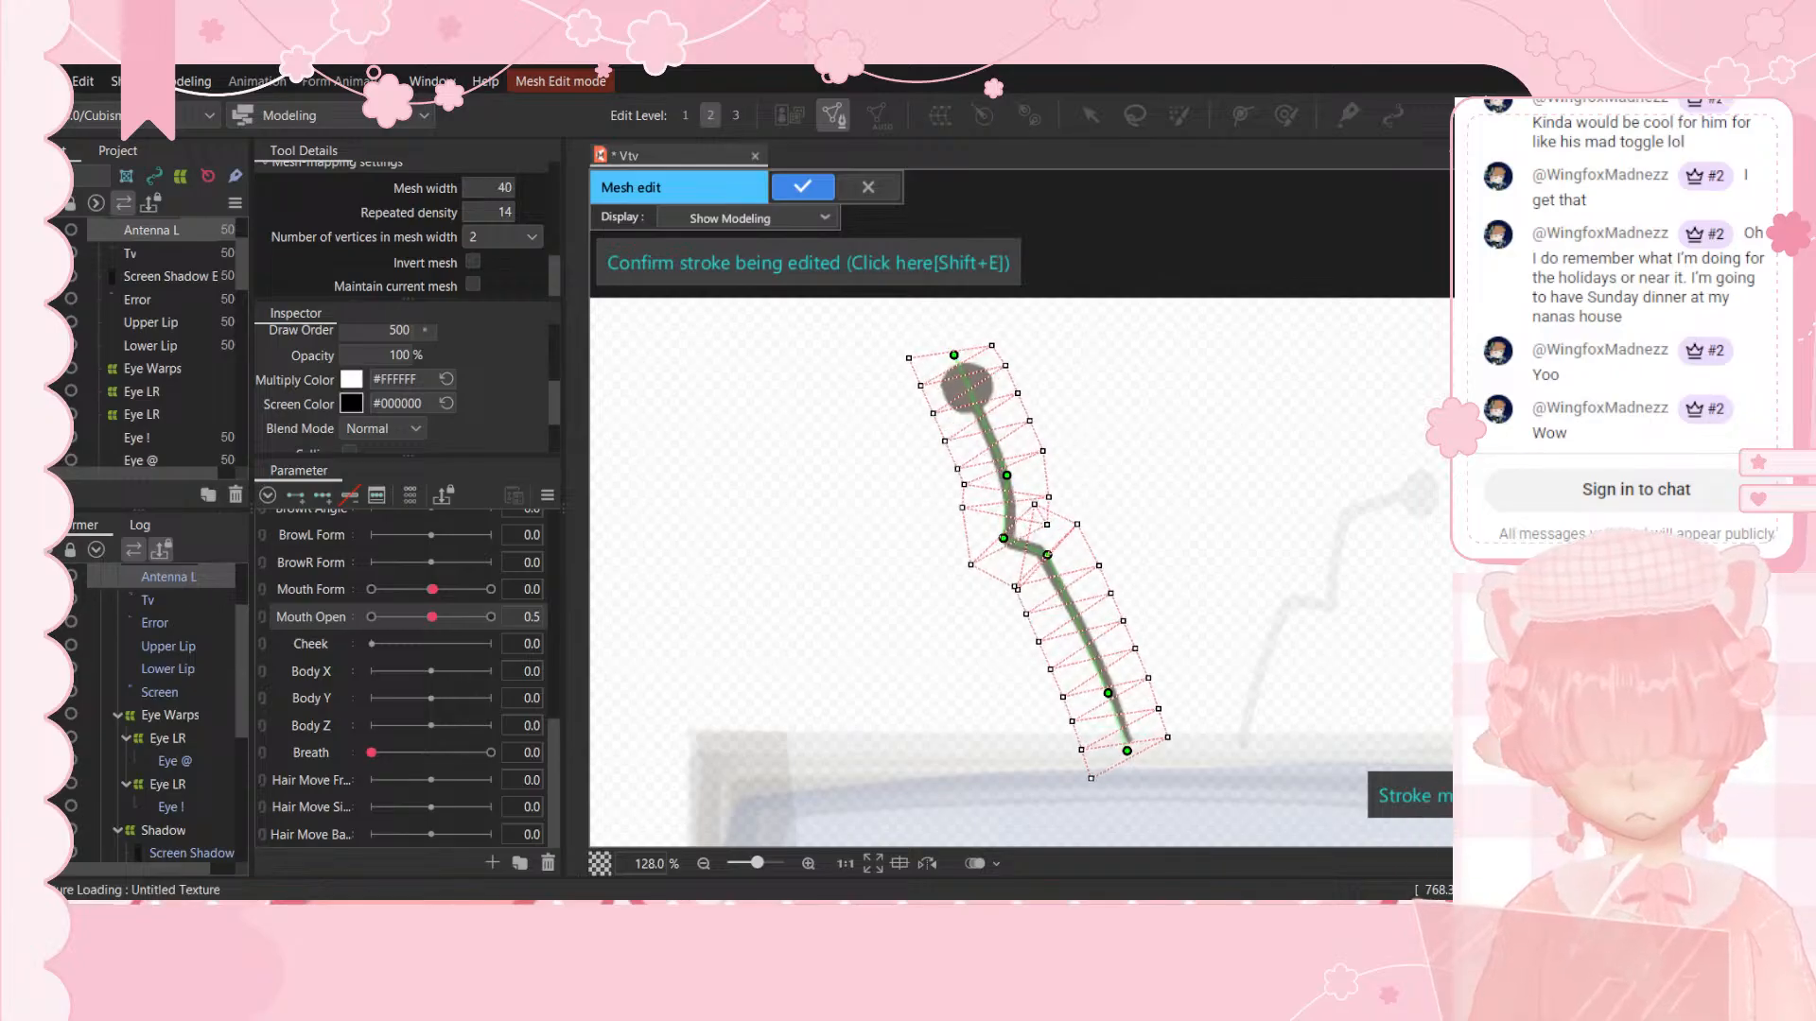
{"action": "left_click", "coordinate": [800, 188]}
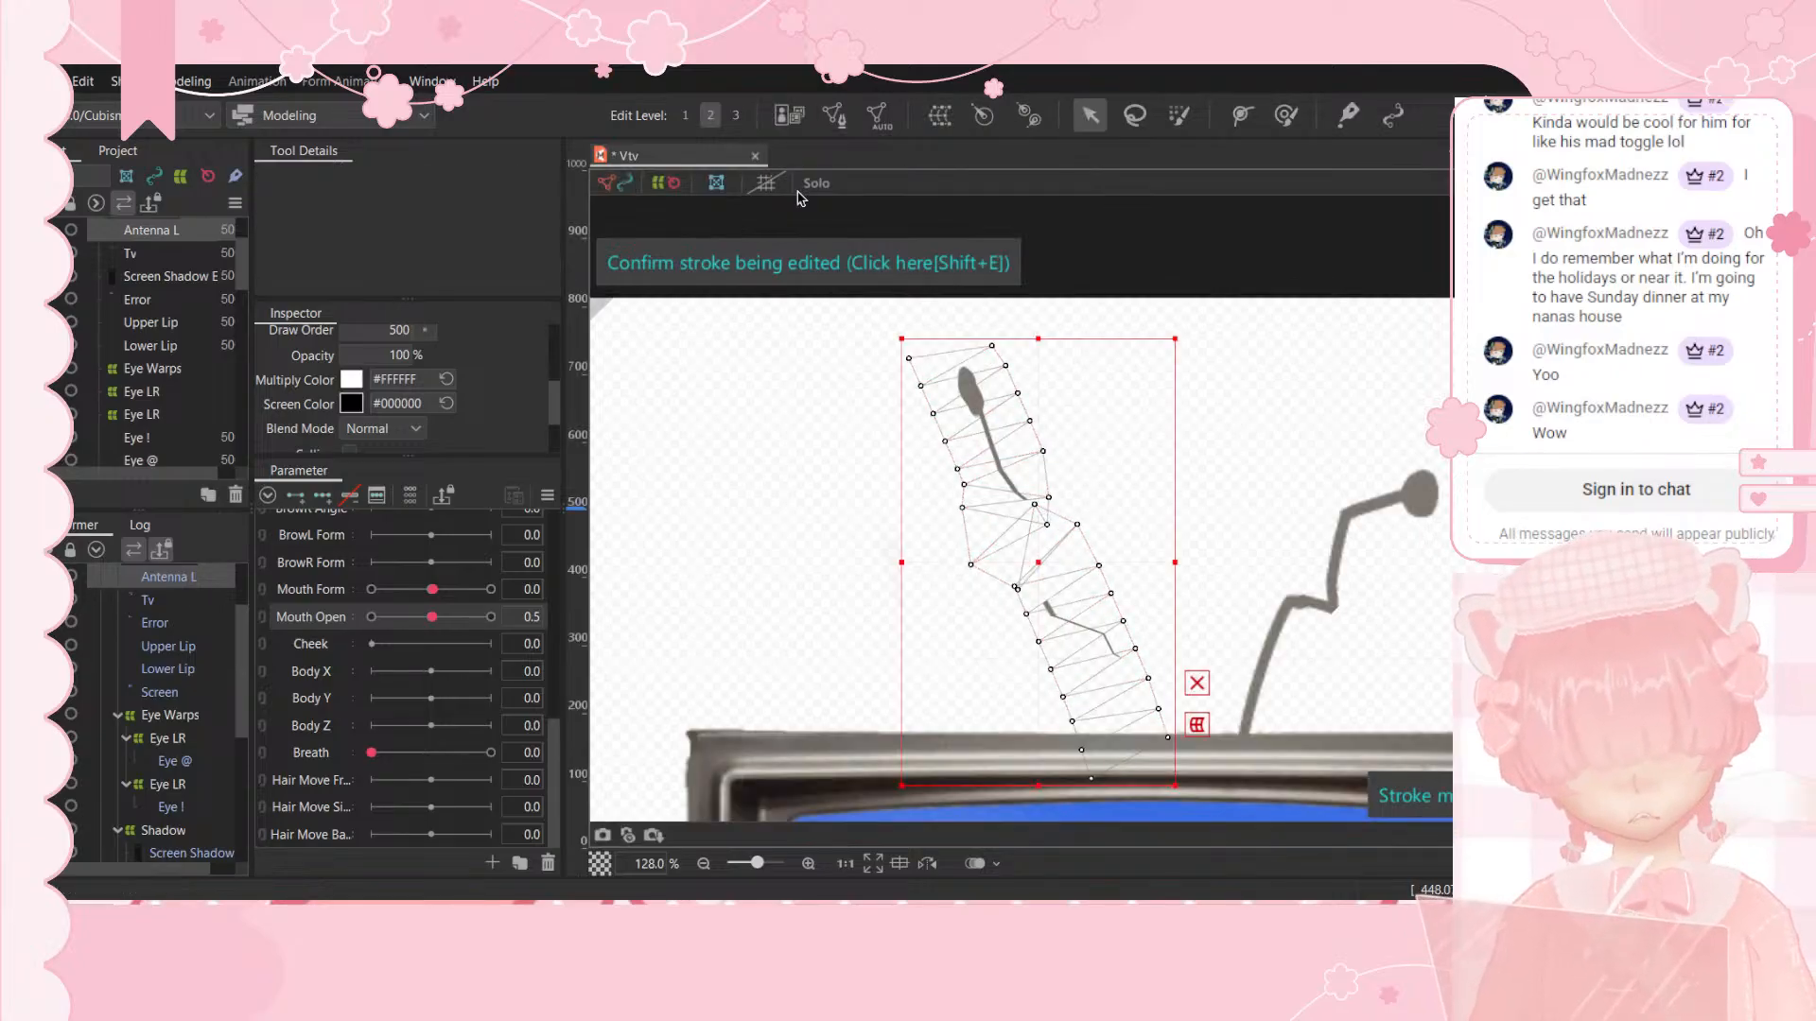
Step: Reopen Antenna L's mesh for editing and check how it moves with Angle X and Angle Y, returning both near center
{"action": "left_click", "coordinate": [834, 115]}
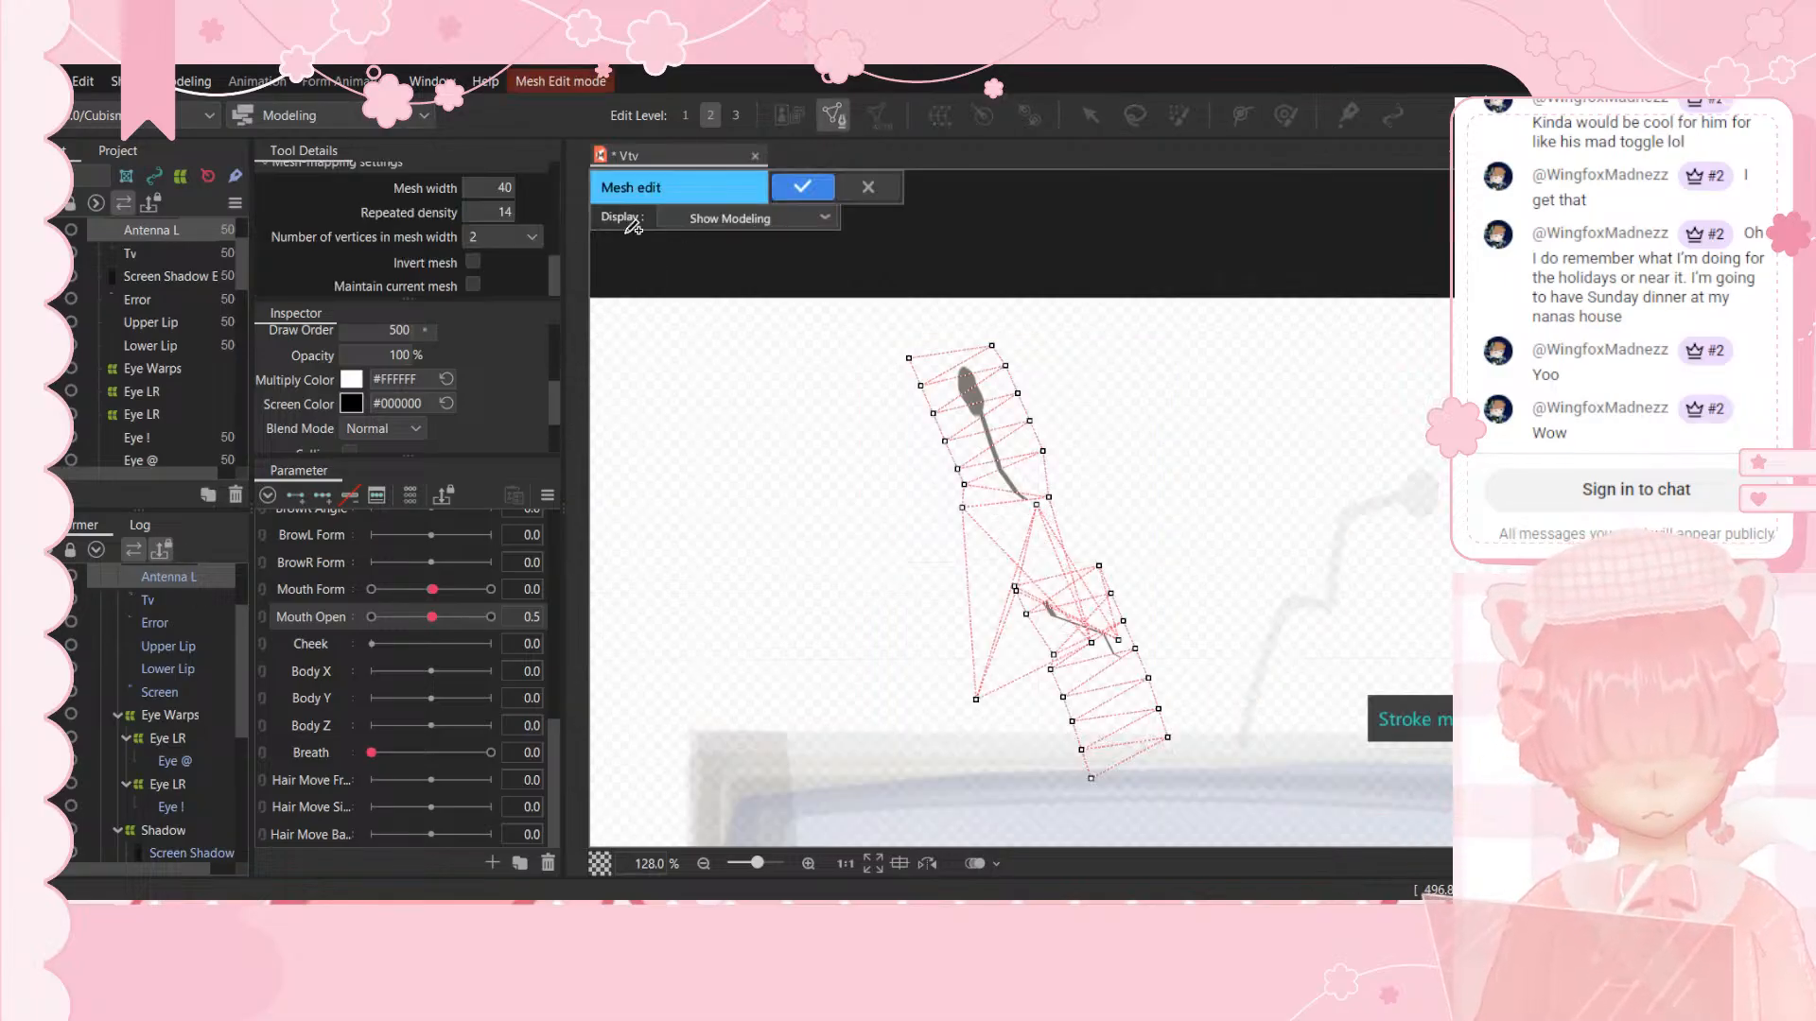
{"action": "scroll", "coordinate": [400, 678], "scroll_direction": "up", "scroll_amount": 5}
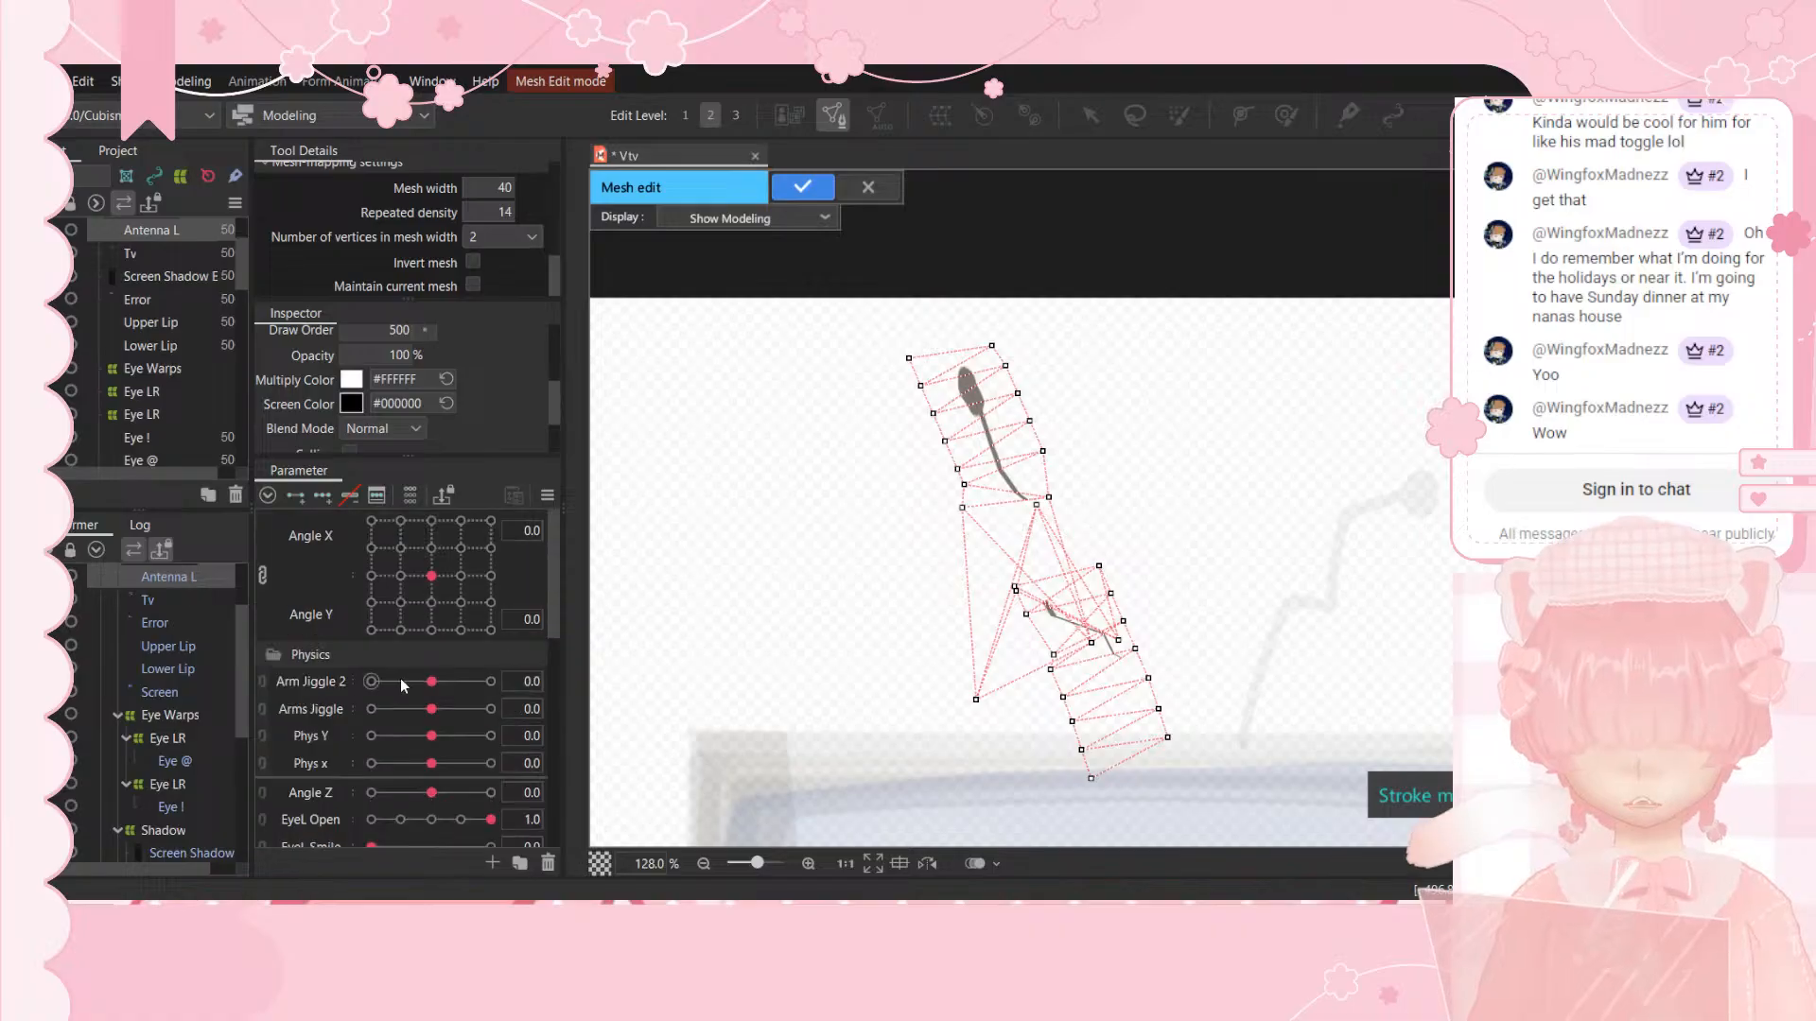
{"action": "left_click_drag", "start_coordinate": [432, 575], "coordinate": [437, 585]}
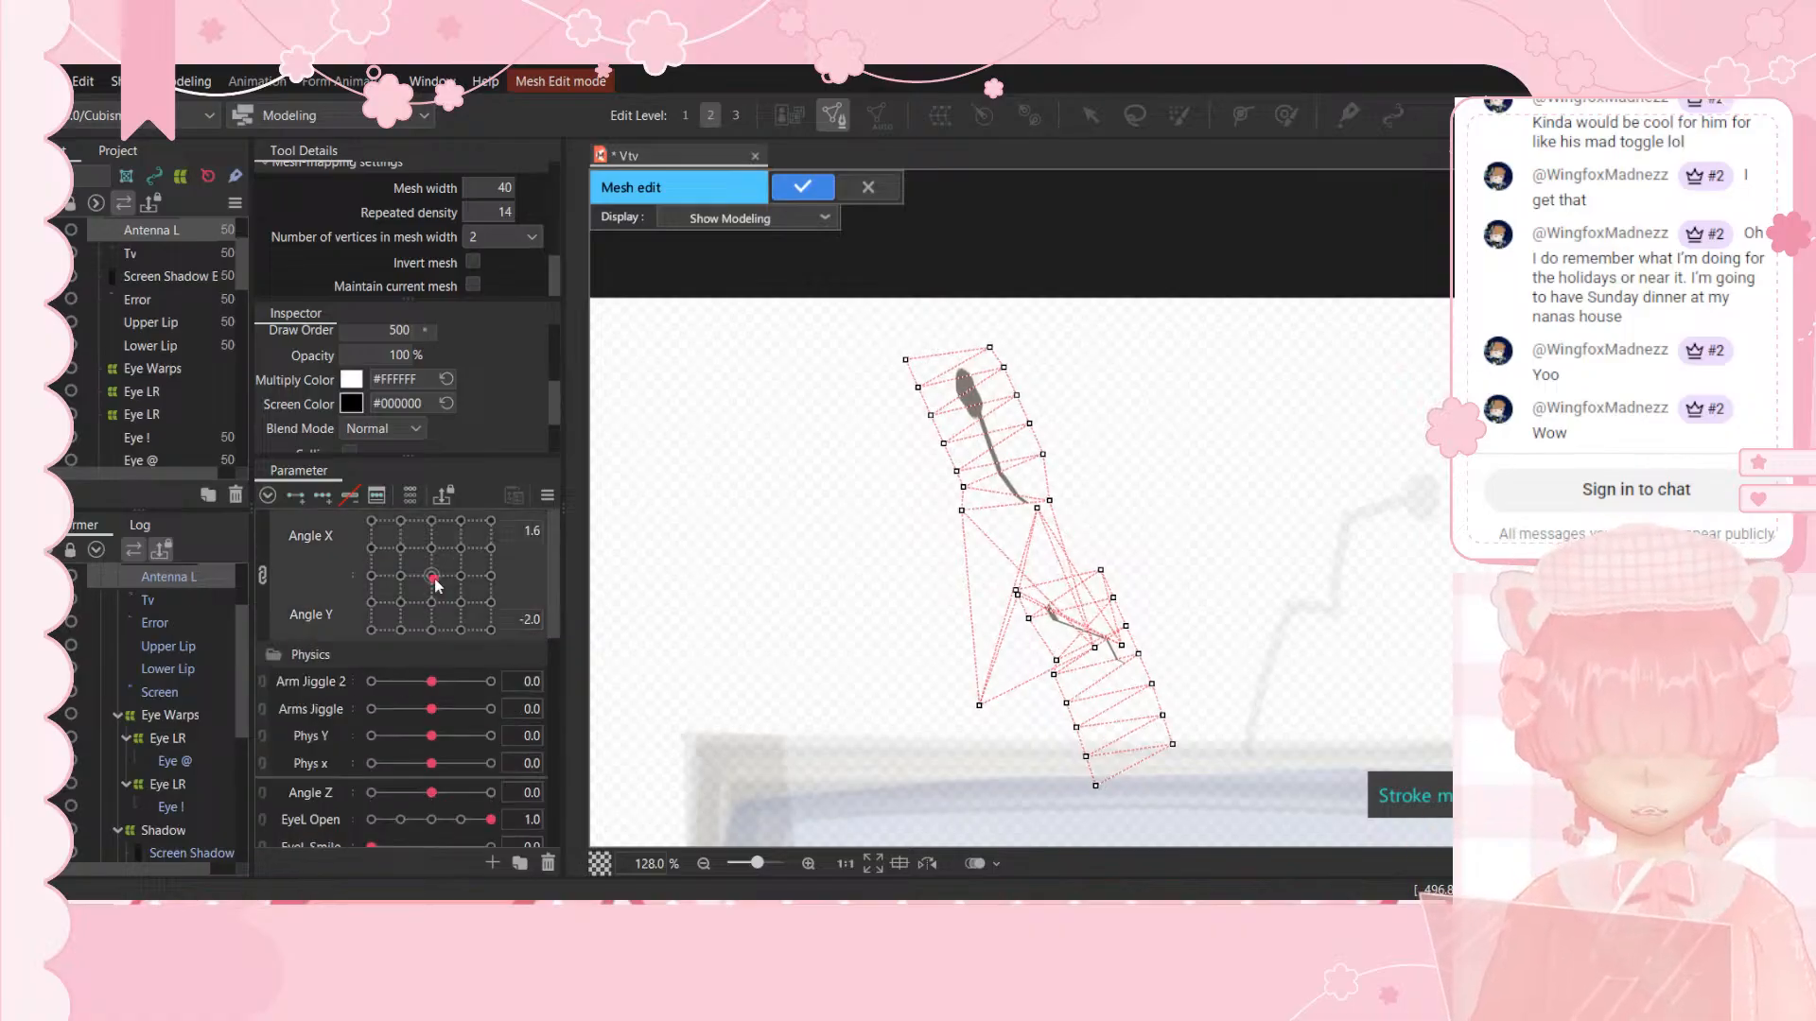
{"action": "left_click_drag", "start_coordinate": [351, 529], "coordinate": [345, 526]}
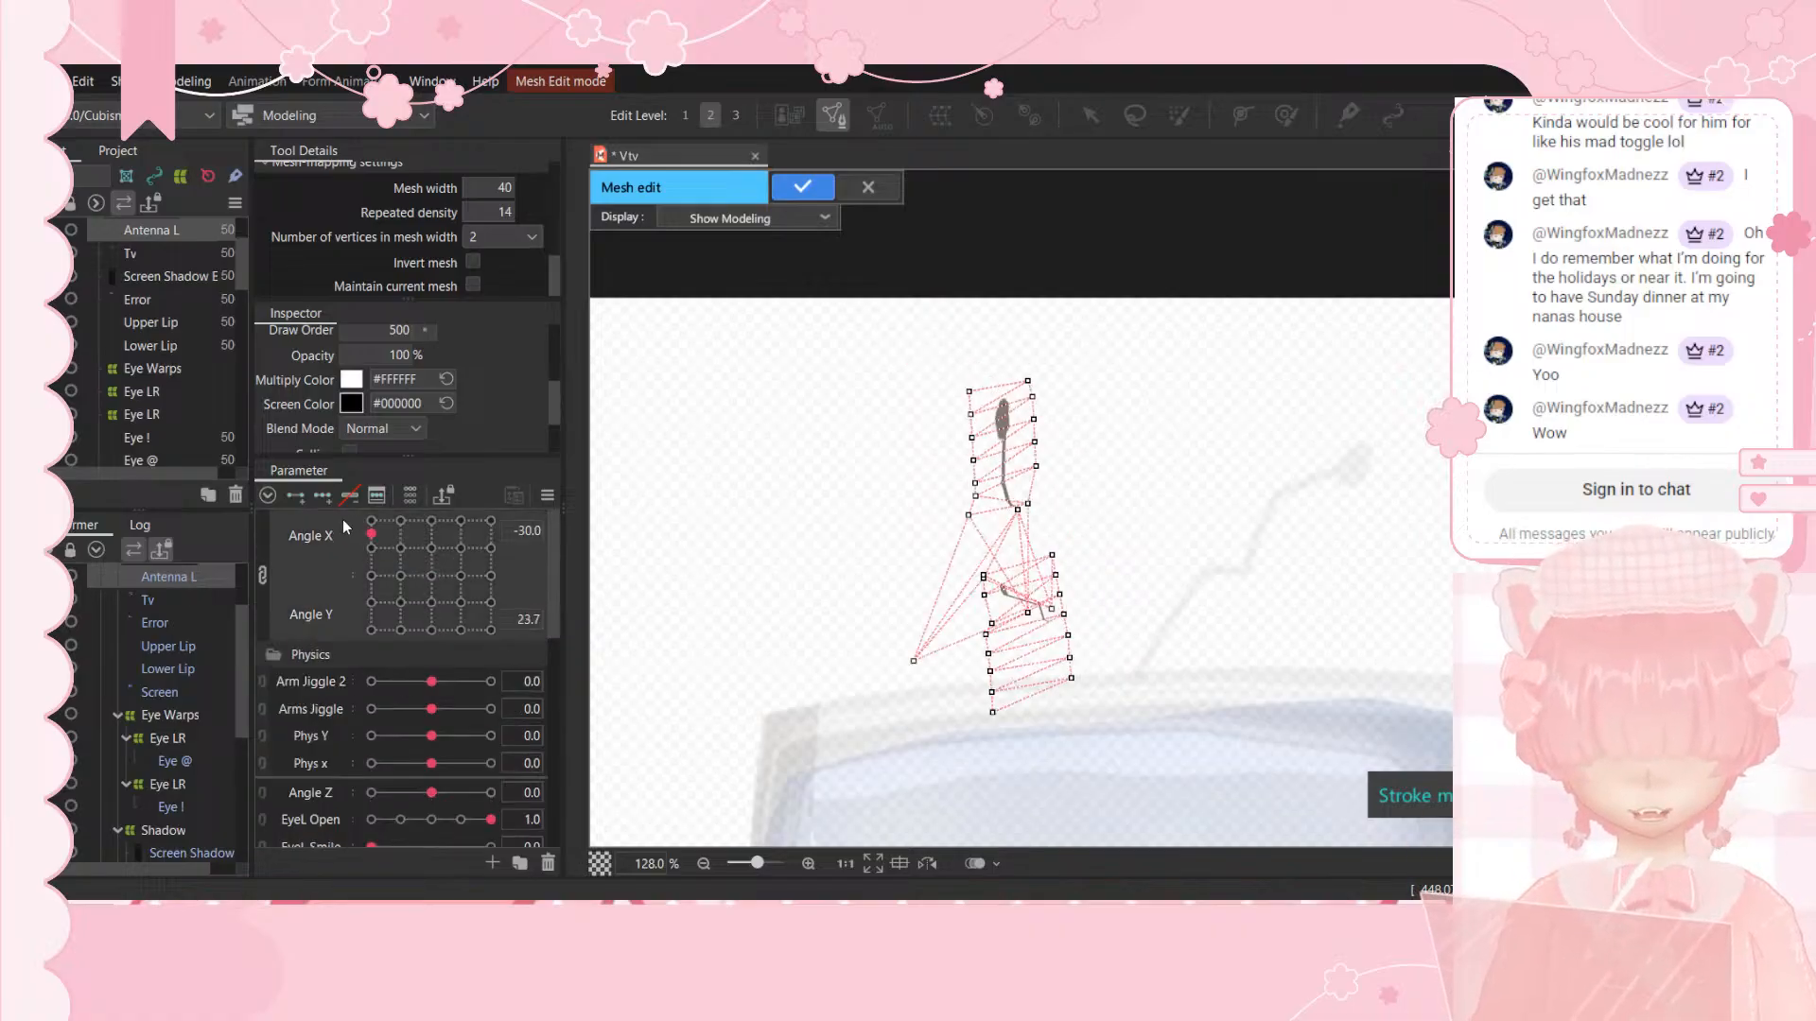
{"action": "left_click", "coordinate": [435, 573]}
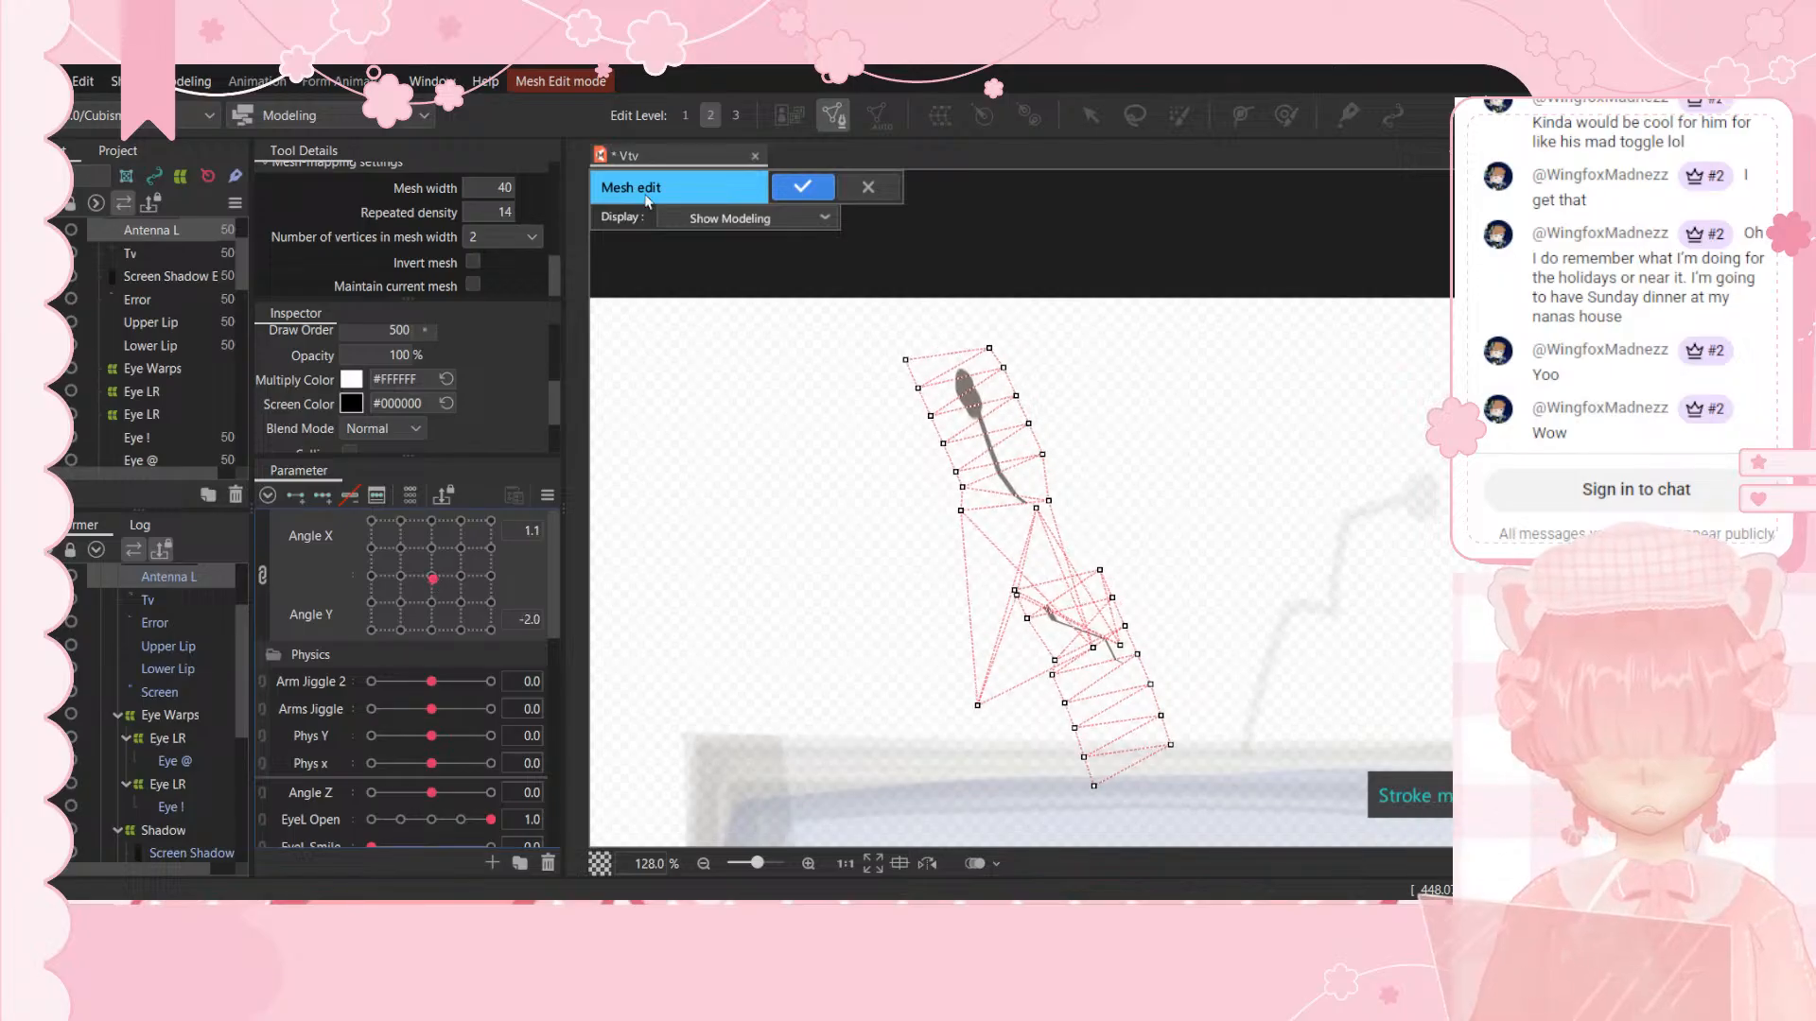
Step: Delete the tangled mesh vertices around Antenna L's middle bend, leaving separate upper and lower mesh sections
{"action": "scroll", "coordinate": [525, 248], "scroll_direction": "up", "scroll_amount": 5}
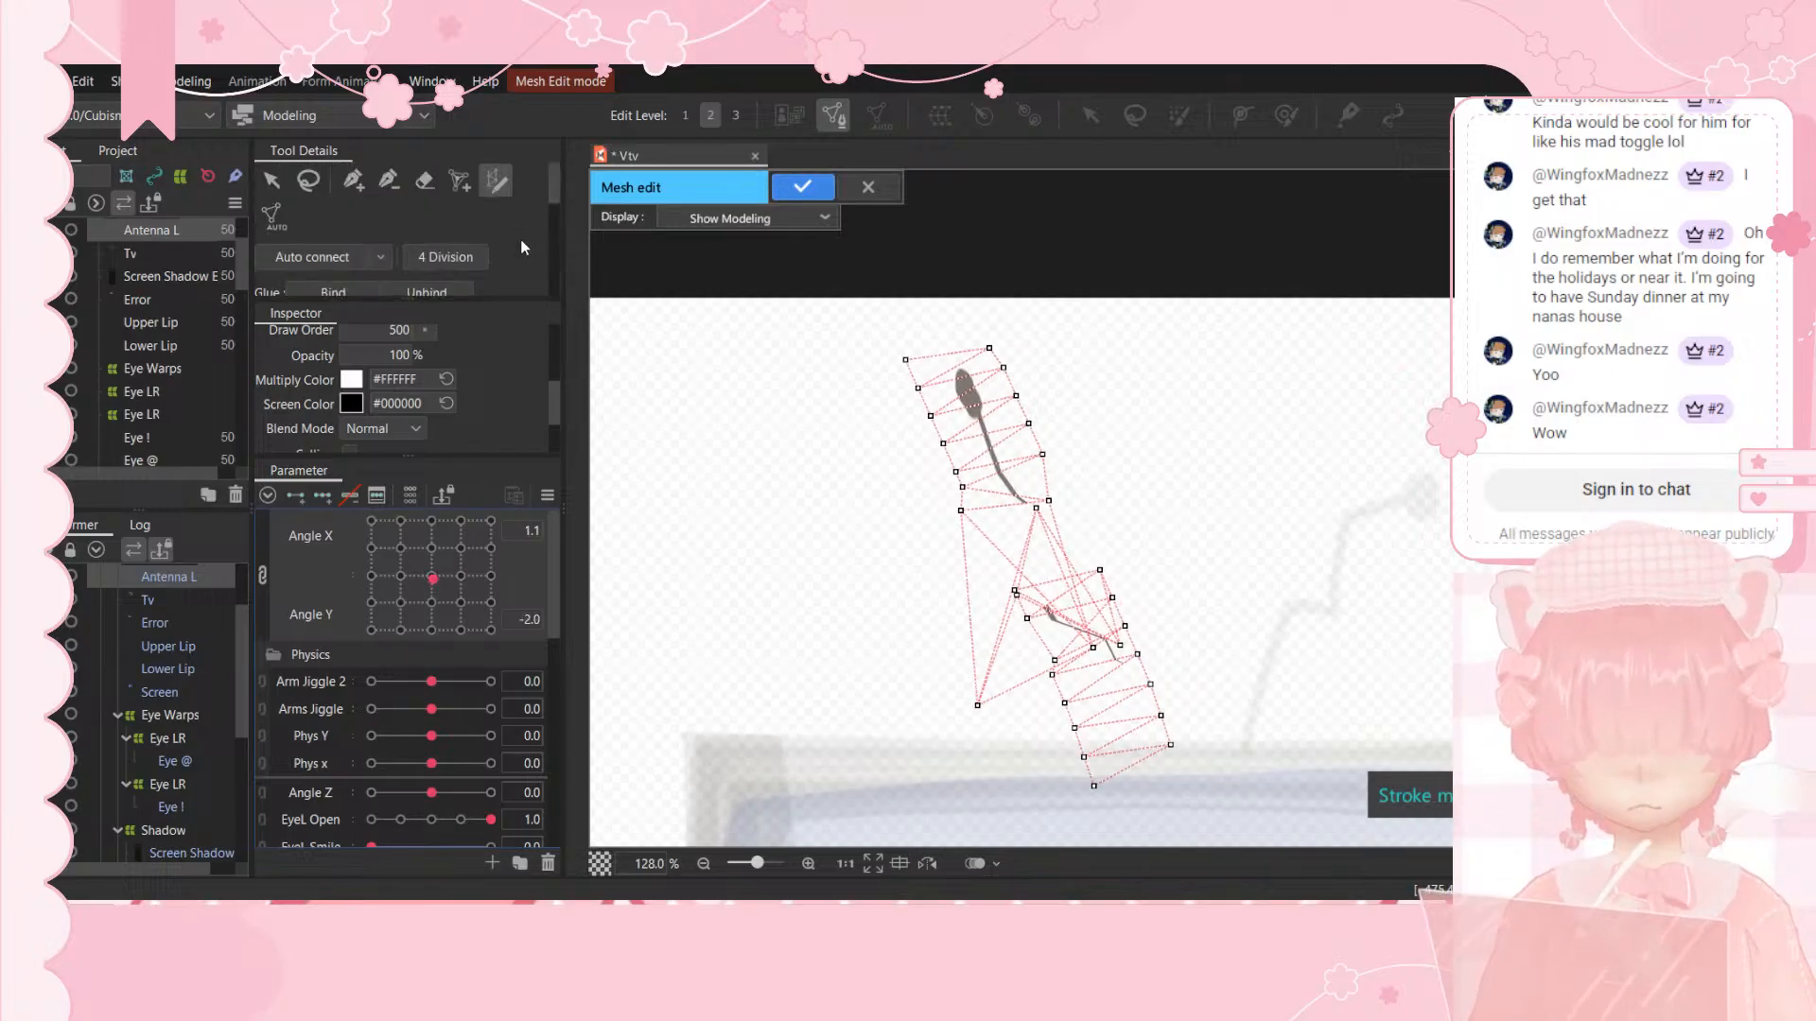
{"action": "left_click", "coordinate": [392, 180]}
{"action": "left_click", "coordinate": [978, 704]}
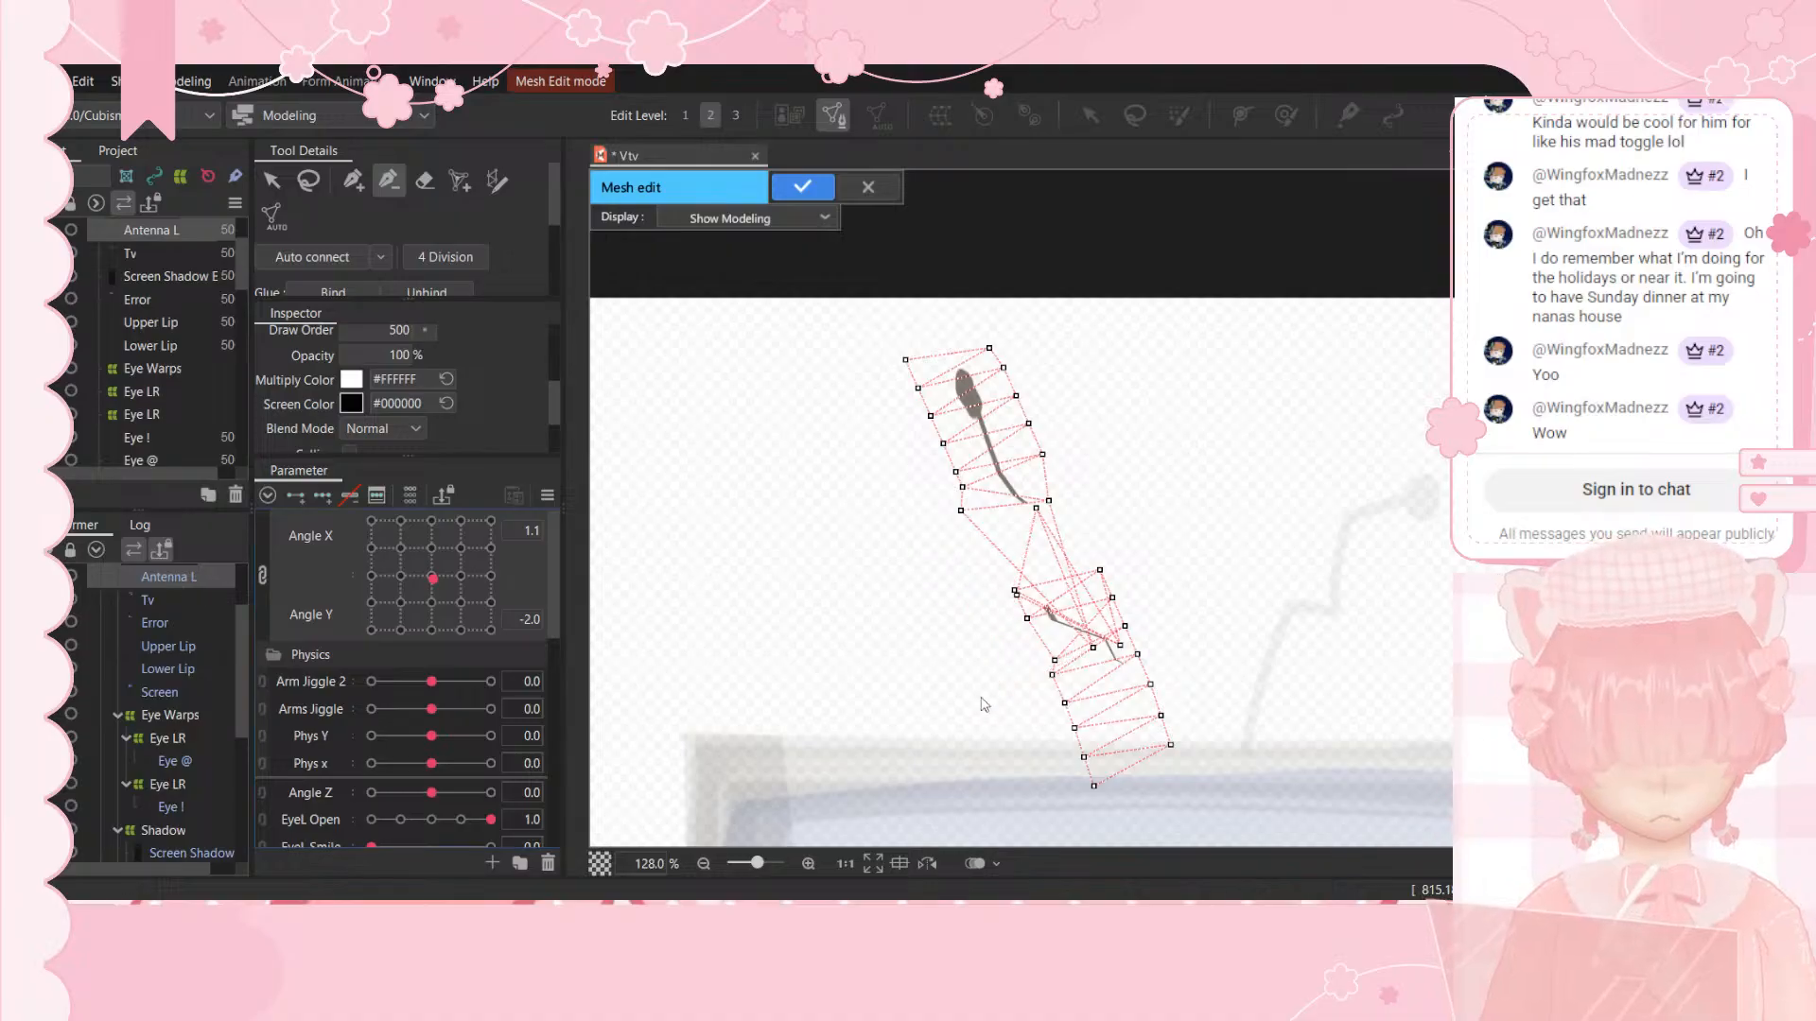
{"action": "left_click", "coordinate": [1028, 619]}
{"action": "left_click", "coordinate": [1112, 597]}
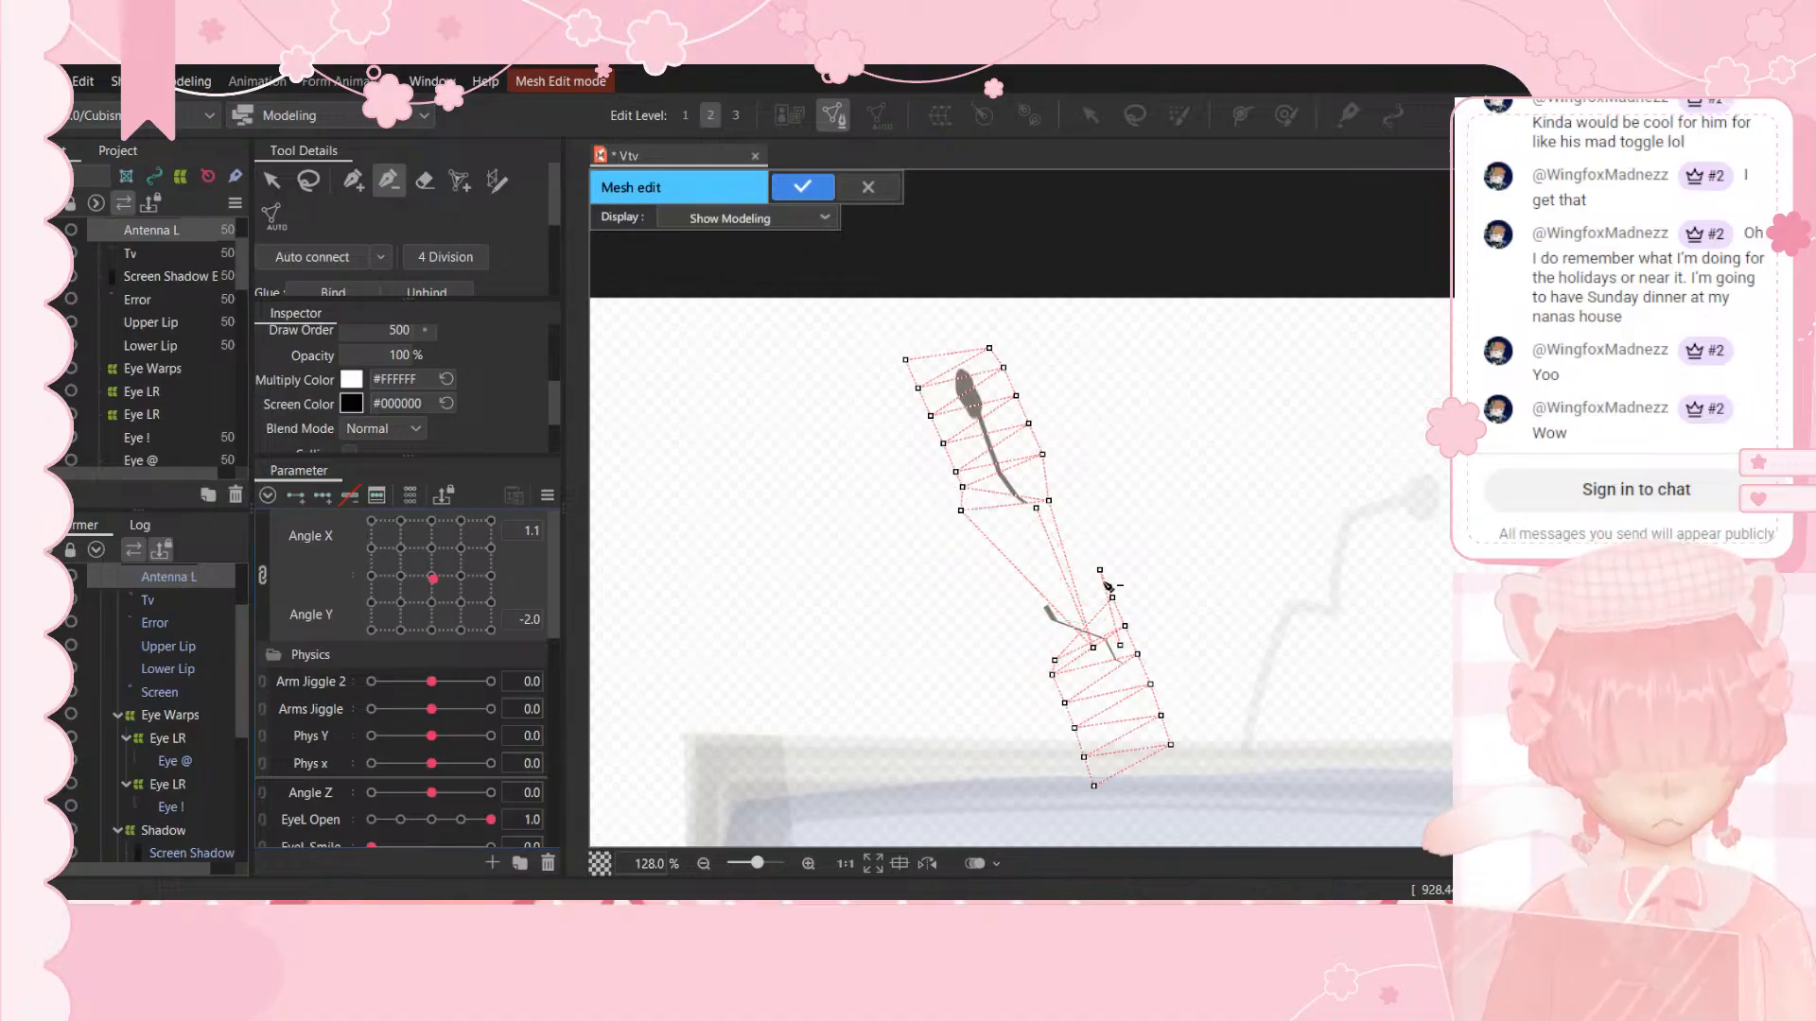
{"action": "left_click", "coordinate": [1093, 649]}
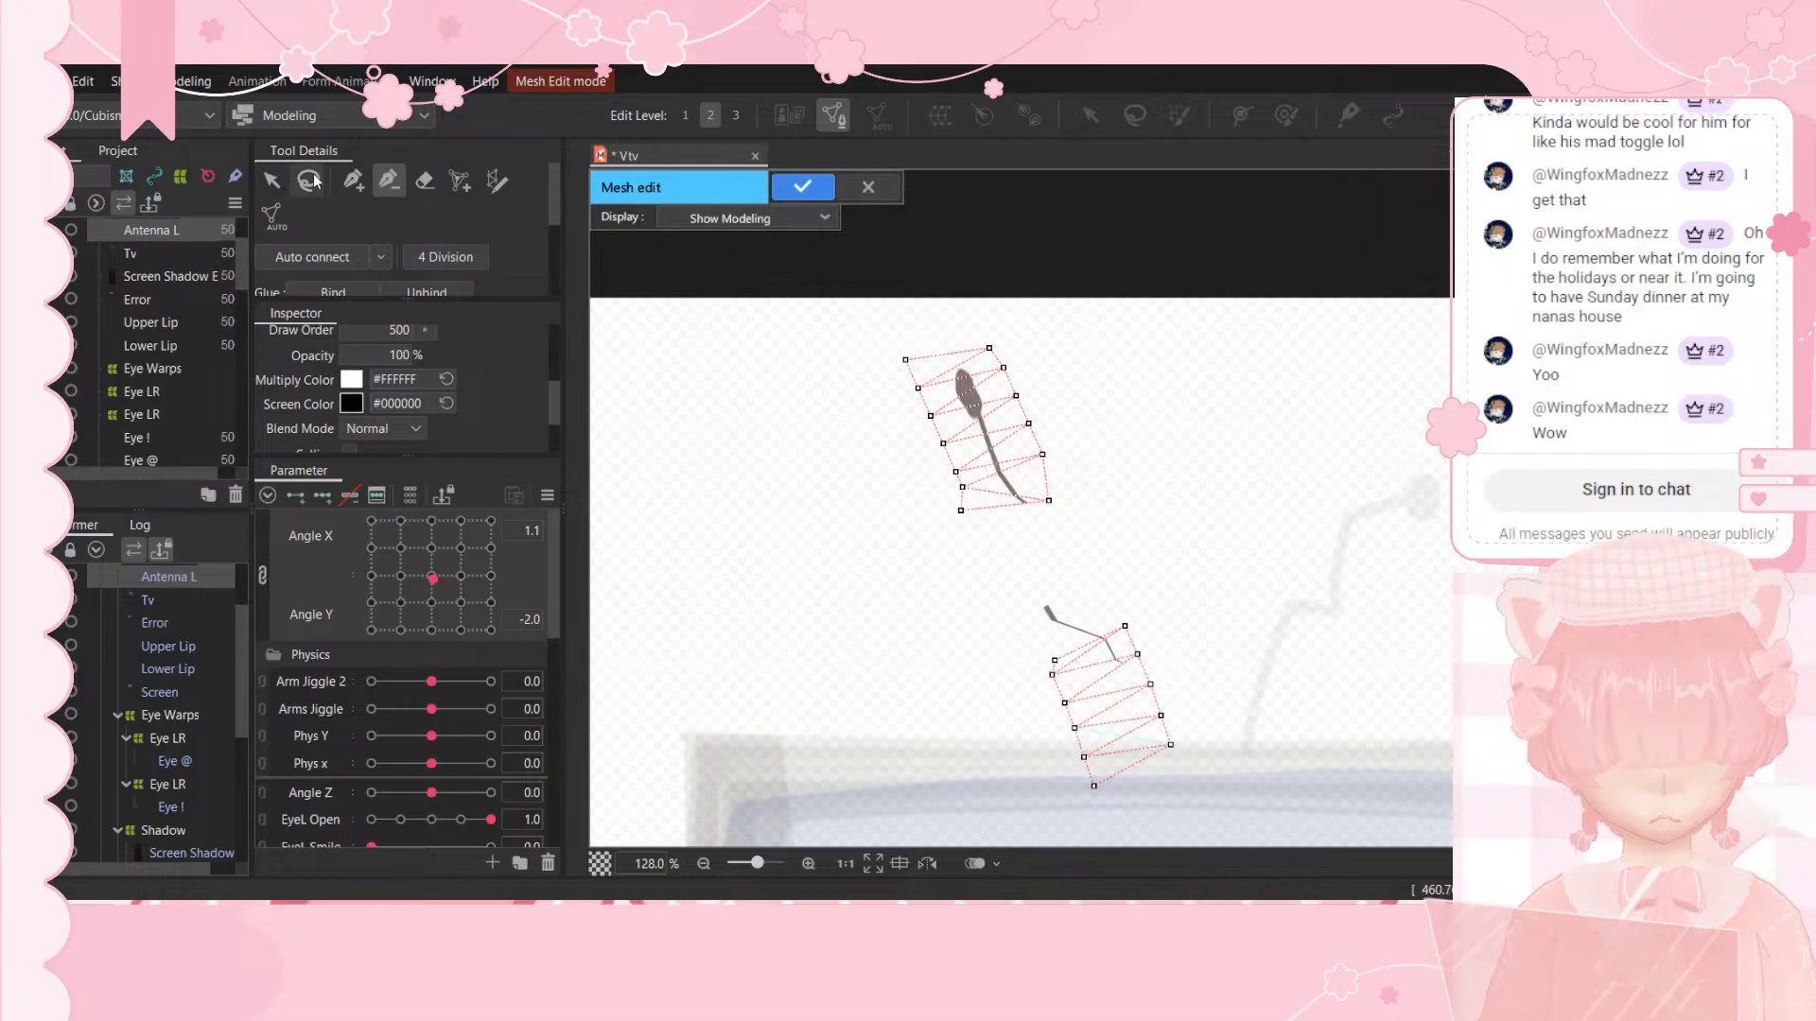
Step: Connect Antenna L's upper and lower mesh sections with two side edges and a diagonal between them
{"action": "left_click", "coordinate": [354, 181]}
{"action": "left_click", "coordinate": [961, 511]}
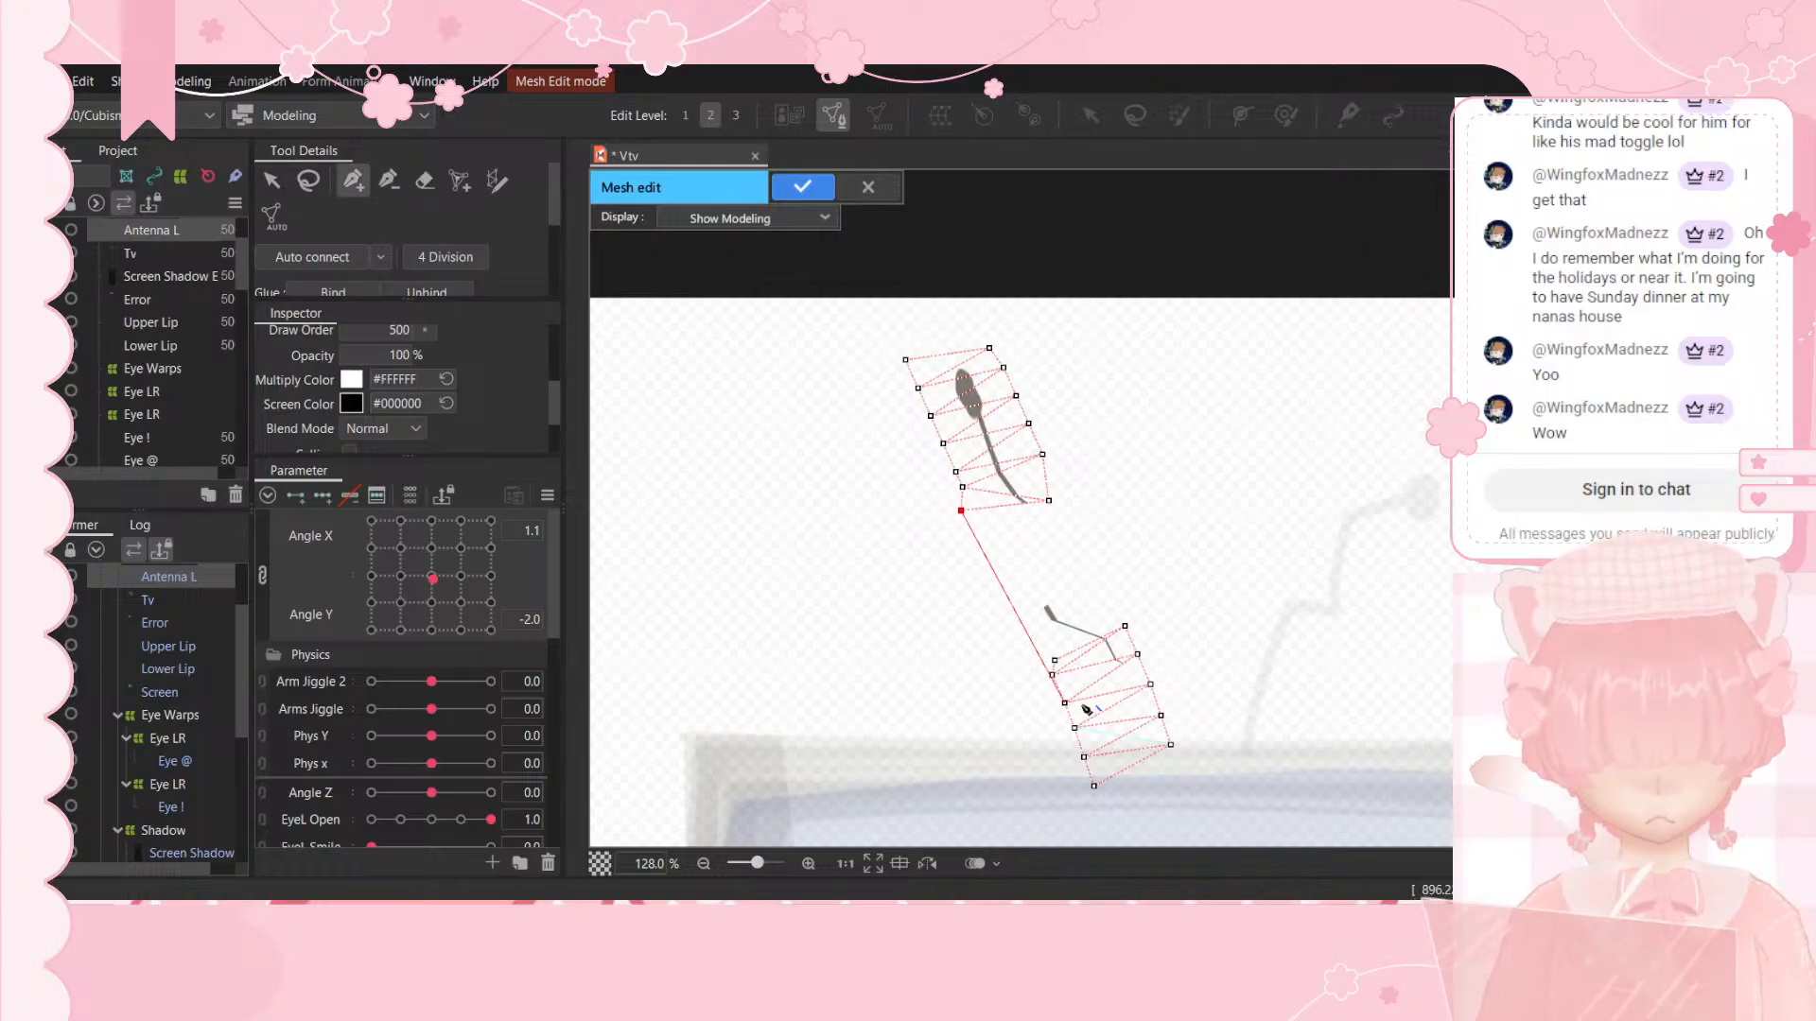
{"action": "left_click", "coordinate": [1054, 660]}
{"action": "left_click", "coordinate": [1049, 500]}
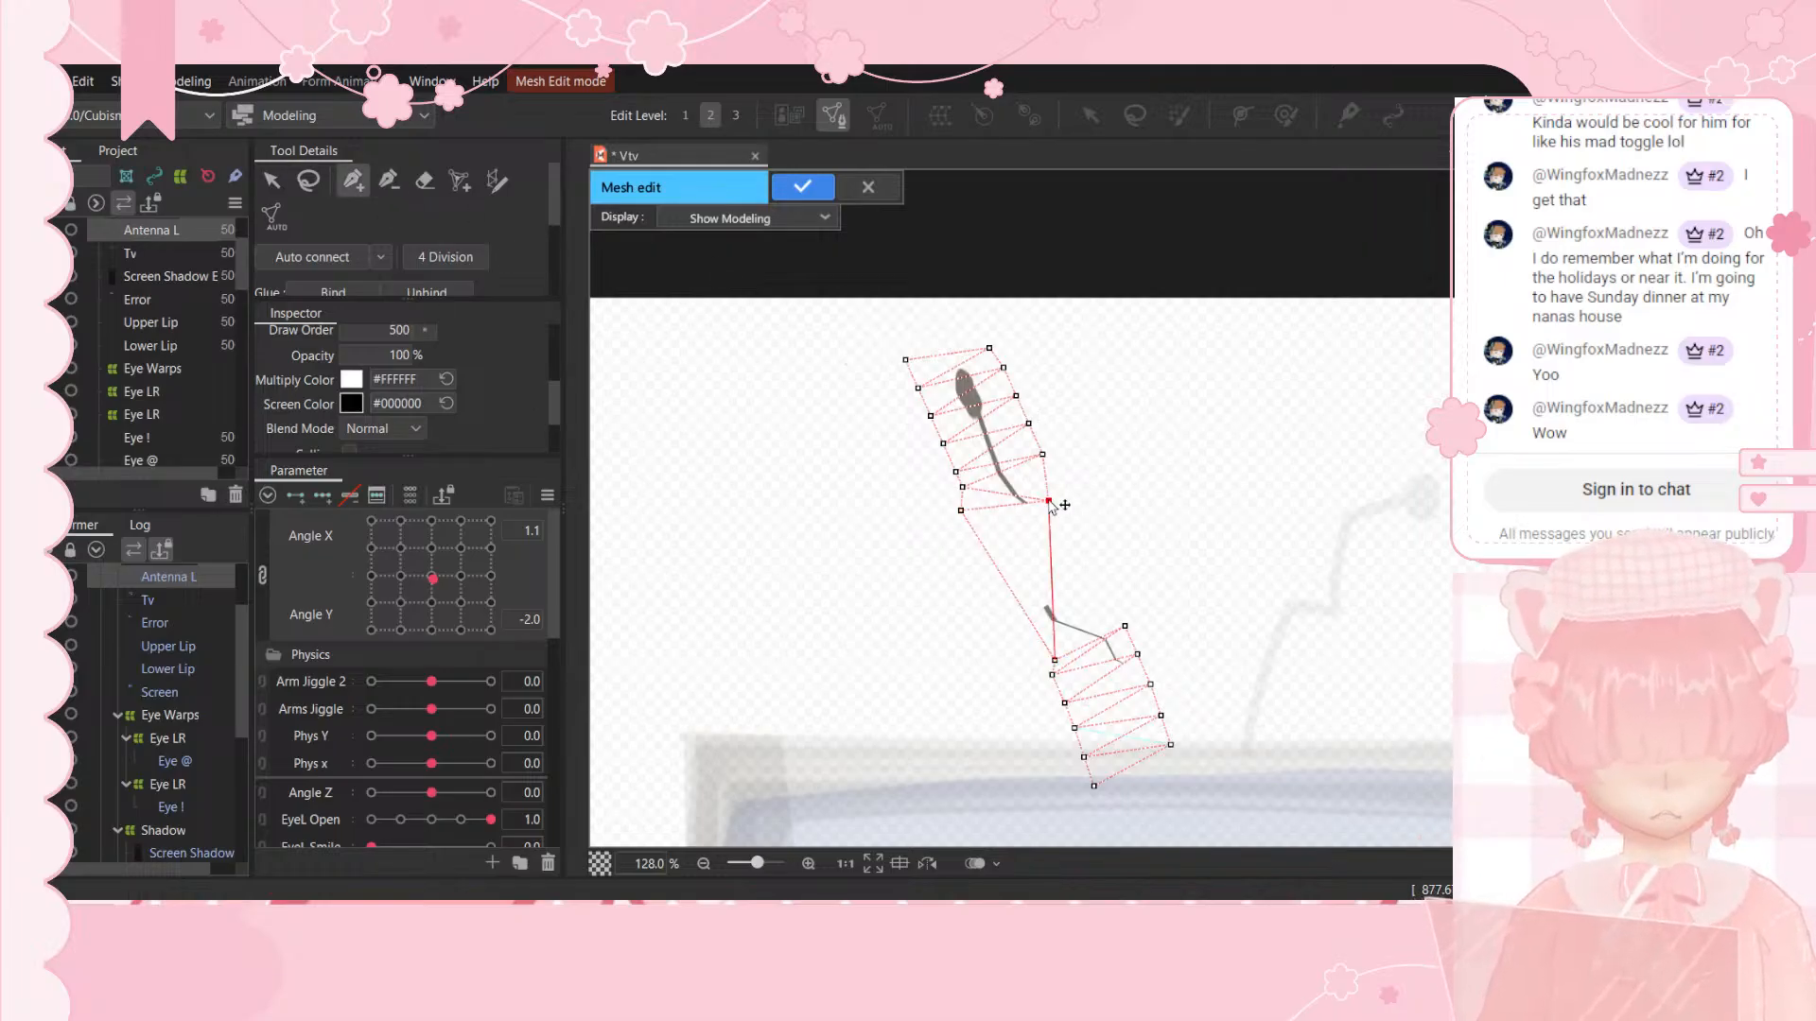
{"action": "left_click", "coordinate": [1125, 626]}
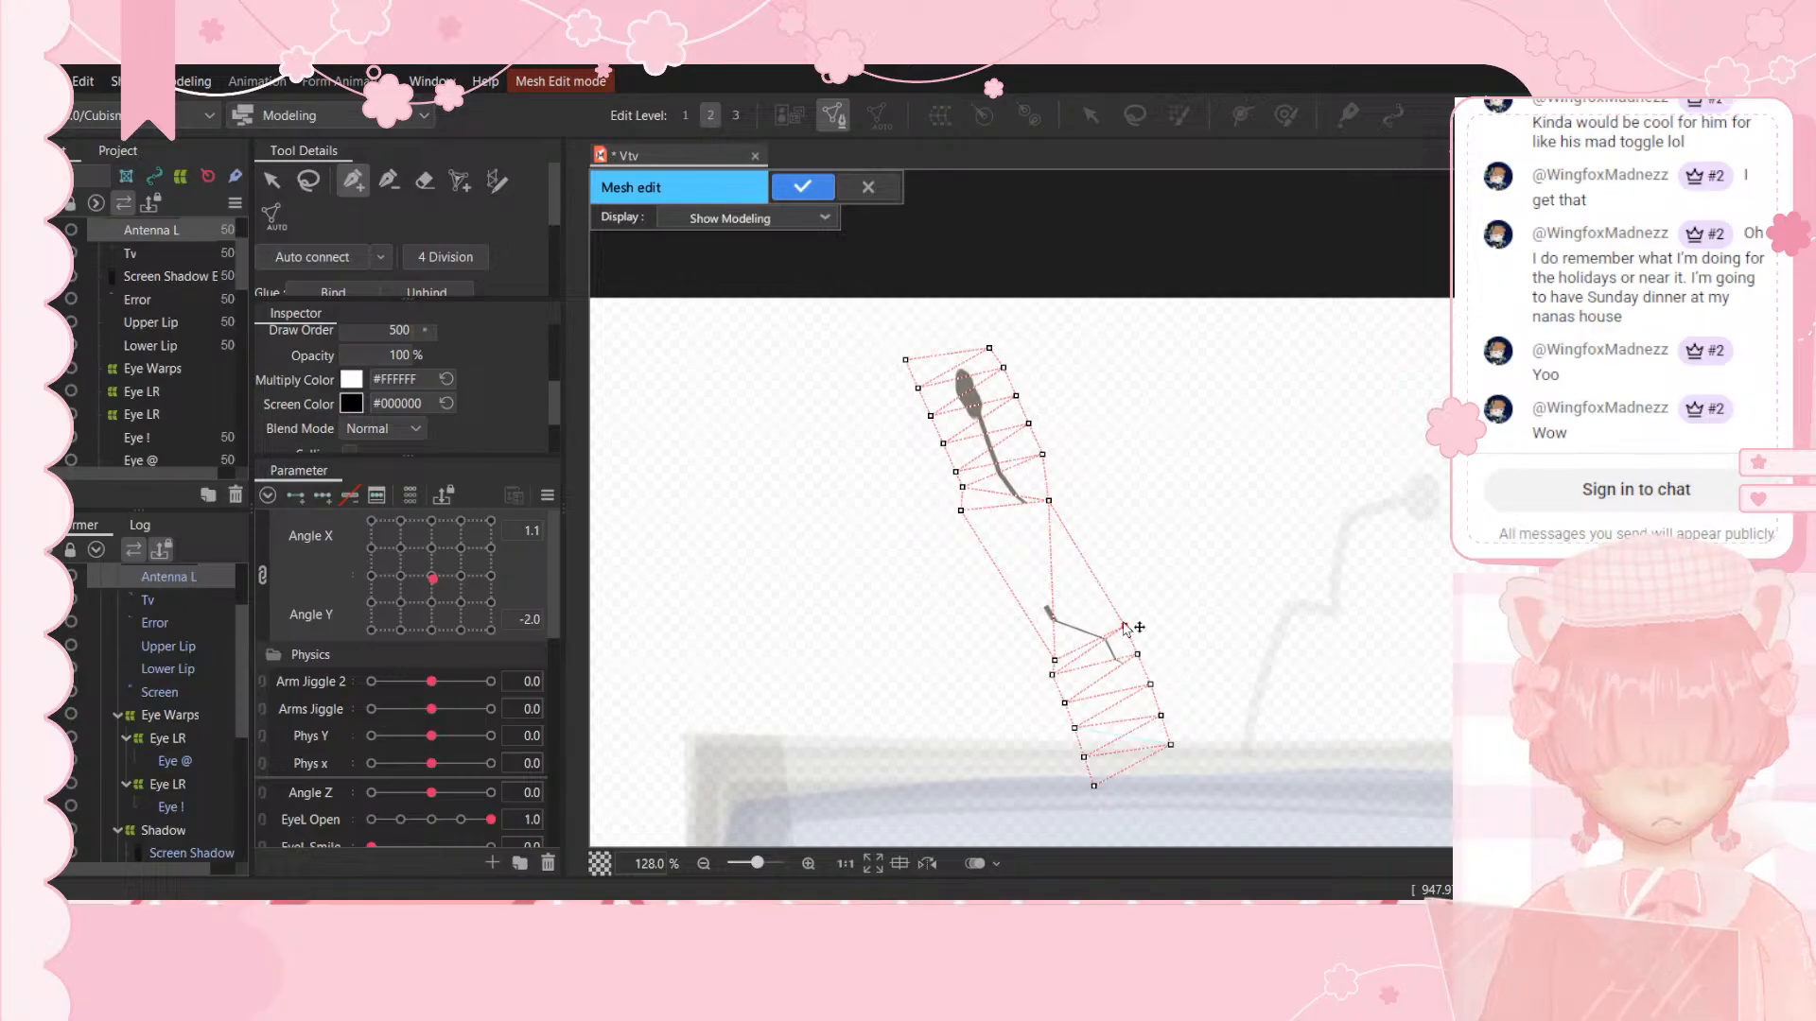
Step: Try adding extra vertices and a cross edge in the gap between Antenna L's upper and lower mesh sections, and undo them
{"action": "left_click", "coordinate": [961, 511]}
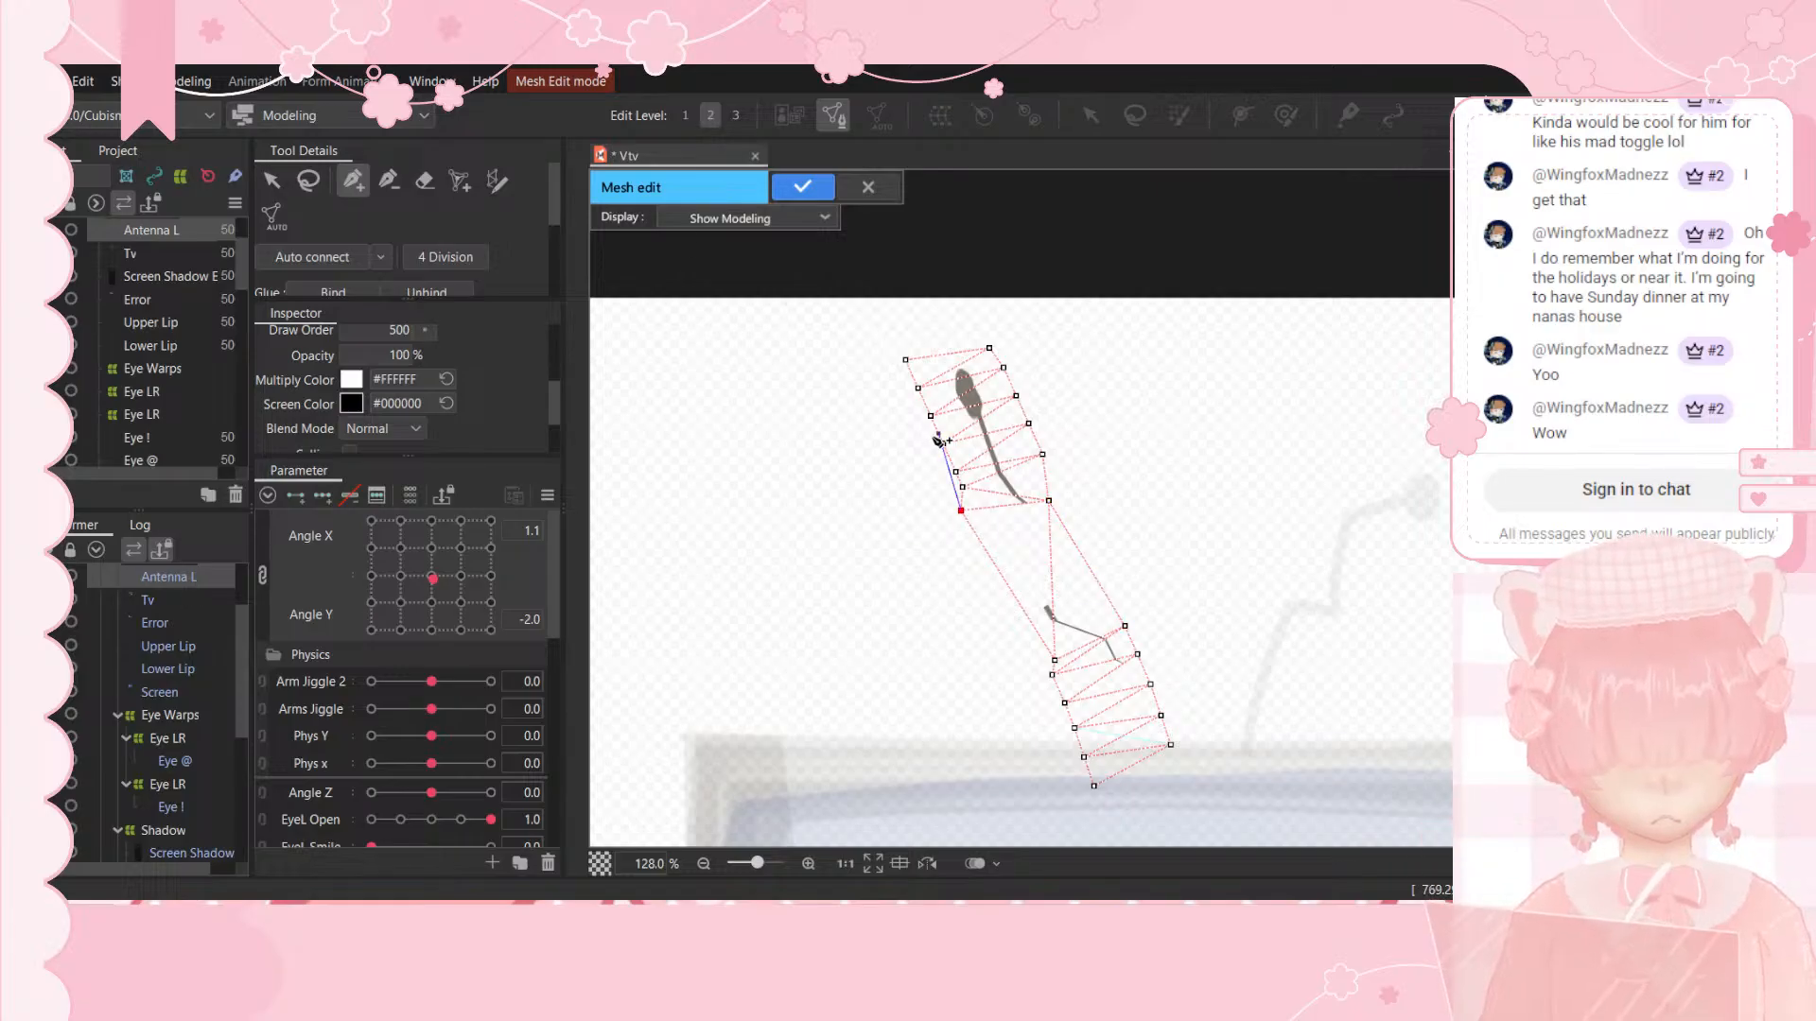
{"action": "key", "text": "ctrl+z"}
{"action": "key", "text": "ctrl+z"}
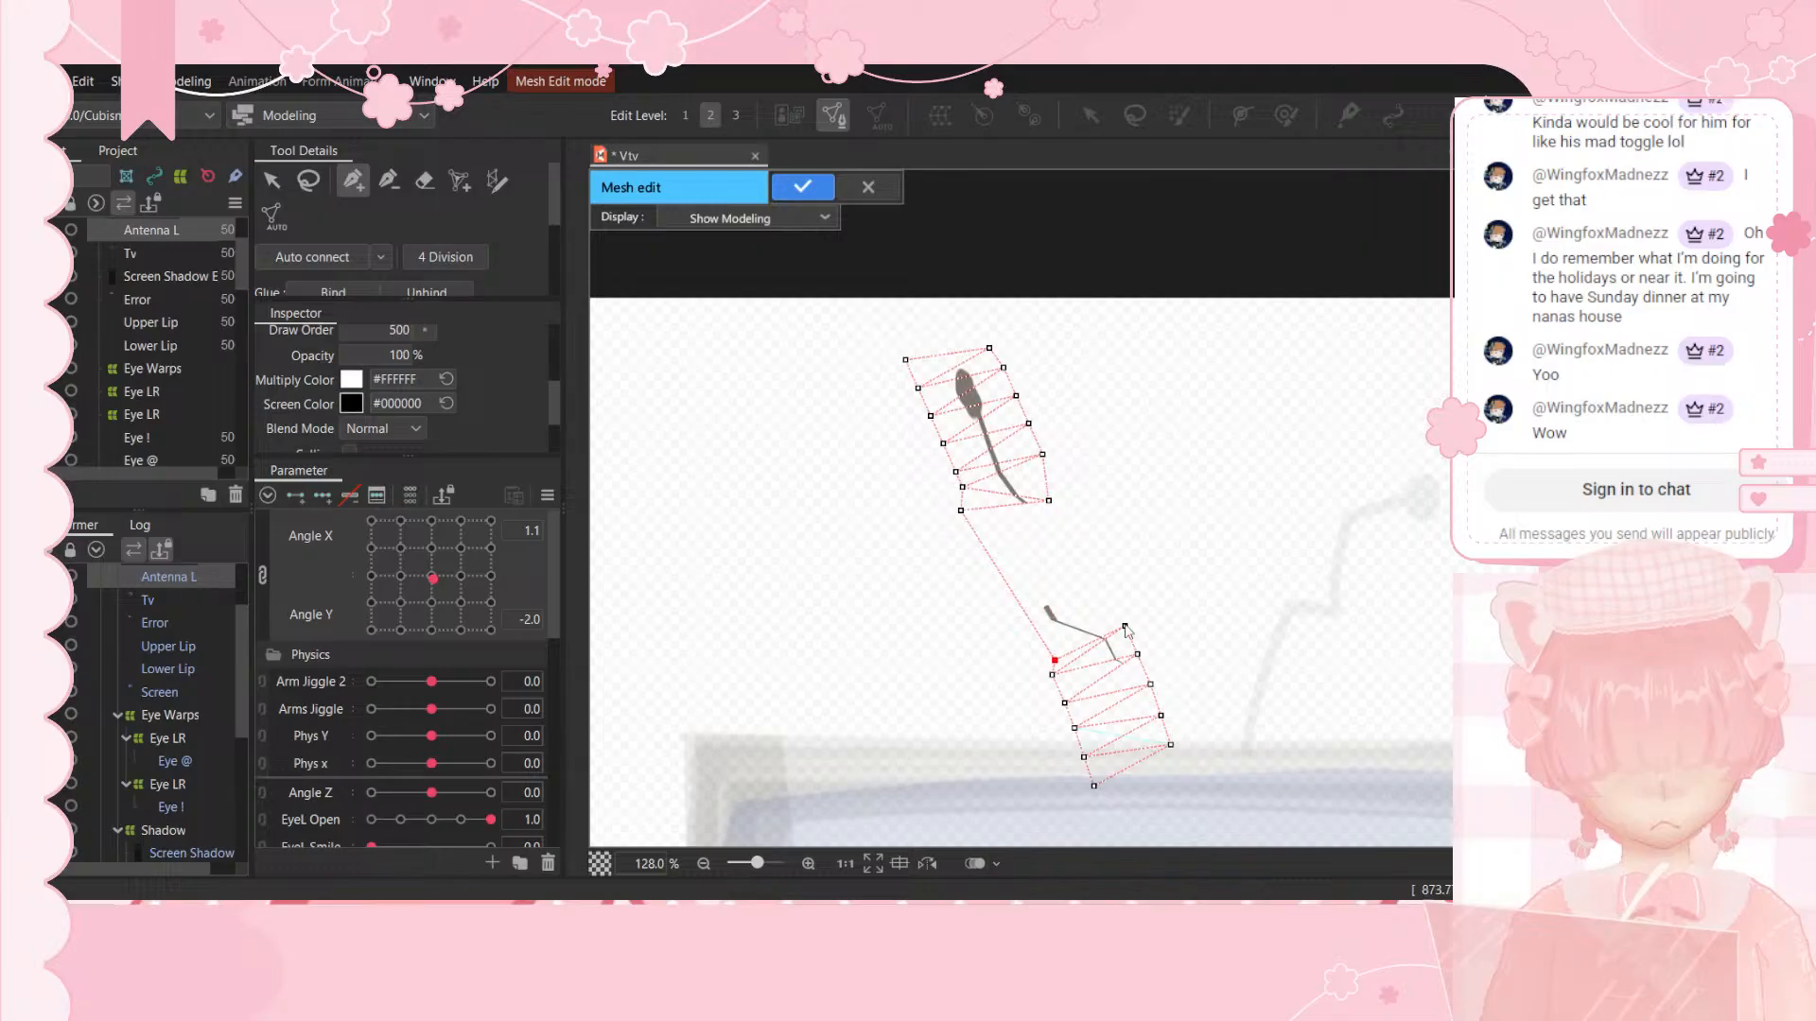
{"action": "left_click", "coordinate": [1049, 501]}
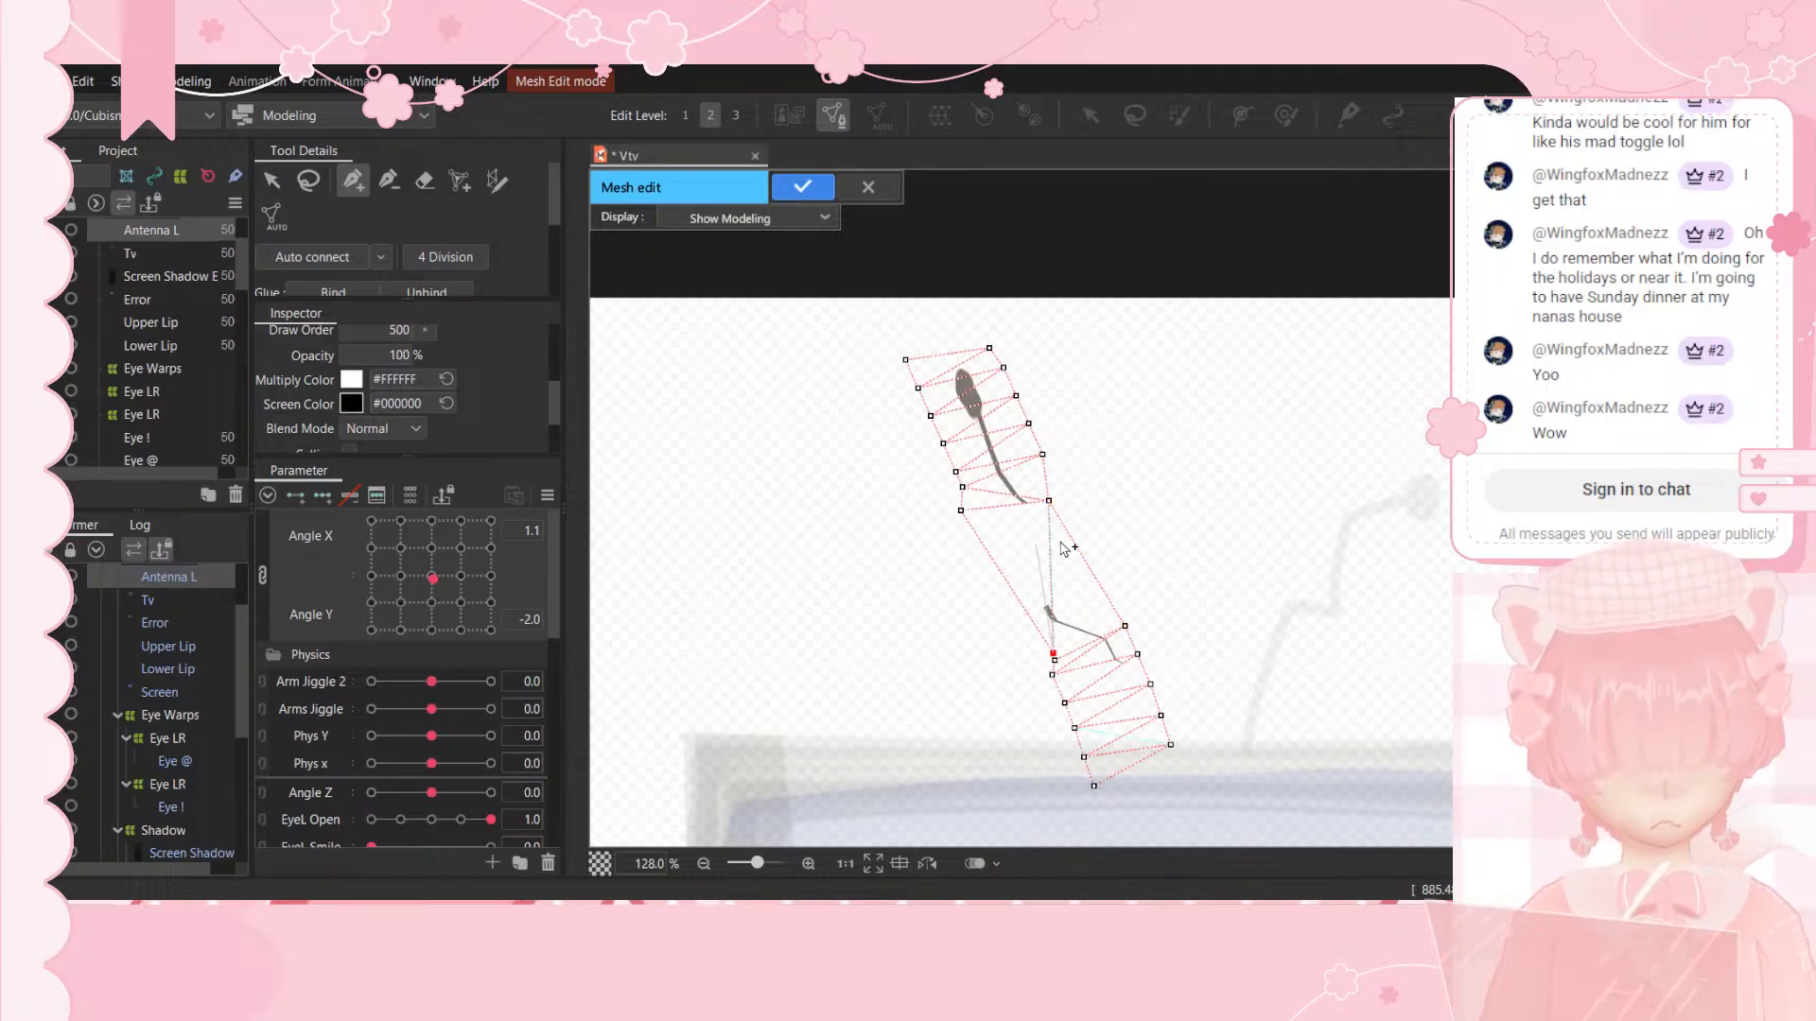
{"action": "left_click", "coordinate": [1053, 655]}
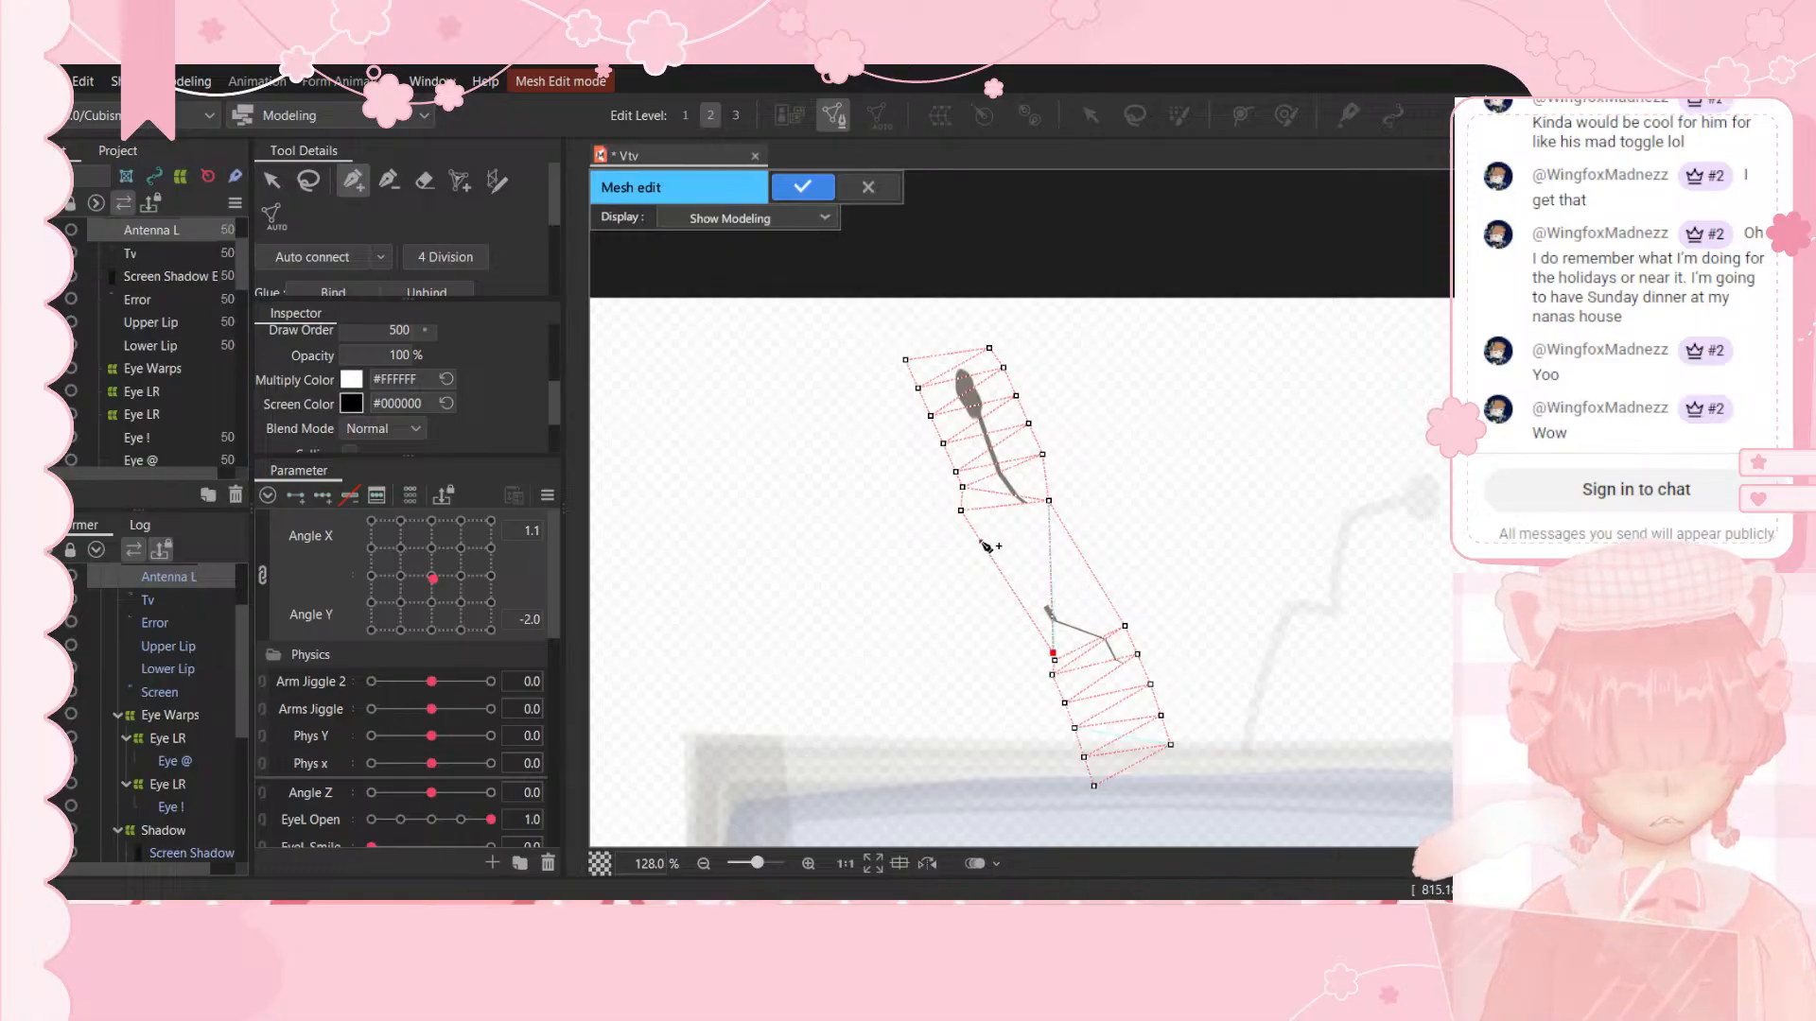
{"action": "left_click", "coordinate": [1013, 591]}
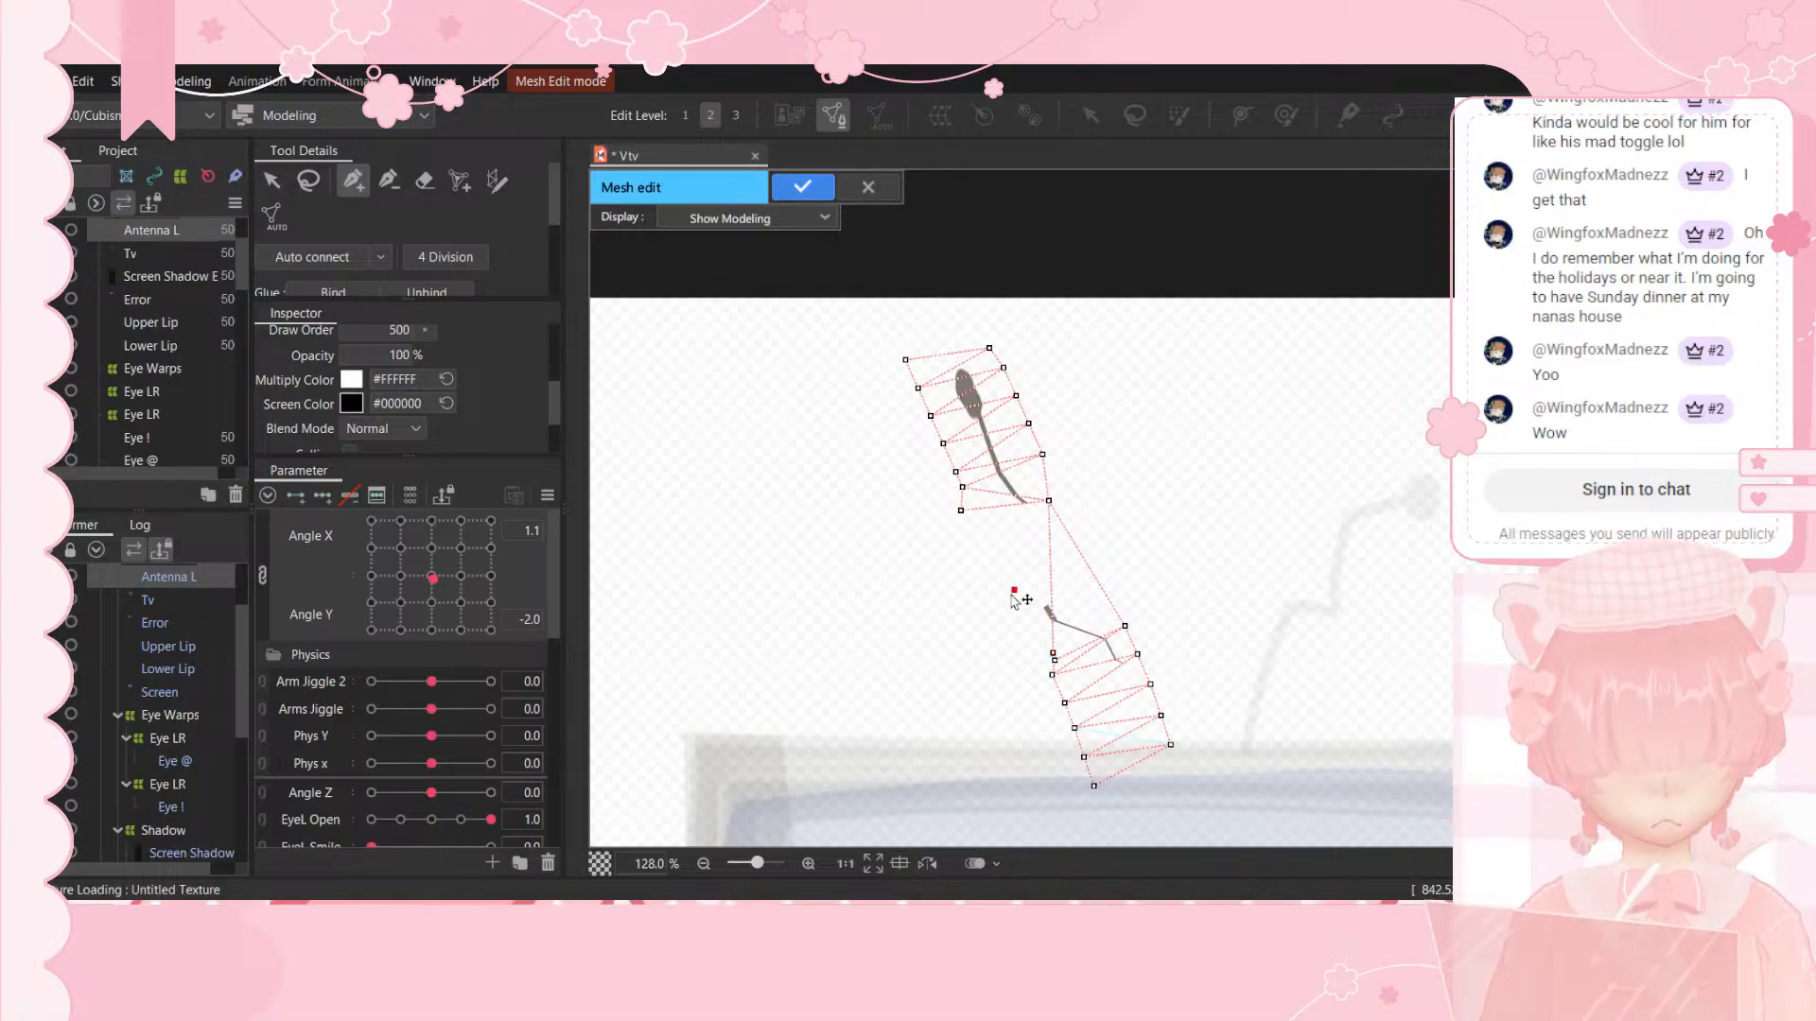
{"action": "left_click", "coordinate": [1053, 655]}
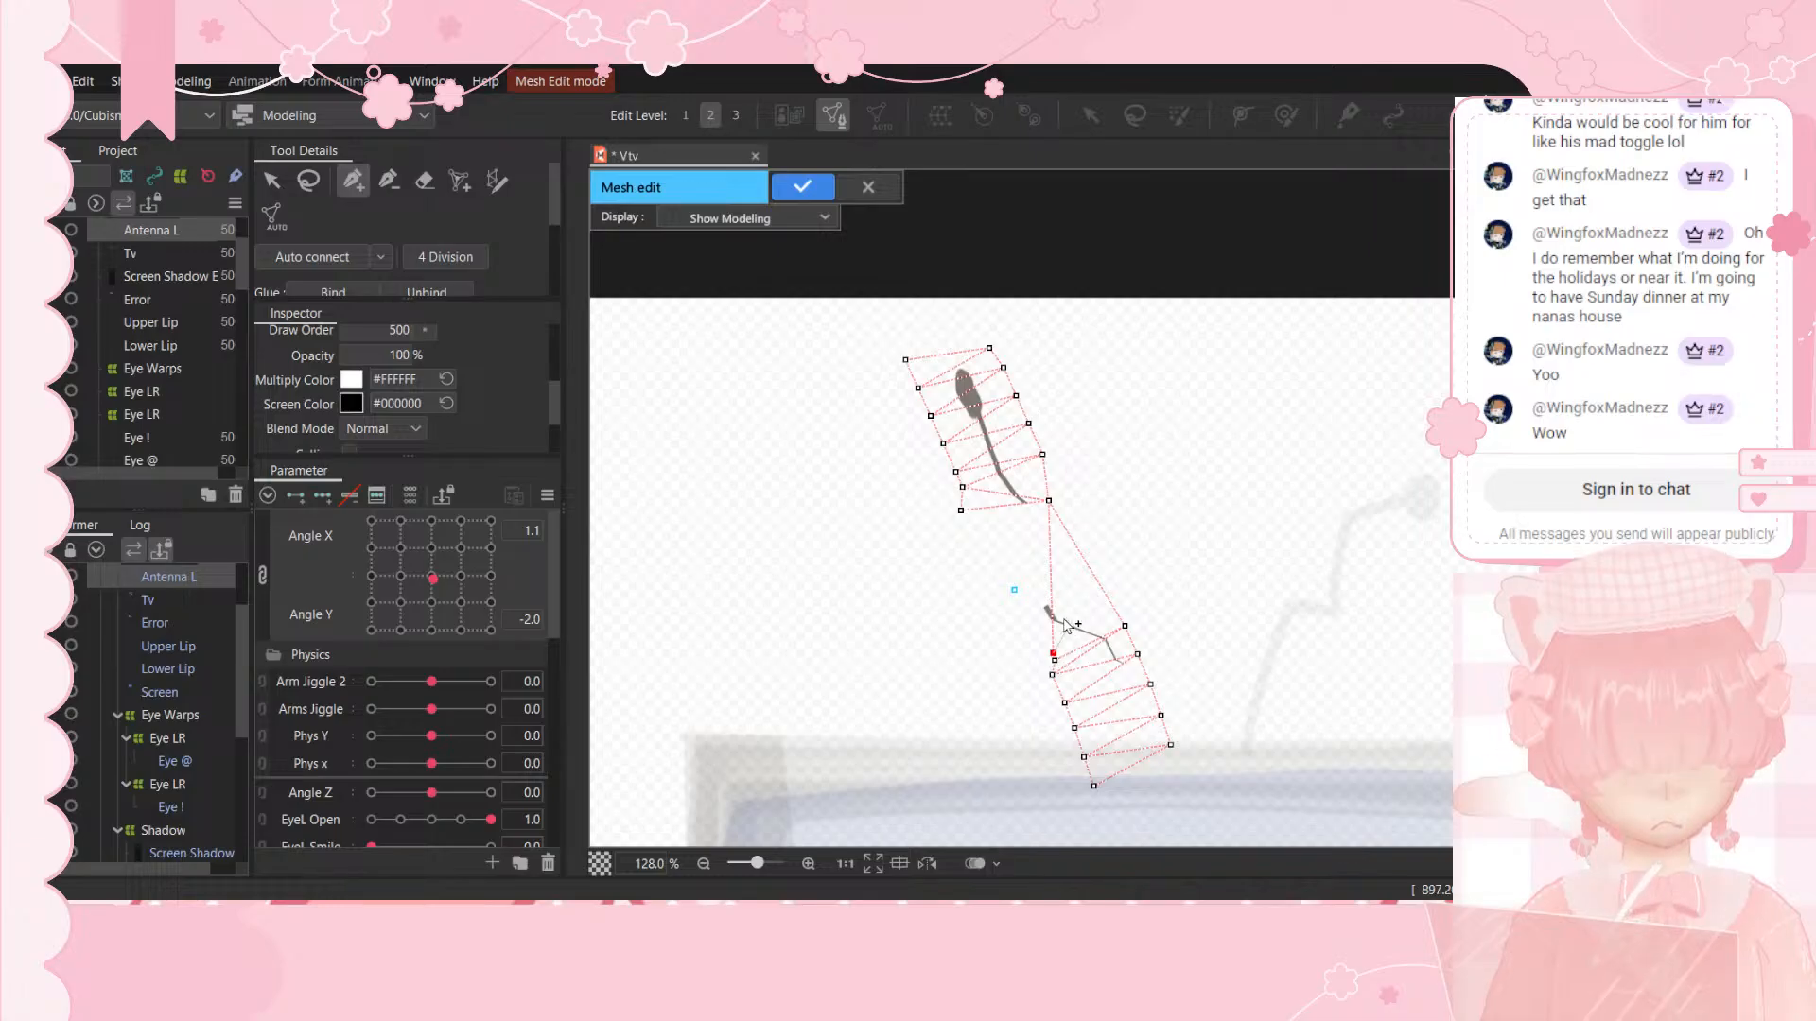
{"action": "left_click", "coordinate": [1015, 592]}
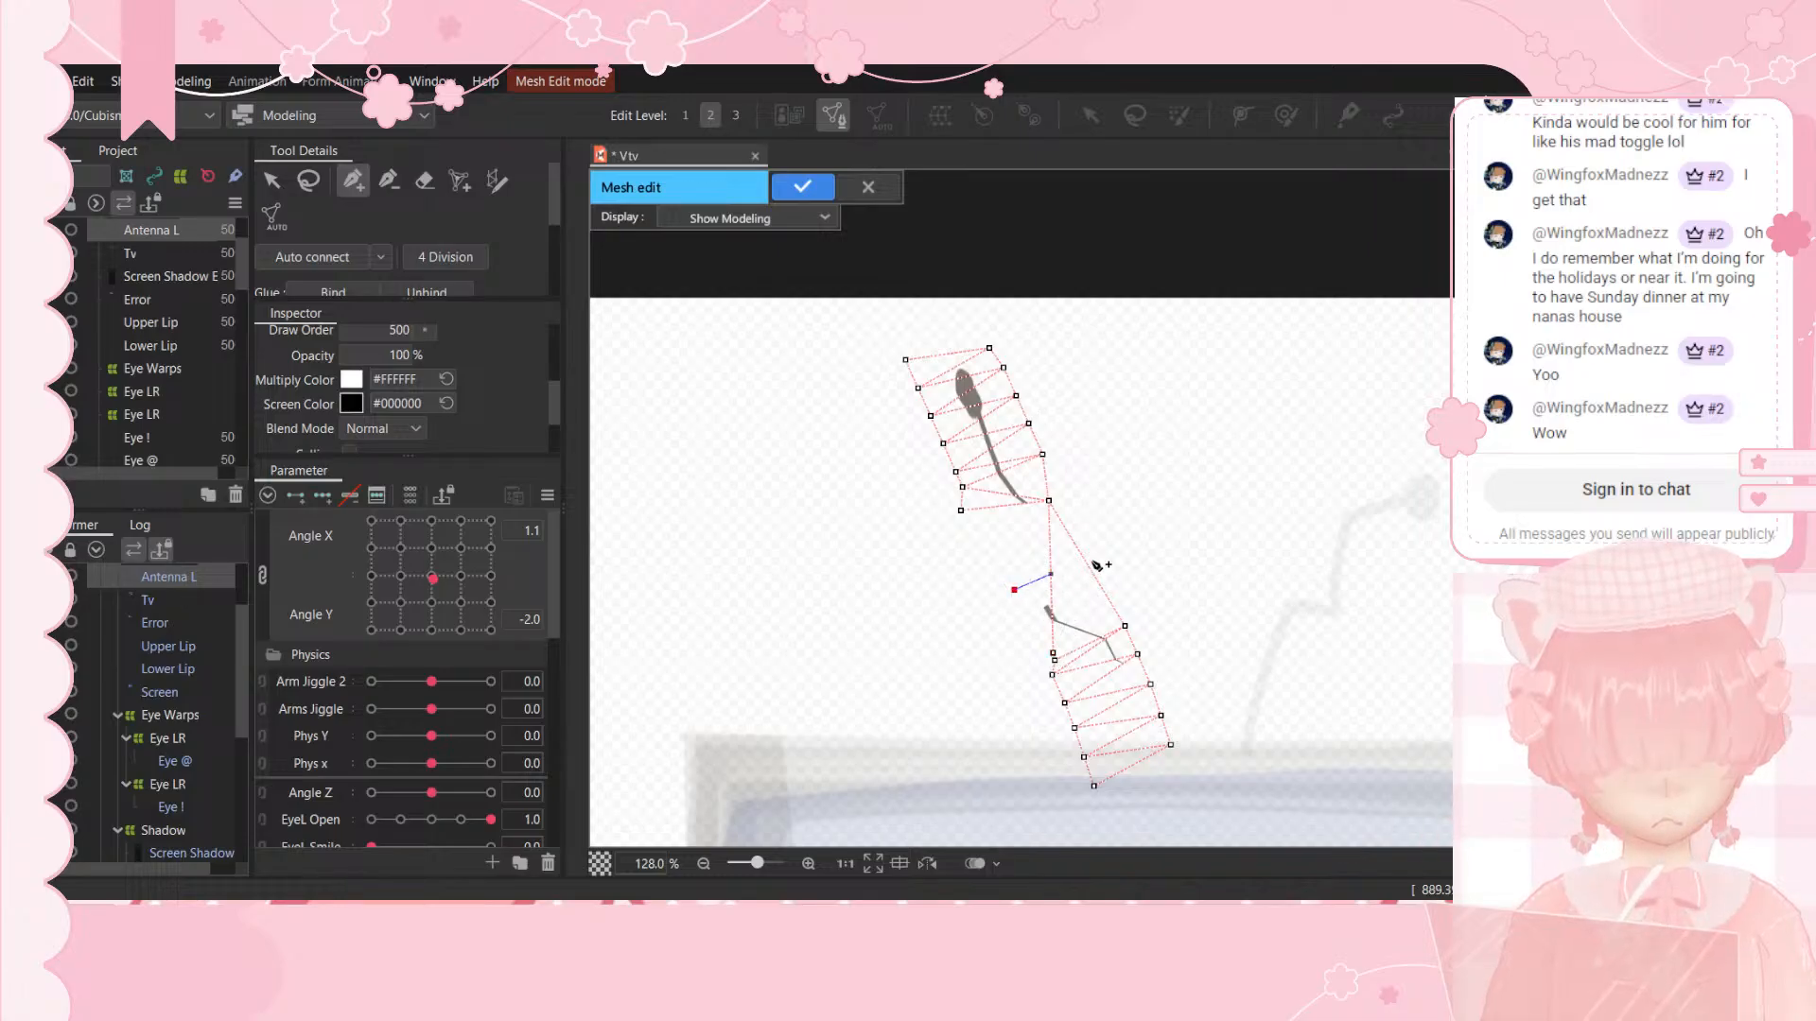
{"action": "key", "text": "ctrl+z"}
{"action": "key", "text": "ctrl+z"}
{"action": "key", "text": "ctrl+z"}
{"action": "key", "text": "ctrl+z"}
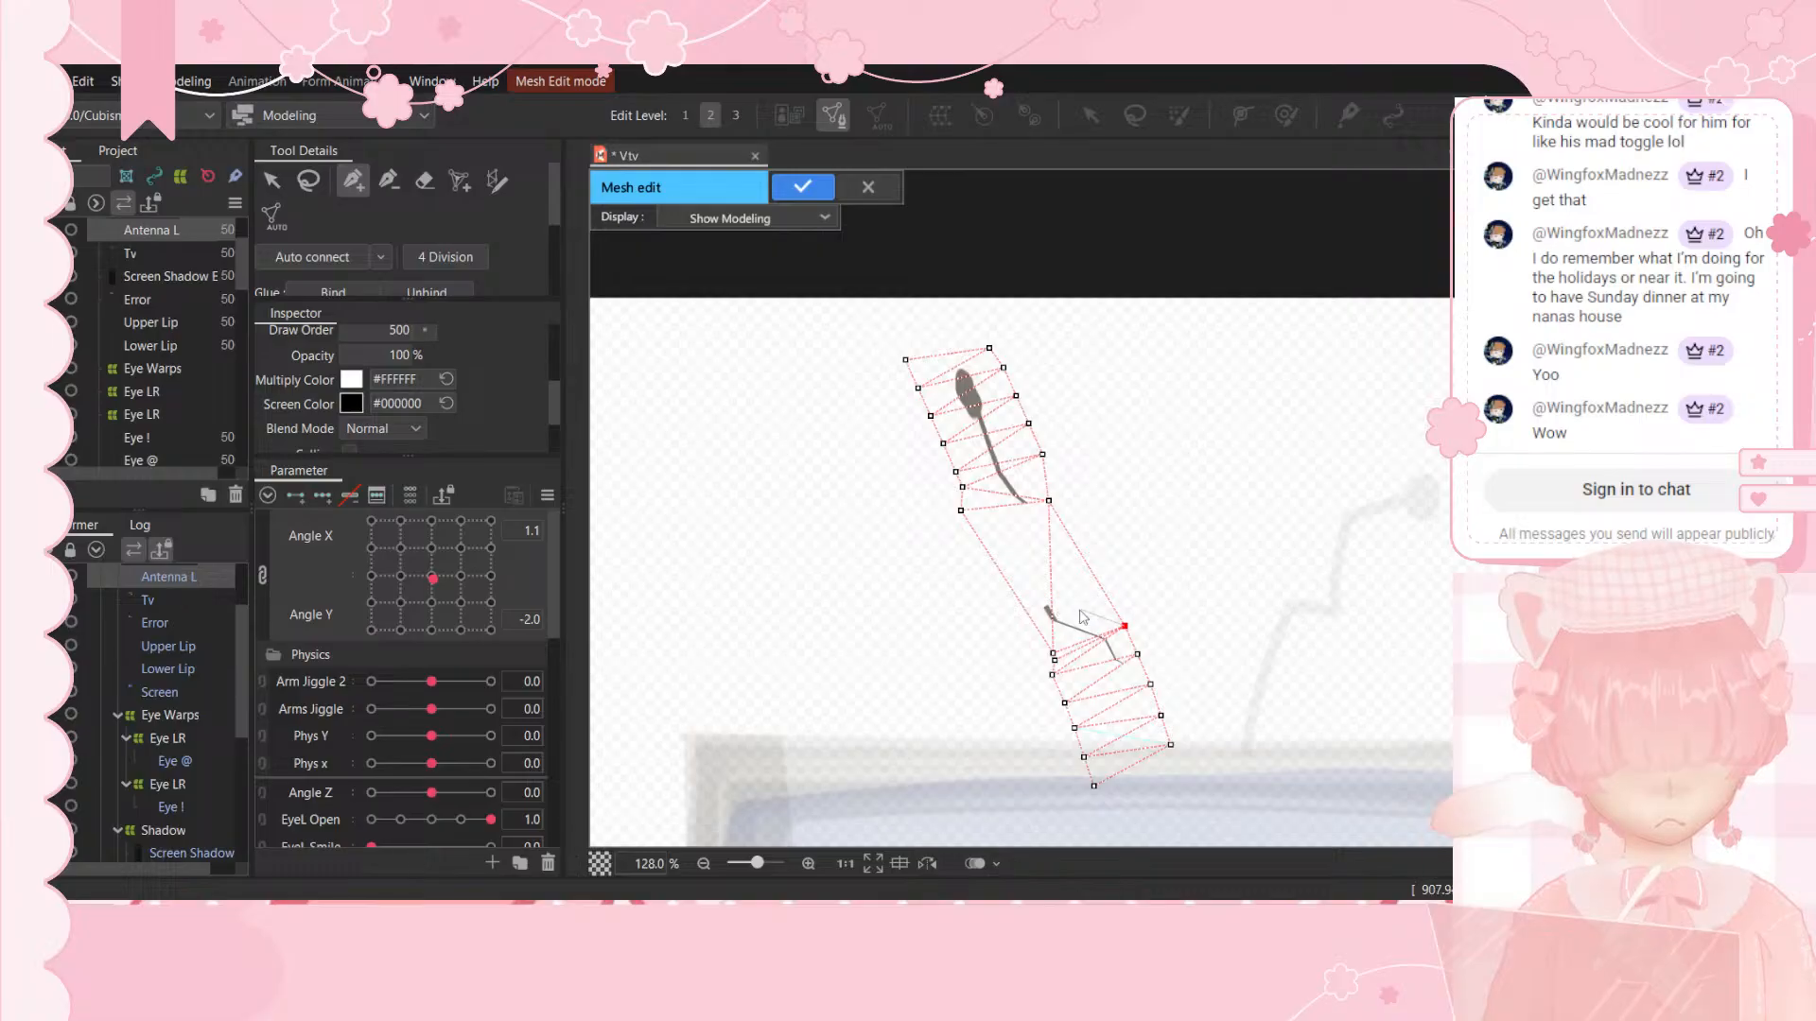
{"action": "key", "text": "ctrl+z"}
{"action": "key", "text": "ctrl+z"}
Step: Add a vertex on each side edge of Antenna L's mesh gap and align the pair just above the lower section
{"action": "left_click", "coordinate": [1123, 625]}
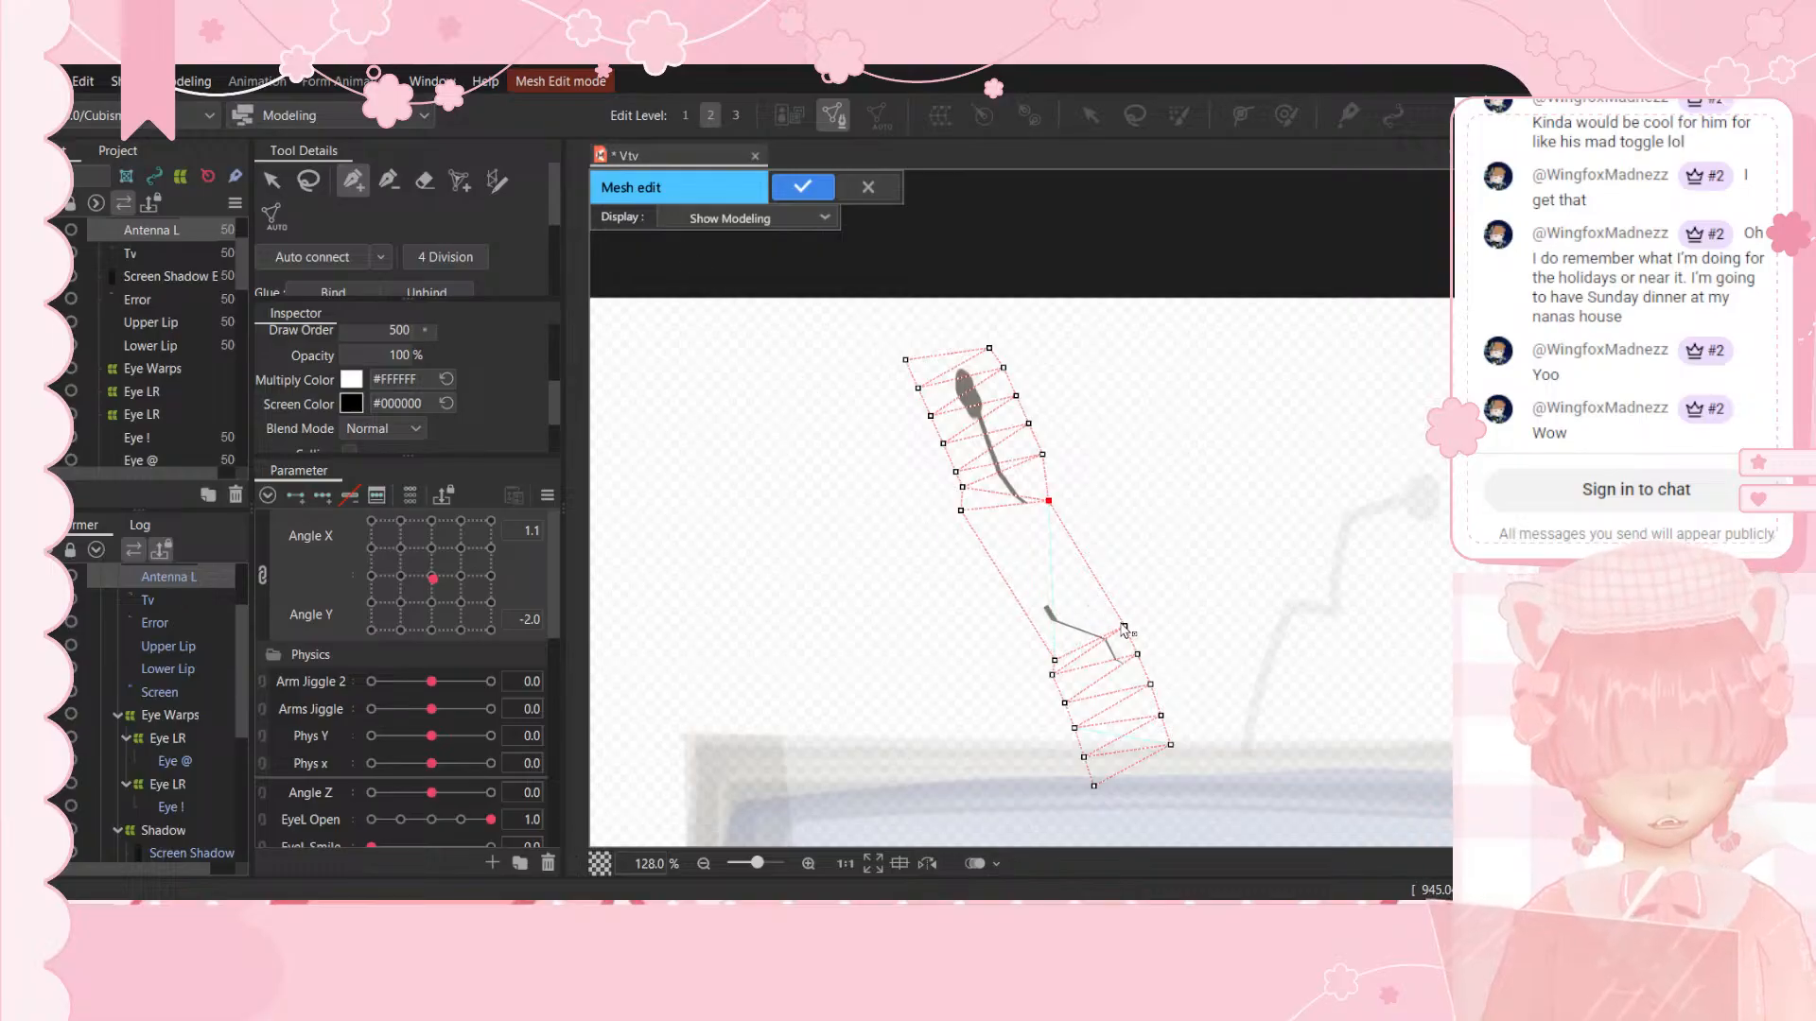
{"action": "left_click", "coordinate": [1024, 611]}
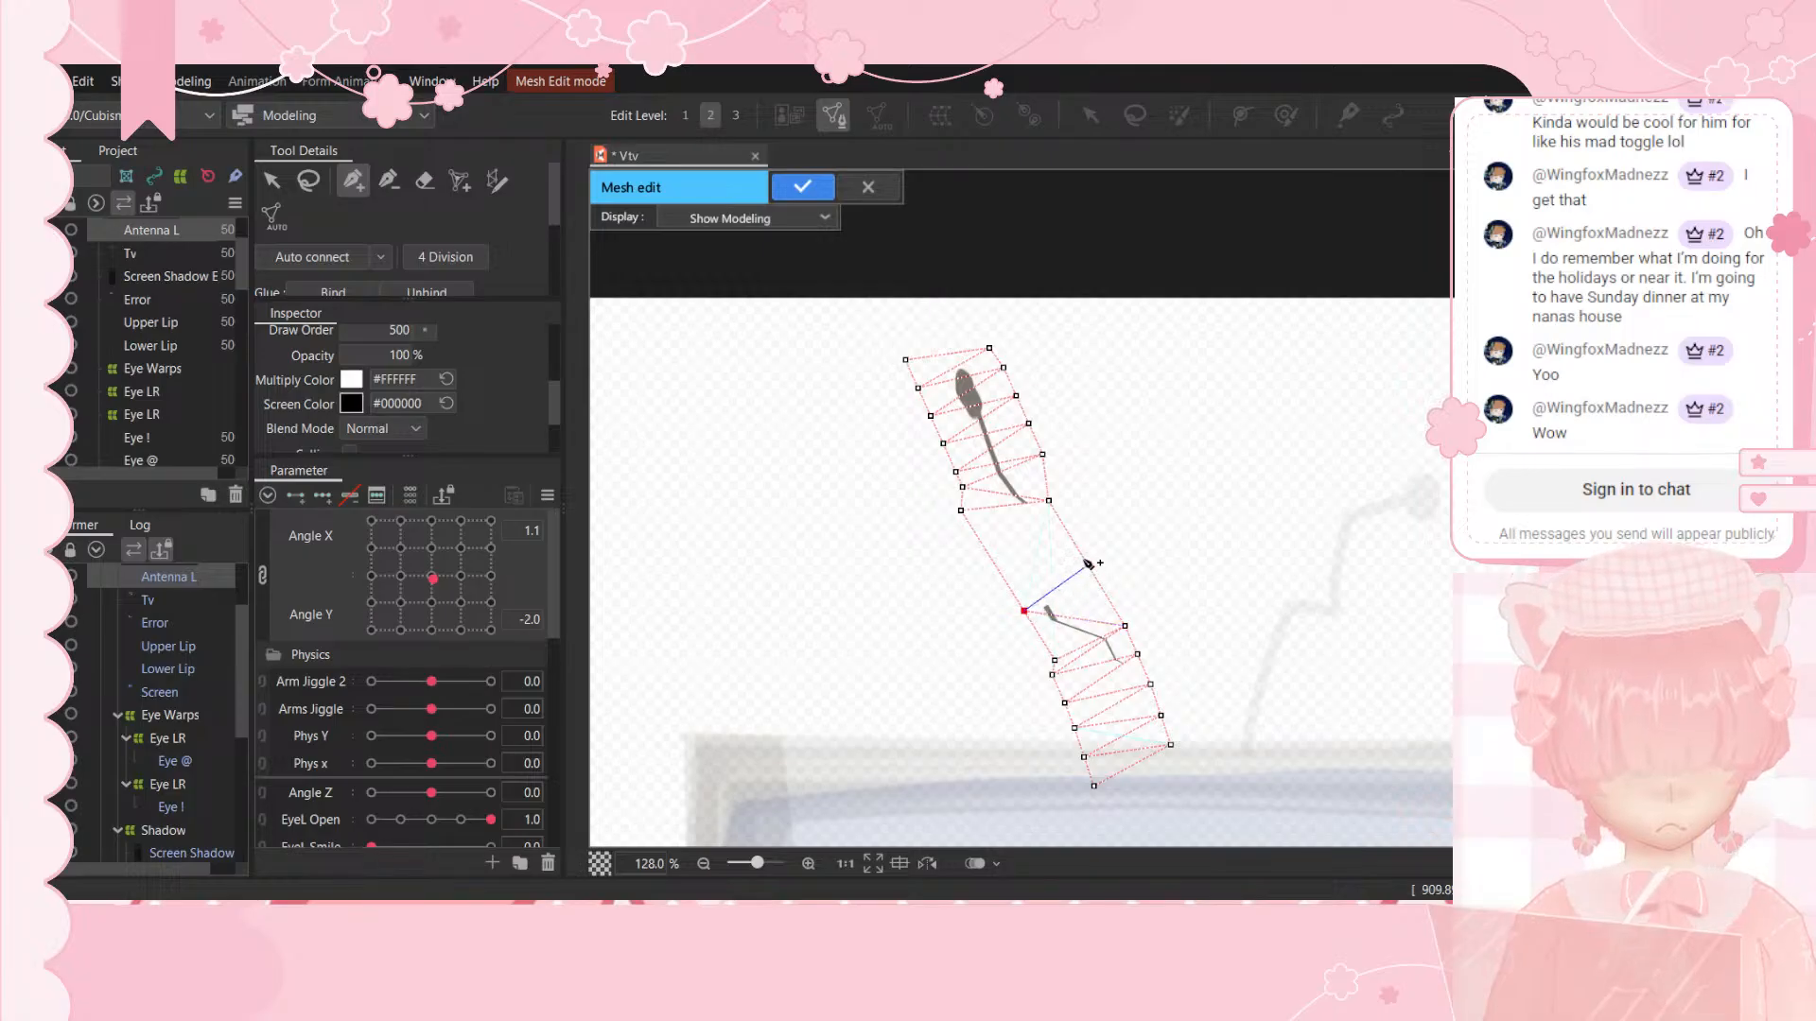
{"action": "key", "text": "ctrl+z"}
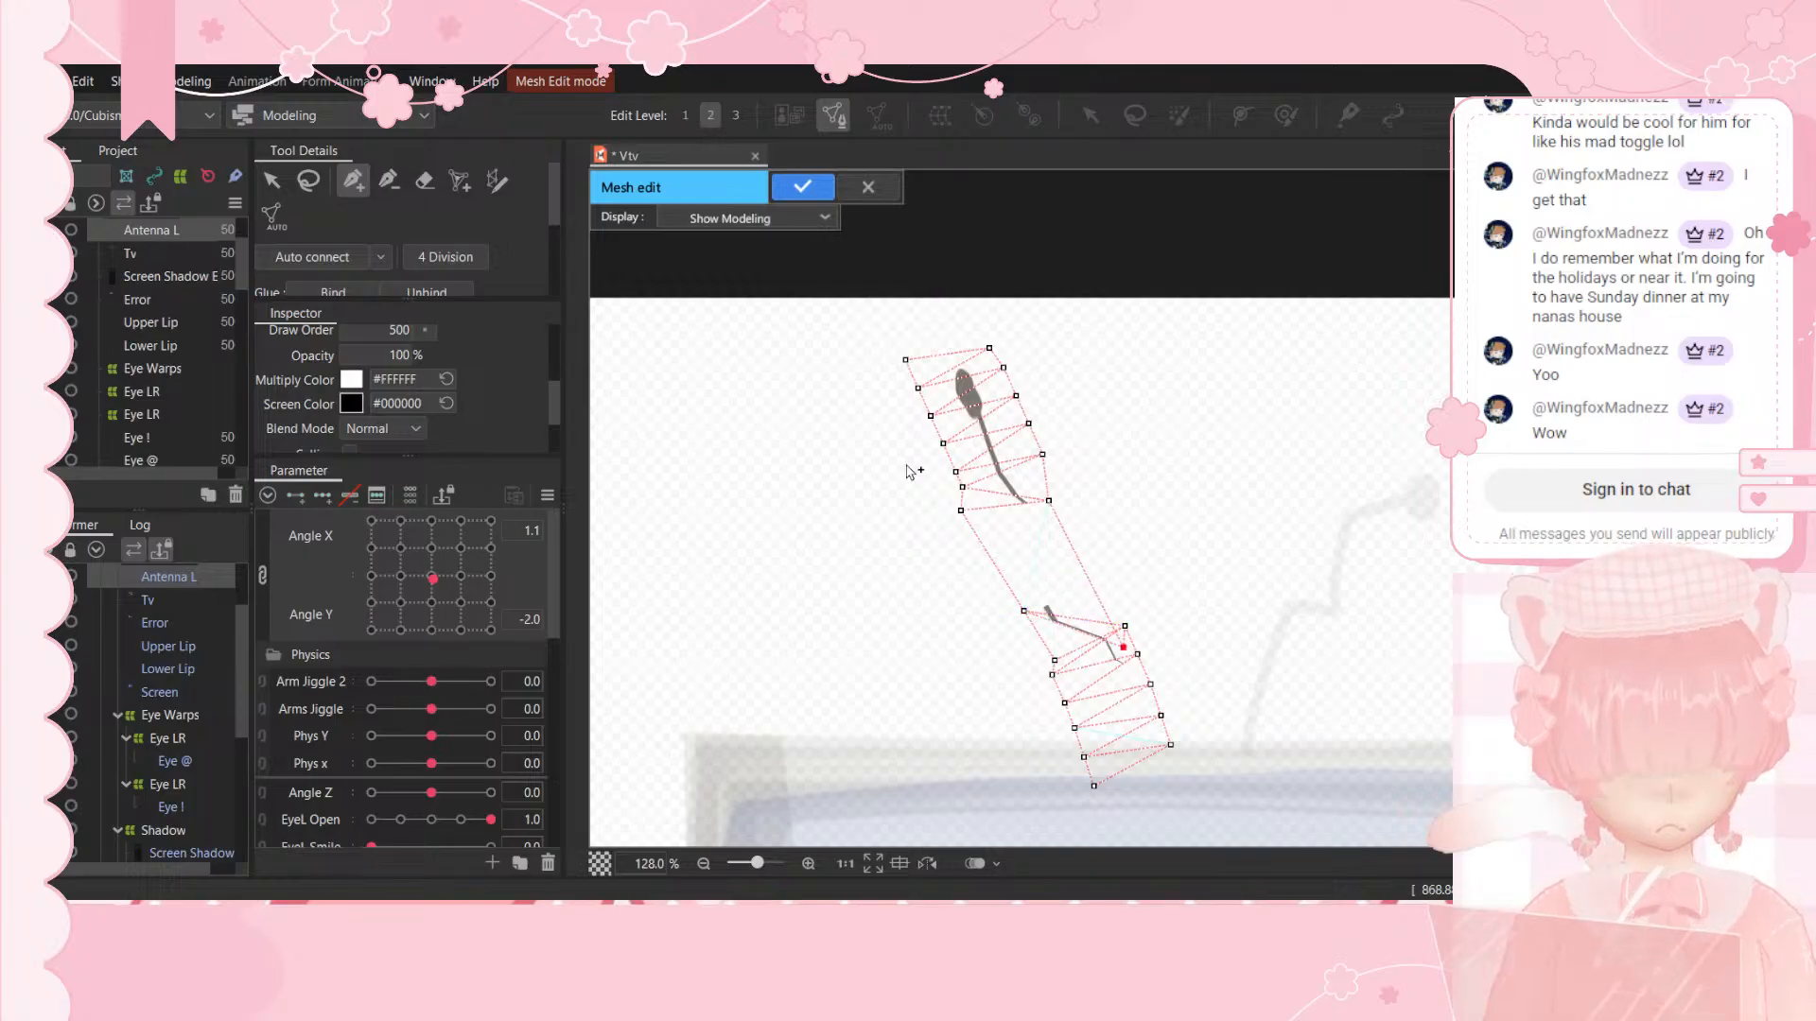
{"action": "left_click", "coordinate": [284, 185]}
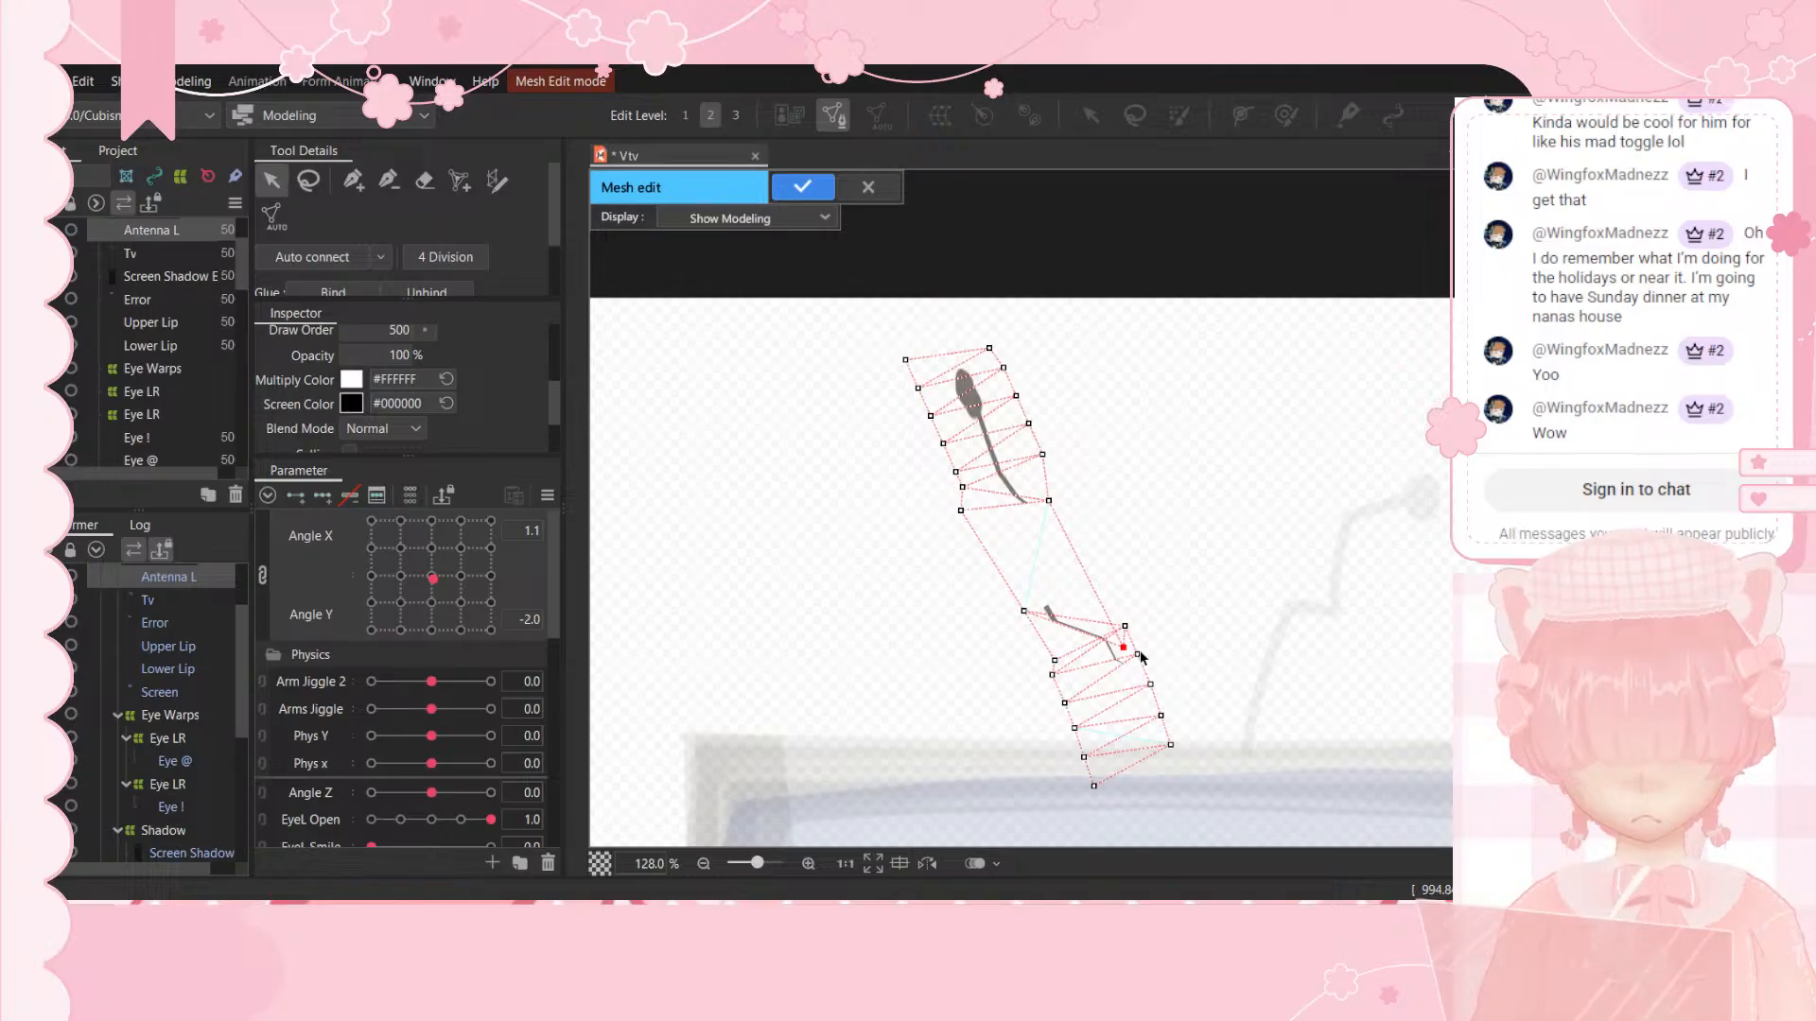
{"action": "left_click_drag", "start_coordinate": [1123, 648], "coordinate": [1090, 563]}
{"action": "left_click_drag", "start_coordinate": [1084, 467], "coordinate": [1099, 594]}
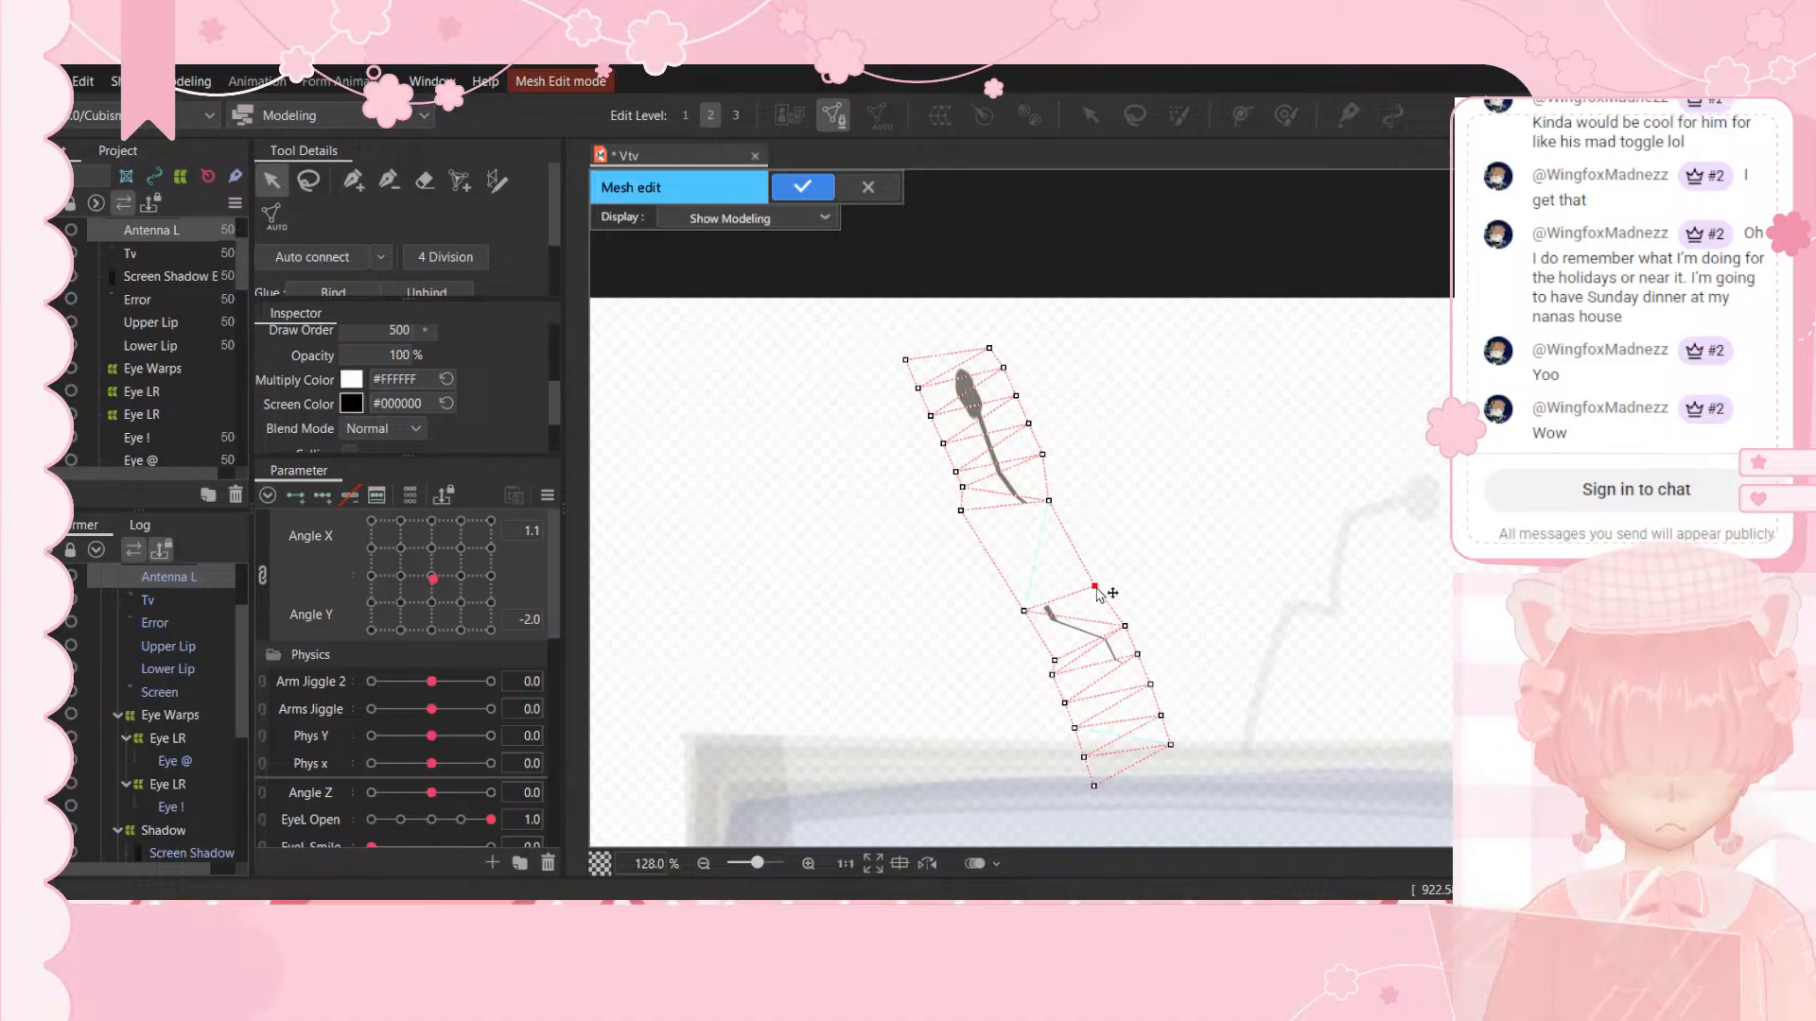
Step: Try to add and reposition another vertex in Antenna L's mesh gap, and undo its placement
{"action": "left_click", "coordinate": [353, 181]}
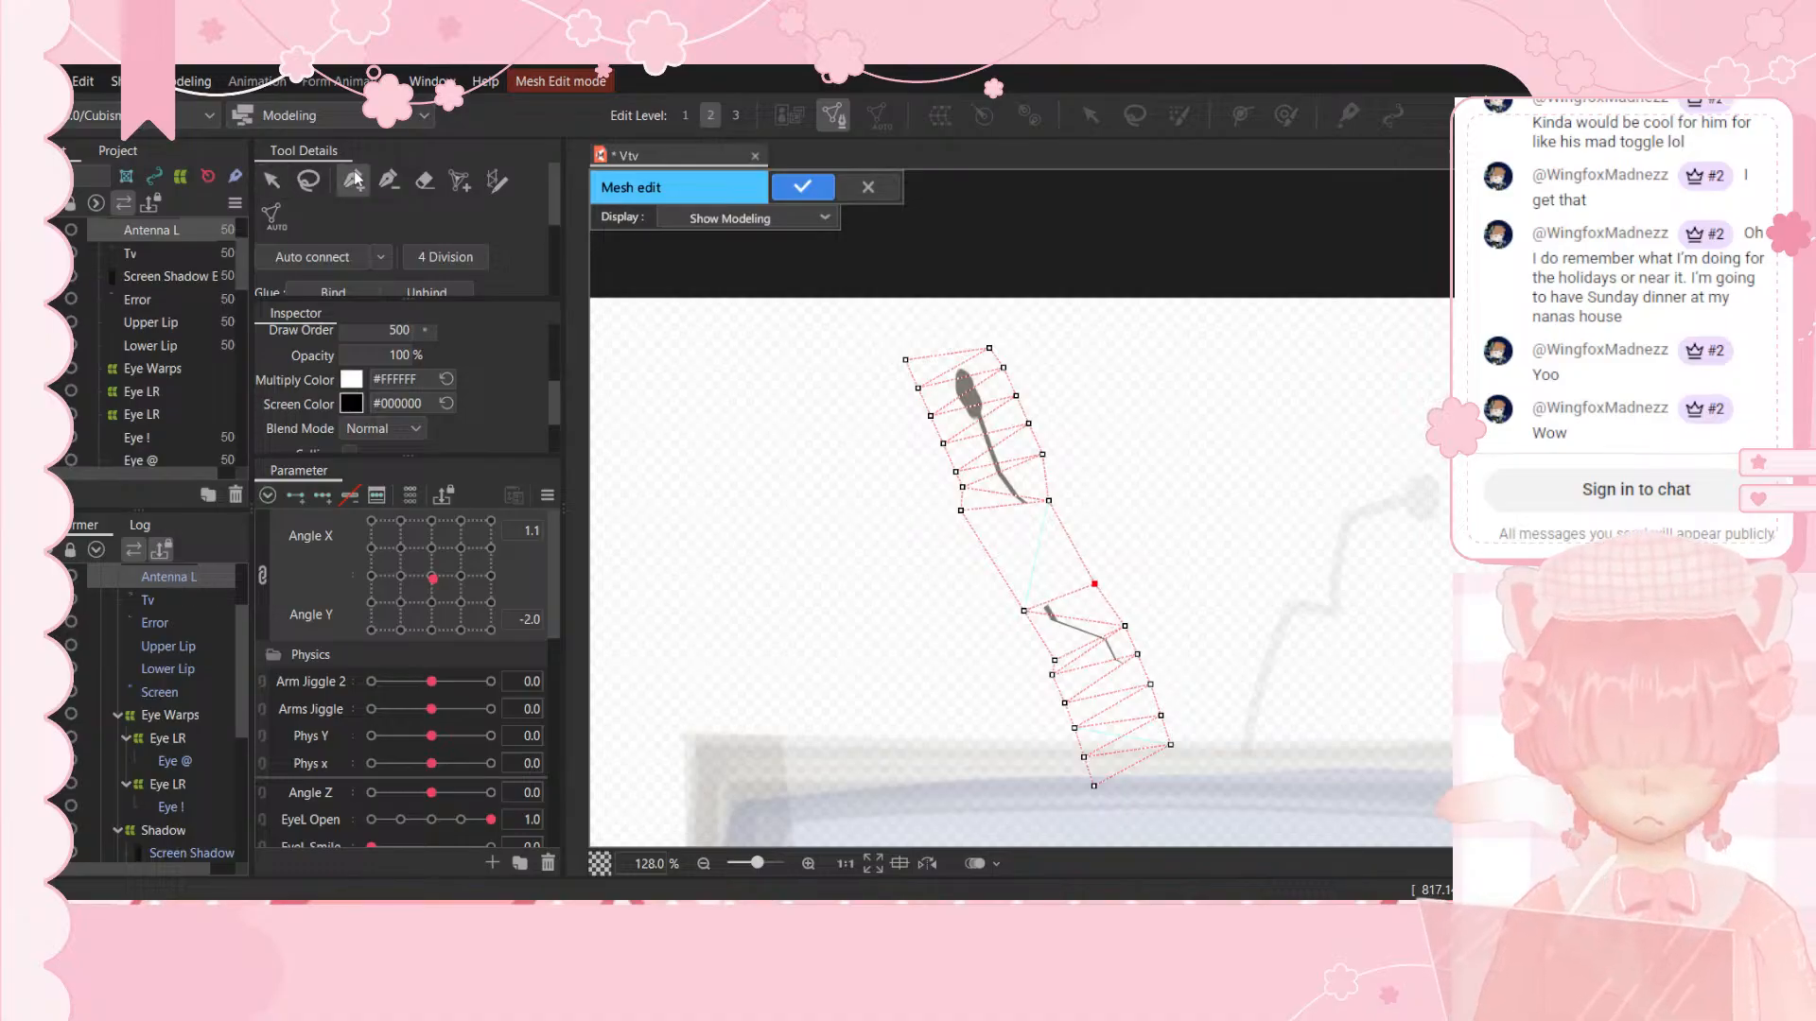
{"action": "left_click", "coordinate": [992, 556]}
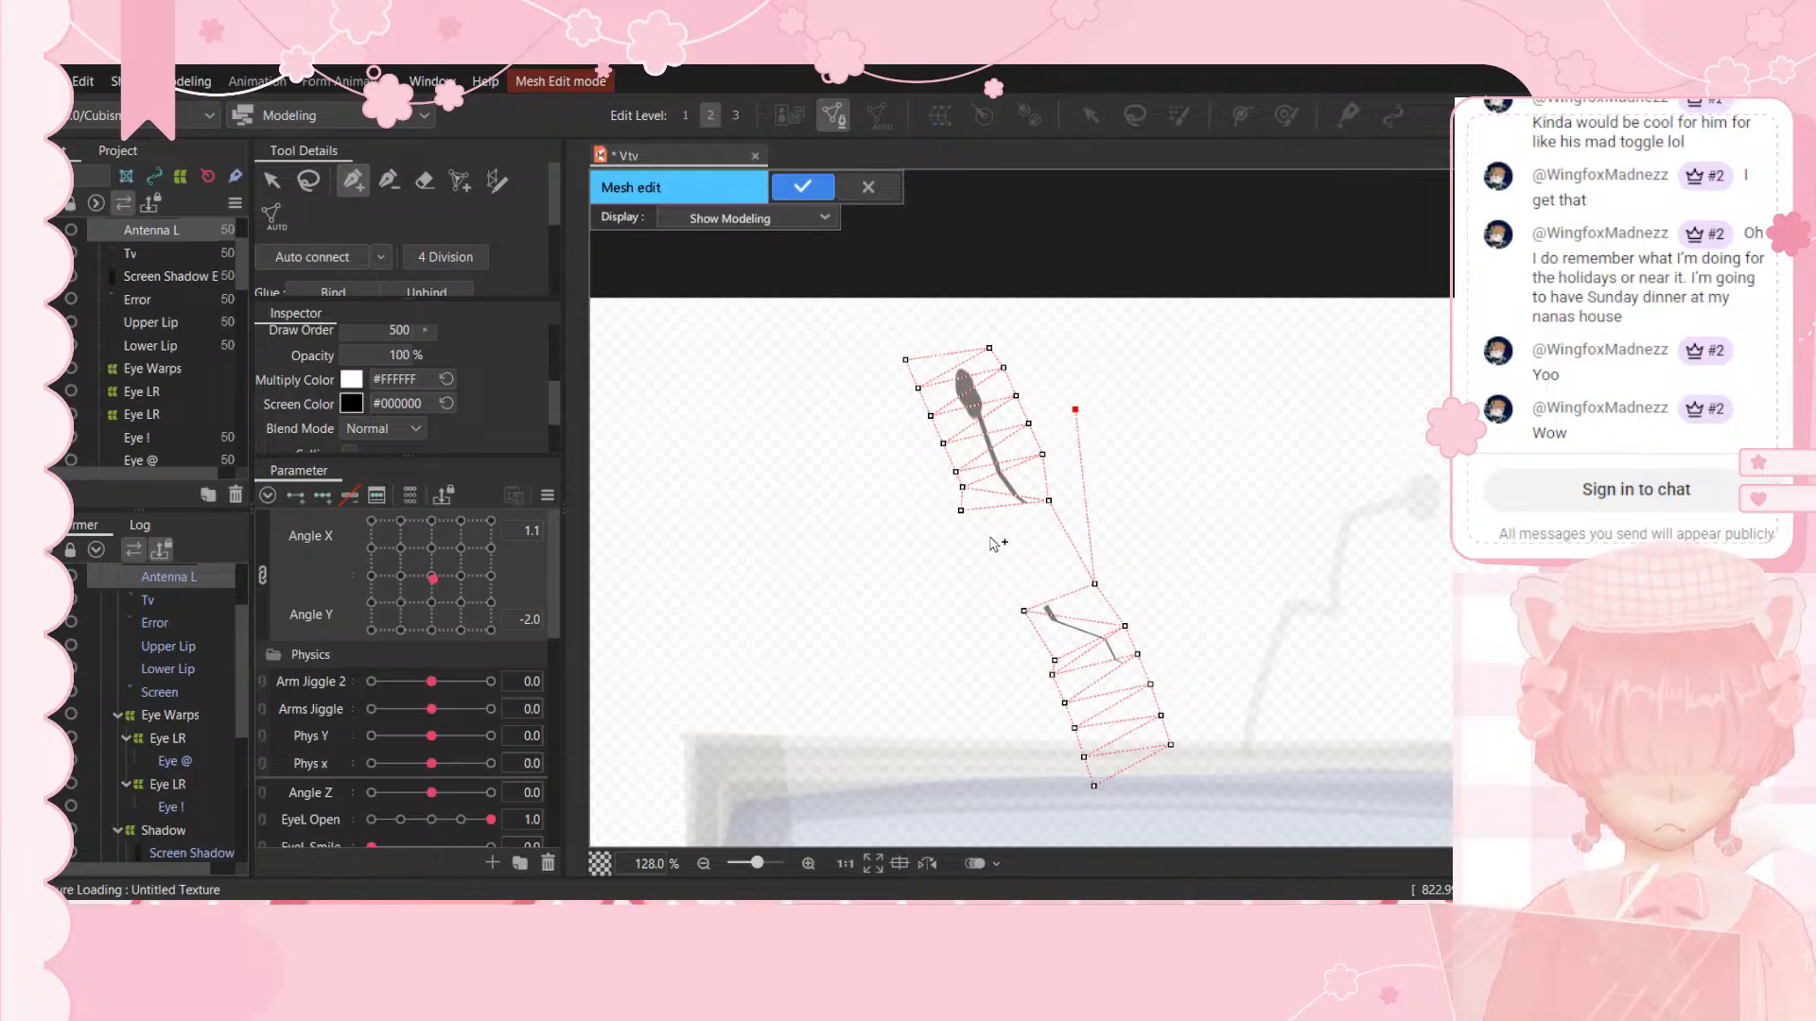
{"action": "left_click", "coordinate": [271, 181]}
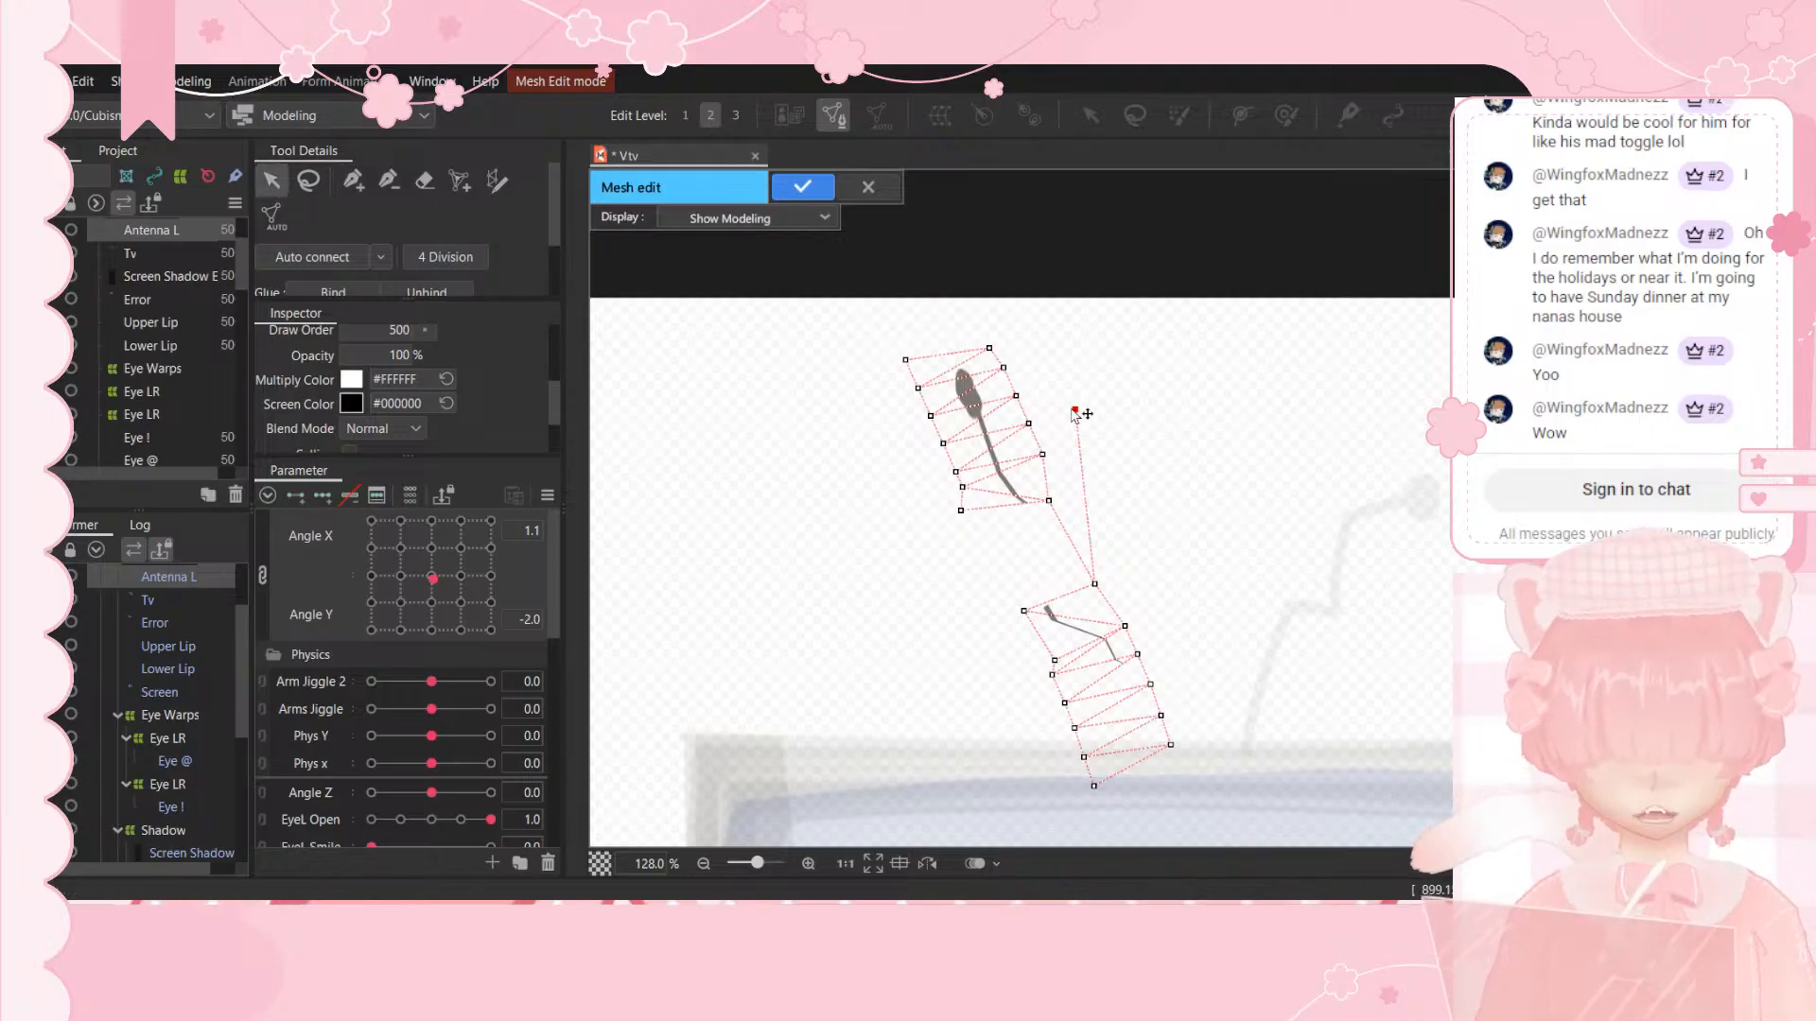
{"action": "left_click_drag", "start_coordinate": [1073, 410], "coordinate": [915, 532]}
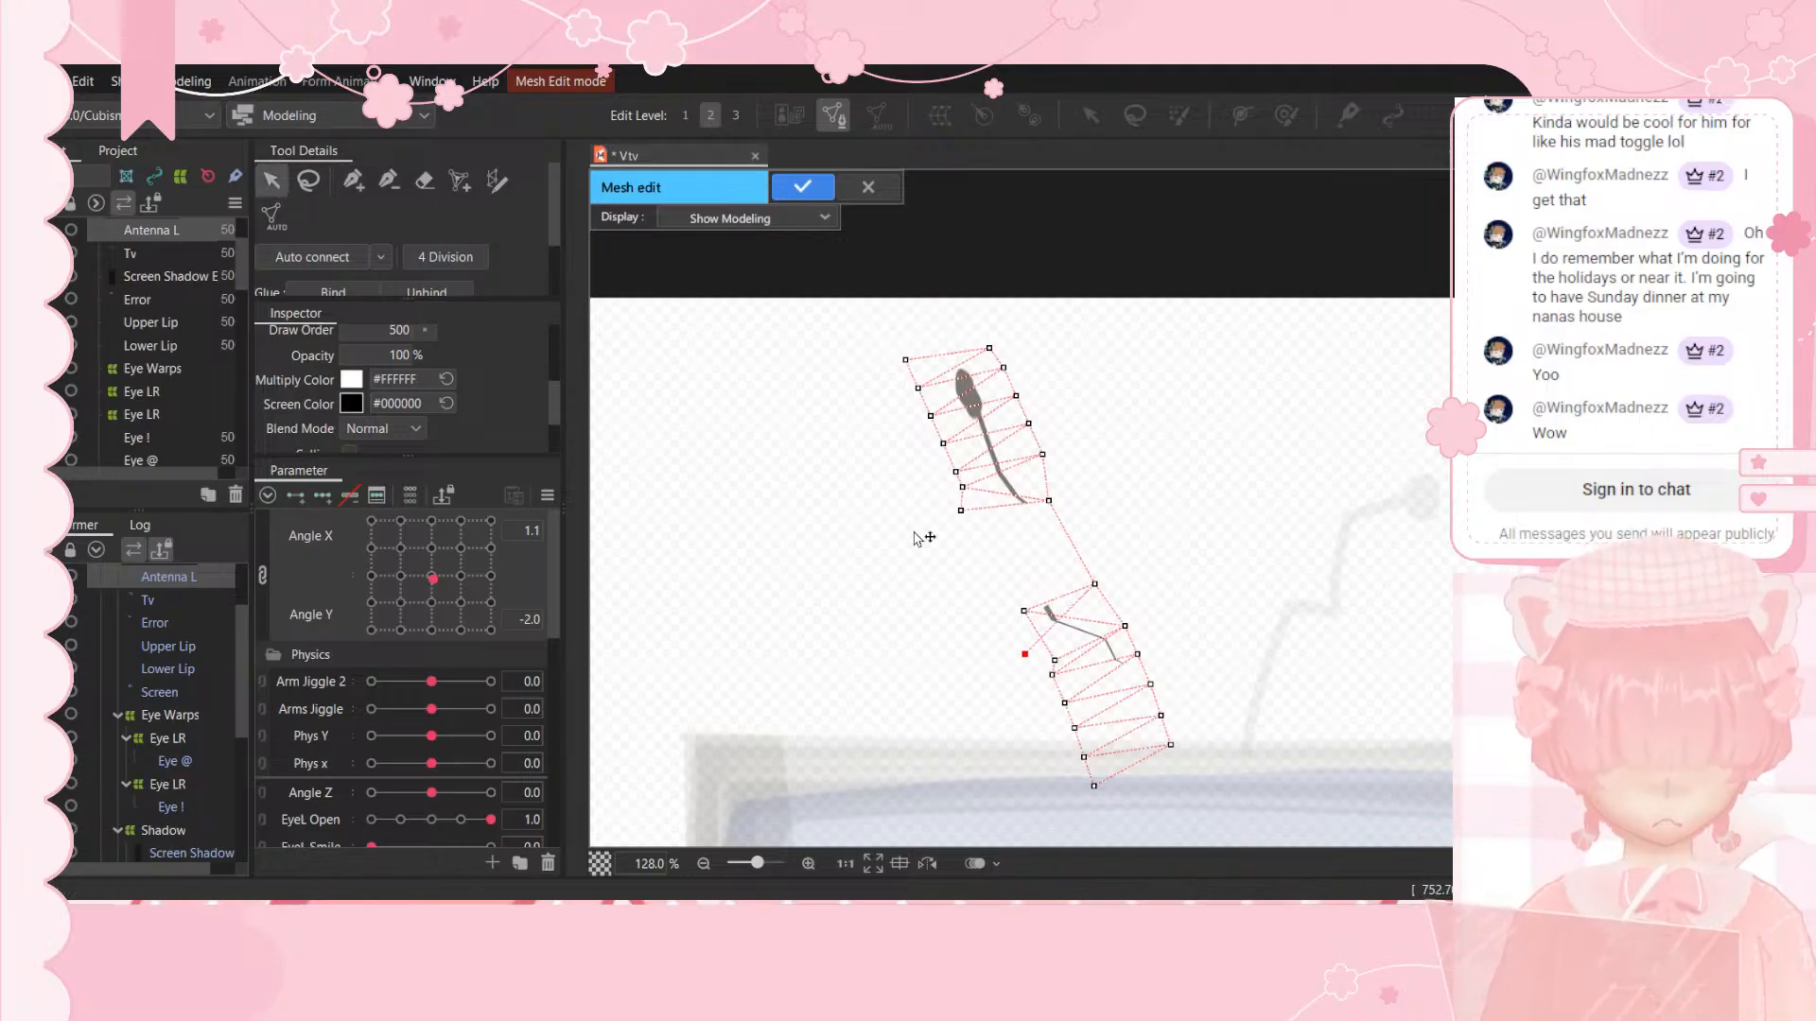
{"action": "scroll", "coordinate": [1069, 606], "scroll_direction": "up", "scroll_amount": 5}
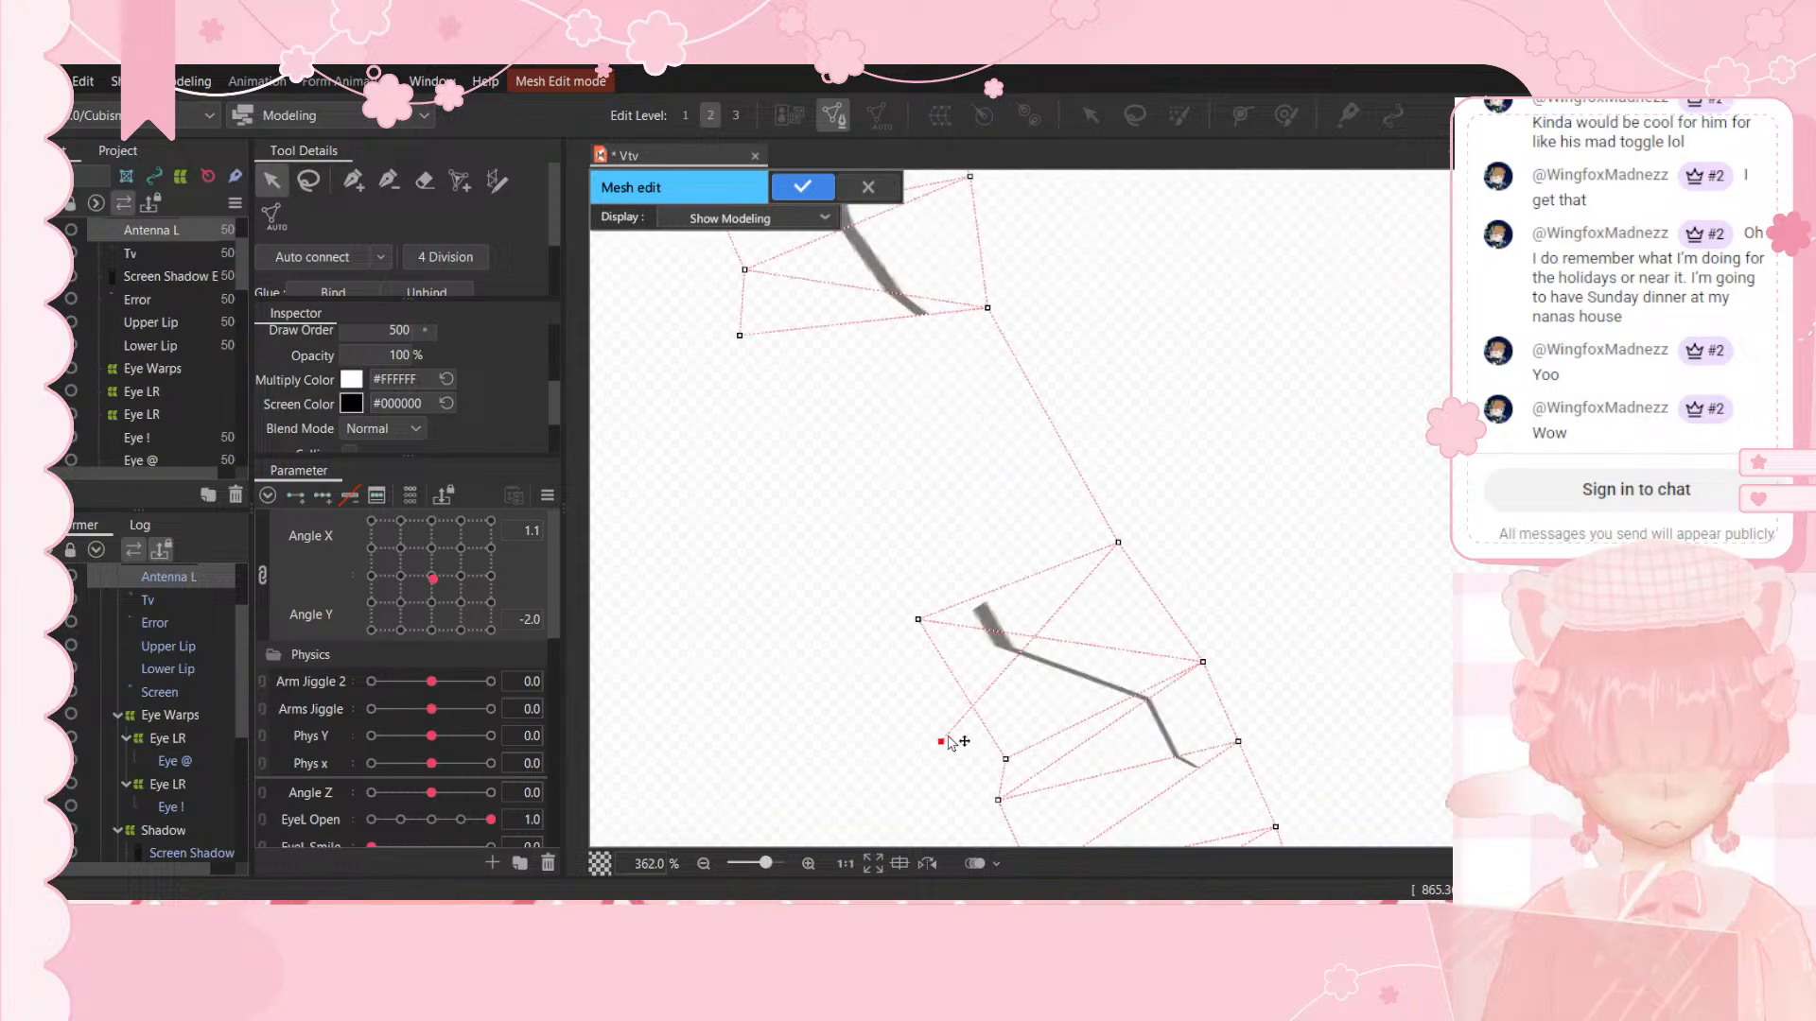
{"action": "left_click_drag", "start_coordinate": [942, 743], "coordinate": [851, 524]}
{"action": "key", "text": "ctrl+z"}
{"action": "key", "text": "Delete"}
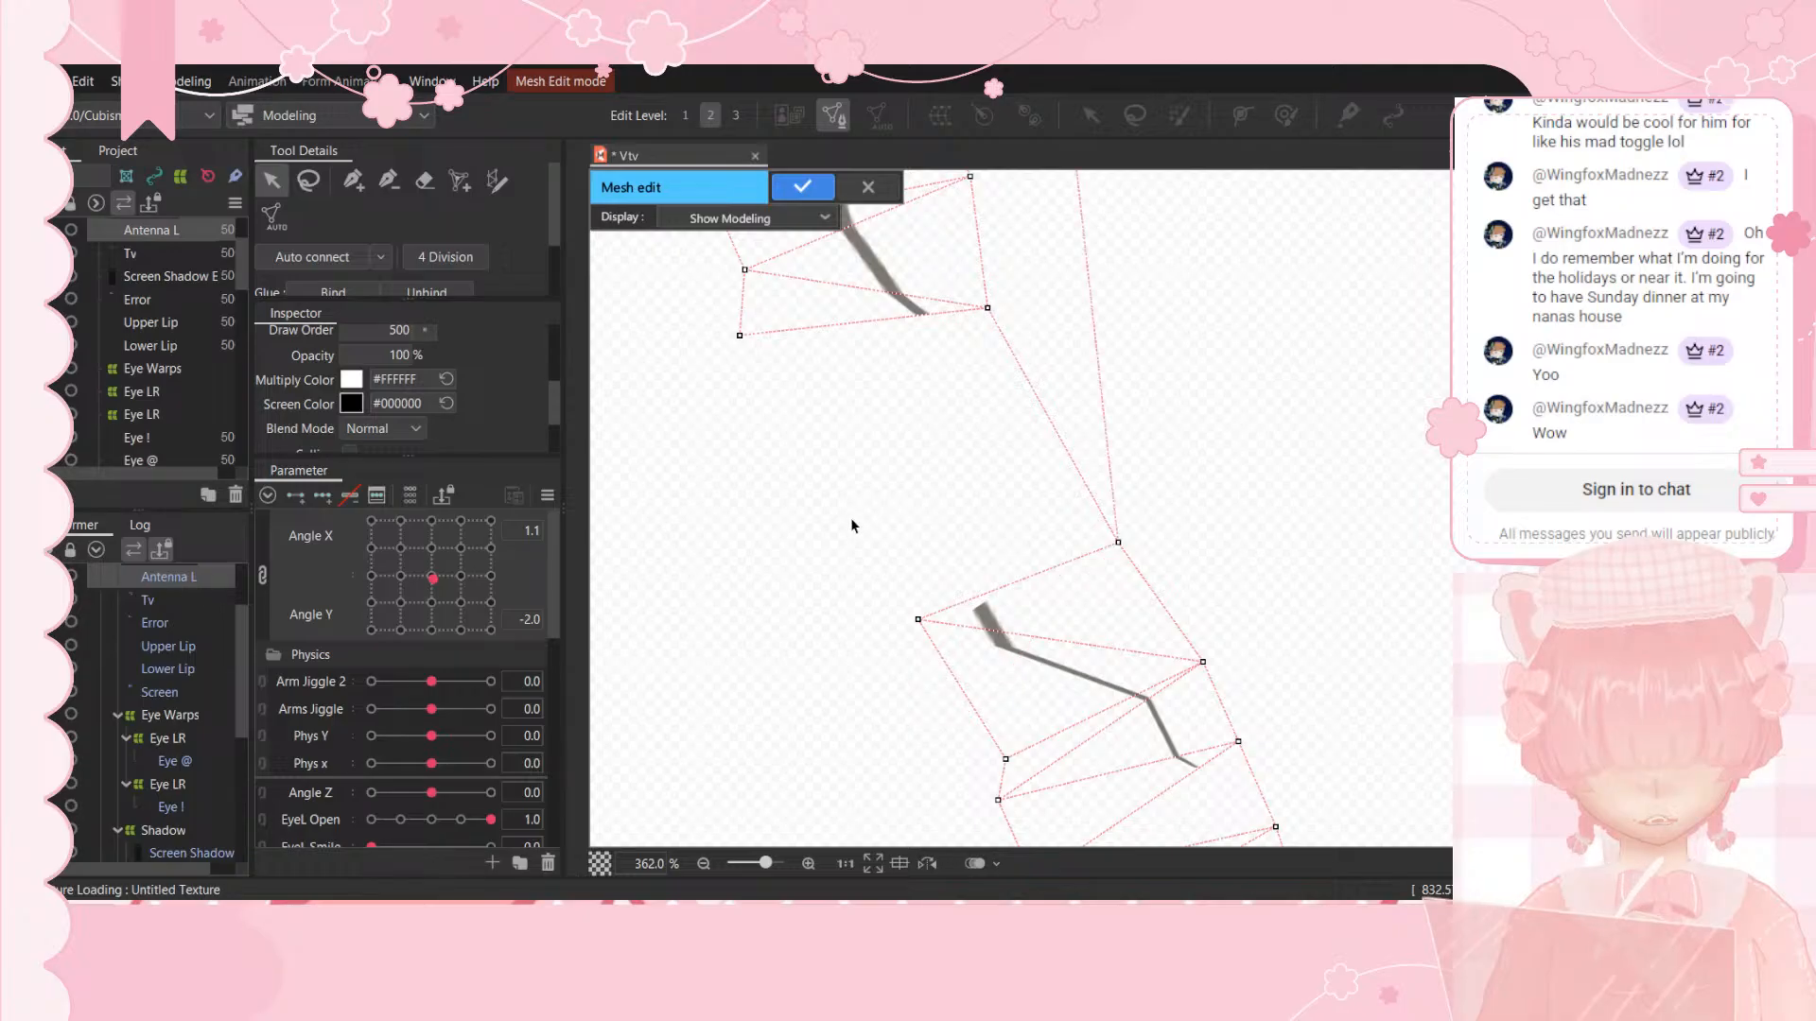
Step: Apply the mesh edit and reopen Antenna L's mesh for editing
{"action": "left_click", "coordinate": [791, 189]}
{"action": "left_click", "coordinate": [786, 188]}
{"action": "scroll", "coordinate": [846, 375], "scroll_direction": "down", "scroll_amount": 4}
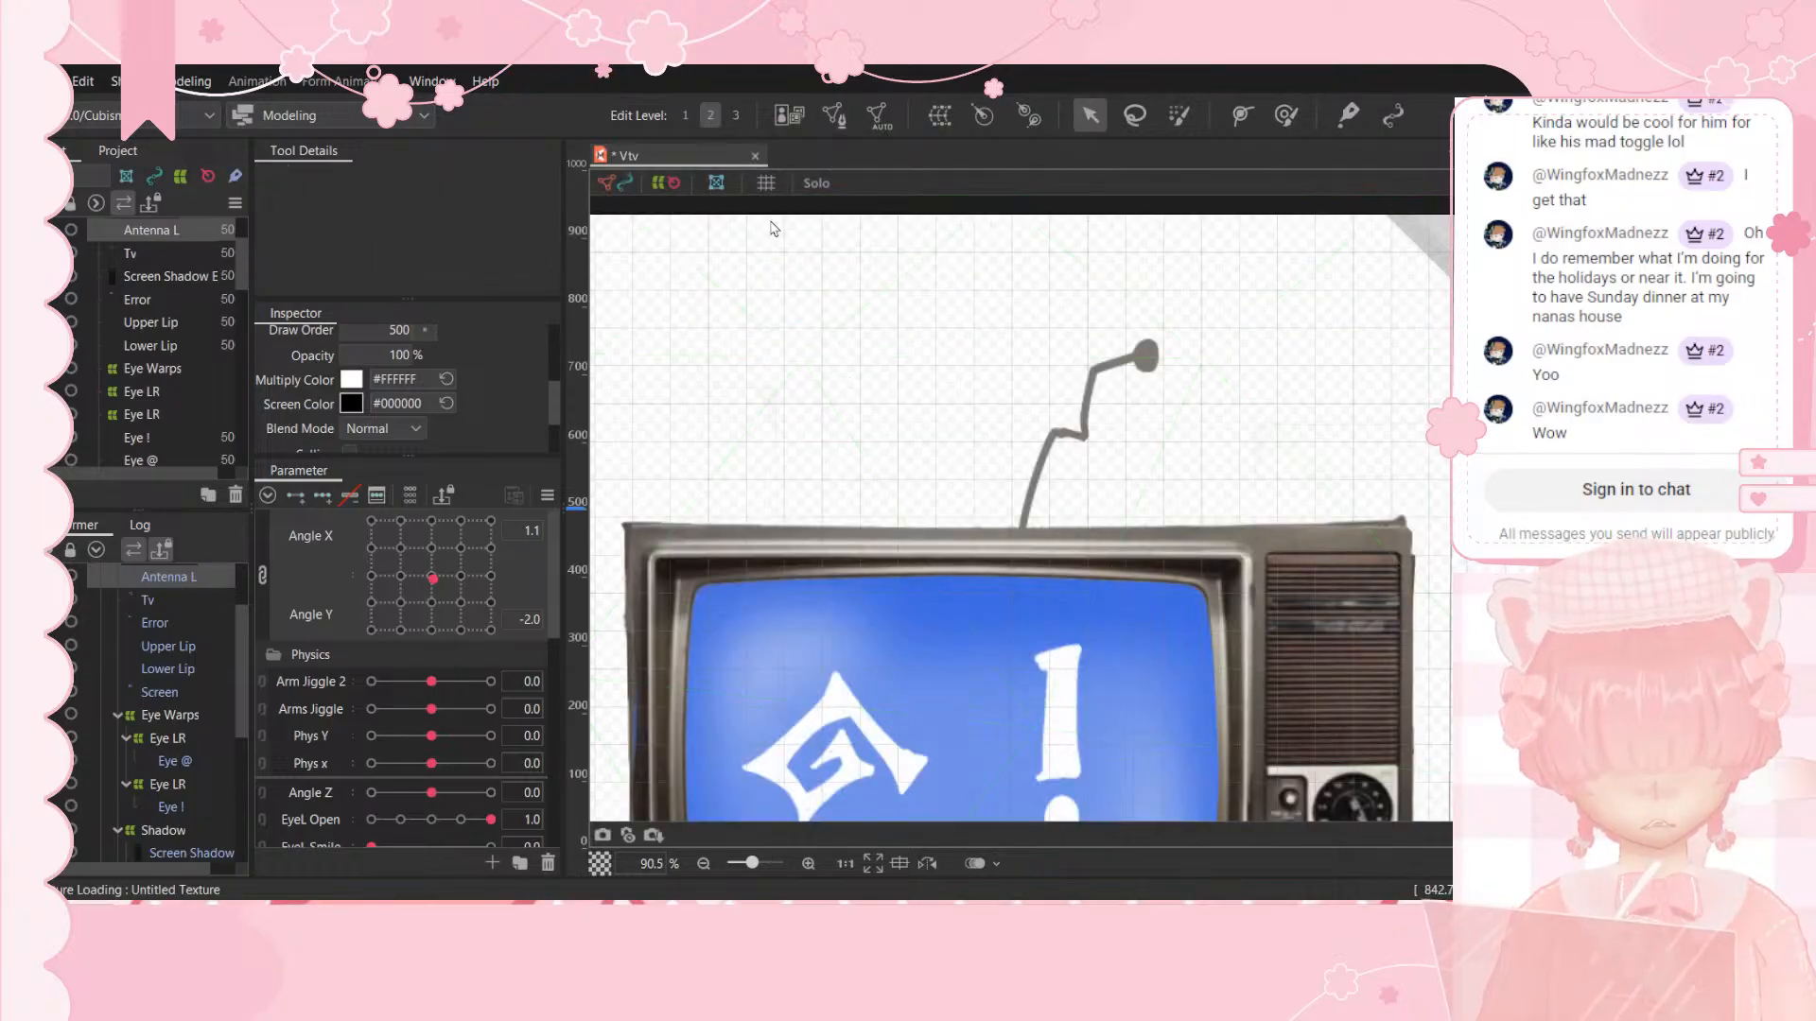
{"action": "scroll", "coordinate": [665, 265], "scroll_direction": "up", "scroll_amount": 1}
{"action": "left_click", "coordinate": [833, 117]}
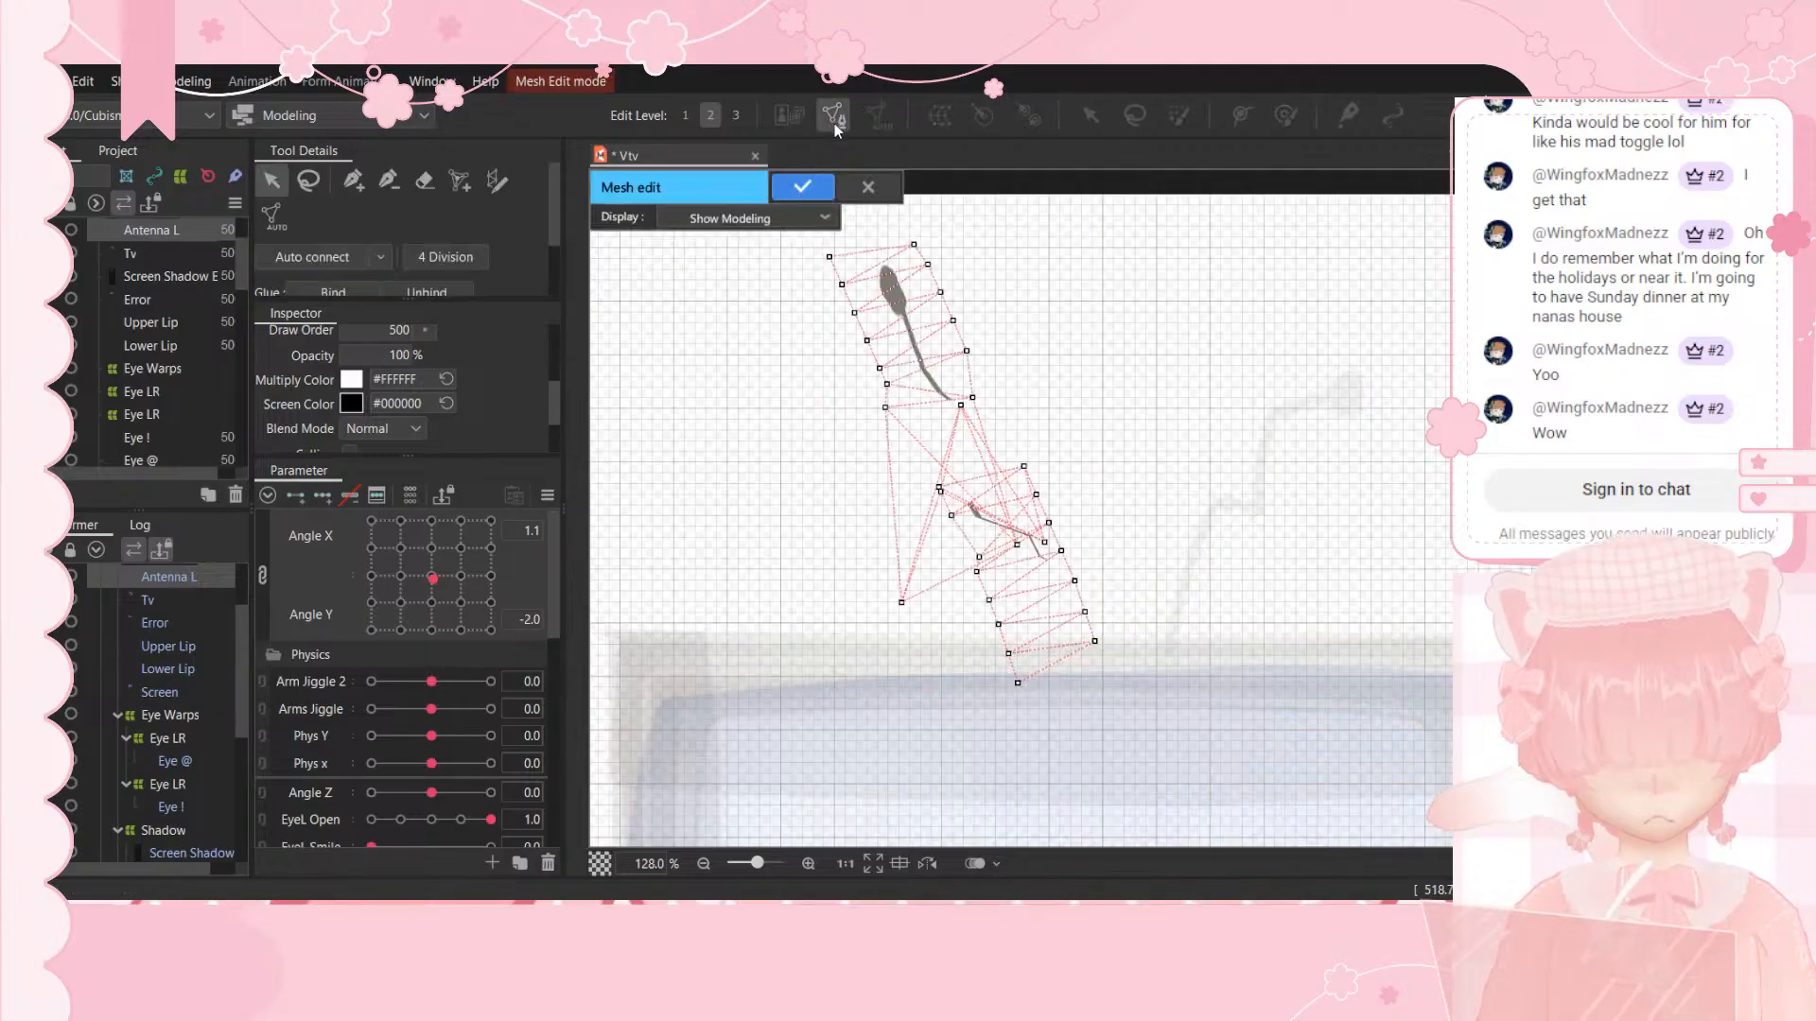
Step: Try to pull the stray vertices out of the tangled middle of Antenna L's mesh, undoing the last move
{"action": "scroll", "coordinate": [950, 435], "scroll_direction": "up", "scroll_amount": 2}
{"action": "left_click_drag", "start_coordinate": [965, 396], "coordinate": [939, 684]}
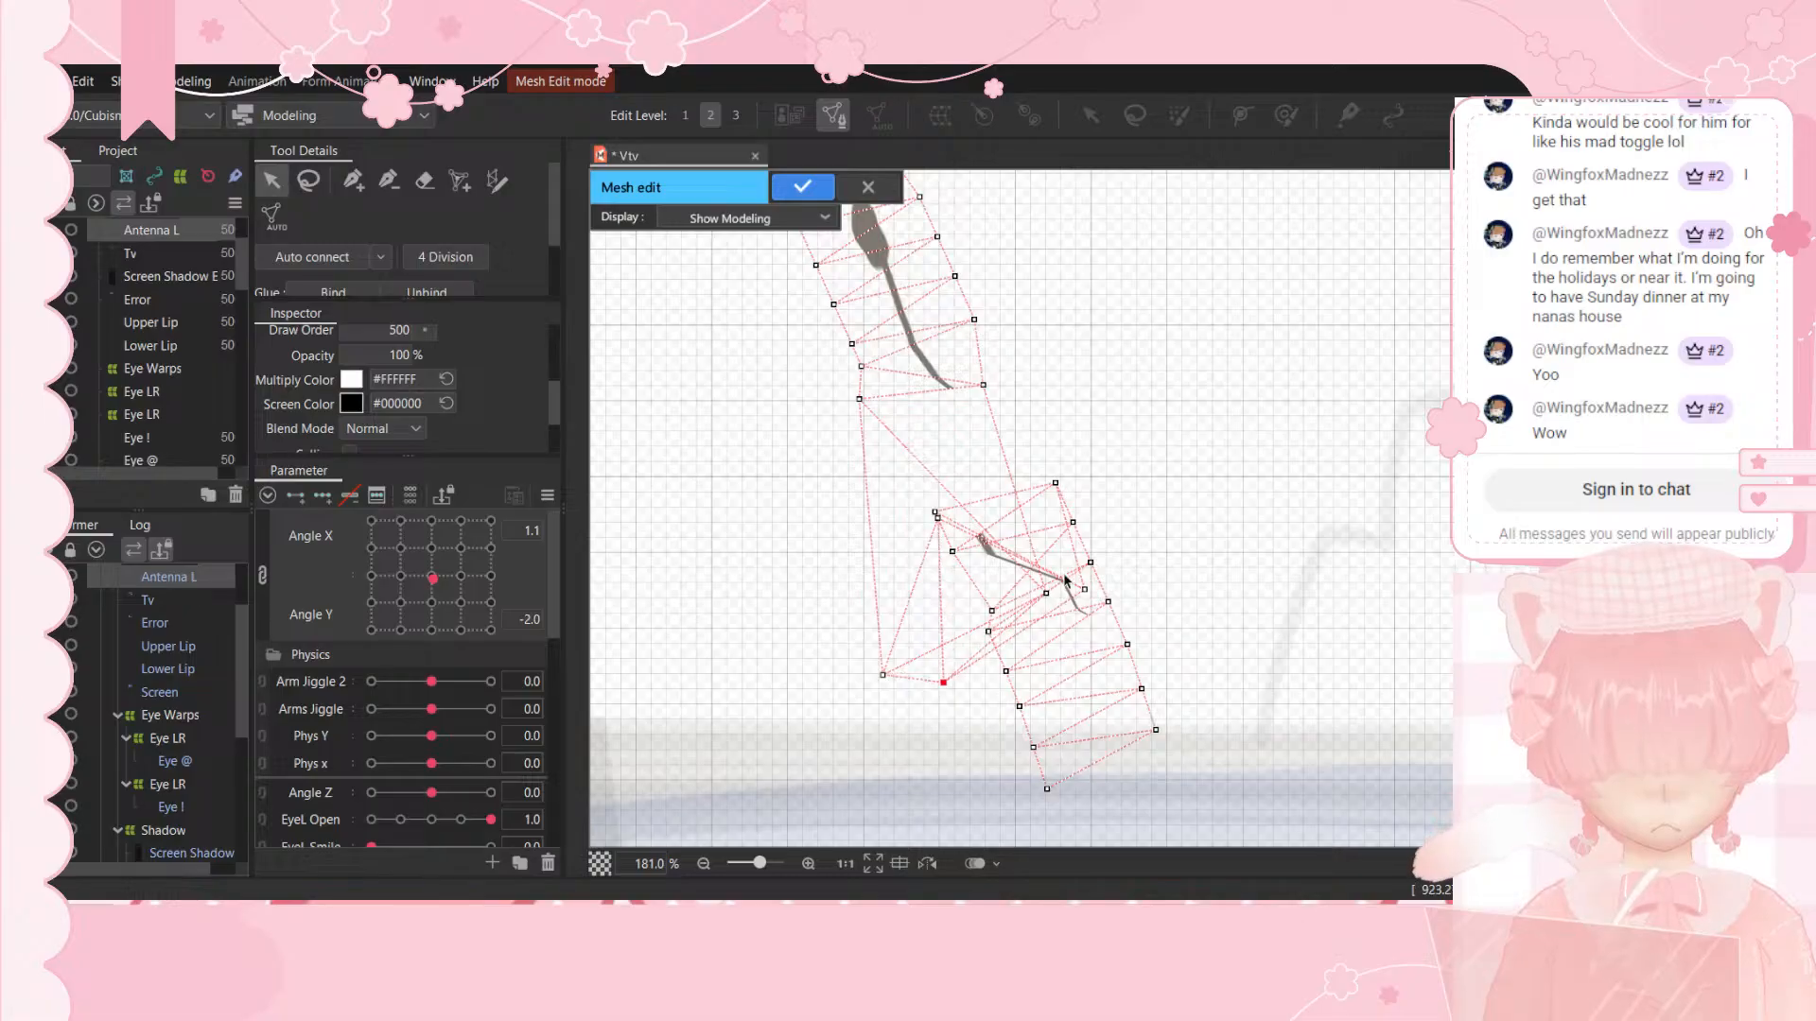
{"action": "left_click_drag", "start_coordinate": [1084, 591], "coordinate": [980, 271]}
{"action": "left_click_drag", "start_coordinate": [1003, 467], "coordinate": [1178, 343]}
{"action": "key", "text": "ctrl+z"}
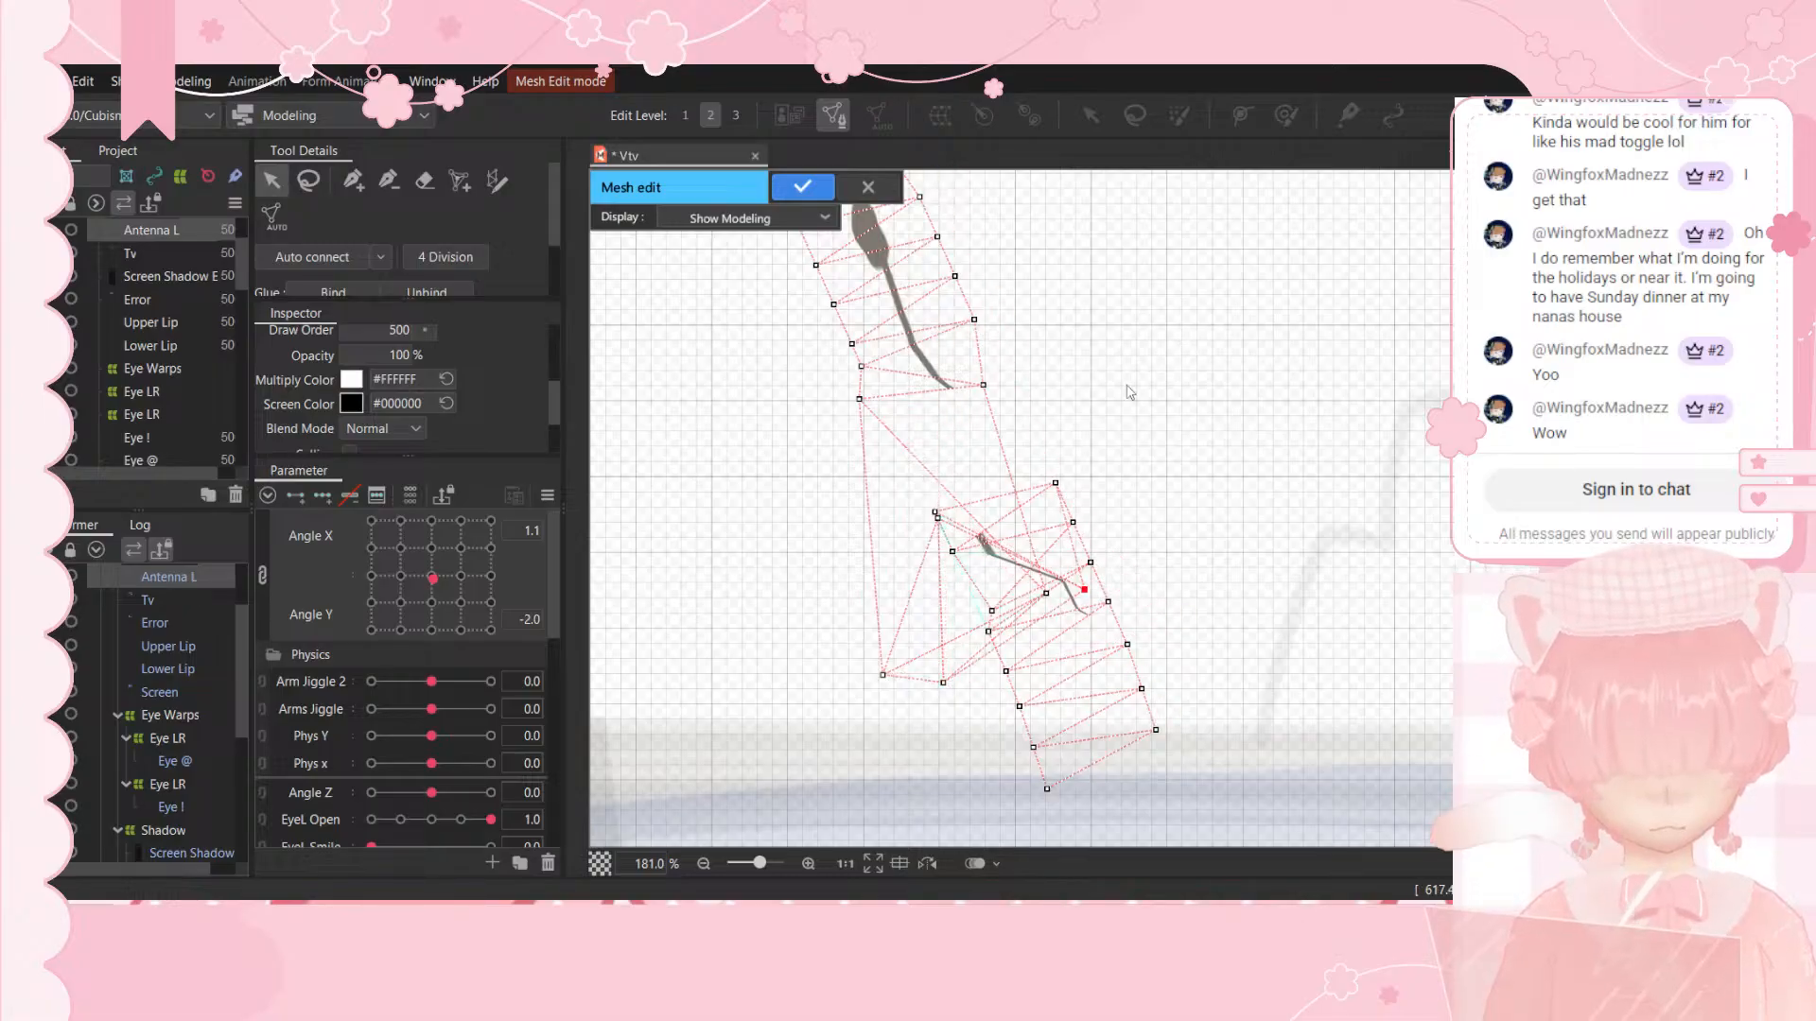
Step: Delete the stray and tangled middle vertices of Antenna L's mesh, leaving evenly triangulated upper and lower sections
{"action": "left_click", "coordinate": [388, 180]}
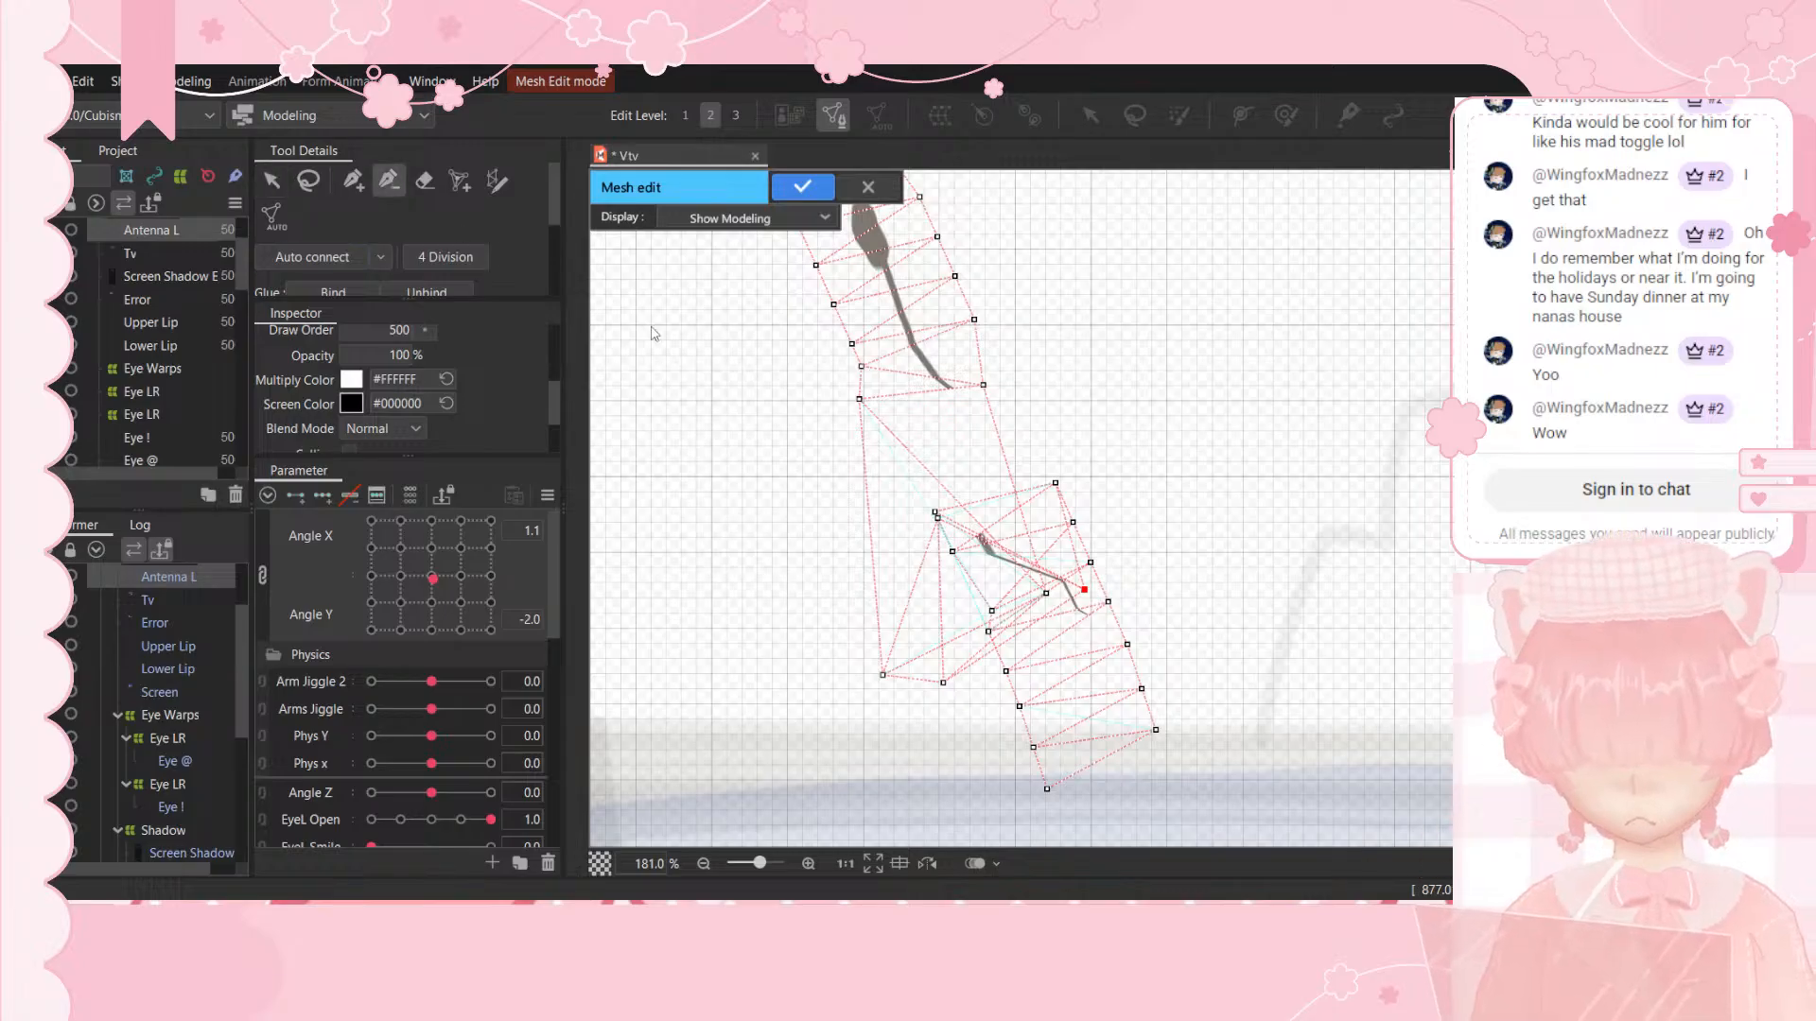
{"action": "left_click", "coordinate": [1085, 590]}
{"action": "left_click", "coordinate": [1045, 594]}
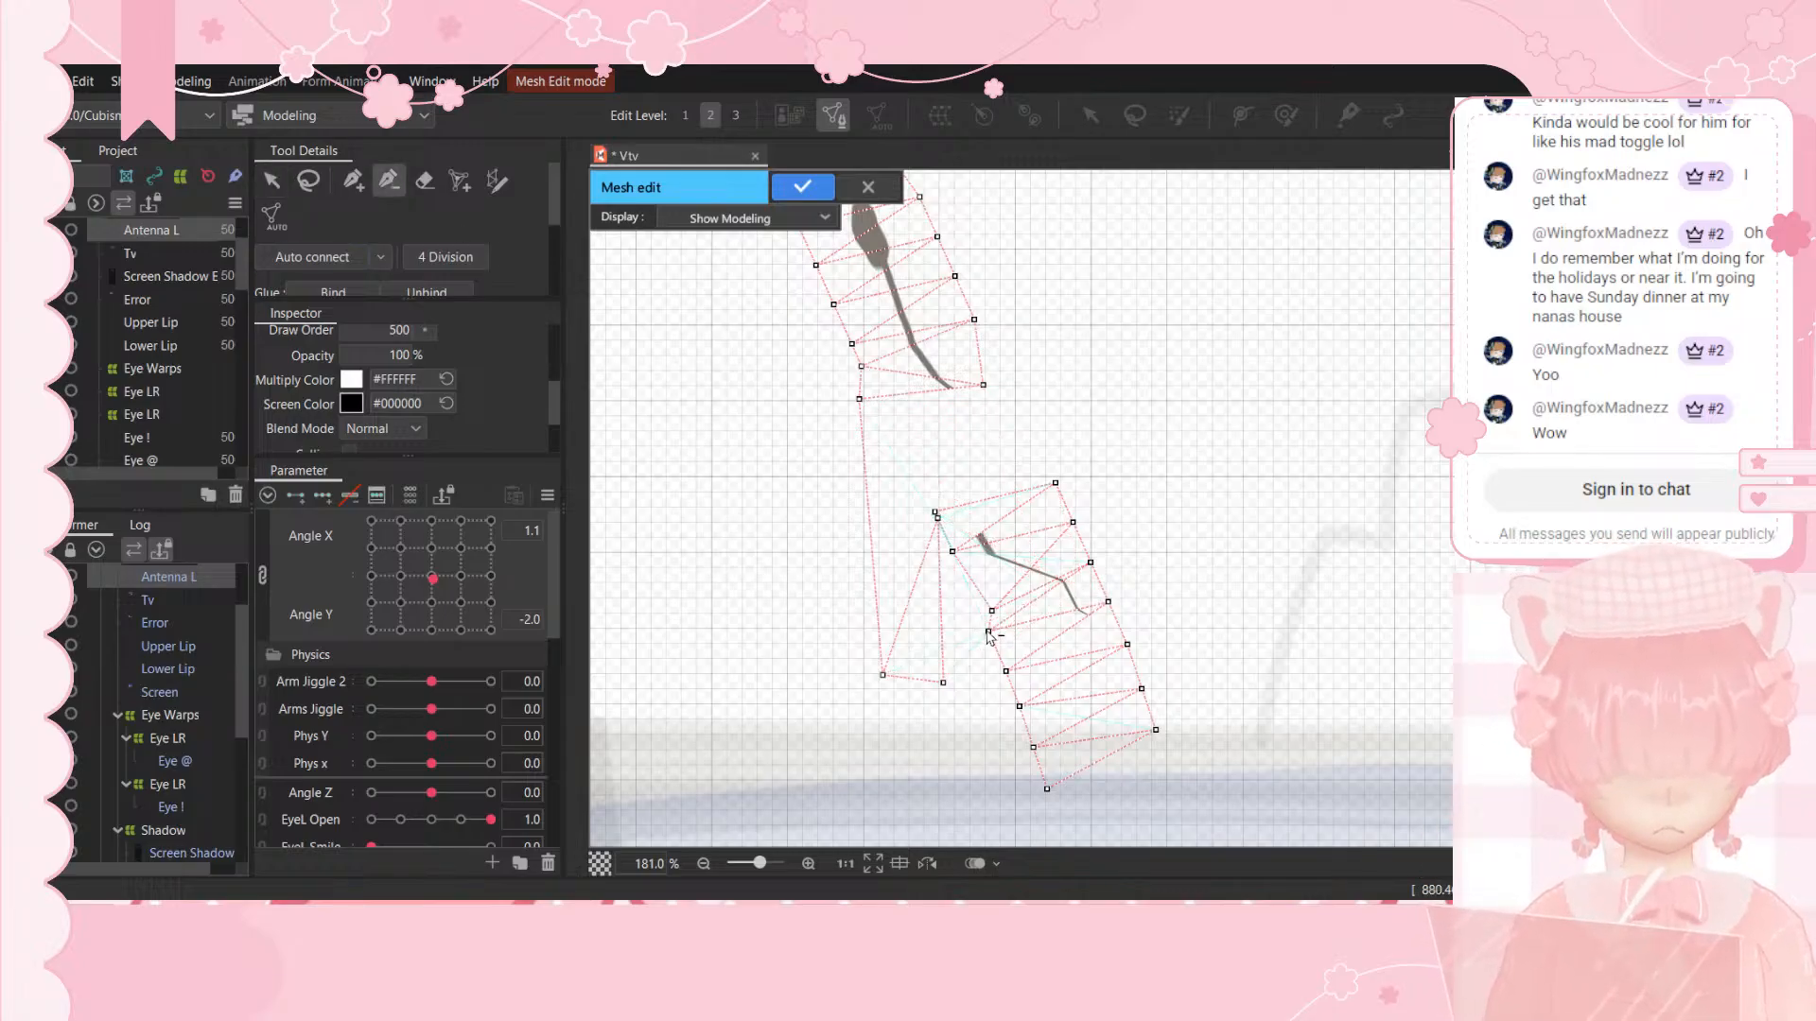
{"action": "left_click", "coordinate": [943, 682]}
{"action": "left_click", "coordinate": [882, 674]}
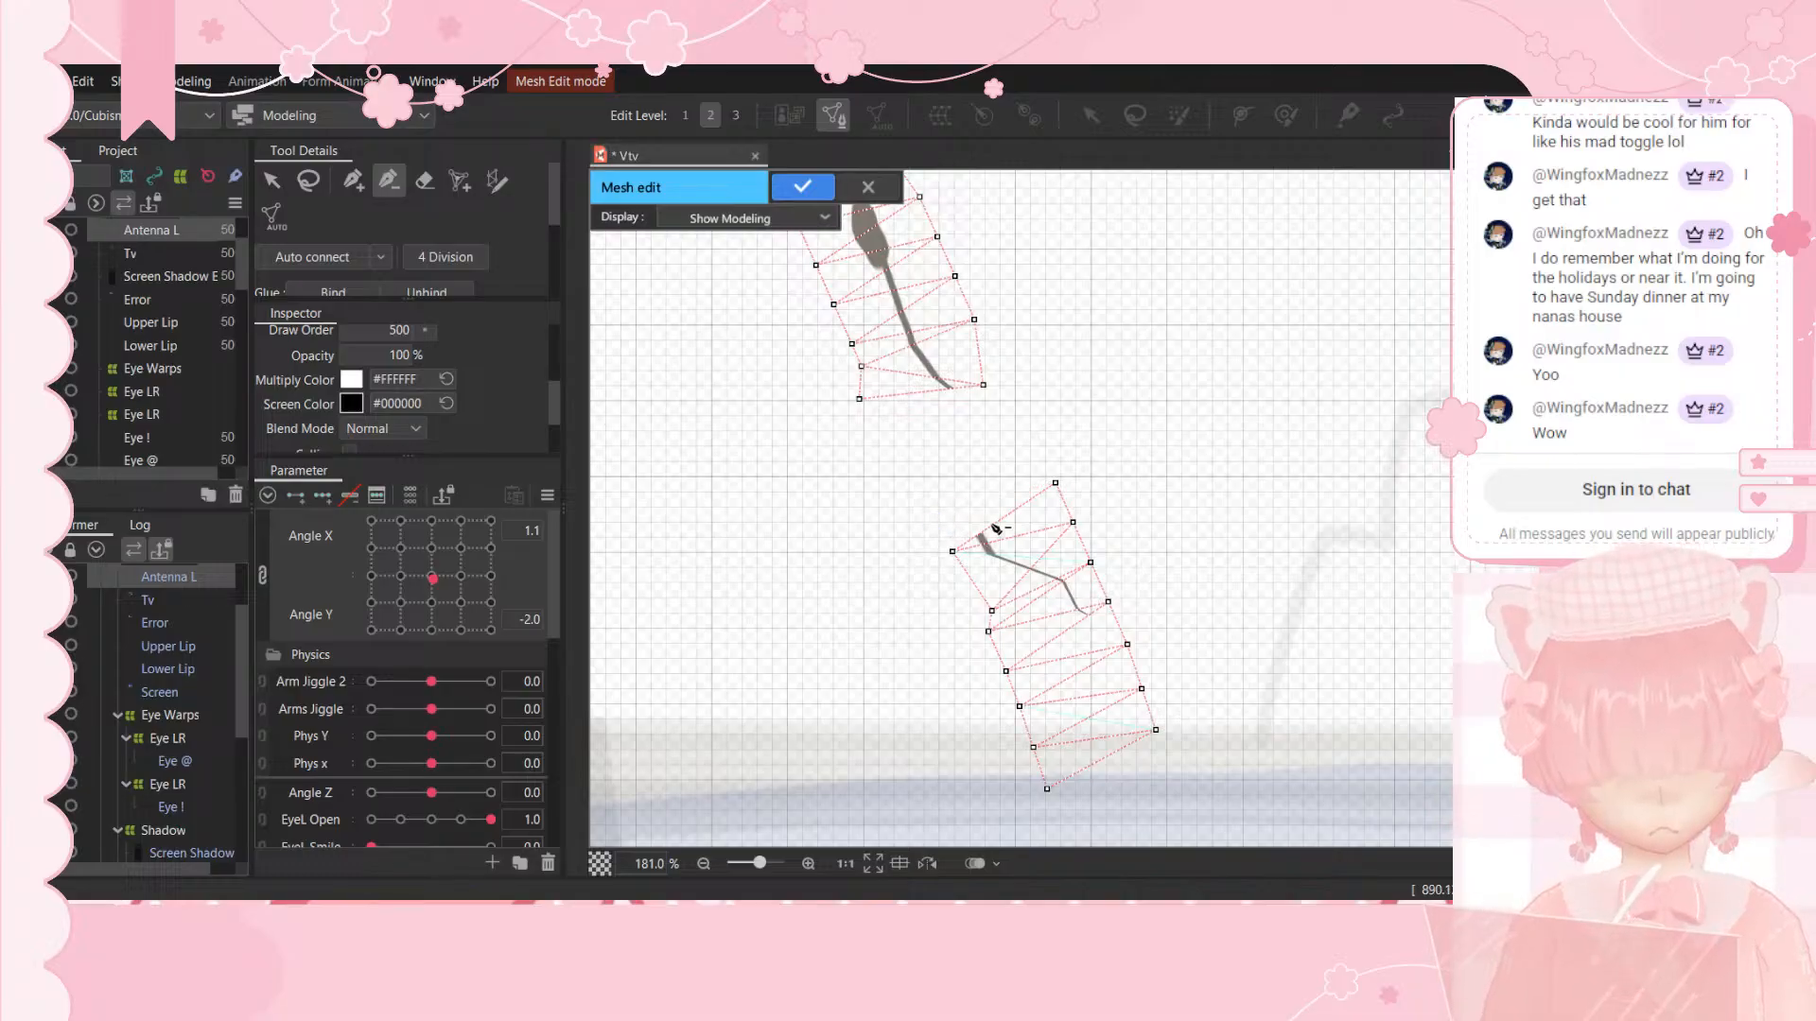
{"action": "left_click", "coordinate": [951, 551]}
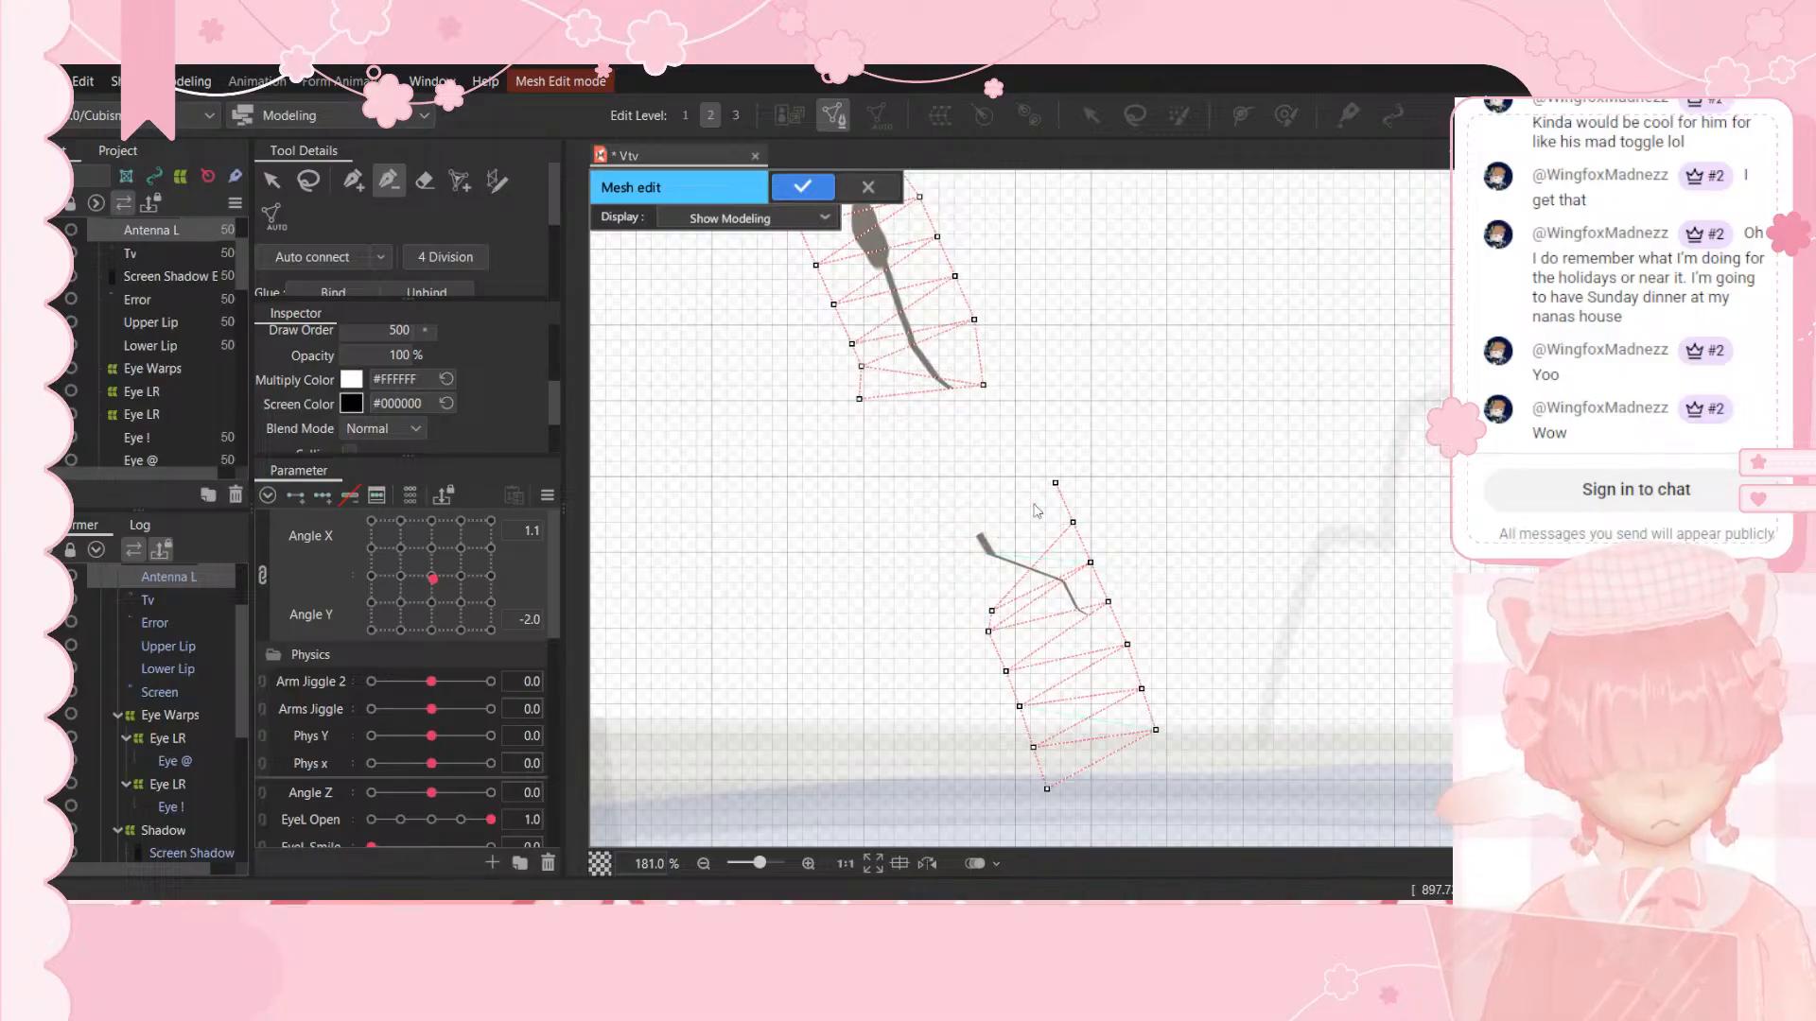
{"action": "left_click", "coordinate": [1072, 522]}
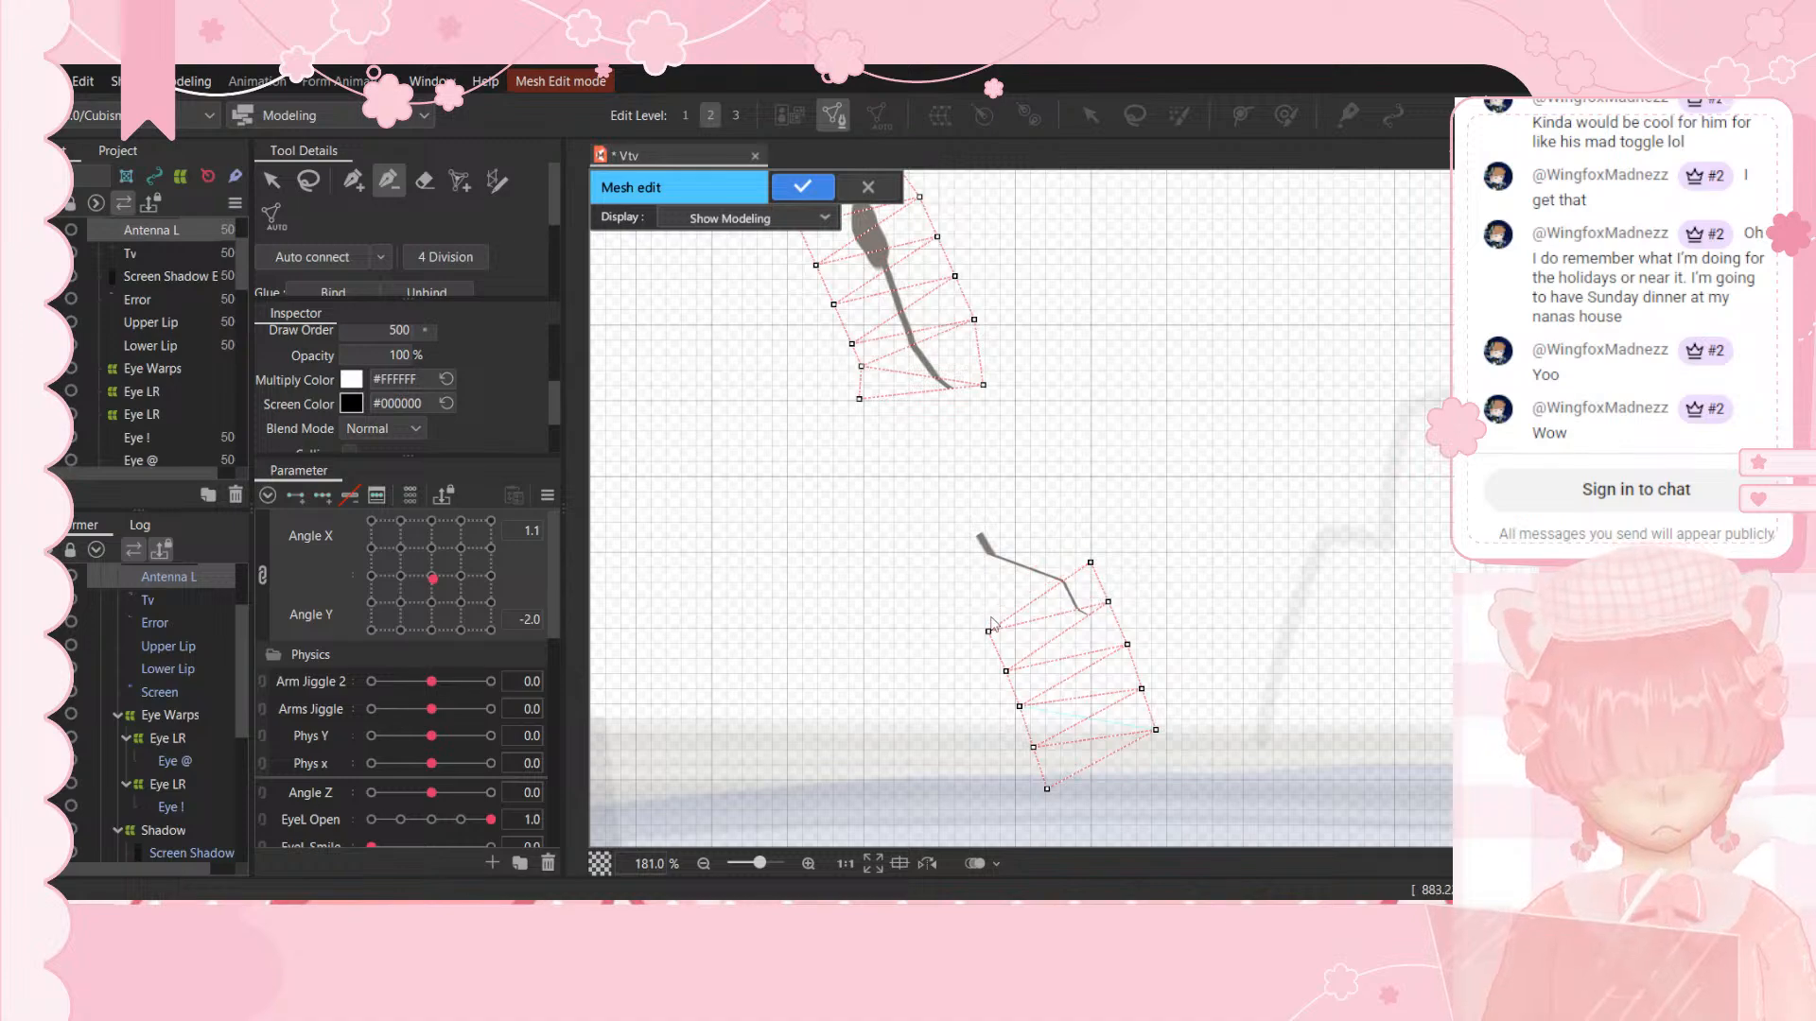
Step: Add a vertex beyond the lower right corner of Antenna L's lower mesh section, joined to its bottom-left vertex, and try linking it to that corner
{"action": "left_click", "coordinate": [353, 180]}
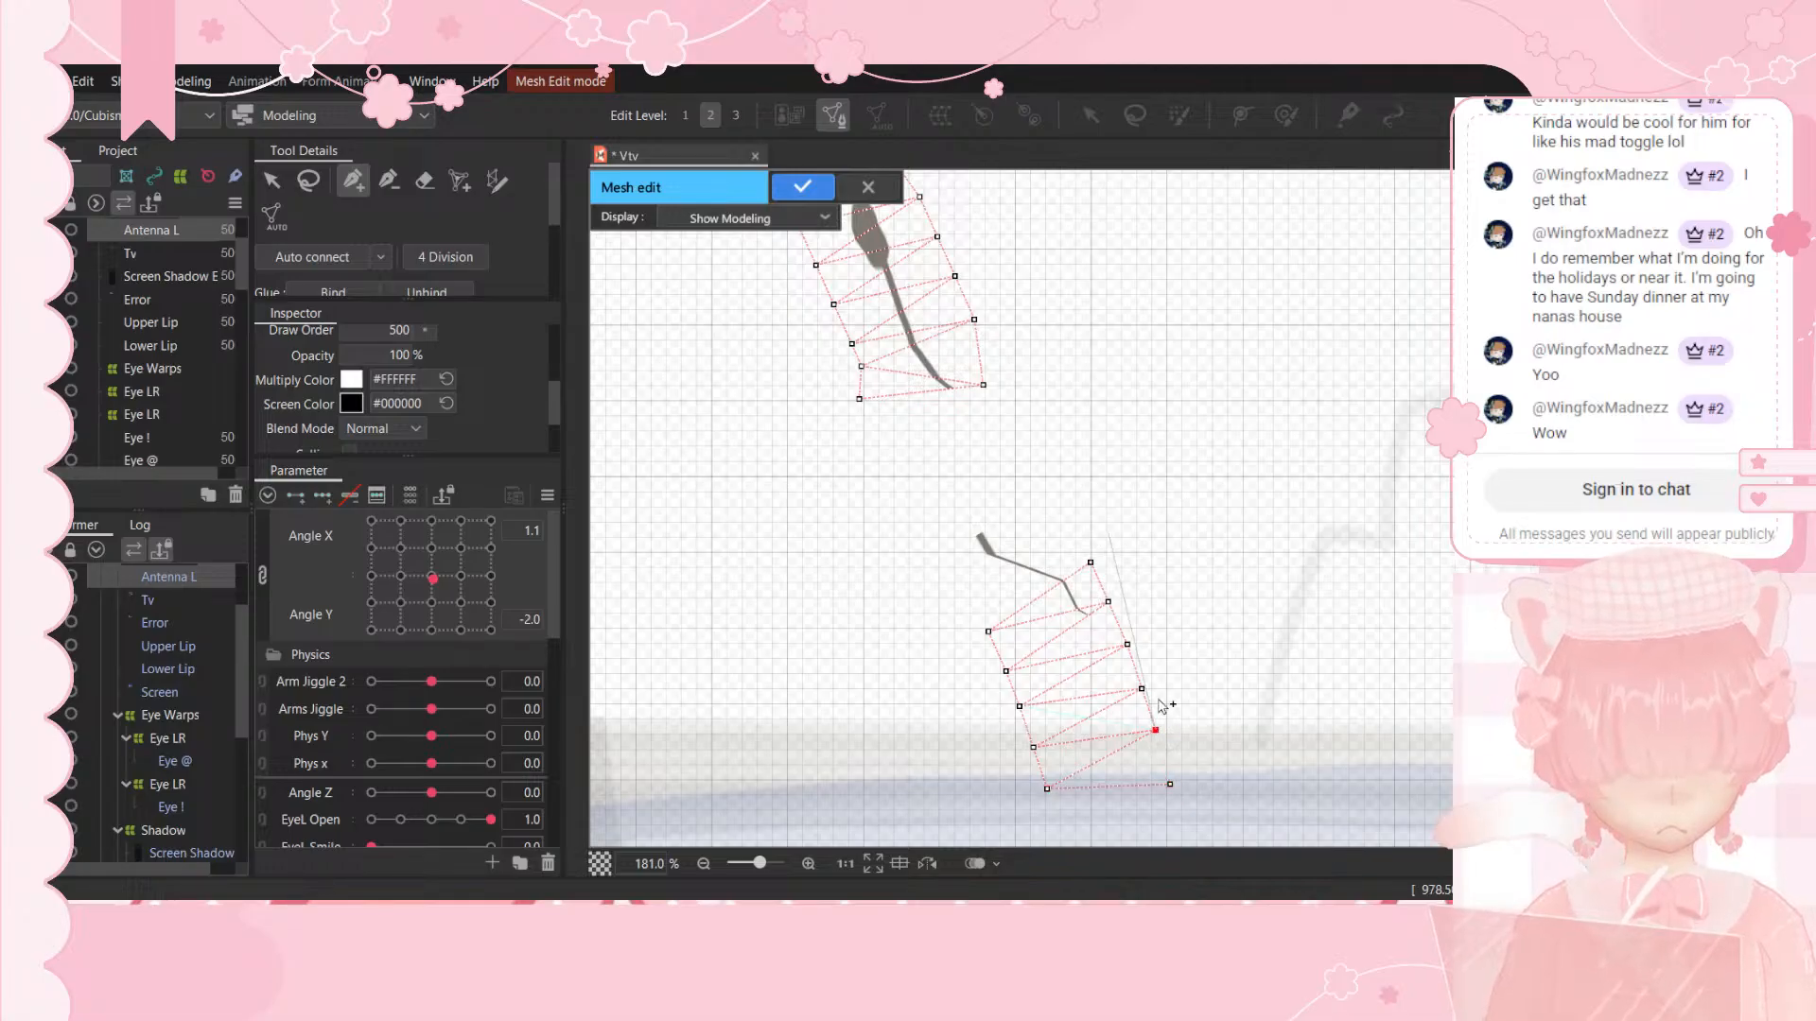
{"action": "left_click", "coordinate": [1170, 785]}
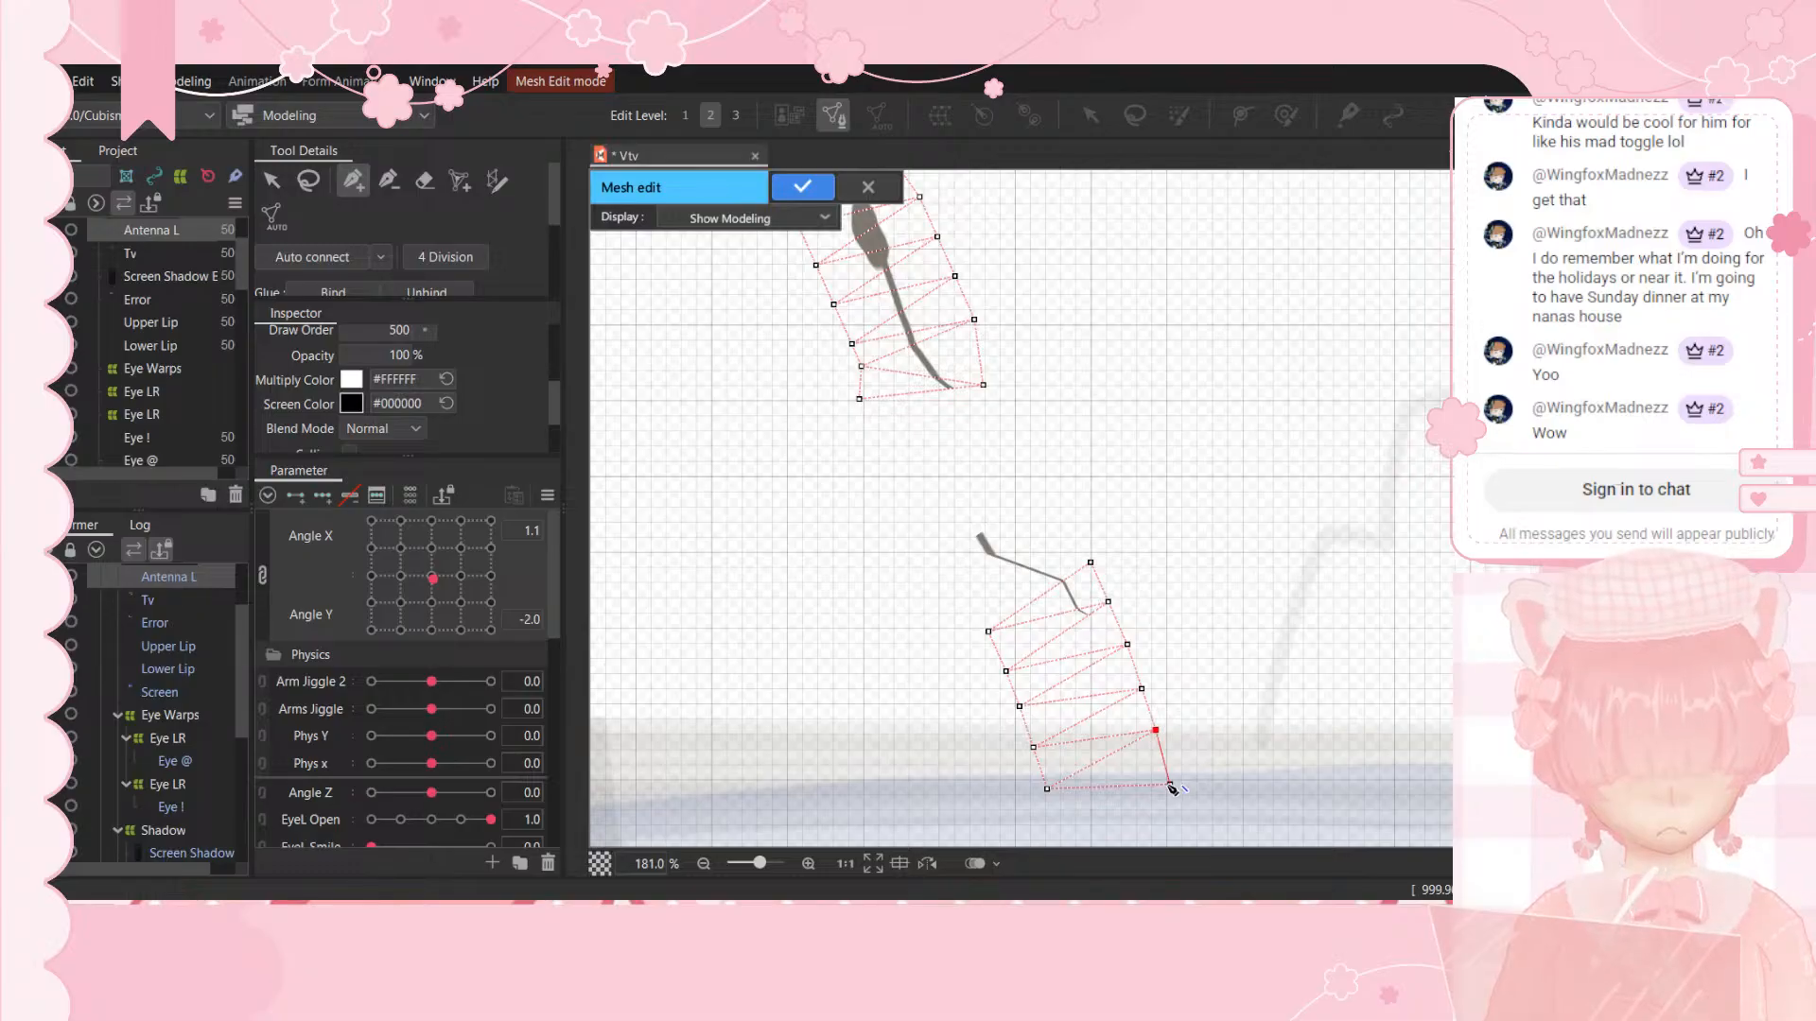
Step: Try clicking selection areas of 10 px and the maximum while selecting the lower section's right-side vertex for connection
{"action": "scroll", "coordinate": [475, 414], "scroll_direction": "up", "scroll_amount": 3}
{"action": "scroll", "coordinate": [450, 220], "scroll_direction": "down", "scroll_amount": 3}
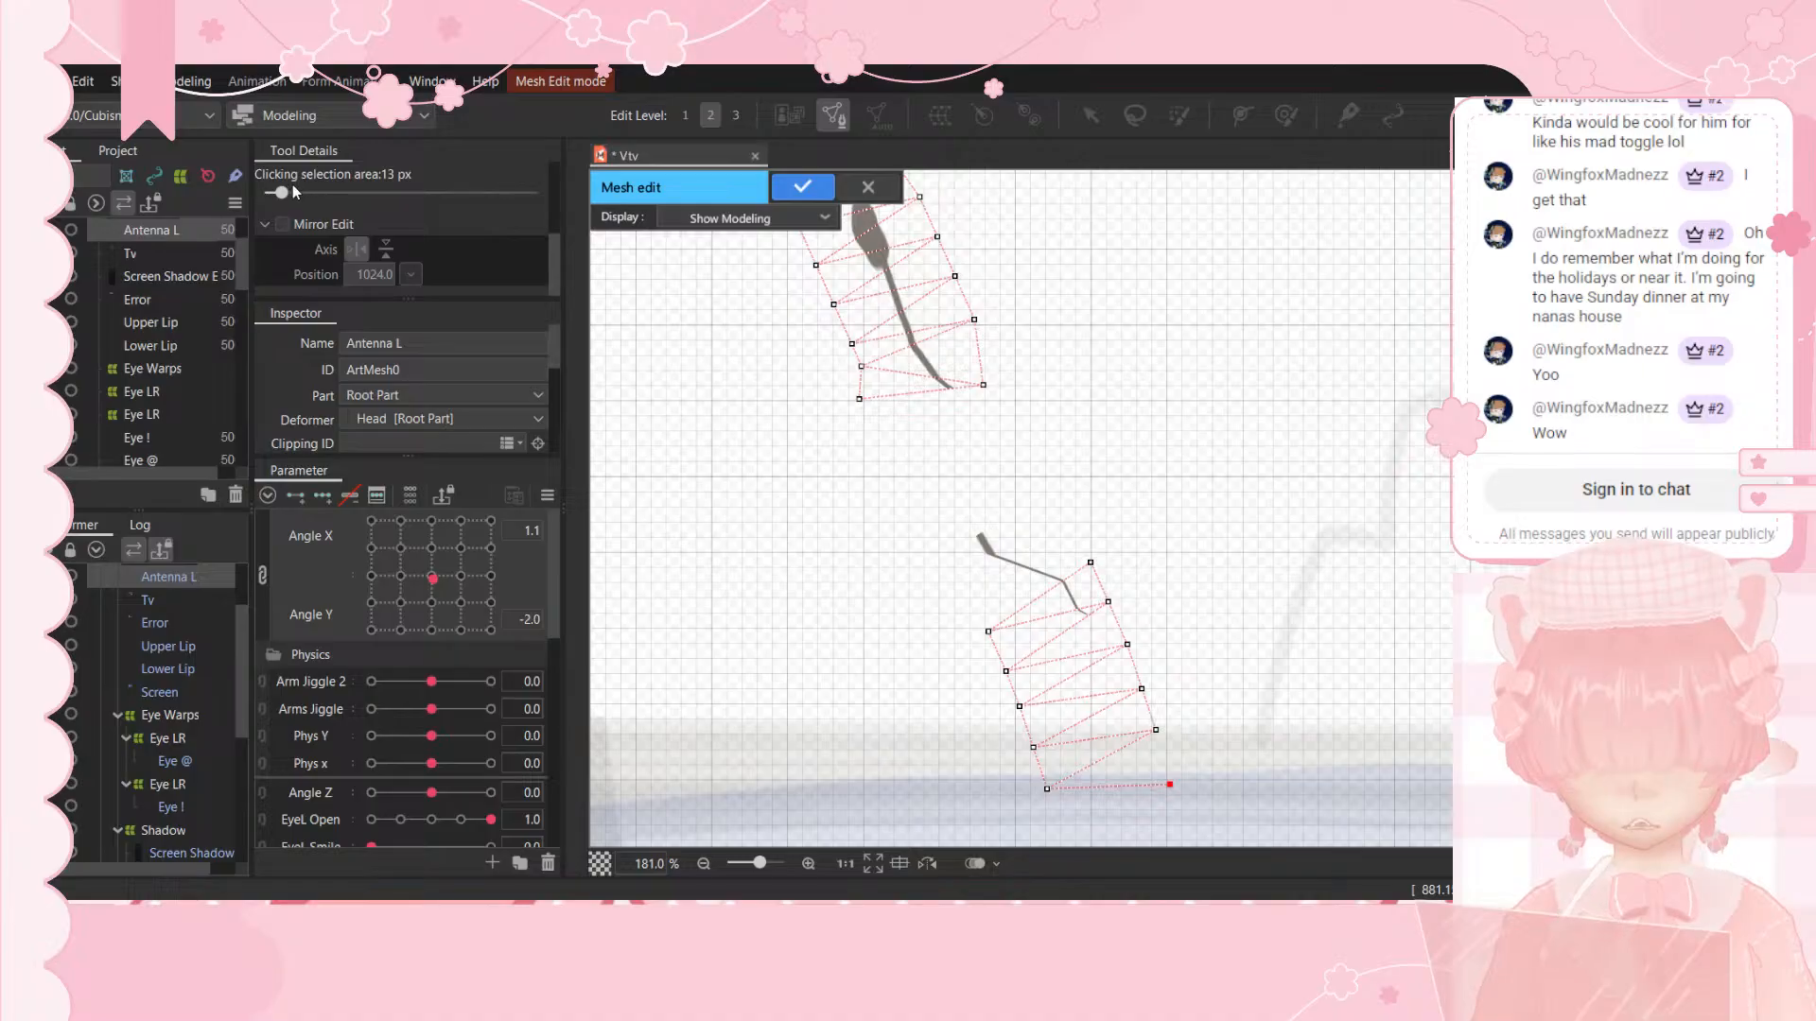
{"action": "left_click_drag", "start_coordinate": [282, 193], "coordinate": [269, 200]}
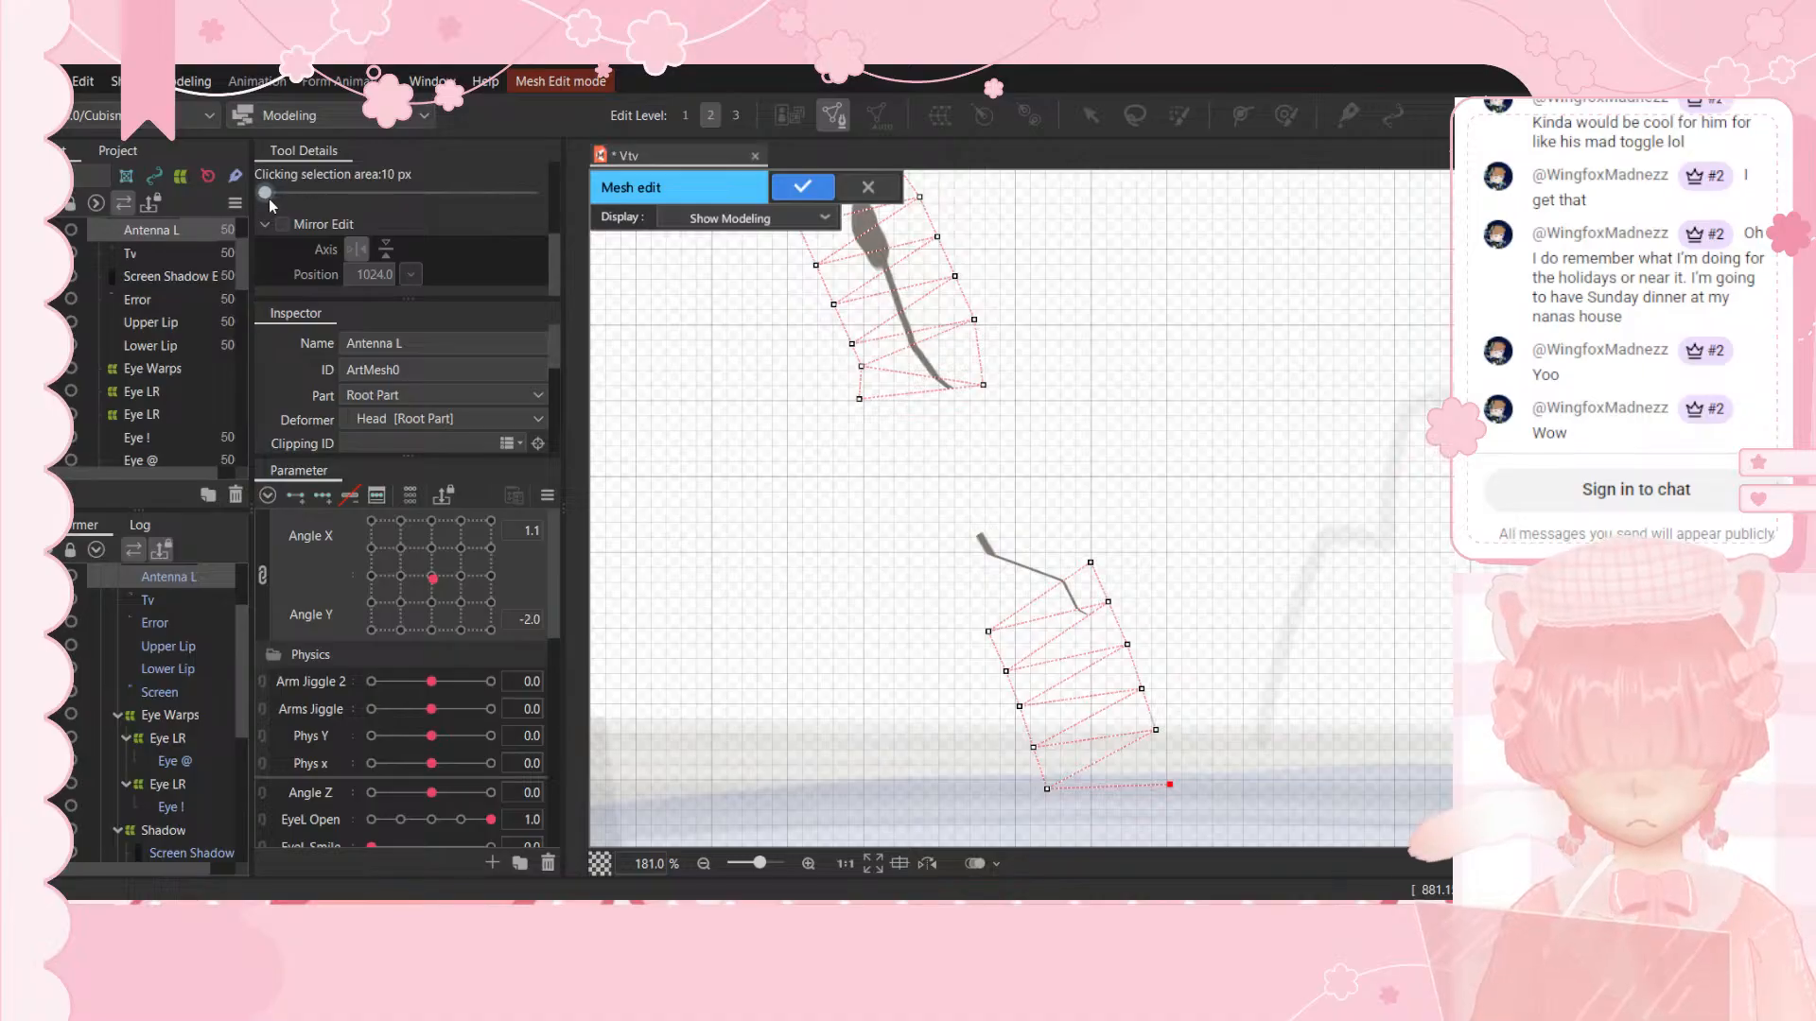
{"action": "left_click", "coordinate": [1155, 730]}
{"action": "left_click_drag", "start_coordinate": [265, 193], "coordinate": [536, 193]}
{"action": "mouse_move", "coordinate": [1151, 734]}
{"action": "left_mouse_down"}
{"action": "mouse_move", "coordinate": [1139, 691]}
{"action": "mouse_move", "coordinate": [1160, 737]}
{"action": "left_mouse_up"}
Step: Run Auto connect on Antenna L's mesh
{"action": "scroll", "coordinate": [457, 235], "scroll_direction": "up", "scroll_amount": 3}
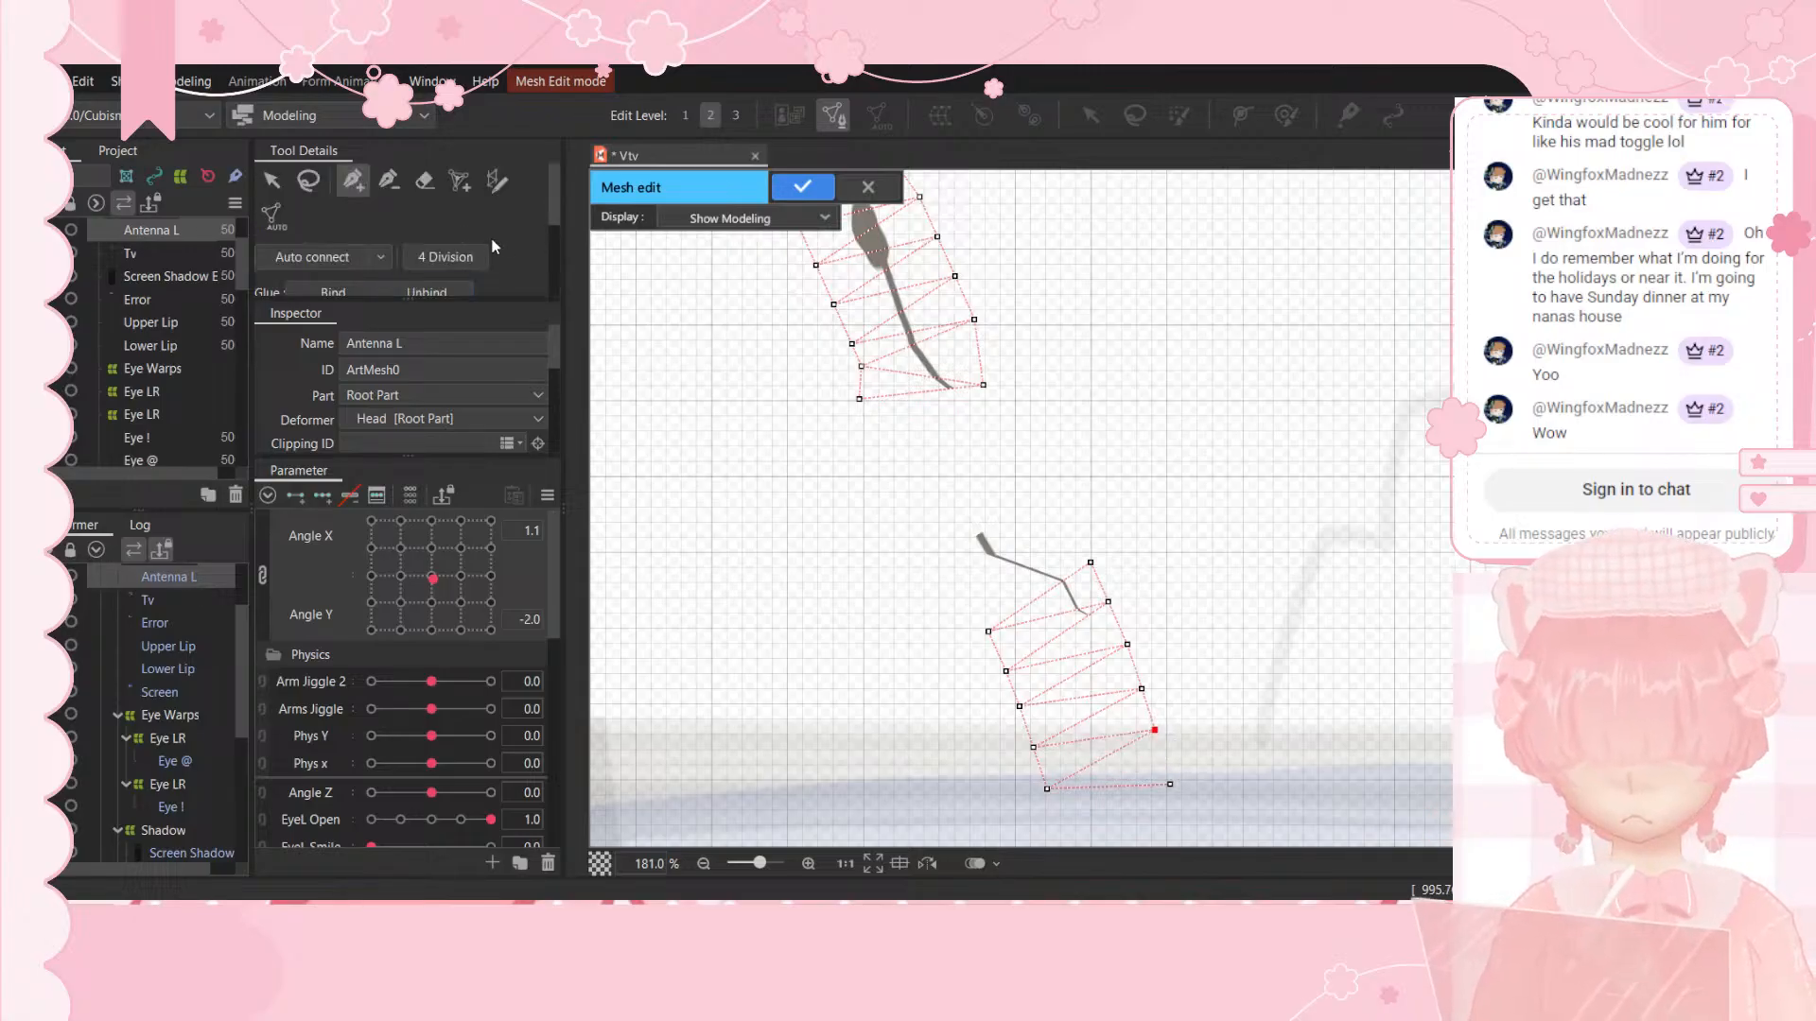
{"action": "scroll", "coordinate": [436, 248], "scroll_direction": "down", "scroll_amount": 1}
{"action": "scroll", "coordinate": [435, 240], "scroll_direction": "up", "scroll_amount": 2}
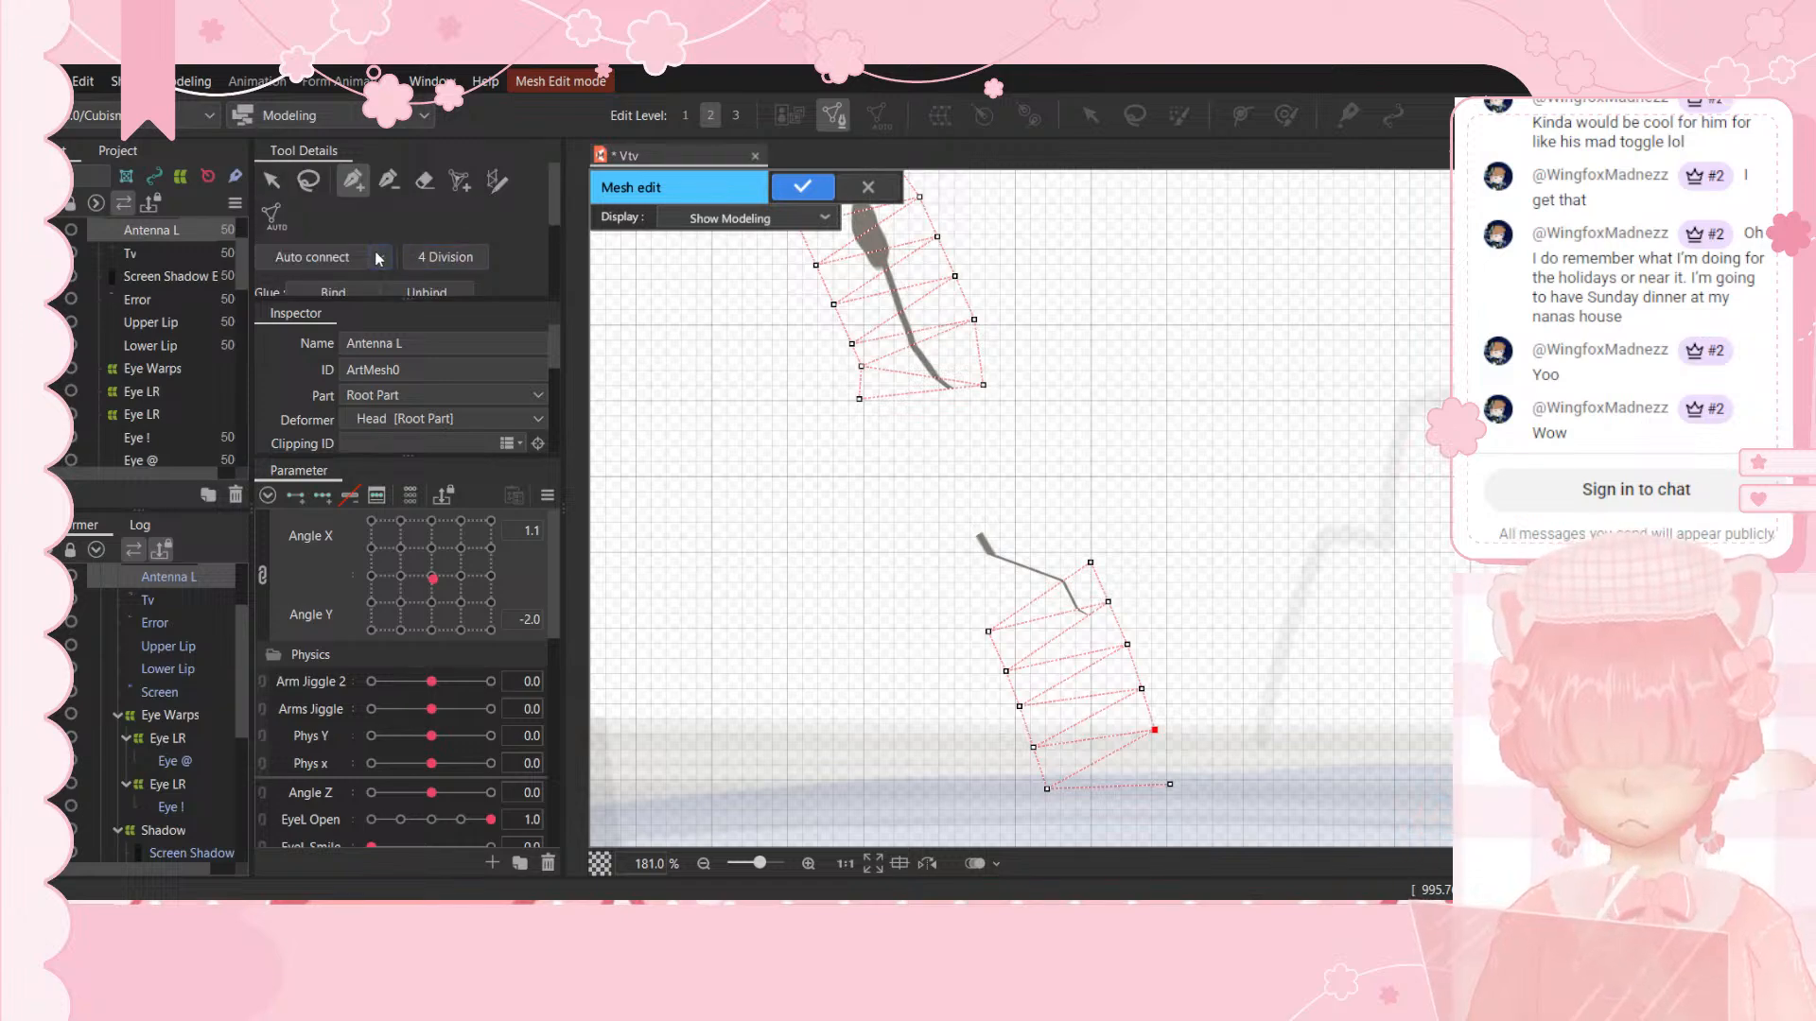
{"action": "left_click", "coordinate": [342, 265]}
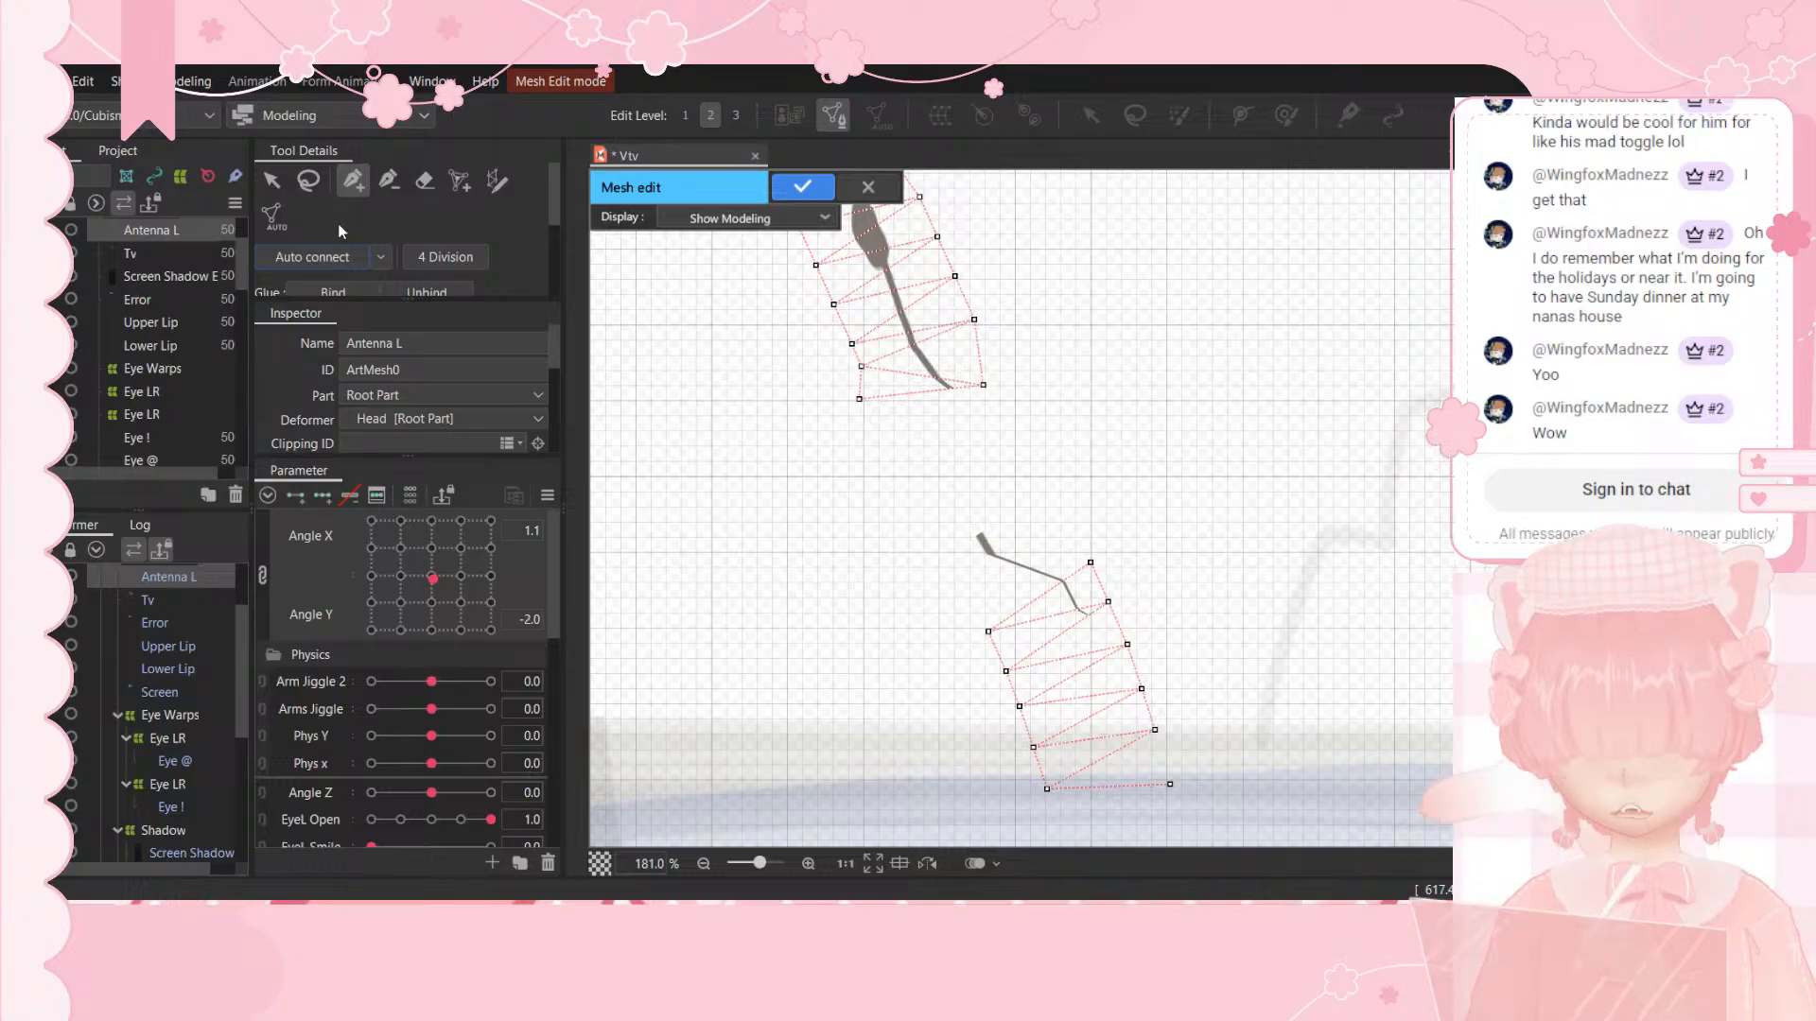
Step: Try Auto connect and 4 Division on Antenna L's mesh, and undo a trial move of the upper section's bottom middle vertex
{"action": "left_click", "coordinate": [1156, 731]}
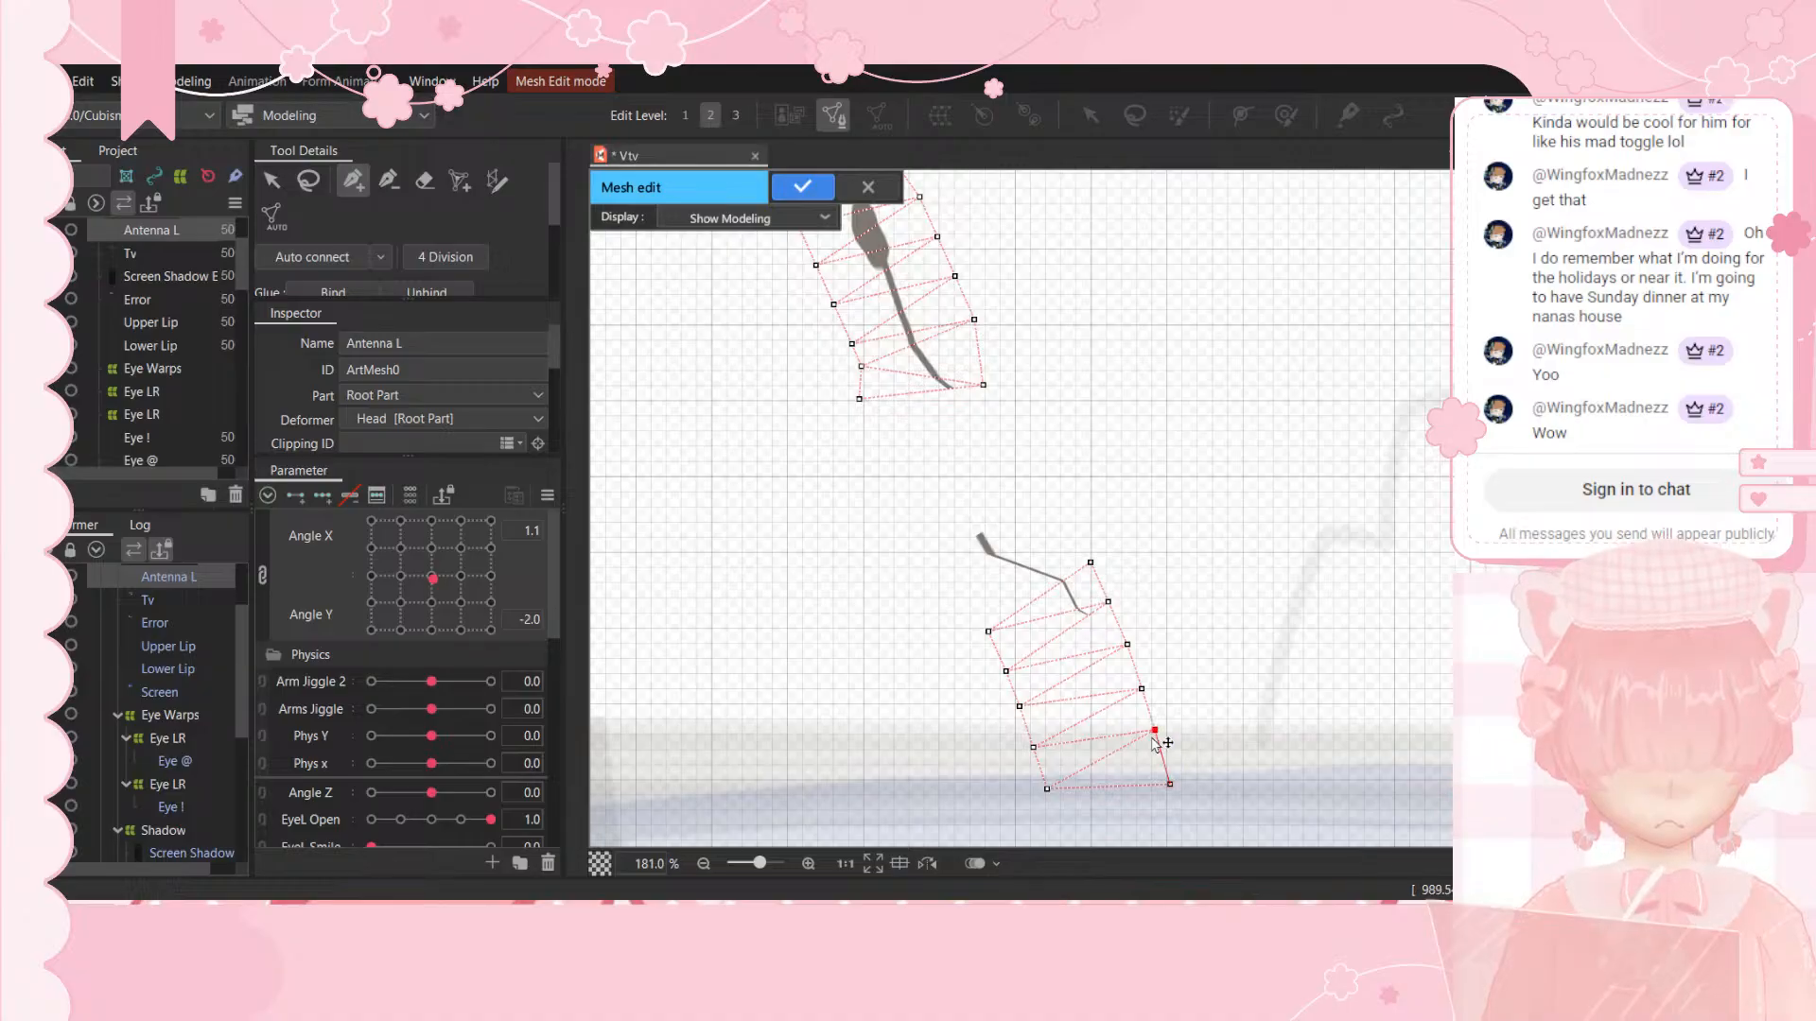
{"action": "left_click", "coordinate": [342, 257]}
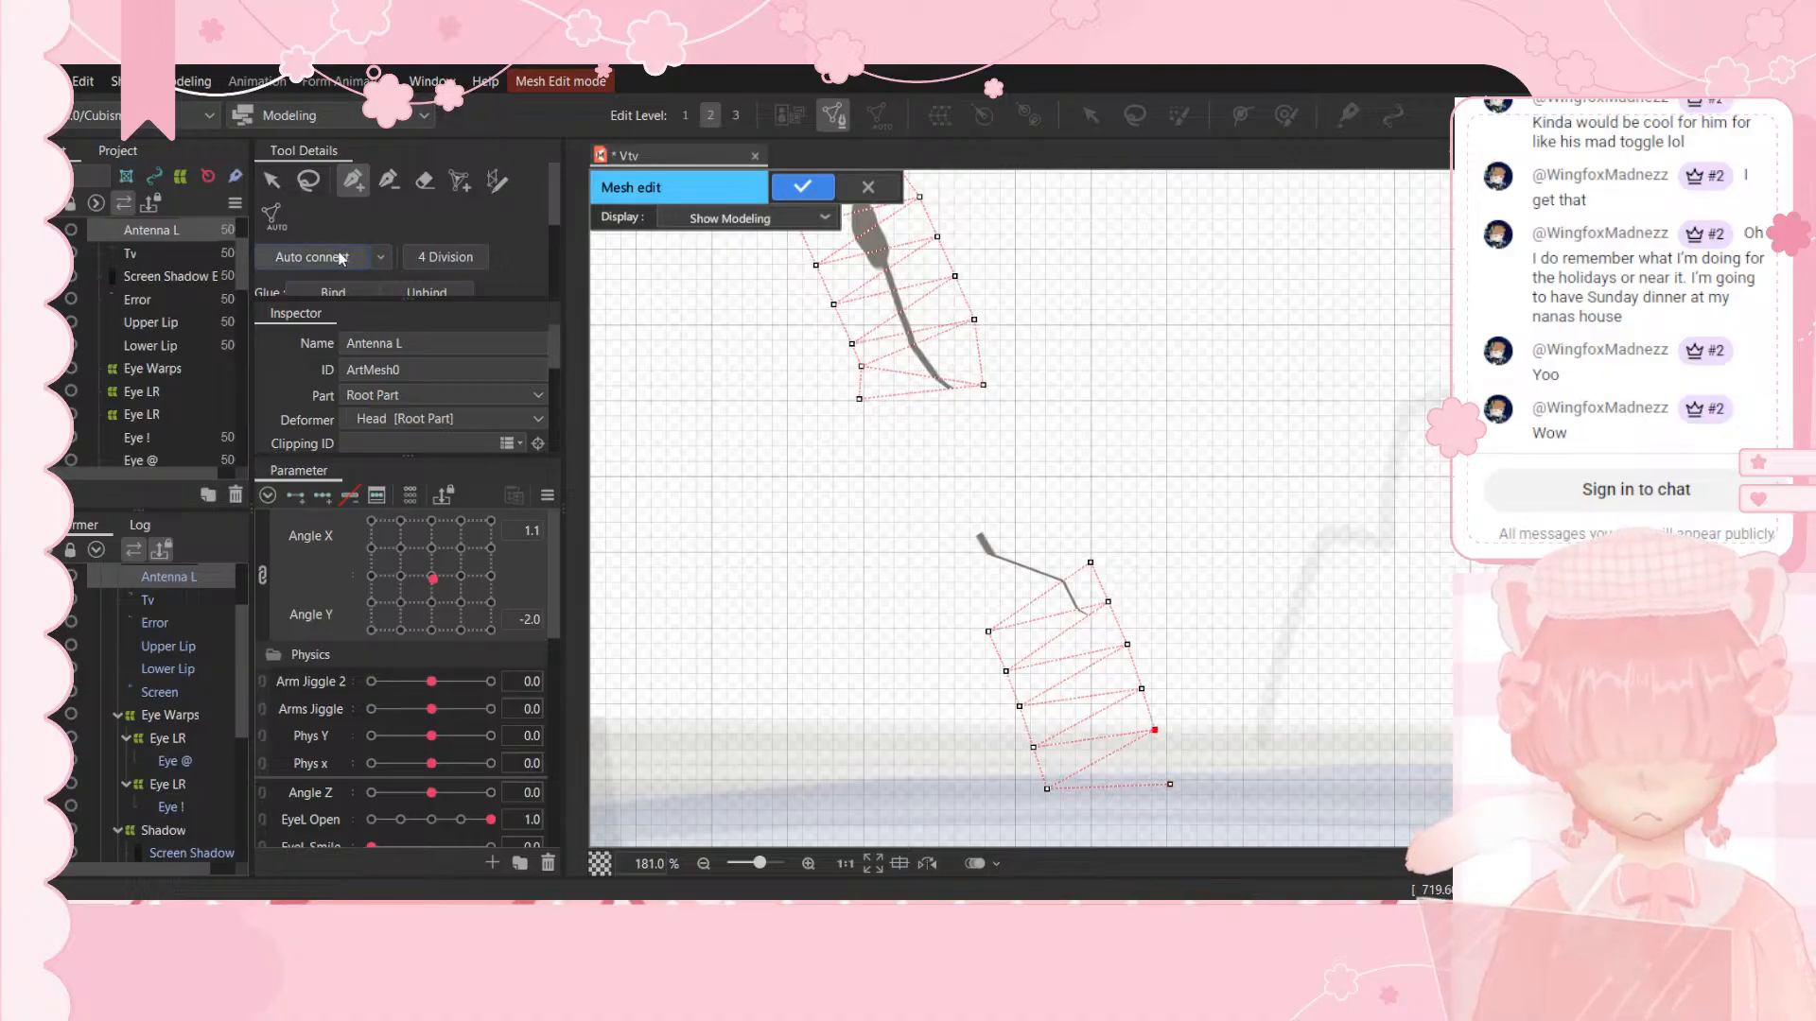
{"action": "left_click", "coordinate": [445, 258]}
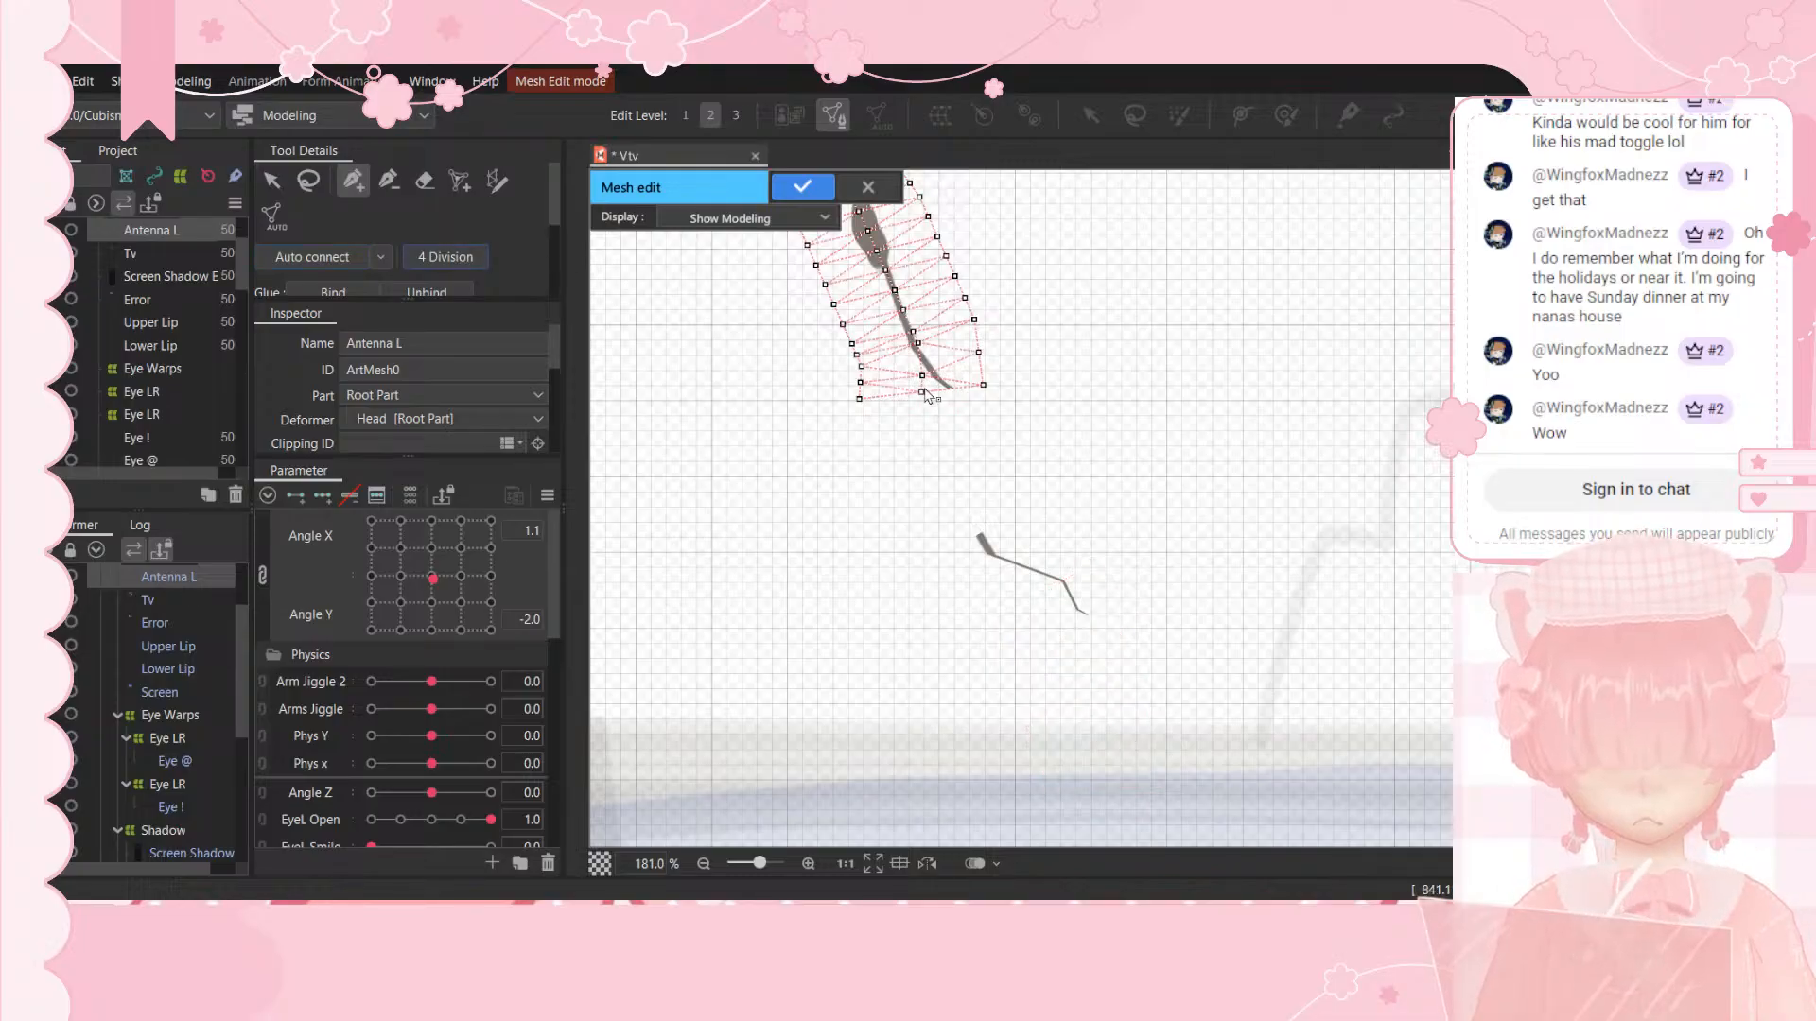
{"action": "left_click_drag", "start_coordinate": [922, 392], "coordinate": [1011, 596]}
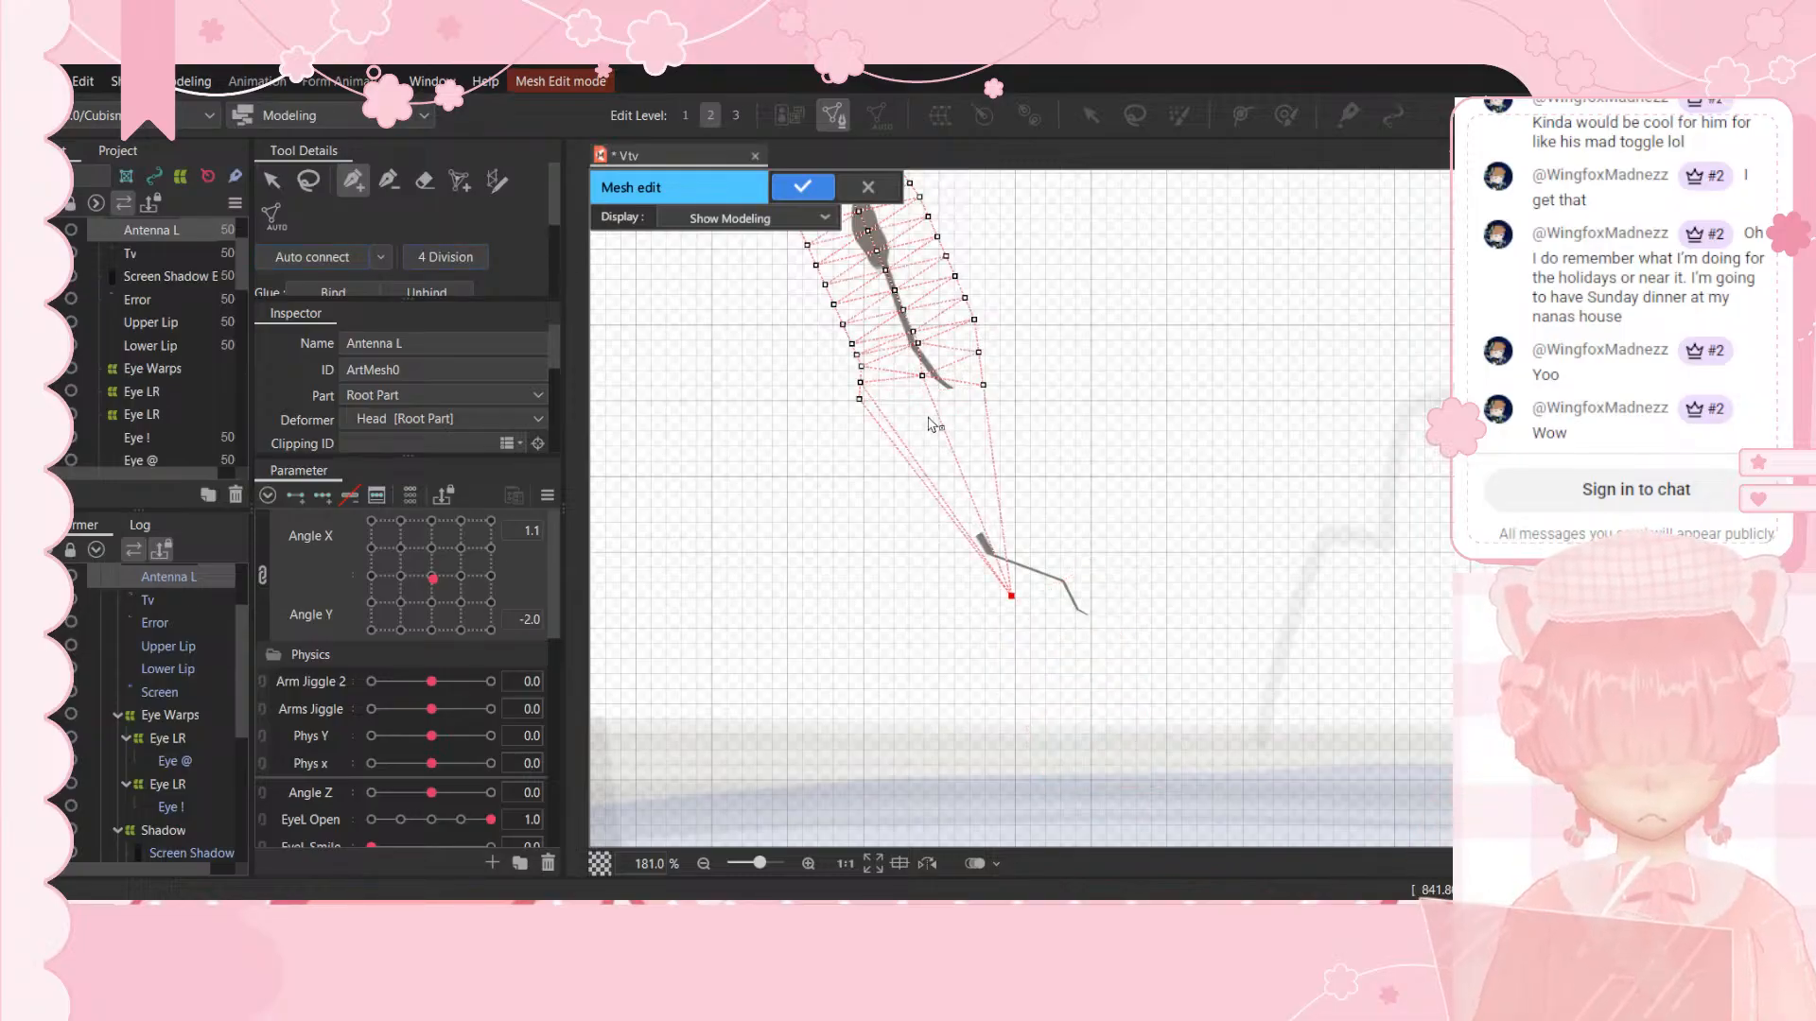
{"action": "key", "text": "ctrl+z"}
Step: Erase the entire subdivided mesh around Antenna L's upper piece
{"action": "scroll", "coordinate": [932, 421], "scroll_direction": "down", "scroll_amount": 2}
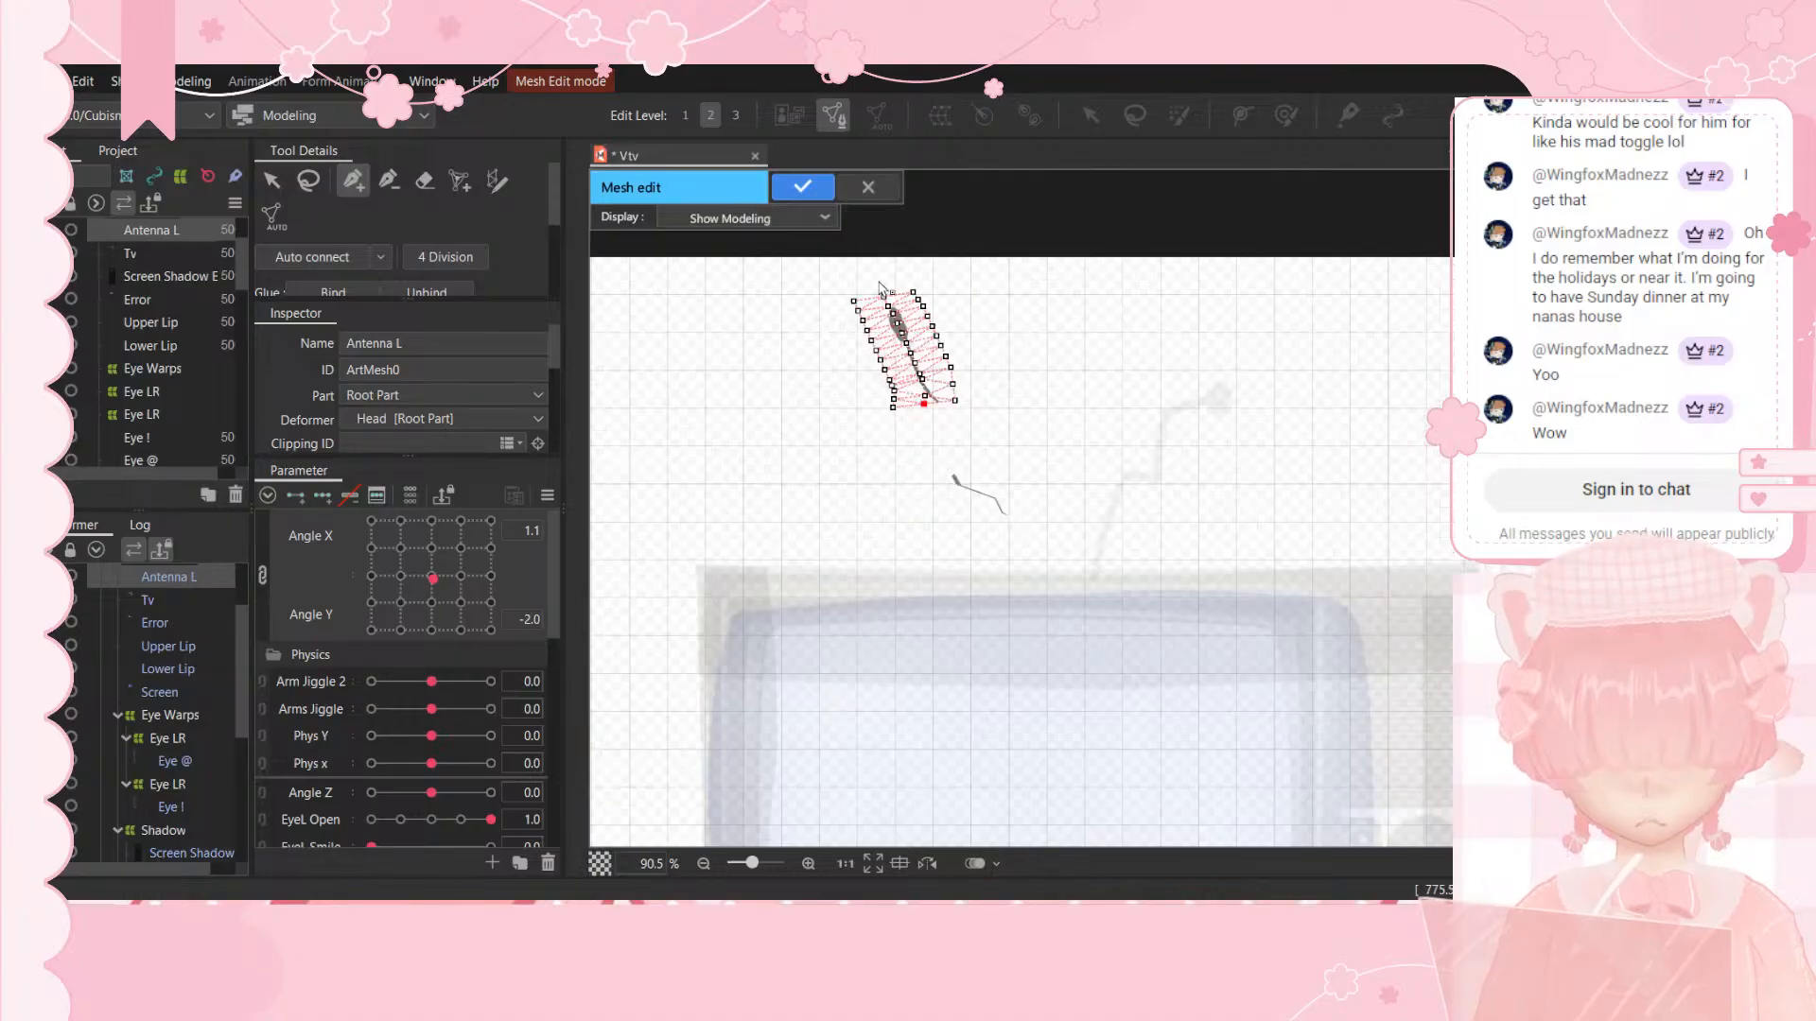
{"action": "scroll", "coordinate": [880, 289], "scroll_direction": "up", "scroll_amount": 1}
{"action": "left_click", "coordinate": [389, 180]}
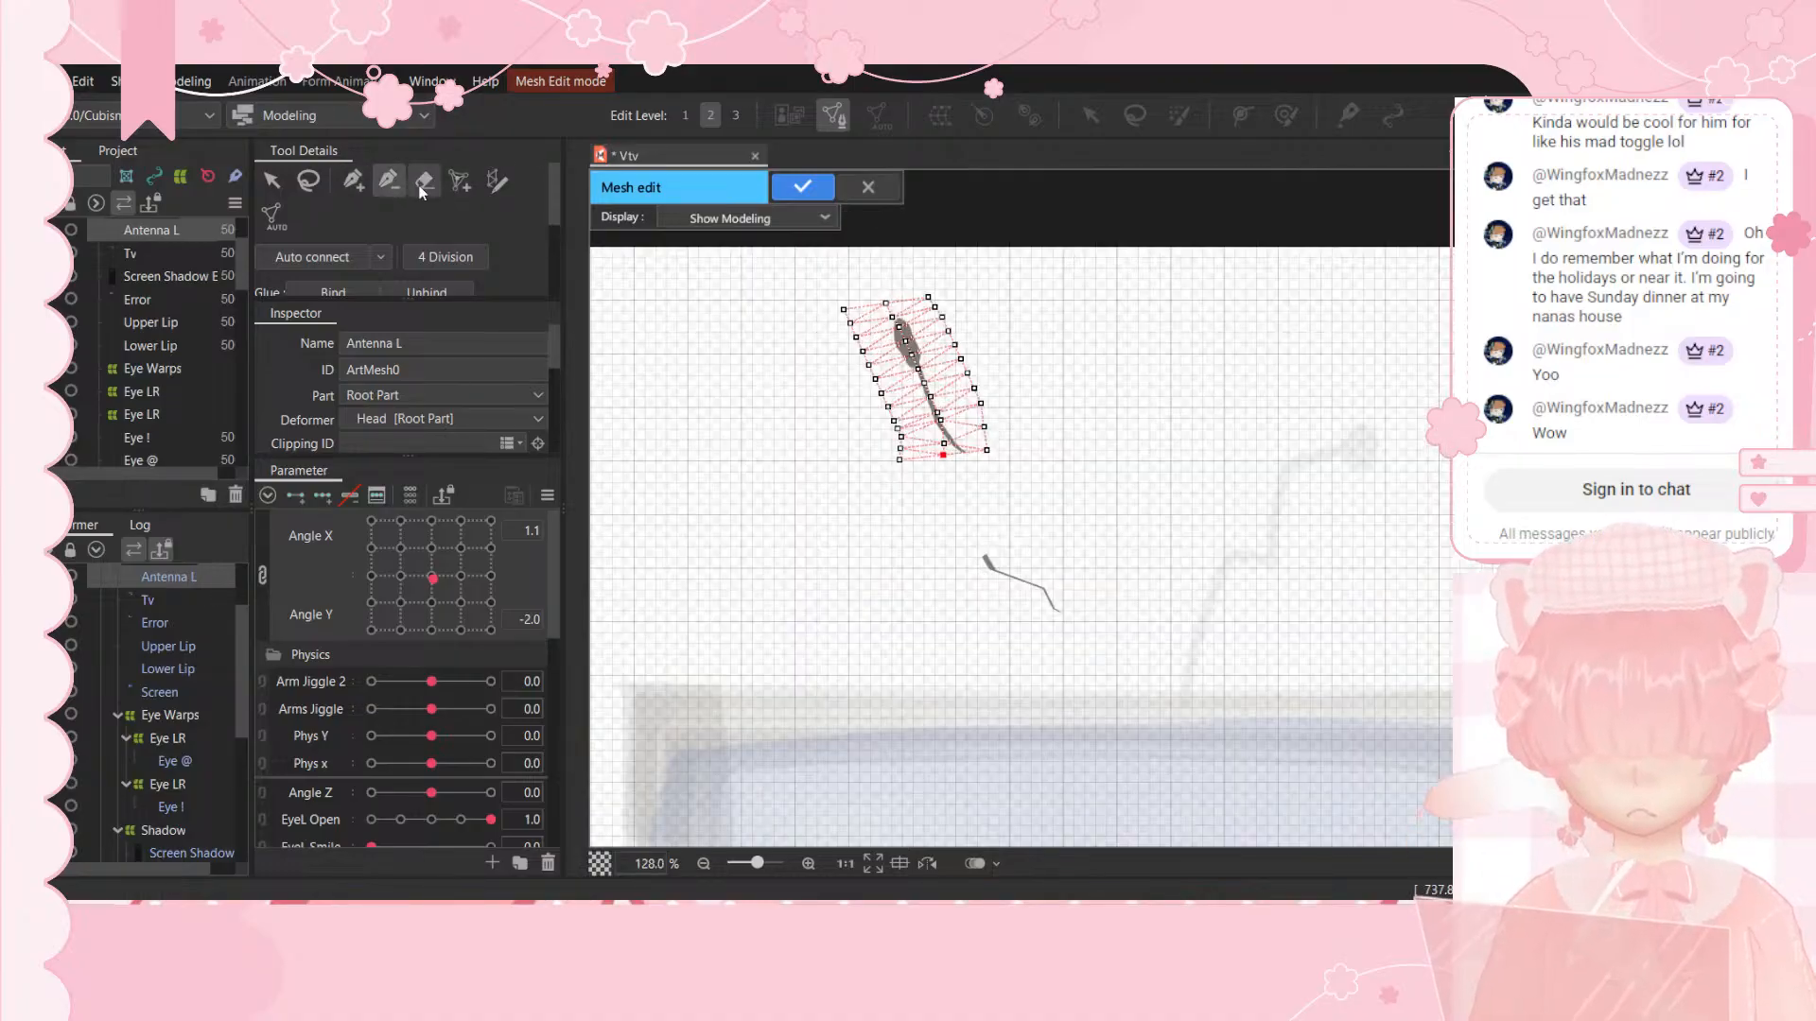
{"action": "left_click", "coordinate": [424, 179]}
{"action": "left_click_drag", "start_coordinate": [912, 365], "coordinate": [892, 344]}
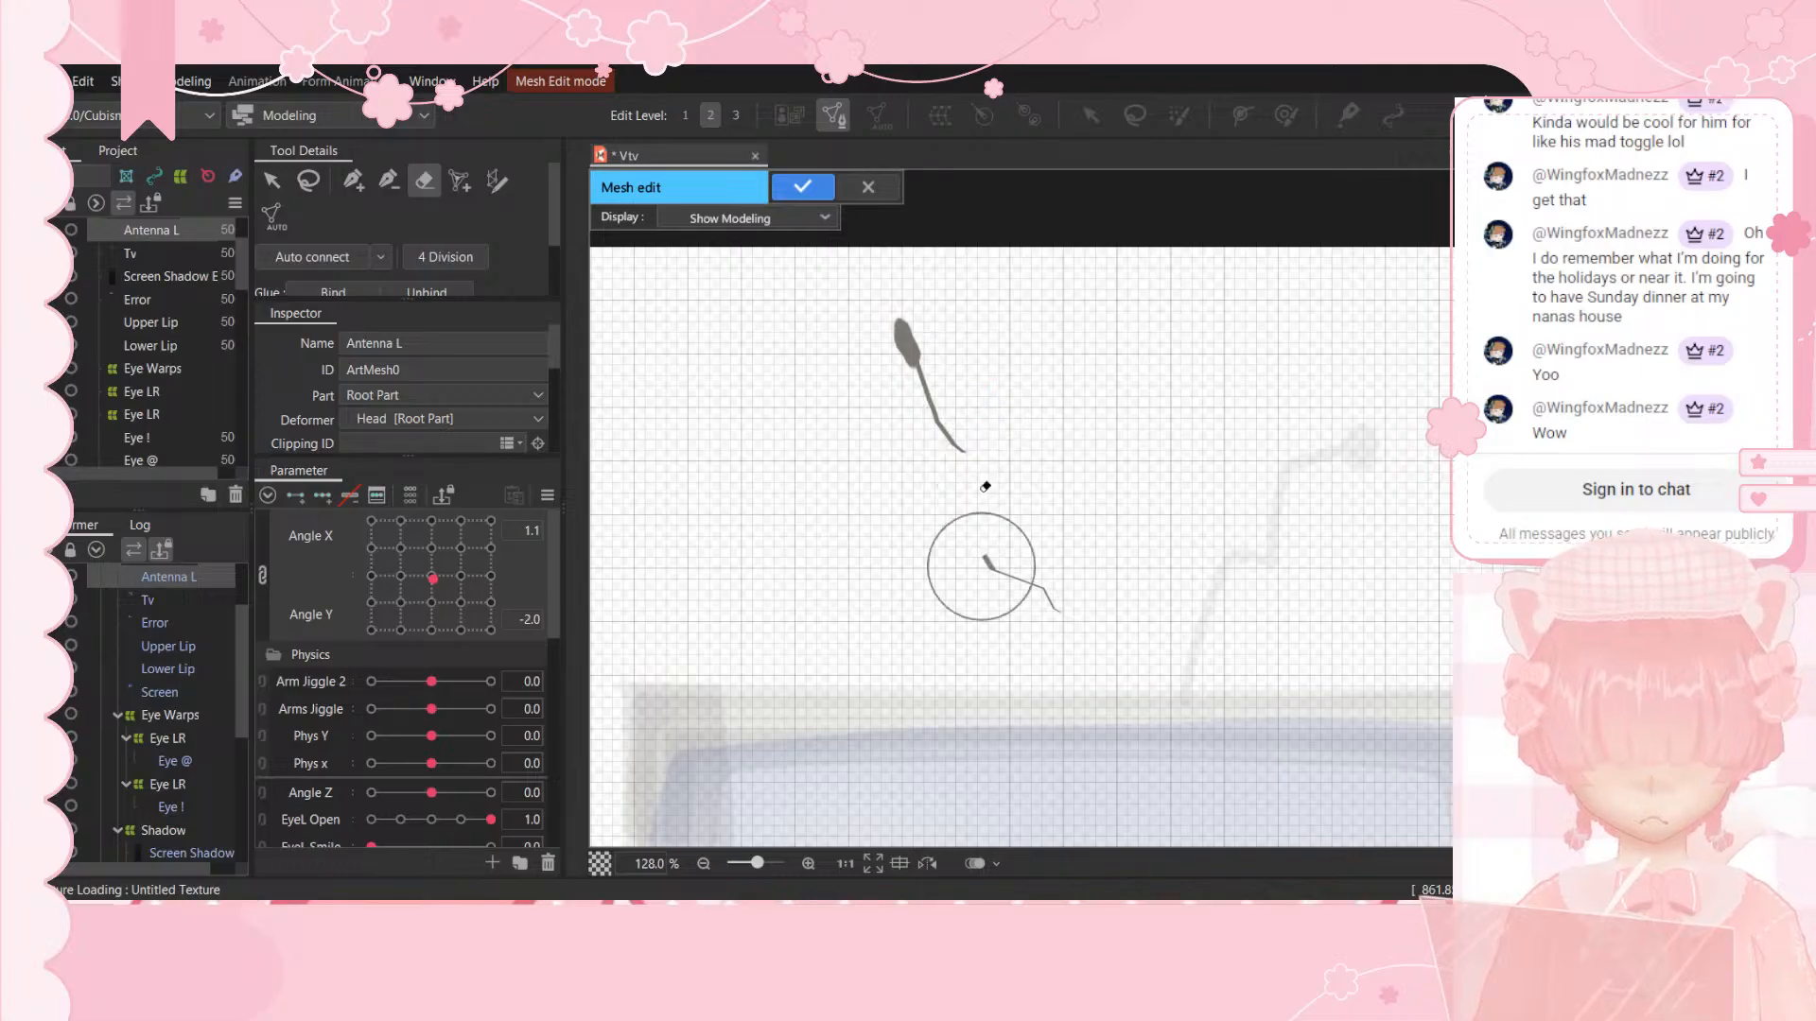
Step: Enclose both pieces of Antenna L in a closed four-vertex mesh outline and apply the mesh edit
{"action": "left_click", "coordinate": [353, 180]}
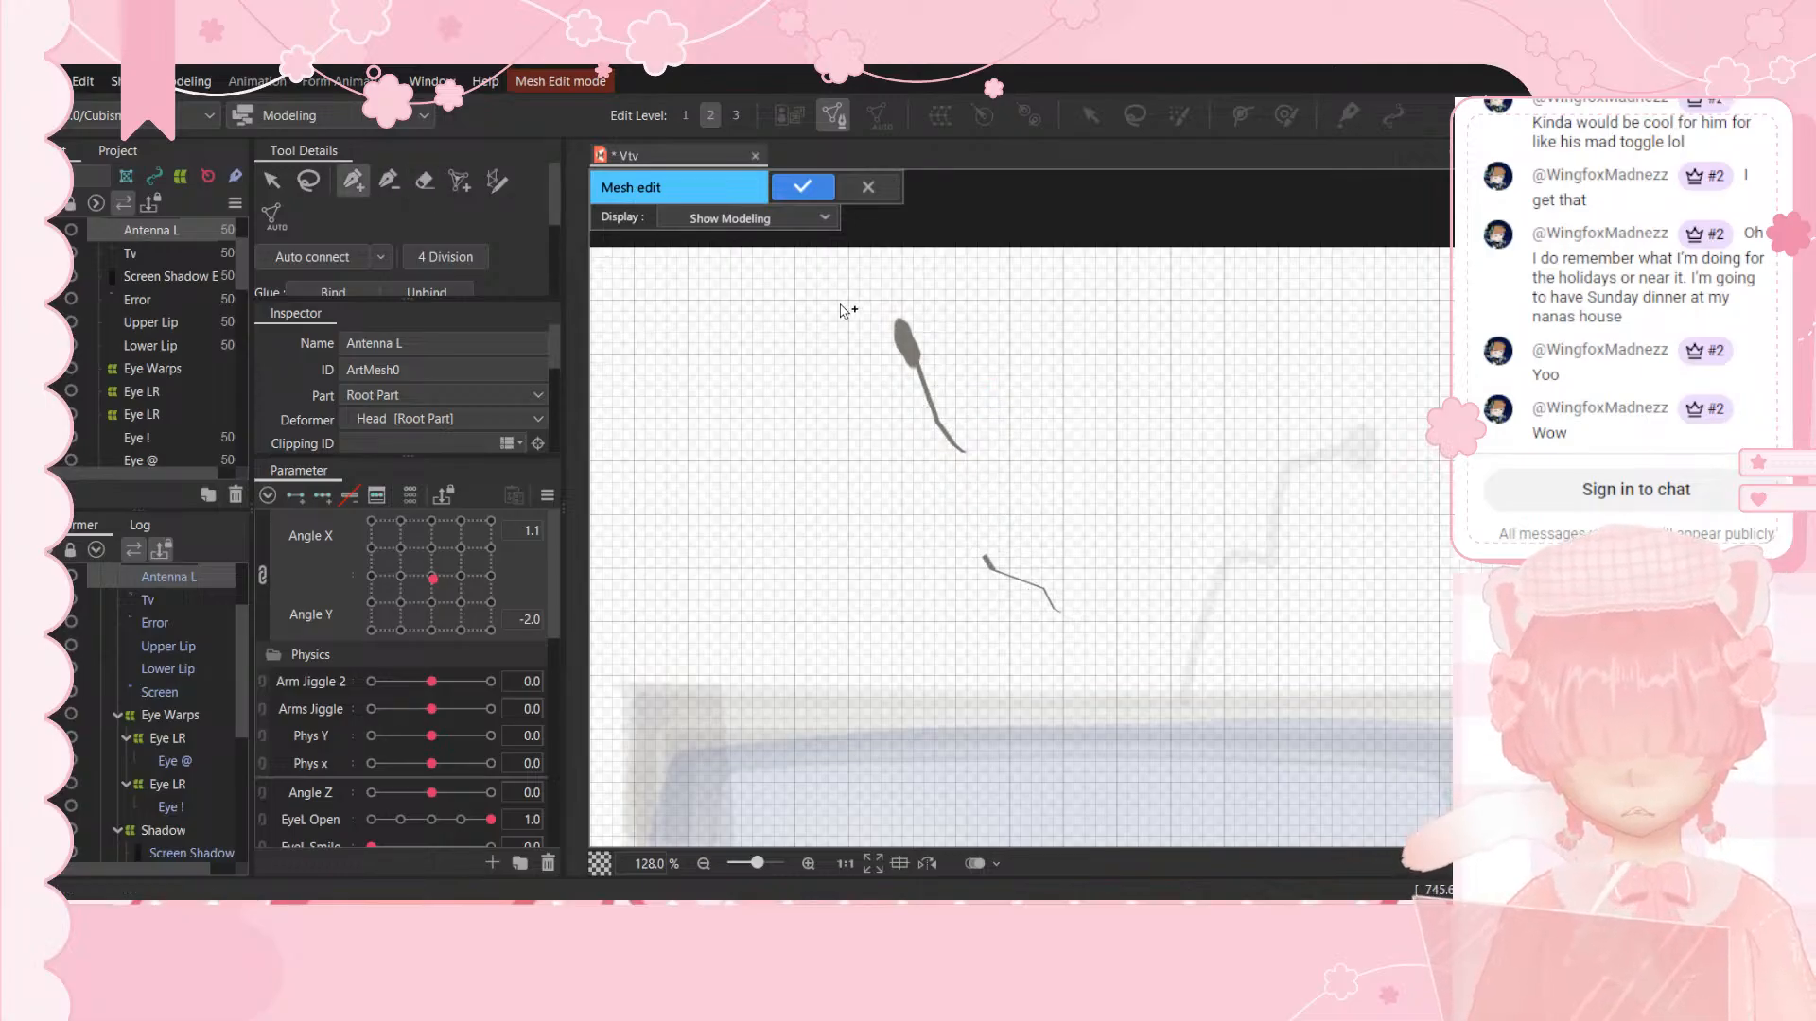
{"action": "left_click", "coordinate": [799, 303]}
{"action": "left_click", "coordinate": [946, 275]}
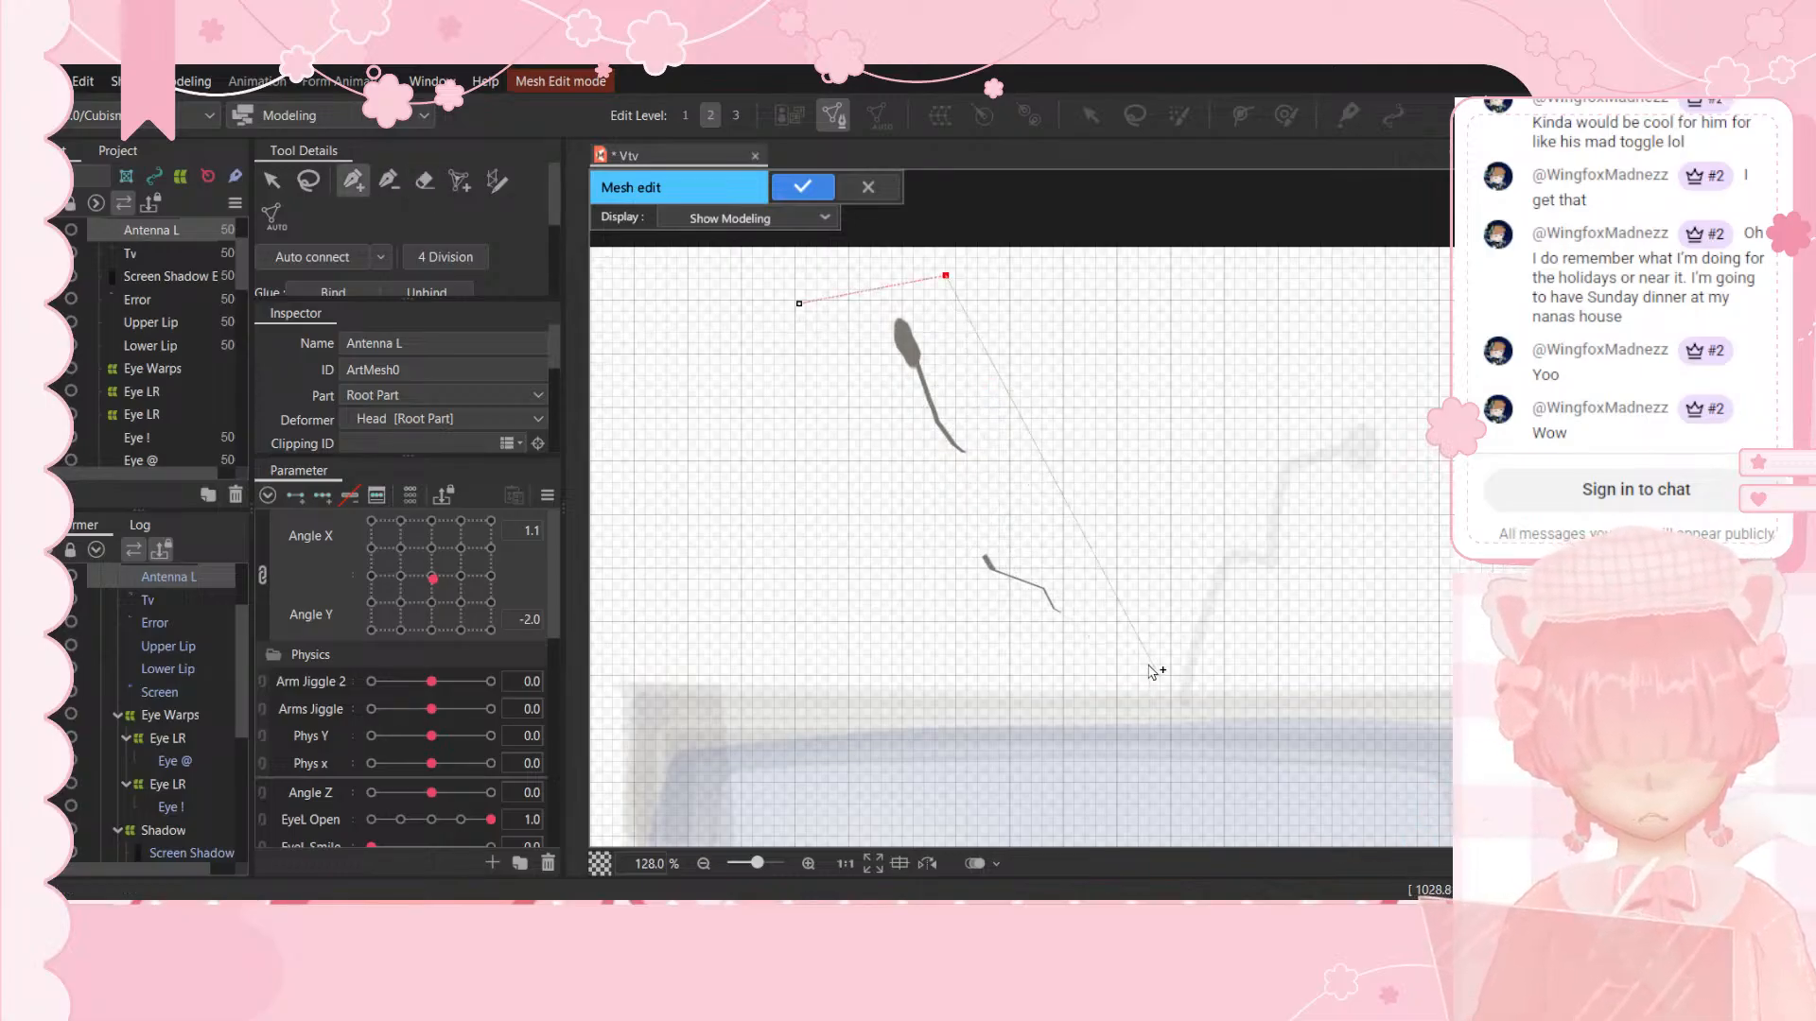
{"action": "left_click", "coordinate": [1118, 616]}
{"action": "left_click", "coordinate": [912, 646]}
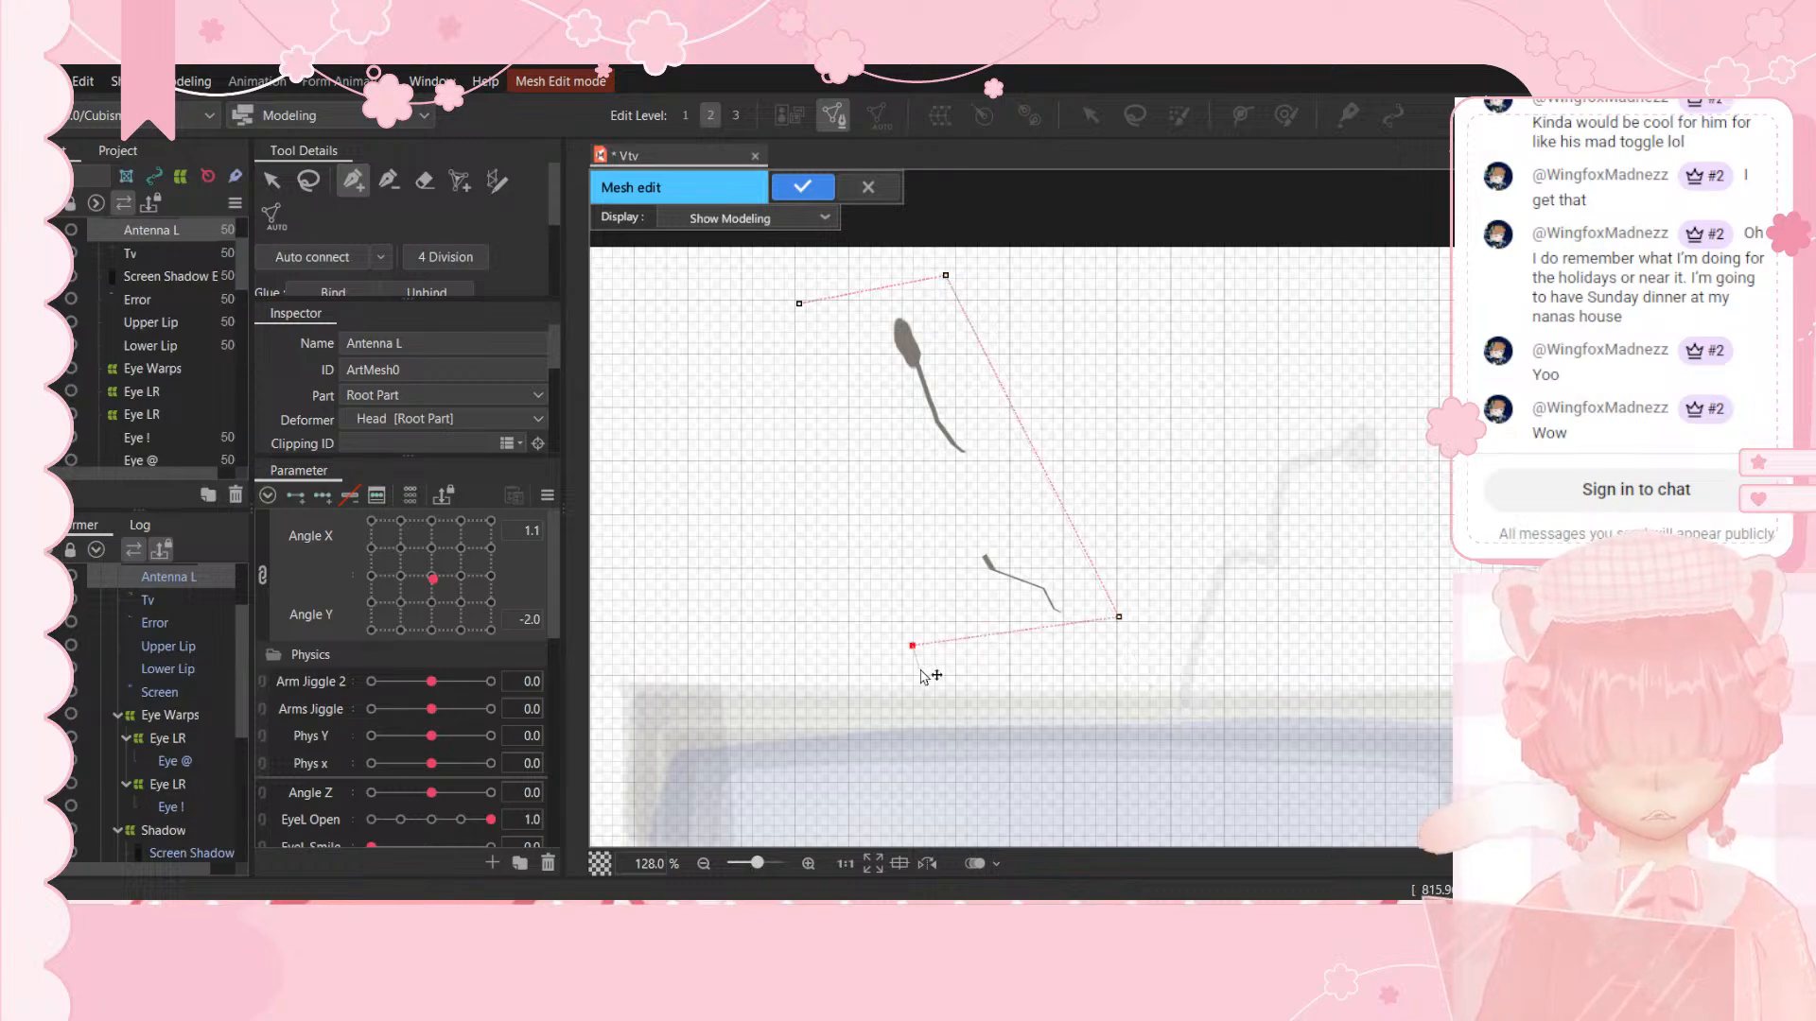
{"action": "left_click", "coordinate": [799, 304]}
{"action": "left_click", "coordinate": [802, 187]}
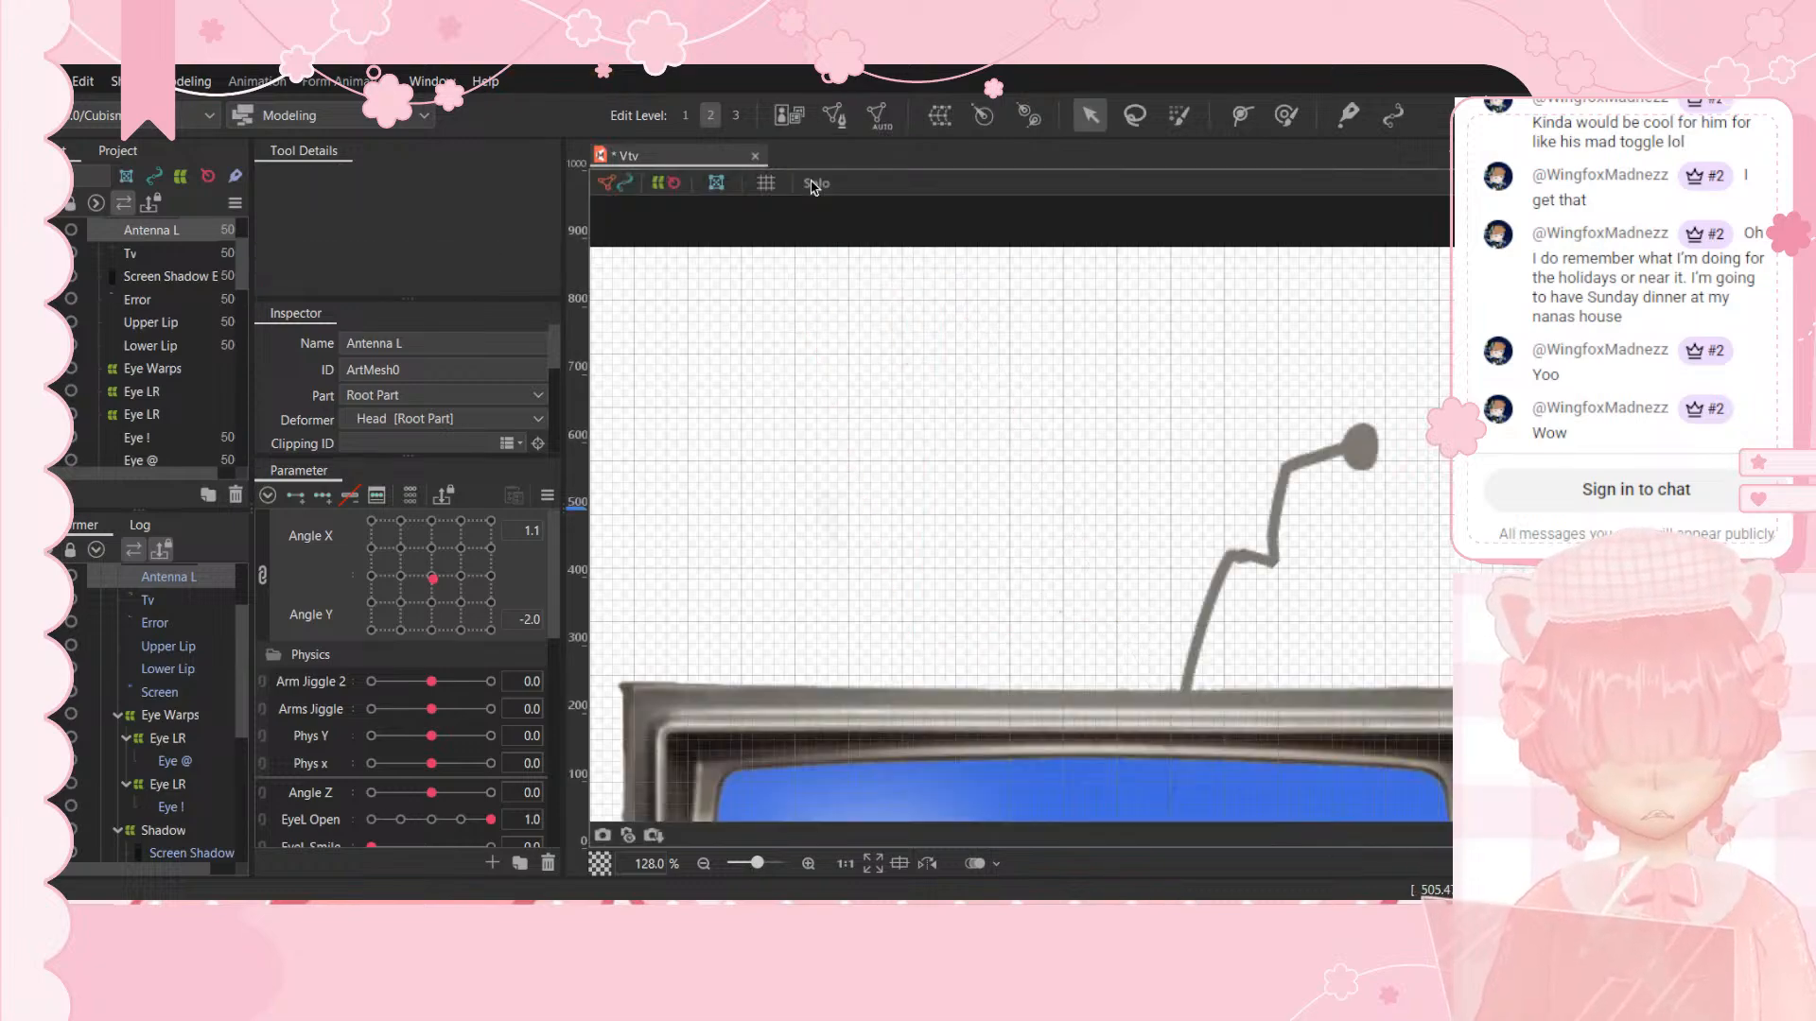
Step: Revert the applied outline to Antenna L's previous tangled mesh, and erase all of that mesh
{"action": "left_click", "coordinate": [833, 114]}
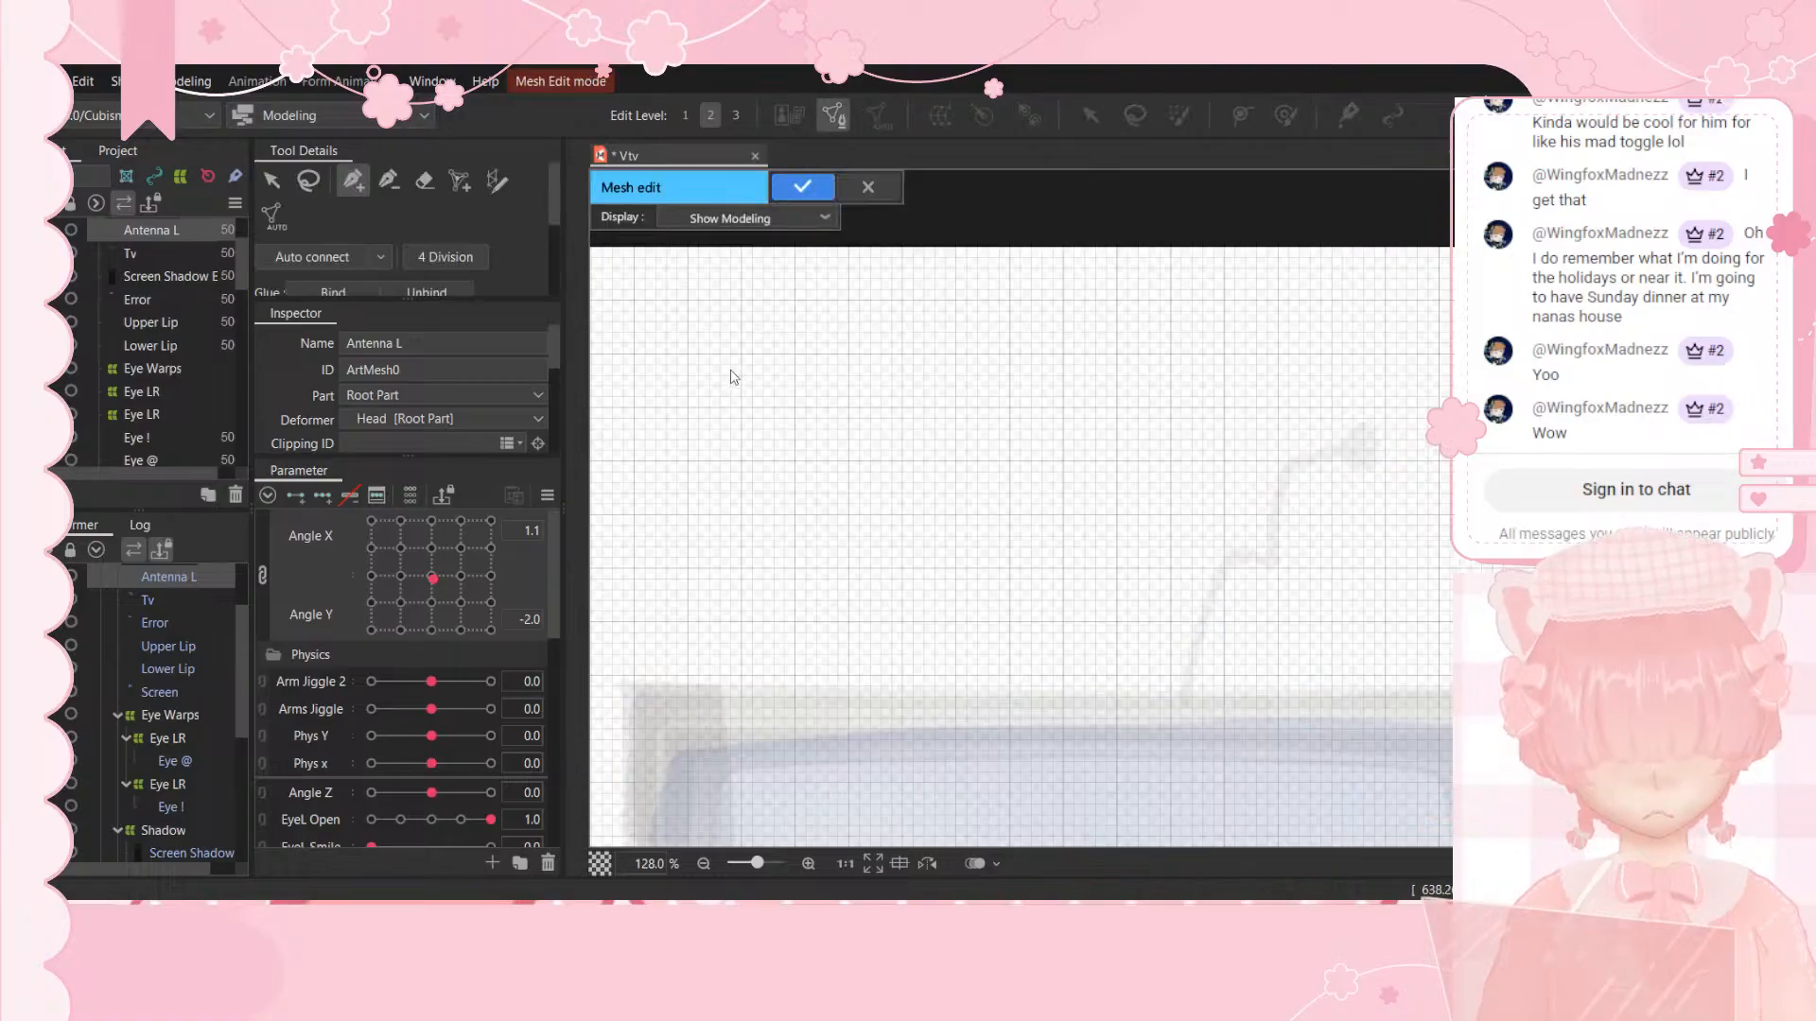
{"action": "left_click", "coordinate": [848, 186]}
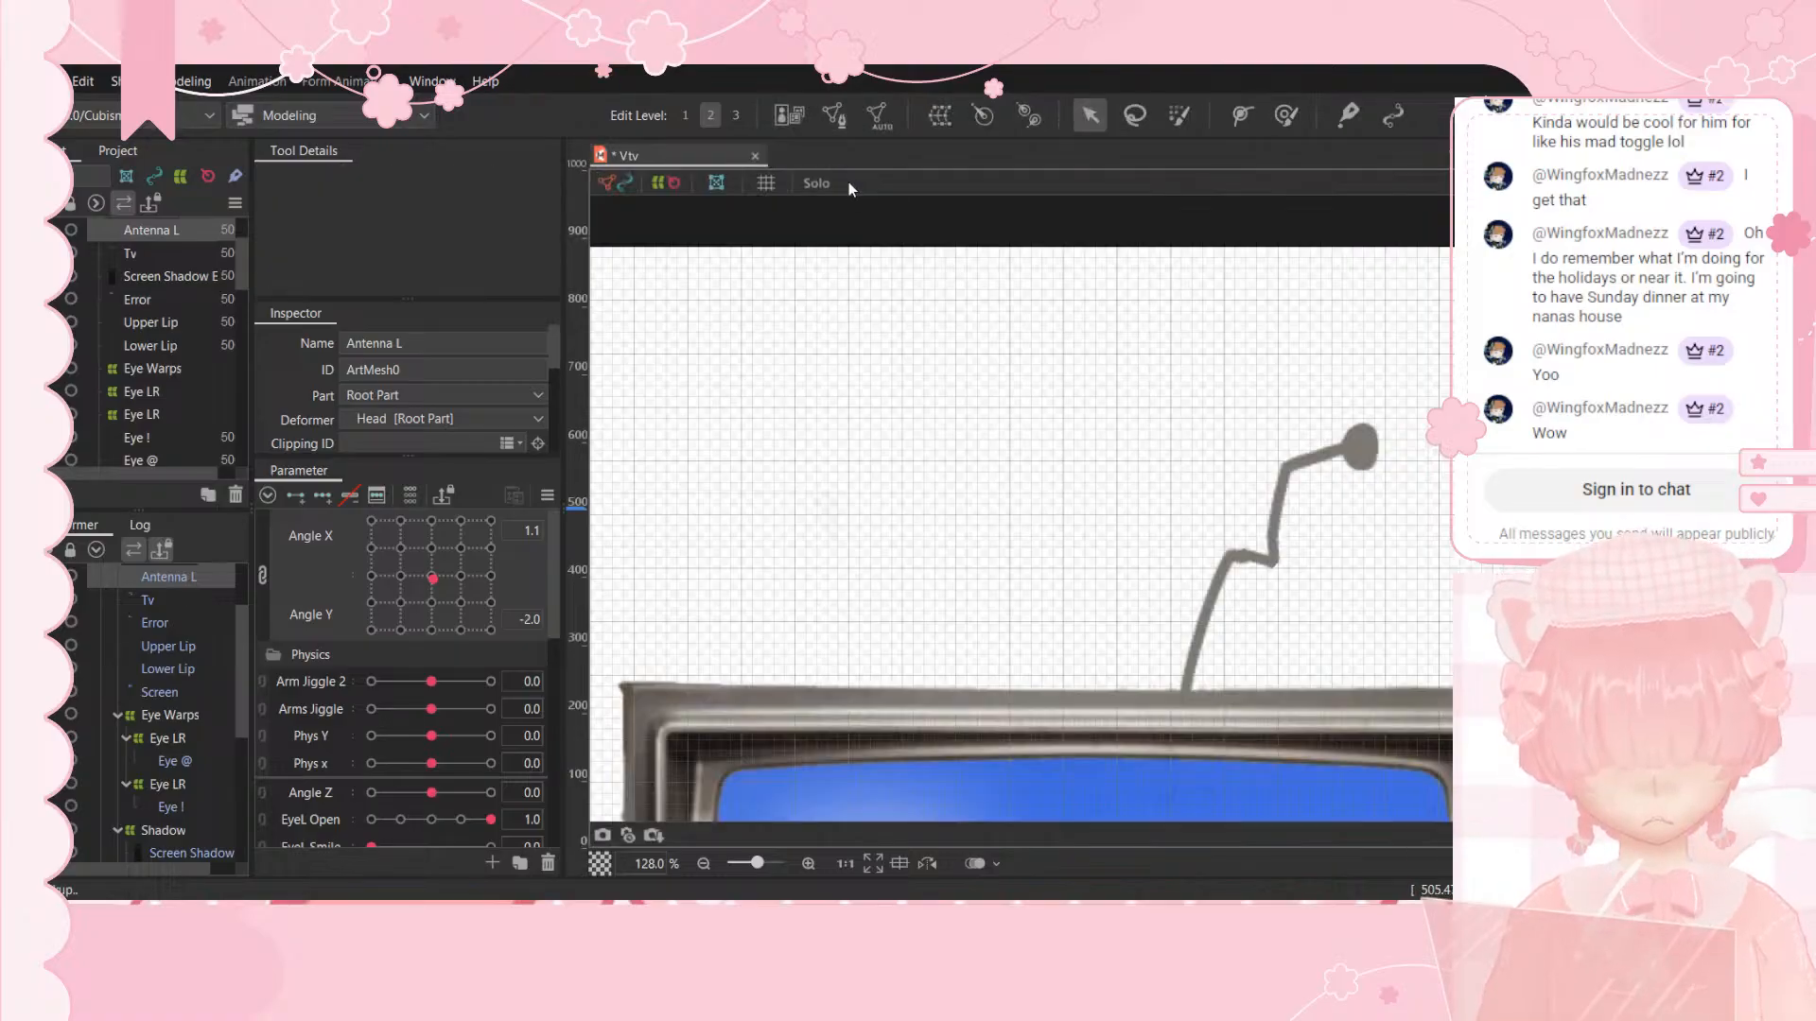
{"action": "left_click", "coordinate": [833, 115]}
{"action": "left_click", "coordinate": [425, 181]}
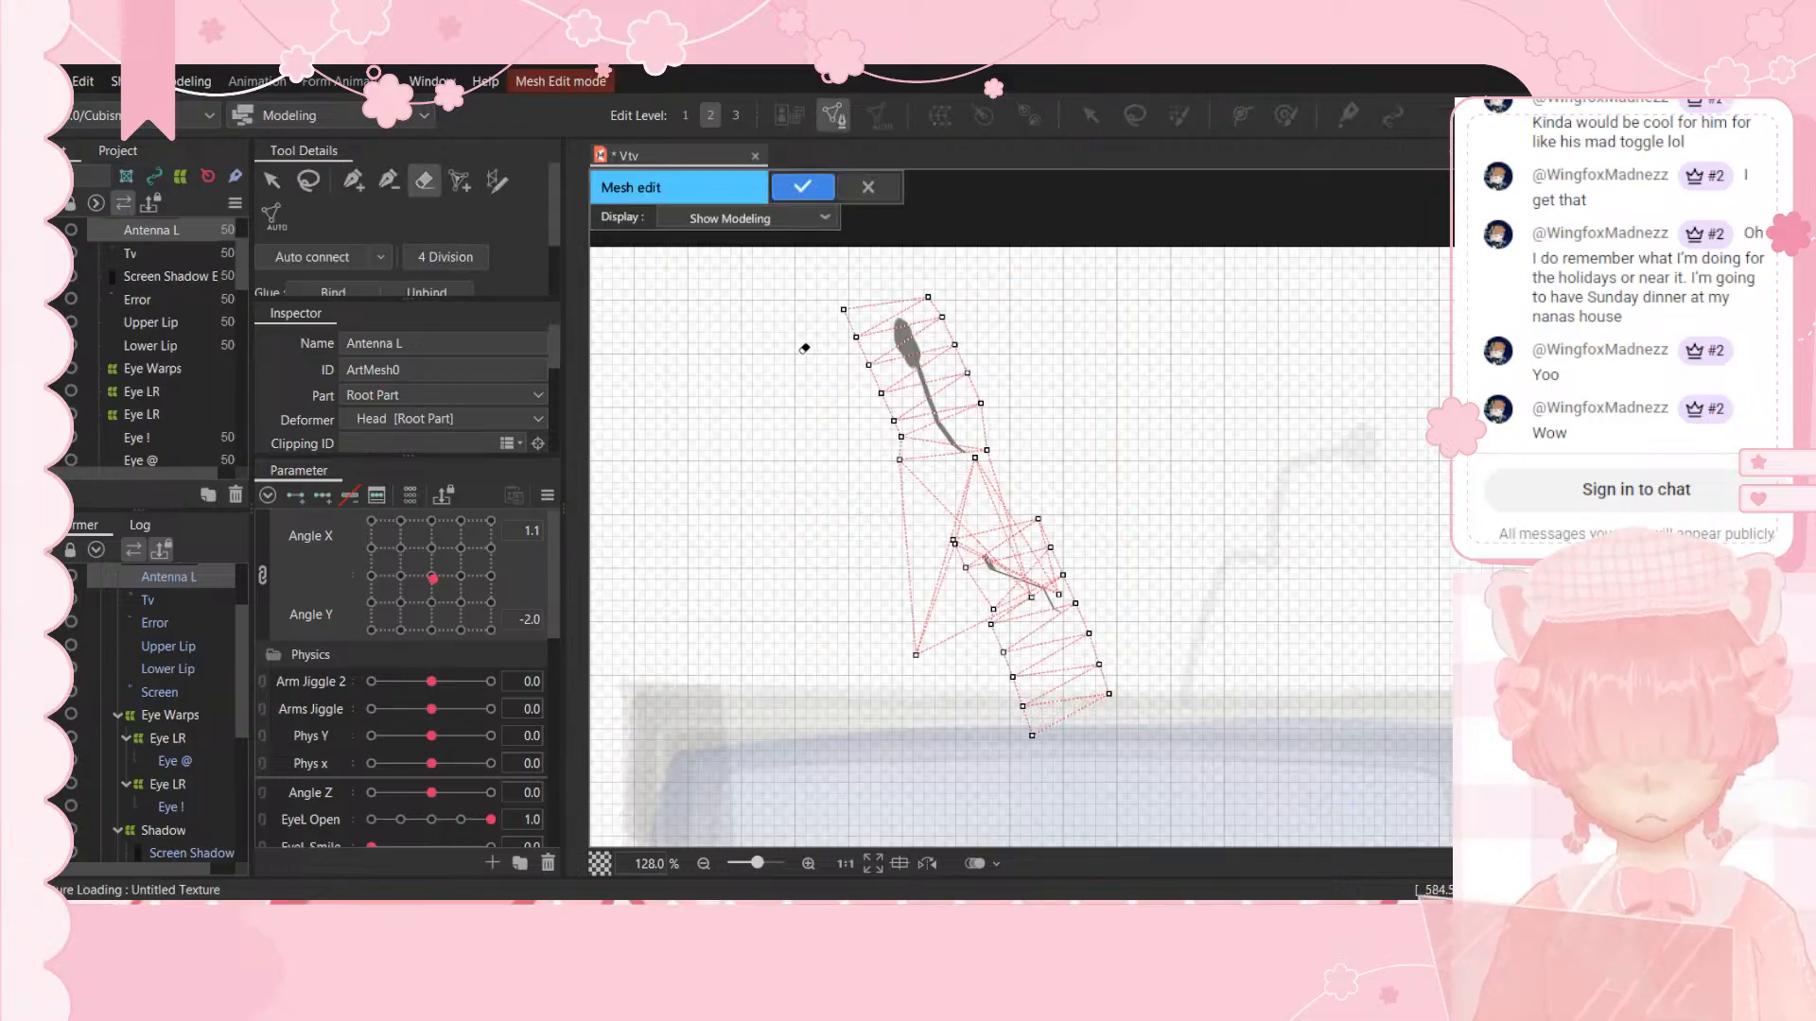
{"action": "scroll", "coordinate": [804, 349], "scroll_direction": "down", "scroll_amount": 10}
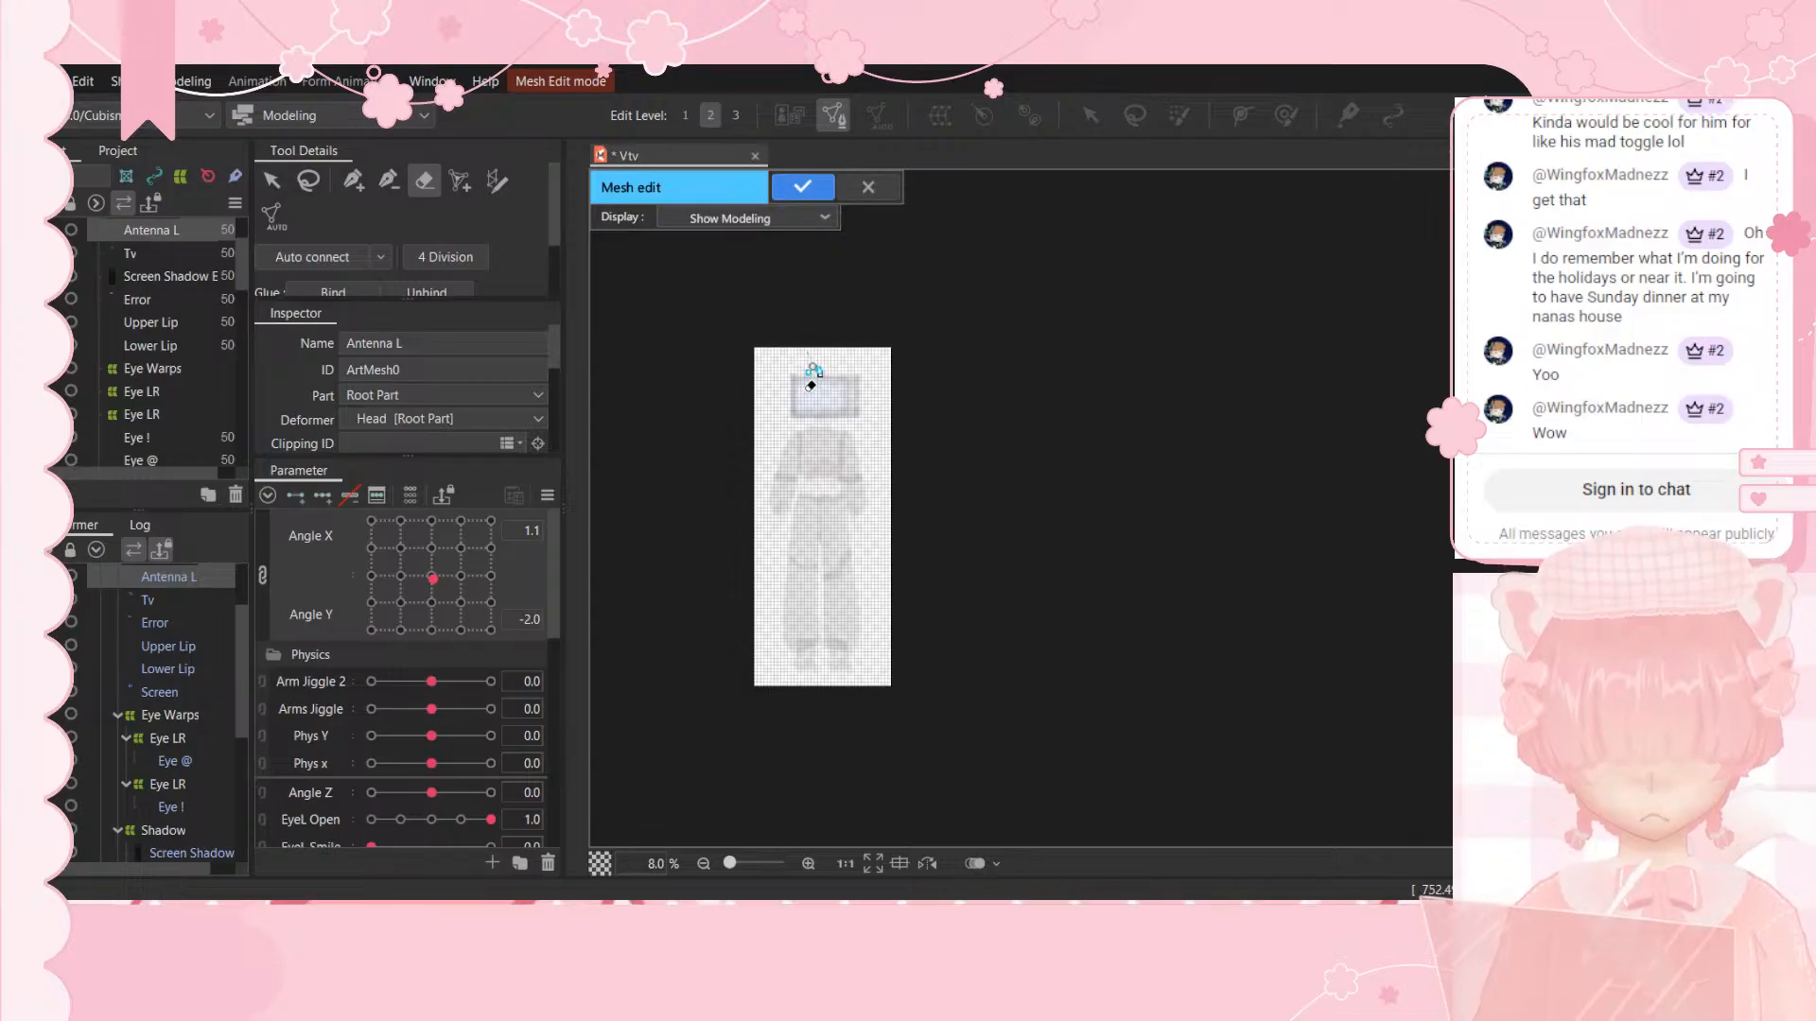
{"action": "scroll", "coordinate": [821, 367], "scroll_direction": "up", "scroll_amount": 8}
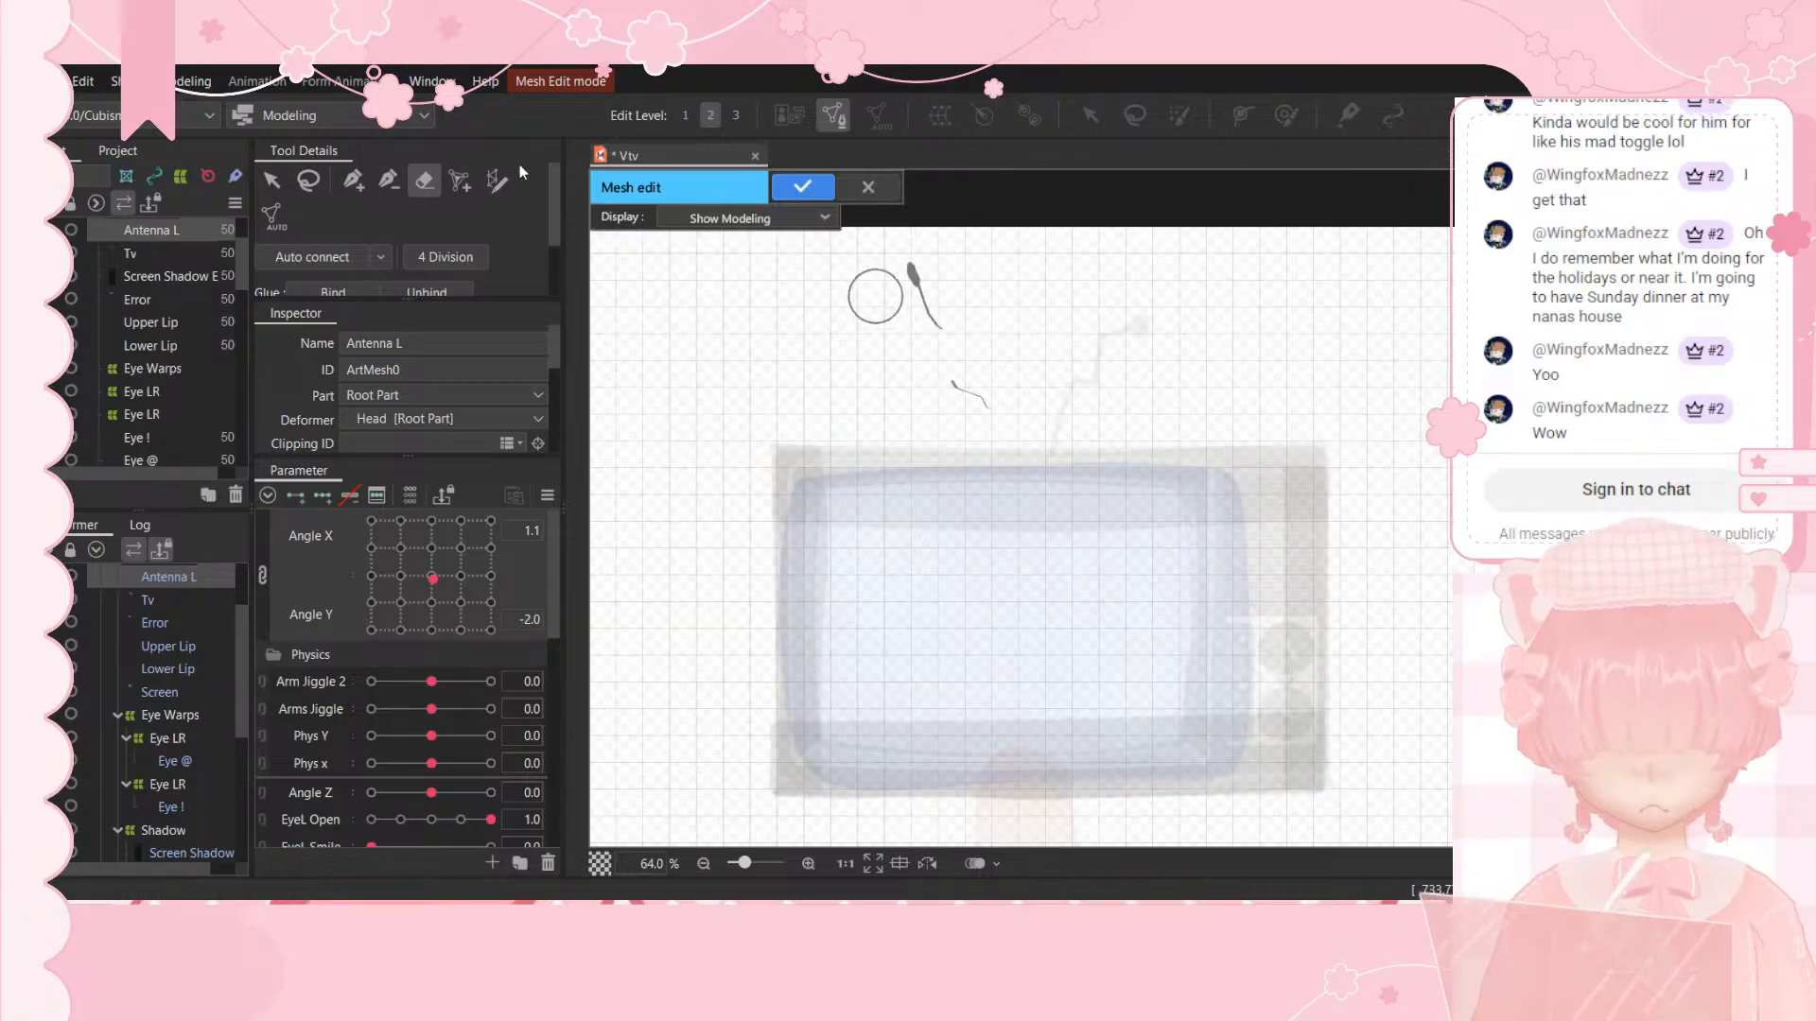
Step: Set the clicking selection area to 10 px and outline Antenna L with five vertices, linking the inner lower vertex to both upper corners
{"action": "left_click", "coordinate": [355, 180]}
{"action": "scroll", "coordinate": [535, 257], "scroll_direction": "down", "scroll_amount": 5}
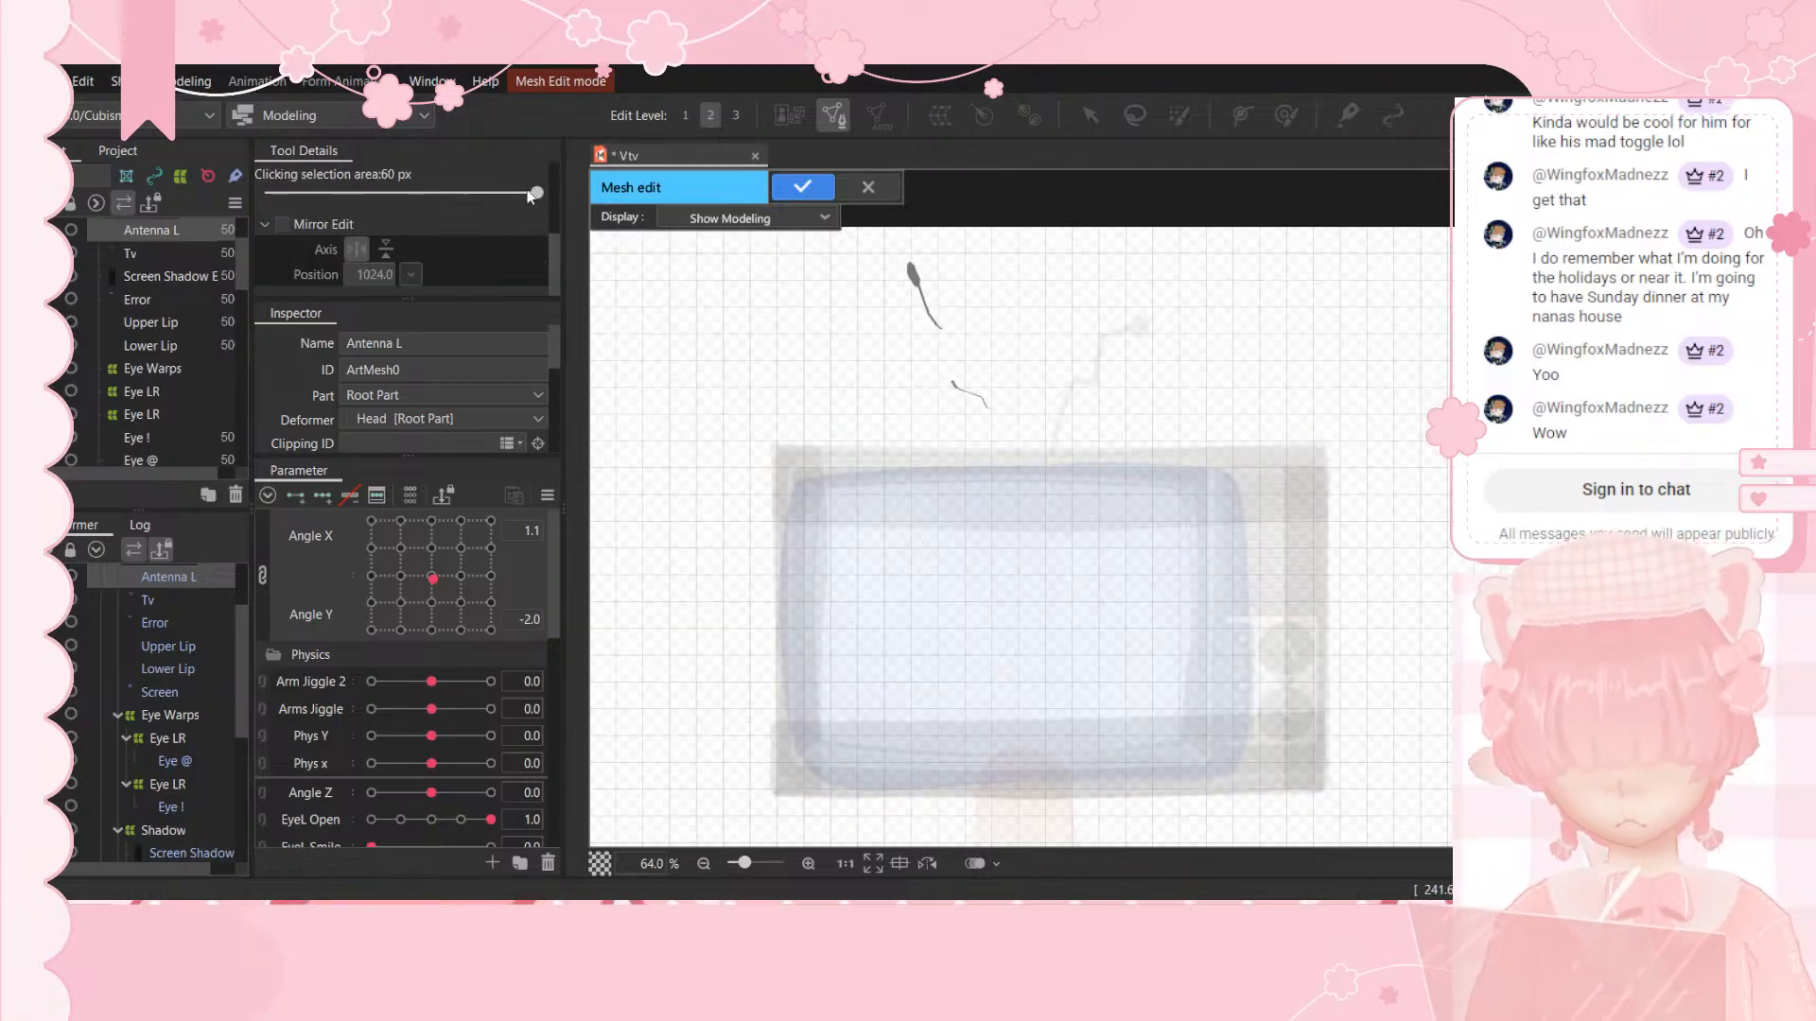
{"action": "left_click_drag", "start_coordinate": [532, 194], "coordinate": [266, 193]}
{"action": "left_click", "coordinate": [849, 255]}
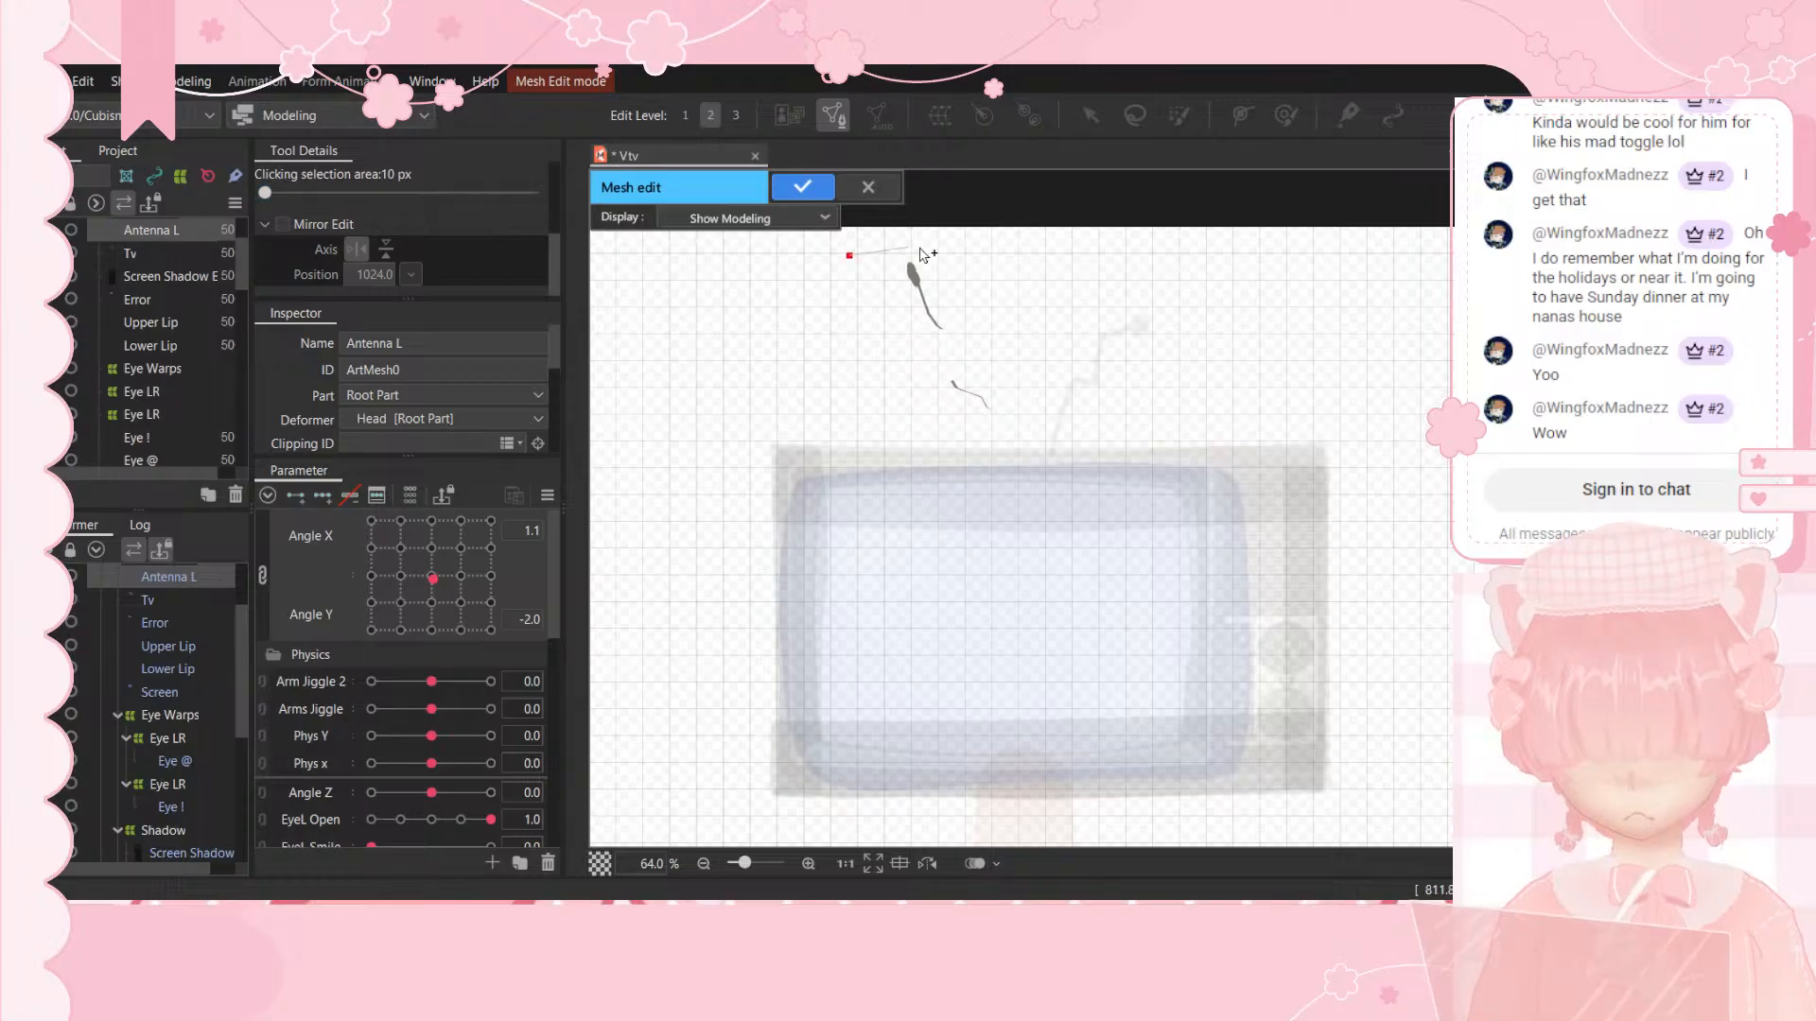
{"action": "left_click", "coordinate": [1021, 414]}
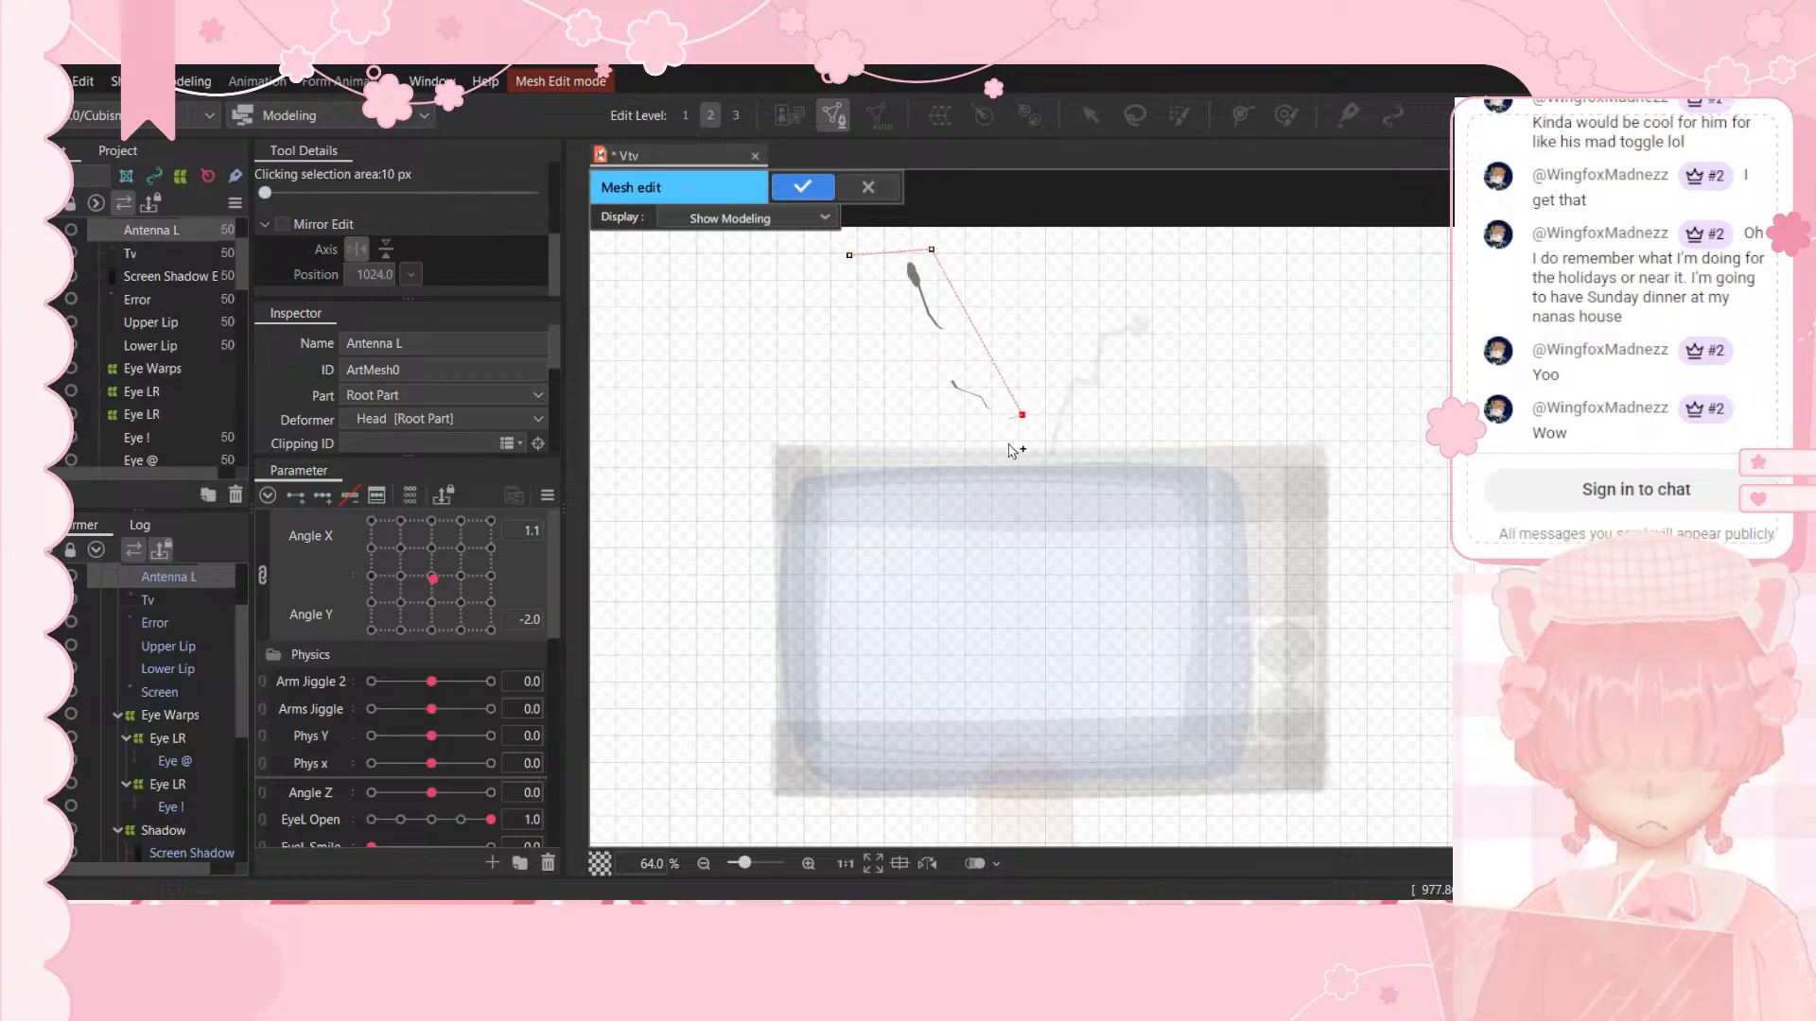
{"action": "left_click", "coordinate": [1003, 420]}
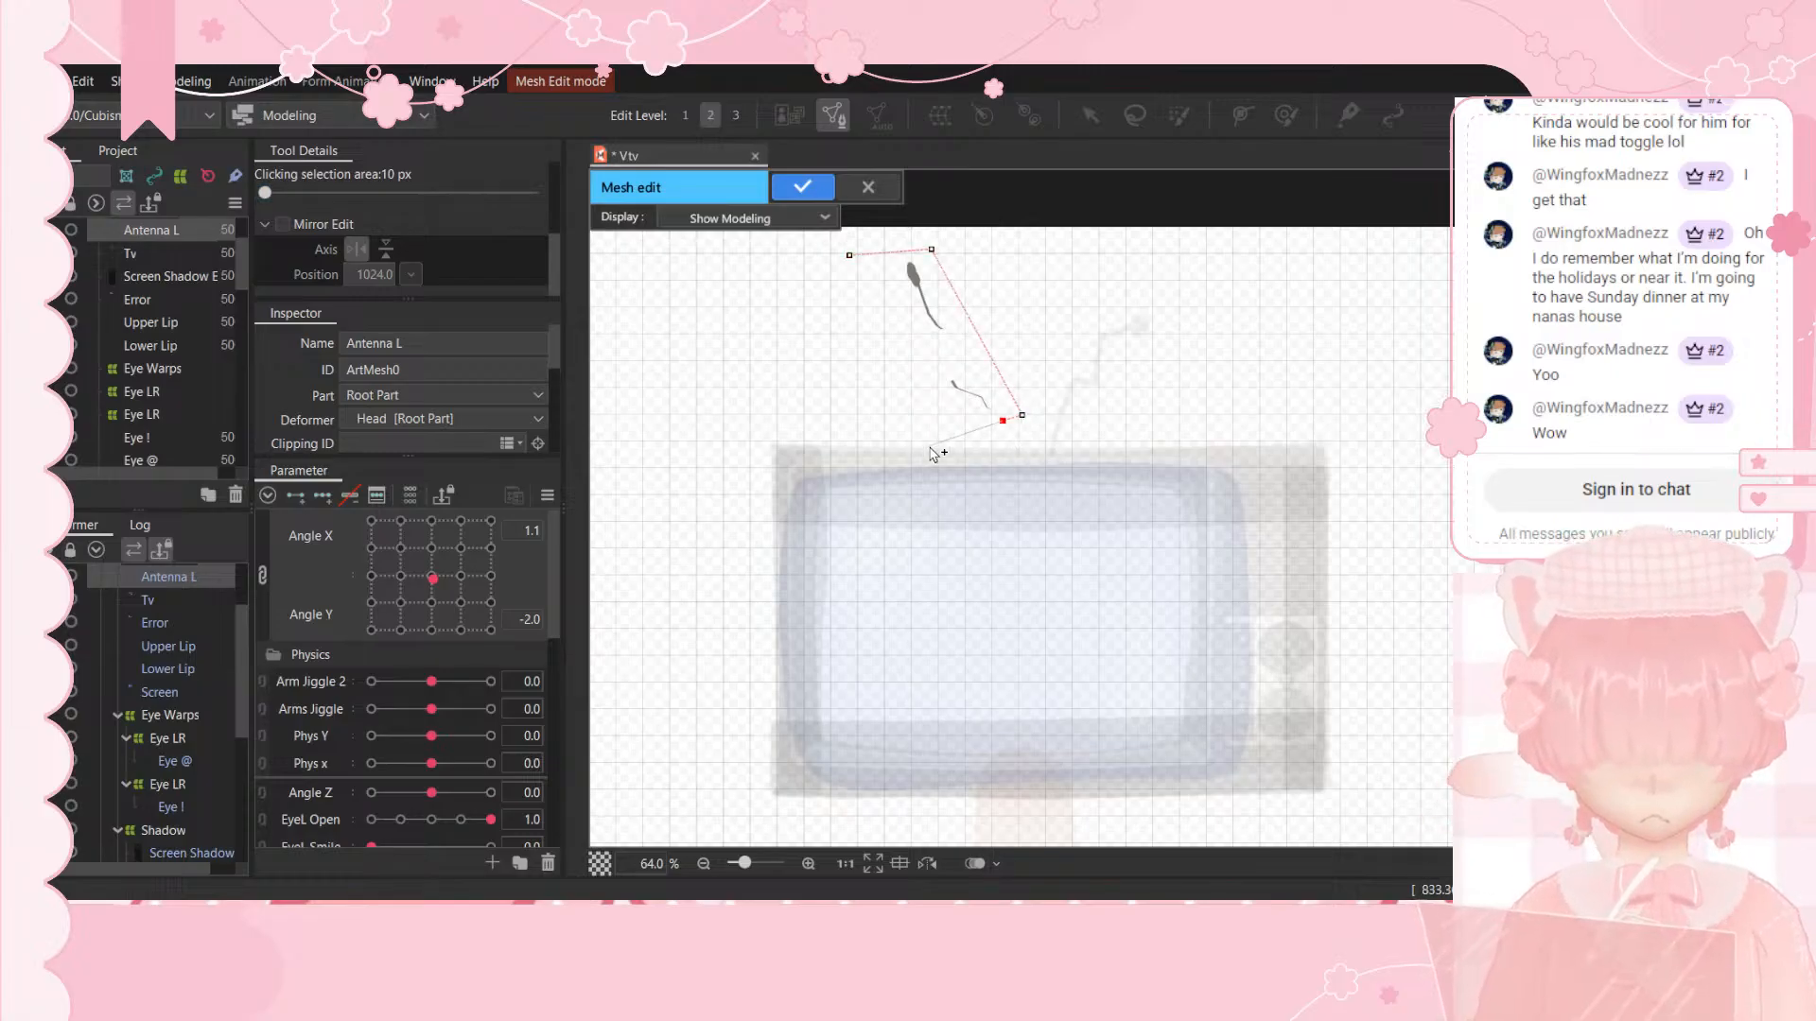
{"action": "left_click", "coordinate": [849, 255]}
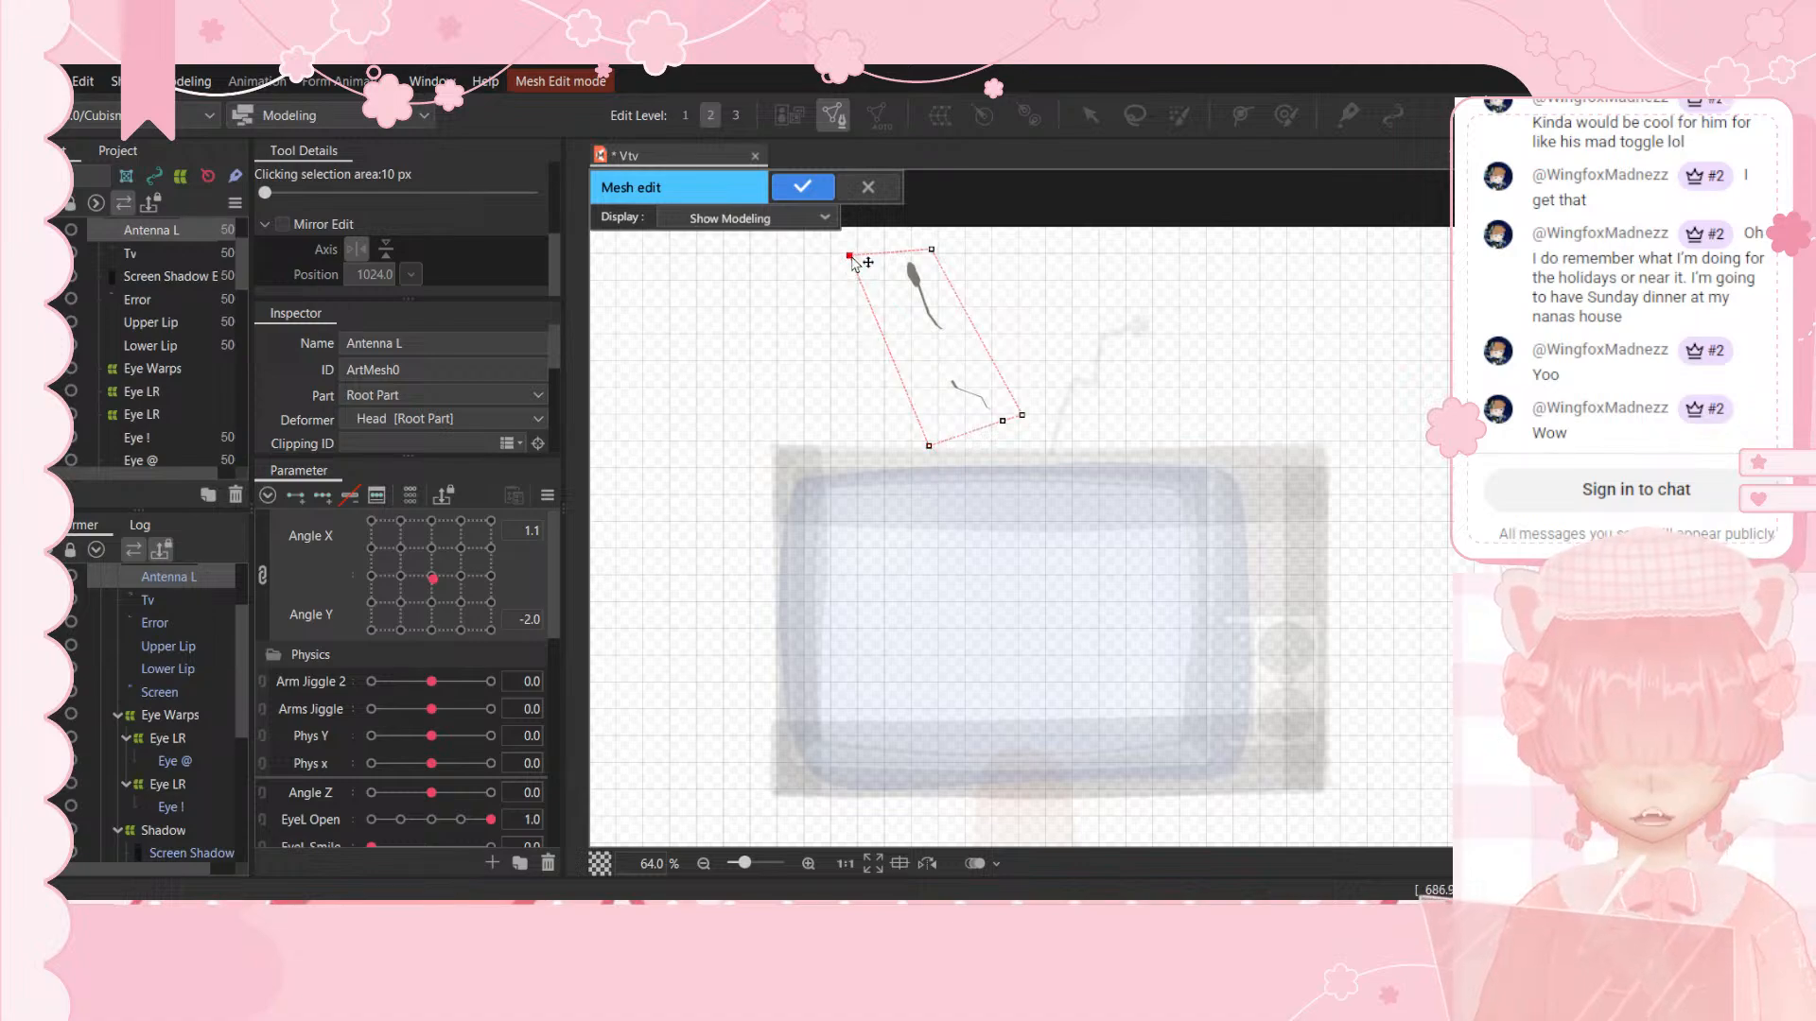
{"action": "left_click", "coordinate": [1002, 420]}
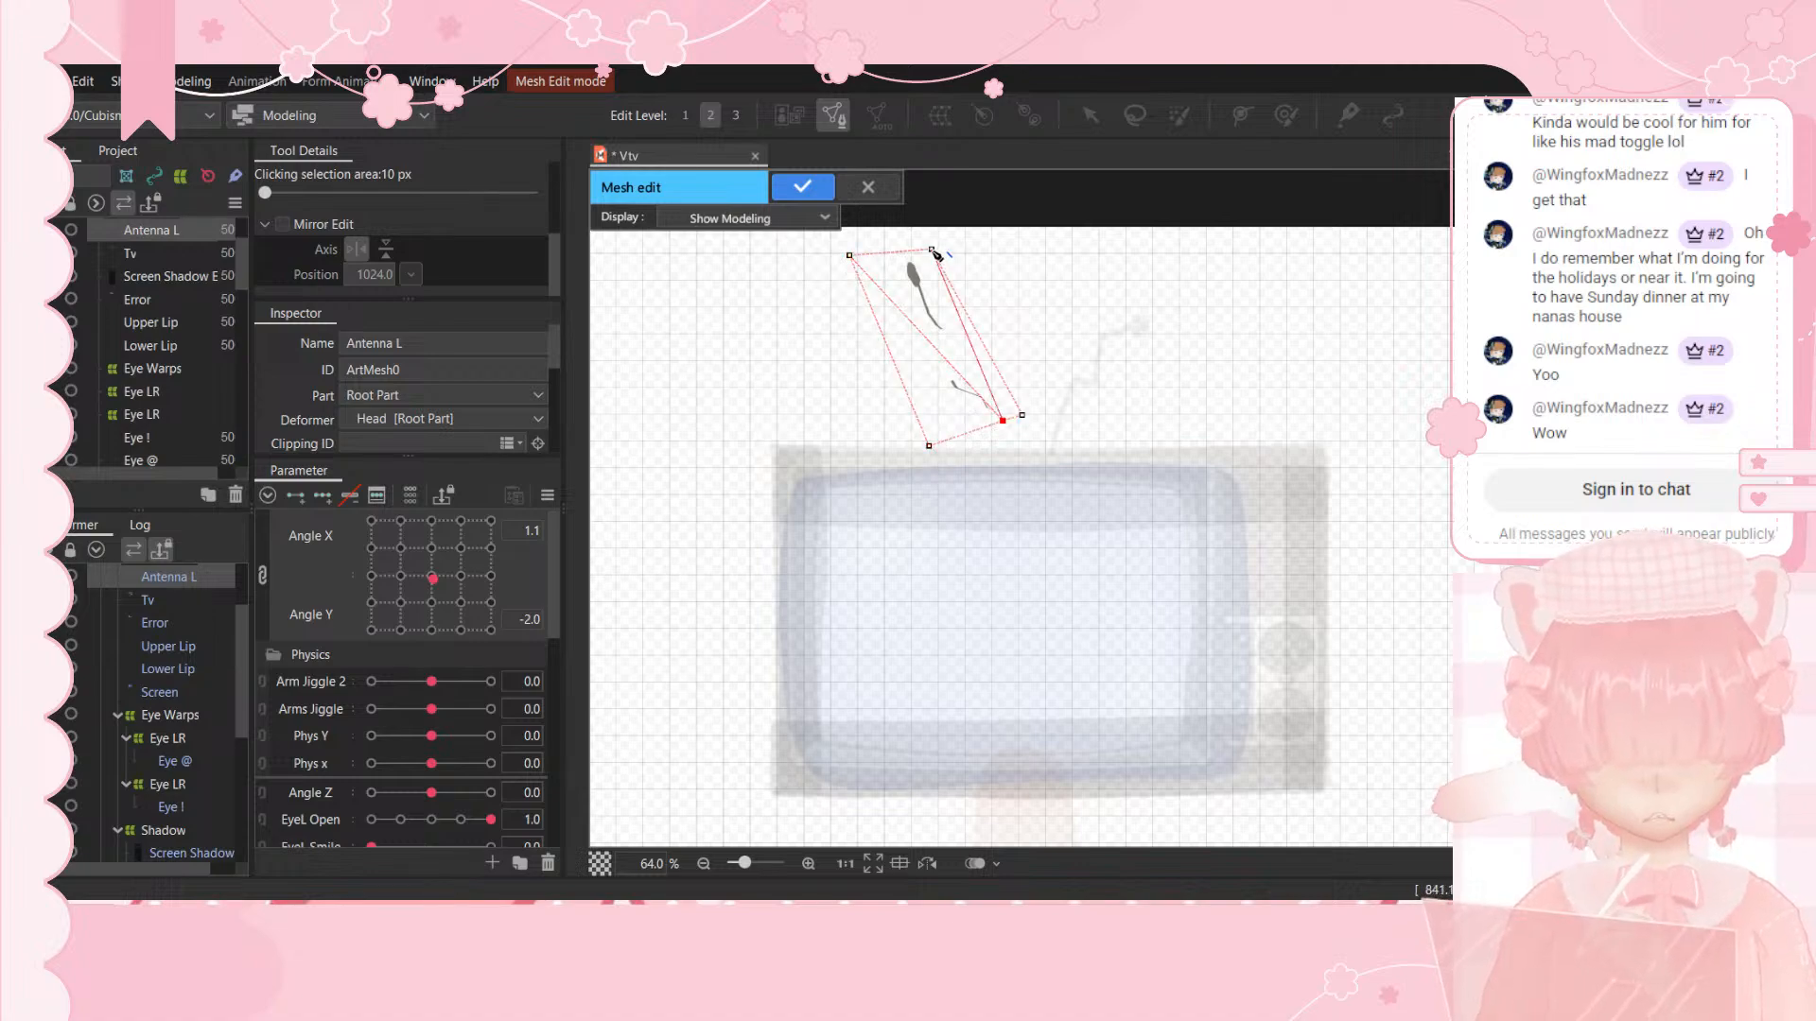
{"action": "left_click", "coordinate": [931, 249]}
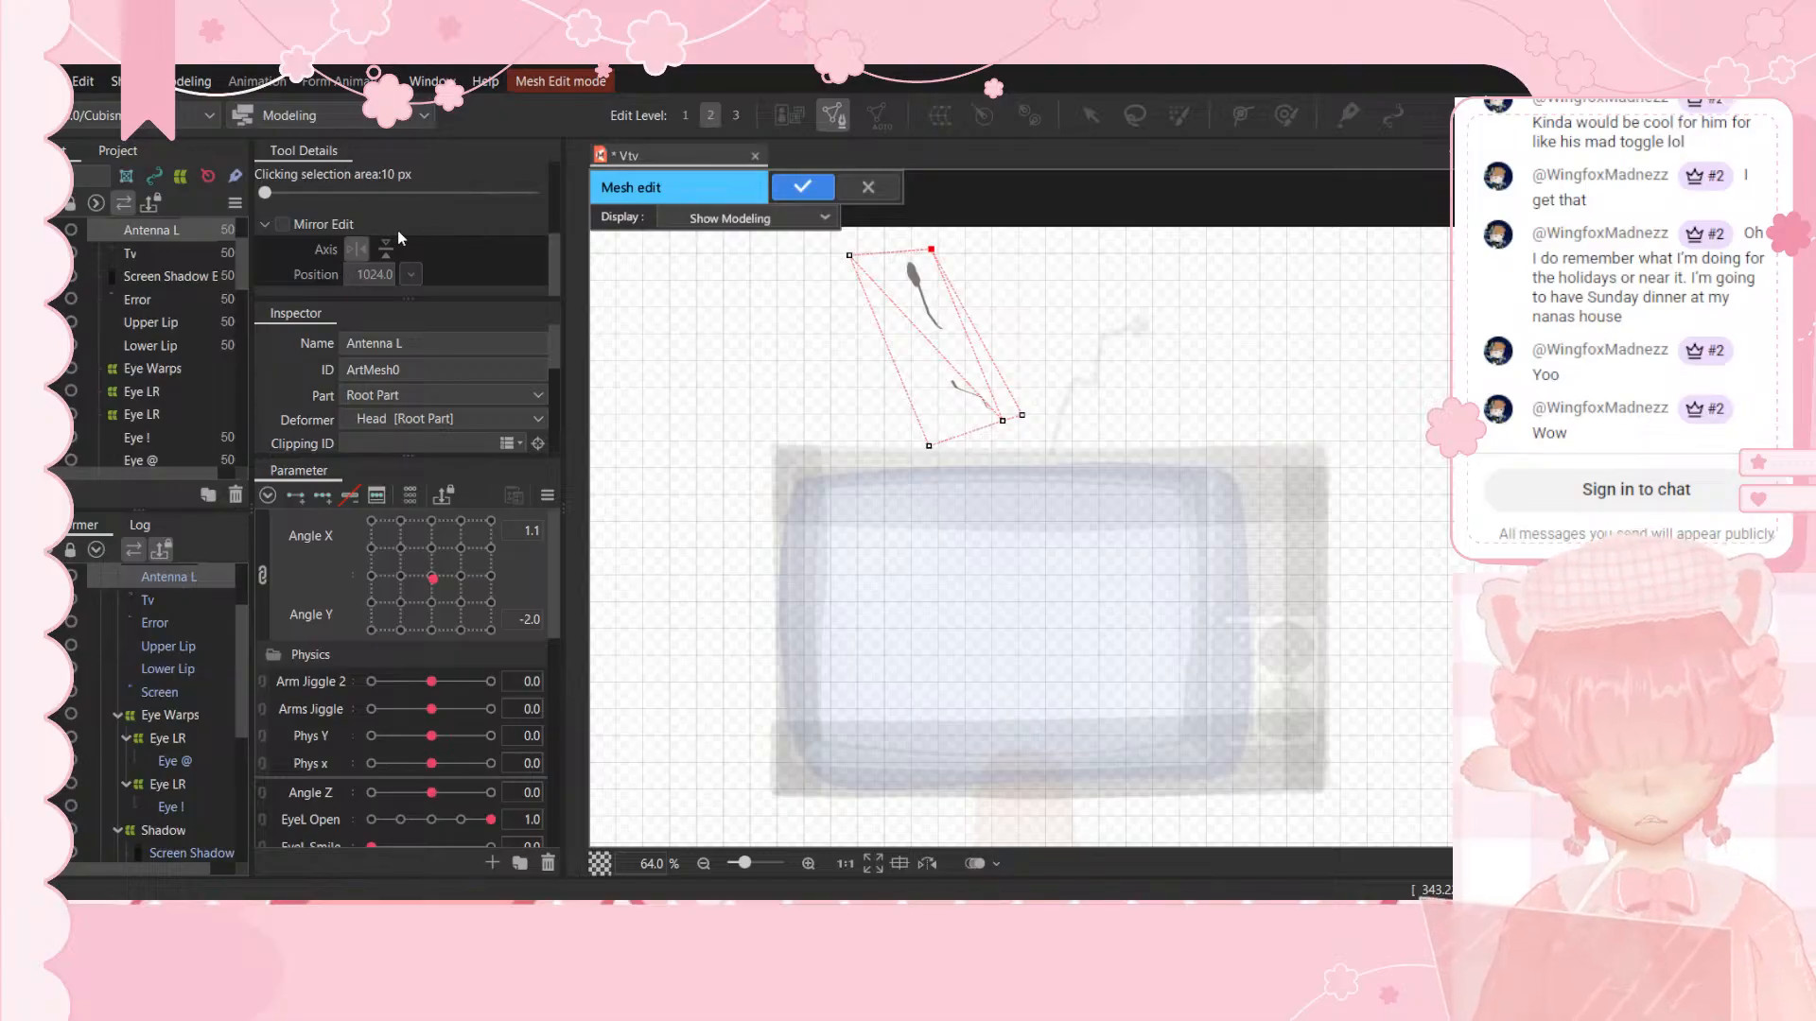
Step: Move the two lower right vertices of Antenna L's outline farther away from the artwork
{"action": "scroll", "coordinate": [397, 229], "scroll_direction": "up", "scroll_amount": 3}
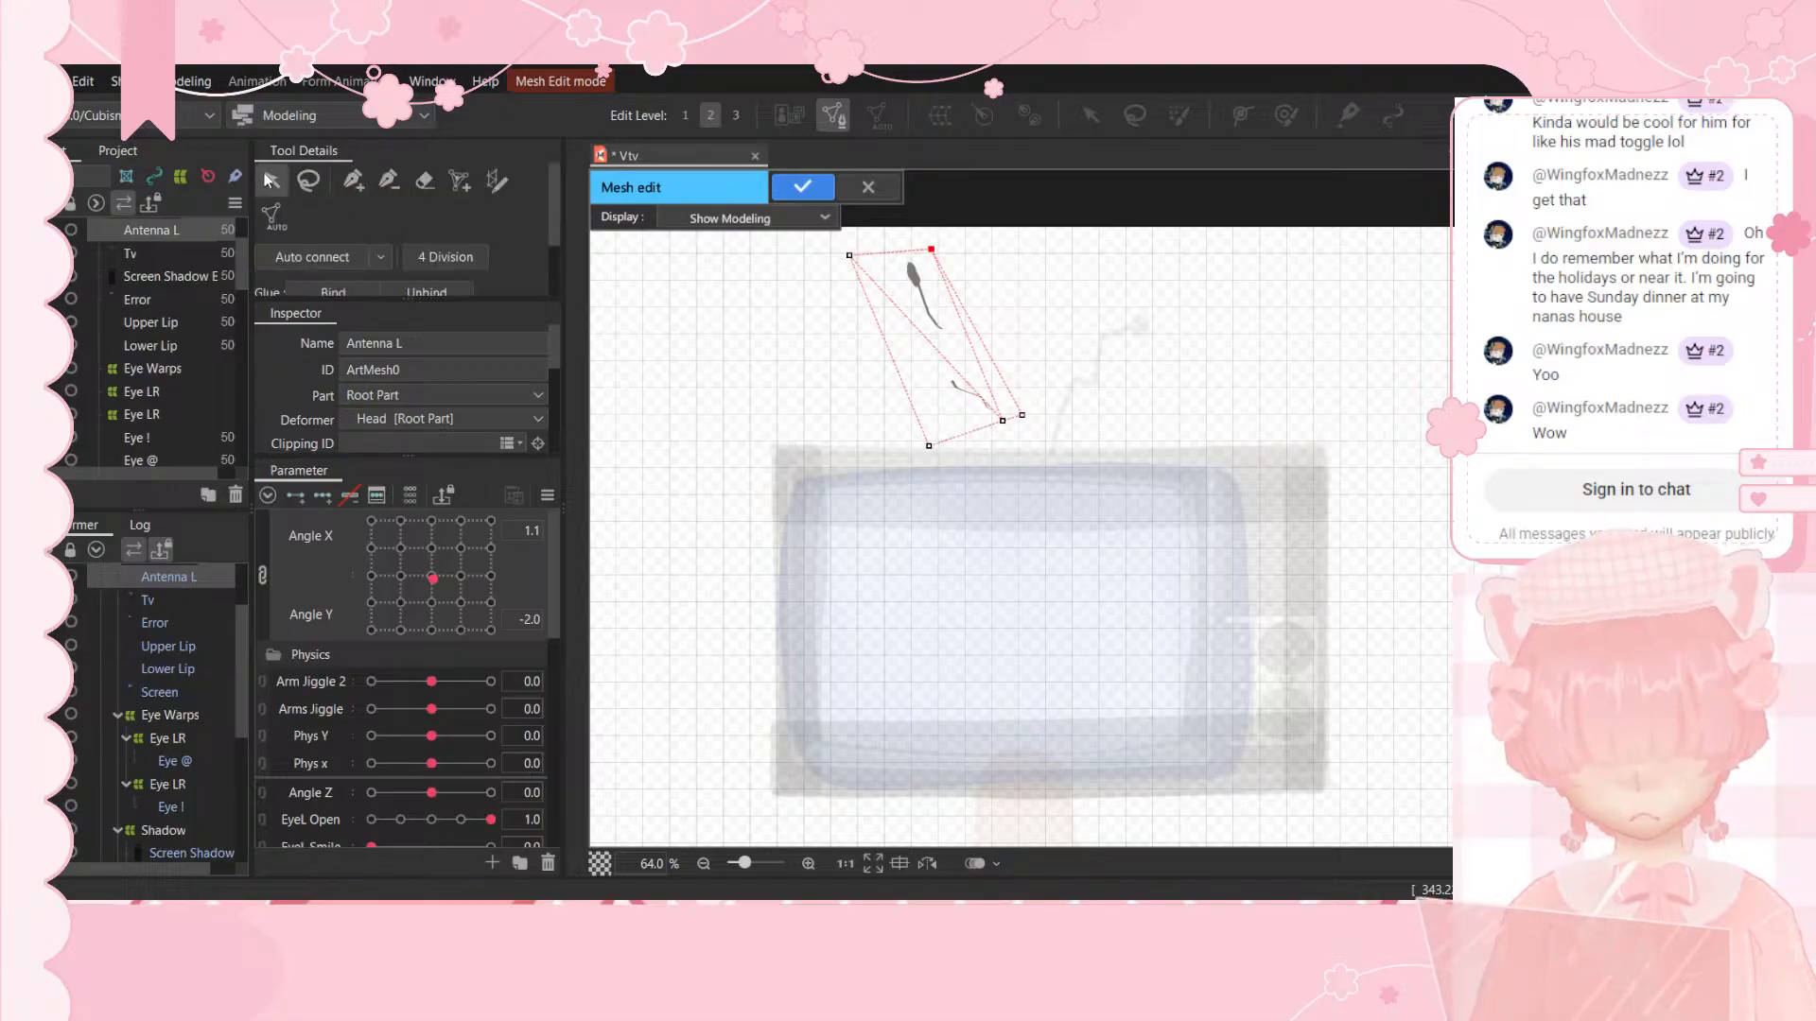
{"action": "left_click_drag", "start_coordinate": [1003, 421], "coordinate": [1058, 453]}
{"action": "left_click", "coordinate": [1023, 417]}
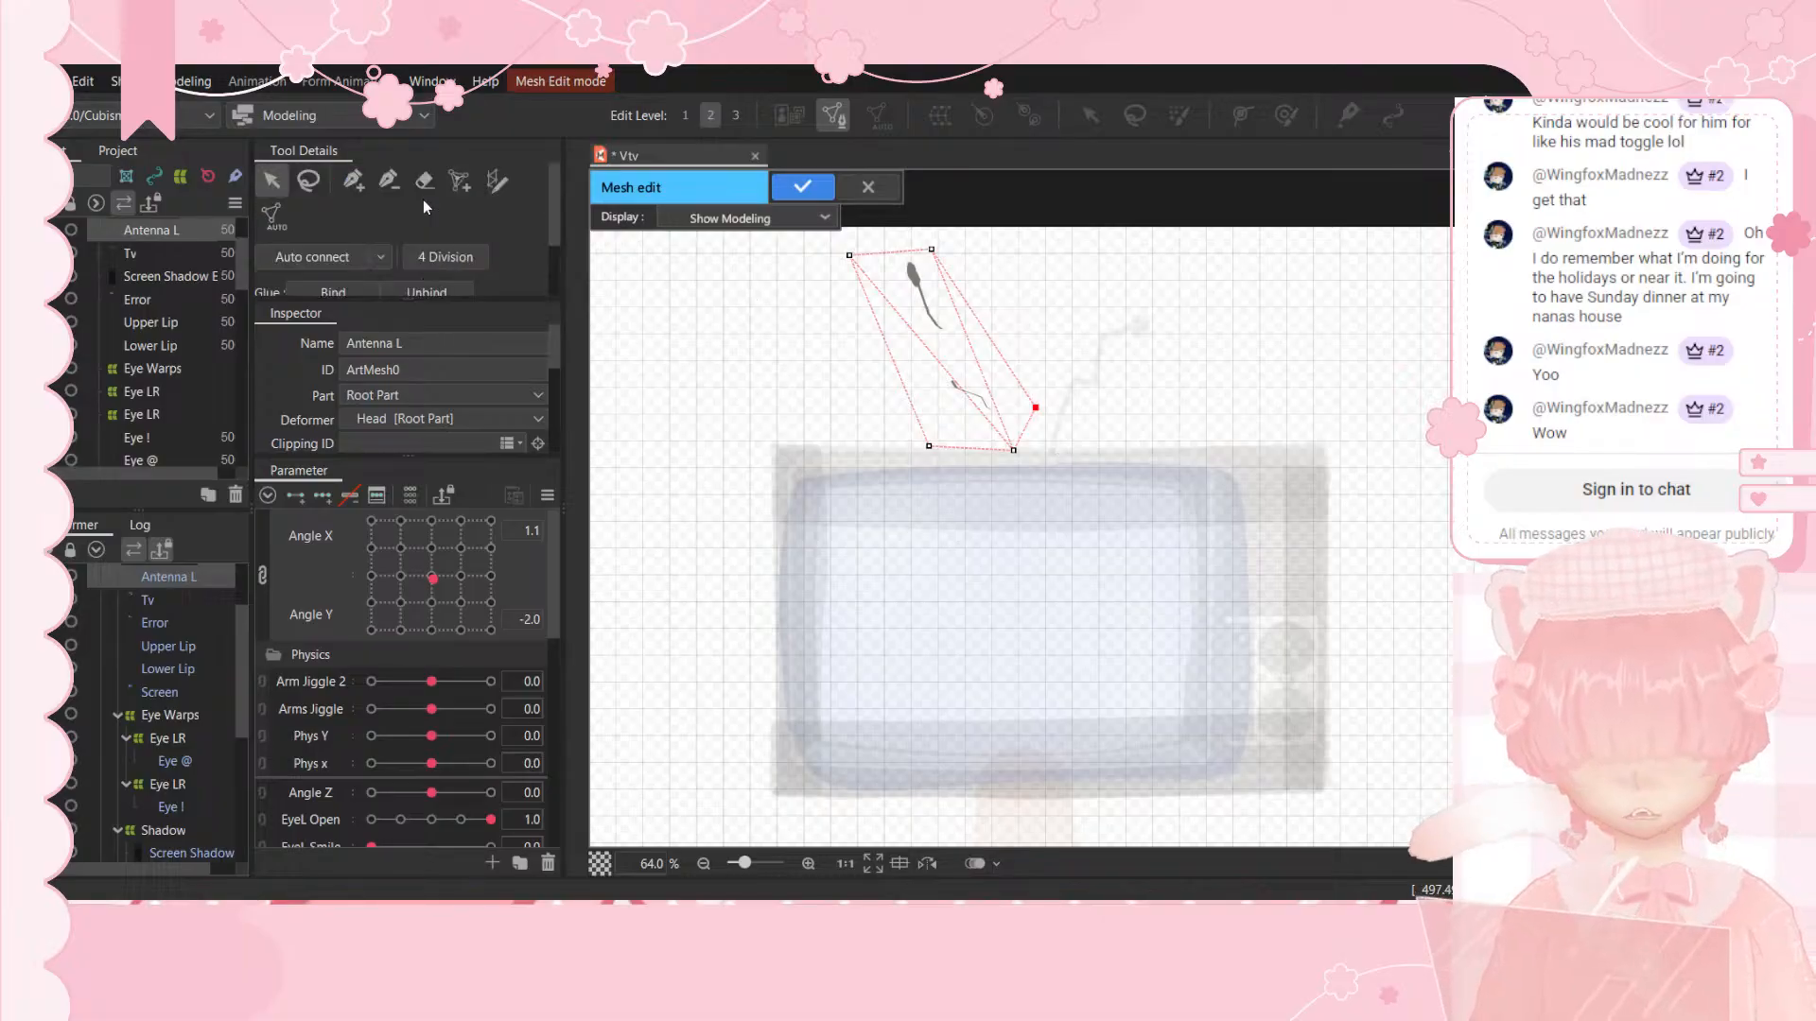
Step: Try unbinding glue on Antenna L's mesh and apply the mesh edit
{"action": "scroll", "coordinate": [423, 236], "scroll_direction": "down", "scroll_amount": 2}
{"action": "left_click", "coordinate": [442, 213]}
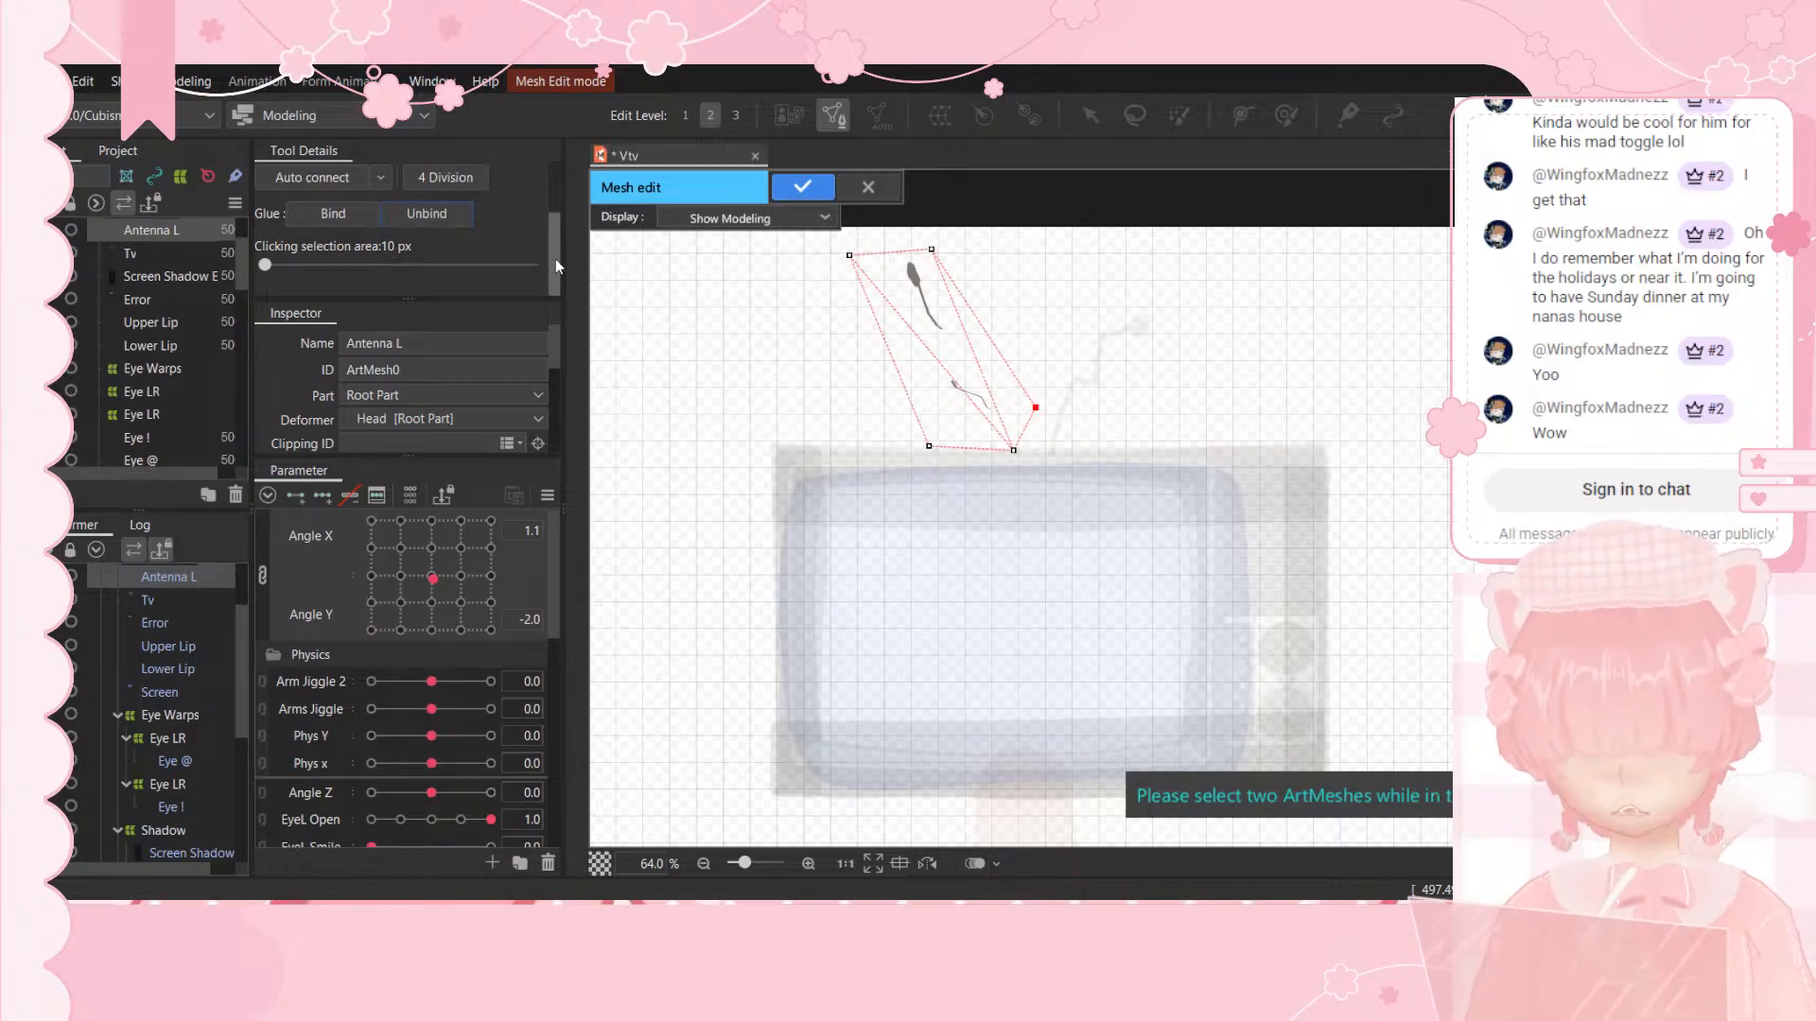
{"action": "scroll", "coordinate": [468, 350], "scroll_direction": "down", "scroll_amount": 3}
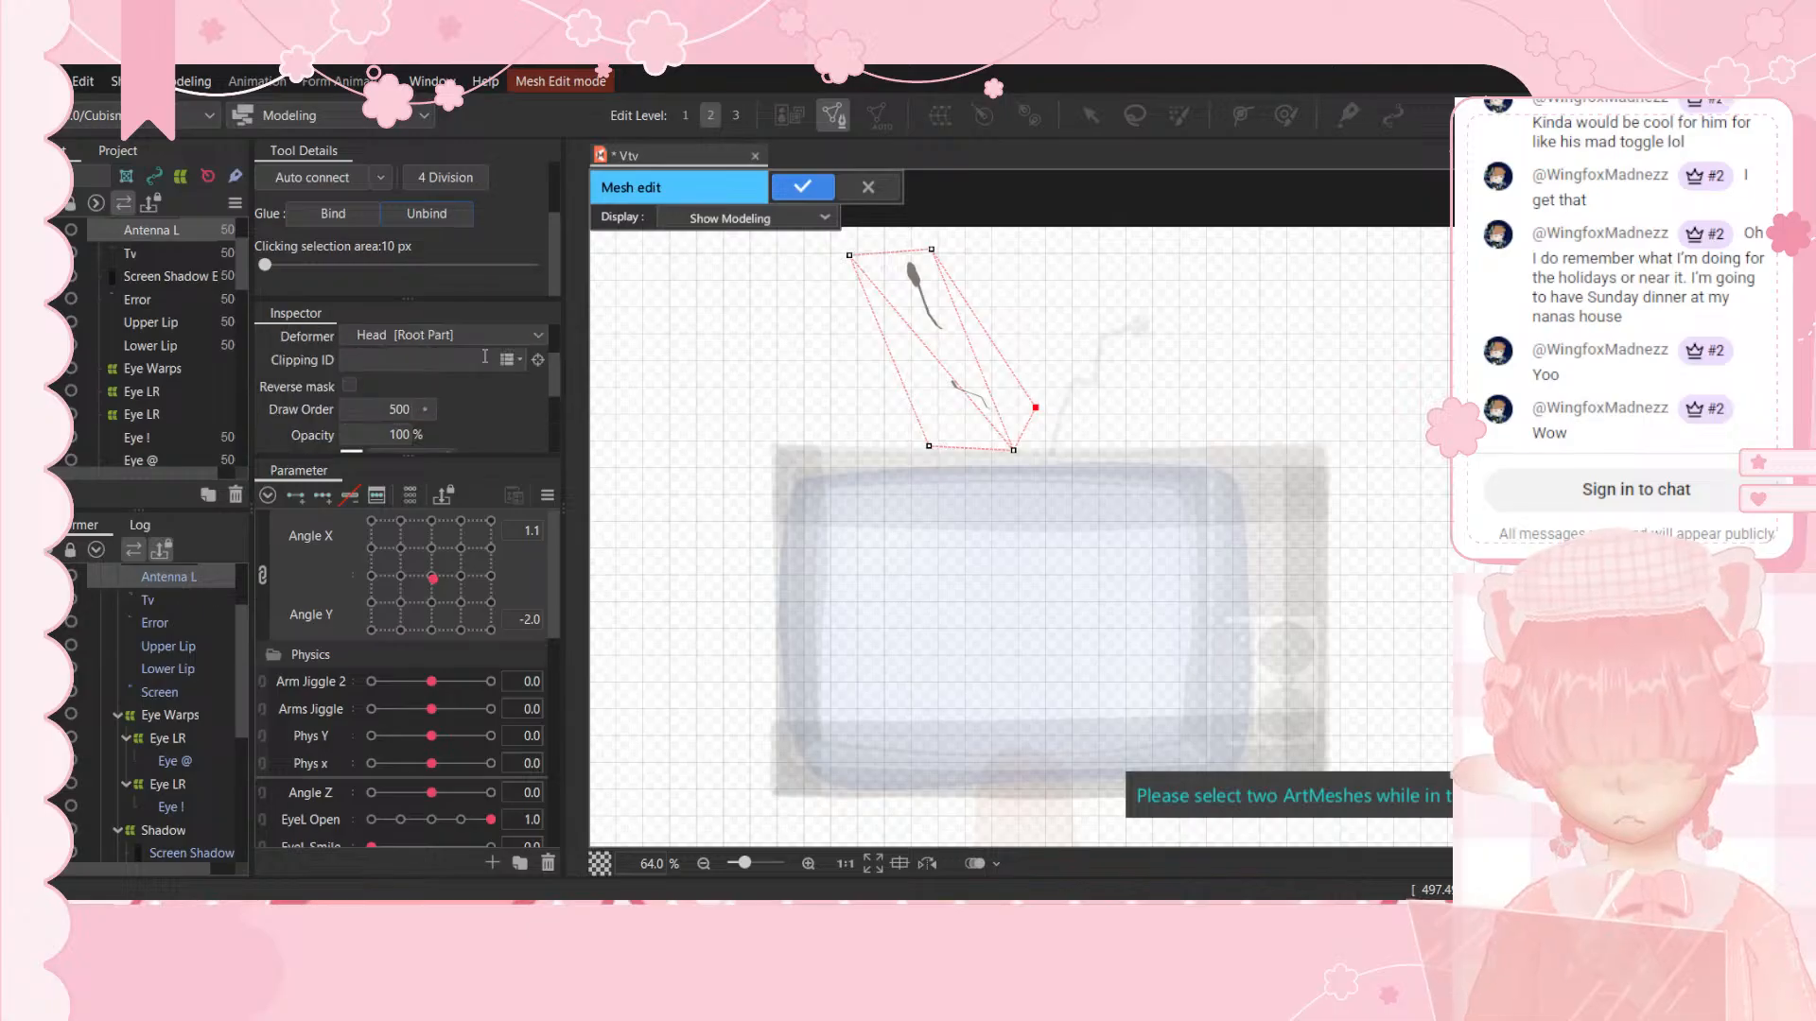
{"action": "scroll", "coordinate": [491, 352], "scroll_direction": "up", "scroll_amount": 3}
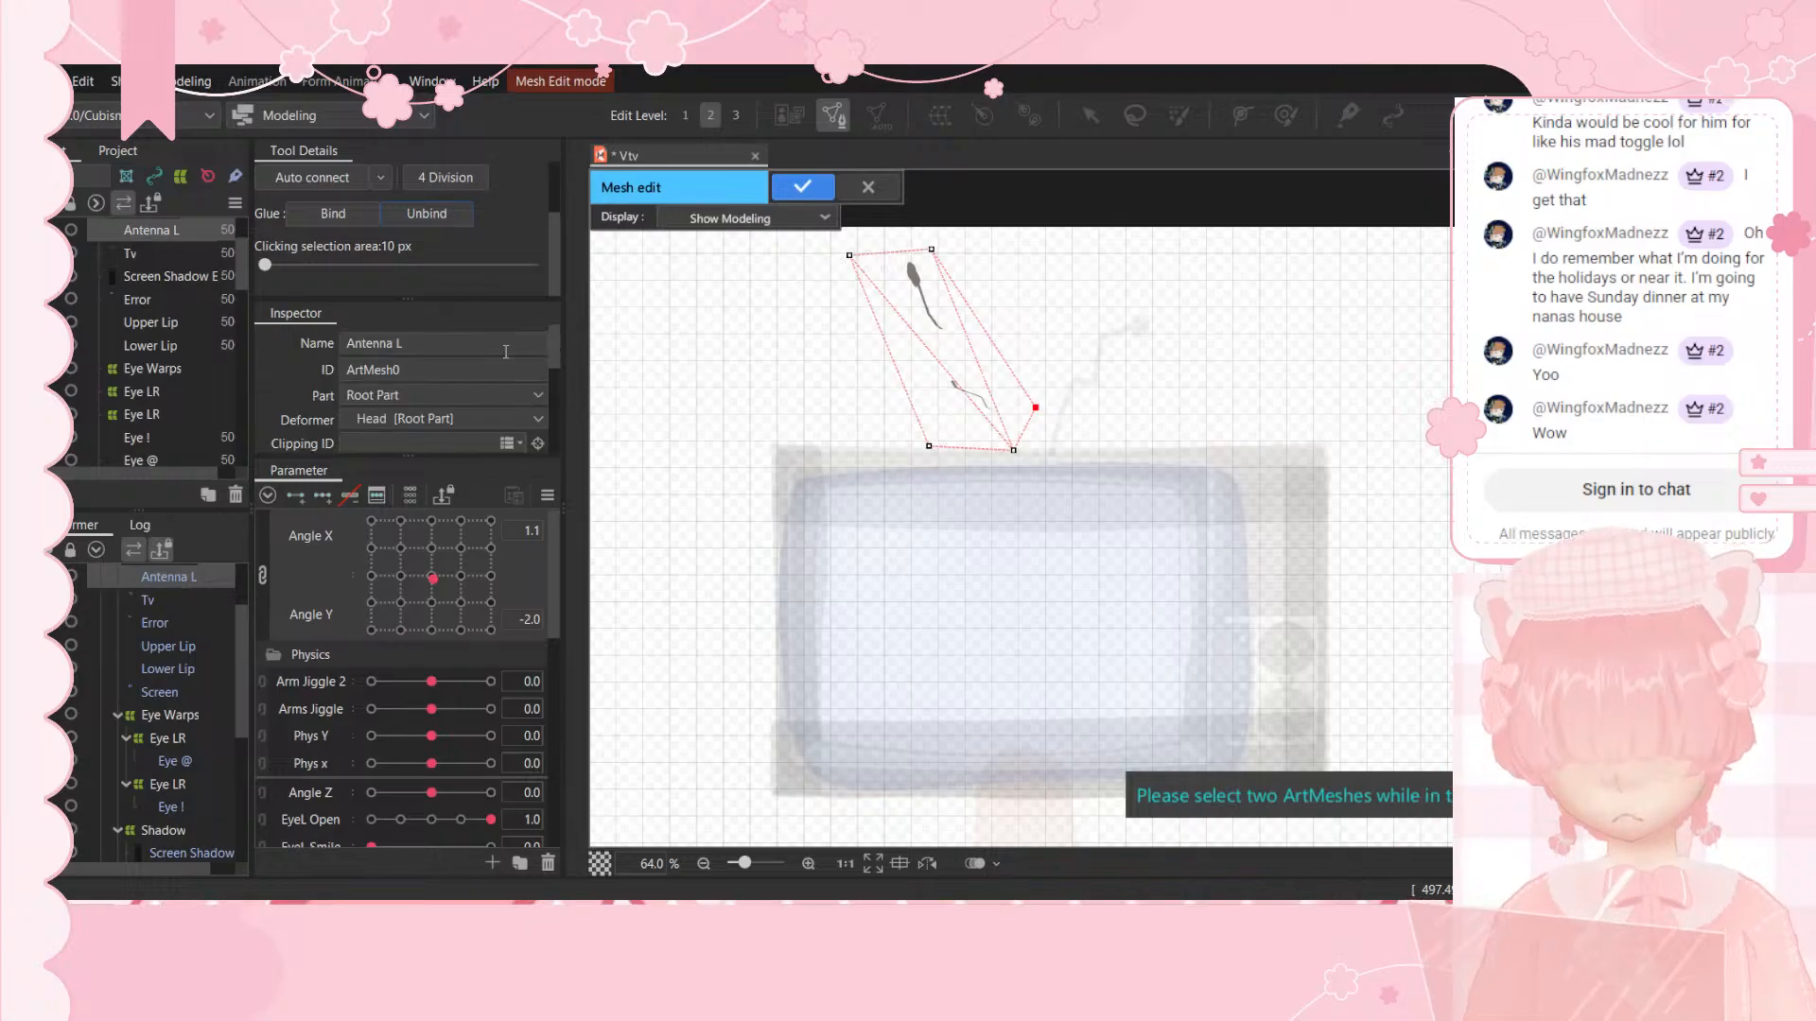
{"action": "left_click", "coordinate": [803, 187]}
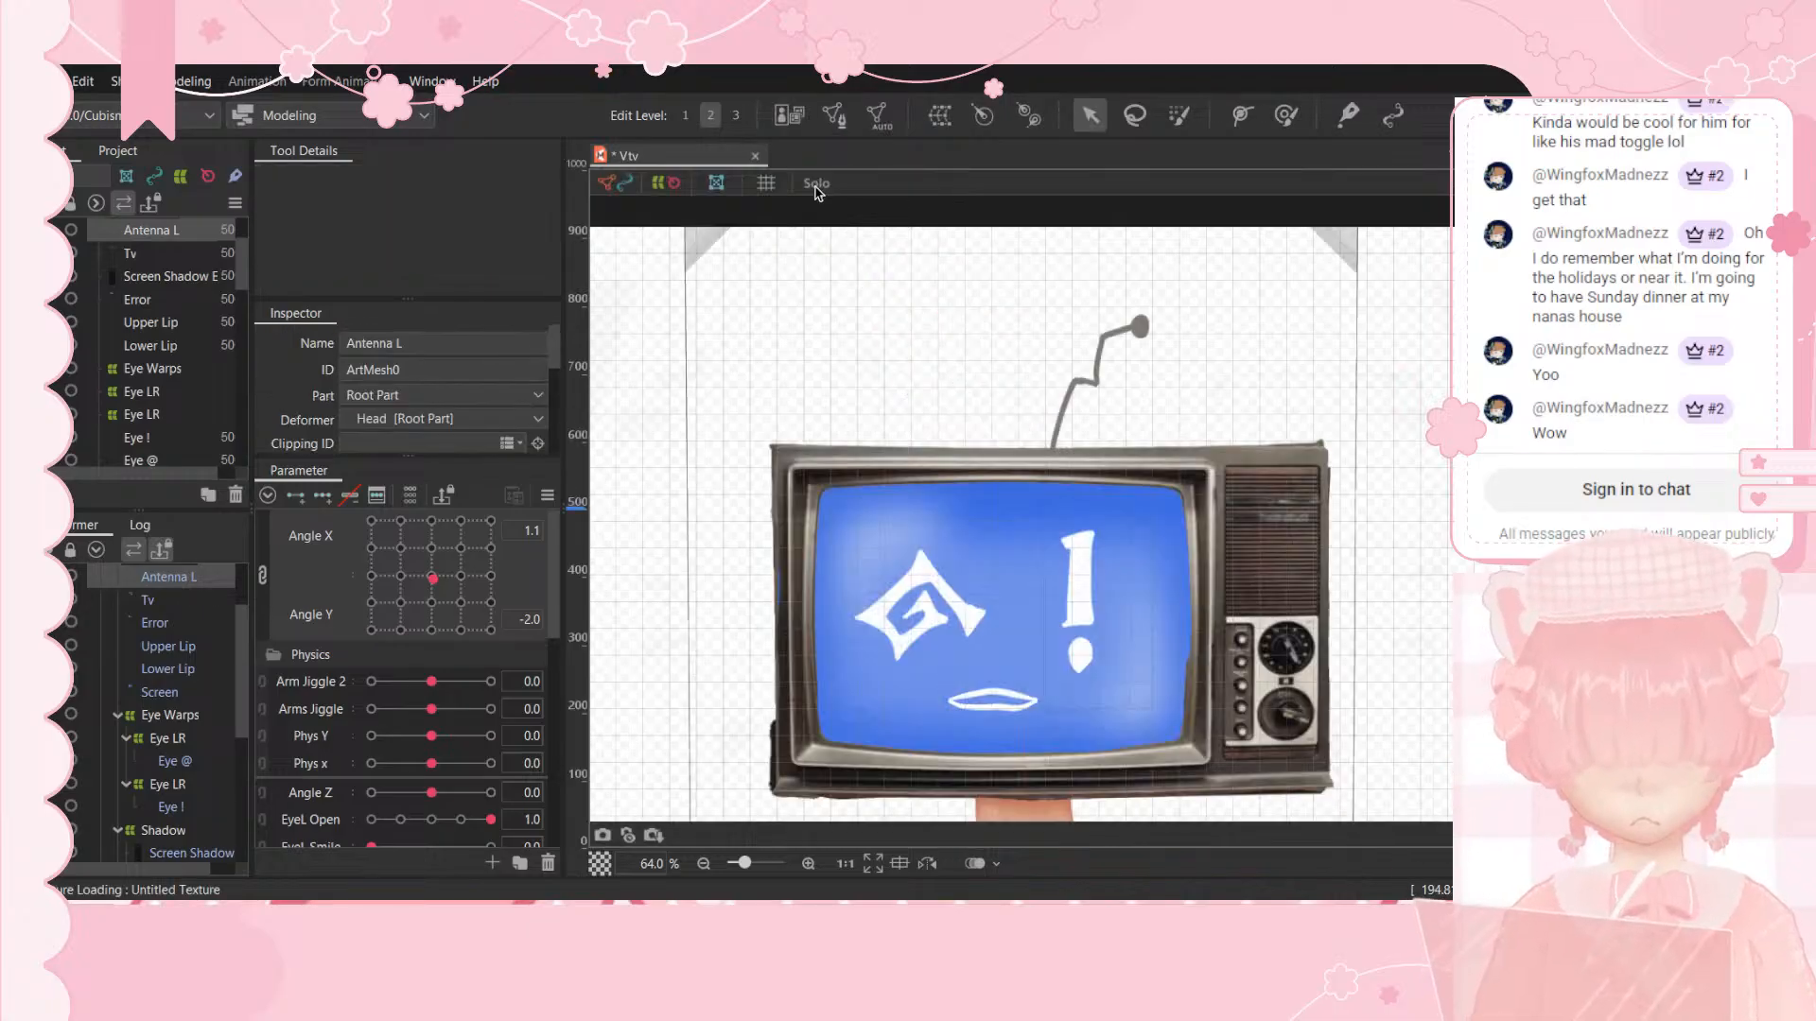
Step: Discard the new mesh edit, revert Antenna L to its earlier dense mesh, and reopen that mesh for editing
{"action": "left_click", "coordinate": [839, 114]}
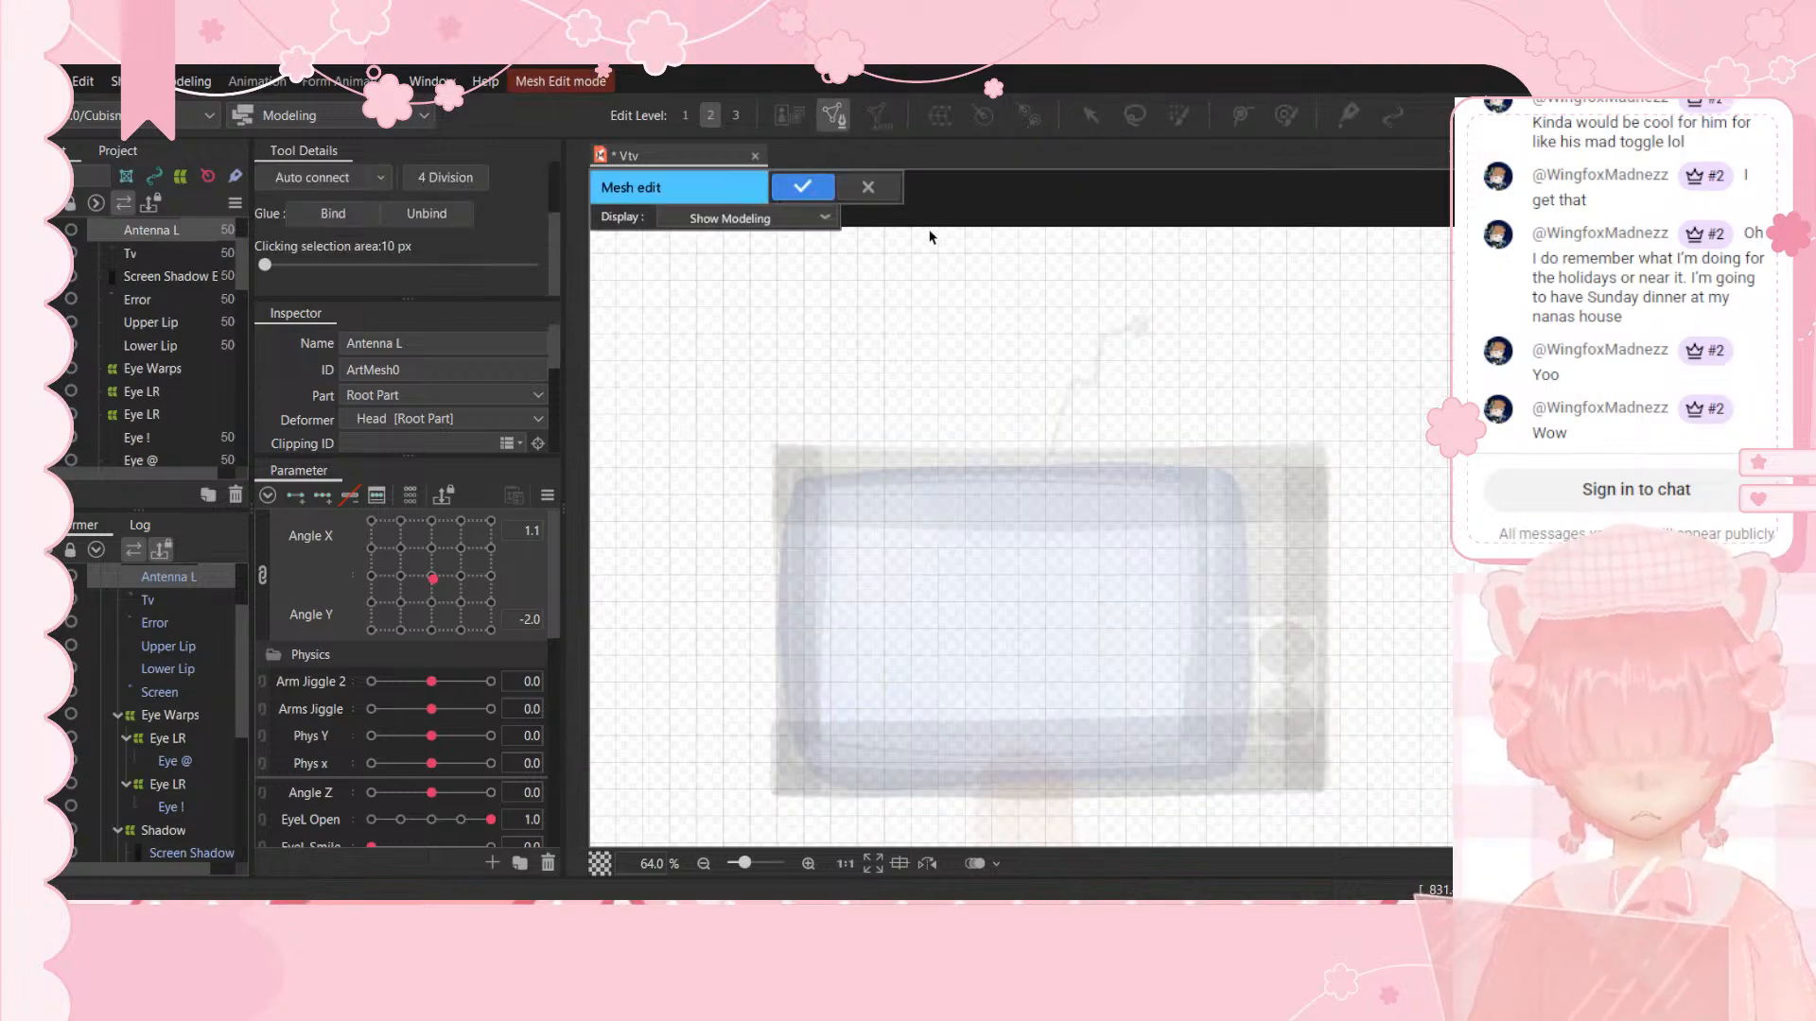
{"action": "left_click", "coordinate": [869, 187]}
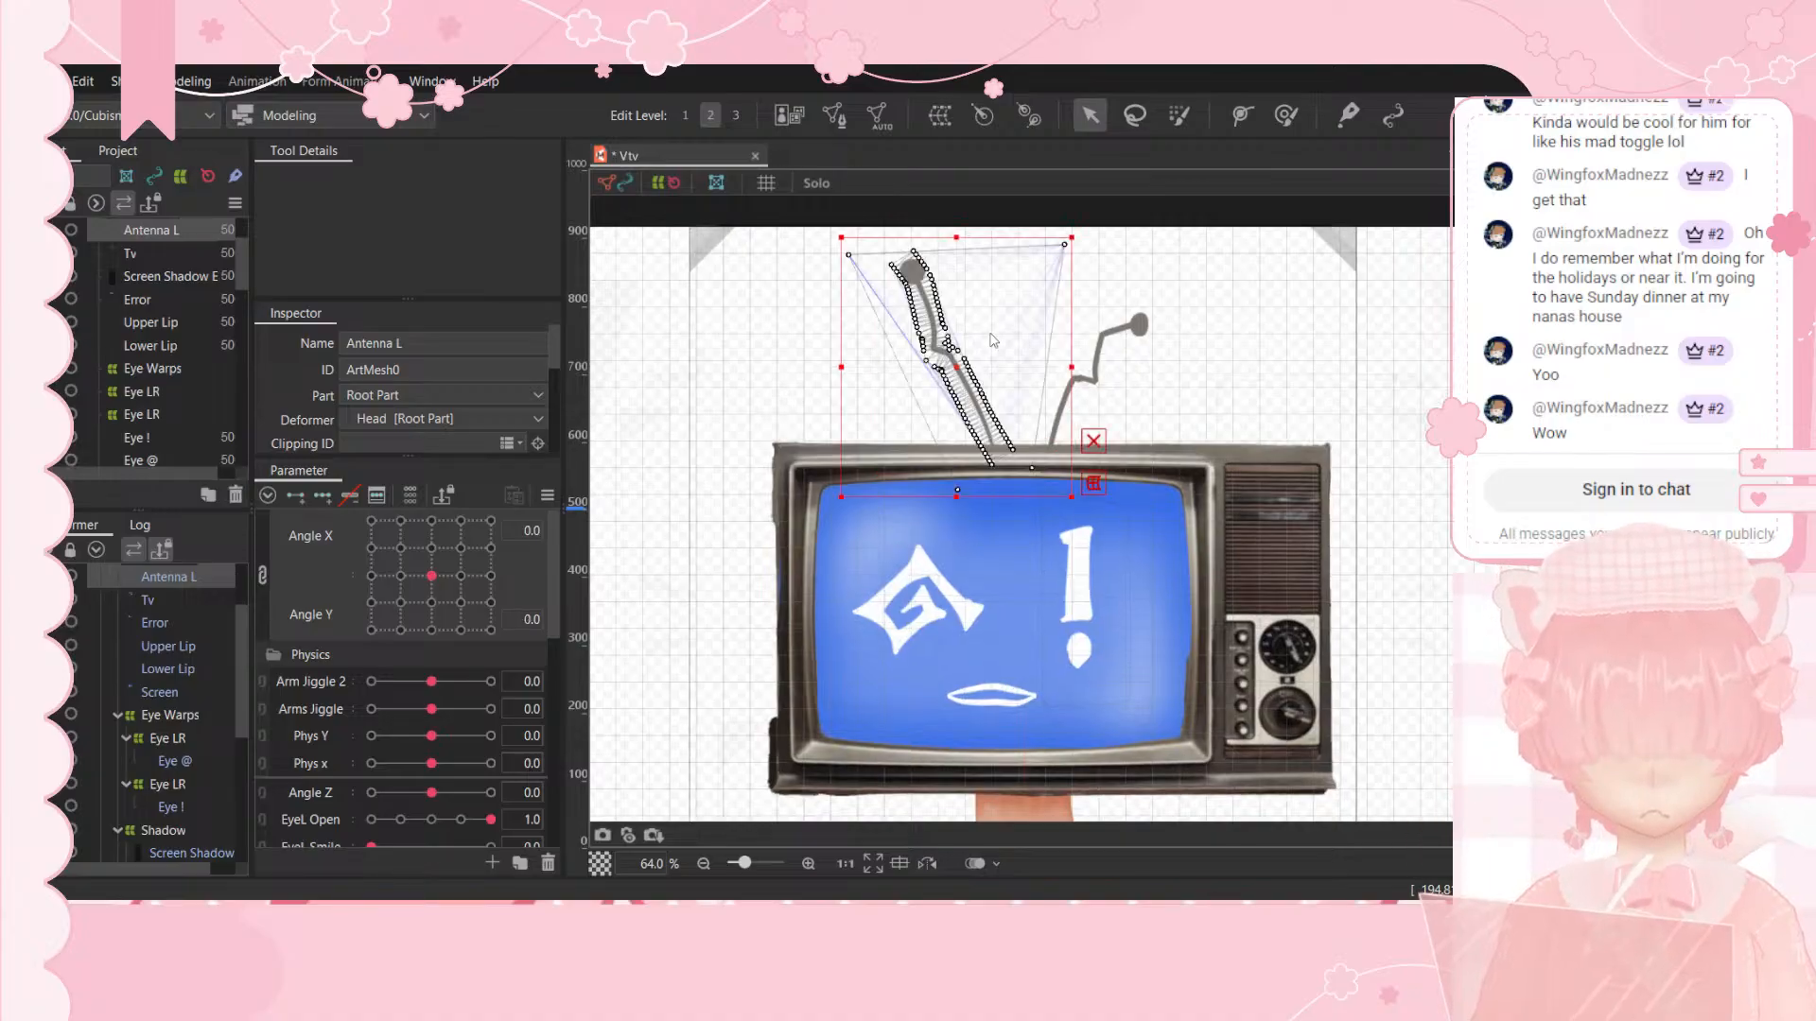
{"action": "left_click", "coordinate": [835, 118]}
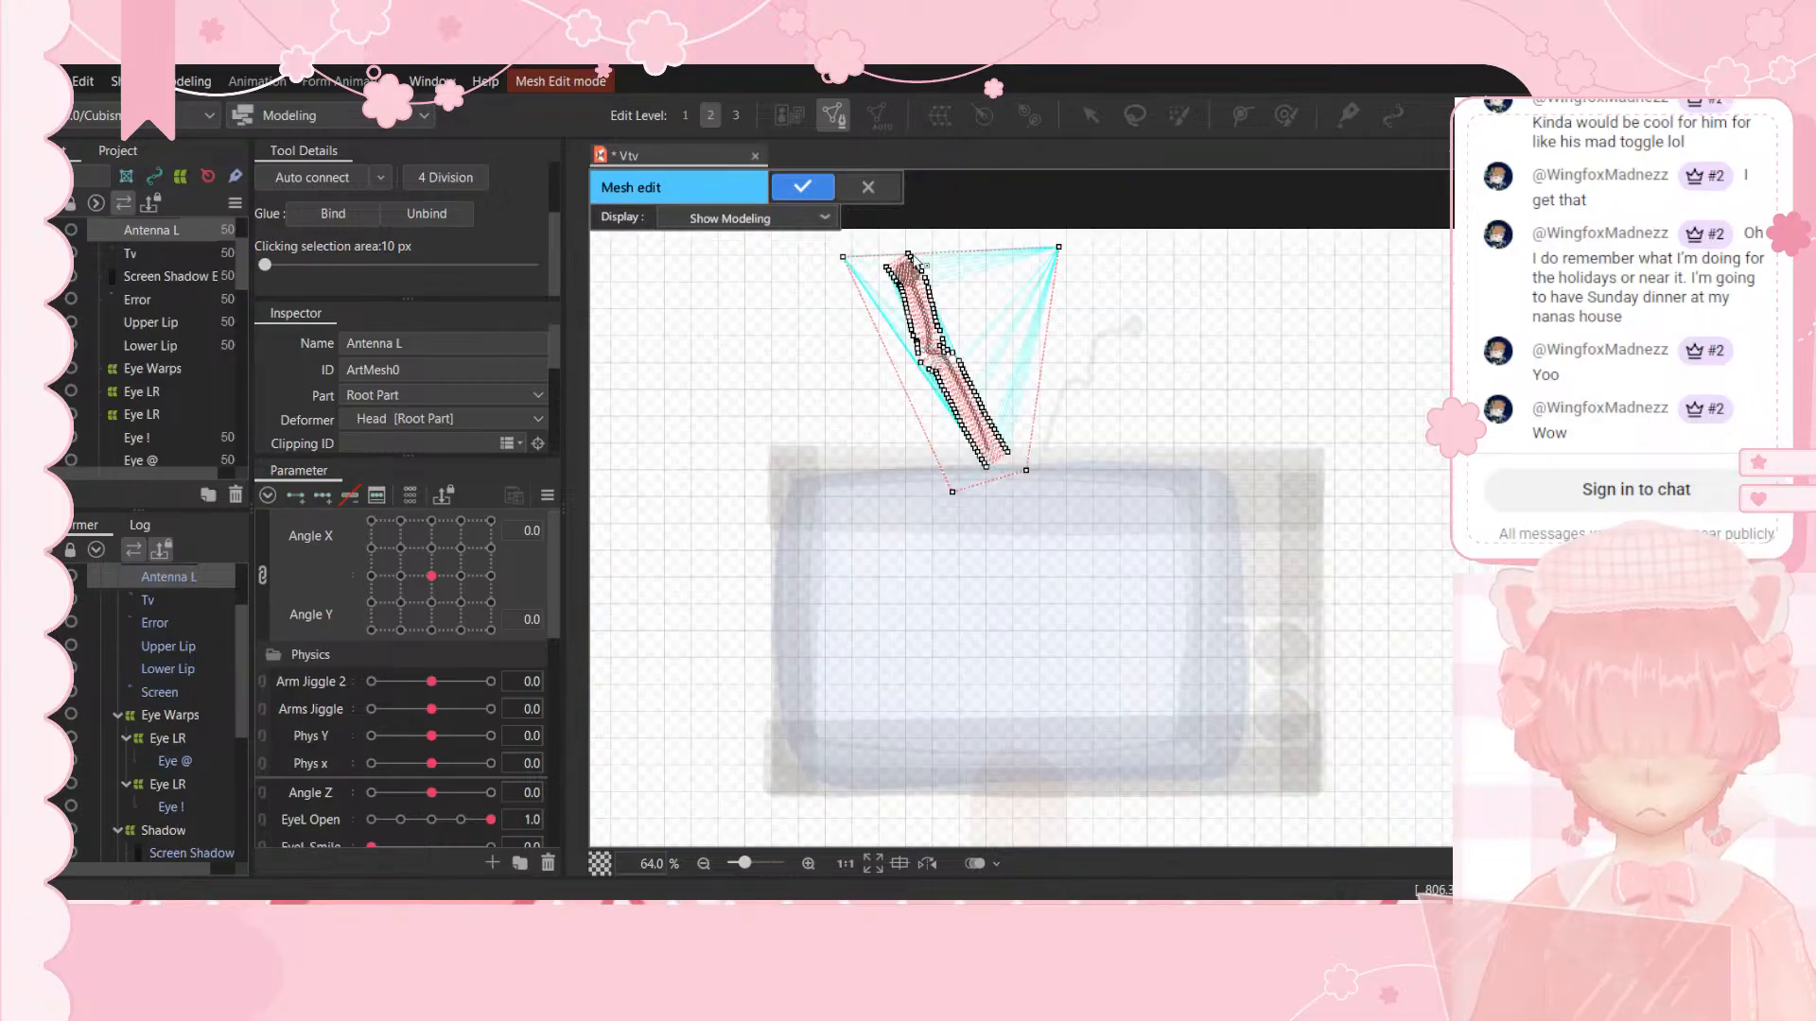
Step: Erase the dense mesh around Antenna L's artwork, keeping the four outer vertices, and switch to stroke-based mesh creation
{"action": "scroll", "coordinate": [916, 219], "scroll_direction": "up", "scroll_amount": 3}
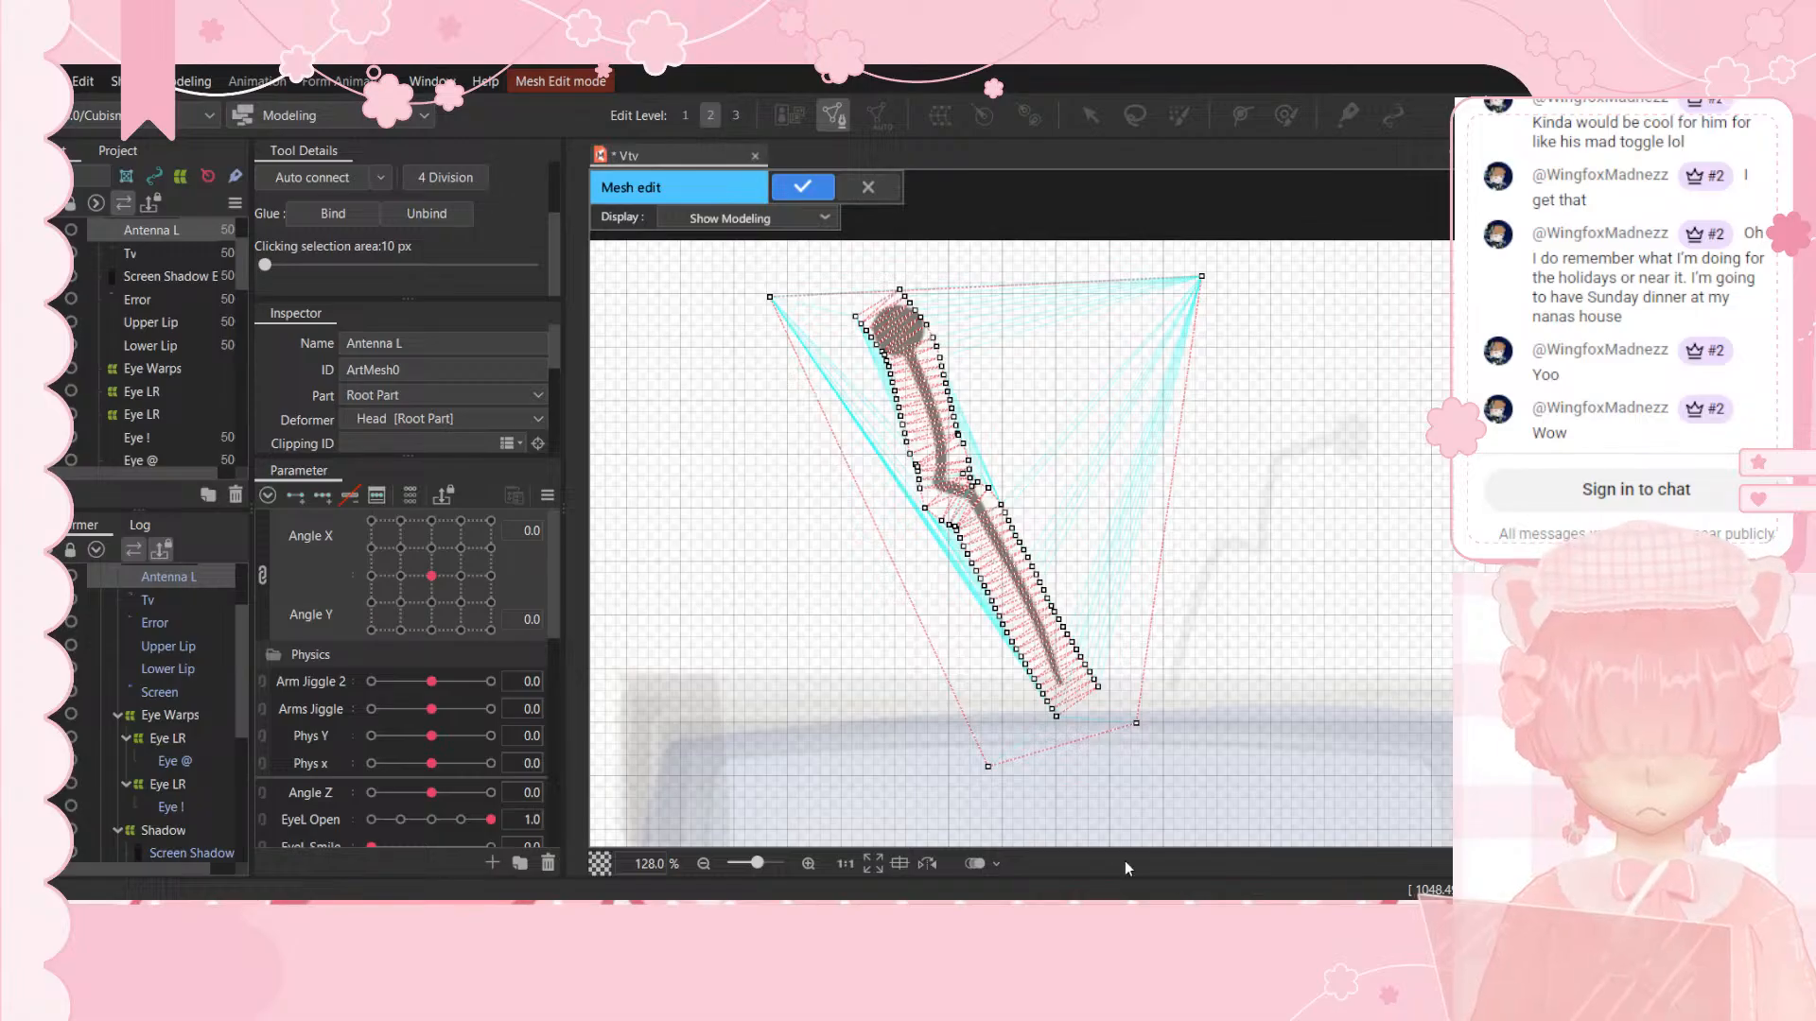
{"action": "scroll", "coordinate": [351, 253], "scroll_direction": "up", "scroll_amount": 2}
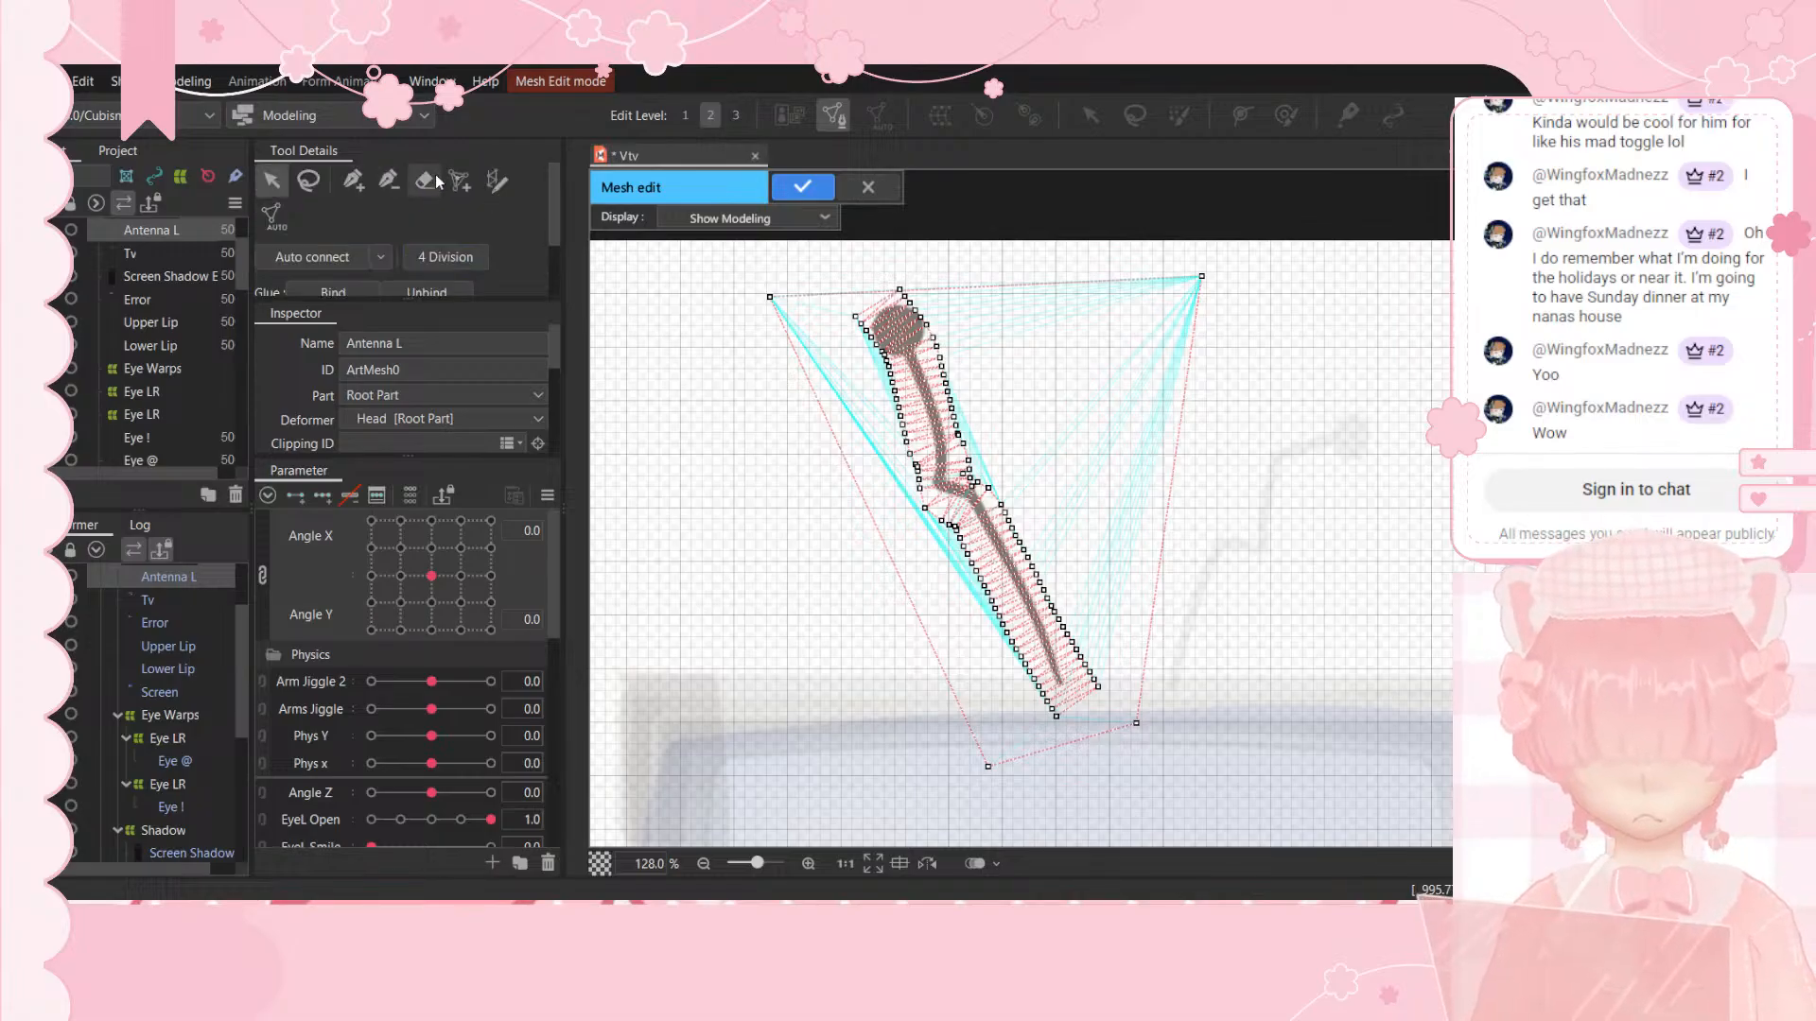
{"action": "left_click", "coordinate": [431, 180]}
{"action": "mouse_move", "coordinate": [854, 324]}
{"action": "left_mouse_down"}
{"action": "mouse_move", "coordinate": [966, 525]}
{"action": "mouse_move", "coordinate": [1062, 697]}
{"action": "left_mouse_up"}
{"action": "left_click", "coordinate": [496, 180]}
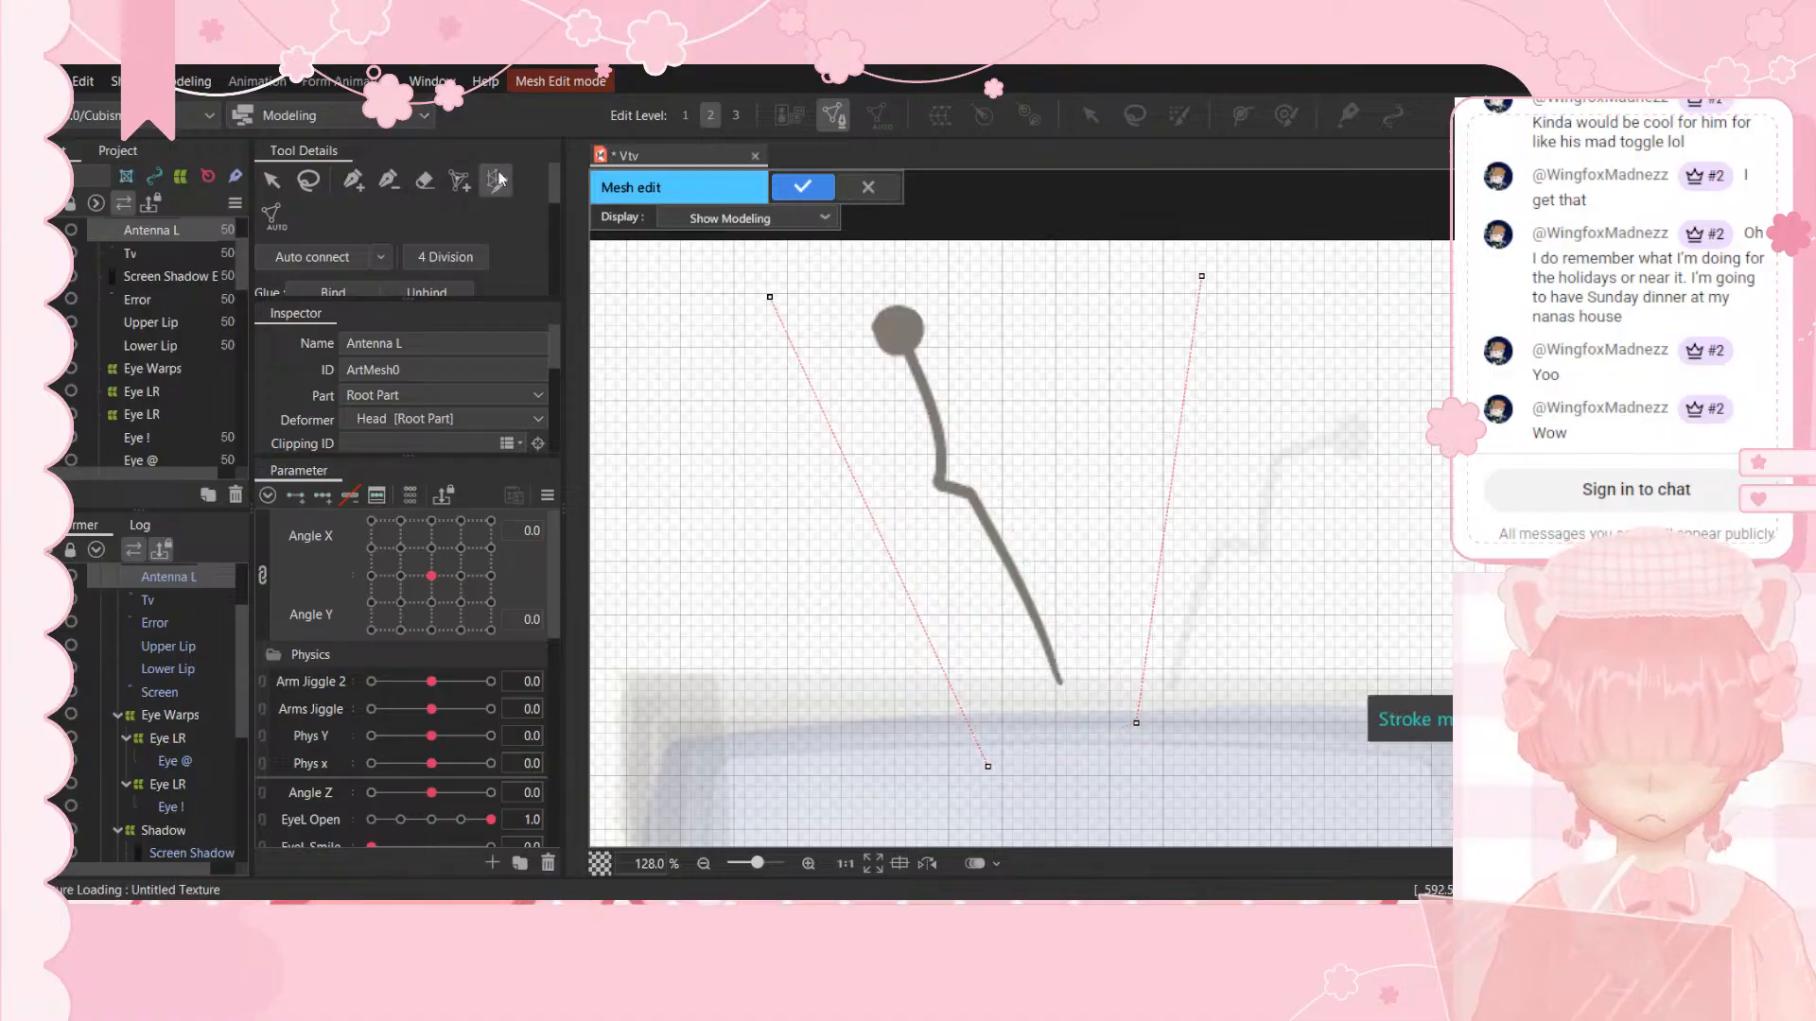
Step: Try generating a stroke mesh along Antenna L's full length, then undo it to return to the four outer vertices
{"action": "mouse_move", "coordinate": [903, 326]}
{"action": "left_mouse_down"}
{"action": "mouse_move", "coordinate": [949, 486]}
{"action": "mouse_move", "coordinate": [1059, 686]}
{"action": "left_mouse_up"}
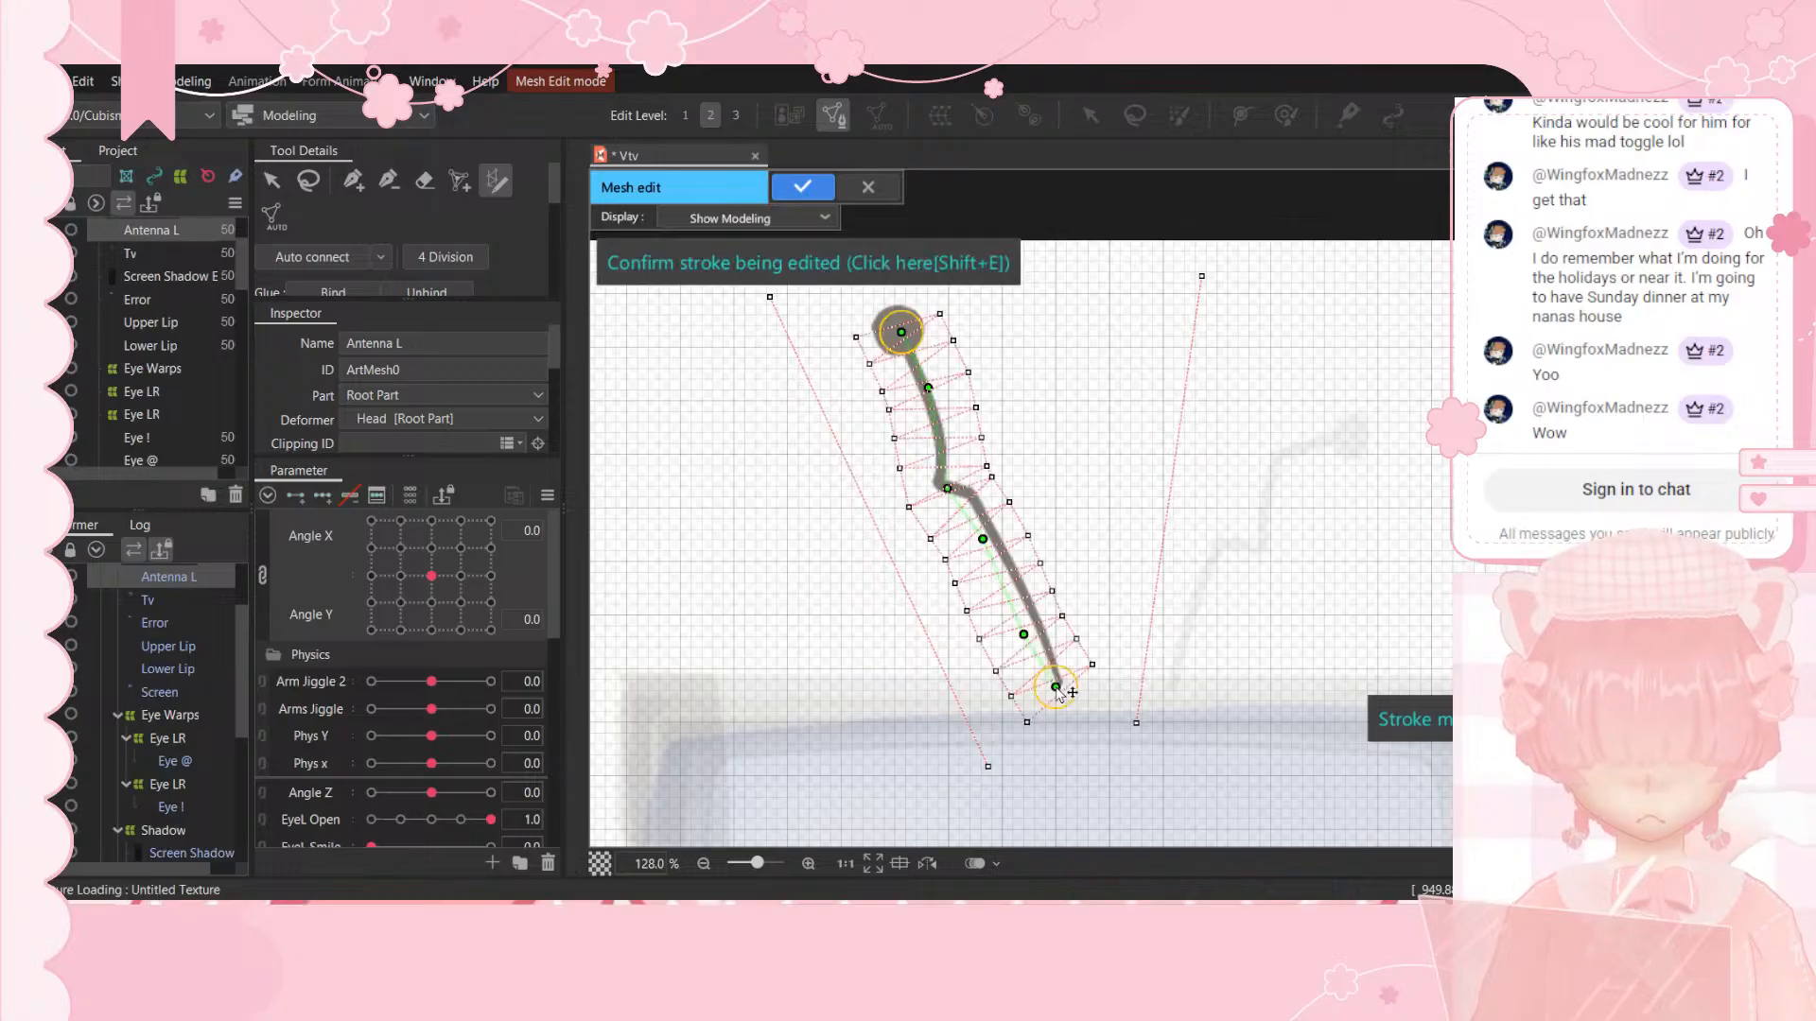
{"action": "left_click", "coordinate": [312, 180]}
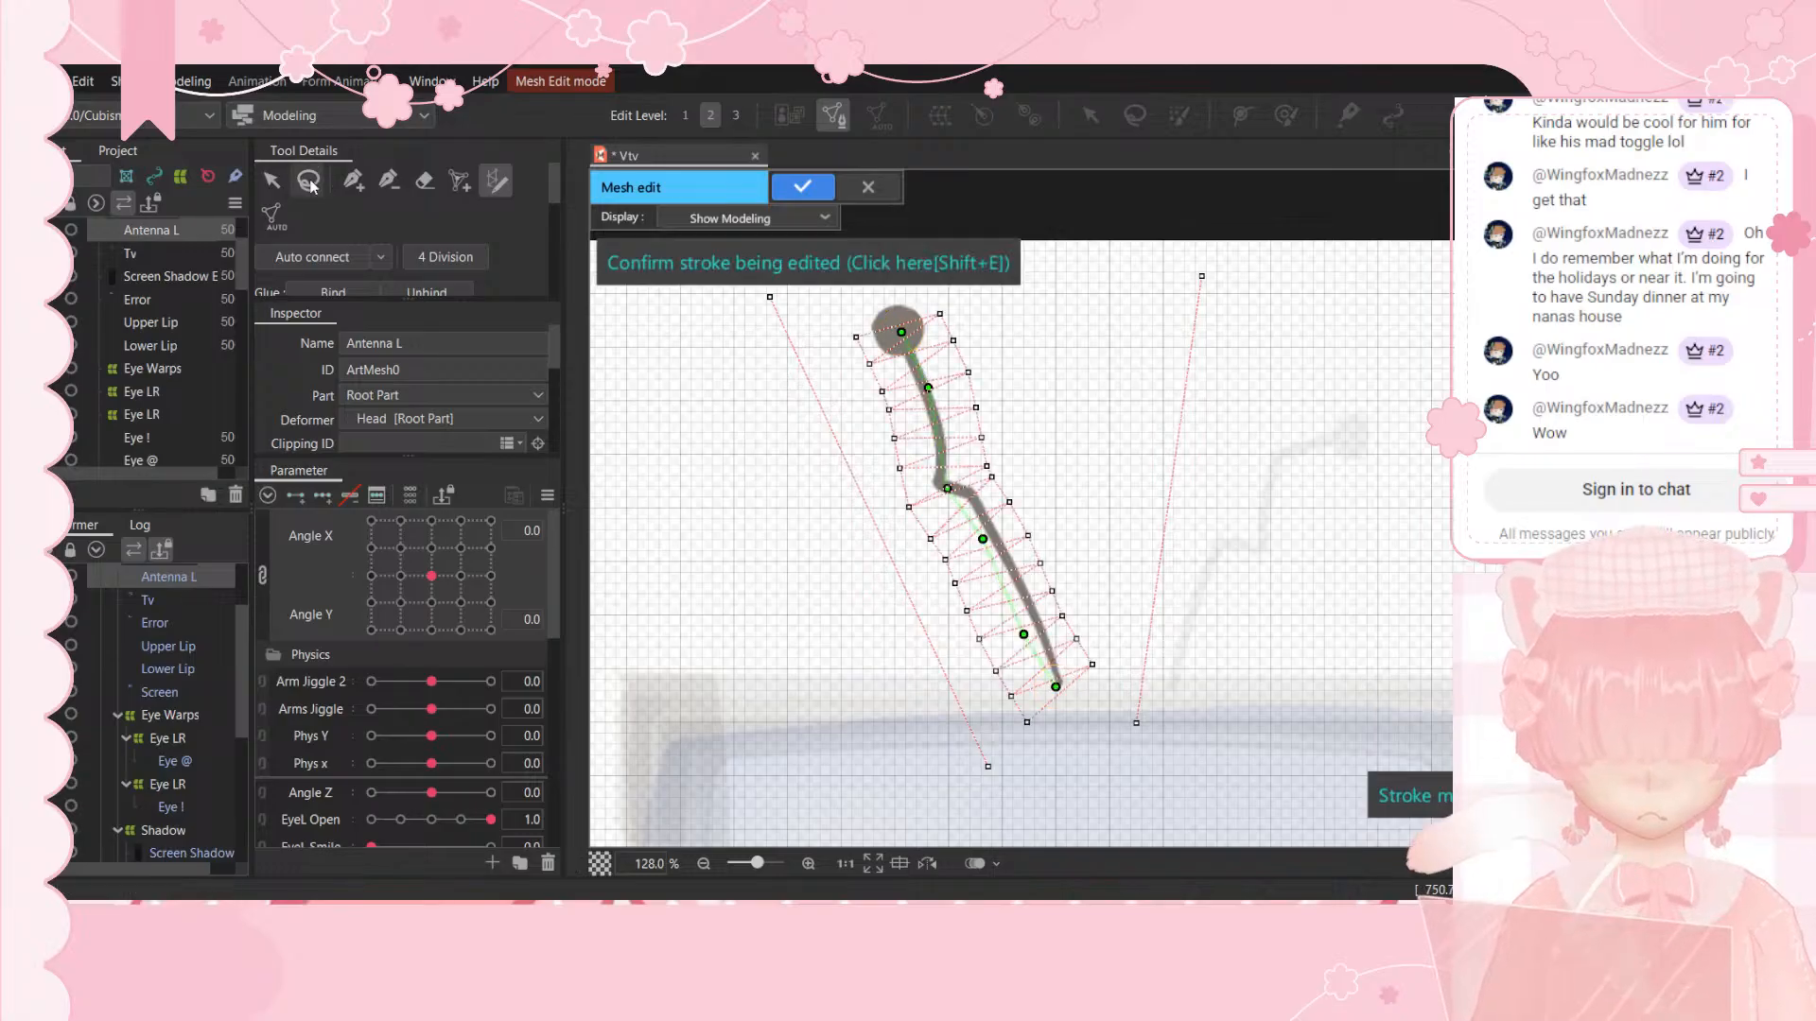
{"action": "left_click", "coordinate": [279, 183]}
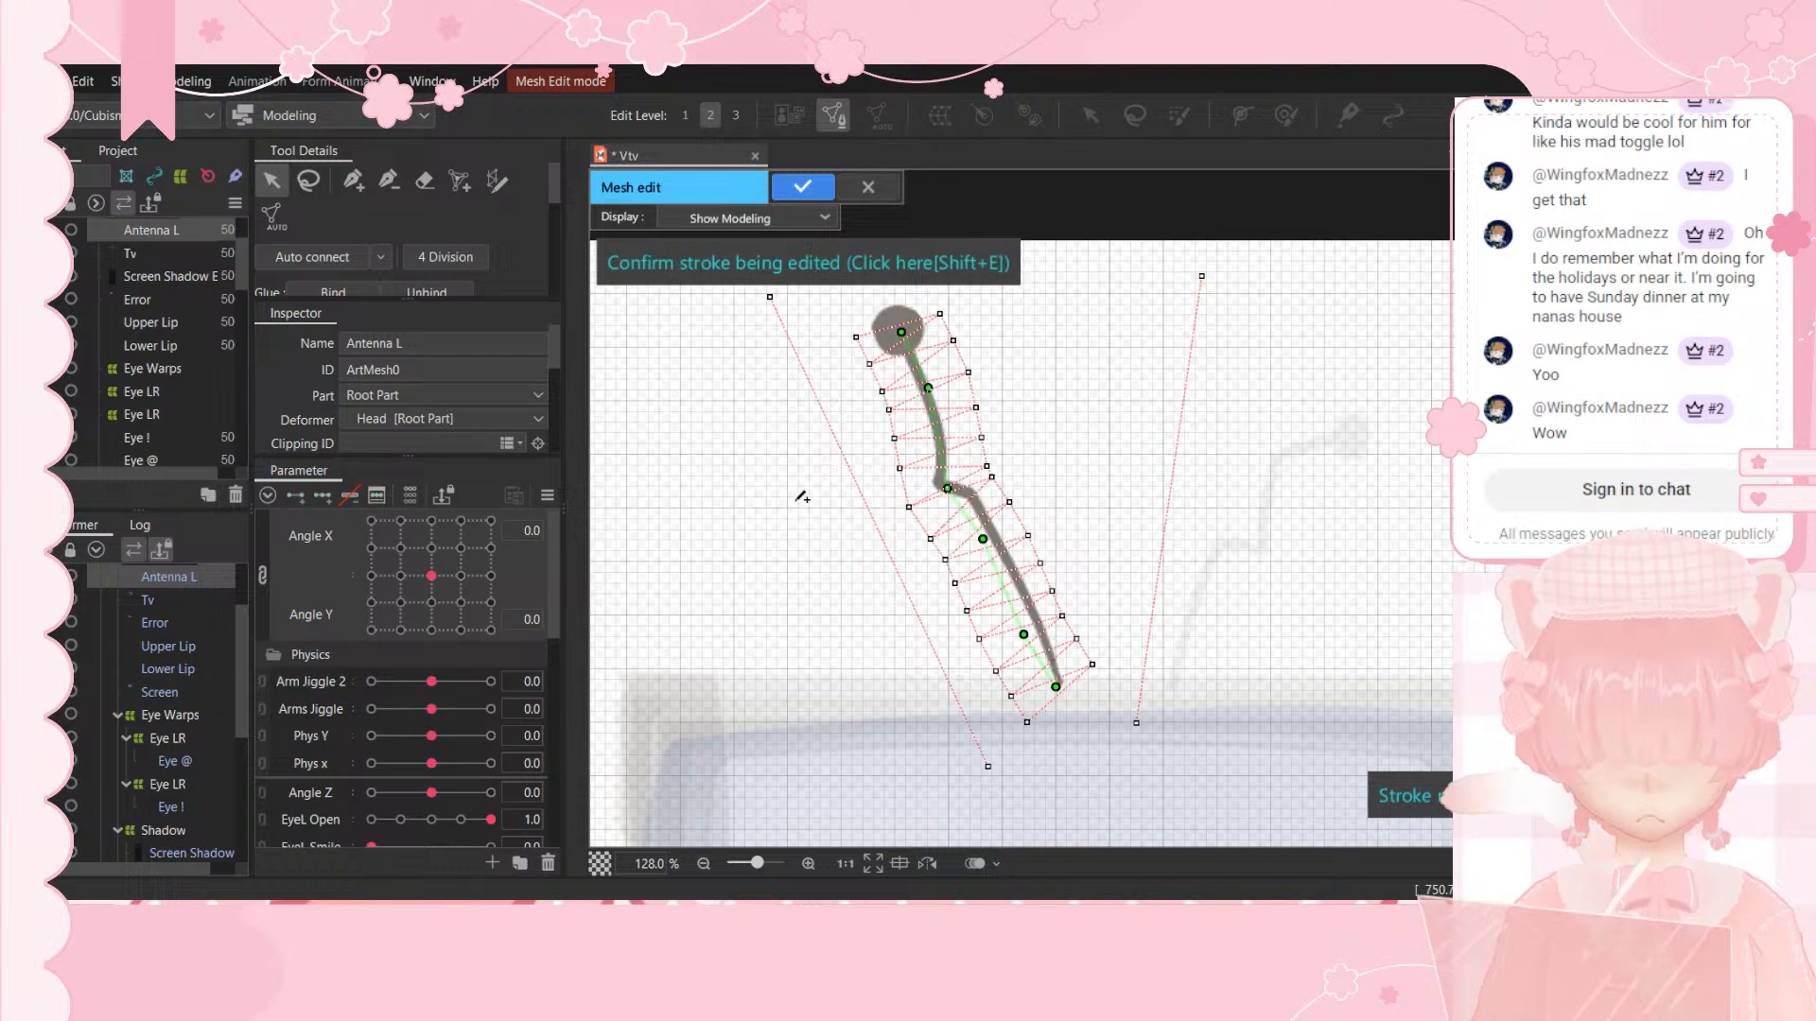
{"action": "key", "text": "shift+e"}
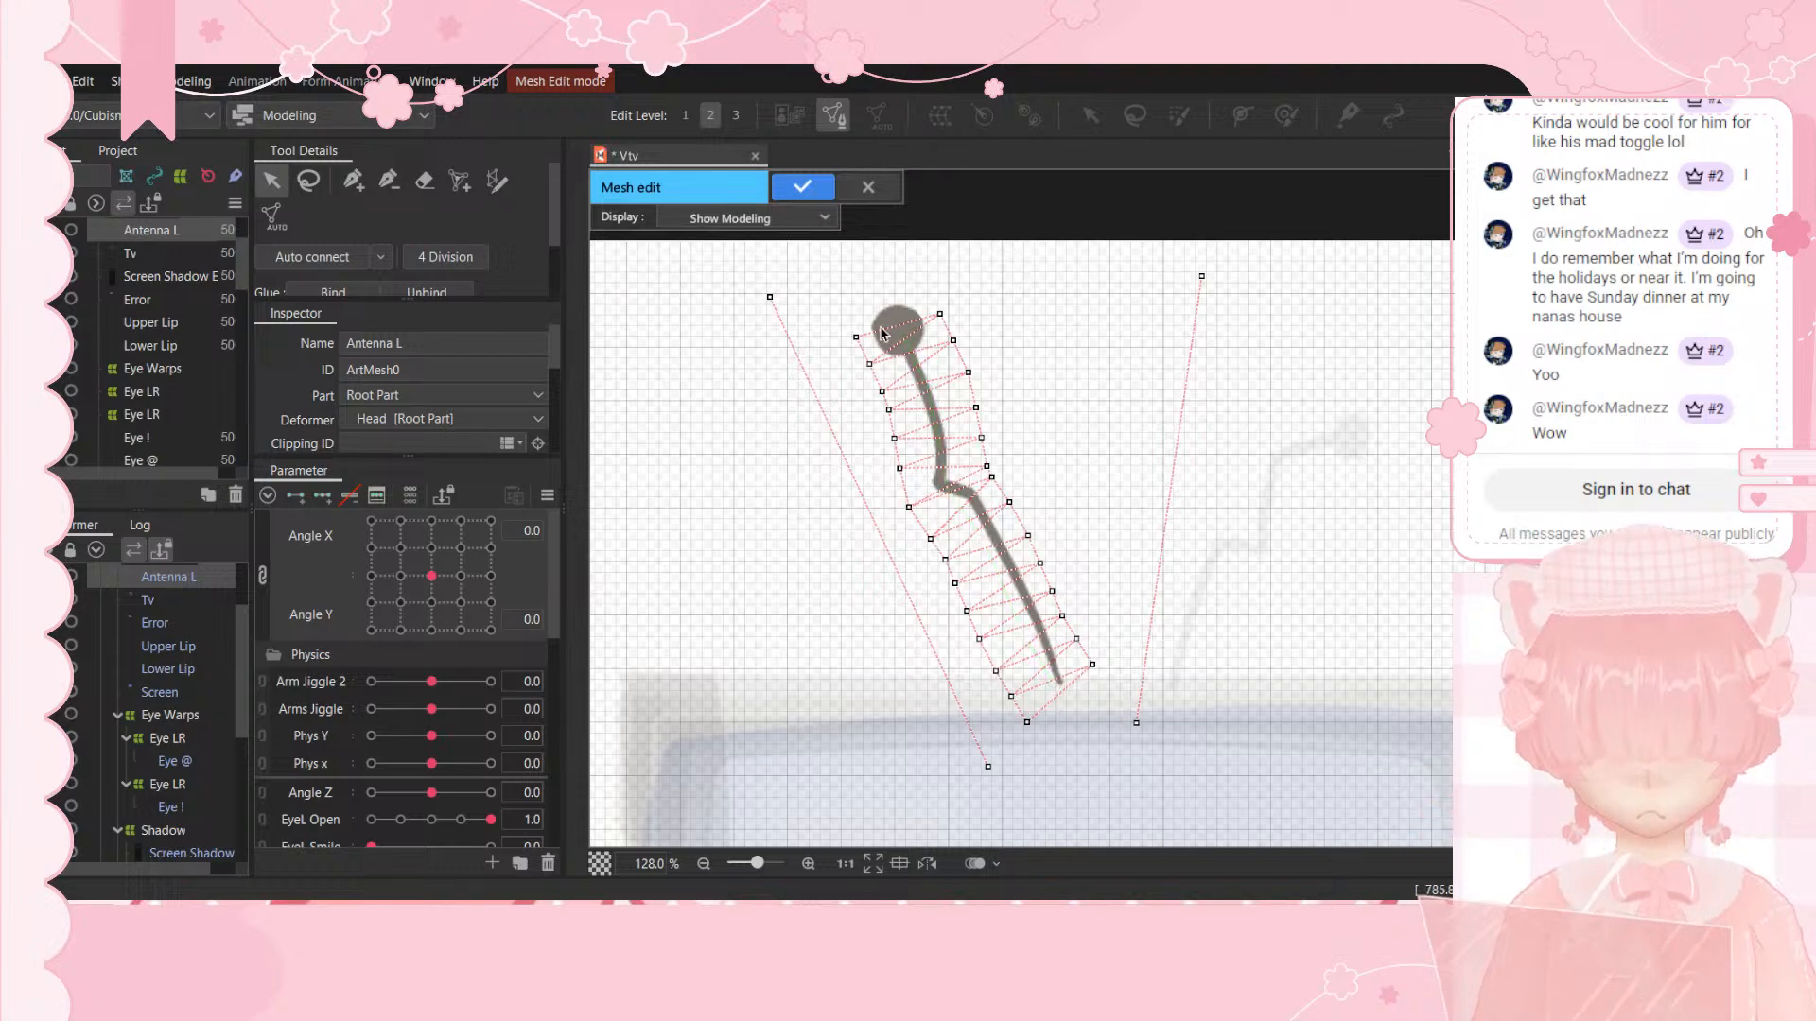
{"action": "left_click", "coordinate": [496, 183]}
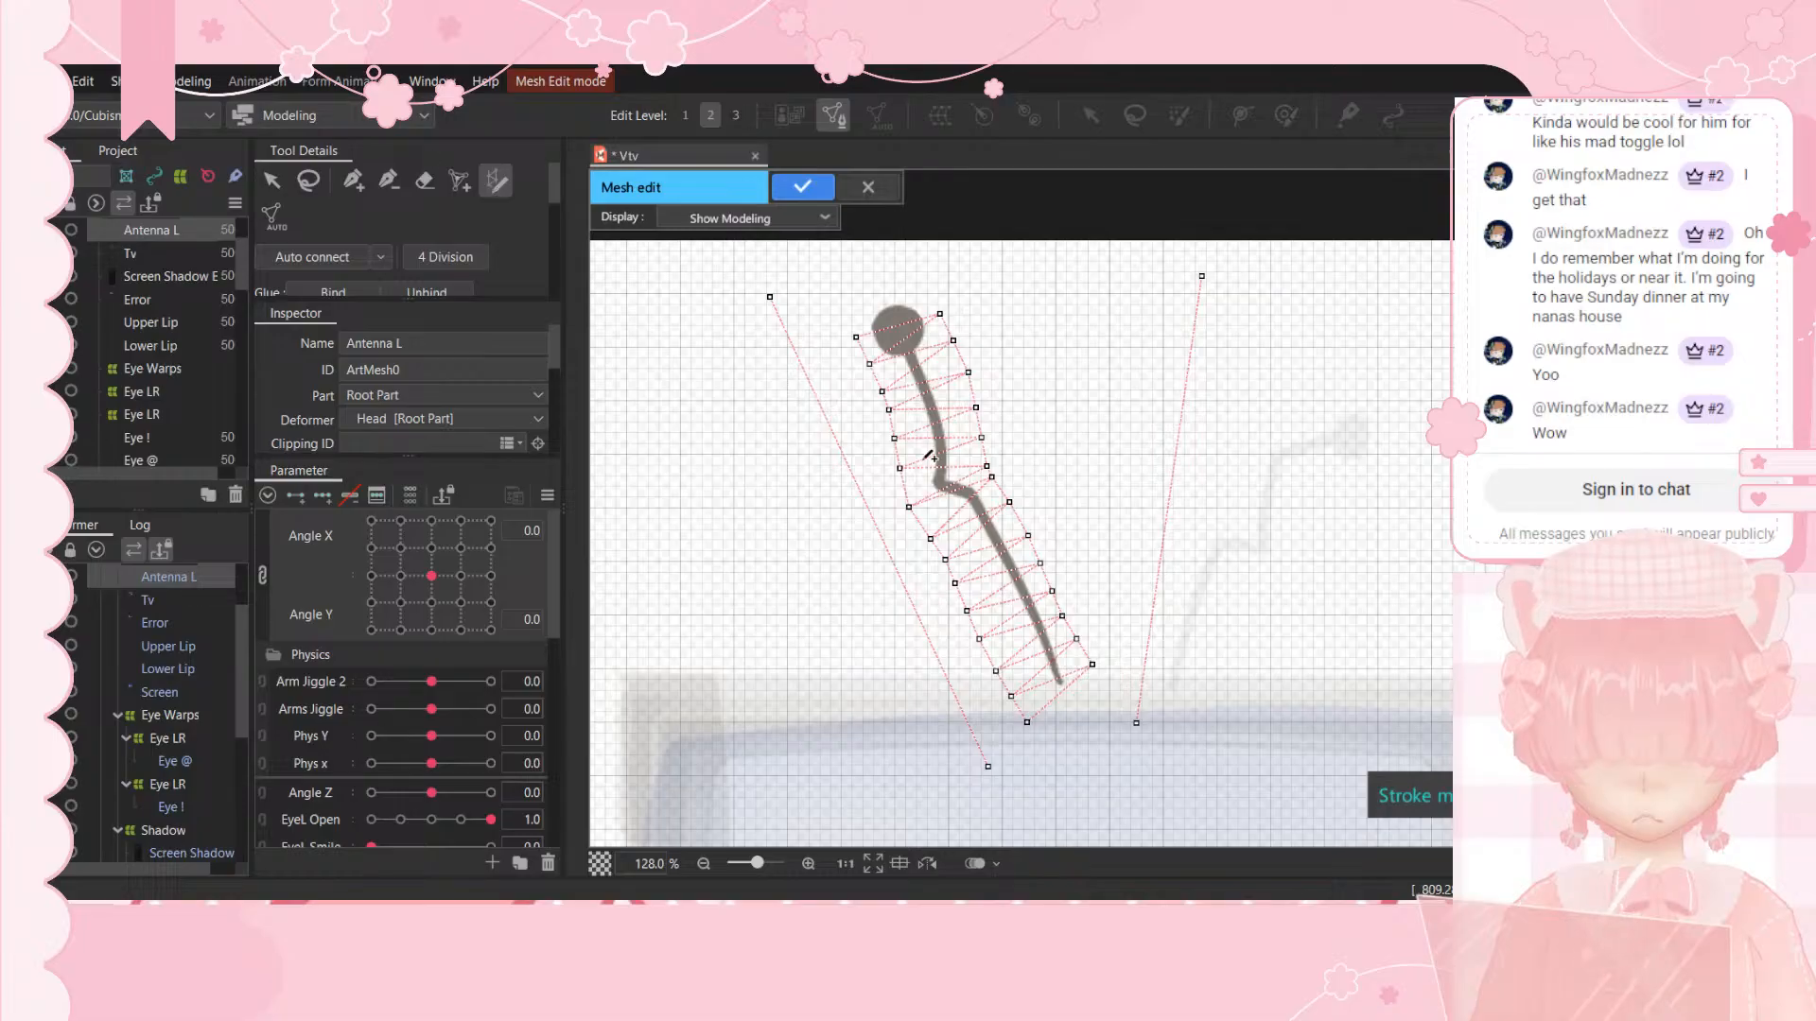
{"action": "key", "text": "ctrl+z"}
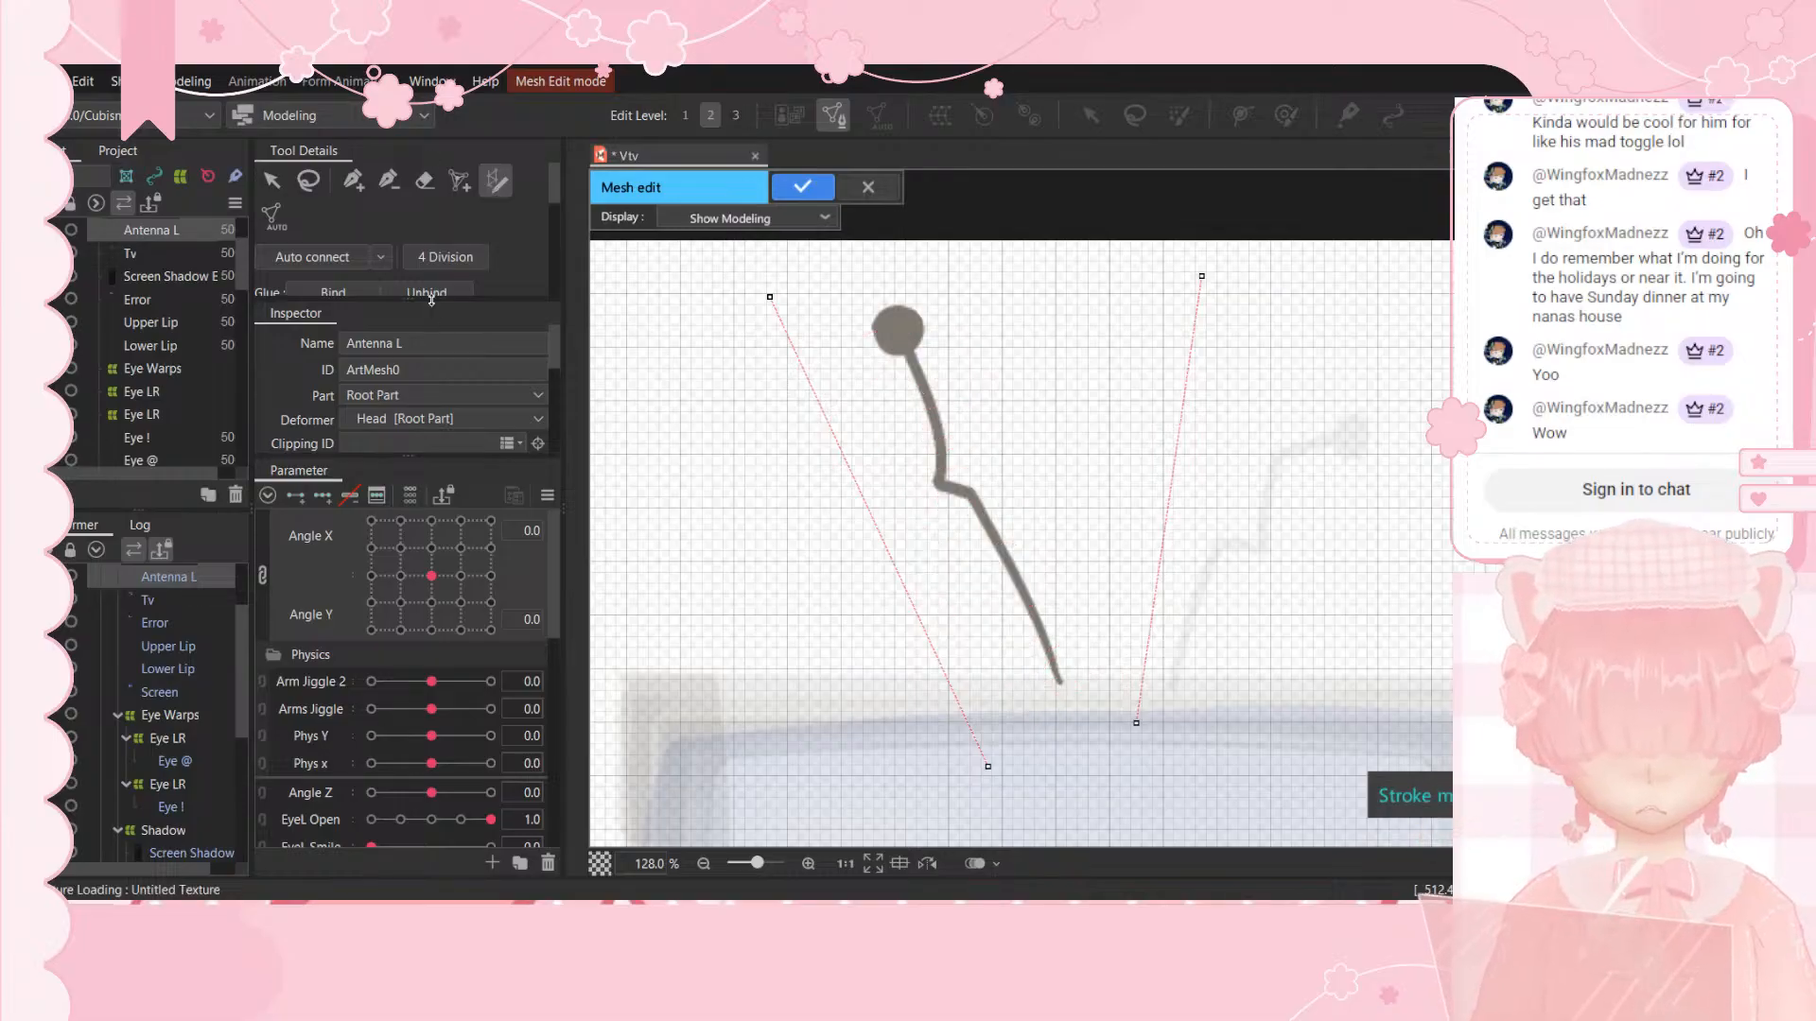
{"action": "key", "text": "ctrl+y"}
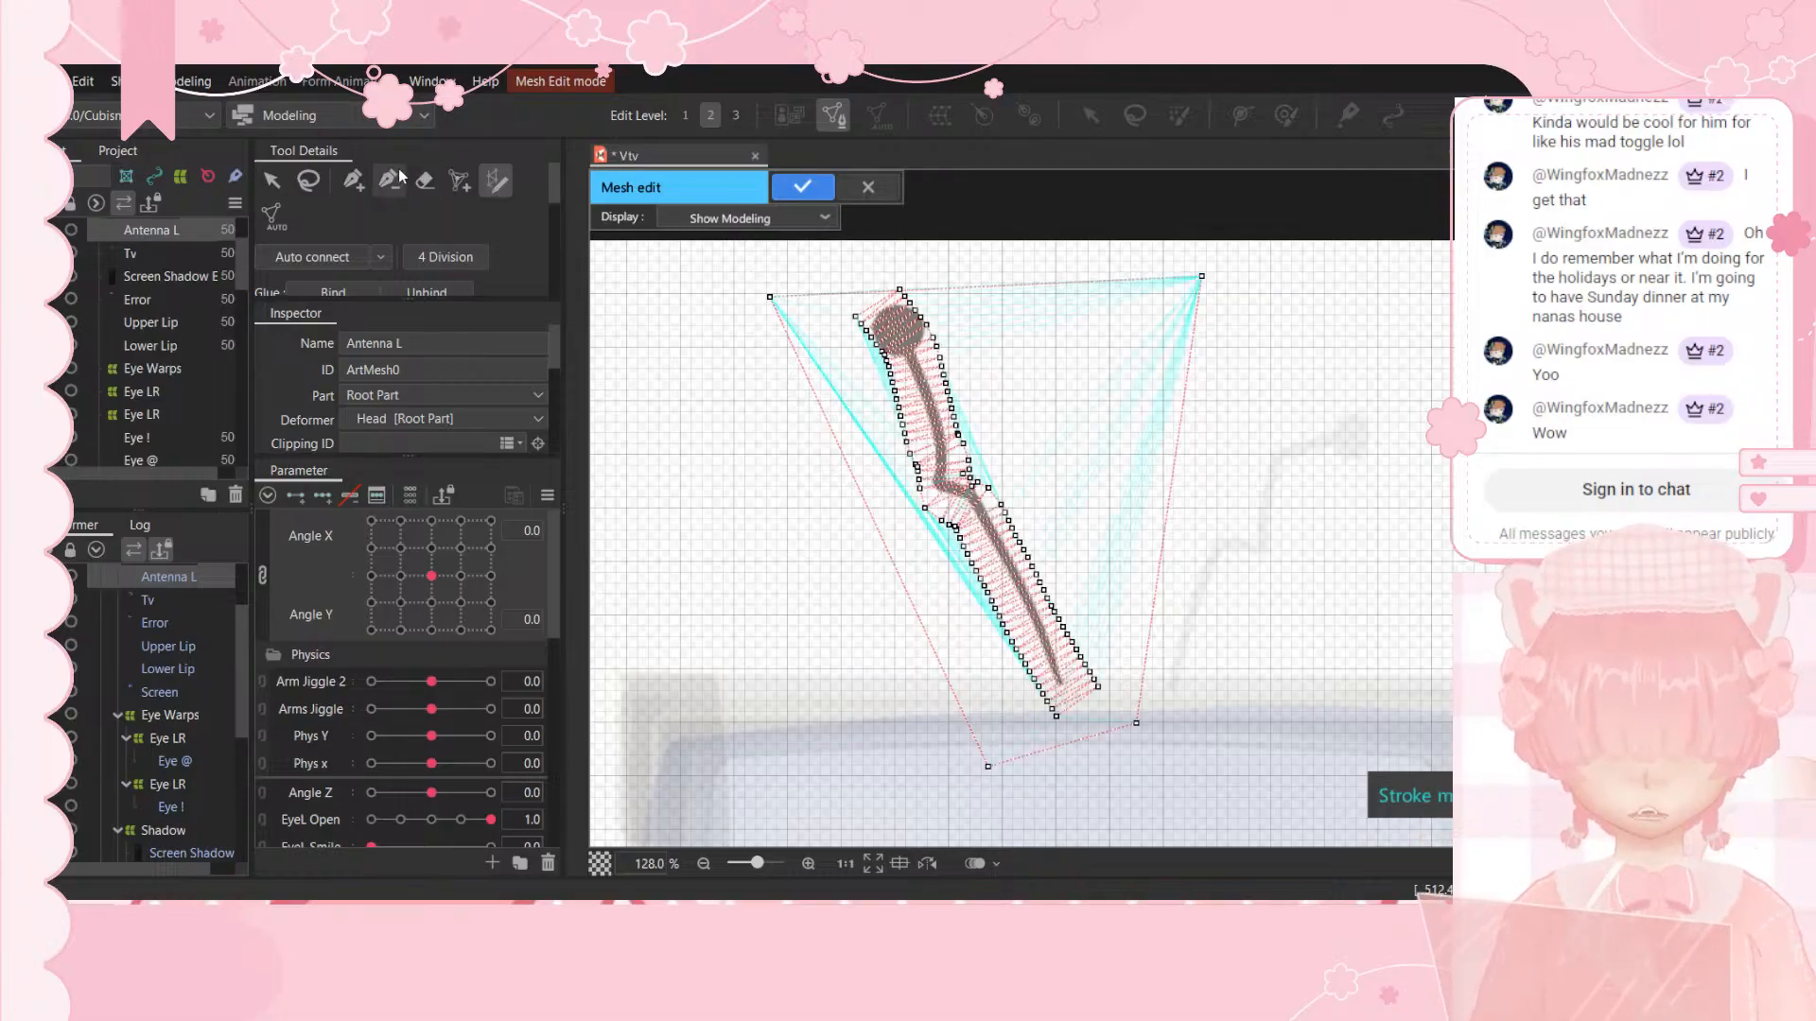
{"action": "key", "text": "ctrl+z"}
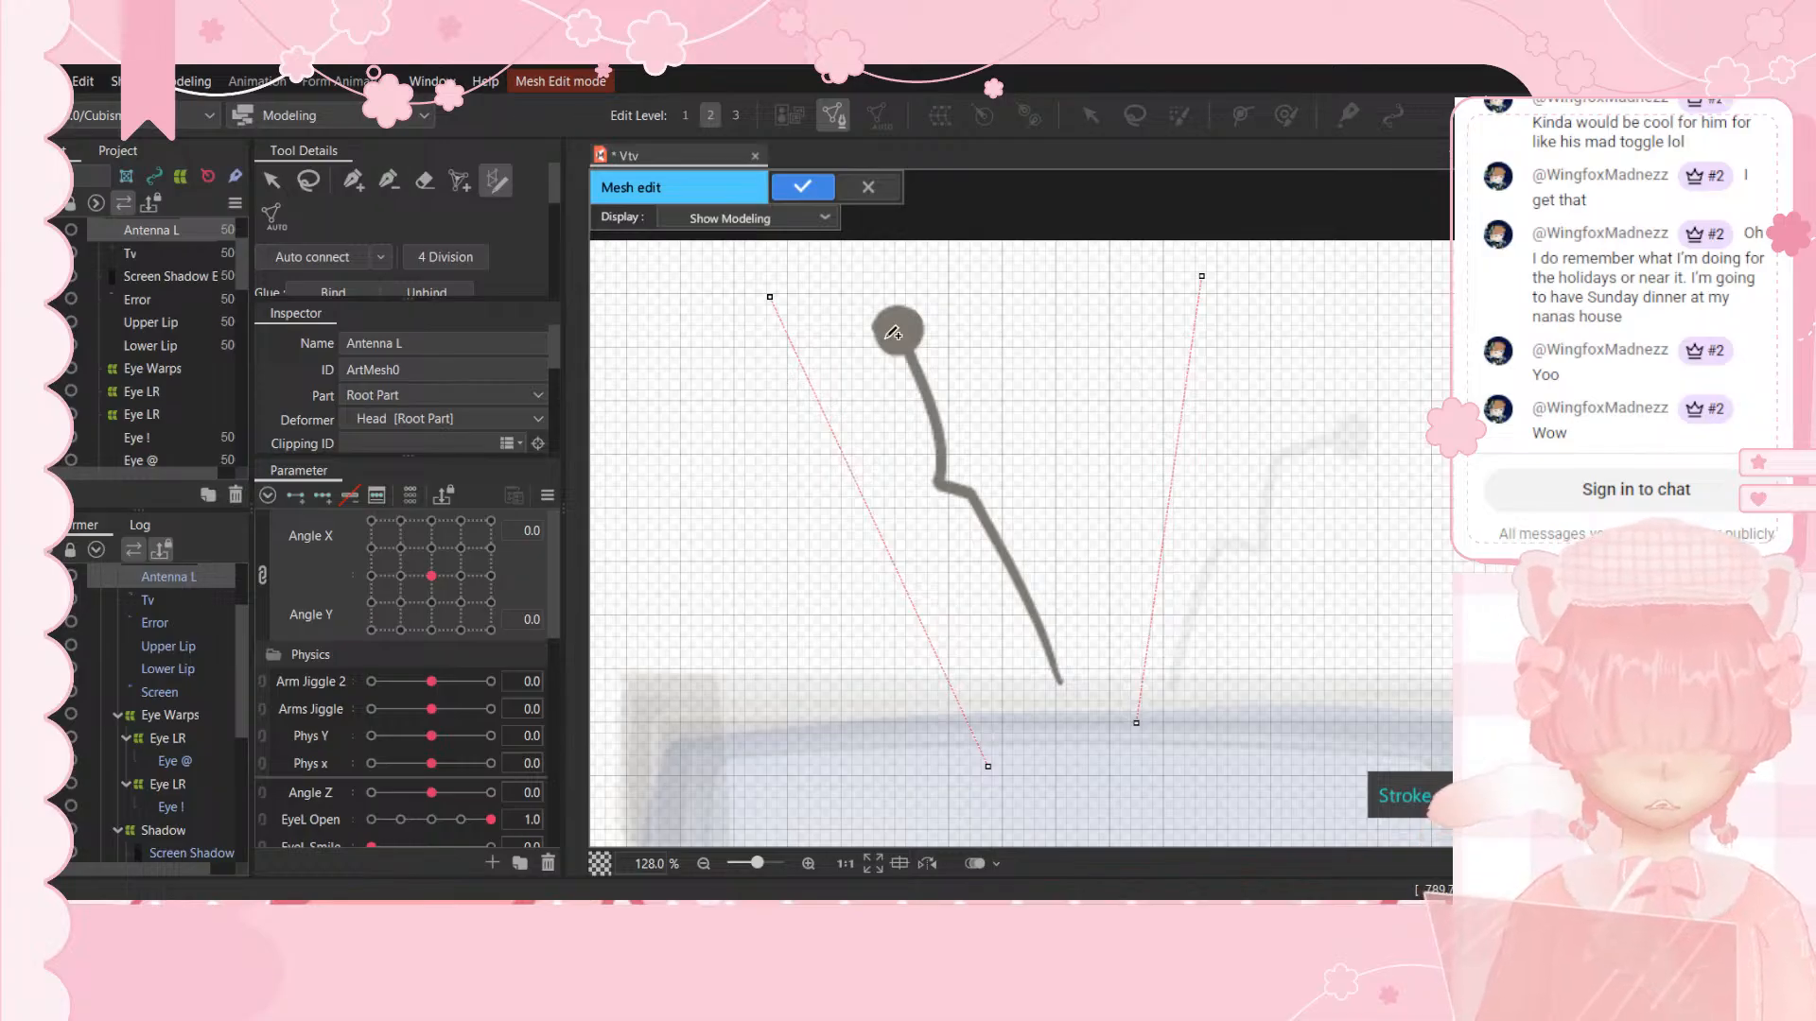
Step: Draw a new stroke mesh along Antenna L and fit its bend, tip and base control points to the artwork
{"action": "mouse_move", "coordinate": [906, 348]}
{"action": "left_mouse_down"}
{"action": "mouse_move", "coordinate": [959, 484]}
{"action": "mouse_move", "coordinate": [1060, 671]}
{"action": "left_mouse_up"}
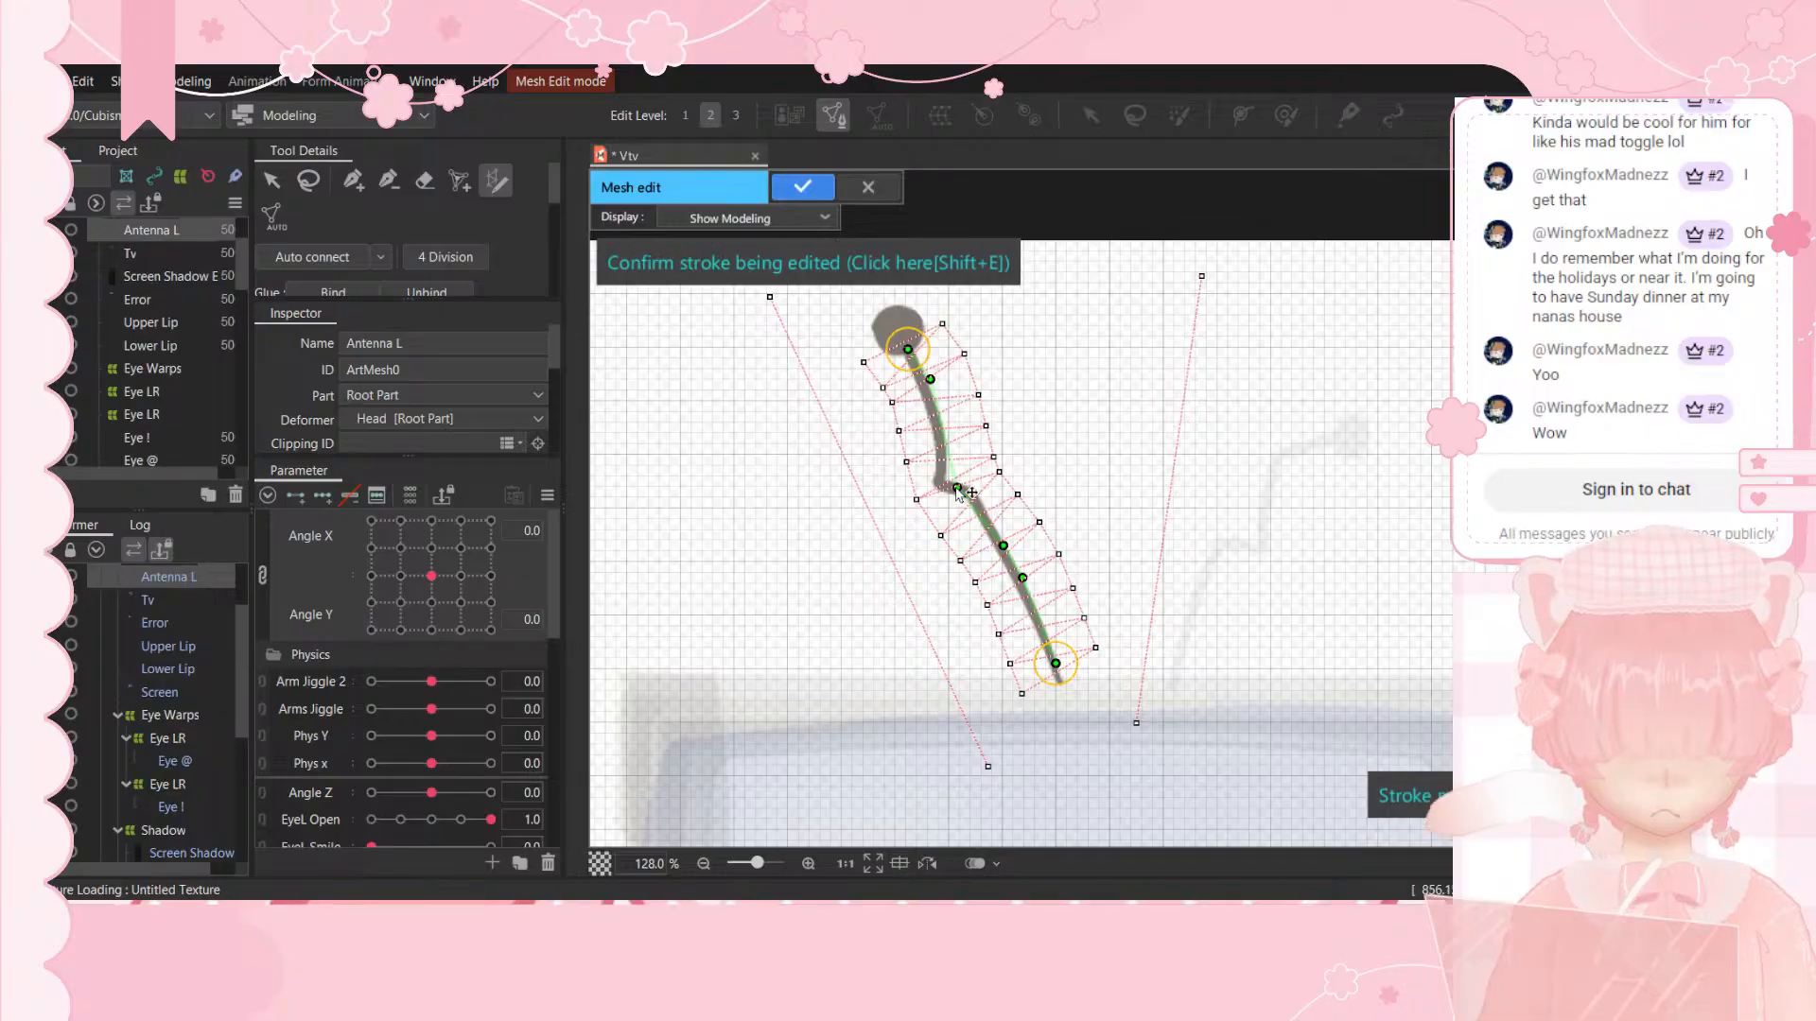
{"action": "left_click_drag", "start_coordinate": [956, 488], "coordinate": [942, 477]}
{"action": "left_click_drag", "start_coordinate": [908, 350], "coordinate": [881, 309]}
{"action": "left_click_drag", "start_coordinate": [1056, 664], "coordinate": [1062, 696]}
{"action": "left_click", "coordinate": [387, 184]}
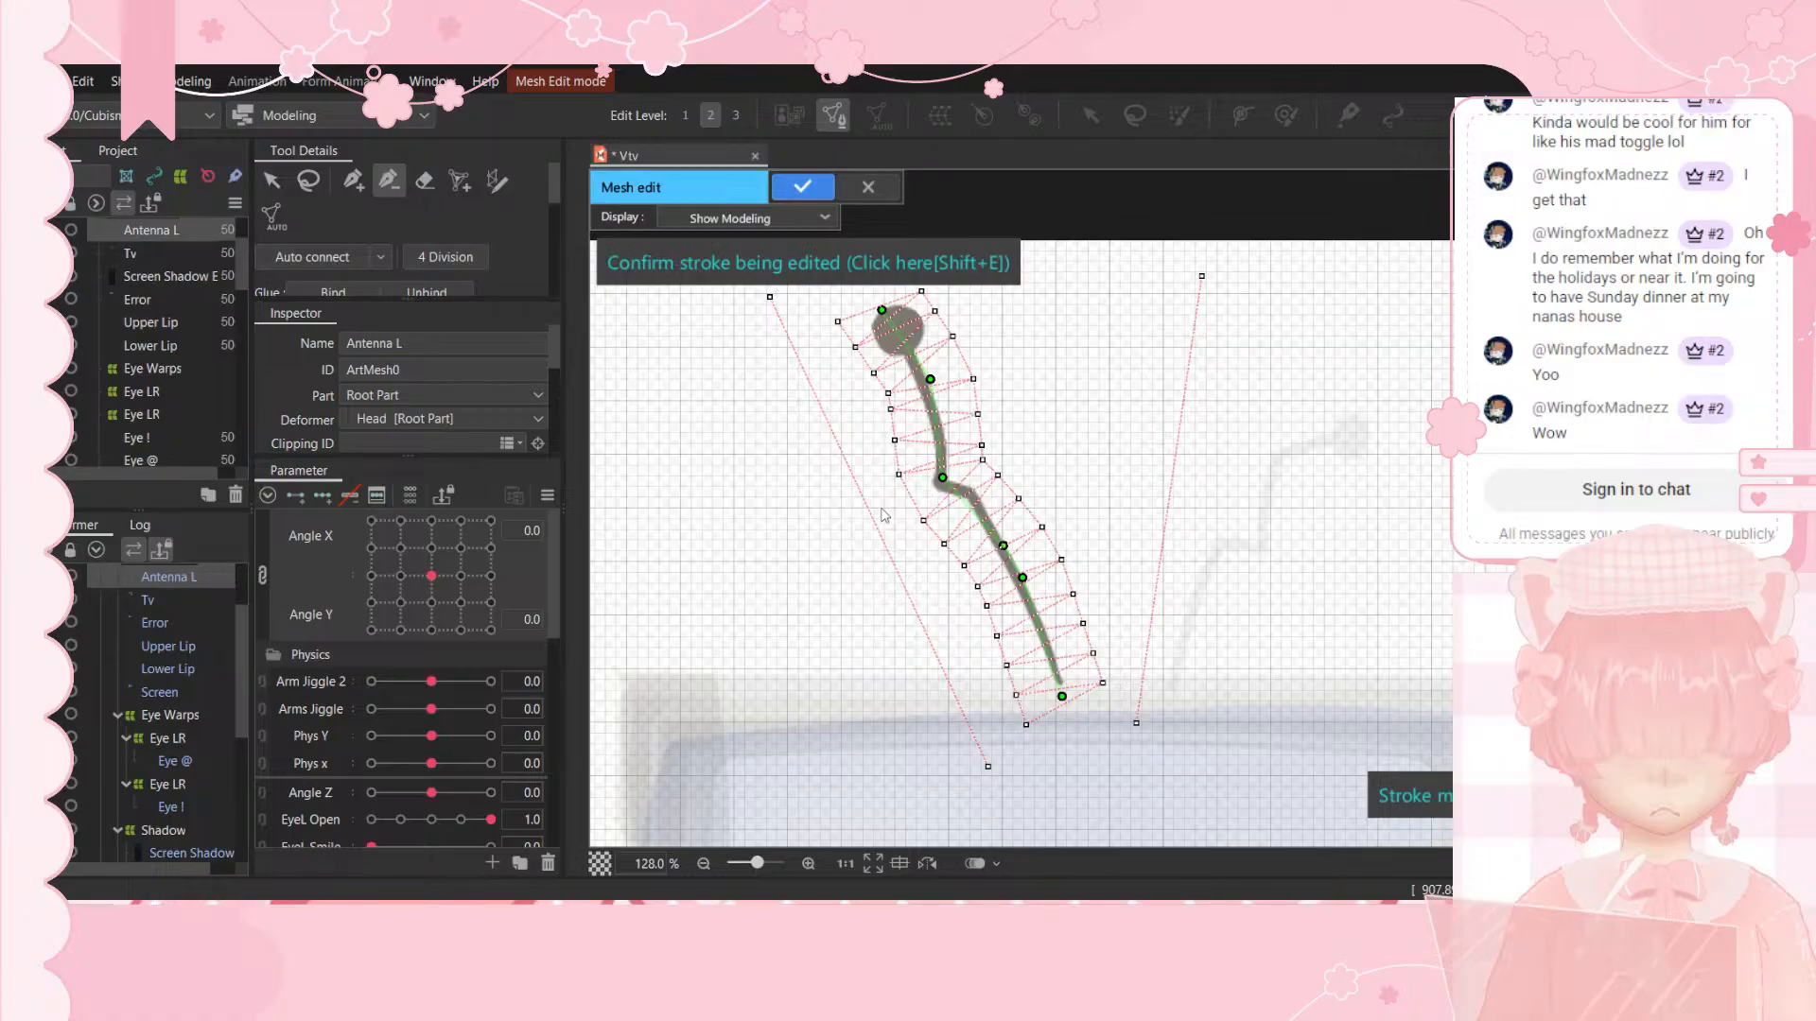
{"action": "key", "text": "ctrl+z"}
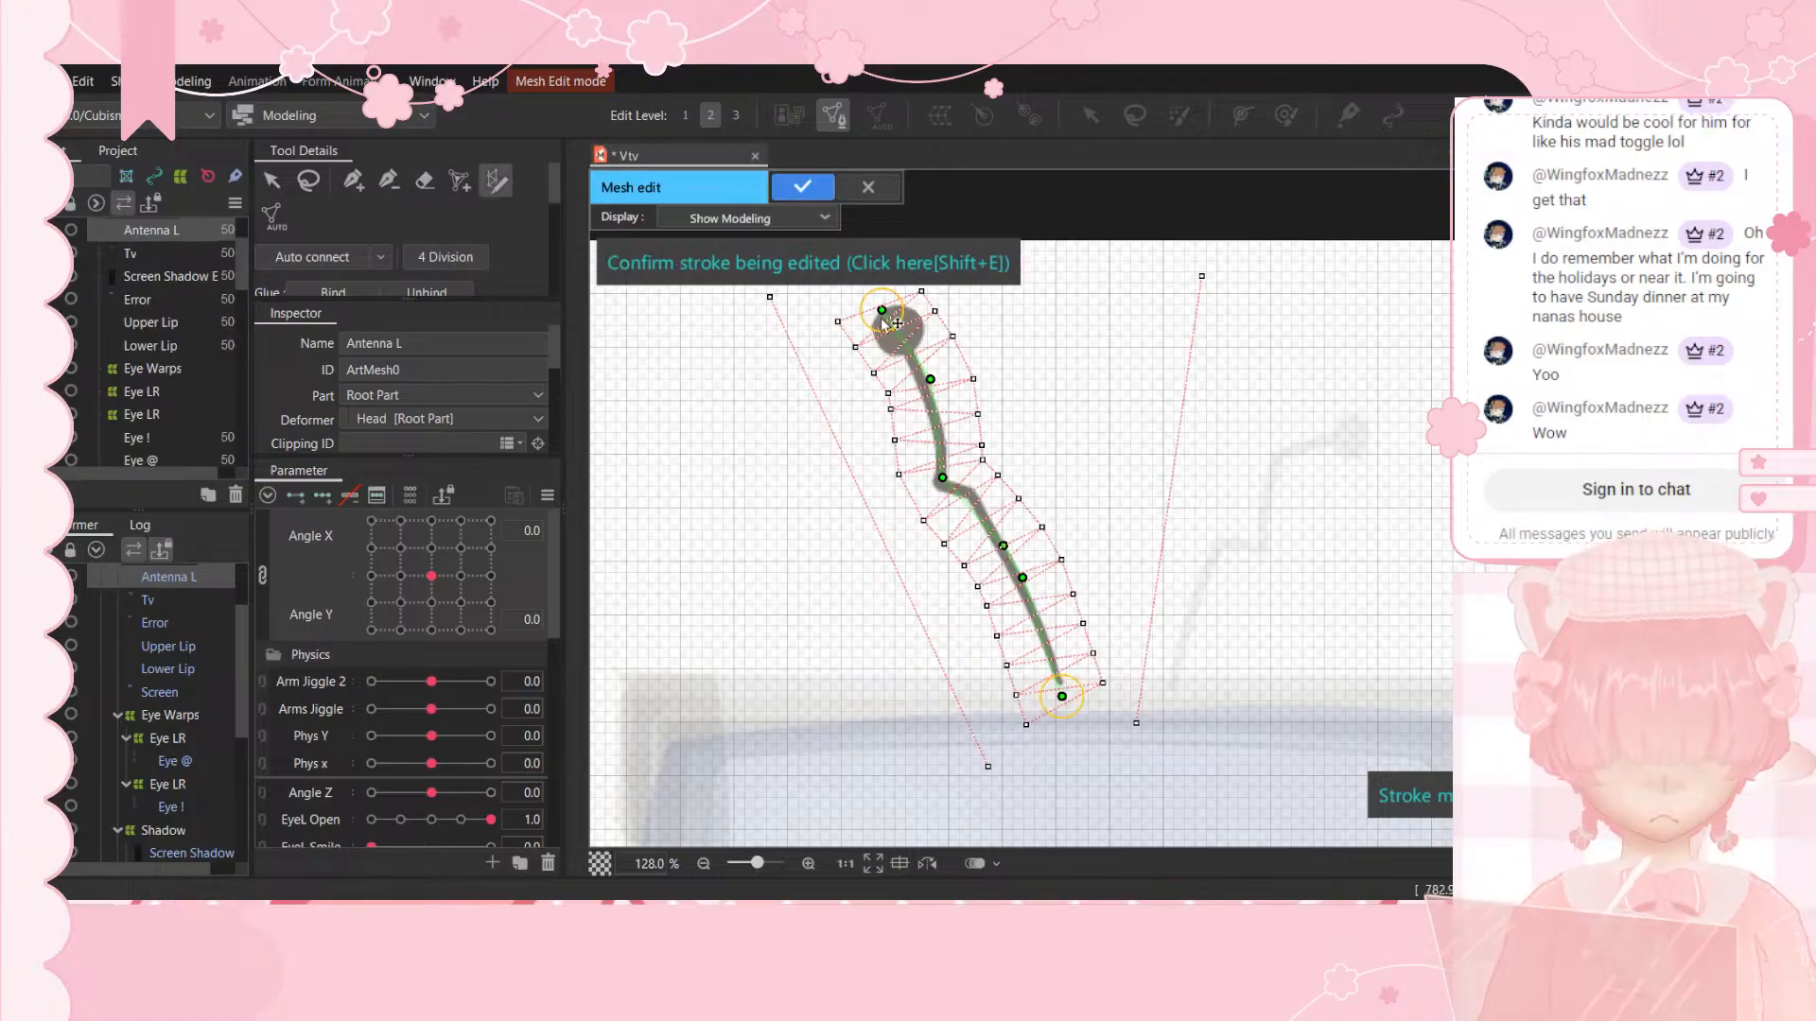
Step: Extend the stroke past Antenna L's round tip and lower end, and adjust the control point at its bend
{"action": "left_click_drag", "start_coordinate": [876, 300], "coordinate": [871, 297]}
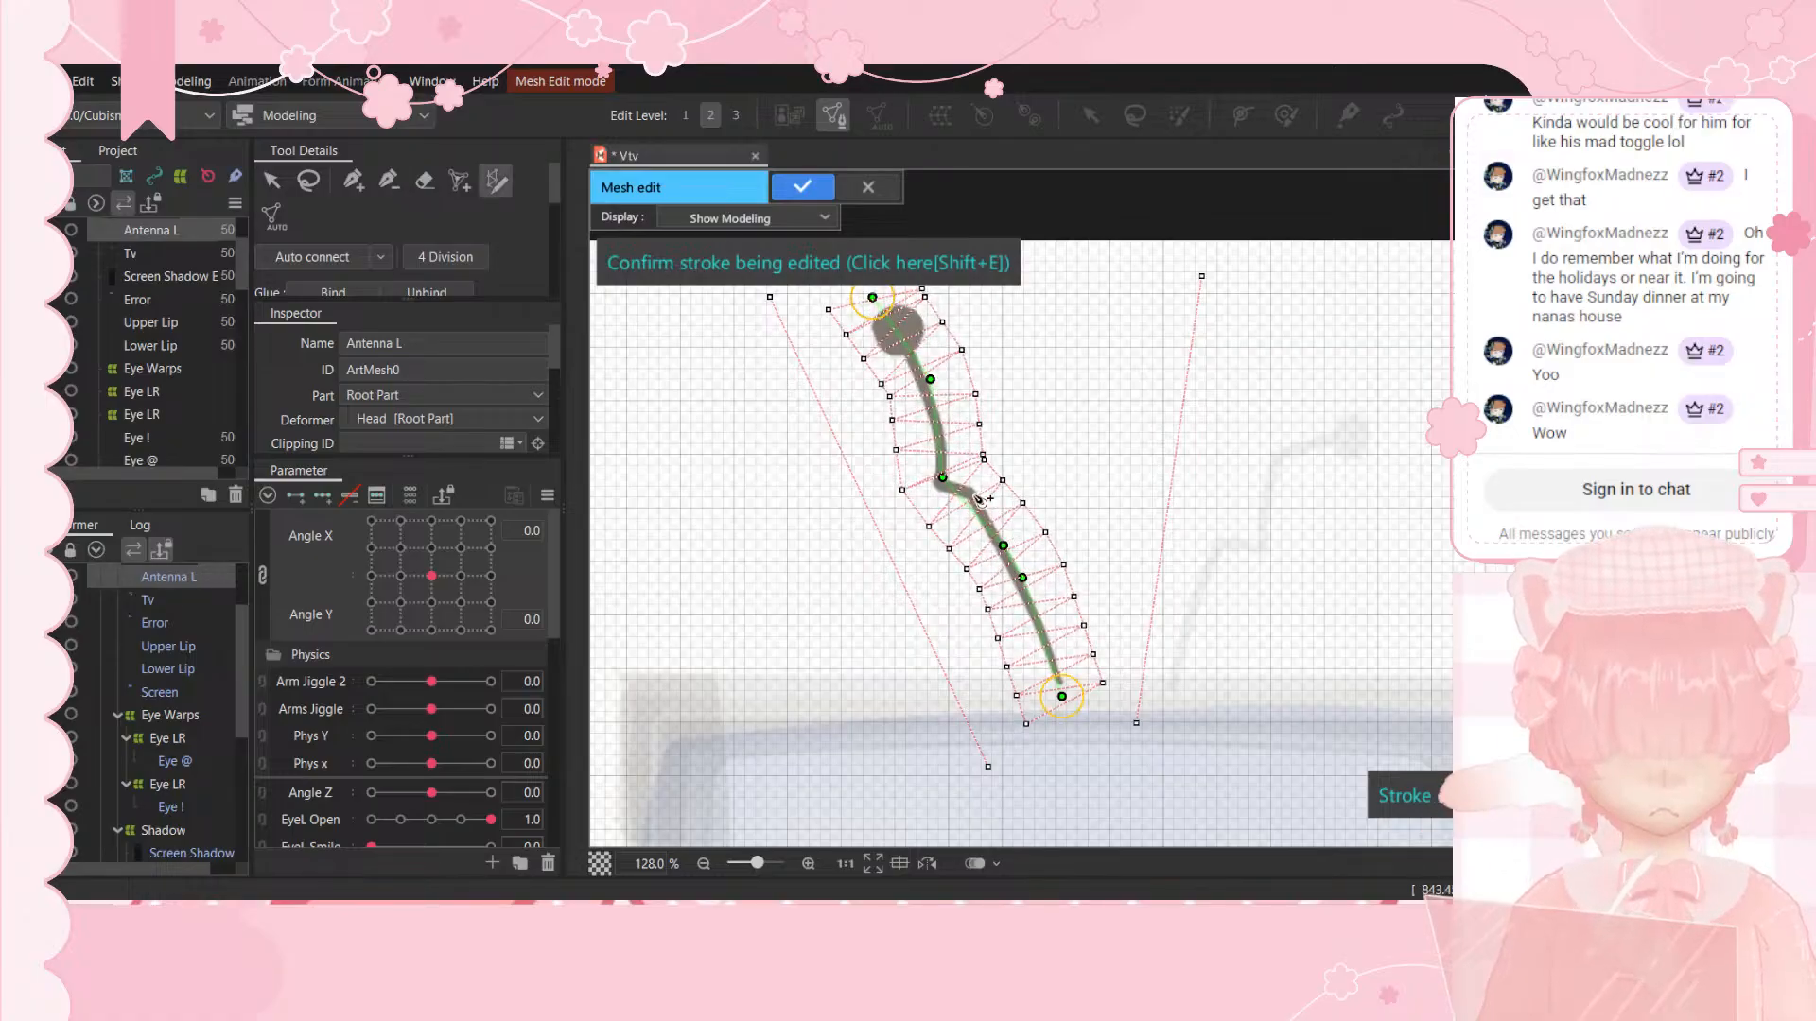
{"action": "left_click_drag", "start_coordinate": [944, 480], "coordinate": [939, 487]}
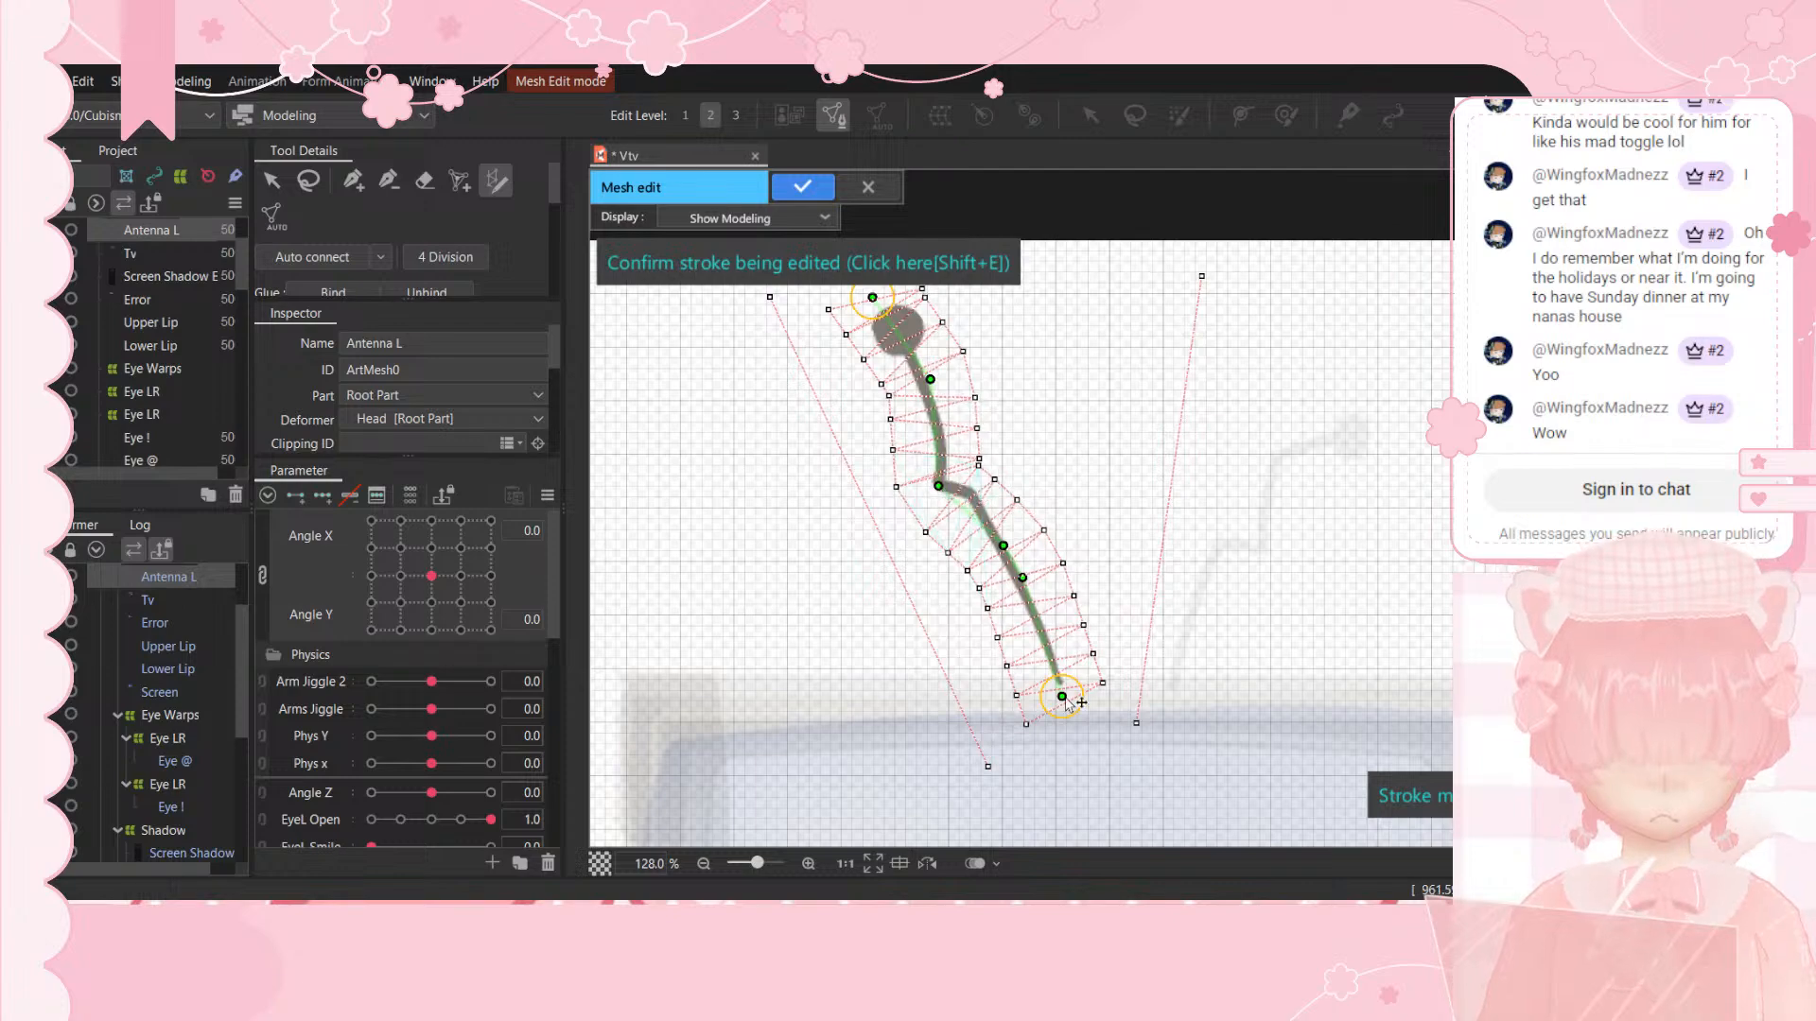
{"action": "left_click_drag", "start_coordinate": [1063, 697], "coordinate": [1075, 722]}
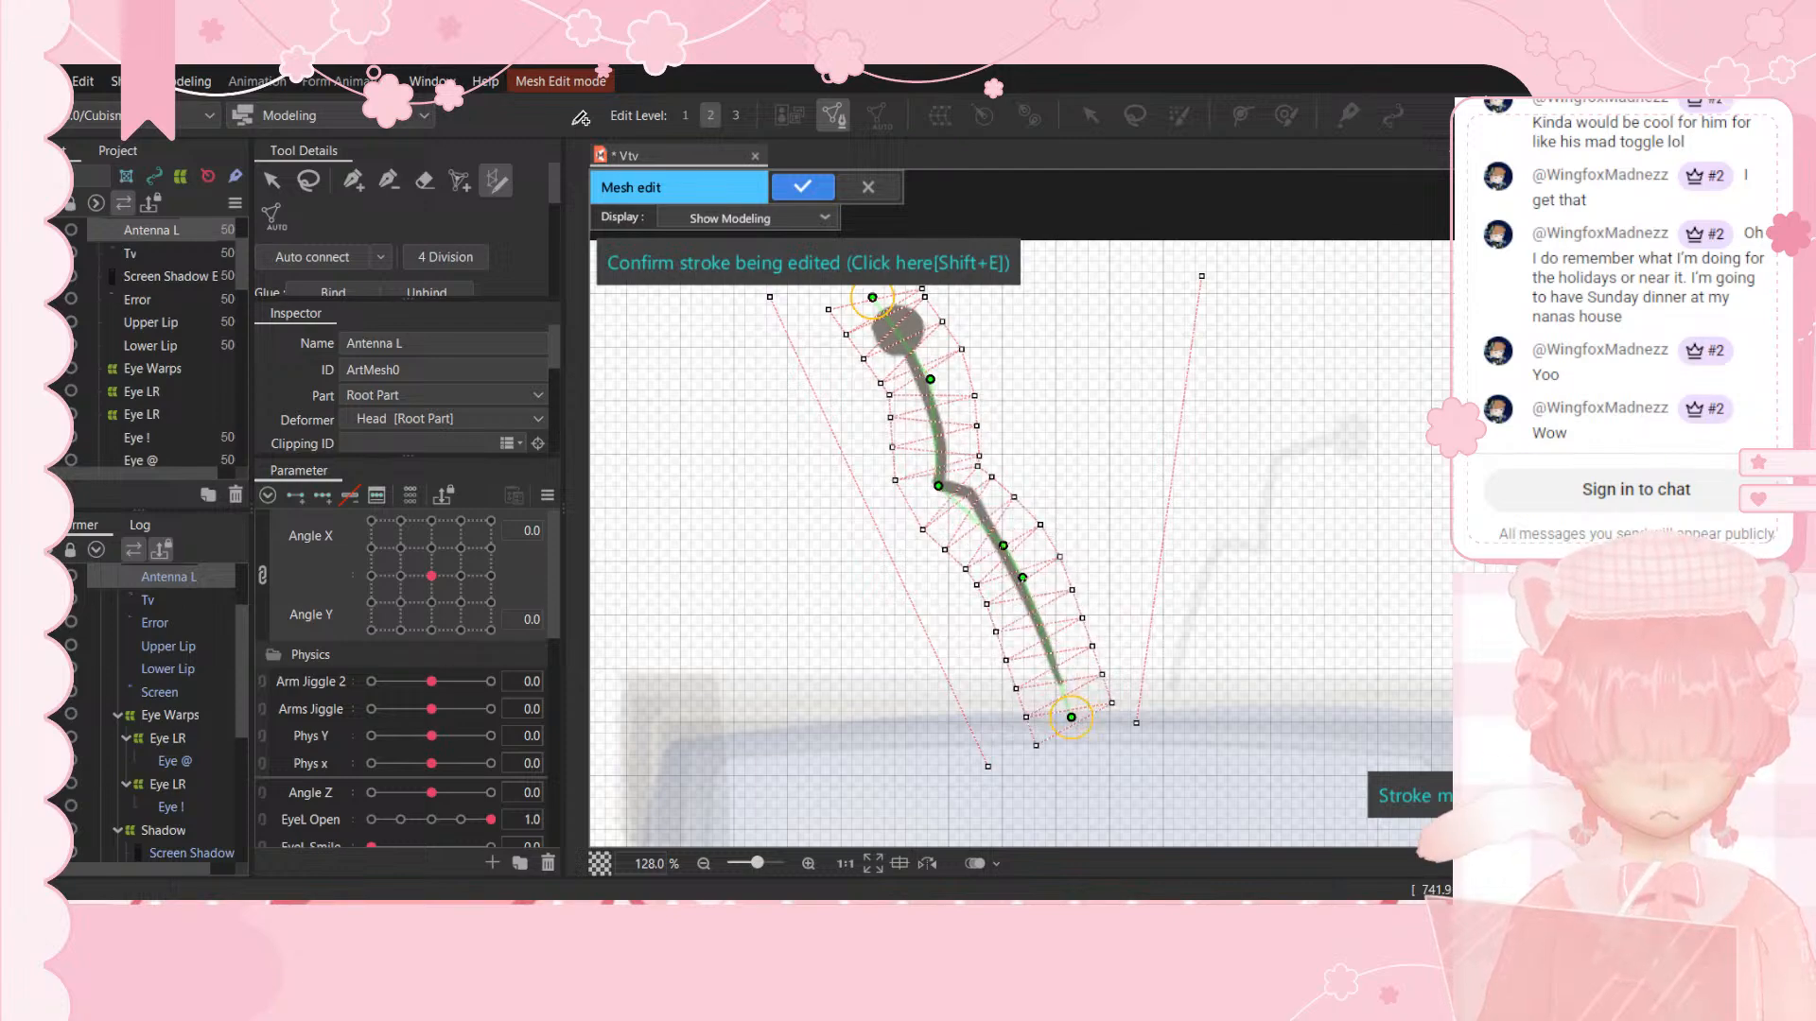
Step: Confirm the stroke, delete the four outer vertices around Antenna L, and apply the mesh edit
{"action": "left_click", "coordinate": [388, 180]}
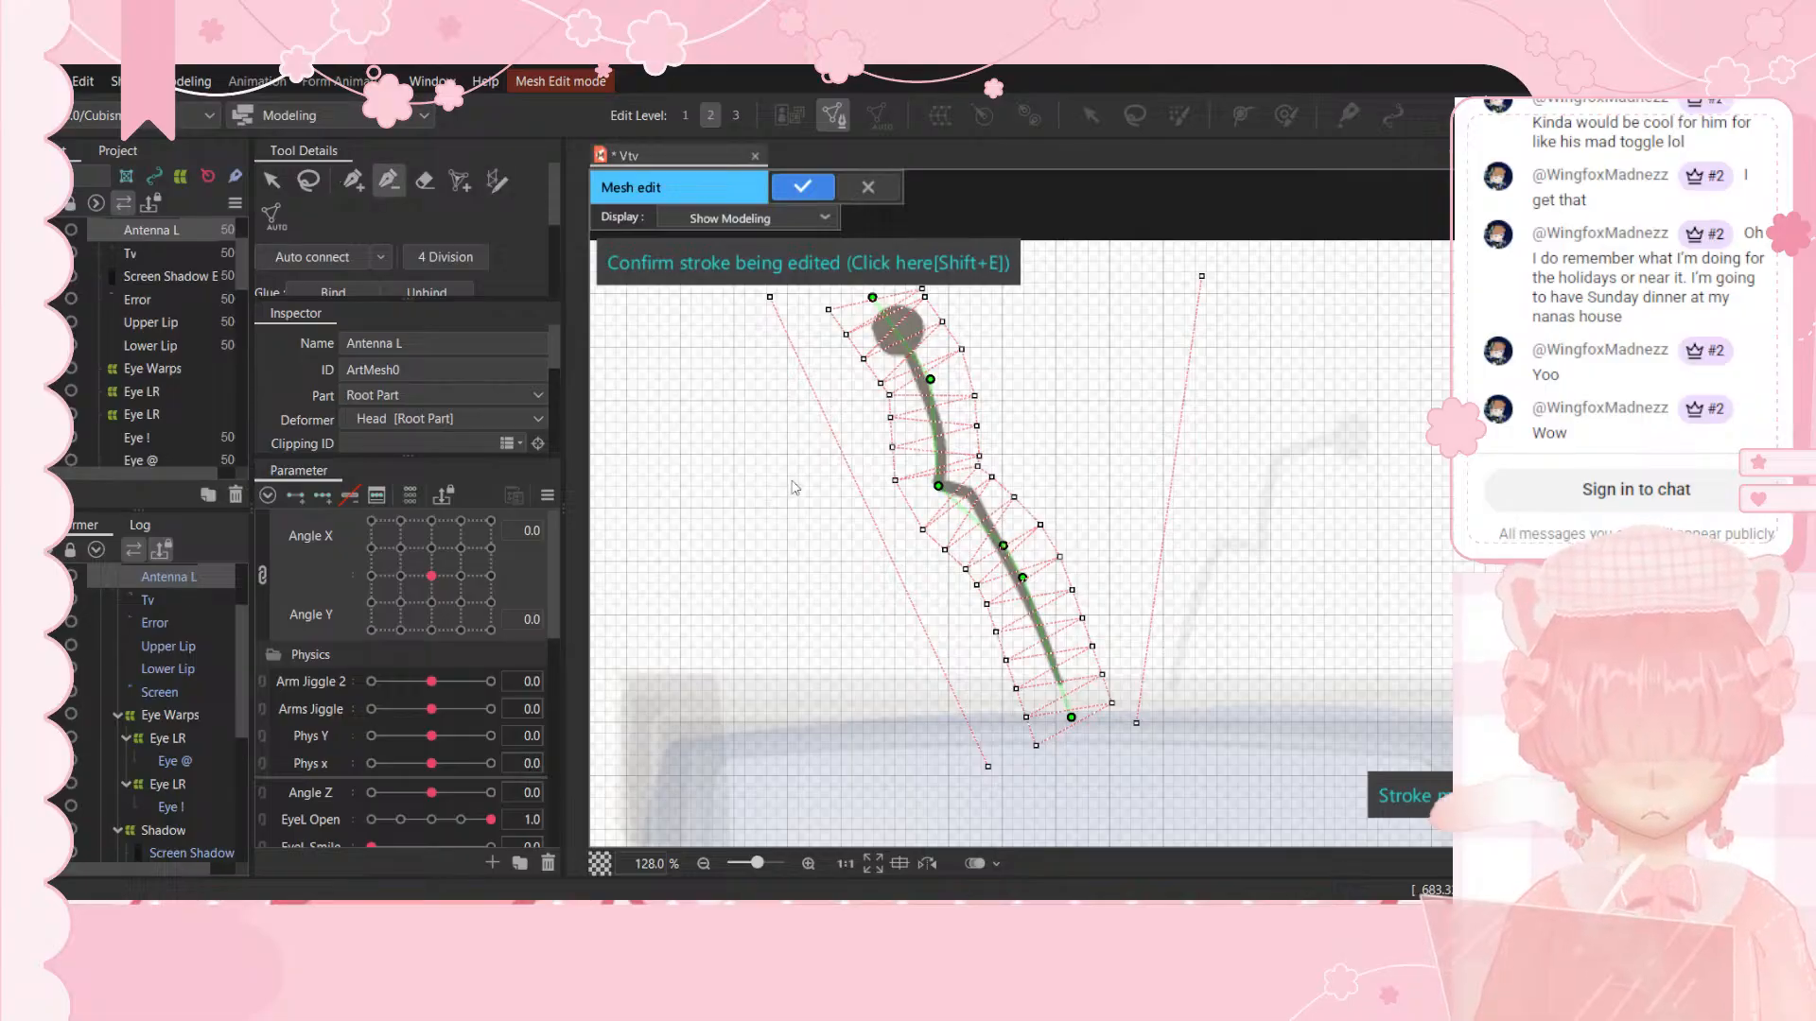
{"action": "key", "text": "shift+e"}
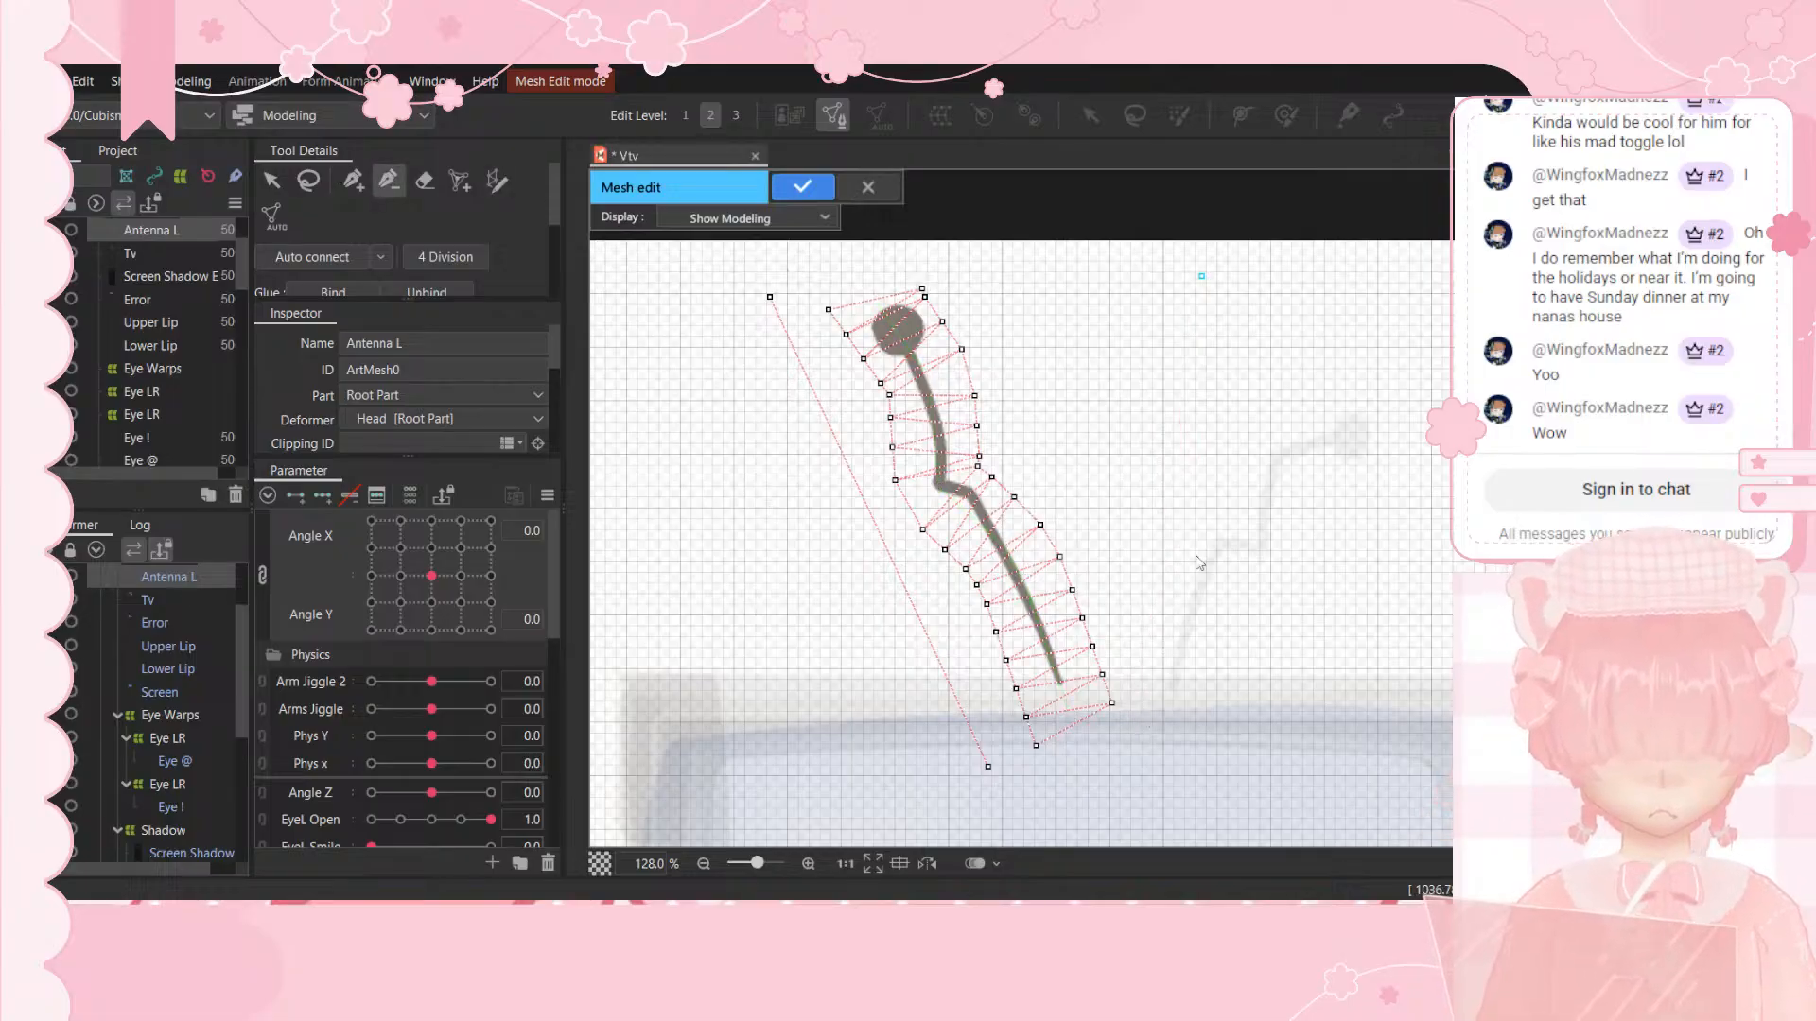
{"action": "left_click", "coordinate": [770, 298]}
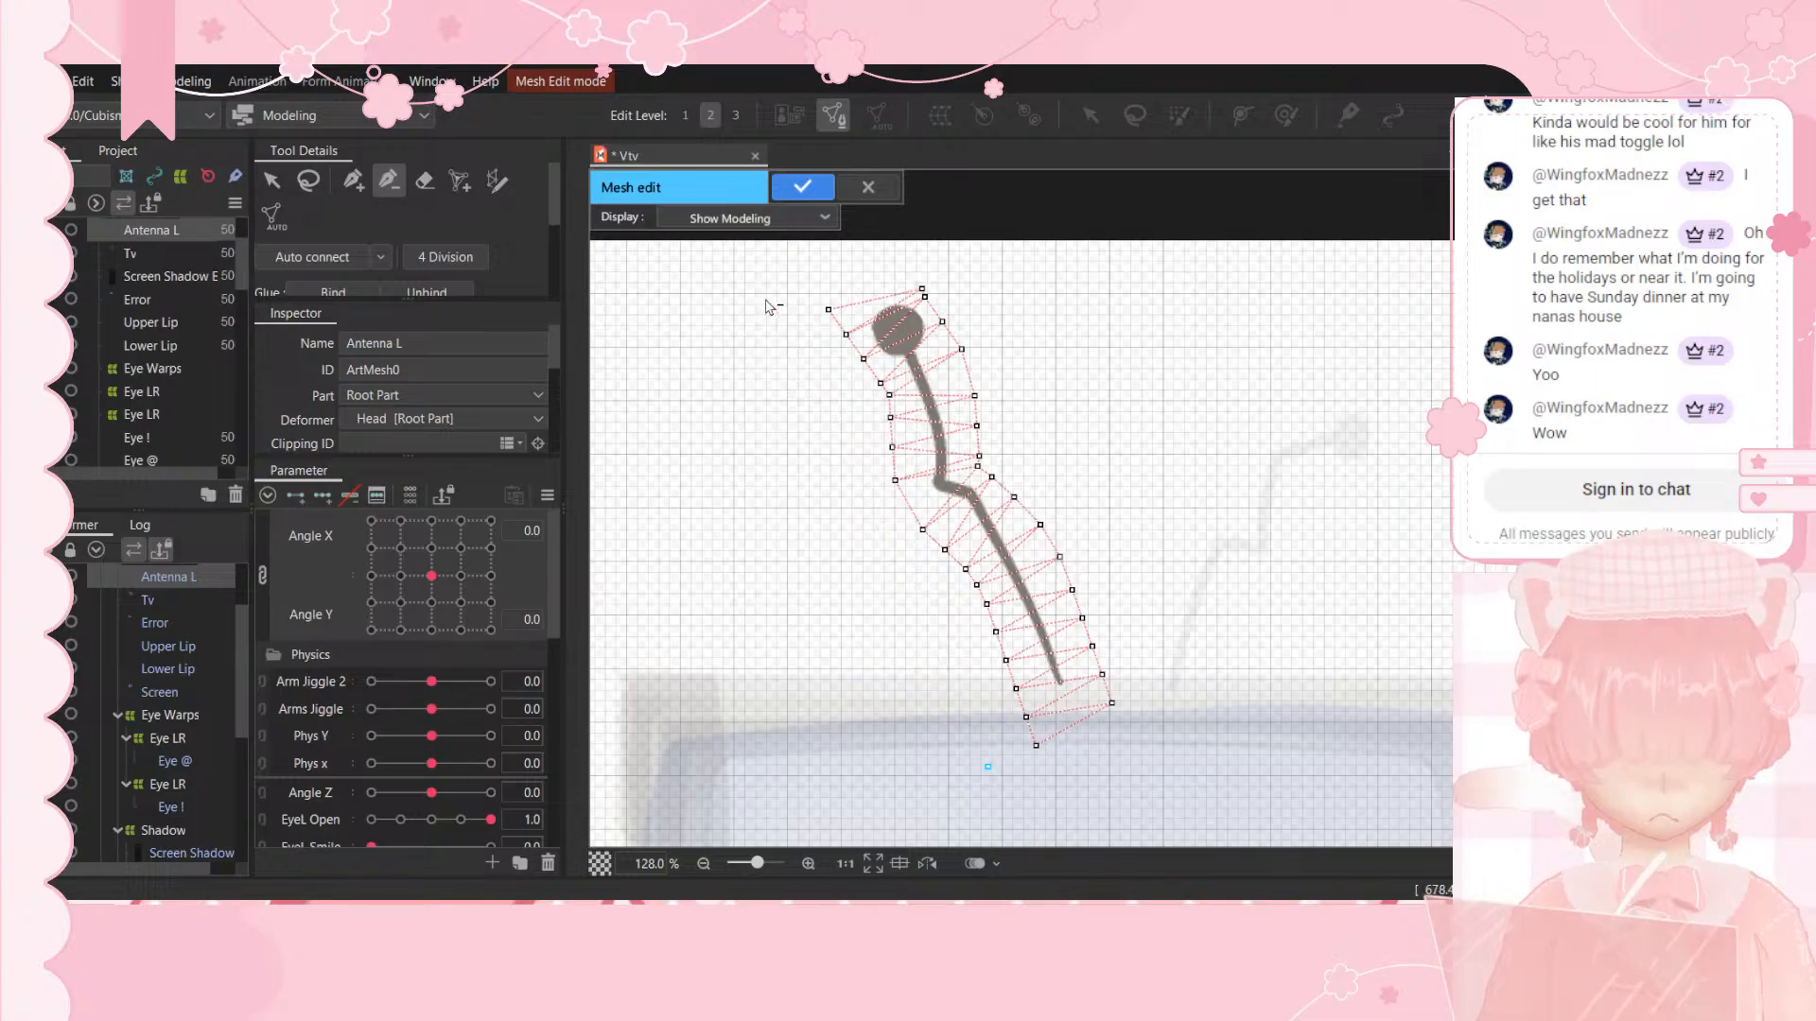
{"action": "left_click", "coordinate": [987, 767]}
{"action": "left_click", "coordinate": [834, 115]}
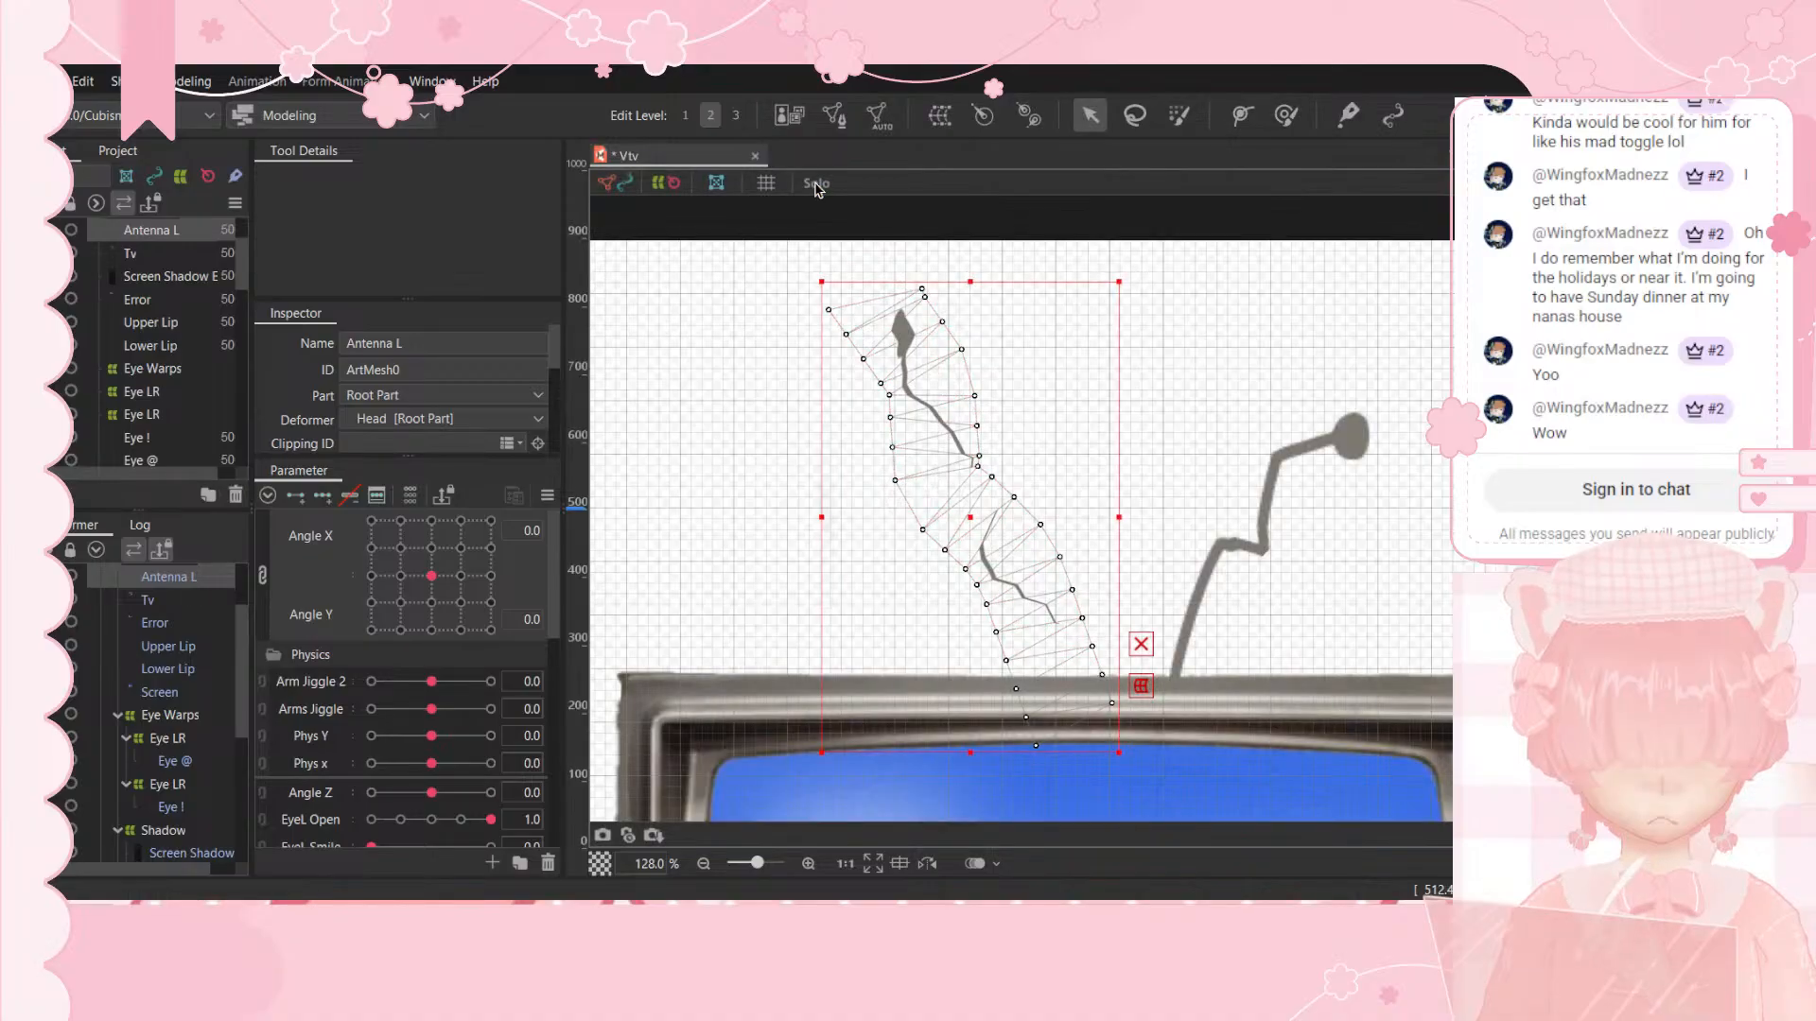
Step: Reopen Antenna L's mesh for editing and step back through the vertex edits at its upper end and left edge
{"action": "left_click", "coordinate": [834, 115]}
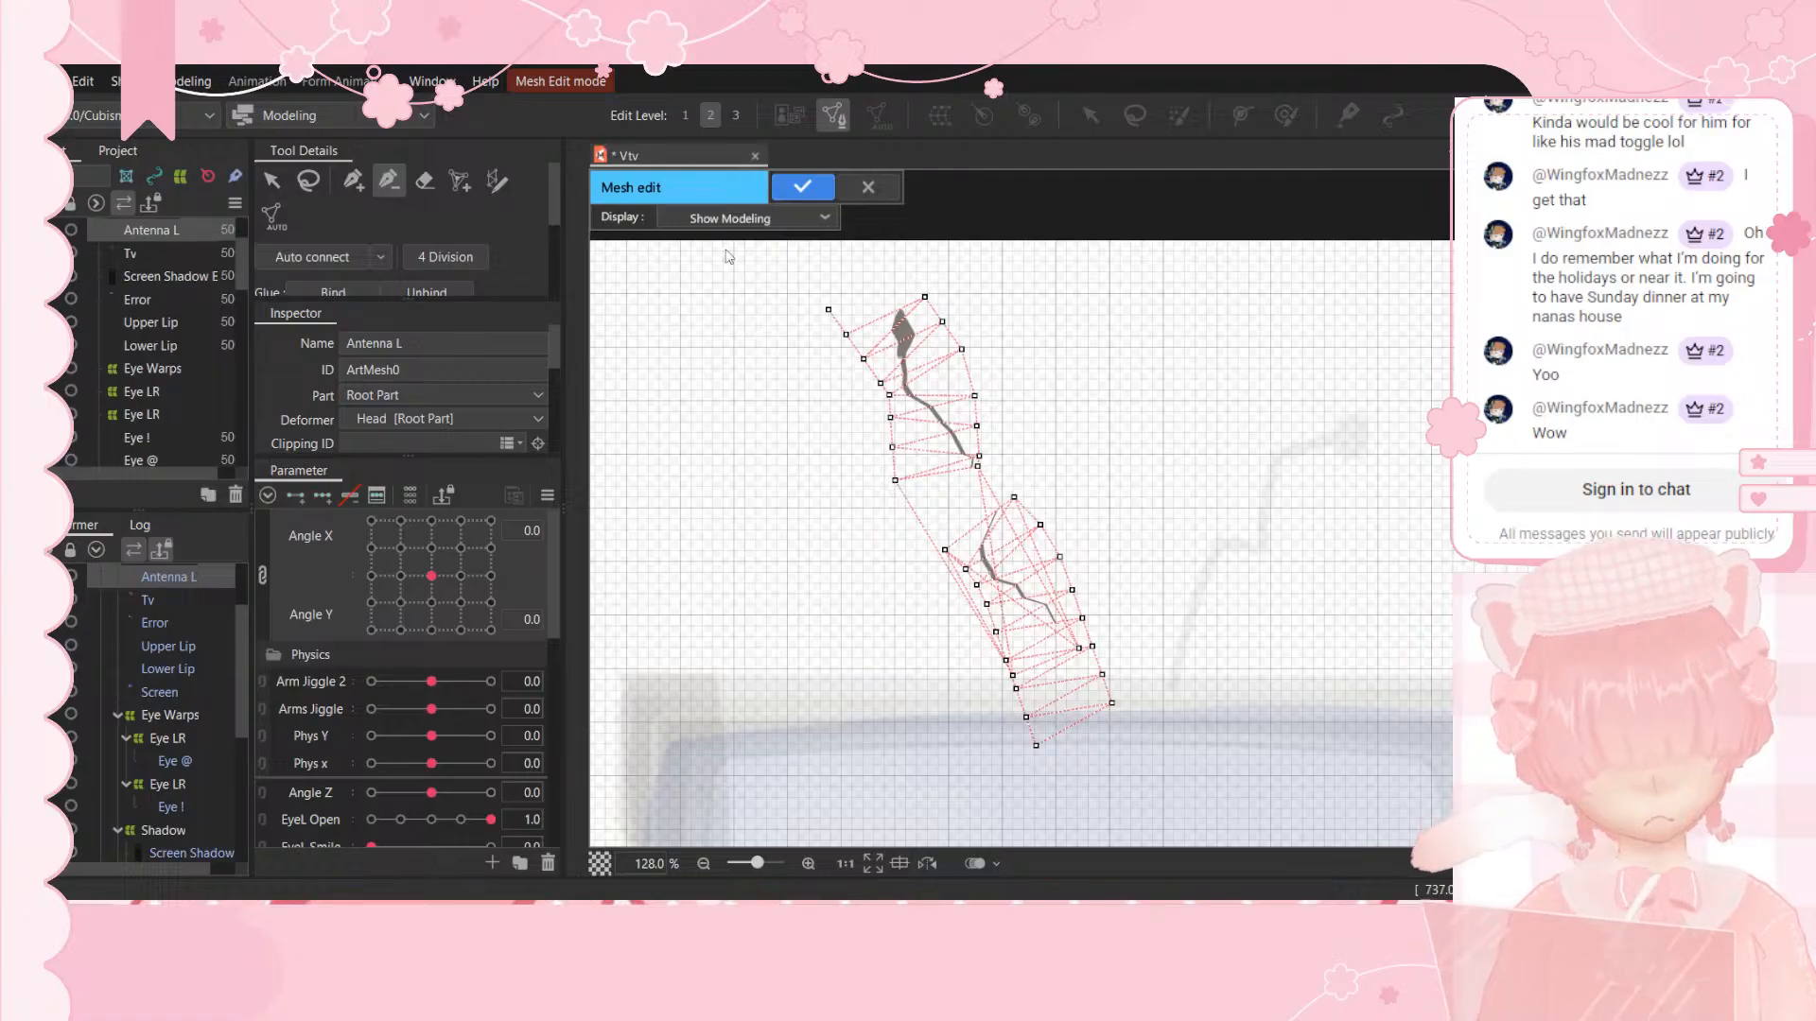
{"action": "left_click", "coordinate": [830, 310]}
{"action": "left_click", "coordinate": [273, 181]}
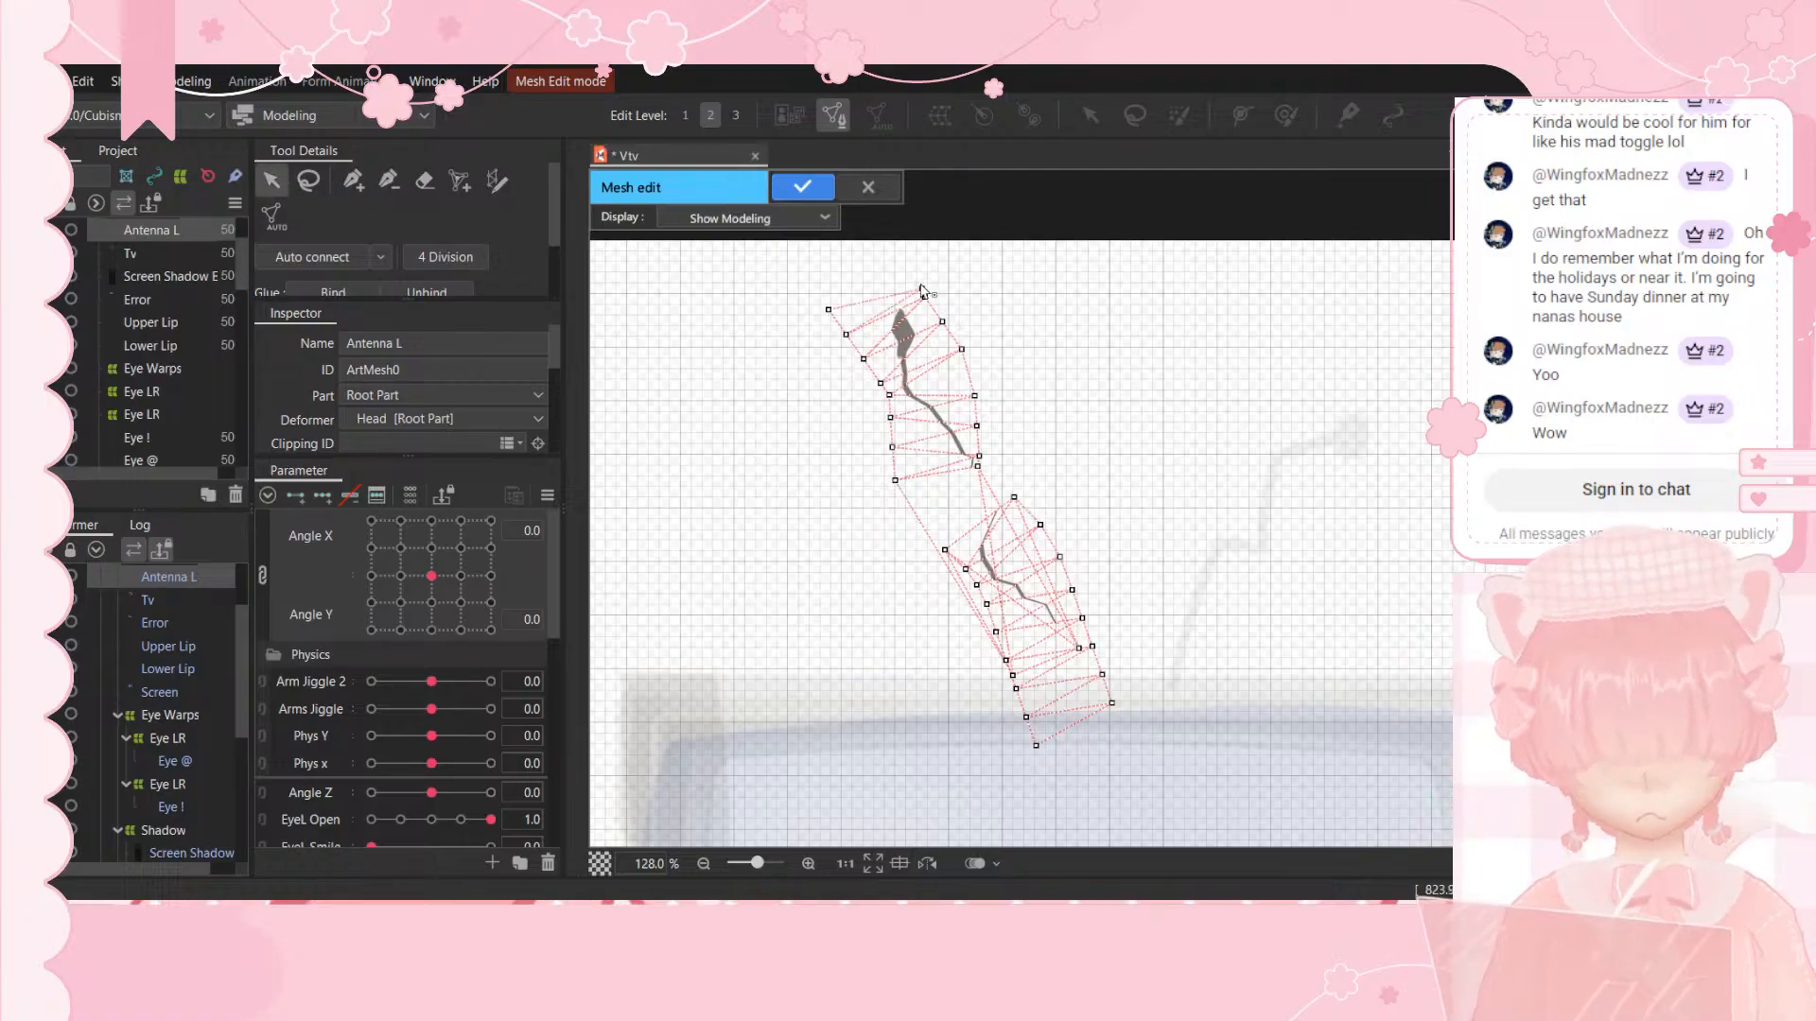
{"action": "key", "text": "ctrl+z"}
{"action": "key", "text": "ctrl+z"}
{"action": "key", "text": "ctrl+z"}
{"action": "key", "text": "ctrl+z"}
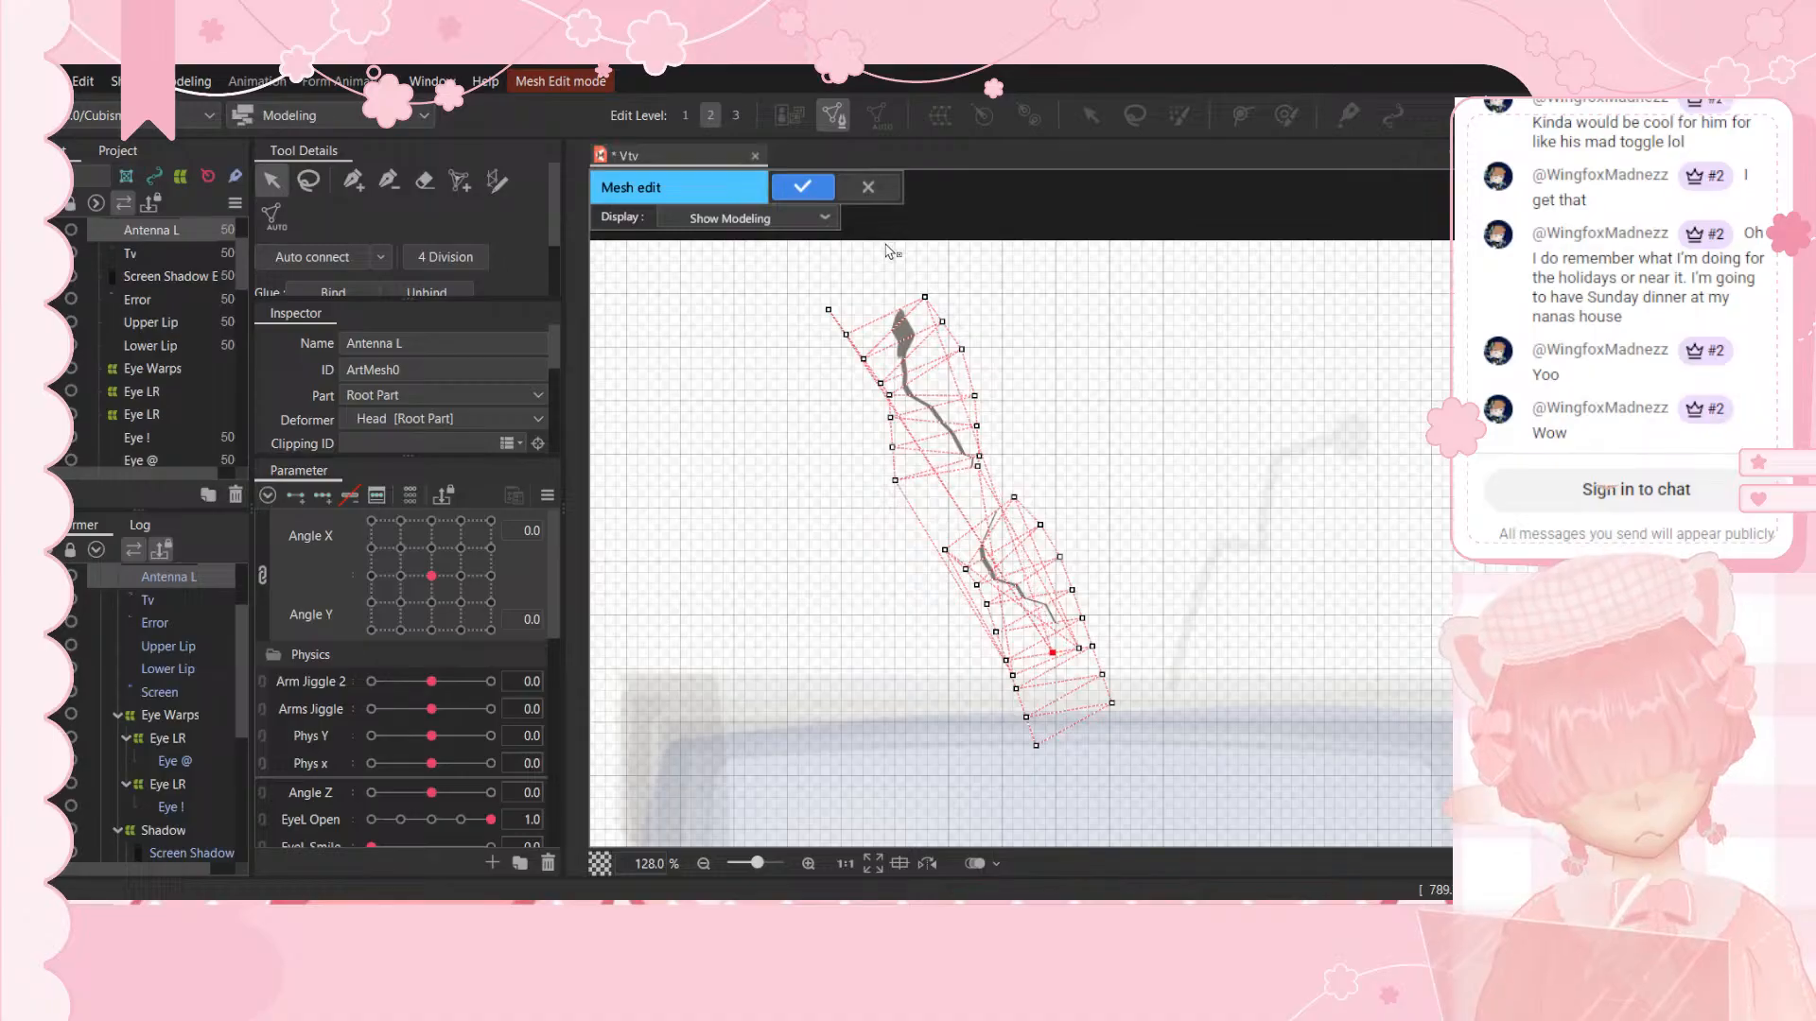
{"action": "key", "text": "ctrl+z"}
{"action": "key", "text": "ctrl+z"}
{"action": "key", "text": "ctrl+z"}
{"action": "key", "text": "ctrl+z"}
{"action": "key", "text": "ctrl+z"}
{"action": "key", "text": "ctrl+z"}
{"action": "key", "text": "ctrl+z"}
{"action": "key", "text": "ctrl+z"}
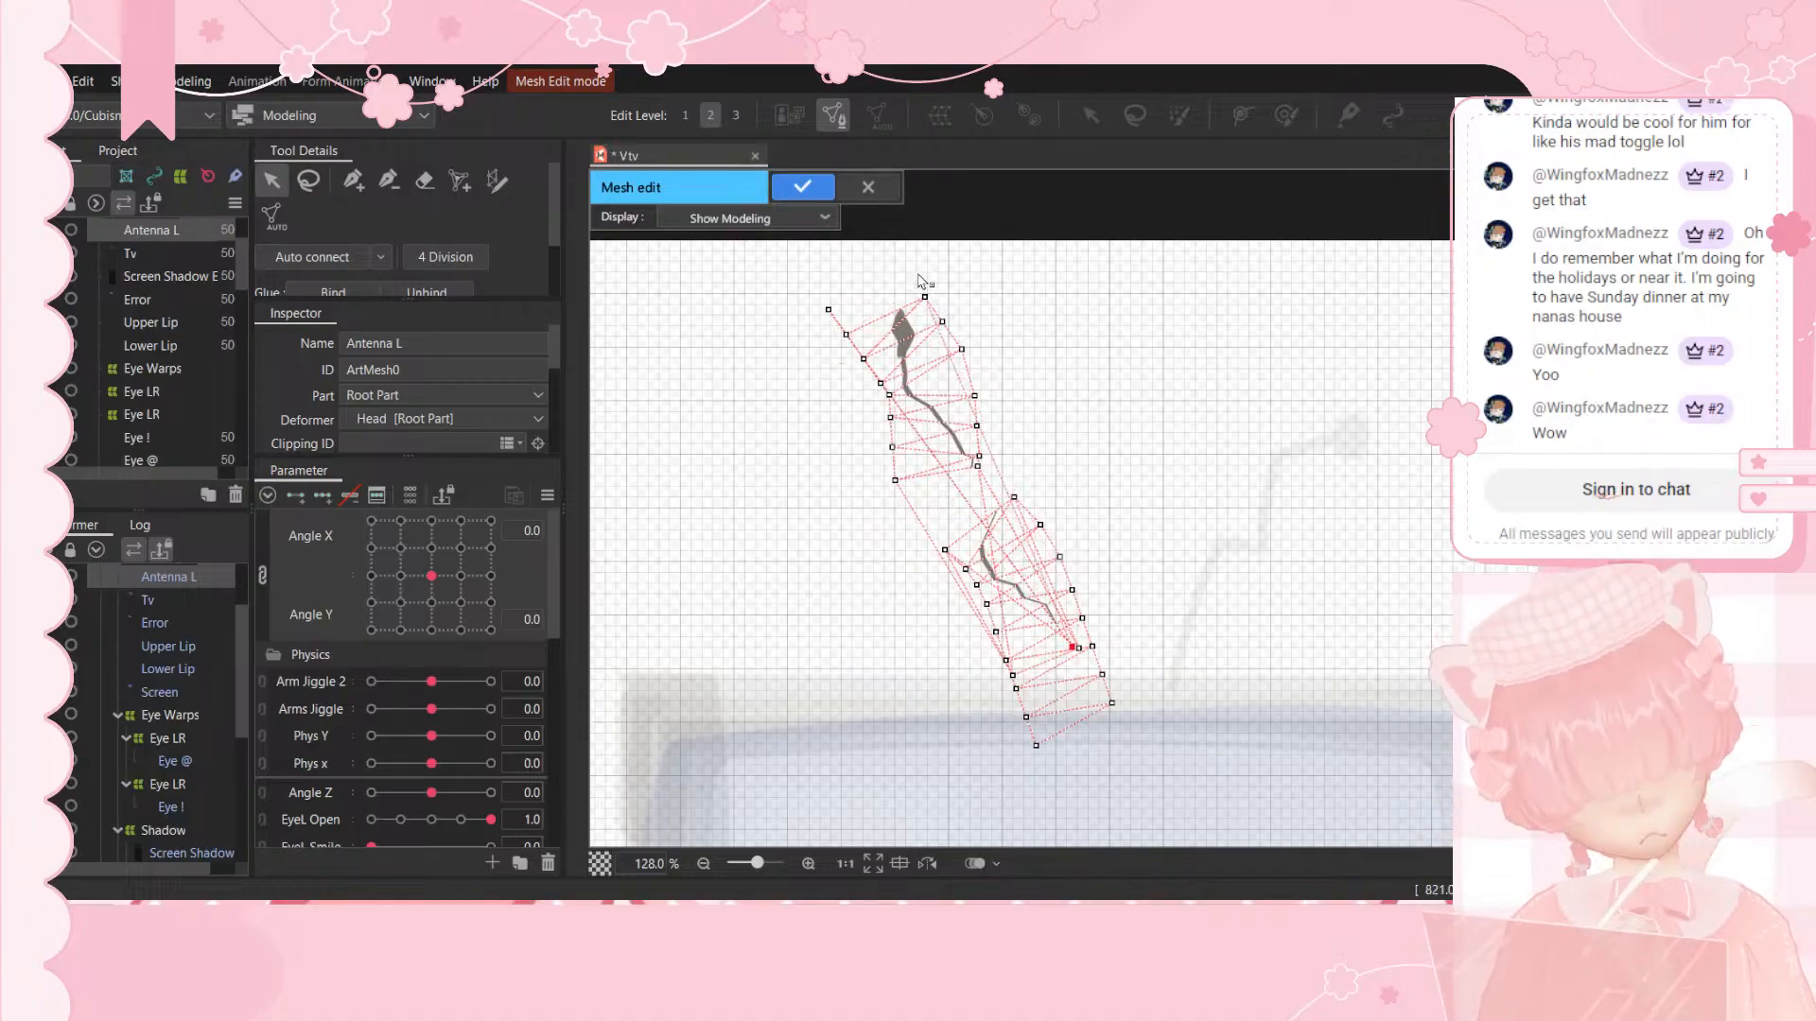
{"action": "key", "text": "ctrl+z"}
{"action": "key", "text": "ctrl+z"}
{"action": "key", "text": "ctrl+z"}
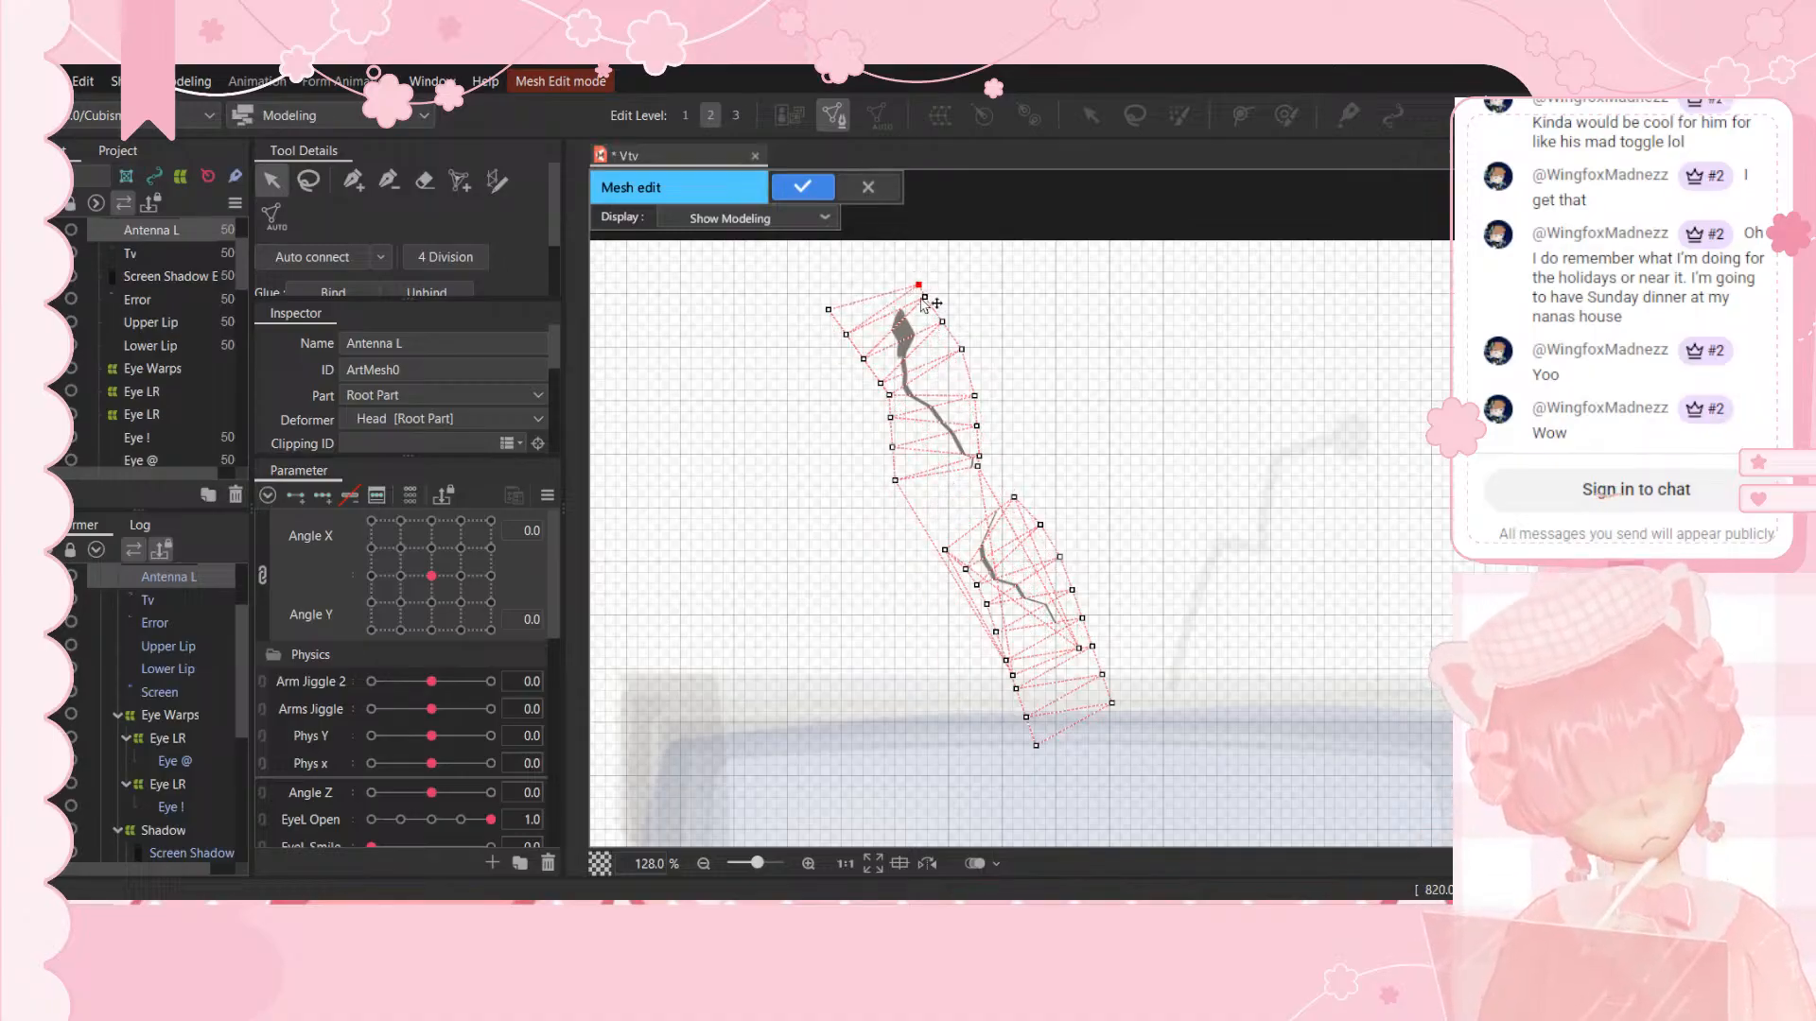
{"action": "key", "text": "ctrl+z"}
{"action": "key", "text": "ctrl+z"}
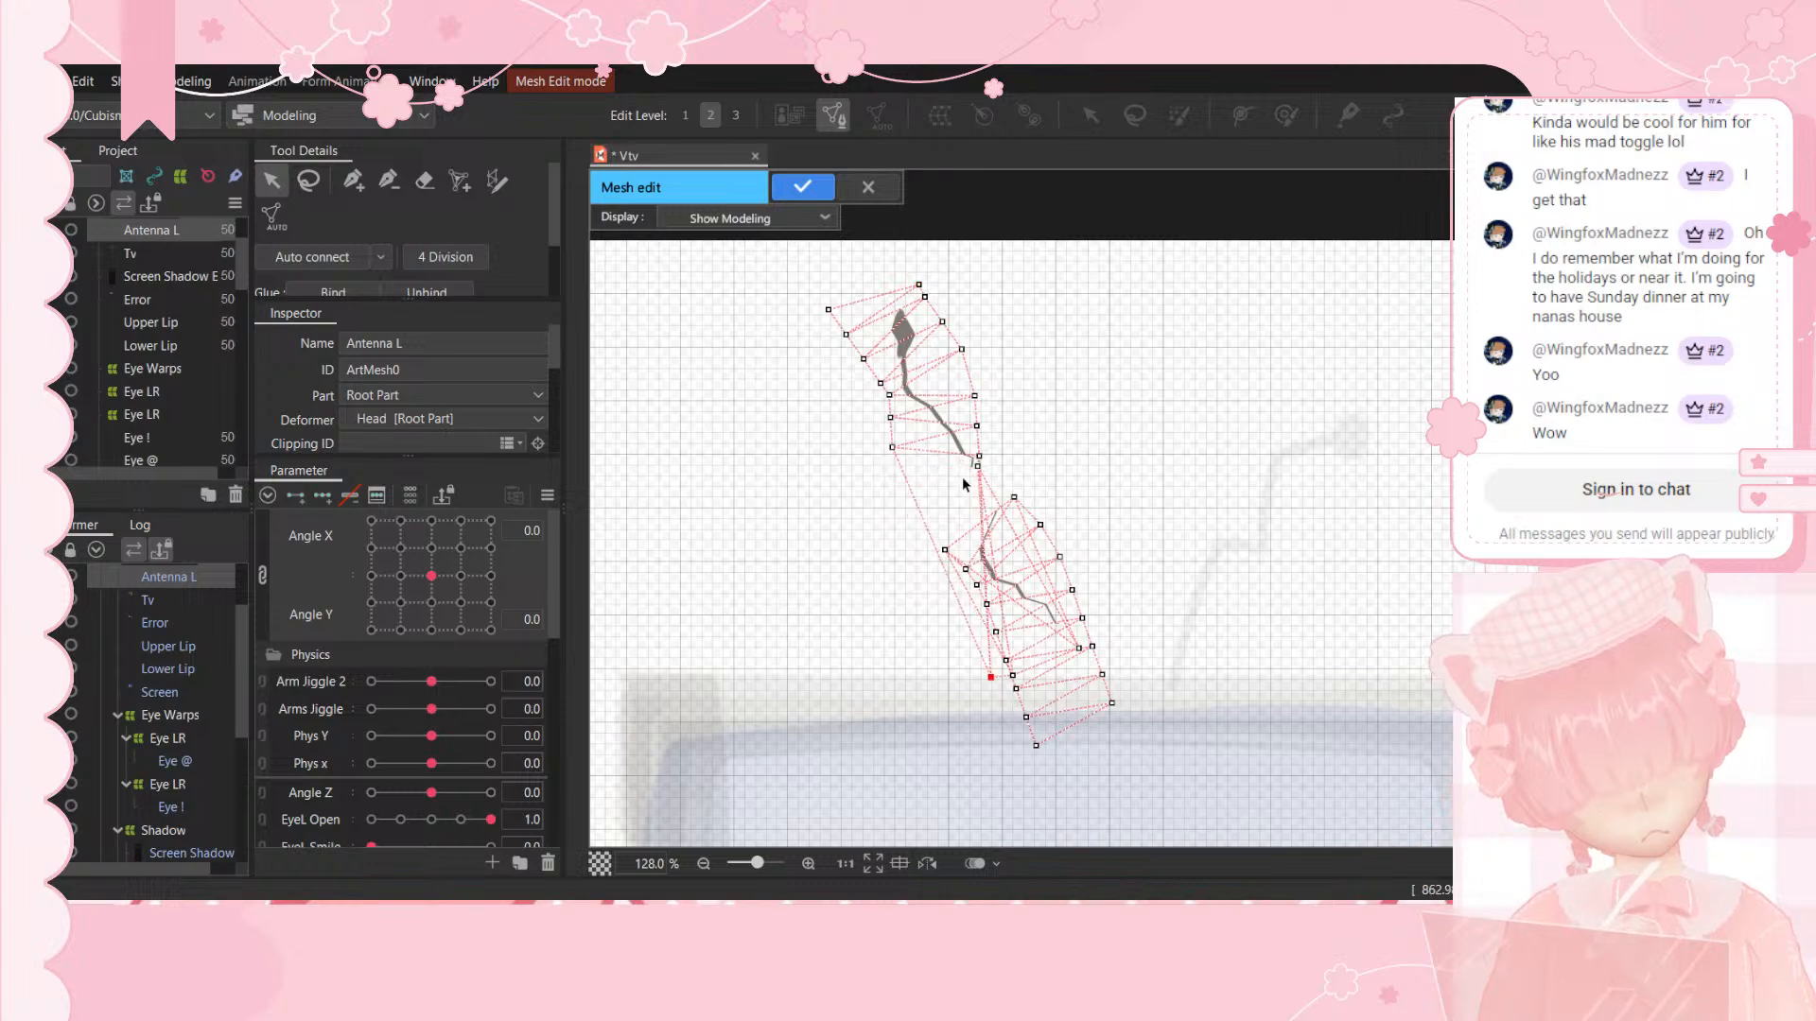
{"action": "key", "text": "ctrl+y"}
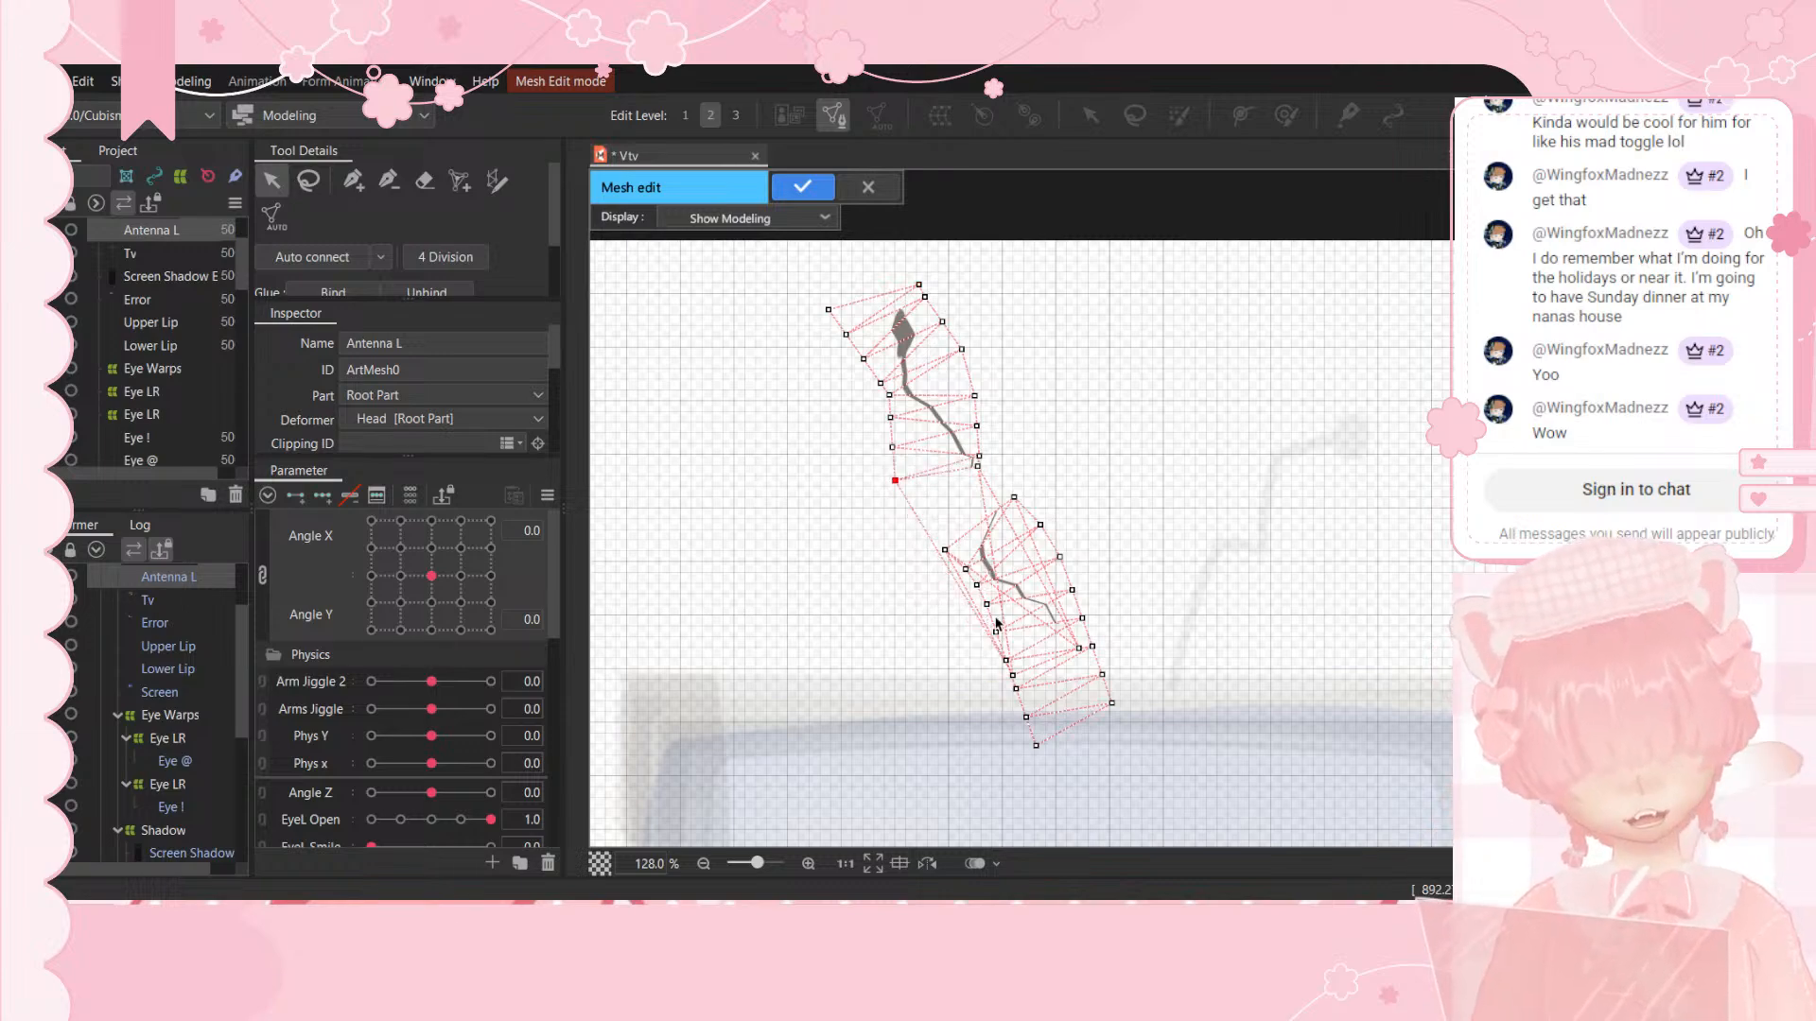
Step: Move Antenna L above Breath in the parts order and try nudging a vertex near its mesh's lower right edge
{"action": "scroll", "coordinate": [1047, 573], "scroll_direction": "up", "scroll_amount": 2}
{"action": "scroll", "coordinate": [133, 282], "scroll_direction": "up", "scroll_amount": 2}
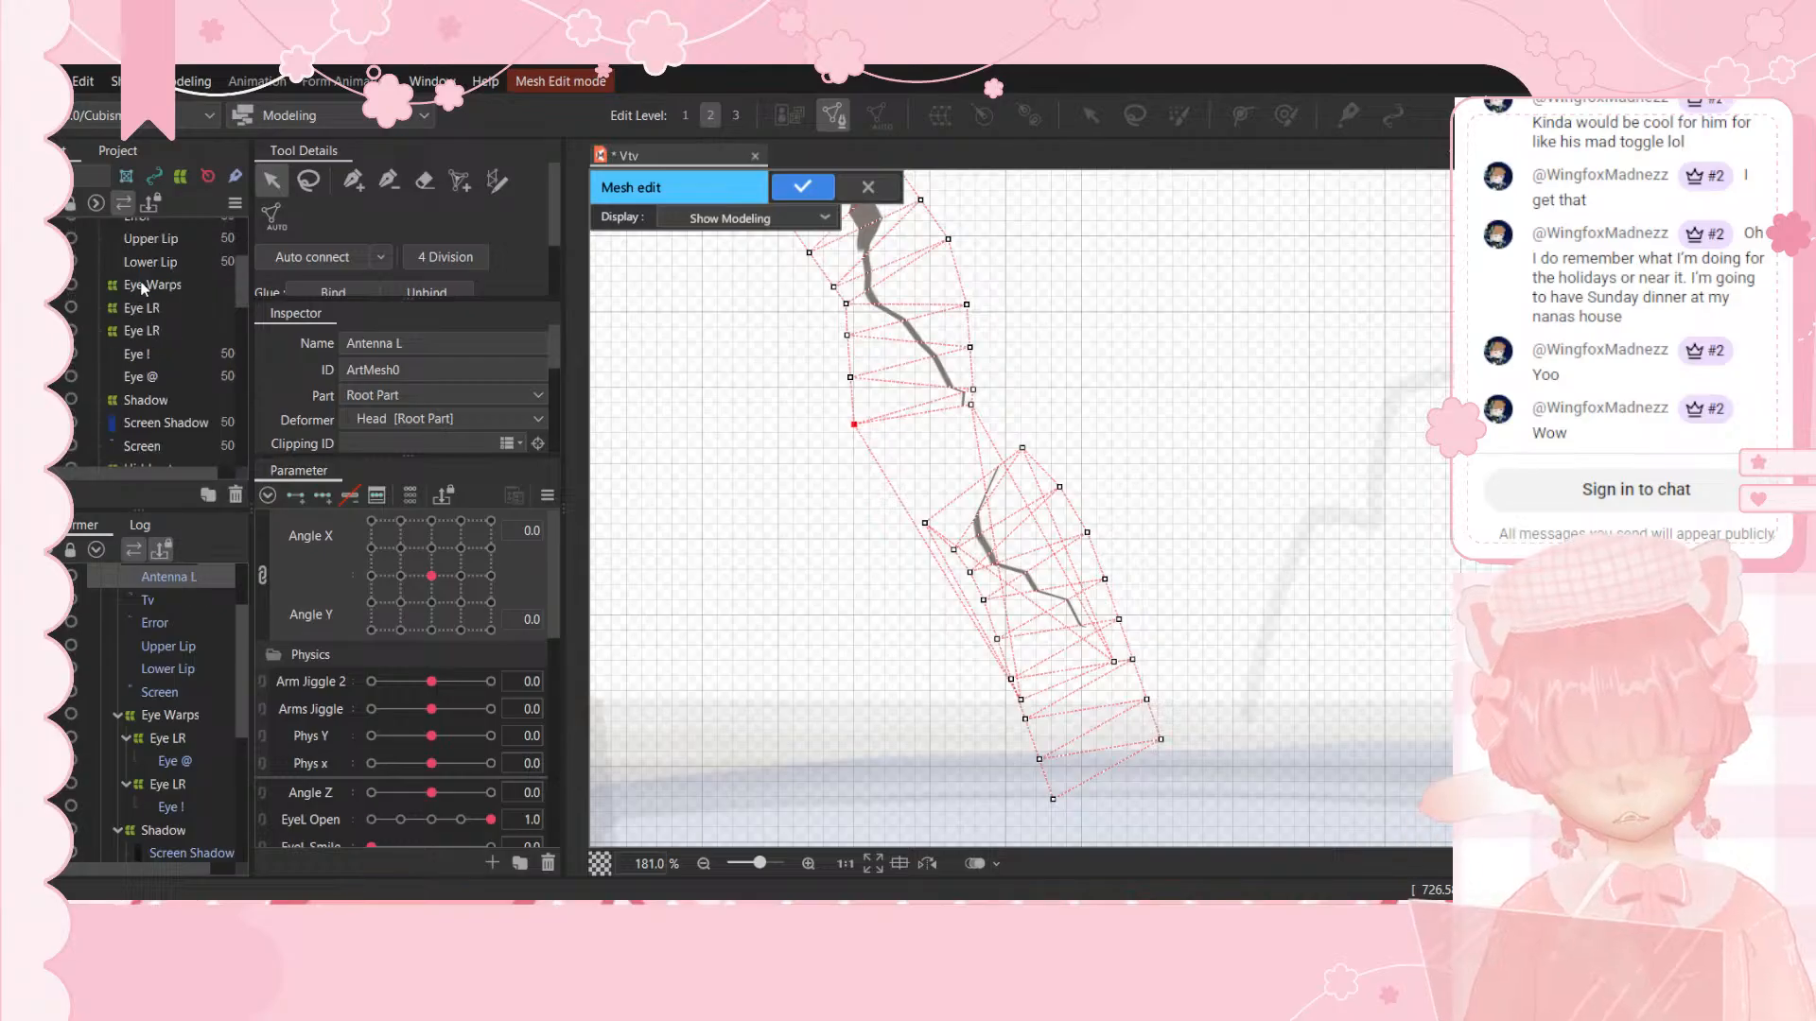
{"action": "scroll", "coordinate": [144, 318], "scroll_direction": "up", "scroll_amount": 1}
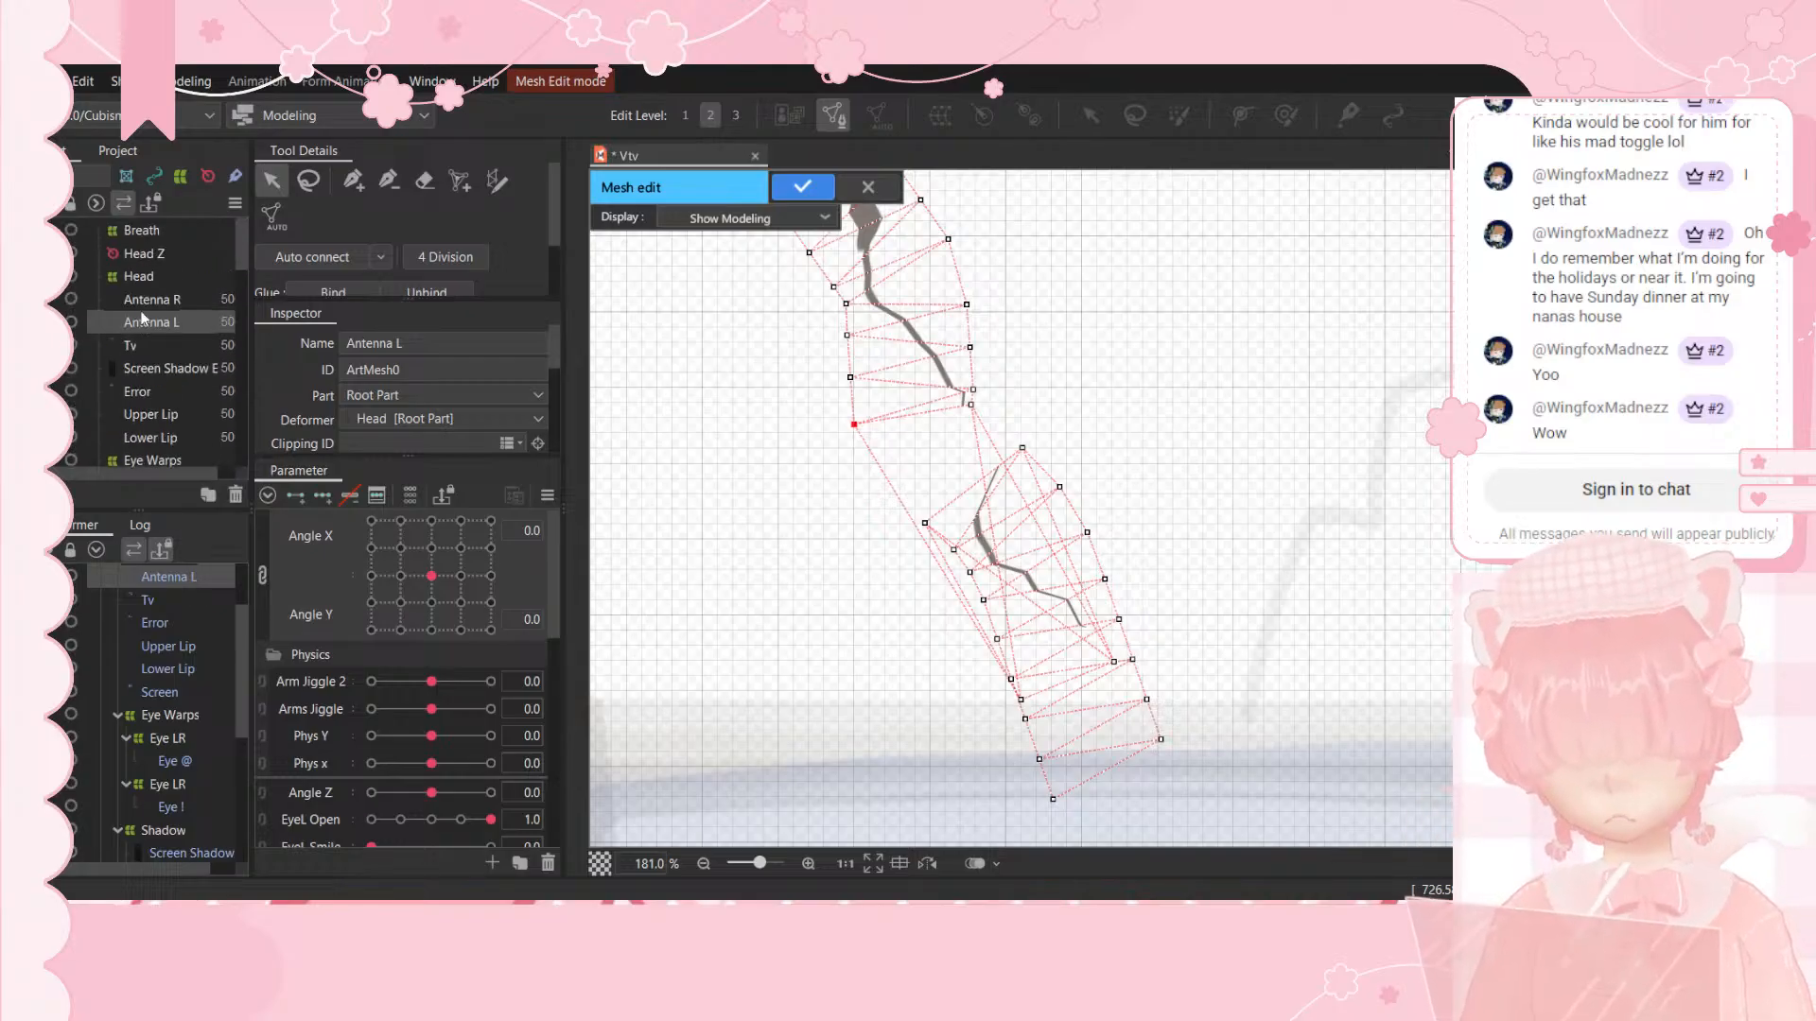
{"action": "left_click_drag", "start_coordinate": [142, 317], "coordinate": [152, 228]}
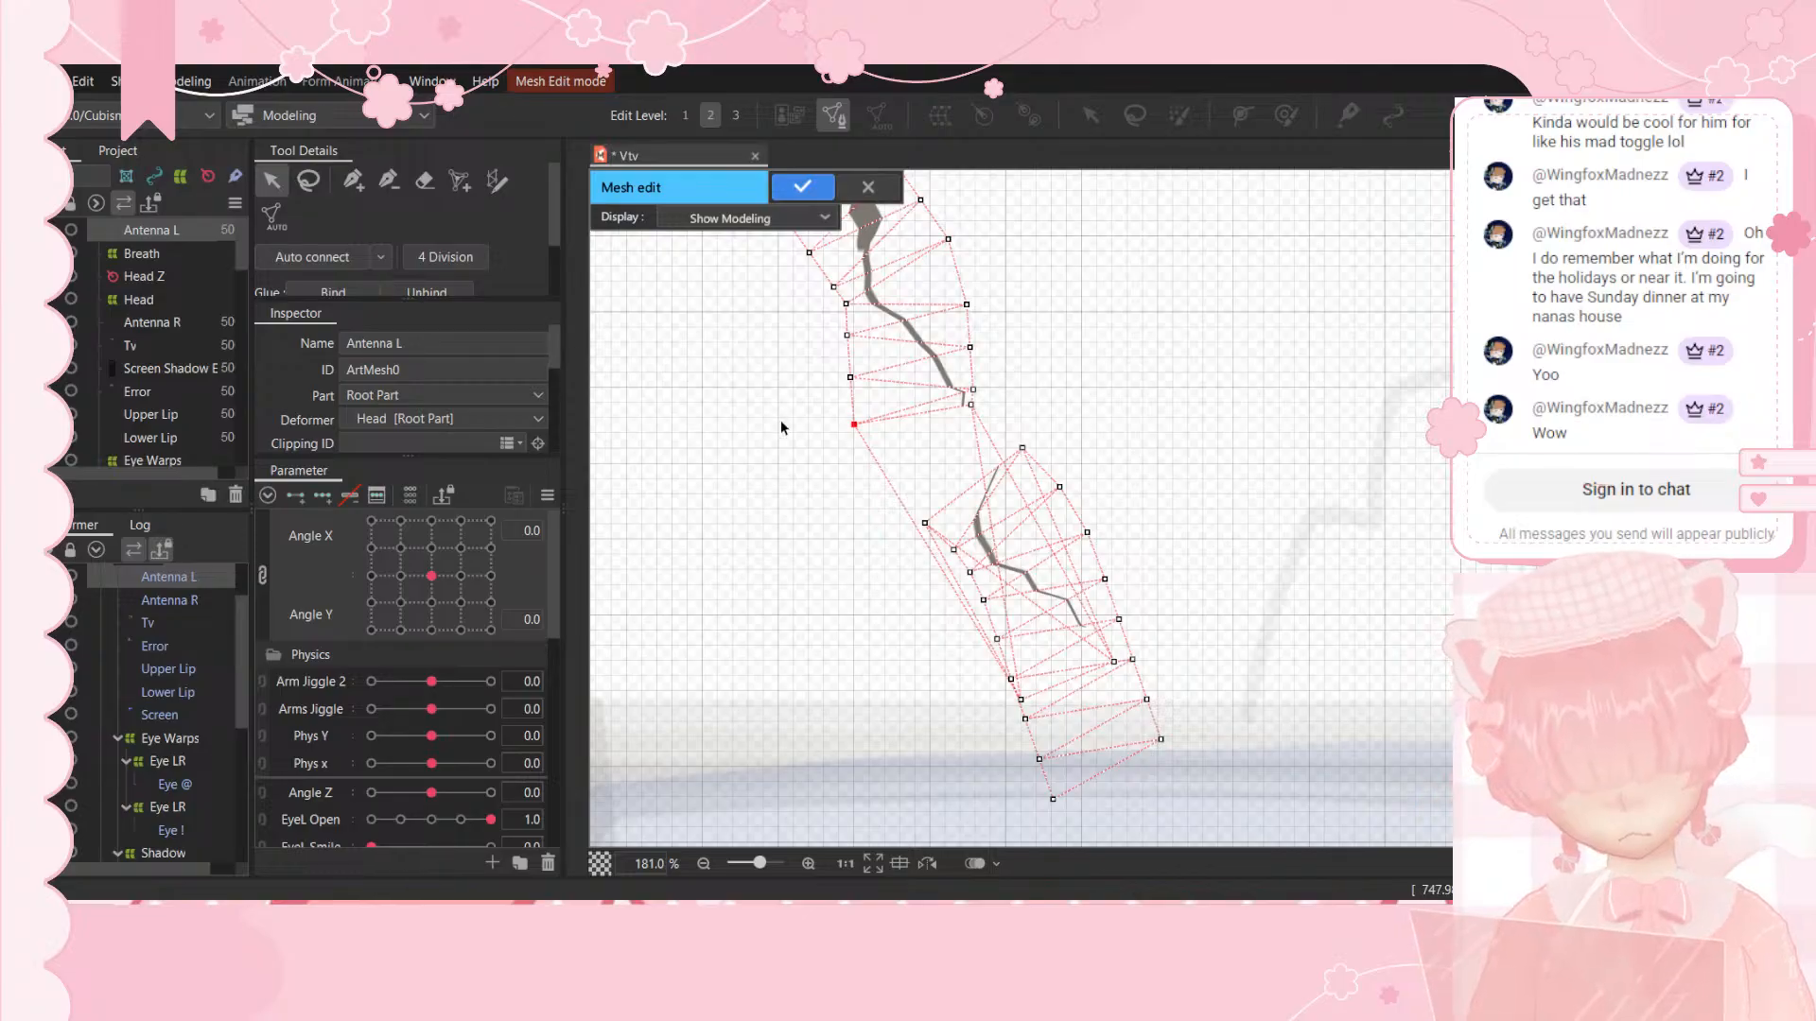
{"action": "left_click", "coordinate": [1114, 662]}
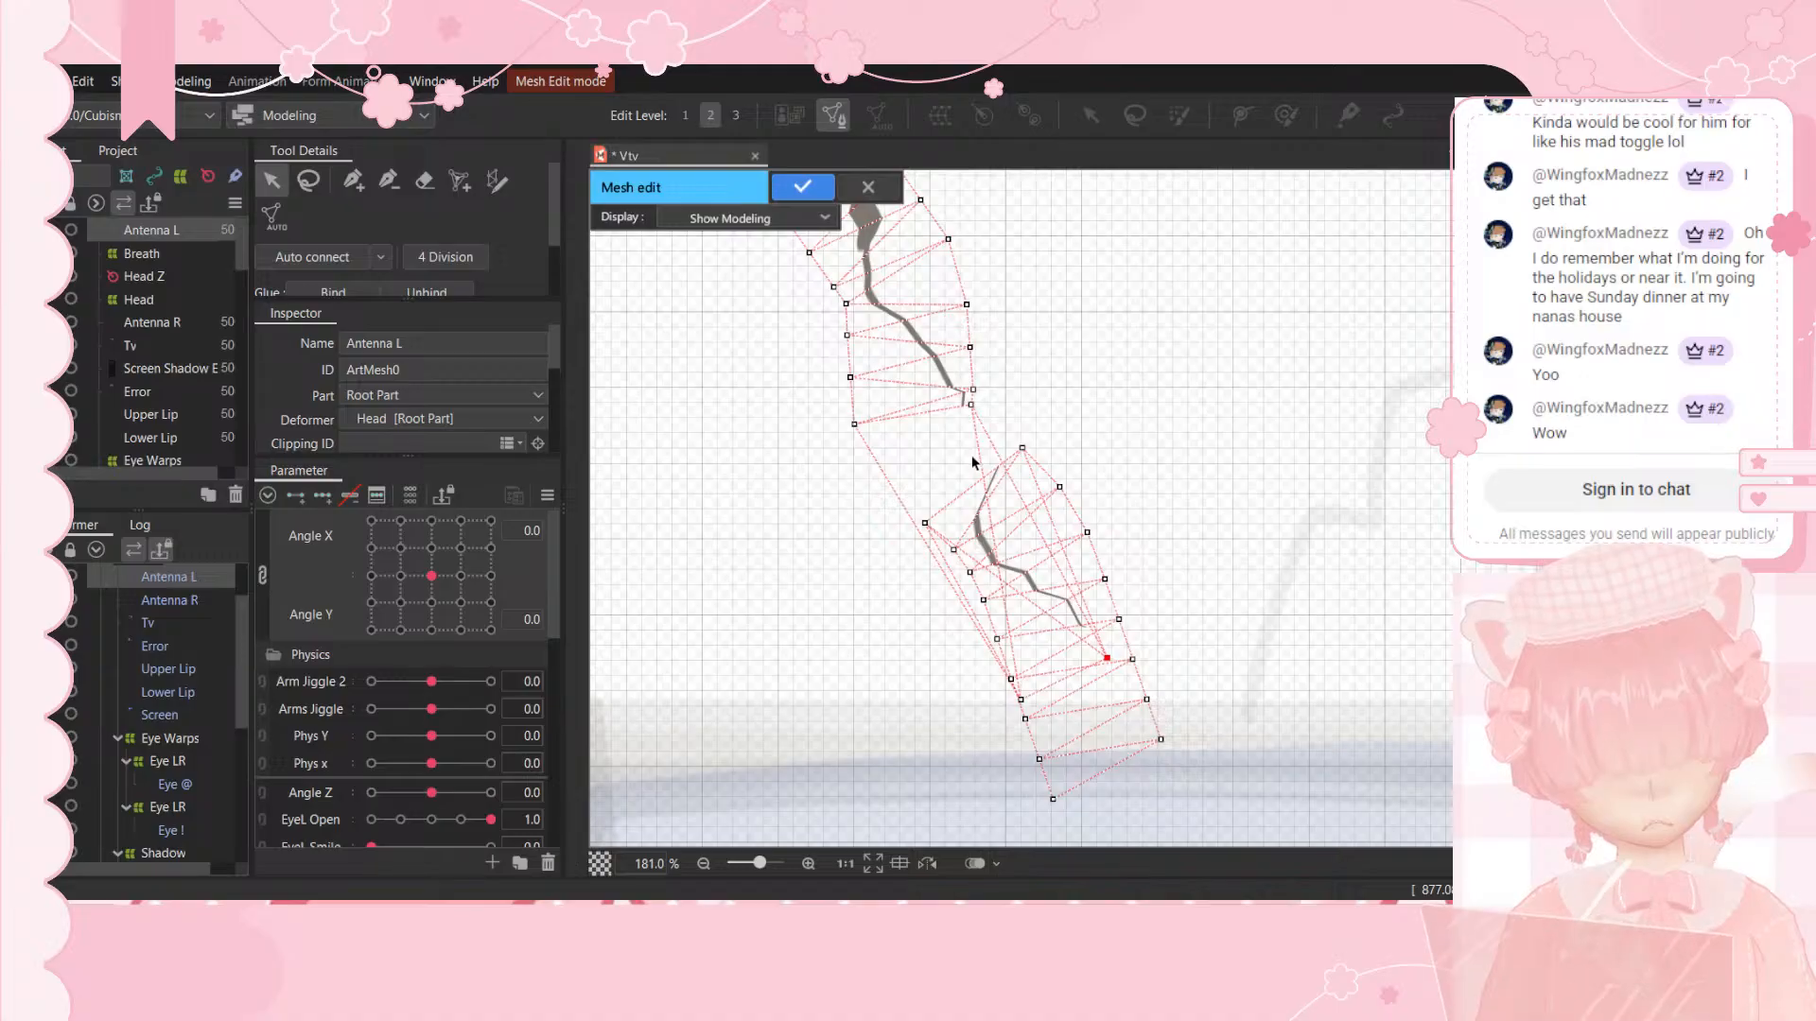
{"action": "left_click_drag", "start_coordinate": [1107, 659], "coordinate": [1113, 663]}
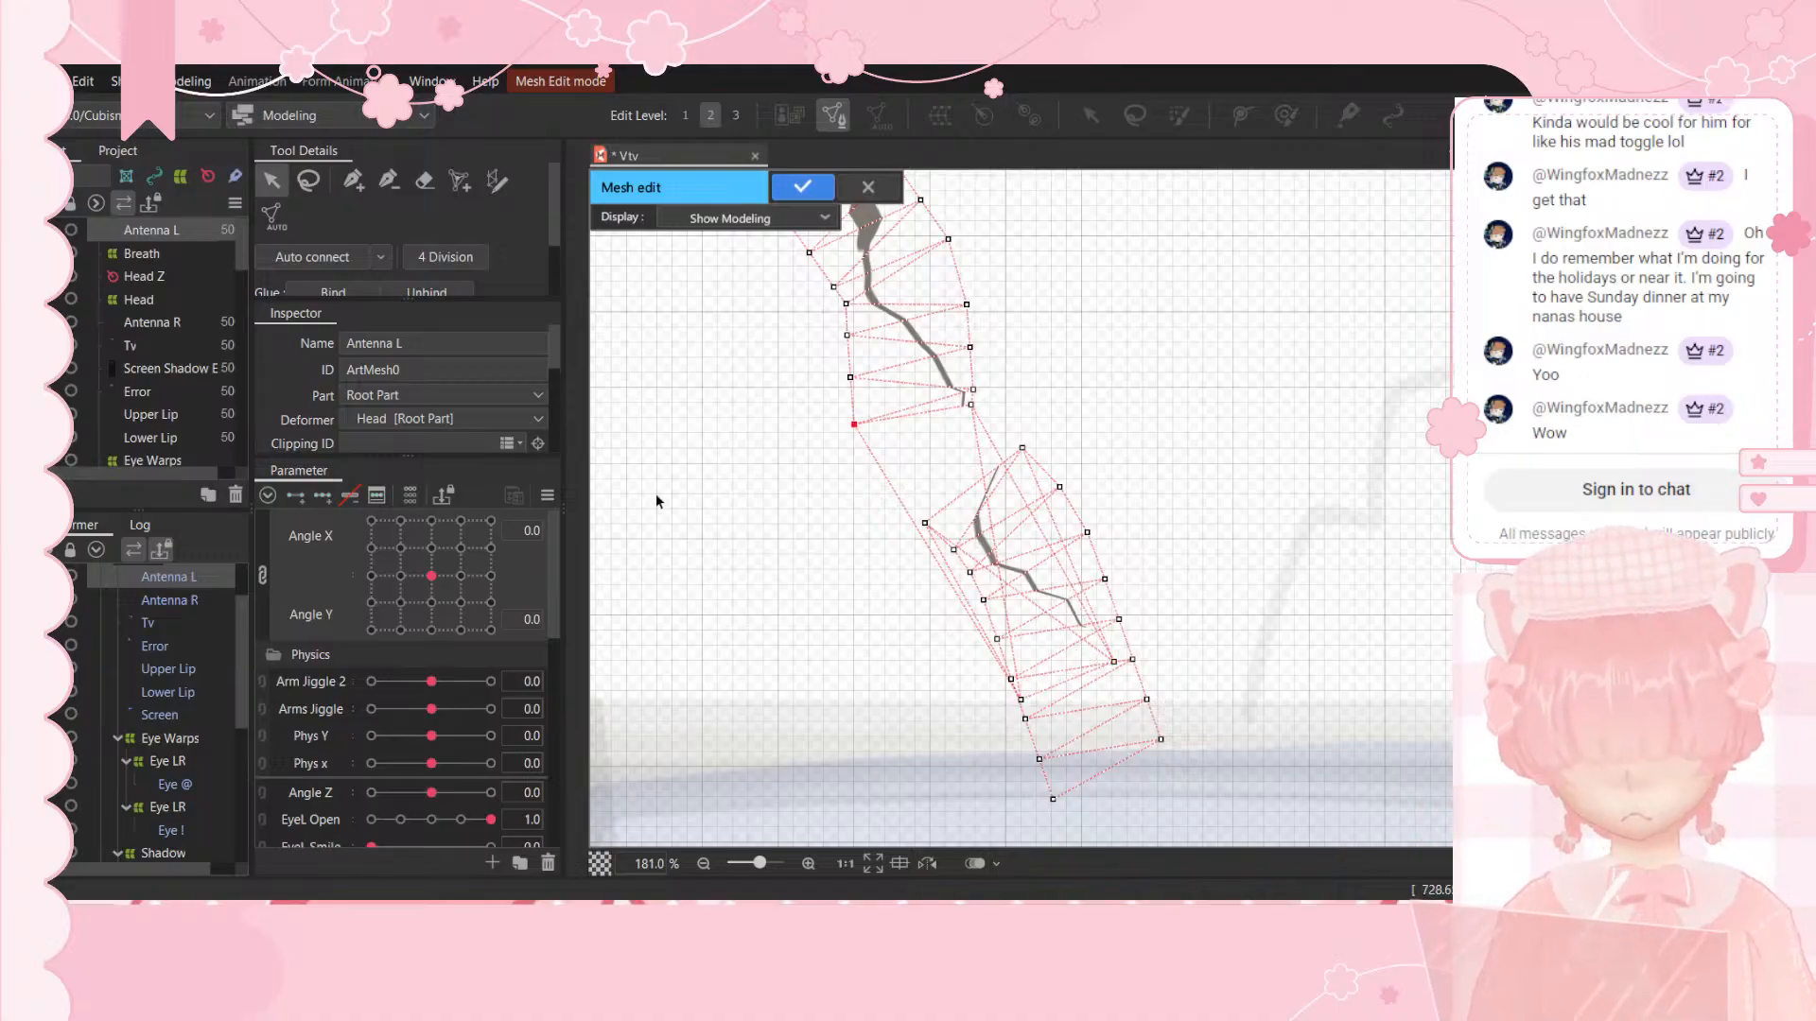
Step: Reorder Antenna L to sit between Head Z and Head, and display its mesh over the model image
{"action": "scroll", "coordinate": [161, 407], "scroll_direction": "down", "scroll_amount": 3}
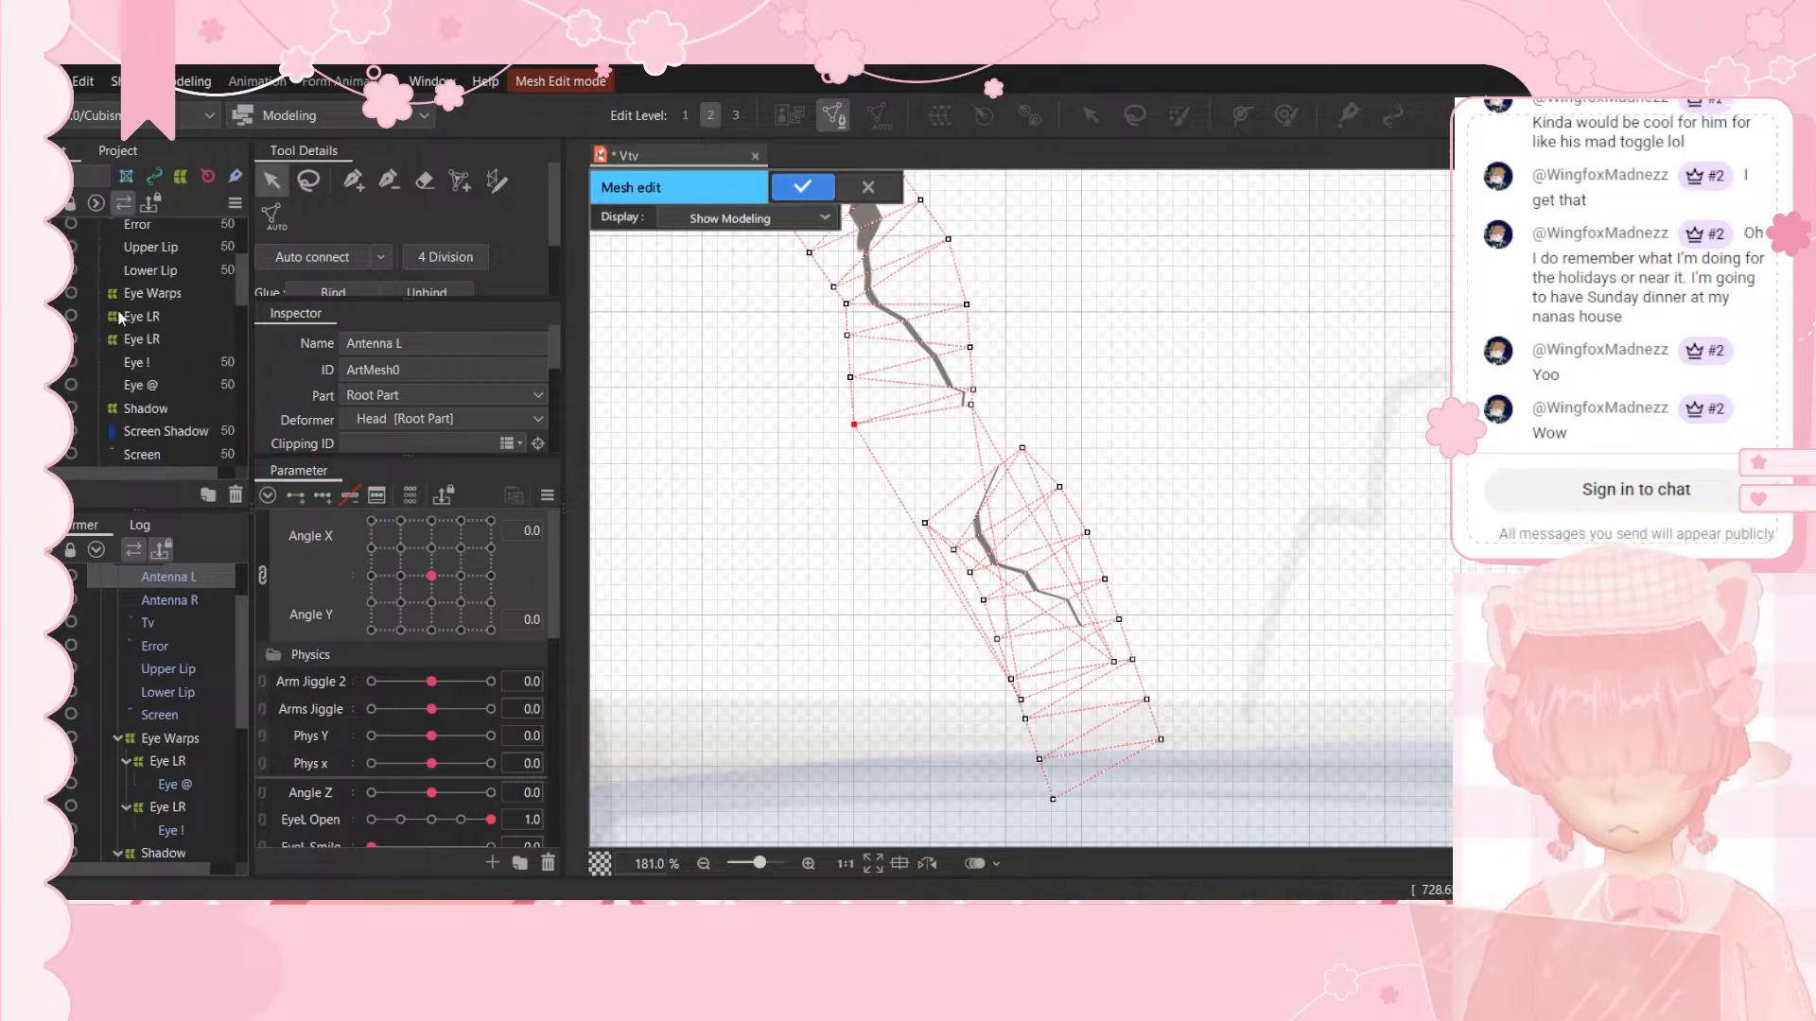
{"action": "scroll", "coordinate": [414, 629], "scroll_direction": "down", "scroll_amount": 3}
{"action": "scroll", "coordinate": [416, 616], "scroll_direction": "down", "scroll_amount": 5}
{"action": "scroll", "coordinate": [416, 615], "scroll_direction": "up", "scroll_amount": 8}
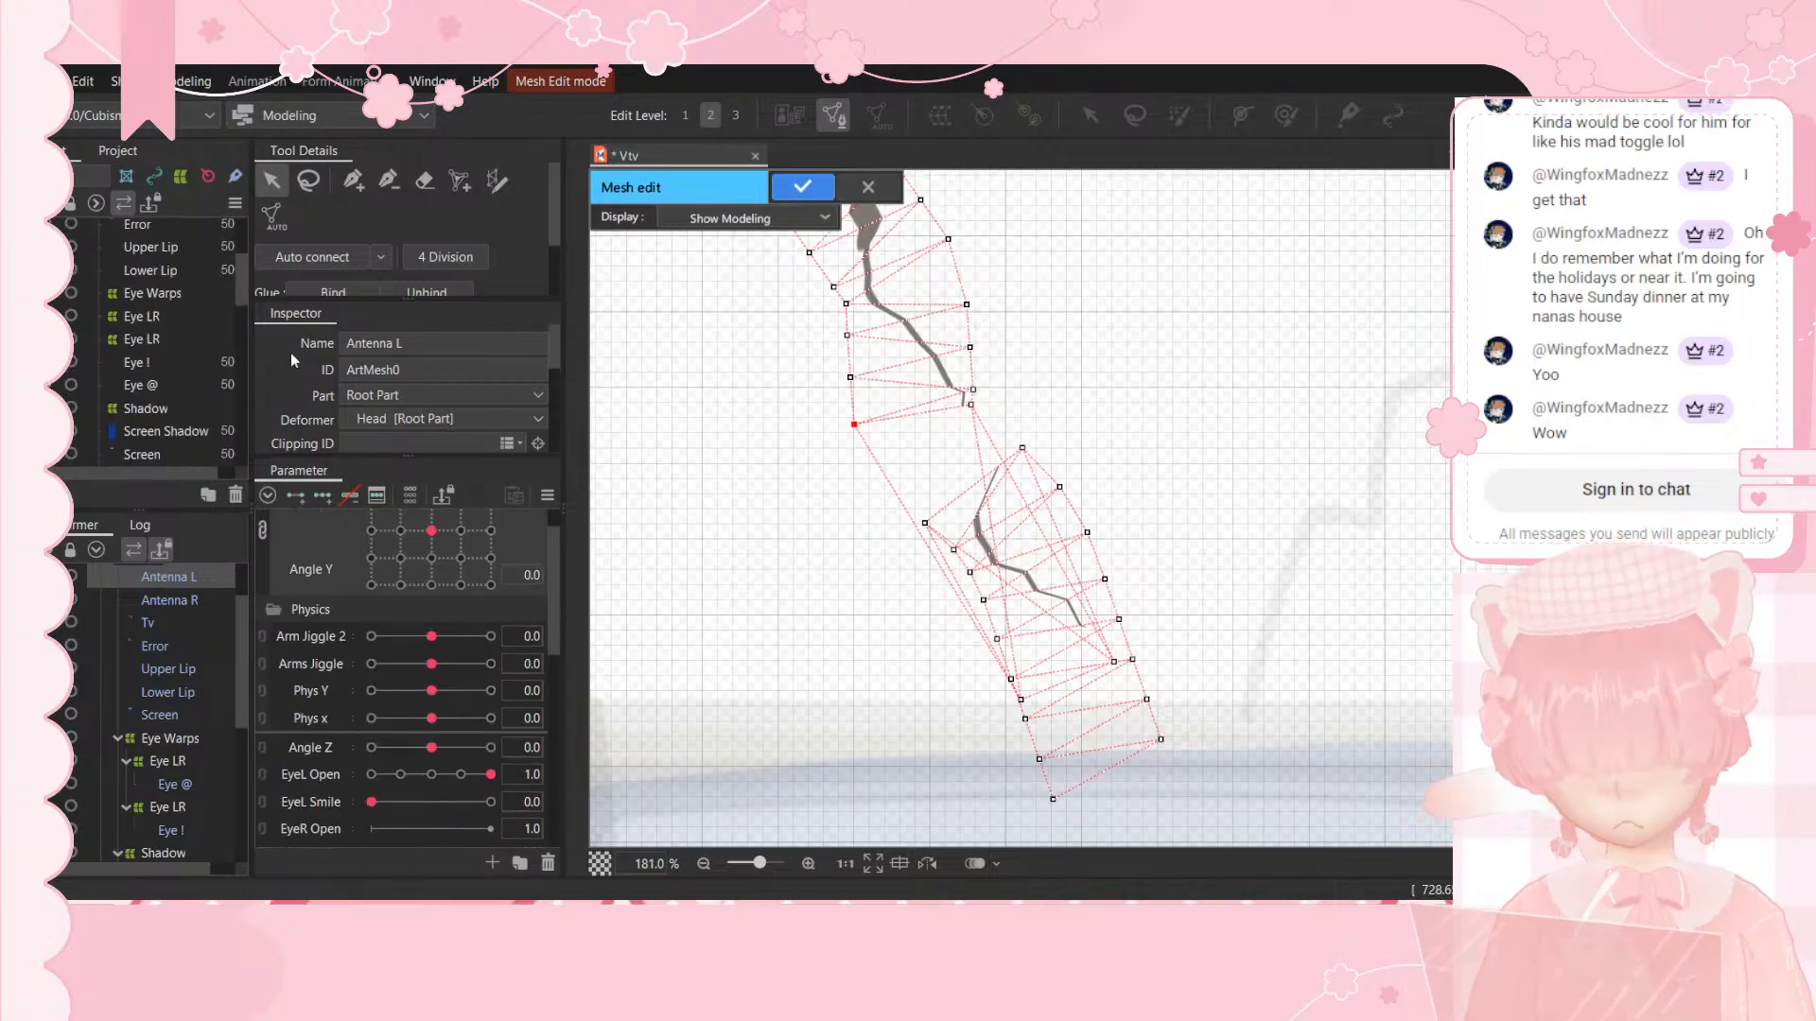
{"action": "scroll", "coordinate": [186, 305], "scroll_direction": "up", "scroll_amount": 3}
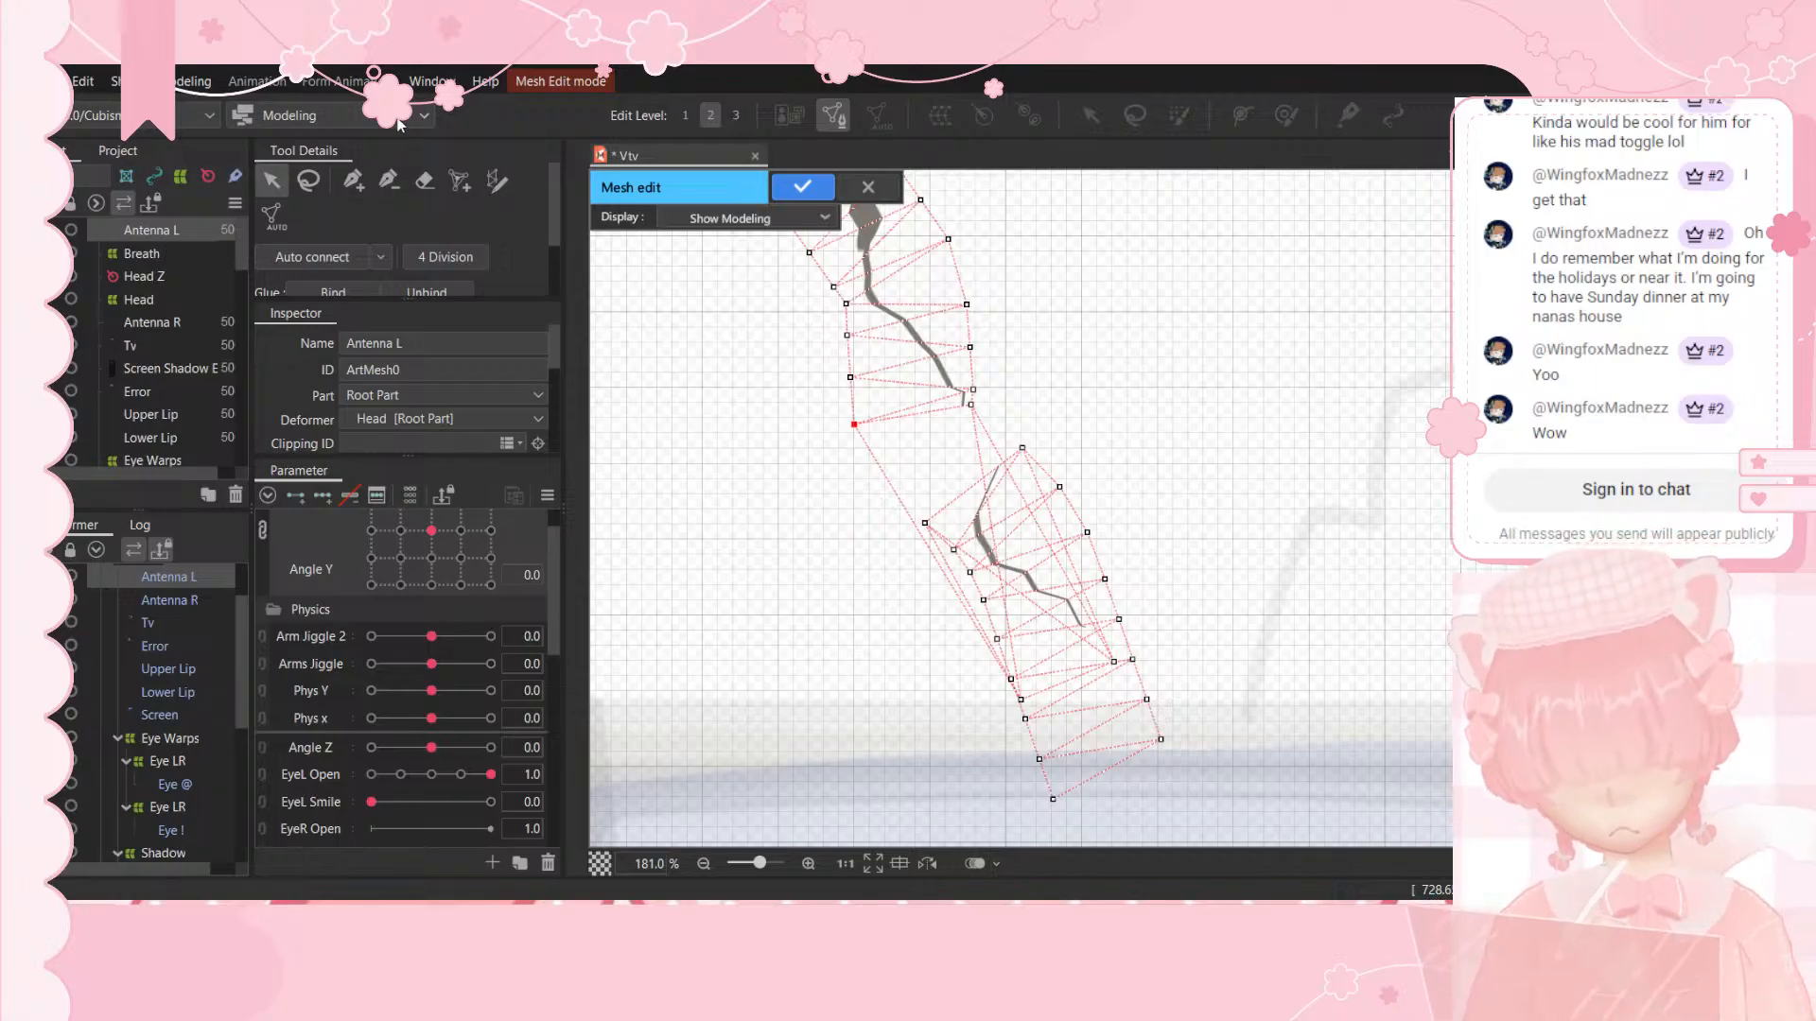
{"action": "left_click_drag", "start_coordinate": [157, 238], "coordinate": [166, 314]}
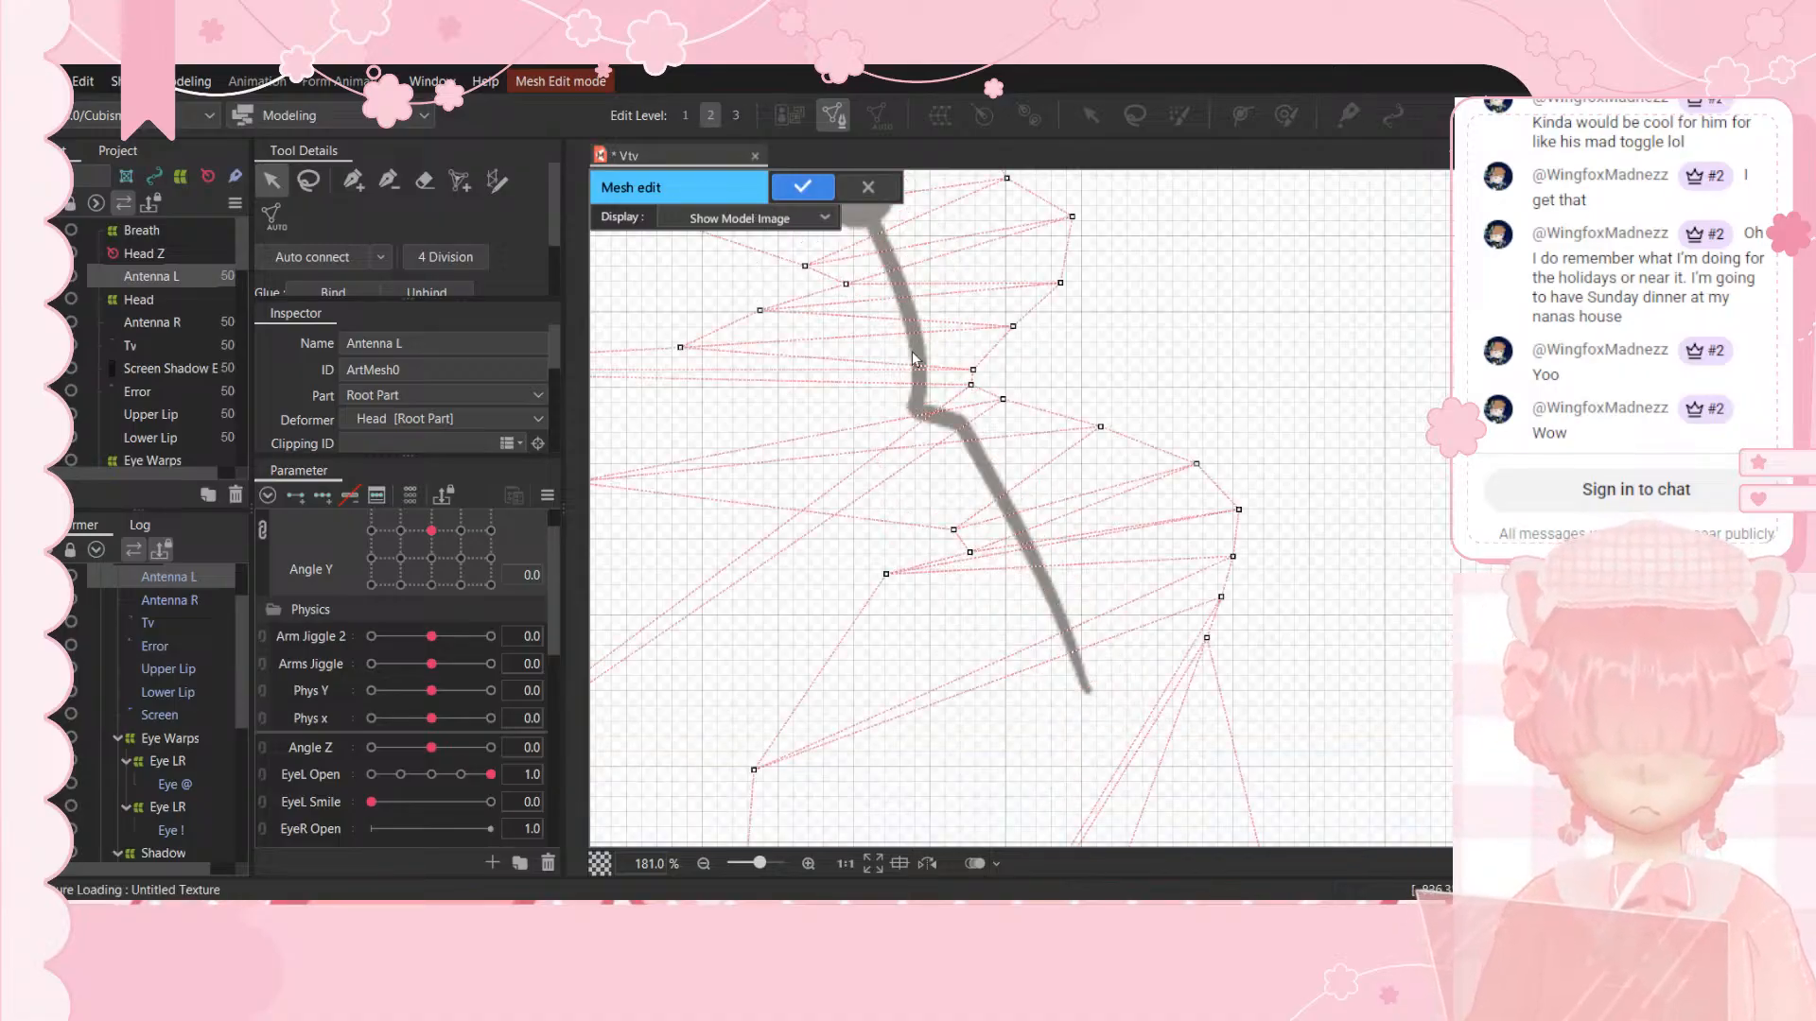
{"action": "scroll", "coordinate": [905, 352], "scroll_direction": "down", "scroll_amount": 2}
{"action": "scroll", "coordinate": [865, 364], "scroll_direction": "down", "scroll_amount": 1}
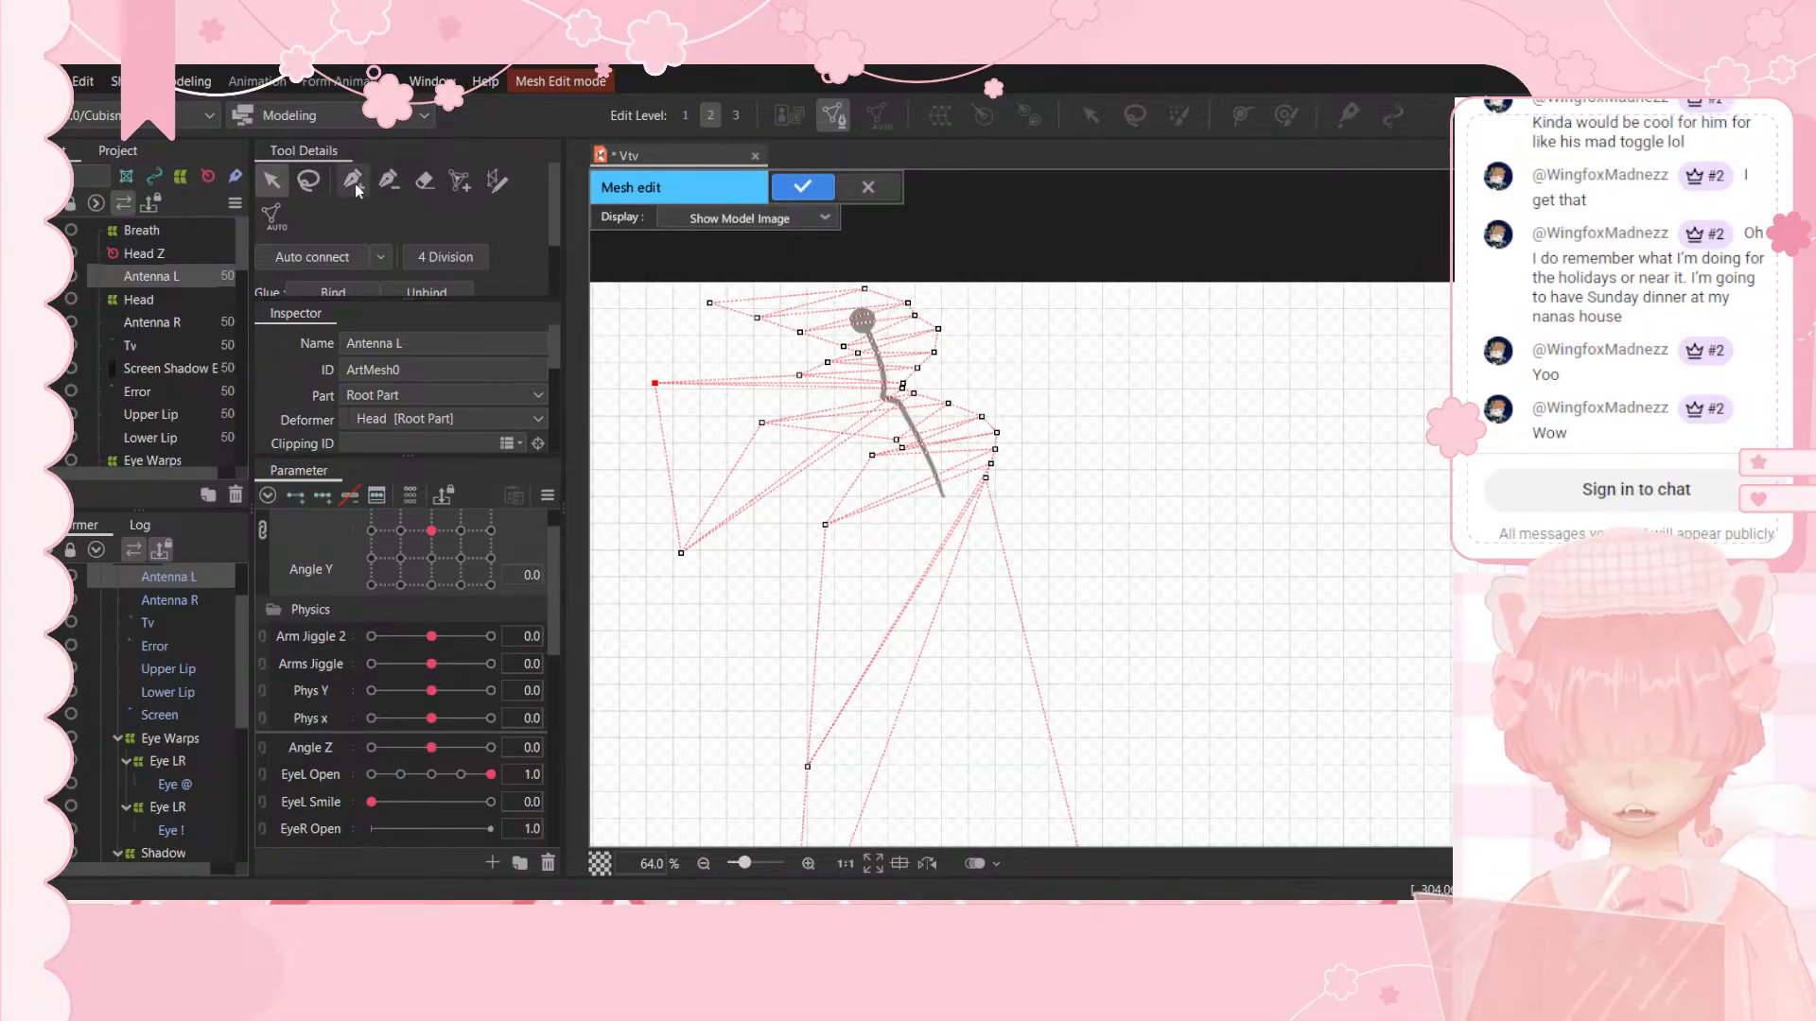
Step: Erase all the existing mesh vertices of Antenna L, from the cluster around the antenna down to the stray outer points
{"action": "left_click", "coordinate": [425, 180]}
{"action": "scroll", "coordinate": [933, 361], "scroll_direction": "down", "scroll_amount": 5}
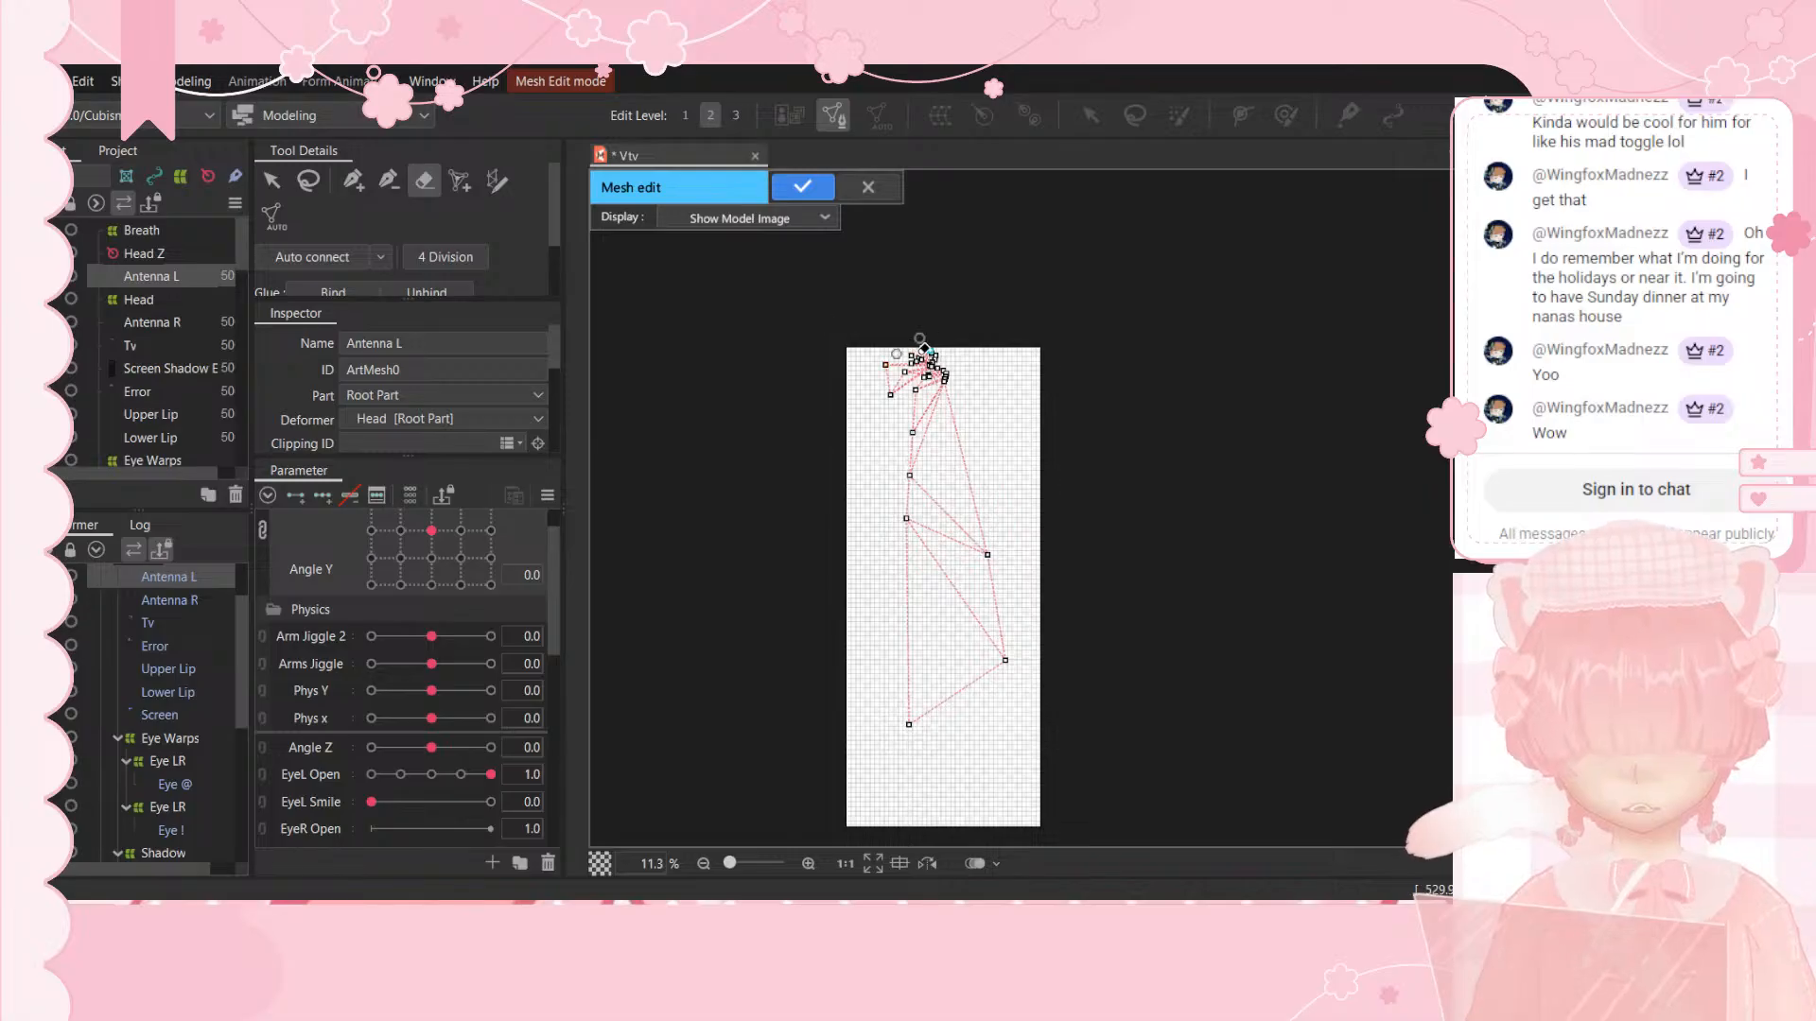
{"action": "mouse_move", "coordinate": [930, 348]}
{"action": "left_mouse_down"}
{"action": "mouse_move", "coordinate": [923, 389]}
{"action": "mouse_move", "coordinate": [943, 375]}
{"action": "mouse_move", "coordinate": [935, 337]}
{"action": "mouse_move", "coordinate": [911, 378]}
{"action": "mouse_move", "coordinate": [944, 378]}
{"action": "mouse_move", "coordinate": [919, 367]}
{"action": "mouse_move", "coordinate": [909, 387]}
{"action": "mouse_move", "coordinate": [927, 333]}
{"action": "mouse_move", "coordinate": [897, 395]}
{"action": "mouse_move", "coordinate": [973, 379]}
{"action": "mouse_move", "coordinate": [905, 484]}
{"action": "mouse_move", "coordinate": [913, 425]}
{"action": "mouse_move", "coordinate": [916, 600]}
{"action": "left_mouse_up"}
{"action": "left_click", "coordinate": [946, 376]}
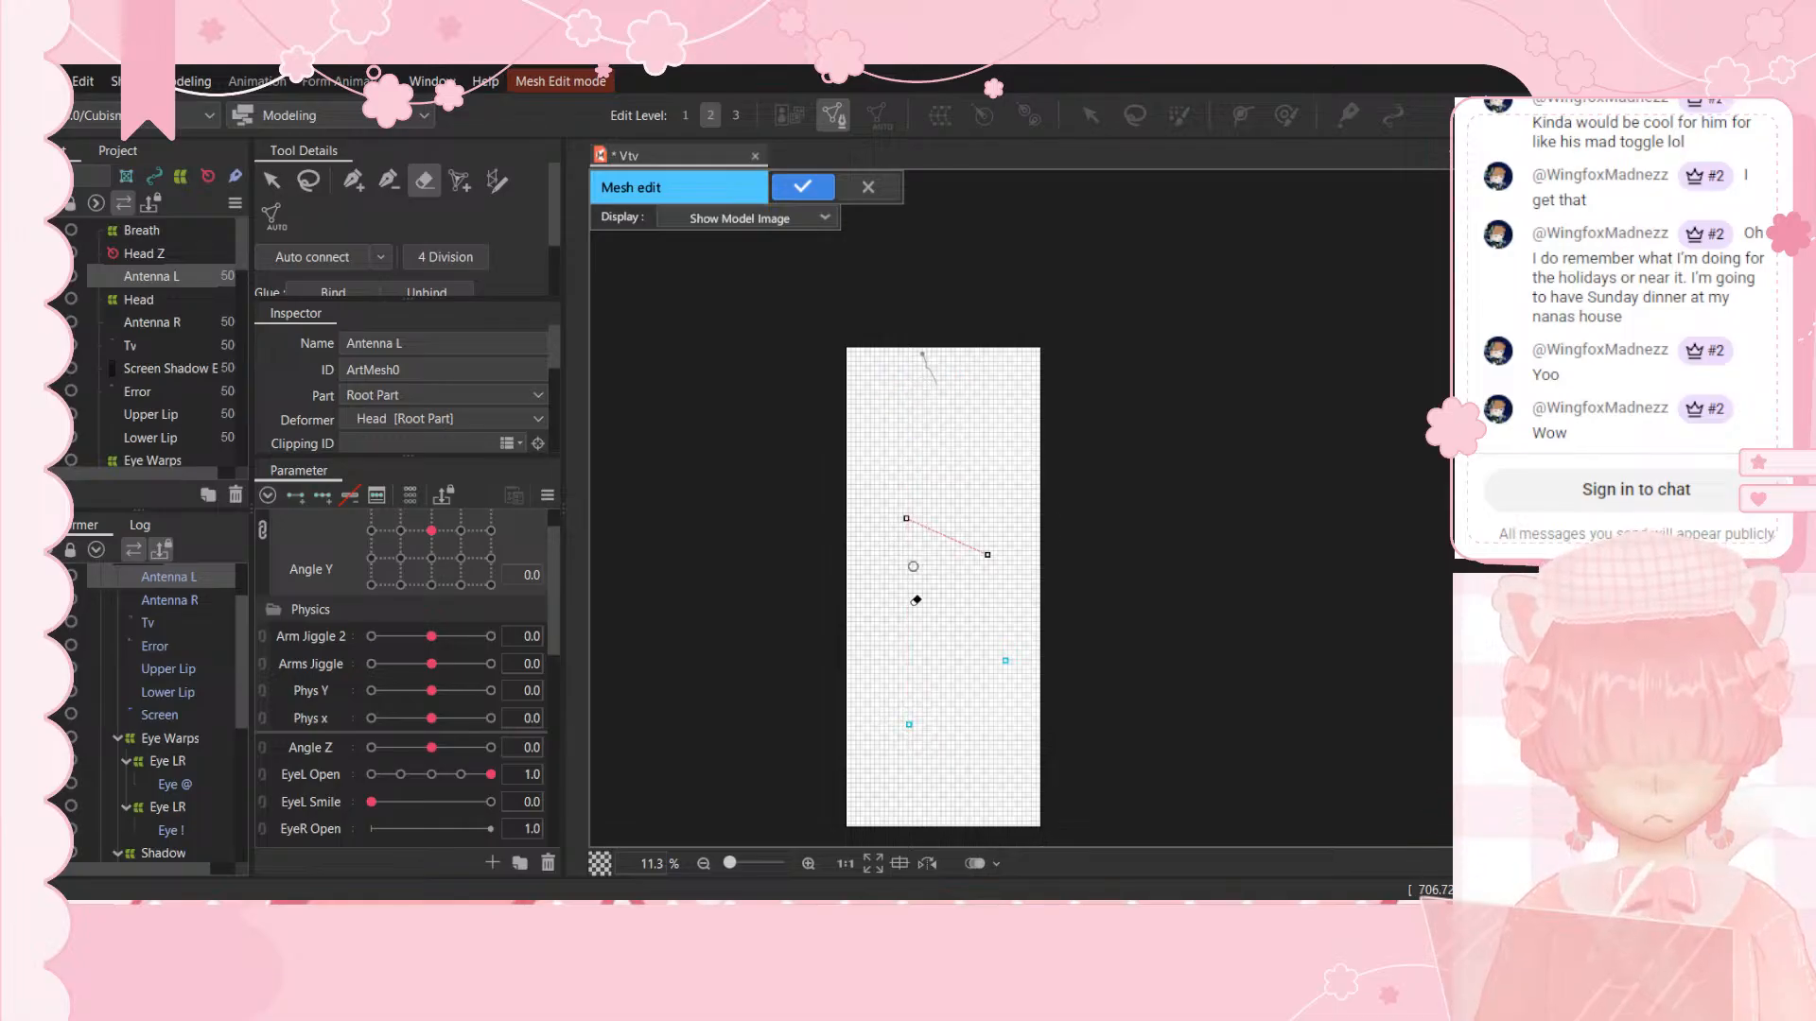
{"action": "left_click", "coordinate": [1004, 659]}
{"action": "left_click_drag", "start_coordinate": [985, 559], "coordinate": [922, 529]}
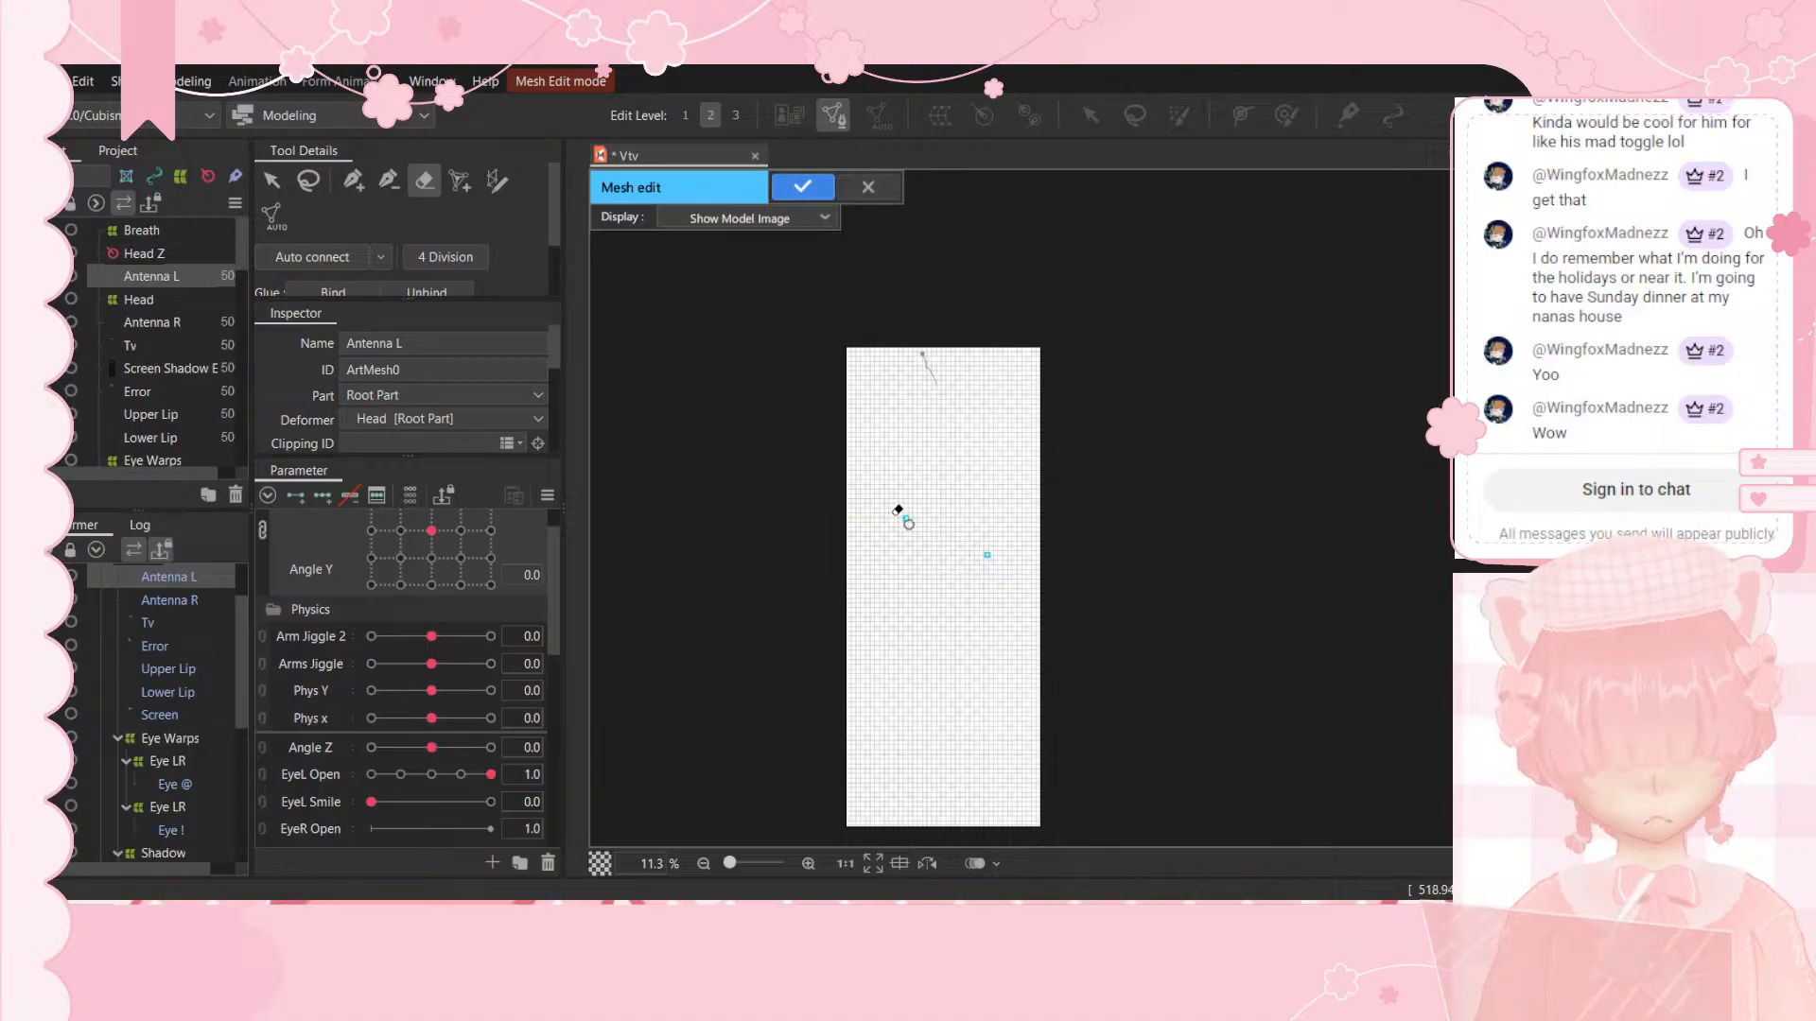
{"action": "left_click", "coordinate": [900, 514]}
{"action": "scroll", "coordinate": [951, 349], "scroll_direction": "up", "scroll_amount": 10}
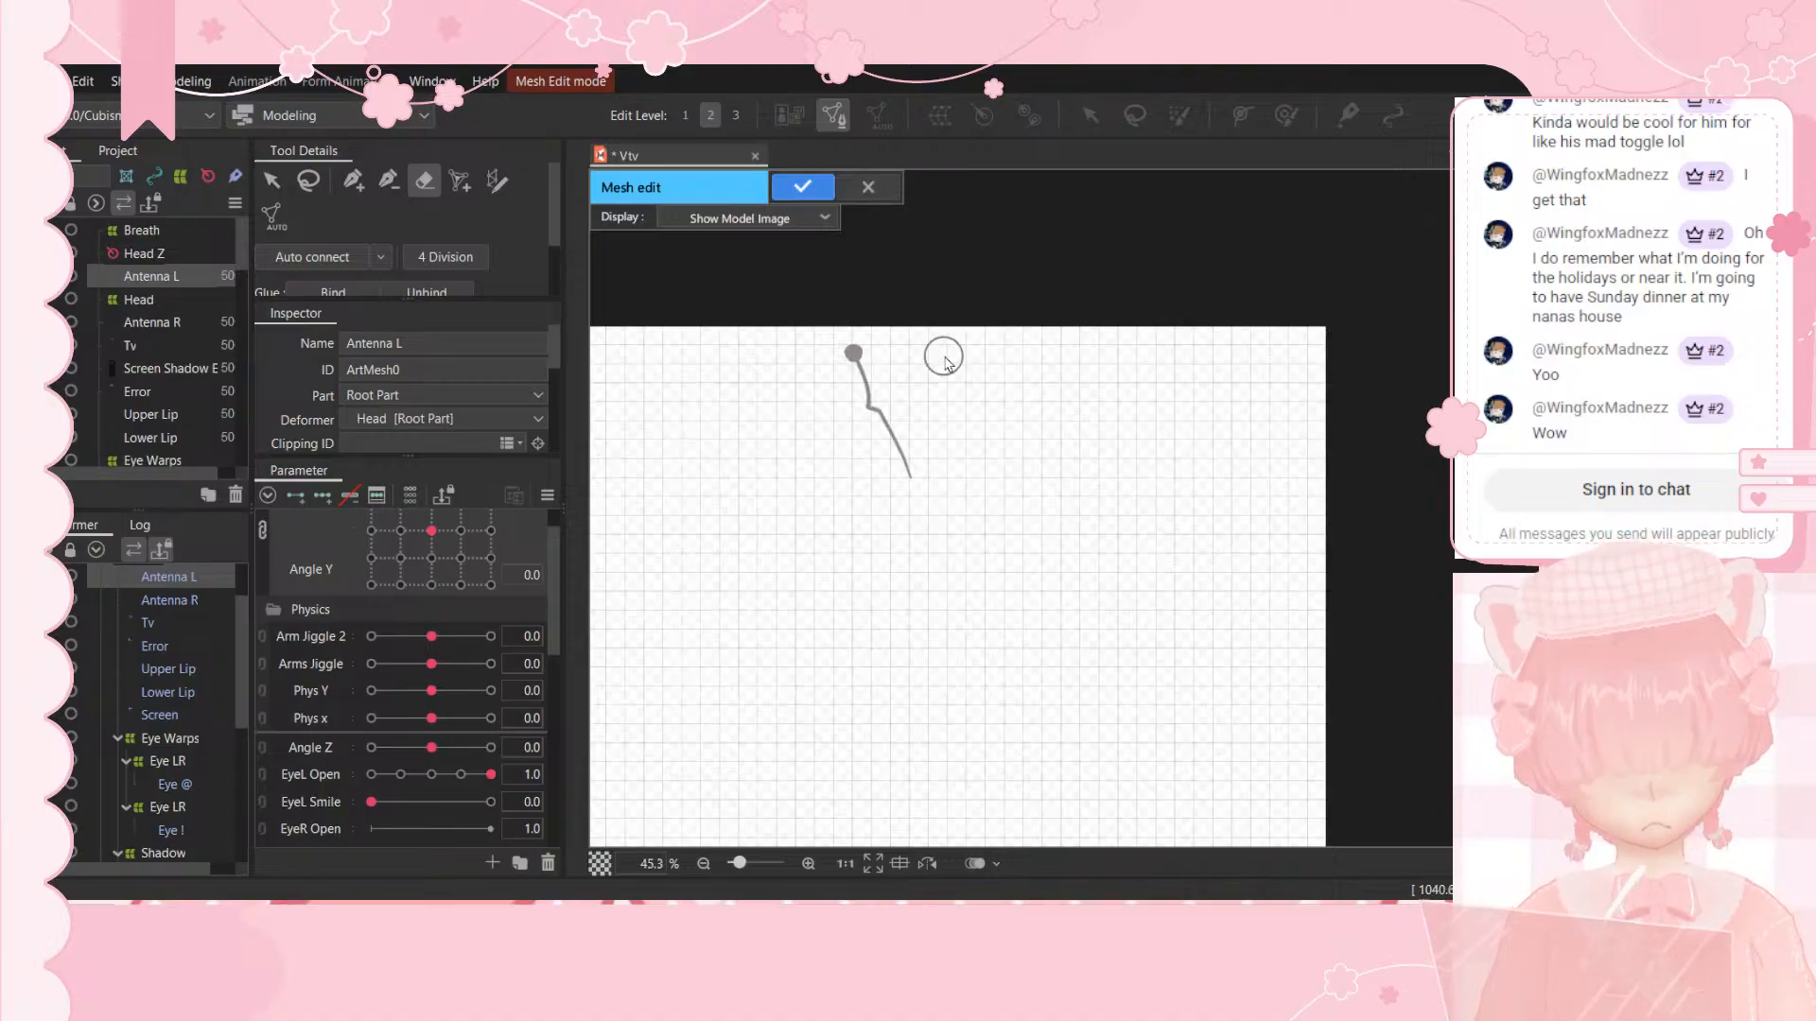
Step: Try remeshing Antenna L with a stroke along its shape, fitting the control points at both ends and the bend
{"action": "left_click", "coordinate": [490, 181]}
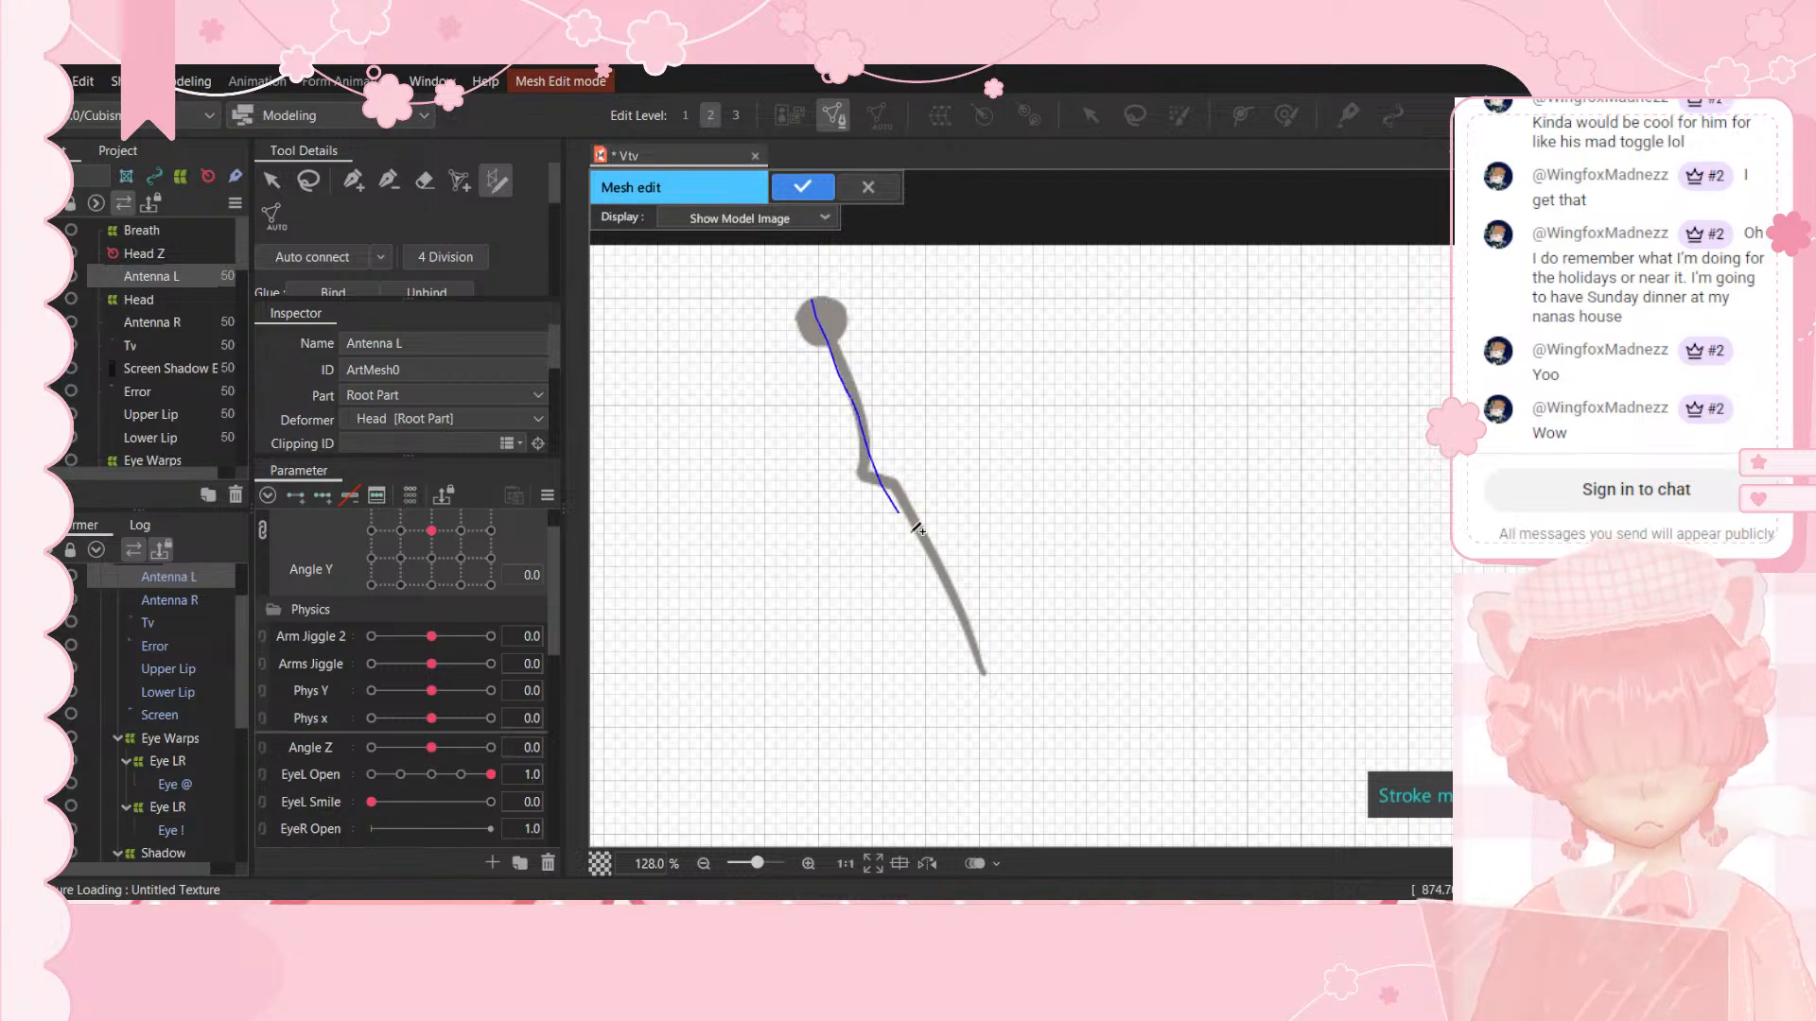
{"action": "mouse_move", "coordinate": [916, 526]}
{"action": "left_mouse_down"}
{"action": "mouse_move", "coordinate": [987, 632]}
{"action": "mouse_move", "coordinate": [984, 662]}
{"action": "mouse_move", "coordinate": [960, 609]}
{"action": "left_mouse_up"}
{"action": "left_click_drag", "start_coordinate": [881, 483], "coordinate": [870, 474]}
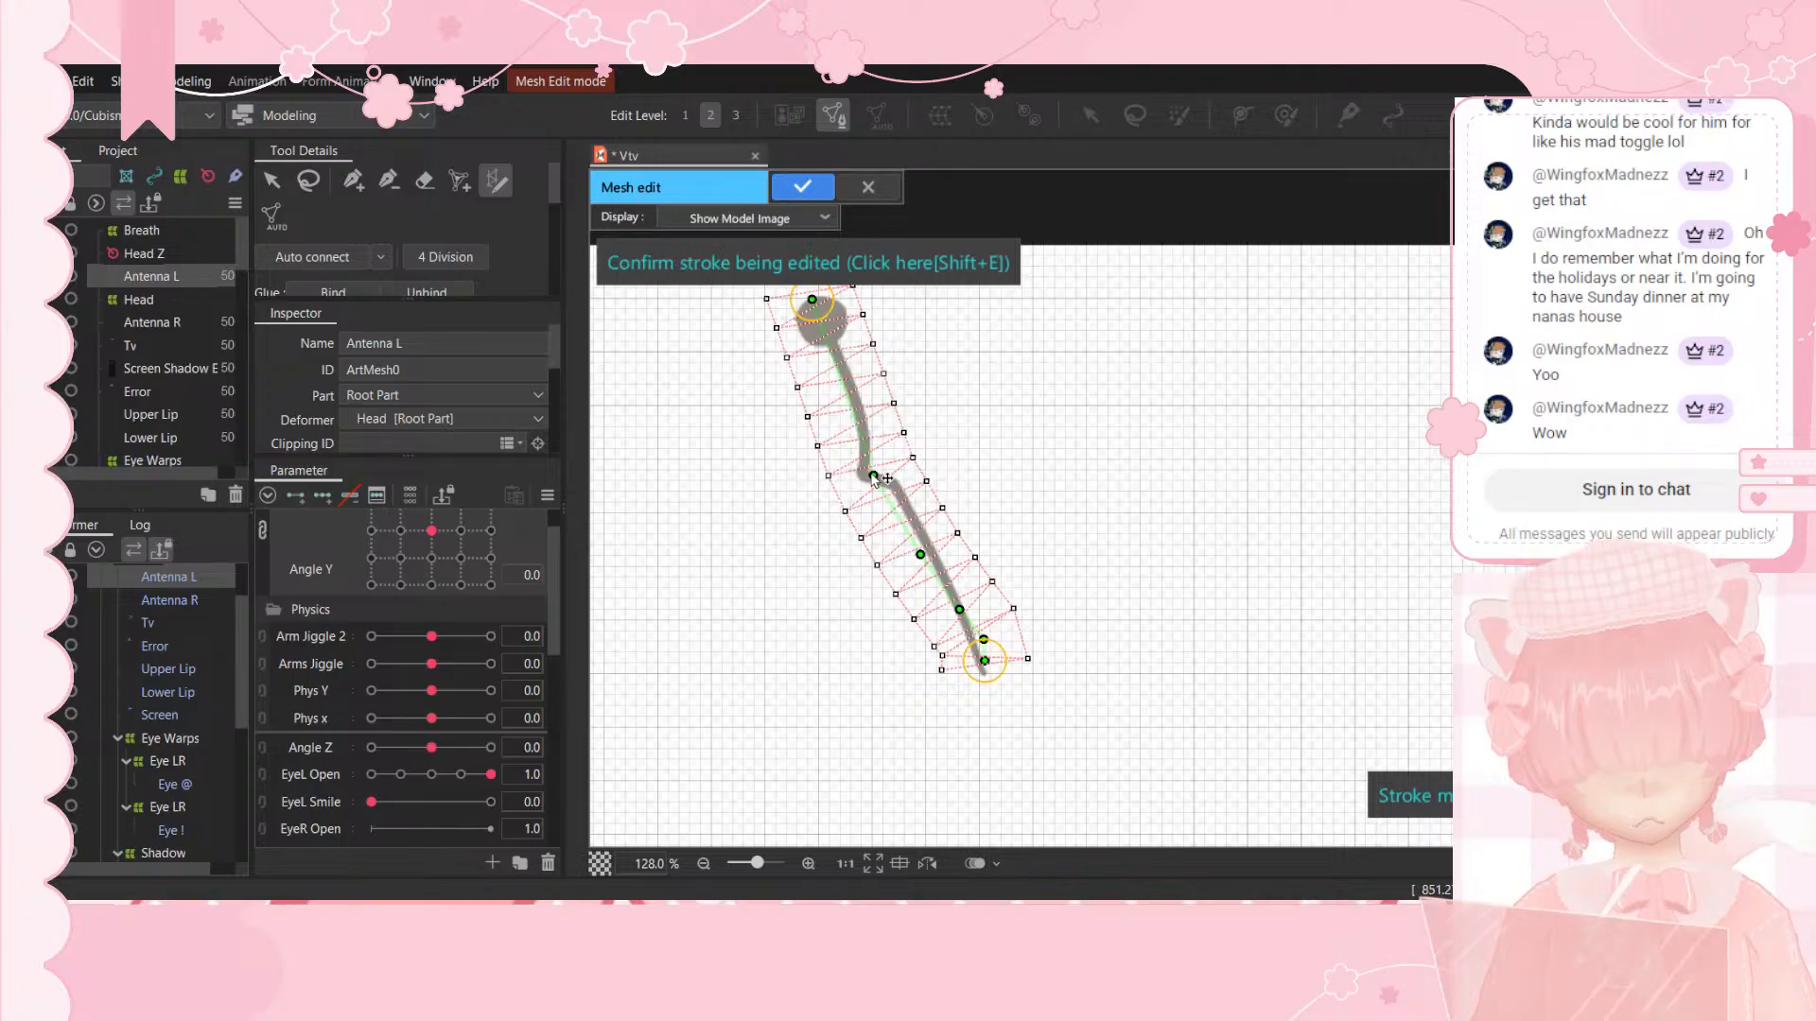
{"action": "left_click_drag", "start_coordinate": [813, 300], "coordinate": [812, 294]}
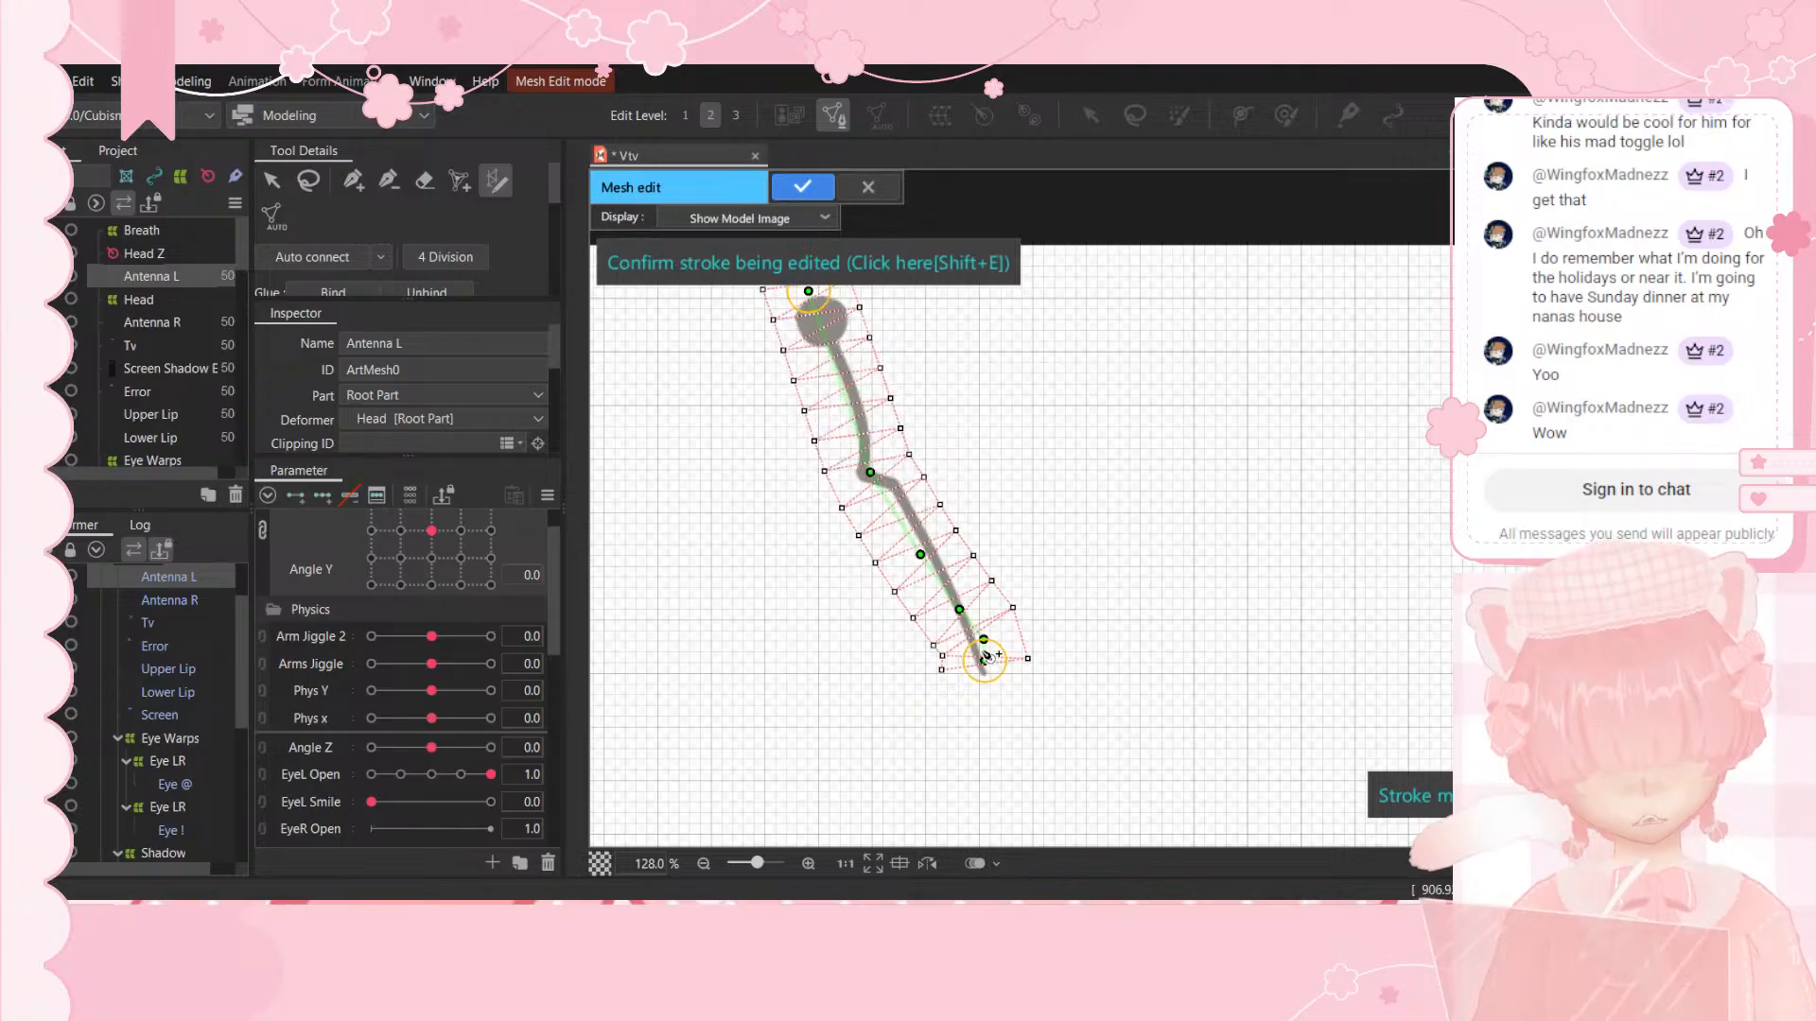
{"action": "left_click_drag", "start_coordinate": [985, 661], "coordinate": [980, 692]}
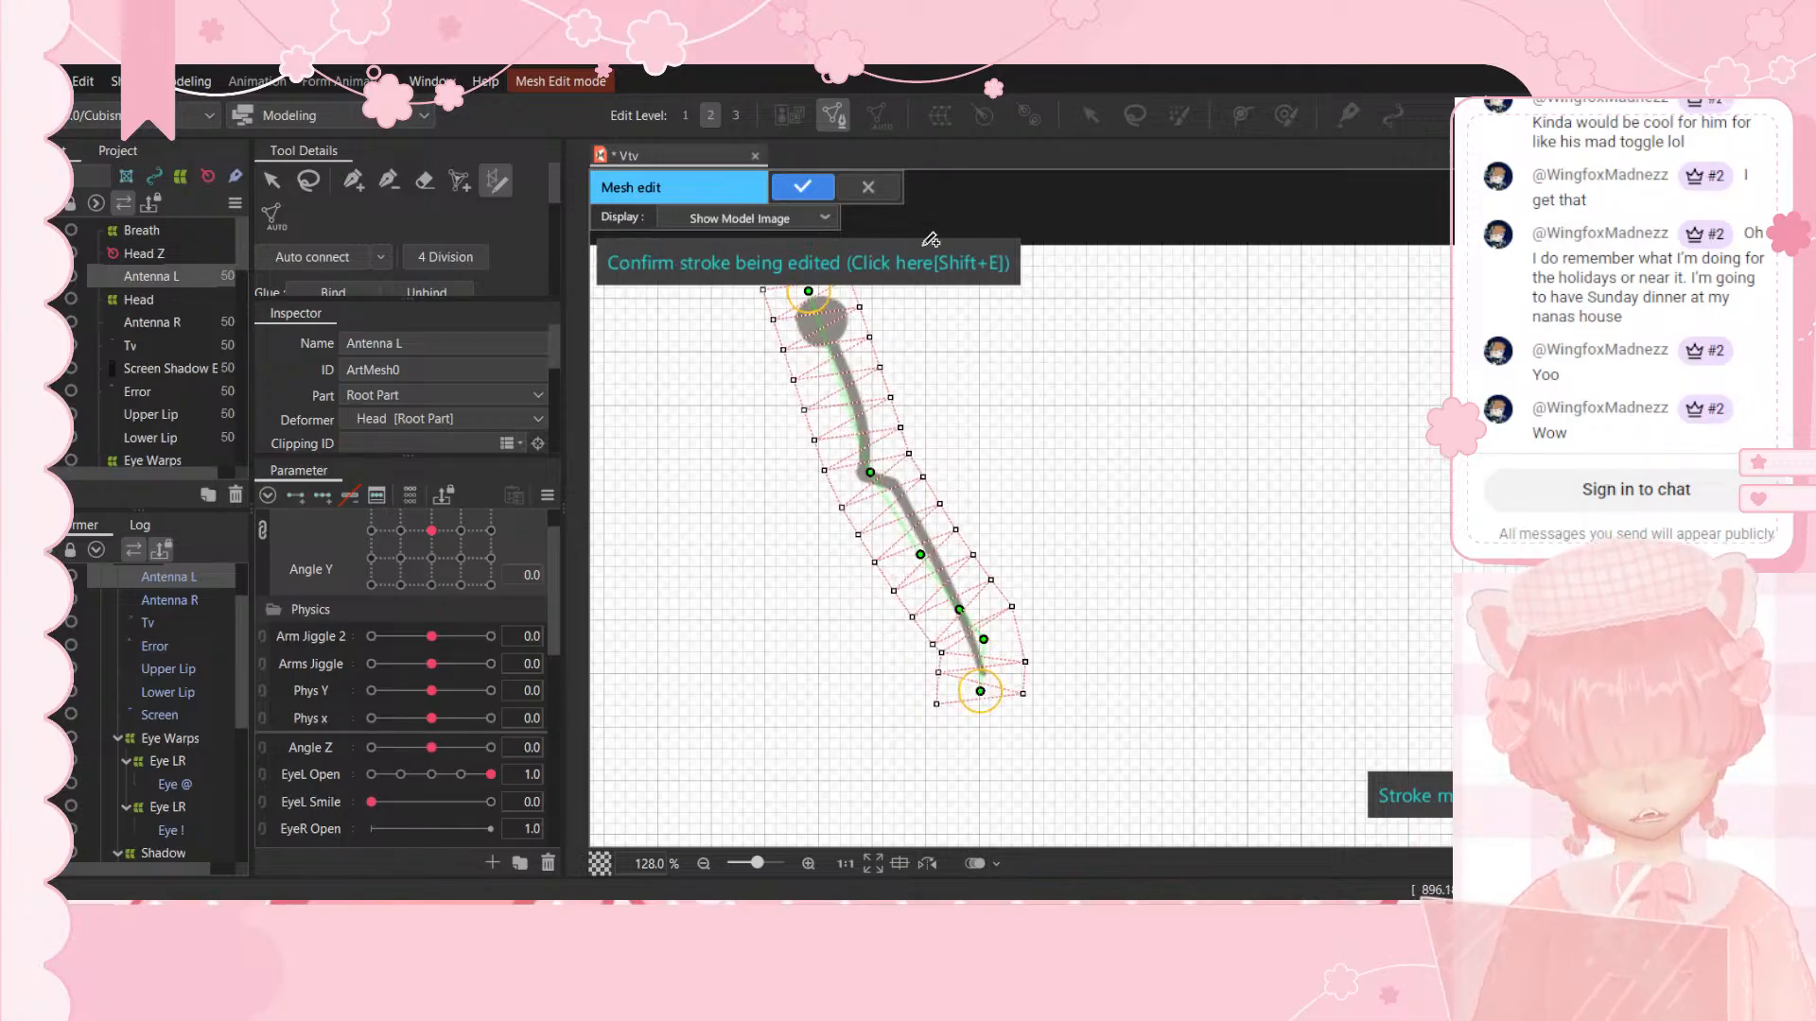
{"action": "left_click", "coordinate": [802, 186]}
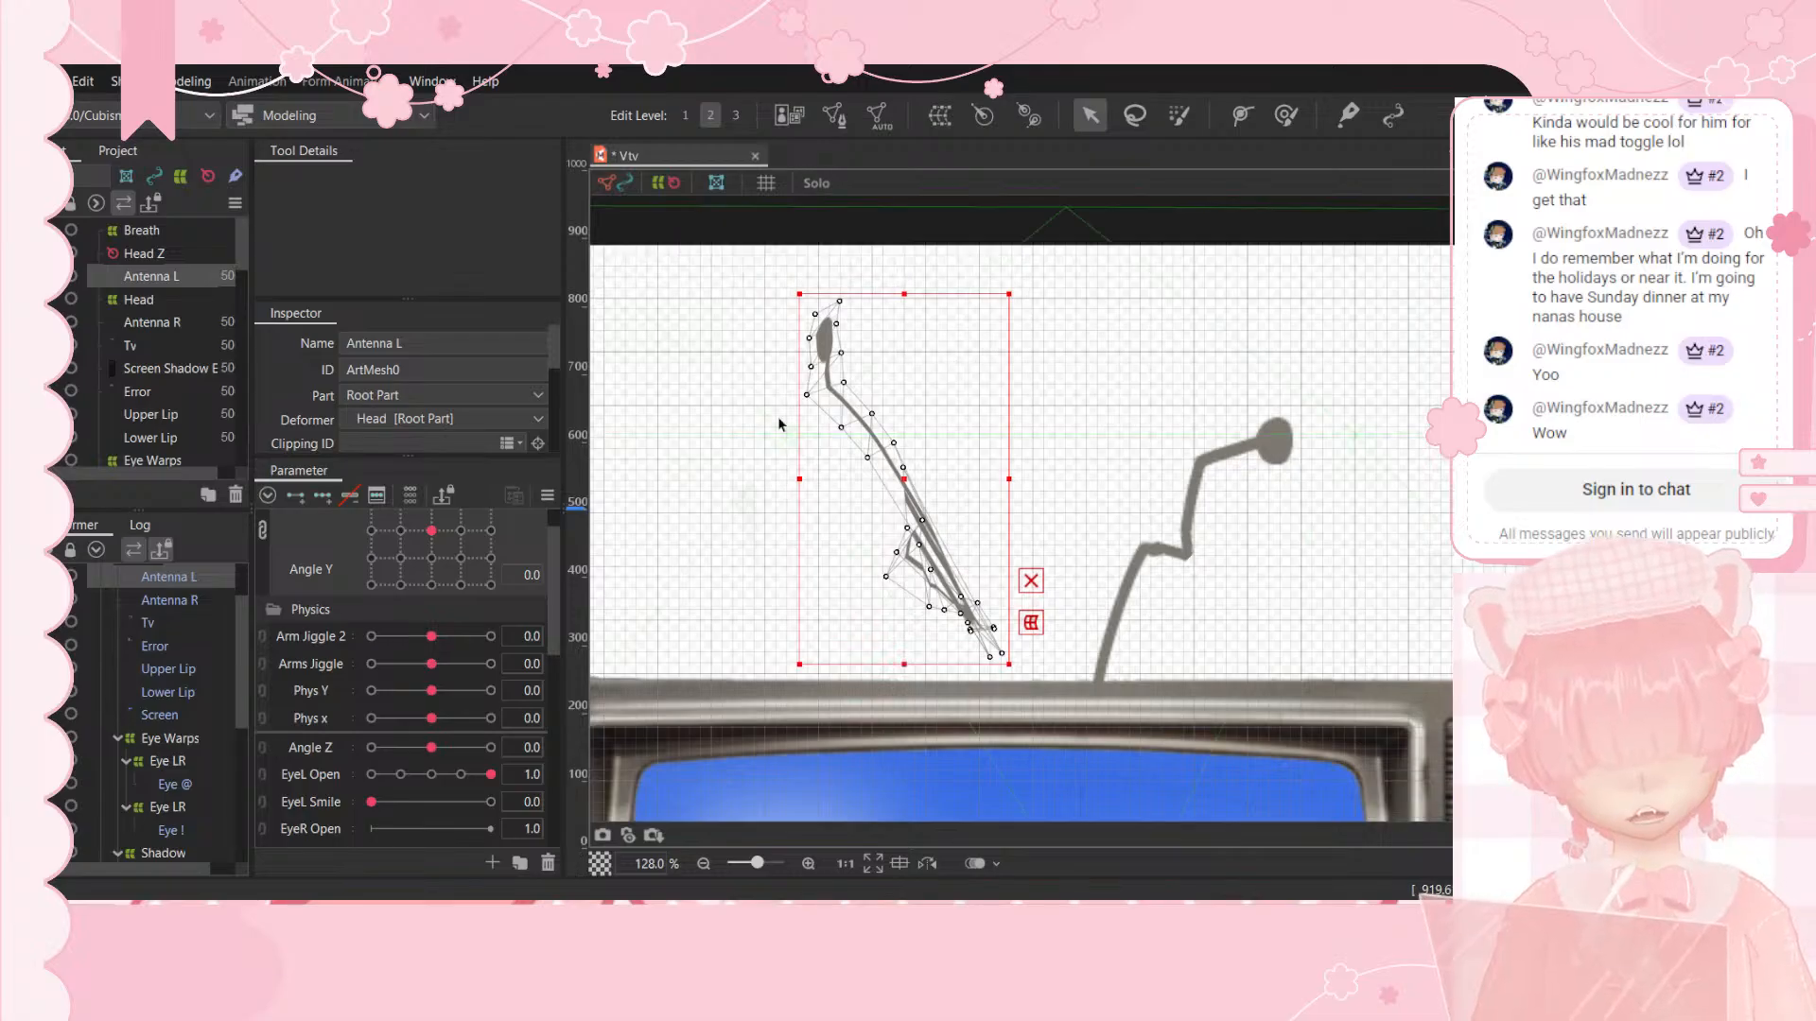
{"action": "key", "text": "ctrl+z"}
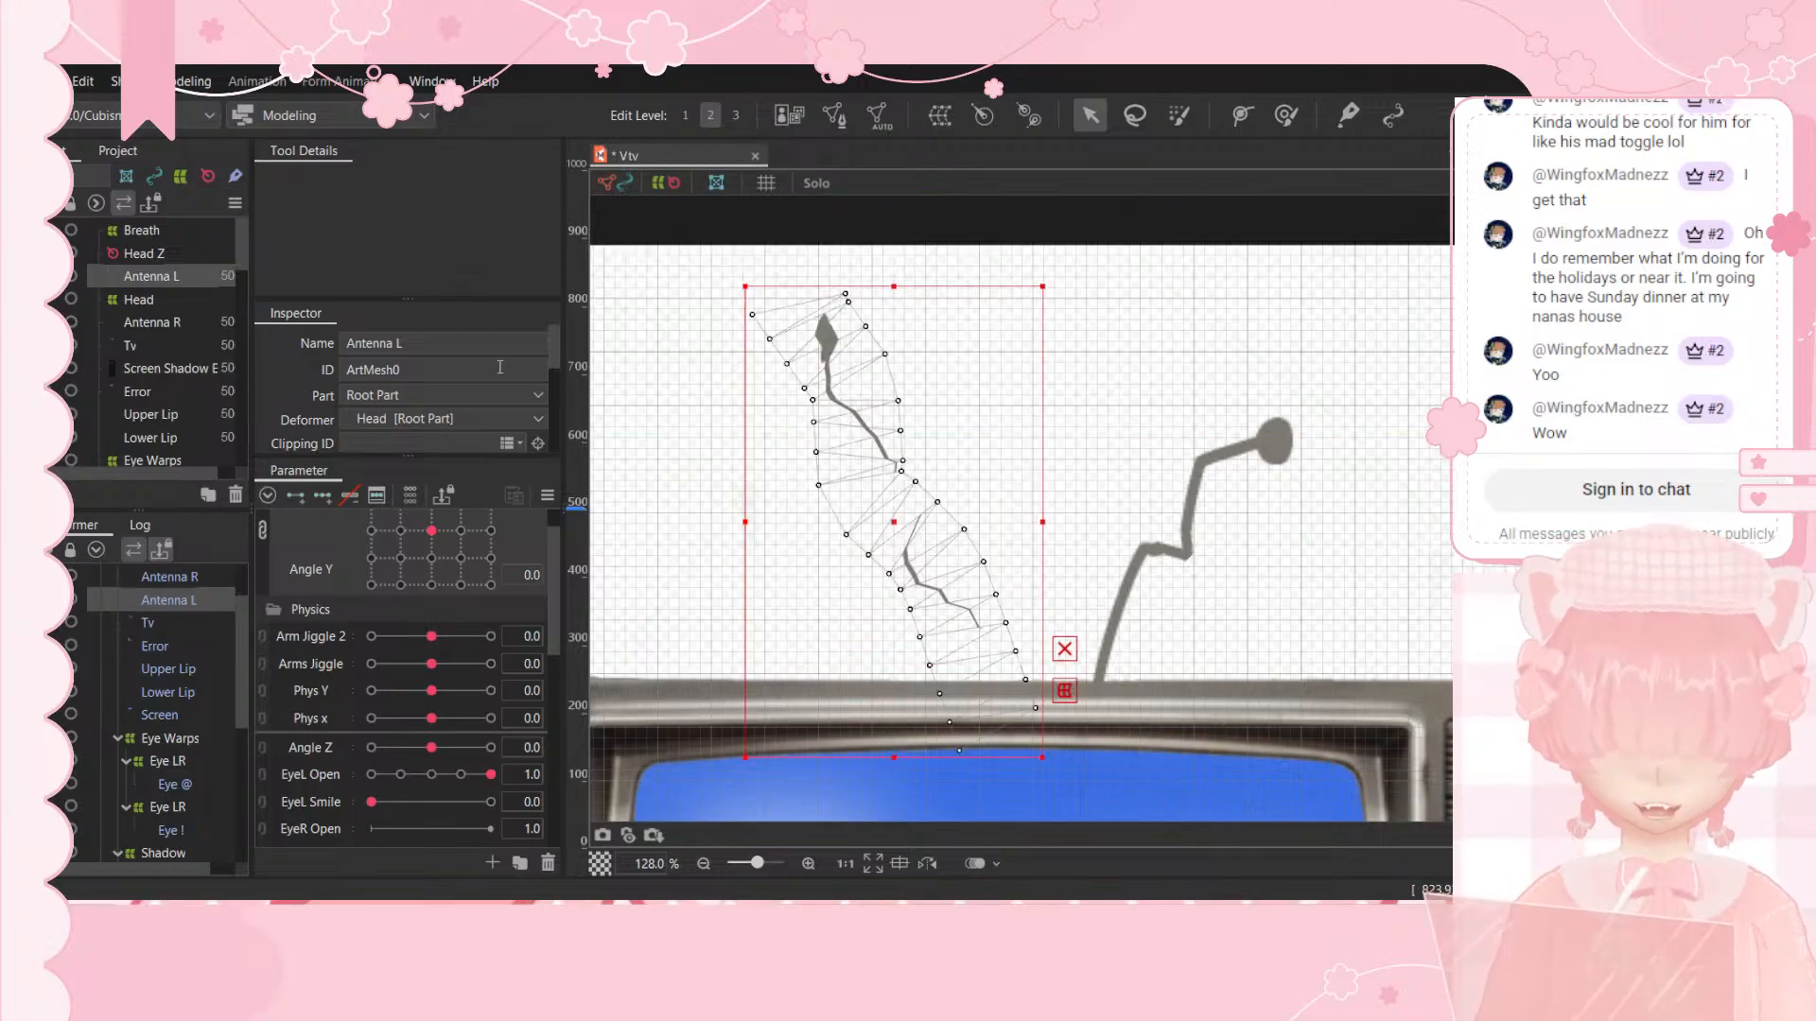
Step: Reopen Antenna L's mesh for editing, clear its distorted mesh, and set the mesh-mapping repeated density to 1
{"action": "left_click", "coordinate": [836, 115]}
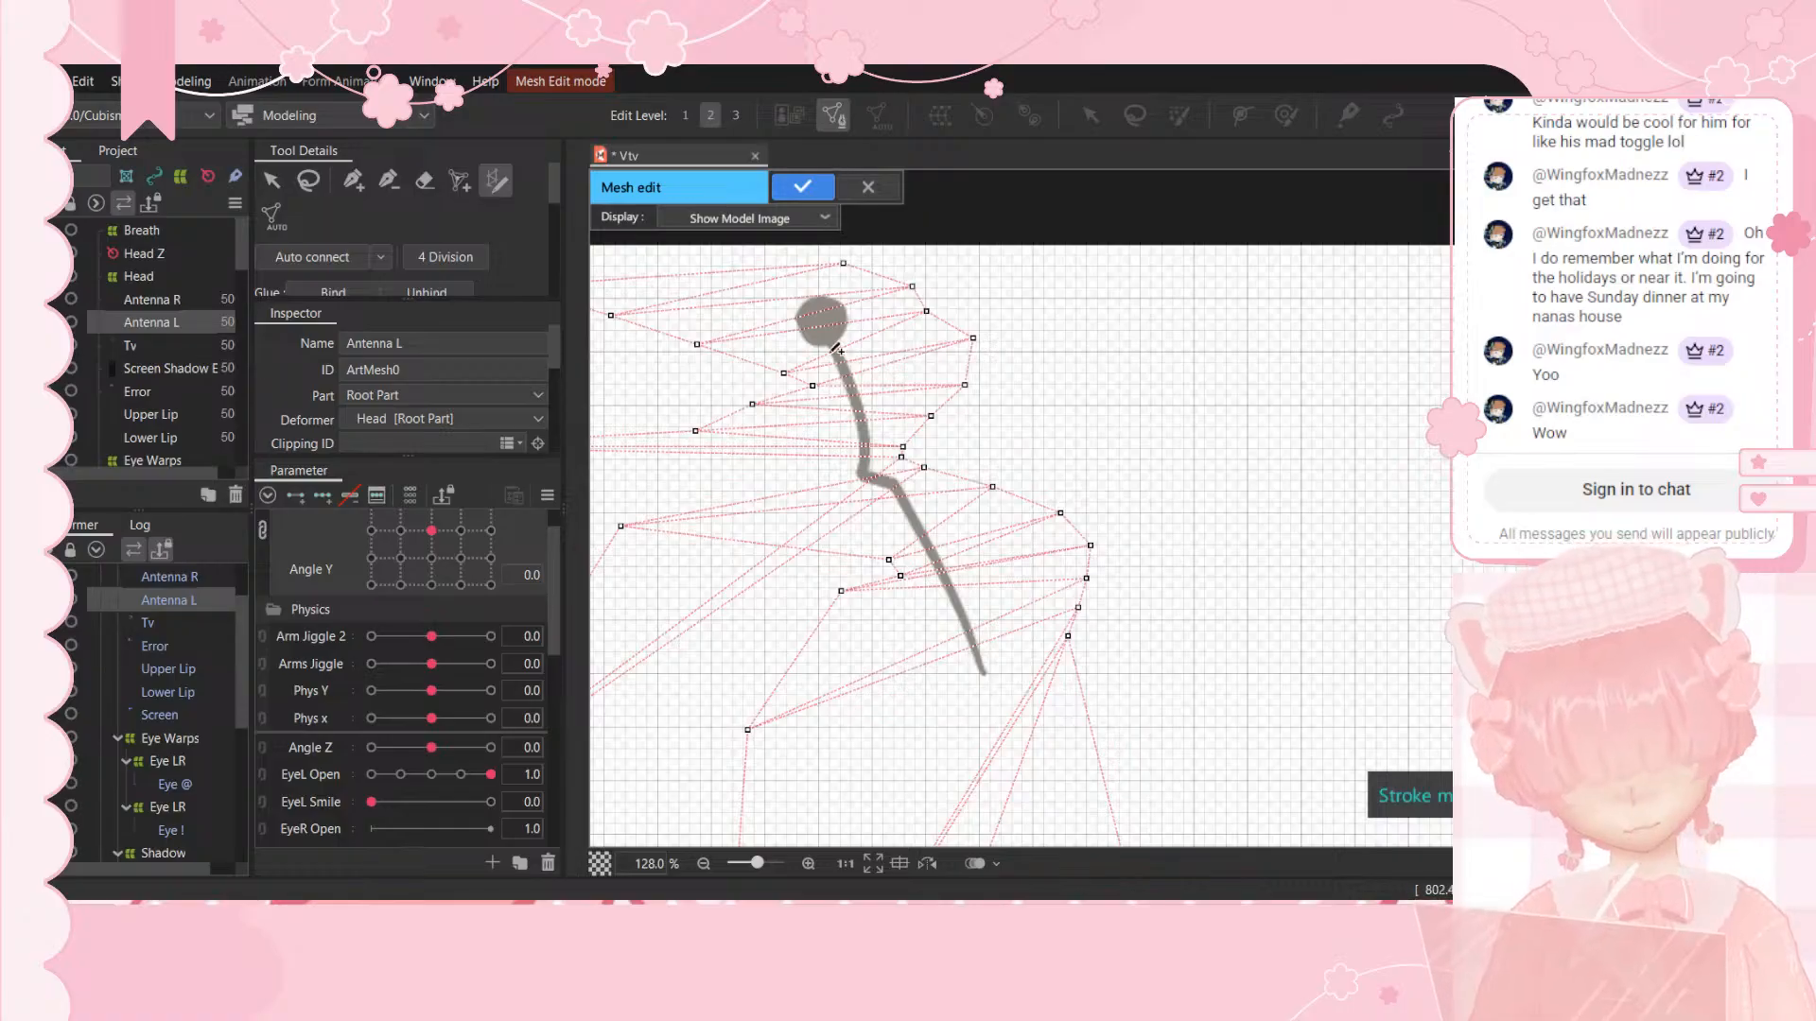
{"action": "scroll", "coordinate": [862, 398], "scroll_direction": "down", "scroll_amount": 2}
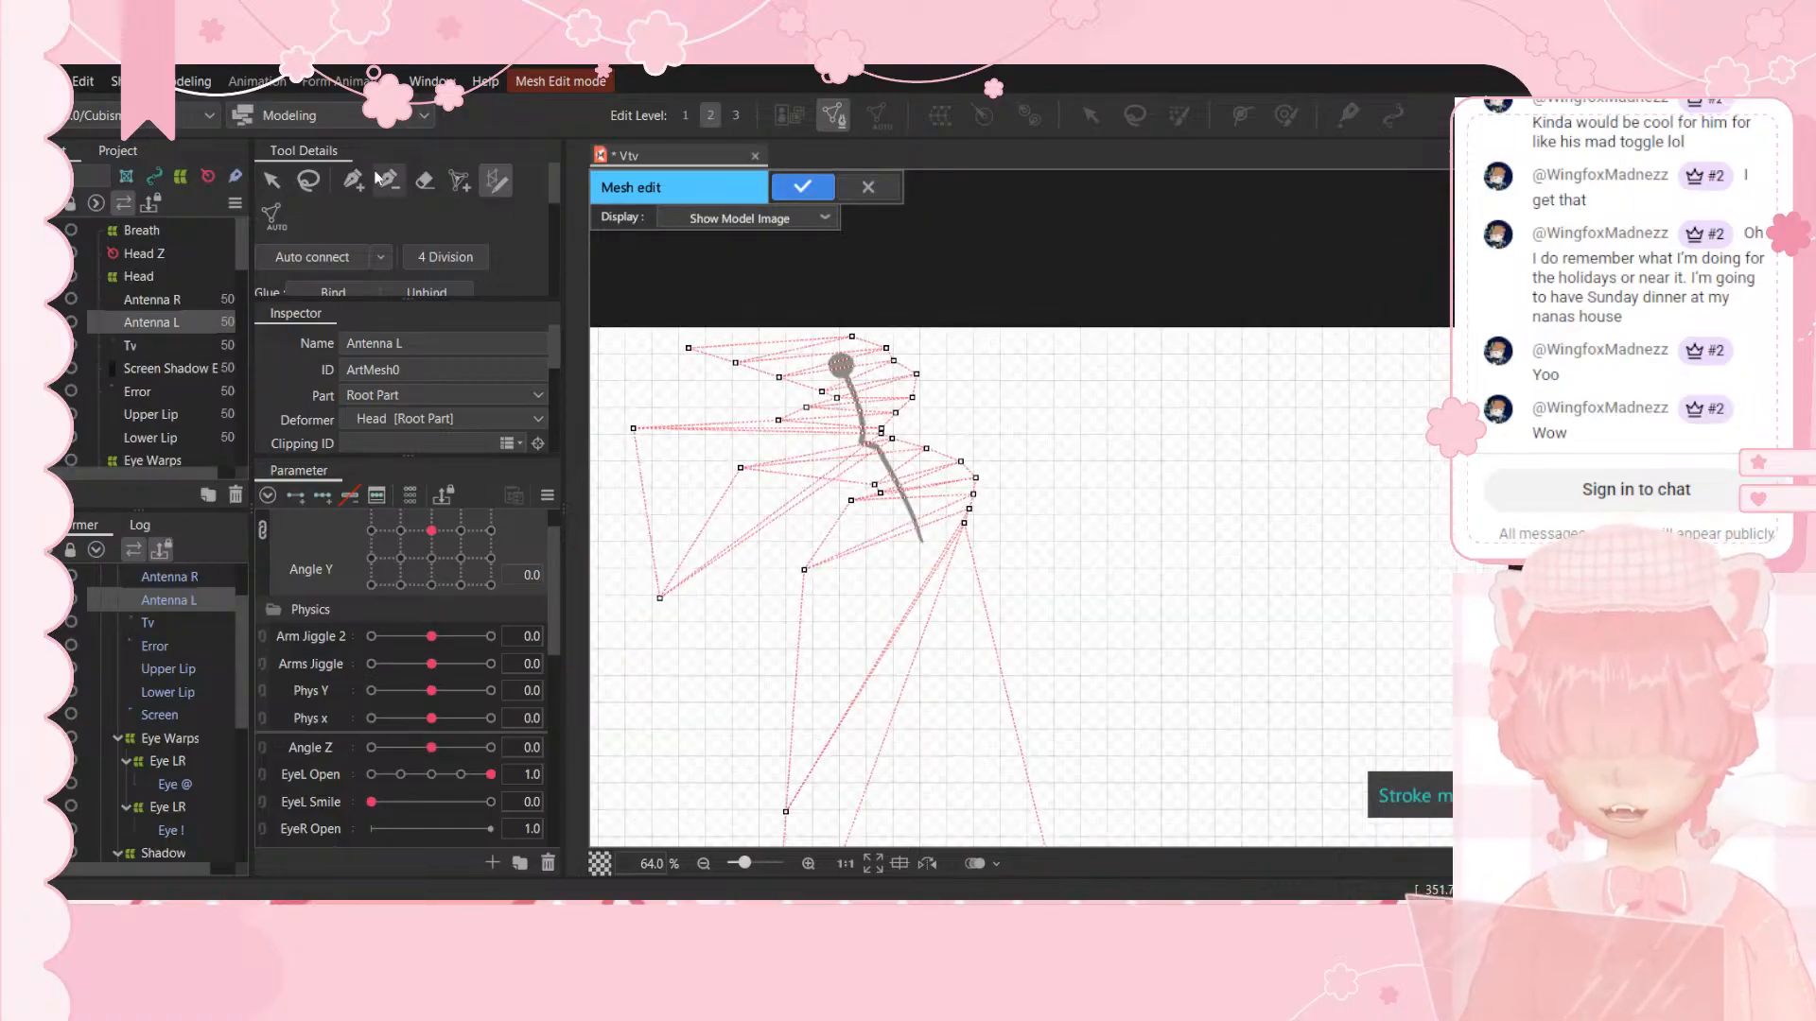
{"action": "scroll", "coordinate": [400, 218], "scroll_direction": "down", "scroll_amount": 5}
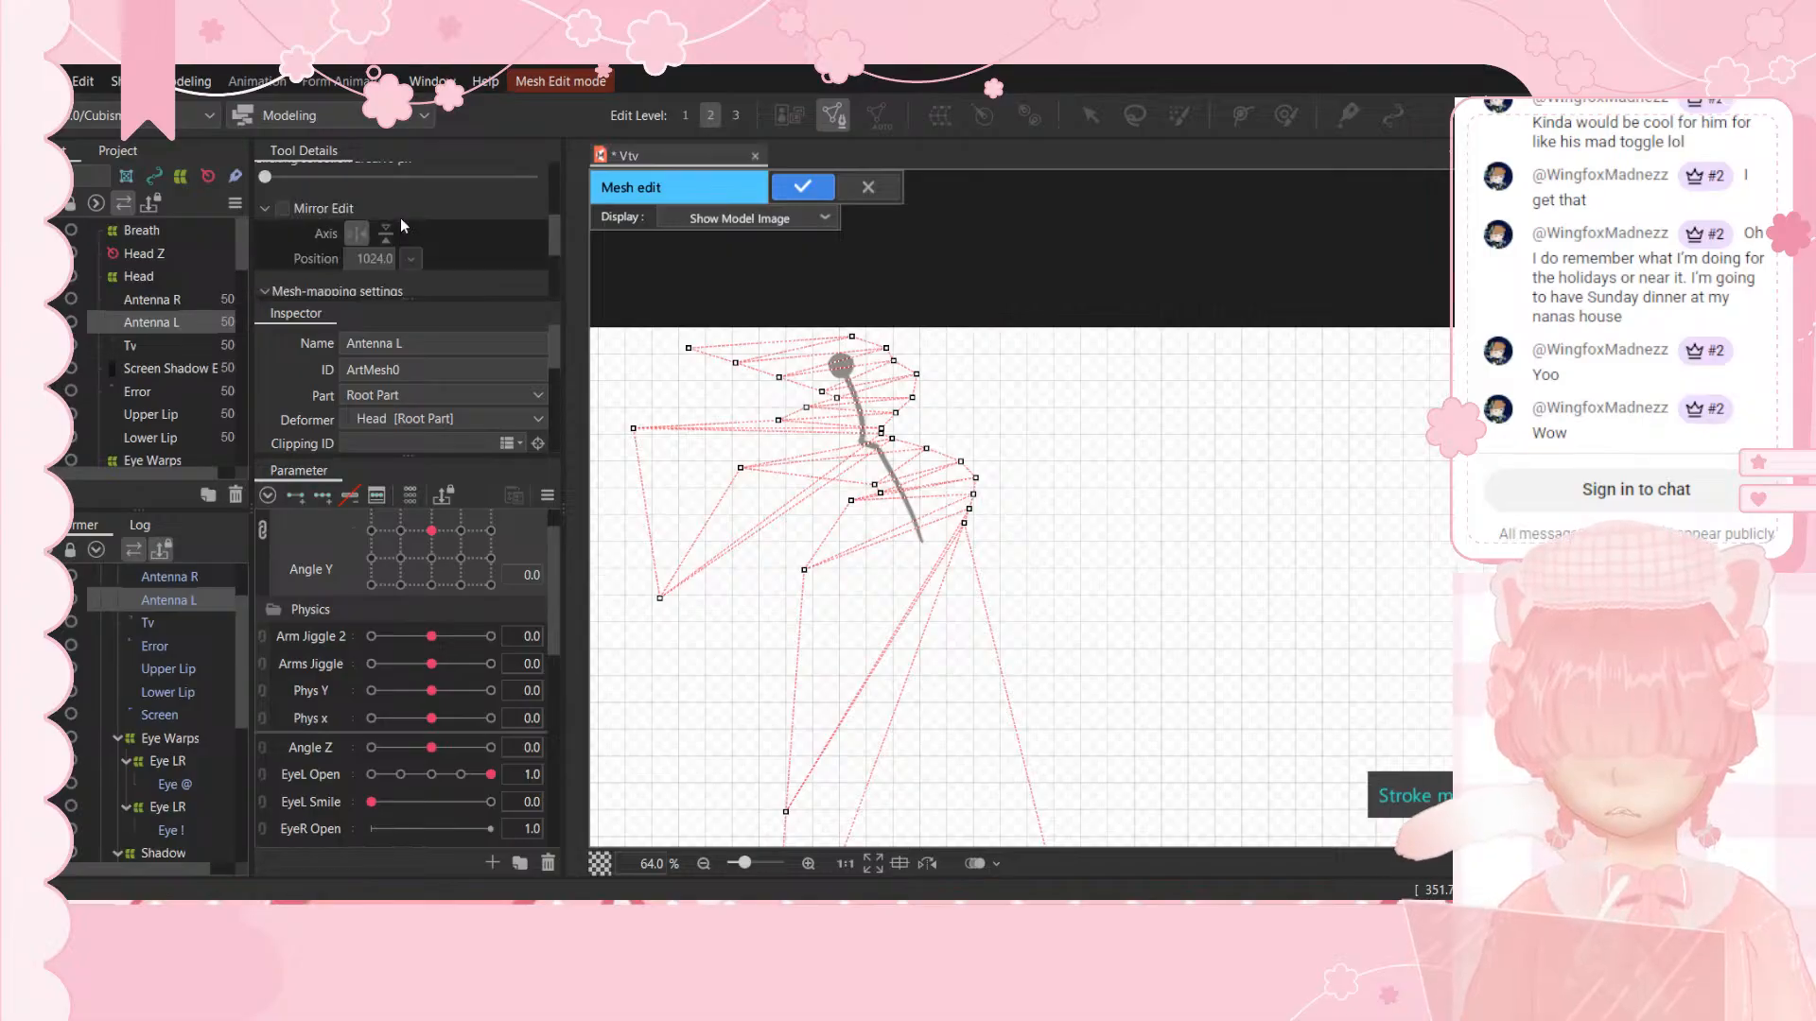
{"action": "scroll", "coordinate": [400, 217], "scroll_direction": "down", "scroll_amount": 3}
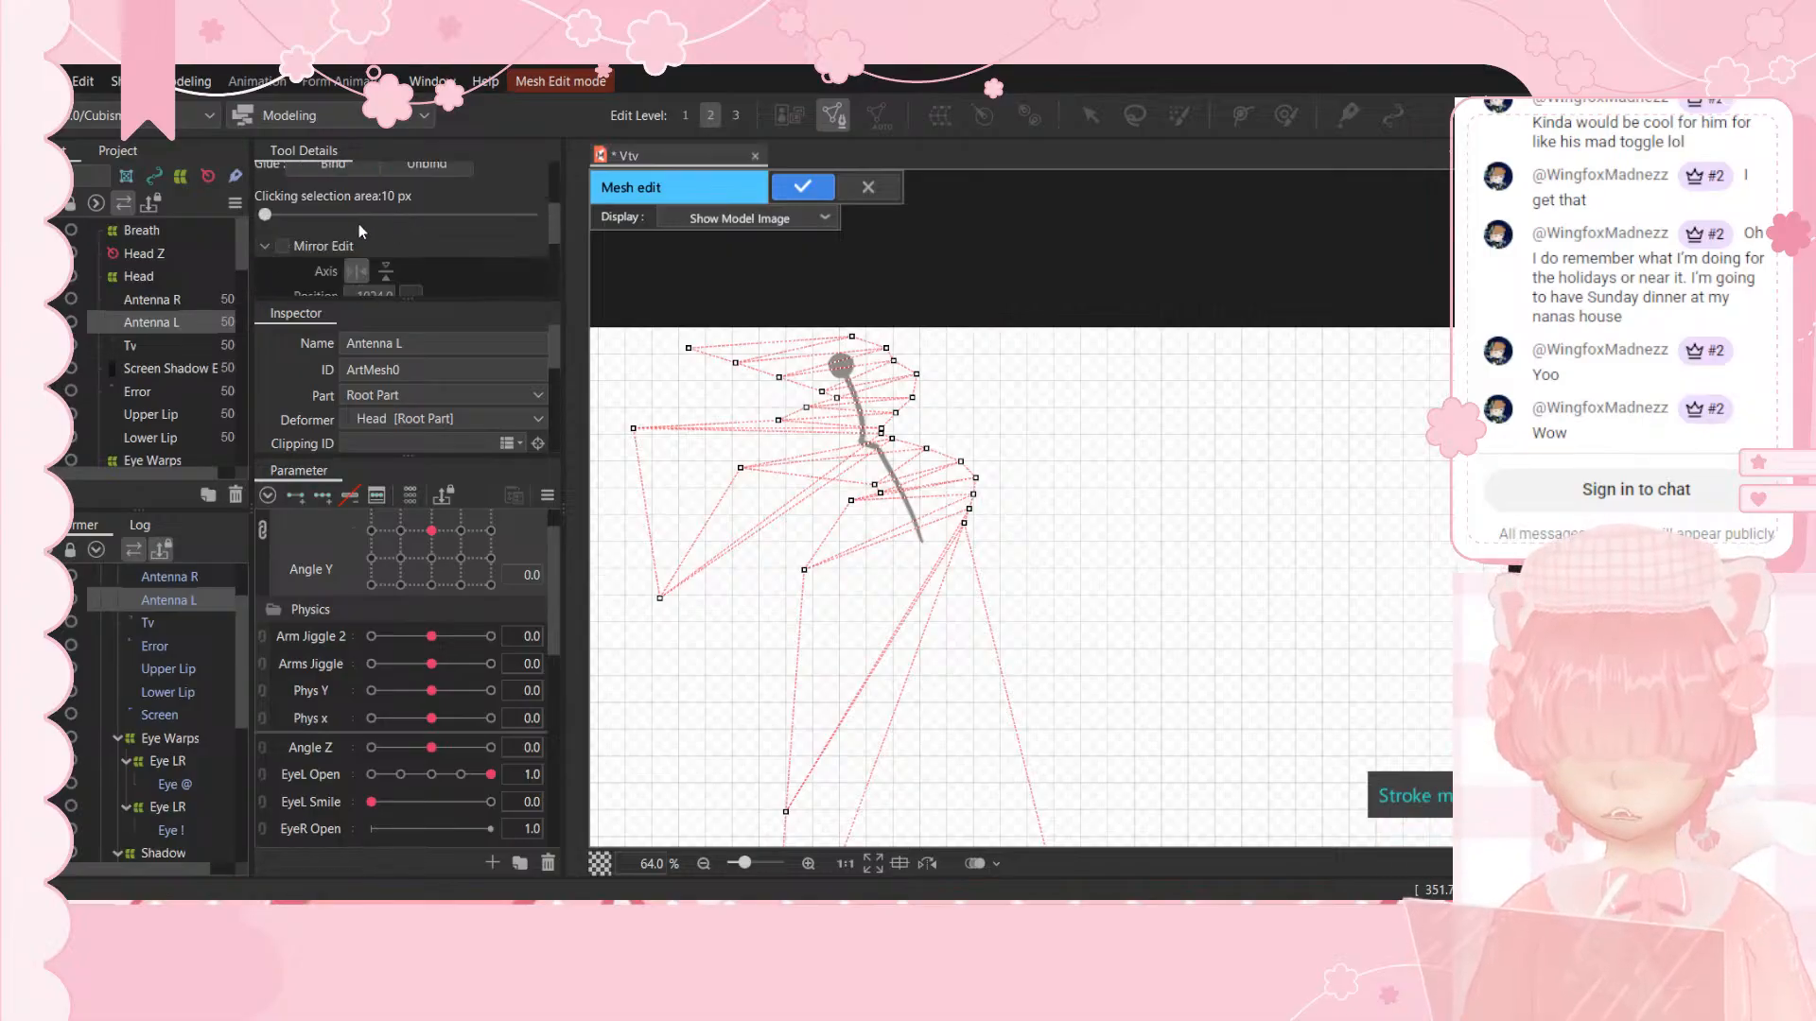
{"action": "scroll", "coordinate": [359, 223], "scroll_direction": "up", "scroll_amount": 3}
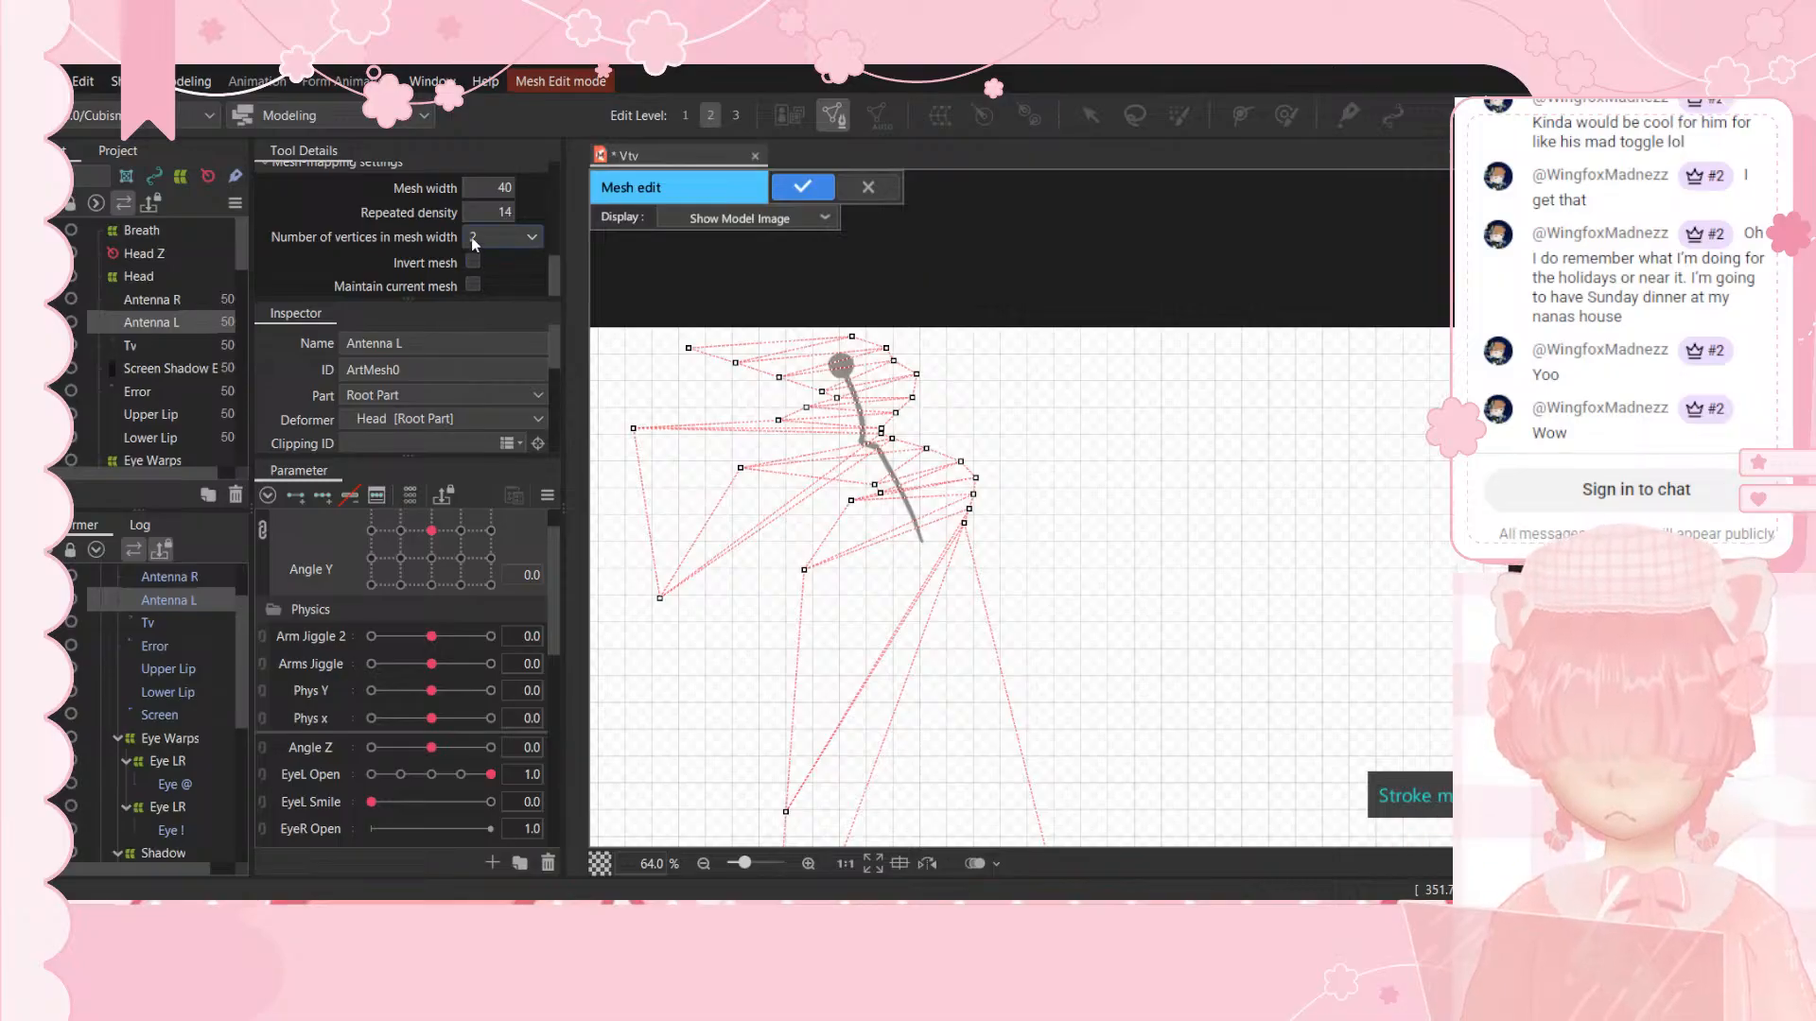
{"action": "left_click_drag", "start_coordinate": [485, 209], "coordinate": [495, 210]}
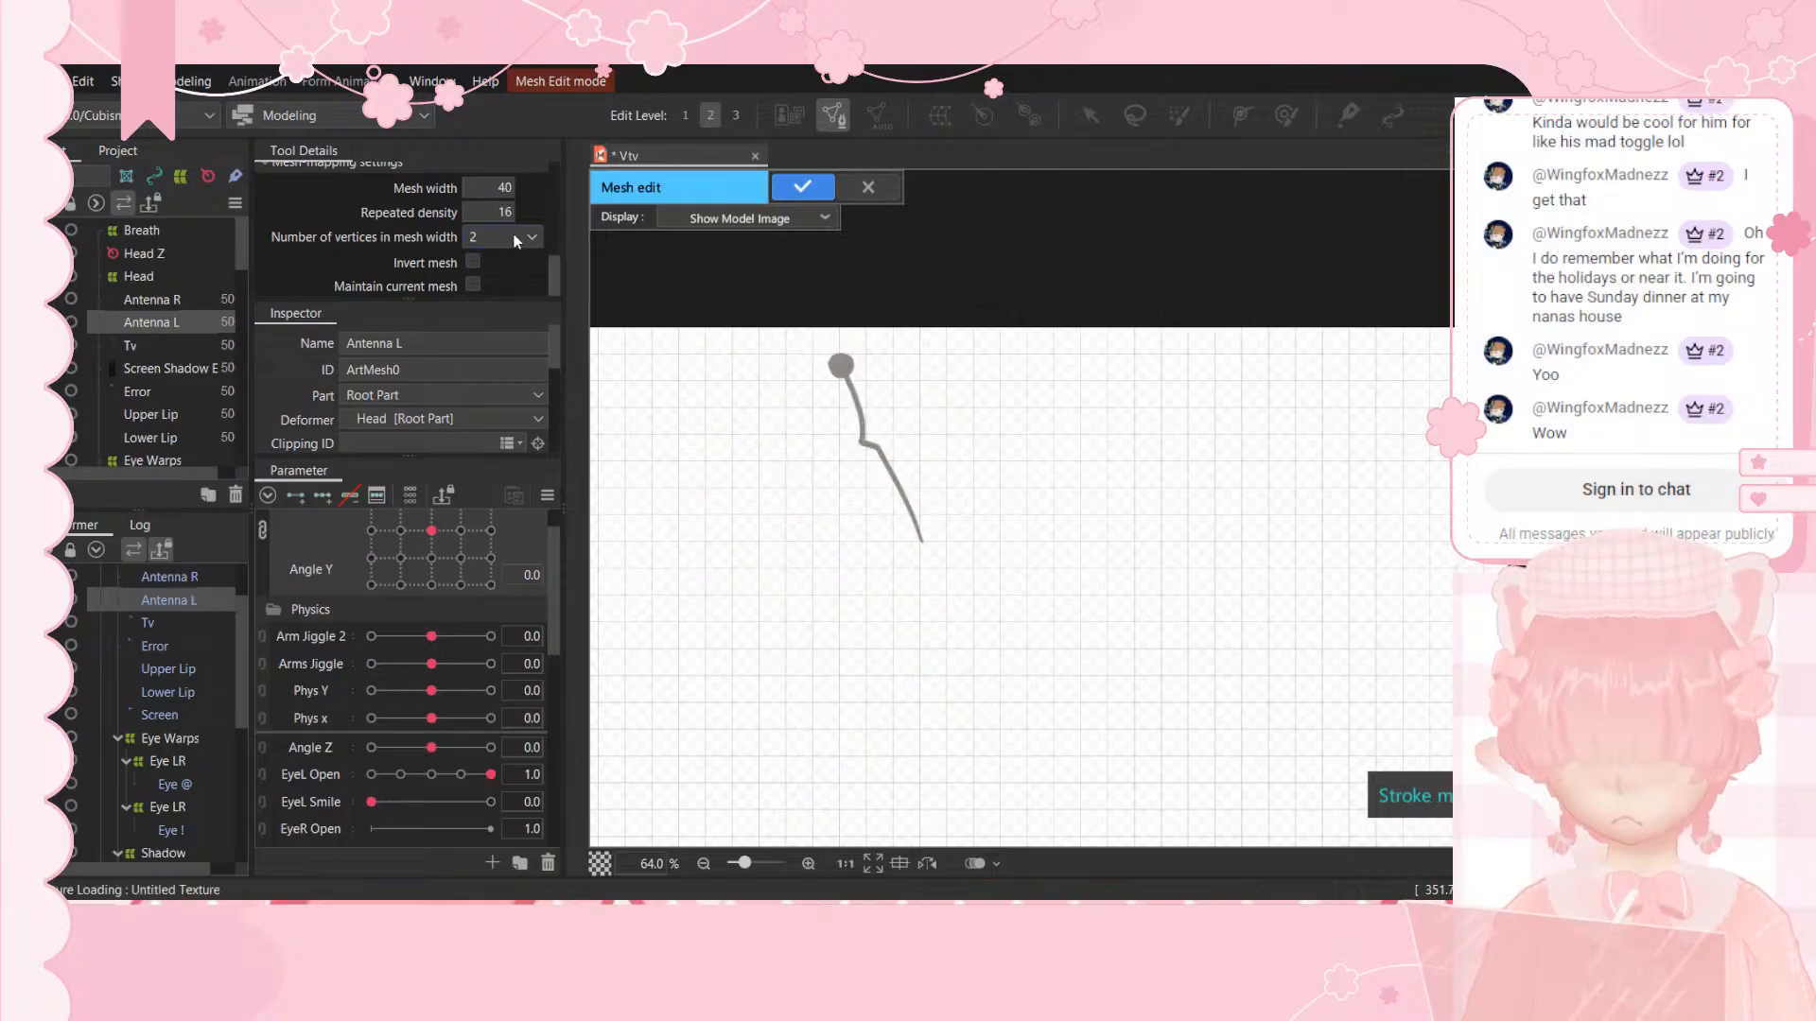
{"action": "key", "text": "BackSpace"}
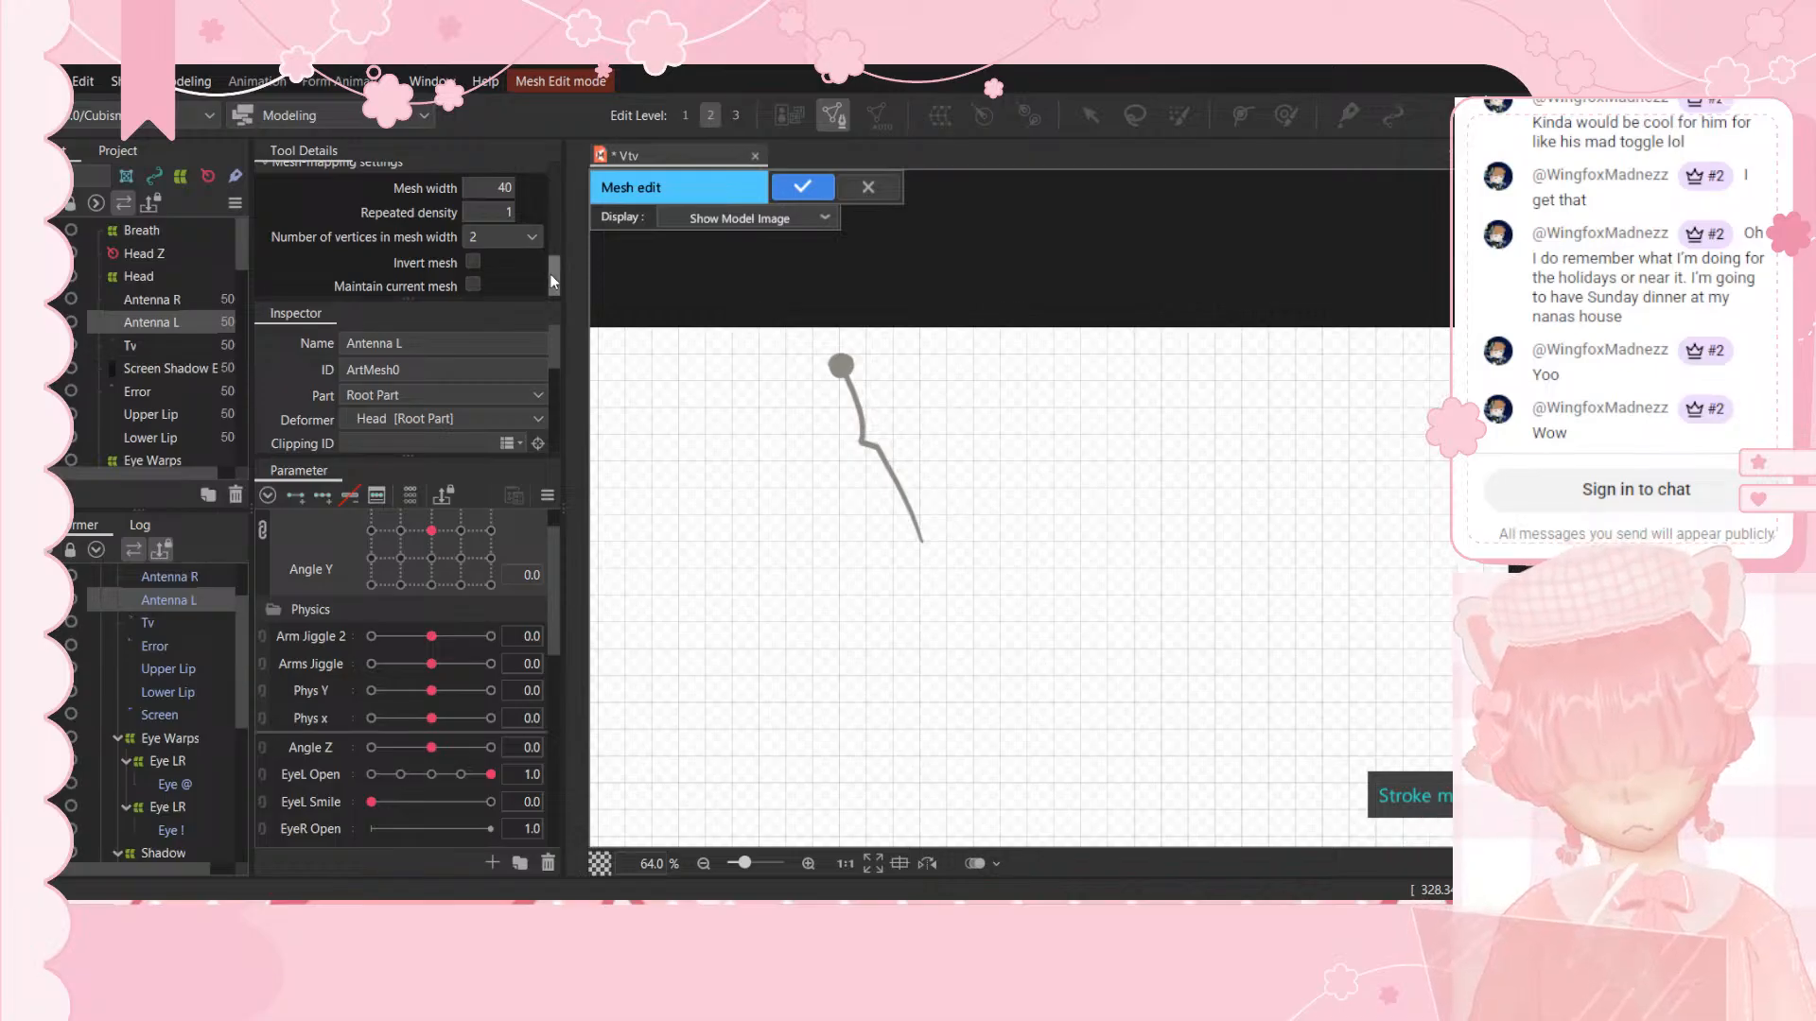
{"action": "left_click", "coordinate": [469, 286]}
{"action": "left_click", "coordinate": [472, 286]}
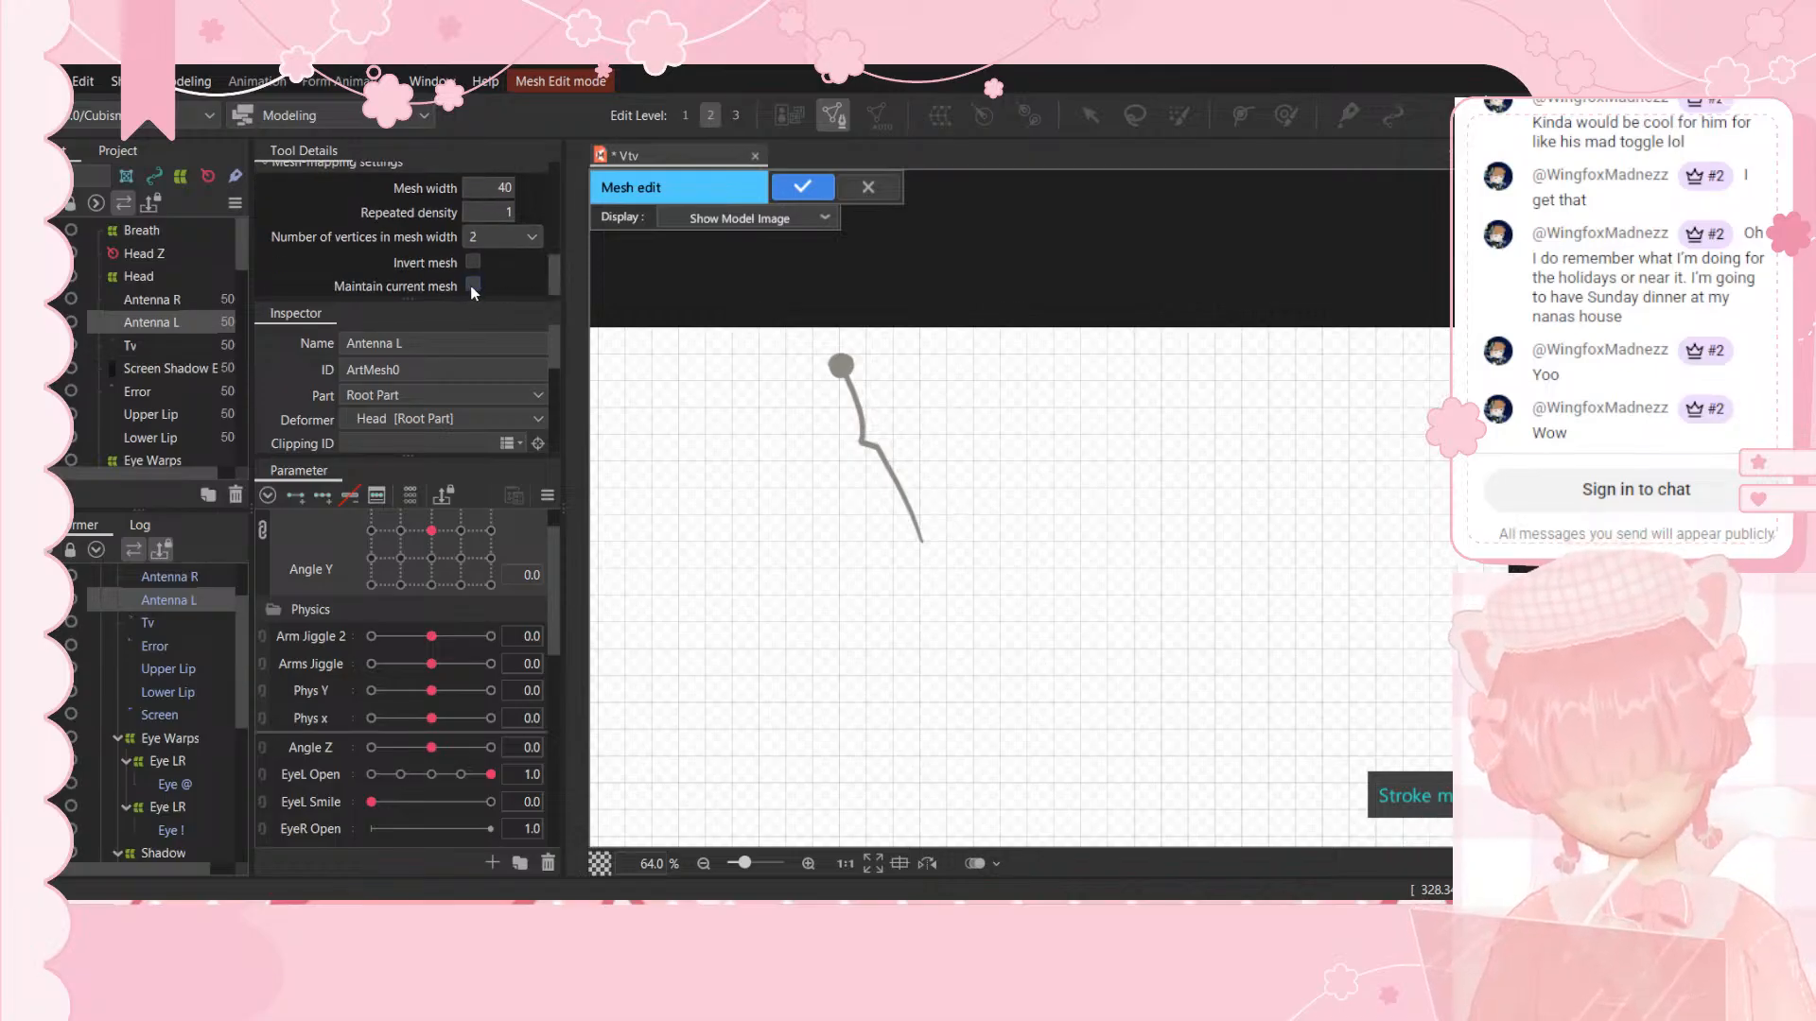
Step: Look through Antenna L's properties and the model's parameter list, and check the Tv part's properties
{"action": "scroll", "coordinate": [480, 341], "scroll_direction": "down", "scroll_amount": 4}
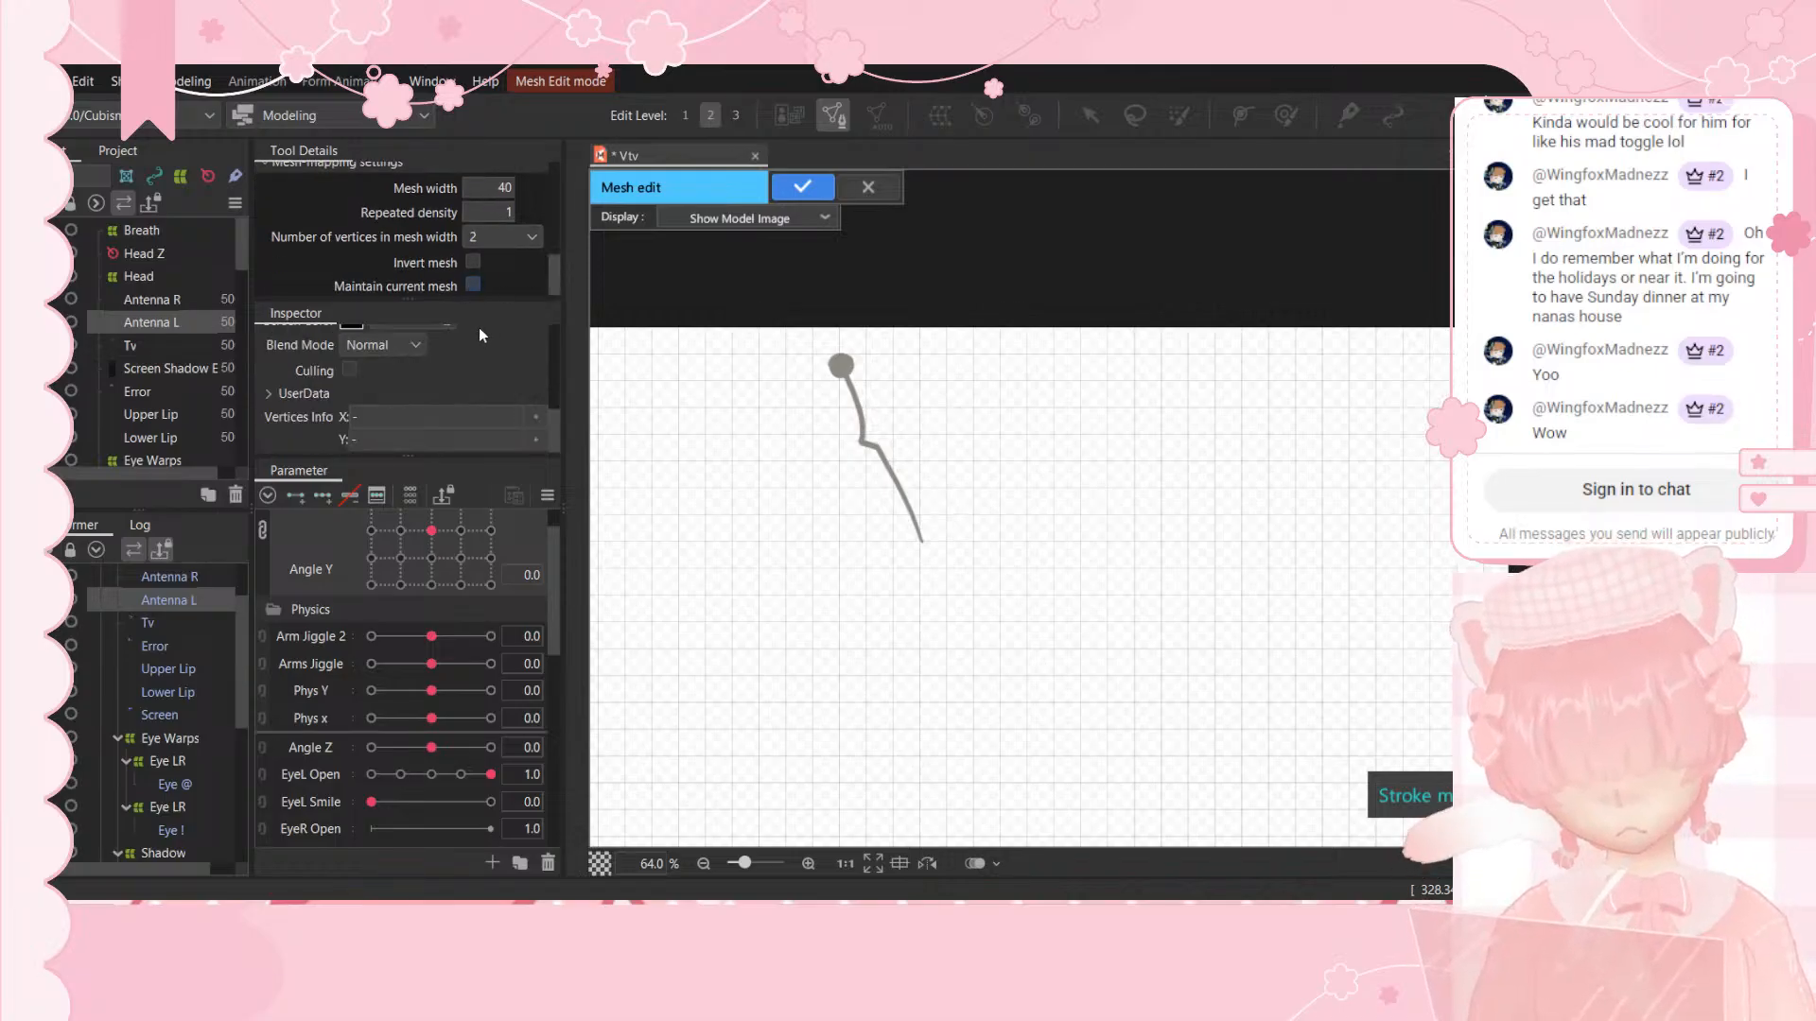
{"action": "scroll", "coordinate": [478, 338], "scroll_direction": "up", "scroll_amount": 3}
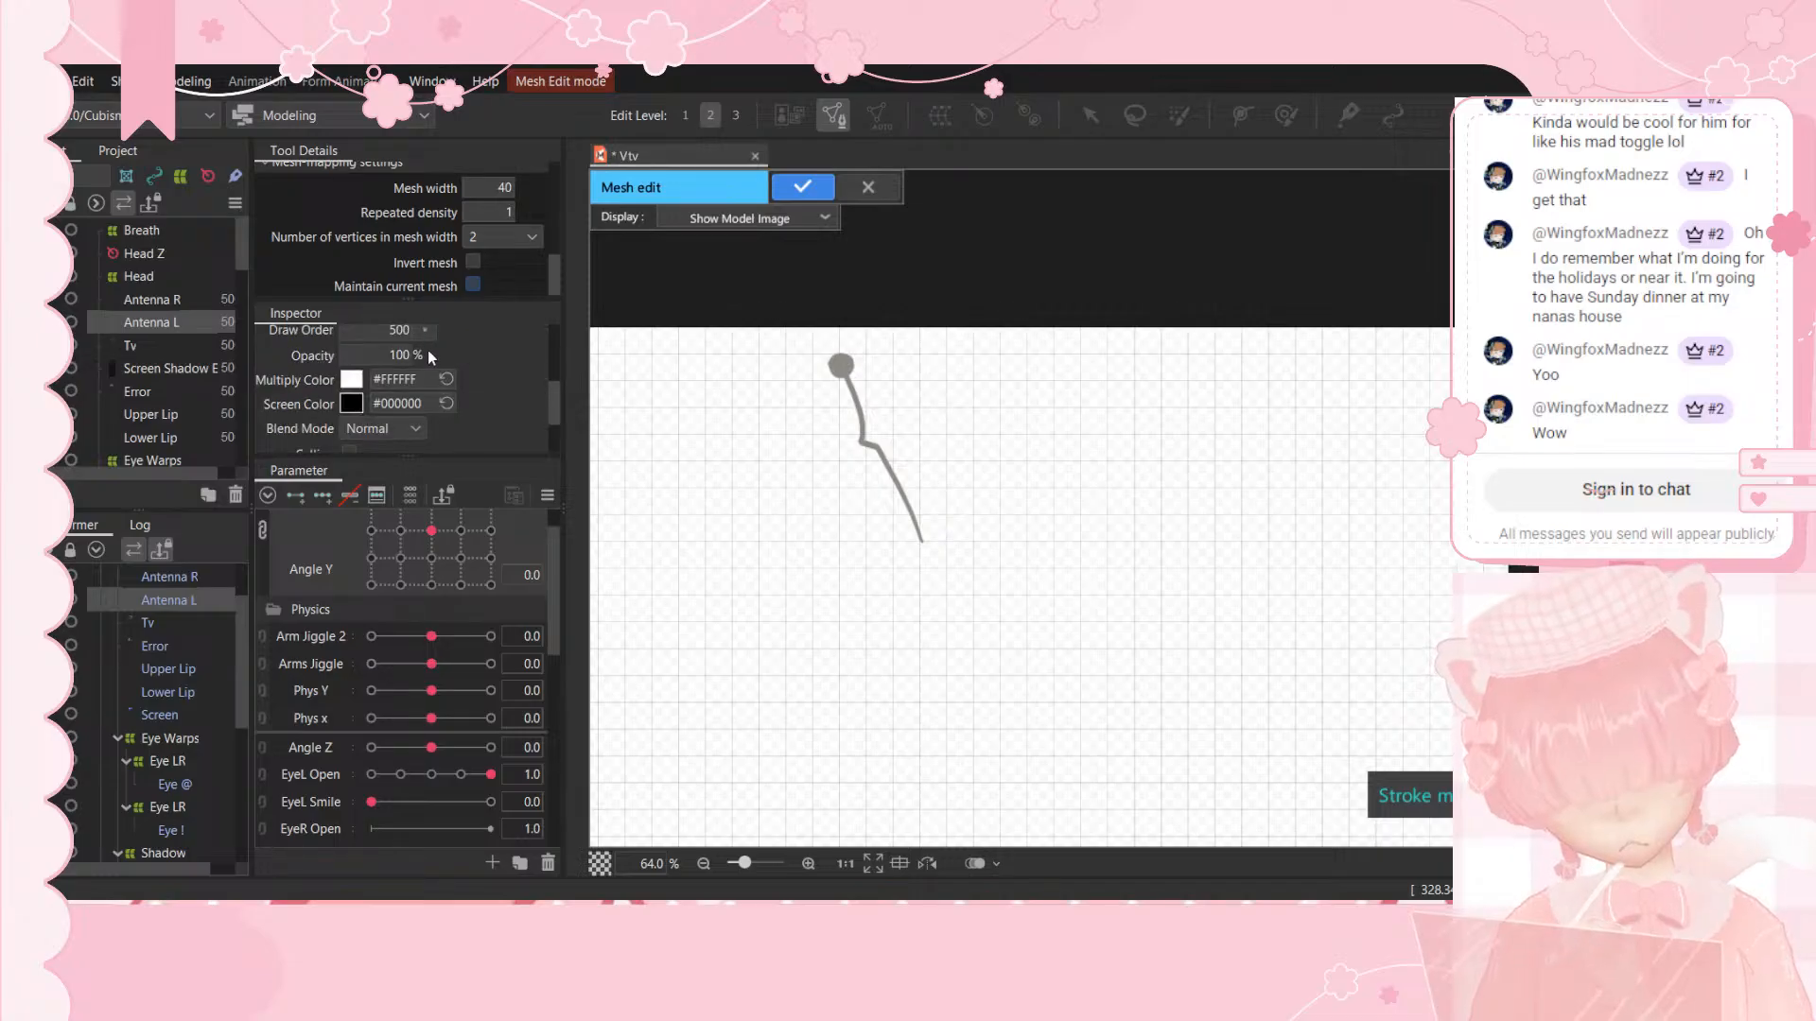
{"action": "scroll", "coordinate": [430, 357], "scroll_direction": "down", "scroll_amount": 3}
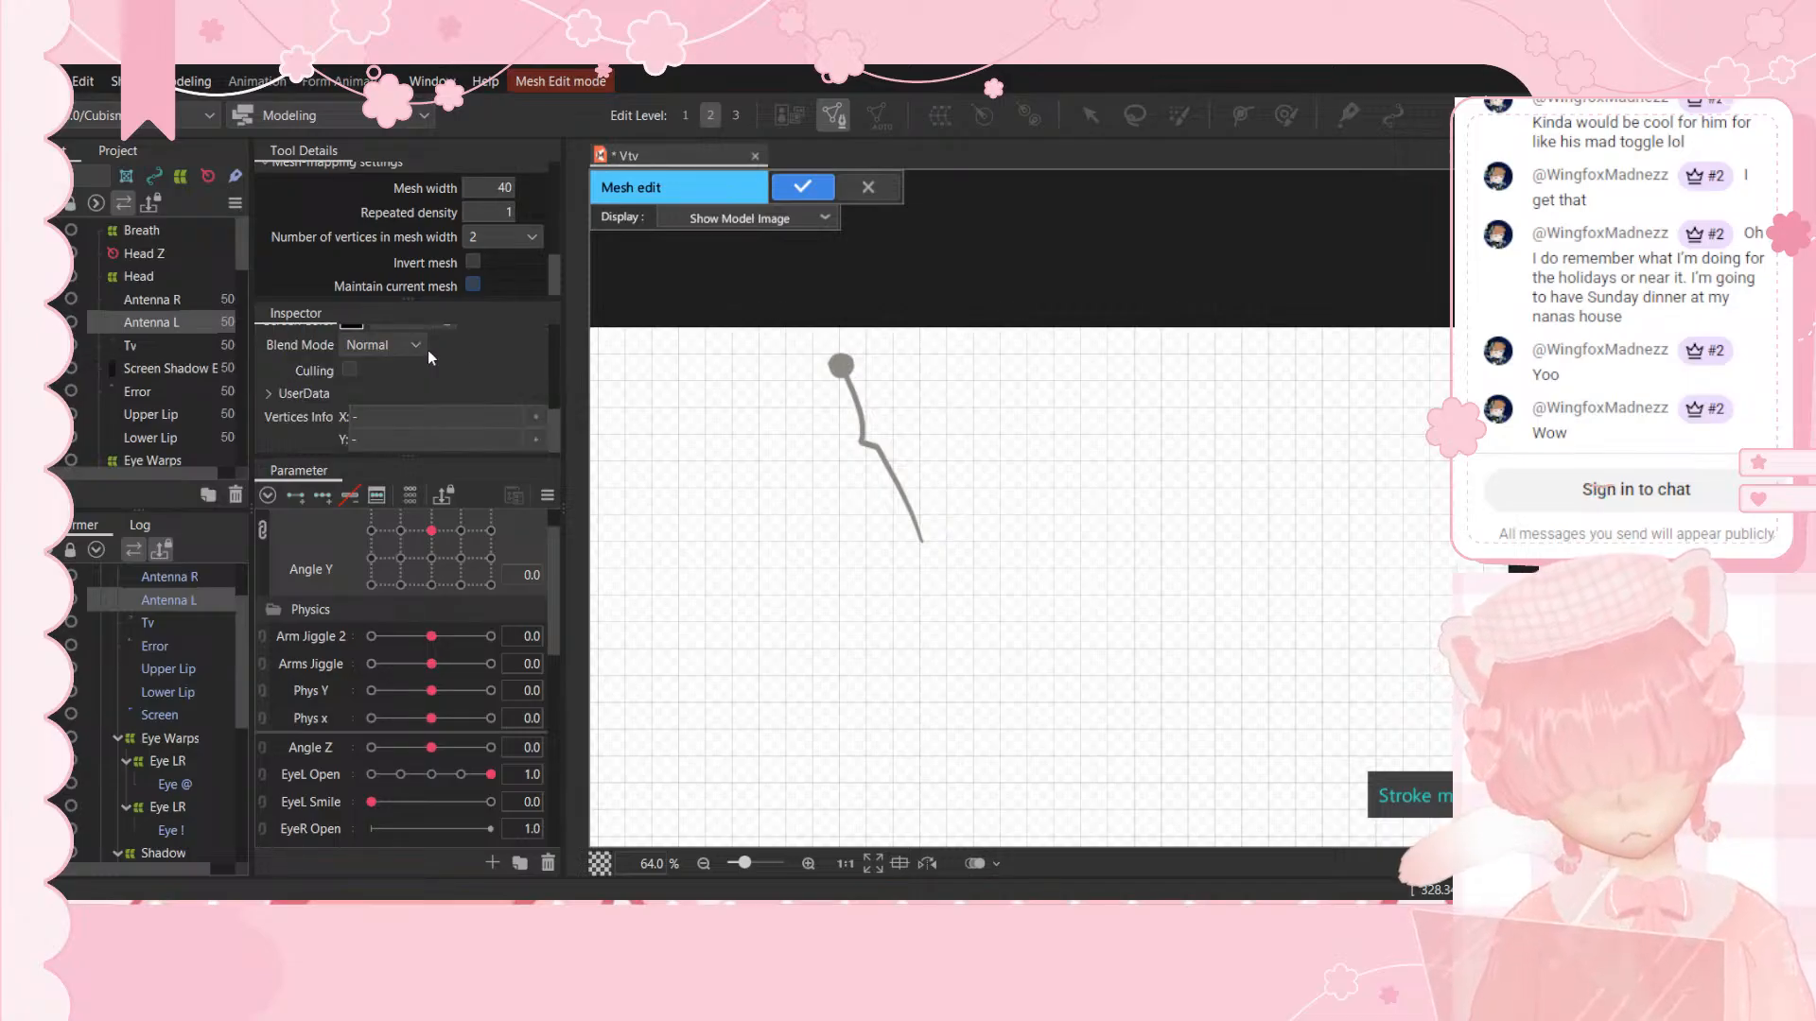
{"action": "scroll", "coordinate": [417, 367], "scroll_direction": "up", "scroll_amount": 3}
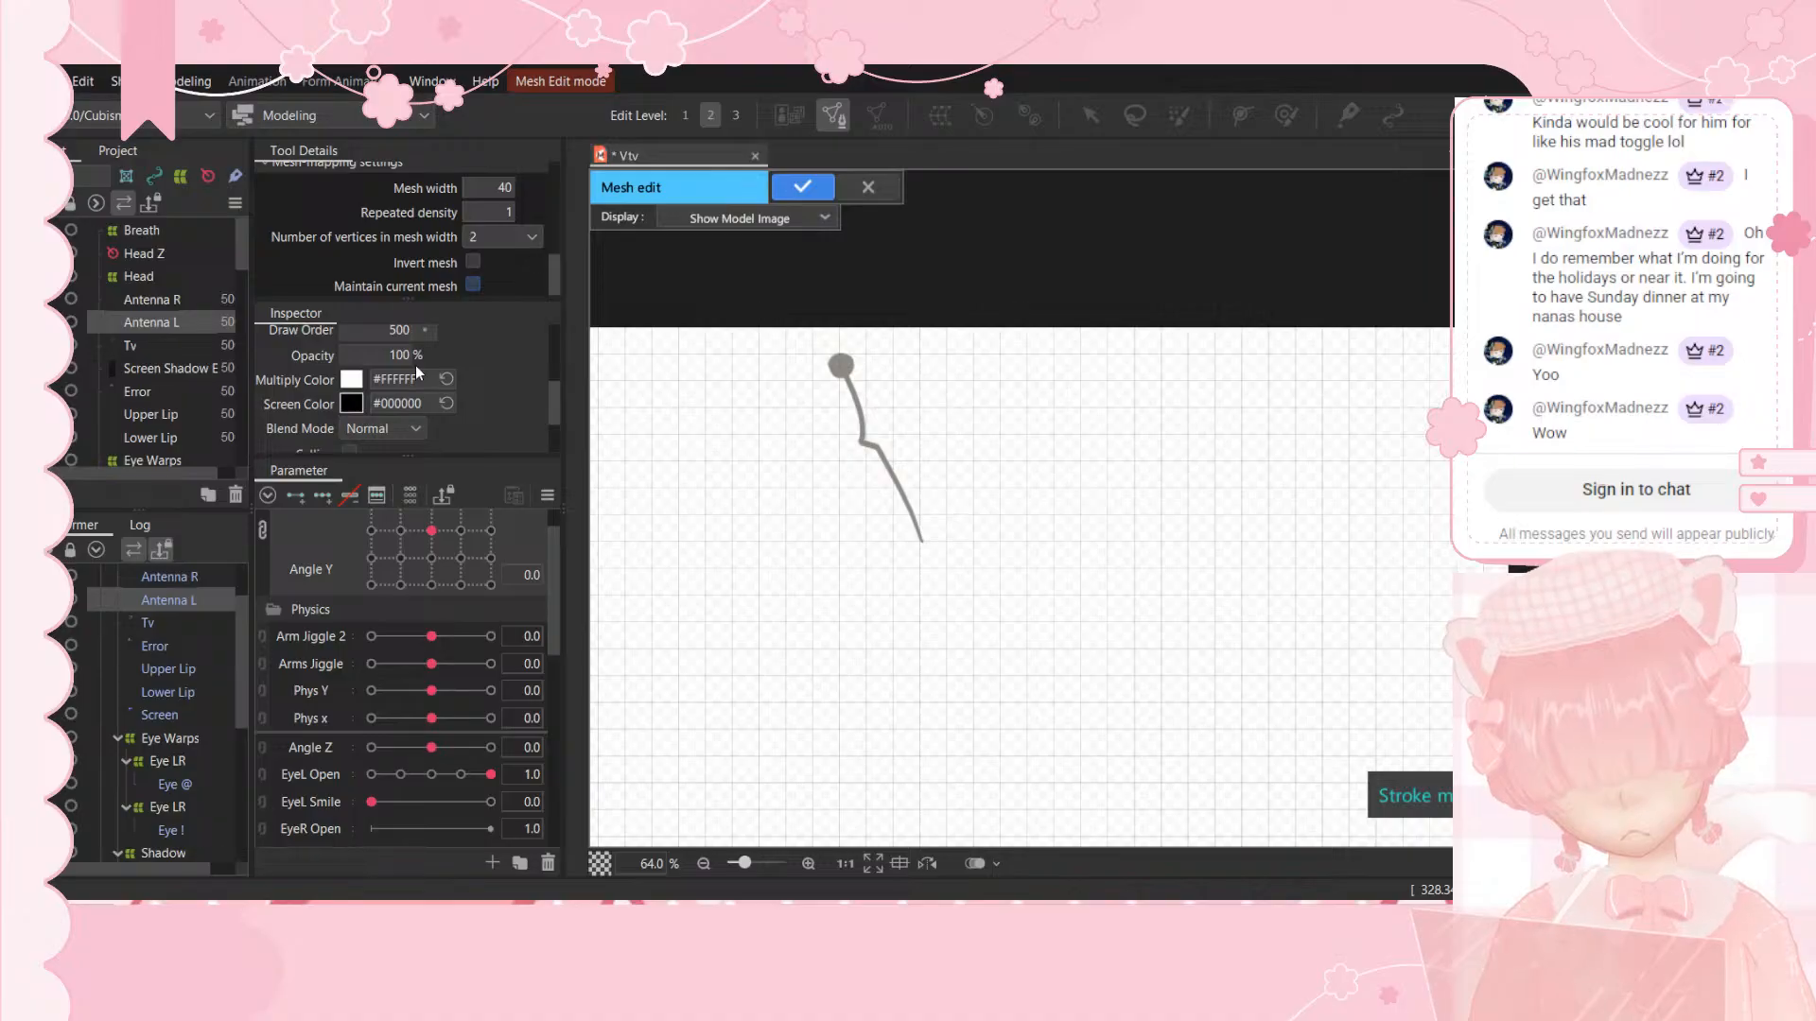
{"action": "scroll", "coordinate": [171, 341], "scroll_direction": "down", "scroll_amount": 2}
{"action": "scroll", "coordinate": [362, 357], "scroll_direction": "up", "scroll_amount": 2}
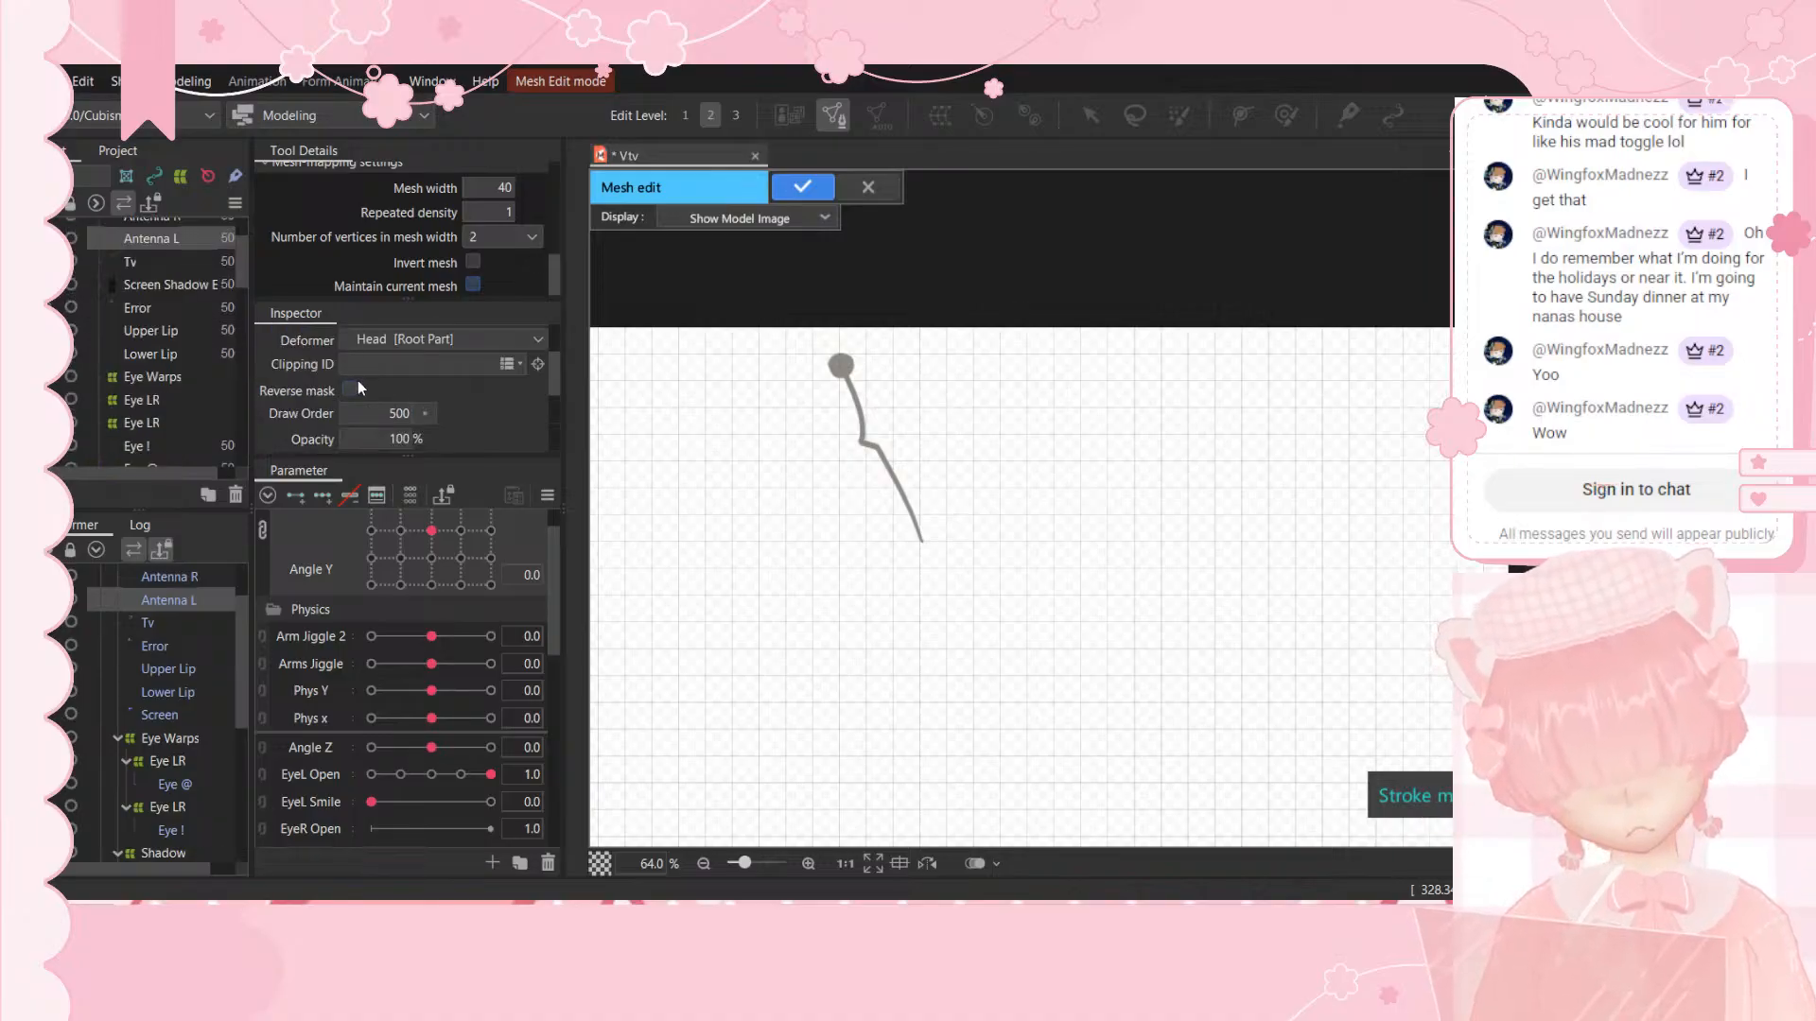
{"action": "scroll", "coordinate": [357, 380], "scroll_direction": "up", "scroll_amount": 2}
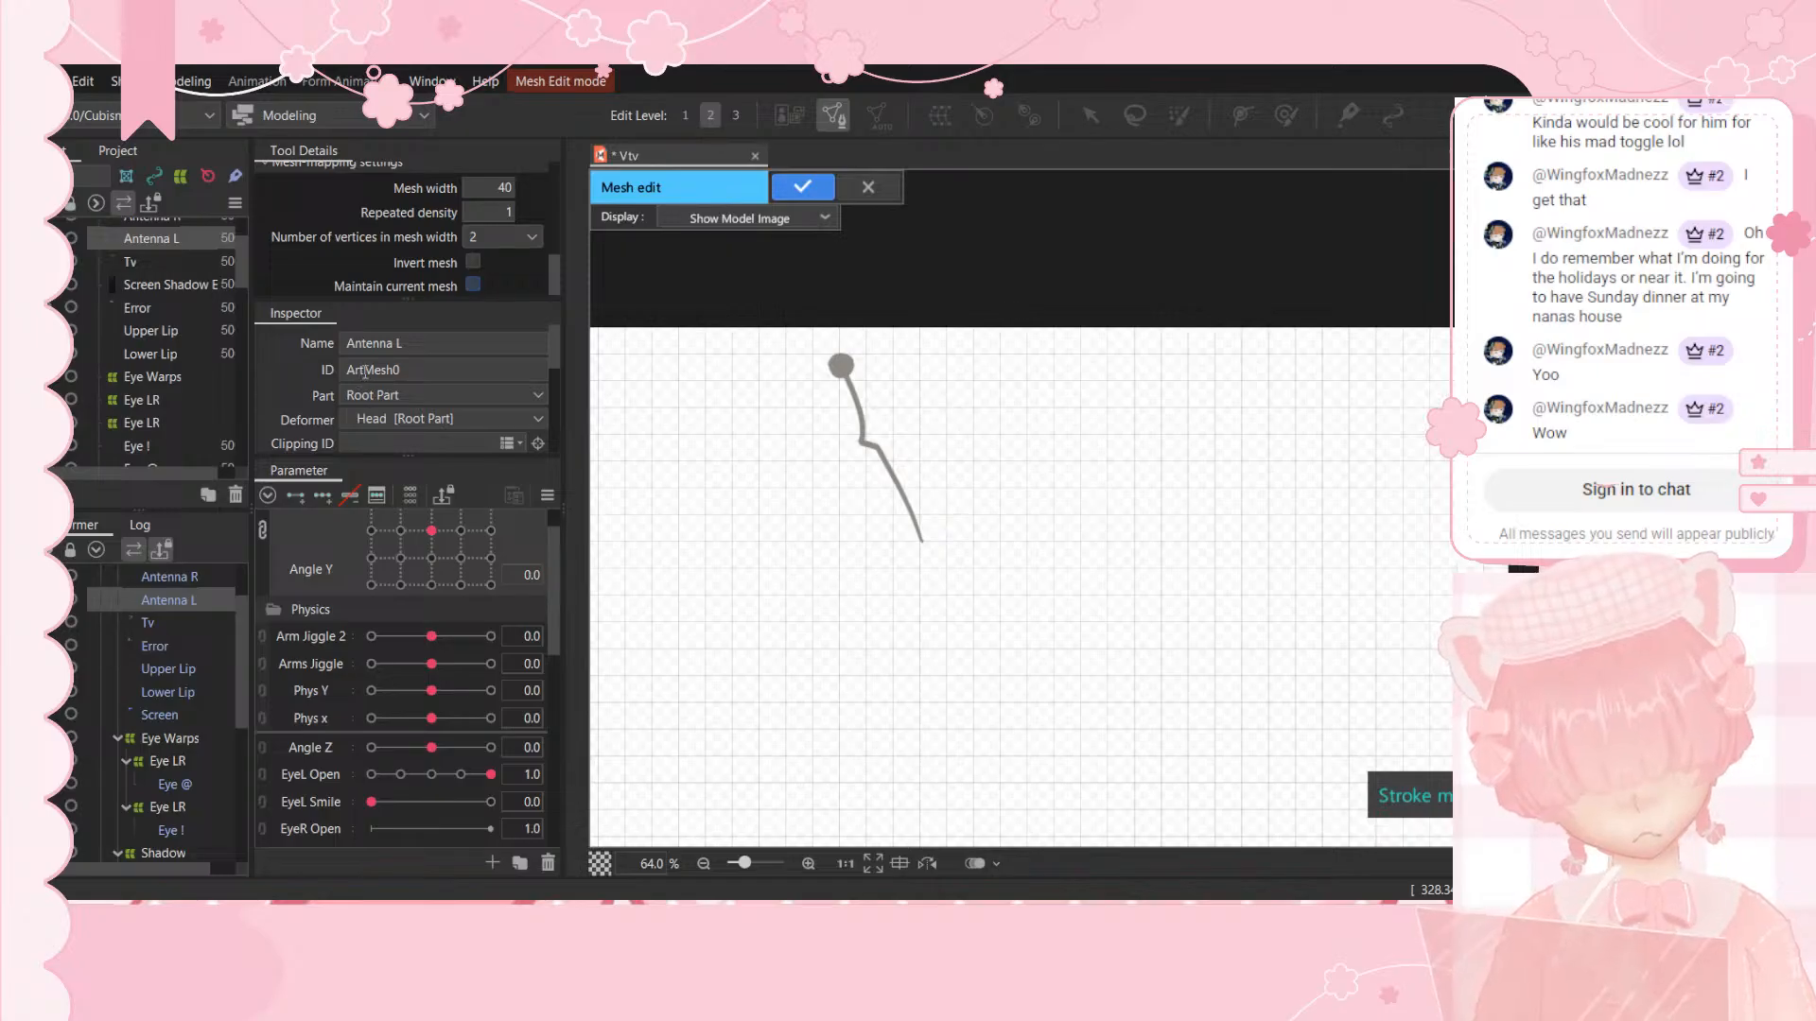
{"action": "scroll", "coordinate": [463, 541], "scroll_direction": "down", "scroll_amount": 4}
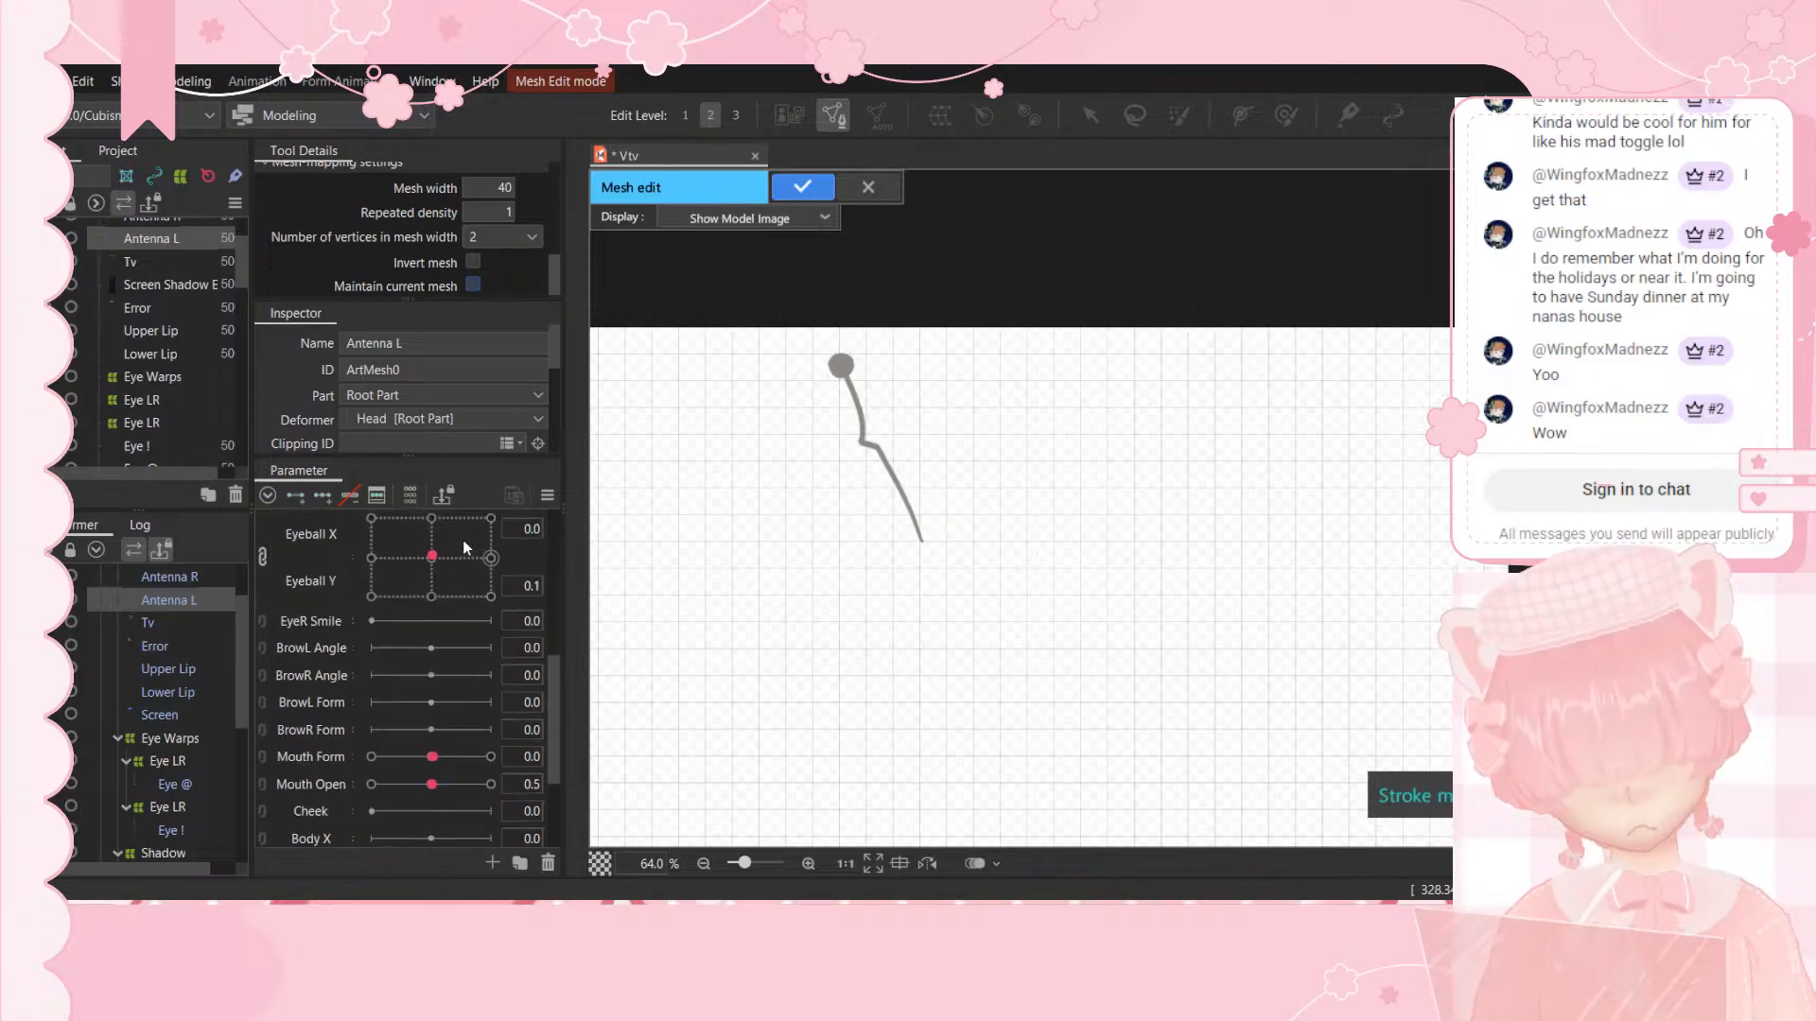
{"action": "scroll", "coordinate": [451, 579], "scroll_direction": "up", "scroll_amount": 4}
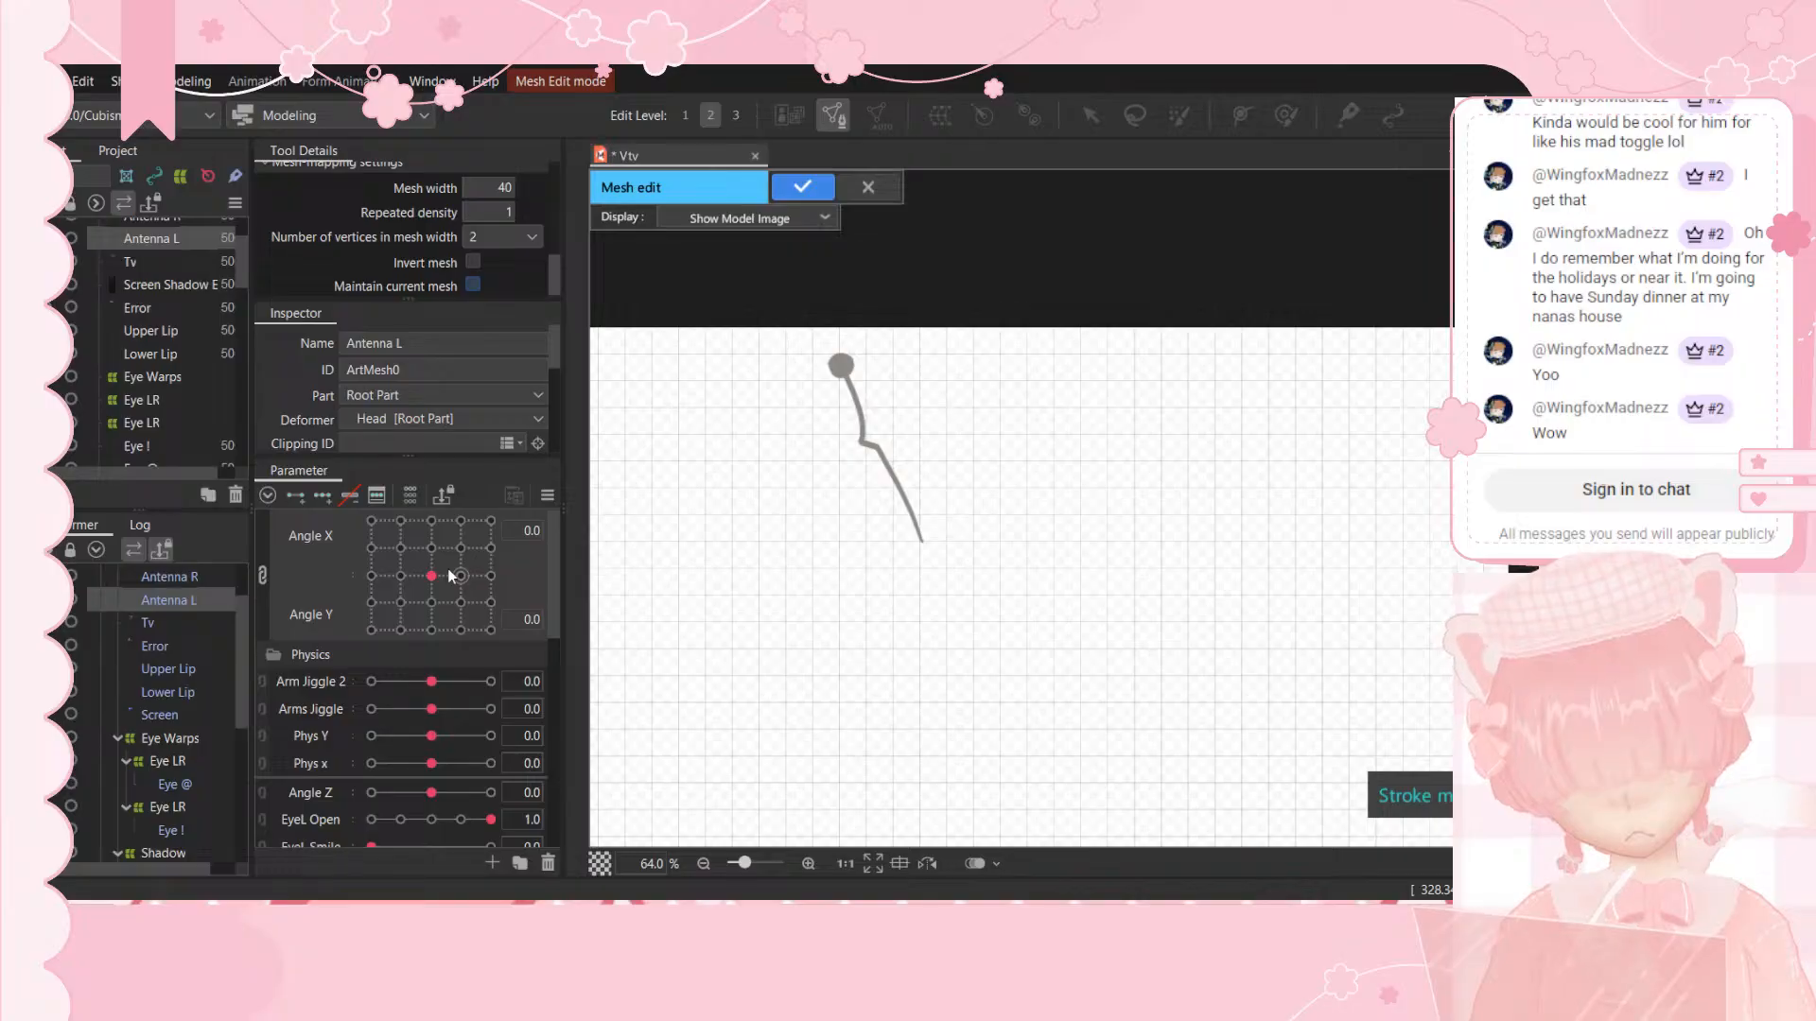
{"action": "left_click", "coordinate": [184, 621]}
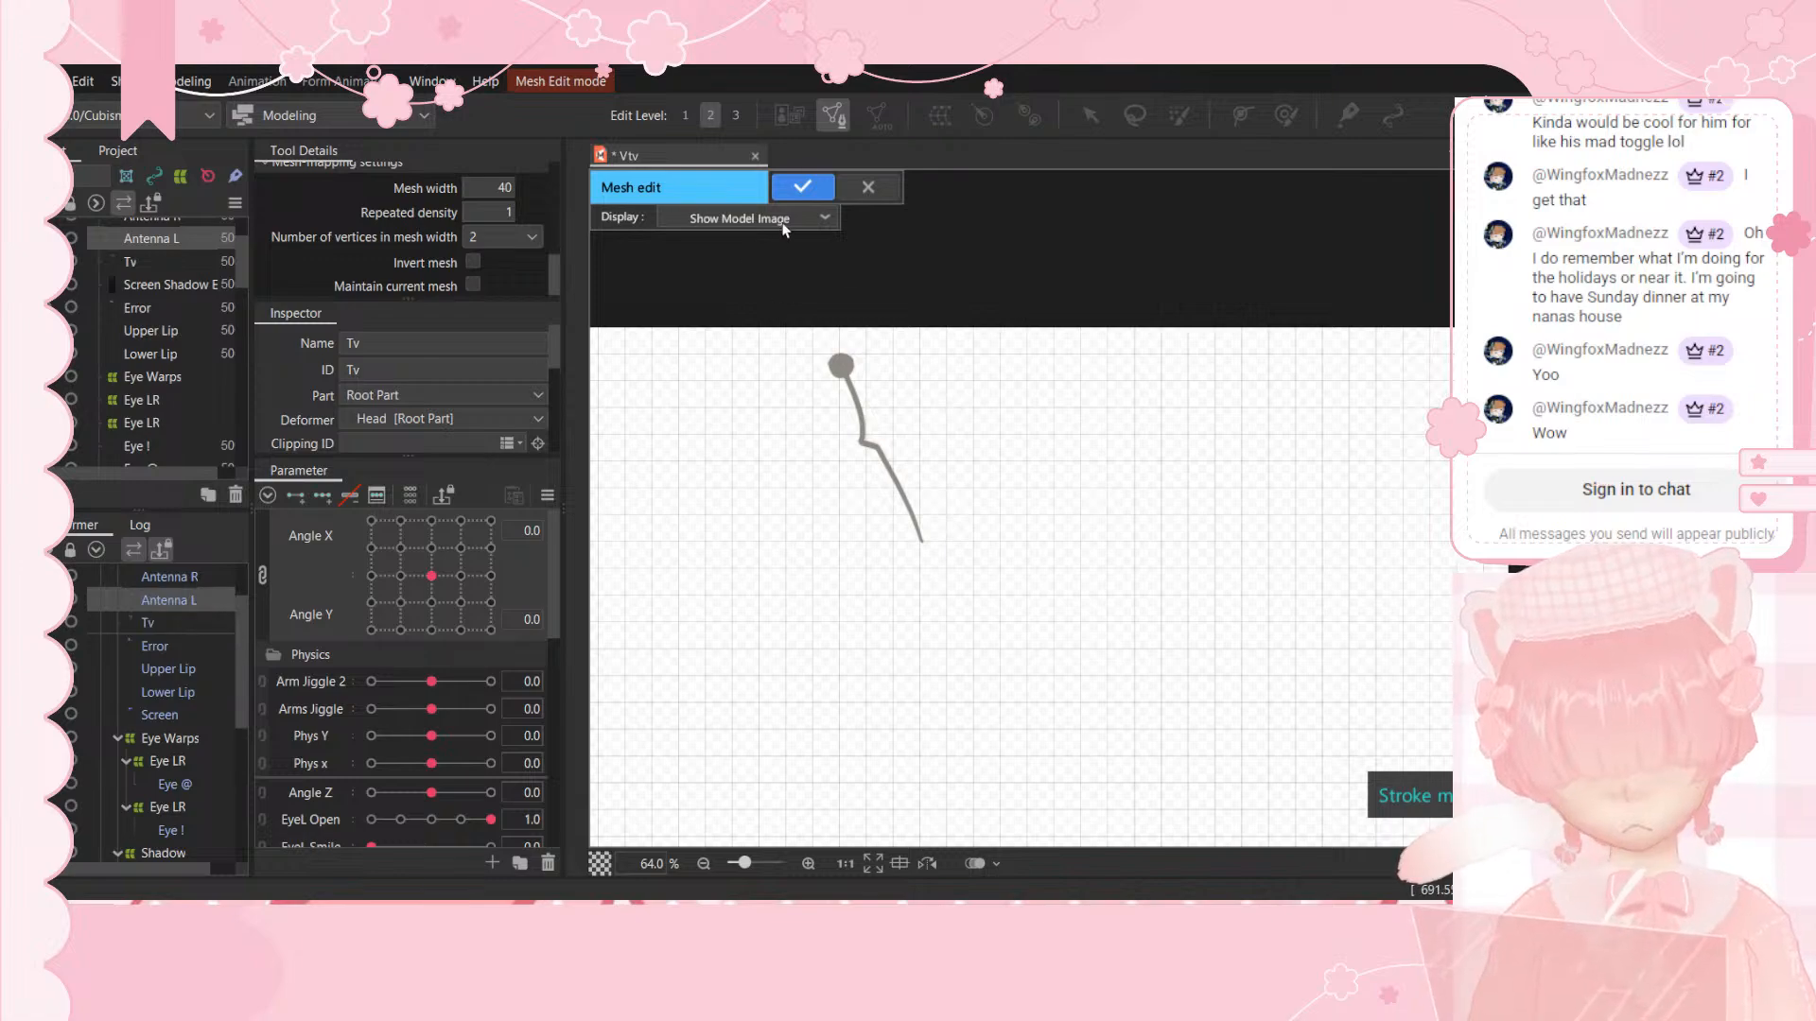
Step: Place four mesh vertices around Antenna L's ball and upper stem, joined into an outline with a diagonal edge
{"action": "scroll", "coordinate": [366, 194], "scroll_direction": "up", "scroll_amount": 3}
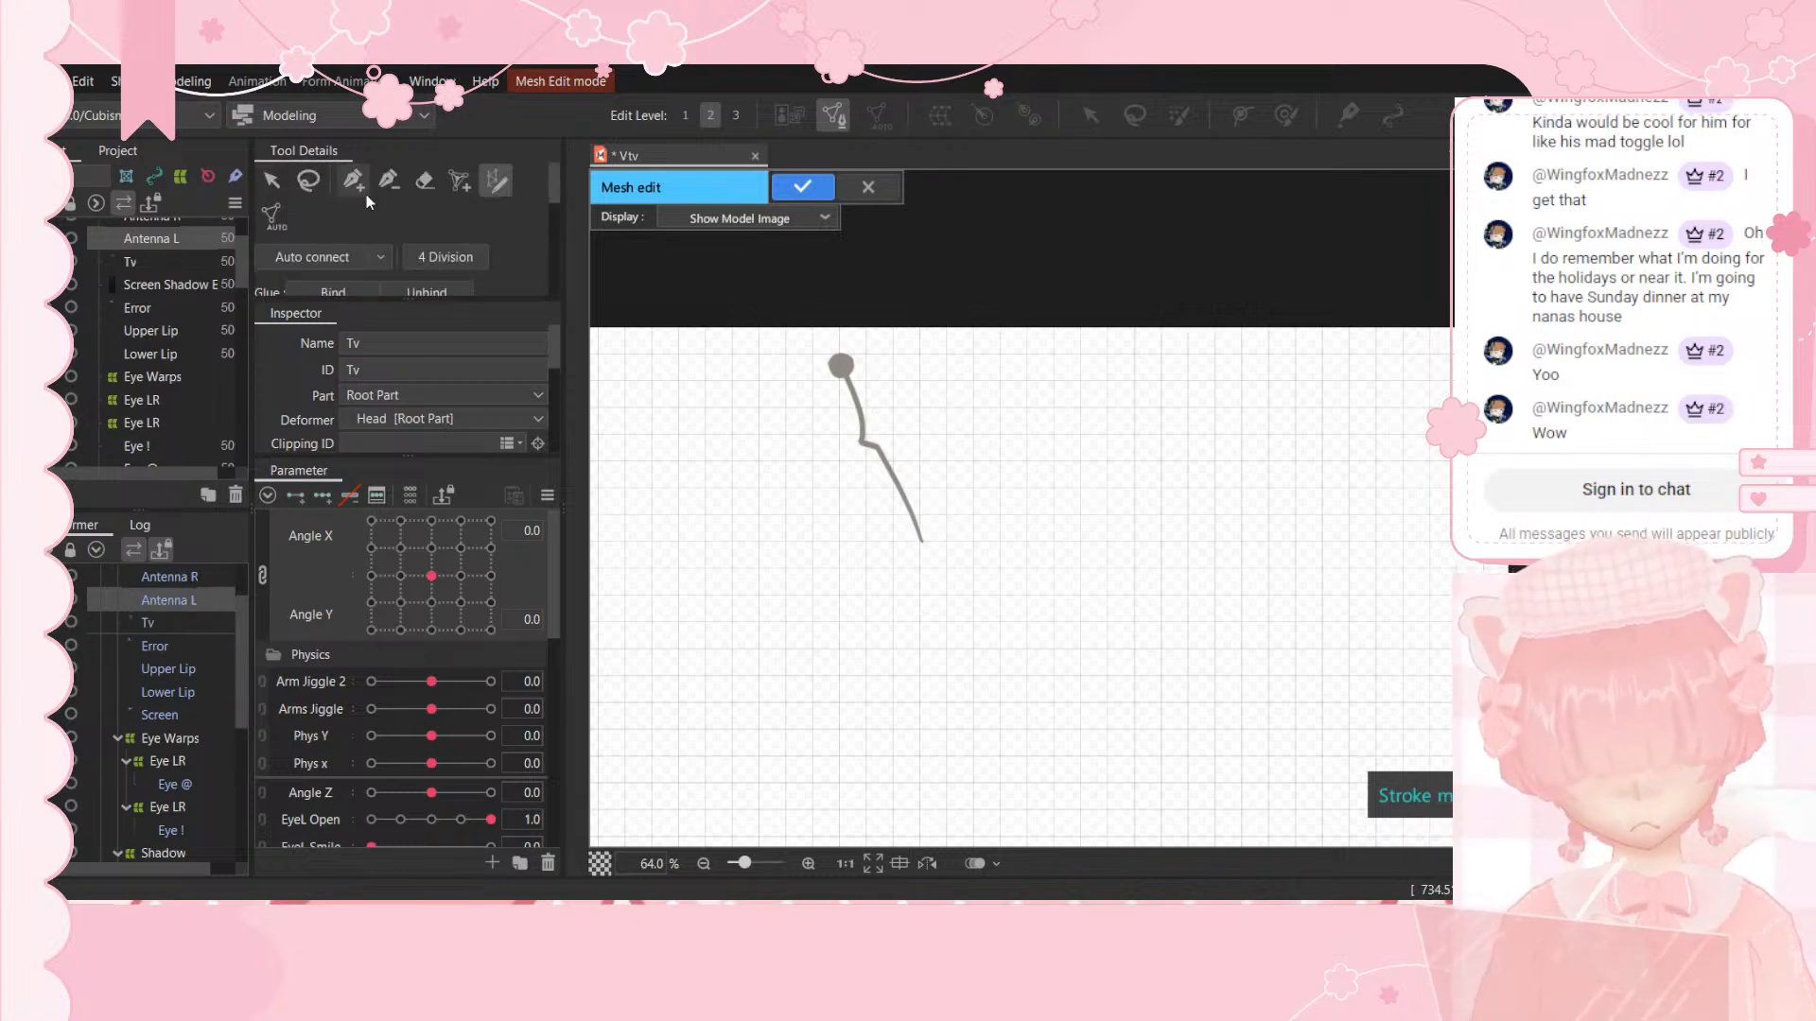
{"action": "left_click", "coordinate": [801, 342]}
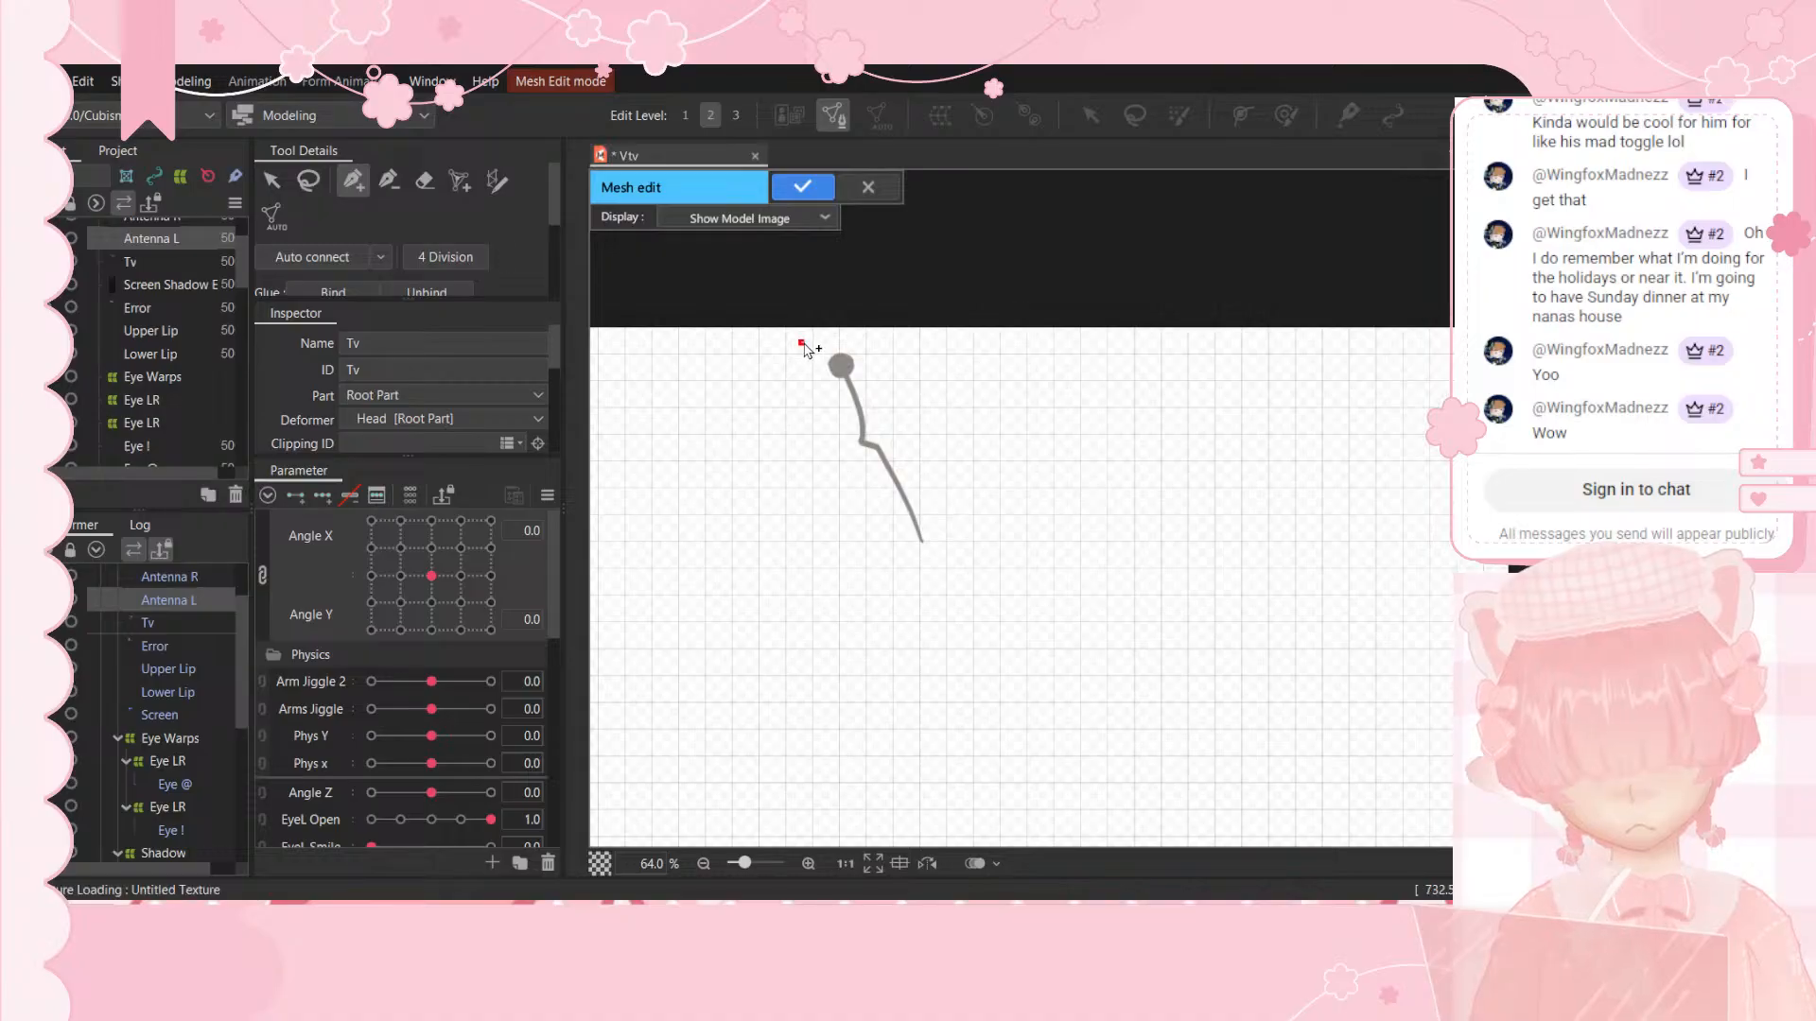
{"action": "left_click", "coordinate": [858, 337]}
{"action": "left_click", "coordinate": [880, 395]}
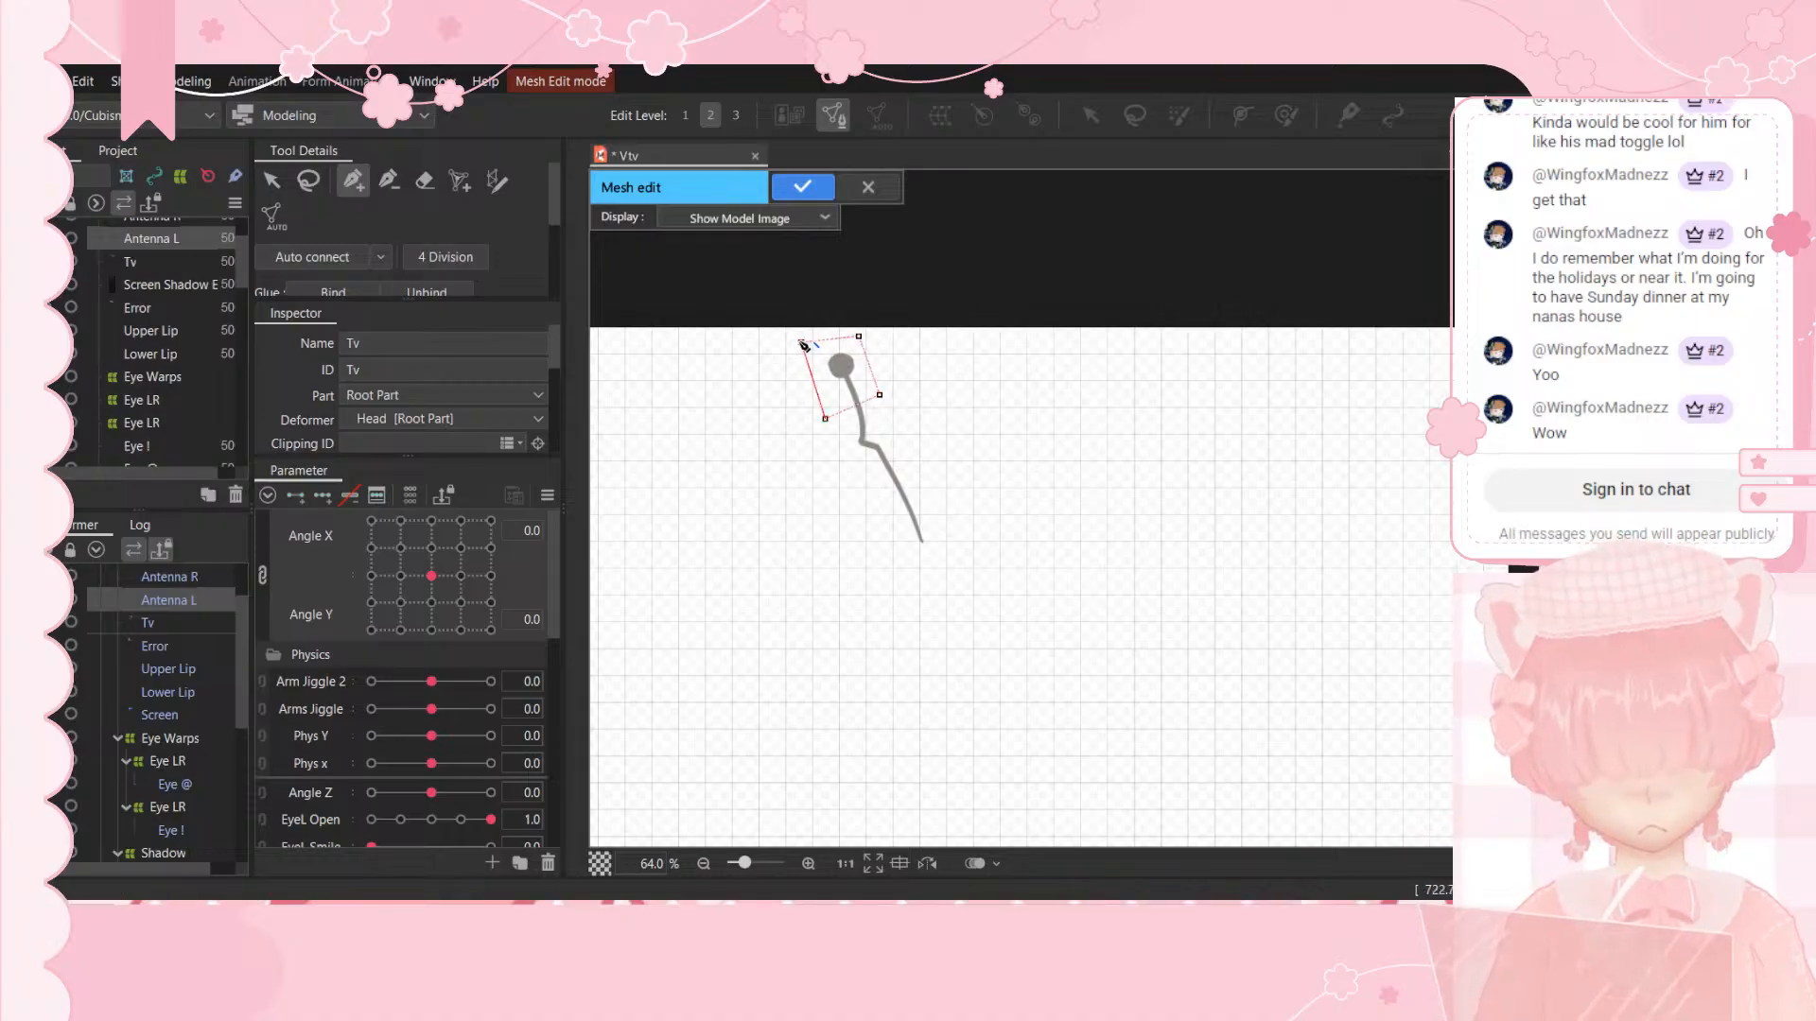
{"action": "left_click", "coordinate": [825, 418]}
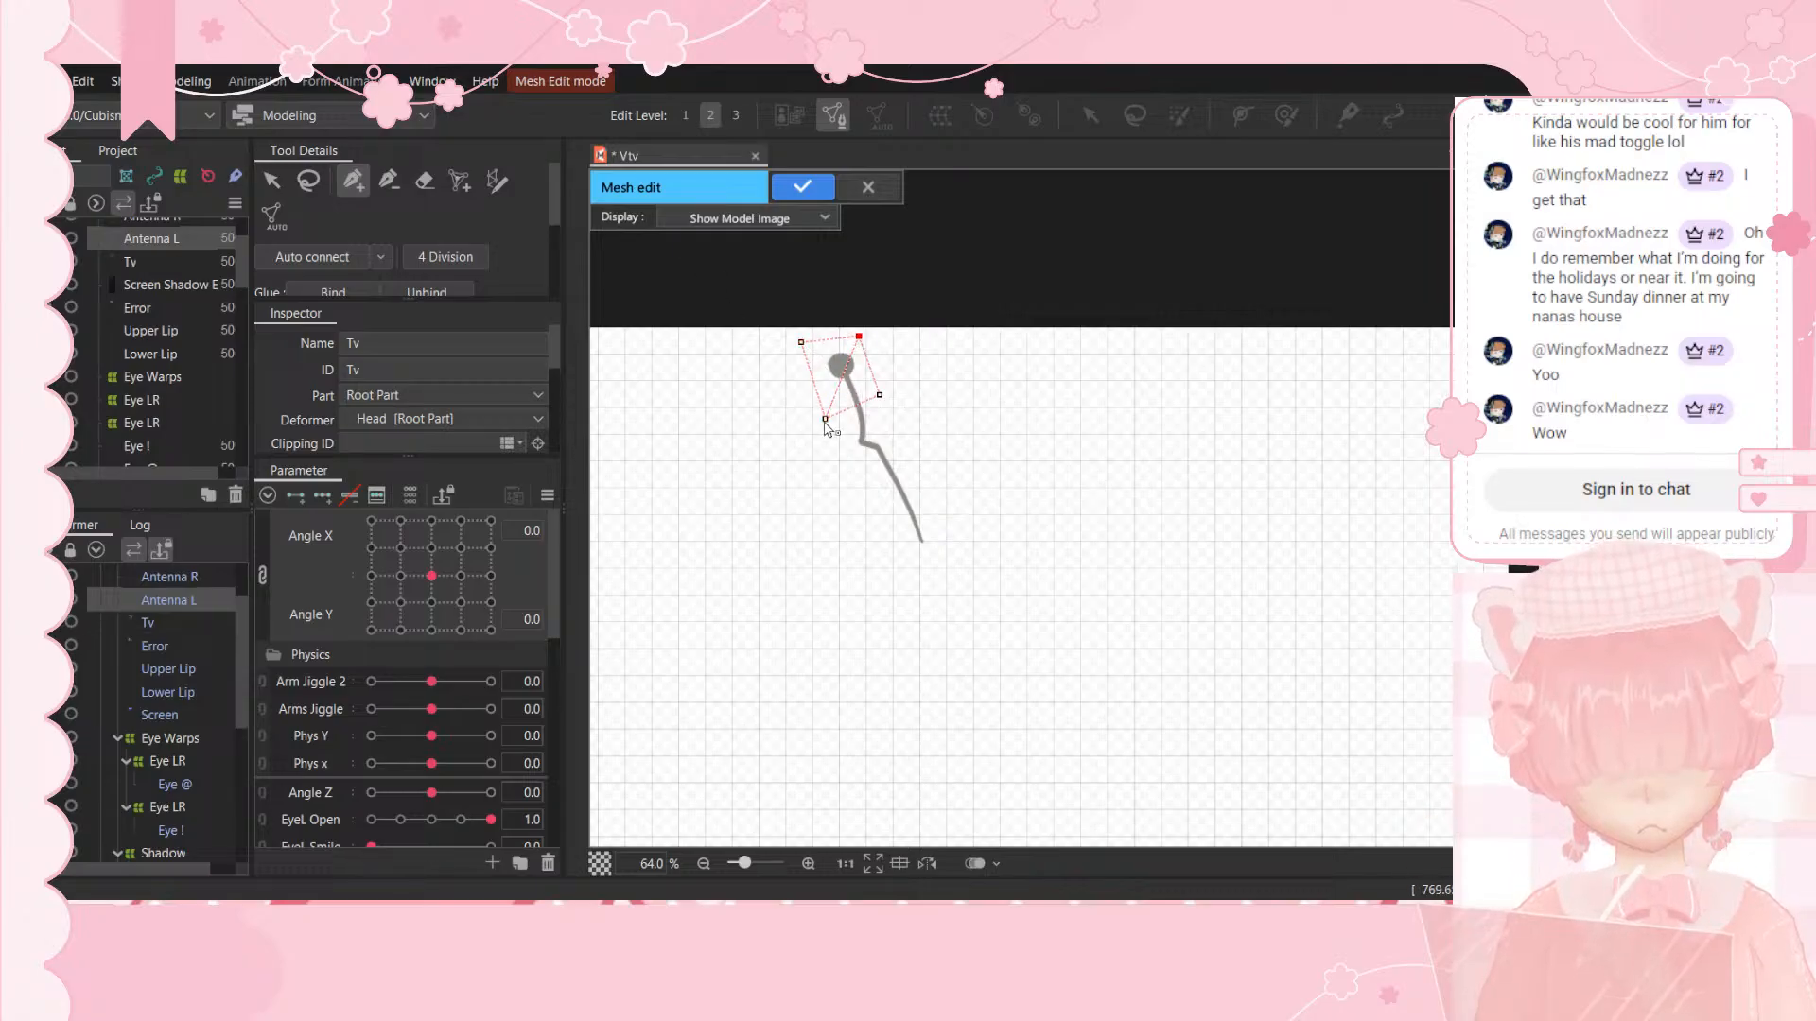
Step: Extend the mesh around Antenna L's lower stem with four more connected vertices and a diagonal edge, and apply the mesh edit
{"action": "left_click", "coordinate": [866, 489]}
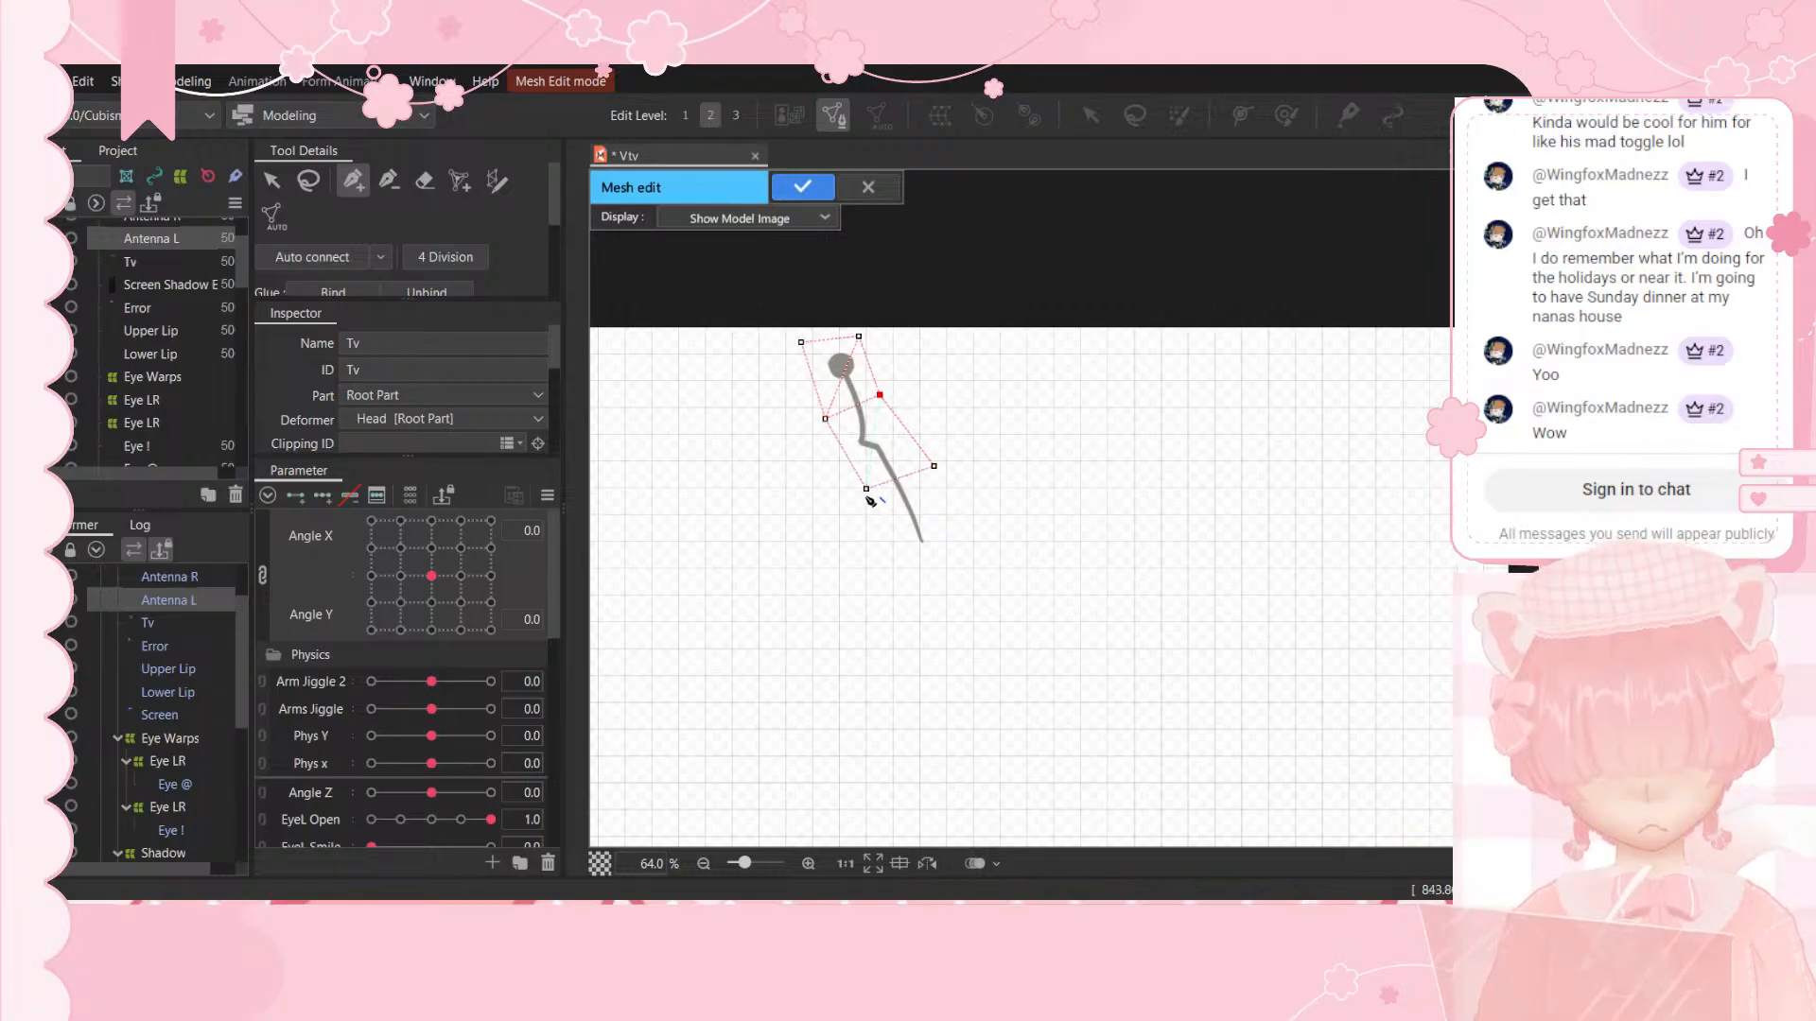
{"action": "left_click", "coordinate": [980, 563]}
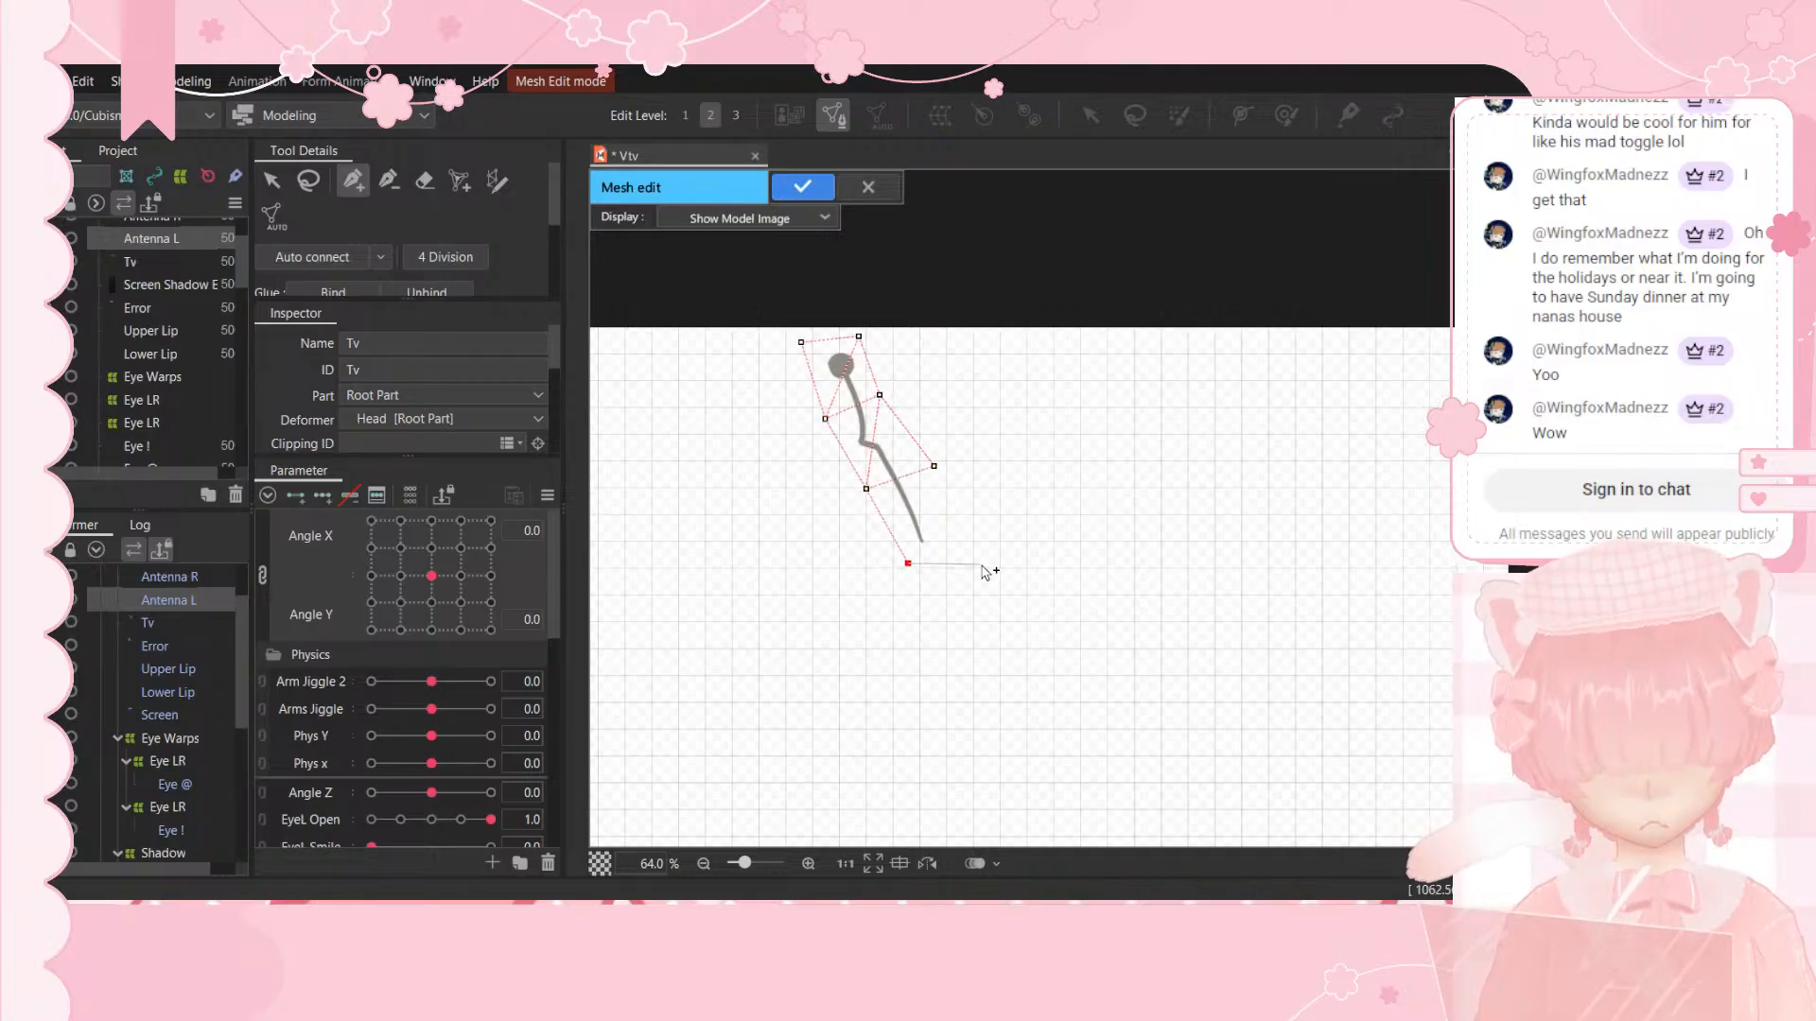
{"action": "left_click", "coordinate": [934, 466]}
{"action": "left_click", "coordinate": [909, 563]}
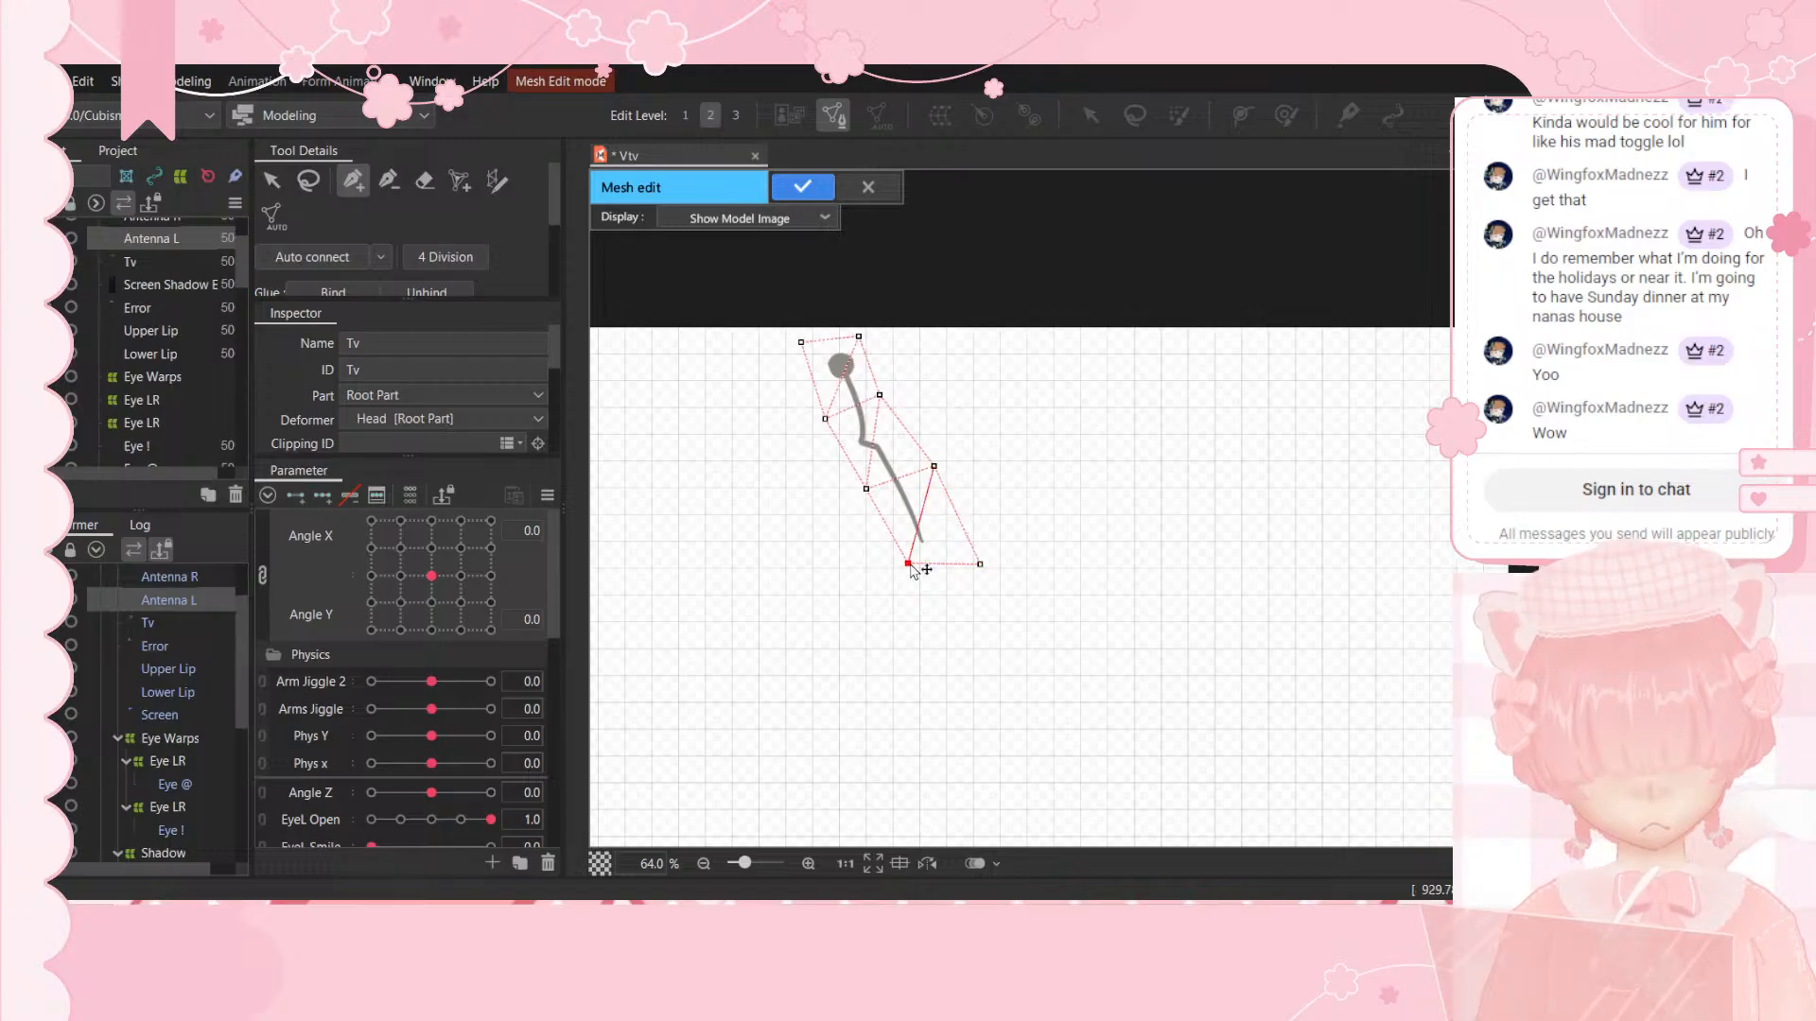
{"action": "left_click", "coordinate": [804, 194]}
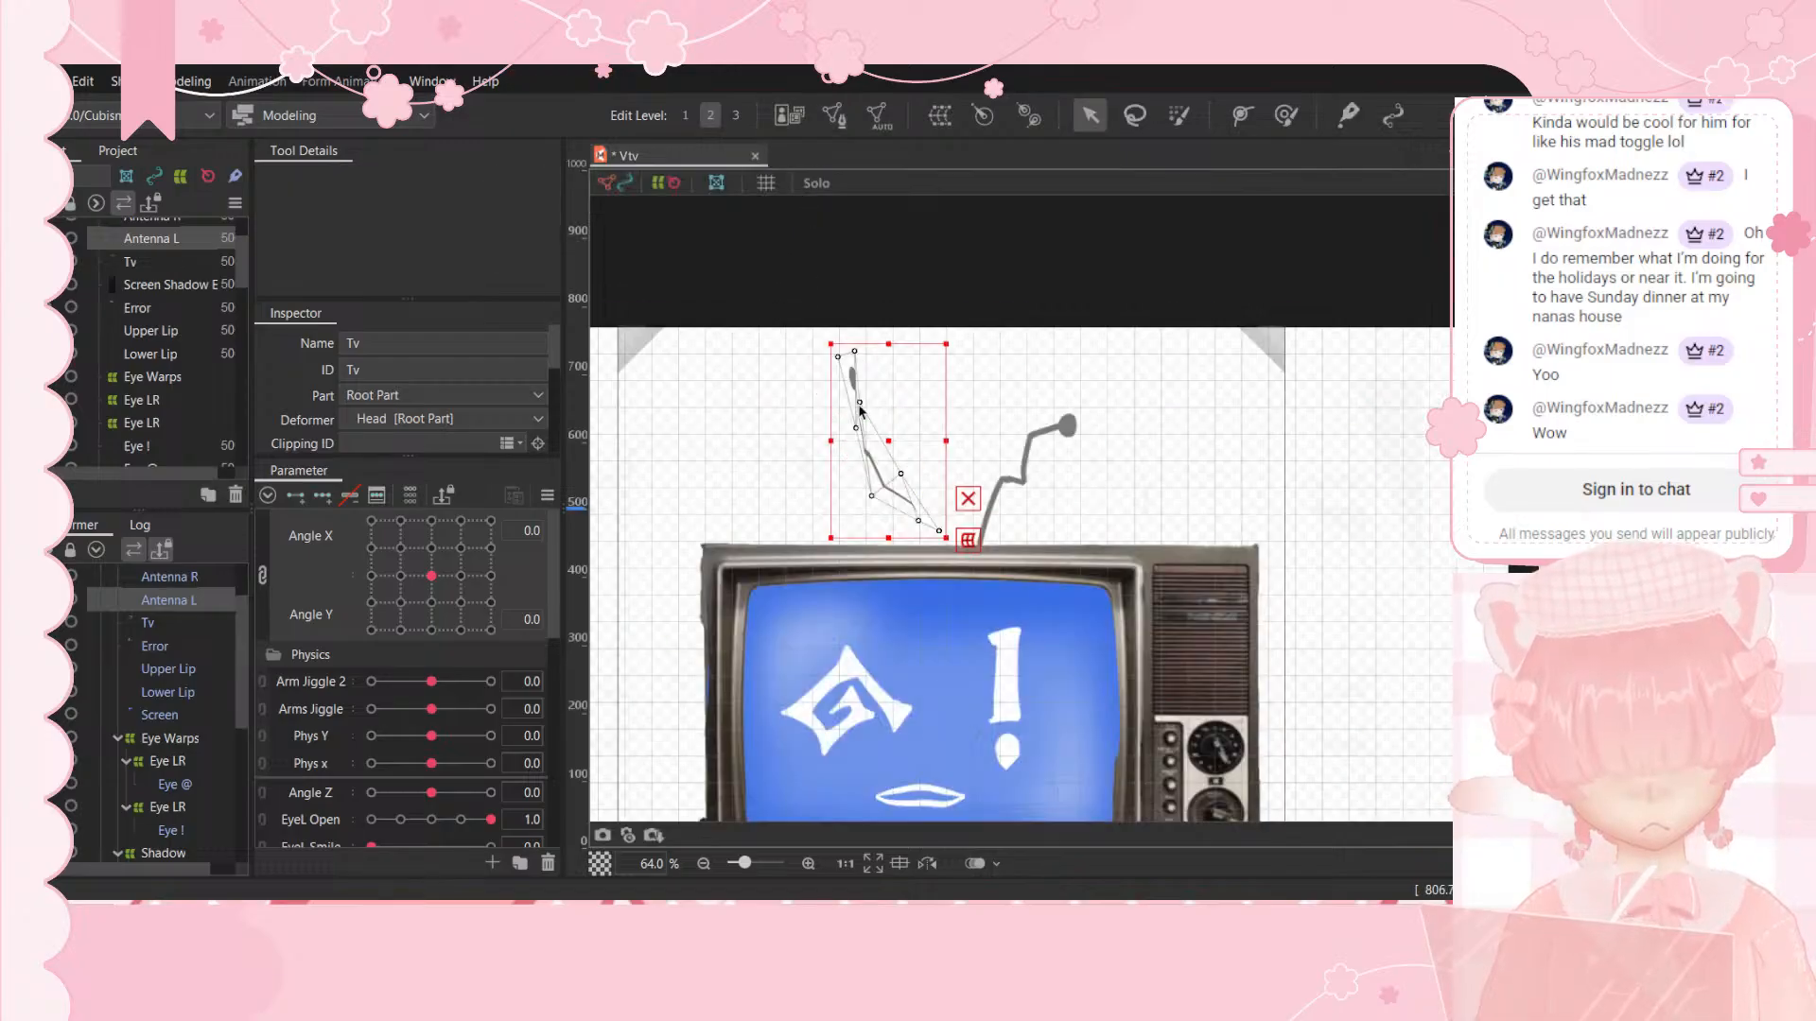
Step: Reshape Antenna L by moving its mesh vertices outward around the ball, along the stem, and down to the TV's top edge
{"action": "scroll", "coordinate": [861, 411], "scroll_direction": "up", "scroll_amount": 2}
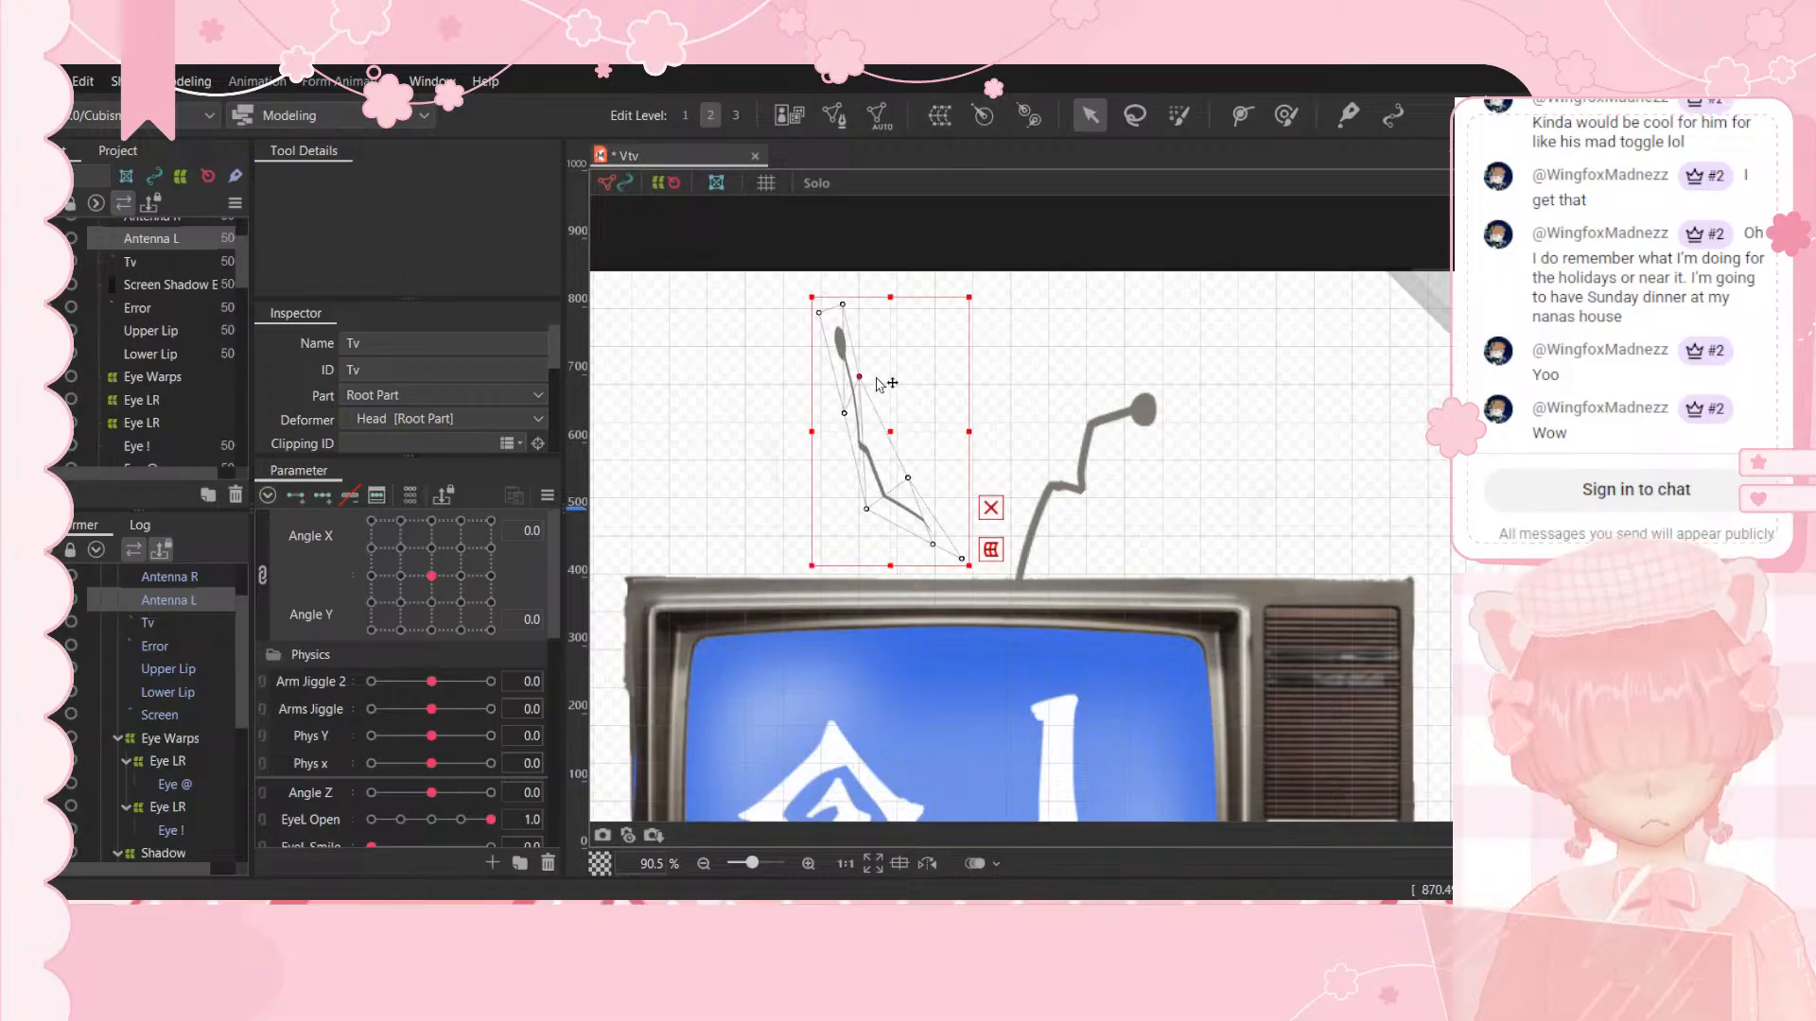
{"action": "left_click_drag", "start_coordinate": [876, 378], "coordinate": [781, 327]}
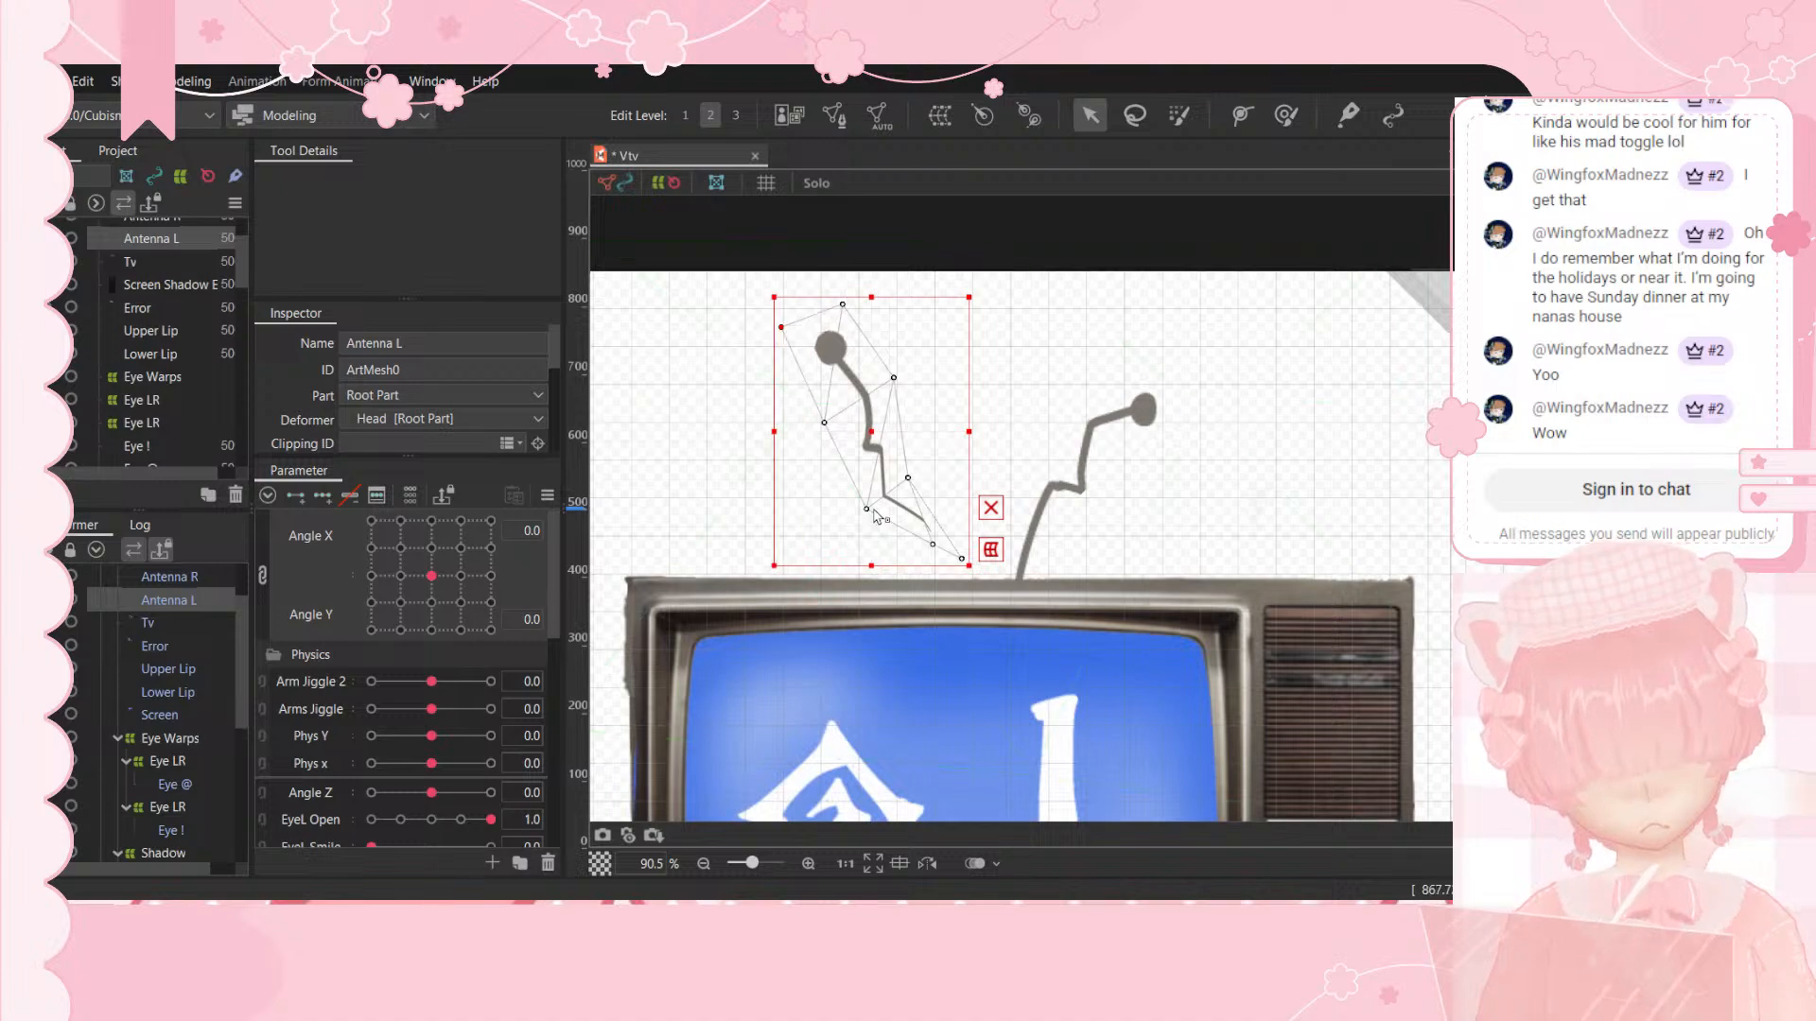
{"action": "left_click_drag", "start_coordinate": [867, 510], "coordinate": [923, 467]}
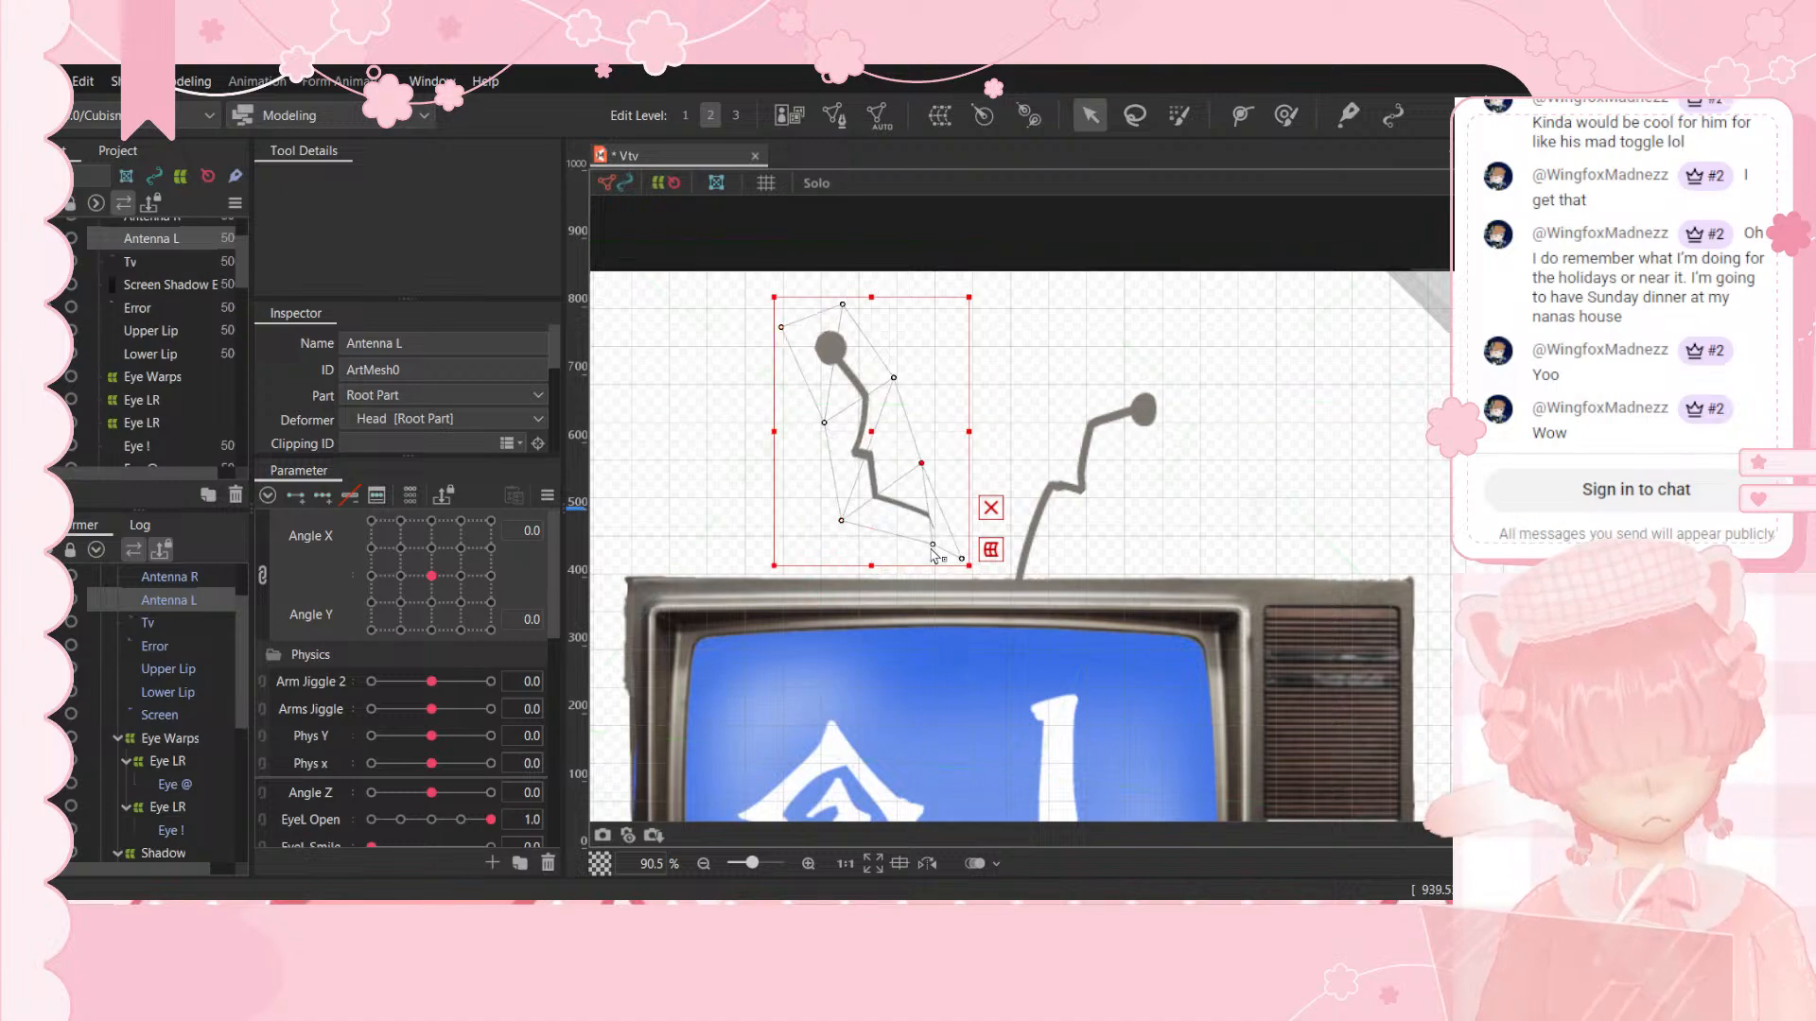
{"action": "left_click_drag", "start_coordinate": [933, 548], "coordinate": [908, 624]}
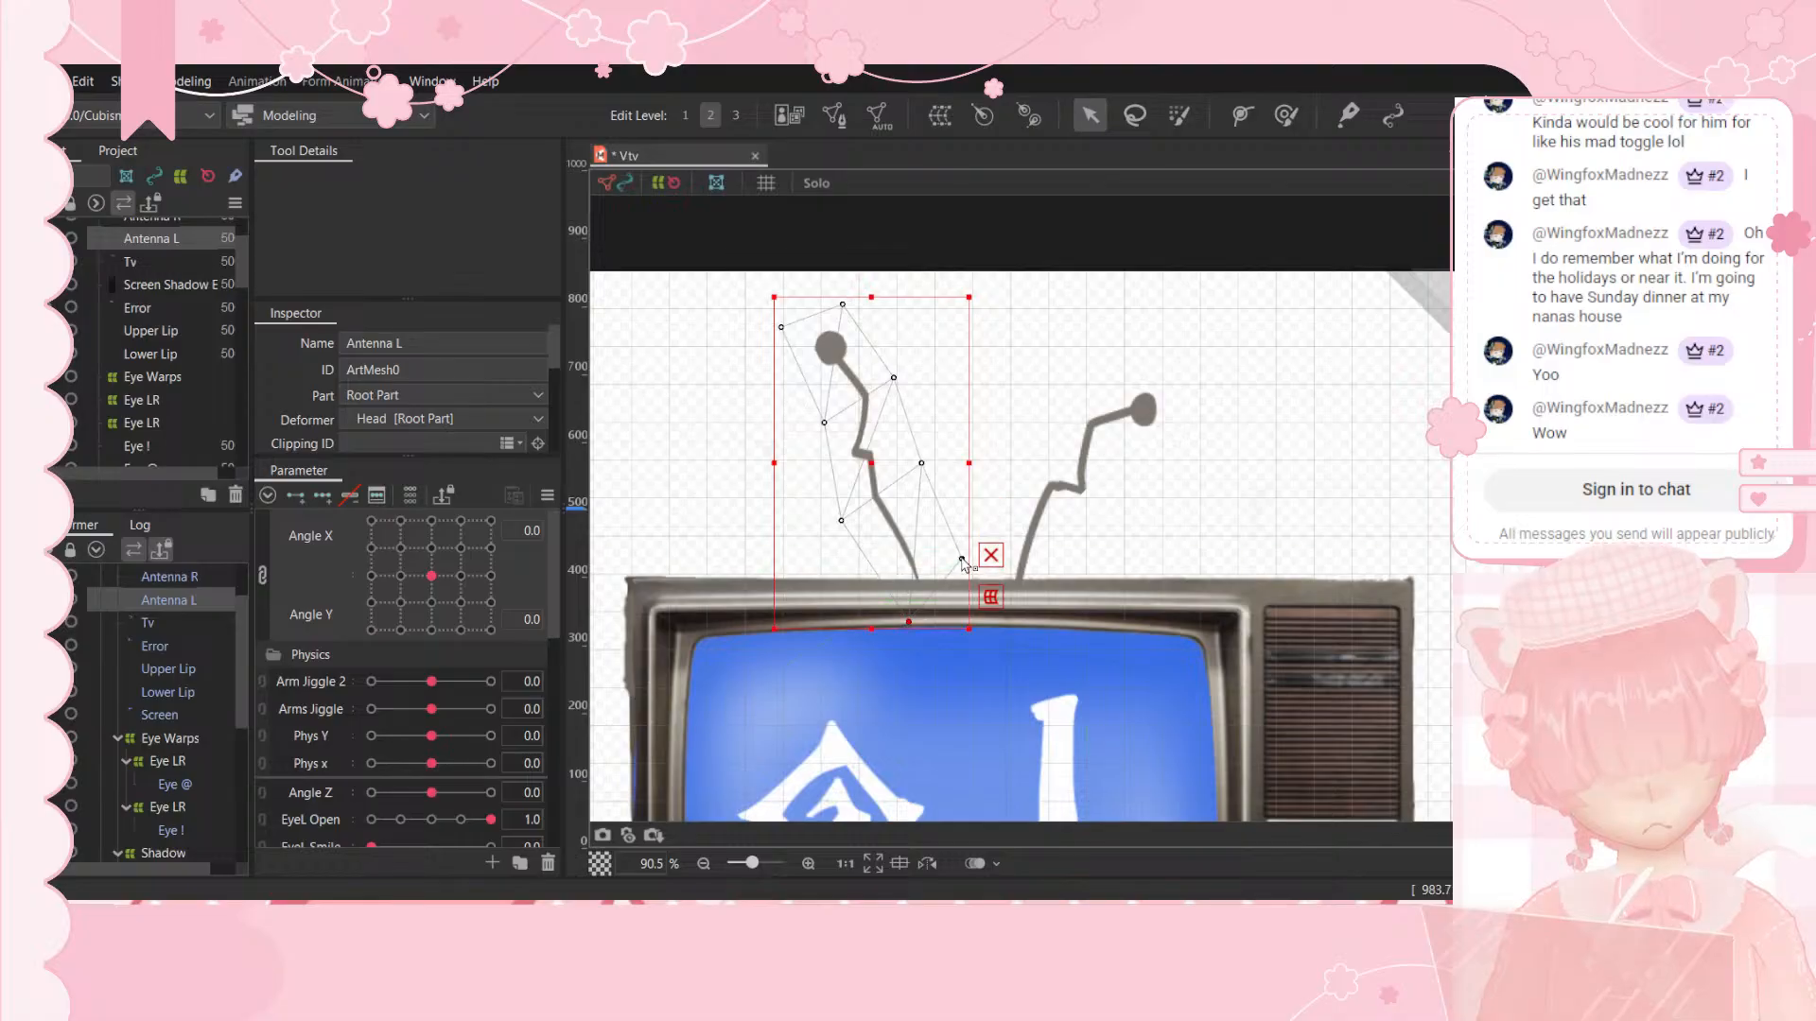
{"action": "left_click_drag", "start_coordinate": [983, 564], "coordinate": [1042, 586]}
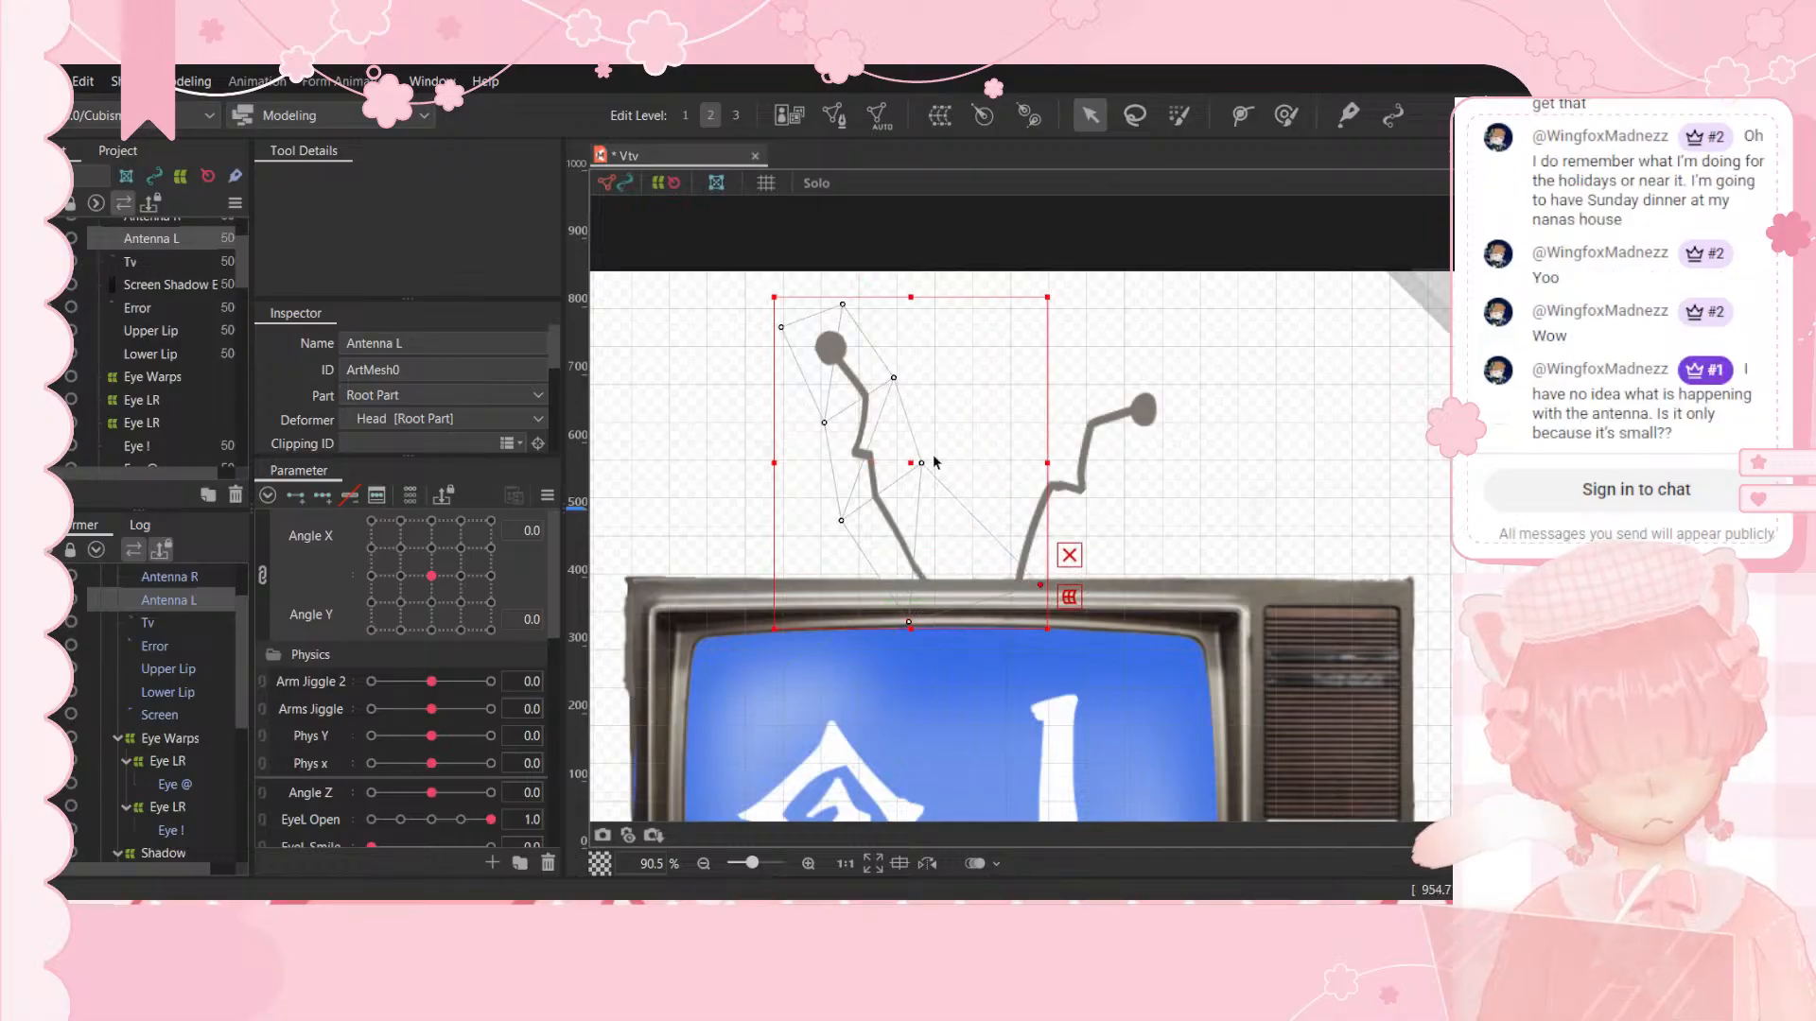
{"action": "left_click_drag", "start_coordinate": [931, 462], "coordinate": [945, 466]}
{"action": "left_click", "coordinate": [1079, 558]}
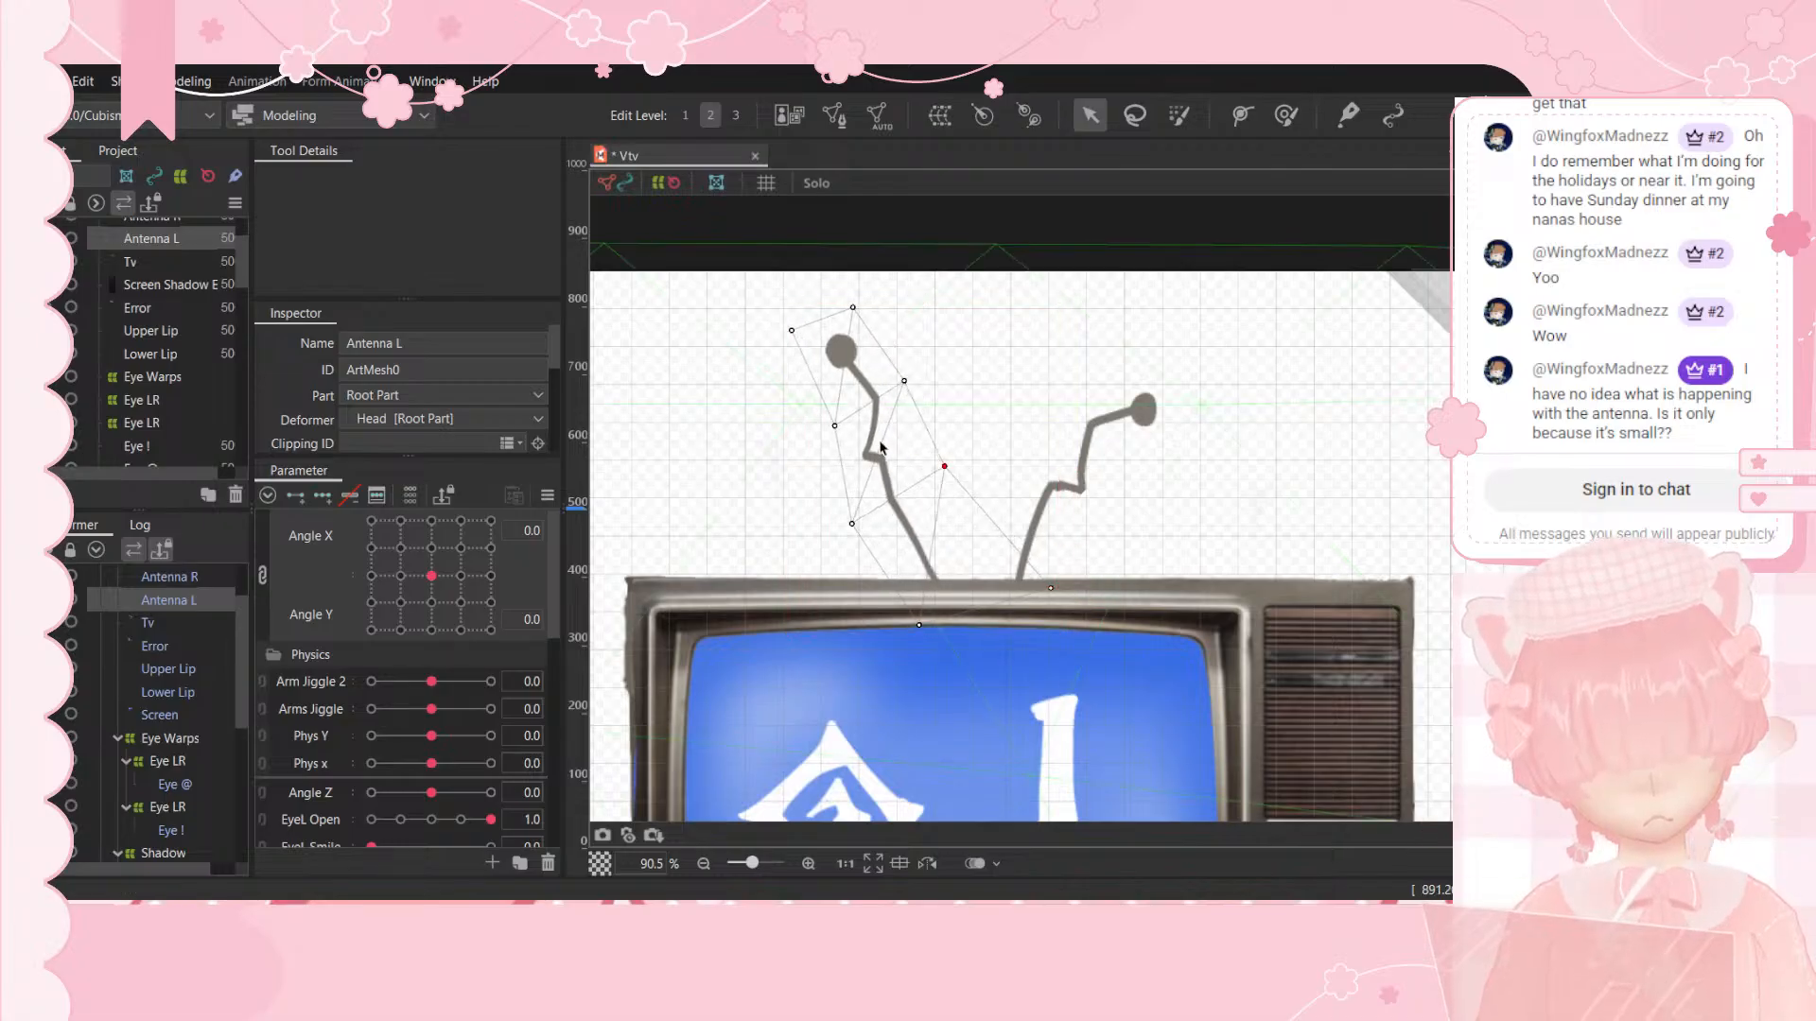
Step: Refine Antenna L's upper curve by nudging the vertices beside the upper stem and above the ball, and deselect it
{"action": "left_click_drag", "start_coordinate": [834, 426], "coordinate": [821, 435]}
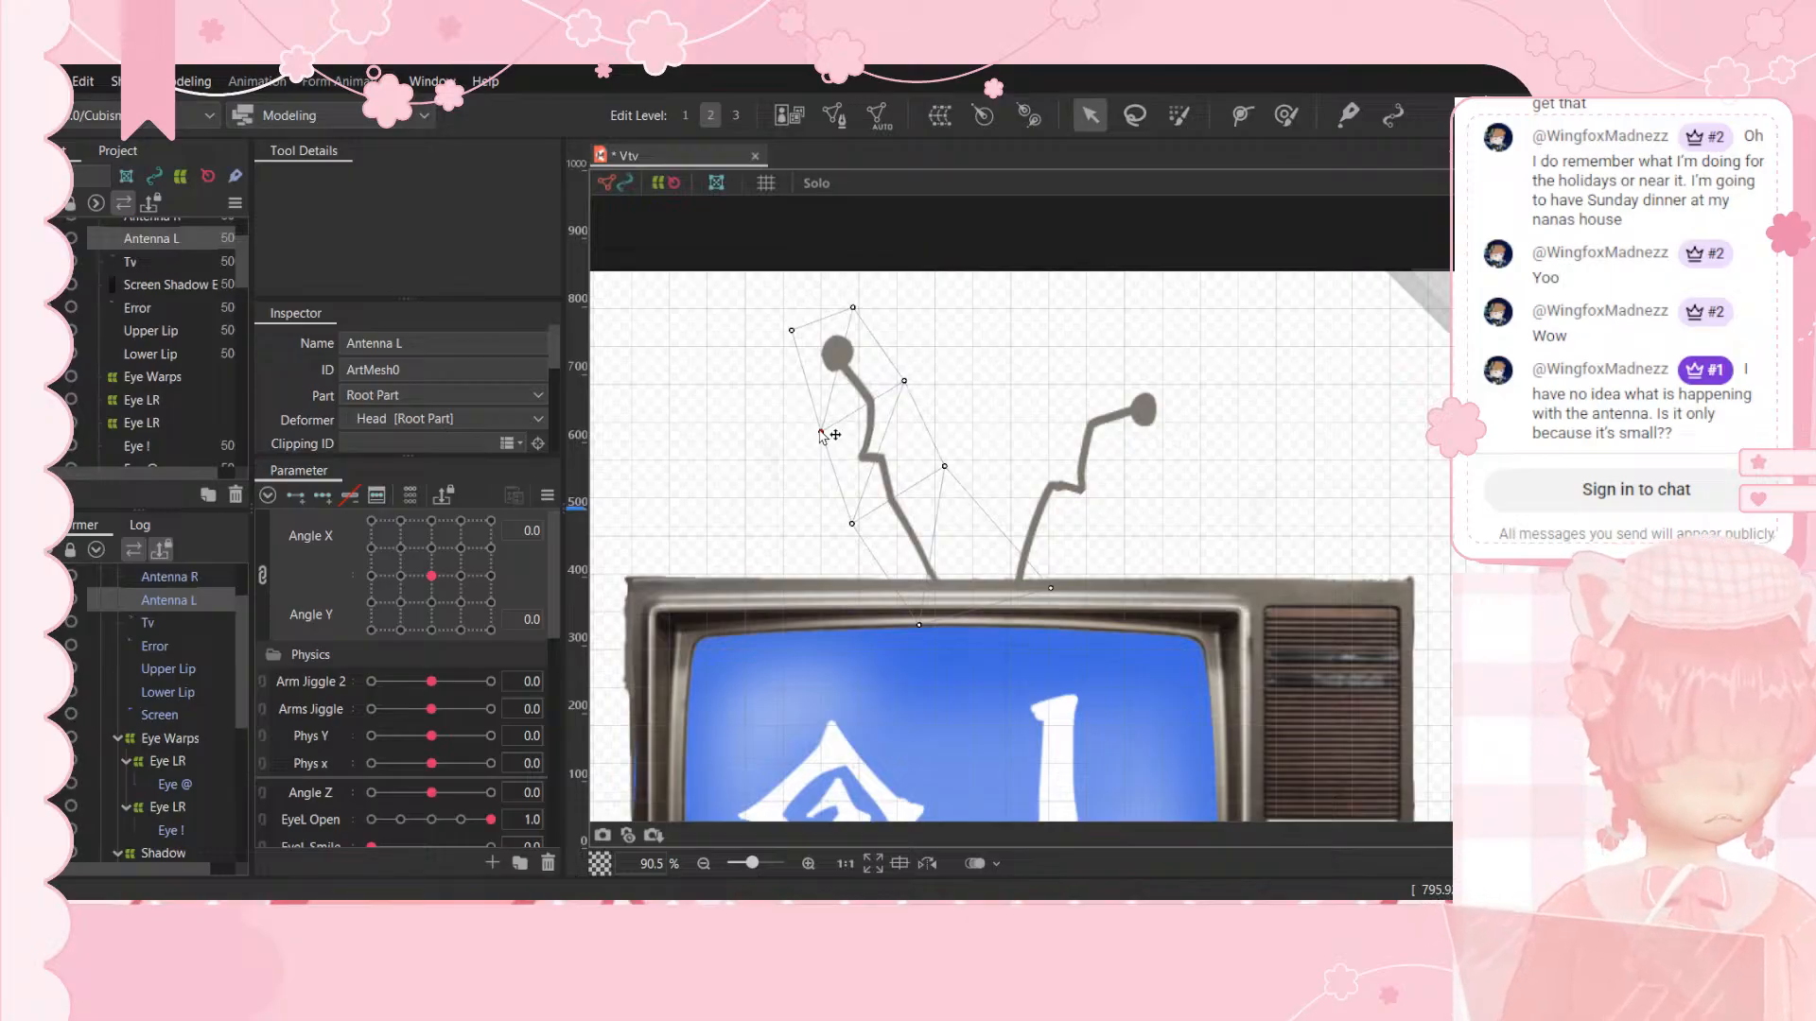
{"action": "left_click_drag", "start_coordinate": [904, 381], "coordinate": [927, 386]}
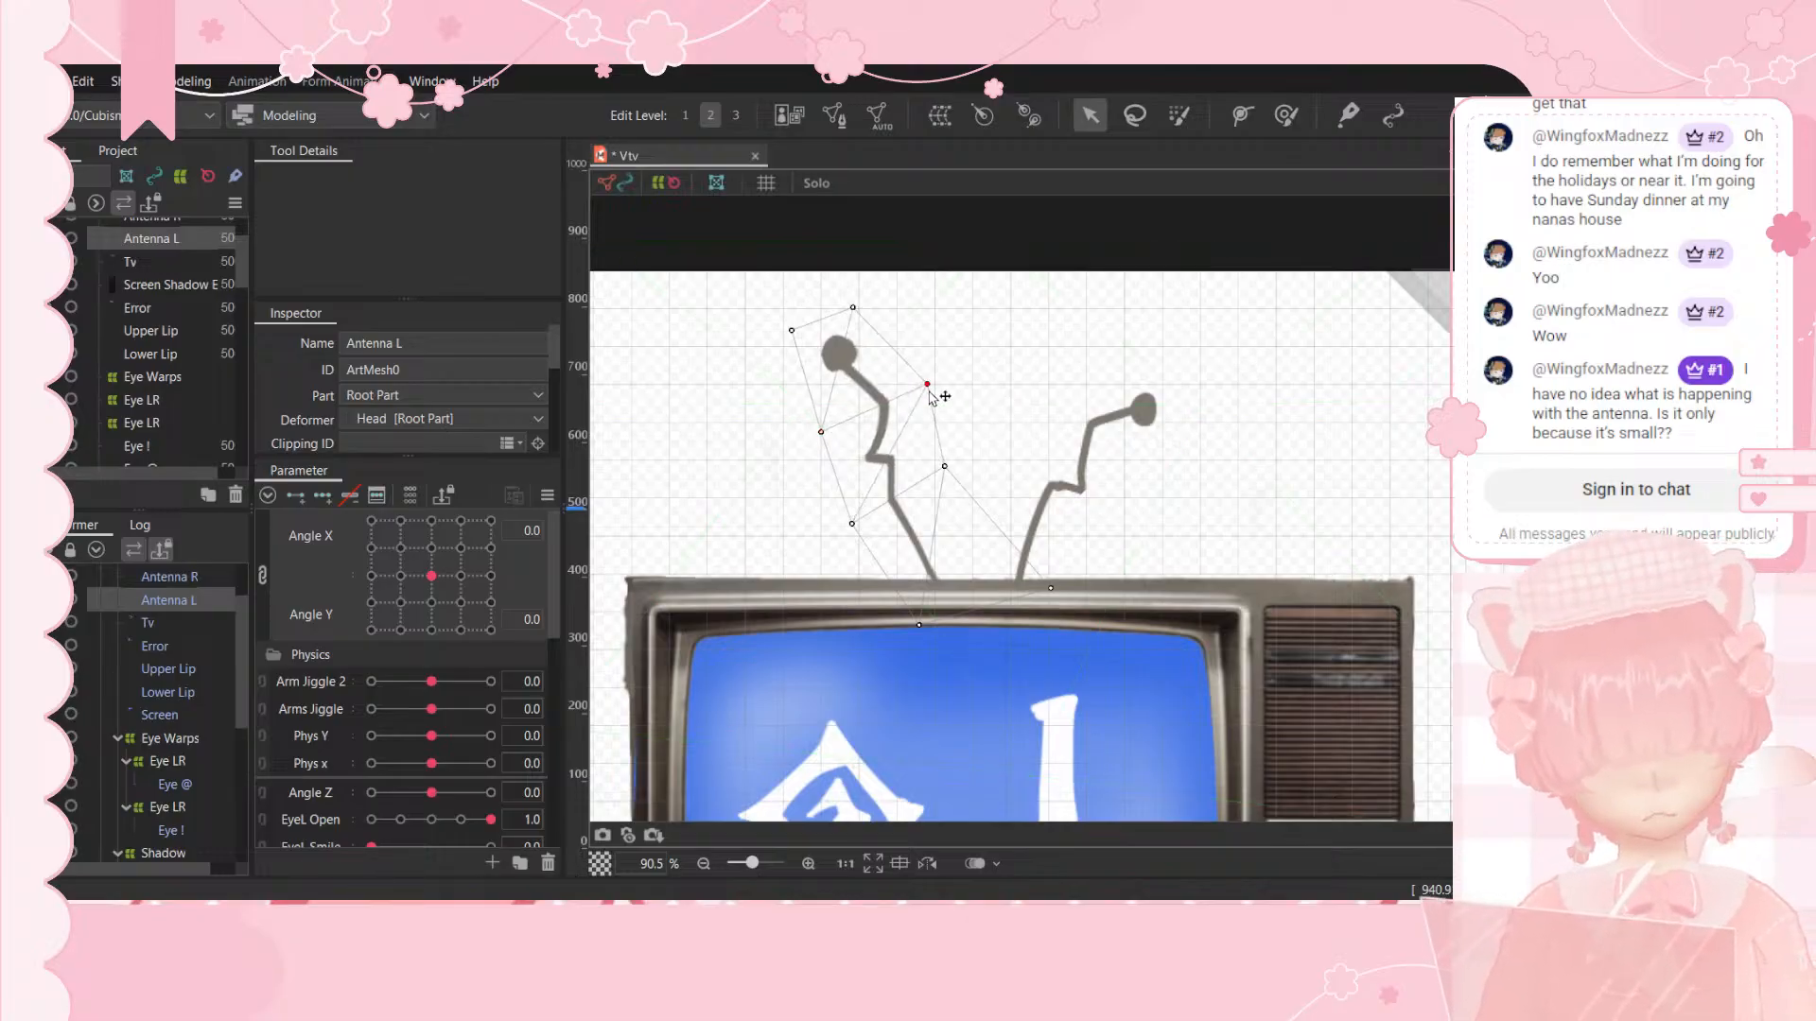
{"action": "left_click_drag", "start_coordinate": [852, 307], "coordinate": [846, 311]}
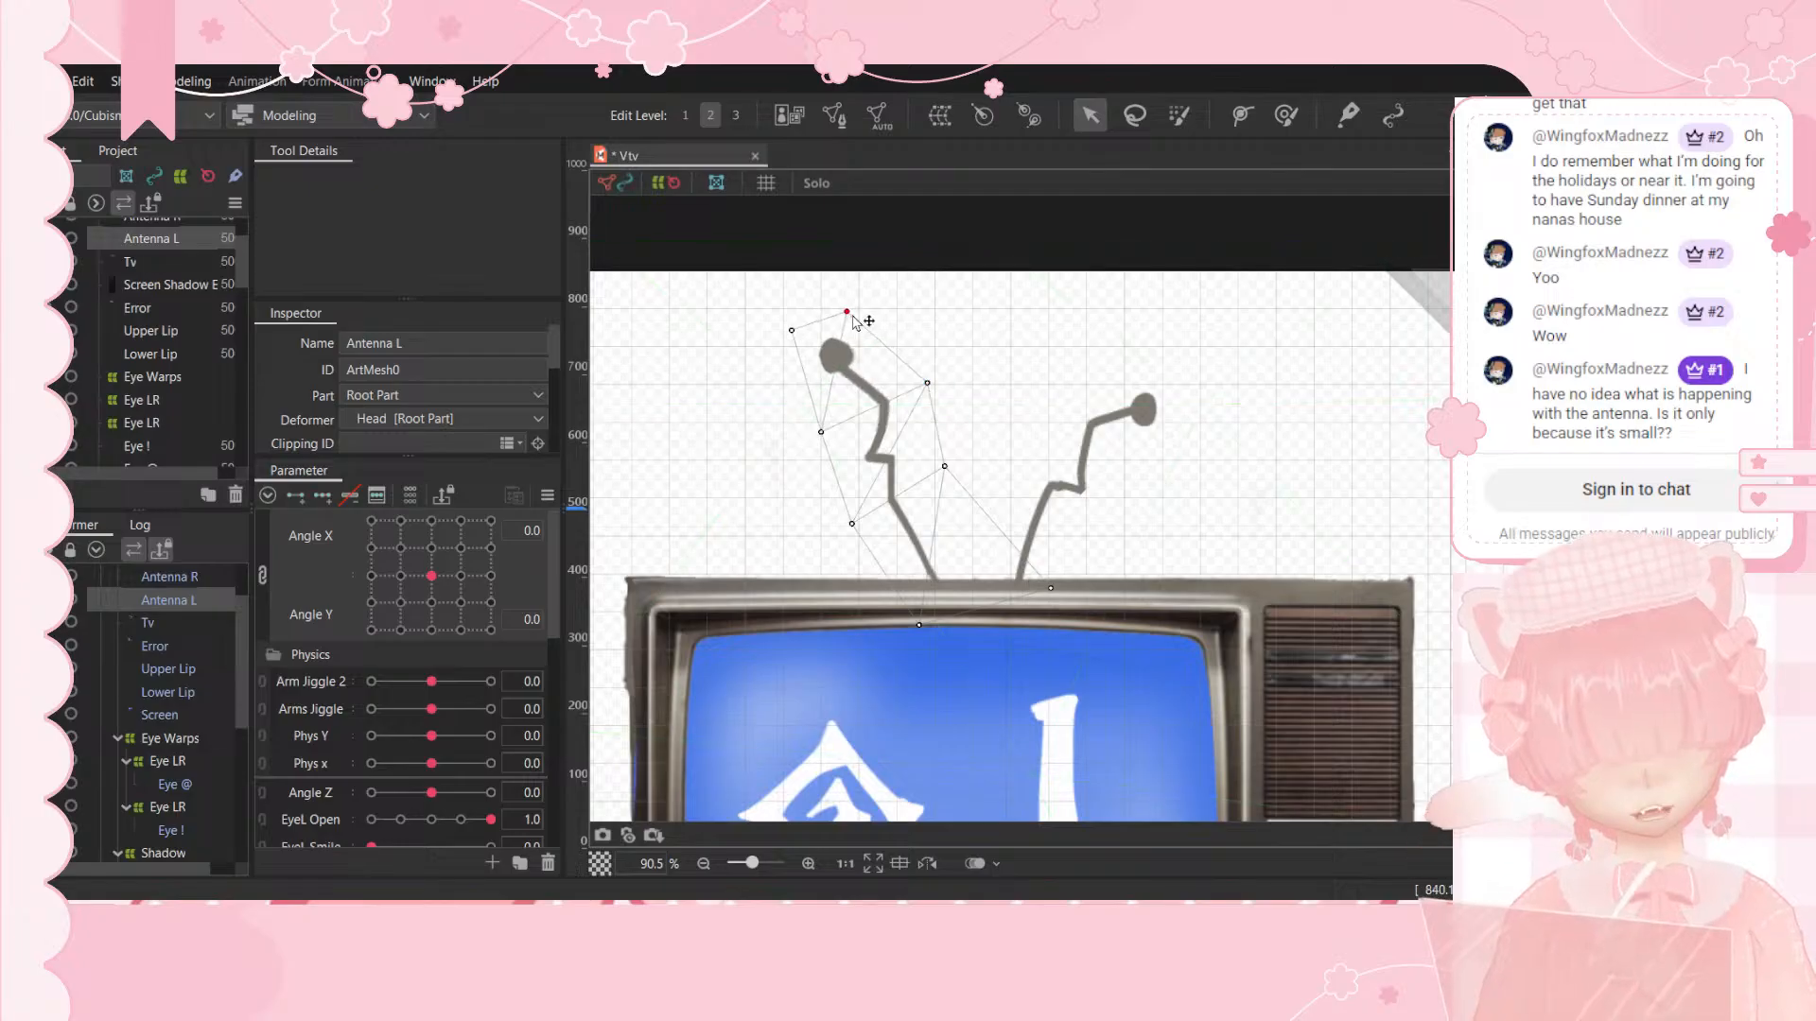
{"action": "left_click", "coordinate": [1034, 386]}
{"action": "scroll", "coordinate": [1035, 387], "scroll_direction": "down", "scroll_amount": 3}
{"action": "left_click", "coordinate": [1068, 286]}
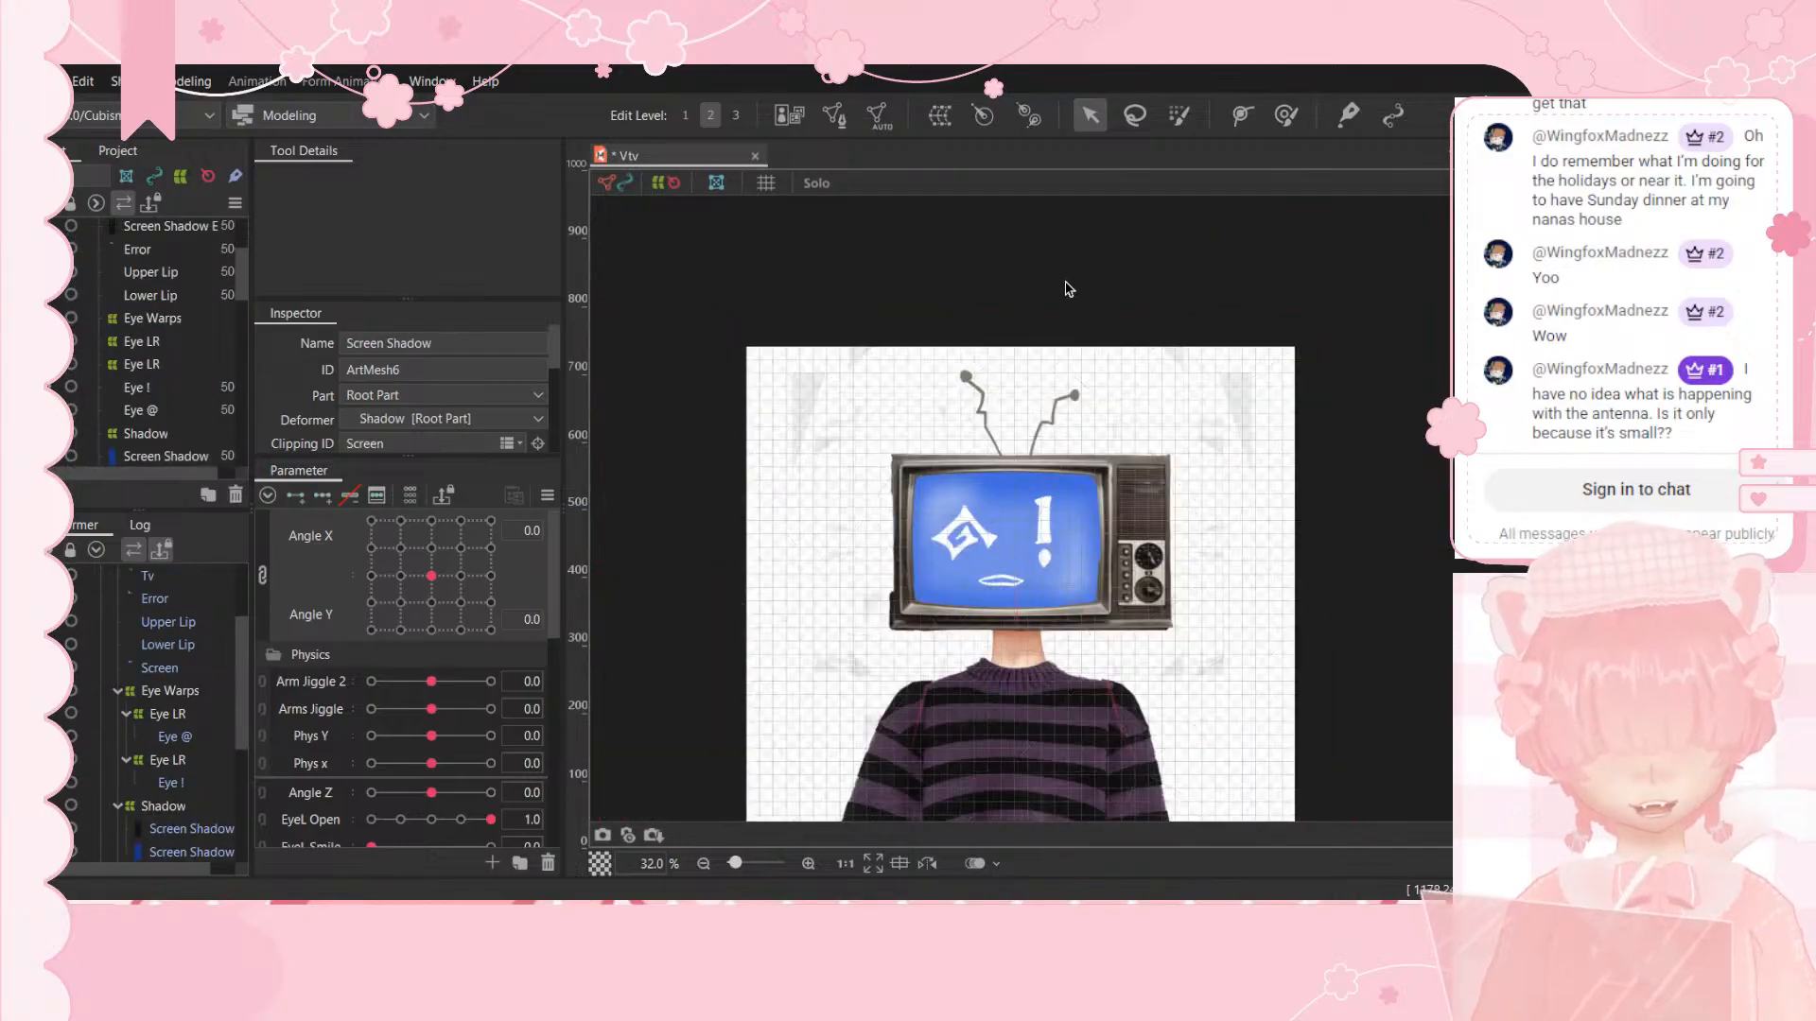
Step: Turn the head slightly to Angle X 1.1 and Angle Y 1.4 to check how the antennas look
{"action": "mouse_move", "coordinate": [431, 575]}
{"action": "left_mouse_down"}
{"action": "mouse_move", "coordinate": [442, 556]}
{"action": "mouse_move", "coordinate": [362, 501]}
{"action": "mouse_move", "coordinate": [379, 606]}
{"action": "mouse_move", "coordinate": [515, 674]}
{"action": "mouse_move", "coordinate": [591, 481]}
{"action": "mouse_move", "coordinate": [478, 529]}
{"action": "mouse_move", "coordinate": [447, 581]}
{"action": "mouse_move", "coordinate": [418, 586]}
{"action": "mouse_move", "coordinate": [433, 573]}
{"action": "left_mouse_up"}
{"action": "scroll", "coordinate": [851, 384], "scroll_direction": "up", "scroll_amount": 2}
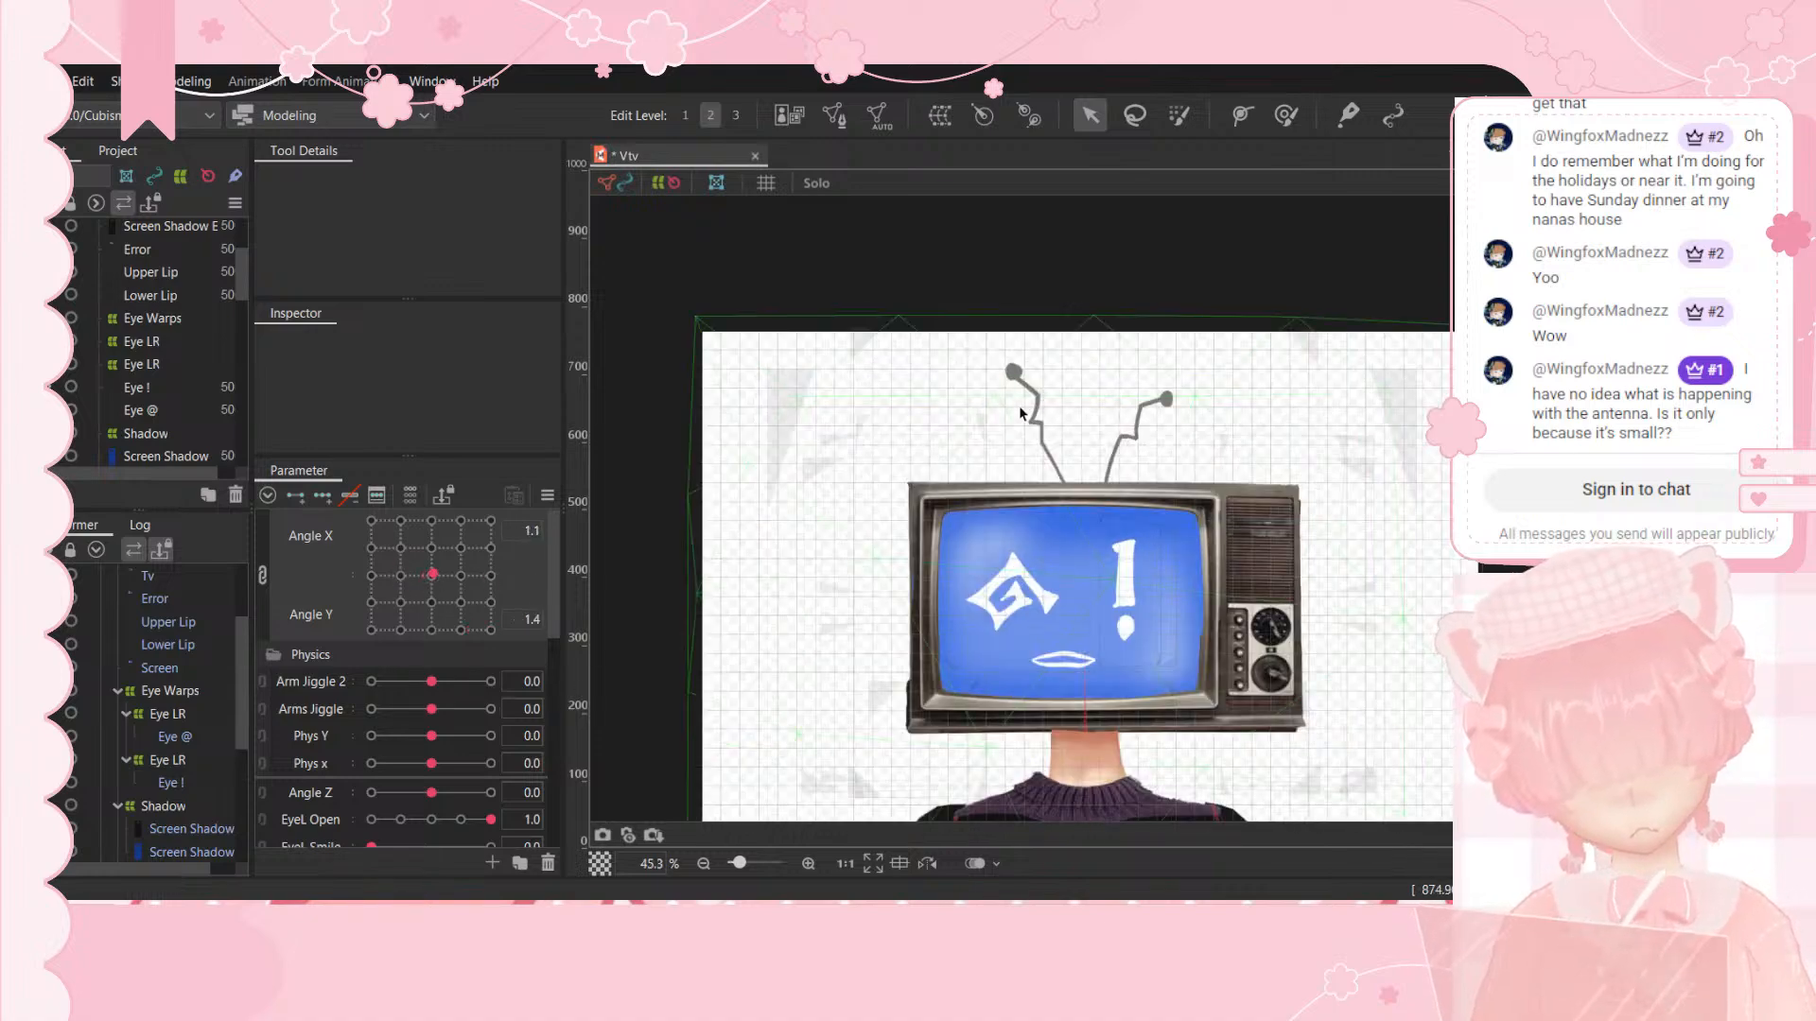
{"action": "scroll", "coordinate": [167, 633], "scroll_direction": "up", "scroll_amount": 2}
Step: Add two vertices along the left outline of Antenna L's mesh, at the mid and lower stem, and apply the mesh edit
{"action": "left_click", "coordinate": [170, 668]}
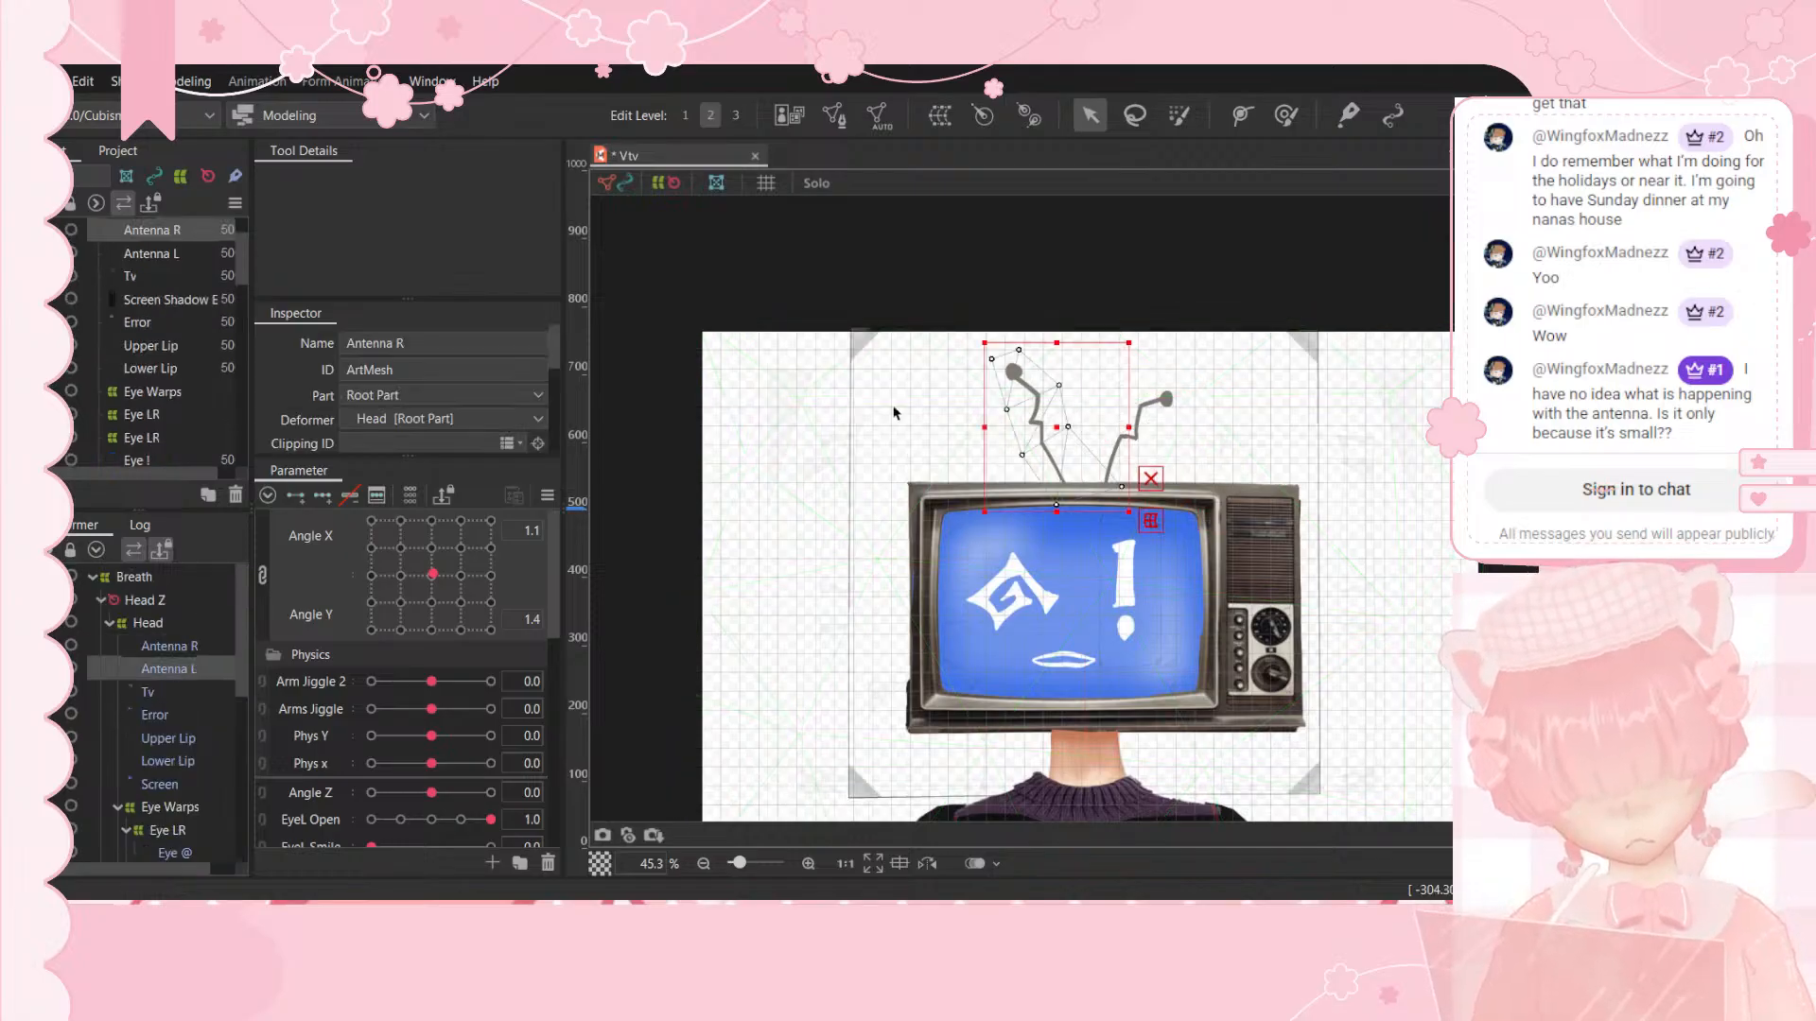
{"action": "scroll", "coordinate": [1041, 421], "scroll_direction": "up", "scroll_amount": 8}
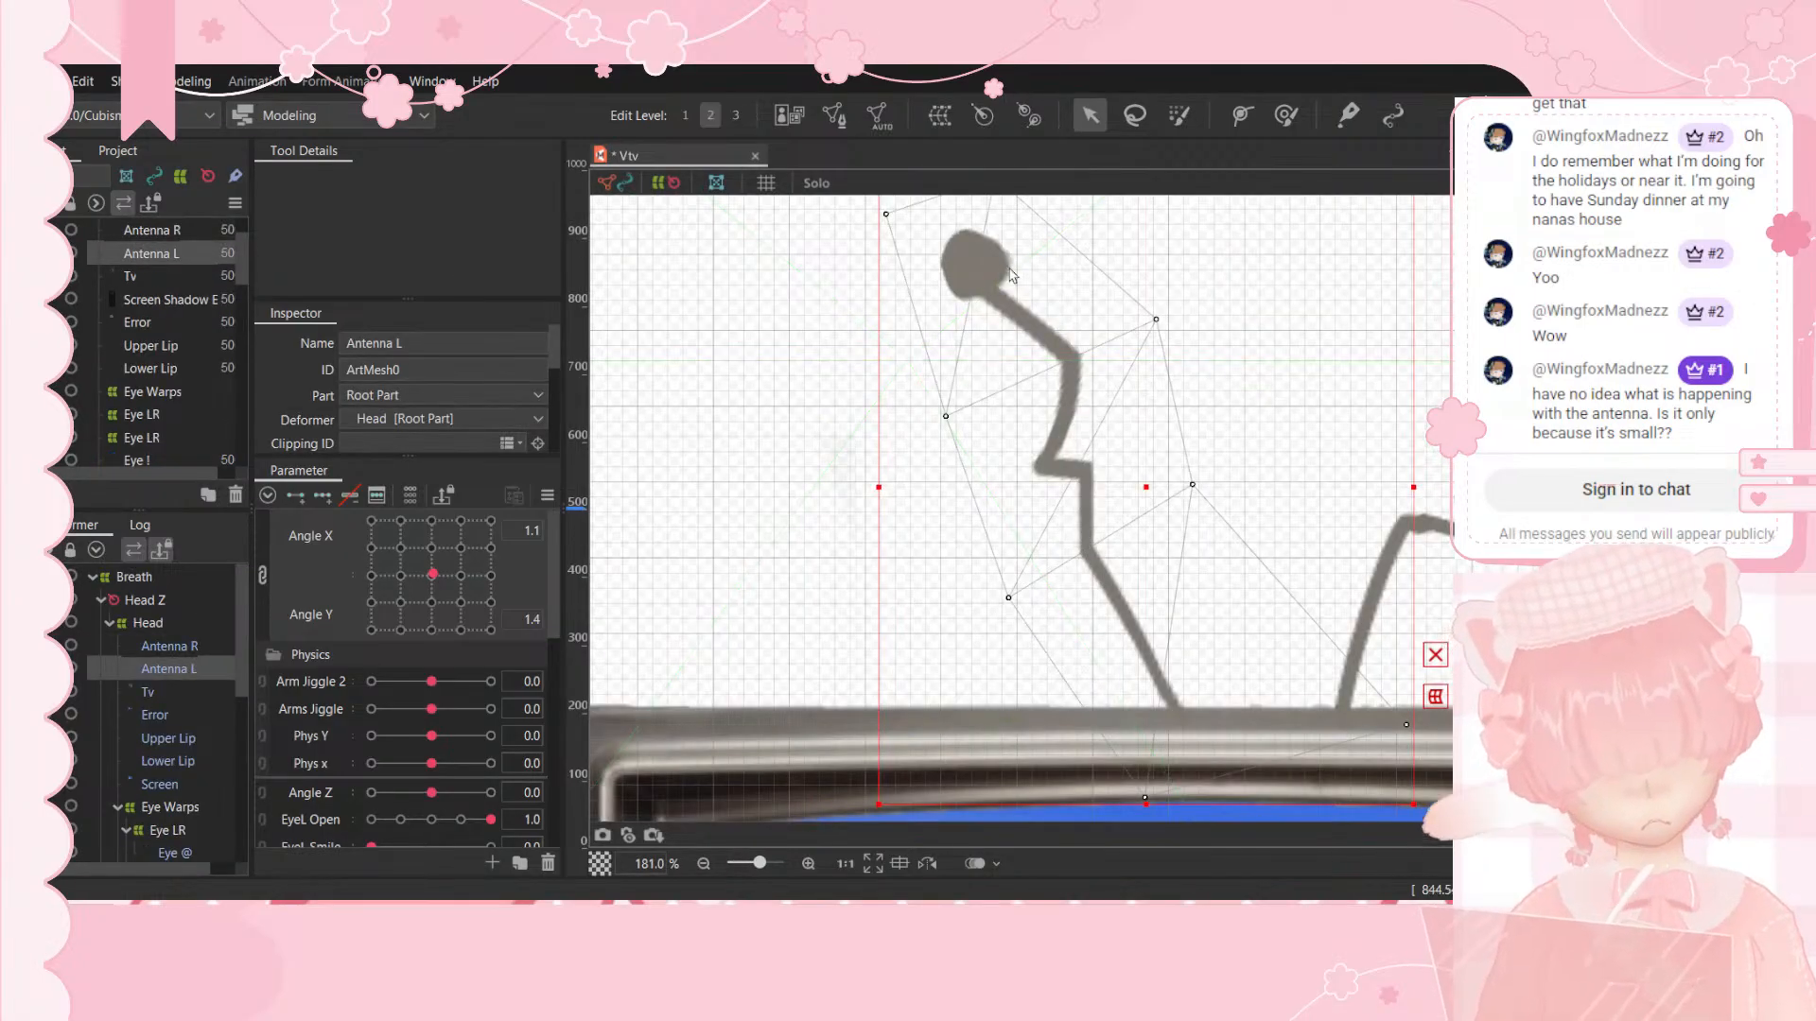
{"action": "scroll", "coordinate": [1011, 275], "scroll_direction": "down", "scroll_amount": 2}
{"action": "scroll", "coordinate": [1065, 168], "scroll_direction": "down", "scroll_amount": 2}
{"action": "left_click", "coordinate": [833, 115]}
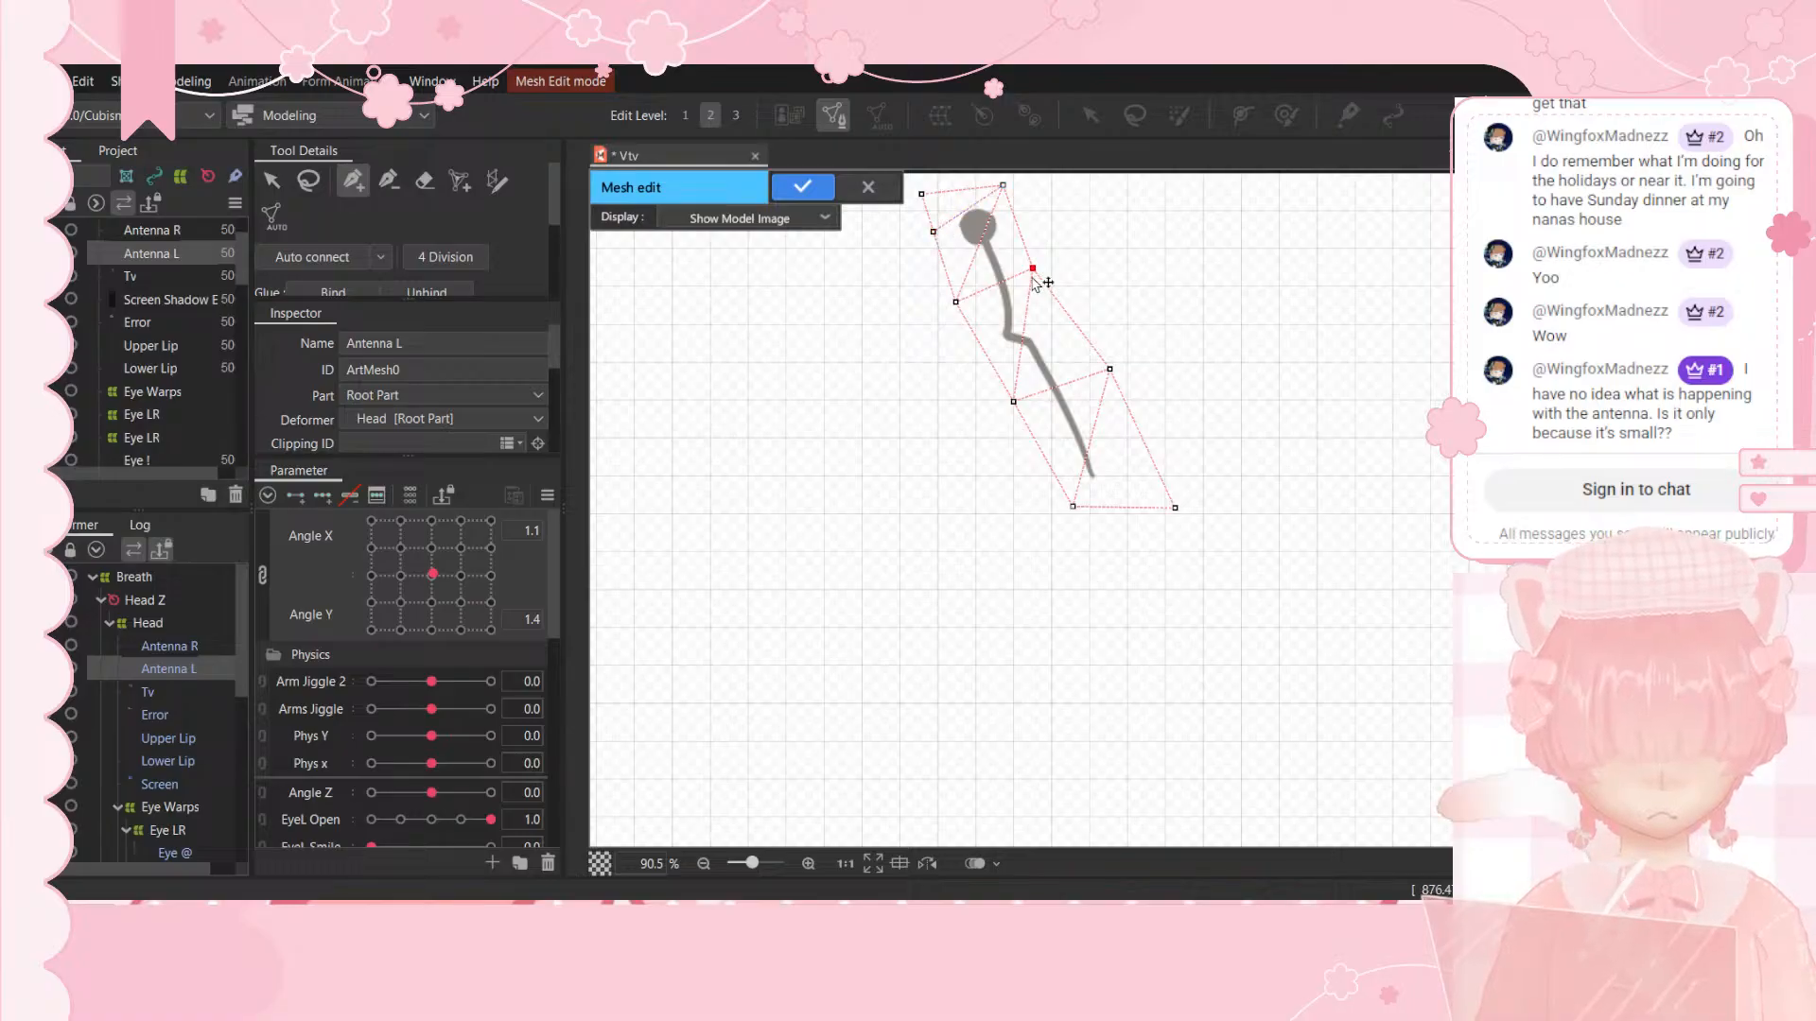
{"action": "left_click", "coordinate": [980, 342]}
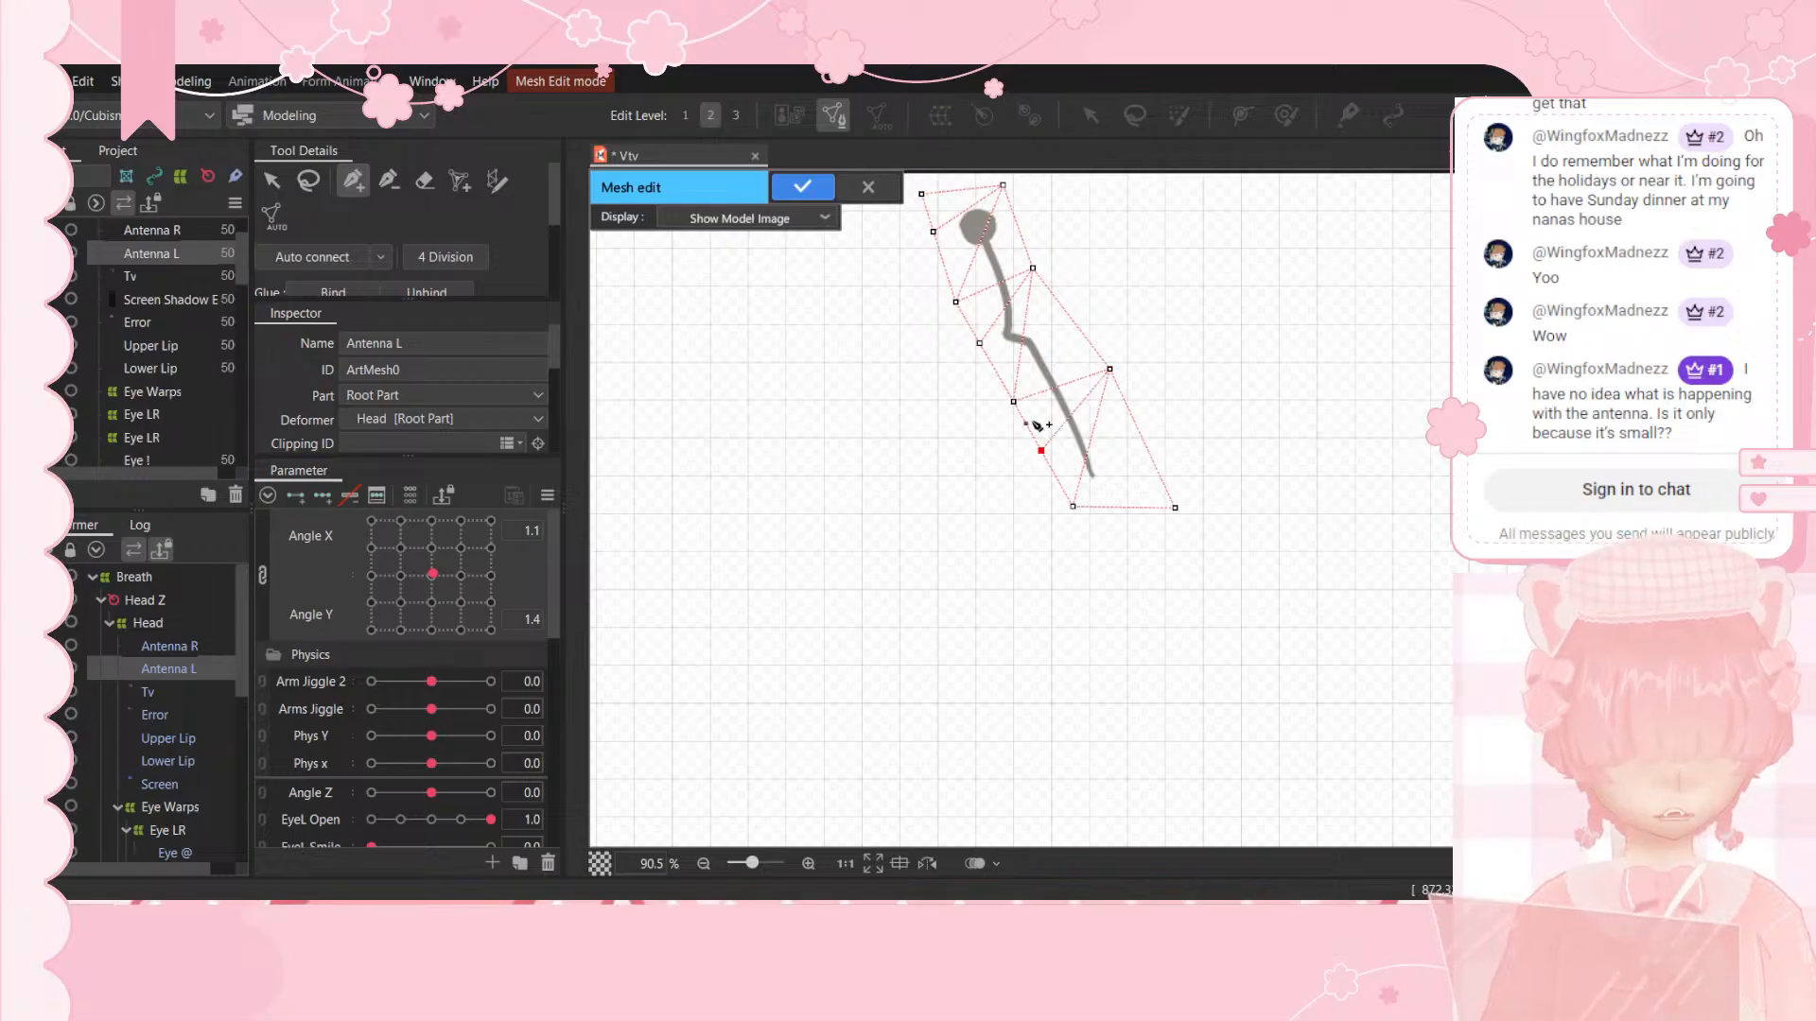
{"action": "left_click", "coordinate": [1041, 451]}
{"action": "left_click", "coordinate": [801, 188]}
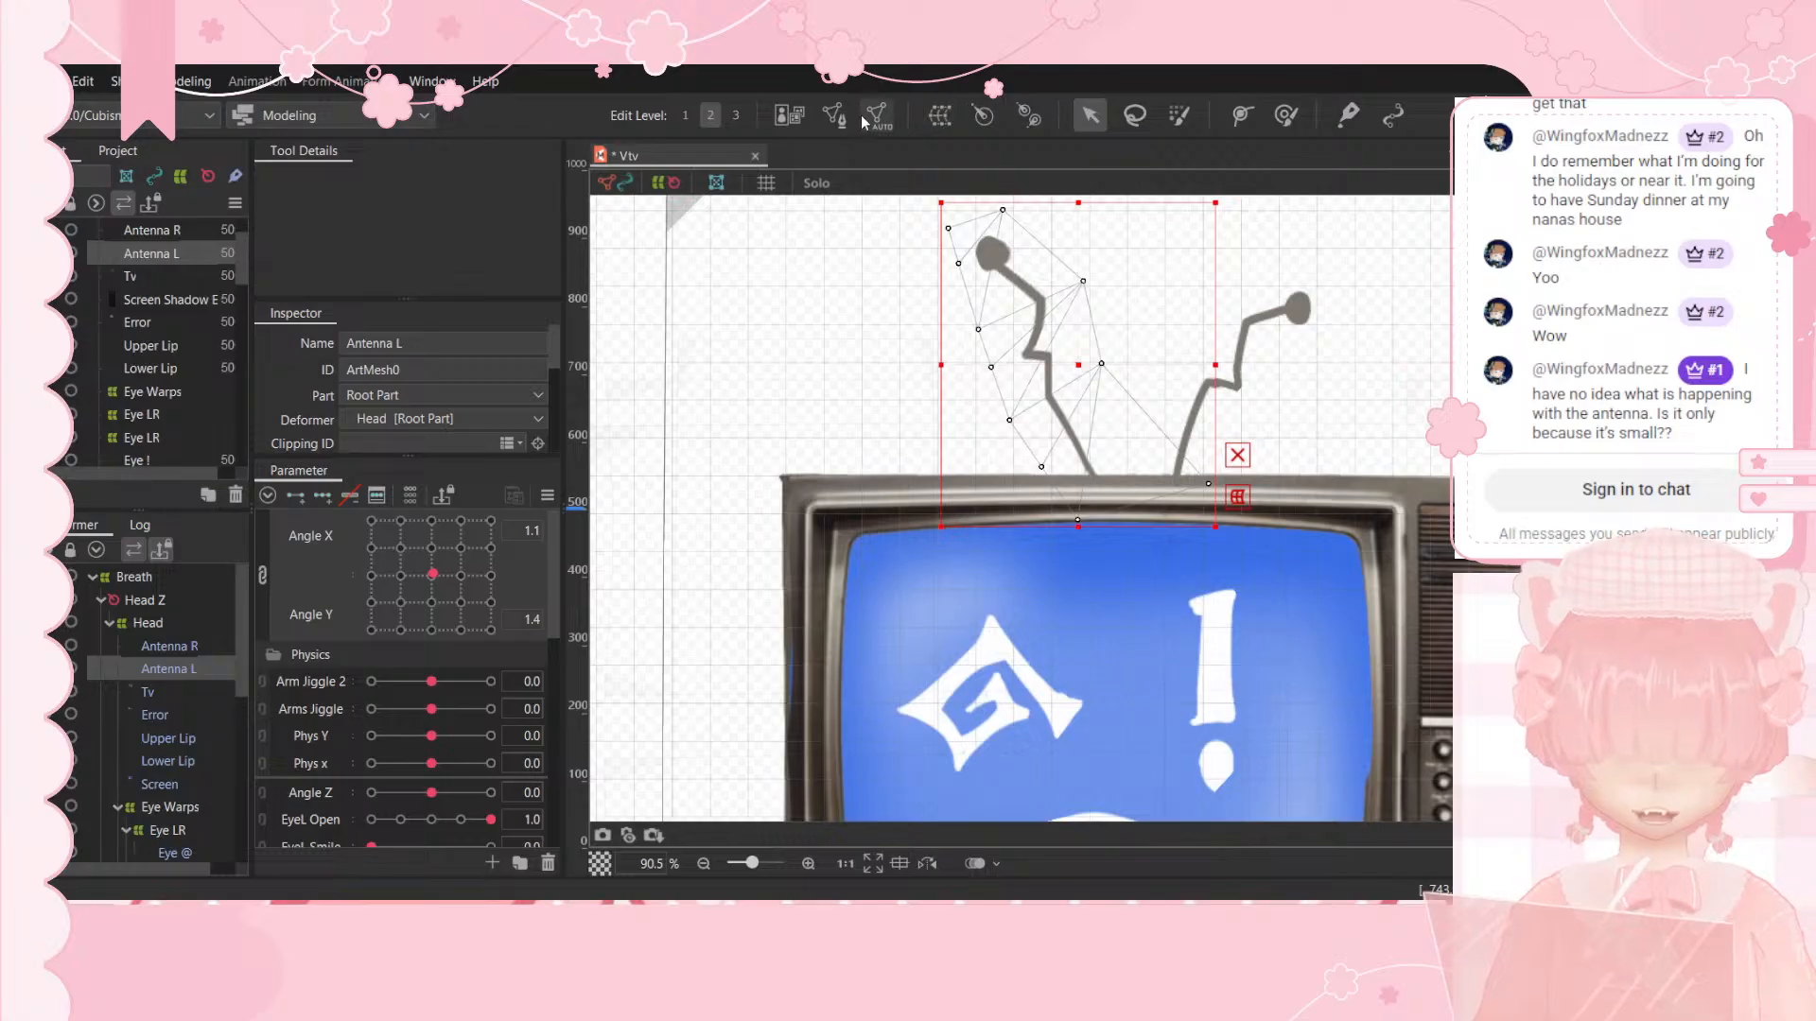
Step: Reopen Antenna L's mesh for editing and add a connected vertex where the stem meets the ball
{"action": "left_click", "coordinate": [834, 116]}
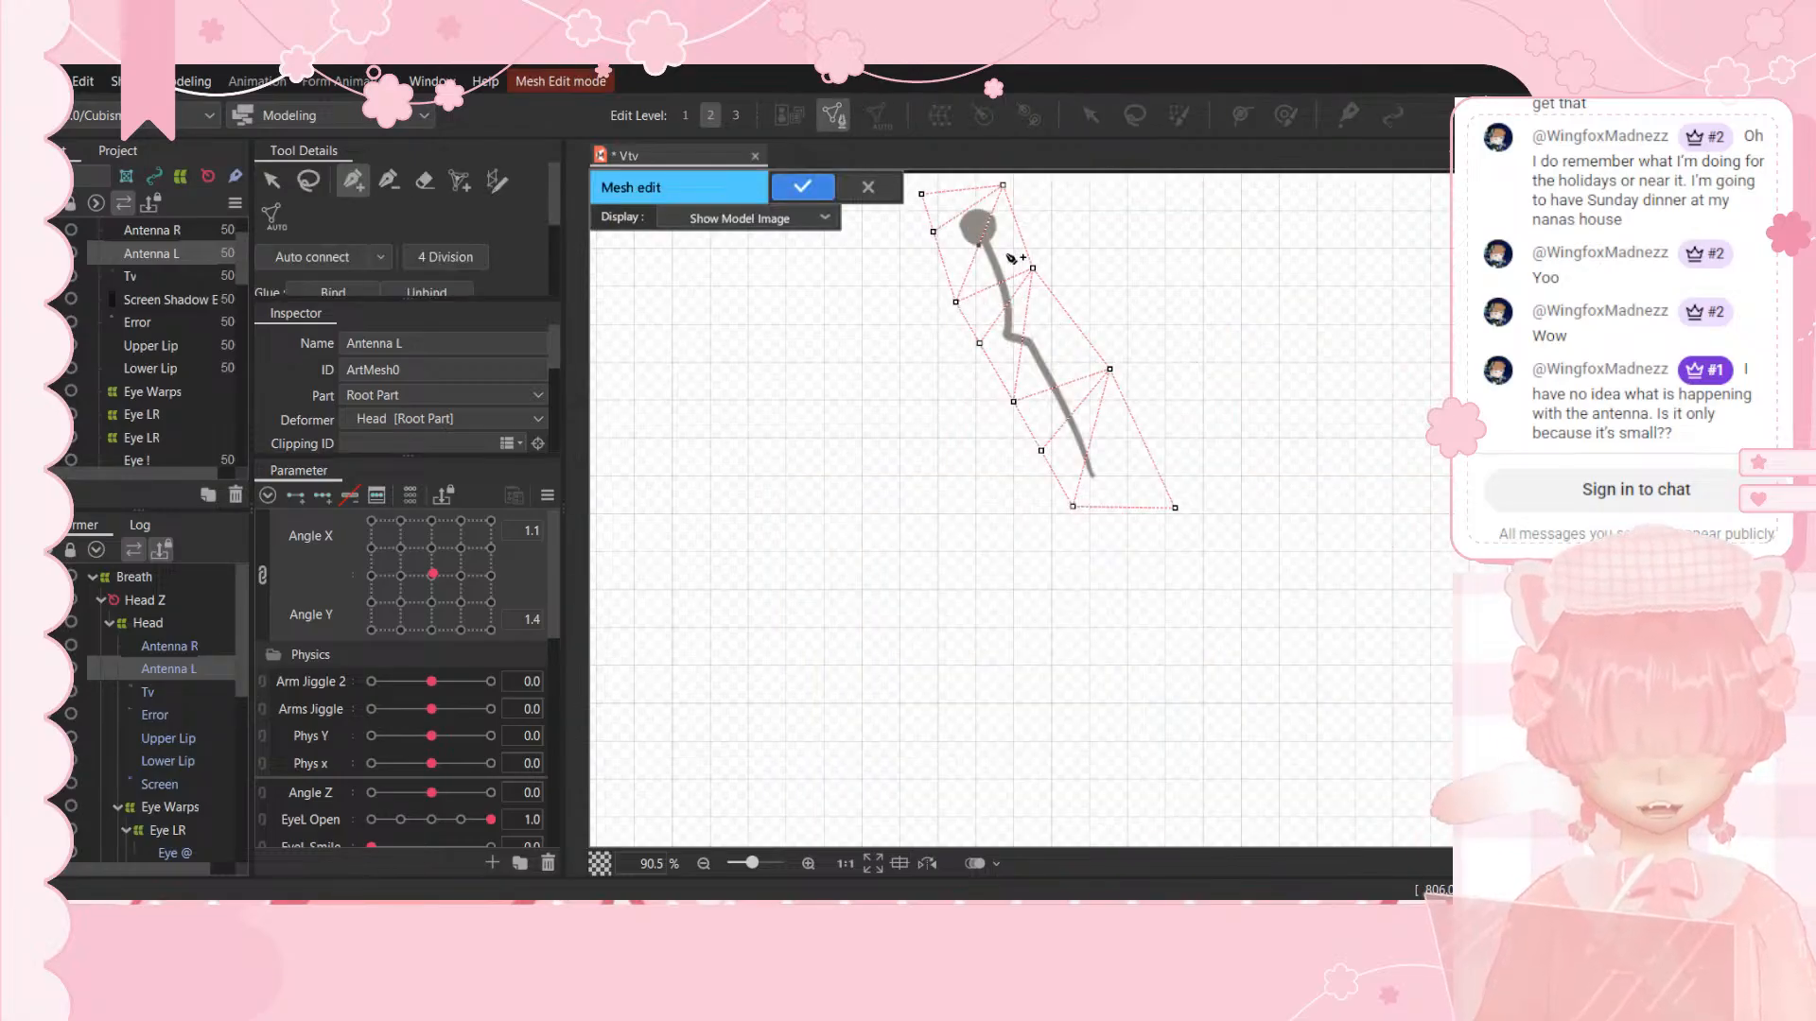
{"action": "left_click", "coordinate": [980, 242]}
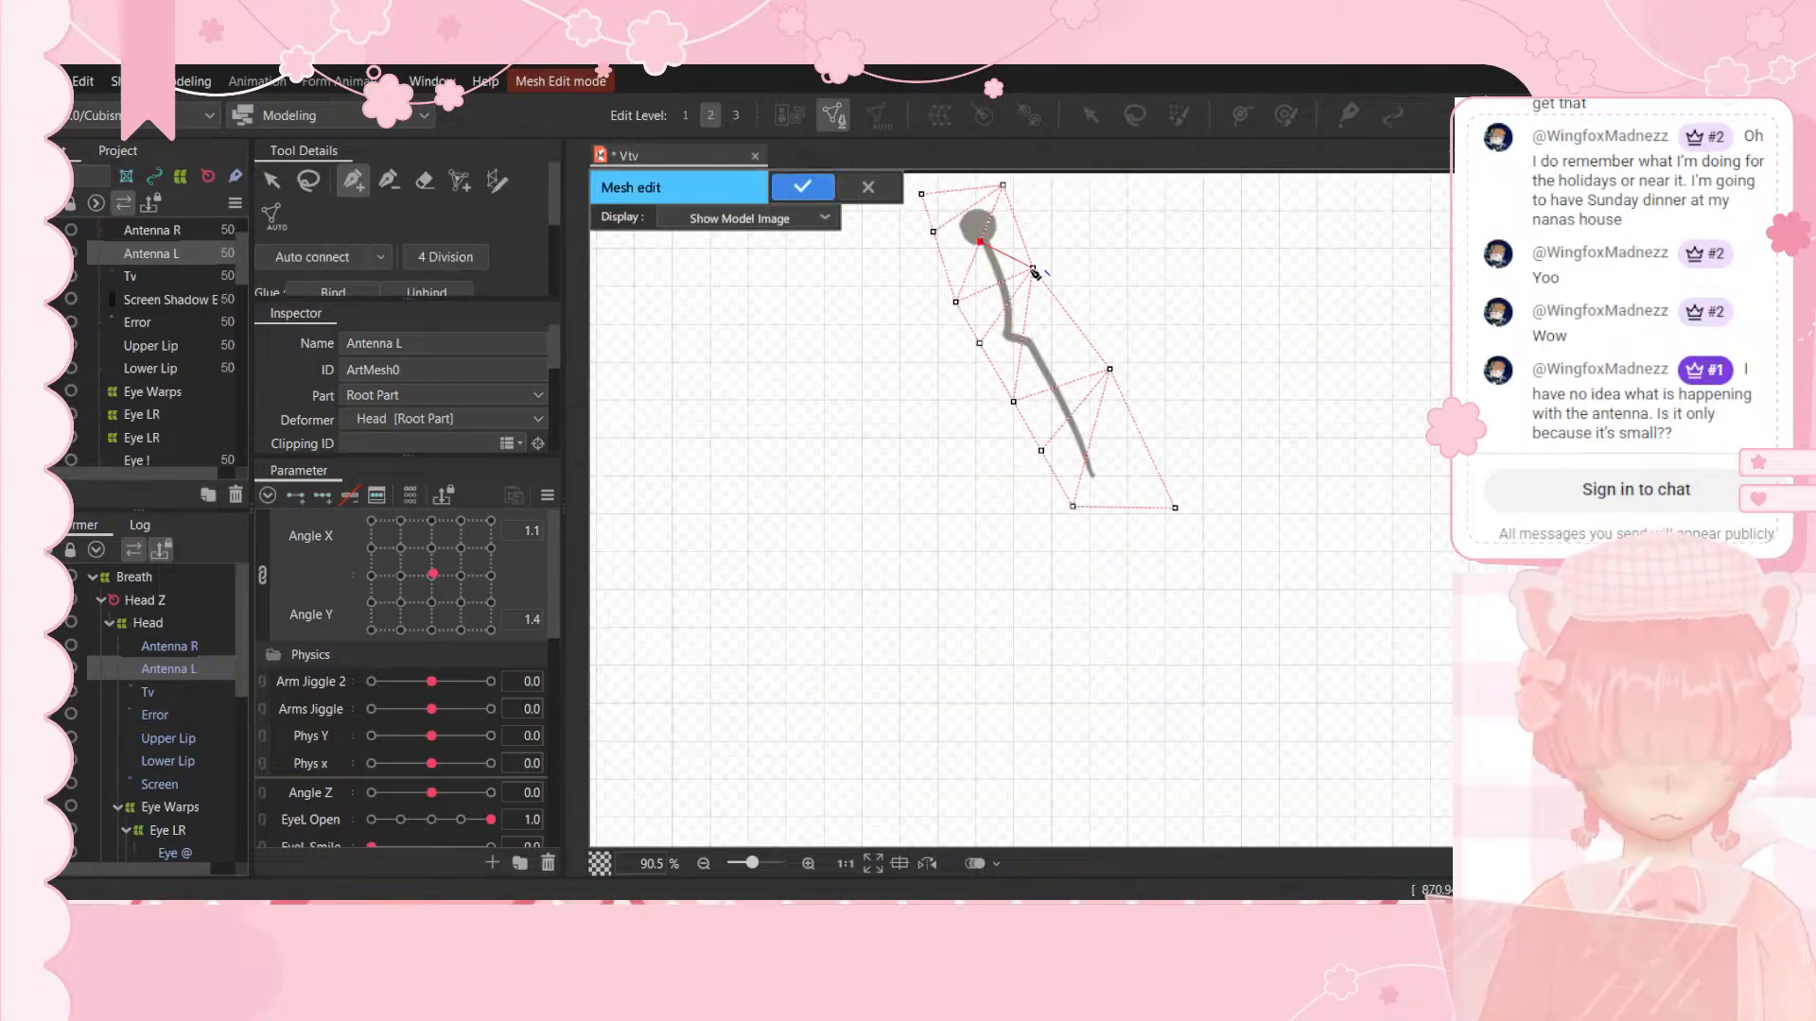
Step: Add and connect vertices around the kink of the Antenna L mesh, apply the mesh edit, and test it with Angle Y at 2.6
{"action": "left_click", "coordinate": [933, 230]}
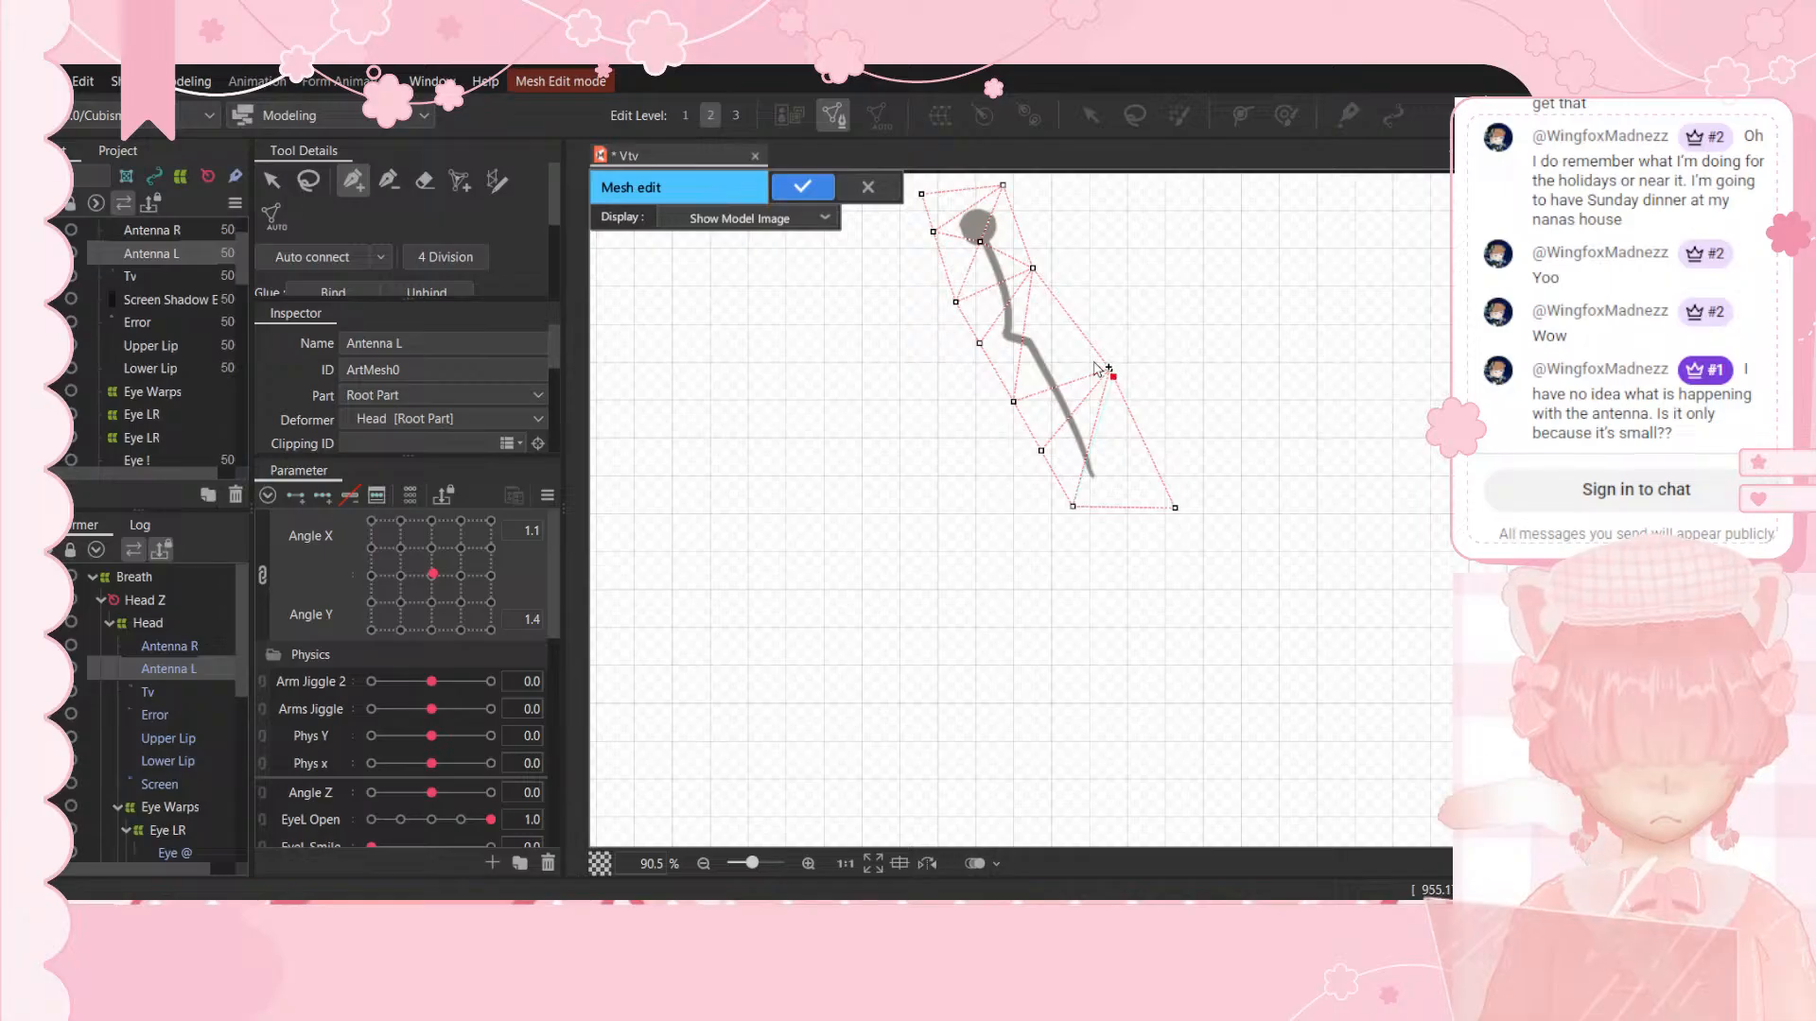
{"action": "left_click", "coordinate": [1023, 333]}
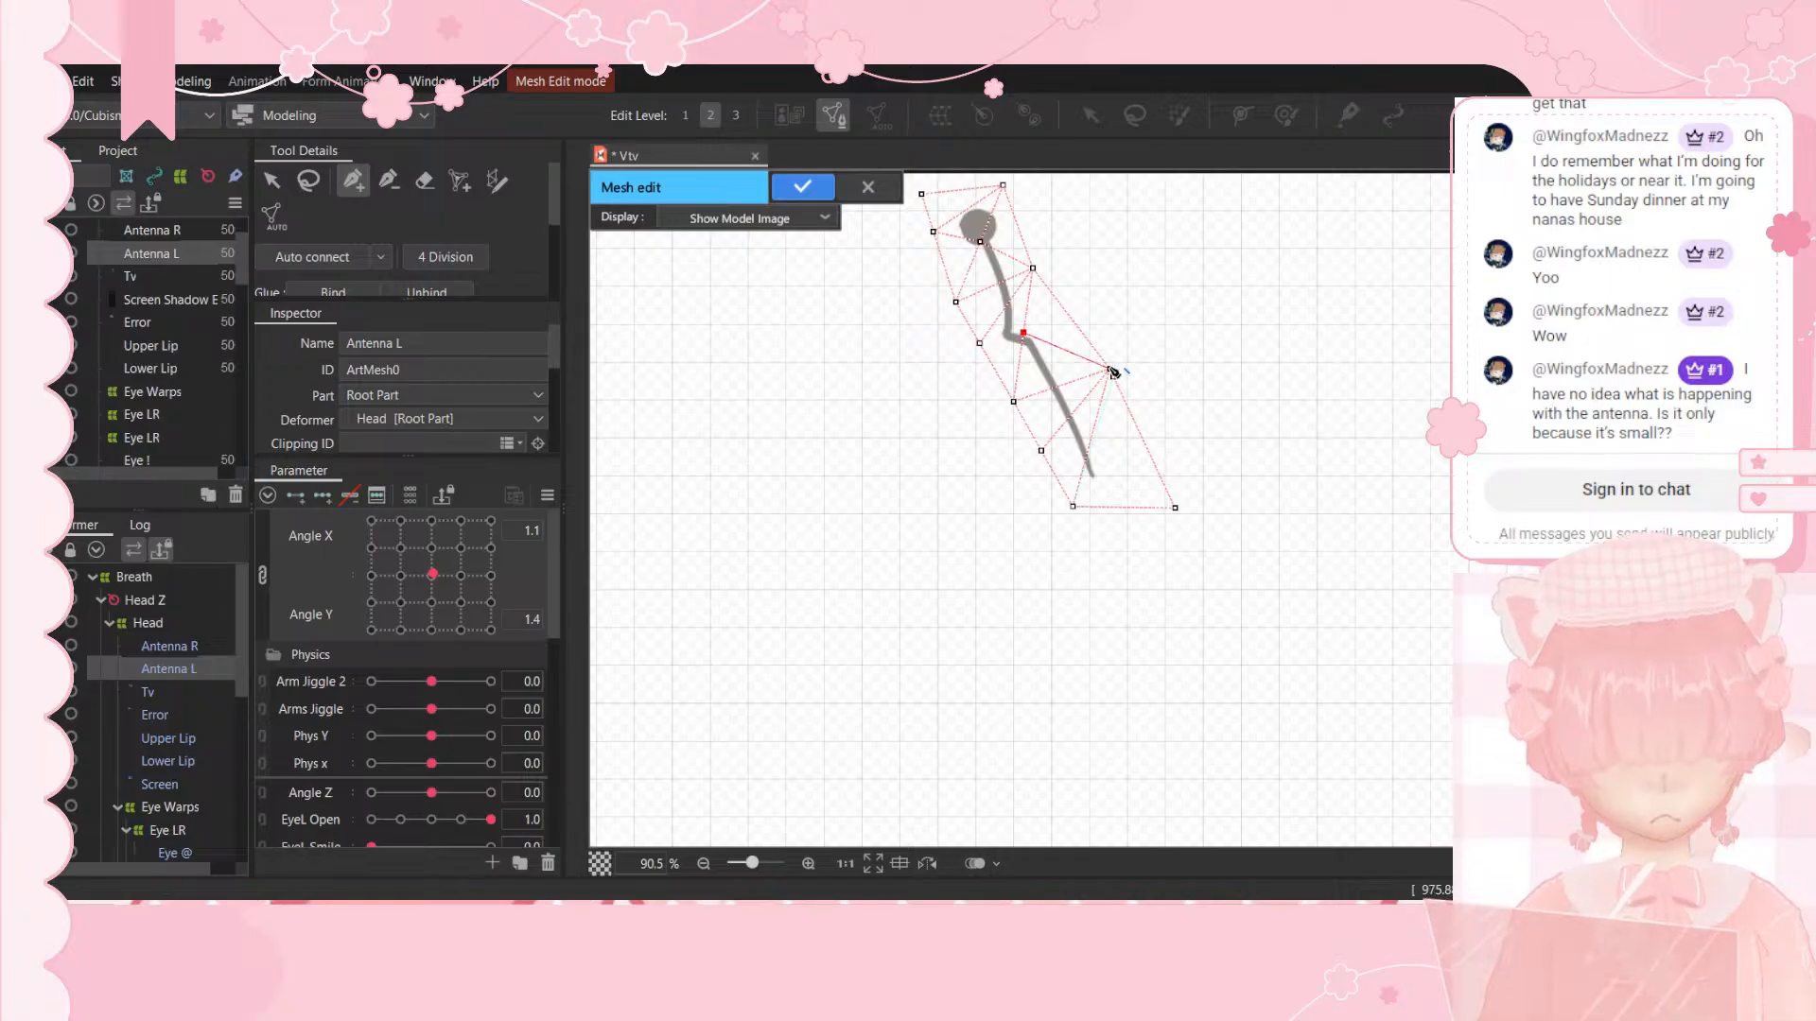
{"action": "left_click", "coordinate": [1023, 332]}
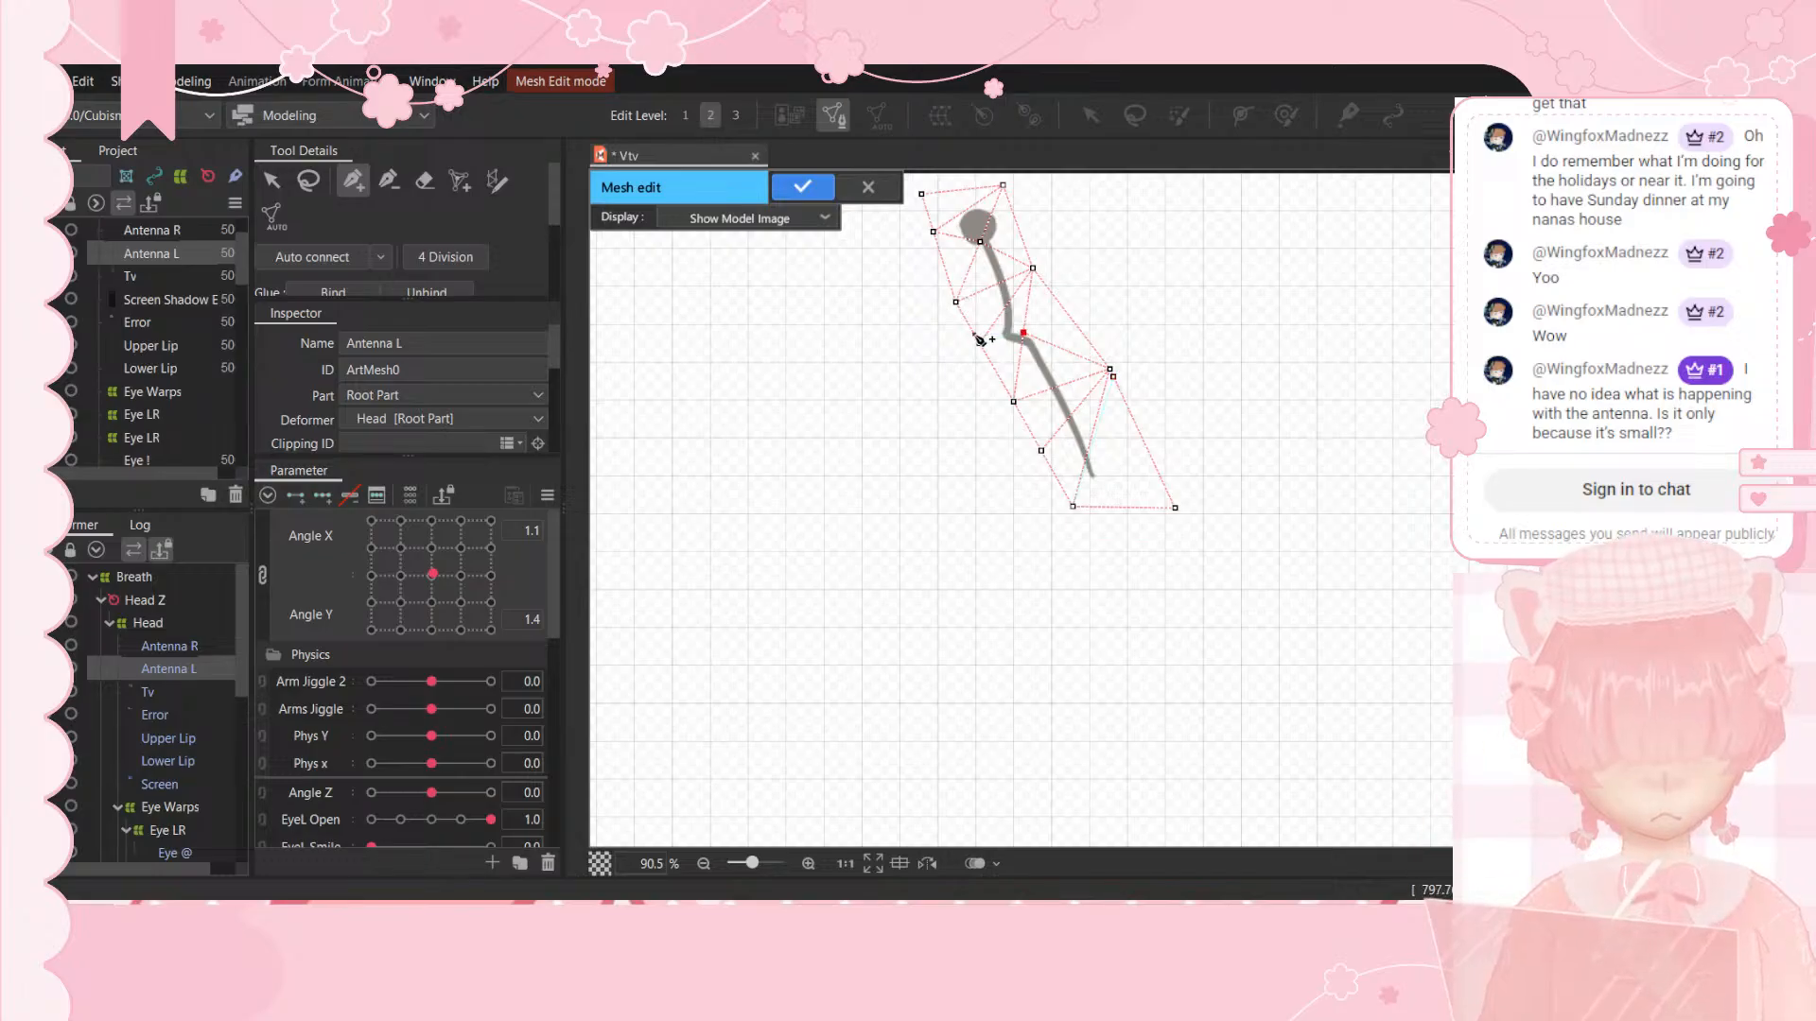
{"action": "left_click", "coordinate": [981, 344]}
{"action": "left_click", "coordinate": [802, 187]}
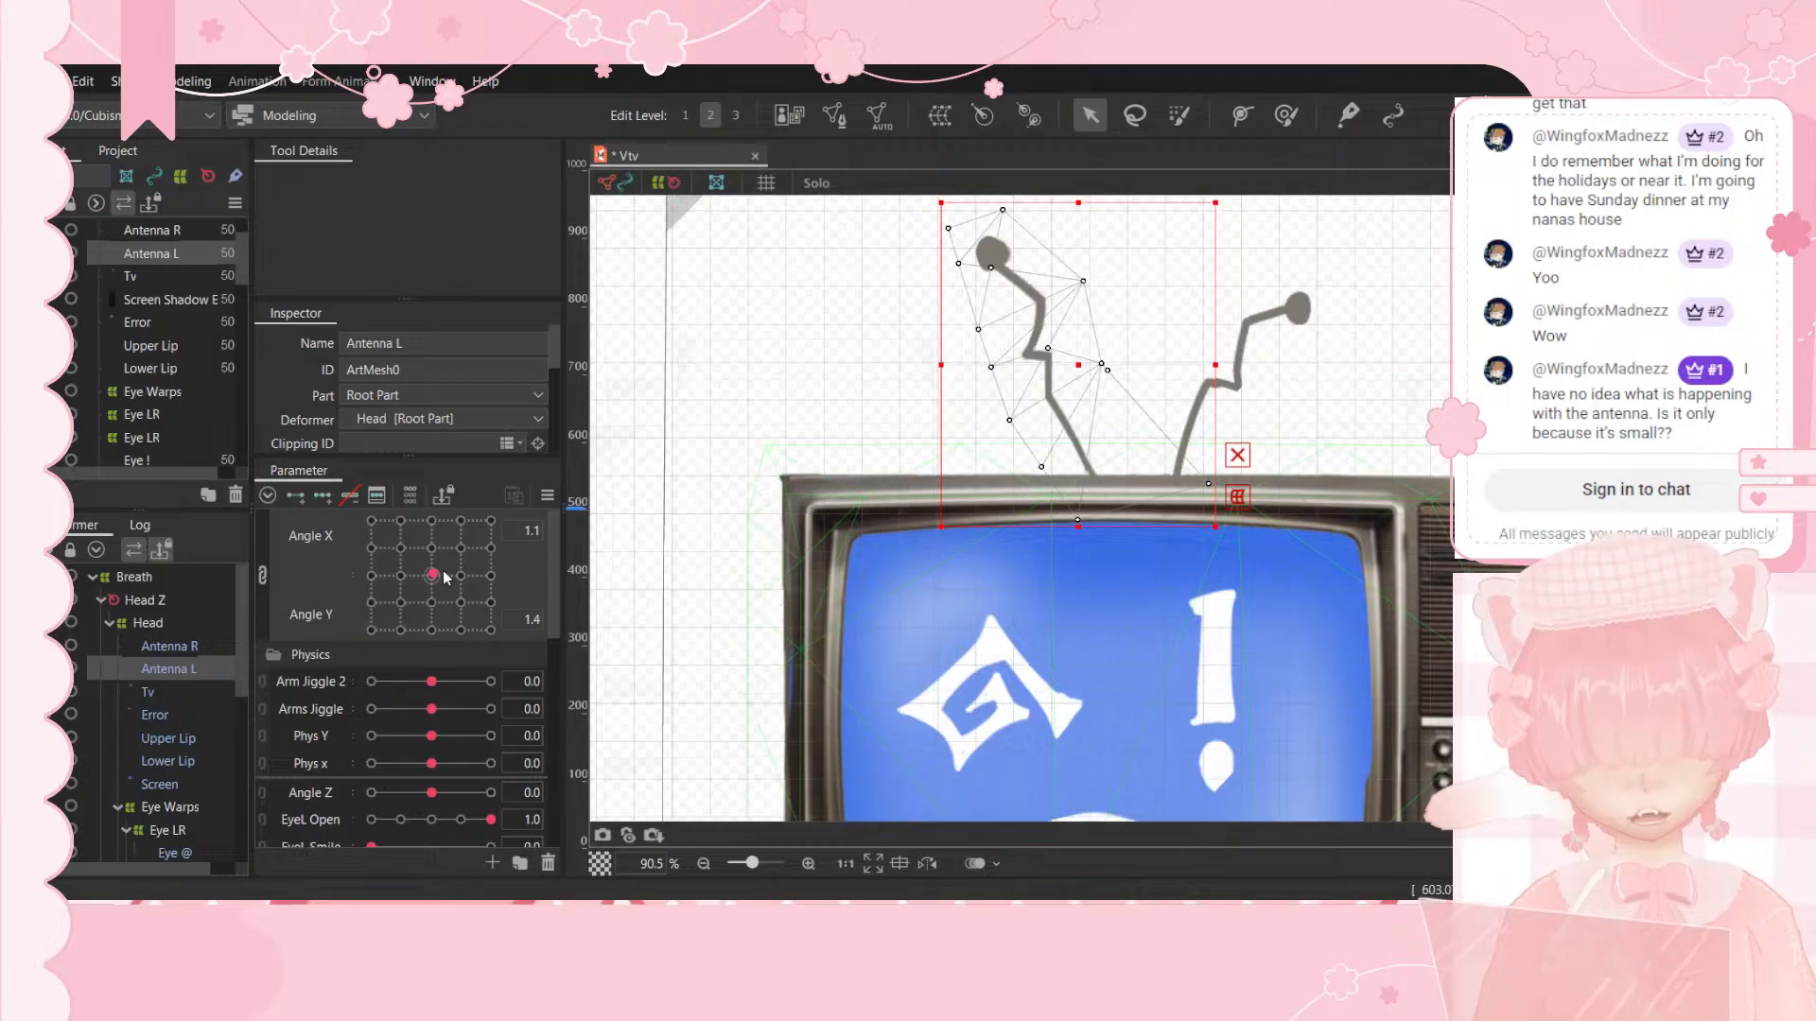
{"action": "mouse_move", "coordinate": [445, 577]}
{"action": "left_mouse_down"}
{"action": "mouse_move", "coordinate": [393, 553]}
{"action": "mouse_move", "coordinate": [358, 612]}
{"action": "mouse_move", "coordinate": [396, 697]}
{"action": "mouse_move", "coordinate": [616, 677]}
{"action": "mouse_move", "coordinate": [593, 536]}
{"action": "mouse_move", "coordinate": [627, 695]}
{"action": "mouse_move", "coordinate": [416, 562]}
{"action": "mouse_move", "coordinate": [435, 580]}
{"action": "left_mouse_up"}
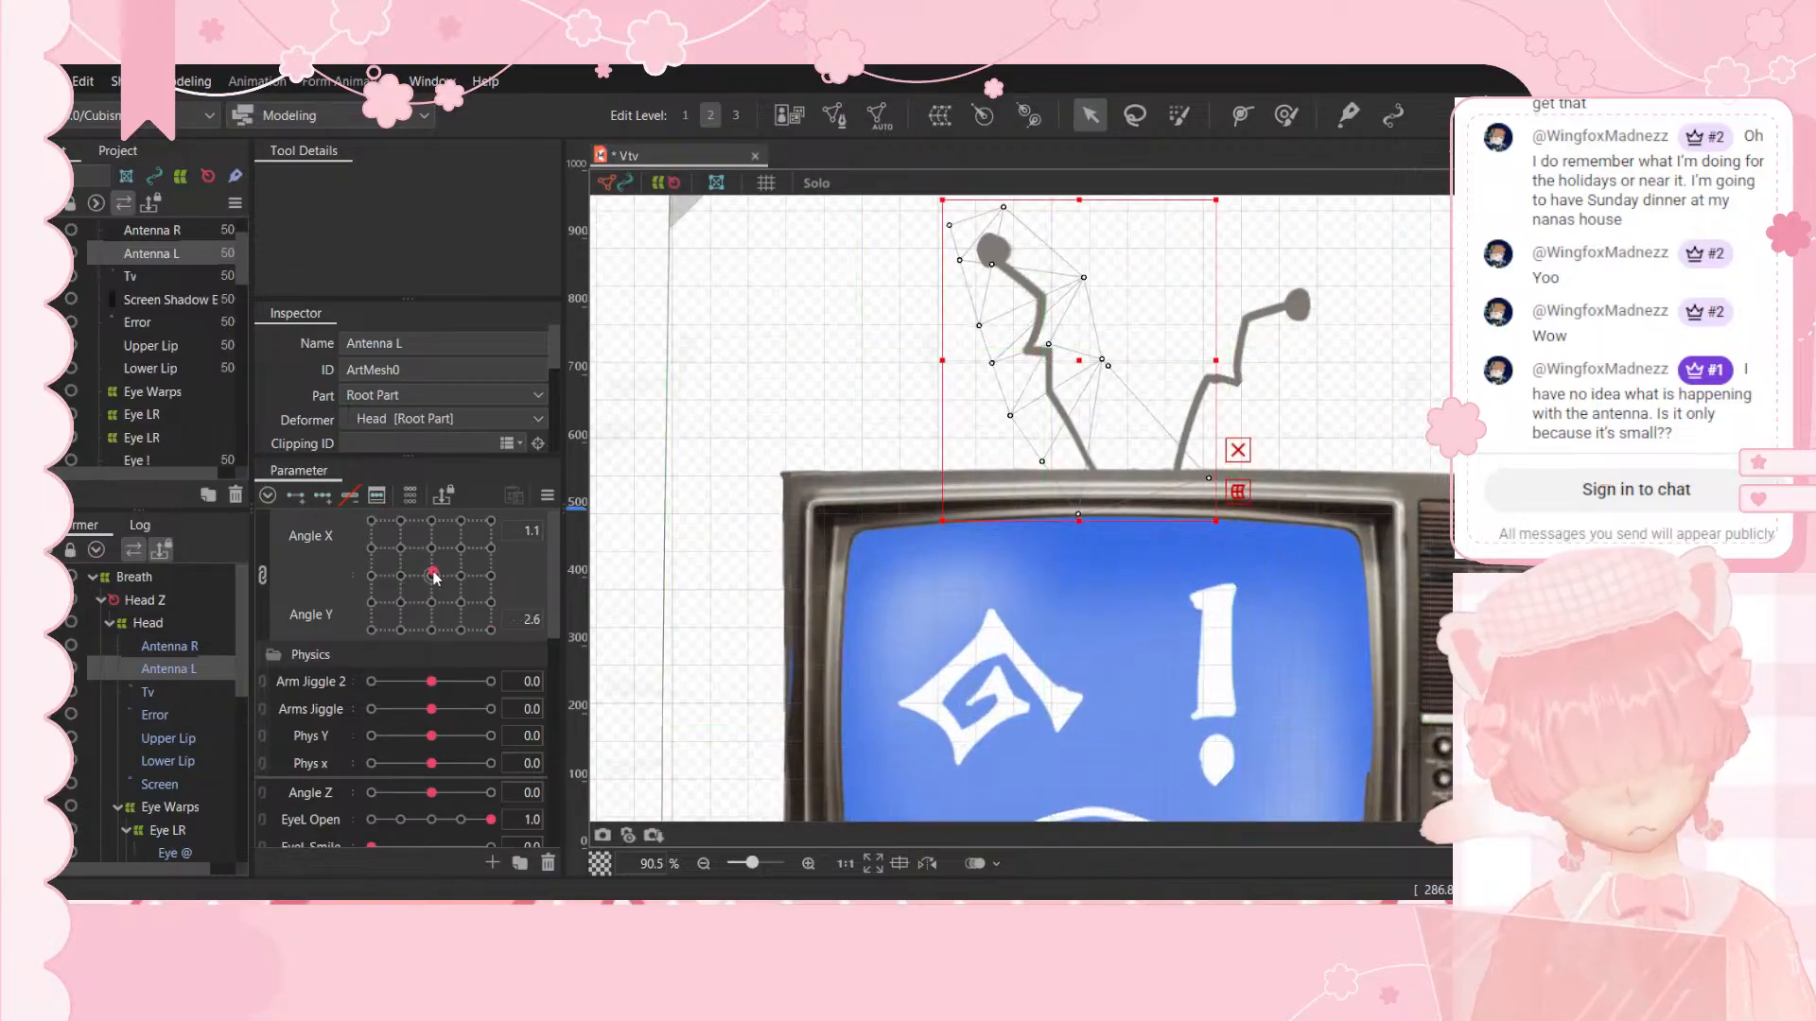
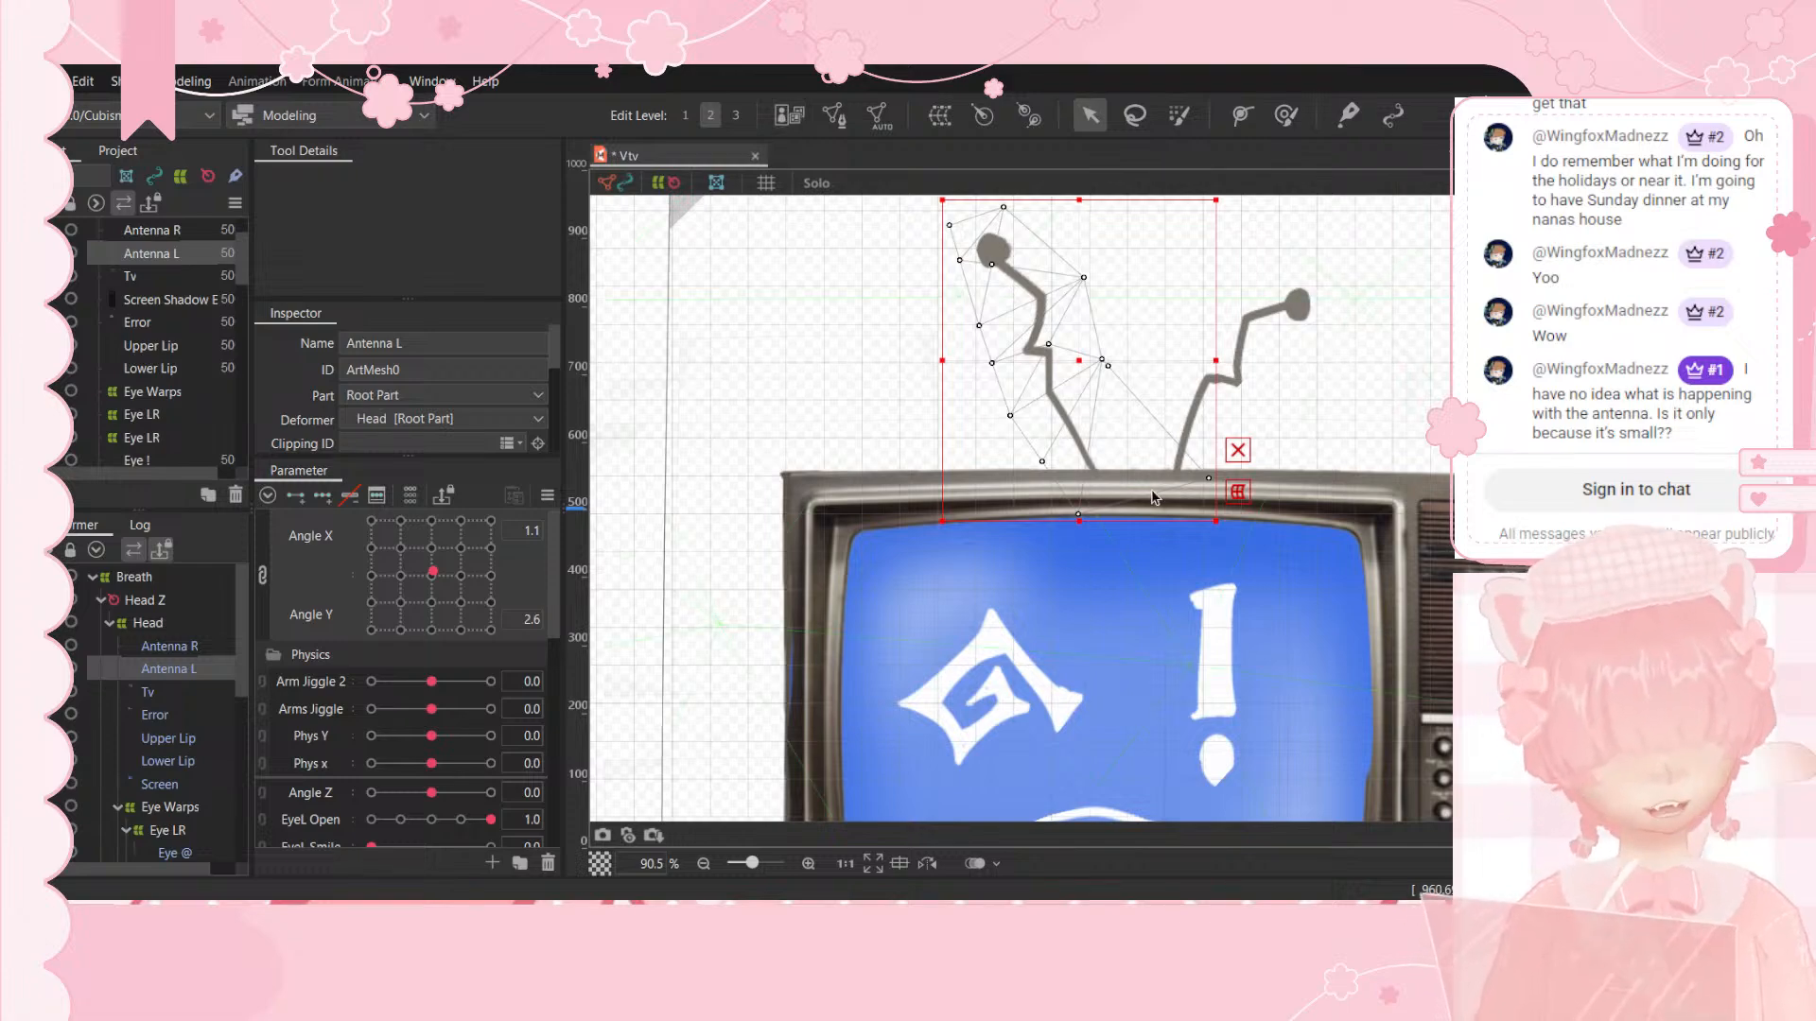
{"action": "scroll", "coordinate": [1152, 496], "scroll_direction": "down", "scroll_amount": 3}
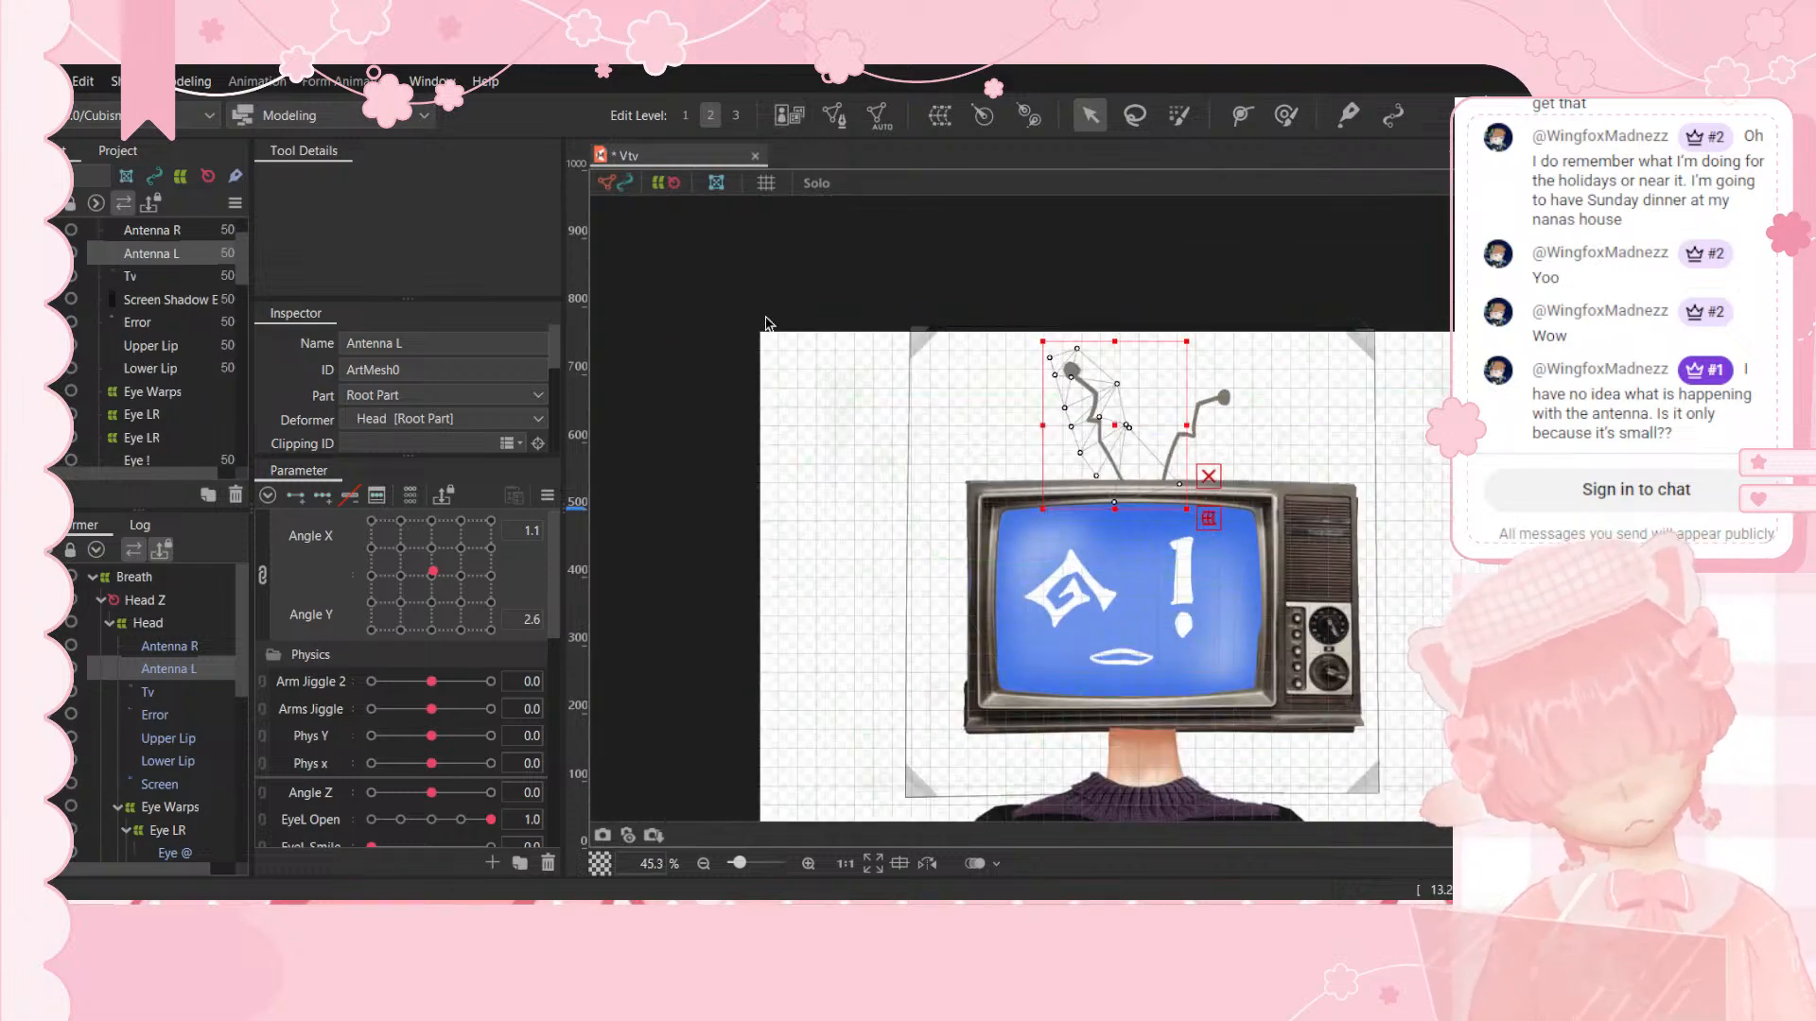
Step: Erase the stray vertices at the canvas corners from the Upper Lip mesh and apply the mesh edit
{"action": "scroll", "coordinate": [184, 710], "scroll_direction": "down", "scroll_amount": 3}
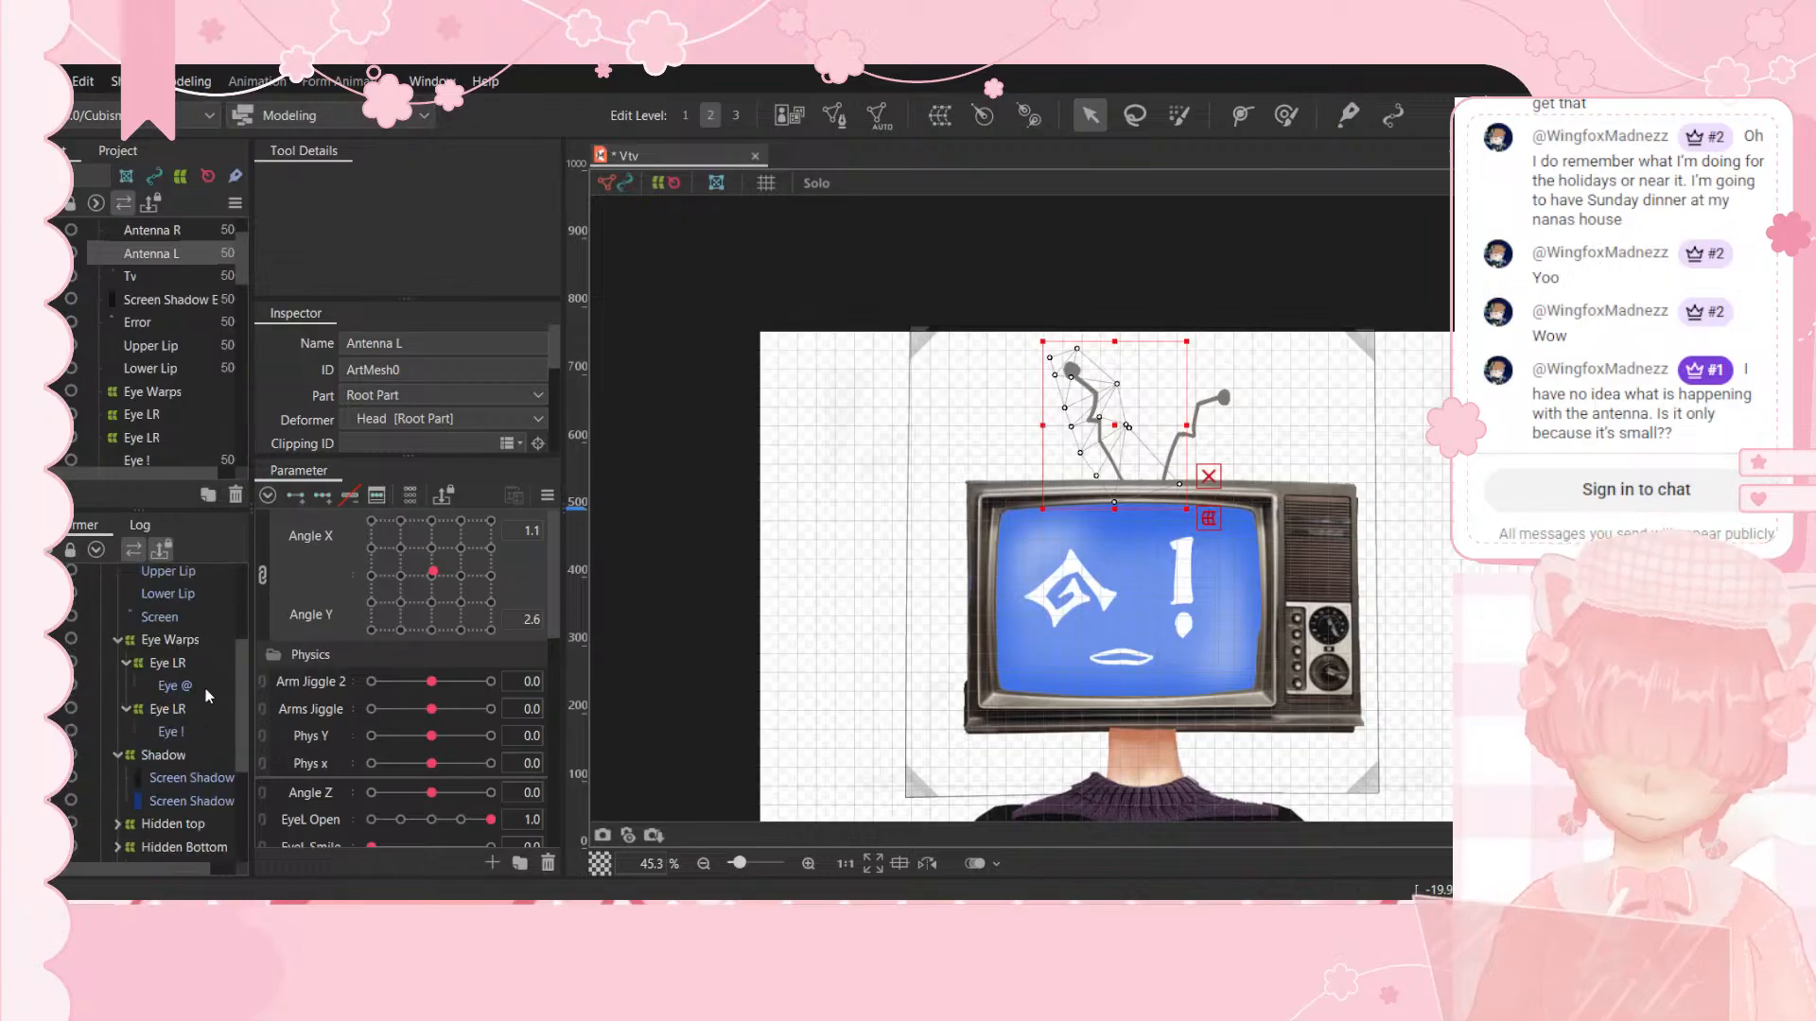
{"action": "left_click", "coordinate": [168, 573]}
{"action": "scroll", "coordinate": [1268, 655], "scroll_direction": "up", "scroll_amount": 4}
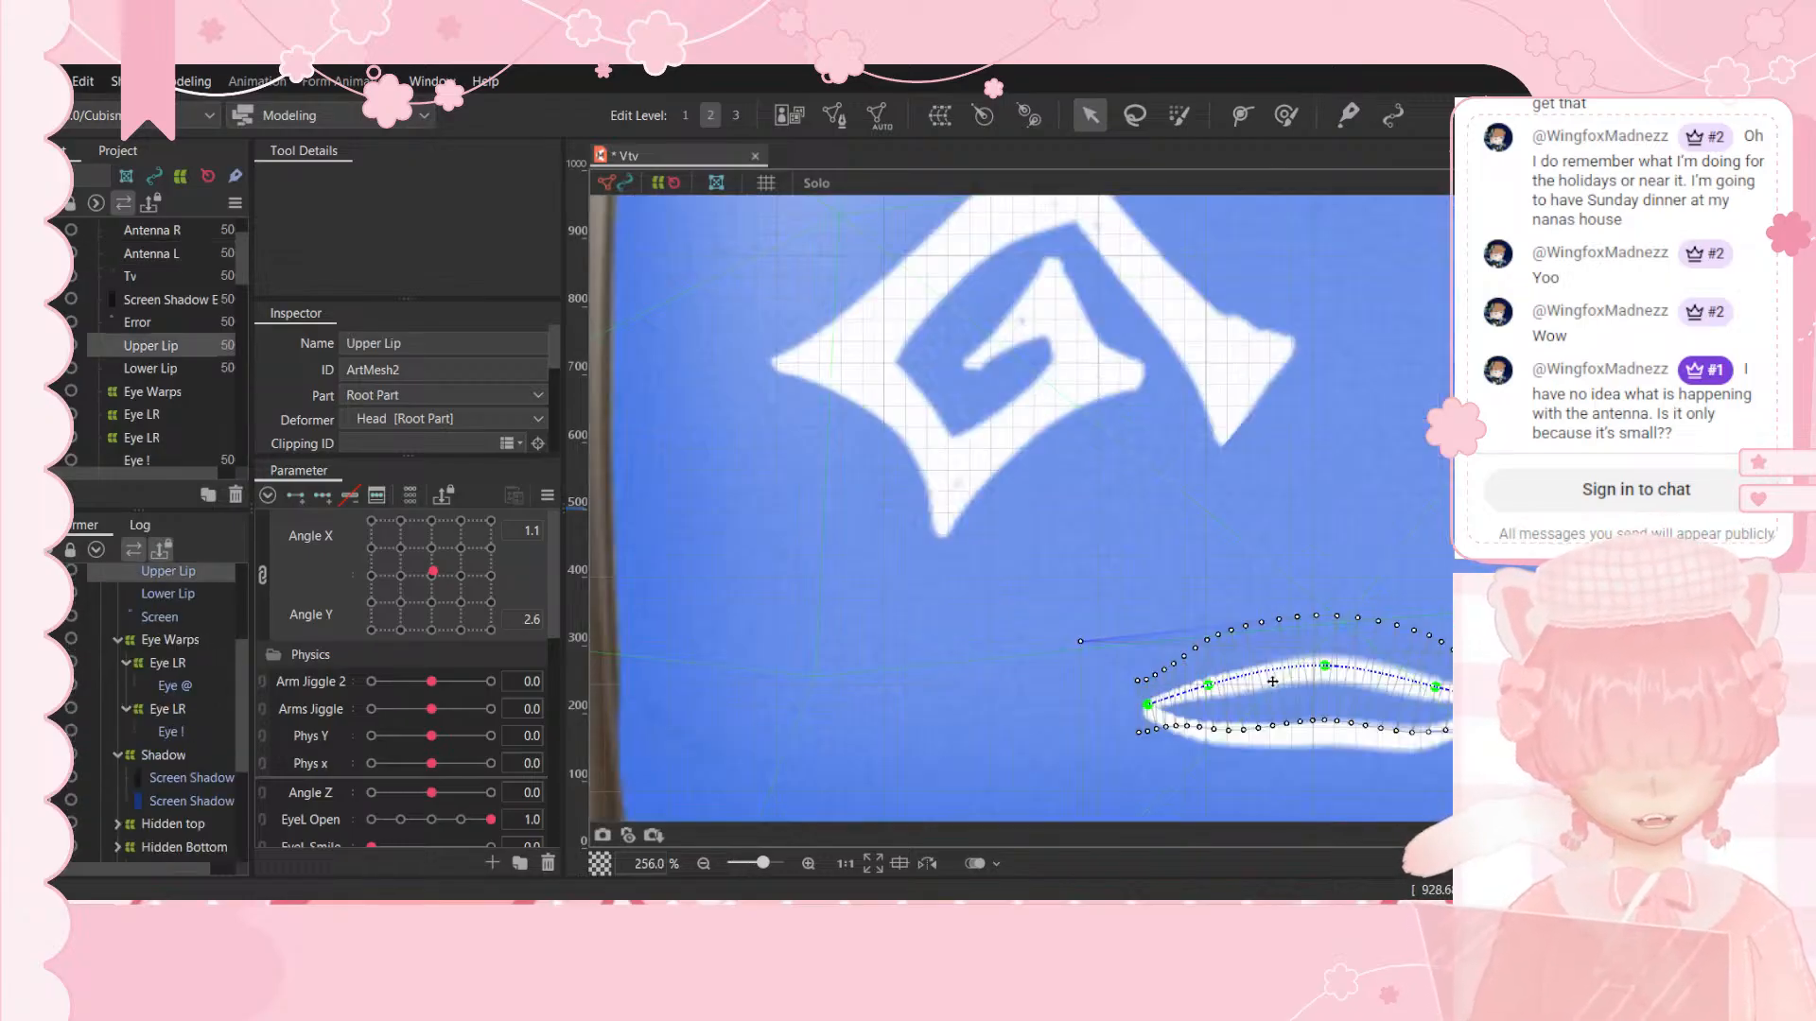
{"action": "scroll", "coordinate": [1268, 655], "scroll_direction": "down", "scroll_amount": 1}
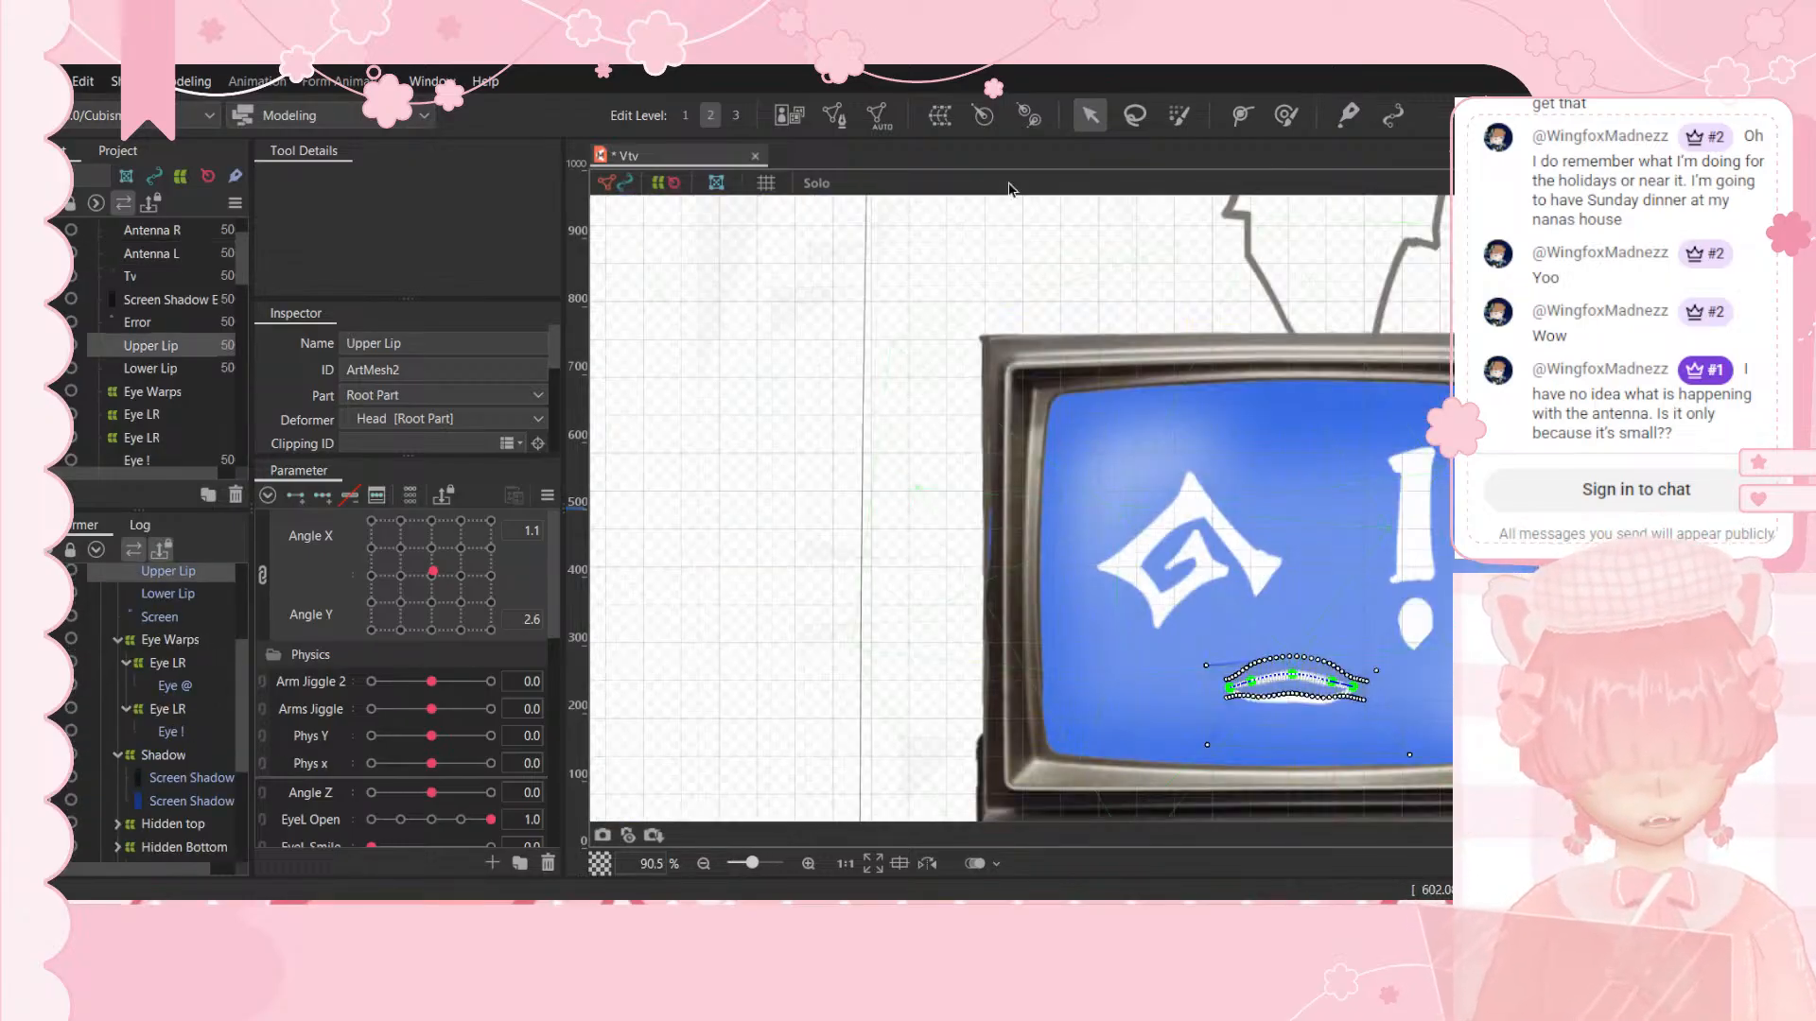
{"action": "left_click", "coordinate": [834, 115]}
{"action": "scroll", "coordinate": [1340, 630], "scroll_direction": "down", "scroll_amount": 4}
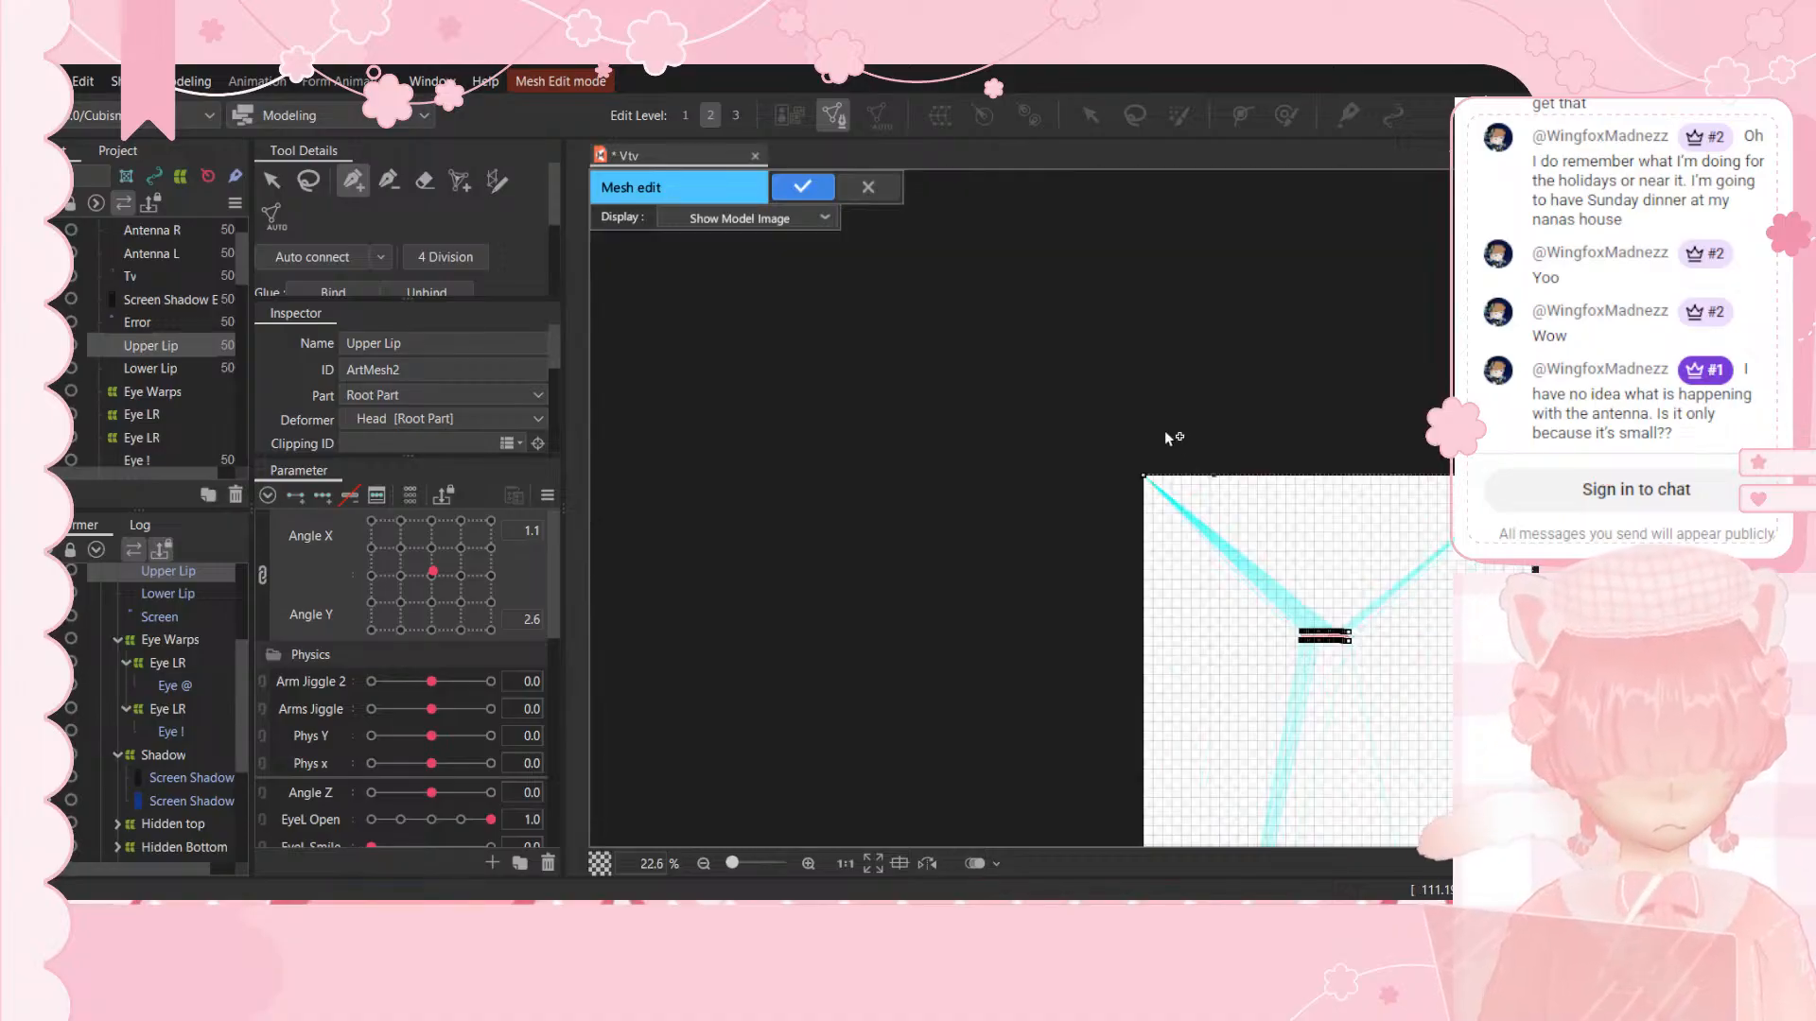
{"action": "left_click", "coordinate": [424, 179]}
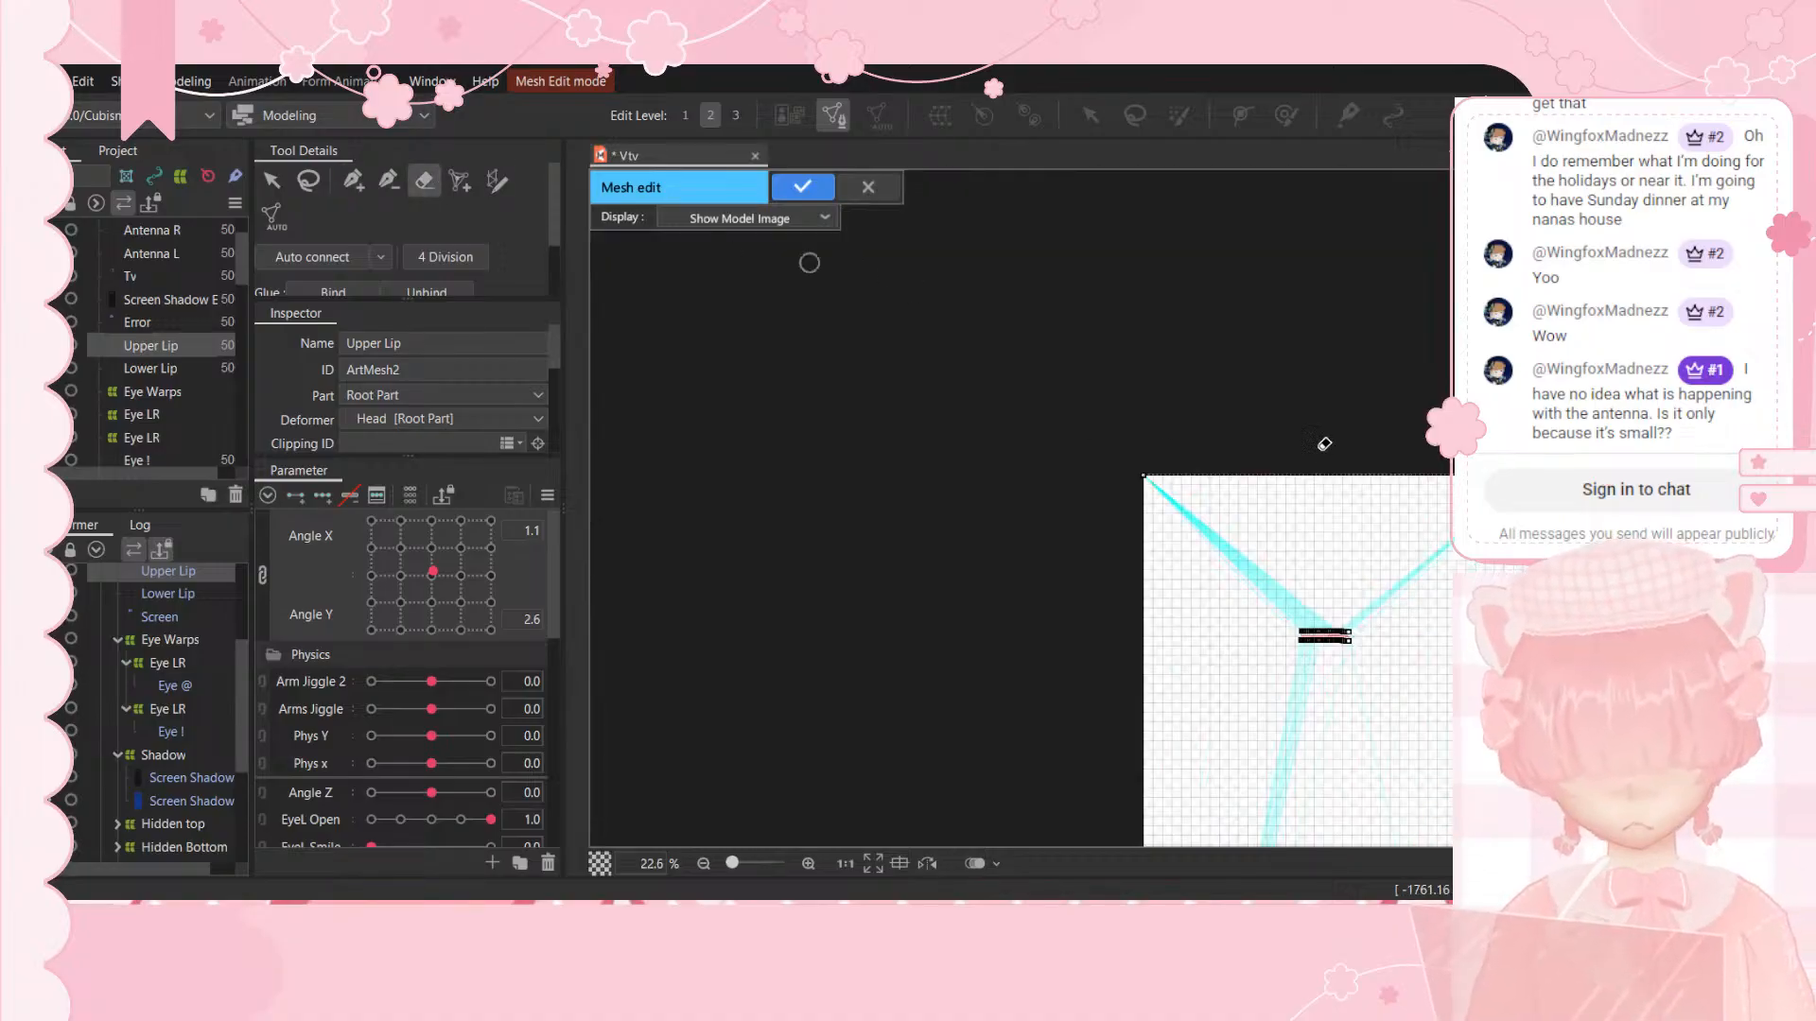
{"action": "left_click", "coordinate": [1146, 473]}
{"action": "scroll", "coordinate": [1323, 643], "scroll_direction": "down", "scroll_amount": 4}
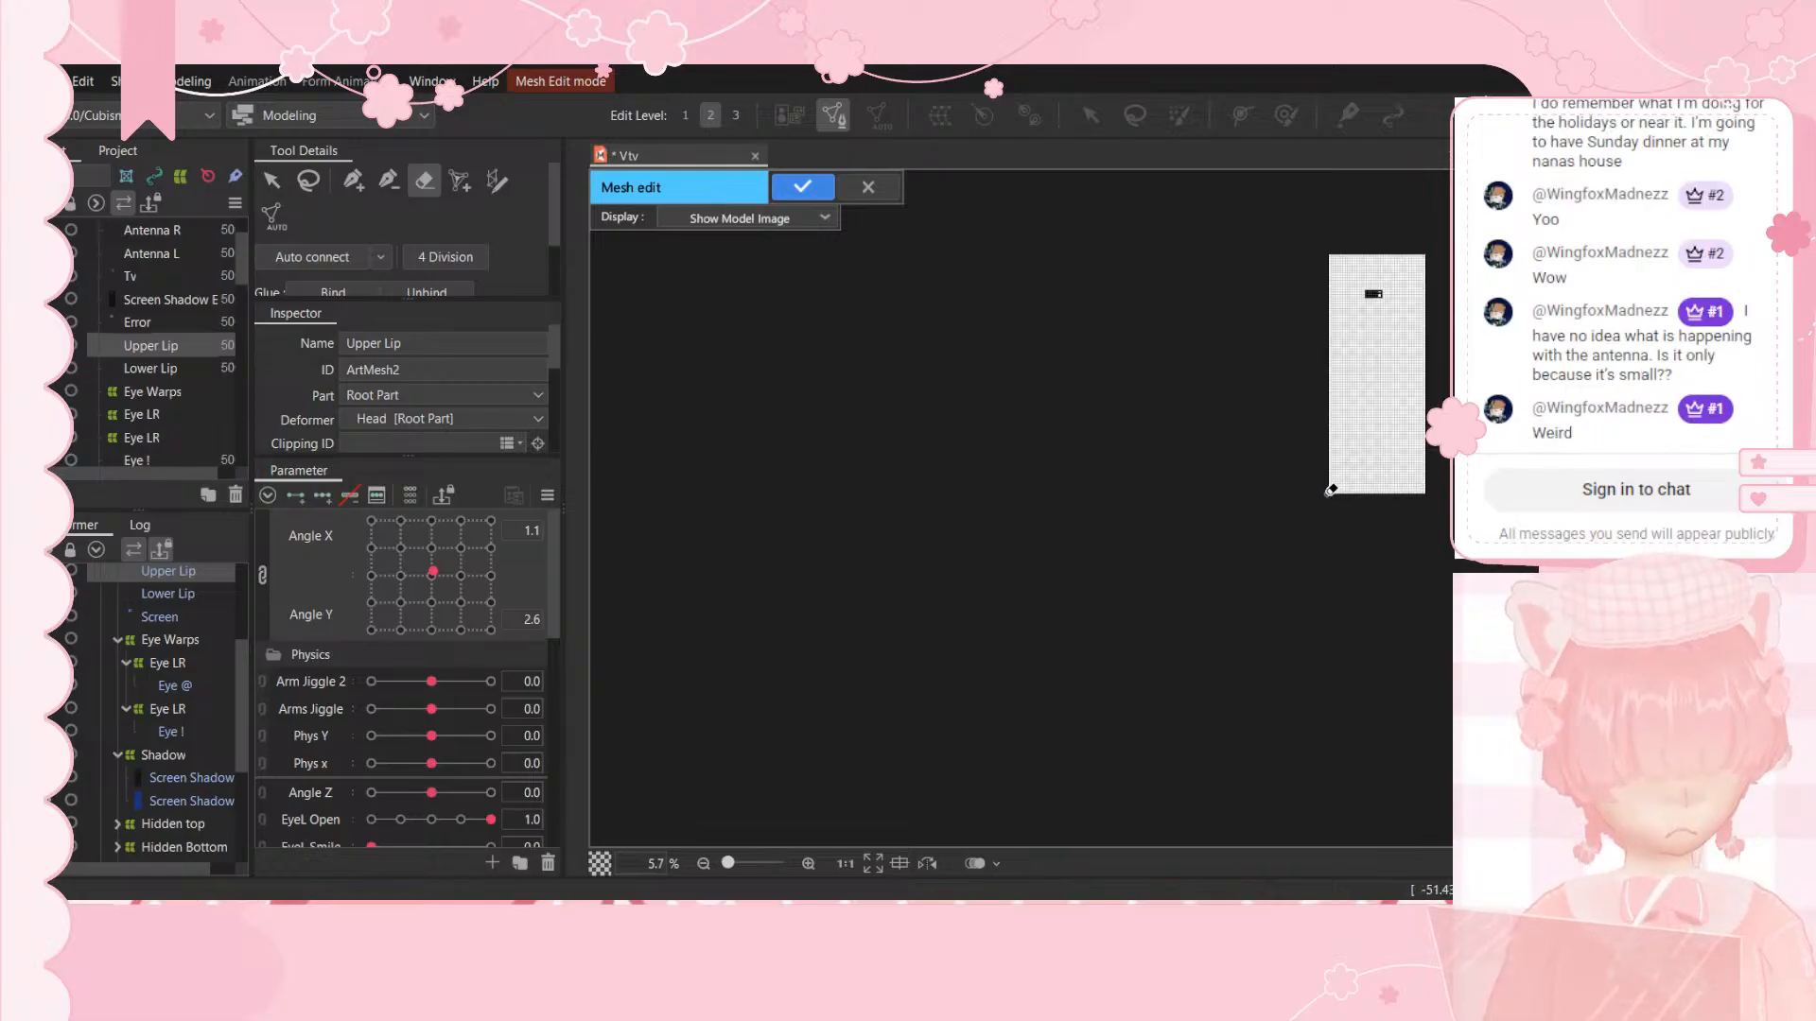
{"action": "scroll", "coordinate": [1390, 271], "scroll_direction": "up", "scroll_amount": 10}
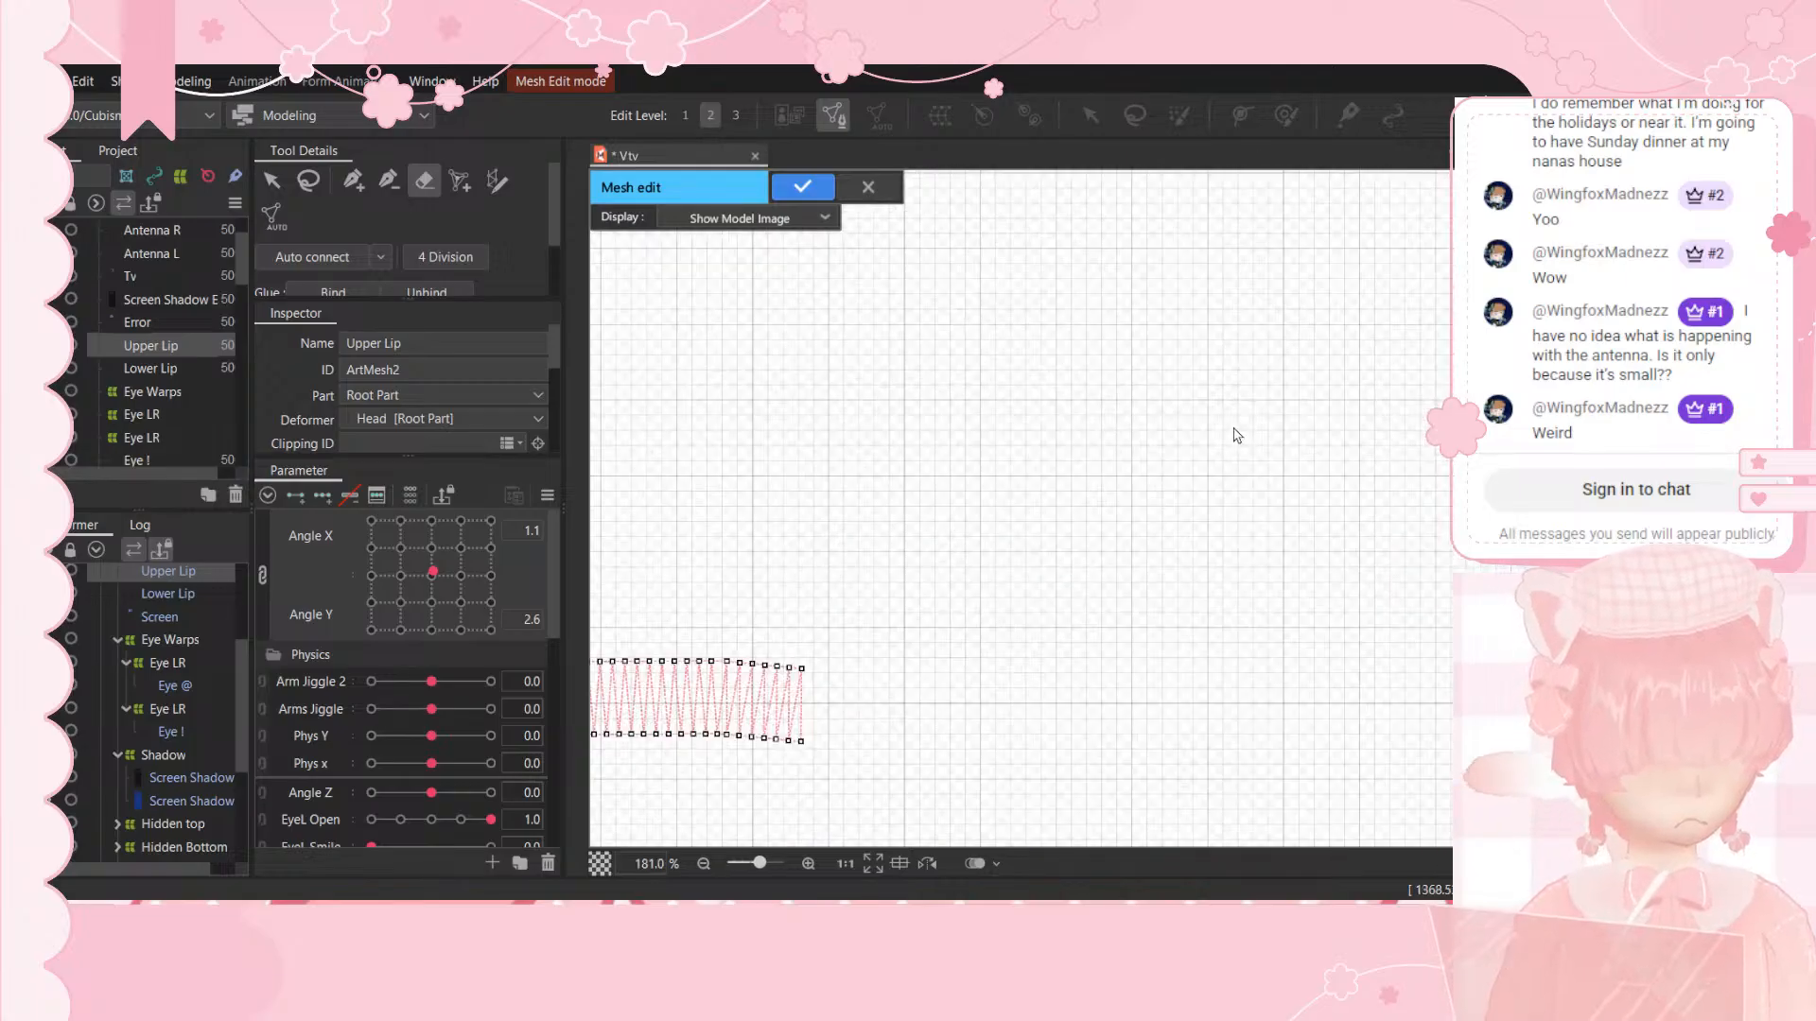
{"action": "scroll", "coordinate": [1218, 440], "scroll_direction": "down", "scroll_amount": 5}
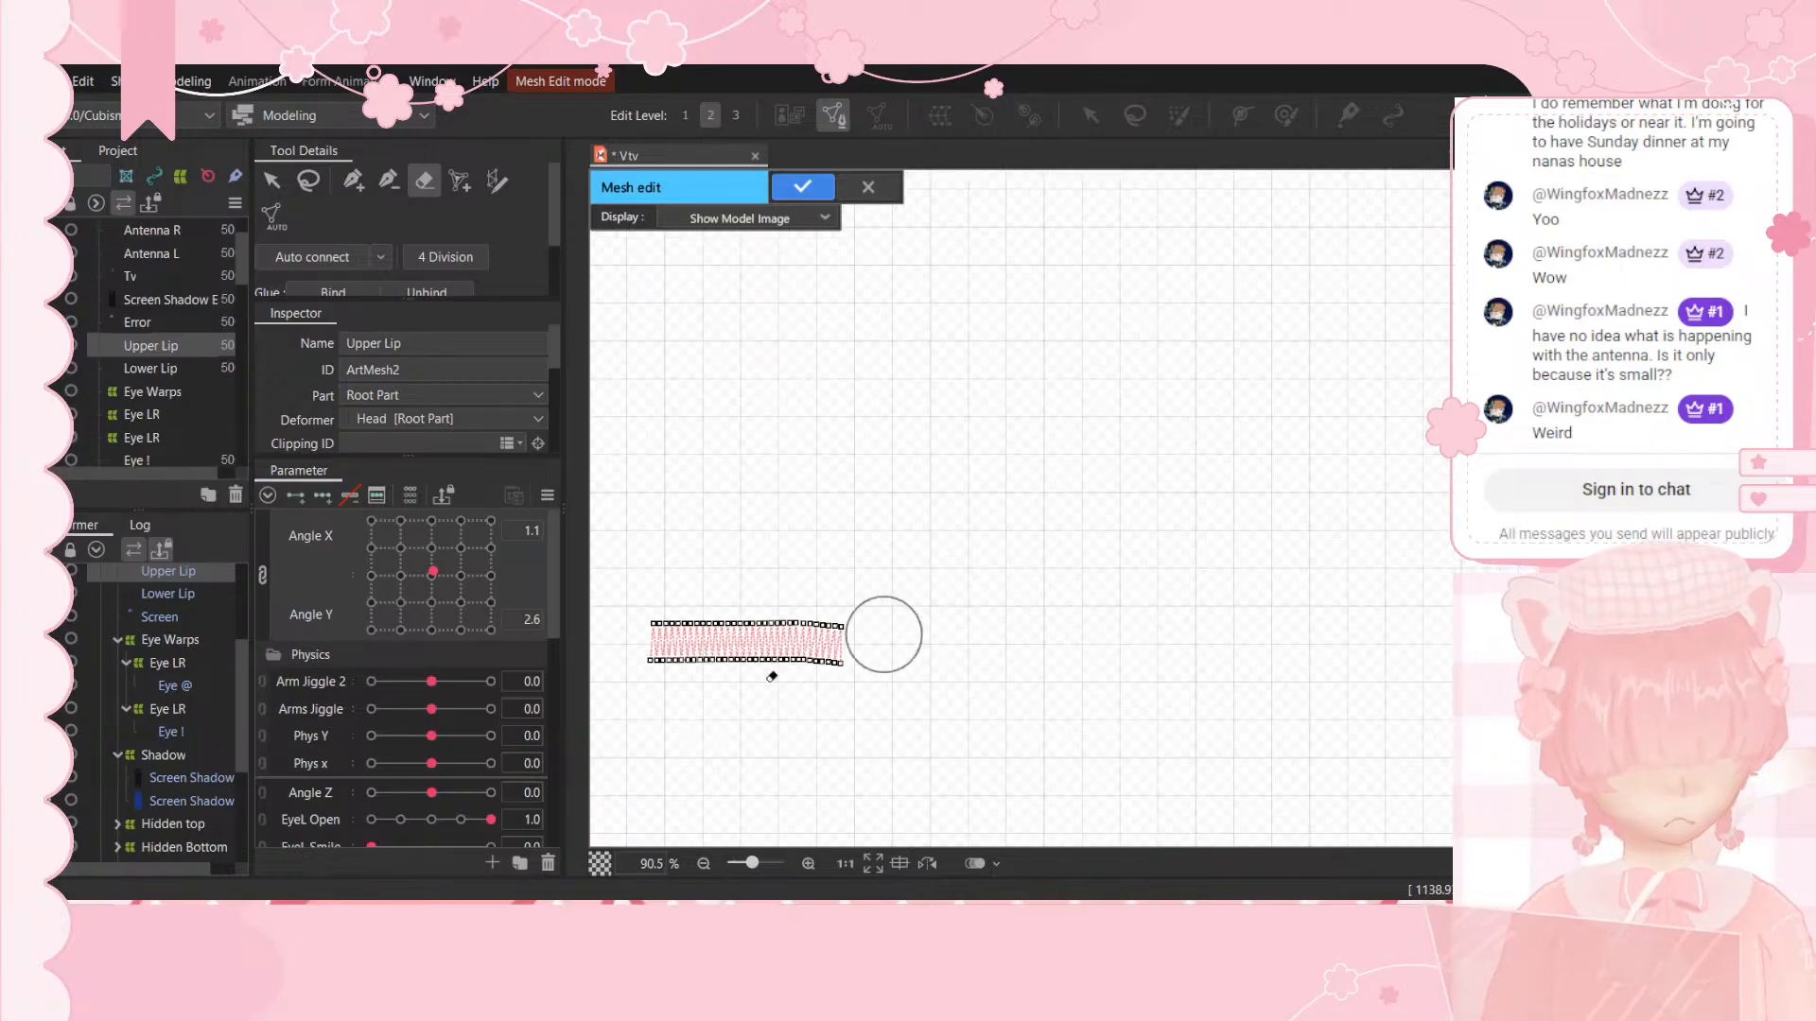
{"action": "left_click", "coordinate": [804, 187]}
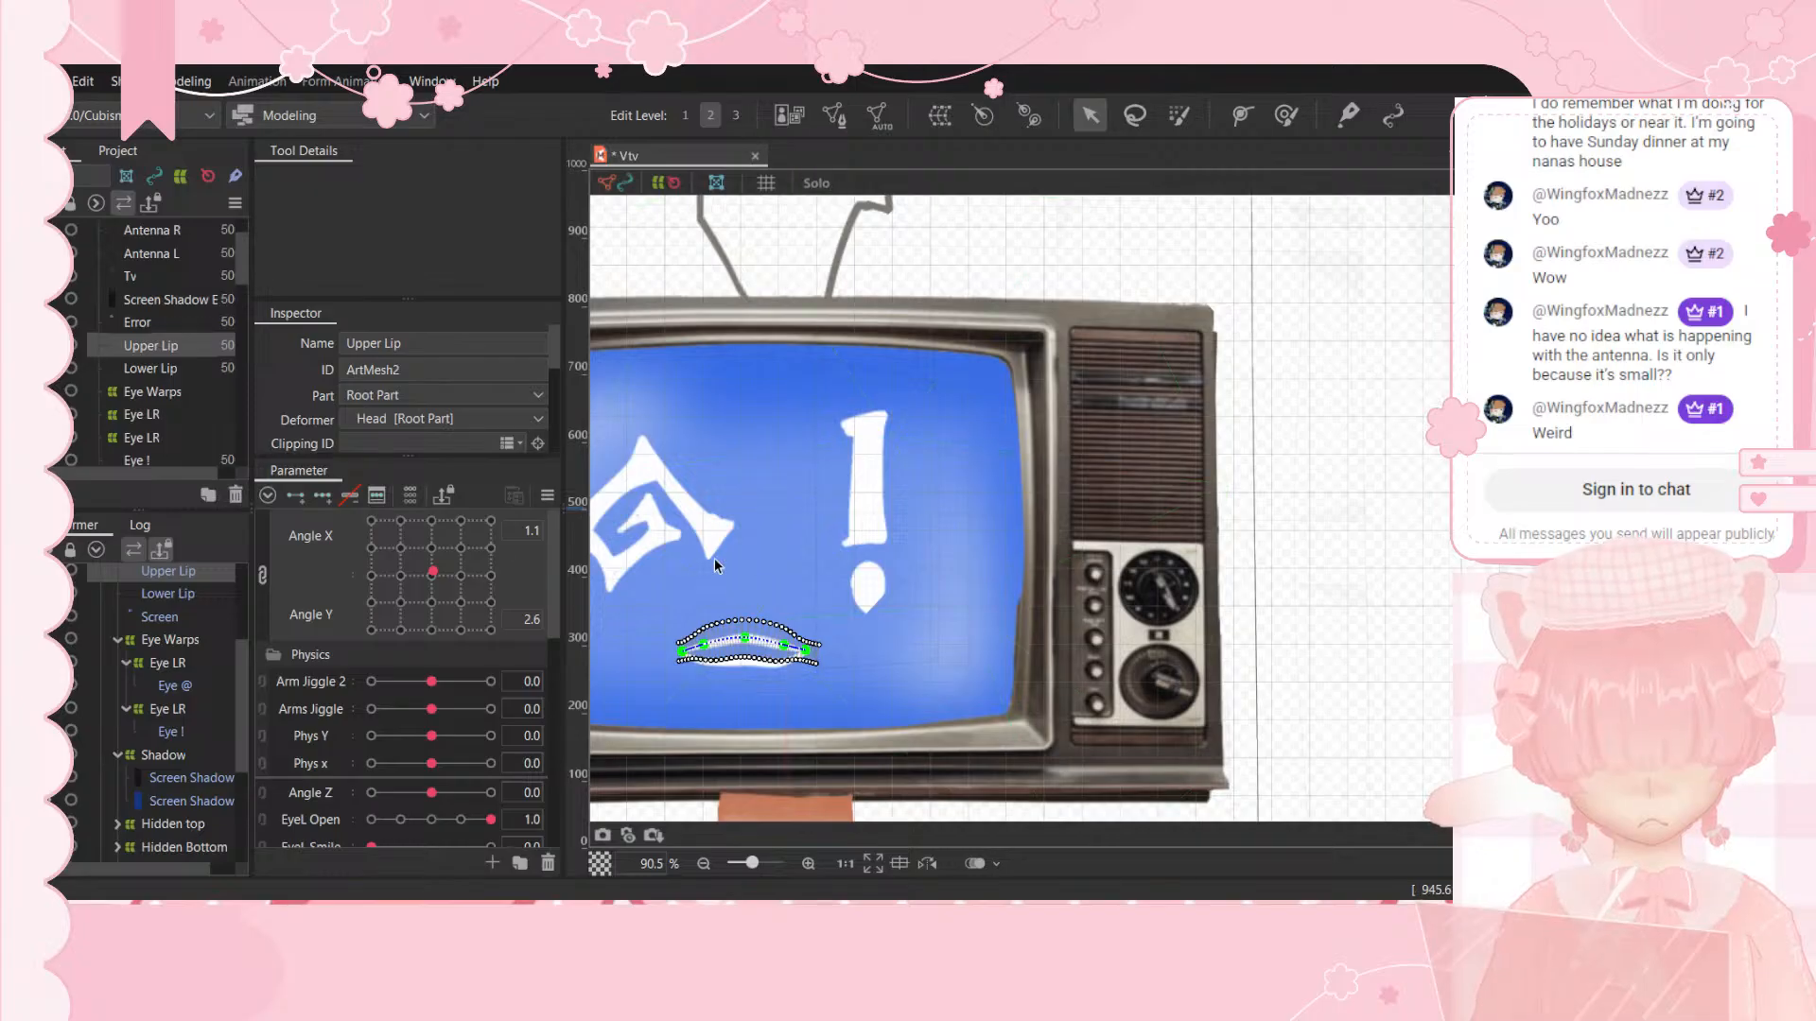
Step: Erase the stray canvas-corner vertices from the Lower Lip mesh and apply the mesh edit
{"action": "left_click", "coordinate": [189, 592]}
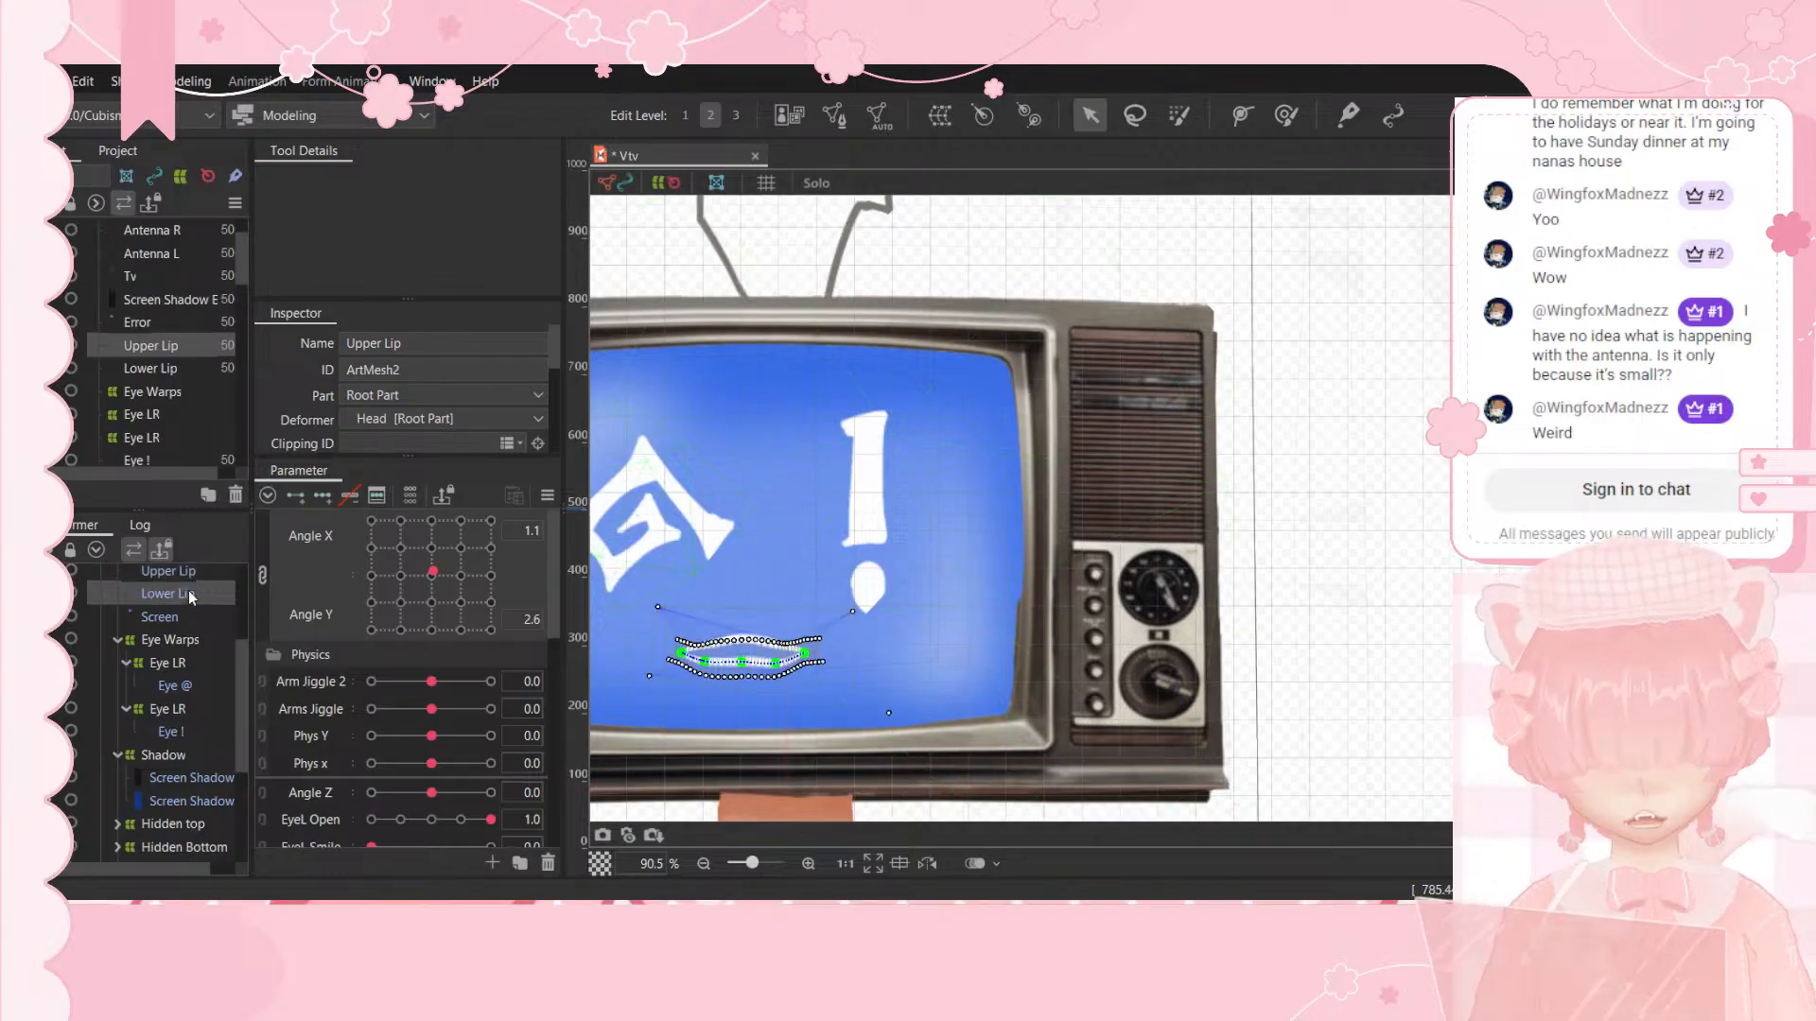
{"action": "left_click", "coordinate": [833, 116]}
{"action": "scroll", "coordinate": [964, 486], "scroll_direction": "down", "scroll_amount": 5}
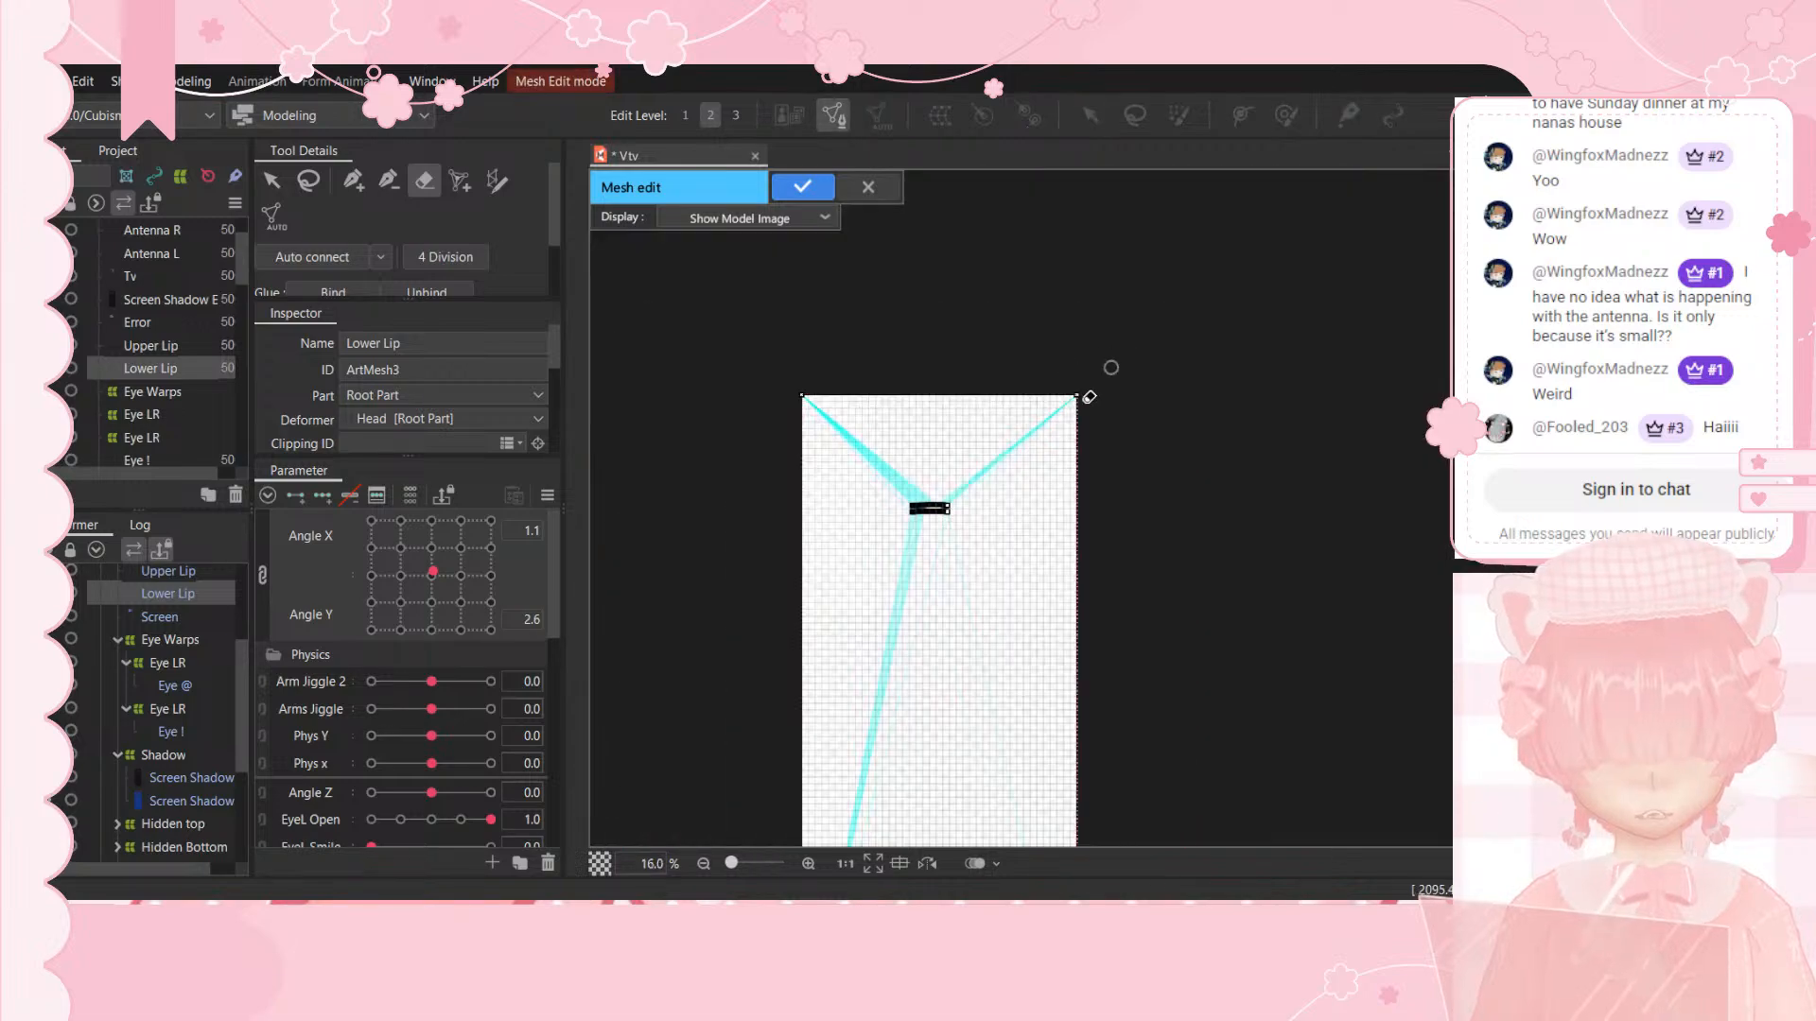
{"action": "left_click_drag", "start_coordinate": [1087, 393], "coordinate": [1062, 397]}
{"action": "scroll", "coordinate": [862, 480], "scroll_direction": "down", "scroll_amount": 3}
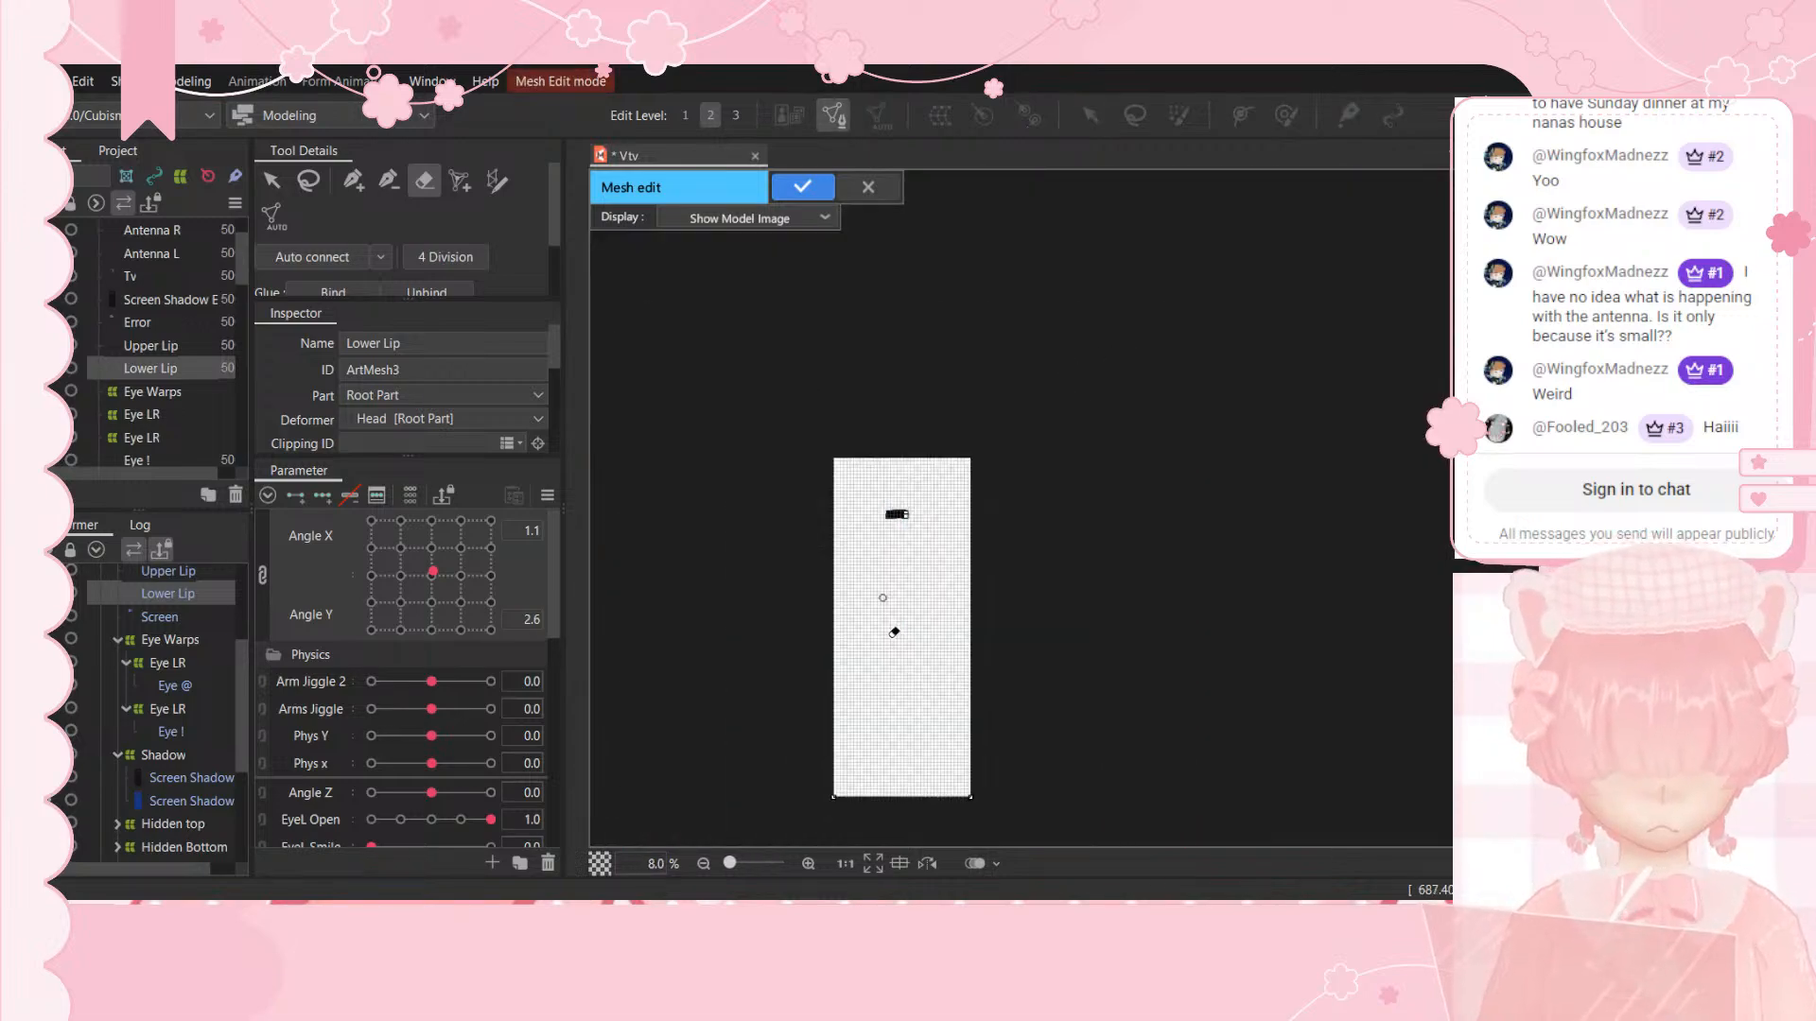
{"action": "left_click", "coordinate": [802, 186]}
{"action": "scroll", "coordinate": [875, 558], "scroll_direction": "up", "scroll_amount": 15}
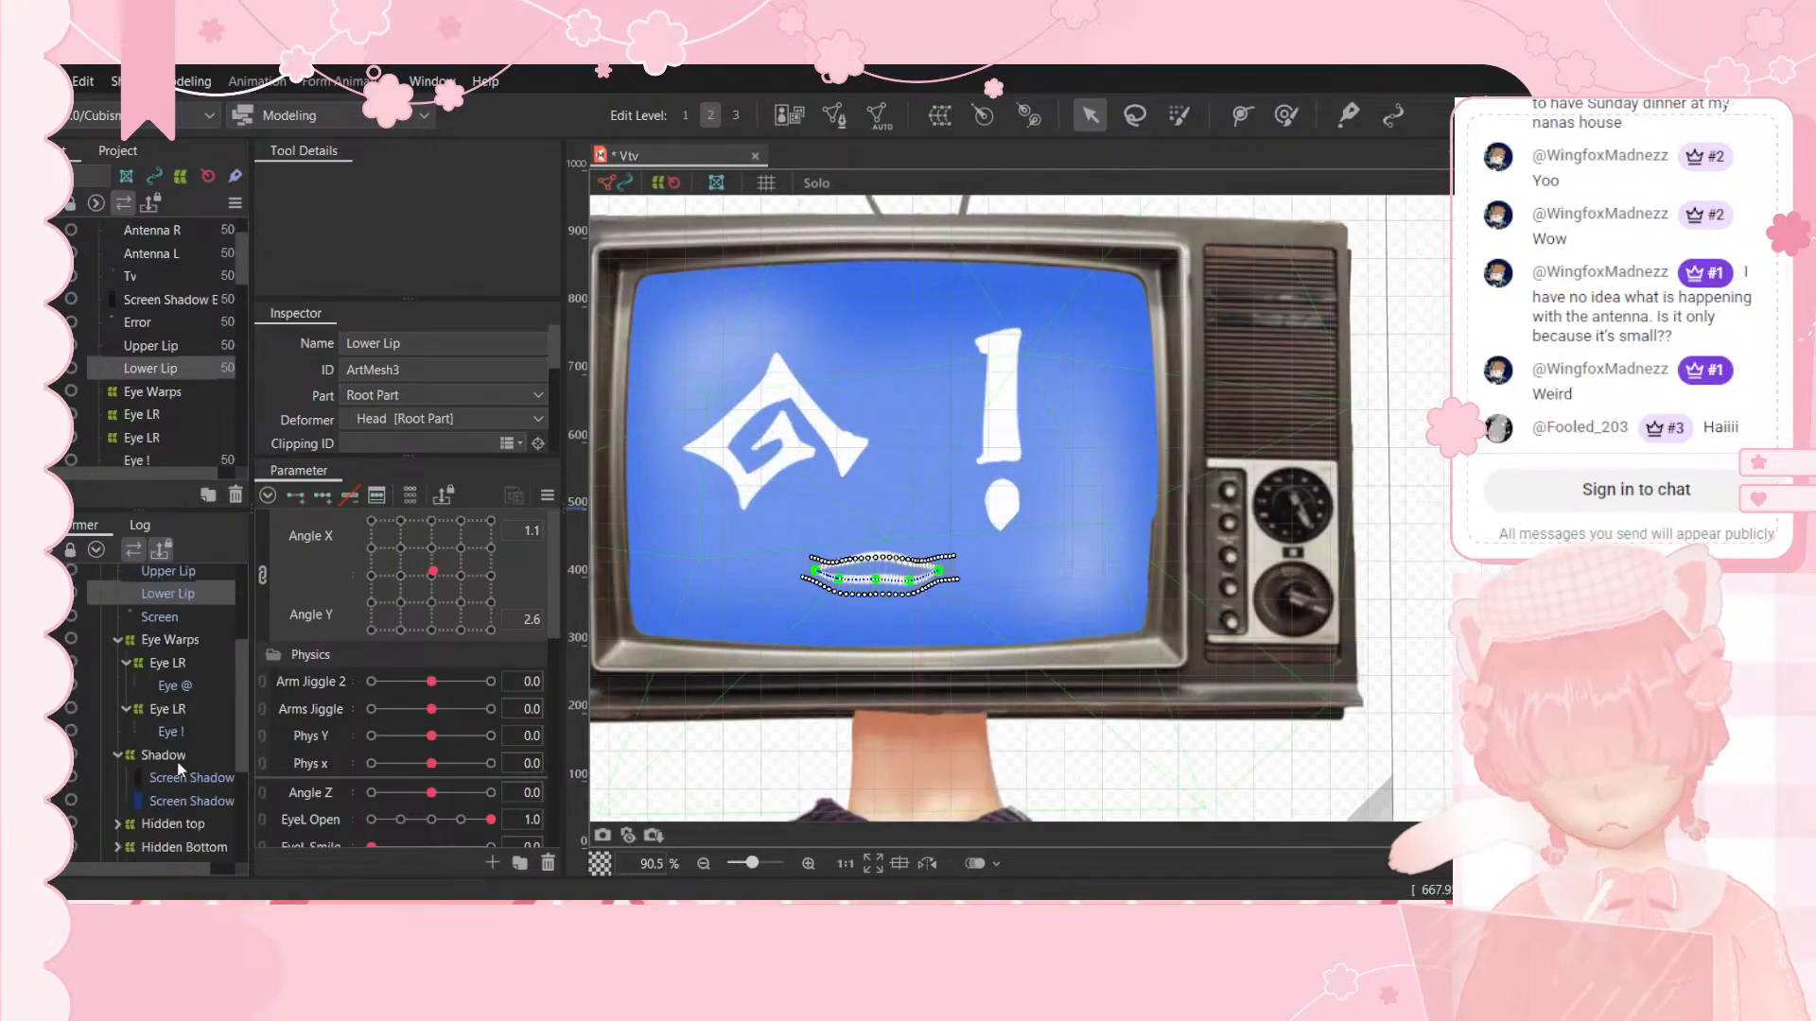
Step: Open the Screen Shadow Error mesh for editing and erase vertices along its upper edge
{"action": "left_click", "coordinate": [181, 777]}
{"action": "scroll", "coordinate": [799, 439], "scroll_direction": "down", "scroll_amount": 5}
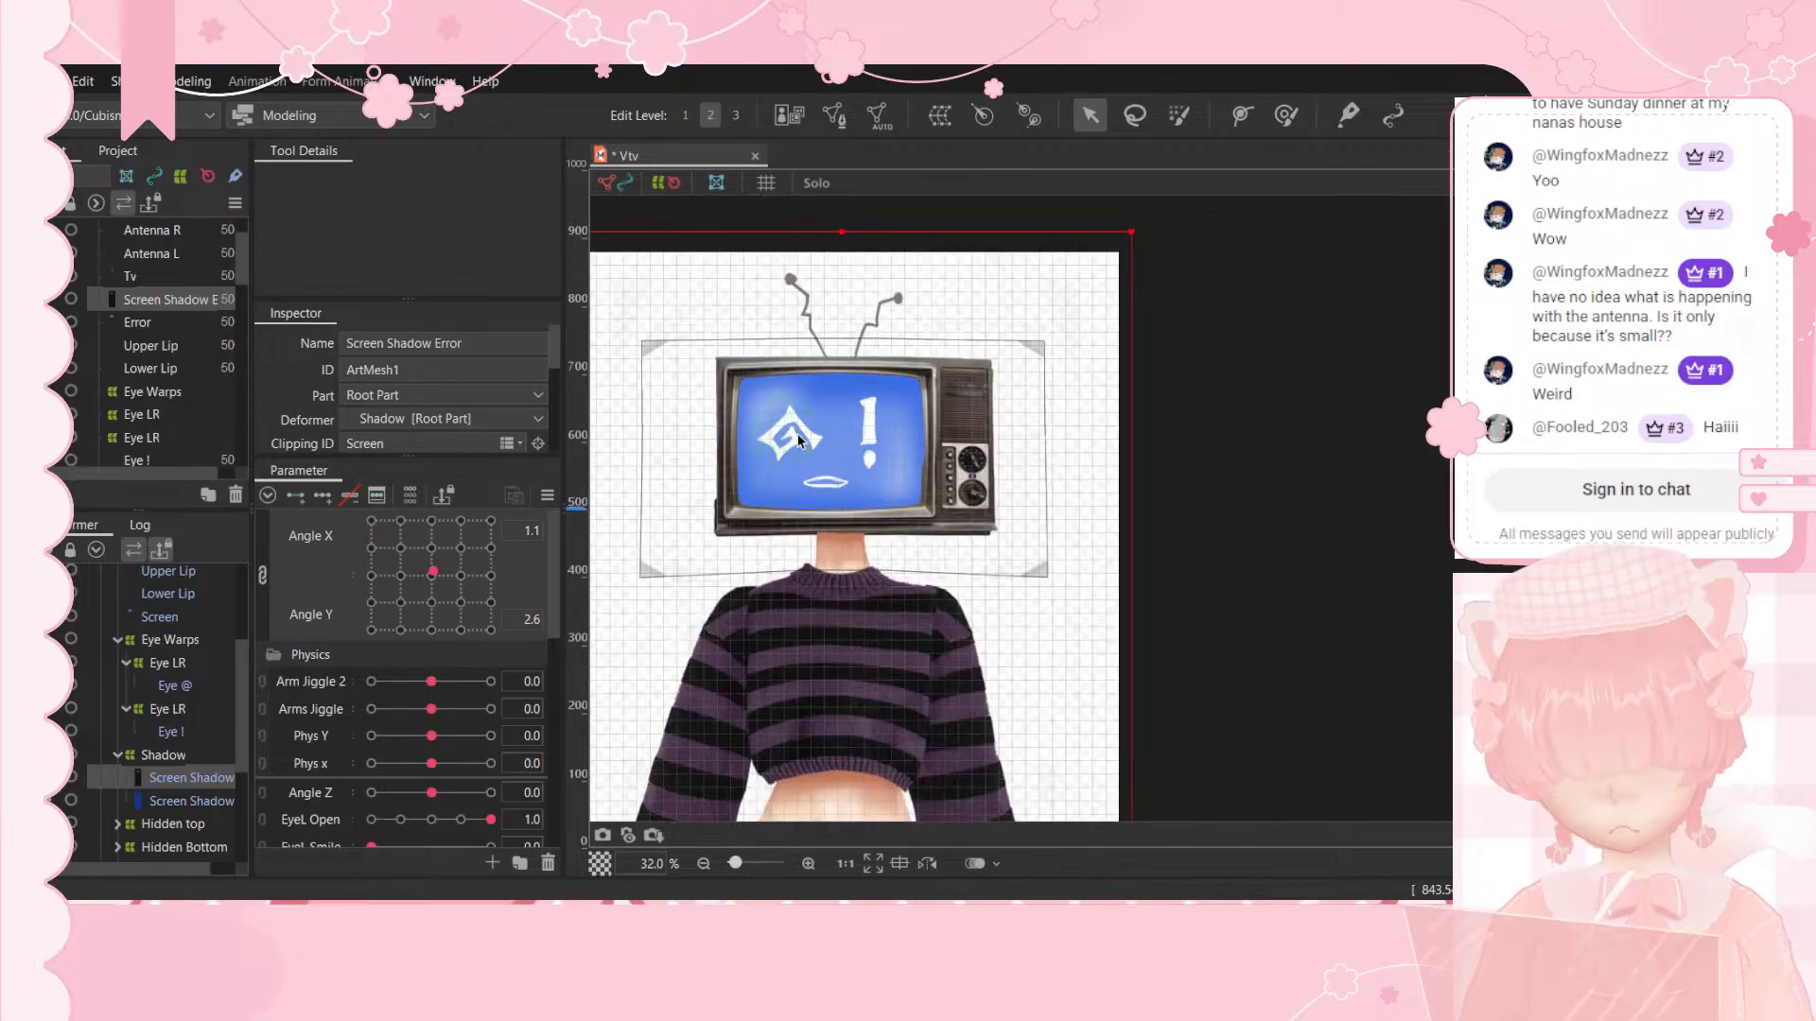
{"action": "left_click", "coordinate": [820, 115]}
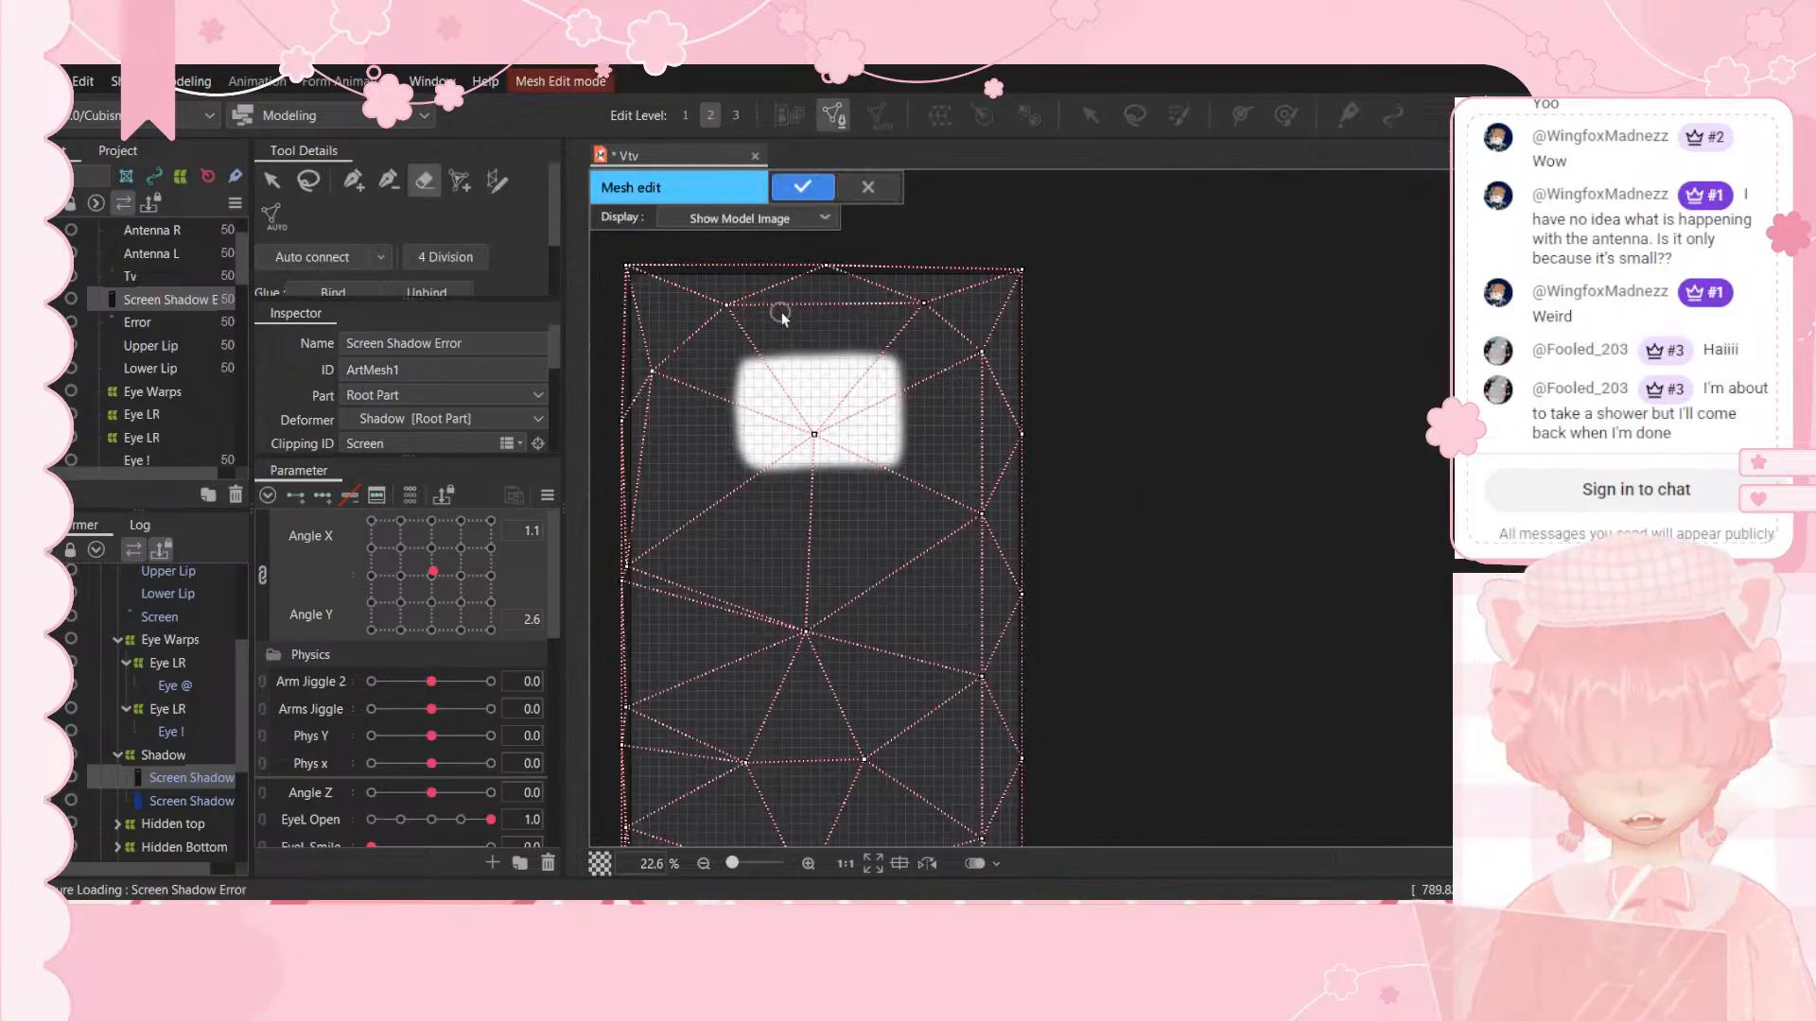
{"action": "scroll", "coordinate": [781, 331], "scroll_direction": "down", "scroll_amount": 8}
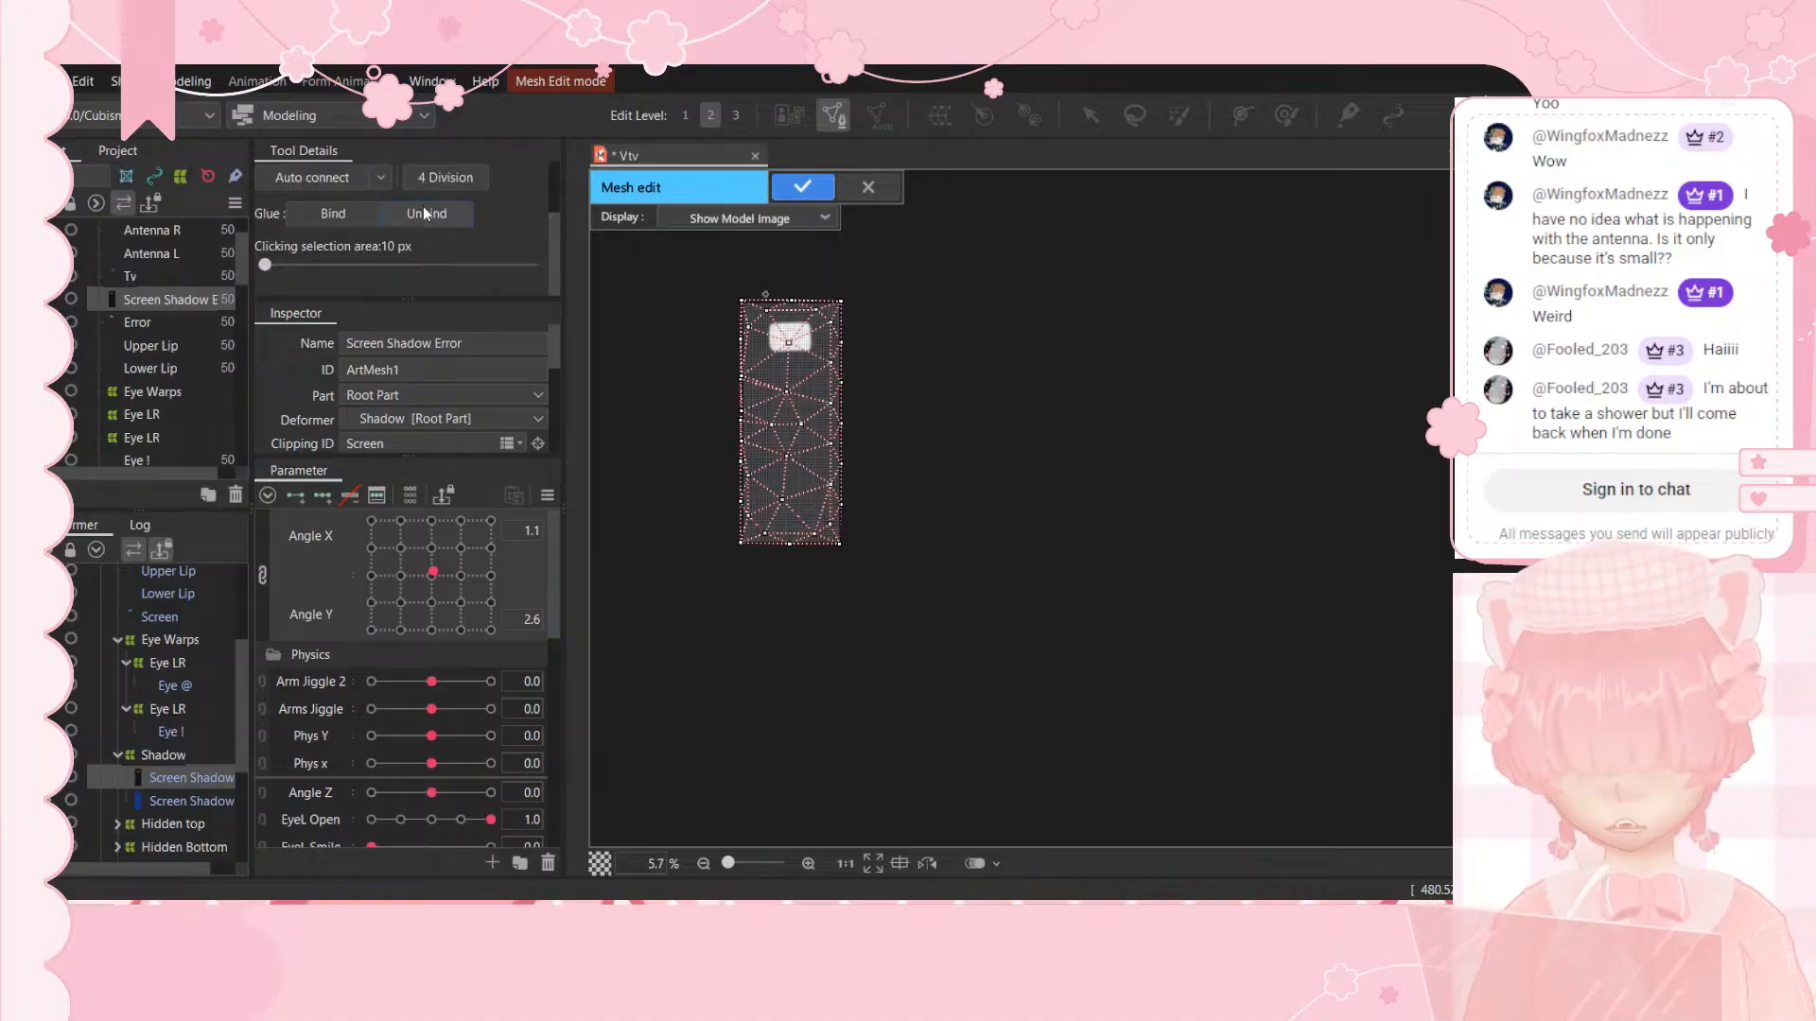
{"action": "scroll", "coordinate": [416, 237], "scroll_direction": "down", "scroll_amount": 2}
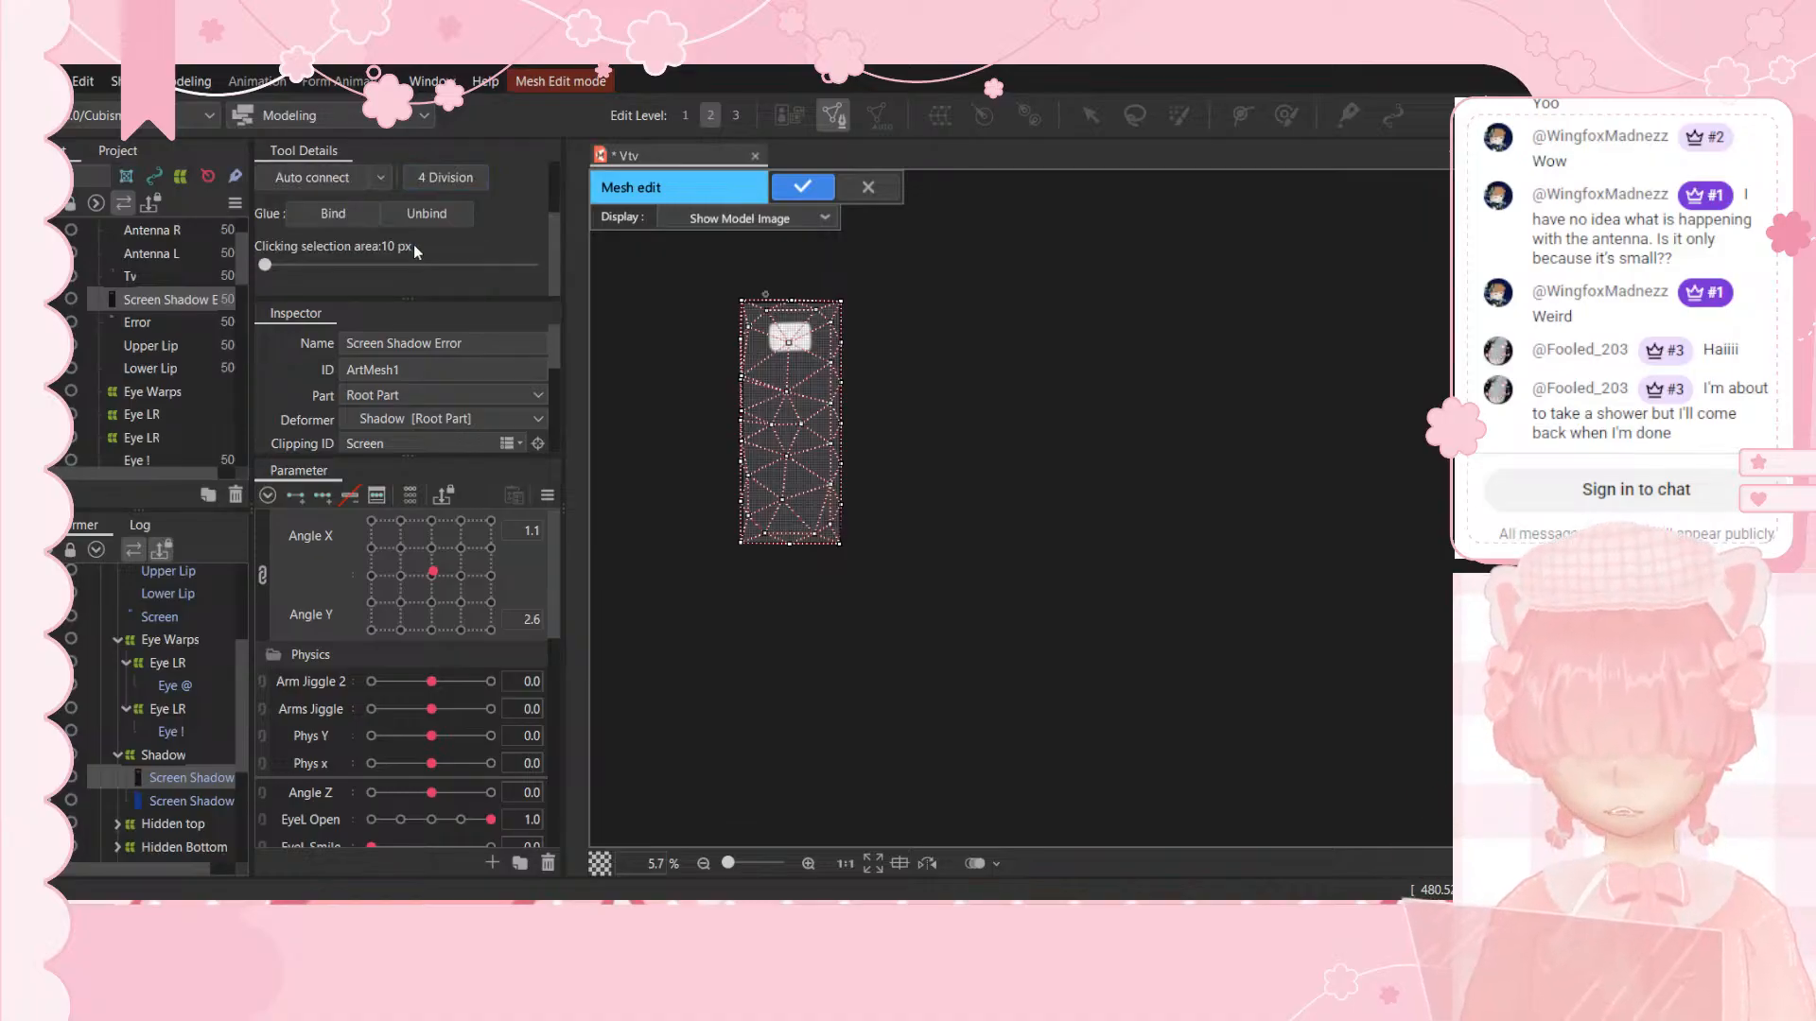
{"action": "mouse_move", "coordinate": [740, 301]}
{"action": "left_mouse_down"}
{"action": "mouse_move", "coordinate": [824, 307]}
{"action": "mouse_move", "coordinate": [706, 298]}
{"action": "mouse_move", "coordinate": [894, 287]}
{"action": "left_mouse_up"}
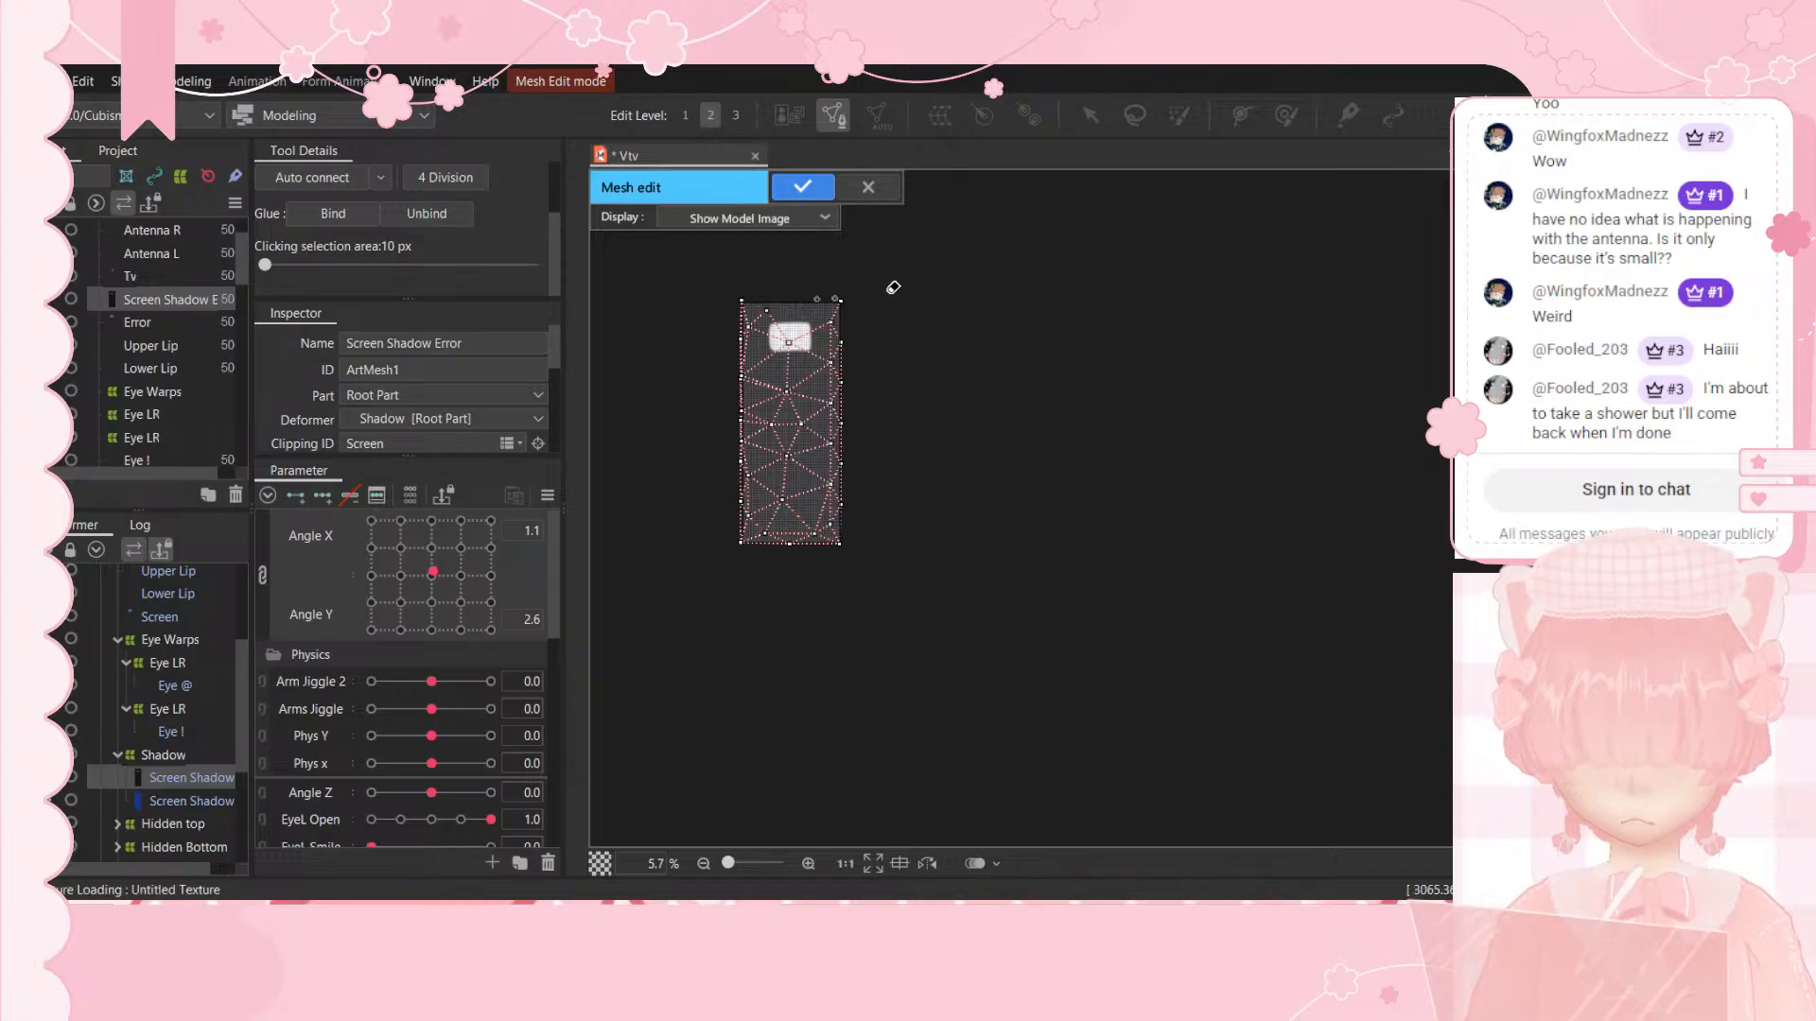
{"action": "scroll", "coordinate": [495, 258], "scroll_direction": "up", "scroll_amount": 2}
{"action": "scroll", "coordinate": [465, 242], "scroll_direction": "down", "scroll_amount": 2}
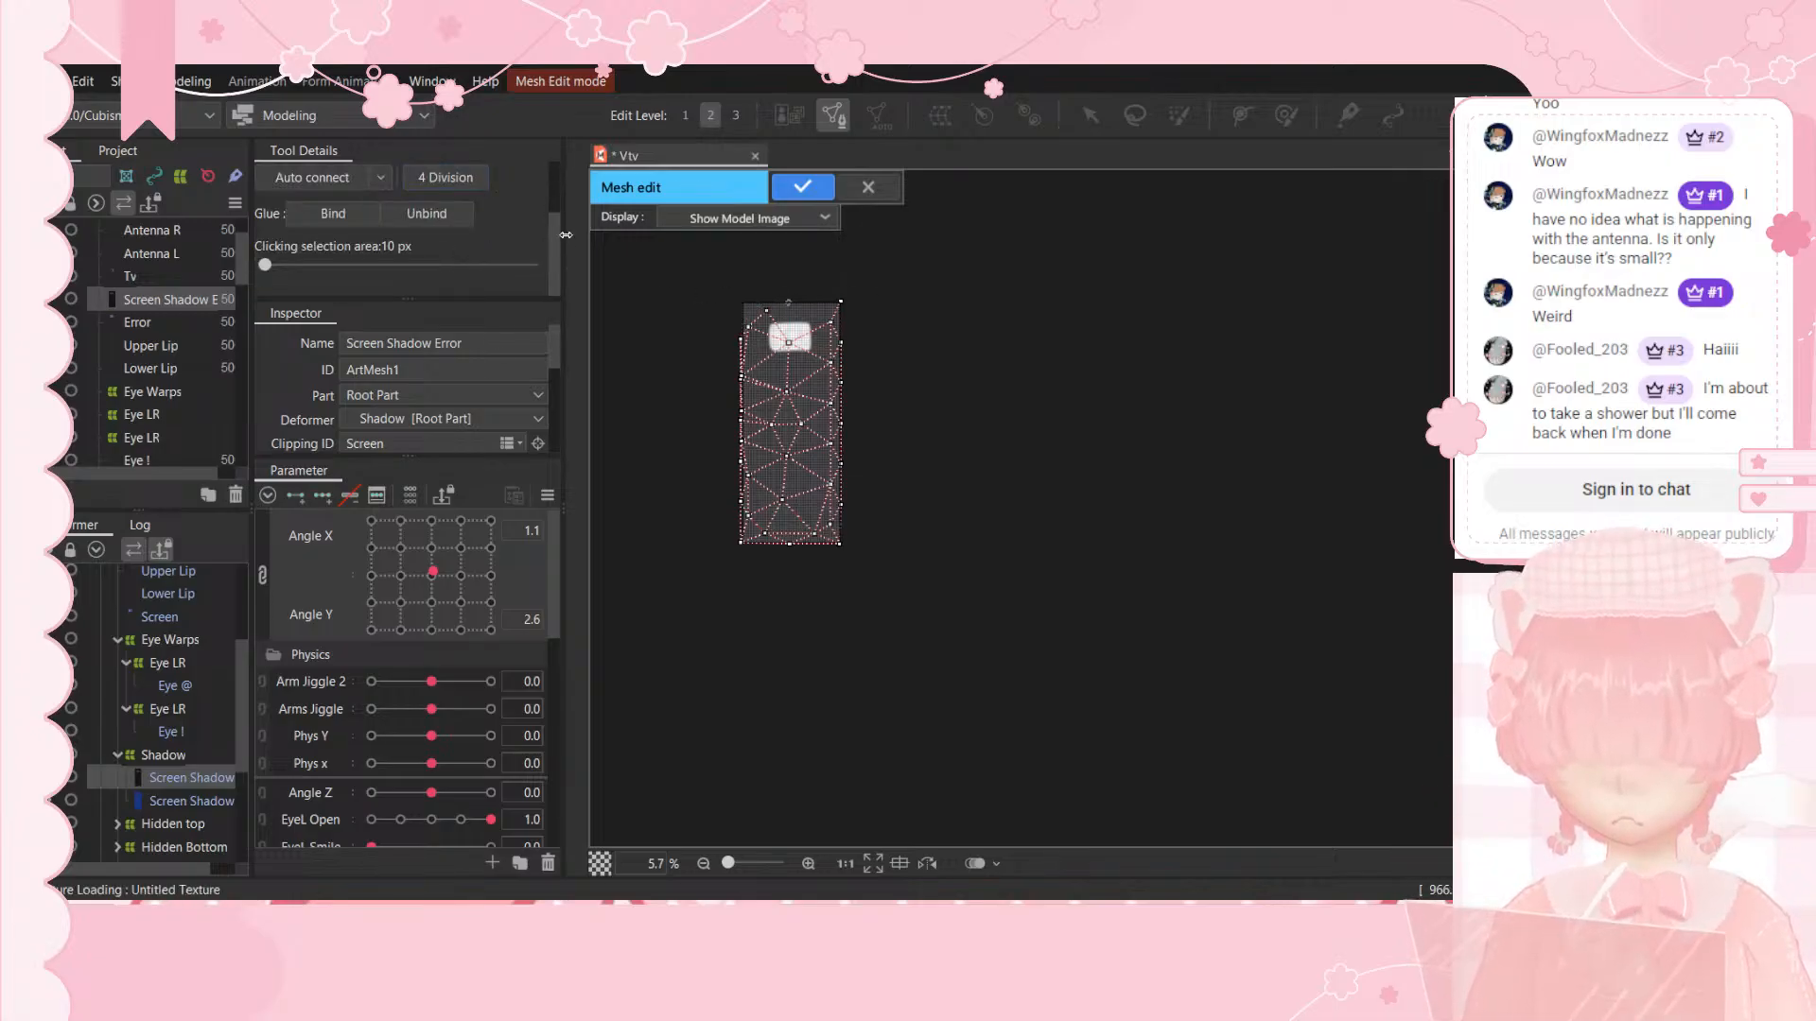
{"action": "left_click_drag", "start_coordinate": [565, 242], "coordinate": [552, 242]}
{"action": "scroll", "coordinate": [531, 197], "scroll_direction": "up", "scroll_amount": 2}
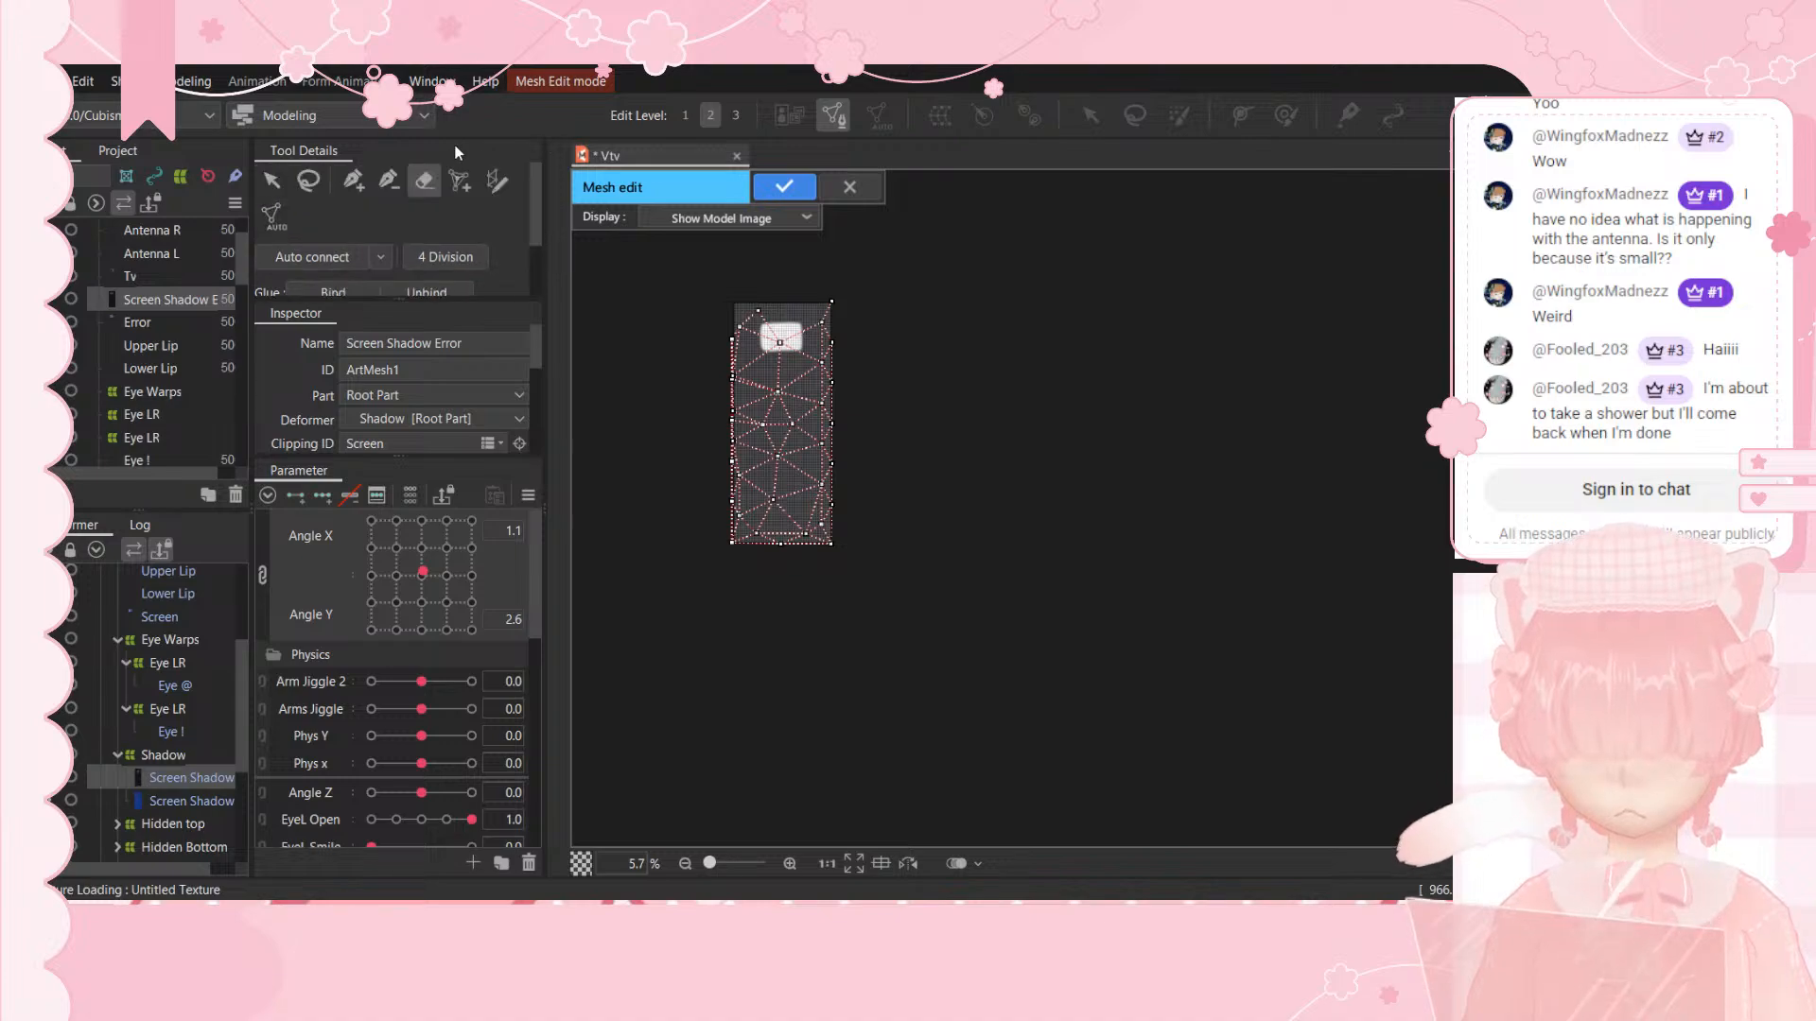
{"action": "scroll", "coordinate": [755, 321], "scroll_direction": "up", "scroll_amount": 5}
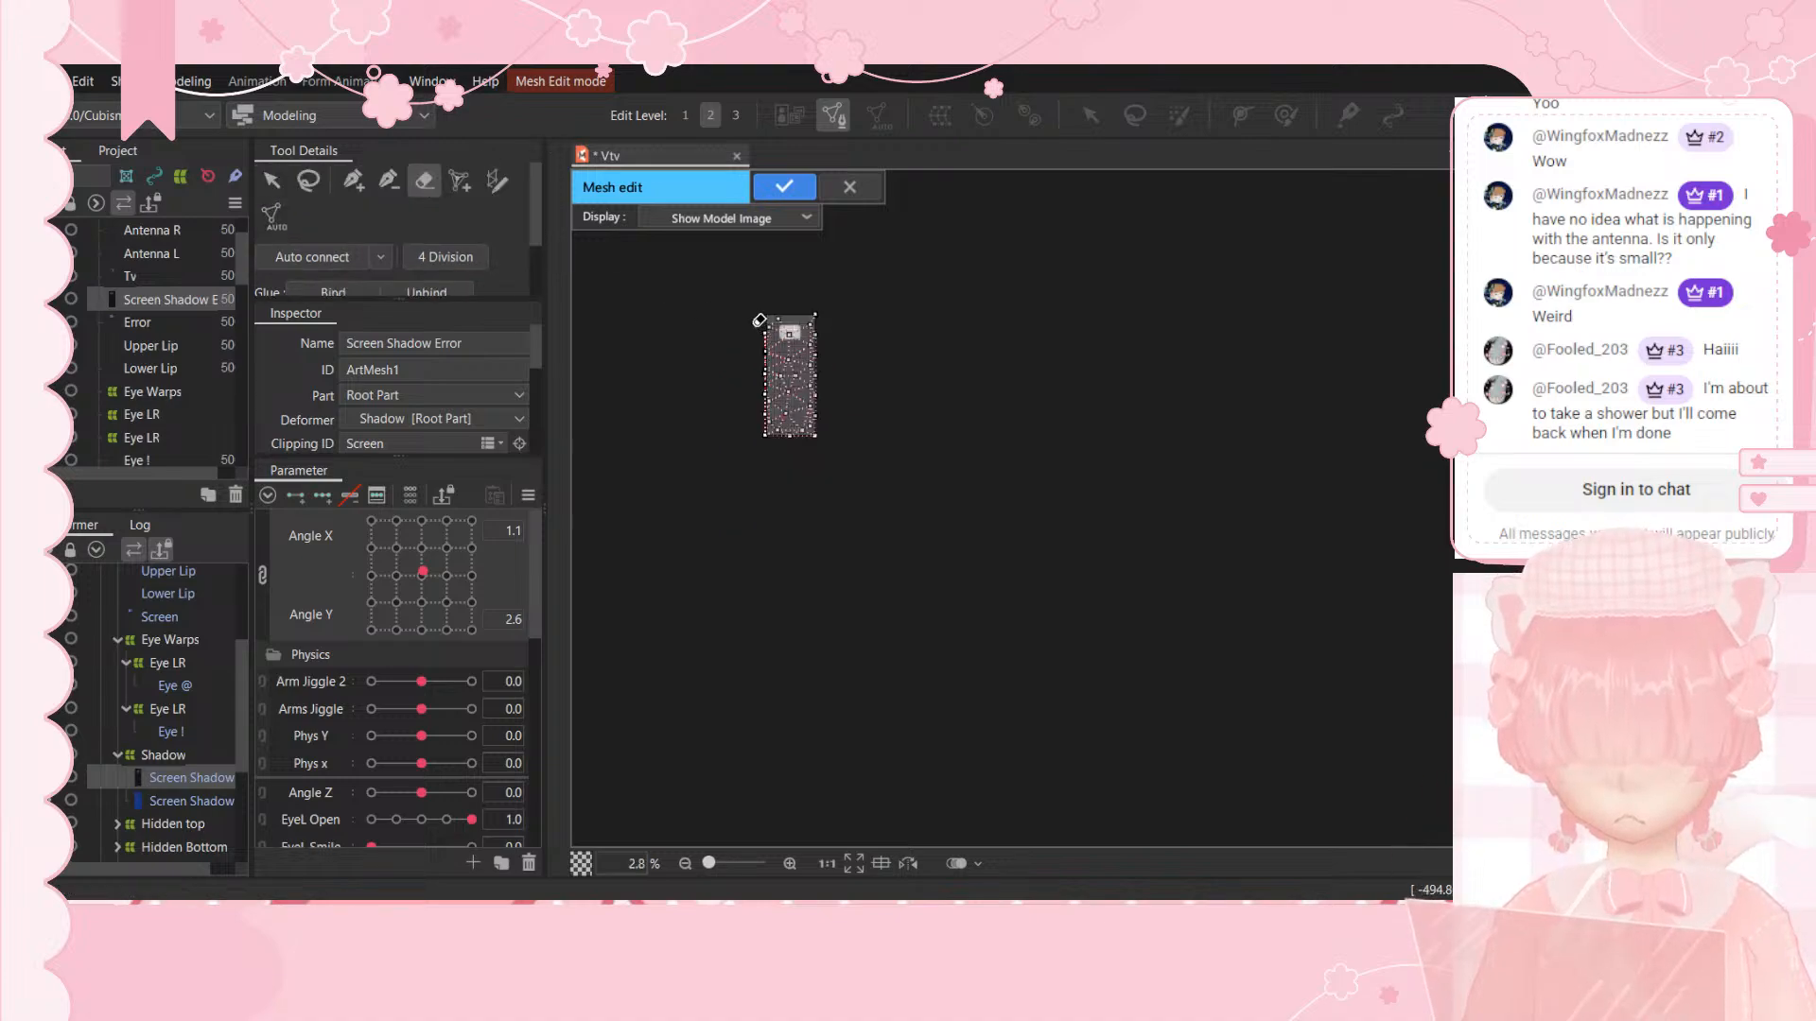
Step: Erase the Screen Shadow Error mesh vertices over and around the white screen shape in the upper part of the canvas
{"action": "left_click", "coordinate": [495, 179]}
{"action": "left_click", "coordinate": [425, 182]}
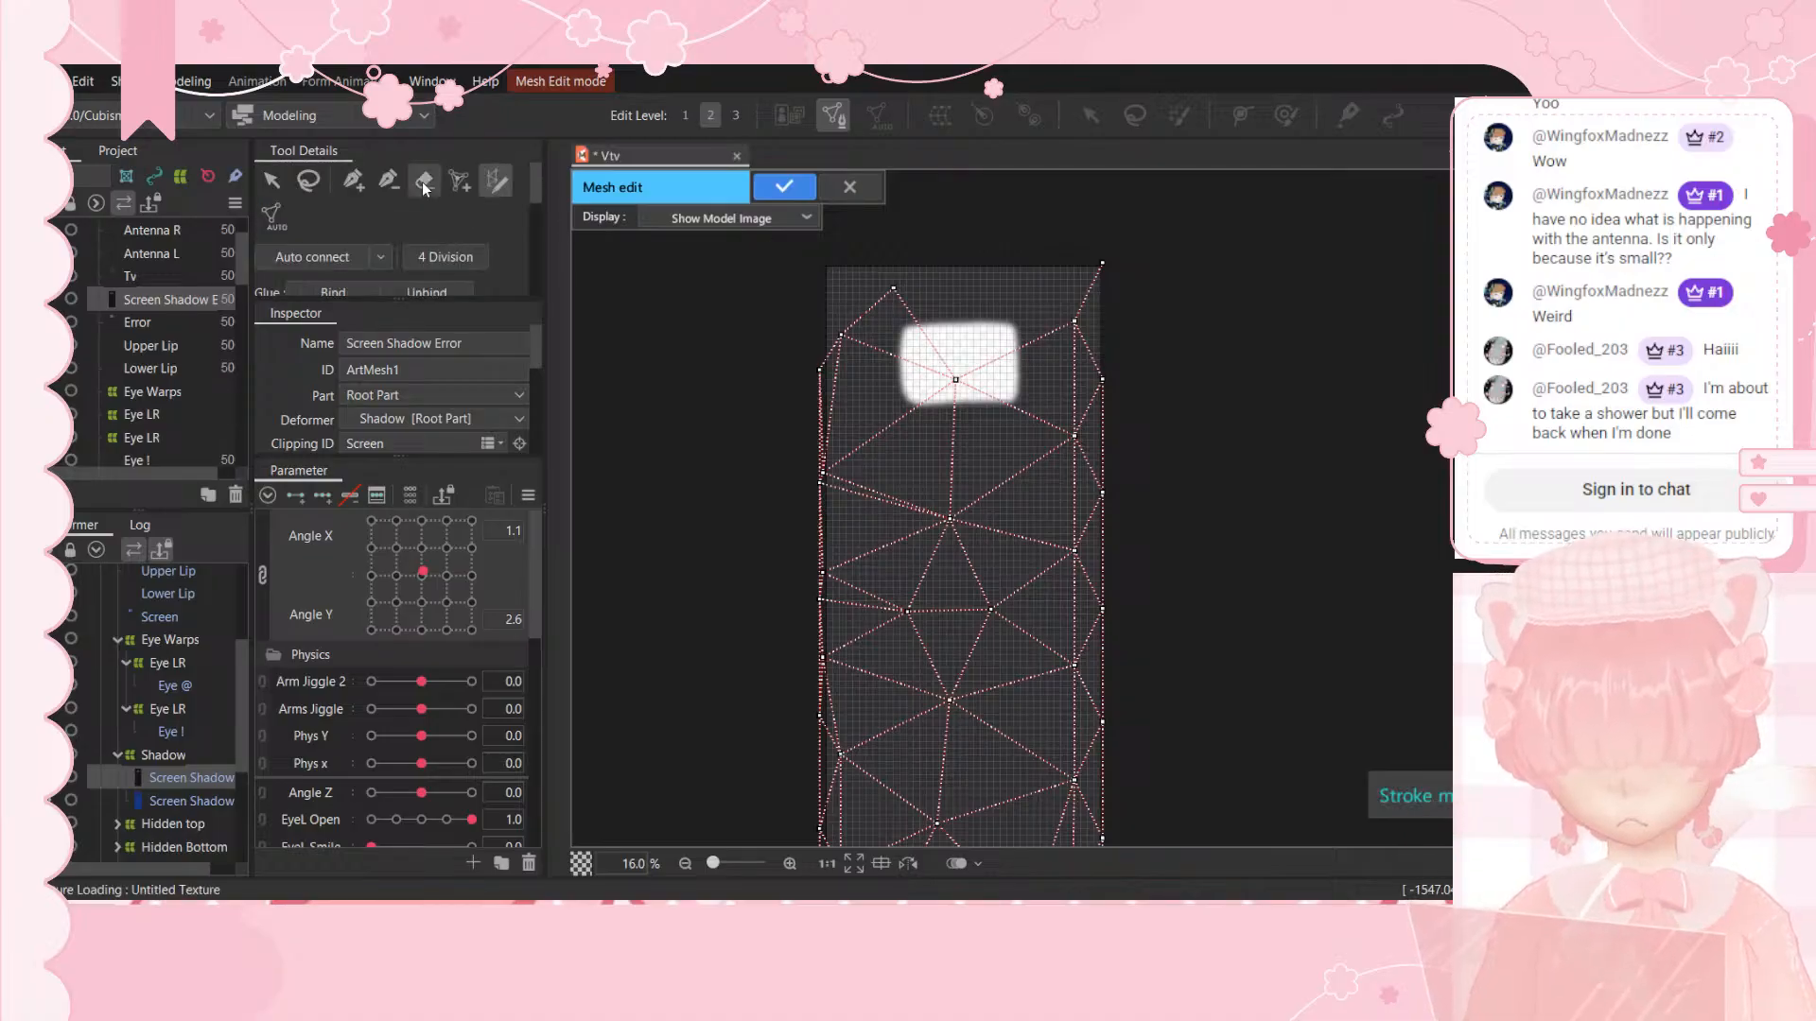
{"action": "scroll", "coordinate": [430, 208], "scroll_direction": "down", "scroll_amount": 2}
{"action": "scroll", "coordinate": [433, 210], "scroll_direction": "up", "scroll_amount": 2}
{"action": "left_click", "coordinate": [489, 176]}
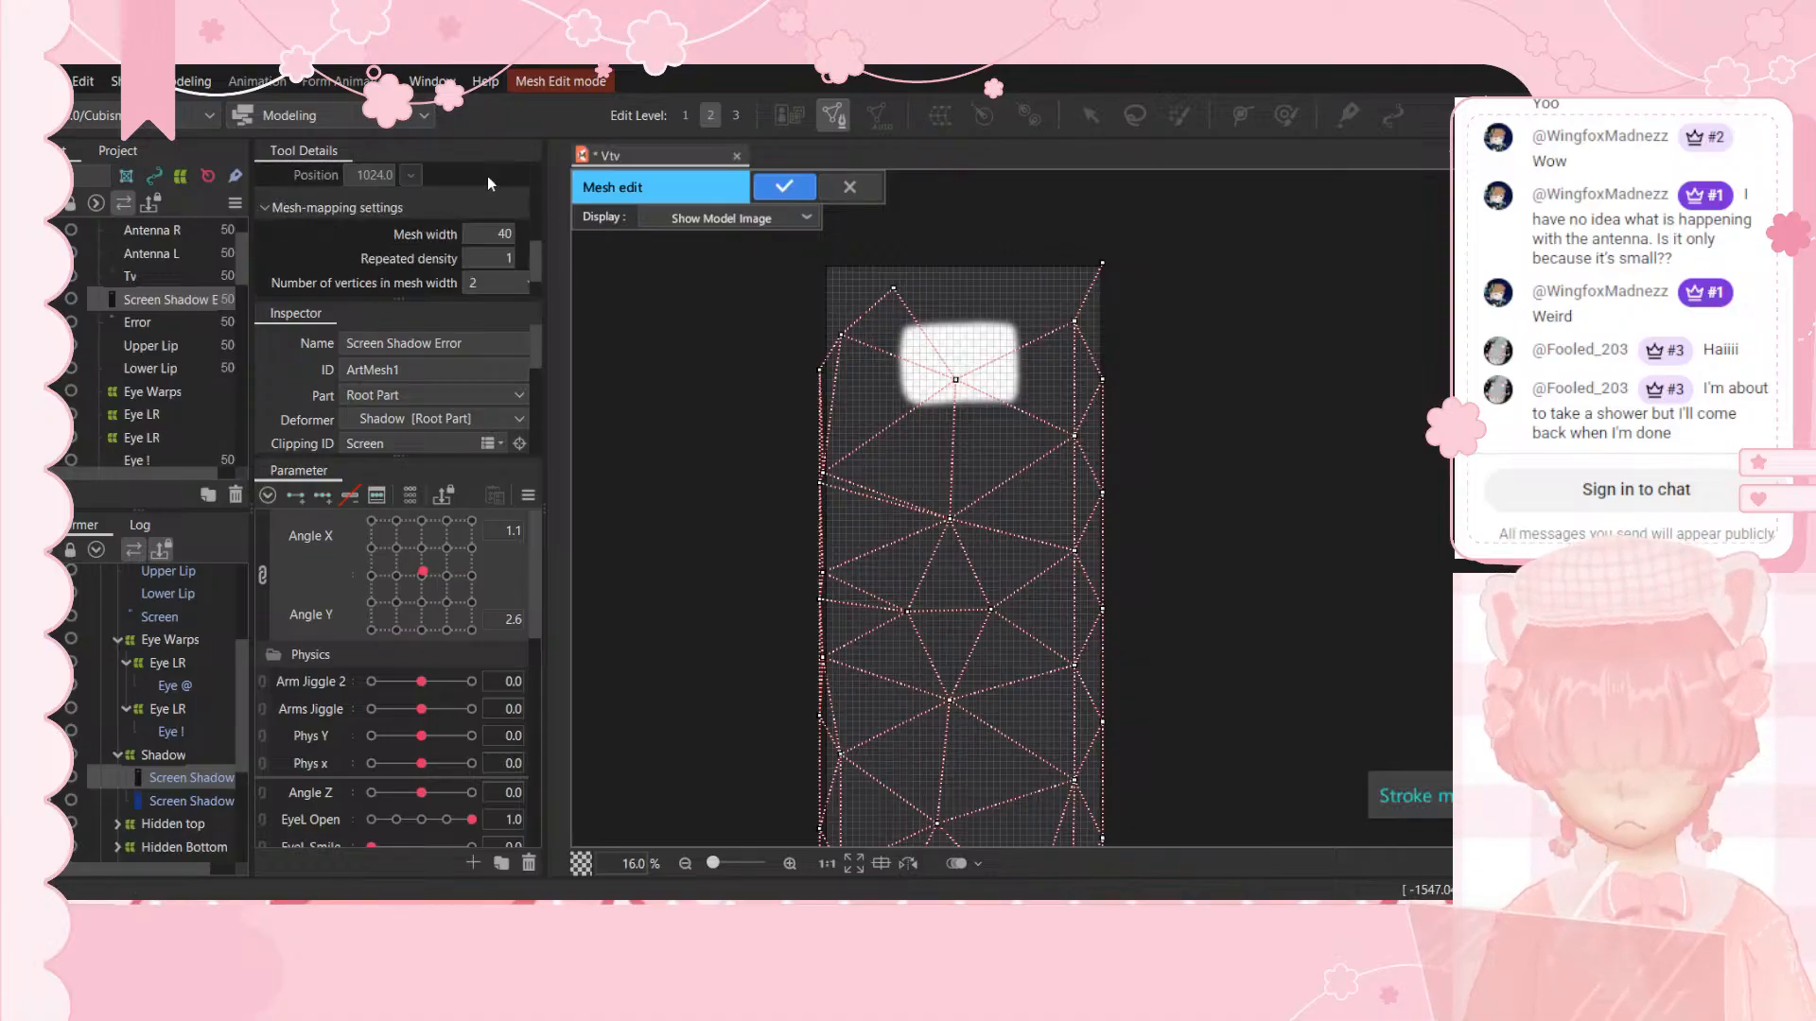
{"action": "left_click", "coordinate": [425, 180]}
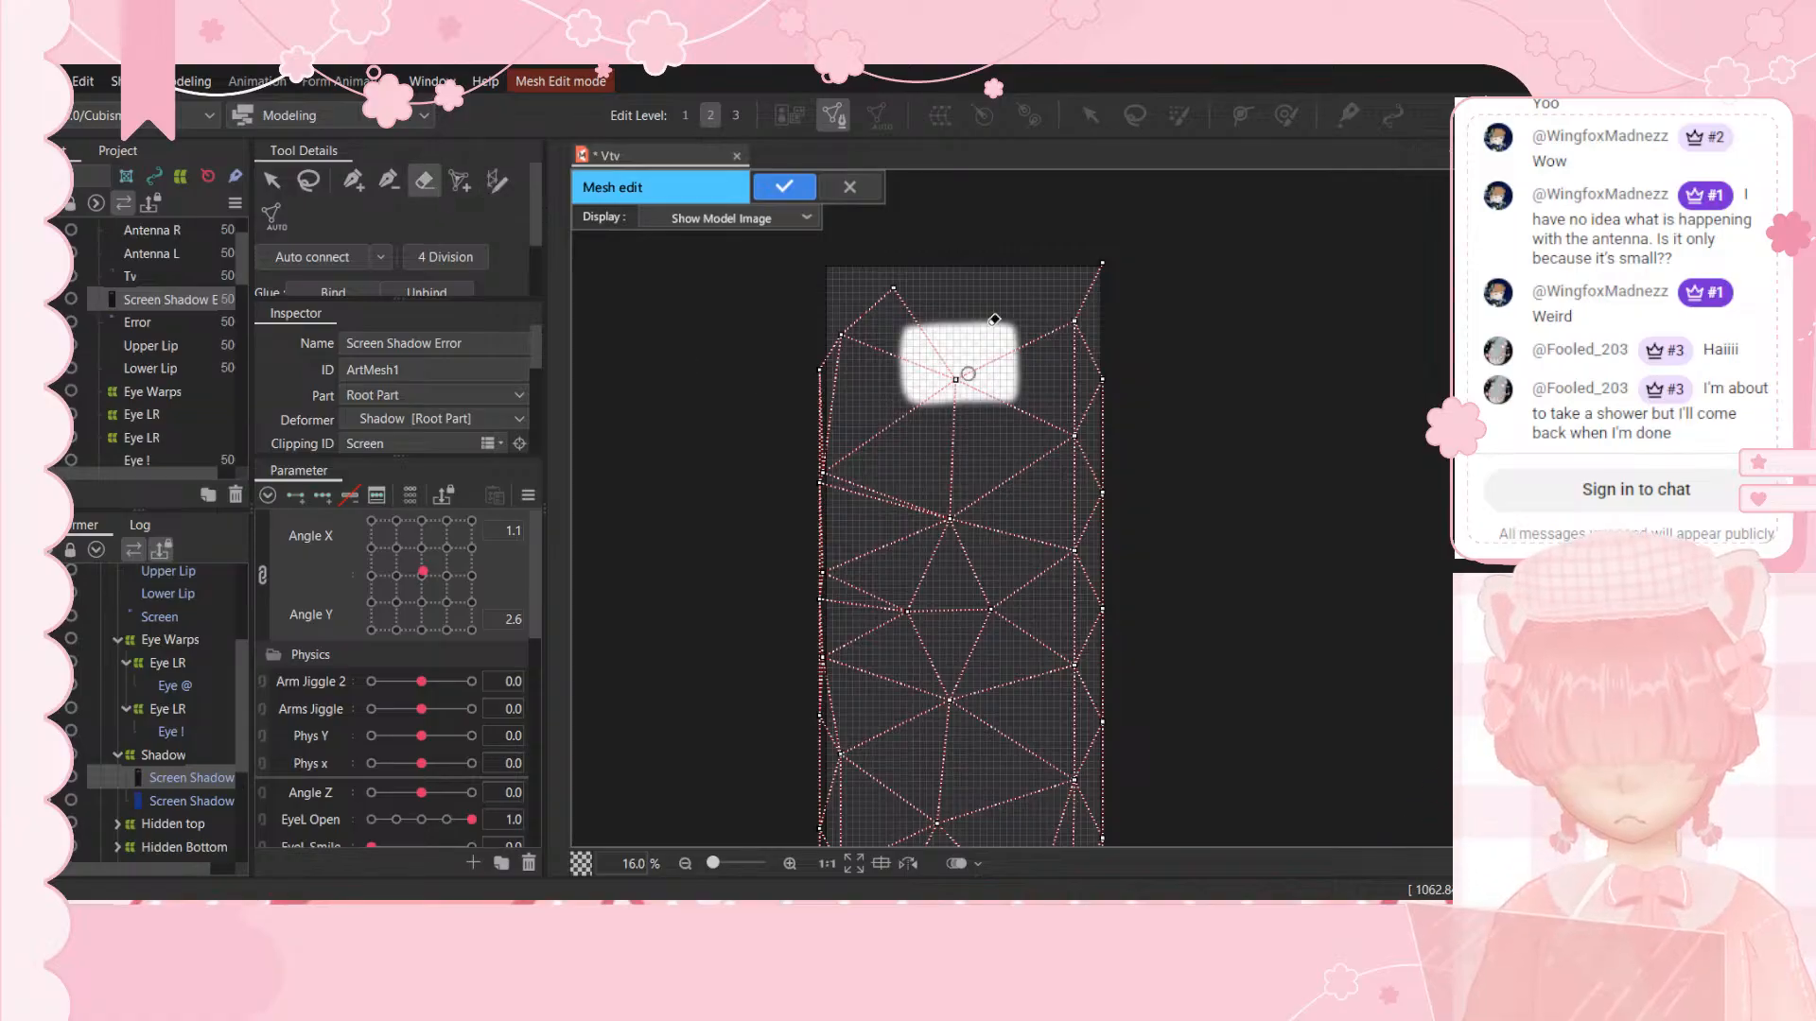
{"action": "mouse_move", "coordinate": [993, 316]}
{"action": "left_mouse_down"}
{"action": "mouse_move", "coordinate": [1009, 280]}
{"action": "mouse_move", "coordinate": [984, 278]}
{"action": "left_mouse_up"}
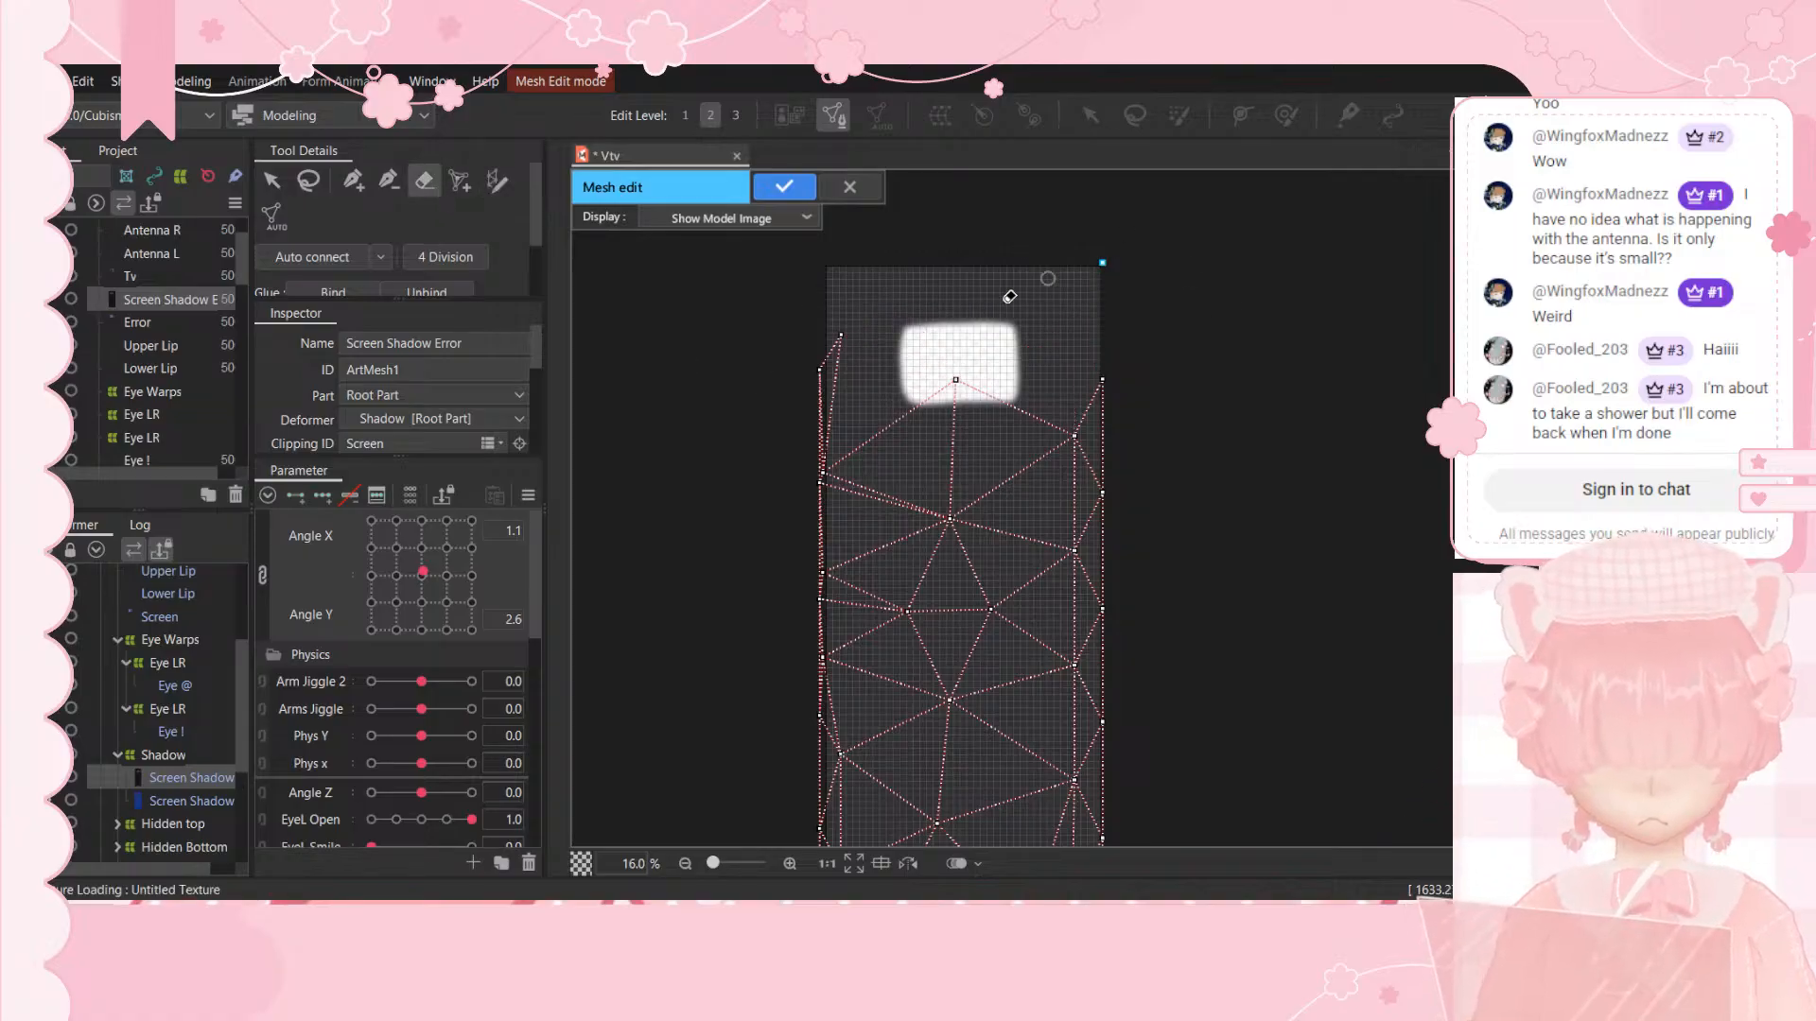
{"action": "left_click_drag", "start_coordinate": [1126, 336], "coordinate": [1076, 396]}
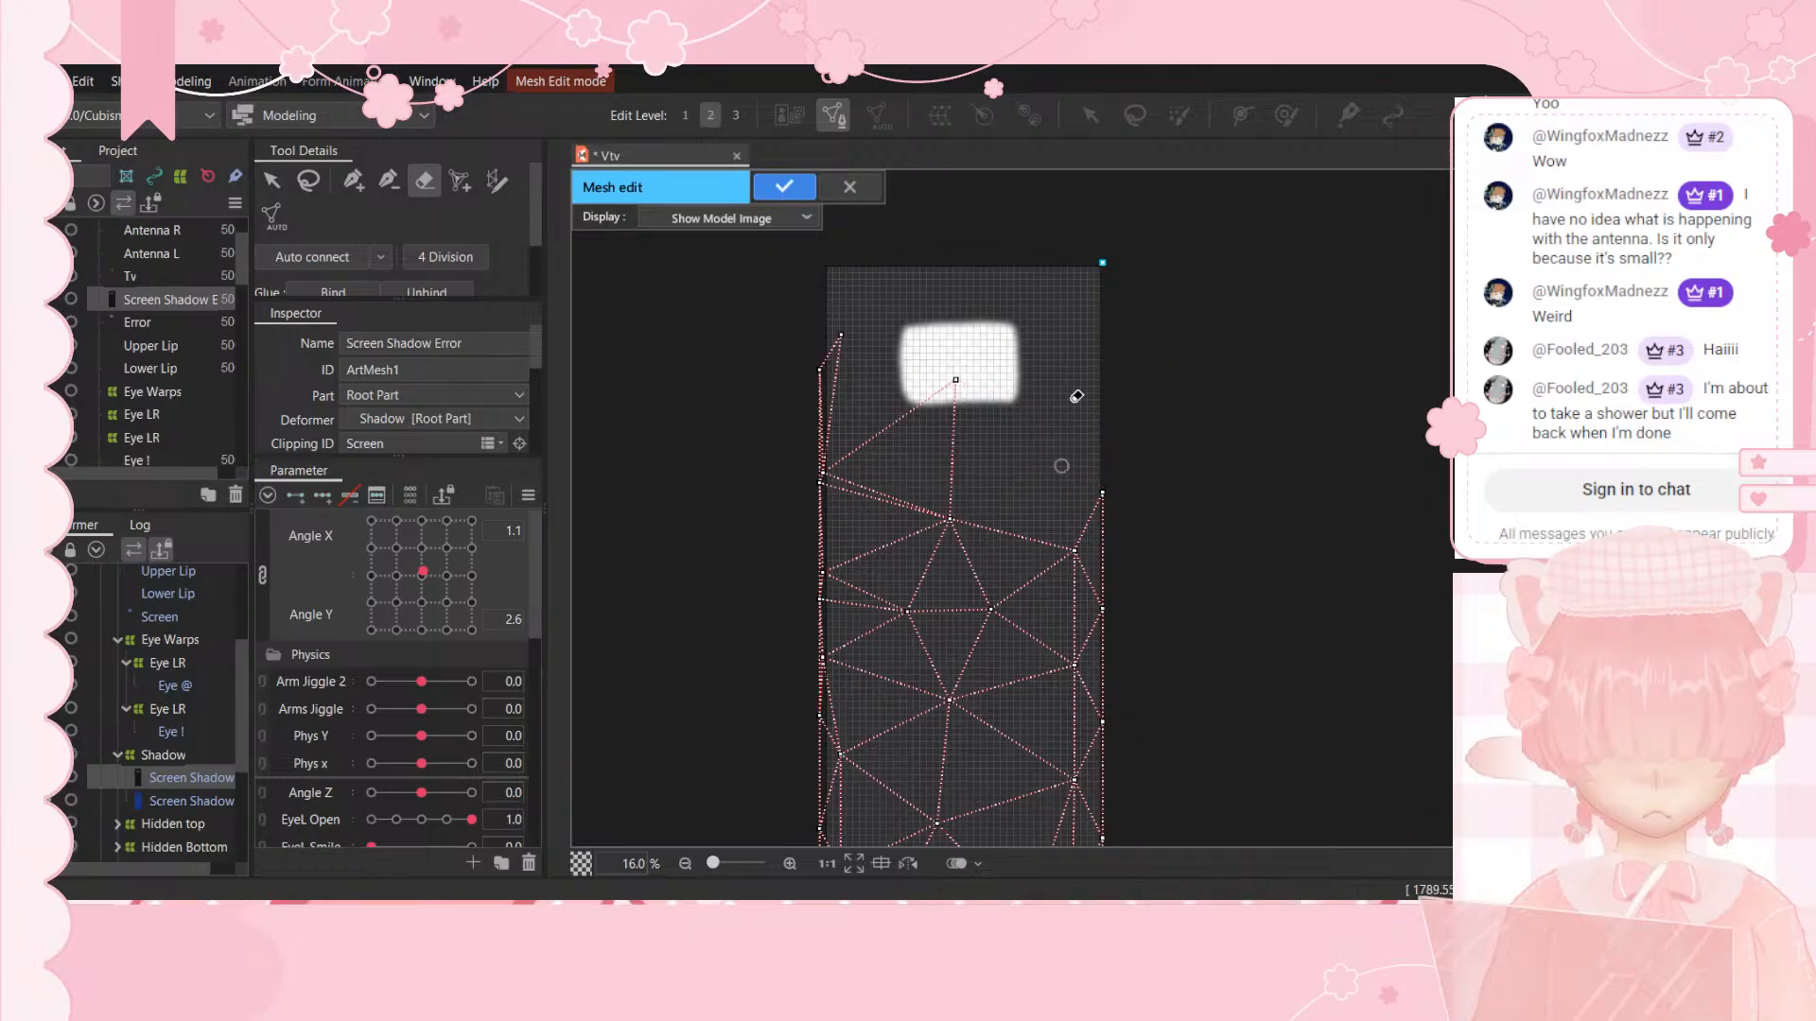
{"action": "left_click", "coordinate": [956, 379]}
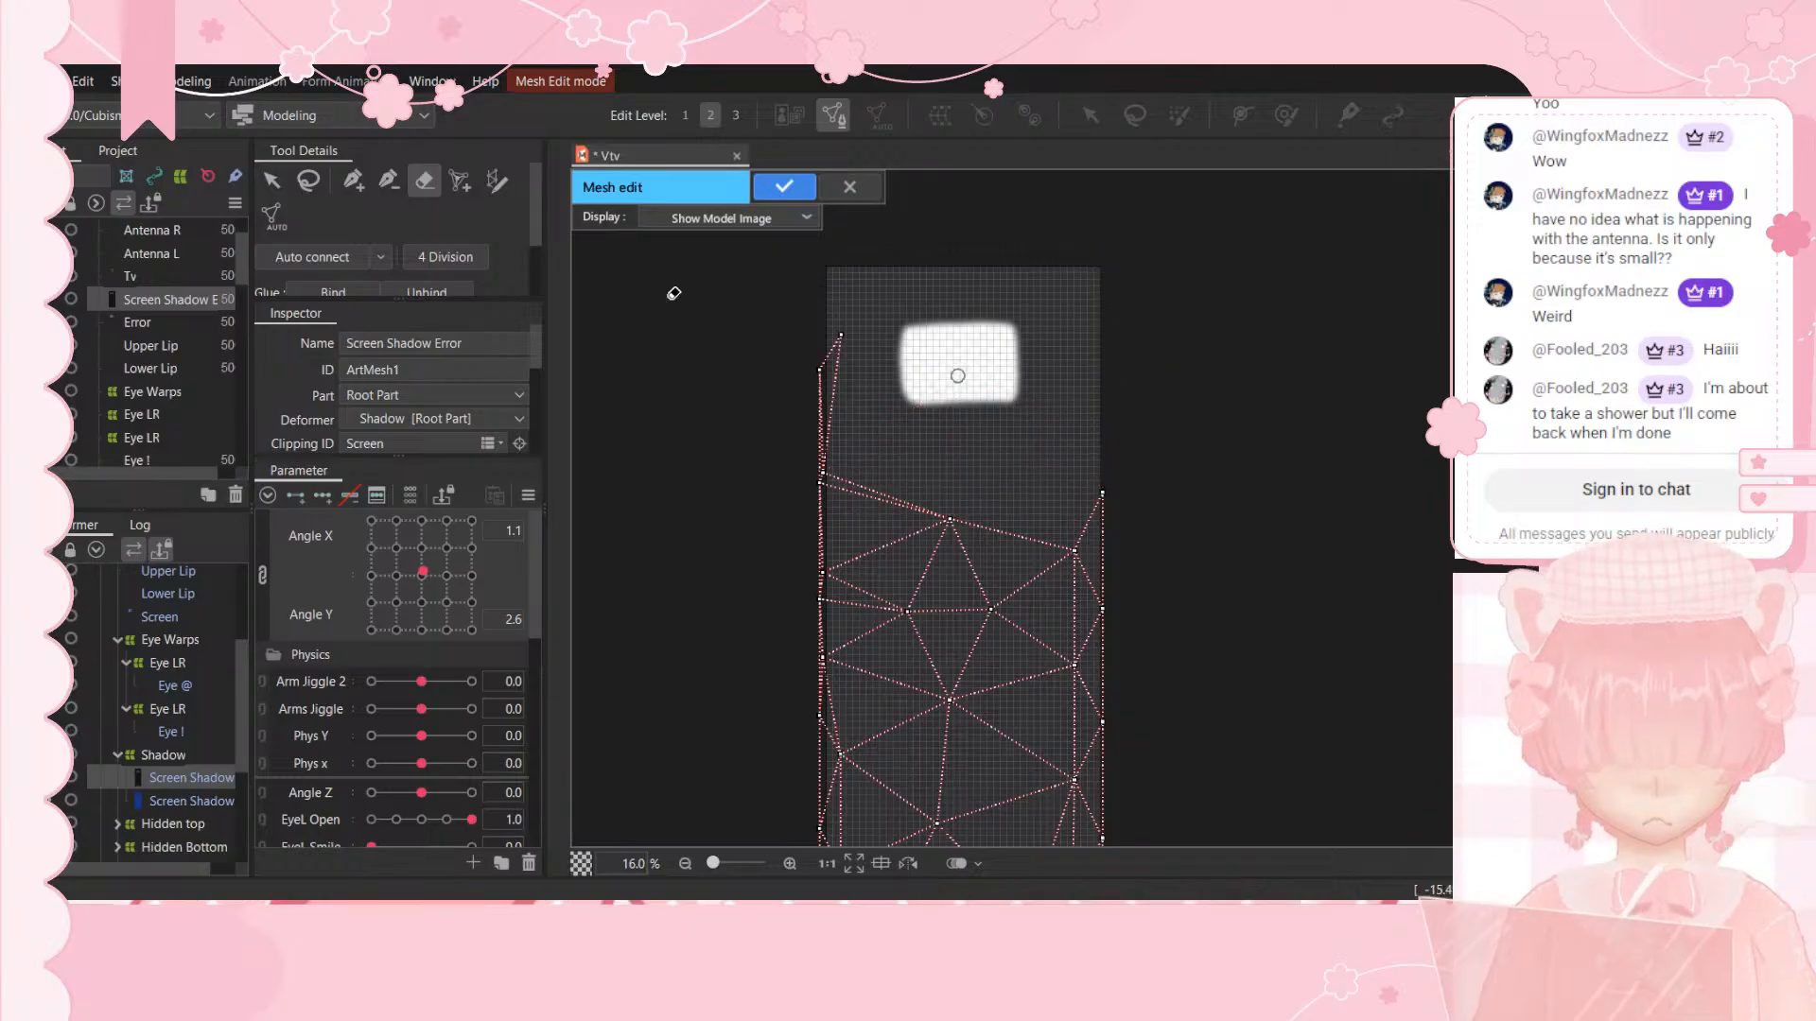
Step: Delete the remaining Screen Shadow Error mesh and draw a new stroke mesh across the white screen shape
{"action": "left_click", "coordinate": [272, 181]}
{"action": "scroll", "coordinate": [953, 516], "scroll_direction": "down", "scroll_amount": 8}
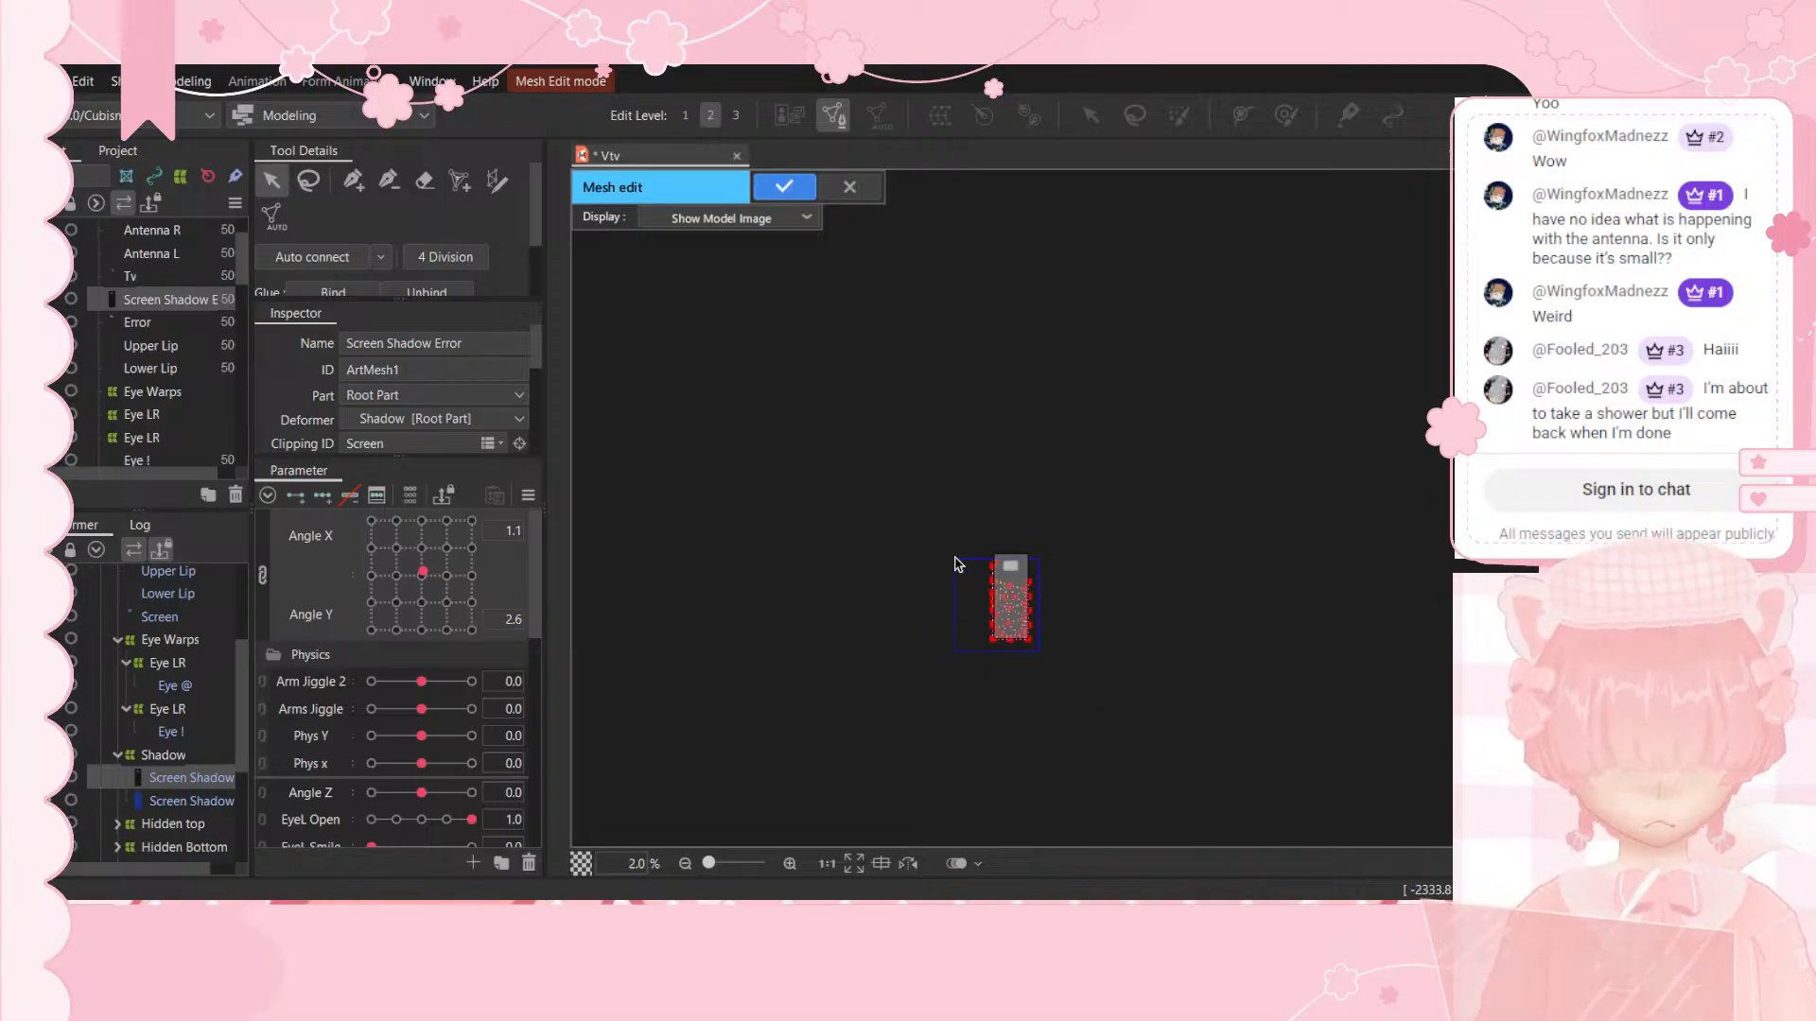
{"action": "scroll", "coordinate": [1010, 552], "scroll_direction": "up", "scroll_amount": 10}
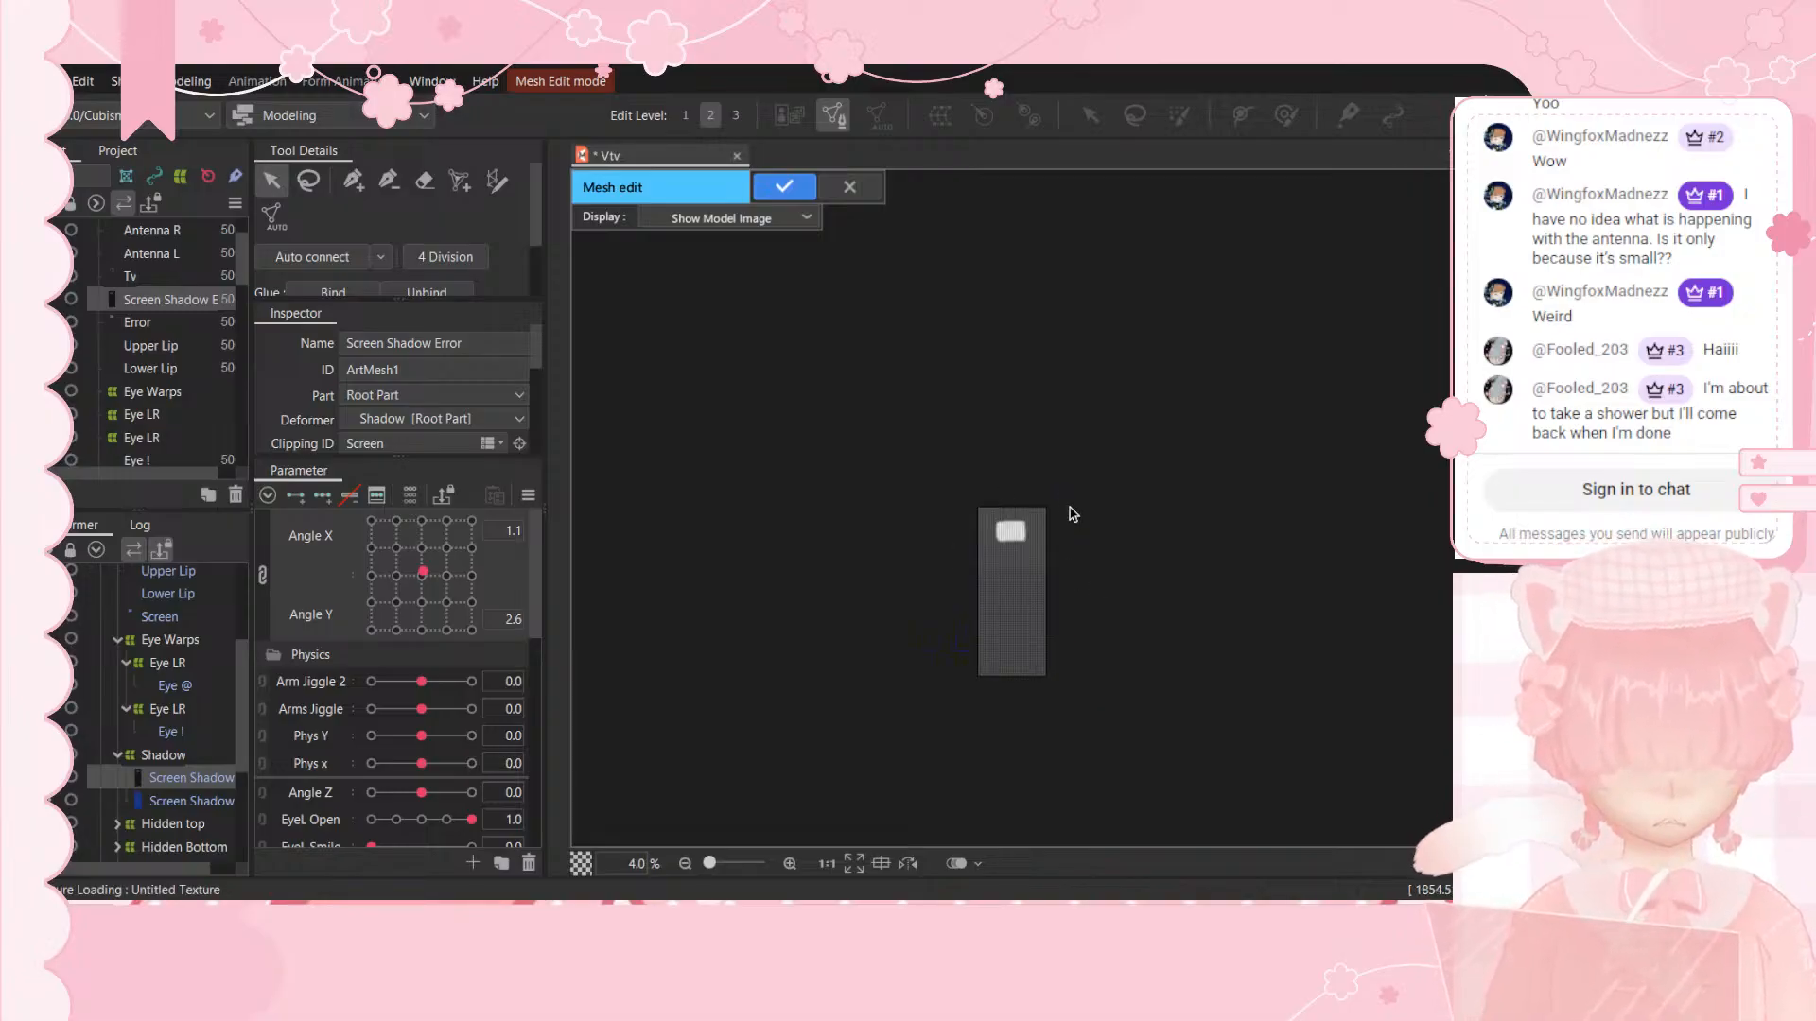
{"action": "left_click", "coordinate": [353, 183]}
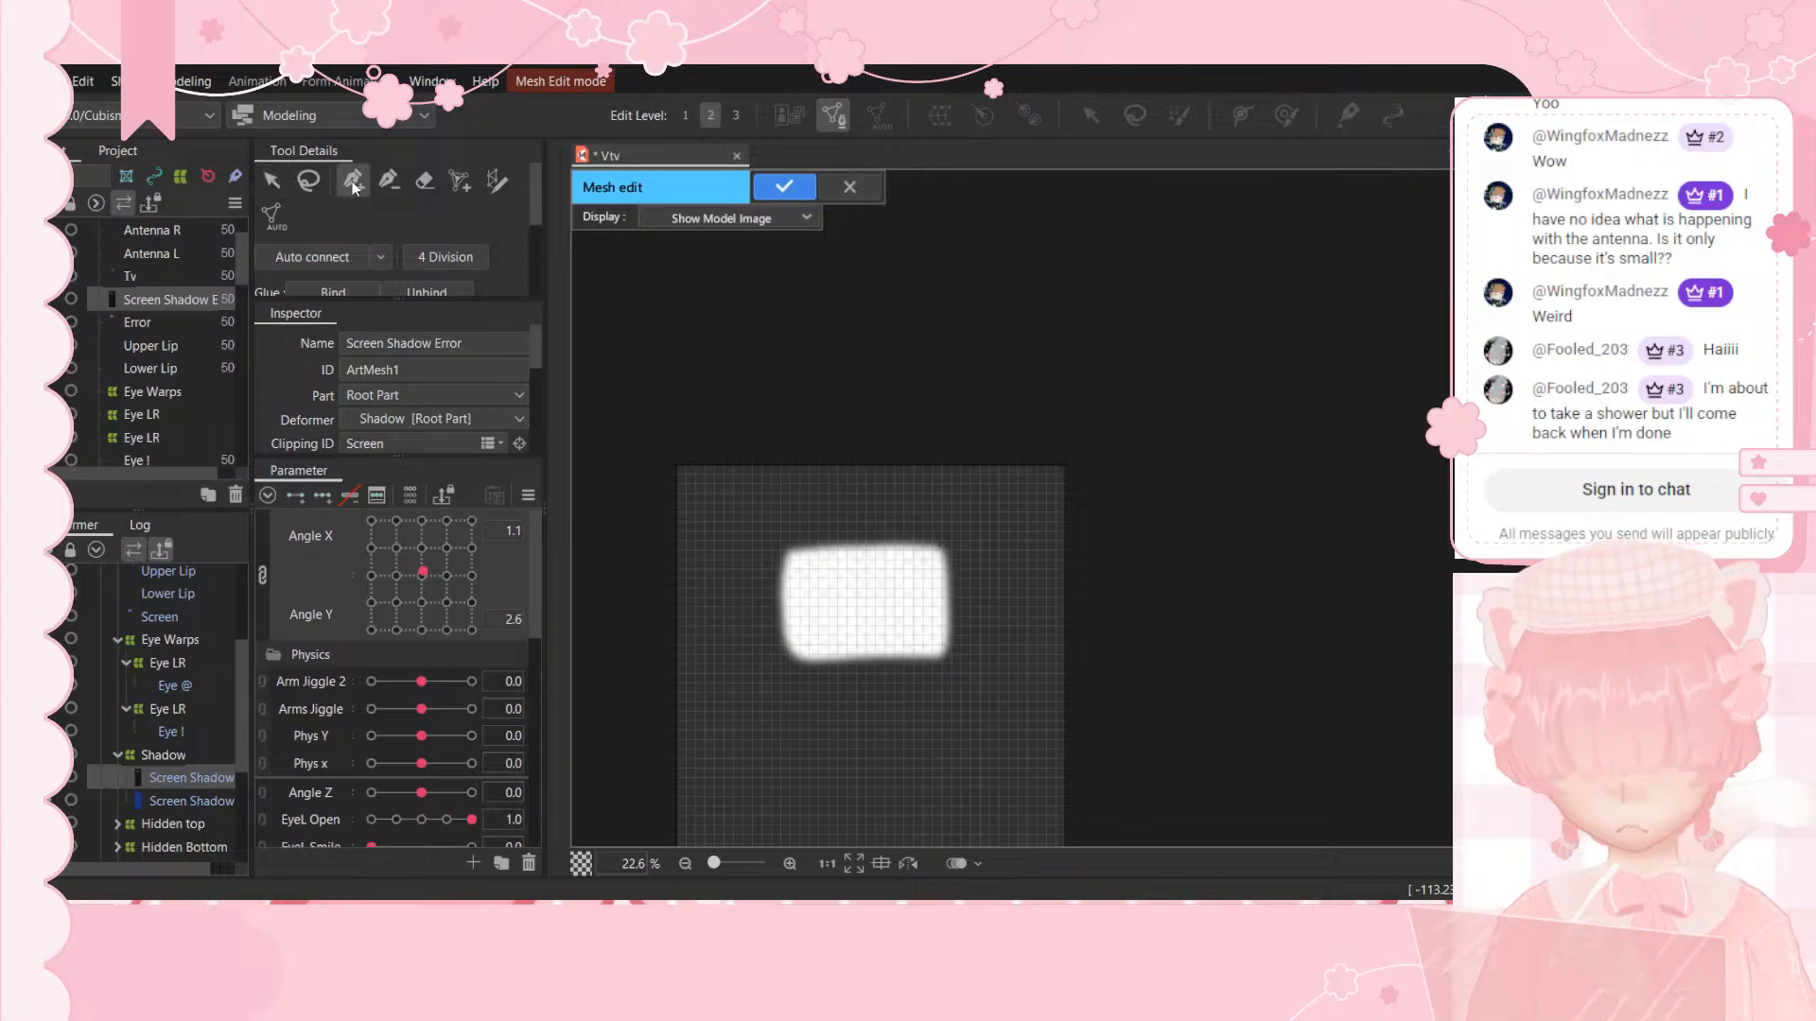
{"action": "left_click", "coordinate": [488, 193]}
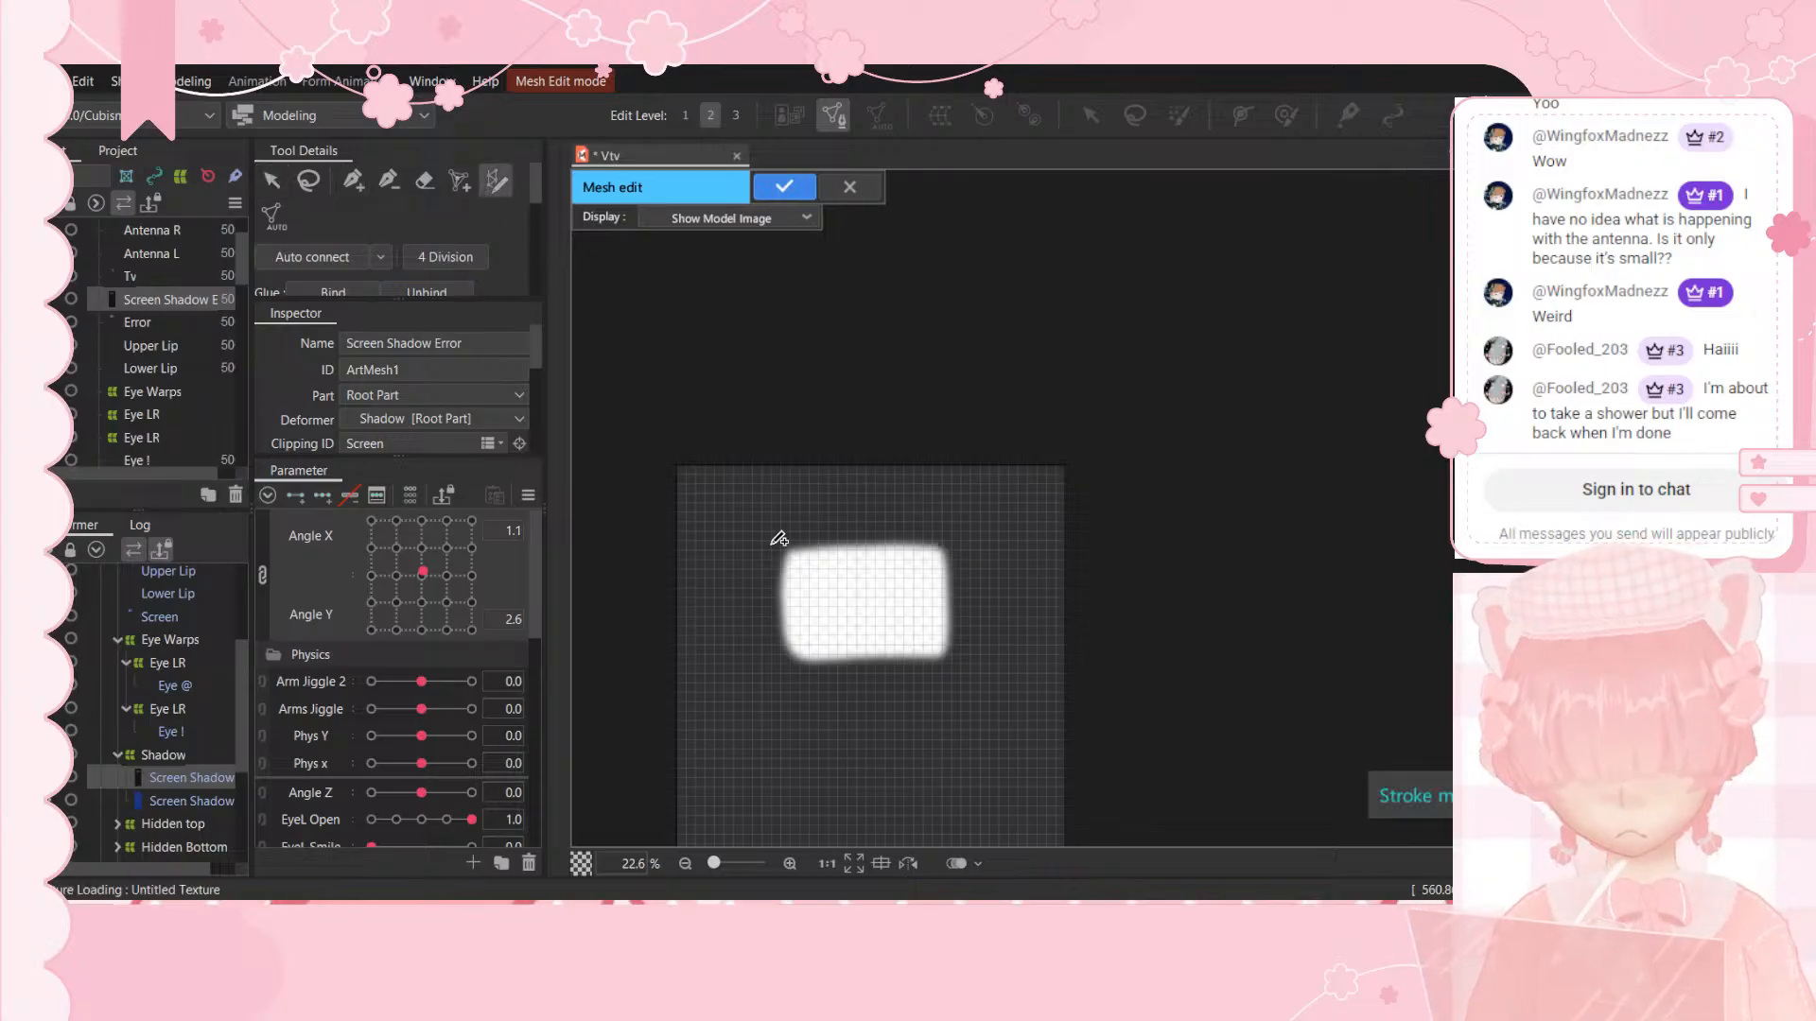
{"action": "mouse_move", "coordinate": [780, 528]}
{"action": "left_mouse_down"}
{"action": "mouse_move", "coordinate": [941, 529]}
{"action": "mouse_move", "coordinate": [978, 610]}
{"action": "mouse_move", "coordinate": [955, 677]}
{"action": "left_mouse_up"}
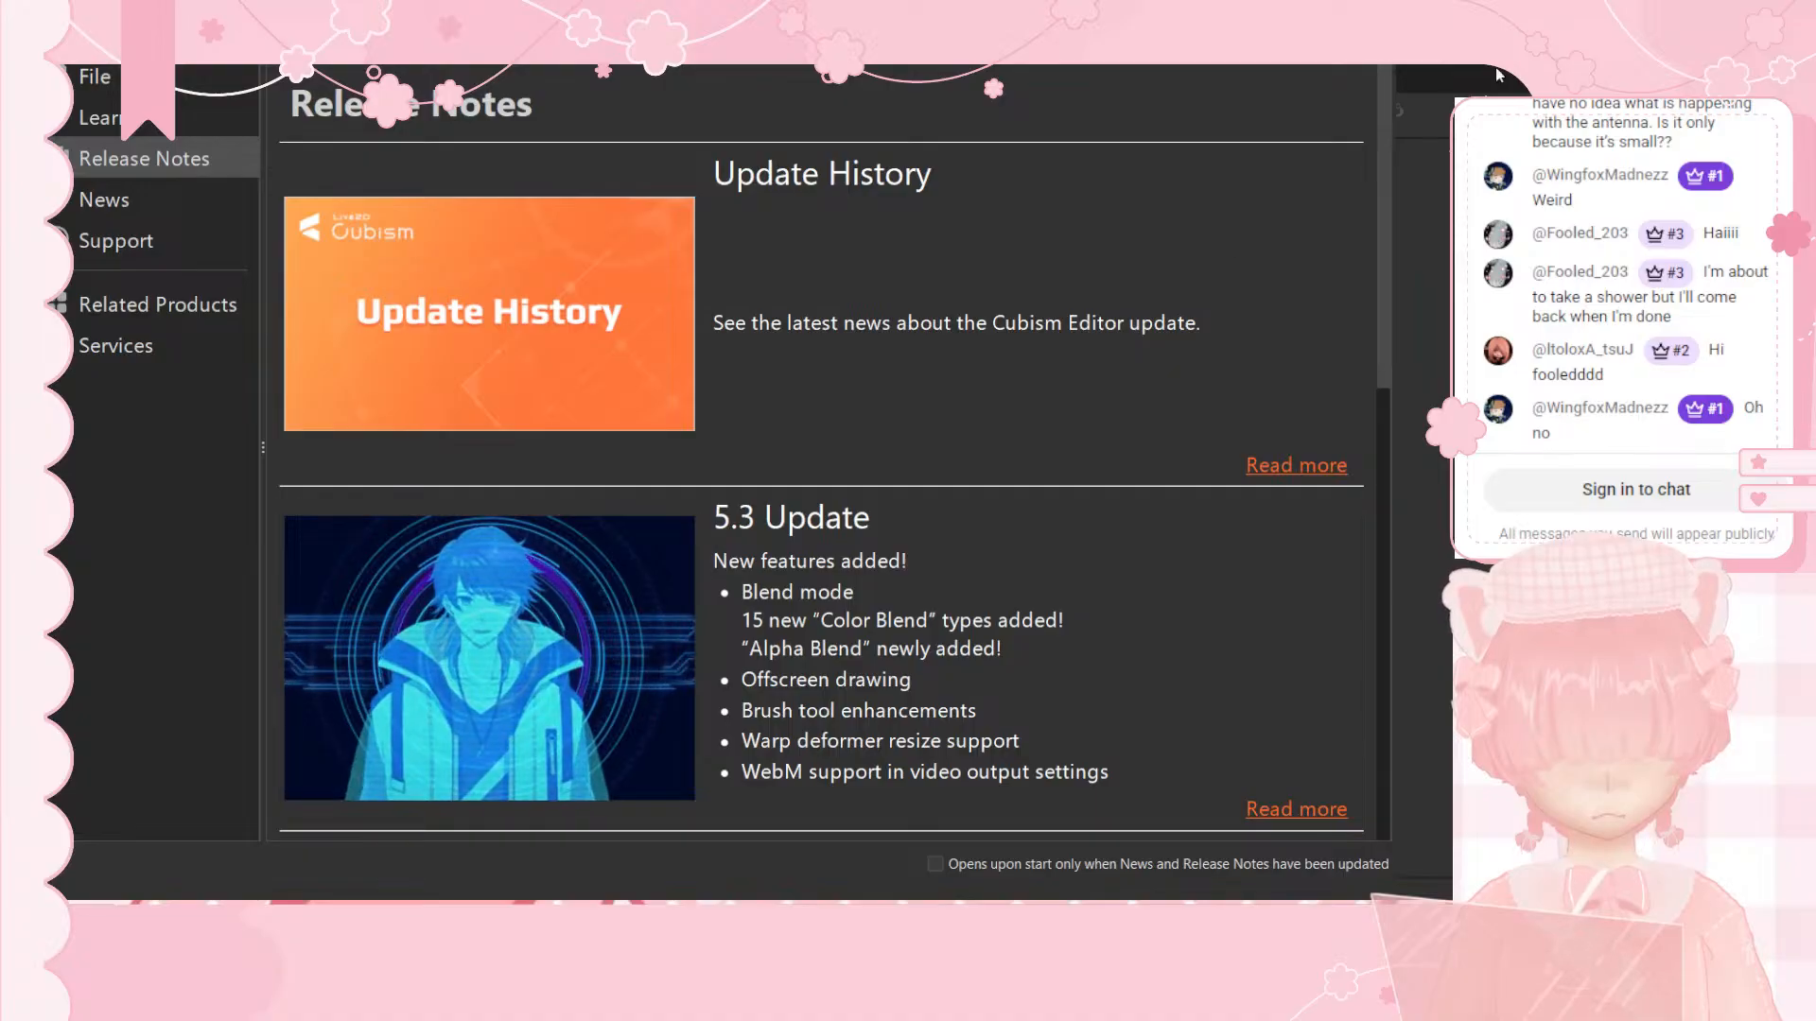
Step: Close the release notes and test the EyeL Open, EyeL Smile and Eyeball X/Y parameters on the model
{"action": "left_click", "coordinate": [1373, 40]}
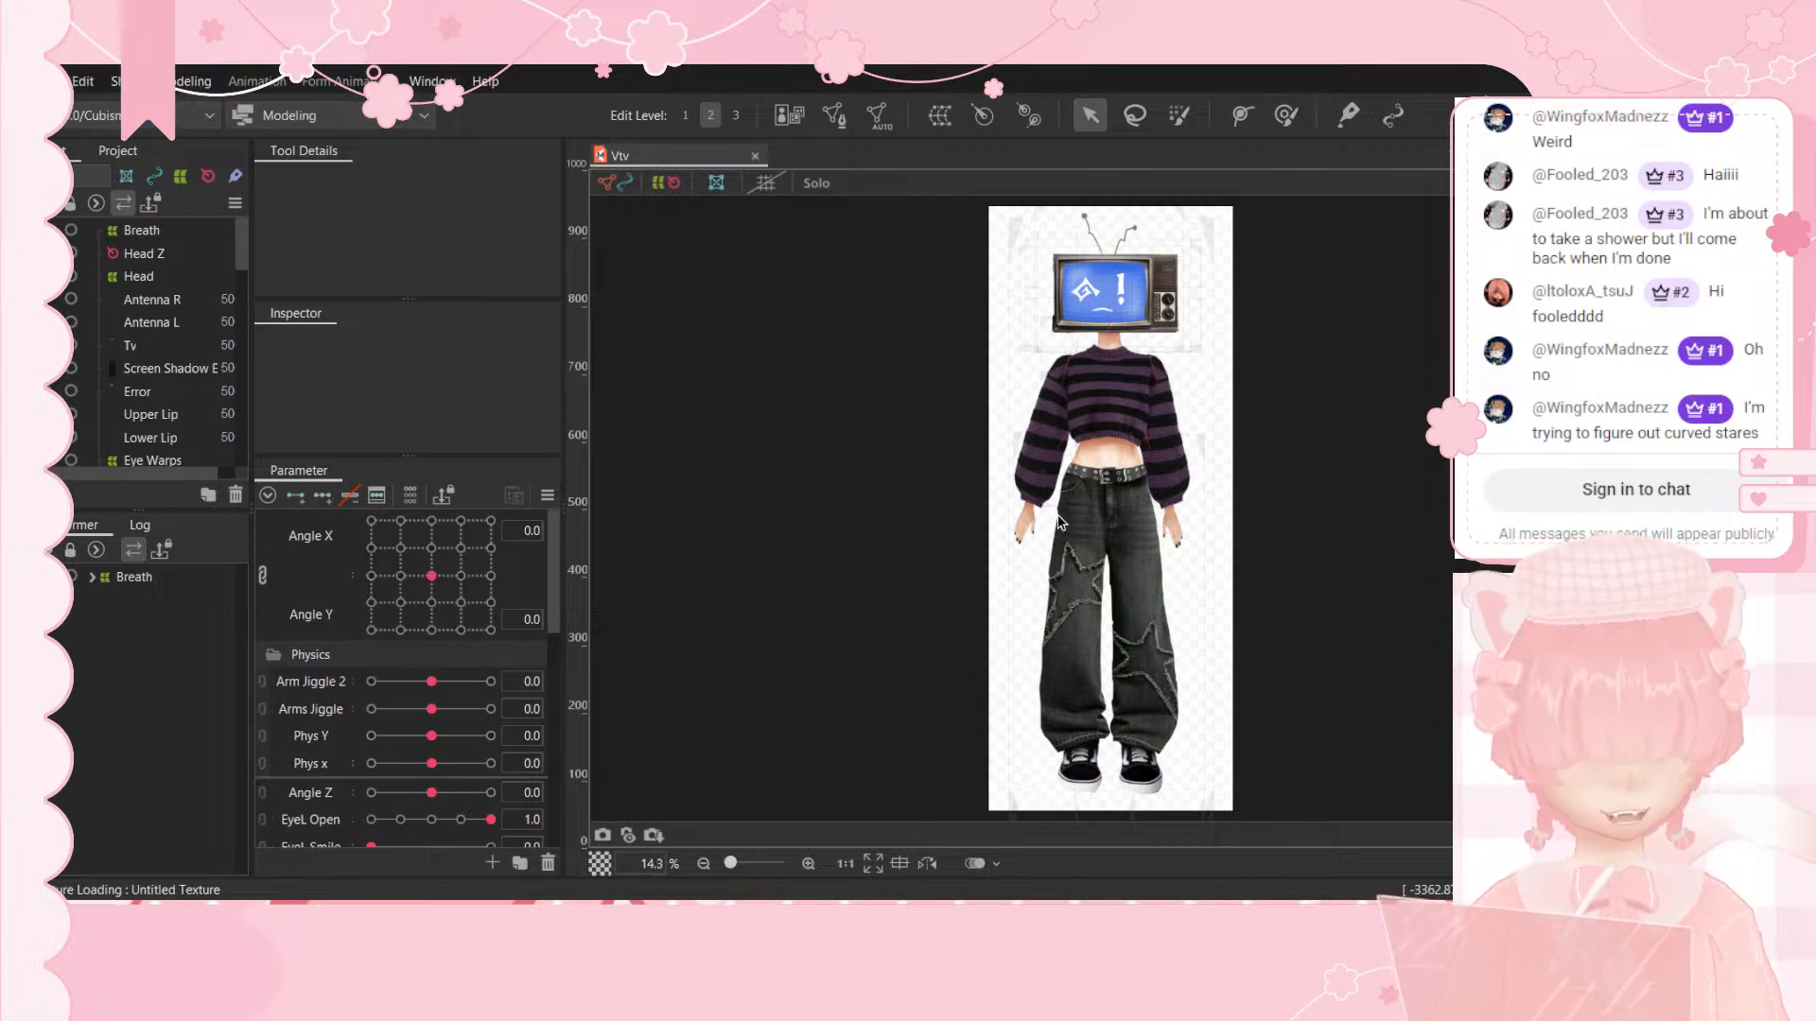
{"action": "scroll", "coordinate": [366, 741], "scroll_direction": "down", "scroll_amount": 3}
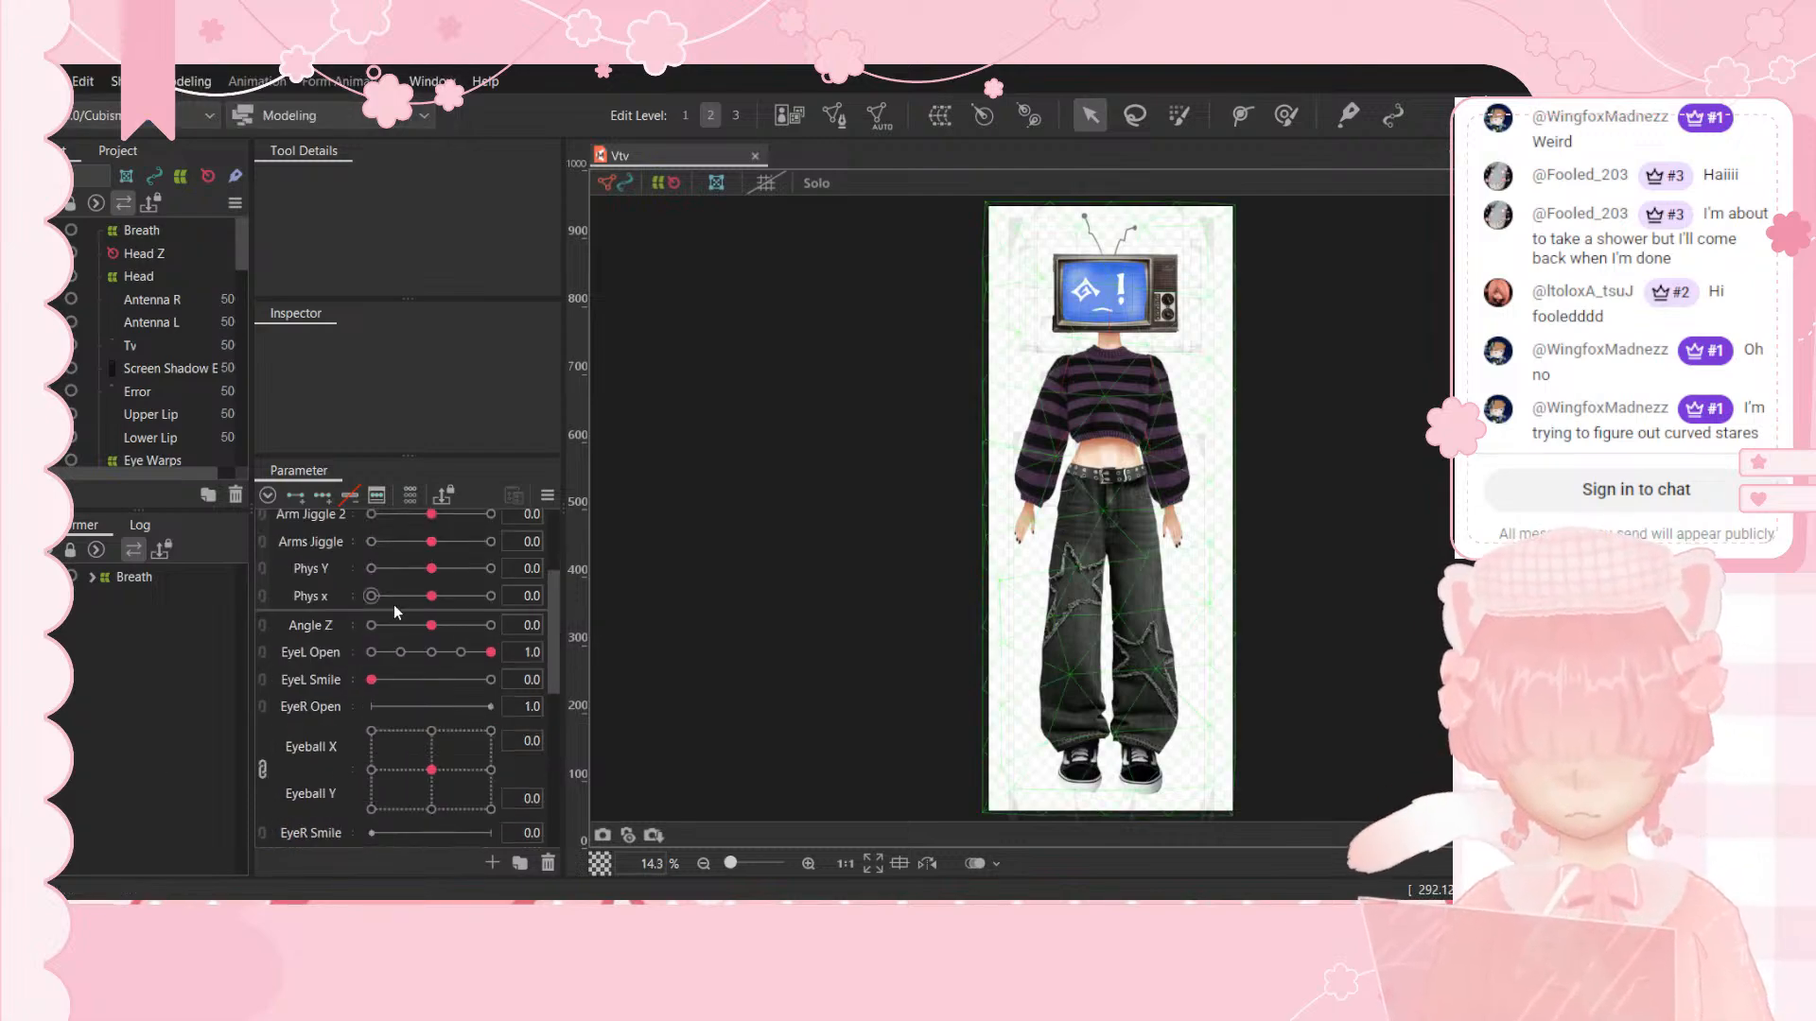
{"action": "left_click_drag", "start_coordinate": [491, 655], "coordinate": [372, 676]}
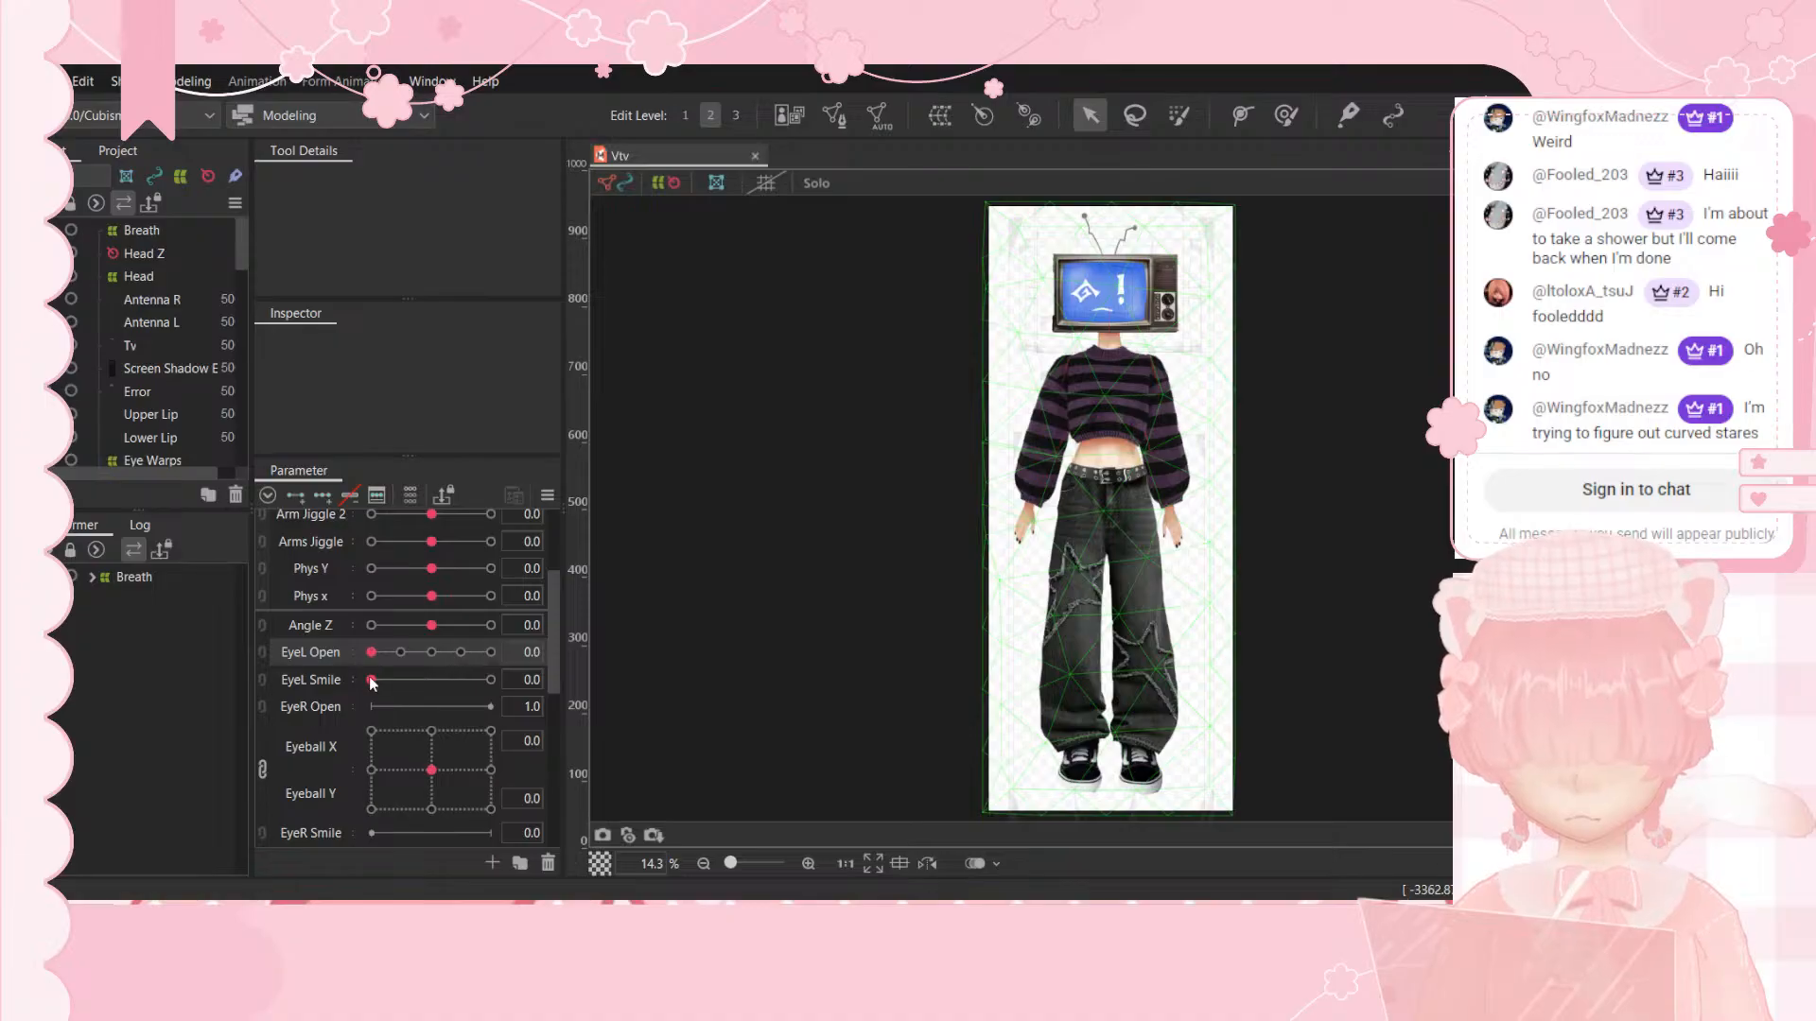
{"action": "key", "text": "ctrl+z"}
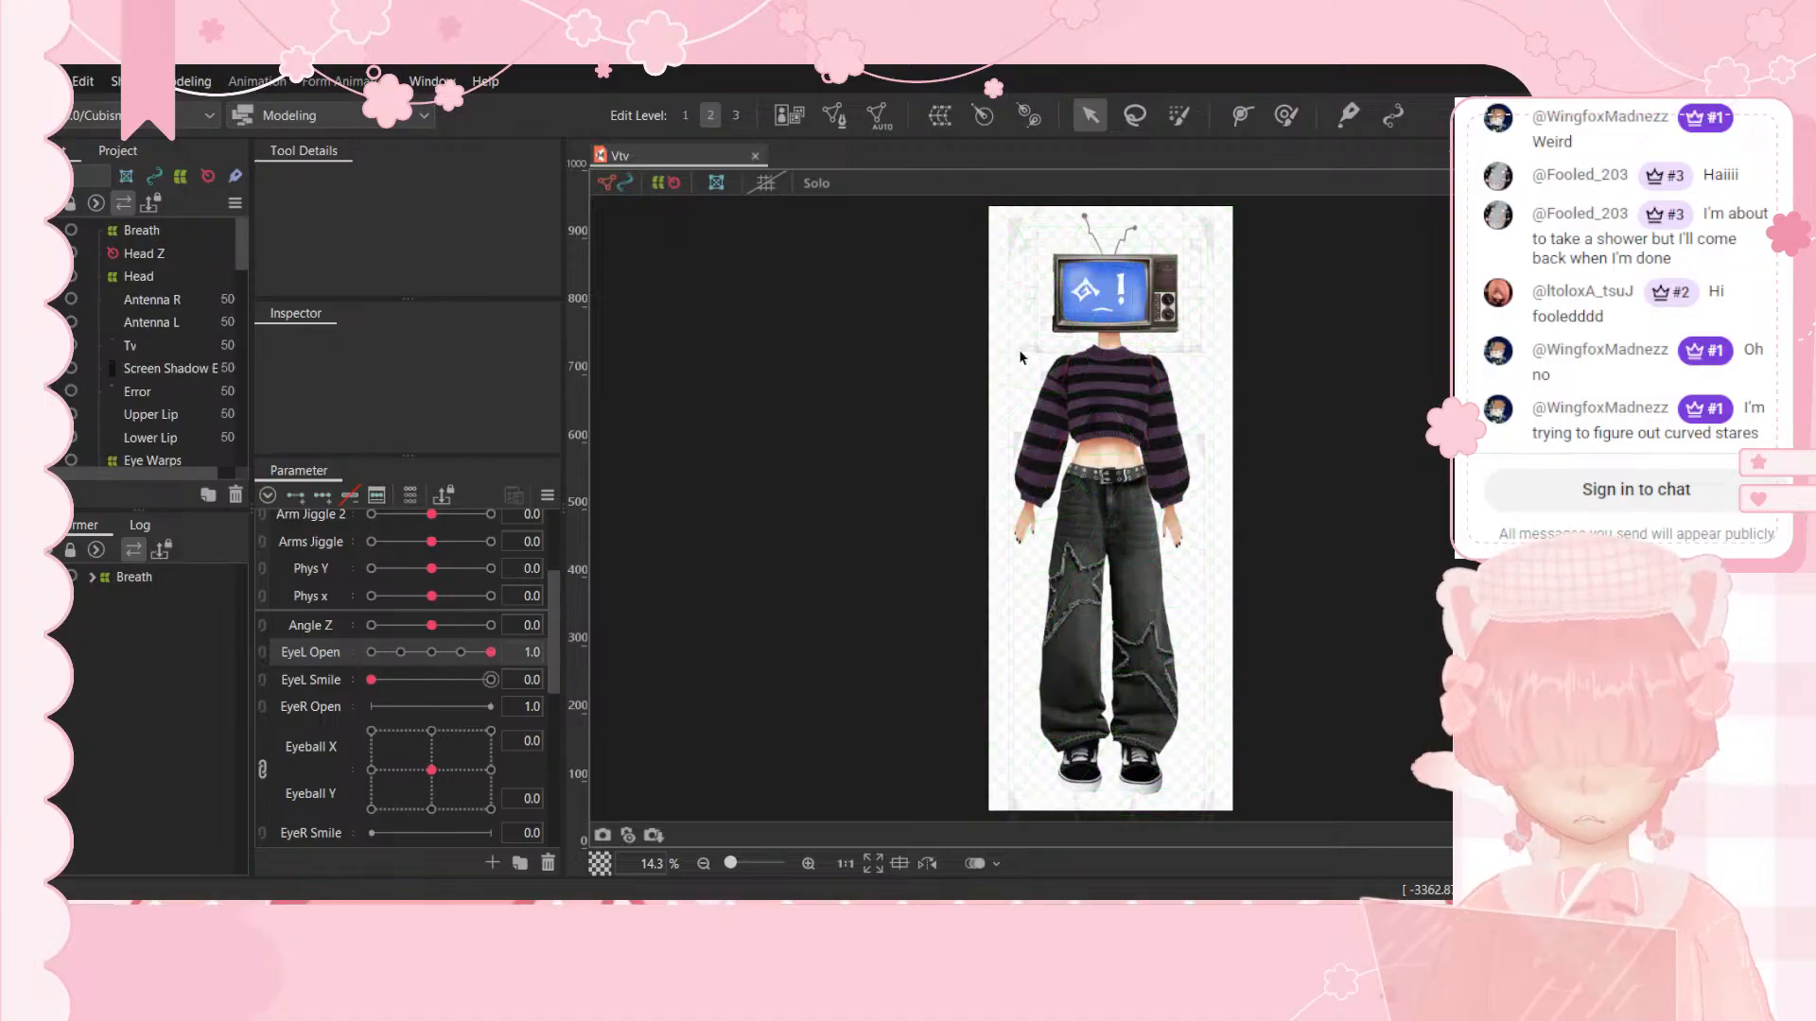
{"action": "left_click", "coordinate": [379, 676]}
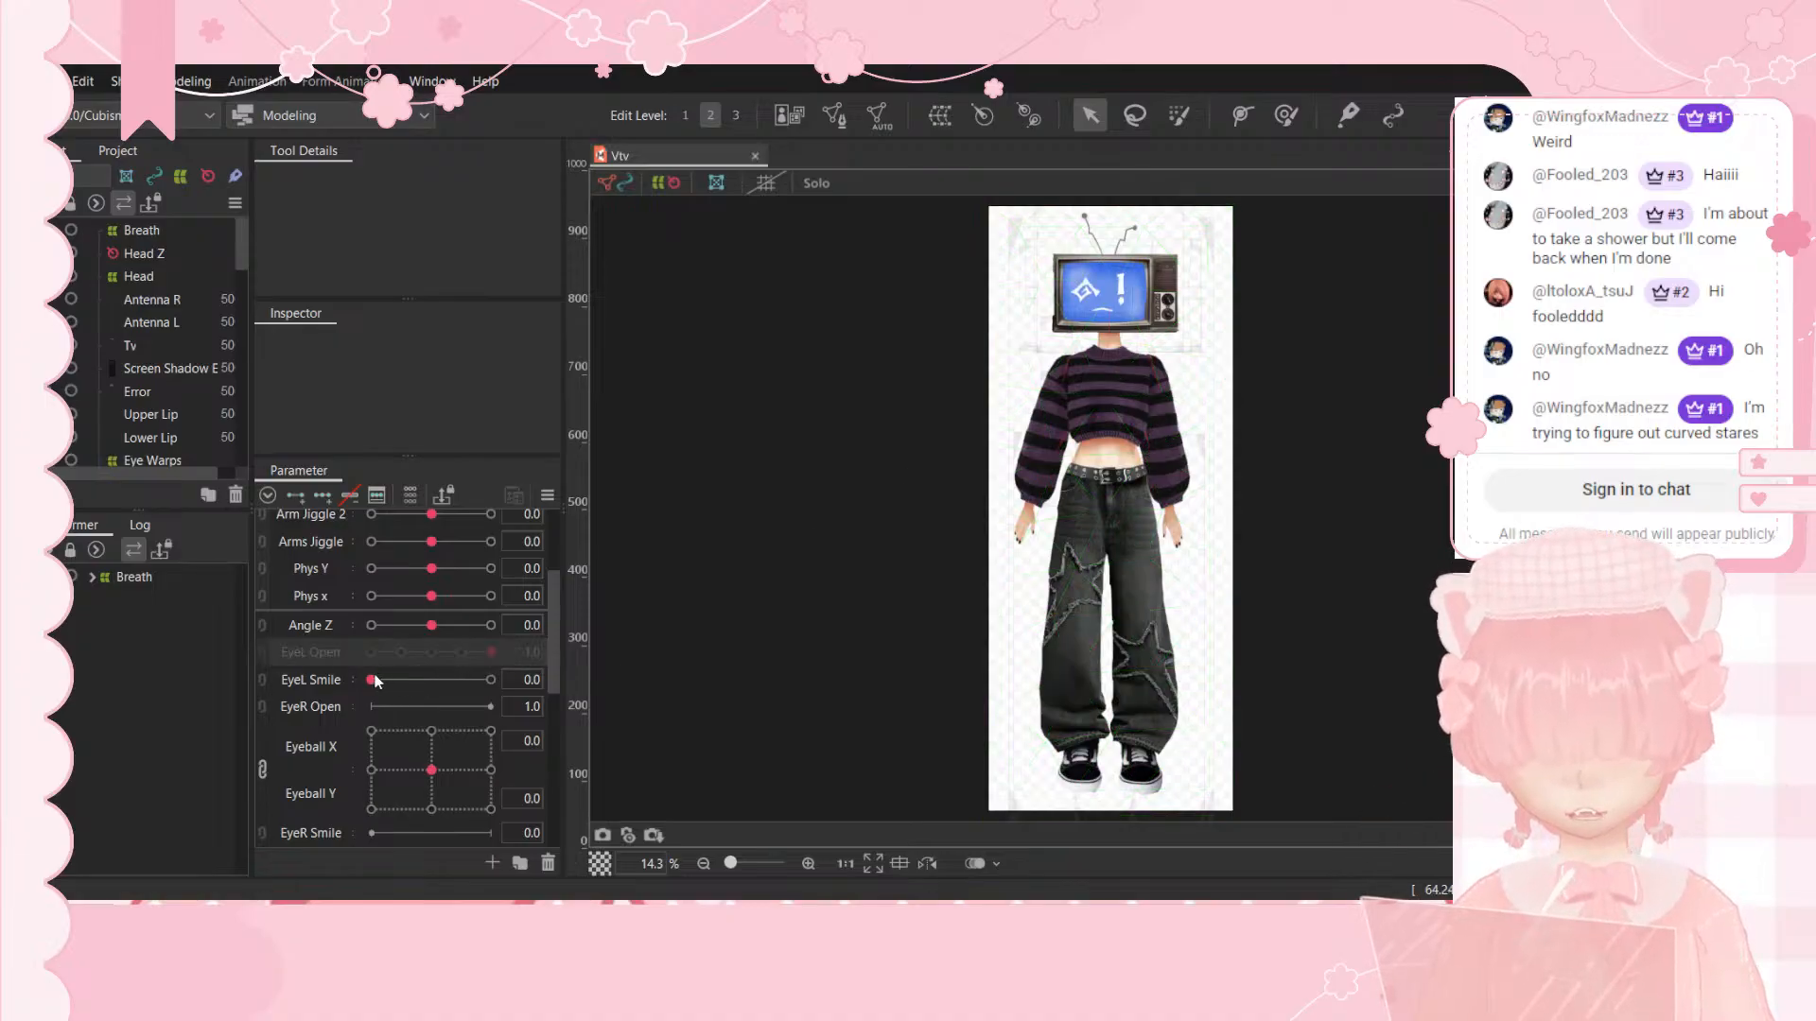
{"action": "left_click", "coordinate": [377, 680]}
{"action": "left_click_drag", "start_coordinate": [710, 686], "coordinate": [462, 679]}
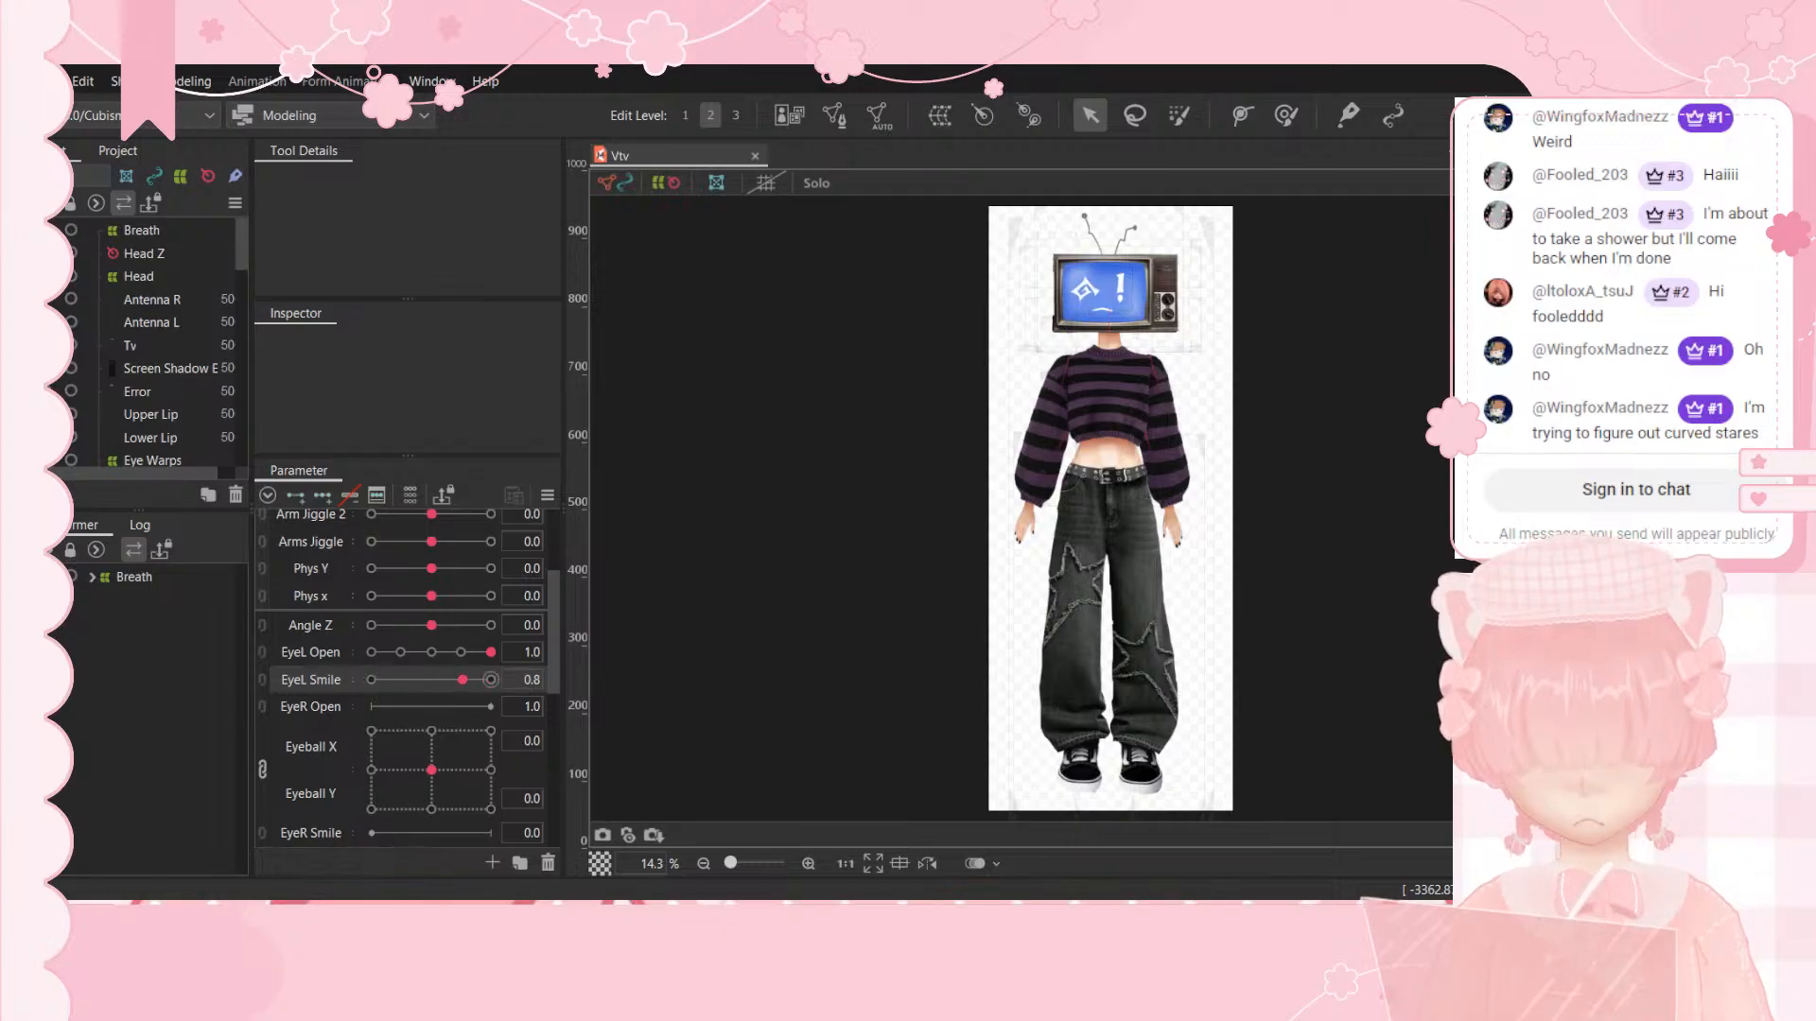
{"action": "left_click_drag", "start_coordinate": [350, 705], "coordinate": [432, 679]}
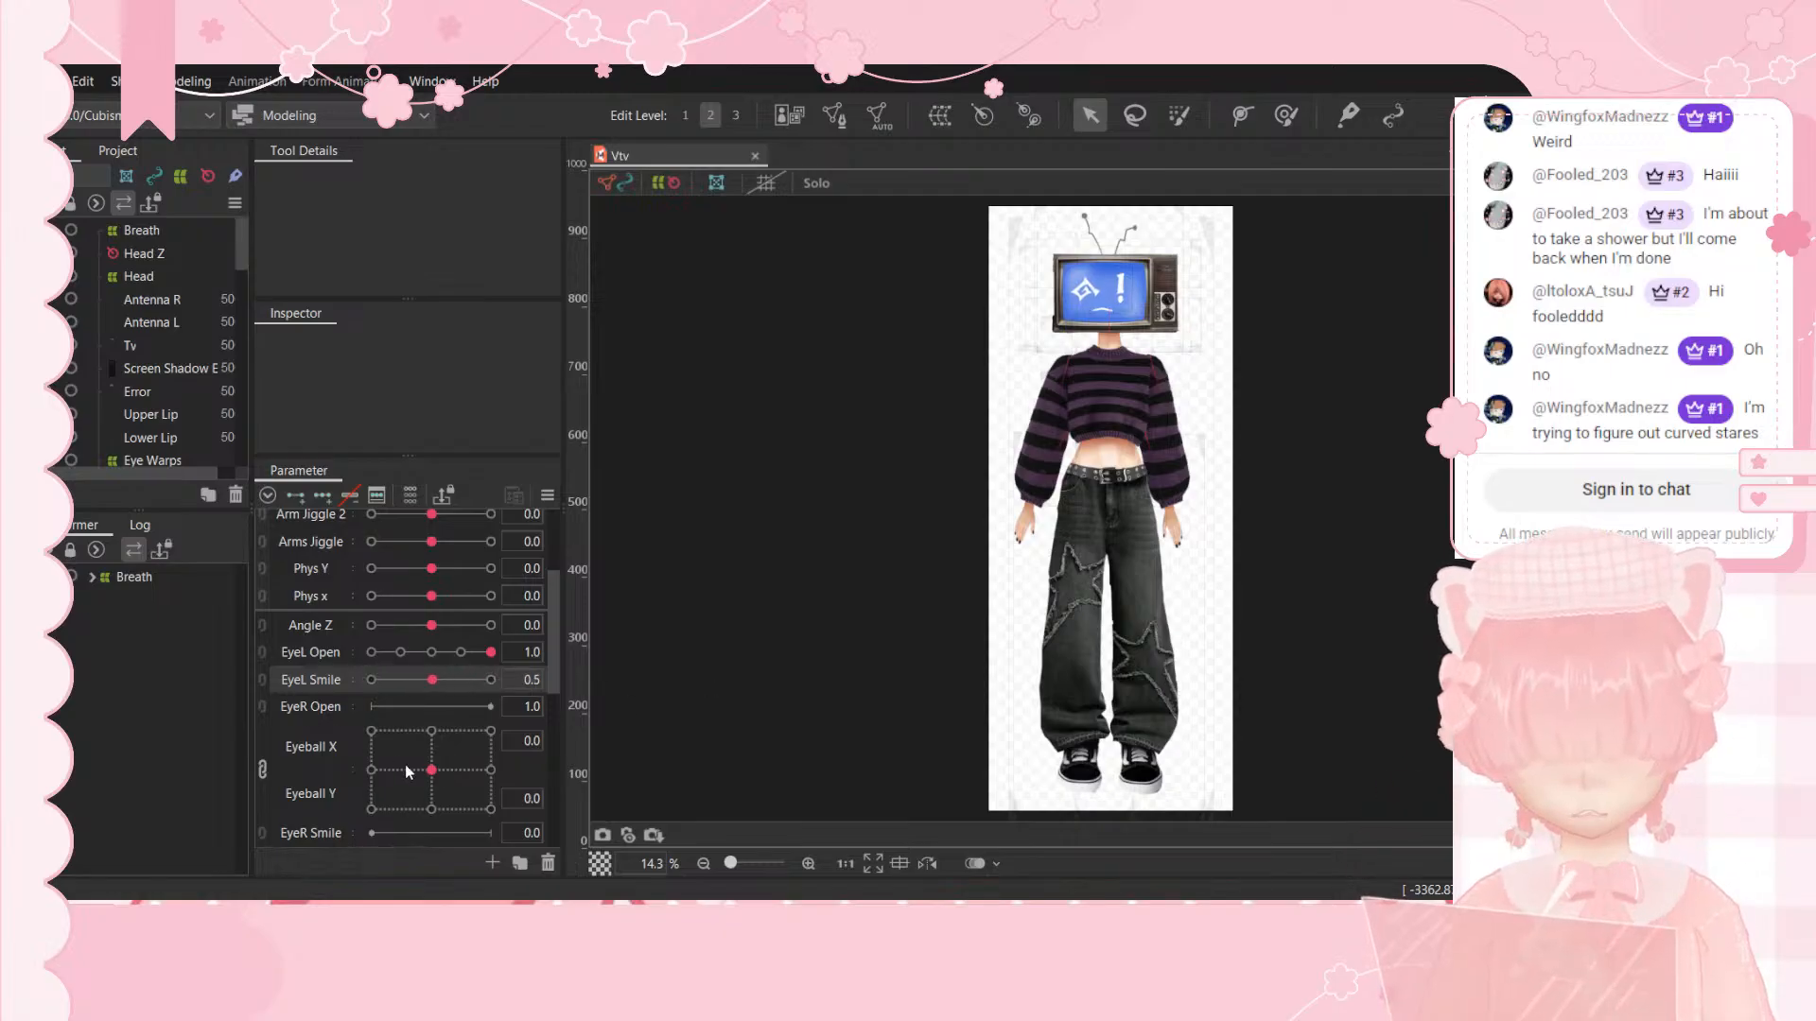
{"action": "mouse_move", "coordinate": [432, 767]}
{"action": "left_mouse_down"}
{"action": "mouse_move", "coordinate": [401, 775]}
{"action": "mouse_move", "coordinate": [428, 788]}
{"action": "mouse_move", "coordinate": [431, 770]}
{"action": "left_mouse_up"}
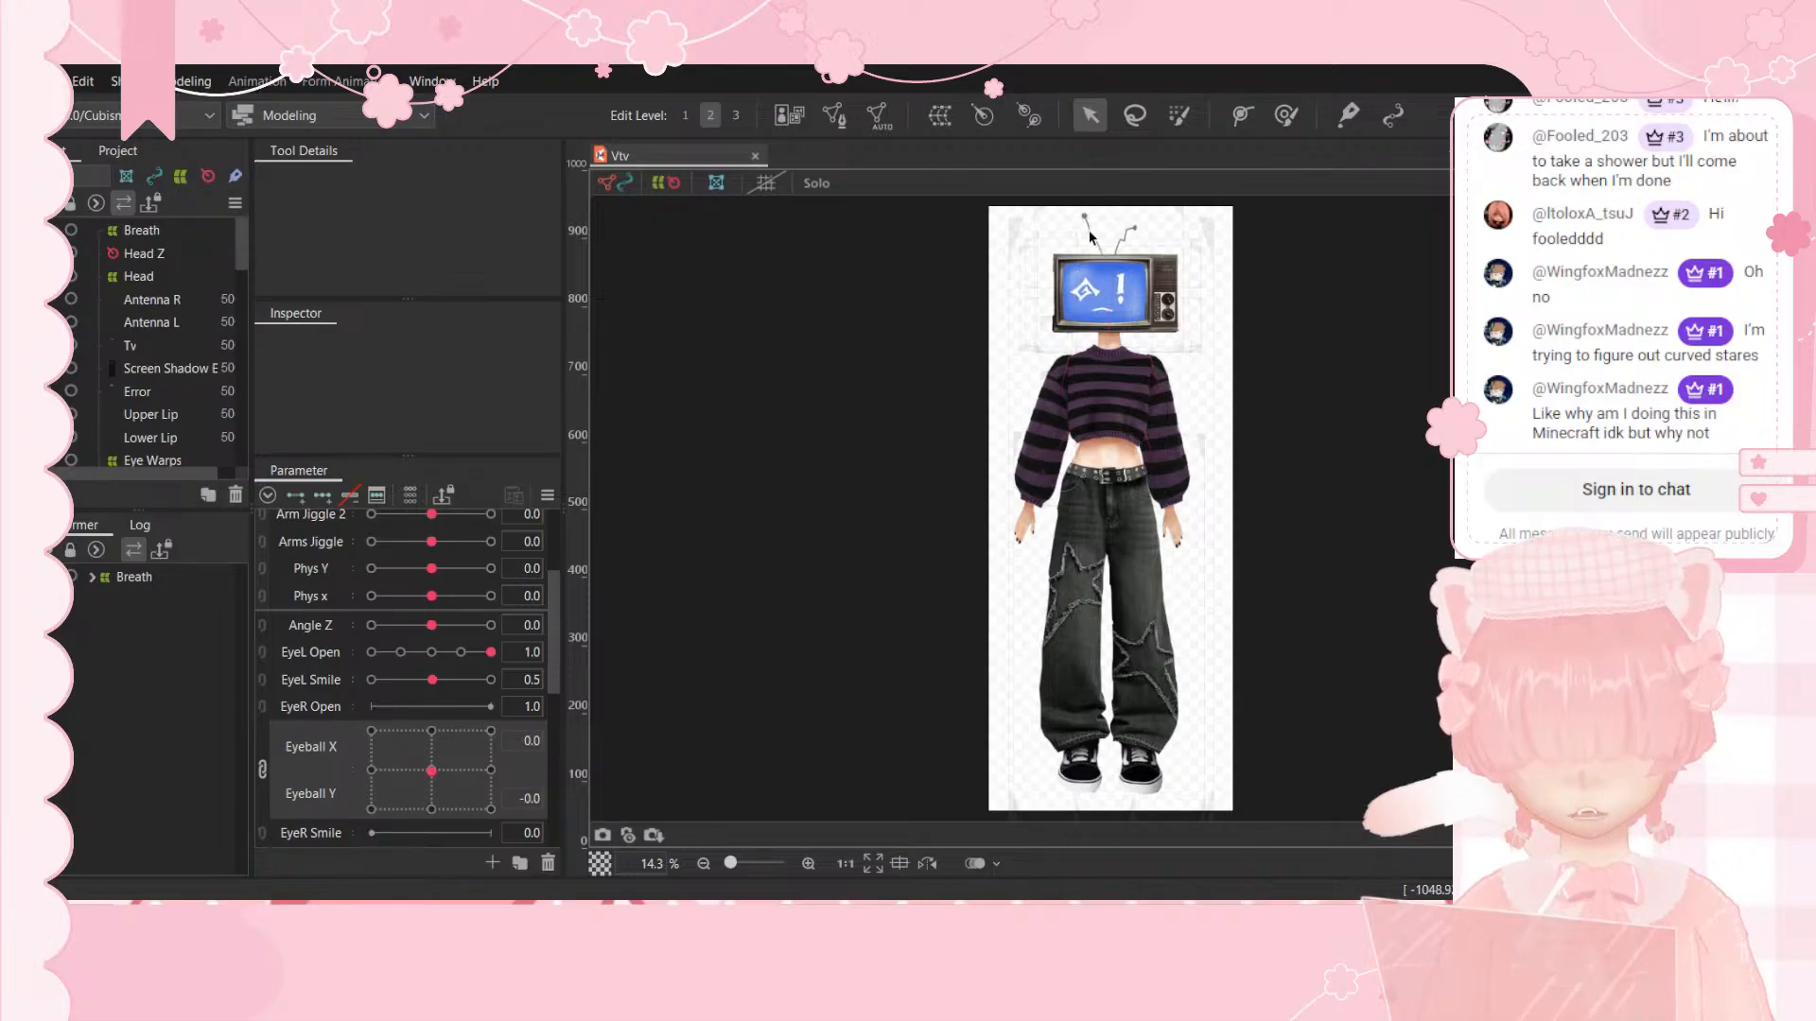
Step: Select the Antenna L art mesh on top of the TV head and open it for mesh editing
{"action": "scroll", "coordinate": [1161, 270], "scroll_direction": "up", "scroll_amount": 3}
{"action": "scroll", "coordinate": [1070, 208], "scroll_direction": "up", "scroll_amount": 2}
{"action": "scroll", "coordinate": [1044, 207], "scroll_direction": "down", "scroll_amount": 6}
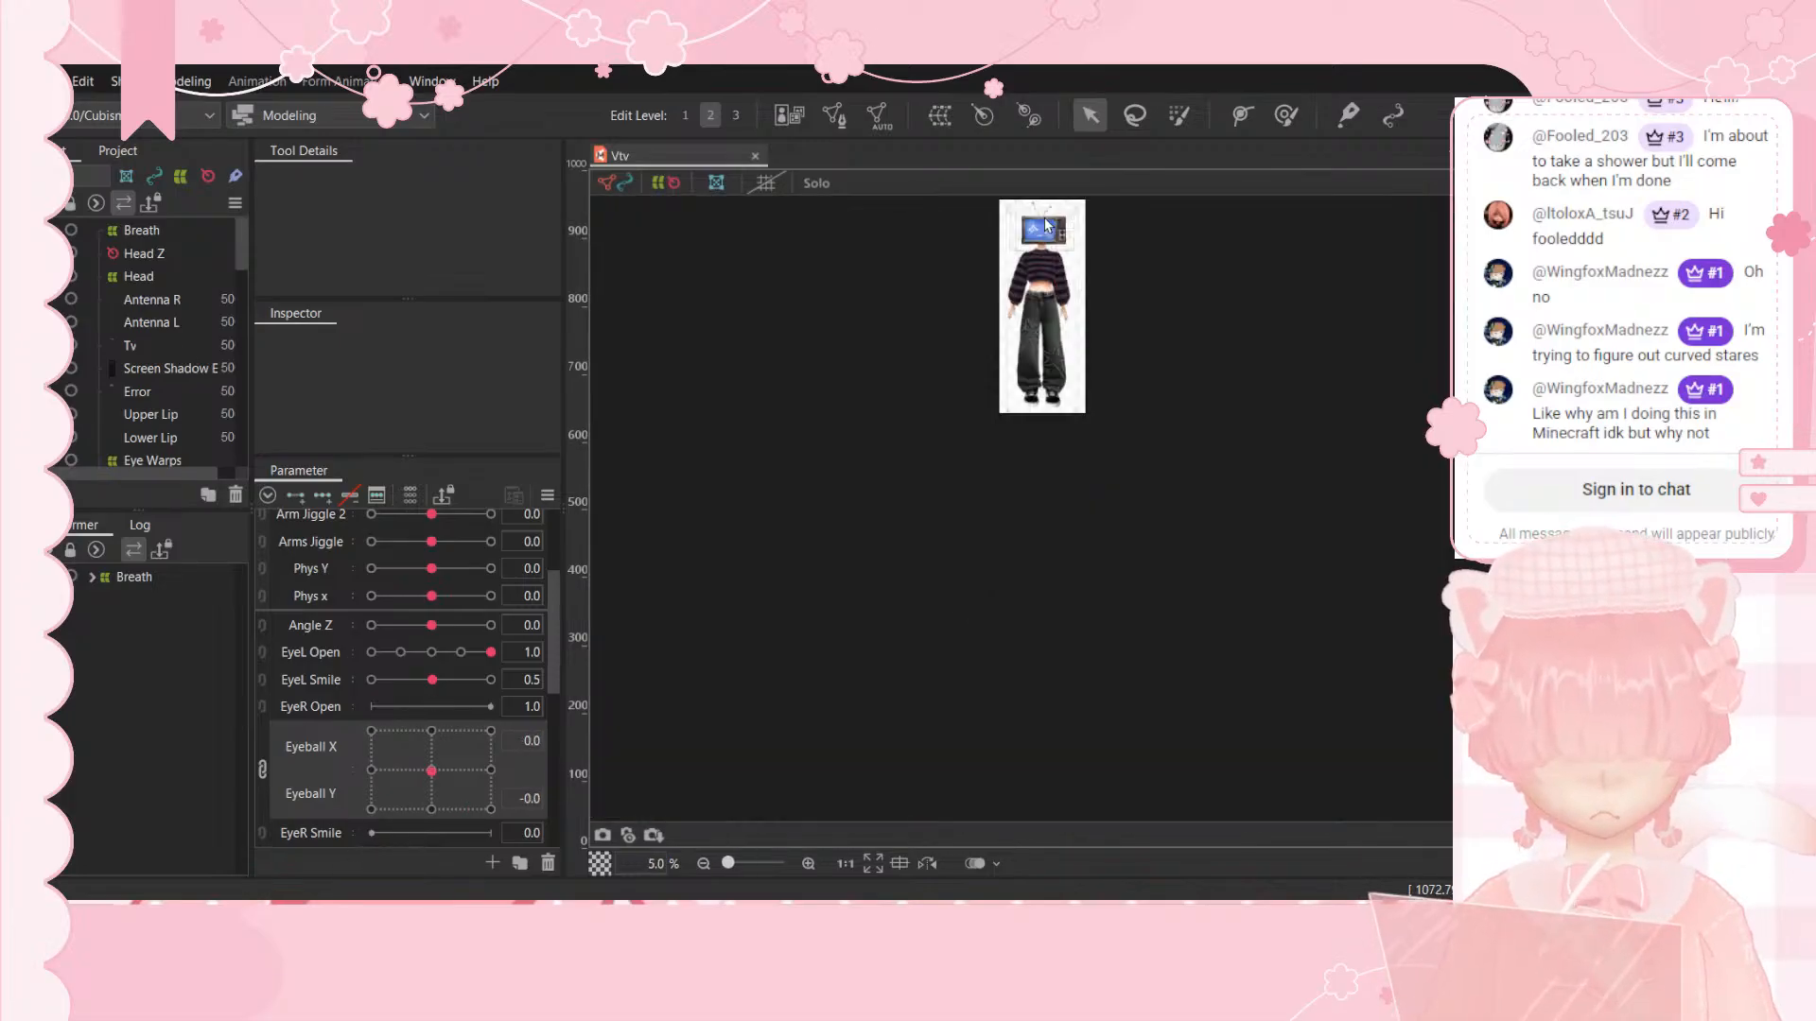
{"action": "scroll", "coordinate": [1043, 208], "scroll_direction": "up", "scroll_amount": 6}
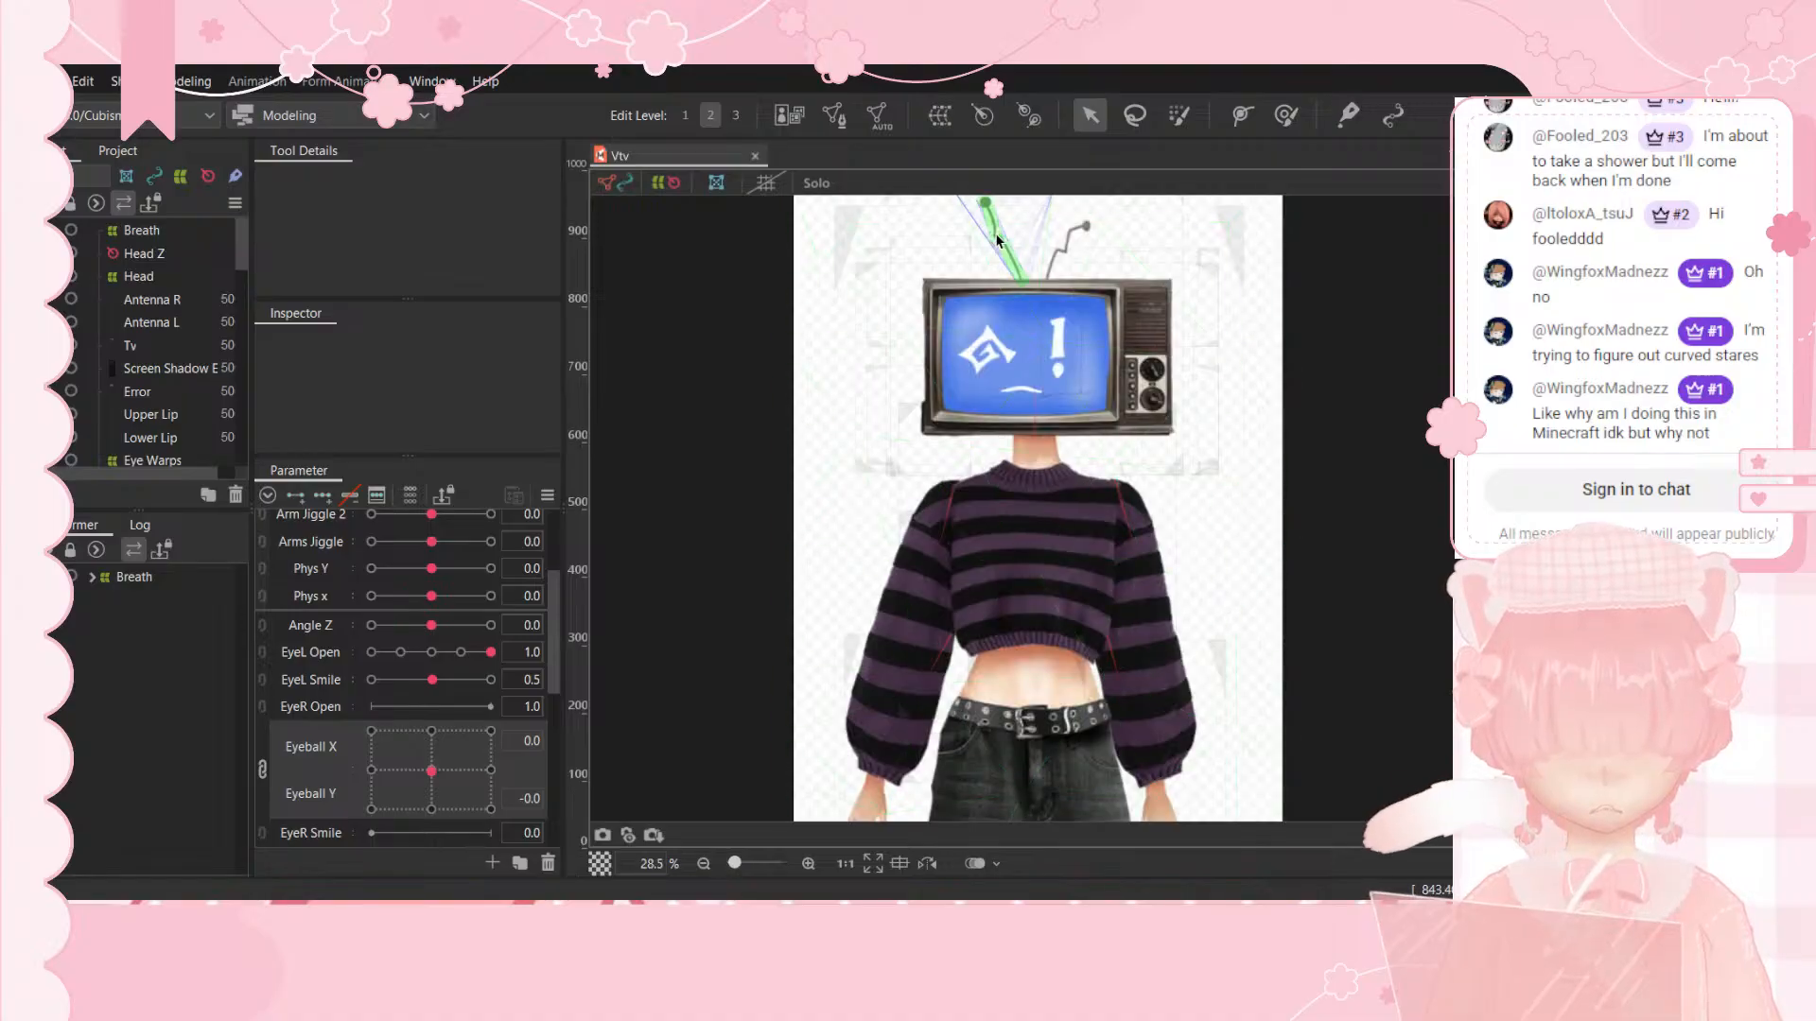
{"action": "left_click", "coordinate": [997, 242]}
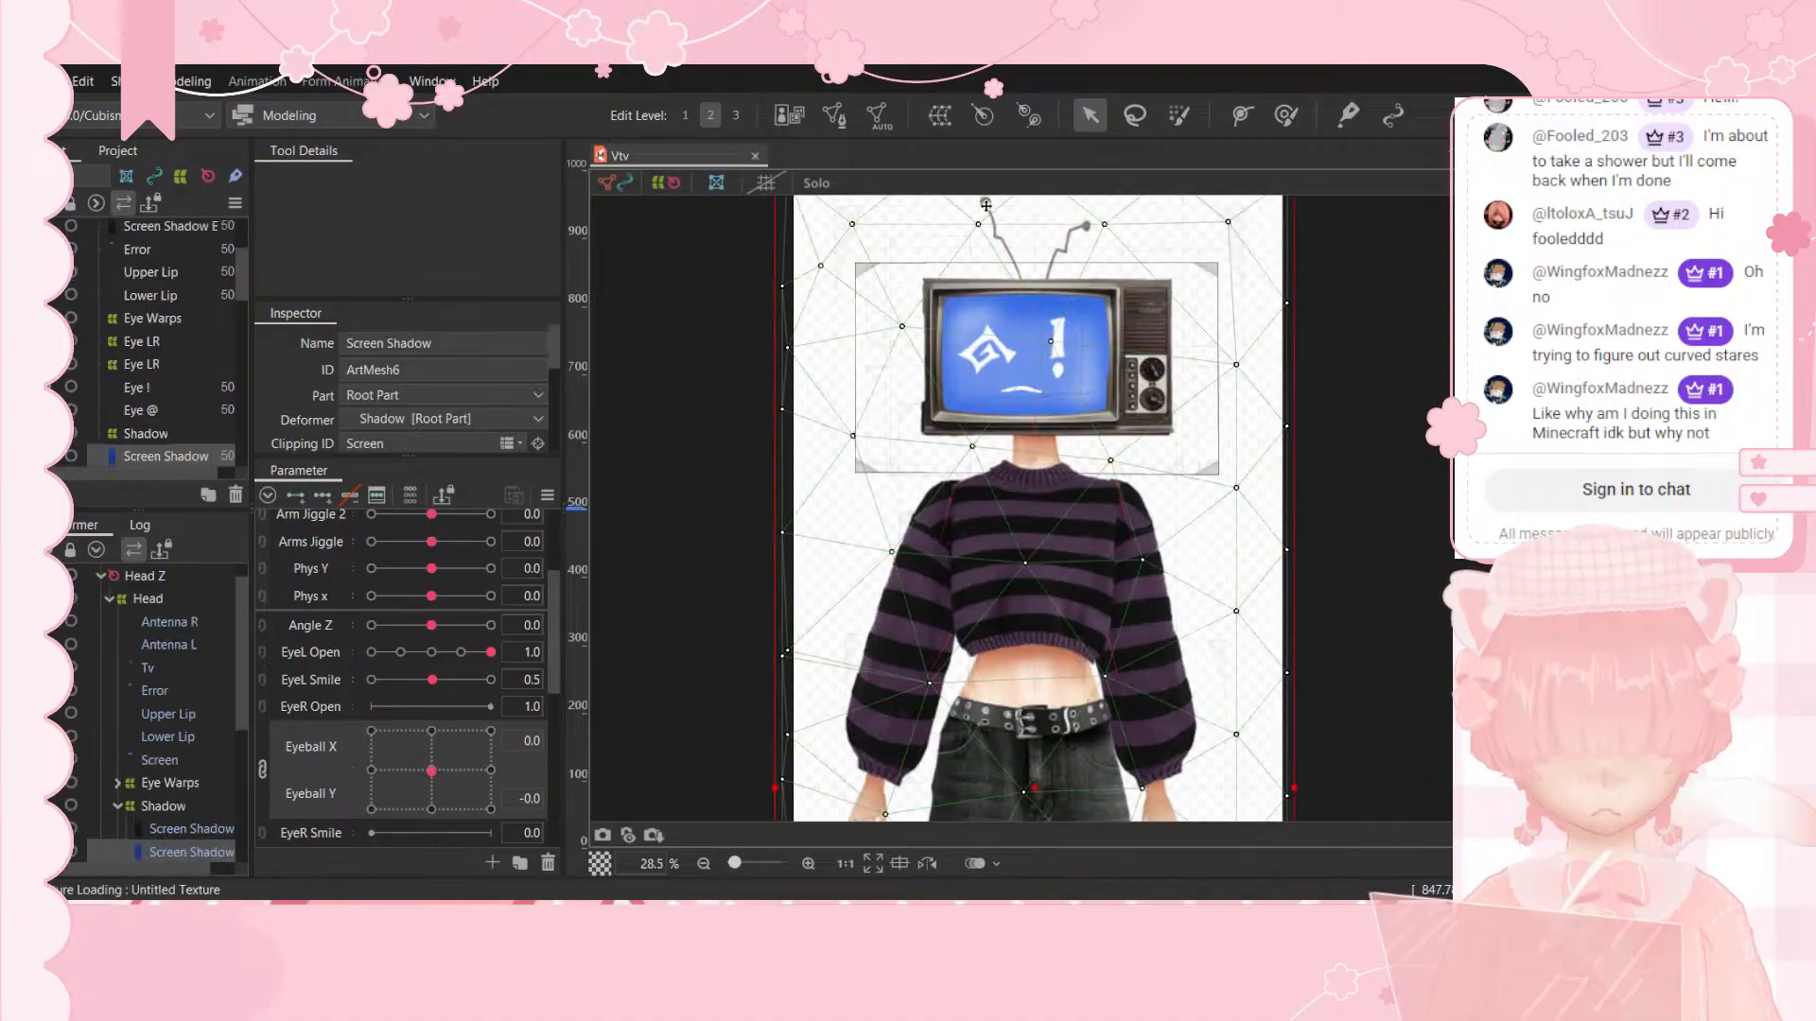
{"action": "left_click", "coordinate": [984, 213]}
{"action": "scroll", "coordinate": [989, 194], "scroll_direction": "up", "scroll_amount": 2}
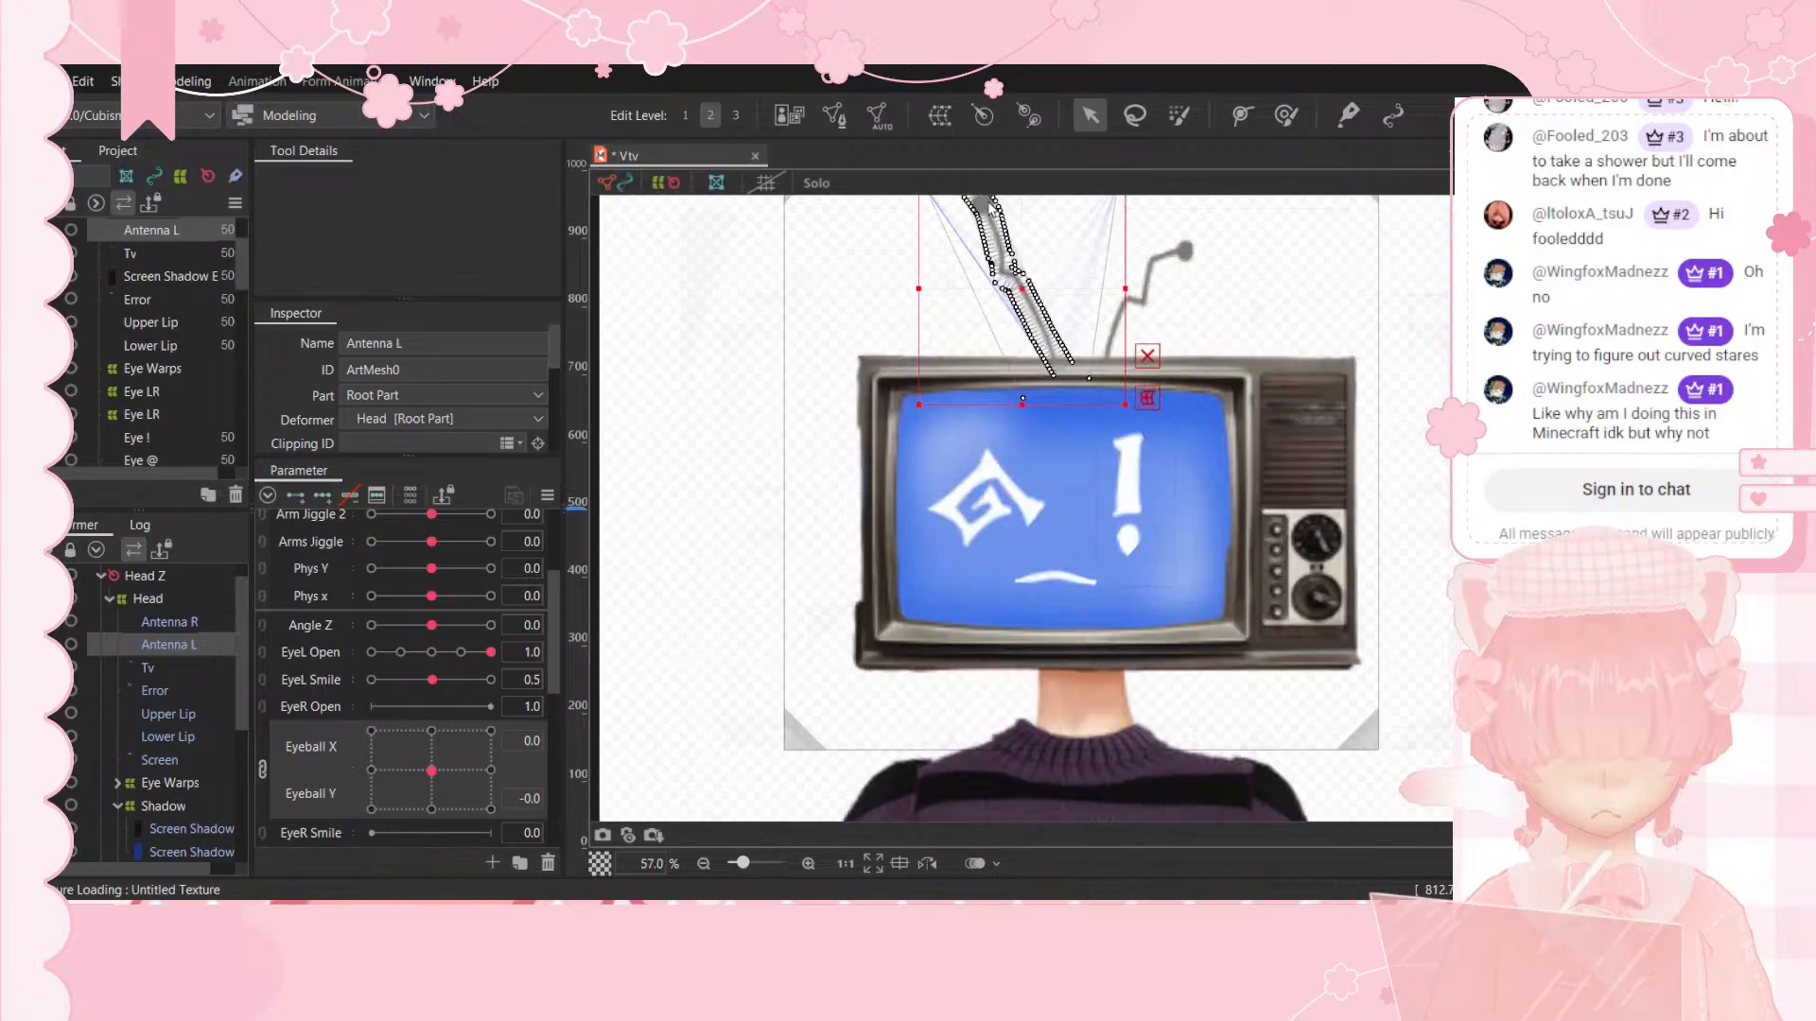
{"action": "left_click", "coordinate": [834, 115]}
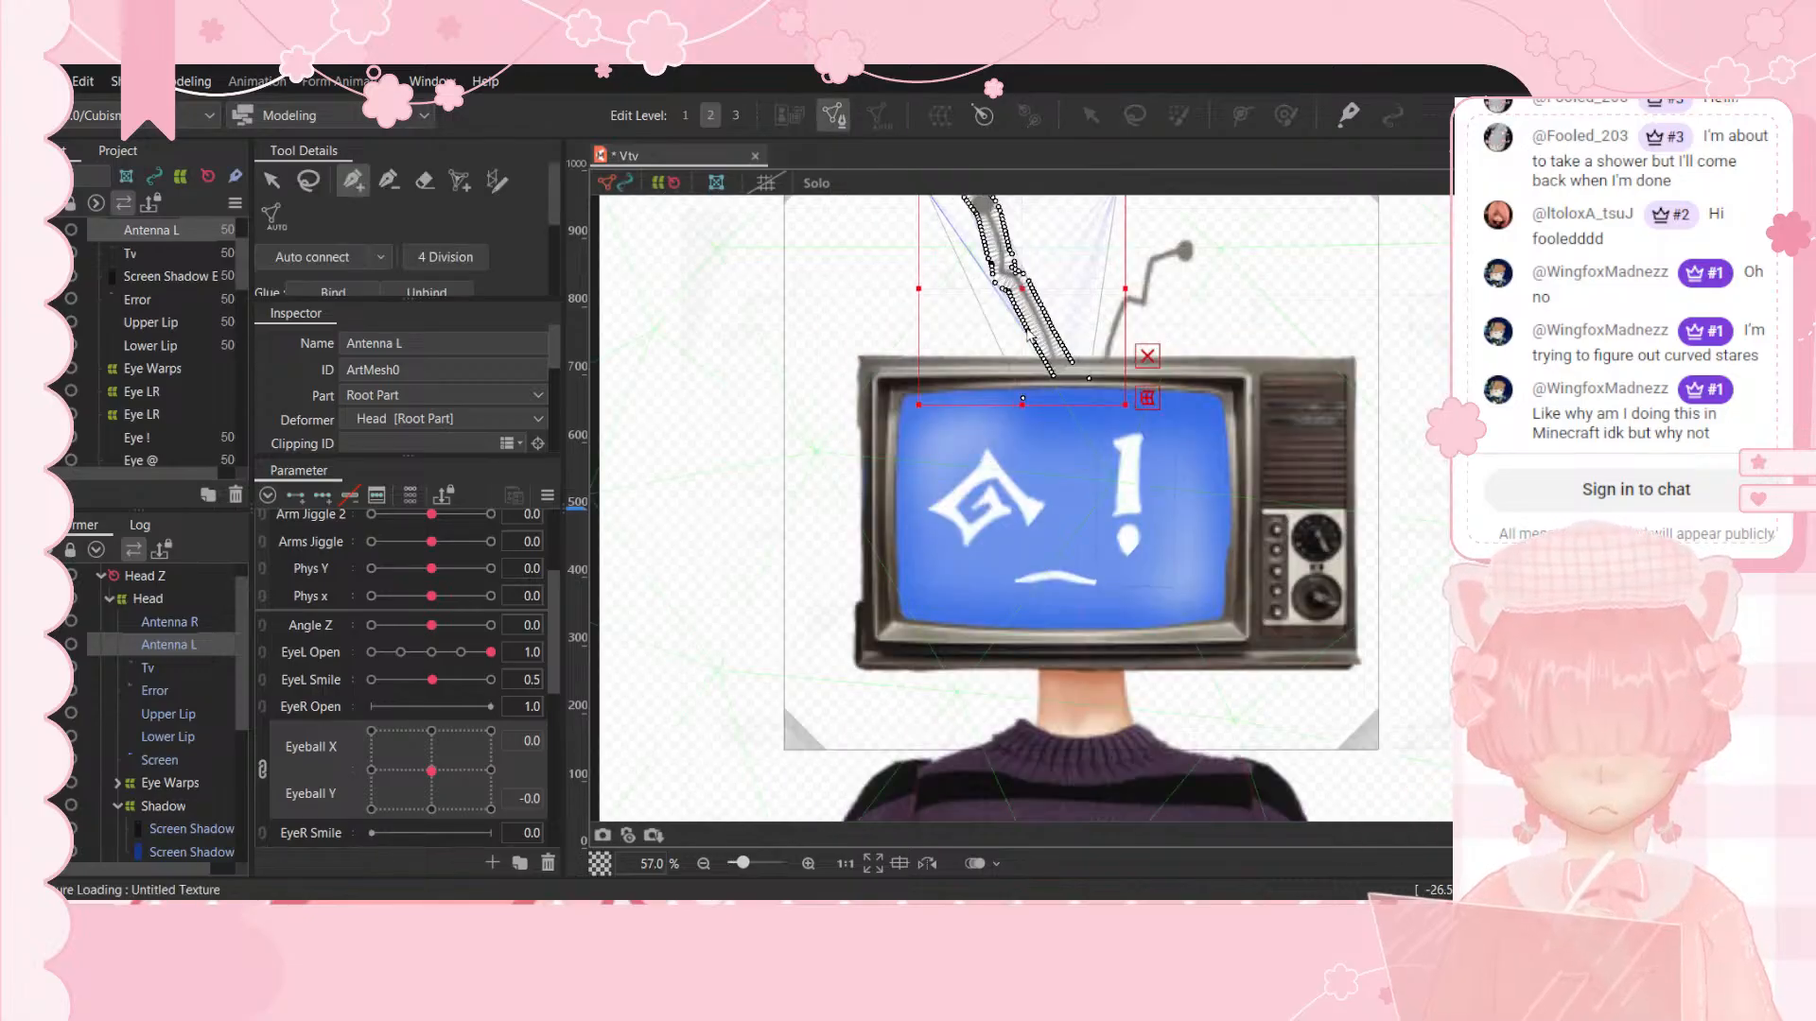
{"action": "scroll", "coordinate": [1005, 255], "scroll_direction": "up", "scroll_amount": 1}
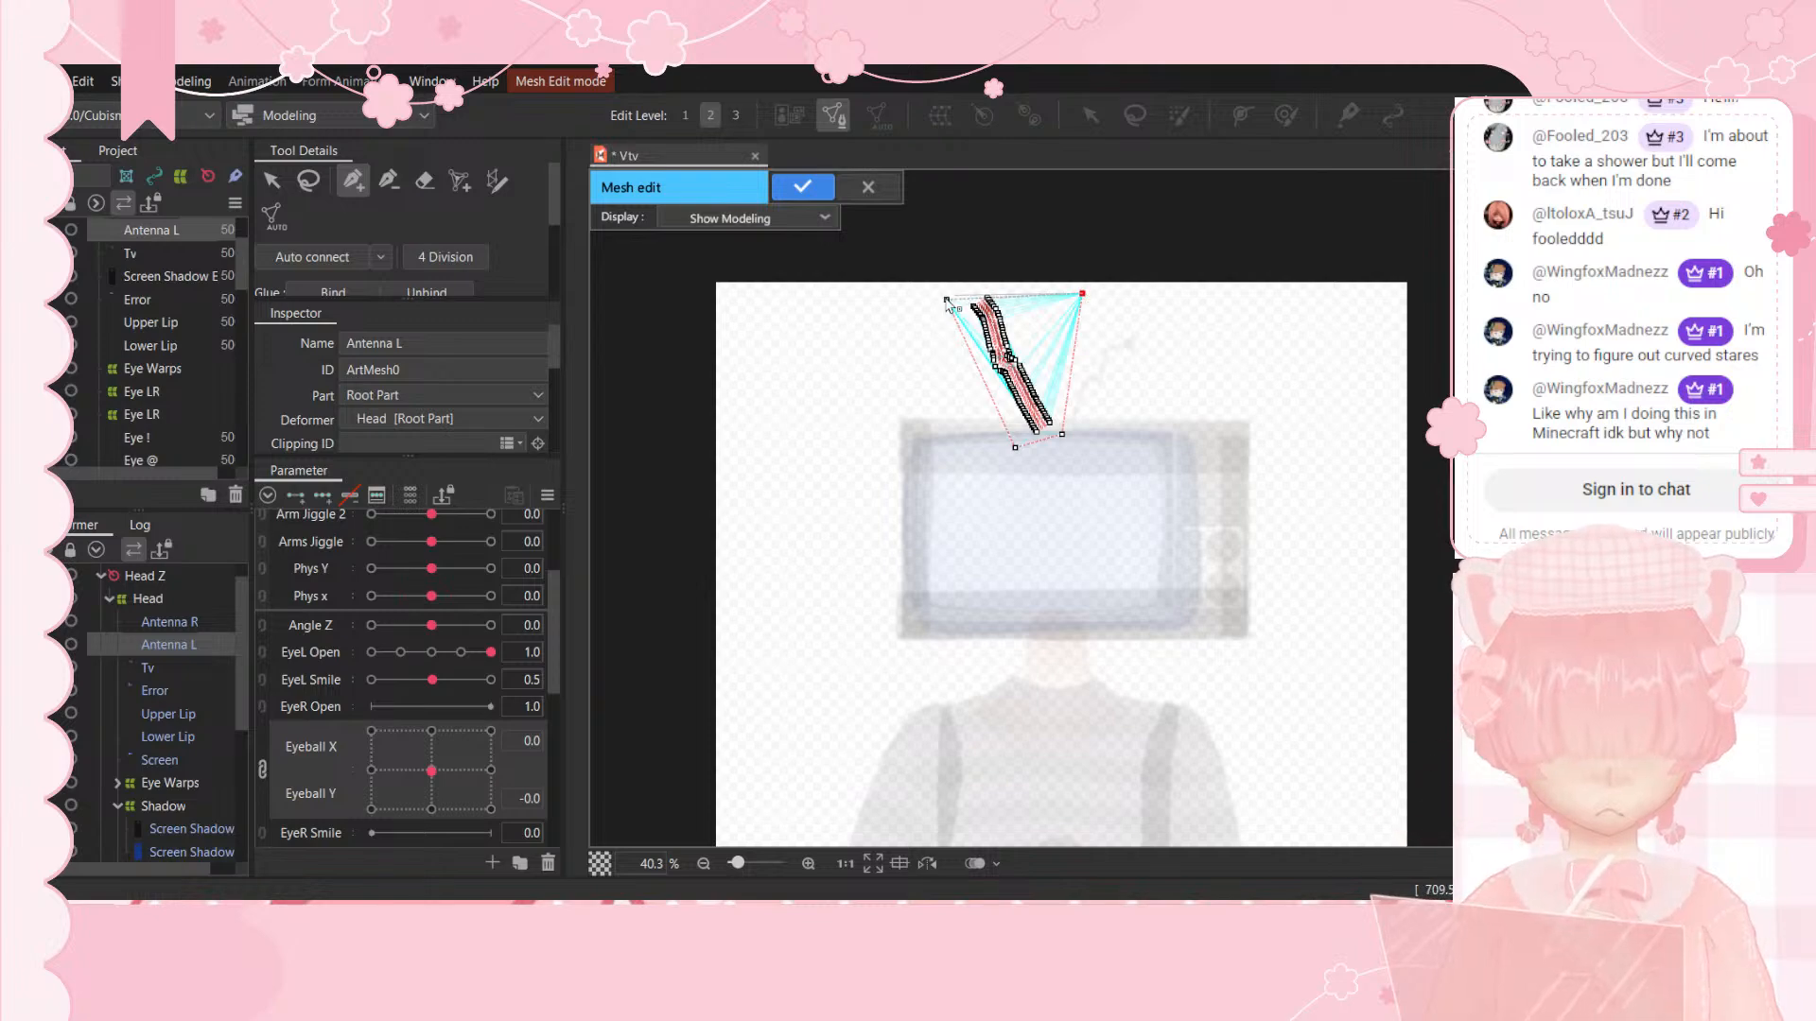
Step: Delete the four stray outer vertices around the Antenna L mesh and apply the mesh edit
{"action": "left_click", "coordinate": [389, 178]}
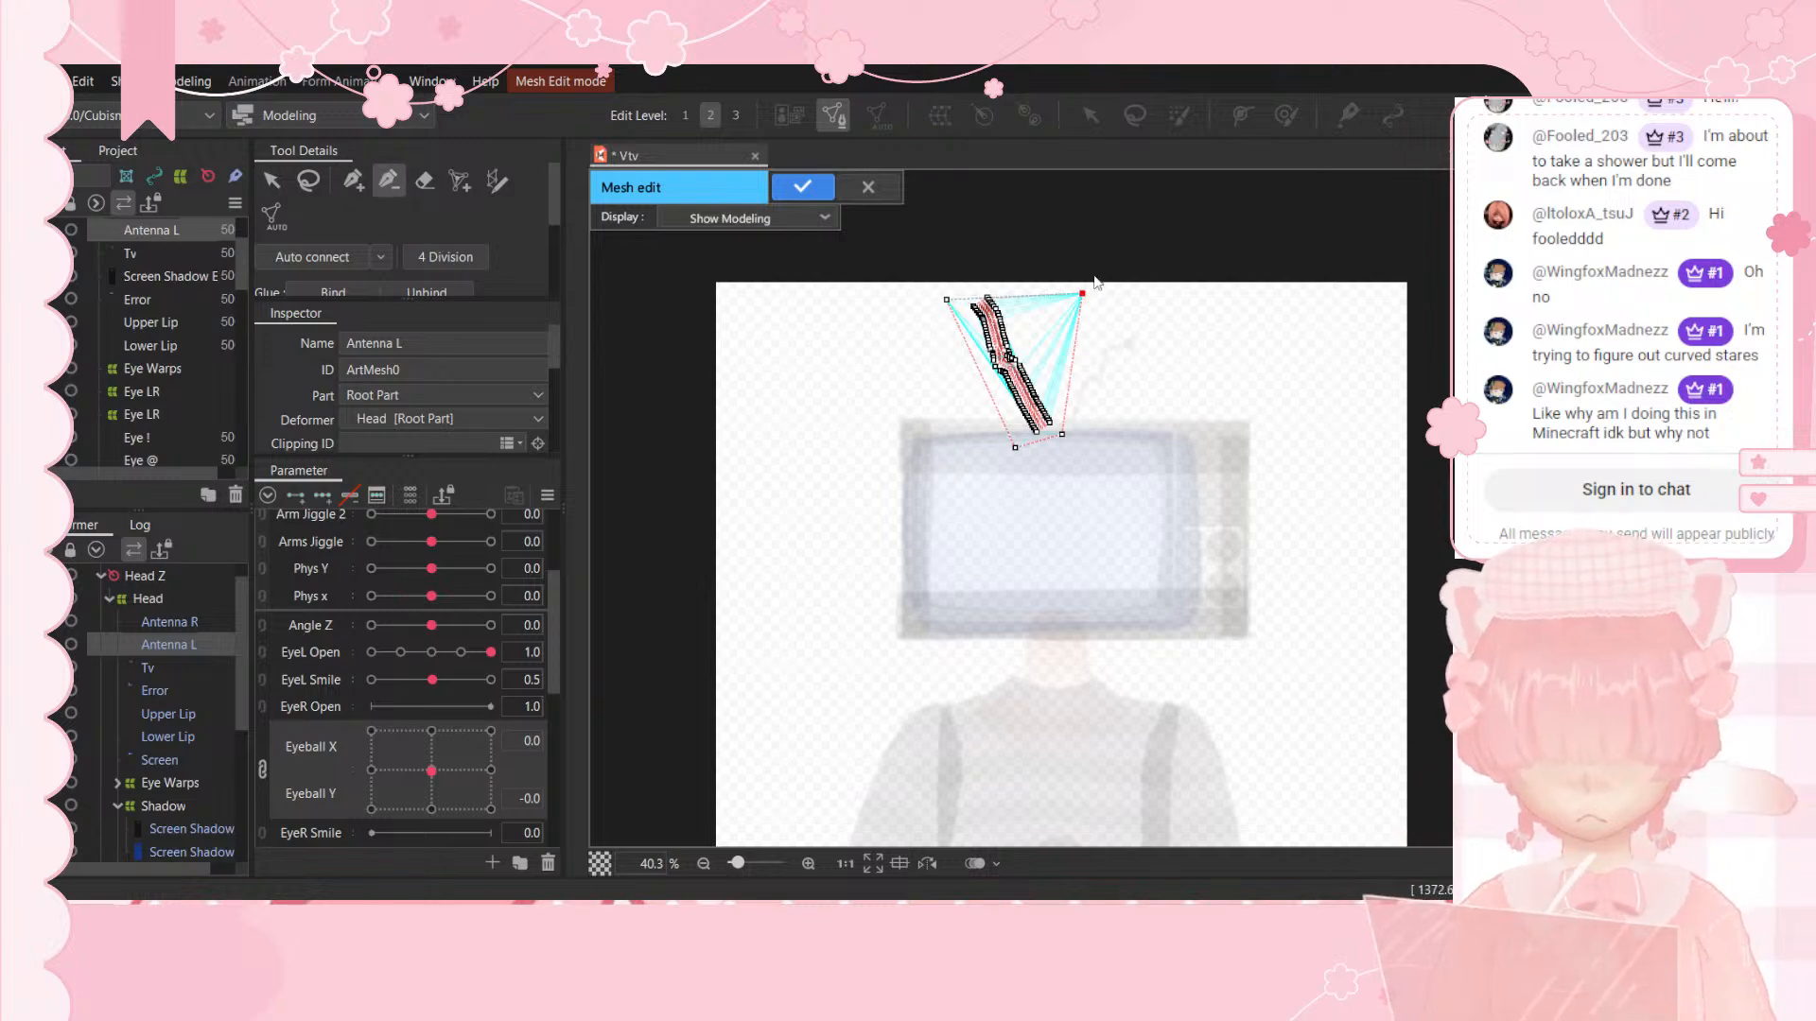
{"action": "scroll", "coordinate": [1176, 250], "scroll_direction": "up", "scroll_amount": 1}
{"action": "left_click", "coordinate": [851, 319]}
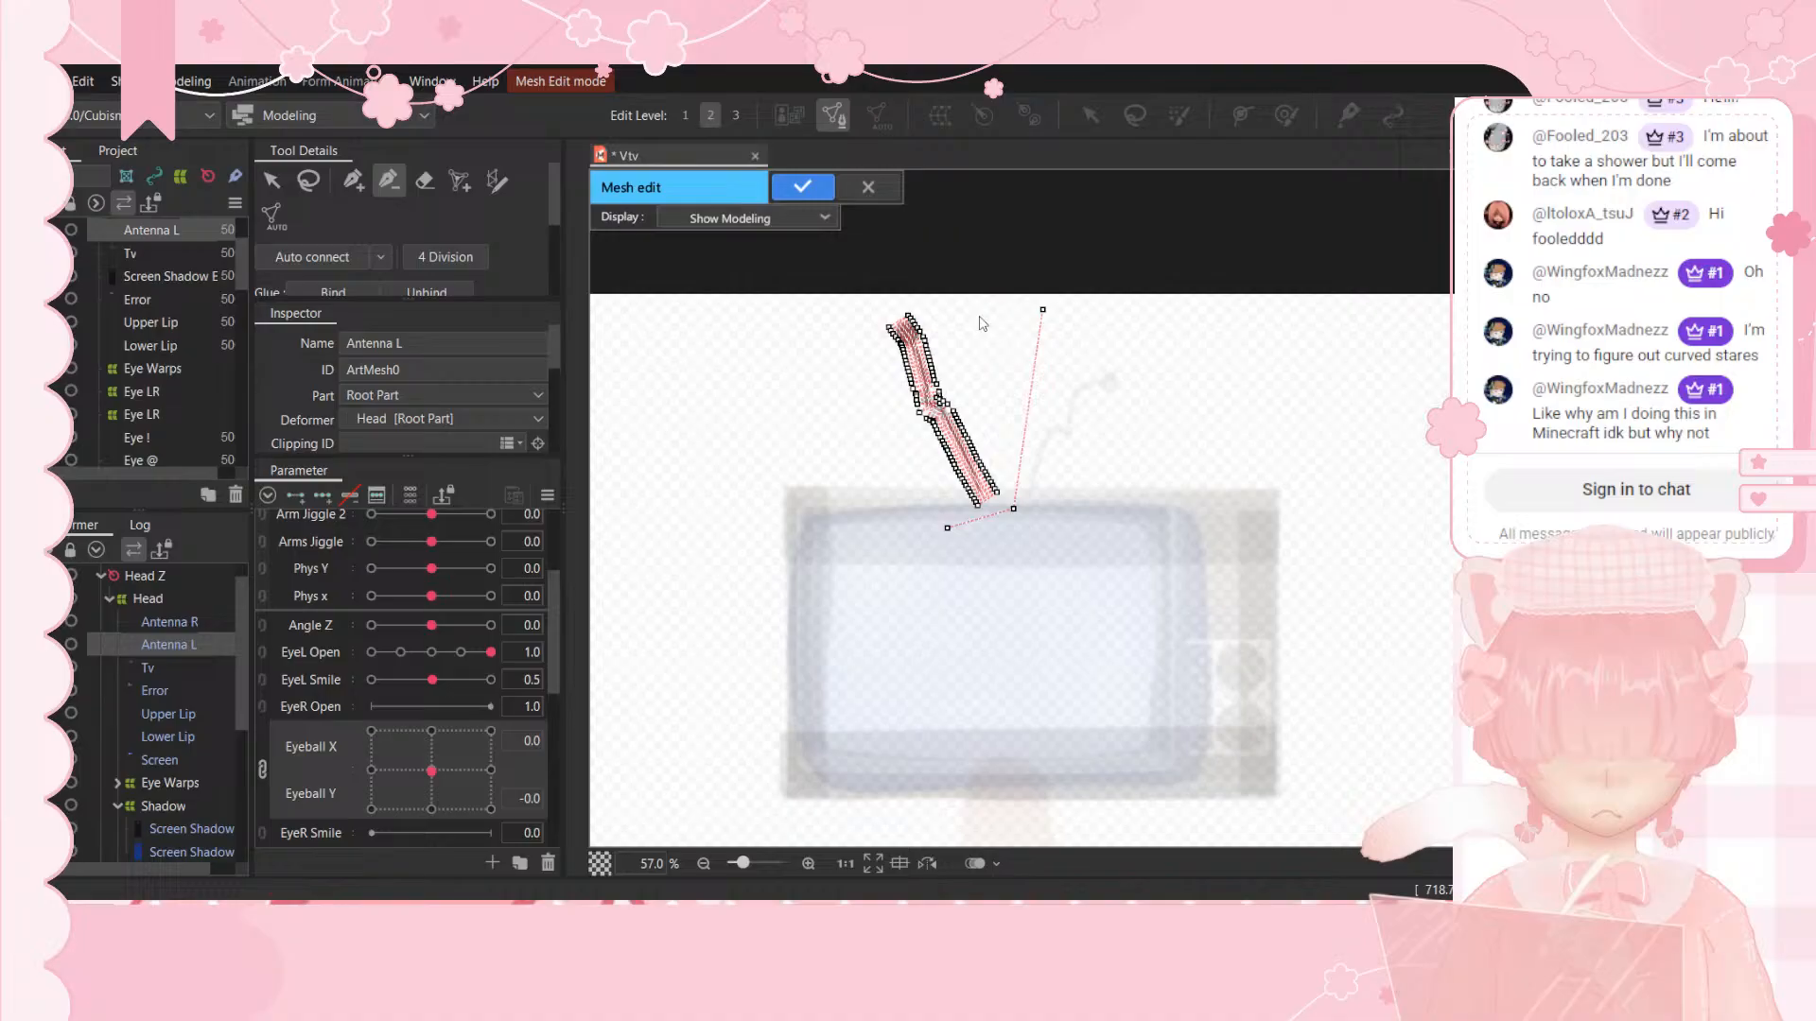
{"action": "left_click", "coordinate": [1042, 311]}
{"action": "left_click", "coordinate": [1014, 509]}
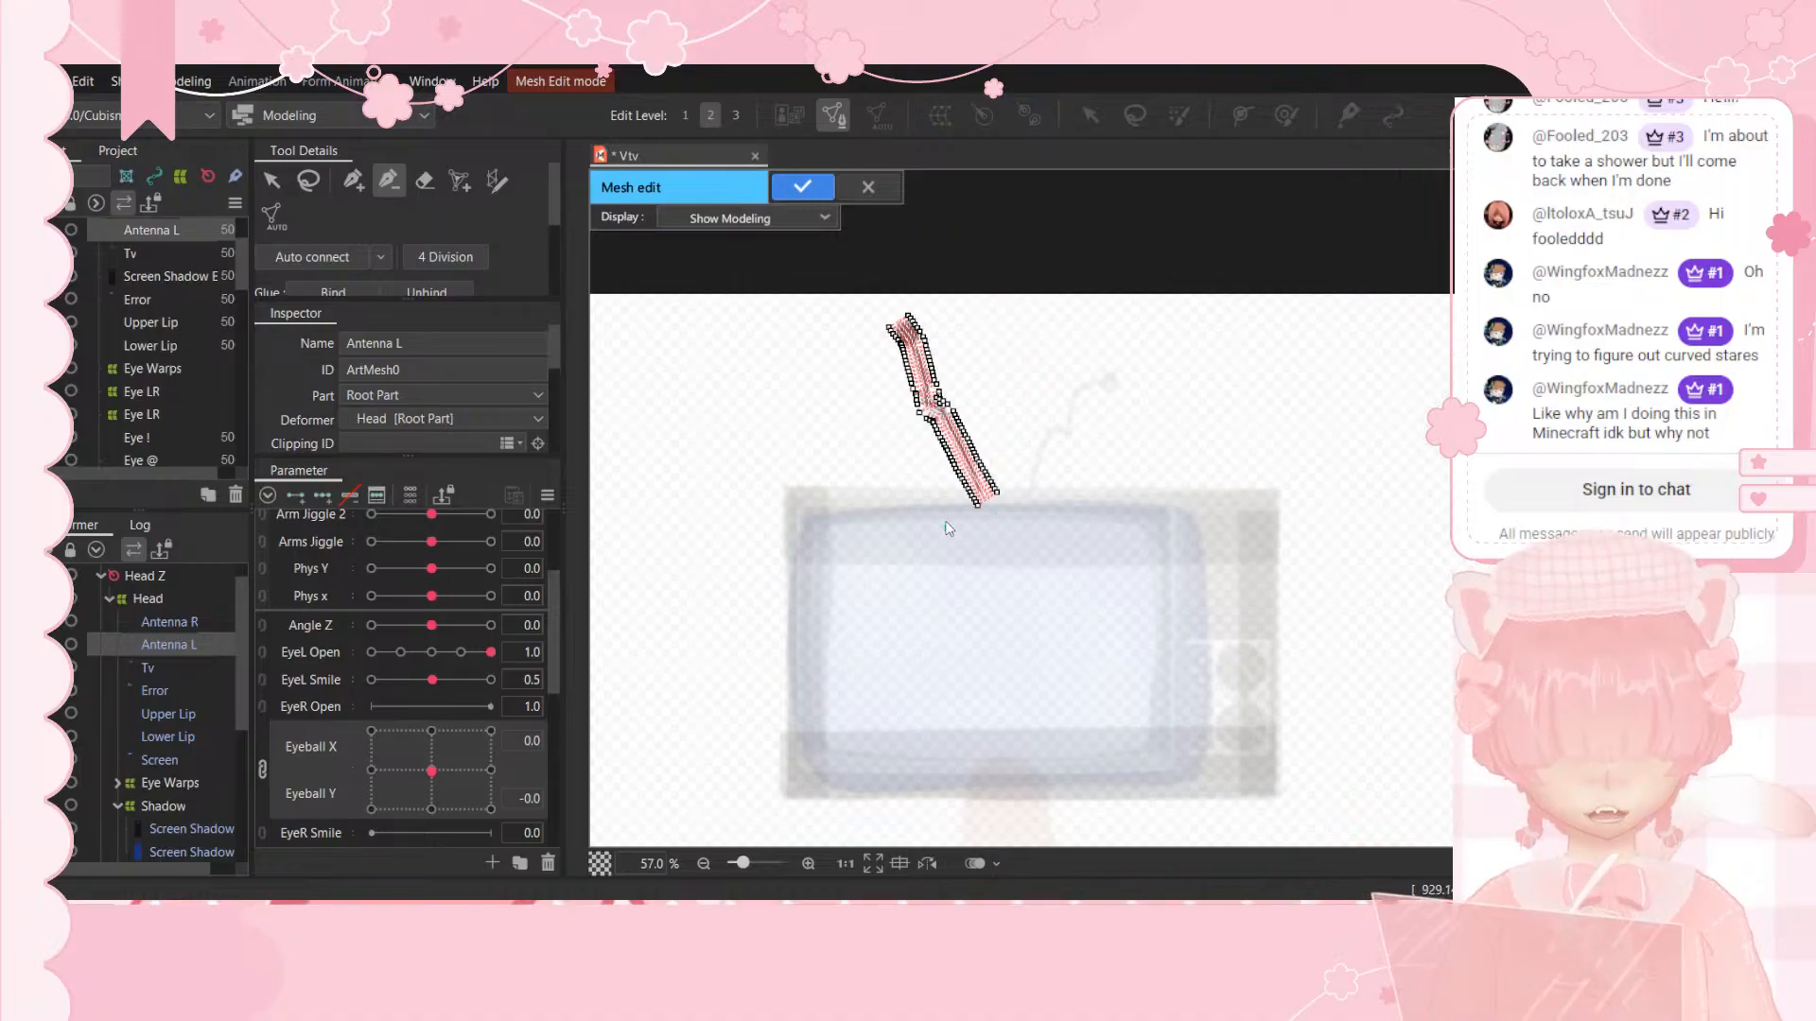
{"action": "left_click", "coordinate": [947, 527]}
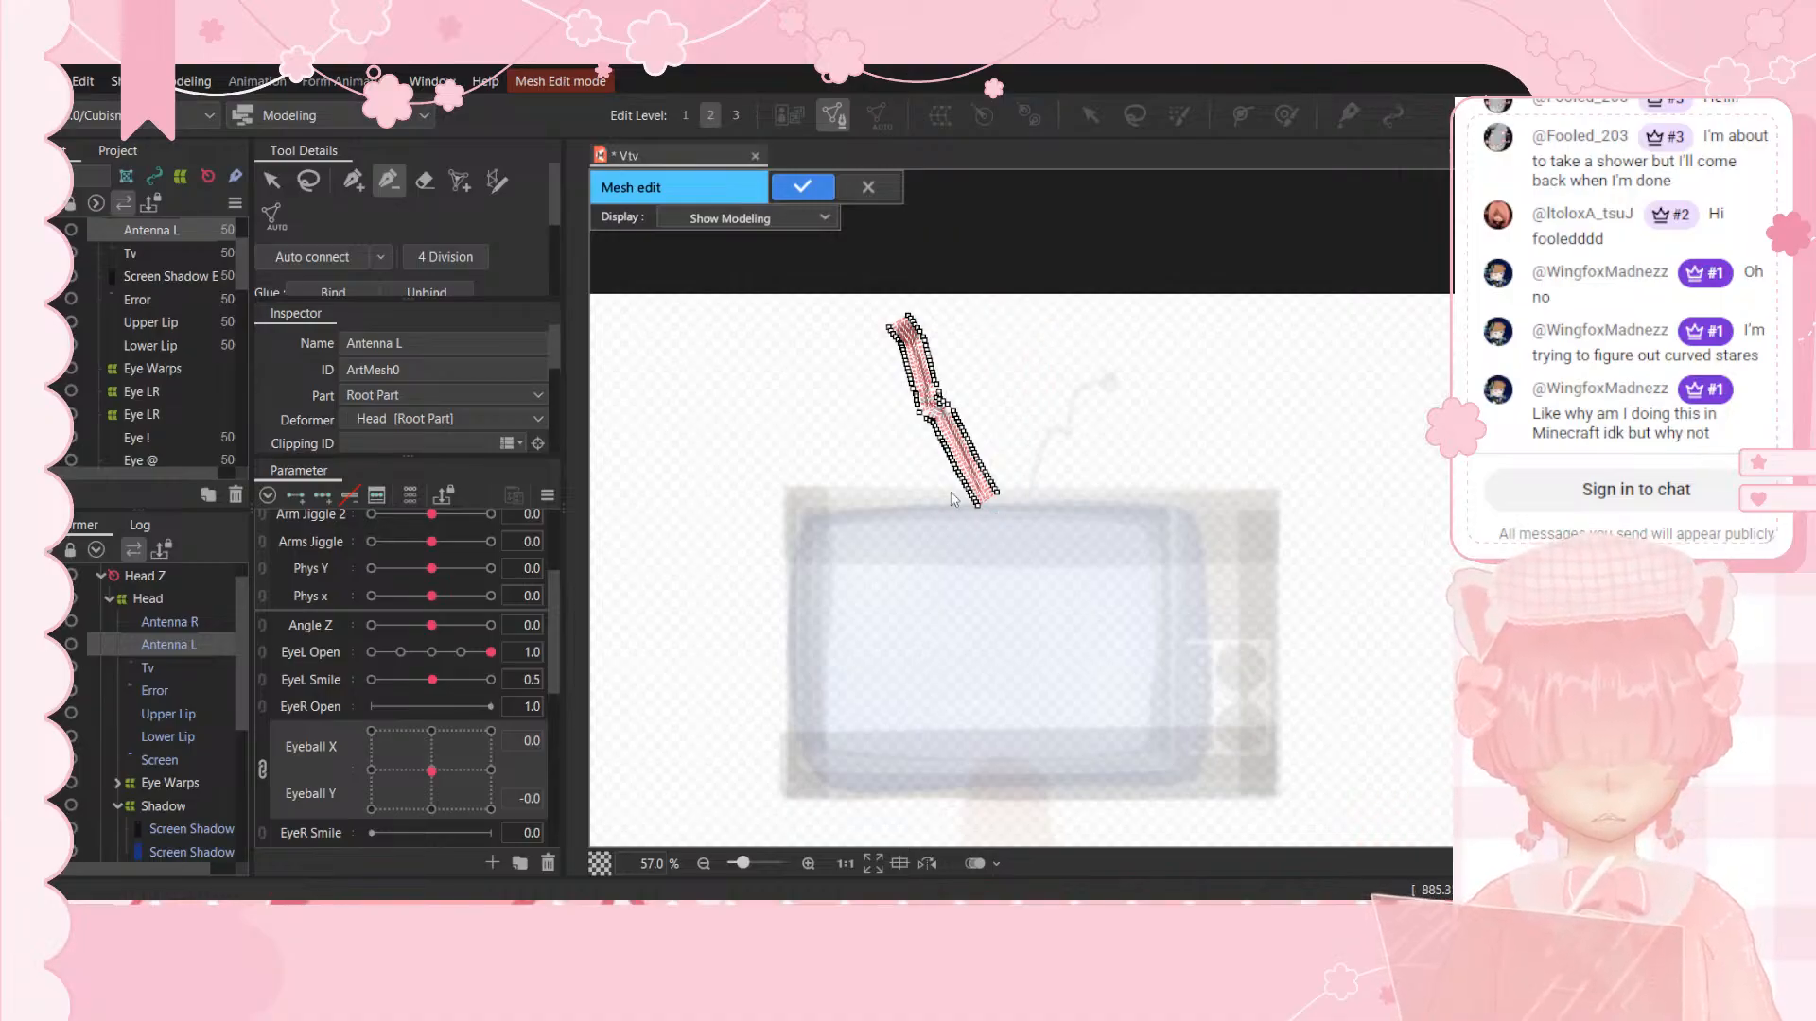
{"action": "left_click", "coordinate": [799, 190]}
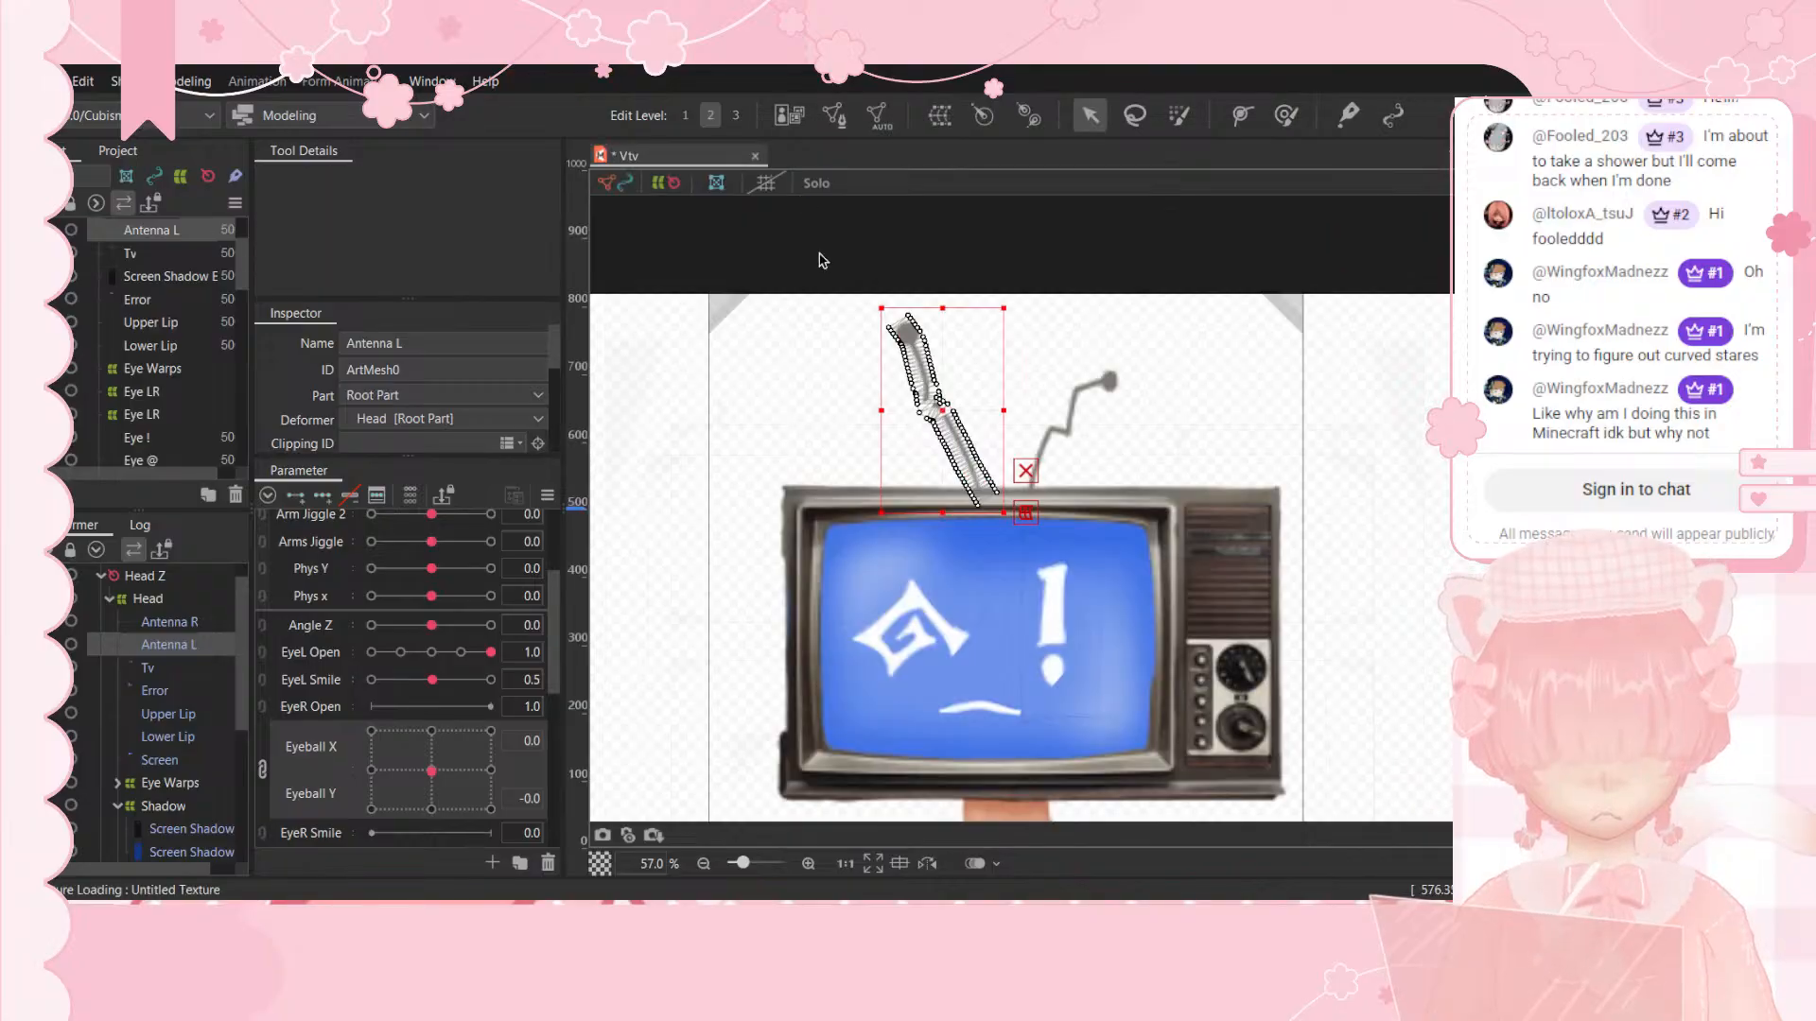
Step: Reopen the Antenna L mesh for editing and delete the misplaced vertices around the bend between its upper and lower parts
{"action": "scroll", "coordinate": [934, 346], "scroll_direction": "down", "scroll_amount": 2}
{"action": "scroll", "coordinate": [934, 346], "scroll_direction": "up", "scroll_amount": 6}
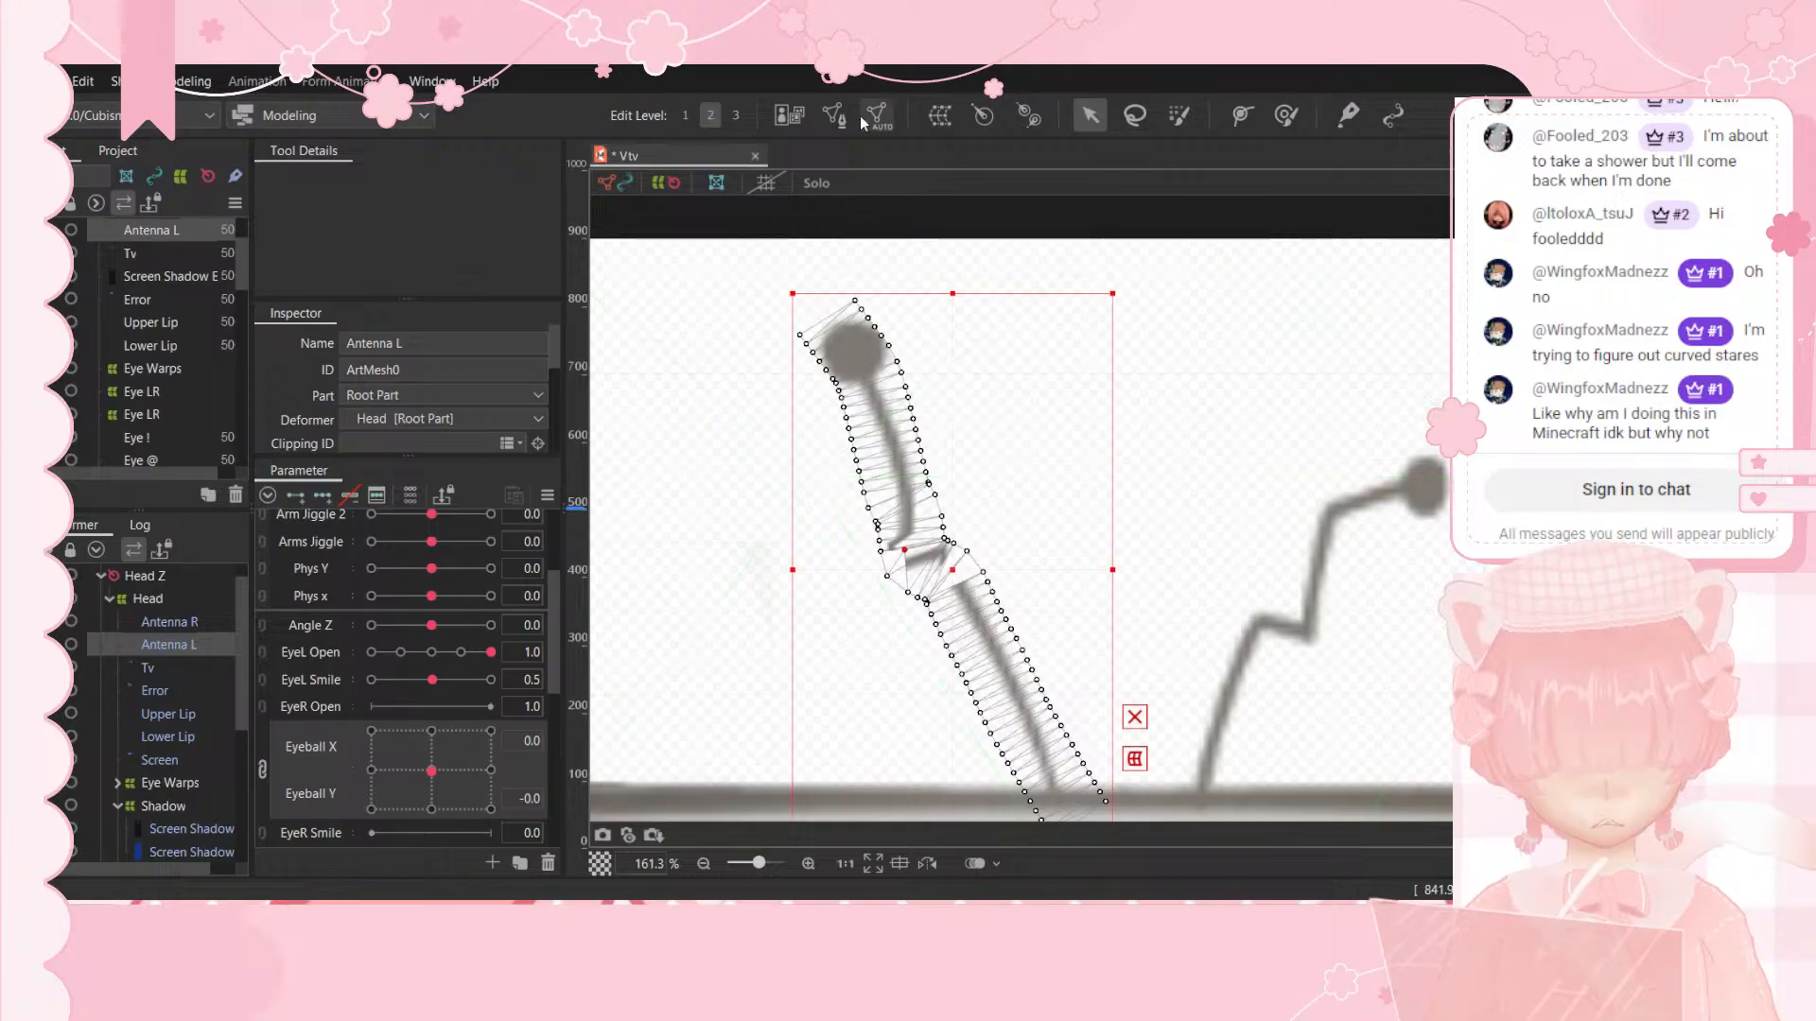
{"action": "left_click", "coordinate": [832, 115]}
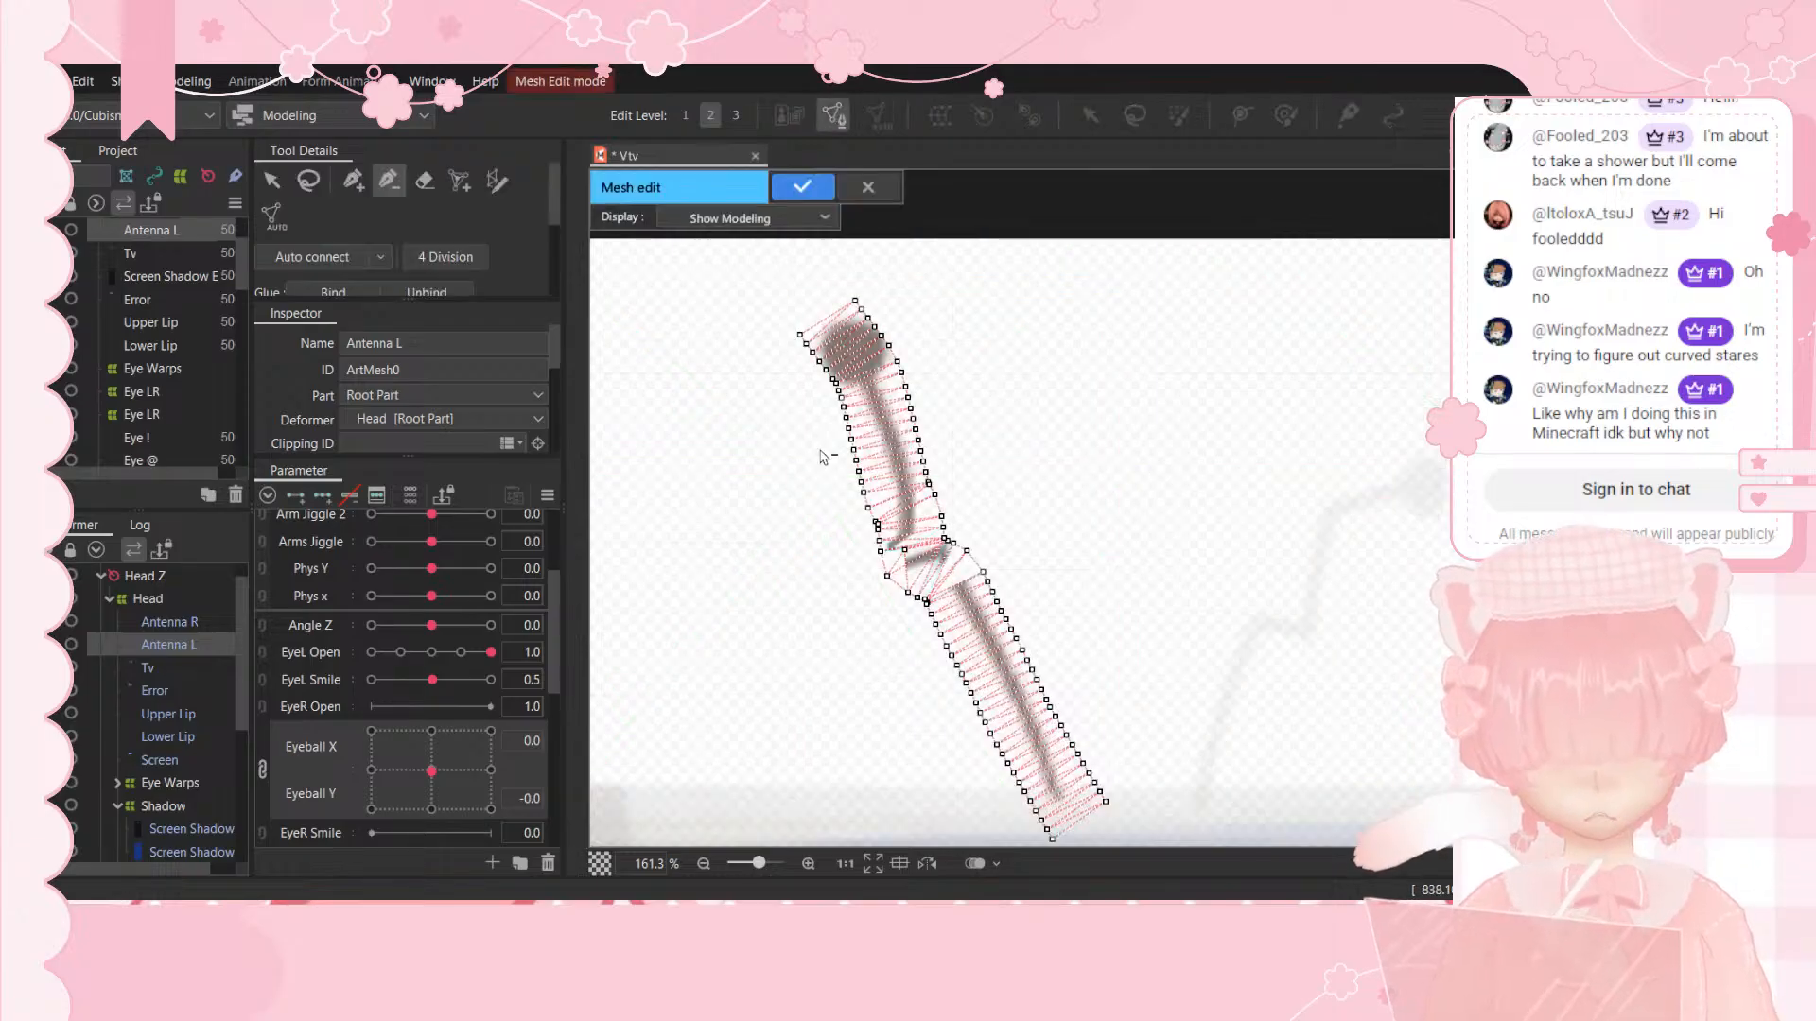
{"action": "scroll", "coordinate": [905, 555], "scroll_direction": "up", "scroll_amount": 6}
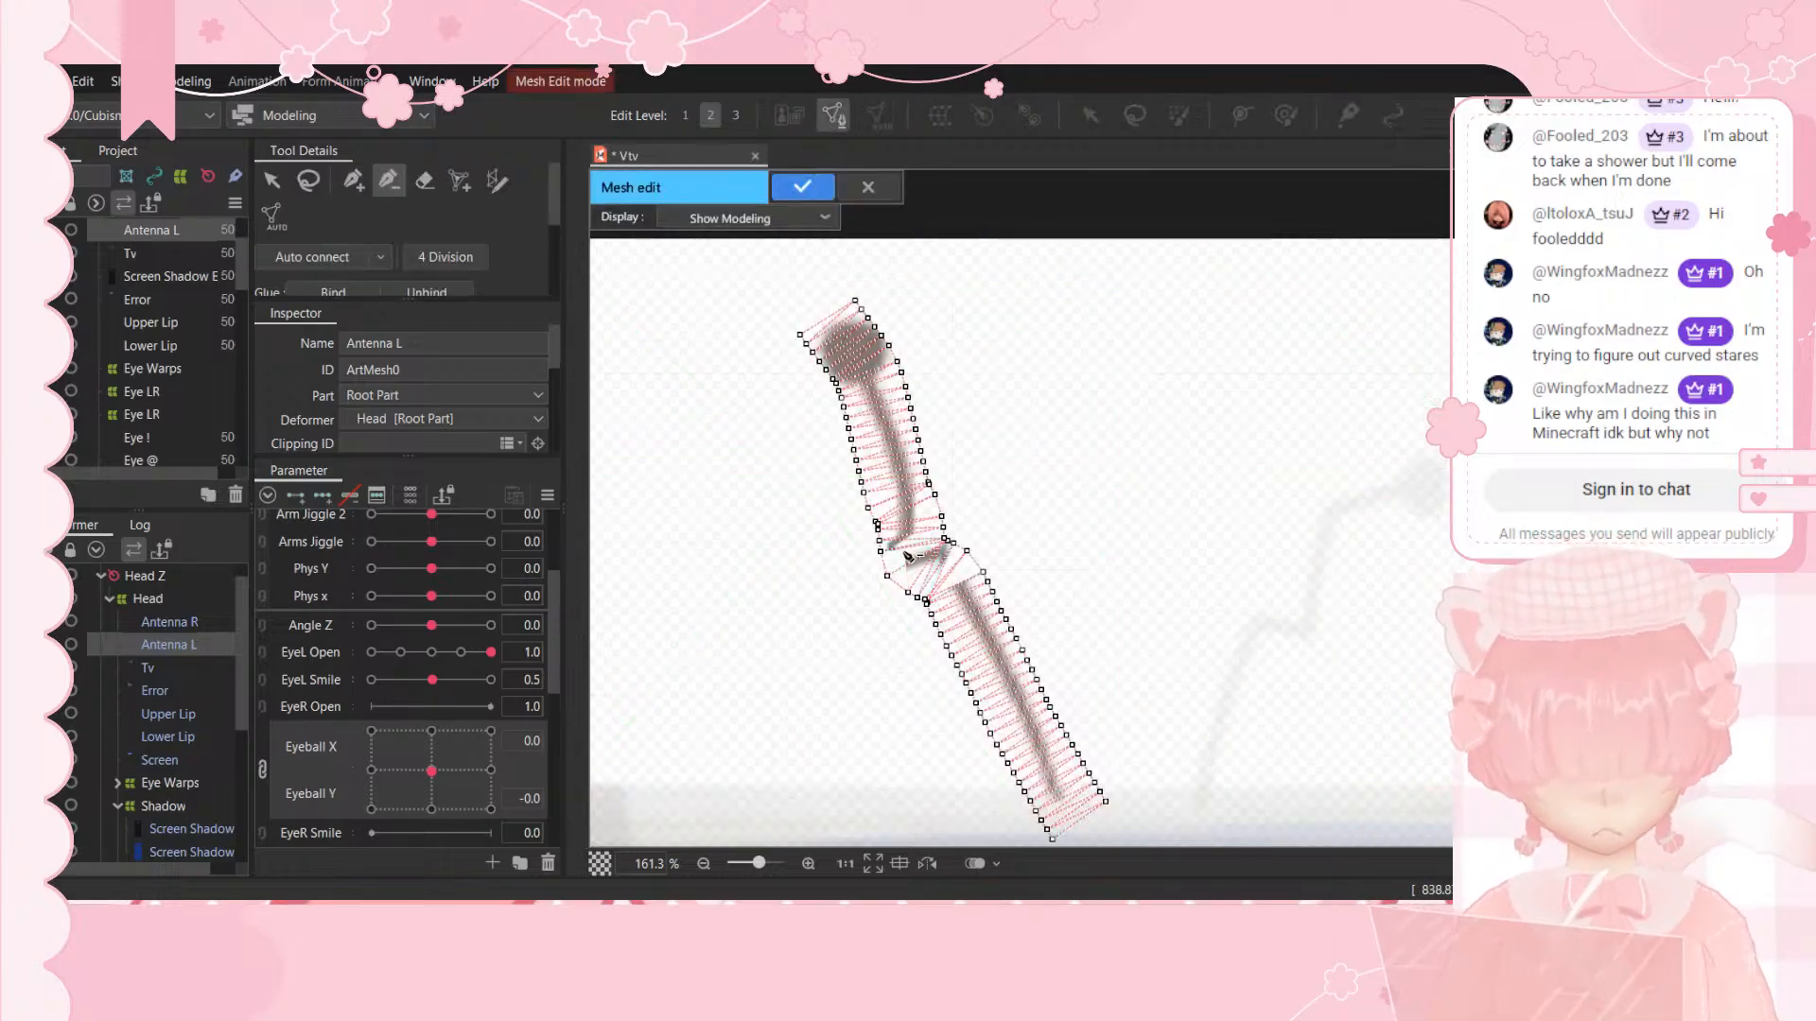
{"action": "left_click", "coordinate": [966, 532]}
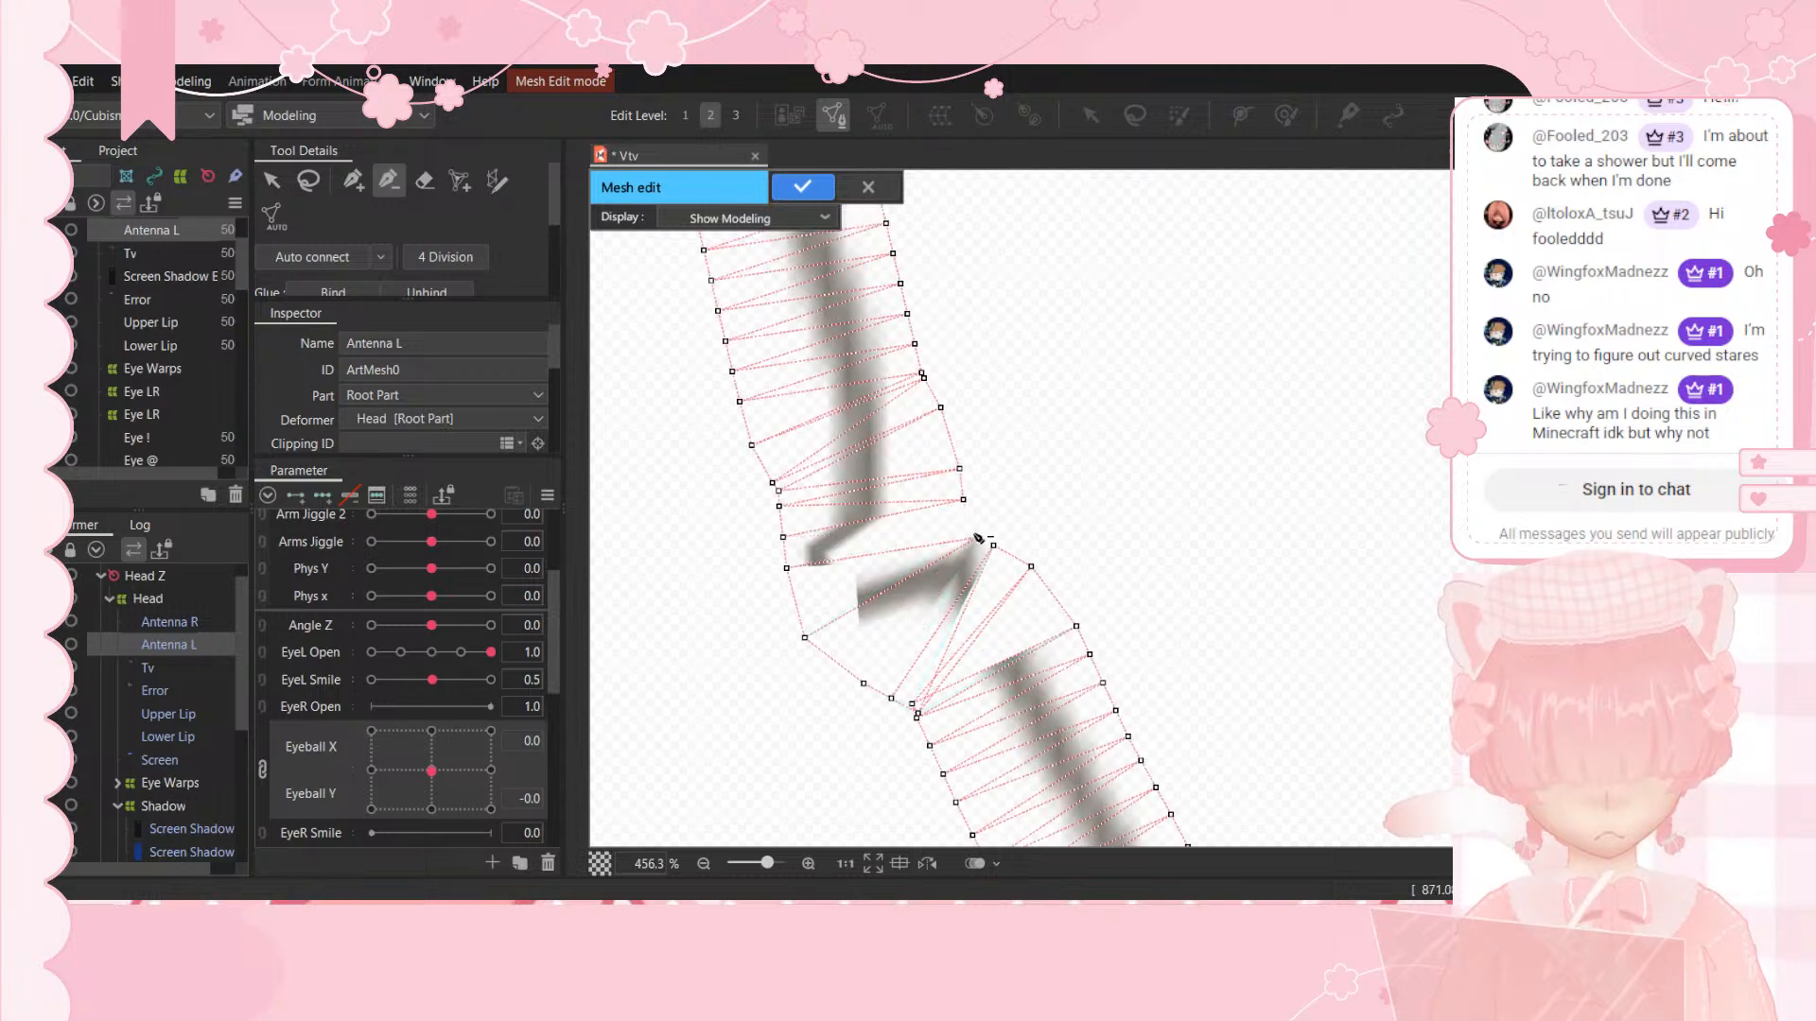
{"action": "left_click", "coordinate": [993, 545]}
{"action": "left_click", "coordinate": [1030, 567]}
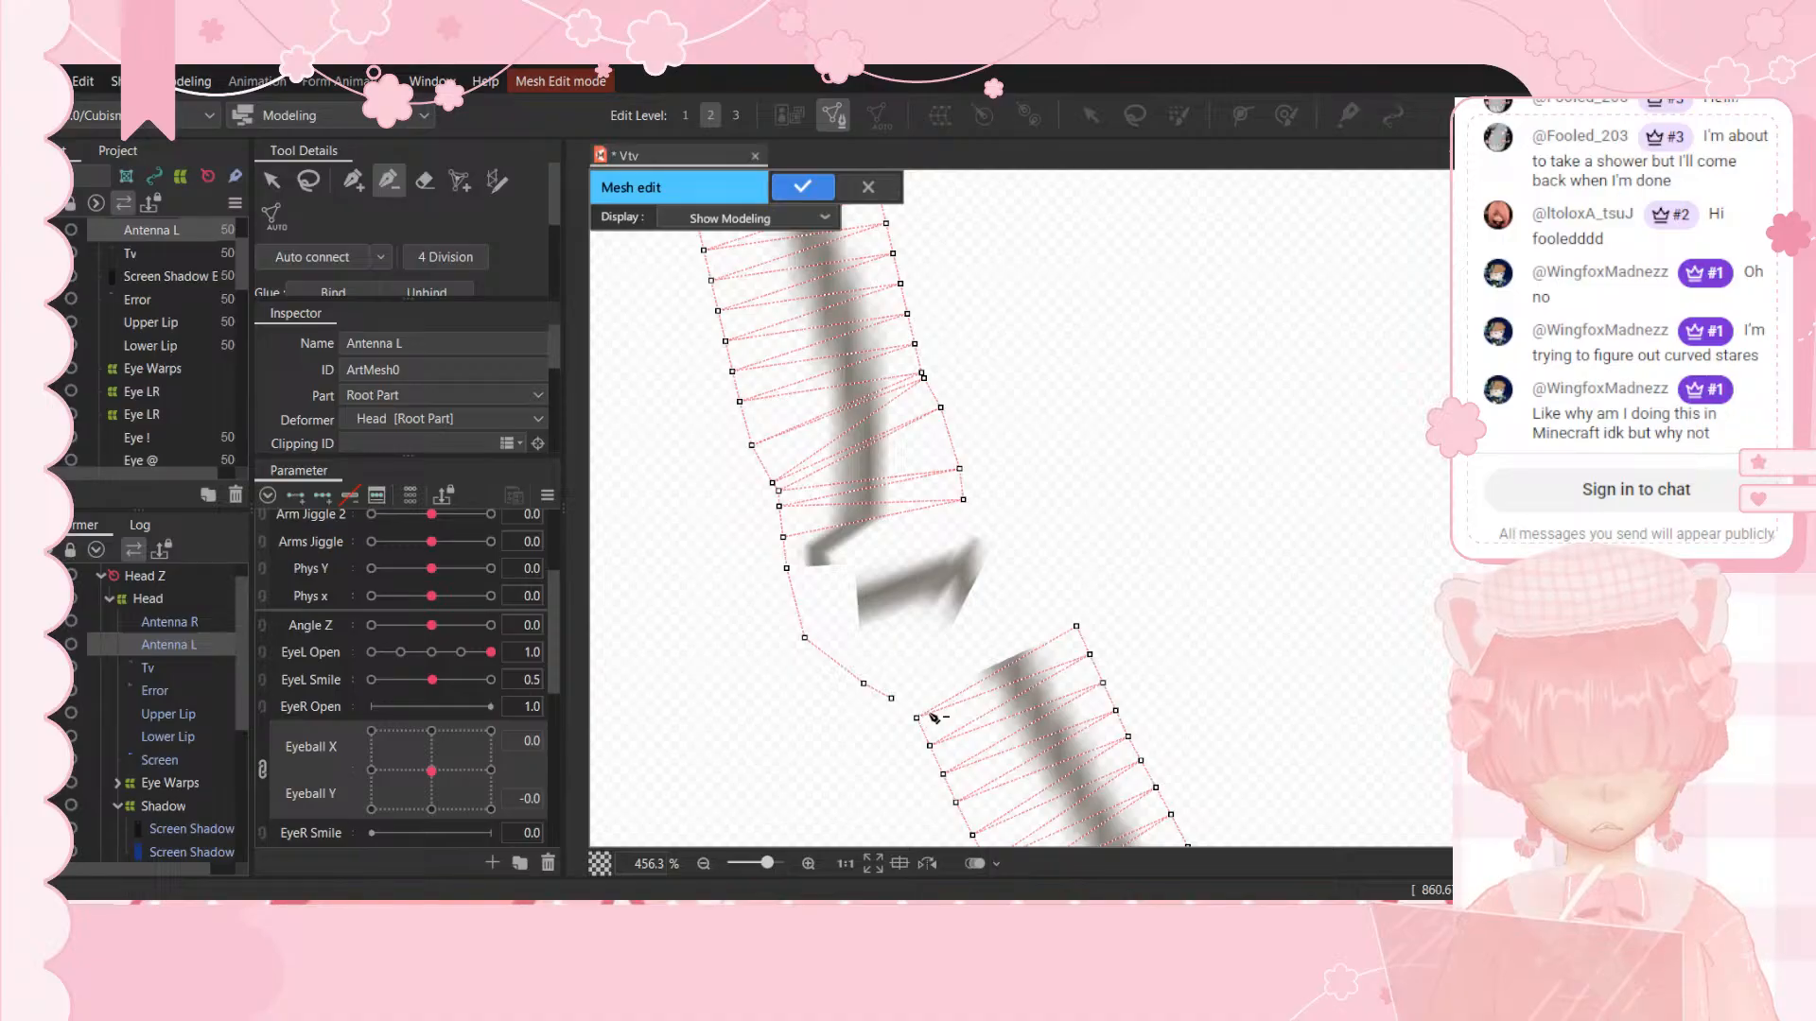
{"action": "left_click", "coordinate": [862, 683]}
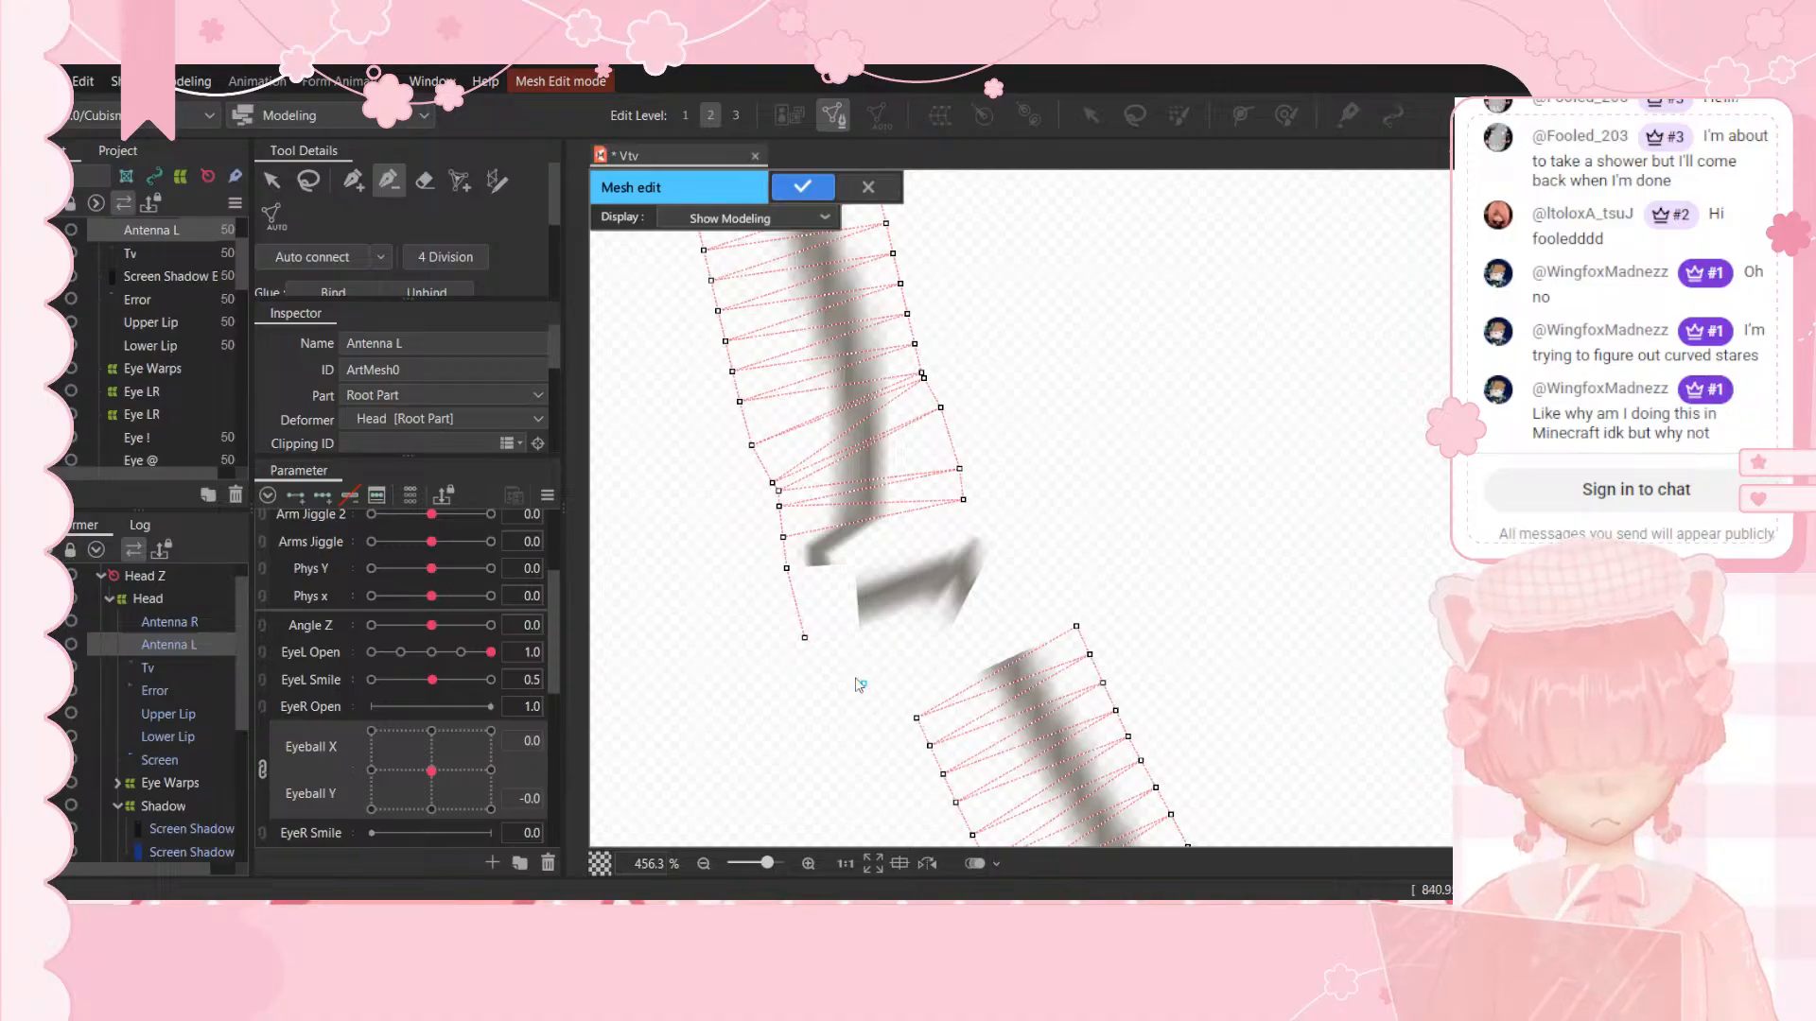
{"action": "left_click", "coordinate": [805, 639]}
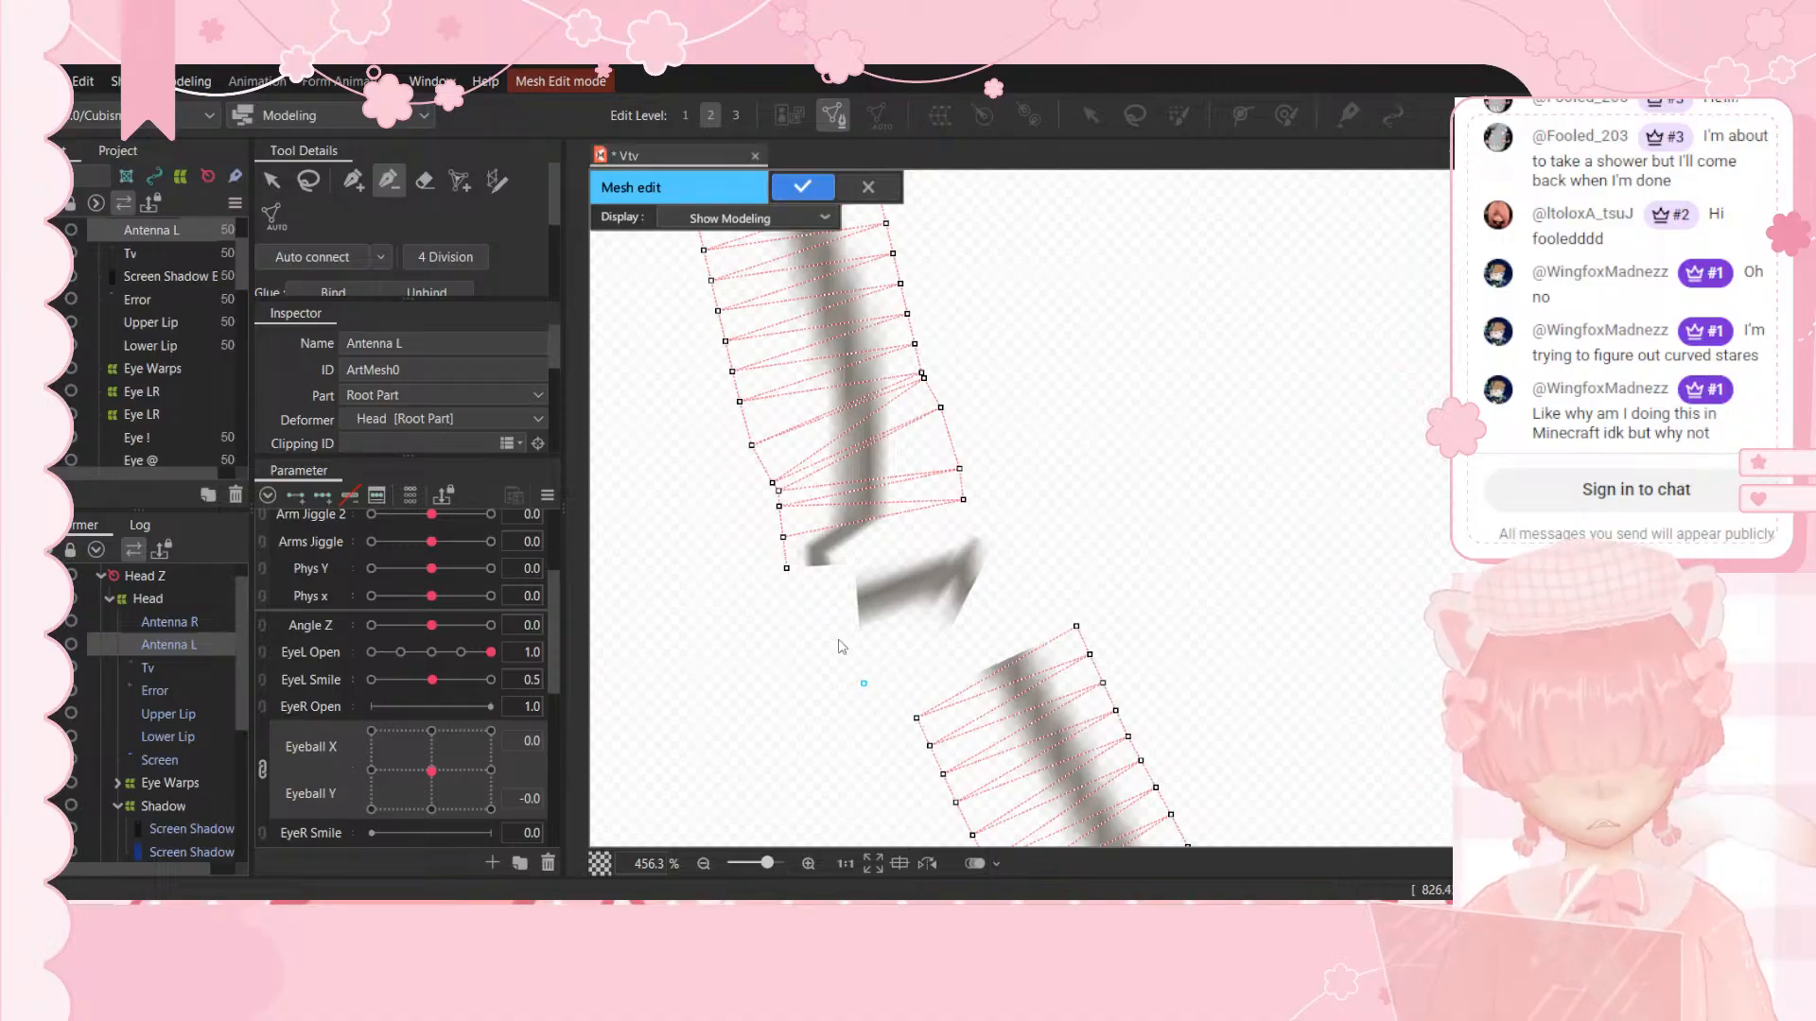
Step: Bridge the gap at the Antenna L bend by connecting the outline edges of the upper and lower mesh parts on both sides
{"action": "left_click", "coordinate": [351, 180]}
{"action": "left_click", "coordinate": [786, 568]}
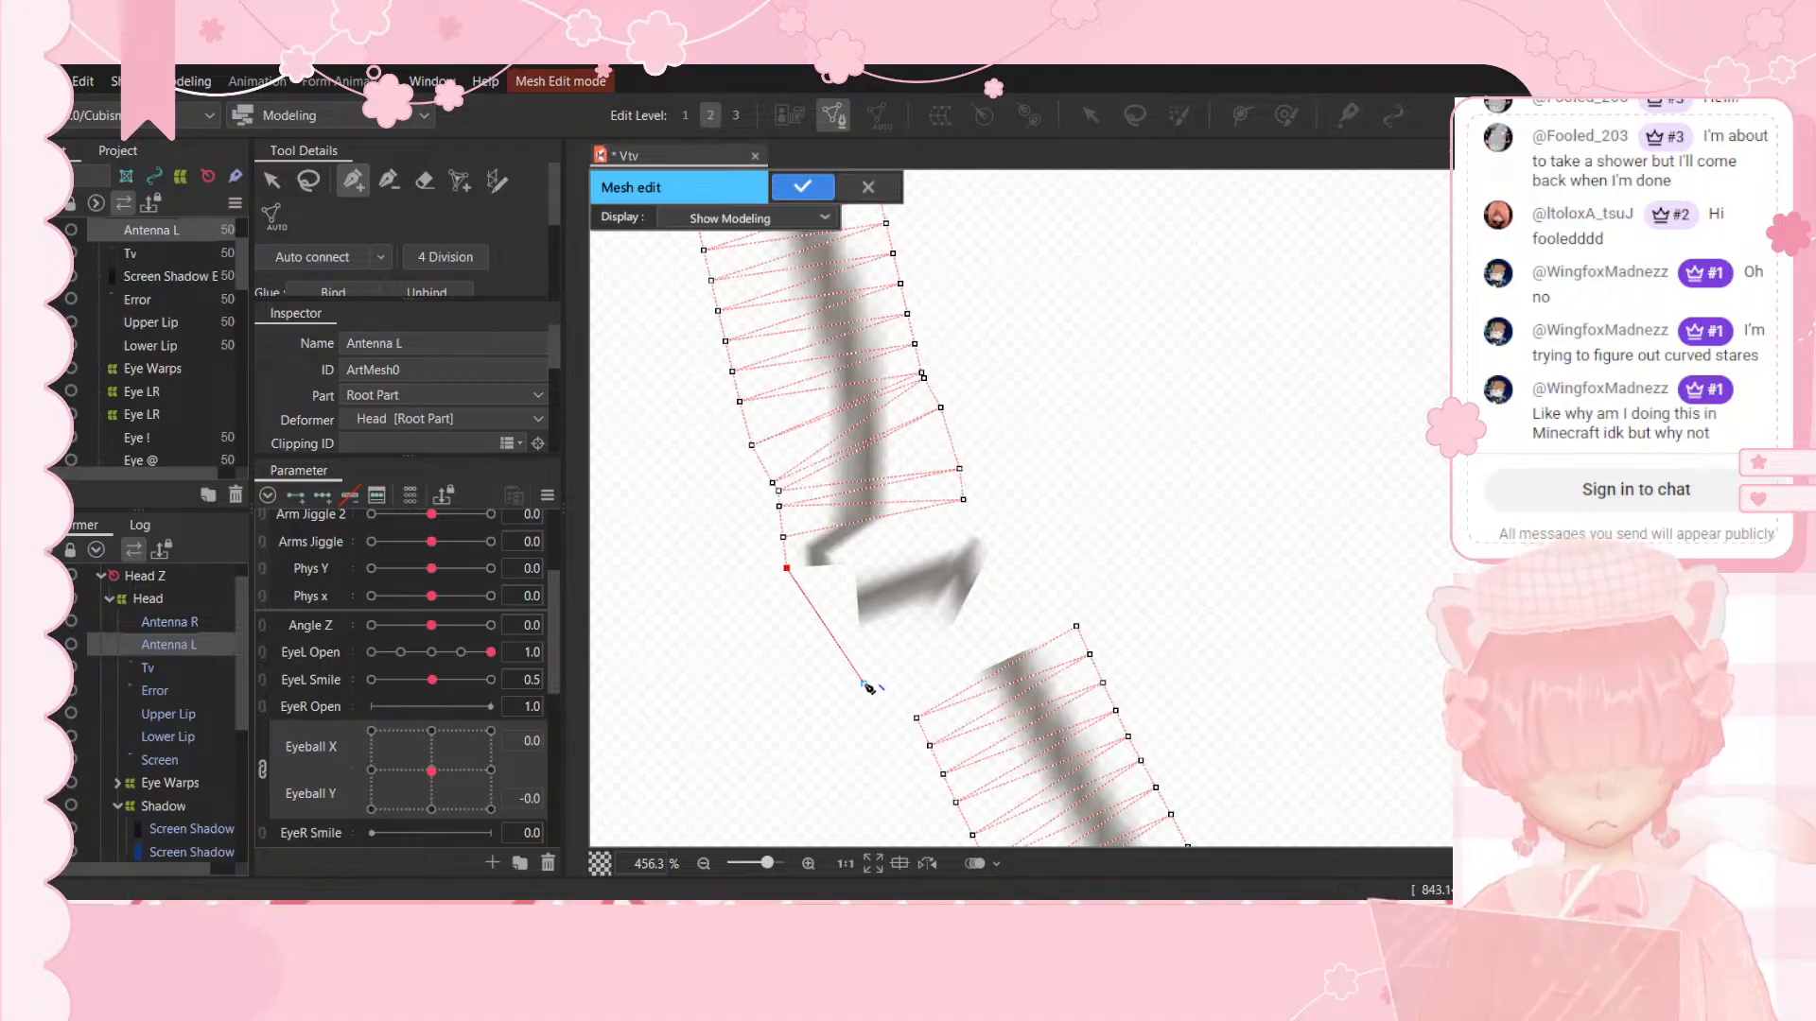
{"action": "left_click", "coordinate": [863, 684]}
{"action": "left_click", "coordinate": [916, 718]}
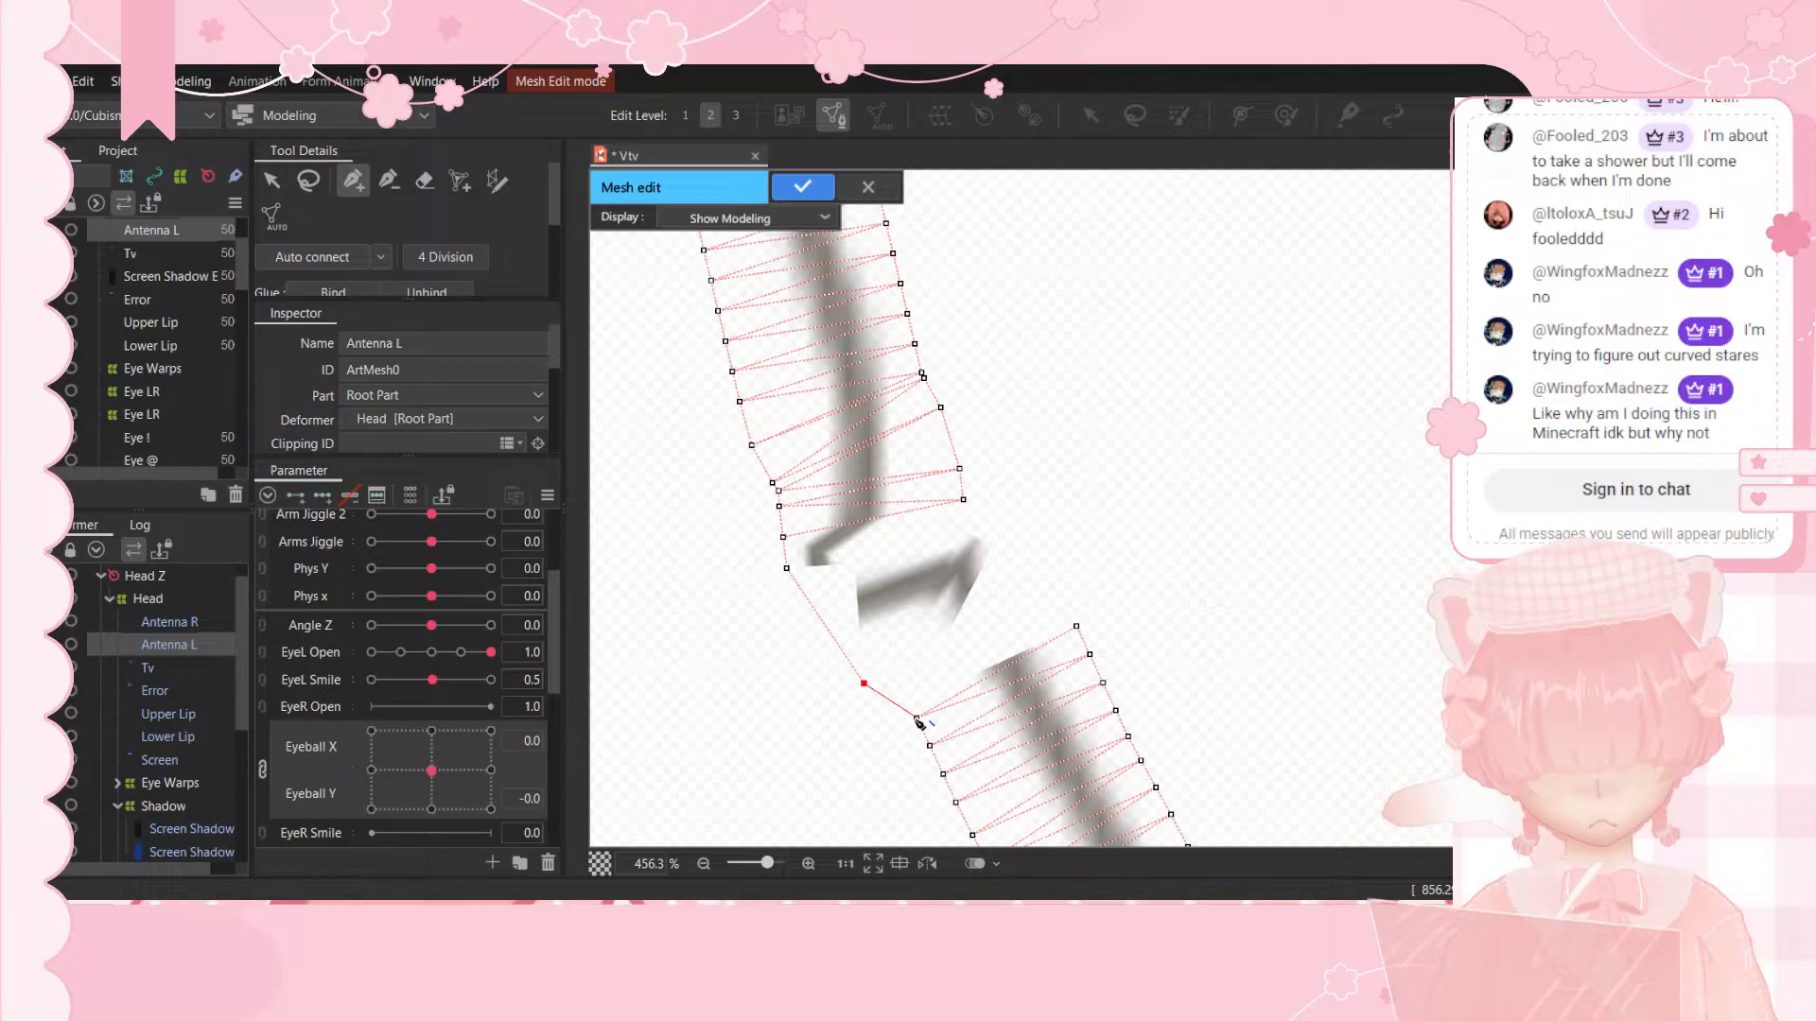
{"action": "left_click", "coordinate": [1077, 626]}
{"action": "left_click", "coordinate": [962, 500]}
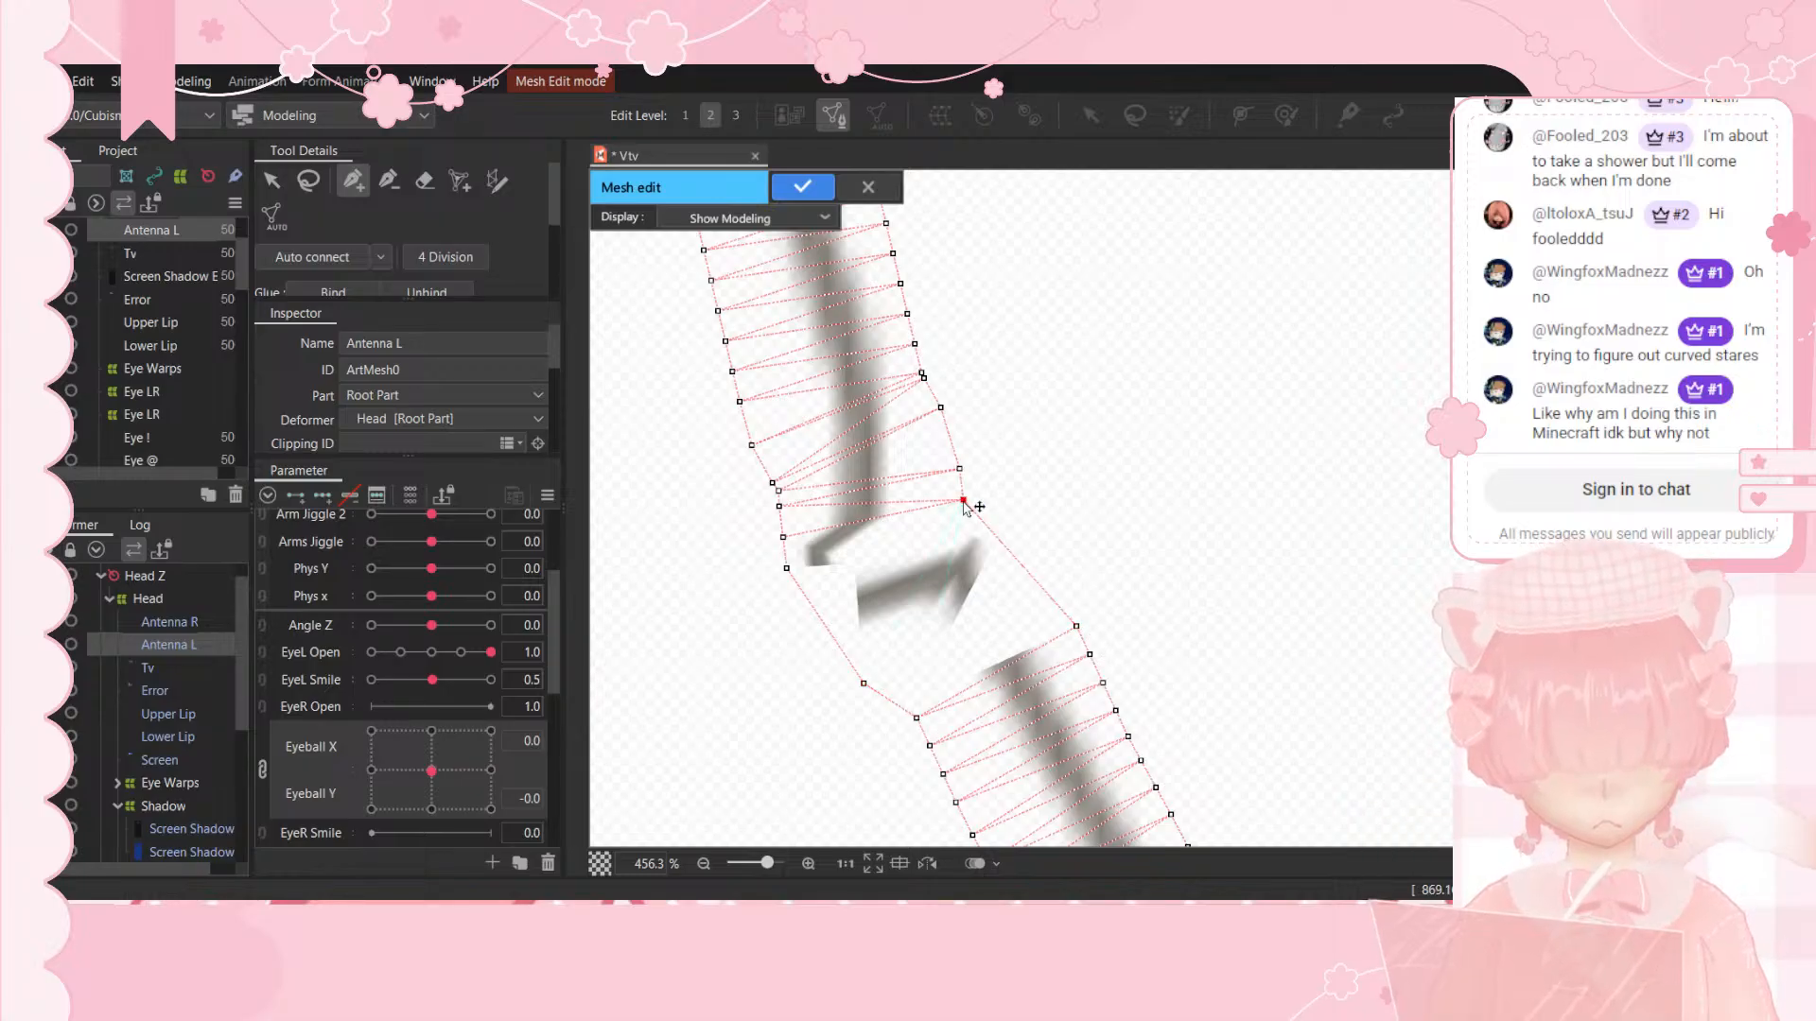
Step: Add diagonal cross edges across the Antenna L bend, apply the mesh edit and deselect the mesh
{"action": "left_click", "coordinate": [917, 718]}
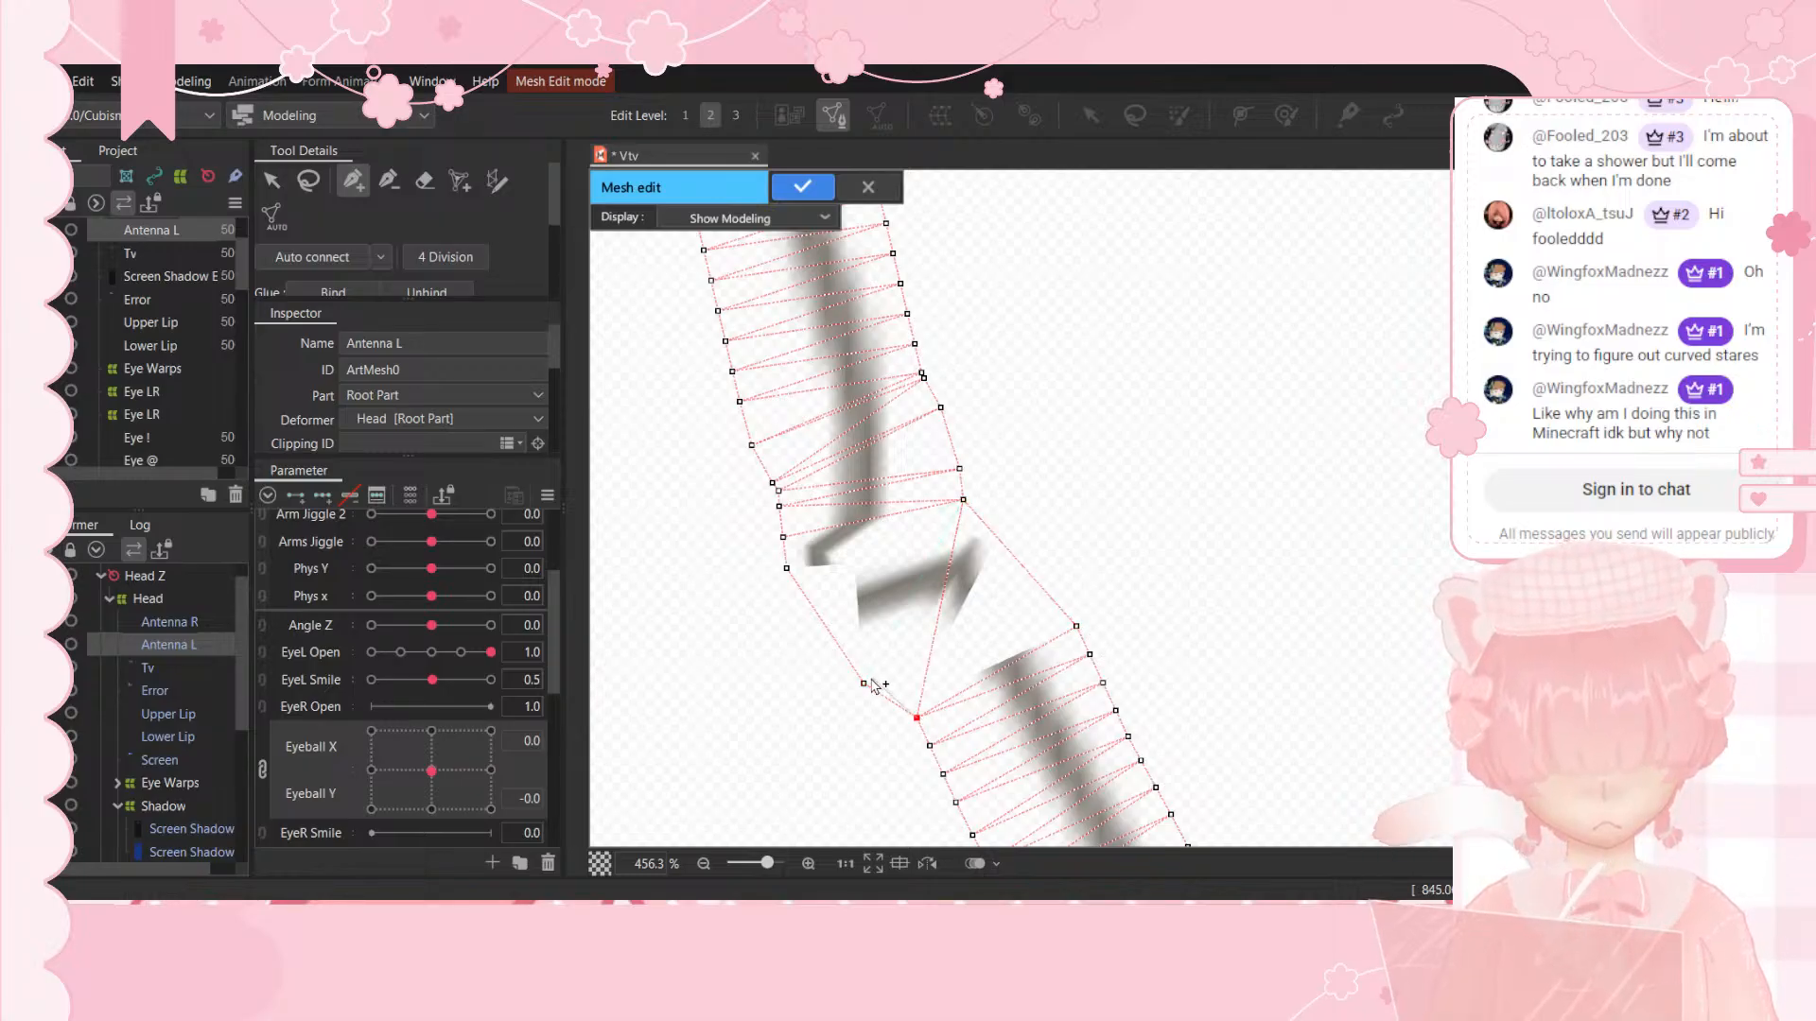
{"action": "left_click", "coordinate": [864, 683]}
{"action": "left_click", "coordinate": [962, 500]}
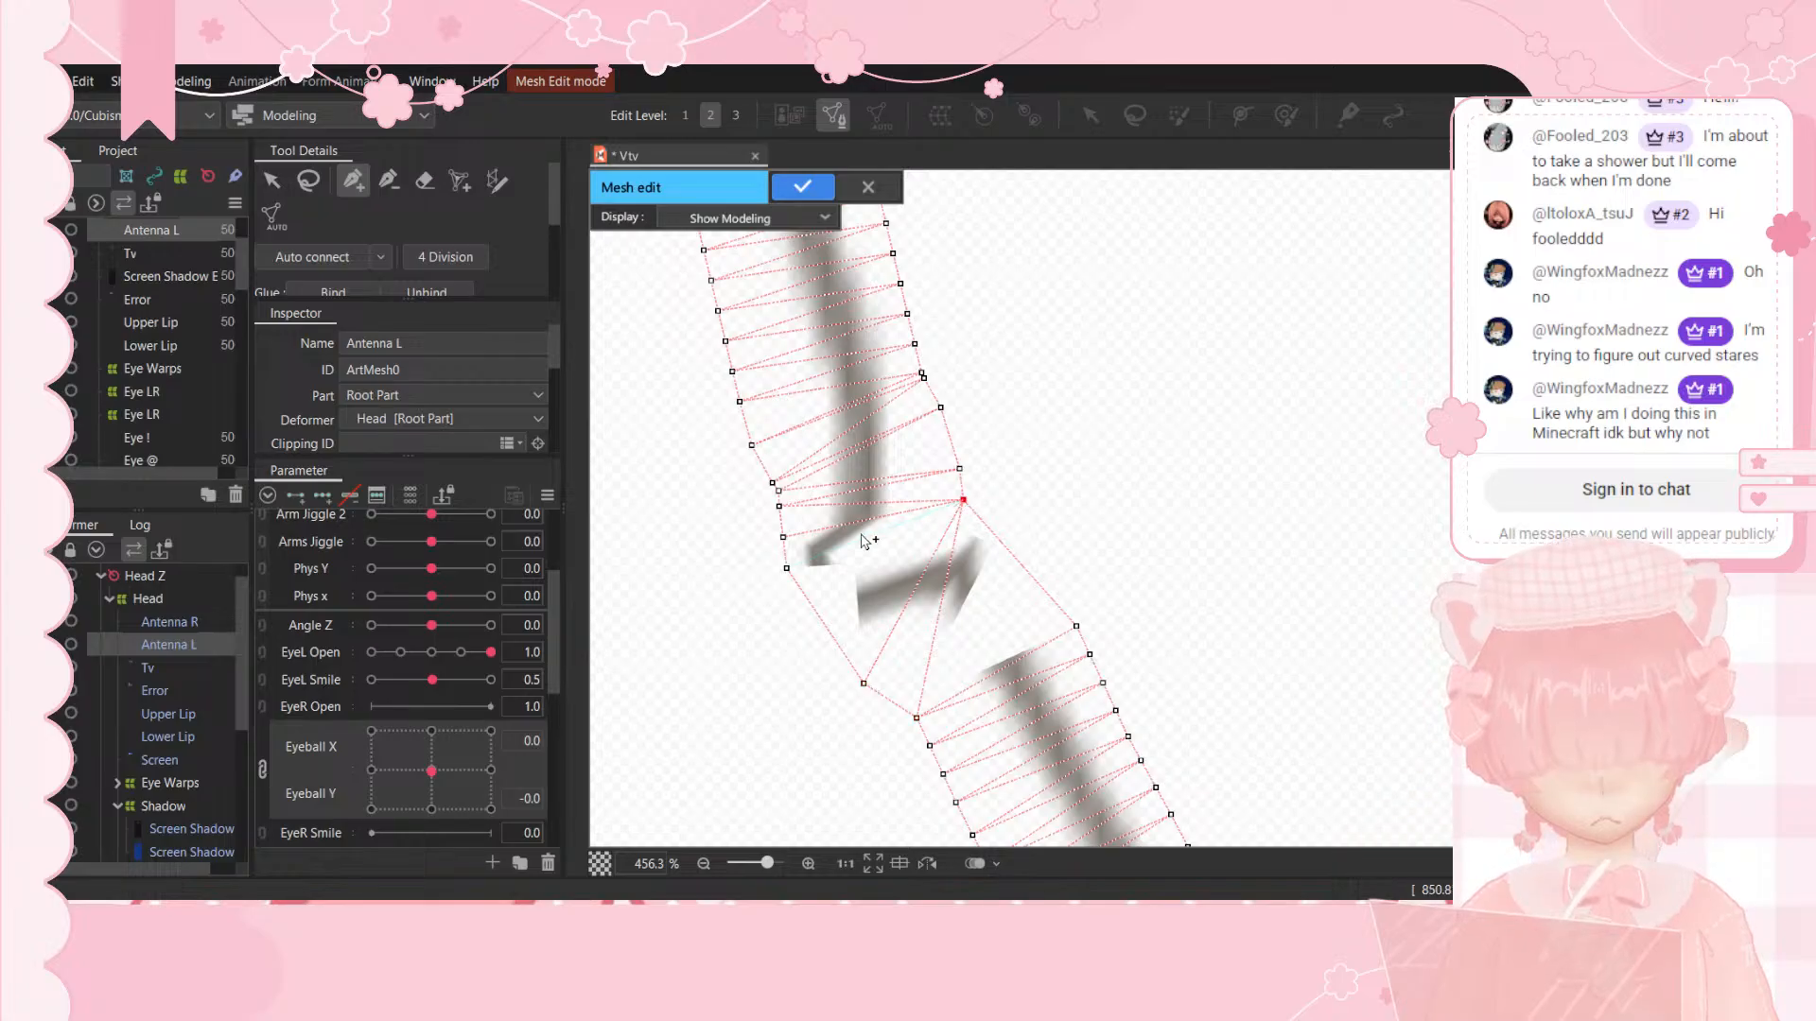
{"action": "left_click", "coordinate": [786, 568]}
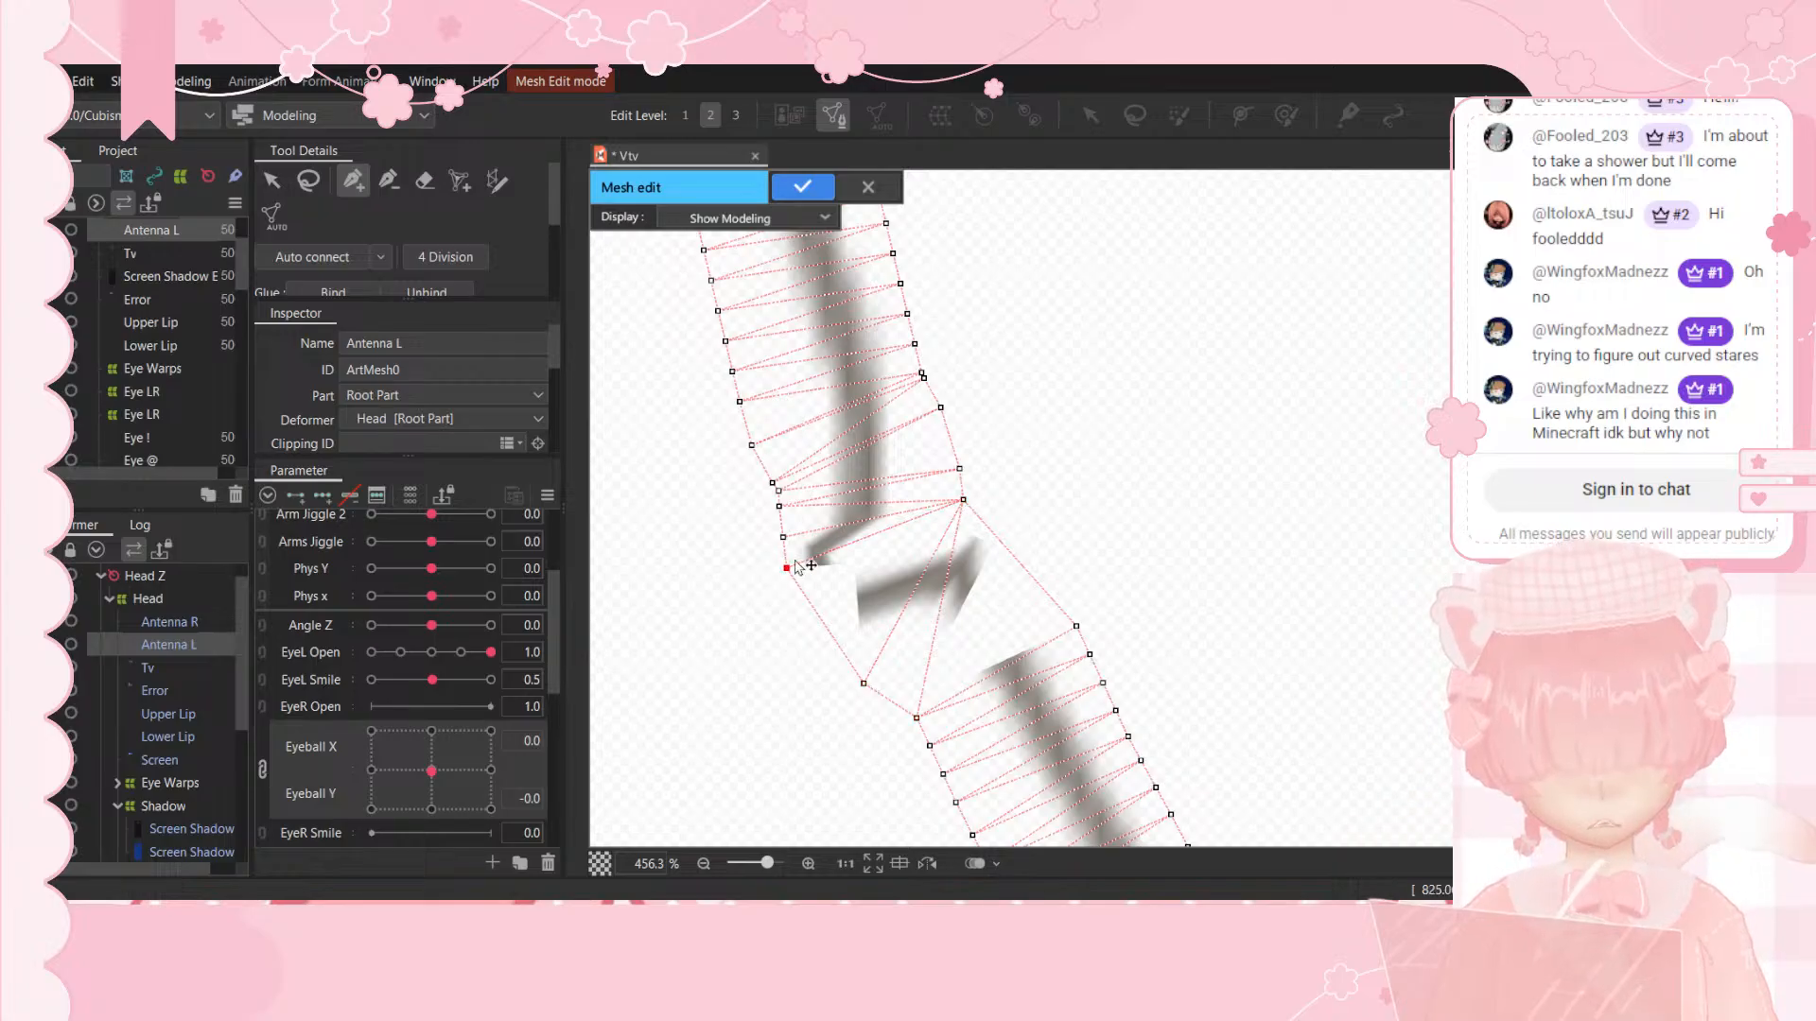
{"action": "left_click", "coordinate": [803, 187]}
{"action": "scroll", "coordinate": [1022, 565], "scroll_direction": "down", "scroll_amount": 5}
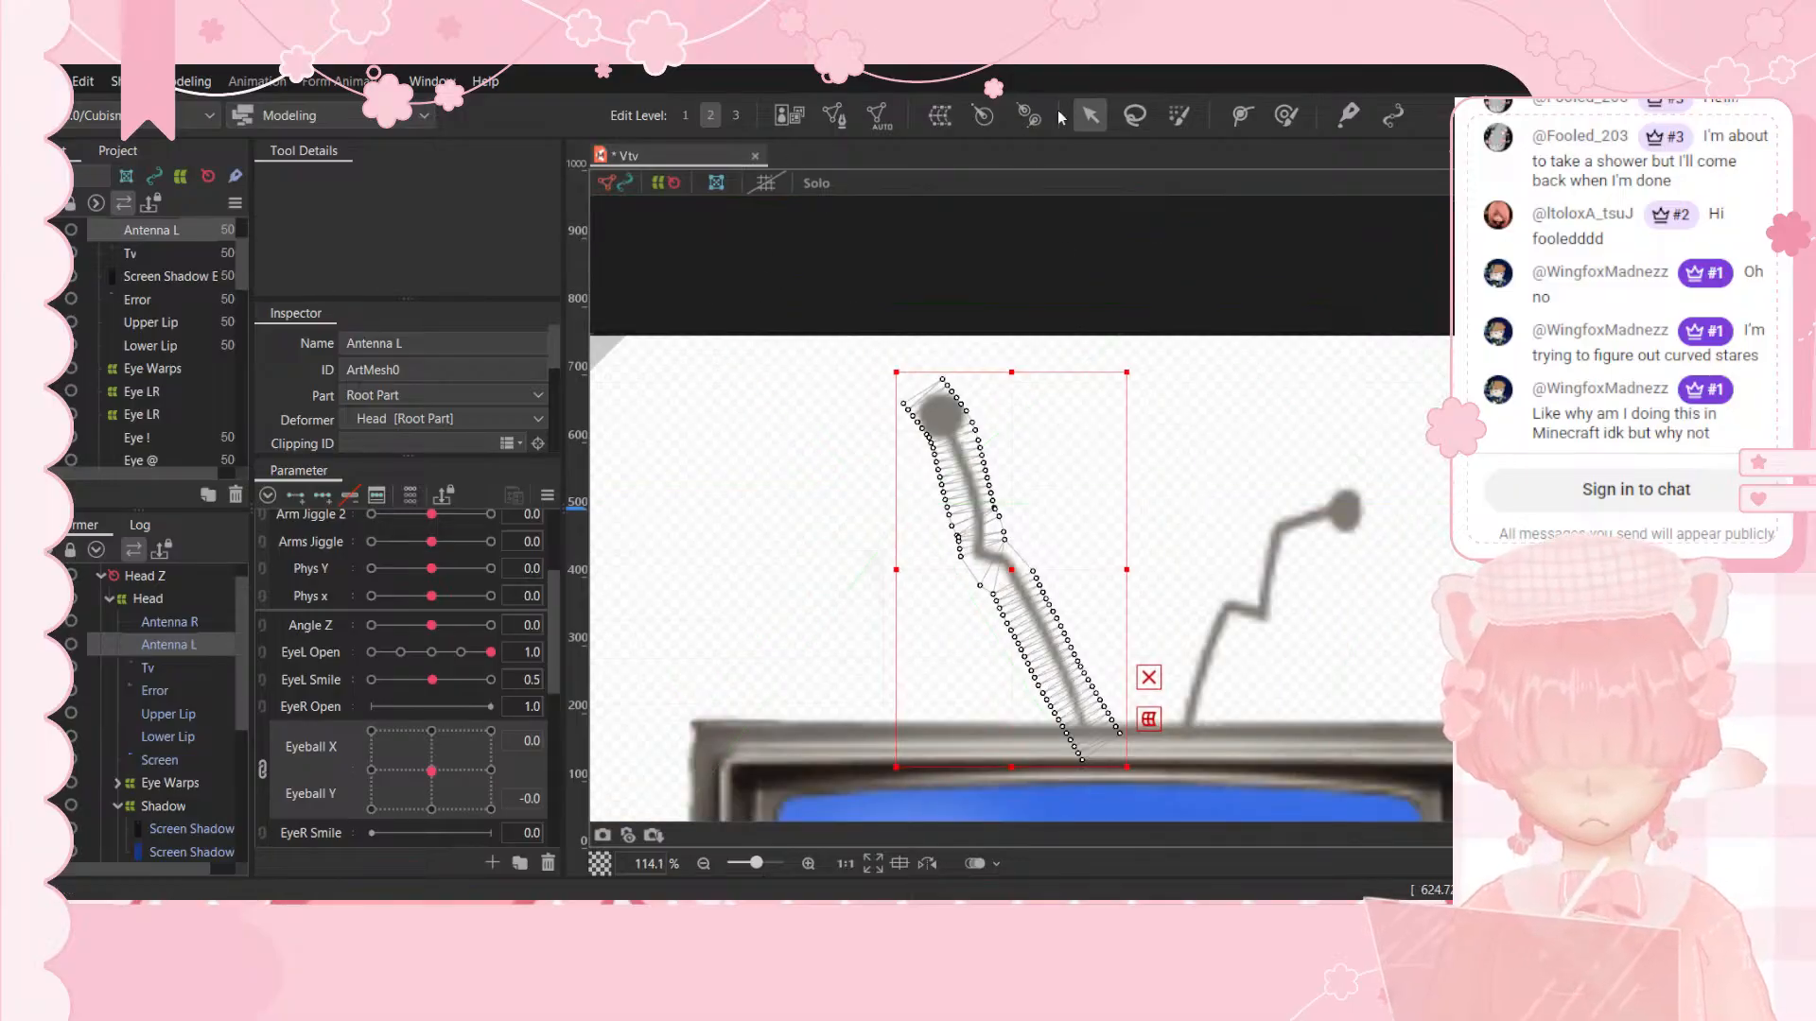
{"action": "left_click", "coordinate": [1046, 312]}
{"action": "scroll", "coordinate": [1291, 562], "scroll_direction": "down", "scroll_amount": 2}
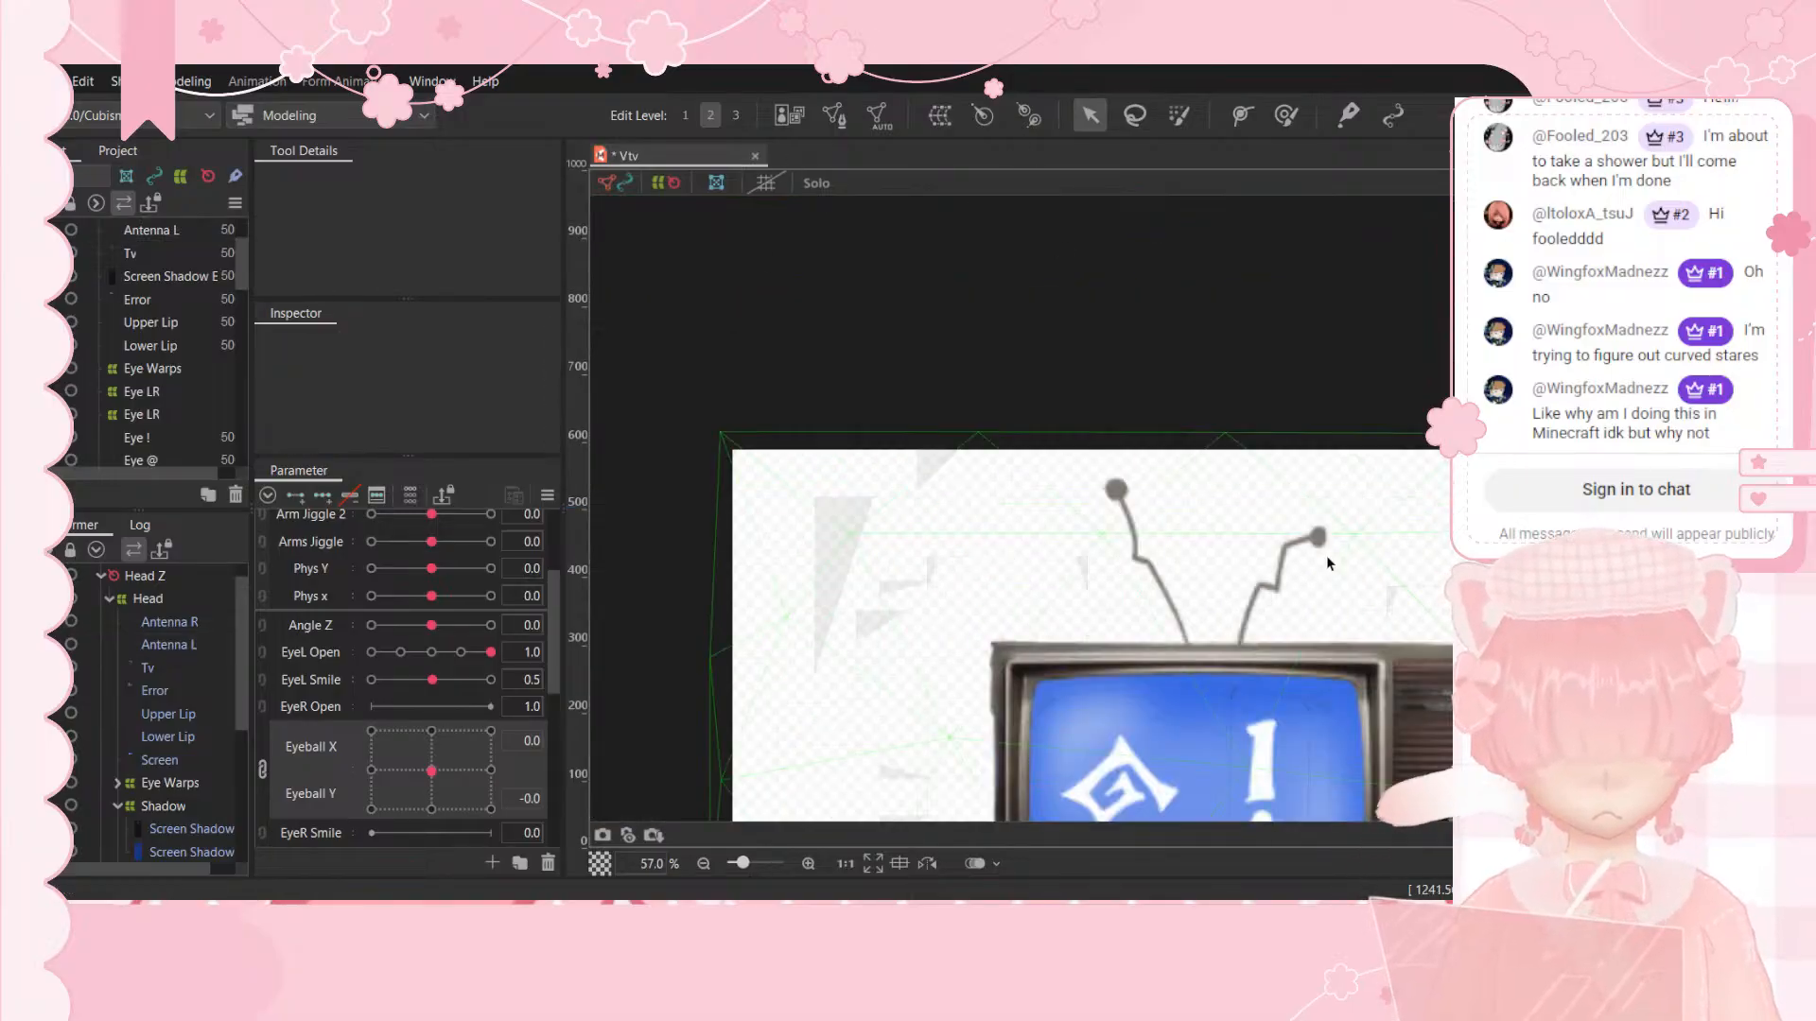
Step: Select the Antenna R art mesh and open it for mesh editing
{"action": "scroll", "coordinate": [1353, 614], "scroll_direction": "up", "scroll_amount": 2}
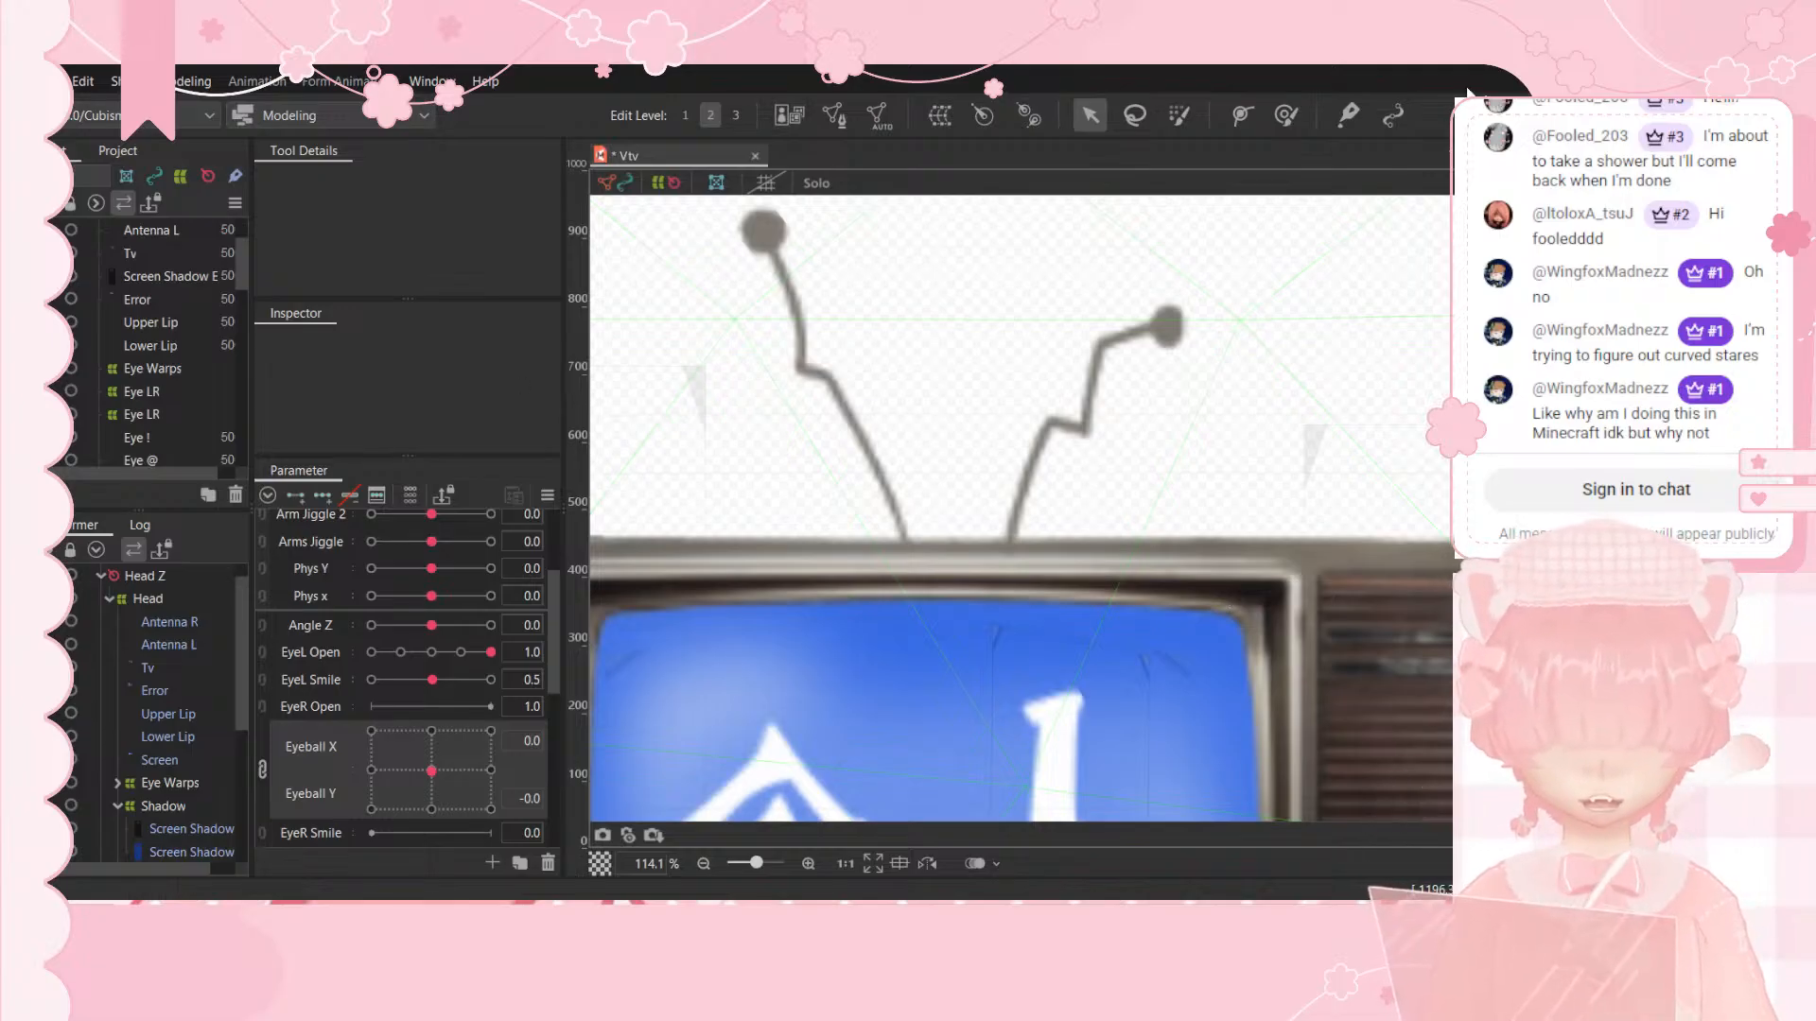
{"action": "scroll", "coordinate": [142, 359], "scroll_direction": "up", "scroll_amount": 2}
{"action": "left_click", "coordinate": [128, 369]}
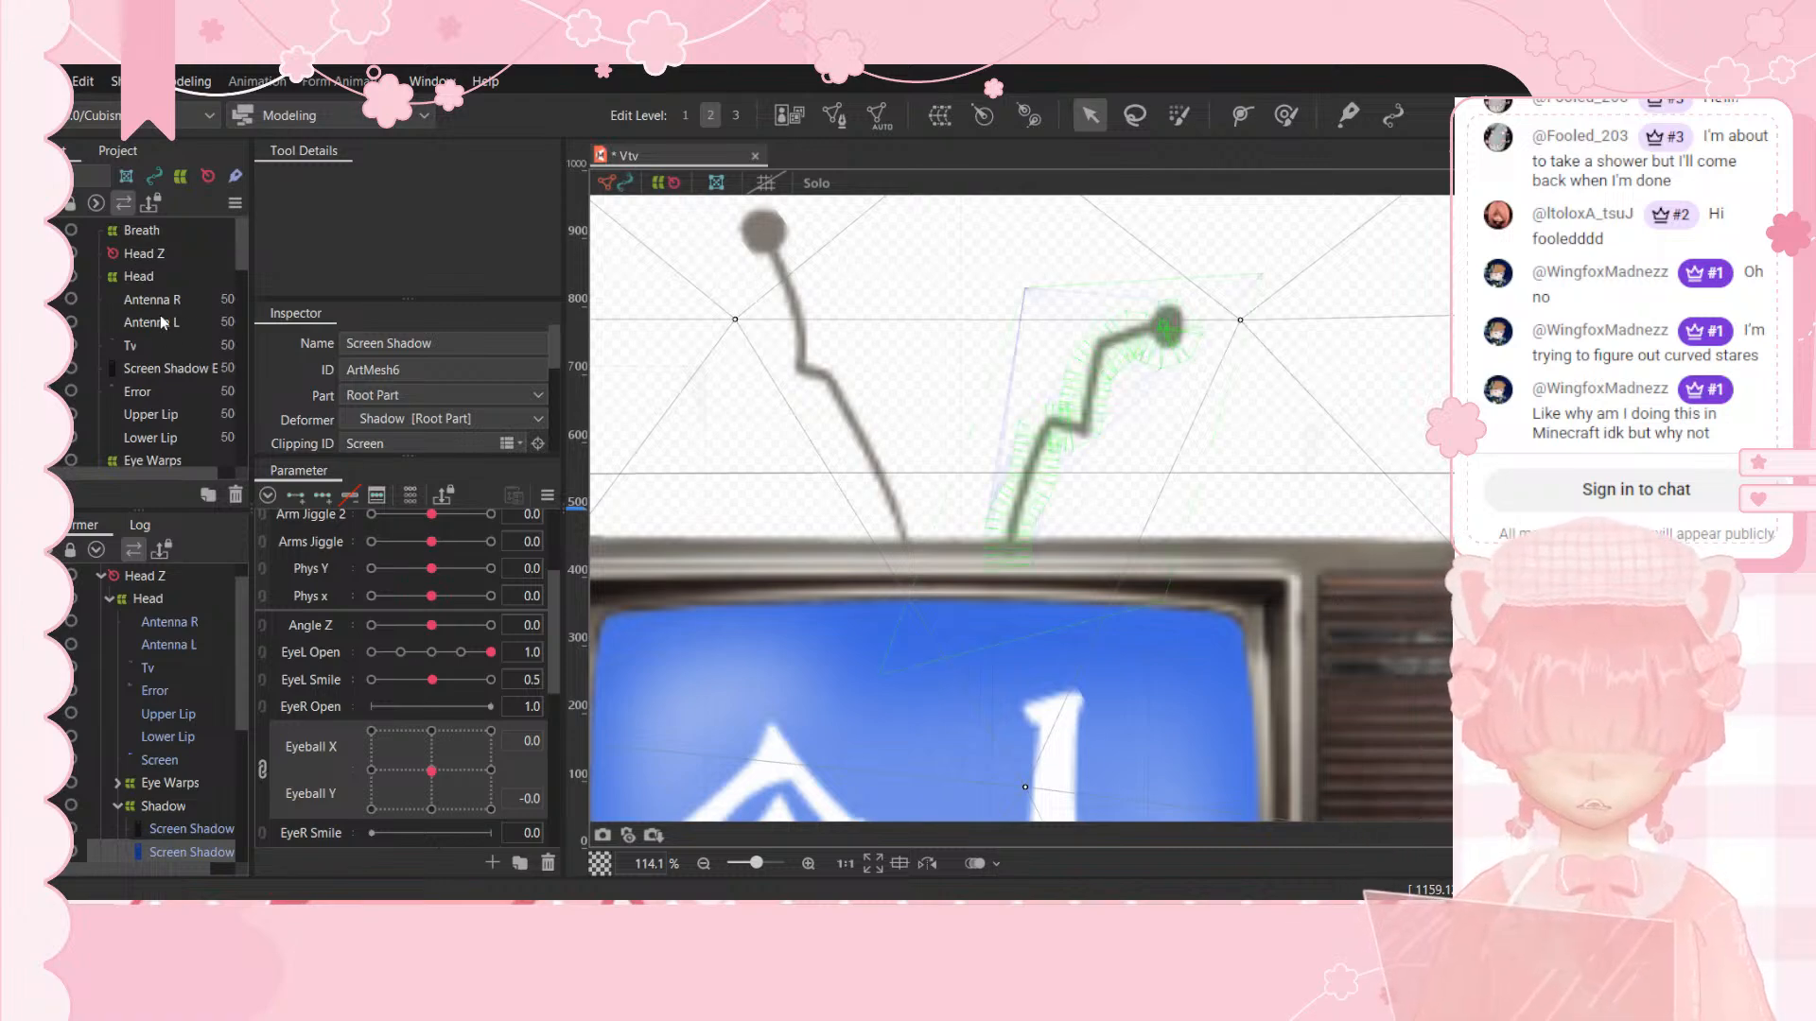
{"action": "left_click", "coordinate": [162, 323]}
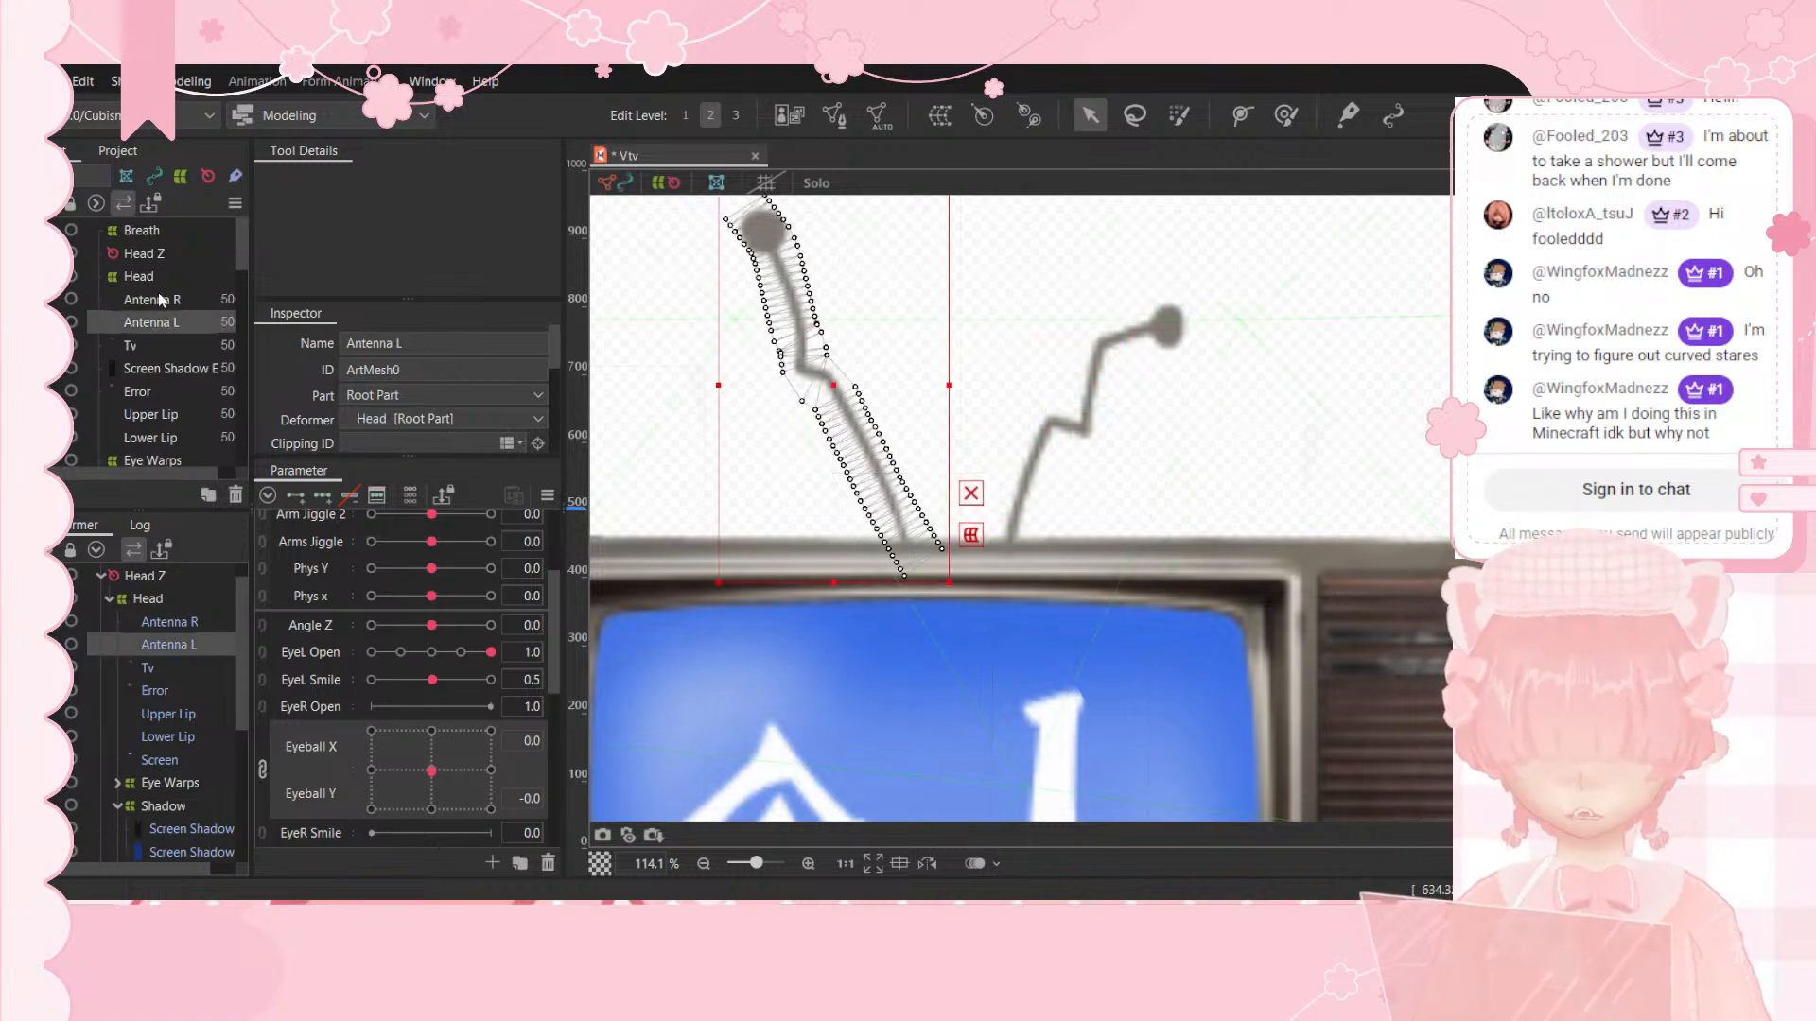
{"action": "left_click", "coordinate": [161, 301]}
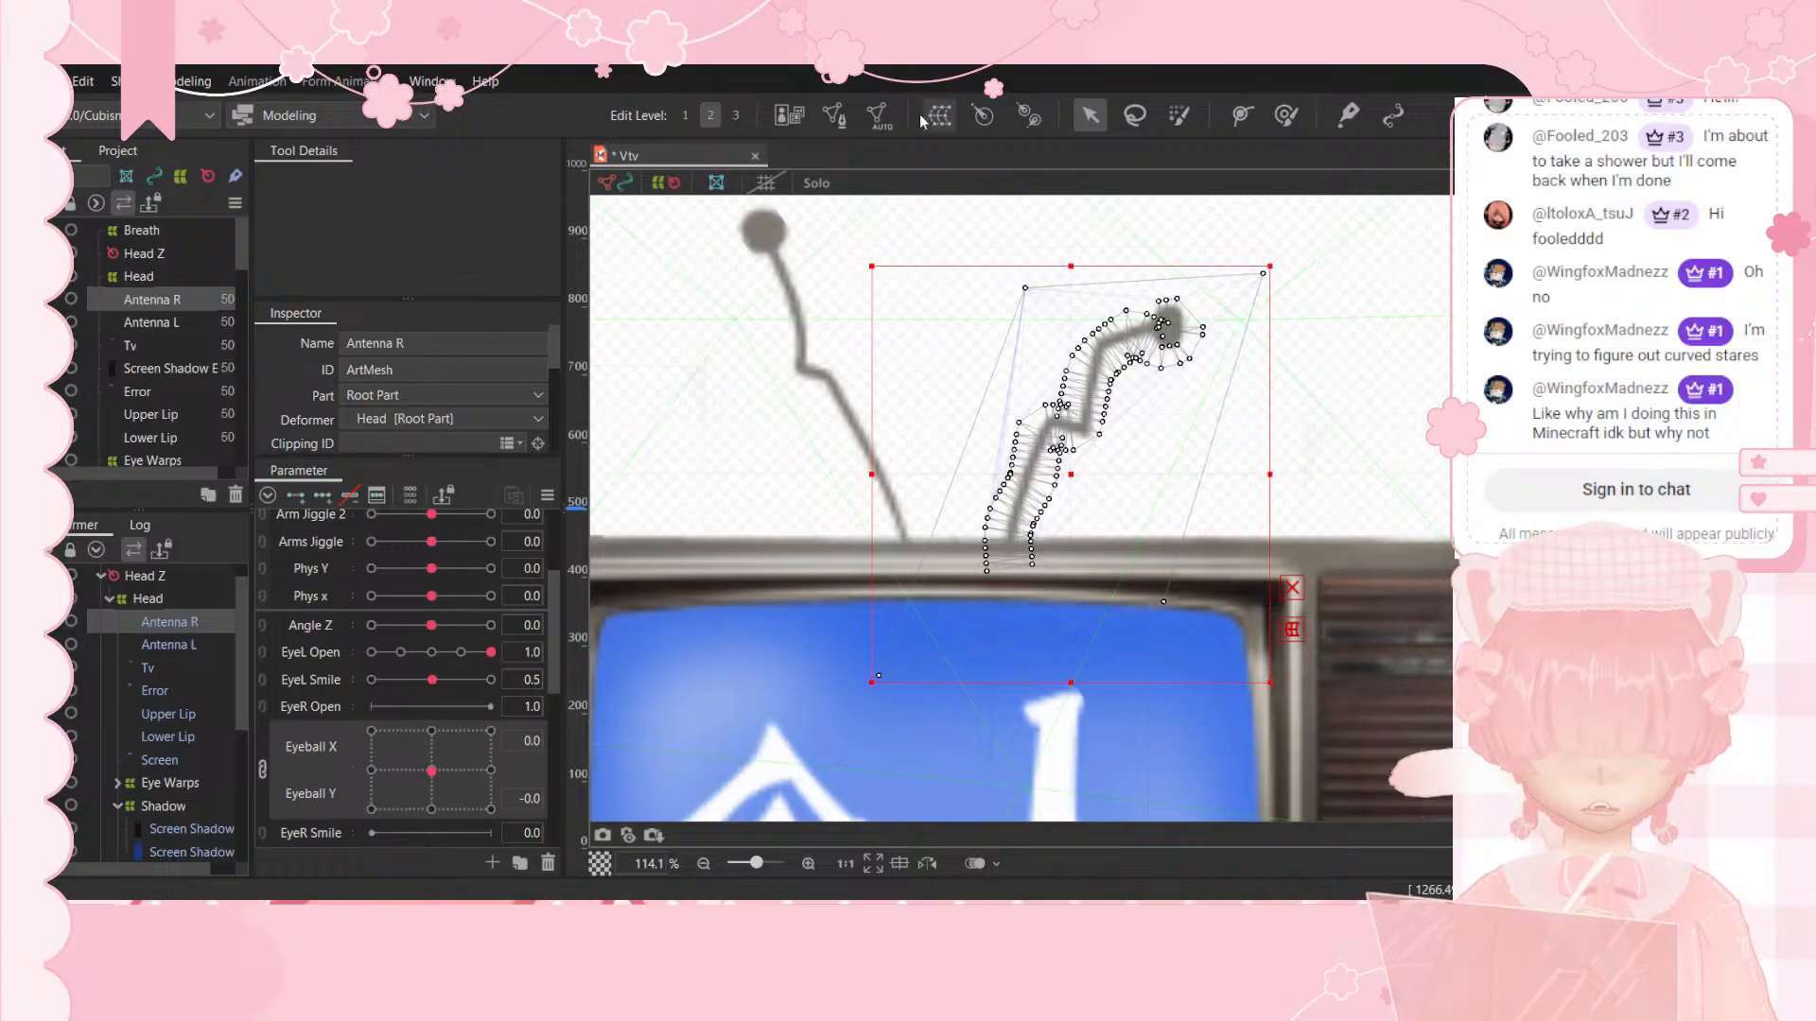
{"action": "left_click", "coordinate": [842, 116]}
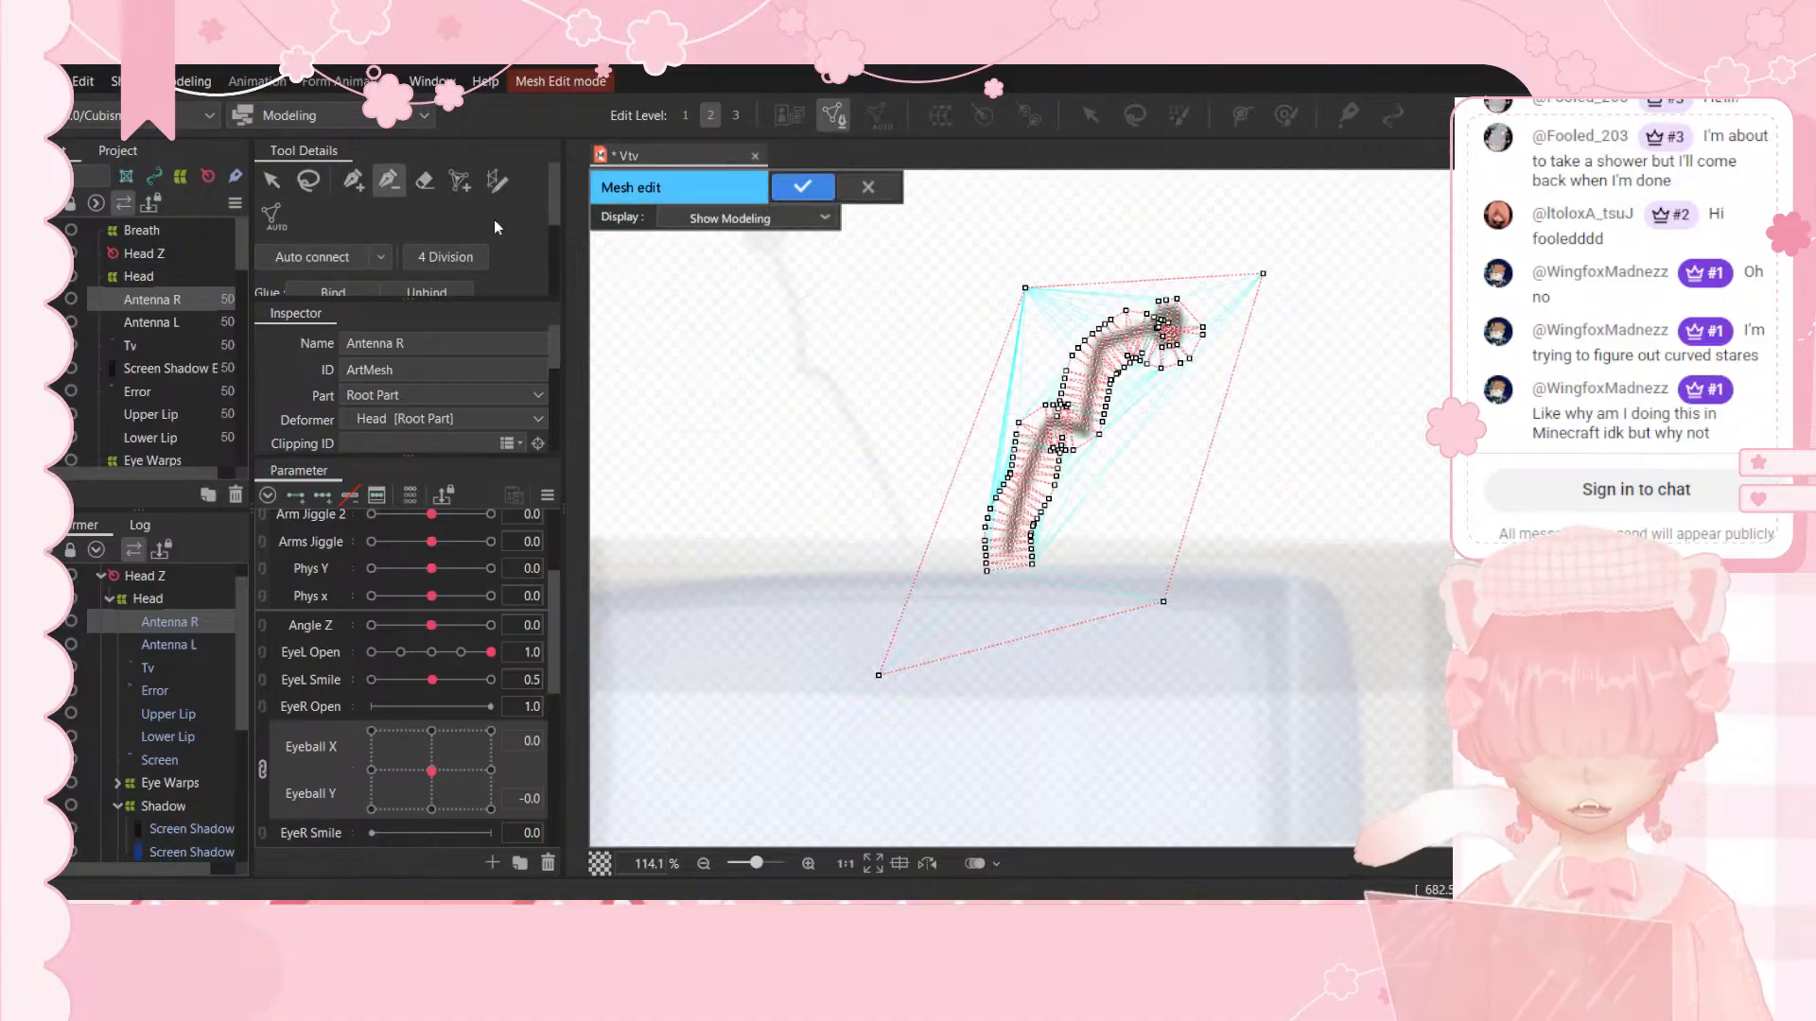
Step: Delete the four stray outer vertices around the Antenna R mesh and apply the mesh edit
{"action": "left_click", "coordinate": [879, 675], "text": "ctrl"}
{"action": "left_click", "coordinate": [1164, 602], "text": "ctrl"}
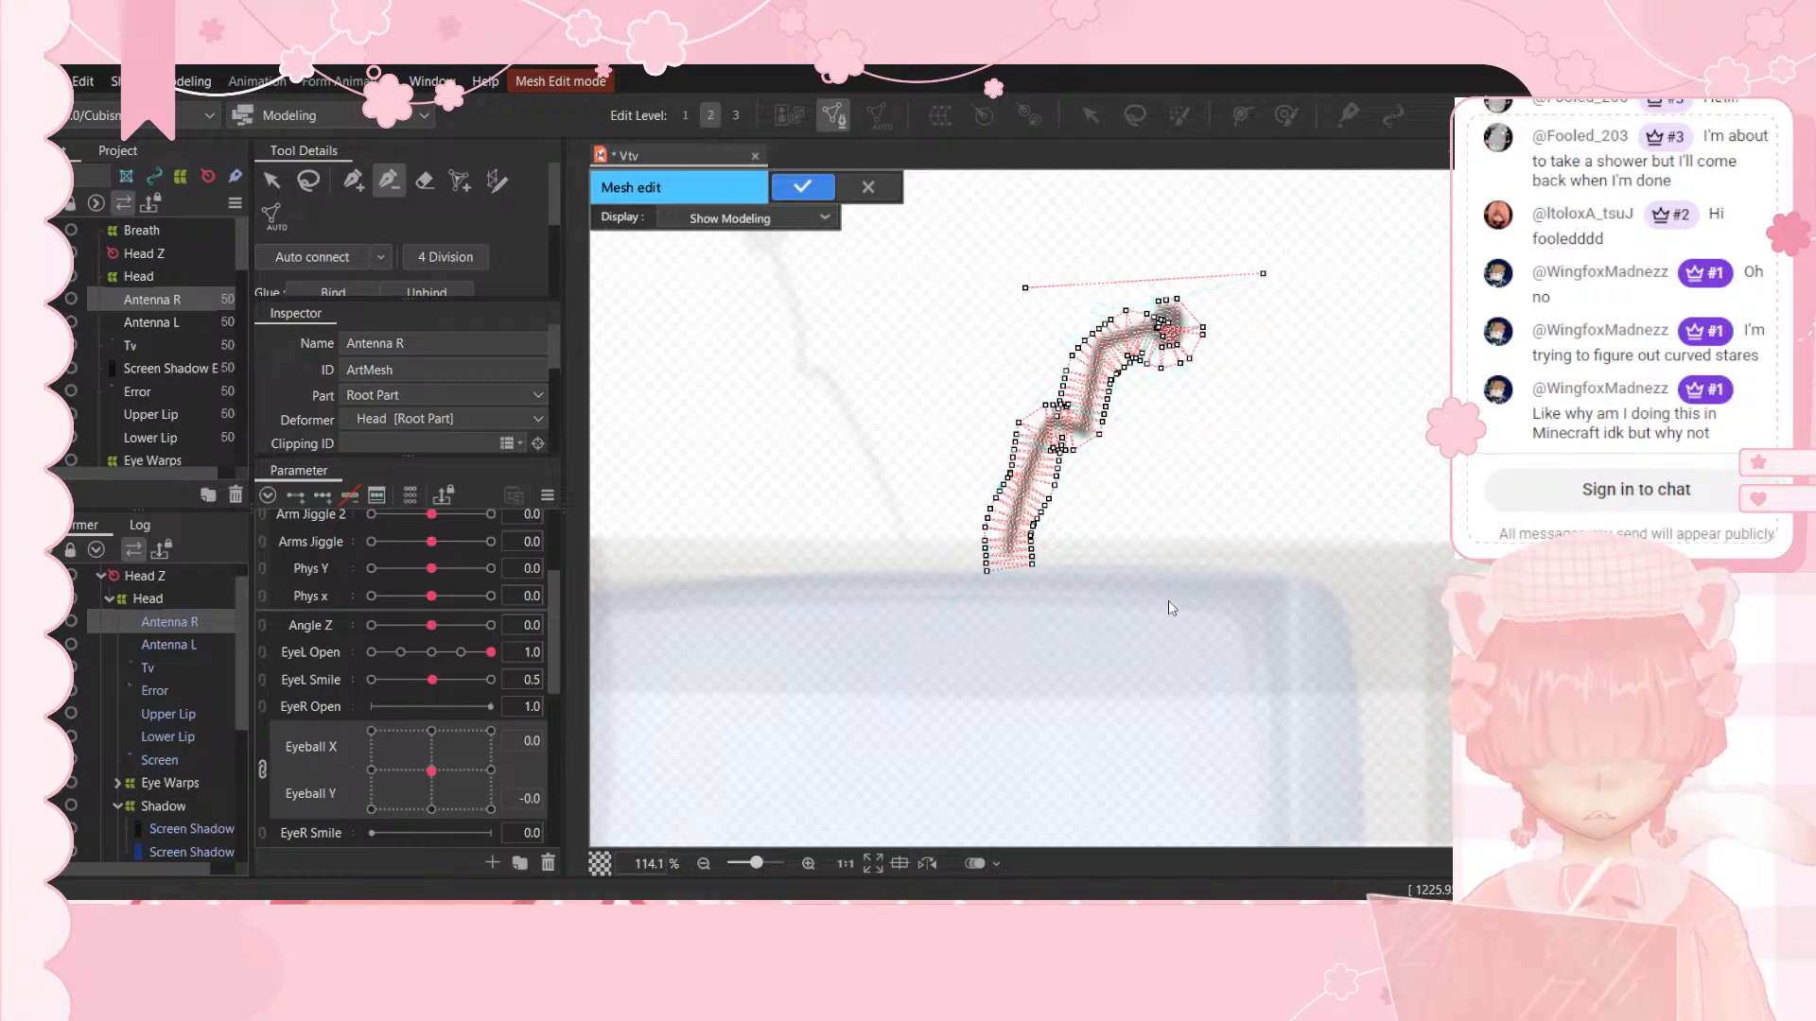
{"action": "left_click", "coordinate": [1264, 274], "text": "ctrl"}
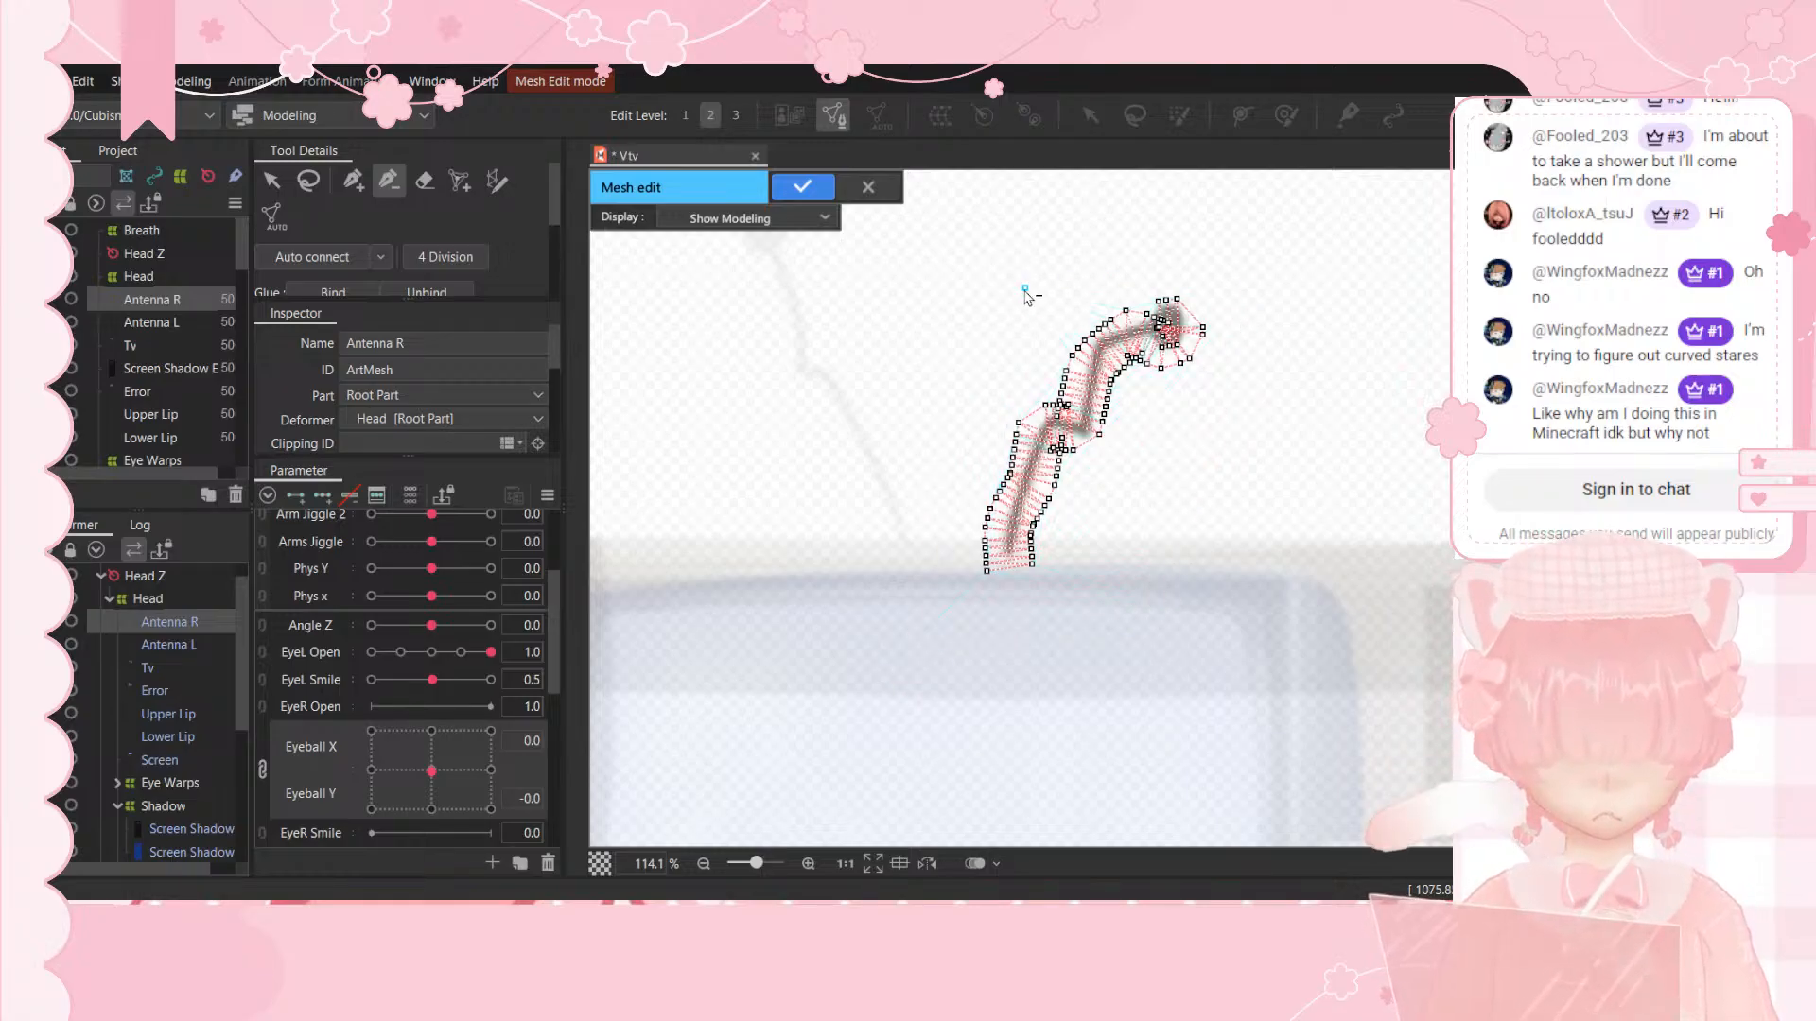
{"action": "left_click", "coordinate": [802, 186]}
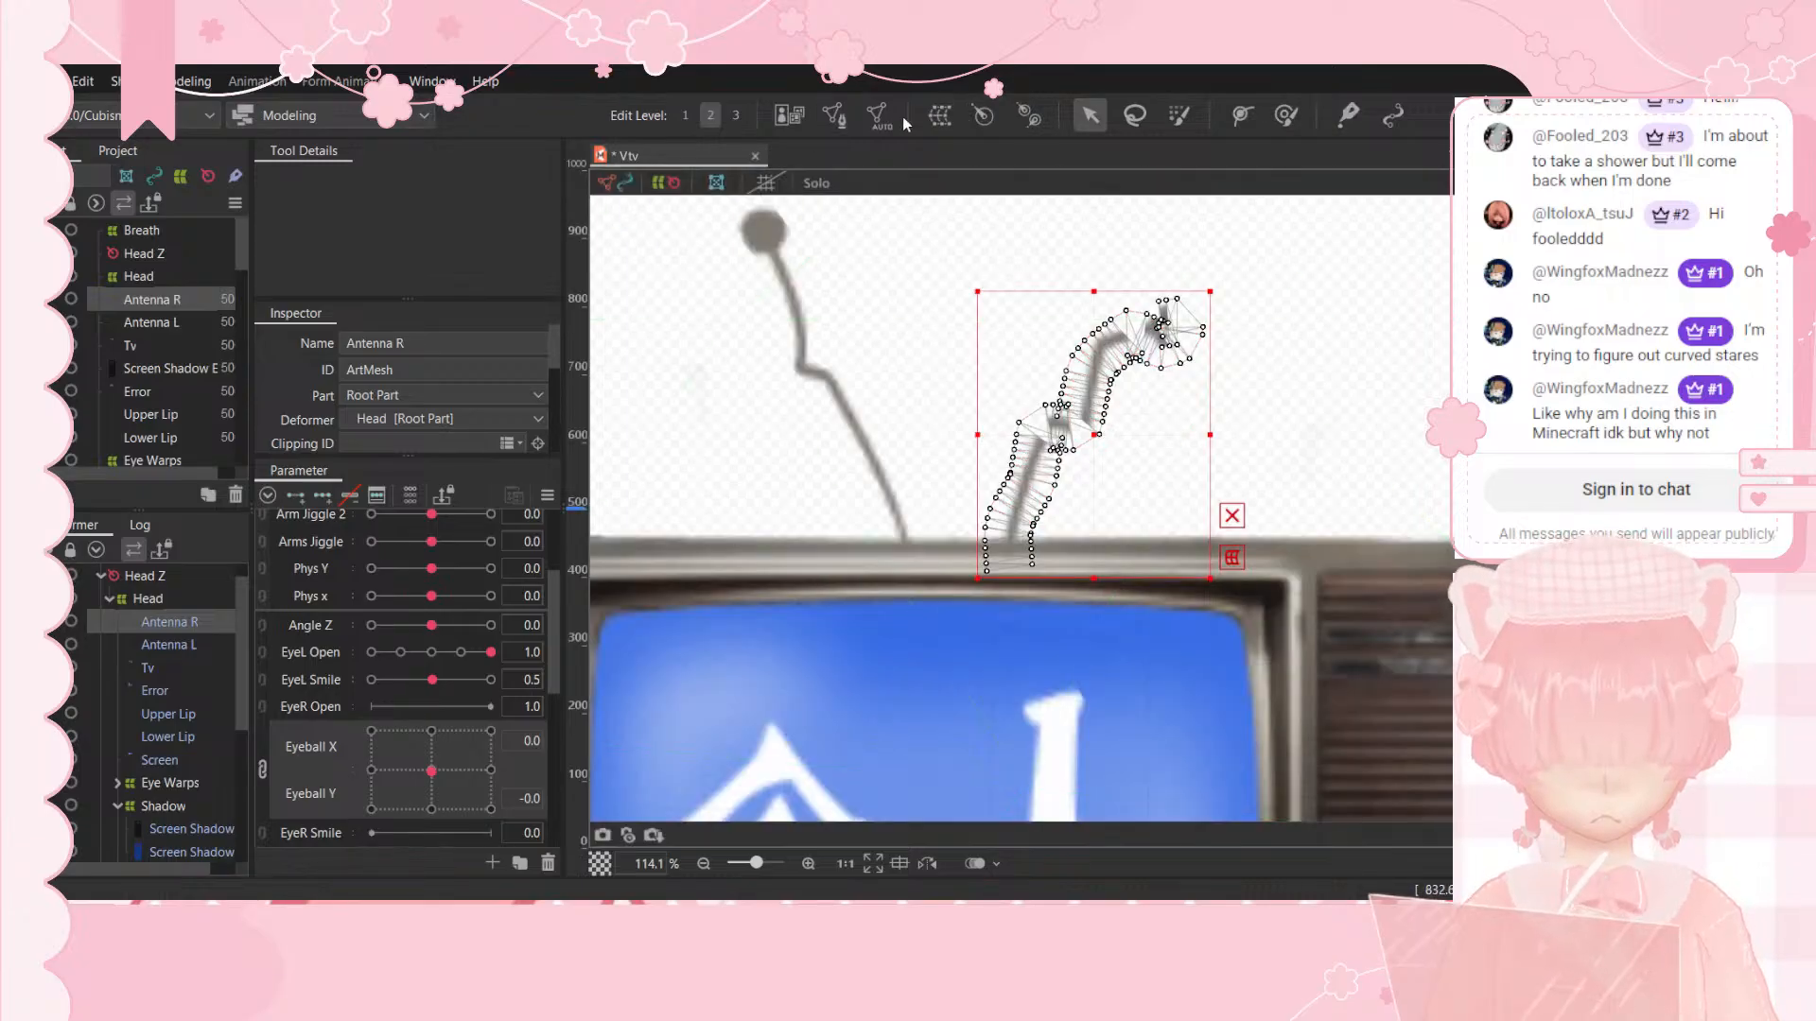
Step: Reopen the Antenna R mesh for editing and erase the tangled vertices around its middle bend and ball tip
{"action": "left_click", "coordinate": [833, 116]}
{"action": "scroll", "coordinate": [1108, 385], "scroll_direction": "up", "scroll_amount": 4}
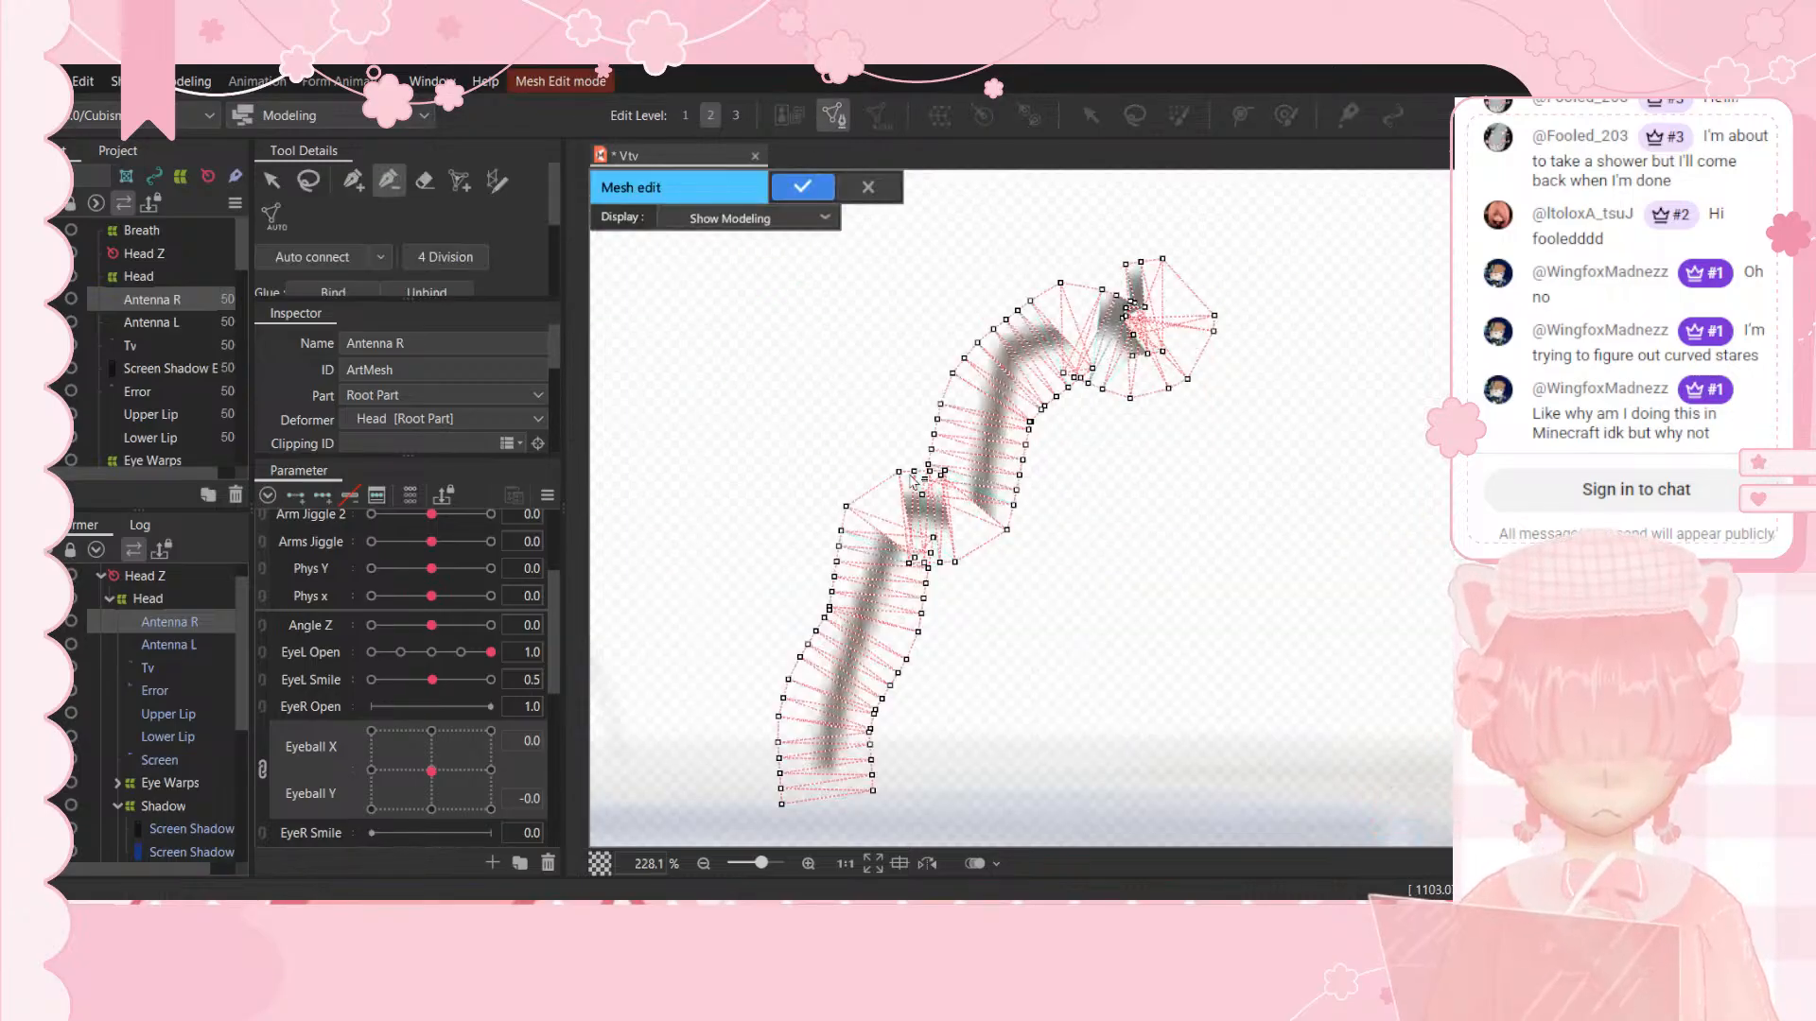
{"action": "left_click", "coordinate": [424, 180]}
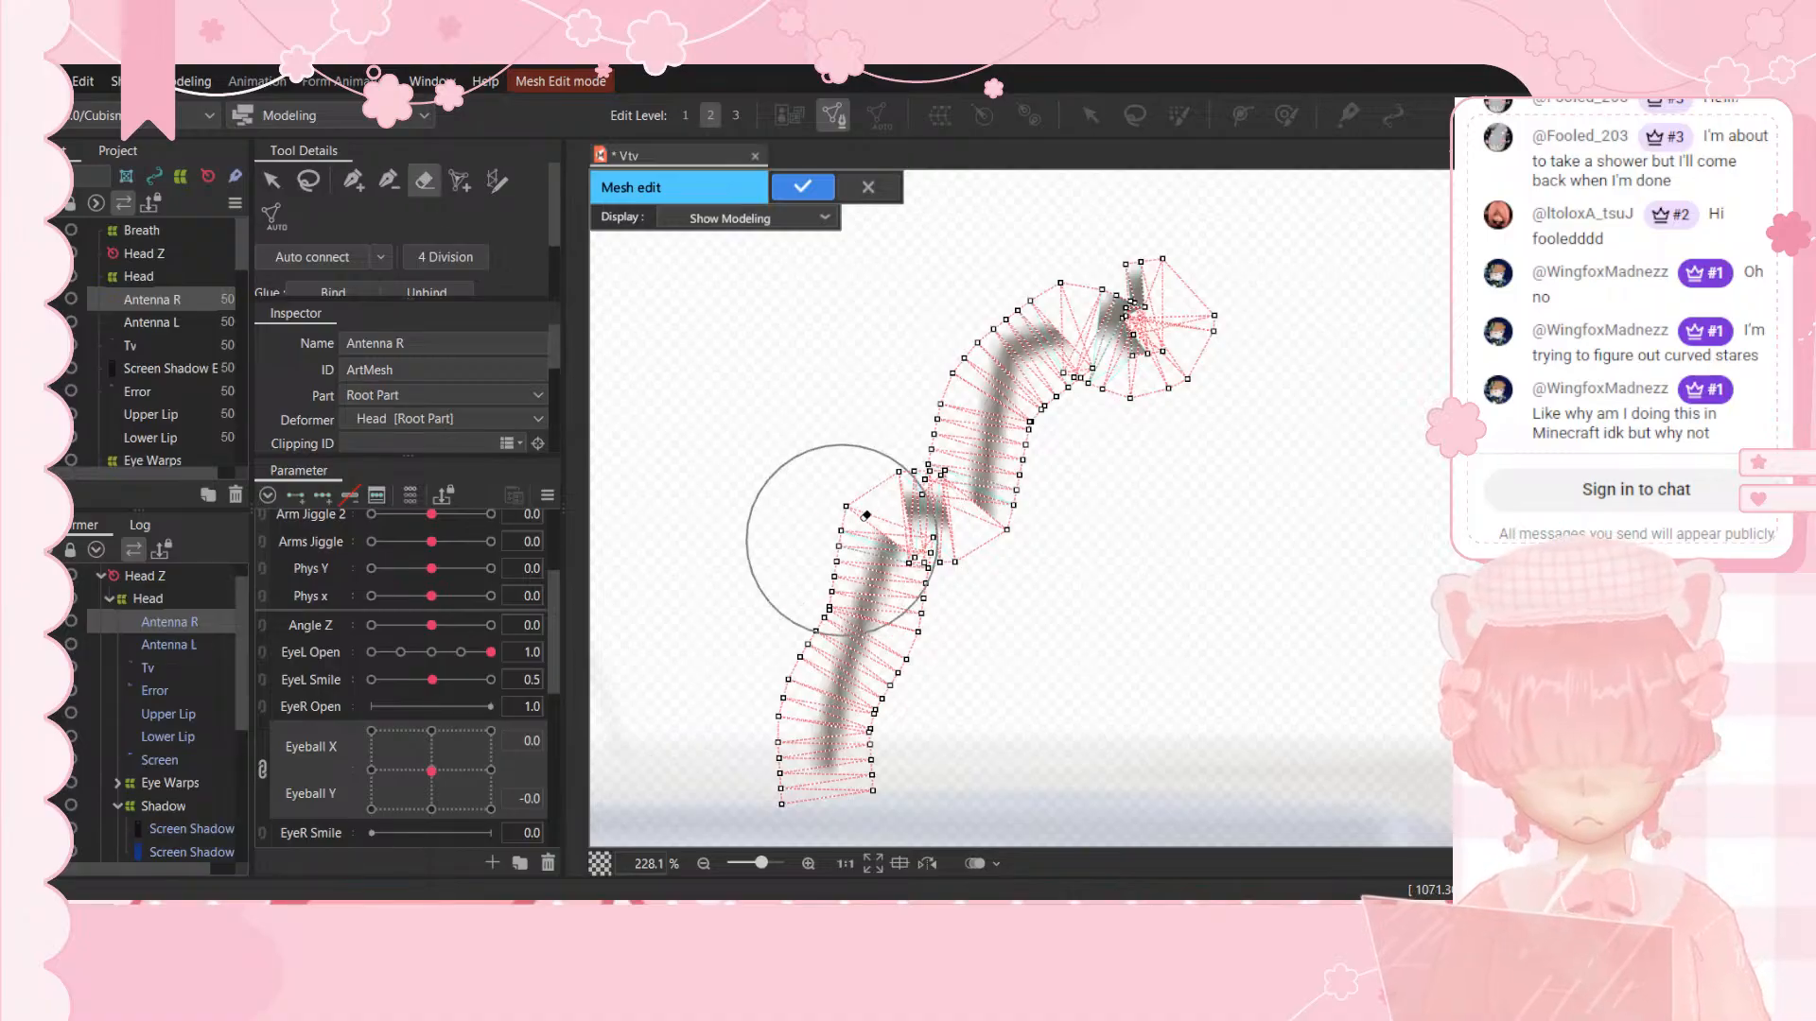
{"action": "mouse_move", "coordinate": [832, 620]}
{"action": "left_mouse_down"}
{"action": "mouse_move", "coordinate": [858, 516]}
{"action": "mouse_move", "coordinate": [897, 541]}
{"action": "left_mouse_up"}
{"action": "left_click", "coordinate": [1114, 299]}
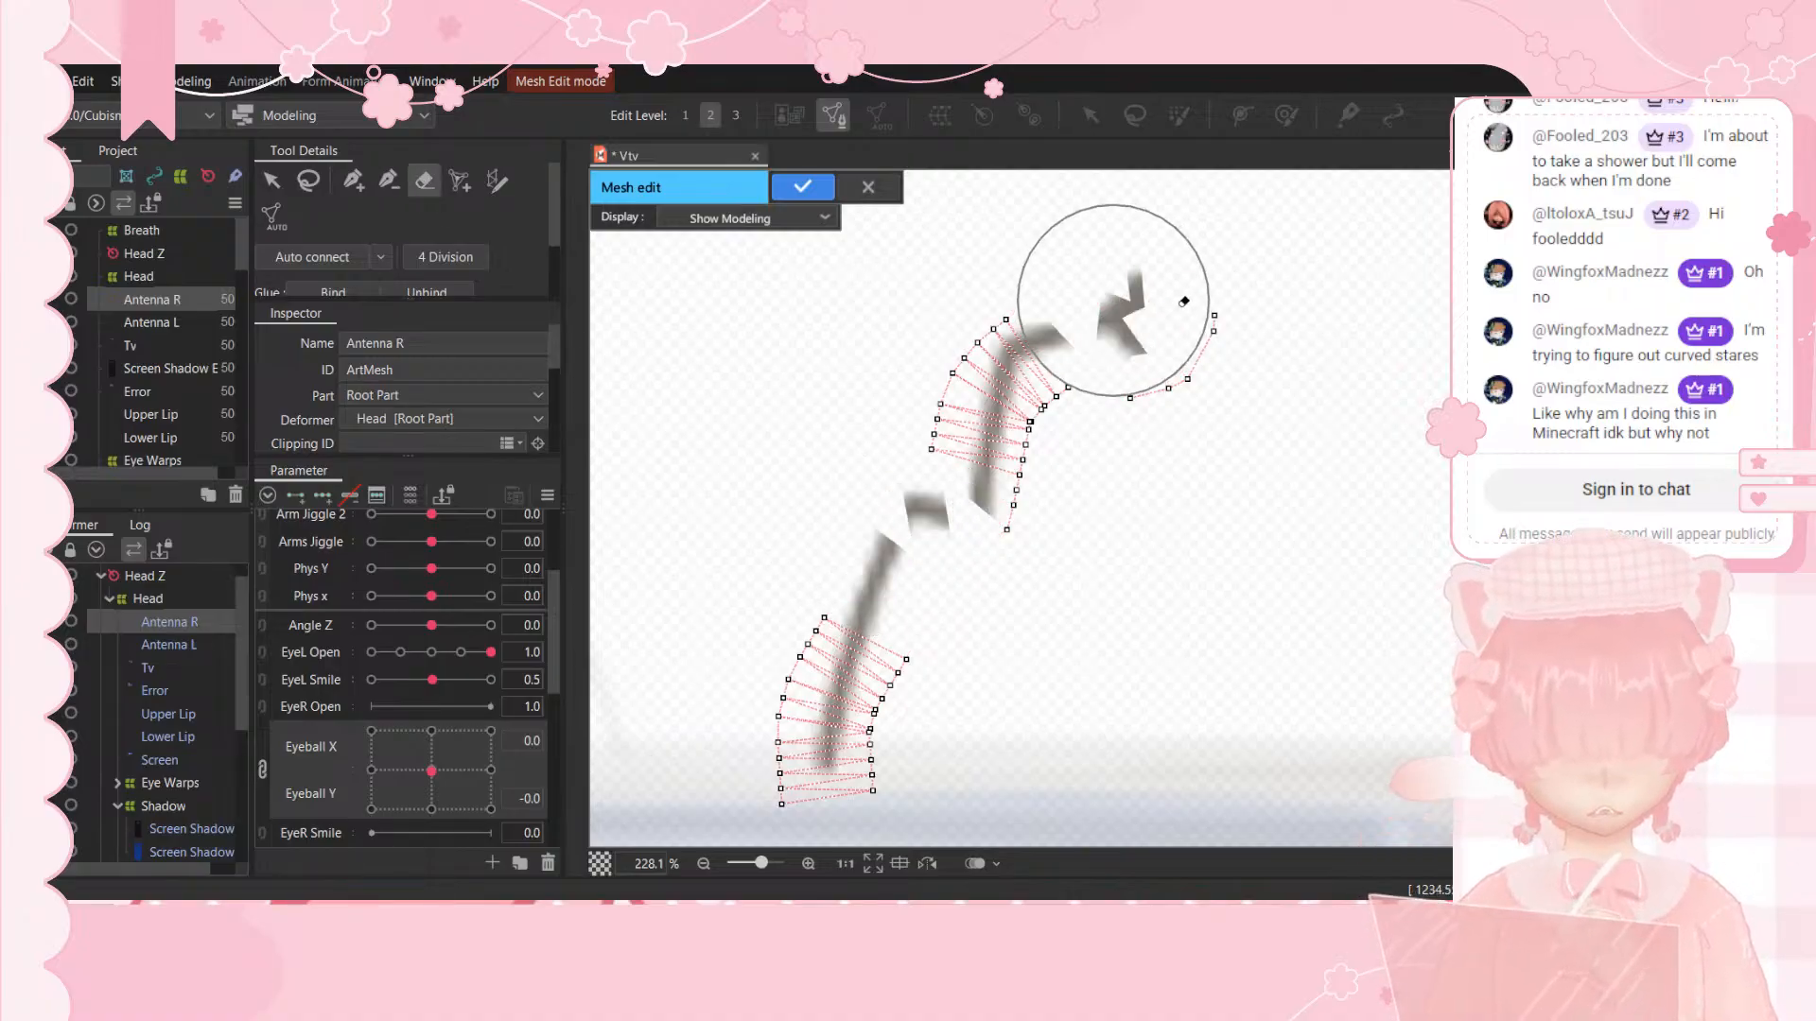
Step: Rebuild the Antenna R mesh outline around the ball tip with new vertices above it and cross edges inside
{"action": "left_click", "coordinate": [352, 180]}
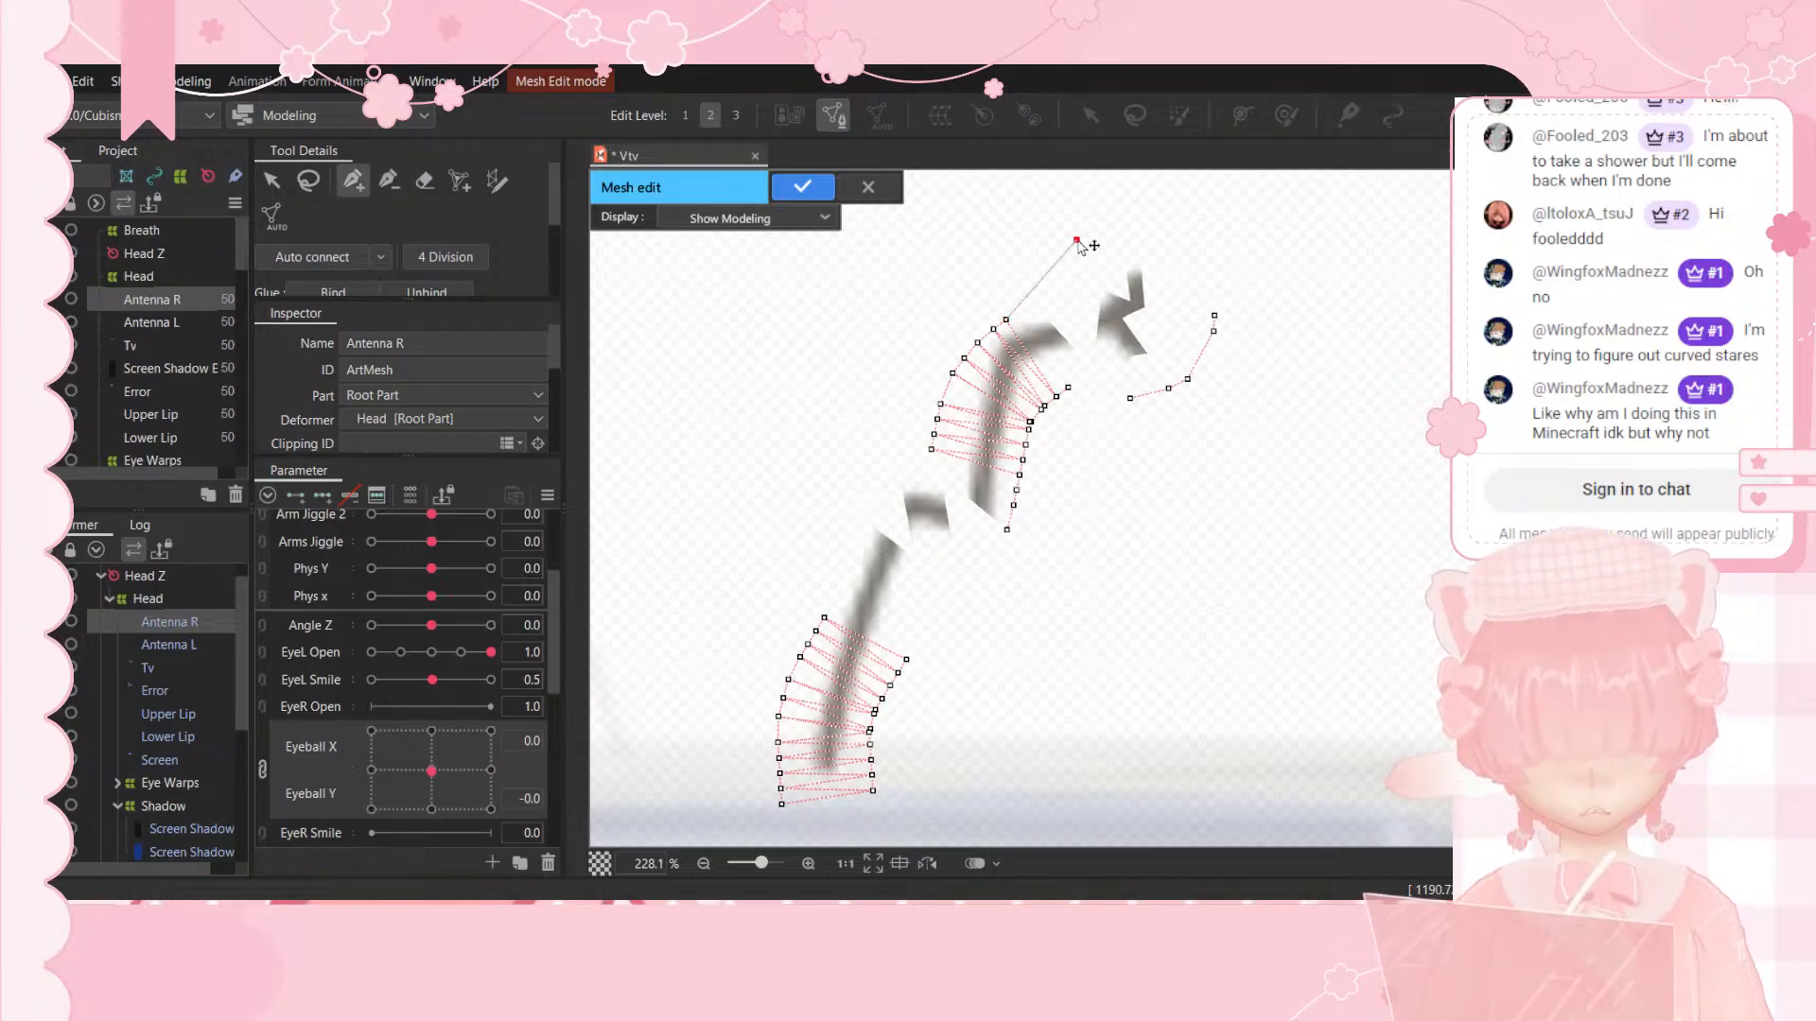
{"action": "left_click", "coordinate": [1076, 240]}
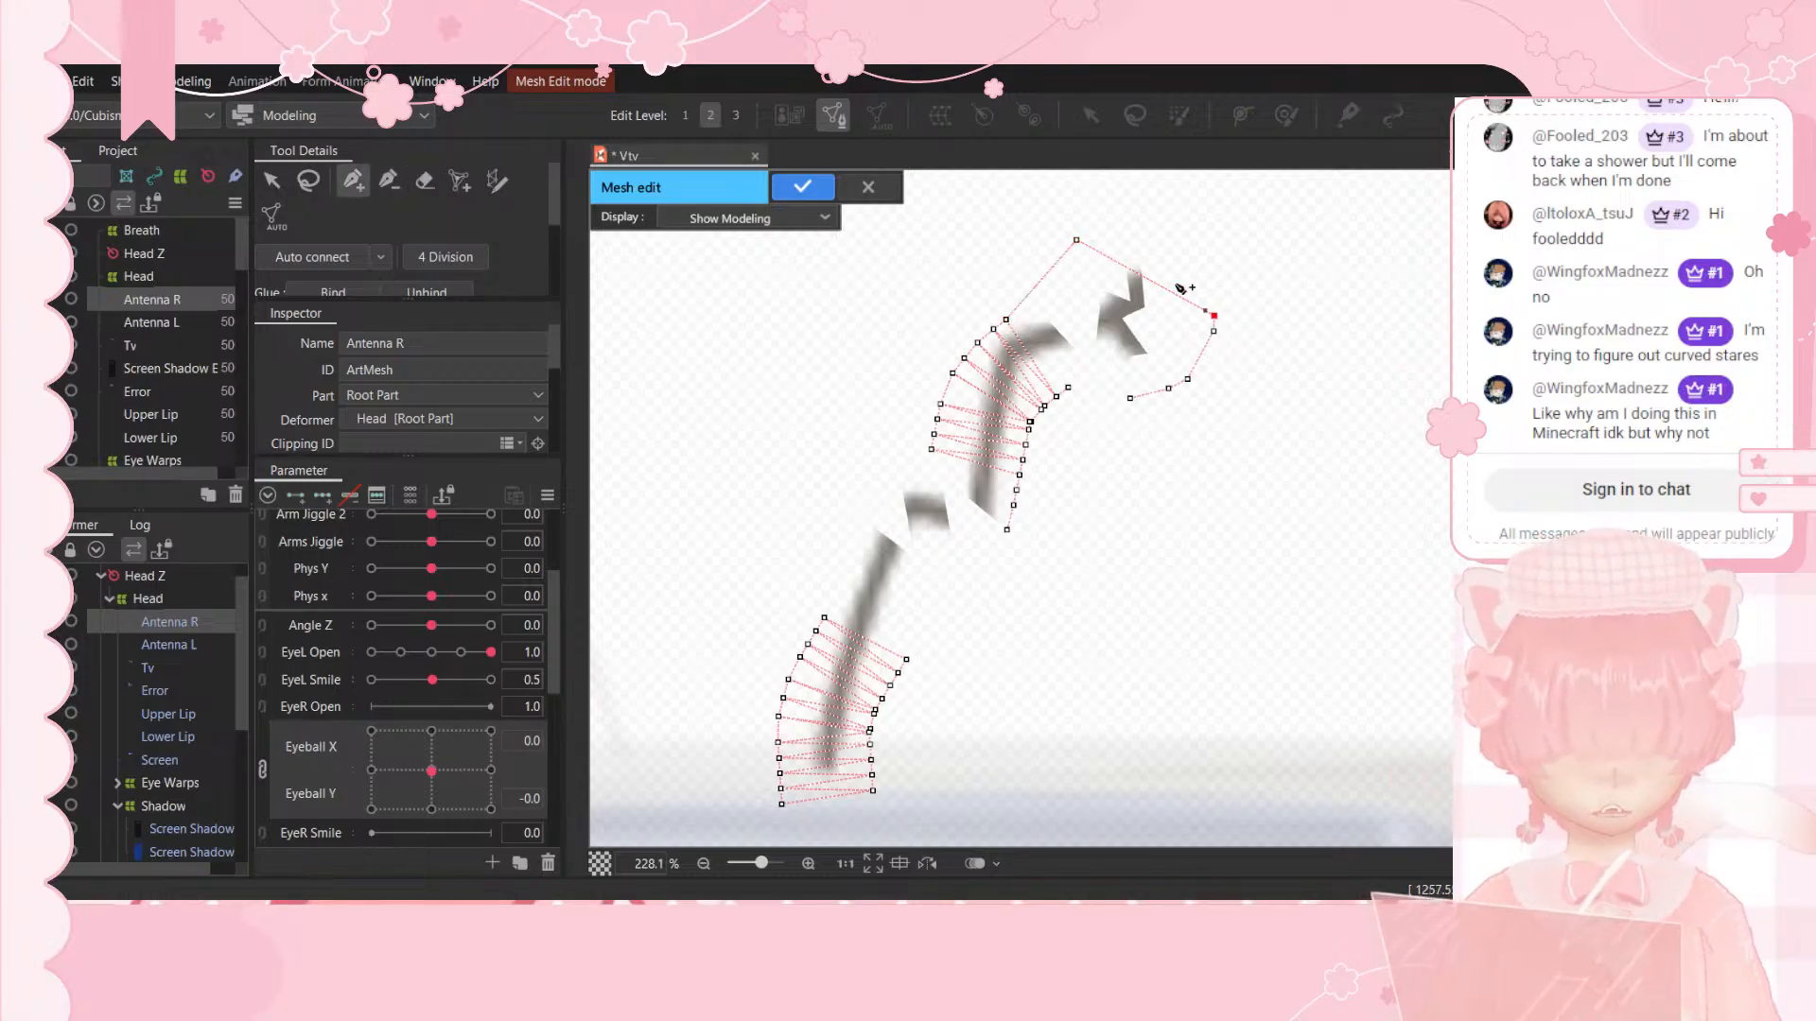
{"action": "left_click", "coordinate": [1156, 227]}
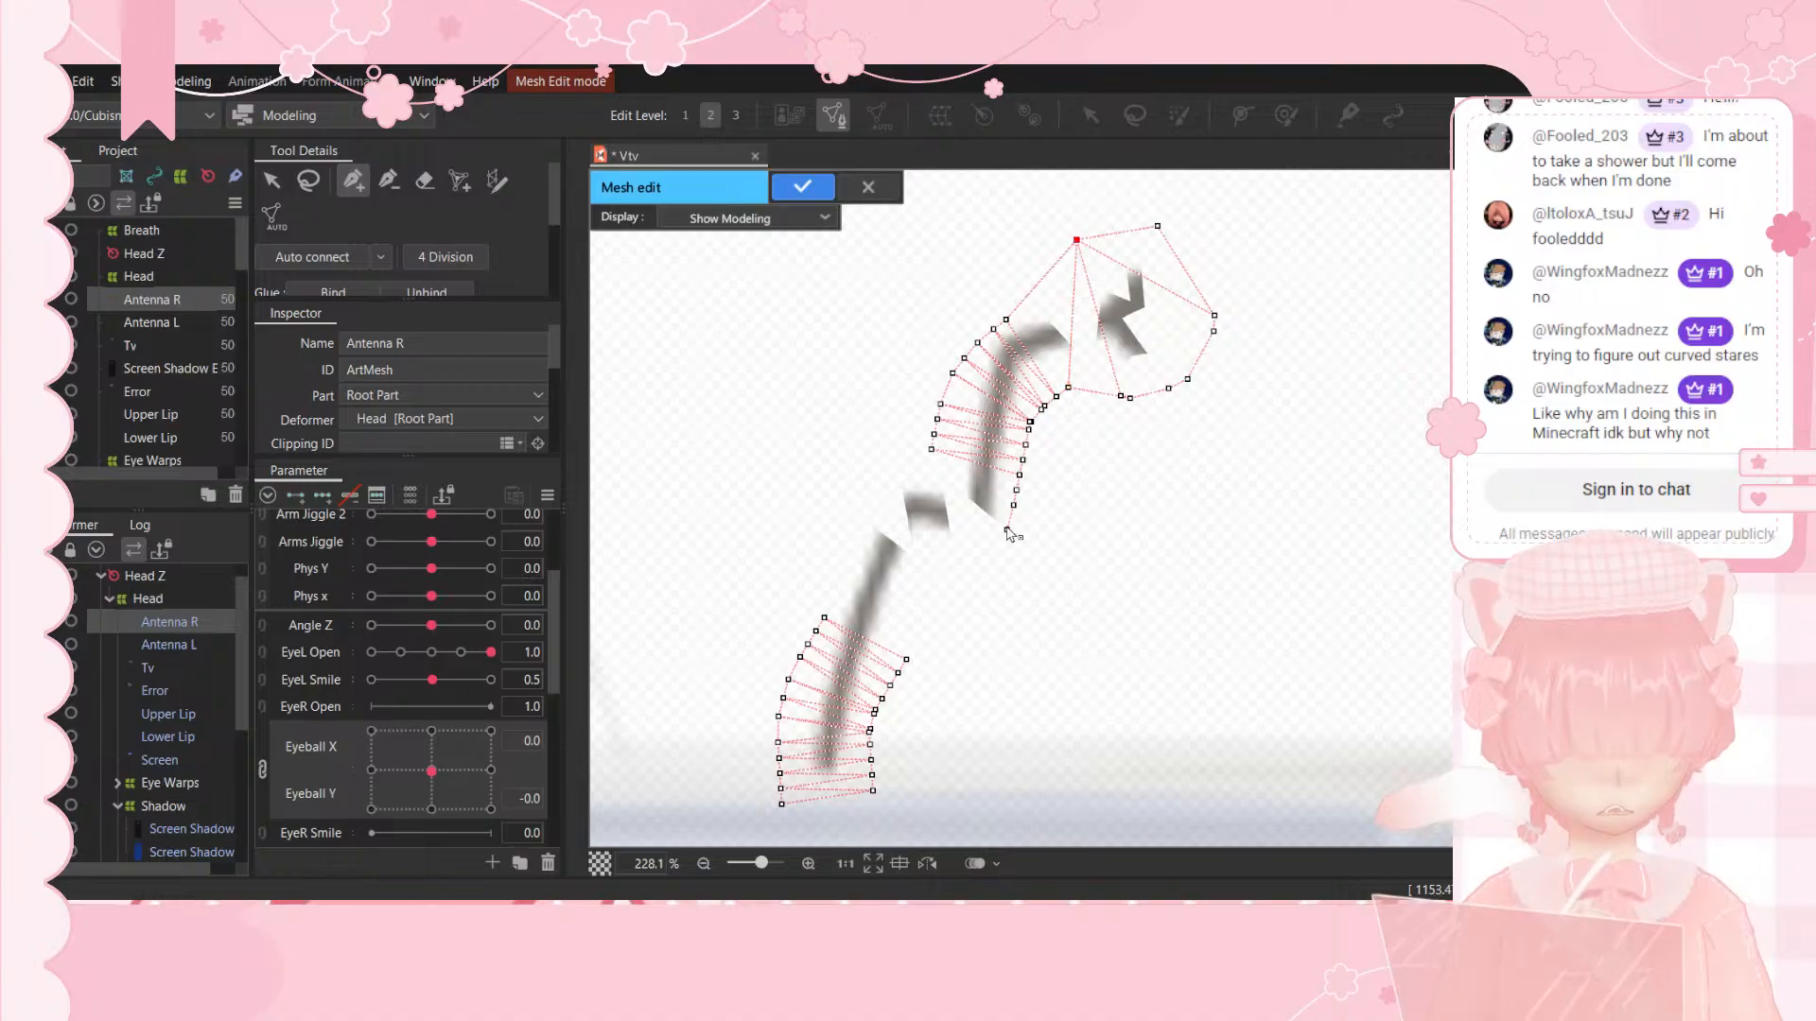
Step: Reconnect both sides of the Antenna R middle bend, add paired vertices with cross edges, and apply the mesh edit
{"action": "mouse_move", "coordinate": [1007, 530]}
{"action": "left_mouse_down"}
{"action": "mouse_move", "coordinate": [875, 718]}
{"action": "mouse_move", "coordinate": [905, 660]}
{"action": "mouse_move", "coordinate": [841, 624]}
{"action": "left_mouse_up"}
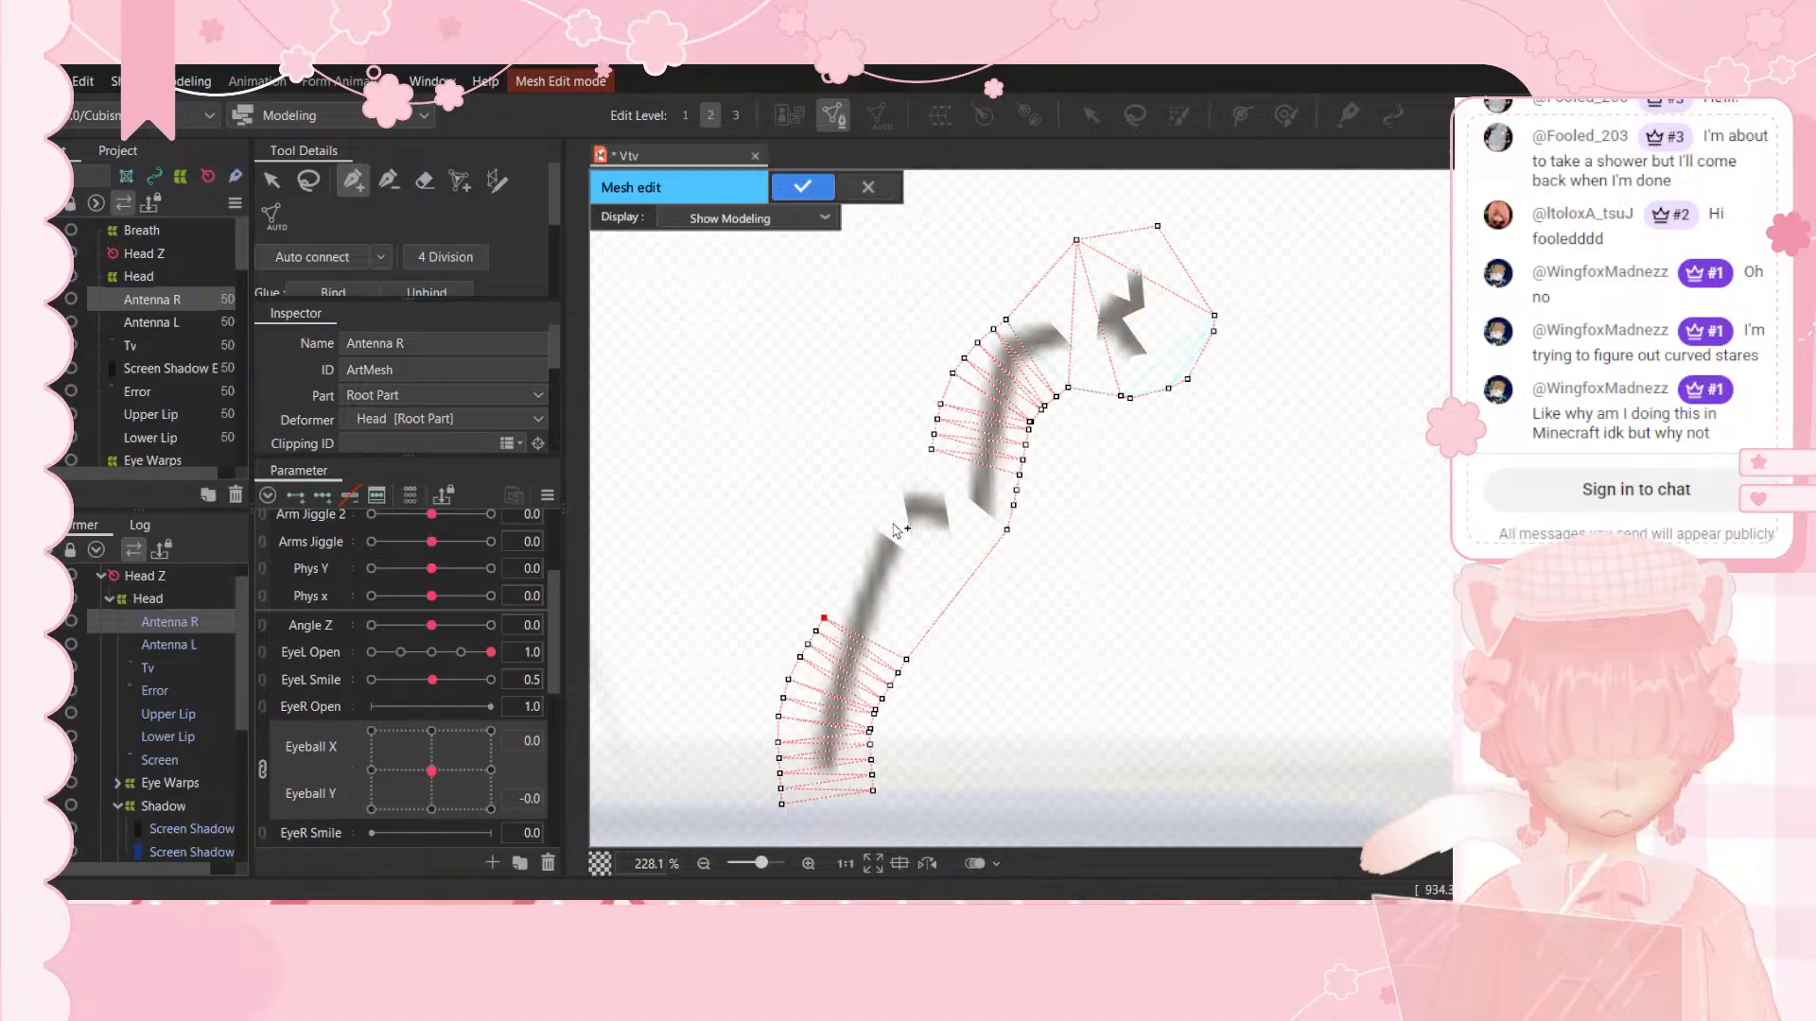
{"action": "left_click", "coordinate": [931, 449]}
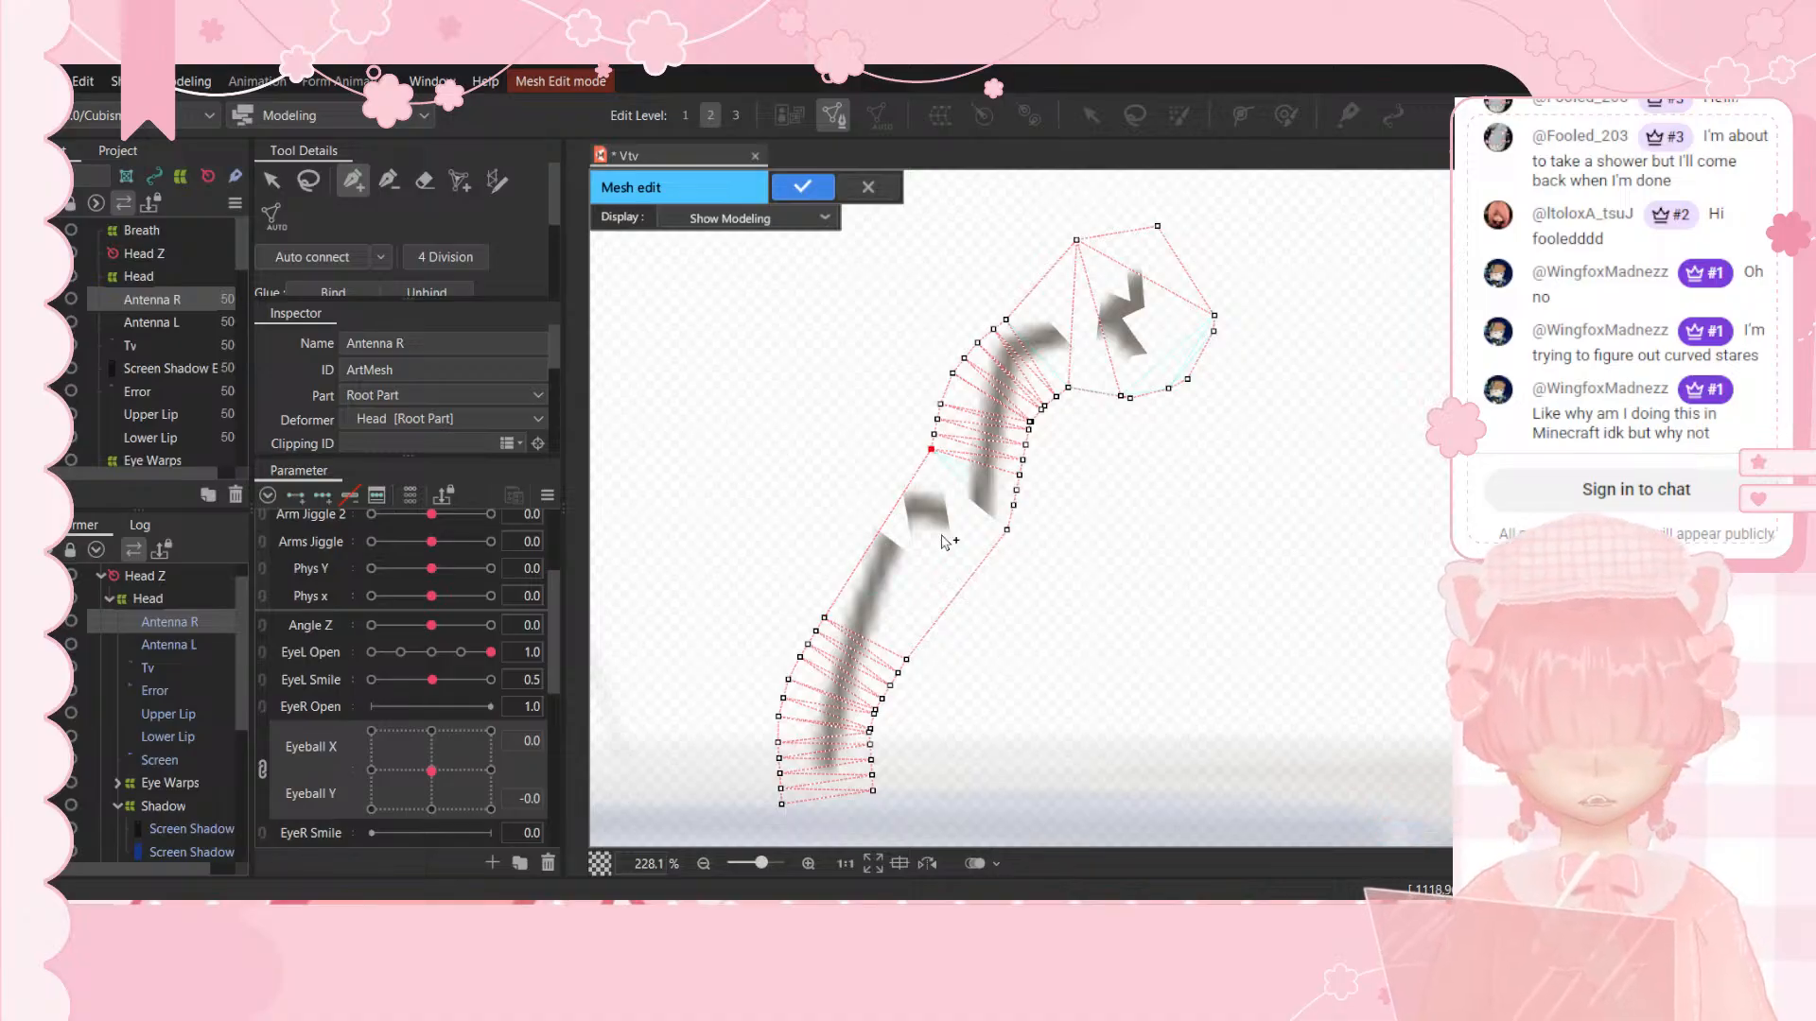
{"action": "left_click", "coordinate": [1007, 530]}
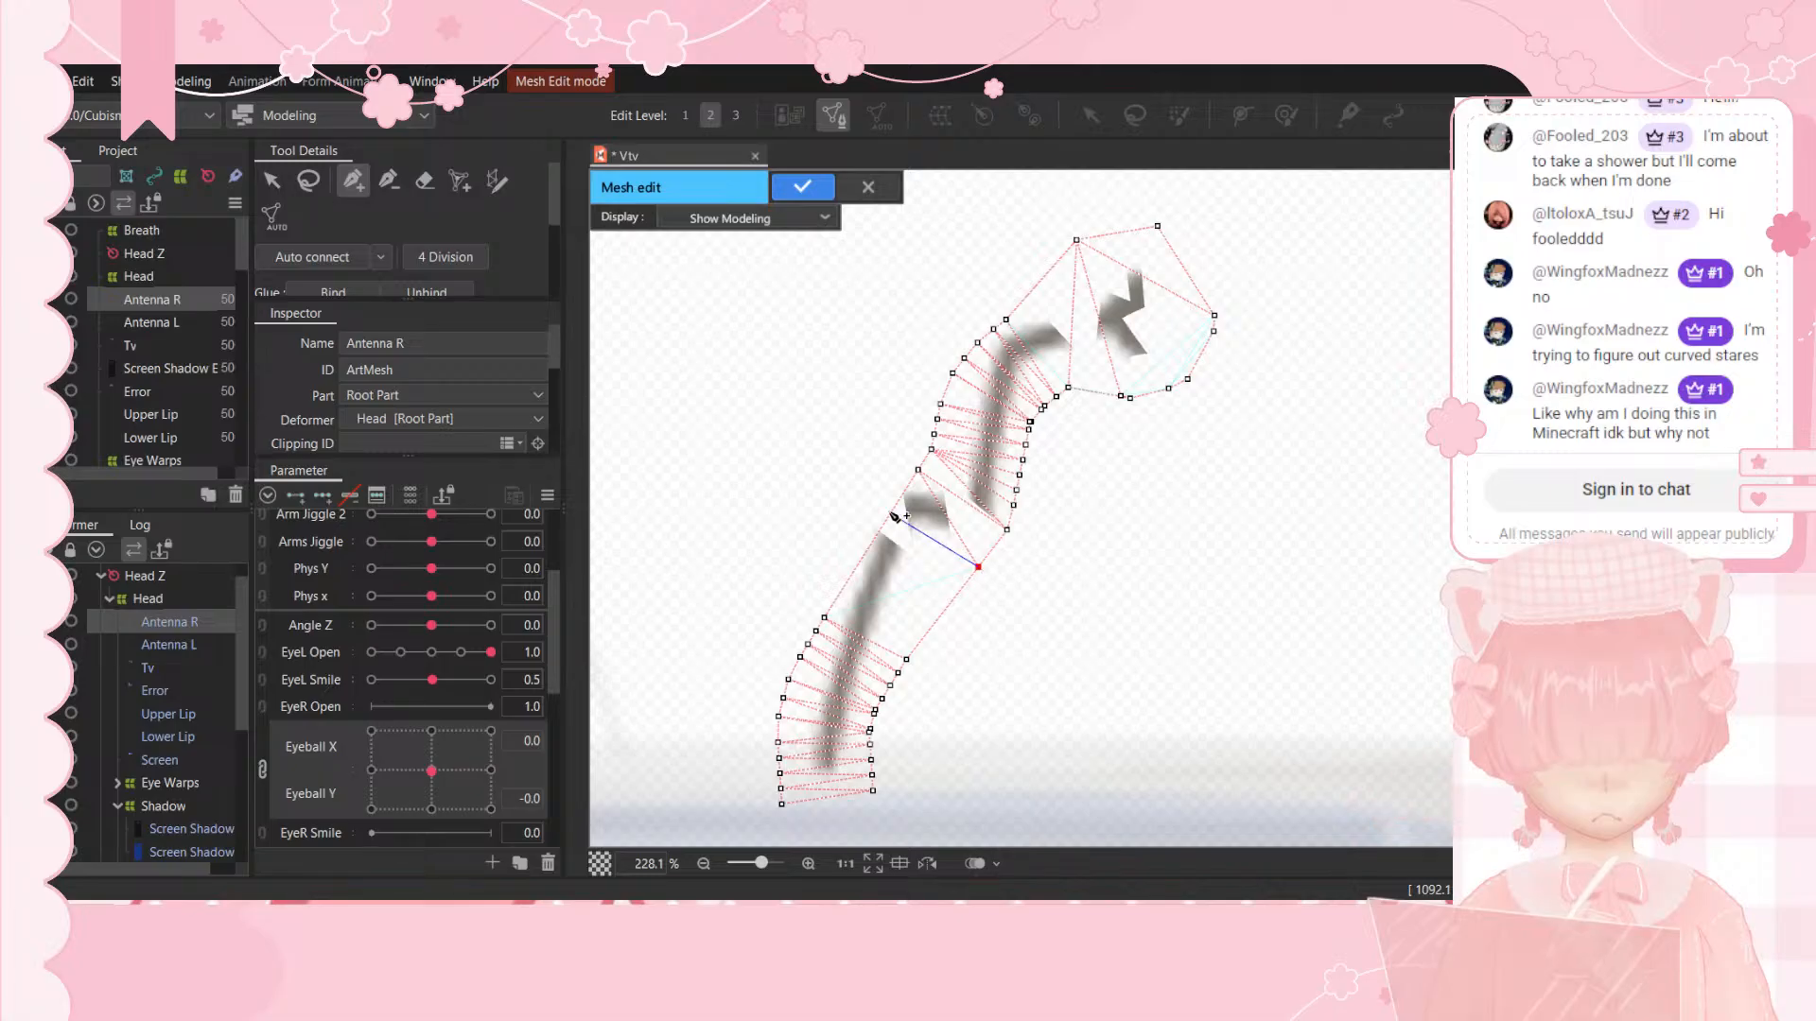
{"action": "left_click", "coordinate": [950, 604]}
{"action": "left_click", "coordinate": [842, 566]}
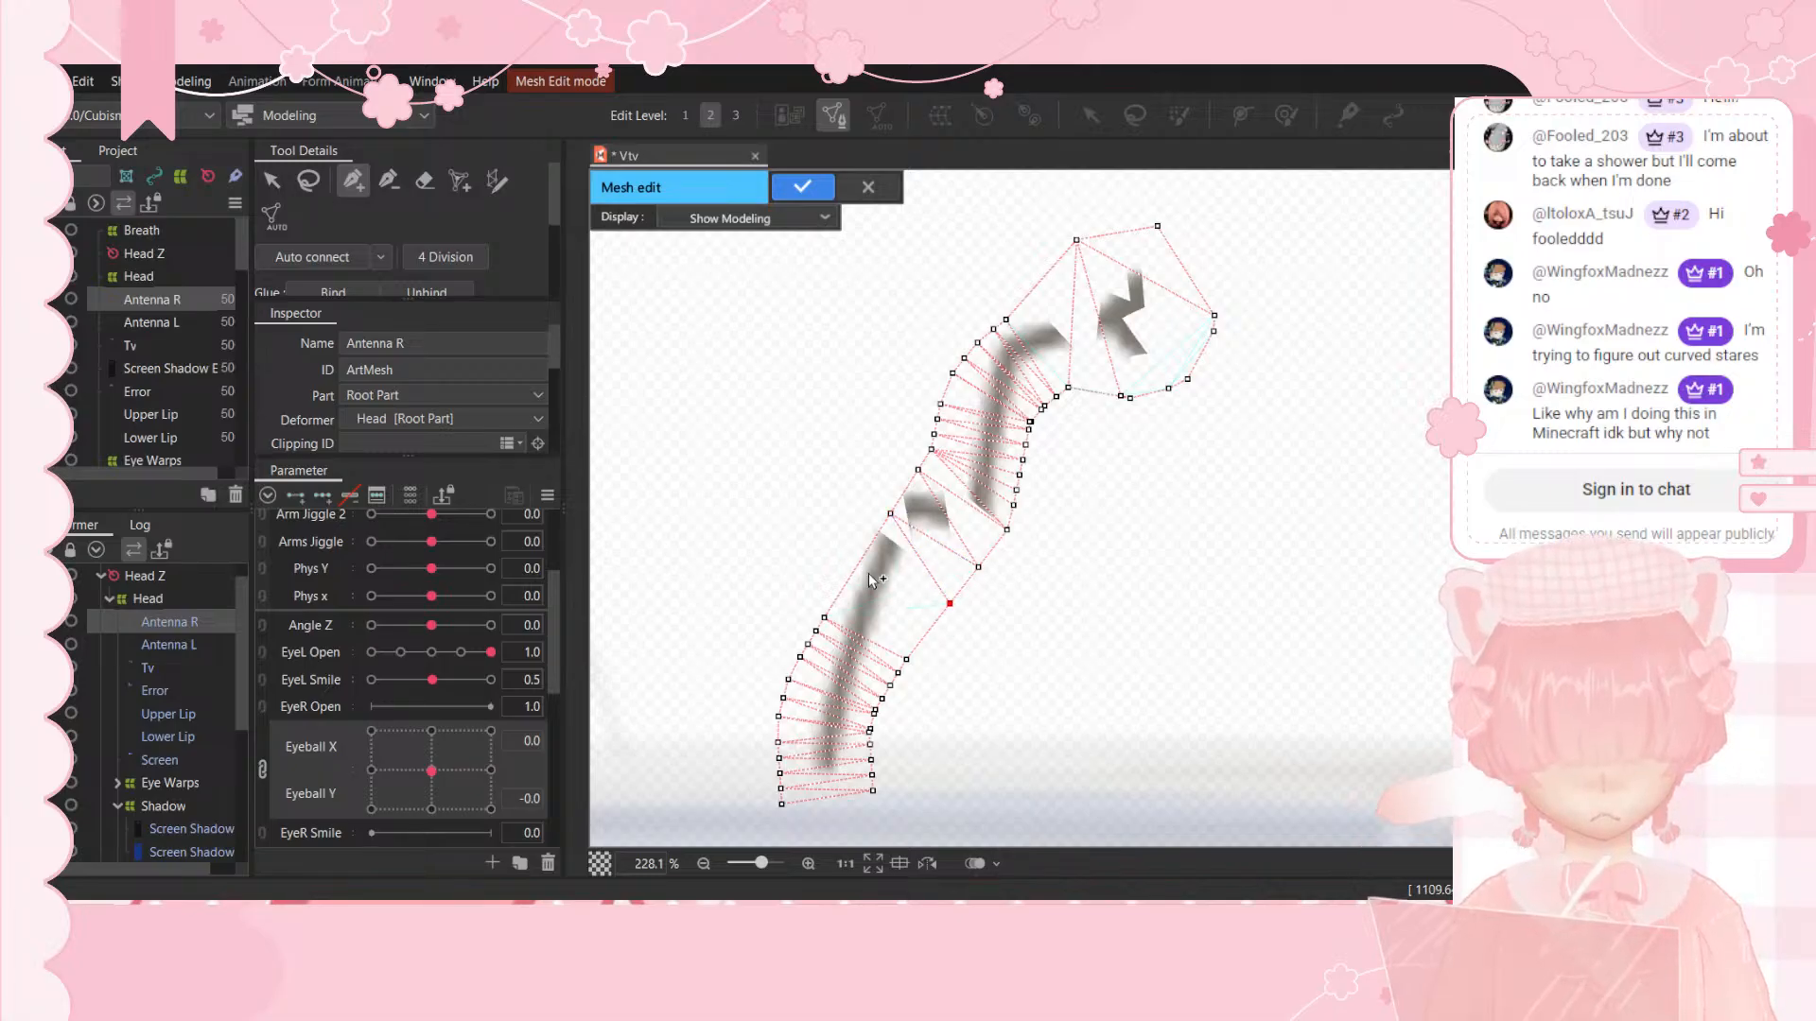
{"action": "left_click", "coordinate": [857, 565]}
{"action": "left_click", "coordinate": [906, 659]}
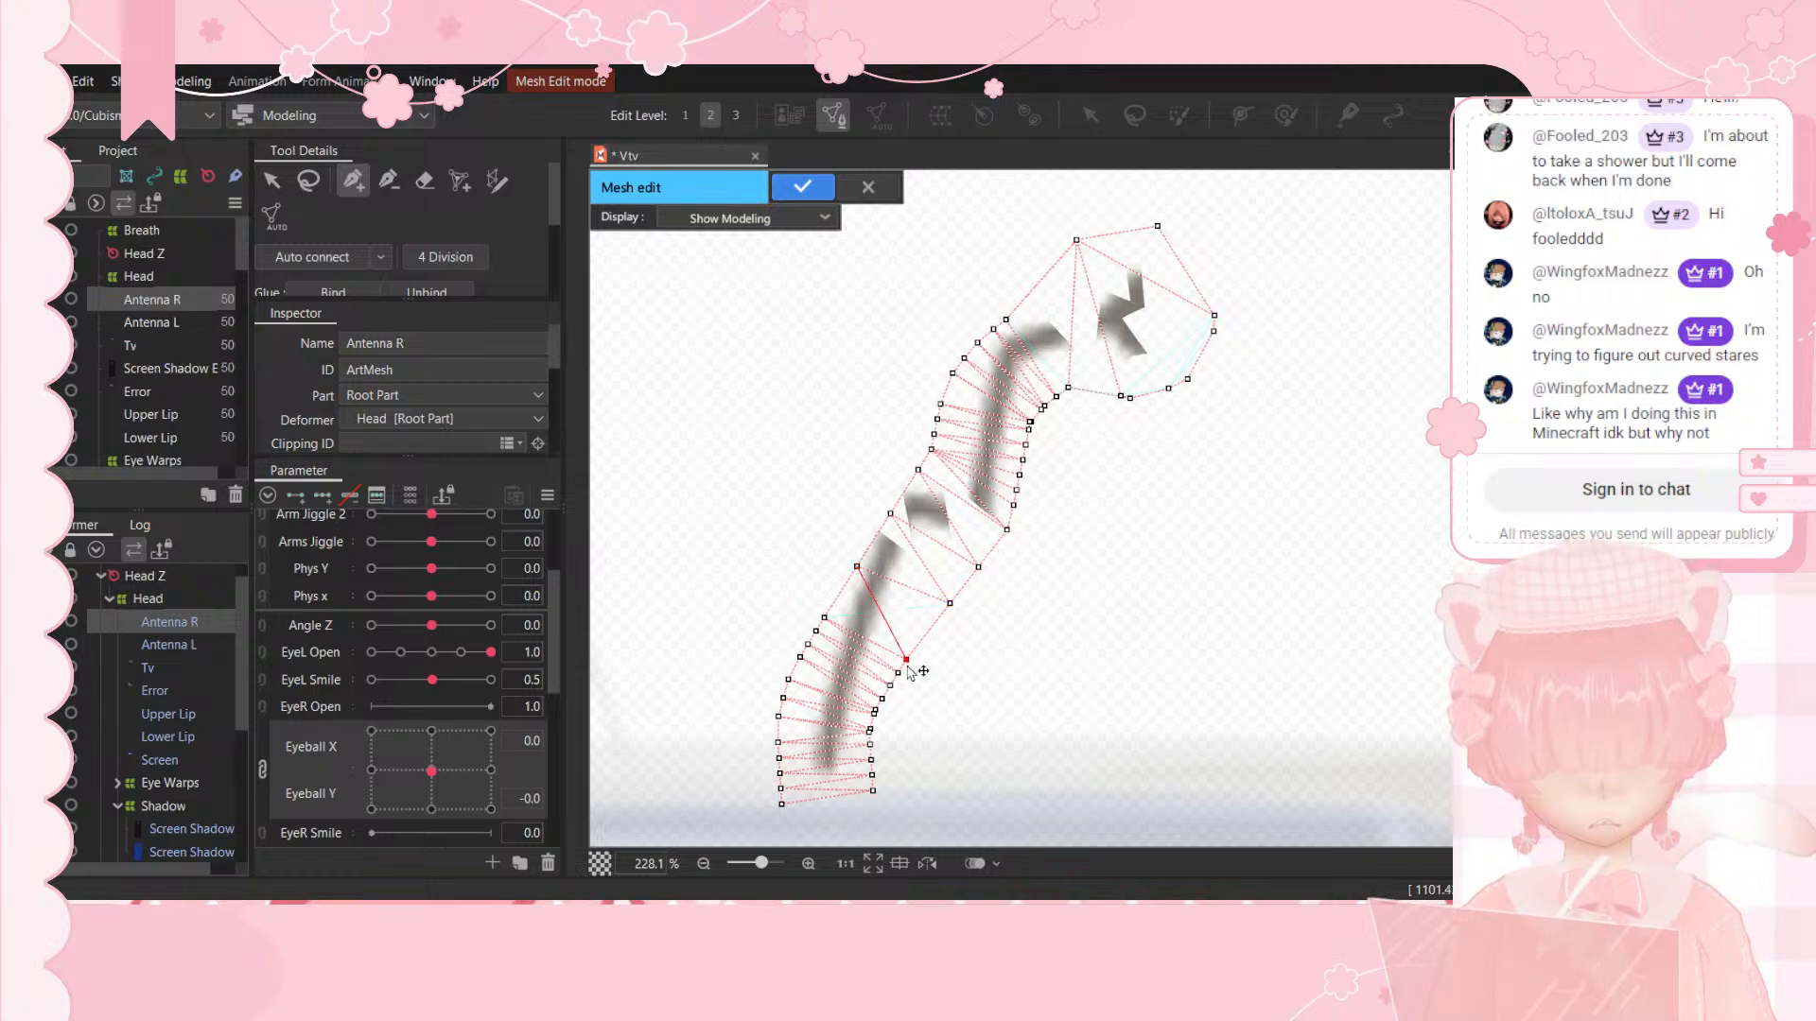
{"action": "left_click", "coordinate": [801, 189]}
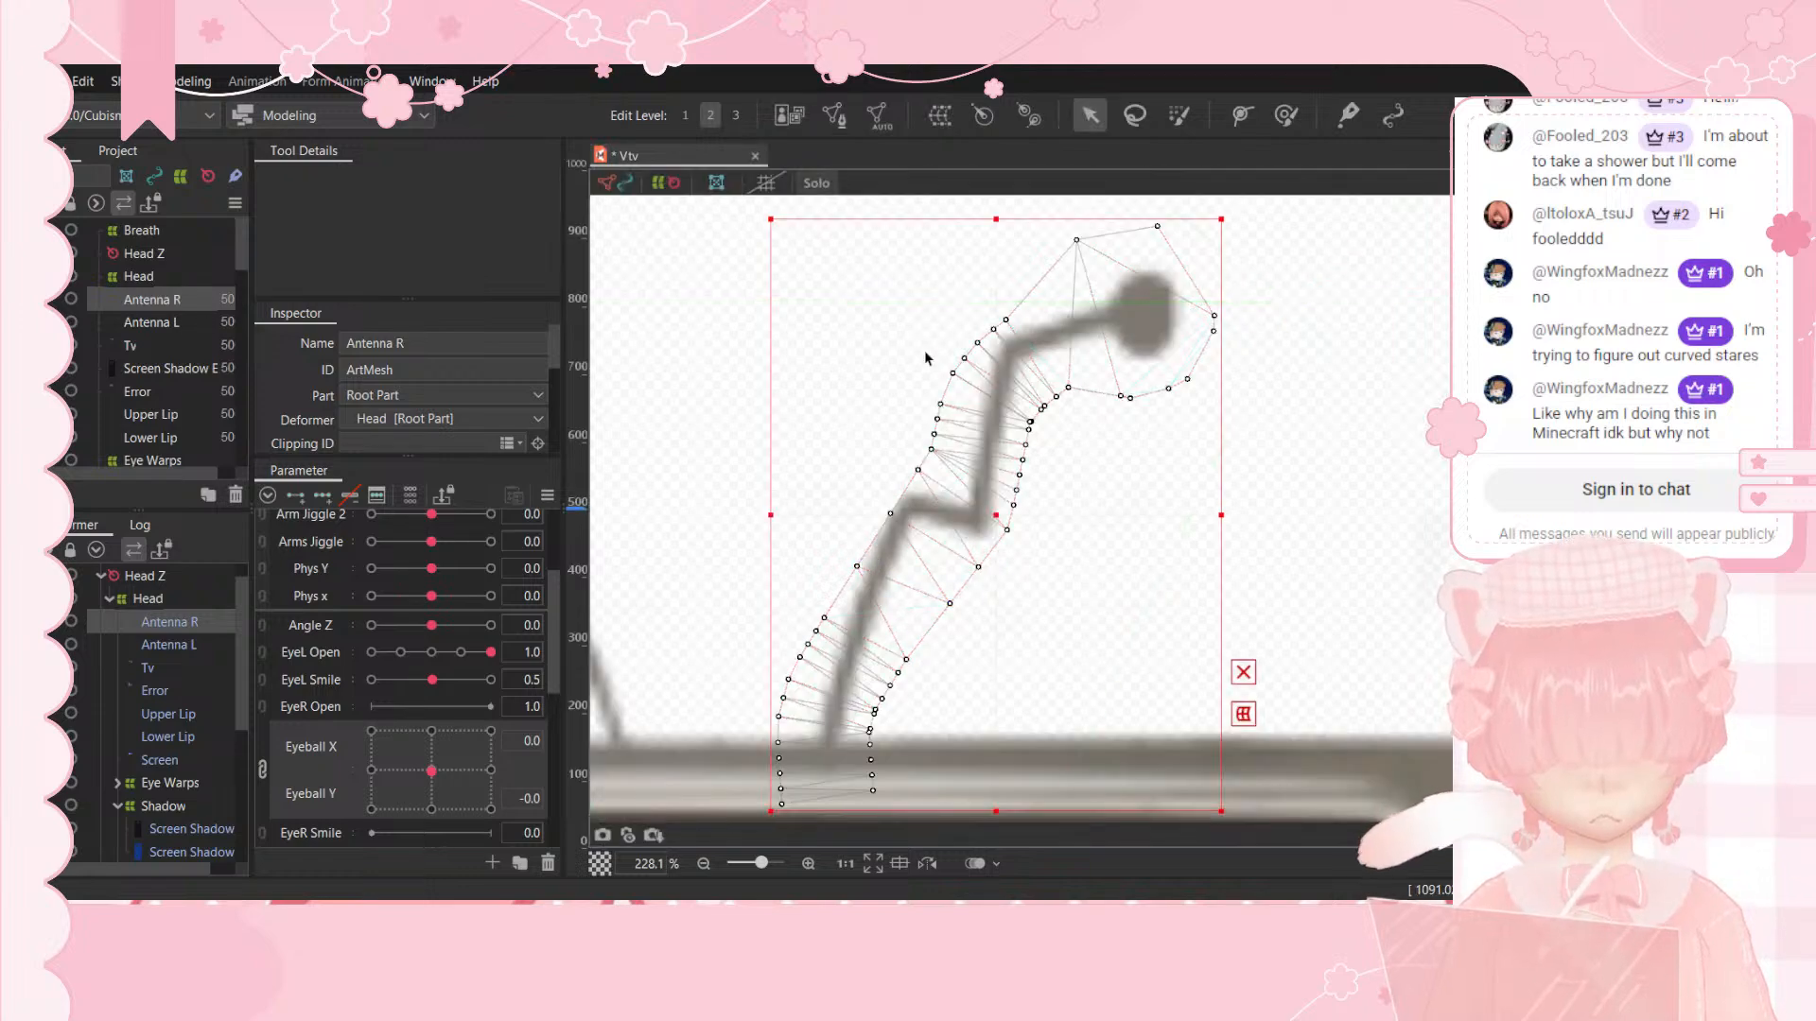
{"action": "scroll", "coordinate": [899, 339], "scroll_direction": "down", "scroll_amount": 5}
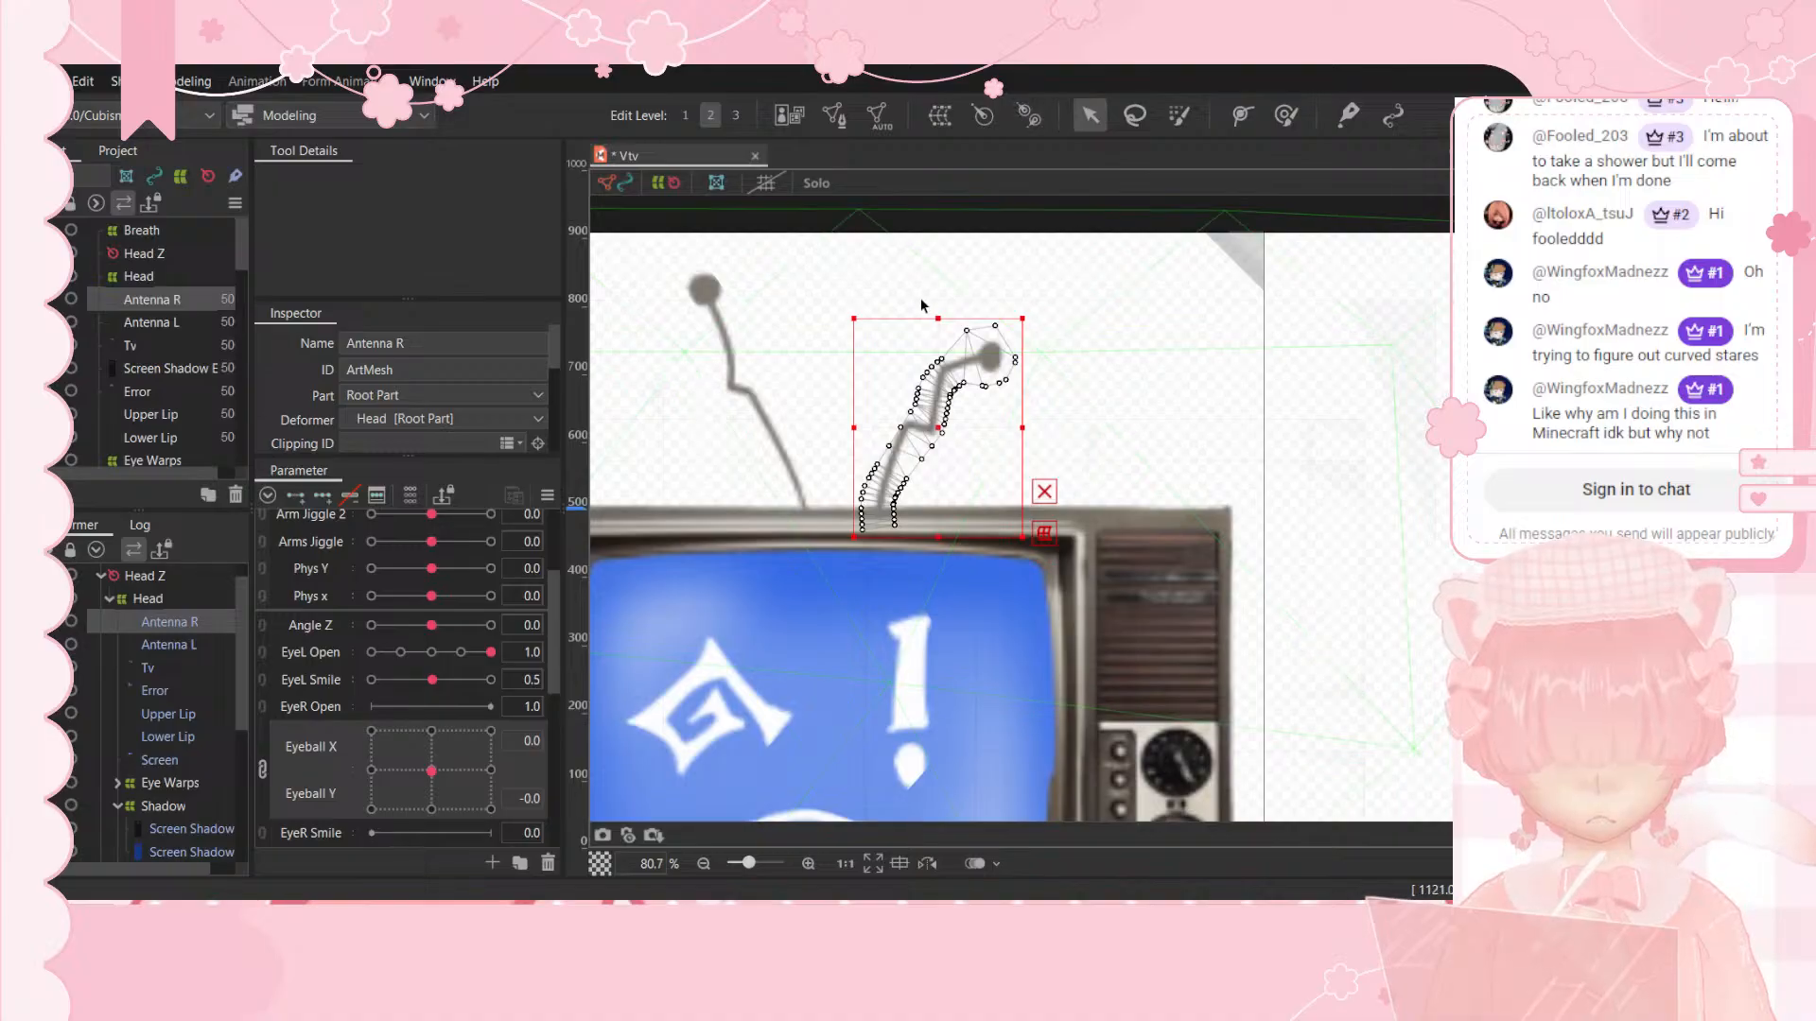
{"action": "left_click", "coordinate": [921, 297]}
{"action": "left_click", "coordinate": [998, 188]}
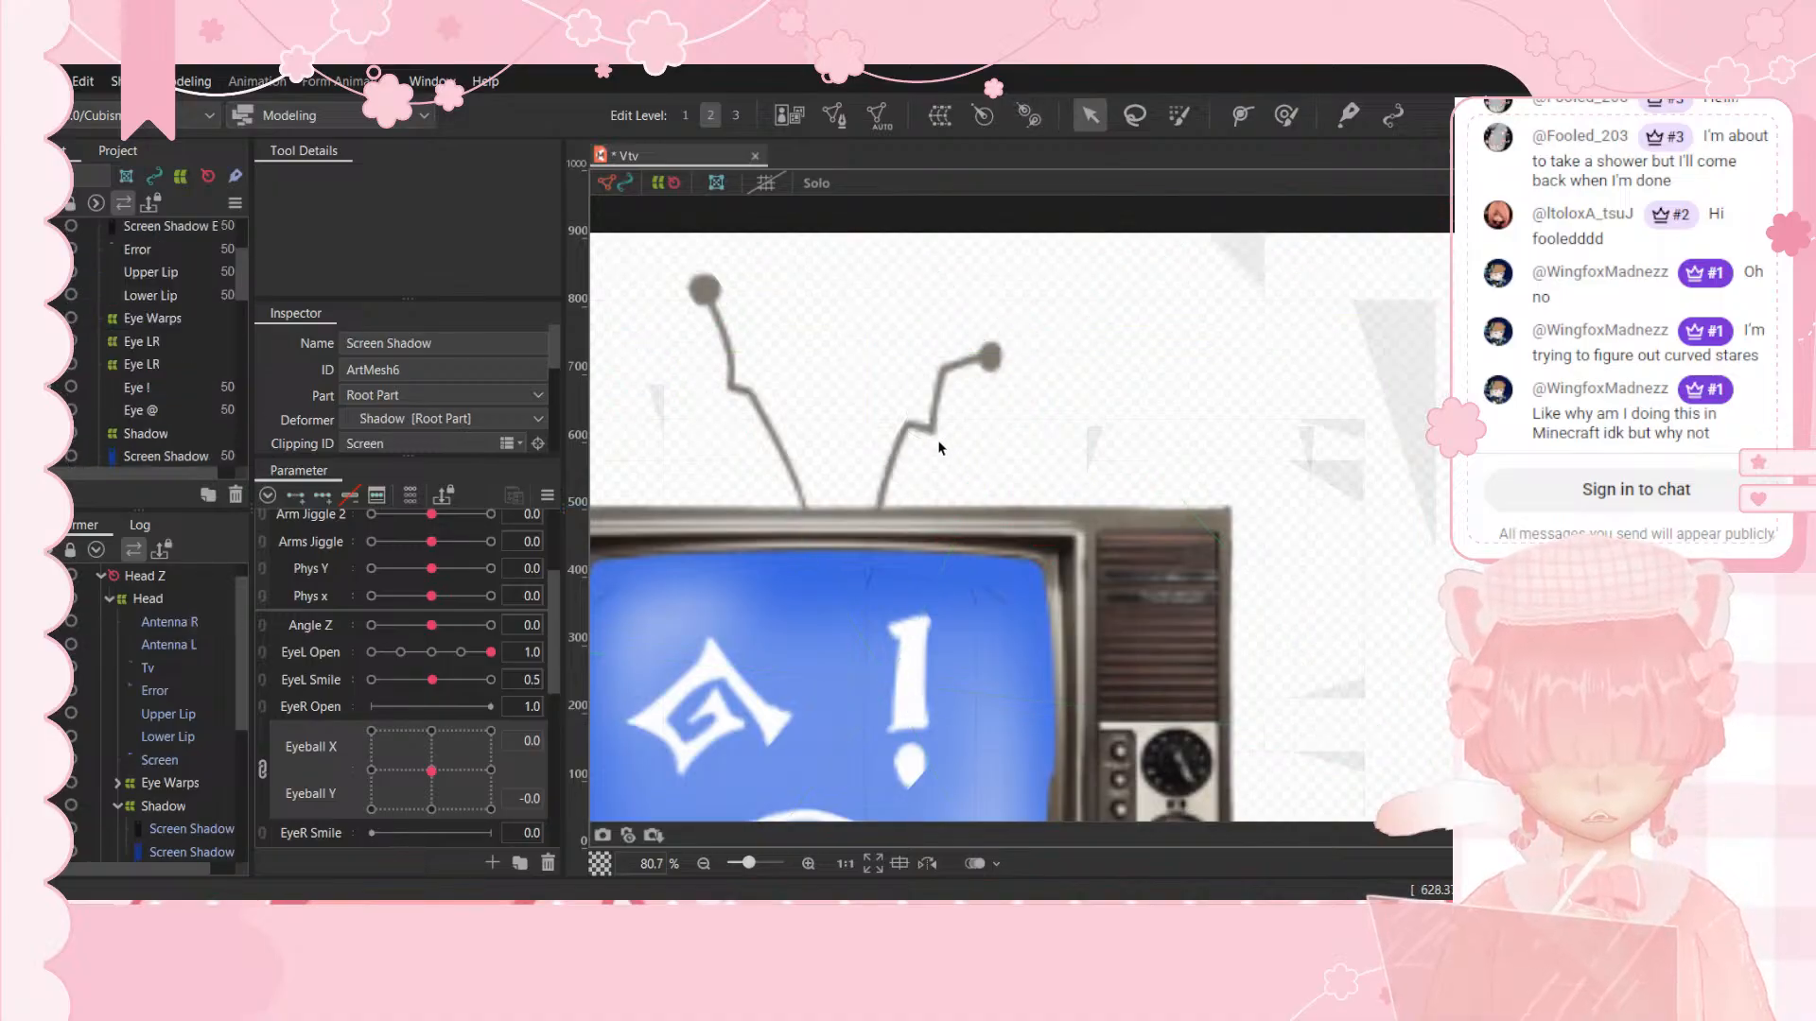
Step: Select the Upper Lip art mesh on the TV screen and open it for mesh editing
{"action": "scroll", "coordinate": [933, 462], "scroll_direction": "down", "scroll_amount": 3}
{"action": "scroll", "coordinate": [870, 705], "scroll_direction": "up", "scroll_amount": 5}
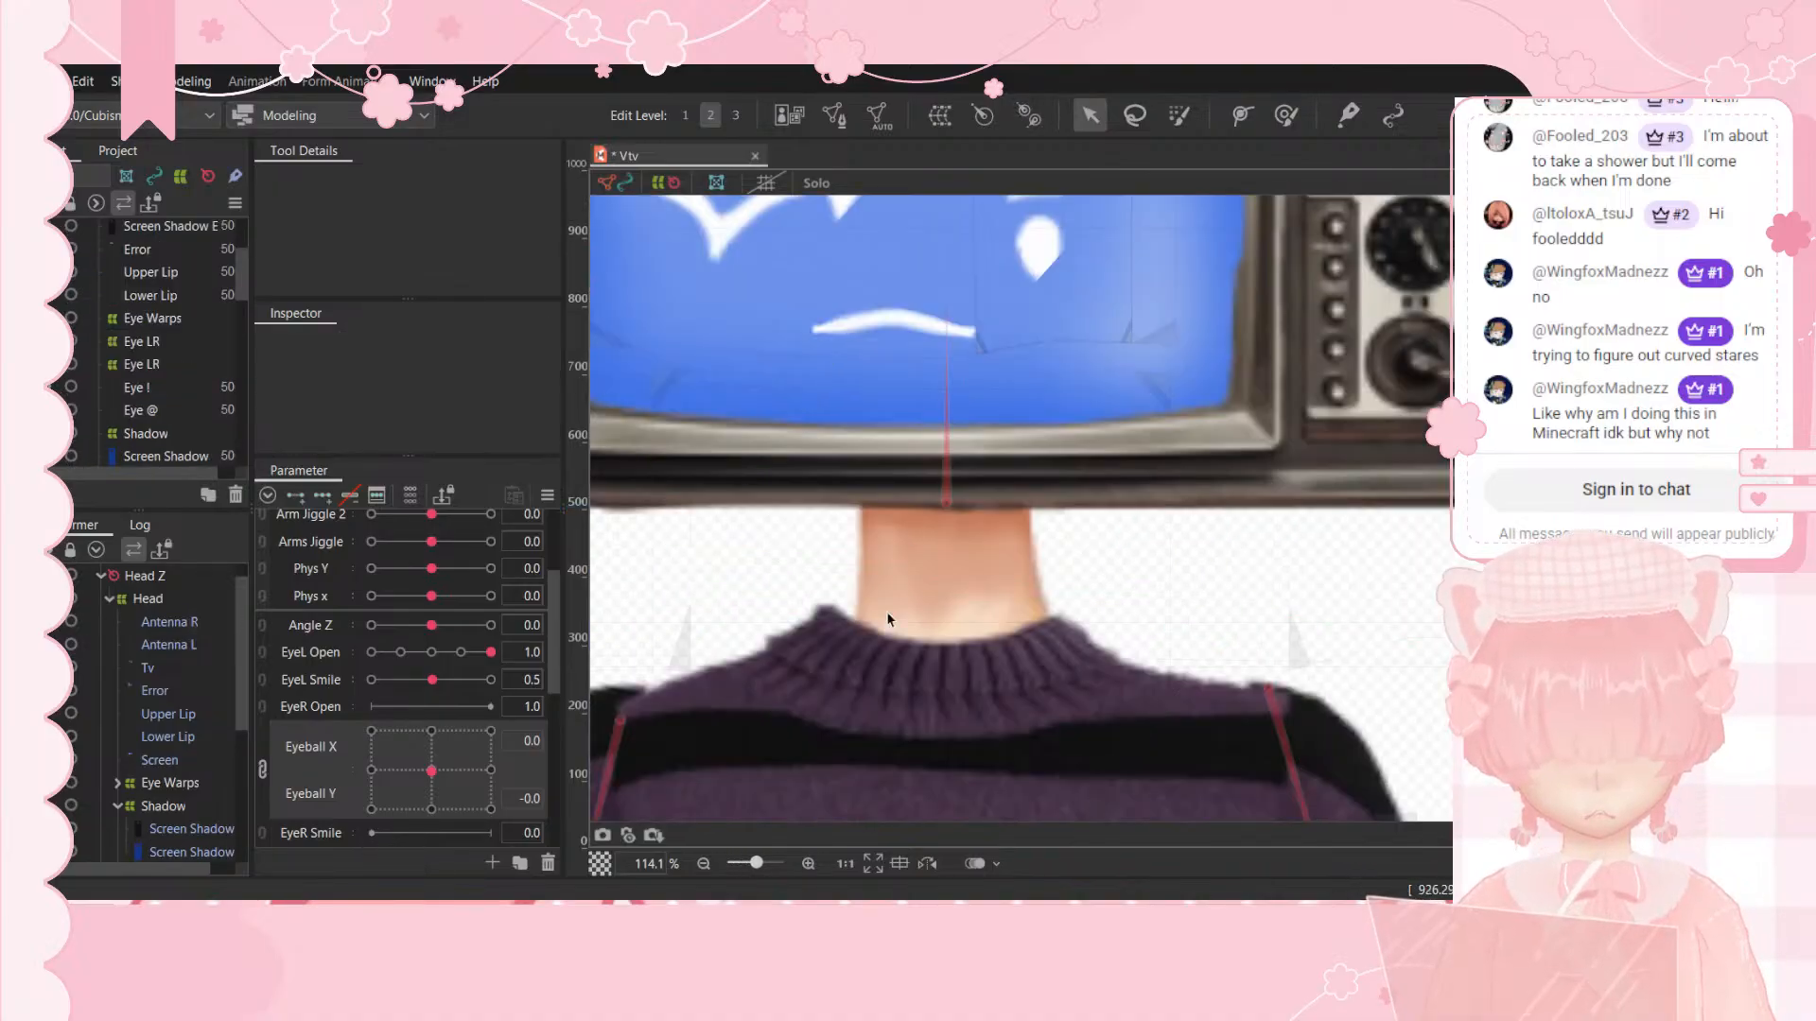
{"action": "left_click", "coordinate": [883, 323]}
{"action": "scroll", "coordinate": [883, 325], "scroll_direction": "down", "scroll_amount": 4}
{"action": "left_click", "coordinate": [833, 116]}
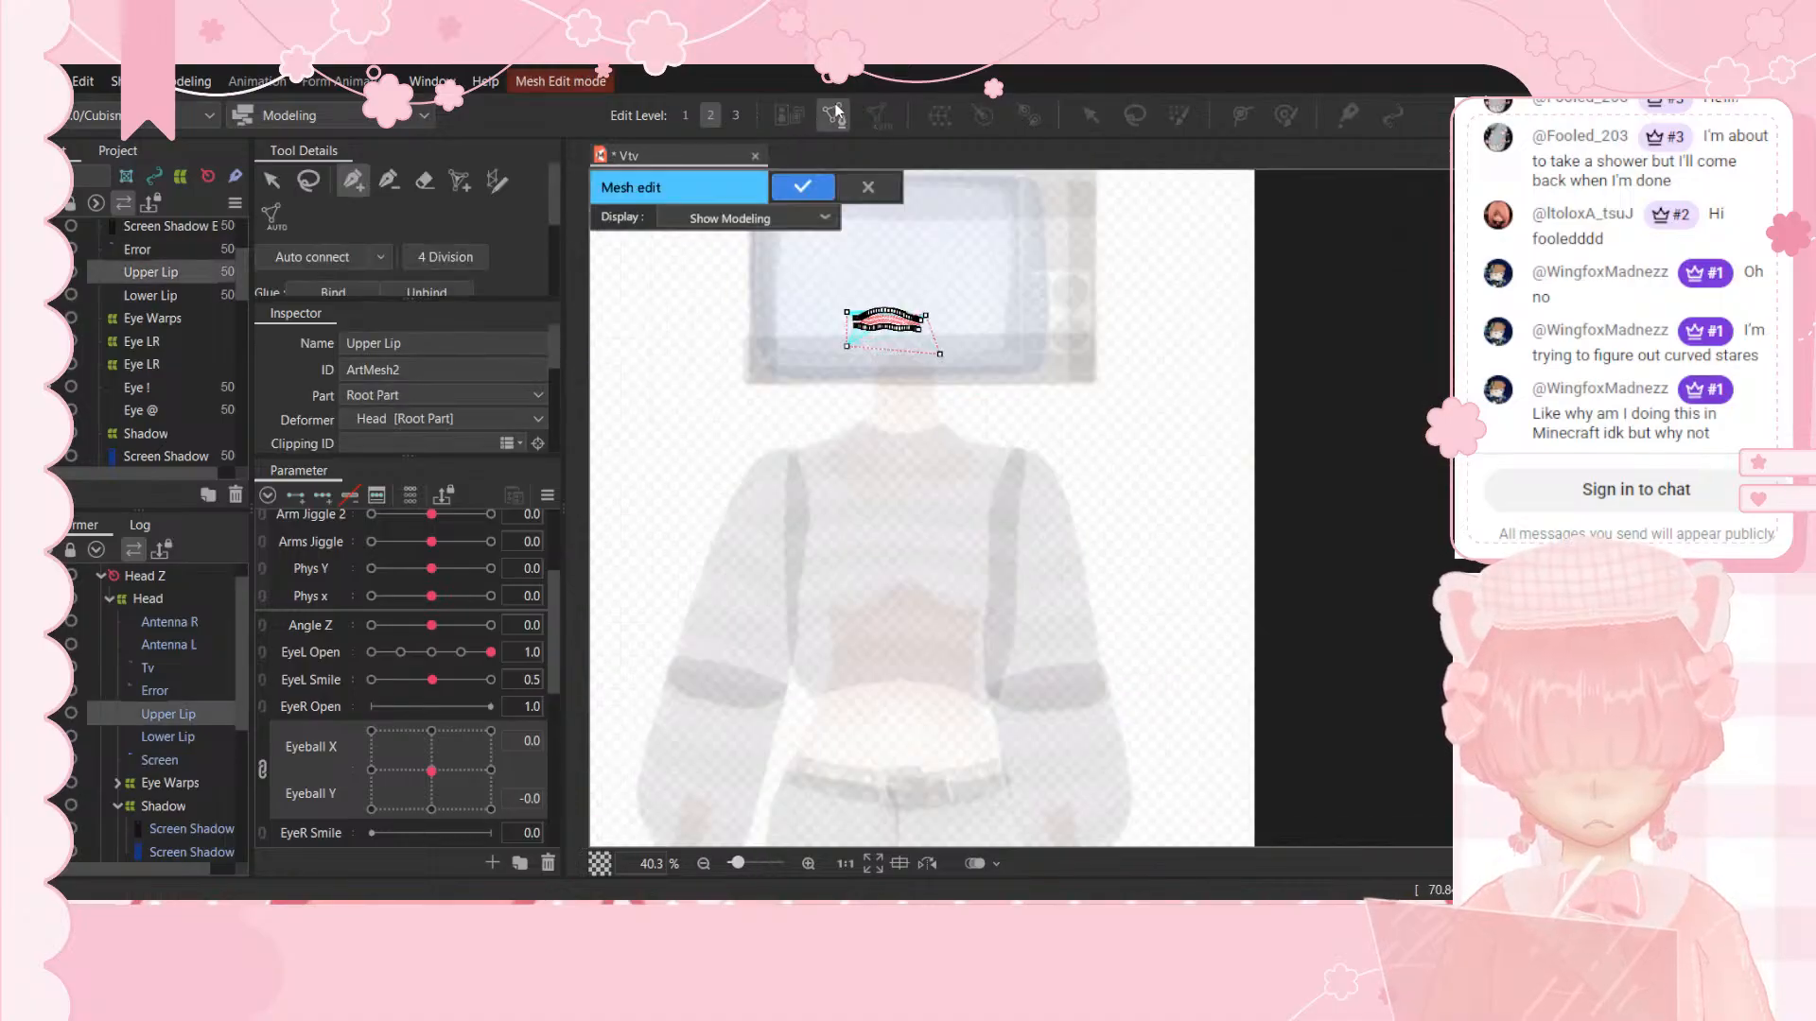
Step: Delete the stray corner vertices around the Upper Lip mesh and apply the mesh edit
{"action": "scroll", "coordinate": [879, 397], "scroll_direction": "down", "scroll_amount": 4}
{"action": "scroll", "coordinate": [879, 398], "scroll_direction": "up", "scroll_amount": 10}
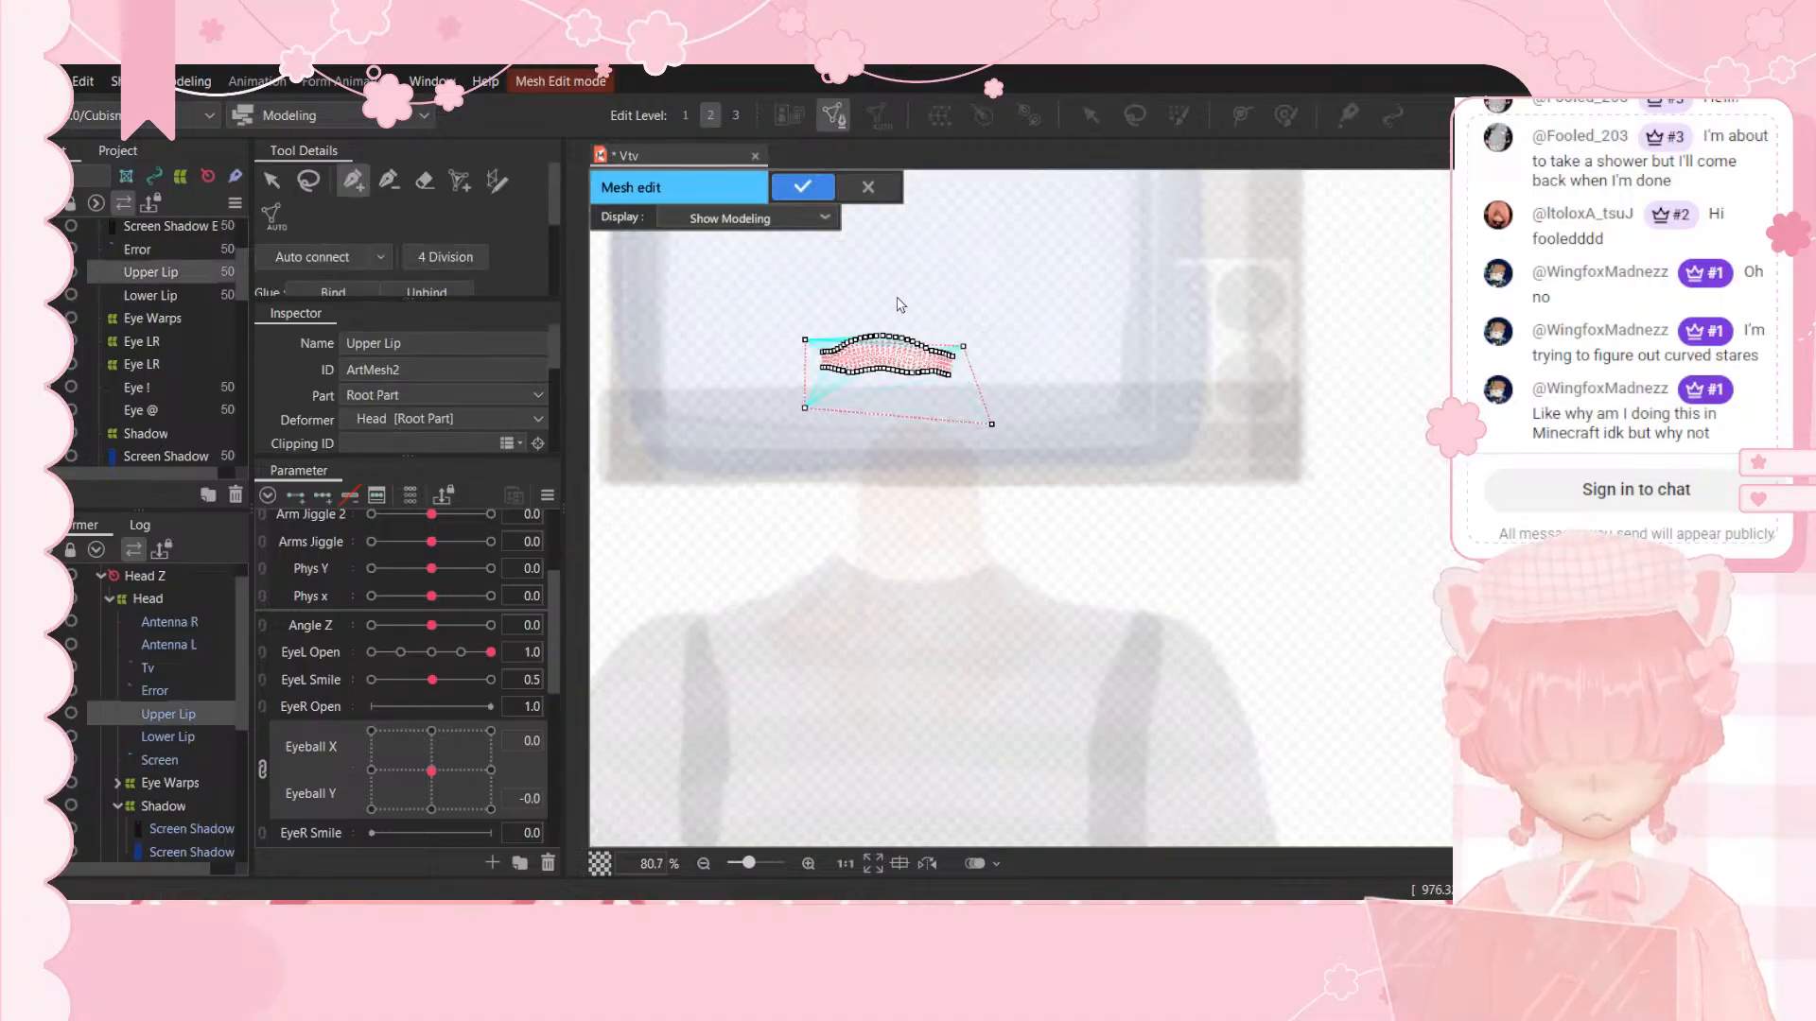
{"action": "left_click", "coordinate": [1084, 436]}
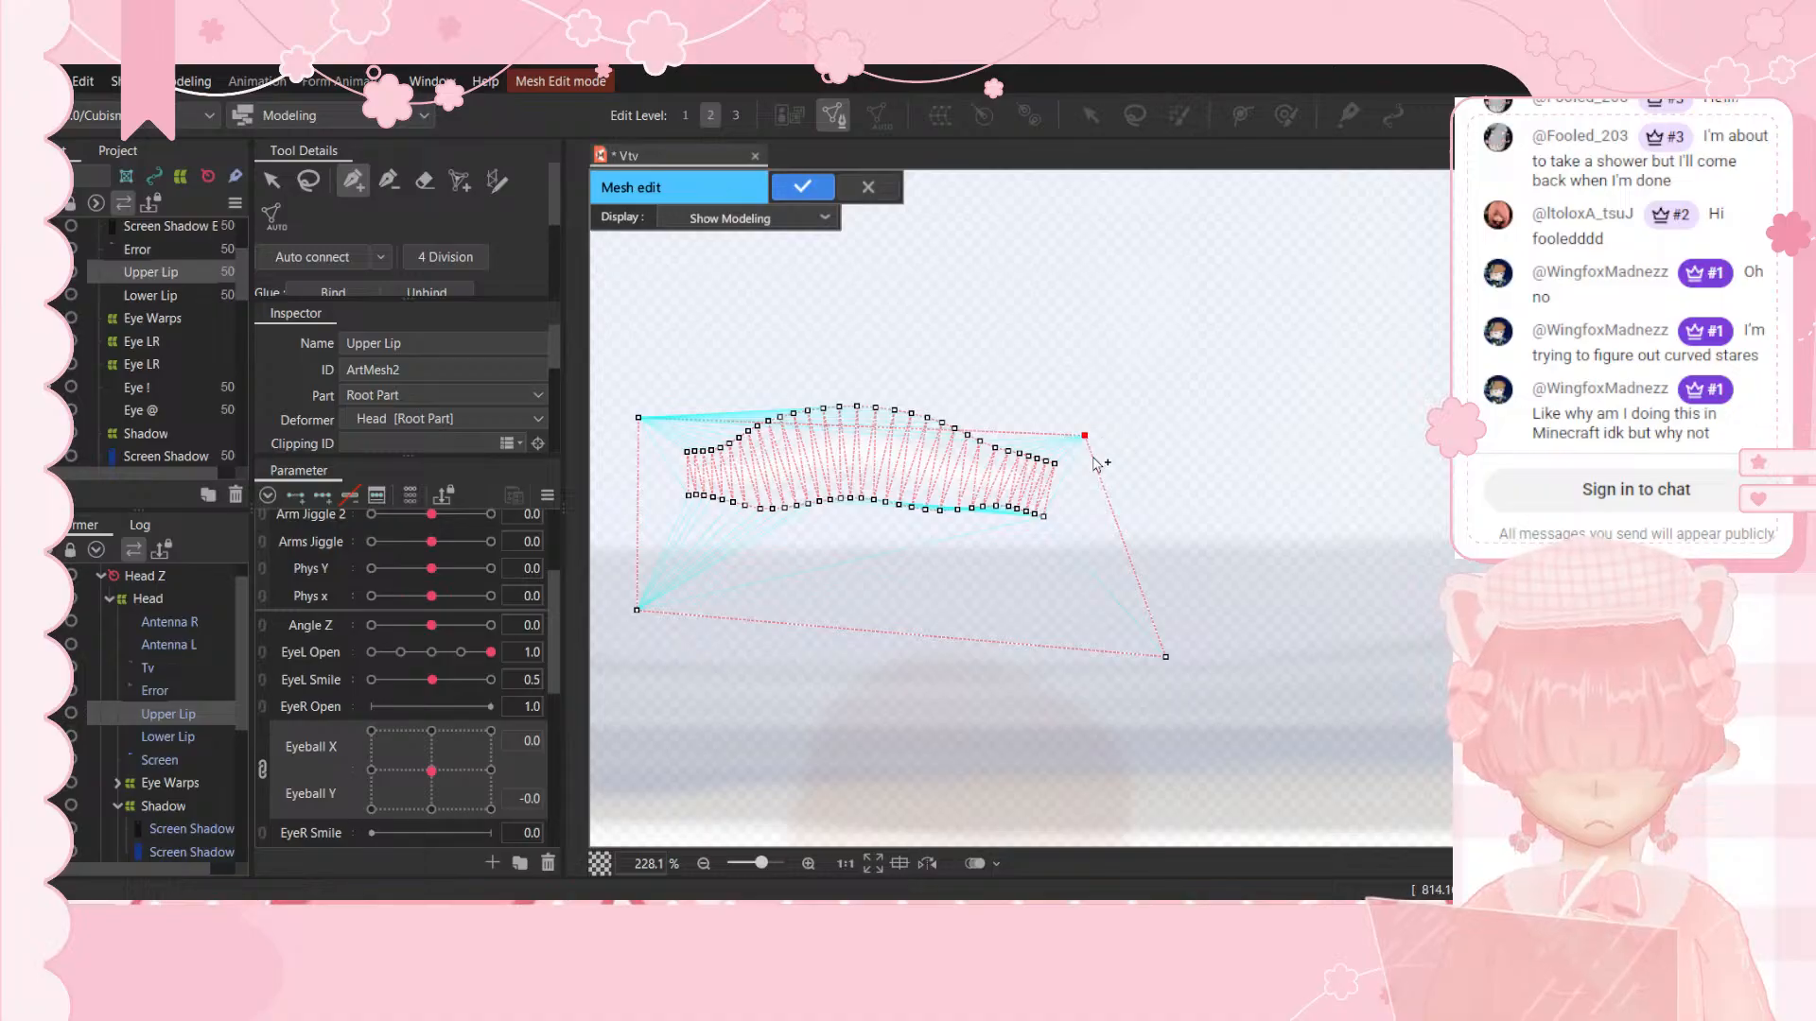
{"action": "left_click", "coordinate": [389, 181]}
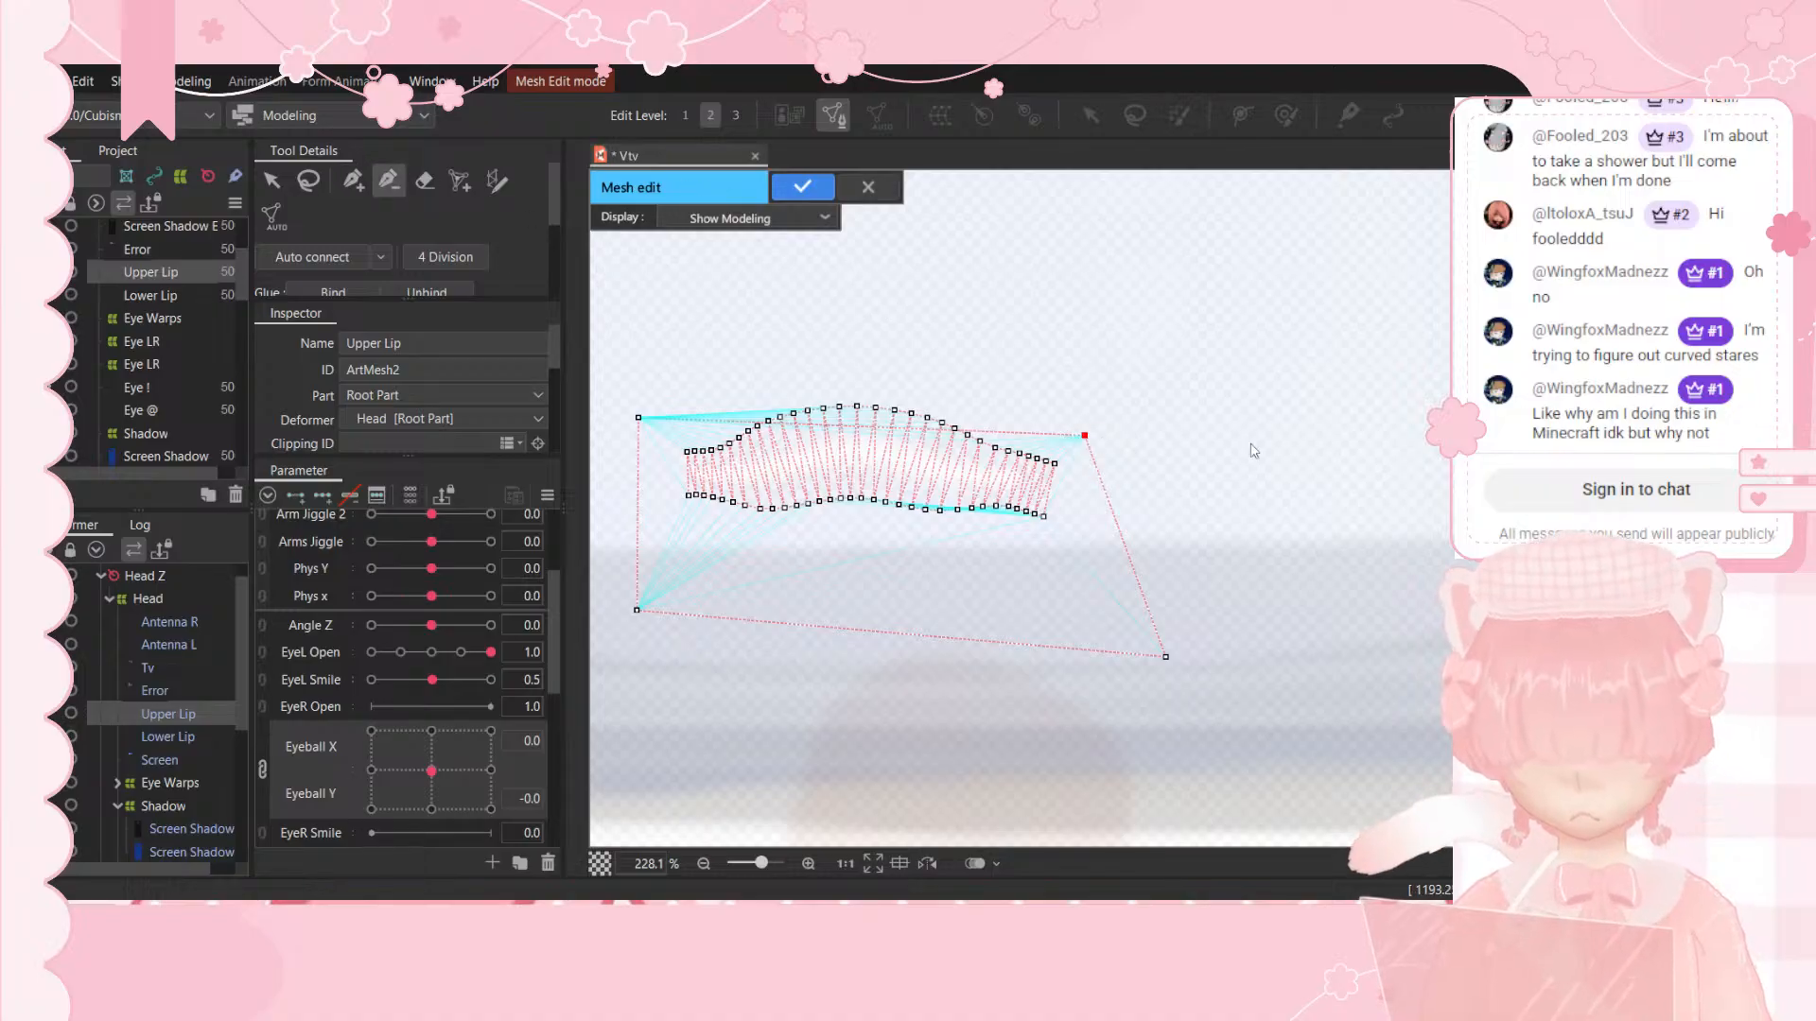
{"action": "left_click", "coordinate": [1085, 437]}
{"action": "left_click", "coordinate": [1164, 657]}
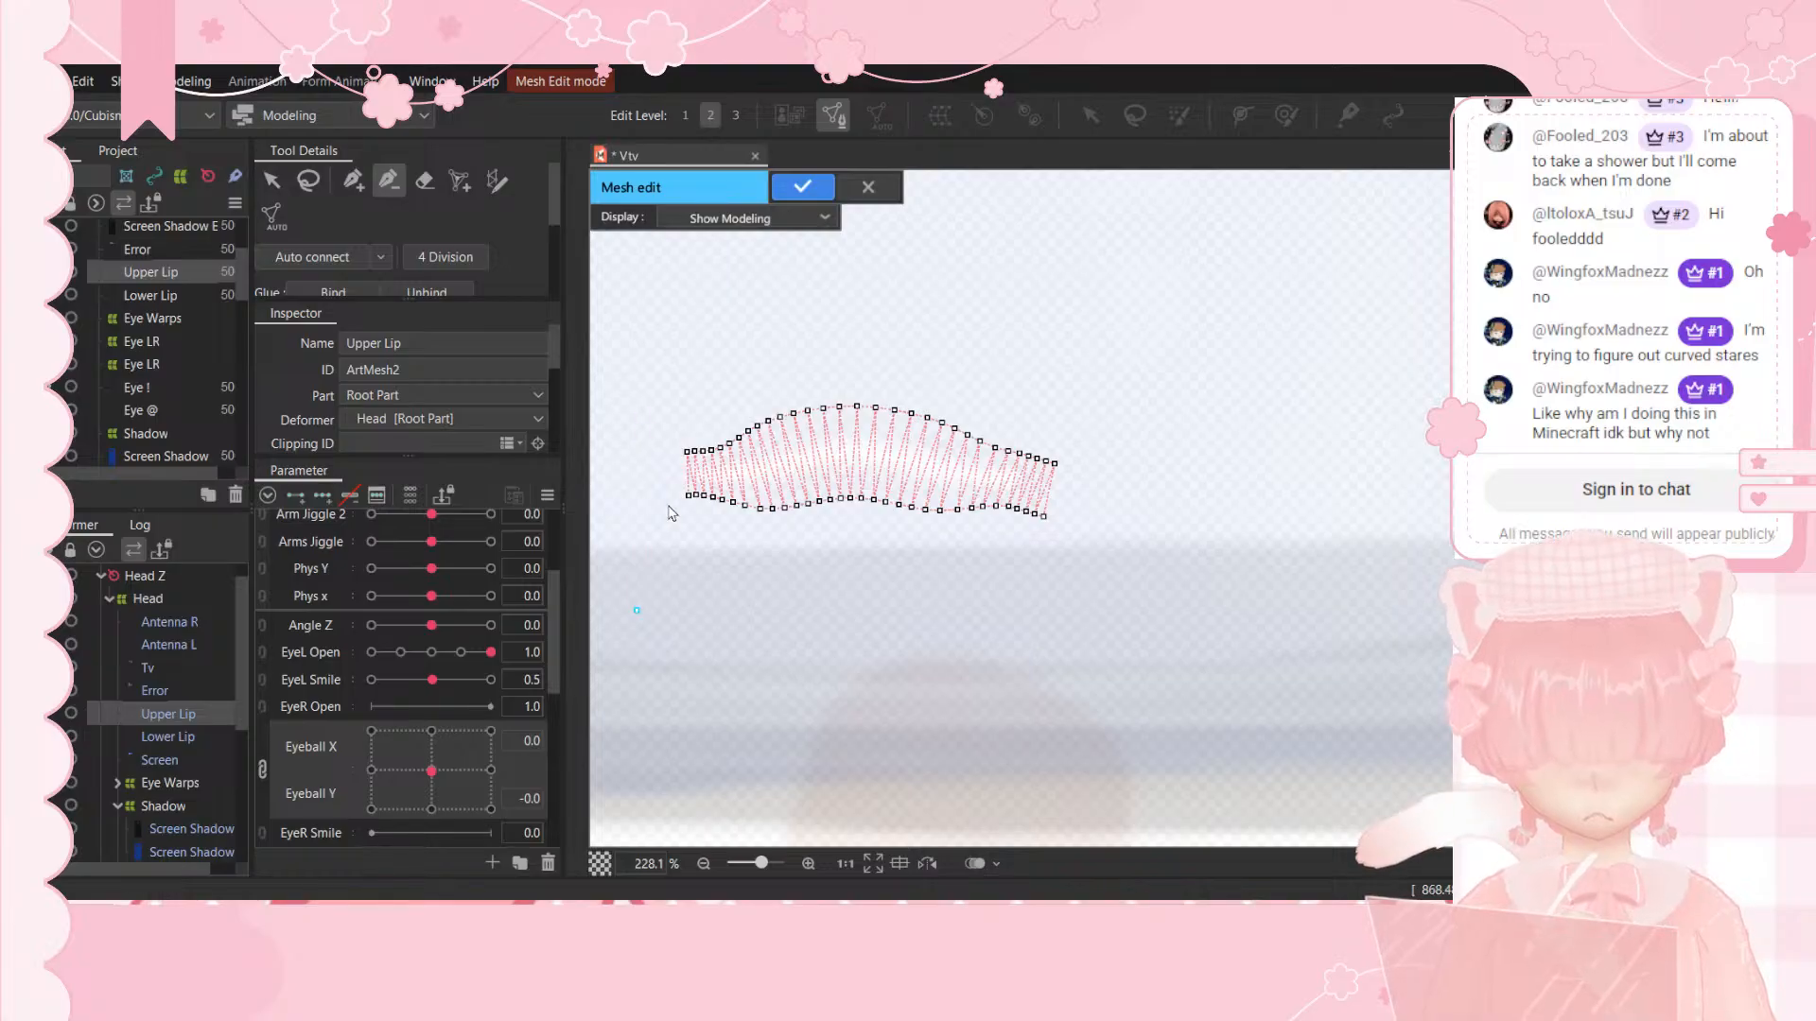
{"action": "scroll", "coordinate": [669, 512], "scroll_direction": "down", "scroll_amount": 15}
{"action": "left_click", "coordinate": [819, 194]}
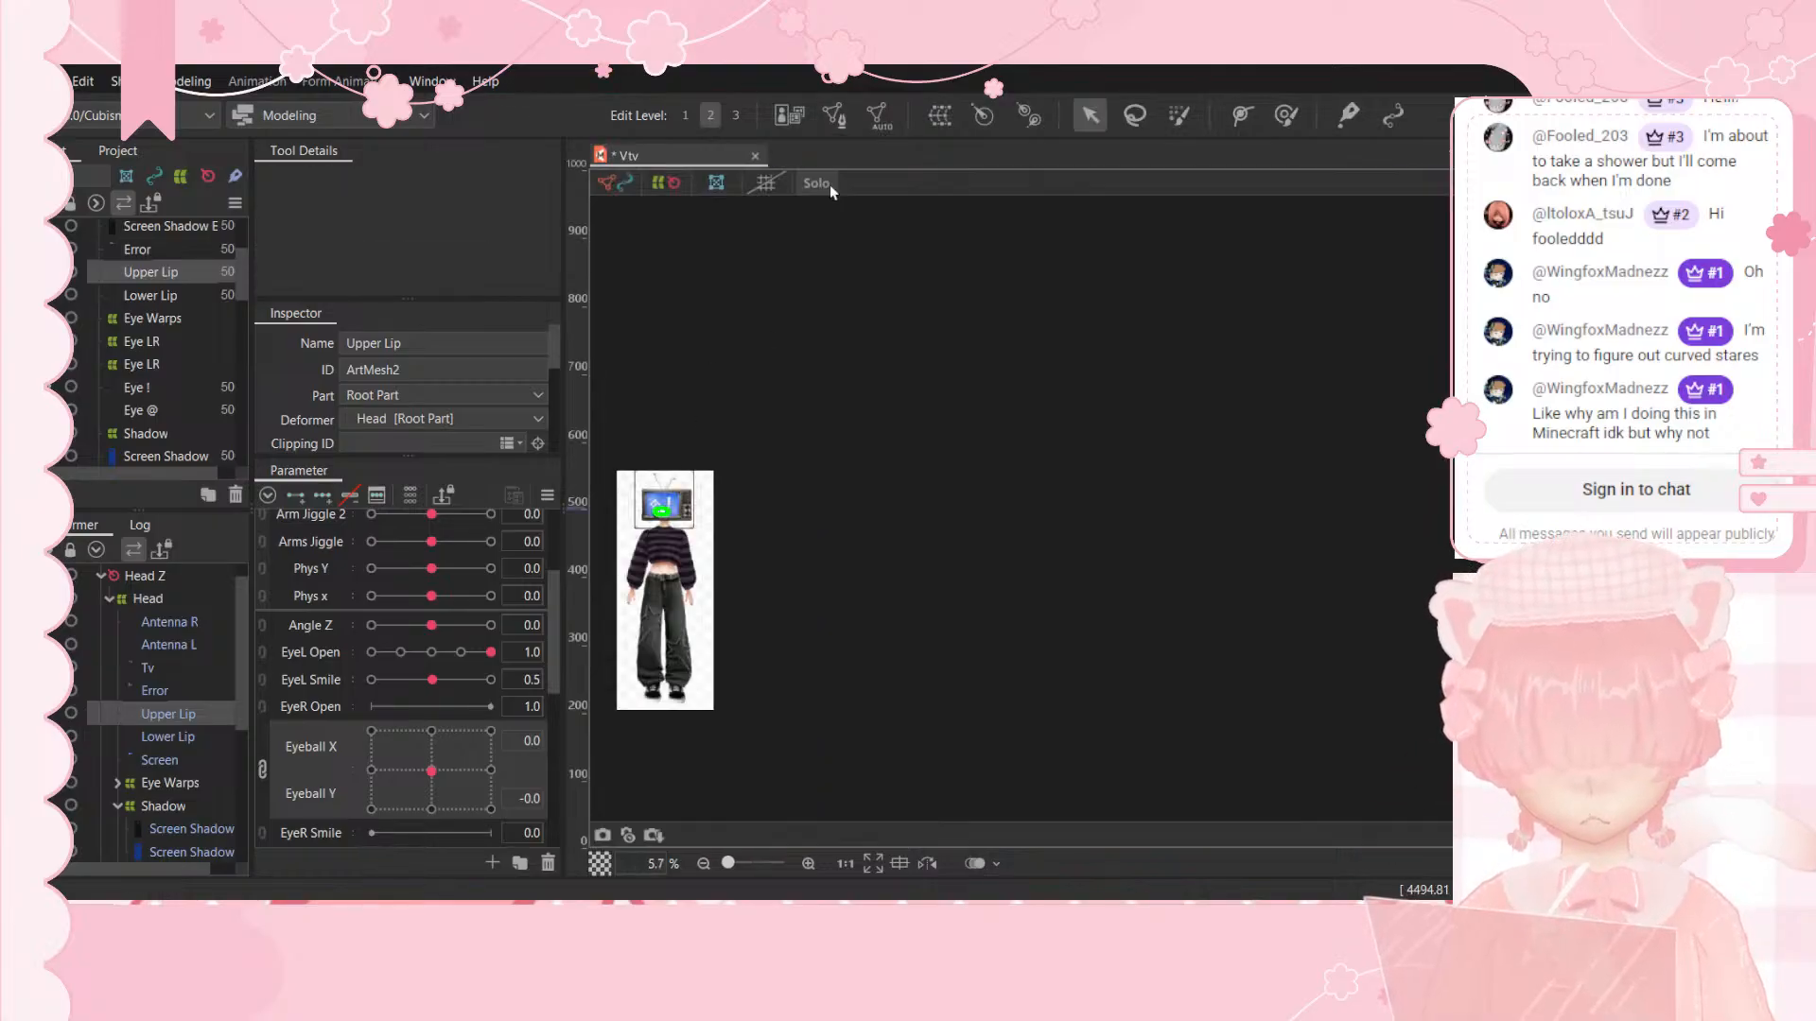
Step: Clear the stray outer vertices from the Lower Lip mesh, apply the edit, and set Eyeball X to -0.3 and Eyeball Y to -1.0
{"action": "scroll", "coordinate": [823, 752], "scroll_direction": "up", "scroll_amount": 10}
{"action": "scroll", "coordinate": [909, 766], "scroll_direction": "up", "scroll_amount": 3}
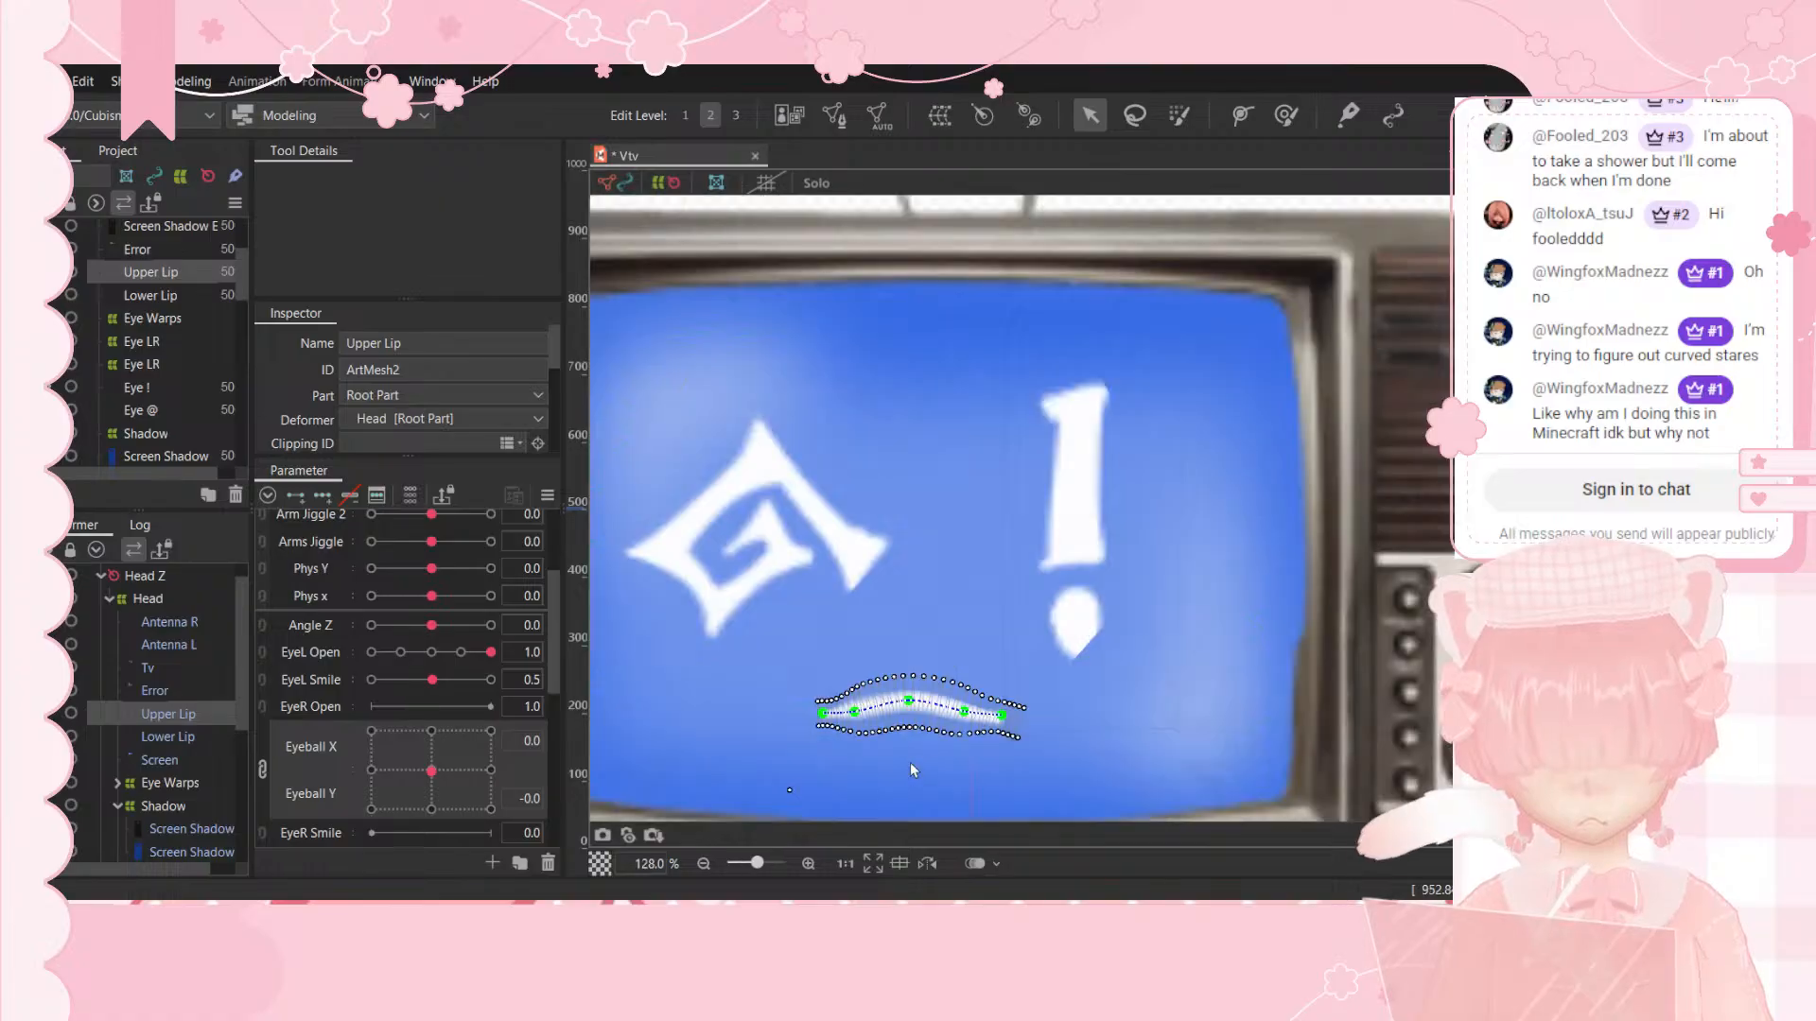
{"action": "left_click", "coordinate": [168, 737]}
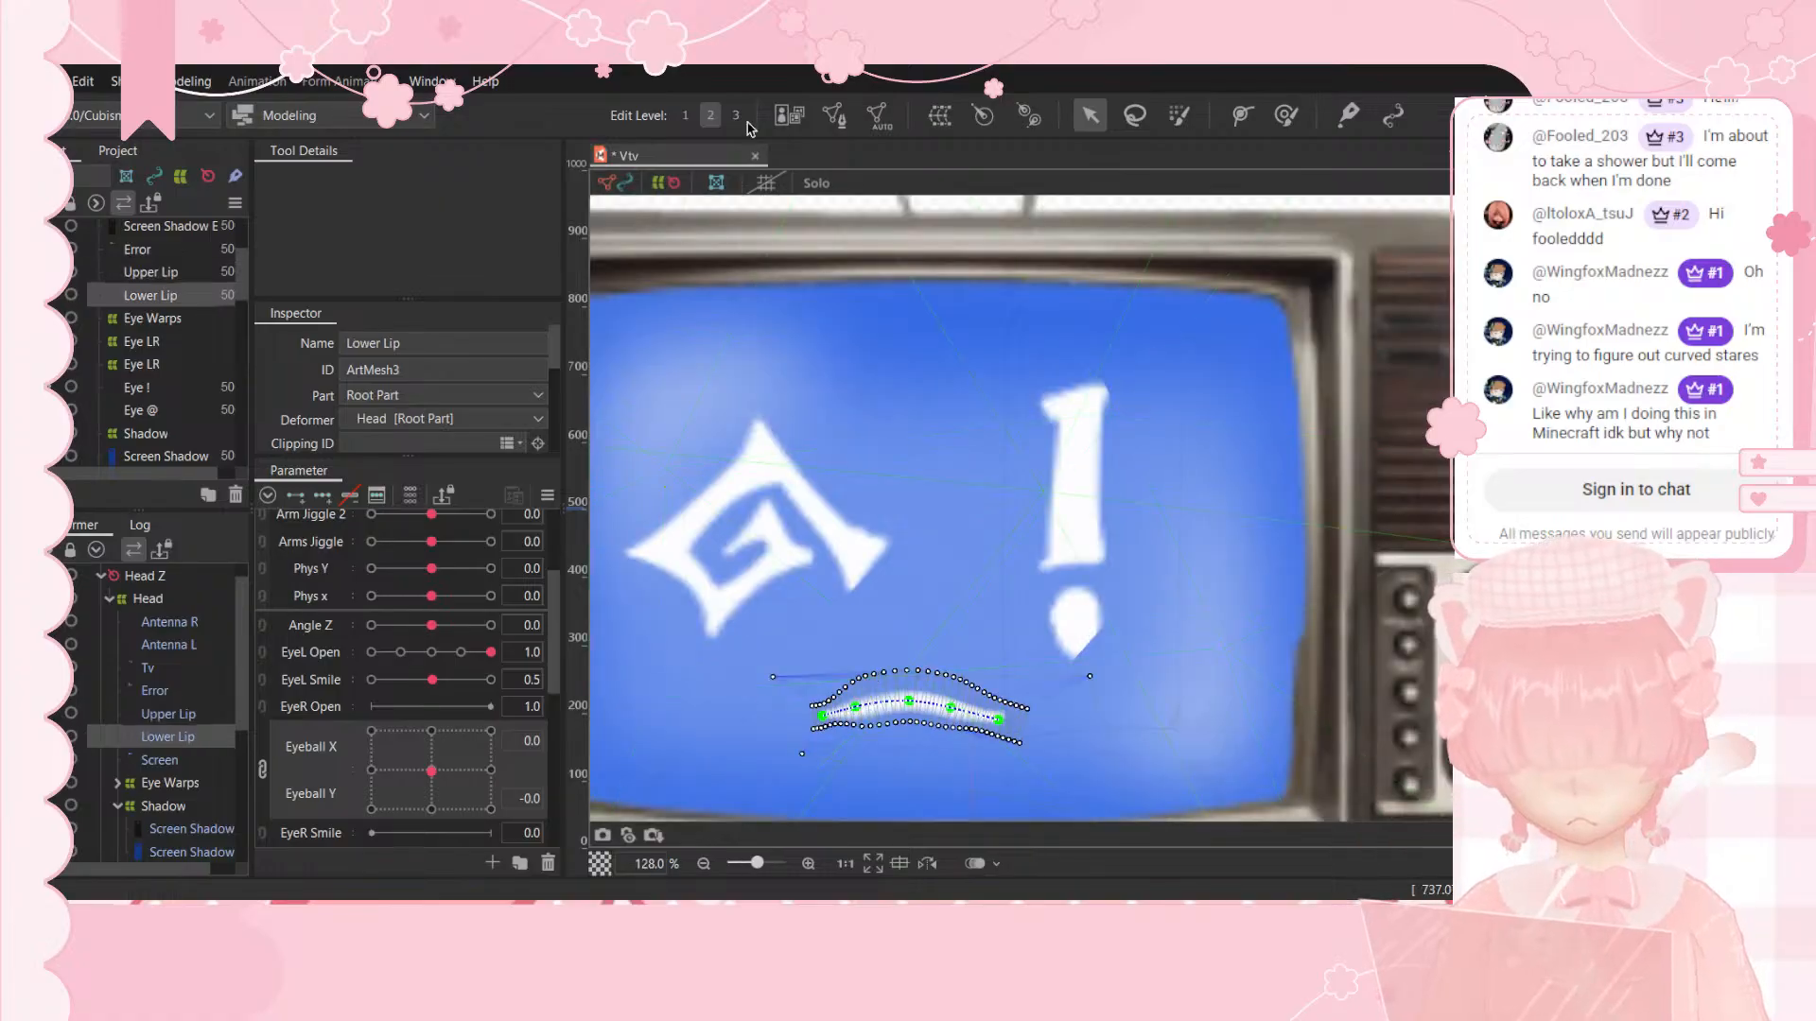
{"action": "left_click", "coordinate": [833, 114]}
{"action": "scroll", "coordinate": [922, 350], "scroll_direction": "down", "scroll_amount": 3}
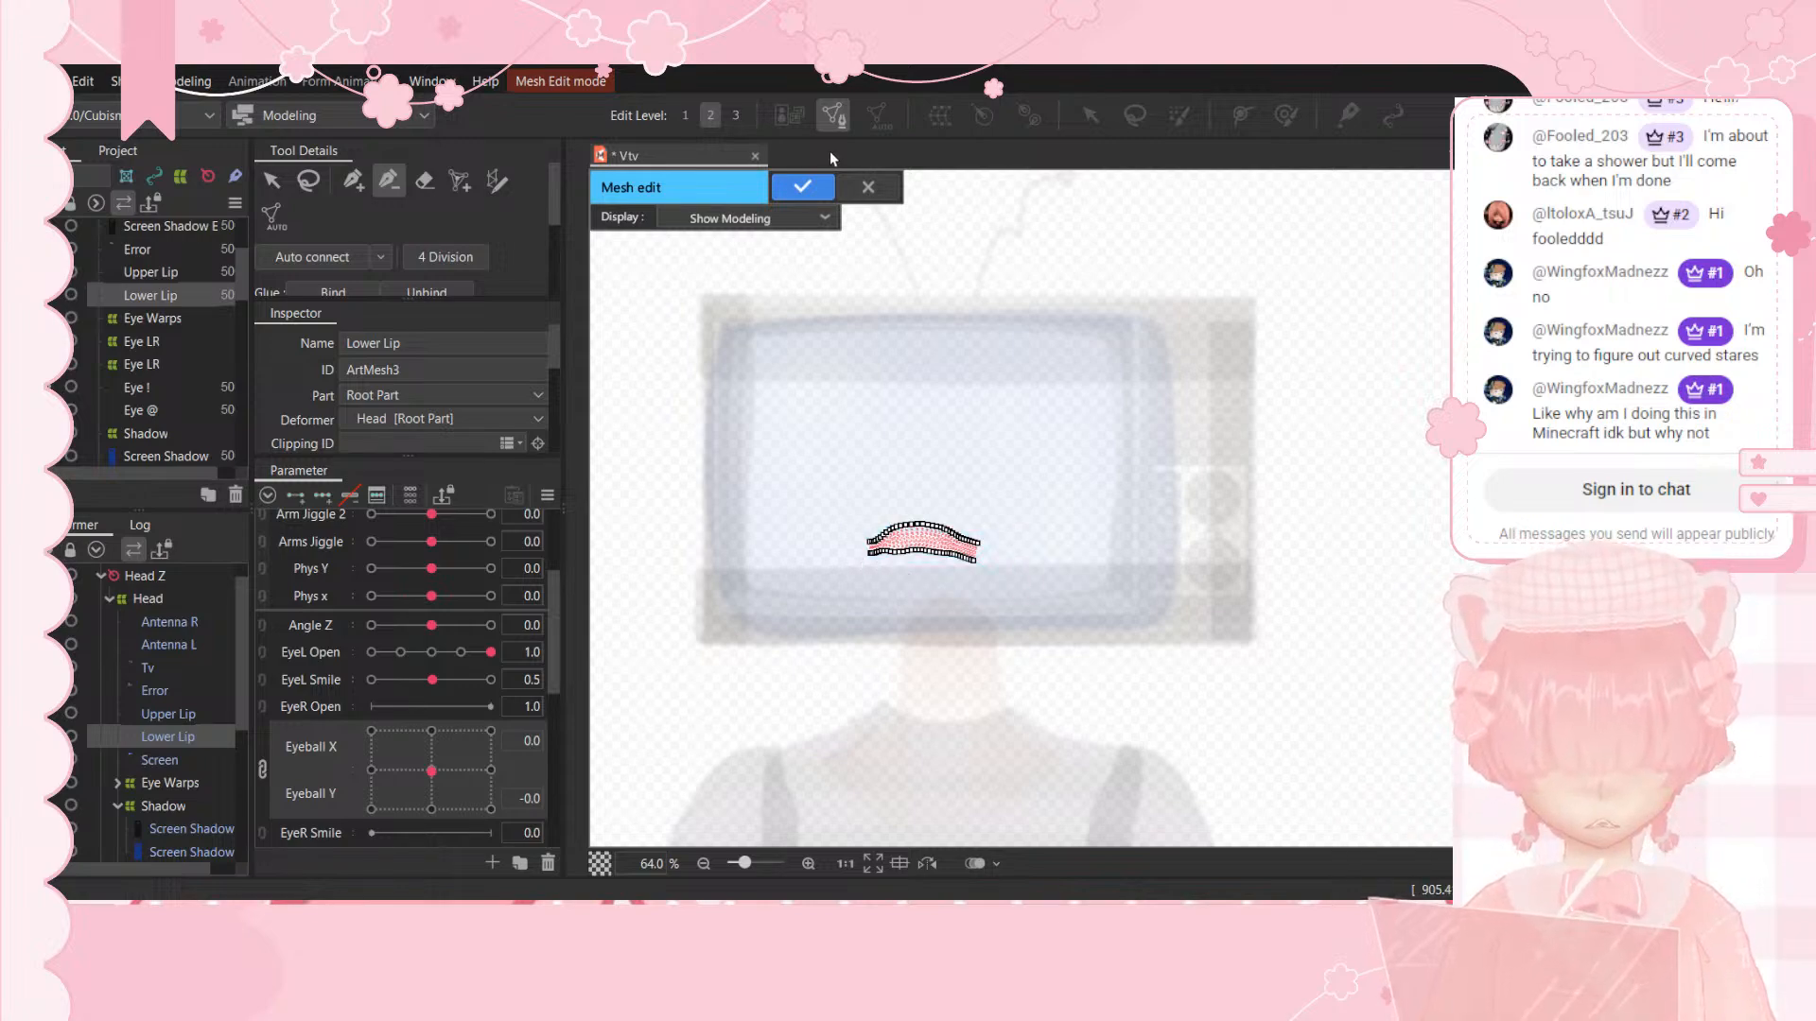
{"action": "left_click", "coordinate": [811, 189]}
{"action": "left_click_drag", "start_coordinate": [432, 770], "coordinate": [432, 811]}
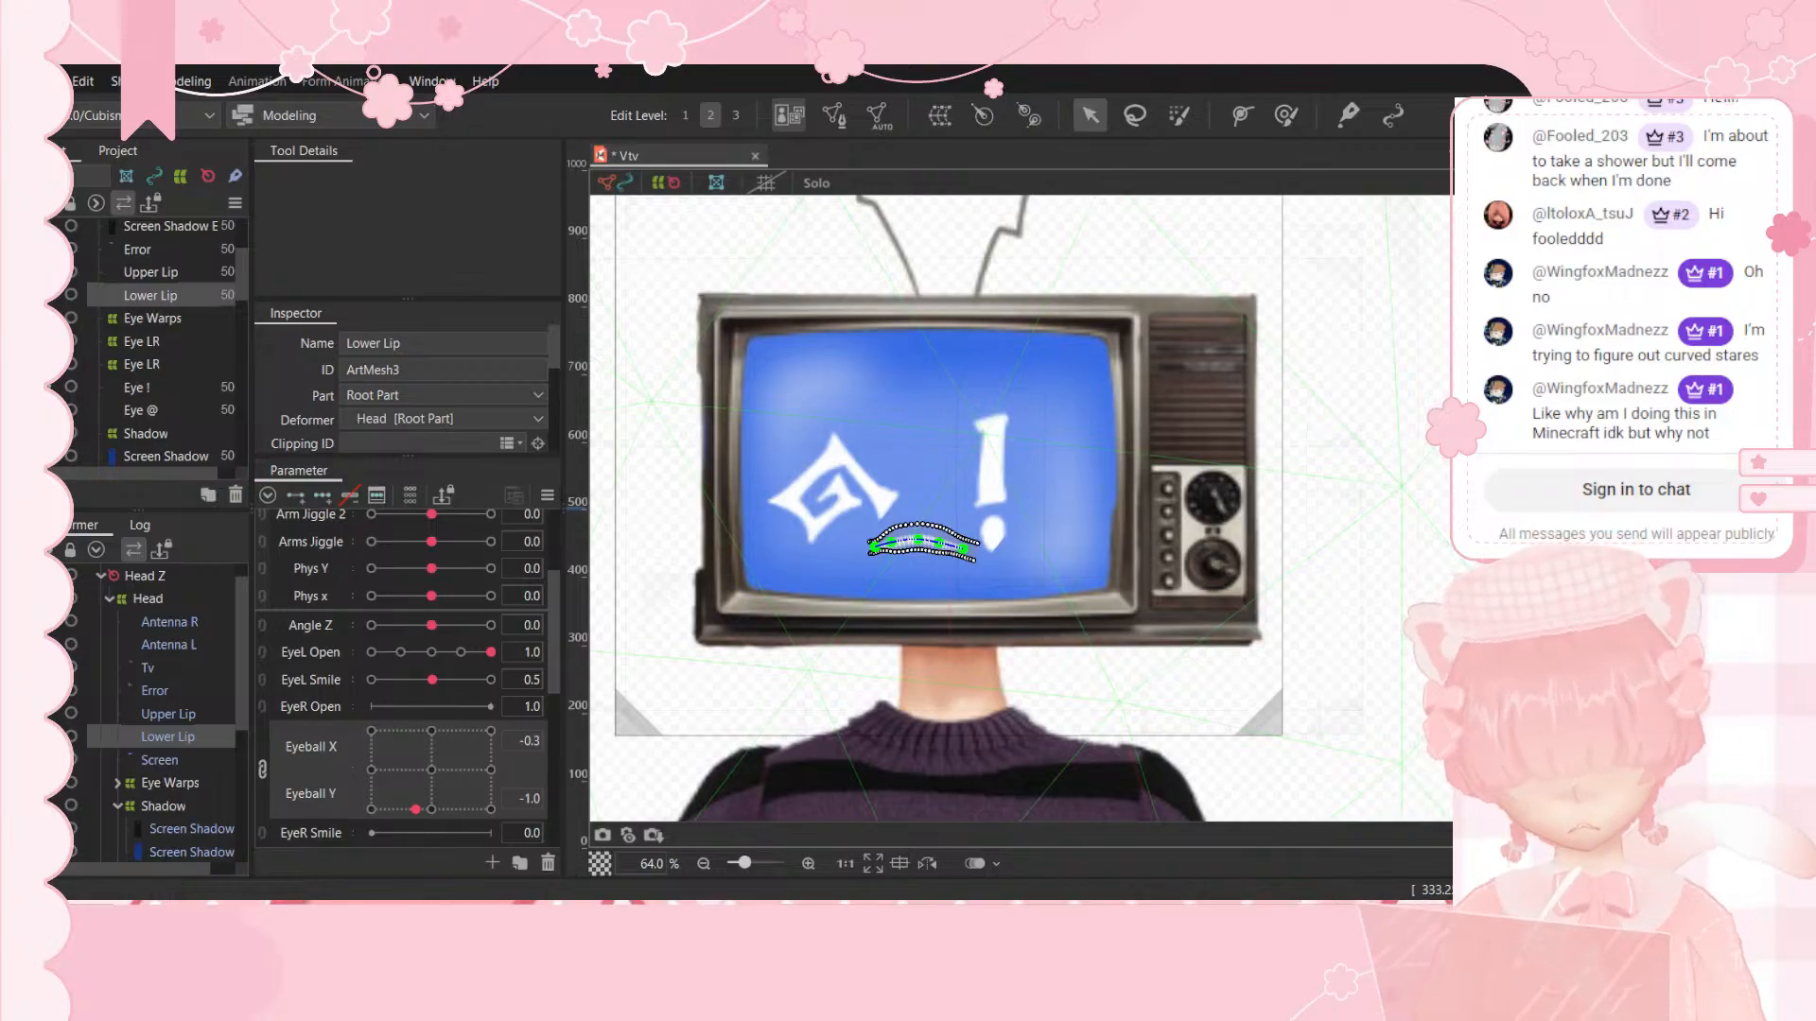
Step: Open the blue Screen Shadow art mesh (ArtMesh6) for mesh editing and delete all its vertices
{"action": "left_click", "coordinate": [123, 456]}
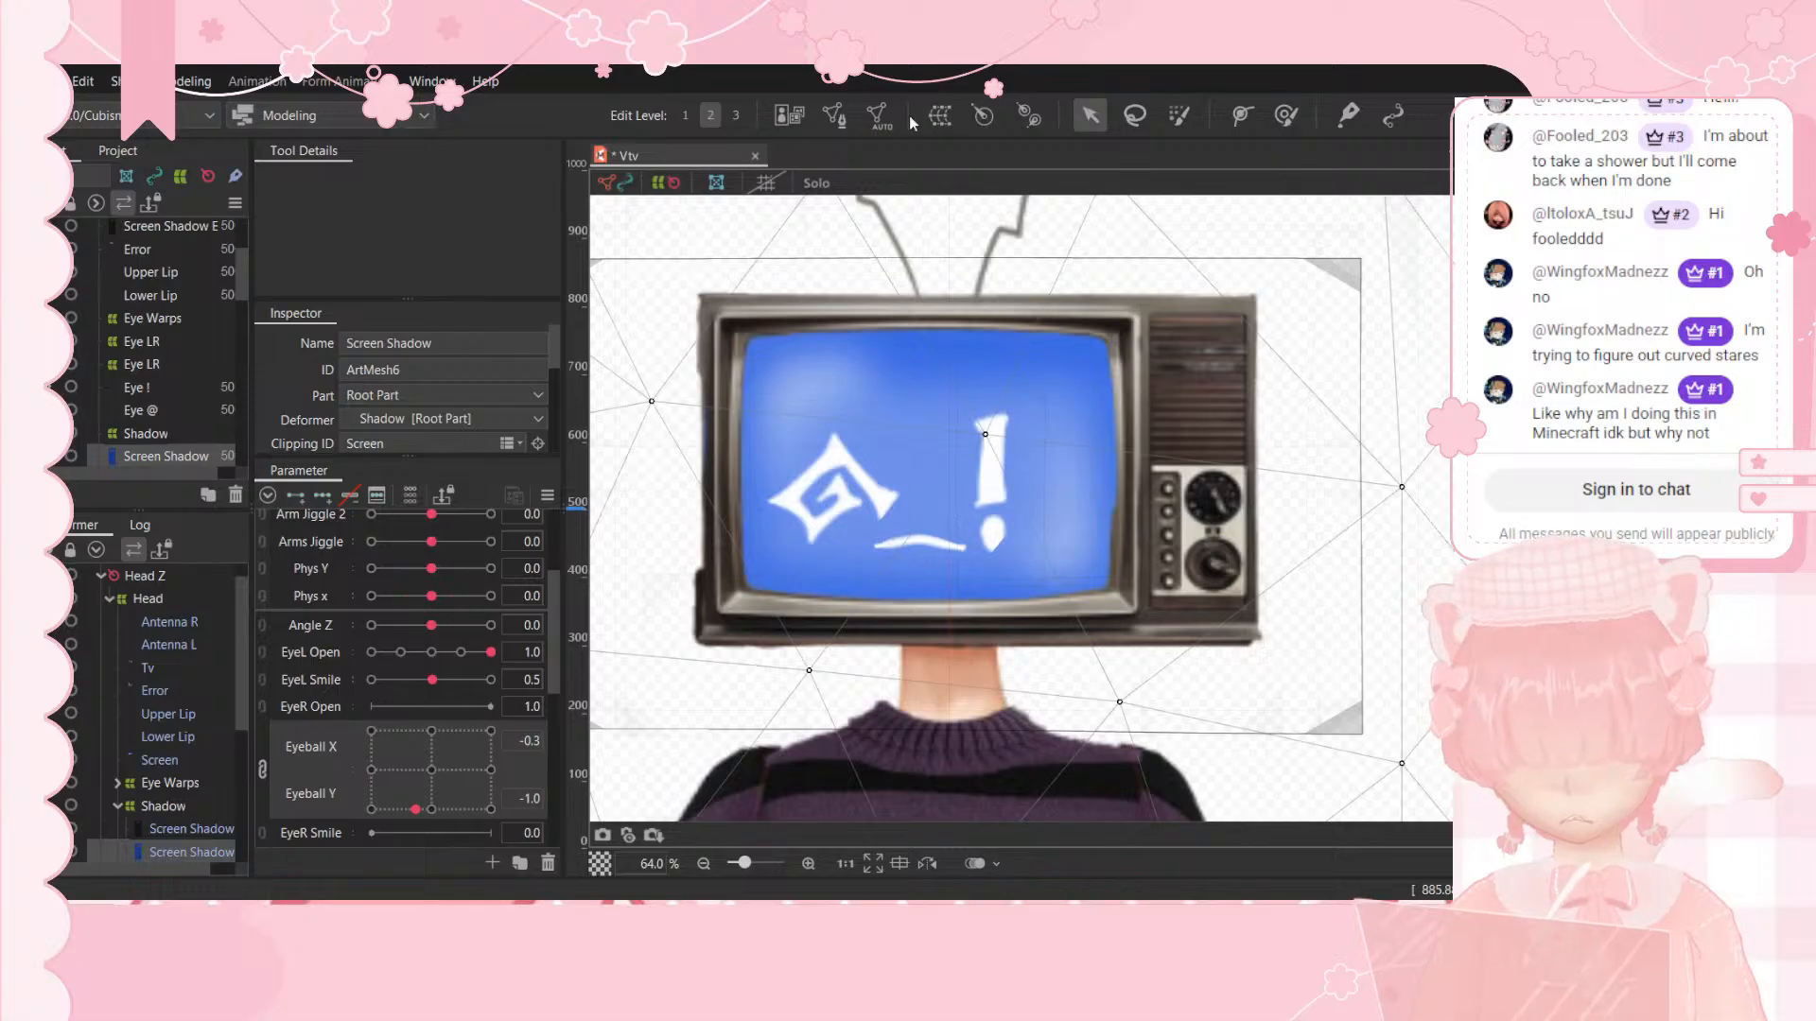
{"action": "left_click", "coordinate": [836, 117]}
{"action": "scroll", "coordinate": [824, 295], "scroll_direction": "down", "scroll_amount": 10}
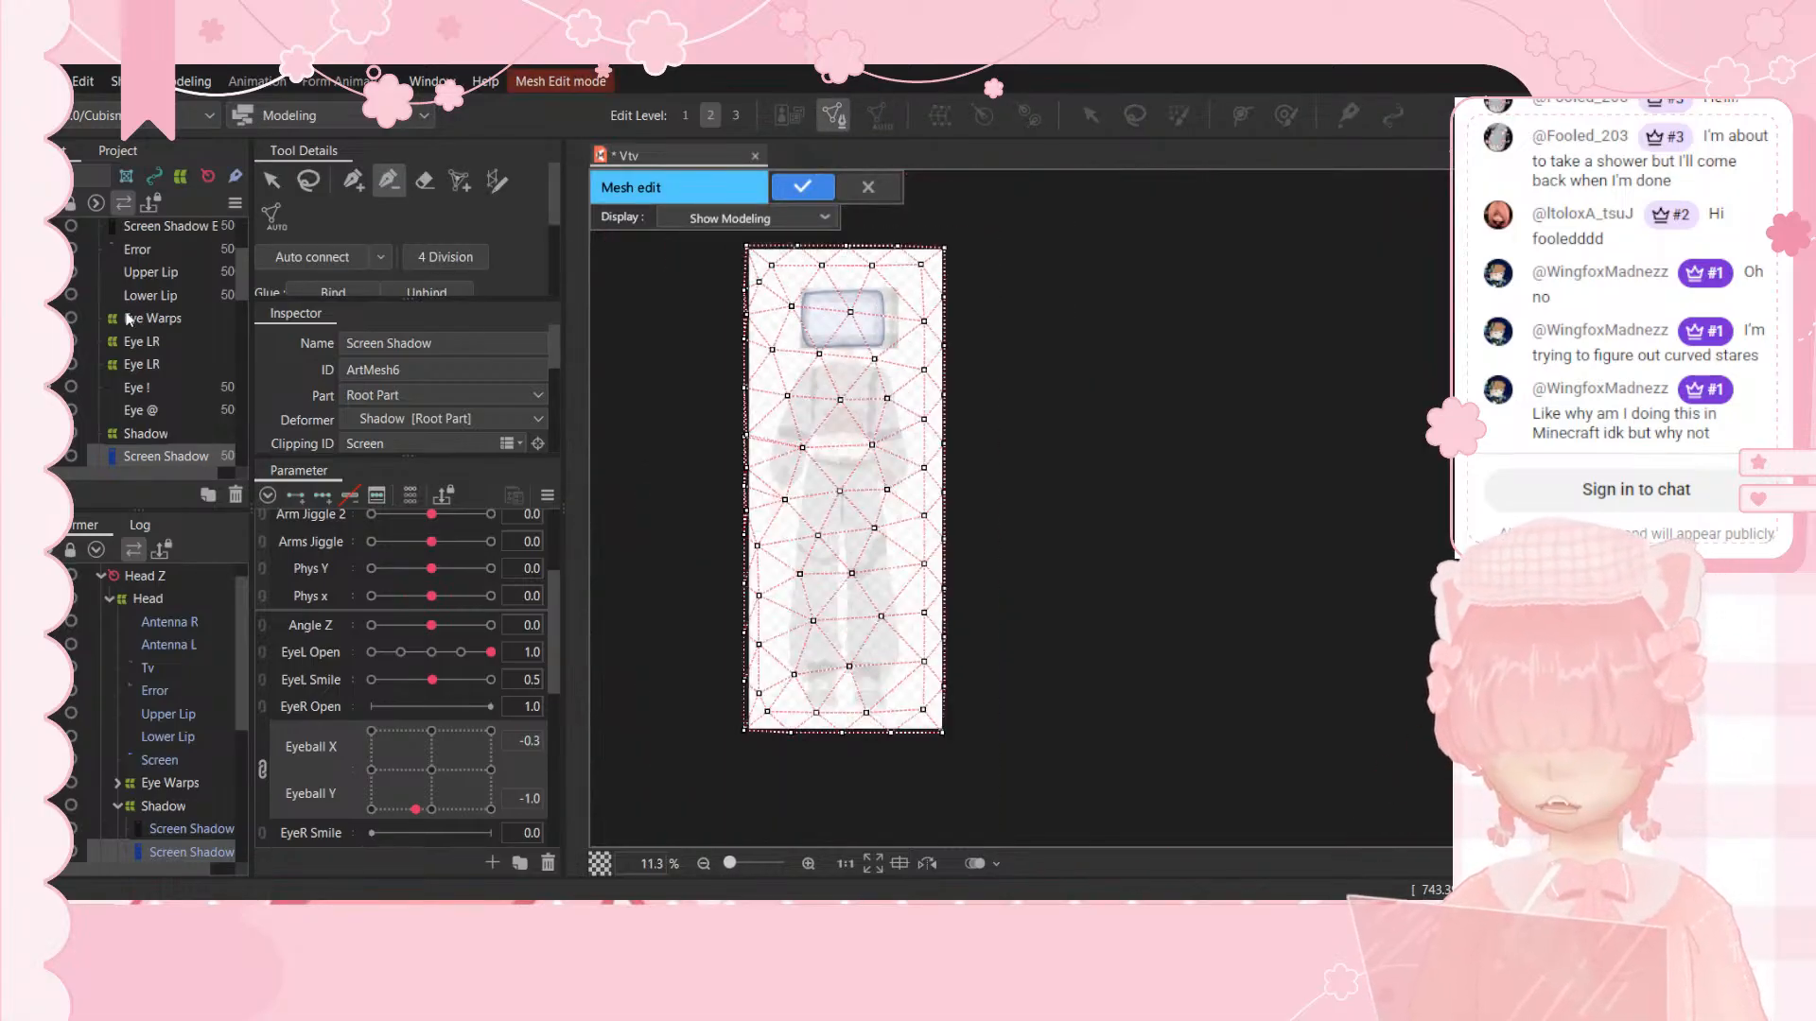
{"action": "left_click", "coordinate": [271, 181]}
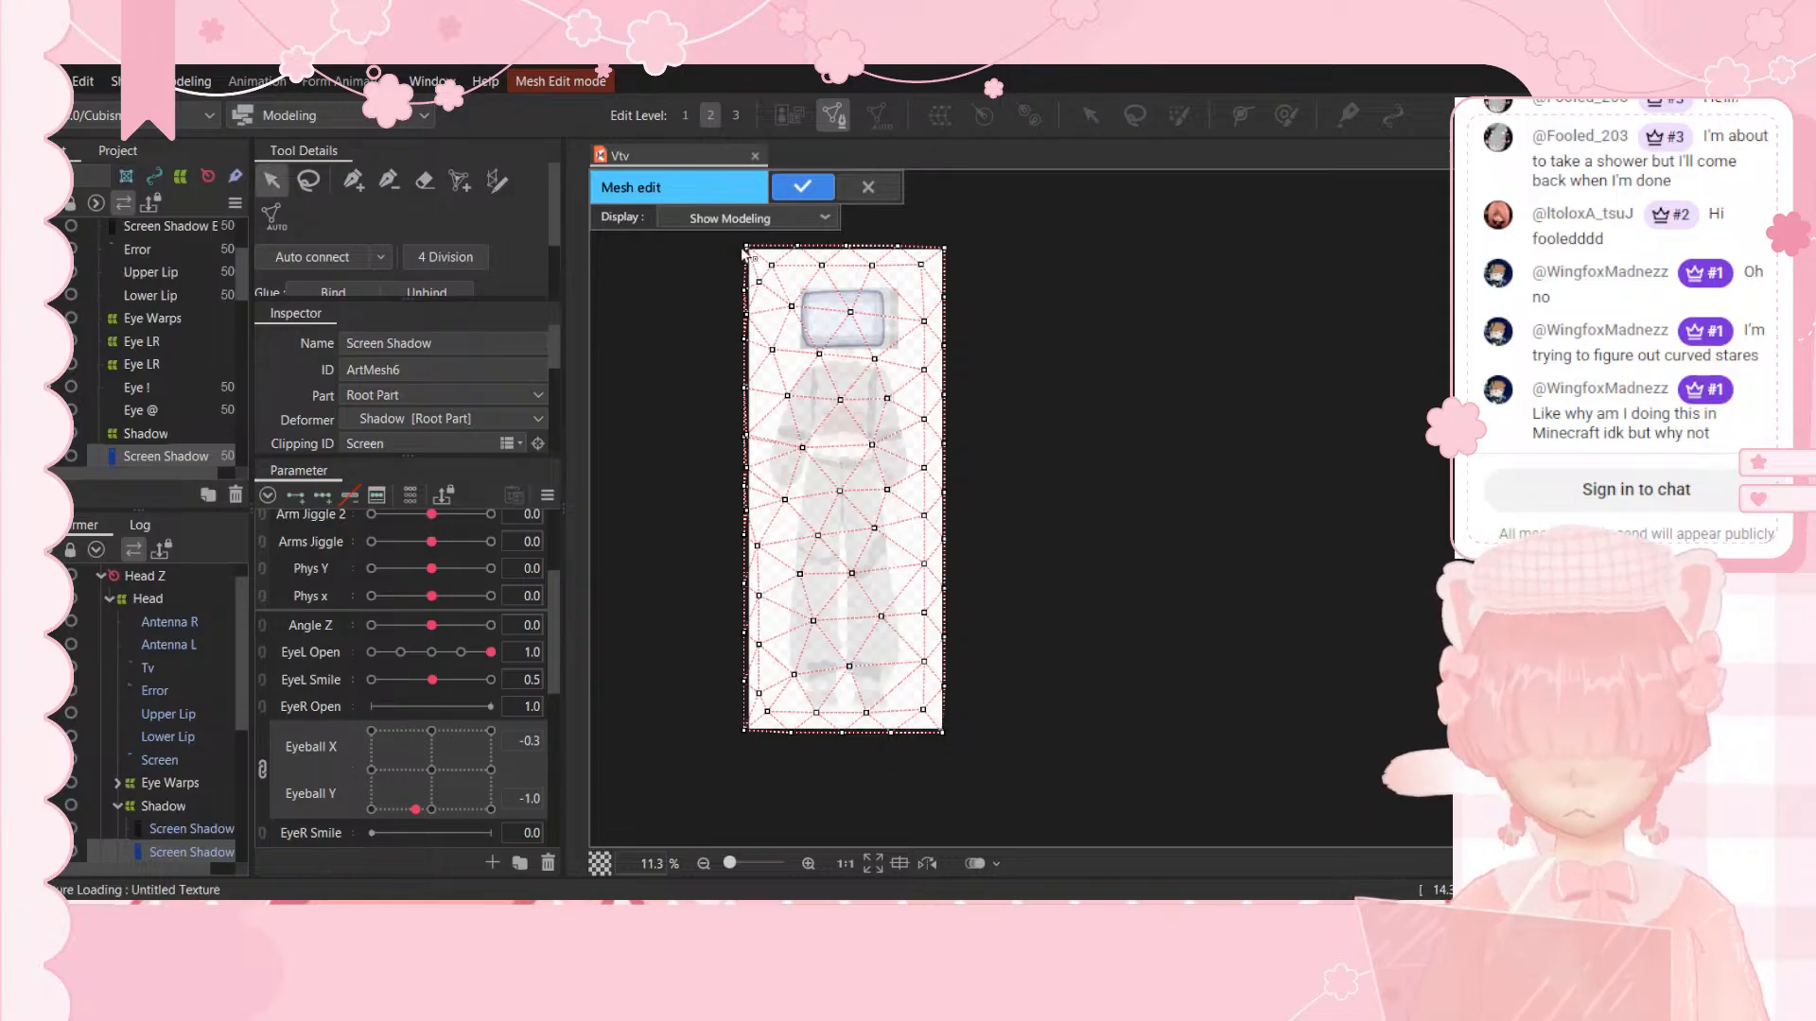
{"action": "left_click_drag", "start_coordinate": [736, 244], "coordinate": [974, 750]}
{"action": "key", "text": "Delete"}
Step: Start a new Screen Shadow mesh outline with two vertices above the TV and one below its lower-right corner
{"action": "scroll", "coordinate": [841, 265], "scroll_direction": "up", "scroll_amount": 8}
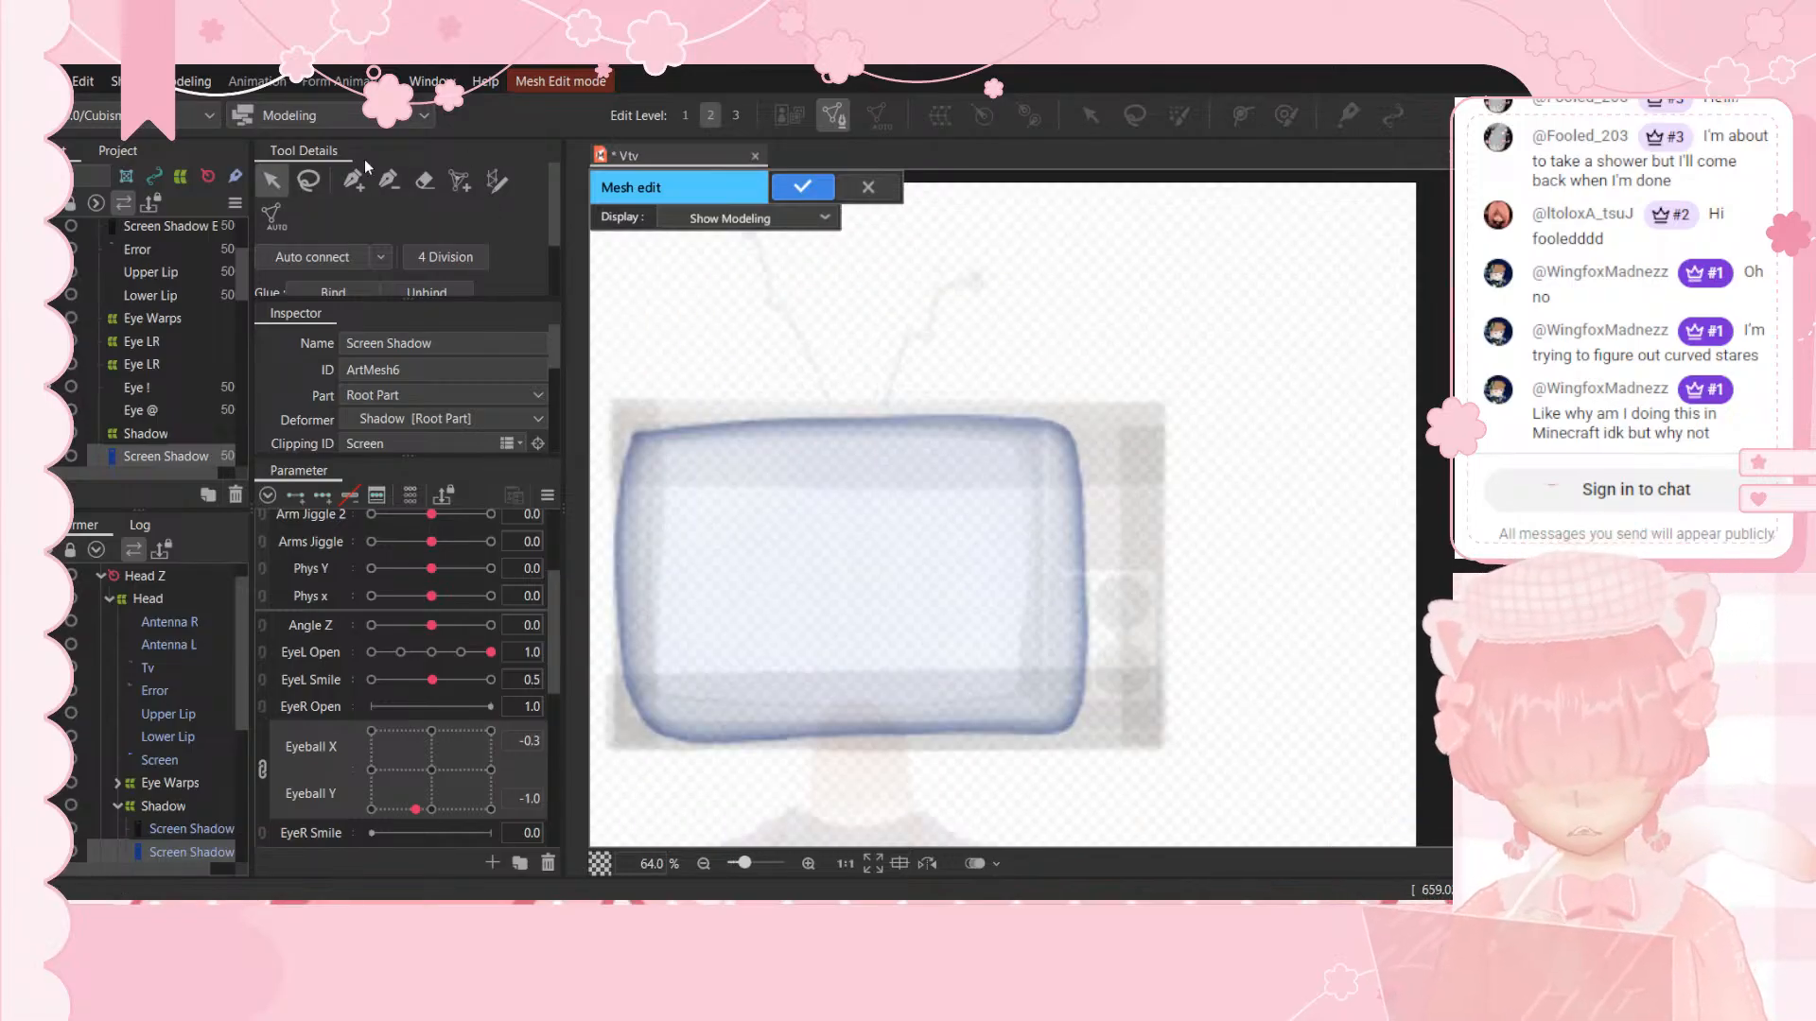
{"action": "left_click", "coordinate": [353, 179]}
{"action": "left_click", "coordinate": [613, 341]}
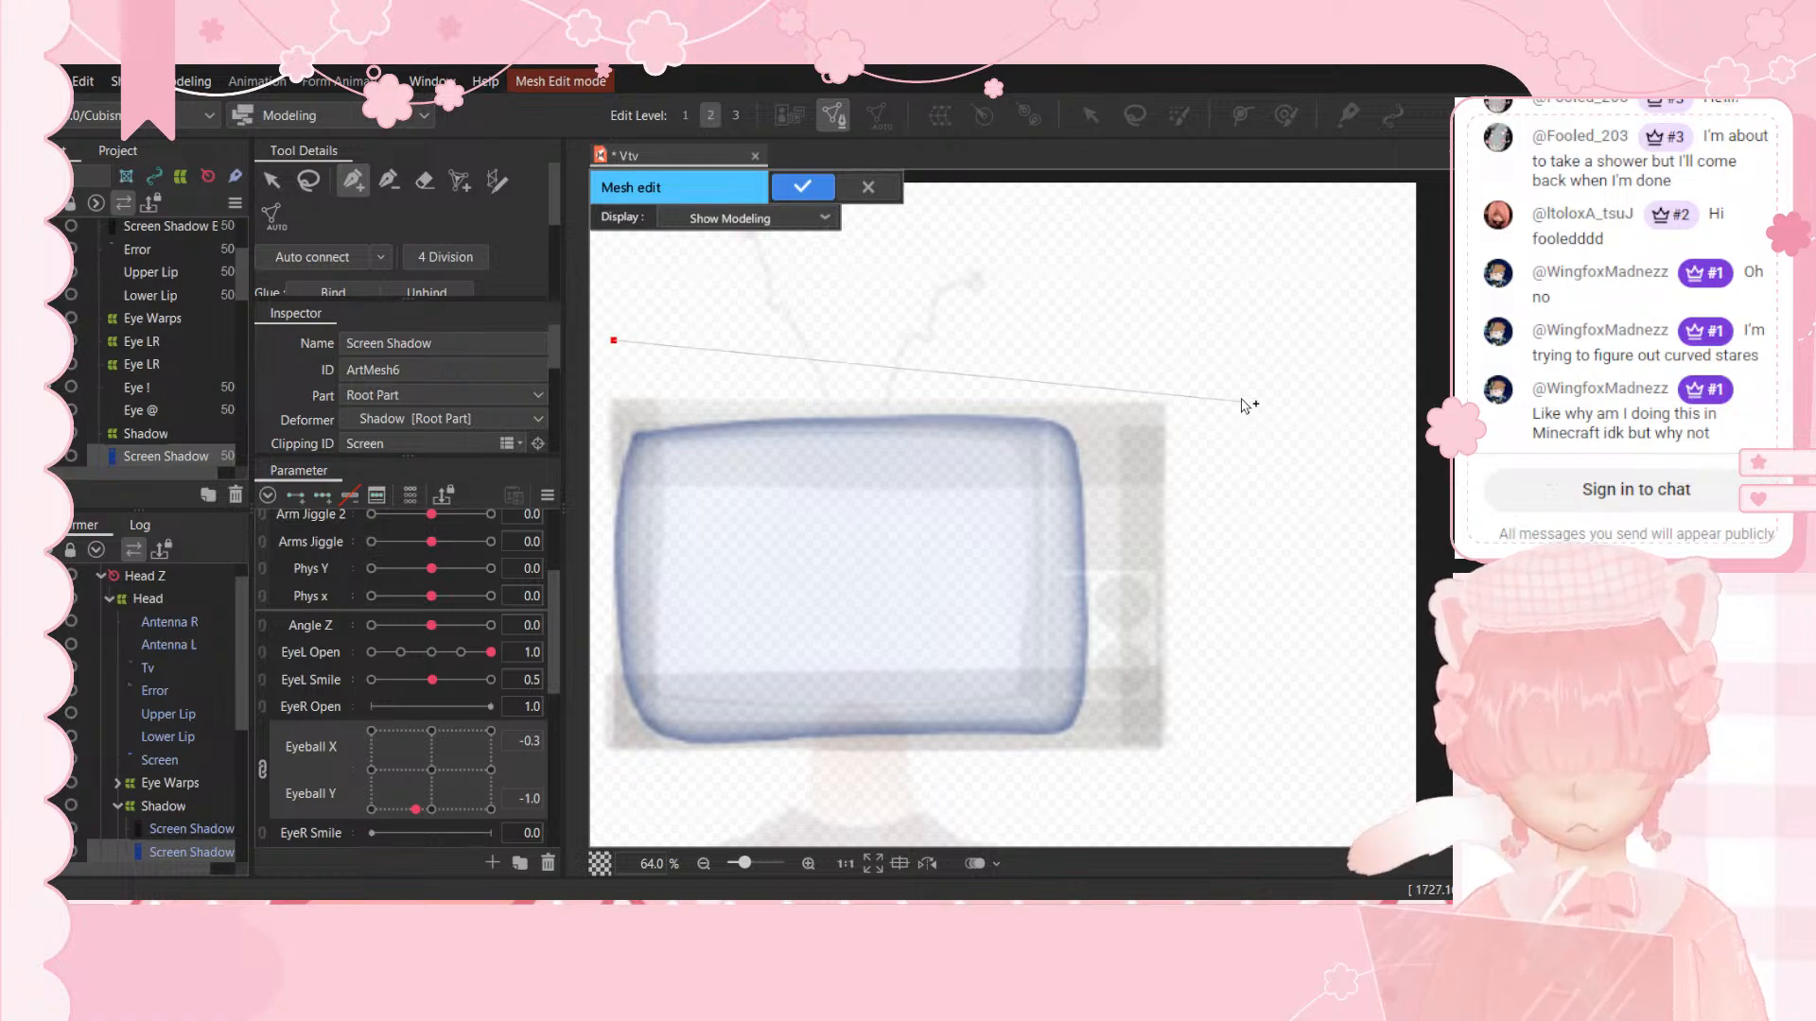
{"action": "left_click", "coordinate": [1147, 340]}
{"action": "left_click", "coordinate": [1167, 783]}
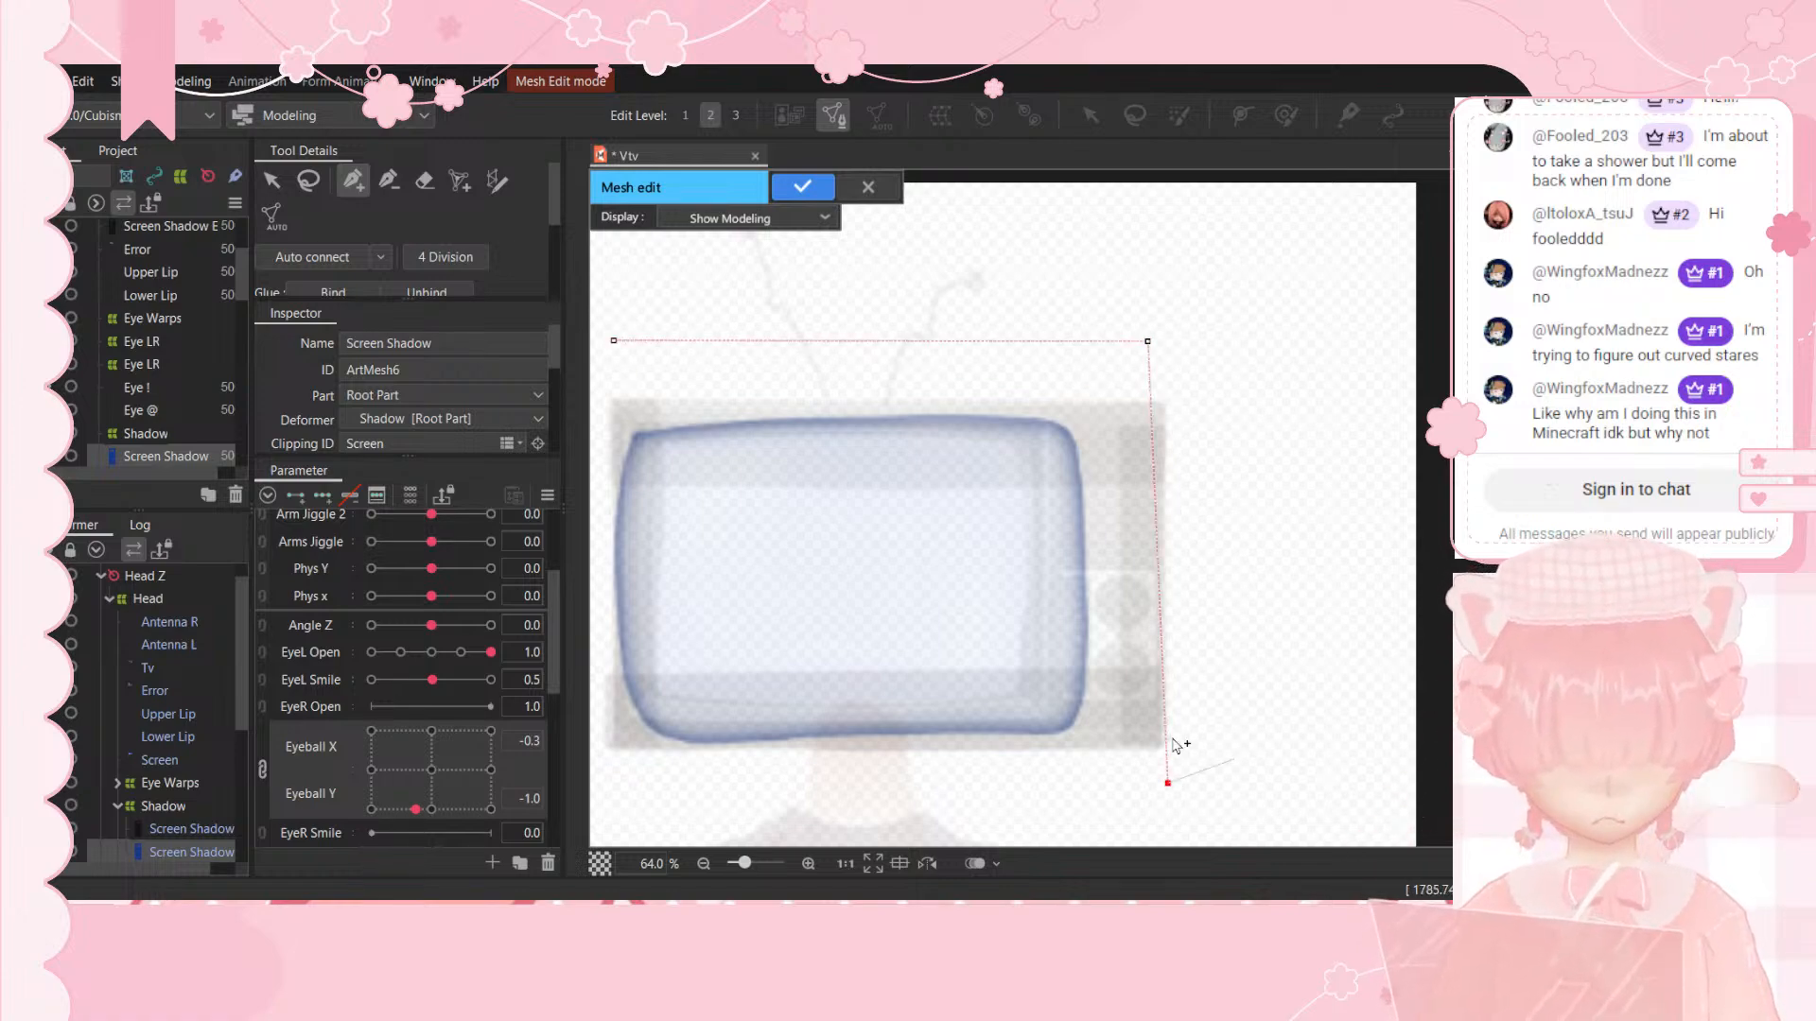
{"action": "scroll", "coordinate": [610, 774], "scroll_direction": "down", "scroll_amount": 2}
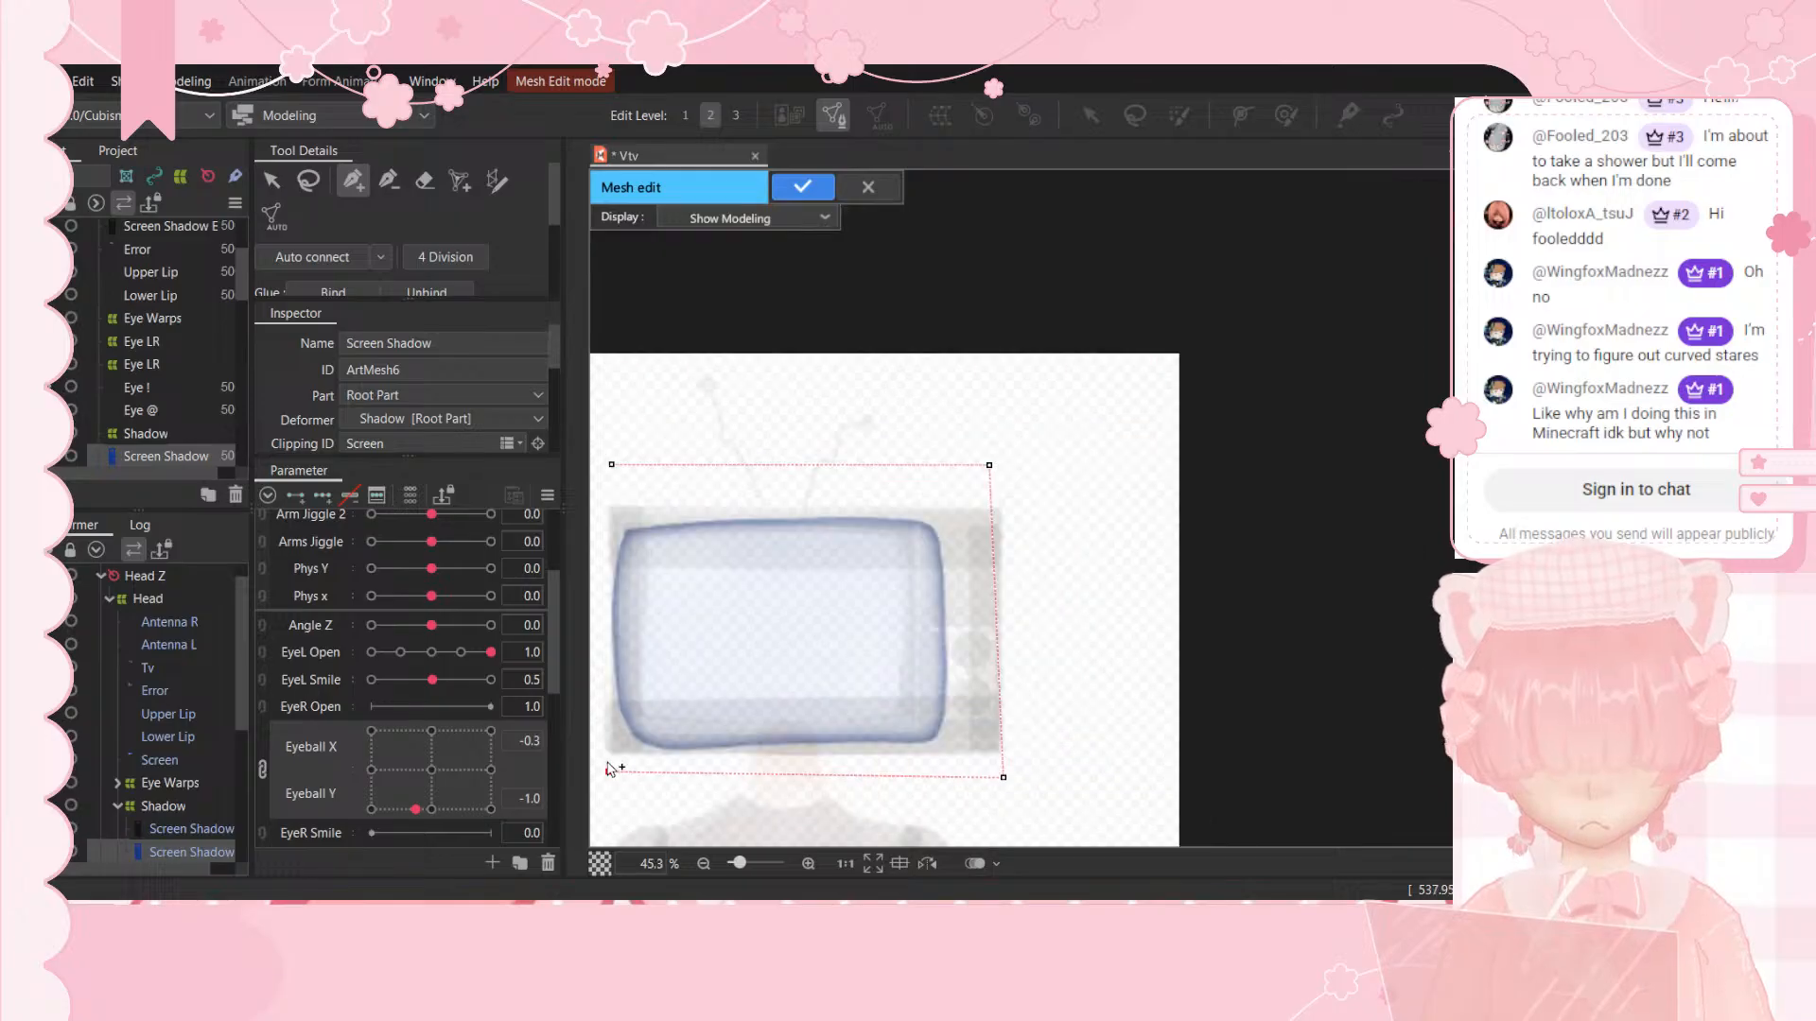
{"action": "left_click", "coordinate": [612, 465]}
{"action": "scroll", "coordinate": [658, 515], "scroll_direction": "down", "scroll_amount": 1}
{"action": "scroll", "coordinate": [609, 622], "scroll_direction": "down", "scroll_amount": 3}
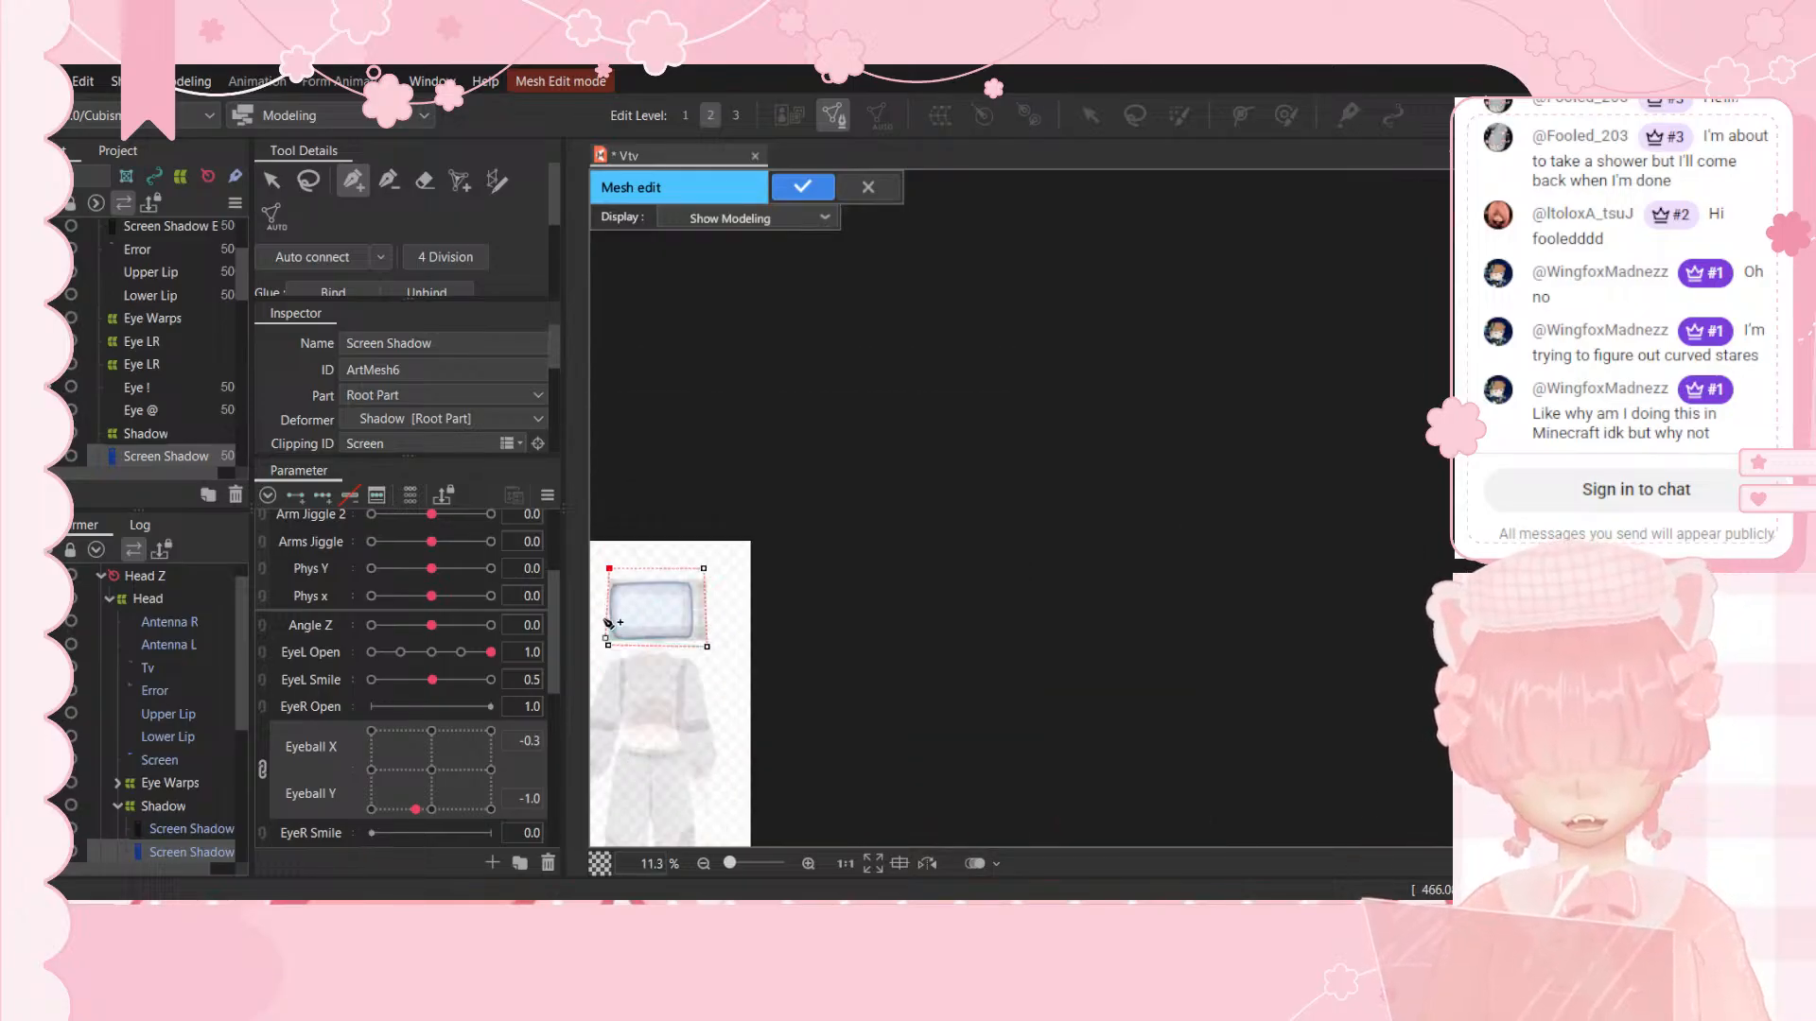
{"action": "scroll", "coordinate": [593, 622], "scroll_direction": "up", "scroll_amount": 4}
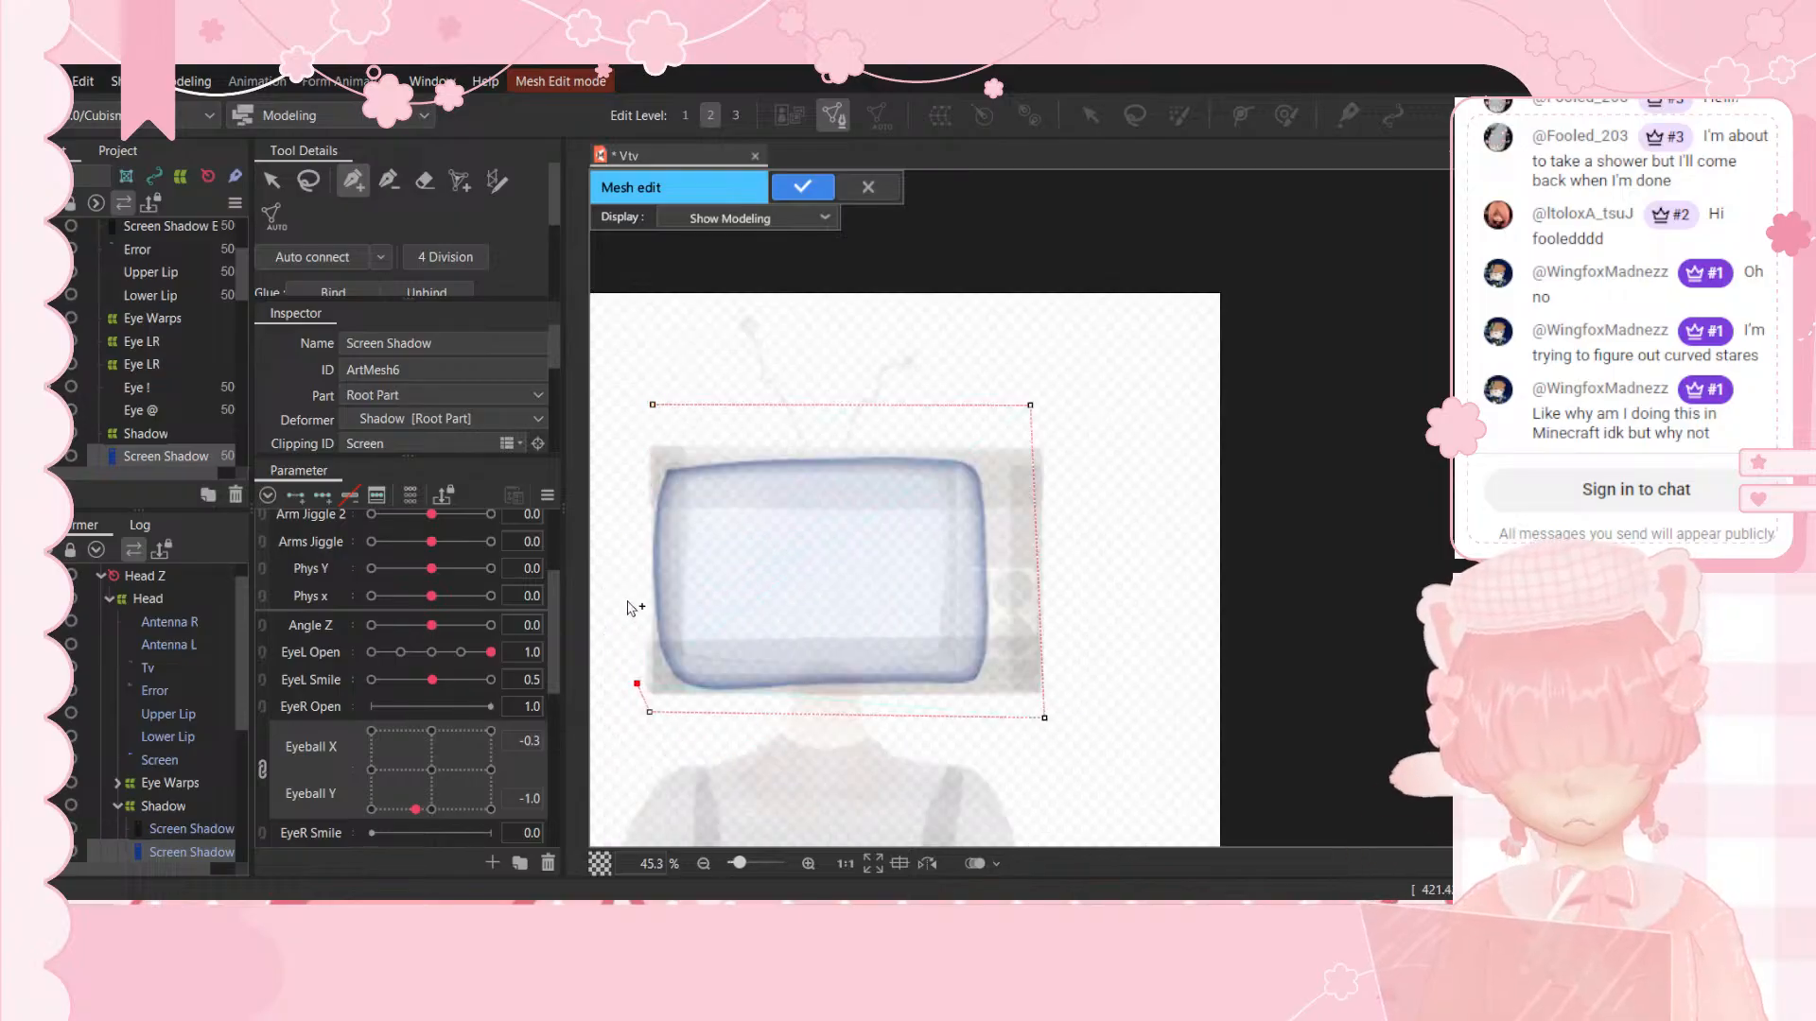
{"action": "key", "text": "ctrl+z"}
{"action": "key", "text": "ctrl+z"}
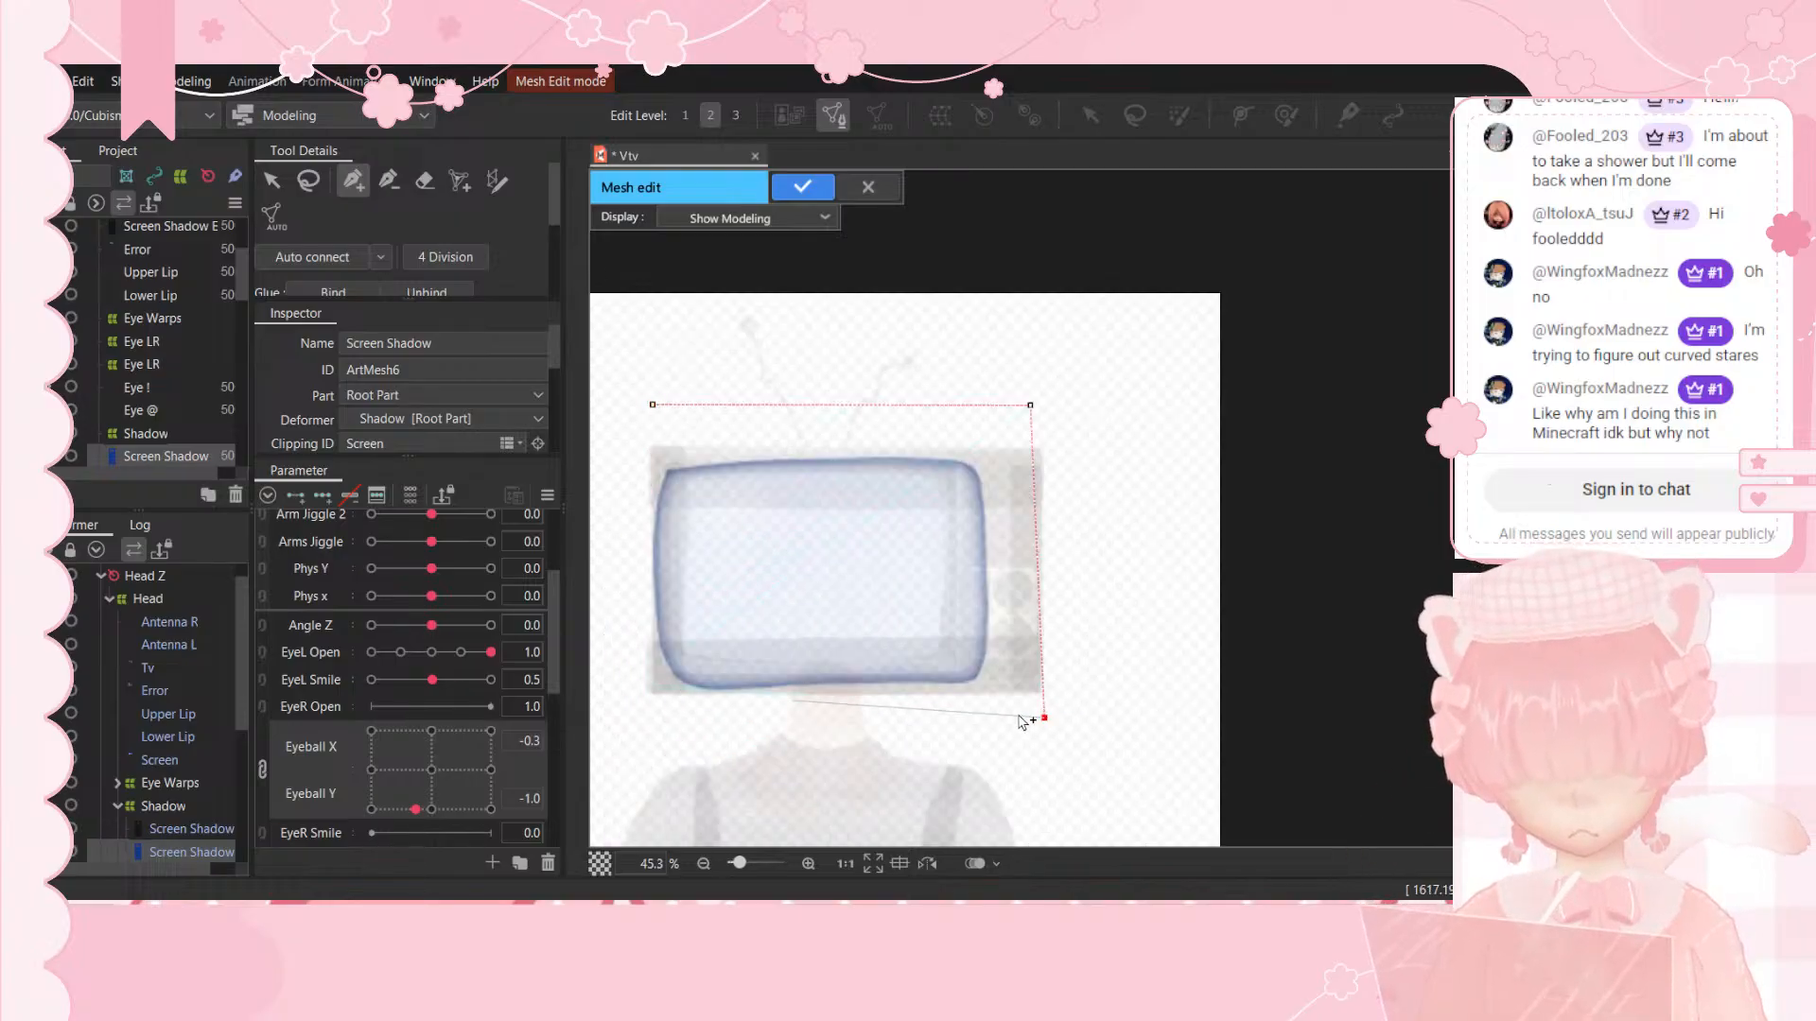
Step: Close the Screen Shadow outline with two vertices beside the TV's left edge and add a diagonal and a left inner edge
{"action": "left_click", "coordinate": [598, 724]}
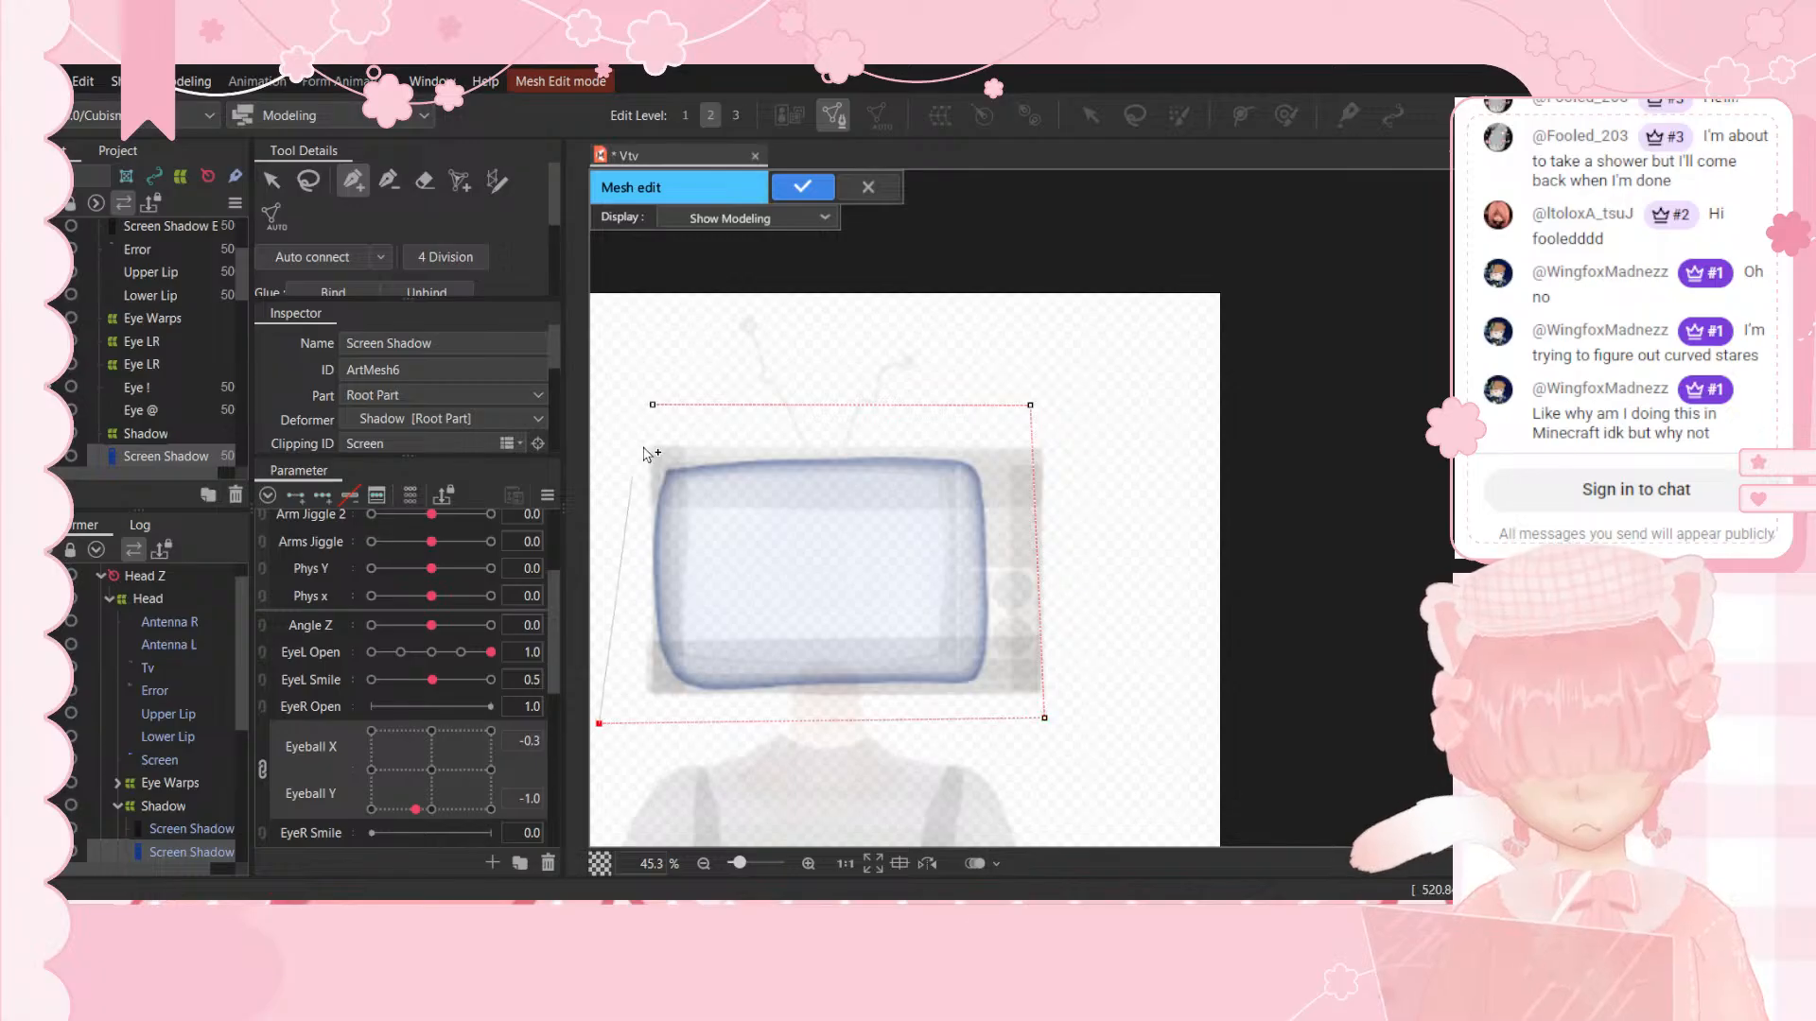
{"action": "left_click", "coordinate": [627, 400]}
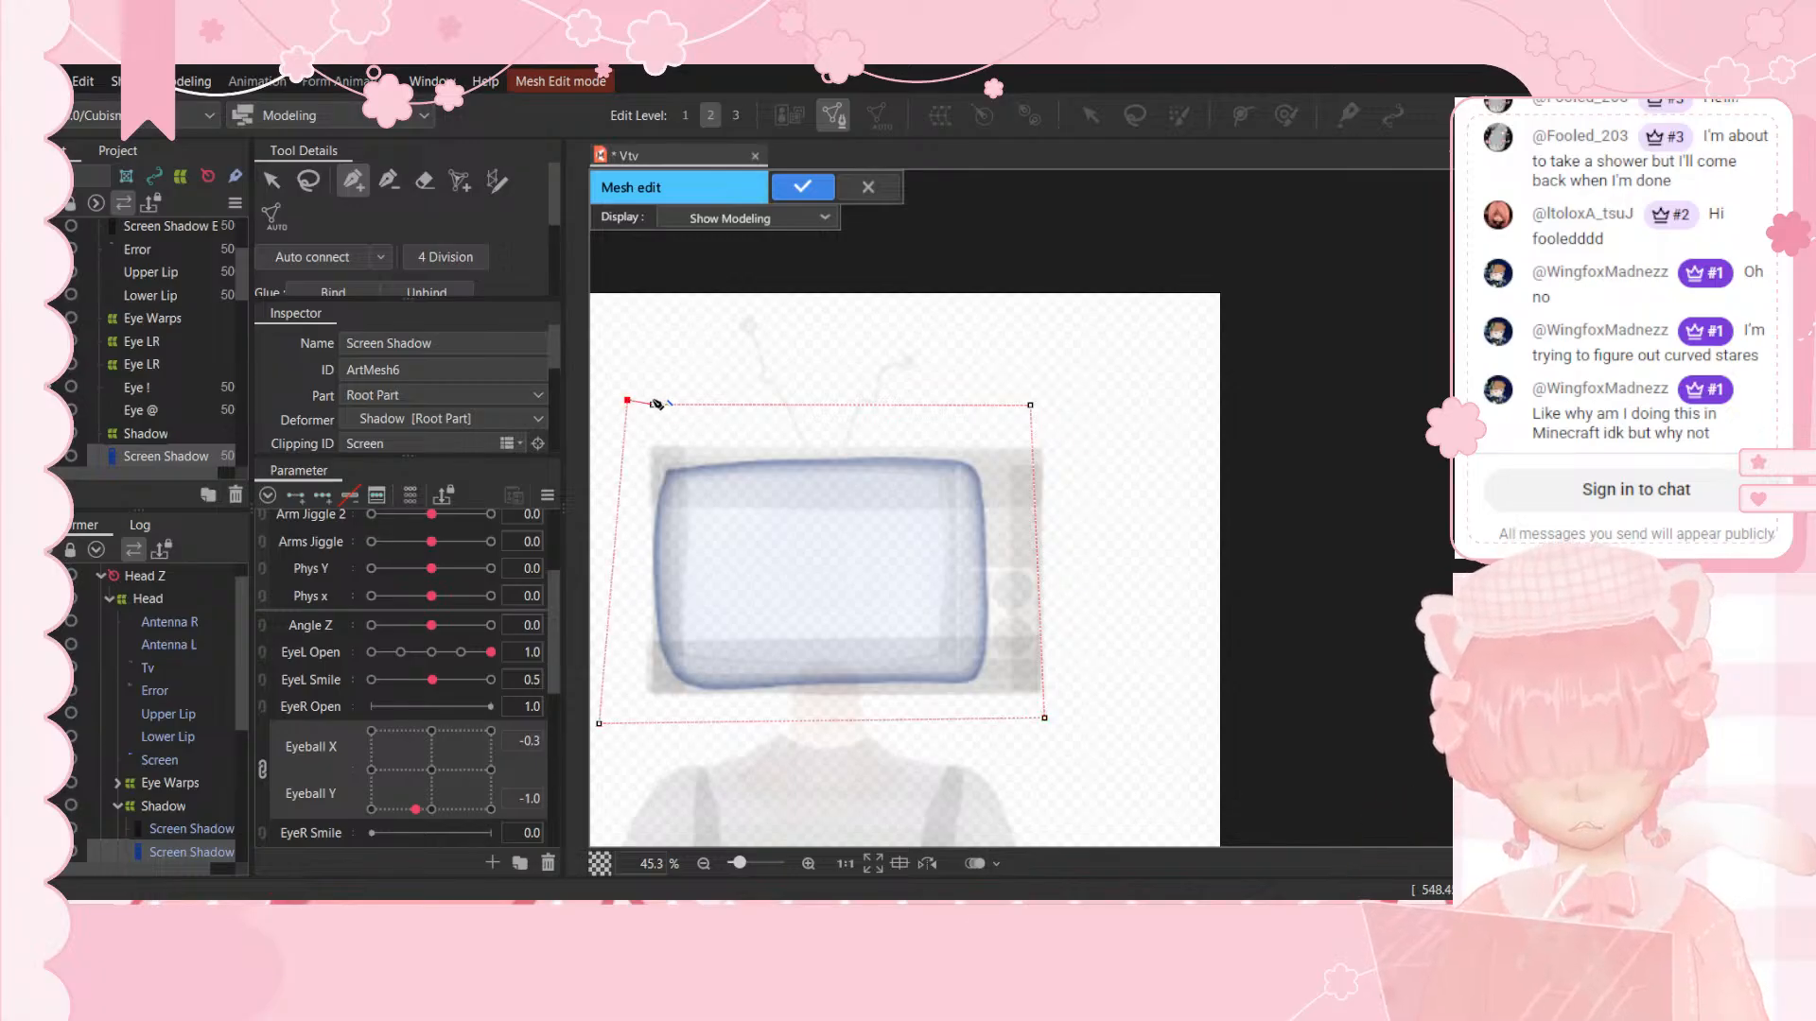
{"action": "left_click", "coordinate": [1044, 718]}
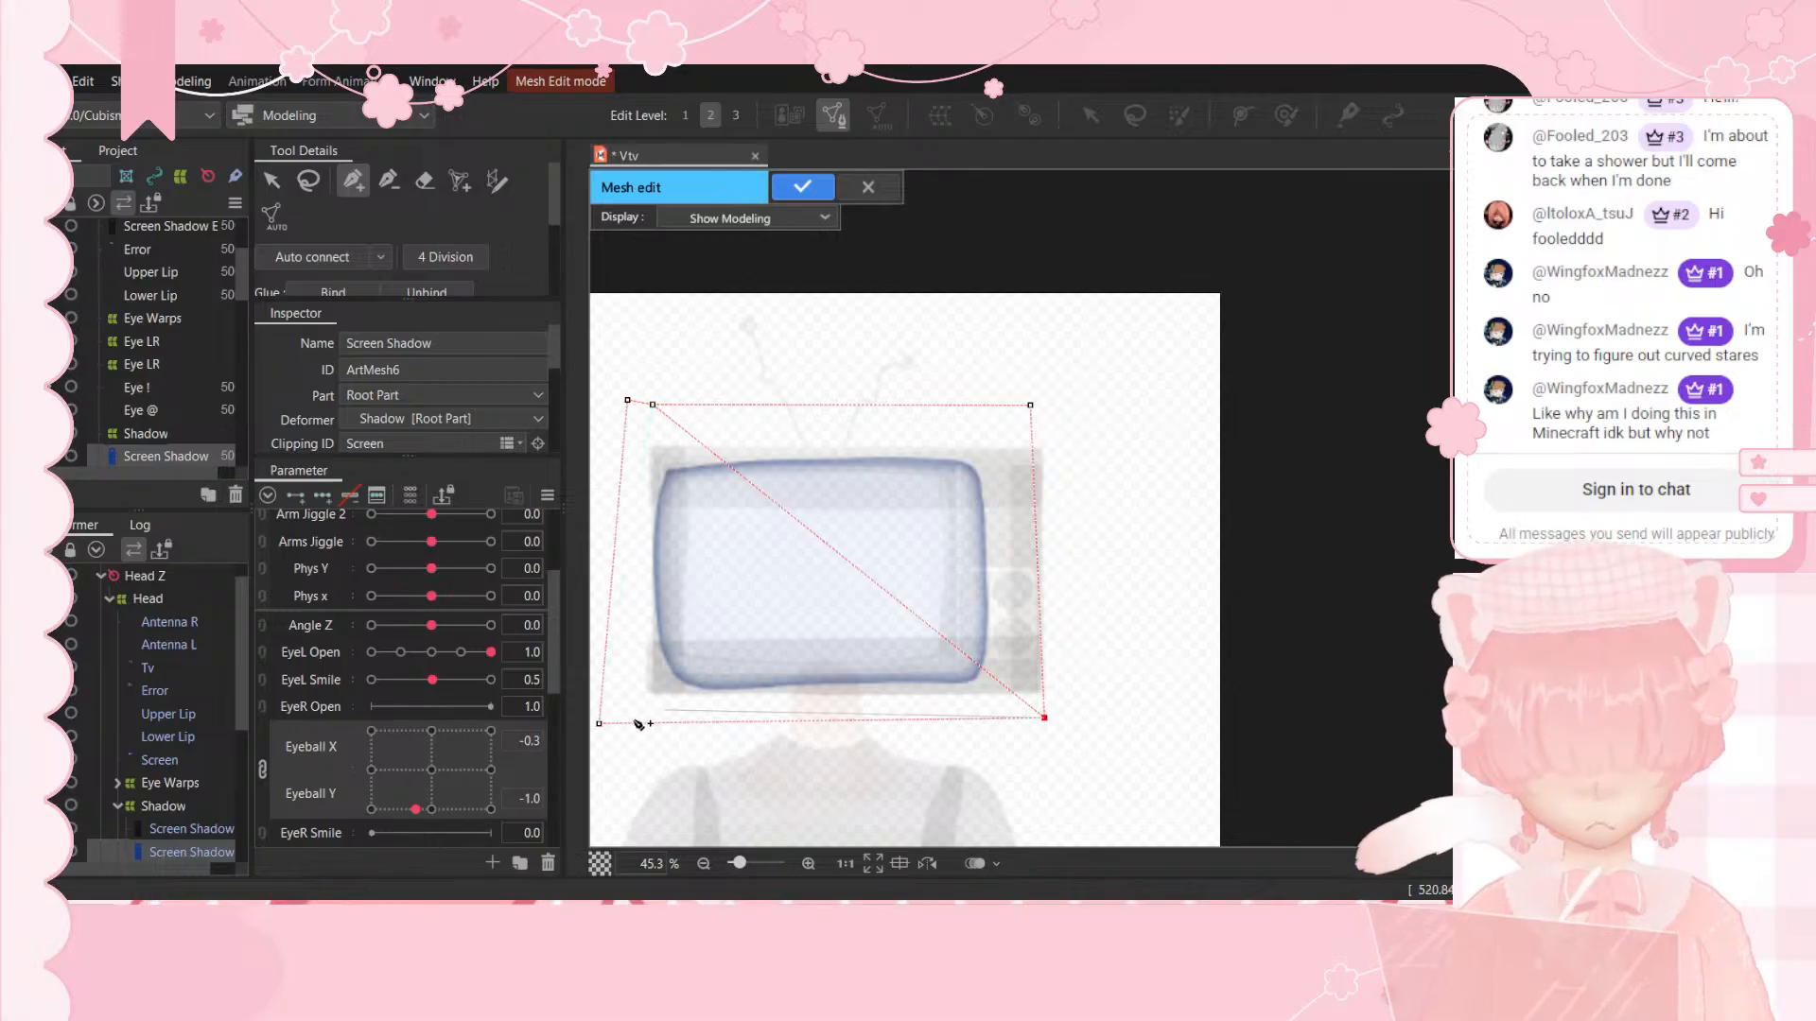
{"action": "left_click", "coordinate": [599, 723]}
{"action": "left_click", "coordinate": [653, 404]}
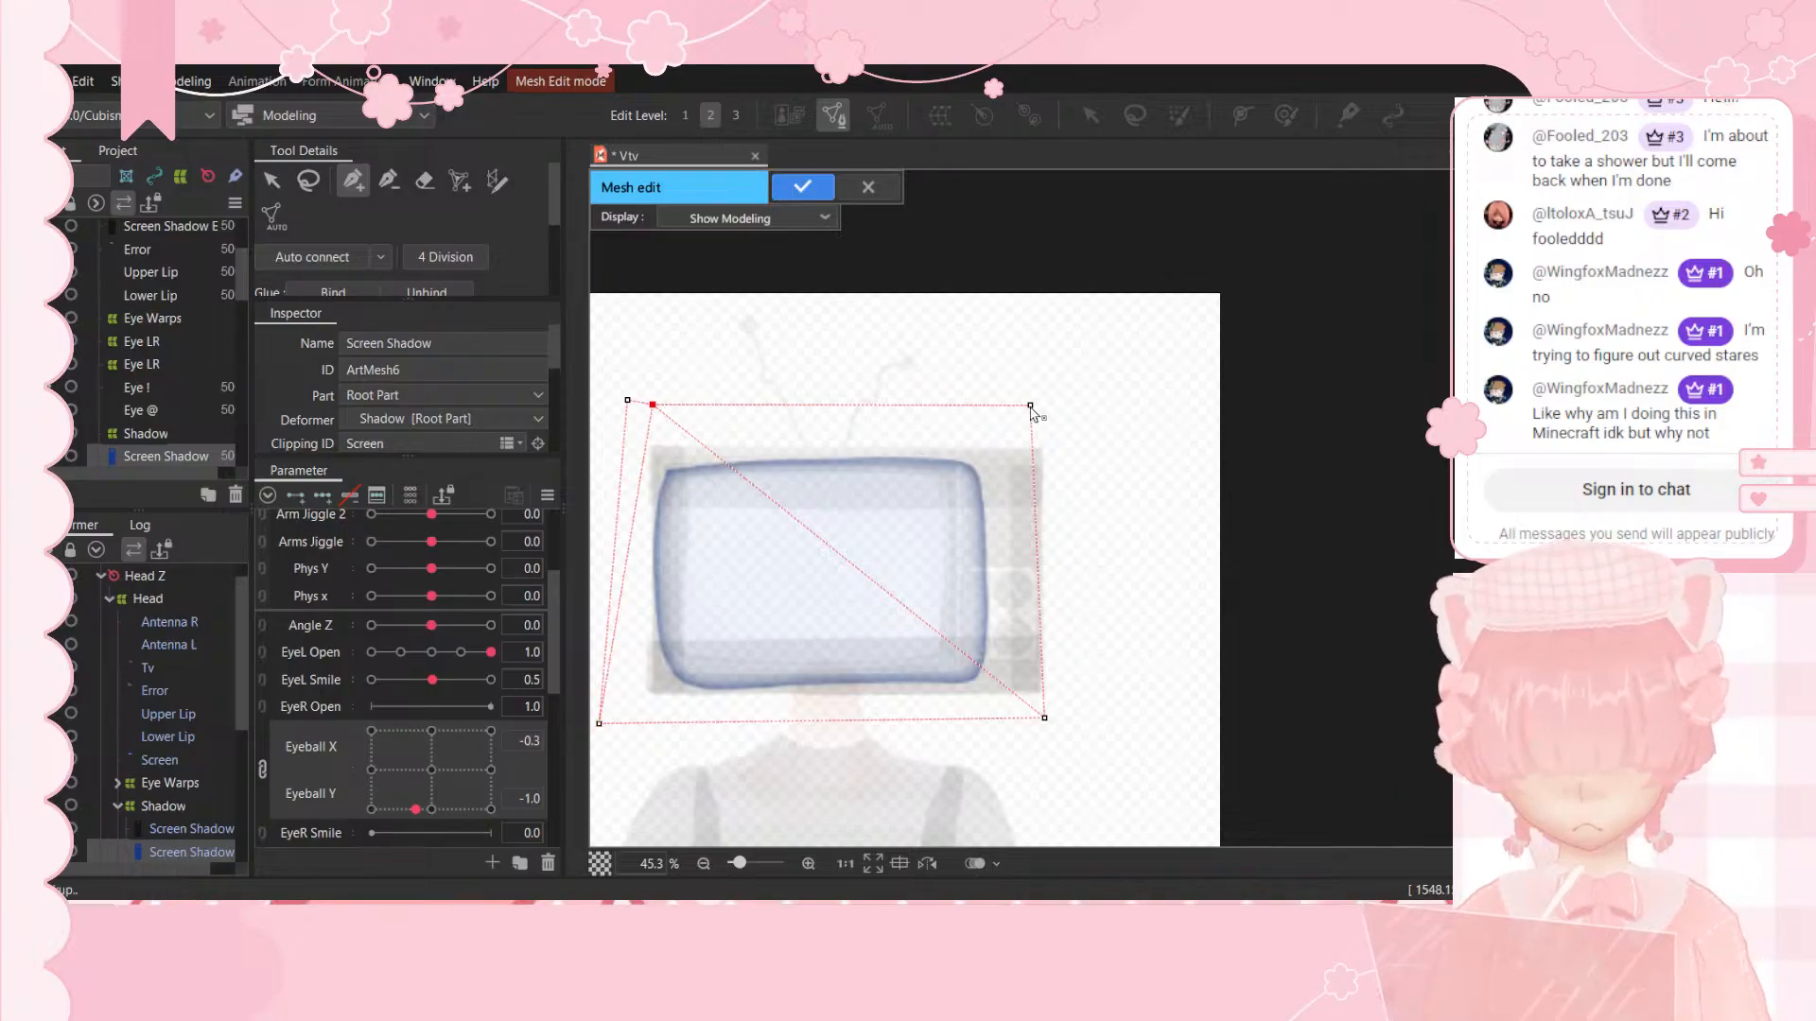
Step: Add vertices along the outline's top and right edges and connect them with cross edges over the right half of the screen
{"action": "left_click", "coordinate": [1035, 536]}
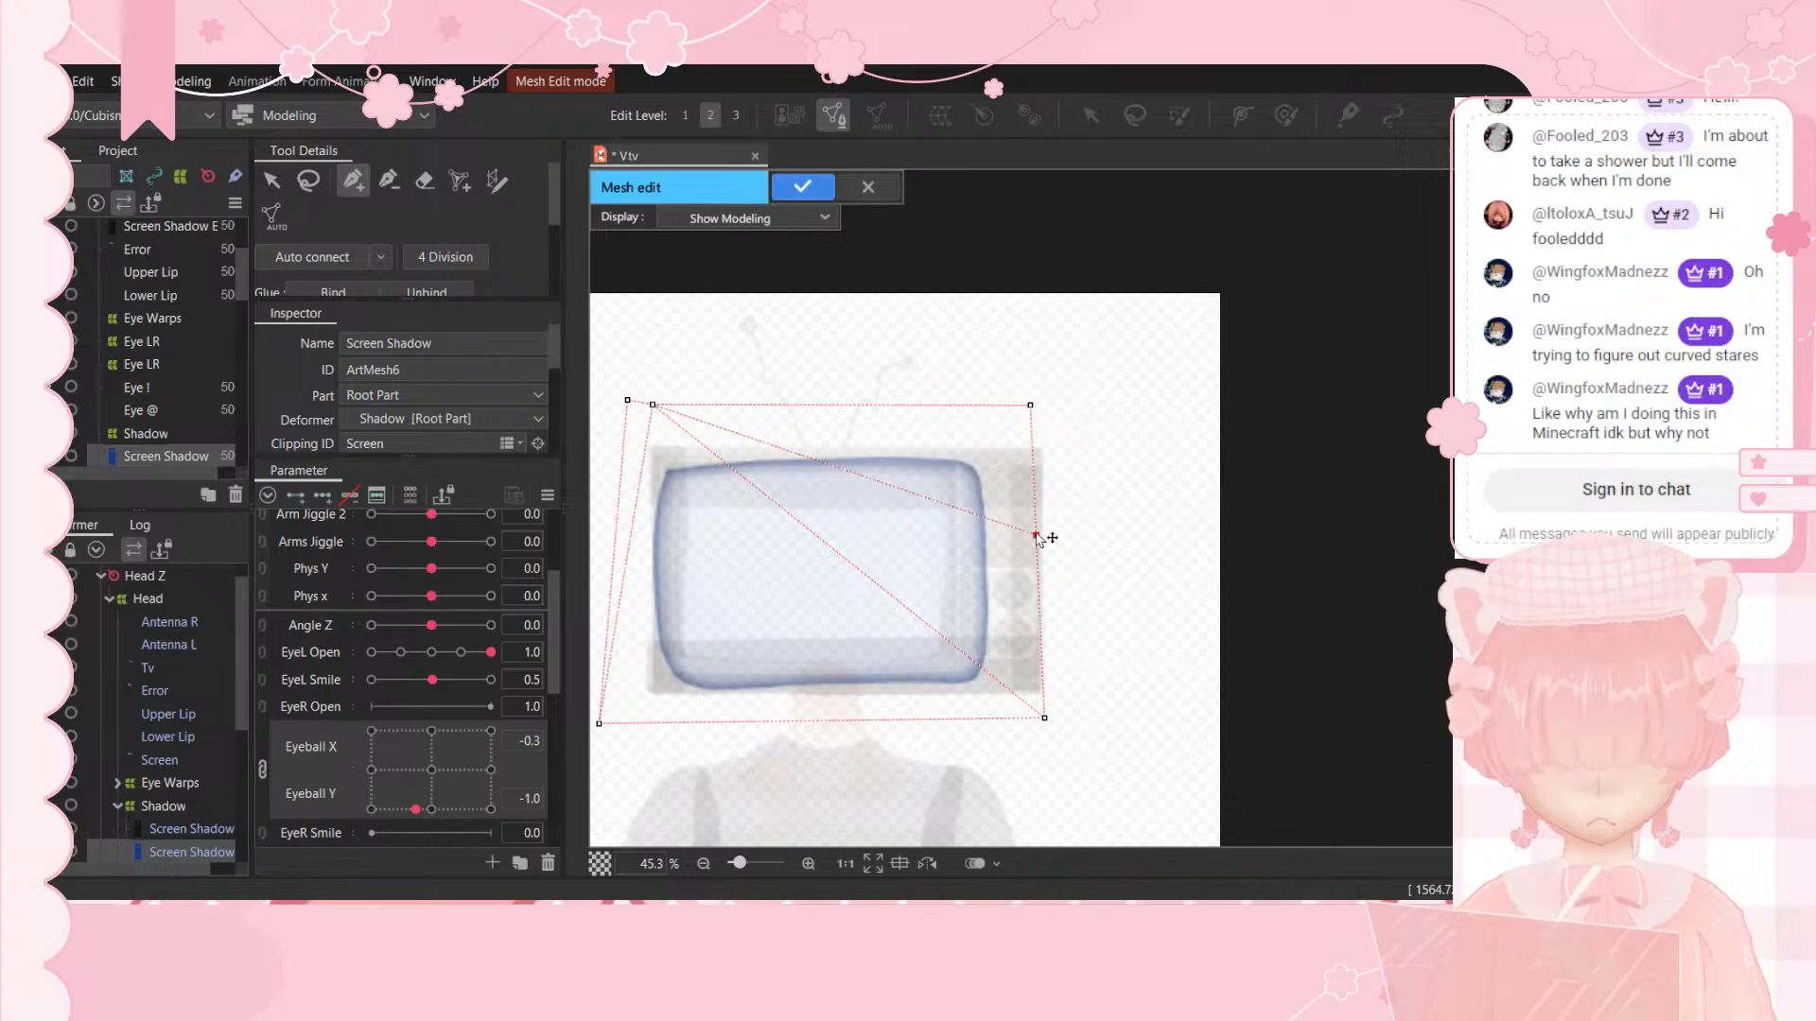
{"action": "left_click", "coordinate": [903, 404]}
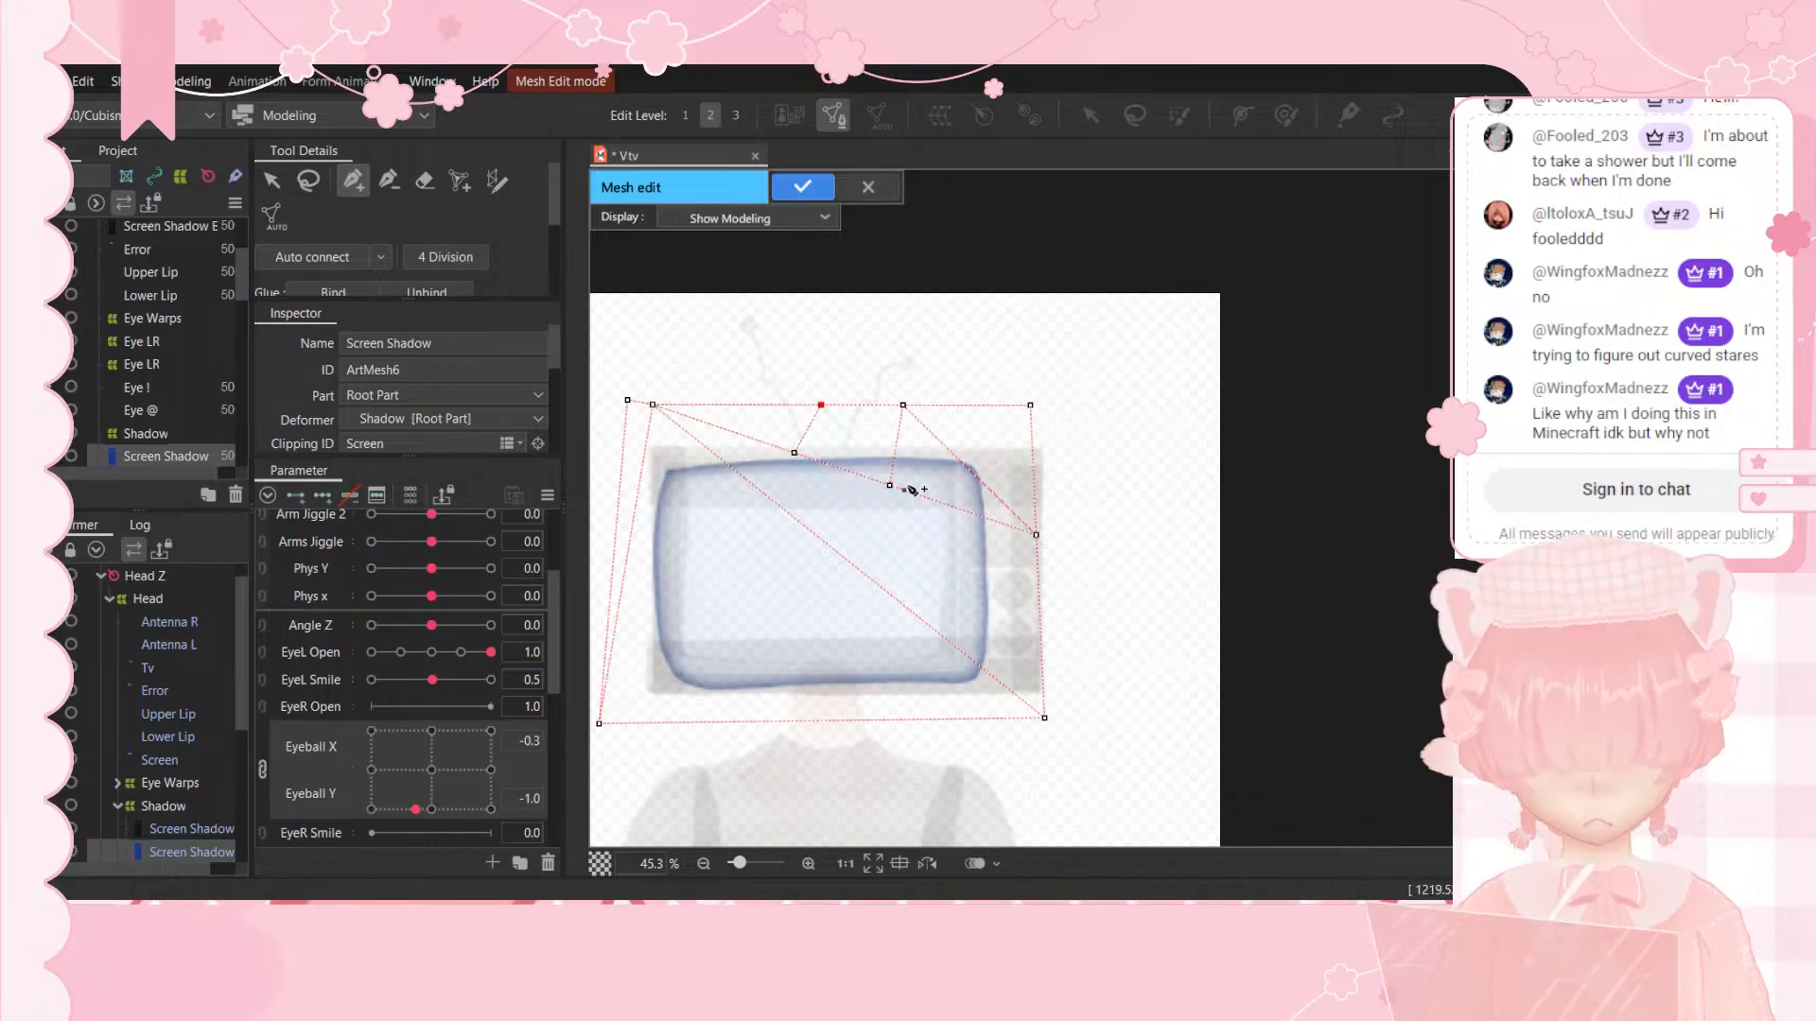
{"action": "left_click", "coordinate": [1044, 718]}
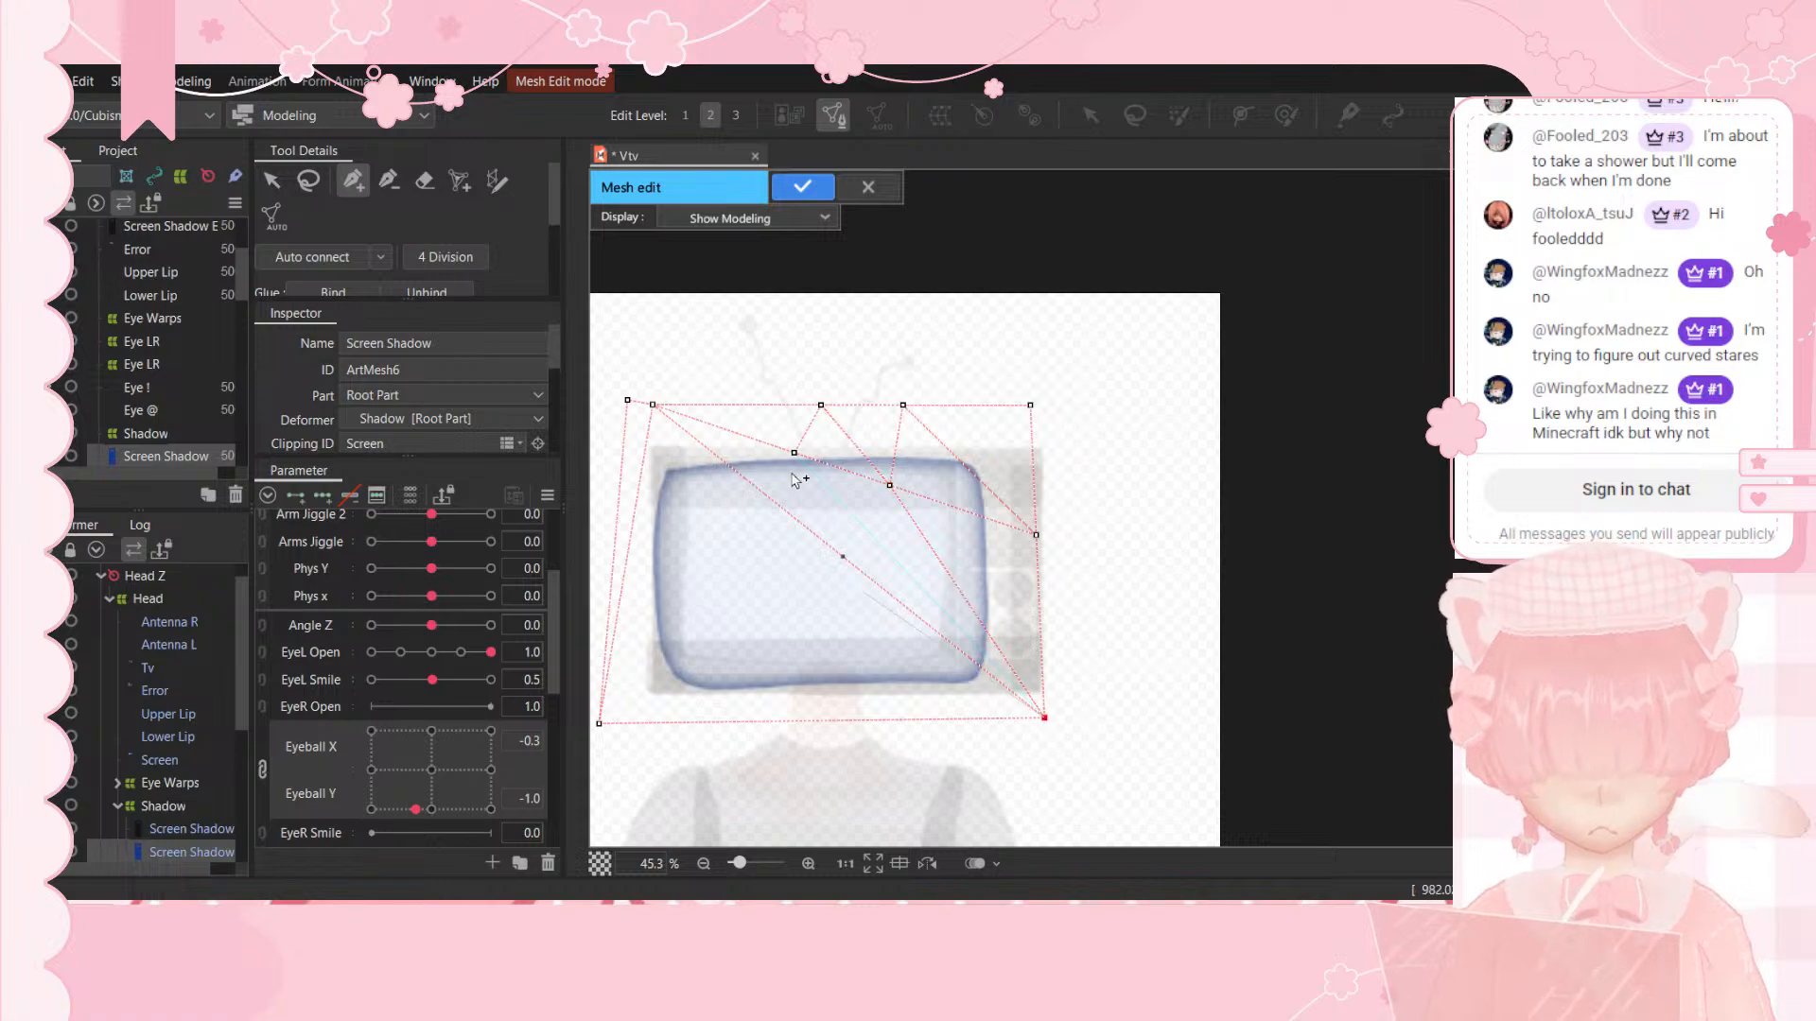
{"action": "left_click", "coordinate": [794, 454]}
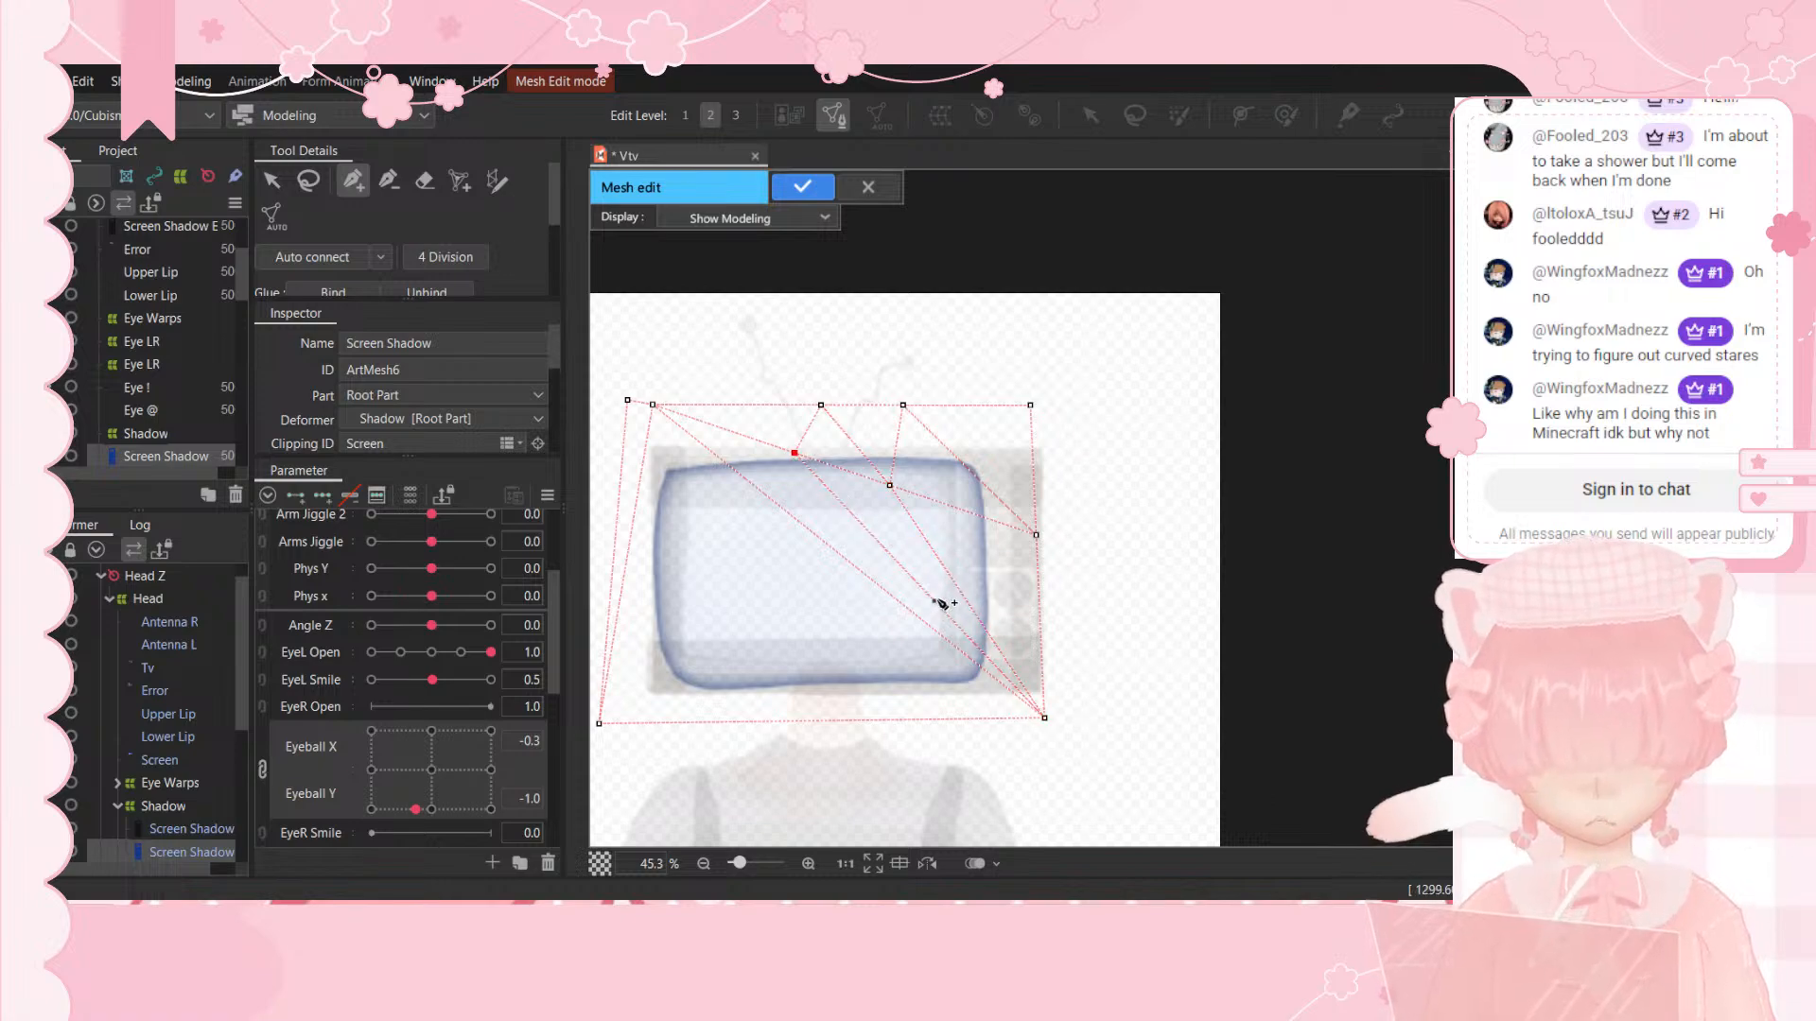
{"action": "left_click", "coordinate": [1040, 603]}
{"action": "left_click", "coordinate": [1035, 535]}
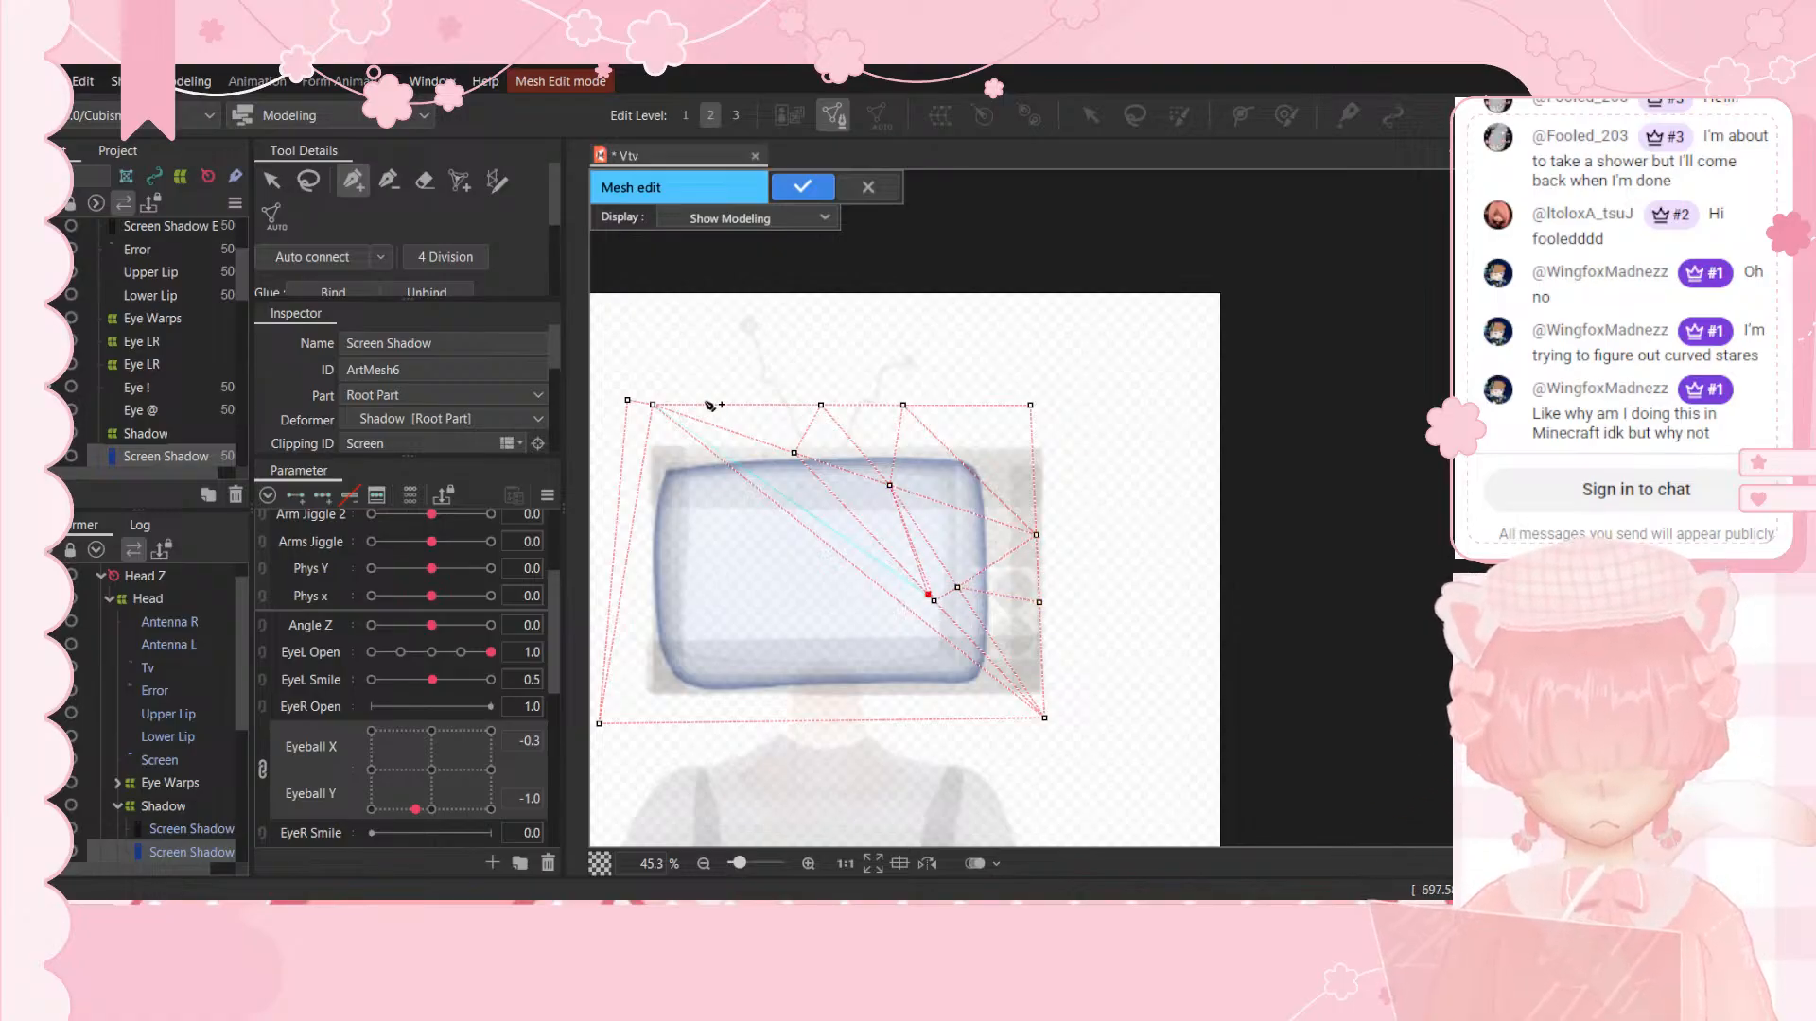
Step: Connect the upper-left vertex to a new bottom-edge vertex, link it to a vertex inside the screen, and apply the mesh edit
{"action": "left_click", "coordinate": [652, 404]}
{"action": "left_click", "coordinate": [740, 720]}
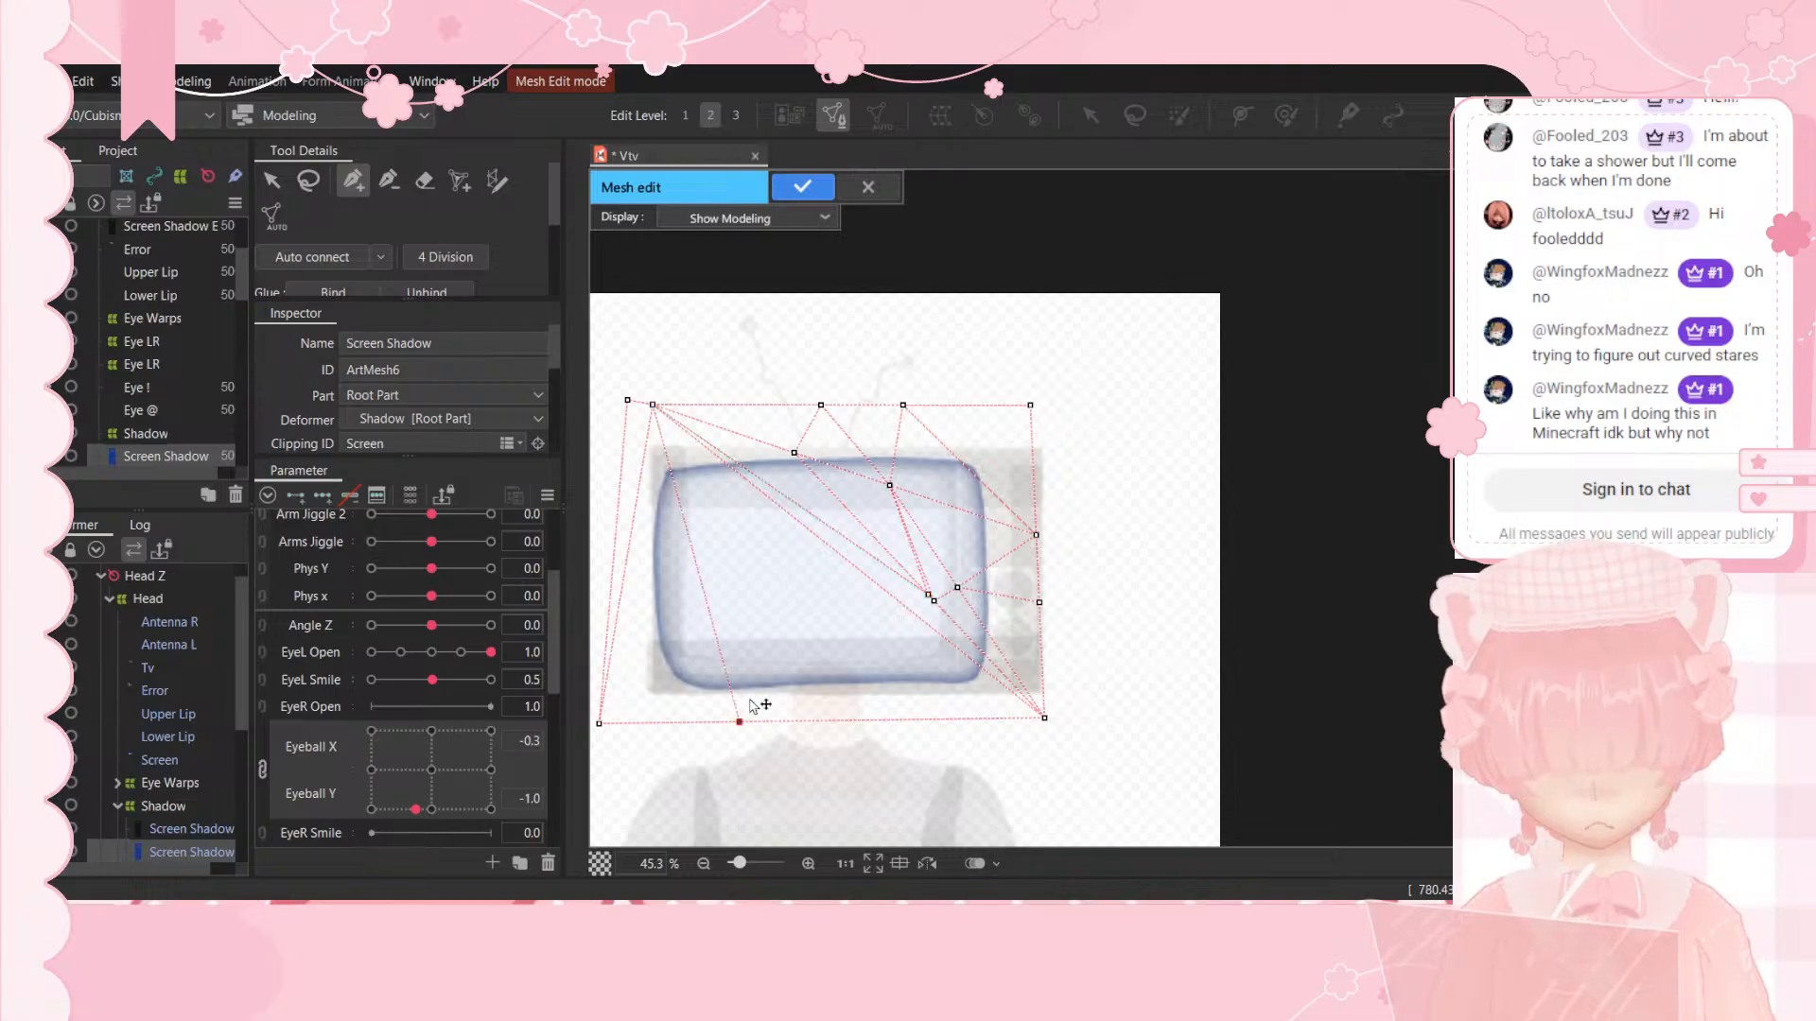
{"action": "left_click", "coordinate": [819, 538]}
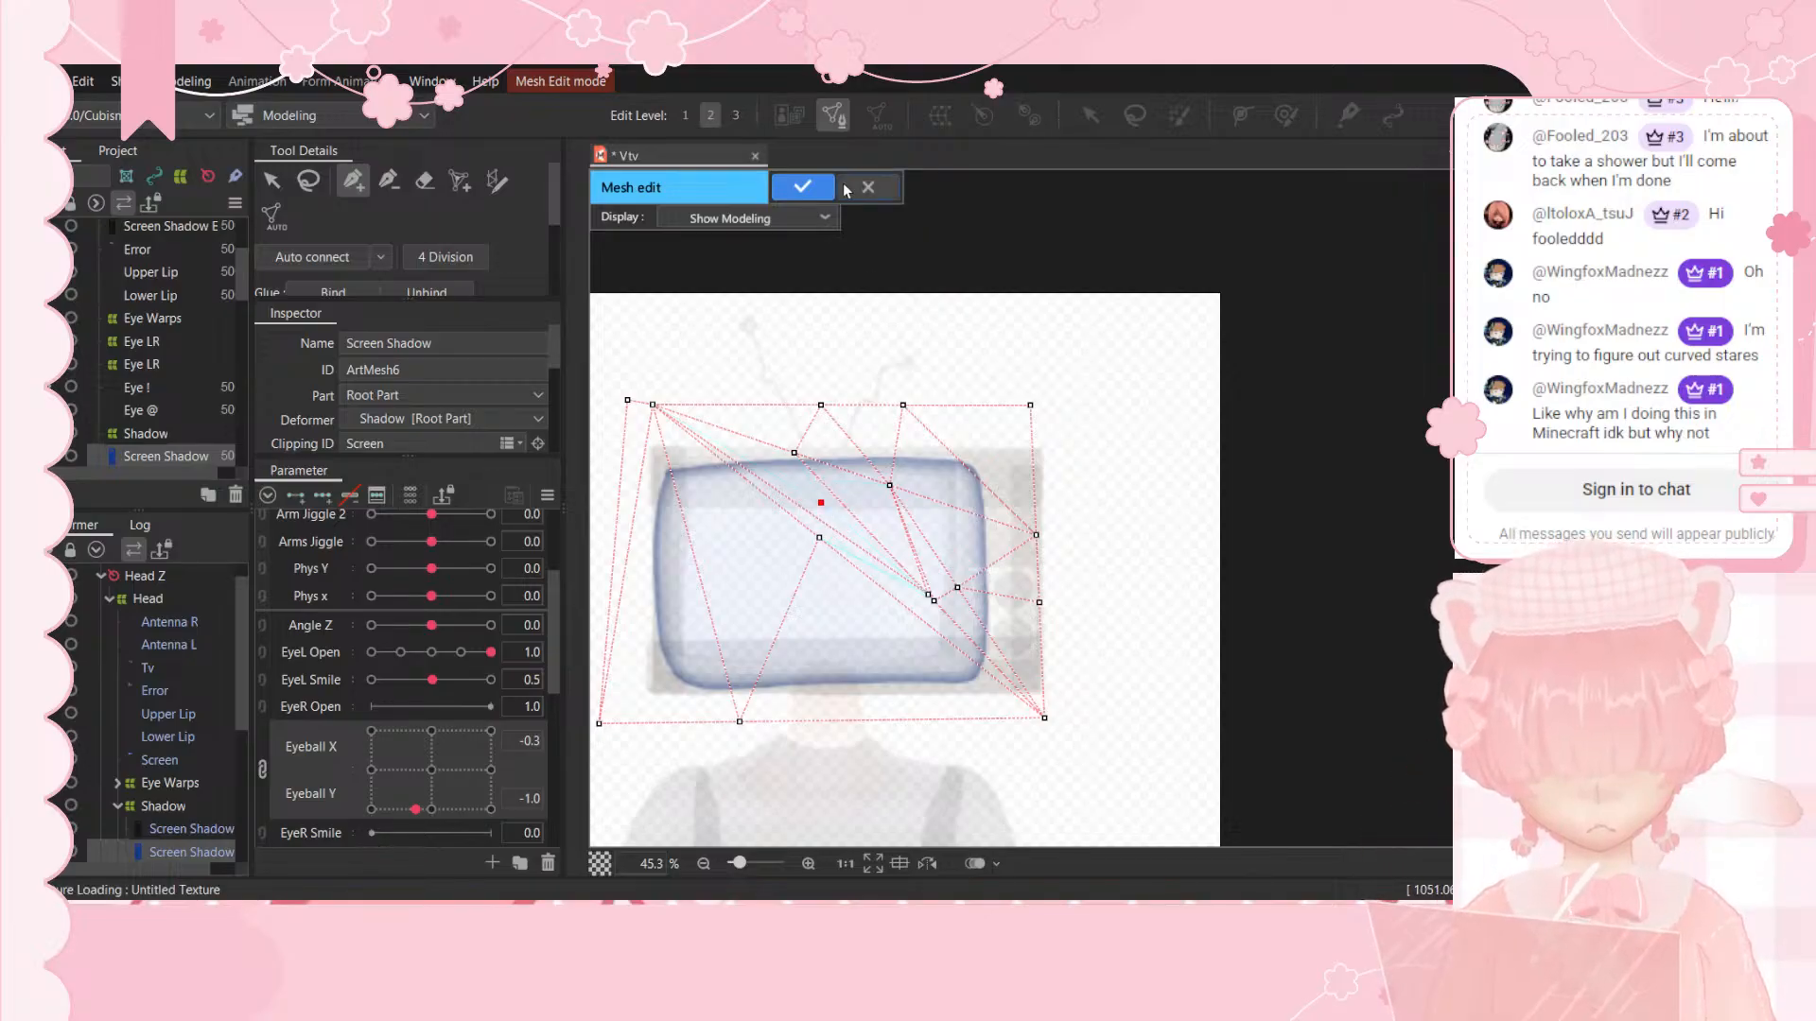
{"action": "left_click", "coordinate": [801, 185]}
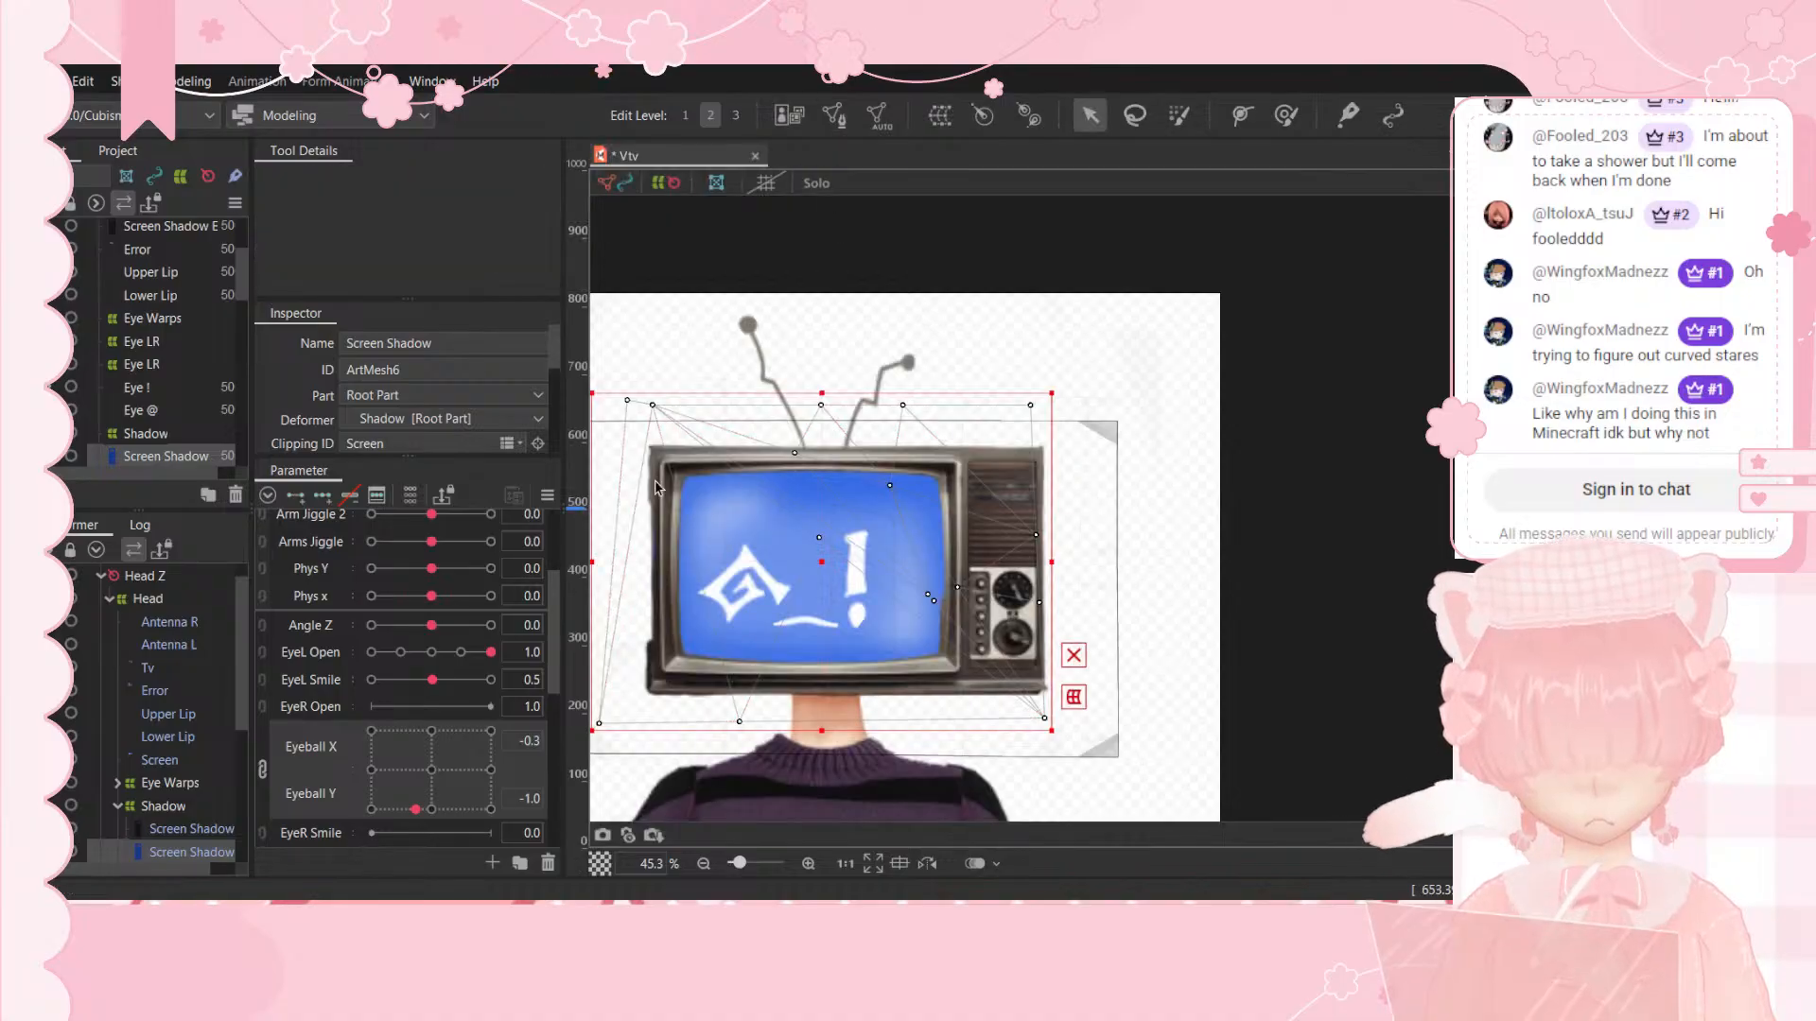
Step: Set Angle X and Angle Y to -30.0 to check how the Screen Shadow mesh deforms with the turned head
{"action": "scroll", "coordinate": [458, 747], "scroll_direction": "up", "scroll_amount": 3}
{"action": "left_click_drag", "start_coordinate": [431, 576], "coordinate": [402, 517]}
{"action": "left_click_drag", "start_coordinate": [423, 454], "coordinate": [316, 705]}
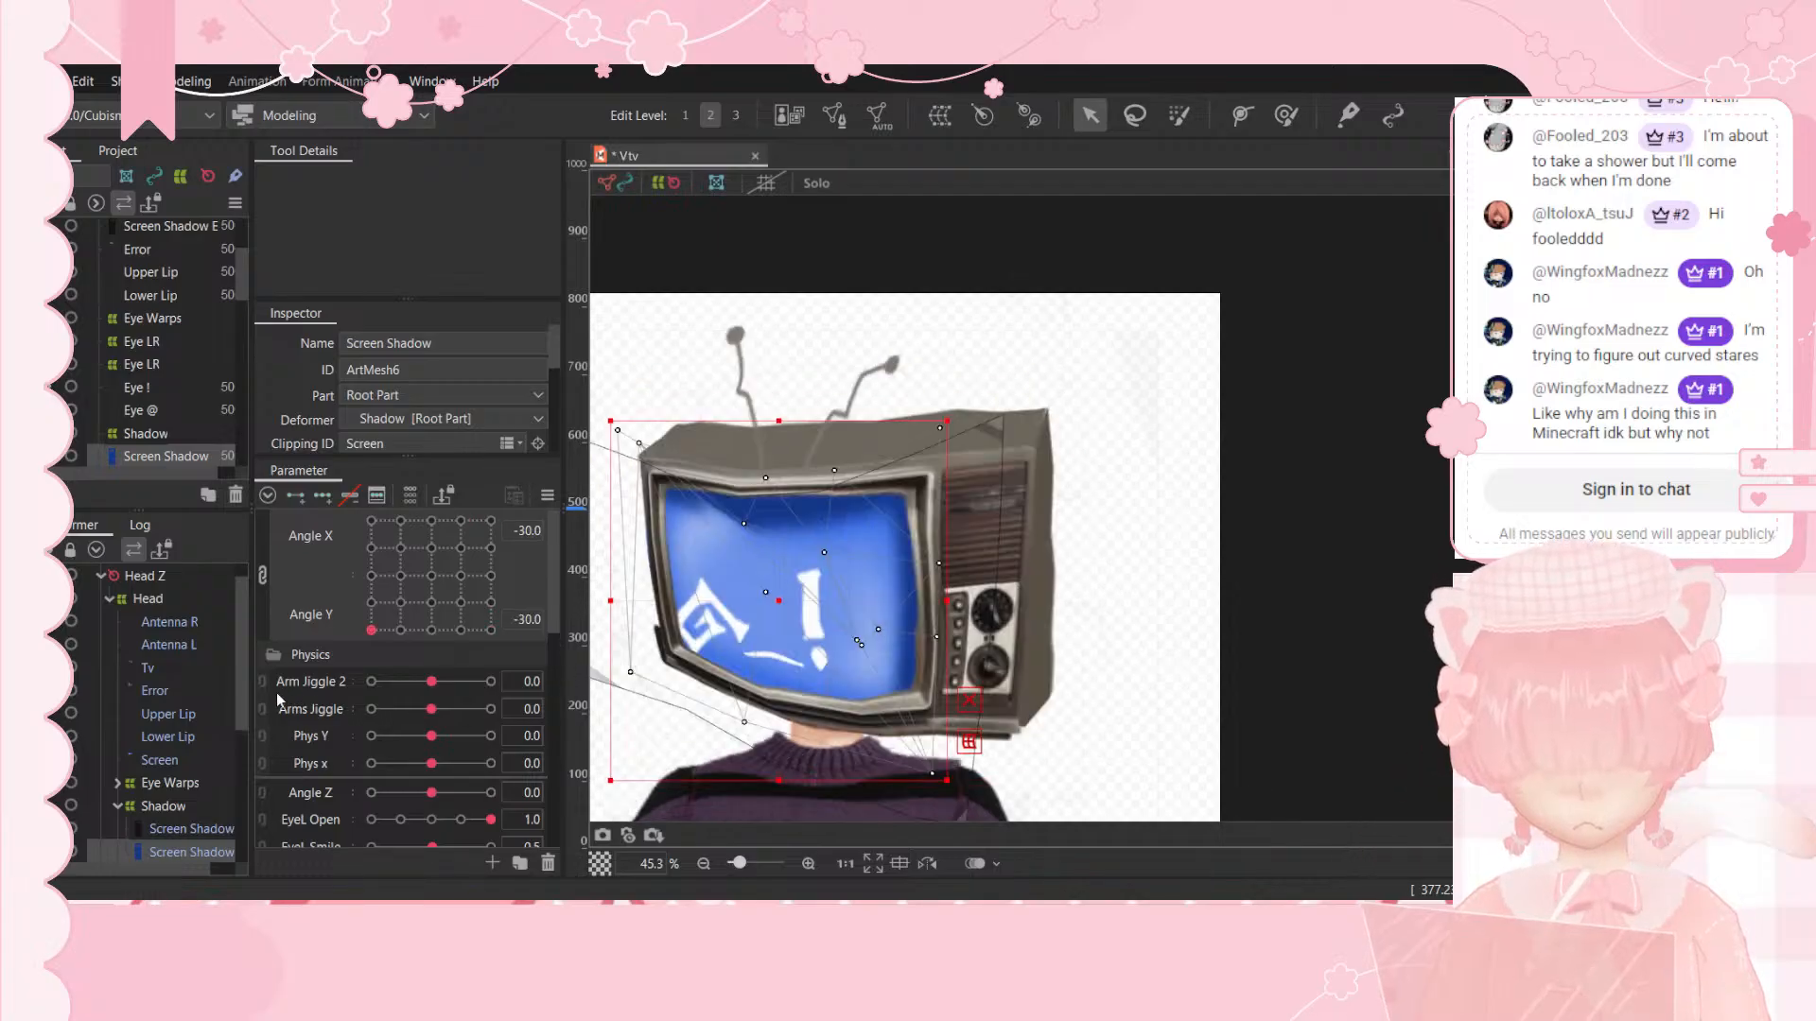
{"action": "left_click_drag", "start_coordinate": [246, 601], "coordinate": [305, 715]}
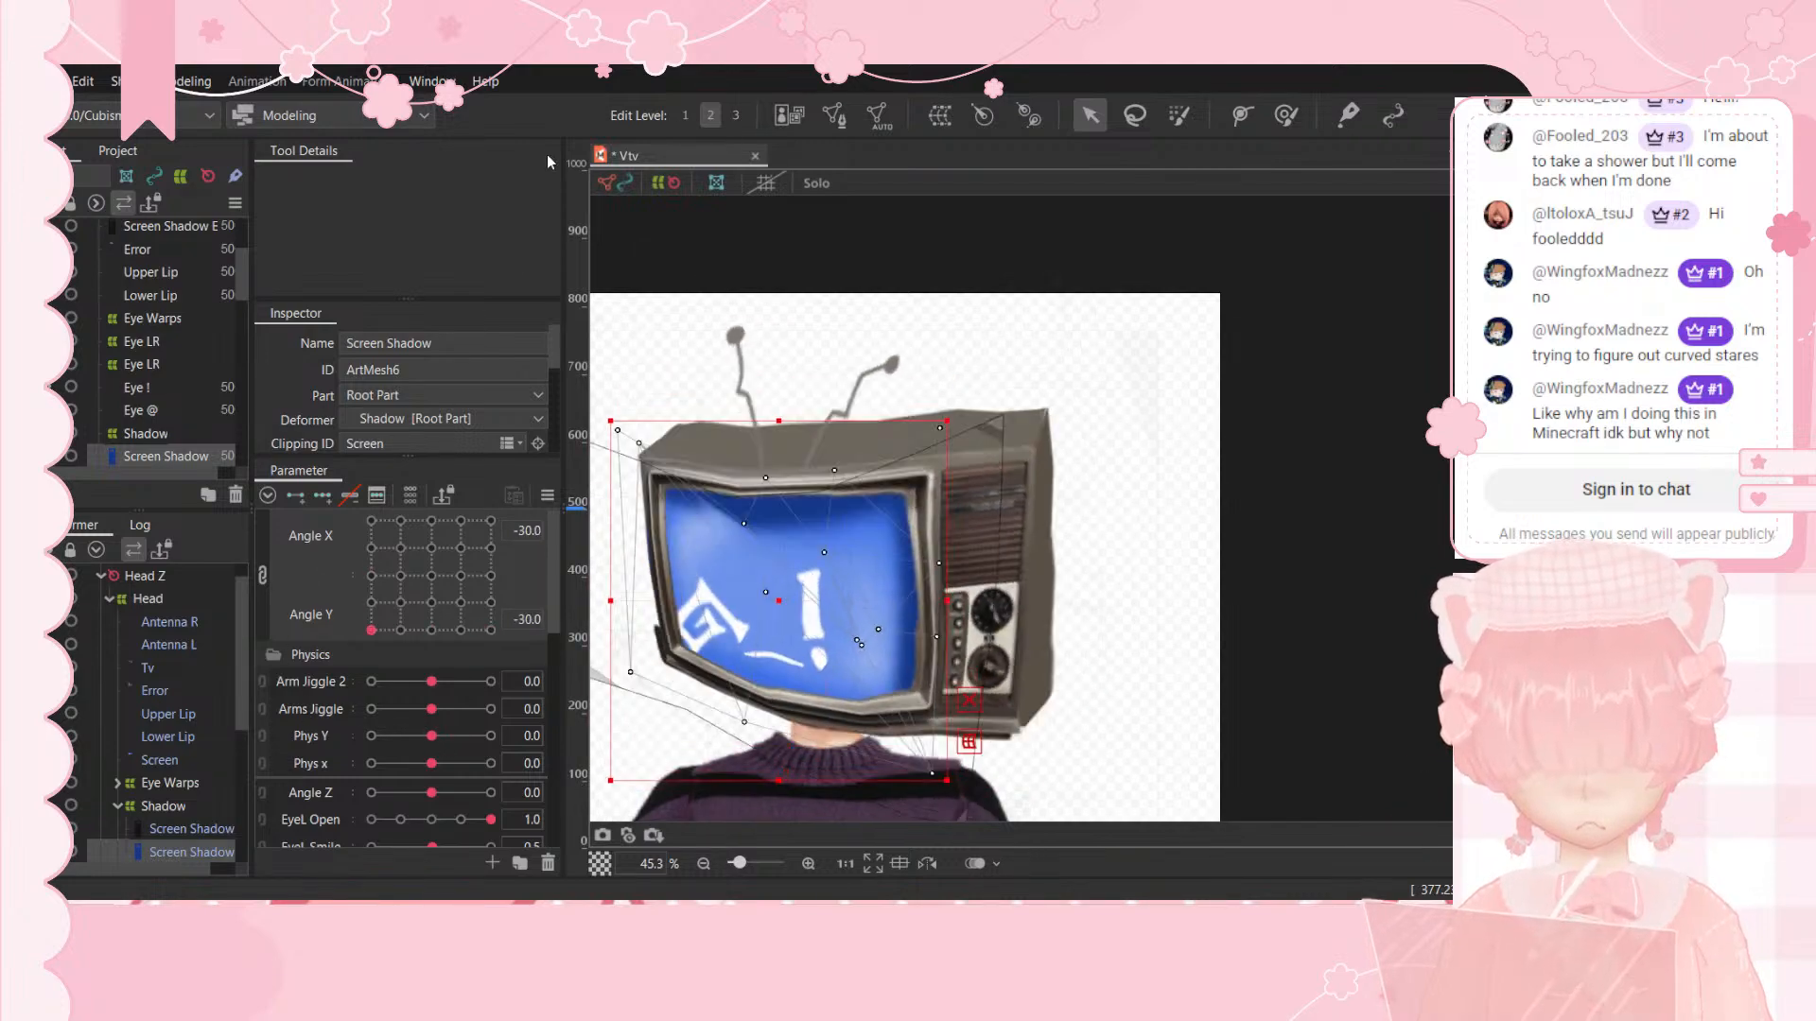
Step: Reopen the Screen Shadow mesh for editing with the head facing forward and add vertices over the upper-left part of the screen
{"action": "left_click", "coordinate": [785, 115]}
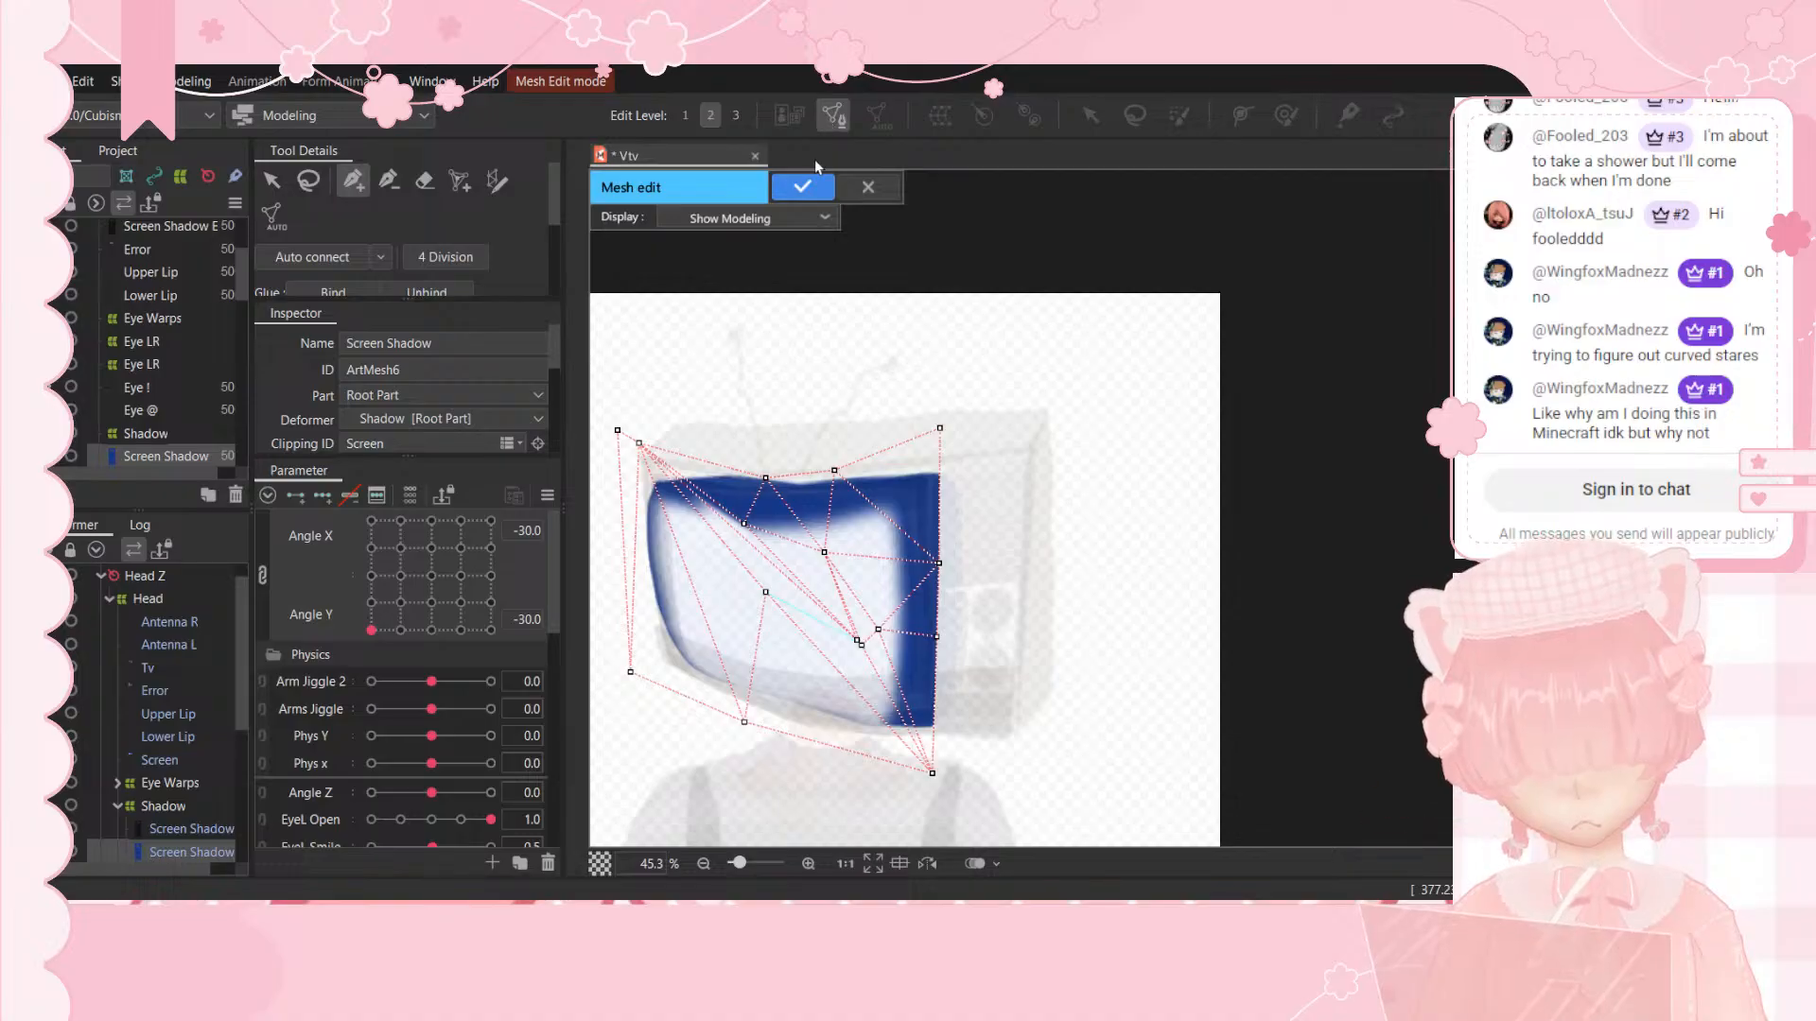
{"action": "left_click", "coordinate": [431, 573]}
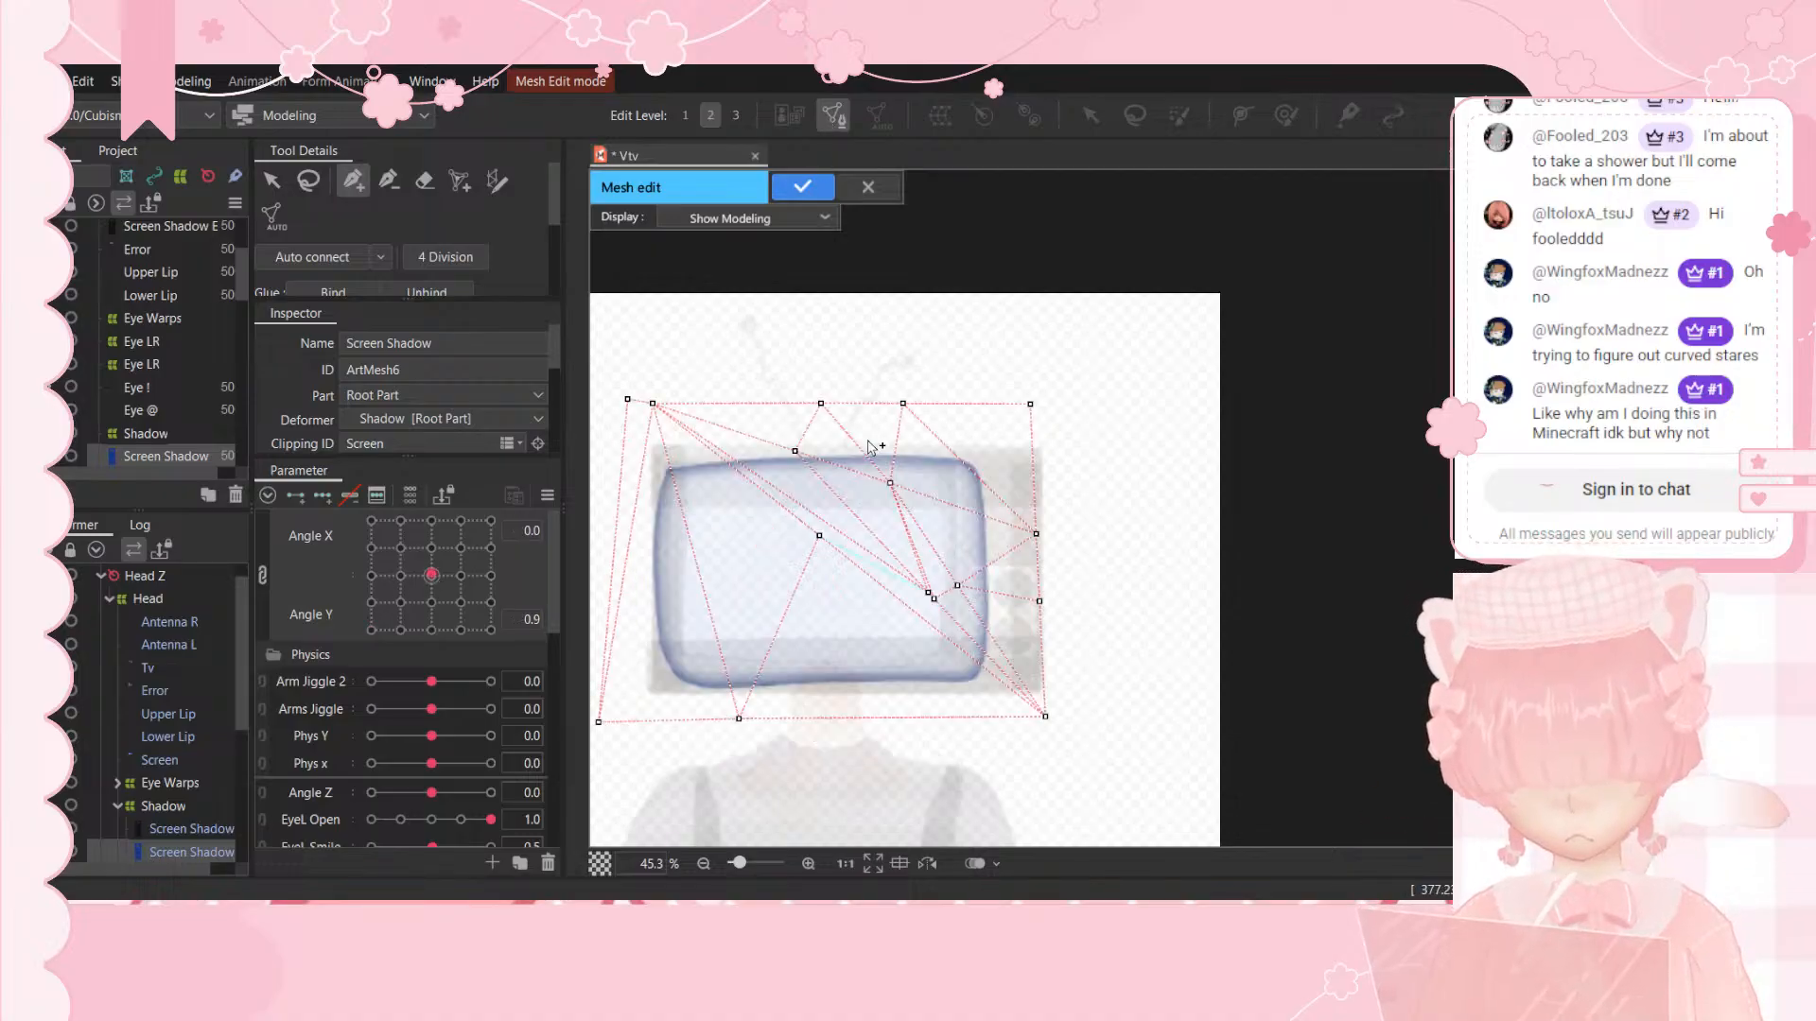
{"action": "left_click", "coordinate": [682, 513]}
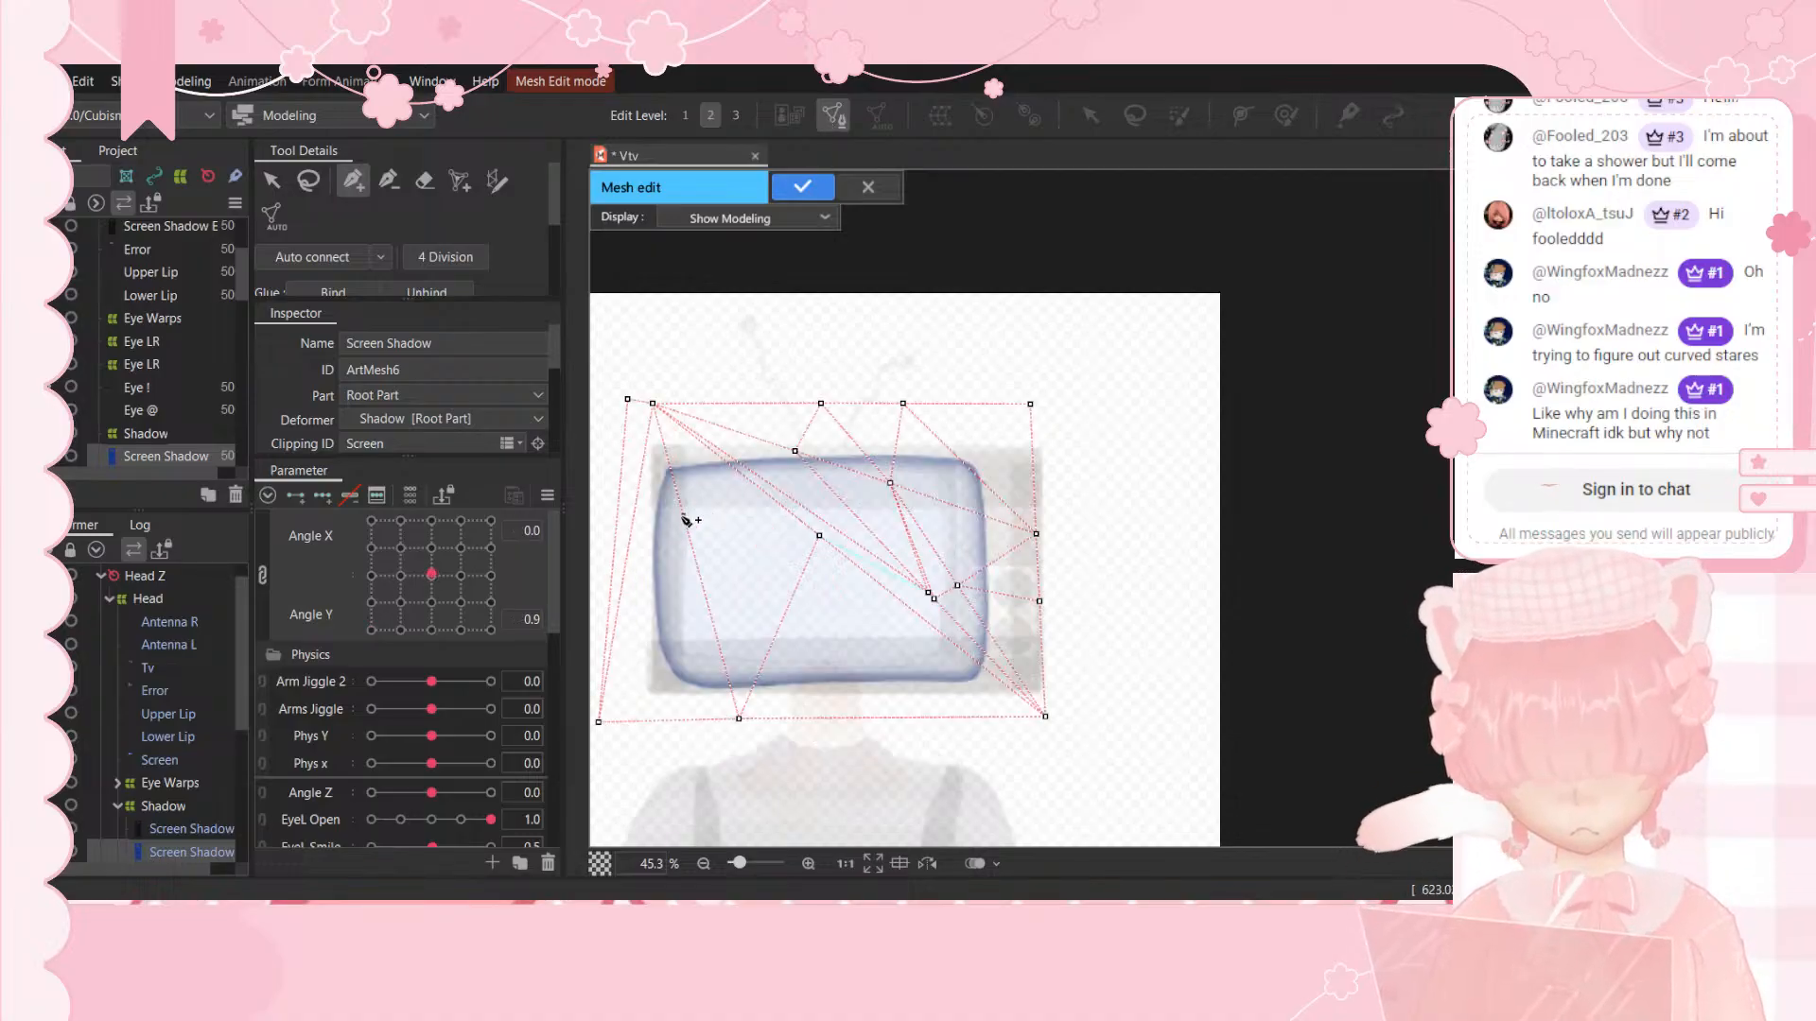
{"action": "left_click", "coordinate": [744, 473]}
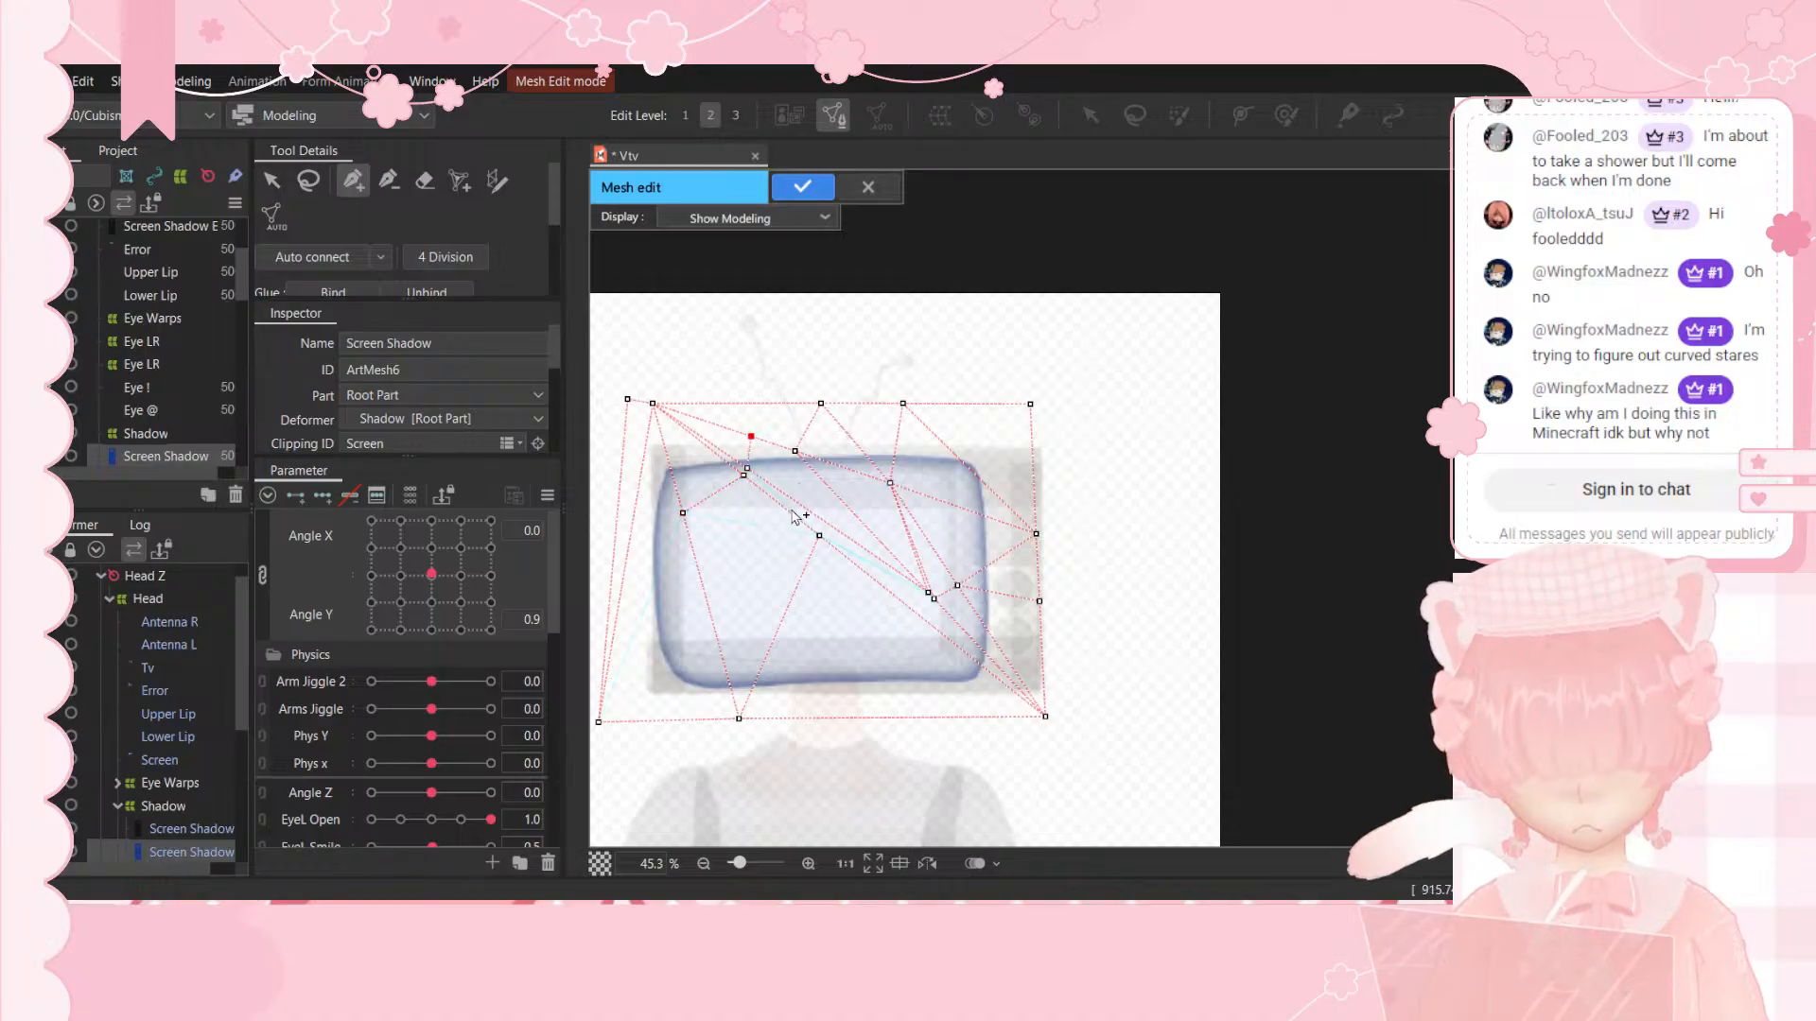
{"action": "left_click", "coordinate": [791, 509]}
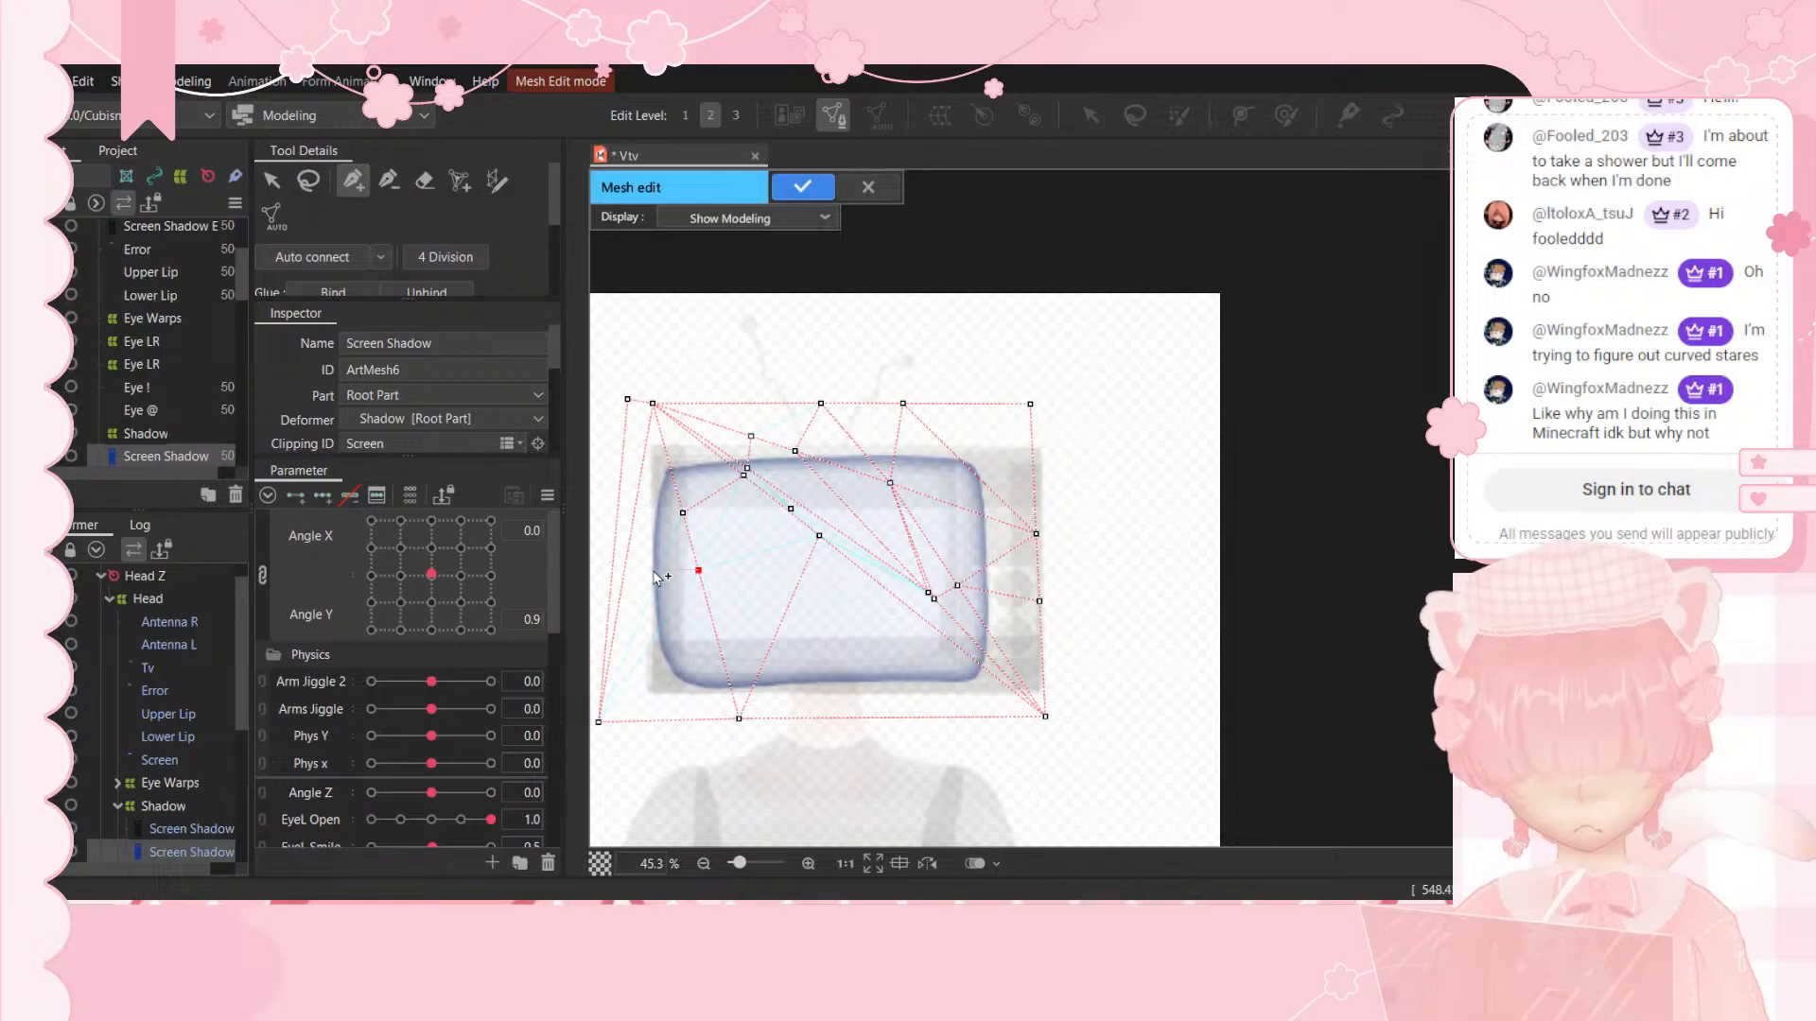
Step: Add a vertex beside the TV's left edge and connect it to the mesh's lower-left and upper-left corner vertices
{"action": "left_click", "coordinate": [628, 547]}
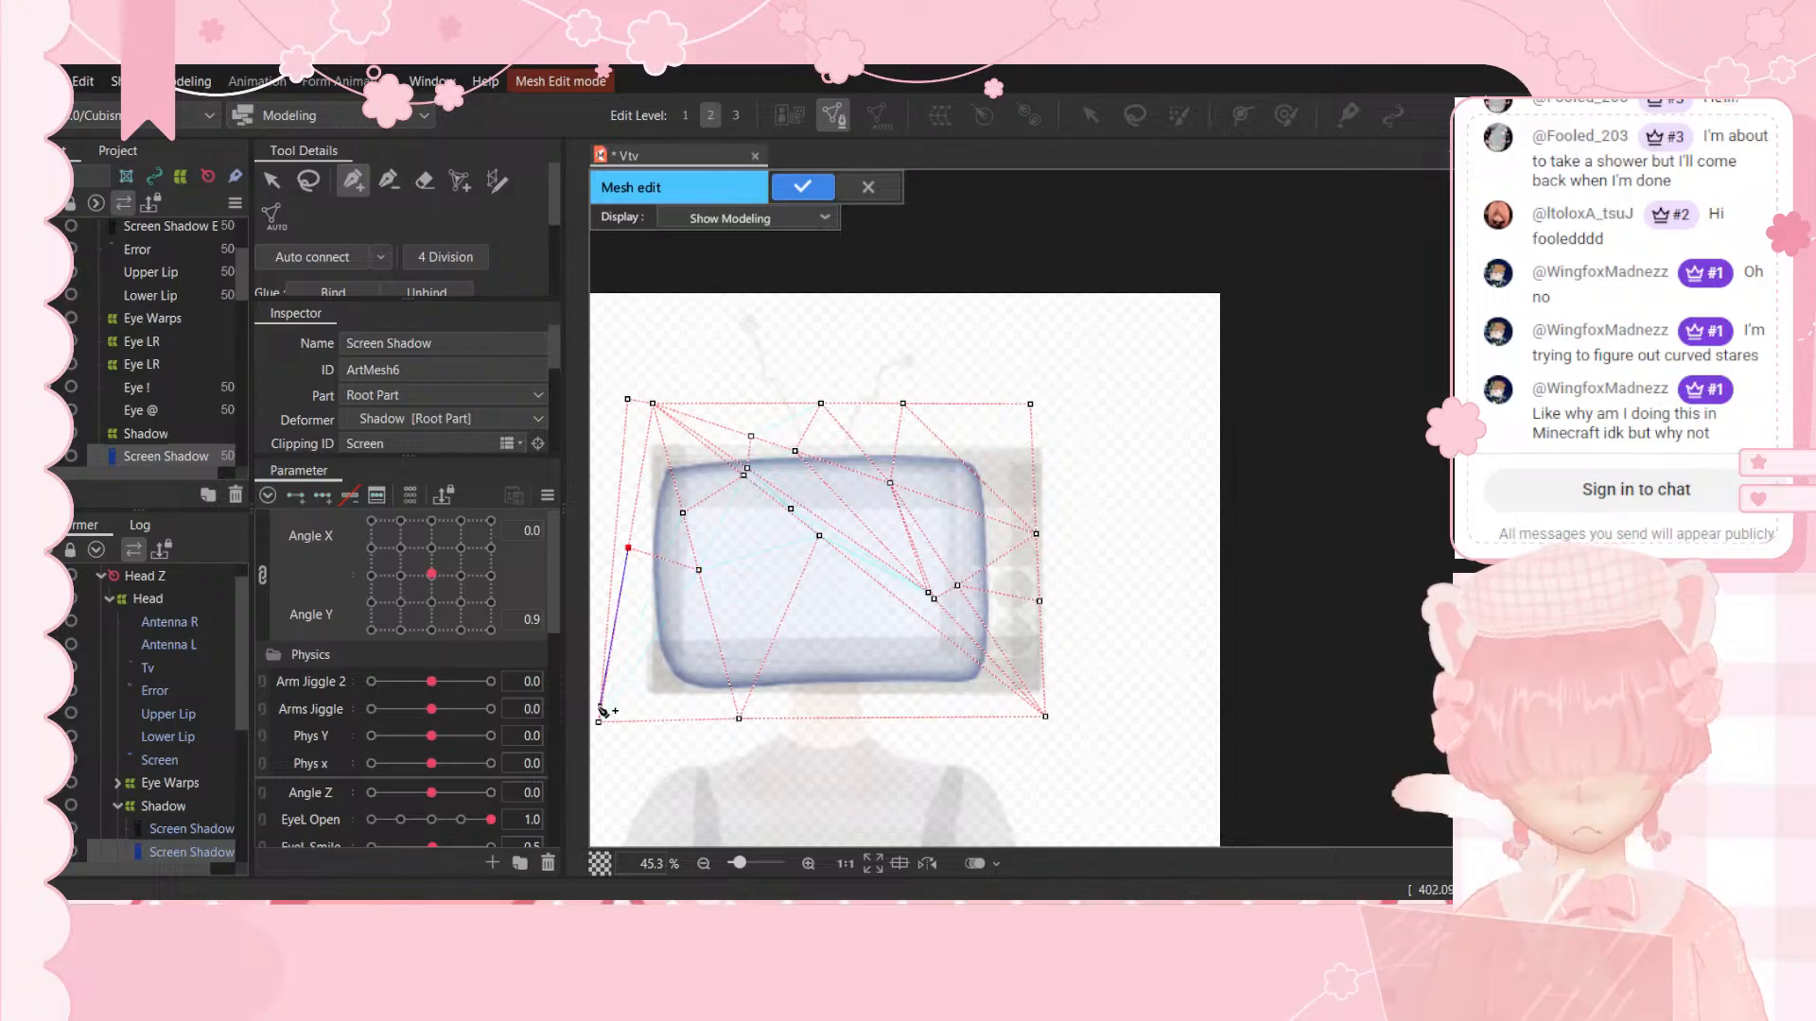
{"action": "left_click", "coordinate": [744, 475]}
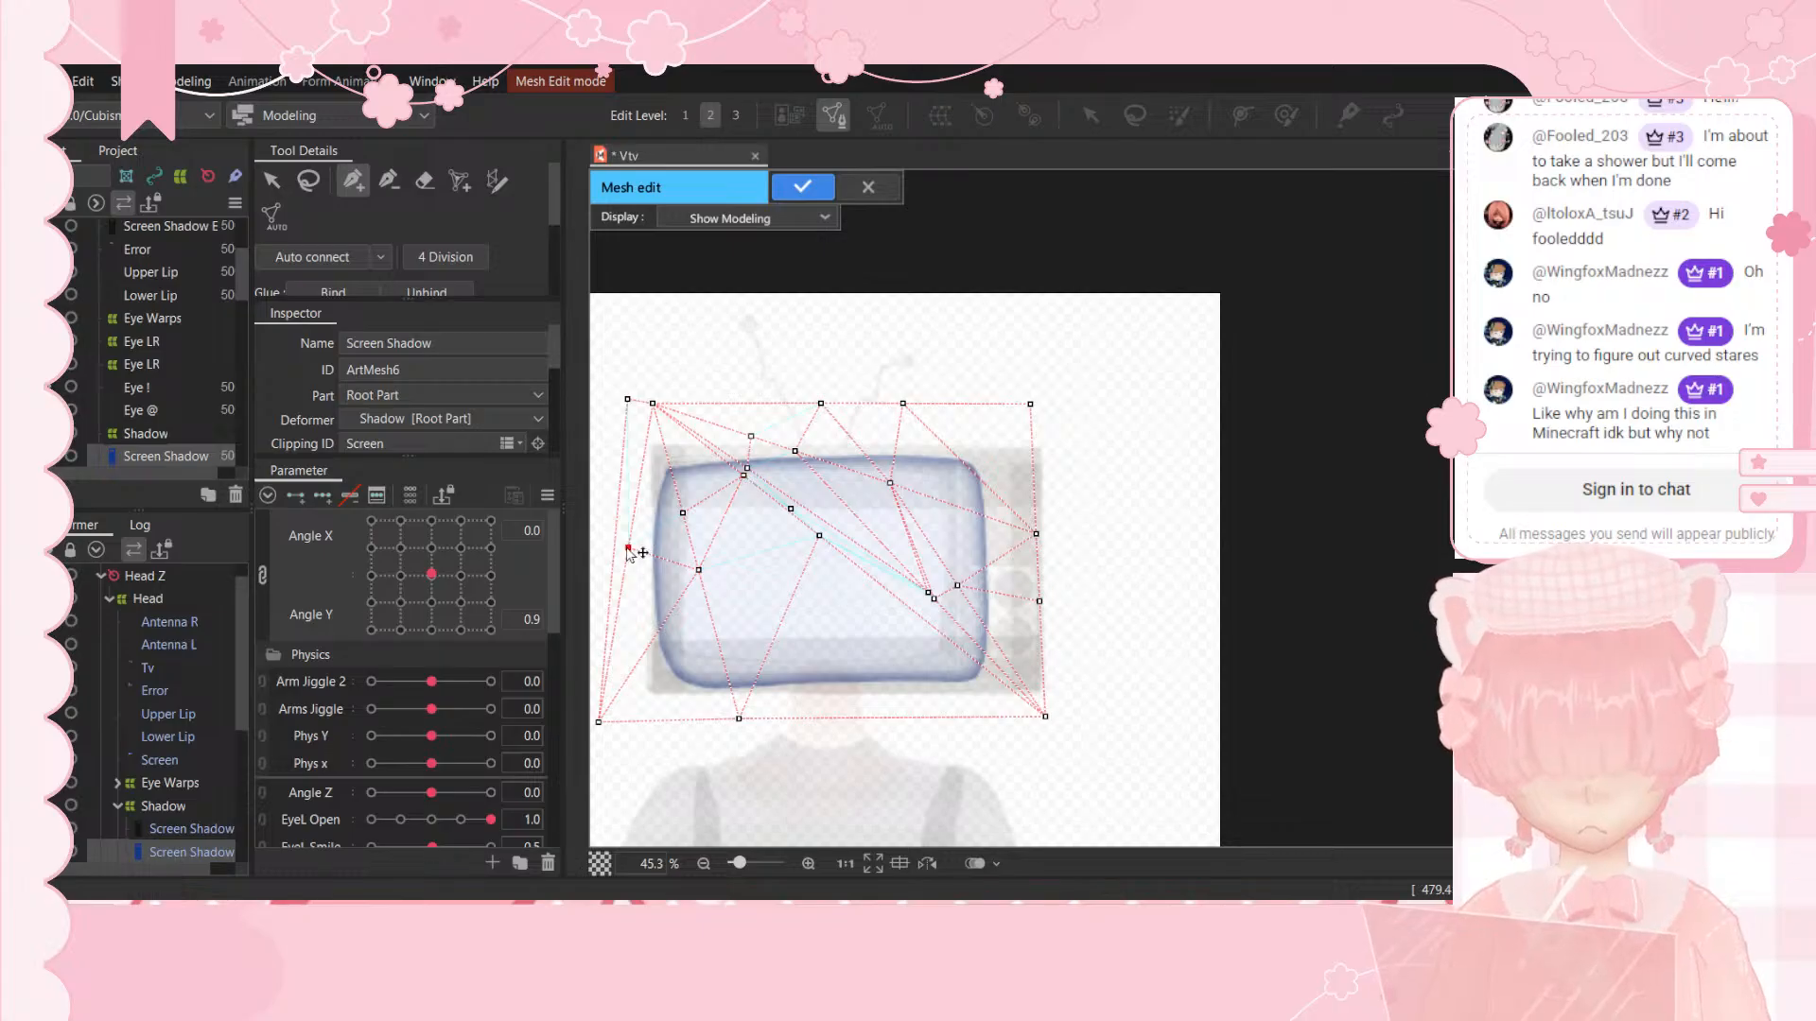
{"action": "left_click", "coordinate": [629, 399]}
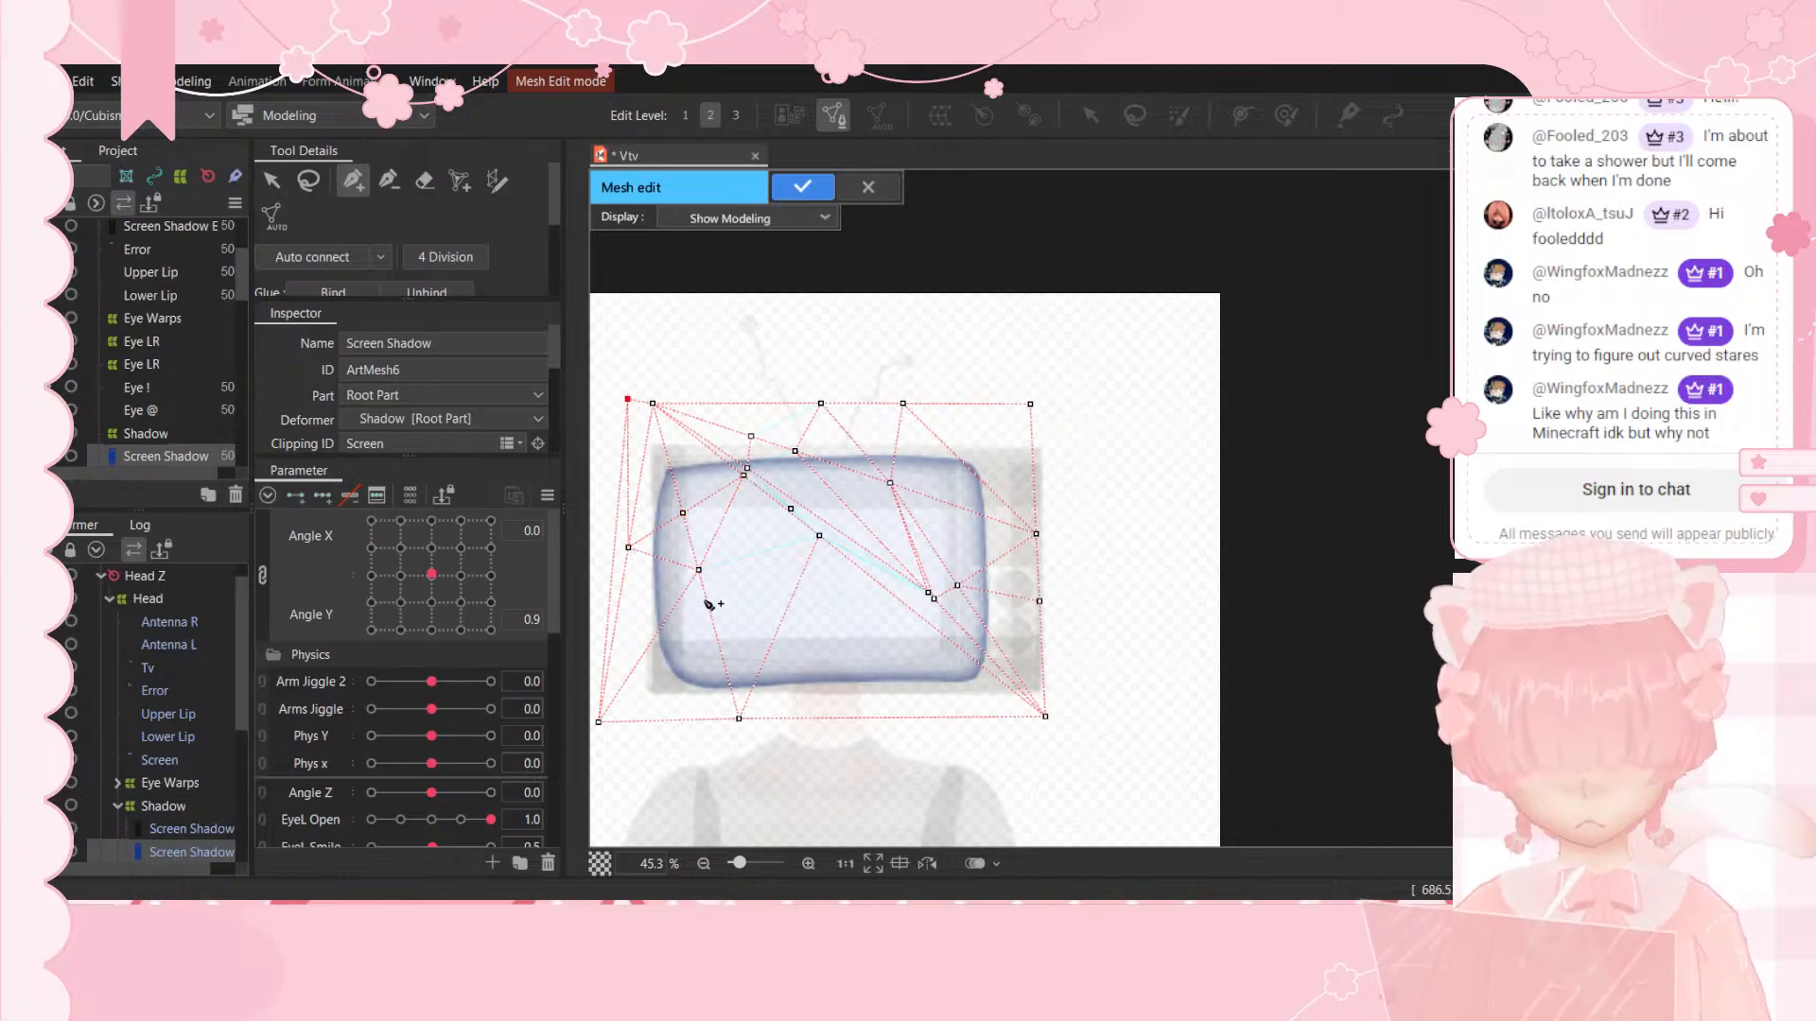
Step: Connect the vertices across the middle of the screen and add vertices toward its lower-right corner, linking them to the bottom edge
{"action": "left_click", "coordinate": [819, 535]}
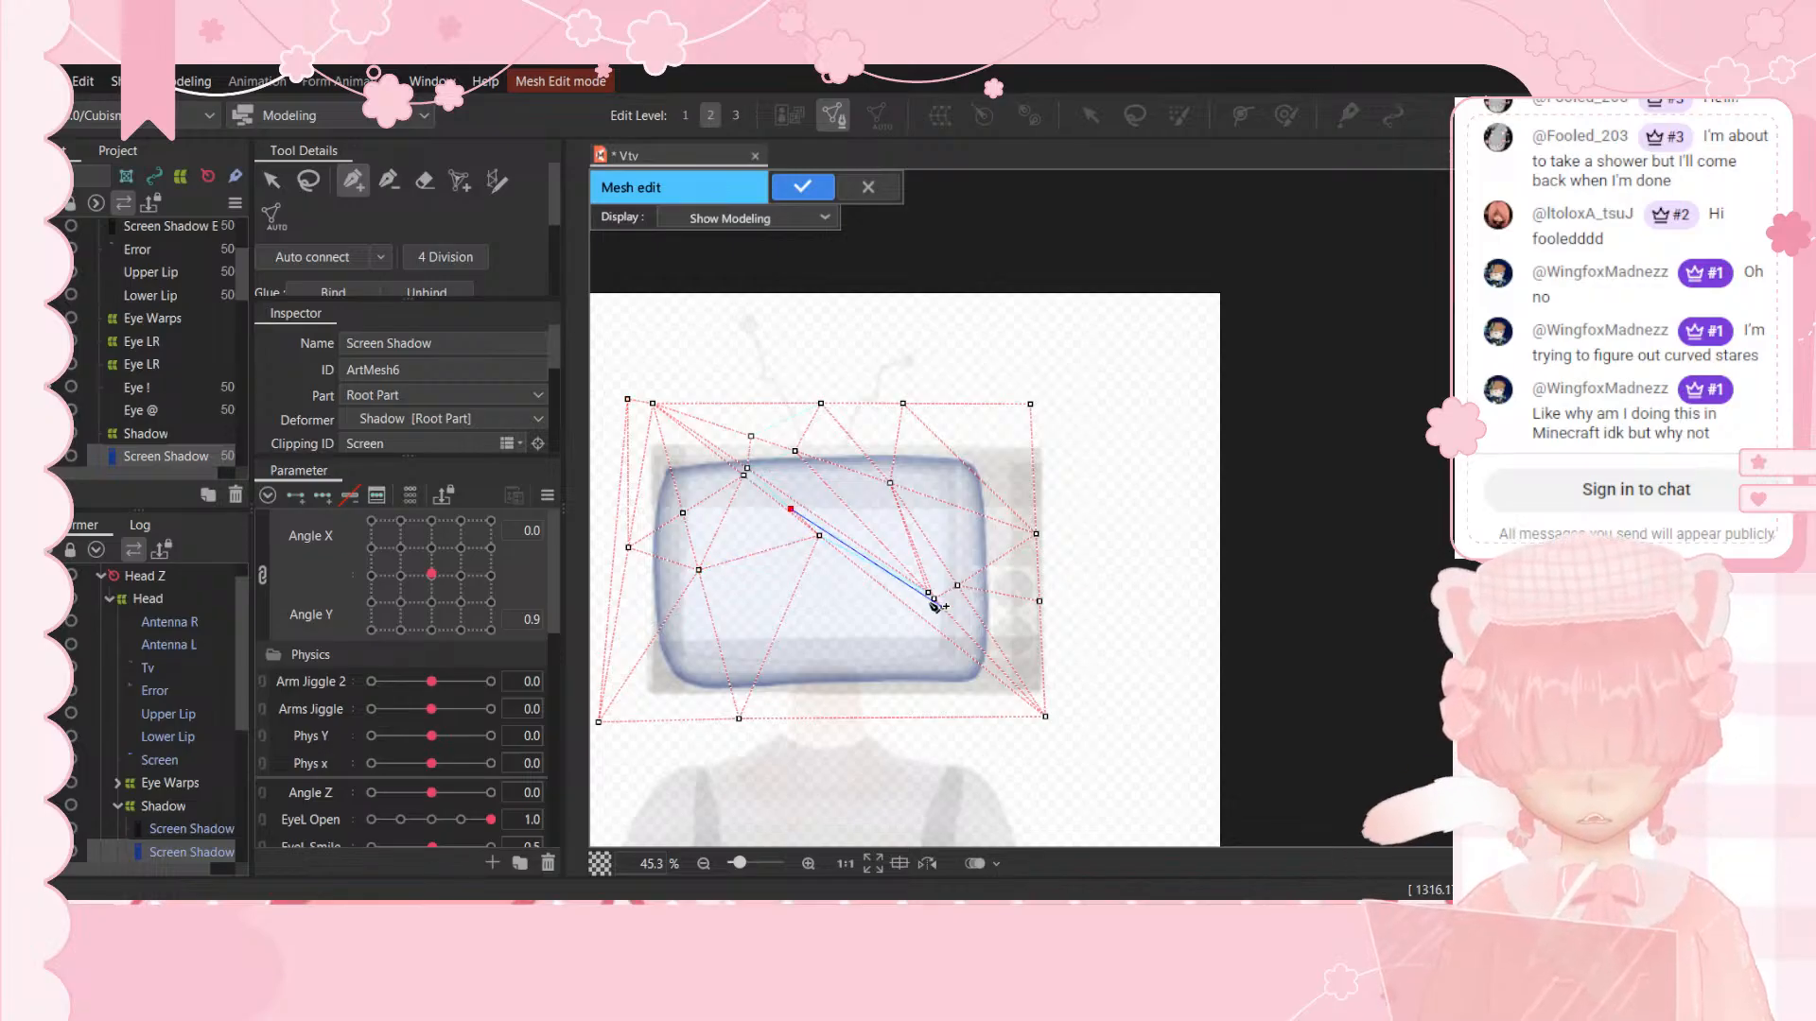
{"action": "left_click", "coordinate": [934, 597]}
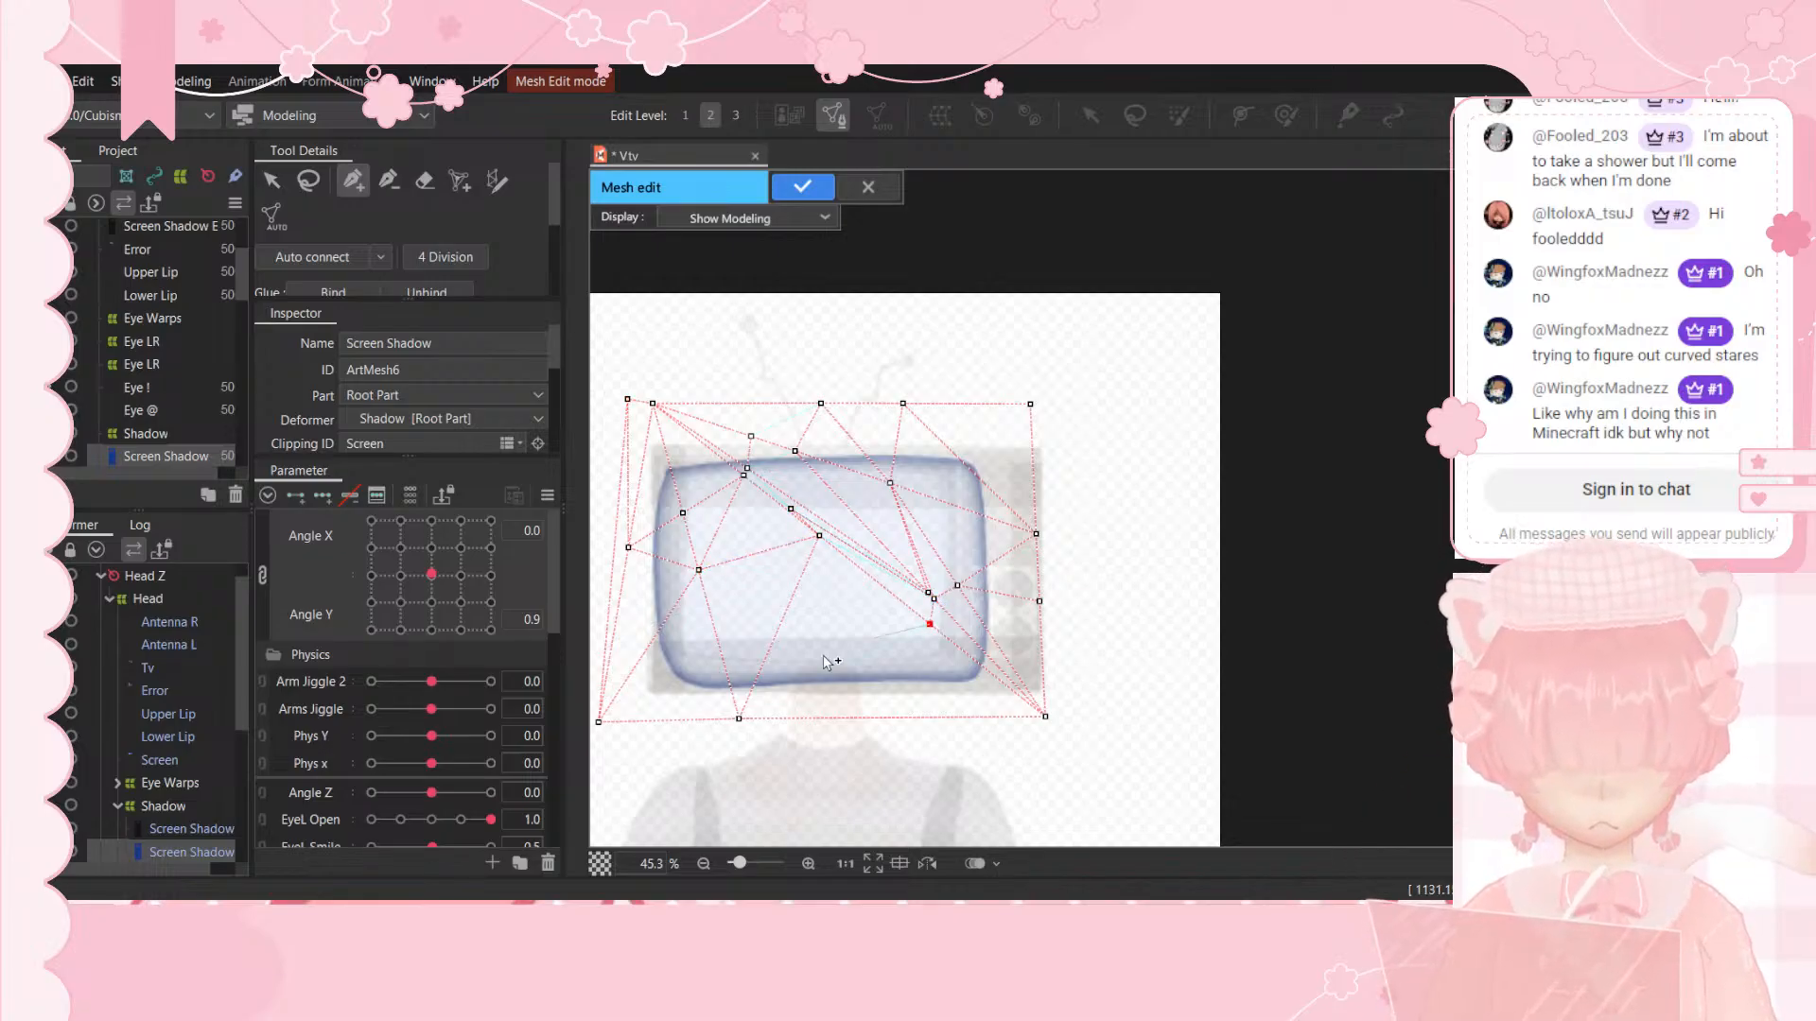
{"action": "left_click", "coordinate": [738, 719]}
{"action": "left_click", "coordinate": [889, 592]}
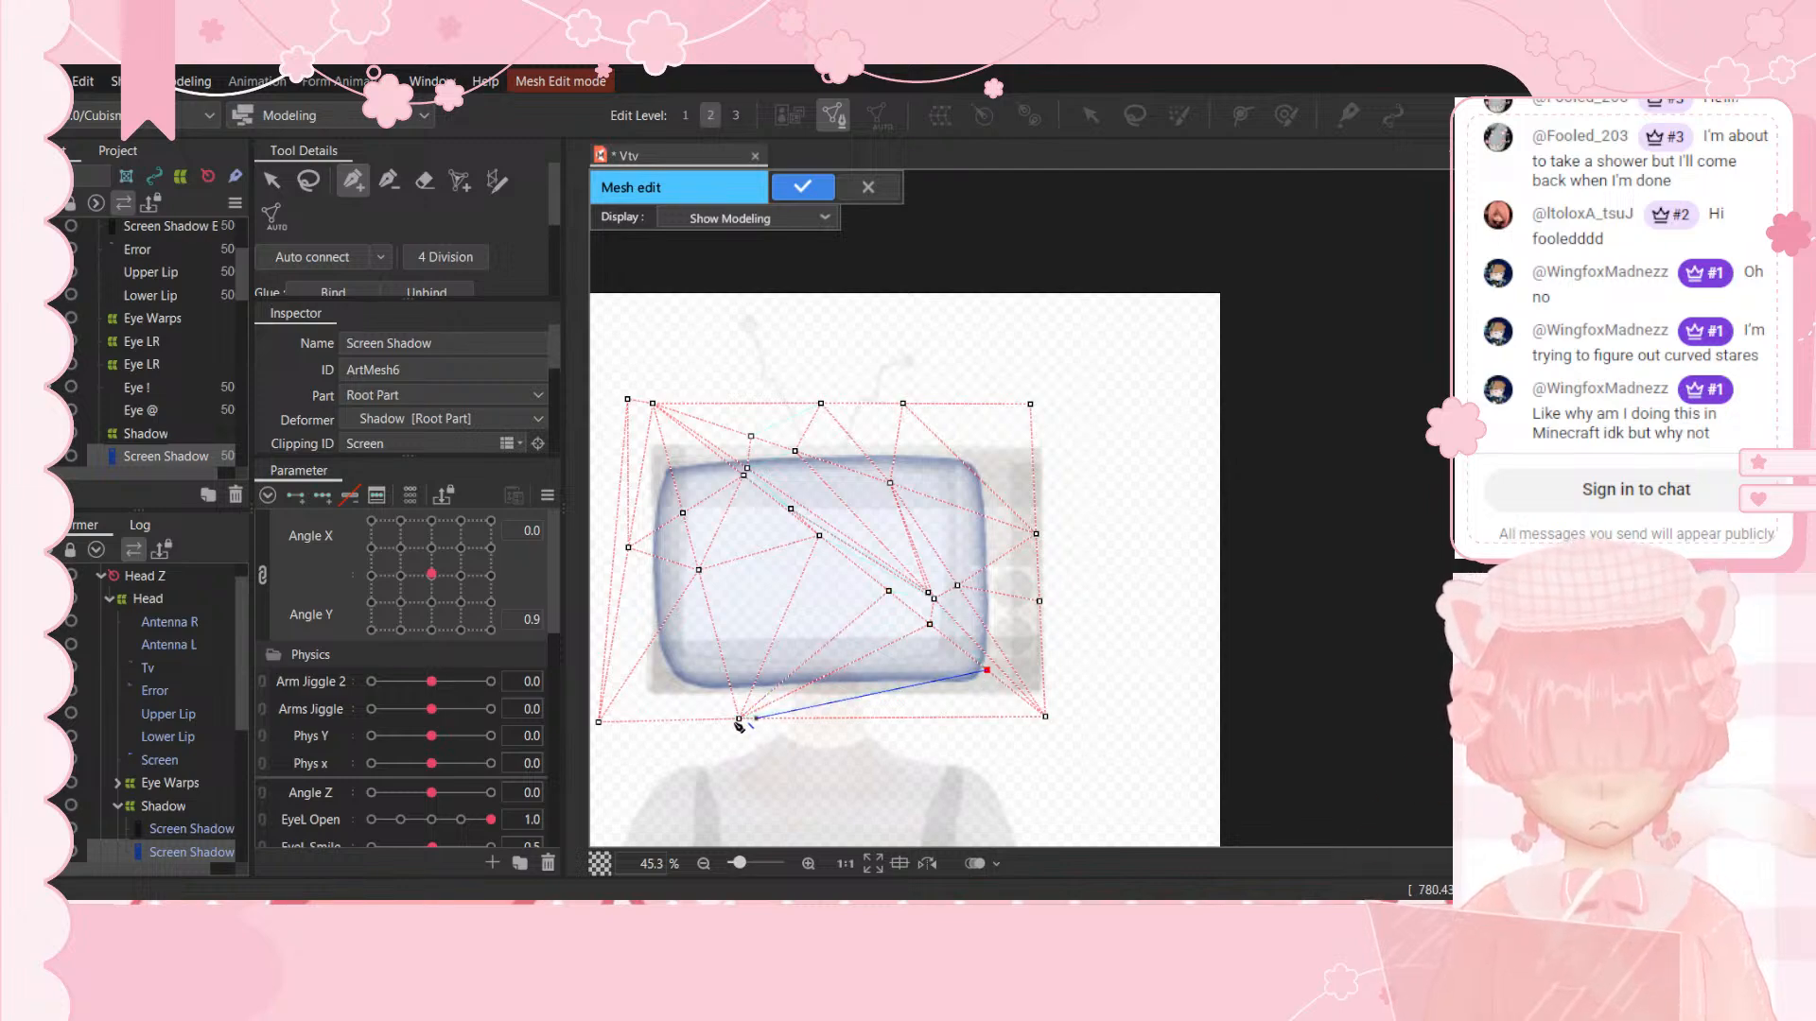
Step: Add vertices on the bottom edge and across the lower screen, connect them to the lower-left corner, and apply the mesh edit
{"action": "left_click", "coordinate": [874, 718]}
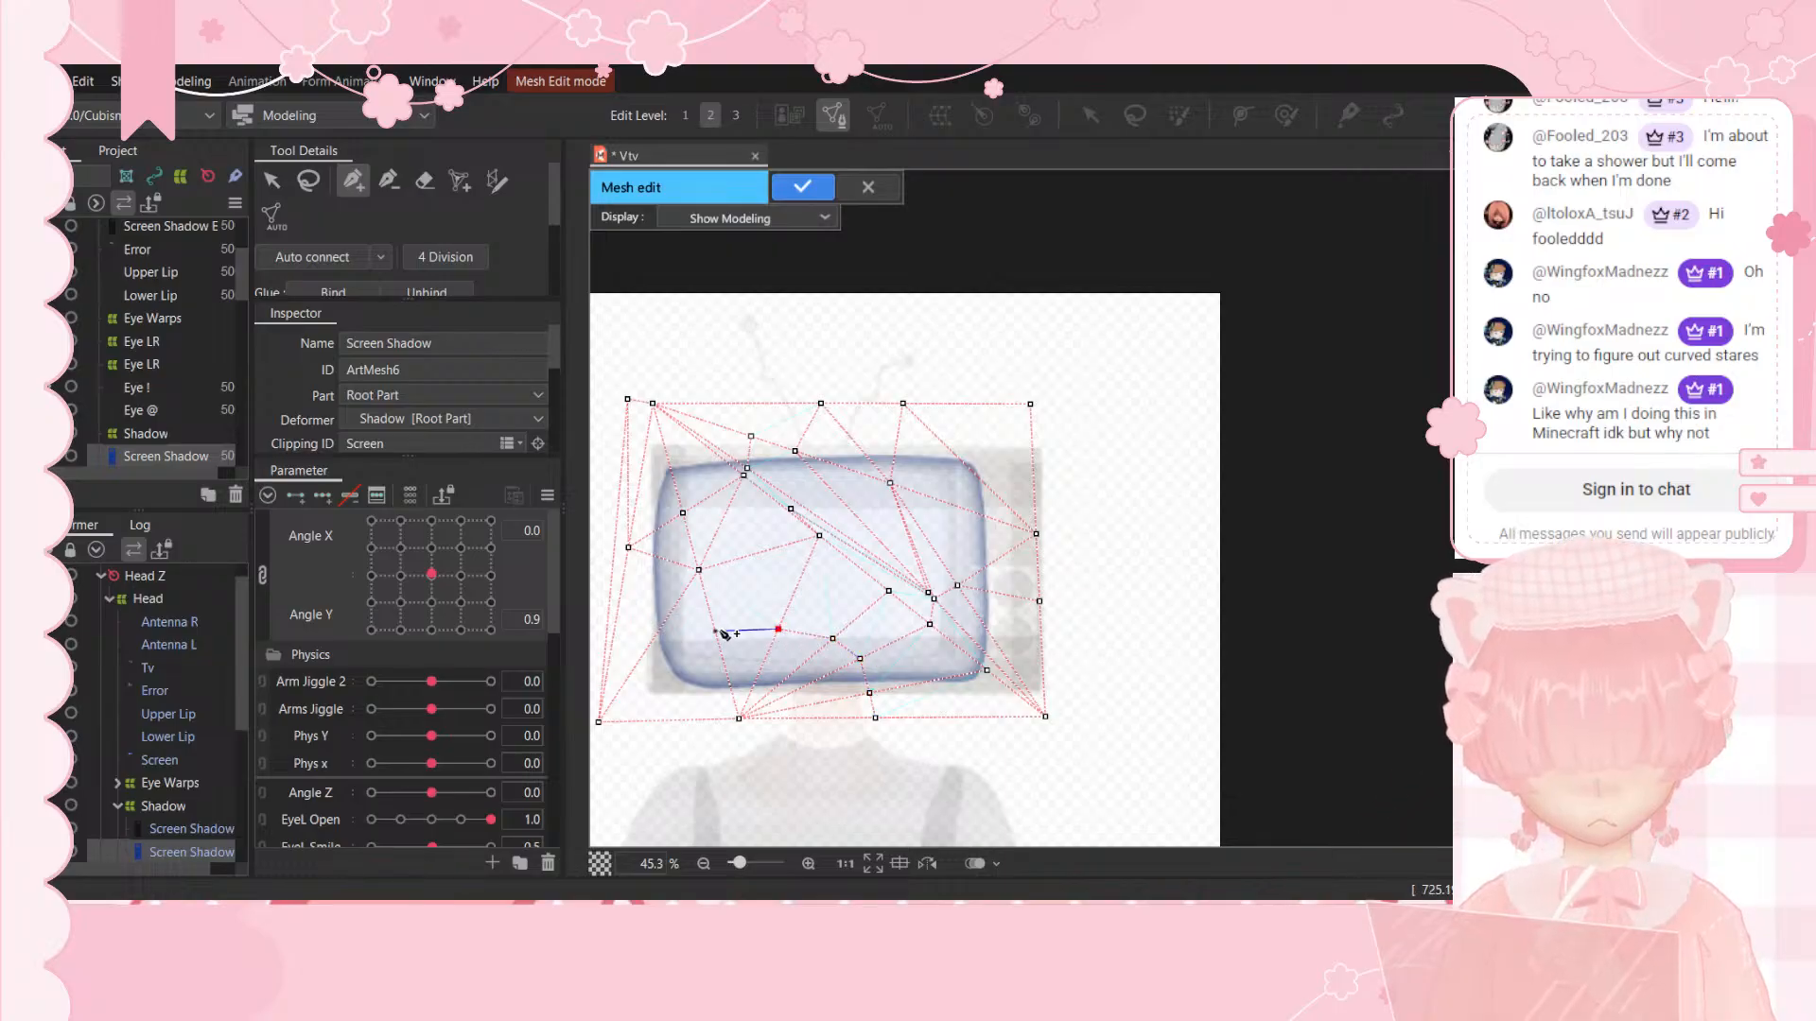
{"action": "left_click", "coordinate": [716, 631]}
{"action": "left_click", "coordinate": [600, 722]}
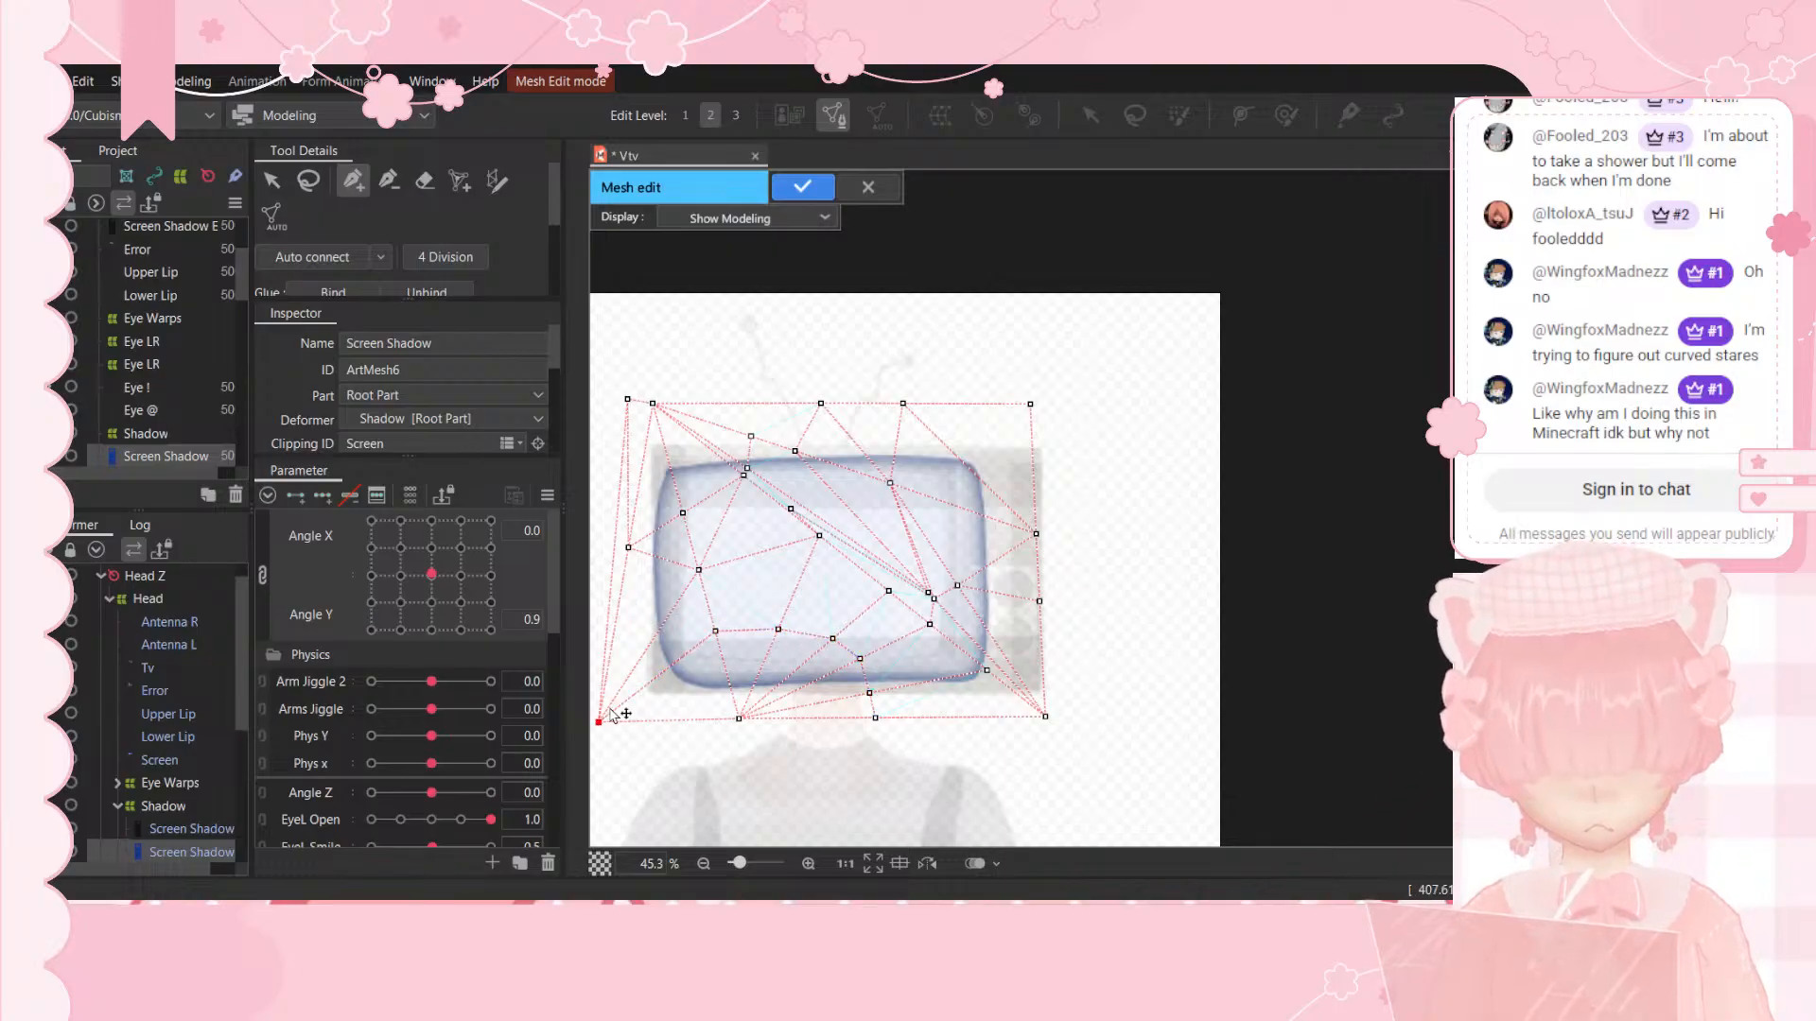
{"action": "left_click", "coordinate": [802, 189]}
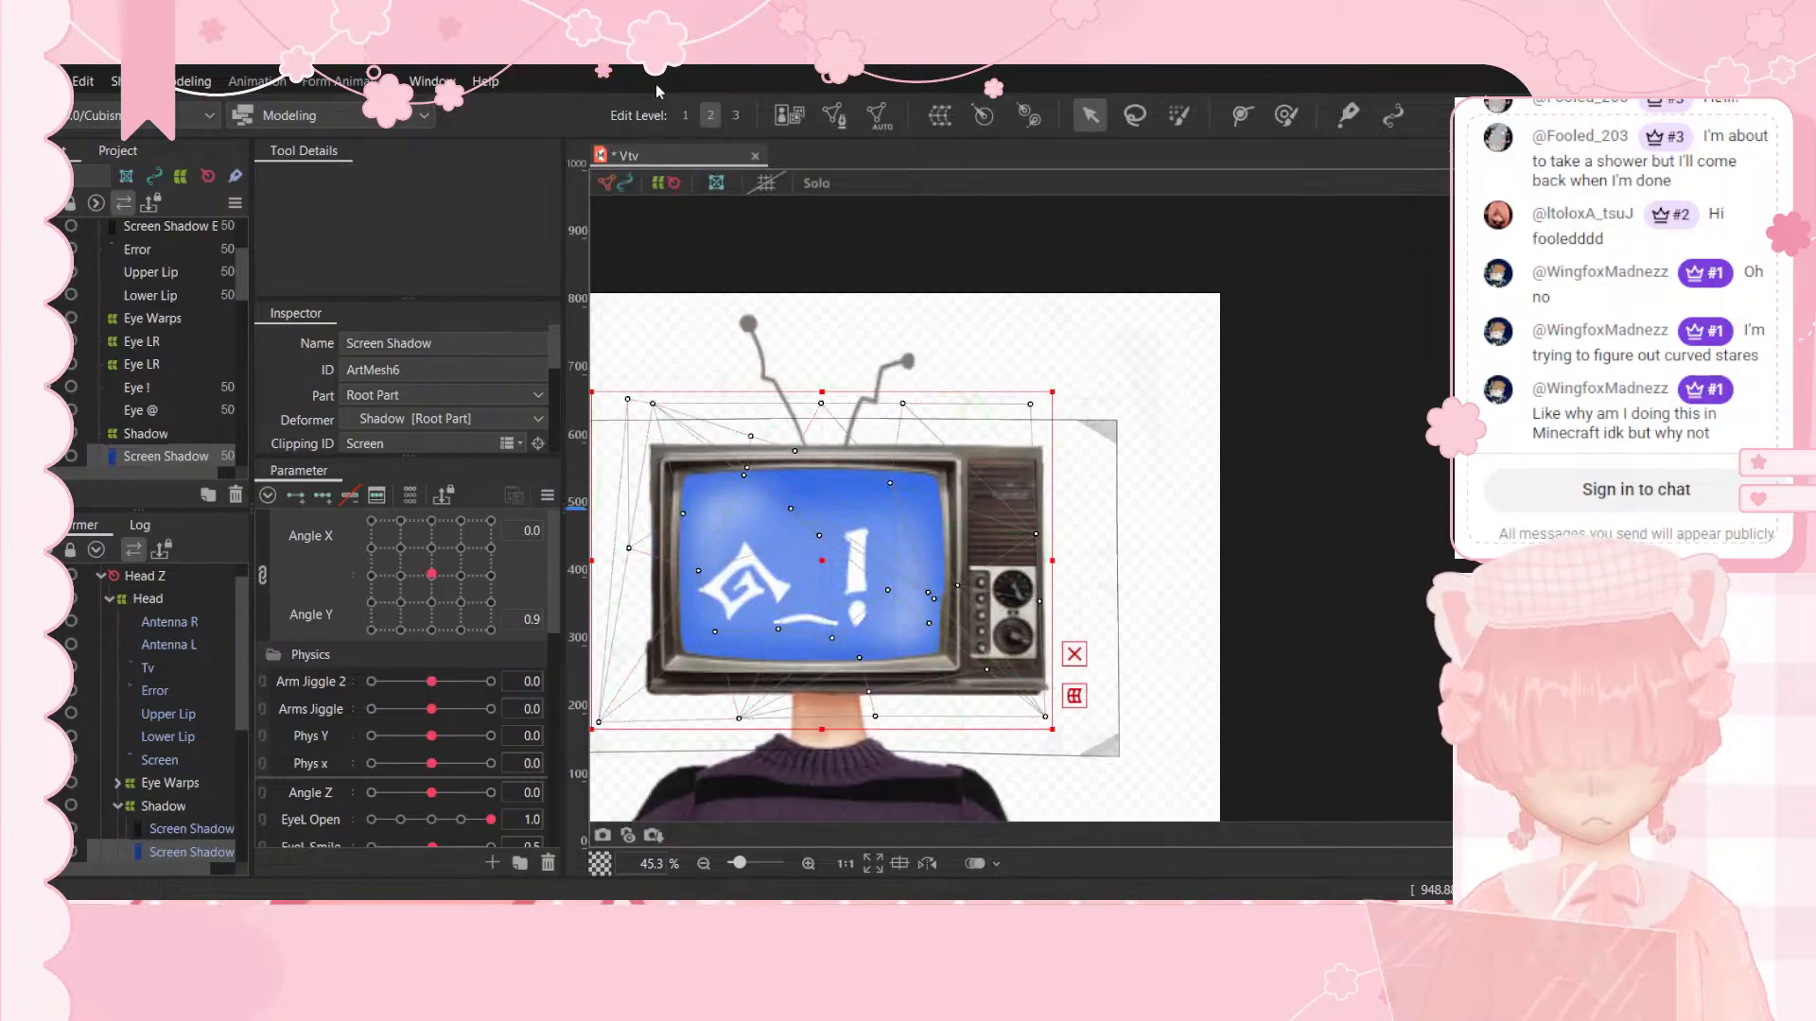
Step: Tilt the head up to Angle Y 30.0 and turn it to Angle X 30.0 to check the Screen Shadow mesh's deformation
{"action": "left_click_drag", "start_coordinate": [432, 574], "coordinate": [411, 456]}
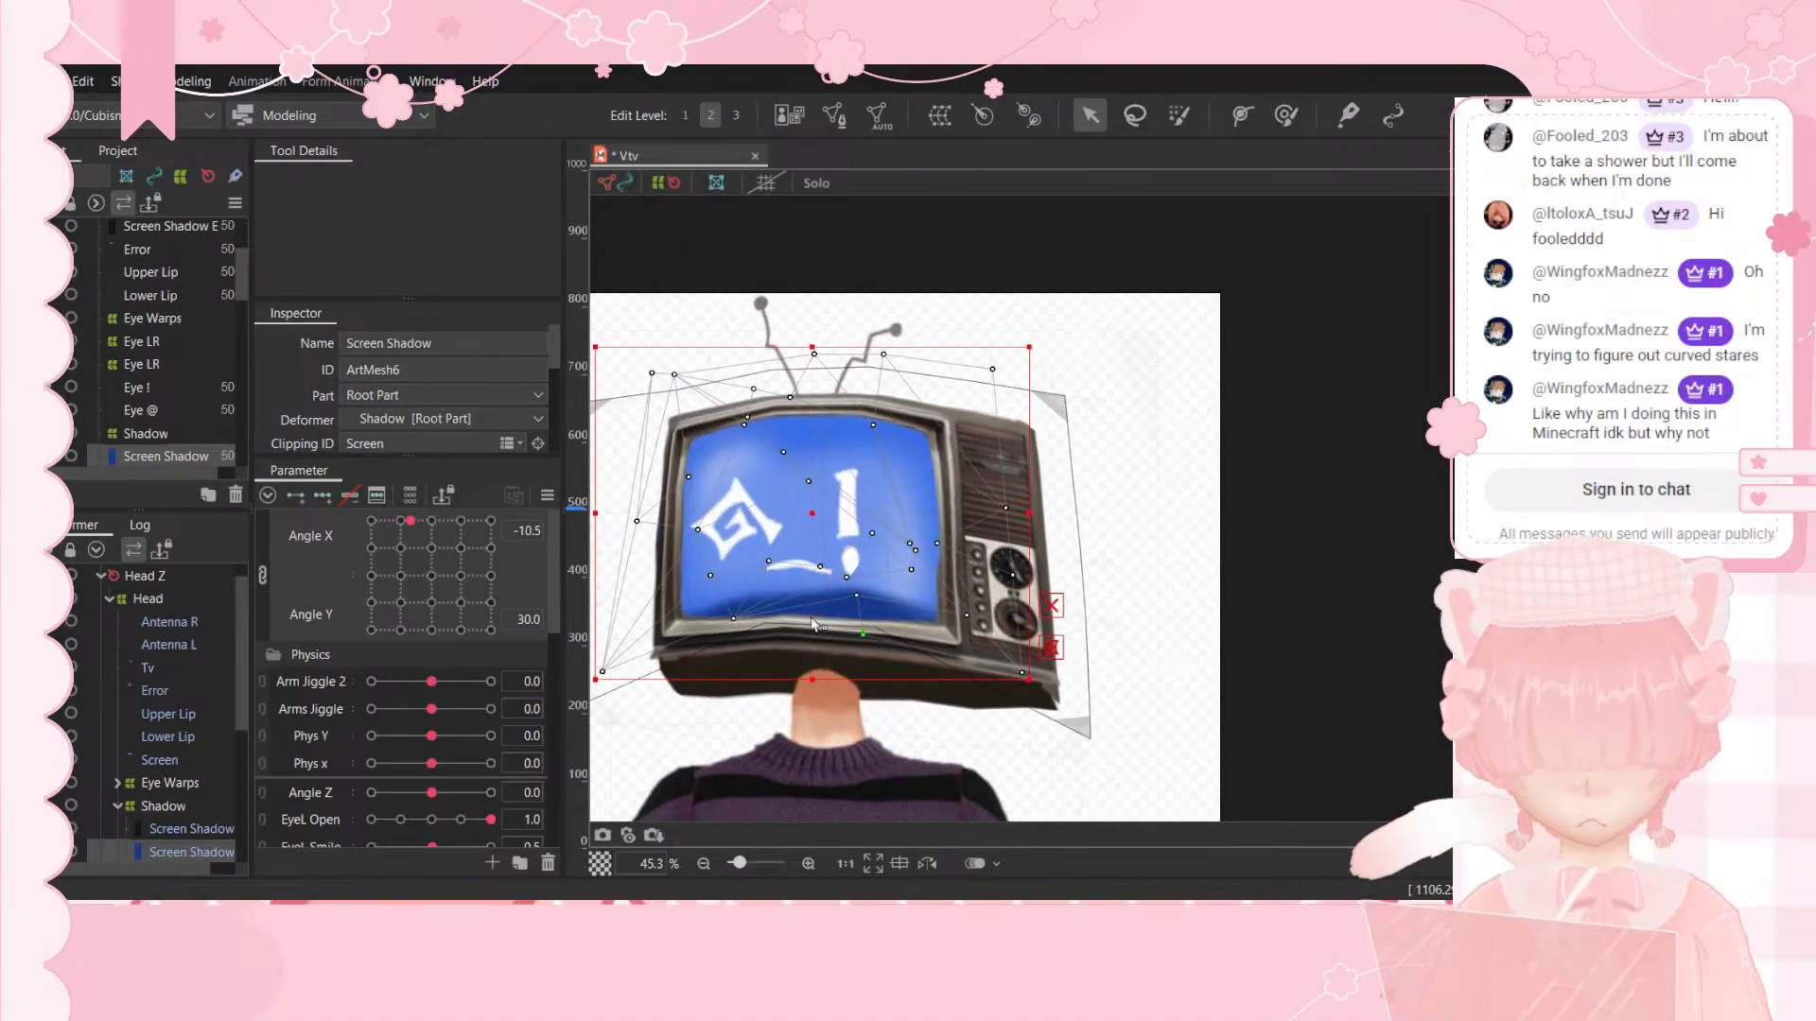
{"action": "left_click_drag", "start_coordinate": [422, 526], "coordinate": [274, 545]}
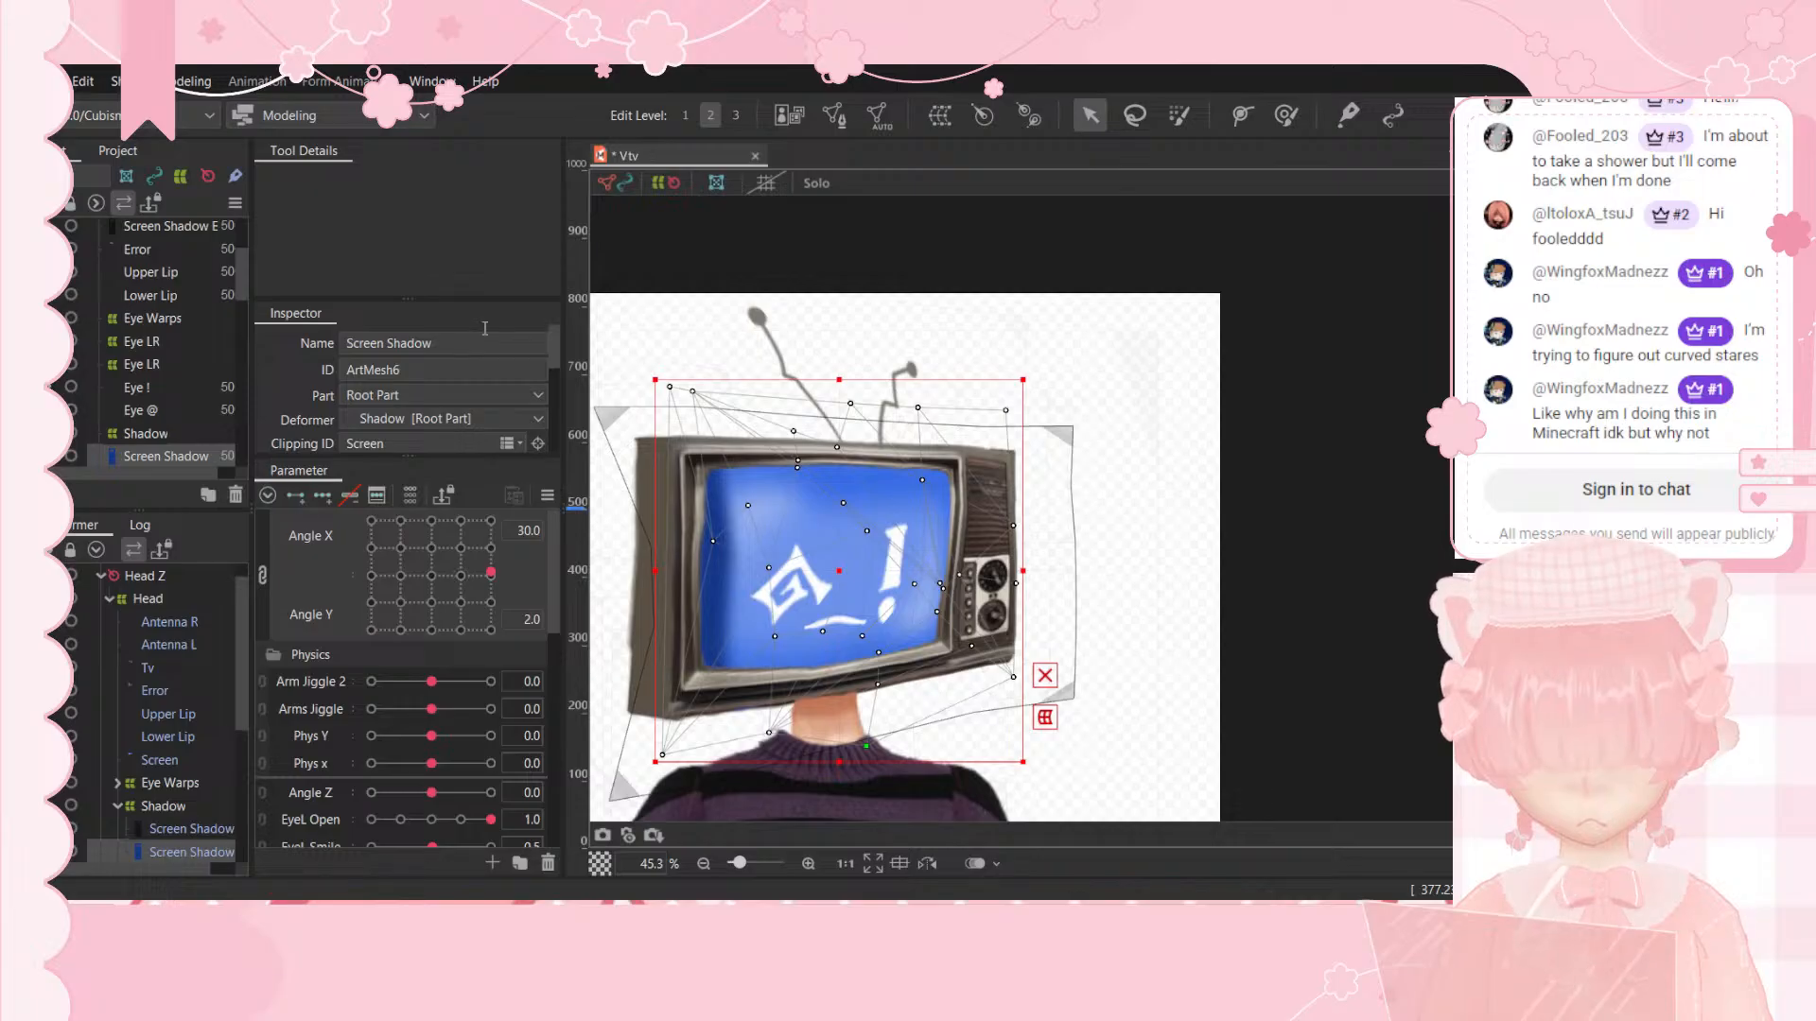
Step: Open the Screen Shadow Error mesh for editing with the head turned back to about Angle X 0.5 and Angle Y 0.3
{"action": "scroll", "coordinate": [179, 633], "scroll_direction": "down", "scroll_amount": 3}
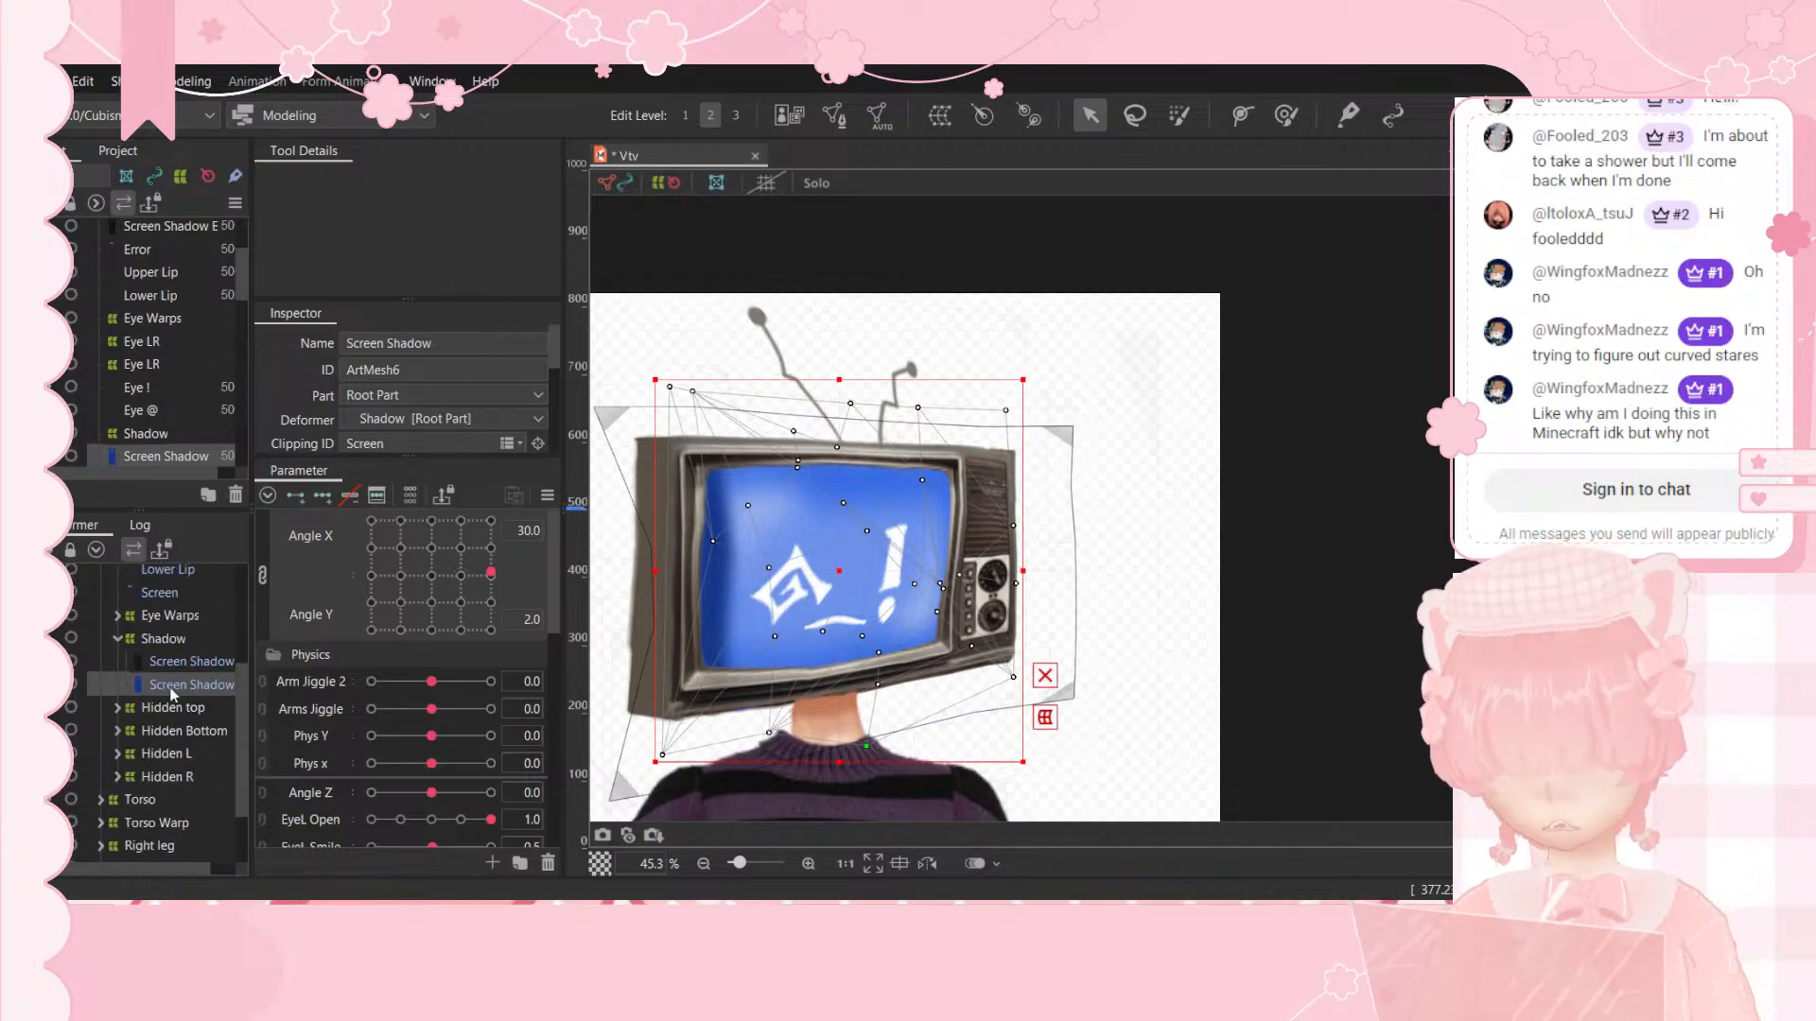
{"action": "left_click", "coordinate": [179, 659]}
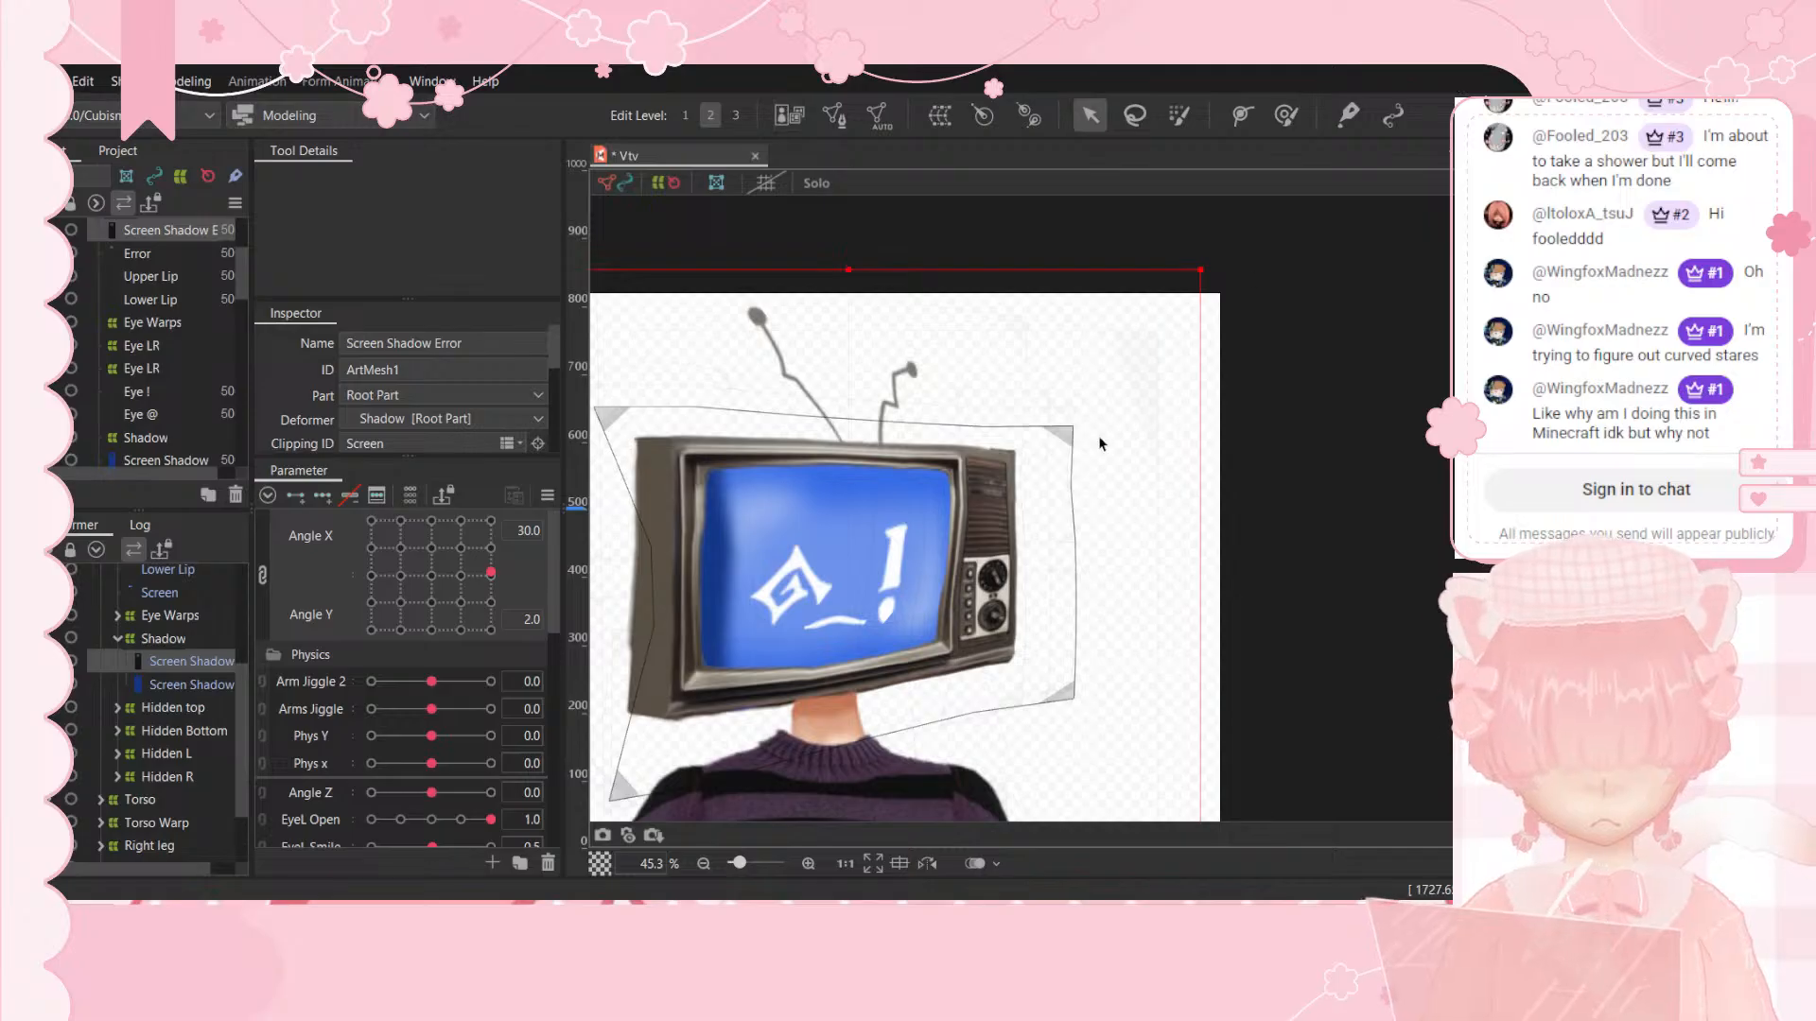
{"action": "left_click", "coordinate": [428, 581]}
{"action": "left_click", "coordinate": [834, 114]}
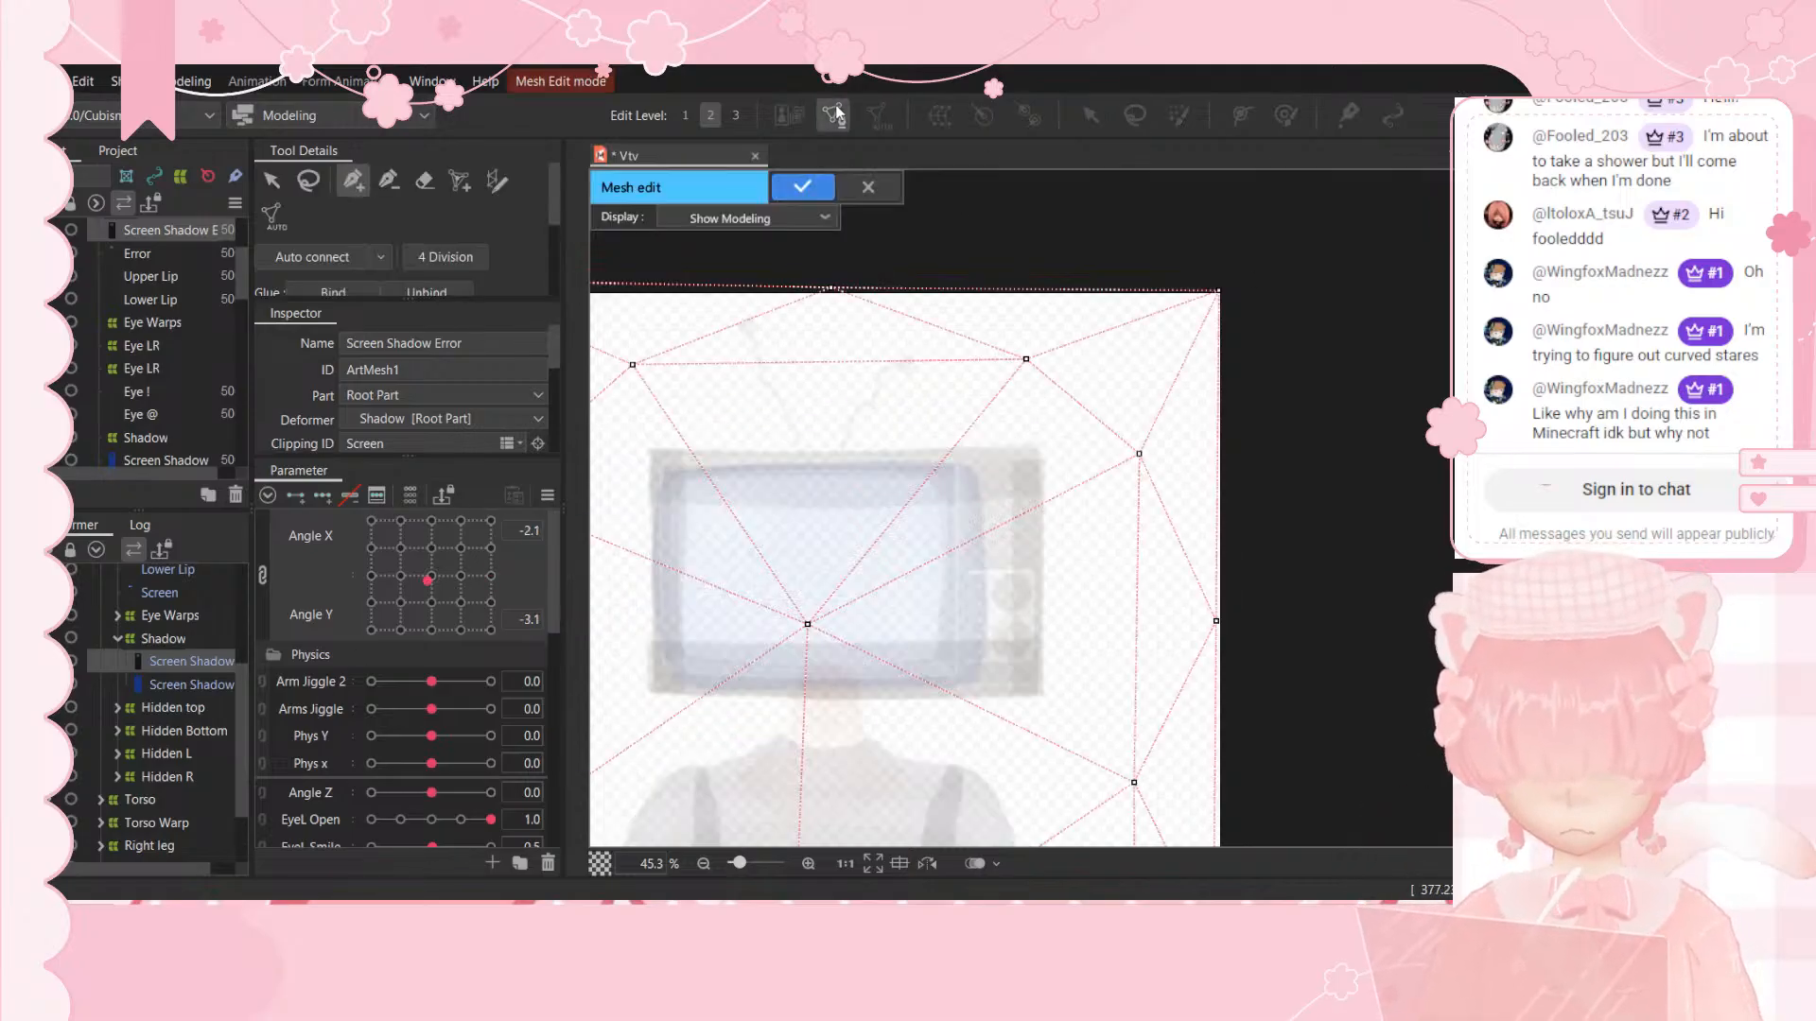
{"action": "left_click", "coordinate": [432, 576]}
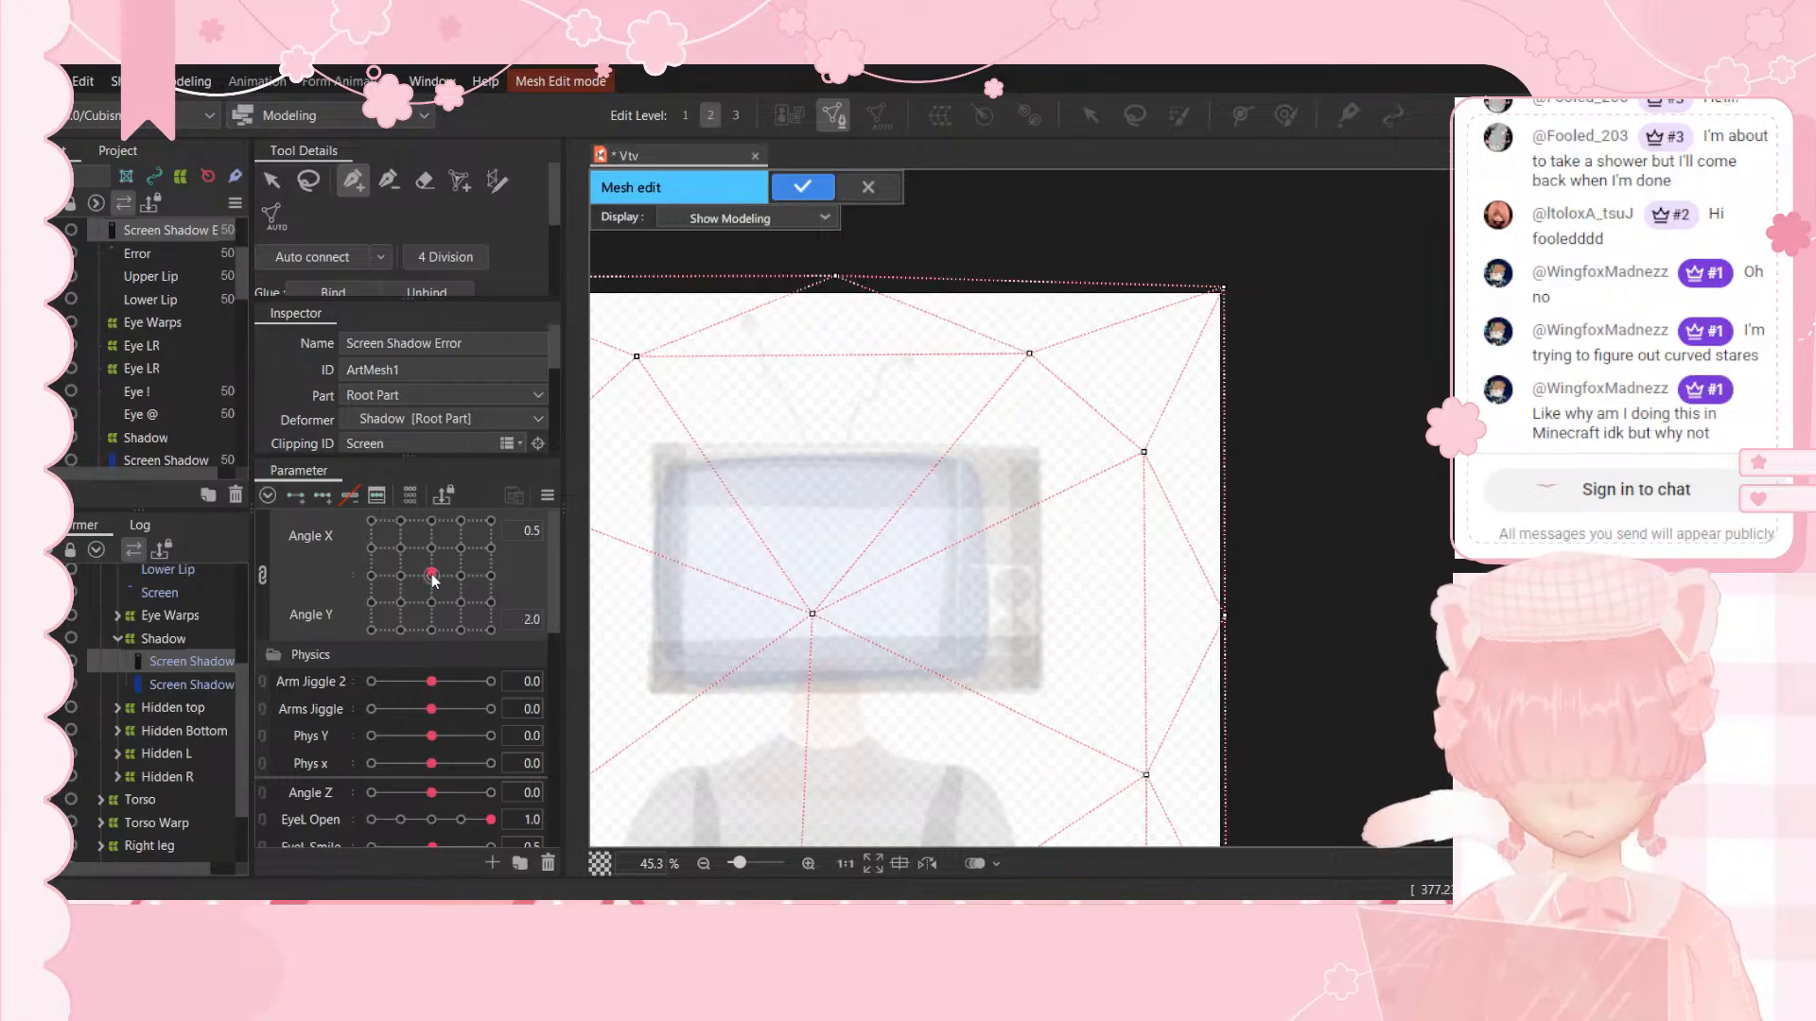
Step: Select all vertices of the full-canvas Screen Shadow Error mesh and delete them
{"action": "scroll", "coordinate": [743, 327], "scroll_direction": "down", "scroll_amount": 10}
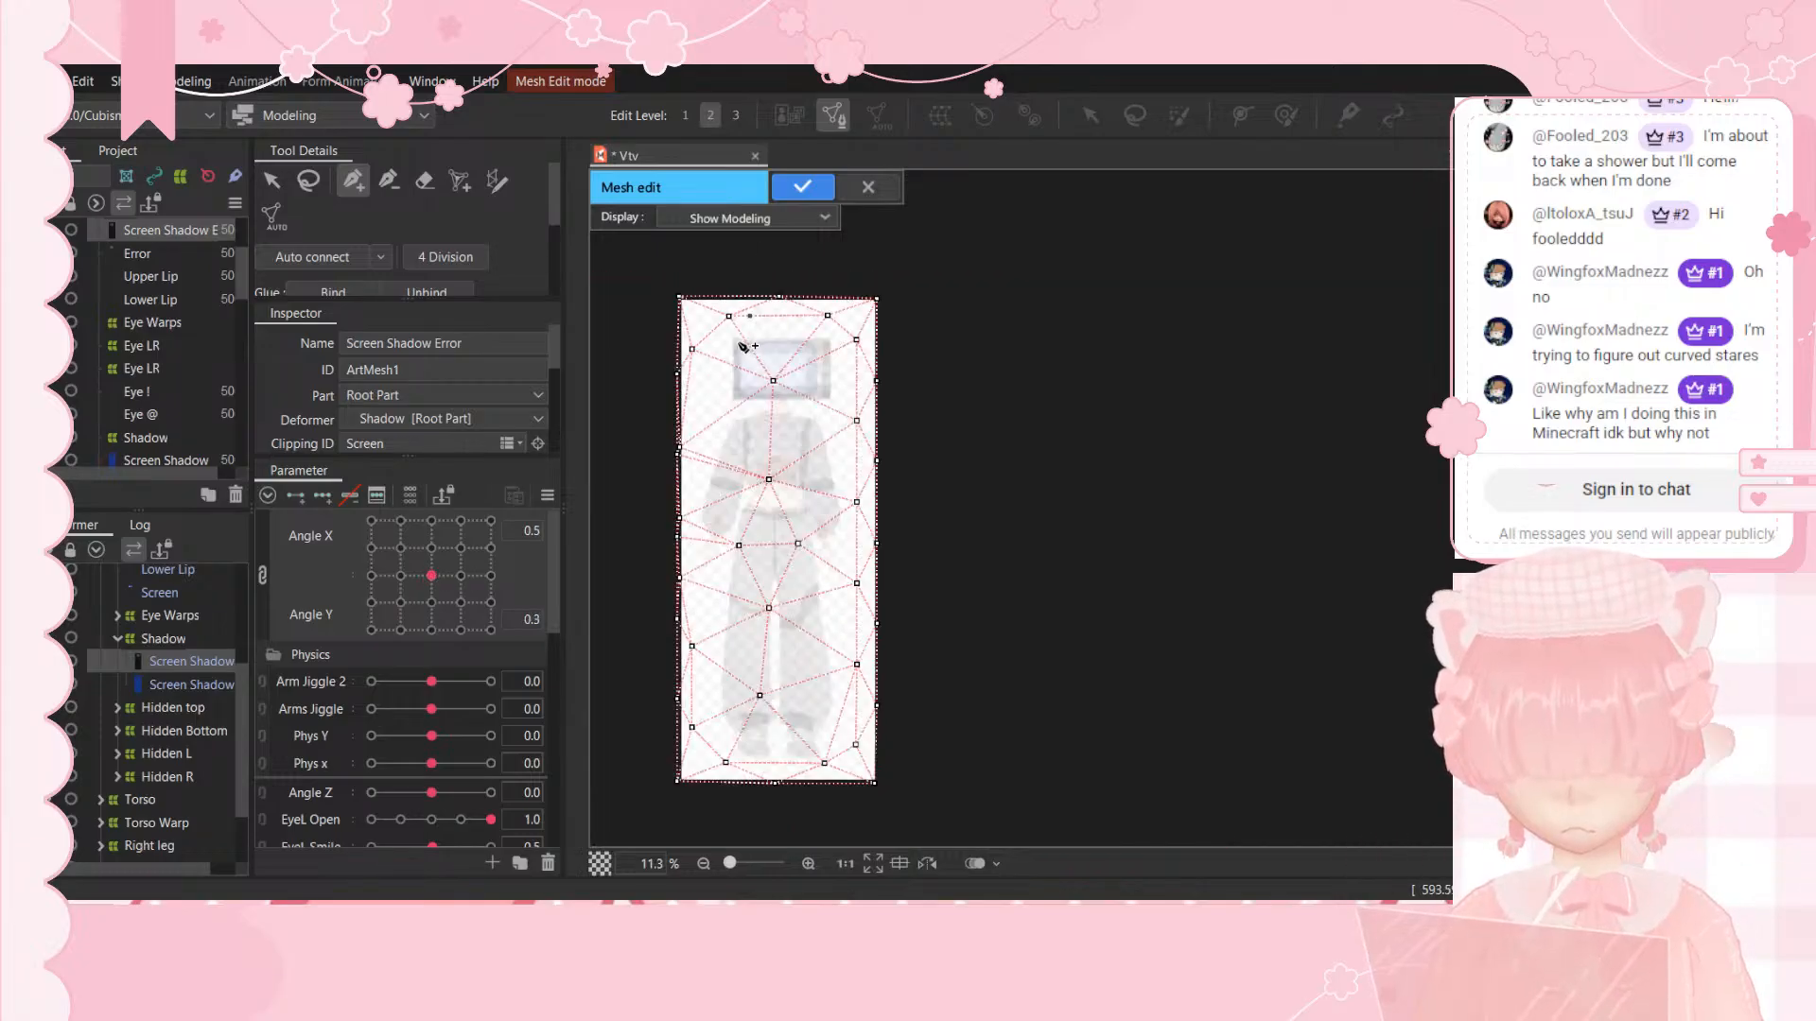
{"action": "left_click", "coordinate": [271, 180]}
{"action": "left_click_drag", "start_coordinate": [685, 295], "coordinate": [832, 608]}
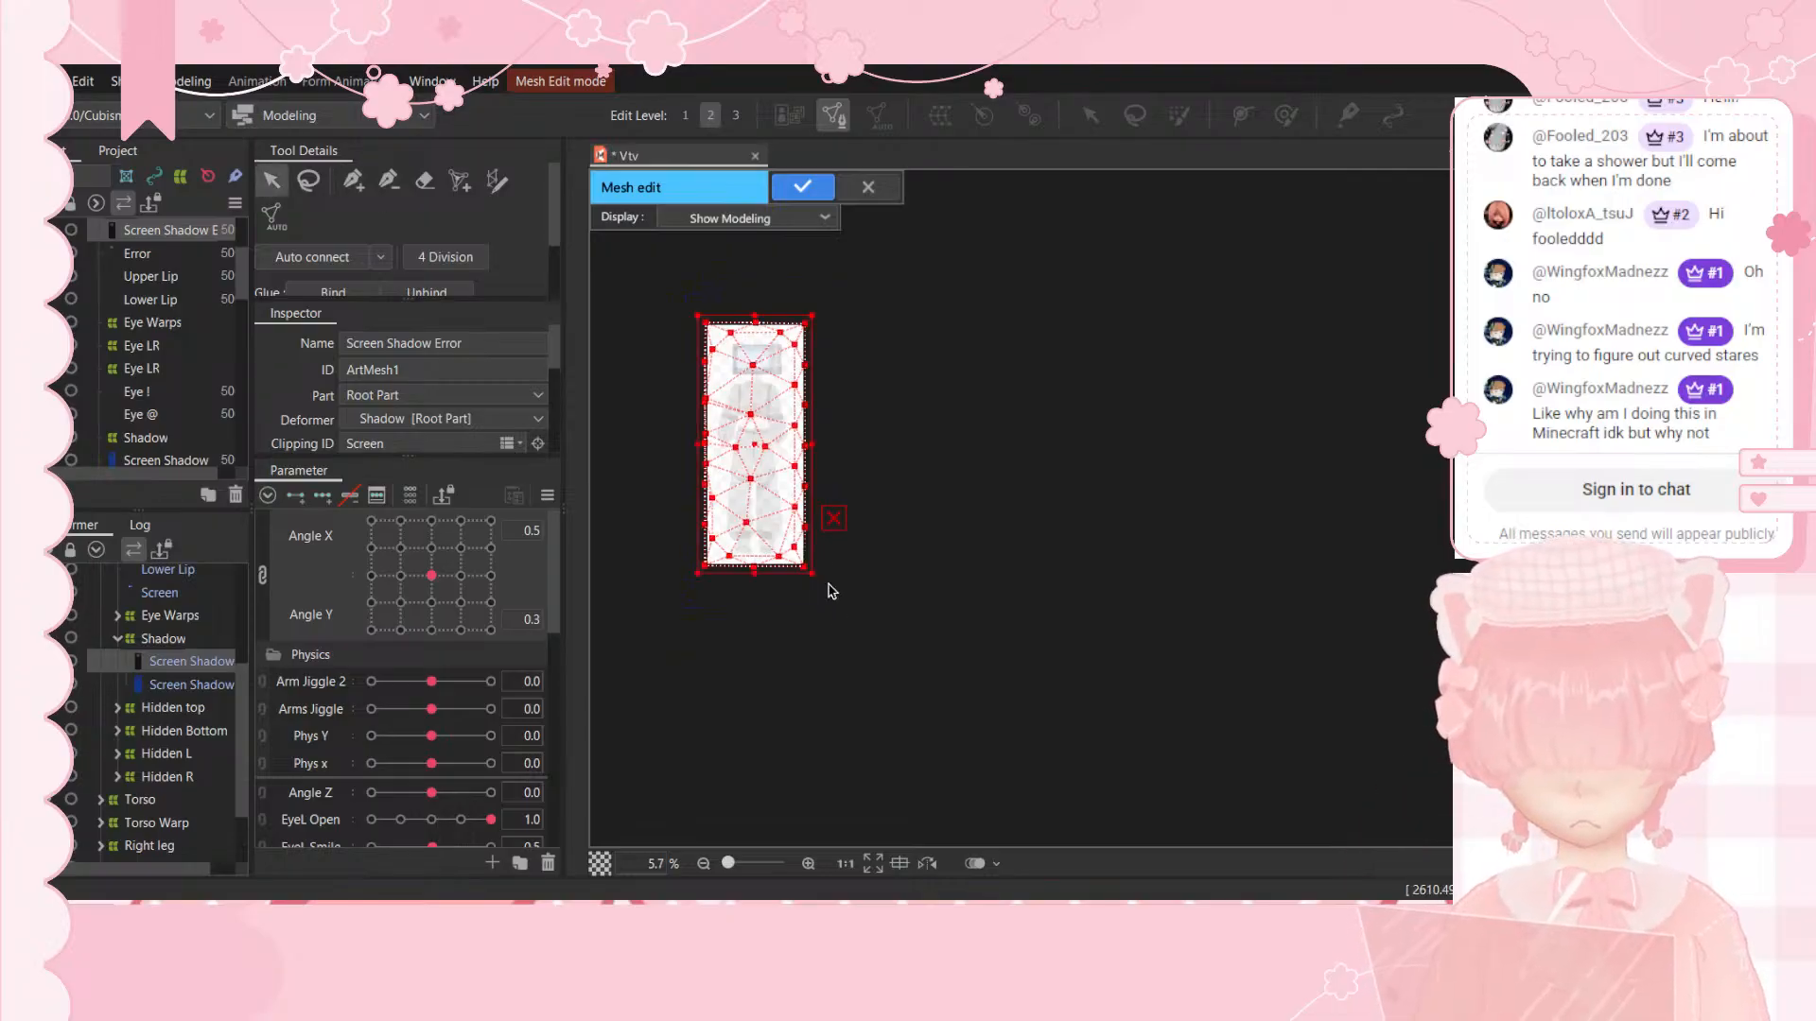
{"action": "left_click", "coordinate": [833, 518]}
{"action": "scroll", "coordinate": [763, 395], "scroll_direction": "up", "scroll_amount": 5}
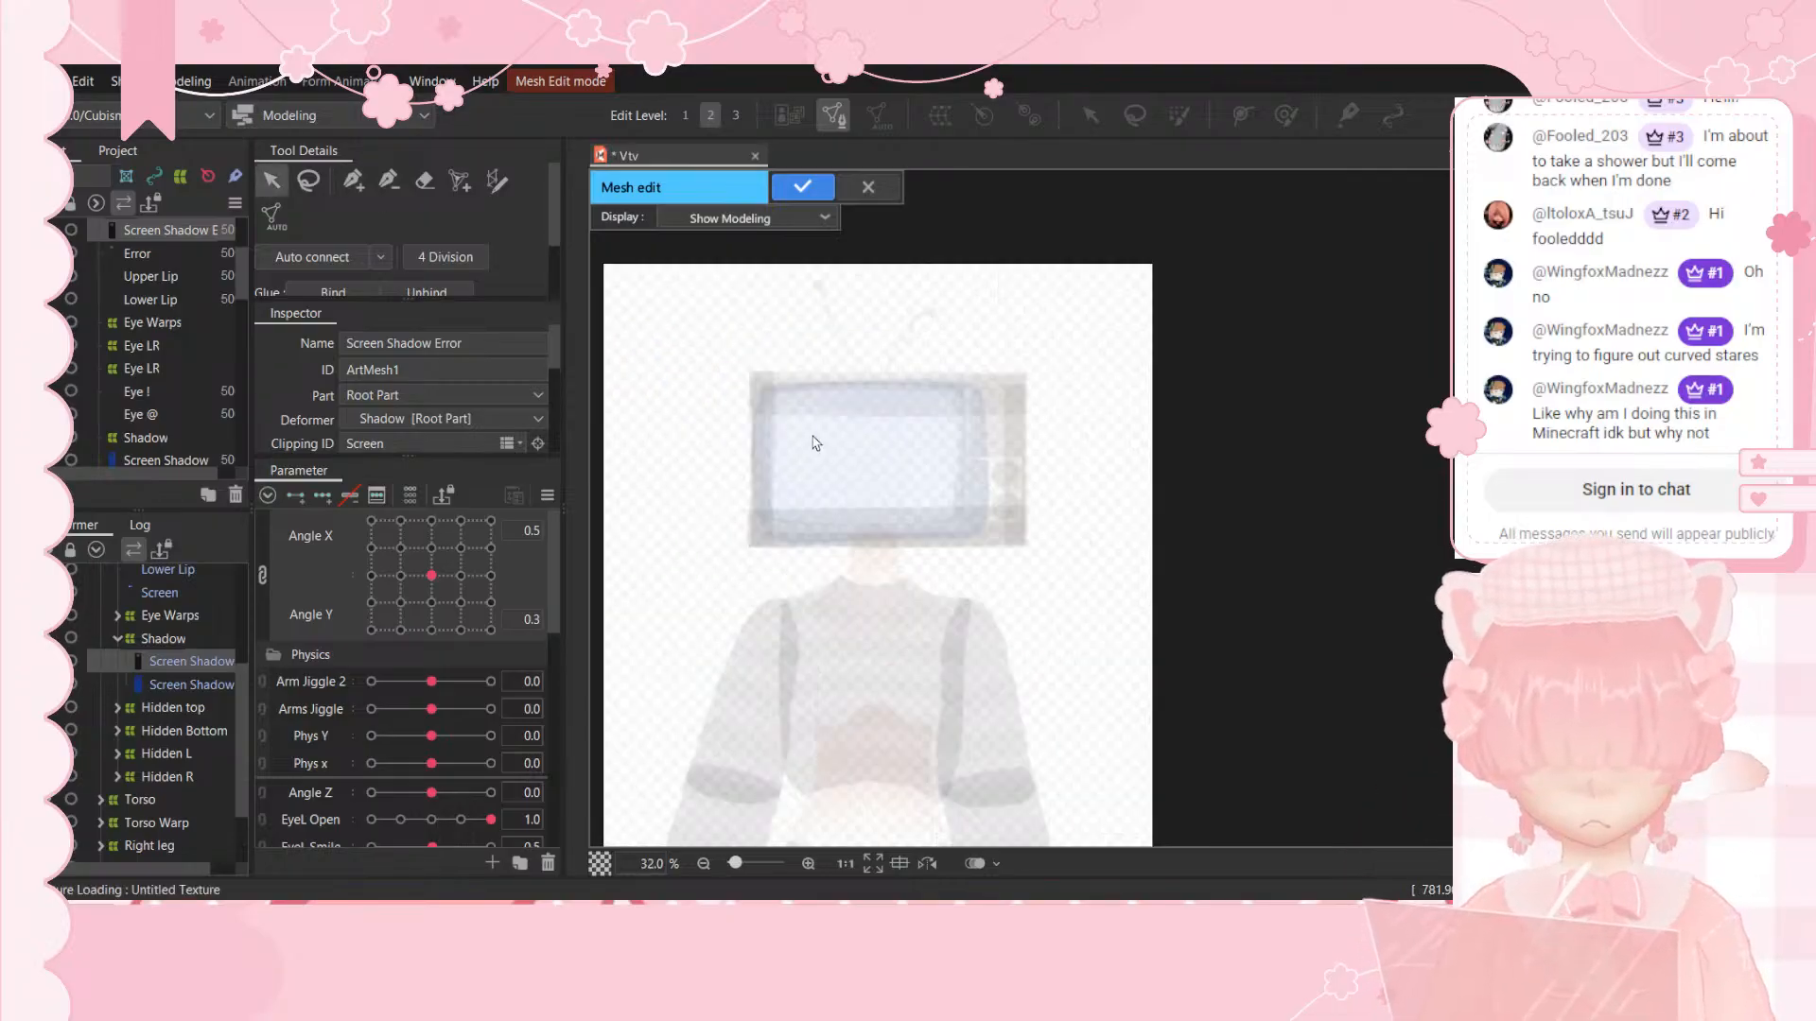
{"action": "scroll", "coordinate": [815, 442], "scroll_direction": "up", "scroll_amount": 2}
{"action": "left_click_drag", "start_coordinate": [701, 317], "coordinate": [1117, 608]}
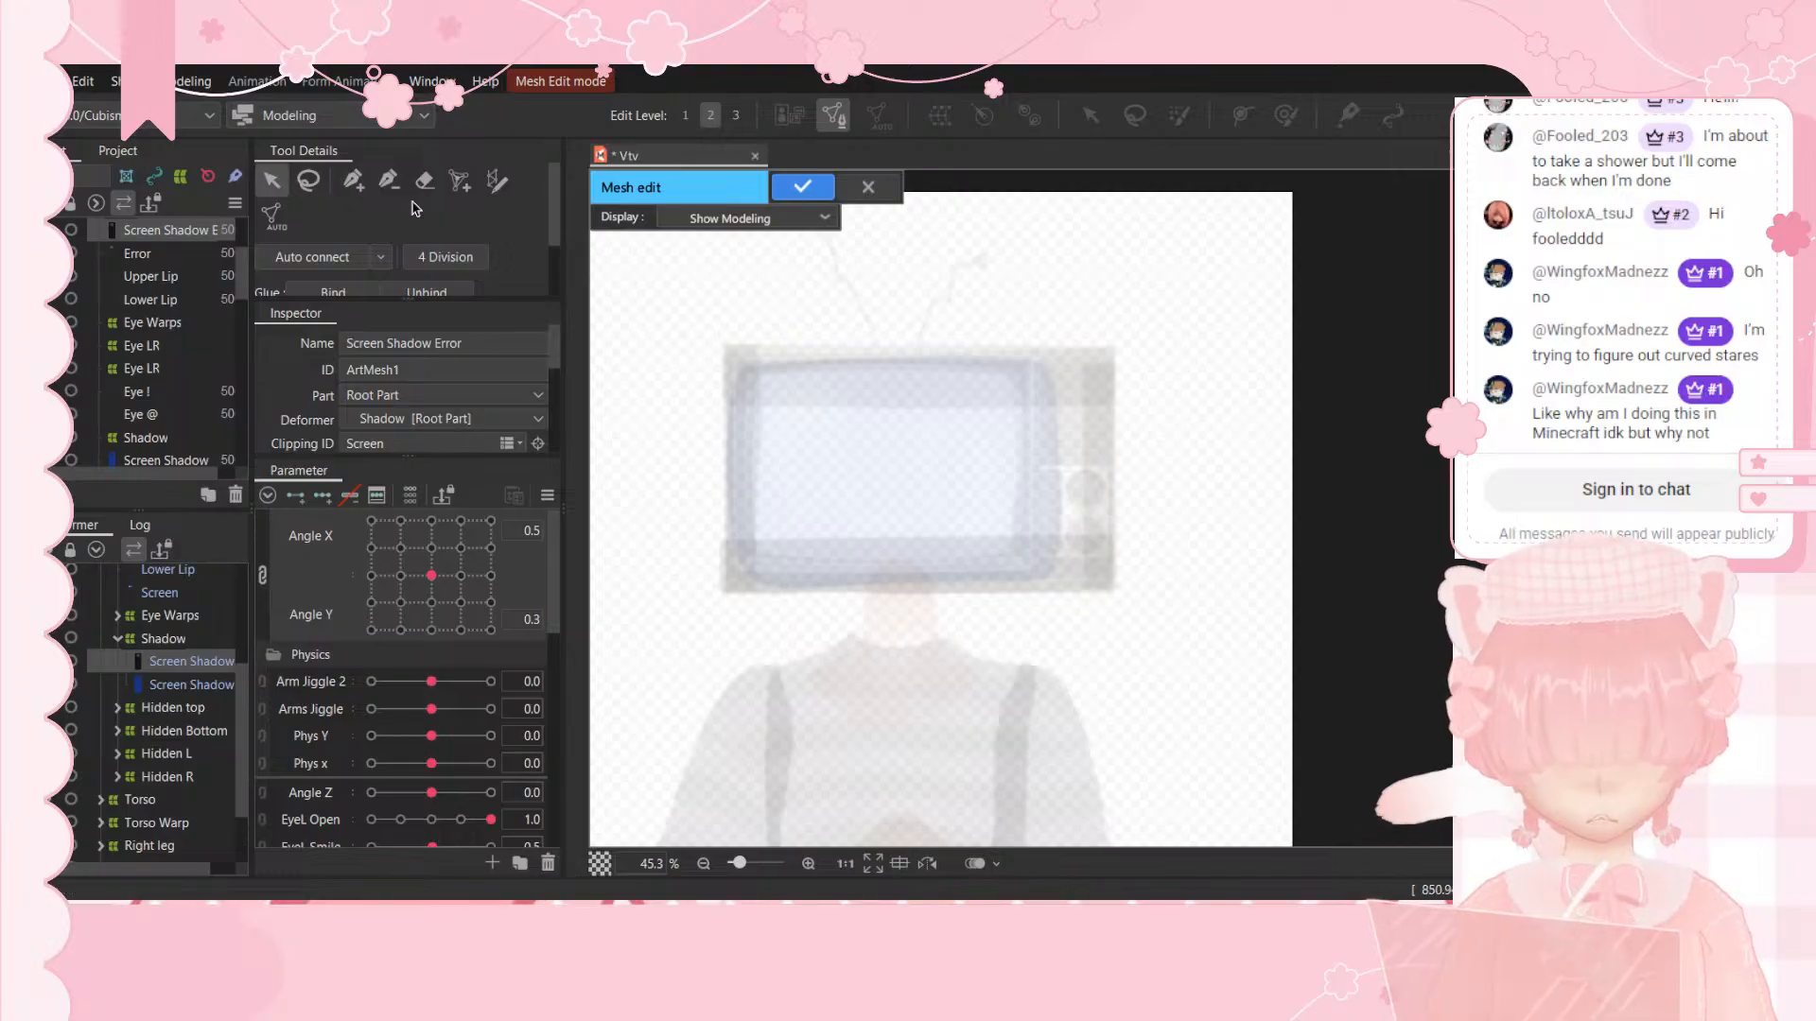
Step: Switch to the stroke mesh tool and set its repeated density to 50
{"action": "left_click", "coordinate": [496, 181]}
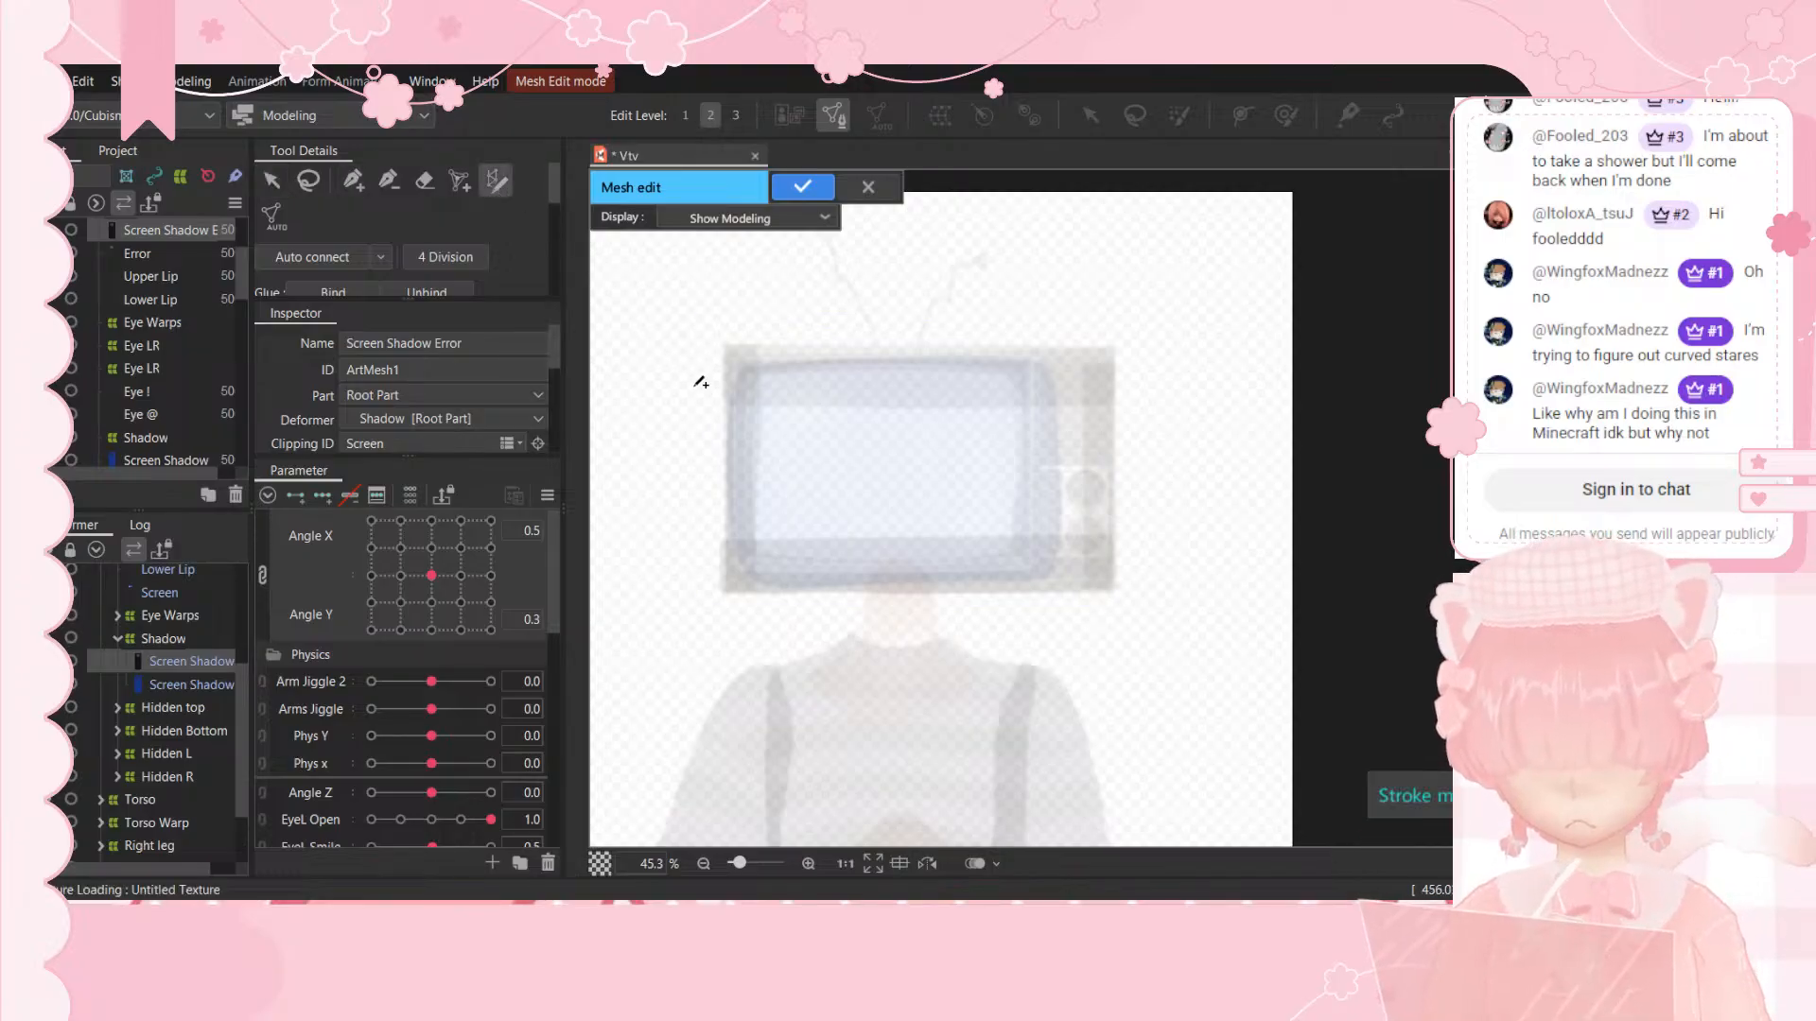
{"action": "scroll", "coordinate": [496, 415], "scroll_direction": "down", "scroll_amount": 3}
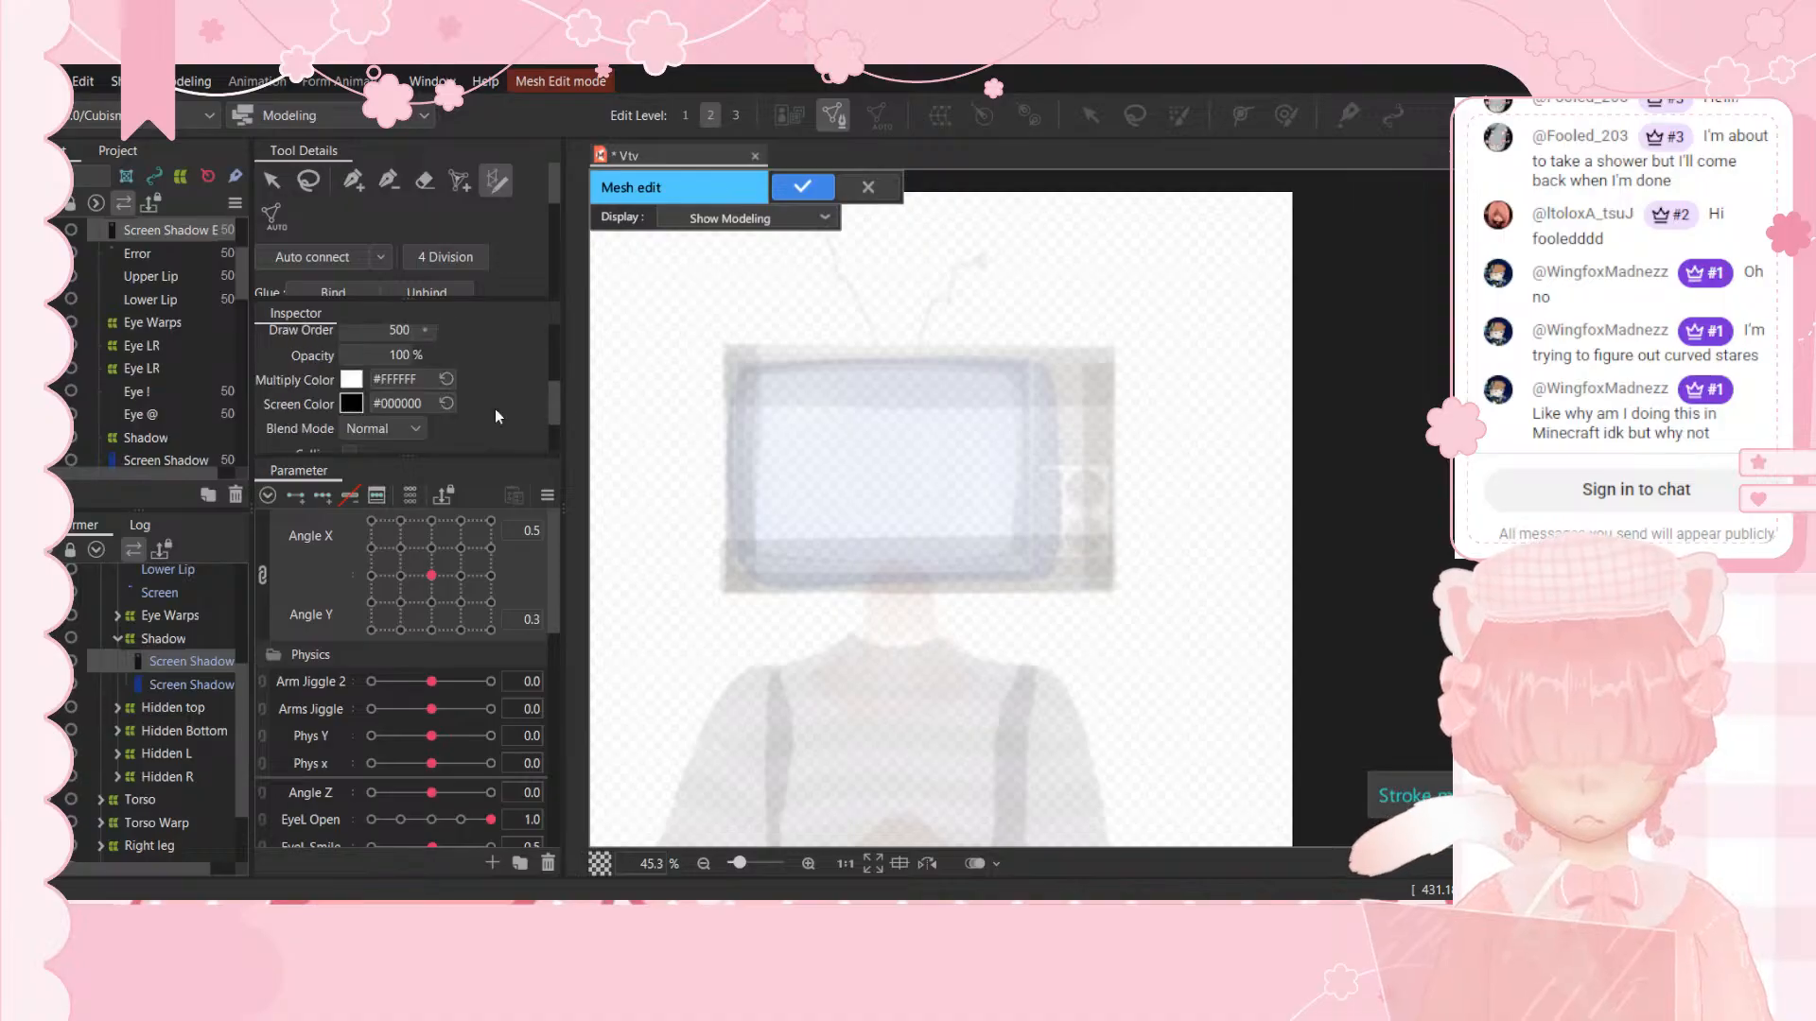
{"action": "scroll", "coordinate": [495, 416], "scroll_direction": "up", "scroll_amount": 3}
{"action": "scroll", "coordinate": [406, 246], "scroll_direction": "down", "scroll_amount": 3}
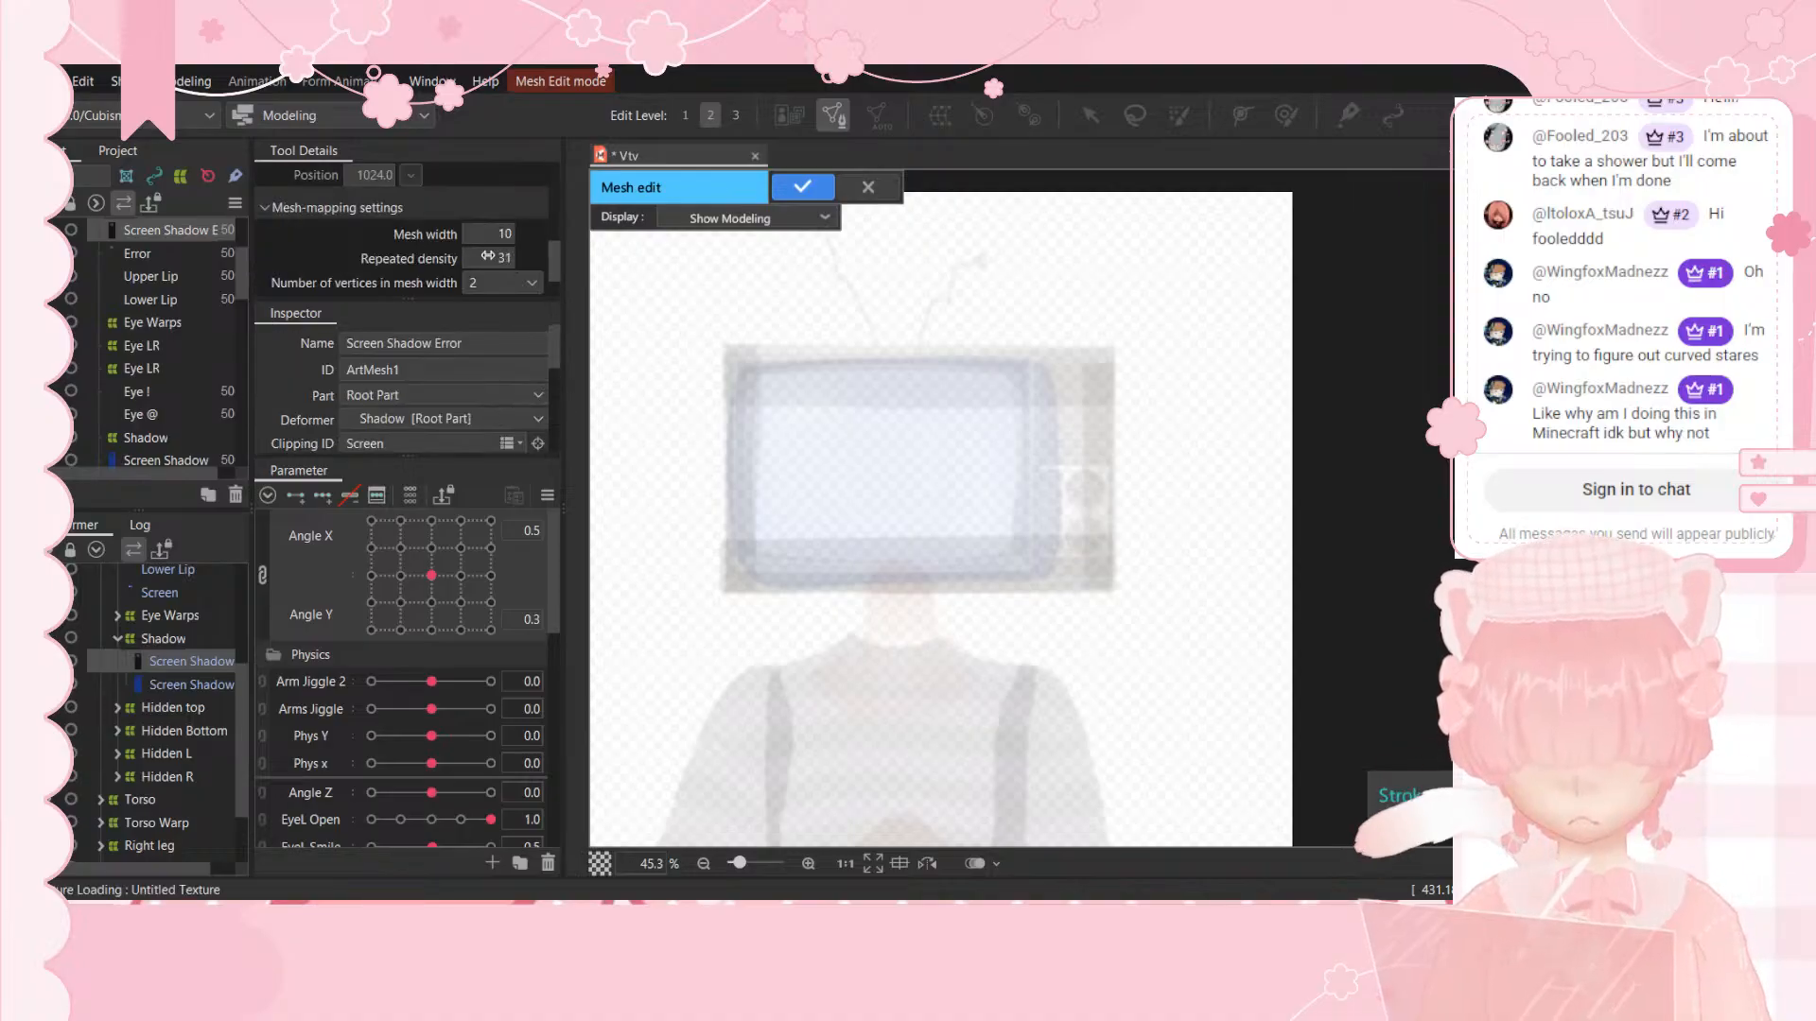
{"action": "left_click_drag", "start_coordinate": [487, 257], "coordinate": [572, 270]}
{"action": "left_click_drag", "start_coordinate": [715, 342], "coordinate": [729, 397]}
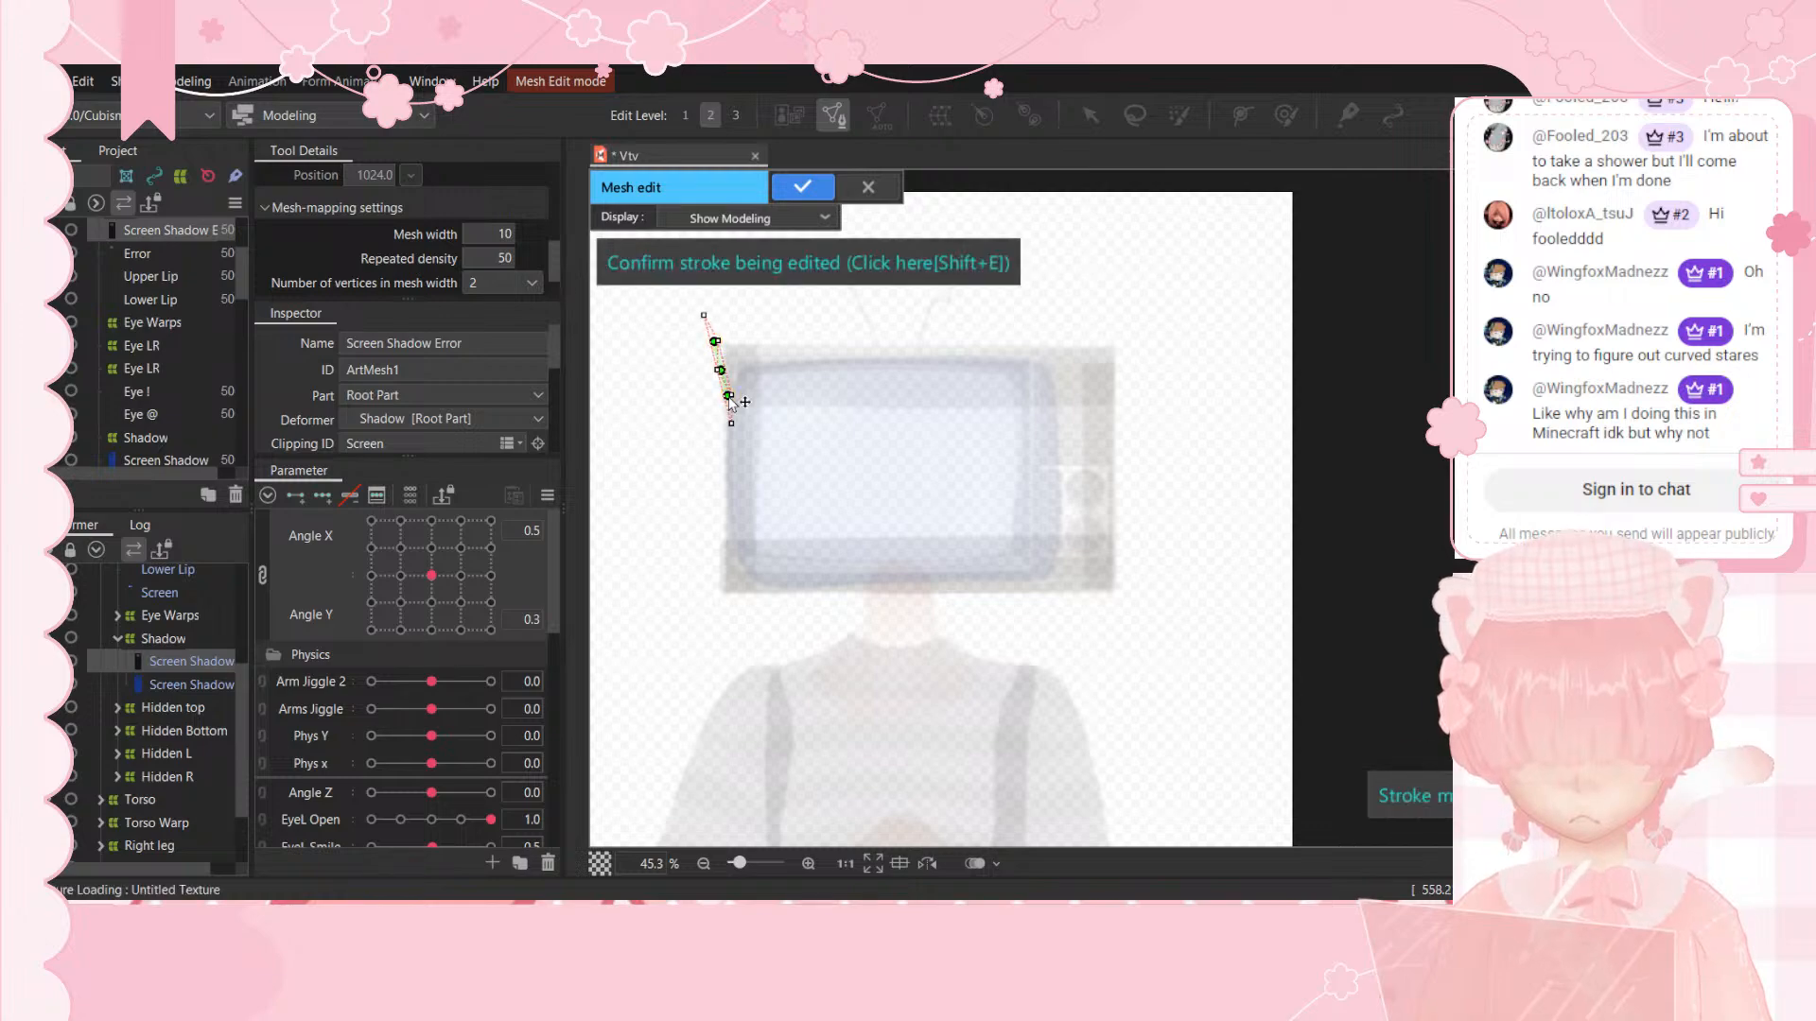
{"action": "key", "text": "ctrl+z"}
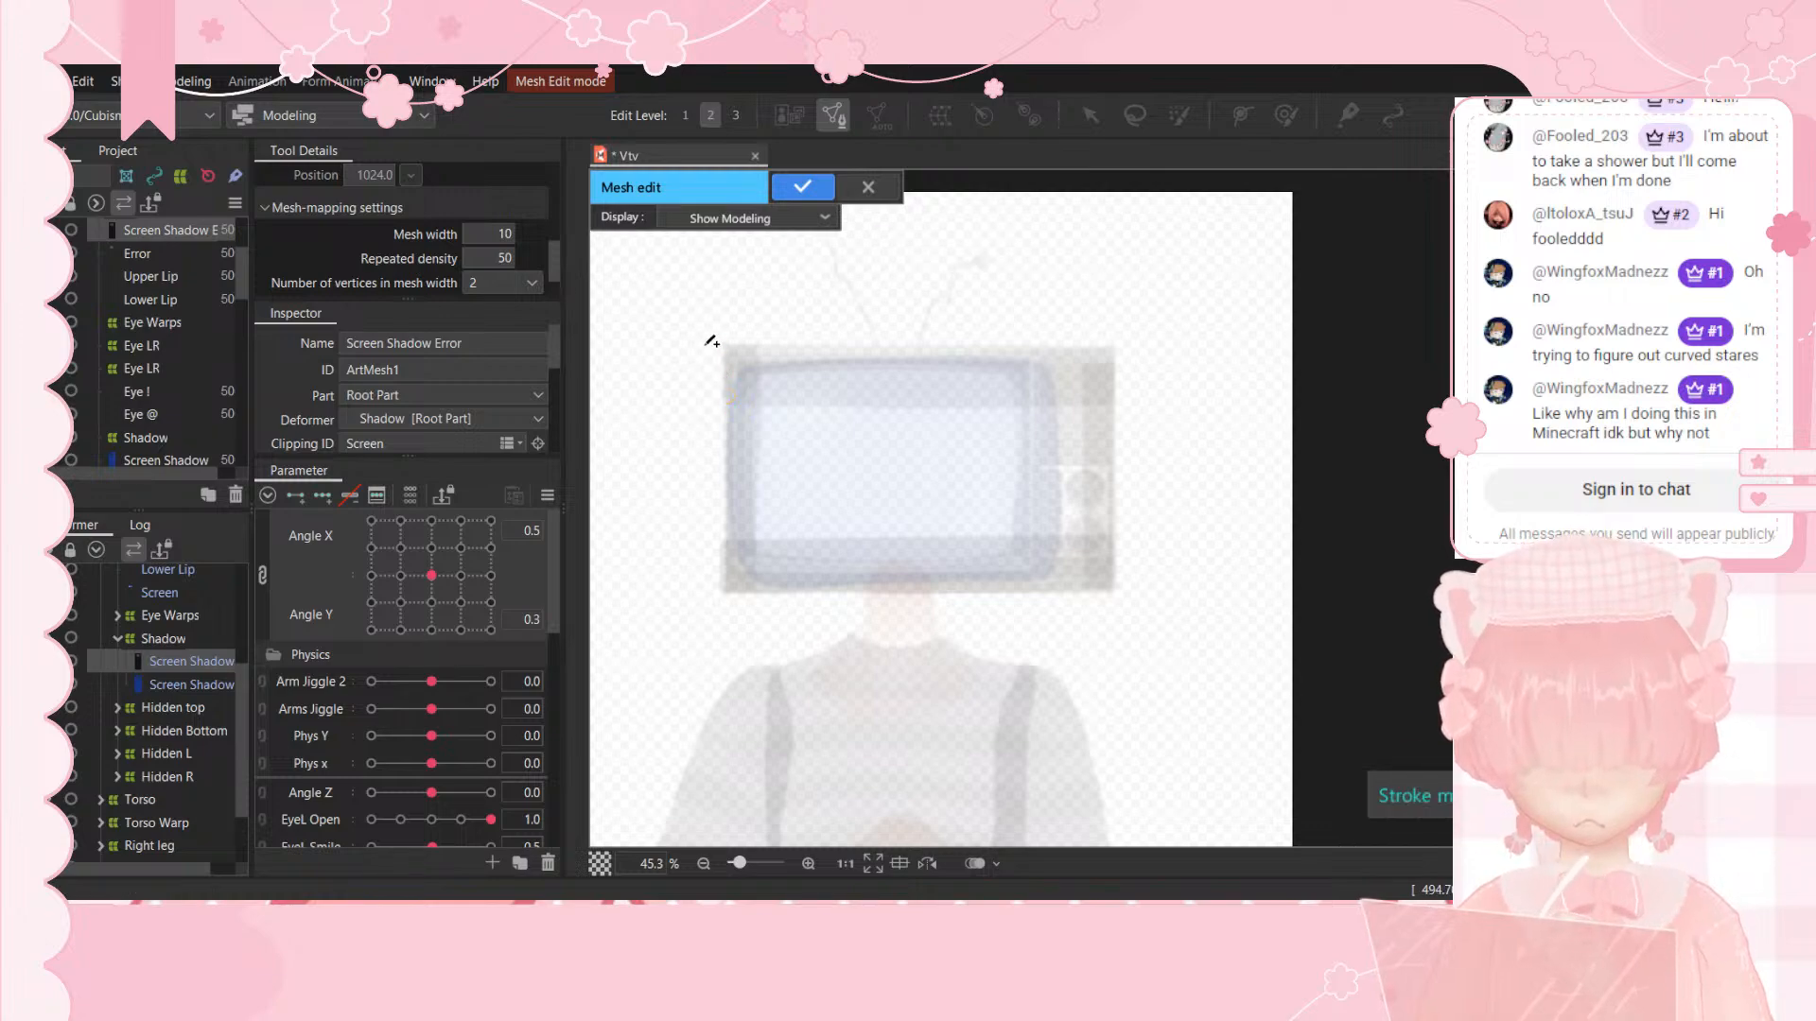
{"action": "left_click_drag", "start_coordinate": [710, 342], "coordinate": [731, 523]}
{"action": "left_click_drag", "start_coordinate": [709, 597], "coordinate": [710, 599]}
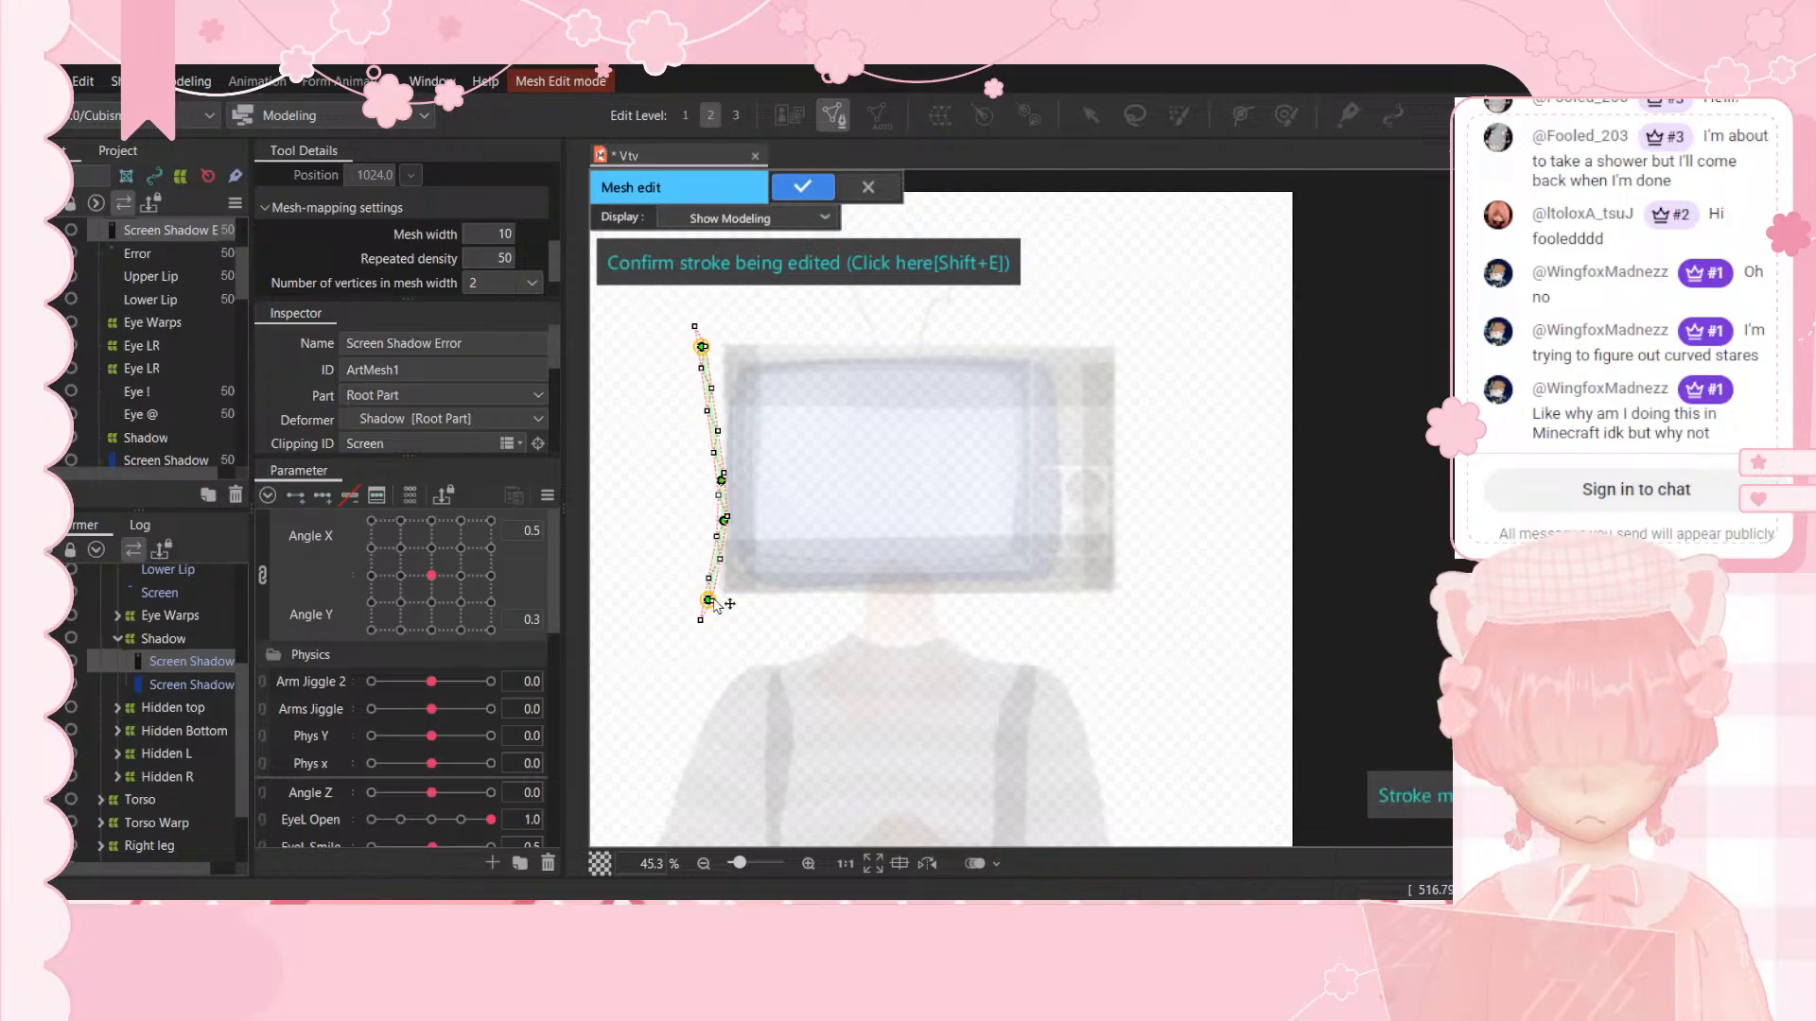
{"action": "key", "text": "ctrl+z"}
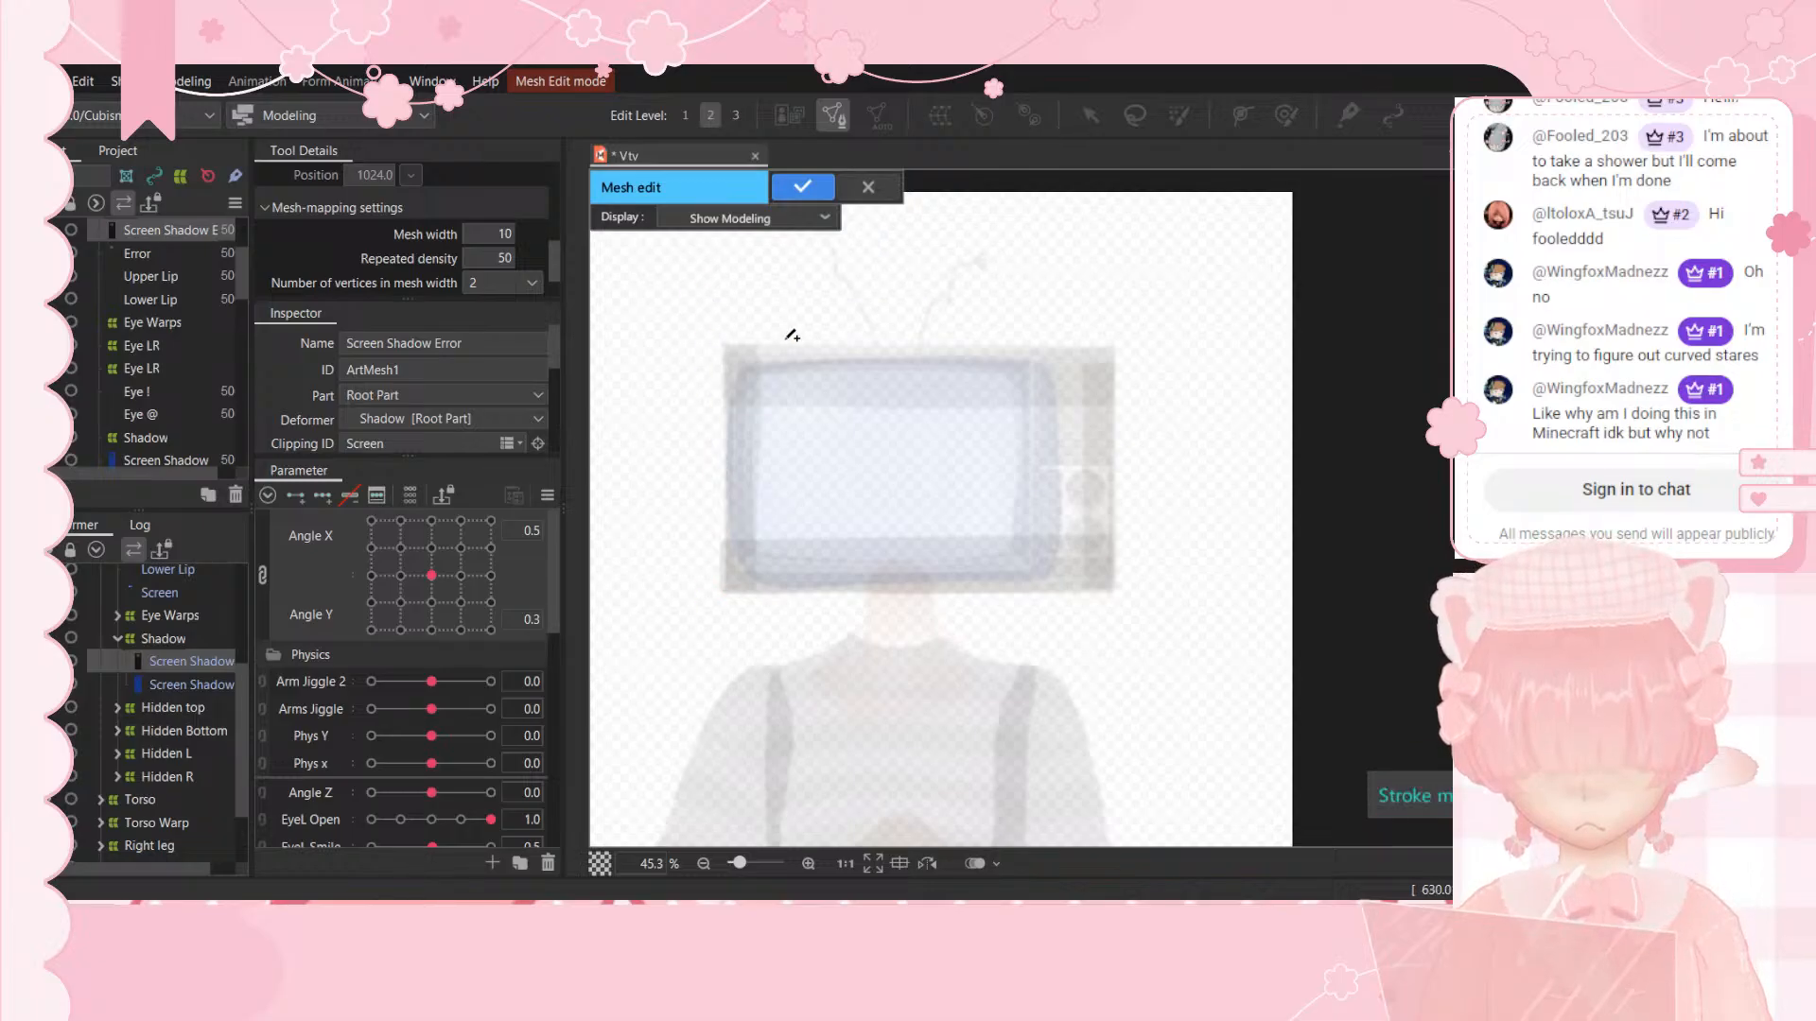
Step: Try one continuous mesh stroke around the whole TV outline, and undo it
{"action": "left_click_drag", "start_coordinate": [1108, 338], "coordinate": [1180, 514]}
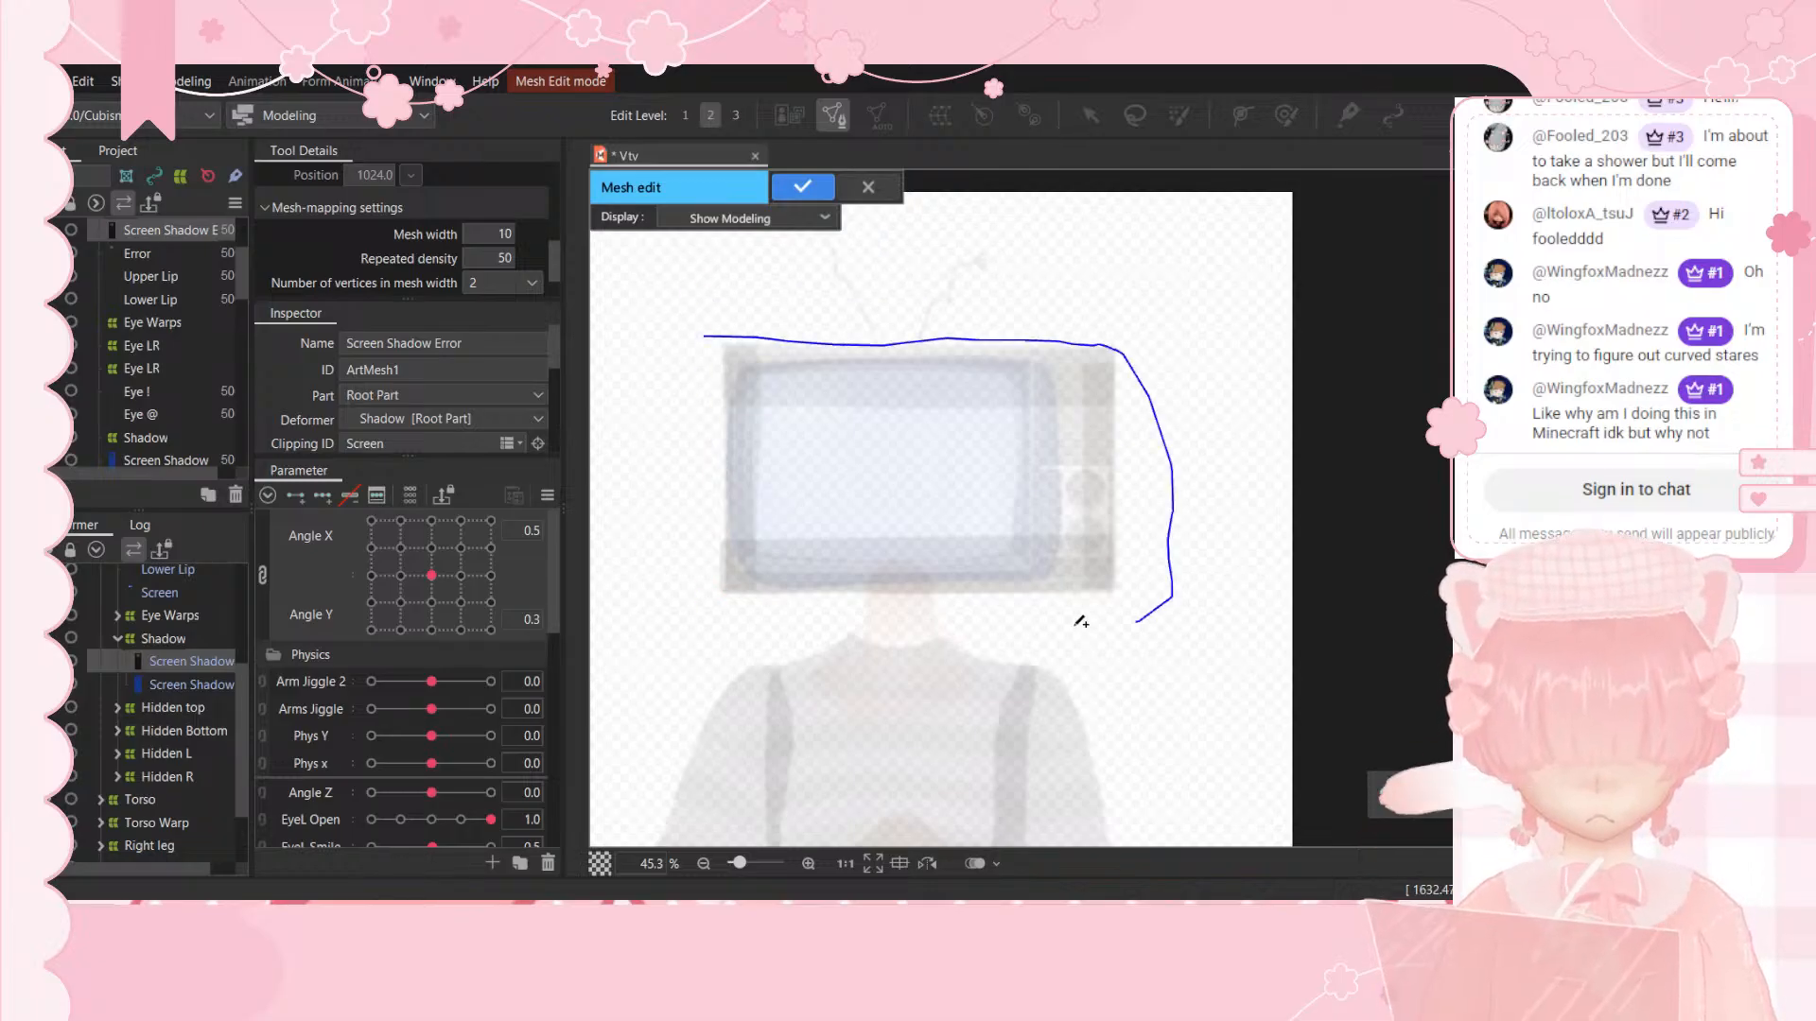
{"action": "left_click_drag", "start_coordinate": [1077, 620], "coordinate": [731, 603]}
{"action": "left_click_drag", "start_coordinate": [684, 358], "coordinate": [691, 348]}
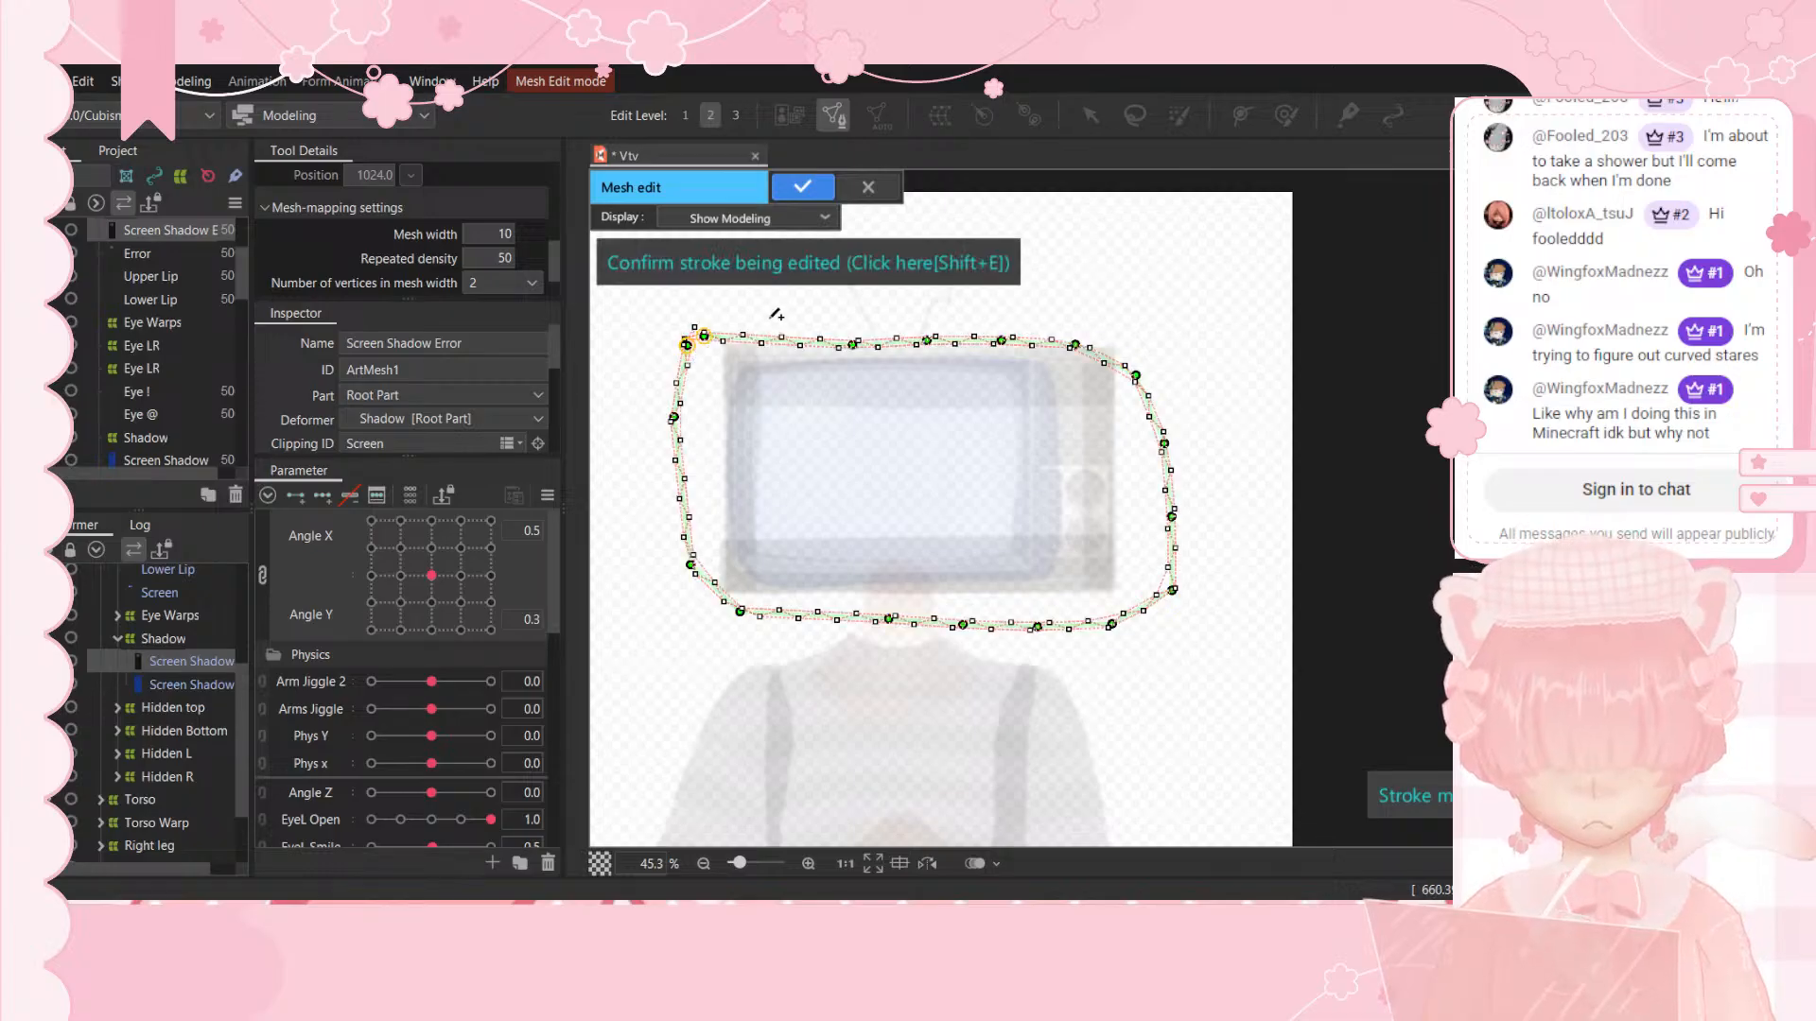
{"action": "scroll", "coordinate": [780, 352], "scroll_direction": "up", "scroll_amount": 2}
{"action": "scroll", "coordinate": [777, 348], "scroll_direction": "down", "scroll_amount": 3}
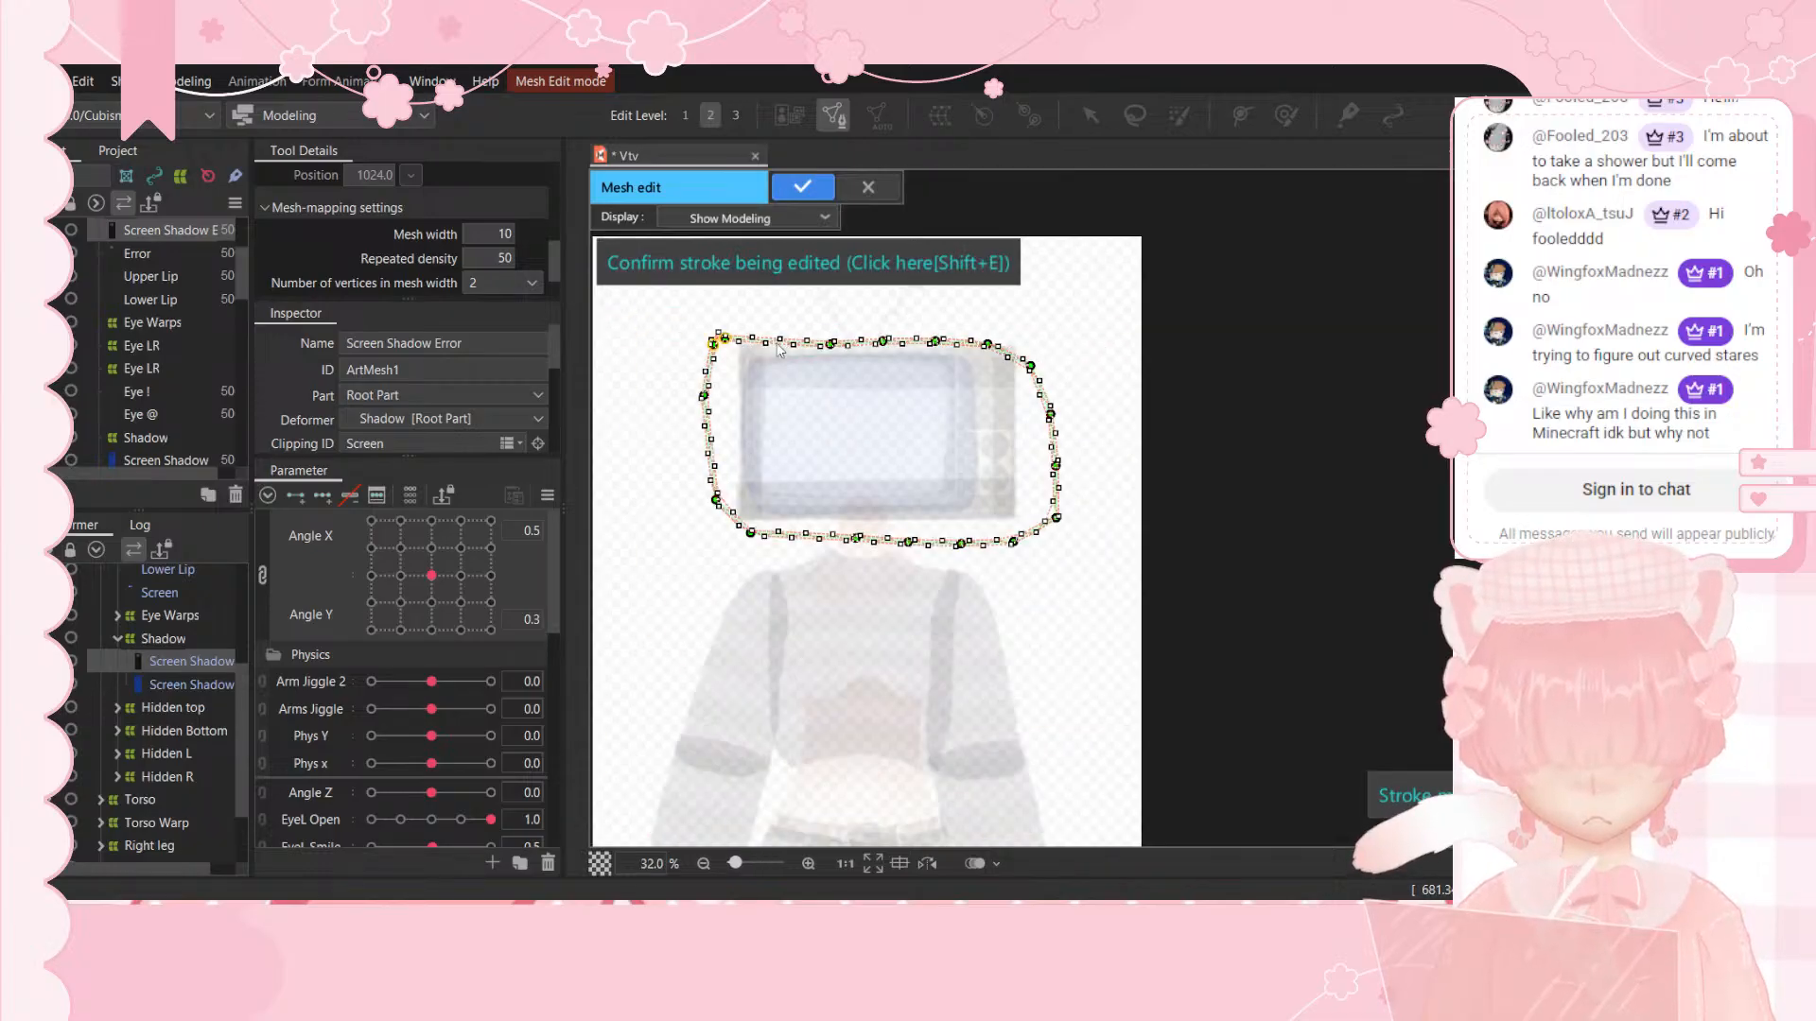
{"action": "key", "text": "ctrl+z"}
{"action": "scroll", "coordinate": [777, 344], "scroll_direction": "up", "scroll_amount": 2}
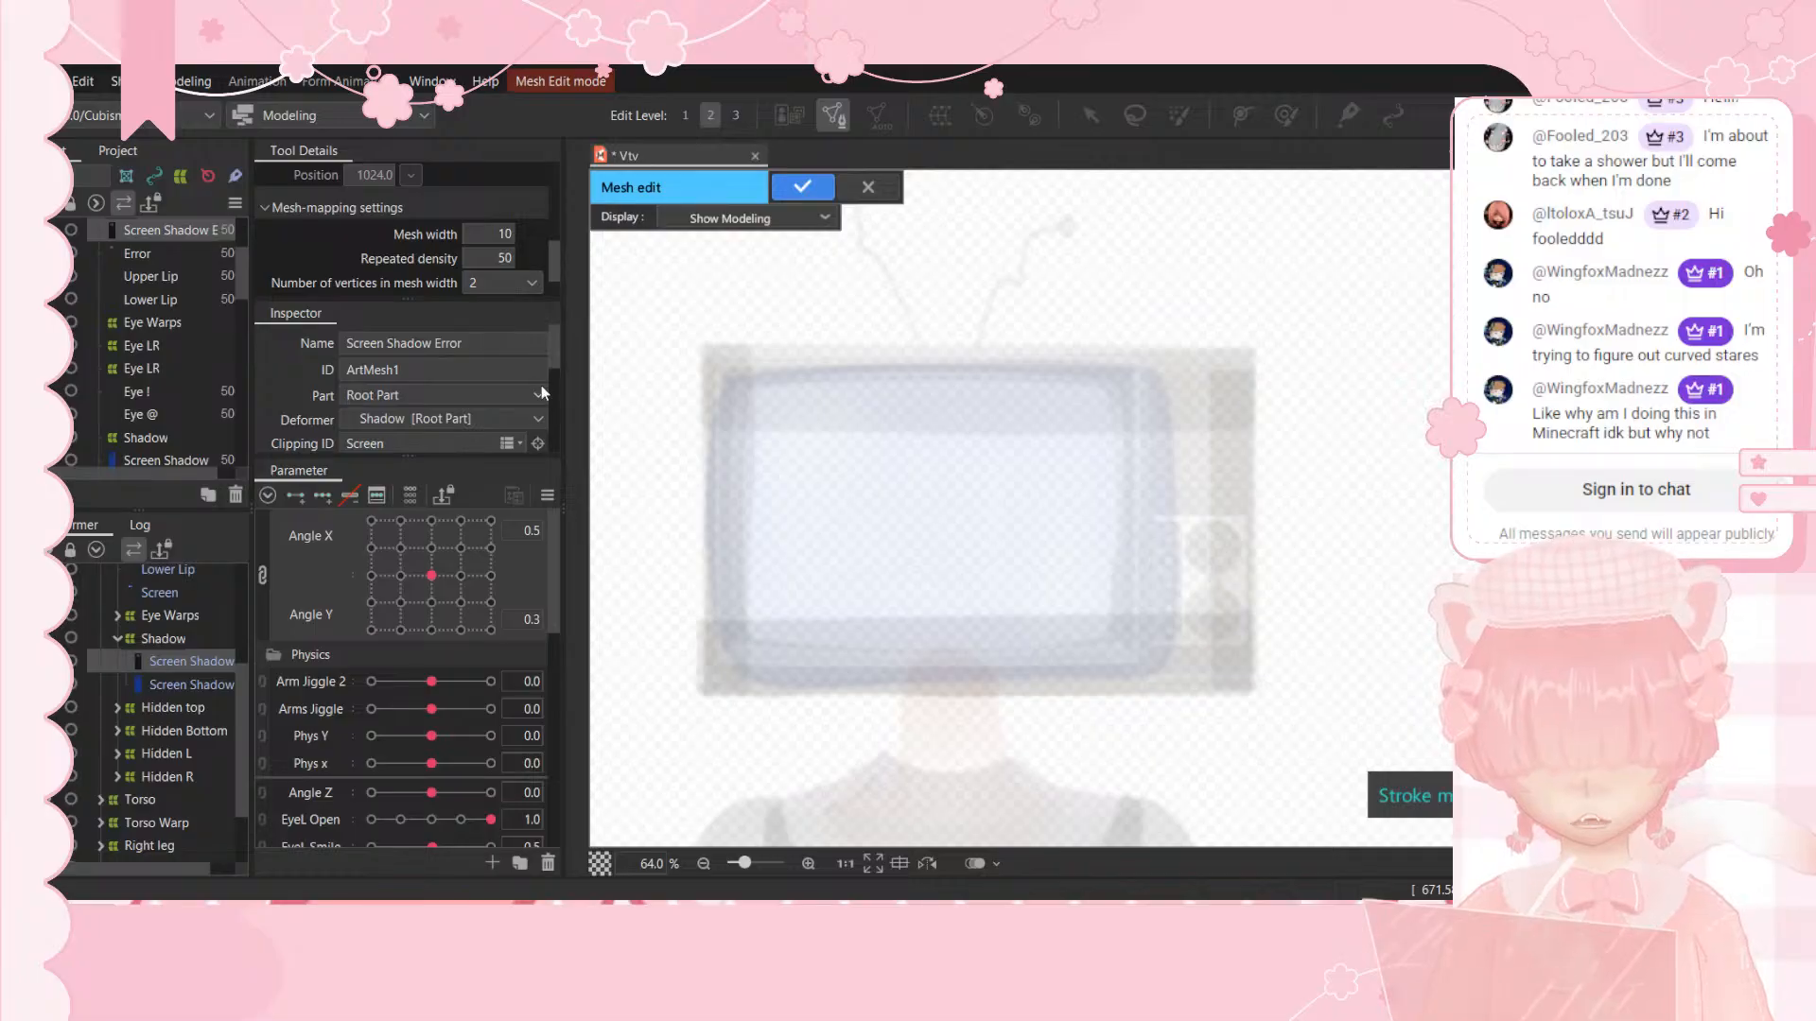
Step: Draw a closed four-vertex mesh outline around the TV head, leaving a margin outside its casing
{"action": "scroll", "coordinate": [525, 246], "scroll_direction": "up", "scroll_amount": 3}
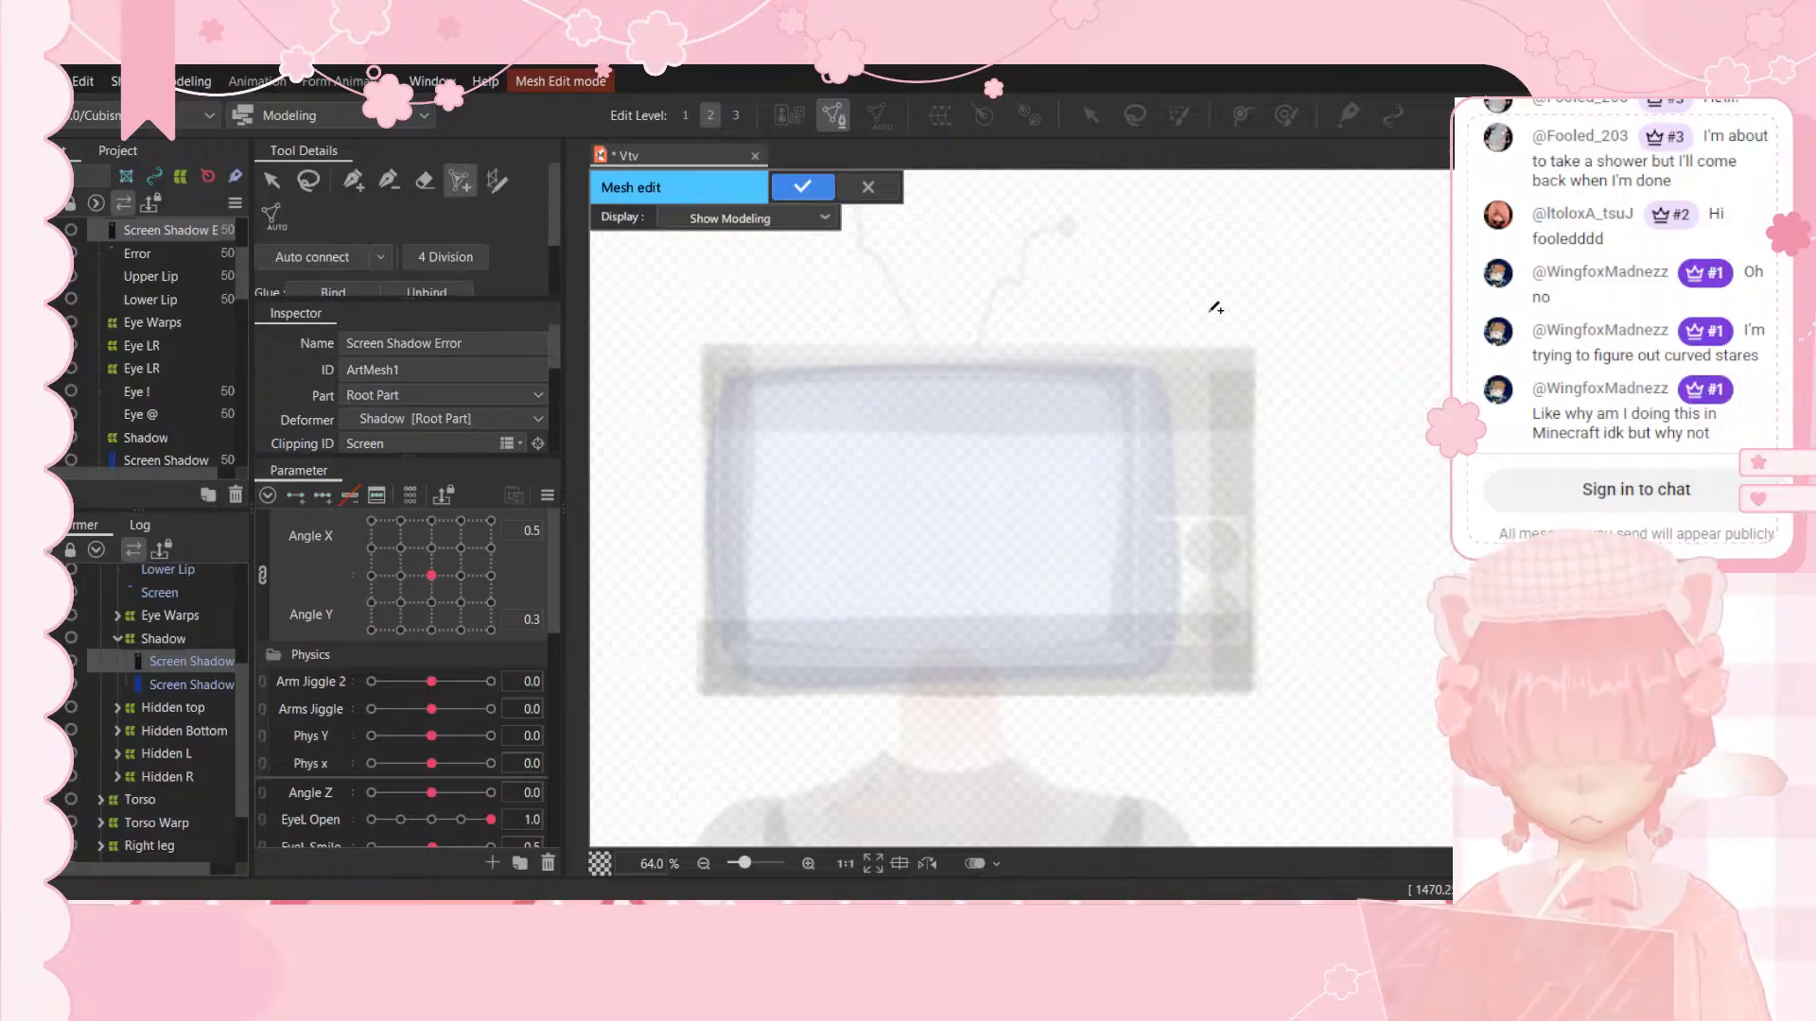
{"action": "scroll", "coordinate": [964, 359], "scroll_direction": "down", "scroll_amount": 3}
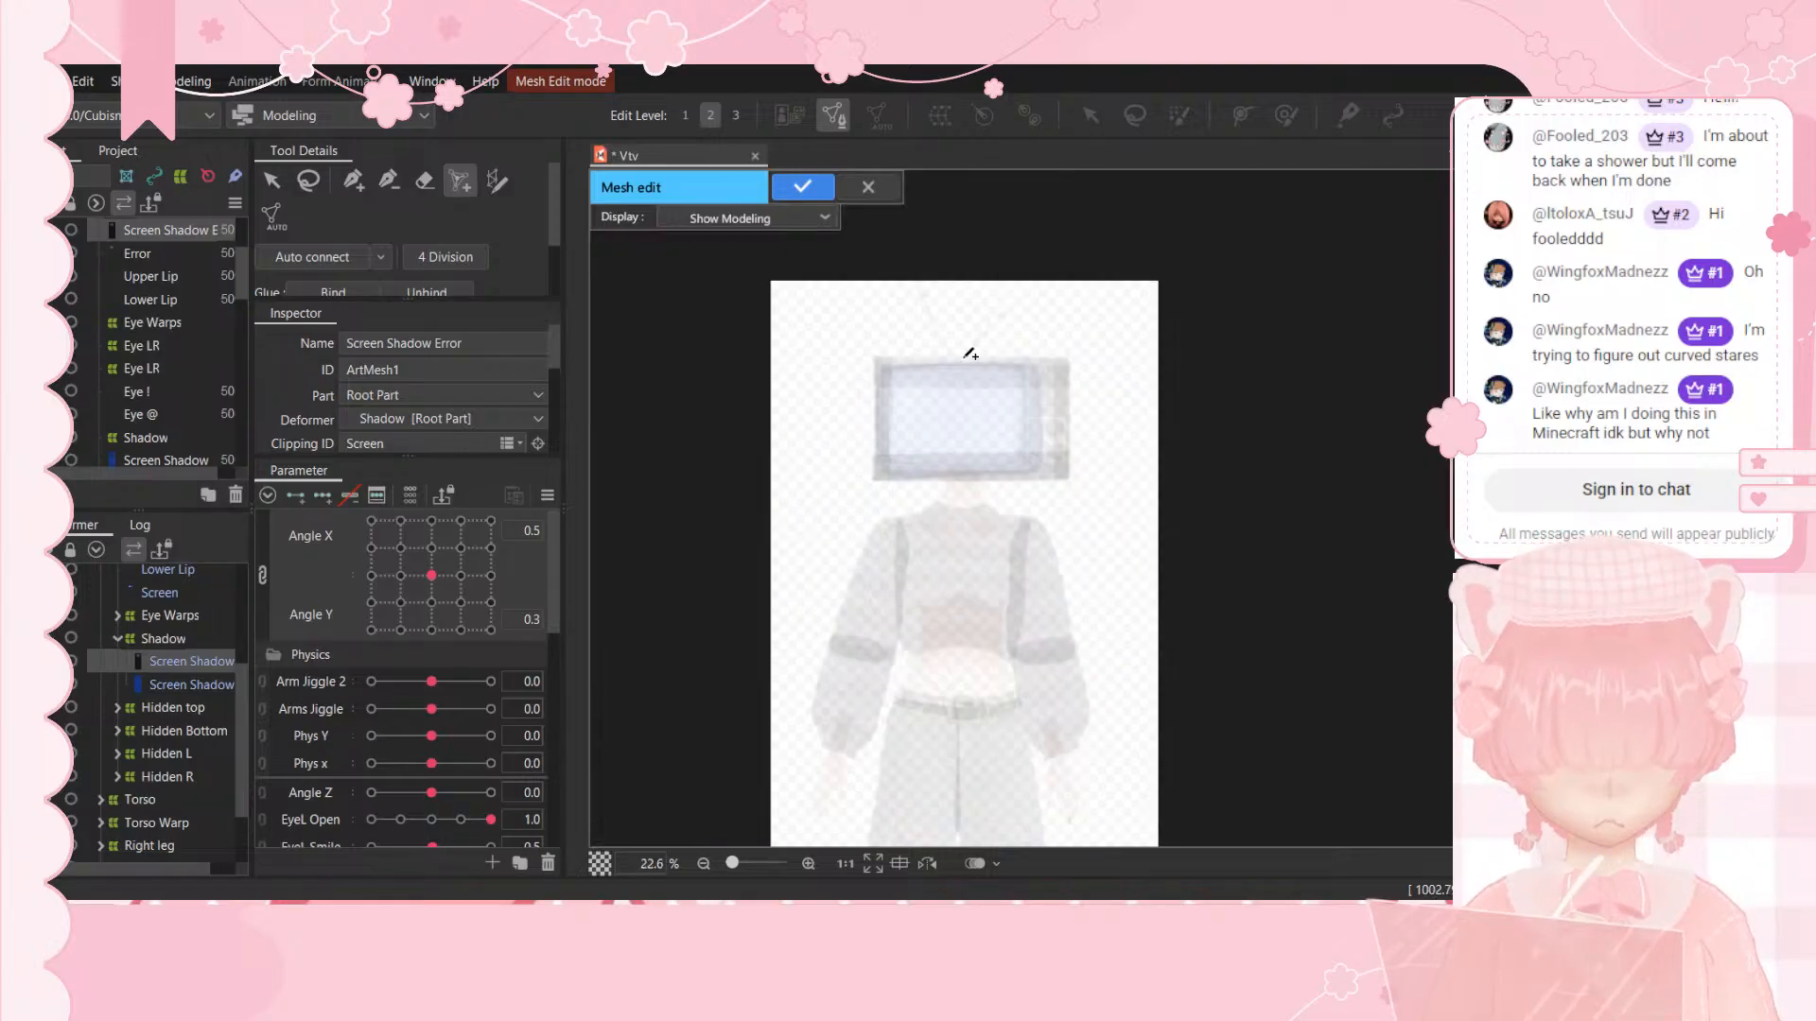
{"action": "scroll", "coordinate": [946, 363], "scroll_direction": "up", "scroll_amount": 3}
{"action": "scroll", "coordinate": [1166, 397], "scroll_direction": "up", "scroll_amount": 1}
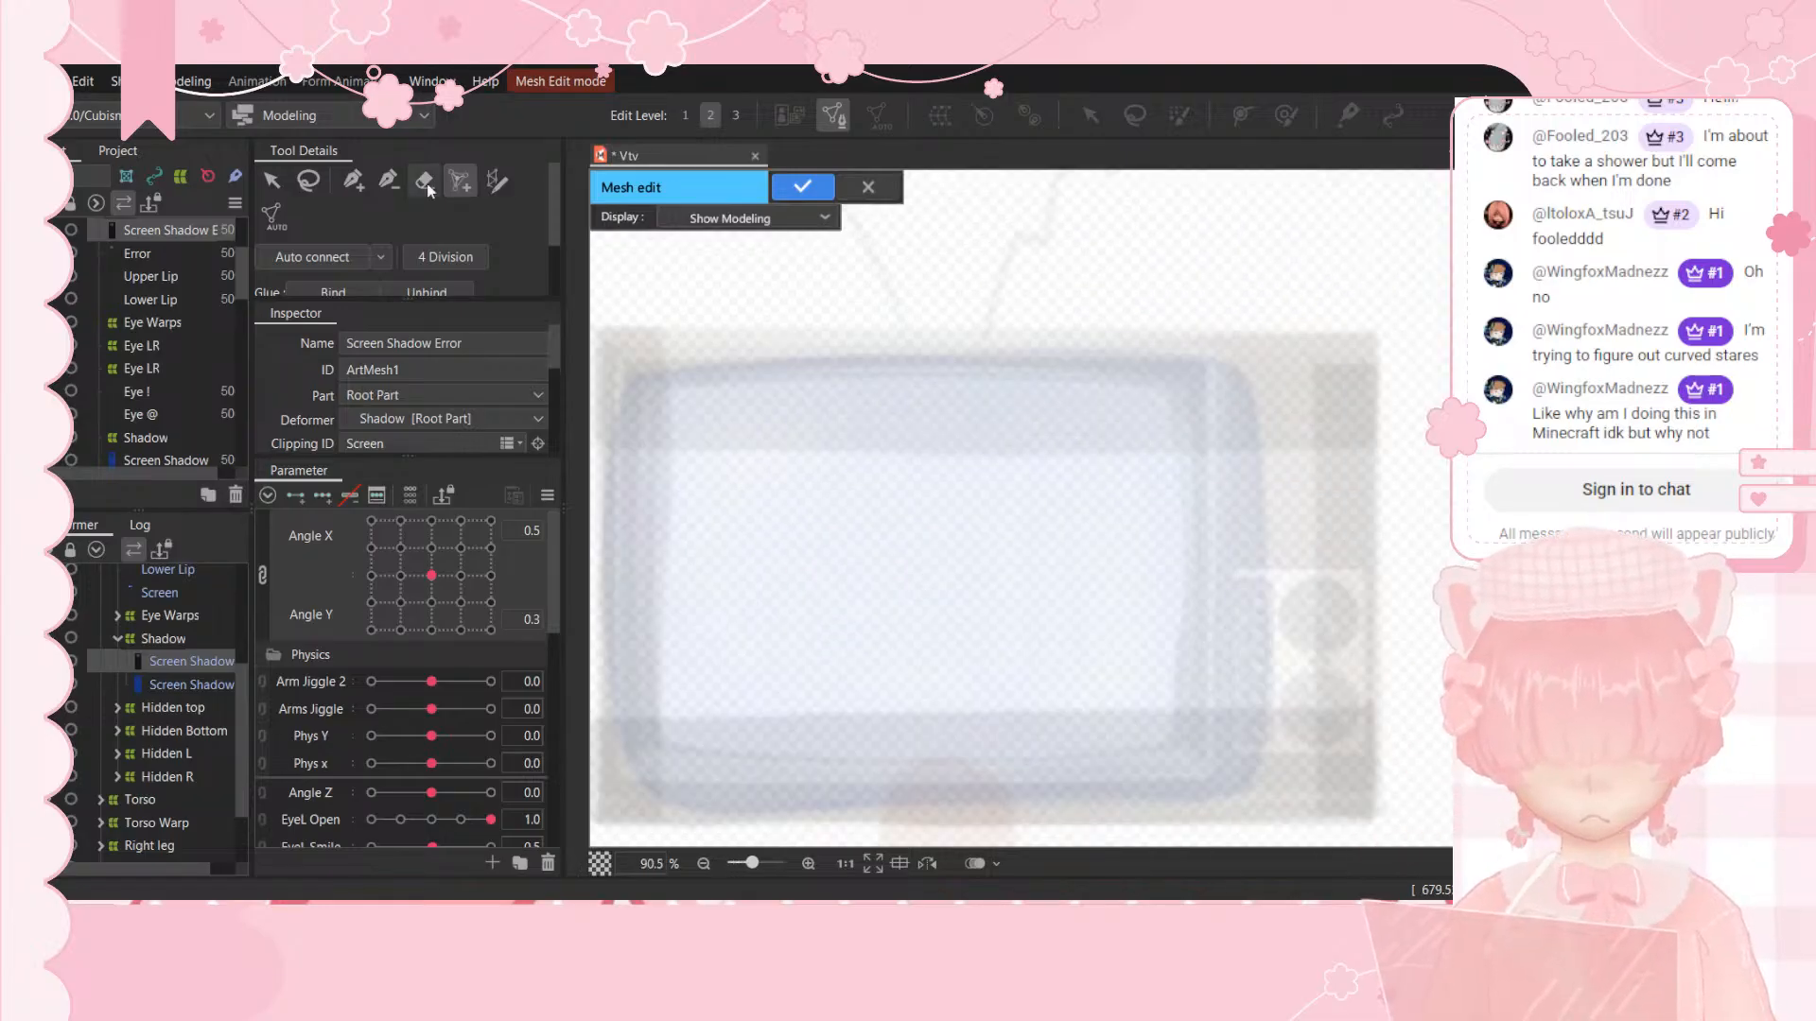
{"action": "left_click", "coordinate": [350, 187]}
{"action": "scroll", "coordinate": [685, 304], "scroll_direction": "down", "scroll_amount": 2}
{"action": "left_click", "coordinate": [624, 271]}
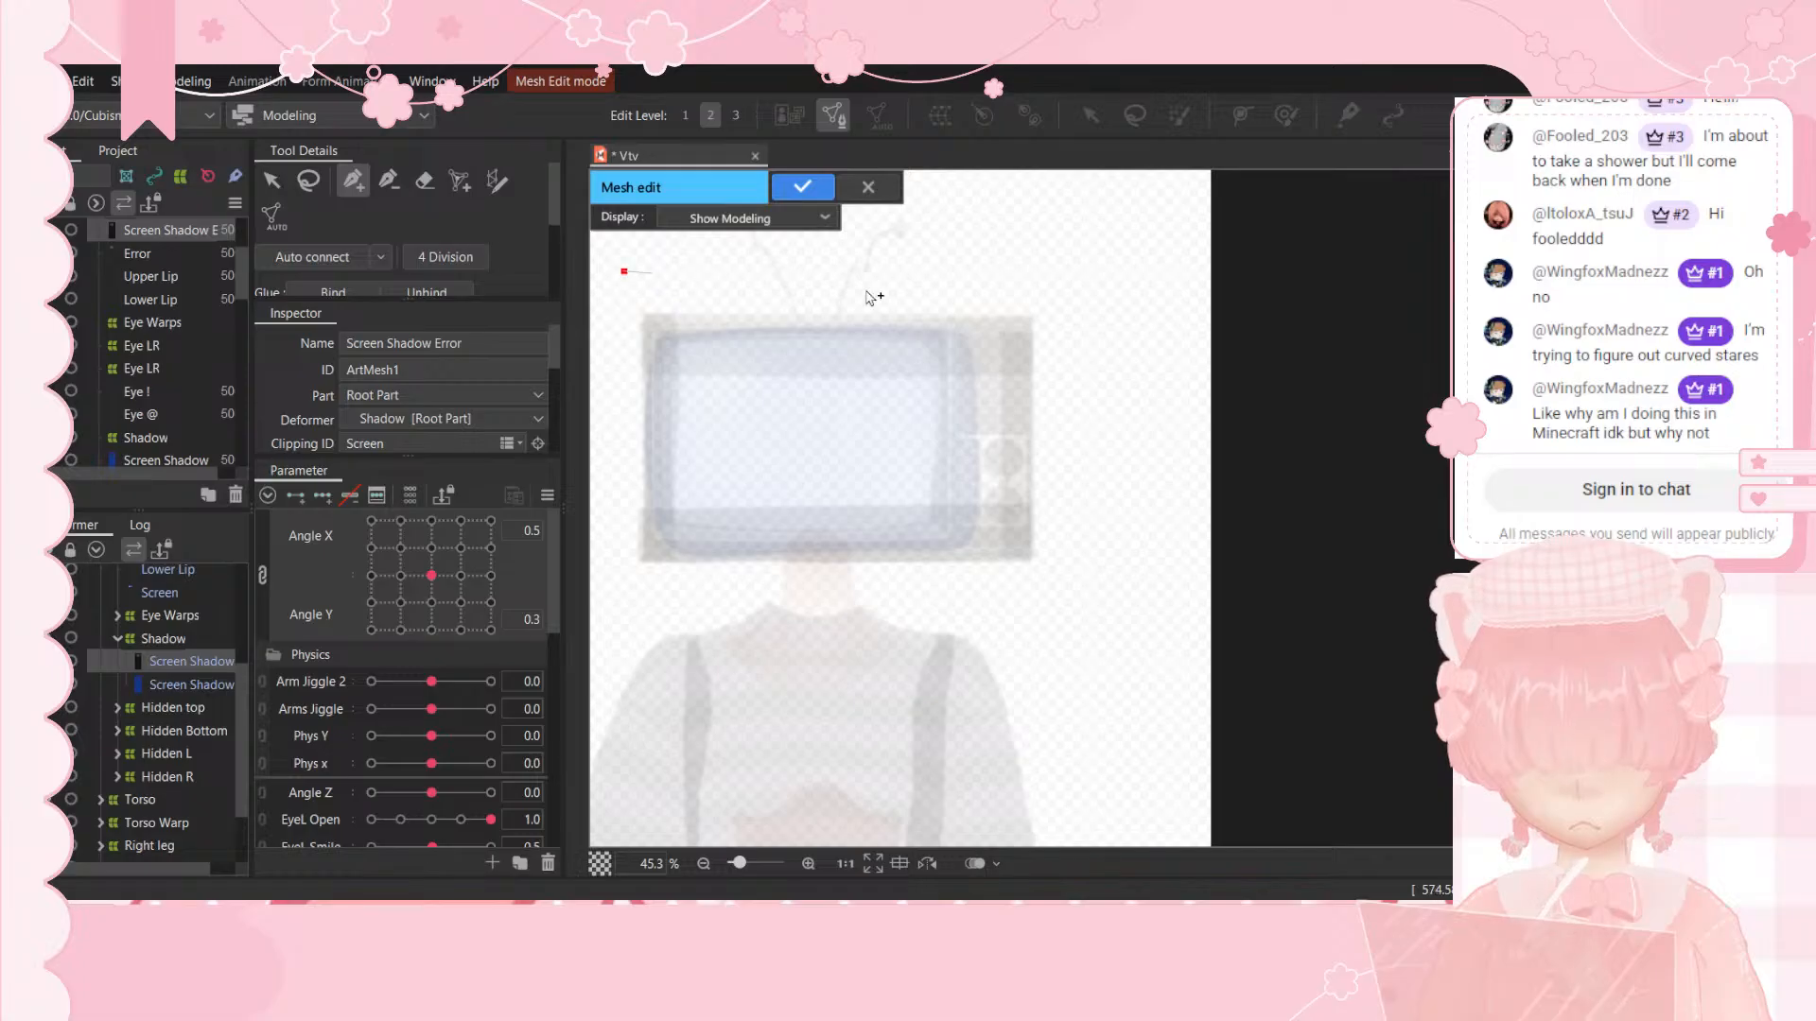
{"action": "left_click", "coordinate": [1053, 271]}
{"action": "left_click", "coordinate": [1050, 600]}
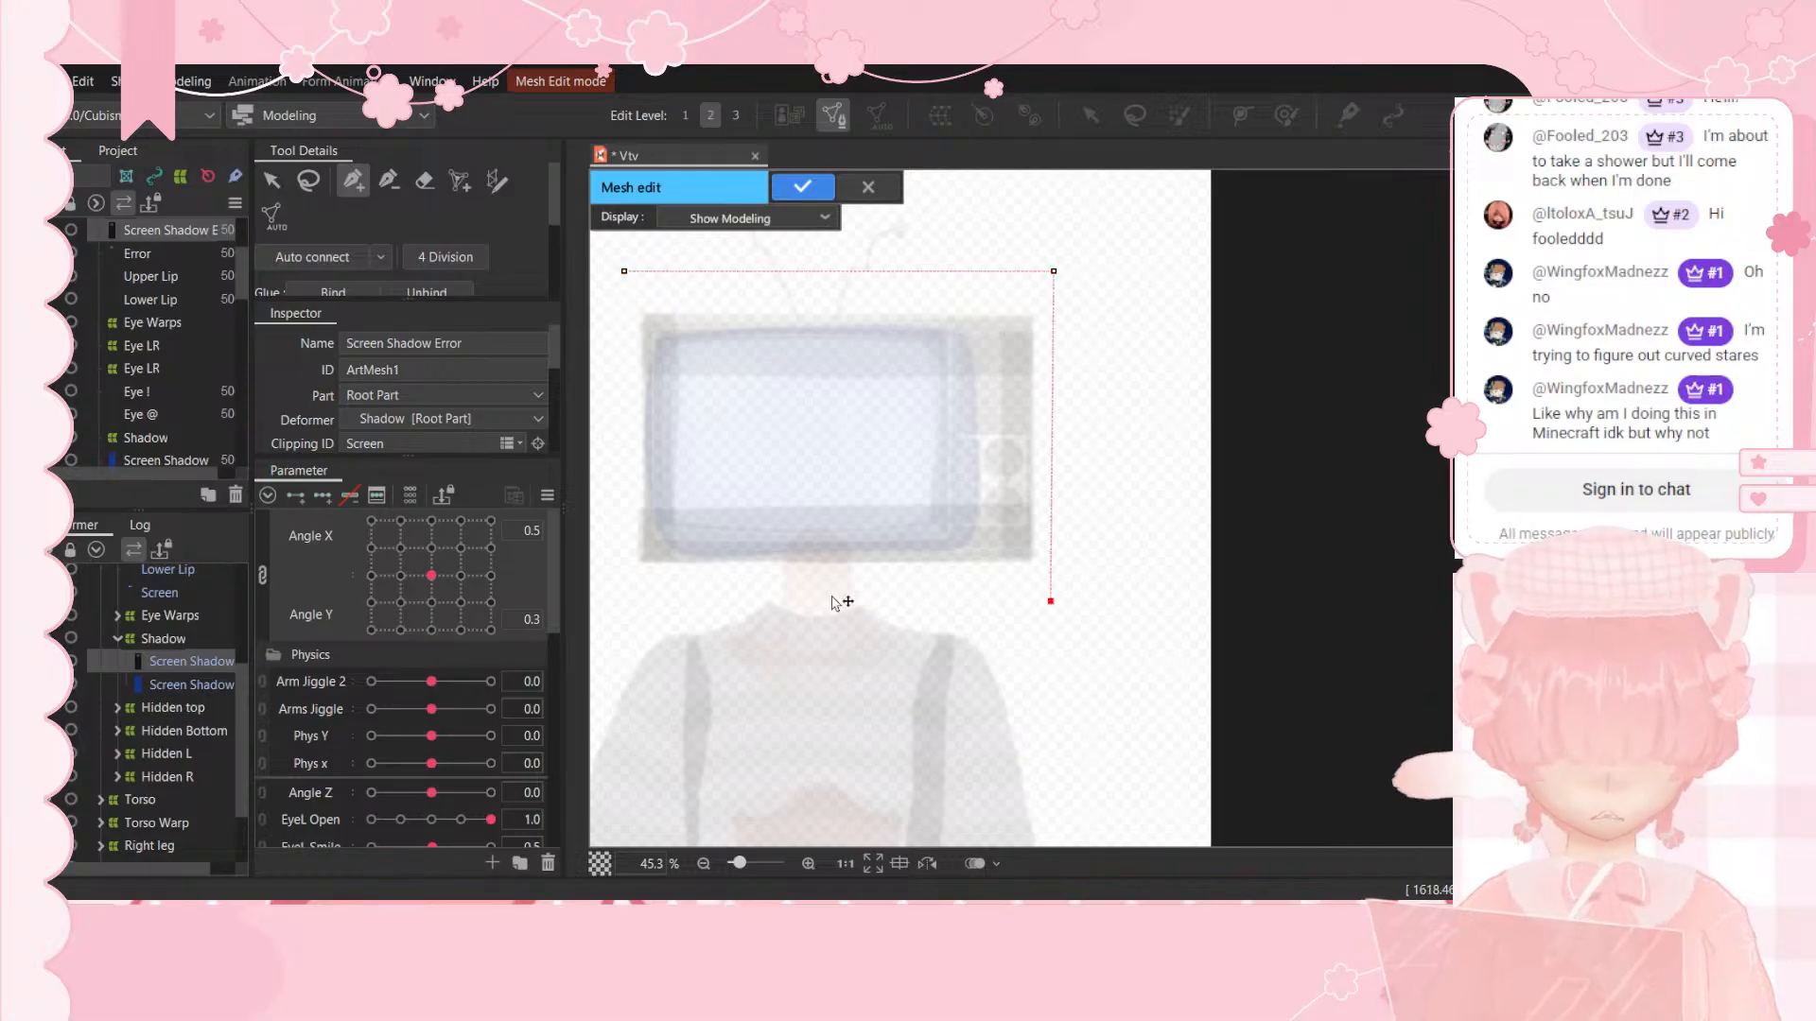
{"action": "left_click", "coordinate": [618, 586]}
{"action": "left_click", "coordinate": [624, 272]}
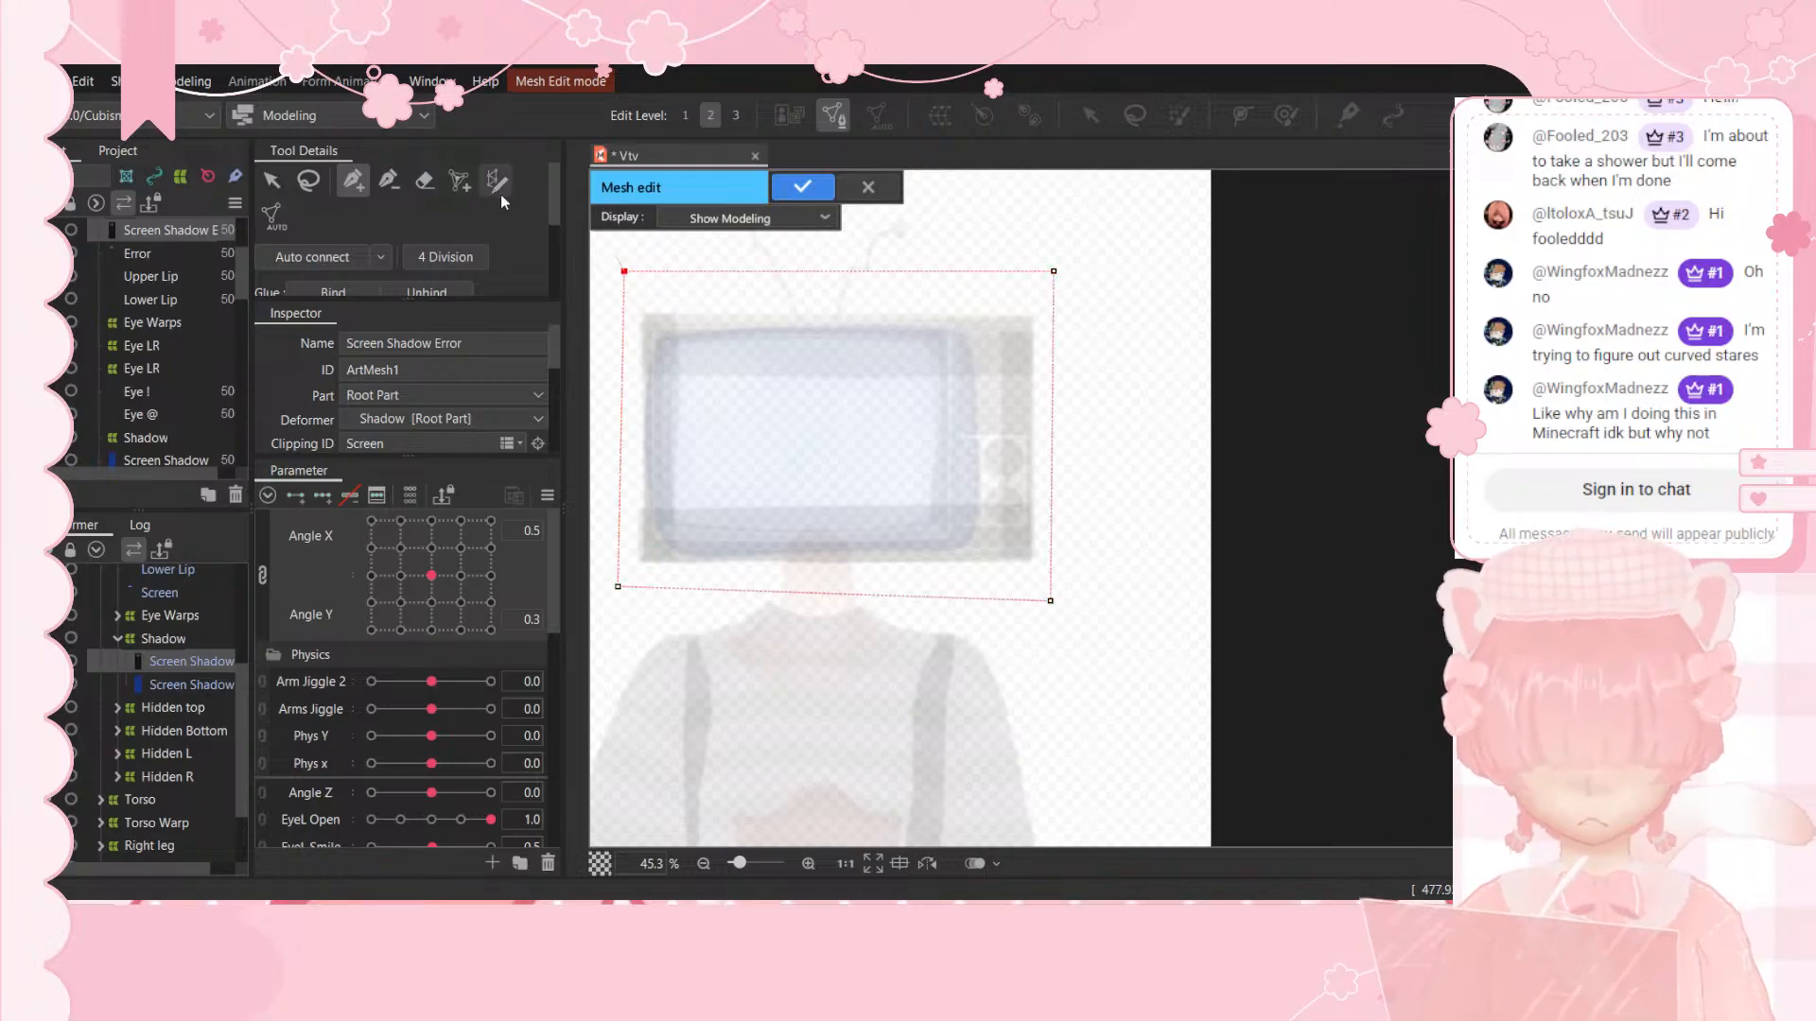
Step: Fill the four-sided outline with scattered, automatically connected vertices across the screen and TV casing, and apply the mesh edit
{"action": "left_click", "coordinate": [458, 180]}
{"action": "left_click", "coordinate": [765, 376]}
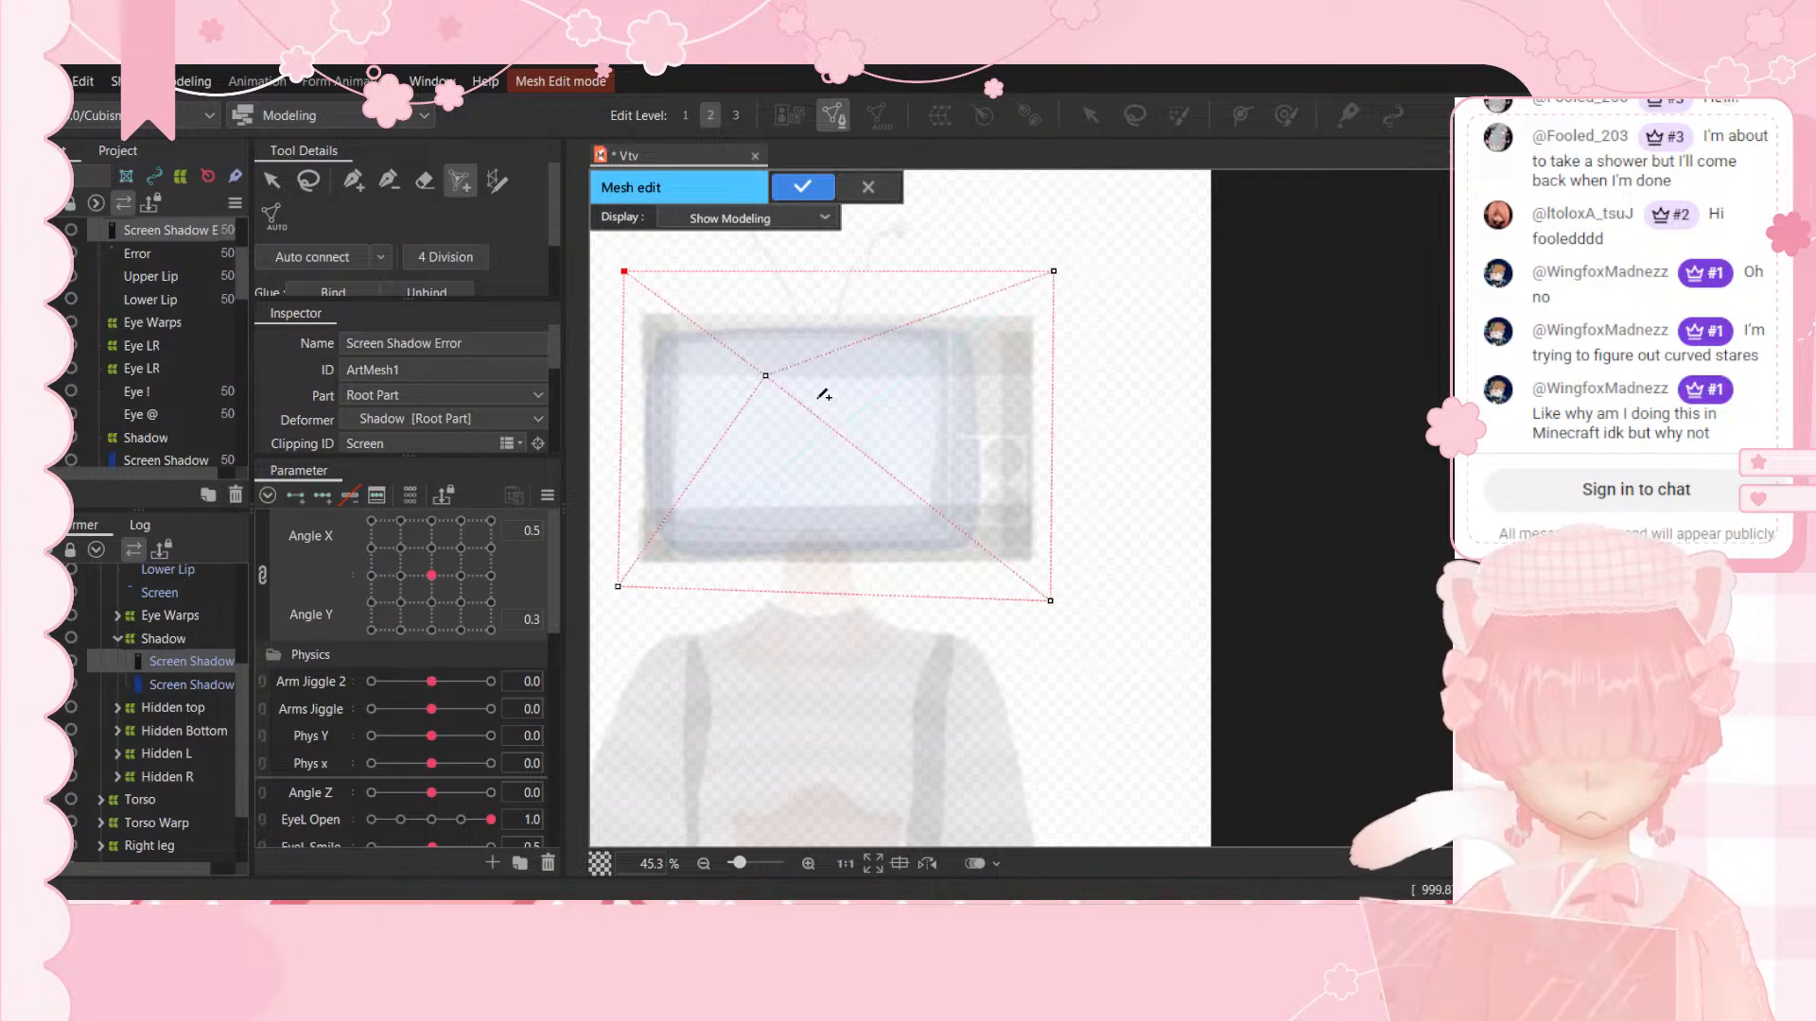
{"action": "left_click", "coordinate": [812, 522]}
{"action": "left_click", "coordinate": [971, 464]}
{"action": "left_click", "coordinate": [814, 306]}
{"action": "left_click", "coordinate": [735, 318]}
{"action": "left_click", "coordinate": [670, 411]}
{"action": "left_click", "coordinate": [643, 368]}
{"action": "left_click", "coordinate": [637, 422]}
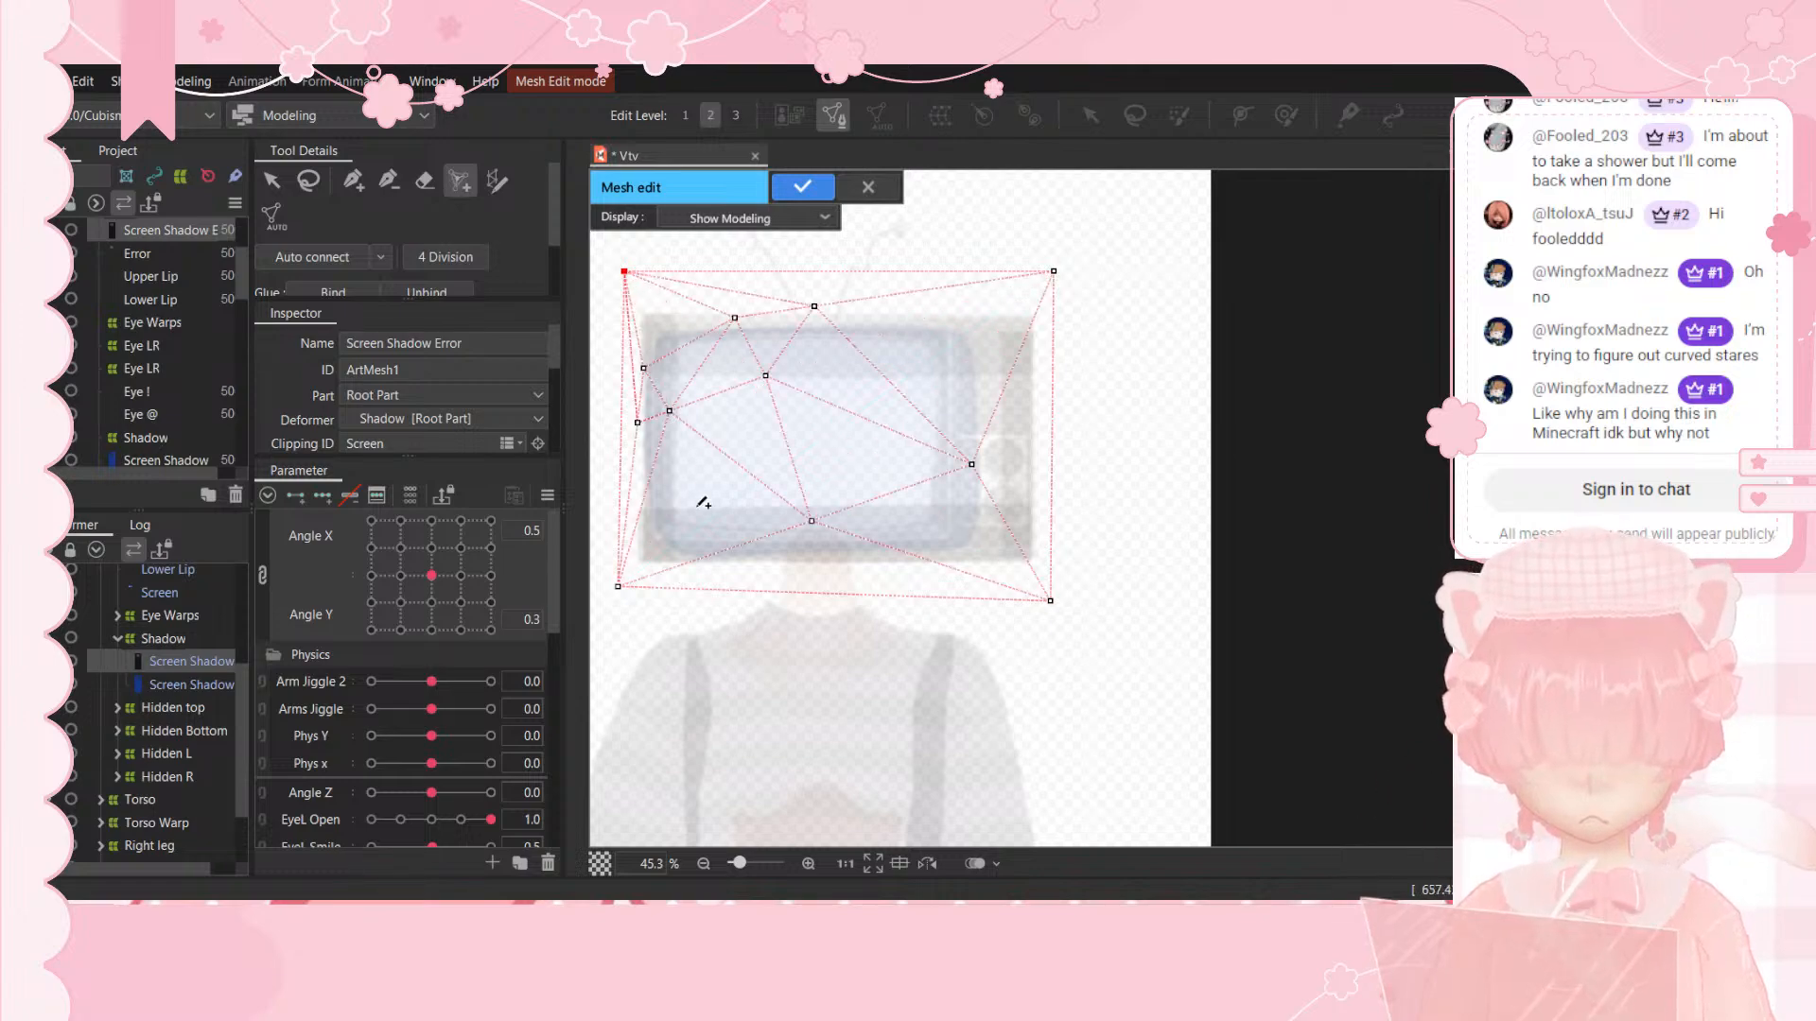
{"action": "left_click", "coordinate": [699, 506]}
{"action": "left_click", "coordinate": [709, 537]}
{"action": "left_click", "coordinate": [713, 548]}
{"action": "left_click", "coordinate": [730, 563]}
{"action": "left_click", "coordinate": [842, 581]}
{"action": "left_click", "coordinate": [857, 556]}
{"action": "left_click", "coordinate": [917, 578]}
{"action": "left_click", "coordinate": [980, 547]}
{"action": "left_click", "coordinate": [934, 387]}
{"action": "left_click", "coordinate": [917, 349]}
{"action": "left_click", "coordinate": [896, 322]}
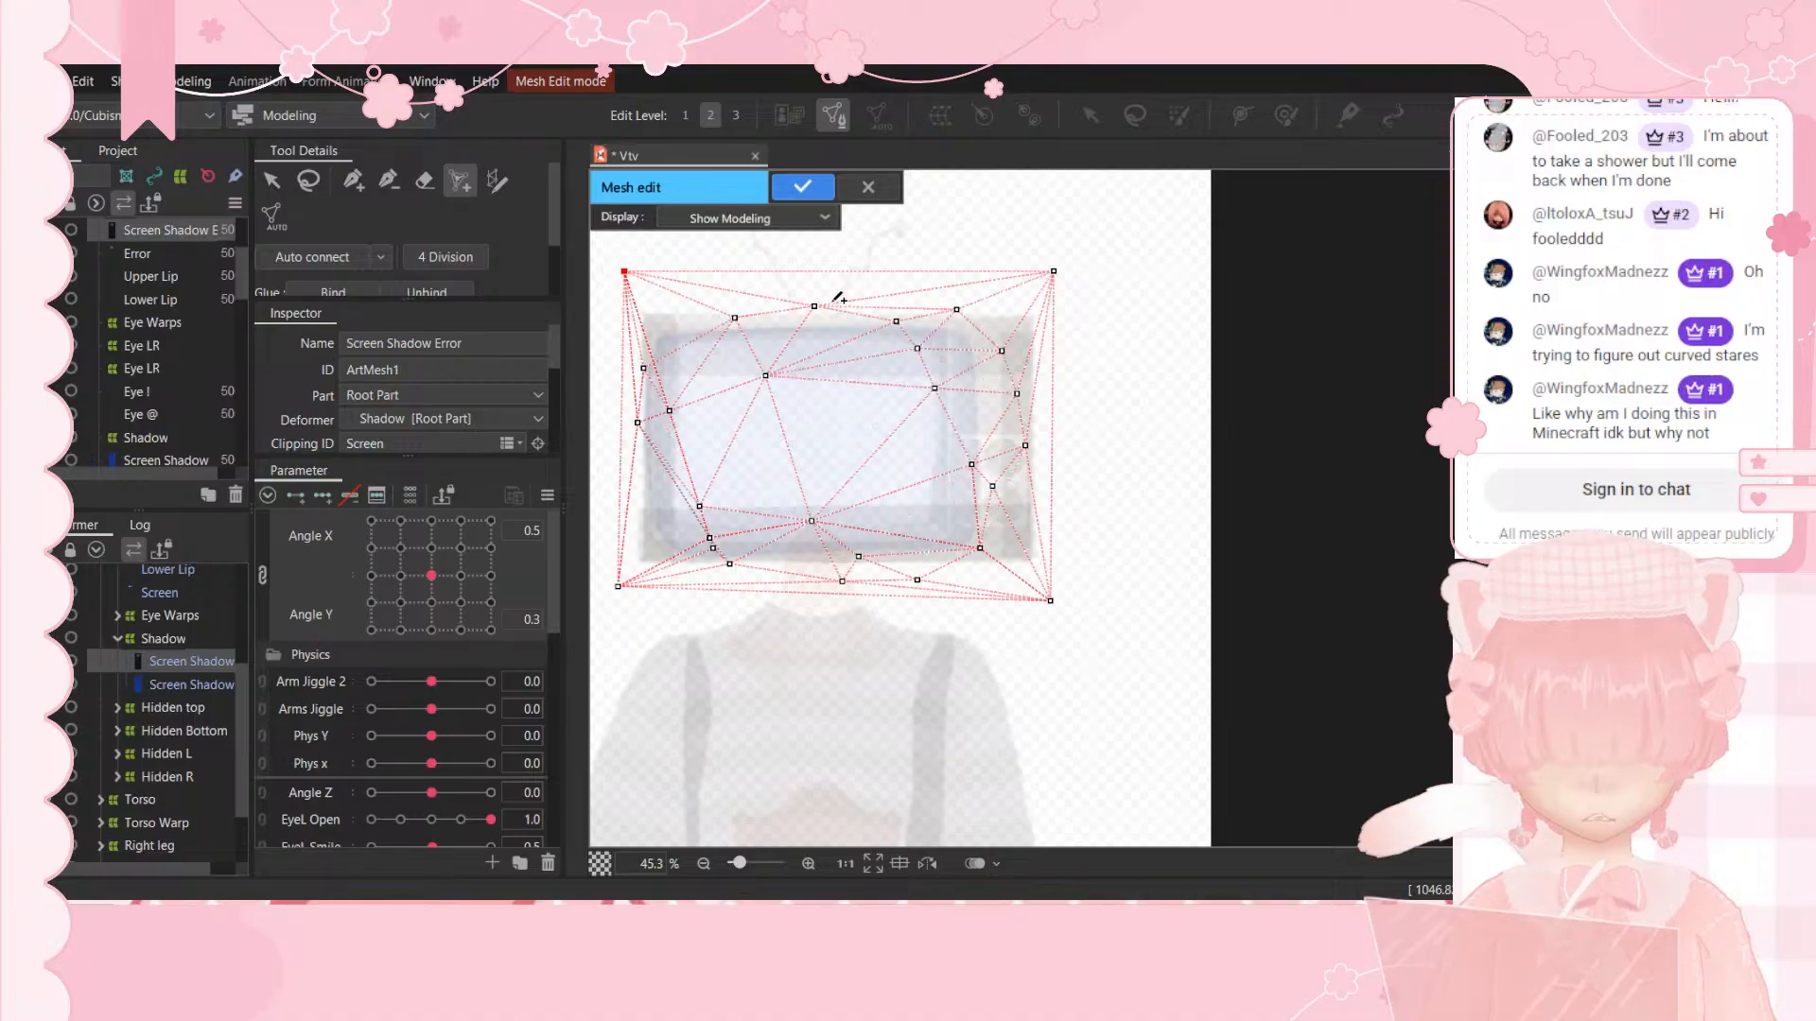
{"action": "left_click", "coordinate": [794, 291]}
{"action": "left_click", "coordinate": [764, 328]}
{"action": "left_click", "coordinate": [837, 429]}
{"action": "left_click", "coordinate": [767, 437]}
{"action": "left_click", "coordinate": [712, 451]}
{"action": "left_click", "coordinate": [723, 368]}
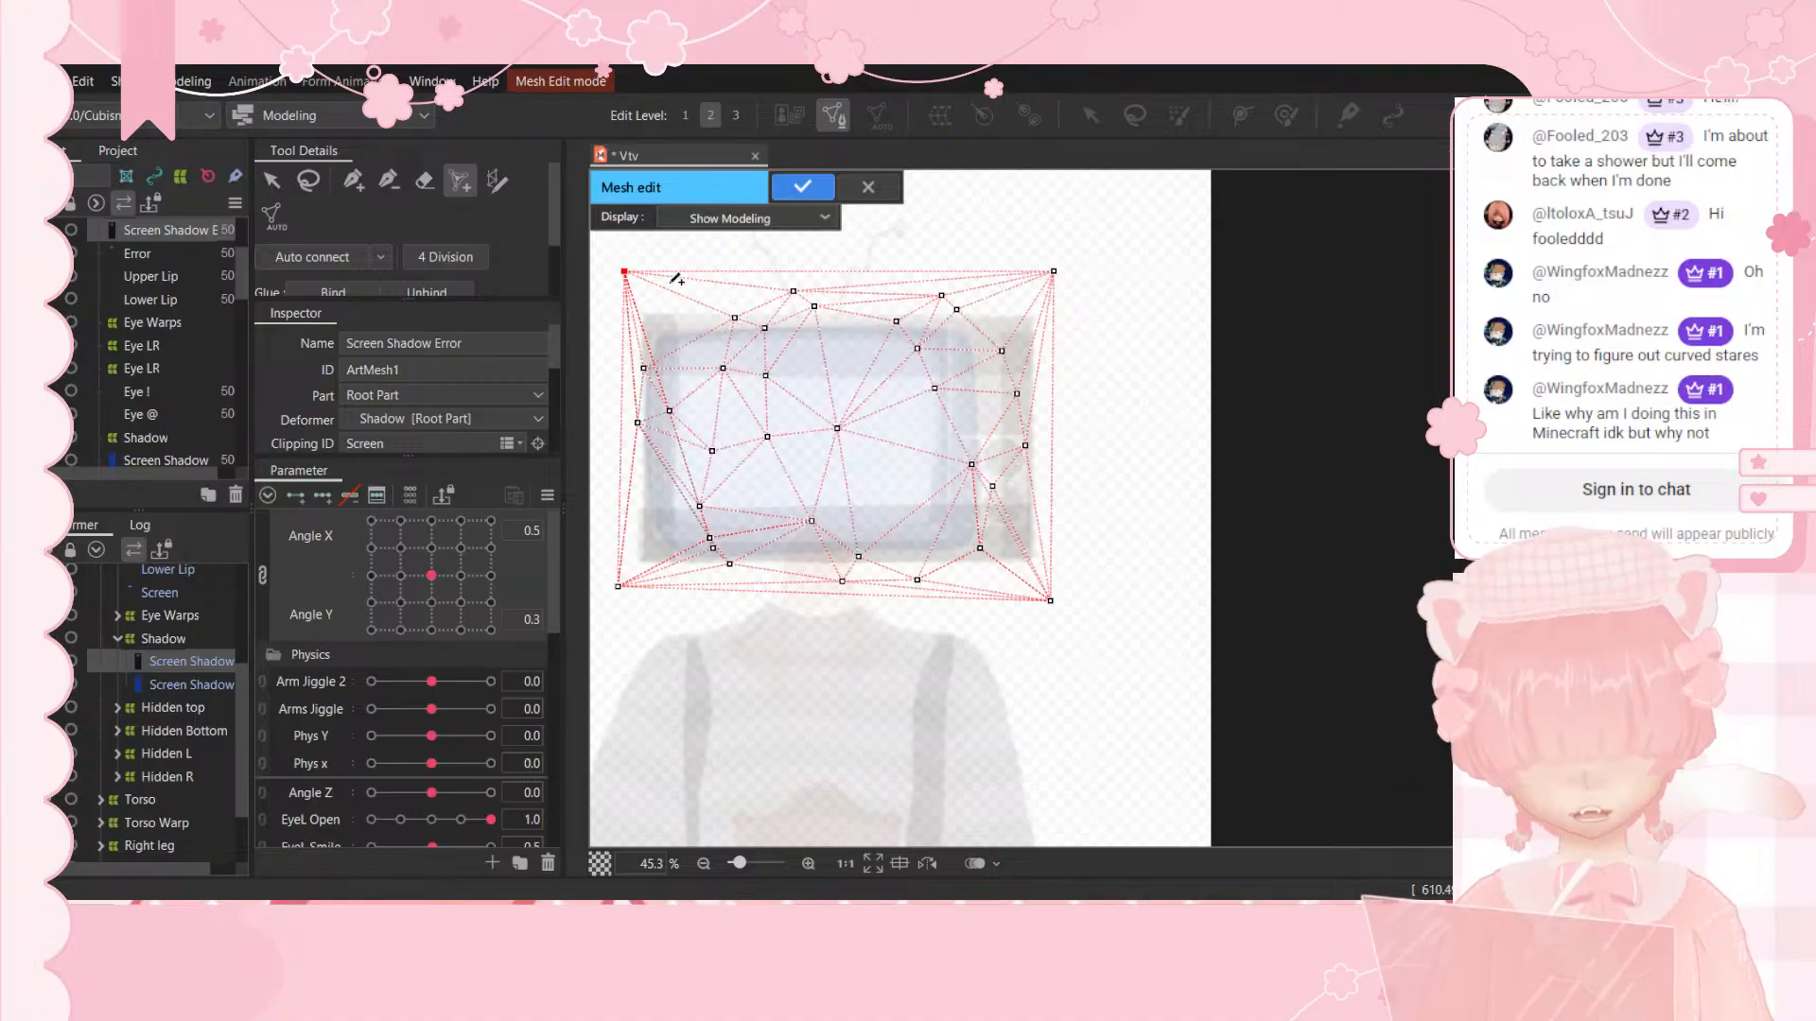
{"action": "left_click", "coordinate": [667, 319]}
{"action": "left_click", "coordinate": [717, 293]}
{"action": "left_click", "coordinate": [754, 276]}
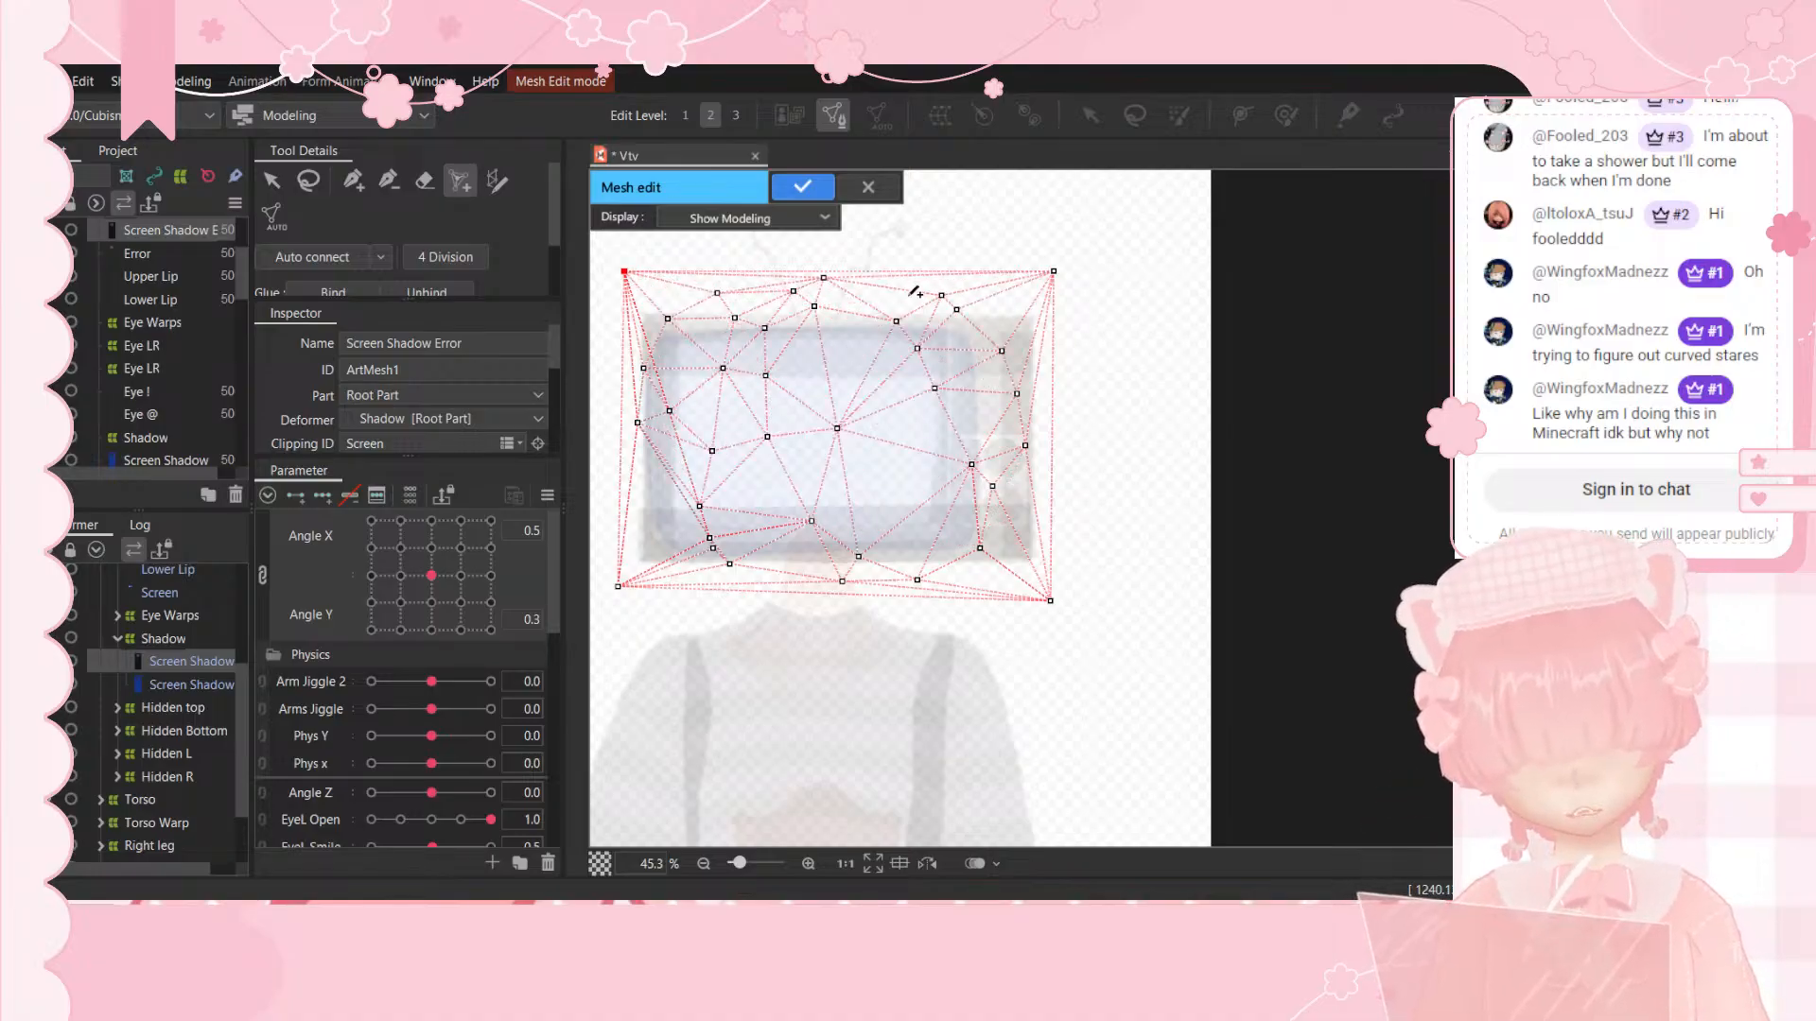
{"action": "left_click", "coordinate": [802, 187]}
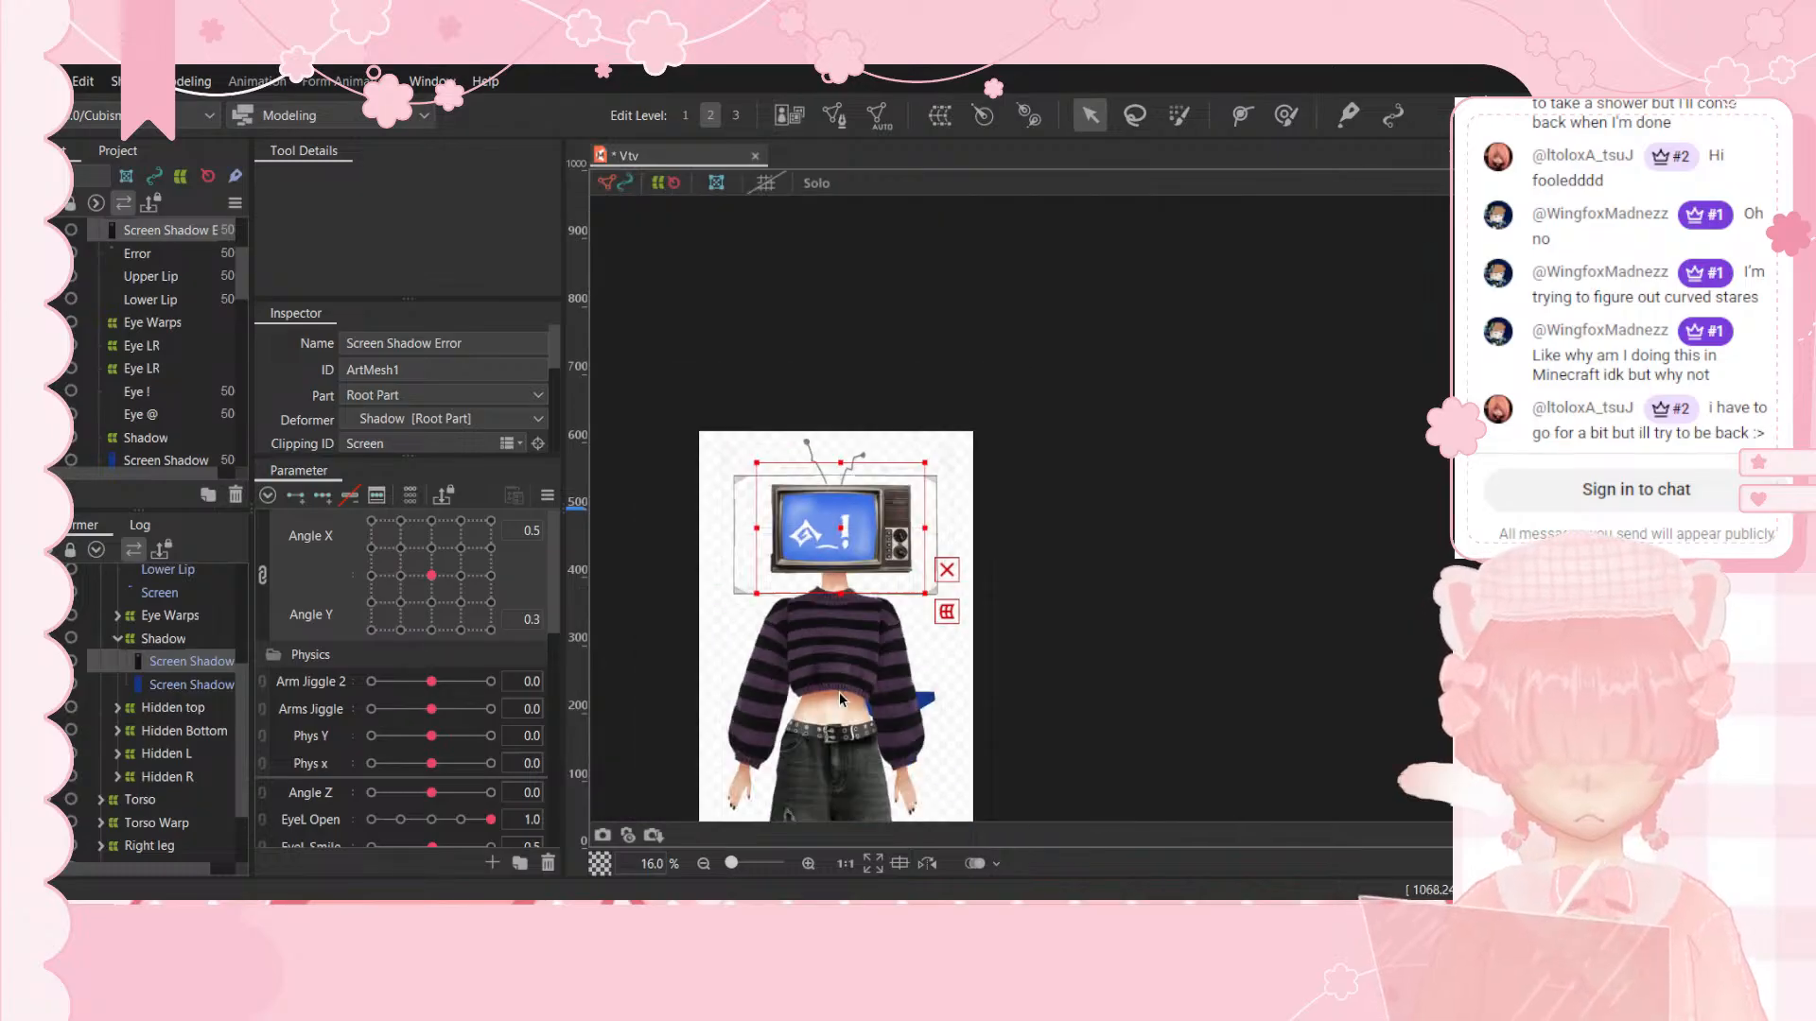
Step: Deselect the rebuilt mesh and move the head's Angle X and Angle Y to check it, ending near -0.5 and 0.9
{"action": "scroll", "coordinate": [841, 578], "scroll_direction": "down", "scroll_amount": 5}
{"action": "scroll", "coordinate": [824, 773], "scroll_direction": "up", "scroll_amount": 2}
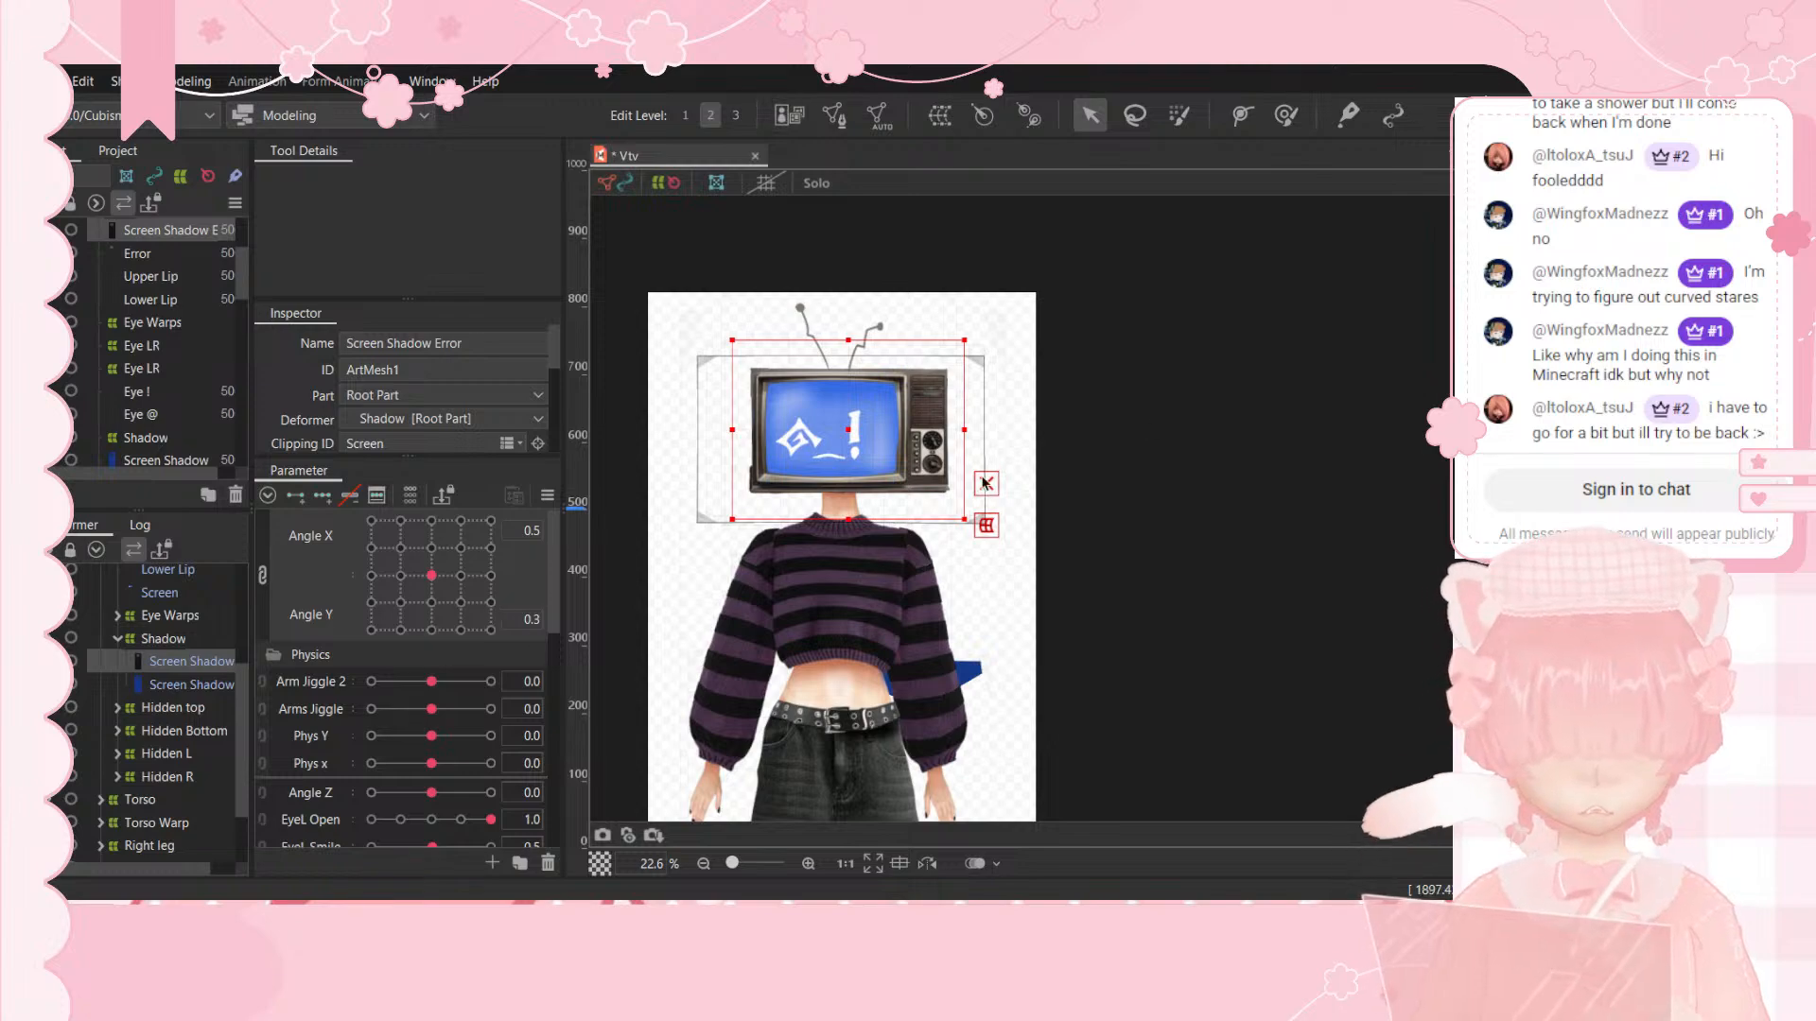
{"action": "scroll", "coordinate": [804, 595], "scroll_direction": "up", "scroll_amount": 5}
{"action": "scroll", "coordinate": [834, 535], "scroll_direction": "down", "scroll_amount": 3}
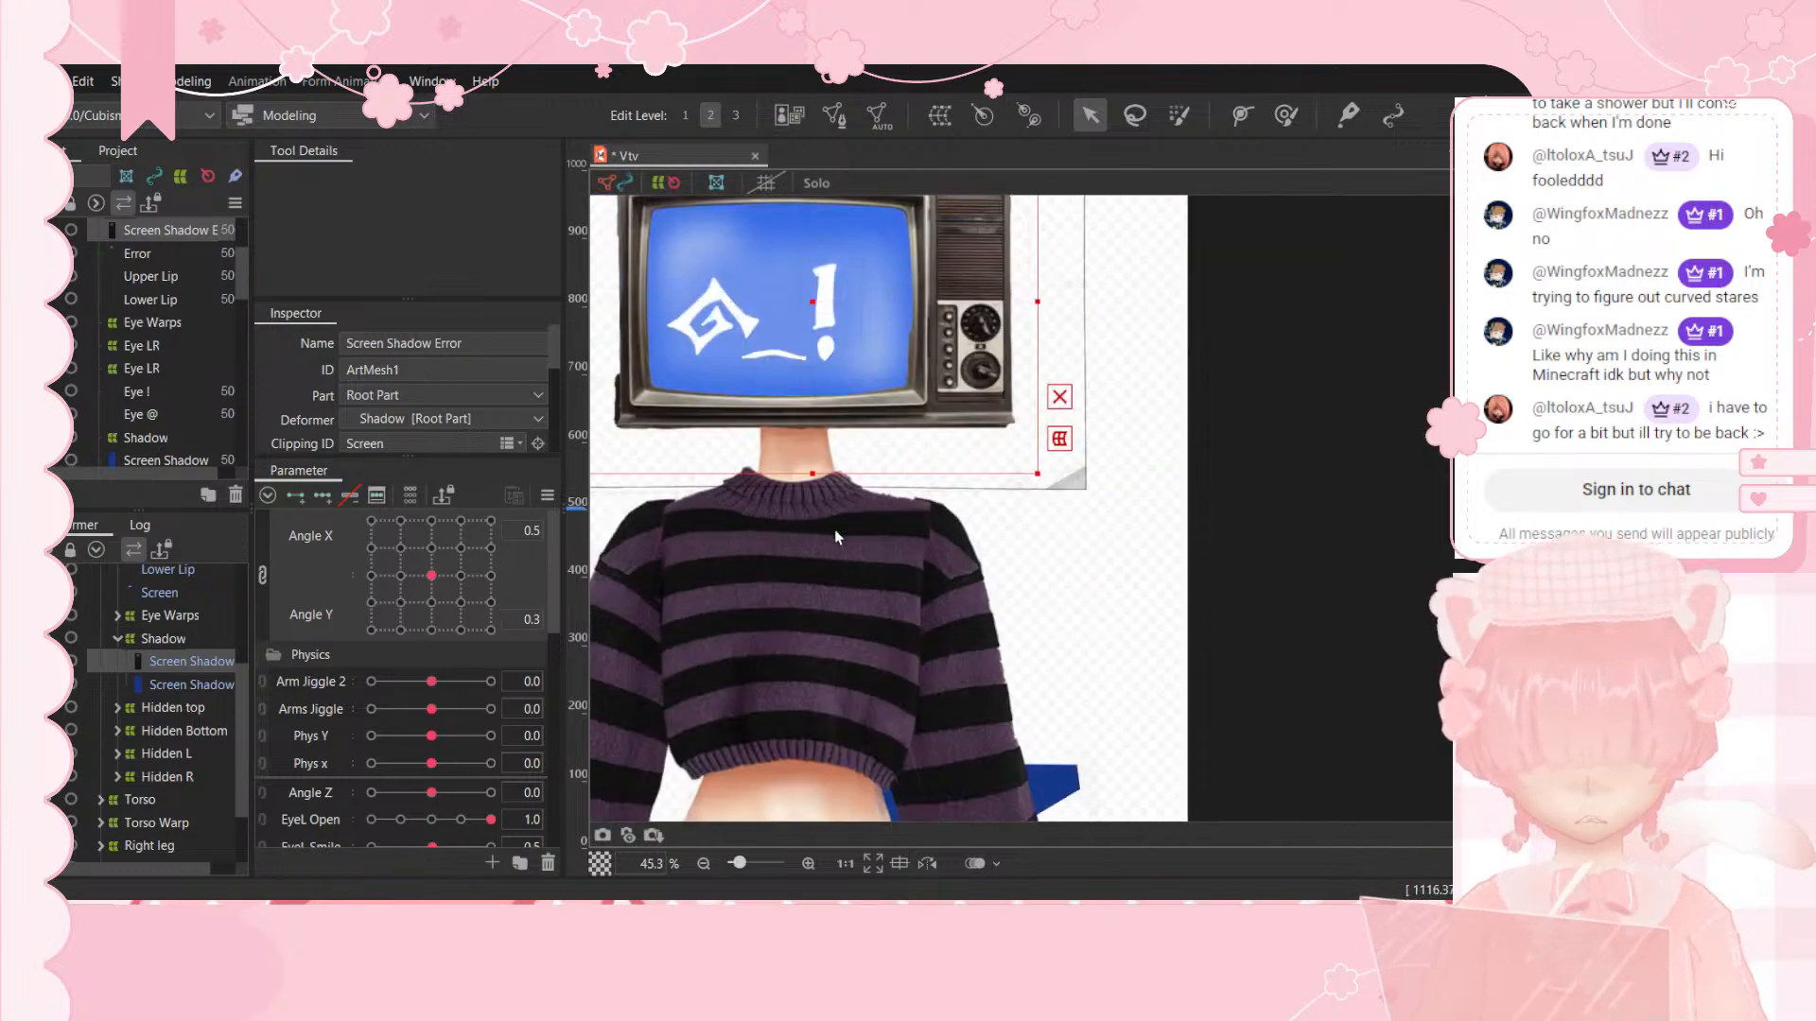
{"action": "scroll", "coordinate": [932, 380], "scroll_direction": "up", "scroll_amount": 4}
{"action": "scroll", "coordinate": [1063, 297], "scroll_direction": "down", "scroll_amount": 7}
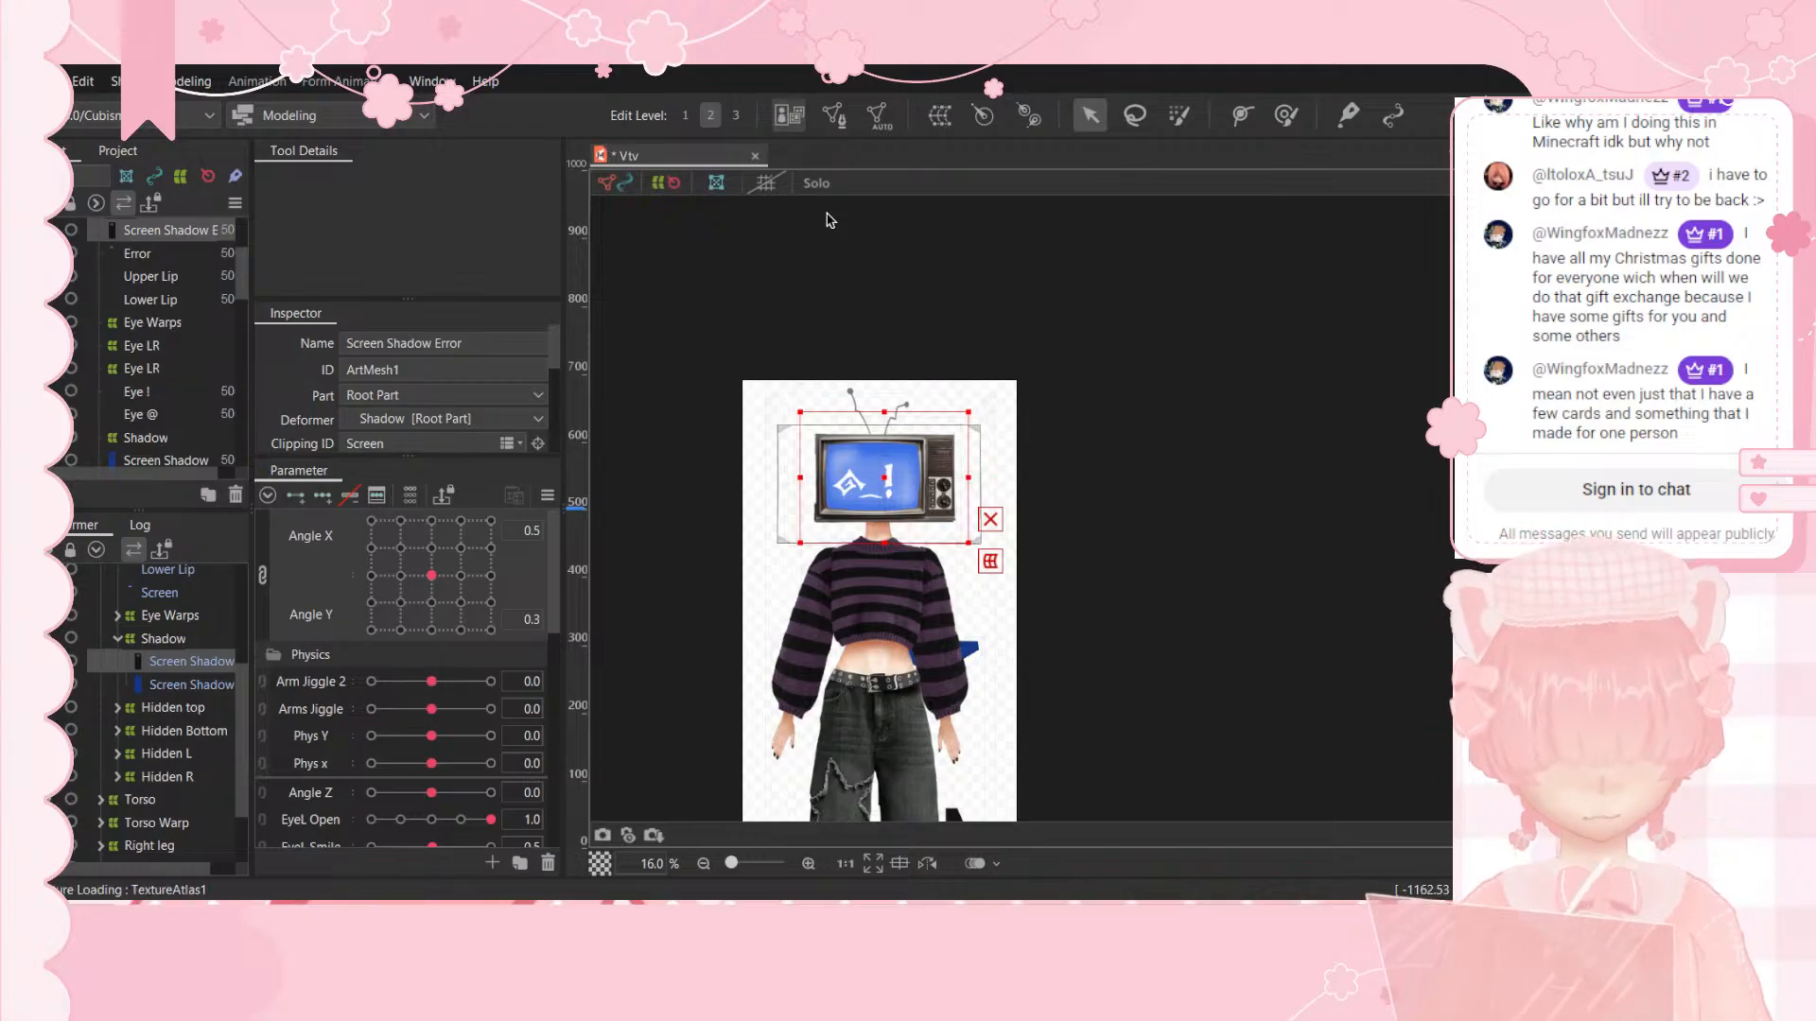
{"action": "left_click", "coordinate": [1113, 400]}
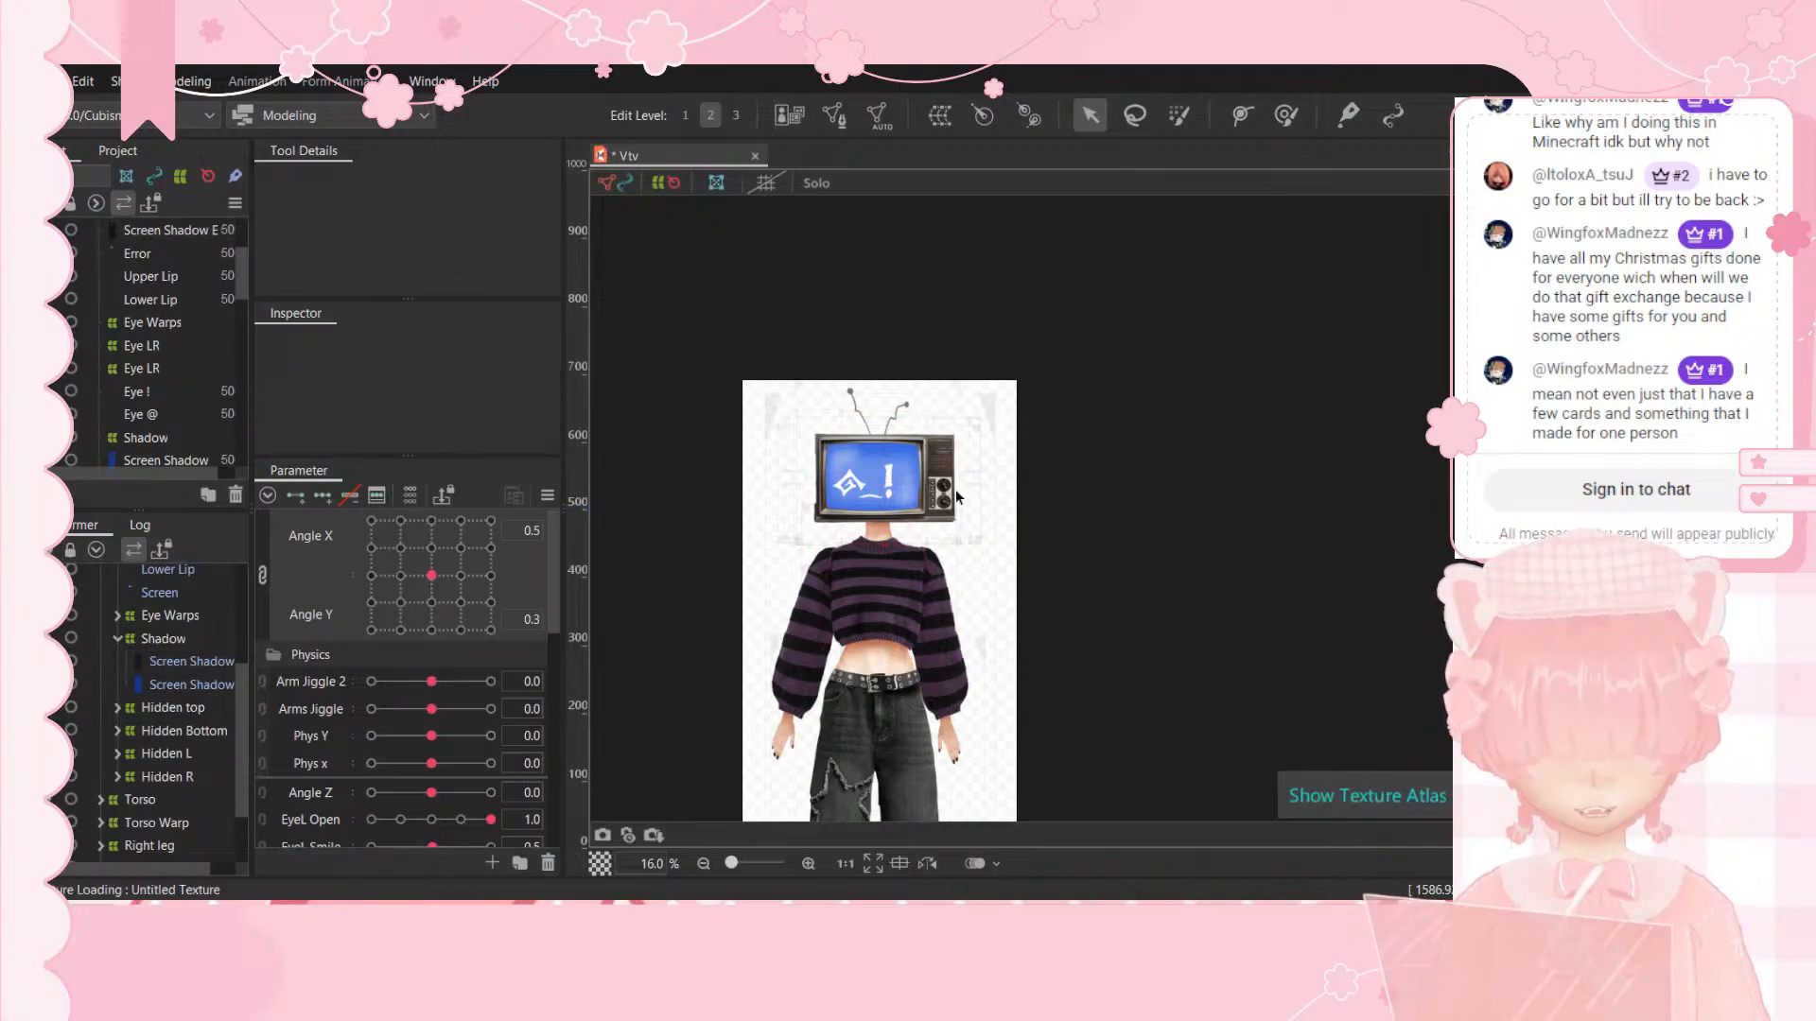
{"action": "scroll", "coordinate": [917, 487], "scroll_direction": "up", "scroll_amount": 4}
{"action": "left_click_drag", "start_coordinate": [432, 575], "coordinate": [667, 580]}
{"action": "scroll", "coordinate": [667, 579], "scroll_direction": "down", "scroll_amount": 3}
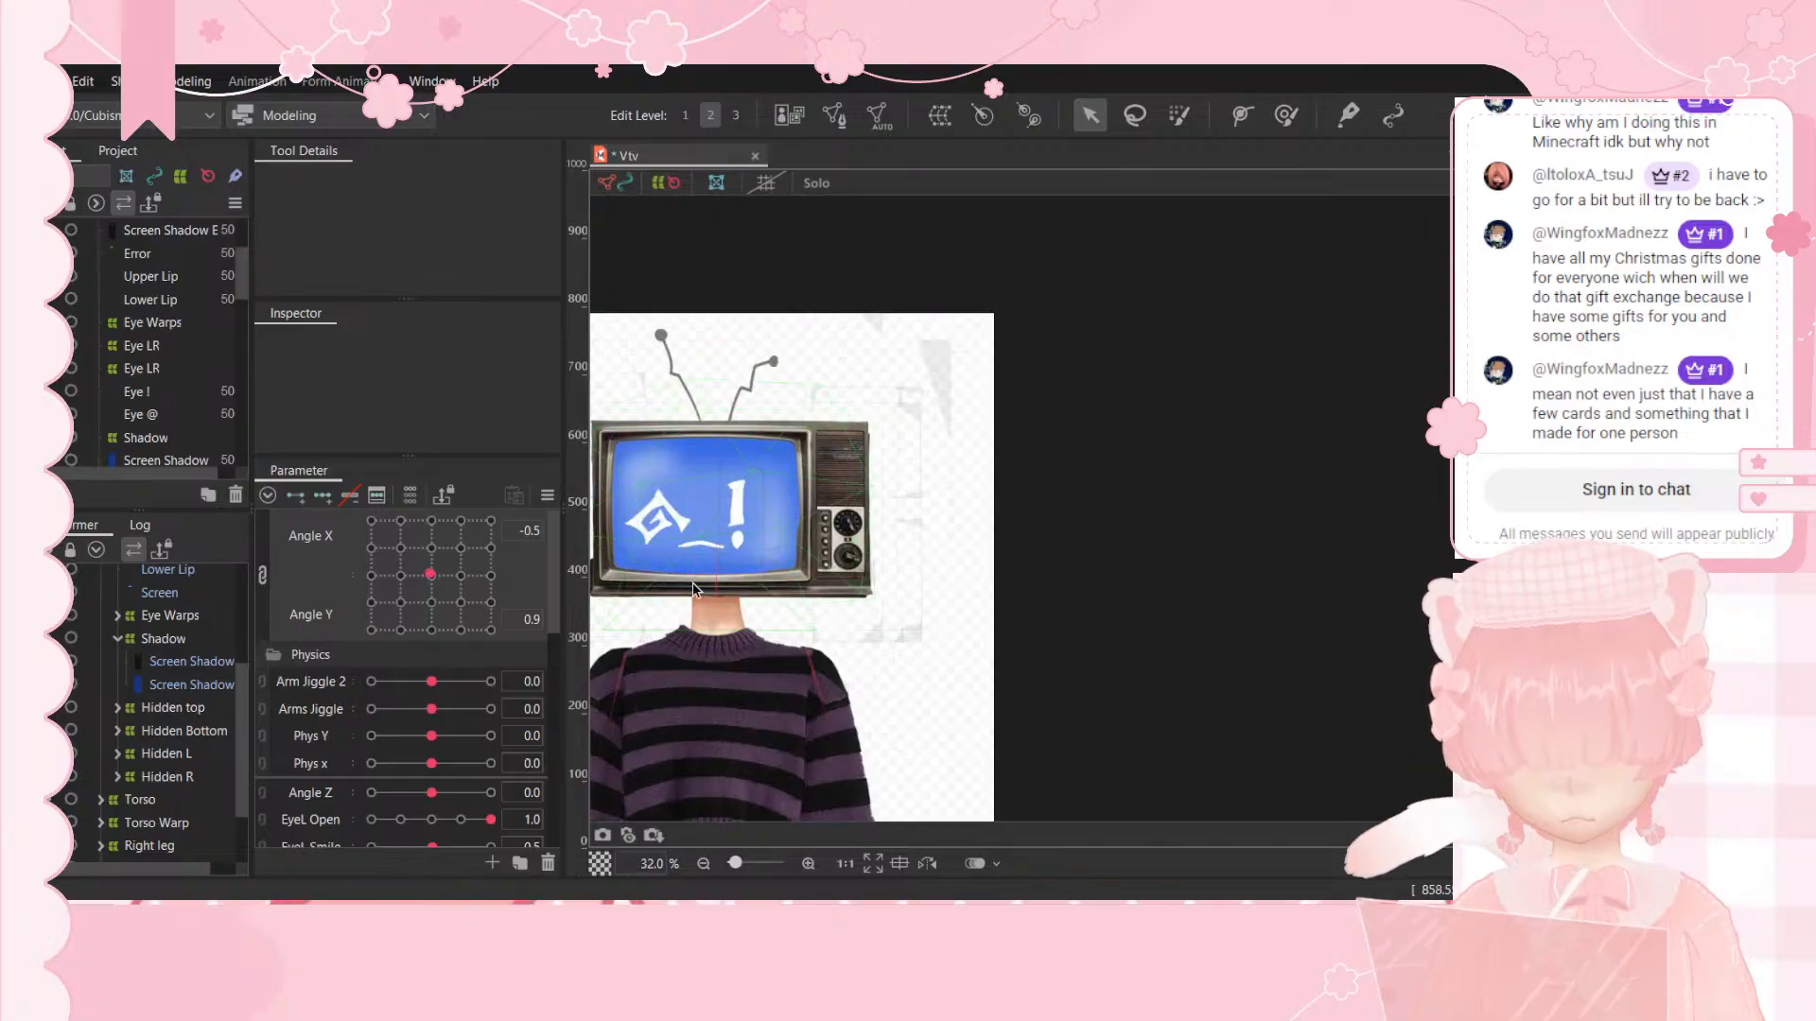
Step: Select the Upper Lip mesh of the mouth on the TV screen
{"action": "scroll", "coordinate": [166, 652], "scroll_direction": "down", "scroll_amount": 2}
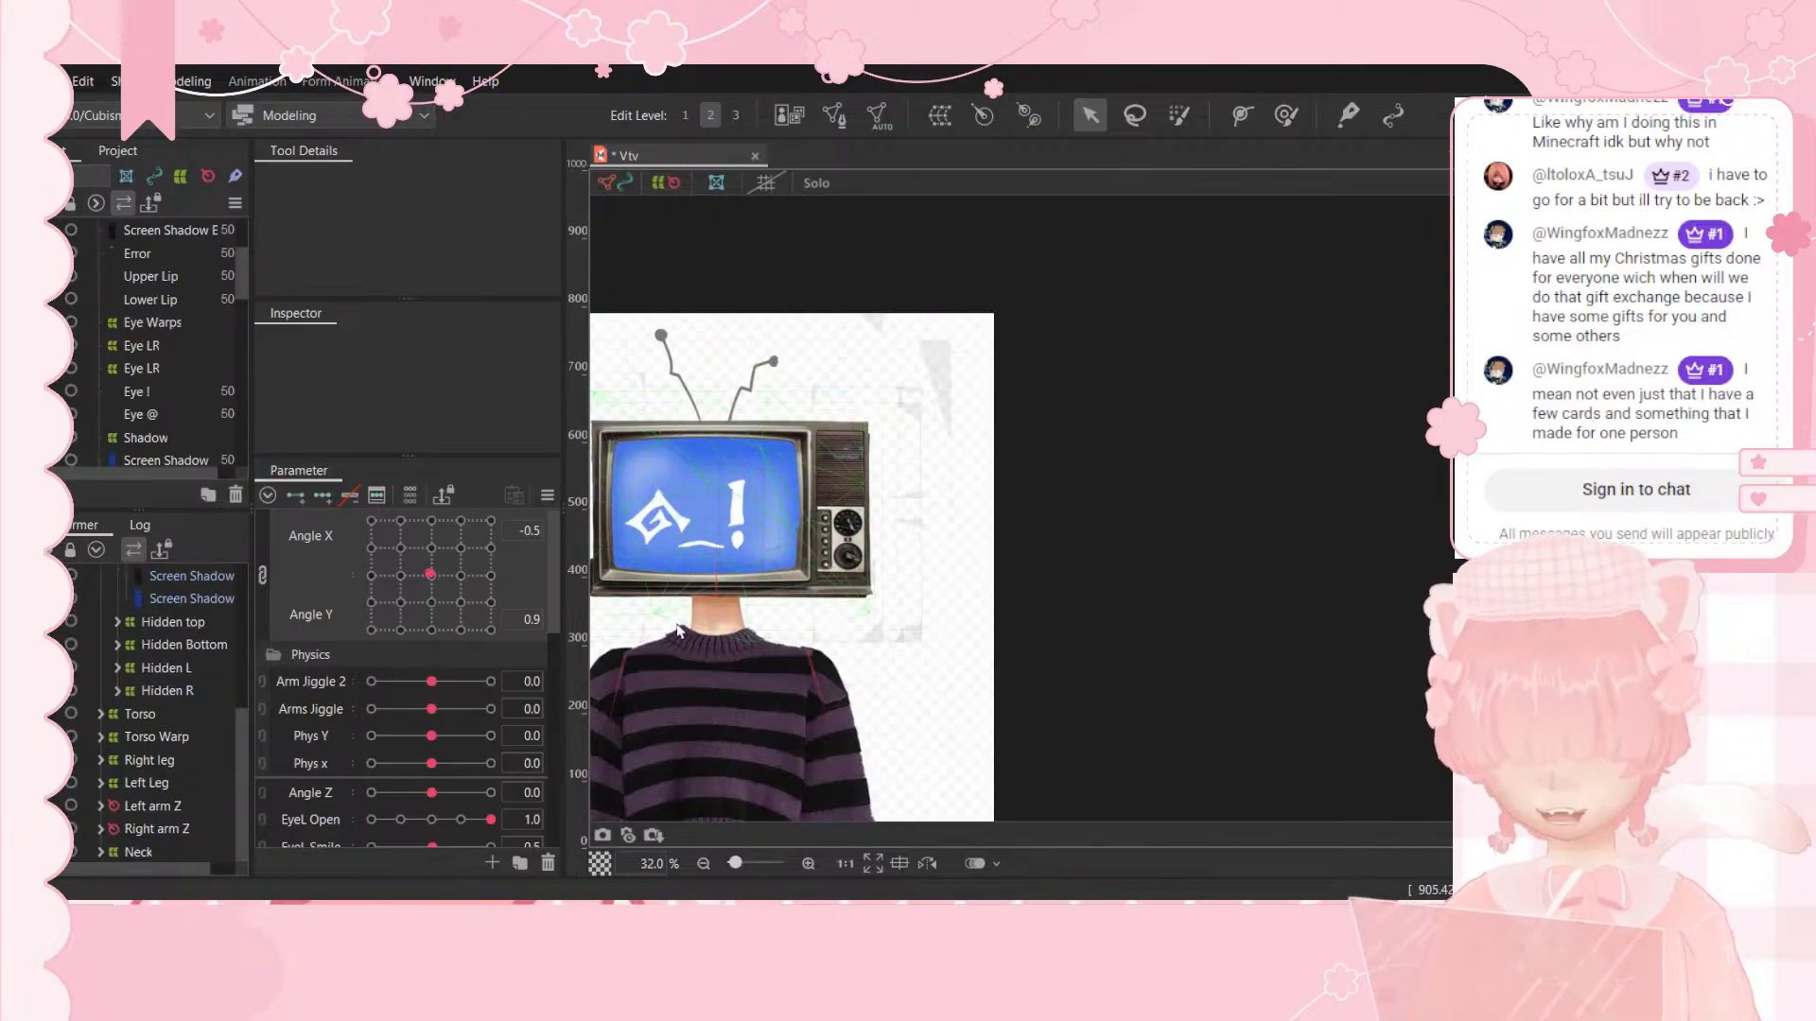
{"action": "scroll", "coordinate": [699, 661], "scroll_direction": "up", "scroll_amount": 2}
{"action": "scroll", "coordinate": [851, 283], "scroll_direction": "down", "scroll_amount": 1}
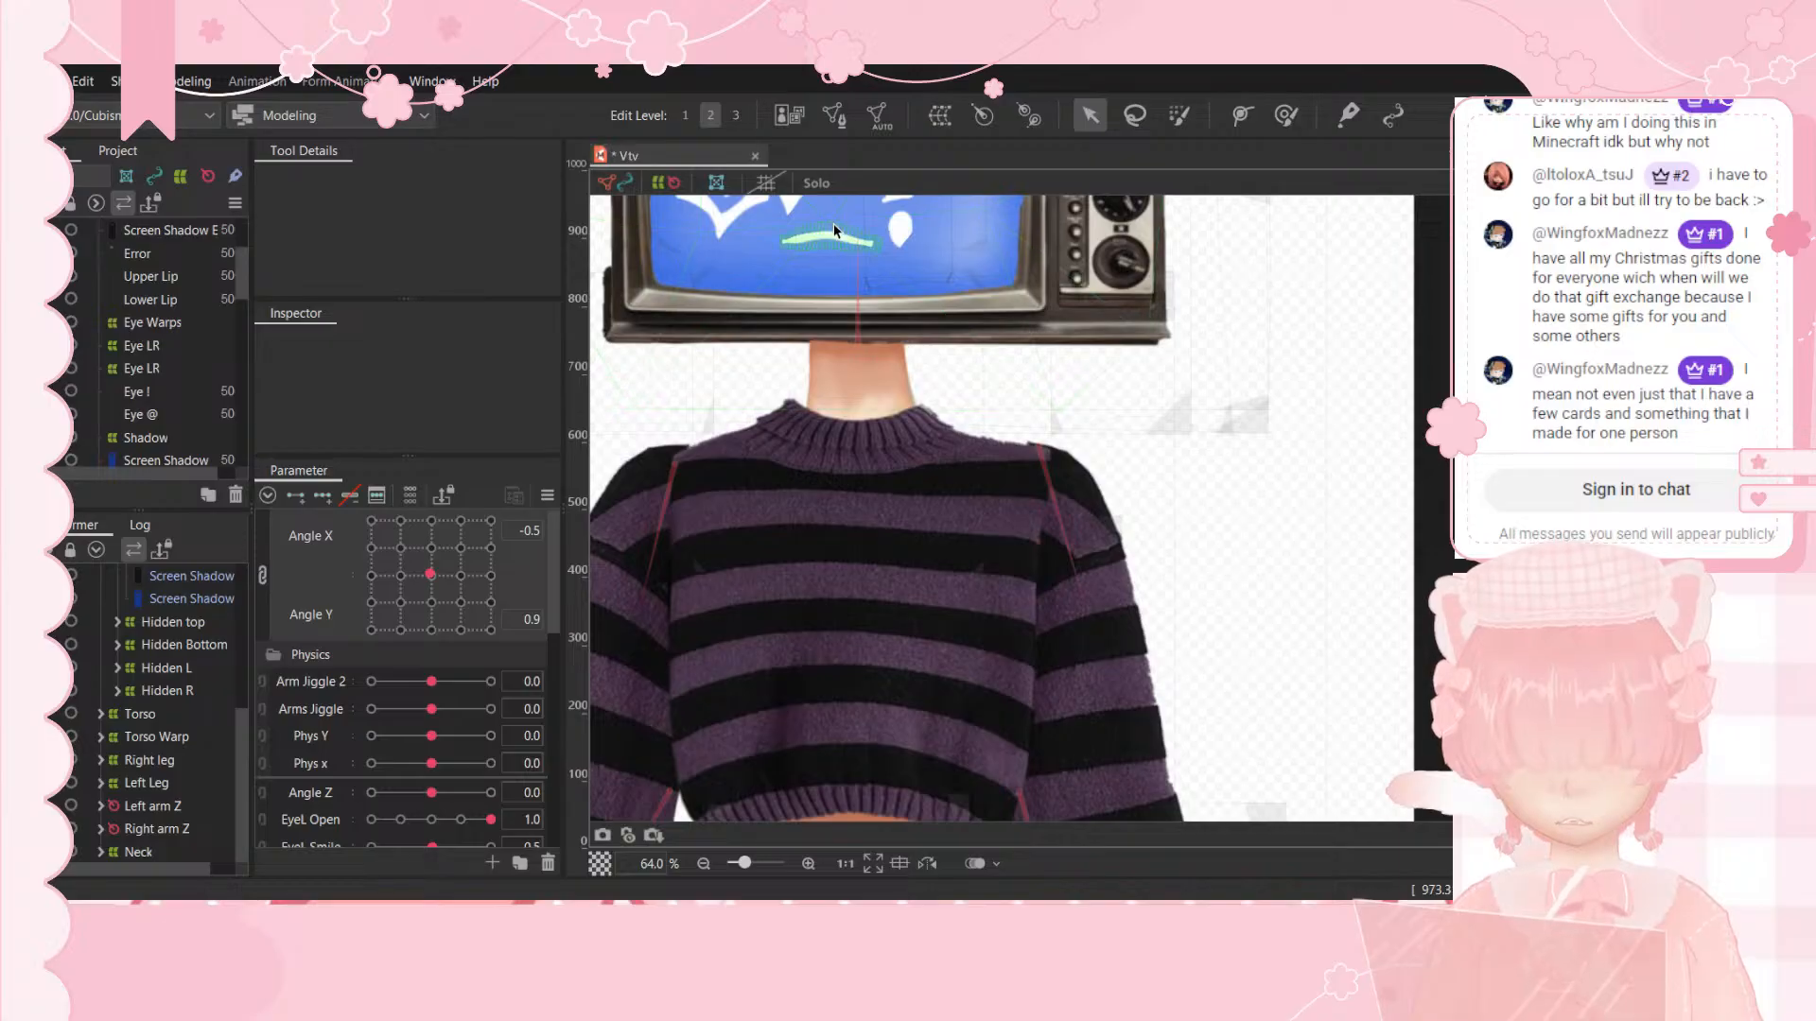
{"action": "scroll", "coordinate": [832, 217], "scroll_direction": "up", "scroll_amount": 3}
{"action": "left_click", "coordinate": [824, 284]}
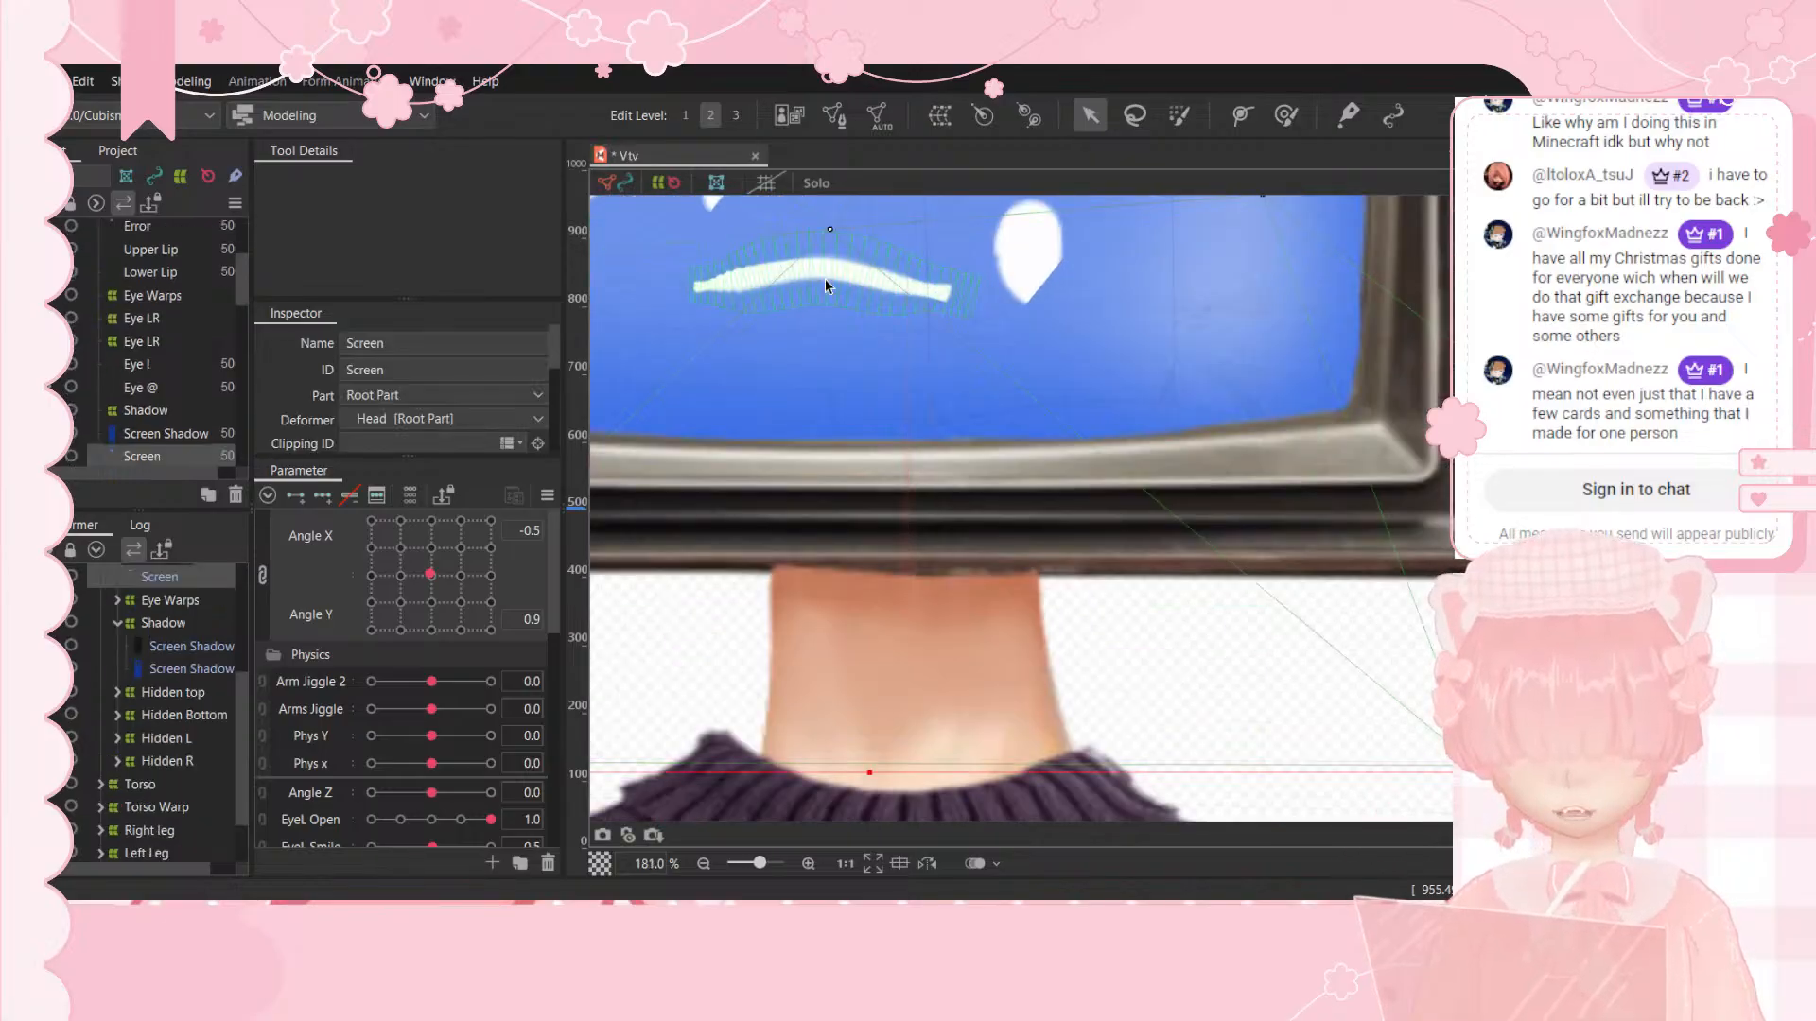
{"action": "left_click", "coordinate": [826, 286]}
{"action": "scroll", "coordinate": [828, 236], "scroll_direction": "down", "scroll_amount": 4}
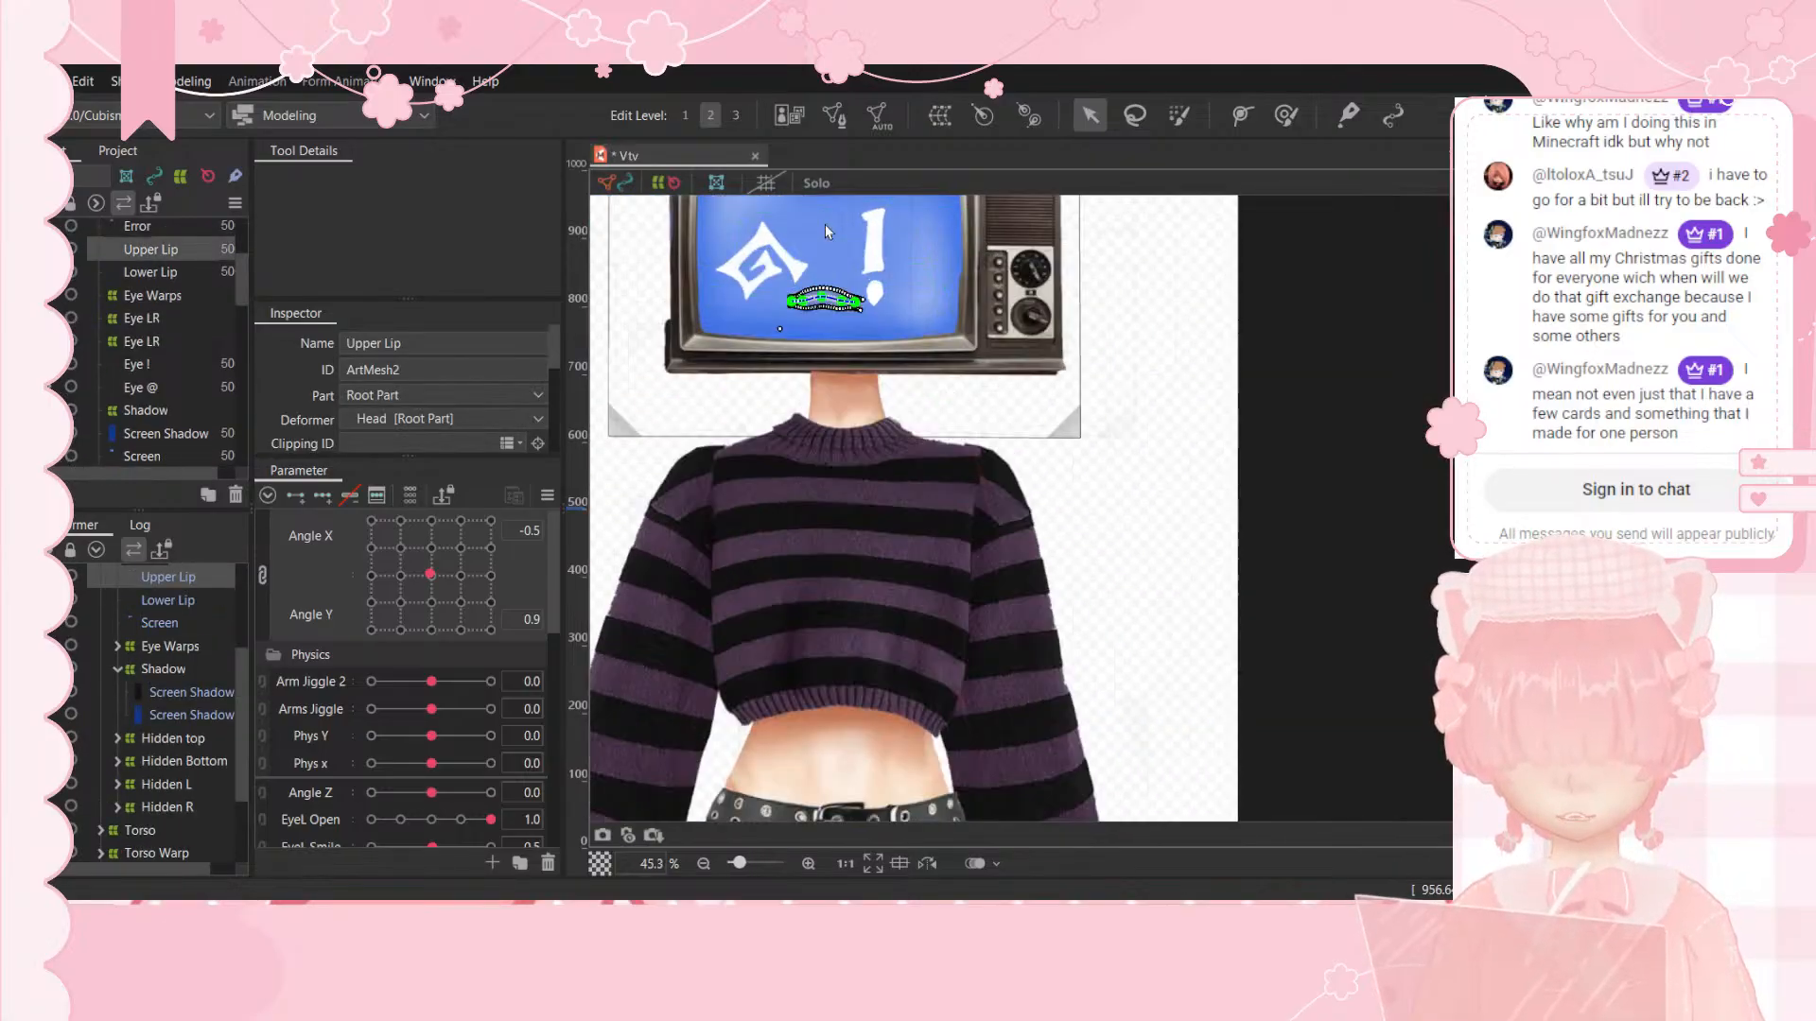
{"action": "scroll", "coordinate": [825, 227], "scroll_direction": "up", "scroll_amount": 5}
Step: Unlink the combined Mouth Form and Mouth Open parameters and set Mouth Open to 1.0
{"action": "scroll", "coordinate": [461, 668], "scroll_direction": "down", "scroll_amount": 4}
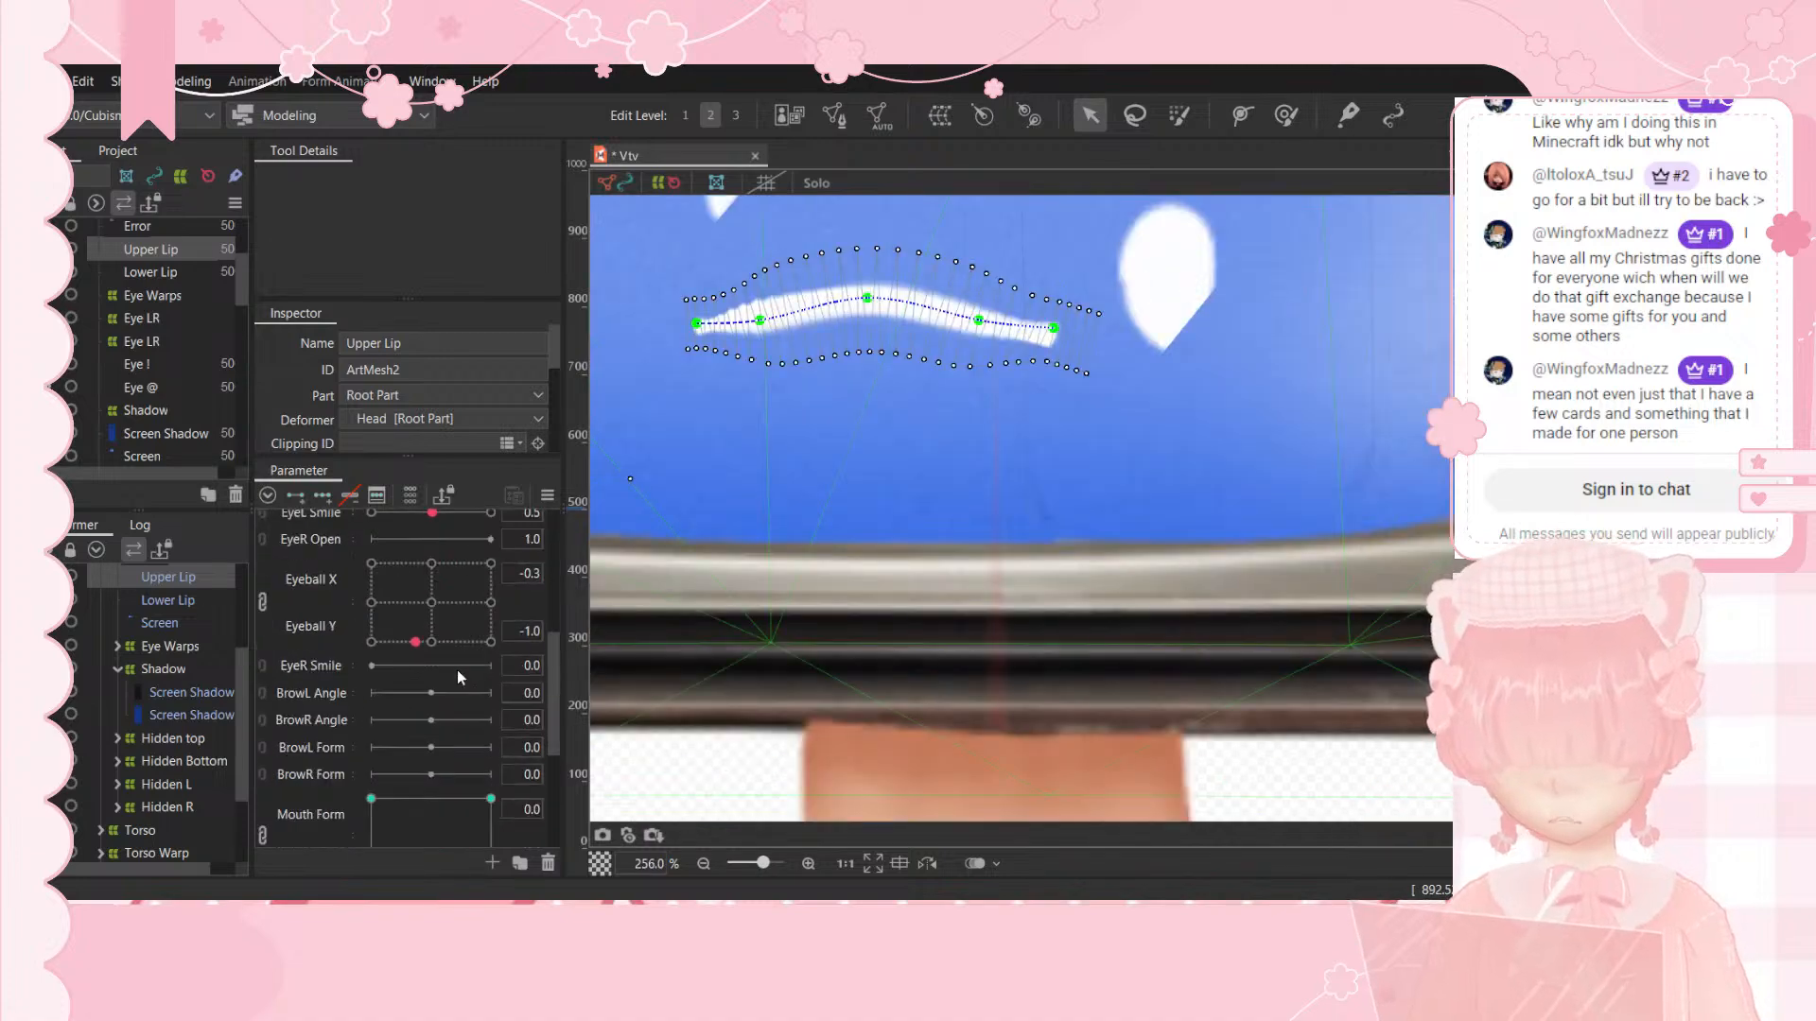
{"action": "scroll", "coordinate": [456, 669], "scroll_direction": "down", "scroll_amount": 2}
{"action": "scroll", "coordinate": [681, 511], "scroll_direction": "down", "scroll_amount": 3}
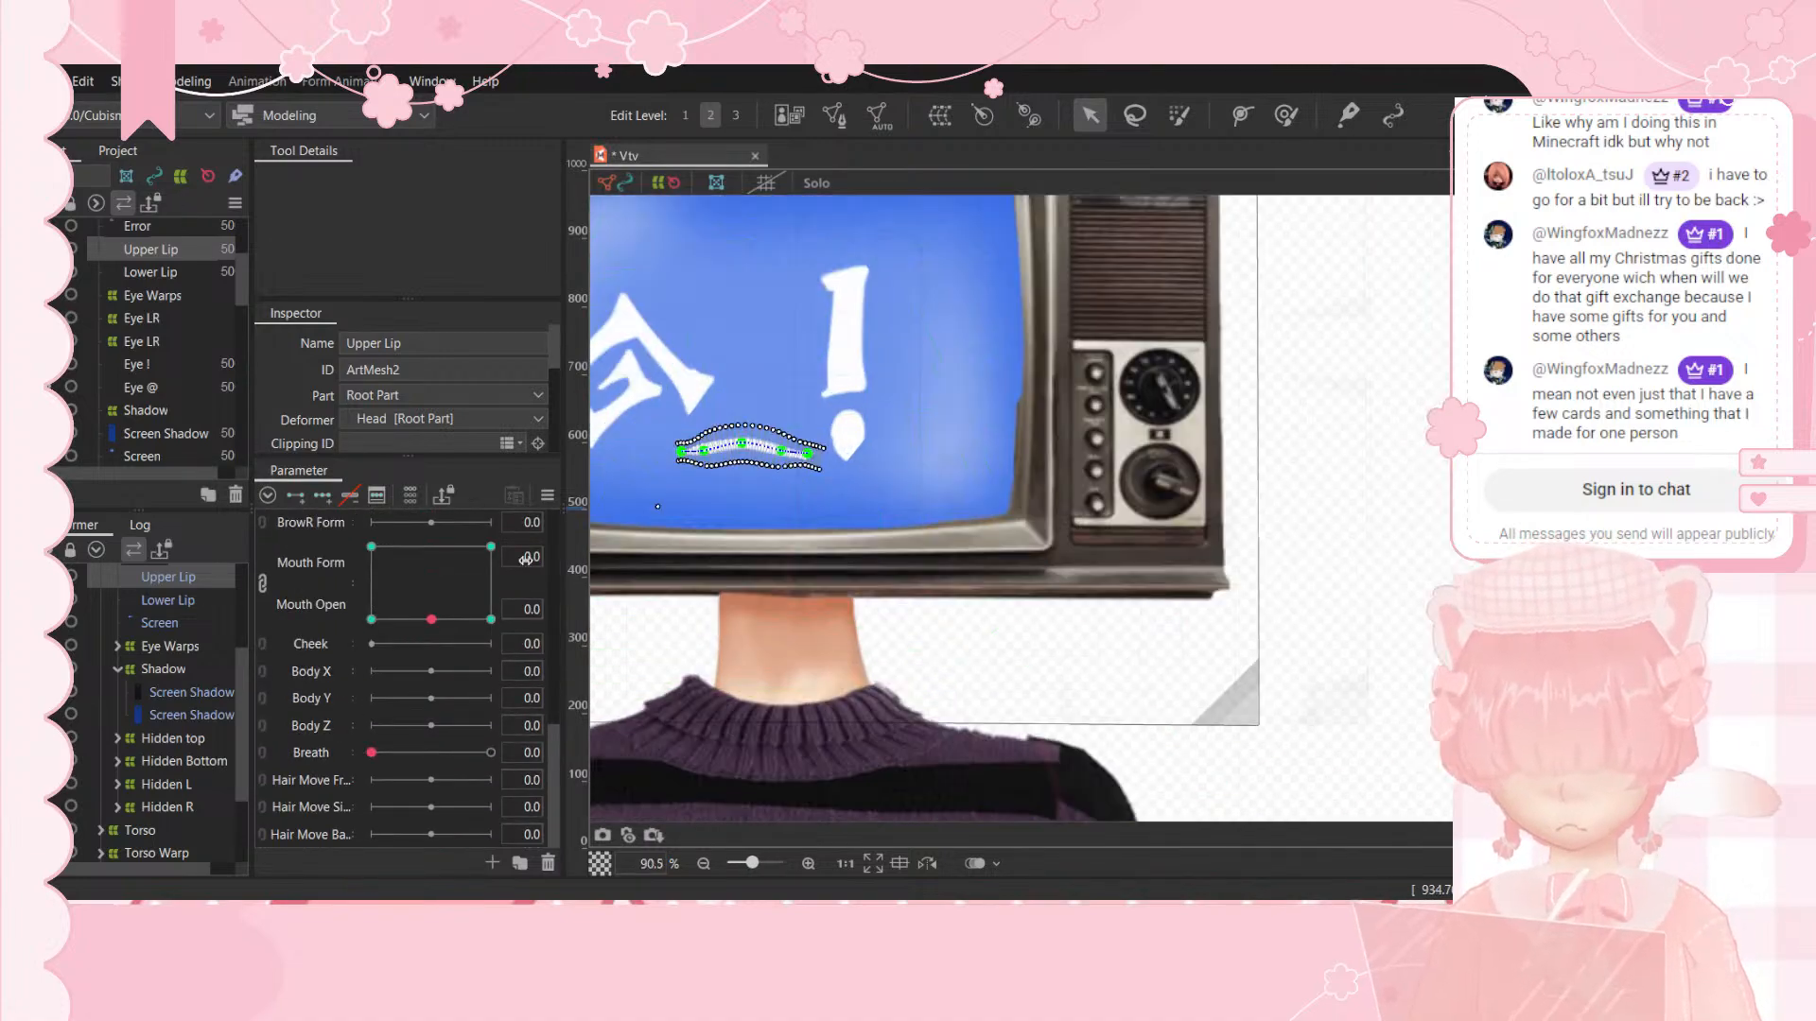
{"action": "left_click", "coordinate": [263, 579]}
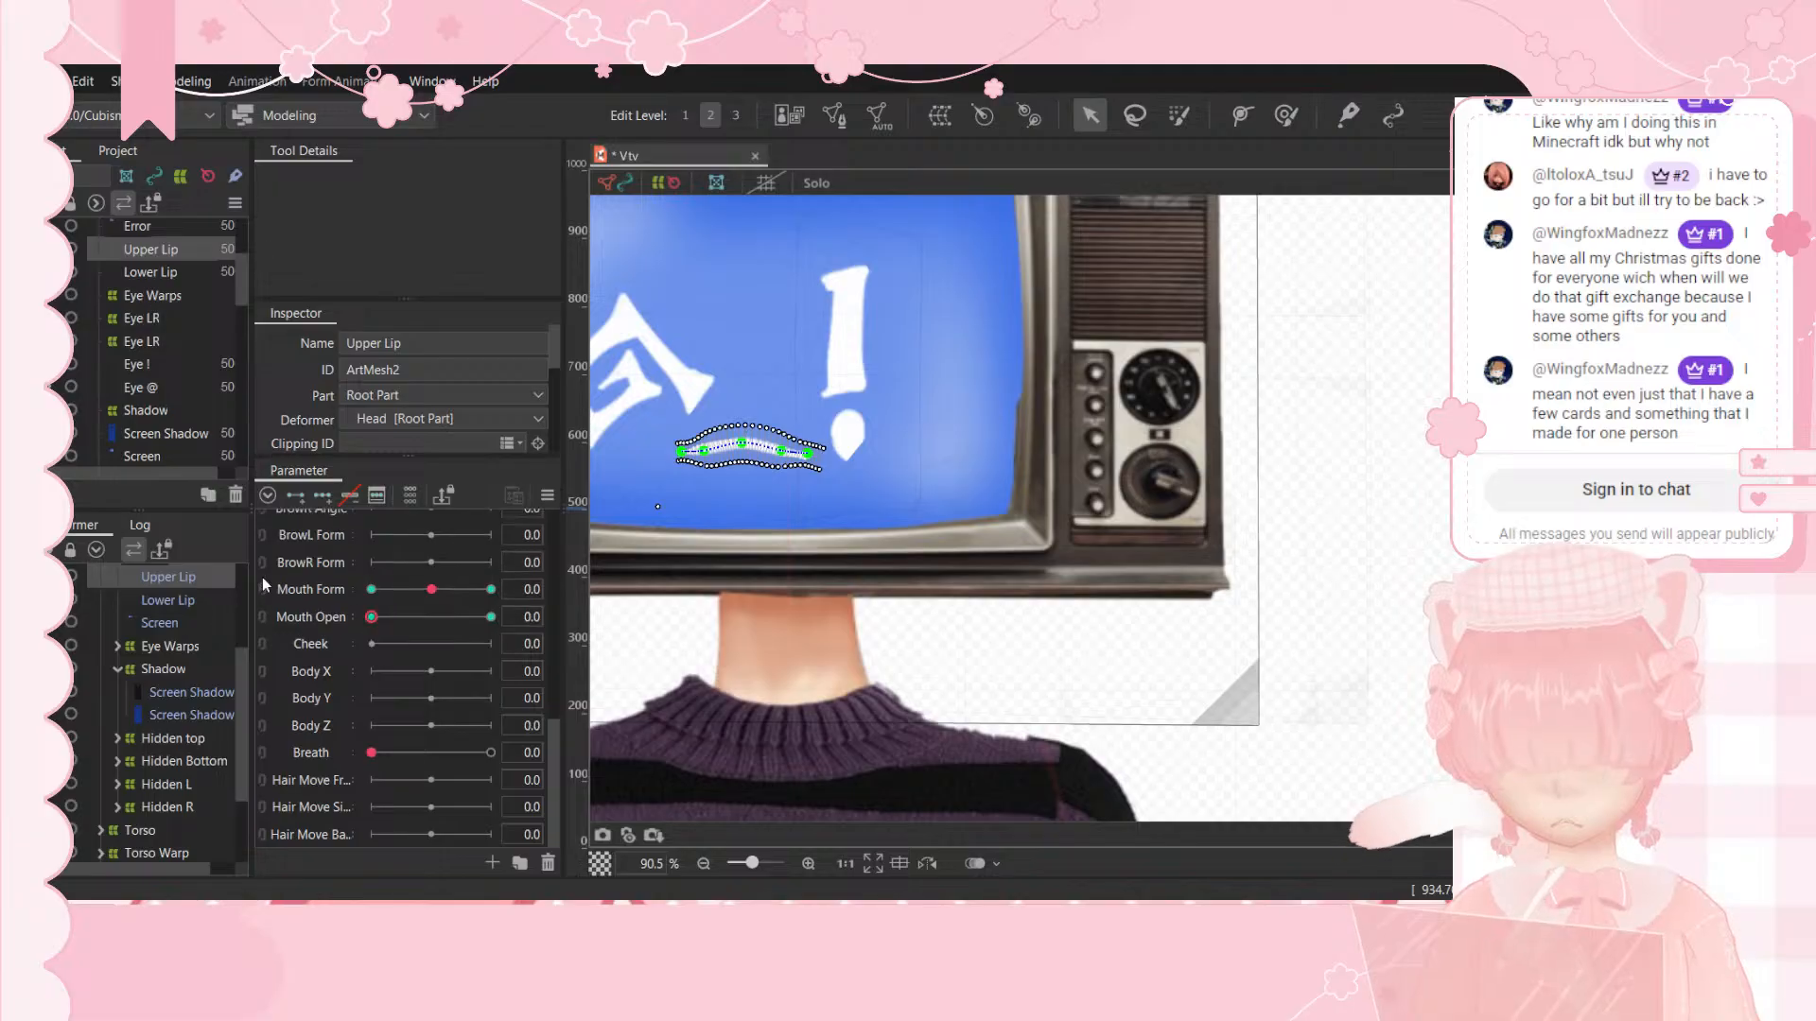
{"action": "left_click_drag", "start_coordinate": [490, 616], "coordinate": [525, 636]}
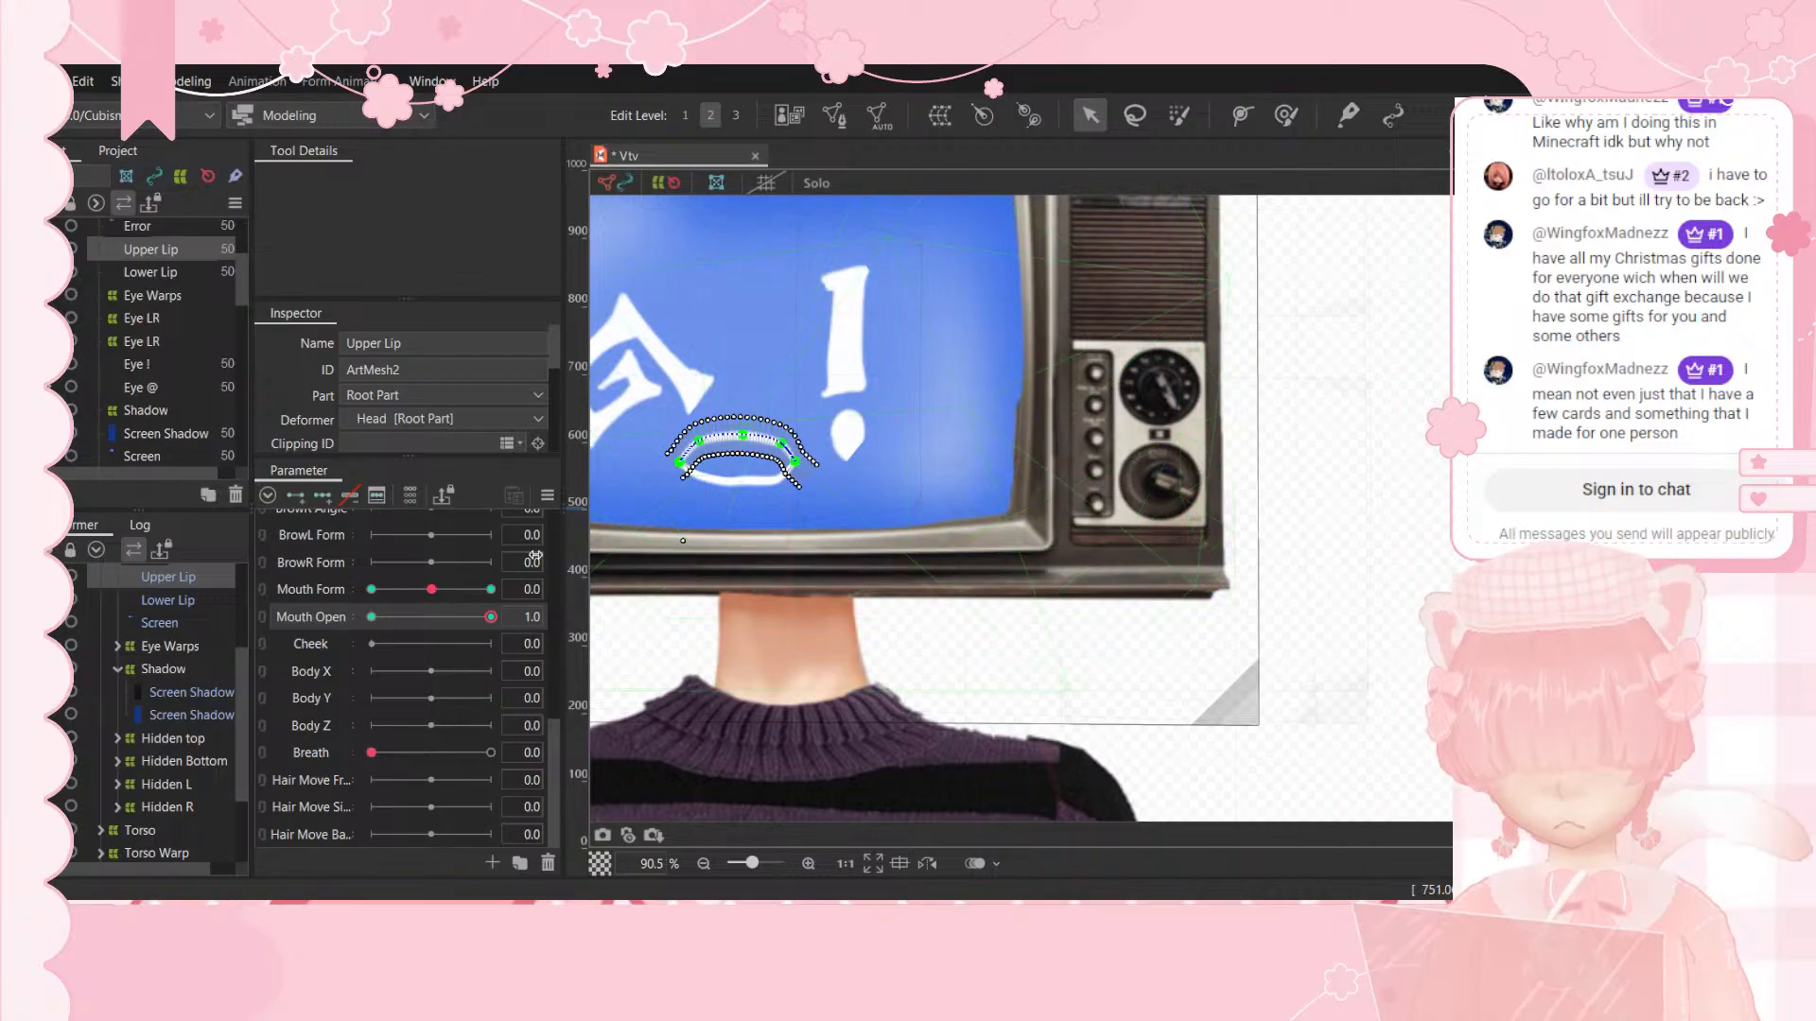
Step: Set Mouth Form to 1.0 and raise both ends of the Upper Lip's deform path so the lip curves into a smile
{"action": "left_click", "coordinate": [491, 589]}
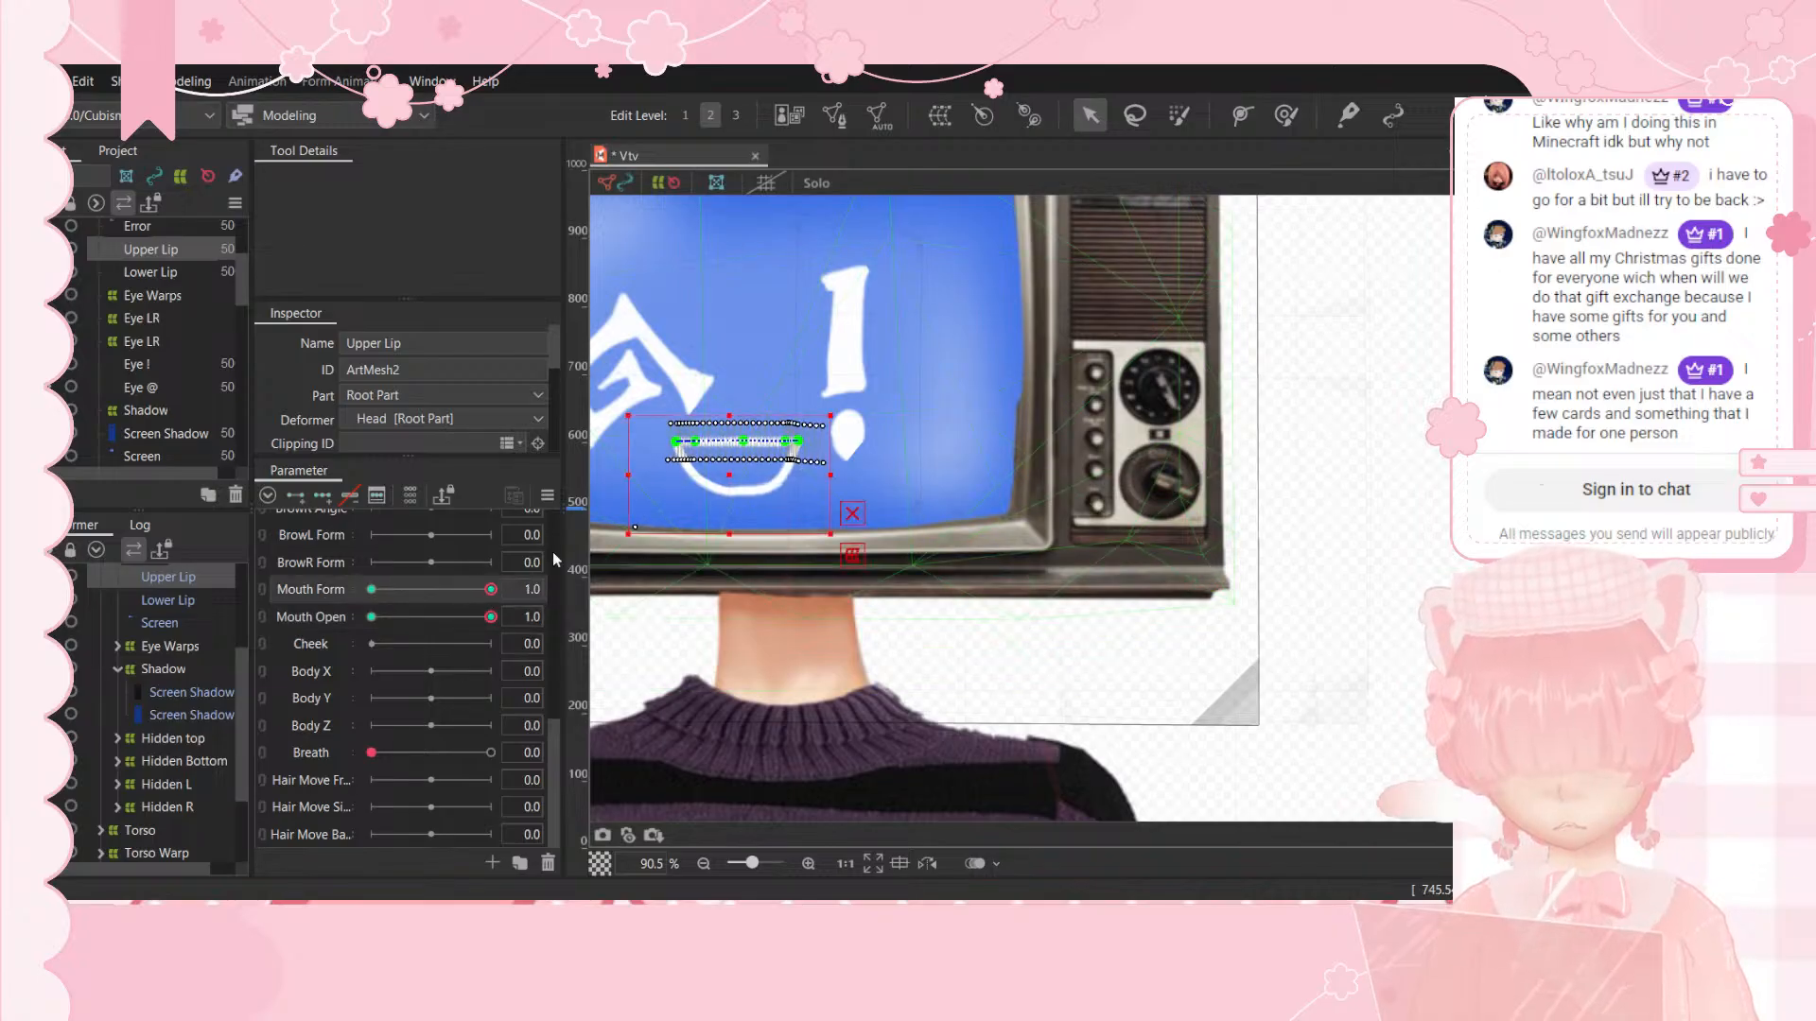
{"action": "left_click_drag", "start_coordinate": [678, 441], "coordinate": [676, 432]}
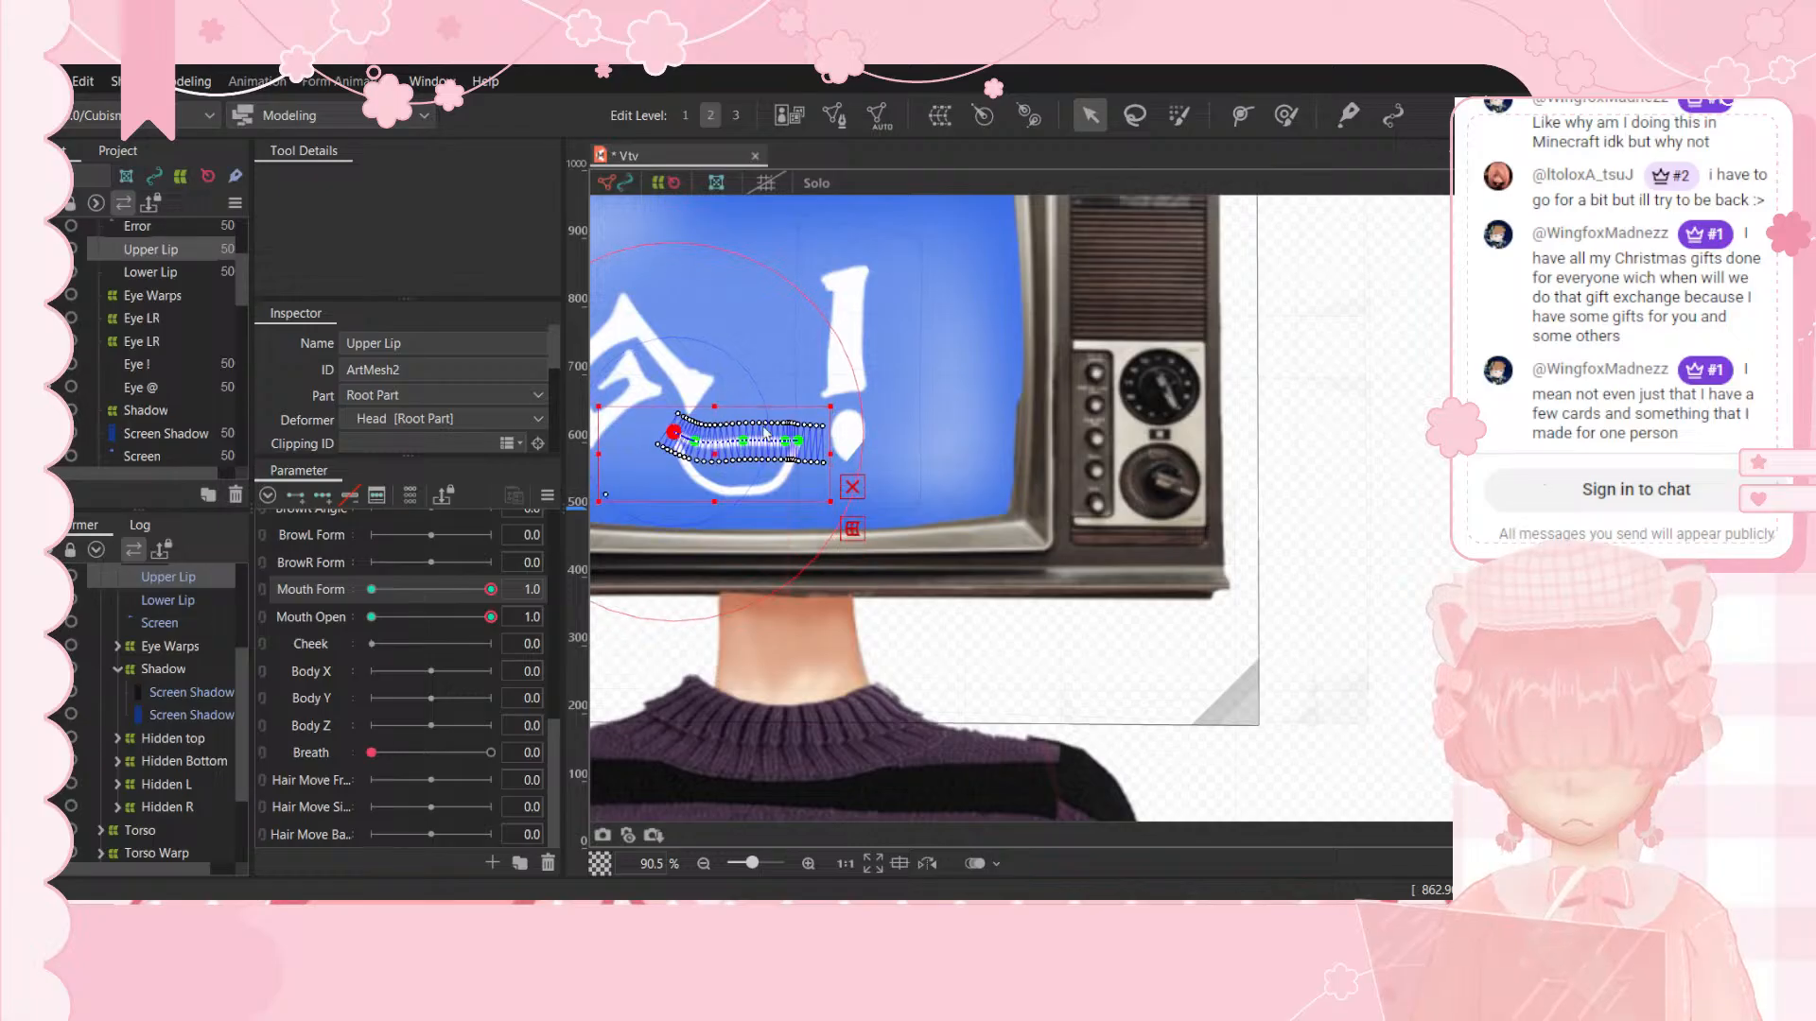
{"action": "left_click_drag", "start_coordinate": [800, 442], "coordinate": [674, 424]}
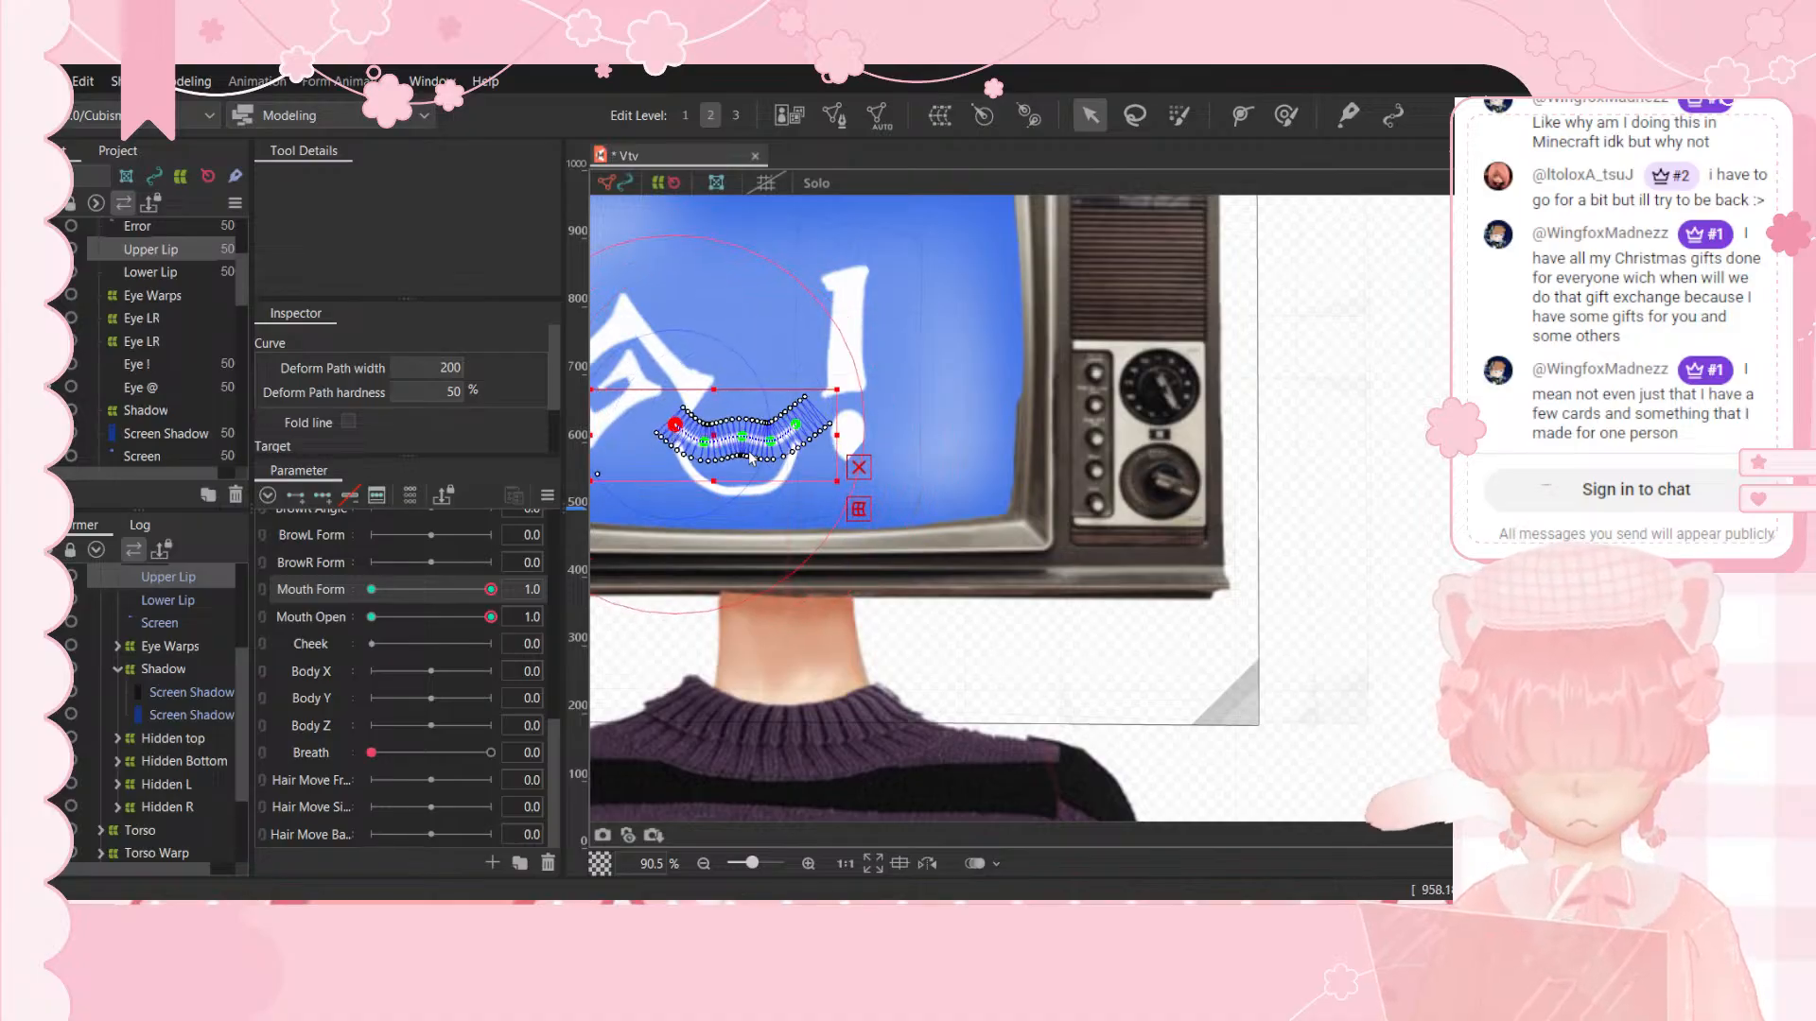
Step: Raise both ends of the Lower Lip's deform path to meet the upper lip, and widen its bottom curve
{"action": "scroll", "coordinate": [746, 452], "scroll_direction": "up", "scroll_amount": 1}
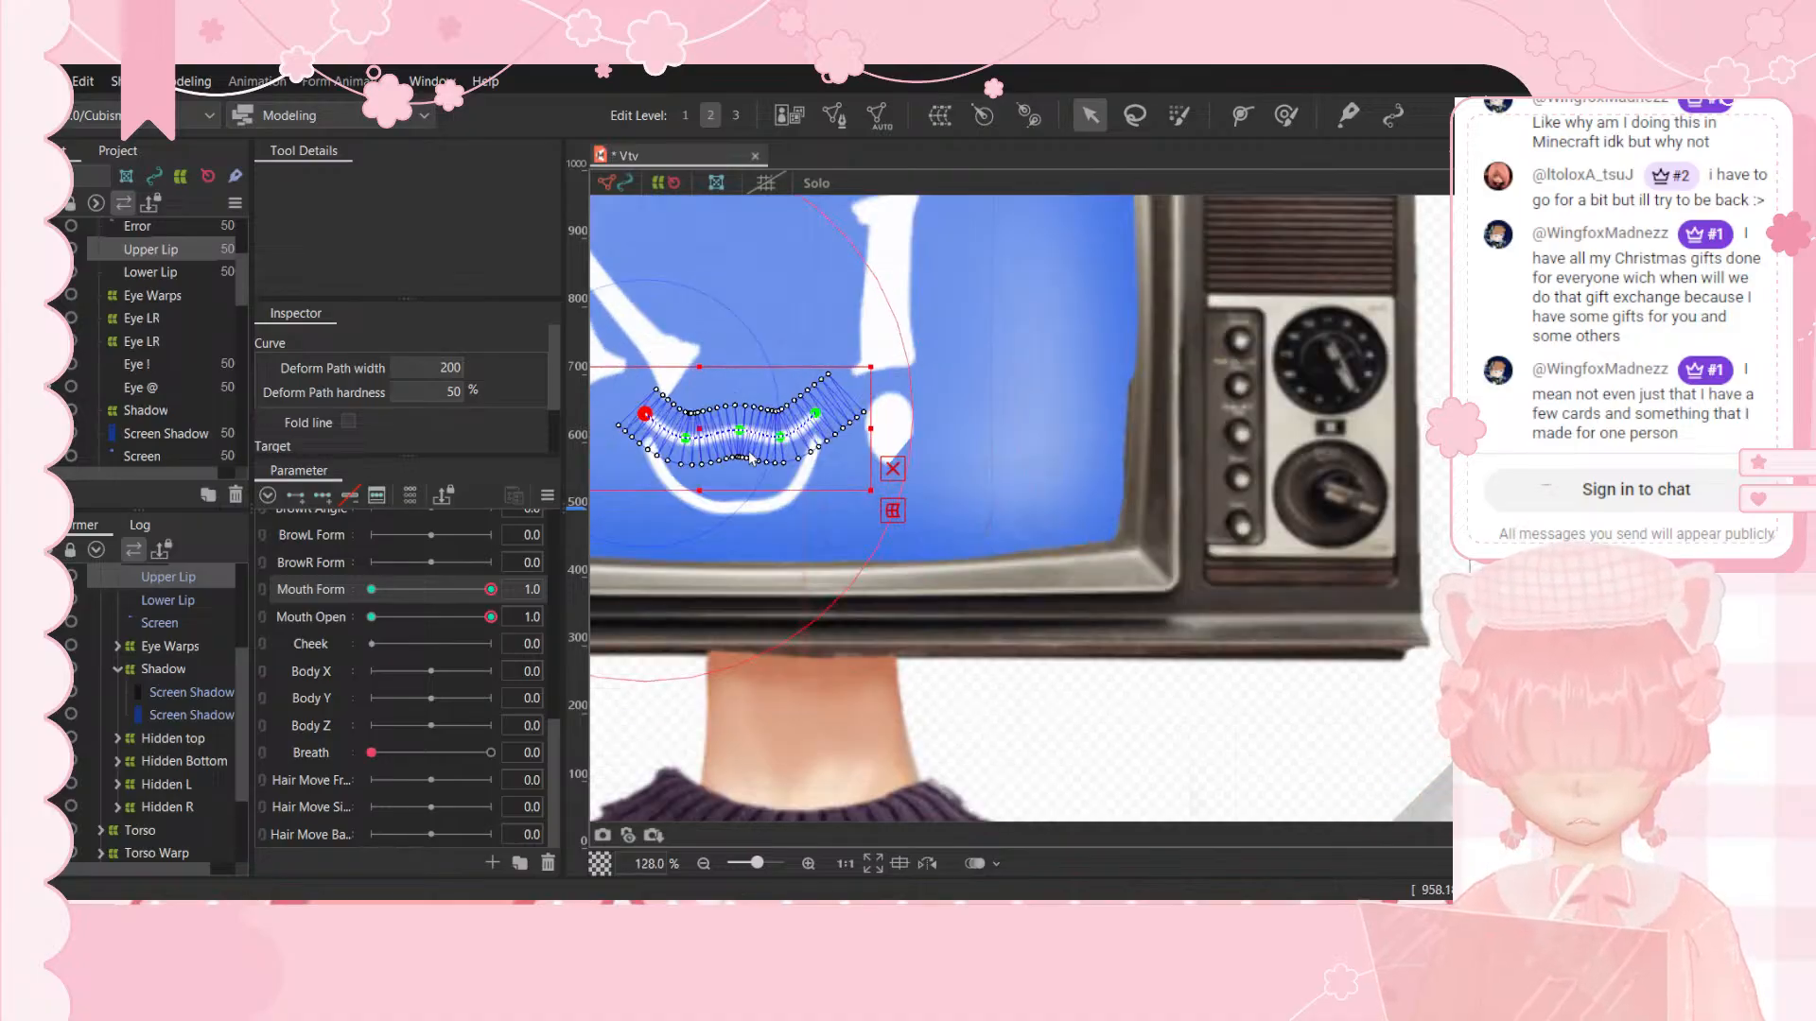
{"action": "left_click", "coordinate": [171, 600]}
{"action": "left_click_drag", "start_coordinate": [651, 442], "coordinate": [657, 425]}
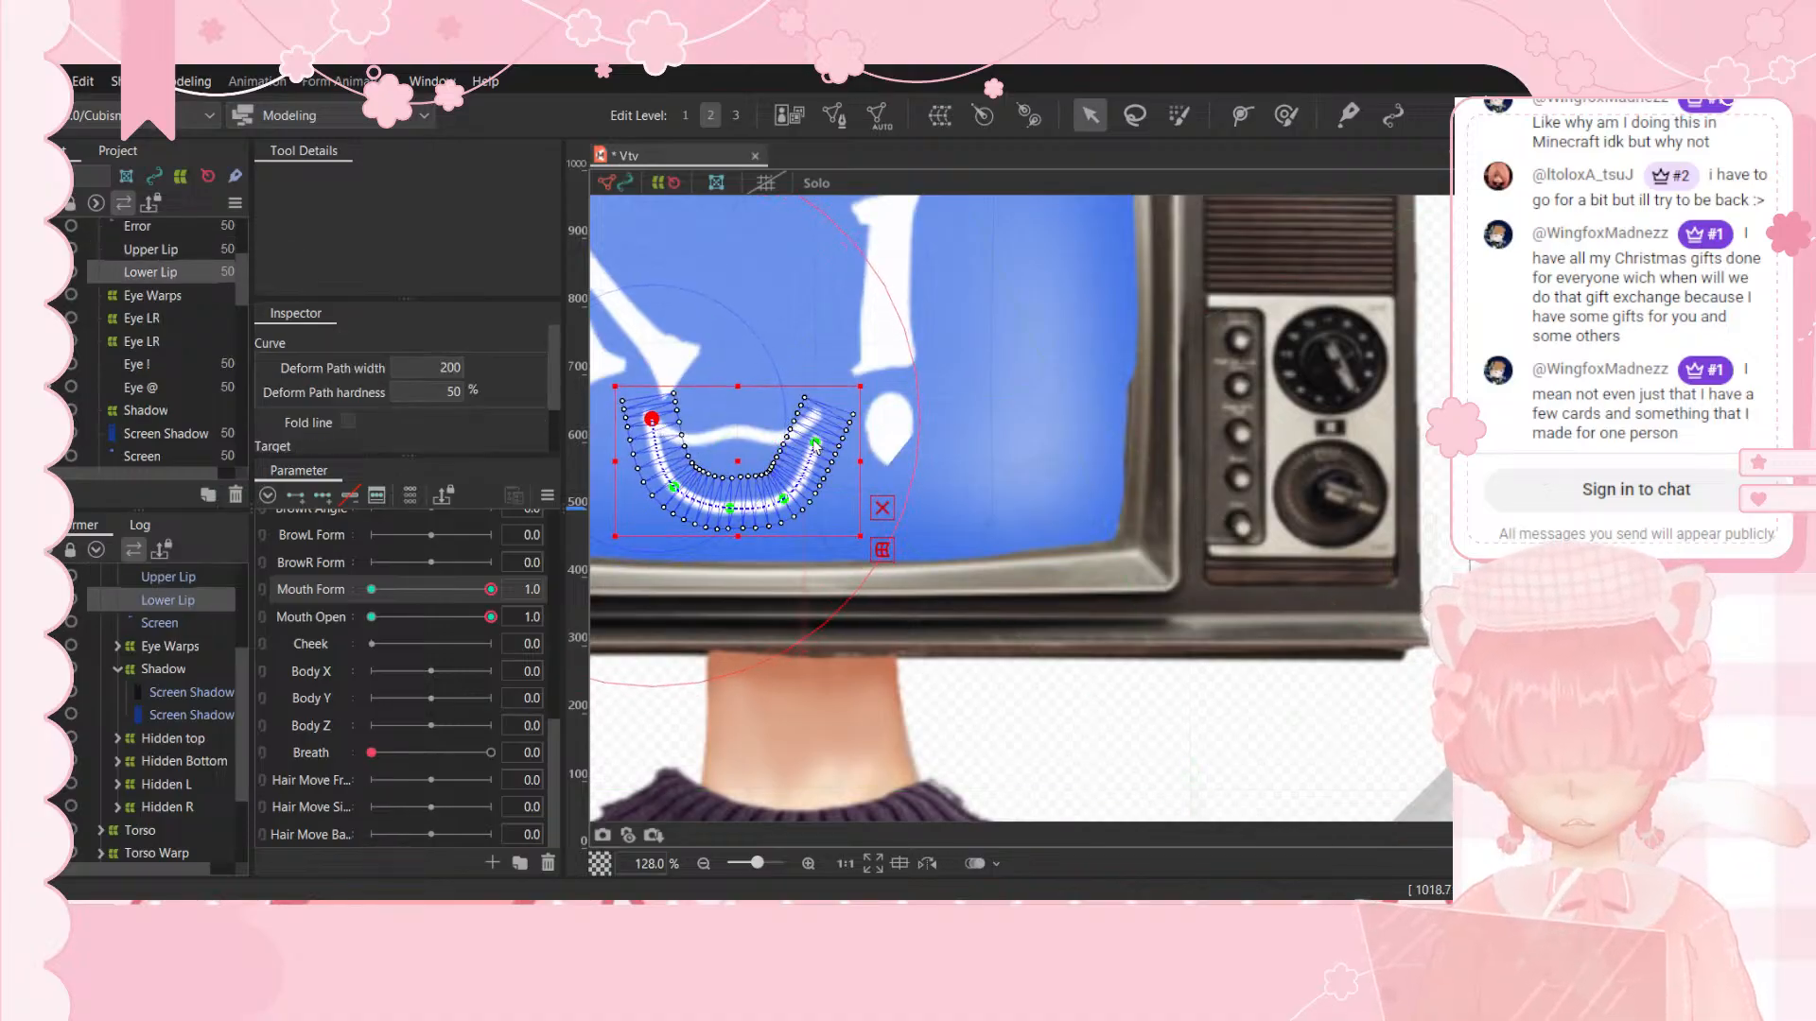
{"action": "left_click_drag", "start_coordinate": [817, 445], "coordinate": [819, 433]}
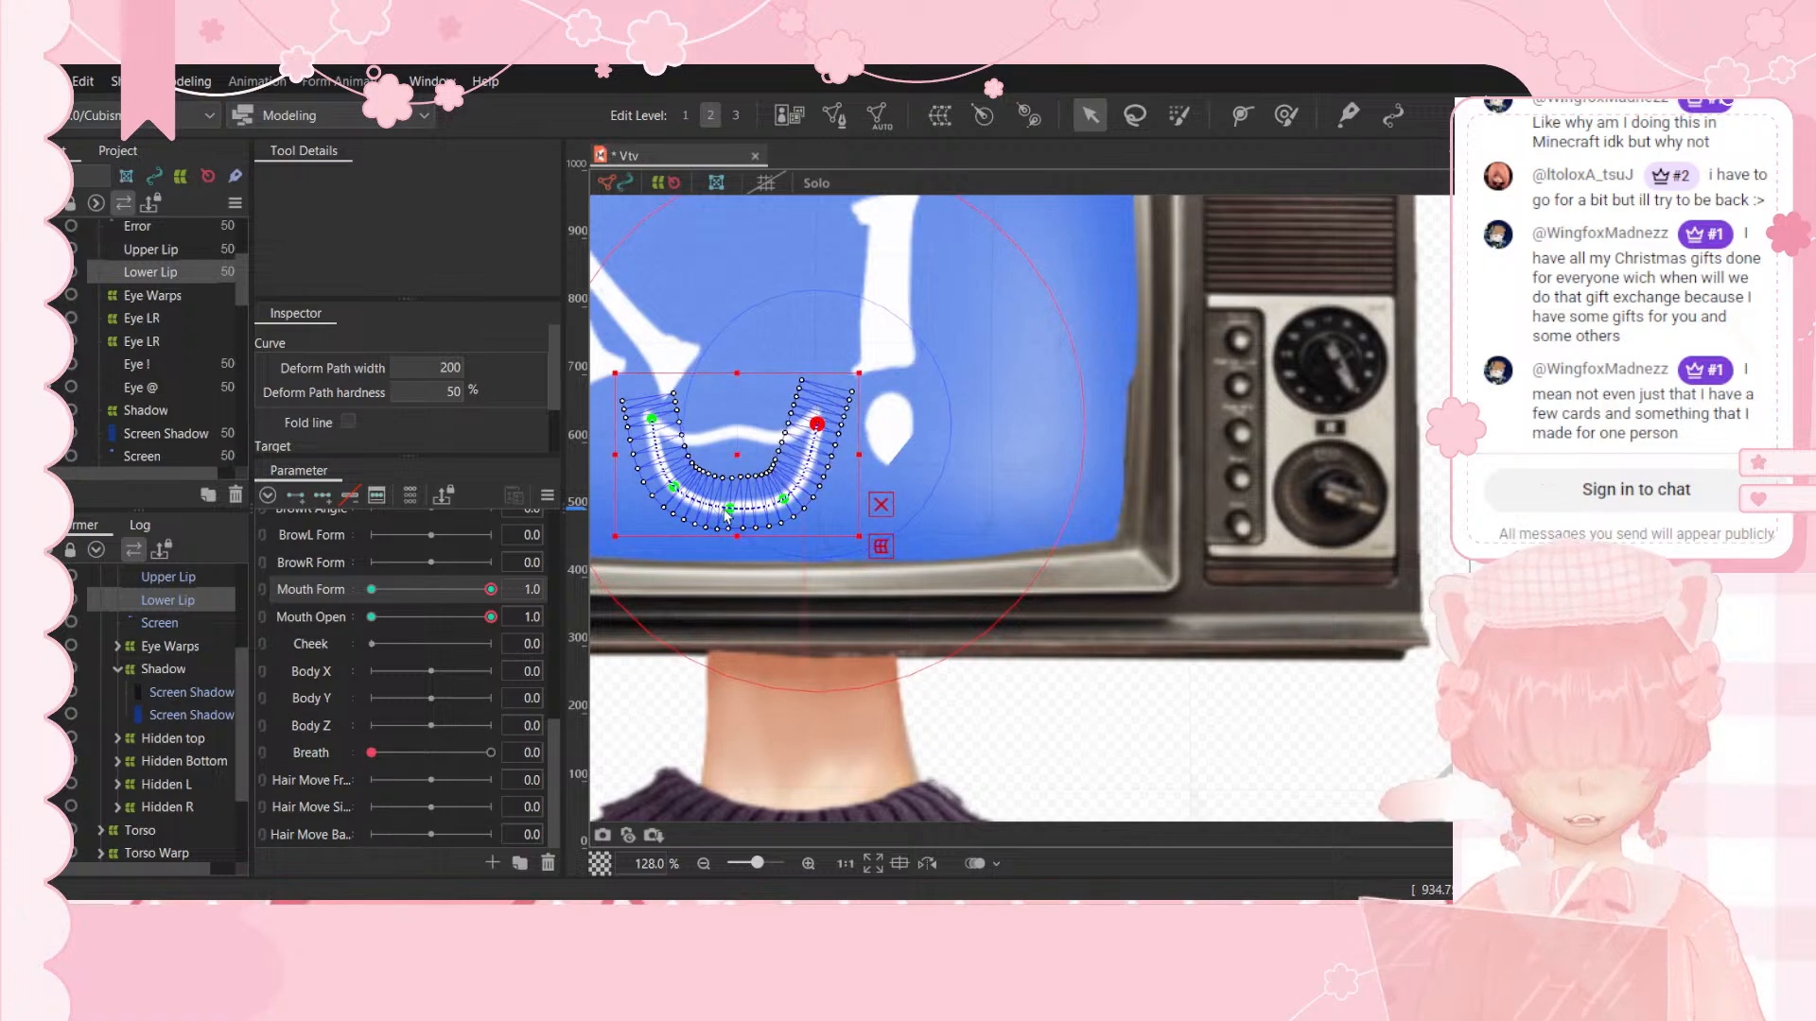
{"action": "left_click_drag", "start_coordinate": [730, 509], "coordinate": [784, 489]}
{"action": "left_click_drag", "start_coordinate": [673, 487], "coordinate": [793, 501]}
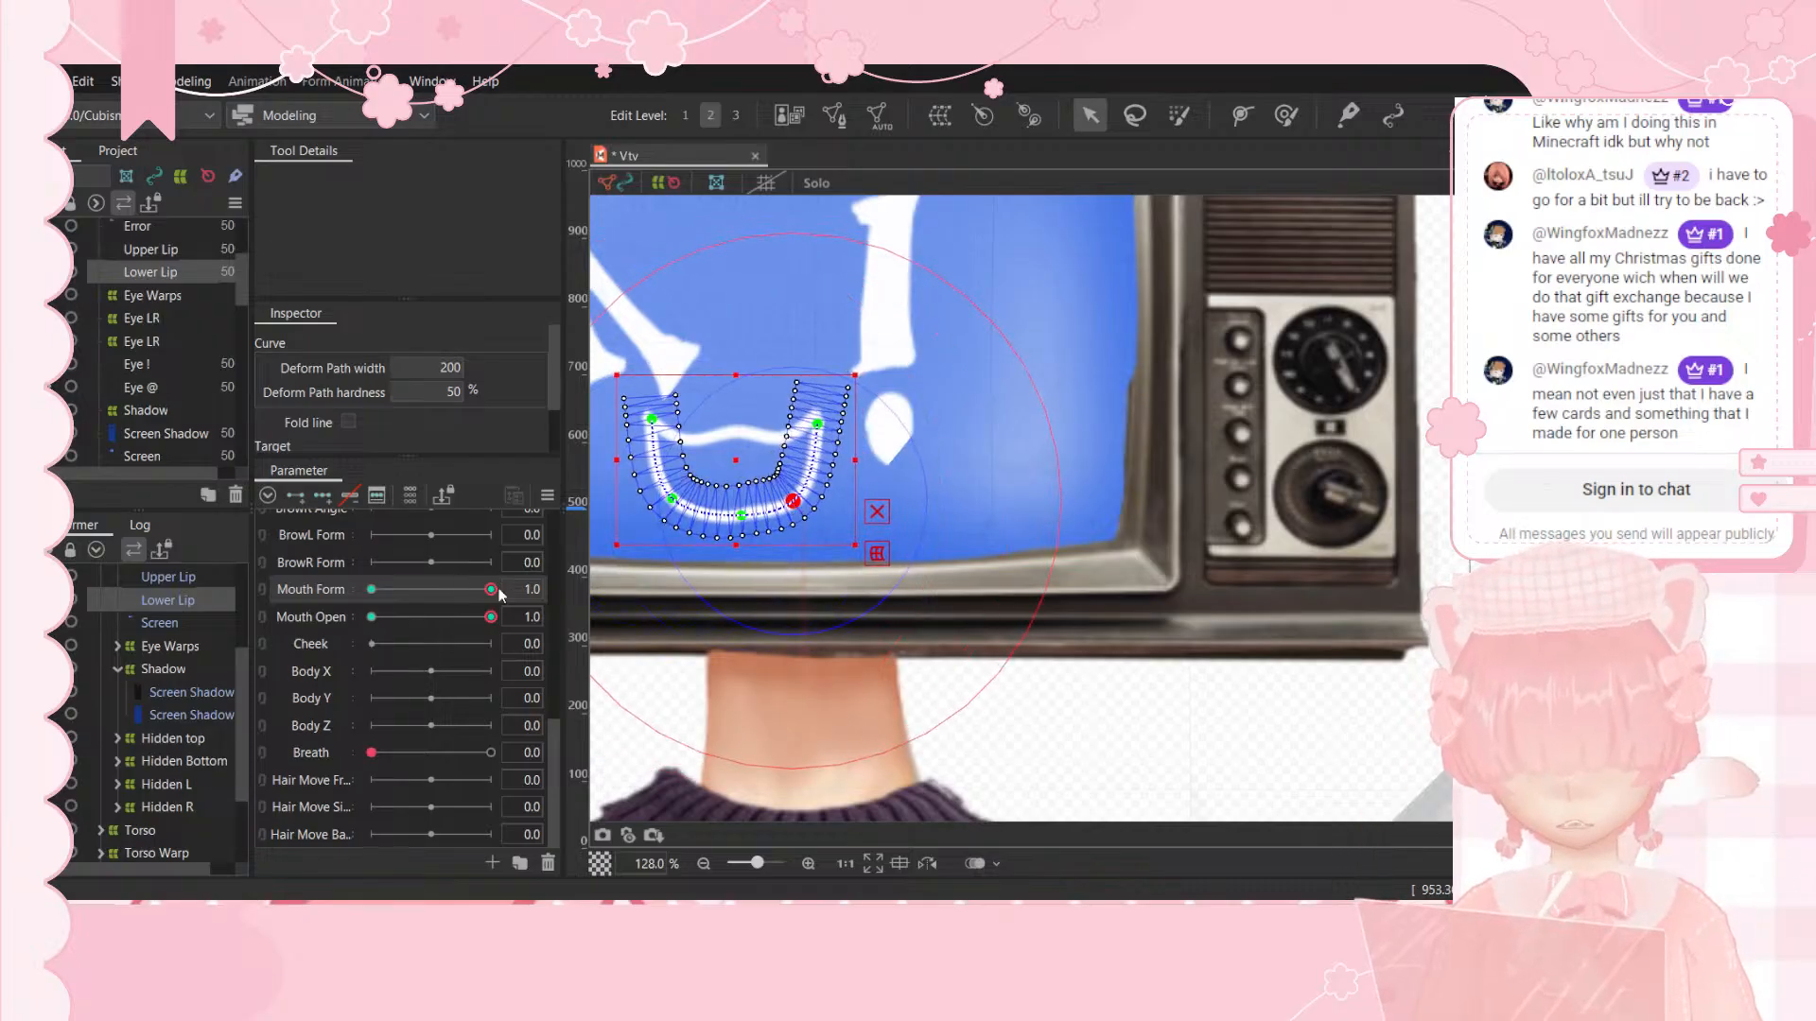
Step: Set Mouth Form to -1.0 and adjust both ends of the Lower Lip's deform path for the open frown
{"action": "left_click_drag", "start_coordinate": [491, 589], "coordinate": [383, 612]}
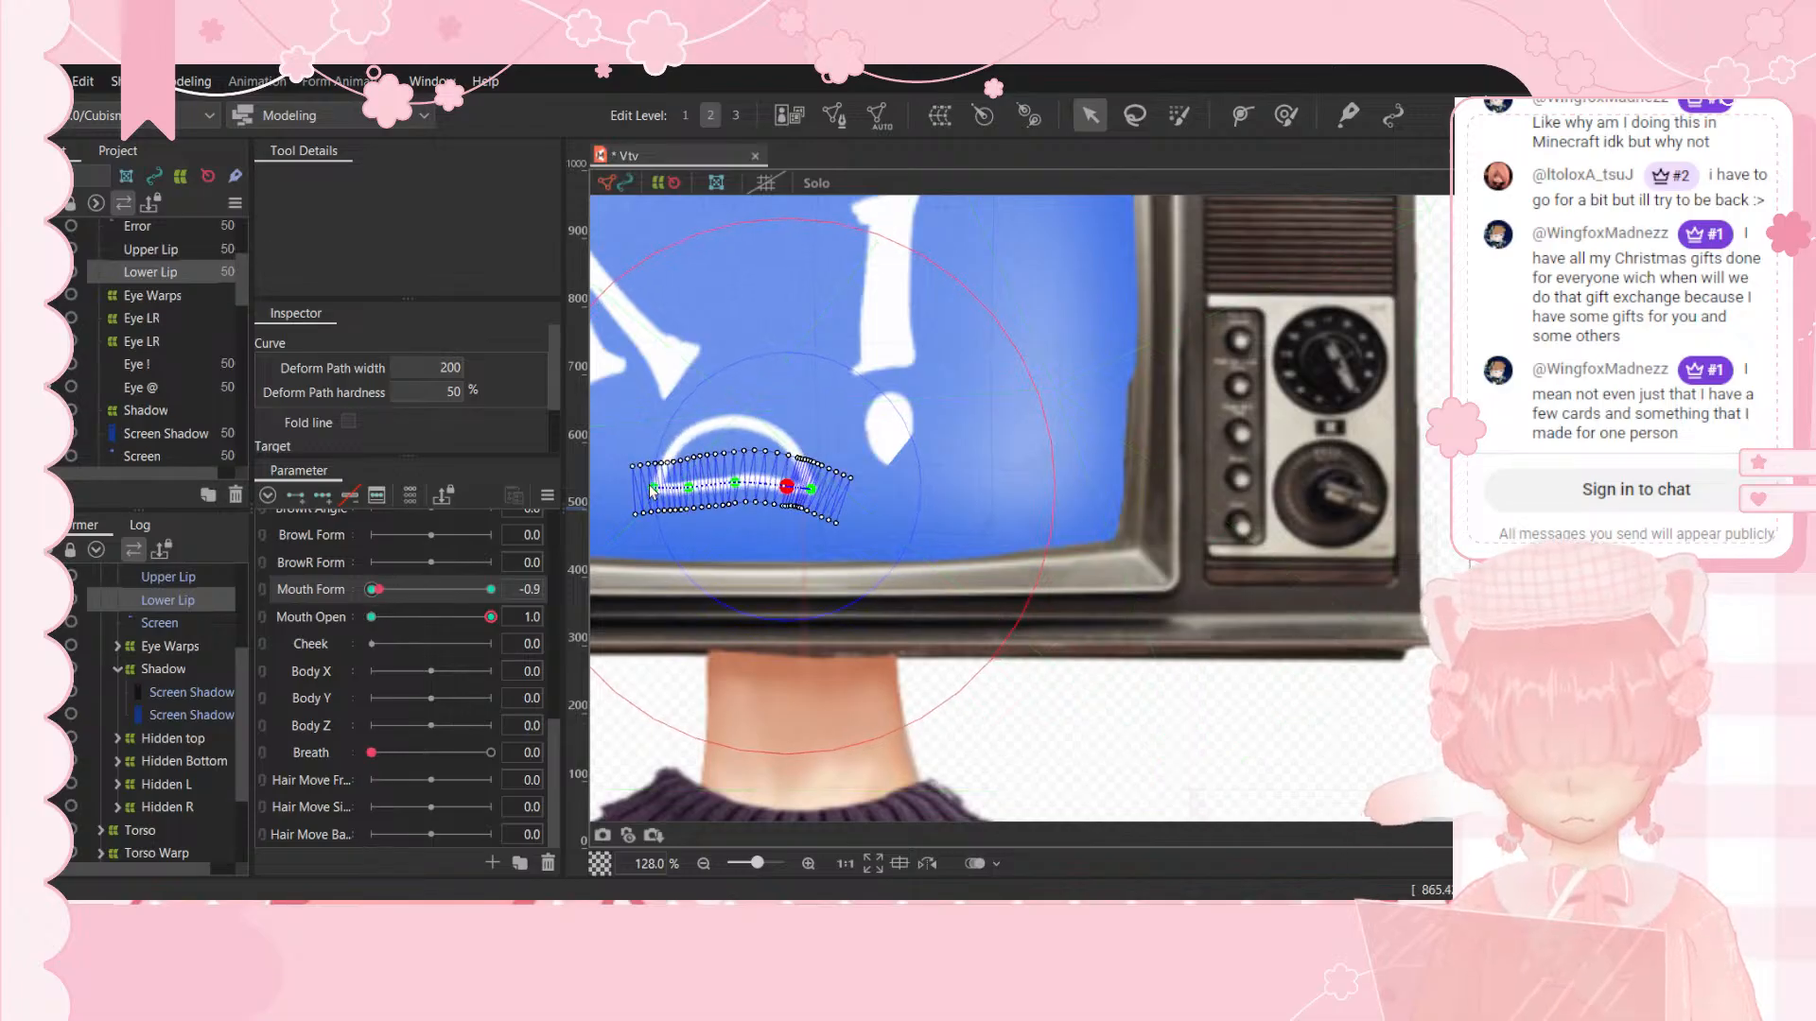
{"action": "left_click_drag", "start_coordinate": [652, 488], "coordinate": [650, 473]}
{"action": "left_click_drag", "start_coordinate": [824, 461], "coordinate": [828, 468]}
Step: Raise both ends of the Upper Lip's deform path at Mouth Form -1.0 and Mouth Open 1.0 into a shallower arch
{"action": "left_click", "coordinate": [196, 576]}
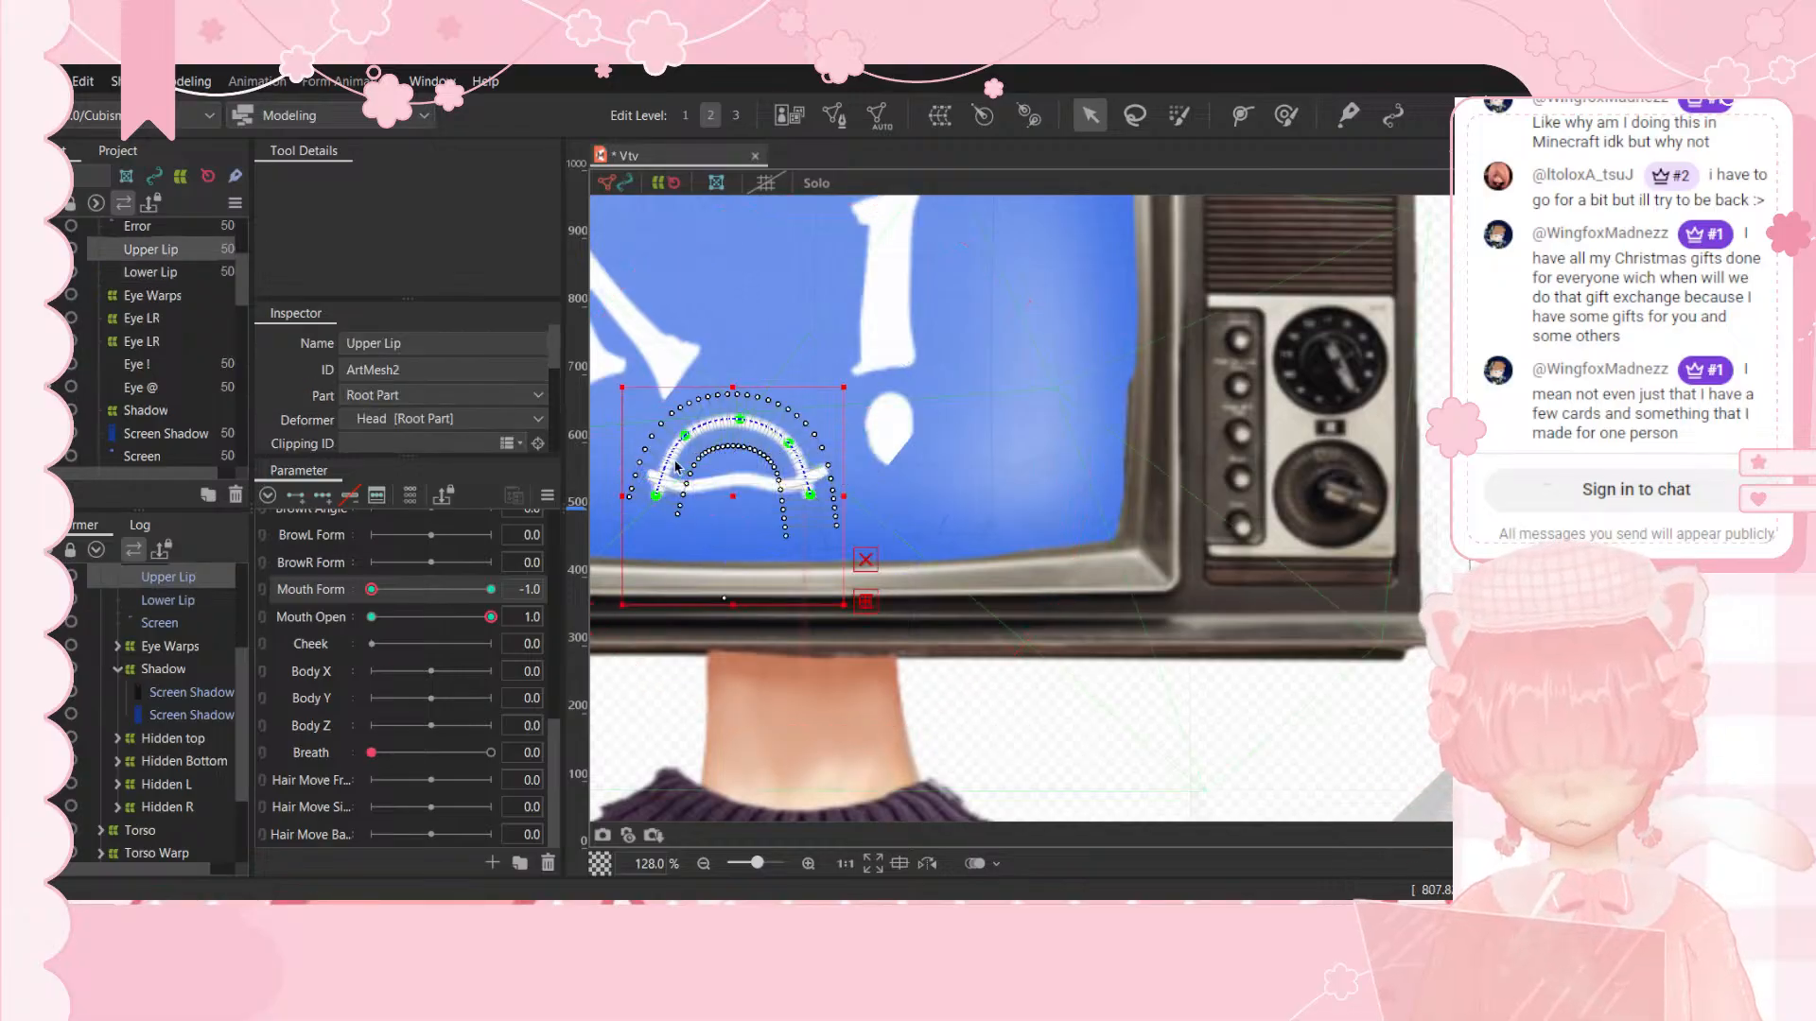
{"action": "left_click_drag", "start_coordinate": [656, 496], "coordinate": [652, 470]}
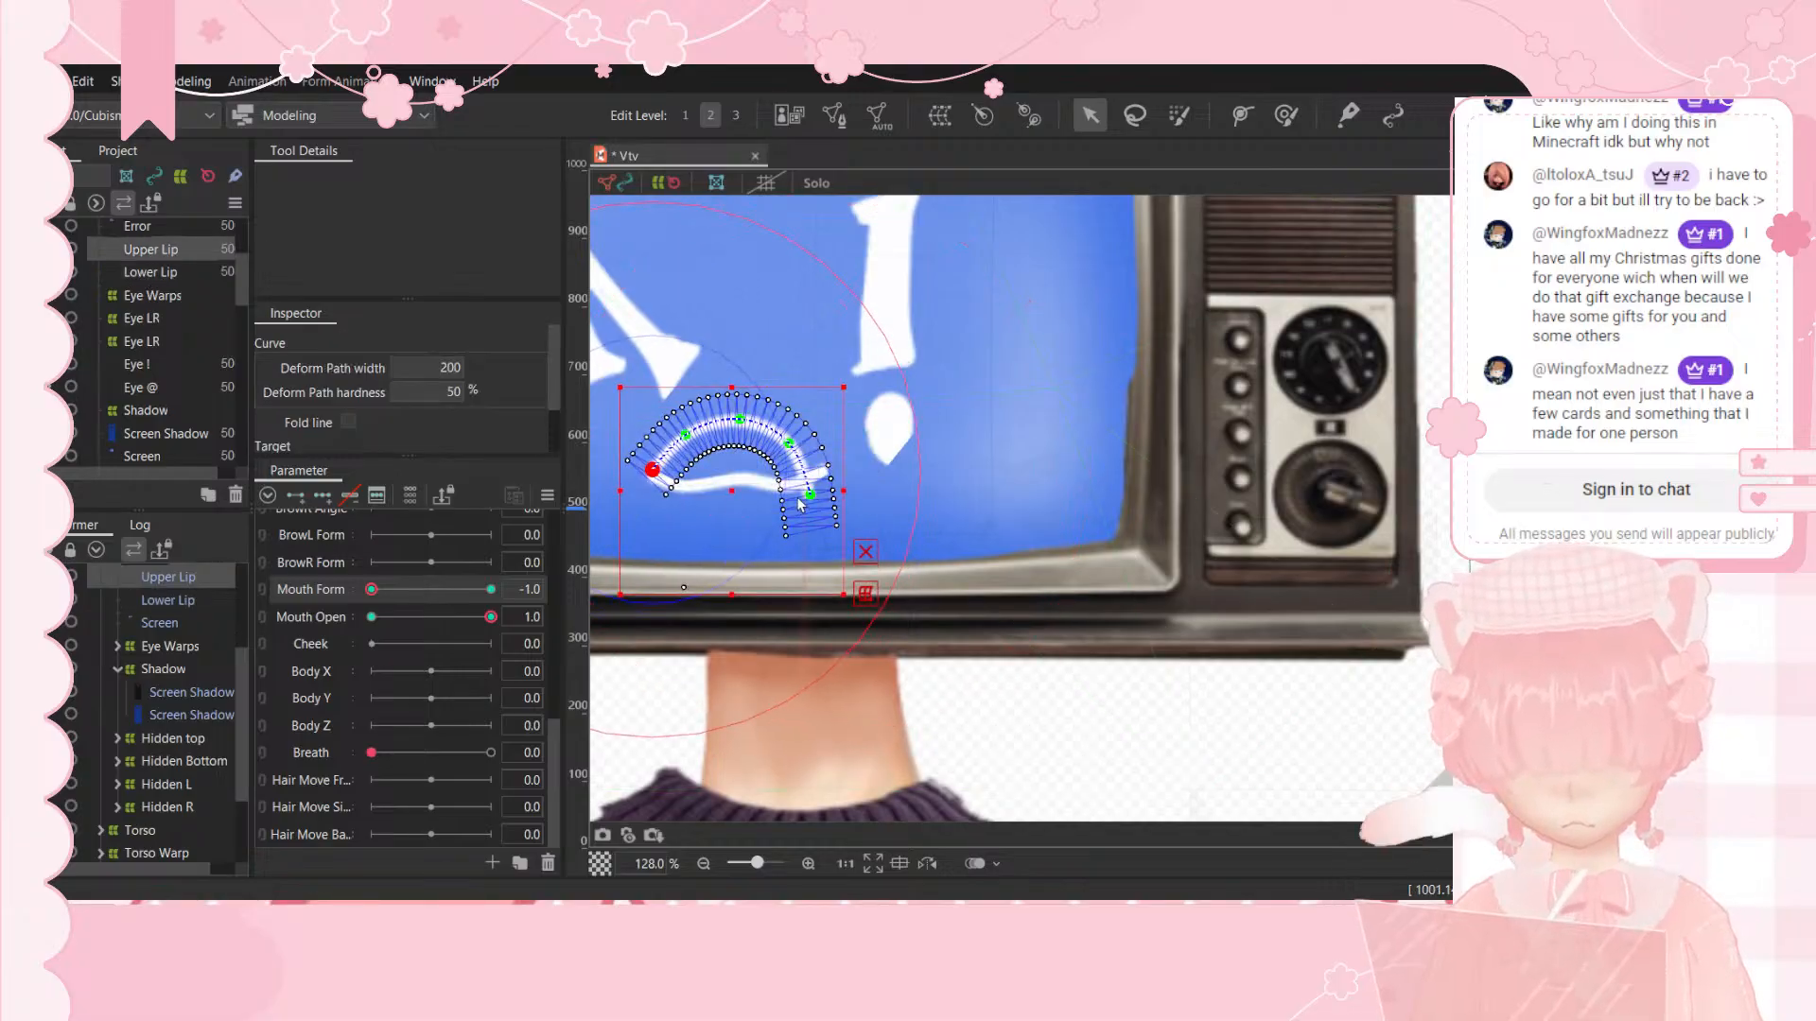
{"action": "left_click_drag", "start_coordinate": [810, 494], "coordinate": [658, 462]}
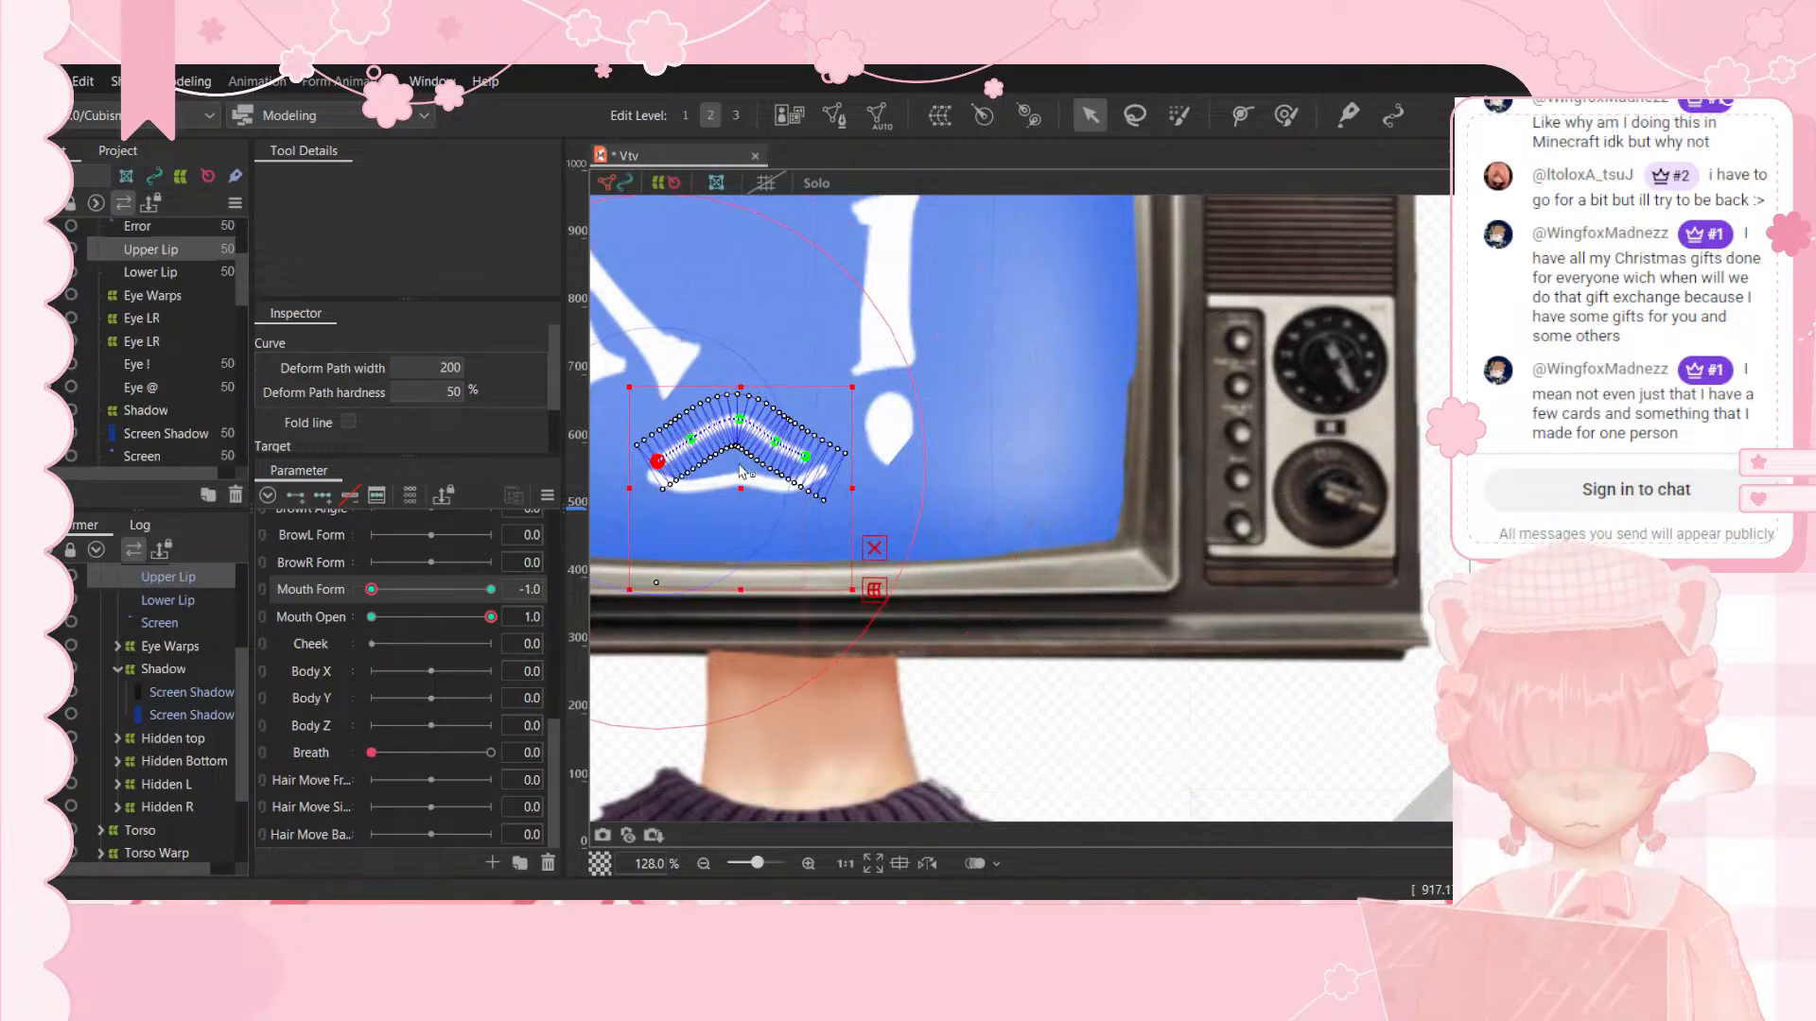
{"action": "mouse_move", "coordinate": [376, 588]}
{"action": "left_mouse_down"}
{"action": "mouse_move", "coordinate": [512, 584]}
{"action": "mouse_move", "coordinate": [371, 589]}
{"action": "left_mouse_up"}
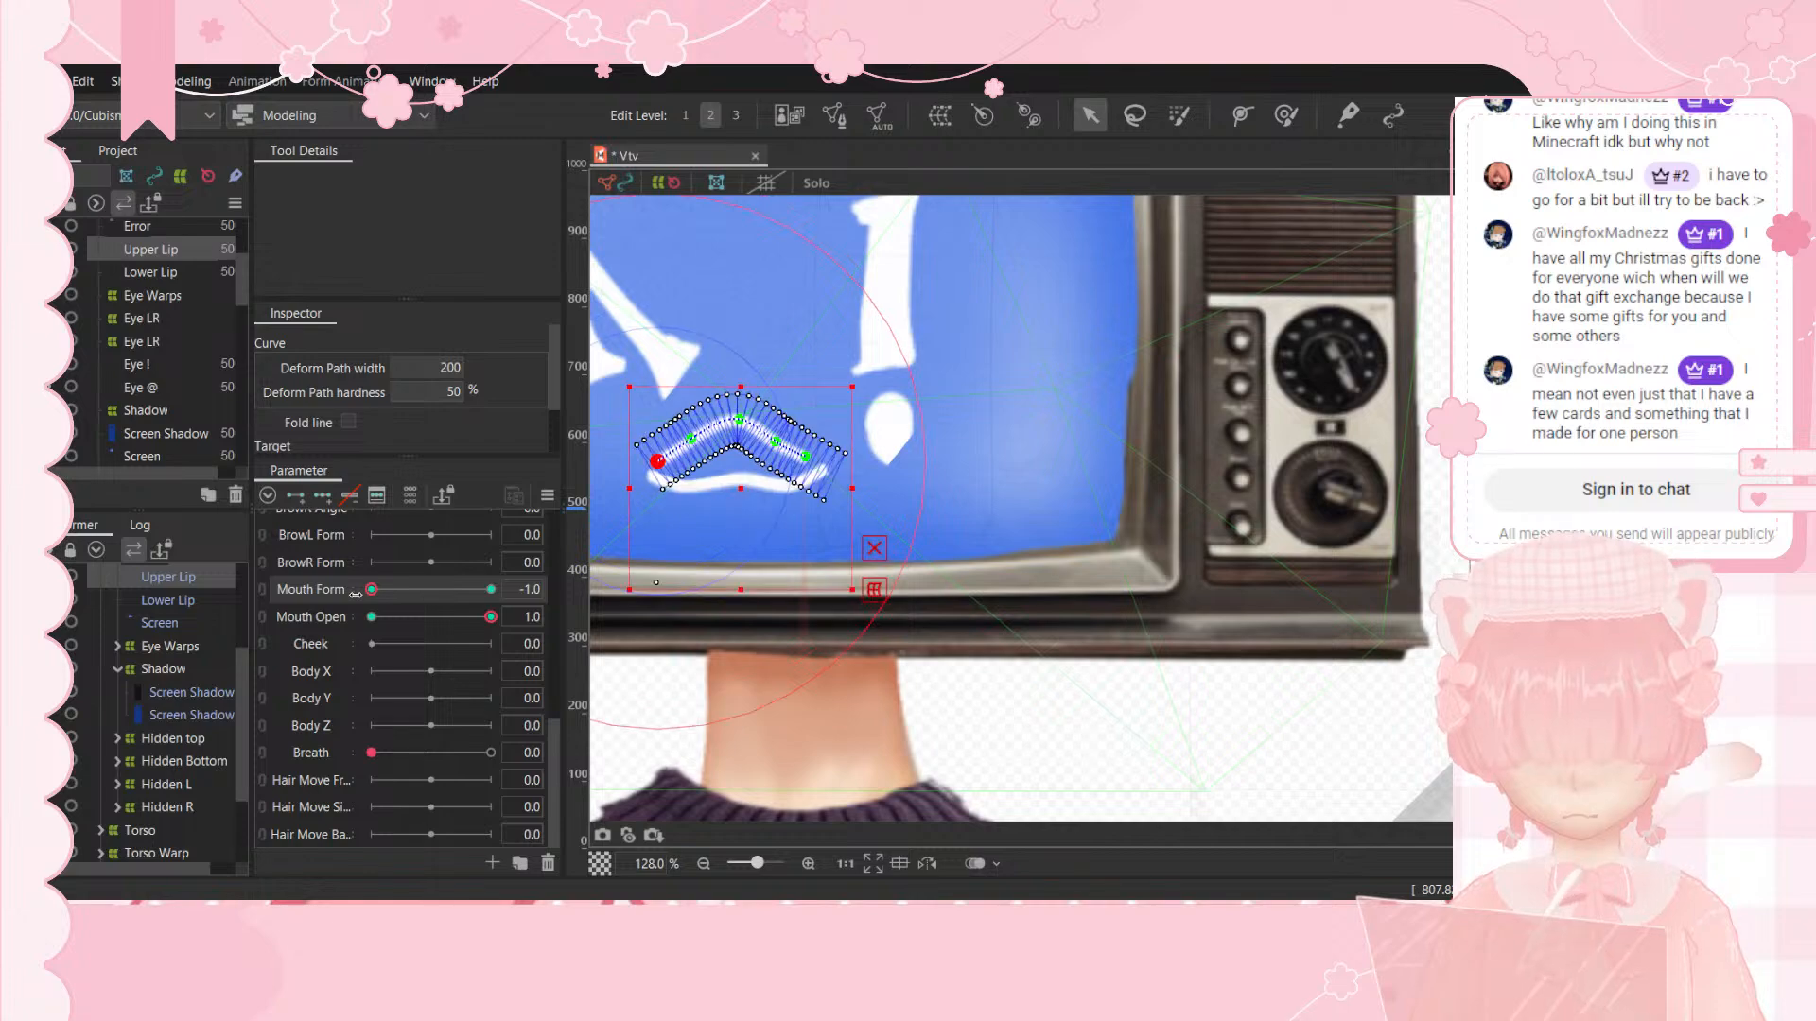
Step: Bend the Lower Lip's deform path into a downward bow whose ends meet the corners of the upper lip
{"action": "left_click", "coordinate": [157, 601]}
{"action": "left_click_drag", "start_coordinate": [650, 474], "coordinate": [693, 482]}
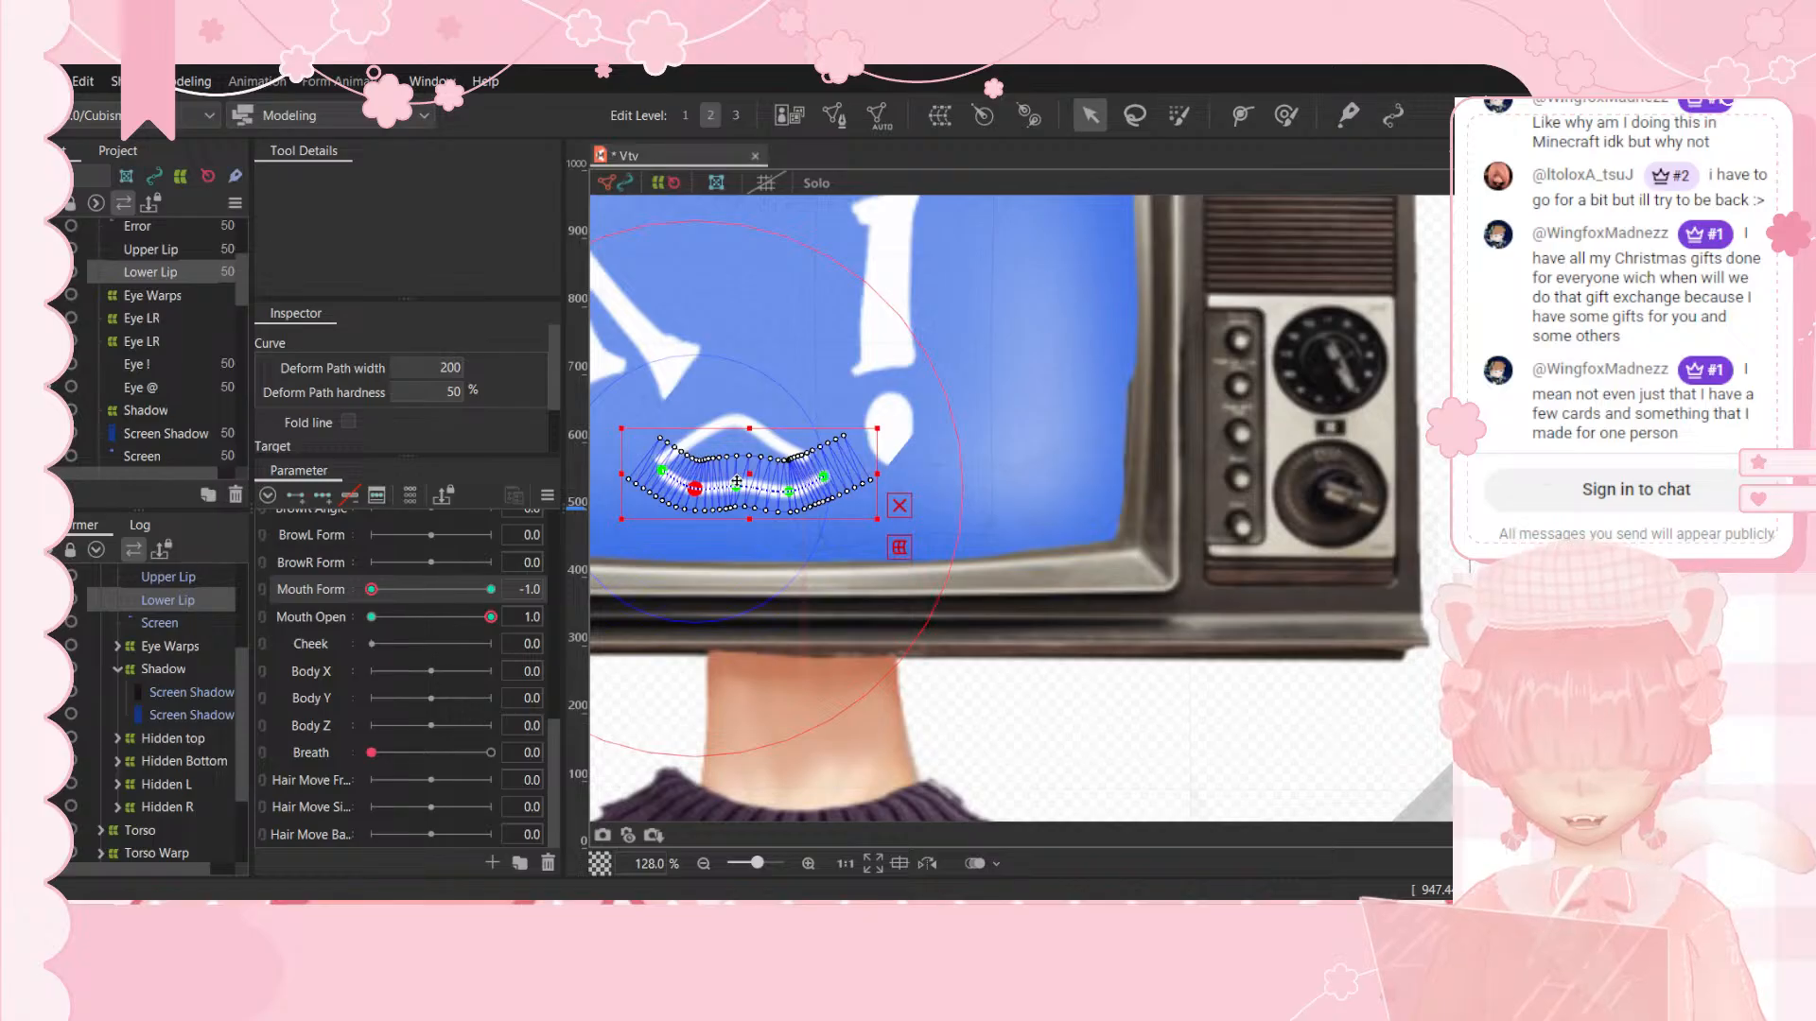
{"action": "left_click", "coordinate": [736, 478]}
{"action": "left_click_drag", "start_coordinate": [738, 487], "coordinate": [784, 476]}
{"action": "left_click", "coordinate": [804, 459]}
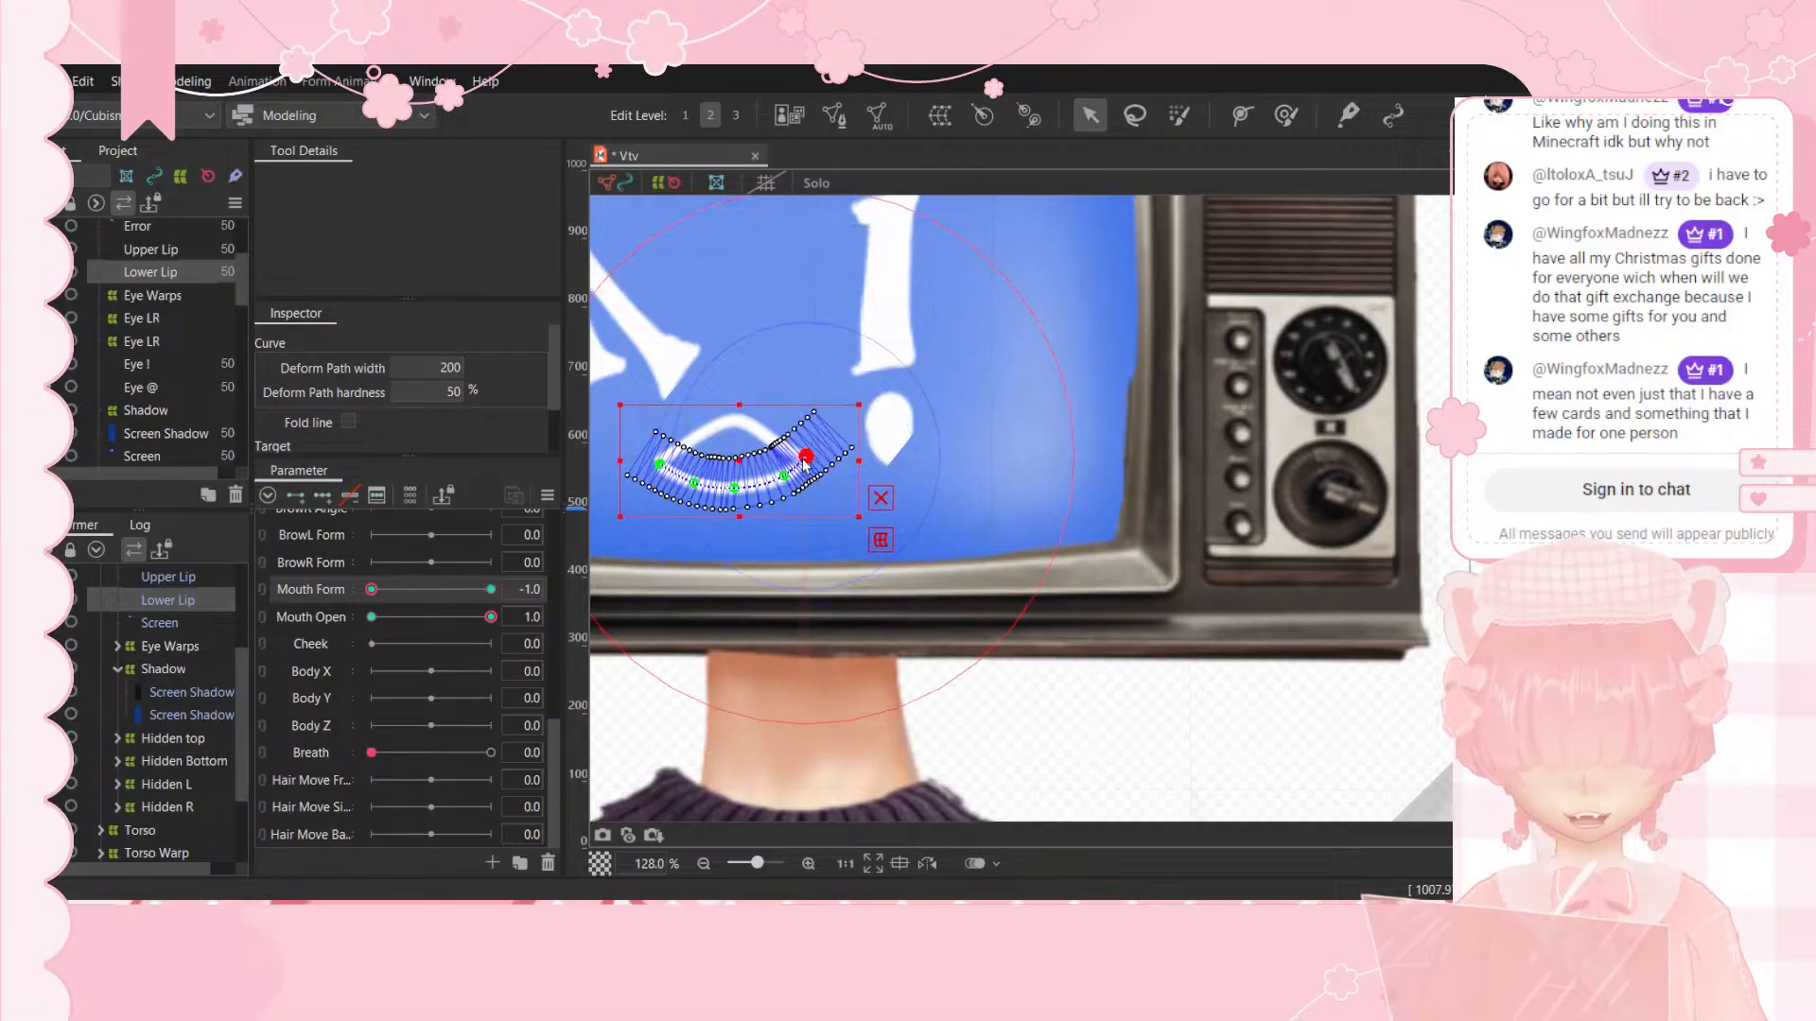
{"action": "scroll", "coordinate": [844, 465], "scroll_direction": "down", "scroll_amount": 2}
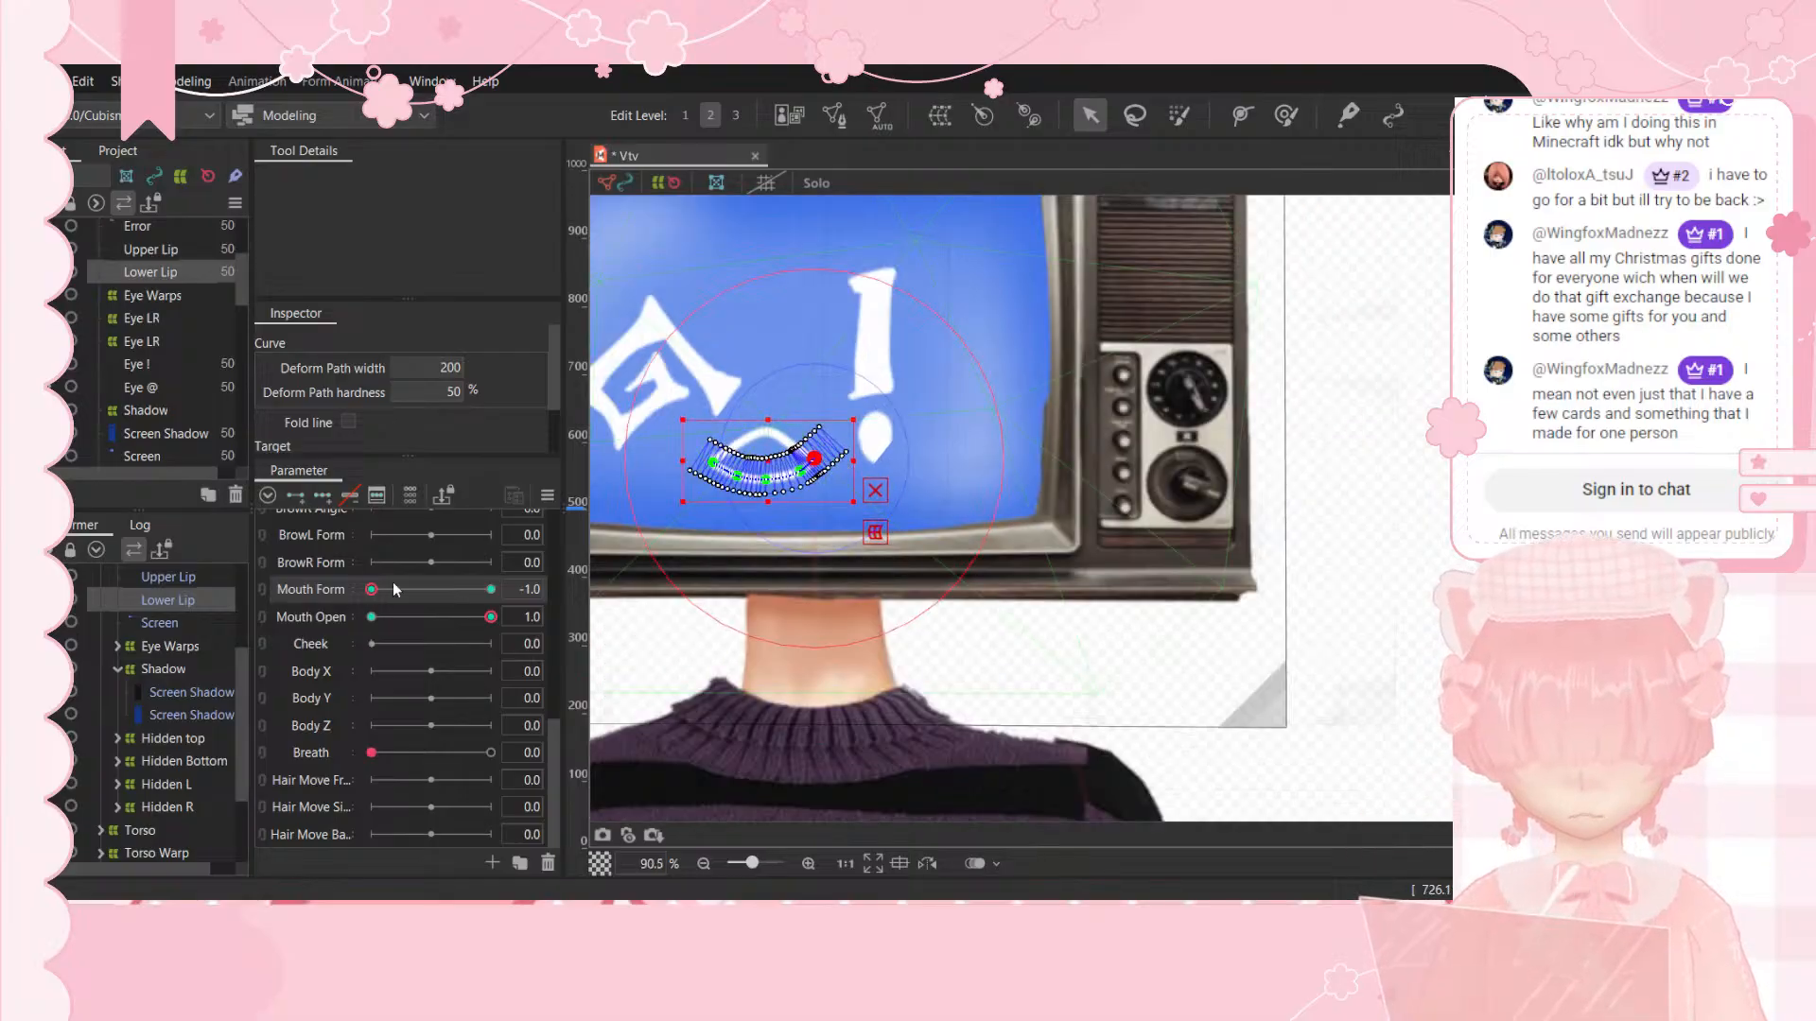
Step: Set Mouth Form to 1.0 and move the Lower Lip's left end and lower side points inward for a narrower open smile
{"action": "left_click_drag", "start_coordinate": [394, 581], "coordinate": [581, 573]}
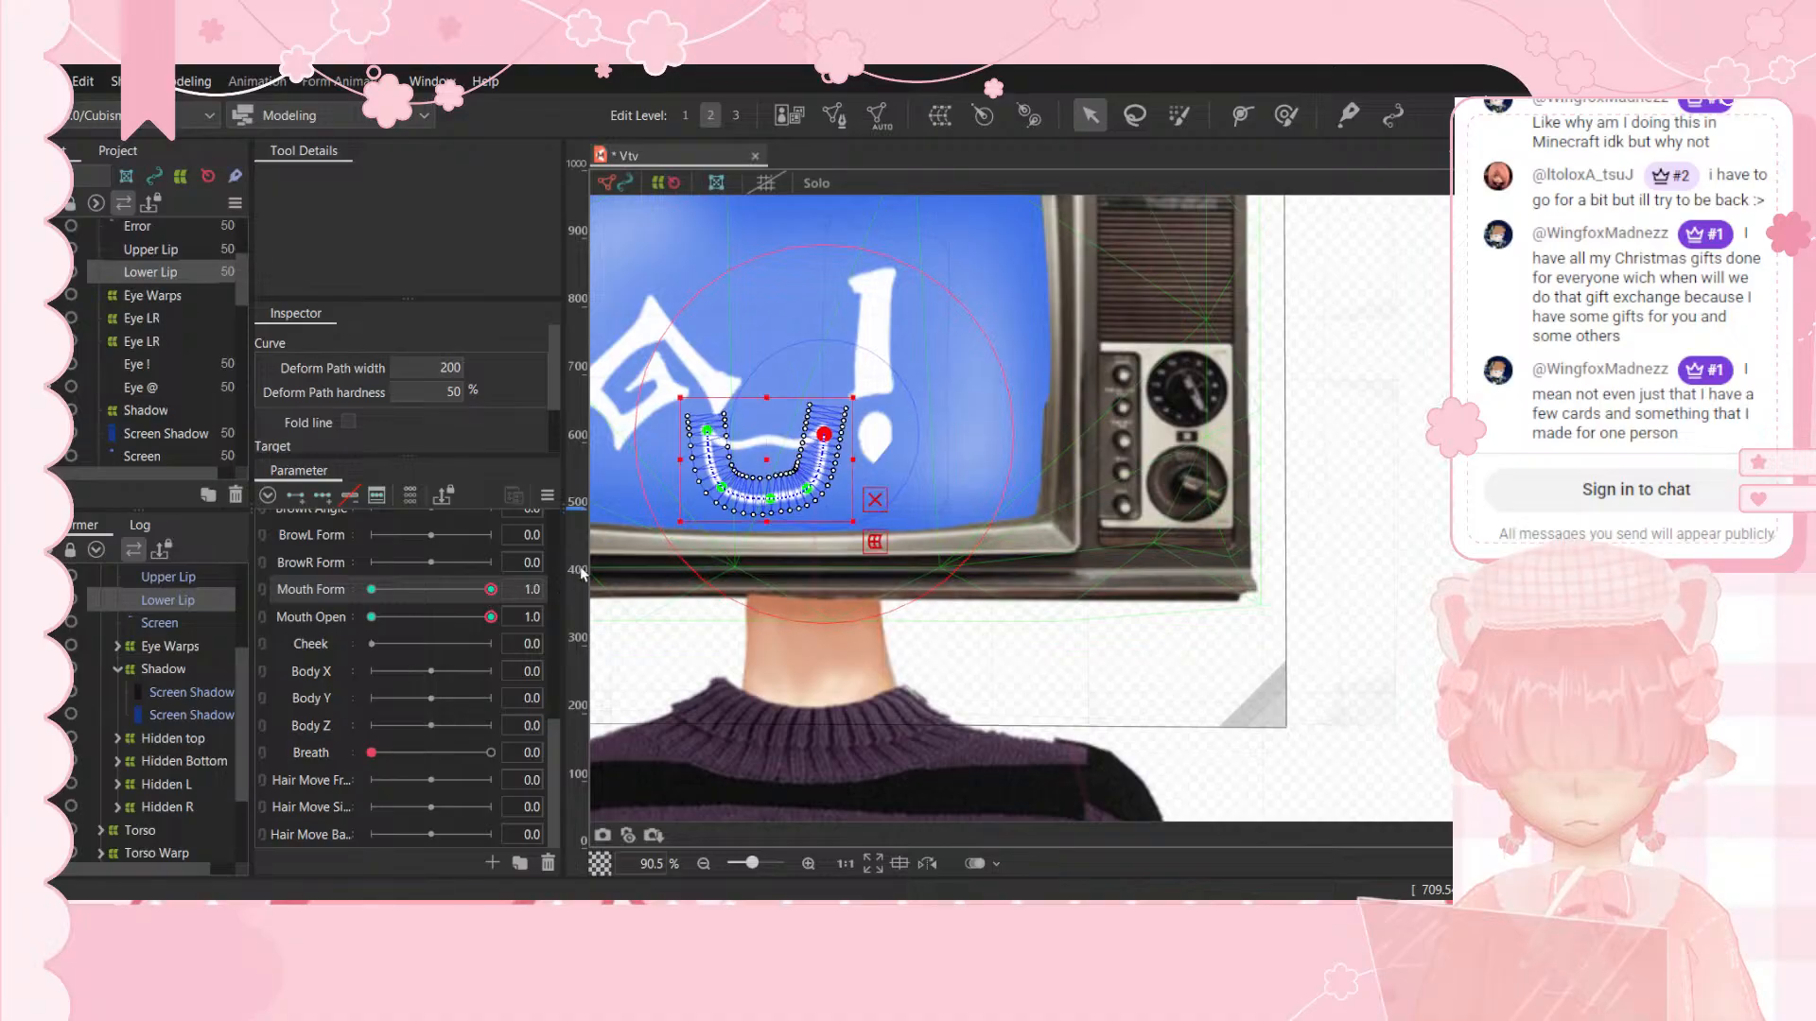
{"action": "left_click_drag", "start_coordinate": [709, 432], "coordinate": [800, 485]}
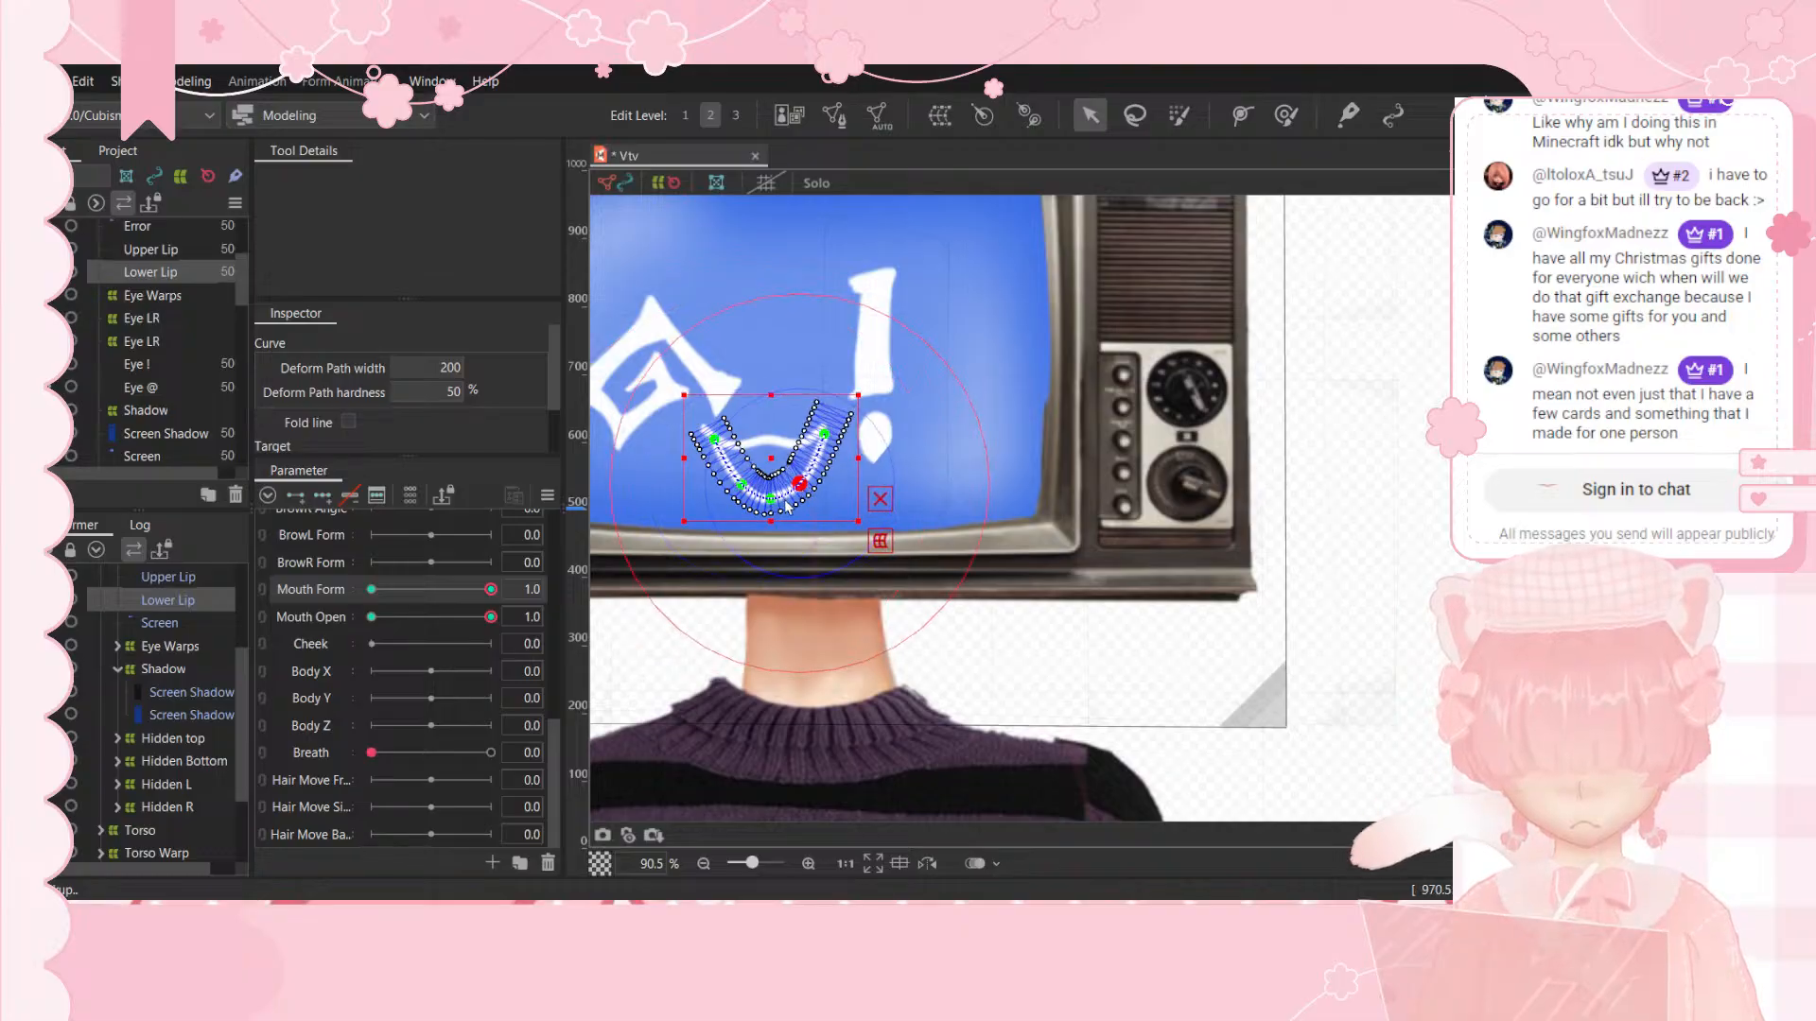
{"action": "left_click", "coordinate": [771, 500]}
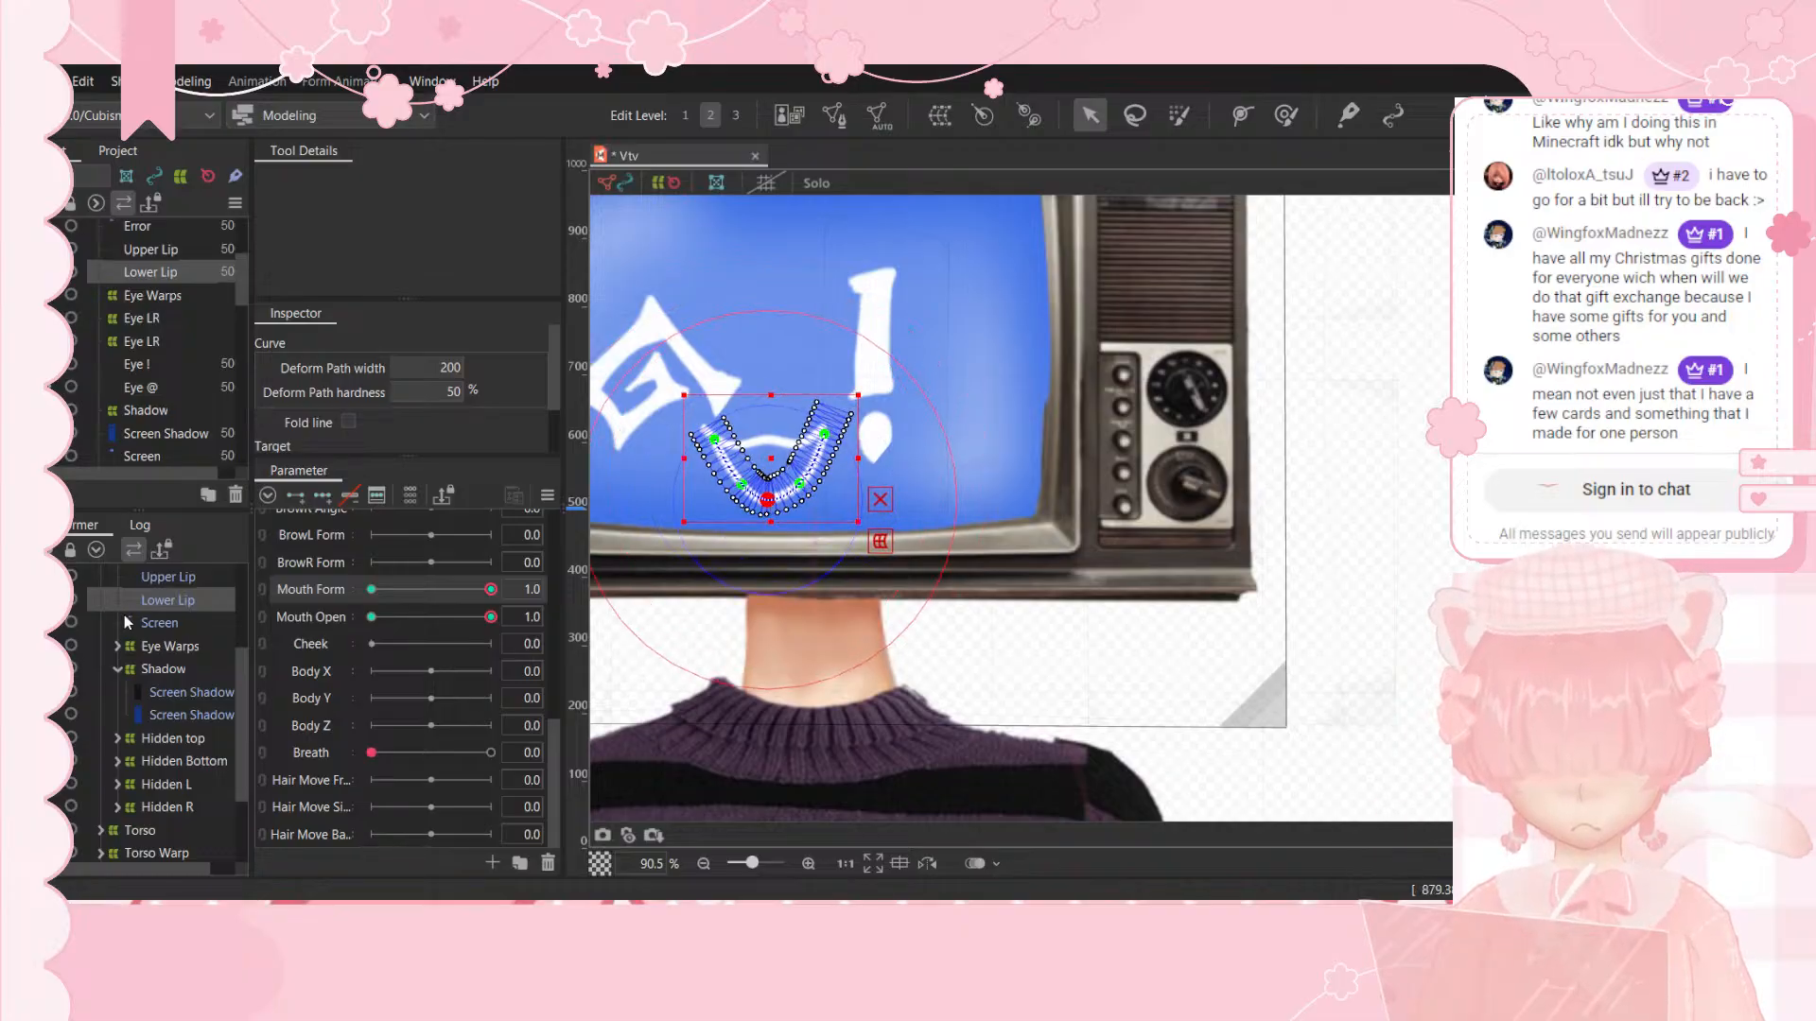
Step: Set Mouth Open to 0.0 and Mouth Form to -1.0, and lower the middle of the Lower Lip's deform path to flatten its arch
{"action": "left_click_drag", "start_coordinate": [491, 590], "coordinate": [331, 631]}
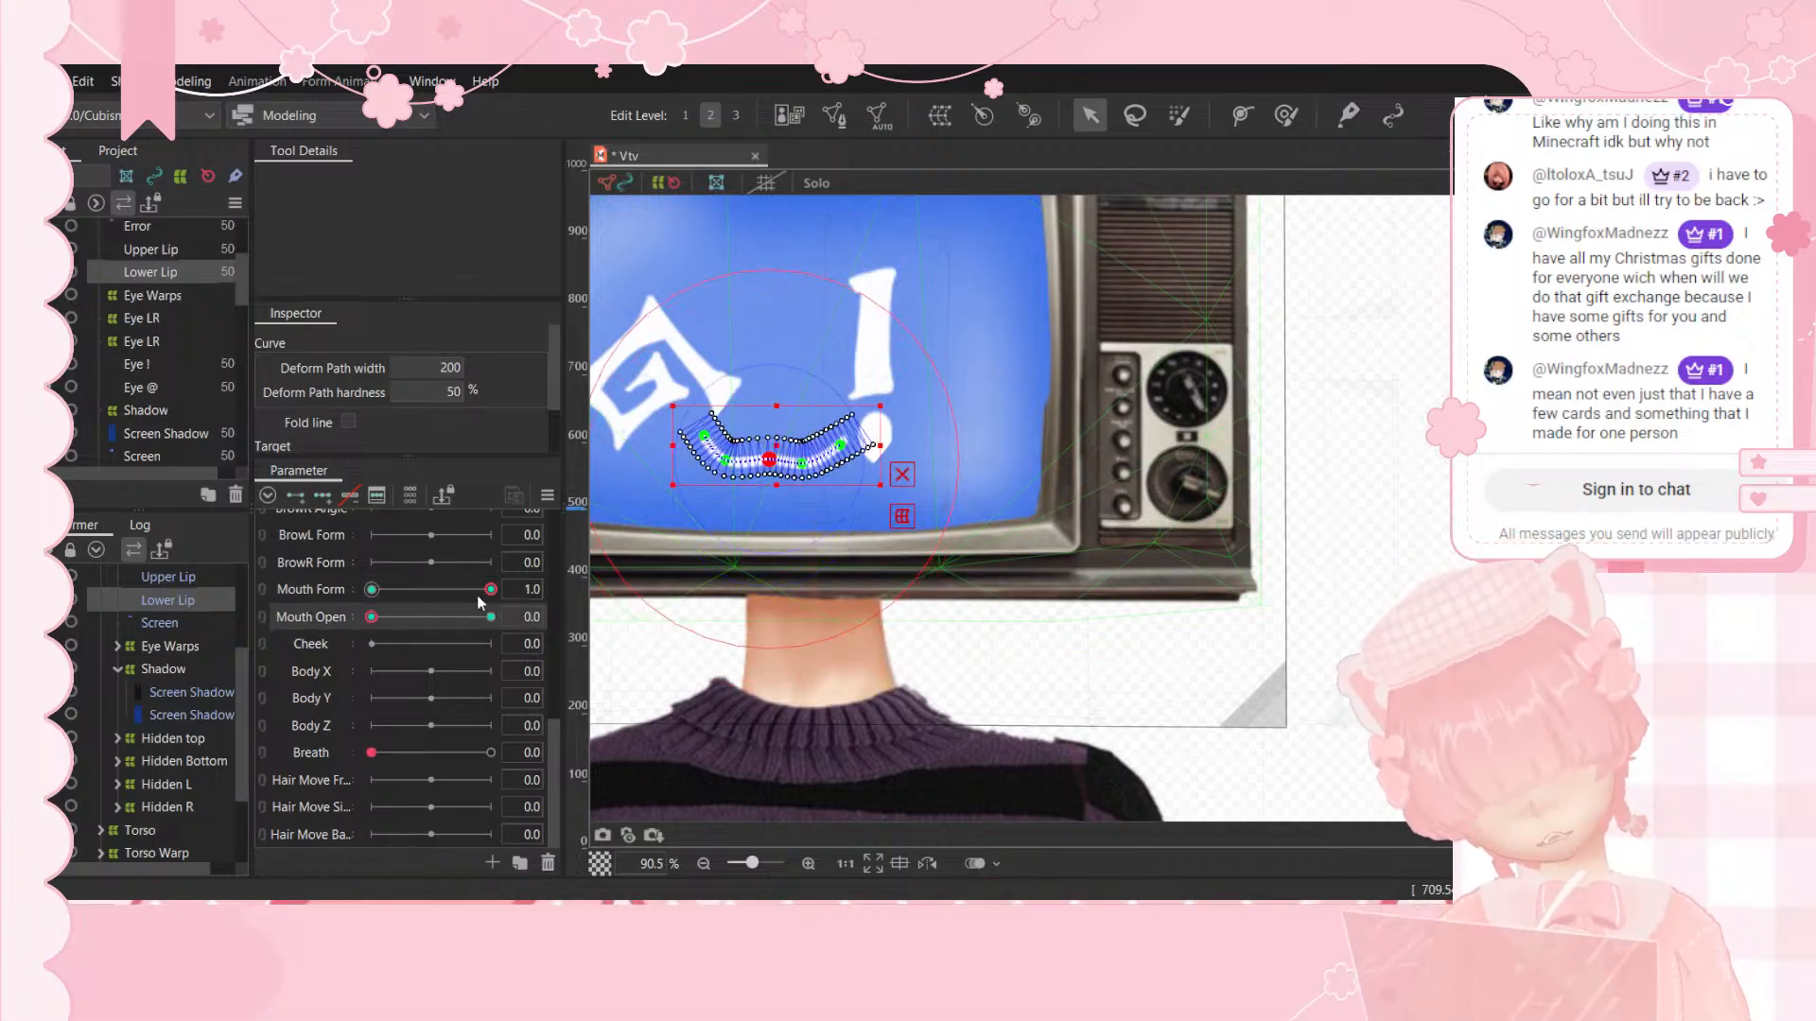
{"action": "left_click_drag", "start_coordinate": [492, 593], "coordinate": [336, 610]}
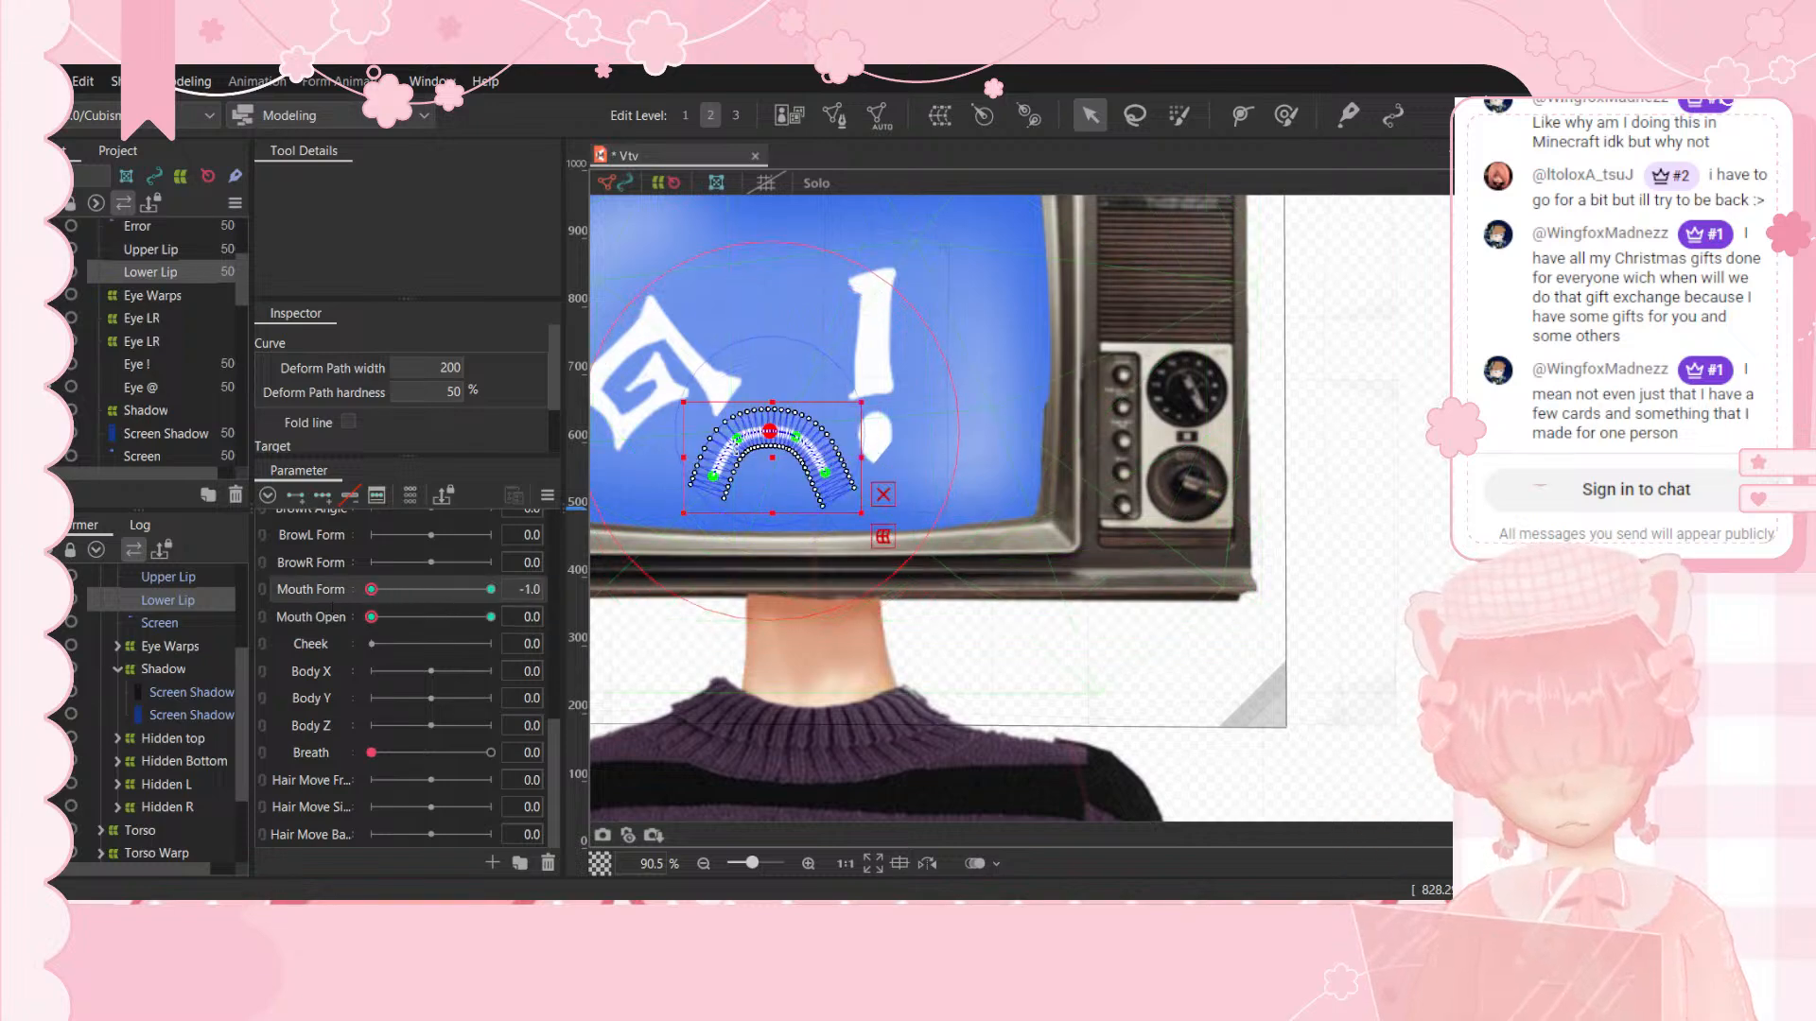
{"action": "mouse_move", "coordinate": [769, 438]}
{"action": "left_mouse_down"}
{"action": "mouse_move", "coordinate": [767, 477]}
{"action": "mouse_move", "coordinate": [728, 476]}
{"action": "mouse_move", "coordinate": [798, 450]}
{"action": "mouse_move", "coordinate": [794, 477]}
{"action": "mouse_move", "coordinate": [769, 480]}
{"action": "left_mouse_up"}
{"action": "left_click", "coordinate": [714, 471]}
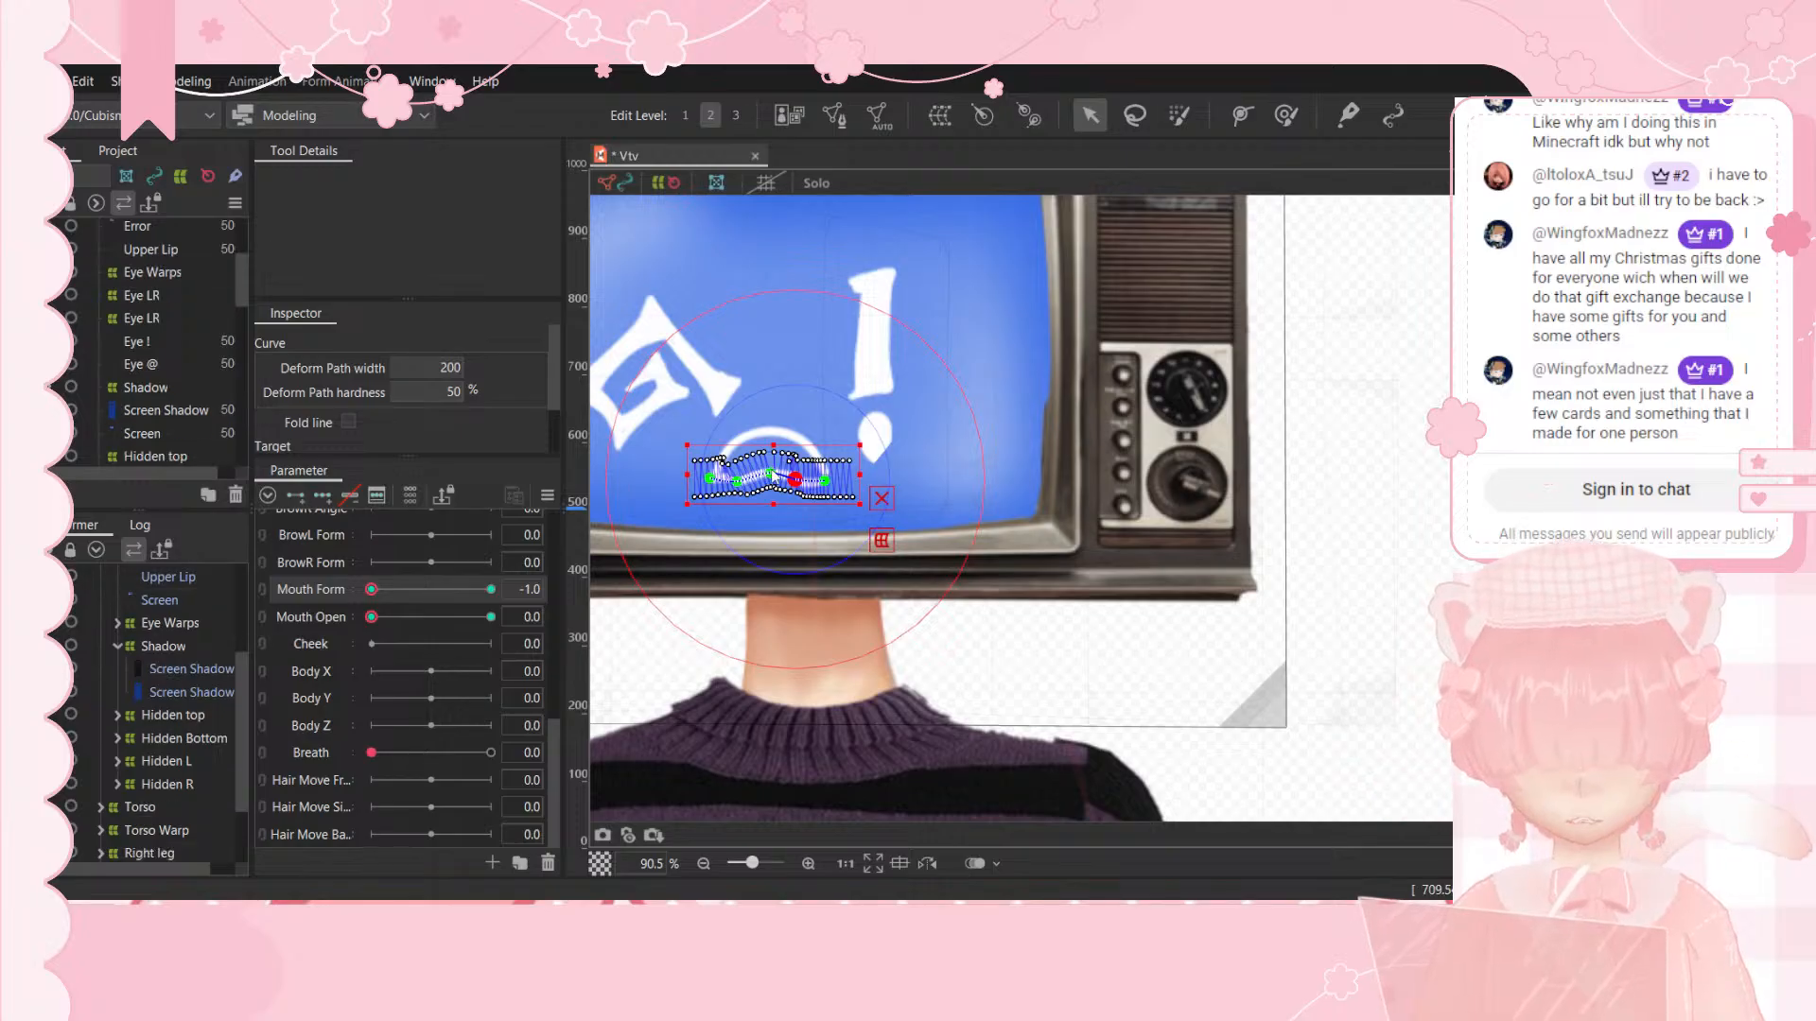
{"action": "scroll", "coordinate": [771, 470], "scroll_direction": "up", "scroll_amount": 6}
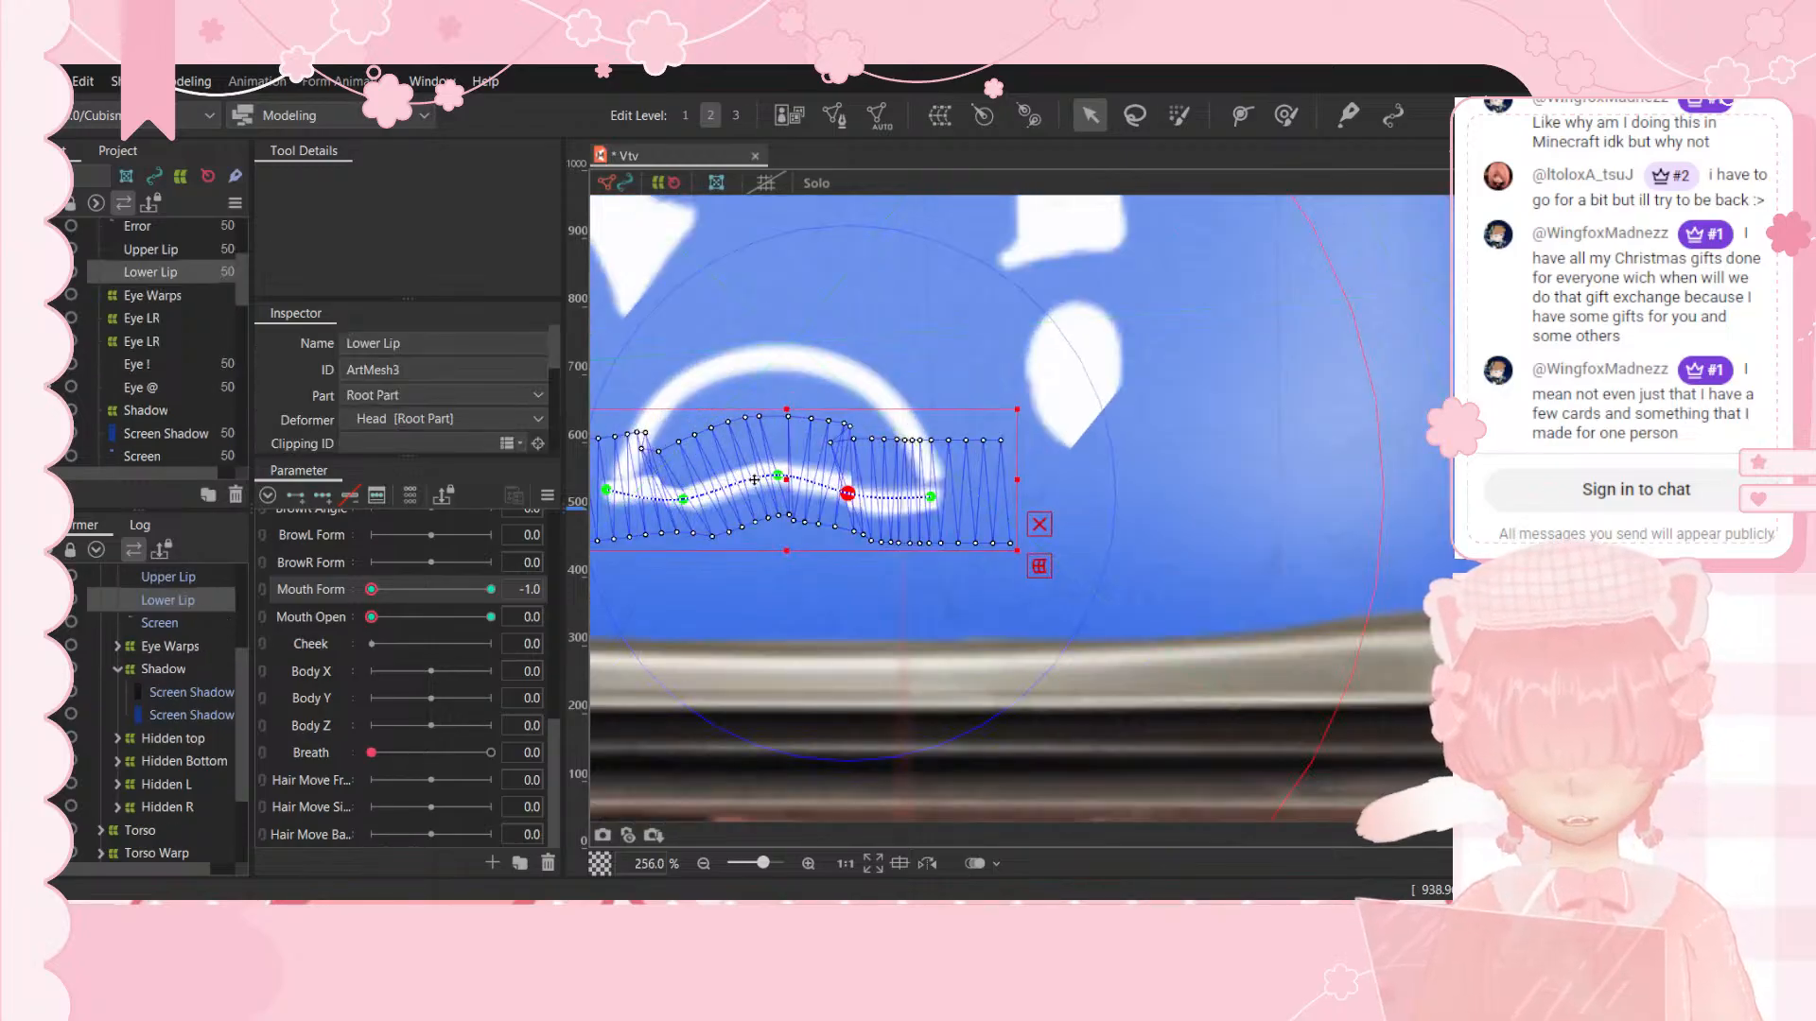
{"action": "left_click_drag", "start_coordinate": [776, 475], "coordinate": [767, 485]}
{"action": "key", "text": "ctrl+z"}
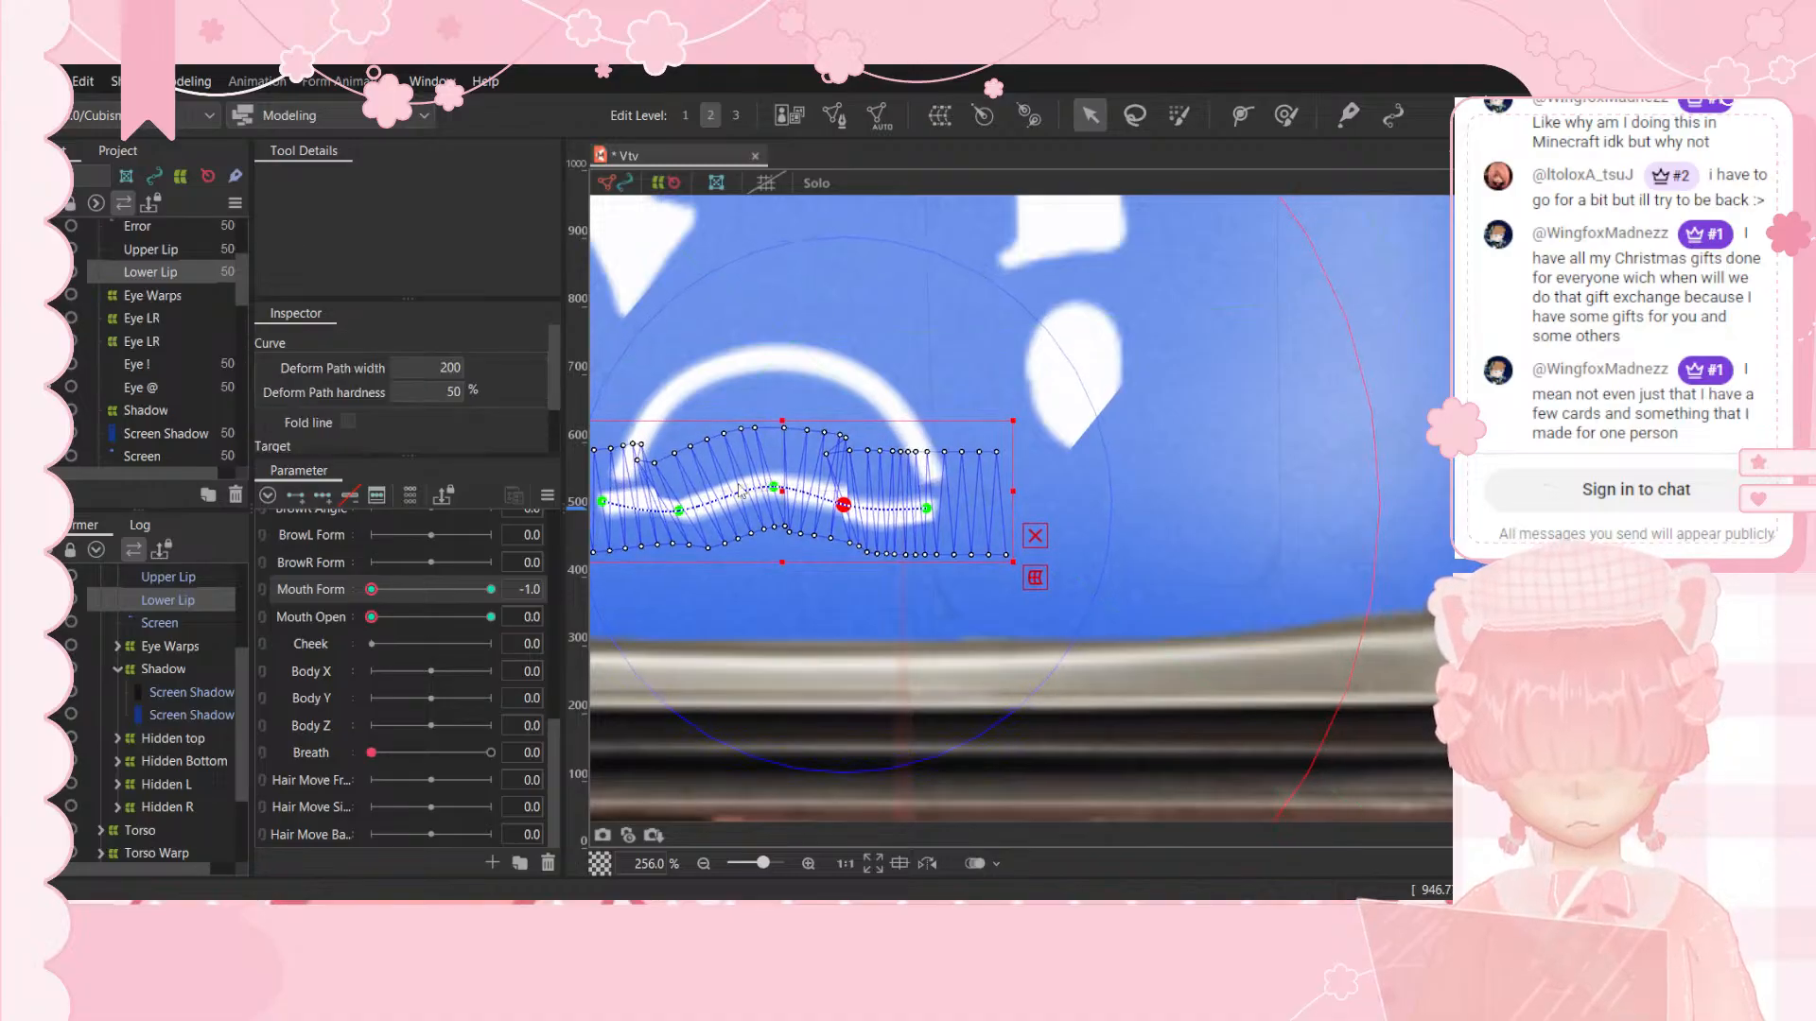
{"action": "key", "text": "ctrl+z"}
{"action": "key", "text": "ctrl+z"}
{"action": "left_click", "coordinate": [988, 519]}
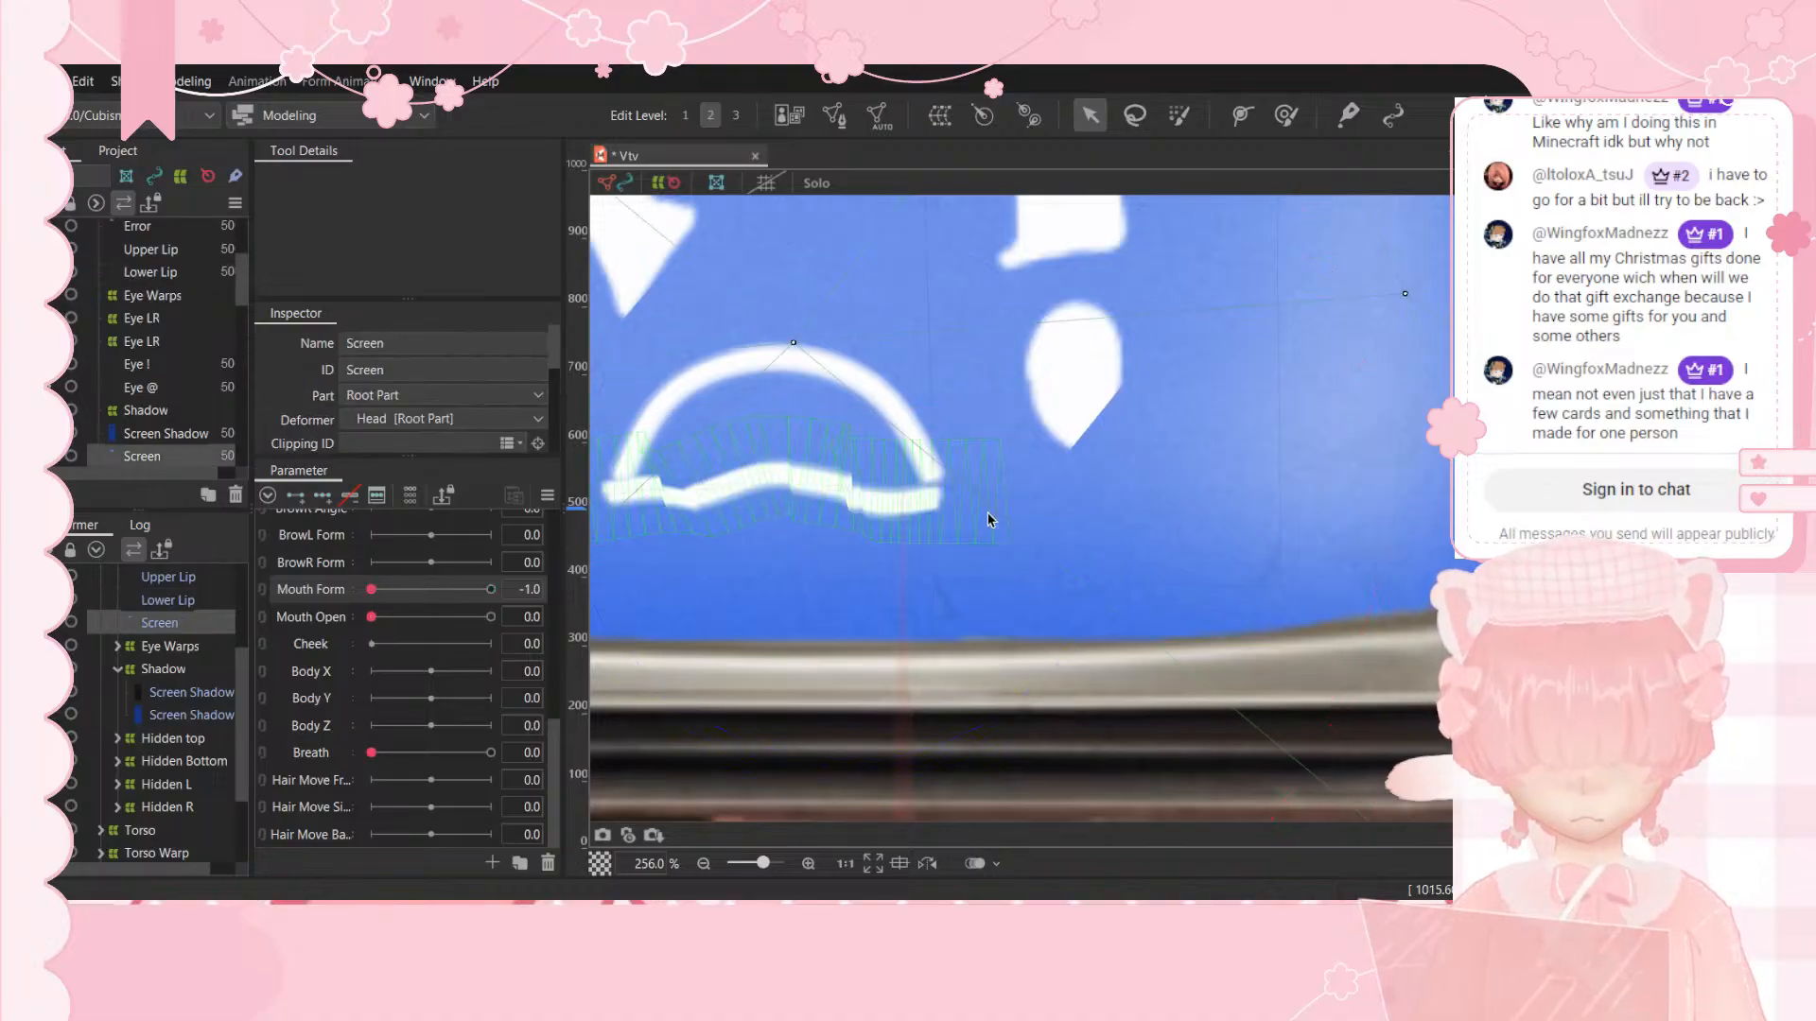
{"action": "left_click", "coordinate": [810, 488]}
{"action": "left_click", "coordinate": [1041, 522]}
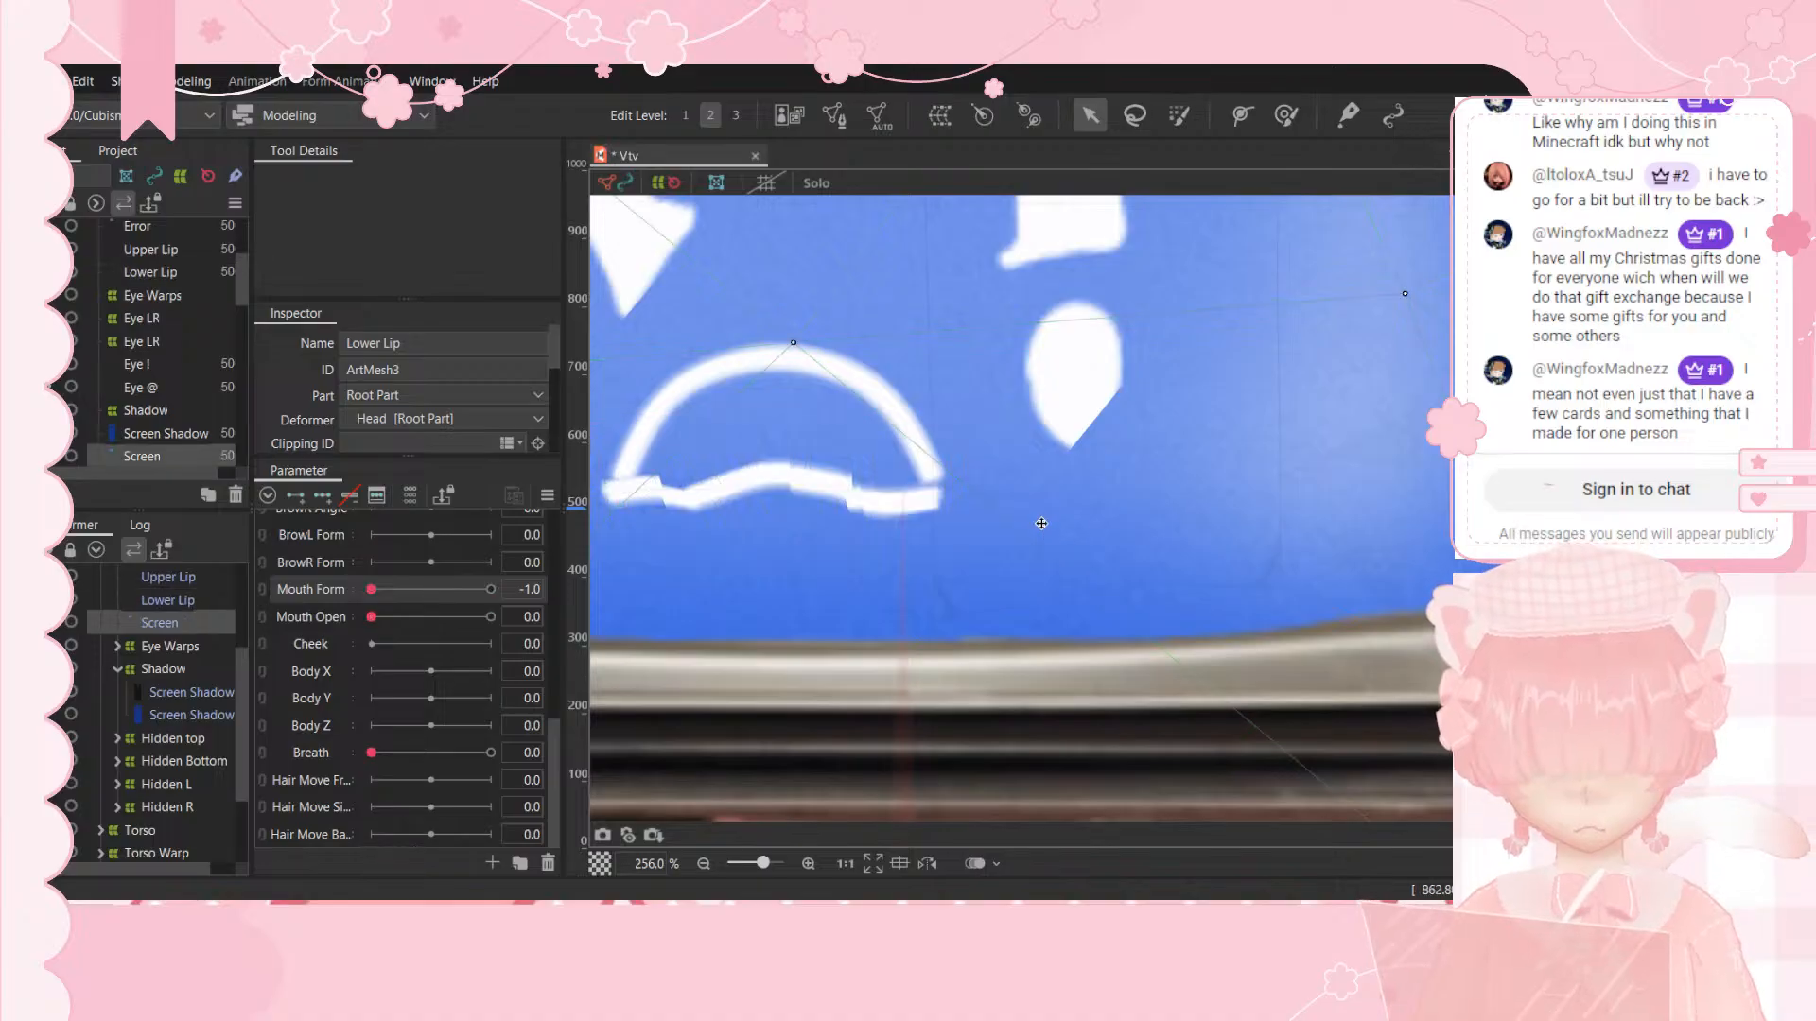
{"action": "left_click", "coordinate": [852, 493]}
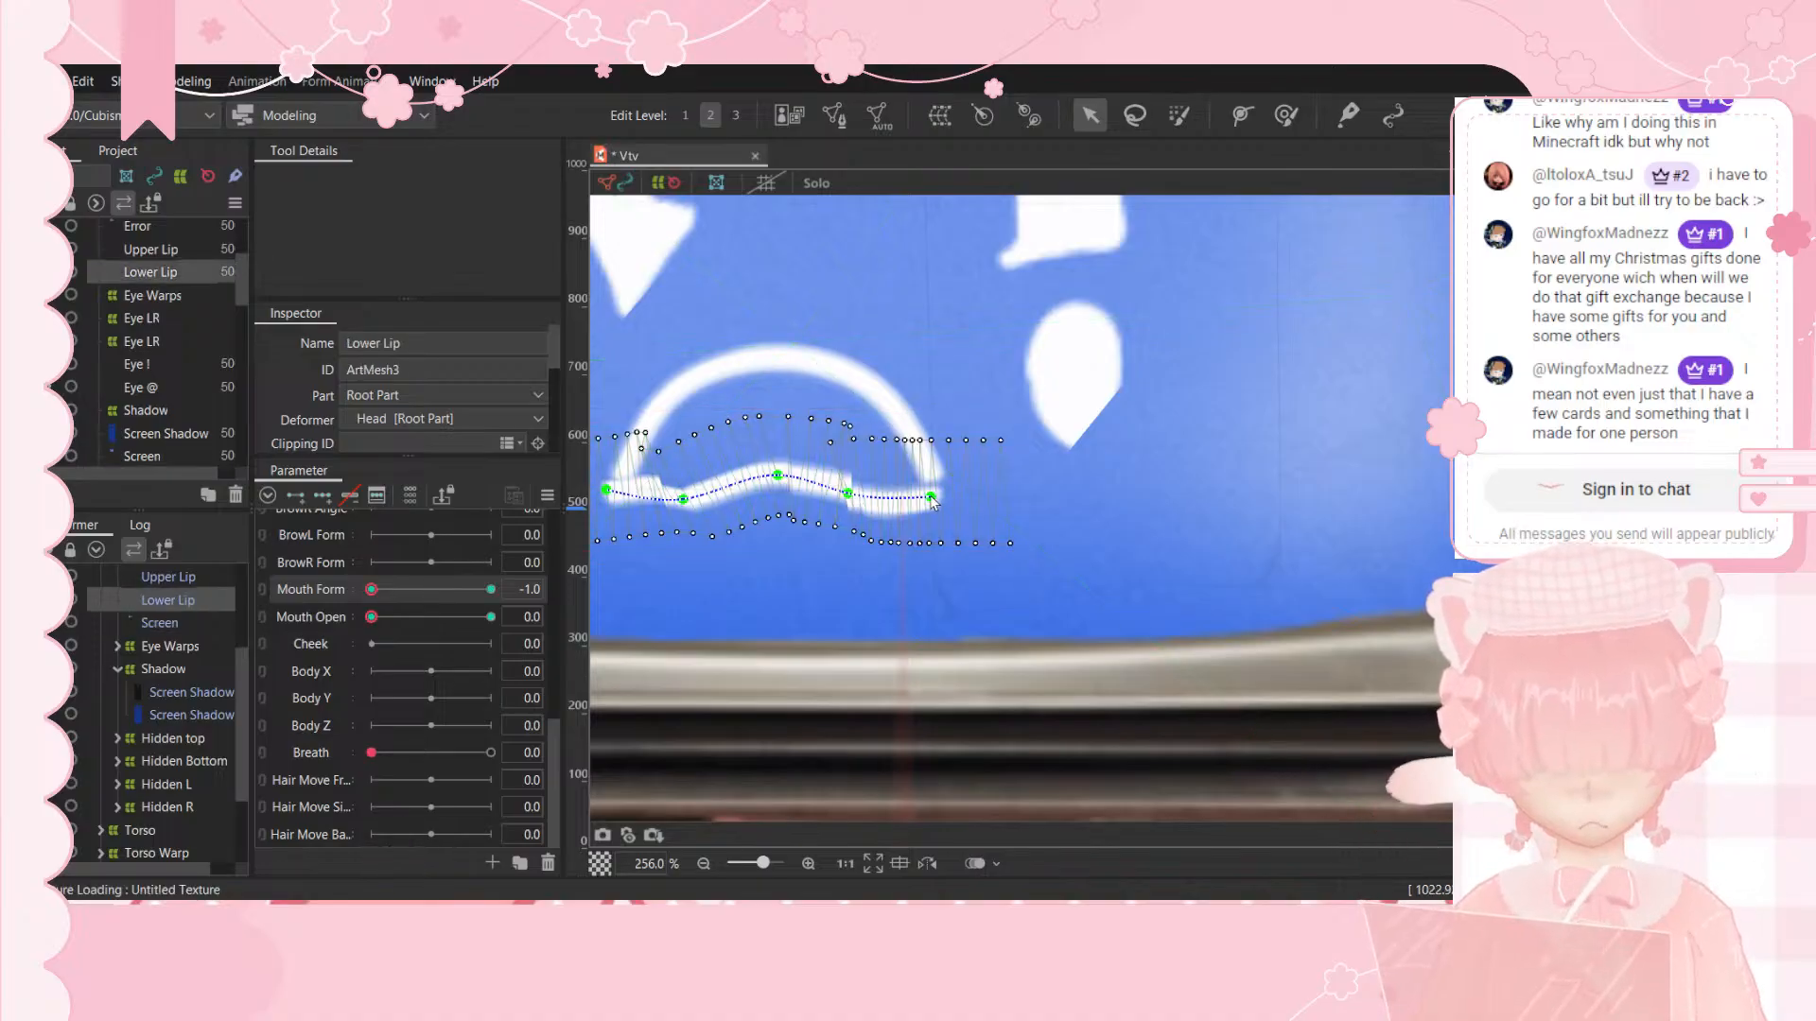
Step: Move the right-hand points of the Lower Lip's deform path outward and slightly up, keeping Mouth Form at -1.0
{"action": "left_click_drag", "start_coordinate": [932, 502], "coordinate": [883, 496]}
{"action": "left_click", "coordinate": [858, 491]}
{"action": "left_click_drag", "start_coordinate": [842, 437], "coordinate": [901, 426]}
{"action": "left_click", "coordinate": [873, 419]}
{"action": "left_click_drag", "start_coordinate": [967, 497], "coordinate": [899, 509]}
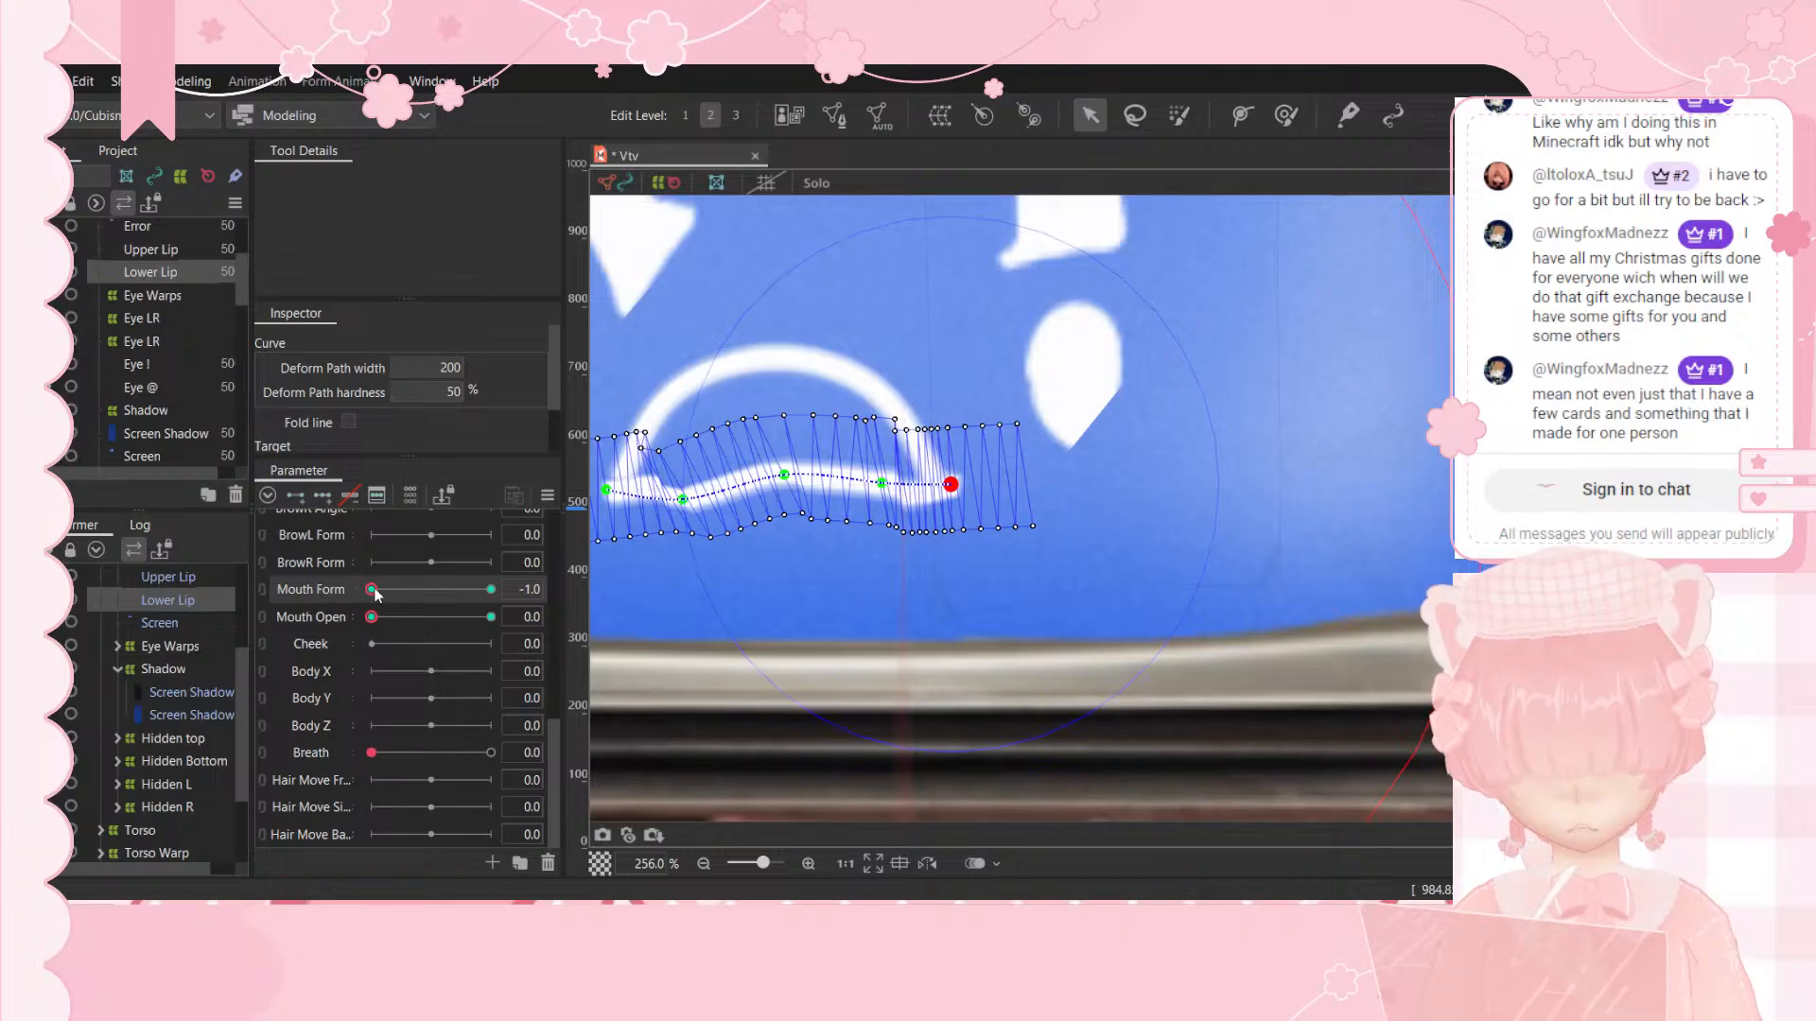
{"action": "mouse_move", "coordinate": [376, 593]}
{"action": "left_mouse_down"}
{"action": "mouse_move", "coordinate": [513, 581]}
{"action": "mouse_move", "coordinate": [359, 596]}
{"action": "left_mouse_up"}
Step: Raise both ends of the Lower Lip's deform path and lower its middle point to form a shallow upward-curving line
{"action": "left_click", "coordinate": [661, 445]}
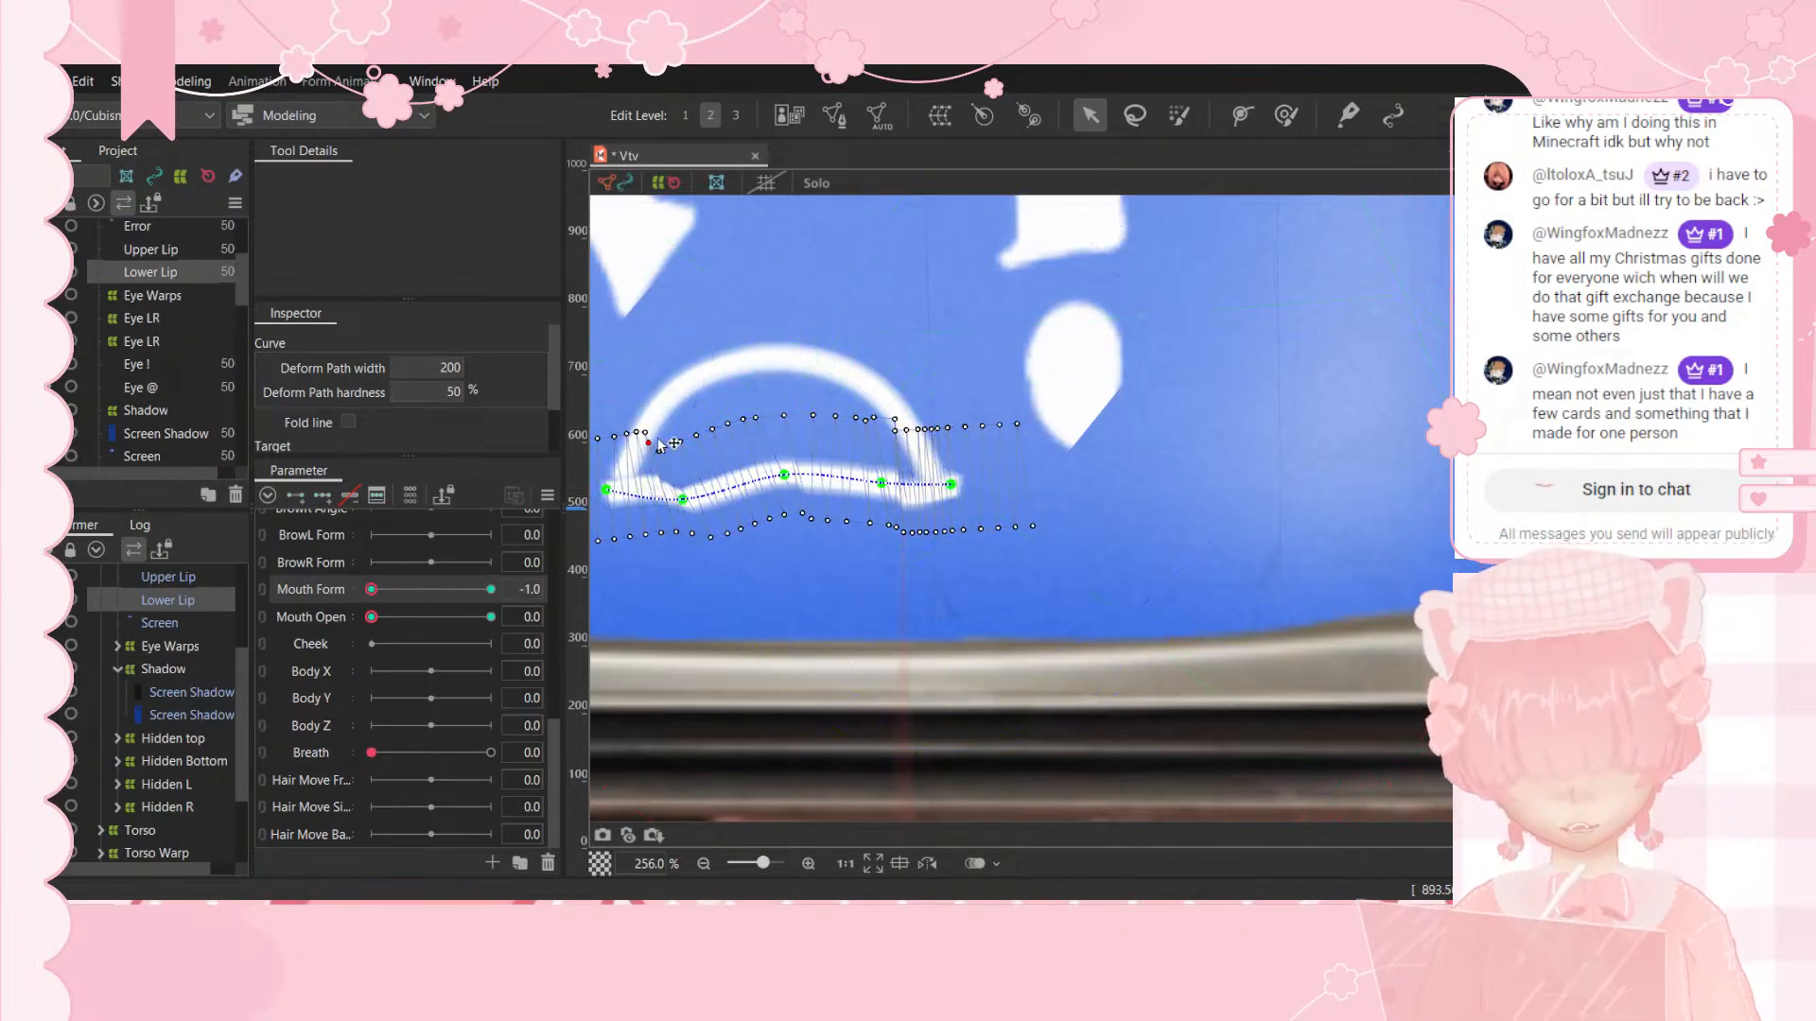
{"action": "left_click", "coordinate": [658, 439]}
{"action": "mouse_move", "coordinate": [659, 451]}
{"action": "left_mouse_down"}
{"action": "mouse_move", "coordinate": [687, 489]}
{"action": "mouse_move", "coordinate": [616, 482]}
{"action": "mouse_move", "coordinate": [628, 458]}
{"action": "left_mouse_up"}
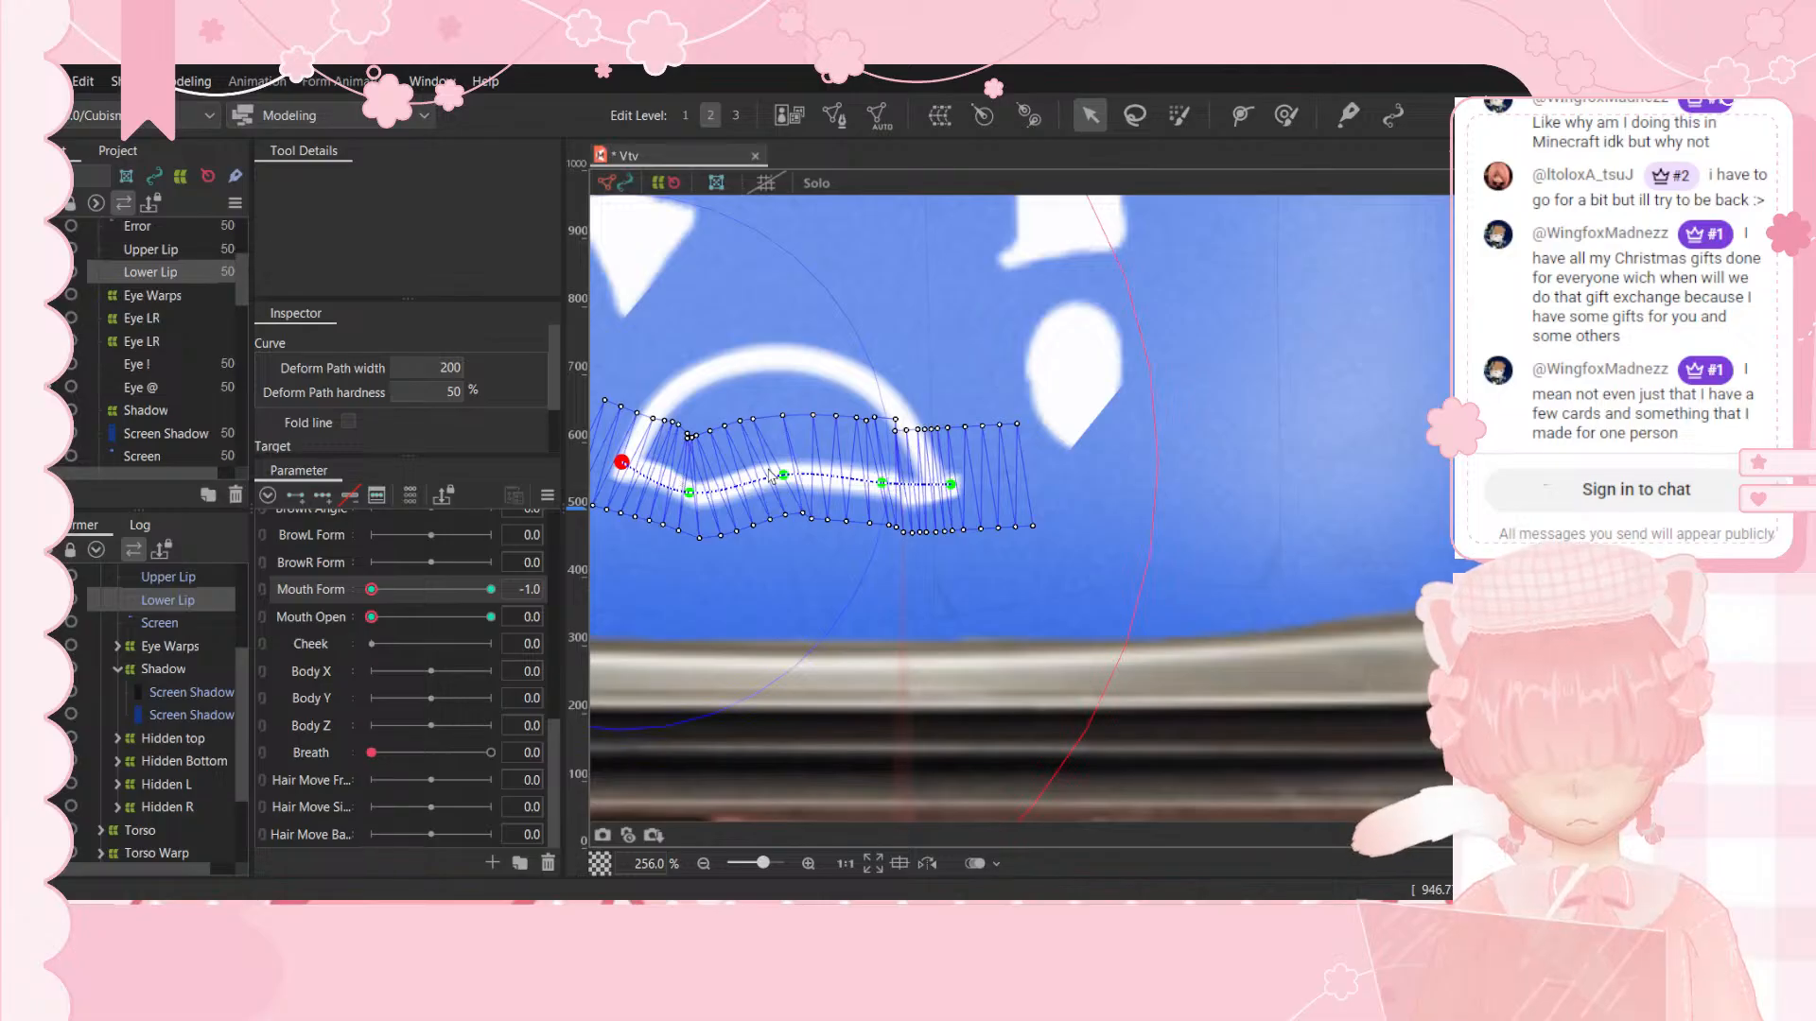
{"action": "left_click_drag", "start_coordinate": [787, 479], "coordinate": [790, 508]}
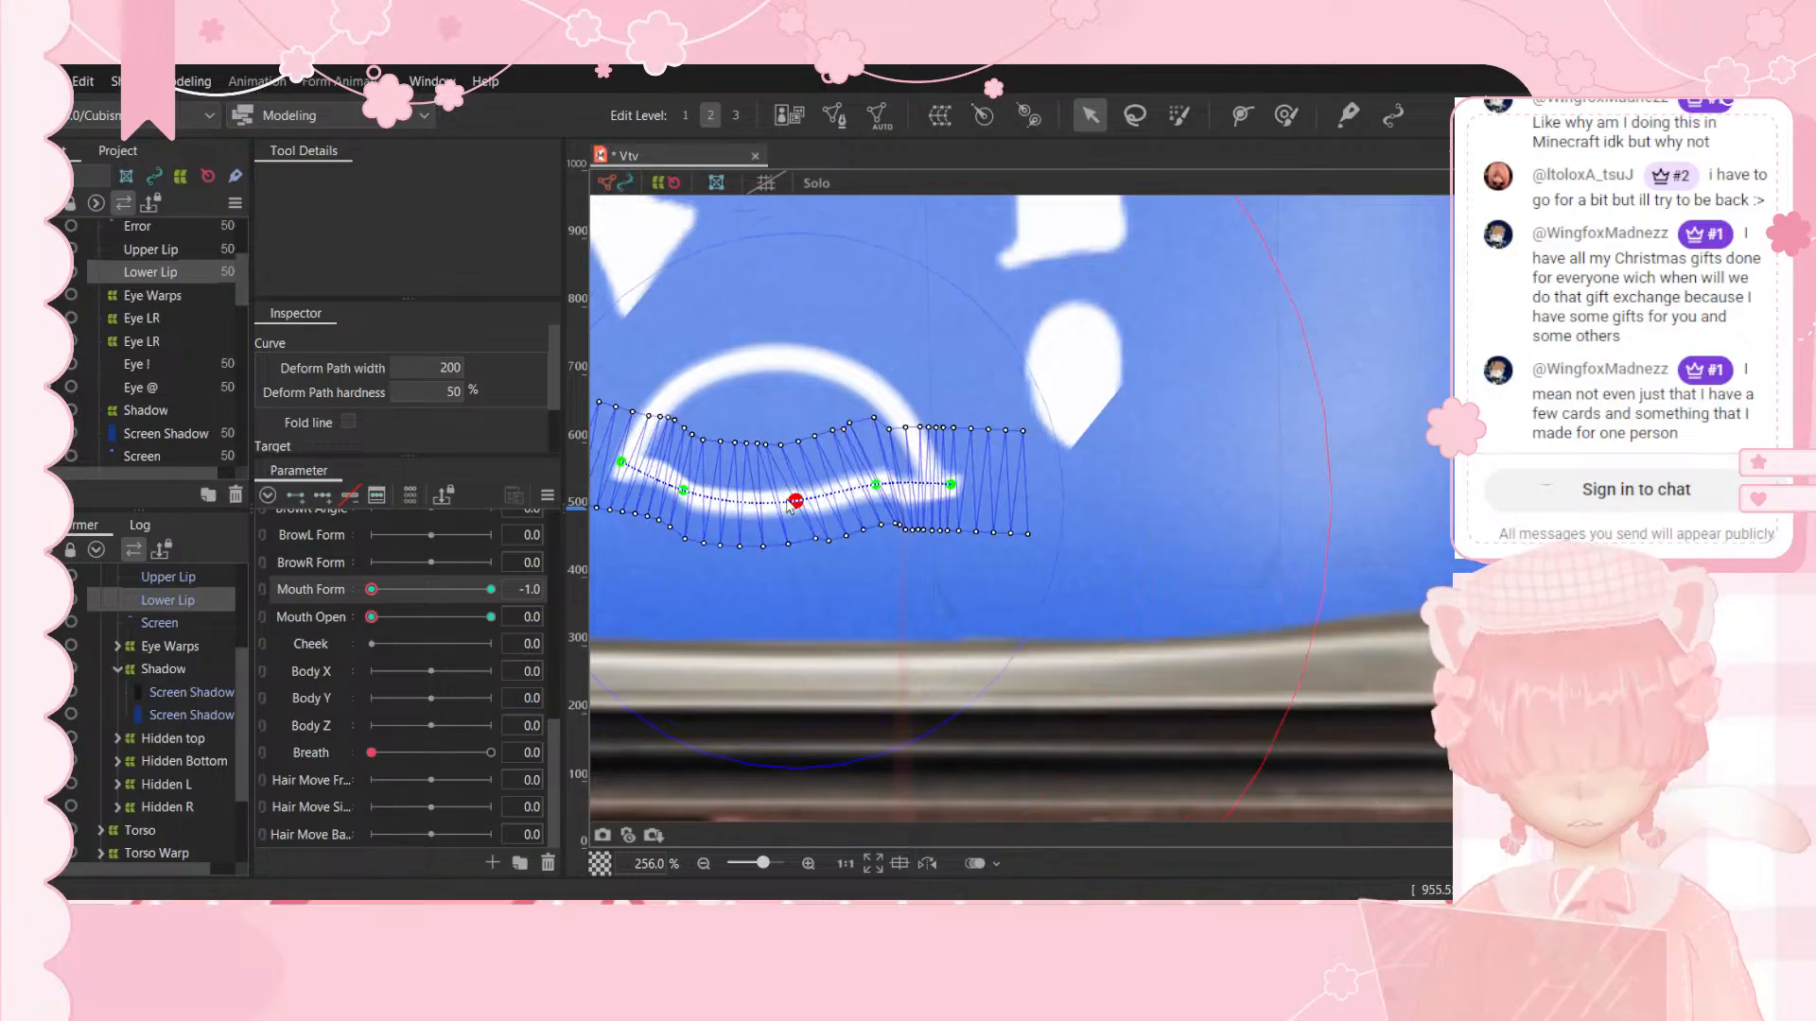
{"action": "left_click_drag", "start_coordinate": [950, 484], "coordinate": [871, 413]}
{"action": "left_click", "coordinate": [867, 428]}
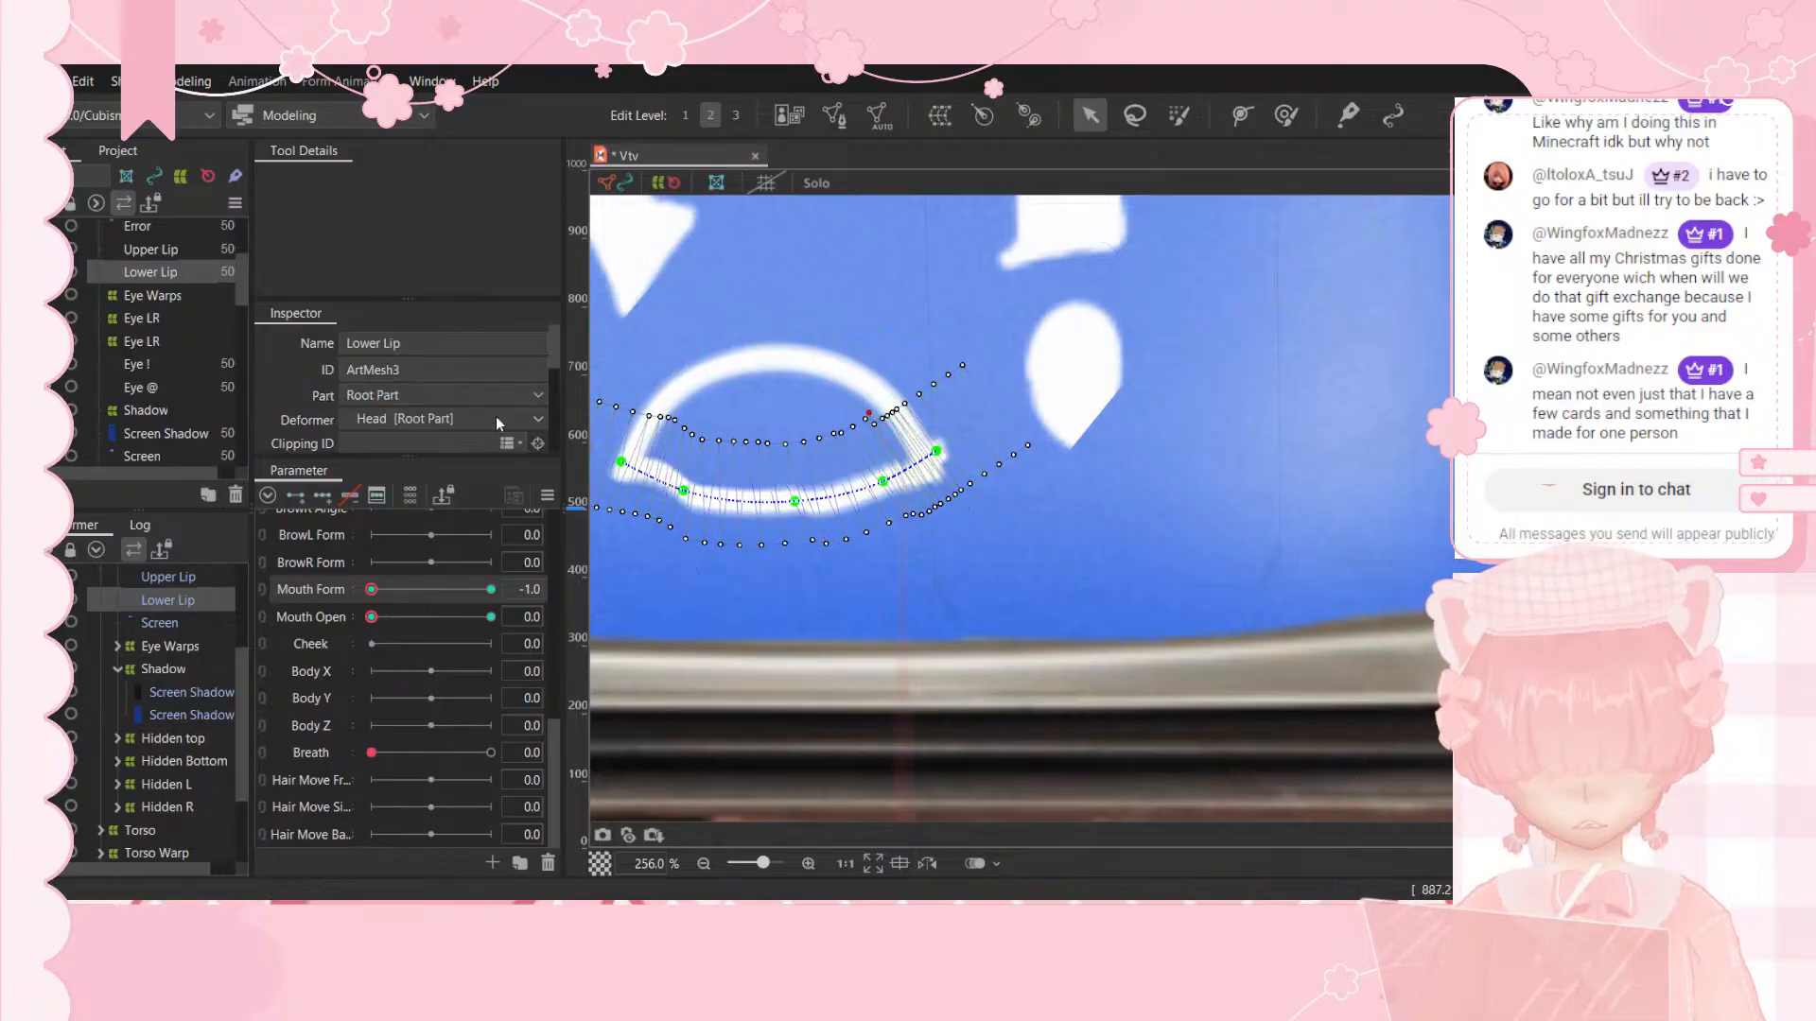
Step: Set Mouth Open to 1.0 with Mouth Form at -1.0 and nudge the Lower Lip's left end to meet the upper lip's corner
{"action": "left_click_drag", "start_coordinate": [371, 617], "coordinate": [465, 617]}
{"action": "left_click_drag", "start_coordinate": [339, 632], "coordinate": [580, 649]}
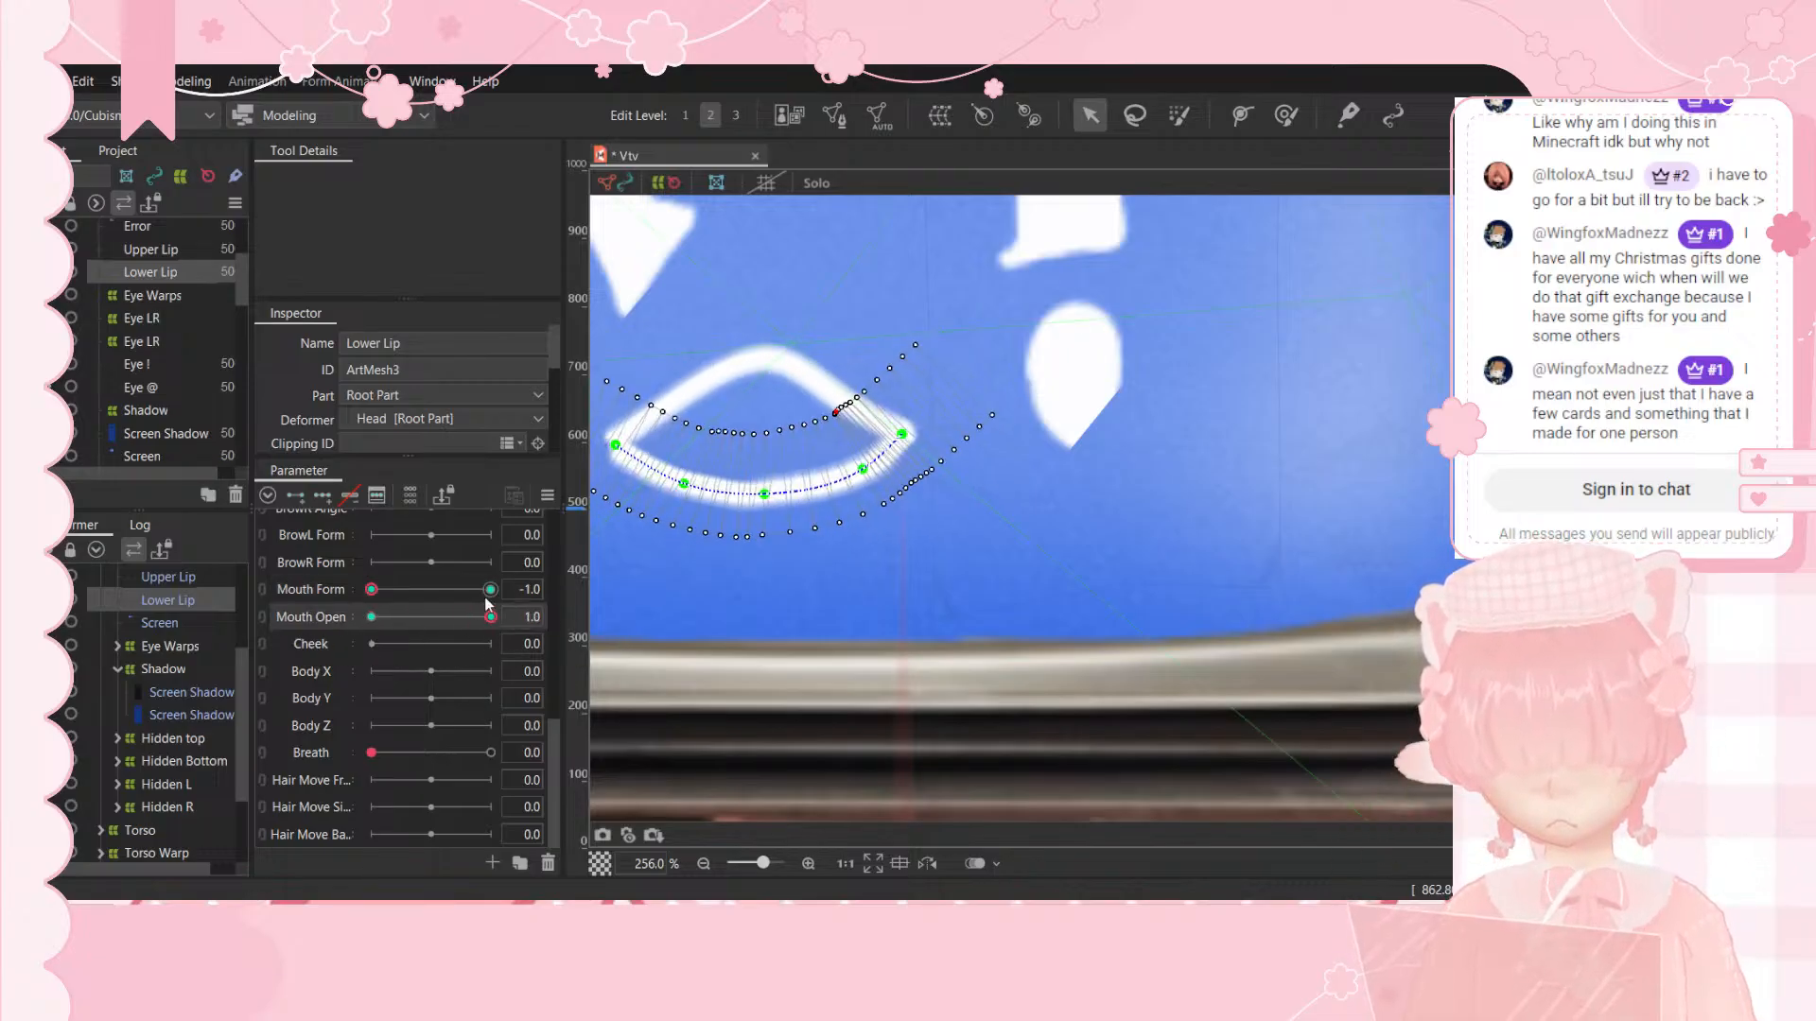
{"action": "left_click_drag", "start_coordinate": [488, 591], "coordinate": [312, 619]}
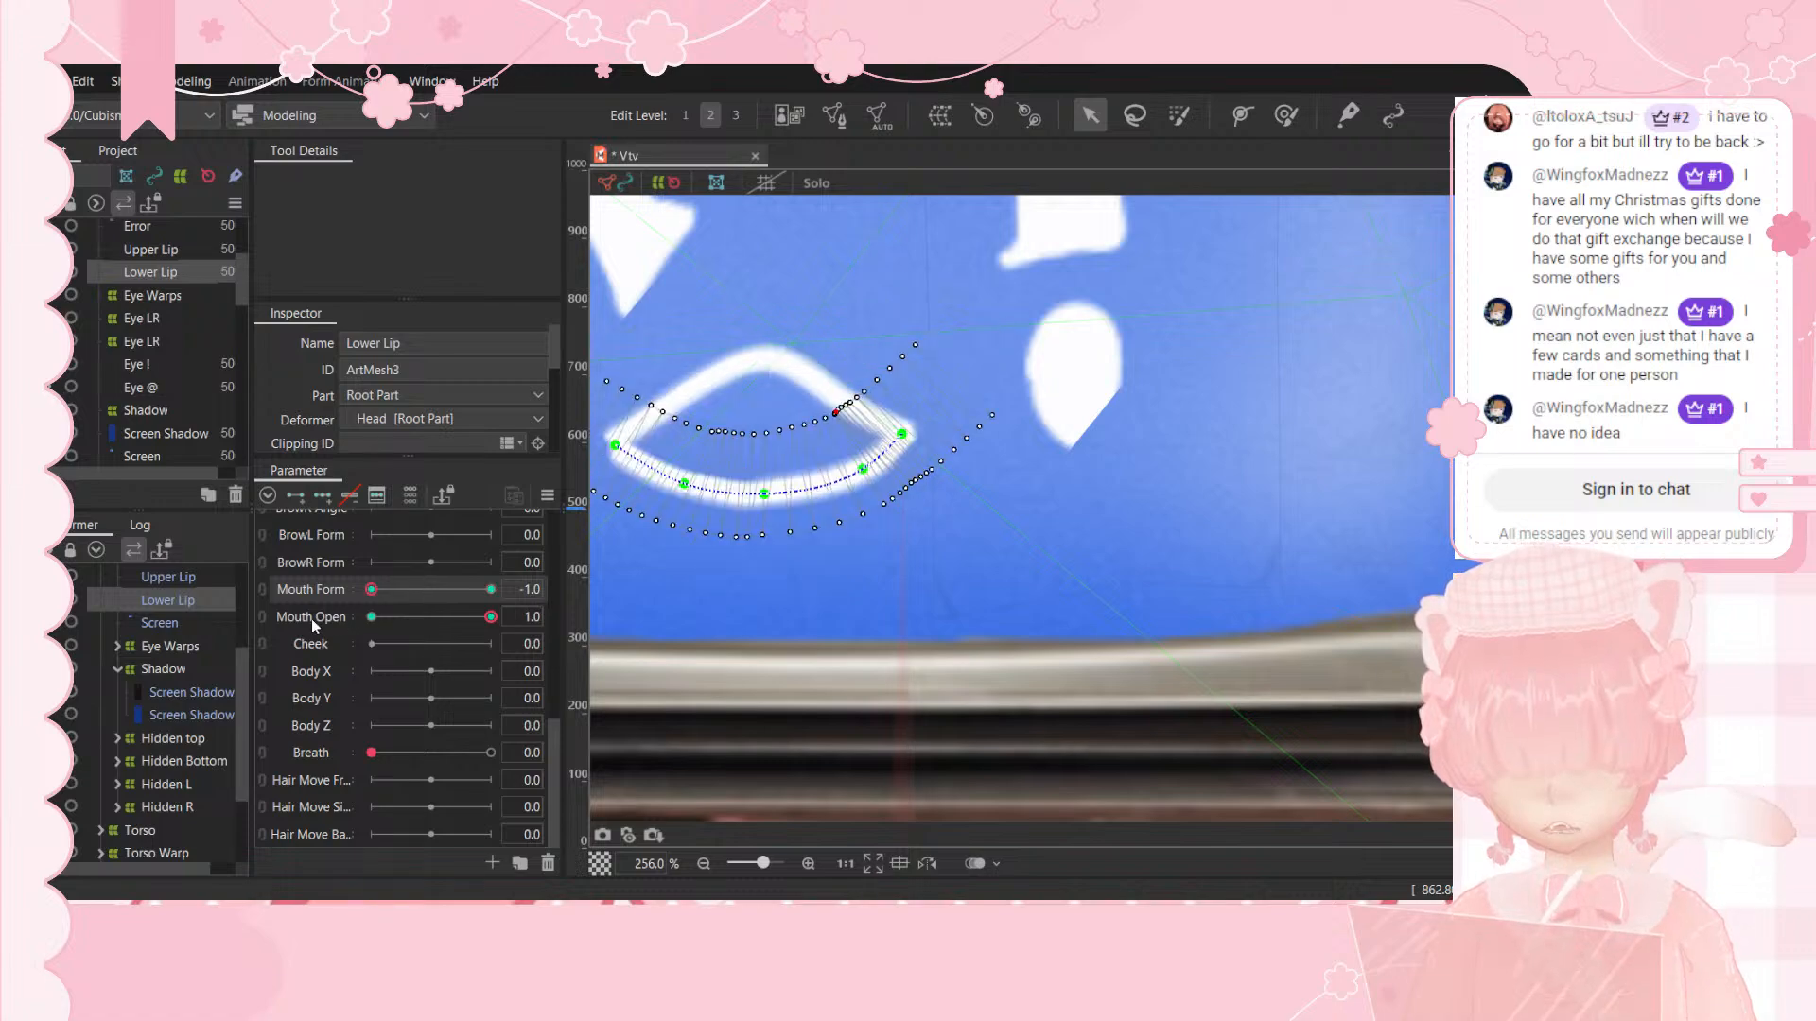
{"action": "scroll", "coordinate": [708, 459], "scroll_direction": "down", "scroll_amount": 2}
{"action": "scroll", "coordinate": [624, 455], "scroll_direction": "up", "scroll_amount": 2}
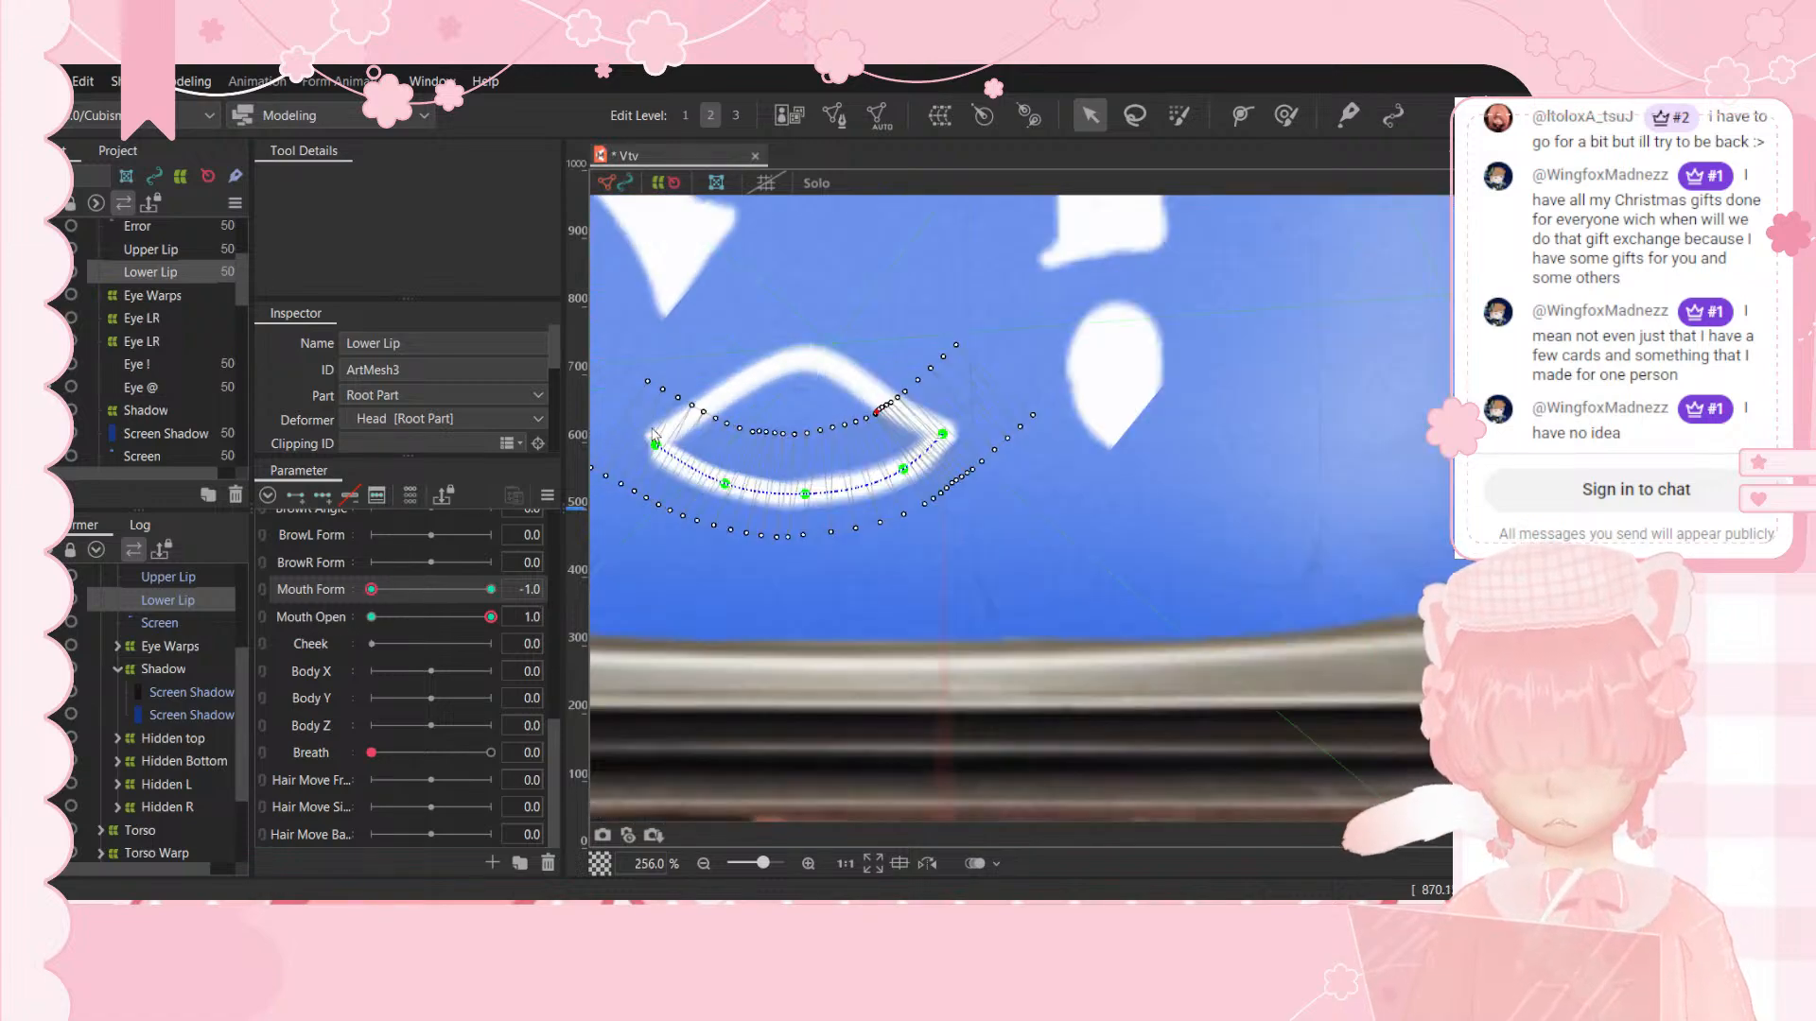
{"action": "left_click", "coordinate": [656, 444]}
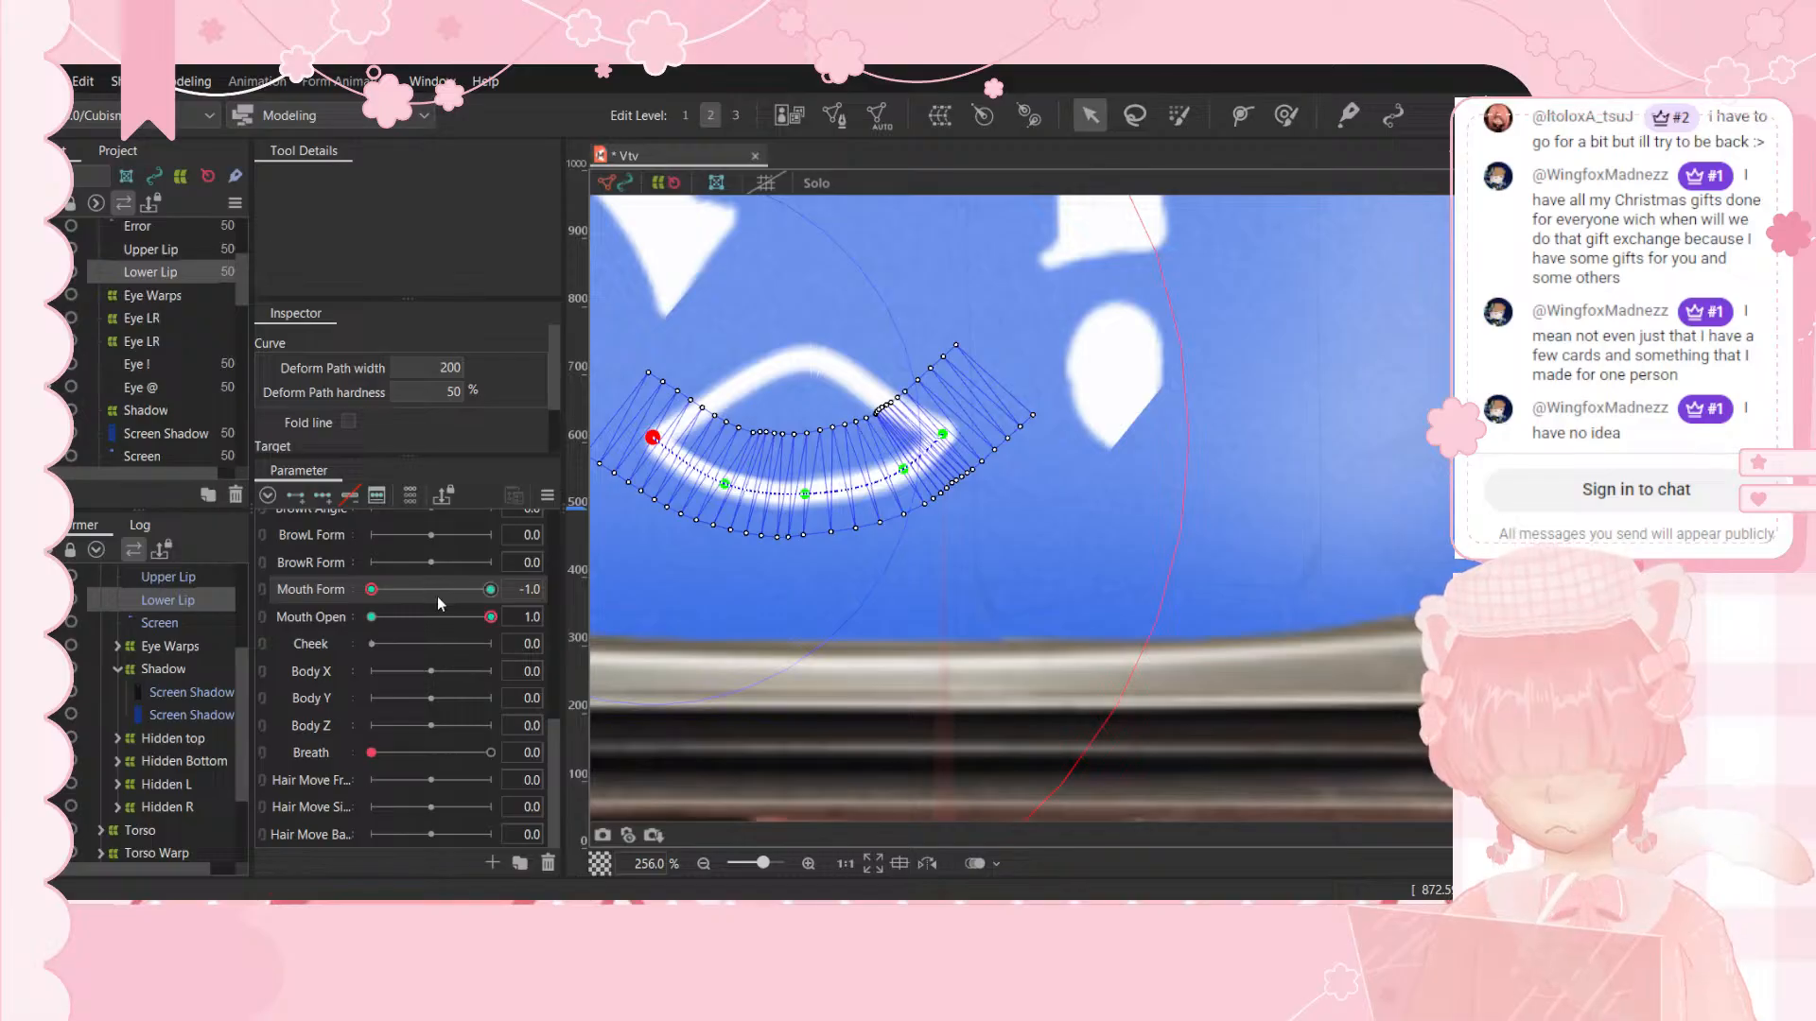
{"action": "left_click_drag", "start_coordinate": [373, 589], "coordinate": [322, 593]}
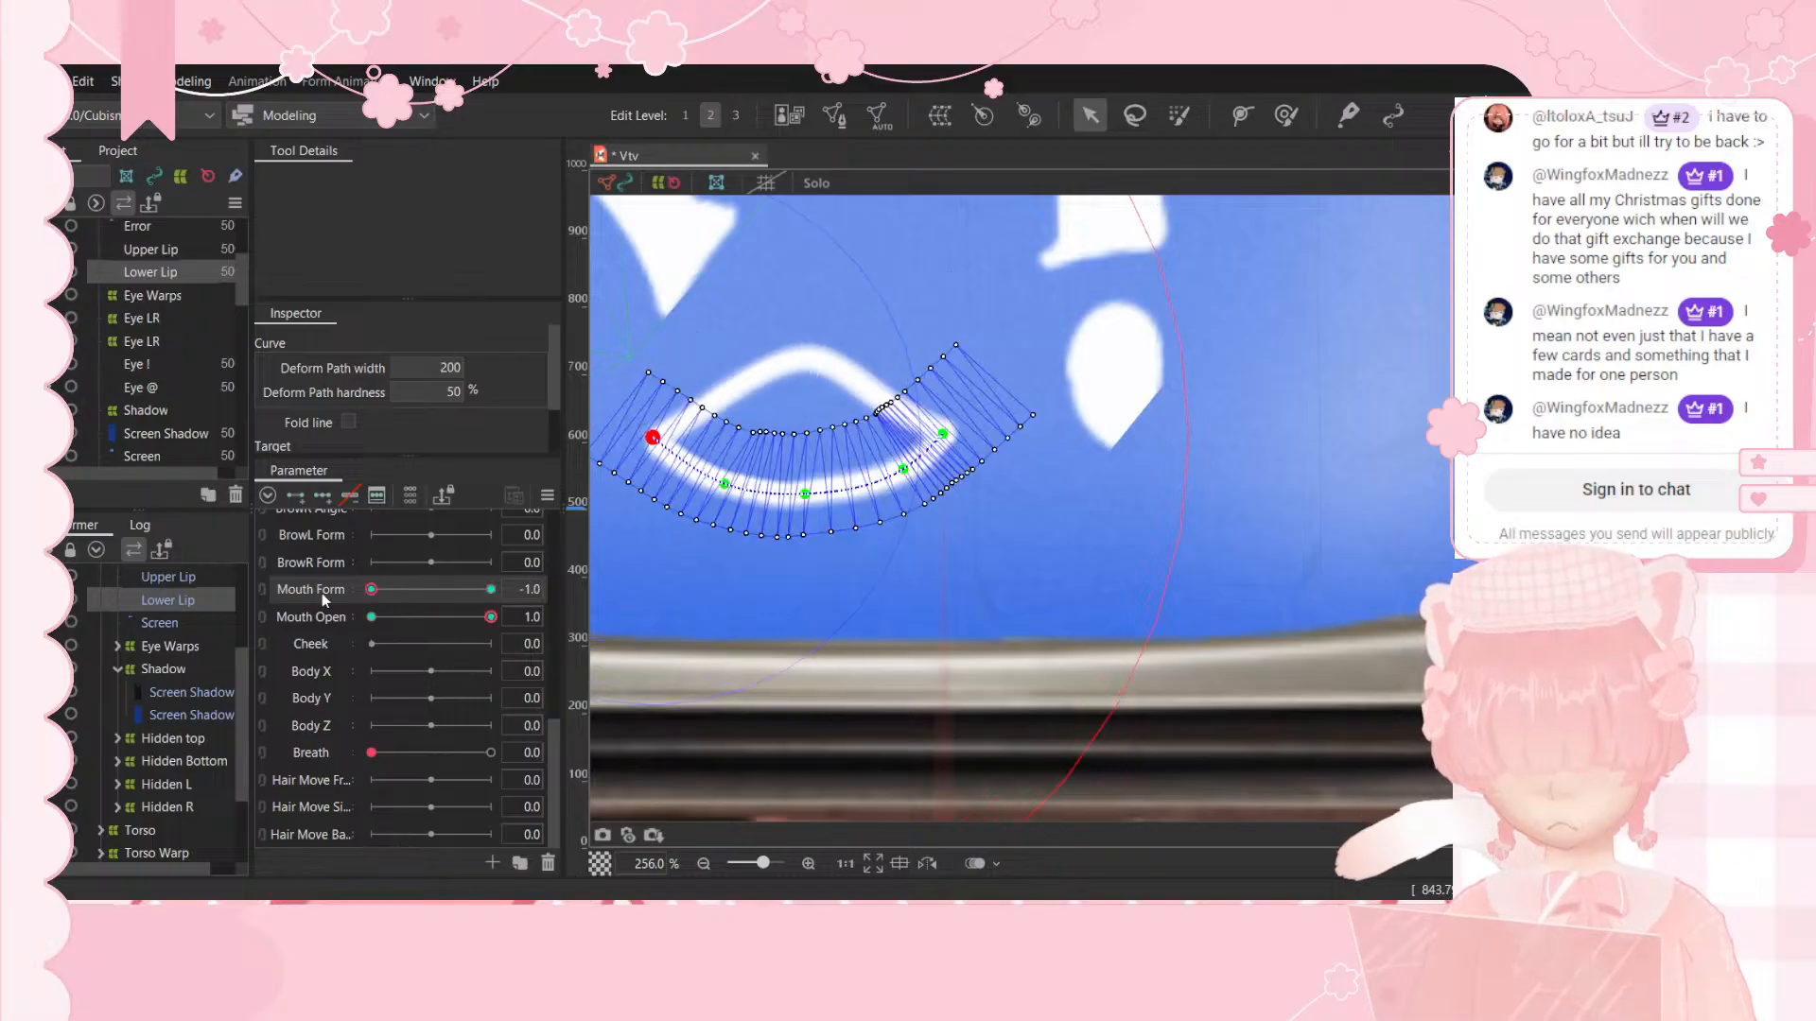
Step: Set Mouth Open to 0.0 and reshape the Upper Lip's deform path to overlay the Lower Lip's shallow curve, then clear the selection
{"action": "left_click_drag", "start_coordinate": [473, 616], "coordinate": [270, 606]}
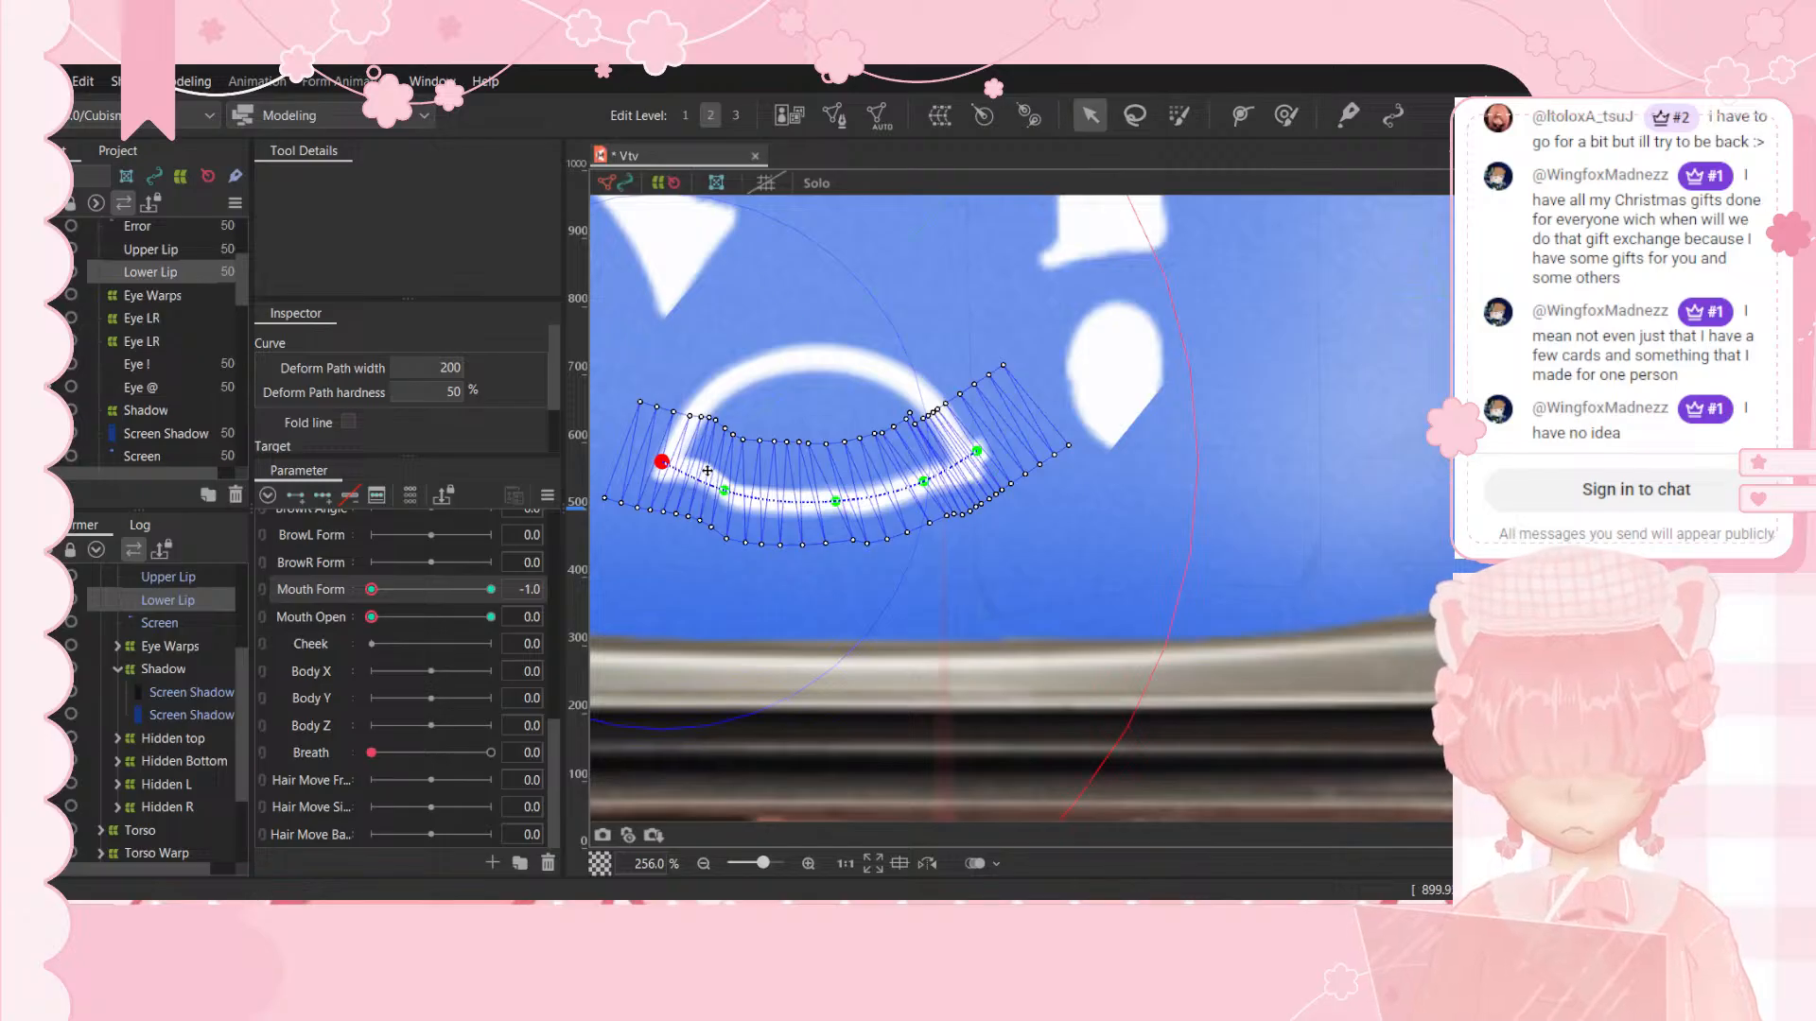
{"action": "left_click", "coordinate": [713, 435]}
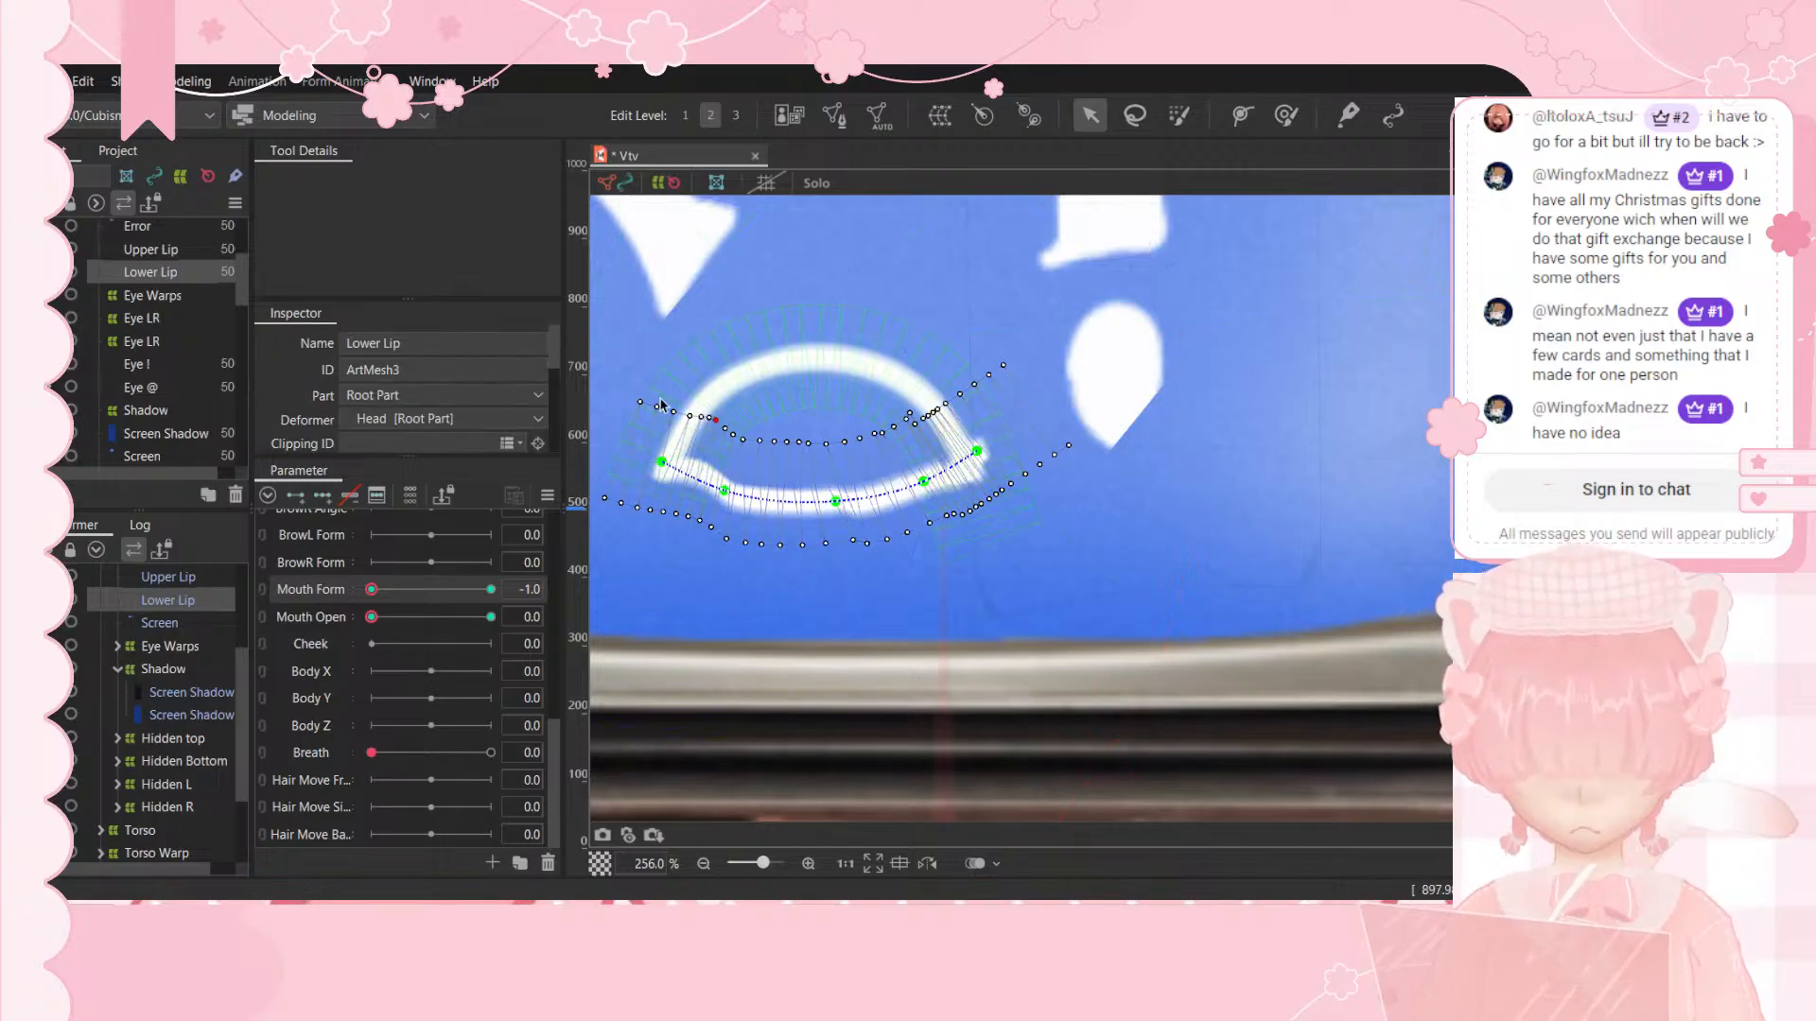
{"action": "left_click", "coordinate": [182, 578]}
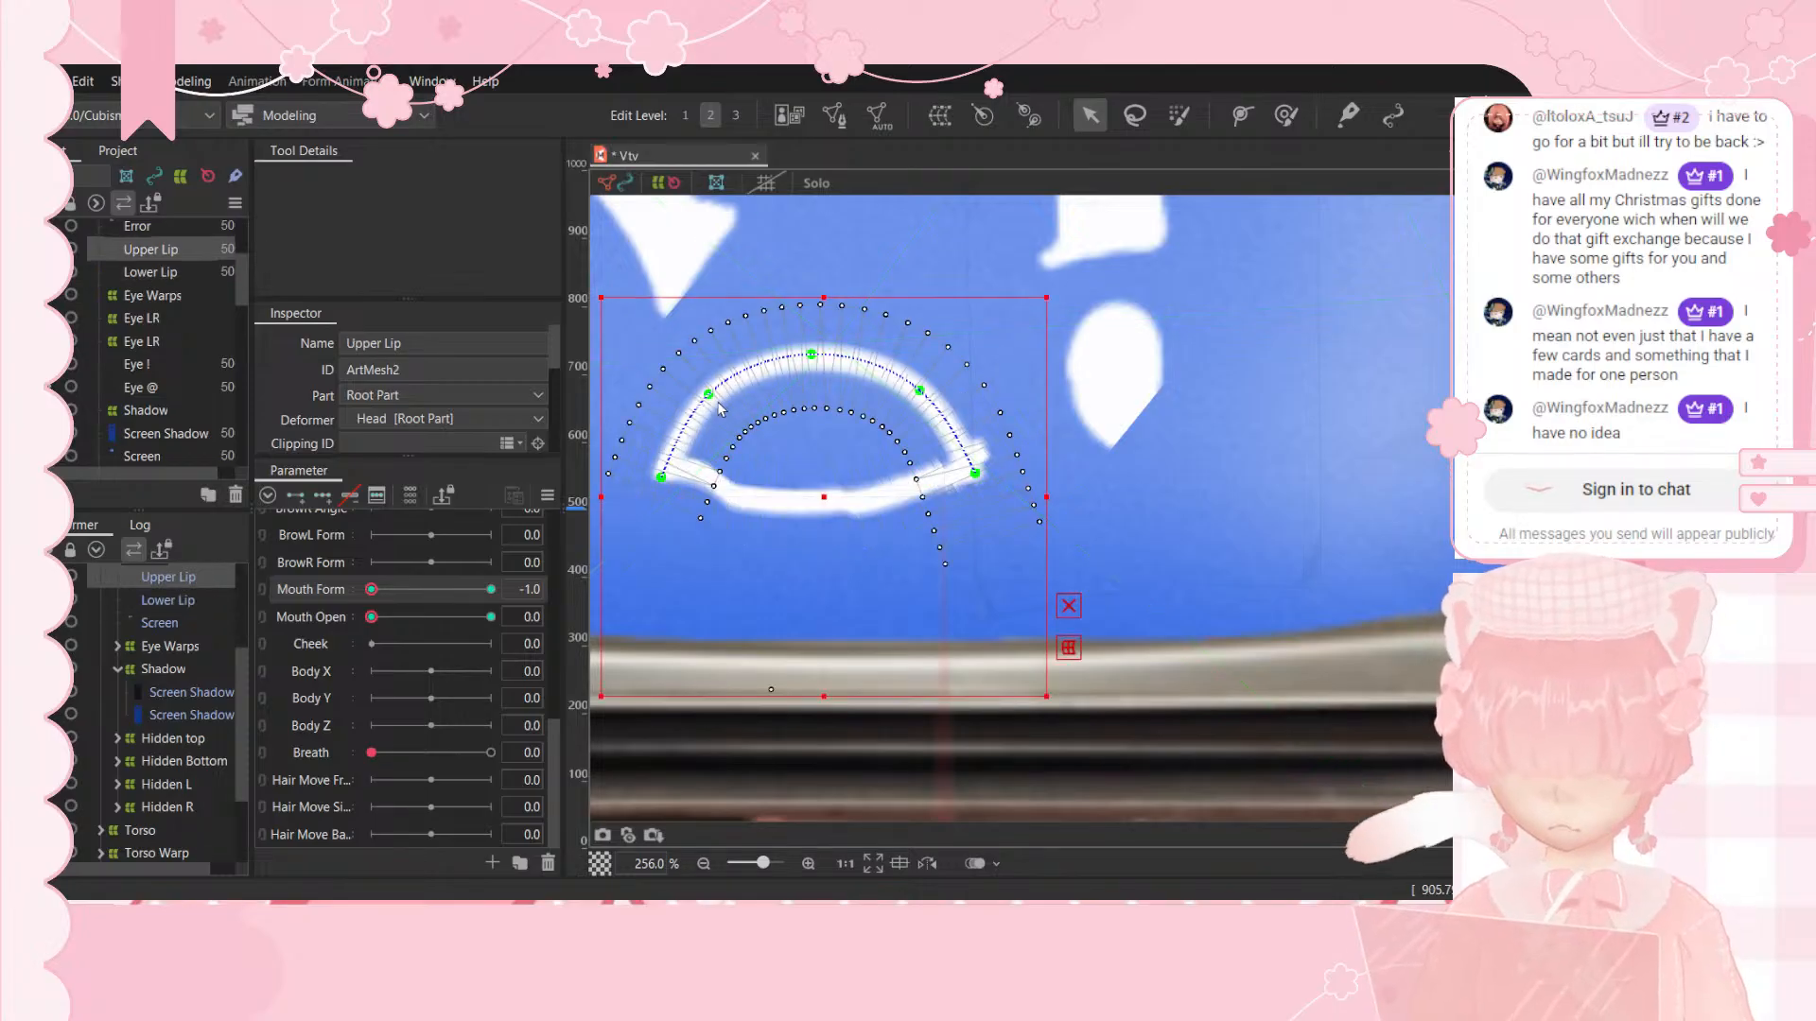
{"action": "left_click_drag", "start_coordinate": [713, 428], "coordinate": [657, 469]}
{"action": "left_click_drag", "start_coordinate": [811, 357], "coordinate": [820, 494]}
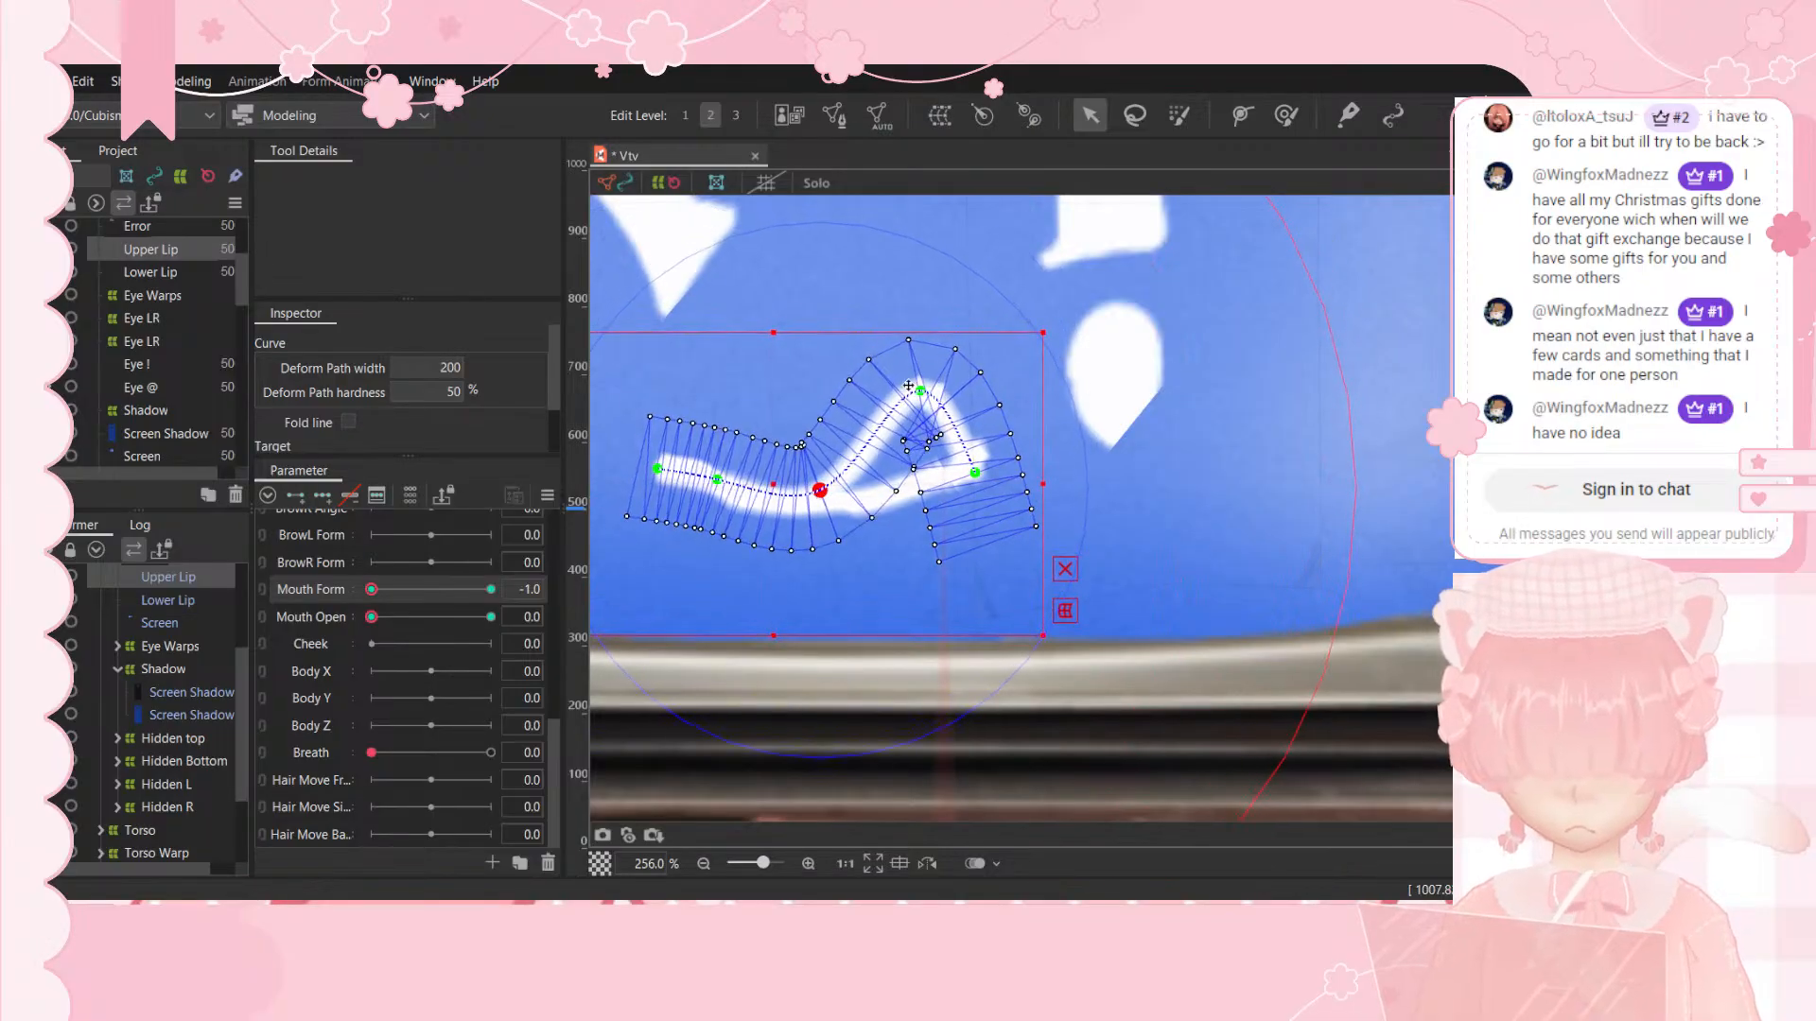
{"action": "left_click_drag", "start_coordinate": [920, 391], "coordinate": [975, 445]}
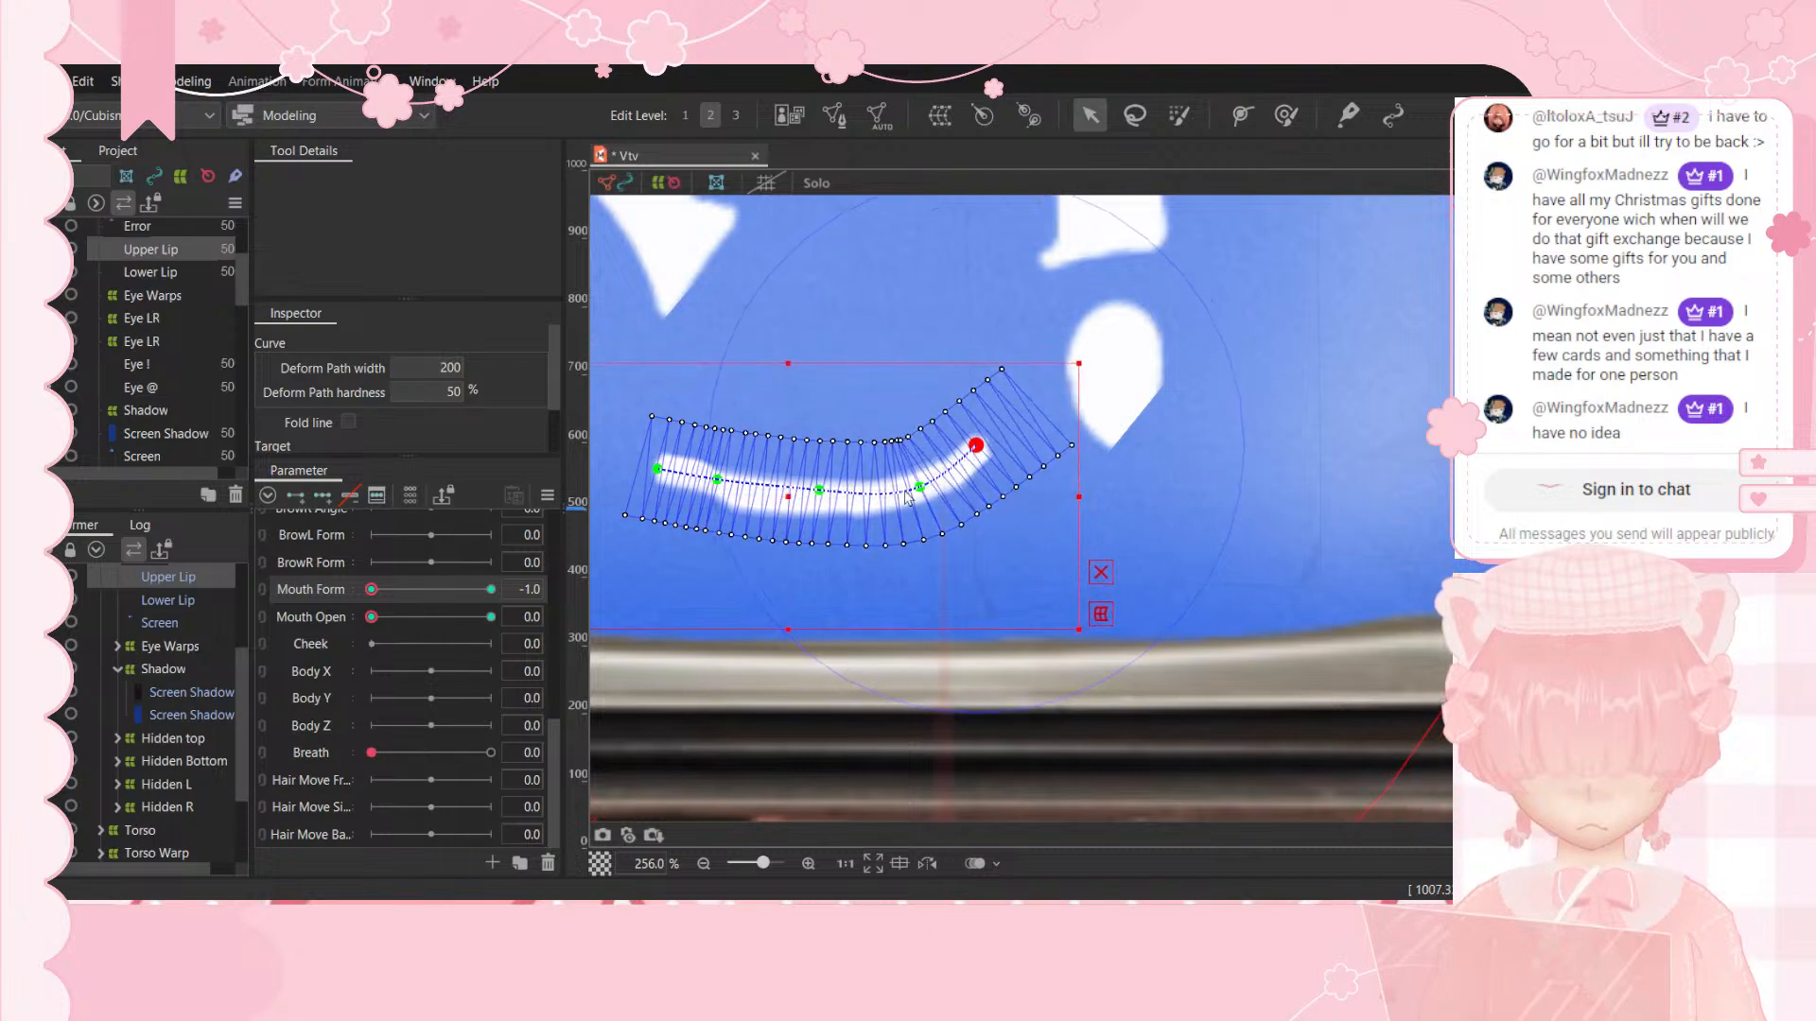
{"action": "left_click_drag", "start_coordinate": [818, 491], "coordinate": [819, 501]}
{"action": "scroll", "coordinate": [908, 460], "scroll_direction": "down", "scroll_amount": 3}
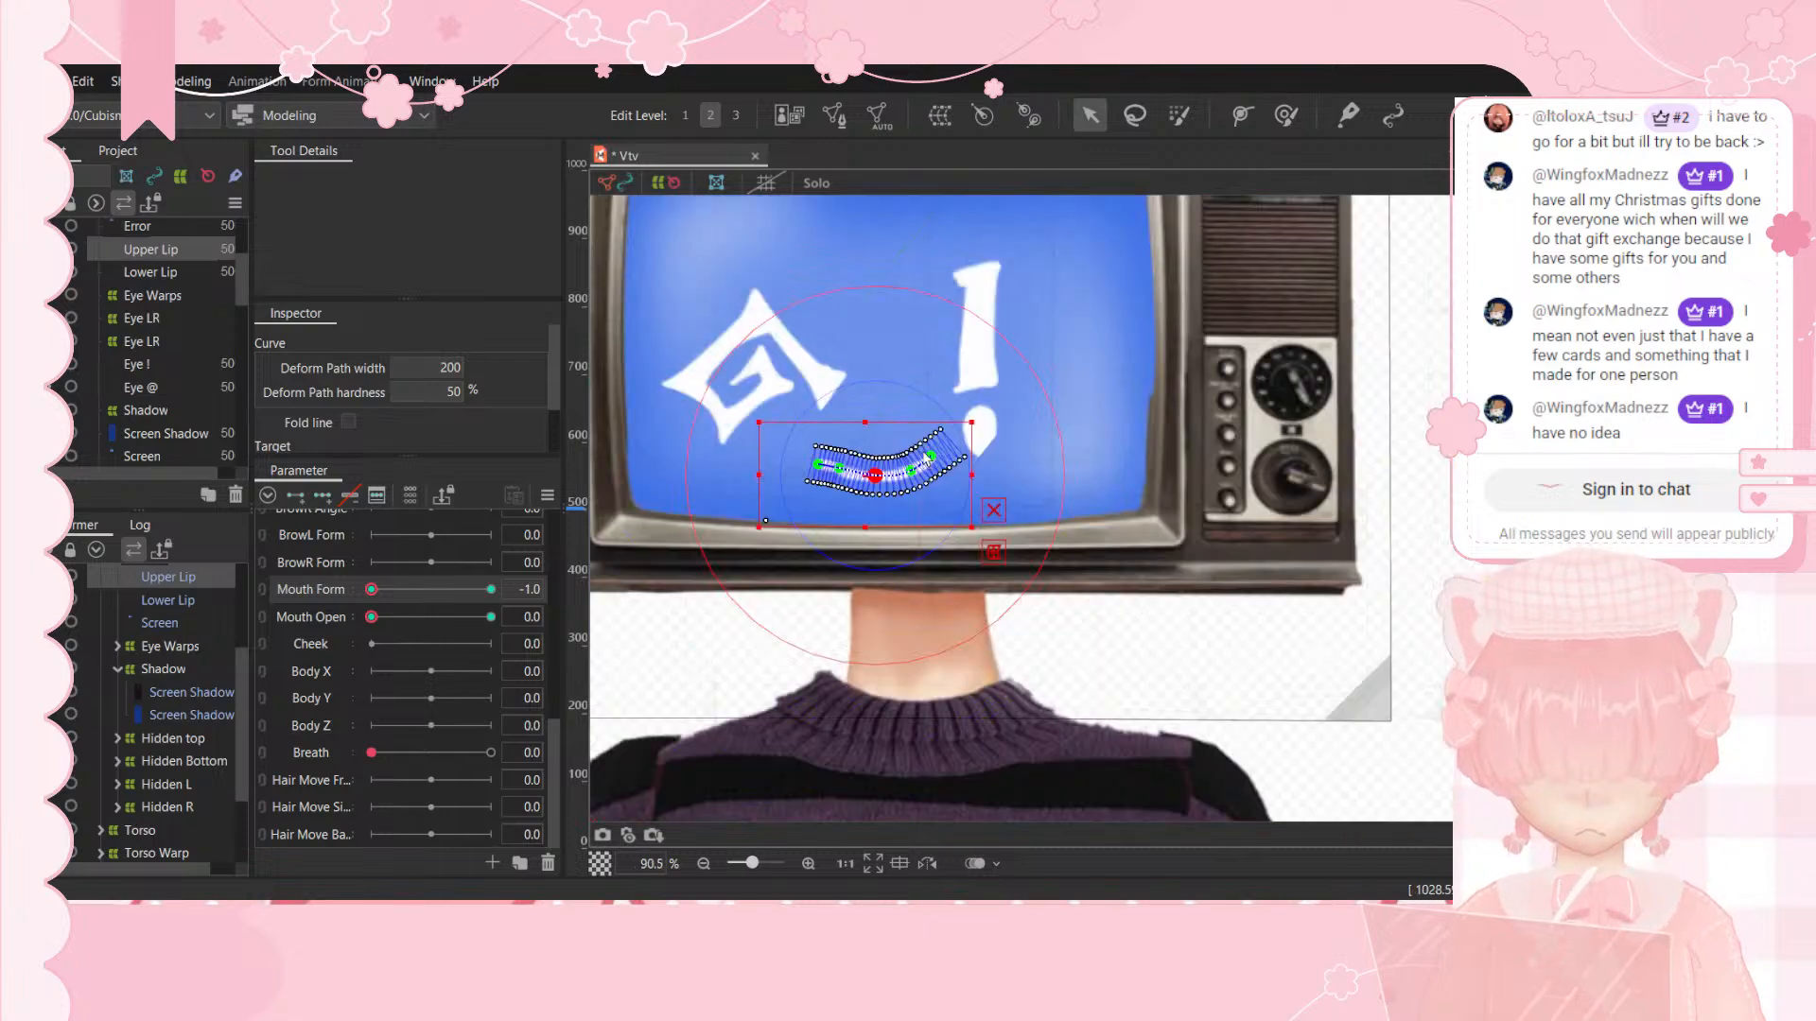
{"action": "left_click", "coordinate": [1624, 473]}
{"action": "left_click", "coordinate": [1624, 473]}
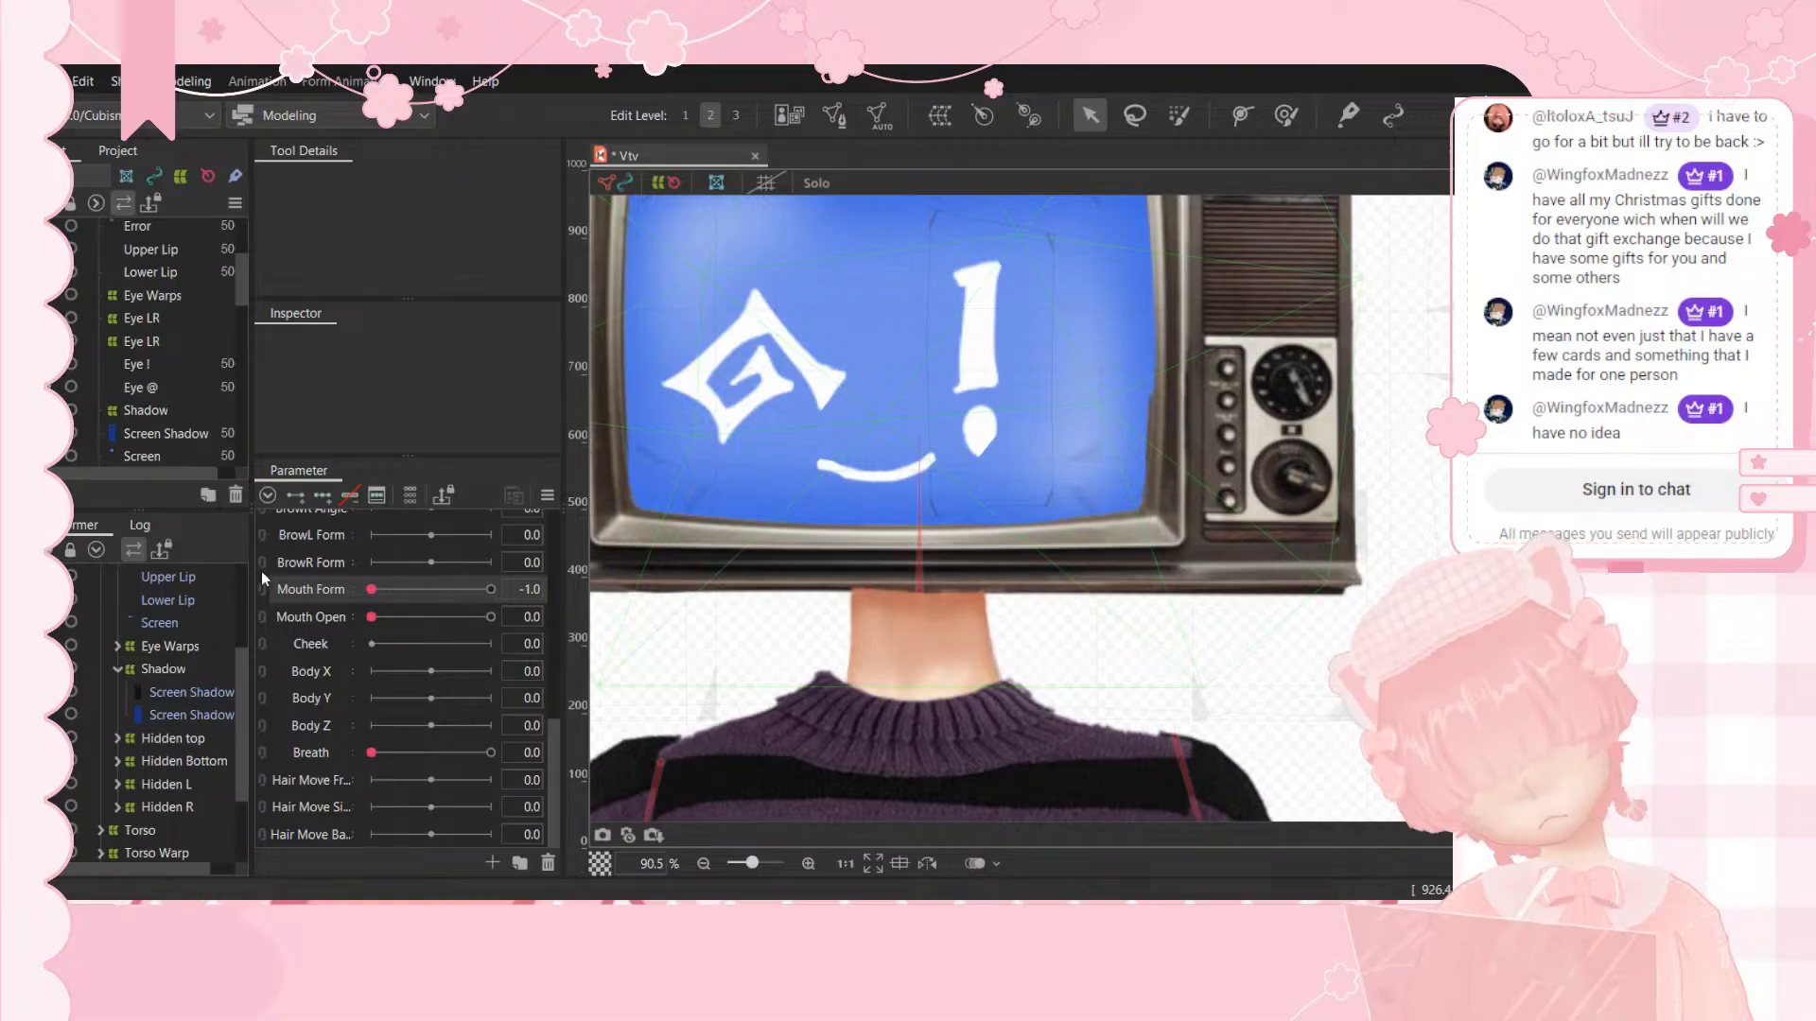
Step: Link Mouth Form and Mouth Open into a combined parameter and check the blended lips around 0.1 and 0.5
{"action": "left_click", "coordinate": [260, 595]}
{"action": "left_click_drag", "start_coordinate": [371, 659], "coordinate": [483, 660]}
{"action": "left_click_drag", "start_coordinate": [376, 672], "coordinate": [413, 627]}
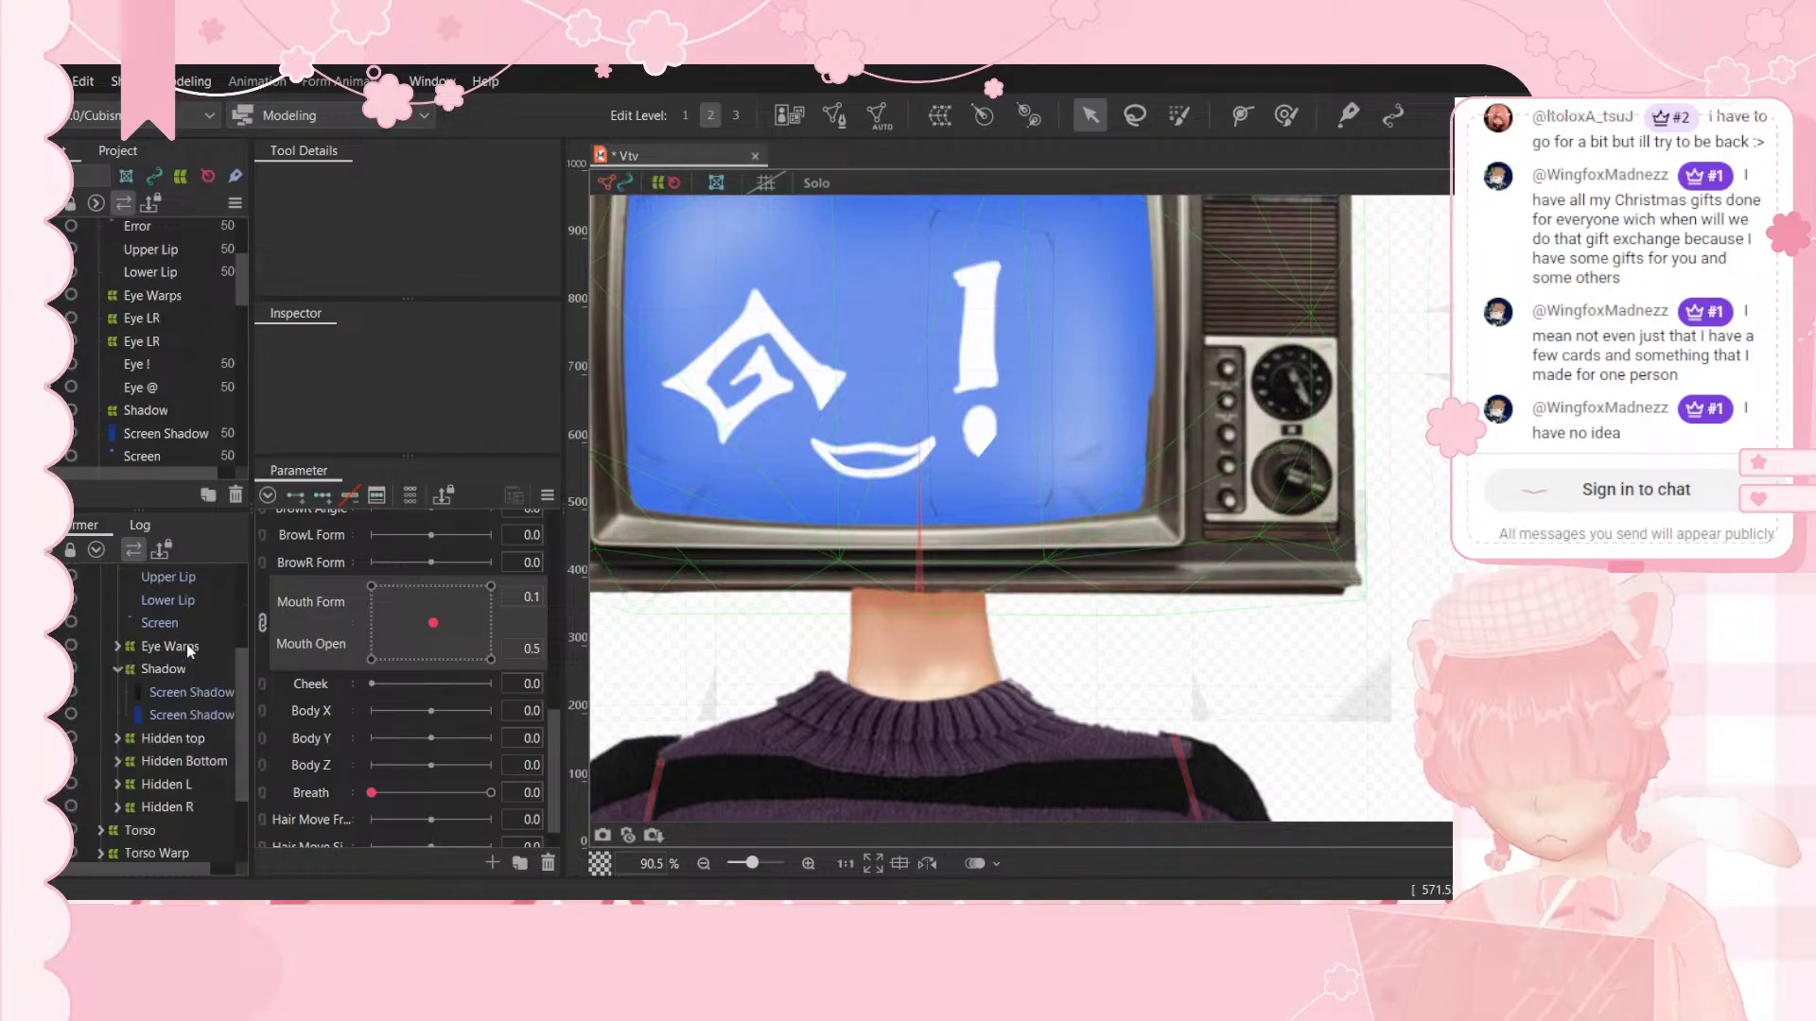
Step: Create a warp deformer named Mouth Silly around the Upper Lip and Lower Lip art meshes under the Head deformer
{"action": "scroll", "coordinate": [185, 644], "scroll_direction": "down", "scroll_amount": 3}
{"action": "scroll", "coordinate": [185, 644], "scroll_direction": "up", "scroll_amount": 4}
{"action": "scroll", "coordinate": [185, 644], "scroll_direction": "down", "scroll_amount": 4}
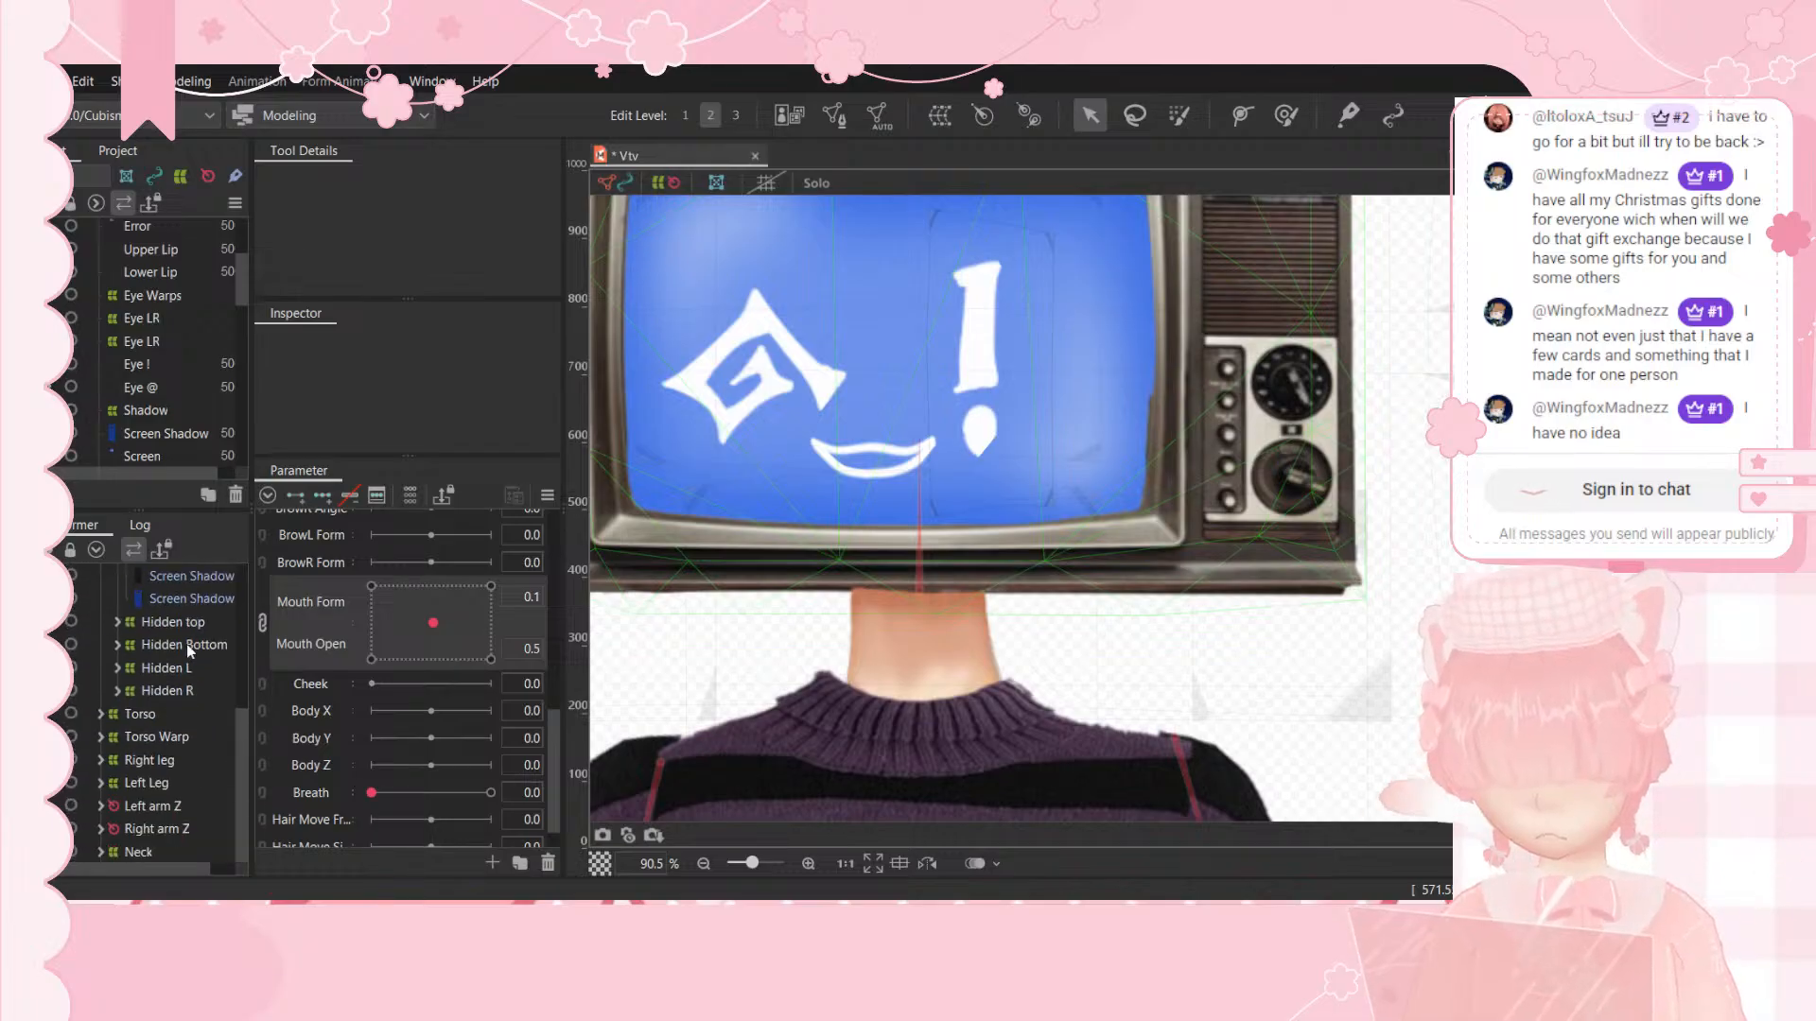
{"action": "scroll", "coordinate": [185, 644], "scroll_direction": "up", "scroll_amount": 2}
{"action": "scroll", "coordinate": [185, 644], "scroll_direction": "up", "scroll_amount": 2}
{"action": "left_click", "coordinate": [172, 715]}
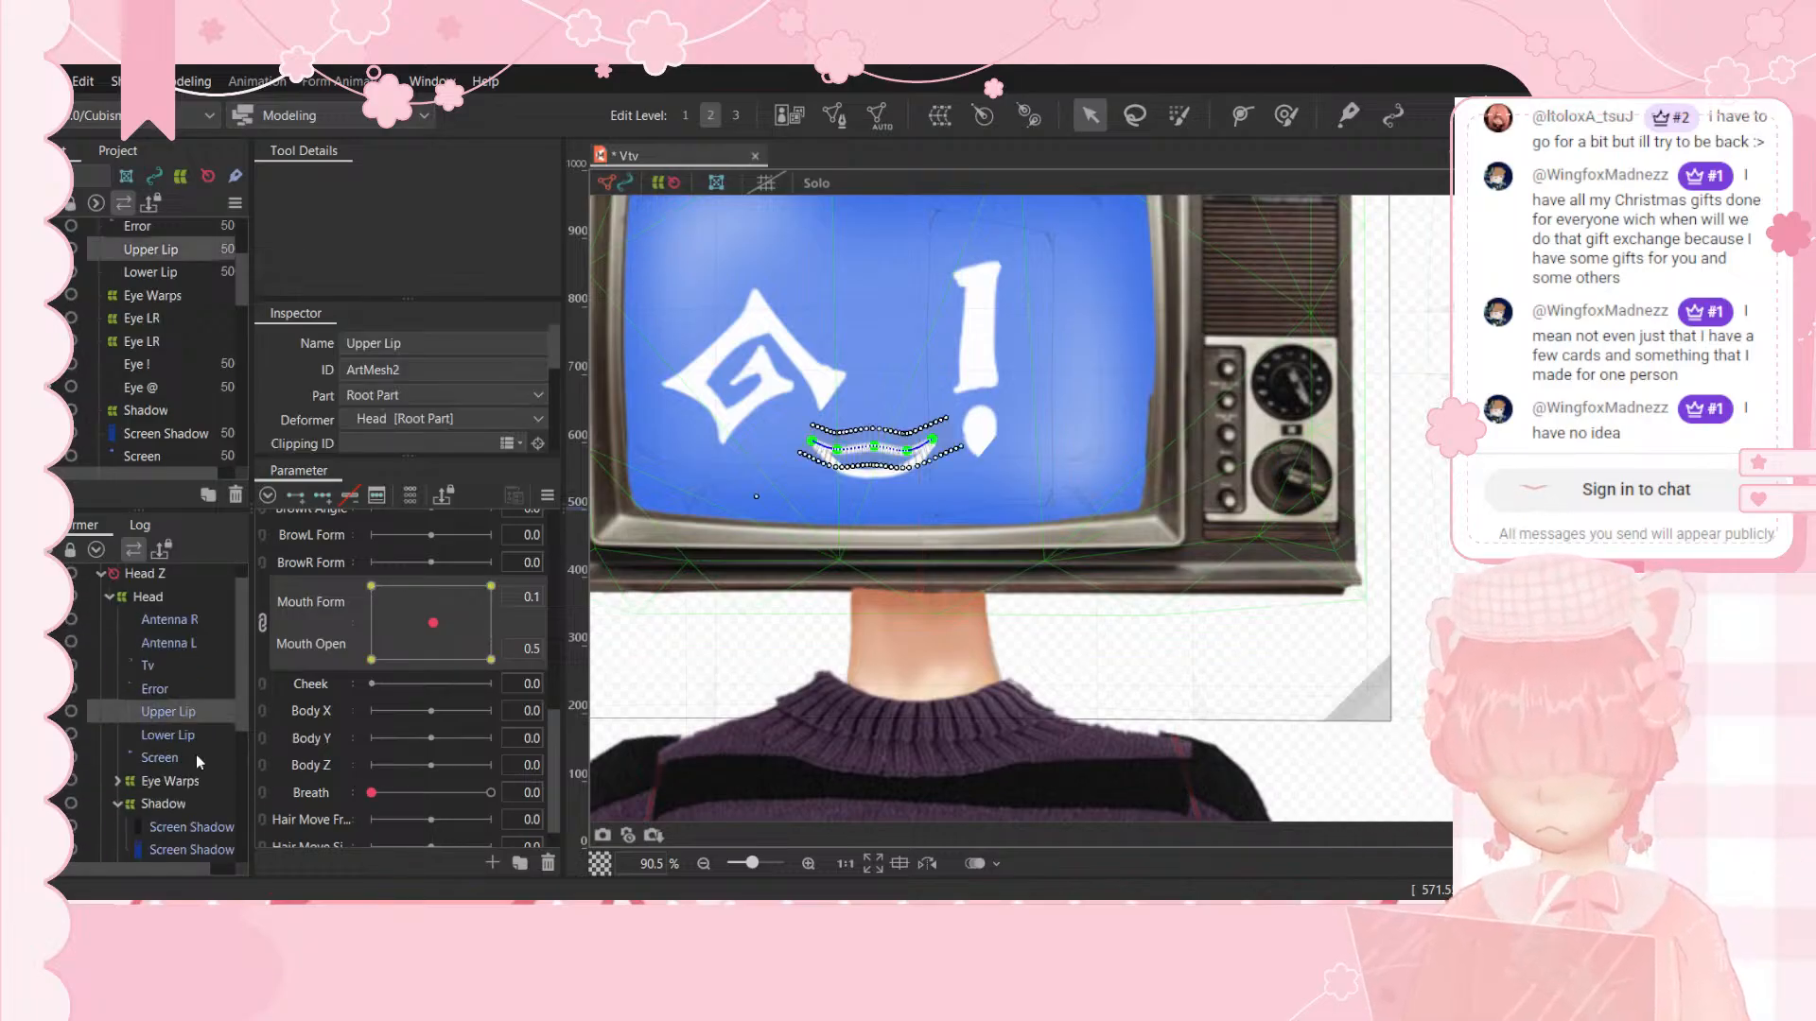
{"action": "left_click", "coordinate": [195, 755], "text": "shift"}
{"action": "left_click", "coordinate": [191, 731], "text": "shift"}
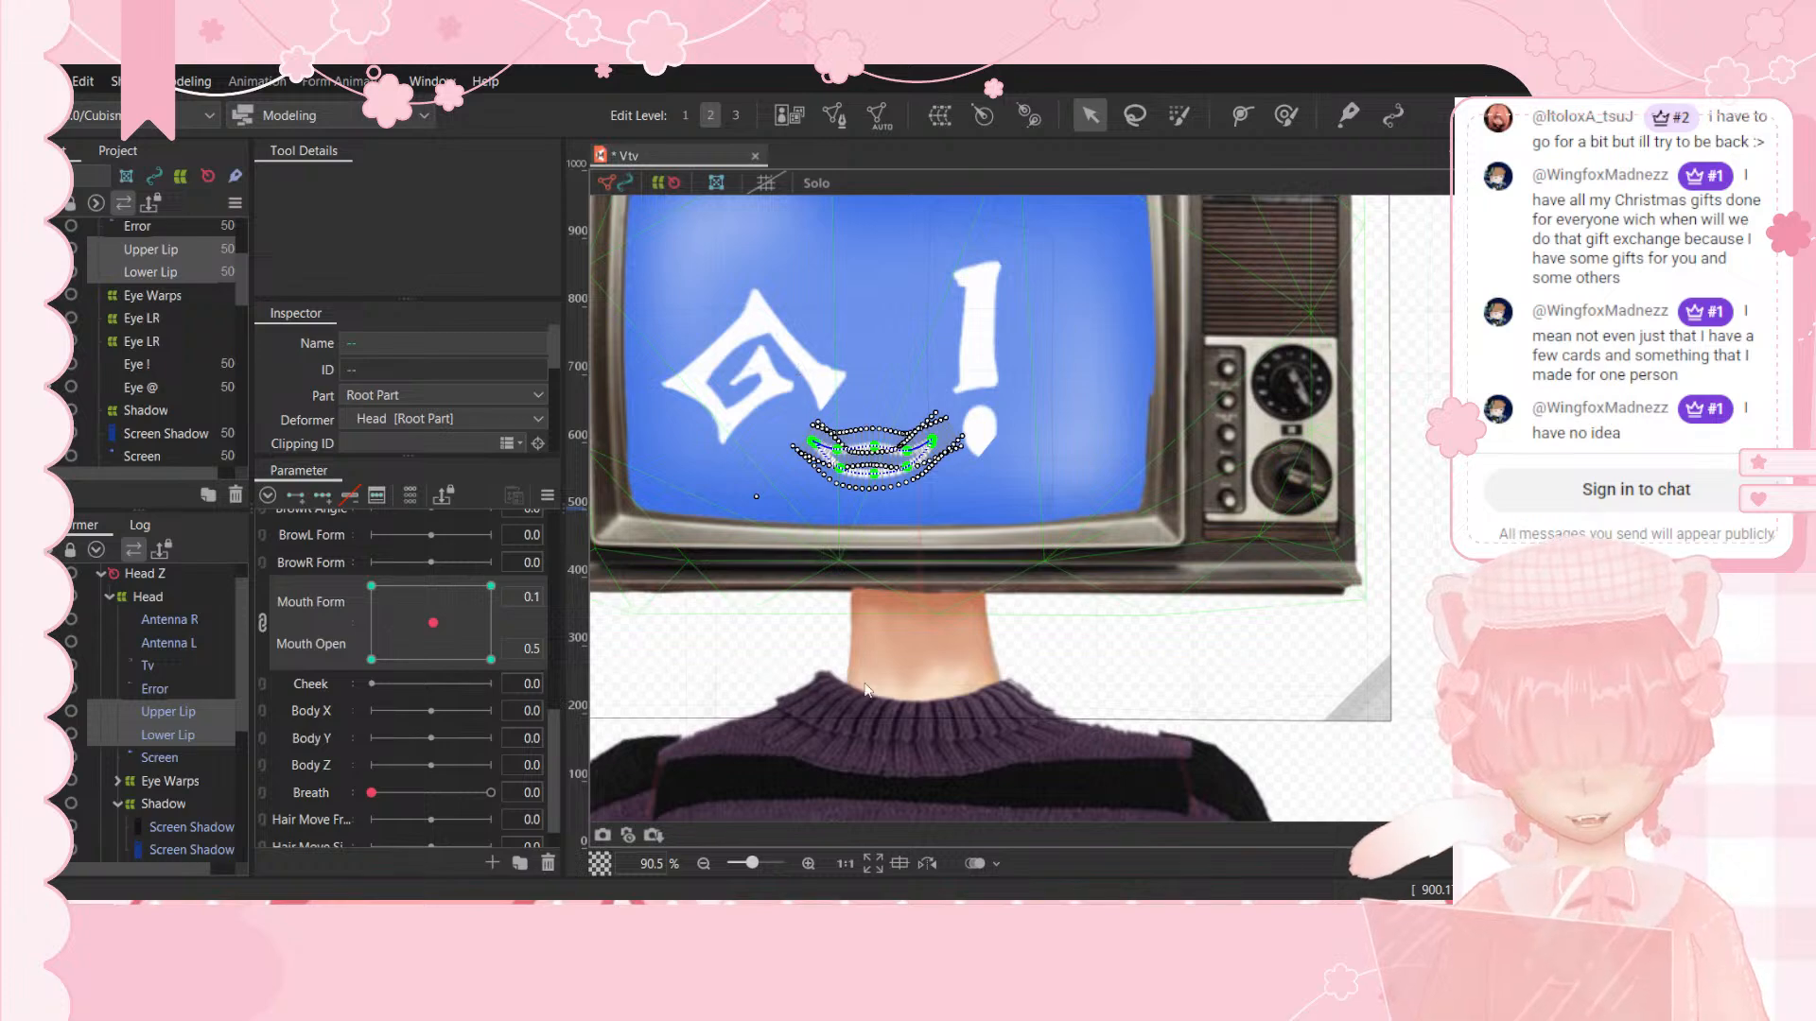
{"action": "left_click", "coordinate": [862, 629]}
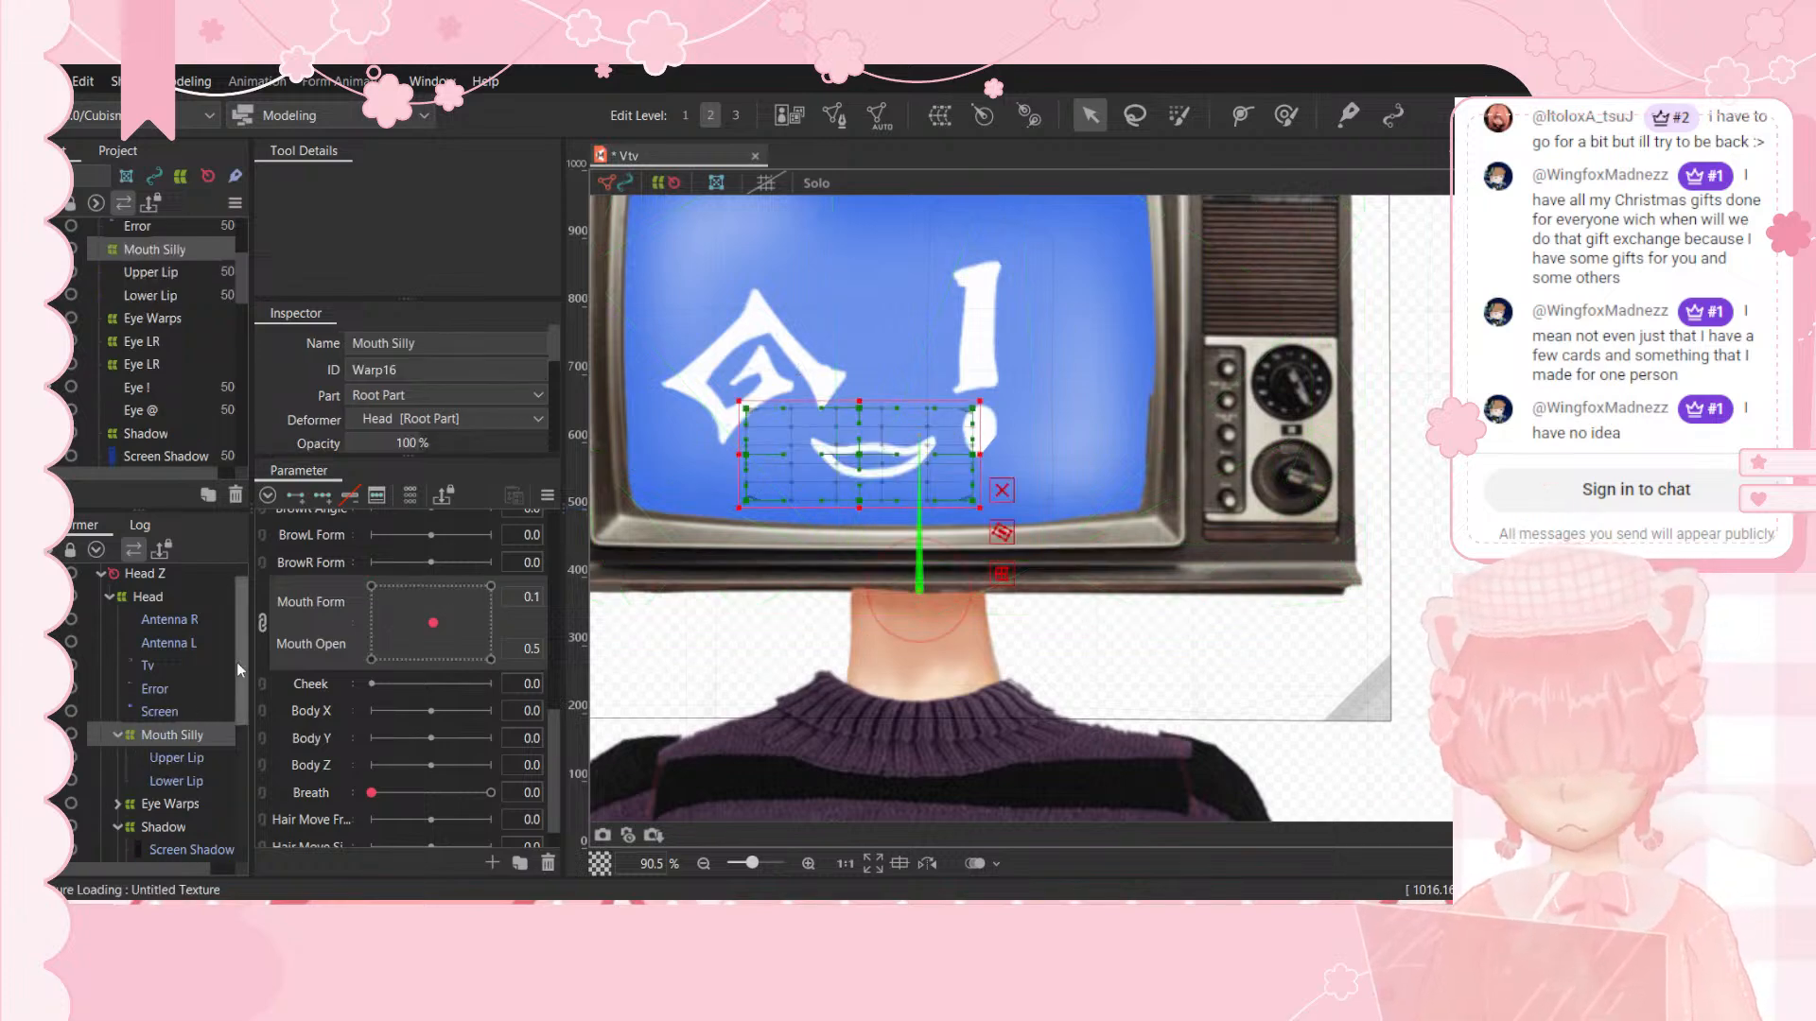
Step: Delete the three unused Hair Move parameters at the end of the parameter list
{"action": "scroll", "coordinate": [397, 643], "scroll_direction": "down", "scroll_amount": 6}
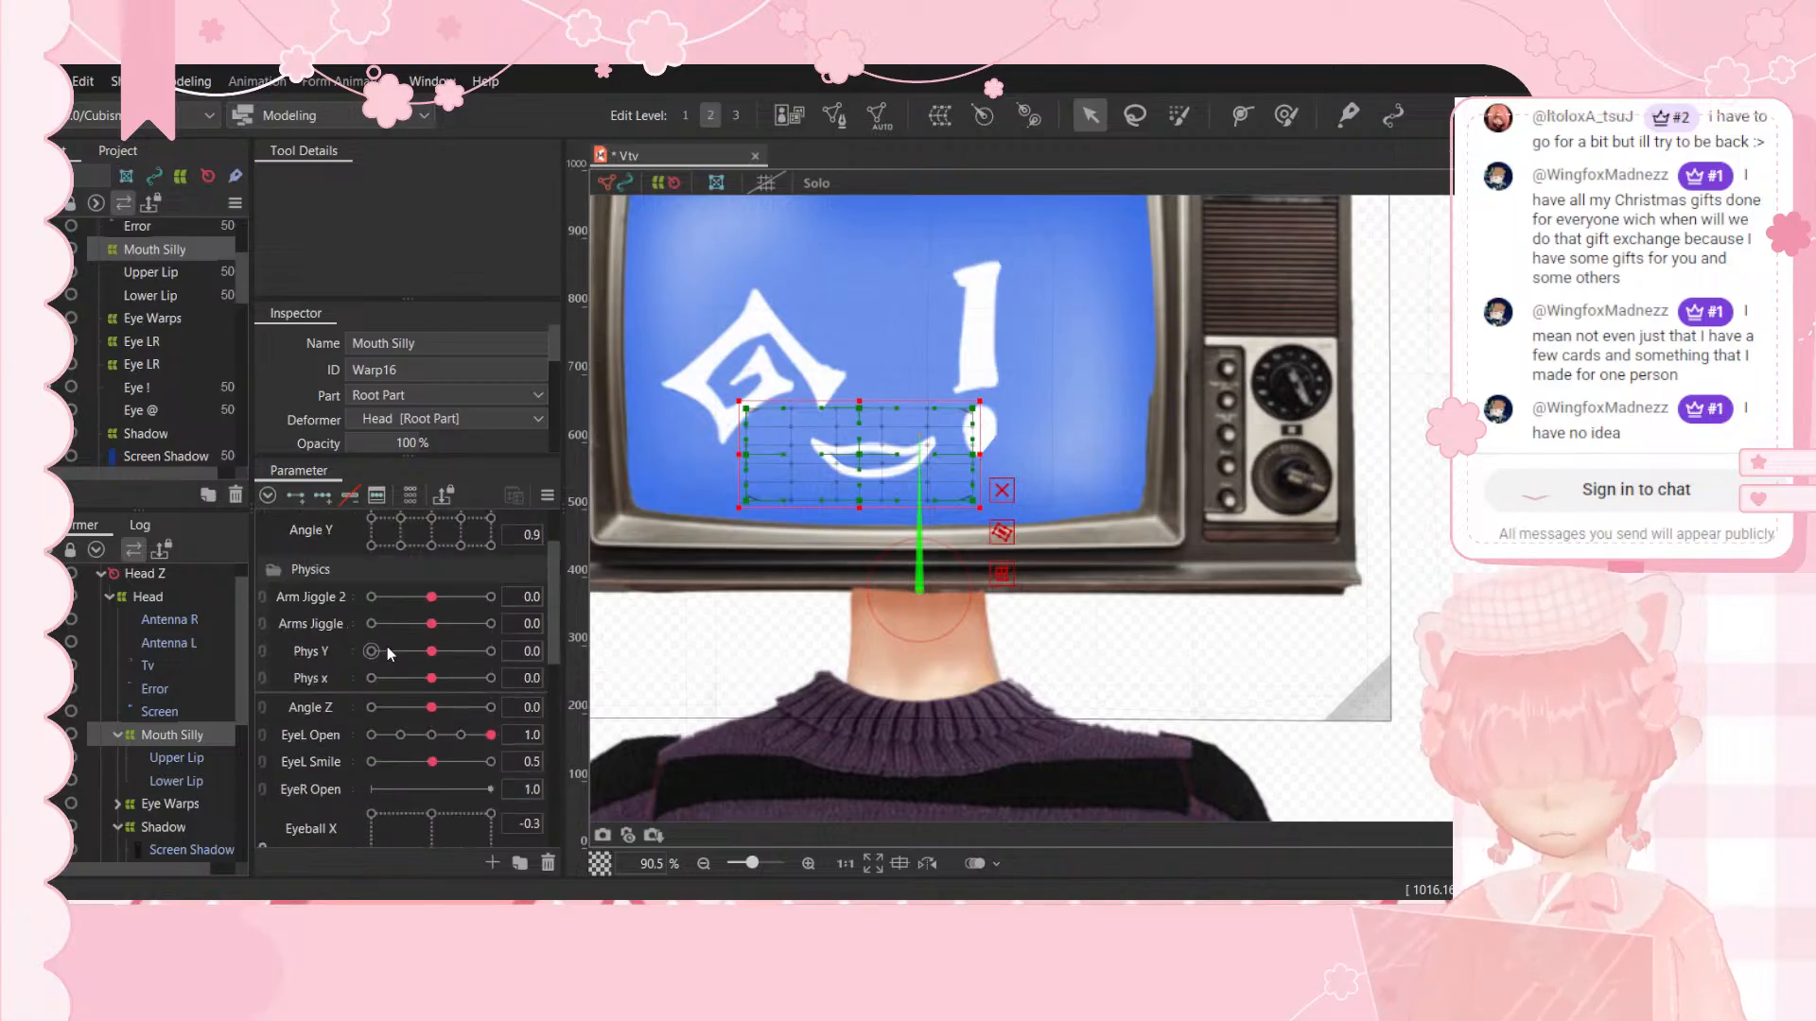
{"action": "scroll", "coordinate": [387, 645], "scroll_direction": "up", "scroll_amount": 6}
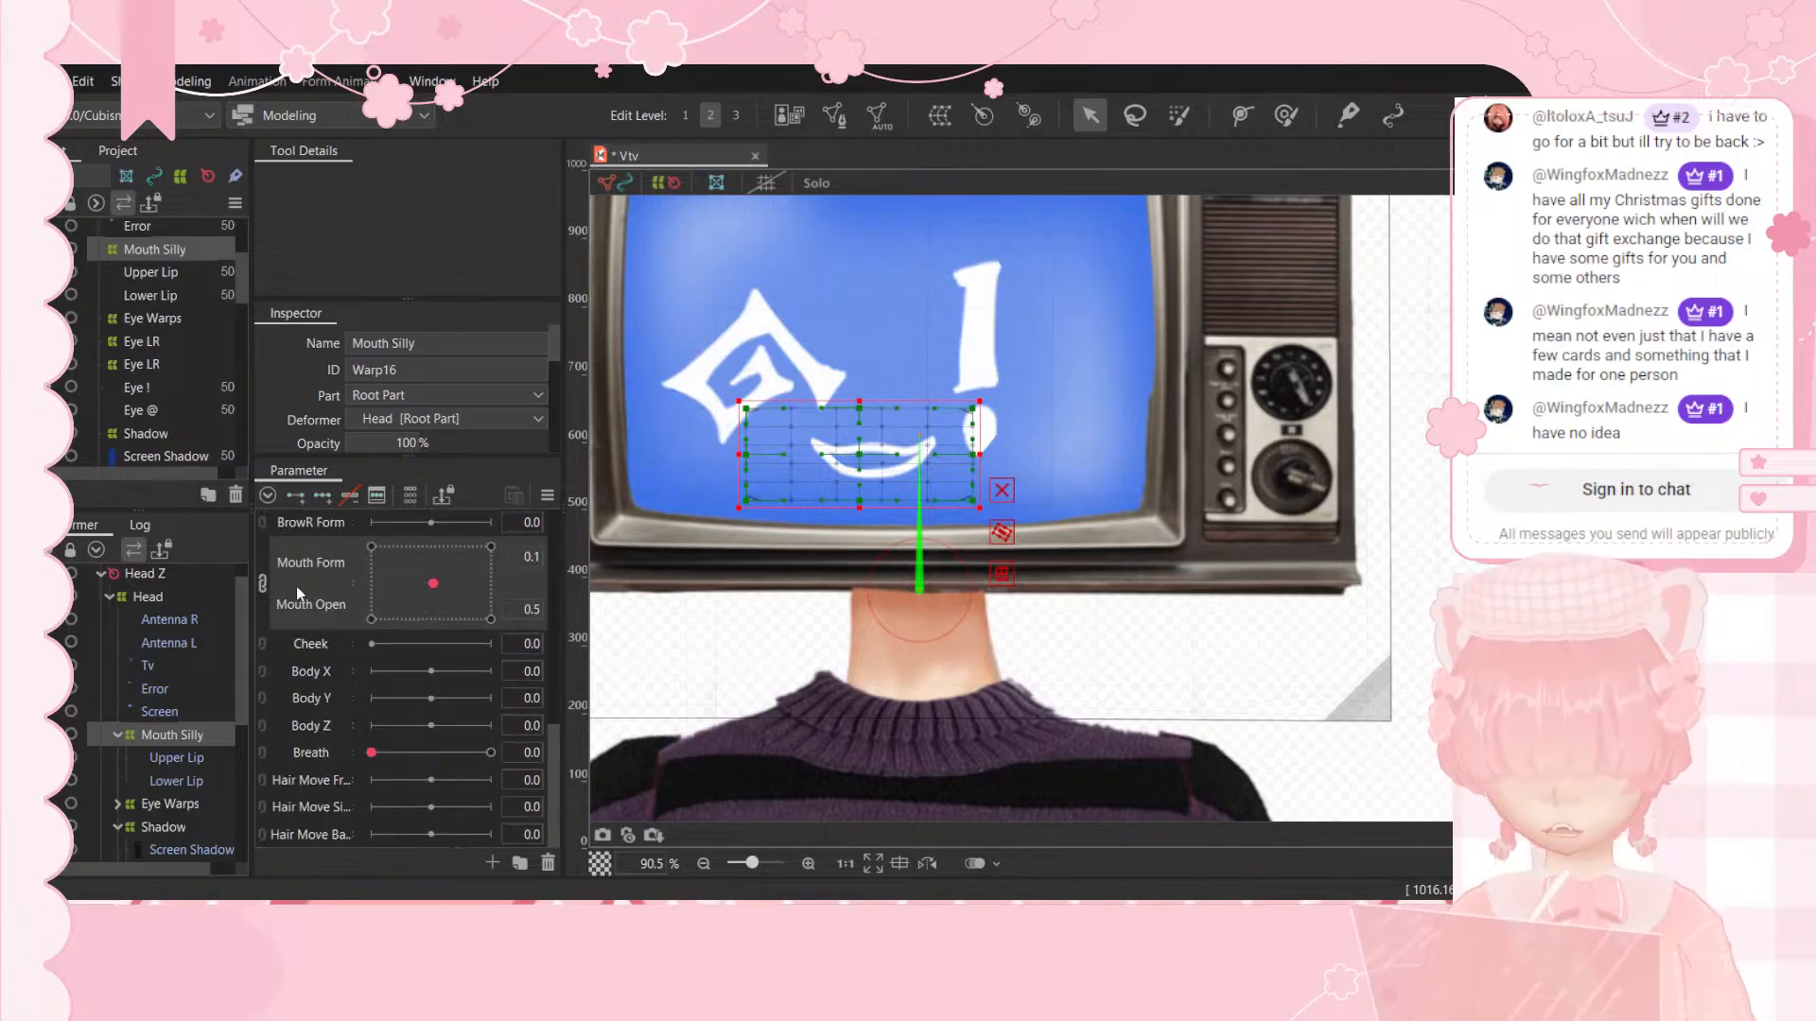
{"action": "scroll", "coordinate": [296, 586], "scroll_direction": "down", "scroll_amount": 5}
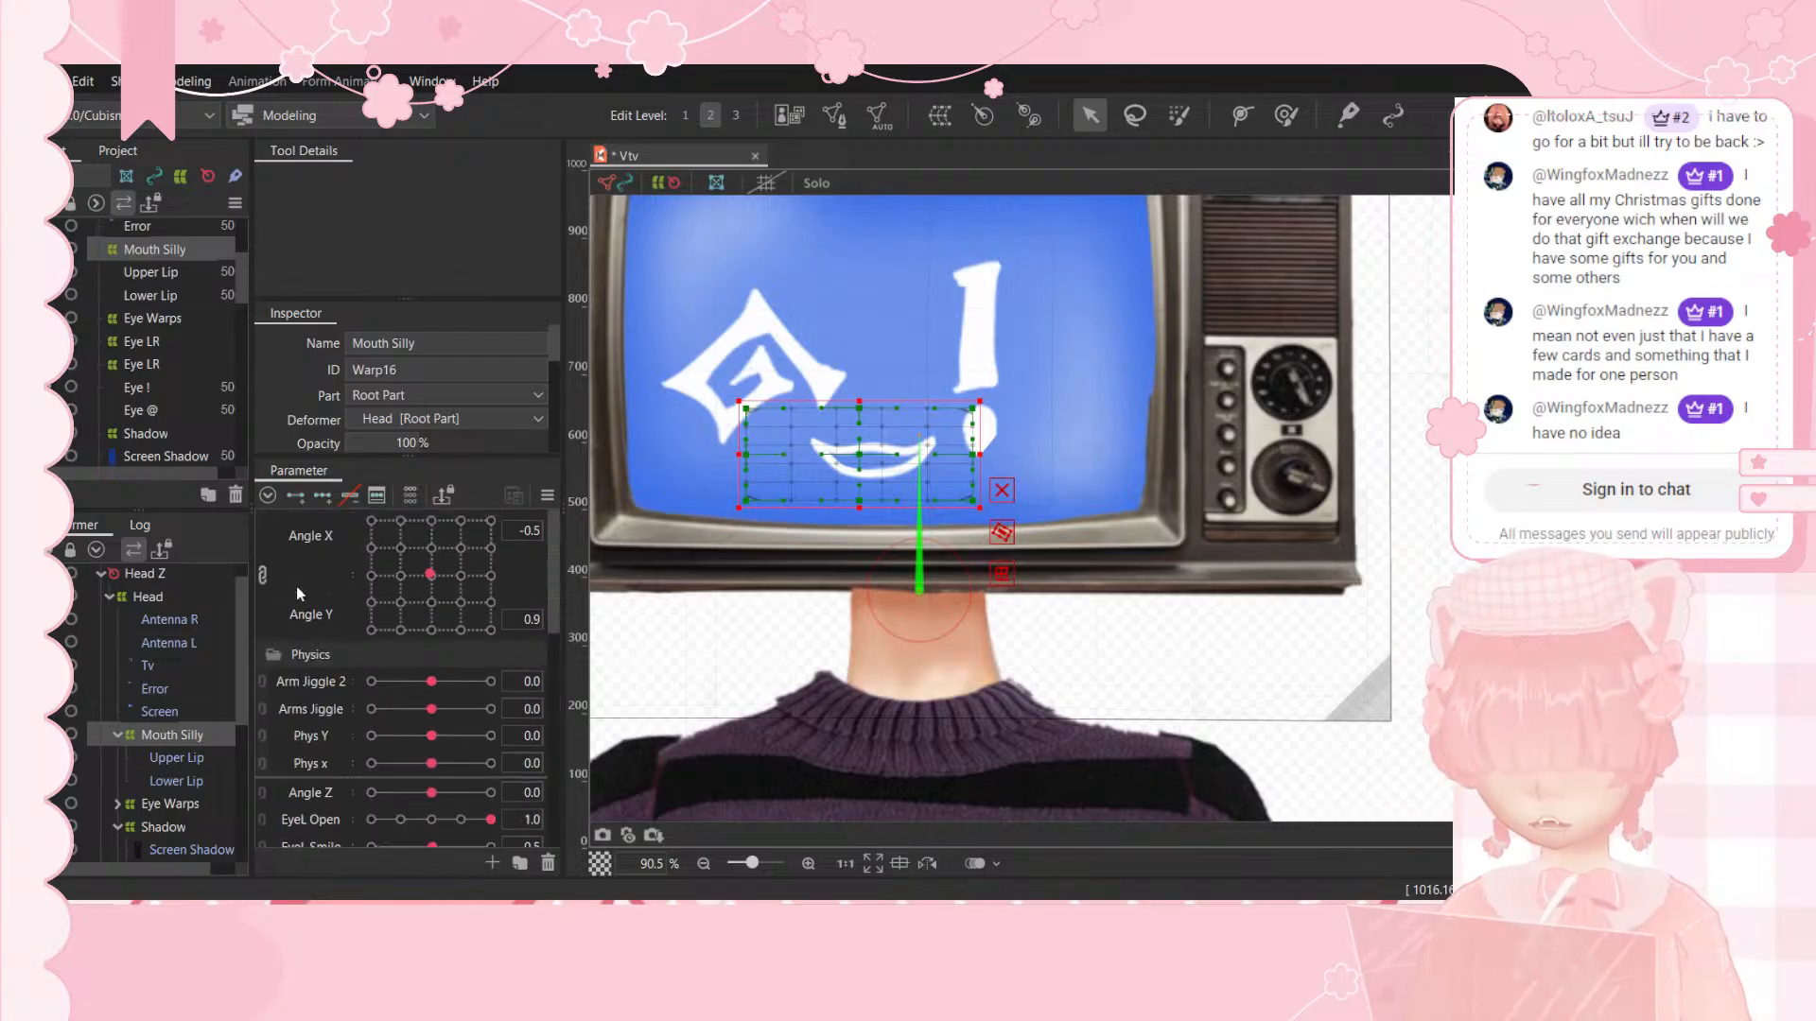
{"action": "scroll", "coordinate": [297, 594], "scroll_direction": "down", "scroll_amount": 3}
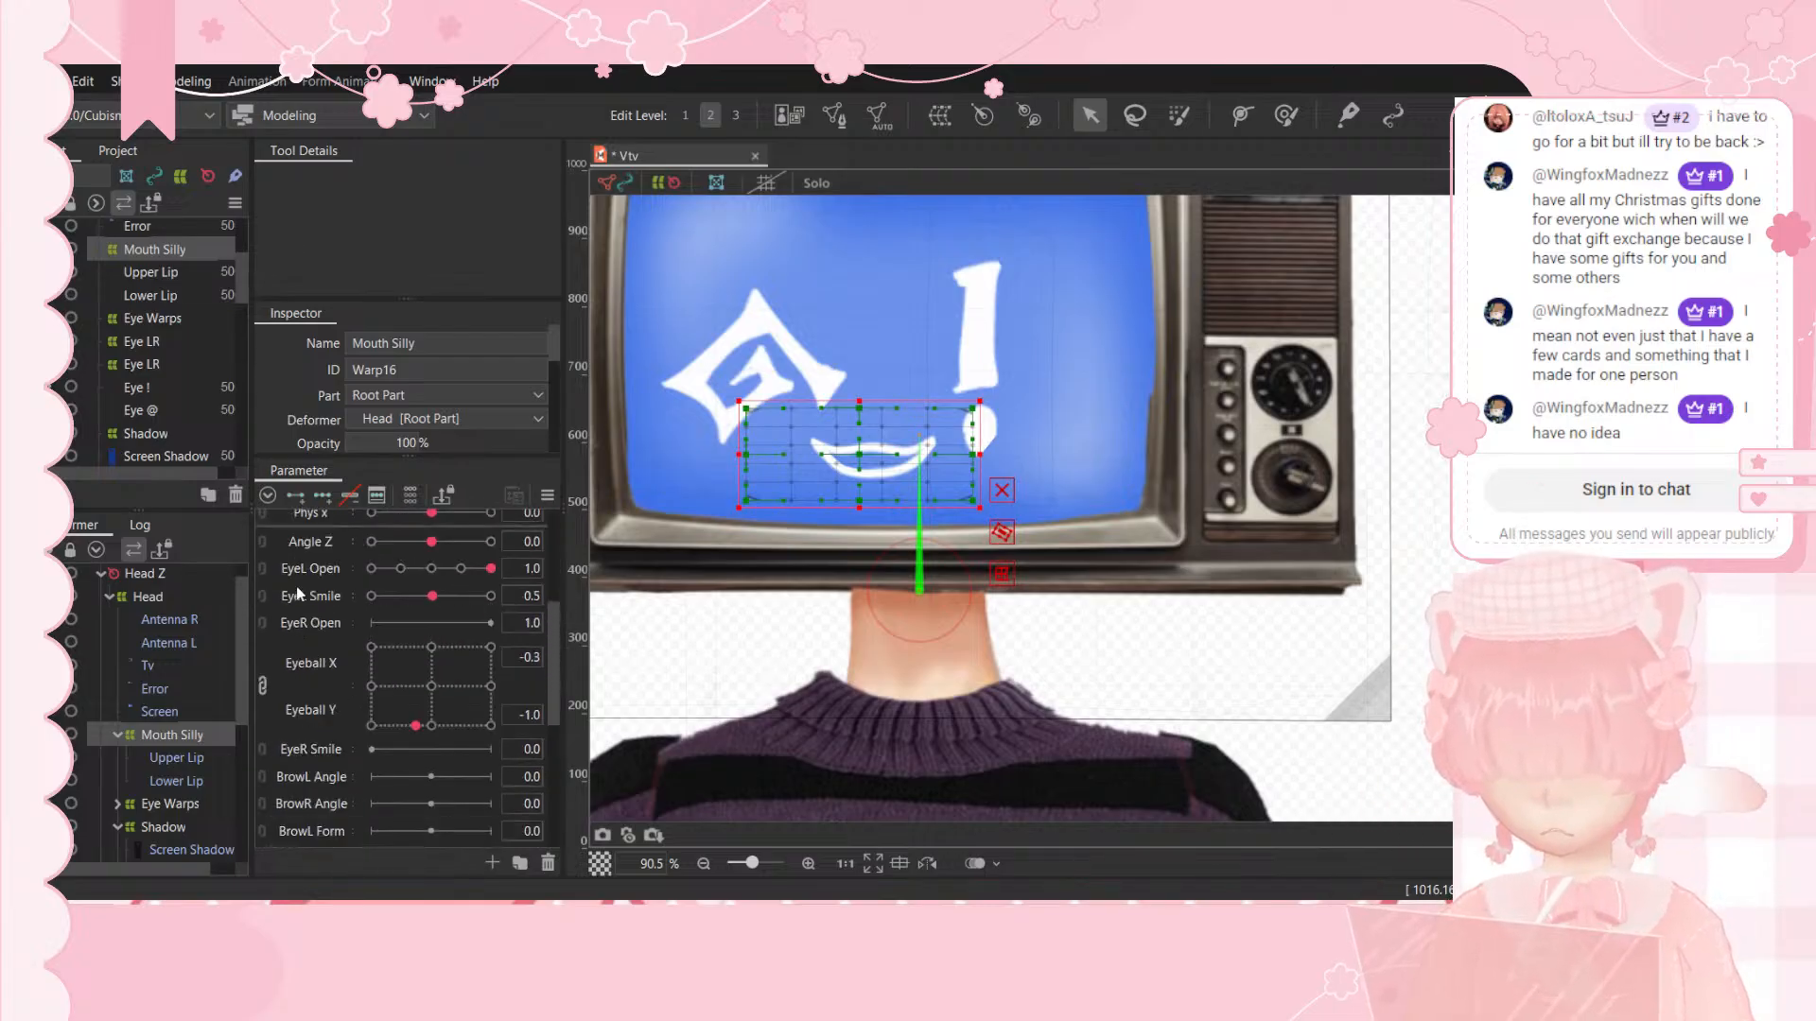
{"action": "scroll", "coordinate": [326, 598], "scroll_direction": "down", "scroll_amount": 3}
{"action": "scroll", "coordinate": [336, 545], "scroll_direction": "up", "scroll_amount": 3}
{"action": "scroll", "coordinate": [337, 545], "scroll_direction": "down", "scroll_amount": 3}
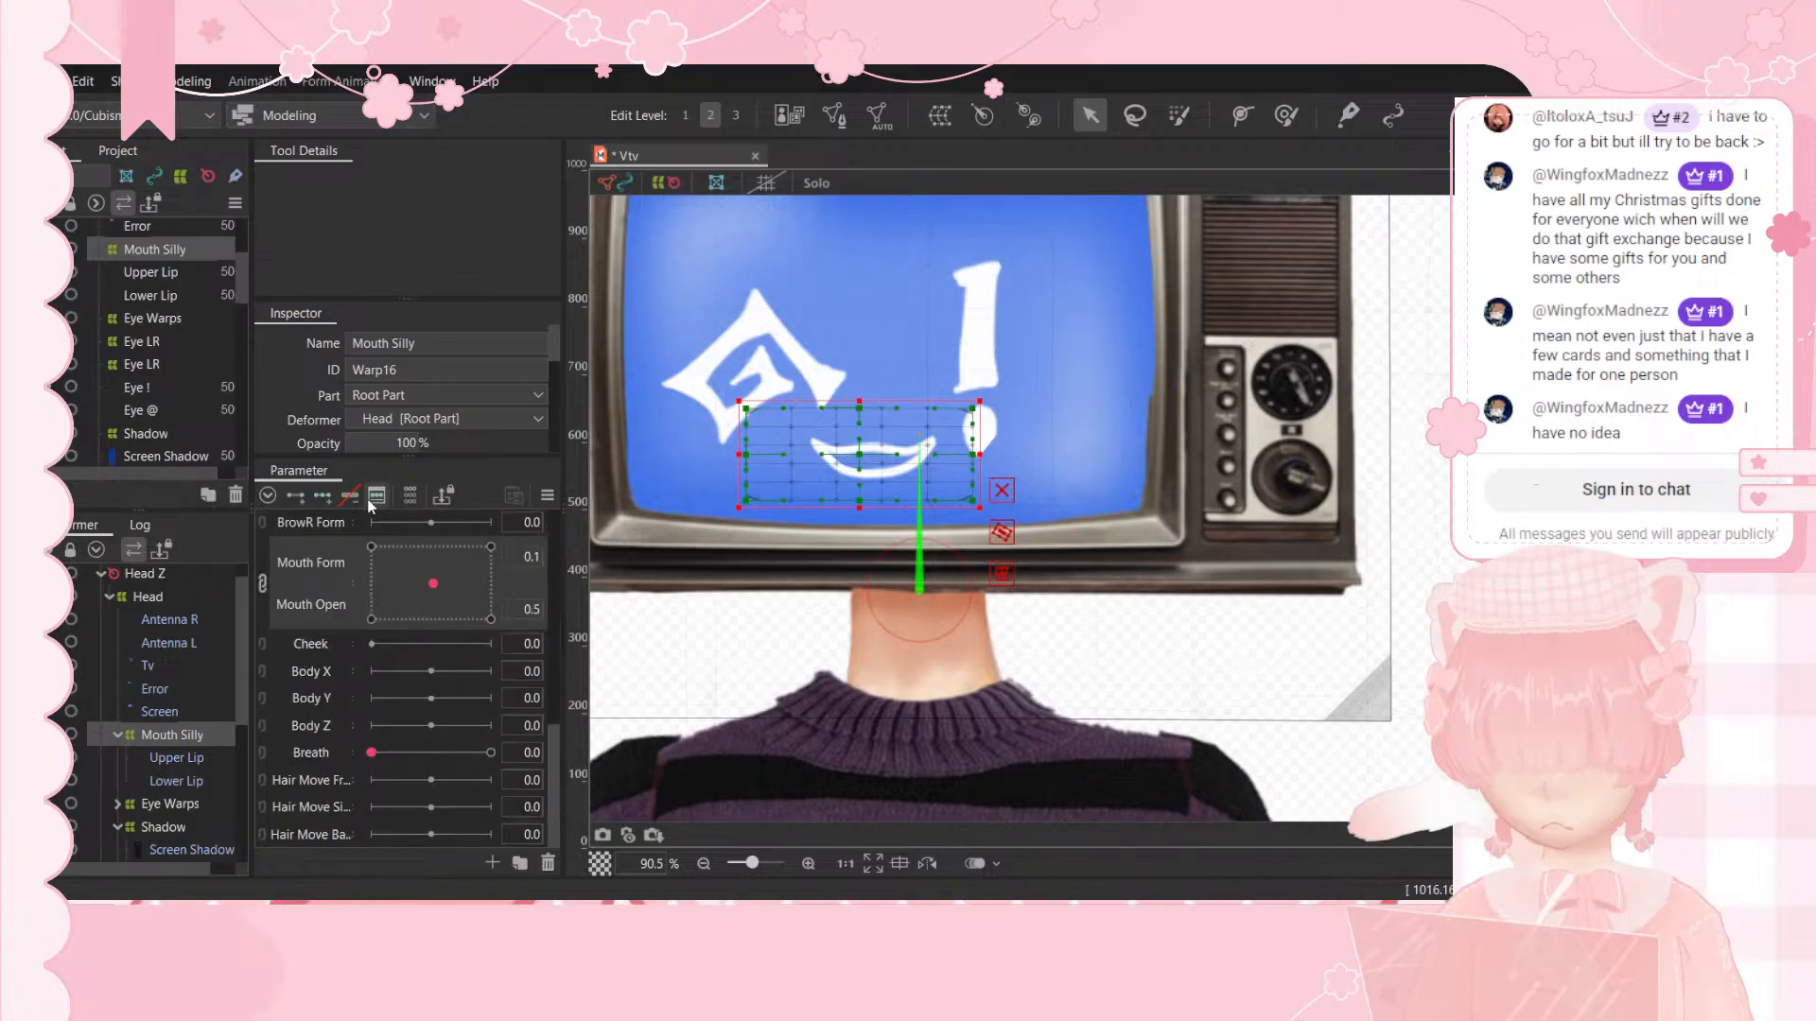
{"action": "left_click", "coordinate": [337, 779]}
{"action": "left_click", "coordinate": [316, 836], "text": "shift"}
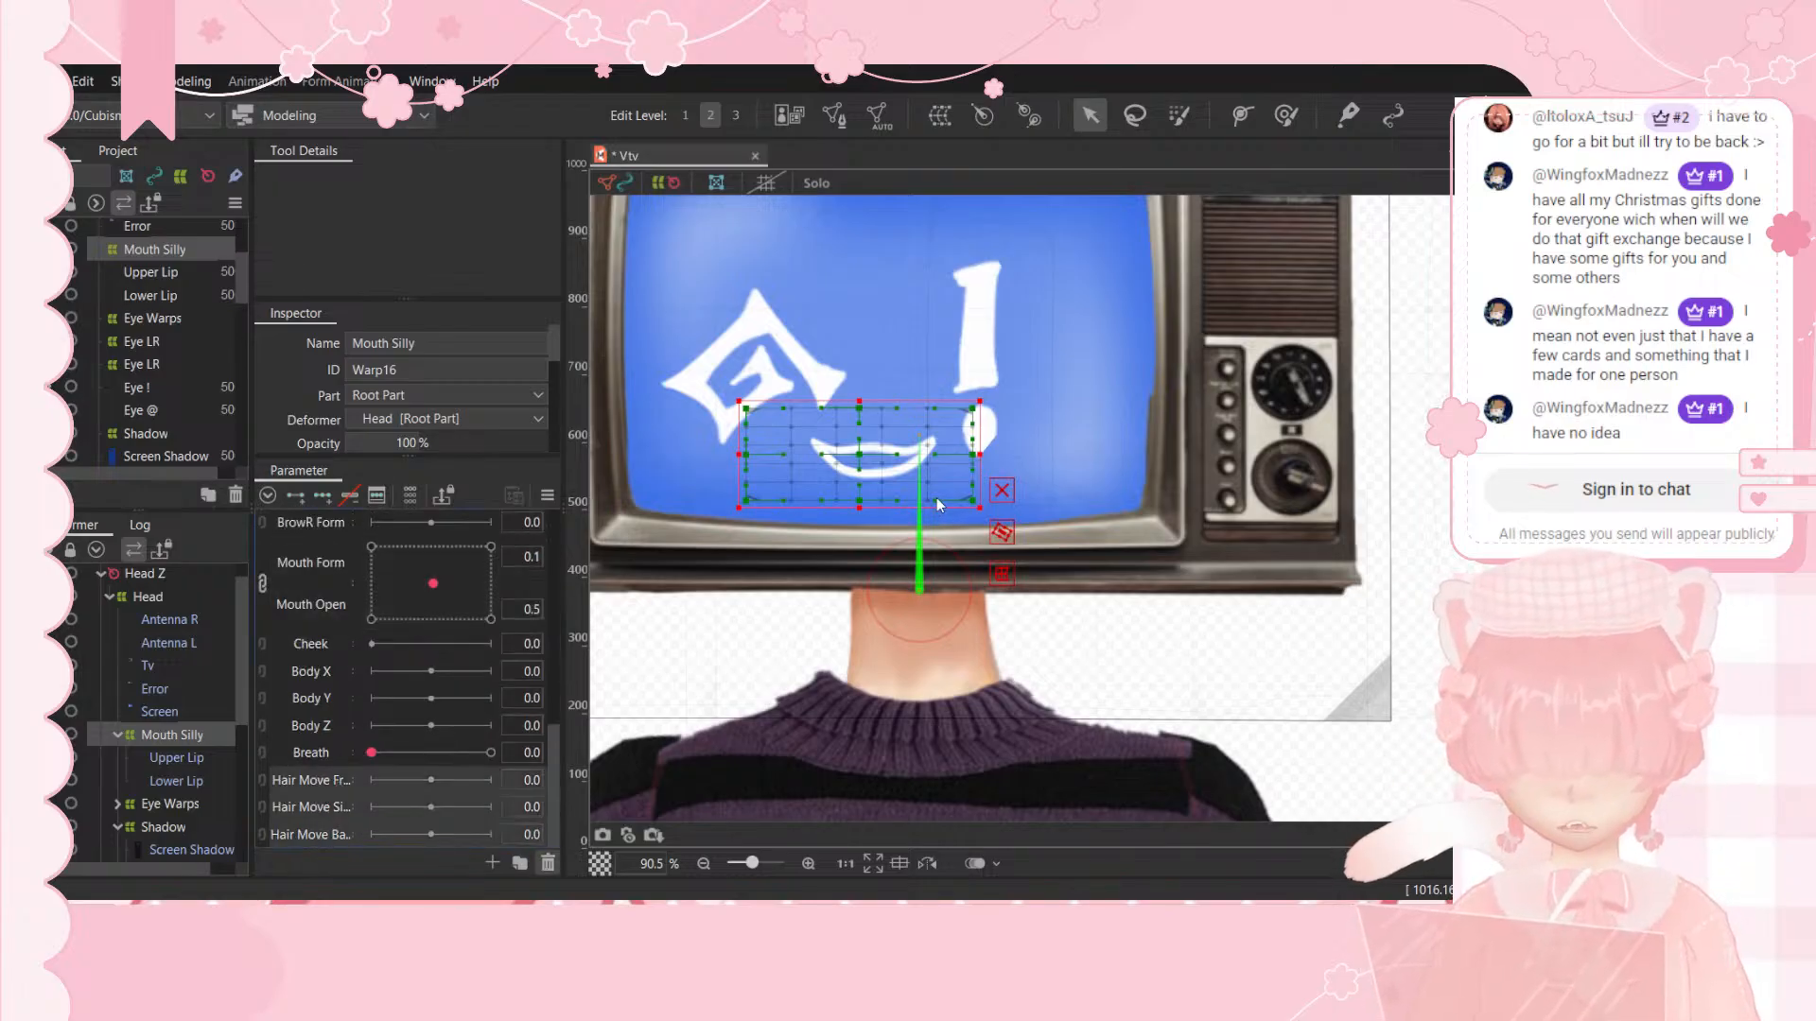
Step: Create a new parameter named Mouth X mov
{"action": "scroll", "coordinate": [378, 780], "scroll_direction": "up", "scroll_amount": 3}
{"action": "scroll", "coordinate": [400, 763], "scroll_direction": "down", "scroll_amount": 1}
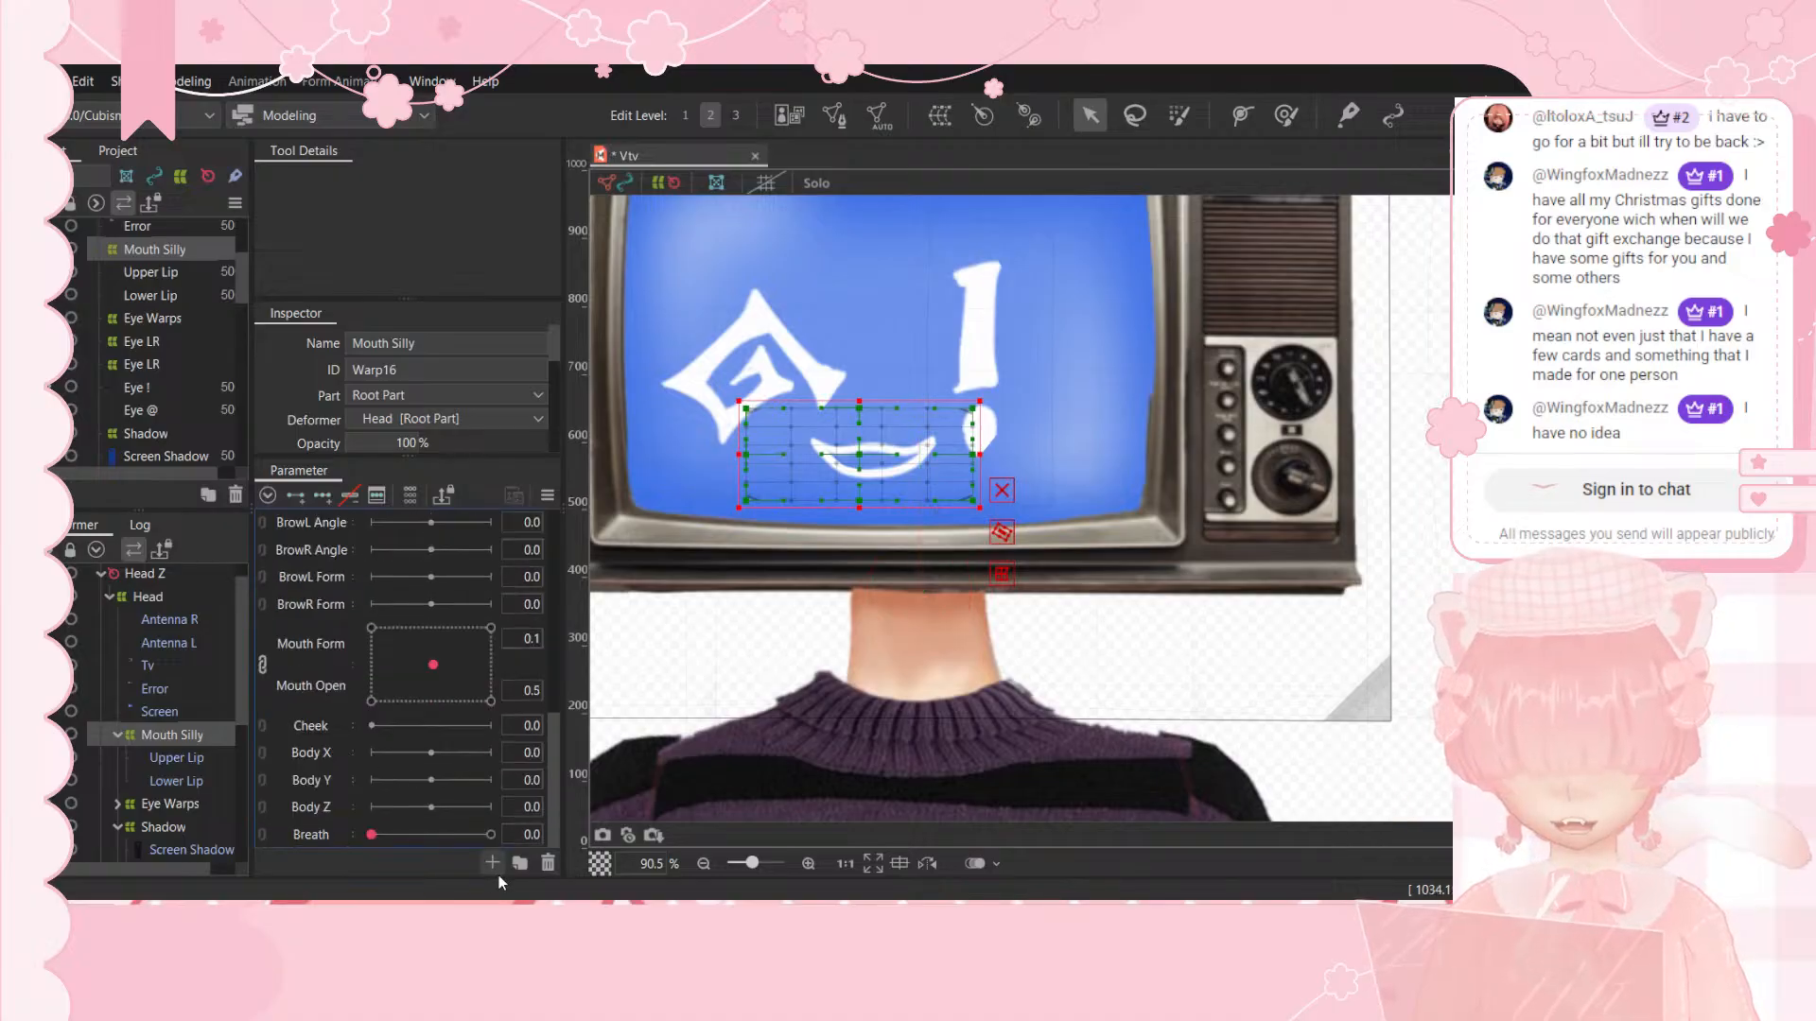
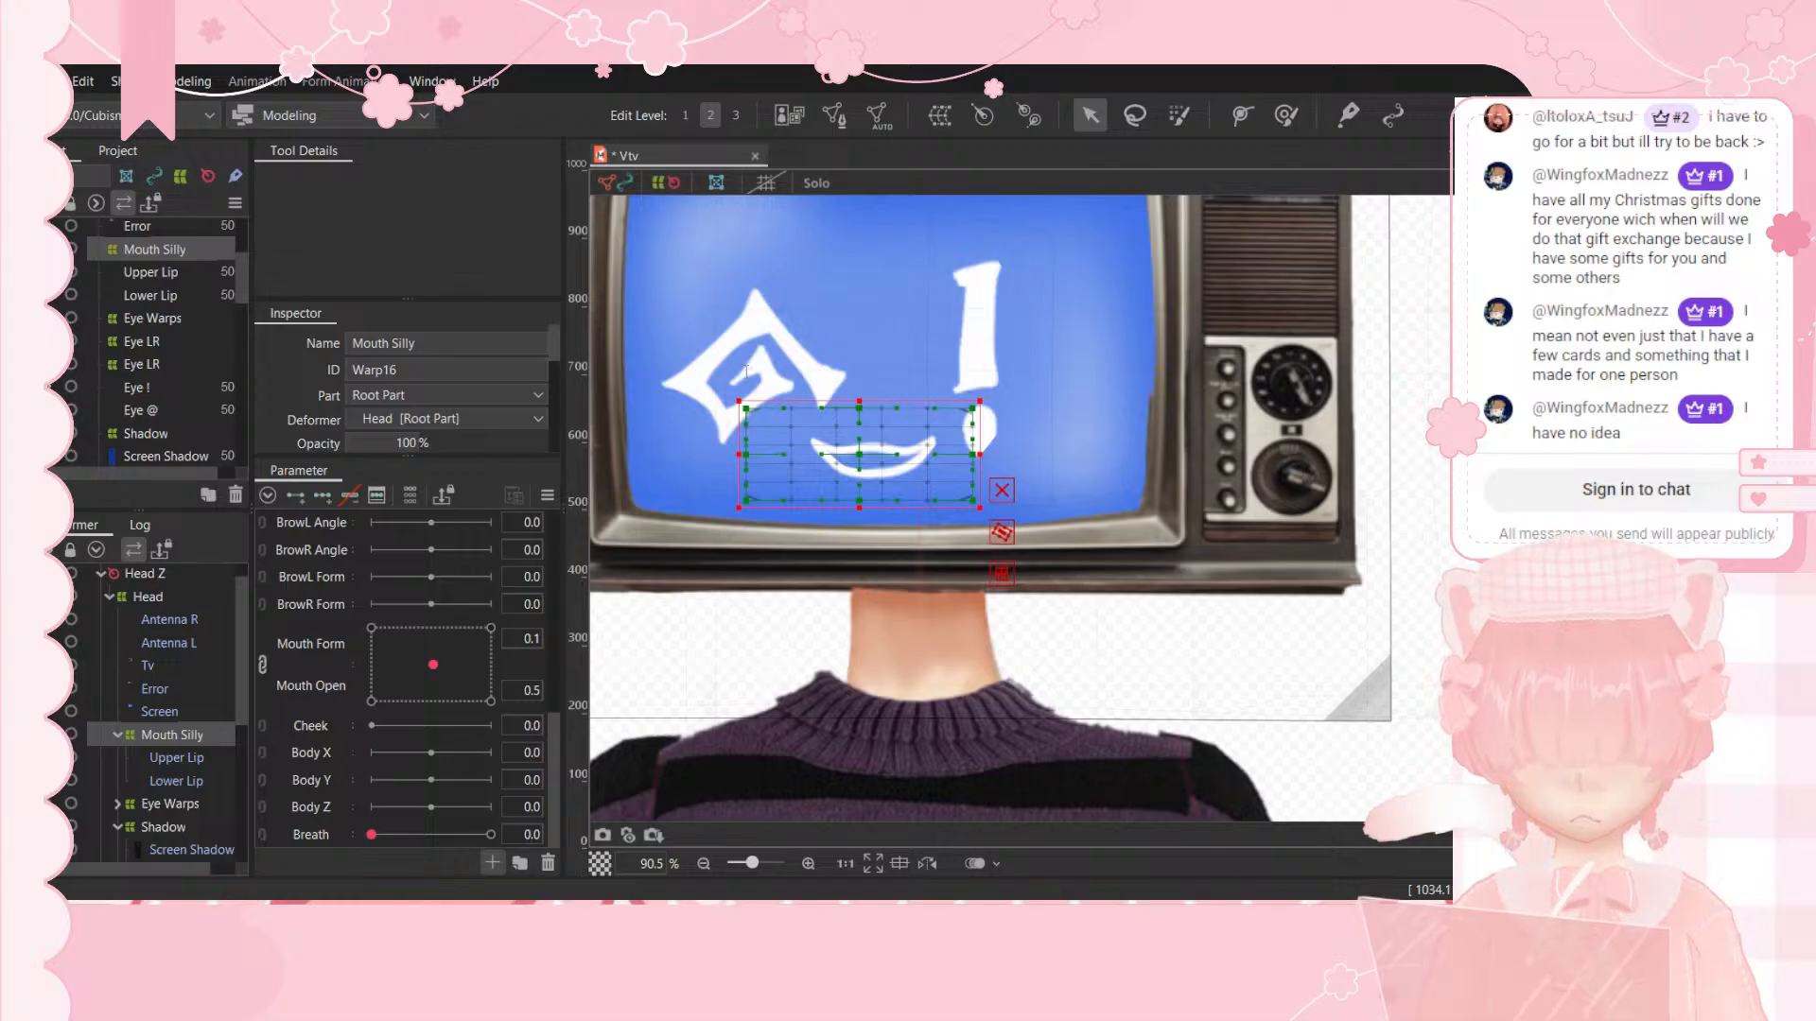
{"action": "scroll", "coordinate": [433, 637], "scroll_direction": "down", "scroll_amount": 1}
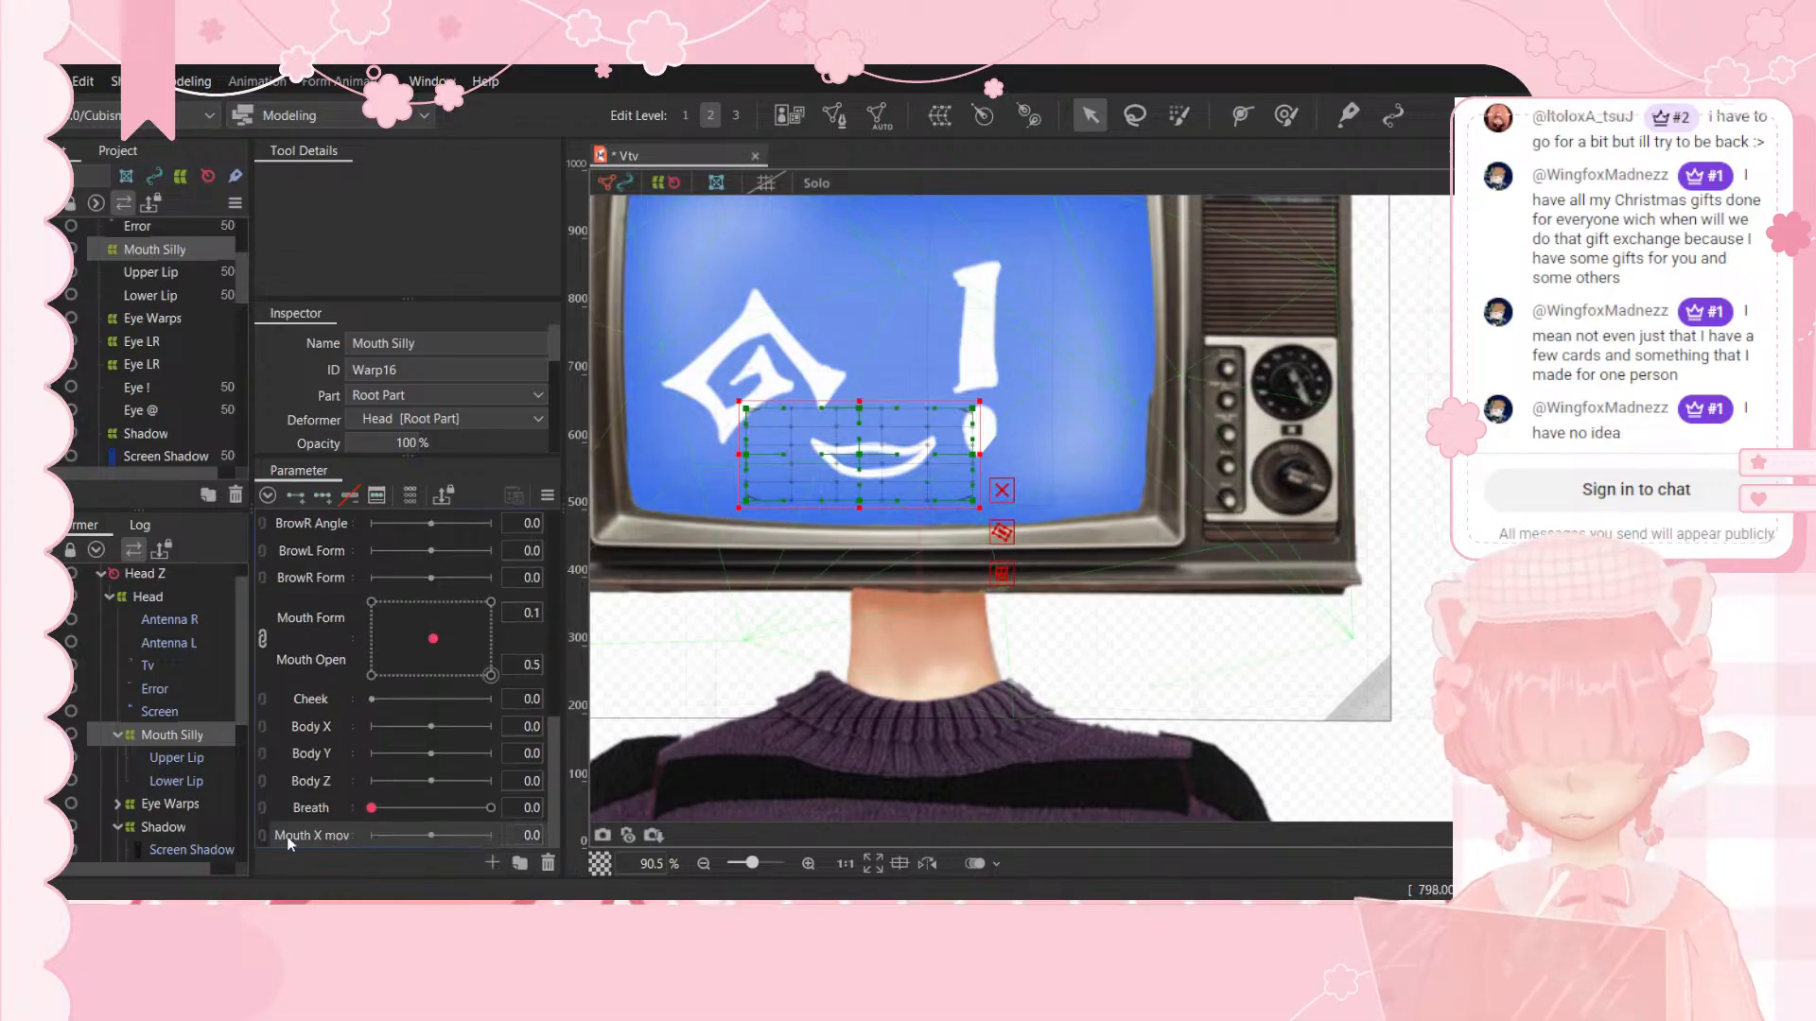
Step: Move the Mouth X mov parameter directly below Phys x and create a Mouth Y mov parameter beneath it
{"action": "scroll", "coordinate": [368, 549], "scroll_direction": "up", "scroll_amount": 4}
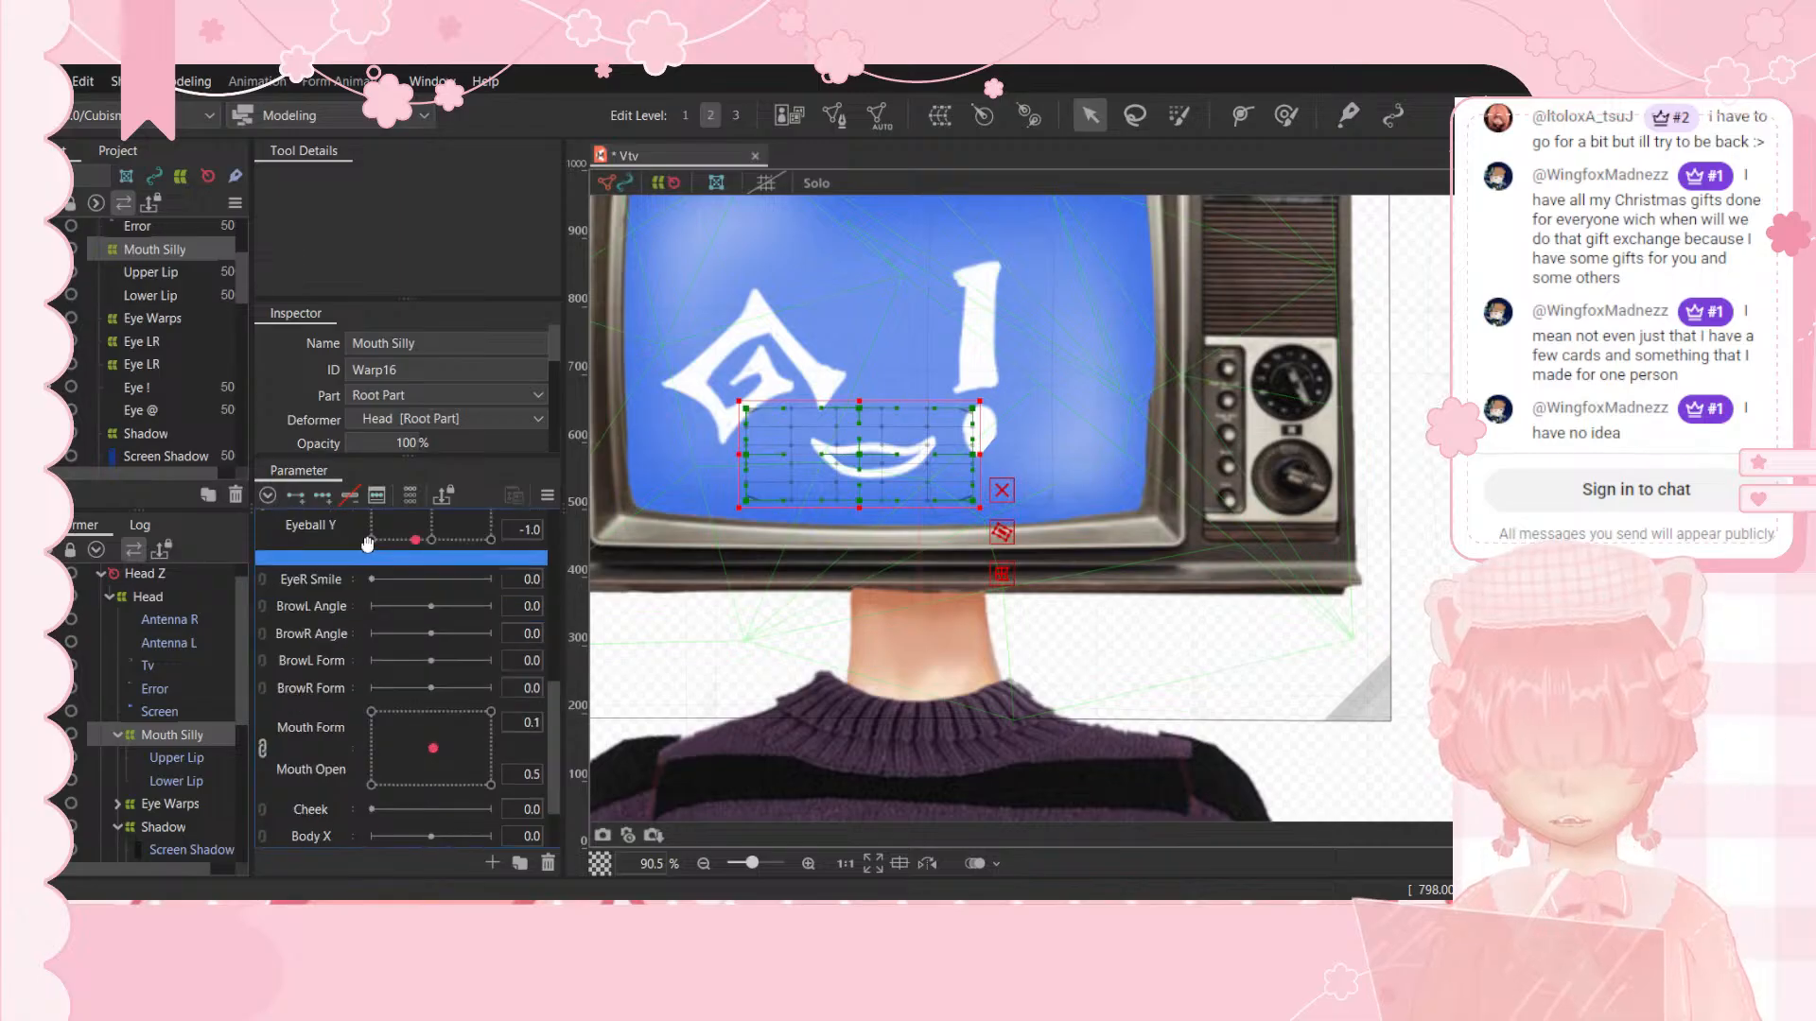
{"action": "scroll", "coordinate": [326, 516], "scroll_direction": "up", "scroll_amount": 1}
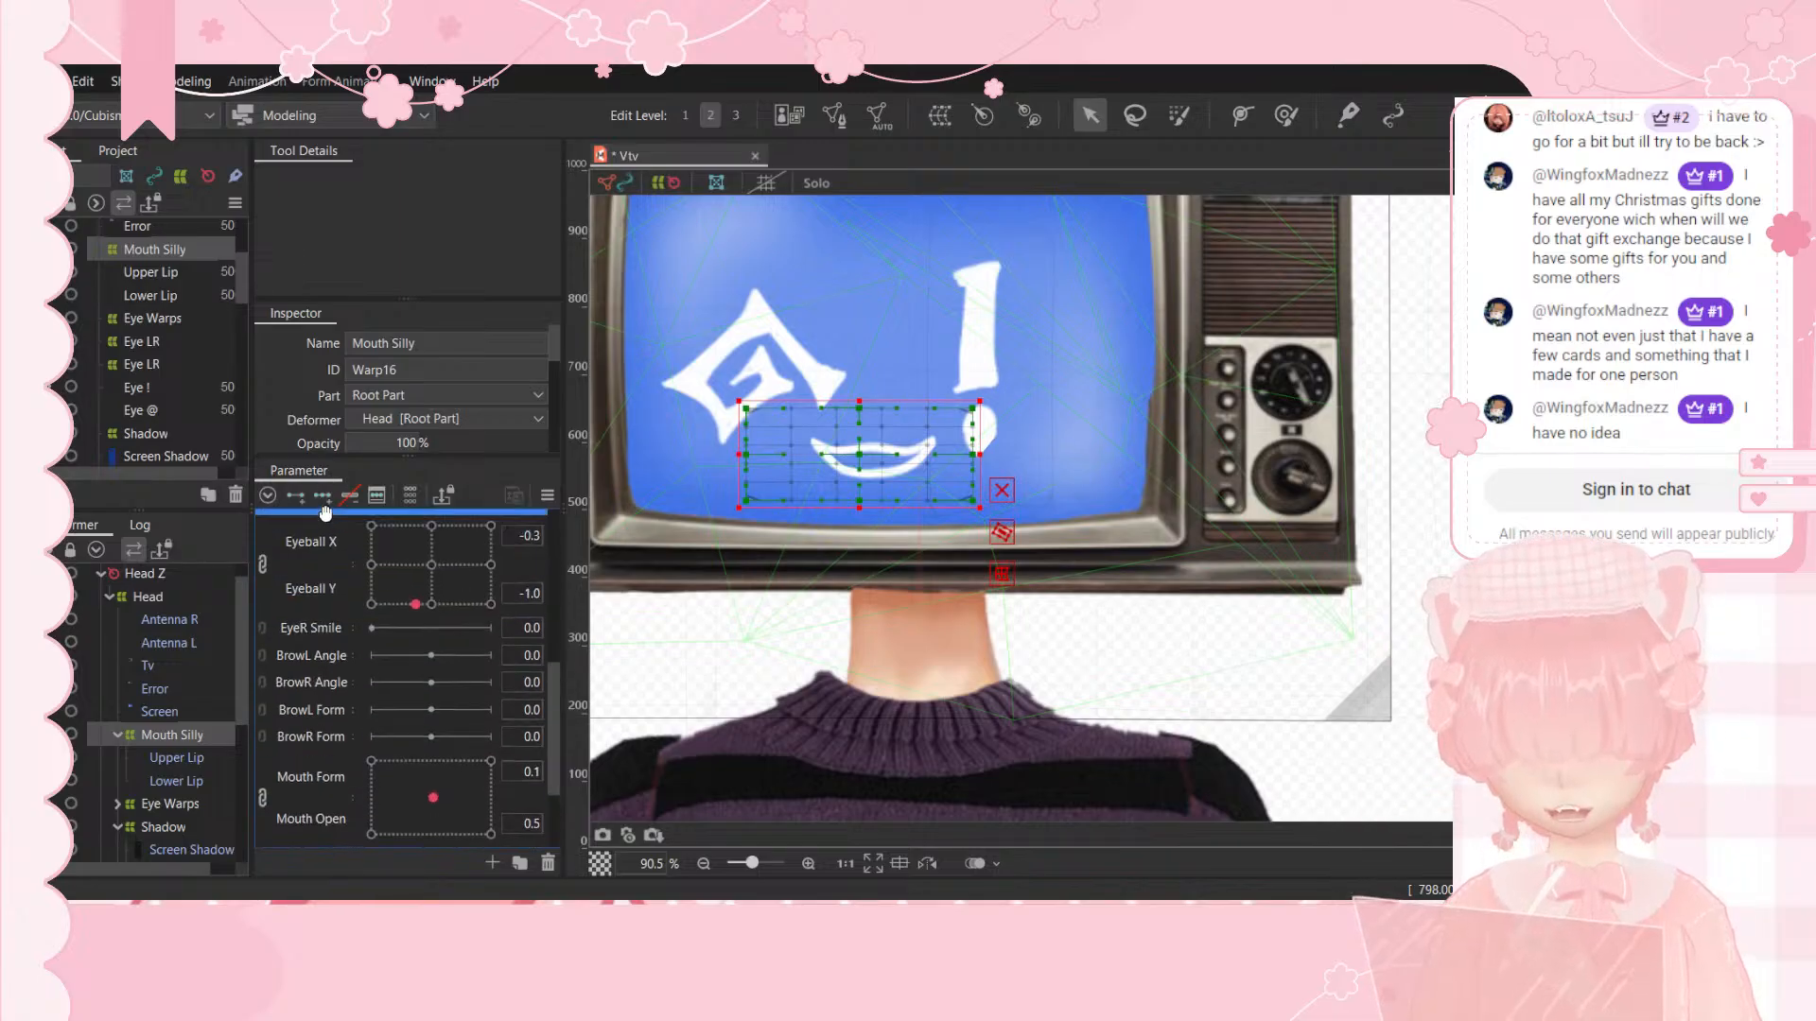
{"action": "scroll", "coordinate": [325, 513], "scroll_direction": "up", "scroll_amount": 5}
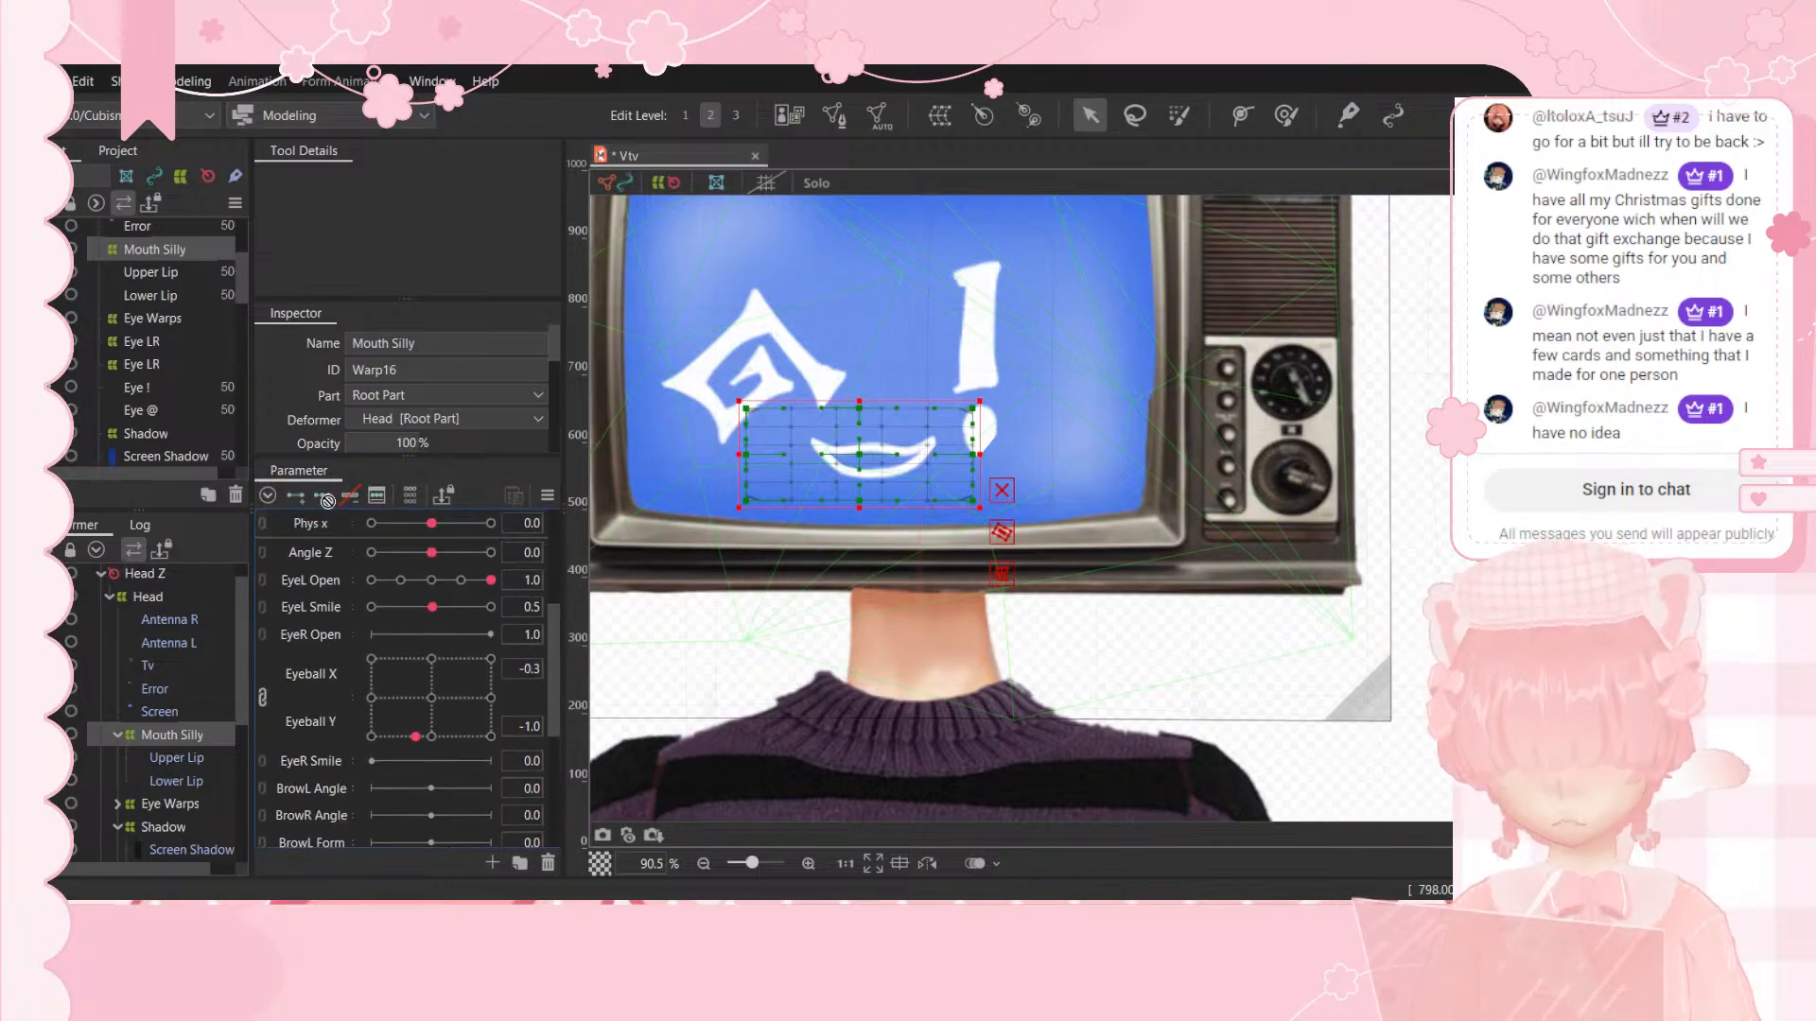
{"action": "left_click_drag", "start_coordinate": [328, 501], "coordinate": [360, 549]}
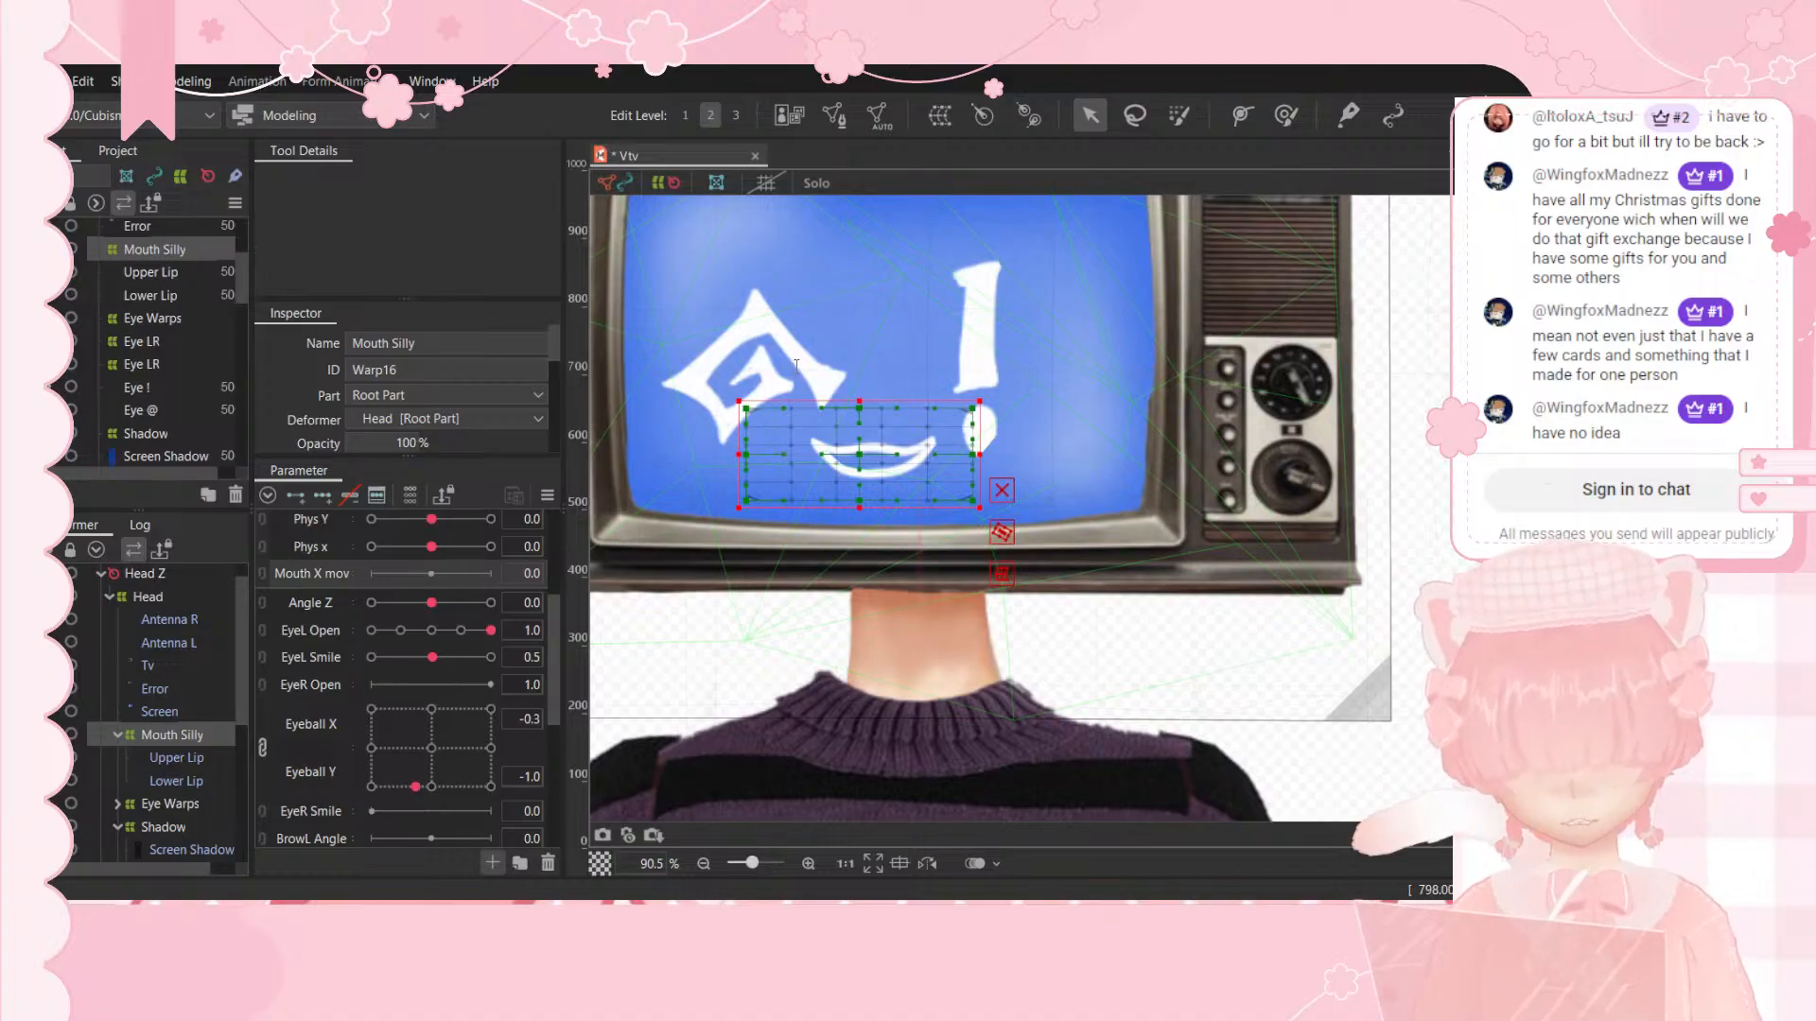
{"action": "left_click", "coordinate": [812, 600]}
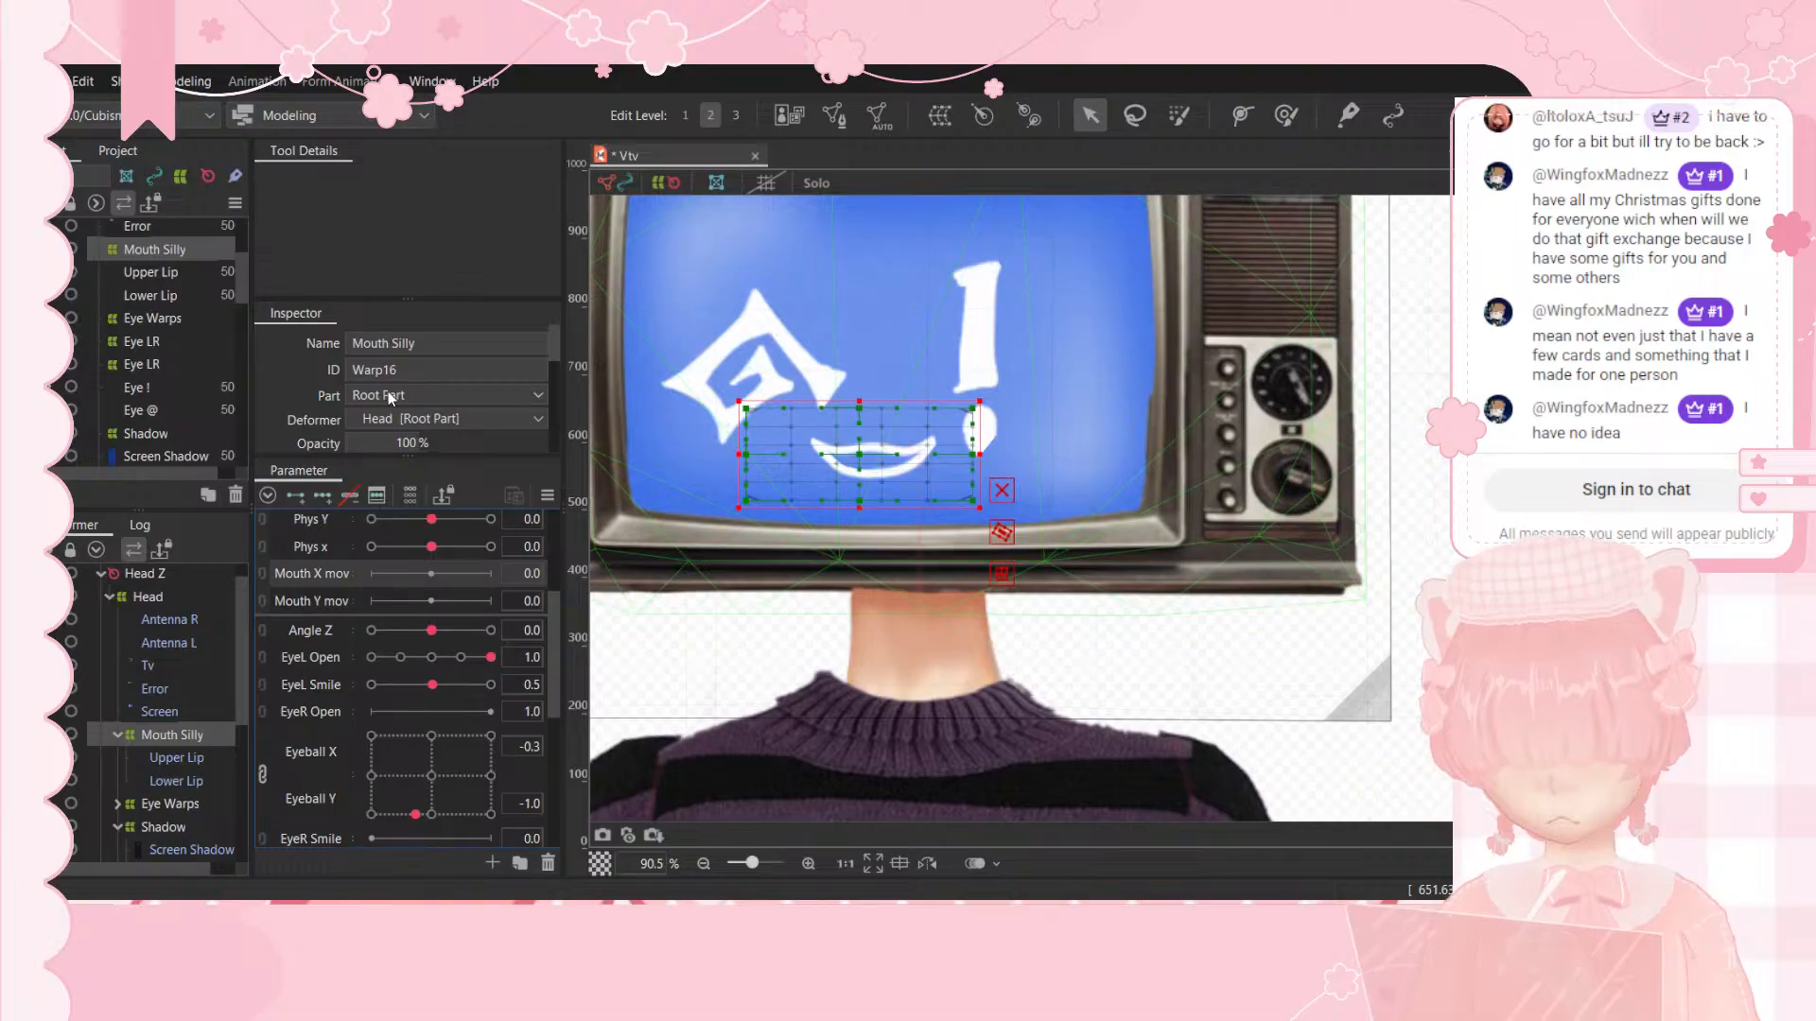
Step: Add three keys each on Mouth X mov and Mouth Y mov for the Mouth Silly warp deformer
{"action": "left_click", "coordinate": [298, 497]}
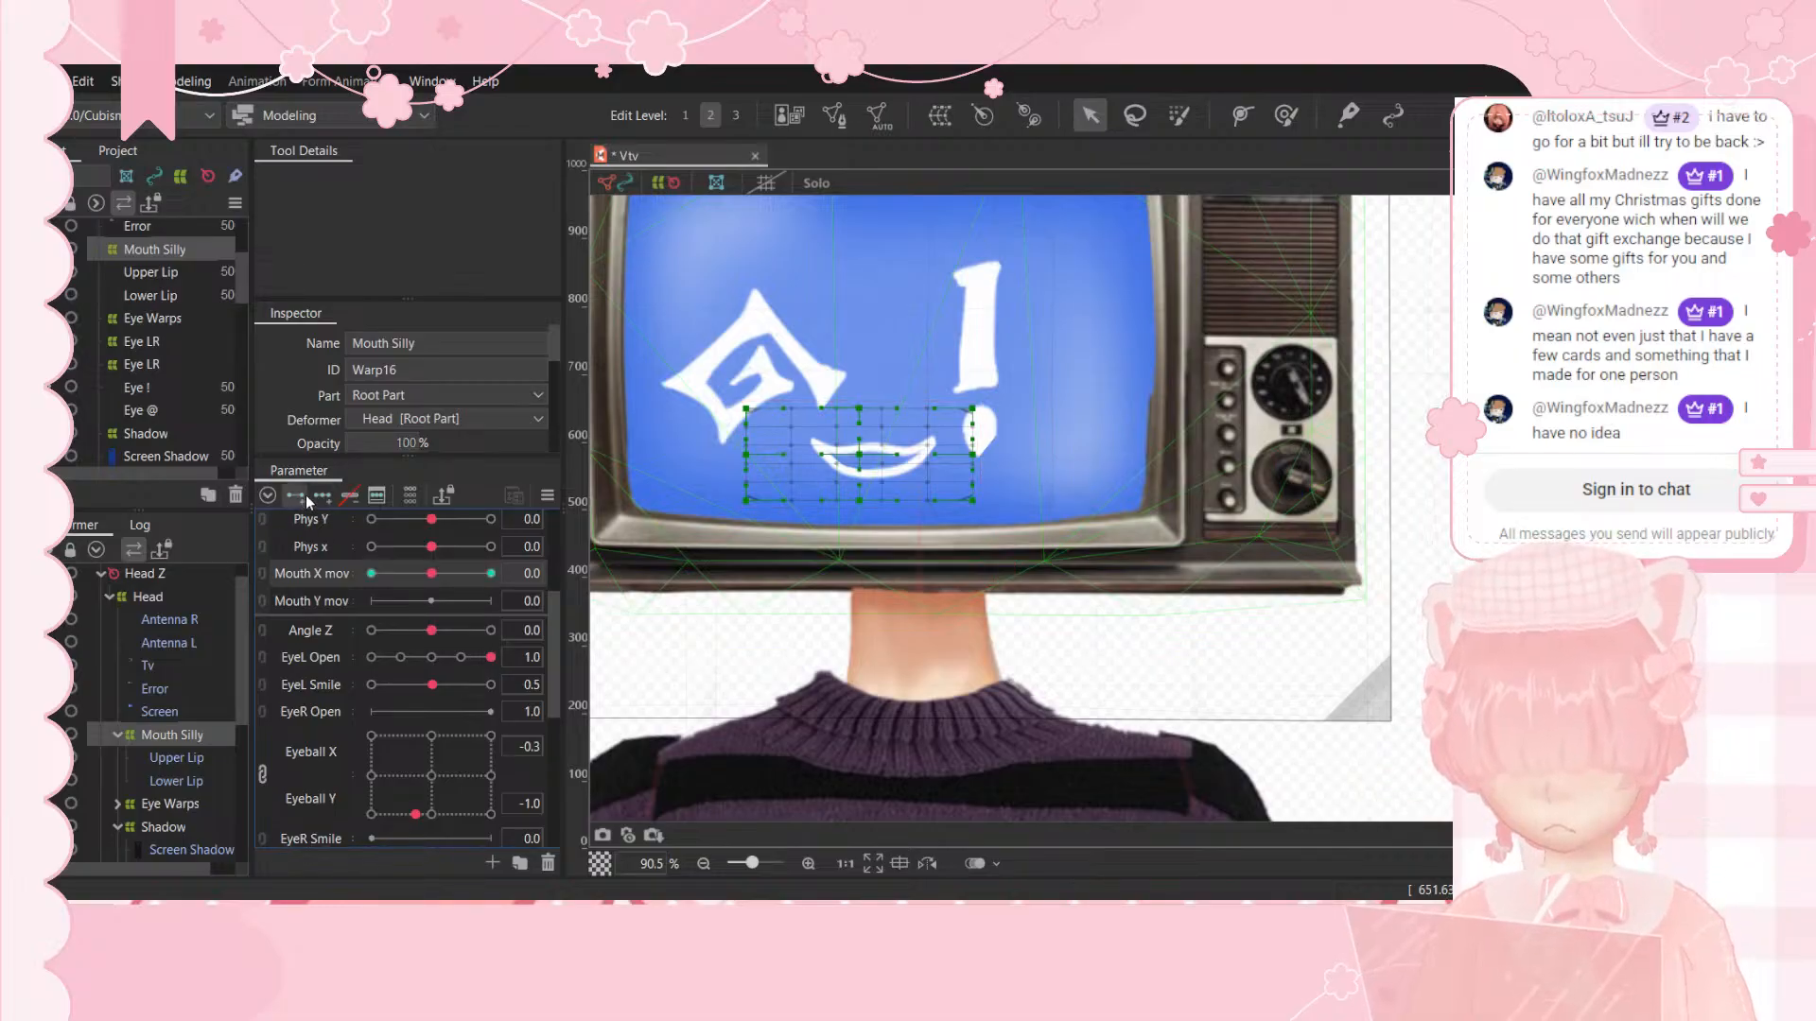
{"action": "left_click", "coordinate": [317, 598]}
{"action": "left_click", "coordinate": [405, 571]}
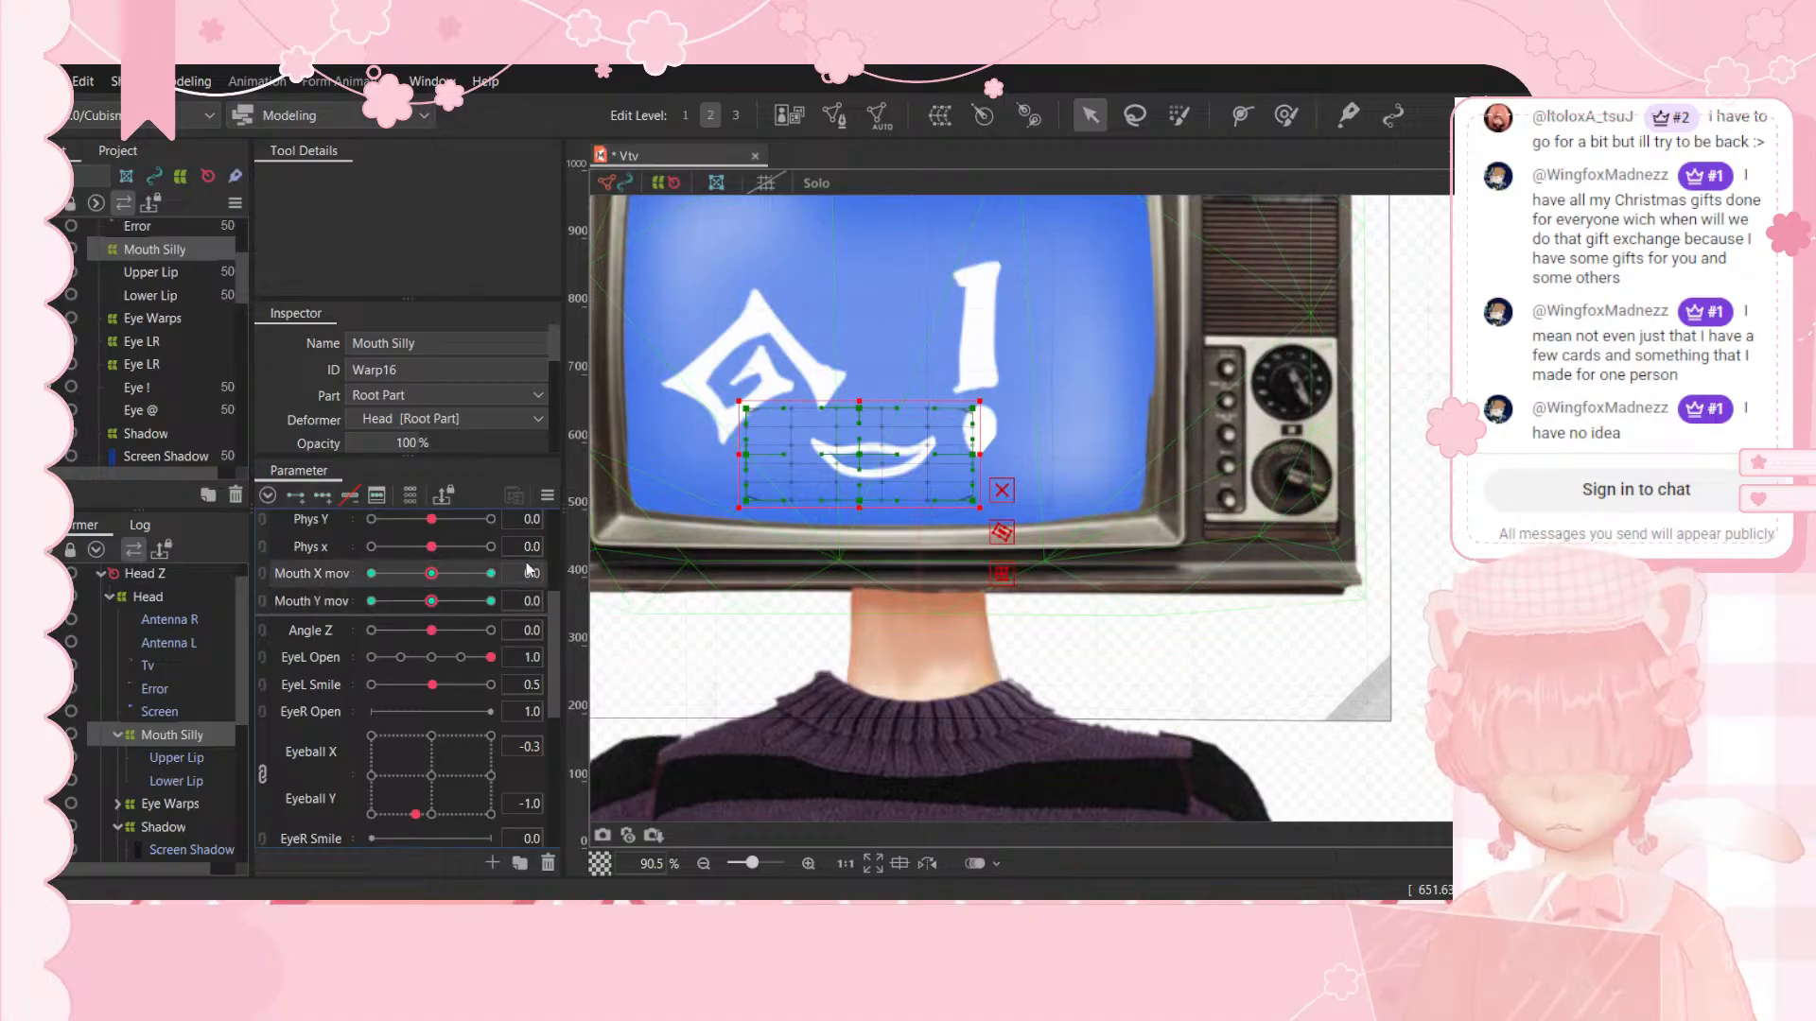
Step: Shift the Mouth Silly warp up at Mouth X mov 30.0 and down at -30.0, then return the parameter near neutral
{"action": "left_click", "coordinate": [491, 573]}
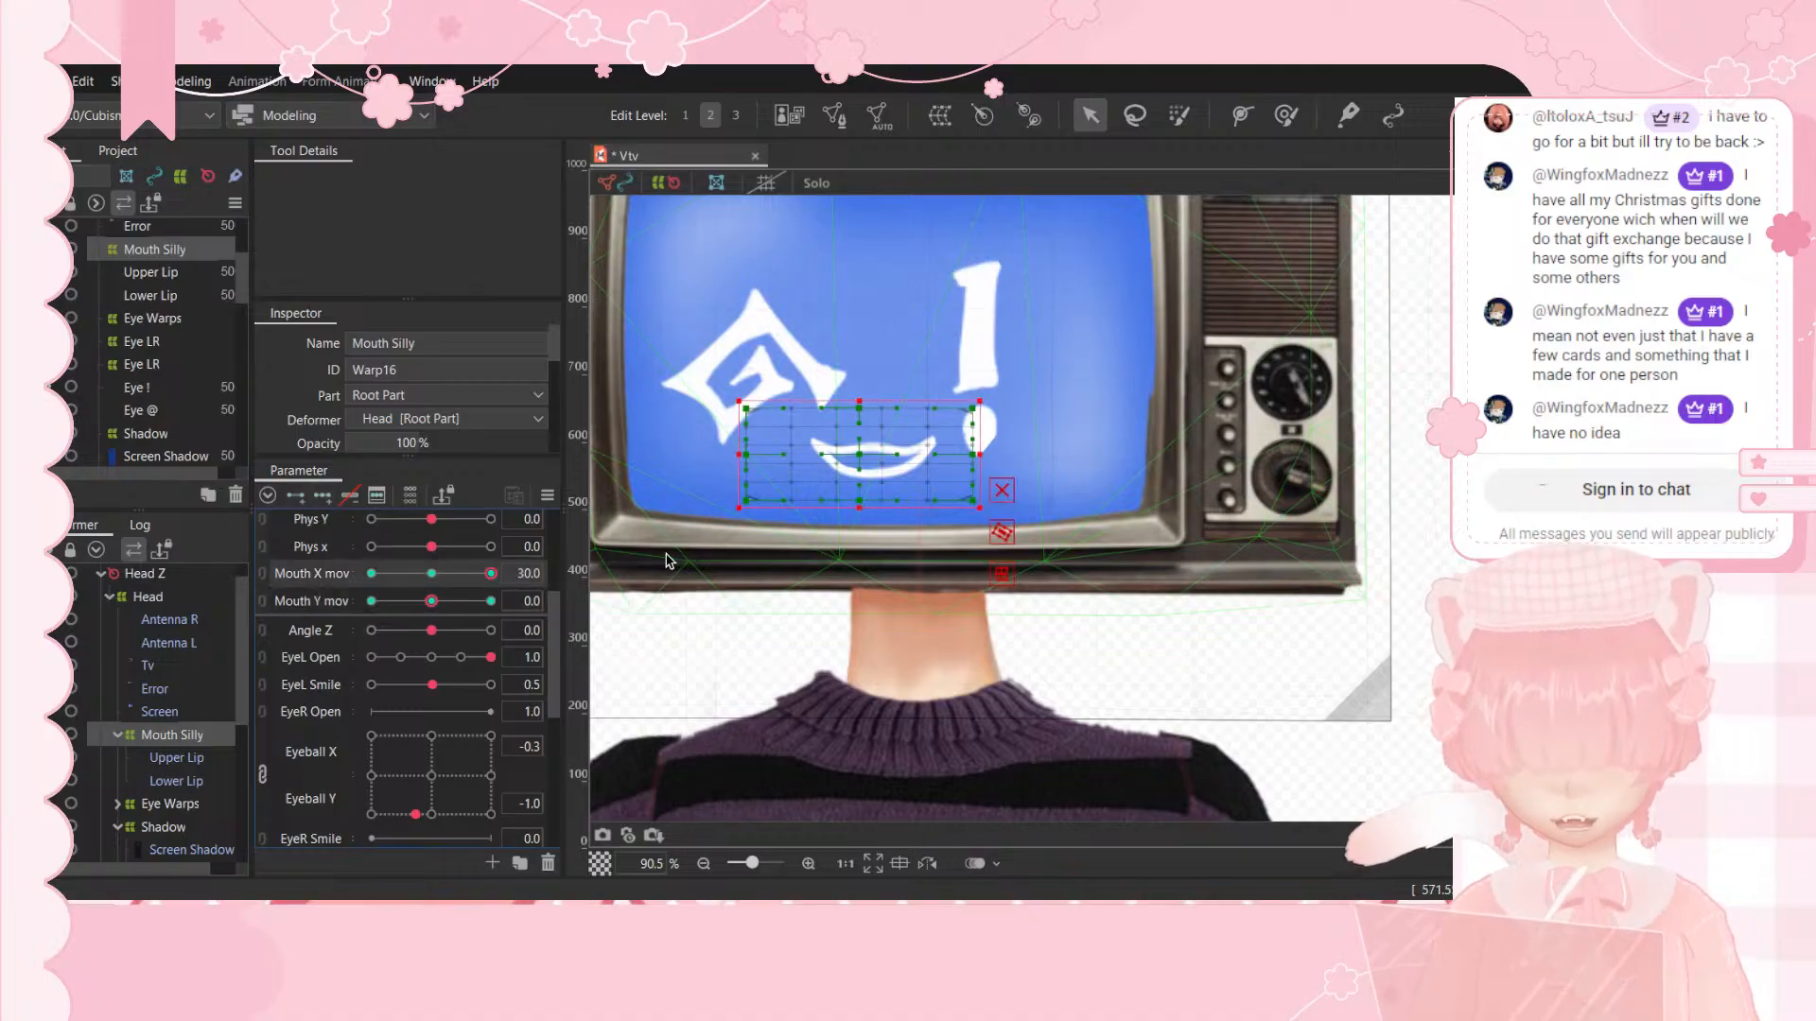
{"action": "left_click_drag", "start_coordinate": [856, 454], "coordinate": [855, 404]}
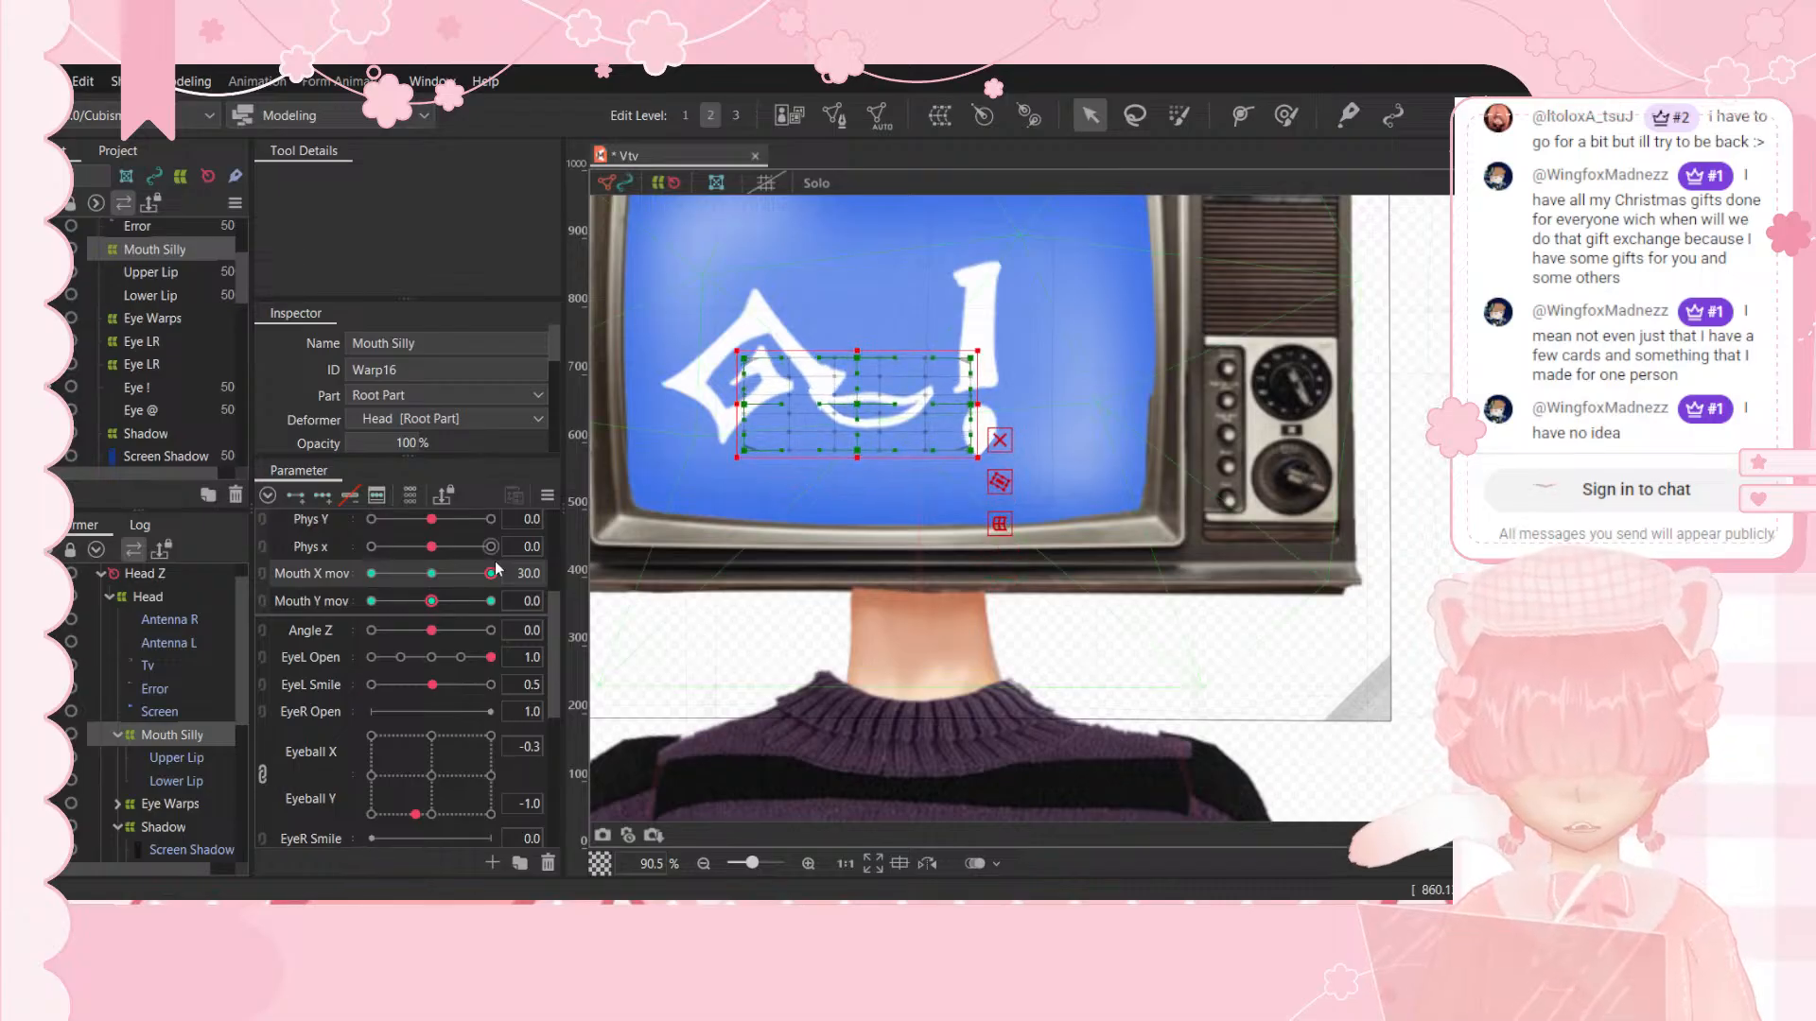
{"action": "left_click", "coordinate": [371, 573]}
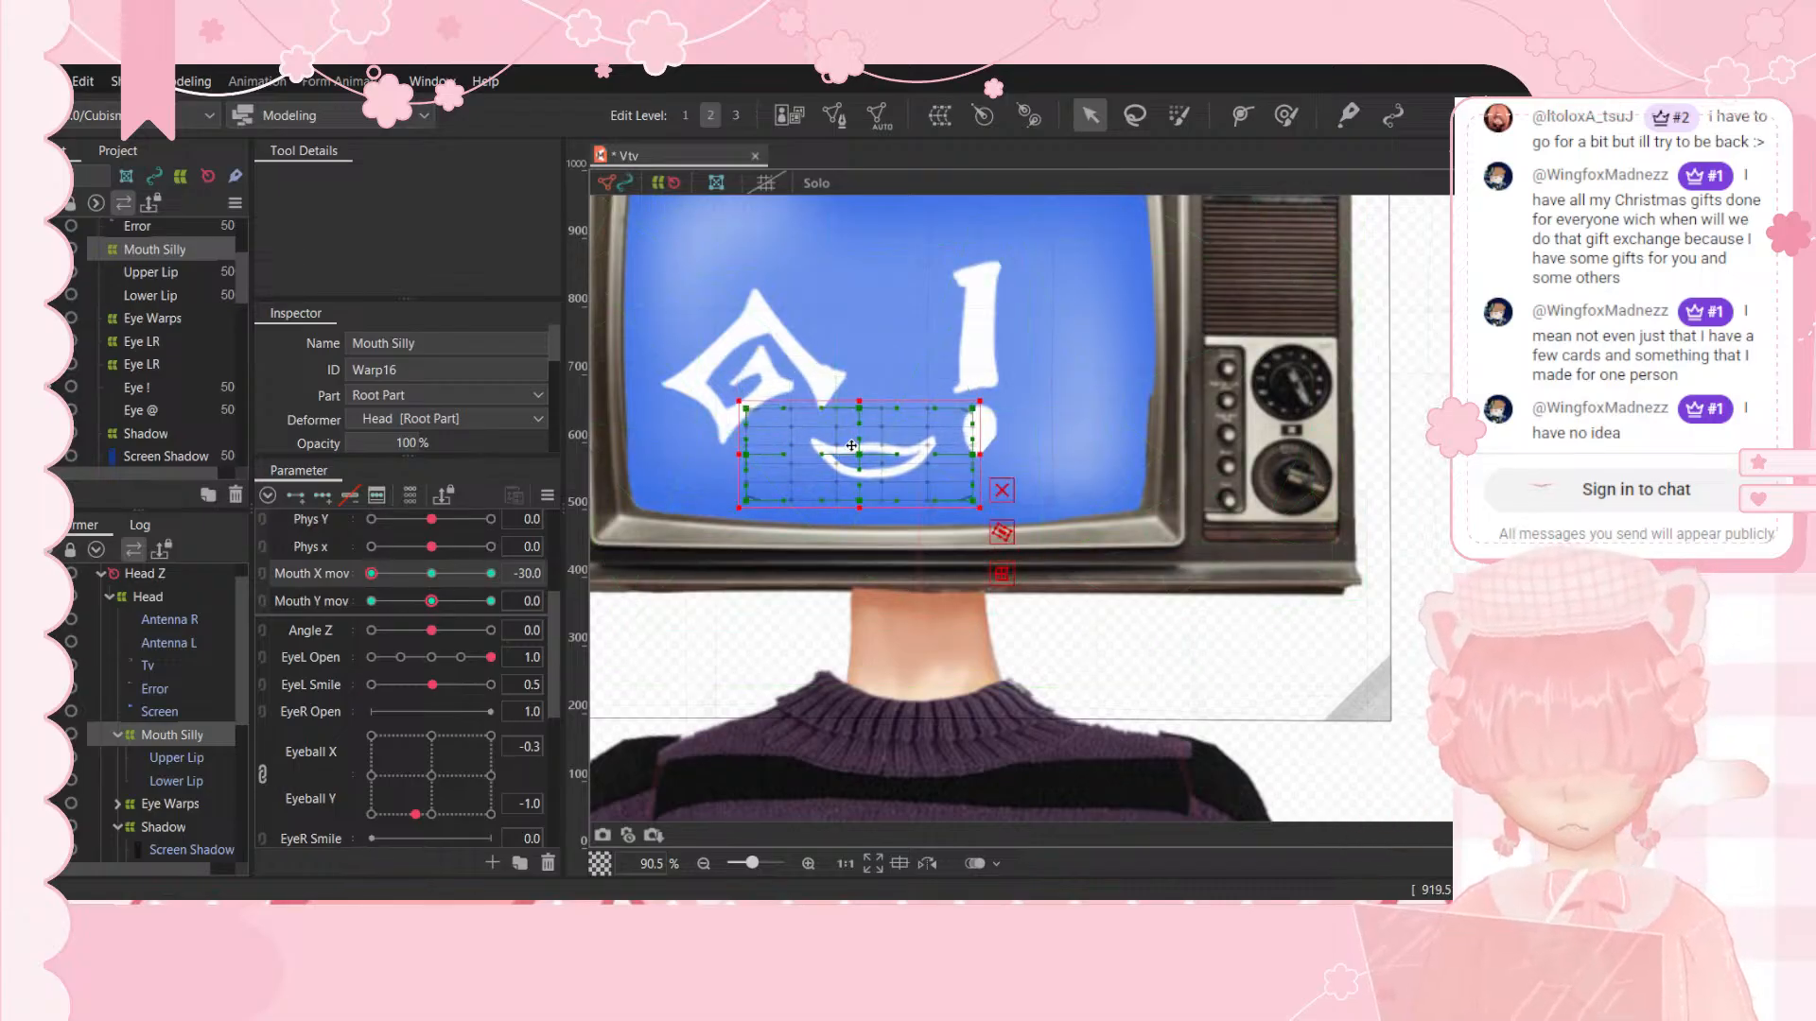
{"action": "left_click_drag", "start_coordinate": [858, 454], "coordinate": [861, 503]}
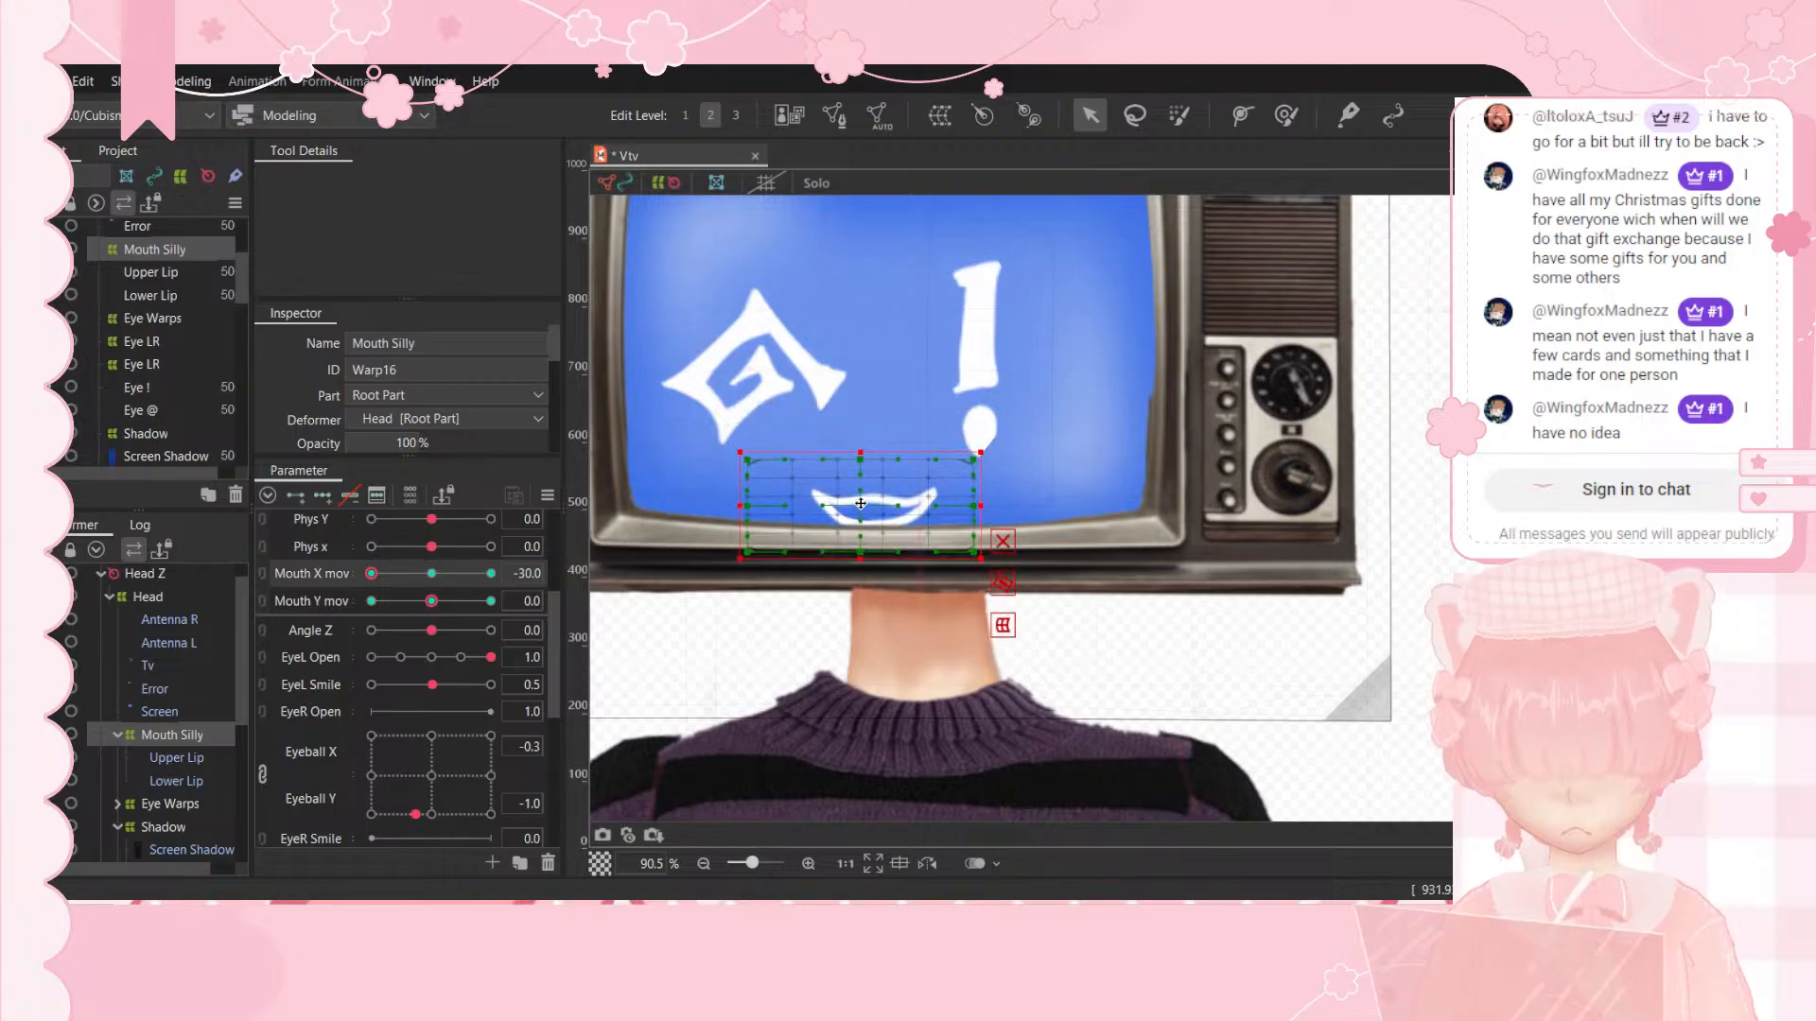
{"action": "left_click", "coordinate": [433, 573]}
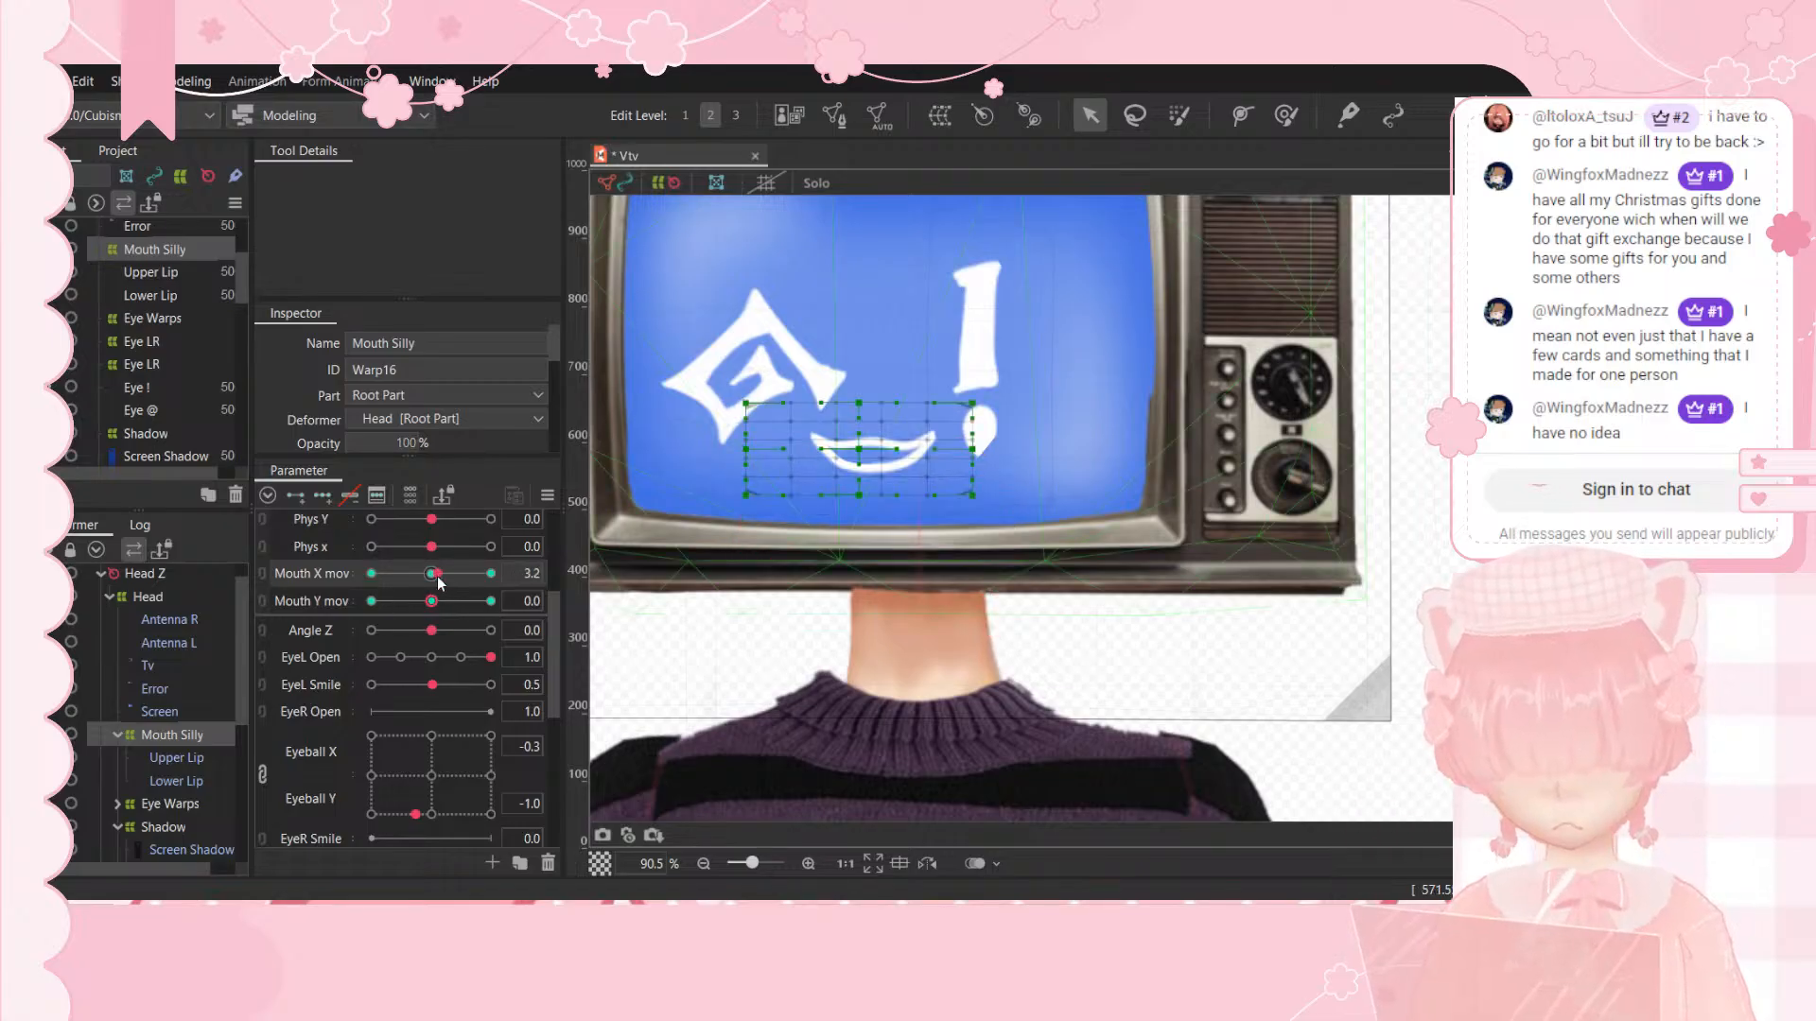
Step: Check the Mouth Y mov keys, then undo the Mouth Silly shifts and the keys on both mouth movement parameters
{"action": "left_click", "coordinate": [490, 601]}
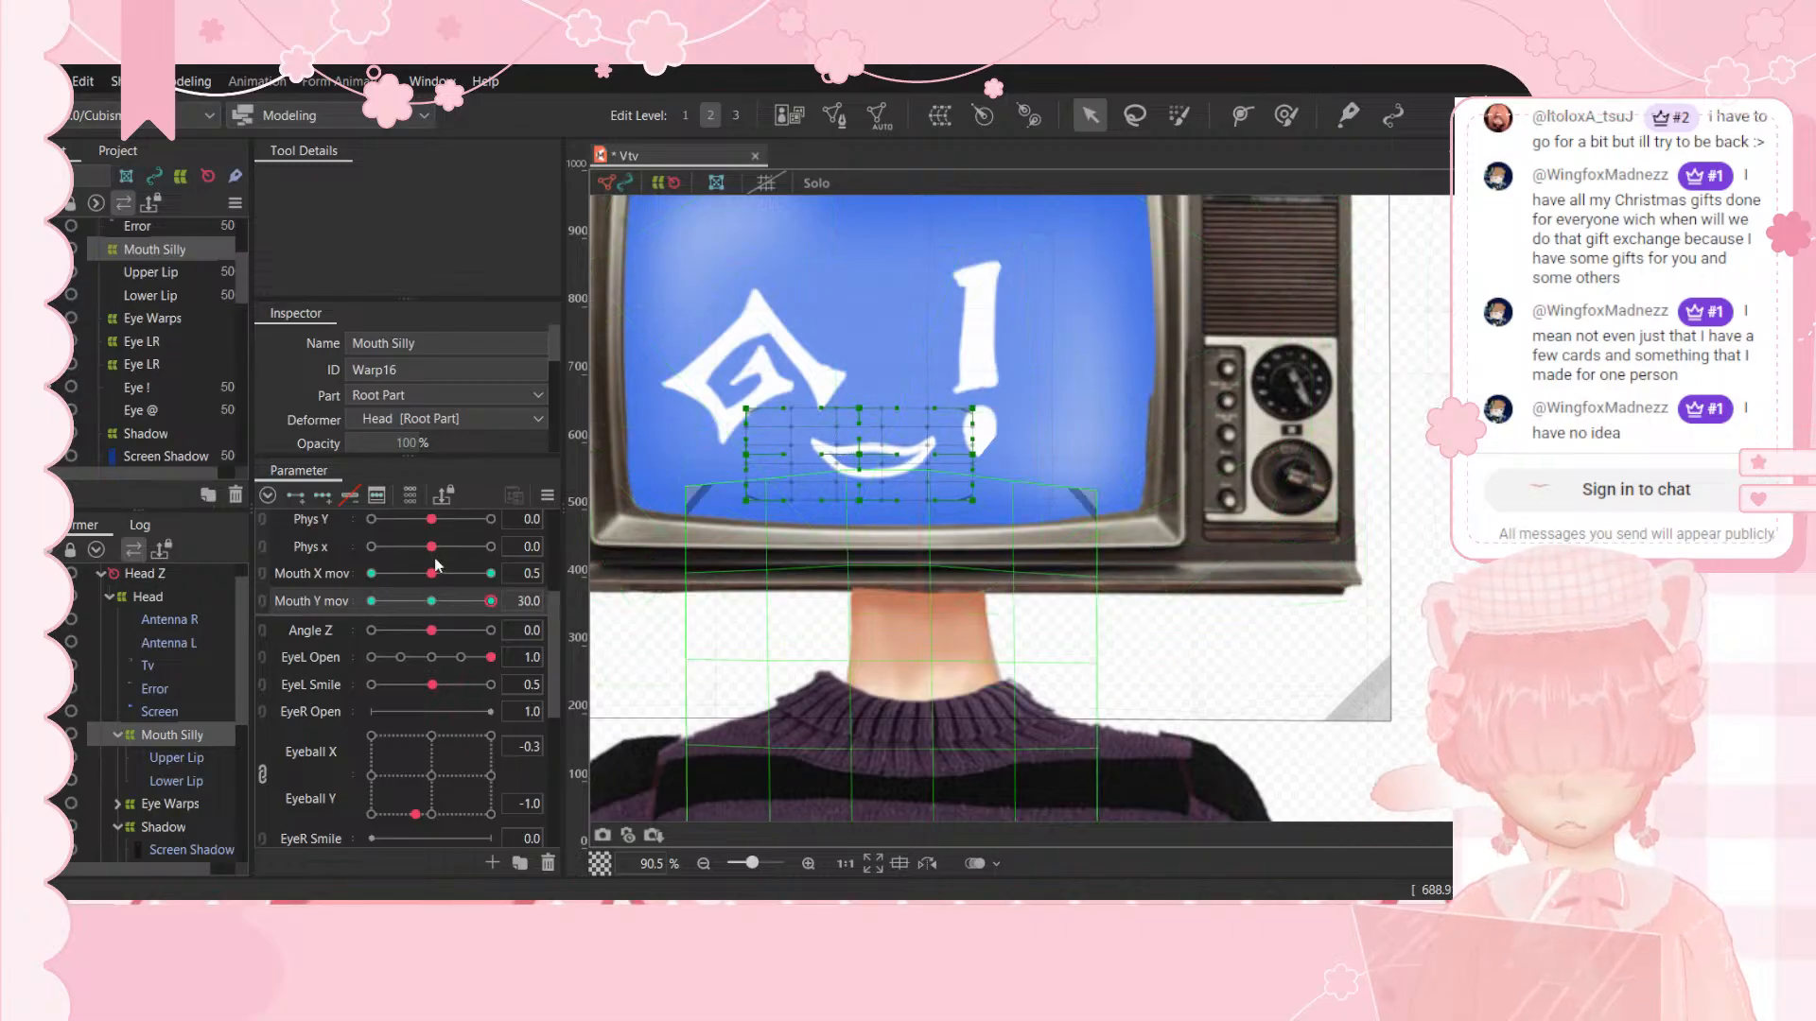
{"action": "left_click", "coordinate": [491, 573]}
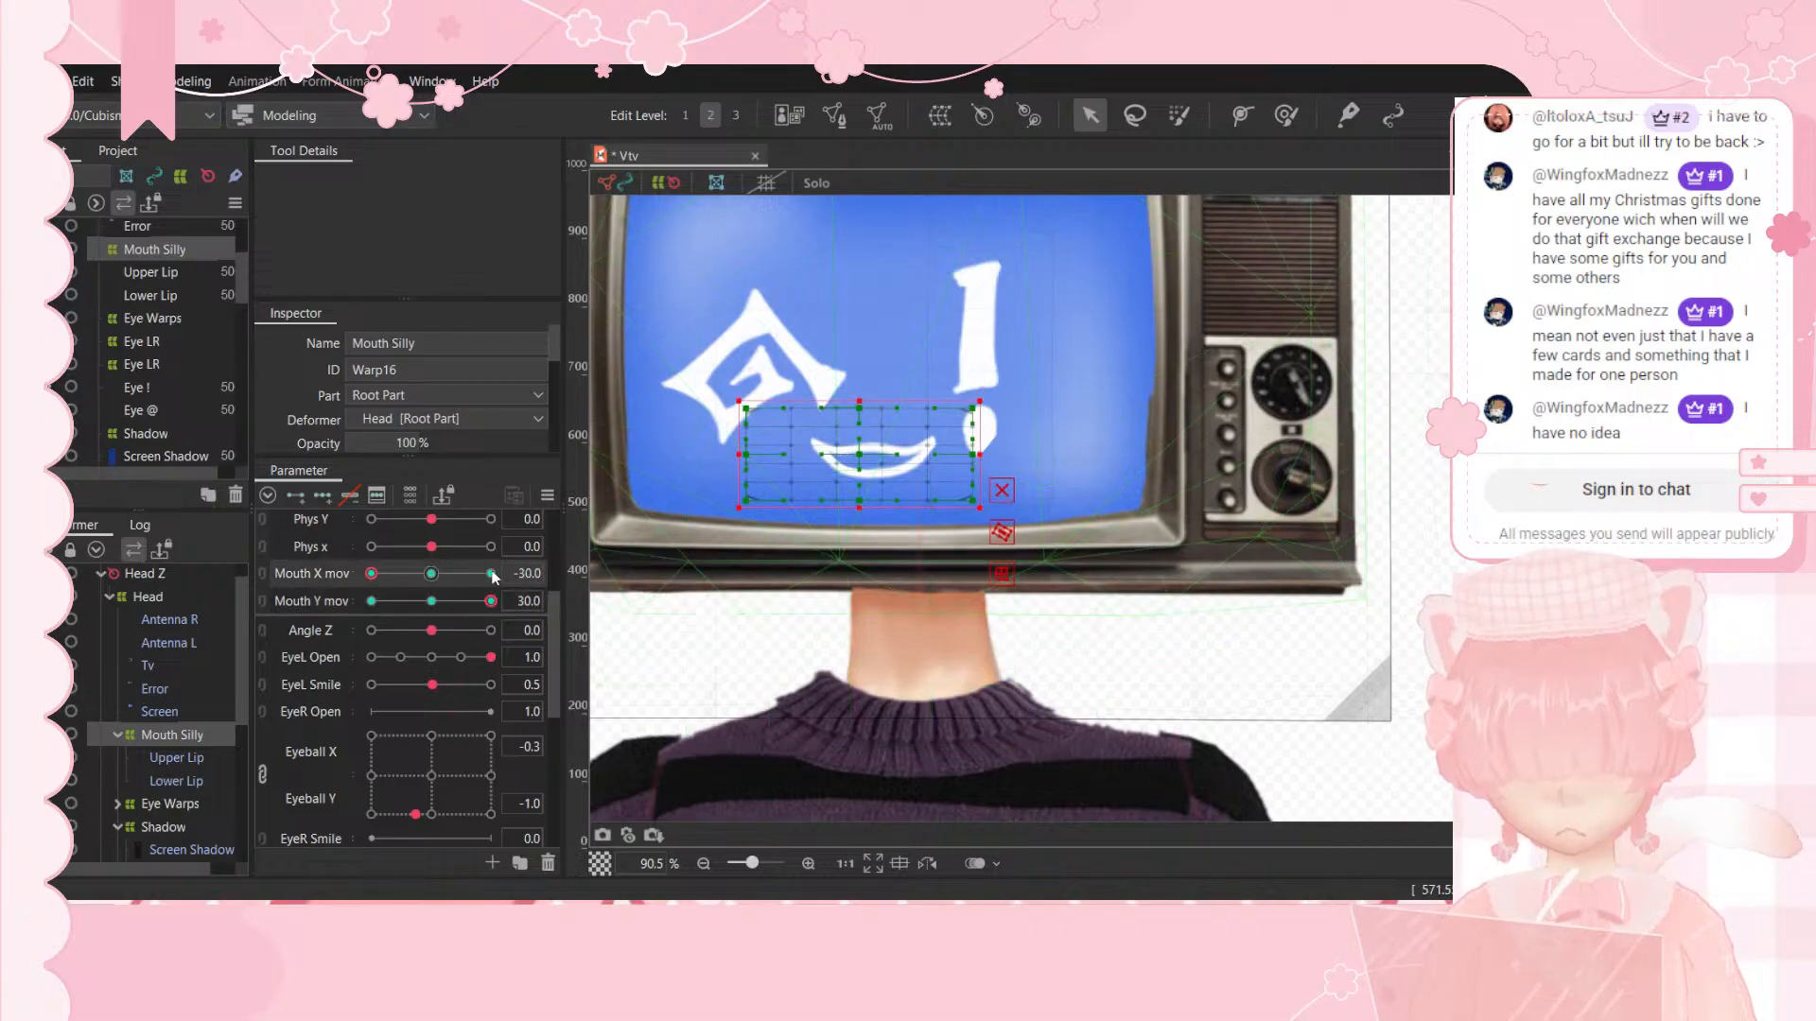
{"action": "left_click", "coordinate": [431, 573]}
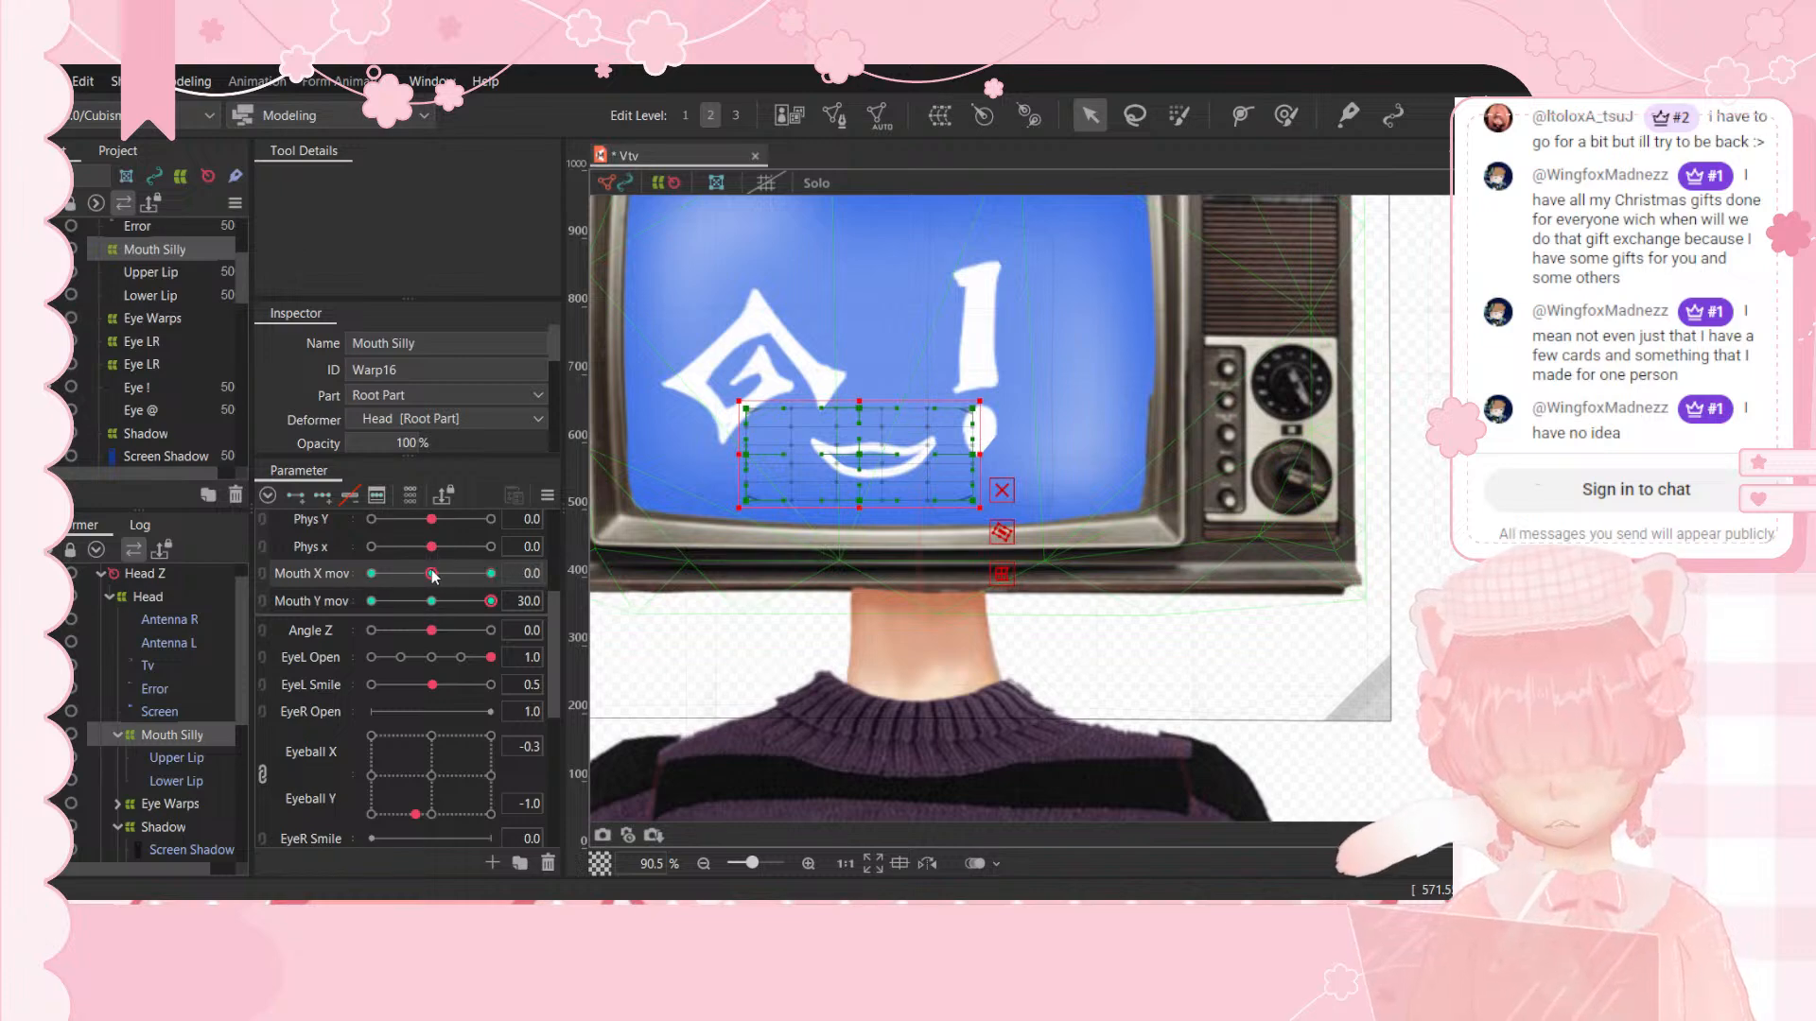
{"action": "left_click", "coordinate": [433, 603]}
{"action": "mouse_move", "coordinate": [432, 575]}
{"action": "left_mouse_down"}
{"action": "mouse_move", "coordinate": [398, 578]}
{"action": "mouse_move", "coordinate": [430, 575]}
{"action": "left_mouse_up"}
{"action": "key", "text": "ctrl+z"}
{"action": "key", "text": "ctrl+z"}
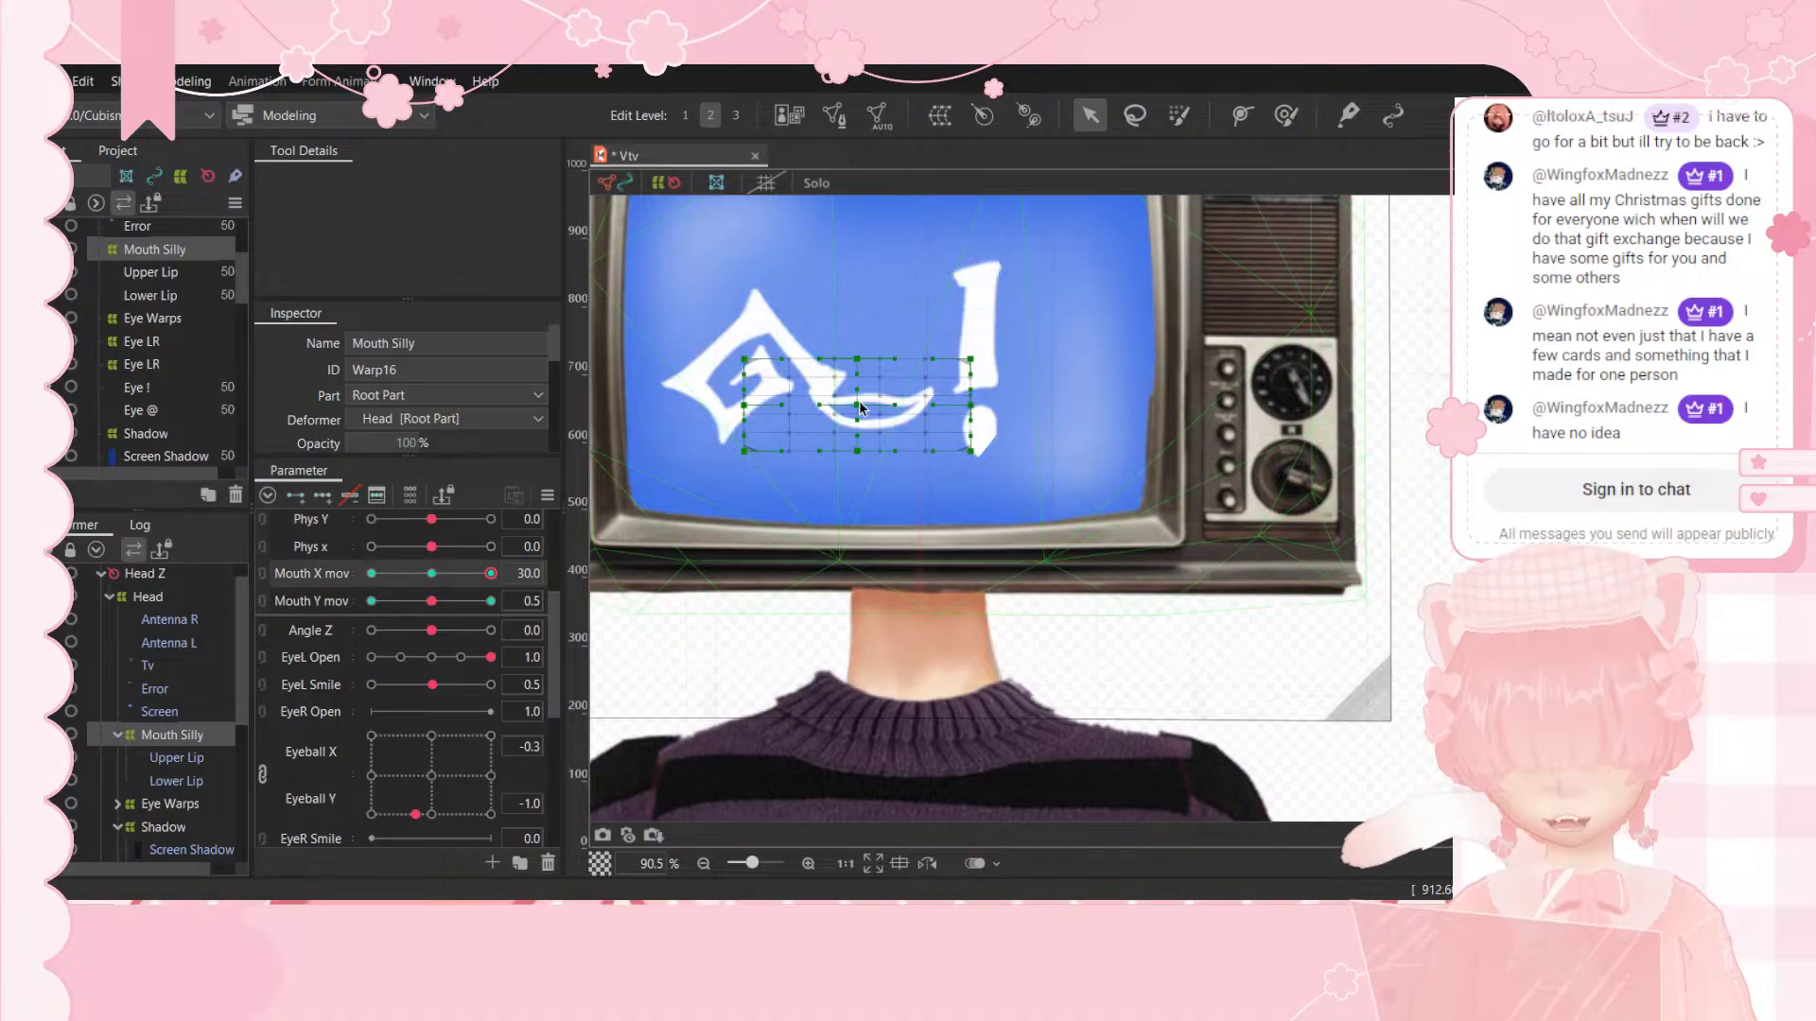
{"action": "key", "text": "ctrl+z"}
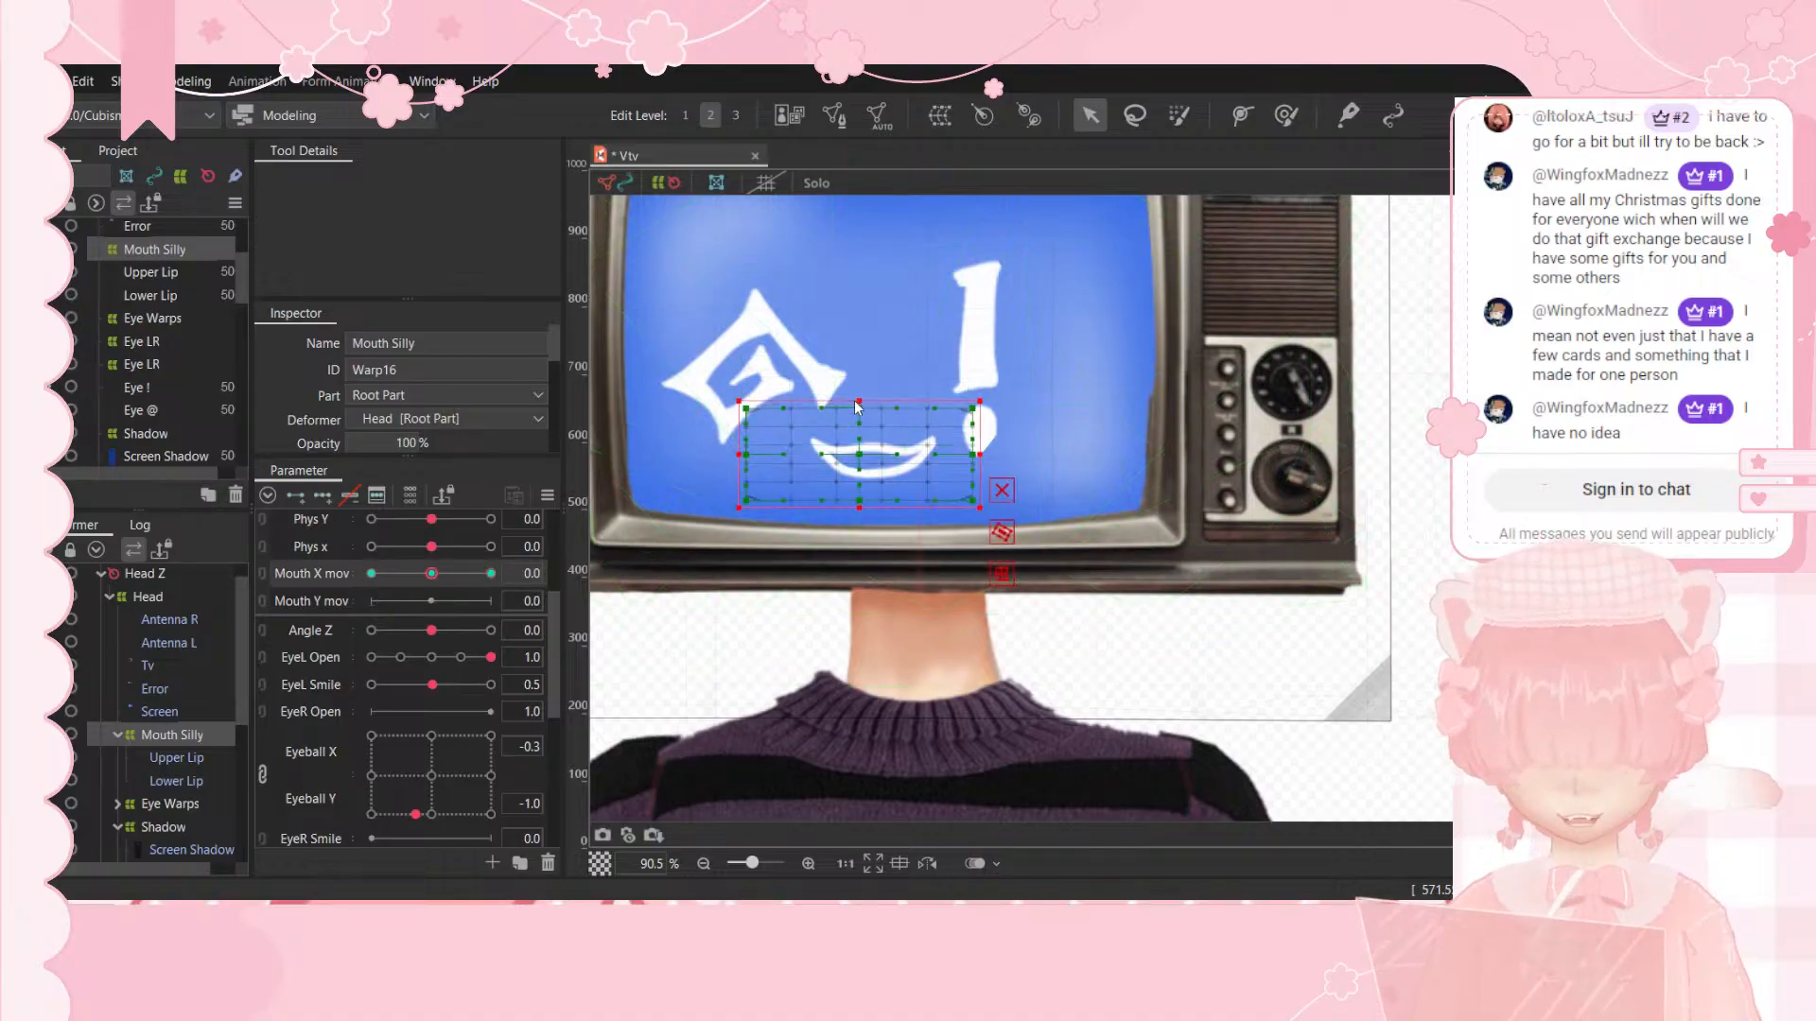
{"action": "key", "text": "ctrl+z"}
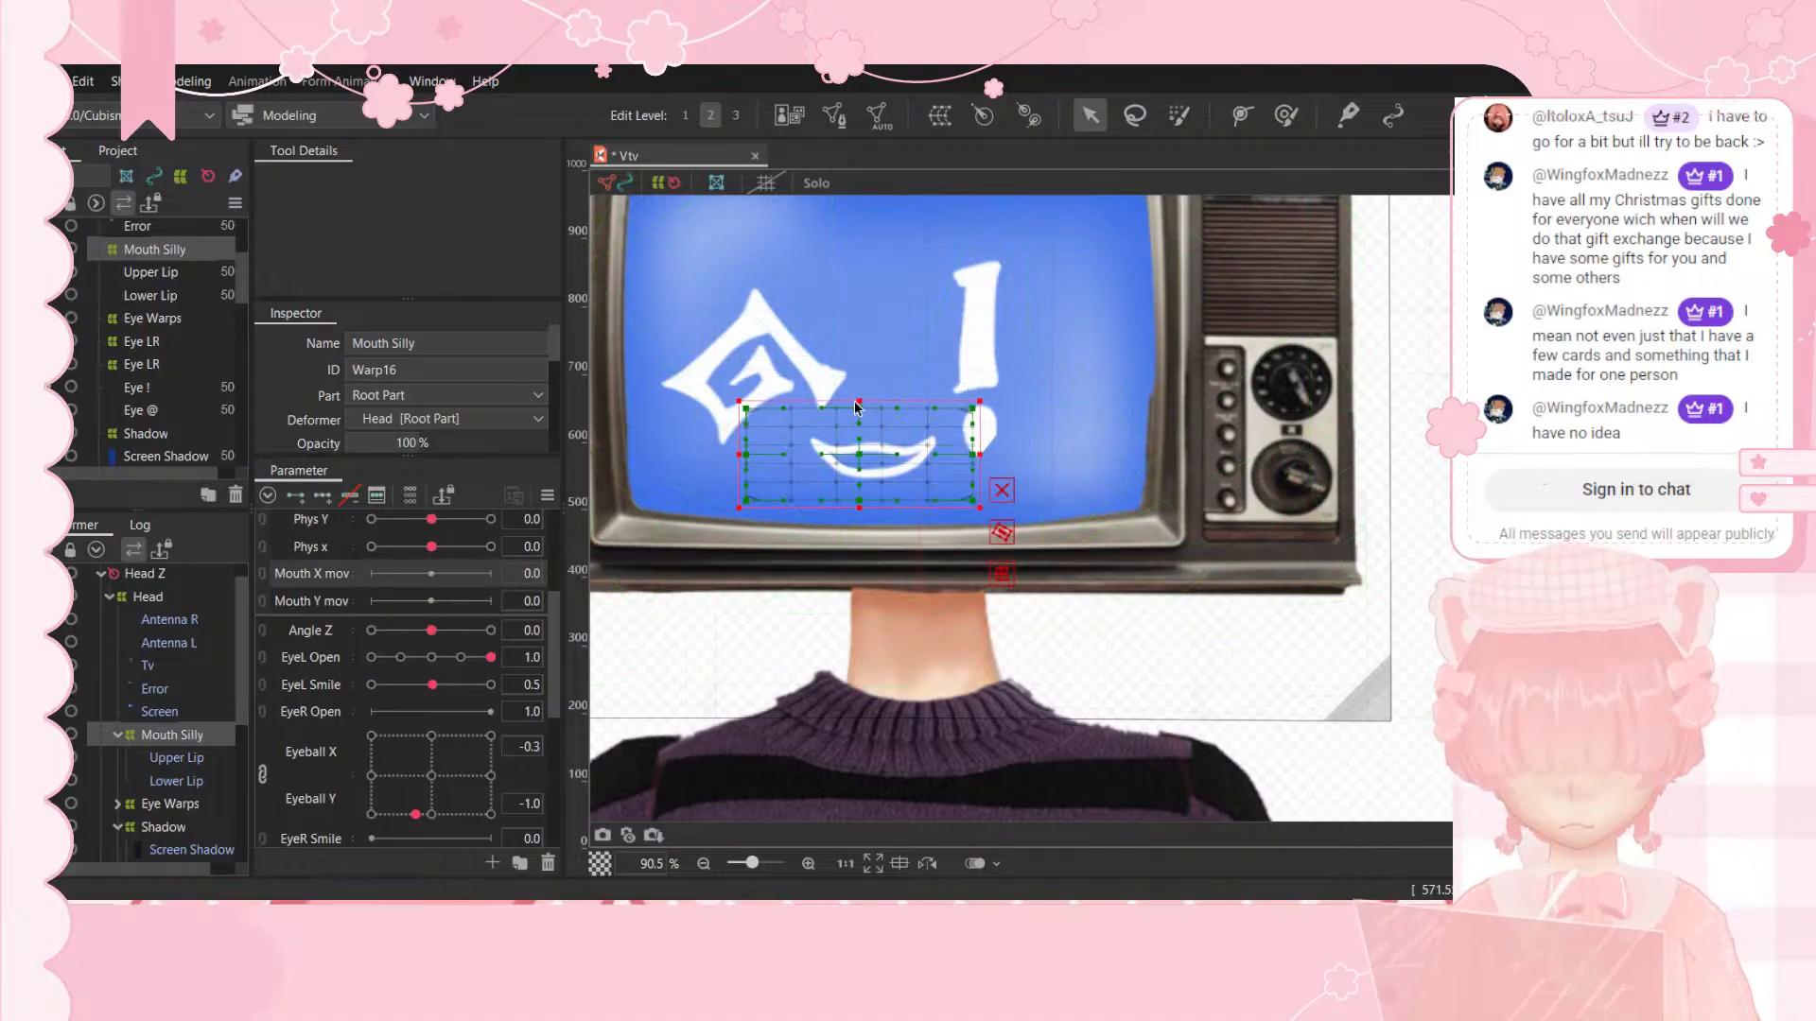
Step: Key the Mouth Silly warp deformer again with three points on both Mouth X mov and Mouth Y mov
{"action": "left_click", "coordinate": [324, 495]}
{"action": "left_click", "coordinate": [338, 597]}
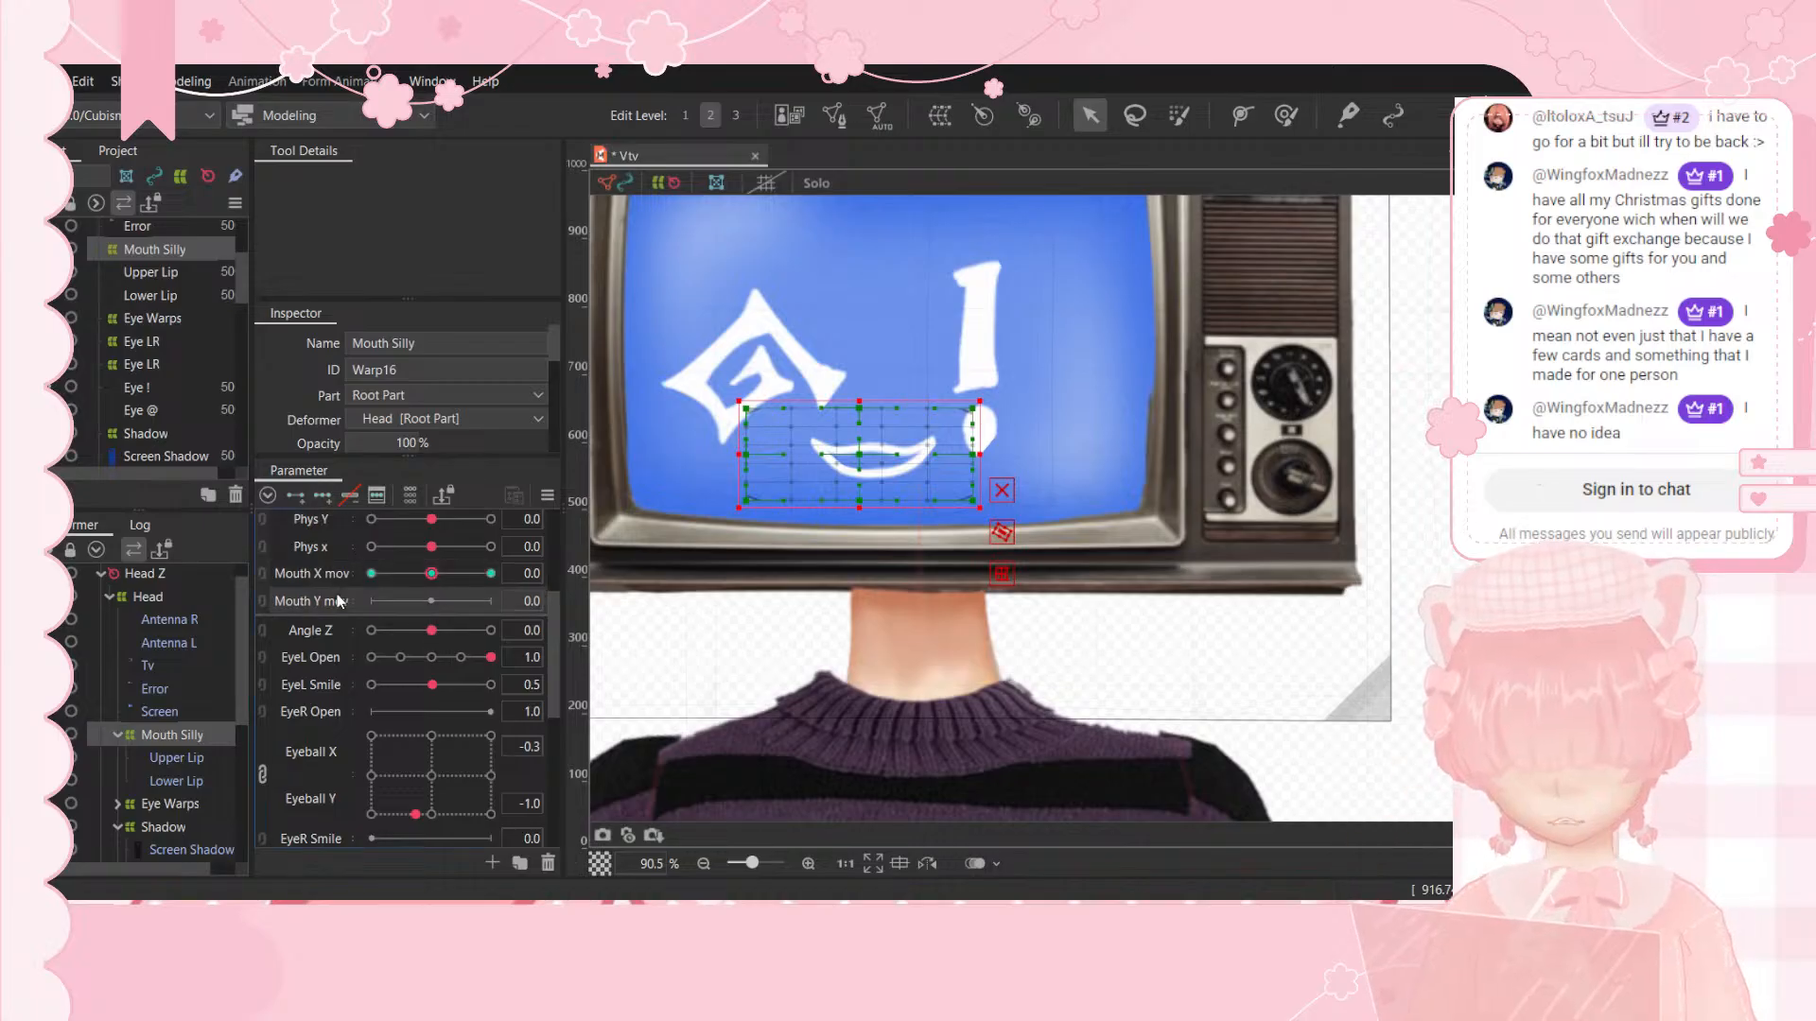
{"action": "left_click", "coordinate": [314, 502]}
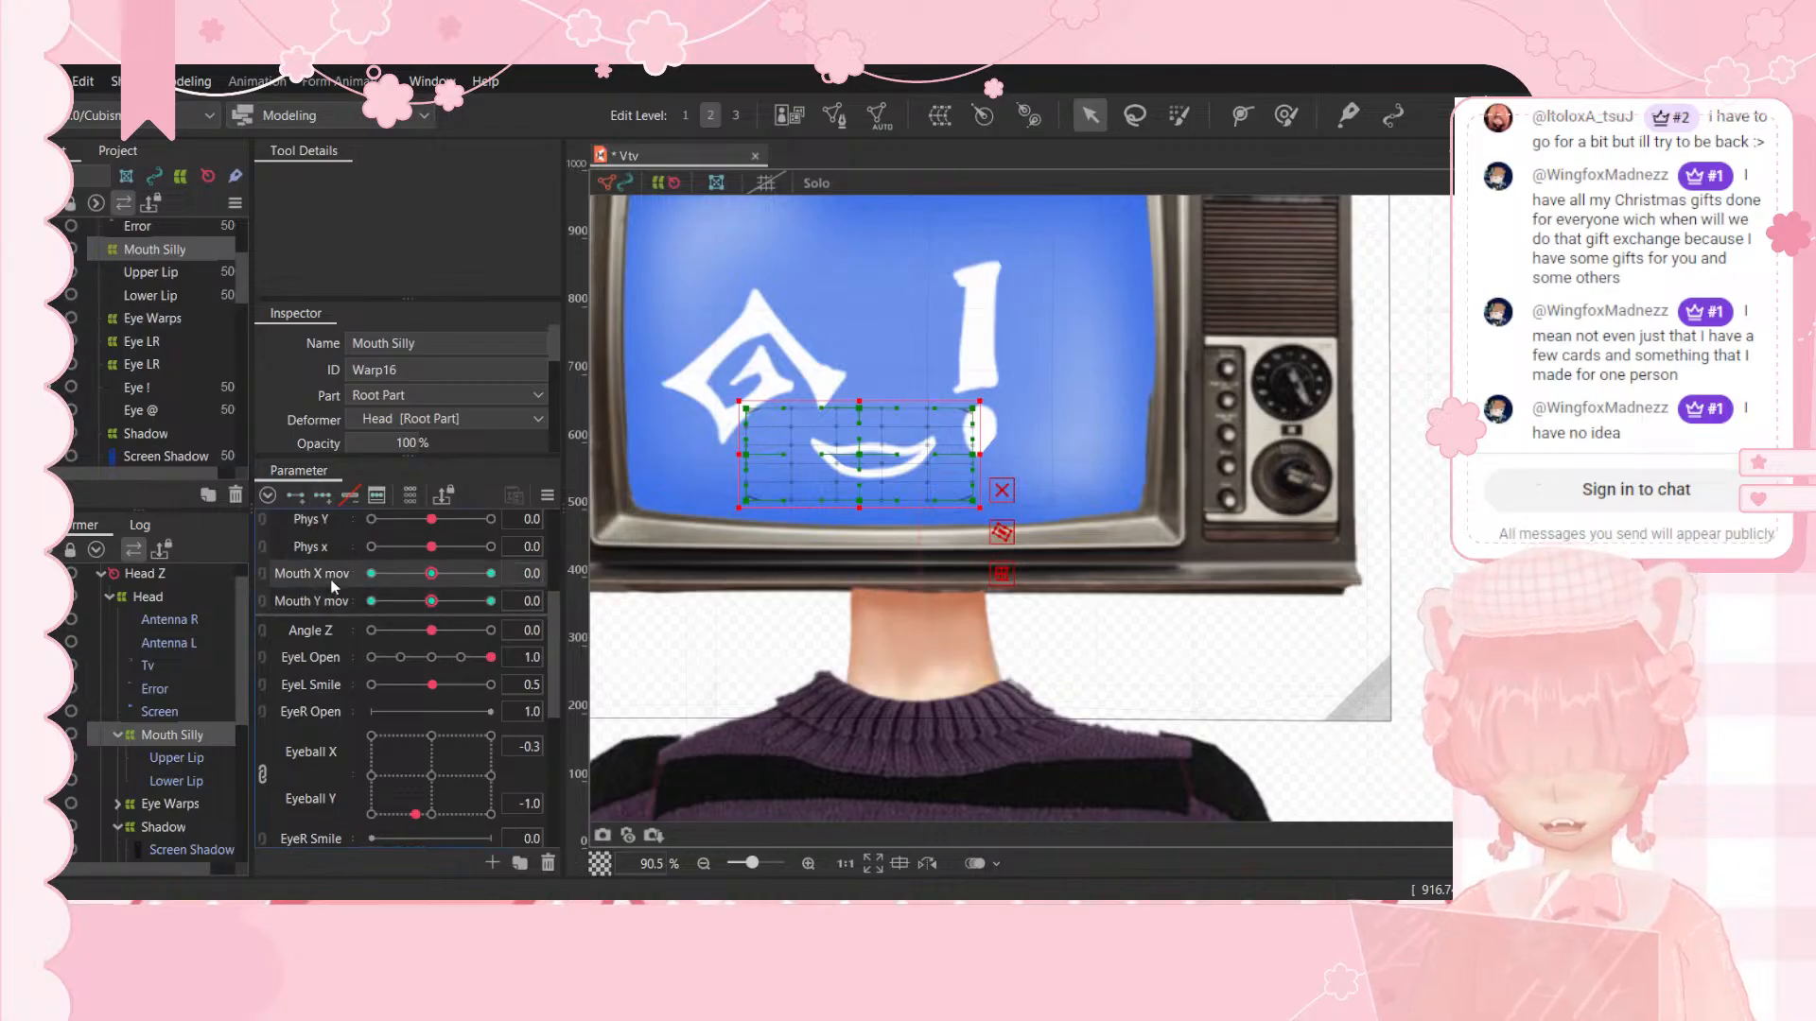
Step: Shift the Mouth Silly warp toward the right side of the TV screen at Mouth X mov 30.0
{"action": "left_click_drag", "start_coordinate": [859, 455], "coordinate": [919, 445]}
{"action": "left_click", "coordinate": [490, 573]}
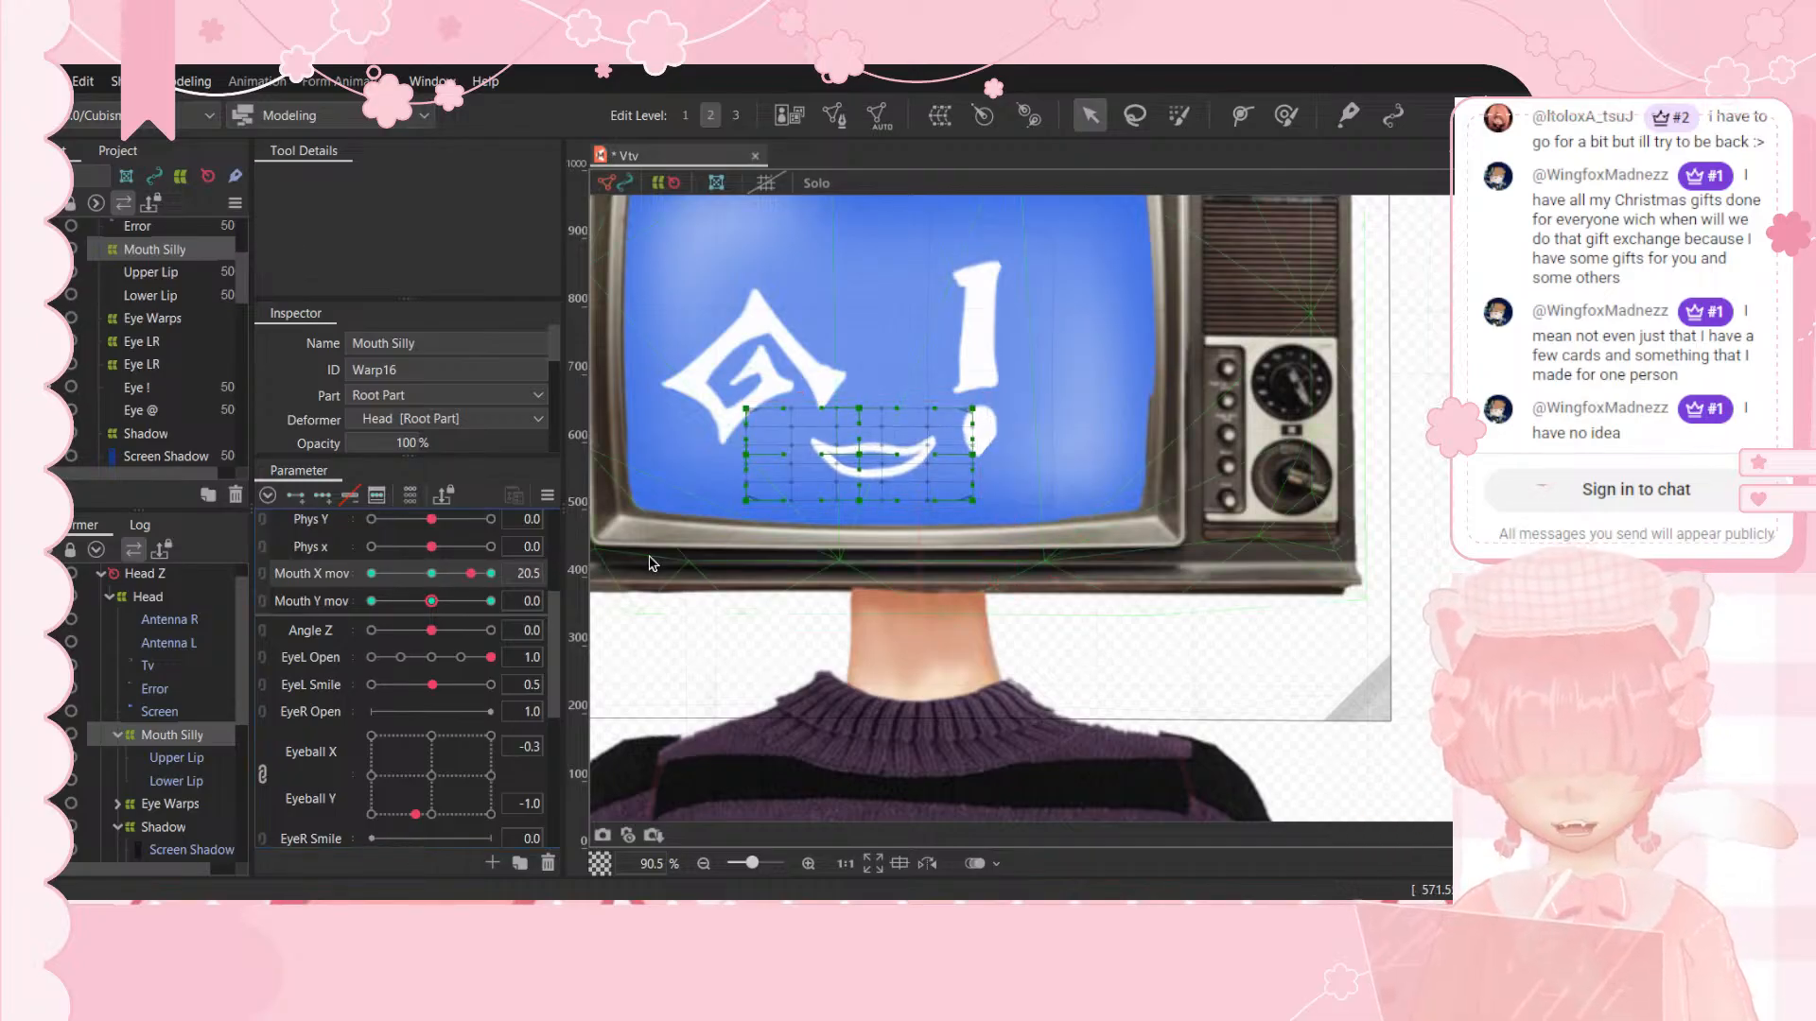
{"action": "left_click_drag", "start_coordinate": [854, 448], "coordinate": [941, 448]}
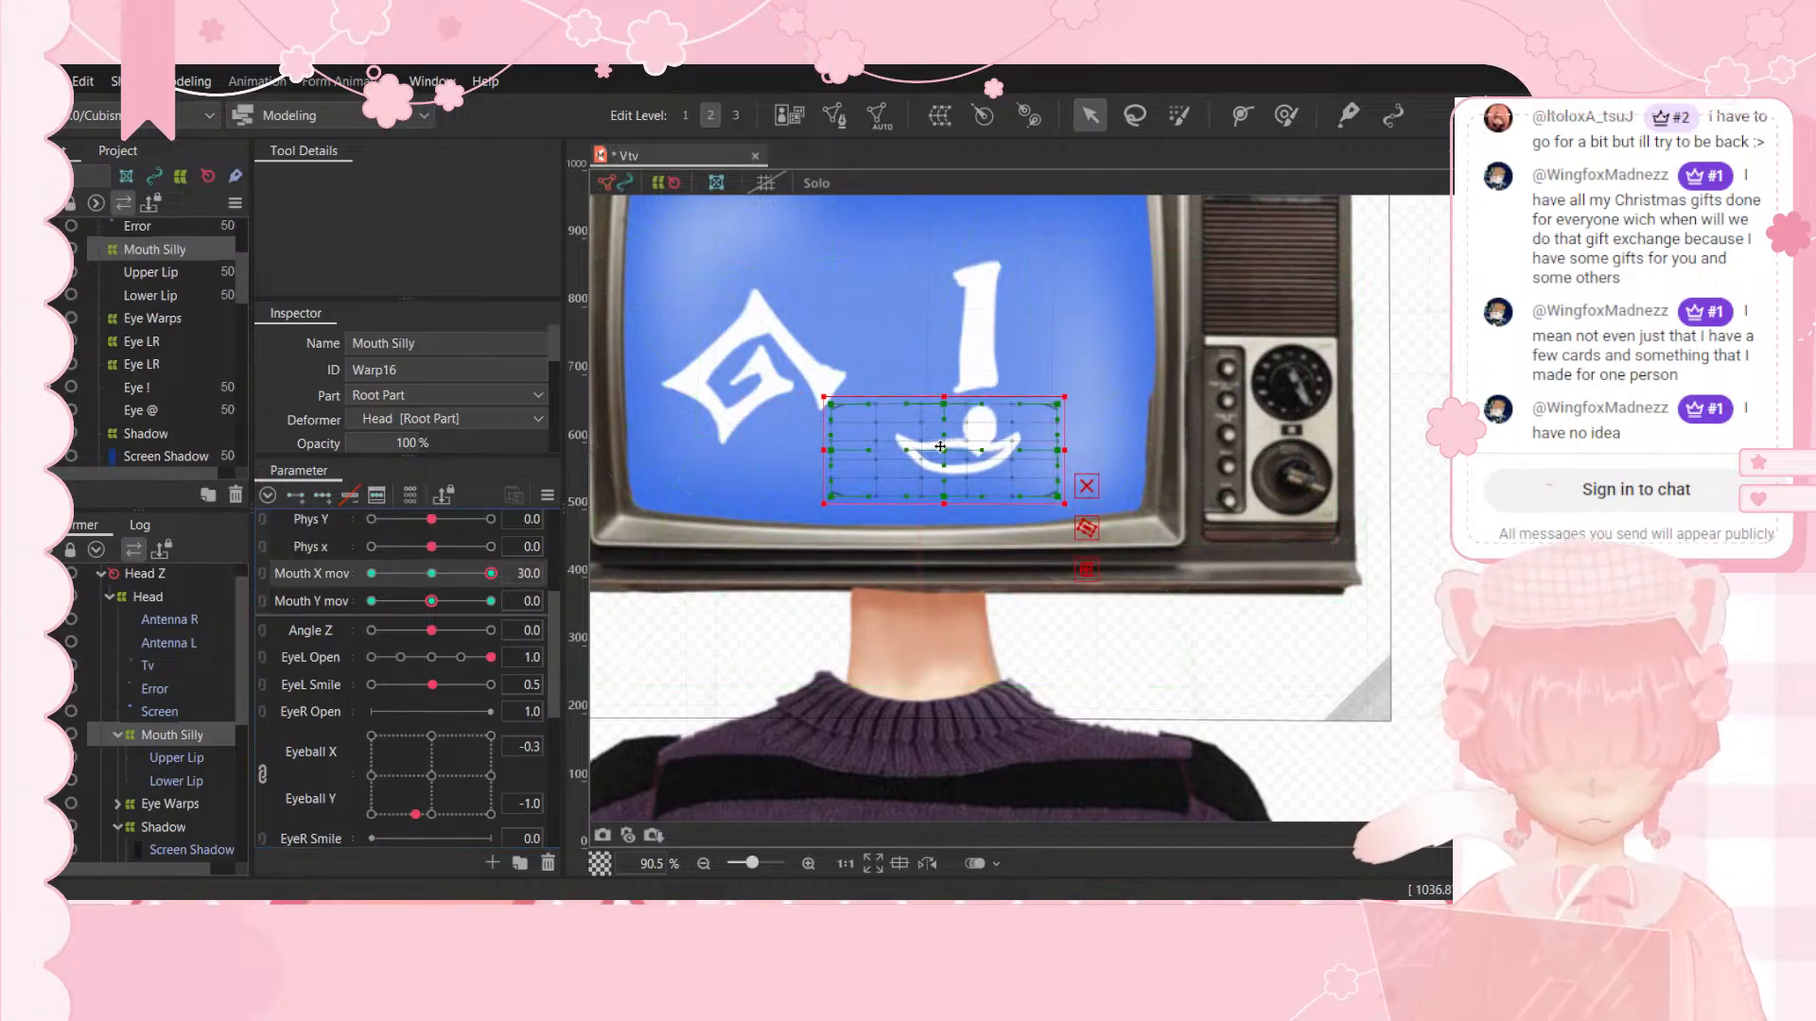
Step: At Mouth X mov -30.0, shift the Mouth Silly warp left so the mouth sits just under the diamond-shaped eye
{"action": "left_click", "coordinate": [371, 573]}
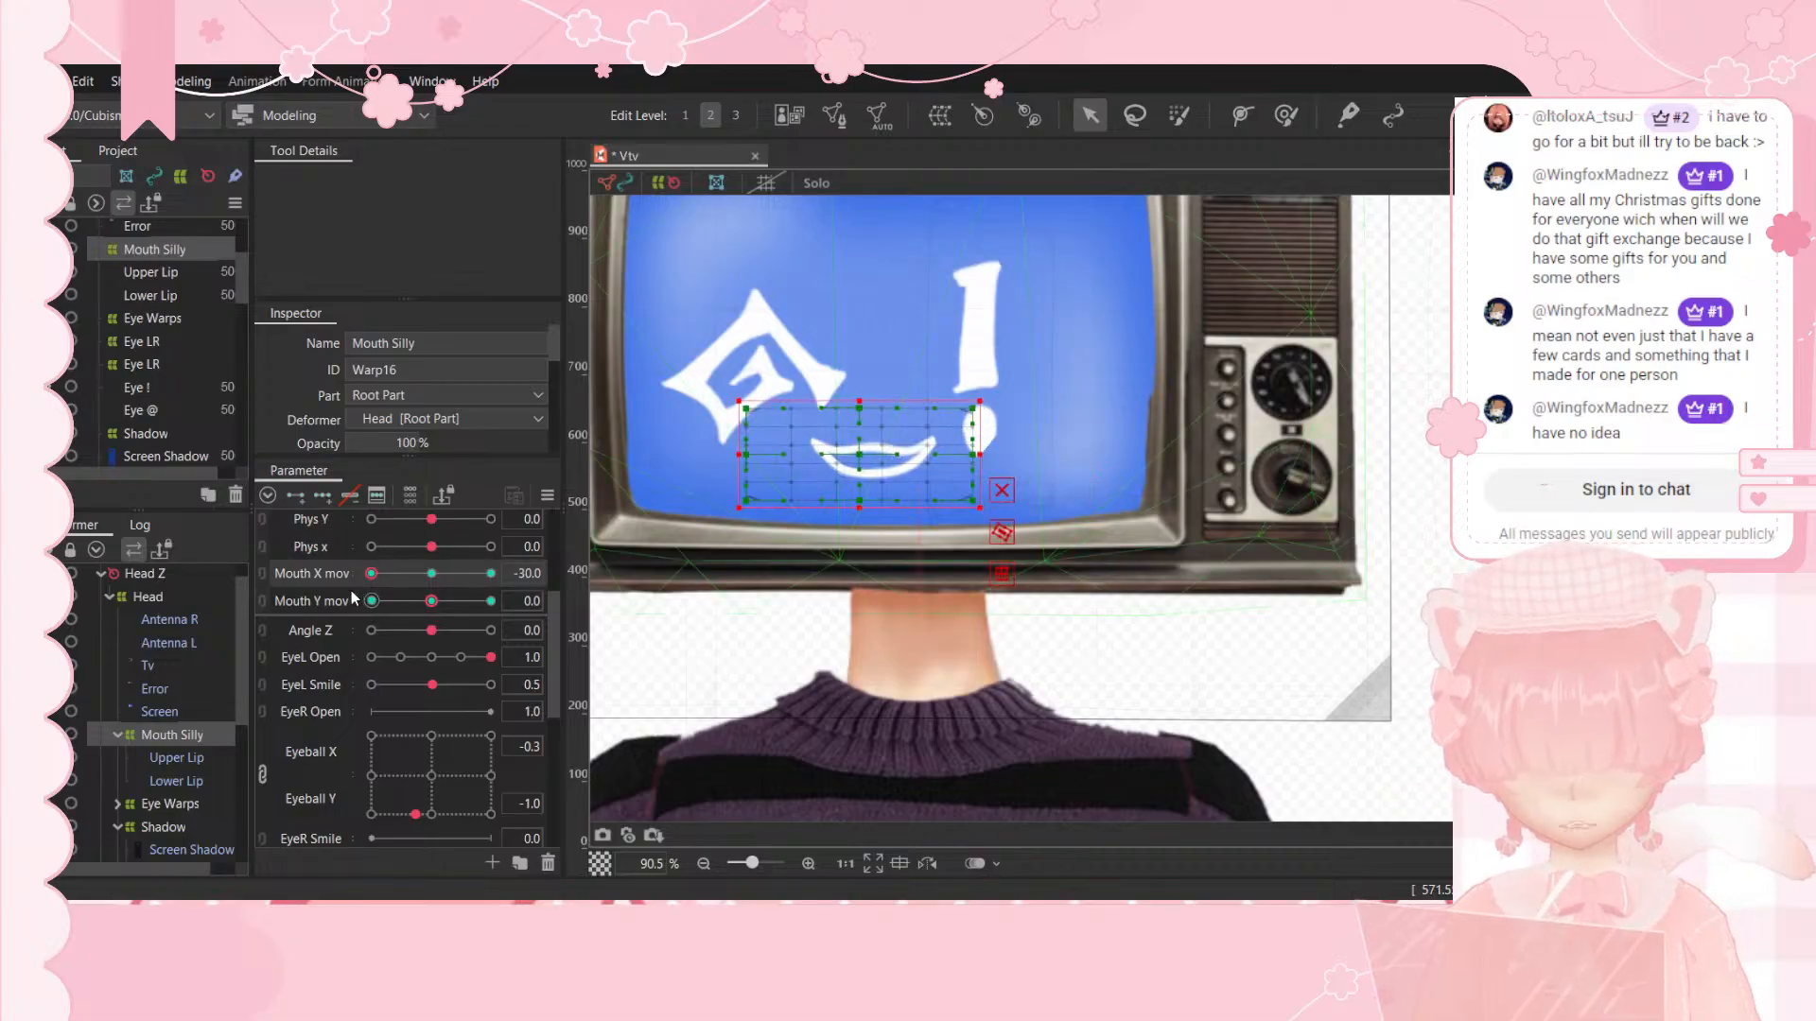
{"action": "left_click_drag", "start_coordinate": [854, 452], "coordinate": [724, 452]}
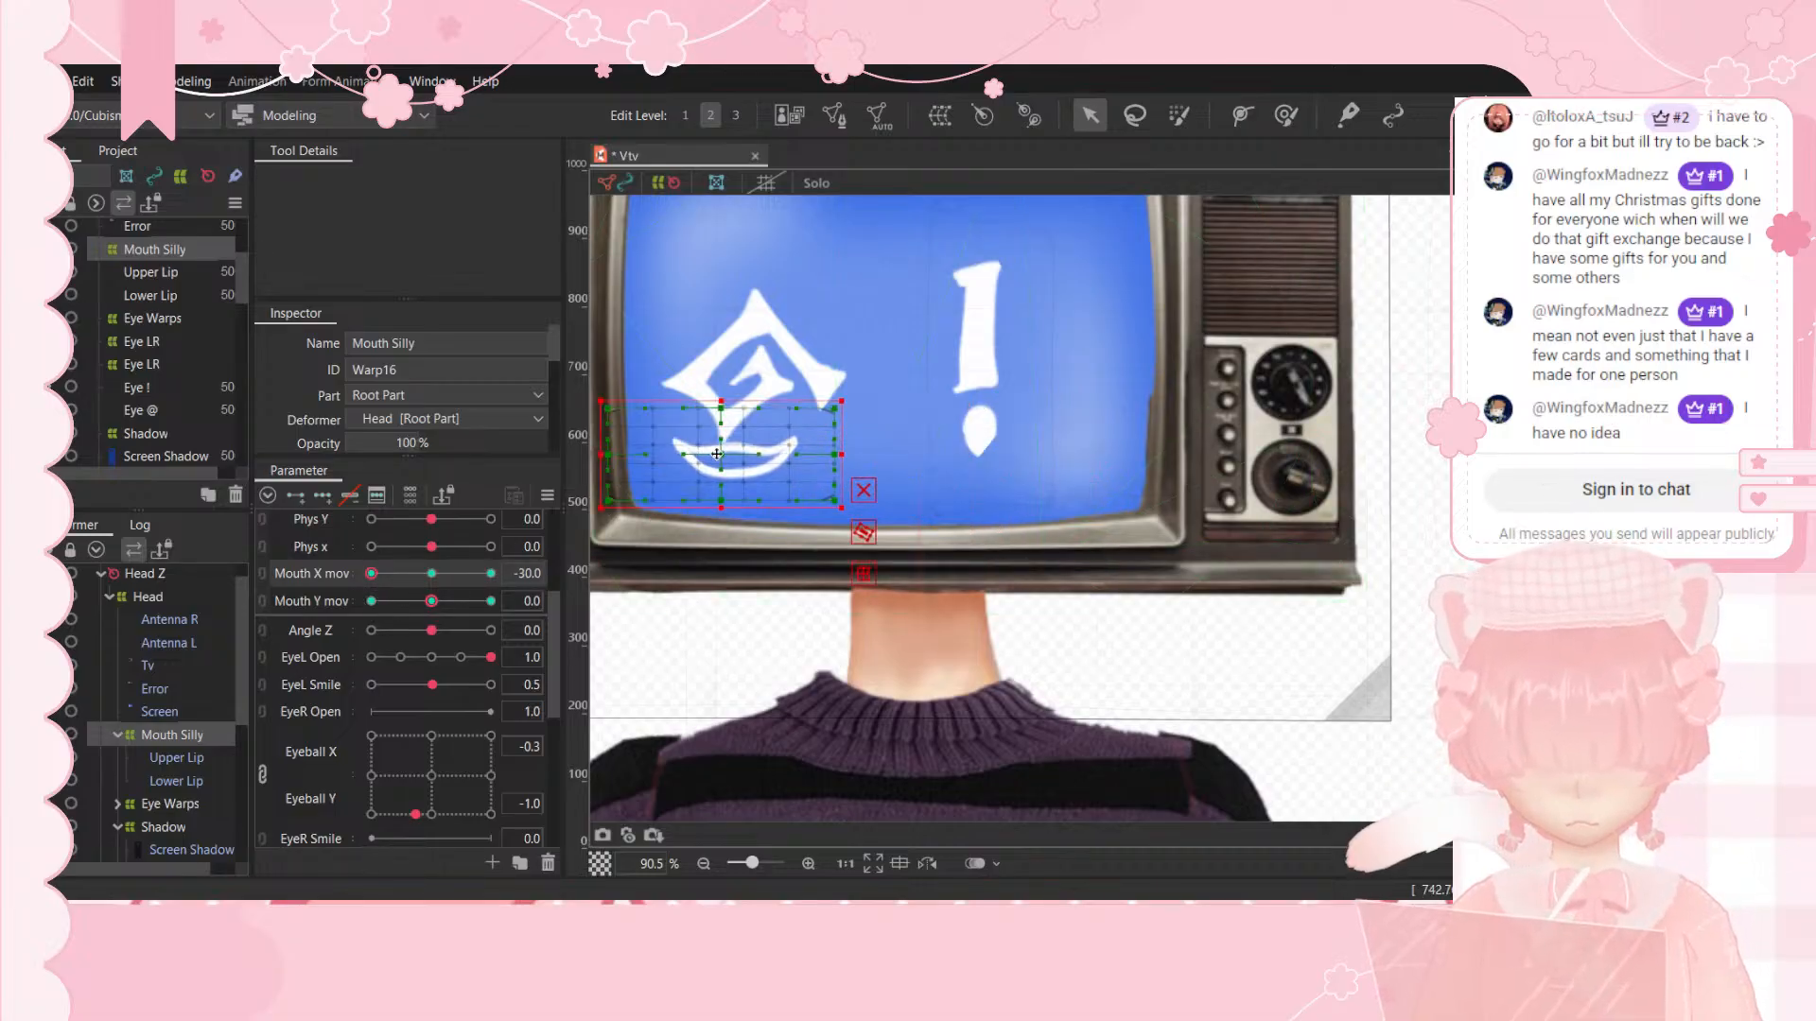
{"action": "left_click_drag", "start_coordinate": [408, 571], "coordinate": [331, 587]}
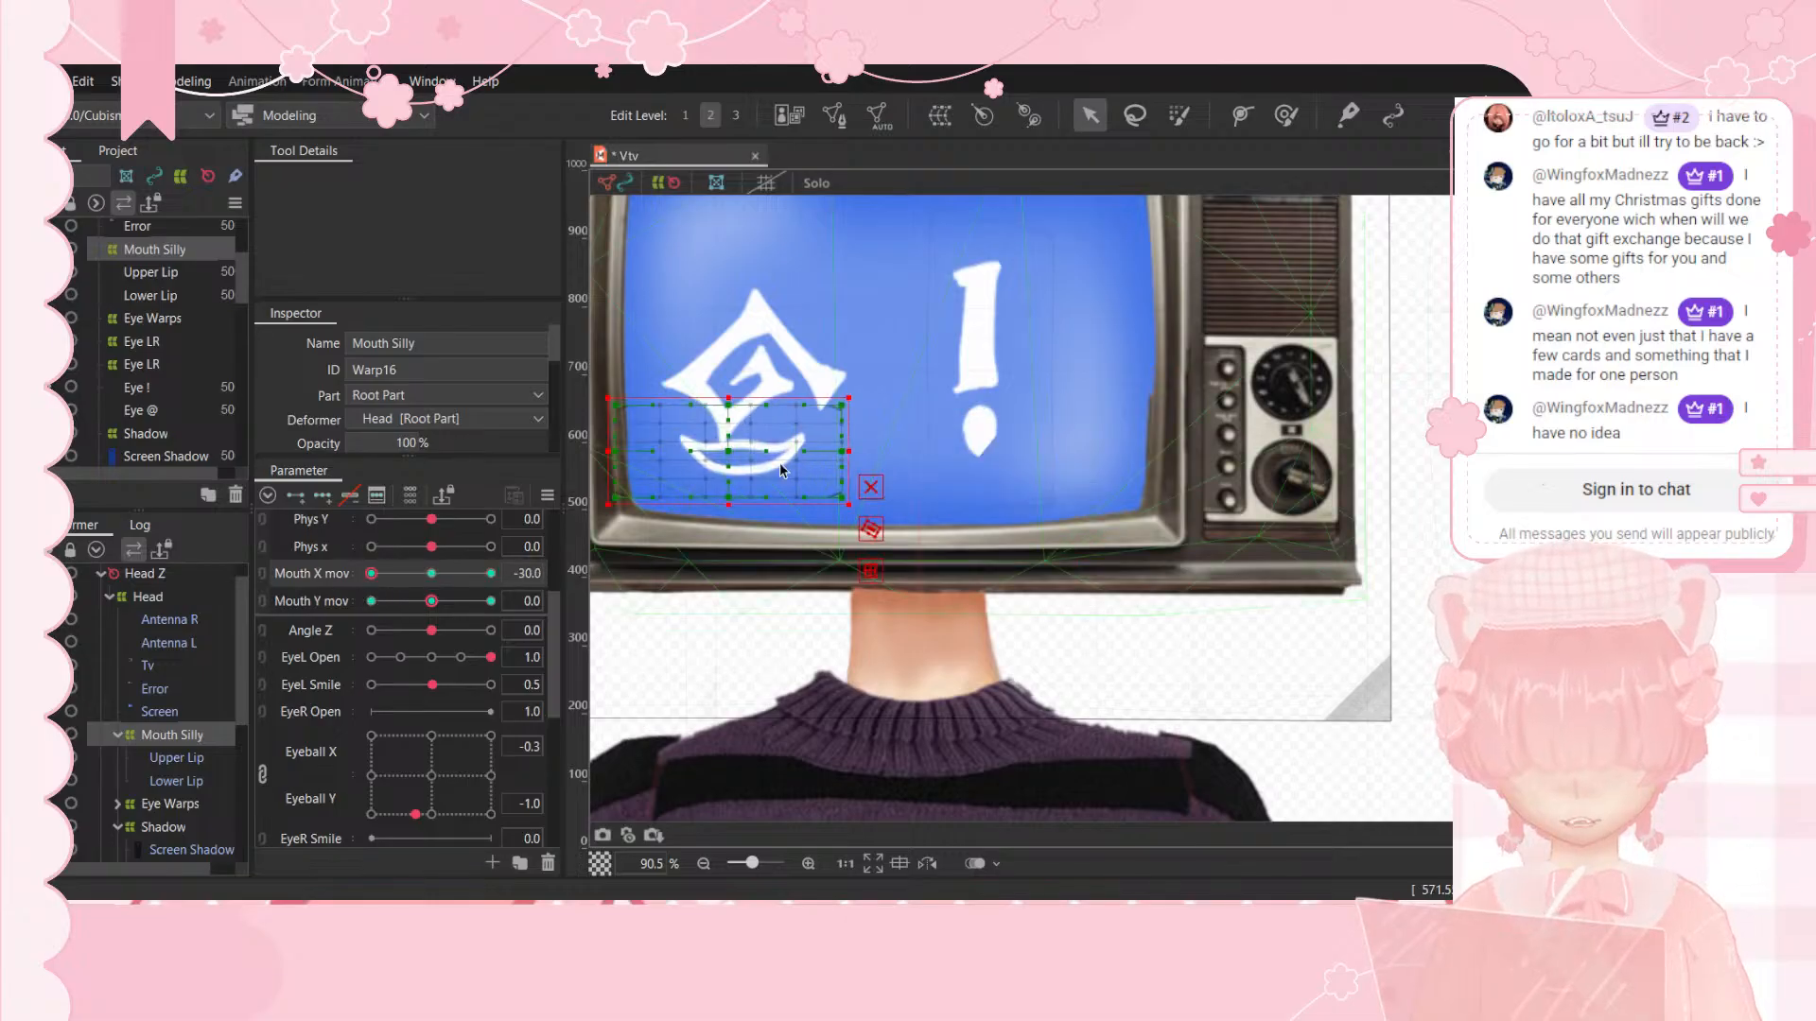
{"action": "left_click_drag", "start_coordinate": [782, 470], "coordinate": [822, 470]}
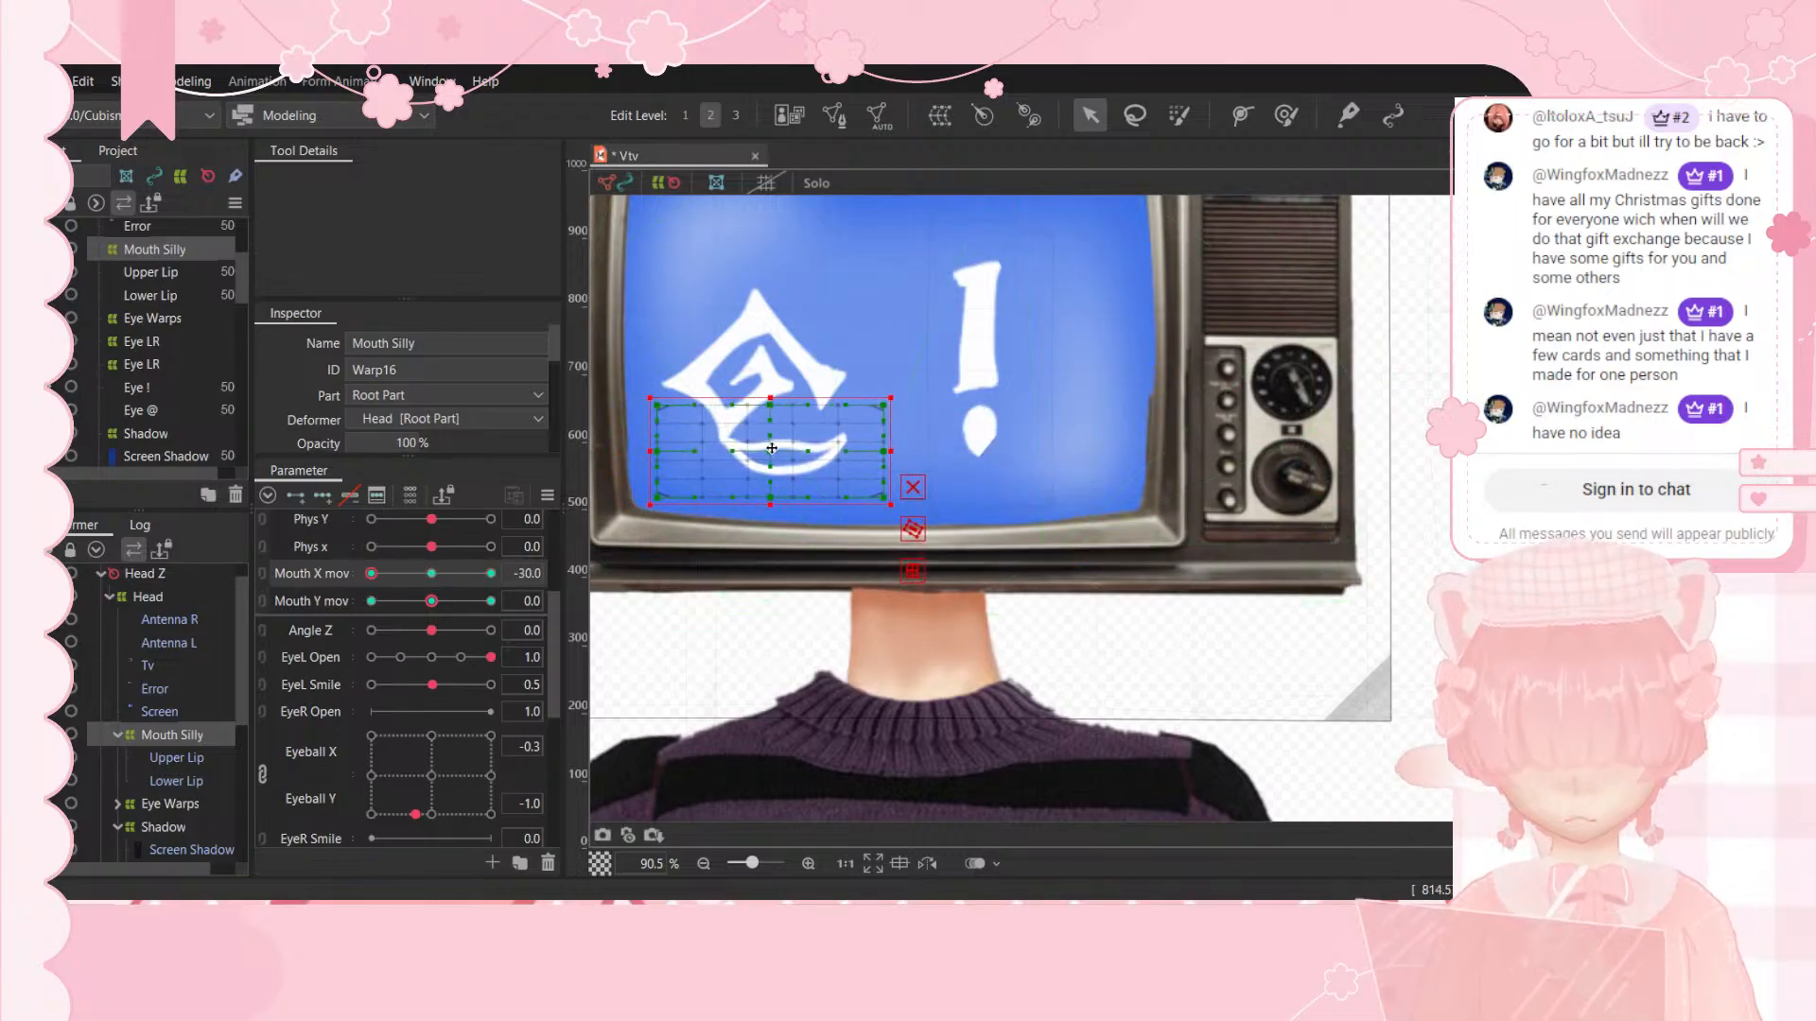
{"action": "left_click", "coordinate": [433, 574]}
{"action": "left_click_drag", "start_coordinate": [433, 603], "coordinate": [515, 610]}
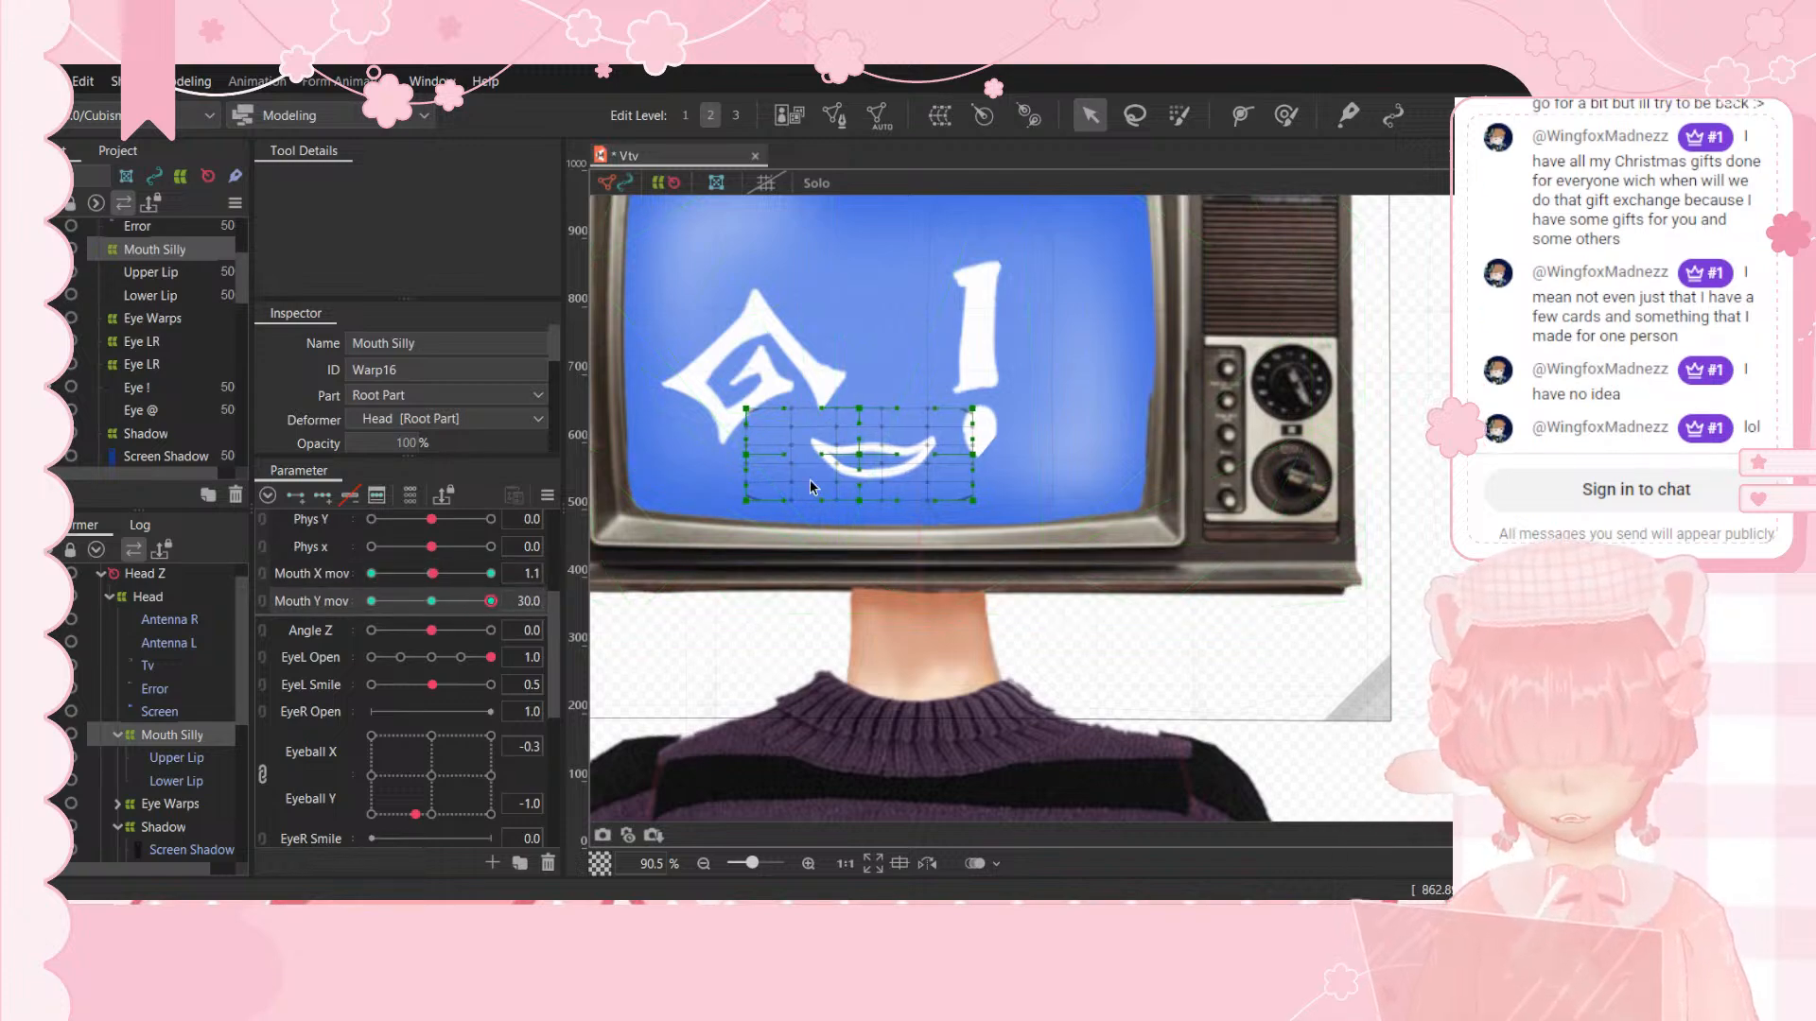
{"action": "left_click_drag", "start_coordinate": [862, 458], "coordinate": [879, 387]}
{"action": "key", "text": "ctrl+z"}
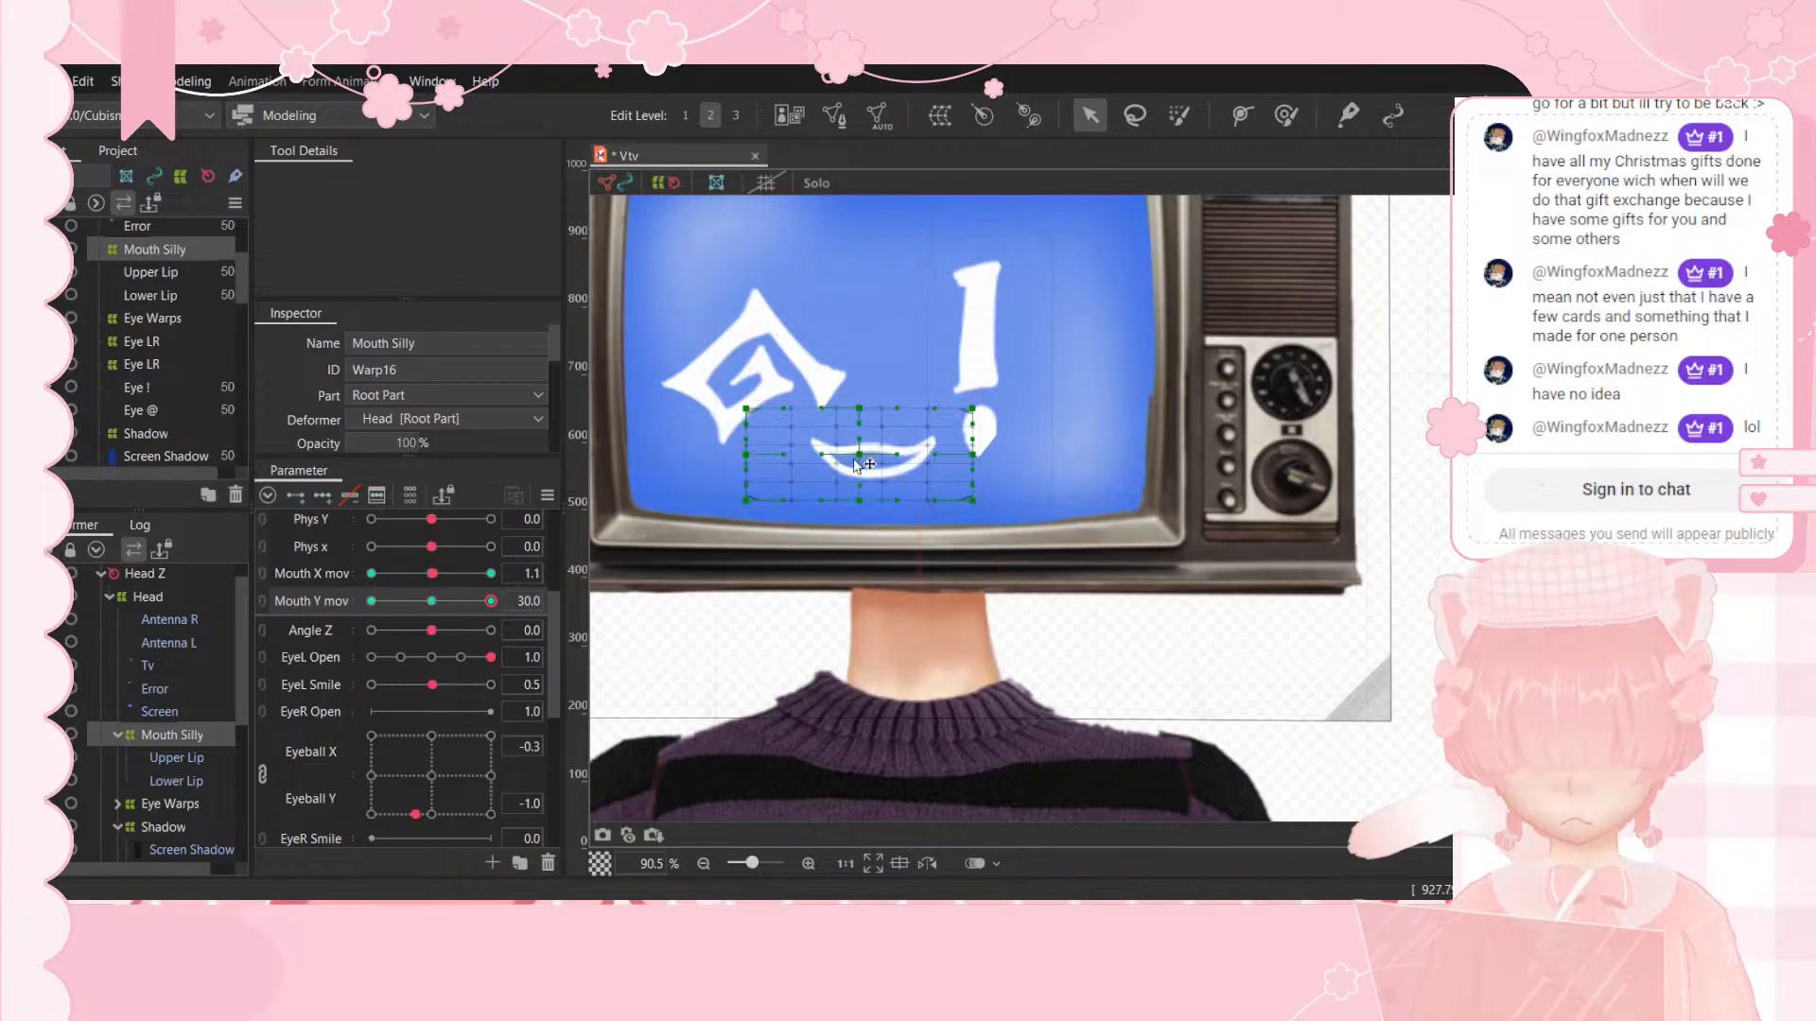
Step: With Mouth X mov at 0.0, shift the Mouth Silly warp up at Mouth Y mov 30.0 and down at -30.0
{"action": "left_click", "coordinate": [430, 578]}
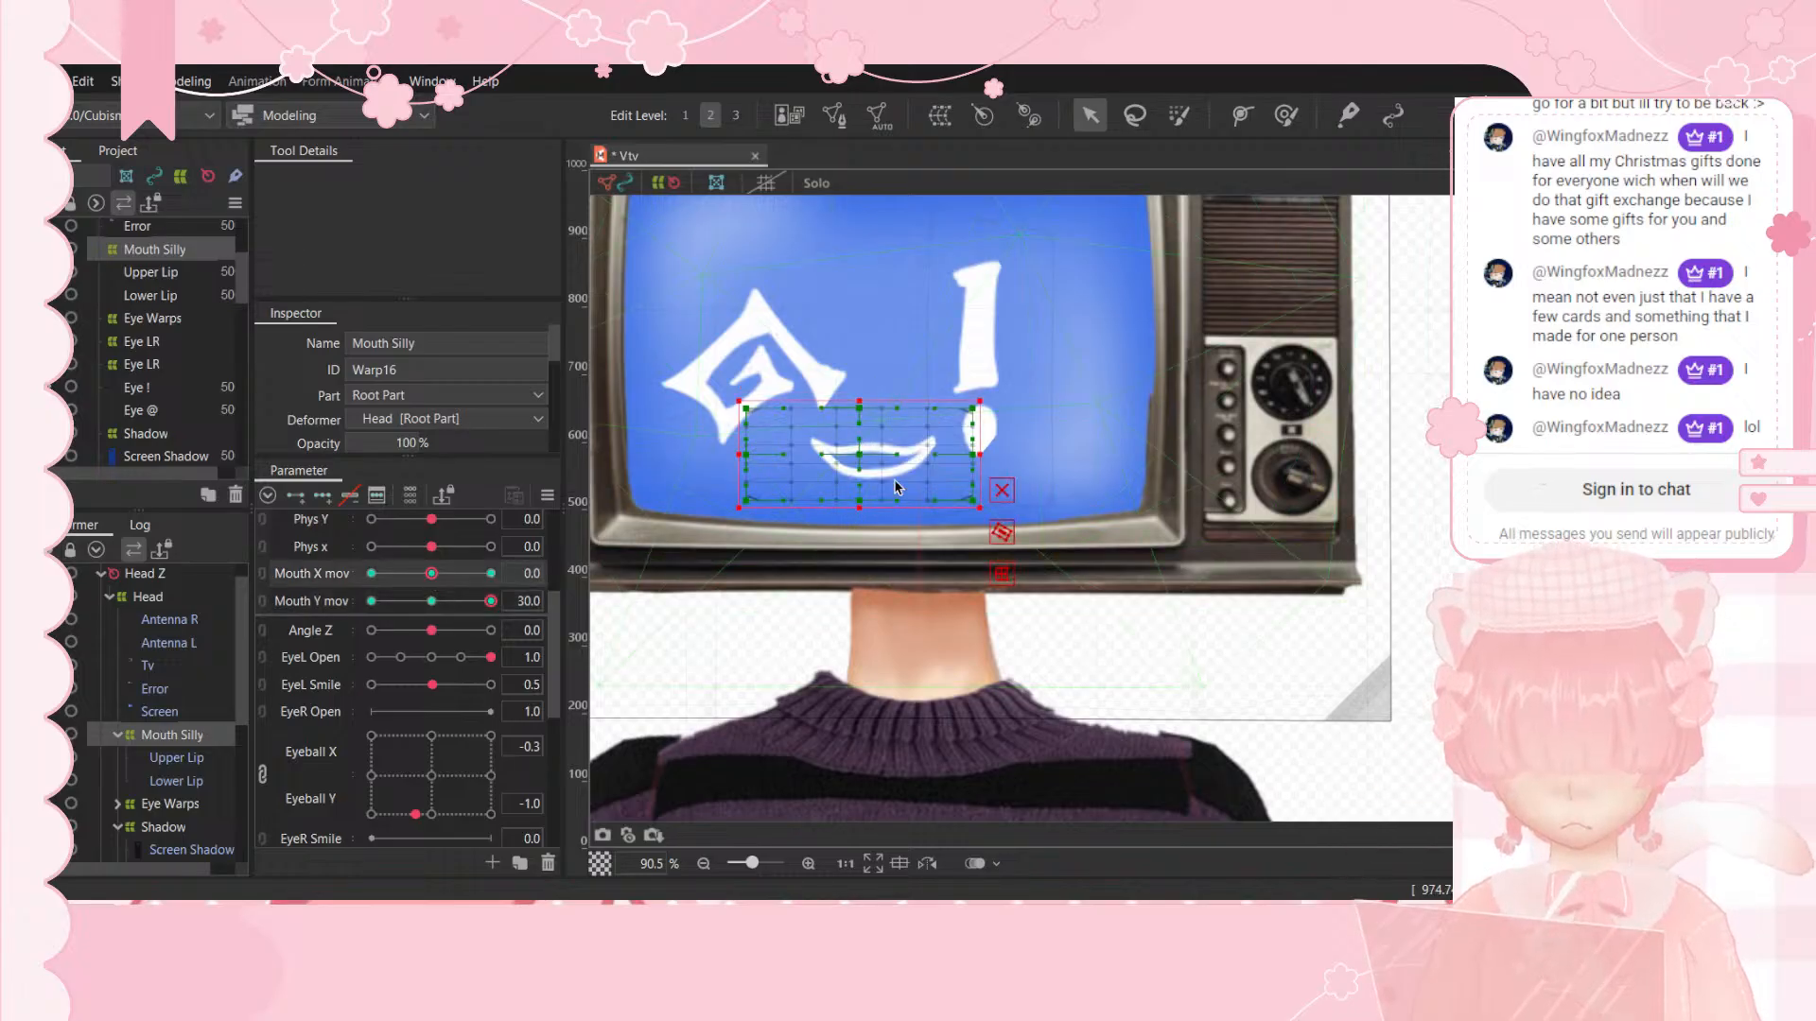
{"action": "left_click", "coordinate": [451, 604]}
{"action": "left_click", "coordinate": [490, 602]}
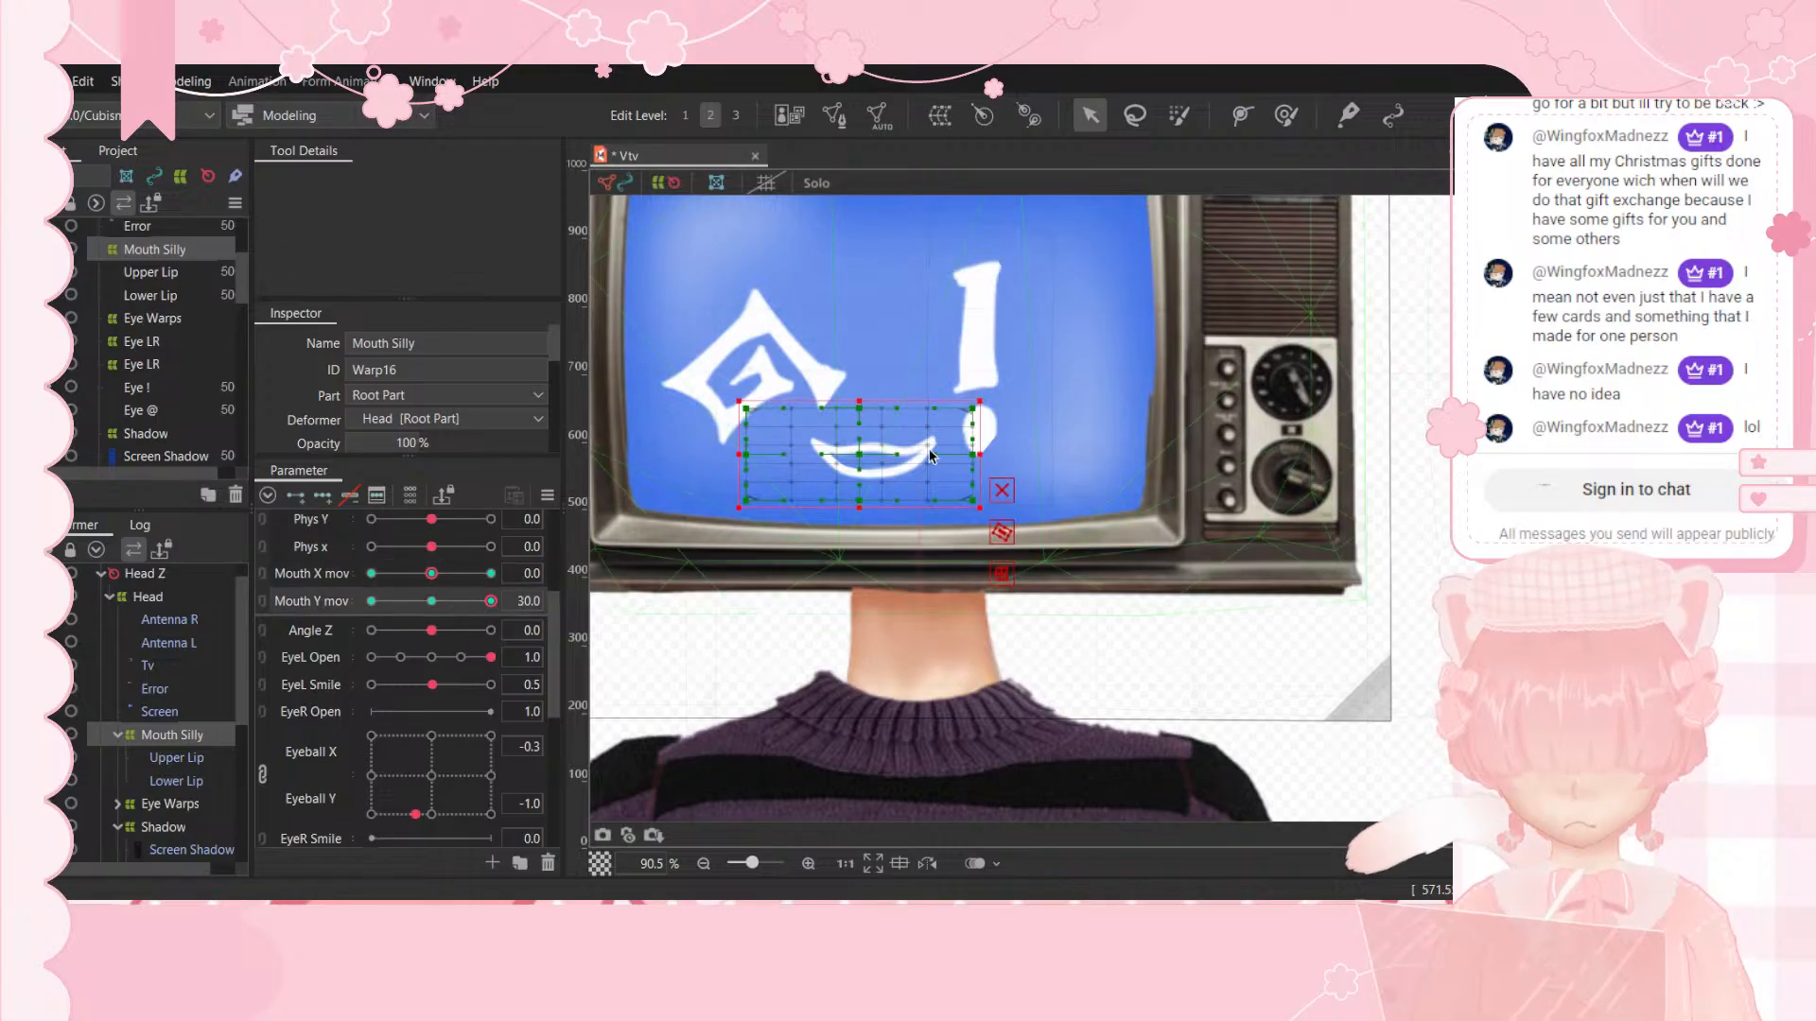
{"action": "mouse_move", "coordinate": [858, 454]}
{"action": "left_mouse_down"}
{"action": "mouse_move", "coordinate": [864, 381]}
{"action": "mouse_move", "coordinate": [865, 418]}
{"action": "left_mouse_up"}
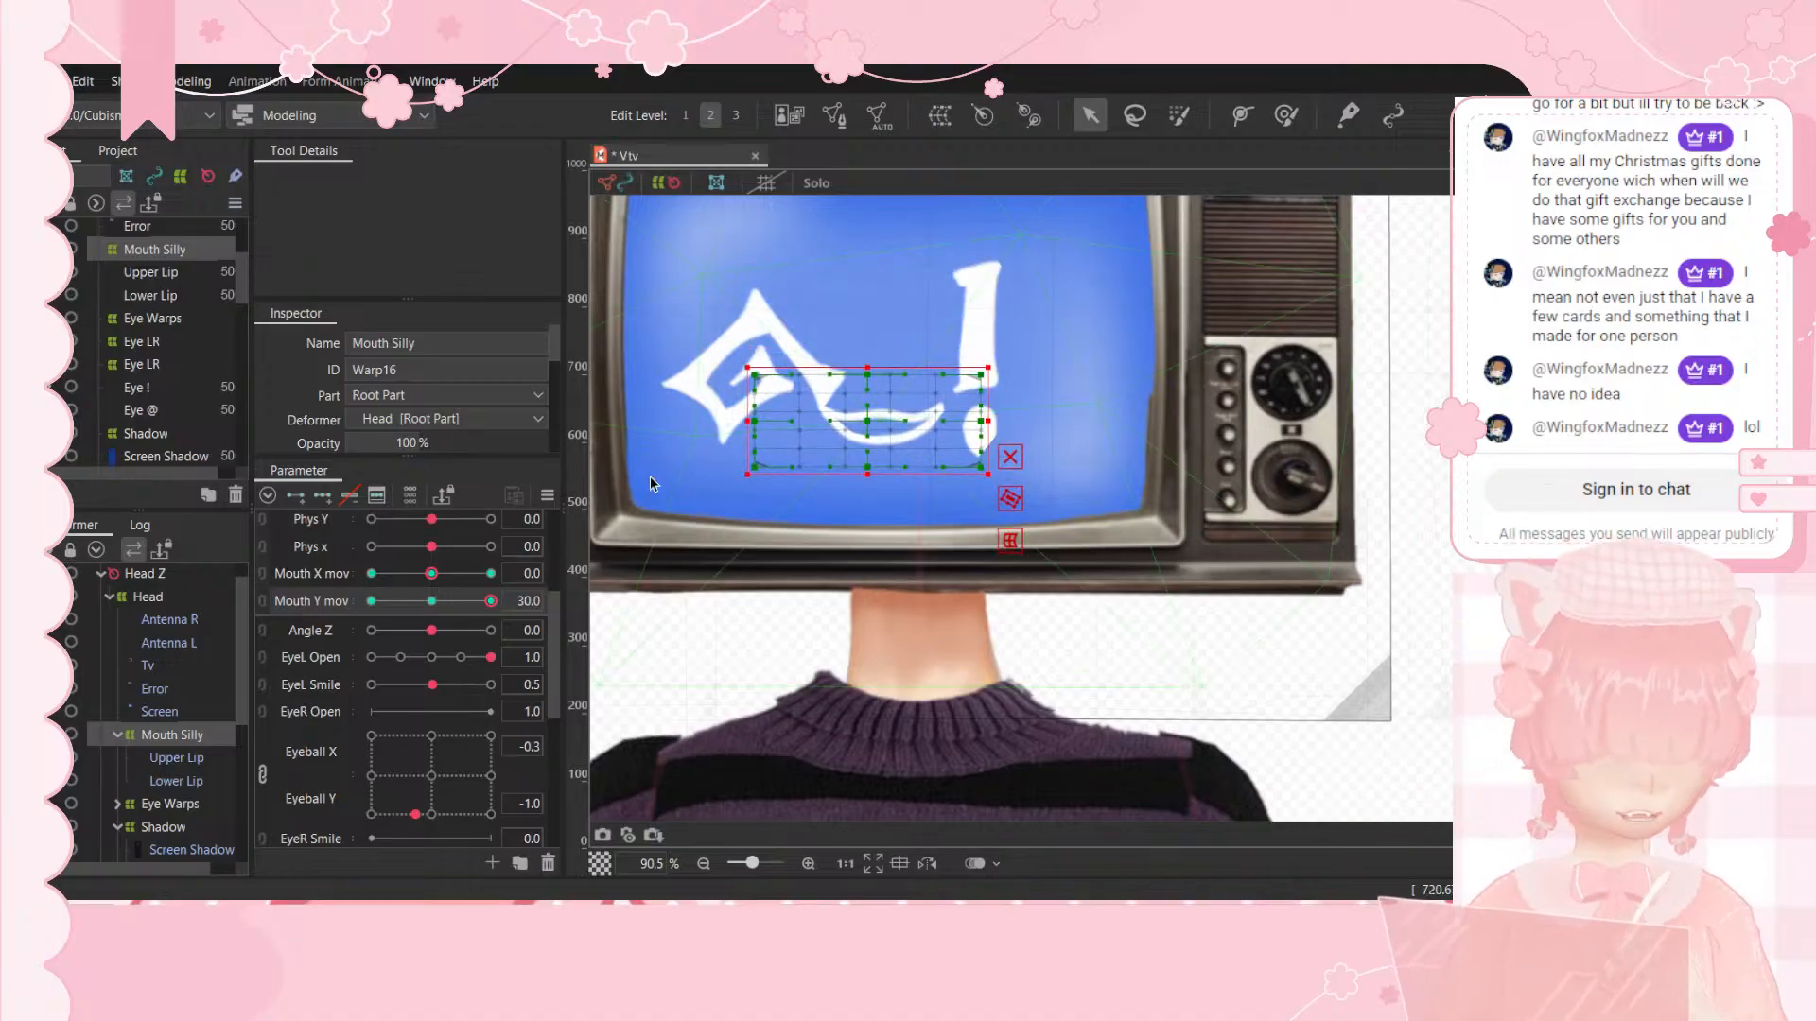
{"action": "left_click_drag", "start_coordinate": [508, 605], "coordinate": [378, 611]}
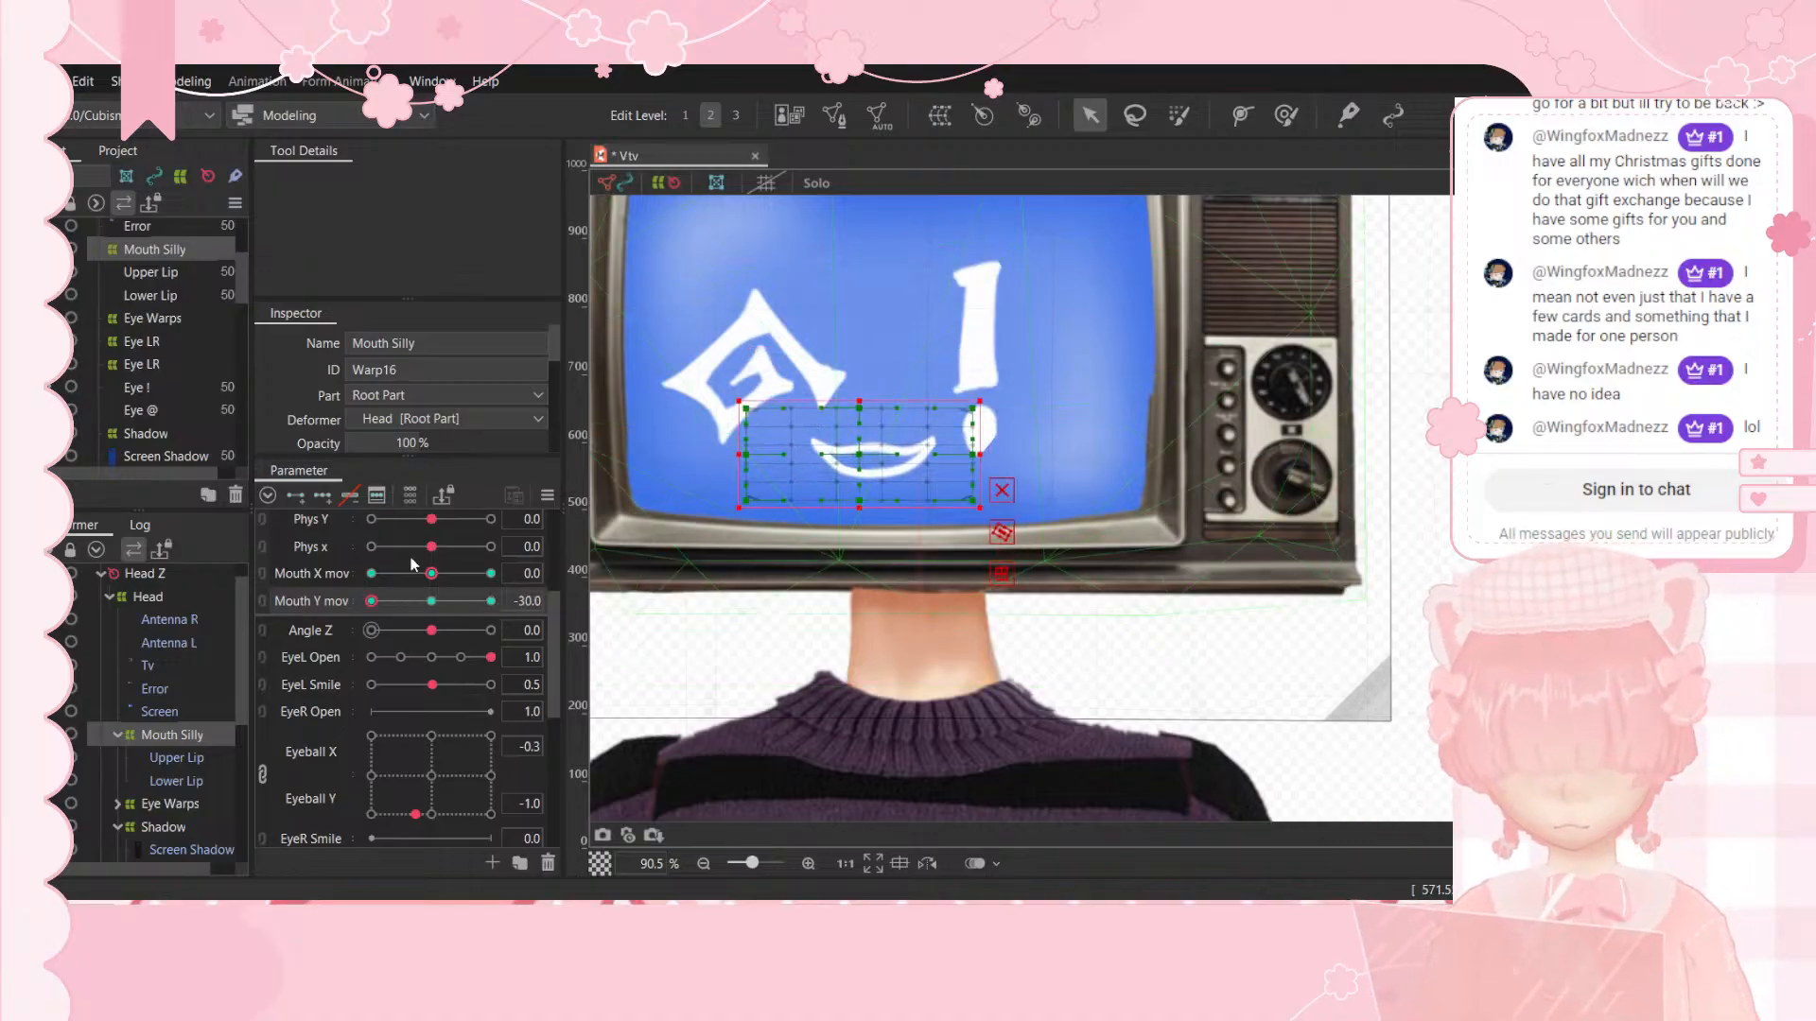
{"action": "left_click_drag", "start_coordinate": [861, 455], "coordinate": [863, 519]}
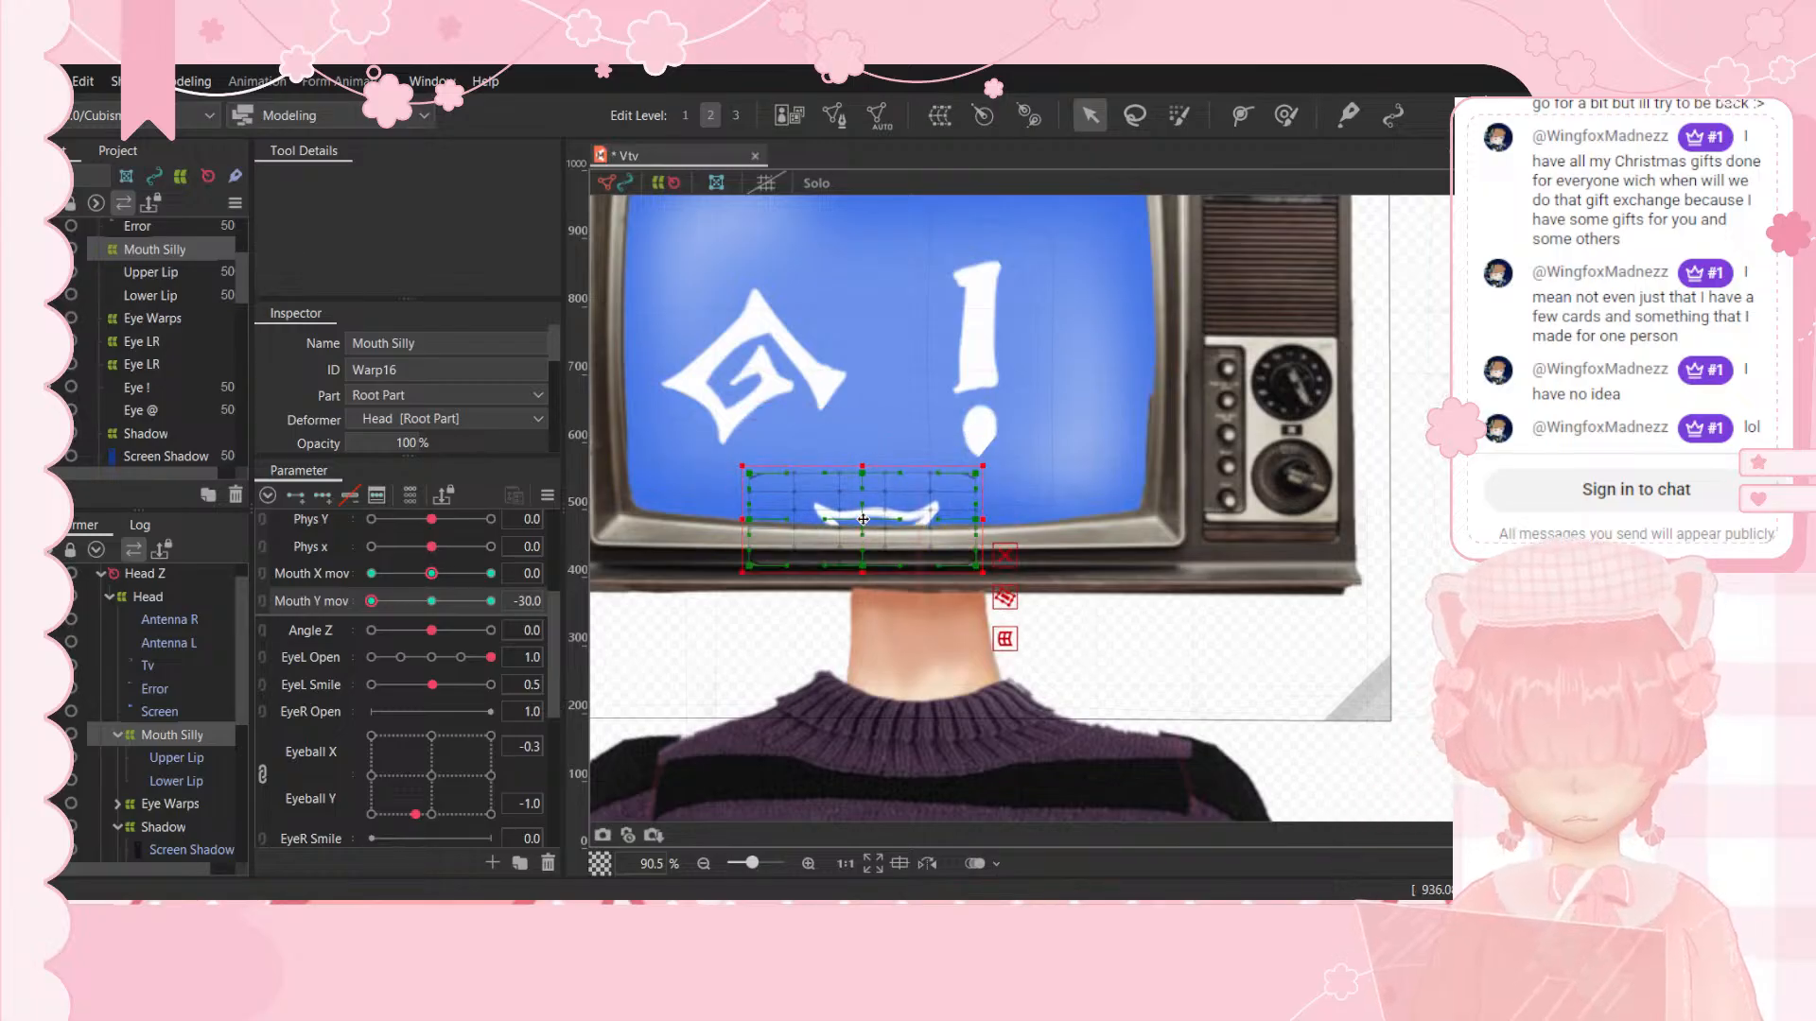
Step: Link Mouth X mov and Mouth Y mov into one combined parameter and return it to the centre
{"action": "left_click", "coordinate": [268, 573]}
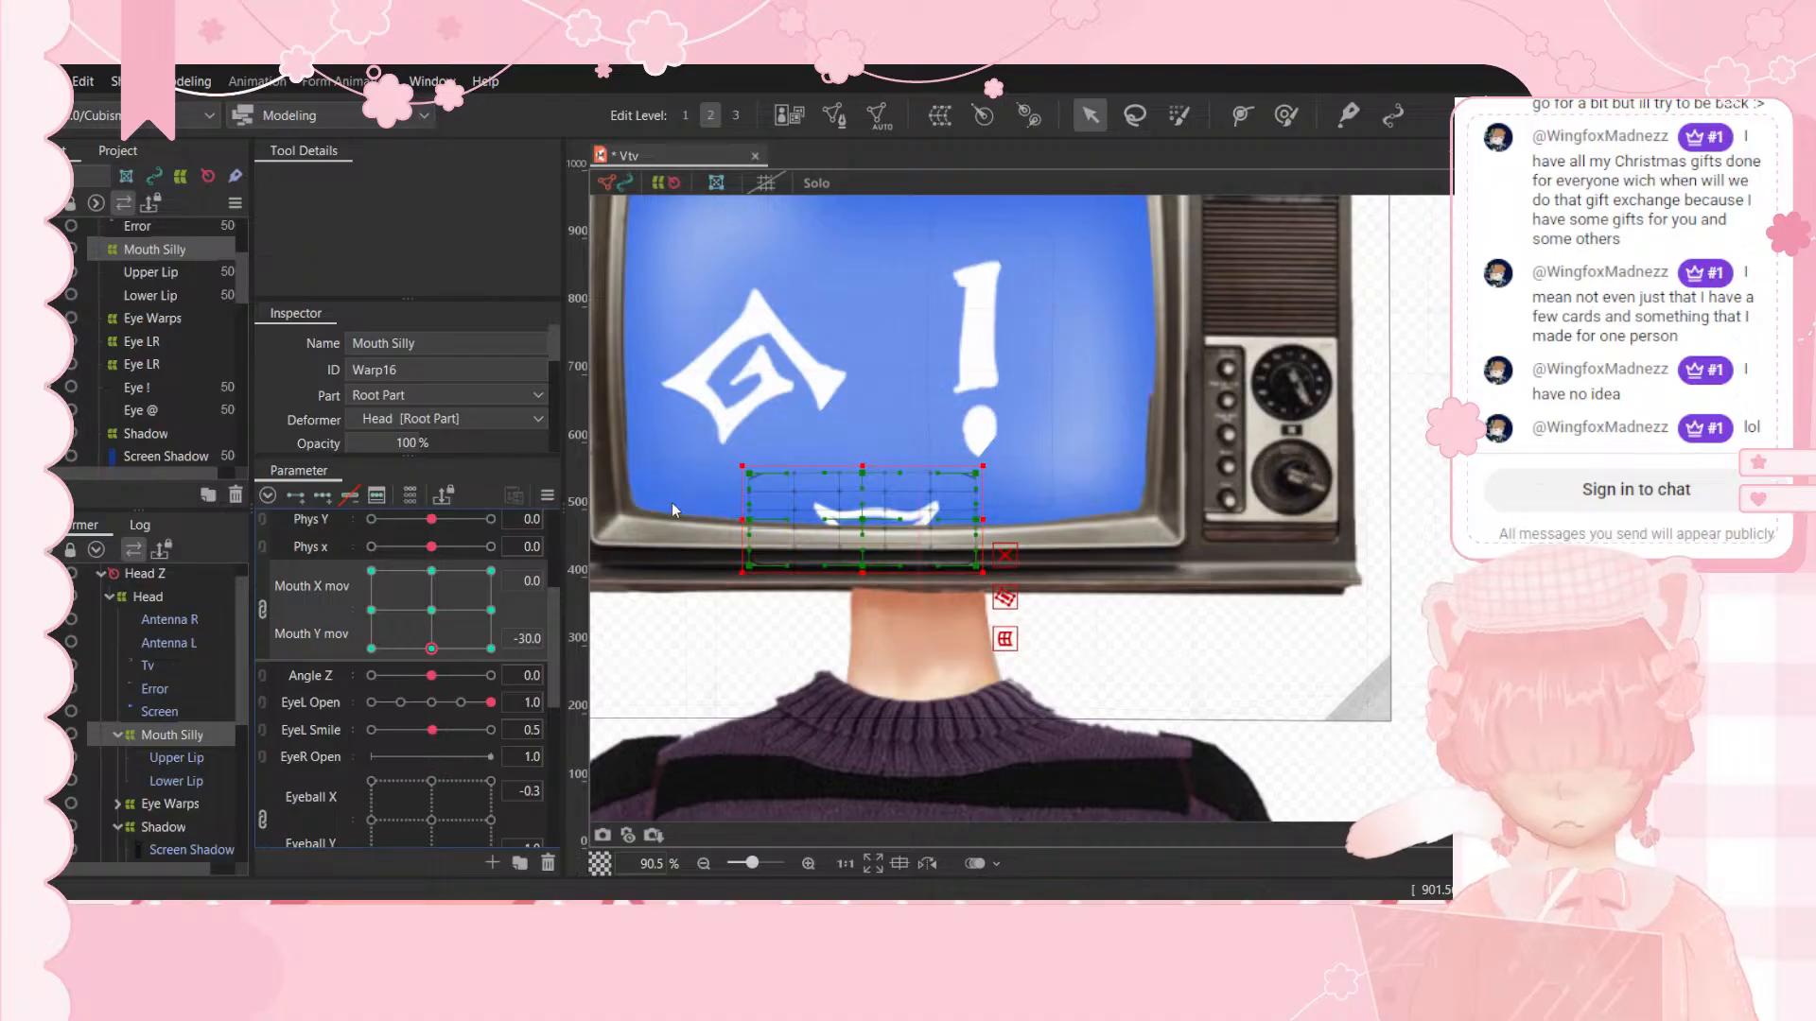
{"action": "left_click", "coordinate": [428, 613]}
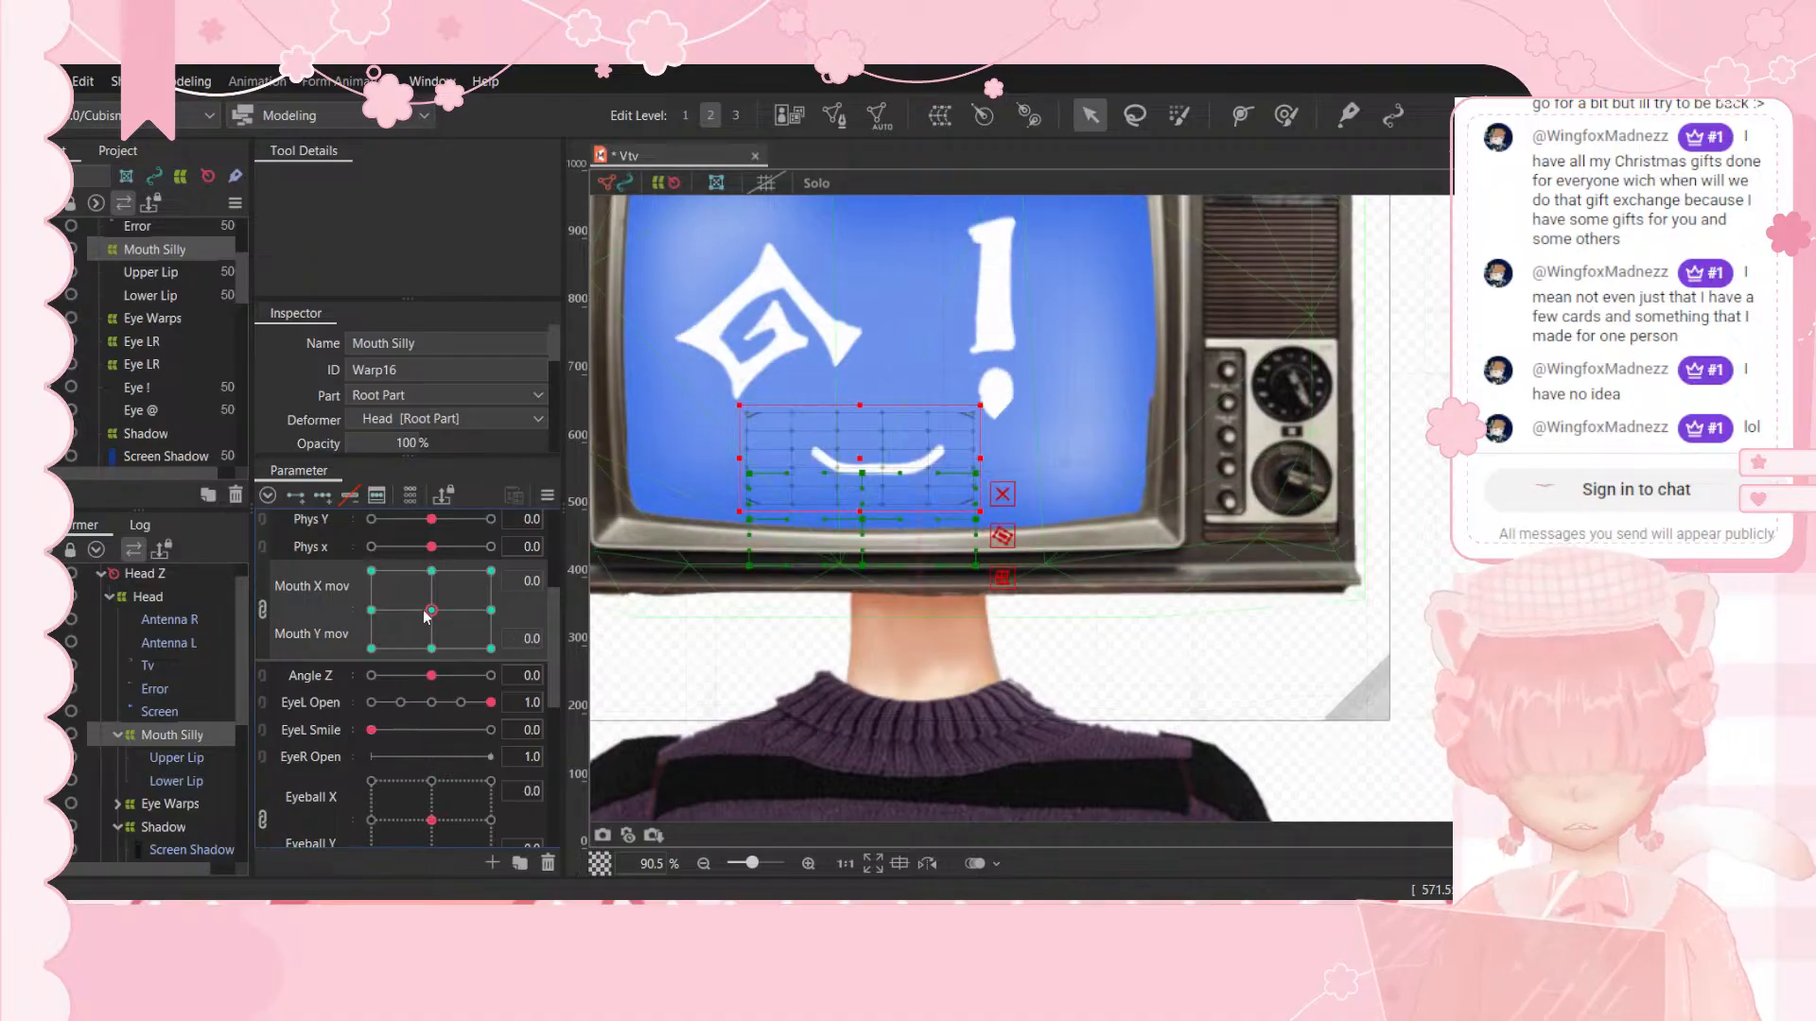
{"action": "mouse_move", "coordinate": [424, 610]}
{"action": "left_mouse_down"}
{"action": "mouse_move", "coordinate": [362, 549]}
{"action": "mouse_move", "coordinate": [491, 571]}
{"action": "mouse_move", "coordinate": [391, 693]}
{"action": "mouse_move", "coordinate": [458, 501]}
{"action": "mouse_move", "coordinate": [491, 571]}
{"action": "mouse_move", "coordinate": [431, 649]}
{"action": "mouse_move", "coordinate": [433, 570]}
{"action": "mouse_move", "coordinate": [550, 598]}
{"action": "mouse_move", "coordinate": [553, 651]}
{"action": "mouse_move", "coordinate": [573, 564]}
{"action": "mouse_move", "coordinate": [378, 650]}
{"action": "mouse_move", "coordinate": [536, 679]}
{"action": "mouse_move", "coordinate": [378, 572]}
{"action": "mouse_move", "coordinate": [432, 611]}
{"action": "left_mouse_up"}
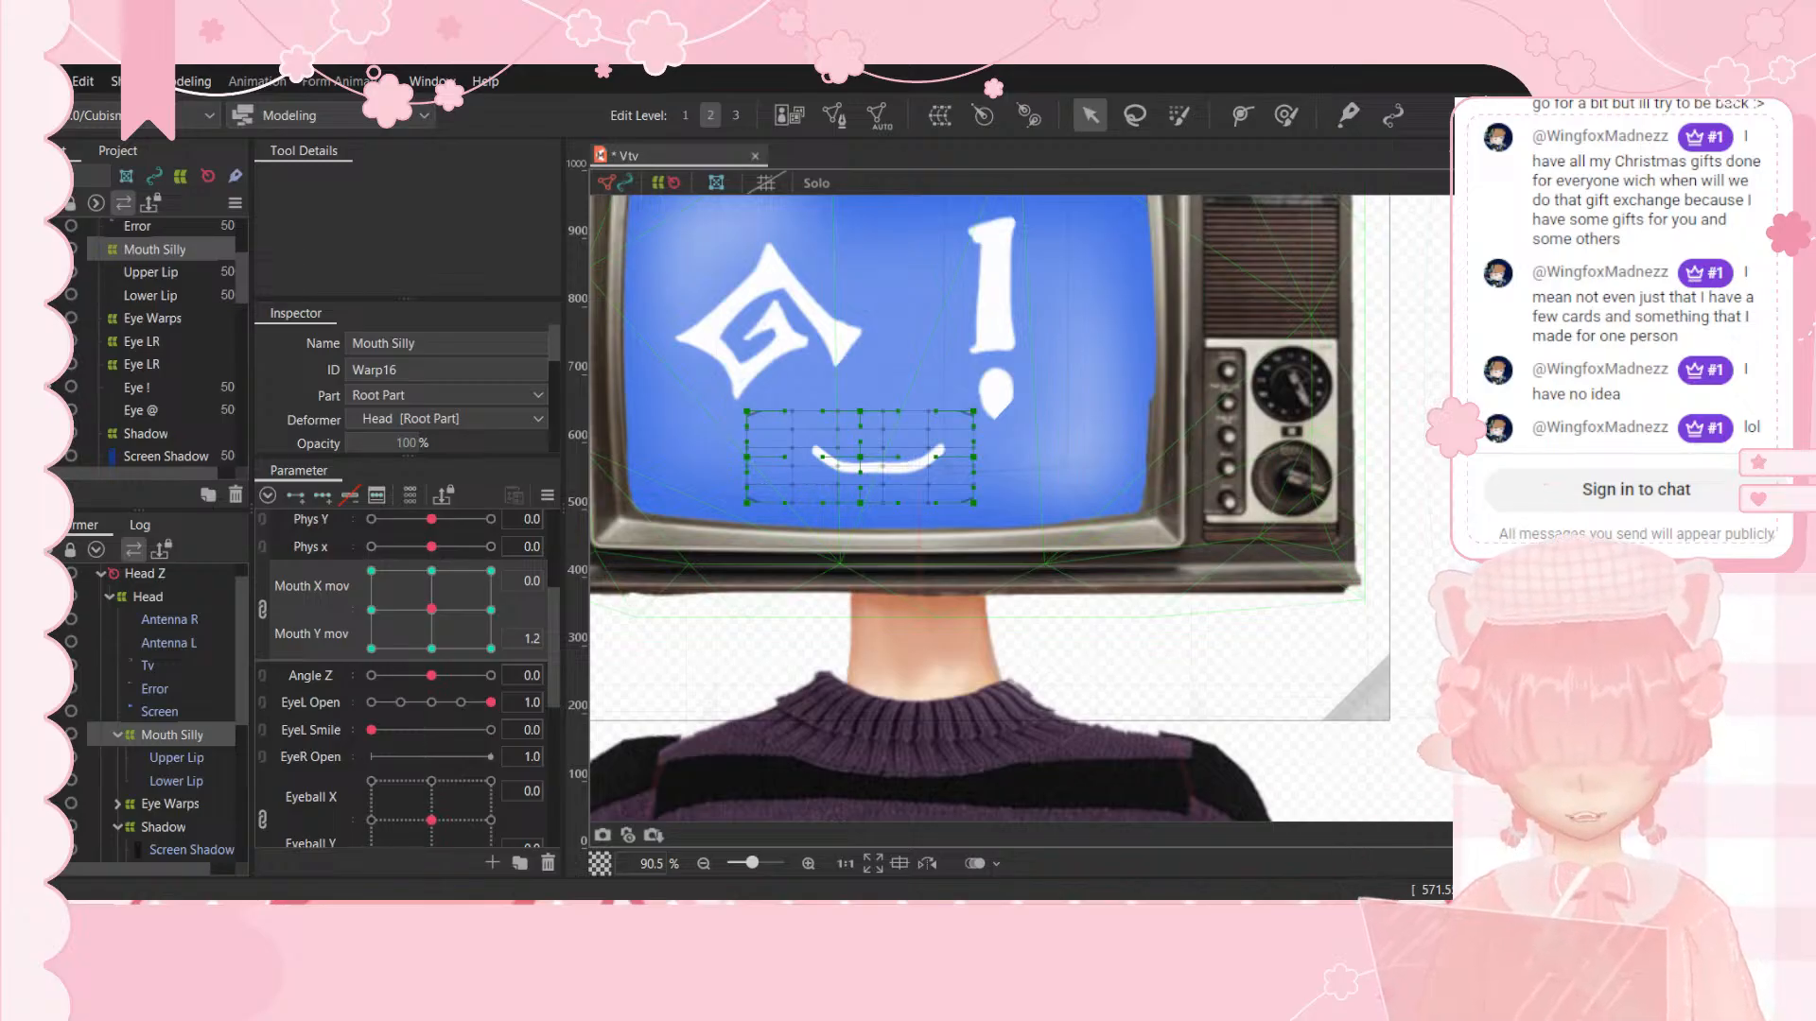
Step: Switch to the physics settings window and add a new physics group named Mouth silly
{"action": "key", "text": "alt+Tab"}
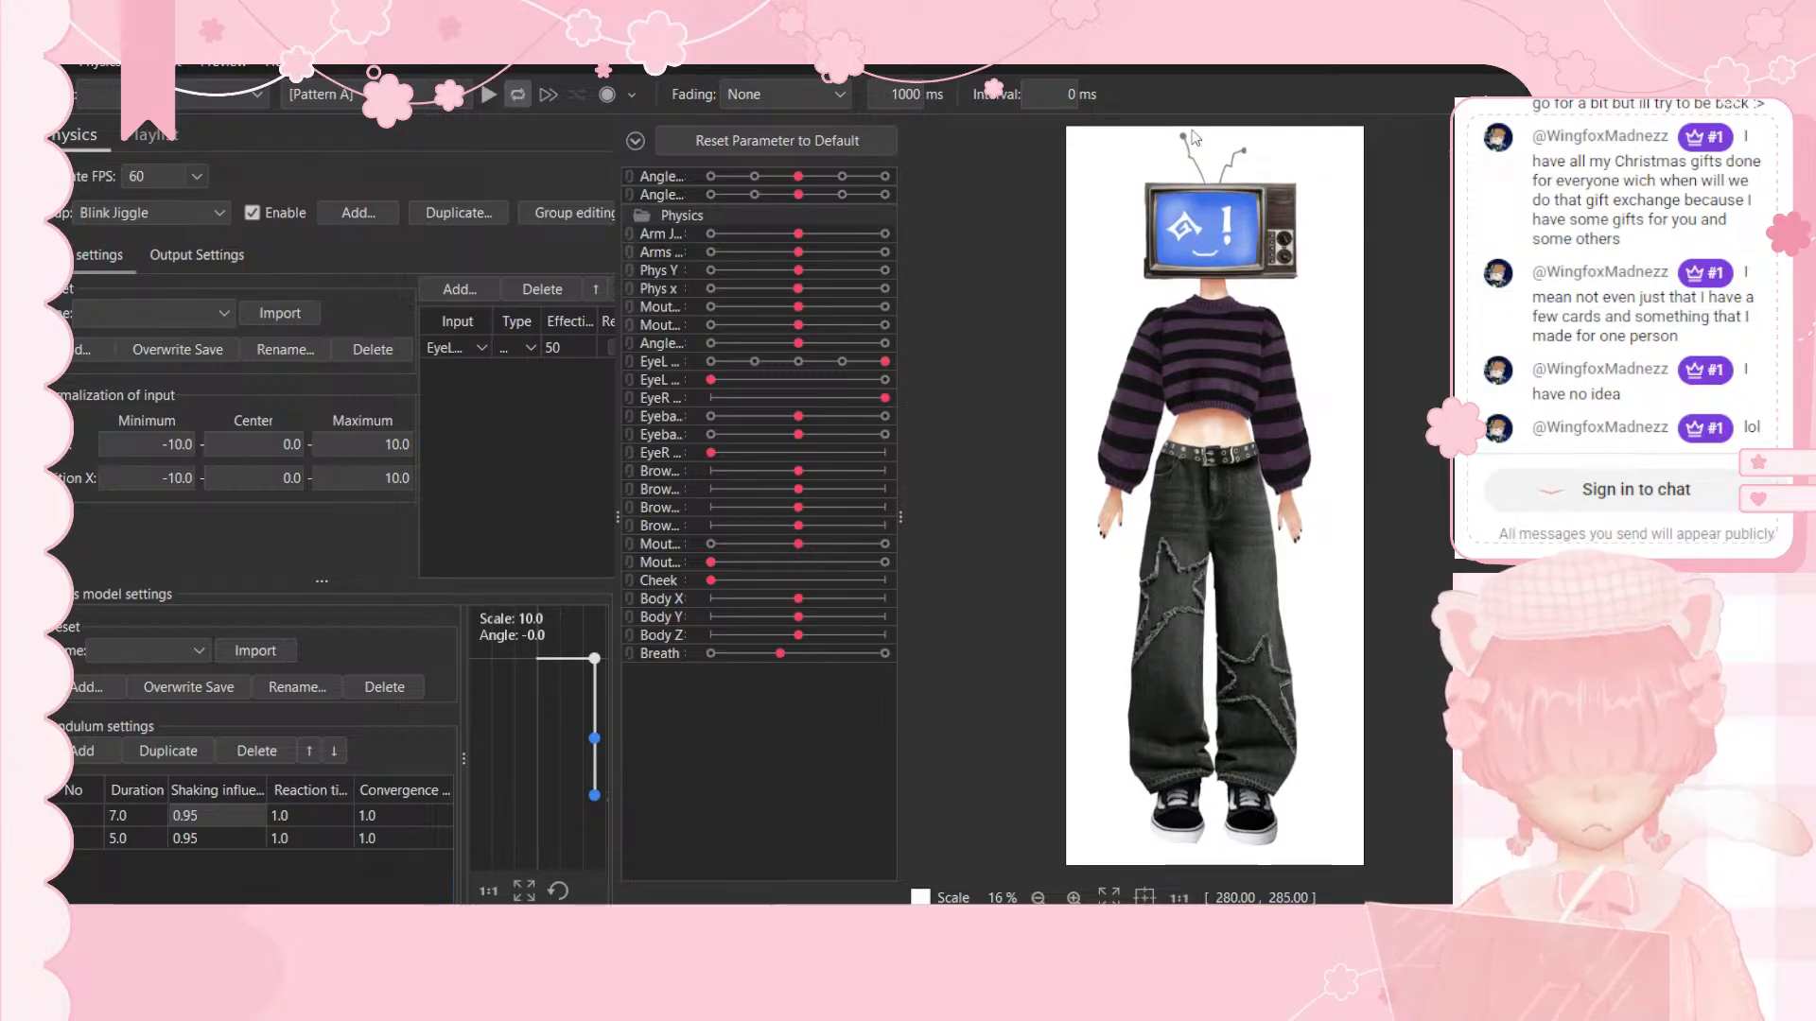
{"action": "left_click_drag", "start_coordinate": [1171, 371], "coordinate": [836, 202]}
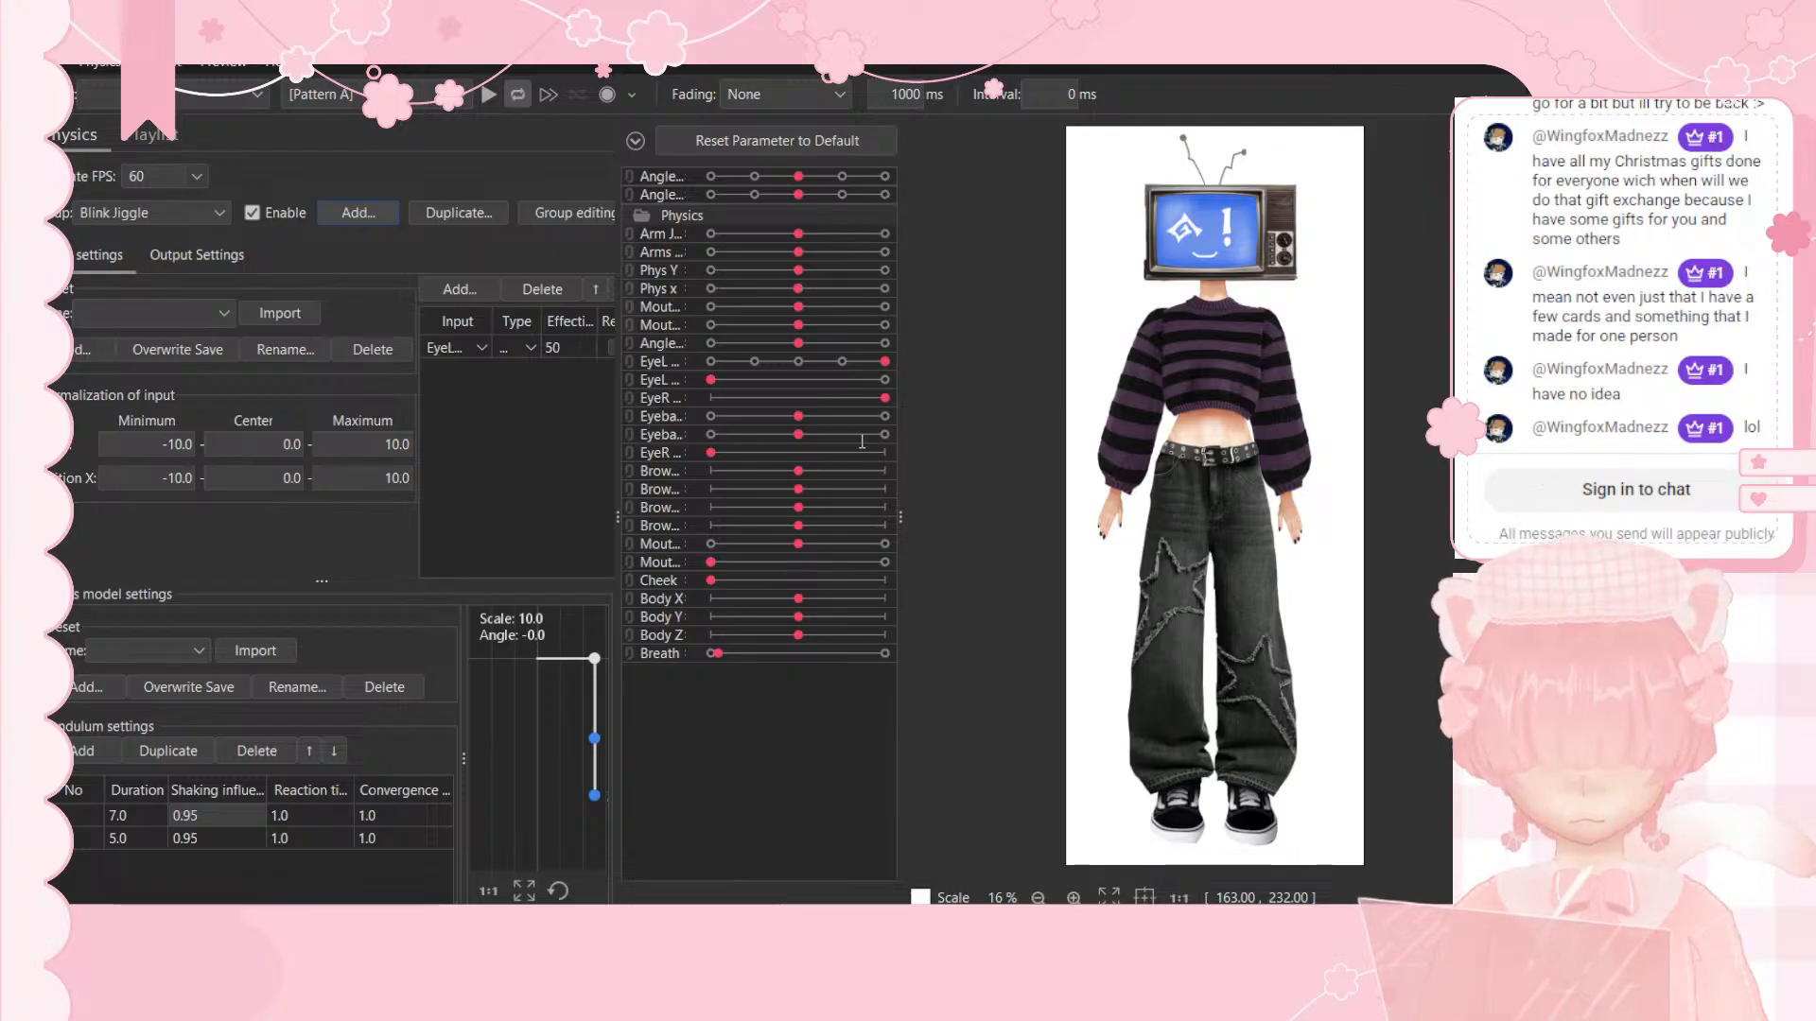
{"action": "key", "text": "Return"}
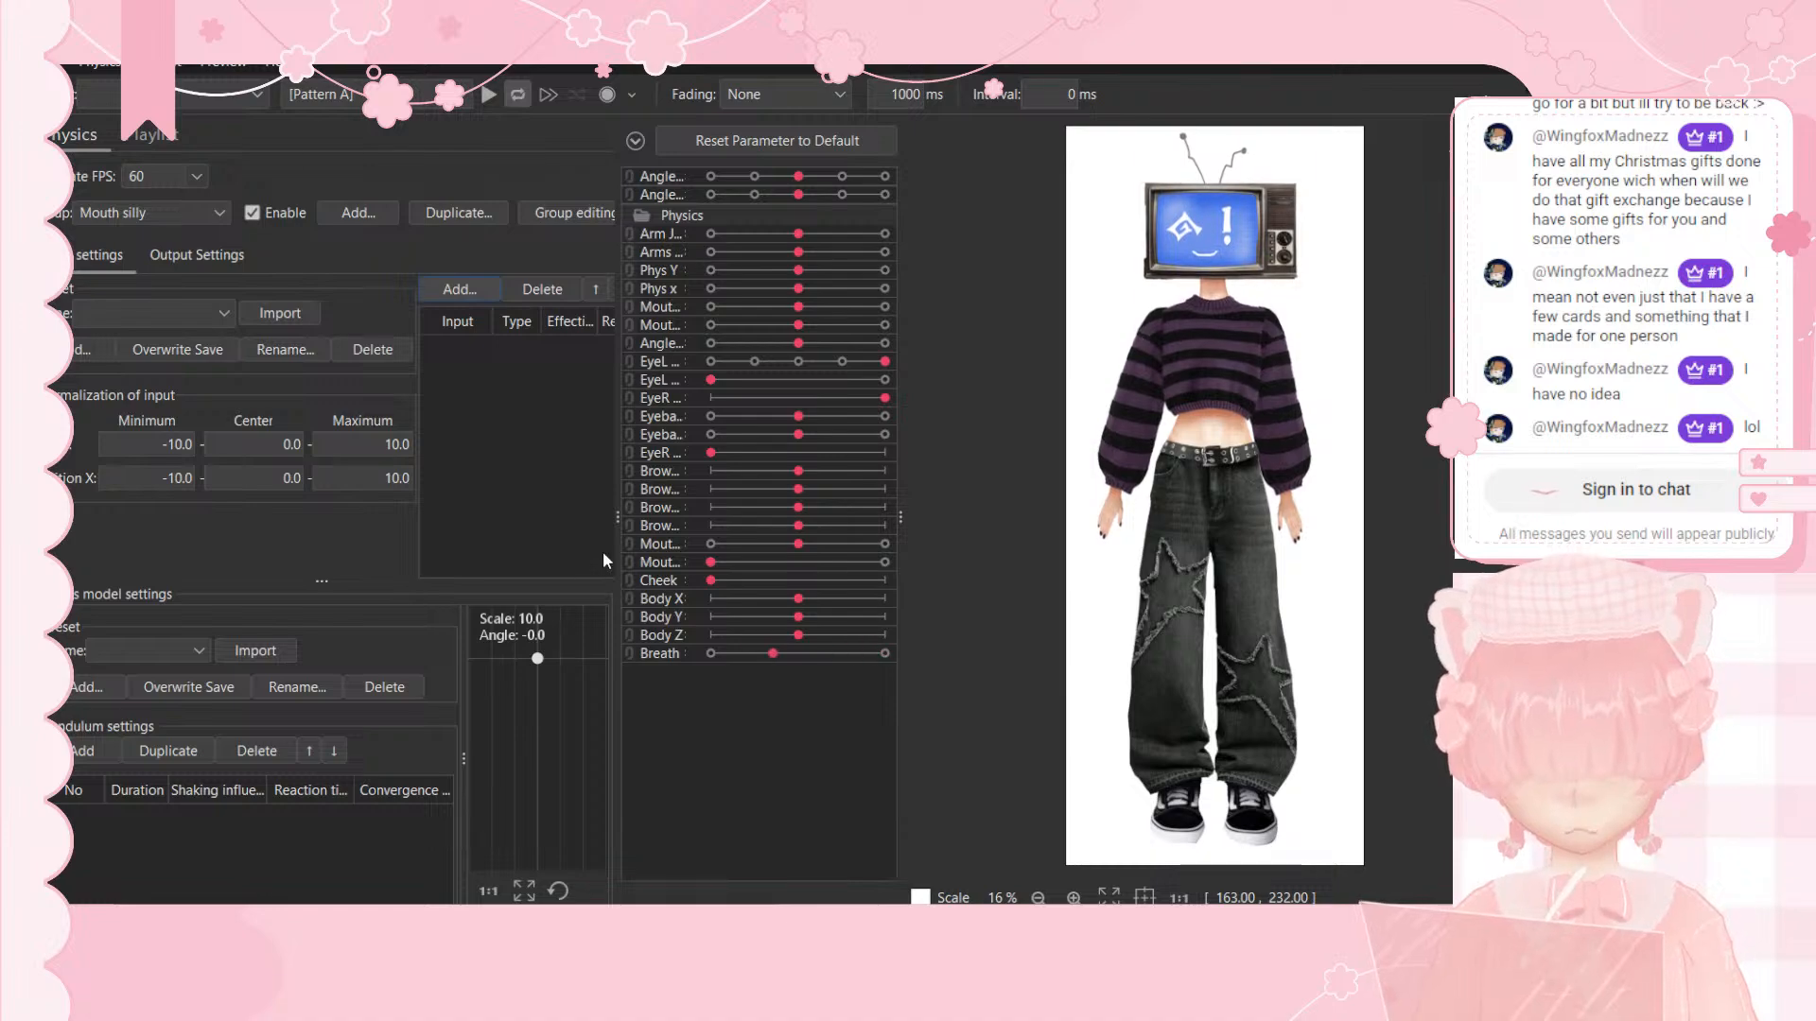
Step: Add two mouth parameters as inputs of the Mouth silly group and set the effectiveness of each to 50
{"action": "left_click", "coordinate": [755, 746]}
{"action": "left_click", "coordinate": [564, 348]}
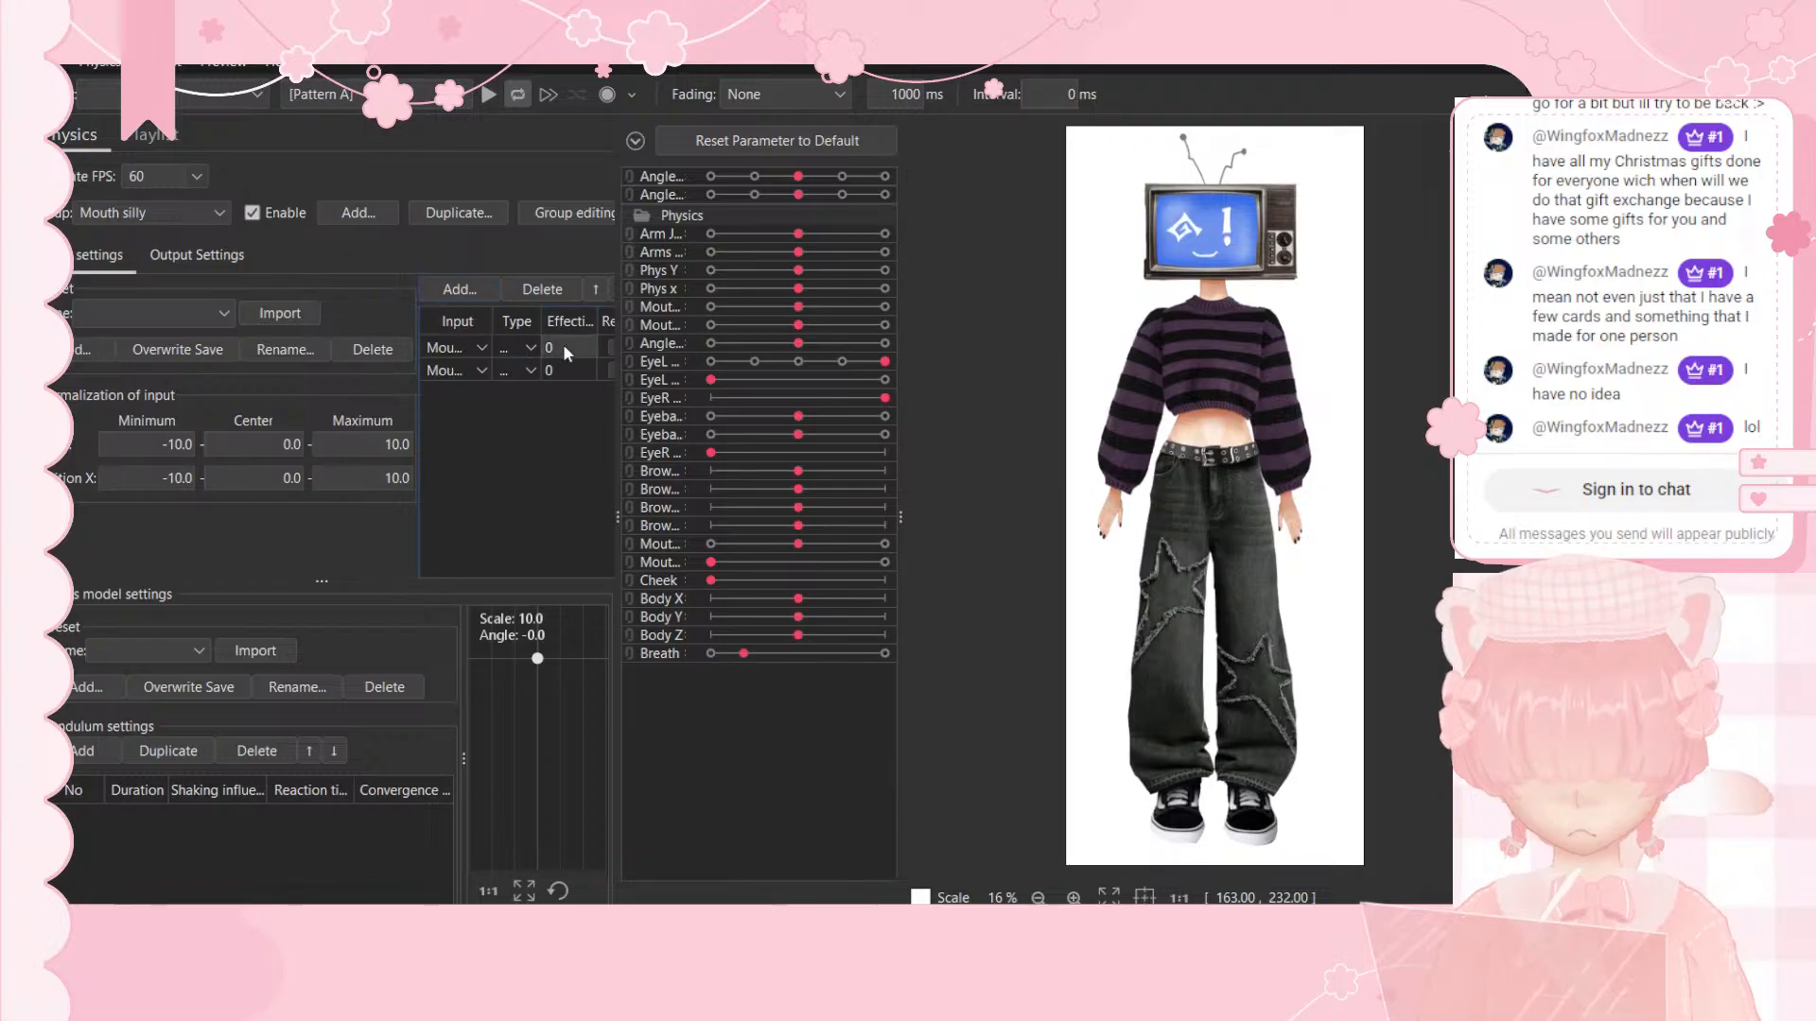
{"action": "type", "text": "5"}
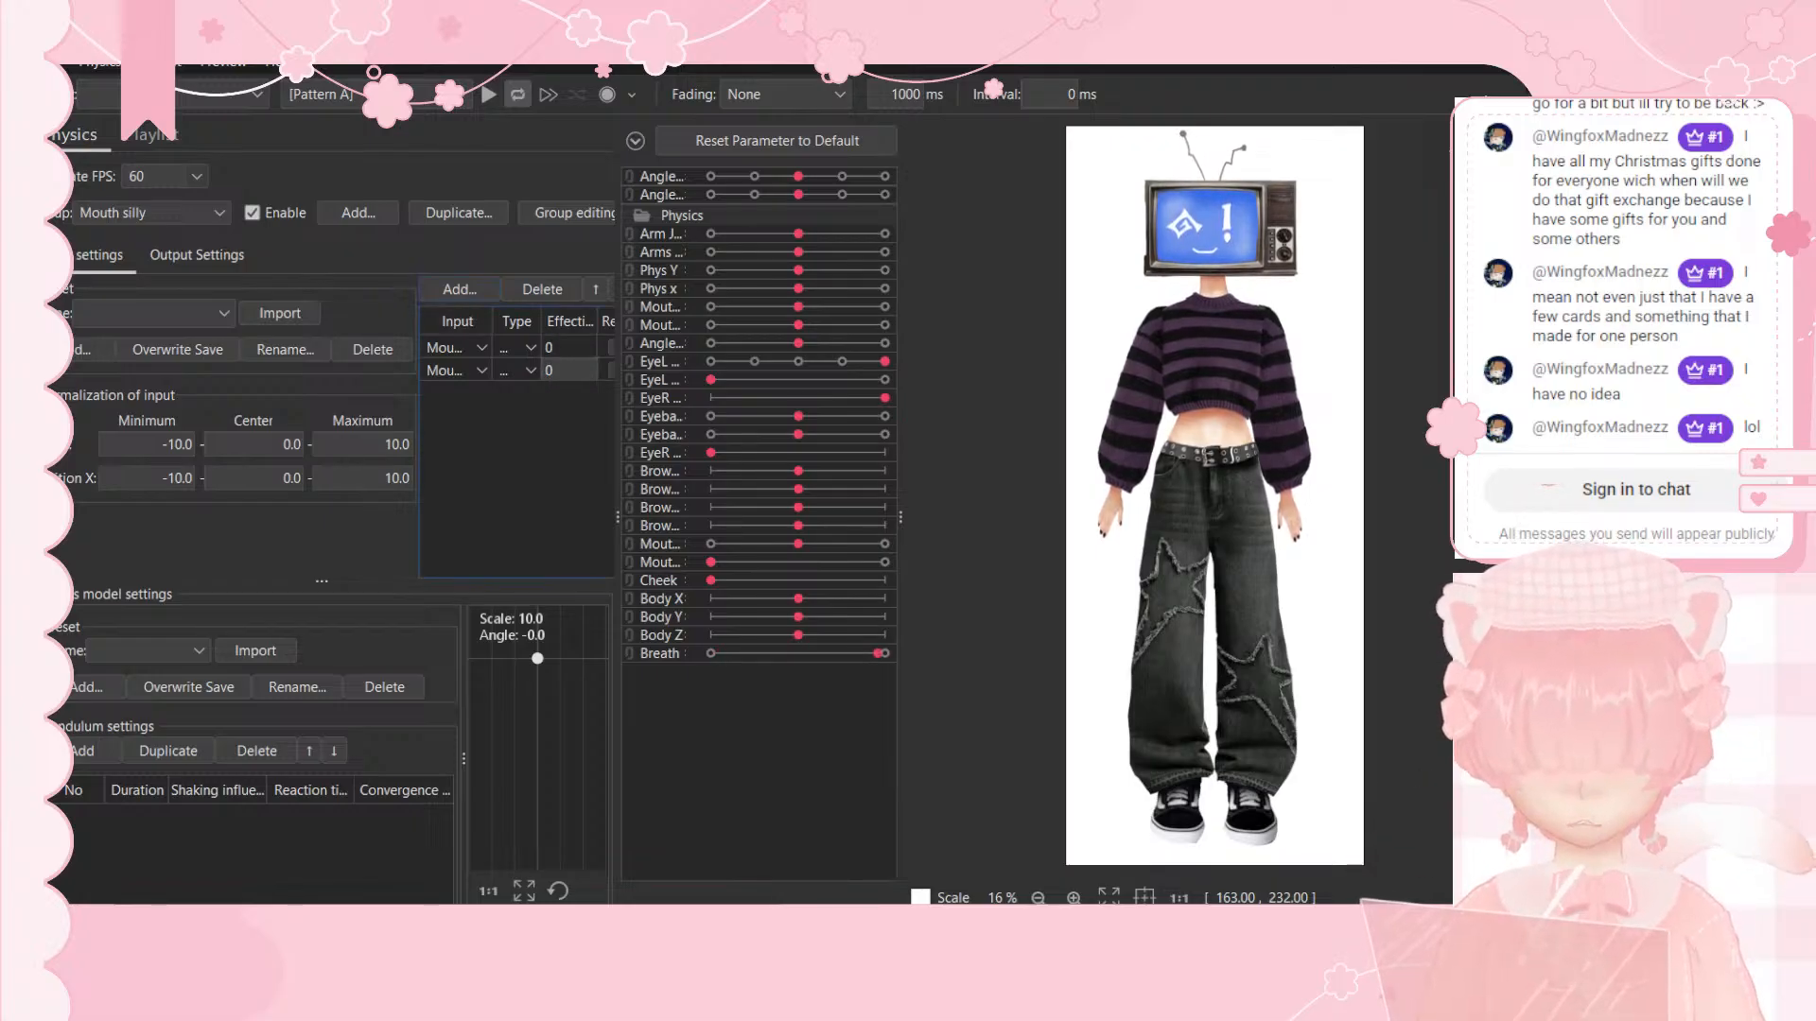
{"action": "left_click", "coordinate": [570, 369]}
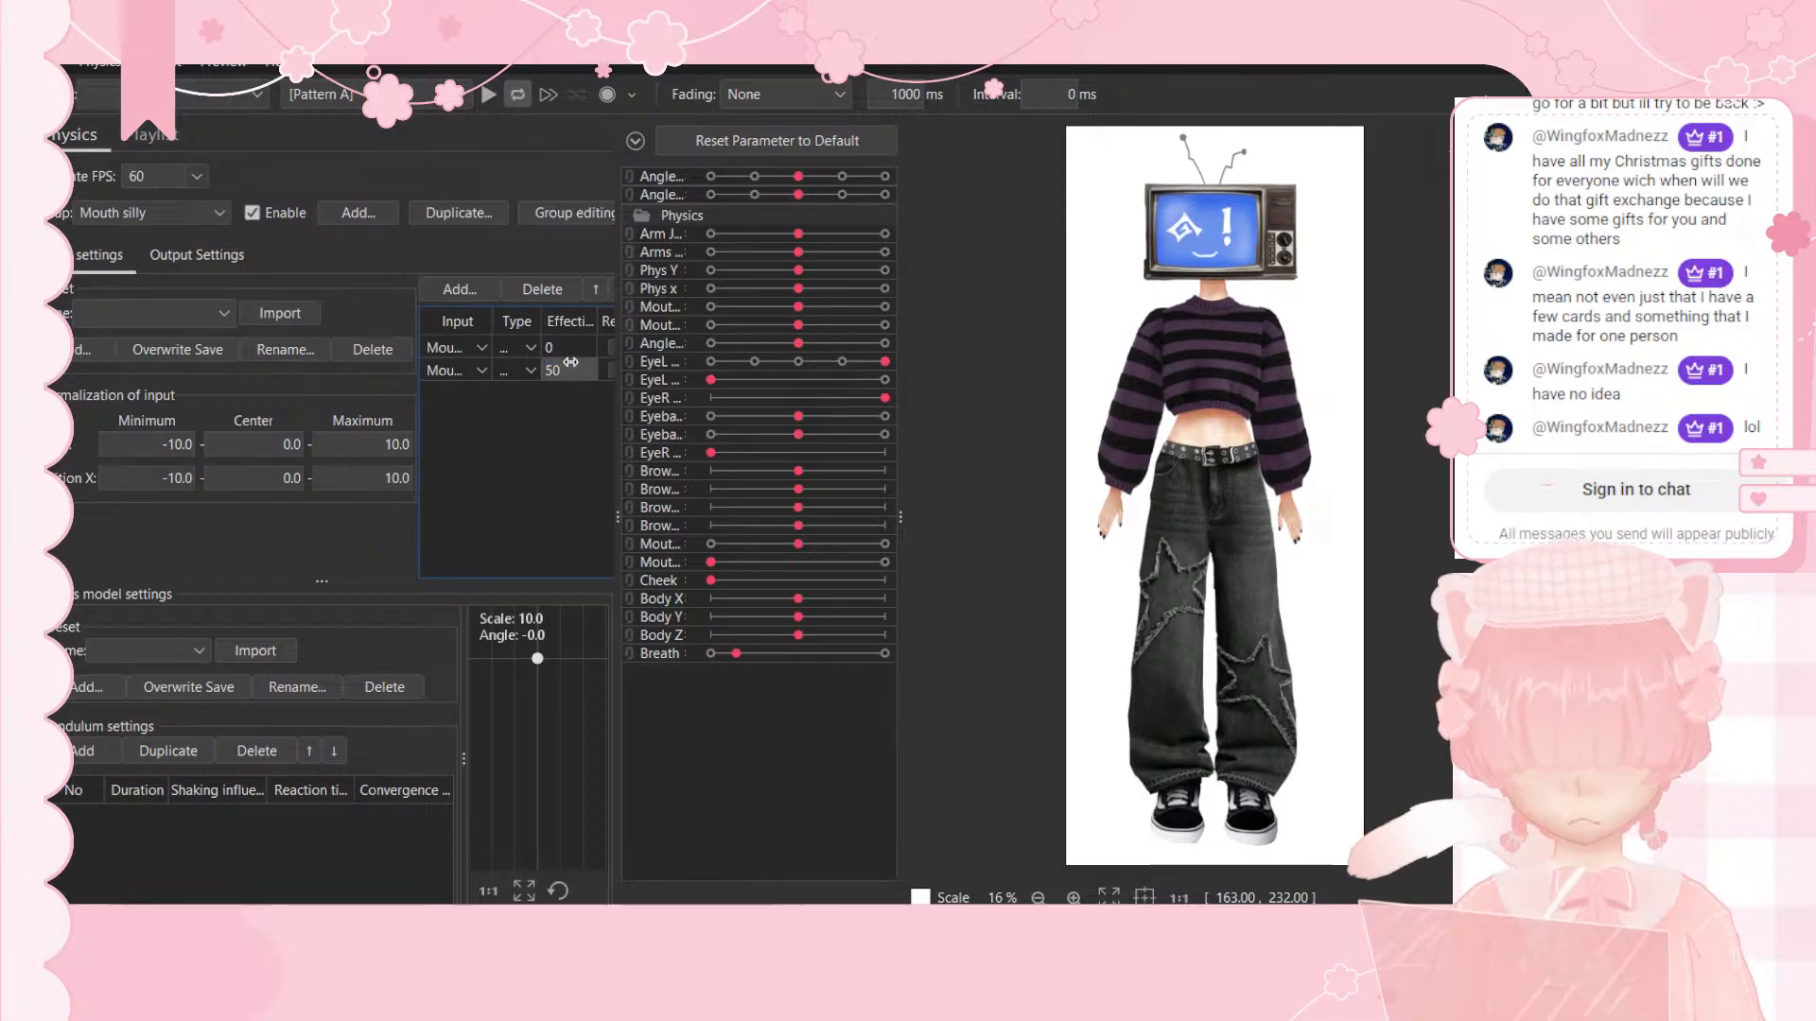
{"action": "left_click", "coordinate": [553, 349]}
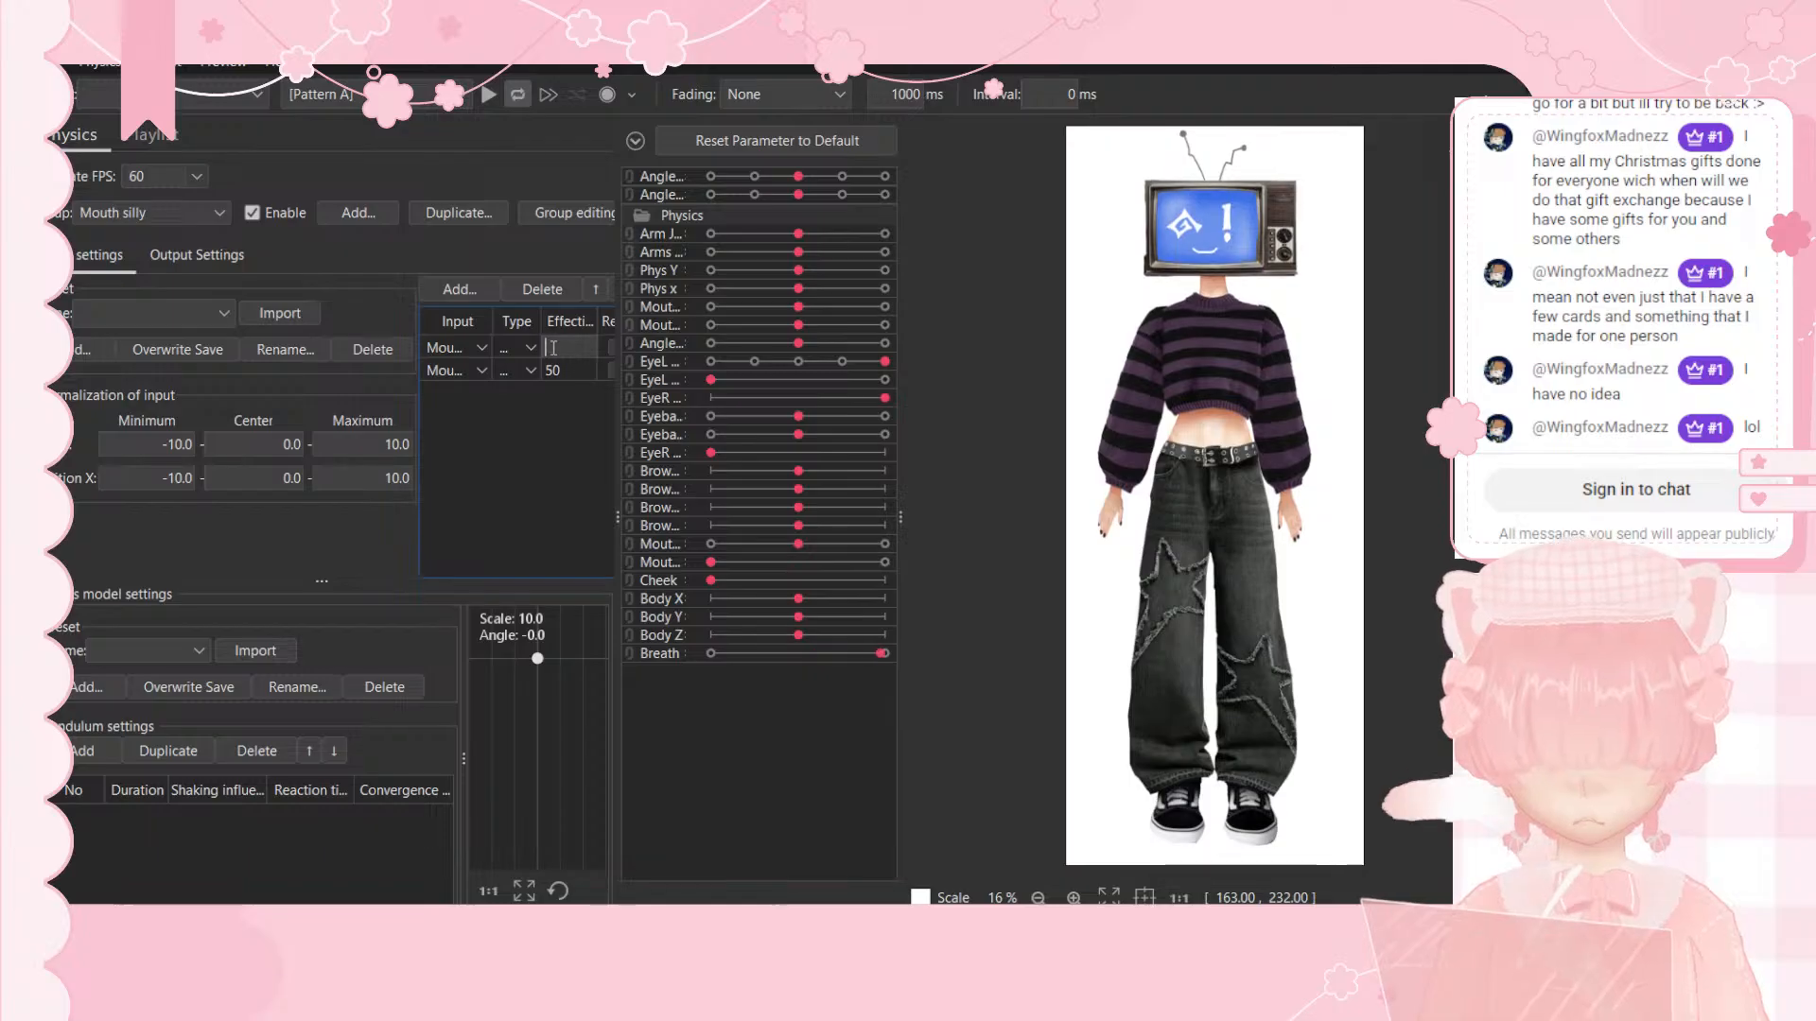
{"action": "type", "text": "50"}
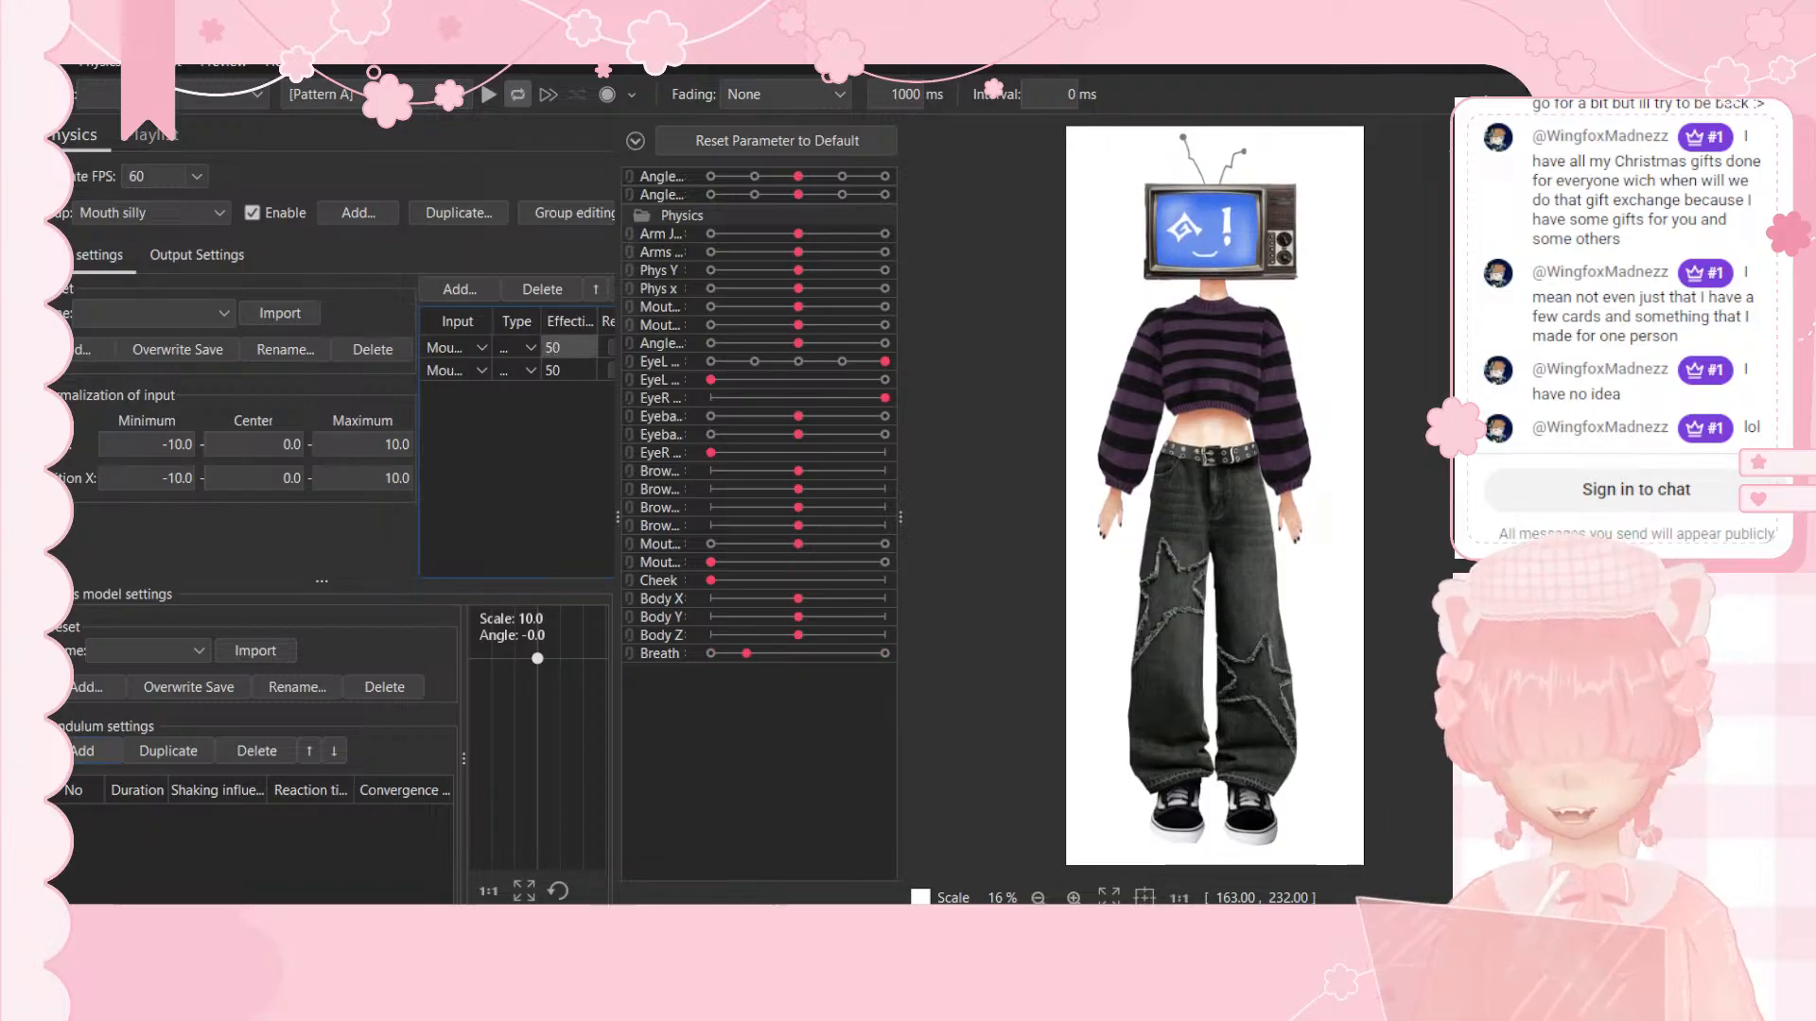
Step: Add two pendulums to the Mouth silly group and test their swing by linking and moving the mouth input parameters
{"action": "left_click", "coordinate": [83, 752]}
{"action": "left_click", "coordinate": [83, 752]}
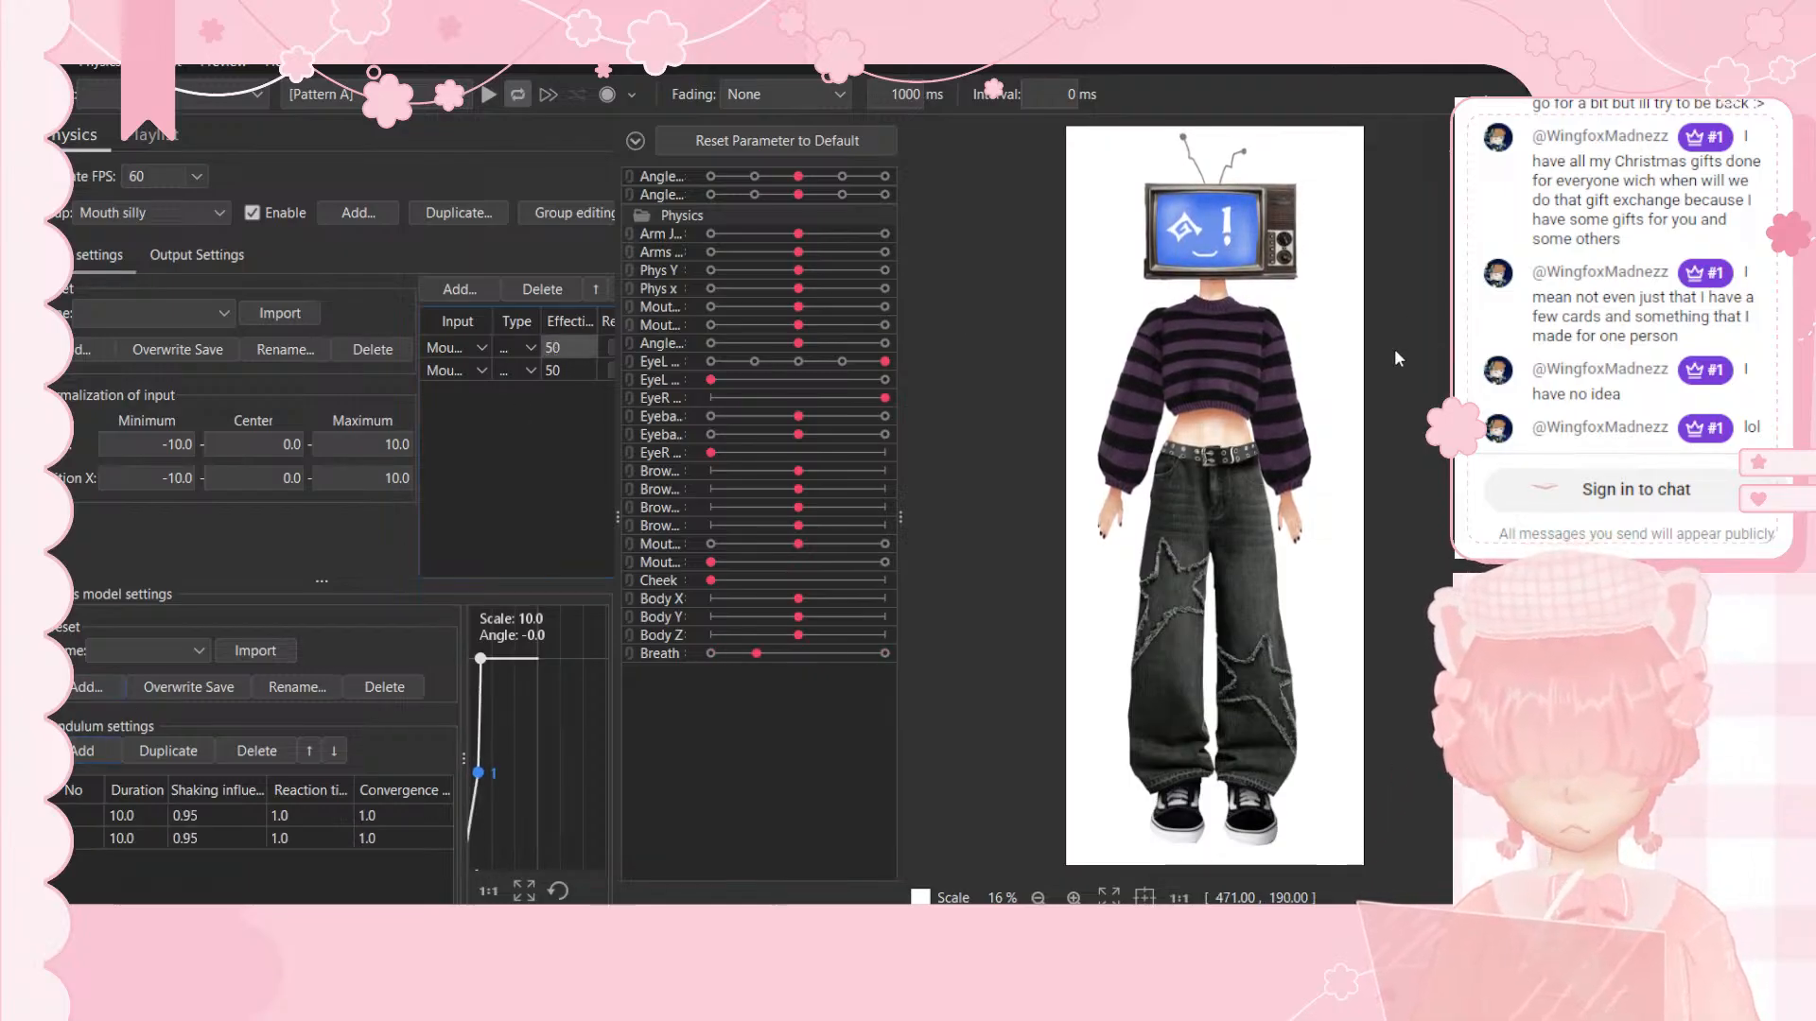
{"action": "left_click", "coordinate": [632, 544]}
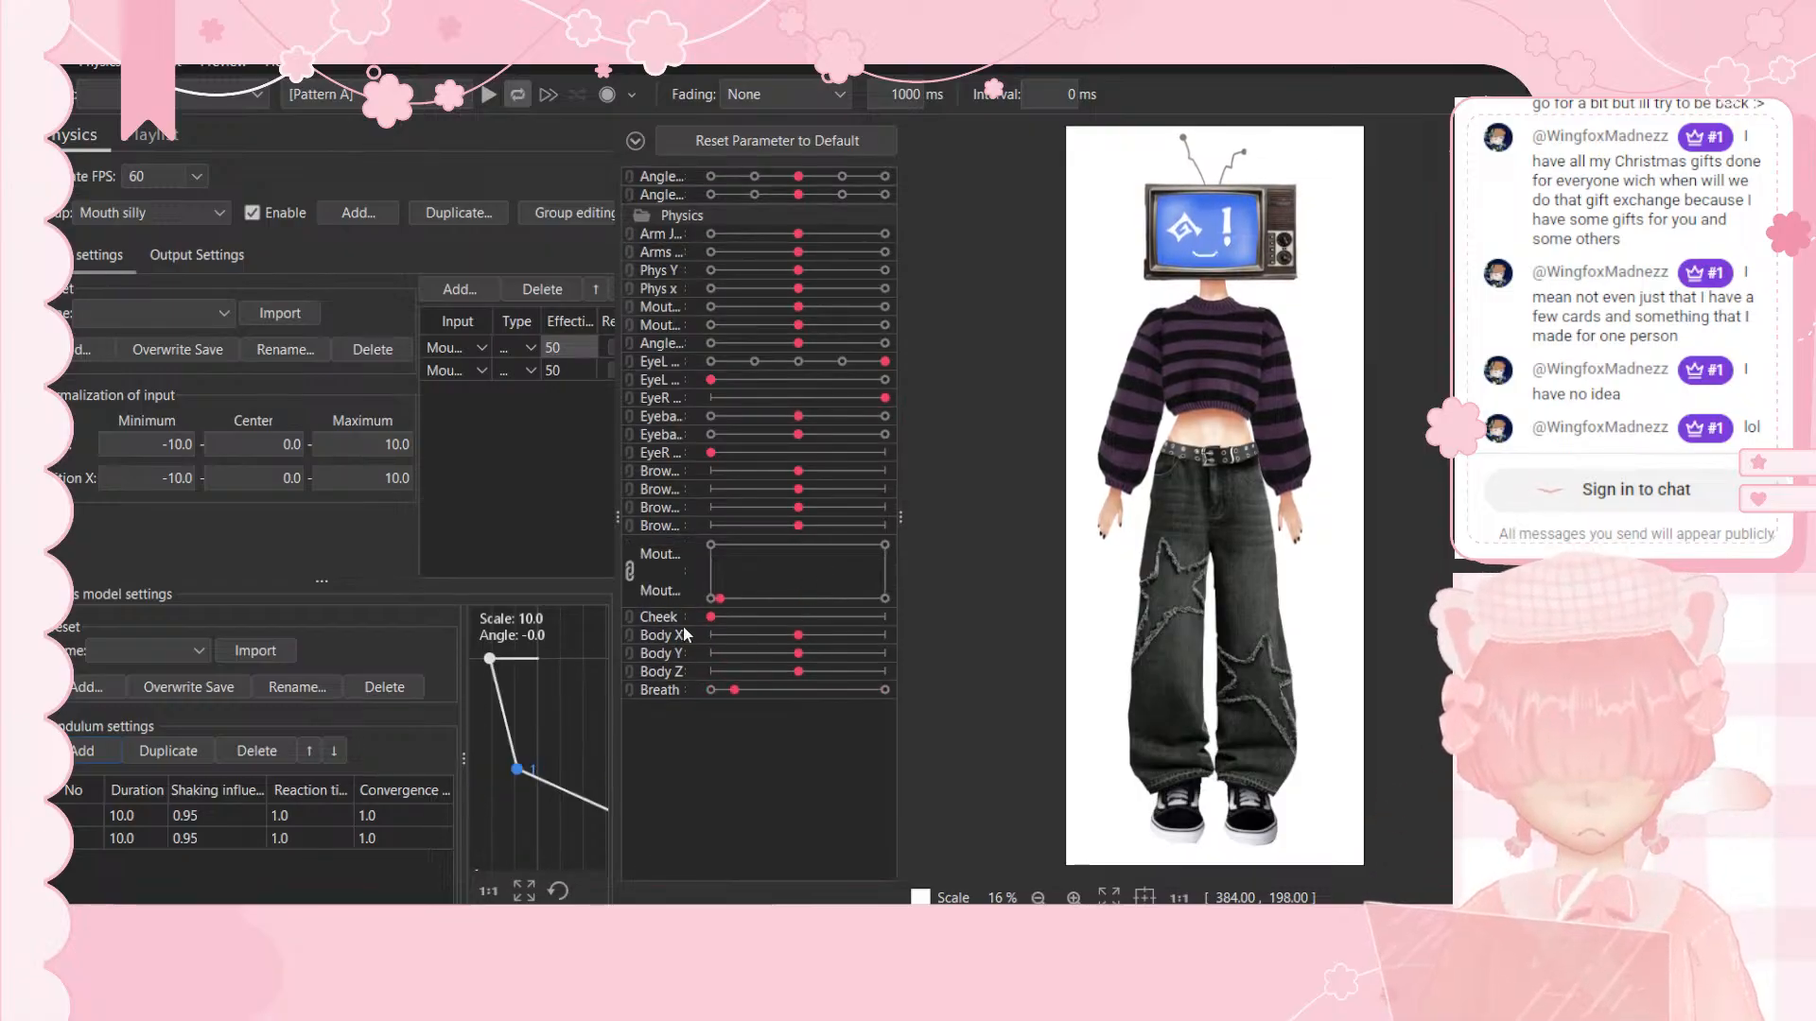
{"action": "mouse_move", "coordinate": [779, 522]}
{"action": "left_mouse_down"}
{"action": "mouse_move", "coordinate": [776, 667]}
{"action": "mouse_move", "coordinate": [914, 451]}
{"action": "mouse_move", "coordinate": [821, 615]}
{"action": "mouse_move", "coordinate": [800, 531]}
{"action": "left_mouse_up"}
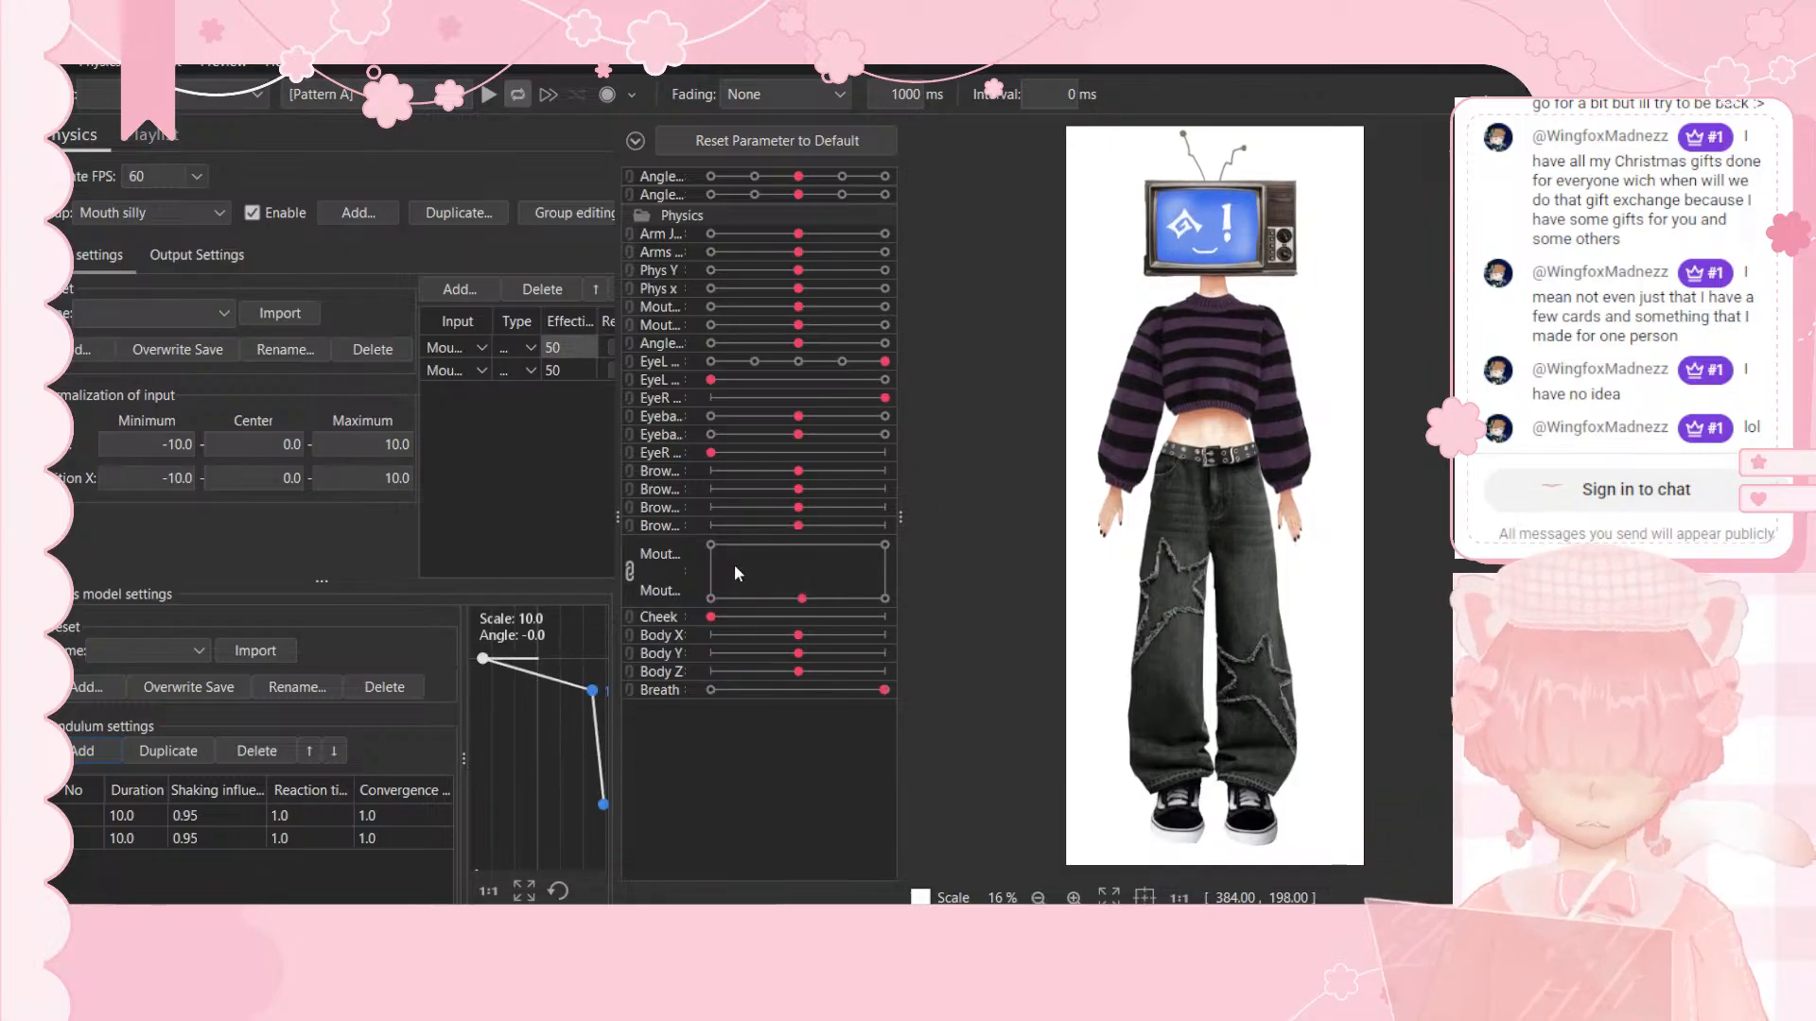
{"action": "left_click_drag", "start_coordinate": [684, 637], "coordinate": [860, 632]}
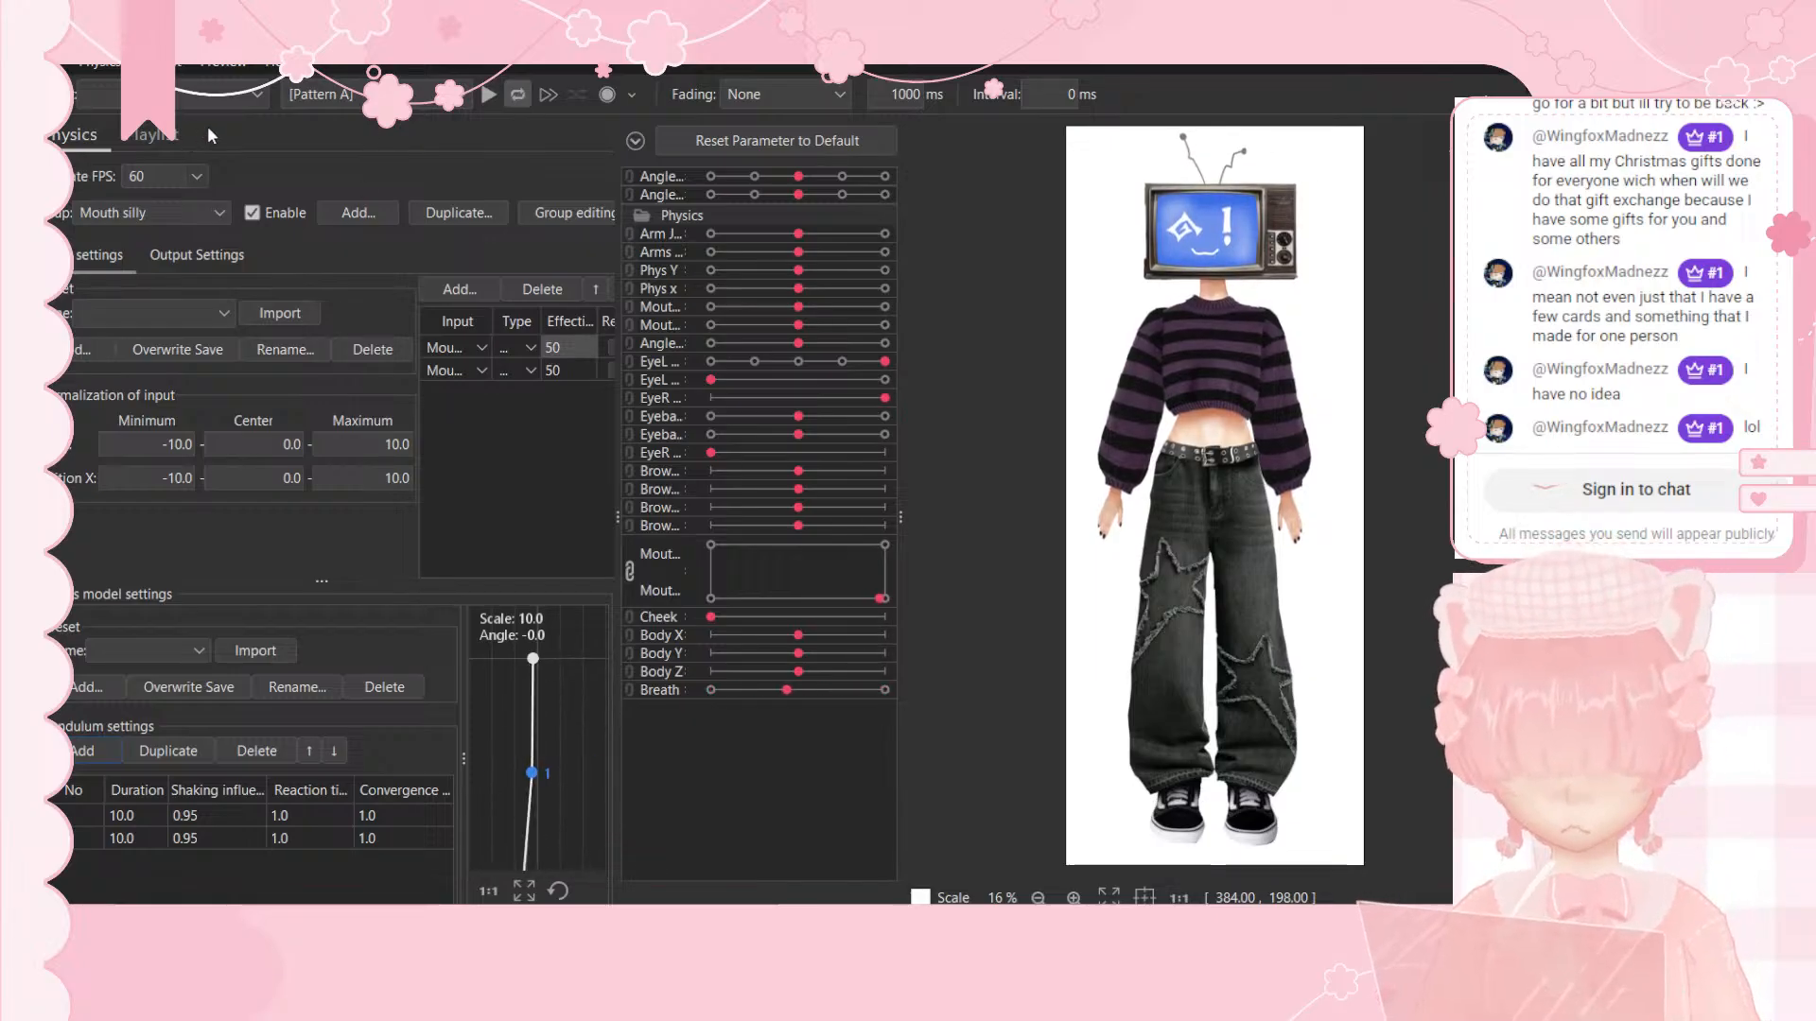
Step: Add the two mouth movement parameters as outputs with scale 50 each, and test the motion with the linked mouth inputs
{"action": "left_click", "coordinate": [206, 256]}
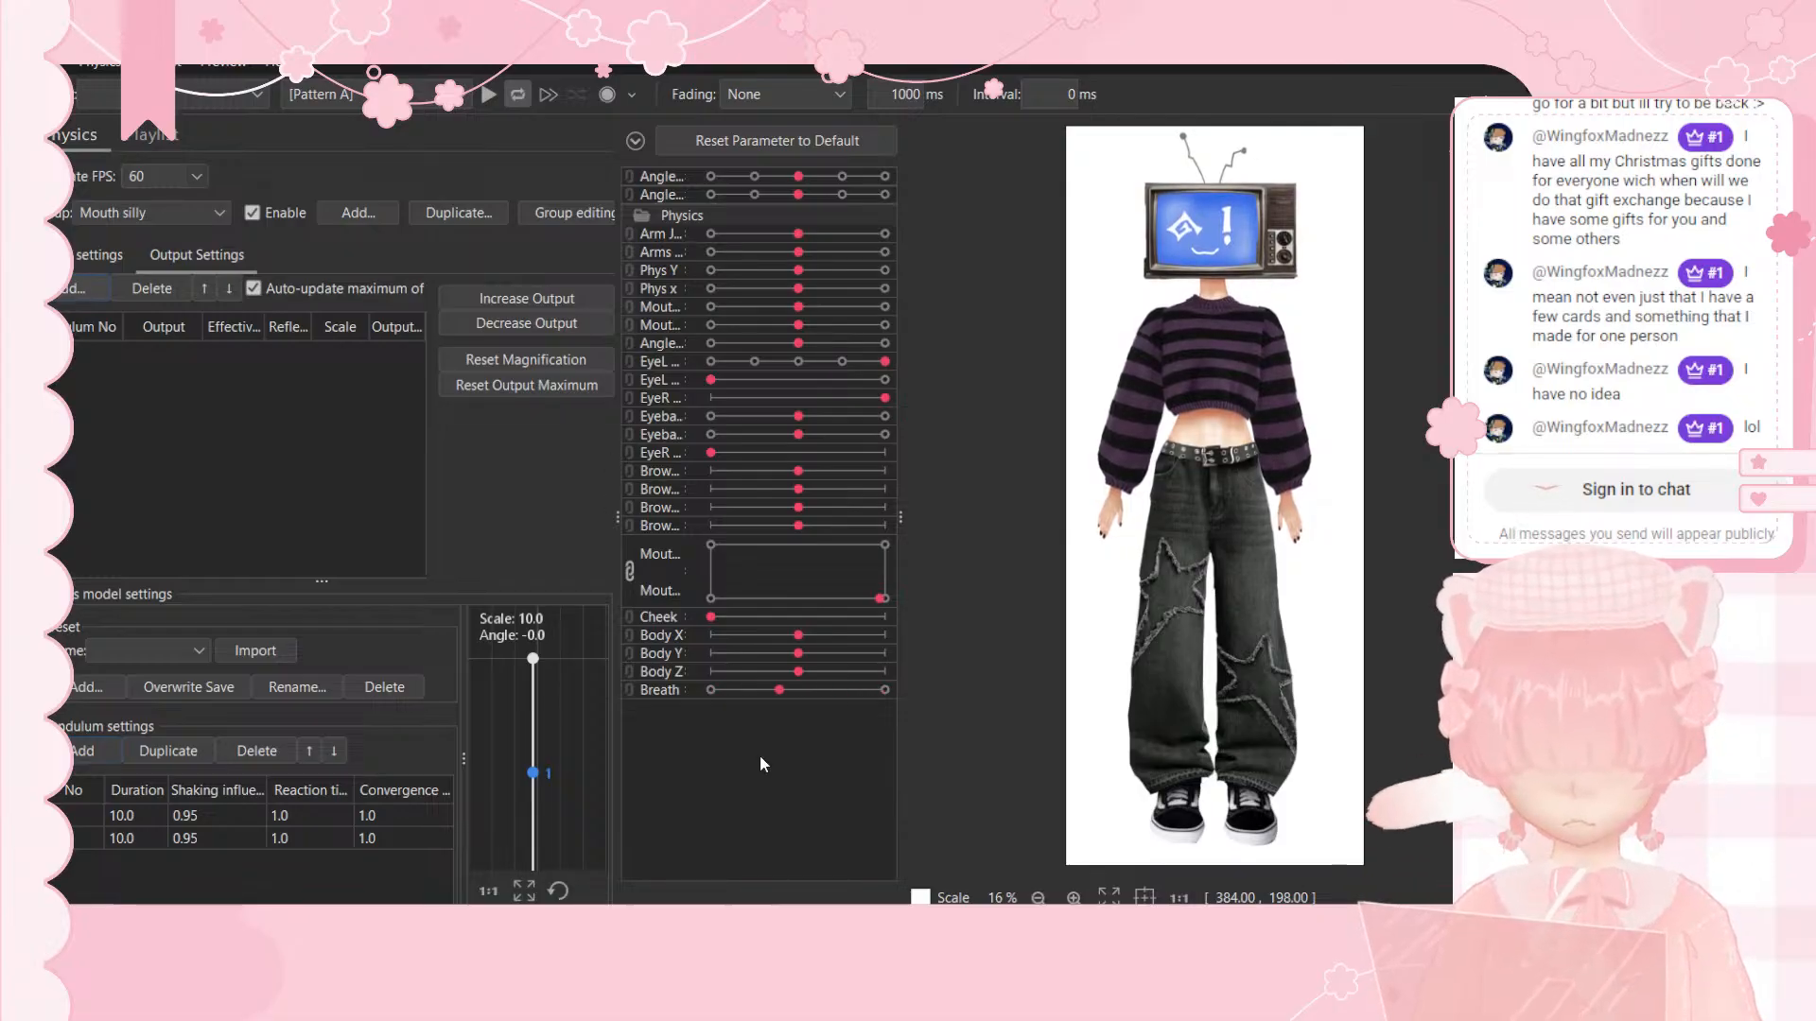
{"action": "double_click", "coordinate": [338, 352]}
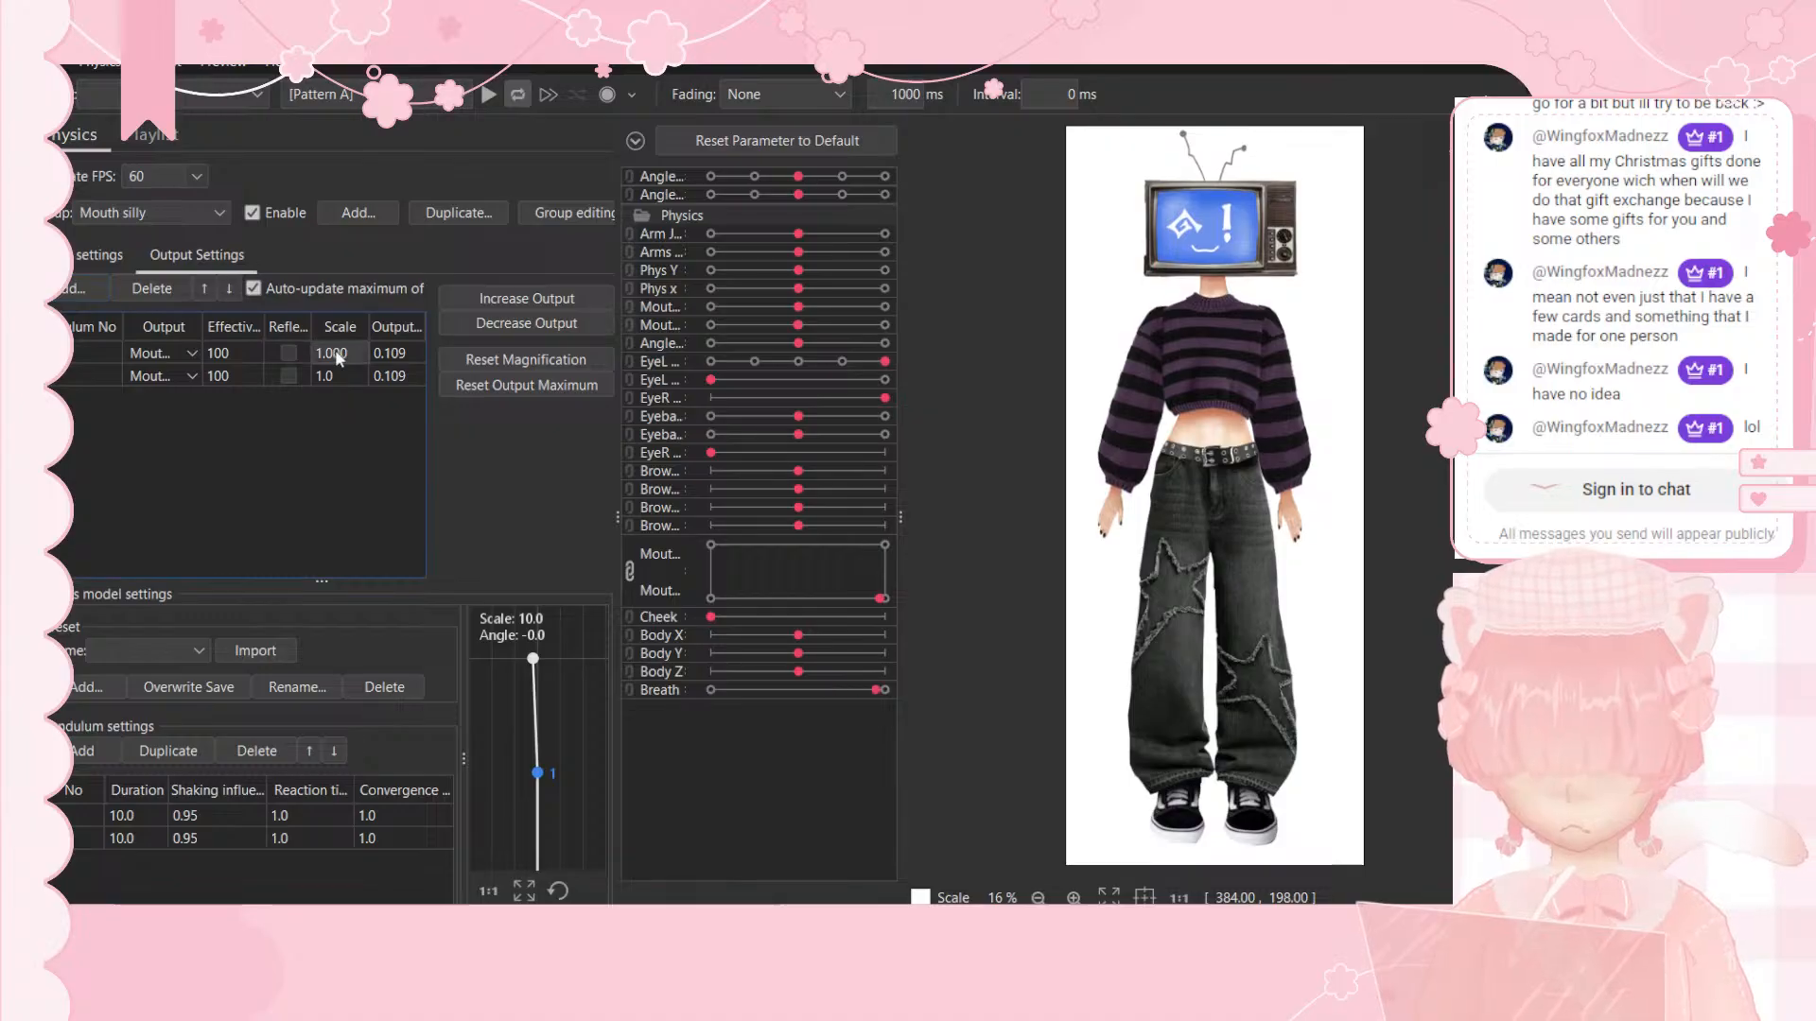
{"action": "double_click", "coordinate": [338, 351]}
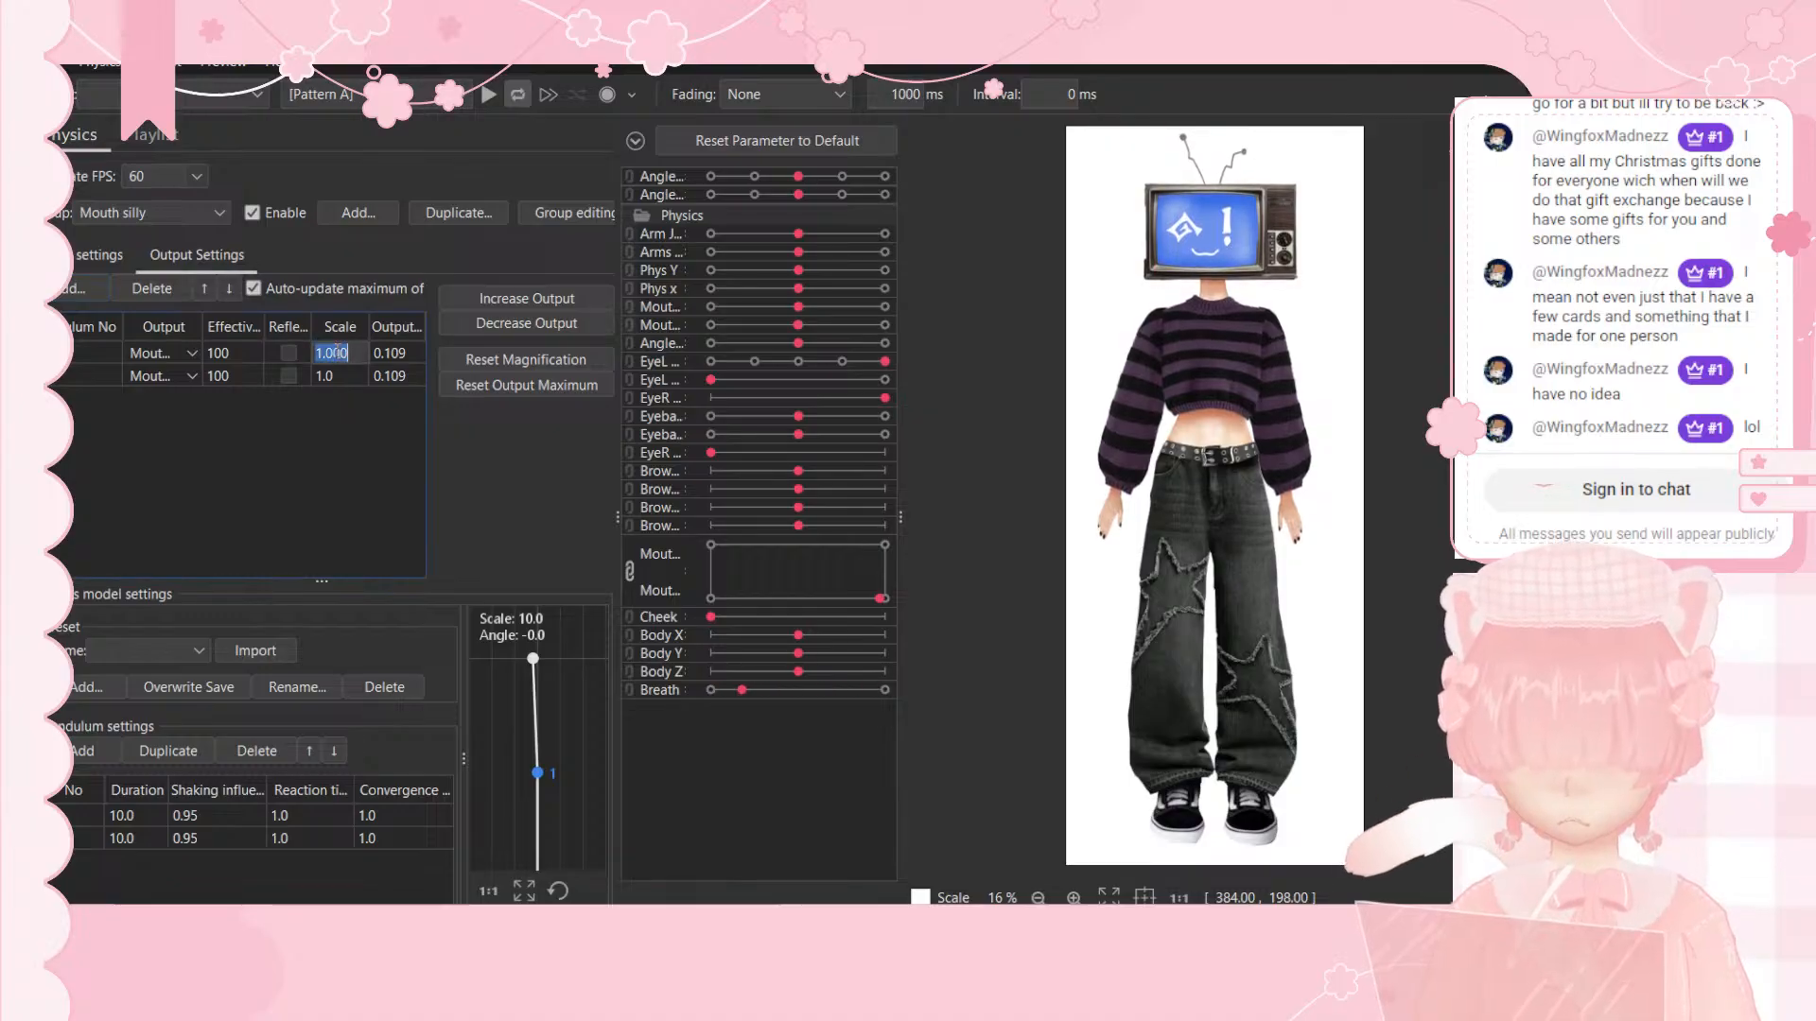
{"action": "type", "text": "50"}
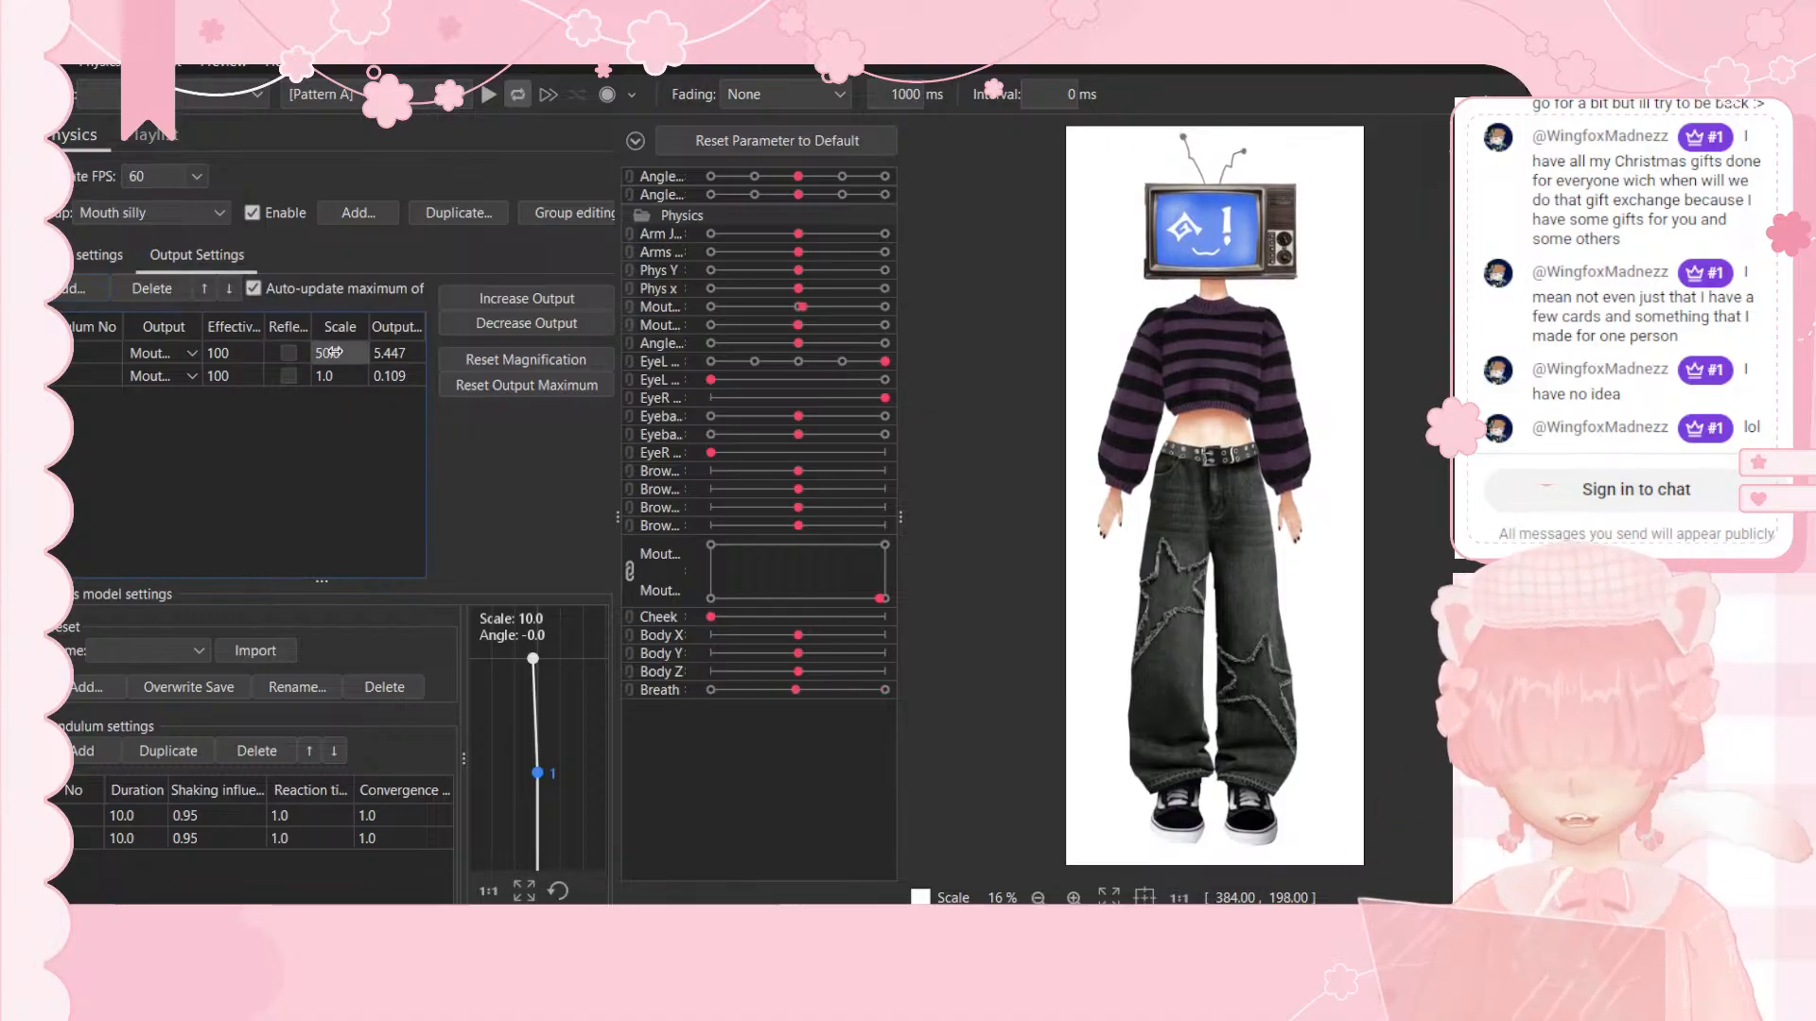
{"action": "double_click", "coordinate": [333, 375]}
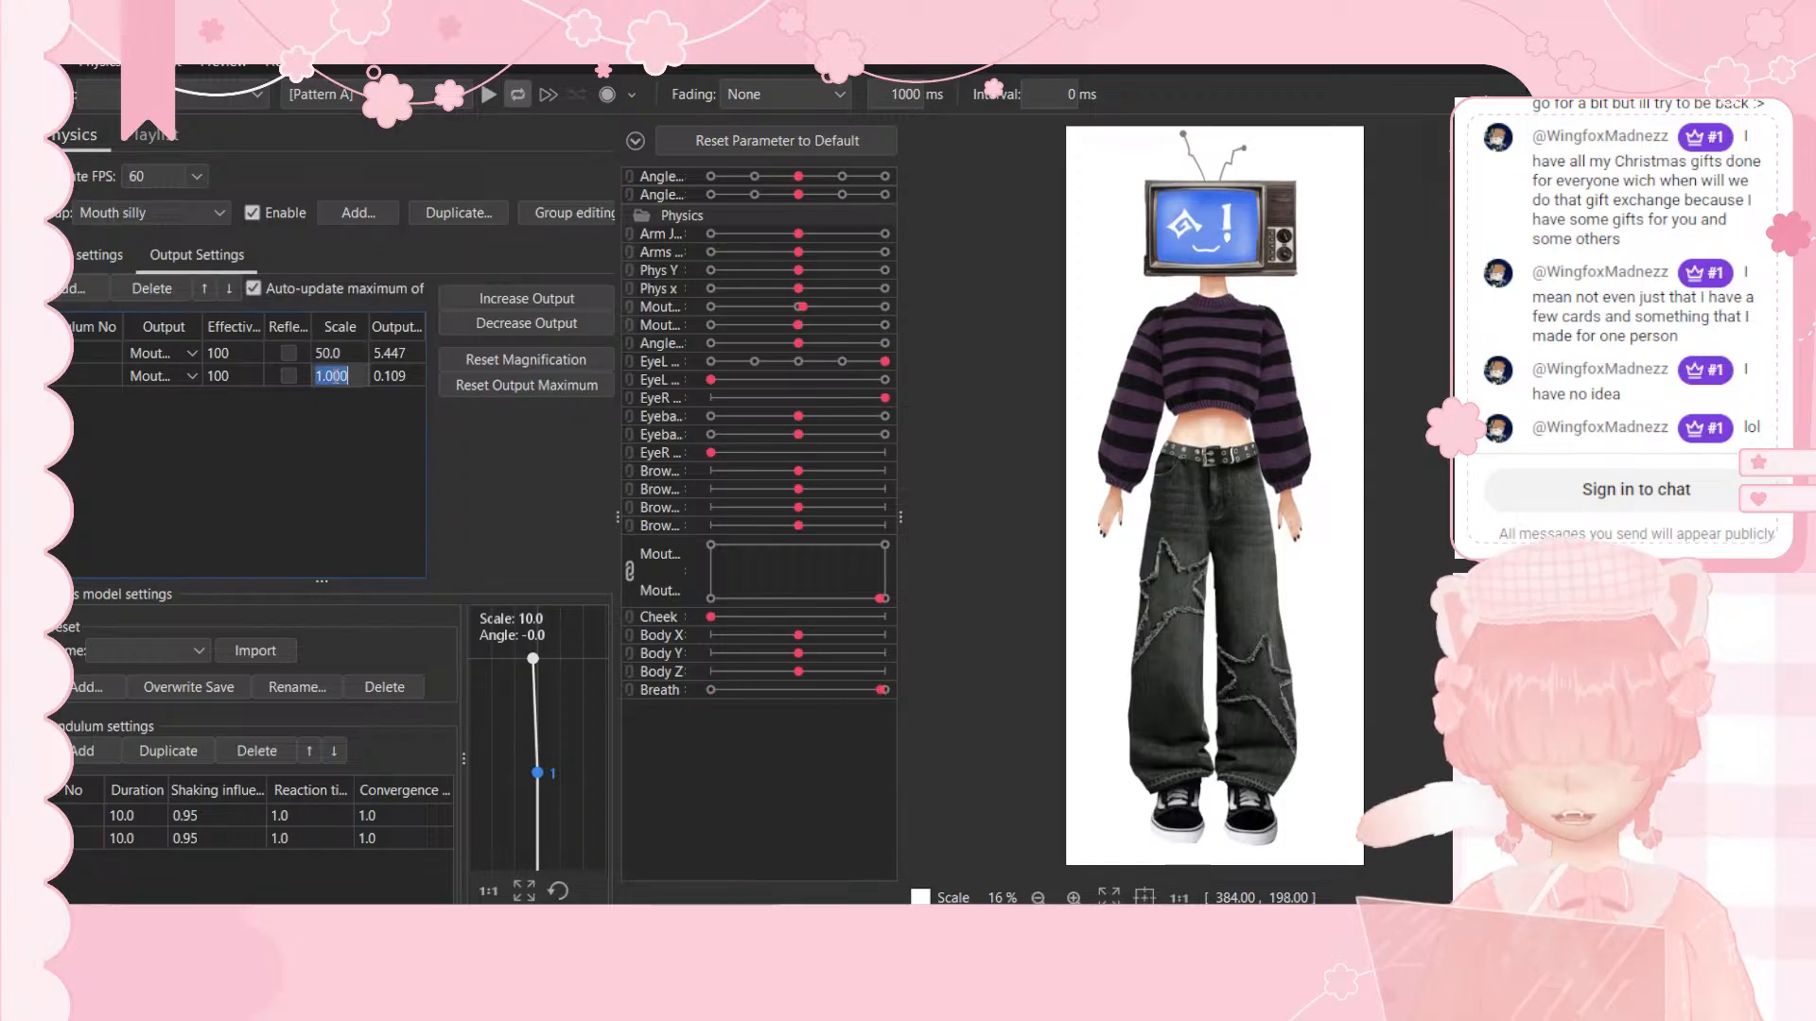
{"action": "type", "text": "50"}
{"action": "key", "text": "Return"}
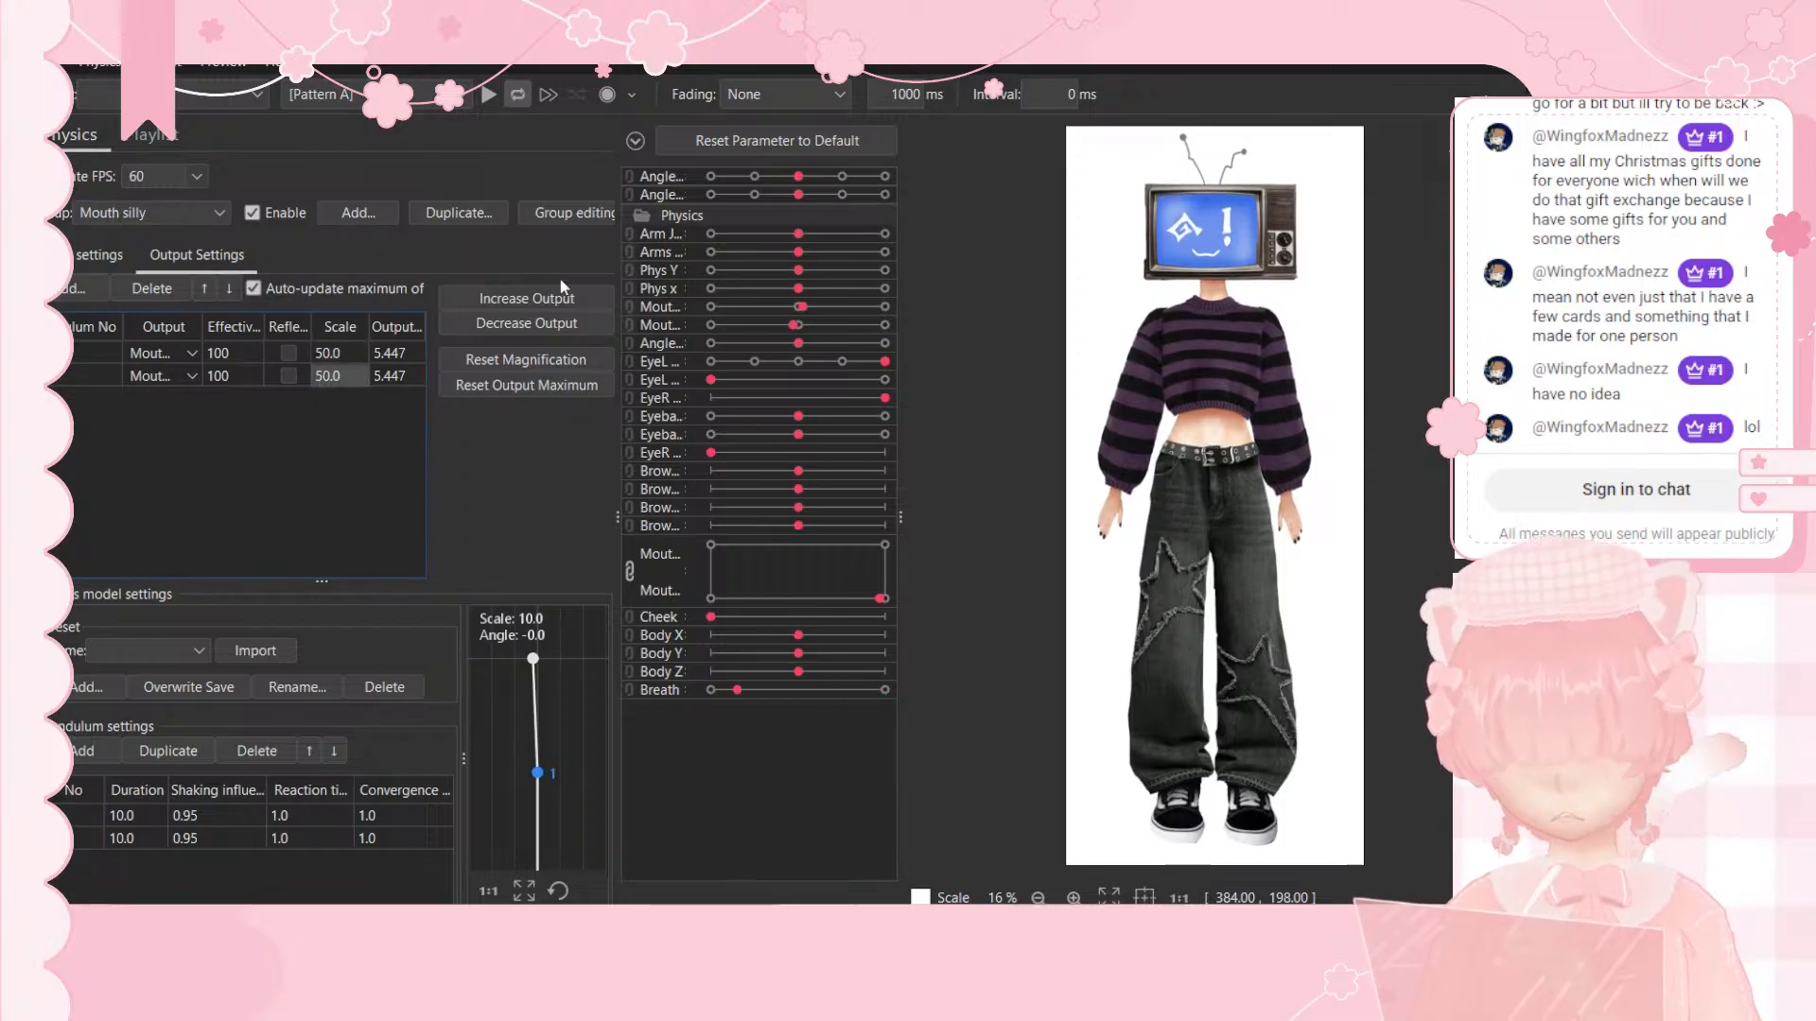
{"action": "left_click_drag", "start_coordinate": [747, 580], "coordinate": [1162, 525]}
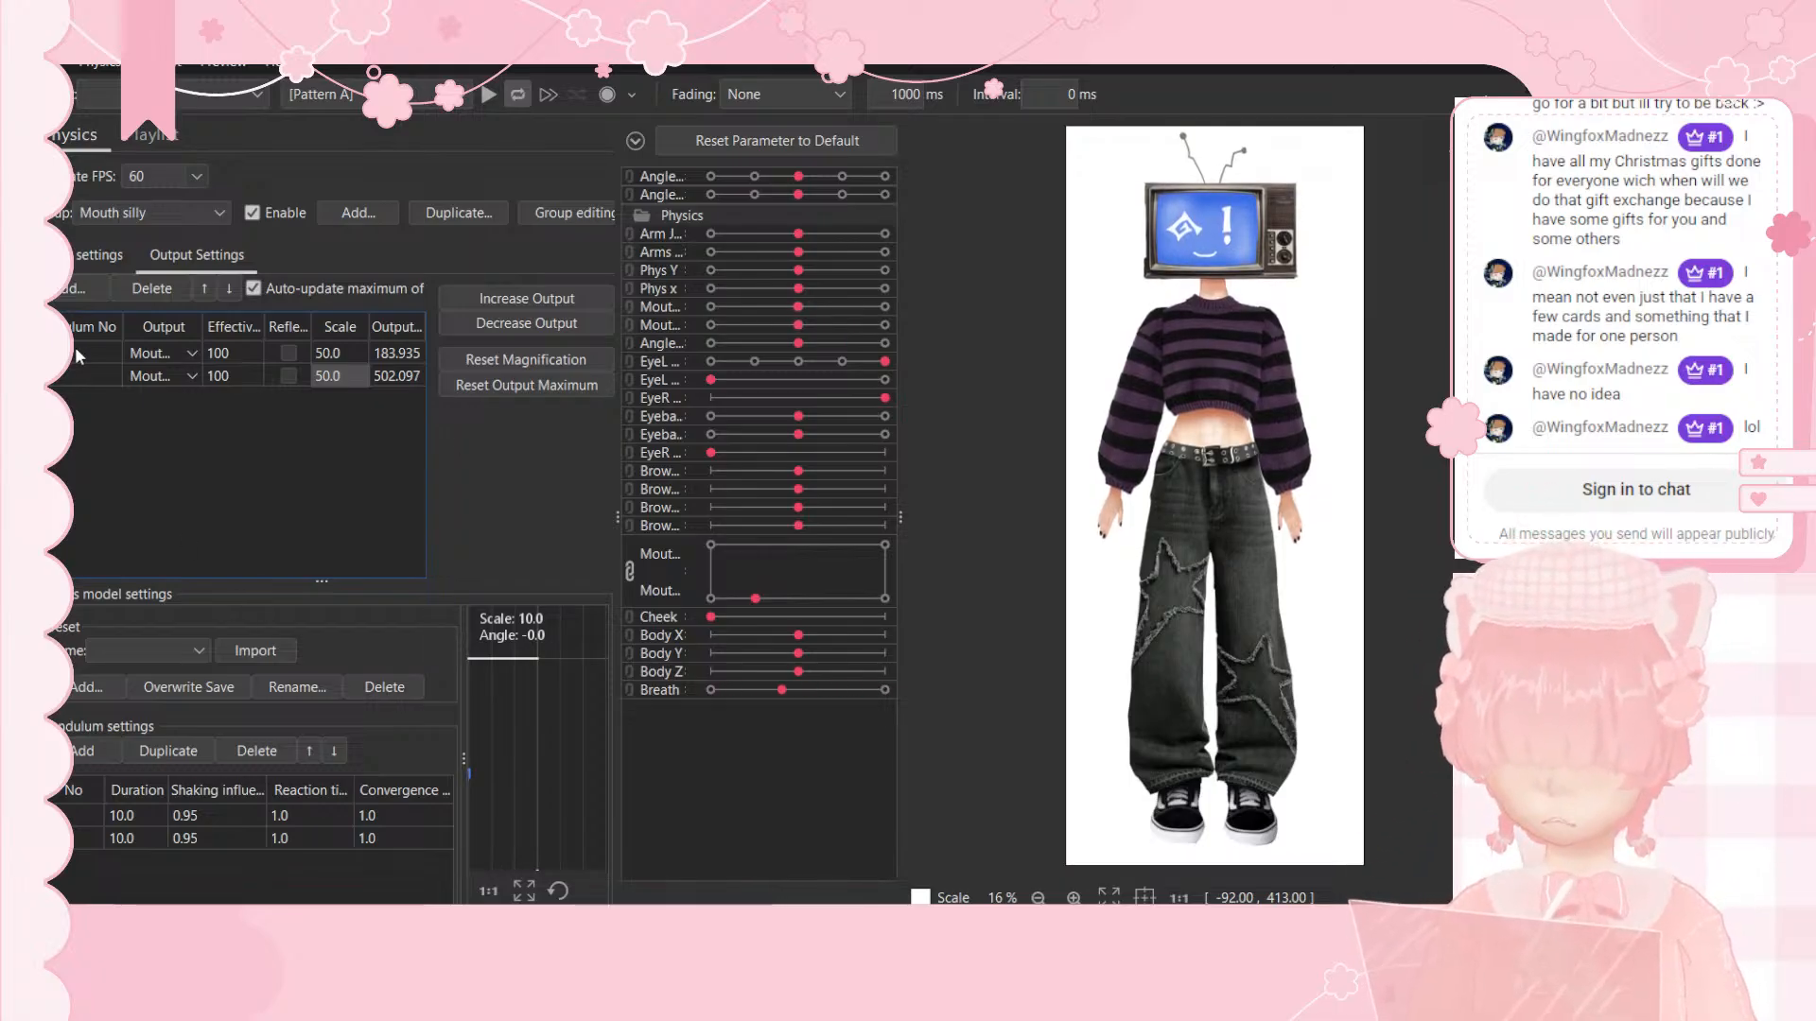
Step: Set the second pendulum's duration to 5.1 and the shaking influences to 1.0 and 0.89, testing with the mouth parameters
{"action": "left_click", "coordinate": [145, 355]}
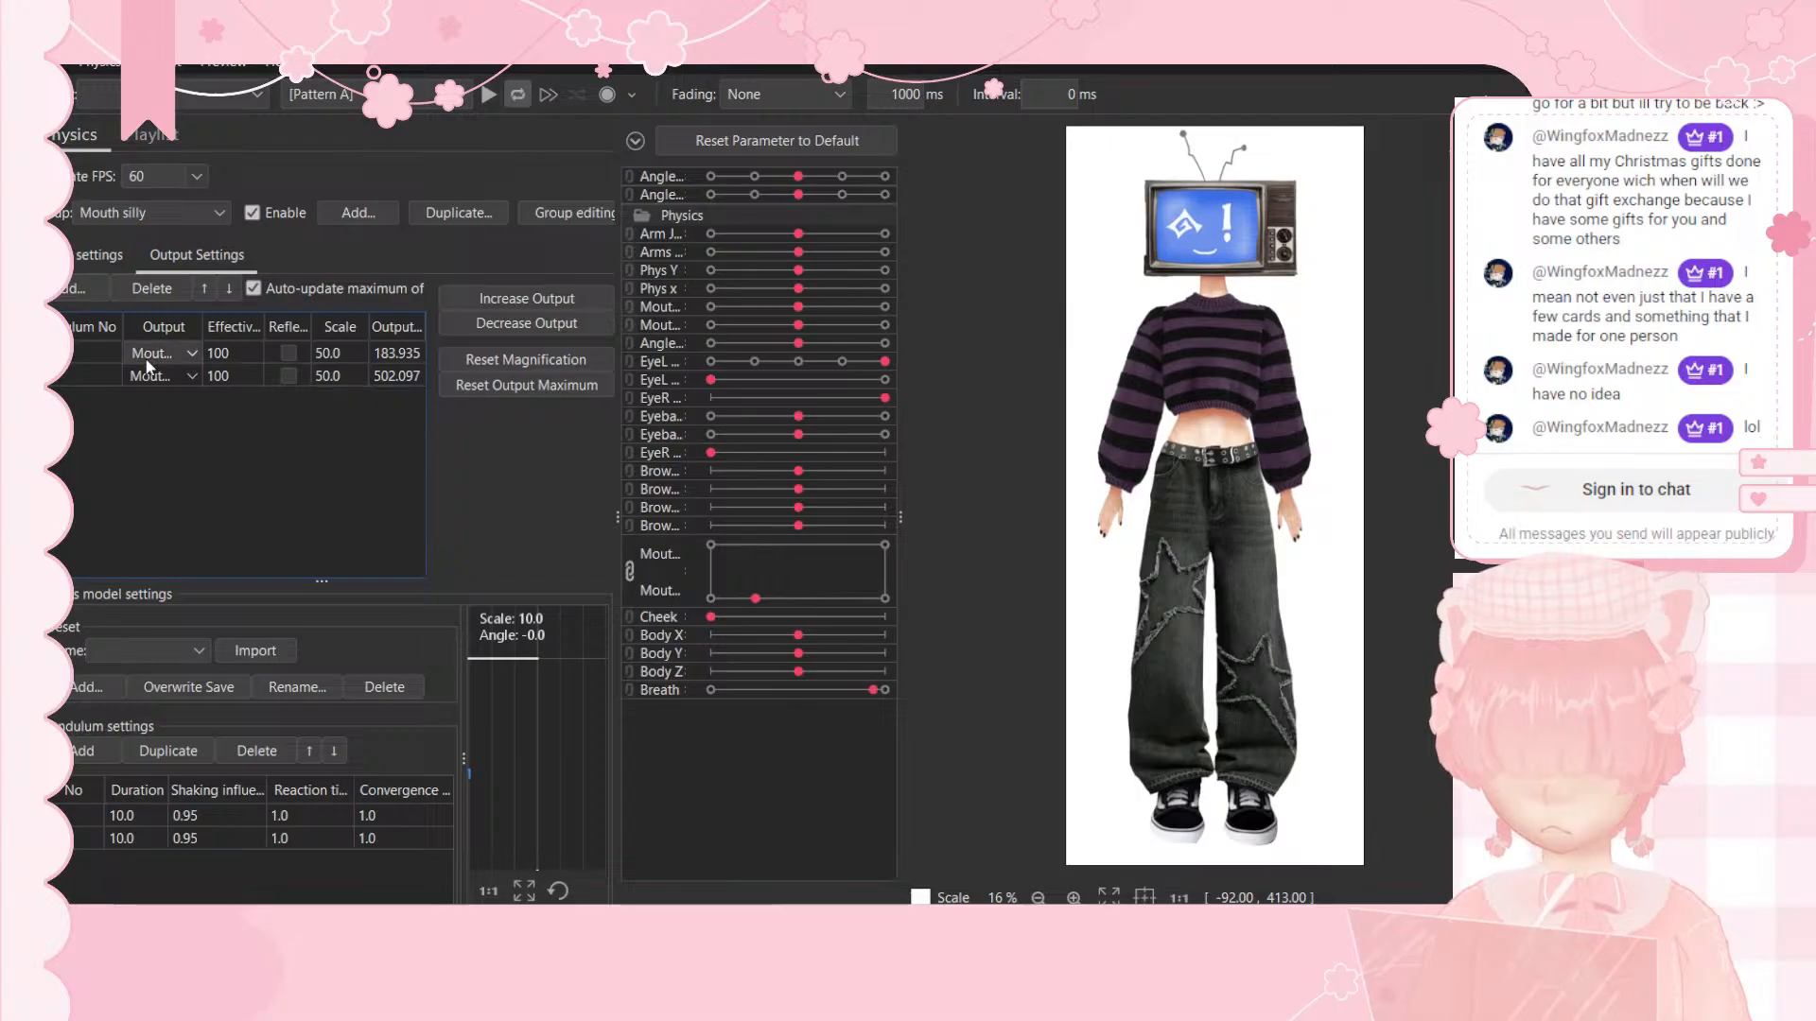
{"action": "left_click_drag", "start_coordinate": [686, 578], "coordinate": [792, 585]}
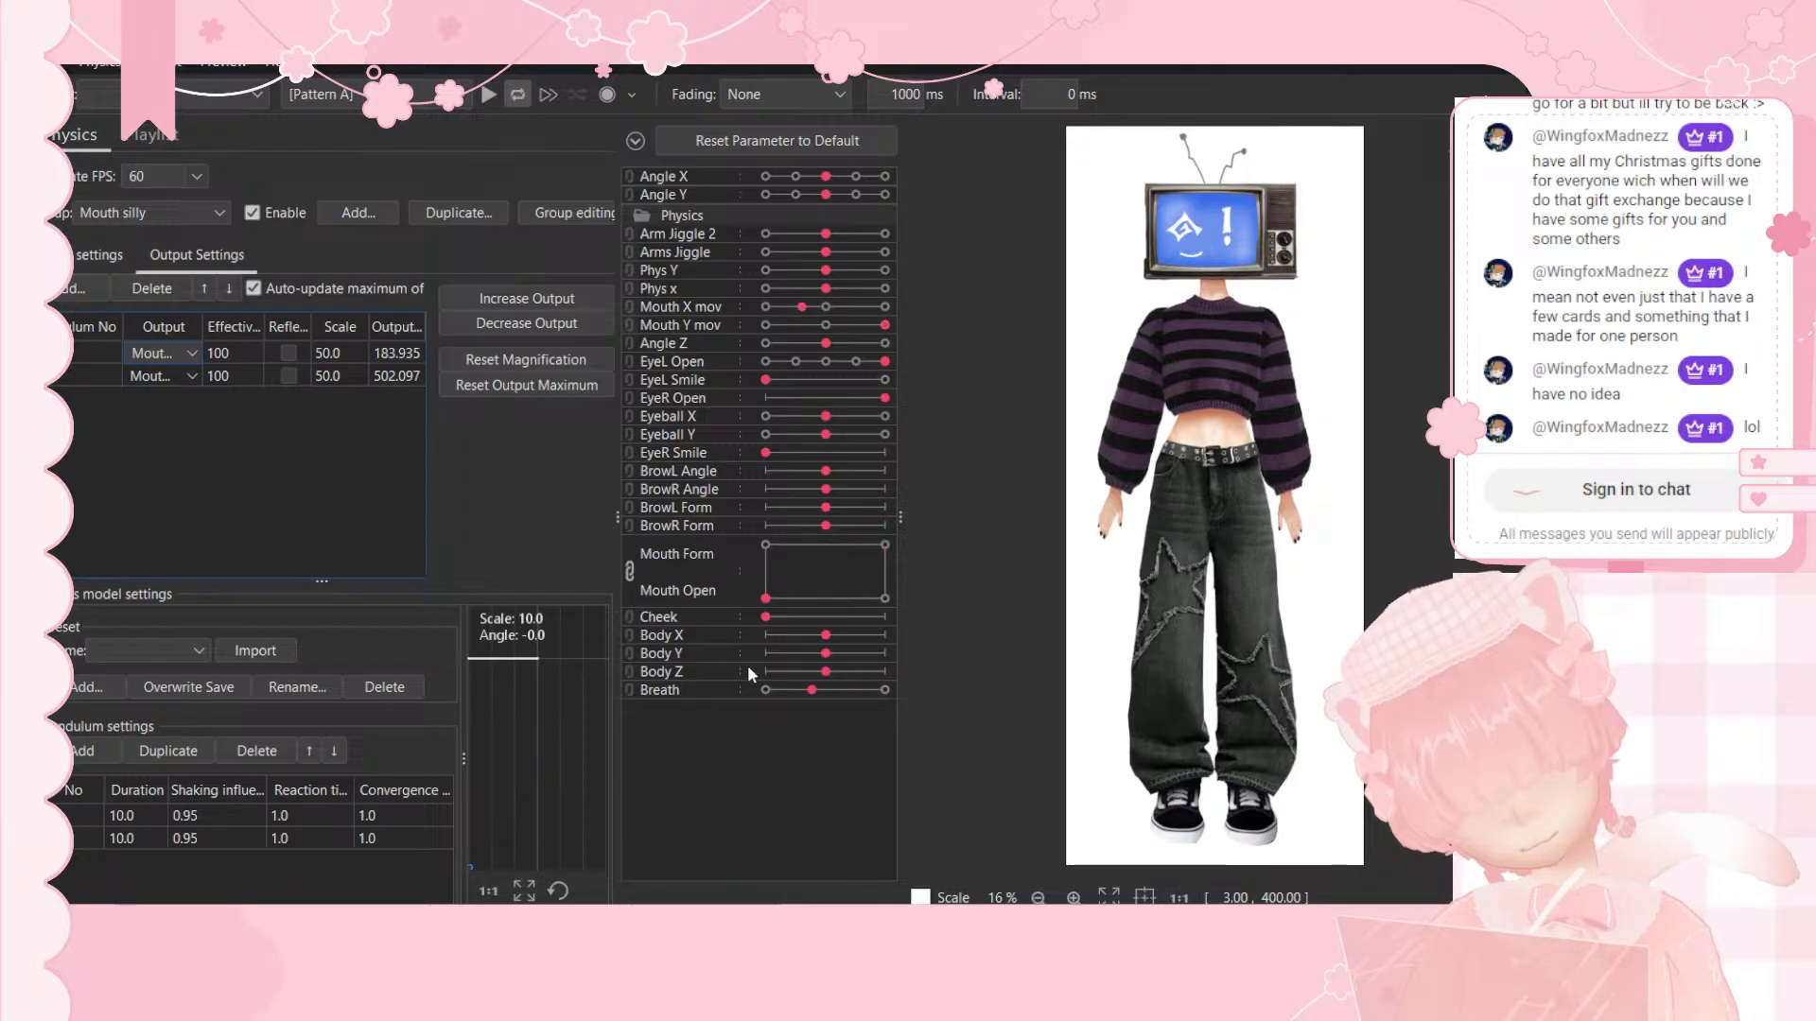
{"action": "left_click", "coordinate": [802, 582]}
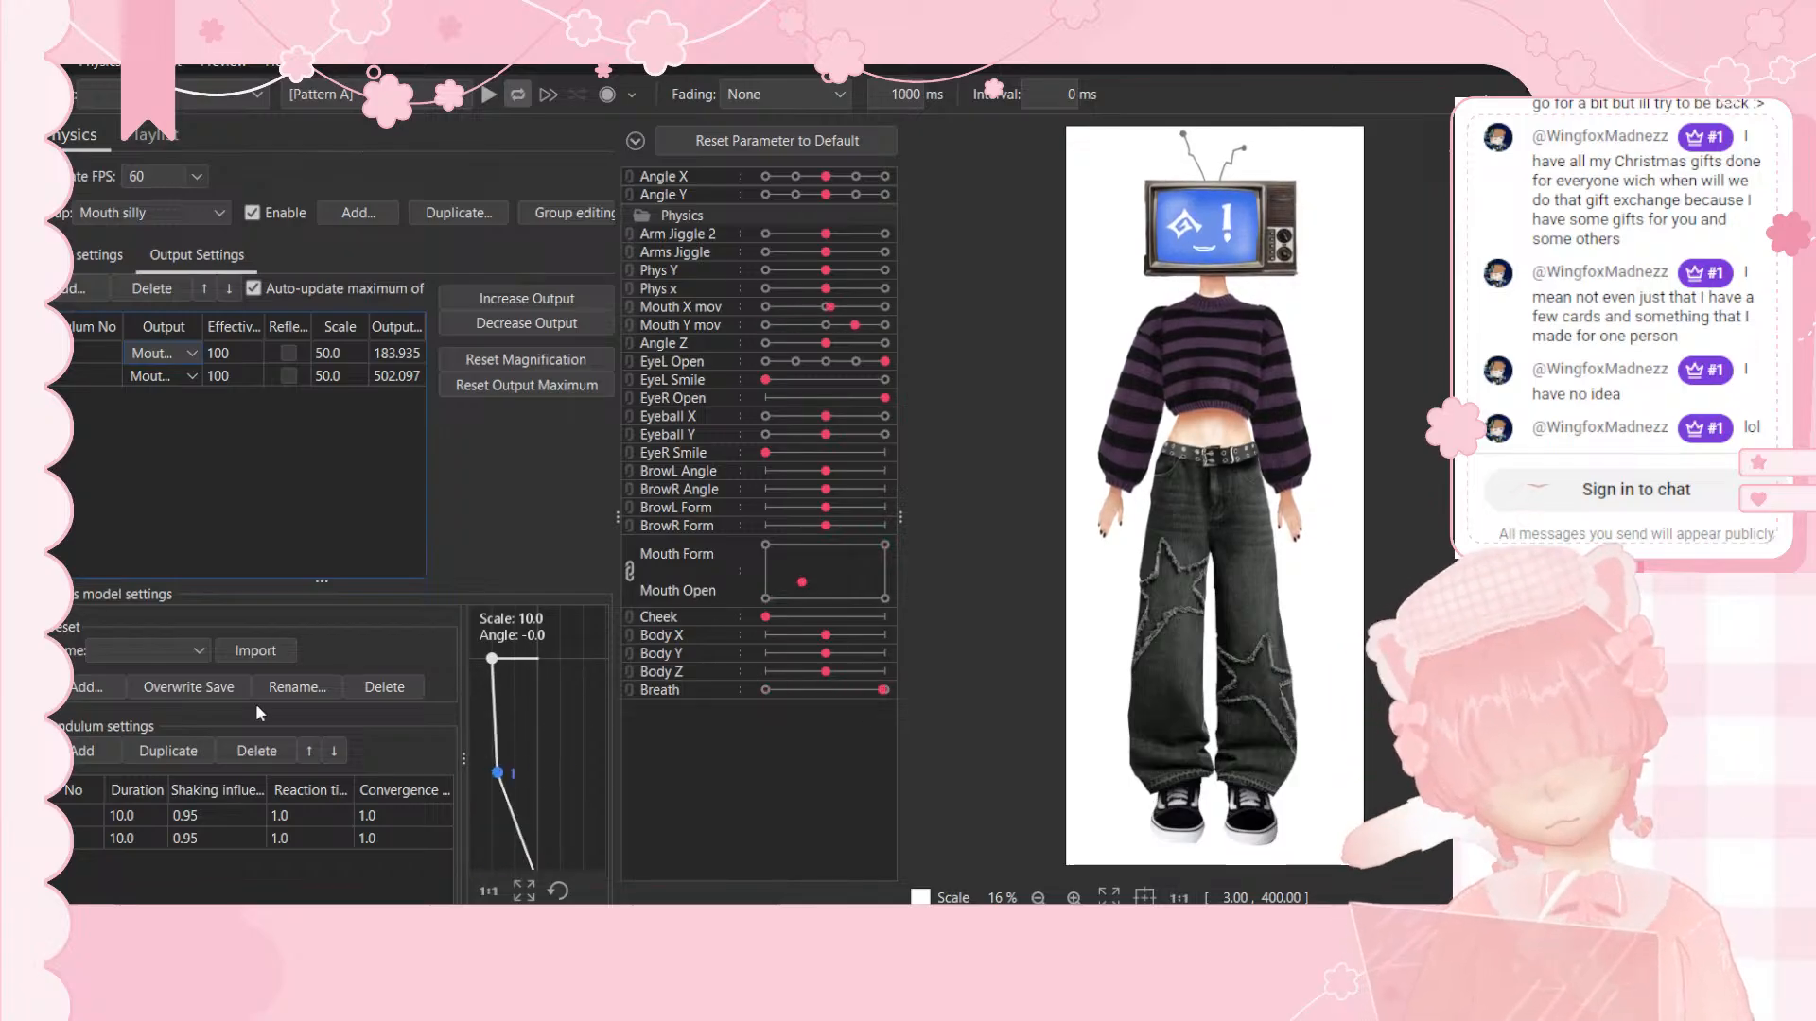
{"action": "left_click_drag", "start_coordinate": [133, 837], "coordinate": [58, 840]}
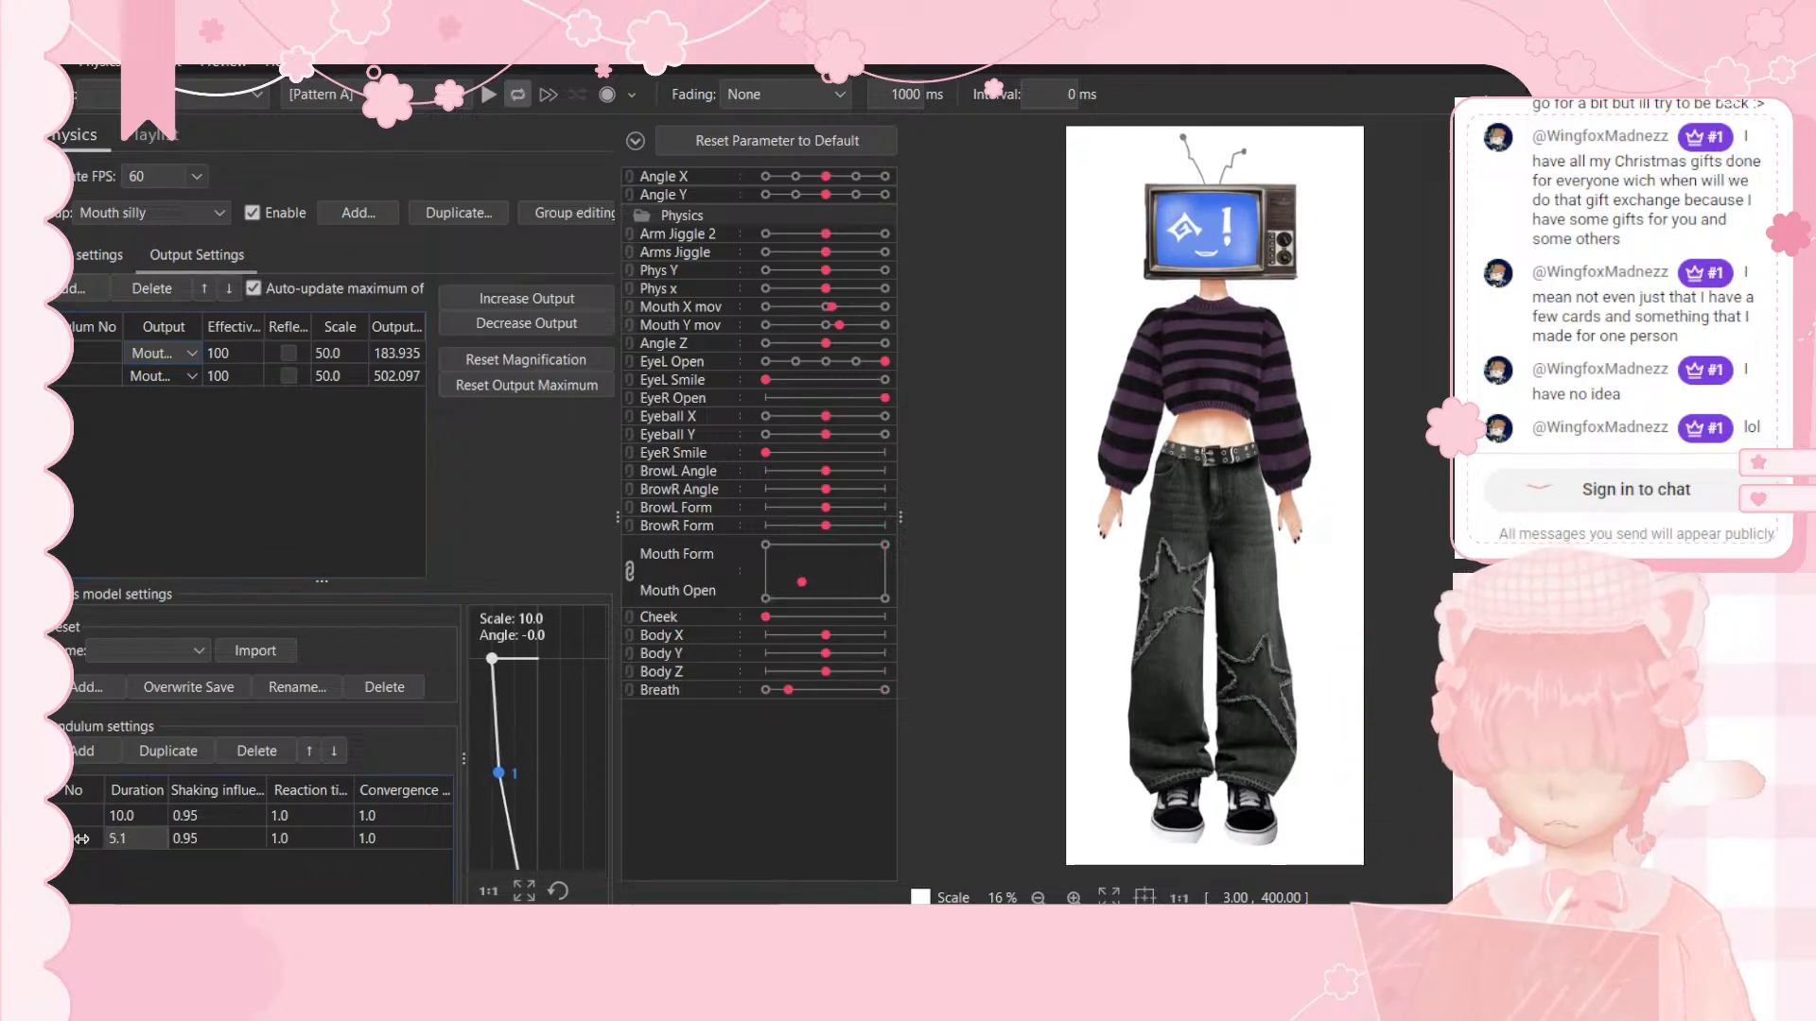
{"action": "left_click_drag", "start_coordinate": [226, 818], "coordinate": [163, 838]}
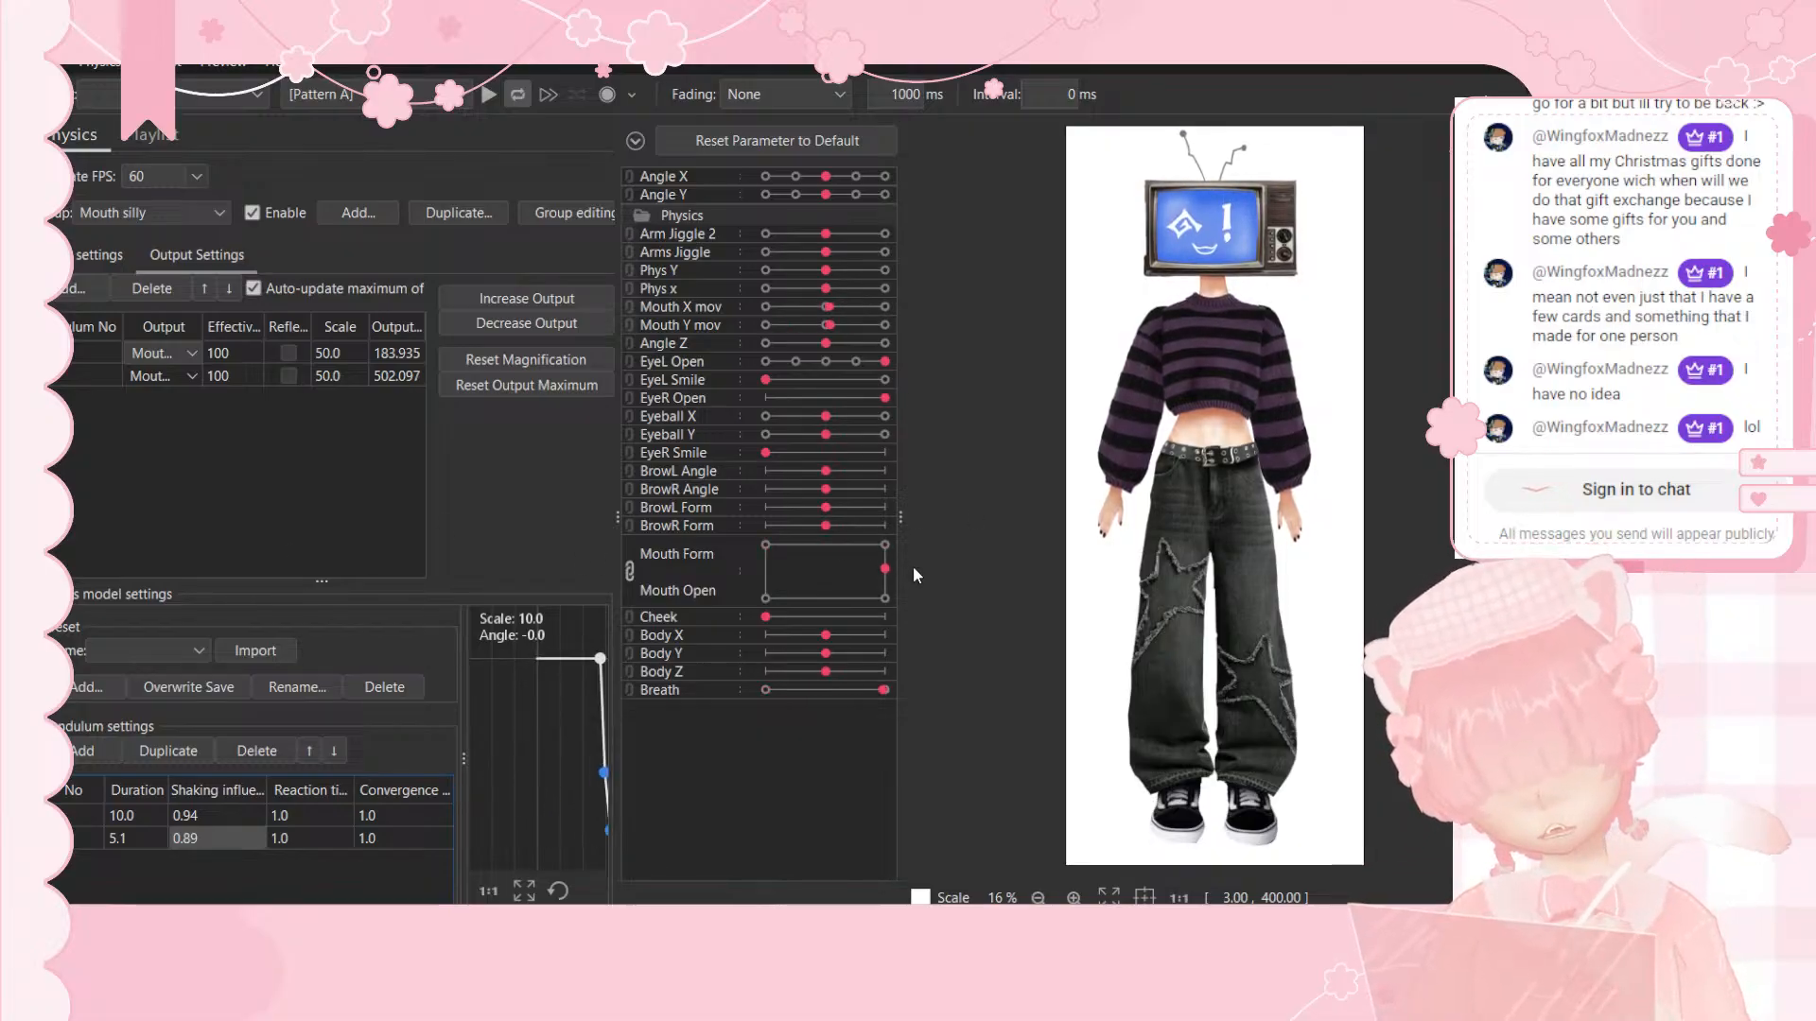
{"action": "left_click_drag", "start_coordinate": [216, 812], "coordinate": [247, 811]}
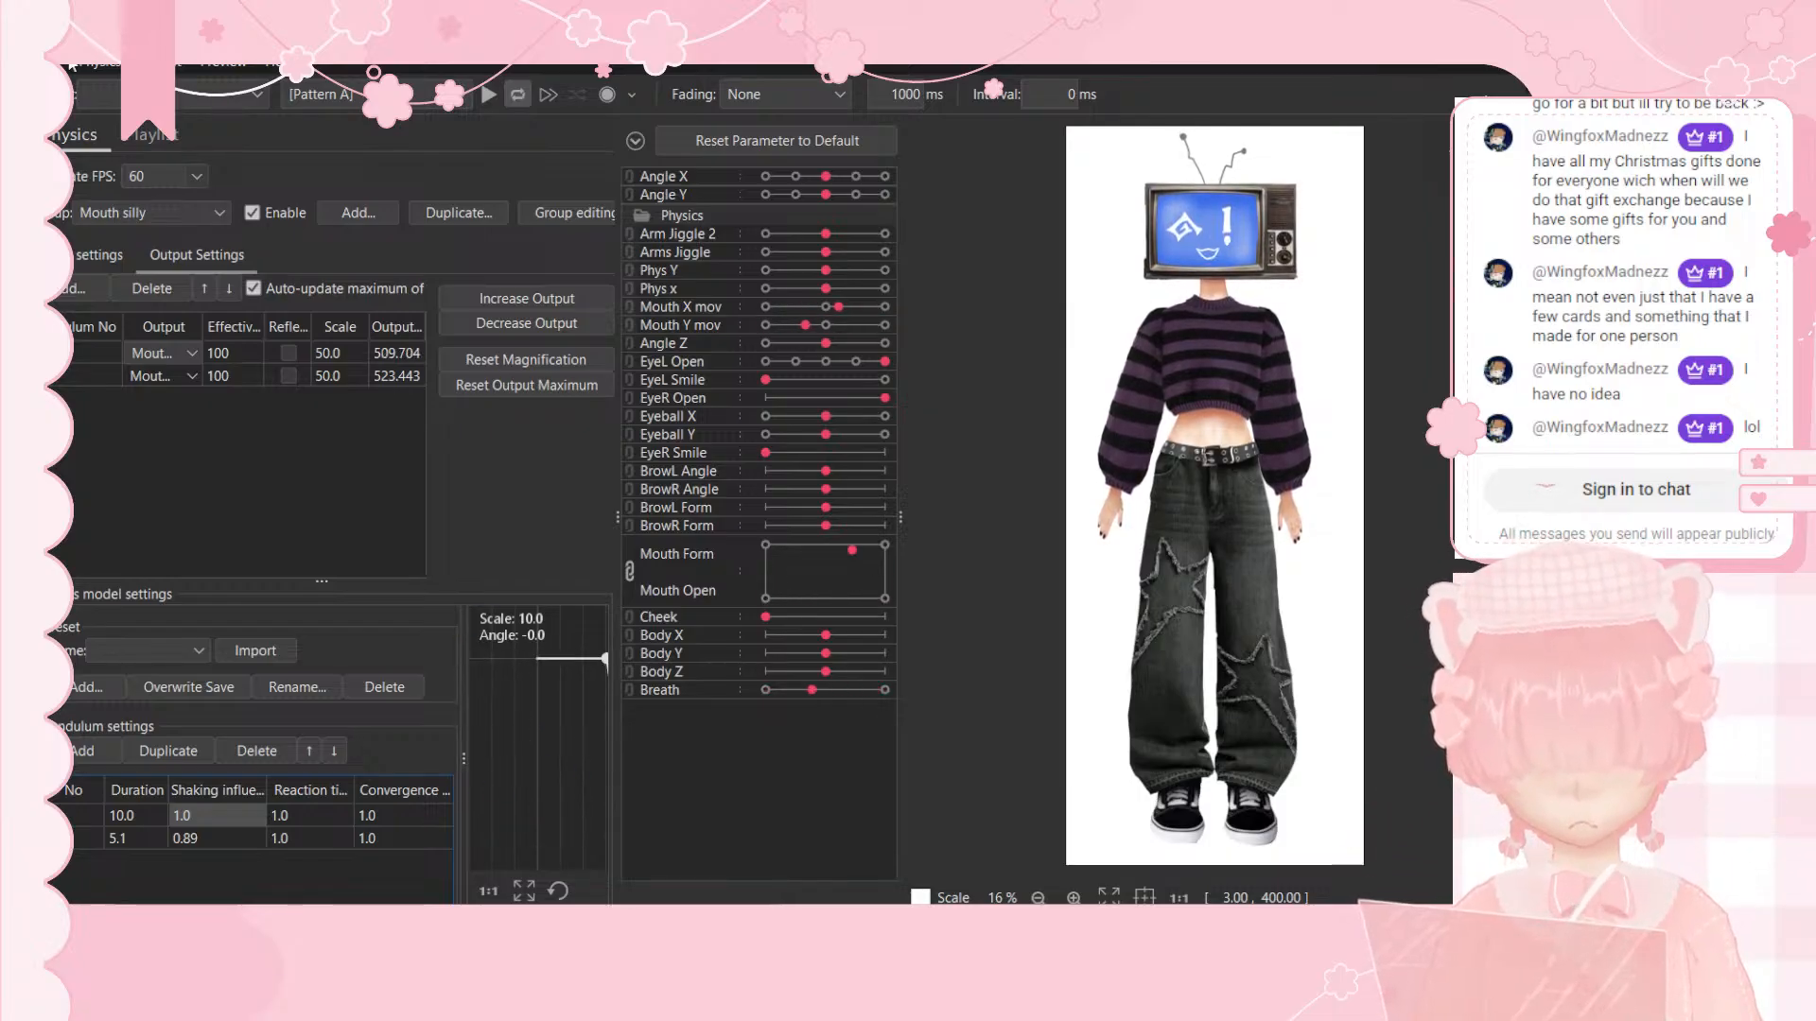
Step: Switch to the modeling window and export the model for the SDK at 2048 px, overwriting Vtv.moc3 and its model3 file
{"action": "key", "text": "alt+Tab"}
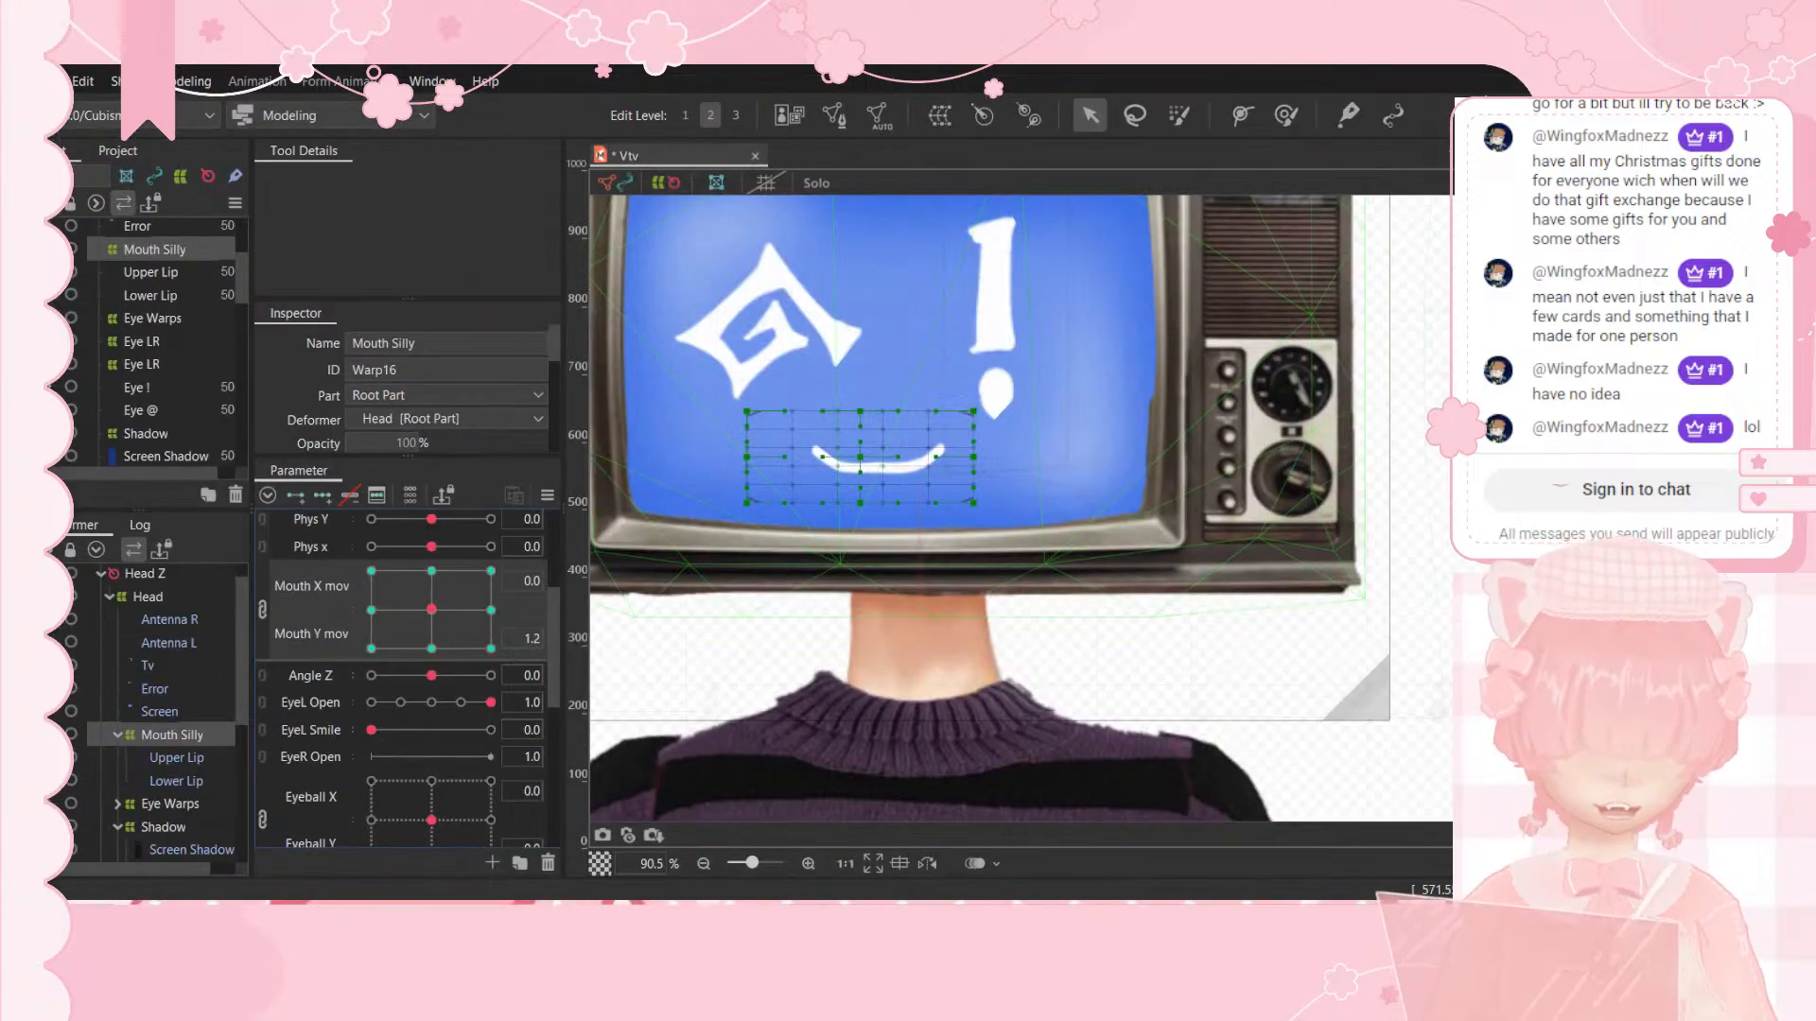
{"action": "left_click", "coordinate": [428, 345]}
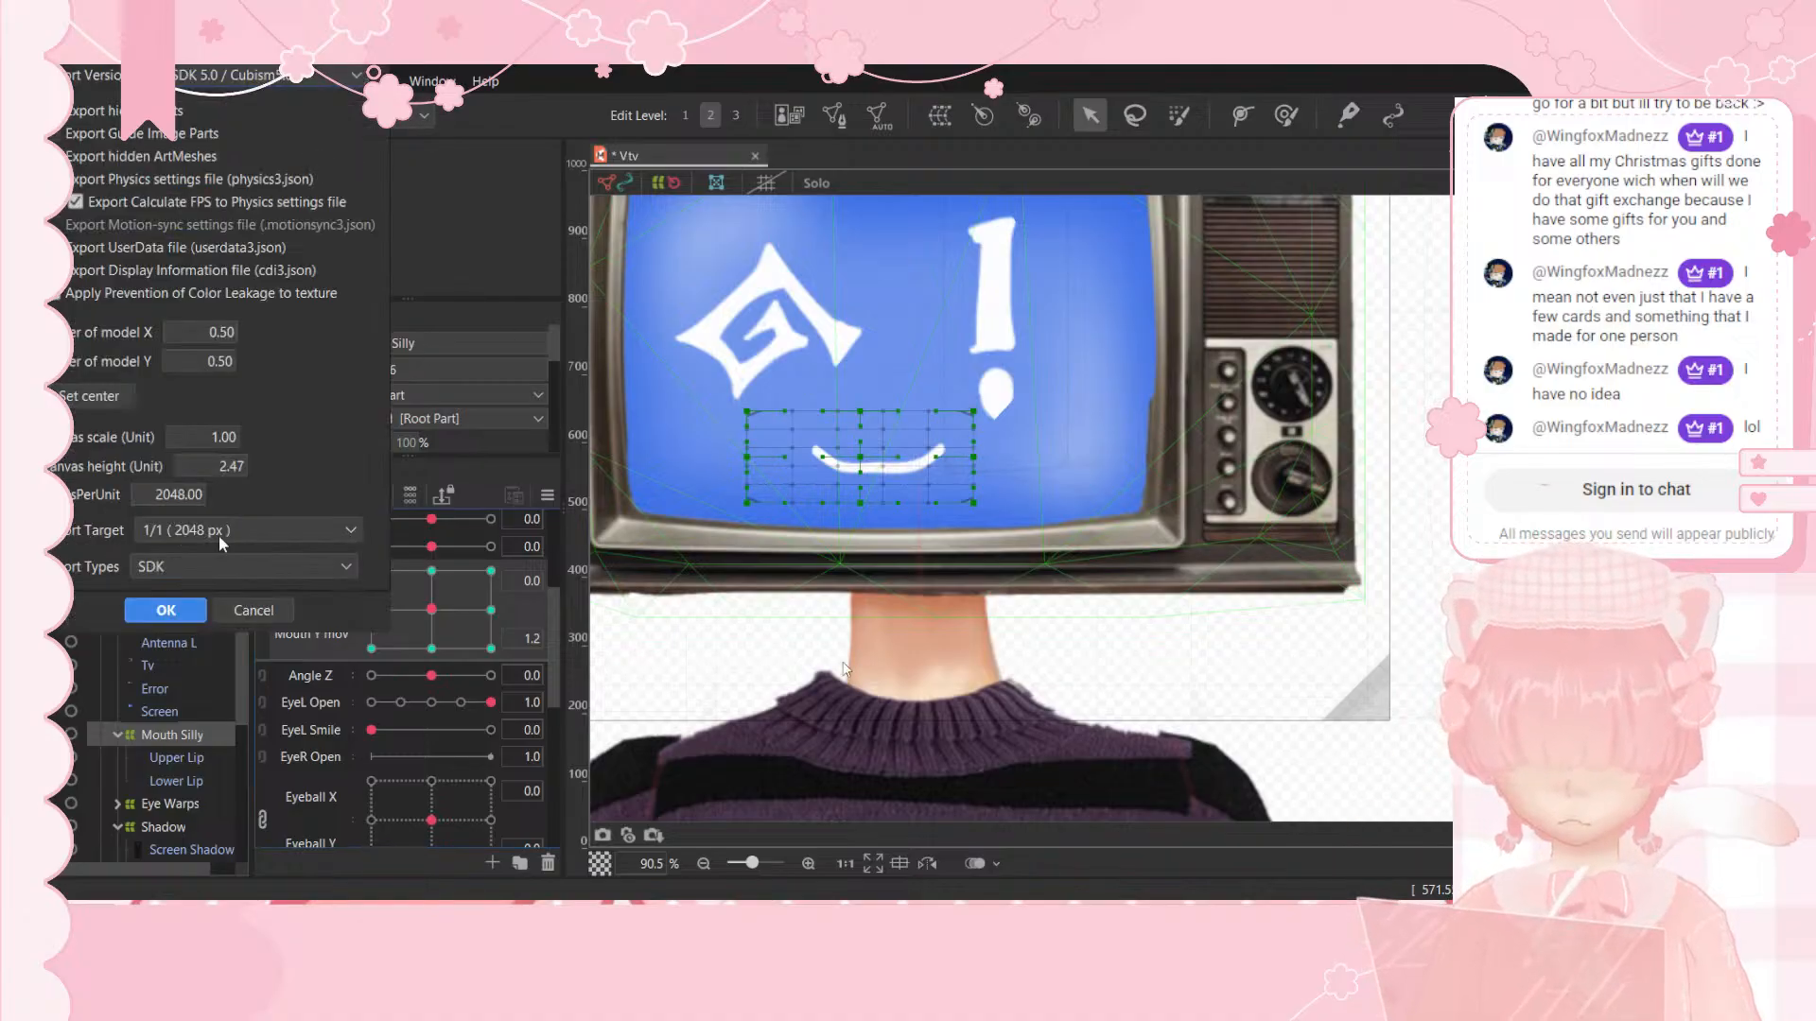
{"action": "left_click", "coordinate": [159, 615]}
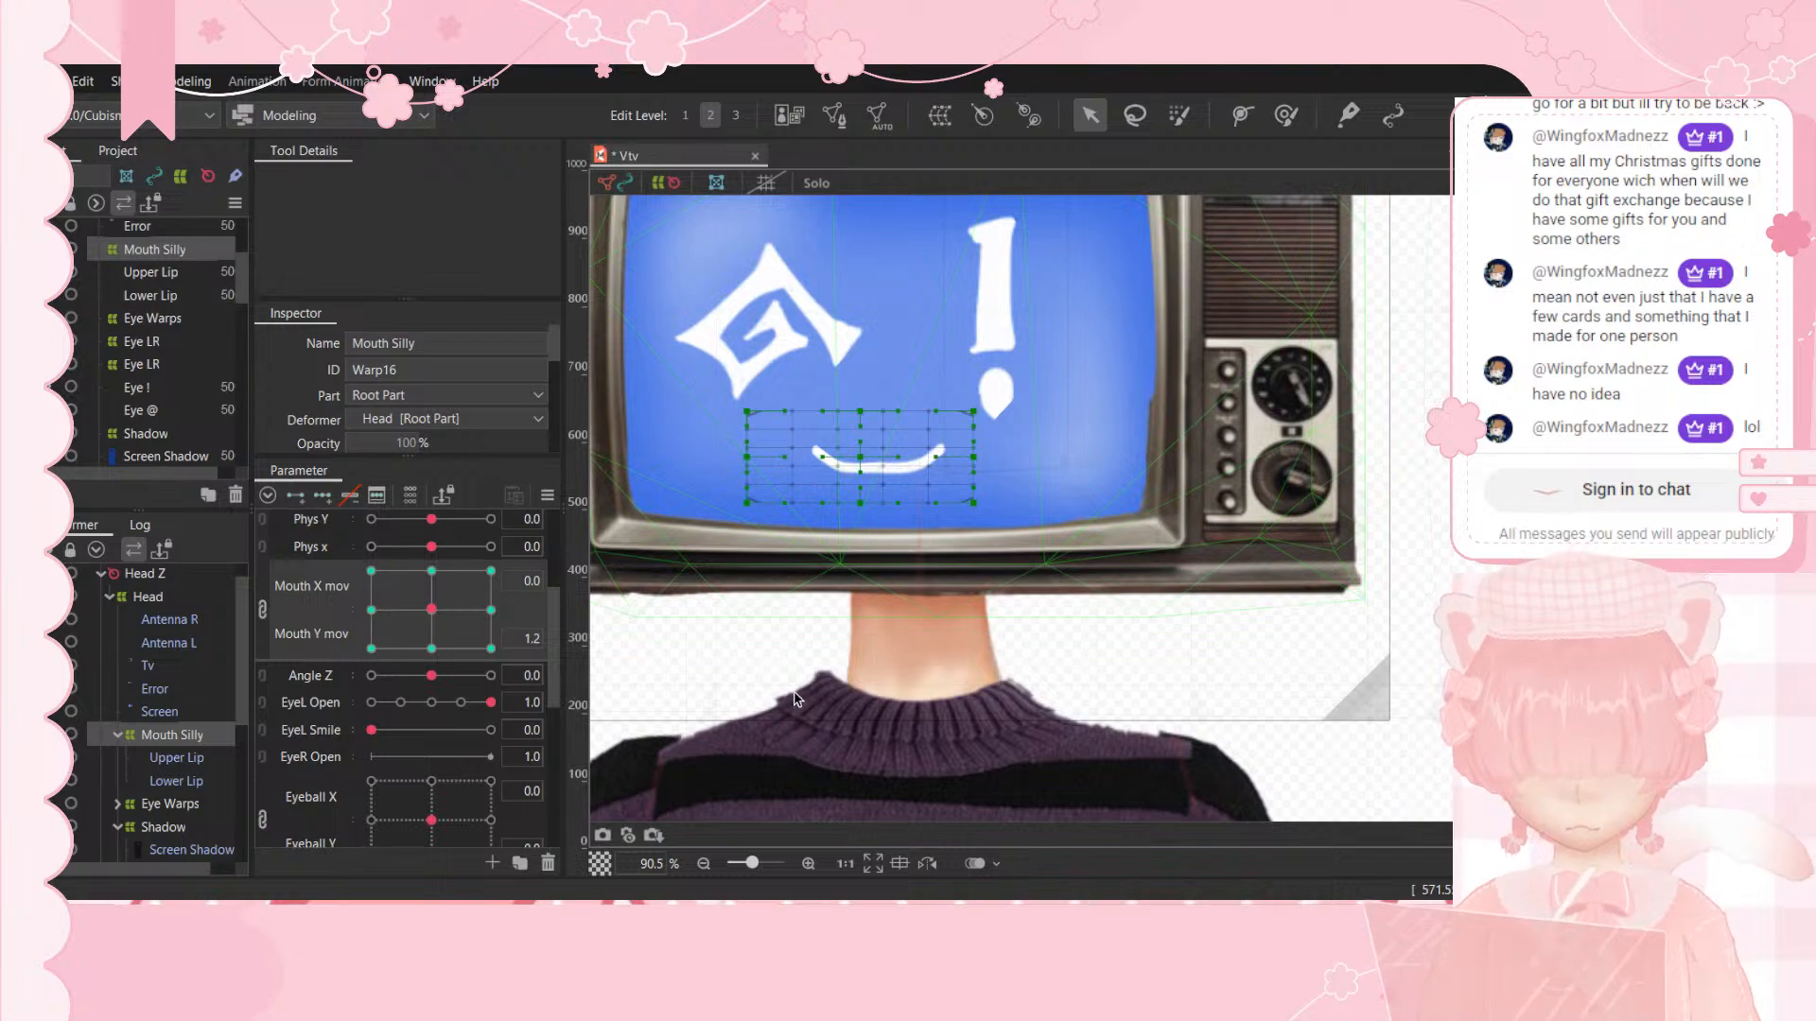
{"action": "left_click", "coordinate": [213, 109]}
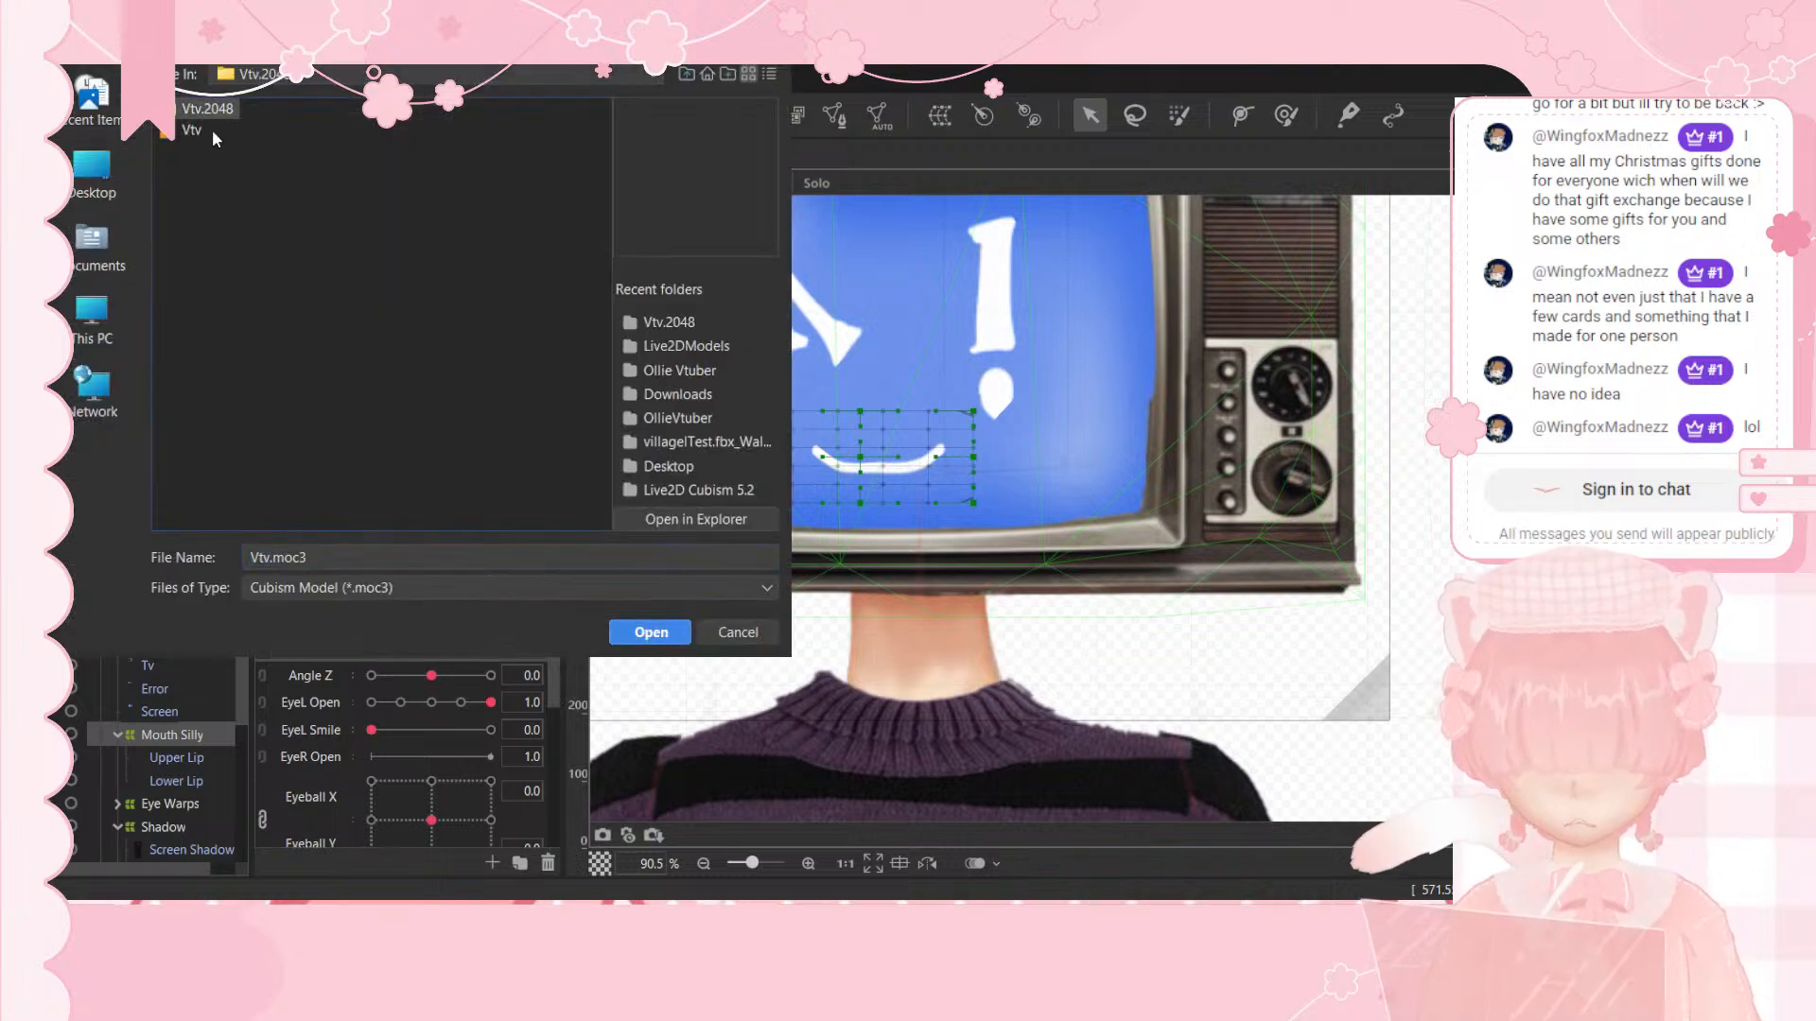
{"action": "left_click", "coordinate": [651, 632]}
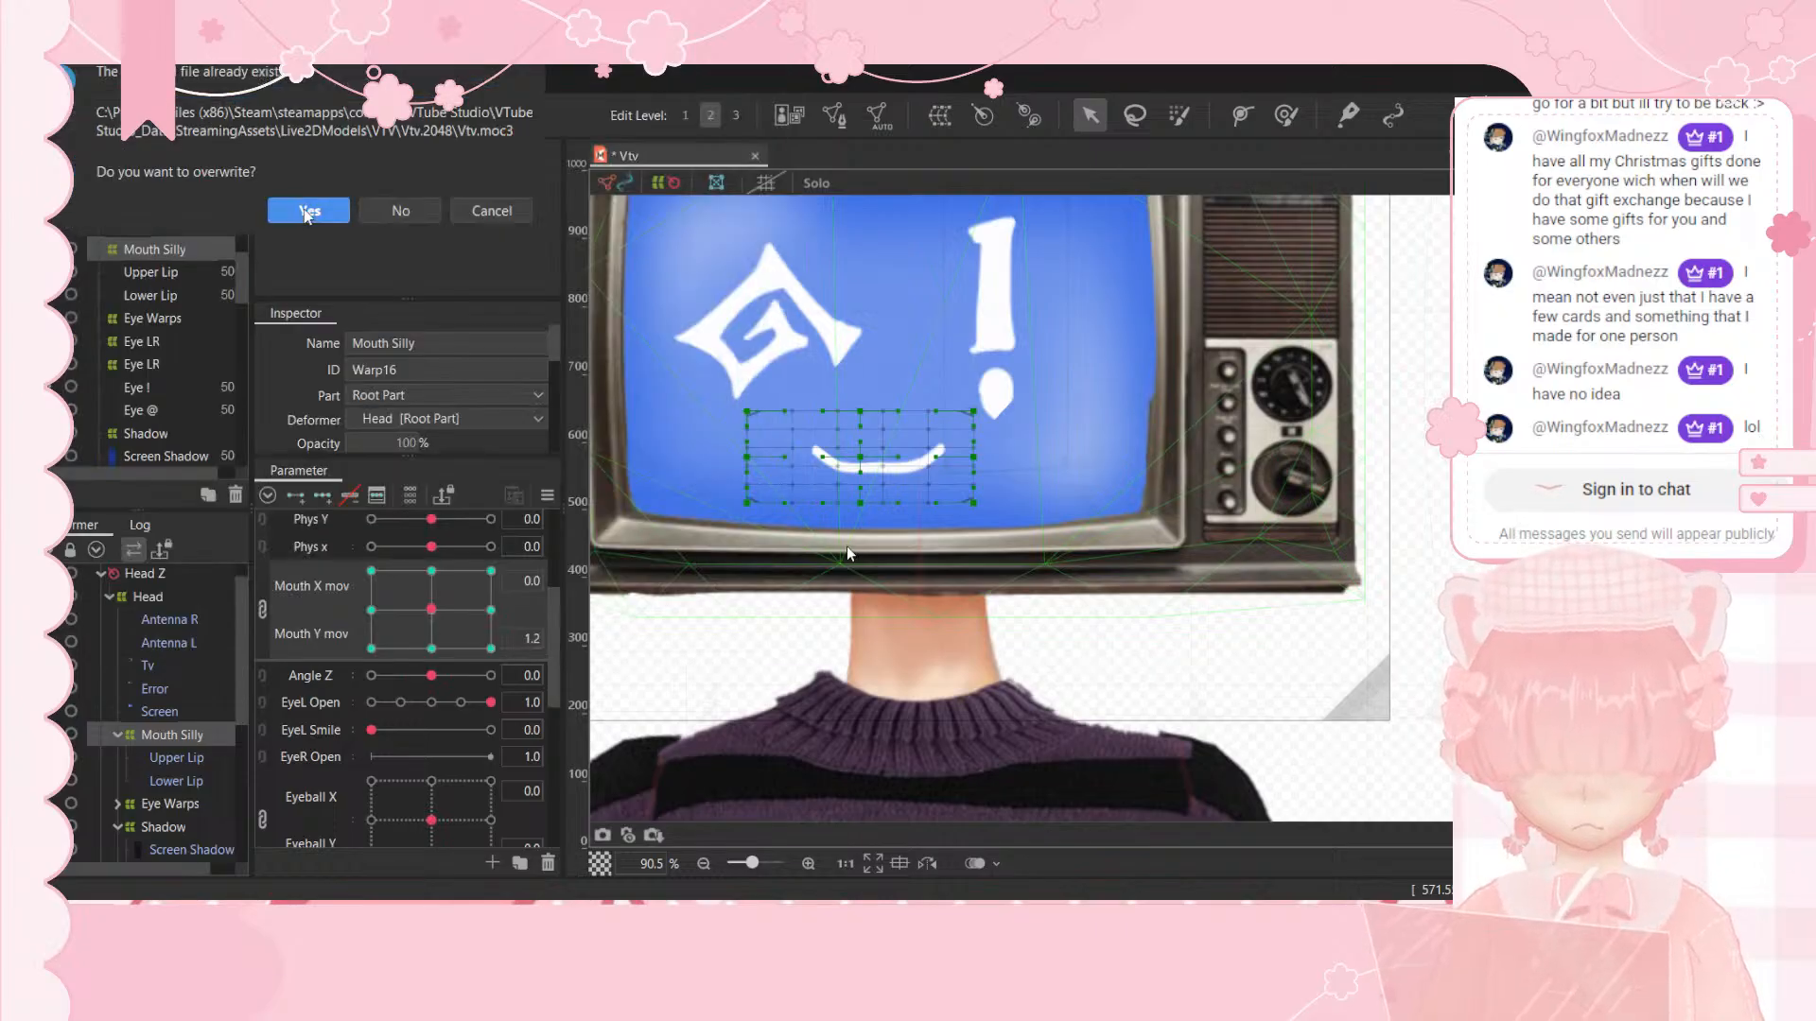
{"action": "left_click", "coordinate": [308, 210]}
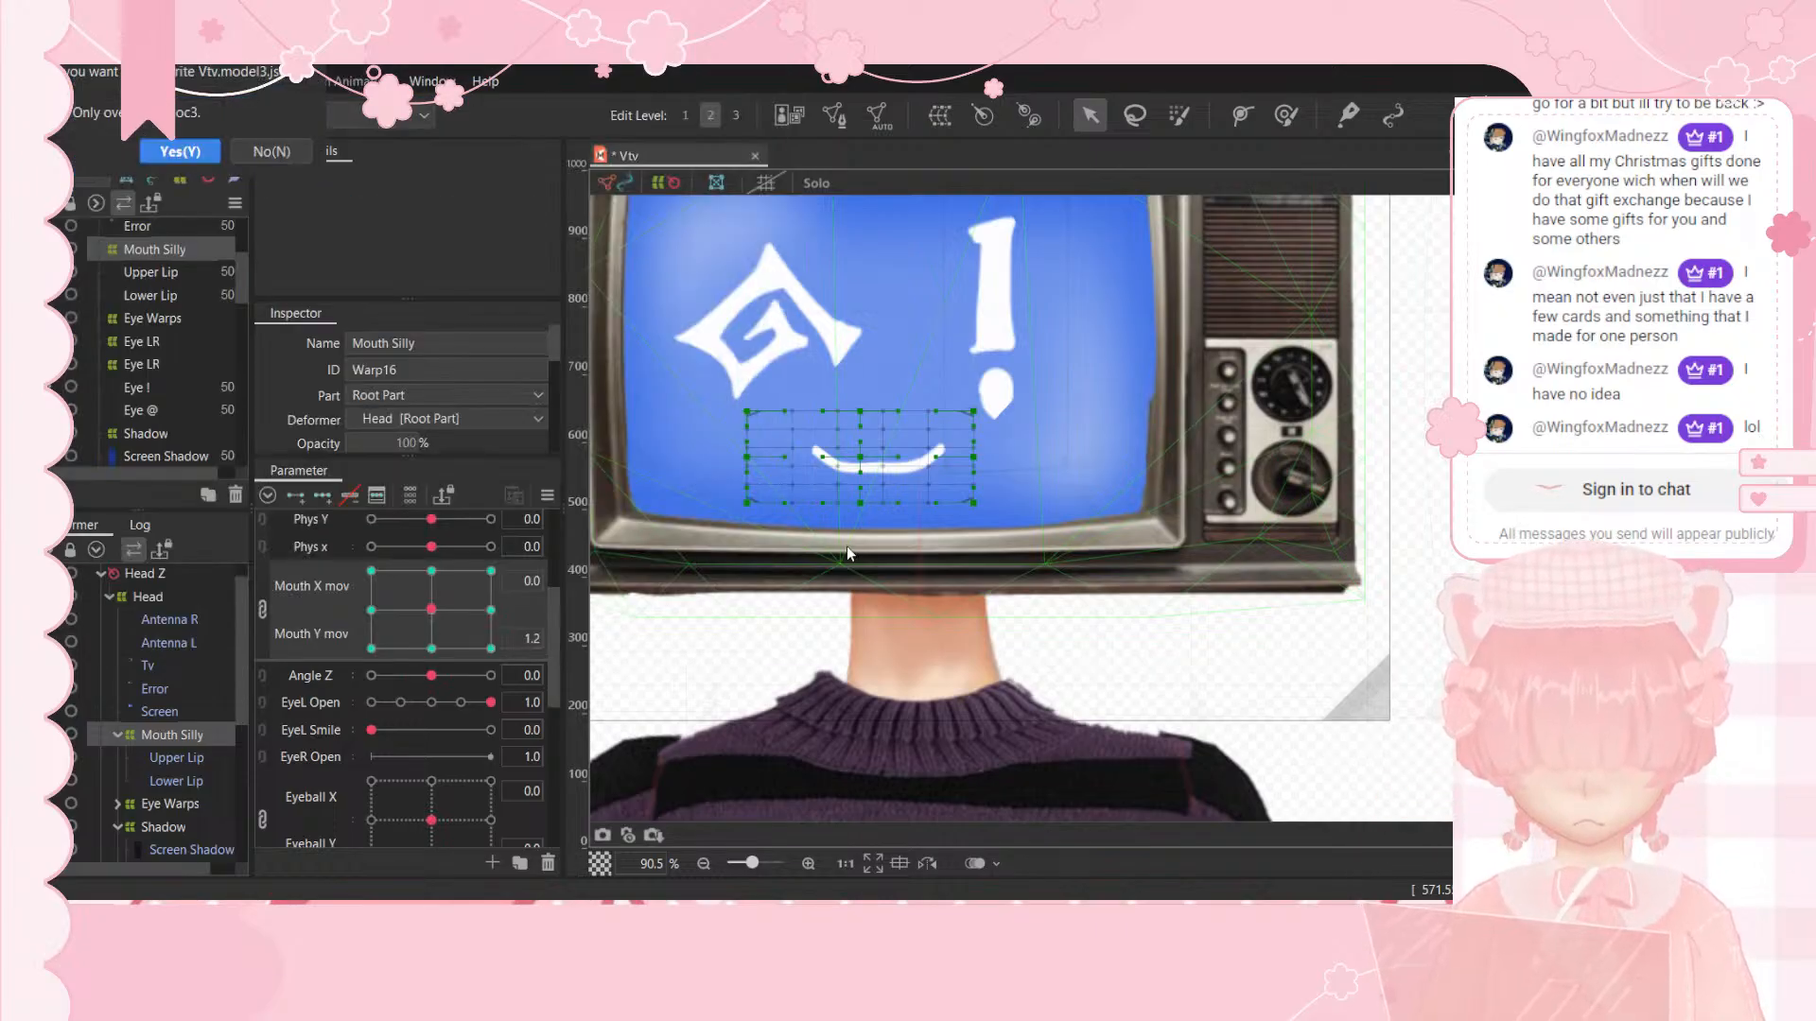
{"action": "left_click", "coordinate": [185, 152]}
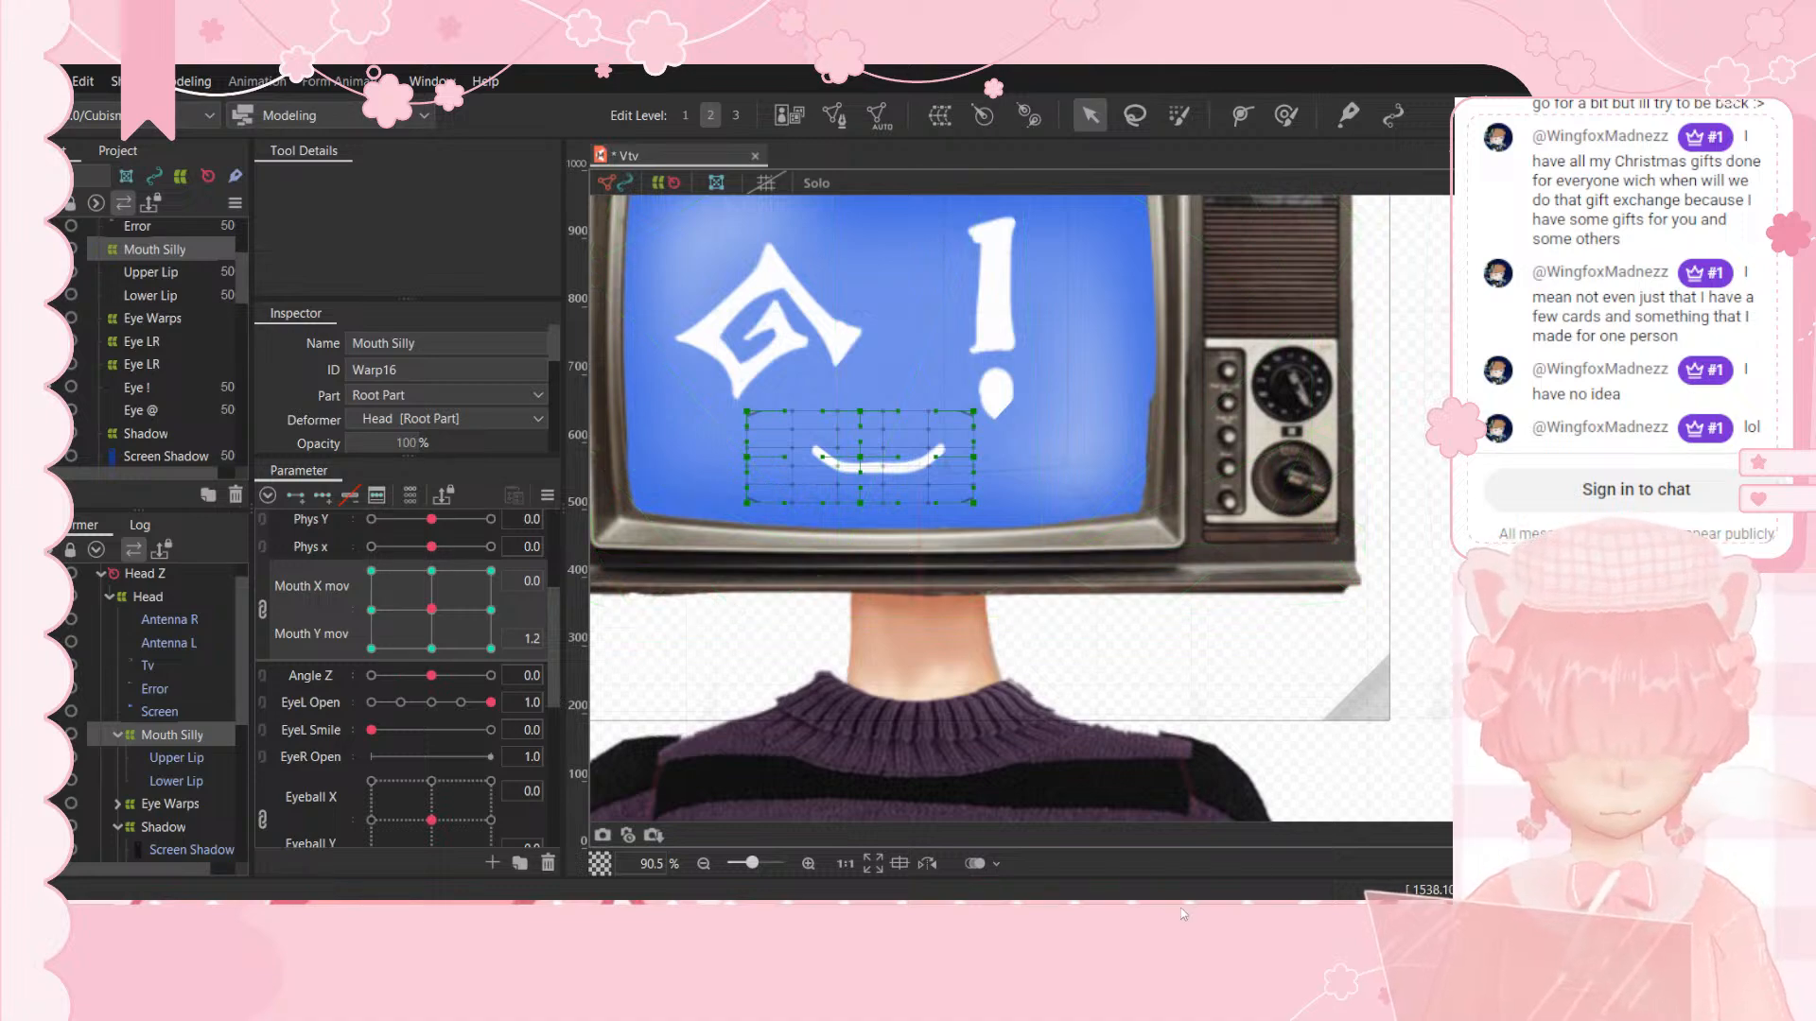
Step: Load the TV-head model in VTube Studio, and return to the Mouth silly physics settings
{"action": "double_click", "coordinate": [681, 794]}
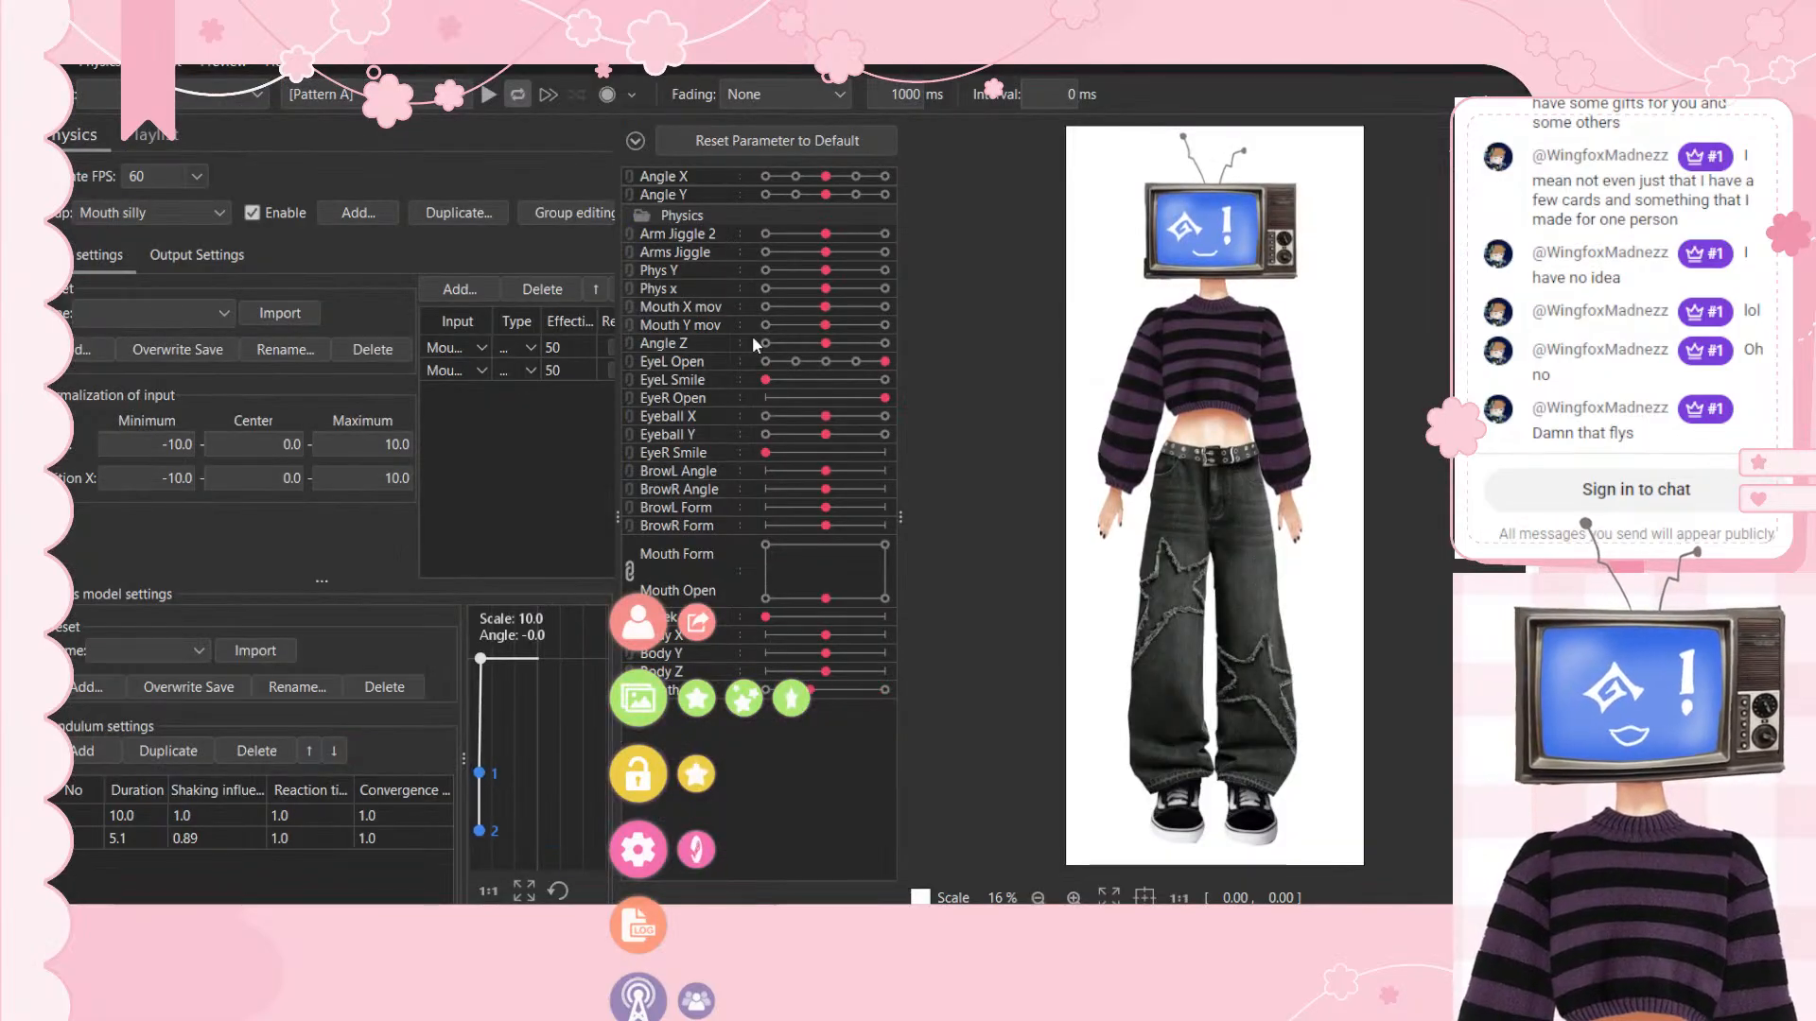
{"action": "left_click_drag", "start_coordinate": [1215, 378], "coordinate": [802, 238]}
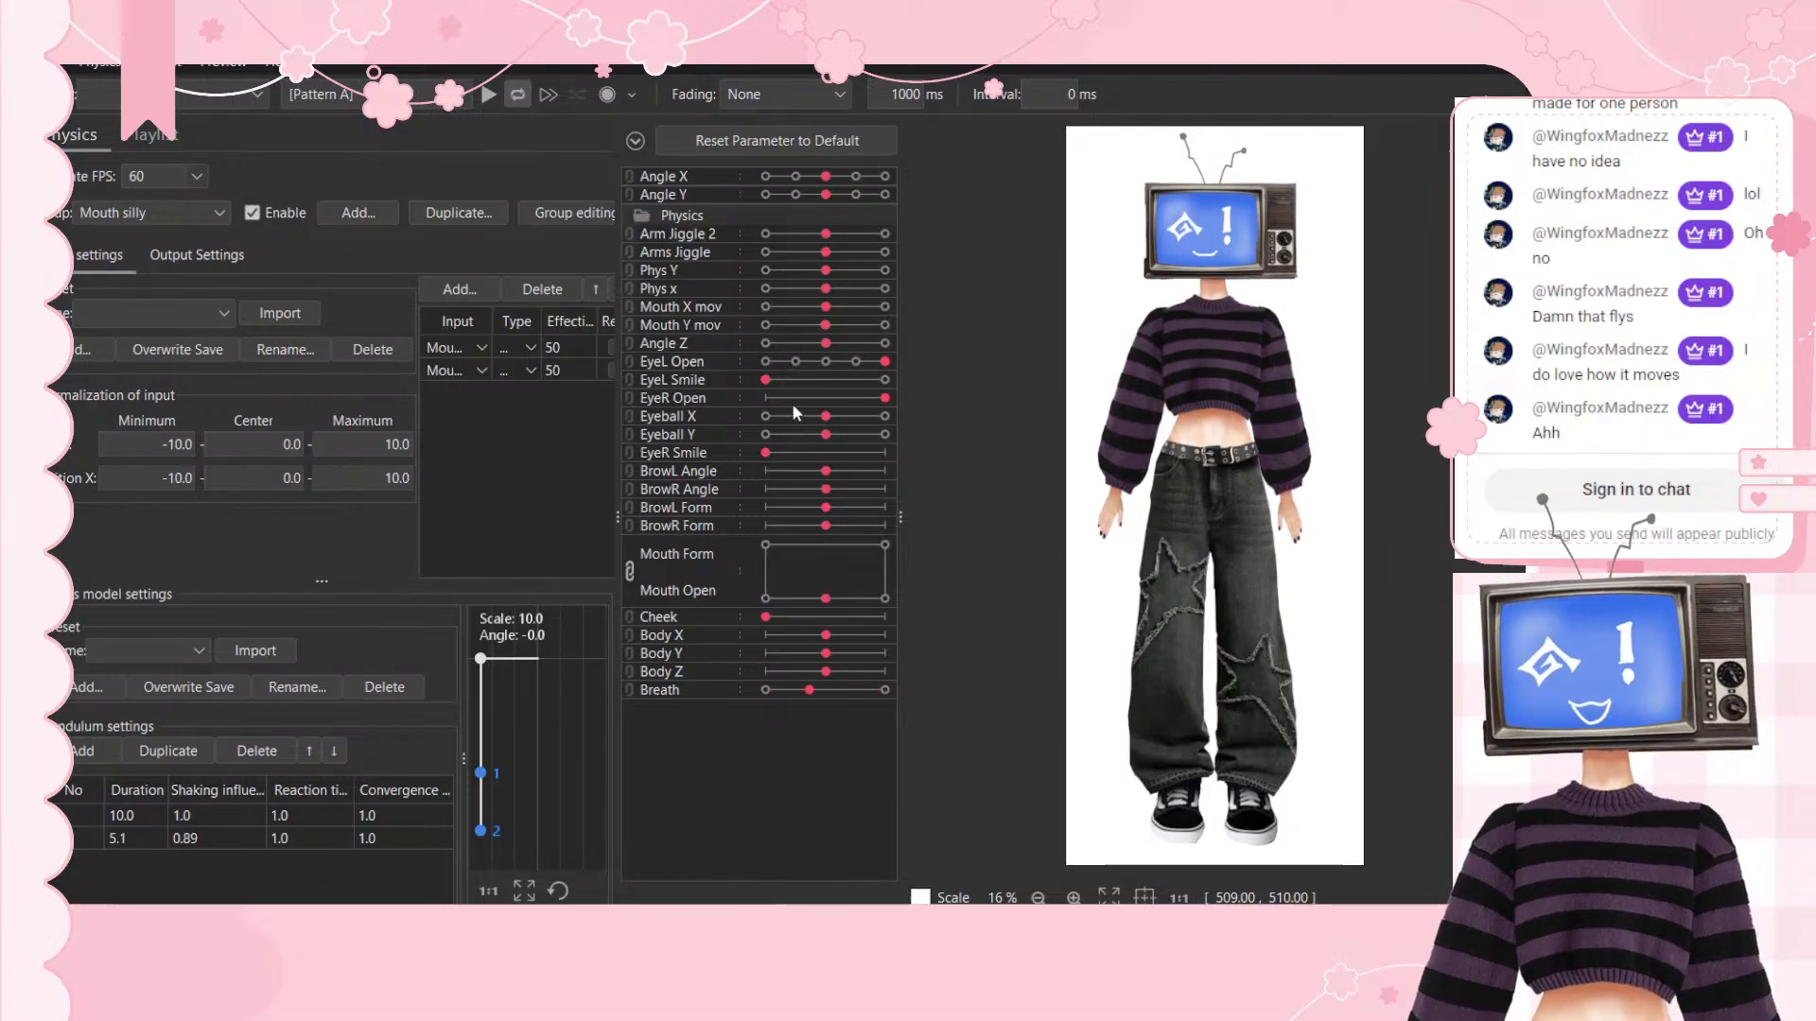
Step: Set the reaction time of both Mouth silly pendulums to 0.75 and test the swing with Mouth Form and Mouth Open
{"action": "mouse_move", "coordinate": [824, 596]}
{"action": "left_mouse_down"}
{"action": "mouse_move", "coordinate": [796, 548]}
{"action": "mouse_move", "coordinate": [759, 552]}
{"action": "mouse_move", "coordinate": [808, 572]}
{"action": "left_mouse_up"}
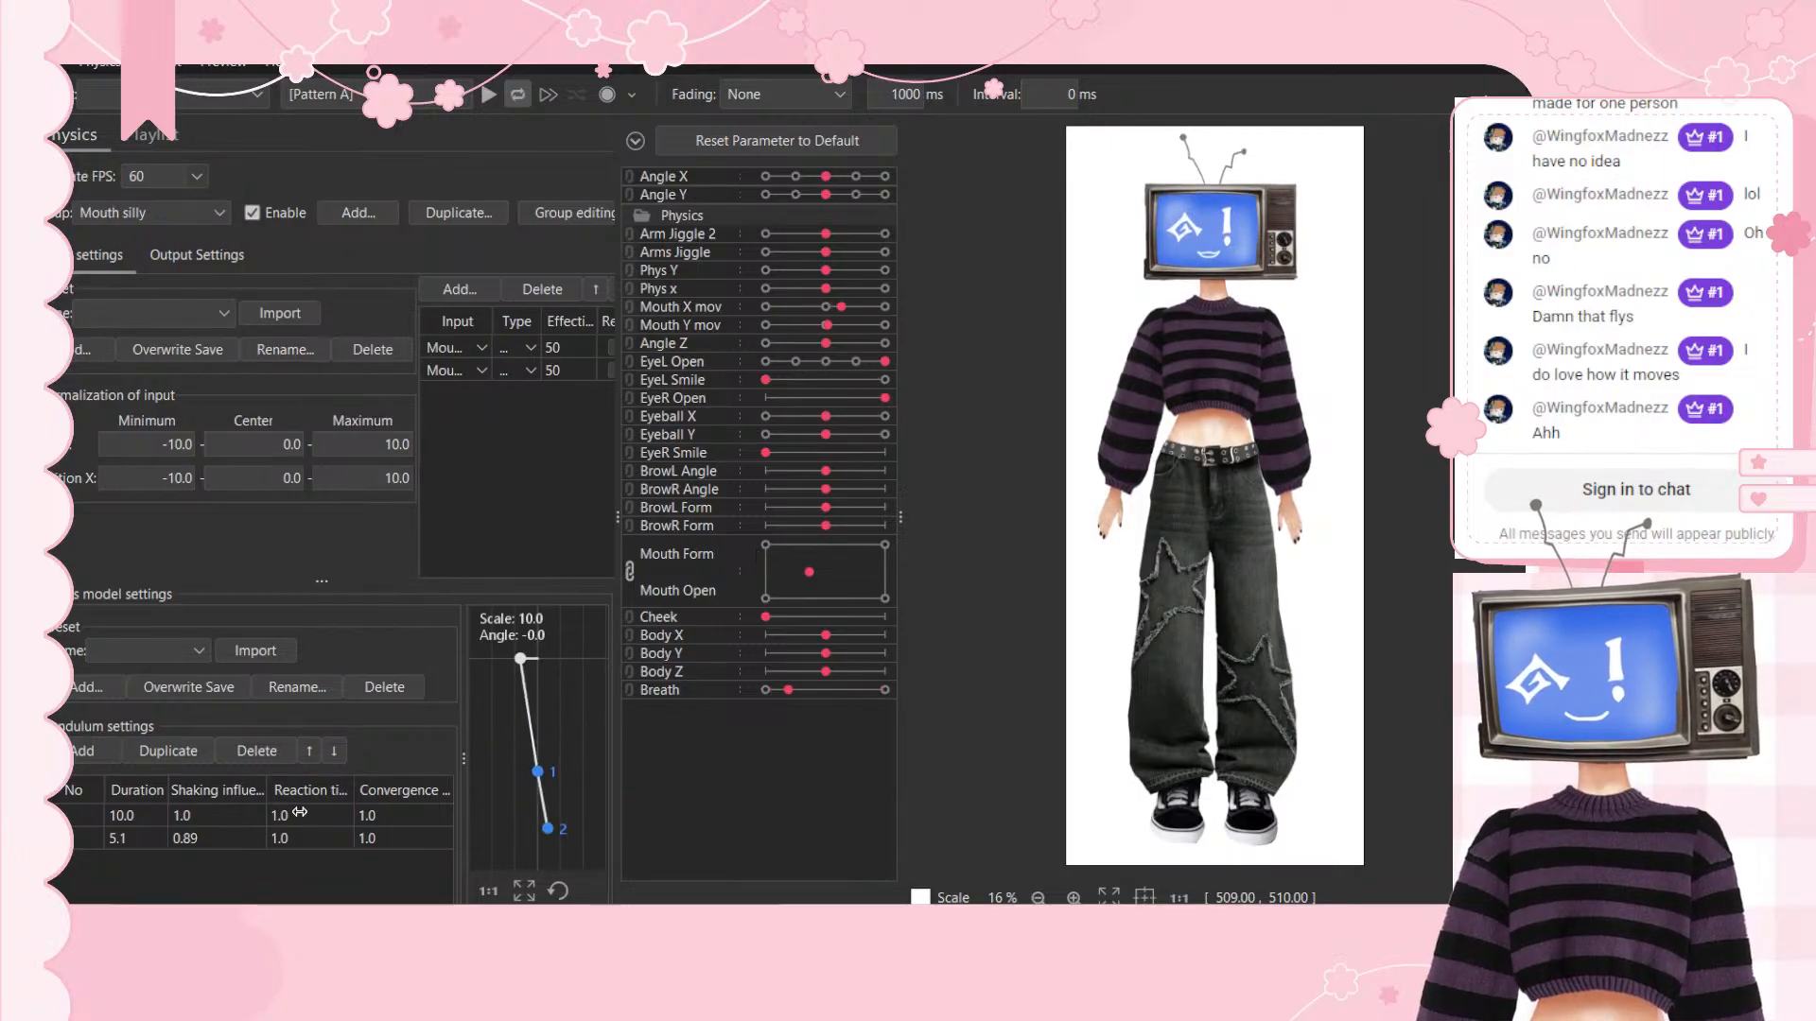
{"action": "left_click_drag", "start_coordinate": [300, 813], "coordinate": [292, 813]}
{"action": "left_click", "coordinate": [854, 555]}
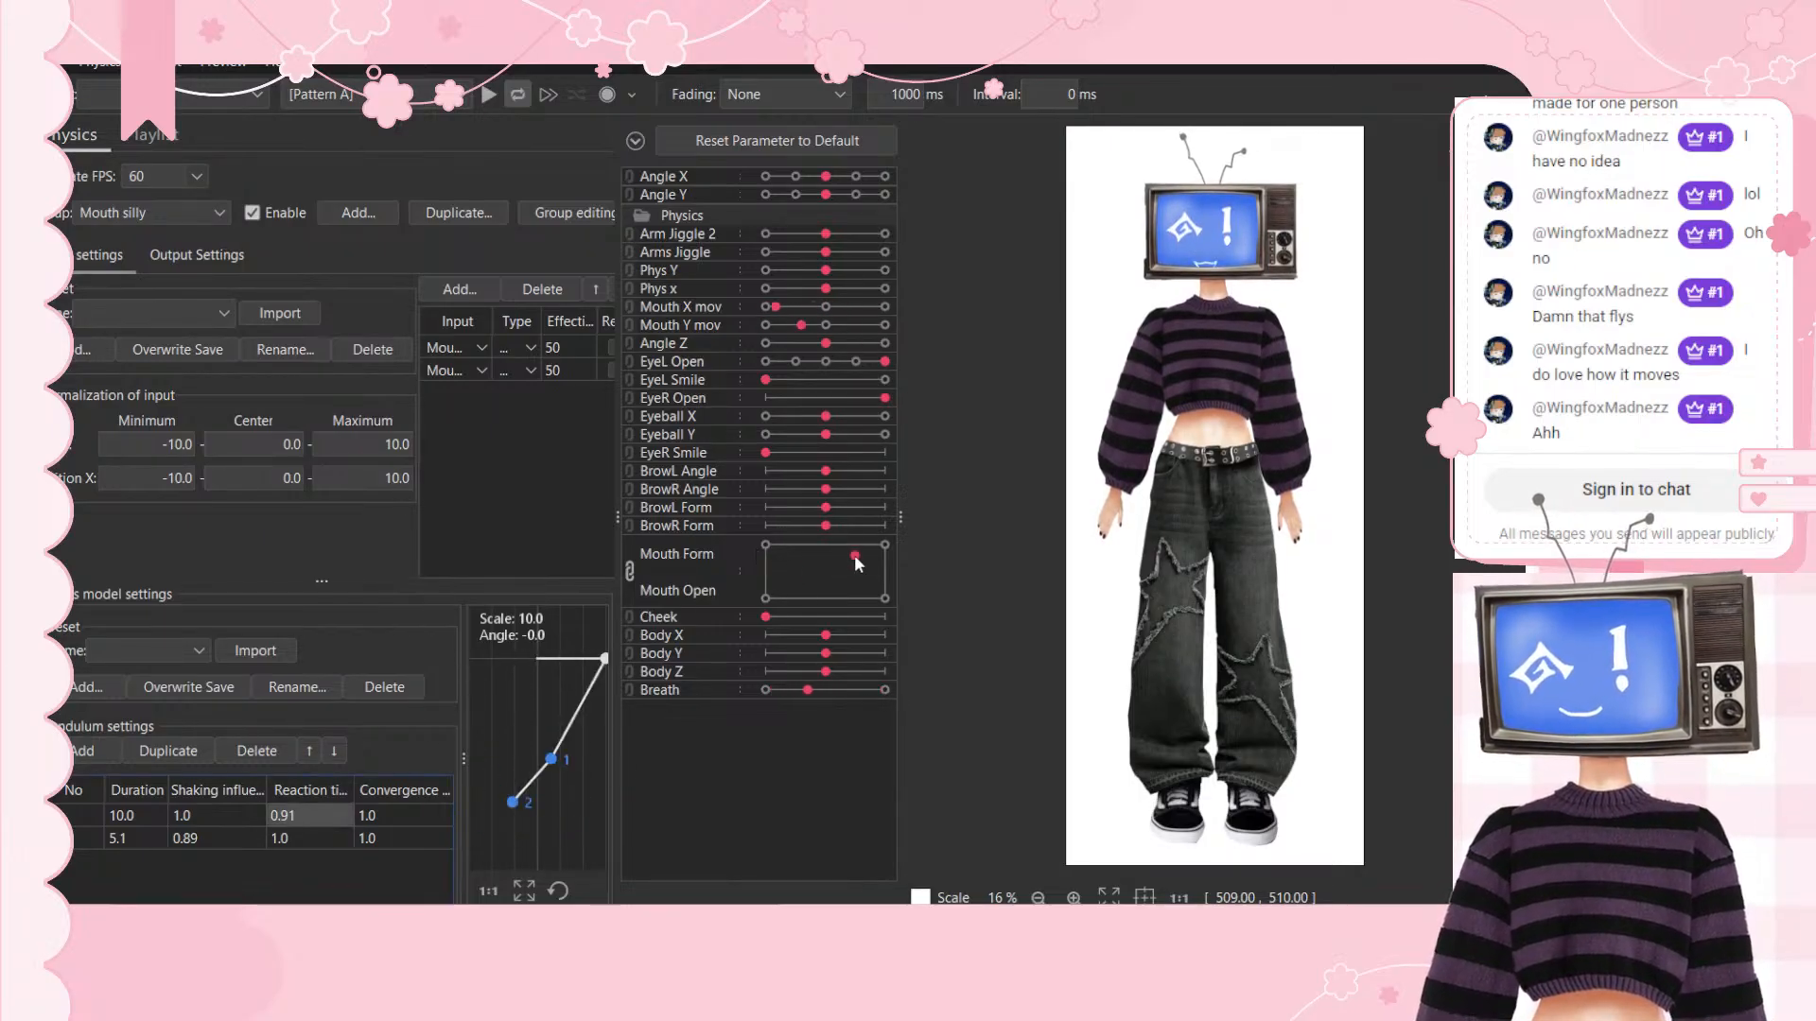
{"action": "left_click_drag", "start_coordinate": [854, 555], "coordinate": [810, 586]}
{"action": "left_click_drag", "start_coordinate": [312, 814], "coordinate": [294, 839]}
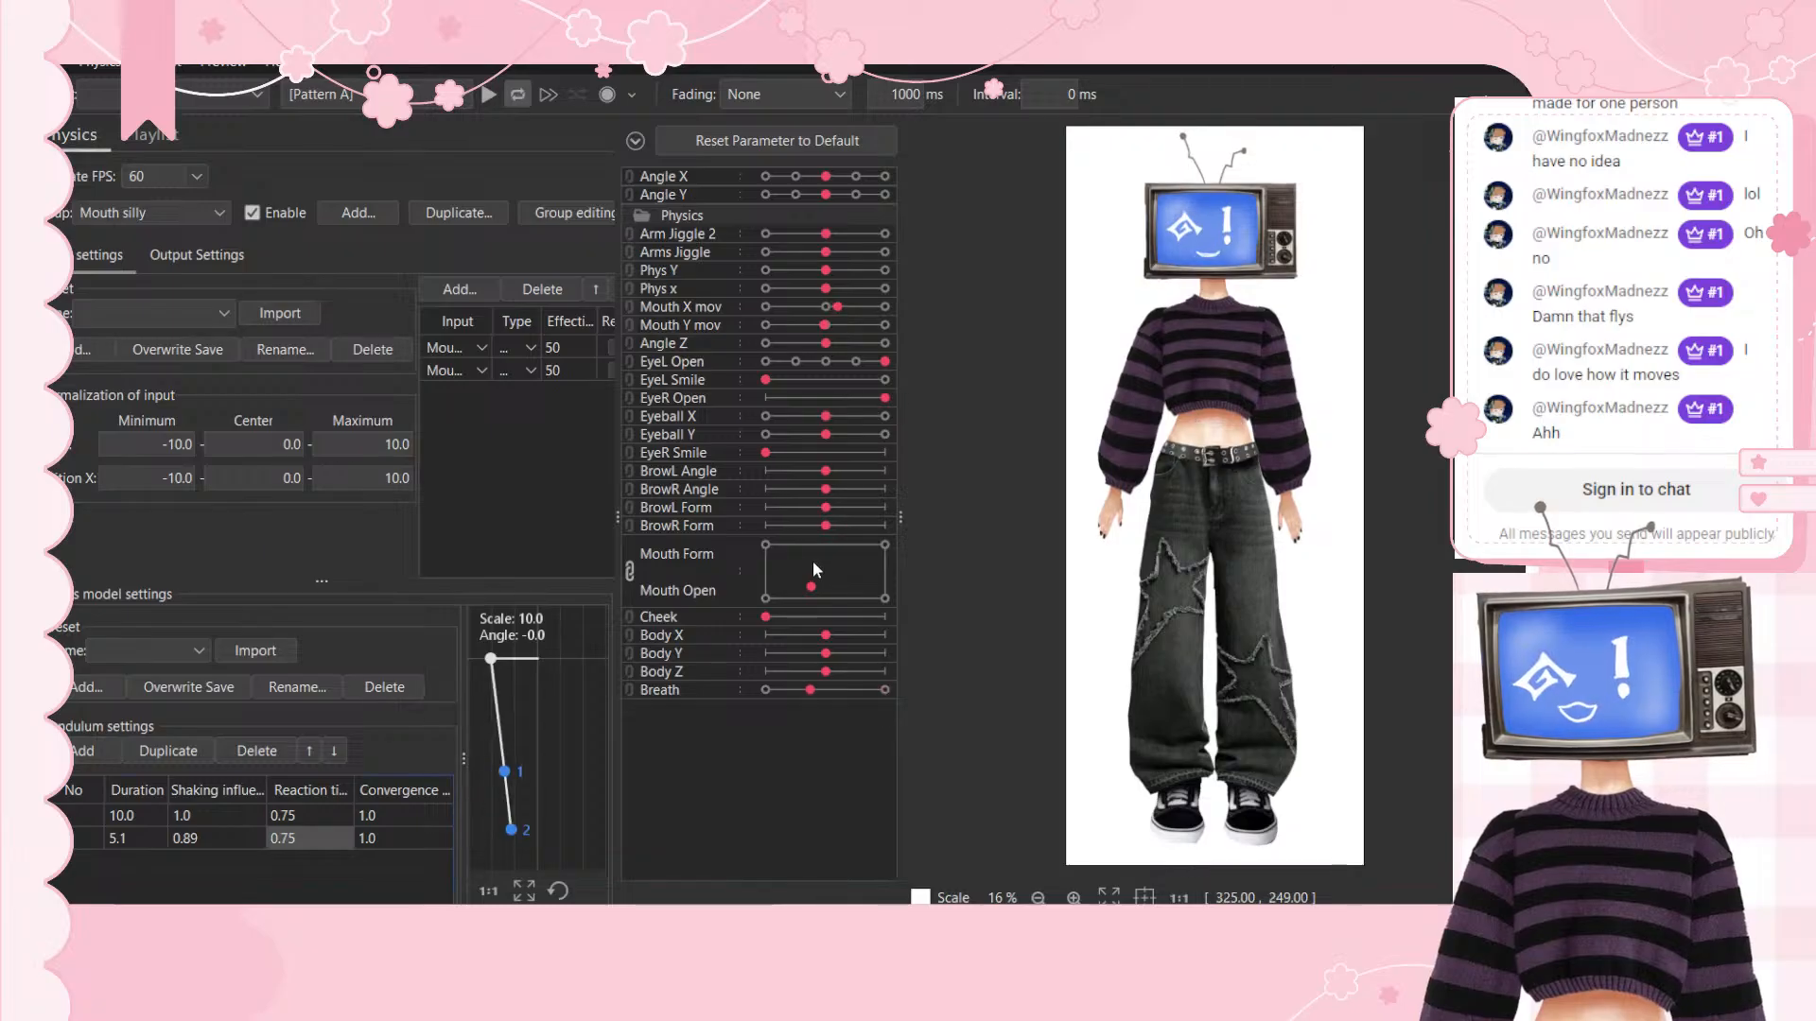
{"action": "left_click_drag", "start_coordinate": [813, 560], "coordinate": [859, 515]}
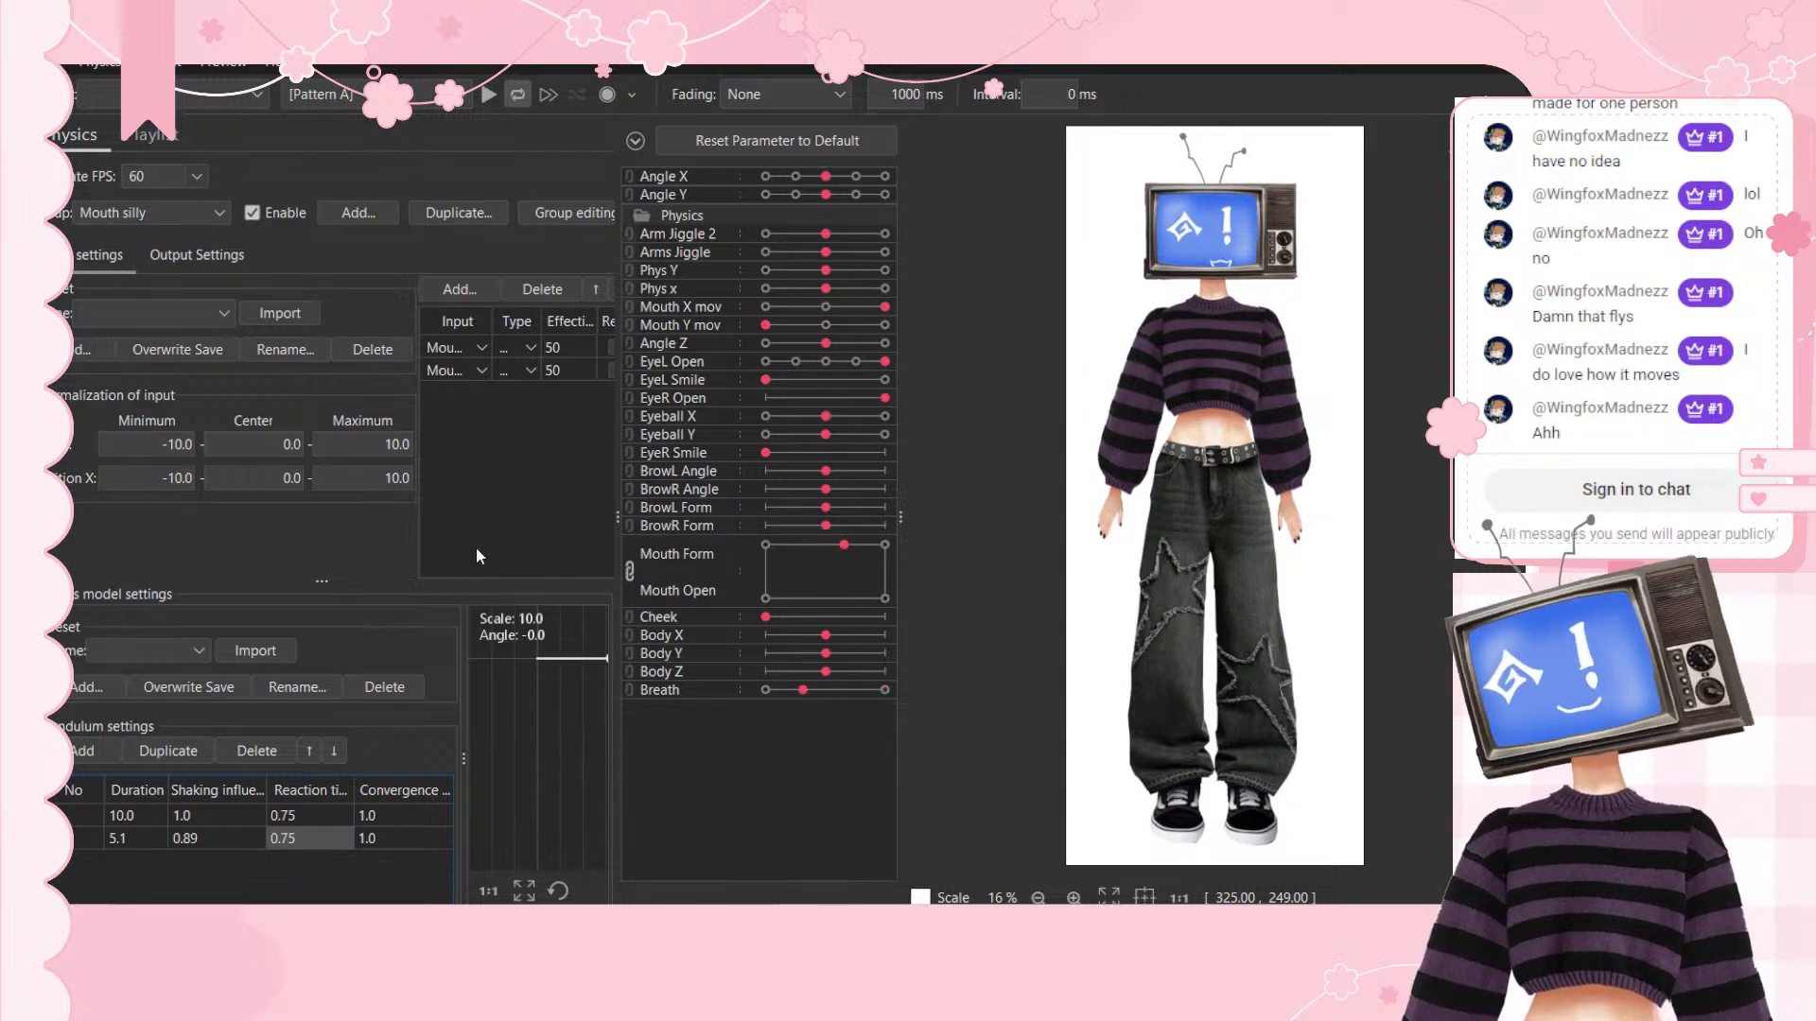
Step: Set the pendulums' shaking influence to 0.73 and 0.66 and test the motion with the linked mouth parameters
{"action": "mouse_move", "coordinate": [180, 820]}
{"action": "left_mouse_down"}
{"action": "mouse_move", "coordinate": [154, 819]}
{"action": "mouse_move", "coordinate": [186, 838]}
{"action": "left_mouse_up"}
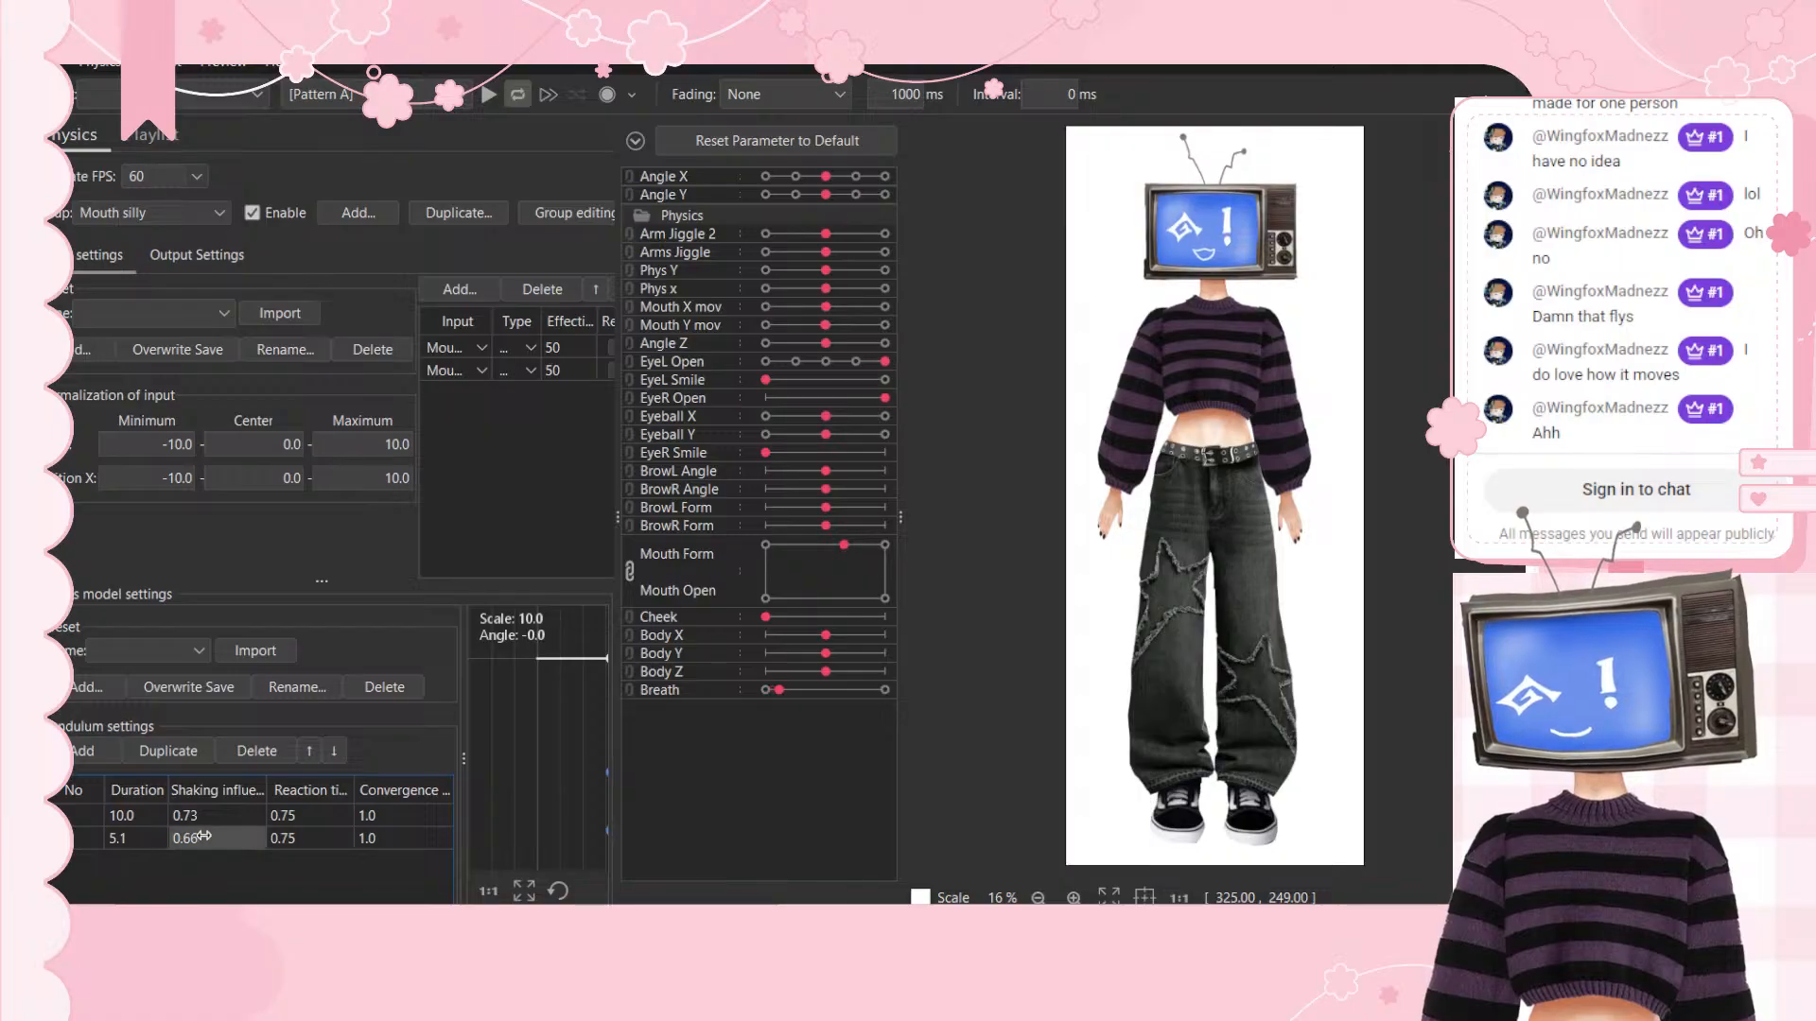
{"action": "left_click_drag", "start_coordinate": [843, 545], "coordinate": [728, 594]}
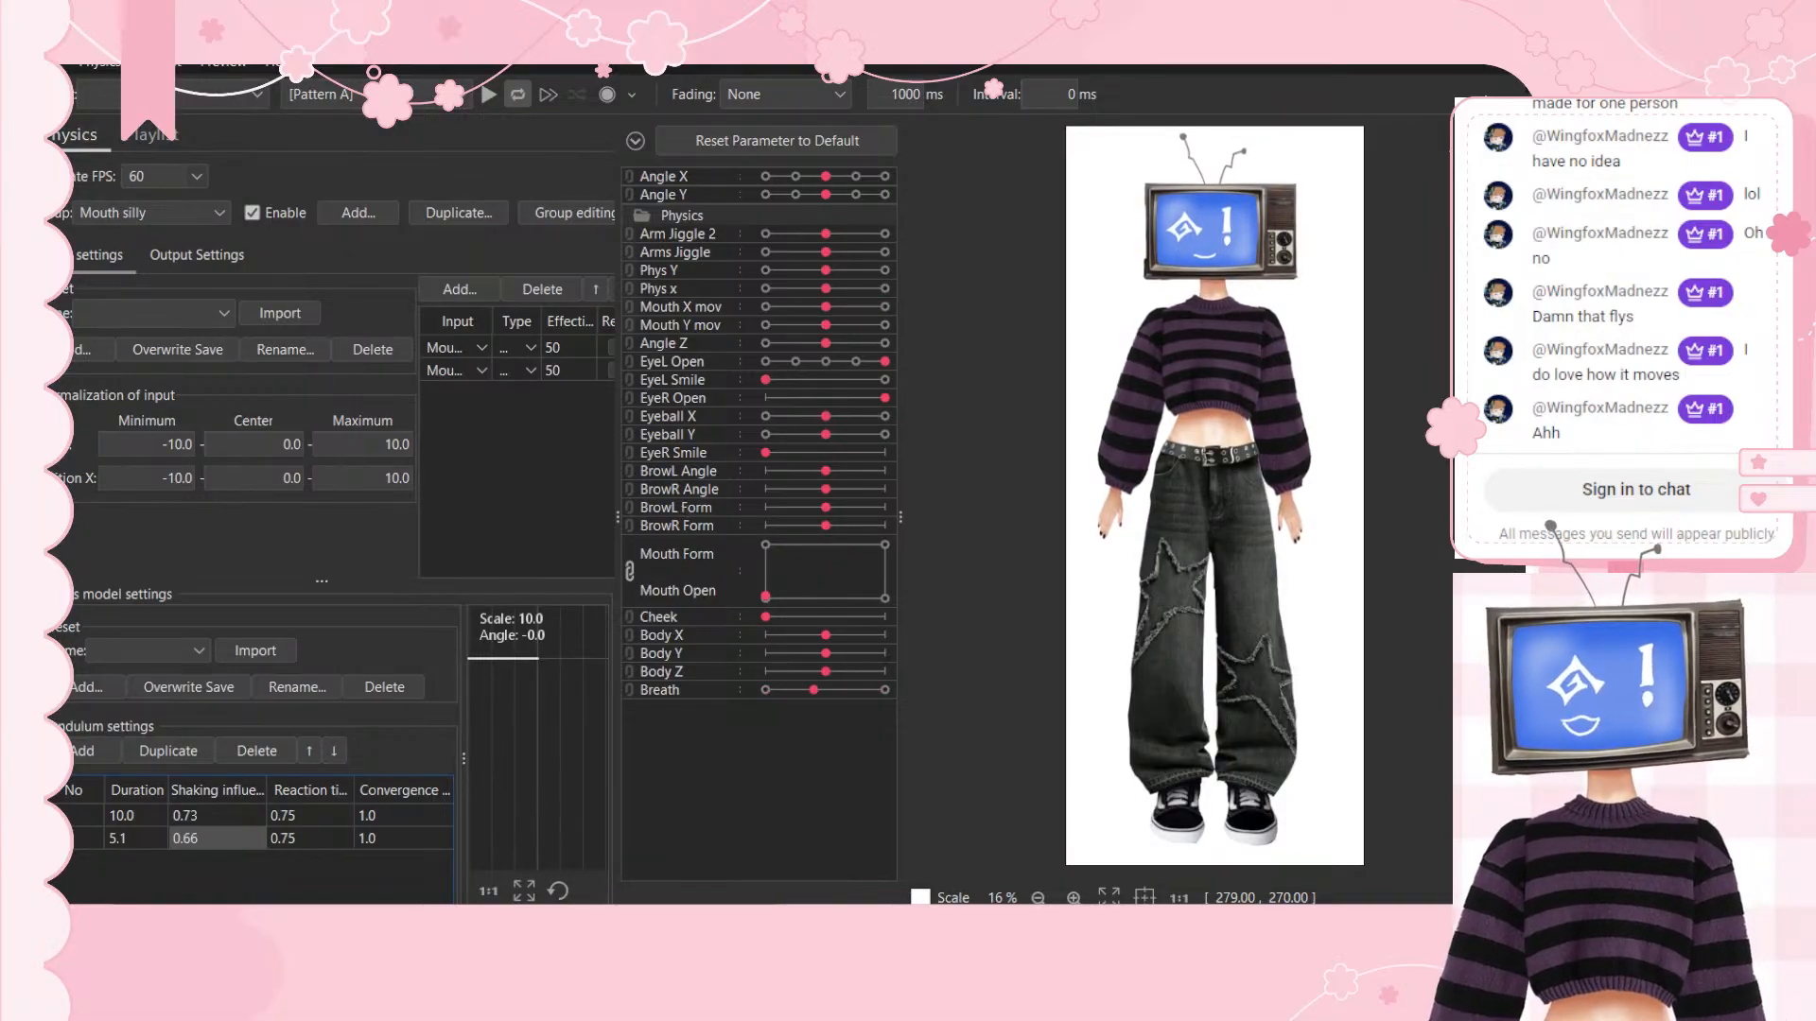
{"action": "mouse_move", "coordinate": [856, 586]}
{"action": "left_mouse_down"}
{"action": "mouse_move", "coordinate": [933, 506]}
{"action": "mouse_move", "coordinate": [1026, 508]}
{"action": "mouse_move", "coordinate": [804, 548]}
{"action": "mouse_move", "coordinate": [1069, 481]}
{"action": "mouse_move", "coordinate": [887, 491]}
{"action": "mouse_move", "coordinate": [904, 639]}
{"action": "mouse_move", "coordinate": [874, 577]}
{"action": "left_mouse_up"}
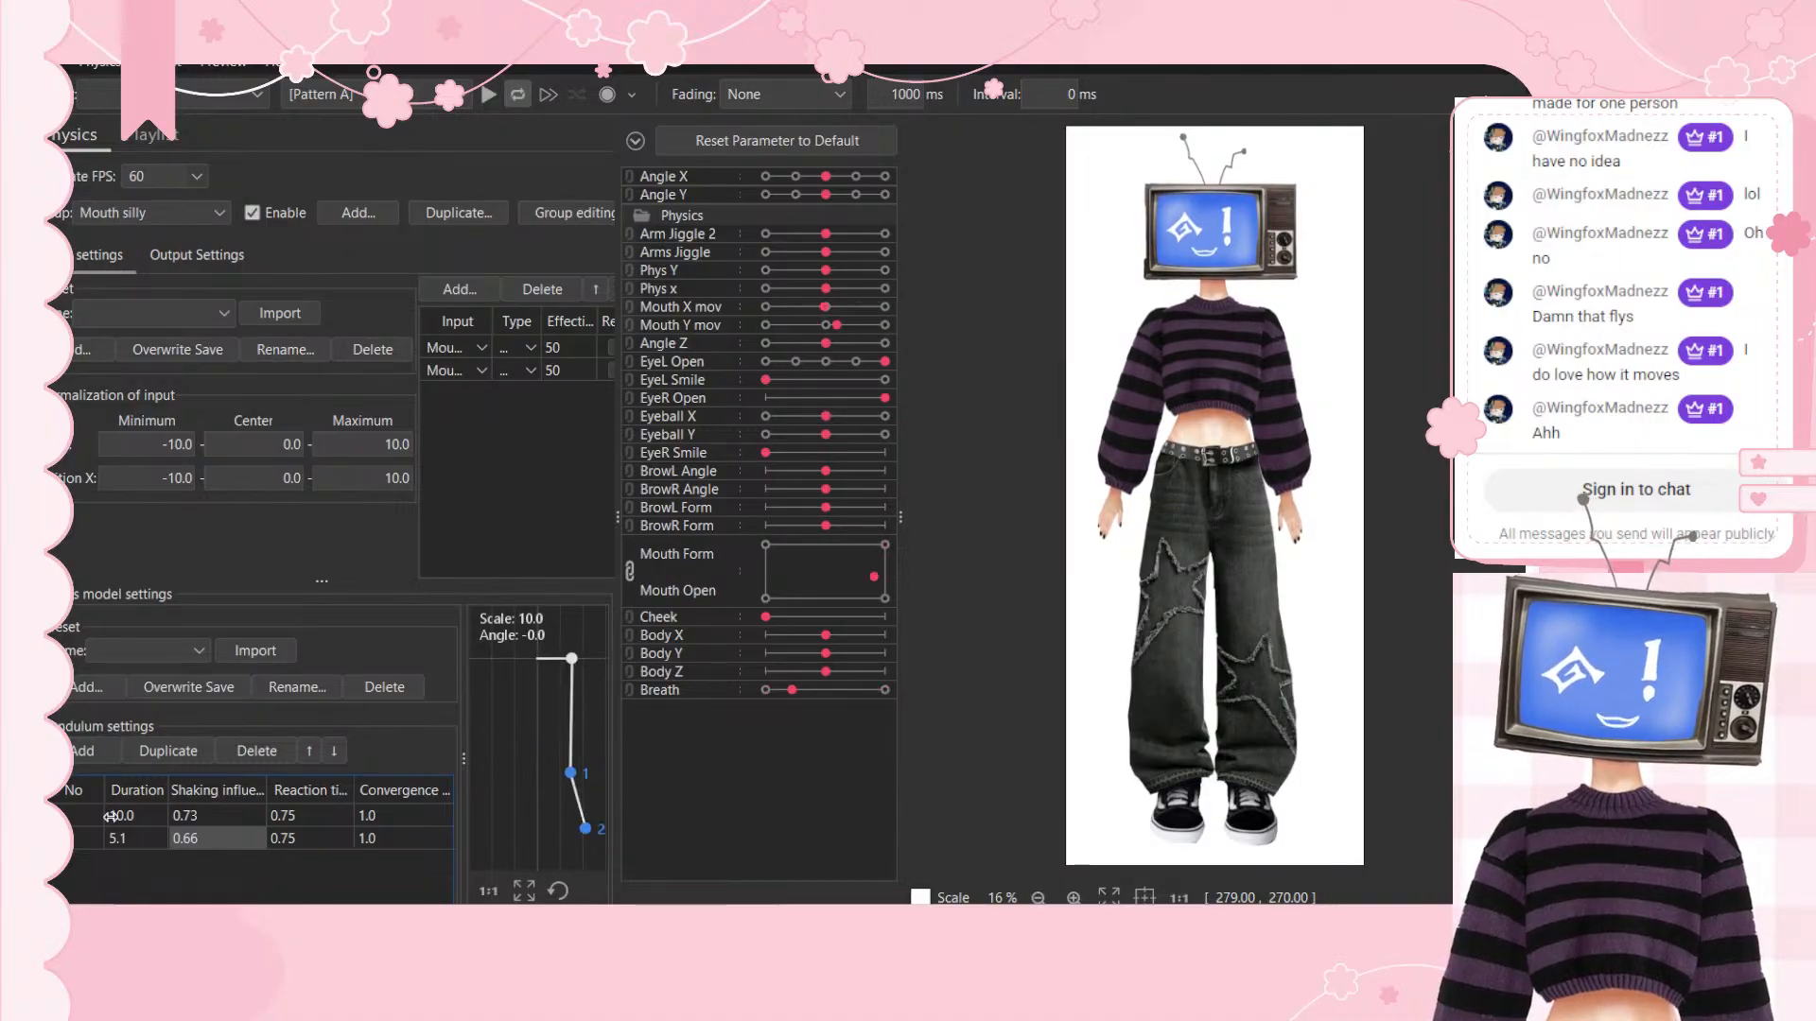
Step: Set the first pendulum's duration to 5.2 and the two reaction times to 1.34 and 1.11, testing the mouth motion
{"action": "left_click_drag", "start_coordinate": [126, 815], "coordinate": [112, 816]}
{"action": "mouse_move", "coordinate": [874, 577]}
{"action": "left_mouse_down"}
{"action": "mouse_move", "coordinate": [792, 598]}
{"action": "mouse_move", "coordinate": [764, 639]}
{"action": "mouse_move", "coordinate": [890, 629]}
{"action": "mouse_move", "coordinate": [876, 482]}
{"action": "mouse_move", "coordinate": [647, 574]}
{"action": "mouse_move", "coordinate": [632, 656]}
{"action": "mouse_move", "coordinate": [901, 643]}
{"action": "mouse_move", "coordinate": [950, 542]}
{"action": "mouse_move", "coordinate": [791, 562]}
{"action": "mouse_move", "coordinate": [841, 581]}
{"action": "mouse_move", "coordinate": [809, 602]}
{"action": "mouse_move", "coordinate": [856, 582]}
{"action": "left_mouse_up"}
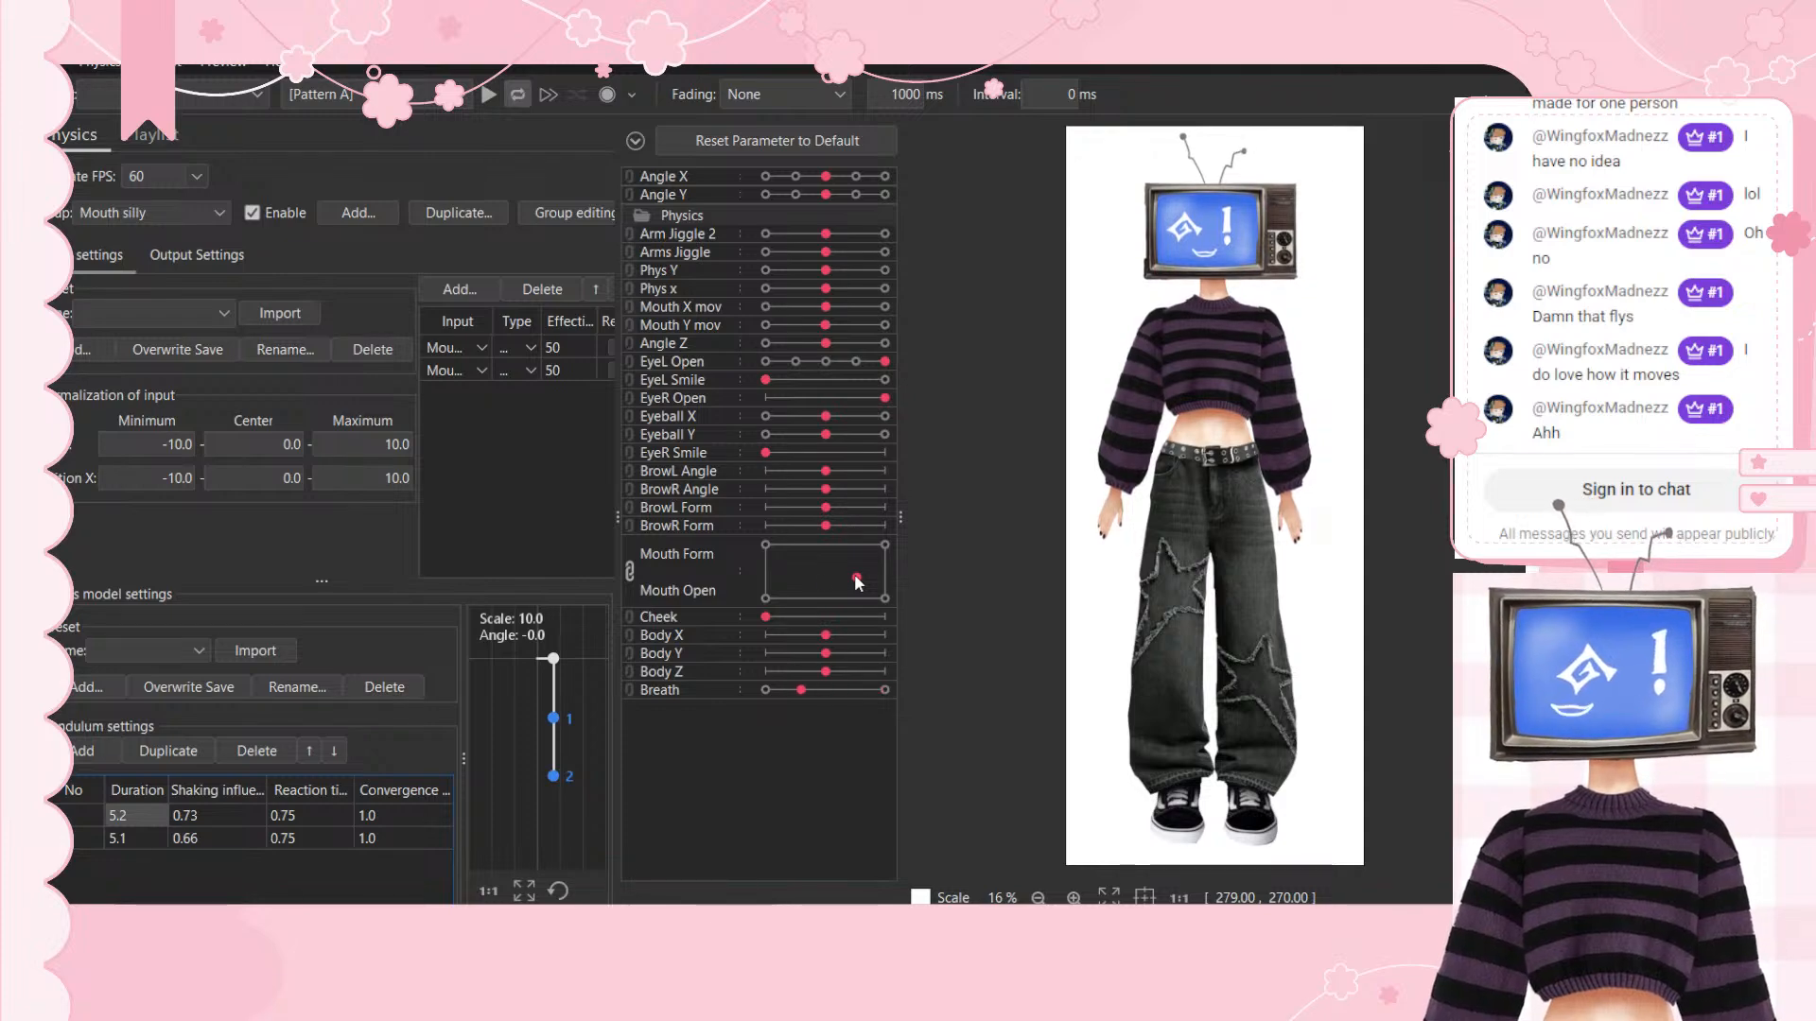
{"action": "left_click_drag", "start_coordinate": [855, 577], "coordinate": [924, 501]}
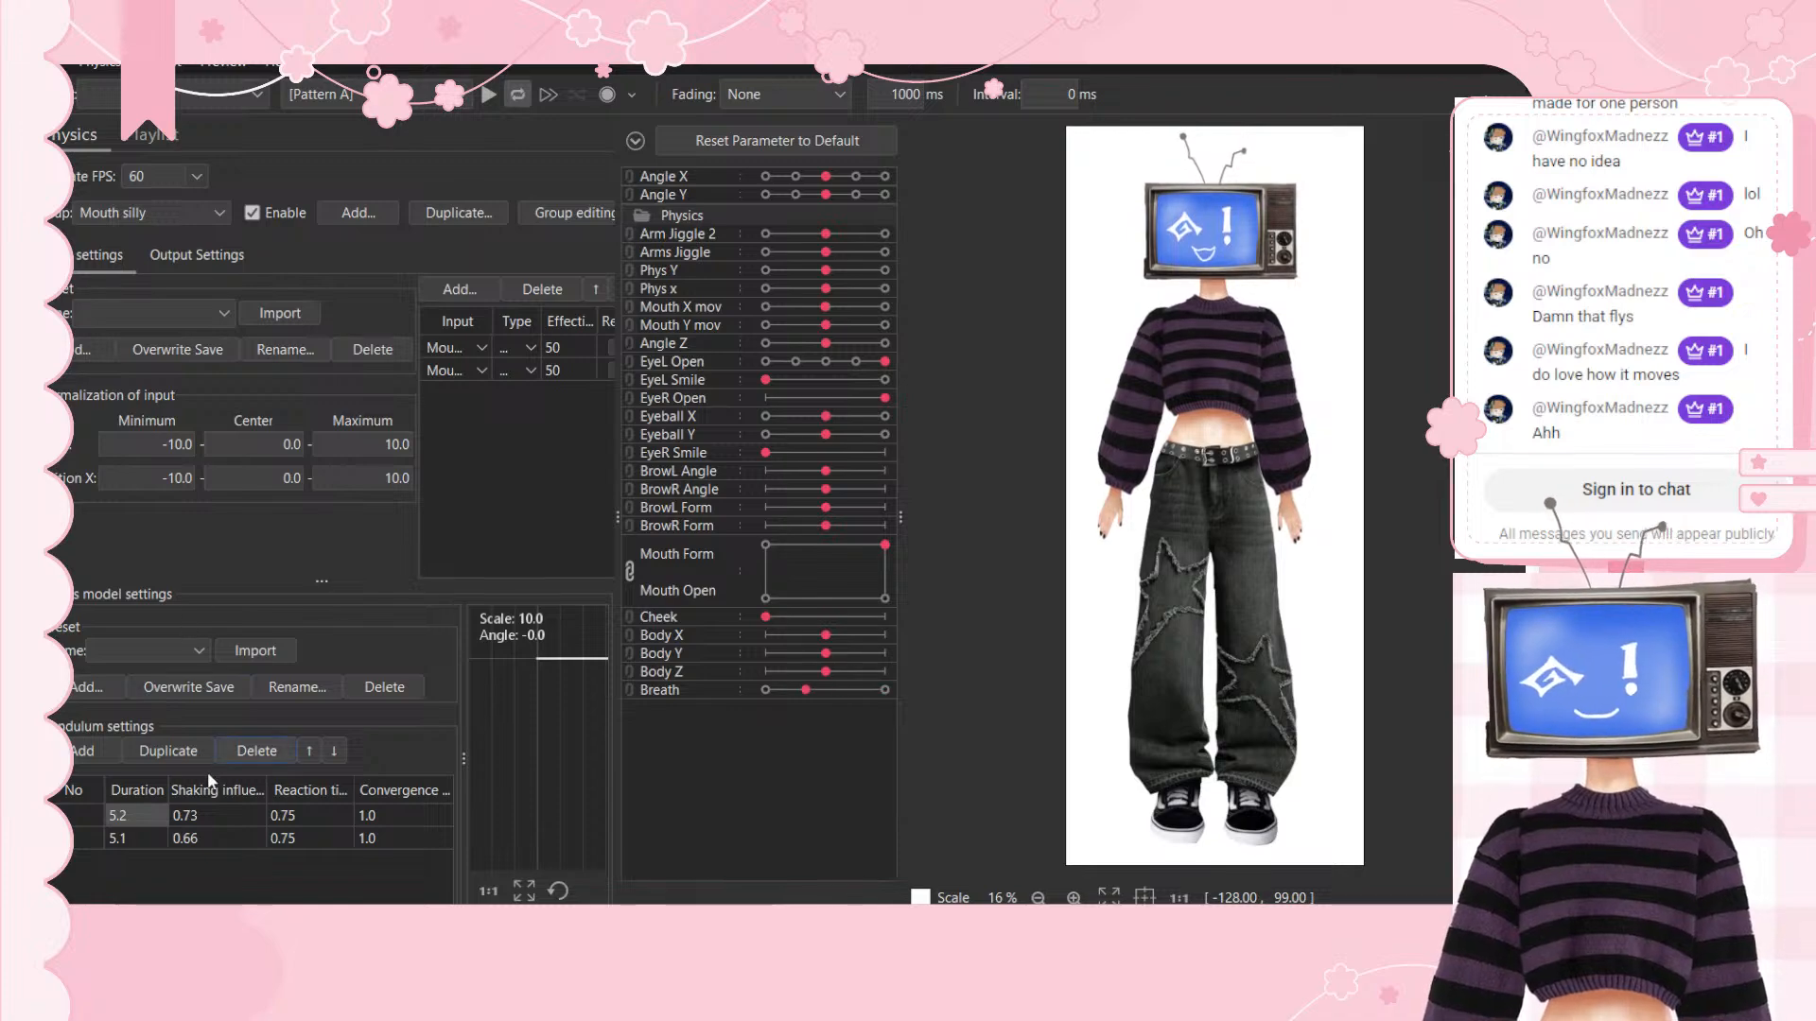
{"action": "mouse_move", "coordinate": [307, 817]}
{"action": "left_mouse_down"}
{"action": "mouse_move", "coordinate": [364, 817]}
{"action": "mouse_move", "coordinate": [325, 841]}
{"action": "left_mouse_up"}
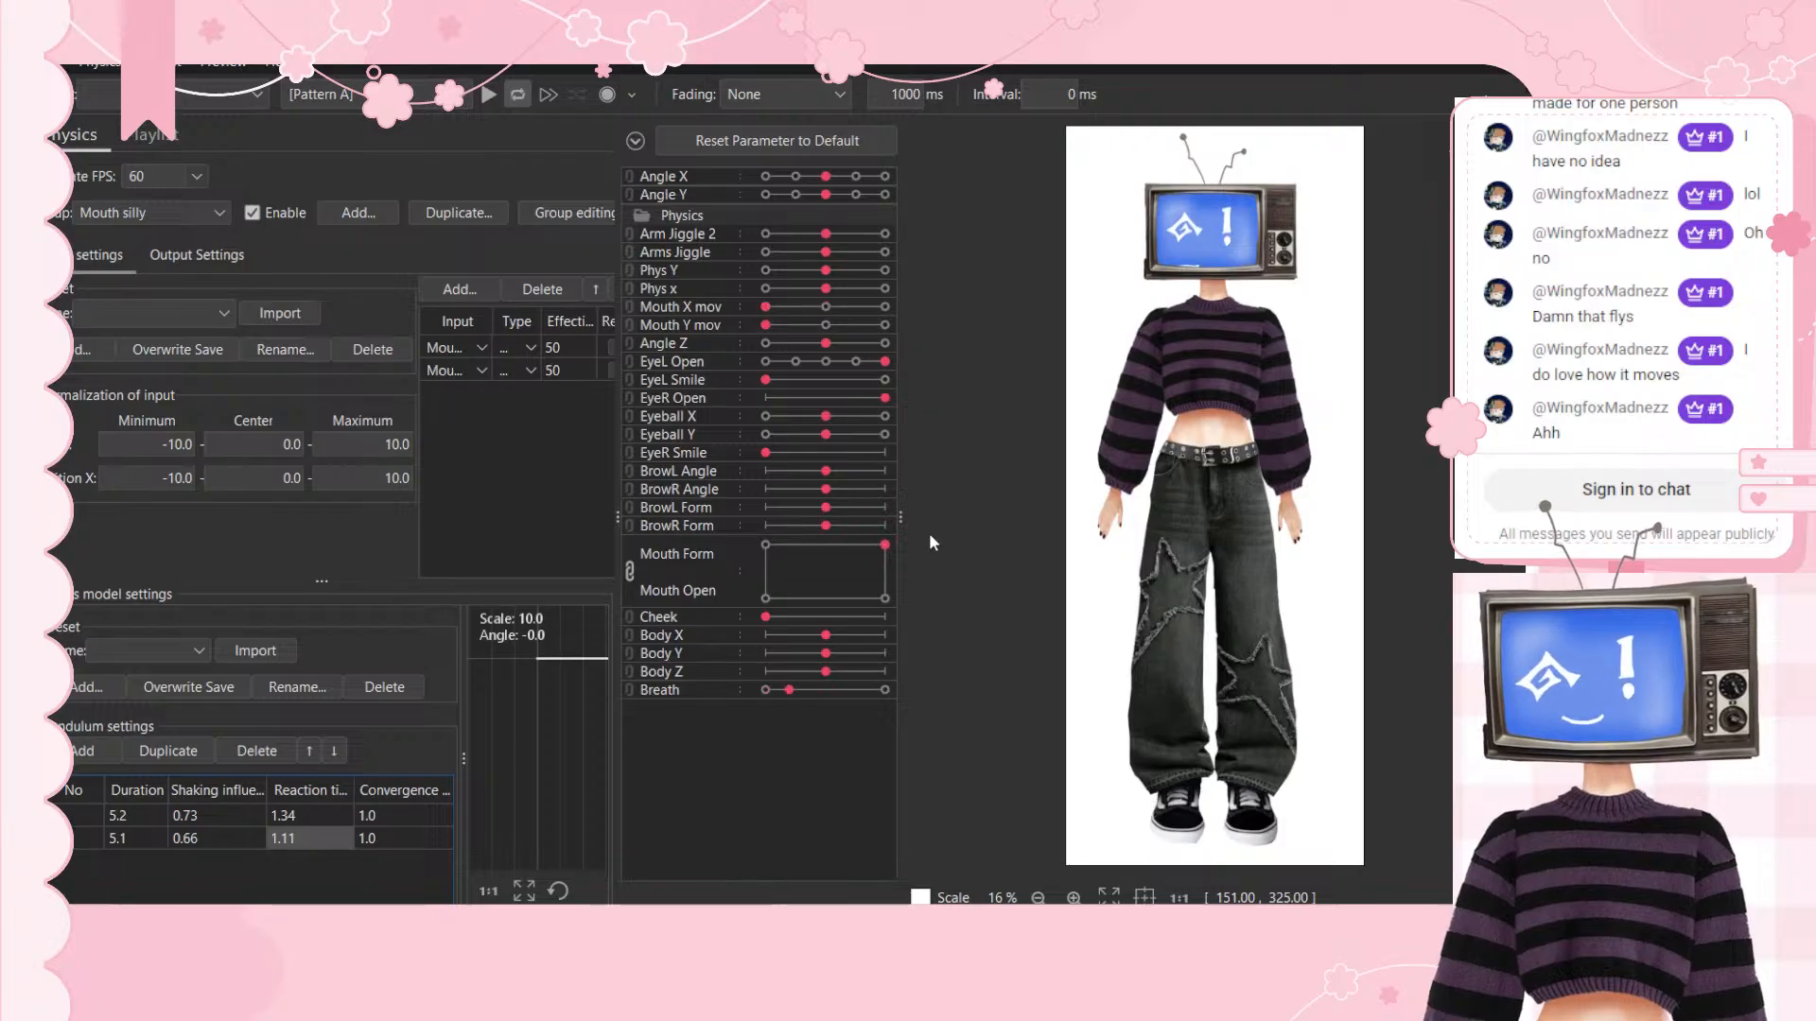
{"action": "left_click_drag", "start_coordinate": [929, 532], "coordinate": [719, 584]}
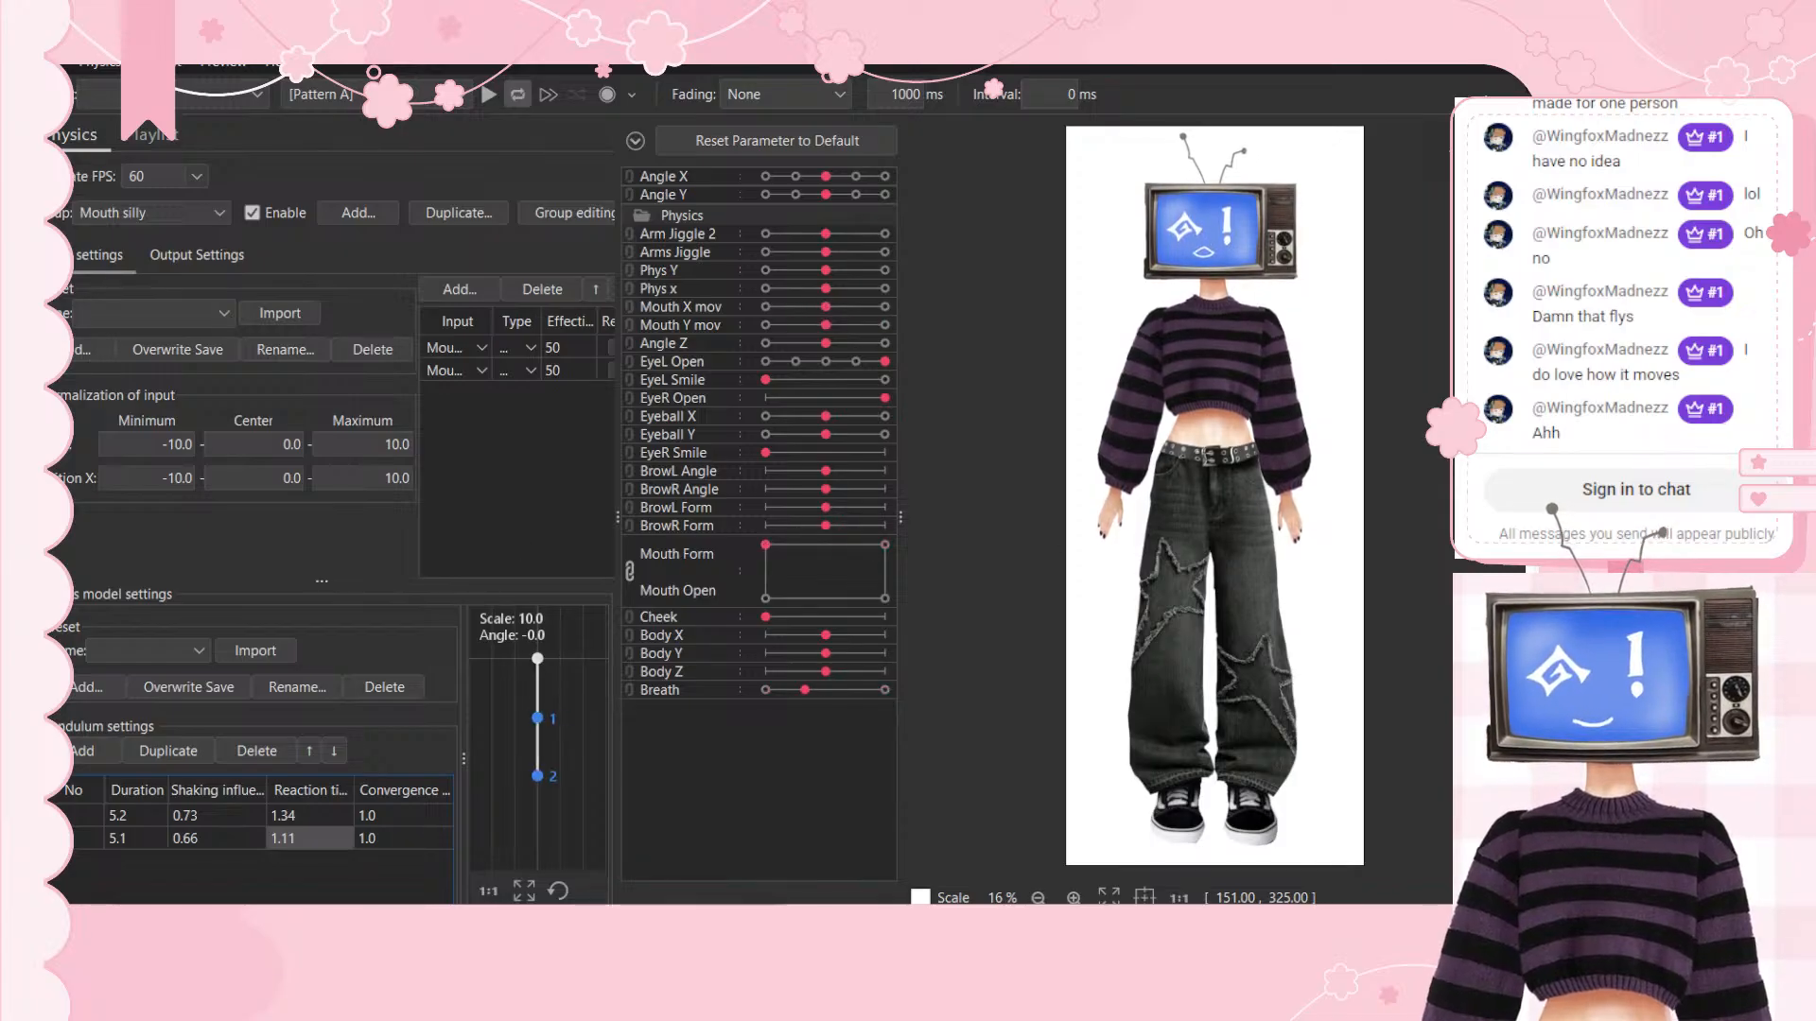
Step: Return to the modeling window and export the model again for the SDK, overwriting the existing Vtv.moc3
{"action": "key", "text": "alt+Tab"}
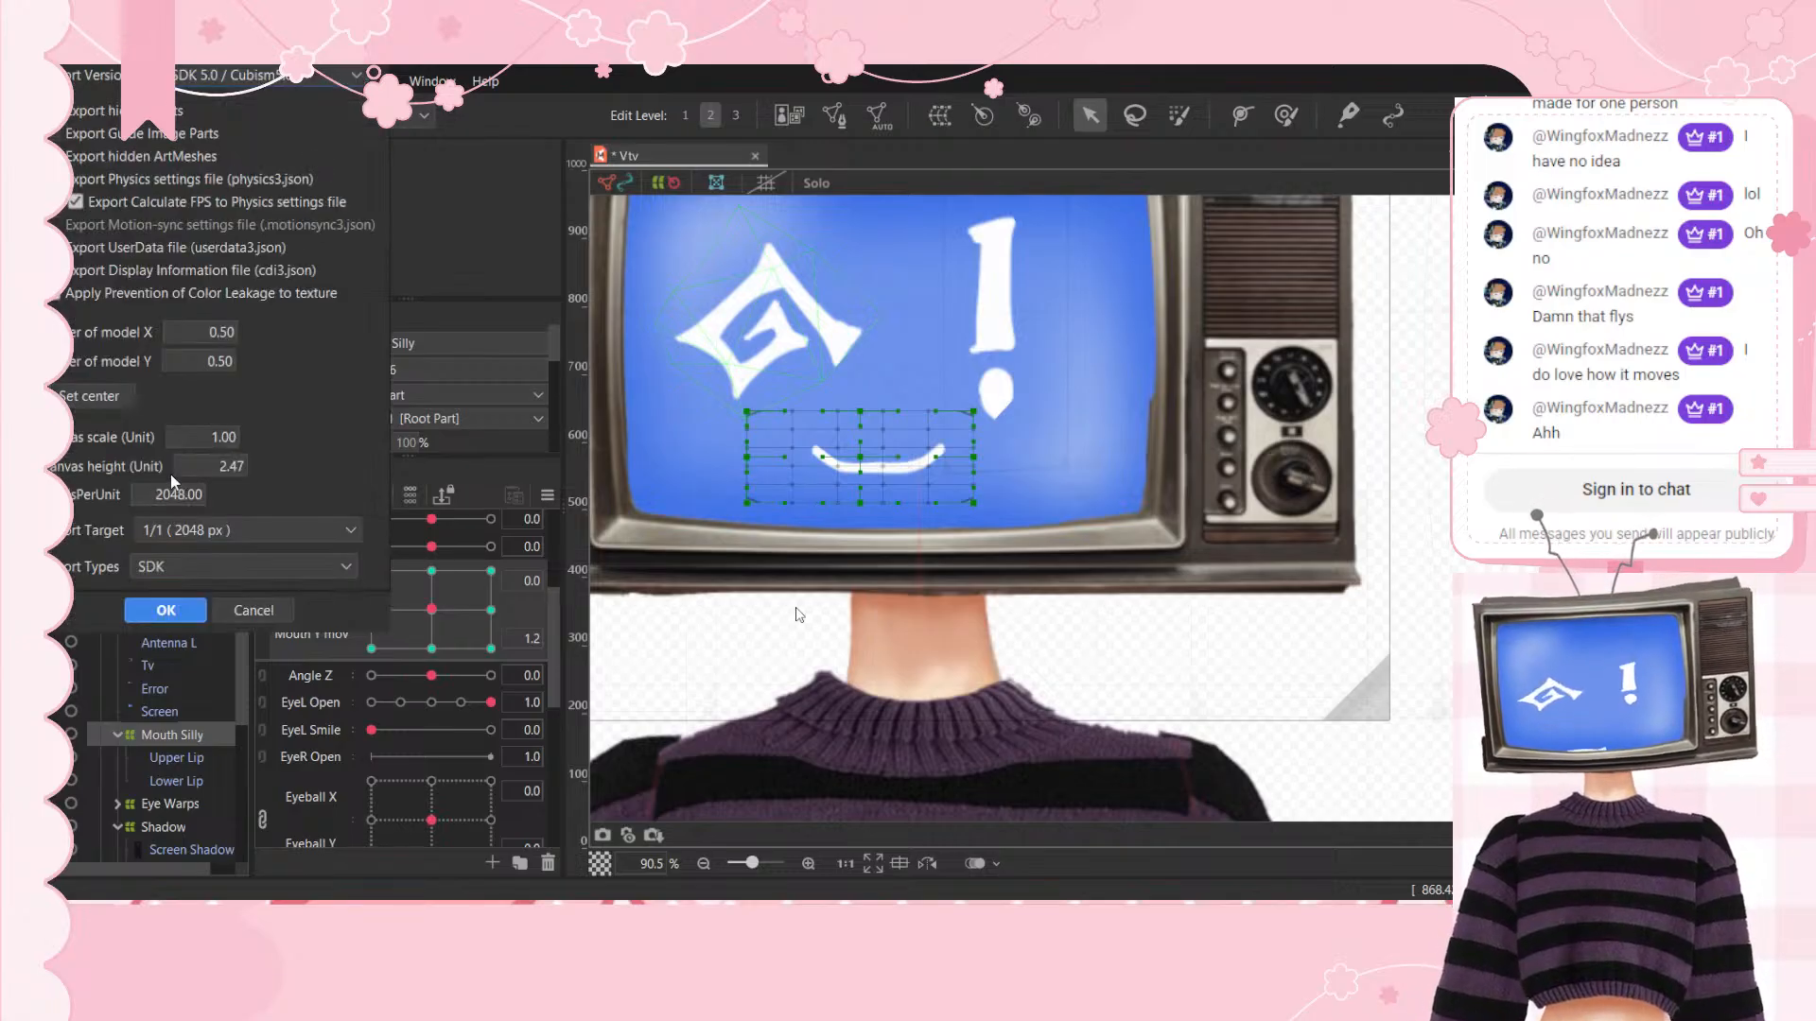
{"action": "left_click", "coordinate": [182, 607]}
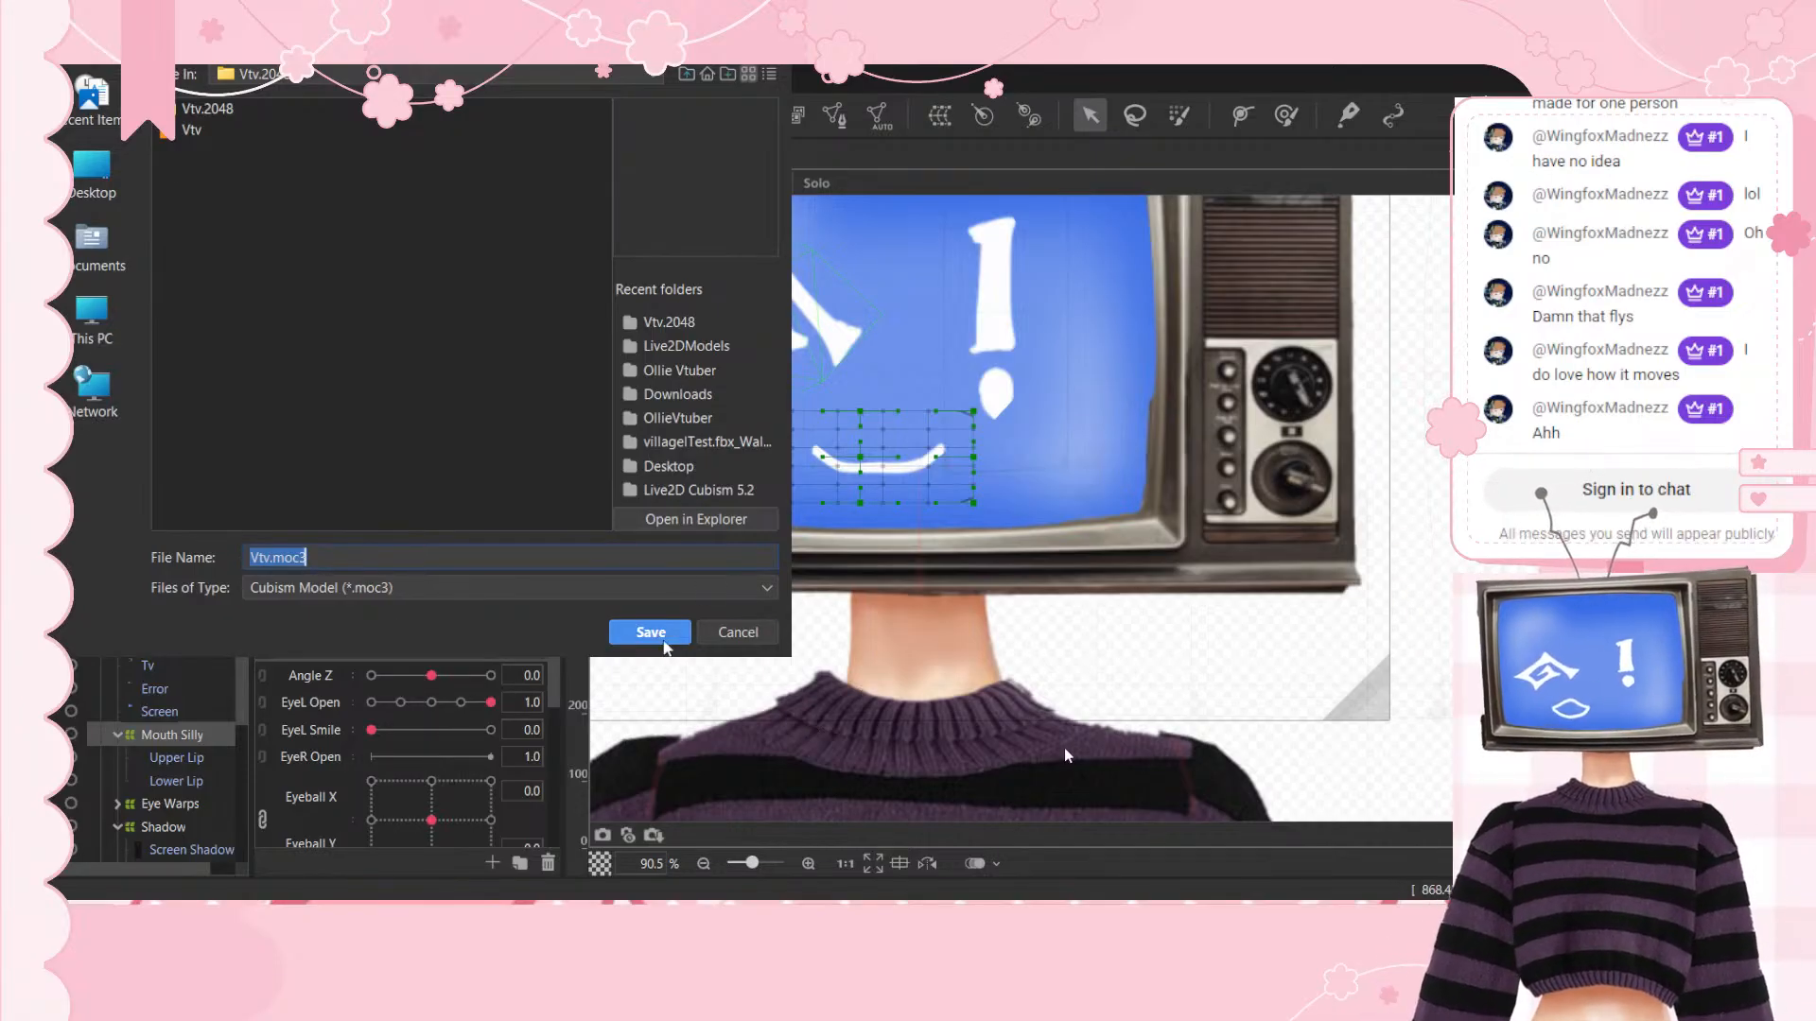
{"action": "left_click", "coordinate": [664, 645]}
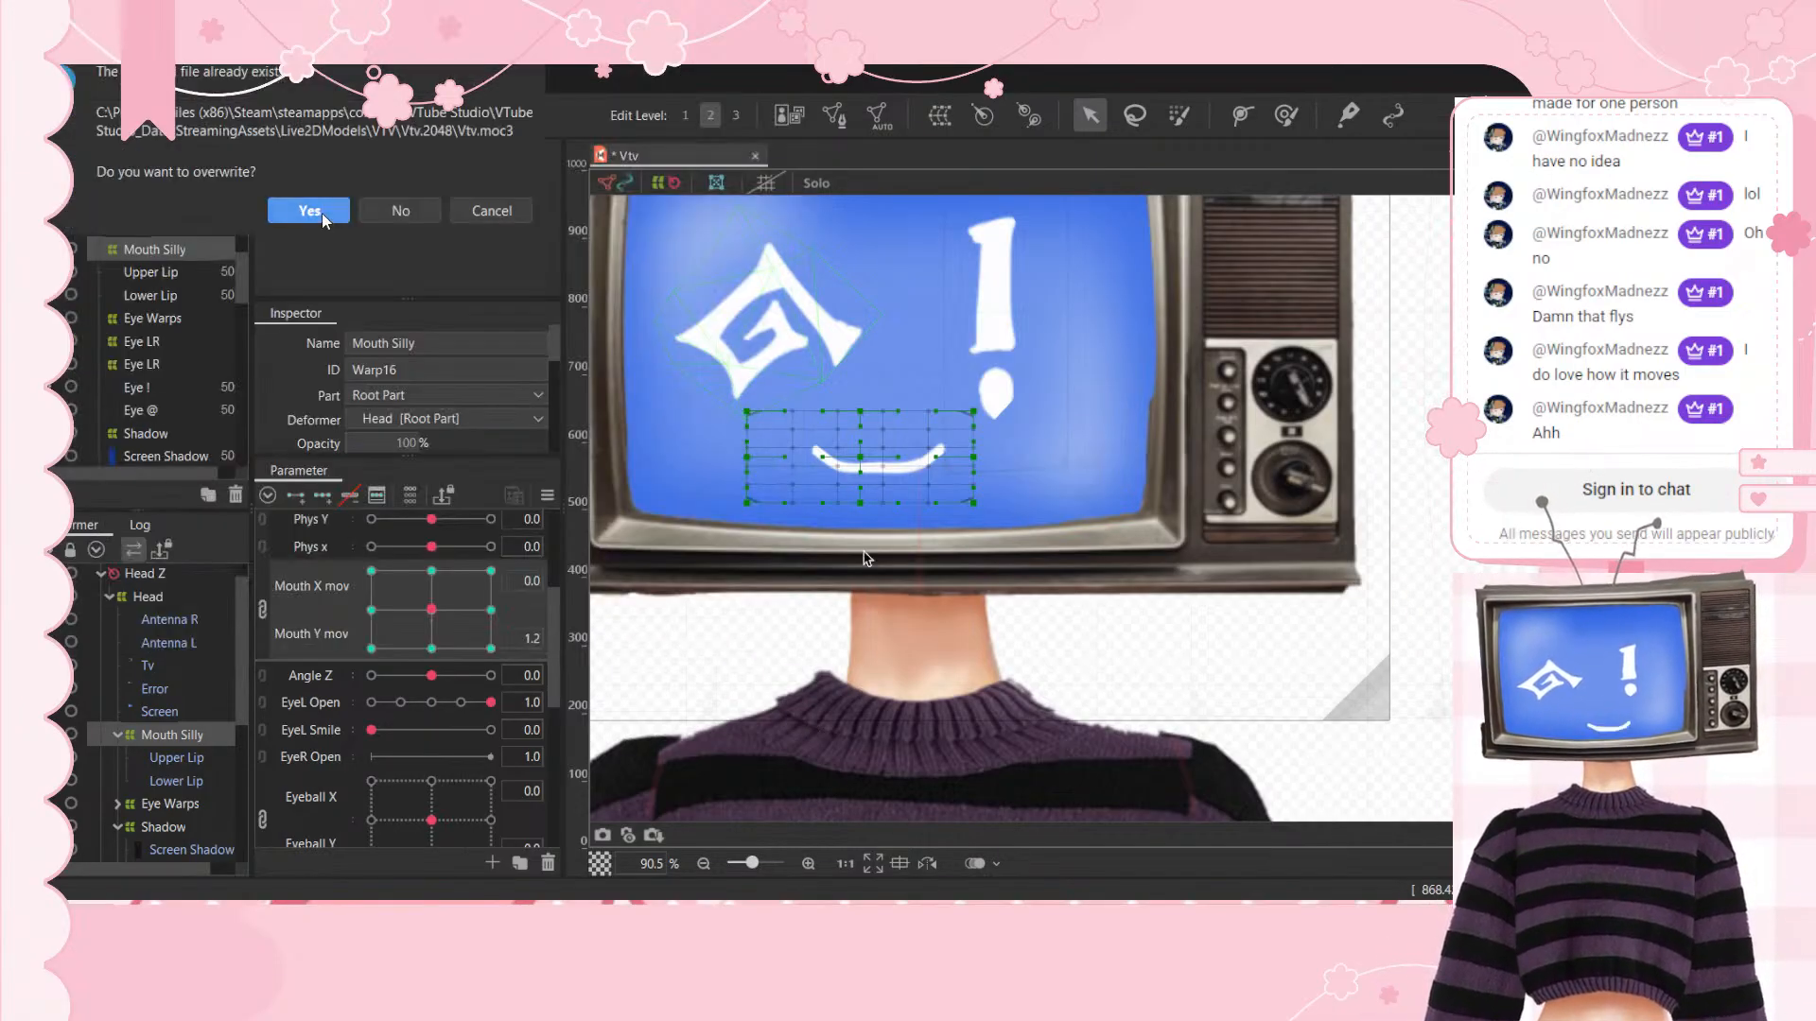
{"action": "left_click", "coordinate": [310, 211]}
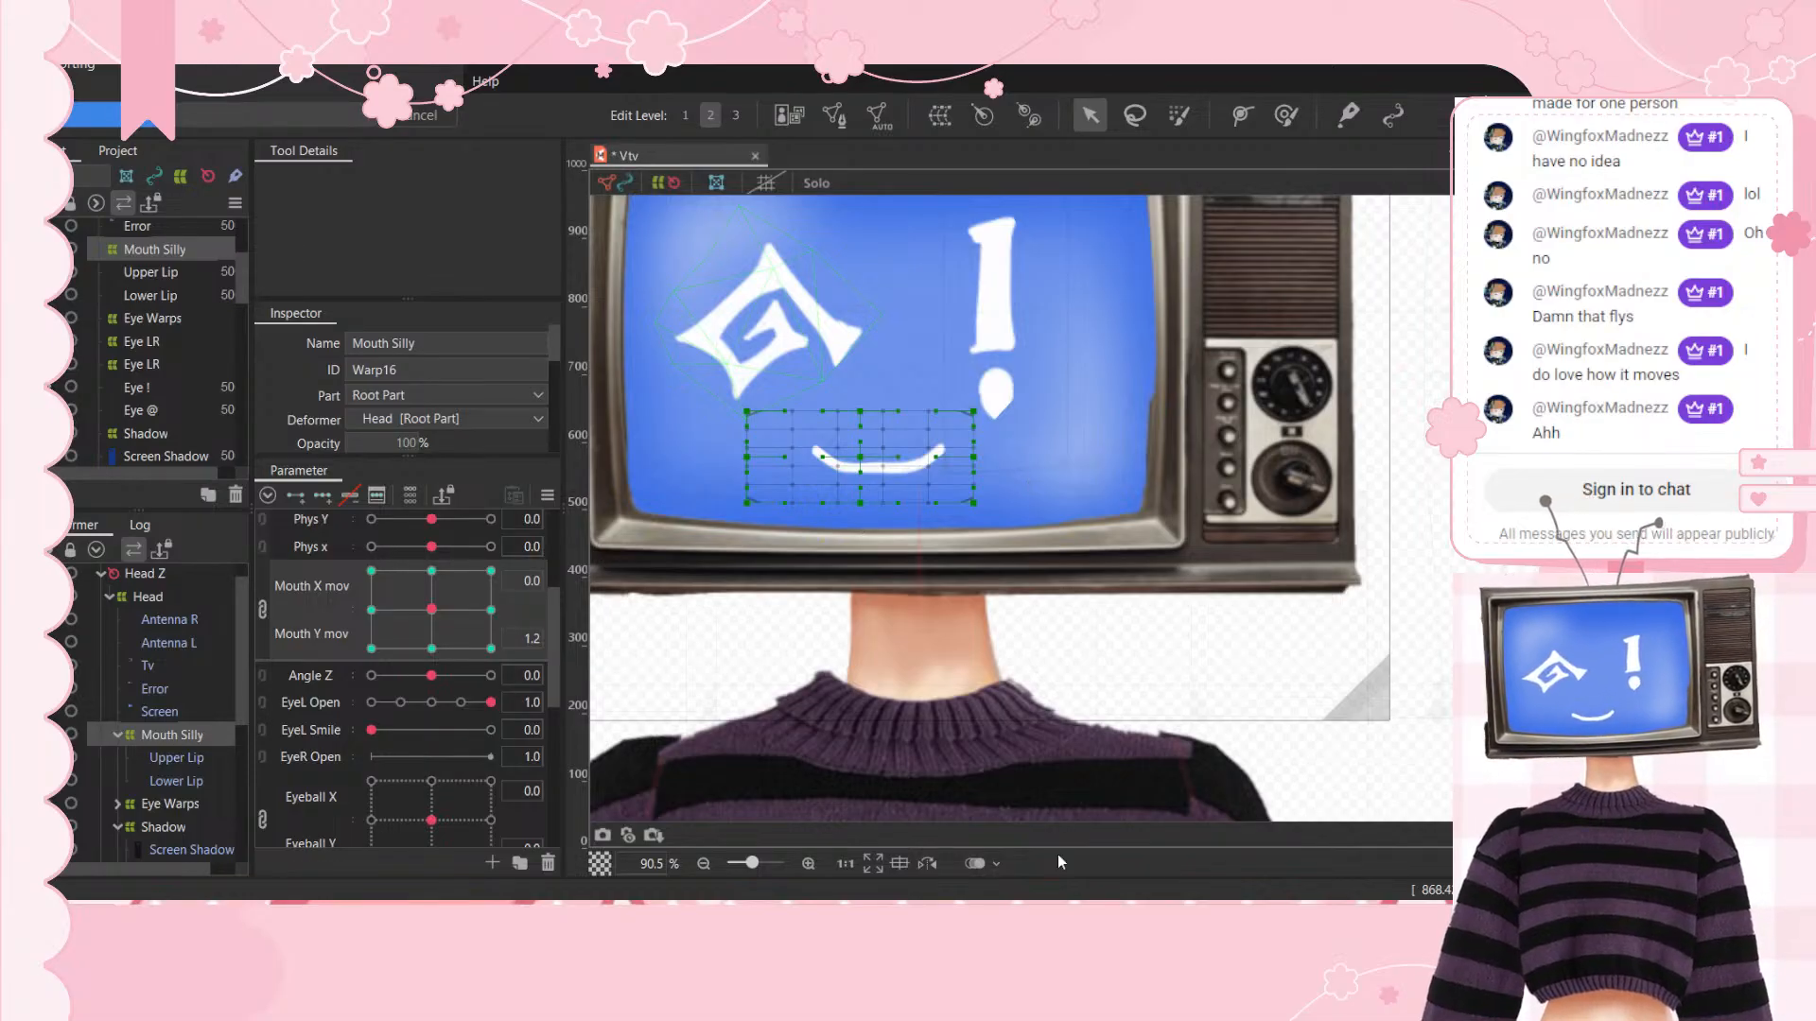
Step: In VTube Studio, switch to the pink-haired avatar and reposition it, and reopen the model selection to reload the TV-head model
{"action": "double_click", "coordinate": [1627, 708]}
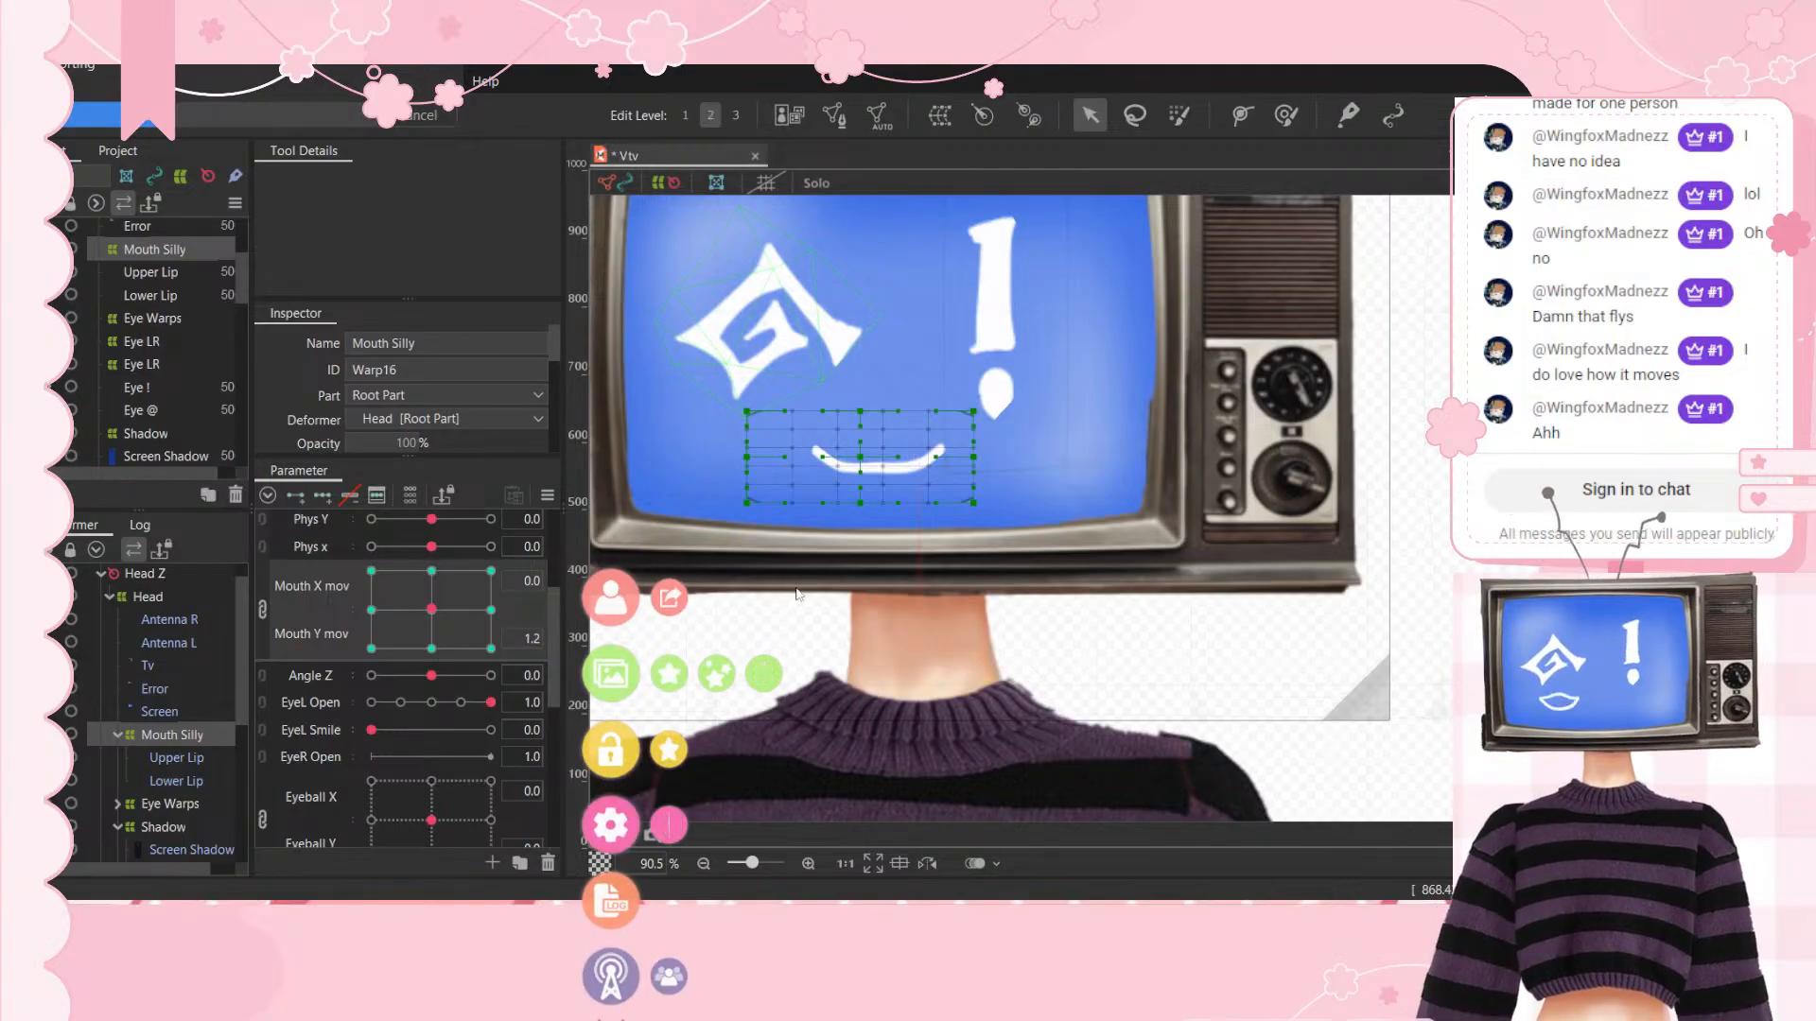
{"action": "left_click", "coordinate": [611, 598]}
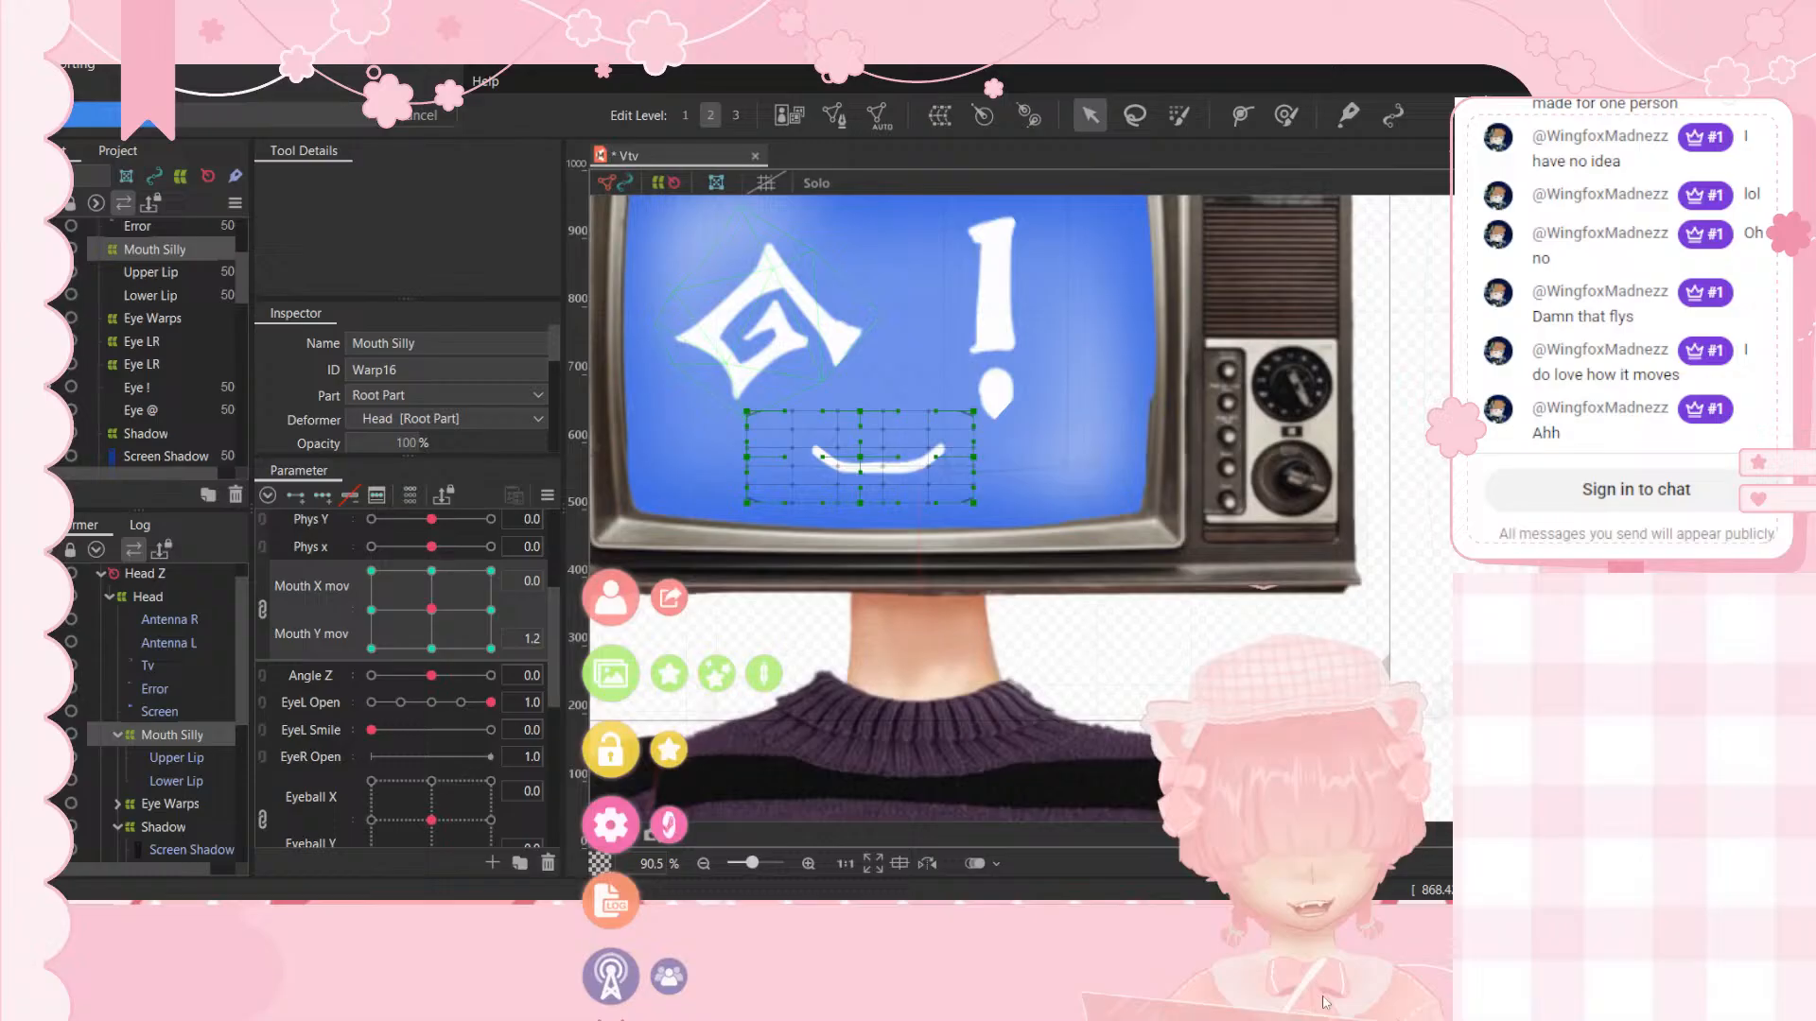
{"action": "left_click_drag", "start_coordinate": [1325, 1003], "coordinate": [1645, 863]}
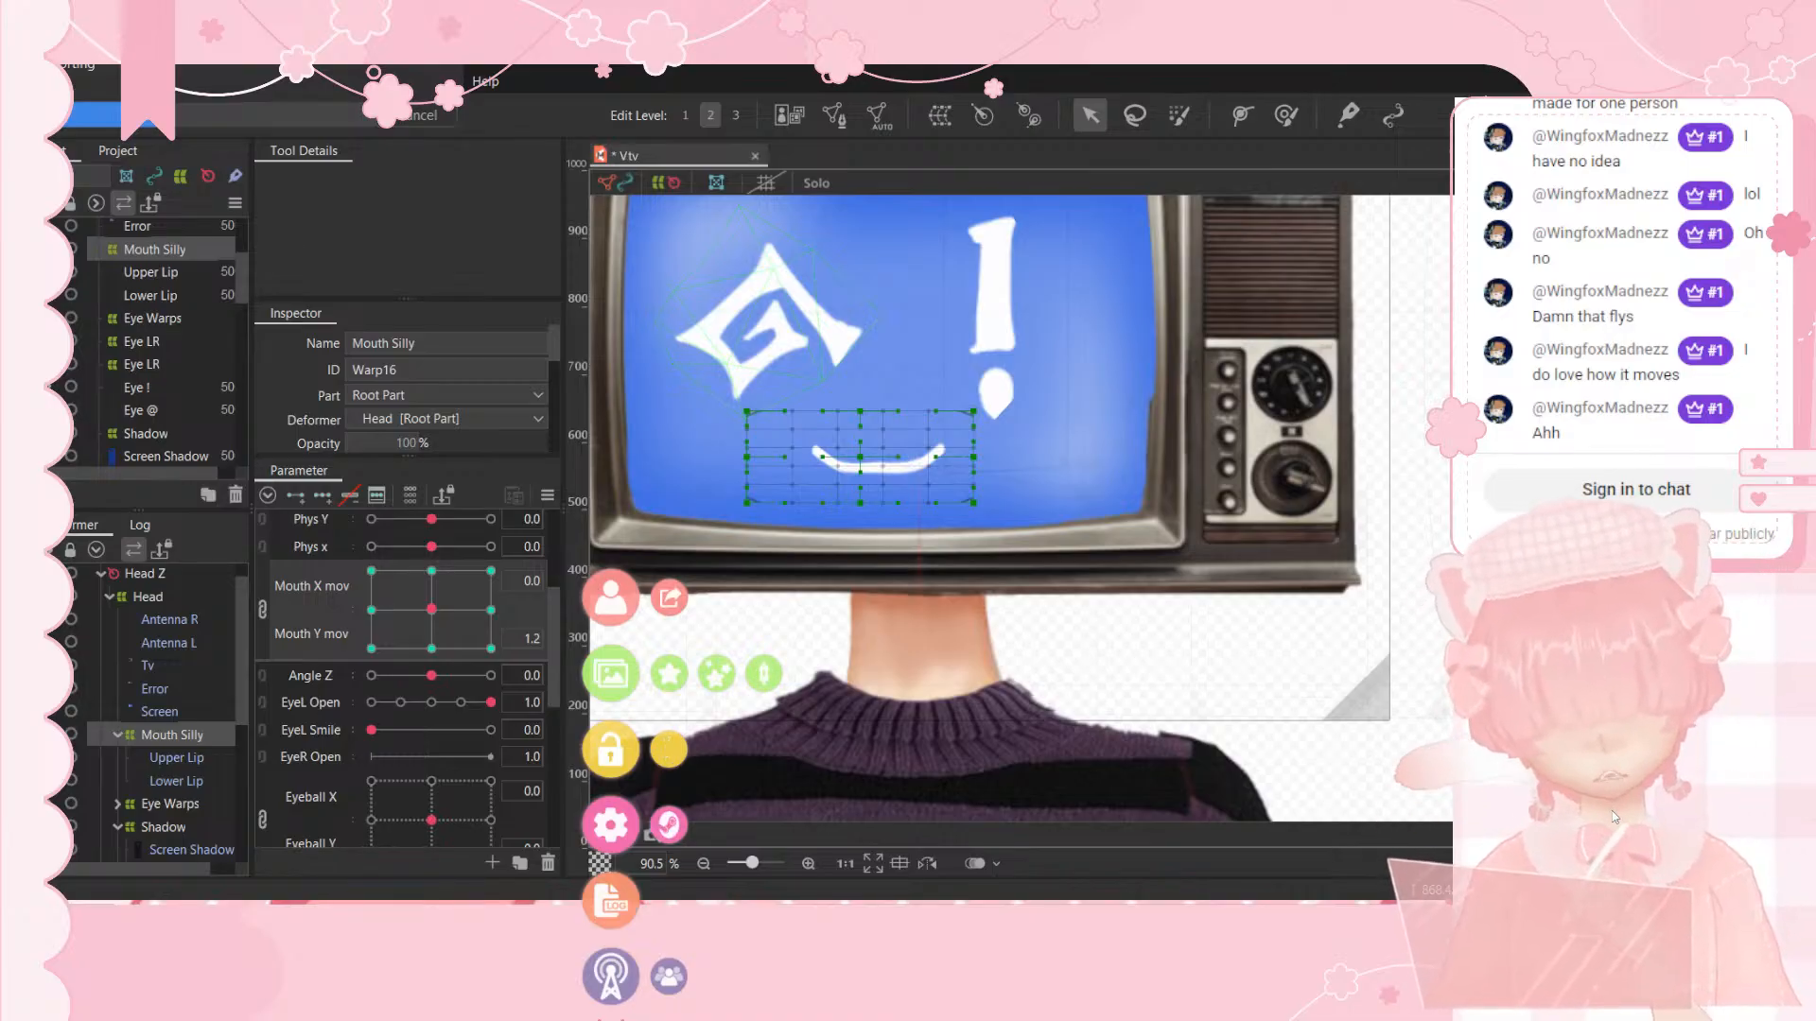
{"action": "left_click", "coordinate": [609, 590]}
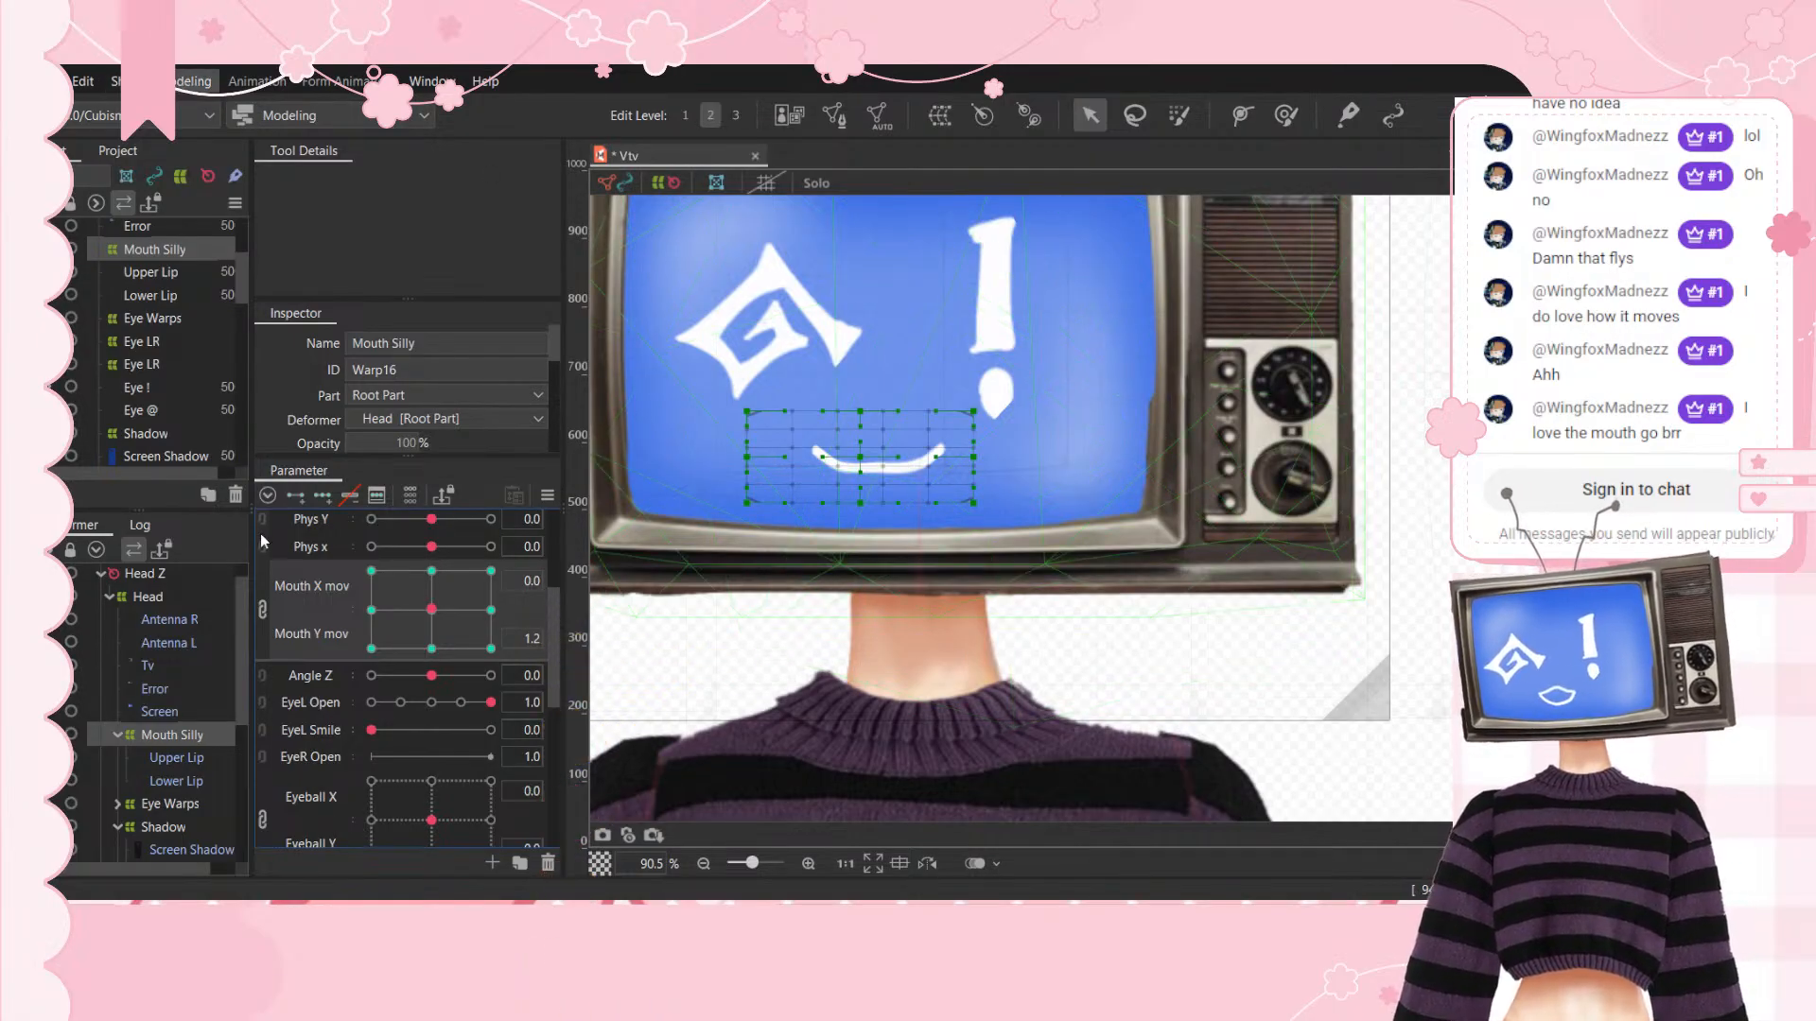
Step: In the physics settings, set the Mouth silly pendulums' reaction times to 1.2 and 0.88, testing the mouth motion before and after
{"action": "key", "text": "alt+Tab"}
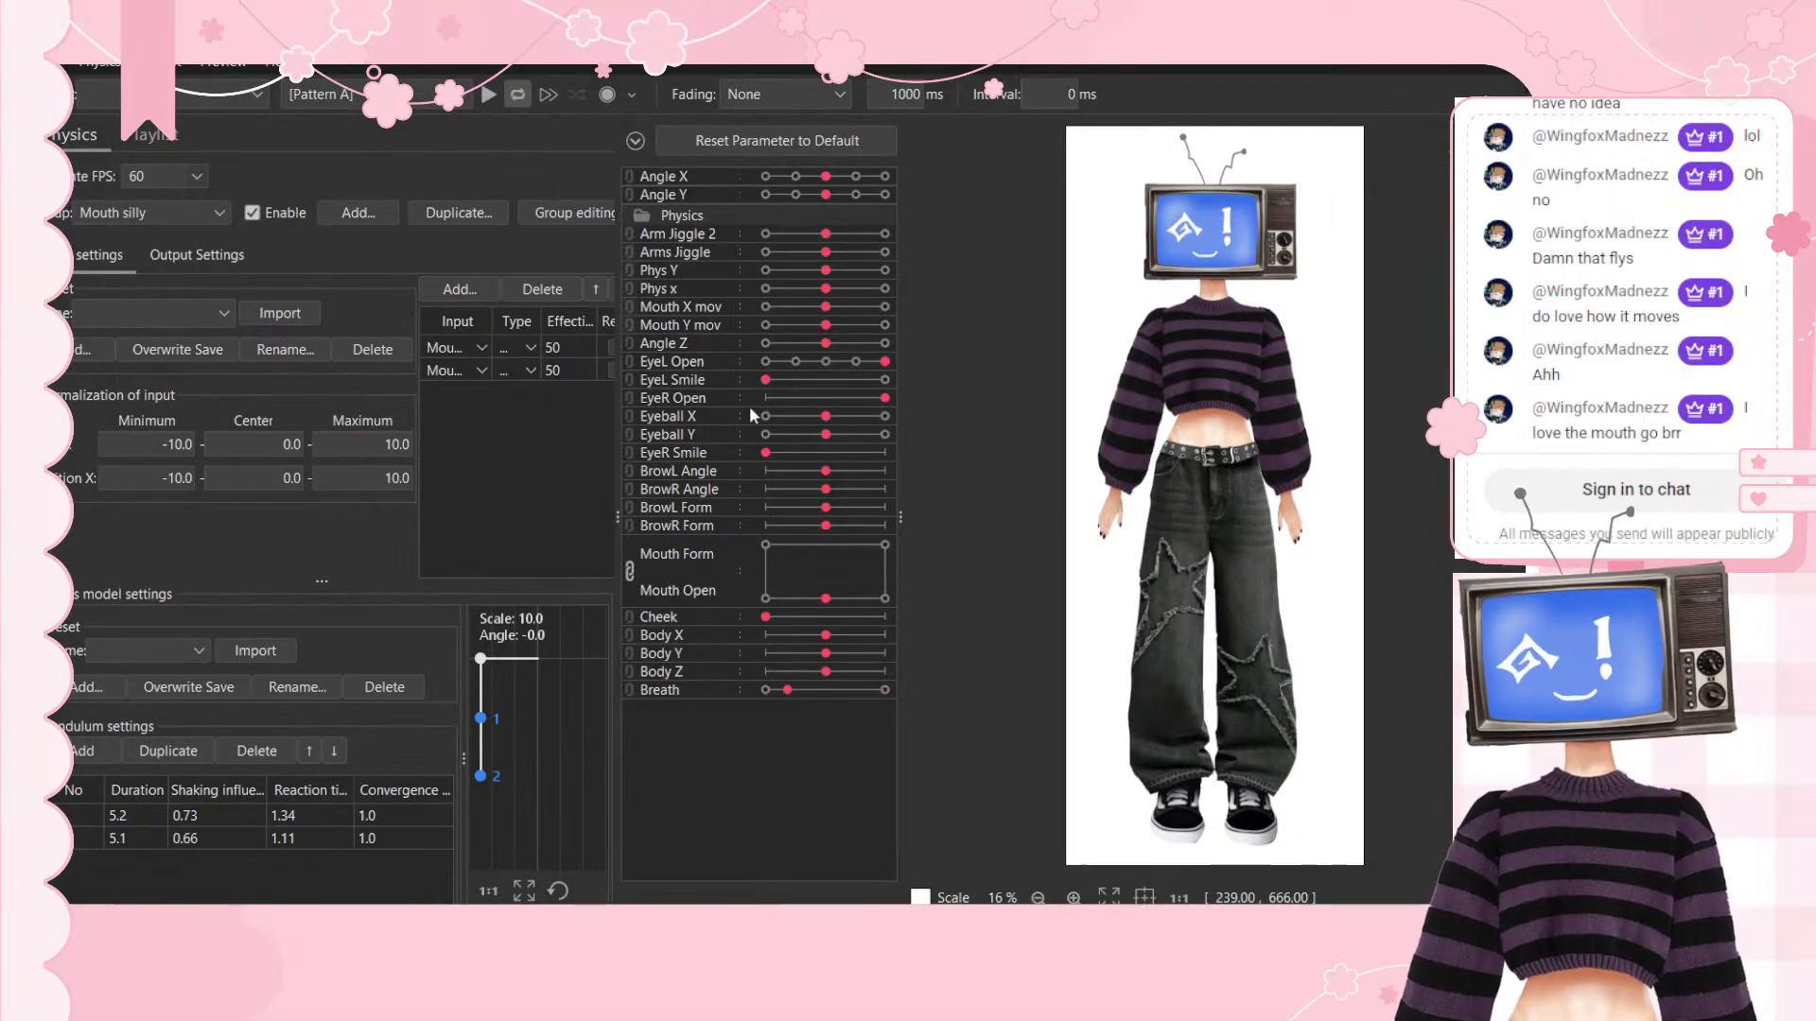
{"action": "left_click_drag", "start_coordinate": [833, 579], "coordinate": [781, 581]}
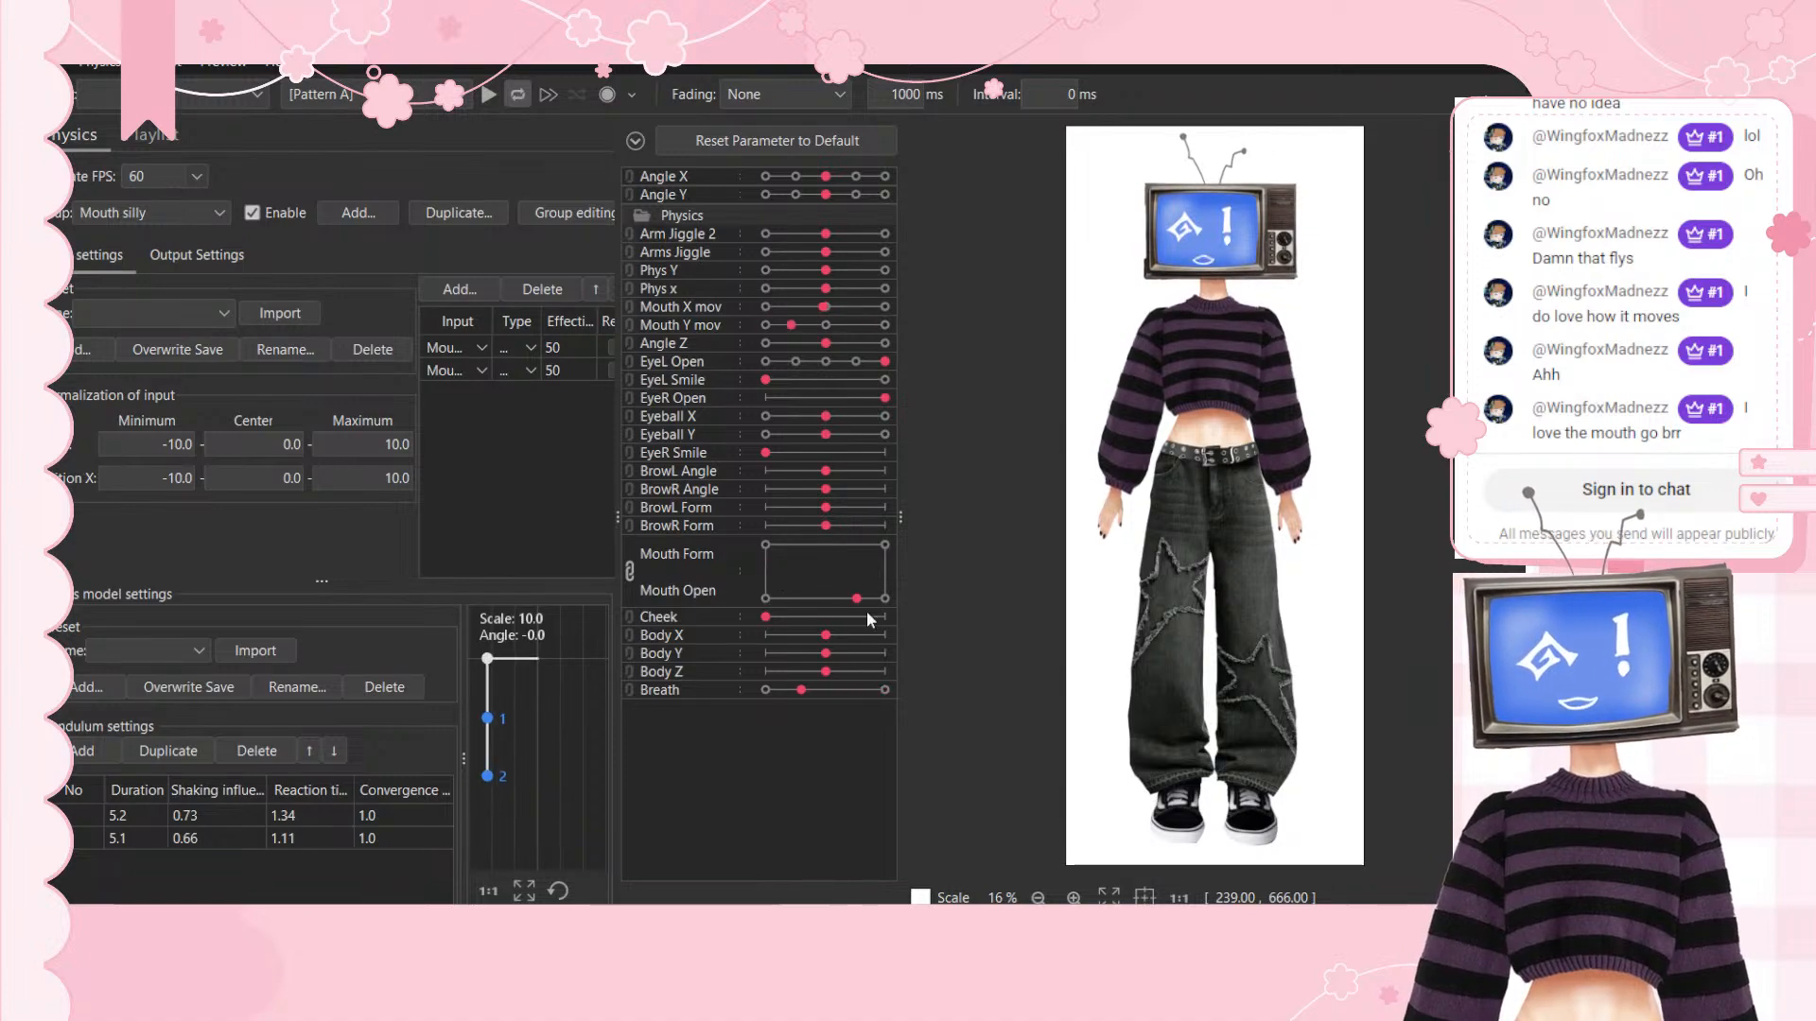
{"action": "left_click_drag", "start_coordinate": [870, 619], "coordinate": [704, 643]}
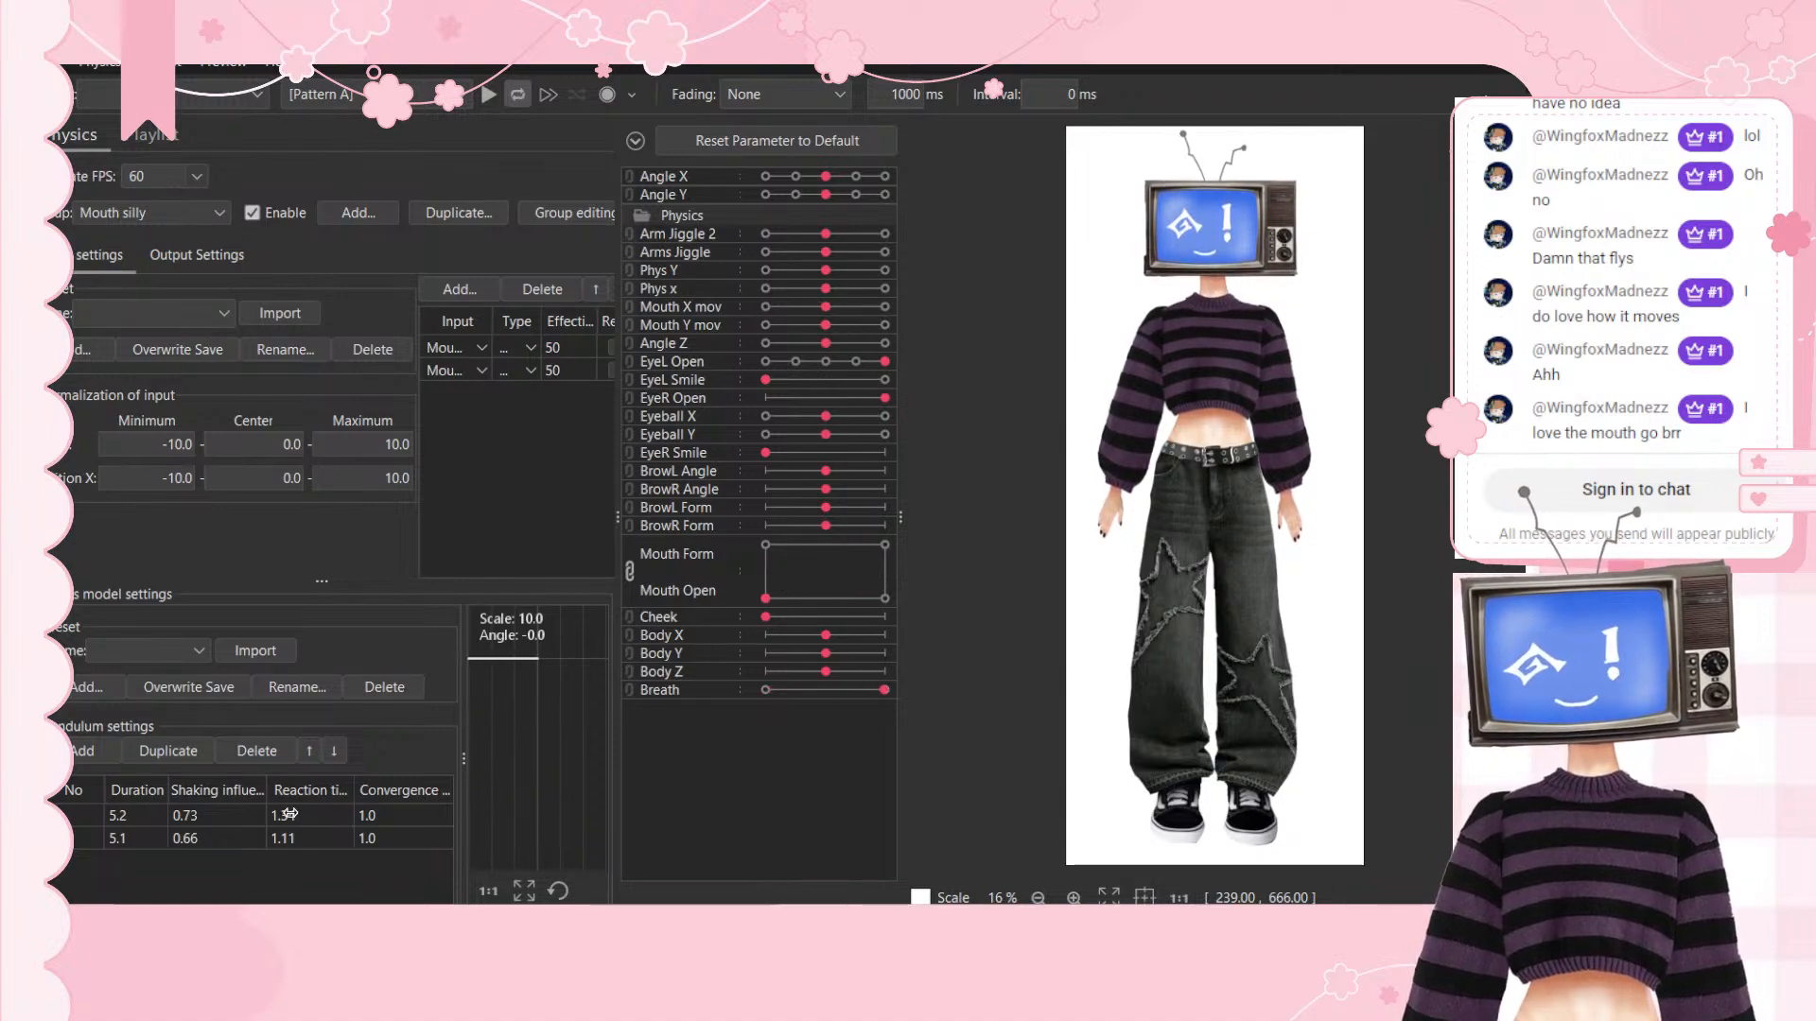
{"action": "left_click_drag", "start_coordinate": [287, 815], "coordinate": [336, 812]}
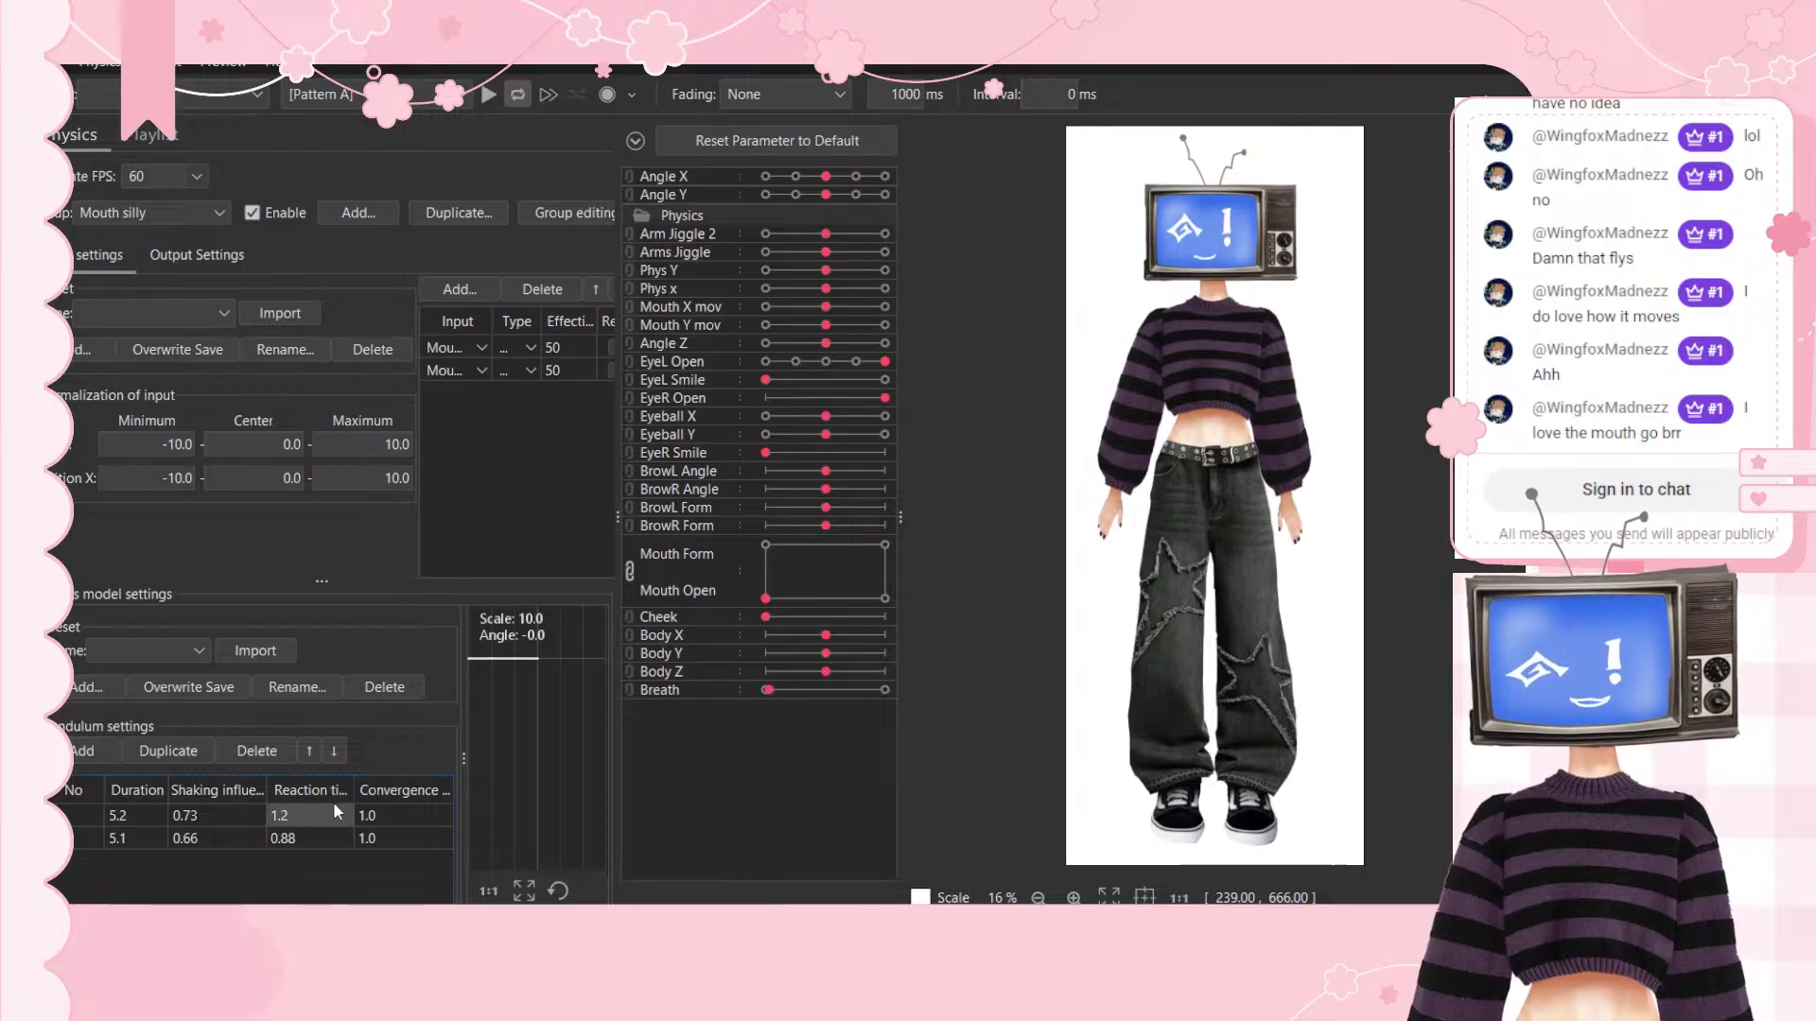
{"action": "left_click_drag", "start_coordinate": [880, 613], "coordinate": [906, 560]}
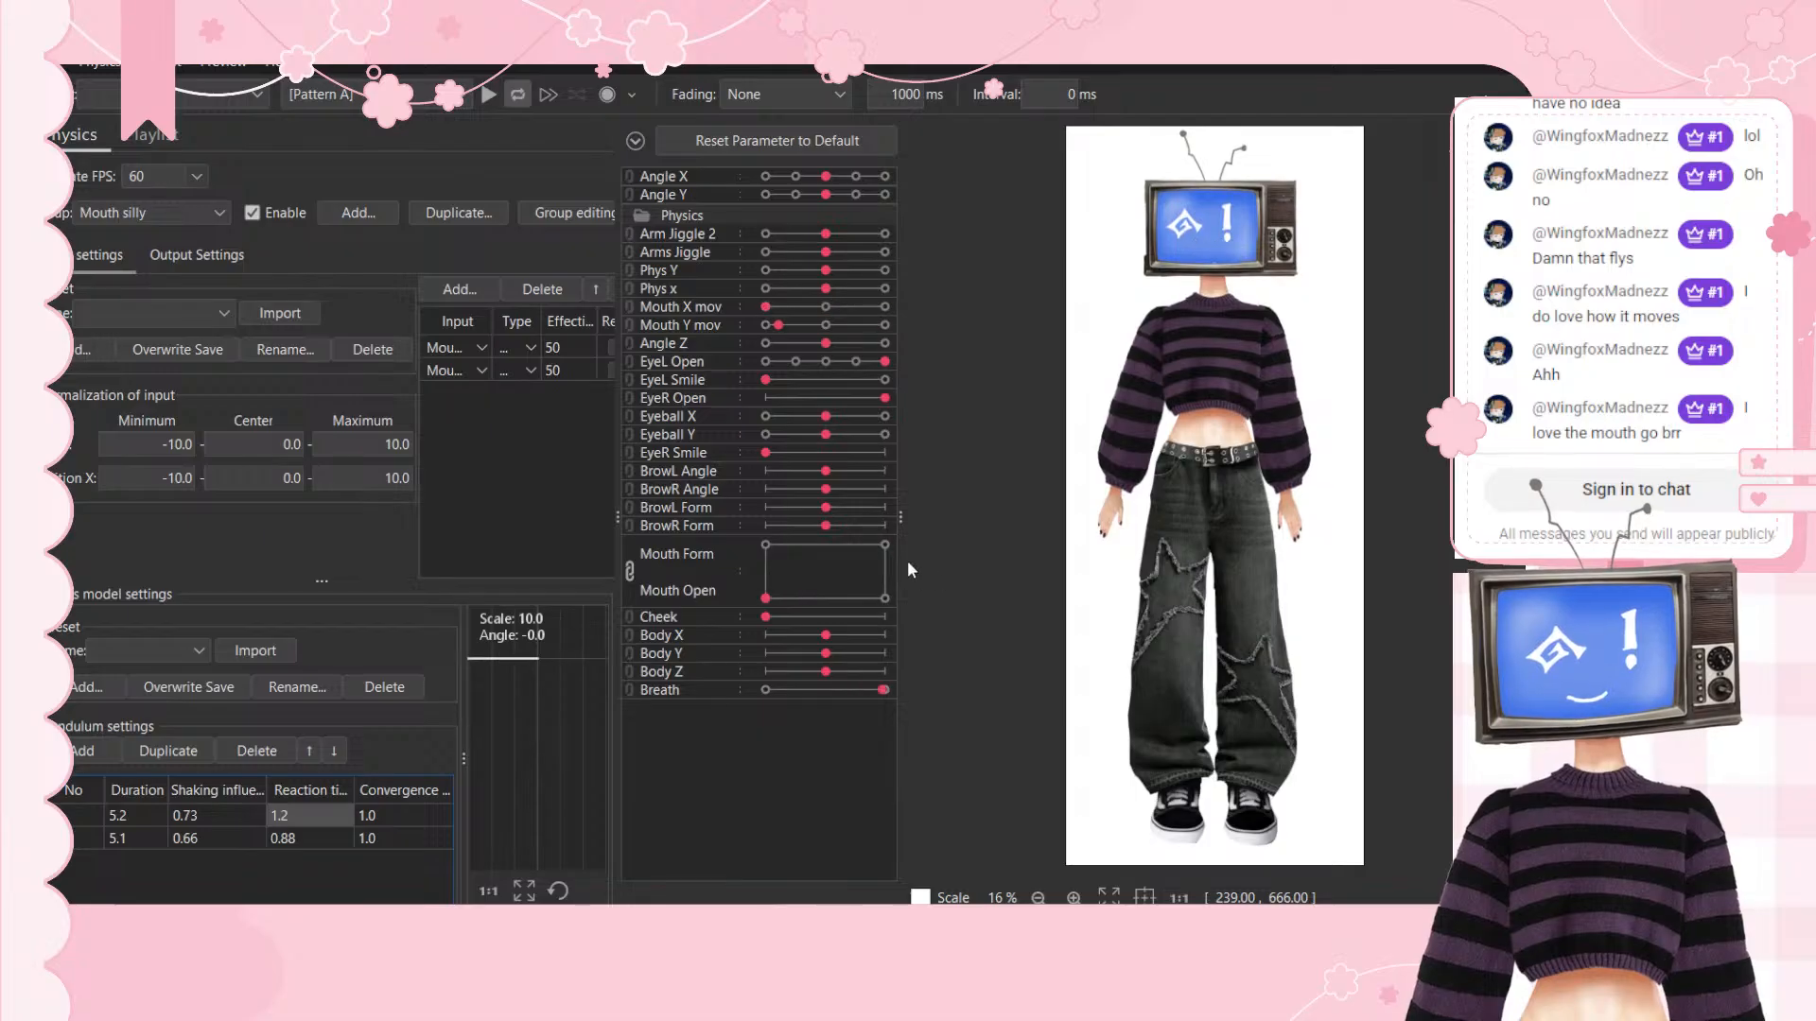
{"action": "left_click_drag", "start_coordinate": [928, 620], "coordinate": [848, 666]}
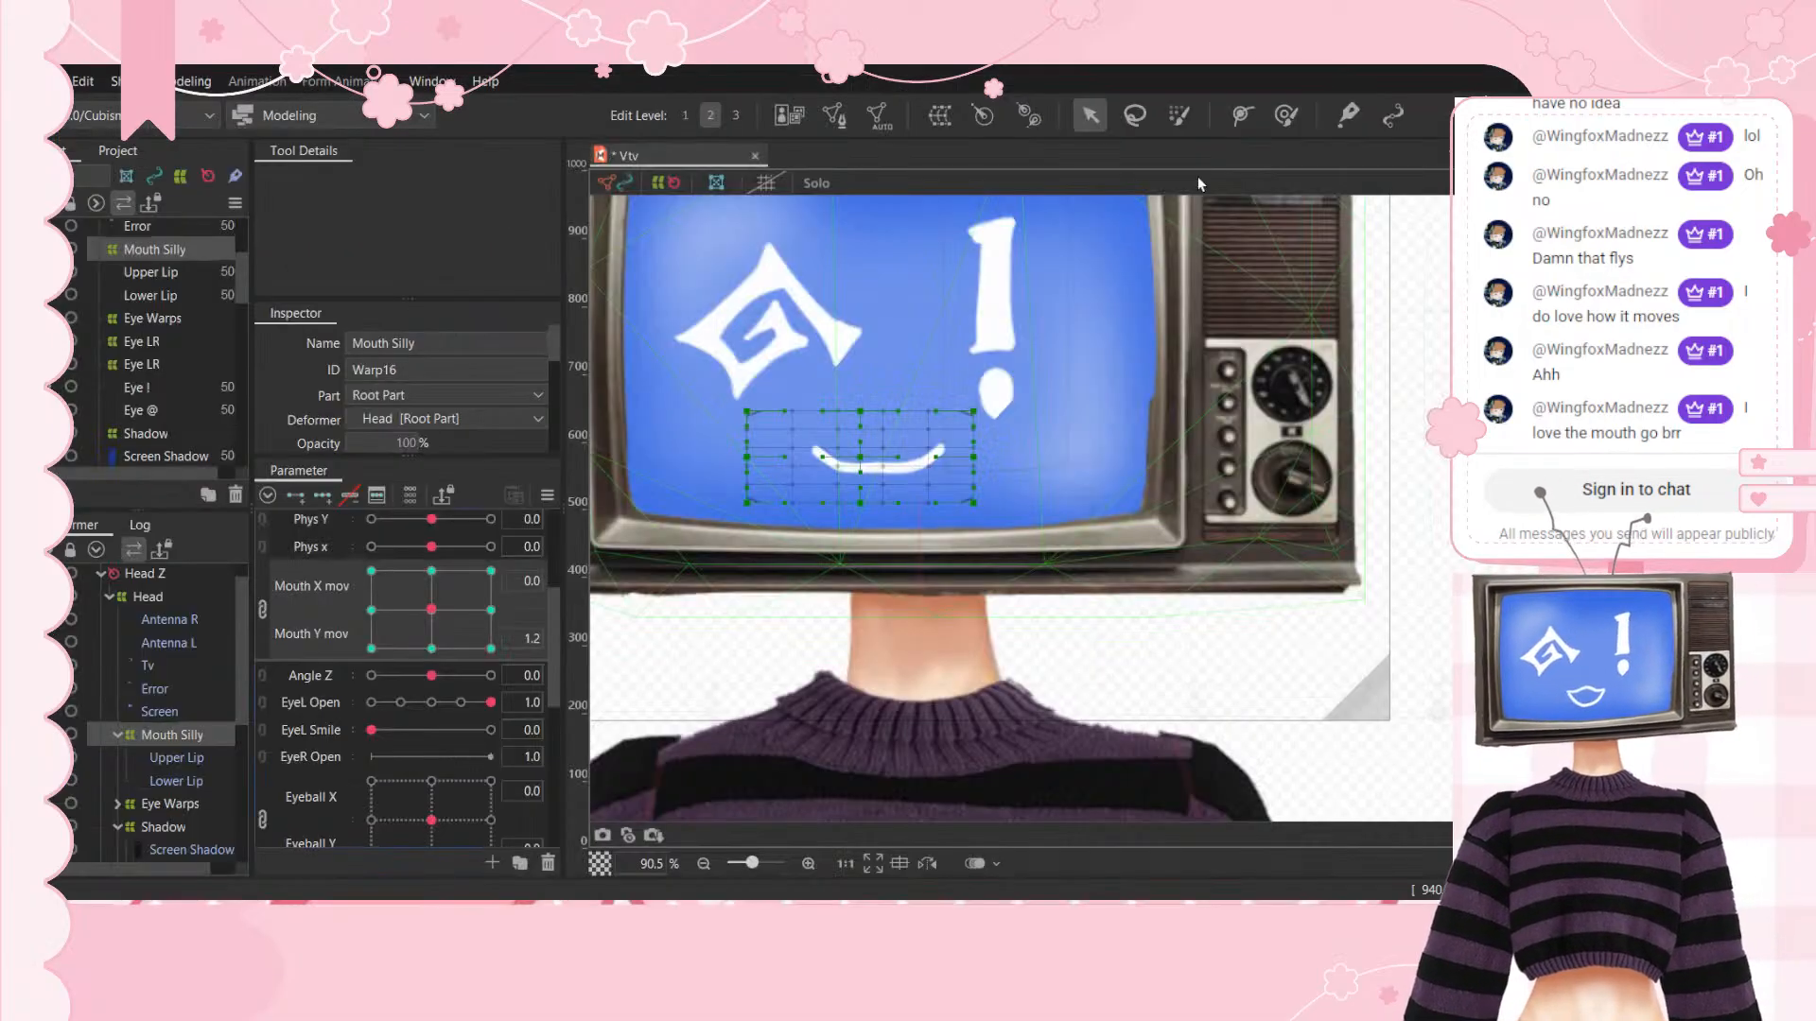
Step: Shift the Mouth Silly warp slightly down at Mouth Y mov 30 and up at Mouth Y mov -30 to reduce its vertical travel
{"action": "left_click_drag", "start_coordinate": [439, 629], "coordinate": [433, 573]}
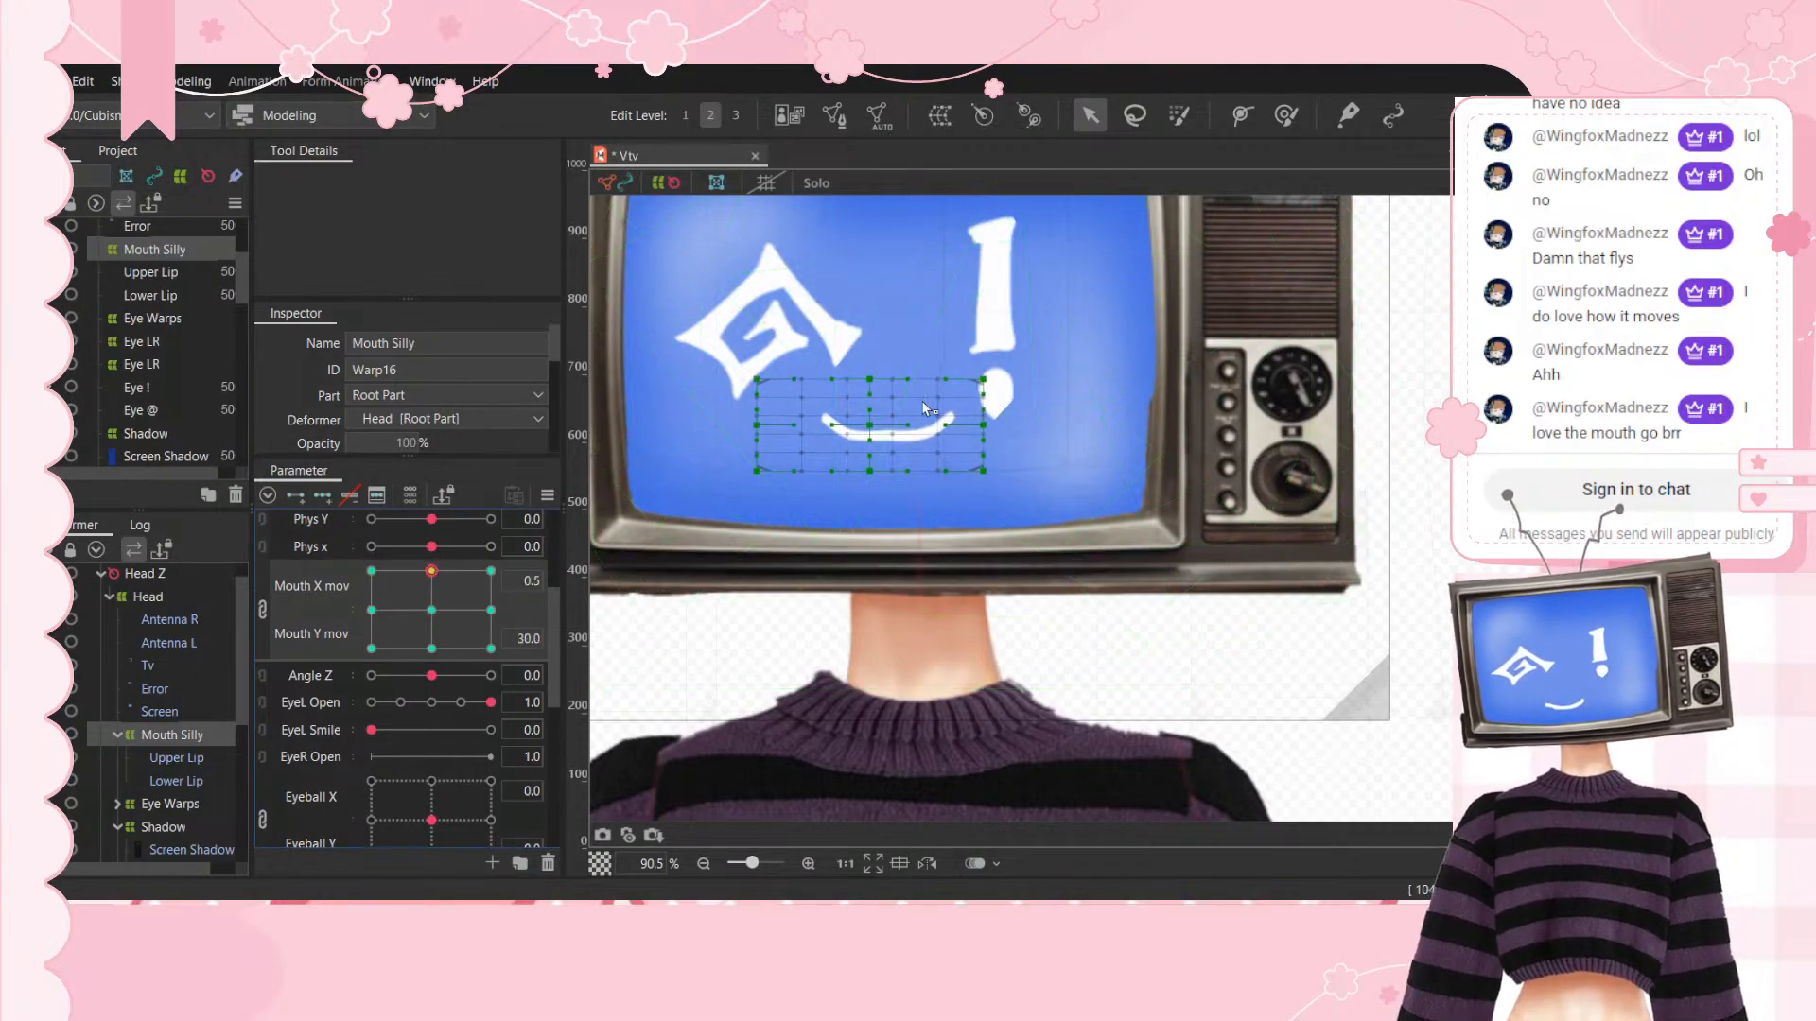
{"action": "left_click", "coordinate": [431, 571]}
{"action": "left_click_drag", "start_coordinate": [870, 425], "coordinate": [868, 429]}
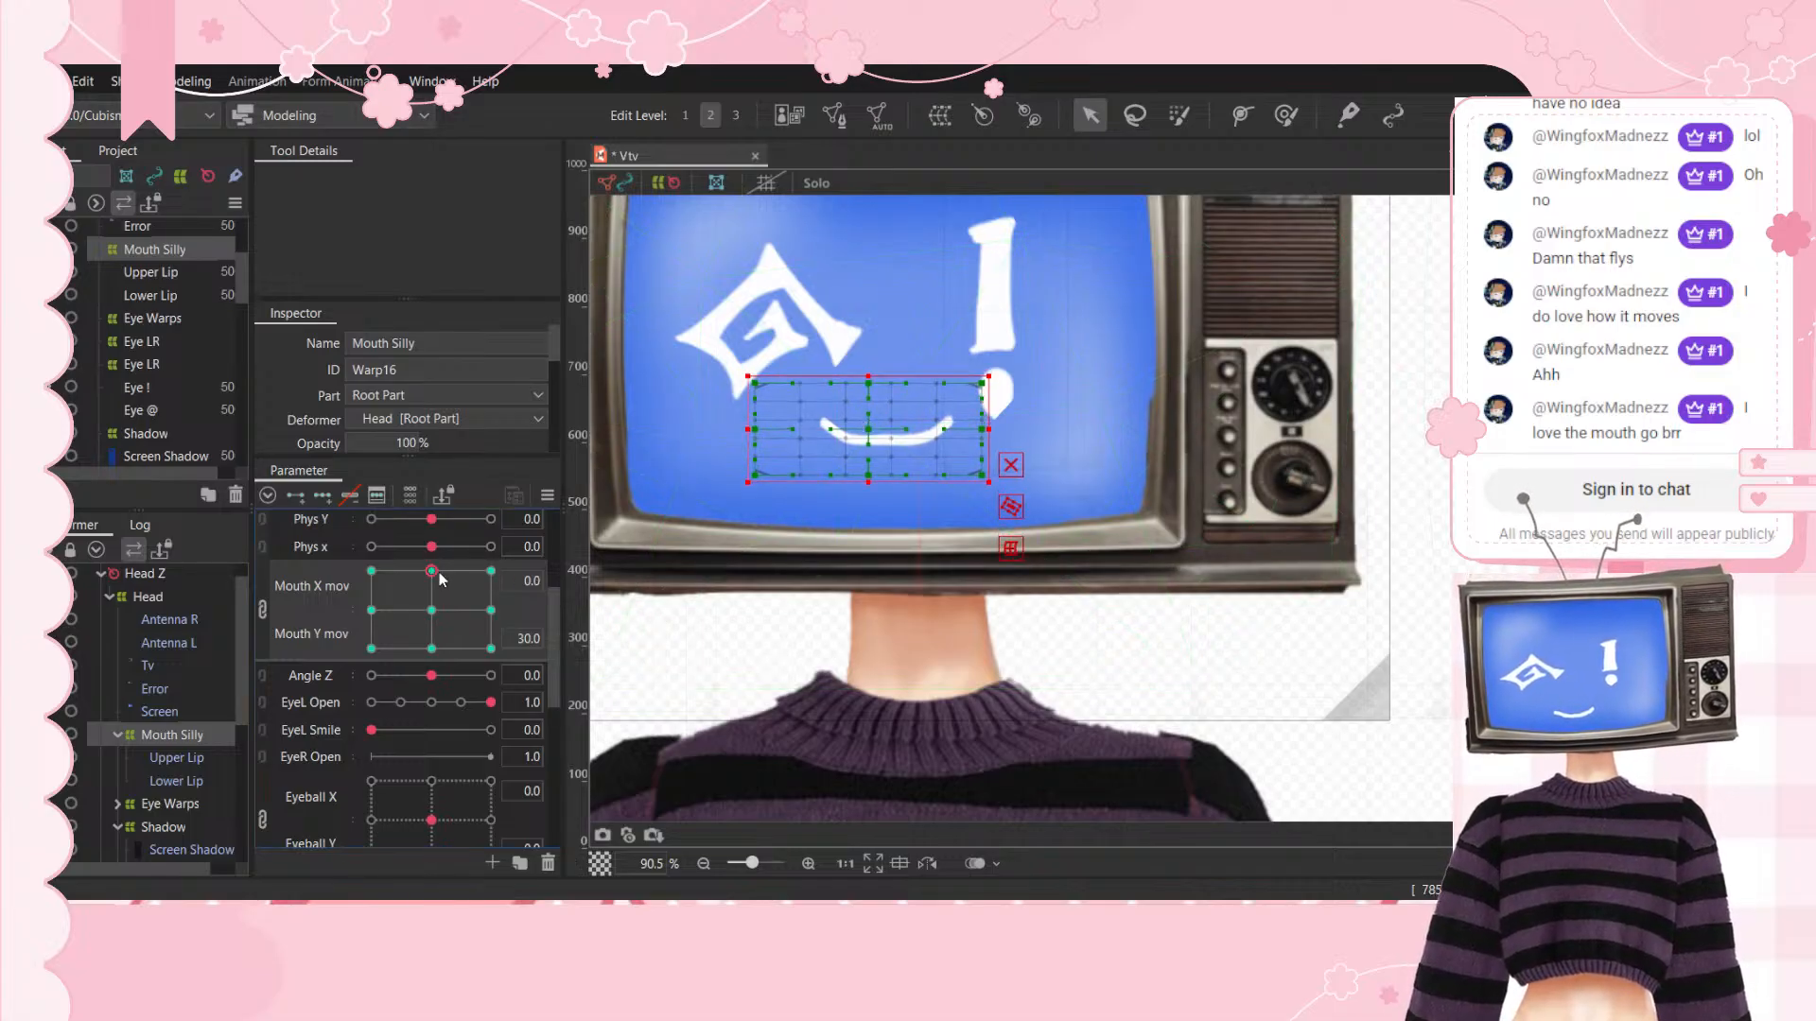
{"action": "left_click_drag", "start_coordinate": [441, 579], "coordinate": [434, 659]}
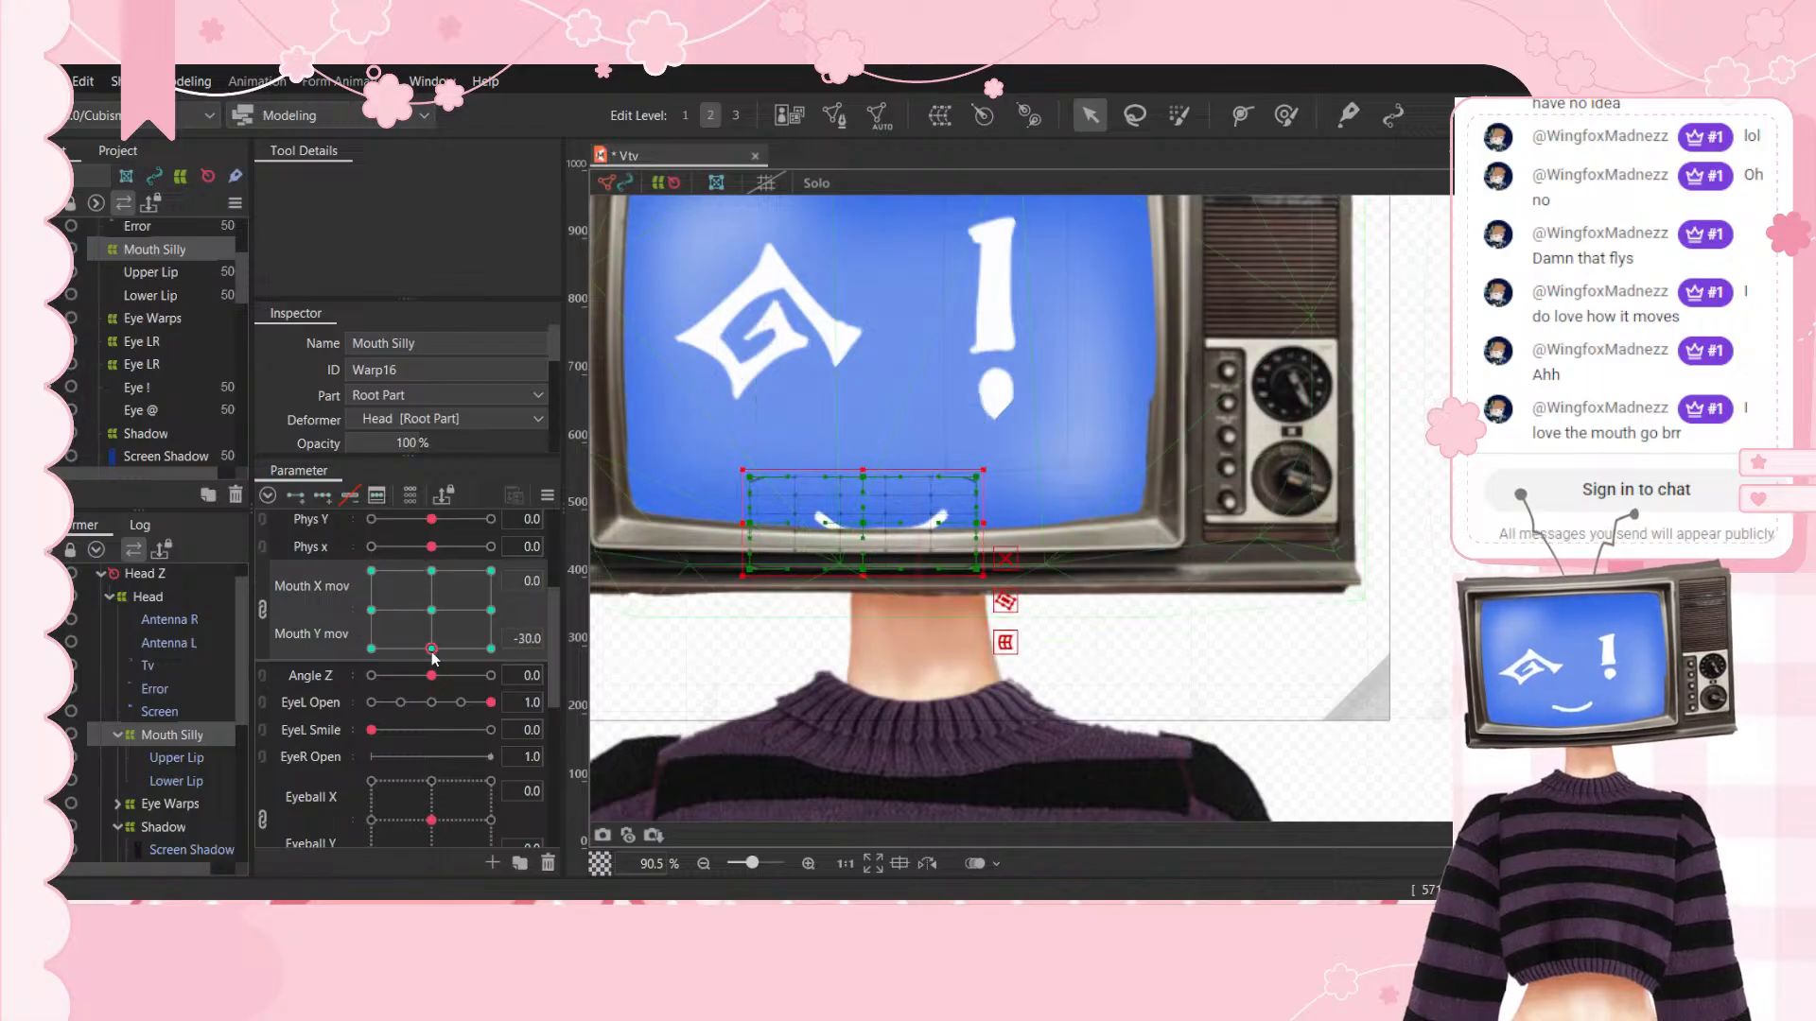
{"action": "left_click_drag", "start_coordinate": [865, 526], "coordinate": [865, 501]}
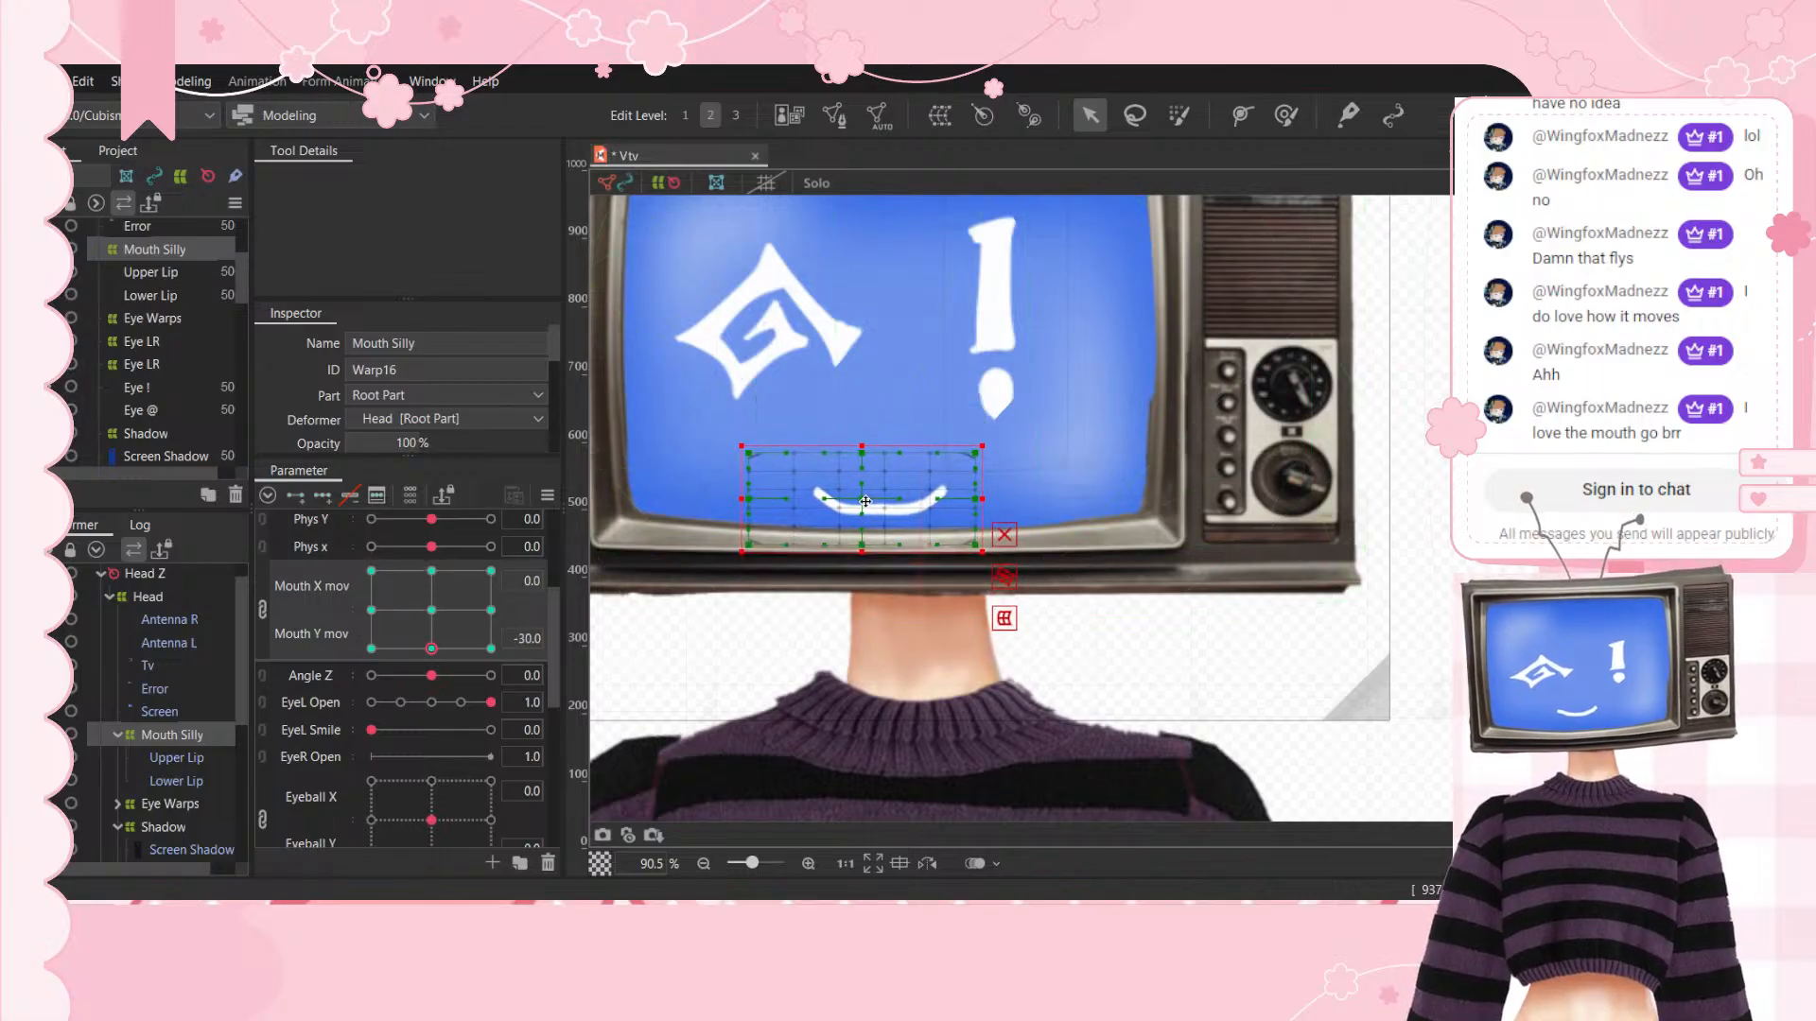
Step: Shift the Mouth Silly warp toward the centre at Mouth X mov 30 and -30 to reduce its horizontal travel
{"action": "left_click_drag", "start_coordinate": [486, 612], "coordinate": [496, 611]}
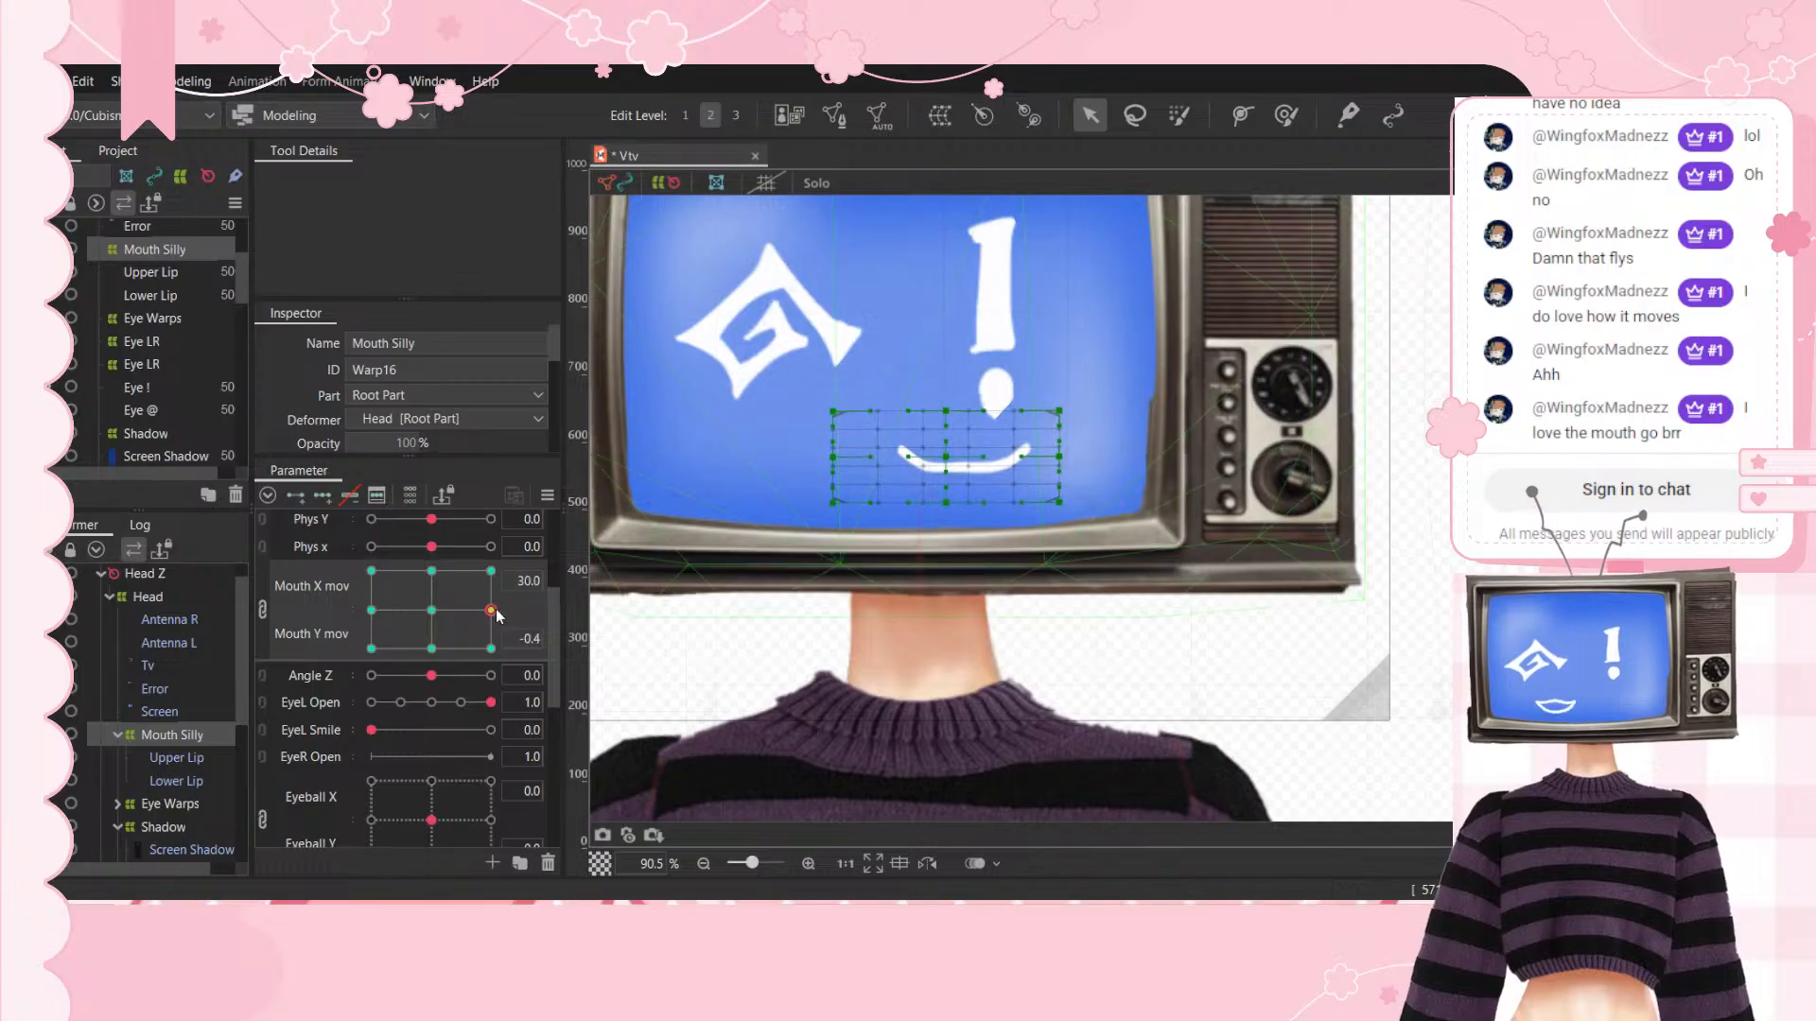
{"action": "left_click", "coordinate": [937, 457]}
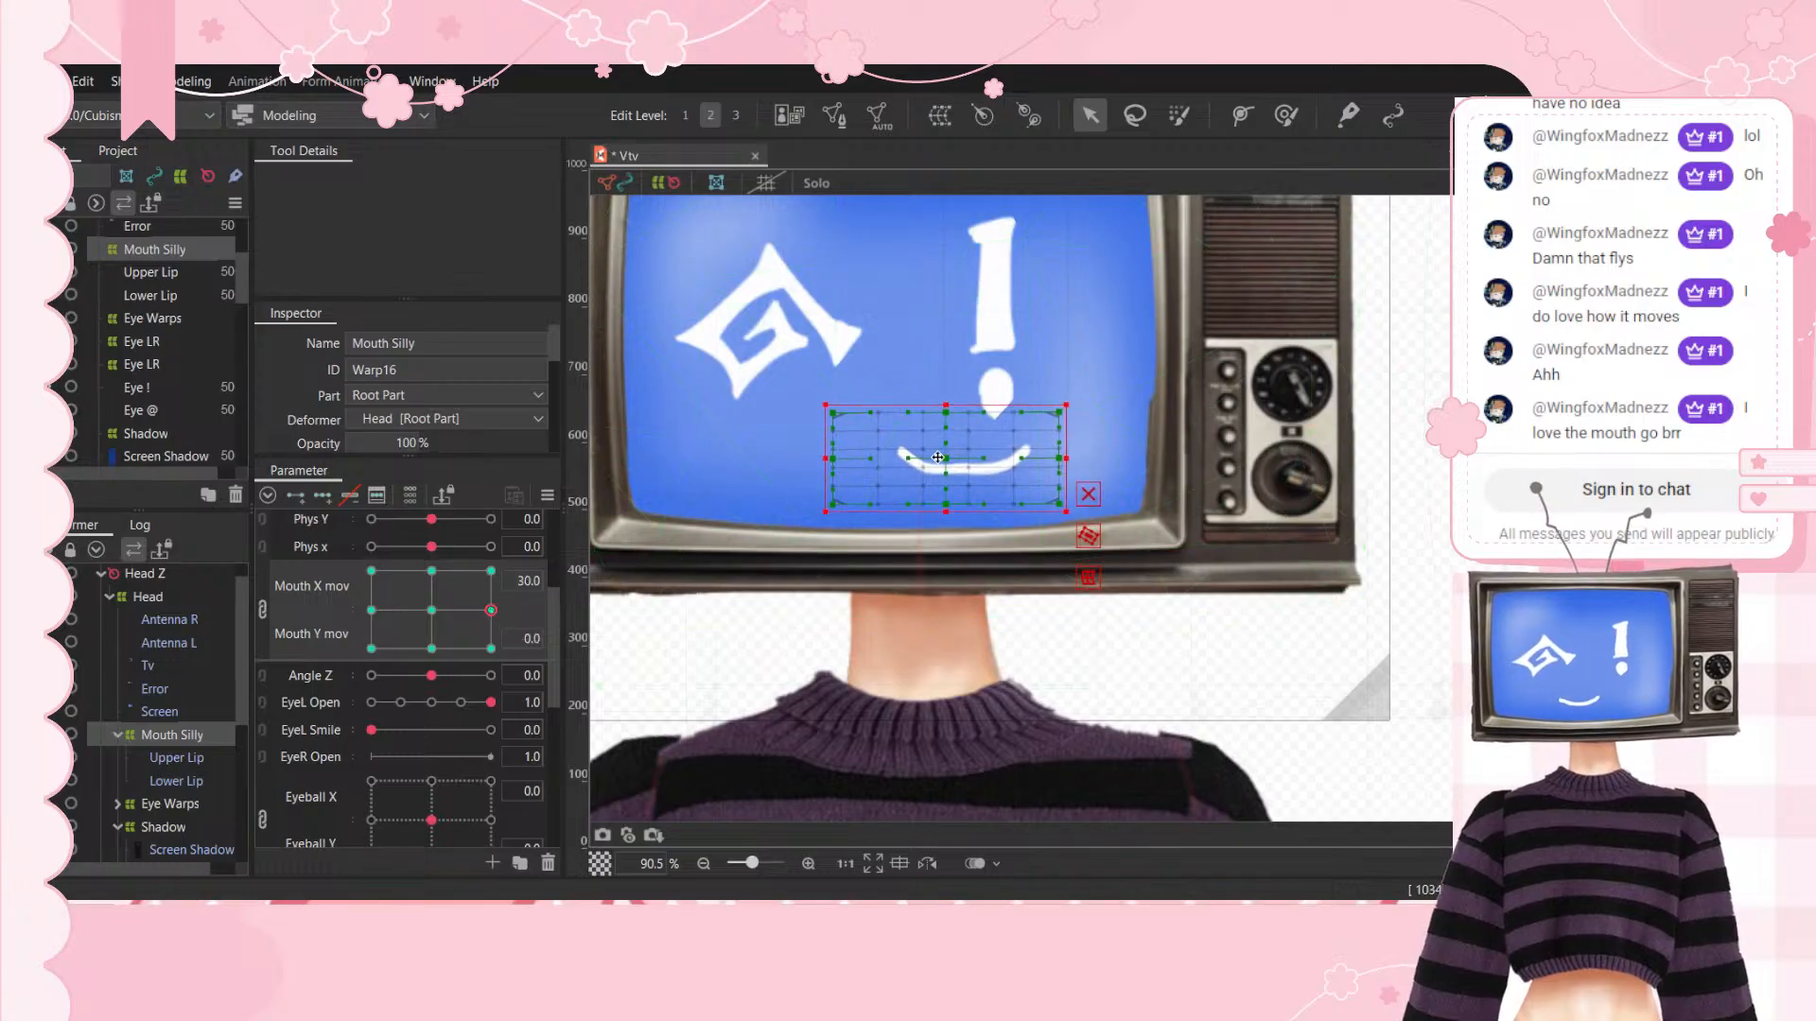
{"action": "left_click_drag", "start_coordinate": [937, 457], "coordinate": [917, 456]}
{"action": "left_click", "coordinate": [370, 611]}
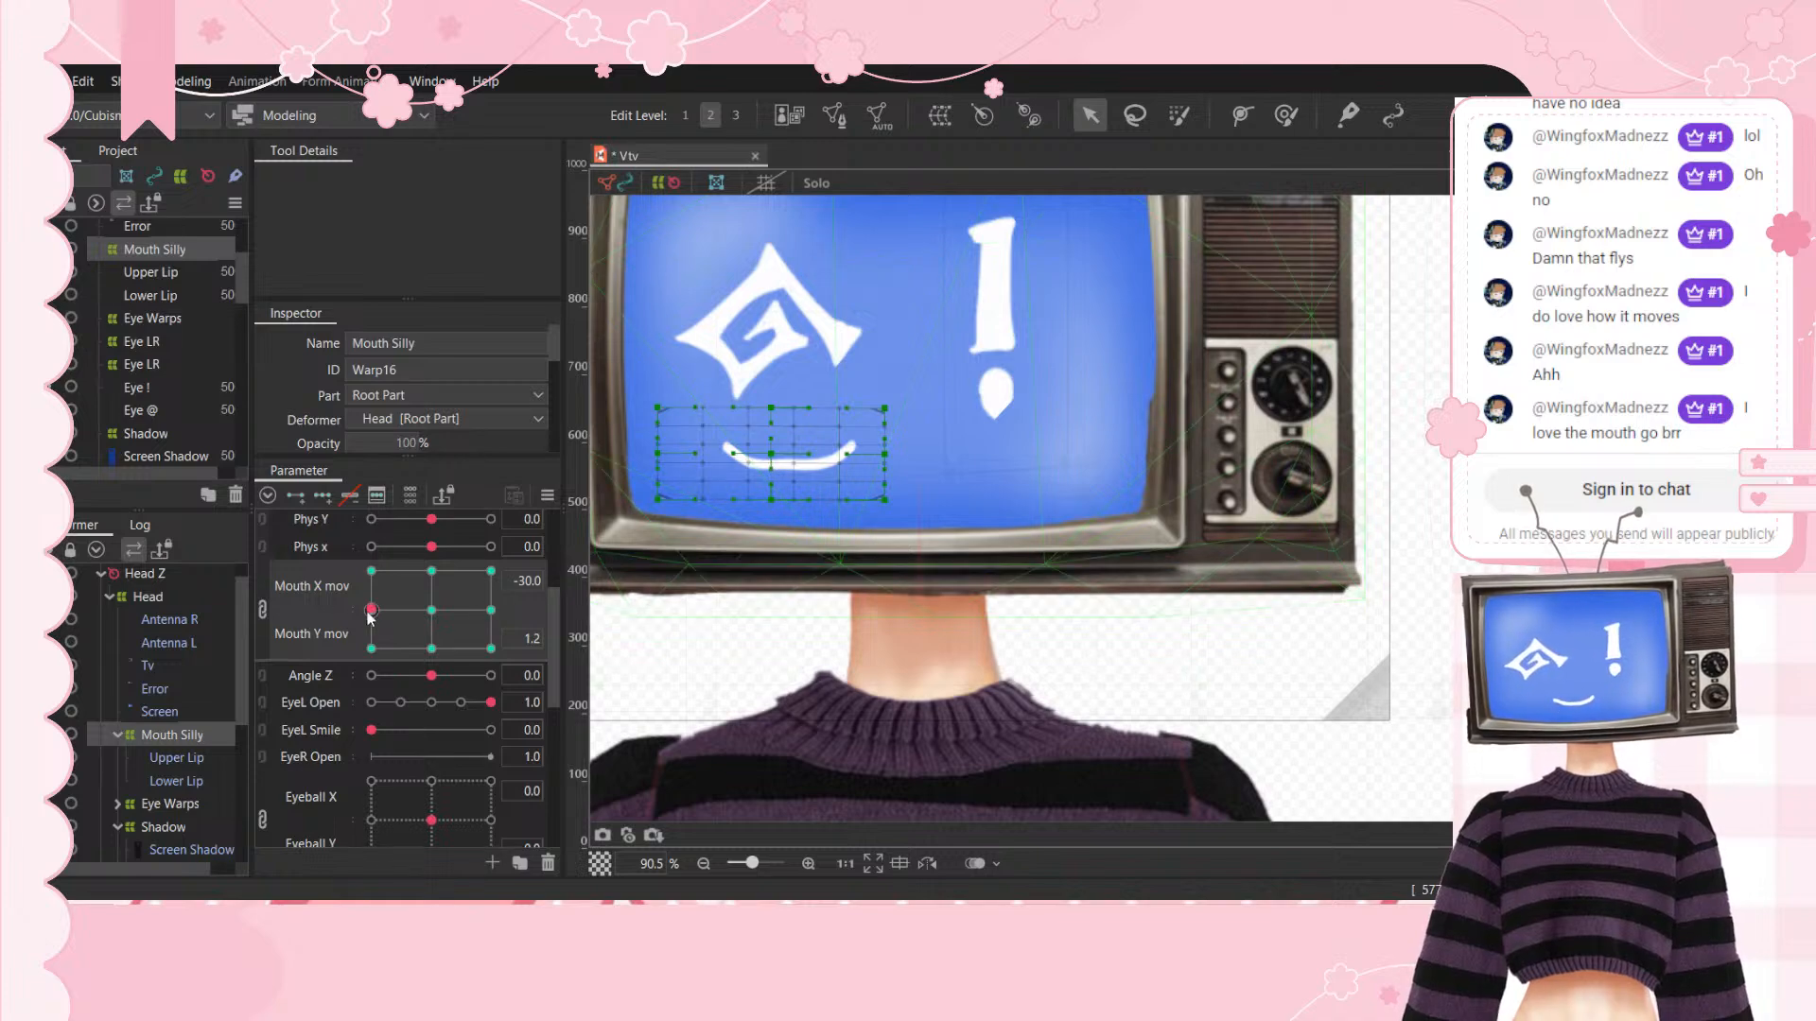
{"action": "left_click", "coordinate": [786, 452]}
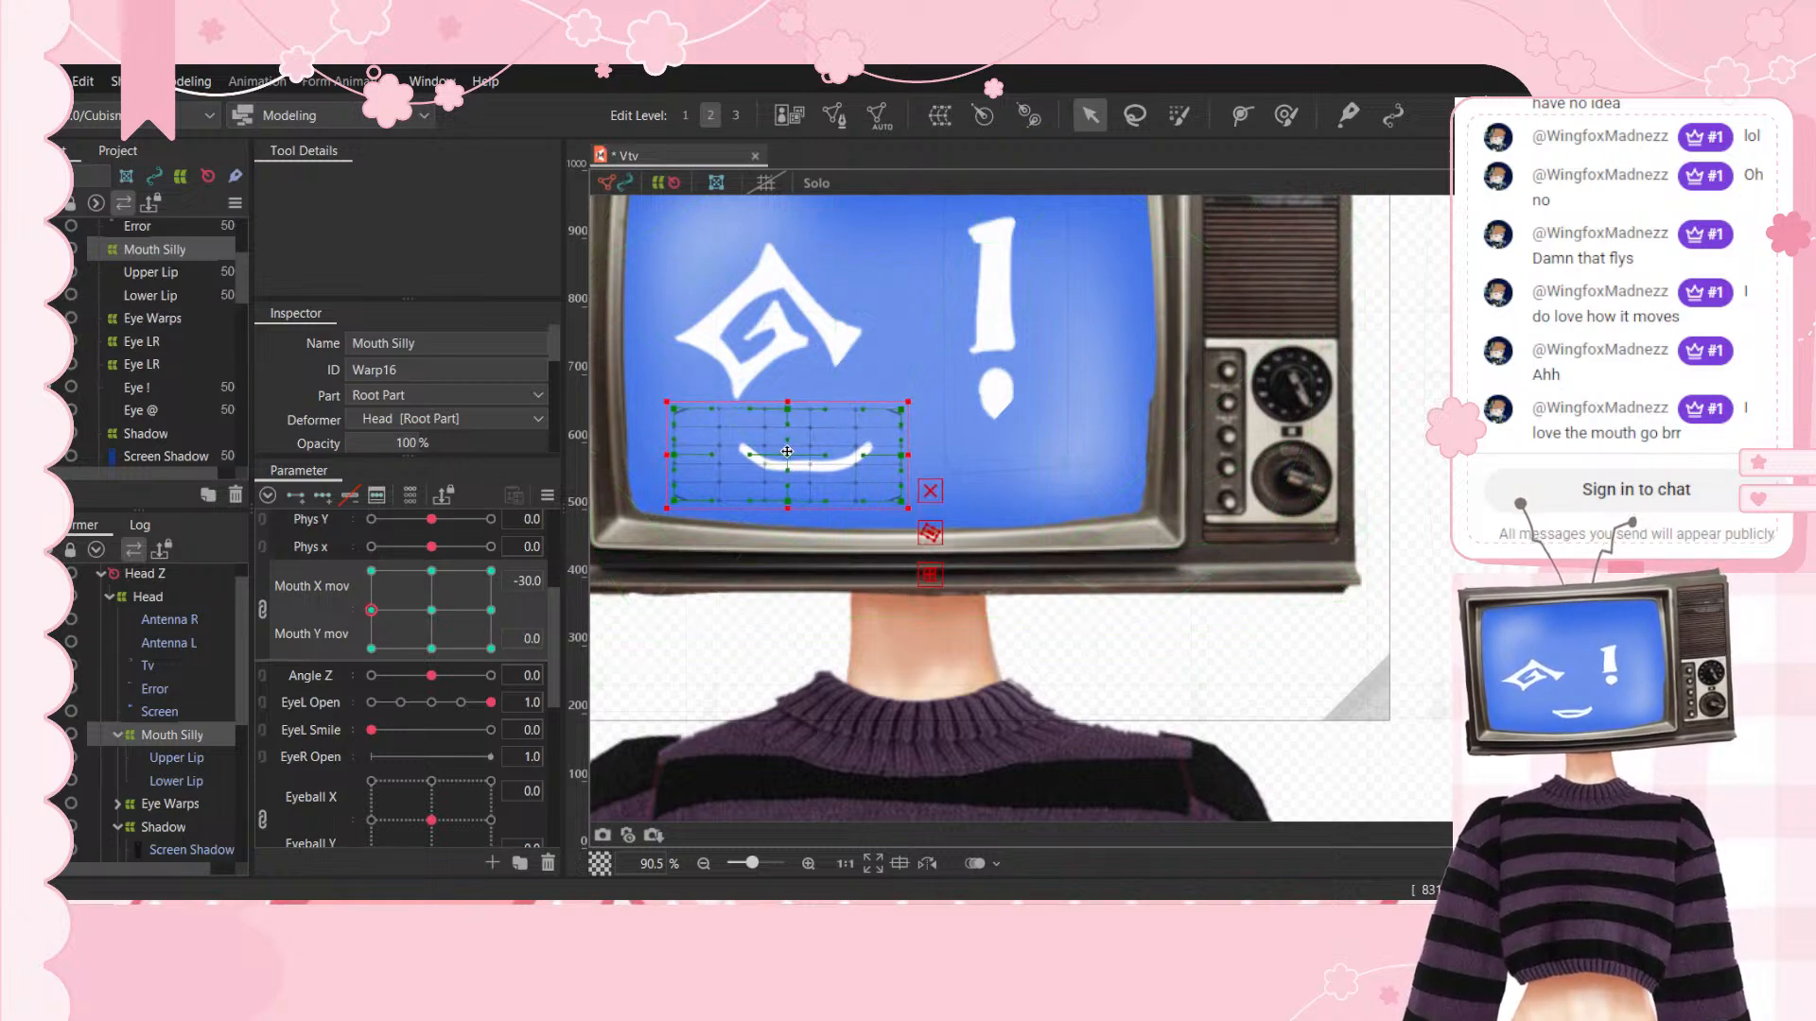
{"action": "left_click_drag", "start_coordinate": [787, 452], "coordinate": [804, 452]}
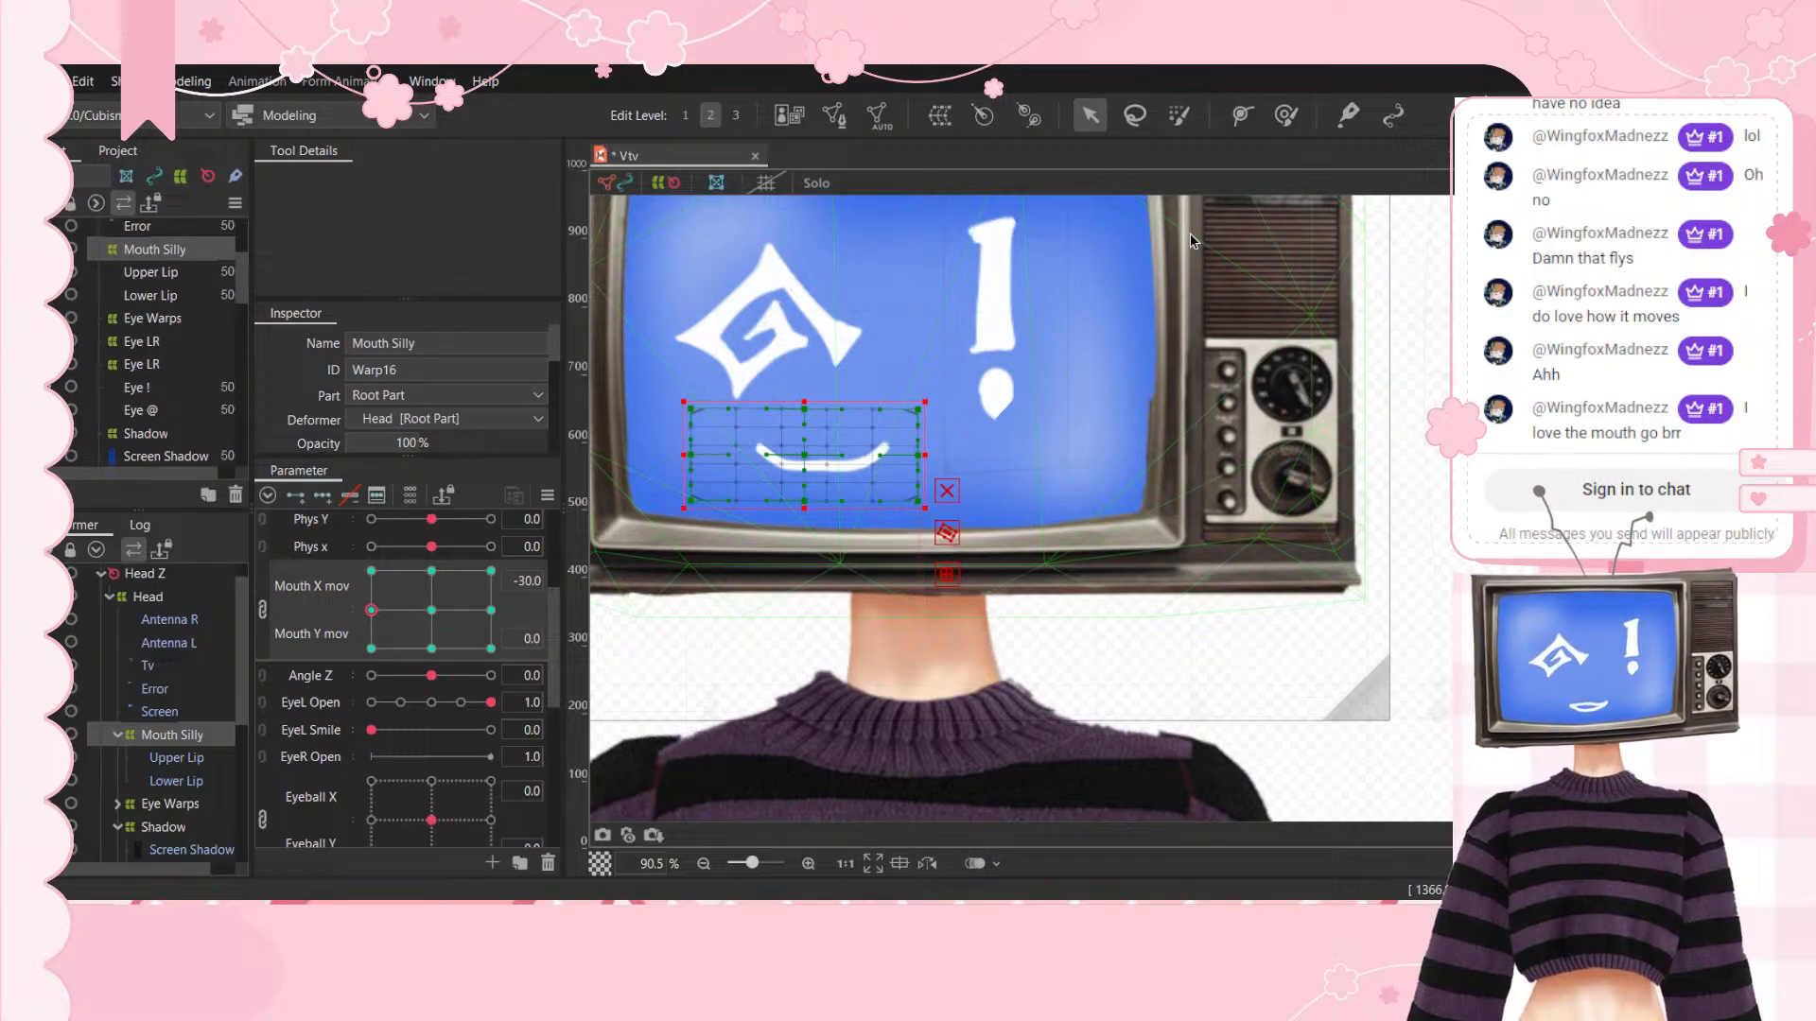
Step: Check the mouth warp's position at the centre, lowest and both upper-corner keys of the Mouth X mov and Mouth Y mov parameters
{"action": "left_click", "coordinate": [431, 610]}
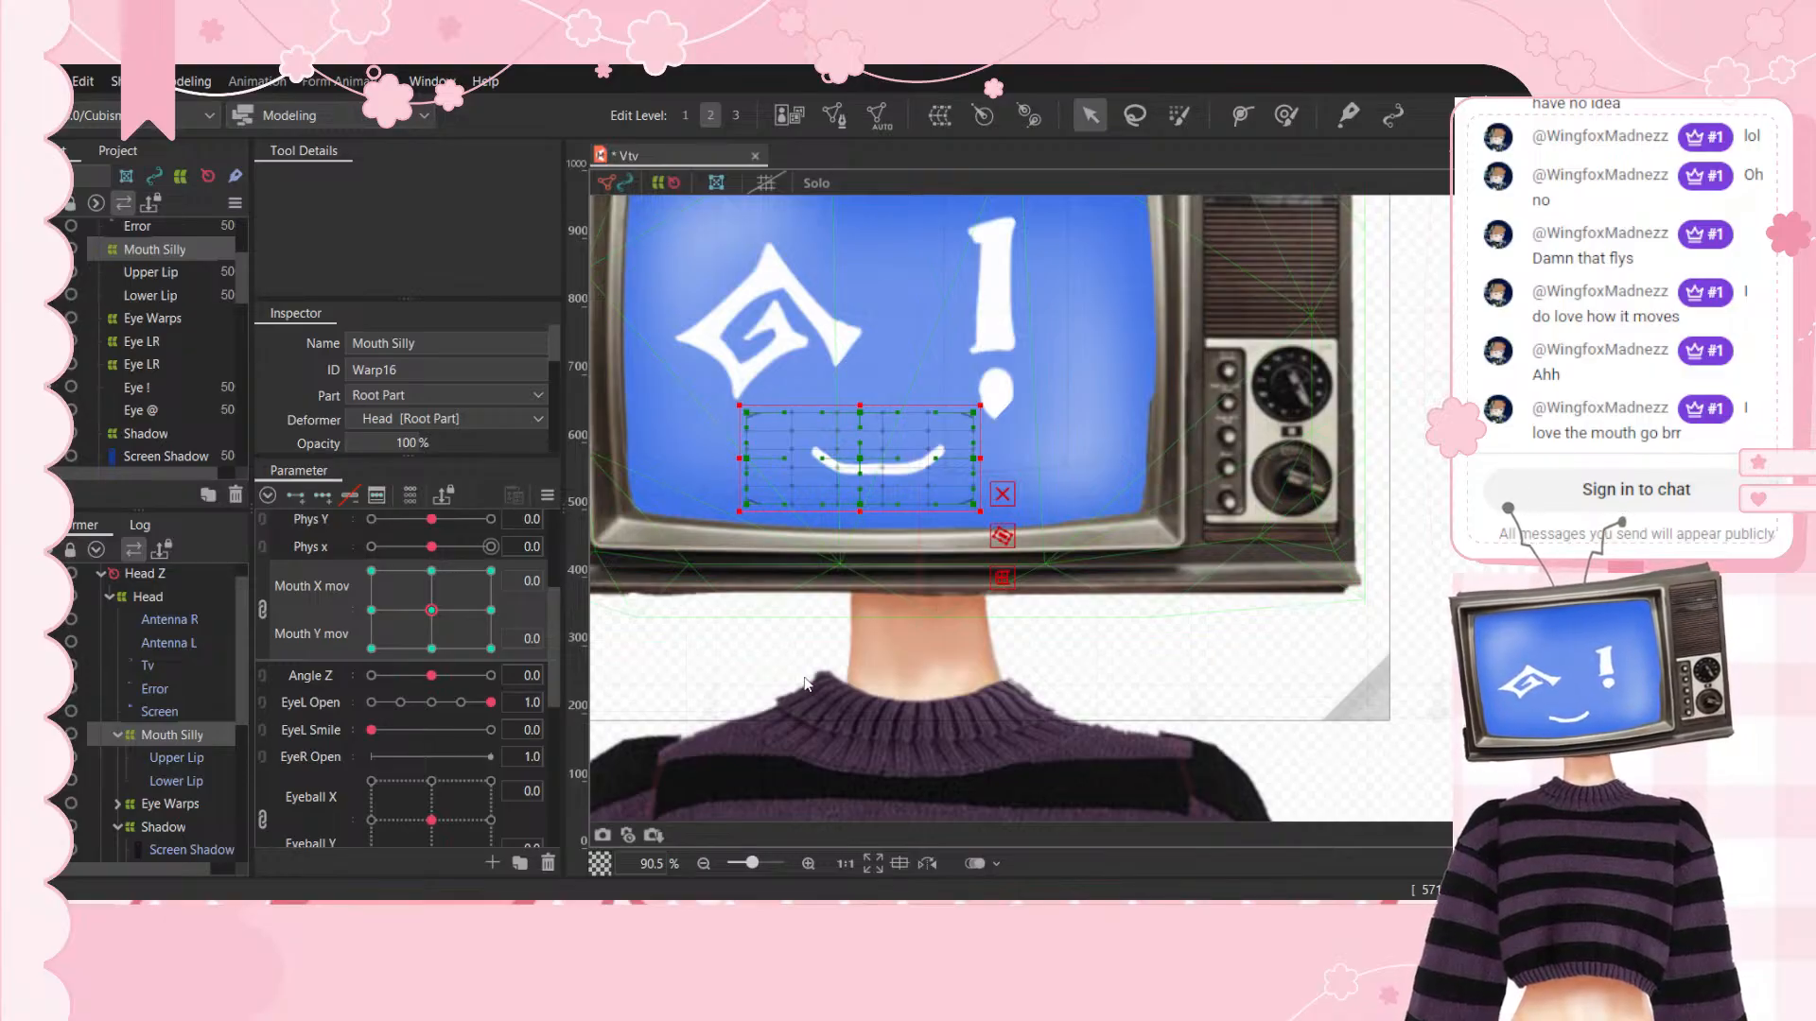
{"action": "left_click", "coordinate": [432, 648]}
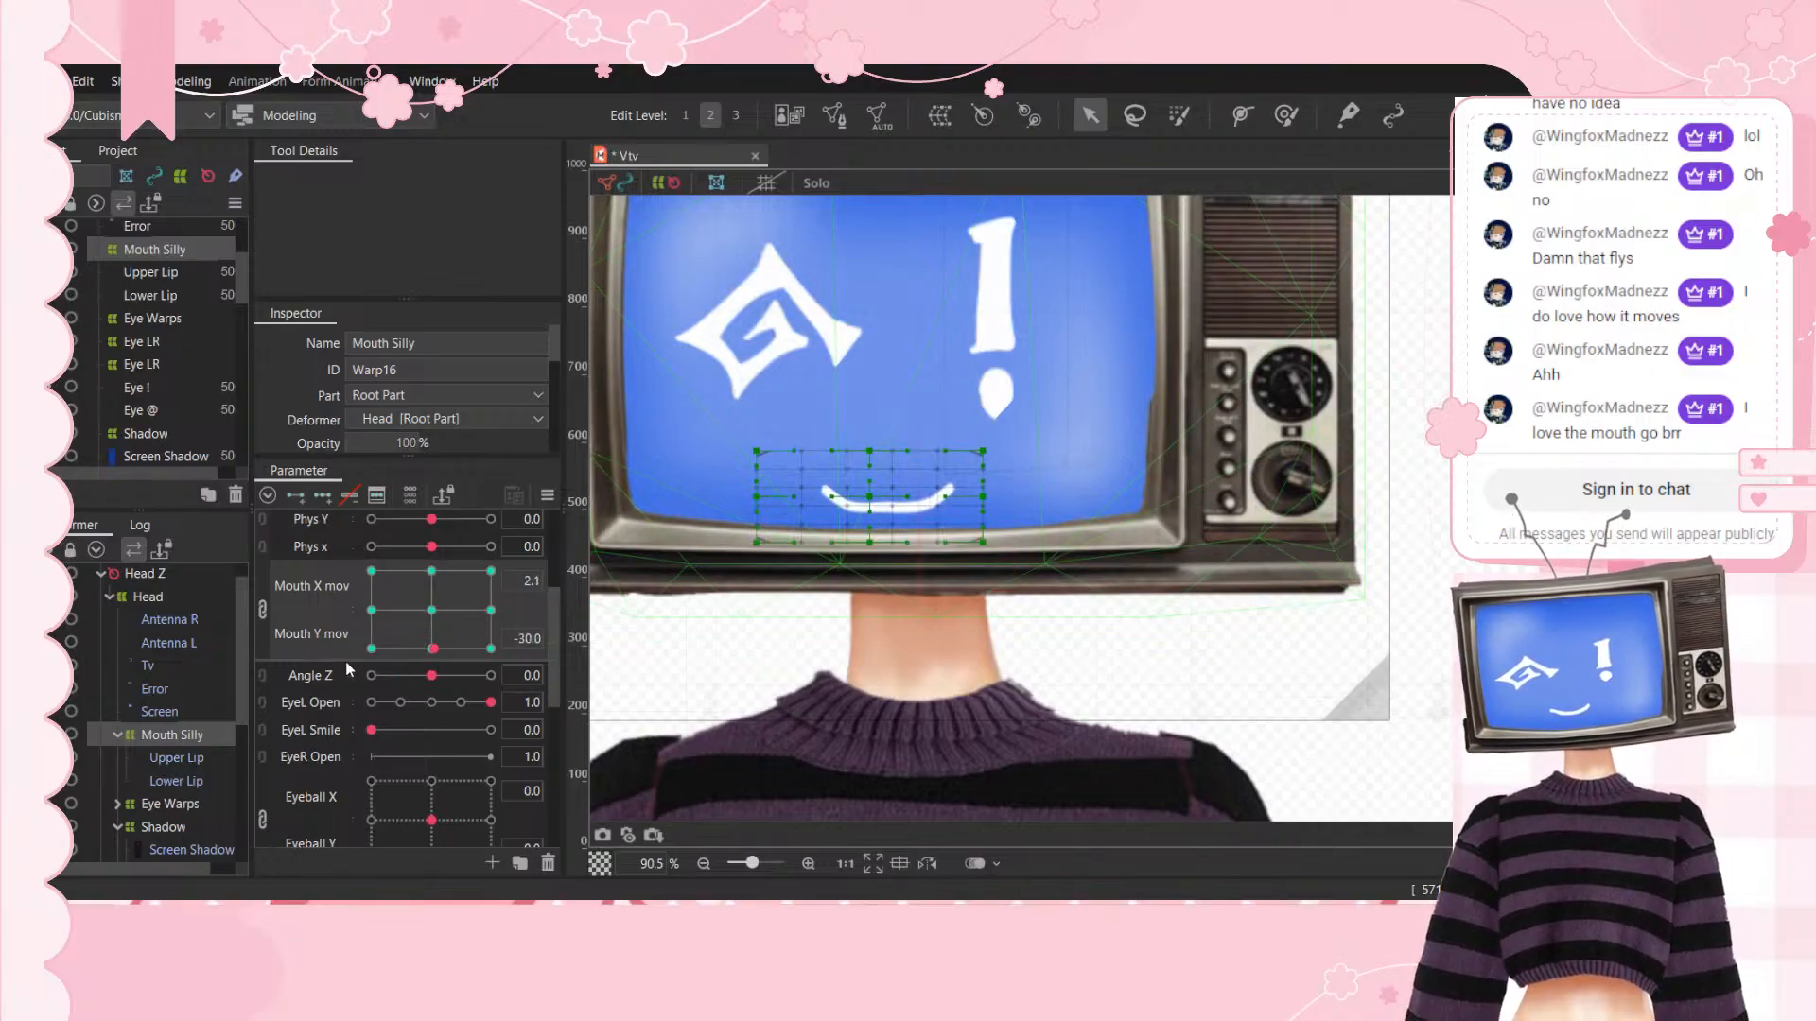
{"action": "left_click", "coordinate": [490, 572]}
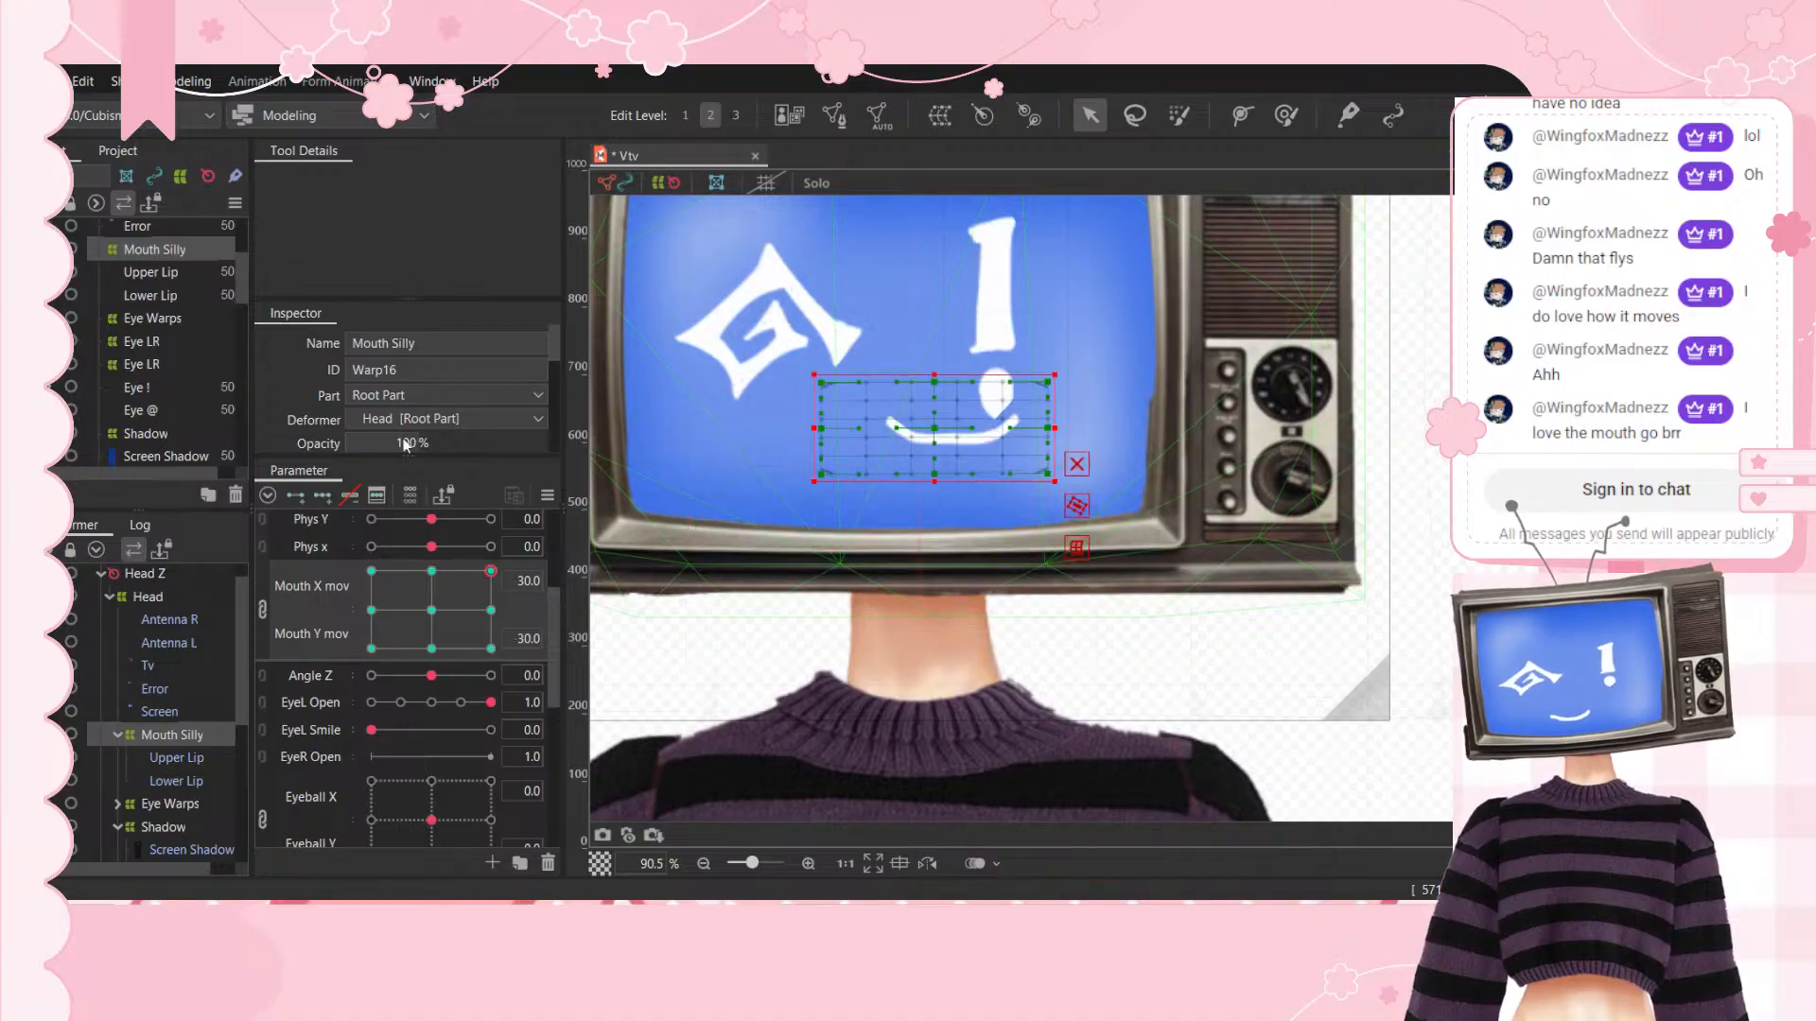
{"action": "left_click", "coordinate": [371, 571]}
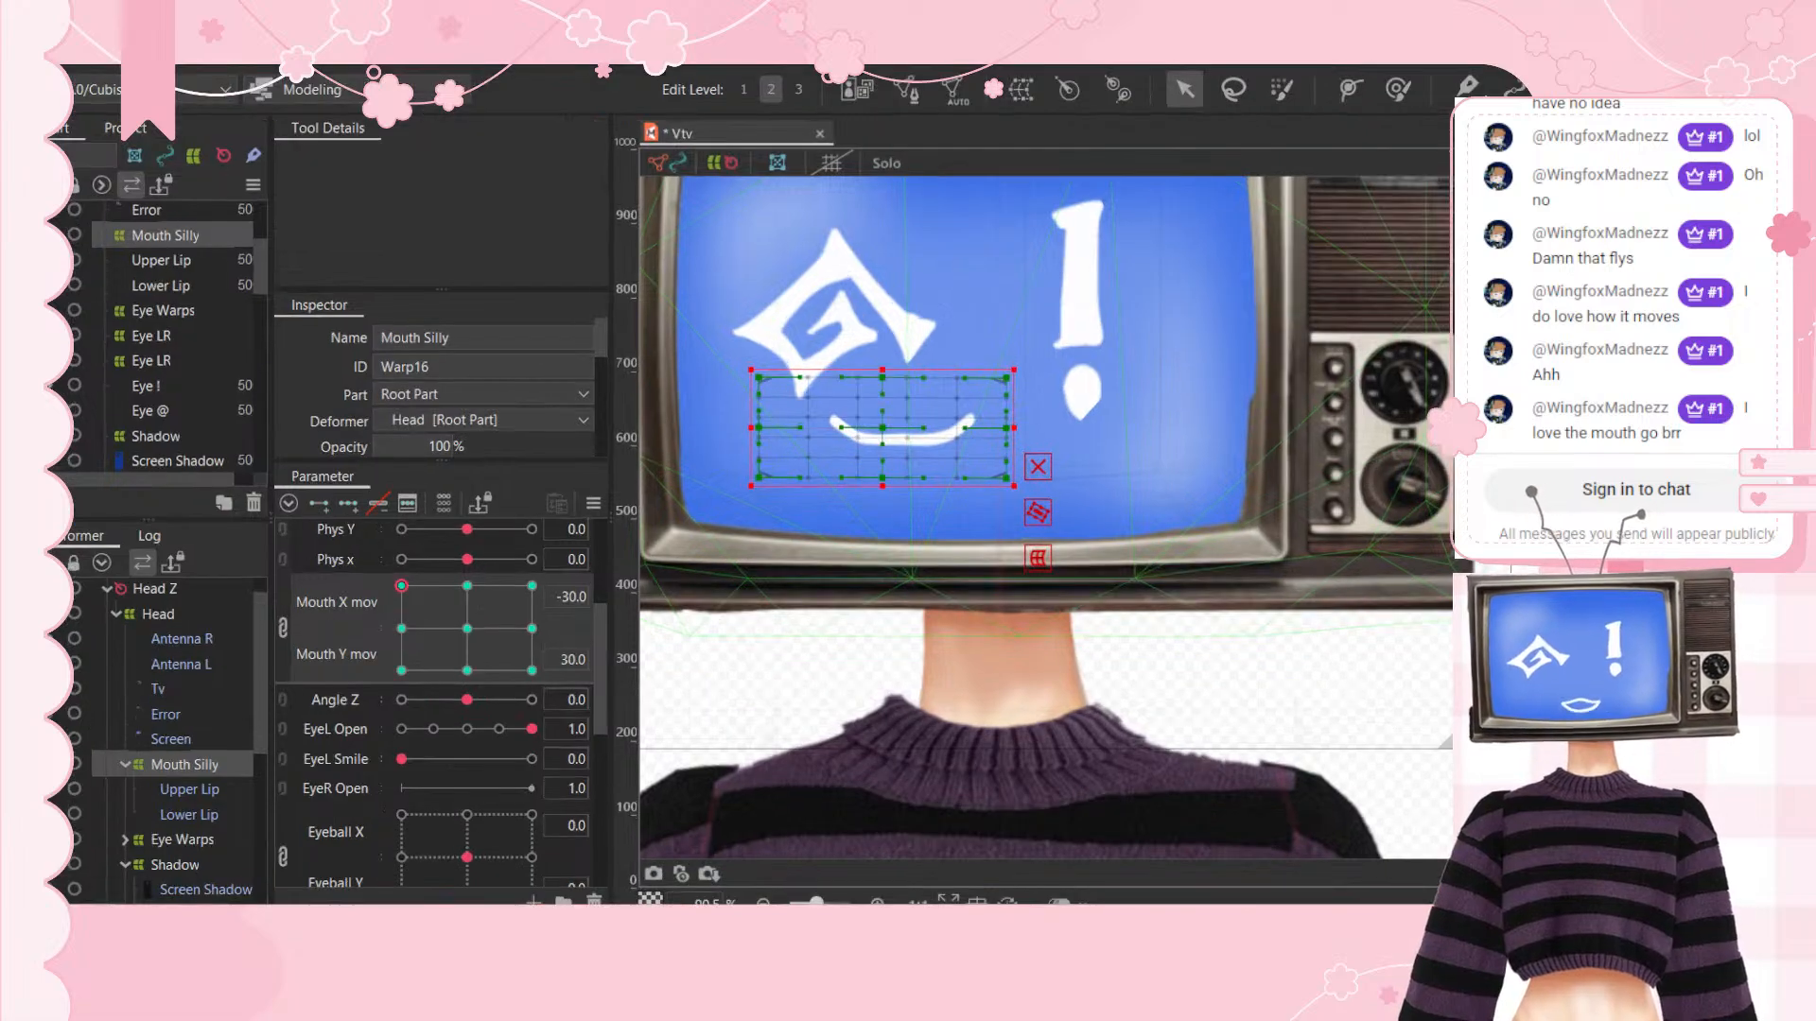
Step: Test the mouth physics in the physics settings by moving the linked Mouth Form and Mouth Open parameters, and return to modeling
{"action": "key", "text": "alt+Tab"}
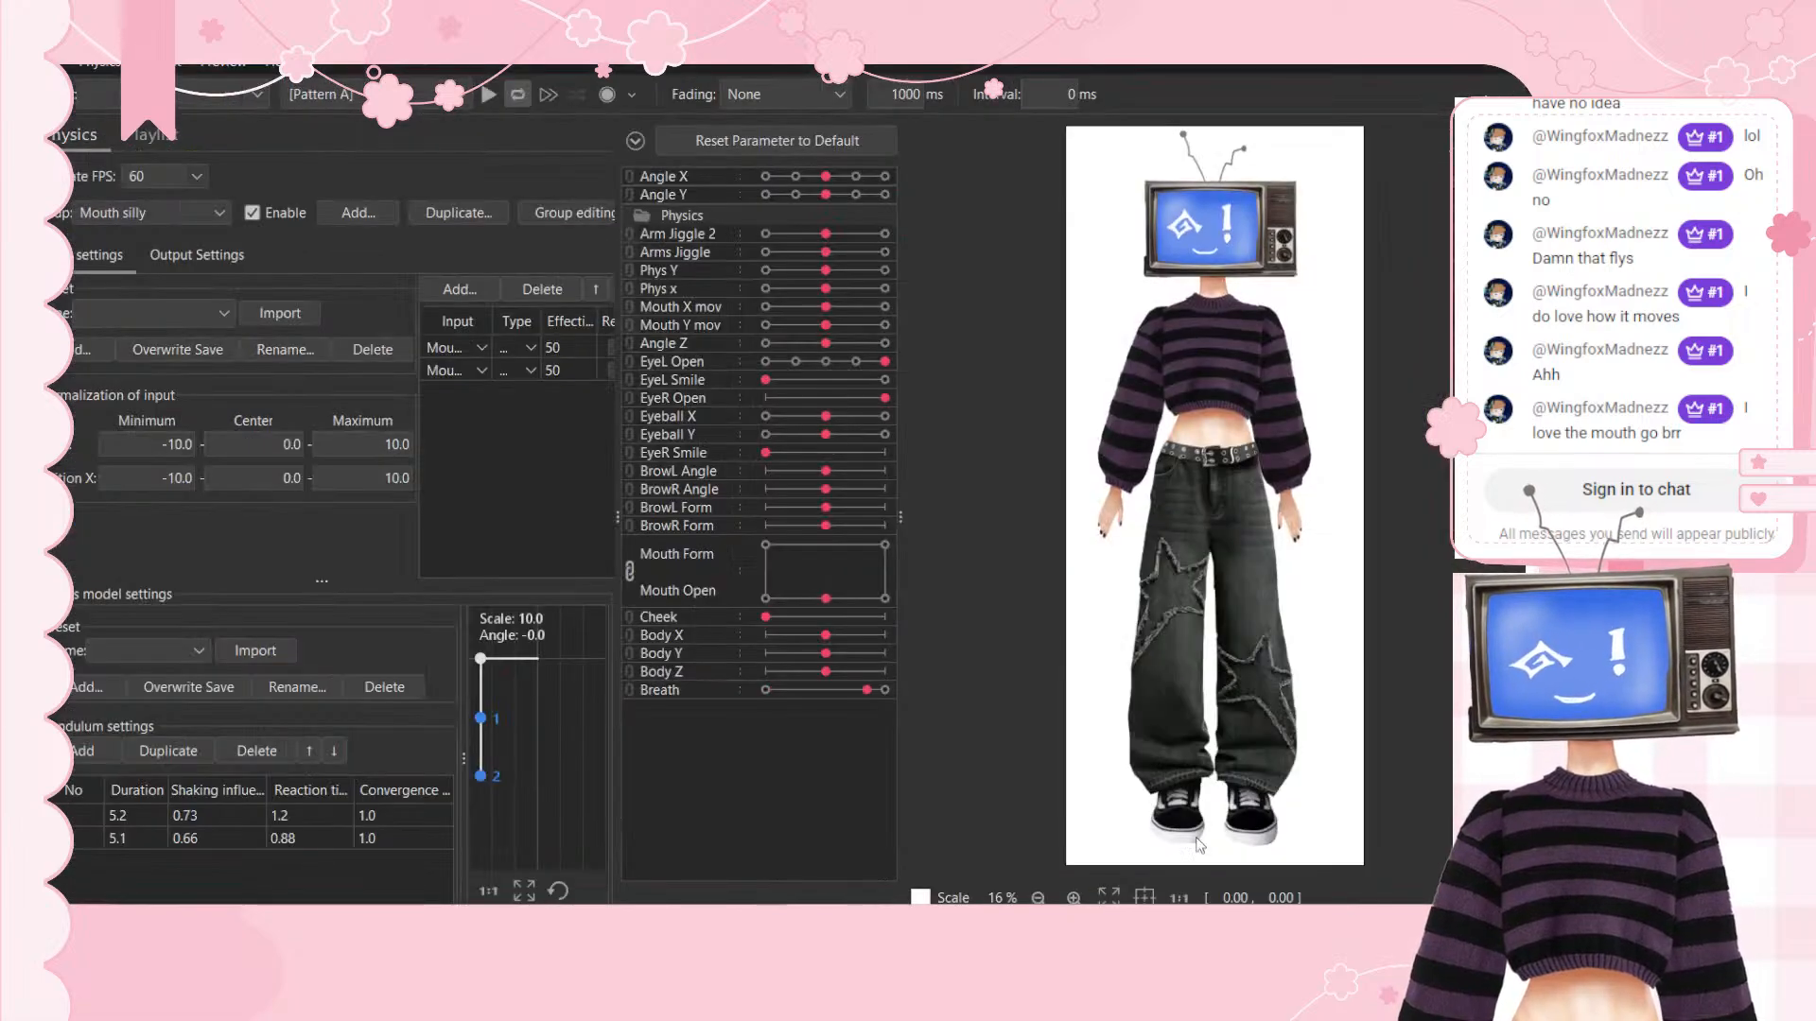
{"action": "left_click_drag", "start_coordinate": [1199, 844], "coordinate": [1027, 265]}
{"action": "left_click_drag", "start_coordinate": [804, 596], "coordinate": [1183, 367]}
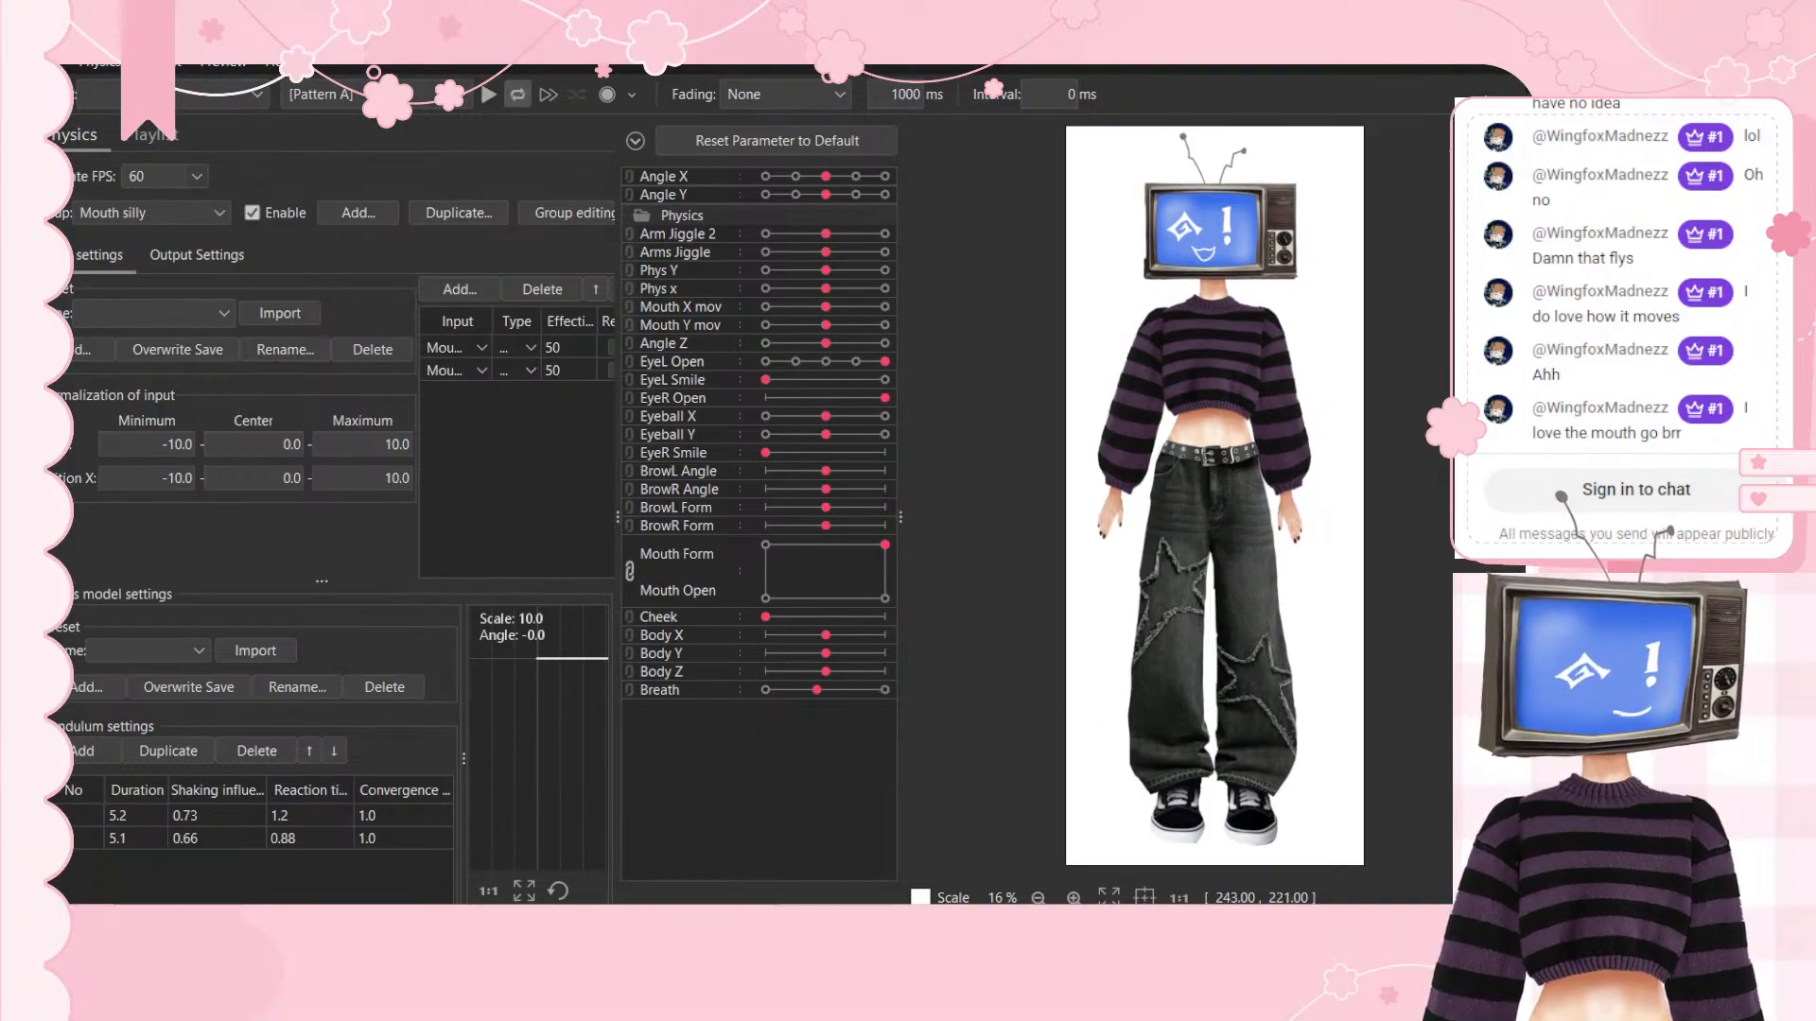
{"action": "left_click", "coordinate": [1484, 68]}
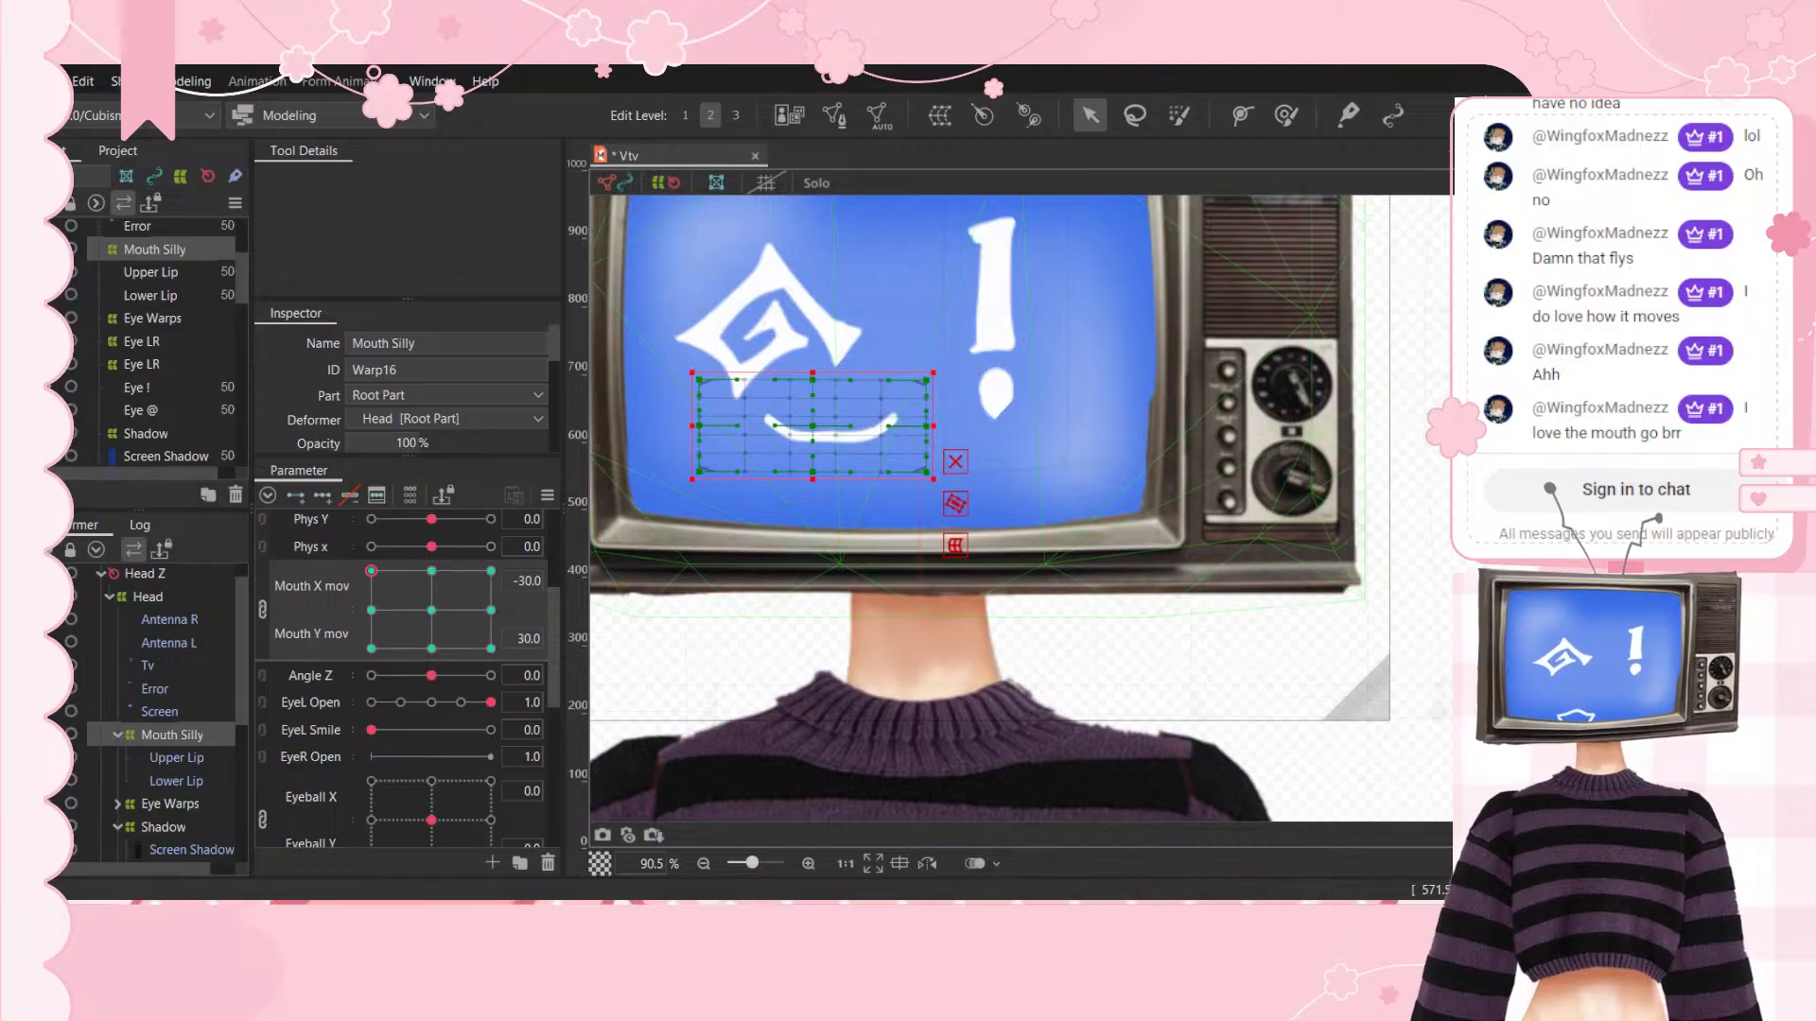
Step: Deselect the mouth warp and select the Antenna R mesh, bringing the whole head and antennas into view
{"action": "left_click", "coordinate": [1407, 497]}
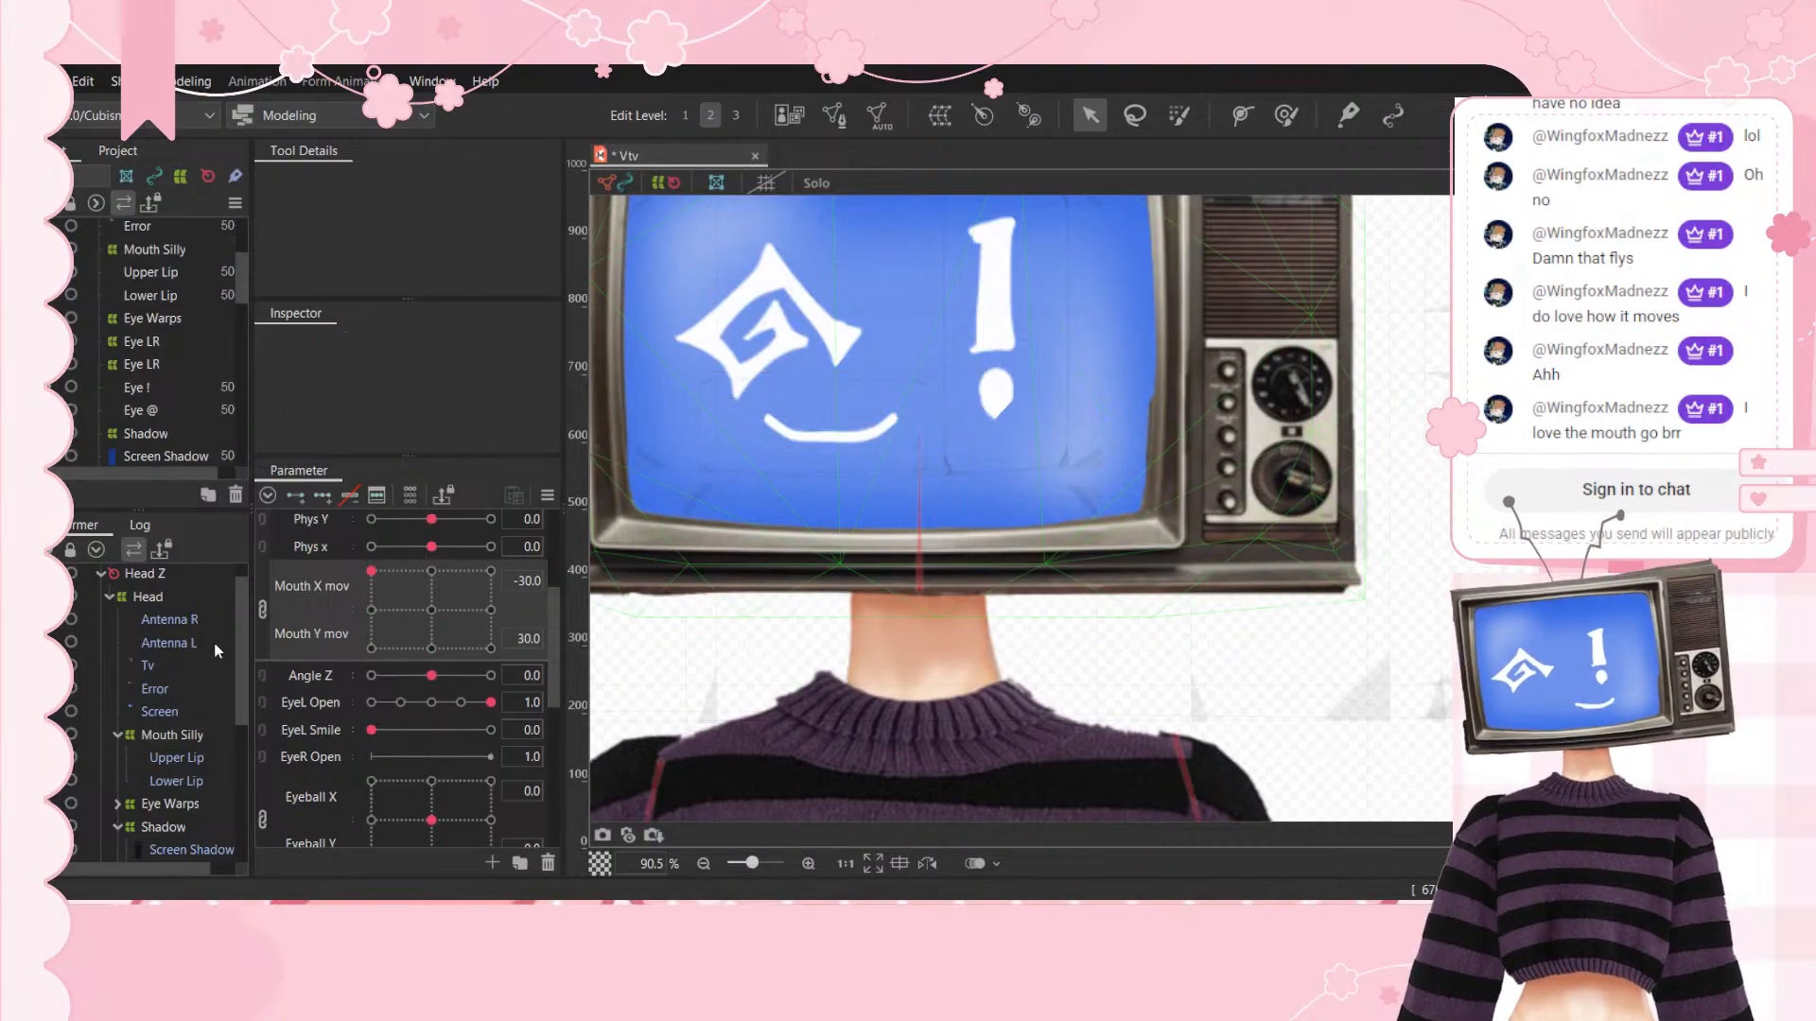
{"action": "left_click", "coordinate": [170, 619]}
{"action": "scroll", "coordinate": [785, 435], "scroll_direction": "down", "scroll_amount": 8}
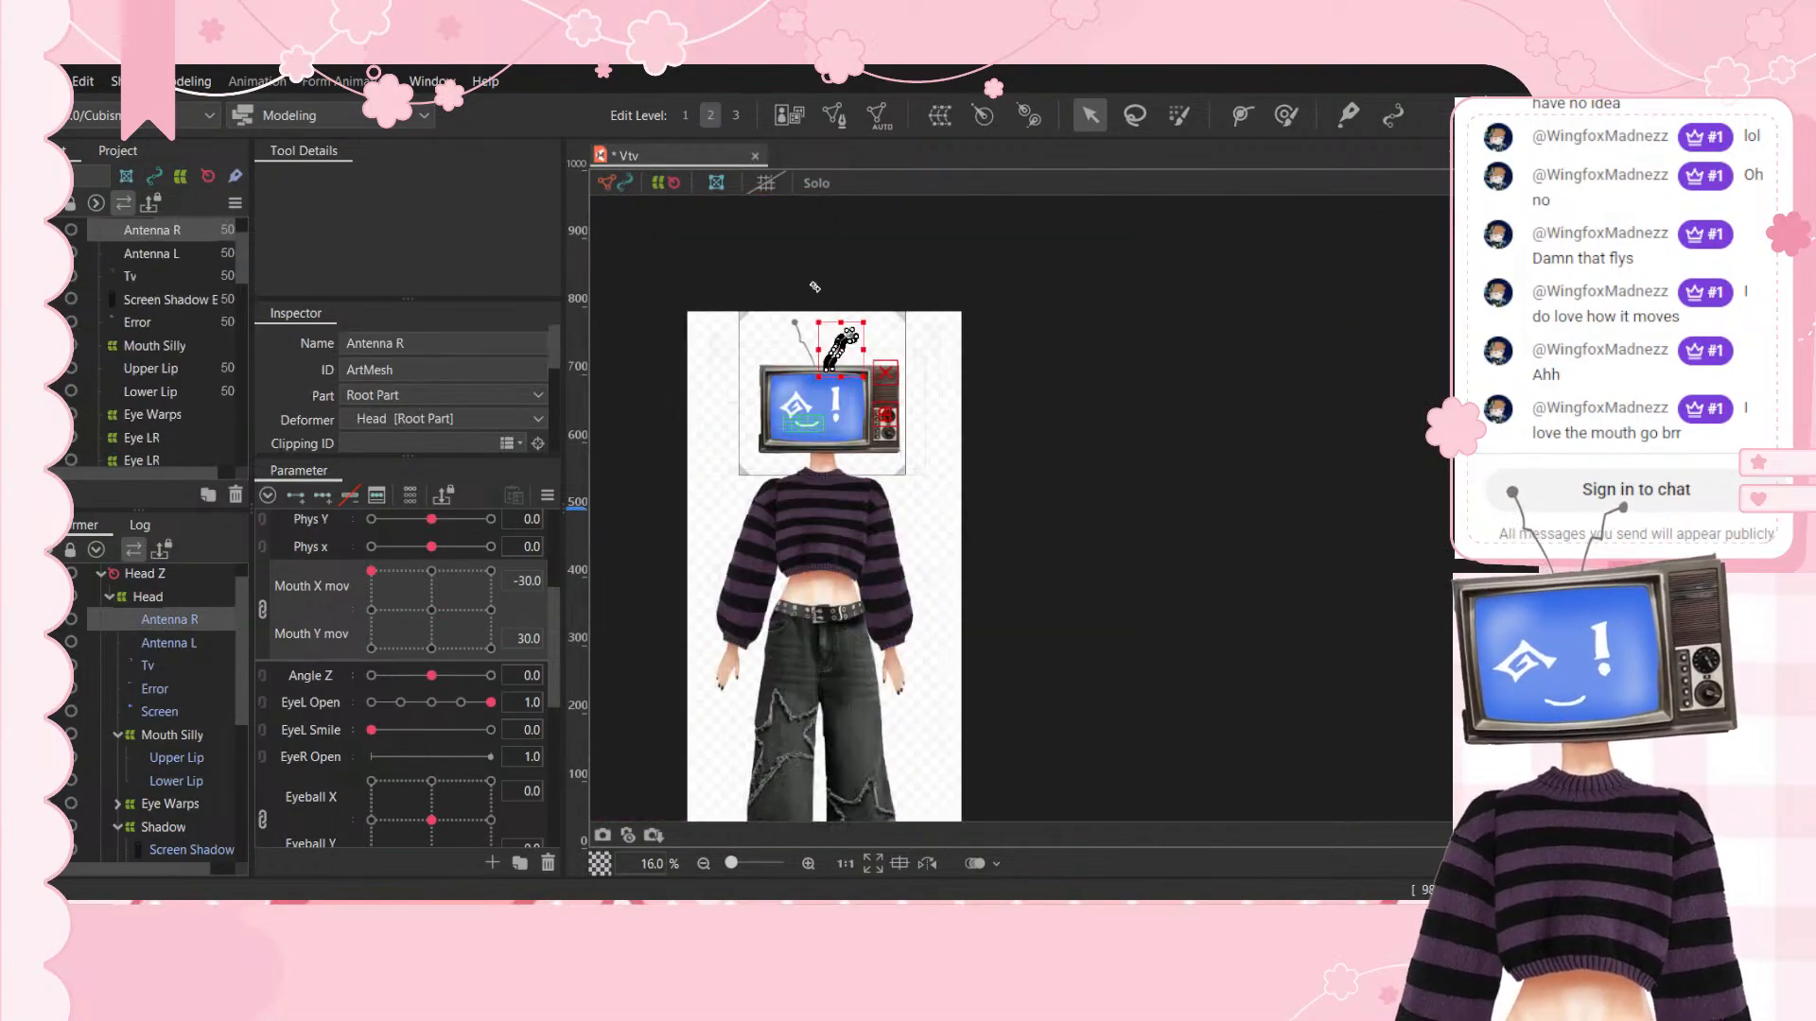
Step: Select the left antenna mesh and unlink the combined Mouth X mov and Mouth Y mov parameters
{"action": "scroll", "coordinate": [815, 287], "scroll_direction": "up", "scroll_amount": 8}
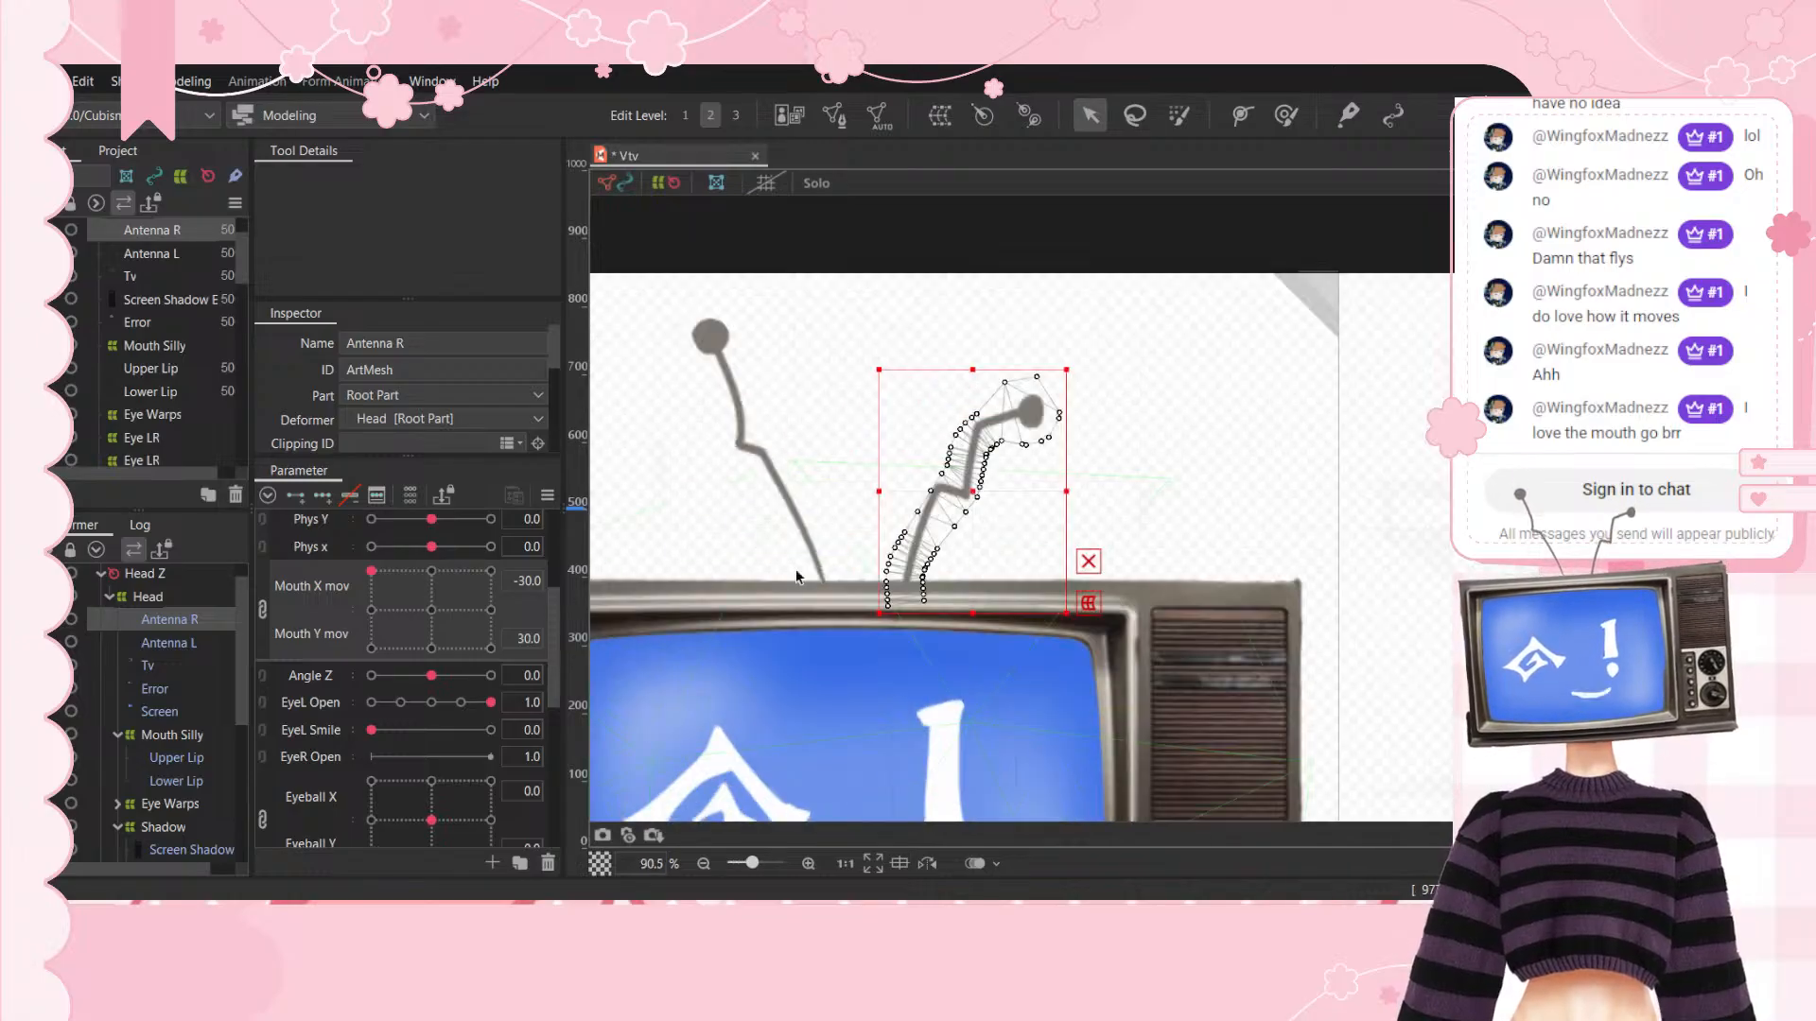
{"action": "scroll", "coordinate": [787, 541], "scroll_direction": "down", "scroll_amount": 6}
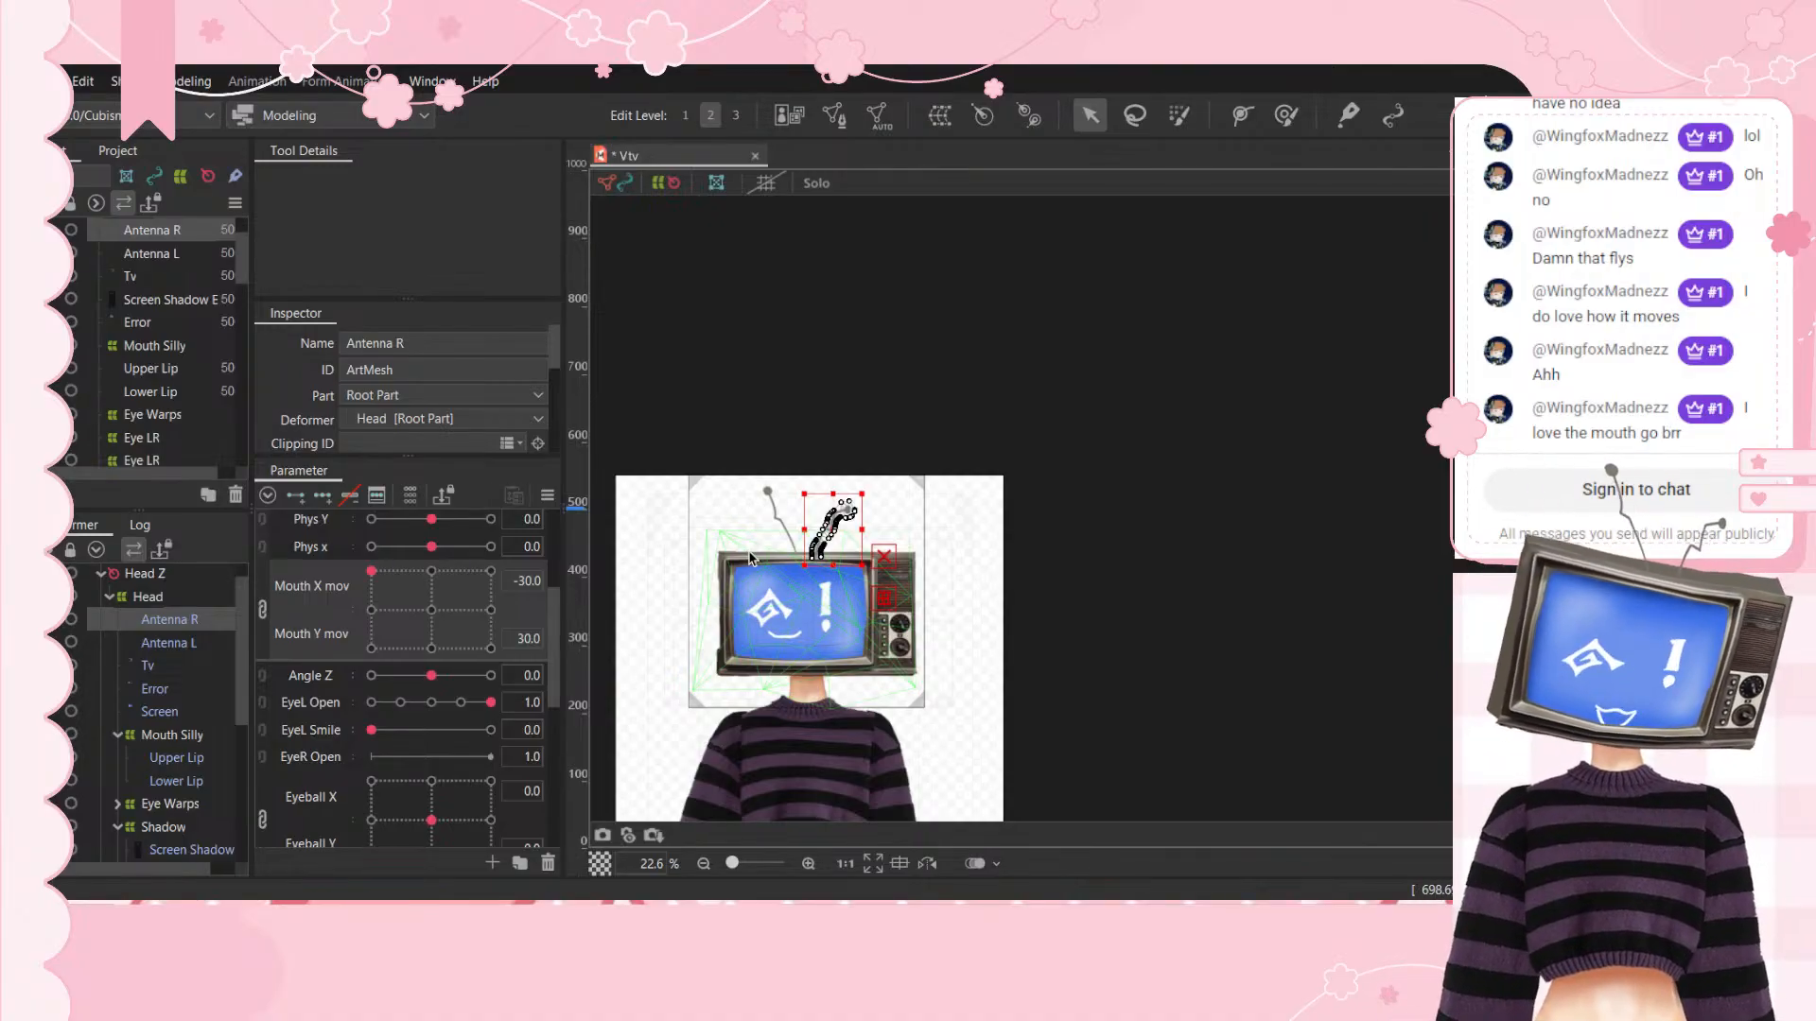
{"action": "scroll", "coordinate": [750, 558], "scroll_direction": "up", "scroll_amount": 4}
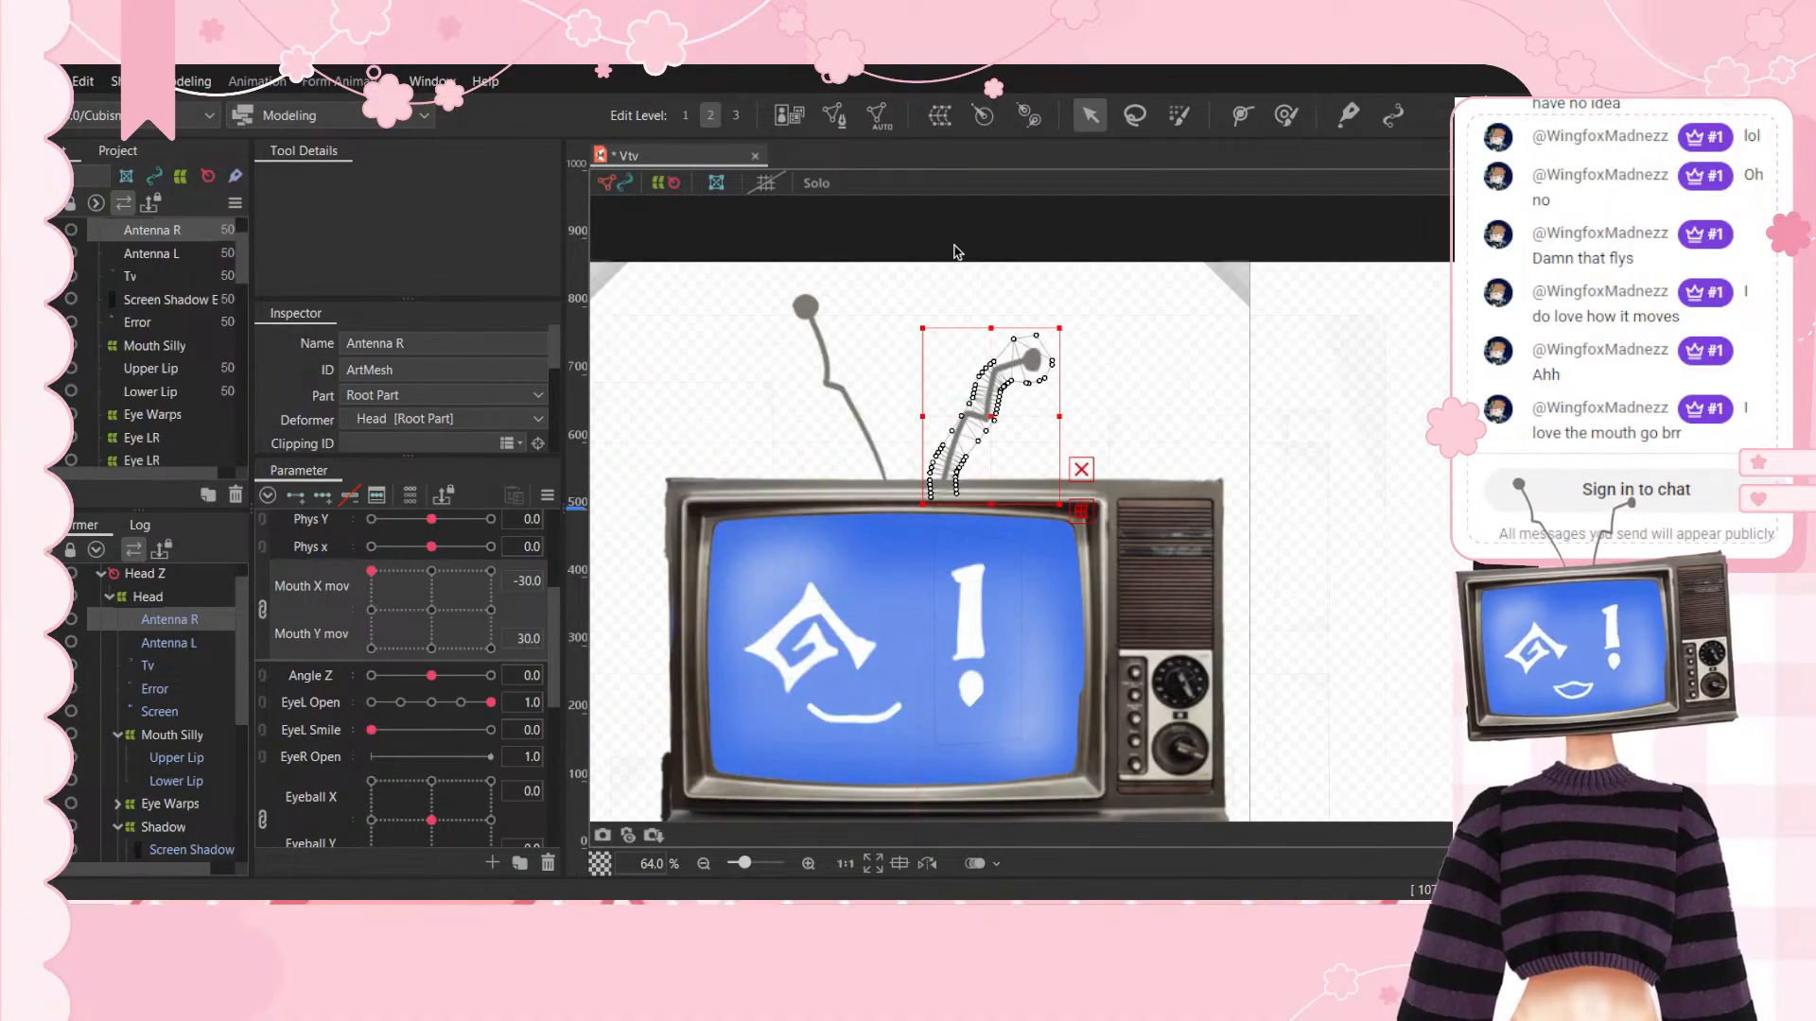
{"action": "scroll", "coordinate": [955, 251], "scroll_direction": "up", "scroll_amount": 1}
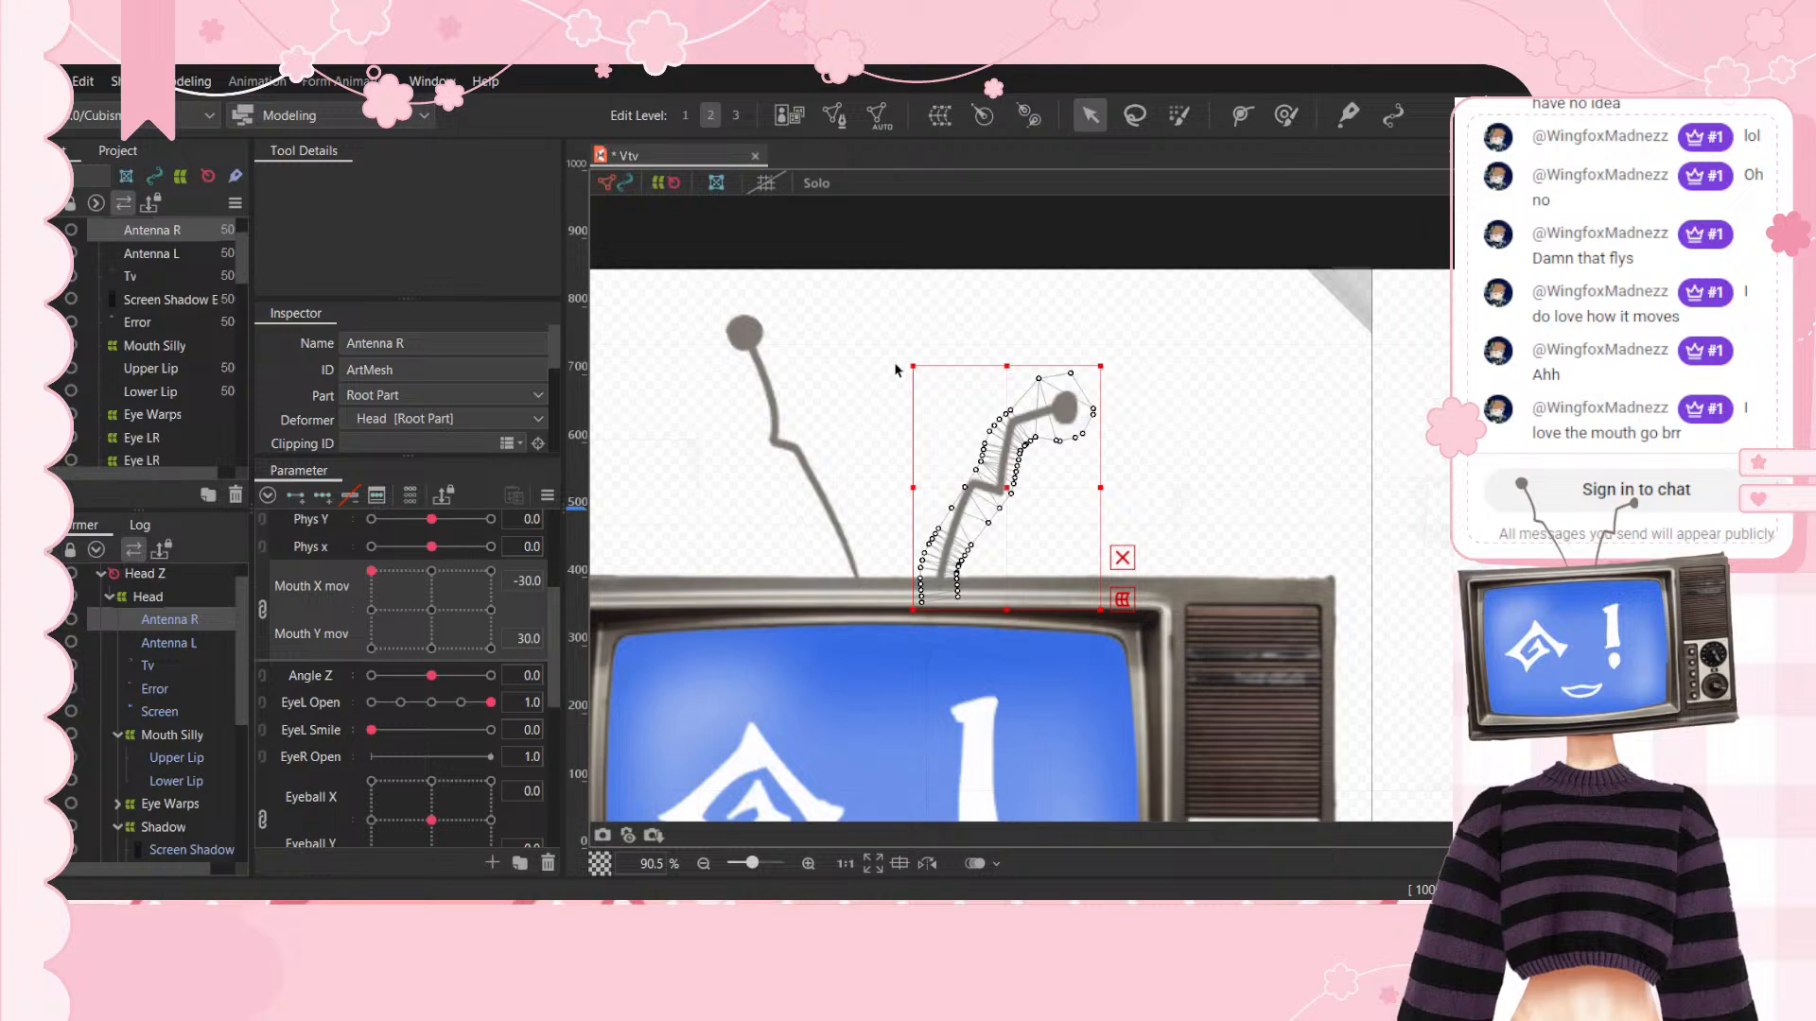
{"action": "left_click", "coordinate": [738, 335]}
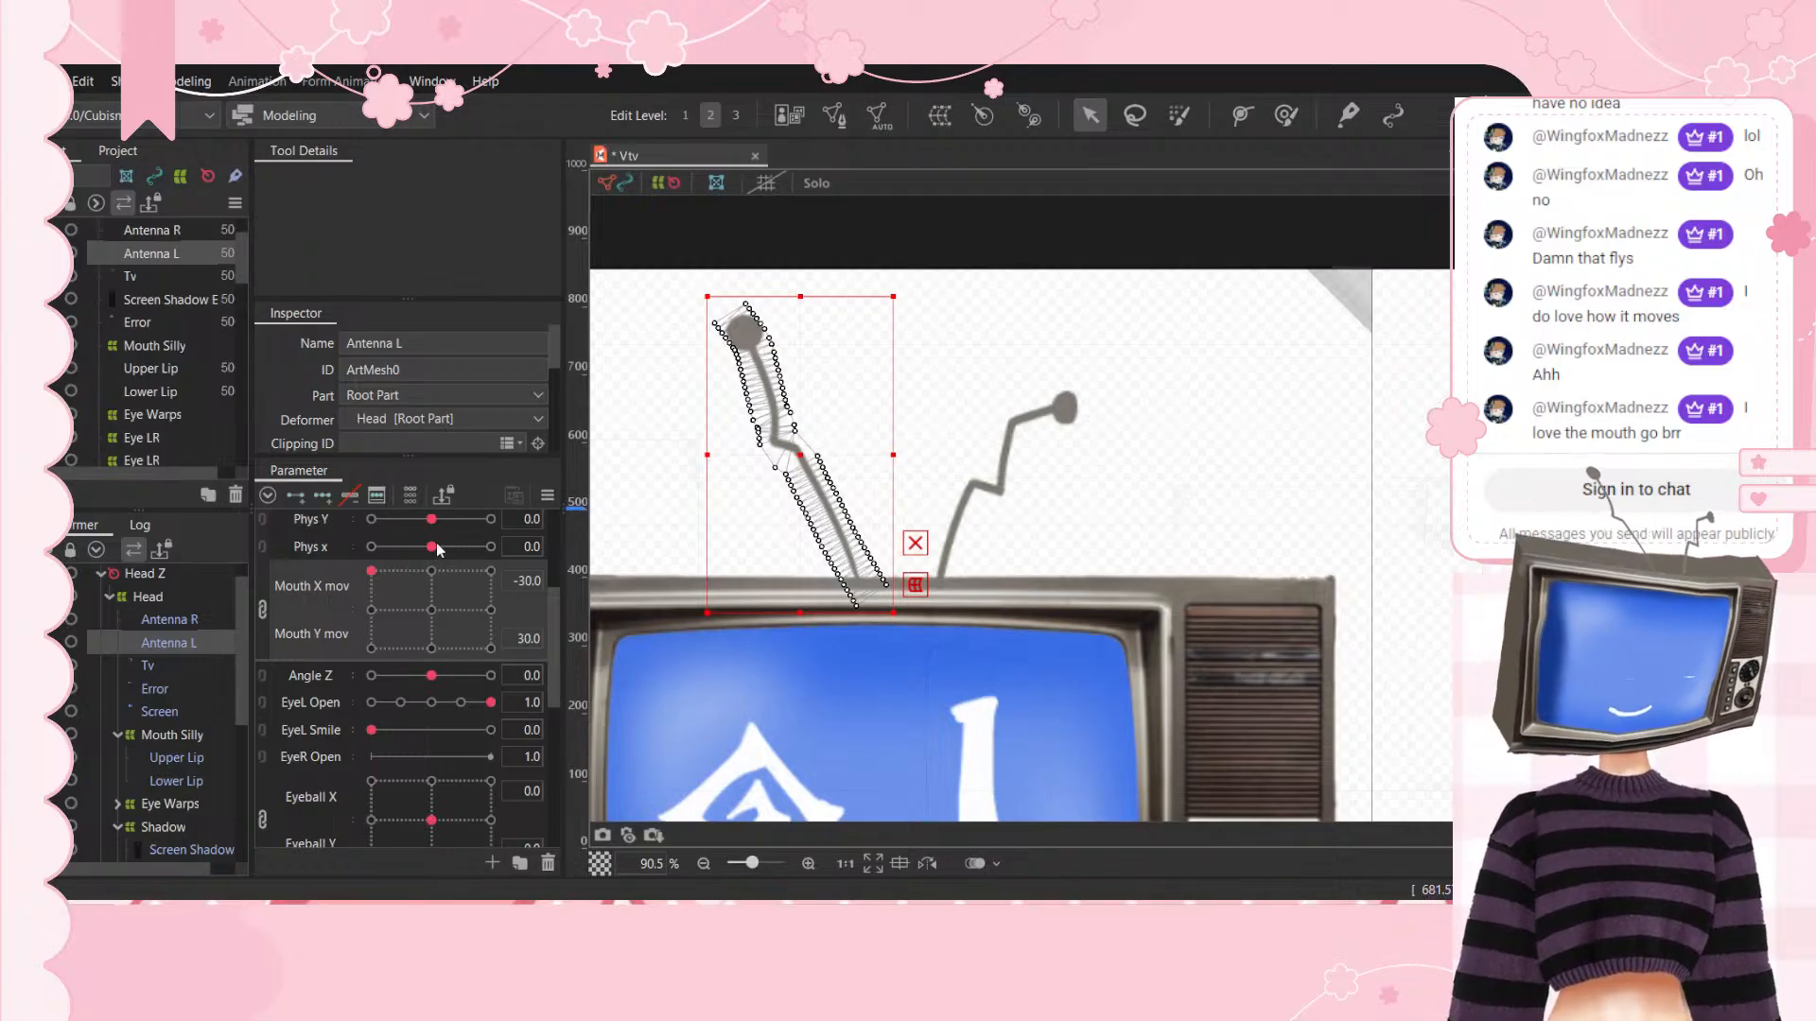
{"action": "scroll", "coordinate": [435, 586], "scroll_direction": "down", "scroll_amount": 2}
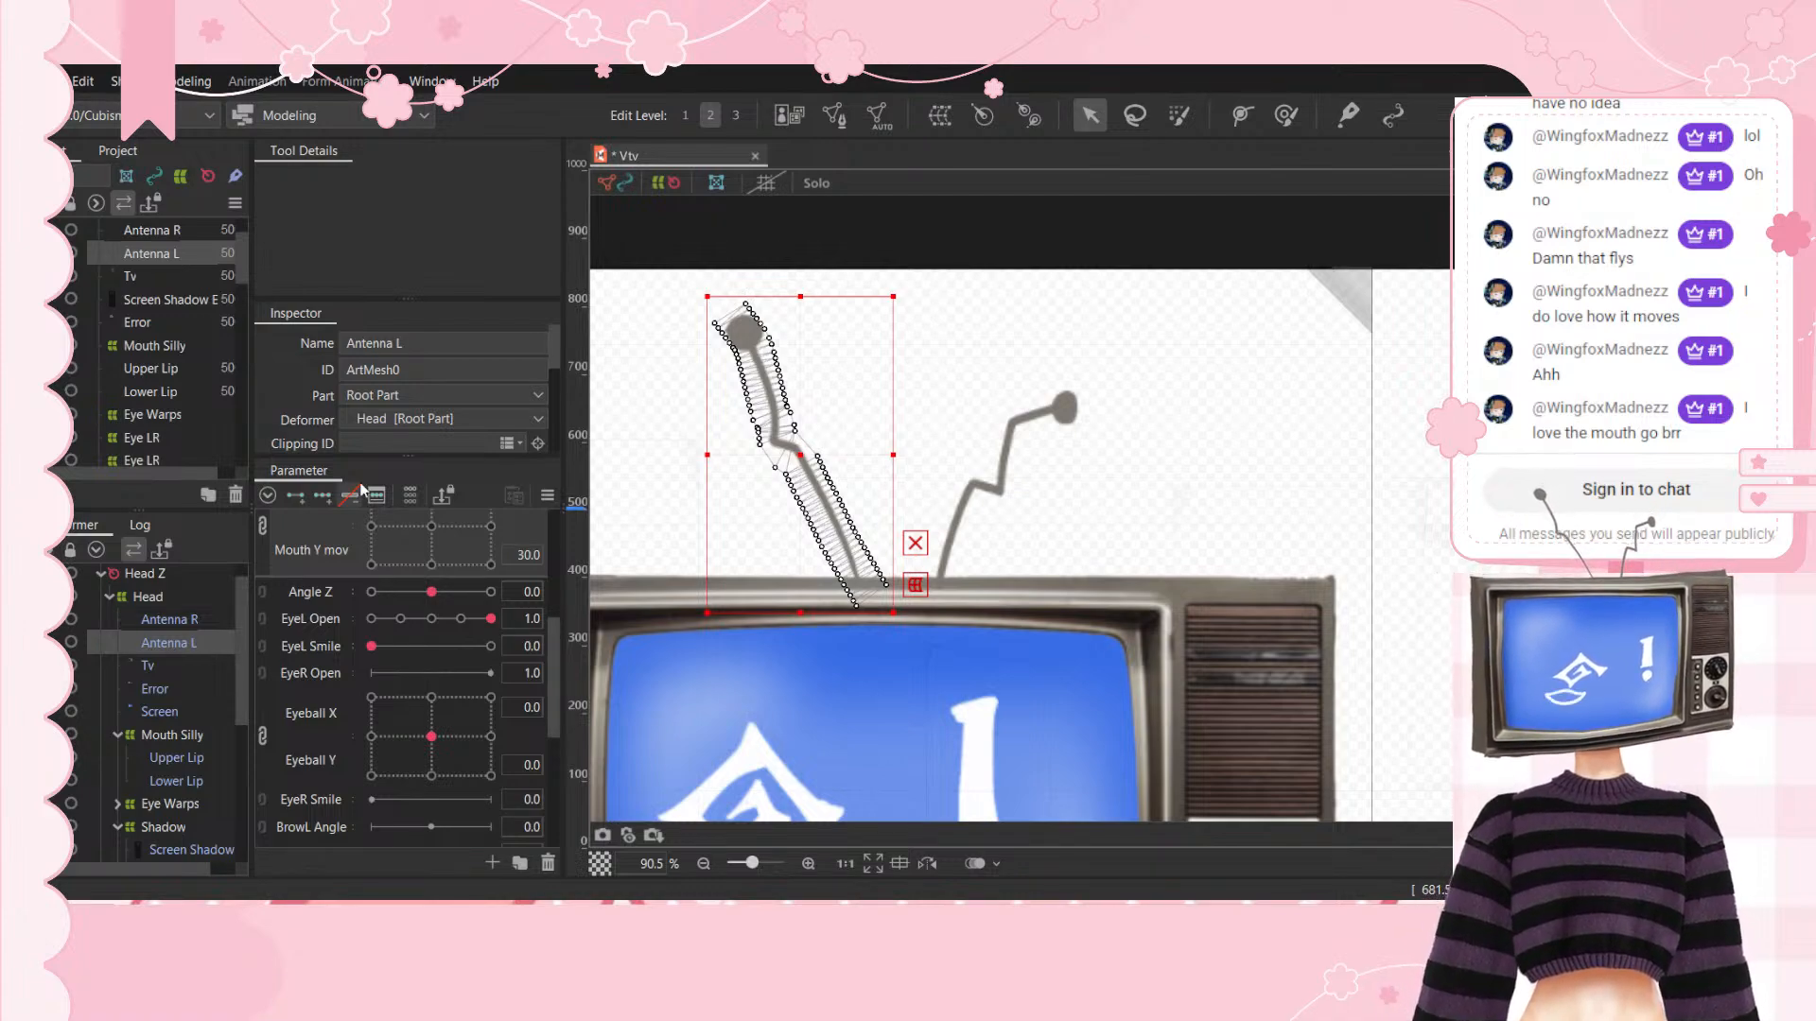
{"action": "scroll", "coordinate": [529, 632], "scroll_direction": "down", "scroll_amount": 3}
{"action": "scroll", "coordinate": [465, 705], "scroll_direction": "down", "scroll_amount": 3}
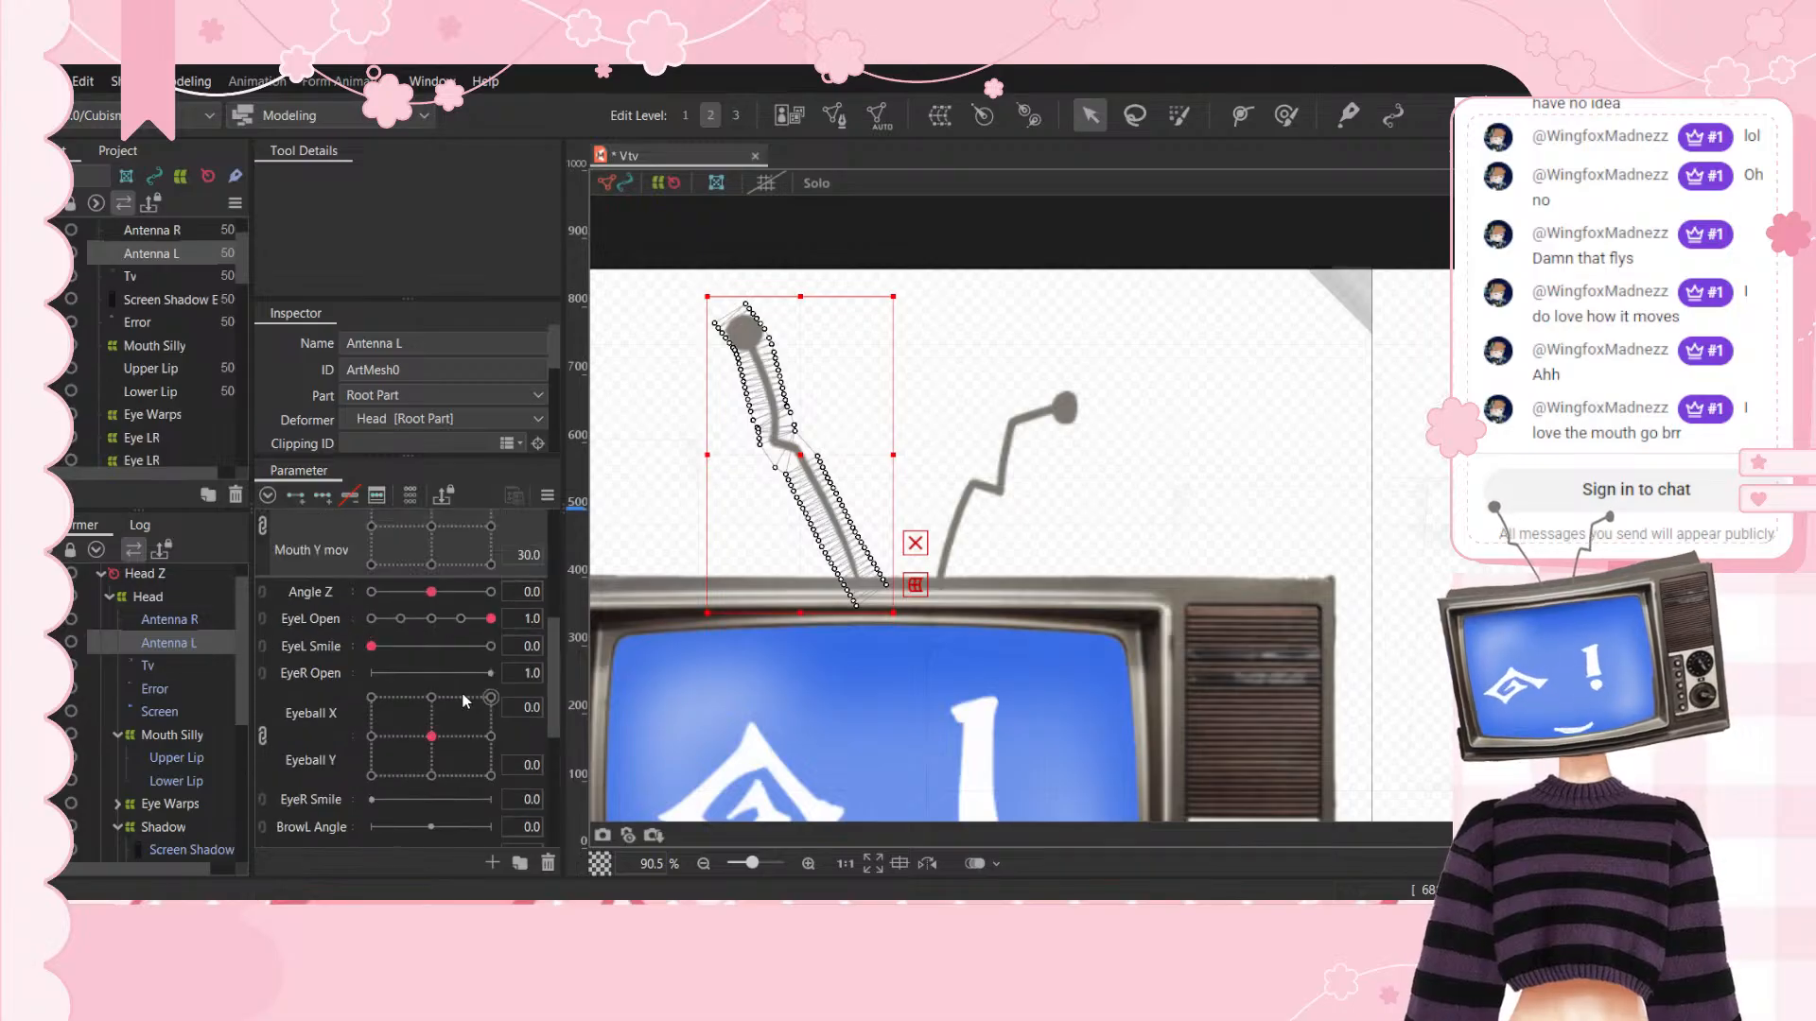
{"action": "scroll", "coordinate": [465, 701], "scroll_direction": "down", "scroll_amount": 6}
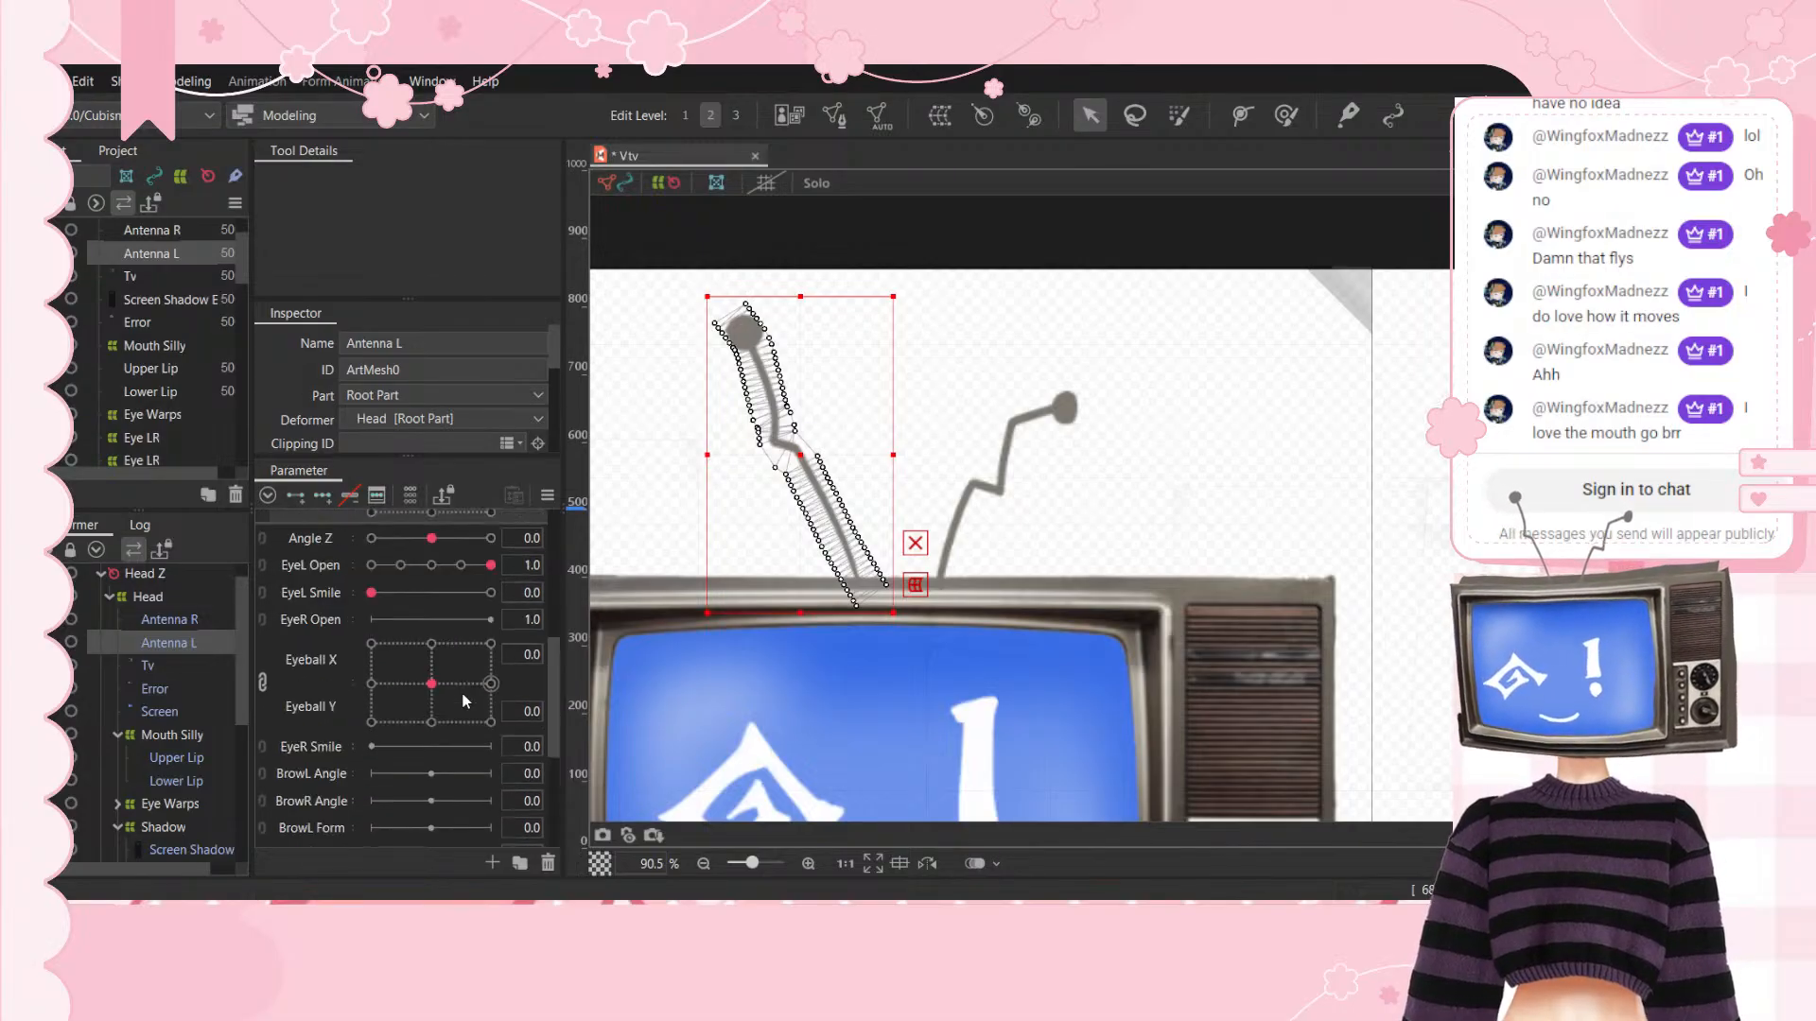
{"action": "left_click", "coordinate": [321, 495]}
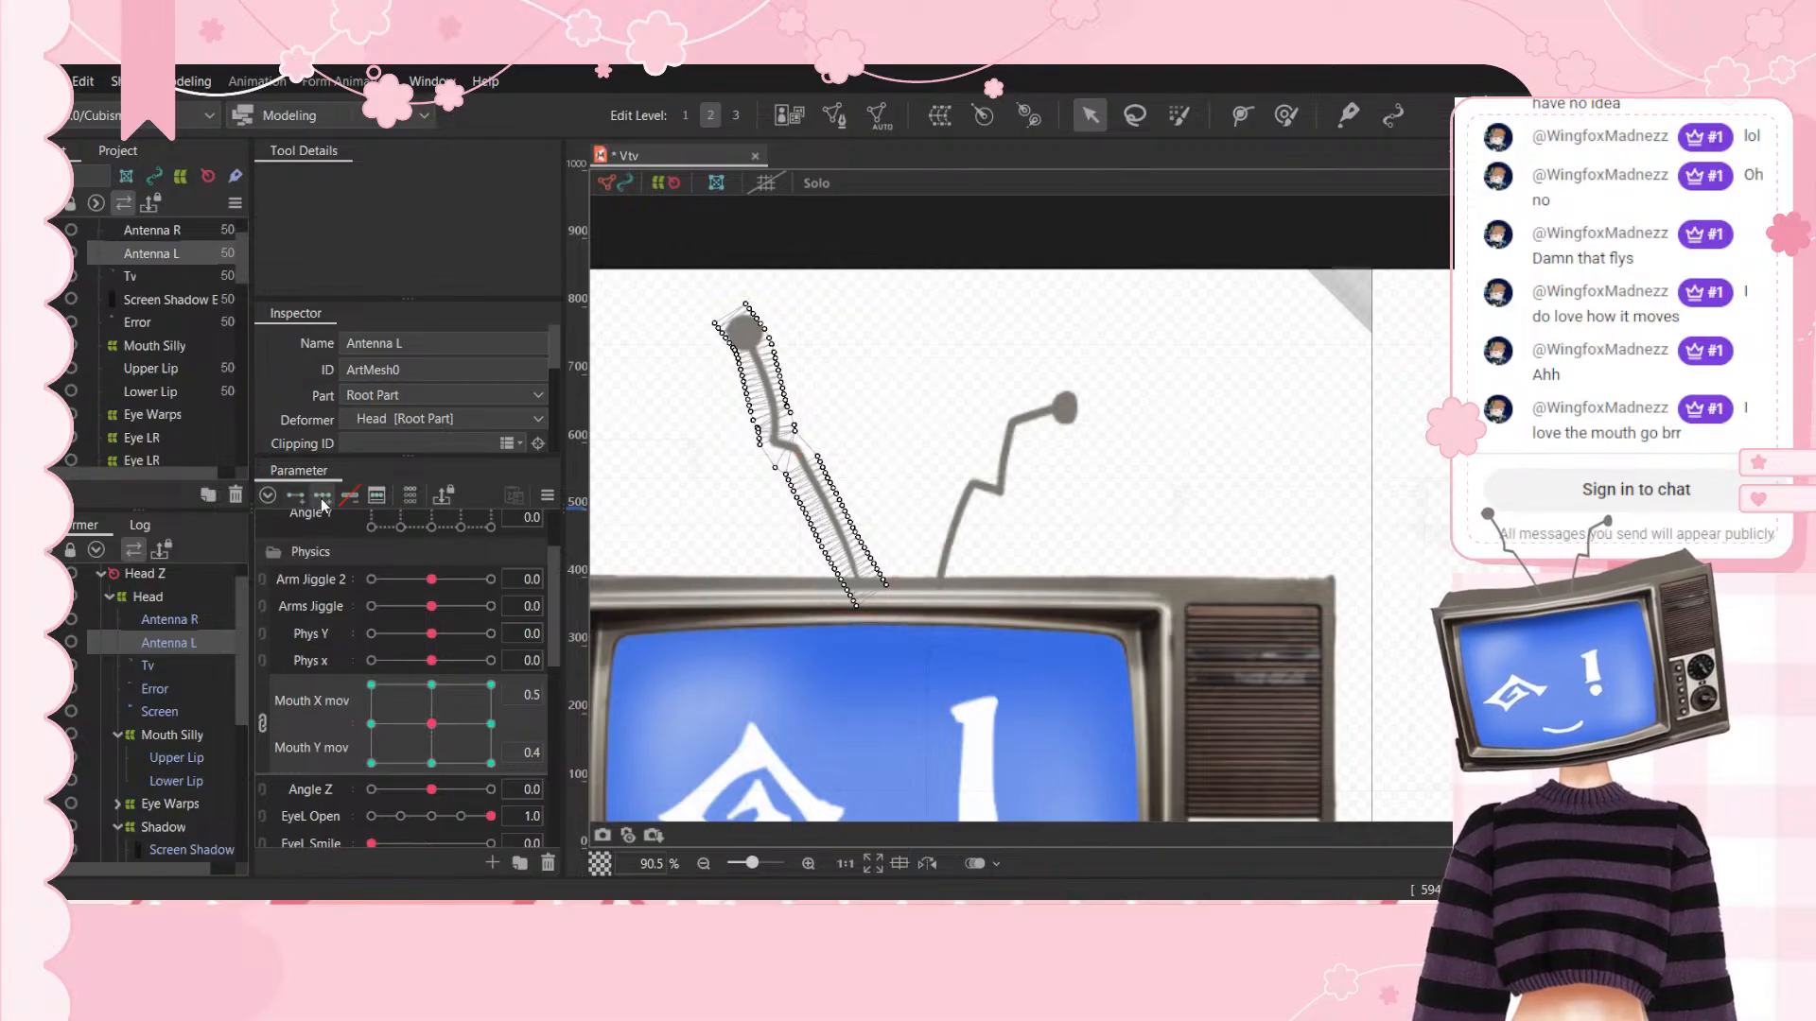
{"action": "left_click", "coordinate": [263, 723]}
{"action": "left_click", "coordinate": [326, 694]}
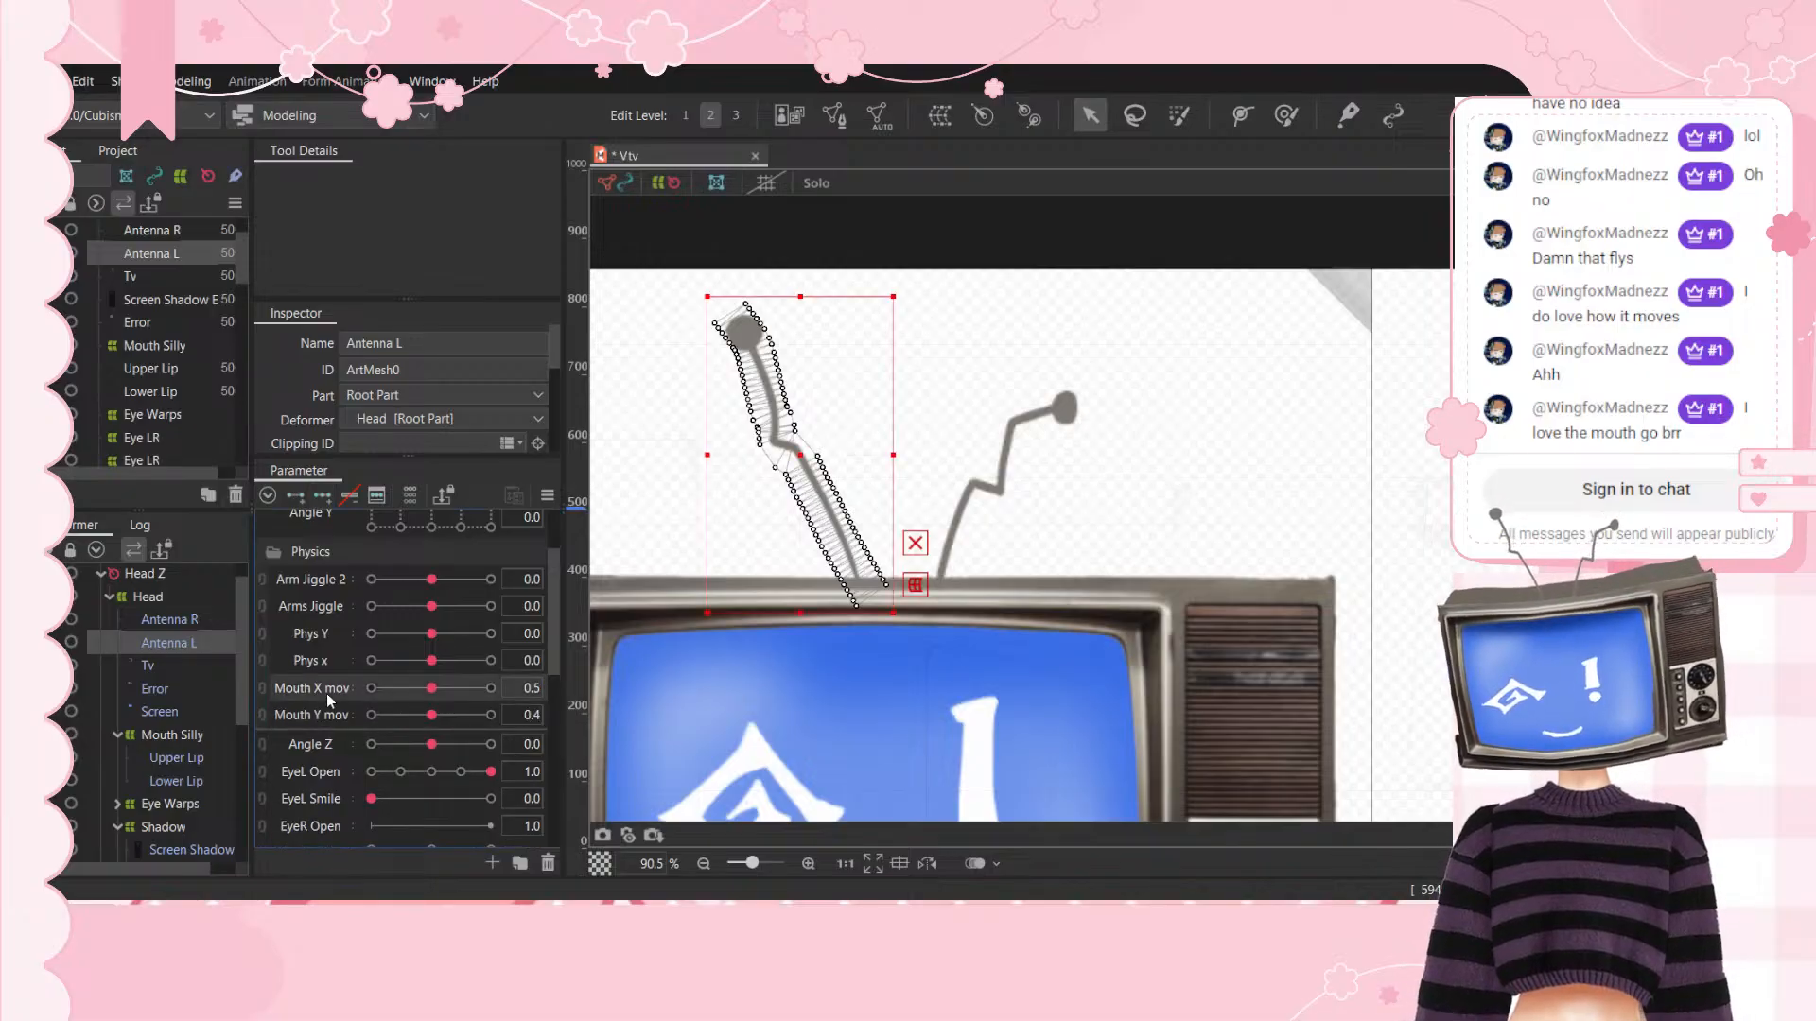
Step: Try keying the left antenna mesh at three points on Mouth X mov and bending it inward at 30 with the deform brush
{"action": "left_click", "coordinate": [317, 498]}
{"action": "left_click_drag", "start_coordinate": [702, 666], "coordinate": [721, 643]}
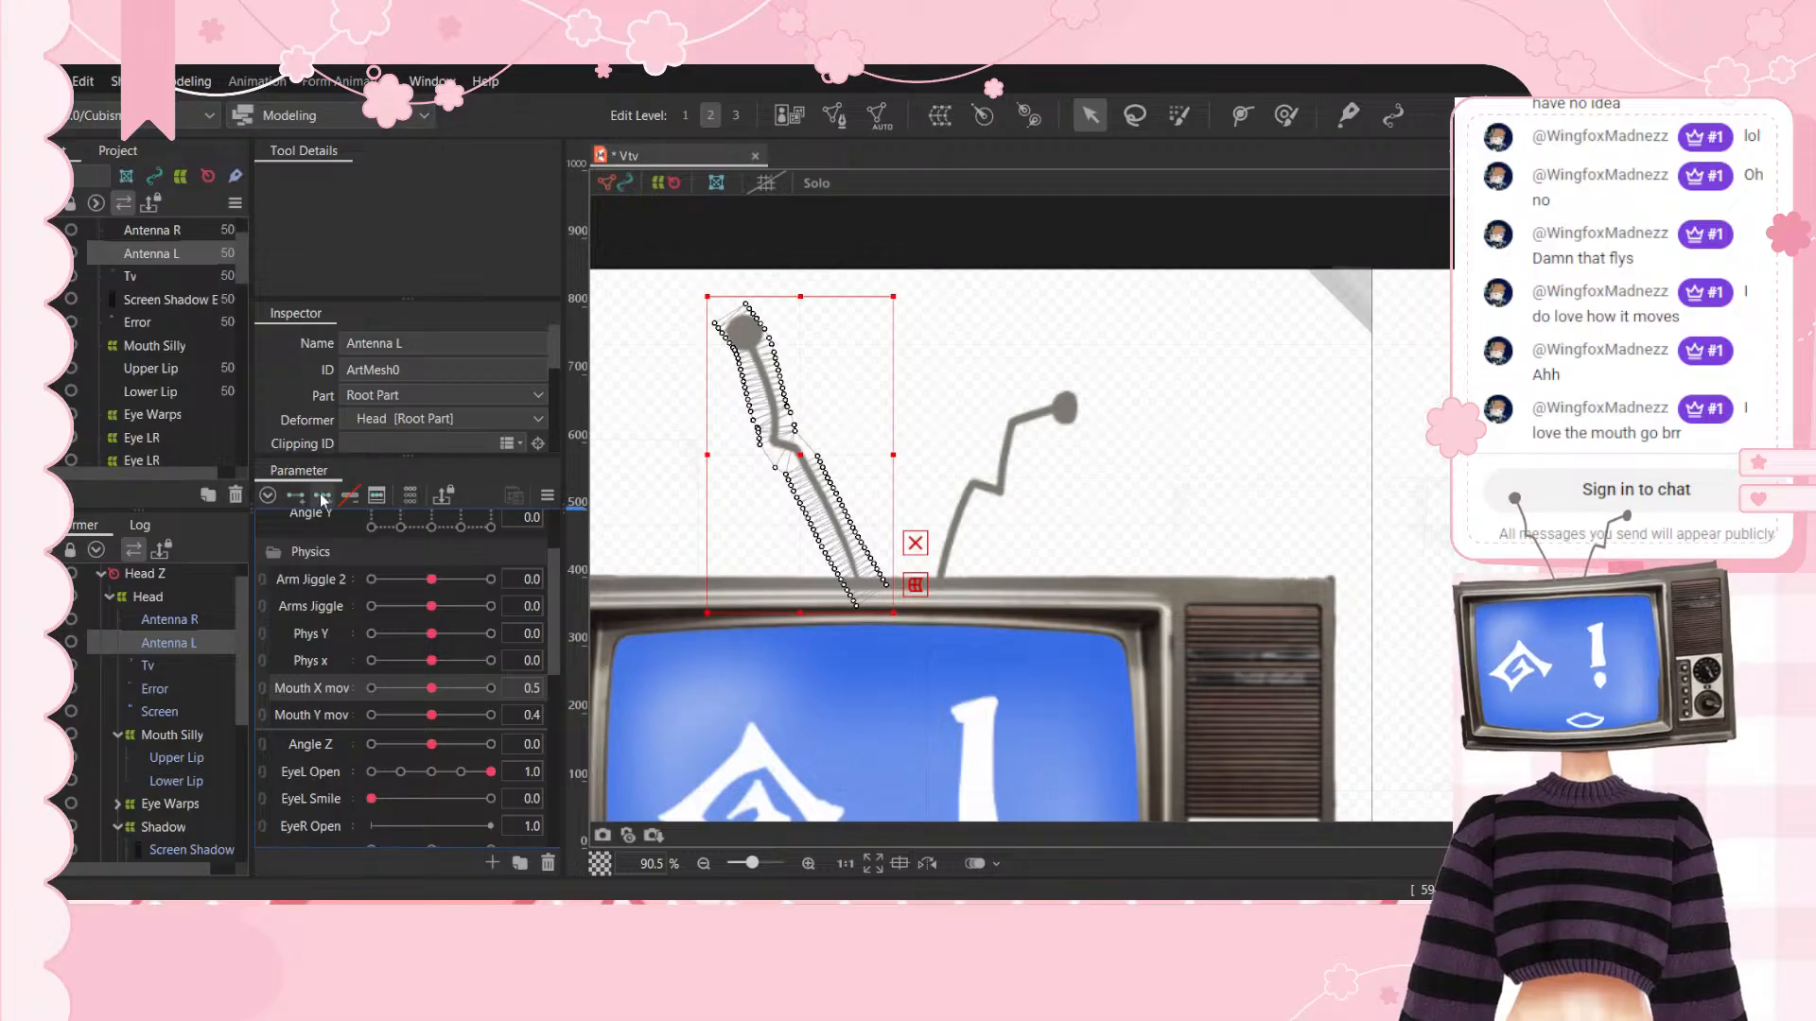
{"action": "left_click", "coordinate": [322, 498]}
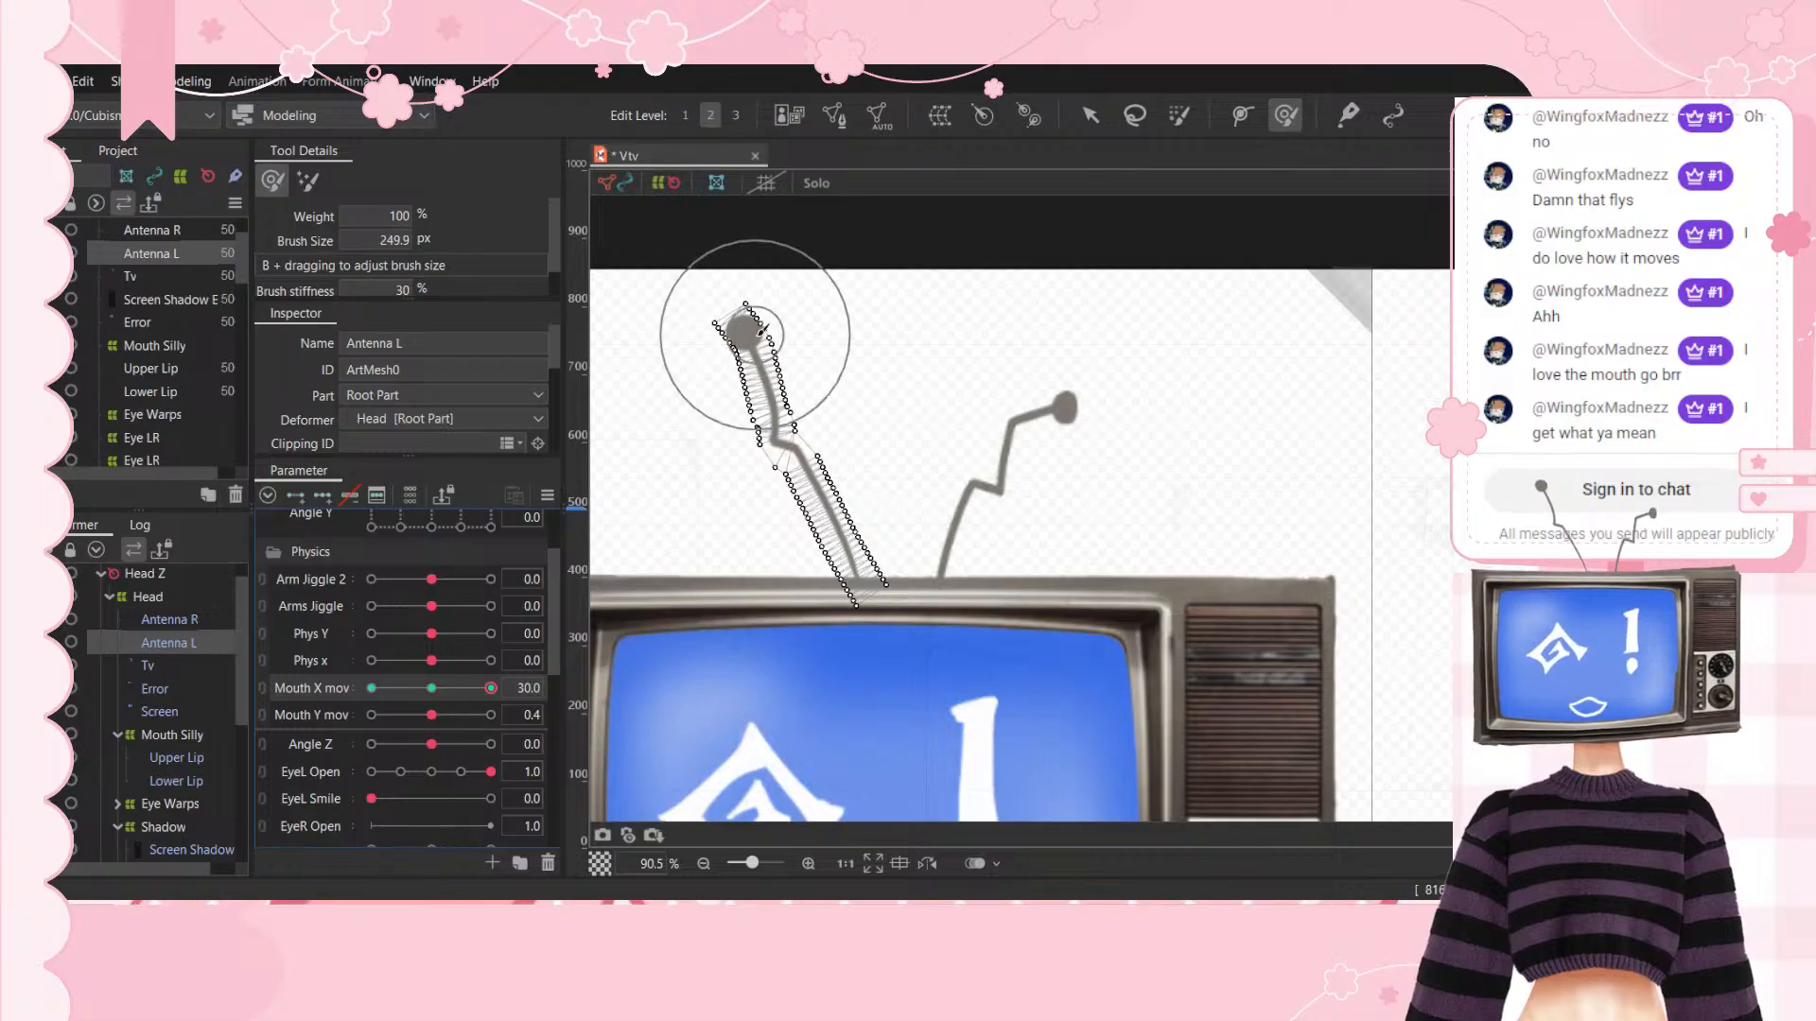
{"action": "mouse_move", "coordinate": [758, 373]}
{"action": "left_mouse_down"}
{"action": "mouse_move", "coordinate": [752, 324]}
{"action": "mouse_move", "coordinate": [769, 262]}
{"action": "left_mouse_up"}
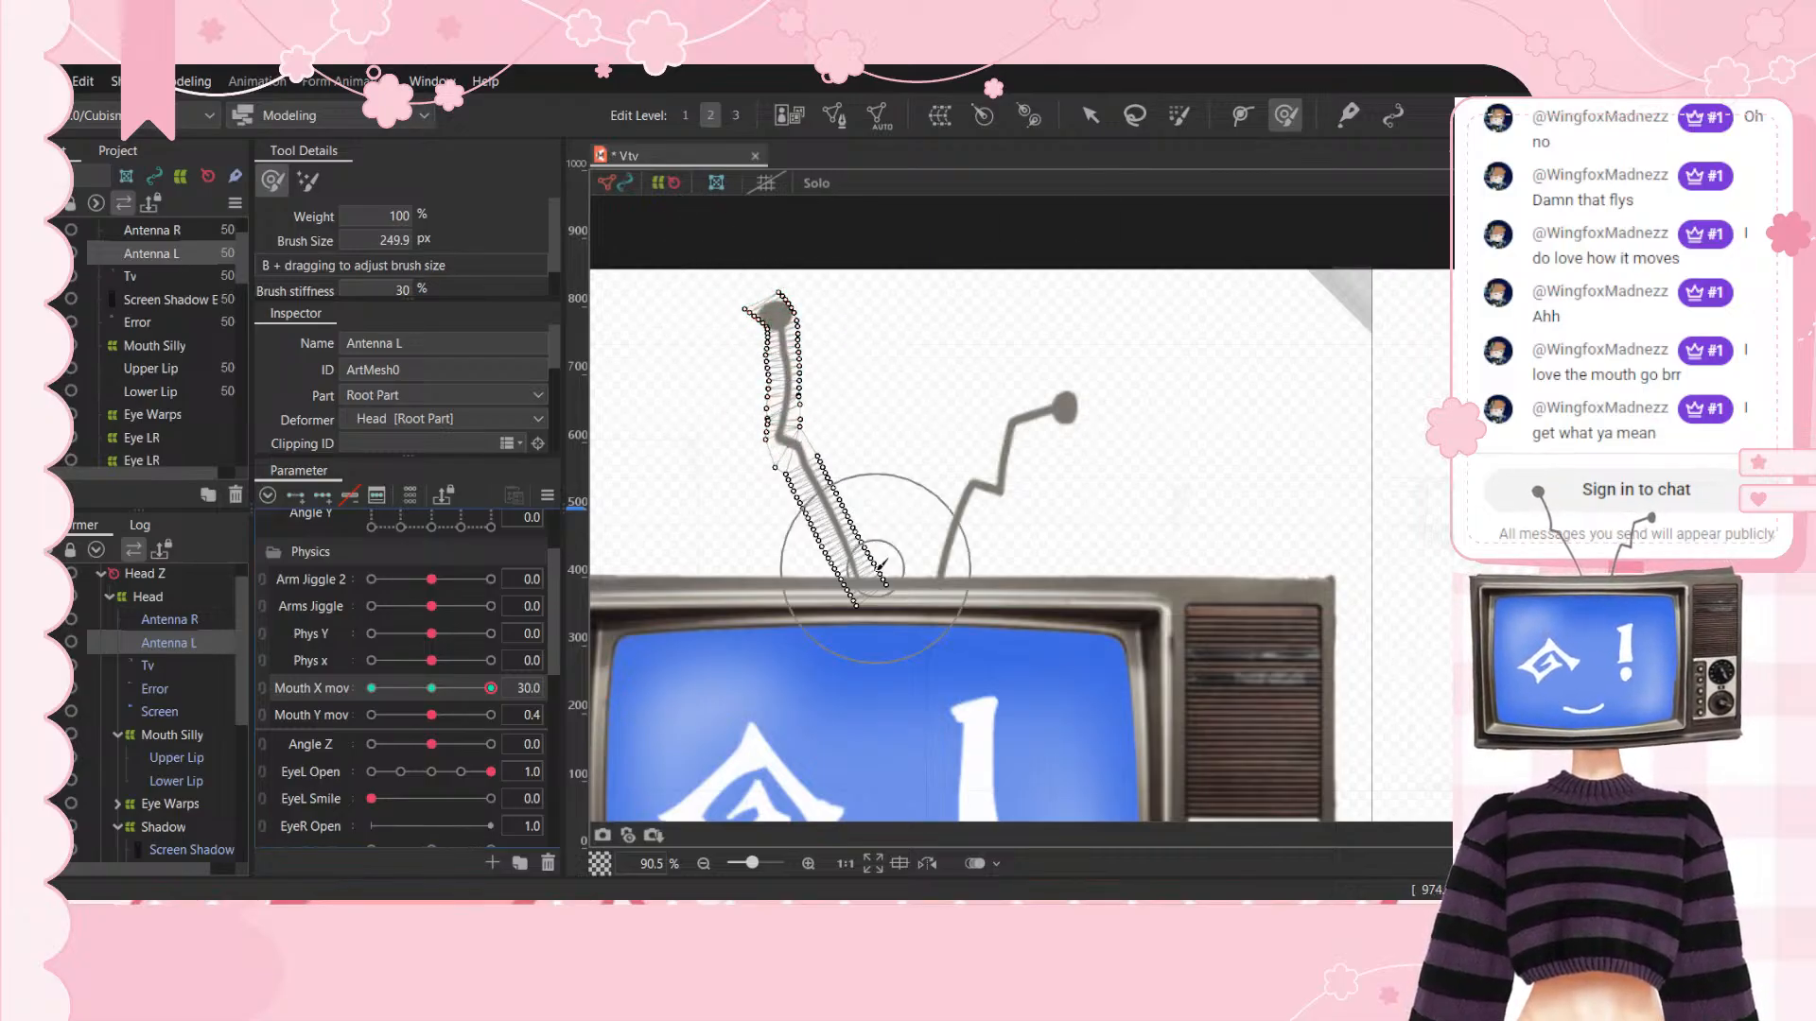
{"action": "left_click_drag", "start_coordinate": [875, 565], "coordinate": [853, 573]}
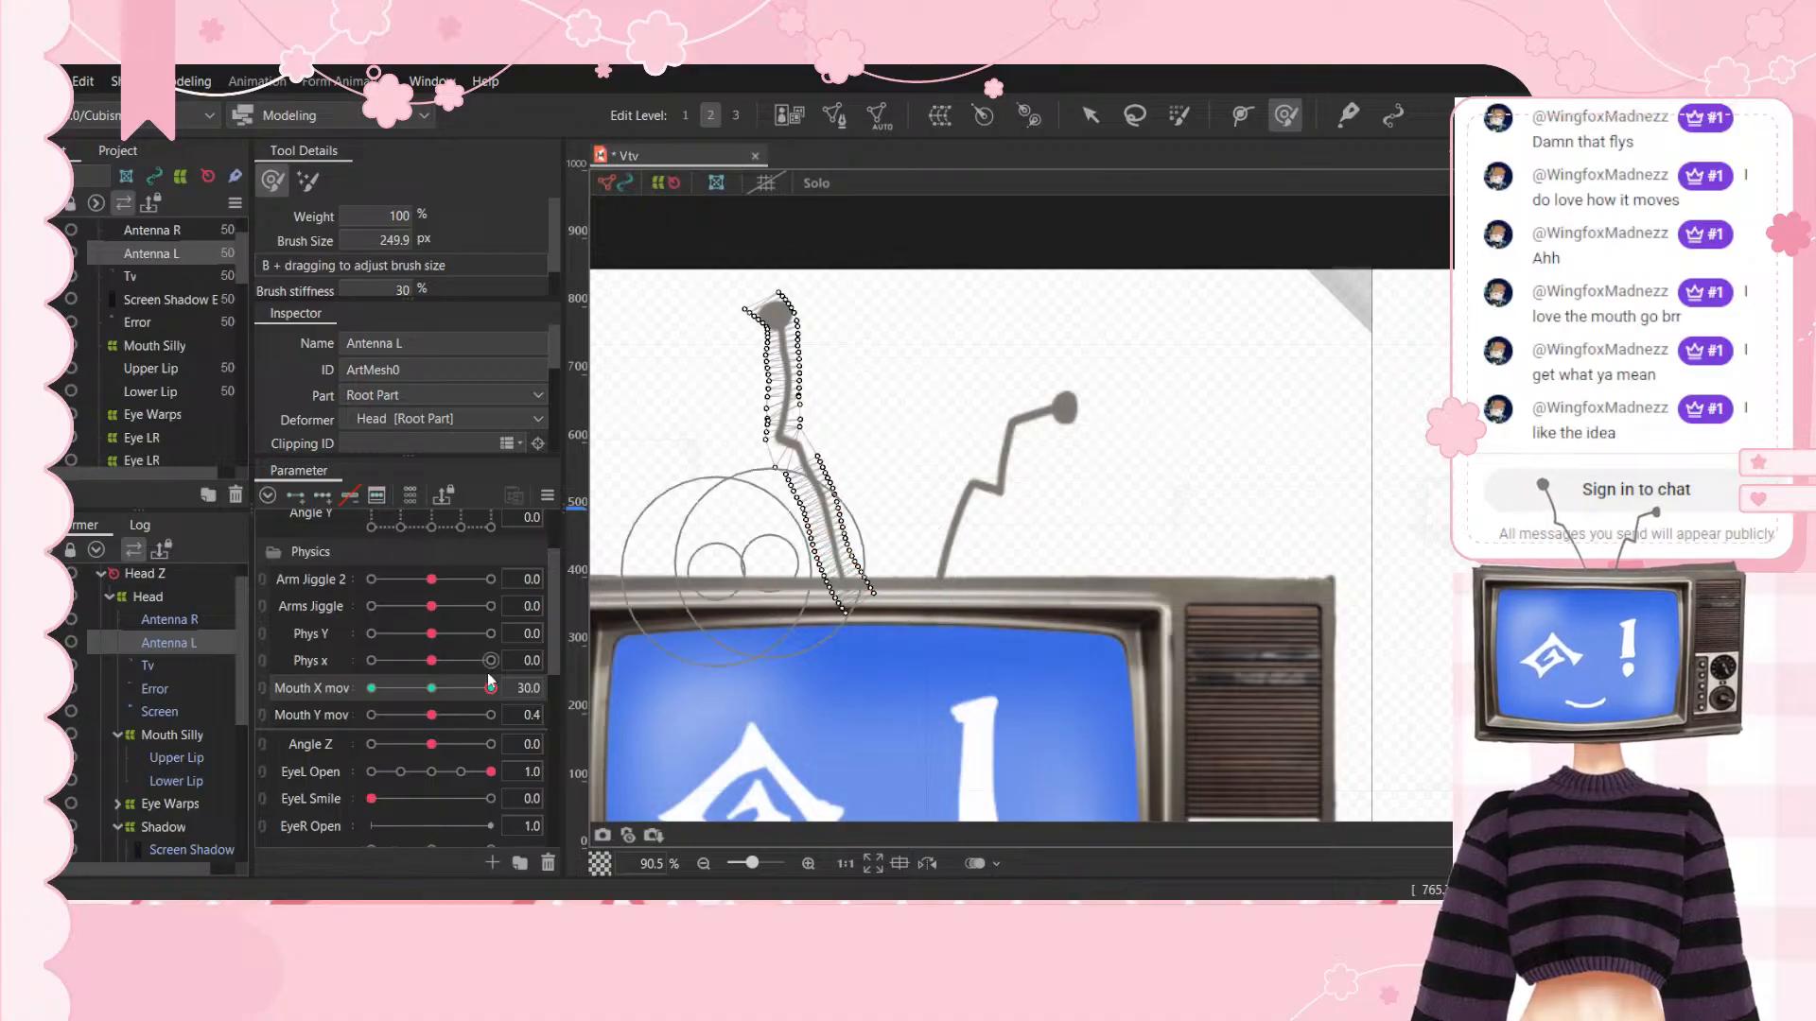
{"action": "left_click_drag", "start_coordinate": [491, 687], "coordinate": [370, 687]}
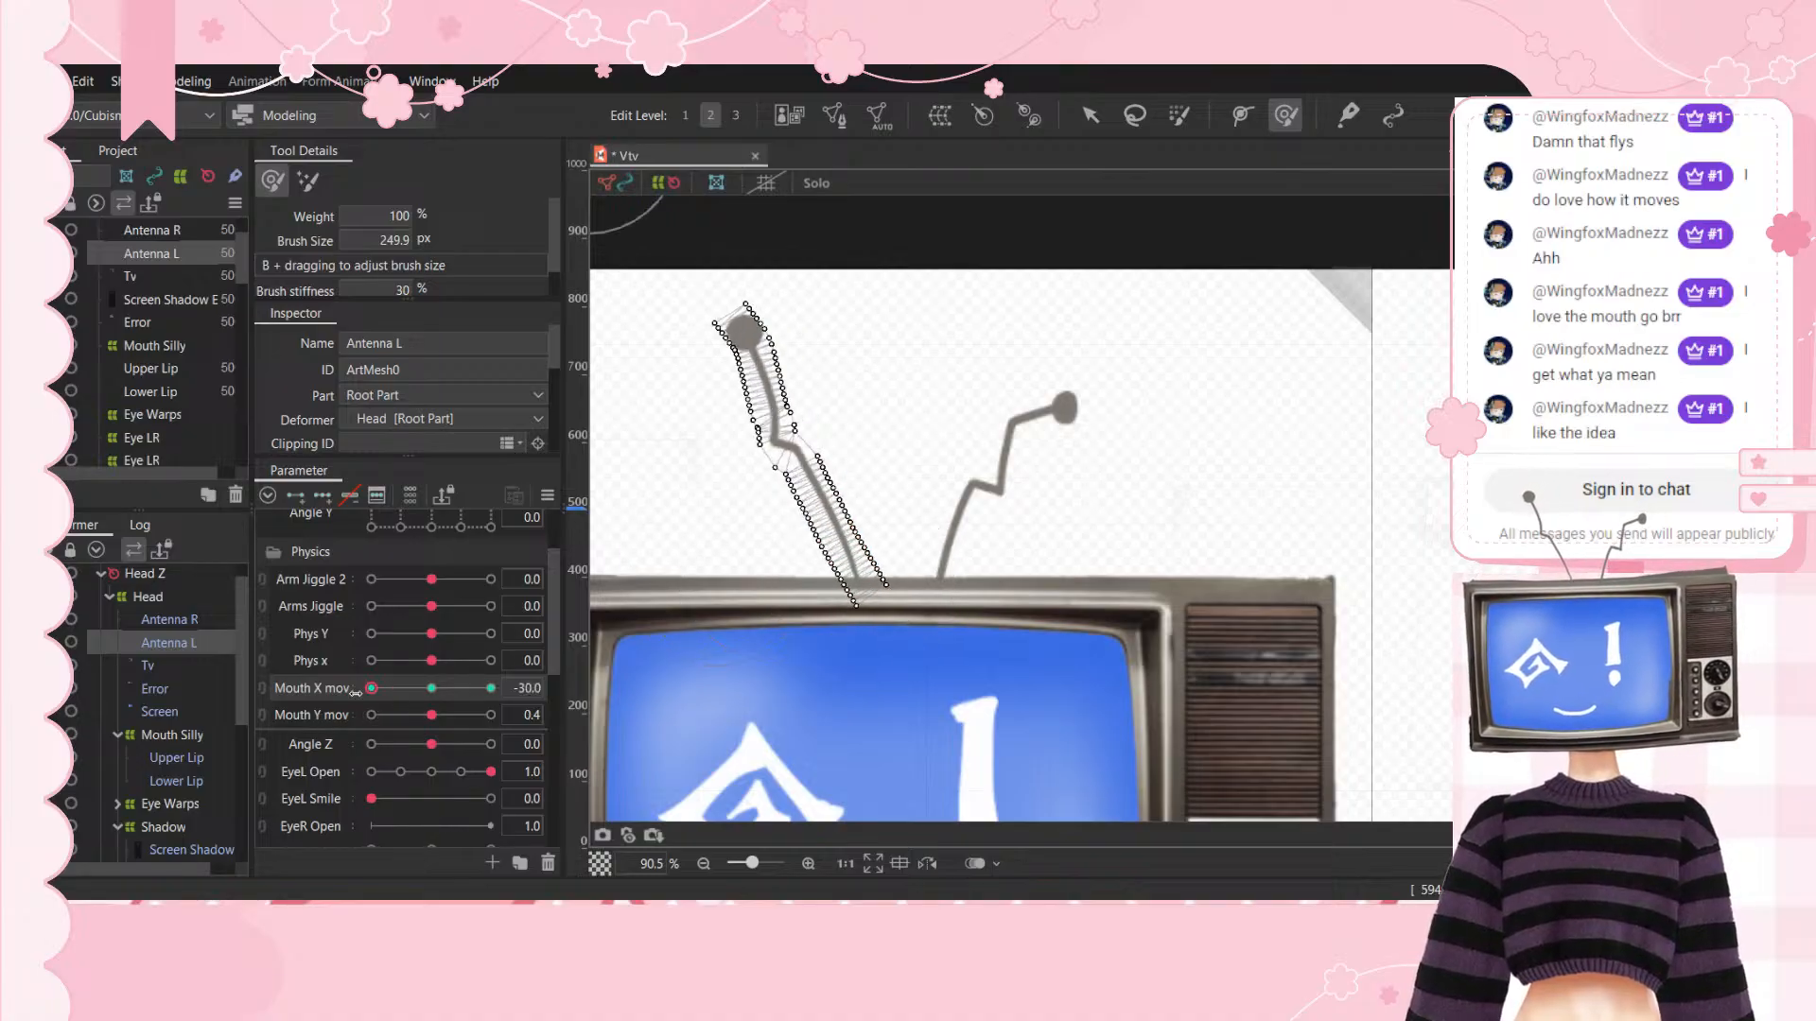
{"action": "left_click", "coordinate": [332, 690]}
{"action": "left_click", "coordinate": [331, 688]}
Step: Undo the left antenna's brush deformation and its Mouth X mov keys
{"action": "key", "text": "ctrl+z"}
{"action": "key", "text": "ctrl+z"}
{"action": "key", "text": "ctrl+z"}
{"action": "key", "text": "ctrl+z"}
{"action": "key", "text": "ctrl+z"}
{"action": "key", "text": "ctrl+z"}
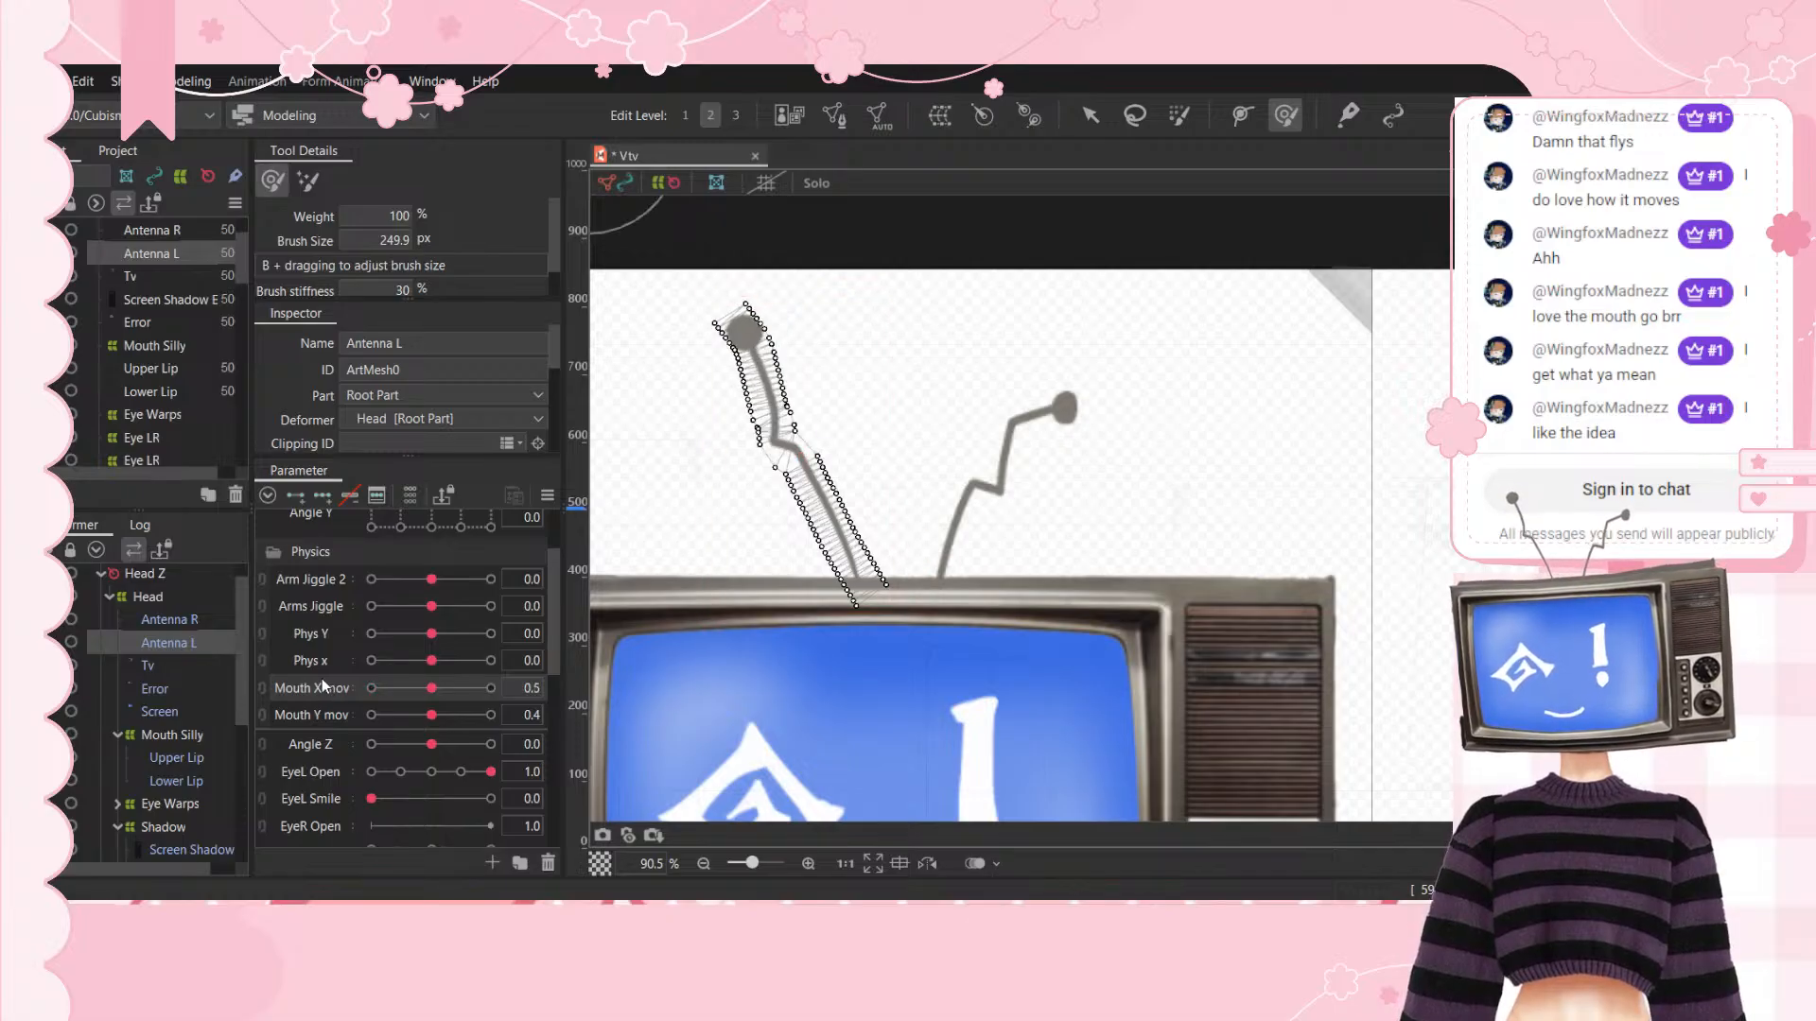
Step: Create a rotation deformer at the base of each antenna, pointing along its stem, for Antenna L and Antenna R
{"action": "left_click", "coordinate": [1029, 116]}
{"action": "left_click", "coordinate": [855, 586]}
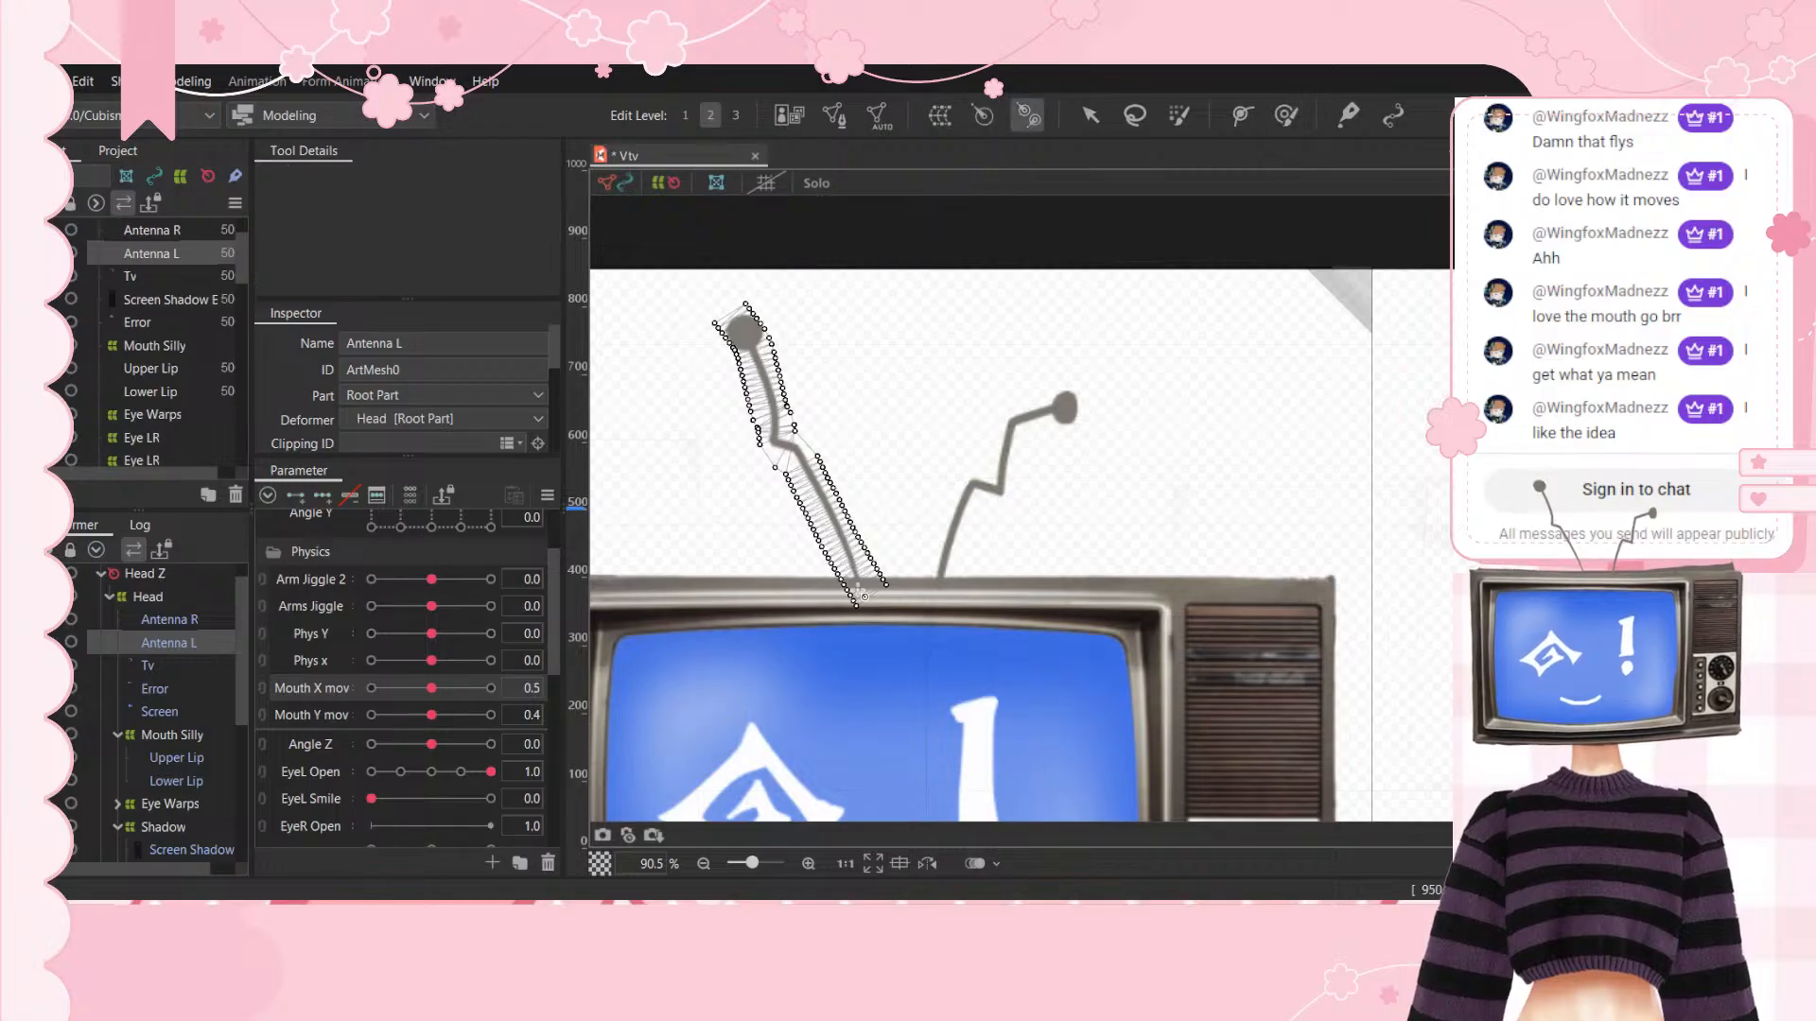
{"action": "left_click_drag", "start_coordinate": [847, 558], "coordinate": [830, 507]}
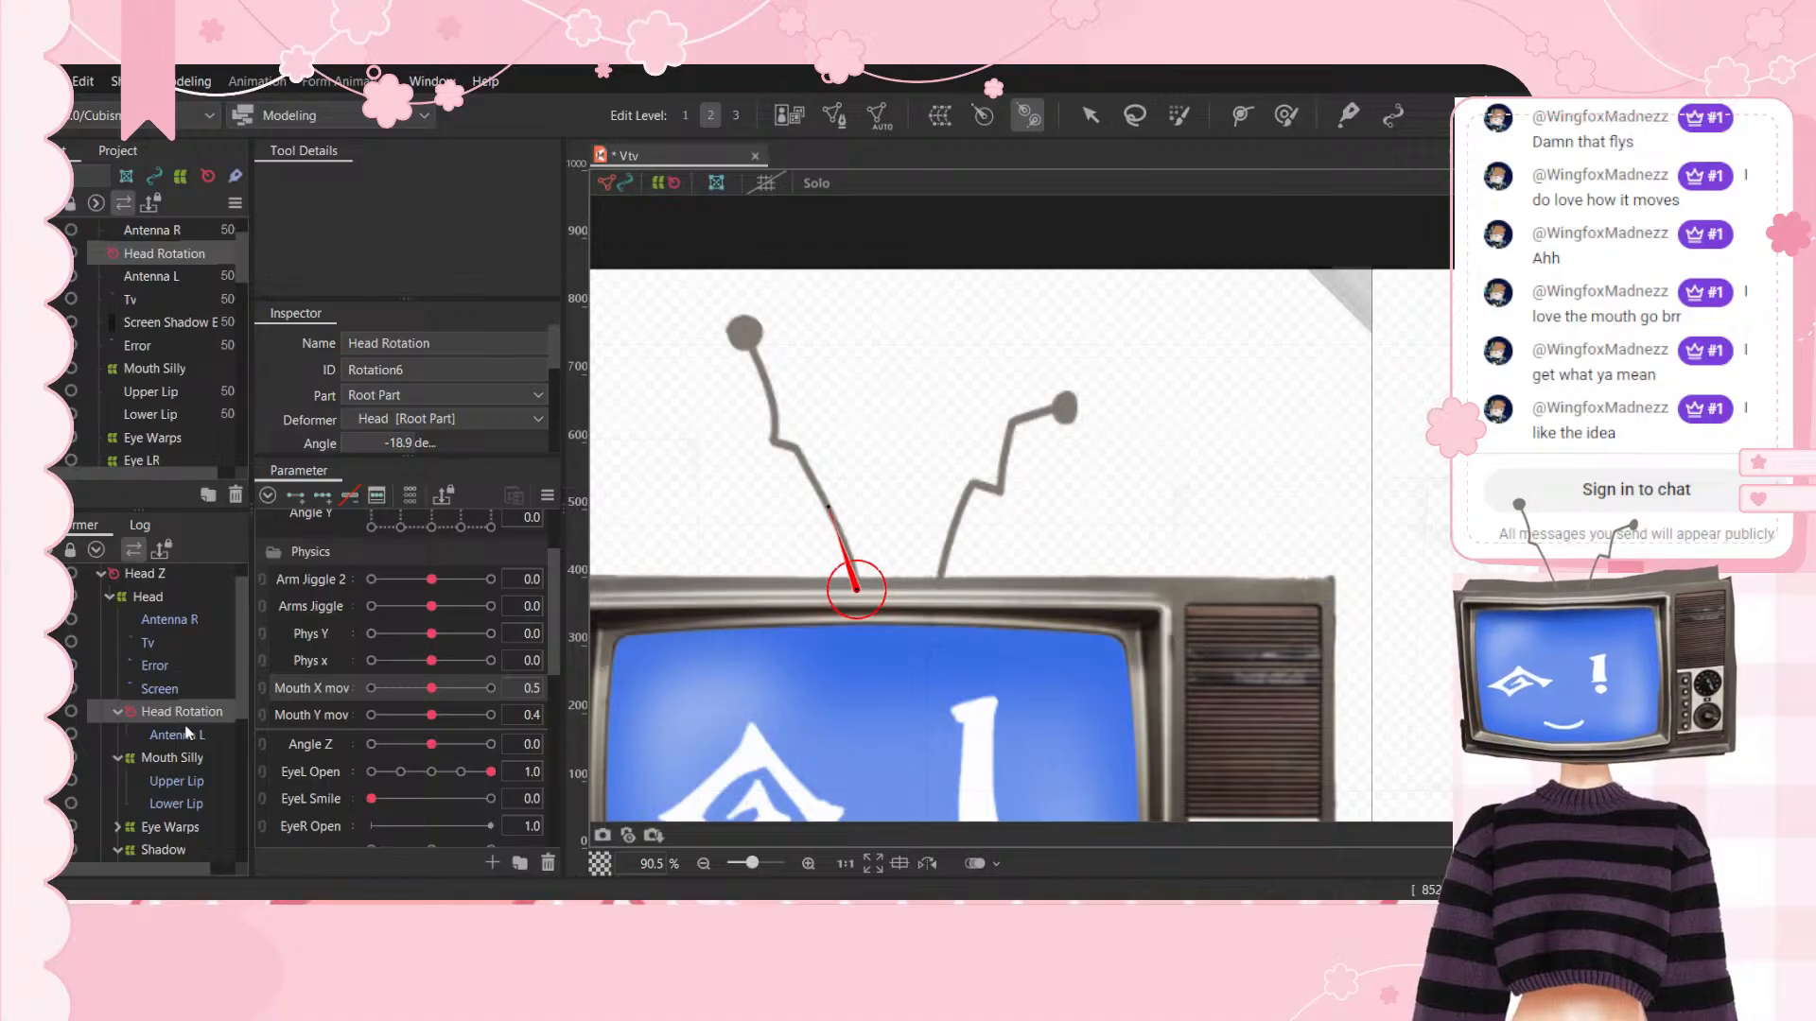
{"action": "left_click", "coordinate": [172, 630]}
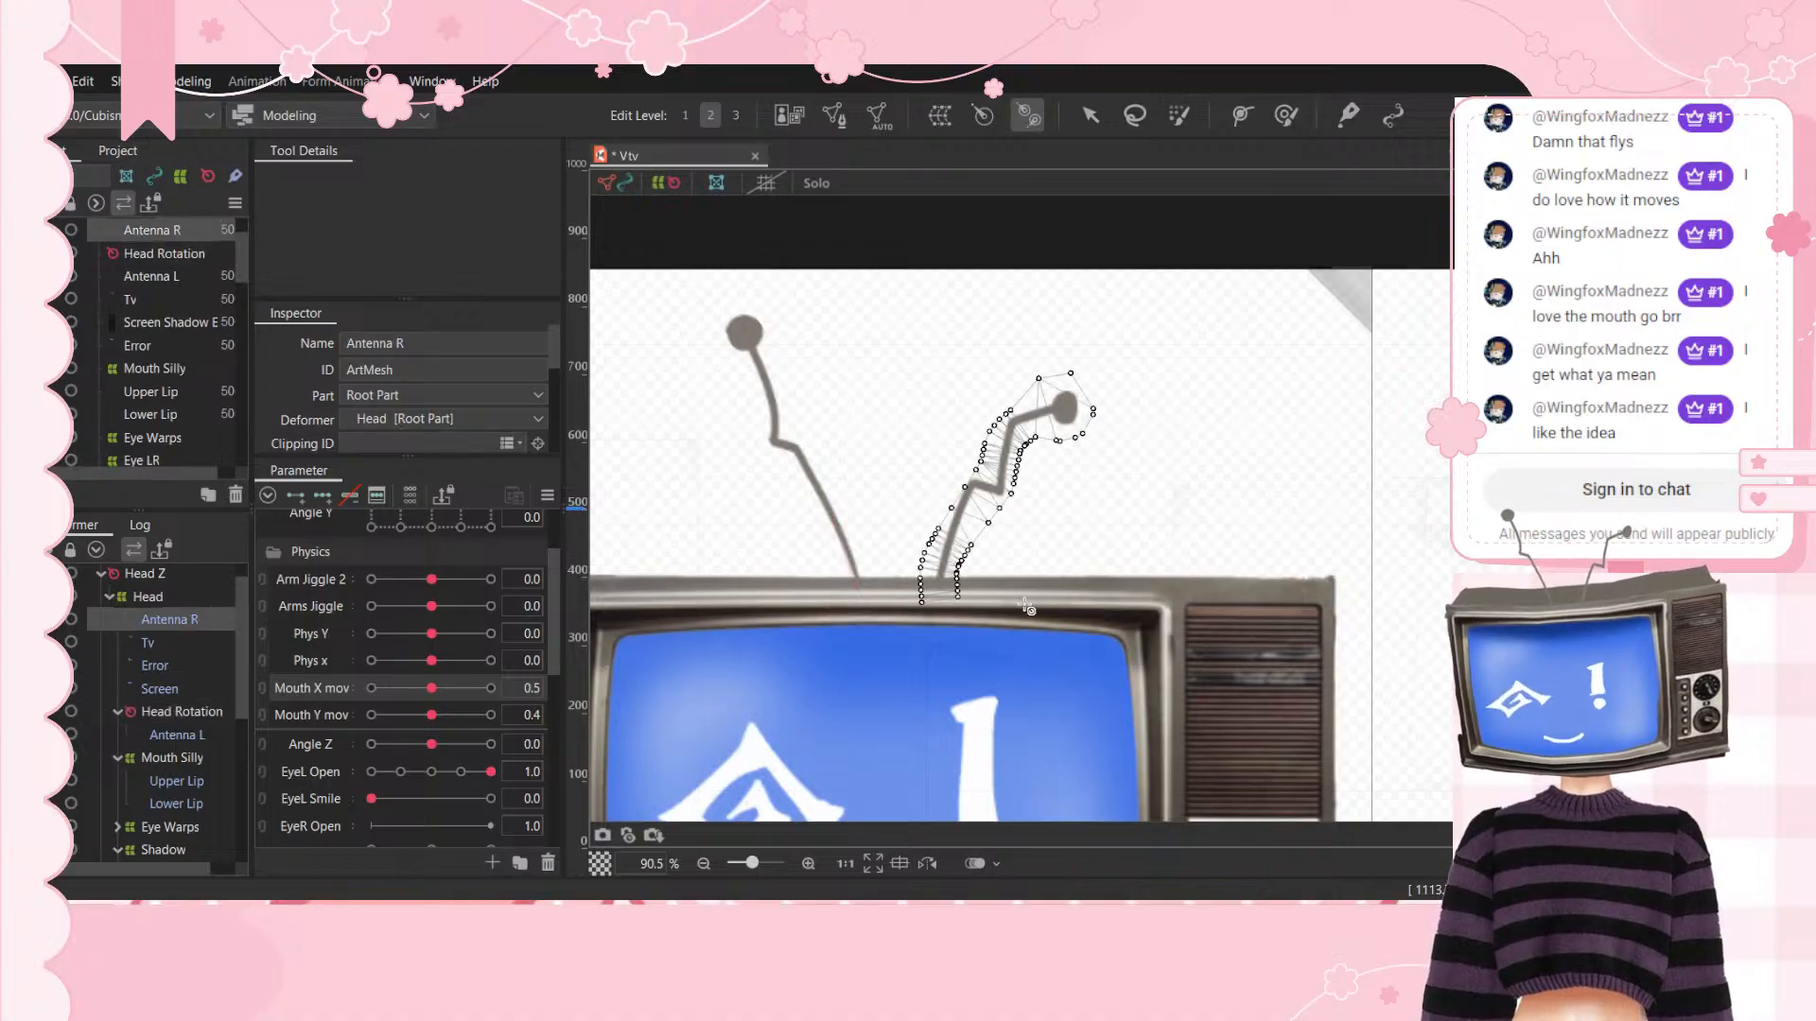
{"action": "left_click_drag", "start_coordinate": [942, 588], "coordinate": [964, 506]}
Step: Key the left antenna's rotation deformer at three points on Mouth X mov, tilting it inward at 30 and outward to about -41 degrees at -30
{"action": "left_click", "coordinate": [172, 736]}
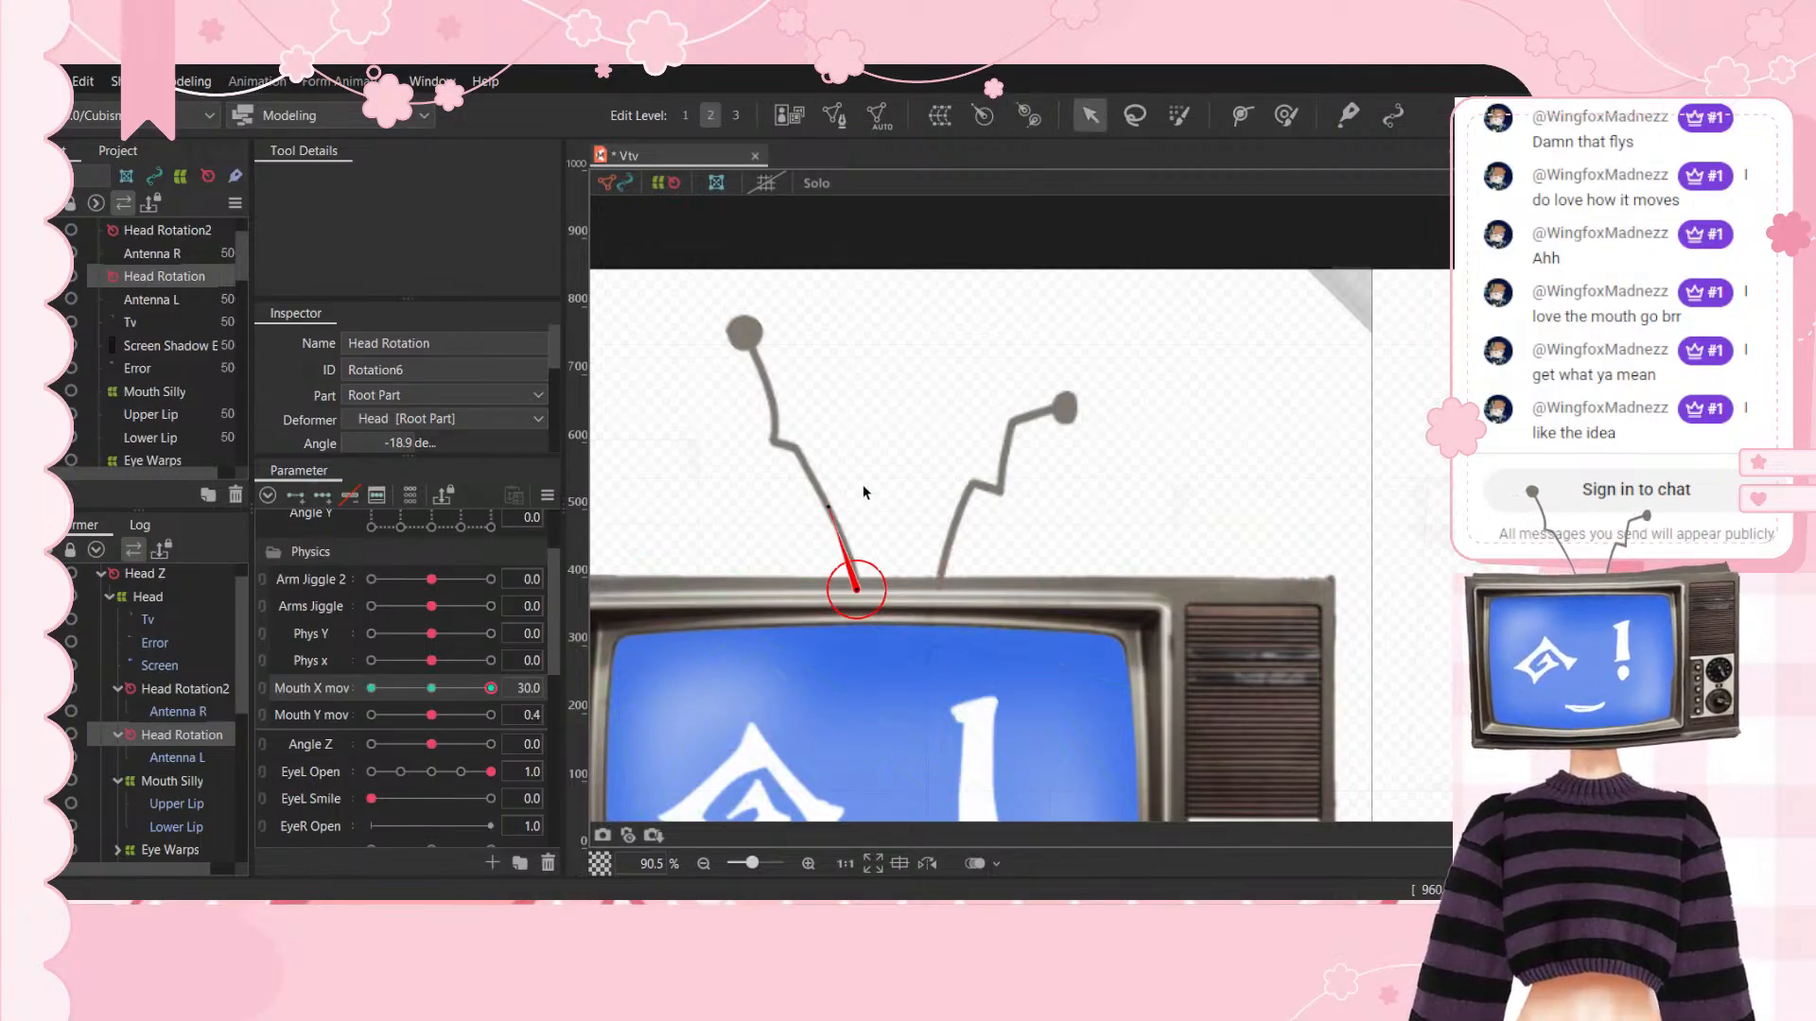
{"action": "left_click_drag", "start_coordinate": [833, 506], "coordinate": [861, 499]}
{"action": "left_click_drag", "start_coordinate": [490, 688], "coordinate": [325, 713]}
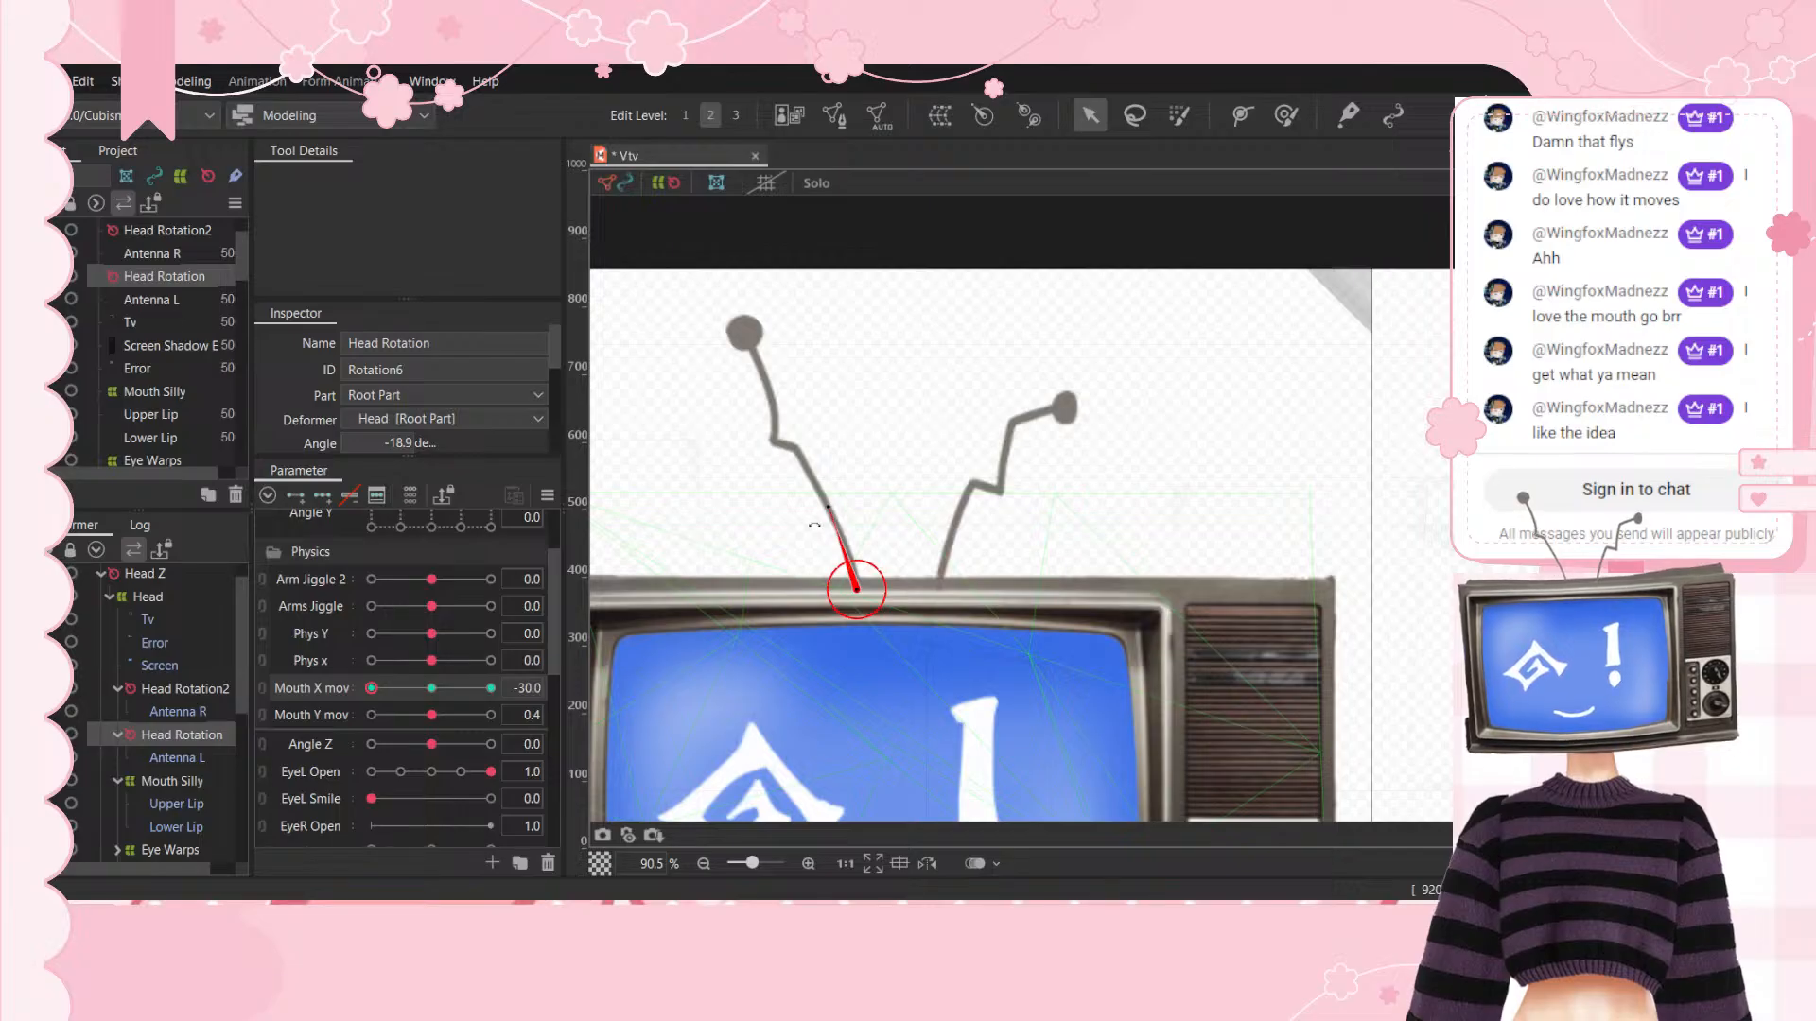
{"action": "left_click_drag", "start_coordinate": [814, 525], "coordinate": [785, 517]}
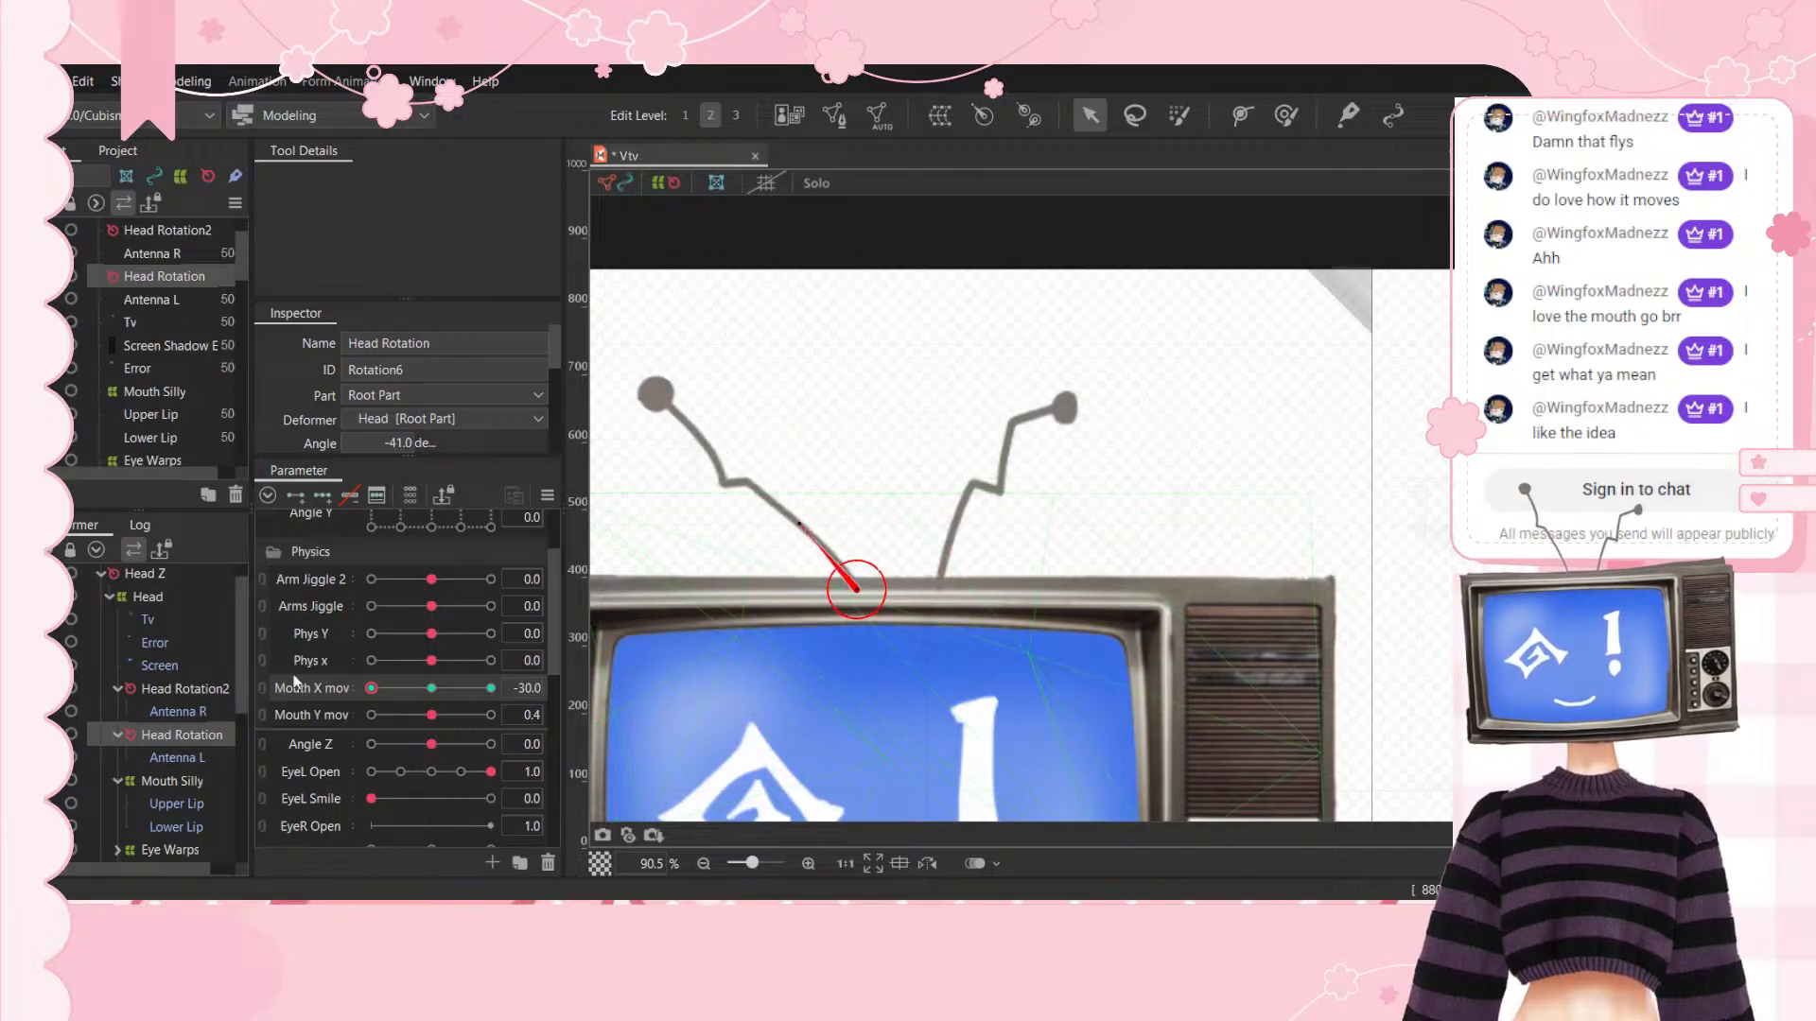
Step: Key the right antenna's rotation deformer at three points on Mouth X mov, tilting it outward at -30 and inward at 30
{"action": "left_click", "coordinate": [184, 689]}
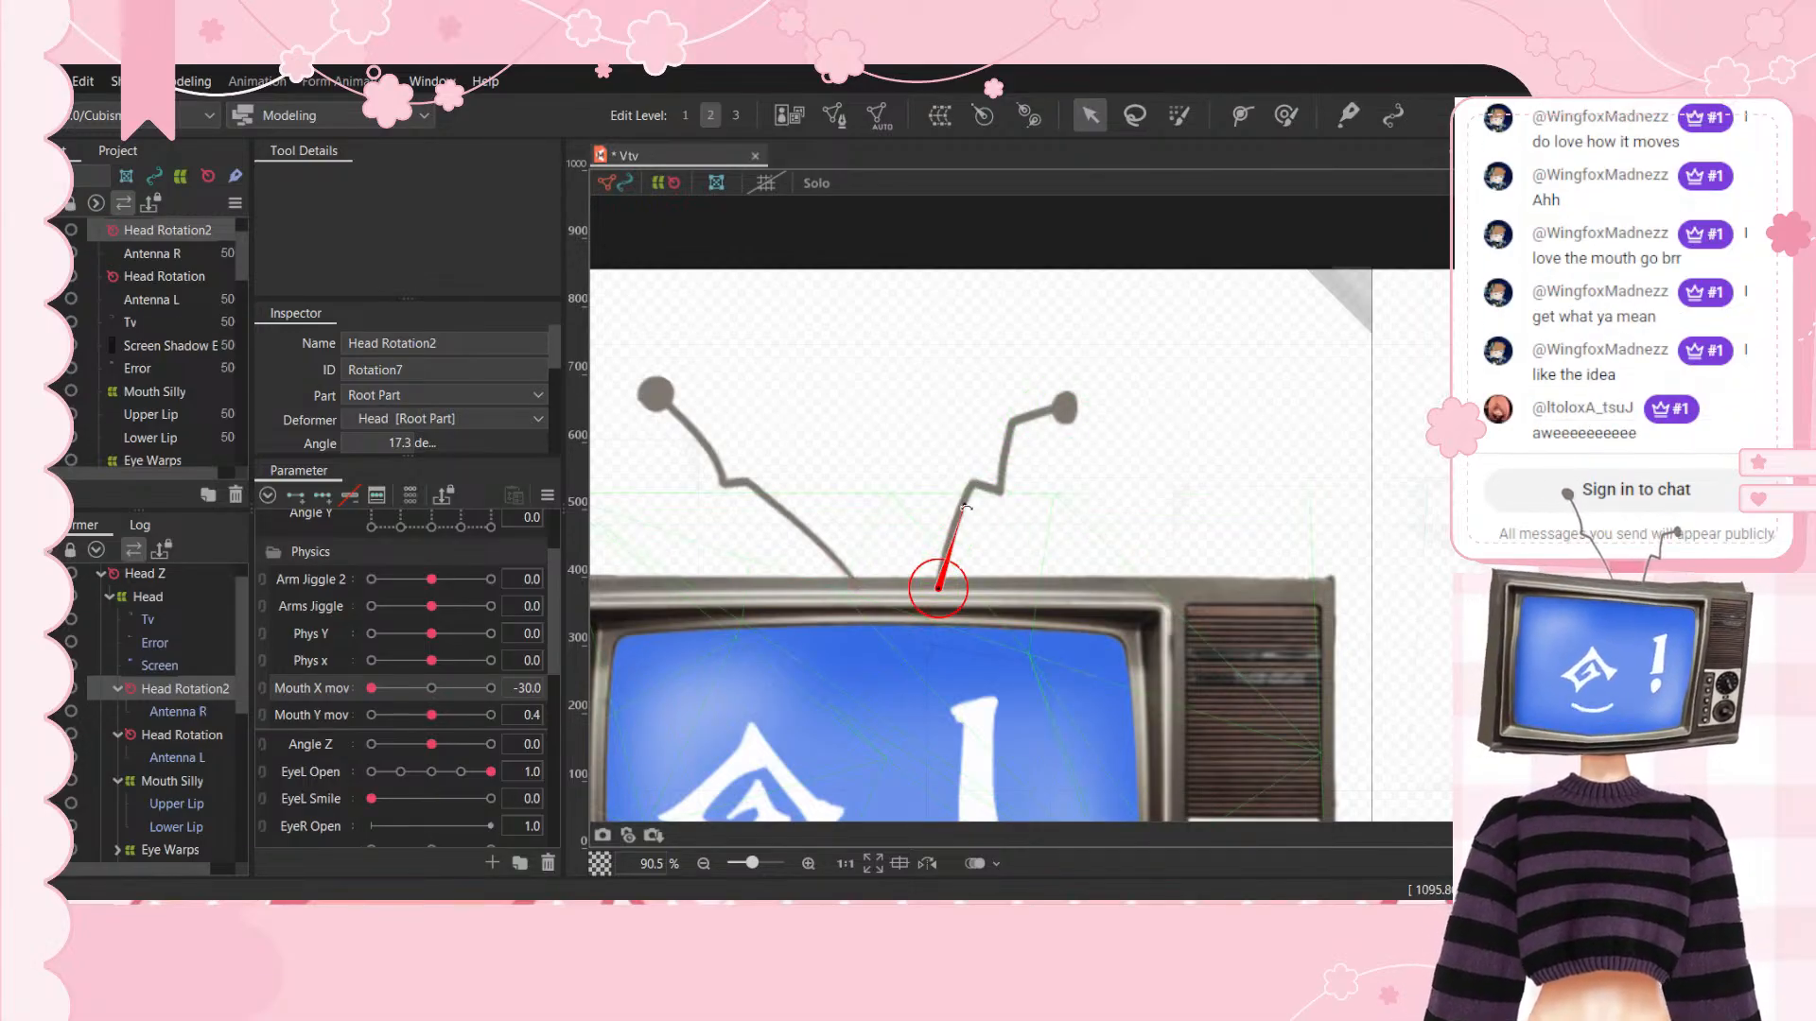
{"action": "left_click_drag", "start_coordinate": [963, 508], "coordinate": [979, 523]}
{"action": "key", "text": "ctrl+z"}
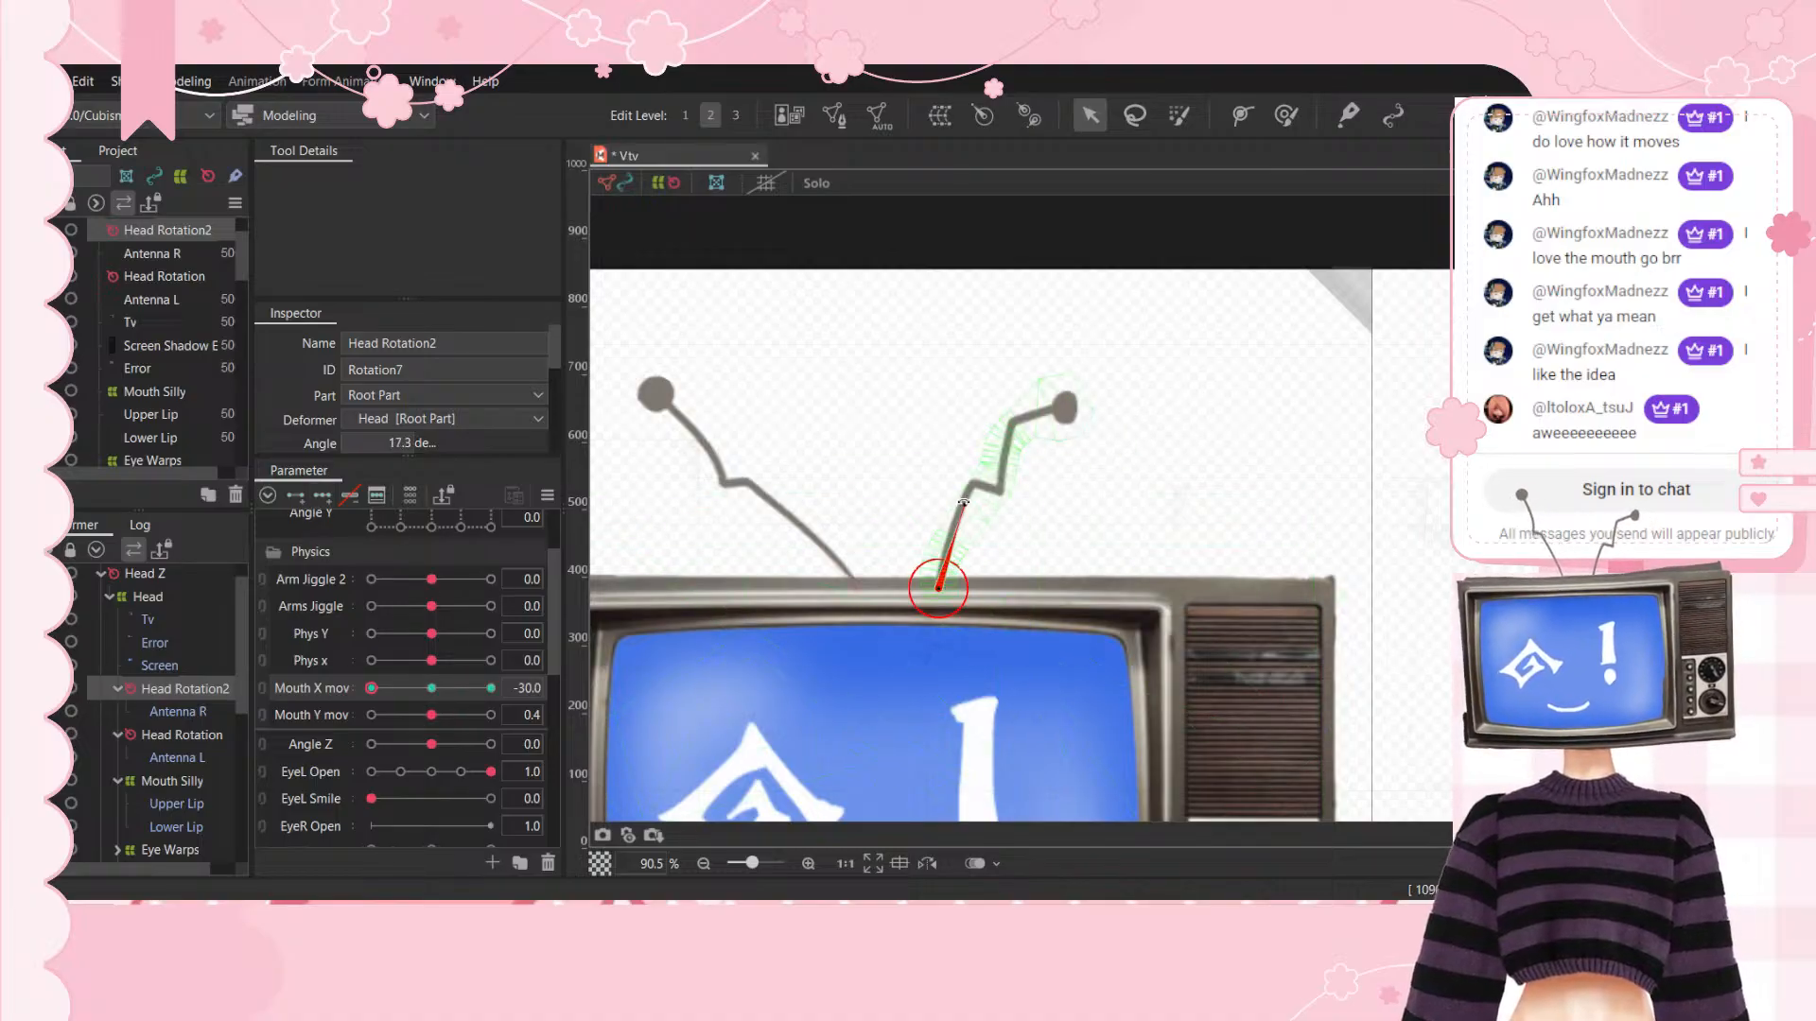
{"action": "left_click_drag", "start_coordinate": [962, 502], "coordinate": [1004, 516]}
{"action": "left_click", "coordinate": [490, 688]}
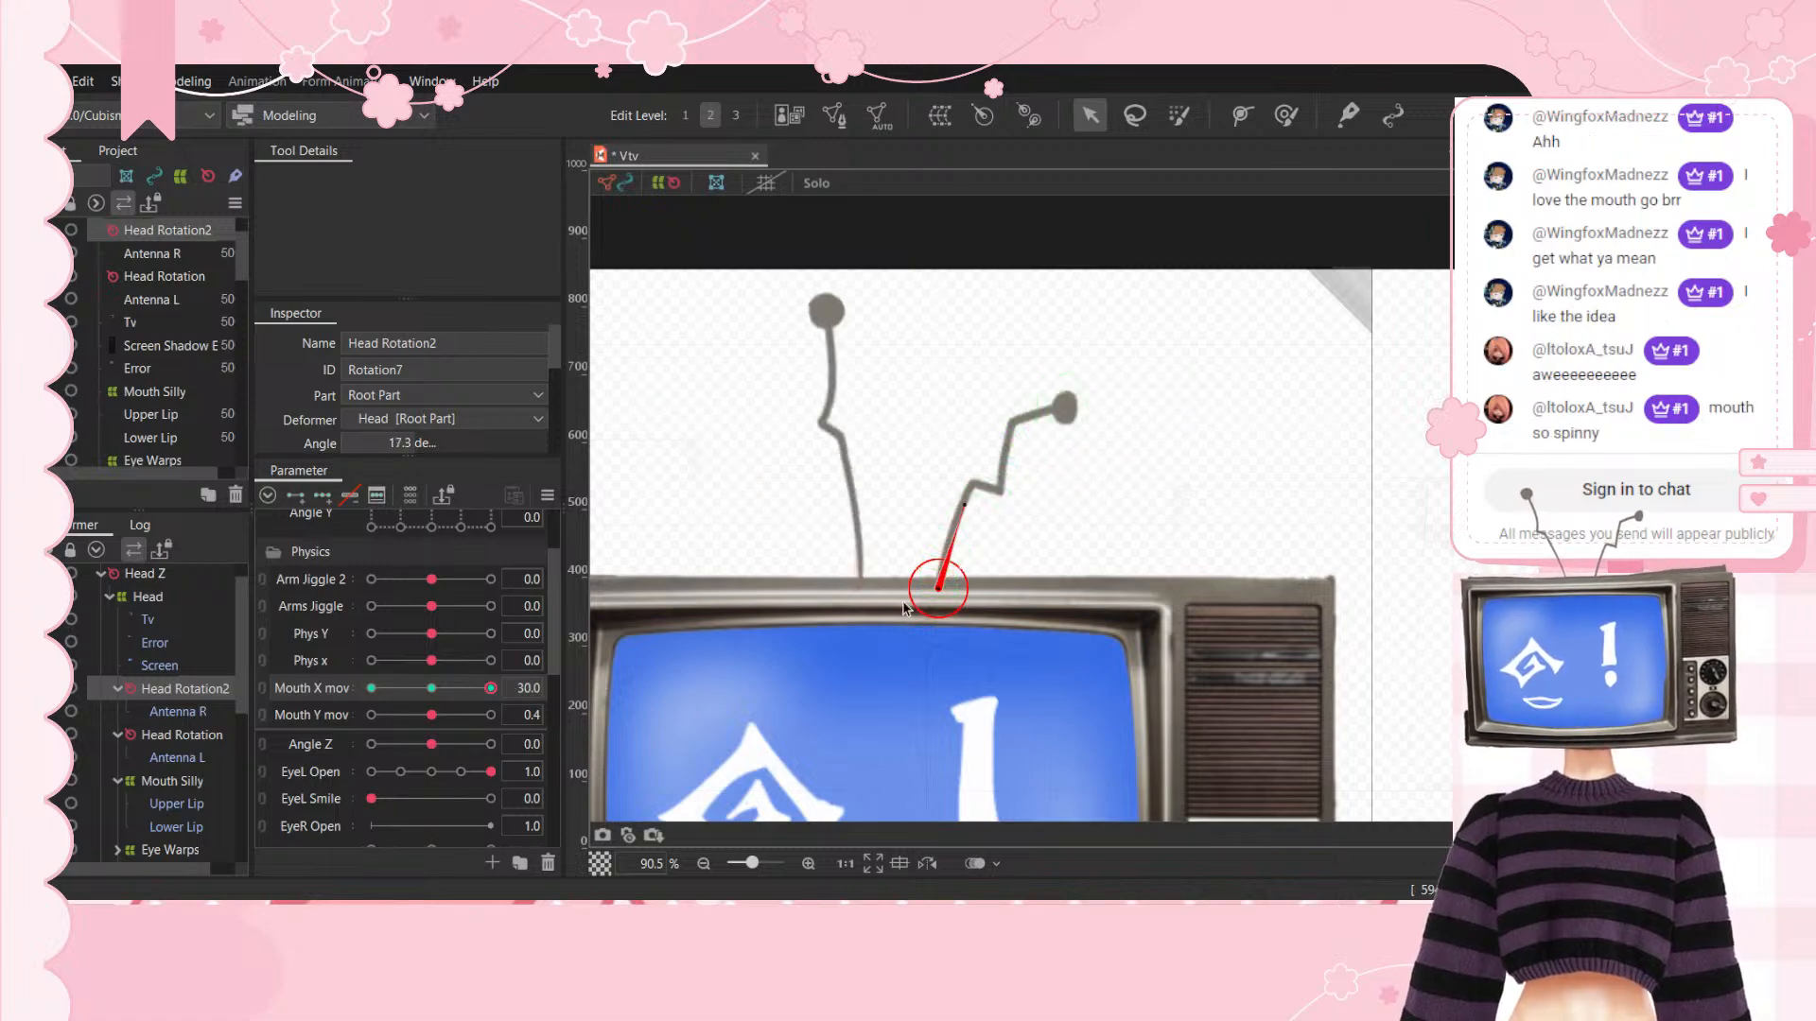
{"action": "left_click_drag", "start_coordinate": [962, 504], "coordinate": [1247, 433]}
{"action": "left_click", "coordinate": [1246, 431]}
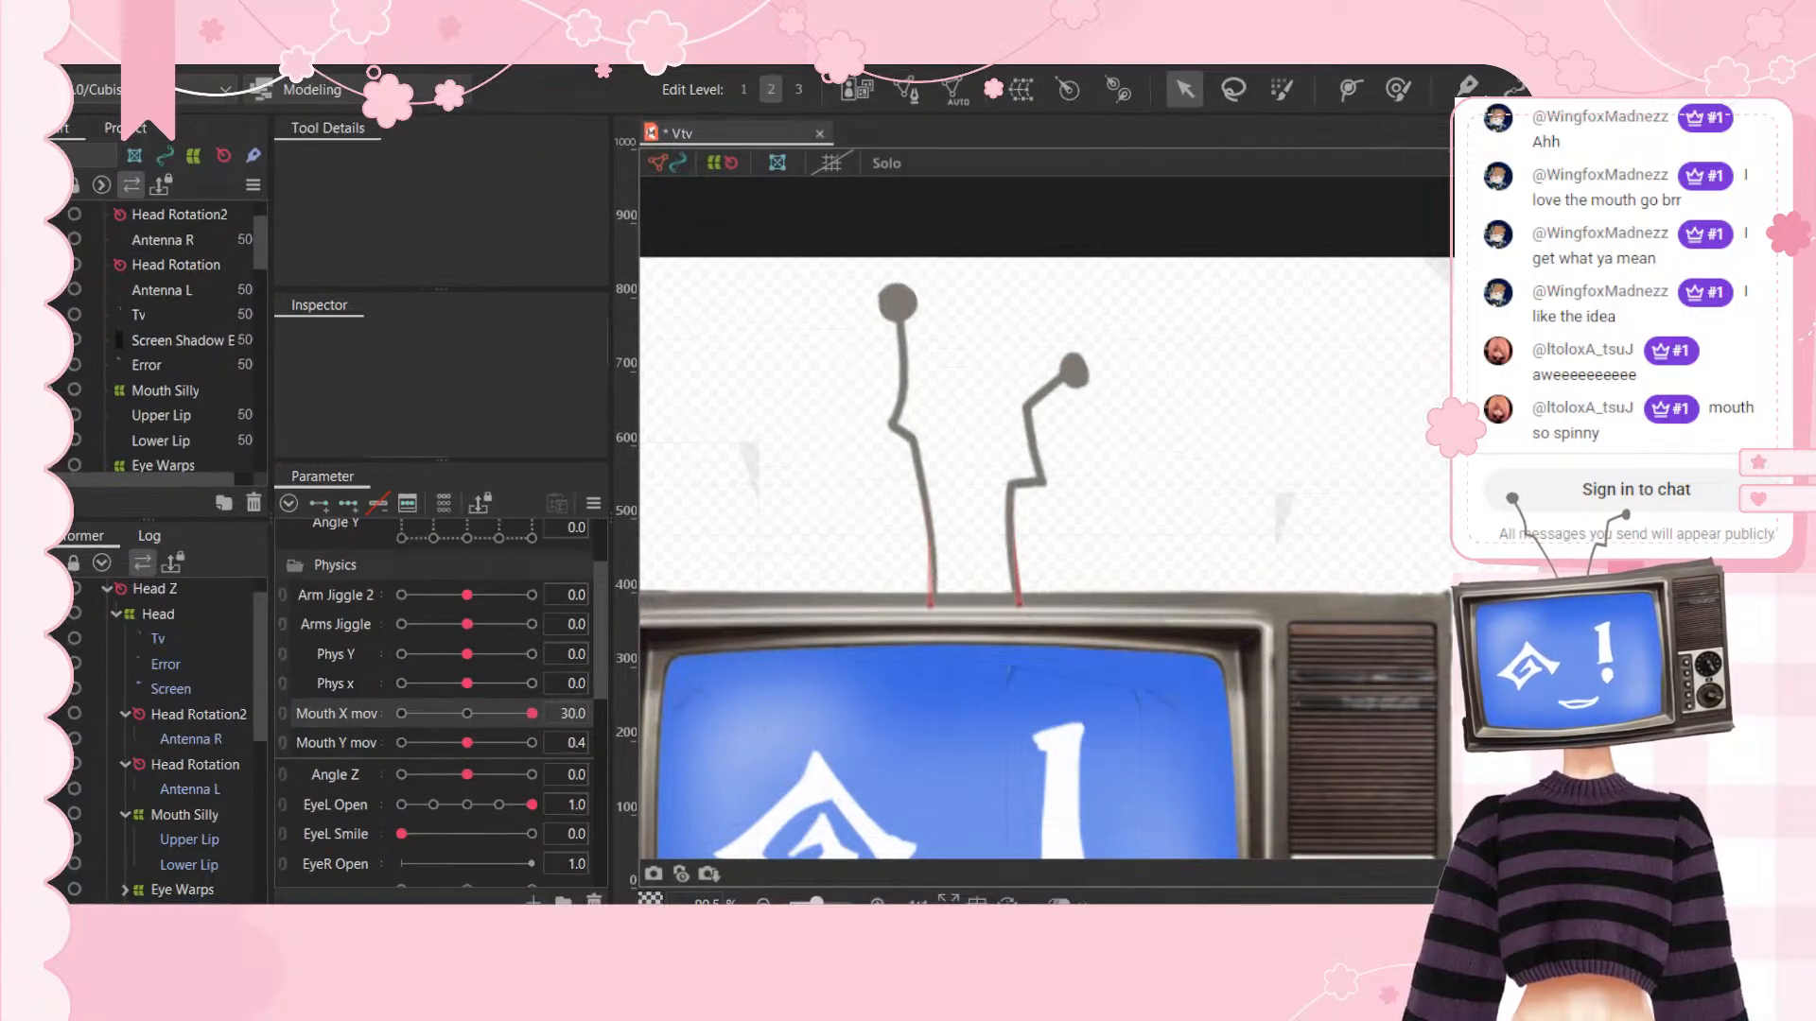
Step: Switch to the physics editor, preview the antenna and mouth motion by moving the mouth parameters and the model's gaze, and return to the modeling view
{"action": "key", "text": "alt+Tab"}
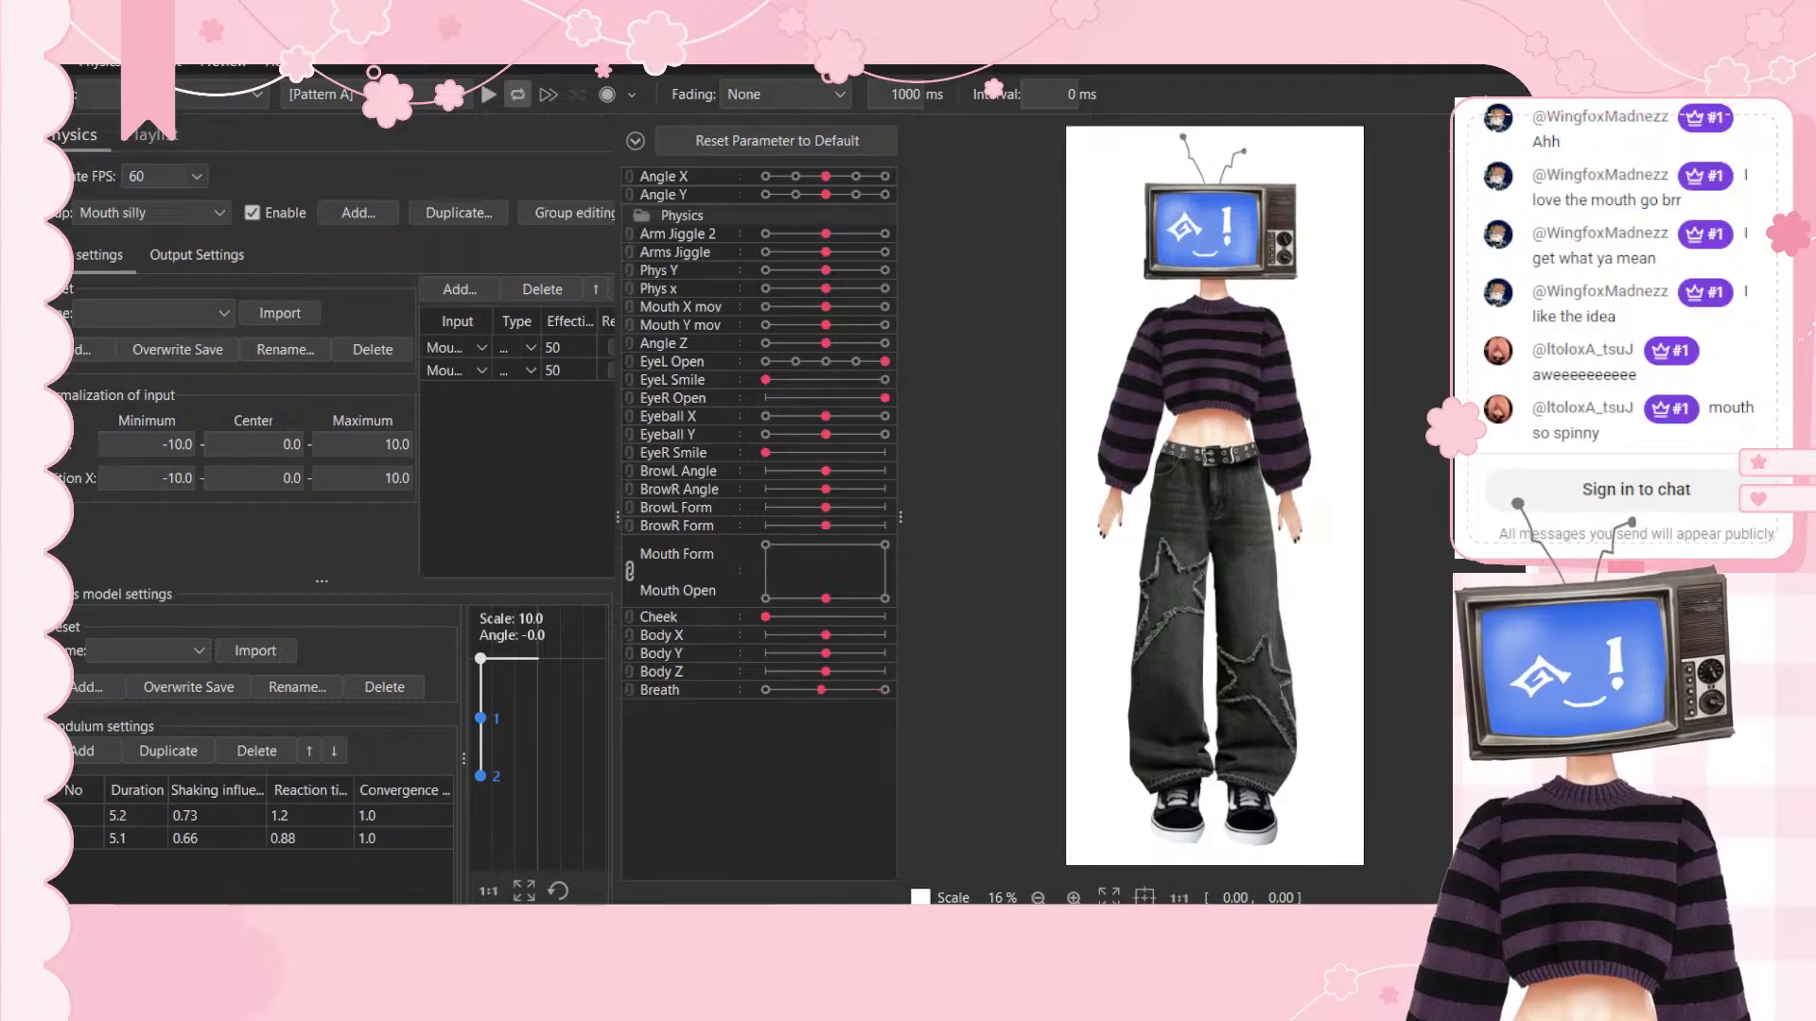
{"action": "left_click_drag", "start_coordinate": [765, 558], "coordinate": [773, 475]}
{"action": "left_click_drag", "start_coordinate": [565, 608], "coordinate": [753, 518]}
{"action": "left_click_drag", "start_coordinate": [917, 418], "coordinate": [946, 568]}
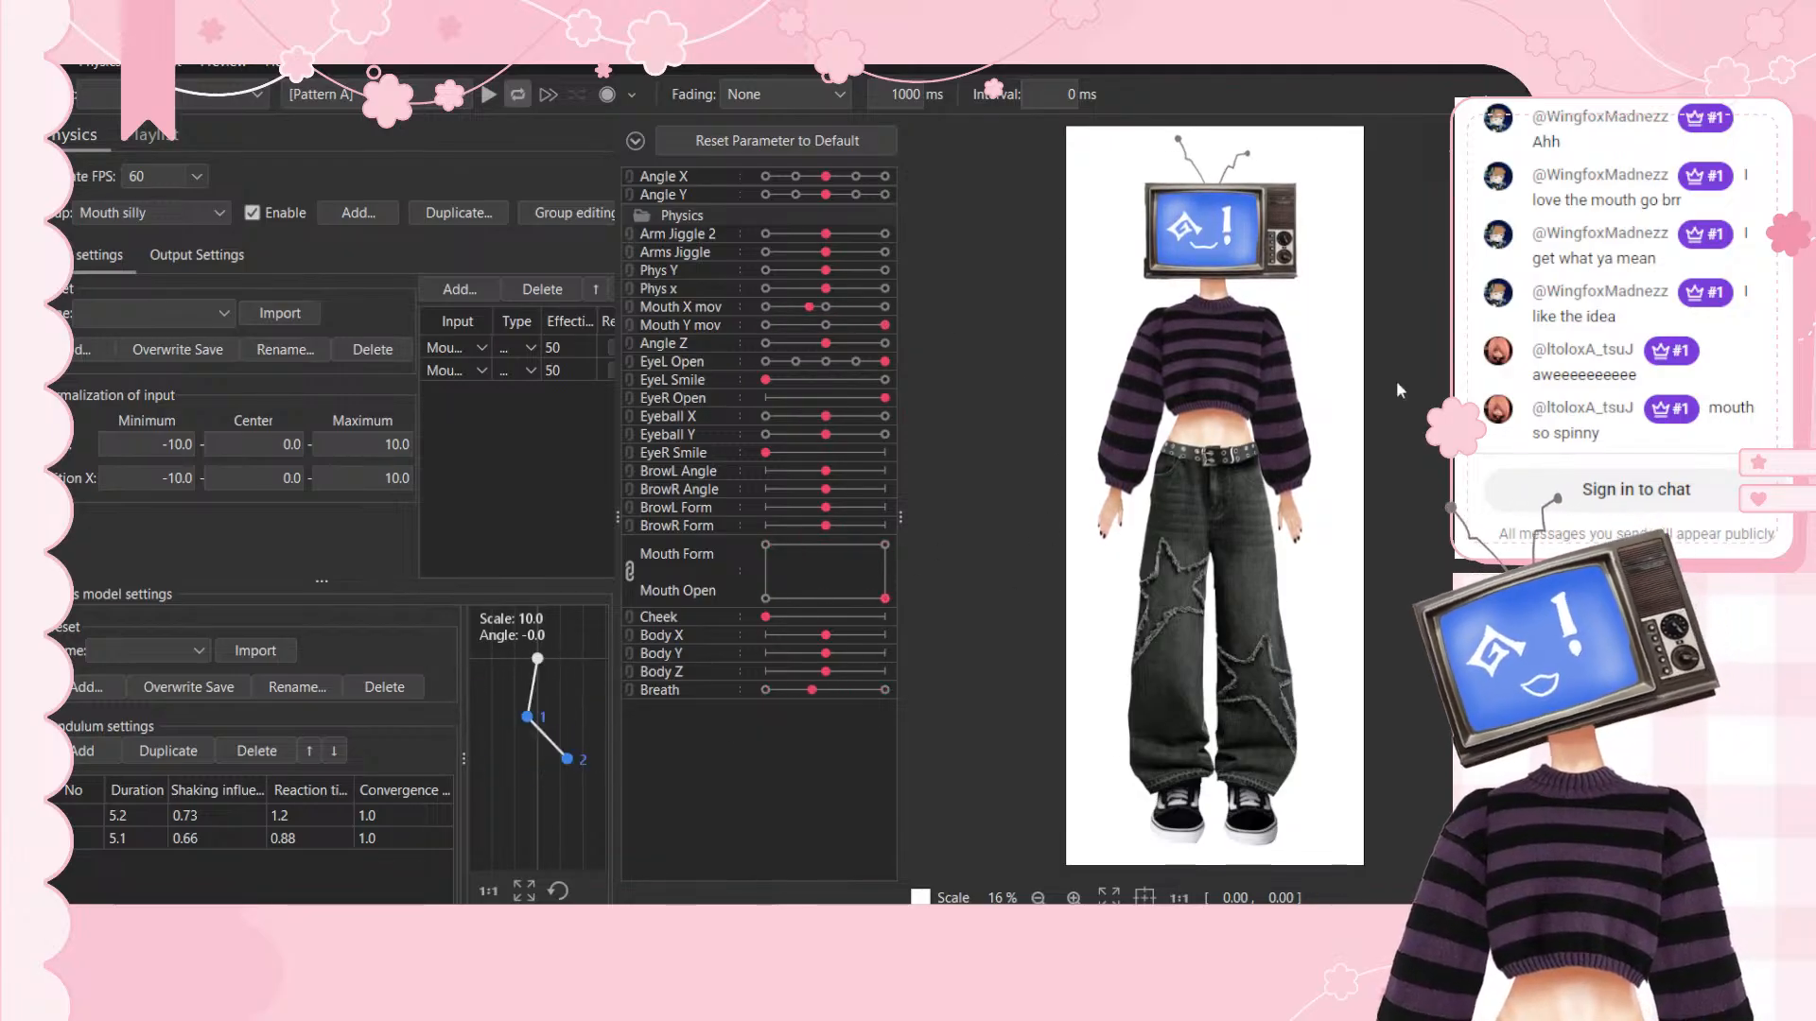
{"action": "left_click_drag", "start_coordinate": [1398, 388], "coordinate": [1136, 152]}
{"action": "left_click_drag", "start_coordinate": [1328, 267], "coordinate": [1076, 291]}
{"action": "mouse_move", "coordinate": [1095, 157]}
{"action": "left_mouse_down"}
{"action": "mouse_move", "coordinate": [1102, 855]}
{"action": "mouse_move", "coordinate": [1309, 170]}
{"action": "mouse_move", "coordinate": [1070, 823]}
{"action": "mouse_move", "coordinate": [1087, 170]}
{"action": "left_mouse_up"}
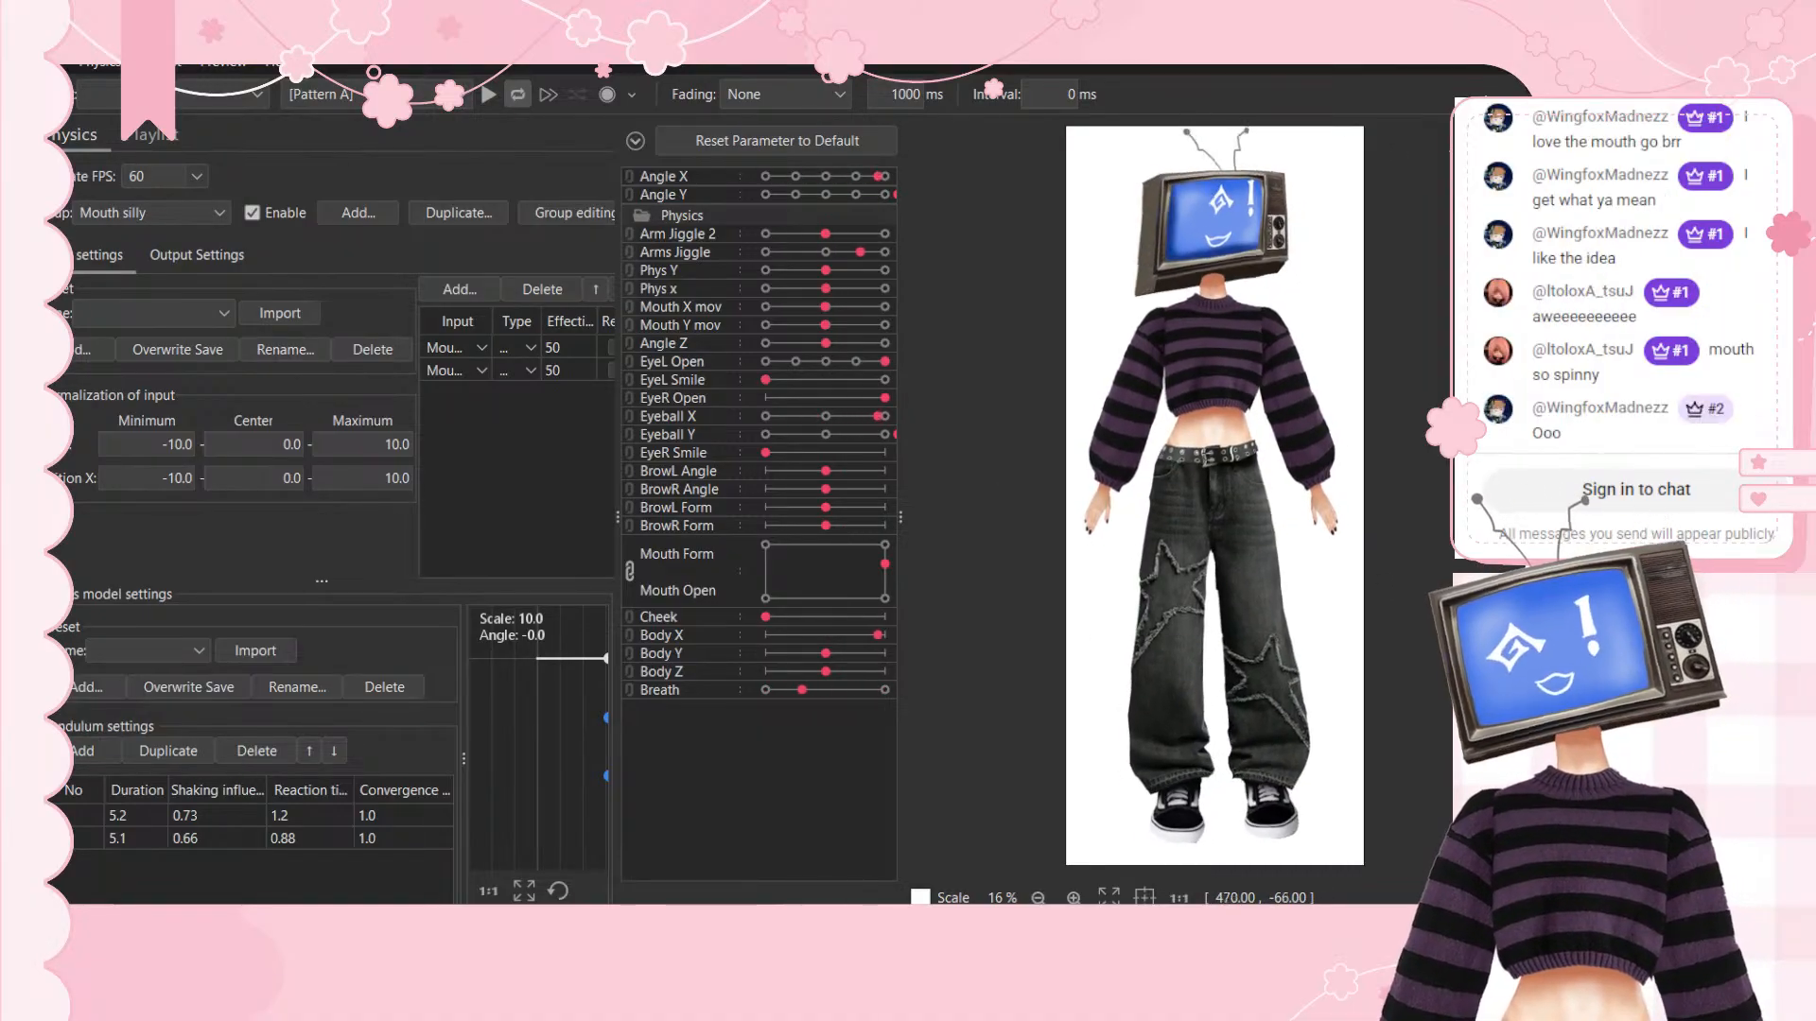
{"action": "left_click", "coordinate": [1592, 47]}
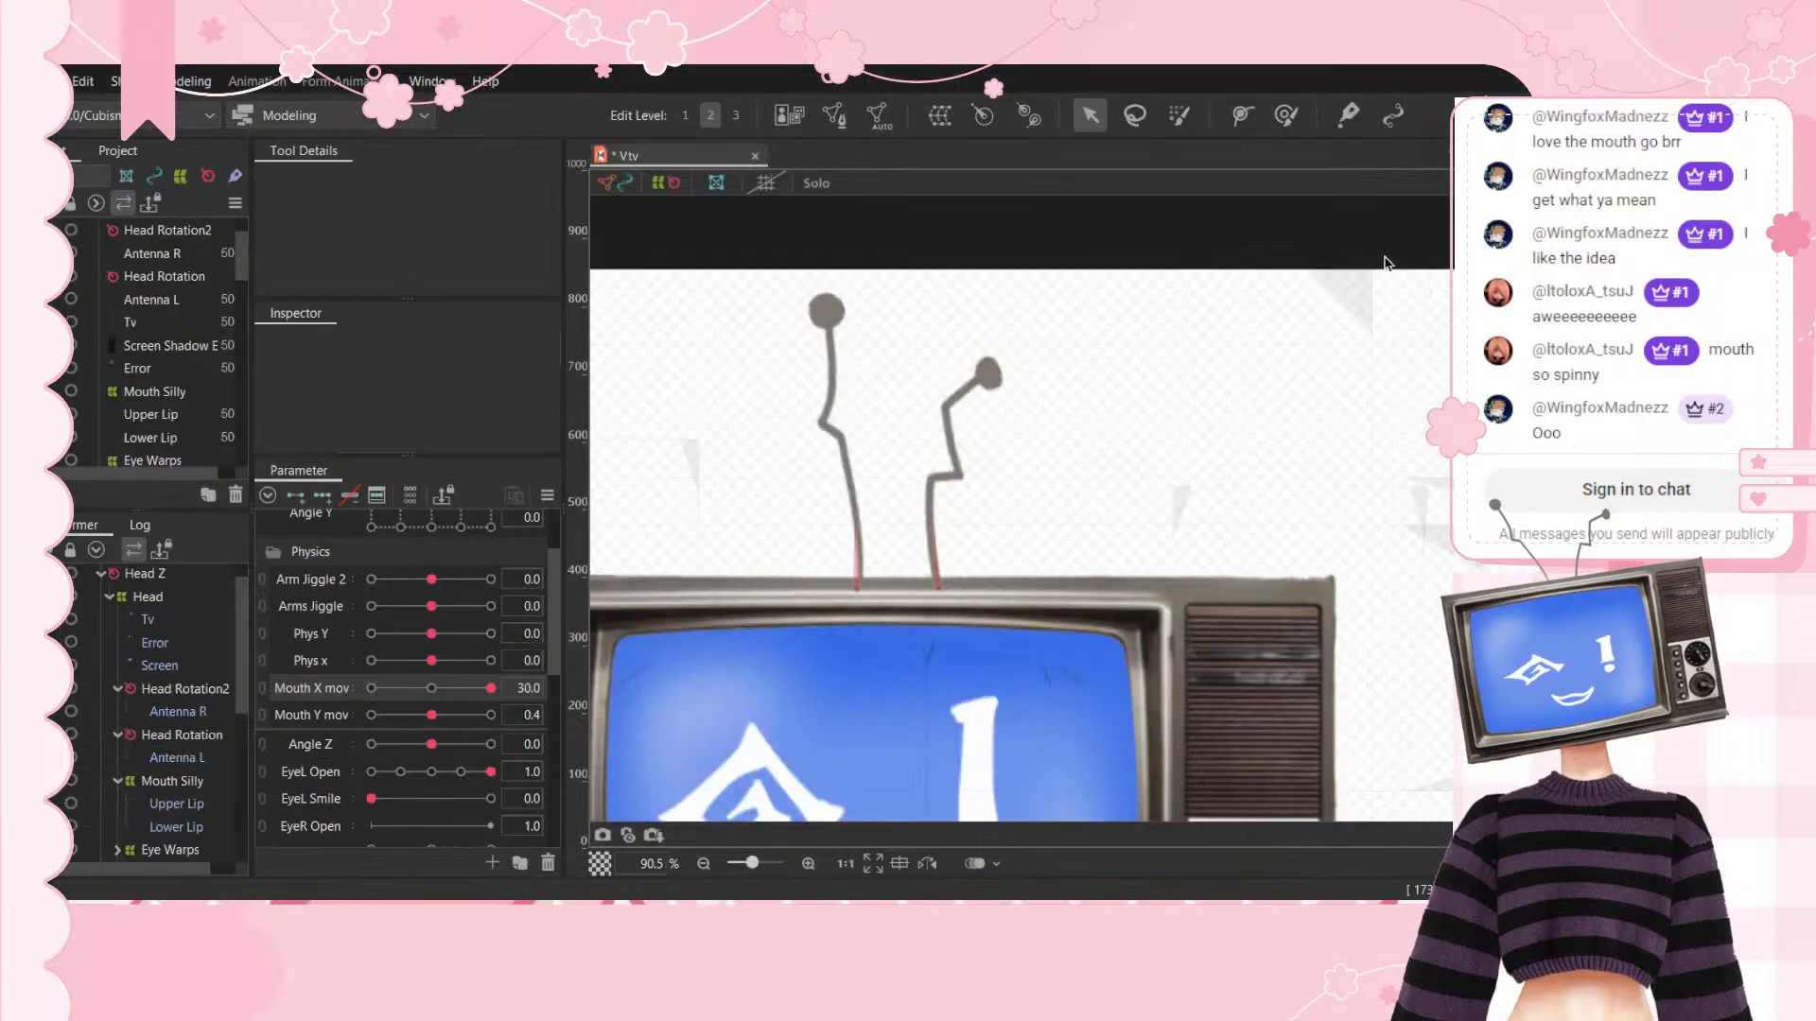
Step: Export the model as Vtv.moc3 for the SDK at 1/1 (2048 px), overwriting the existing file
{"action": "scroll", "coordinate": [1088, 473], "scroll_direction": "down", "scroll_amount": 3}
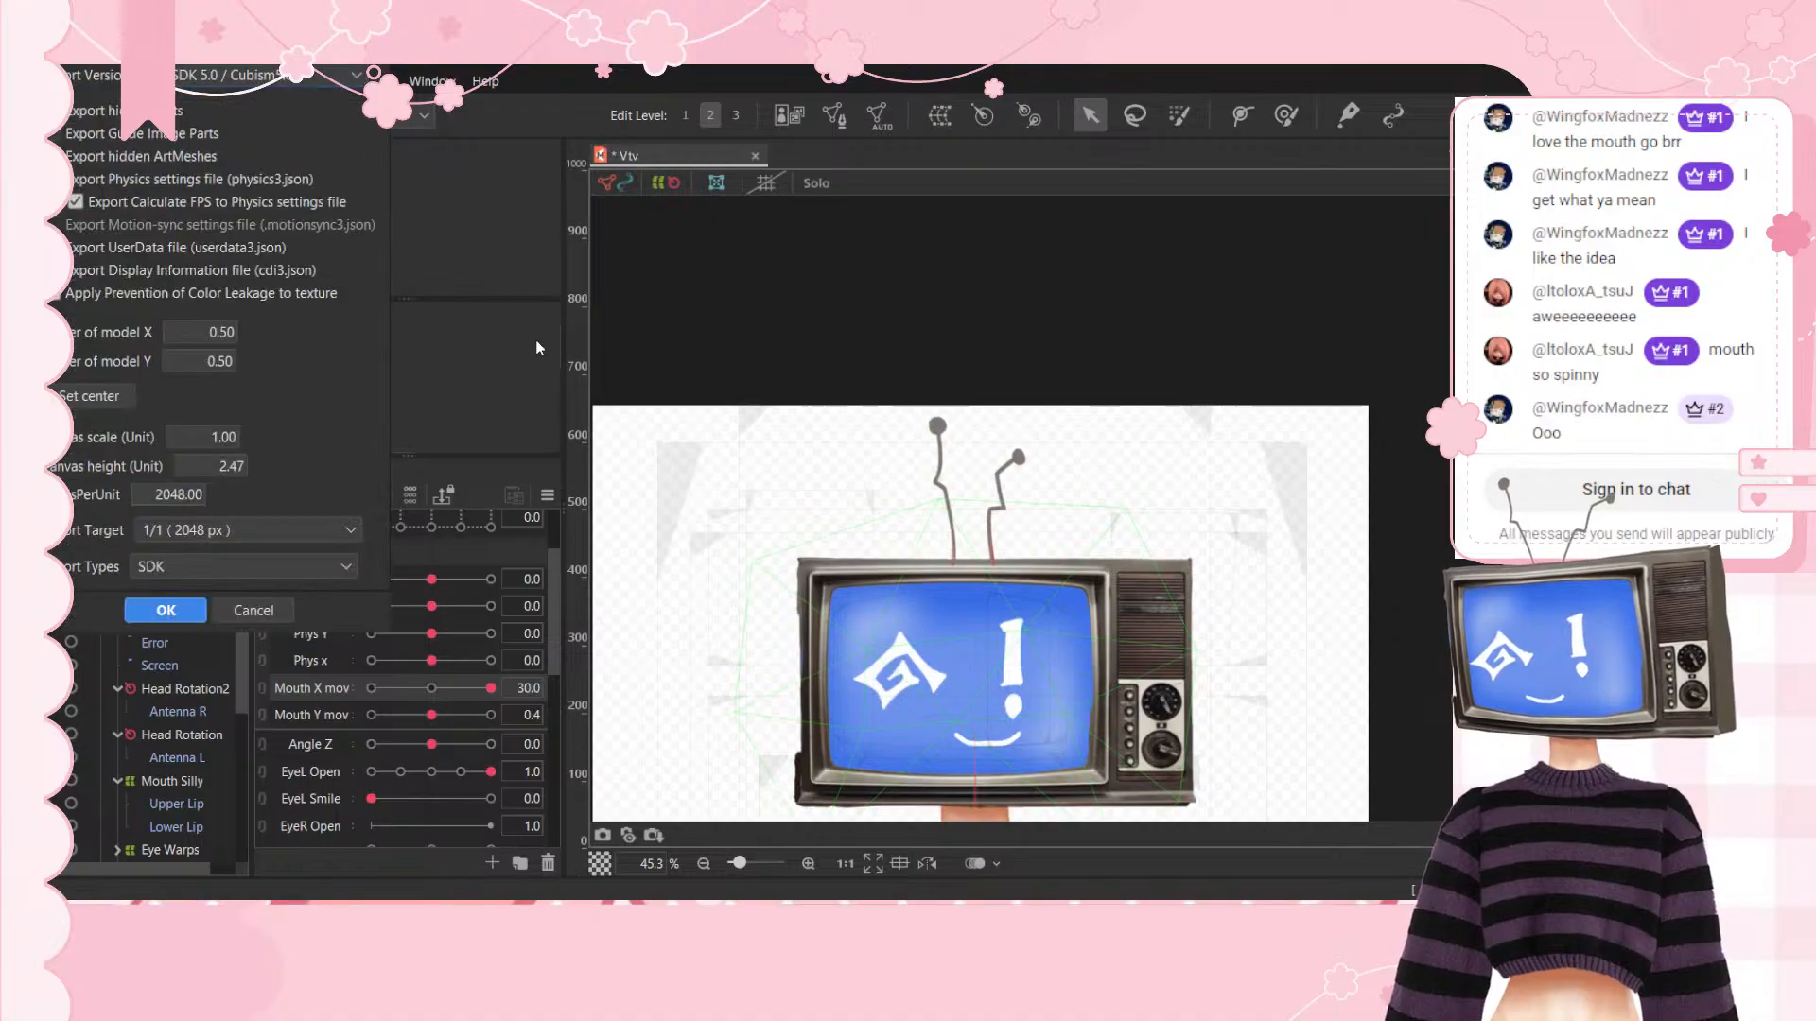
{"action": "left_click", "coordinate": [166, 610]}
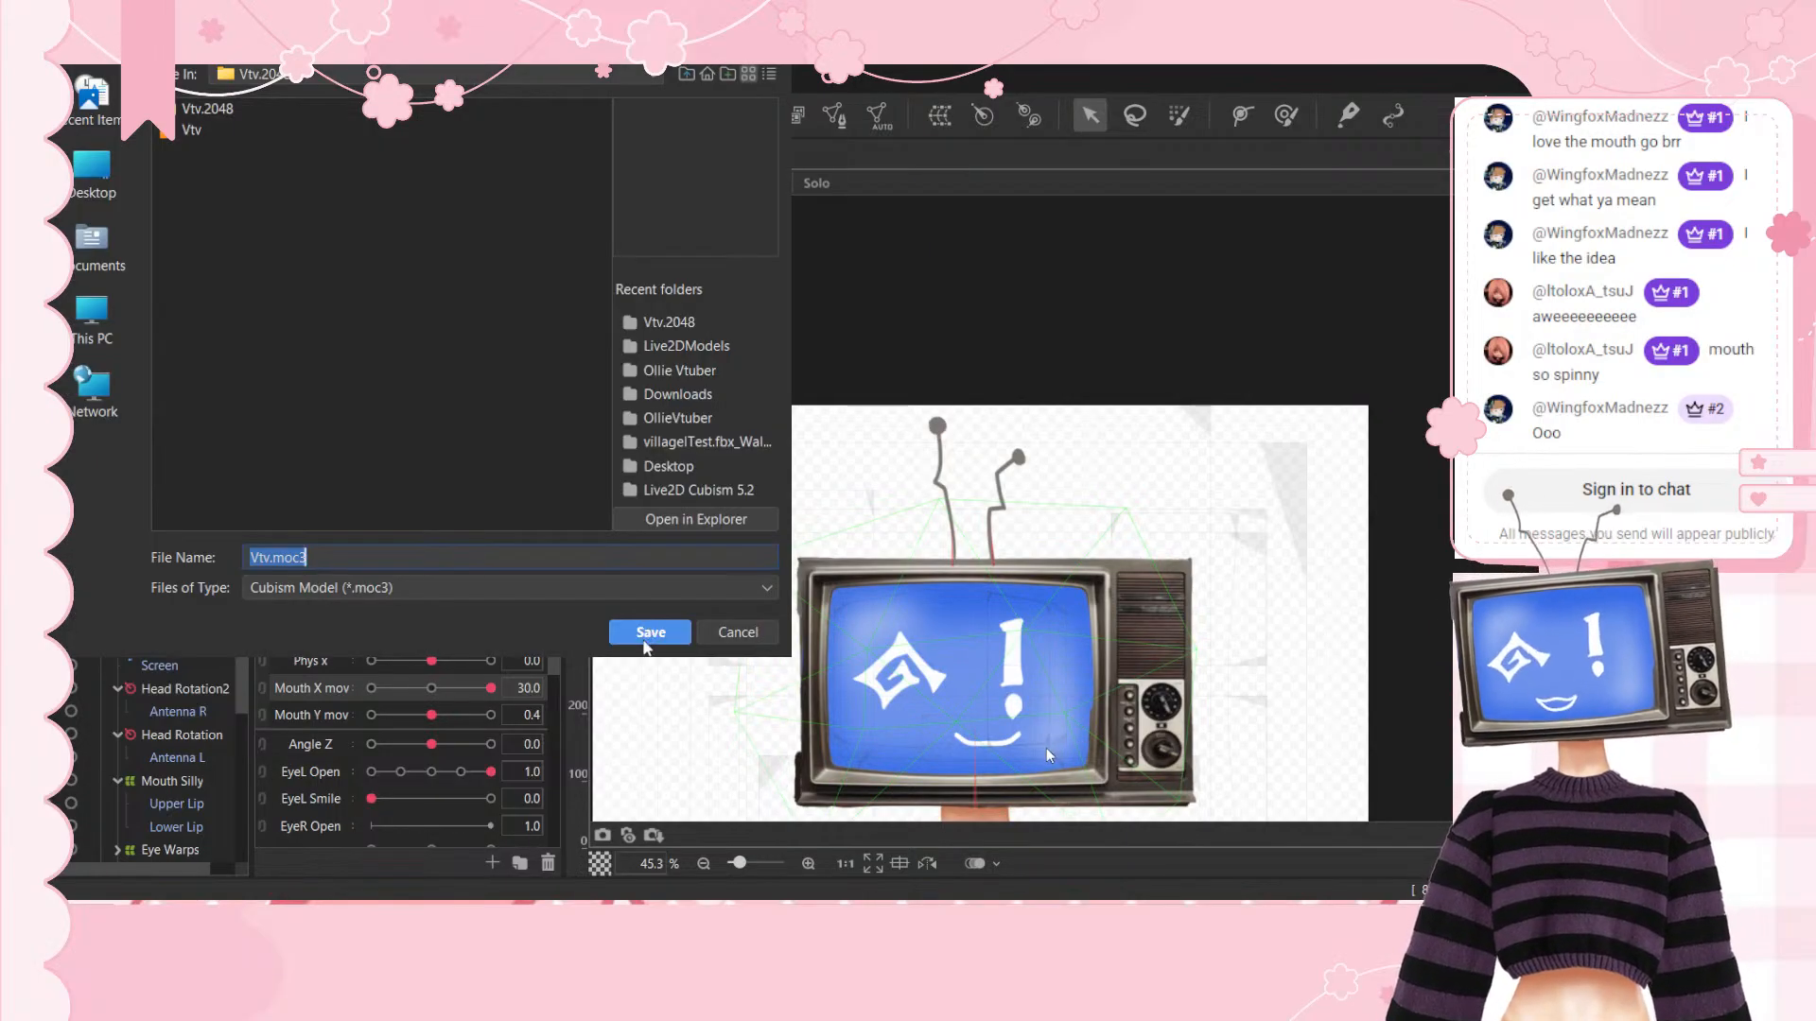
{"action": "left_click", "coordinate": [645, 637]}
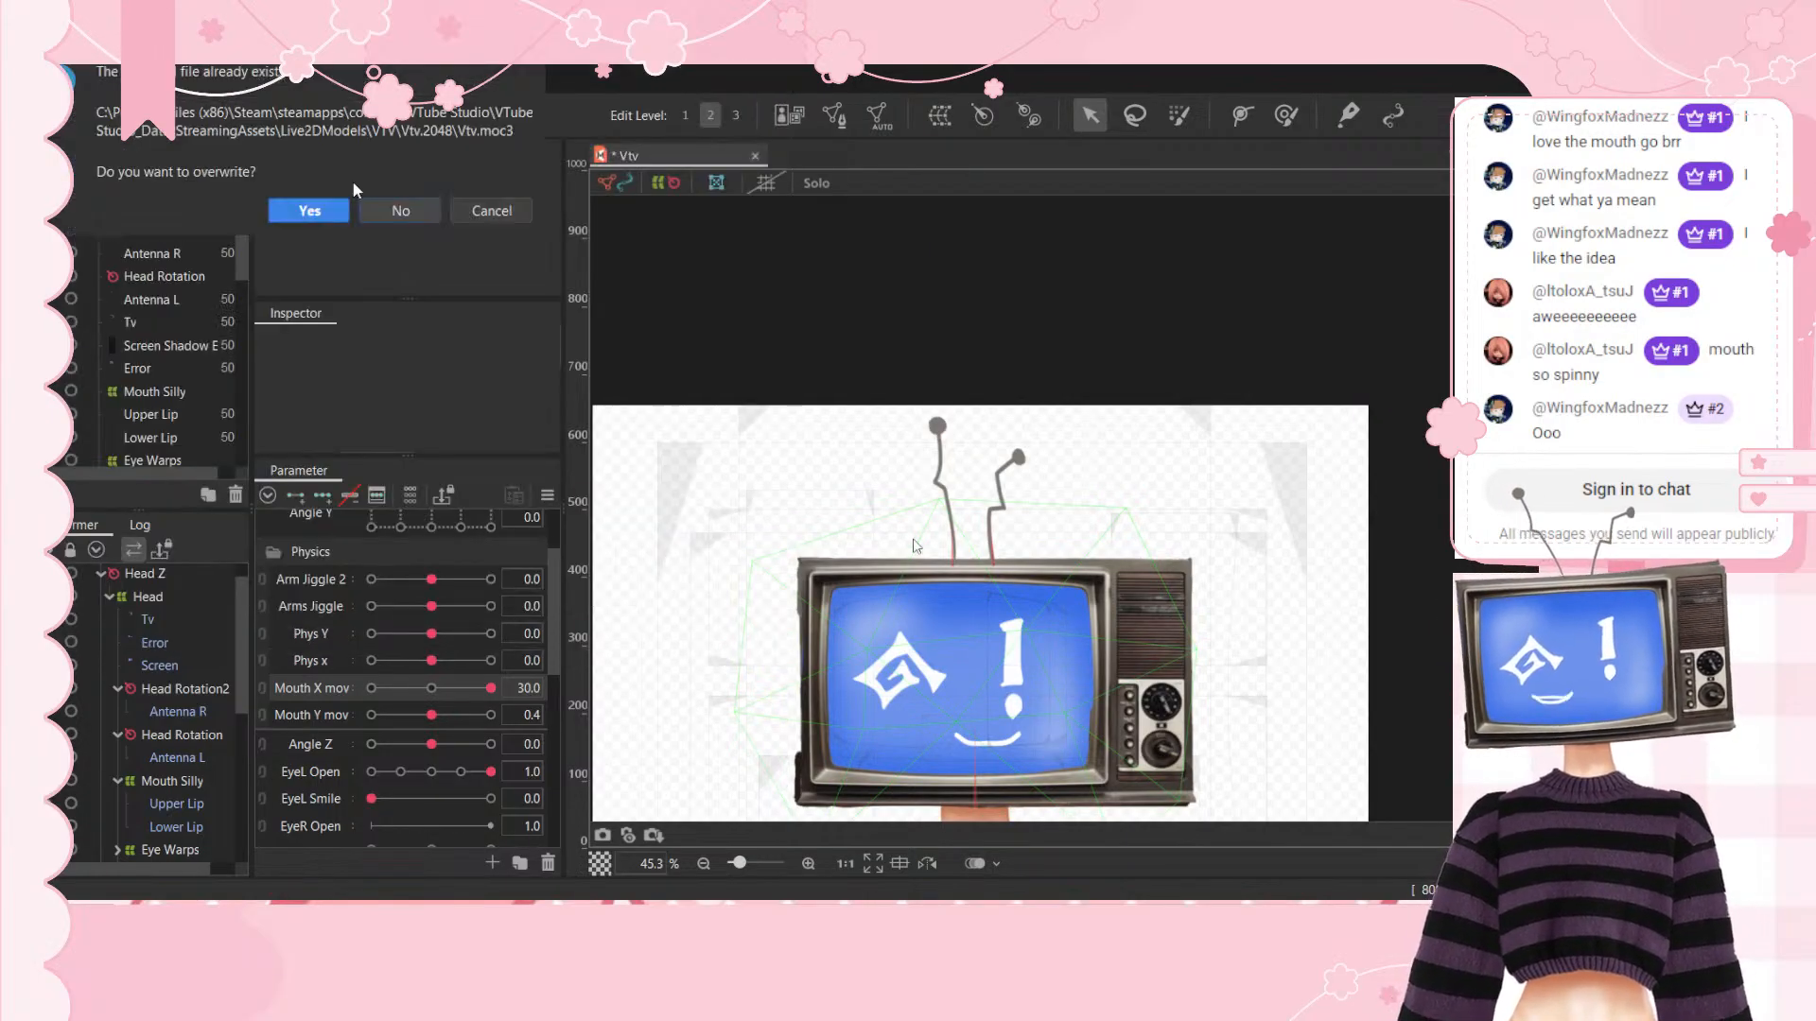
{"action": "key", "text": "Return"}
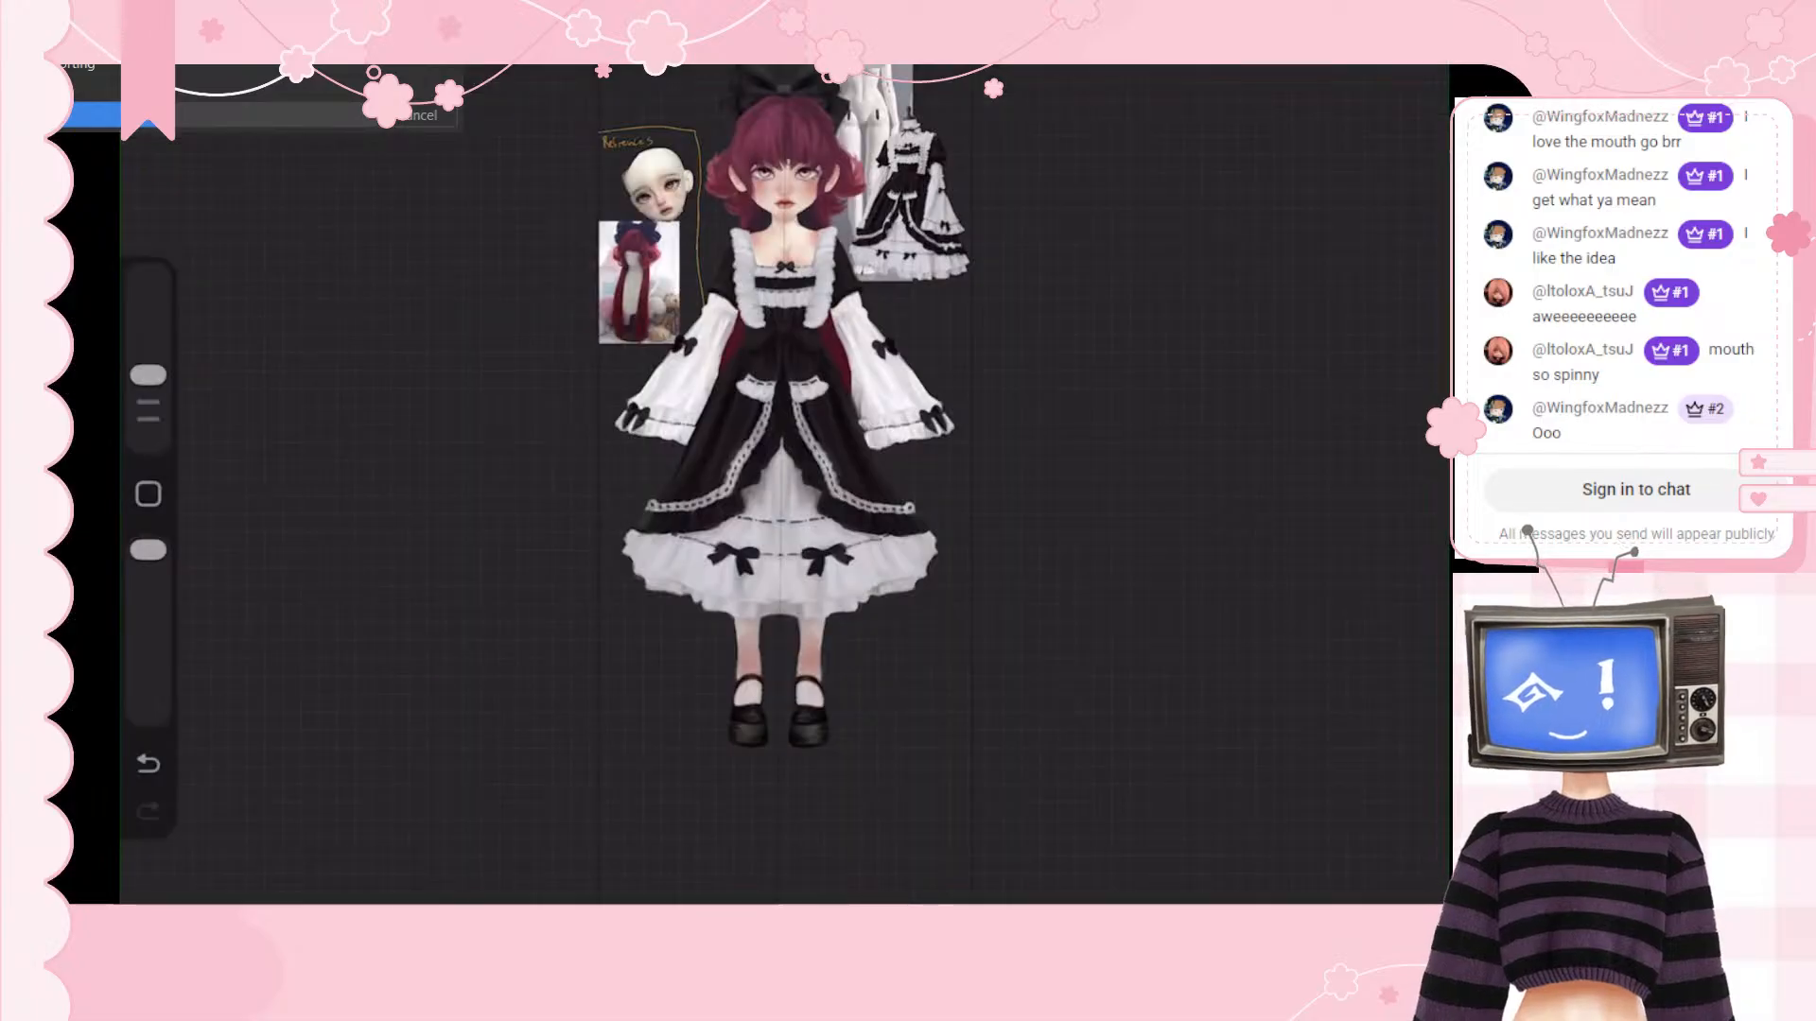
{"action": "scroll", "coordinate": [824, 468], "scroll_direction": "down", "scroll_amount": 10}
{"action": "scroll", "coordinate": [824, 468], "scroll_direction": "up", "scroll_amount": 10}
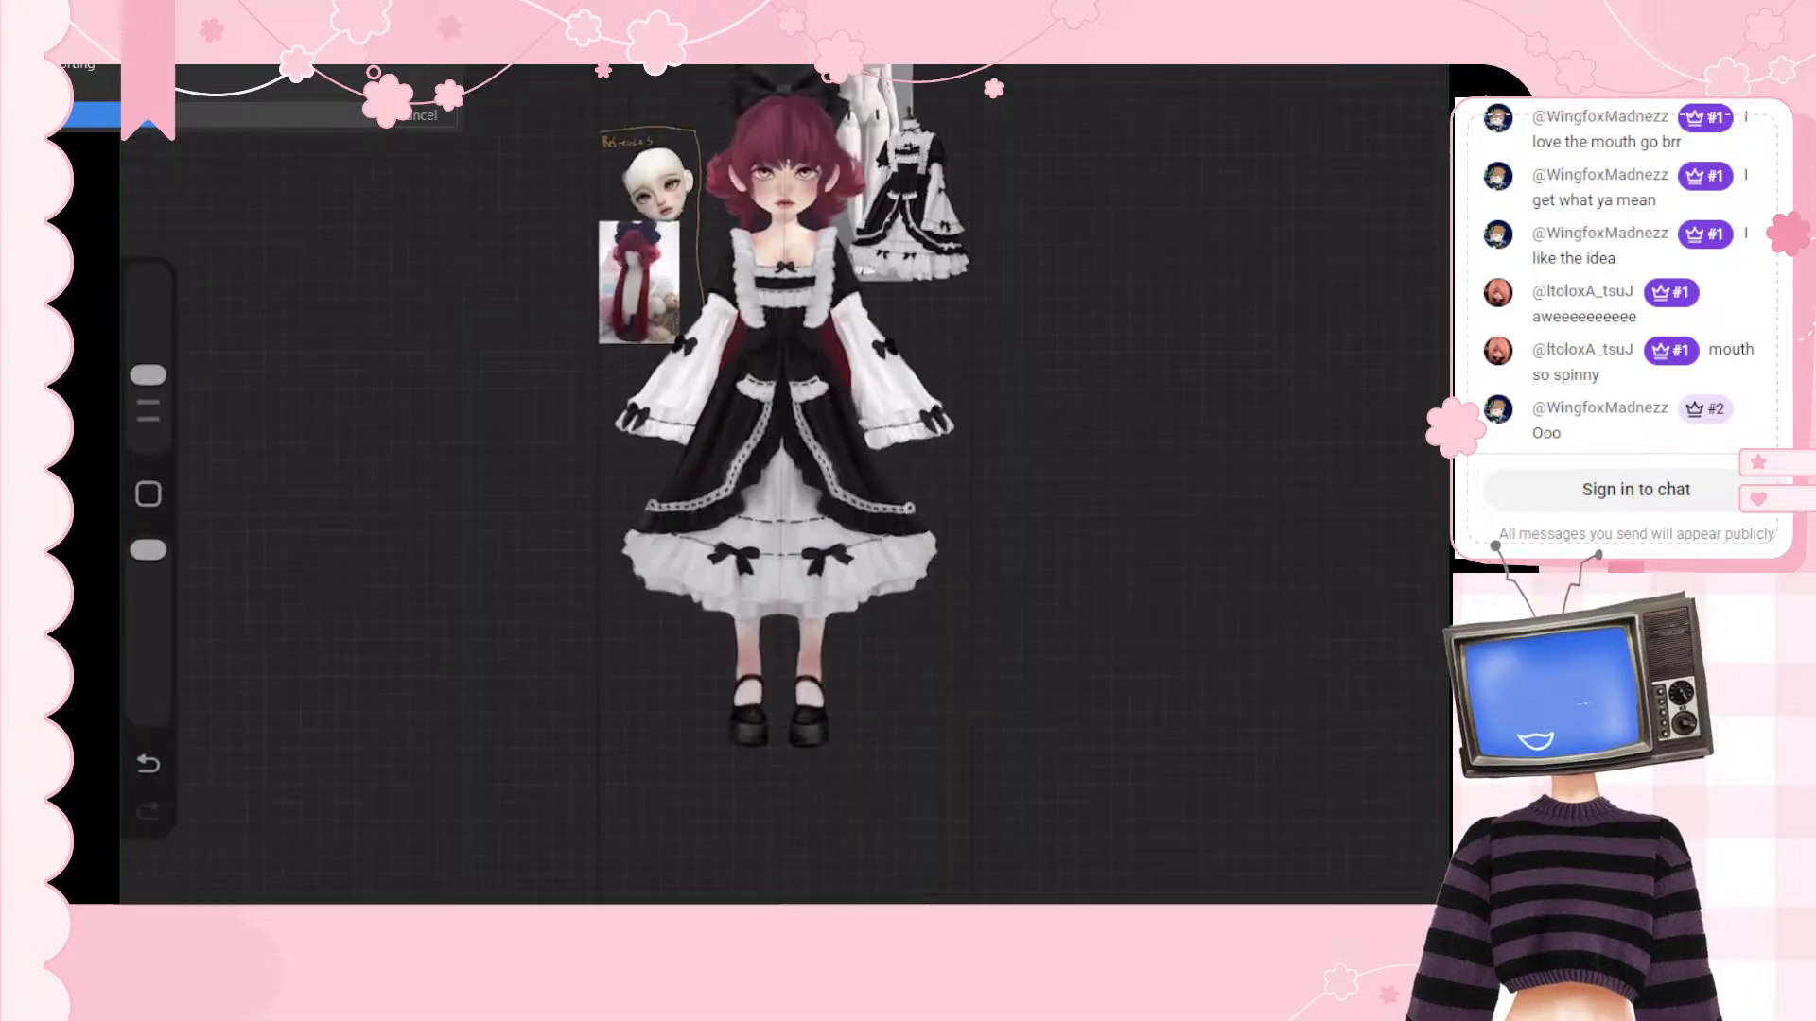
Step: Turn off the Drawing Guide in the doll character artwork's canvas settings and return to the canvas
{"action": "scroll", "coordinate": [820, 483], "scroll_direction": "up", "scroll_amount": 4}
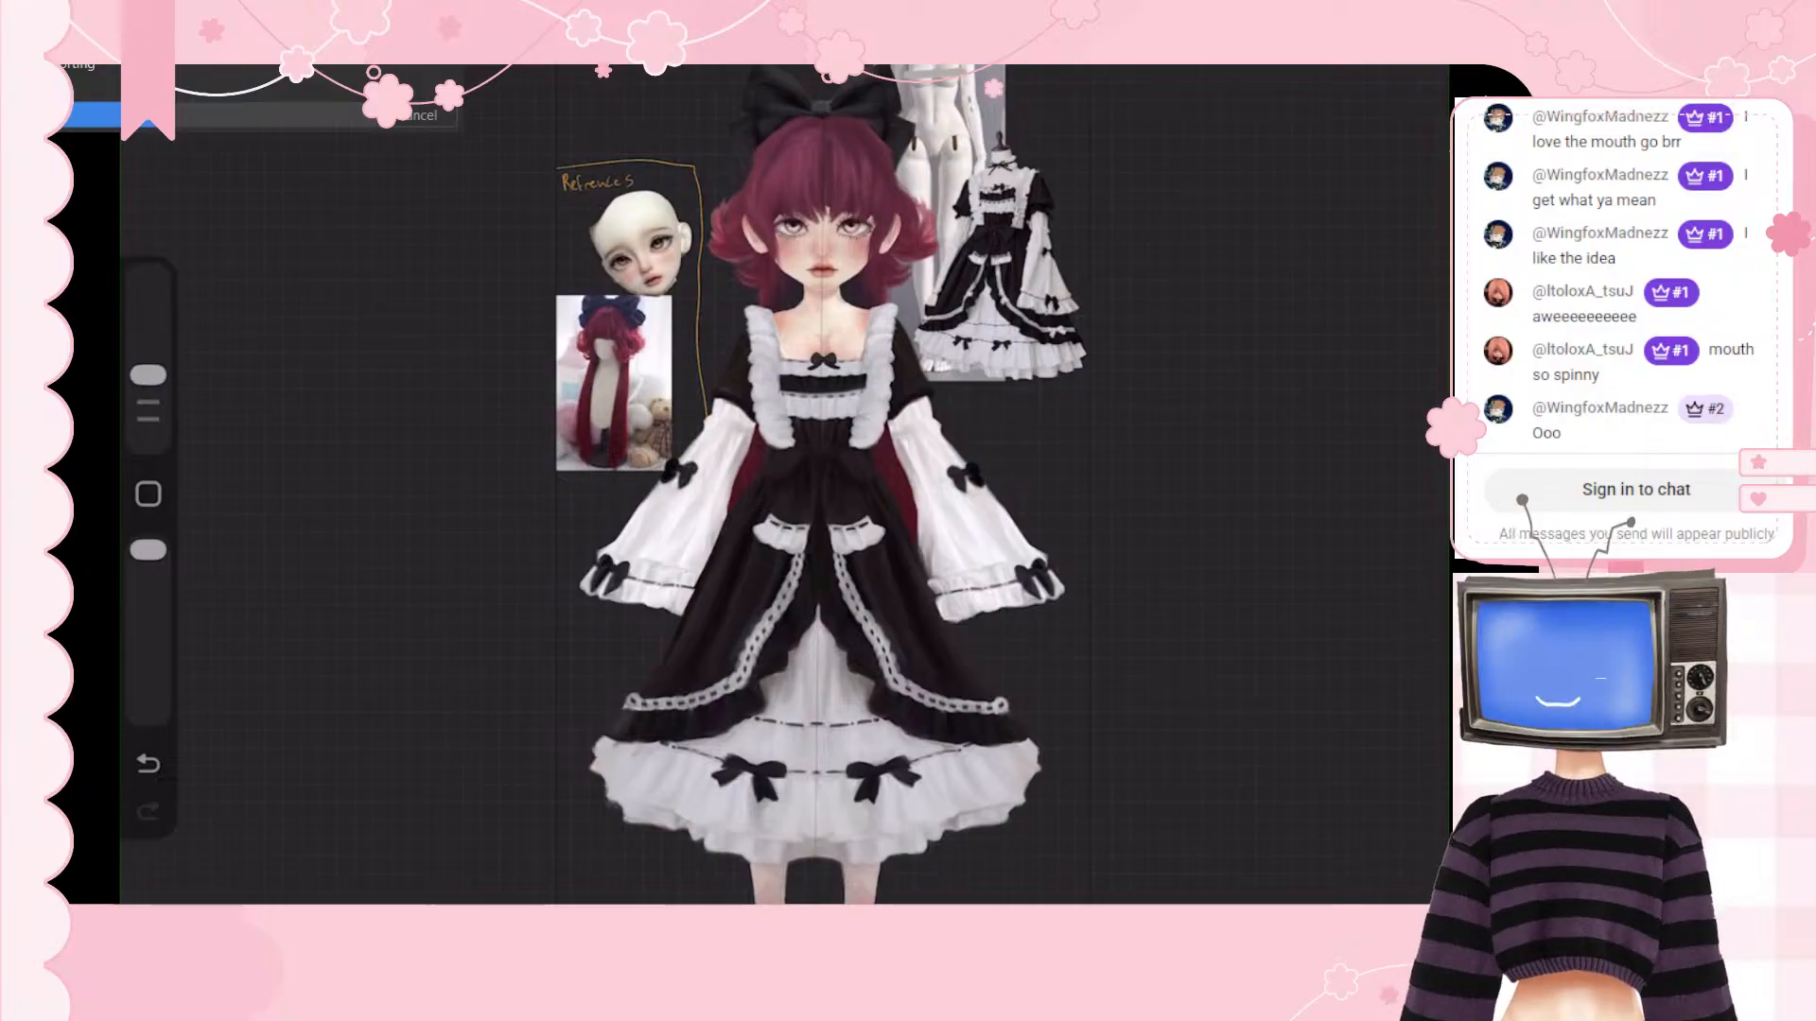
{"action": "left_click", "coordinate": [247, 52]}
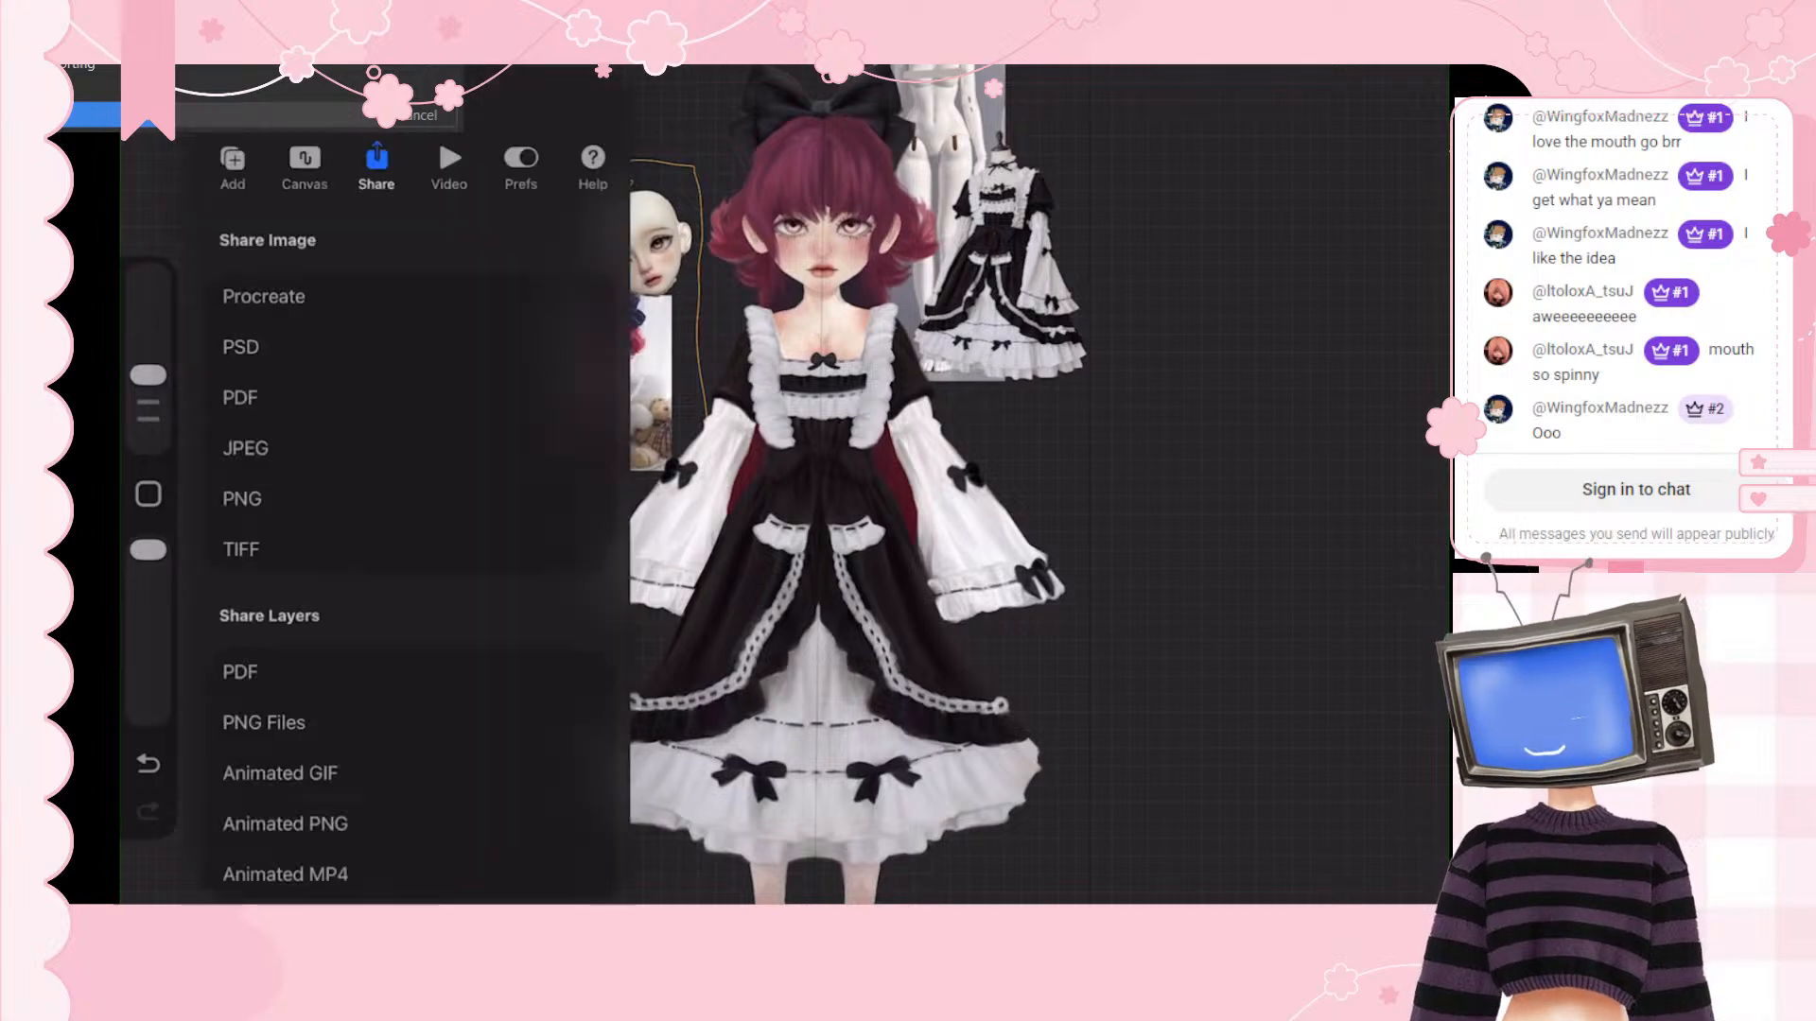
{"action": "left_click", "coordinate": [304, 167]}
{"action": "left_click", "coordinate": [578, 420]}
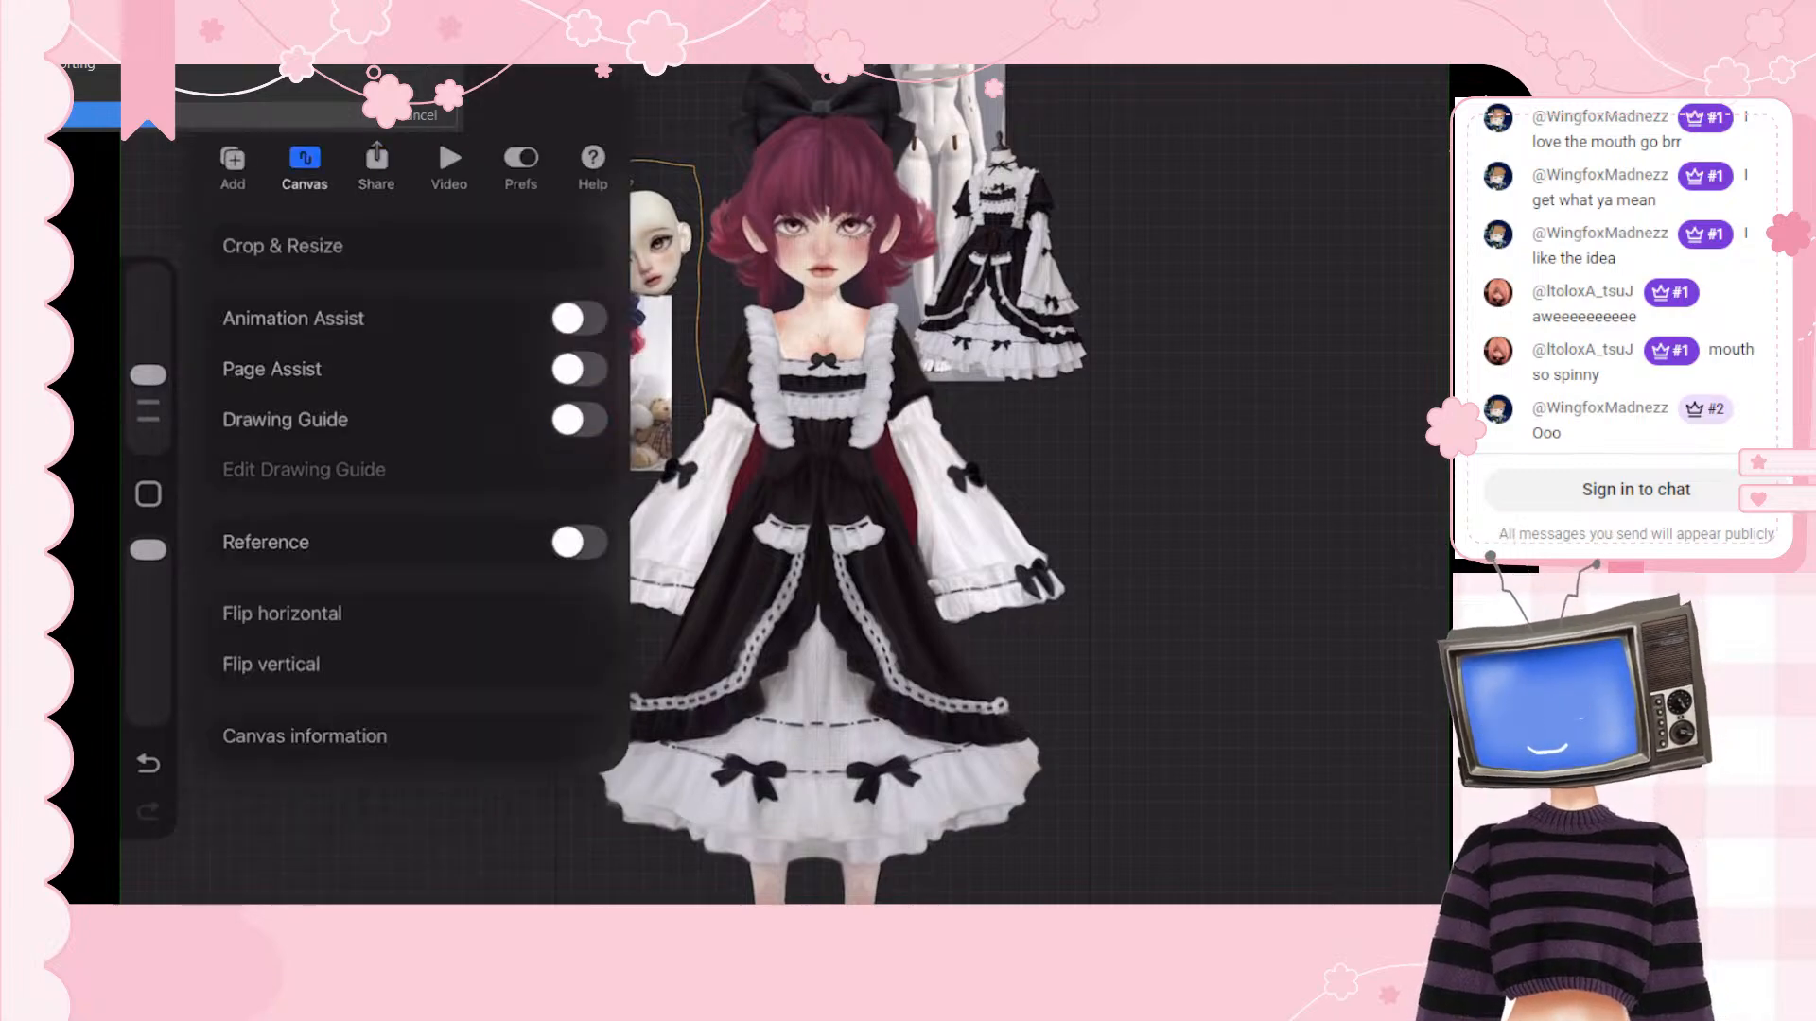
{"action": "left_click", "coordinate": [1182, 530]}
Step: Examine the doll character's face and hair up close against the reference photos, dismissing the low-battery notice
{"action": "scroll", "coordinate": [784, 484], "scroll_direction": "up", "scroll_amount": 8}
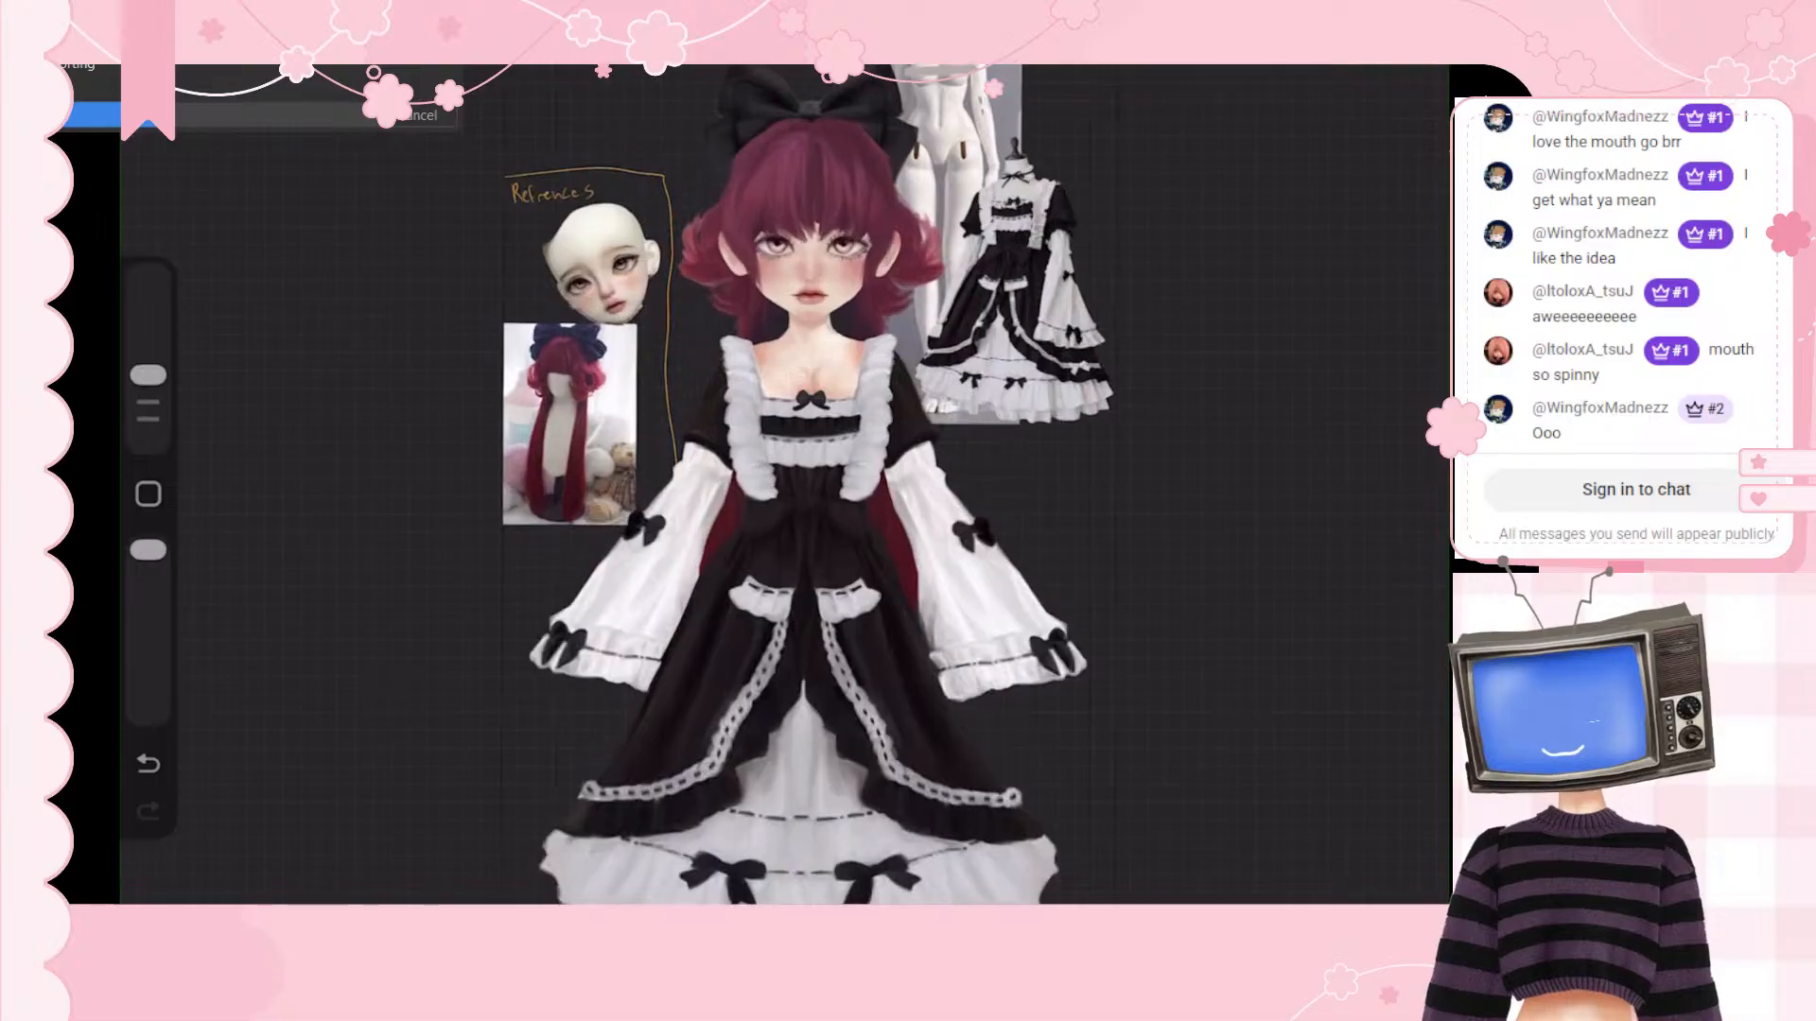
{"action": "scroll", "coordinate": [785, 484], "scroll_direction": "down", "scroll_amount": 3}
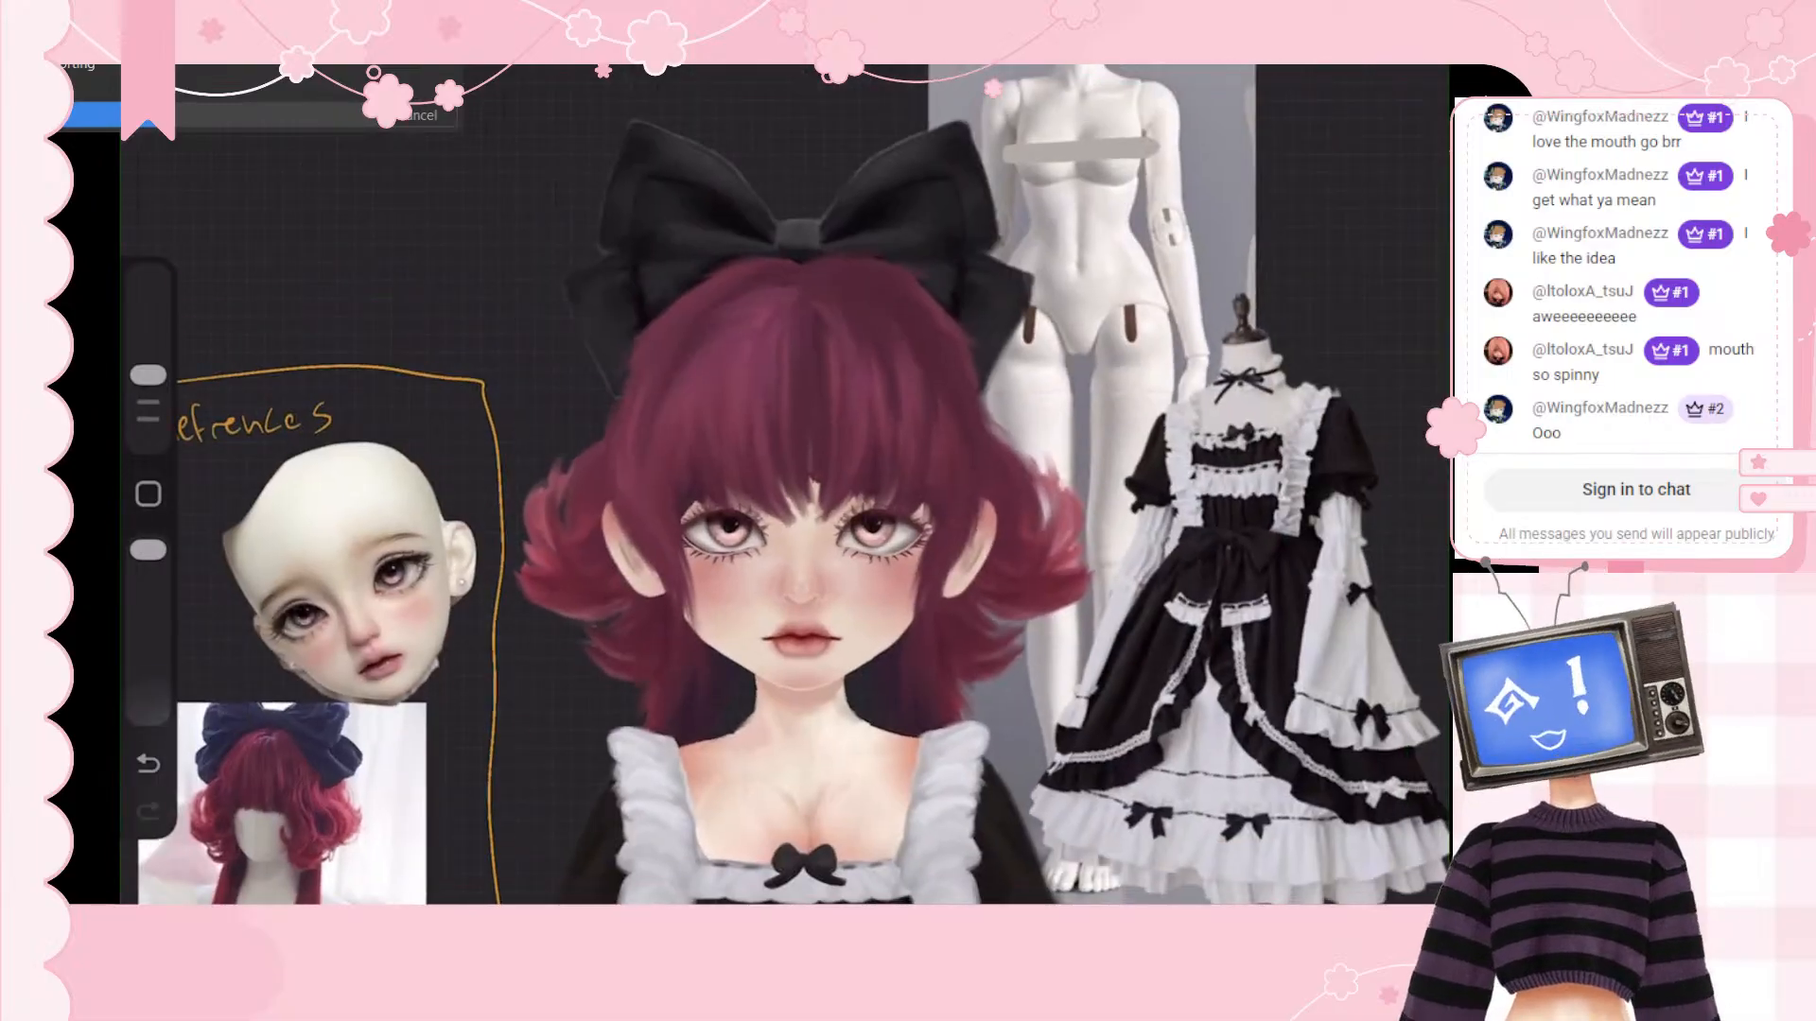
{"action": "scroll", "coordinate": [784, 485], "scroll_direction": "down", "scroll_amount": 2}
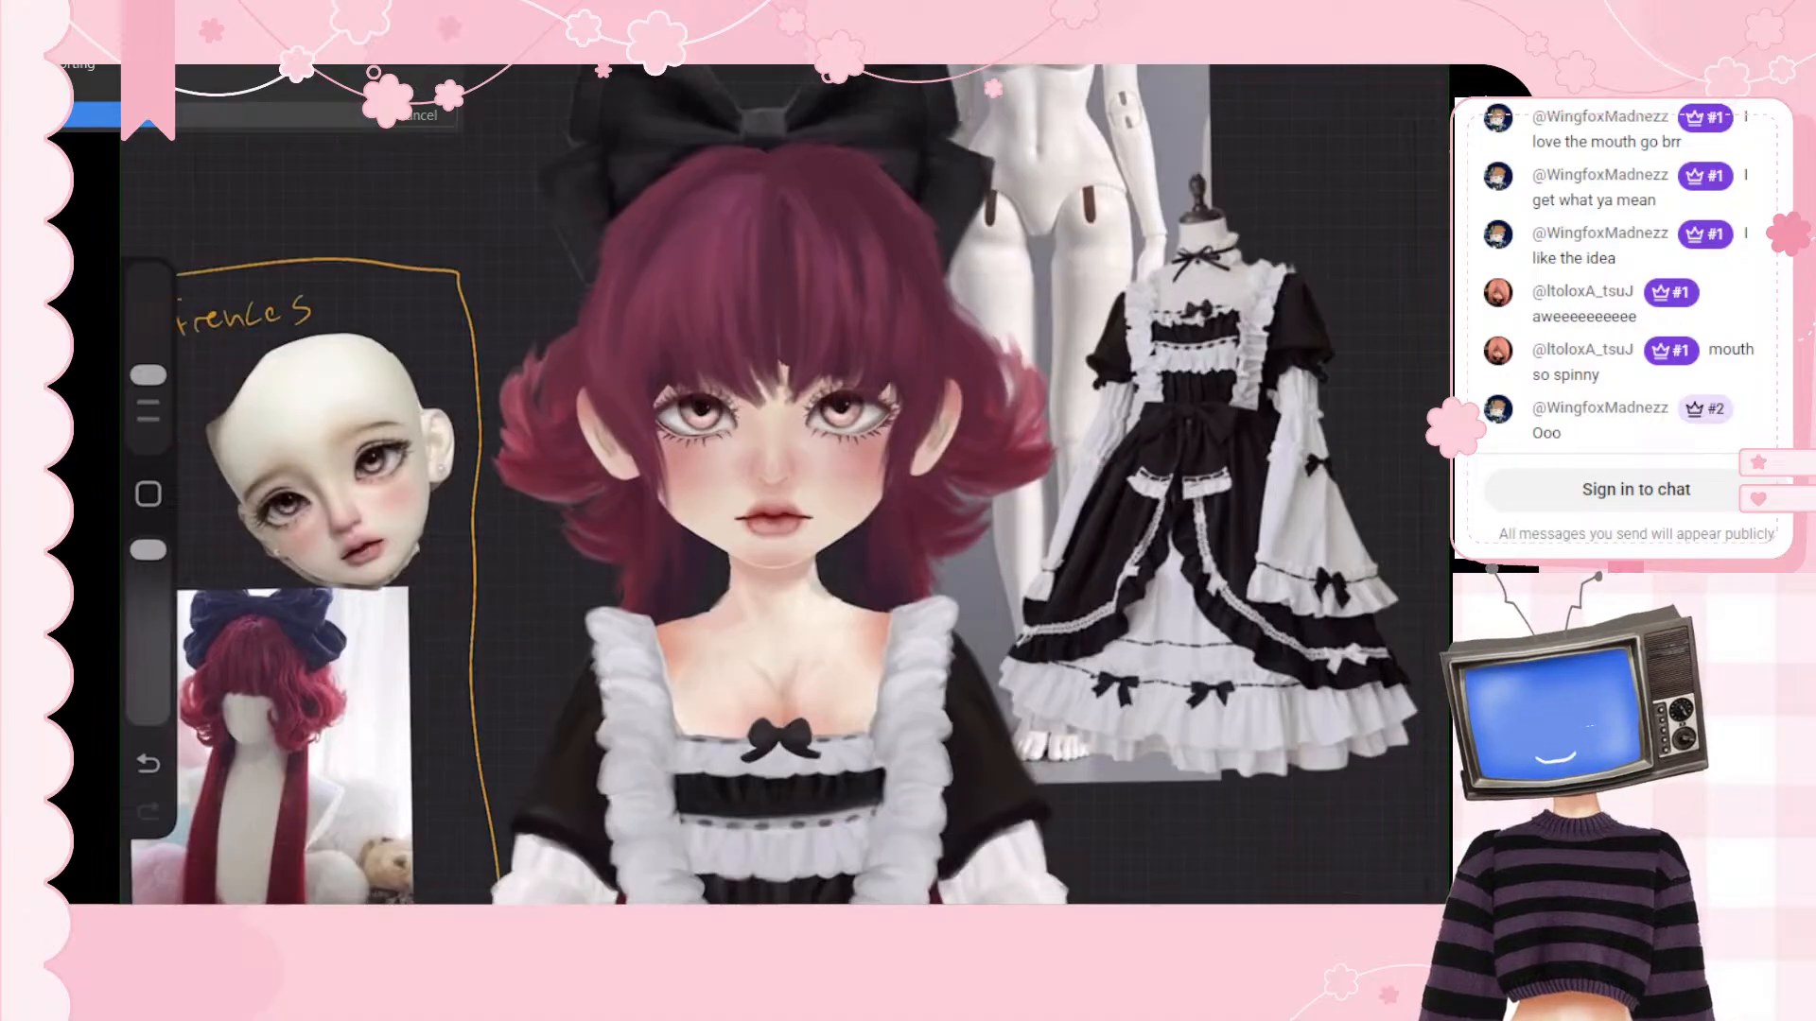
{"action": "scroll", "coordinate": [785, 484], "scroll_direction": "left", "scroll_amount": 4}
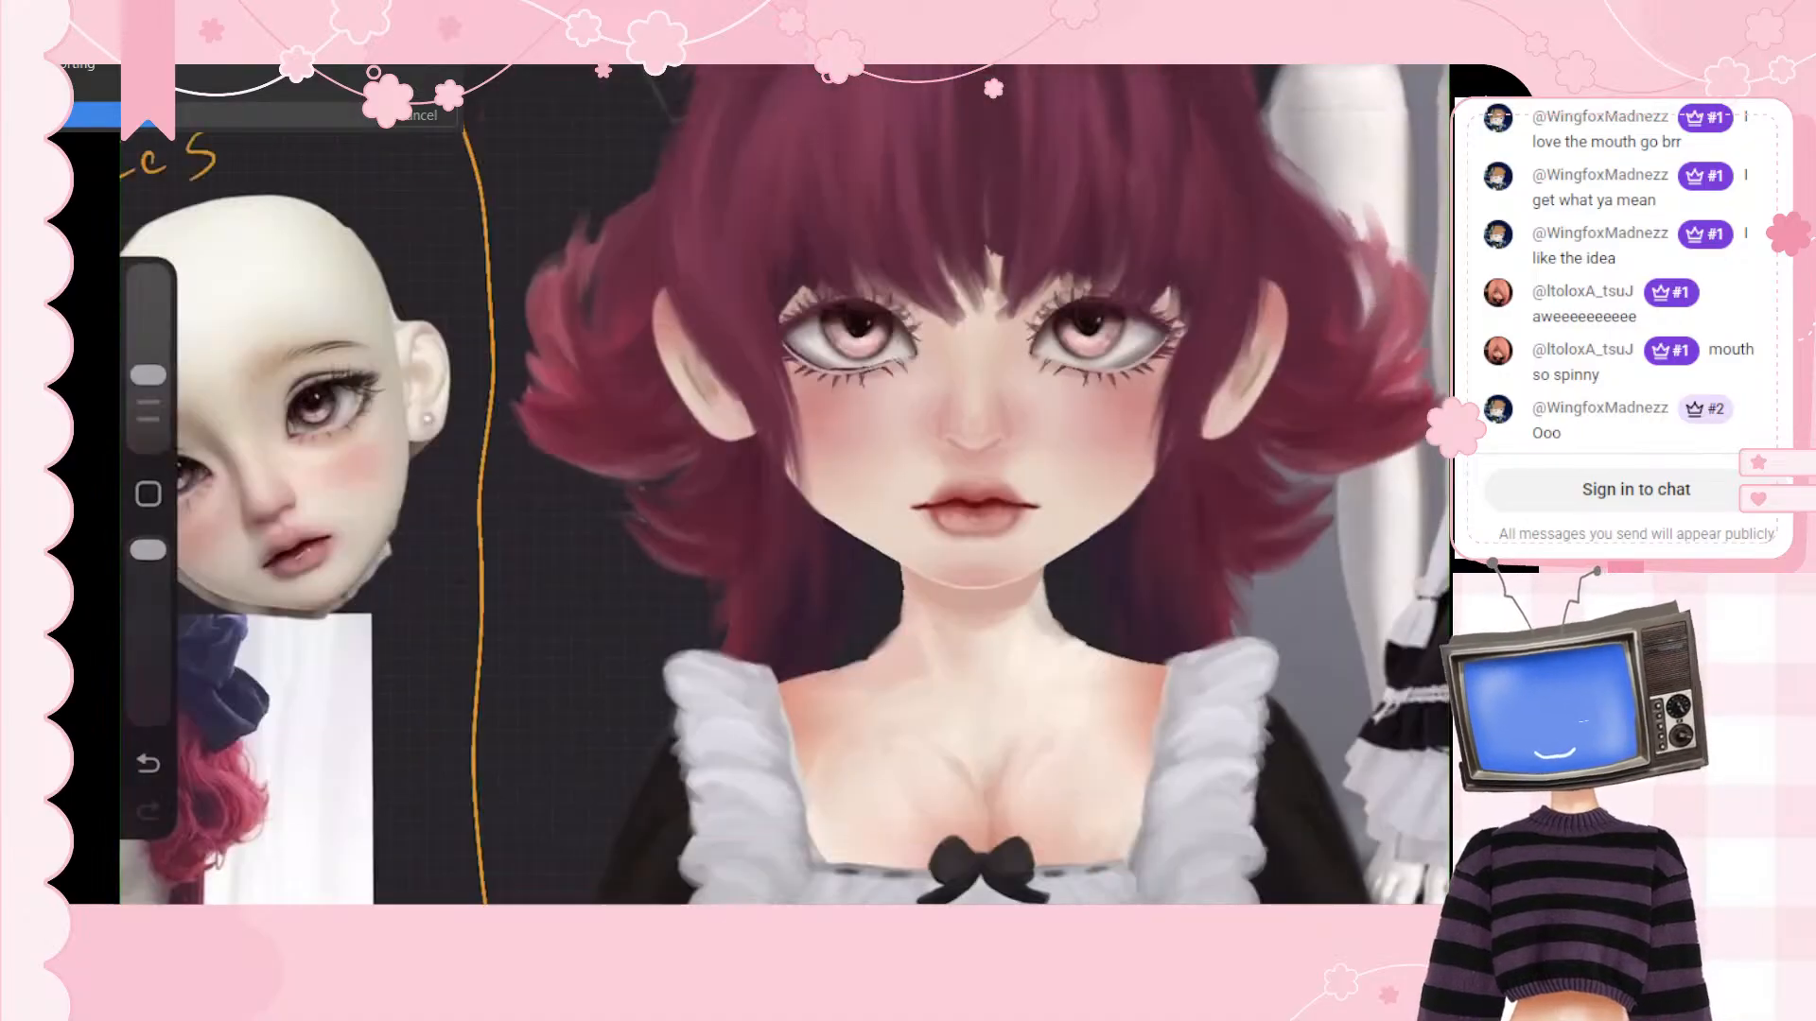
{"action": "scroll", "coordinate": [624, 662], "scroll_direction": "up", "scroll_amount": 5}
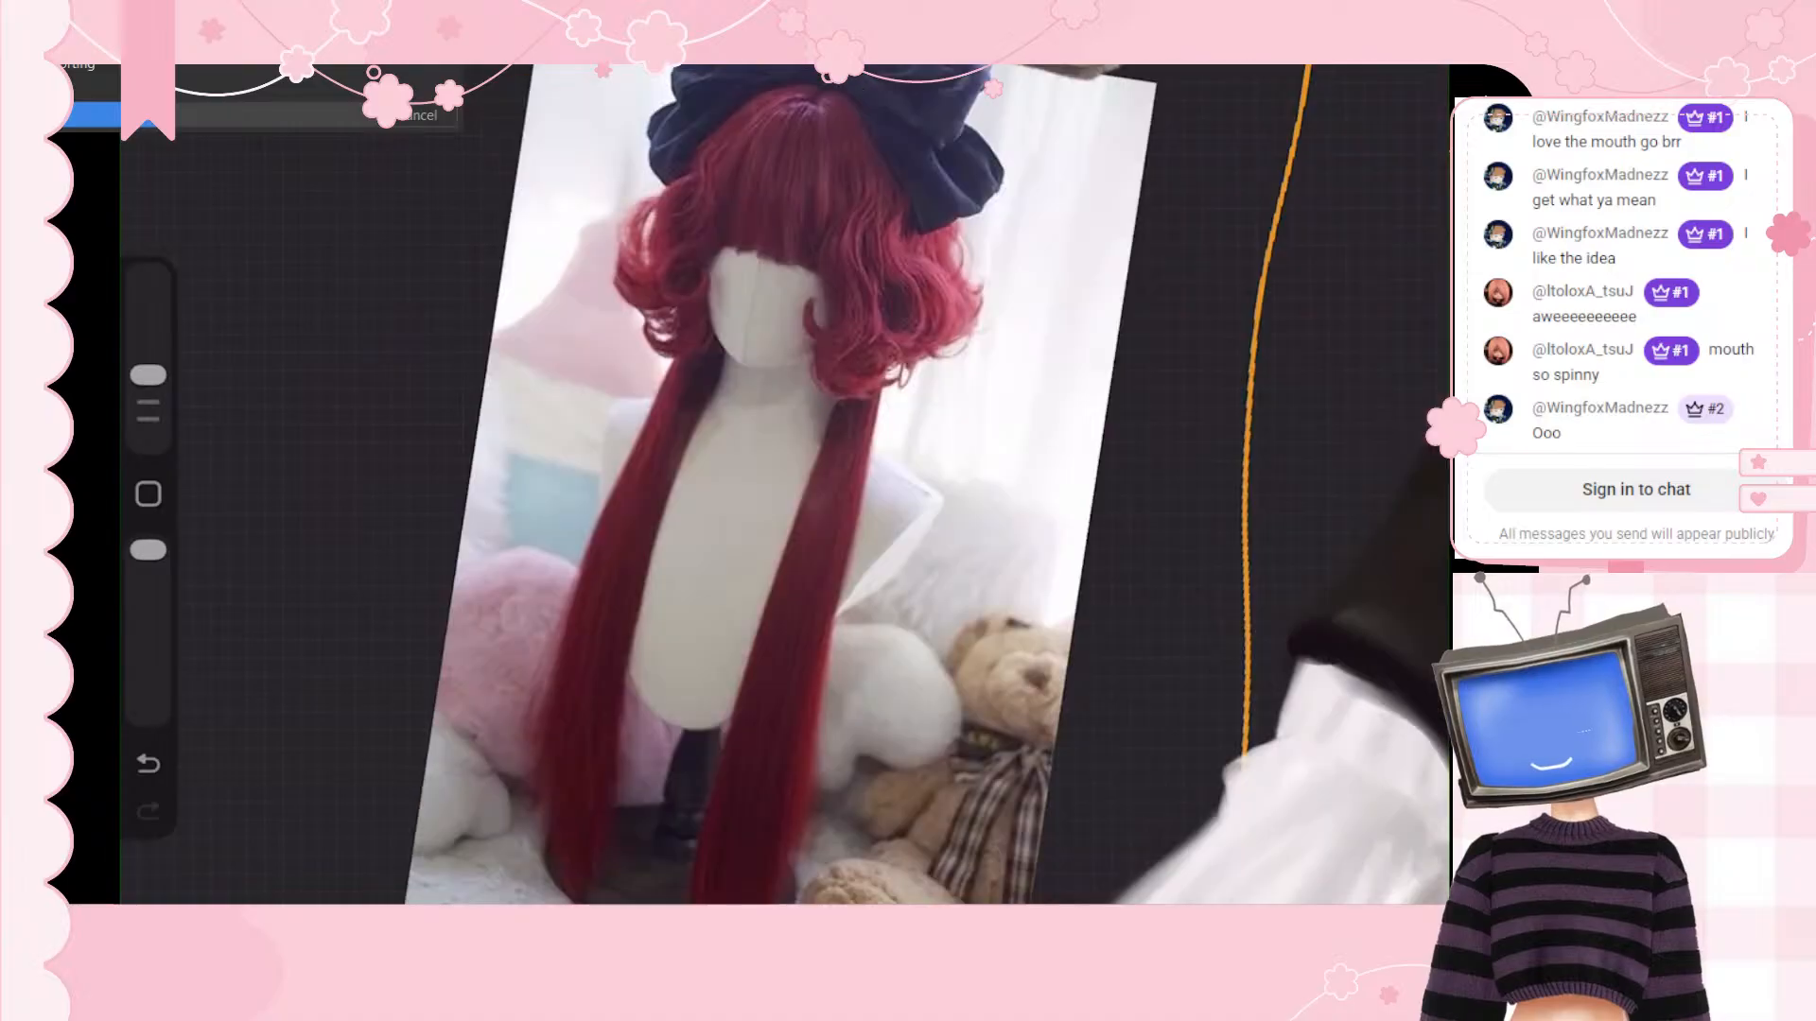
{"action": "scroll", "coordinate": [785, 484], "scroll_direction": "down", "scroll_amount": 7}
{"action": "scroll", "coordinate": [785, 485], "scroll_direction": "up", "scroll_amount": 3}
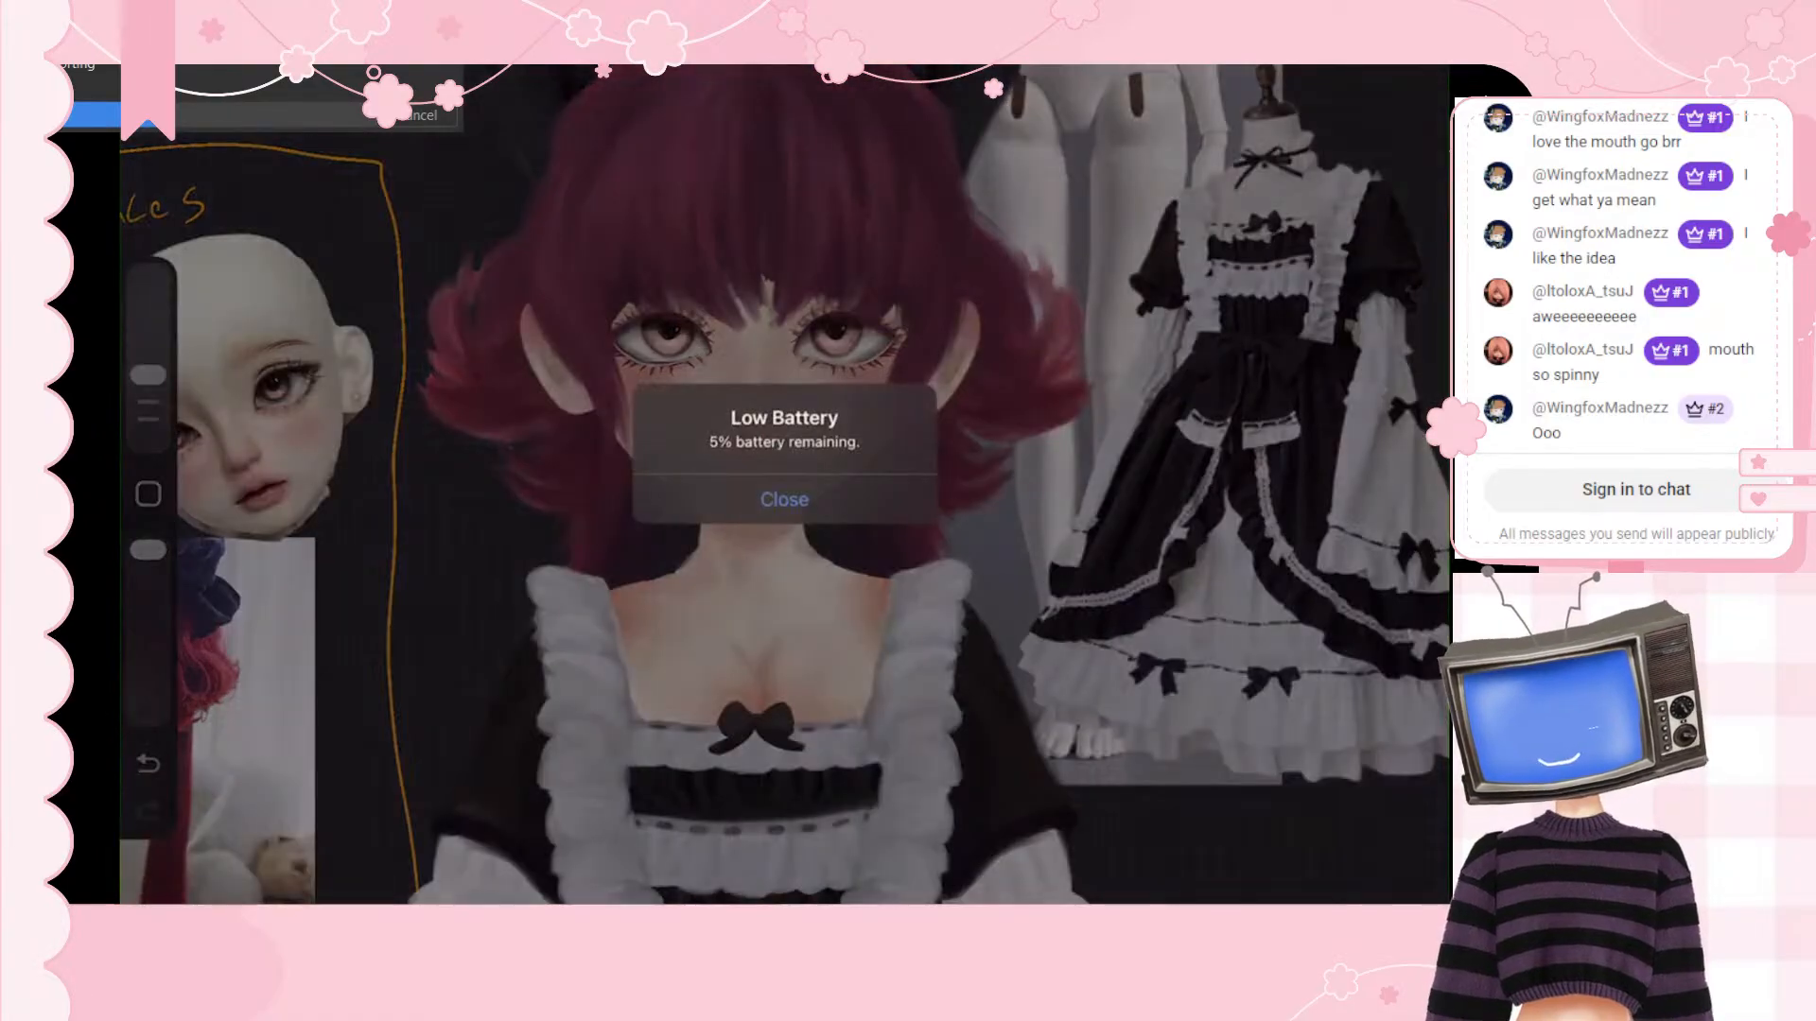
{"action": "left_click", "coordinate": [784, 499]}
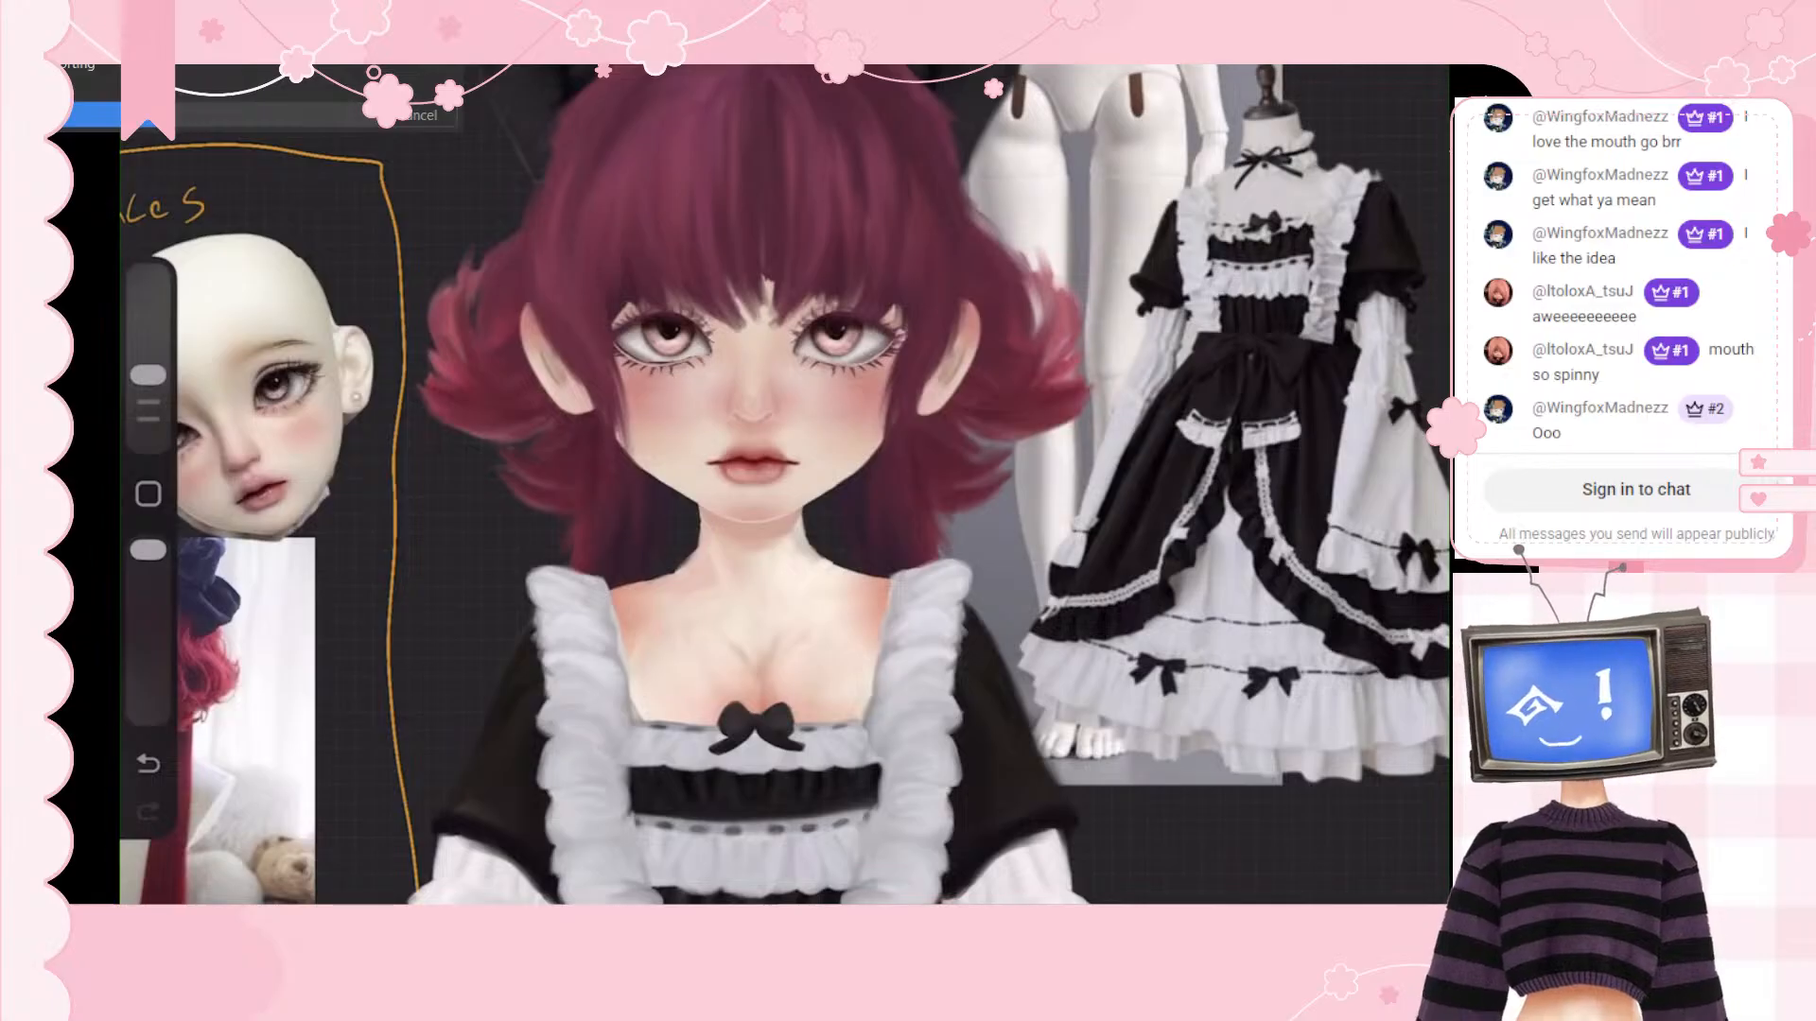
{"action": "scroll", "coordinate": [785, 484], "scroll_direction": "up", "scroll_amount": 3}
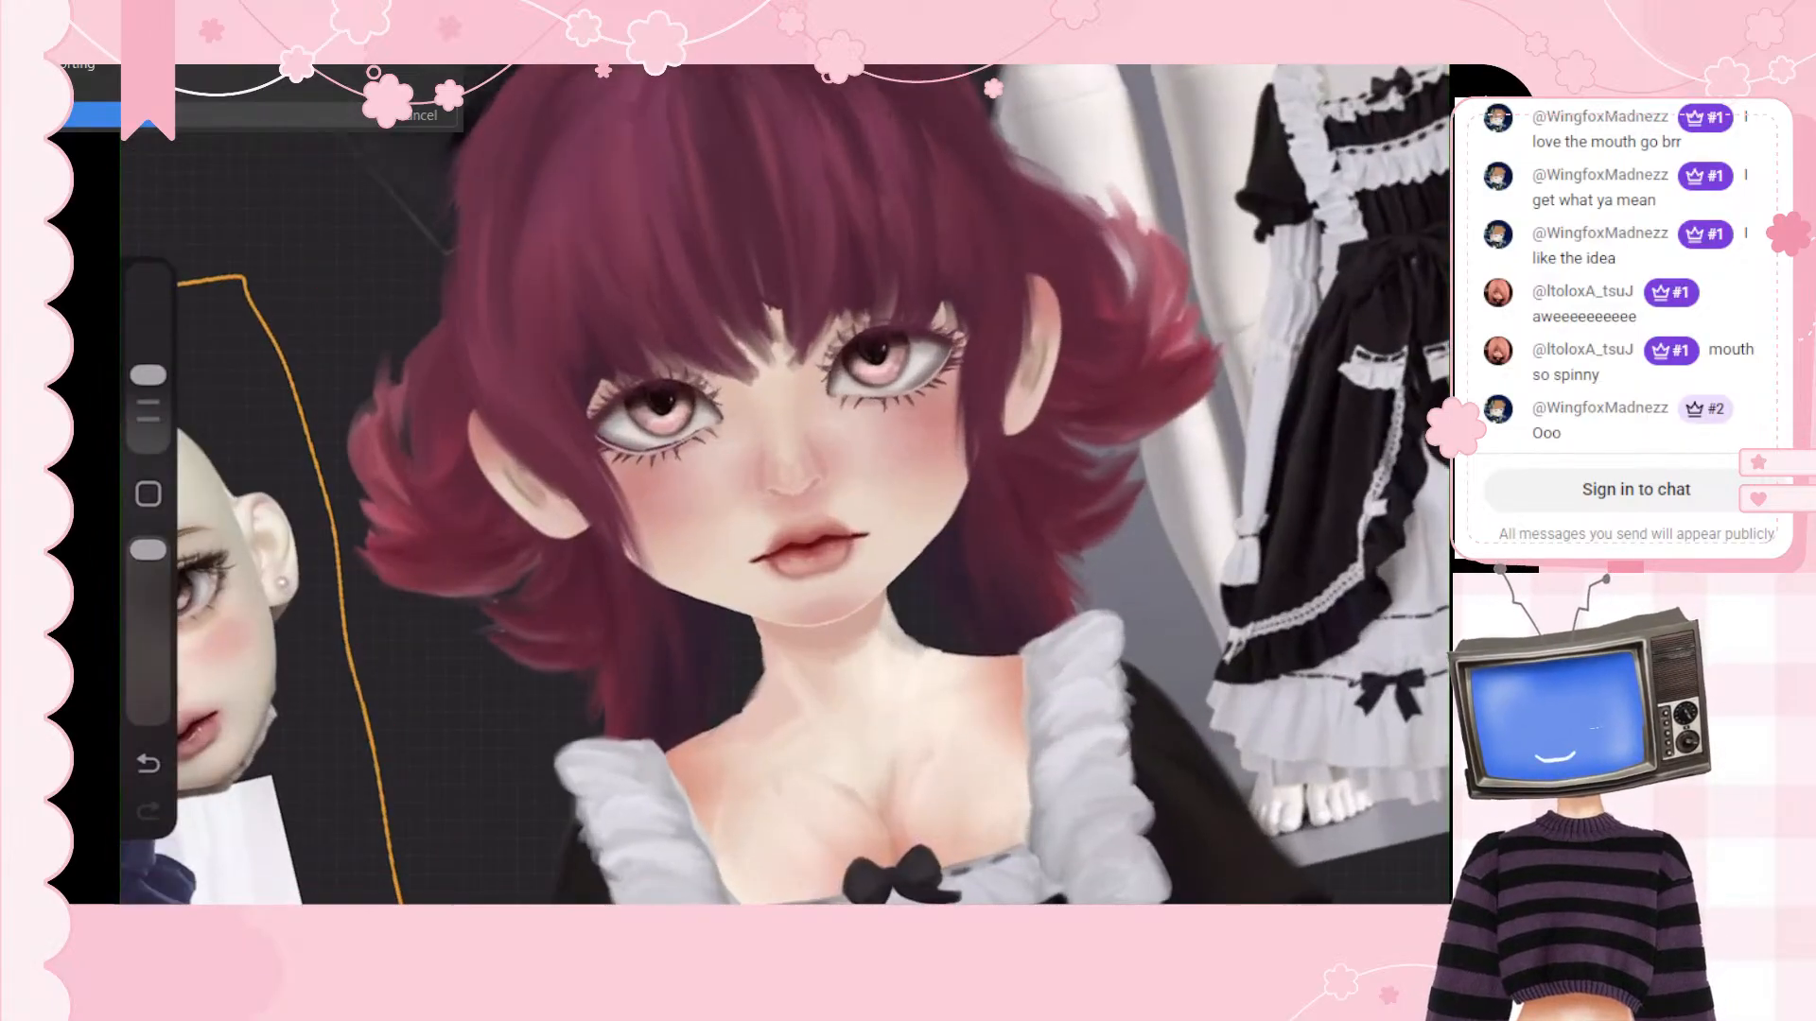
{"action": "scroll", "coordinate": [785, 484], "scroll_direction": "down", "scroll_amount": 2}
{"action": "scroll", "coordinate": [785, 485], "scroll_direction": "down", "scroll_amount": 2}
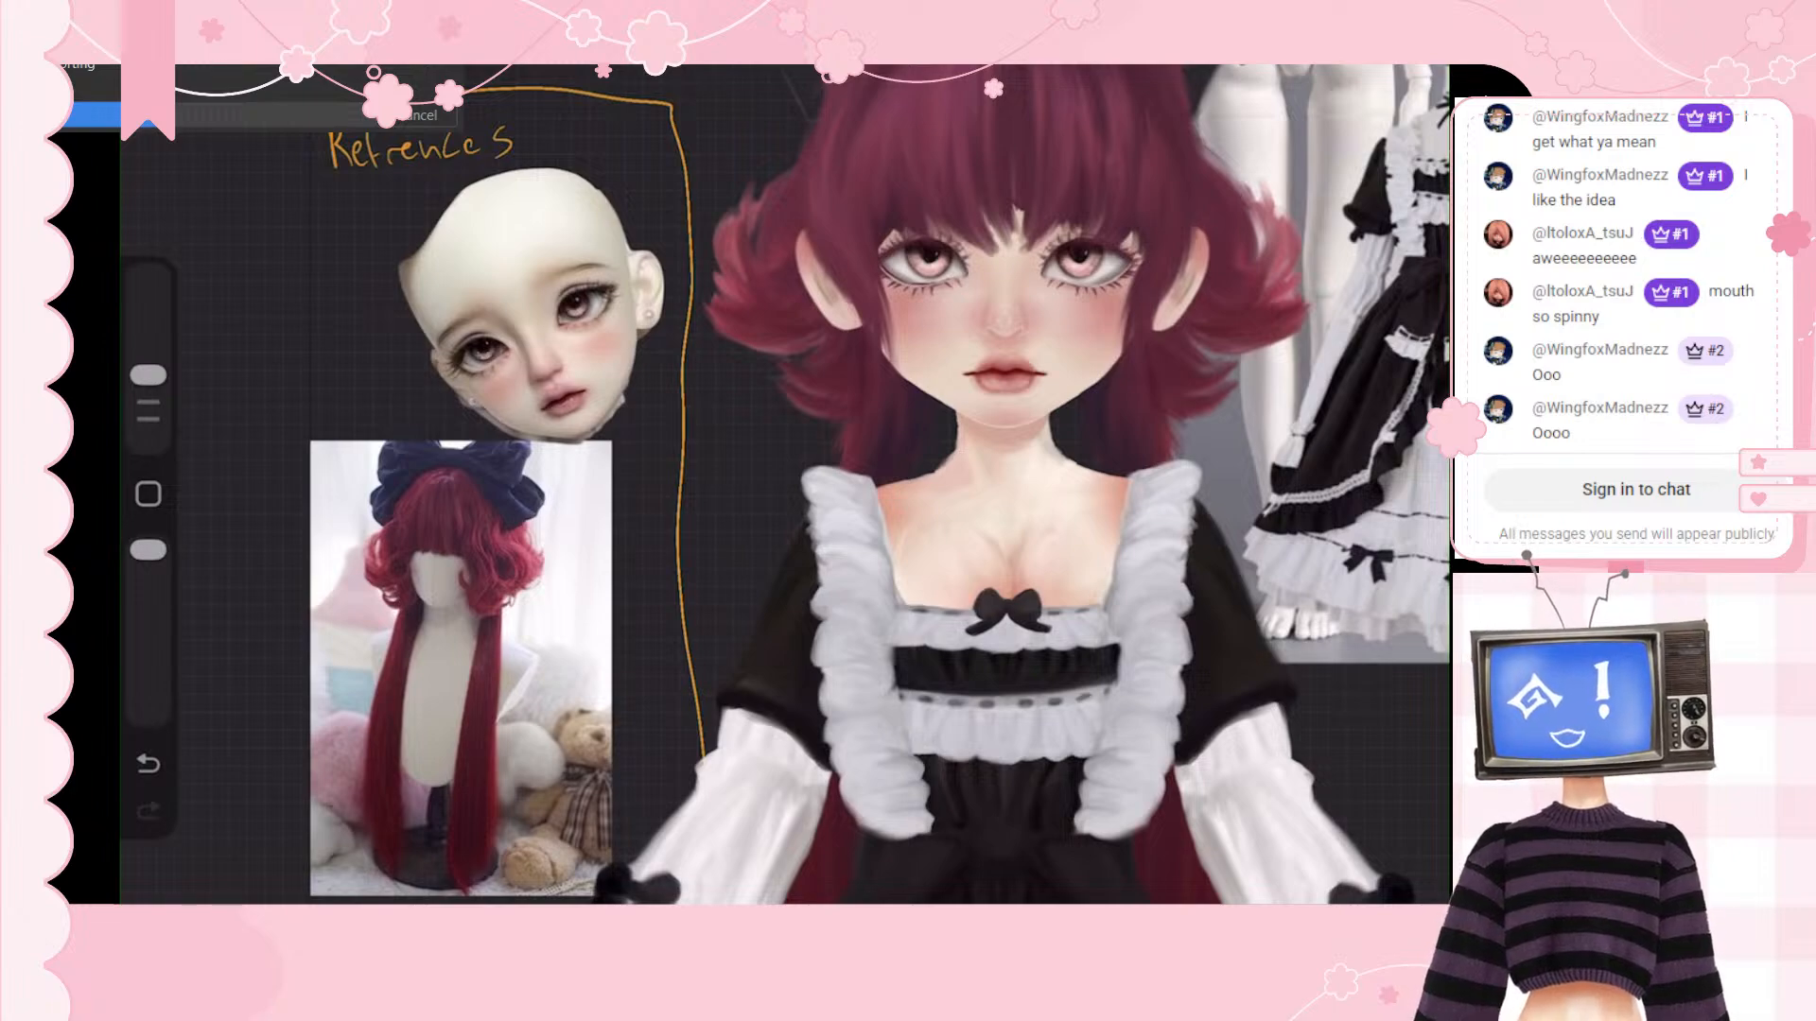
Step: Examine the doll character's full-body outfit, including the sleeves, ruffled skirt, legs and shoes
{"action": "scroll", "coordinate": [859, 484], "scroll_direction": "down", "scroll_amount": 5}
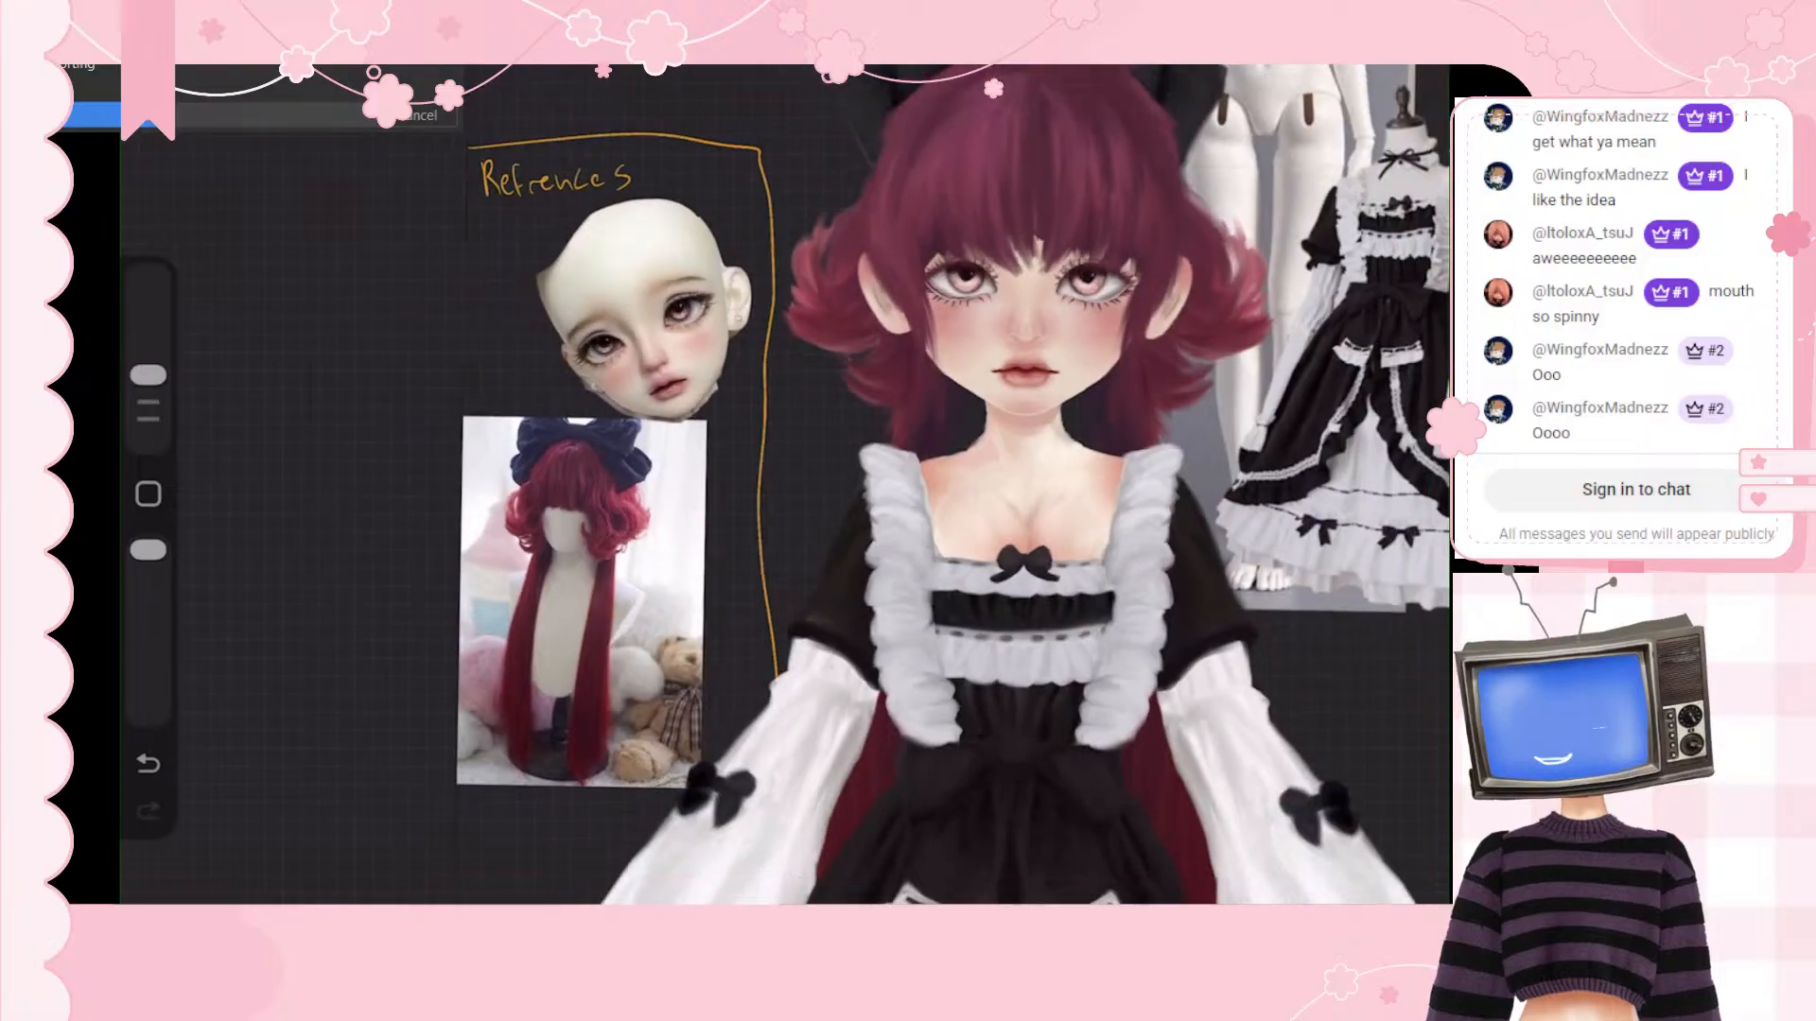
{"action": "scroll", "coordinate": [955, 567], "scroll_direction": "down", "scroll_amount": 8}
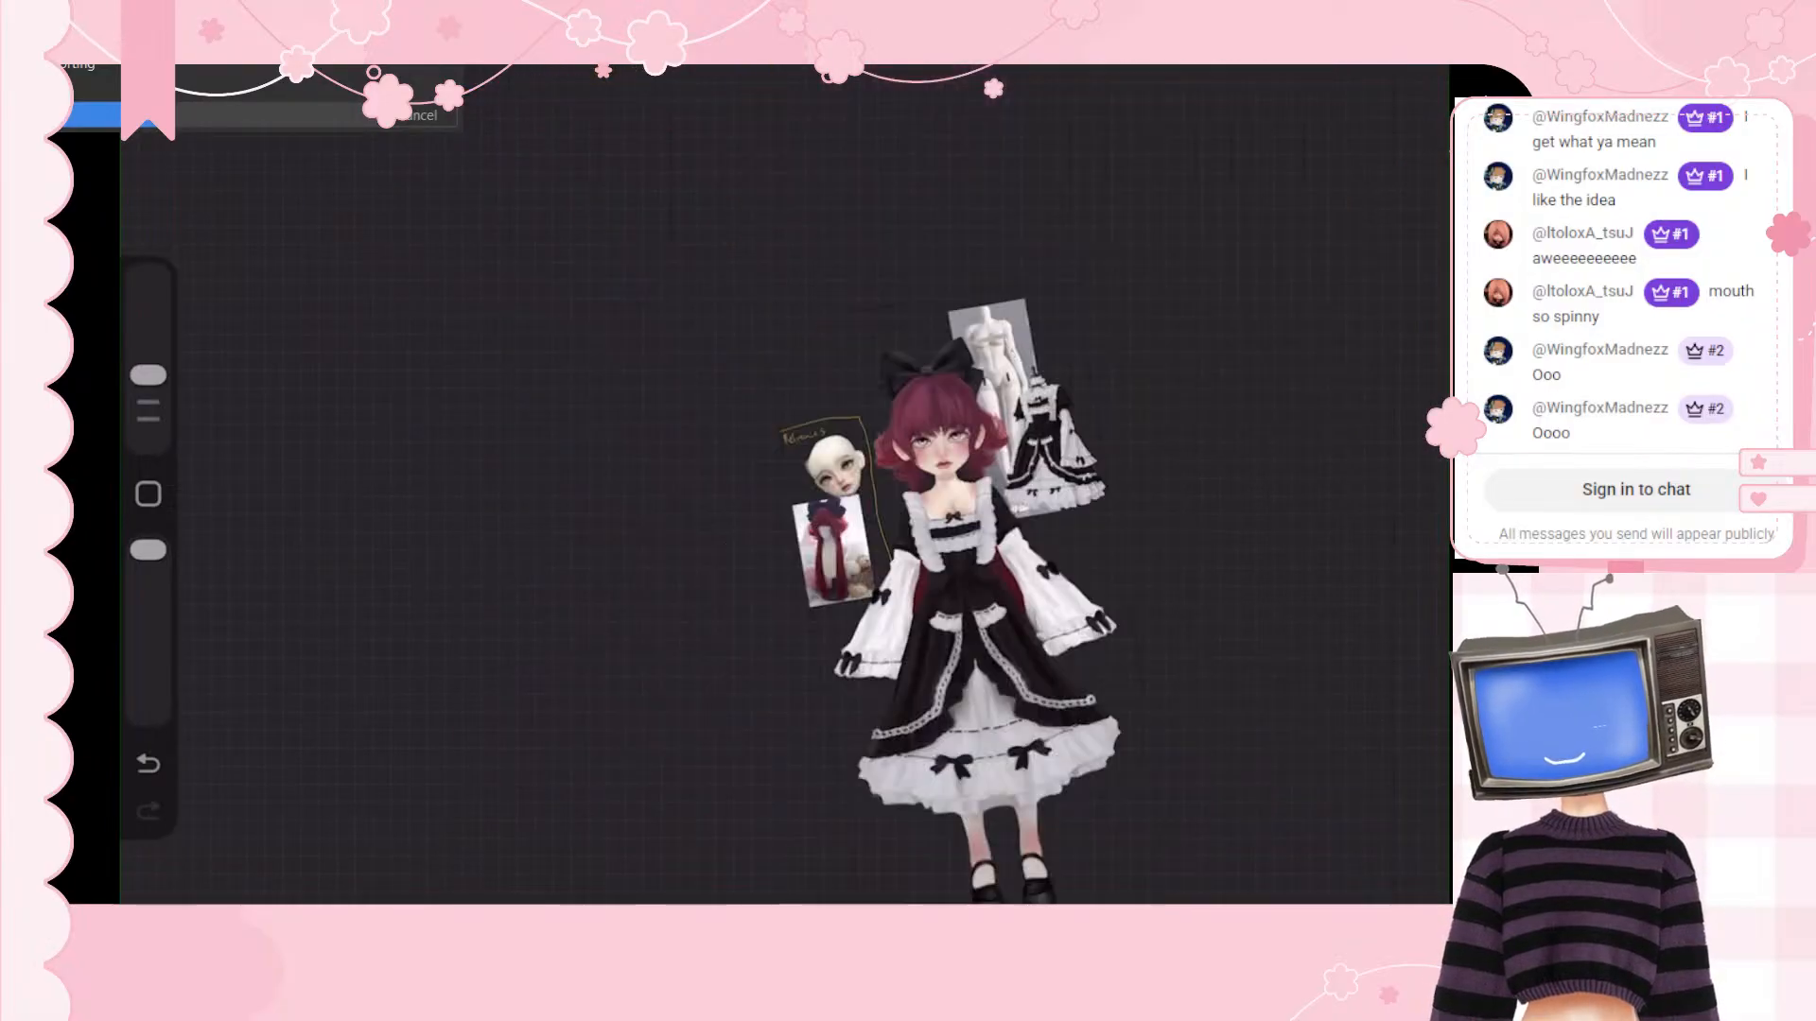
{"action": "scroll", "coordinate": [804, 484], "scroll_direction": "up", "scroll_amount": 5}
{"action": "scroll", "coordinate": [757, 484], "scroll_direction": "up", "scroll_amount": 3}
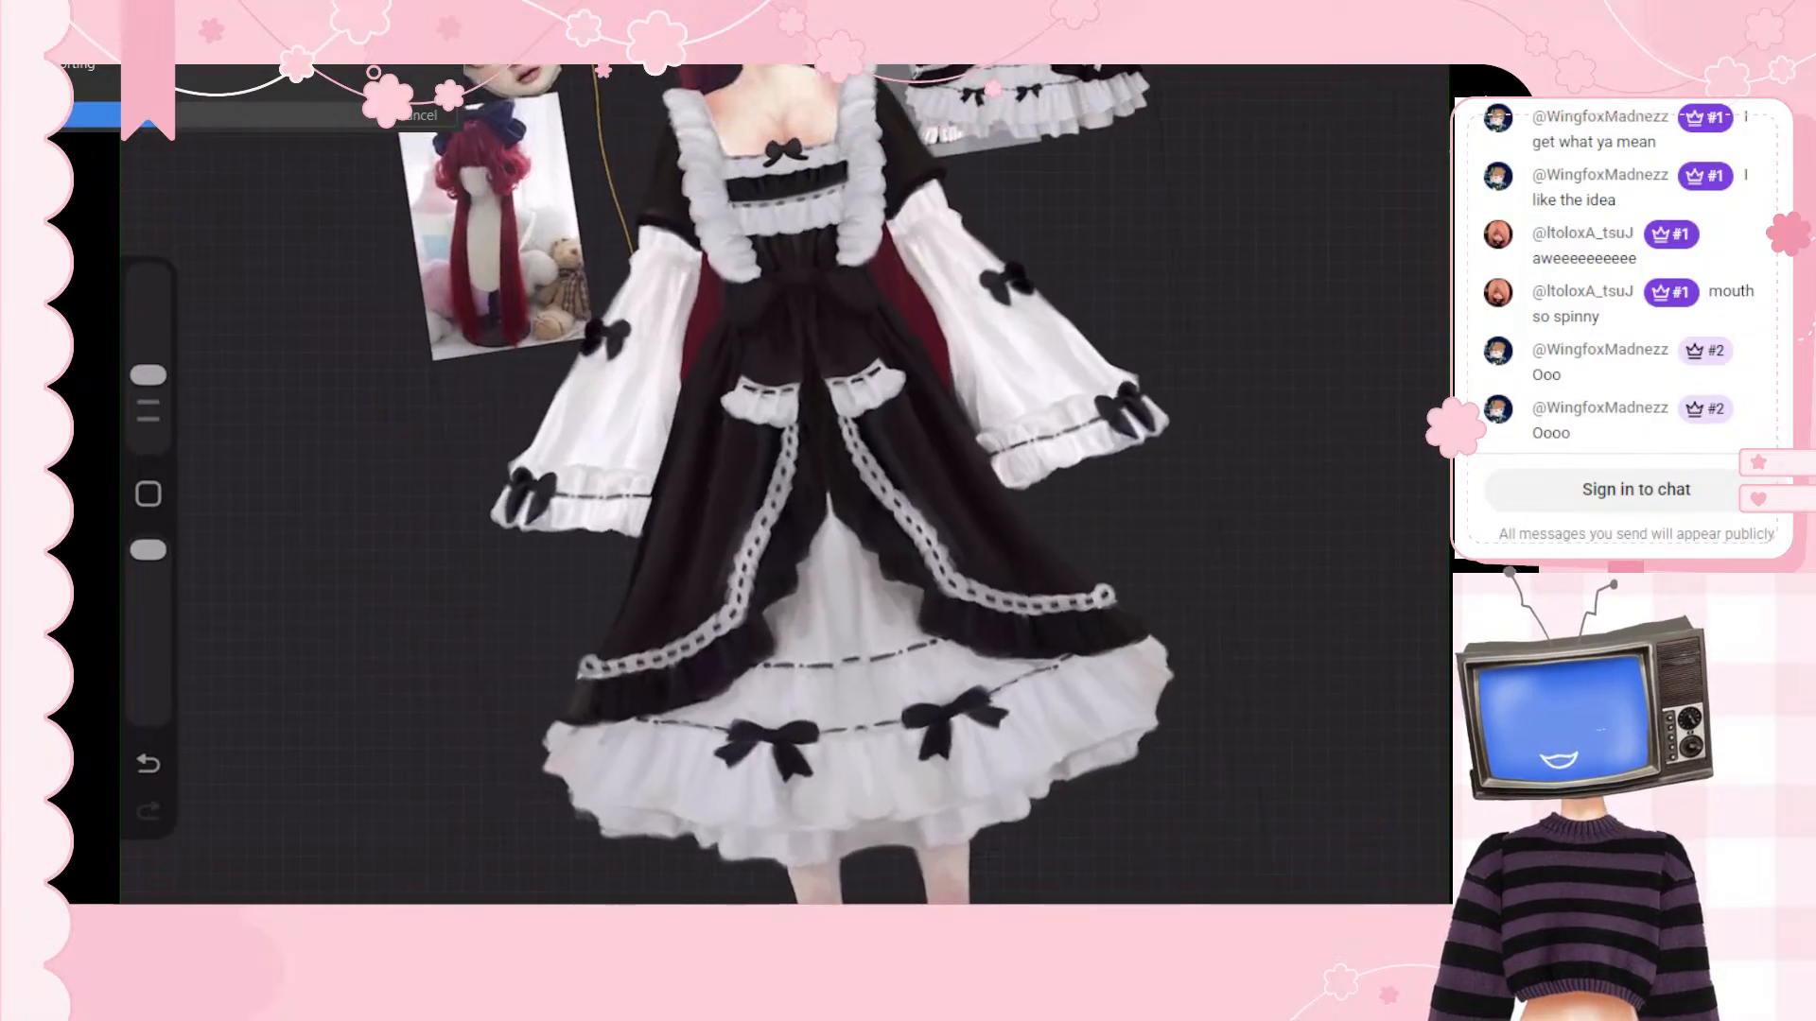
{"action": "scroll", "coordinate": [785, 484], "scroll_direction": "down", "scroll_amount": 10}
{"action": "scroll", "coordinate": [785, 485], "scroll_direction": "up", "scroll_amount": 10}
{"action": "scroll", "coordinate": [785, 484], "scroll_direction": "down", "scroll_amount": 8}
{"action": "scroll", "coordinate": [851, 484], "scroll_direction": "up", "scroll_amount": 3}
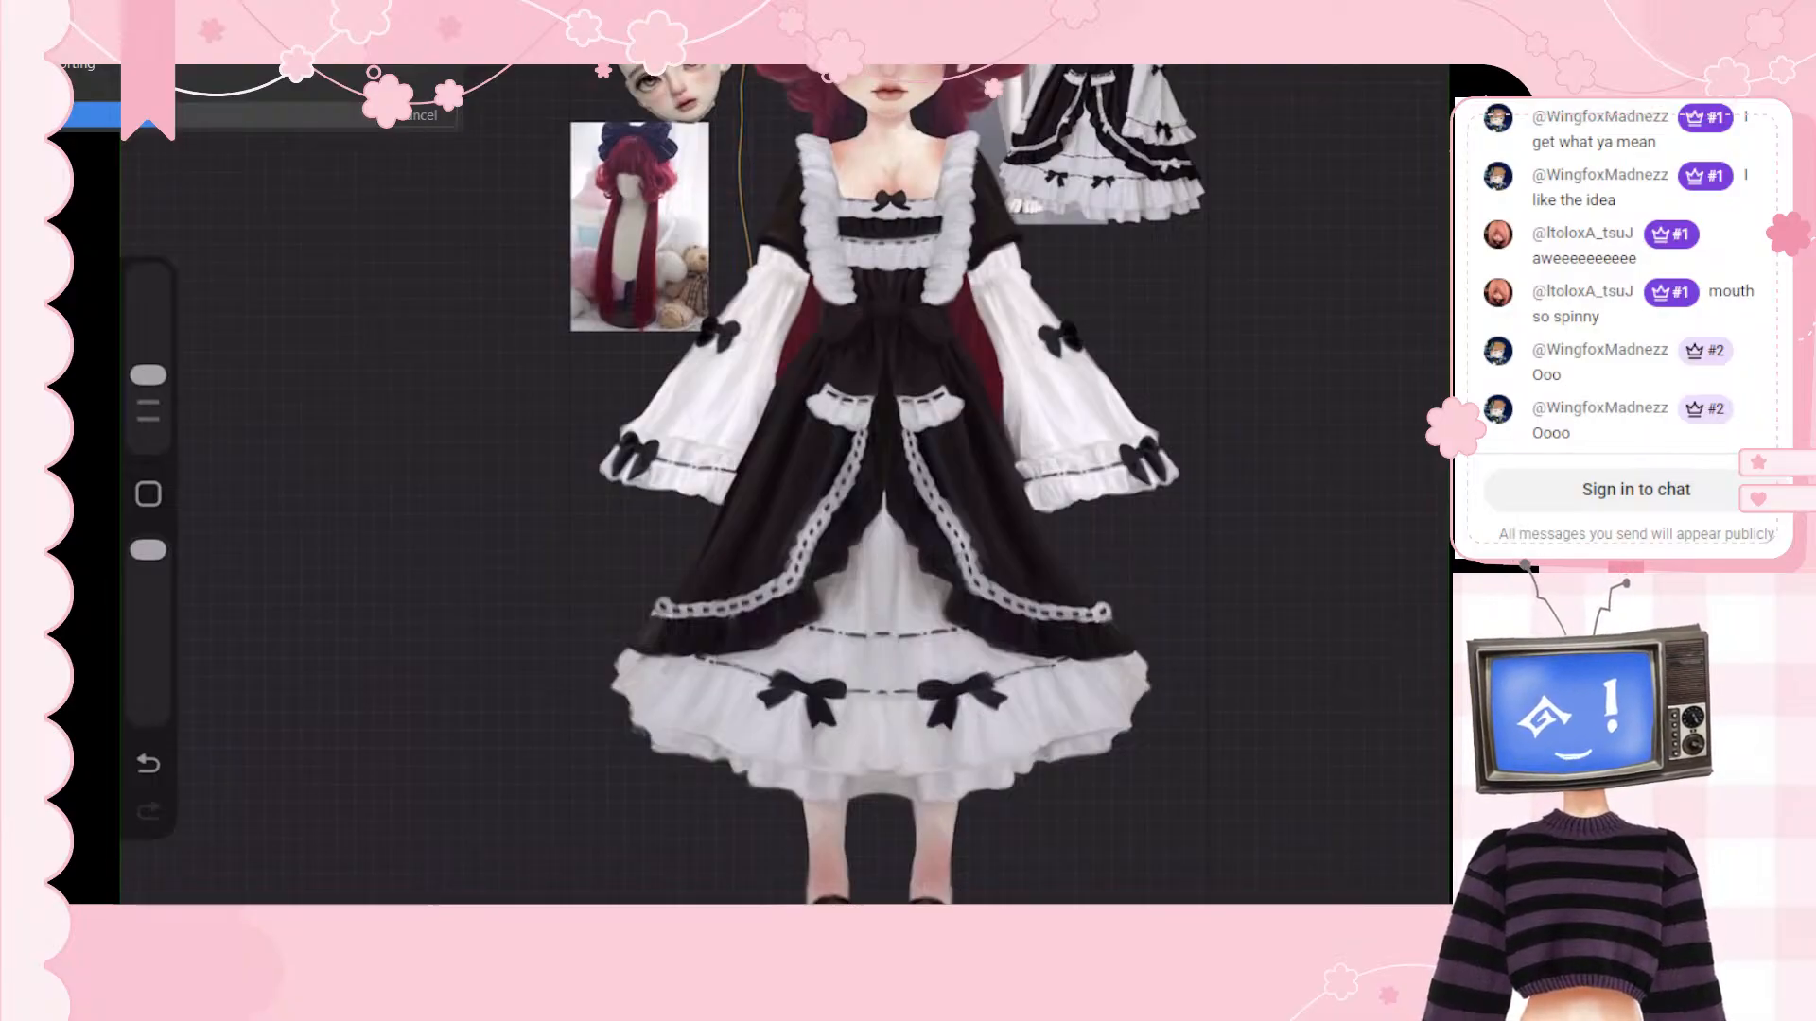
{"action": "scroll", "coordinate": [888, 485], "scroll_direction": "down", "scroll_amount": 4}
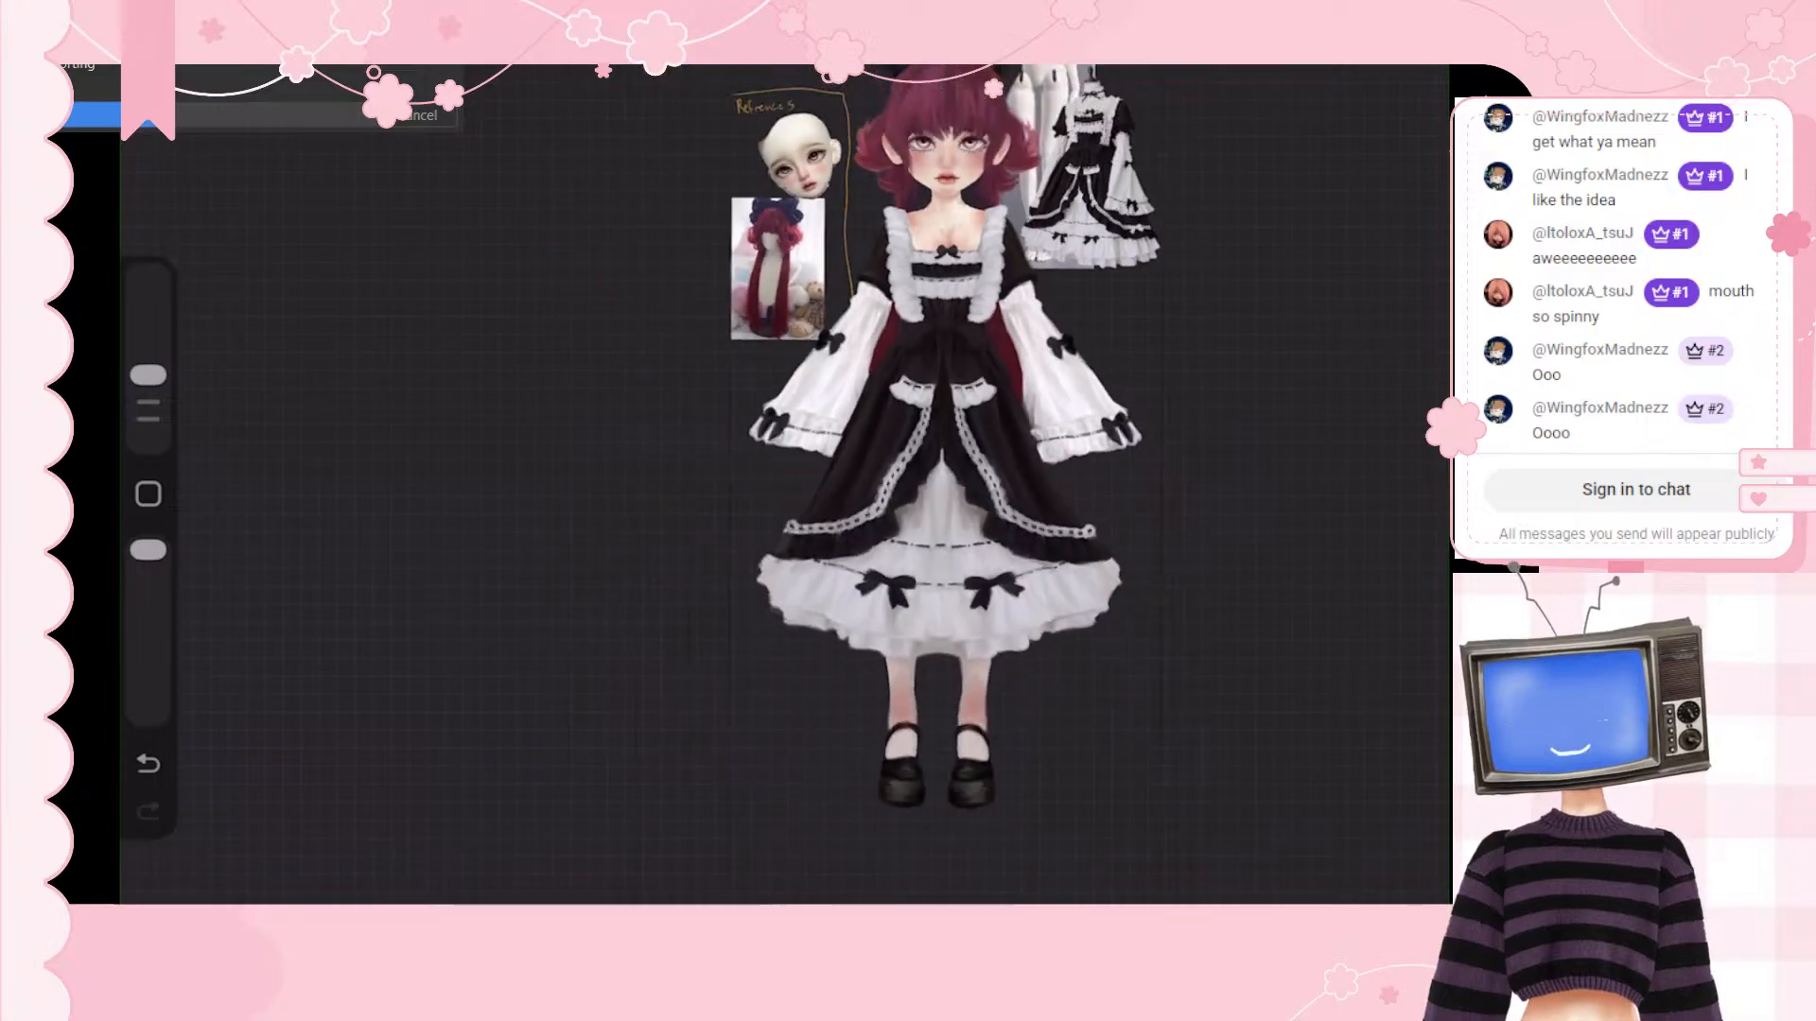
{"action": "scroll", "coordinate": [941, 445], "scroll_direction": "down", "scroll_amount": 2}
{"action": "scroll", "coordinate": [851, 472], "scroll_direction": "up", "scroll_amount": 4}
Step: Show the Glasses and Necklace layers and inspect both accessories on the doll character
{"action": "key", "text": "l"}
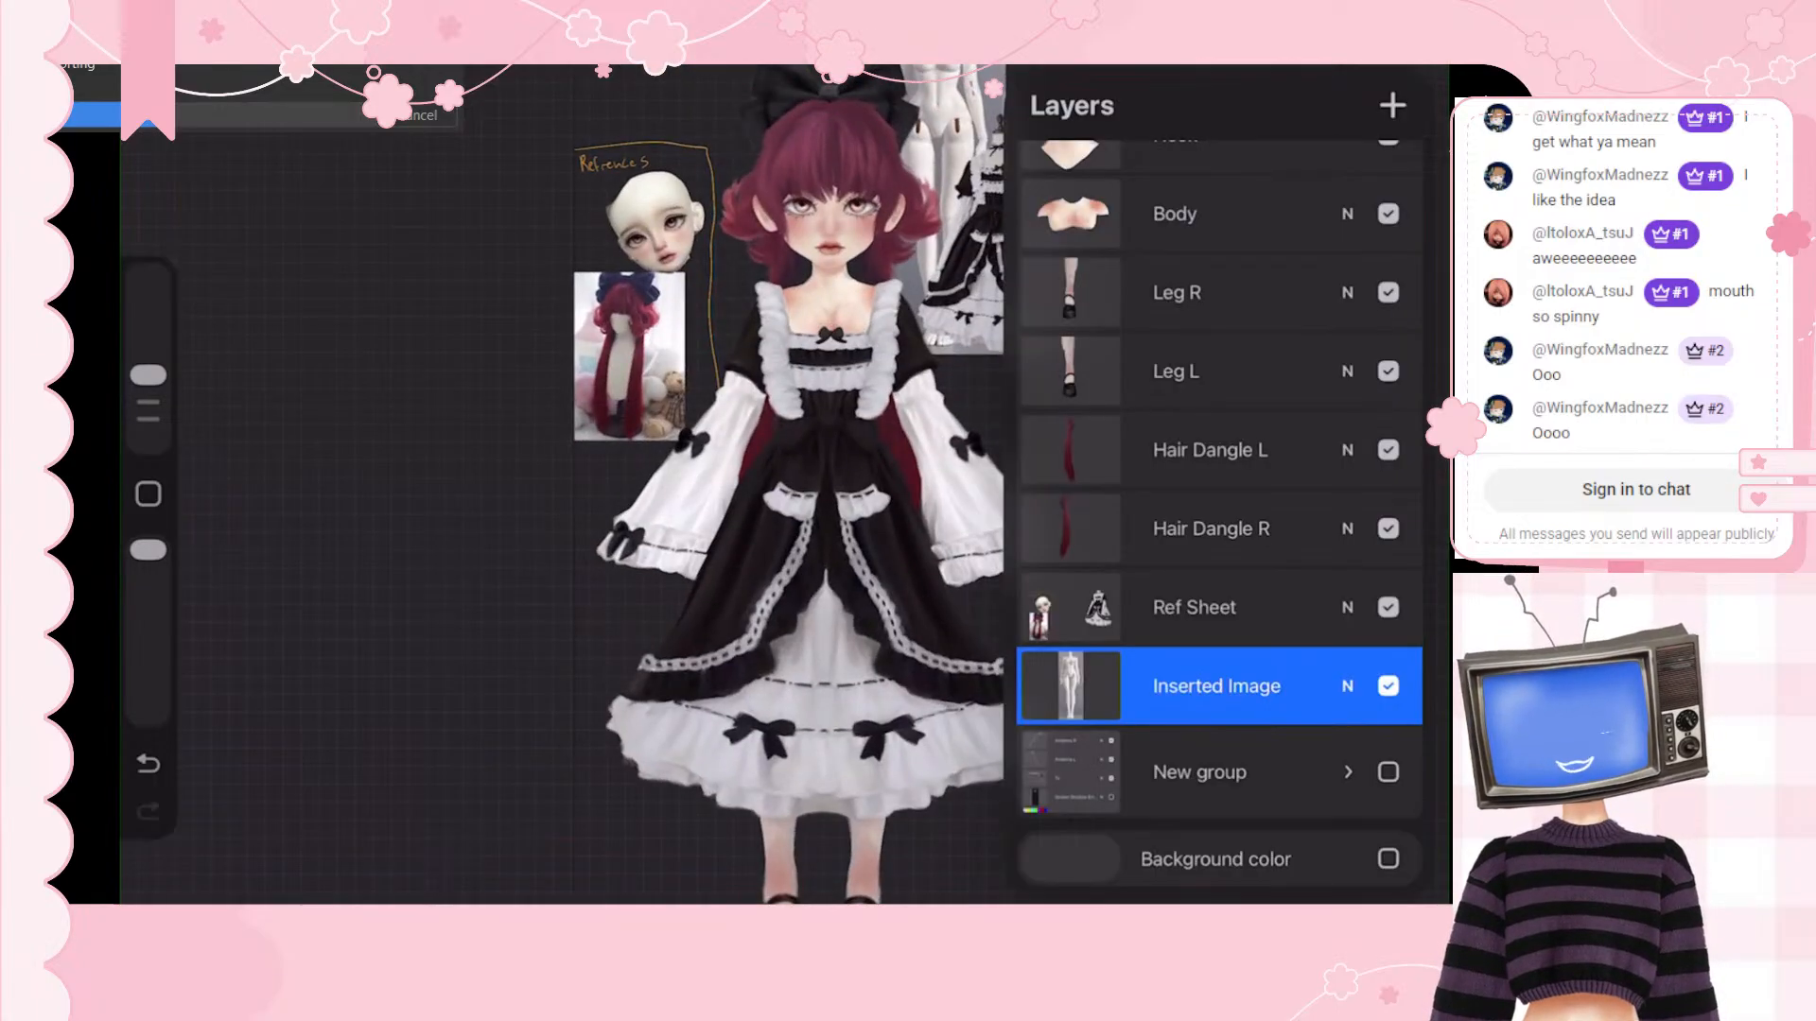
{"action": "scroll", "coordinate": [1220, 511], "scroll_direction": "up", "scroll_amount": 10}
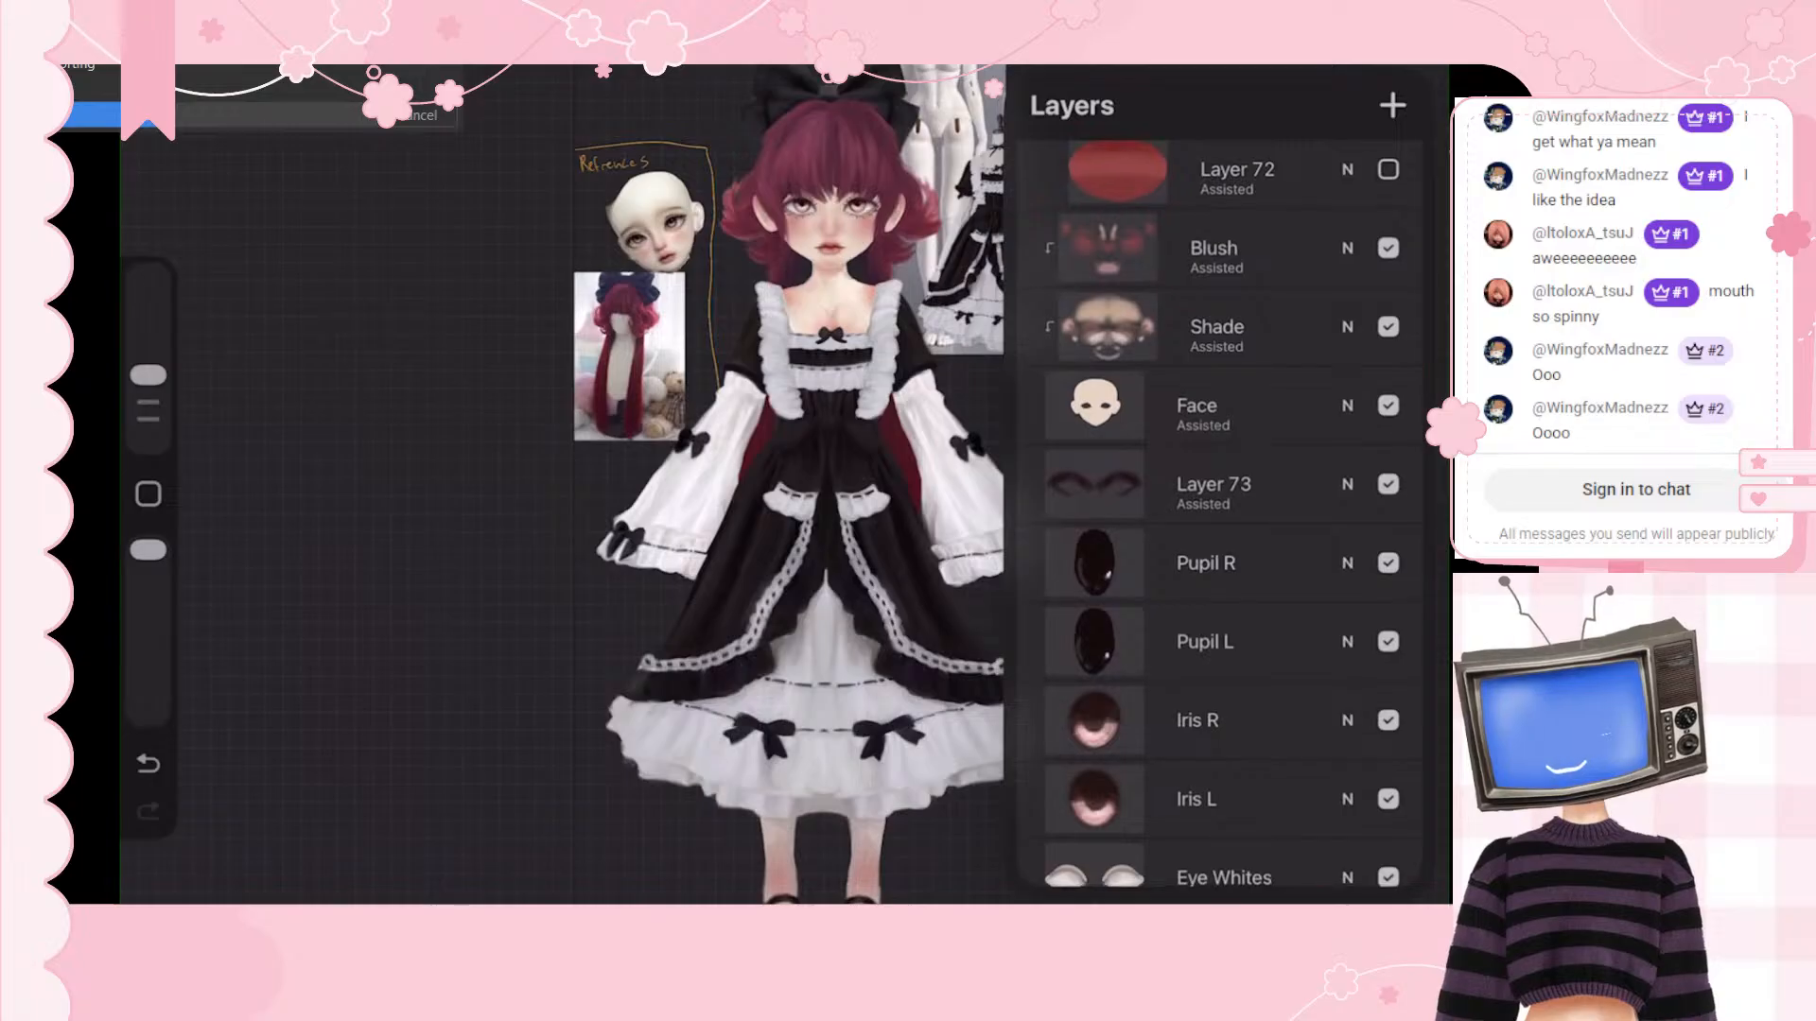
{"action": "scroll", "coordinate": [814, 454], "scroll_direction": "up", "scroll_amount": 5}
{"action": "scroll", "coordinate": [1220, 511], "scroll_direction": "up", "scroll_amount": 6}
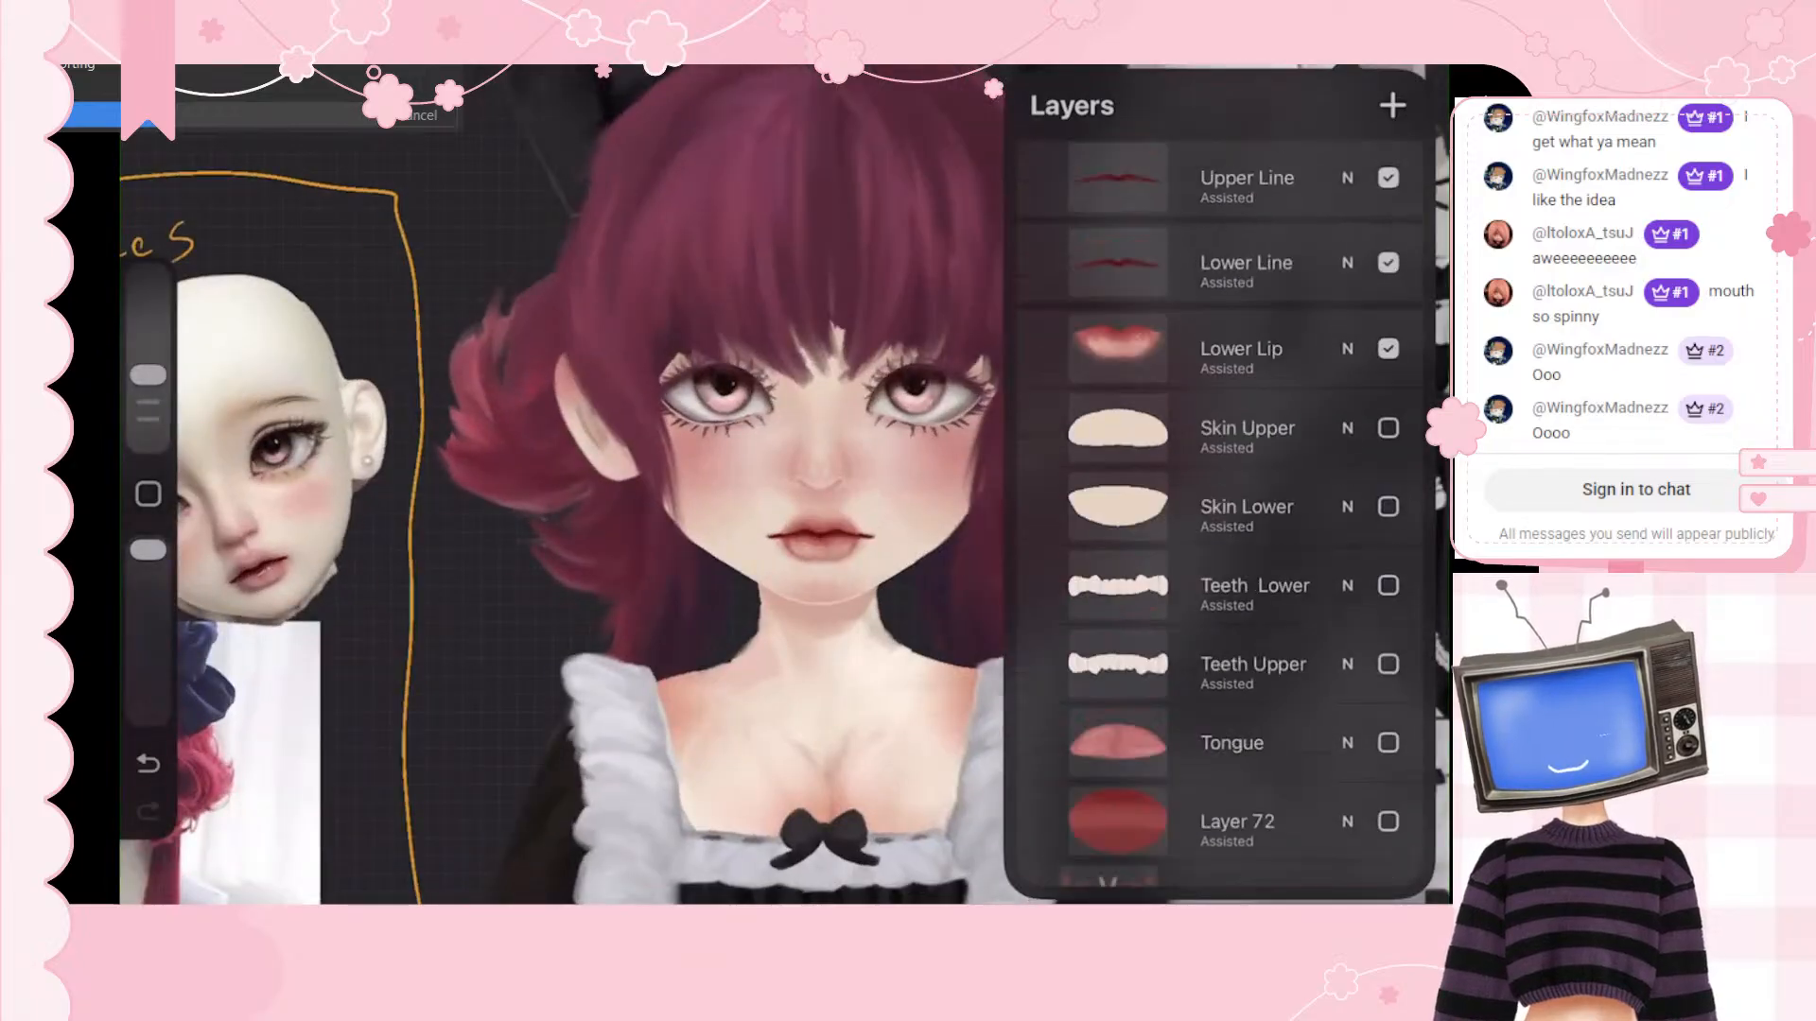
{"action": "scroll", "coordinate": [1220, 510], "scroll_direction": "up", "scroll_amount": 8}
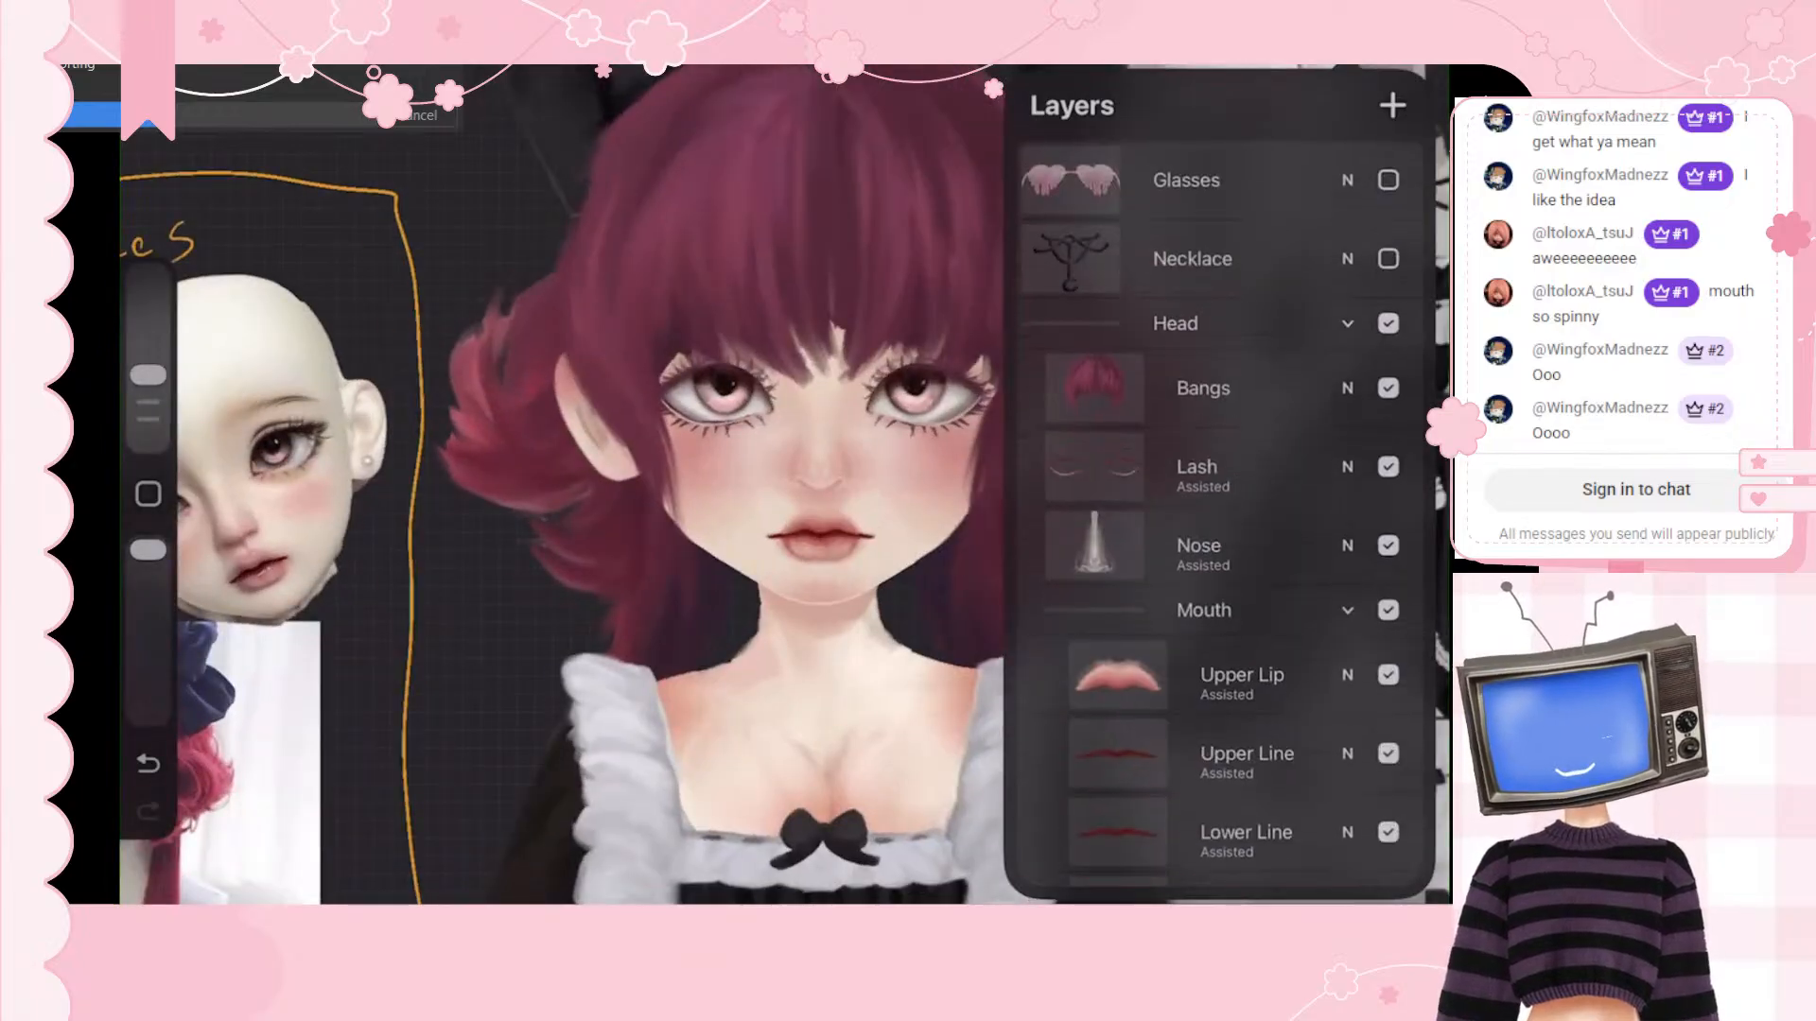
{"action": "left_click", "coordinate": [1388, 180]}
{"action": "scroll", "coordinate": [737, 473], "scroll_direction": "down", "scroll_amount": 5}
{"action": "scroll", "coordinate": [737, 472], "scroll_direction": "up", "scroll_amount": 4}
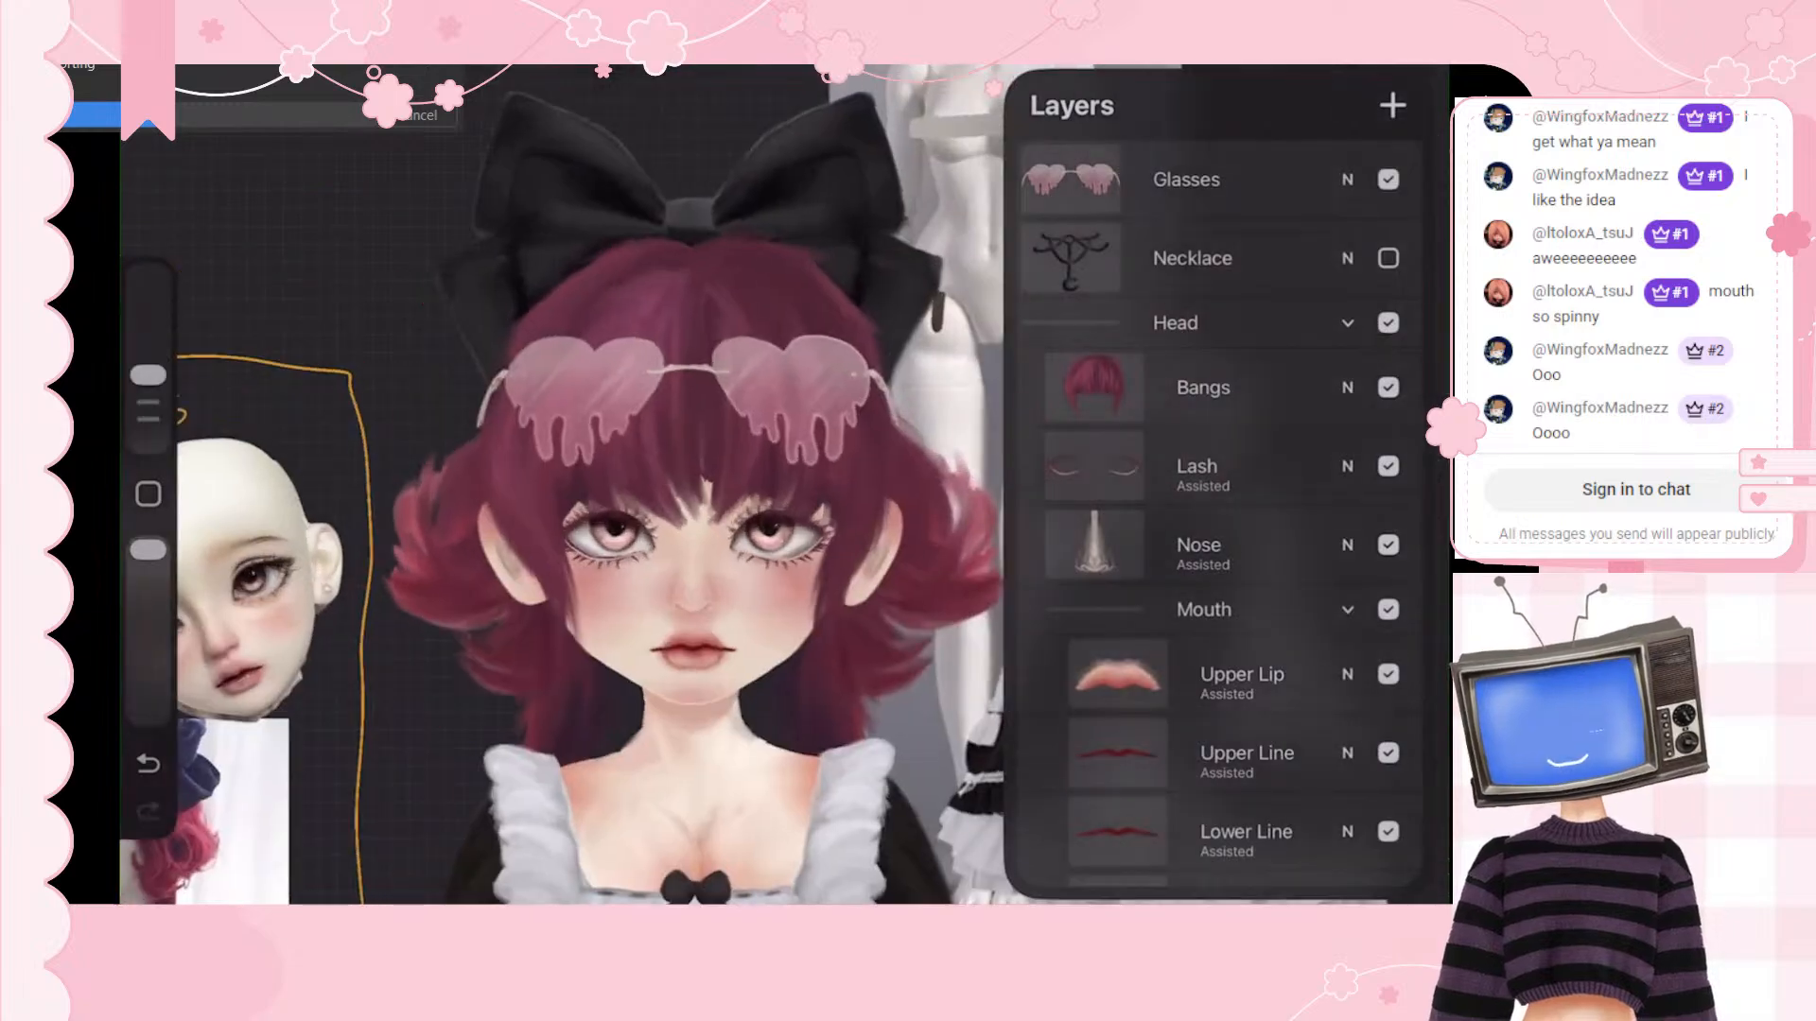
{"action": "left_click", "coordinate": [1388, 258]}
{"action": "scroll", "coordinate": [567, 473], "scroll_direction": "down", "scroll_amount": 6}
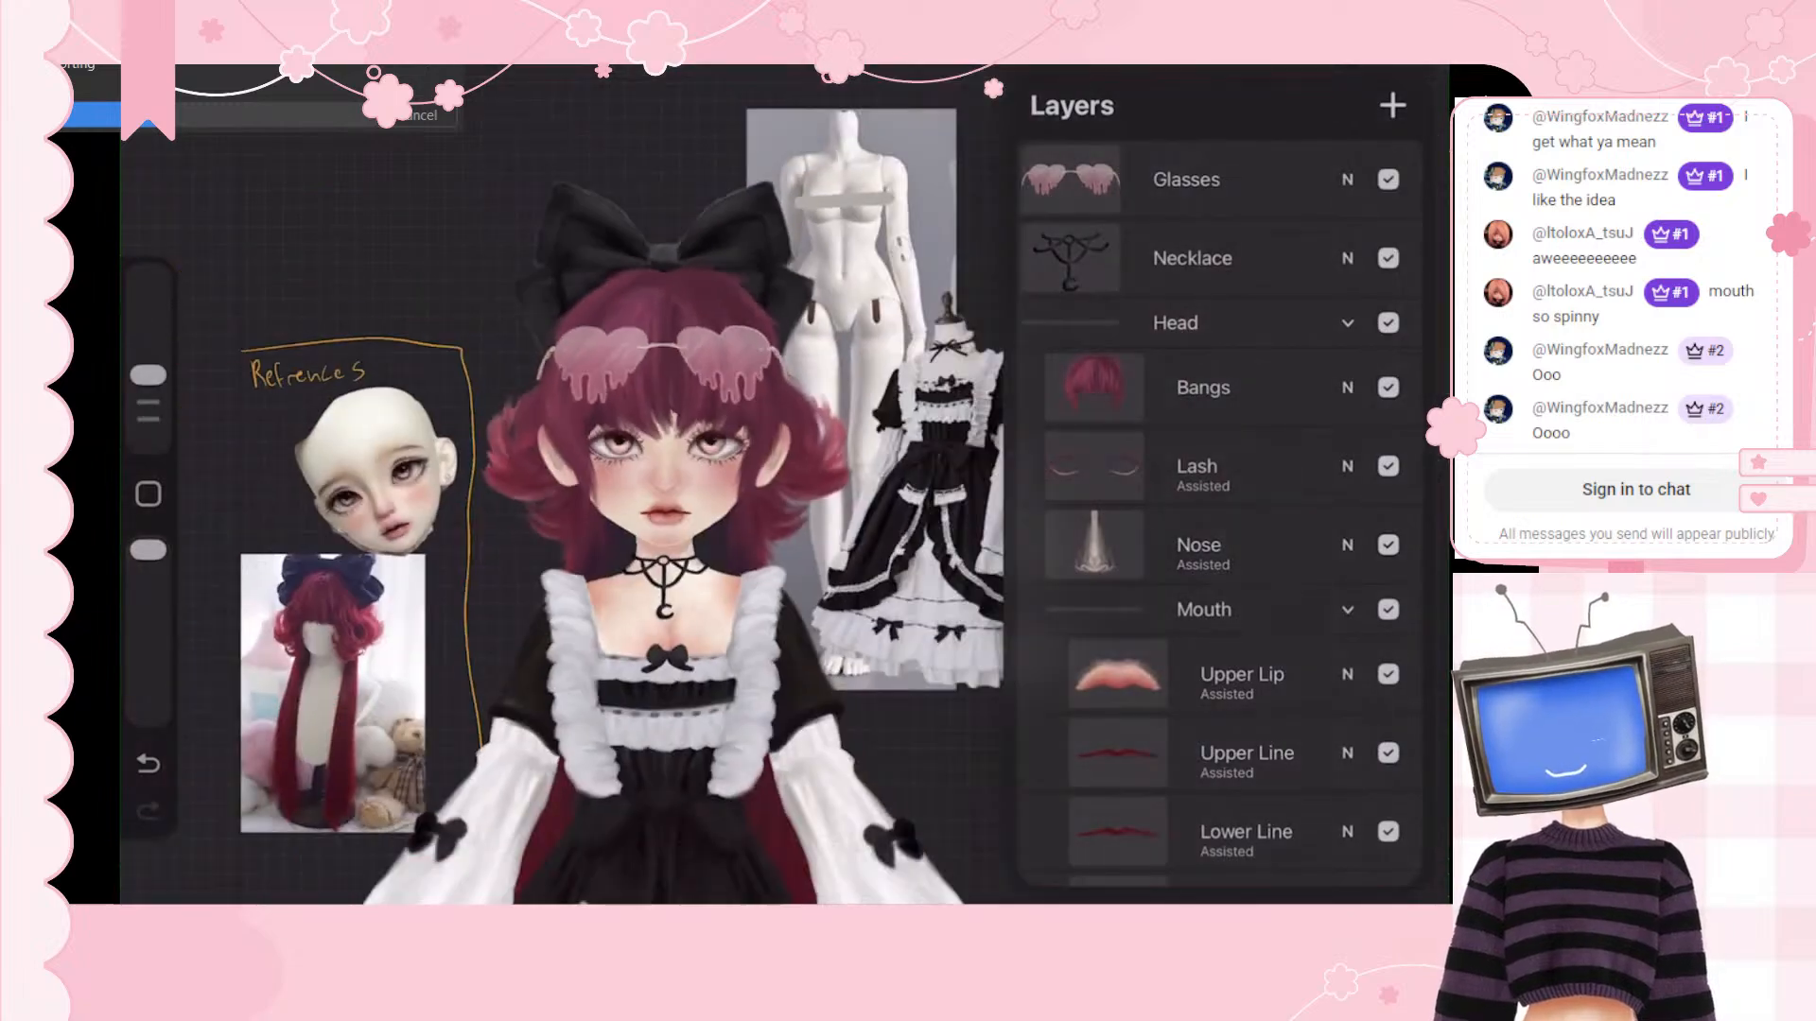
{"action": "scroll", "coordinate": [737, 473], "scroll_direction": "down", "scroll_amount": 3}
{"action": "scroll", "coordinate": [737, 473], "scroll_direction": "up", "scroll_amount": 8}
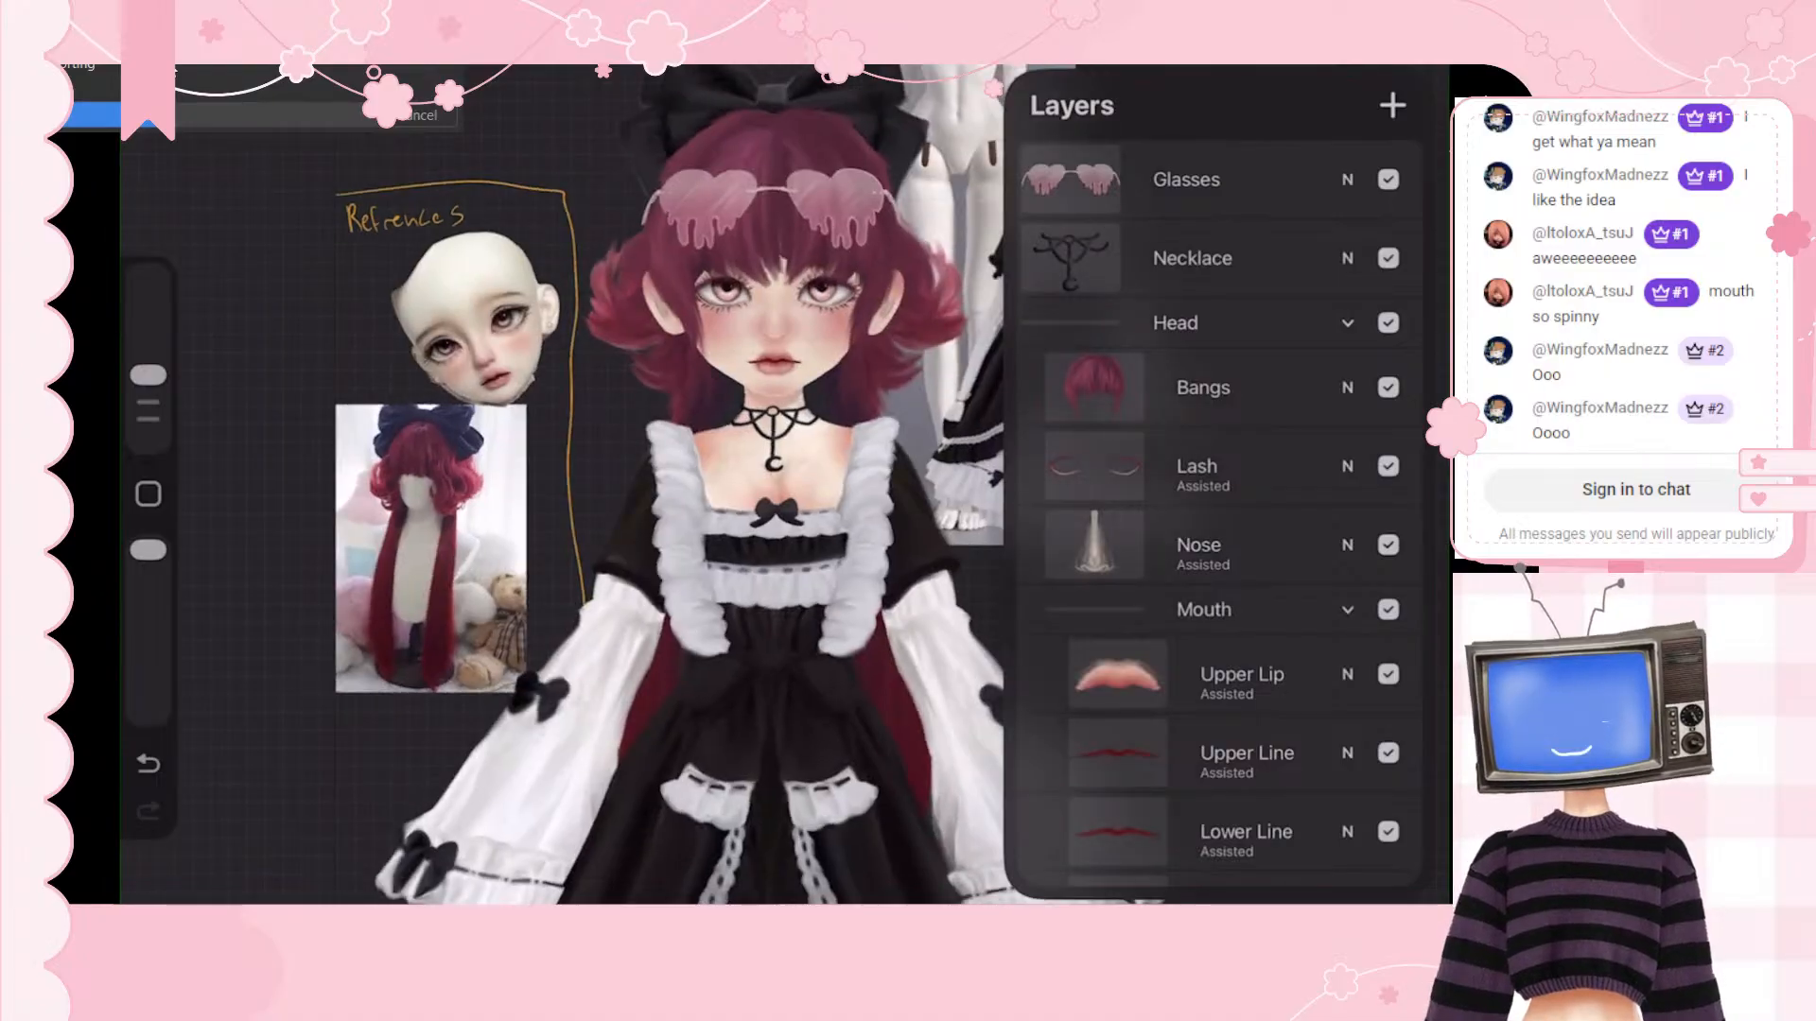
Step: Hide the Necklace layer and toggle the Glasses layer's visibility, leaving the glasses shown
{"action": "left_click", "coordinate": [1389, 179]}
{"action": "left_click", "coordinate": [1388, 259]}
{"action": "left_click", "coordinate": [1388, 180]}
{"action": "left_click", "coordinate": [1388, 180]}
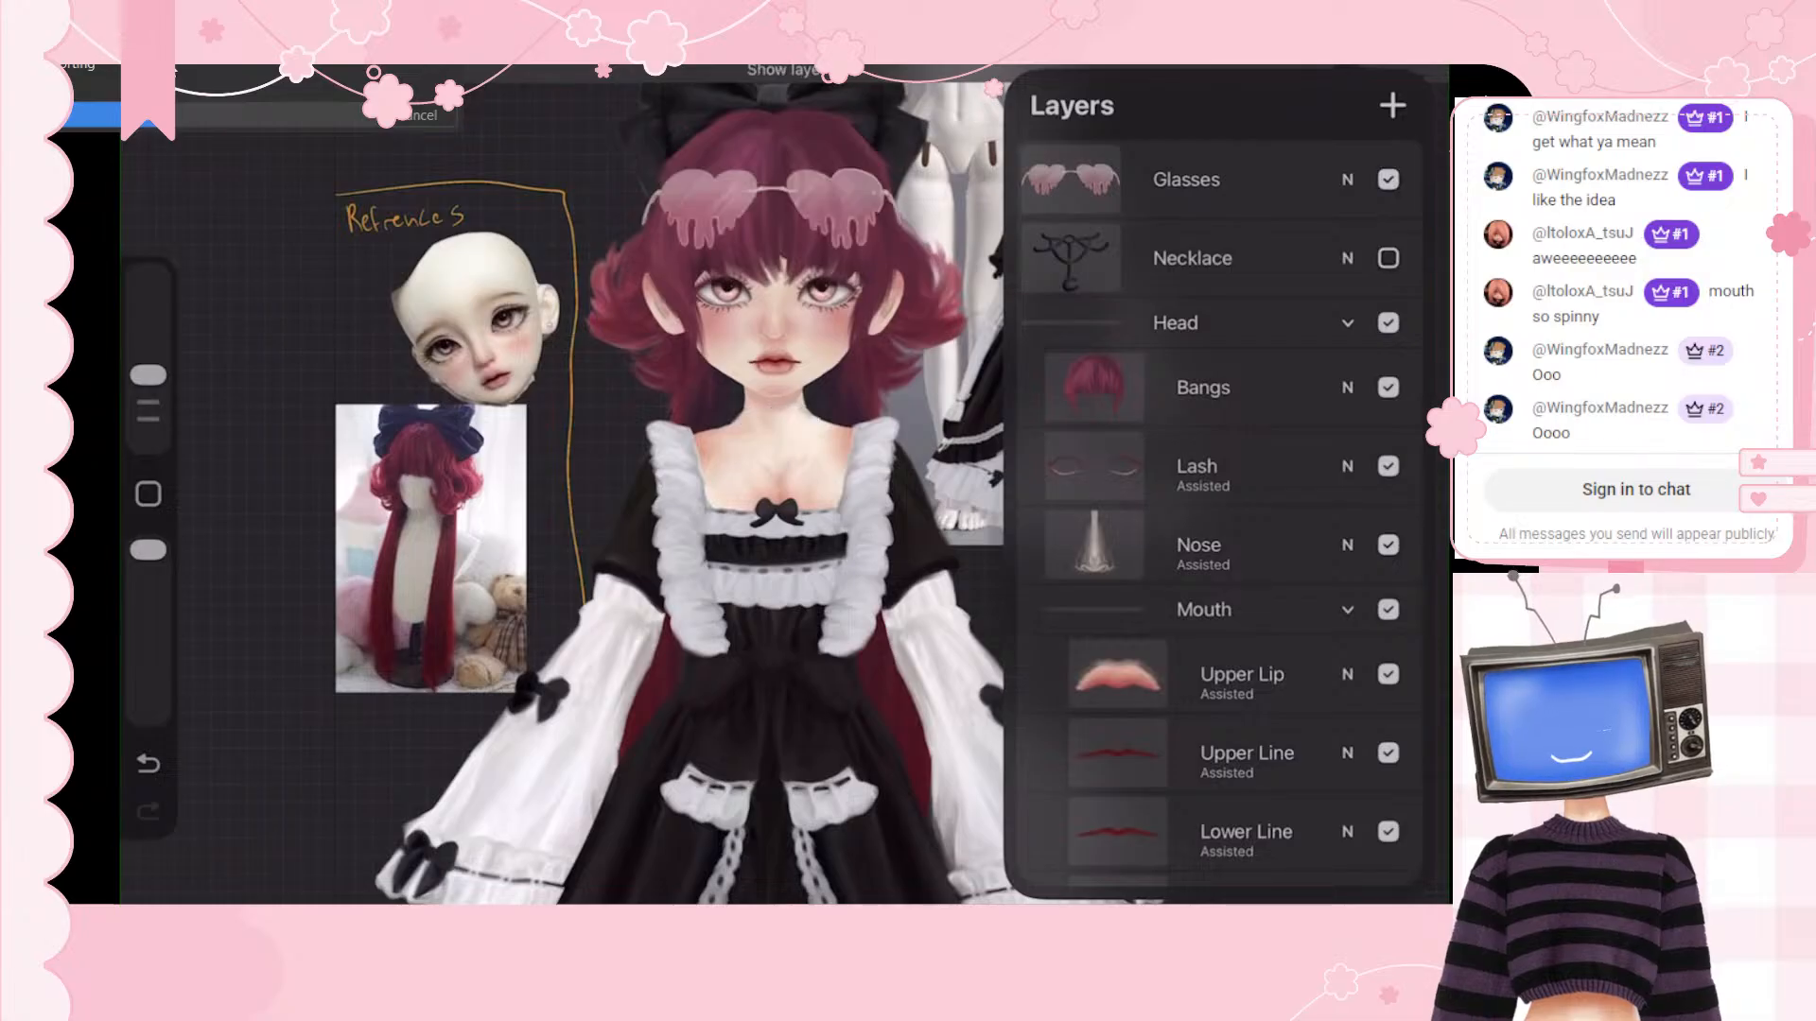
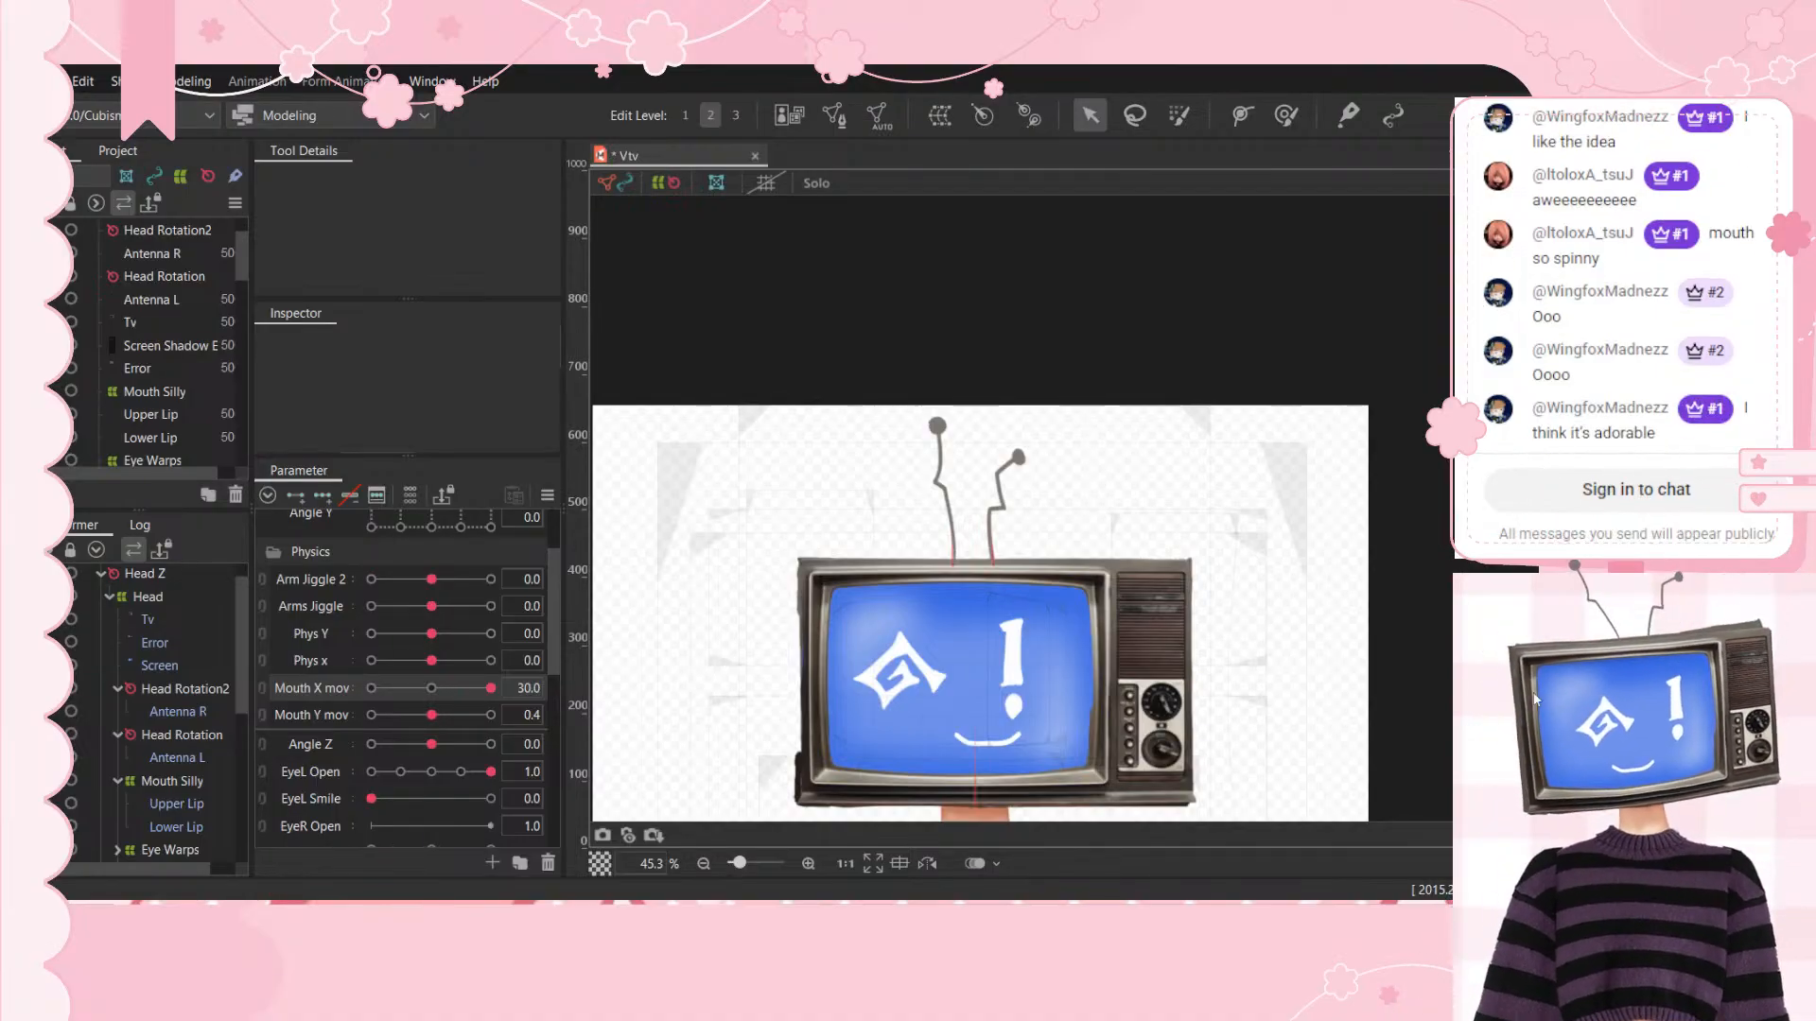
{"action": "double_click", "coordinate": [1464, 741]}
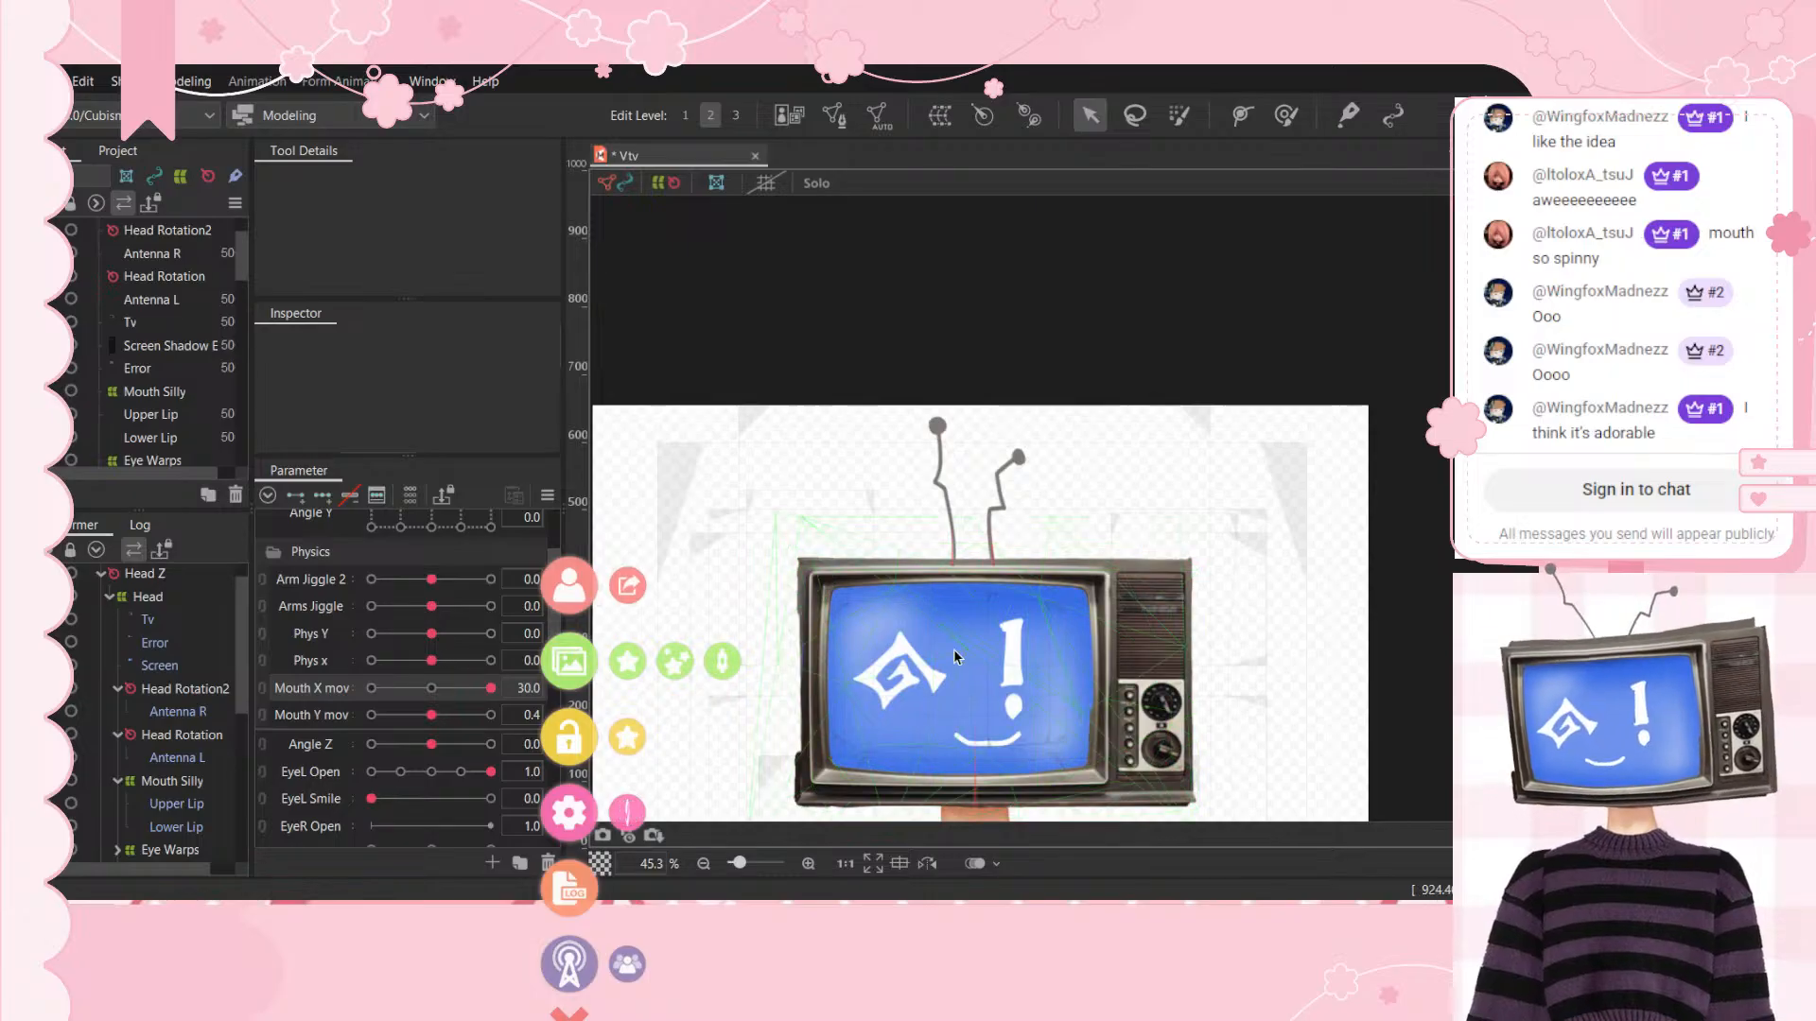
{"action": "scroll", "coordinate": [1040, 724], "scroll_direction": "down", "scroll_amount": 2}
{"action": "scroll", "coordinate": [1040, 722], "scroll_direction": "down", "scroll_amount": 1}
{"action": "scroll", "coordinate": [1016, 741], "scroll_direction": "up", "scroll_amount": 1}
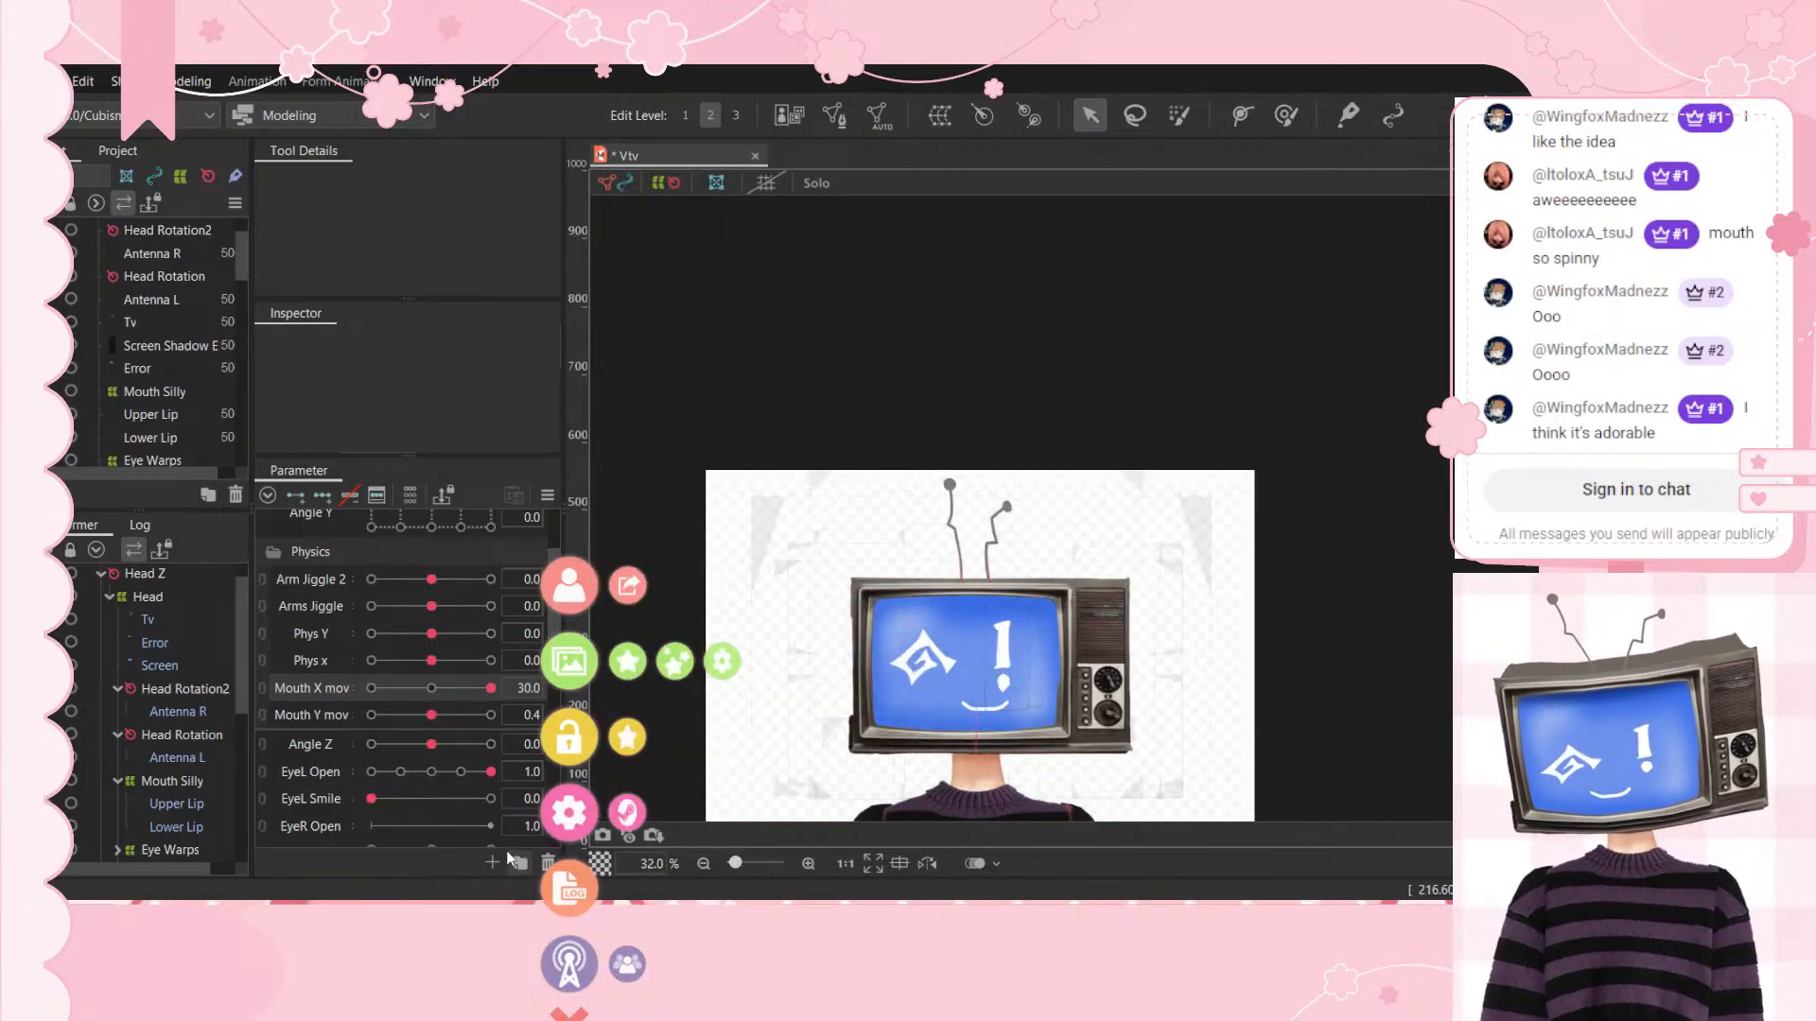
Step: Try to create a new parameter with the ID Error, keeping its range from -30 to 30
{"action": "left_click", "coordinate": [498, 861]}
{"action": "left_click", "coordinate": [223, 217]}
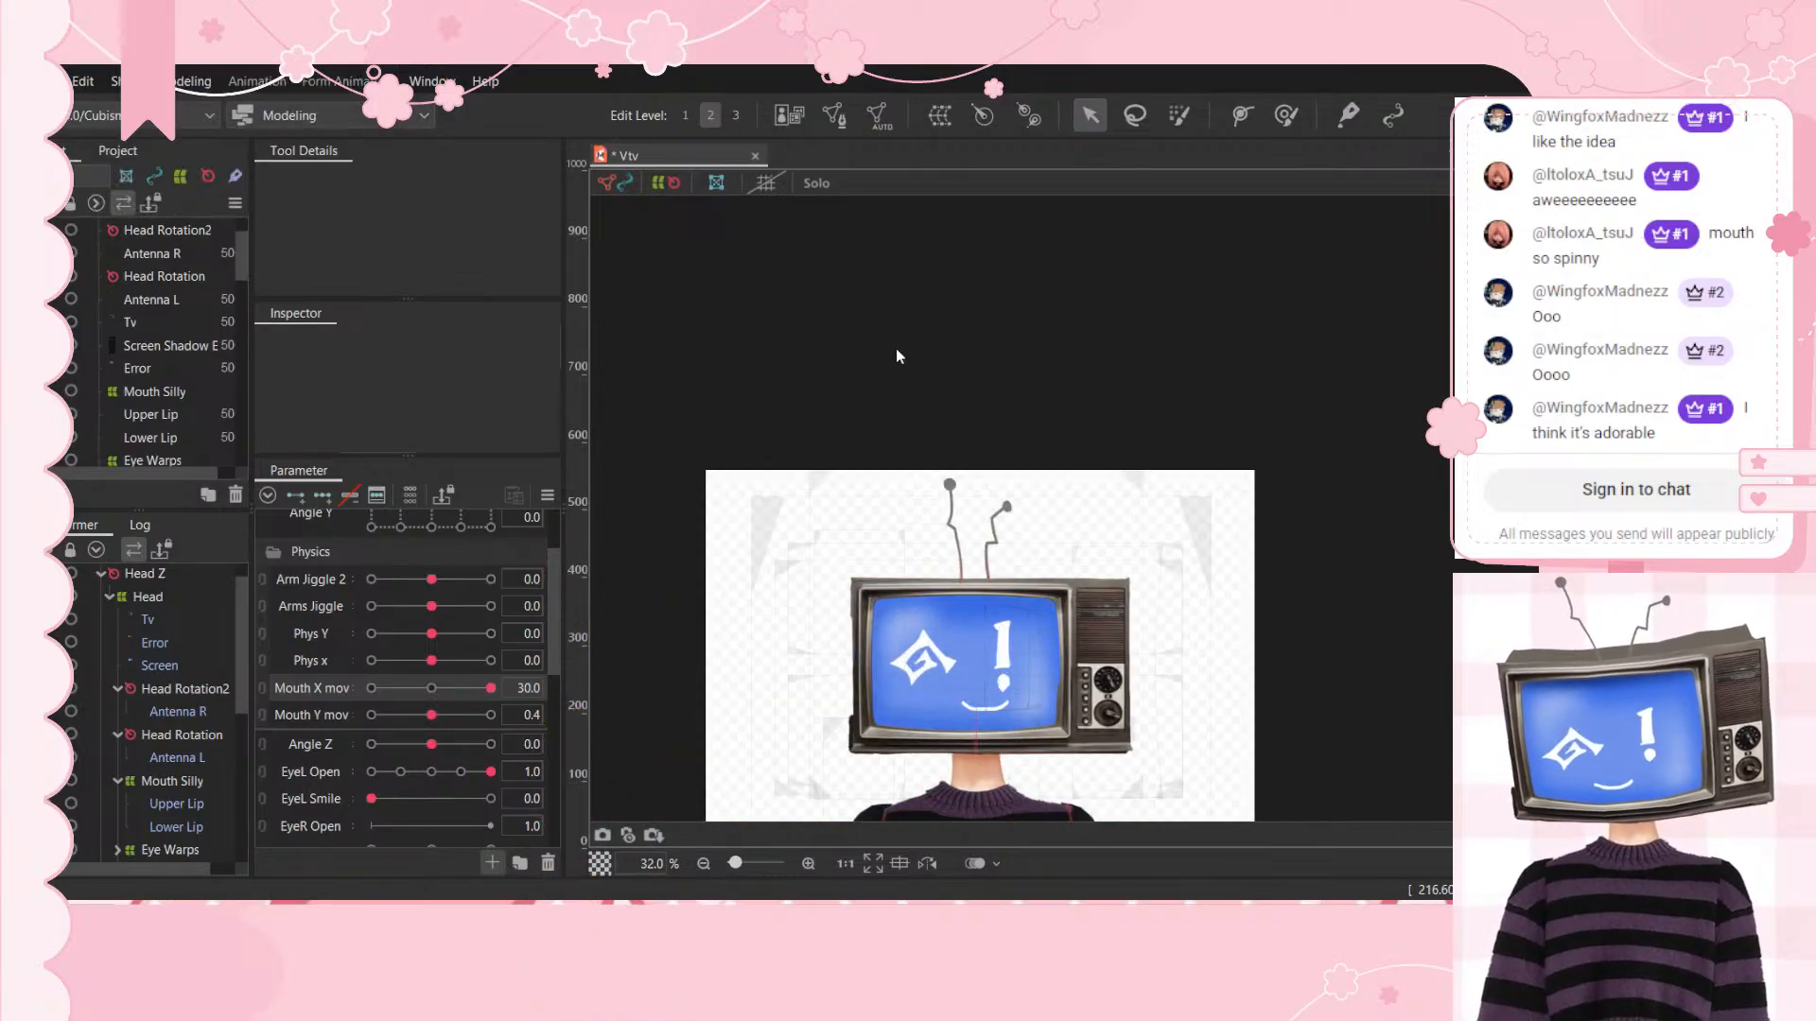
{"action": "left_click_drag", "start_coordinate": [268, 107], "coordinate": [77, 119]}
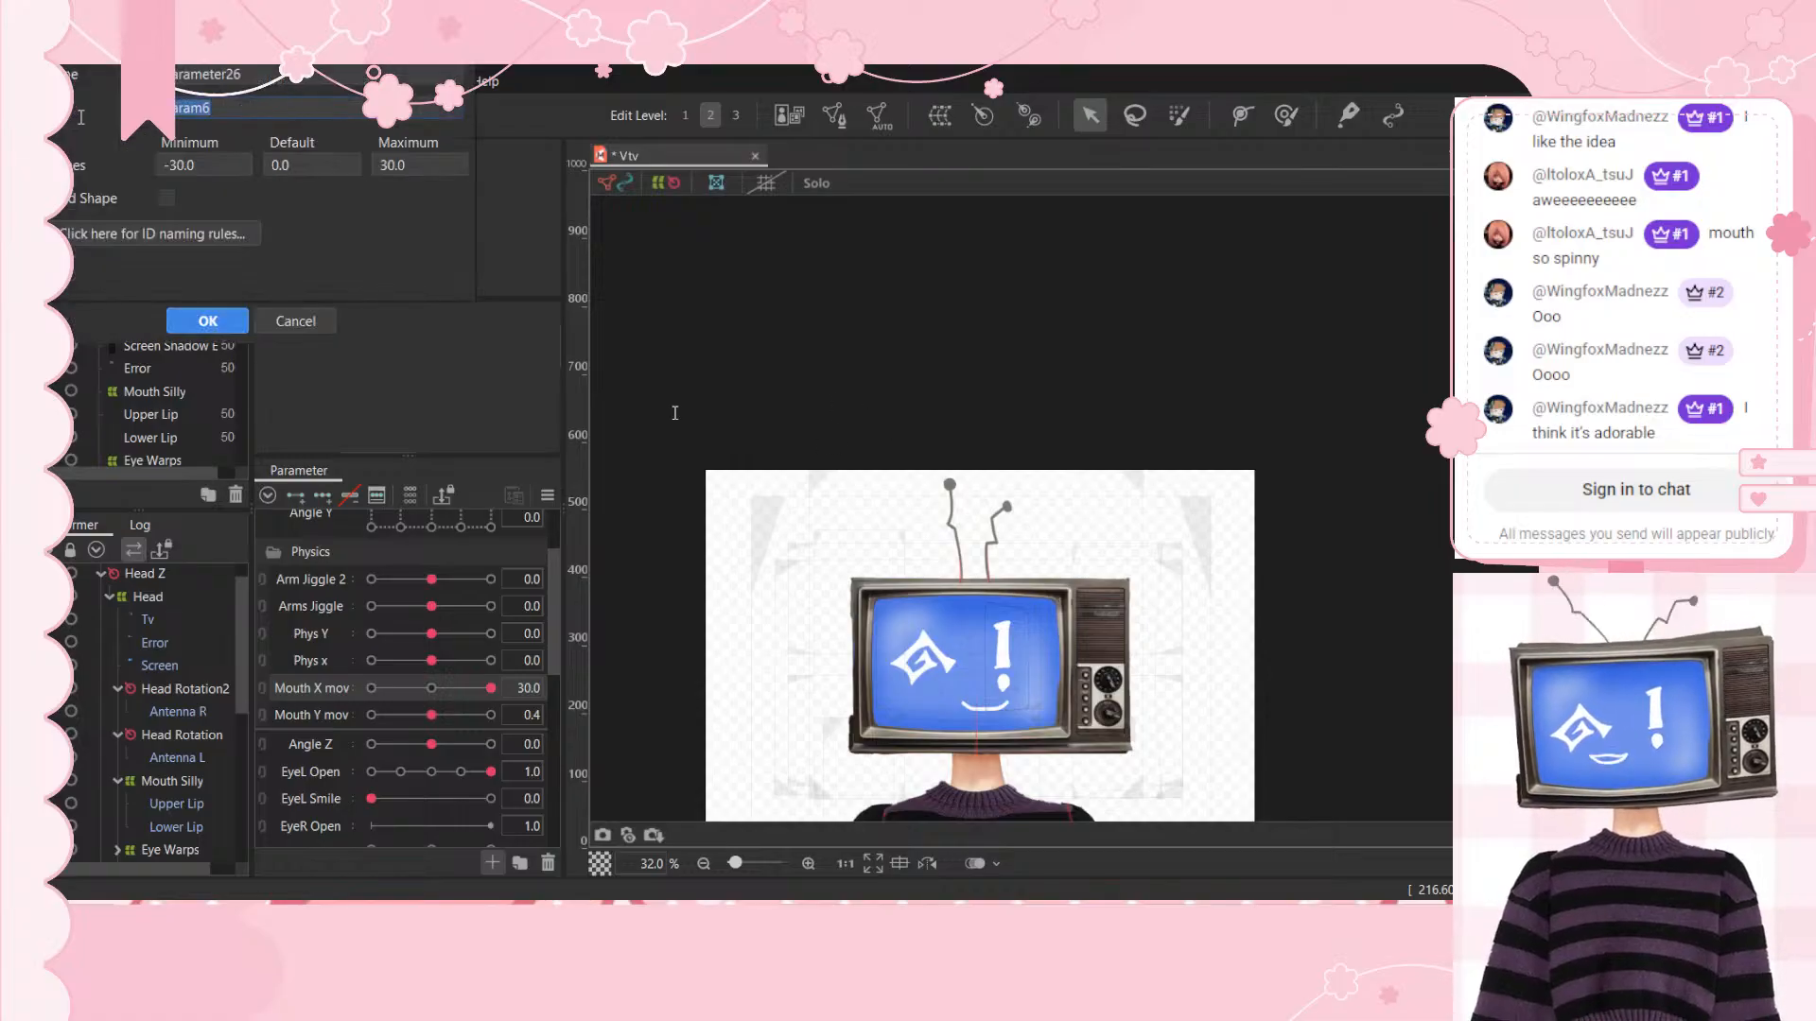
{"action": "type", "text": "Param6"}
{"action": "key", "text": "BackSpace"}
{"action": "key", "text": "BackSpace"}
{"action": "key", "text": "BackSpace"}
{"action": "key", "text": "BackSpace"}
{"action": "key", "text": "BackSpace"}
{"action": "key", "text": "BackSpace"}
{"action": "type", "text": "Erro"}
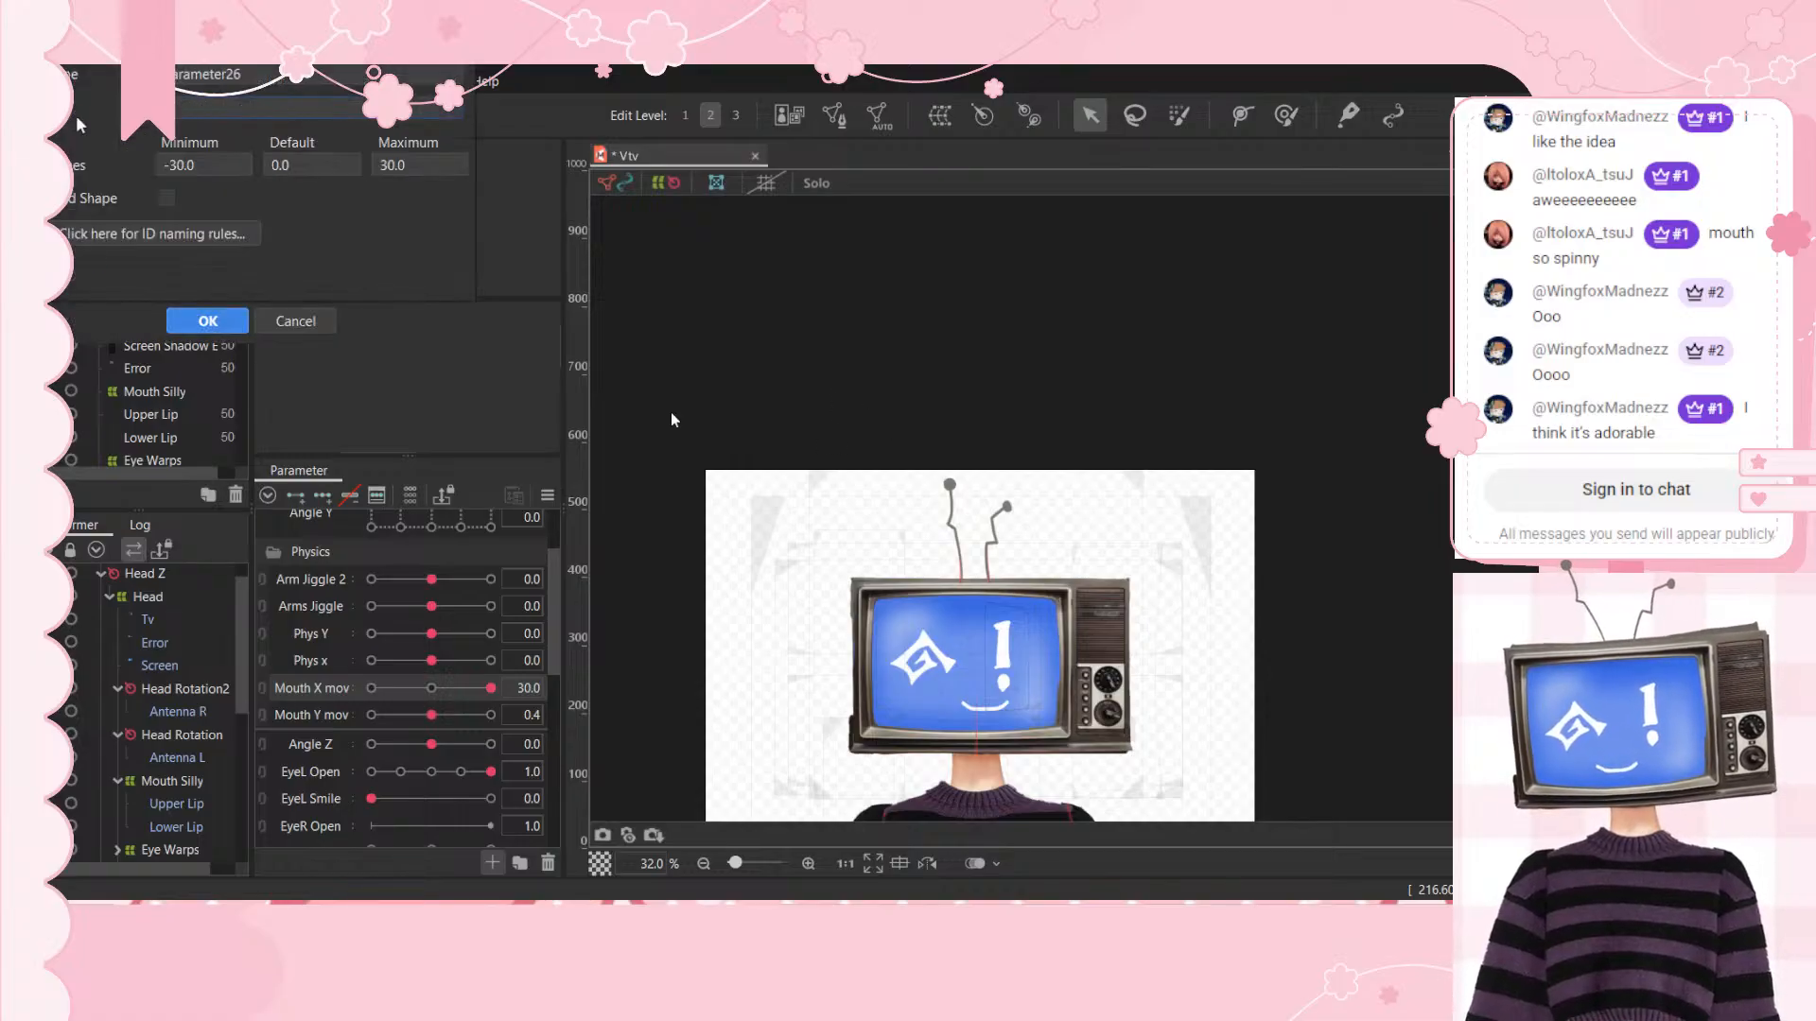
{"action": "type", "text": "ror"}
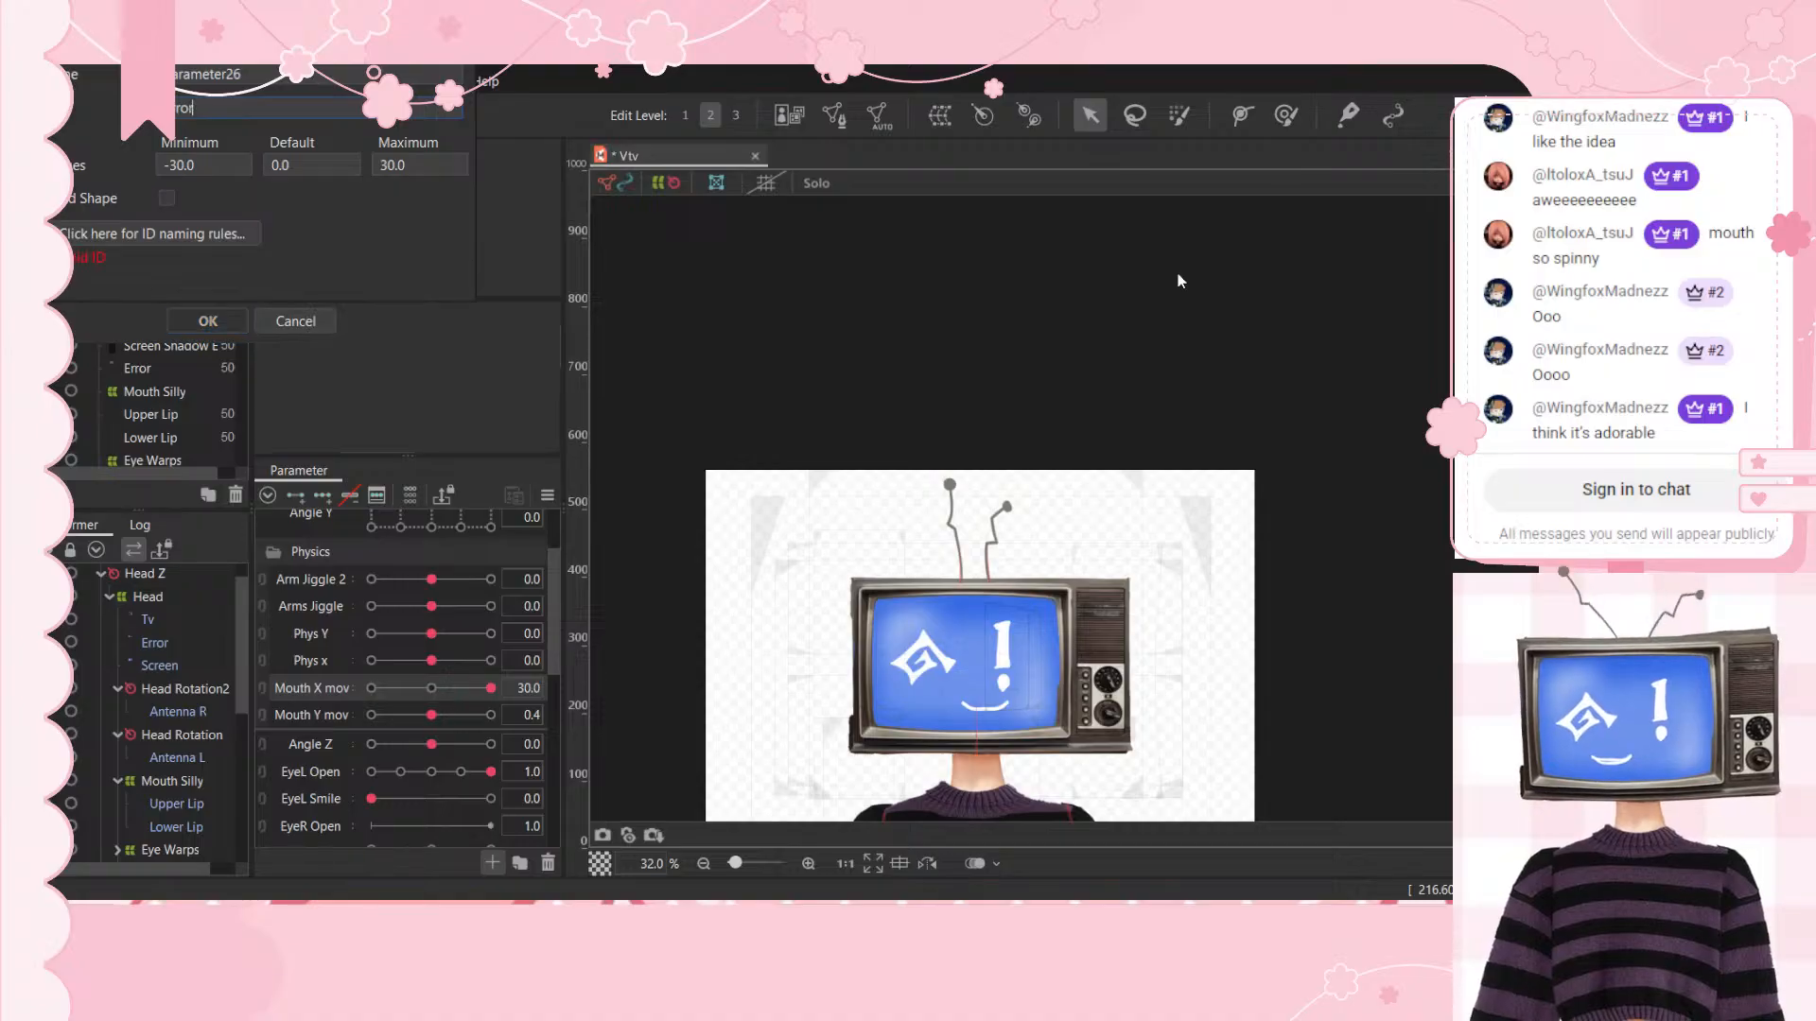
{"action": "key", "text": "BackSpace"}
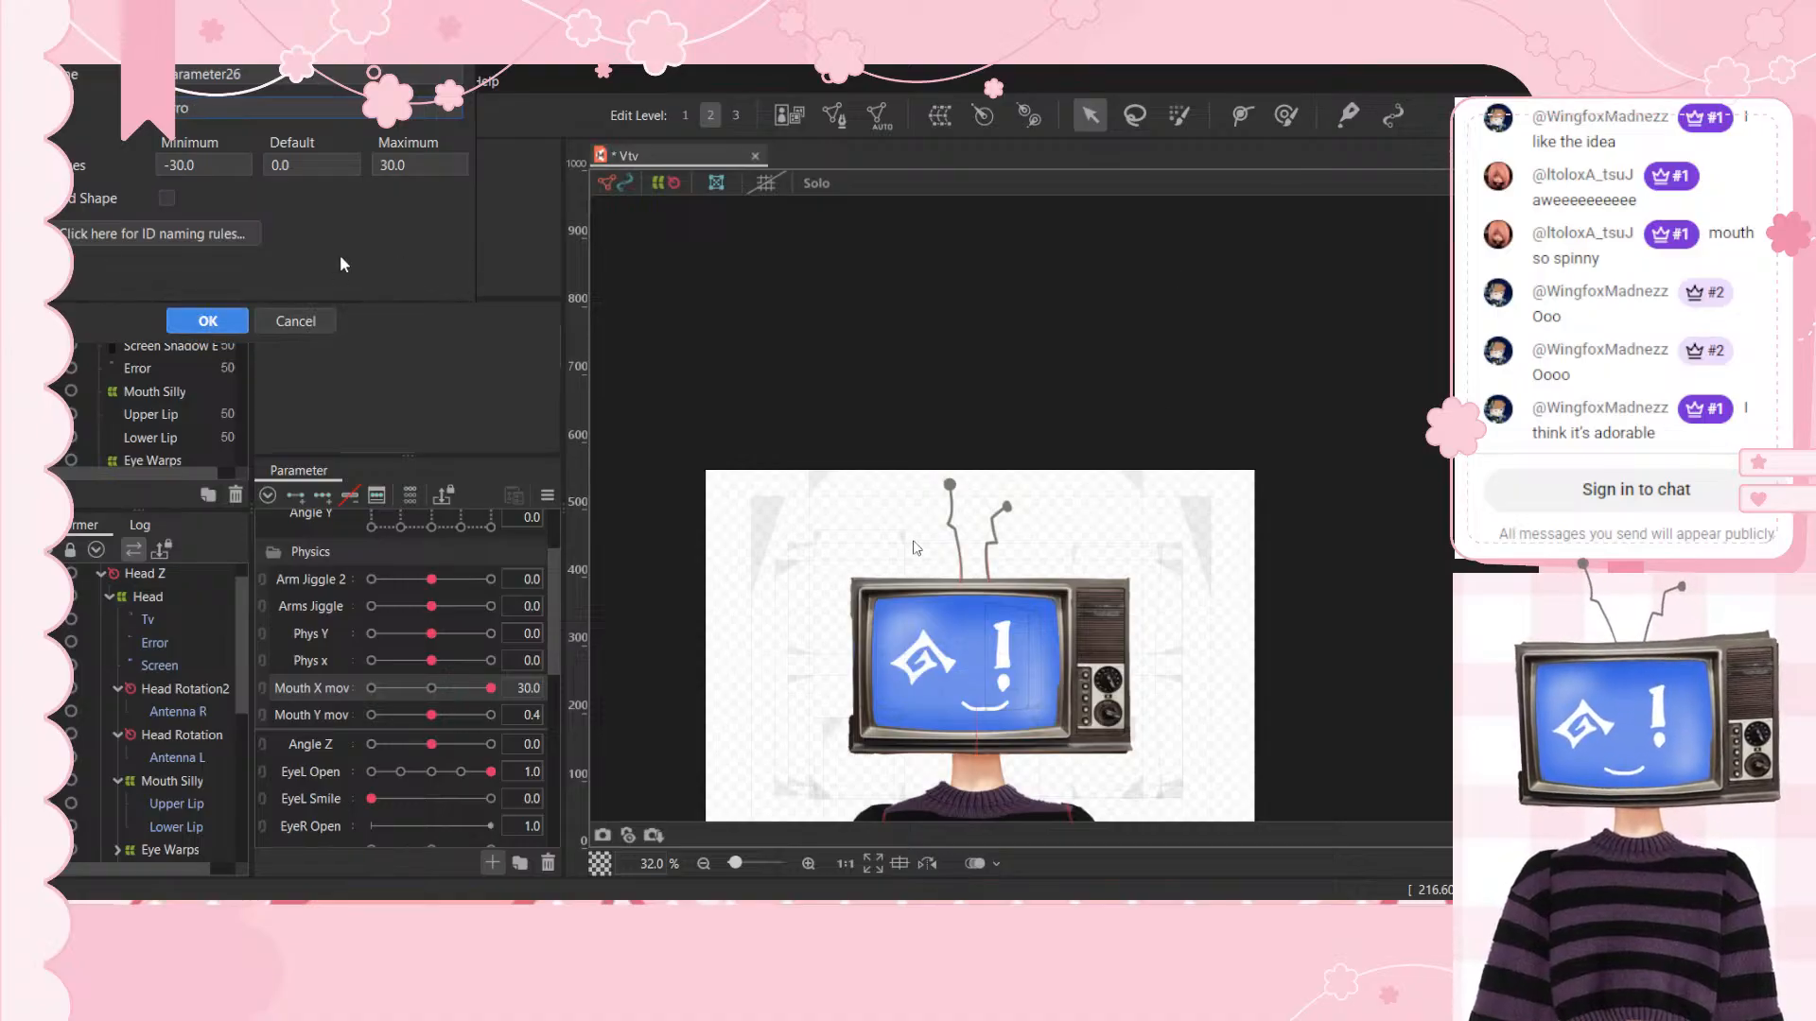
{"action": "key", "text": "BackSpace"}
{"action": "key", "text": "BackSpace"}
{"action": "key", "text": "BackSpace"}
{"action": "key", "text": "BackSpace"}
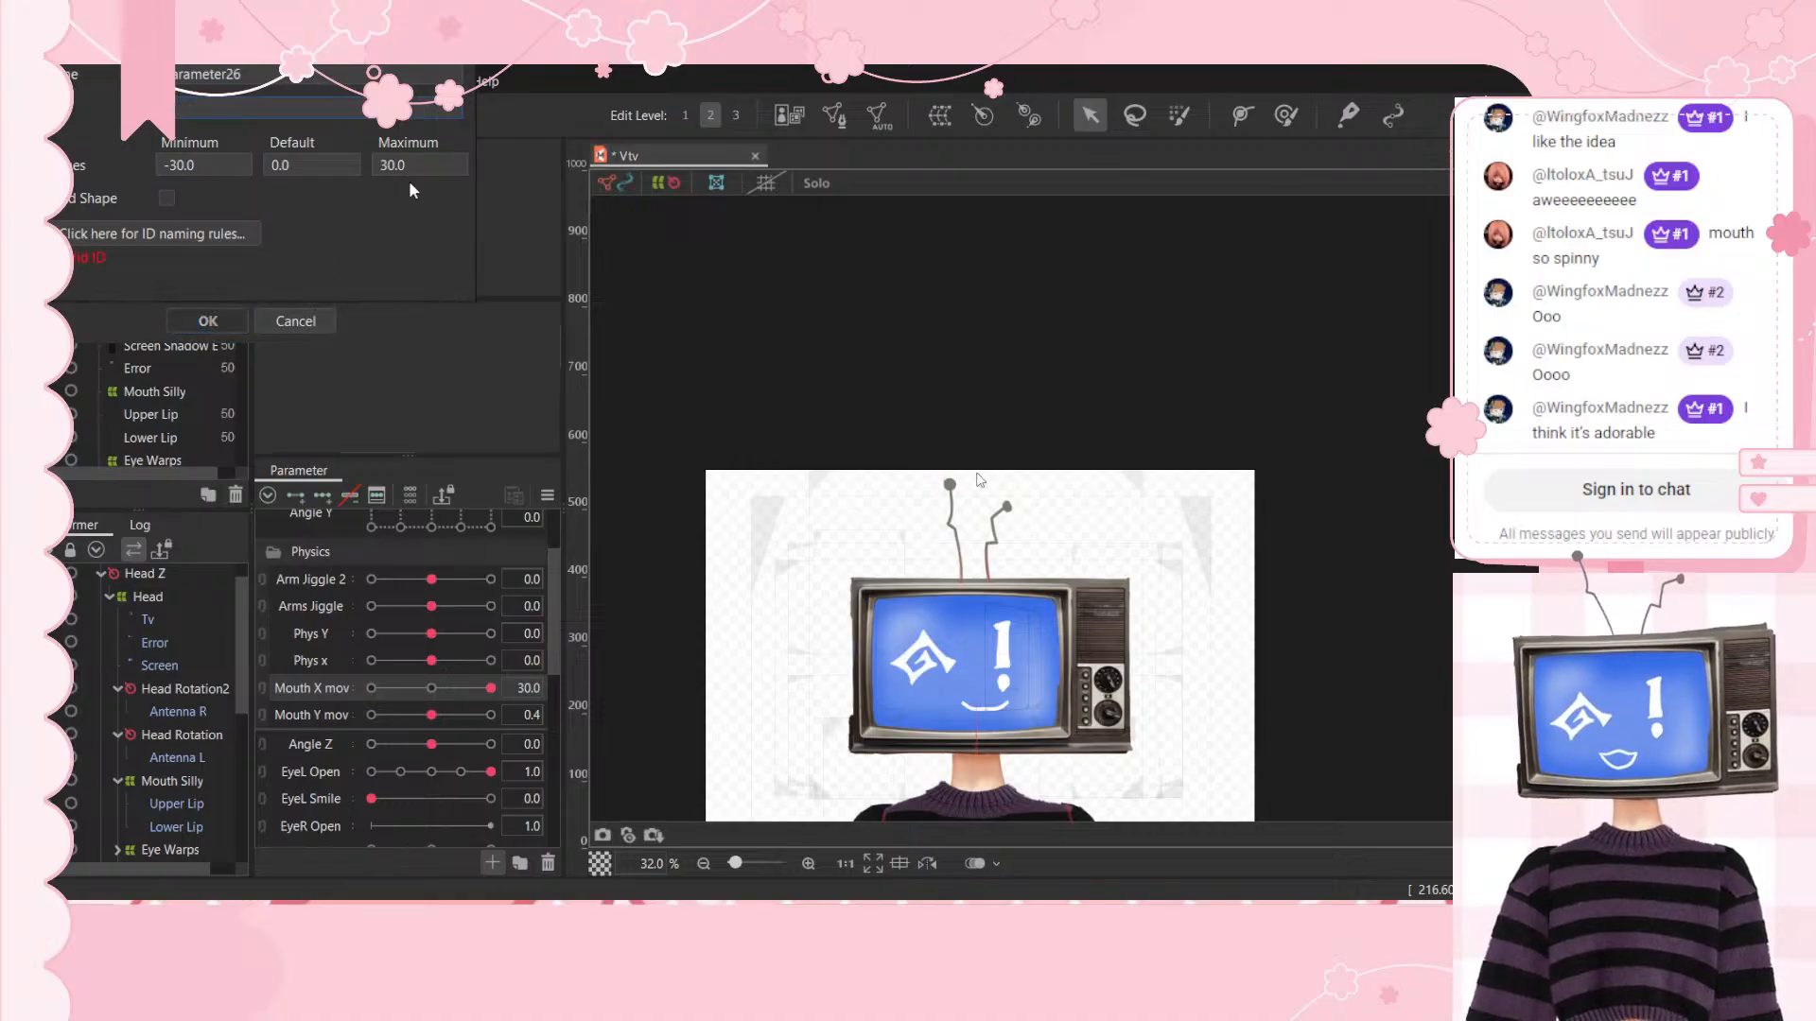
{"action": "left_click", "coordinate": [305, 322]}
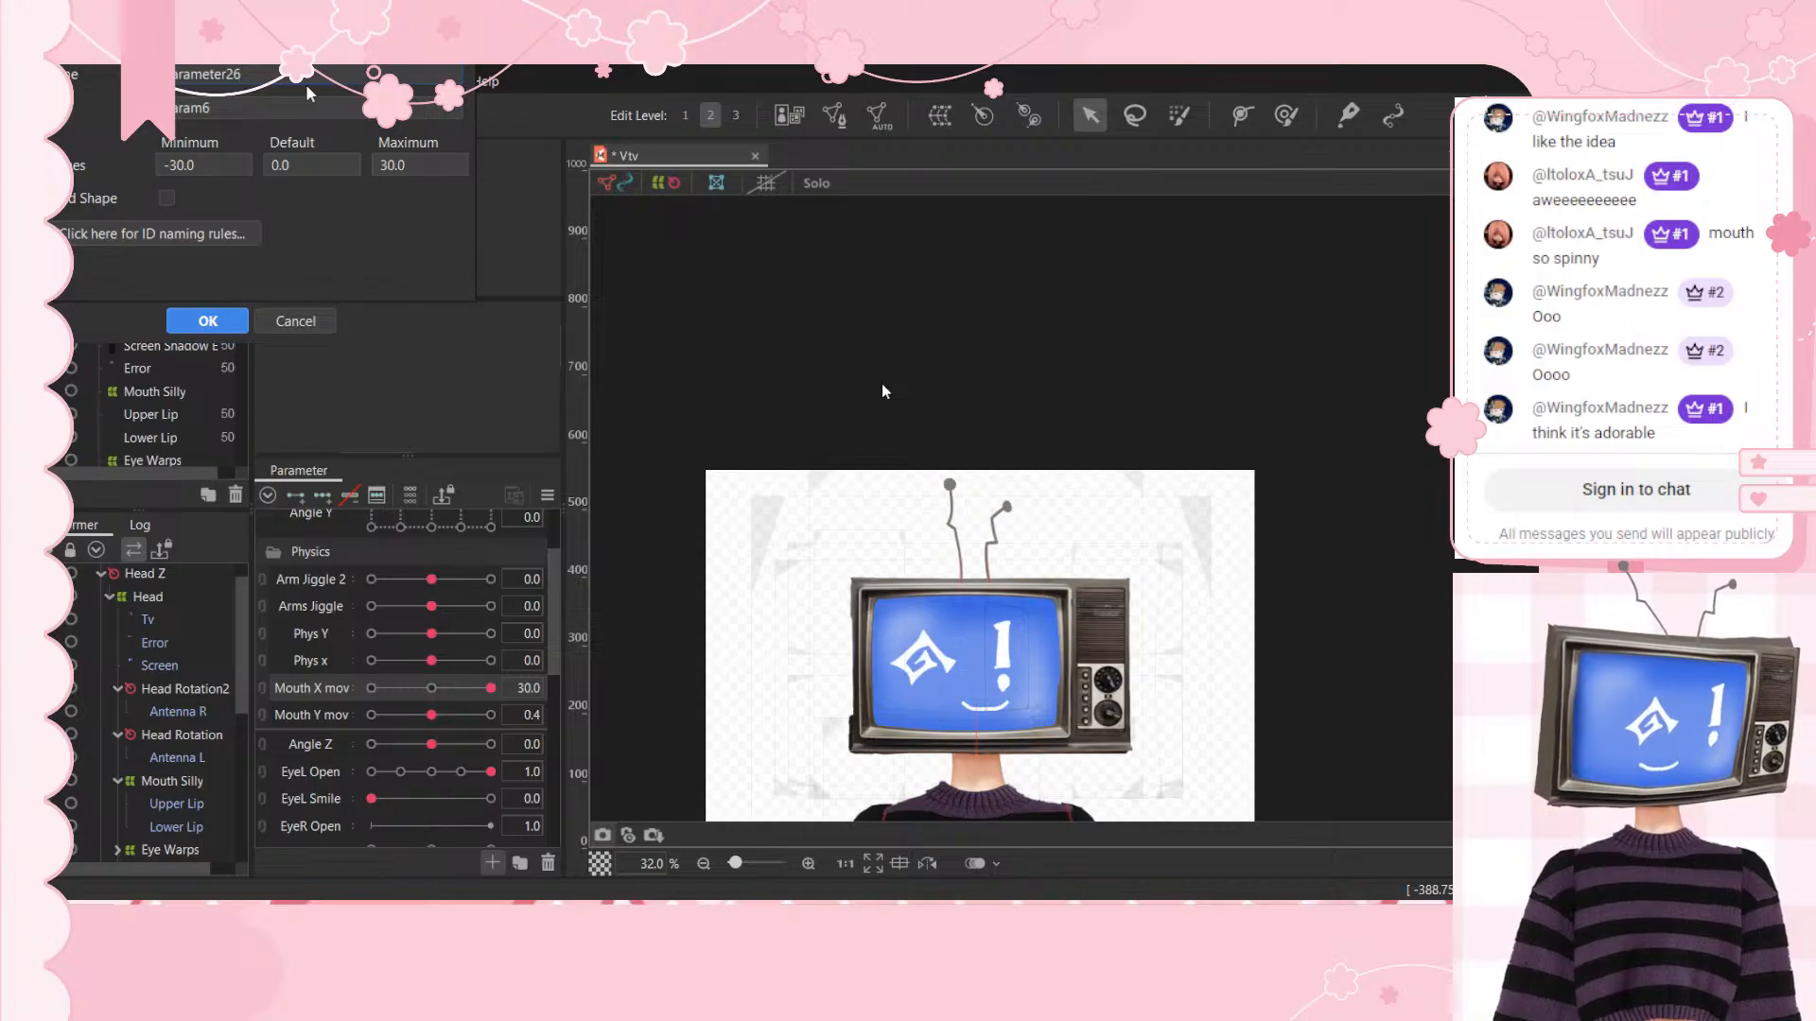
Step: Create the new parameter with the name Error and a range from -30 to 30
{"action": "left_click_drag", "start_coordinate": [274, 74], "coordinate": [76, 74]}
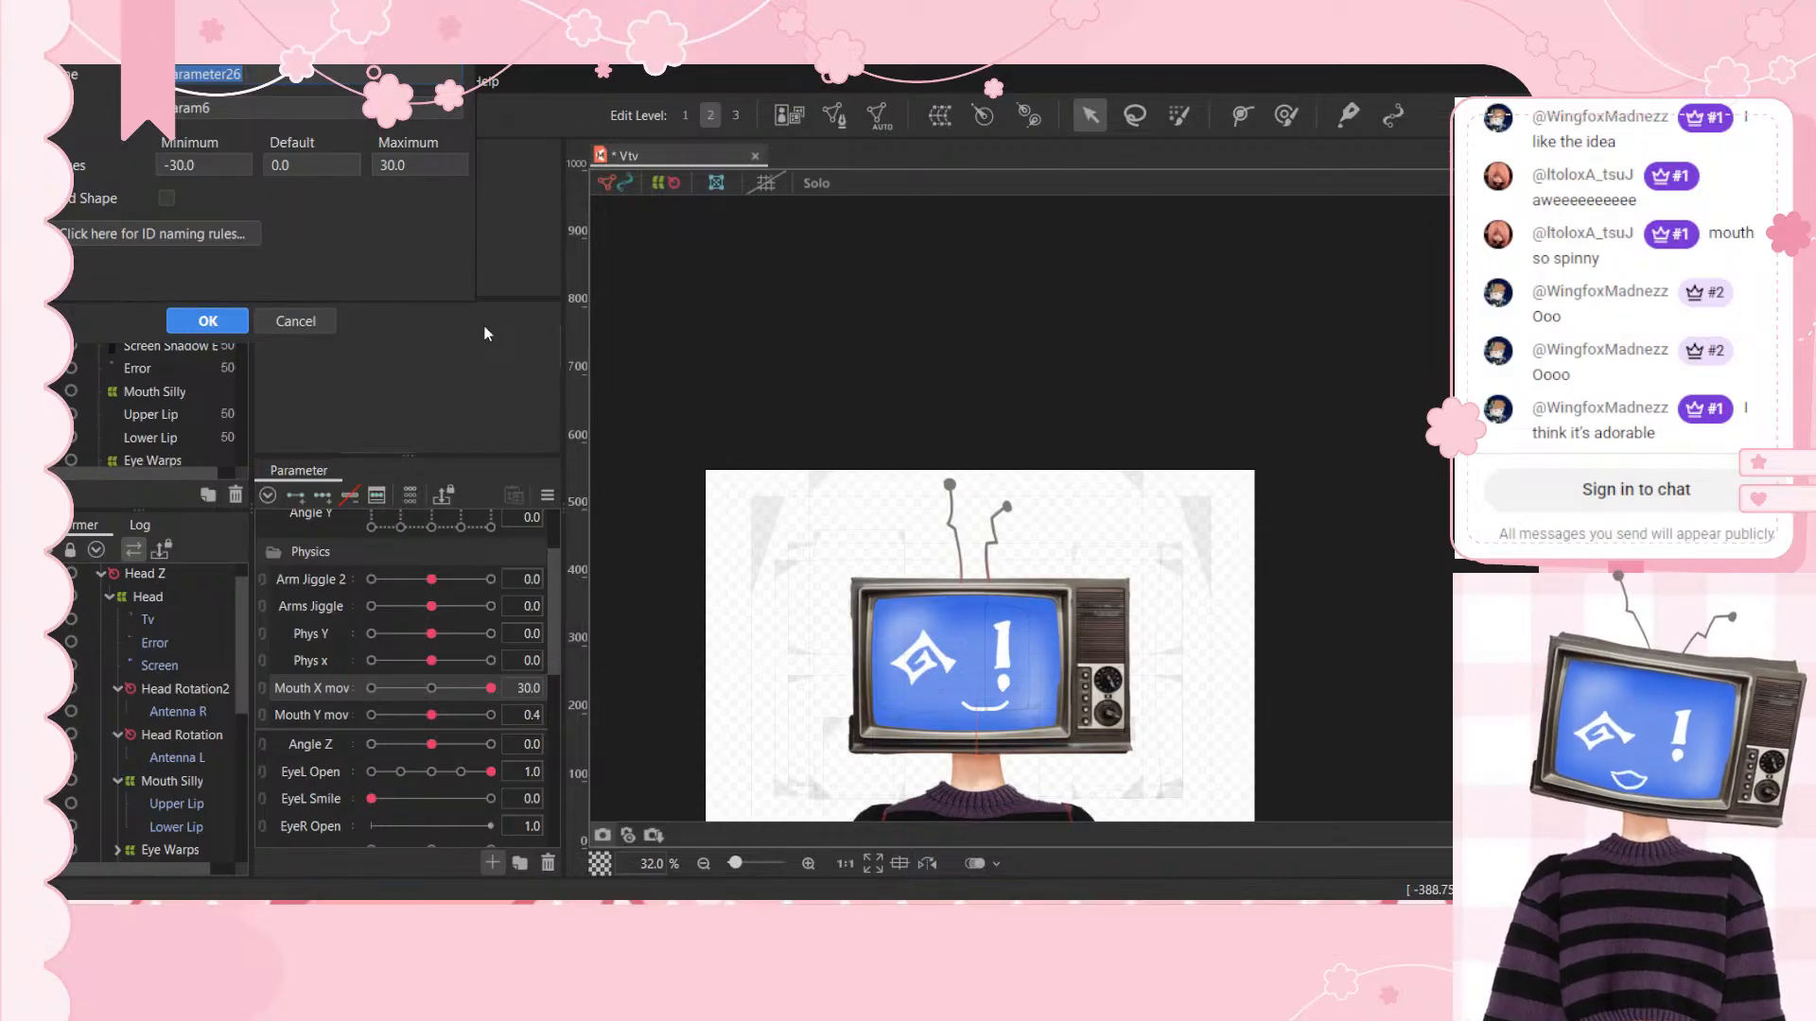
{"action": "key", "text": "BackSpace"}
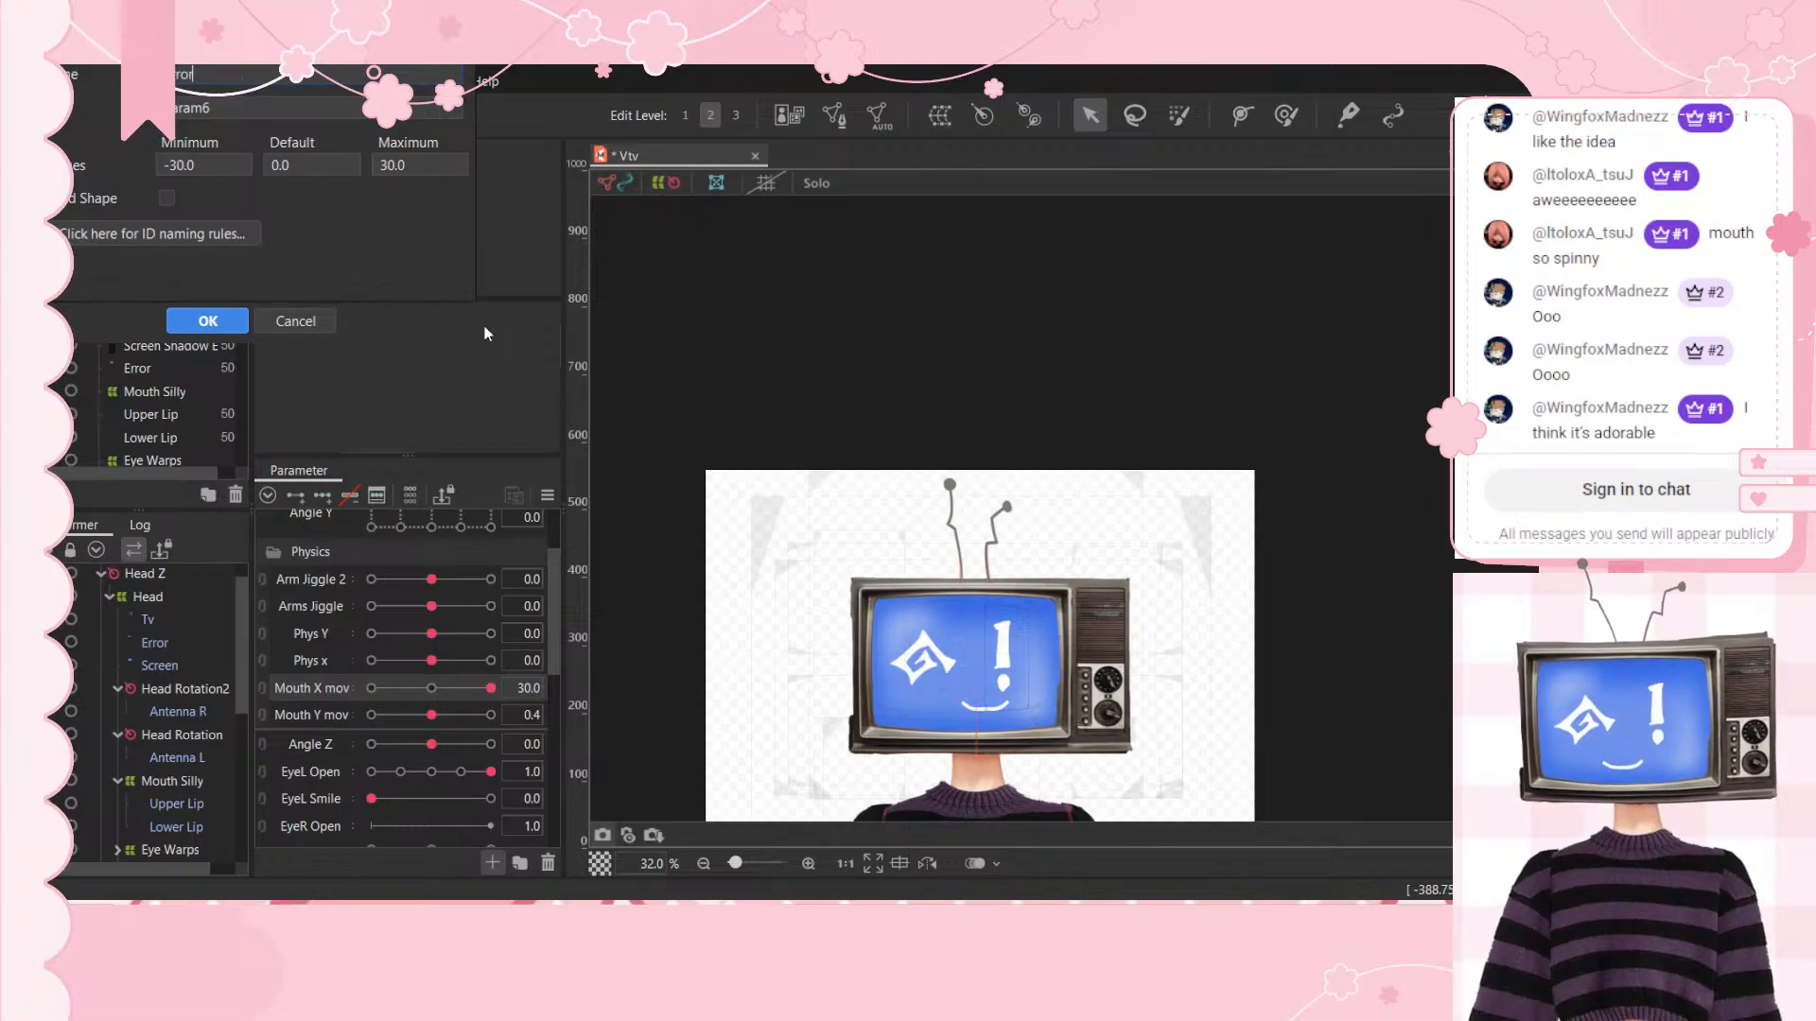
{"action": "type", "text": "Error"}
{"action": "key", "text": "Return"}
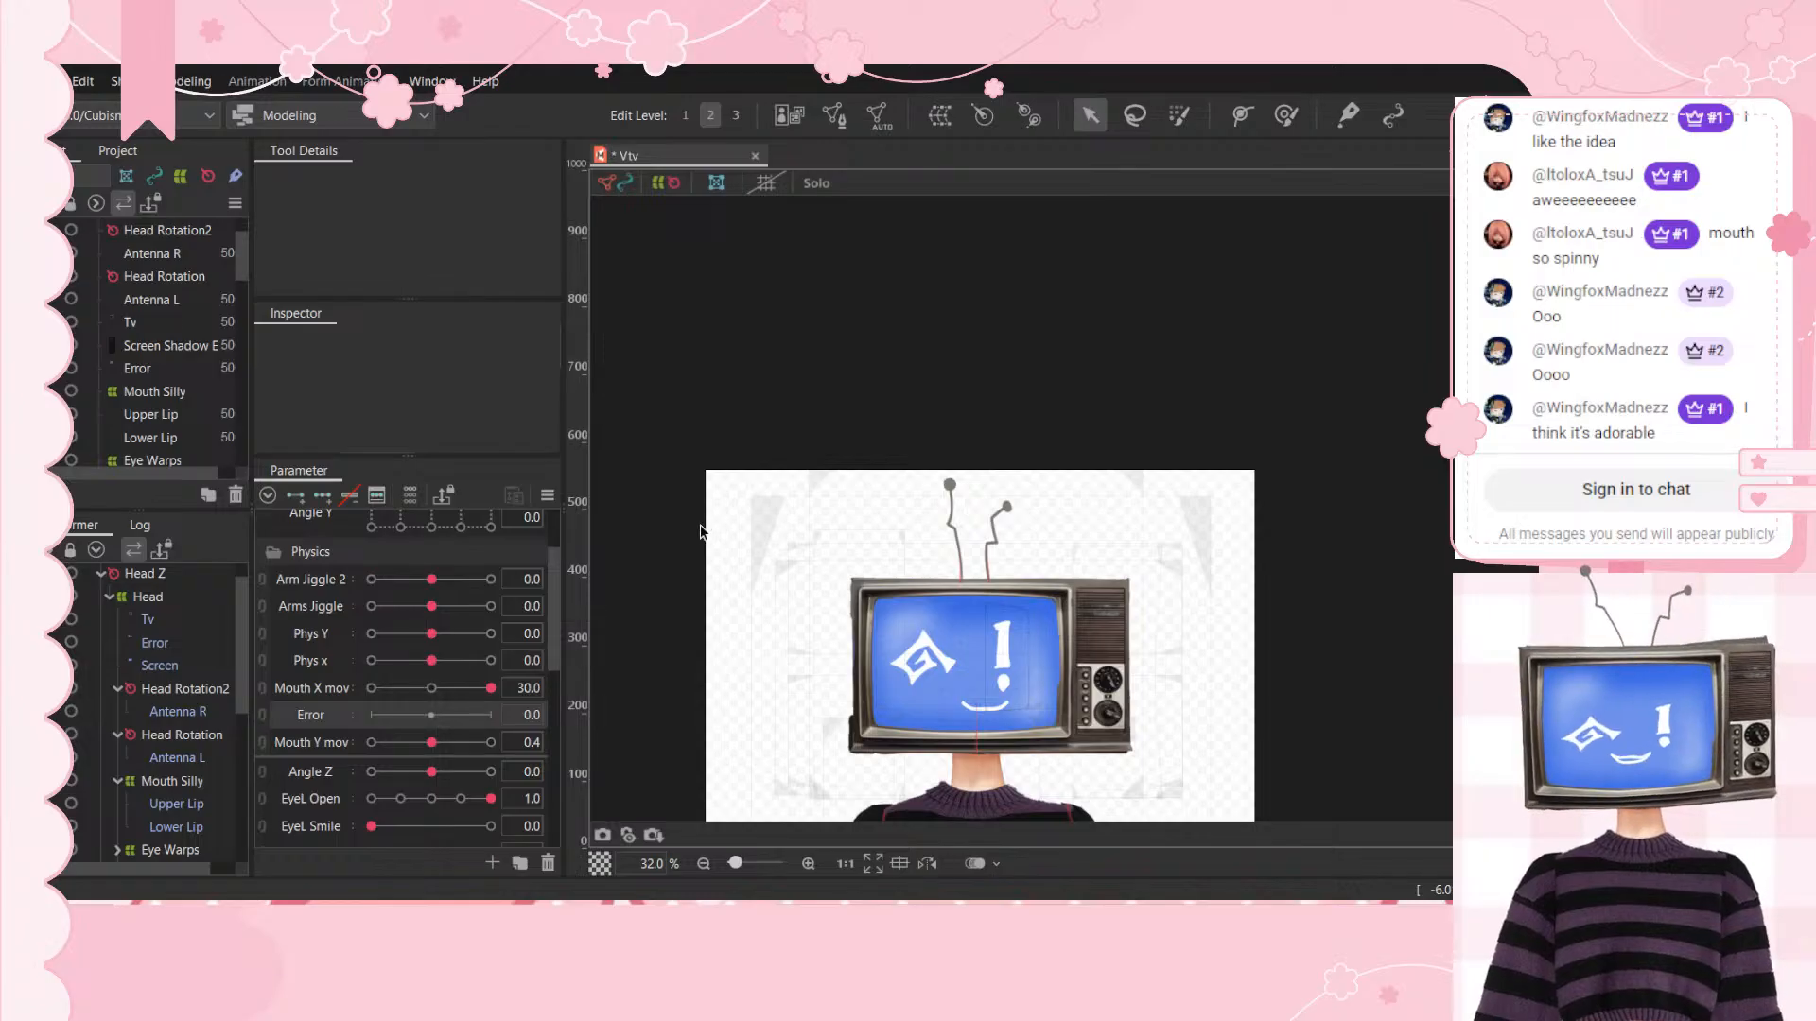
Step: Add two keyforms on the Error parameter for the Error art mesh under the Head deformer
{"action": "scroll", "coordinate": [169, 721], "scroll_direction": "up", "scroll_amount": 1}
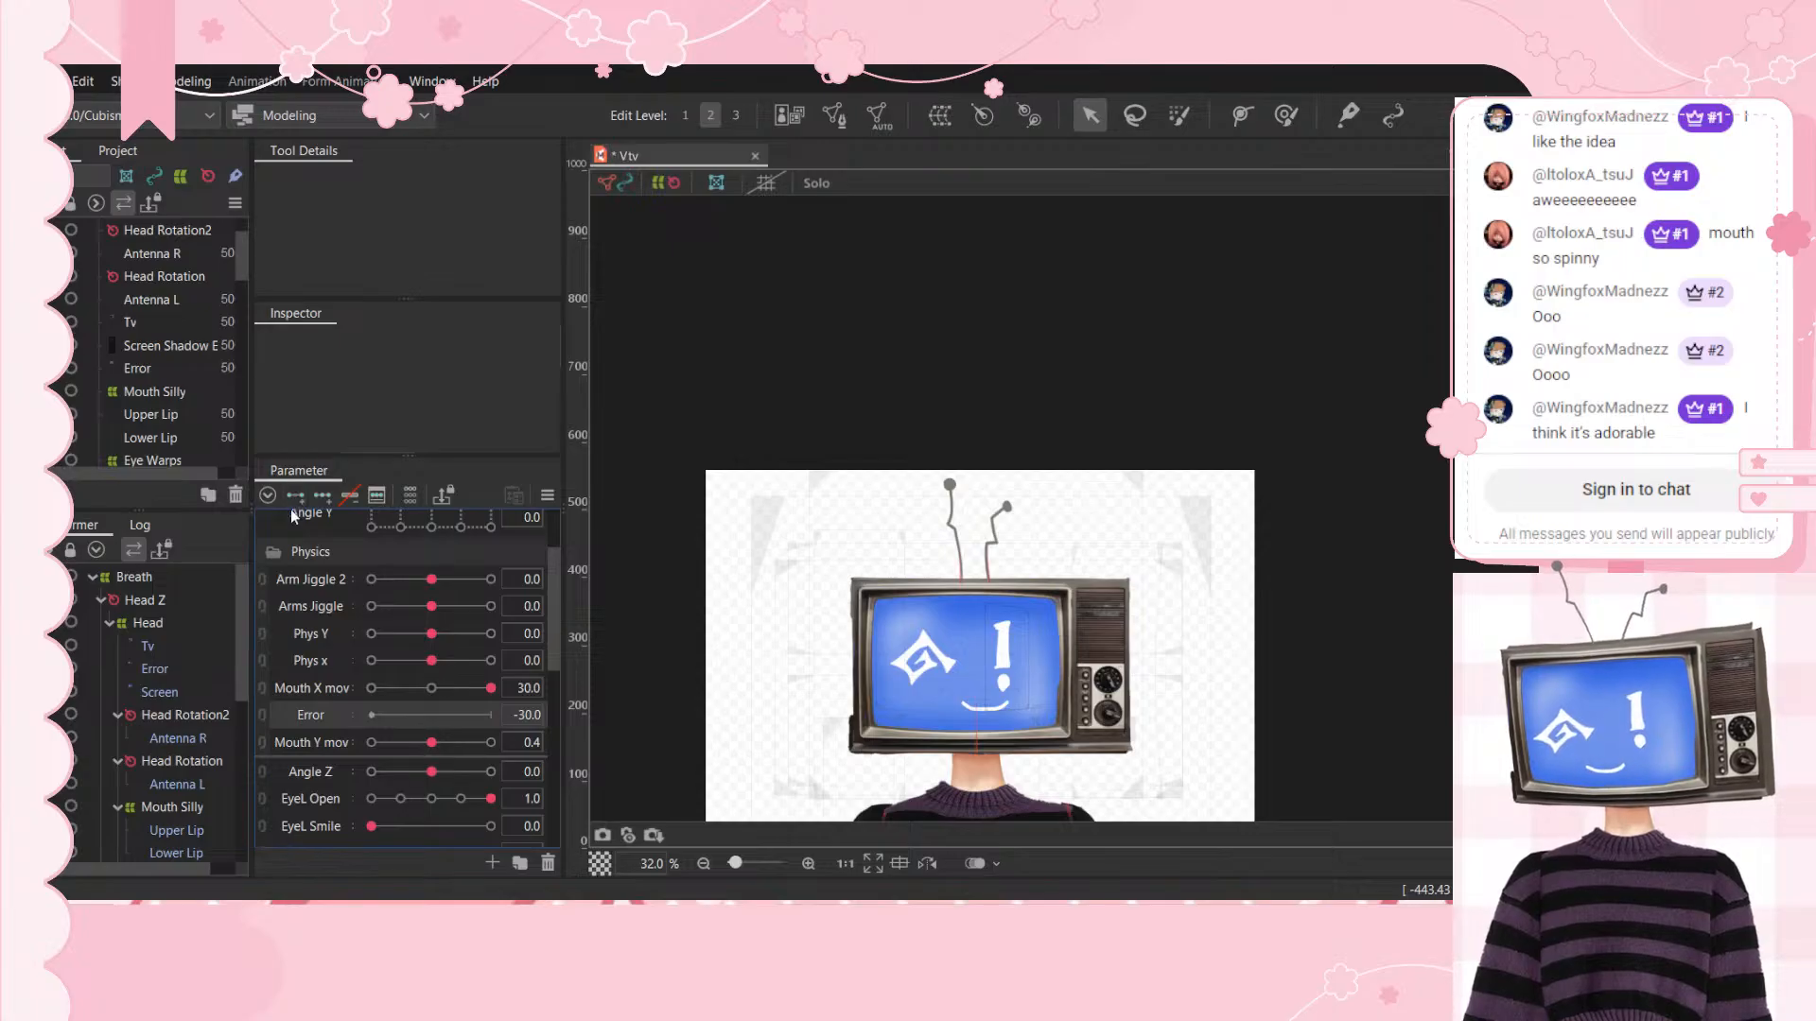
{"action": "scroll", "coordinate": [412, 677], "scroll_direction": "up", "scroll_amount": 1}
{"action": "scroll", "coordinate": [411, 677], "scroll_direction": "down", "scroll_amount": 3}
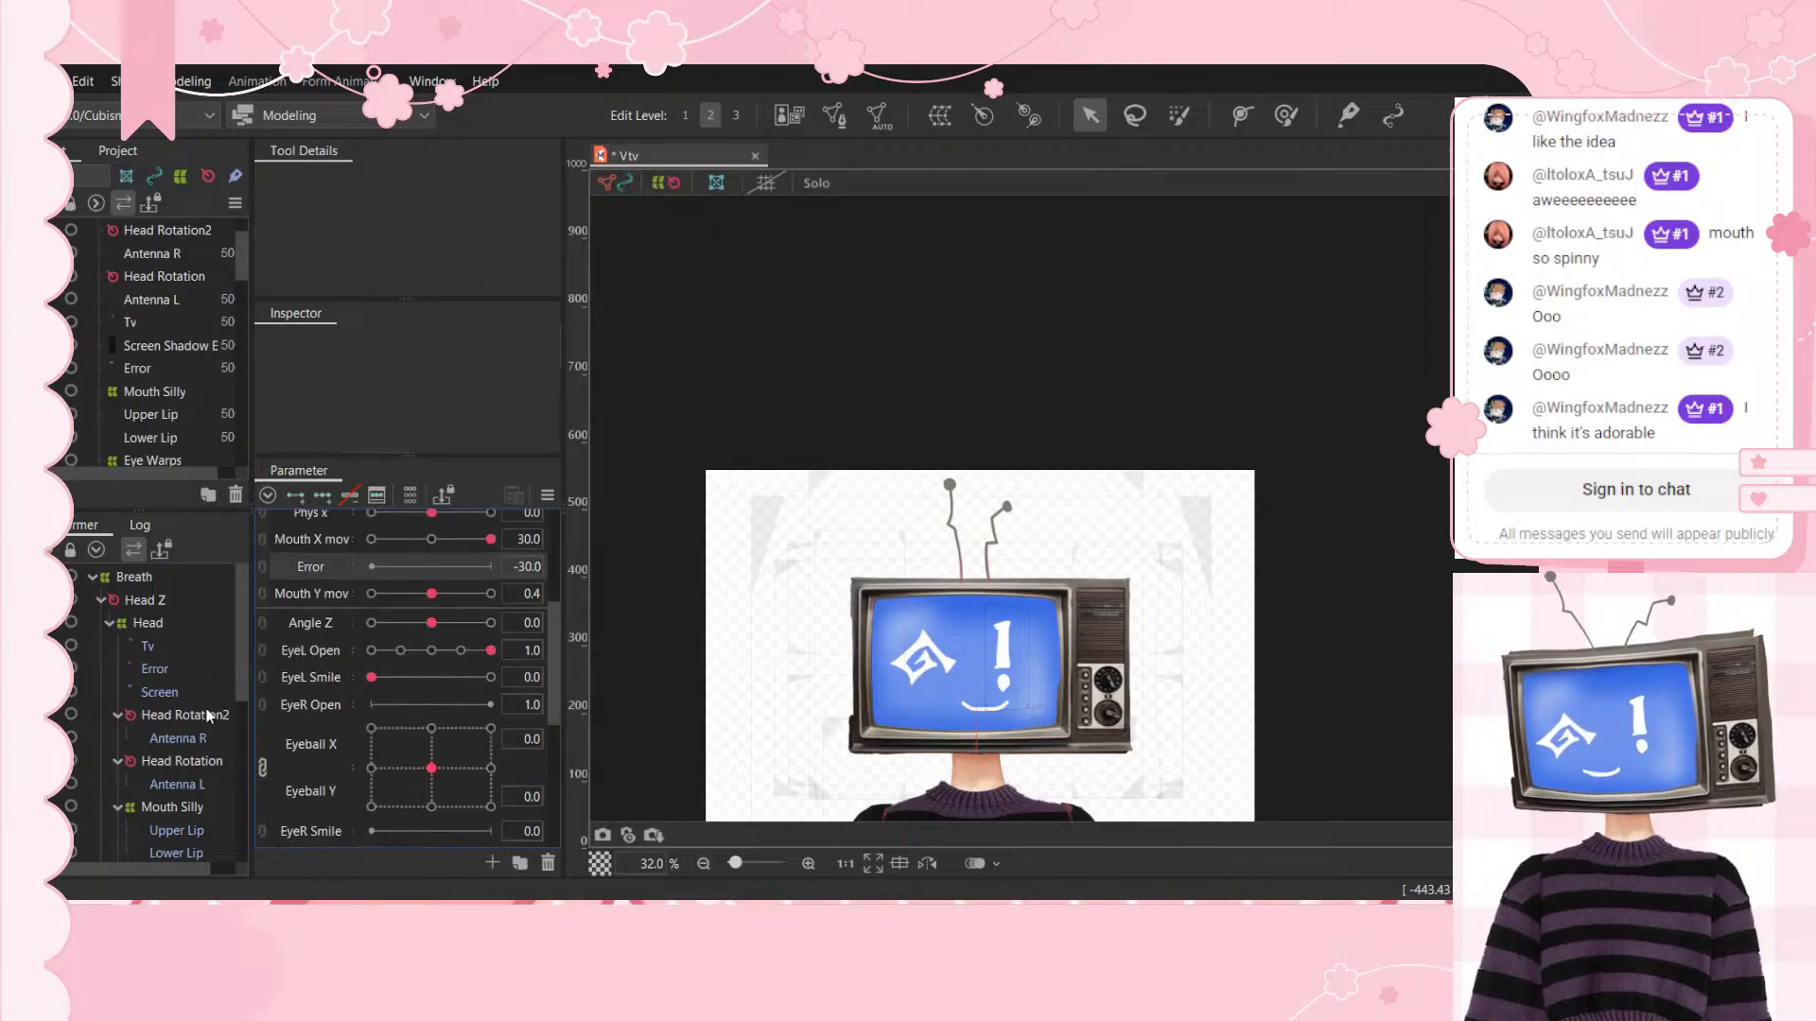
{"action": "scroll", "coordinate": [201, 721], "scroll_direction": "down", "scroll_amount": 5}
{"action": "scroll", "coordinate": [200, 721], "scroll_direction": "up", "scroll_amount": 5}
{"action": "left_click", "coordinate": [159, 690]}
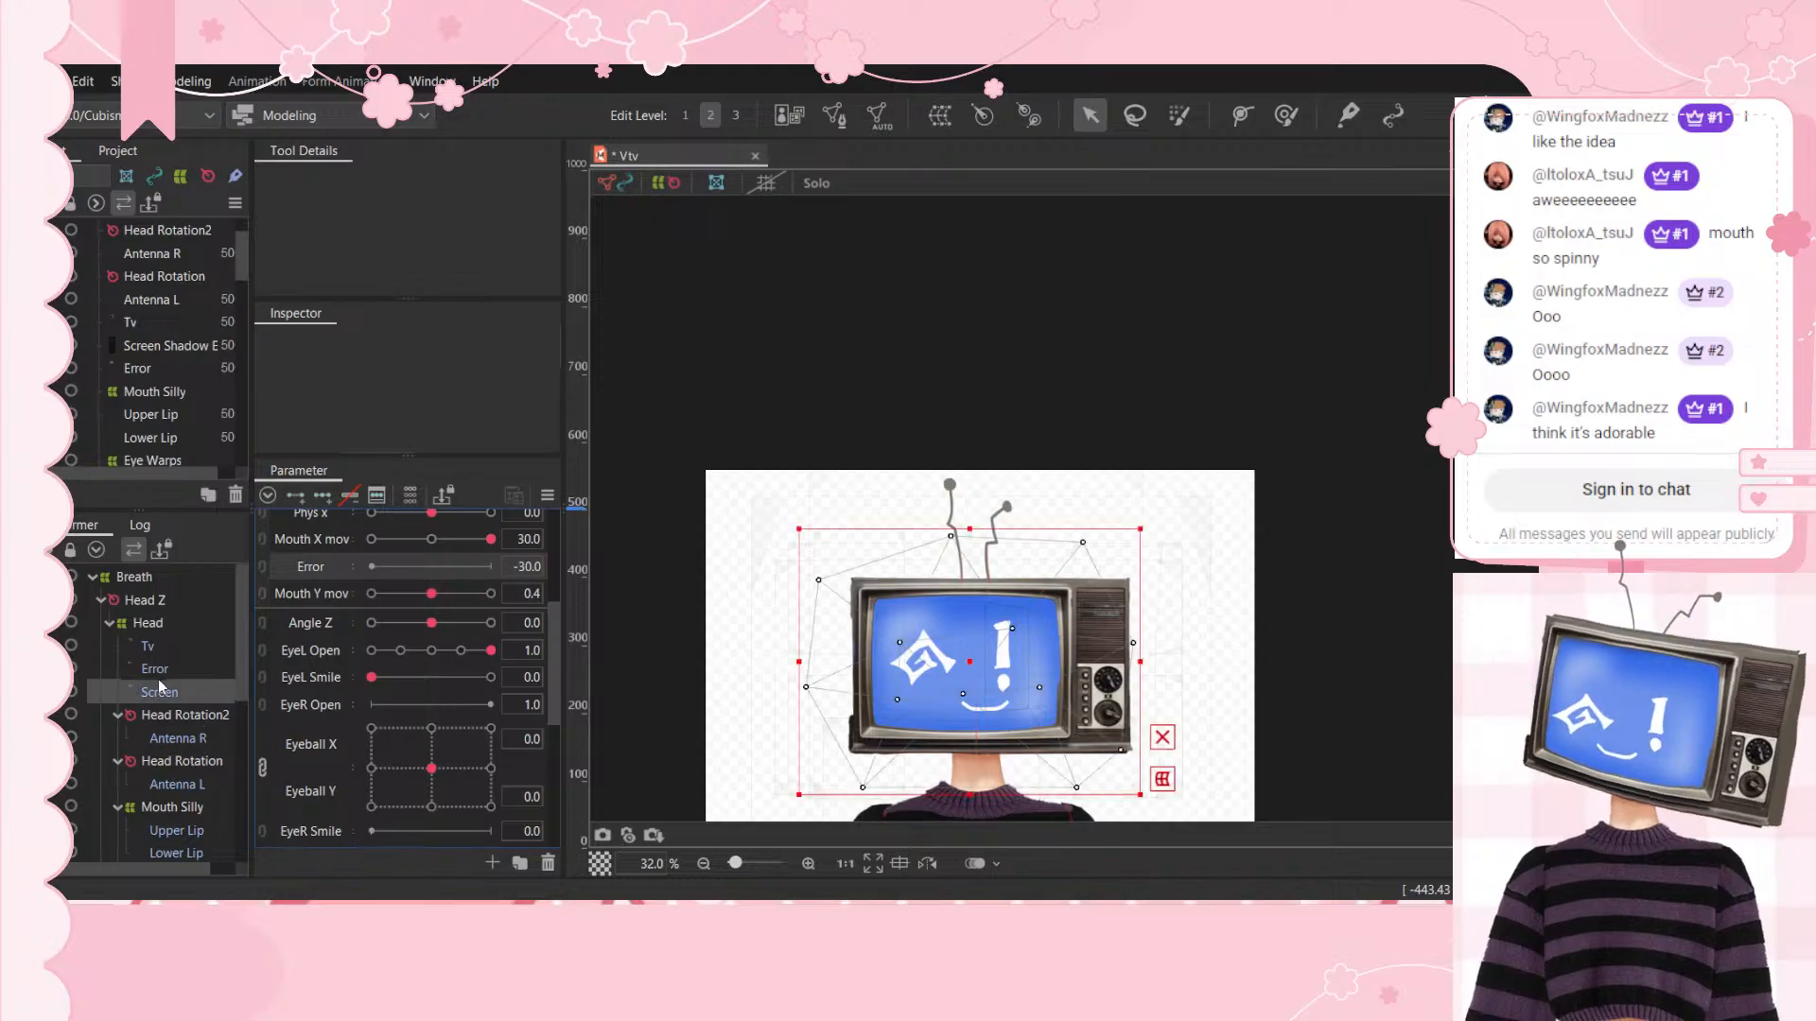
{"action": "left_click", "coordinate": [167, 671]}
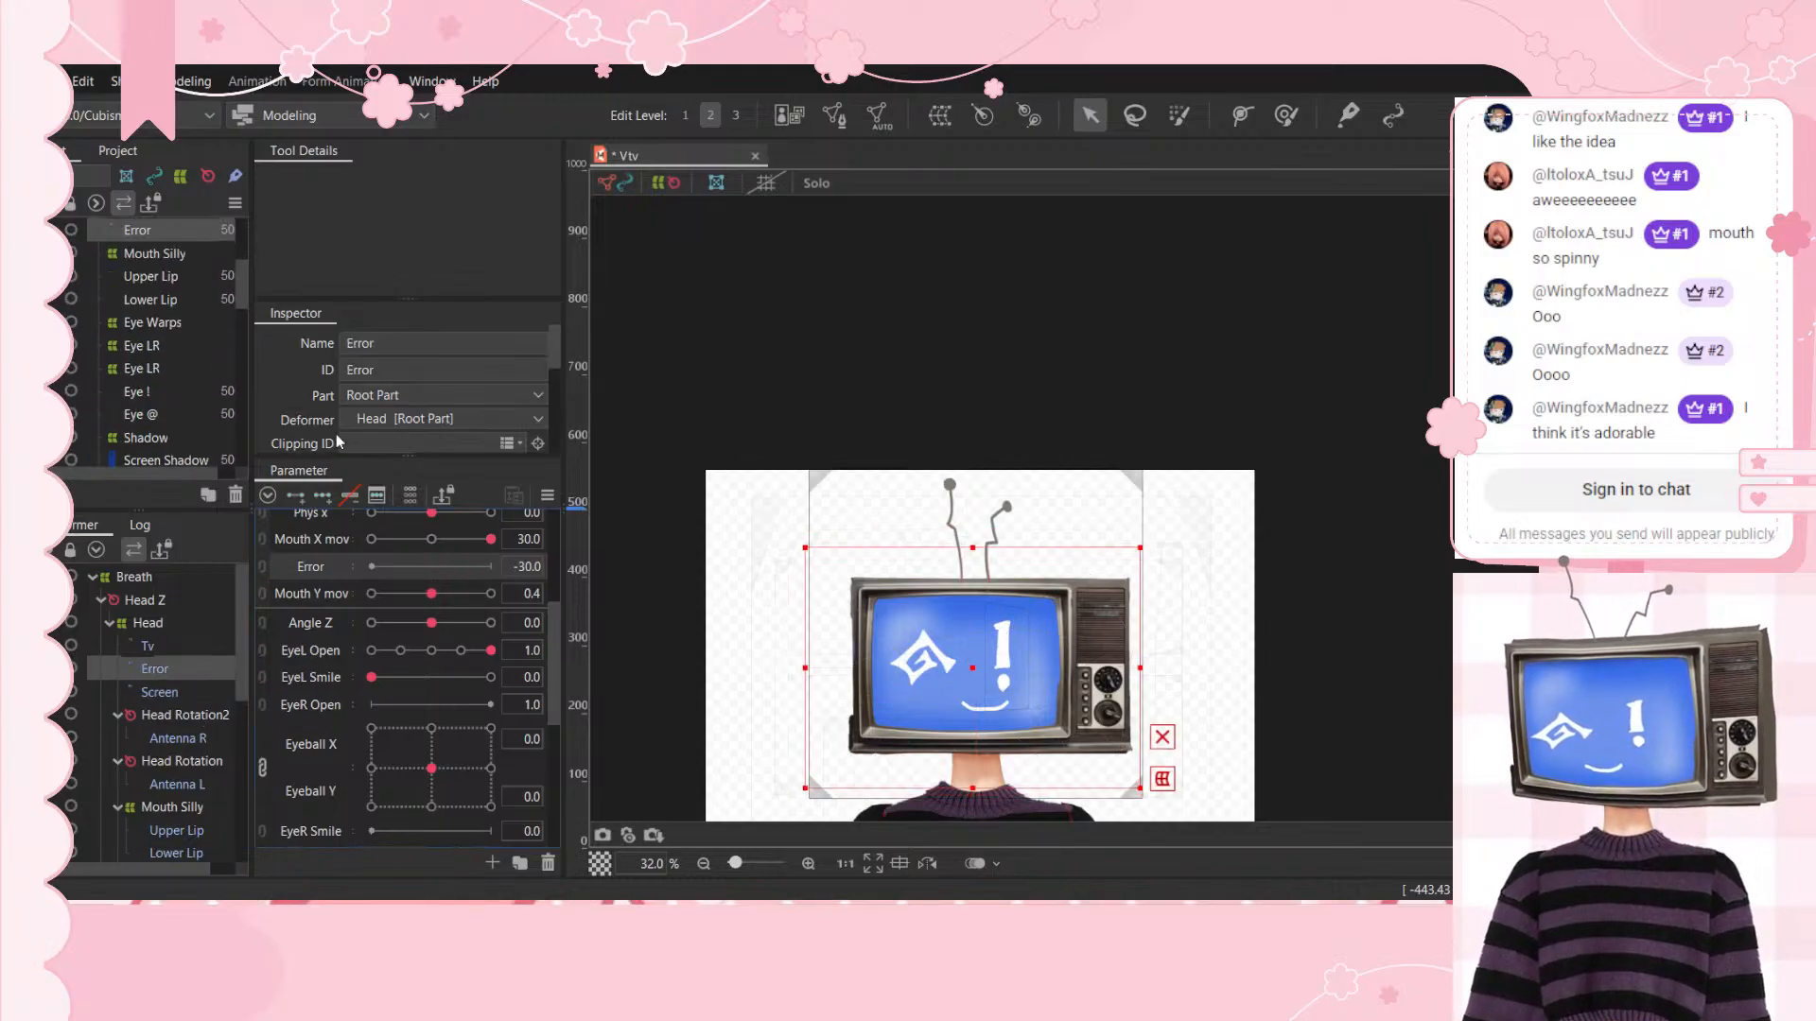
{"action": "left_click", "coordinate": [295, 494]}
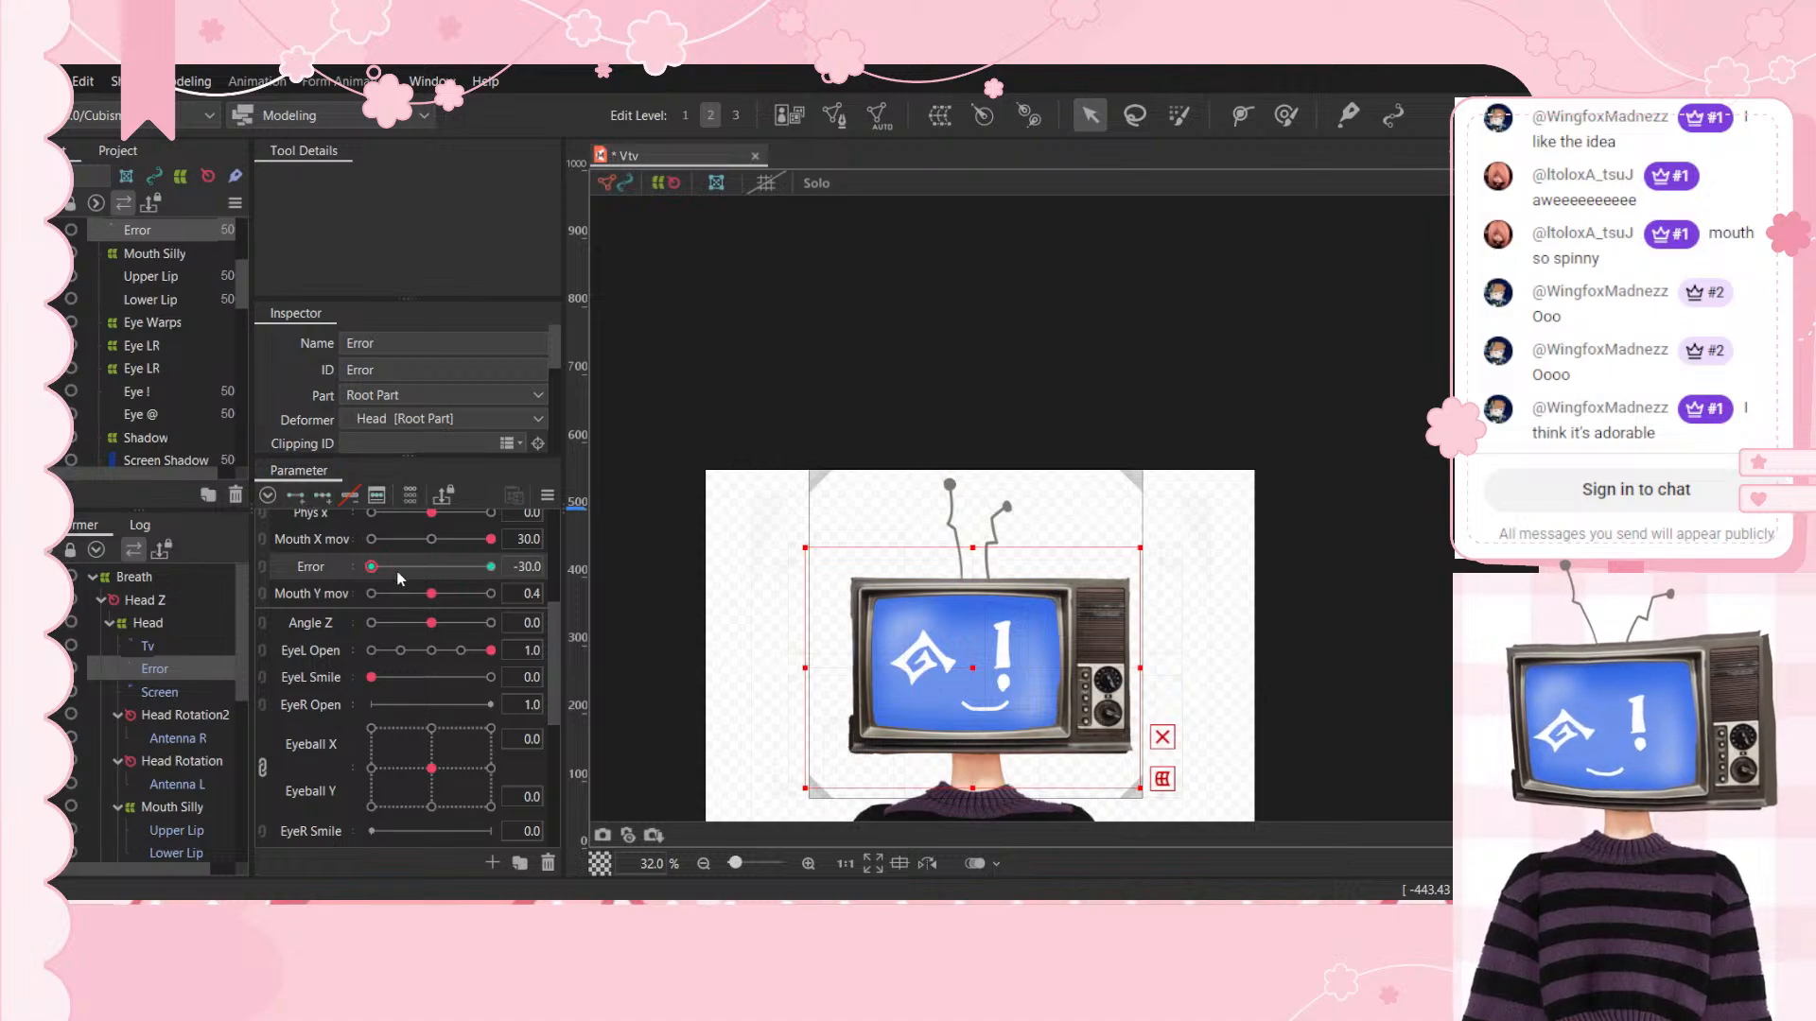
{"action": "mouse_move", "coordinate": [372, 567]}
{"action": "left_mouse_down"}
{"action": "mouse_move", "coordinate": [552, 584]}
{"action": "mouse_move", "coordinate": [371, 590]}
{"action": "left_mouse_up"}
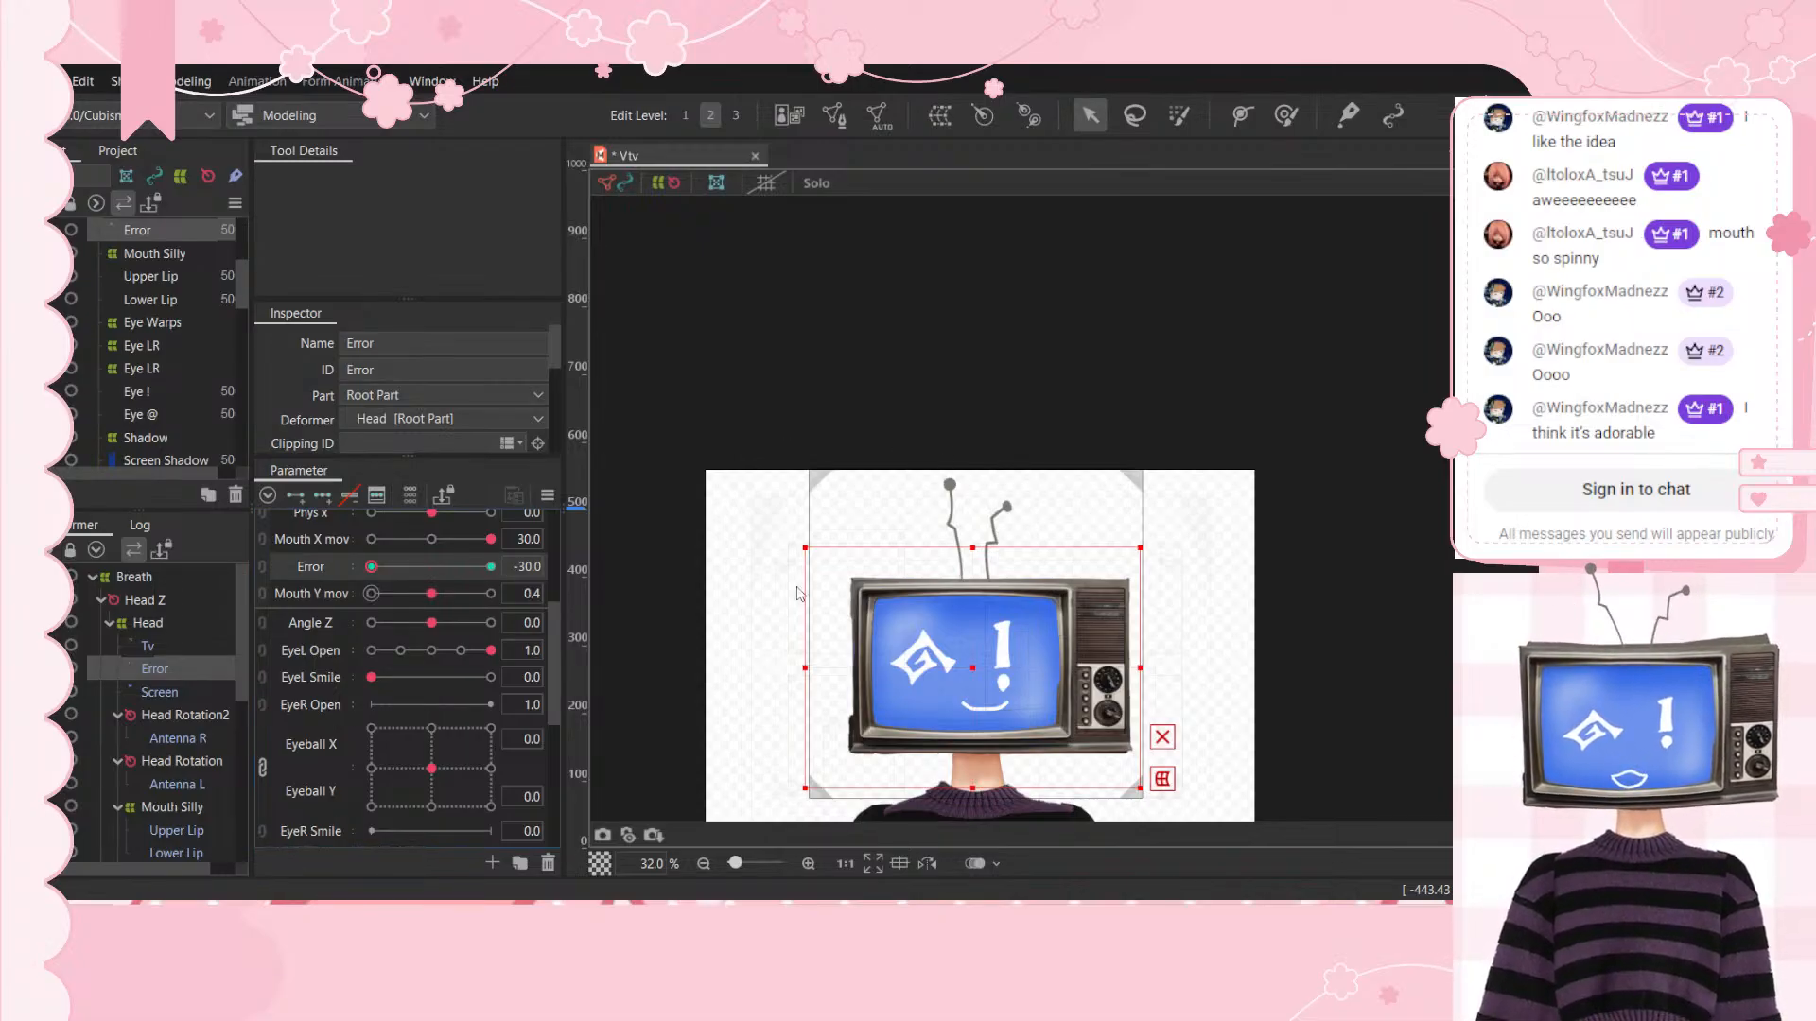
{"action": "key", "text": "ctrl+z"}
Step: Set the Error mesh's opacity to 0% at Error 0.0, and move the parameter to 1.0
{"action": "scroll", "coordinate": [1040, 725], "scroll_direction": "up", "scroll_amount": 3}
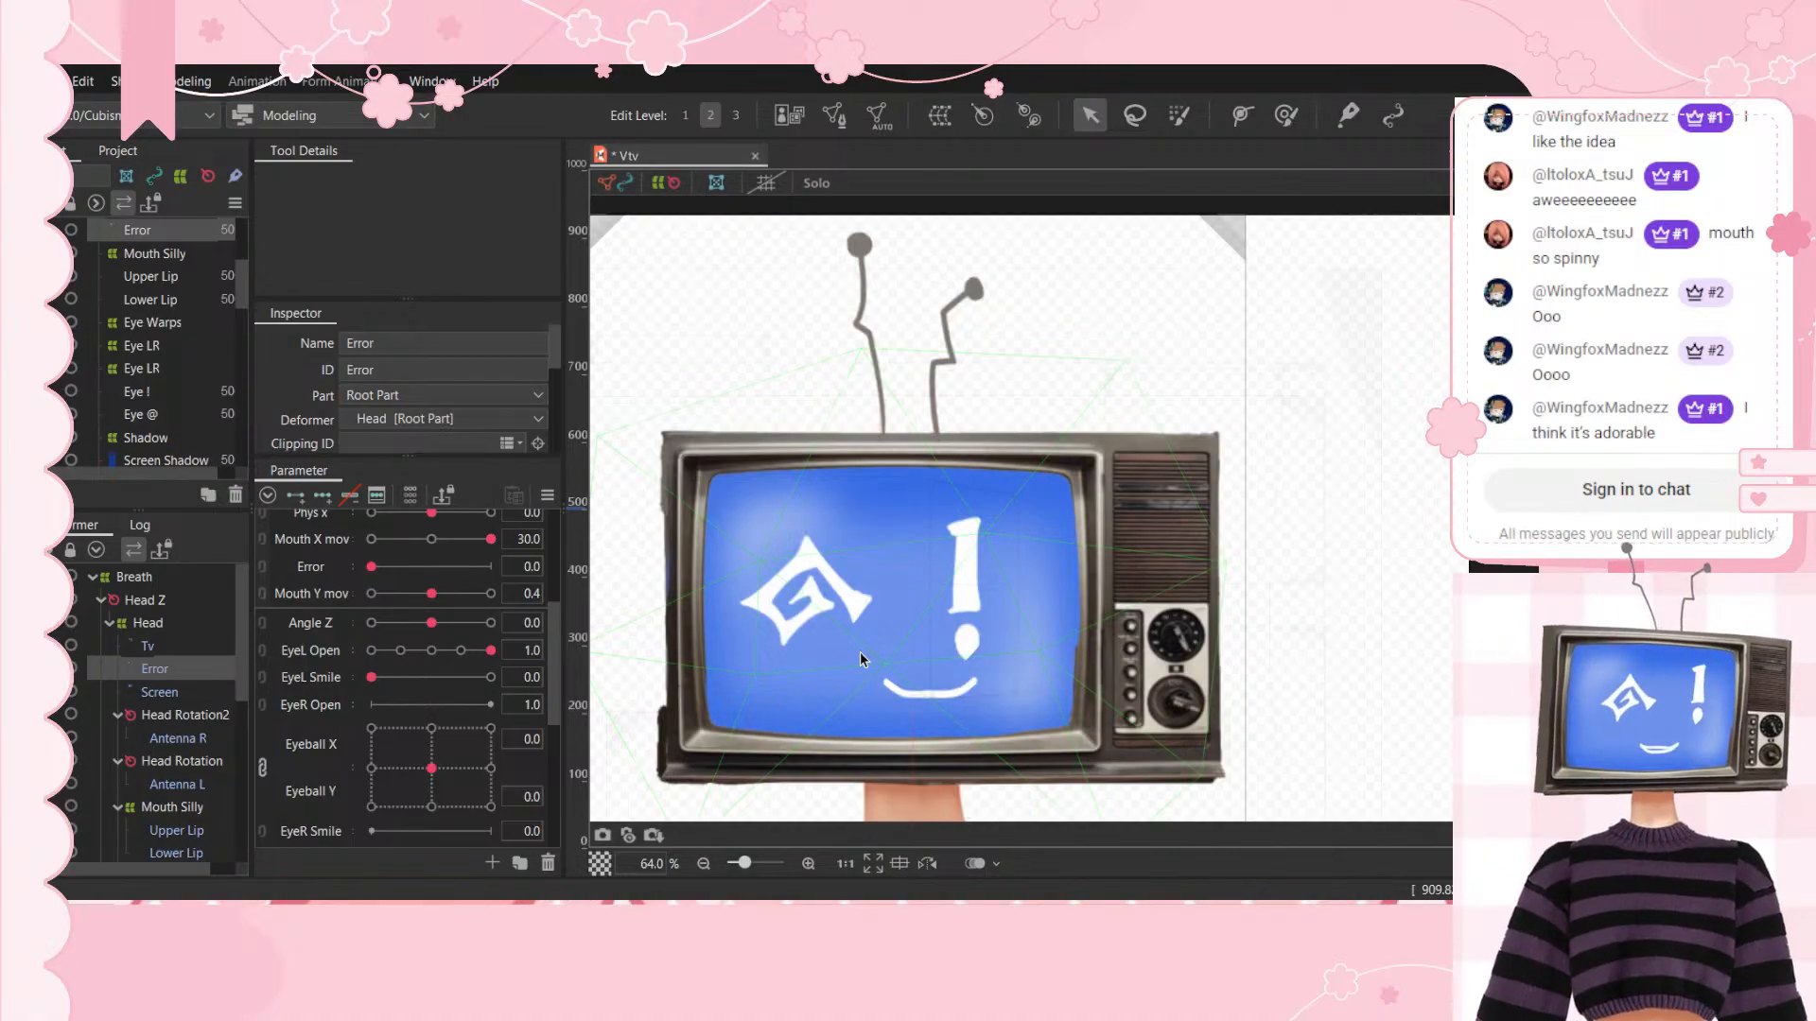
{"action": "left_click", "coordinate": [299, 566]}
{"action": "scroll", "coordinate": [438, 417], "scroll_direction": "down", "scroll_amount": 2}
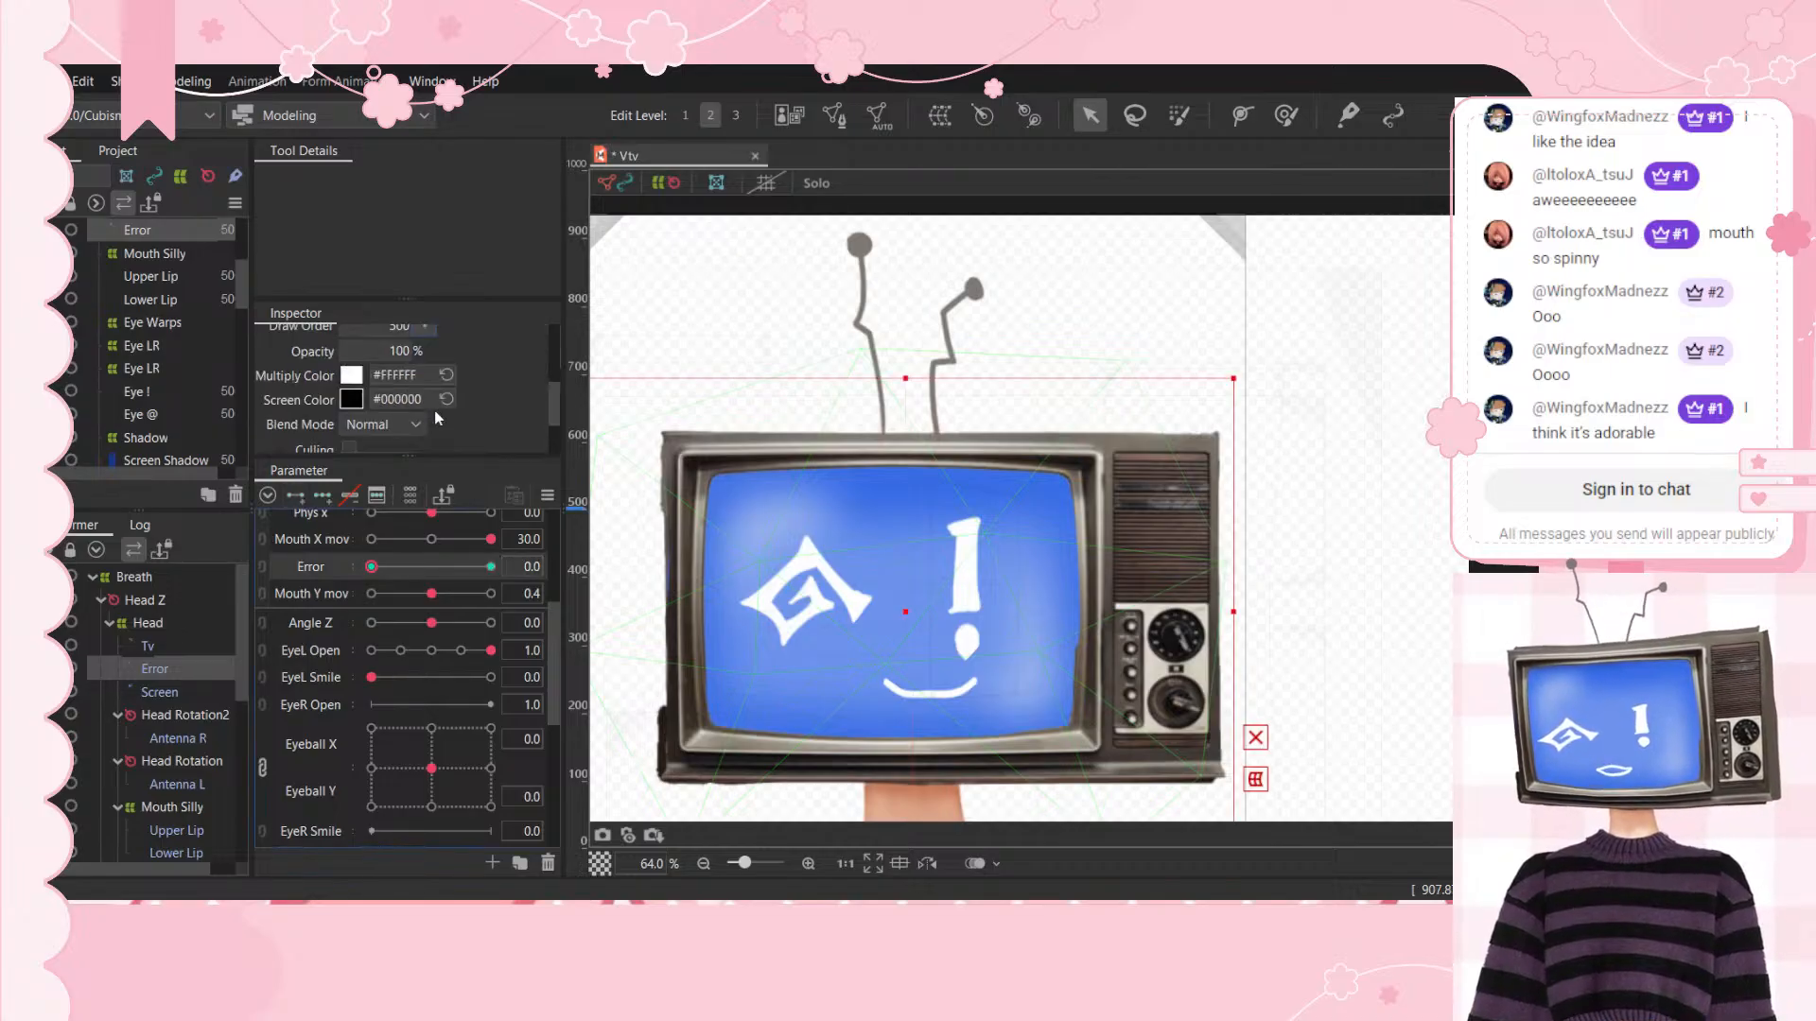
{"action": "left_click_drag", "start_coordinate": [380, 567], "coordinate": [594, 577]}
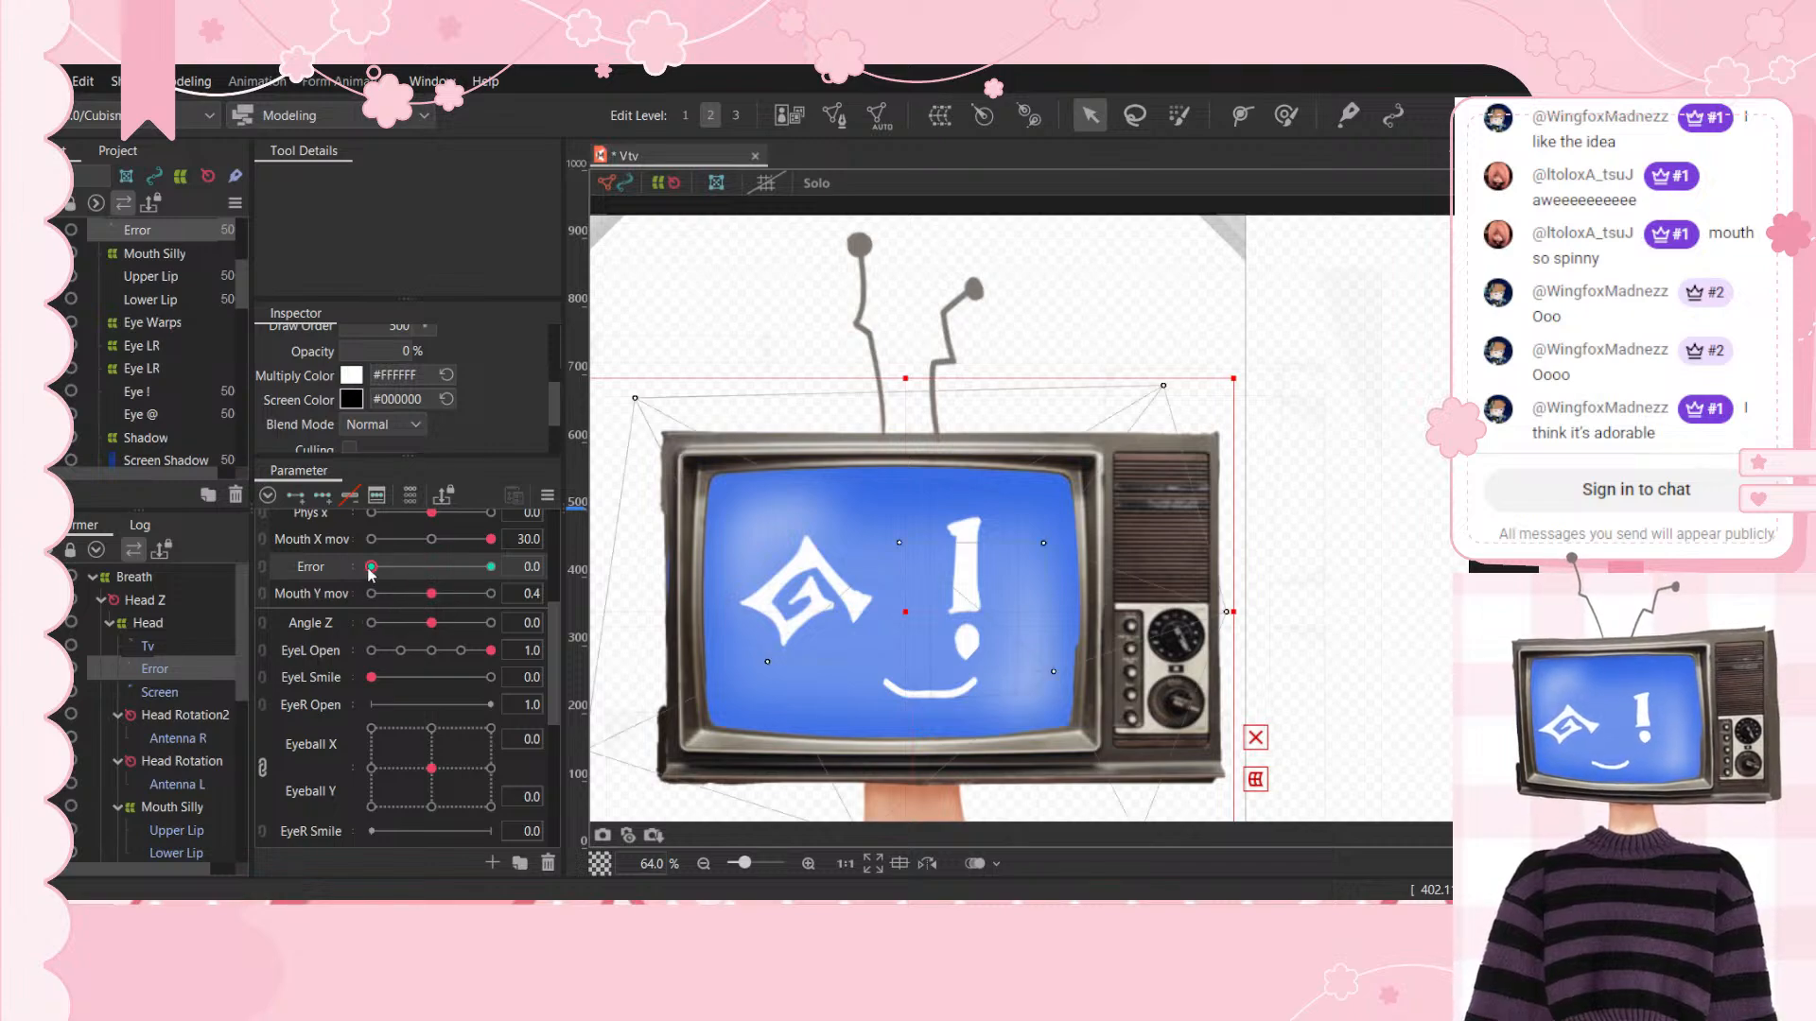
{"action": "left_click_drag", "start_coordinate": [370, 573], "coordinate": [585, 558]}
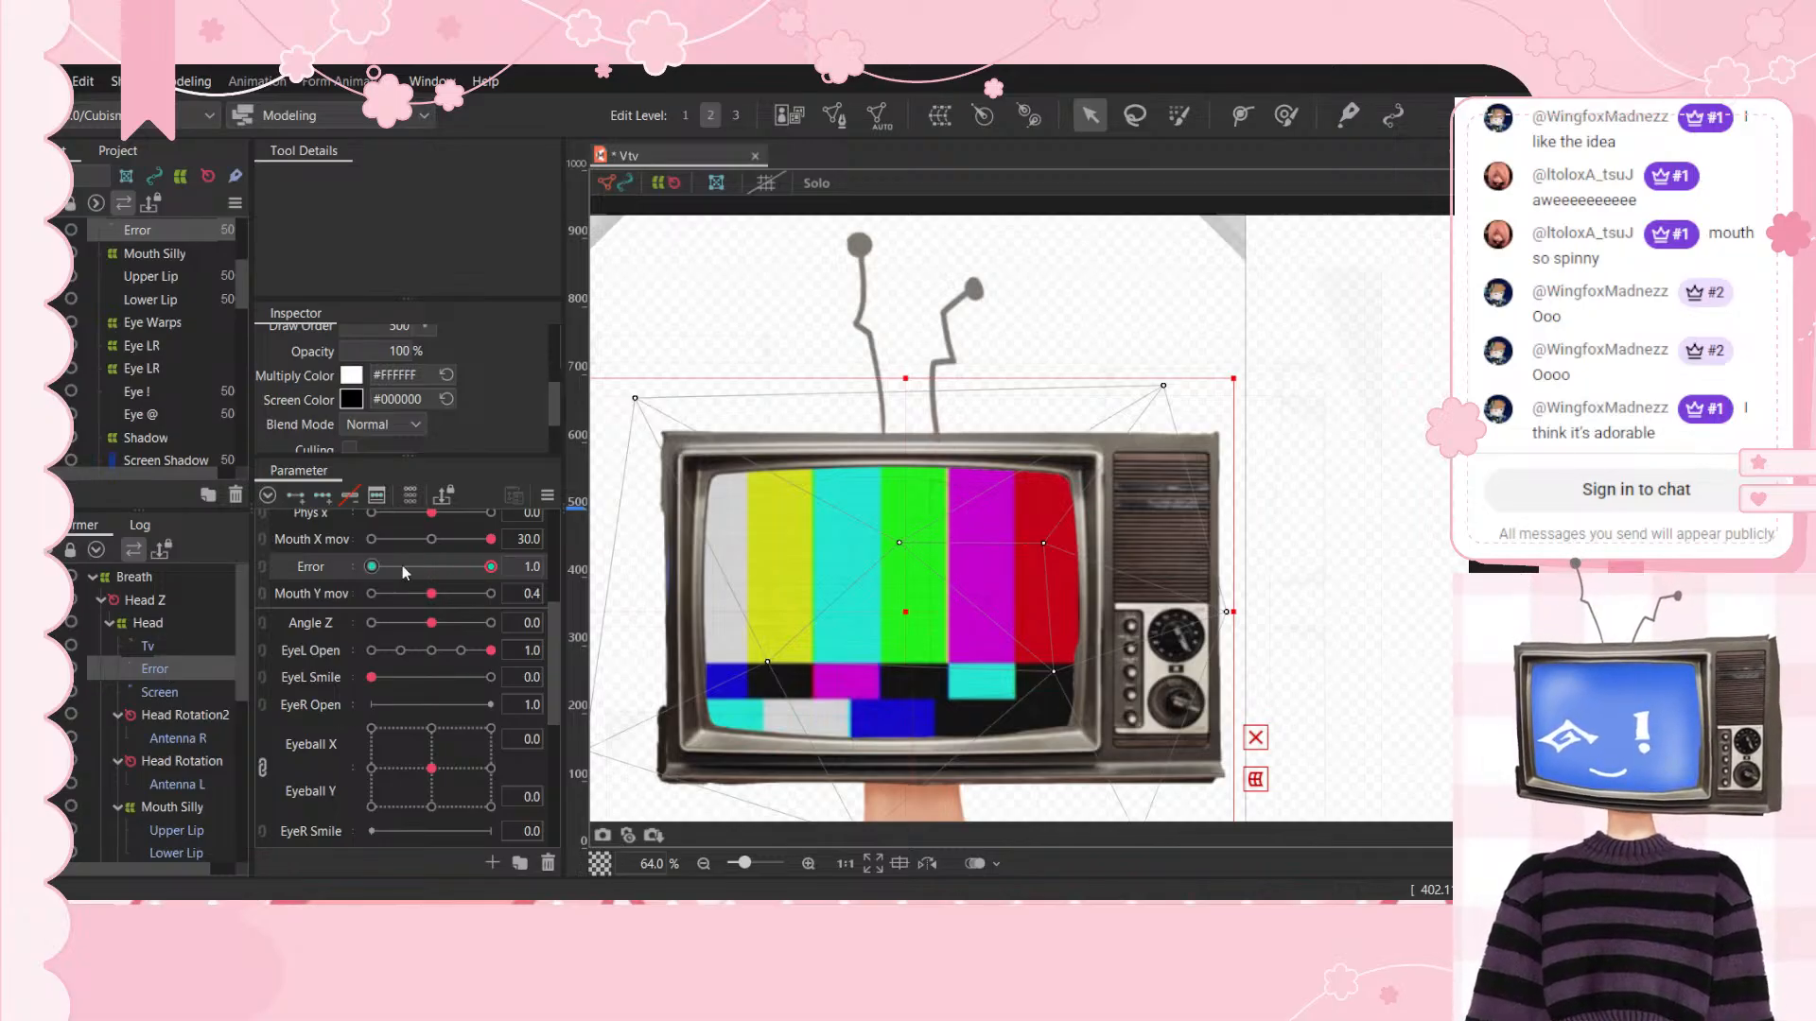
Step: Try a lower draw order for the Error mesh at Error 1.0 and undo it
{"action": "key", "text": "ctrl+z"}
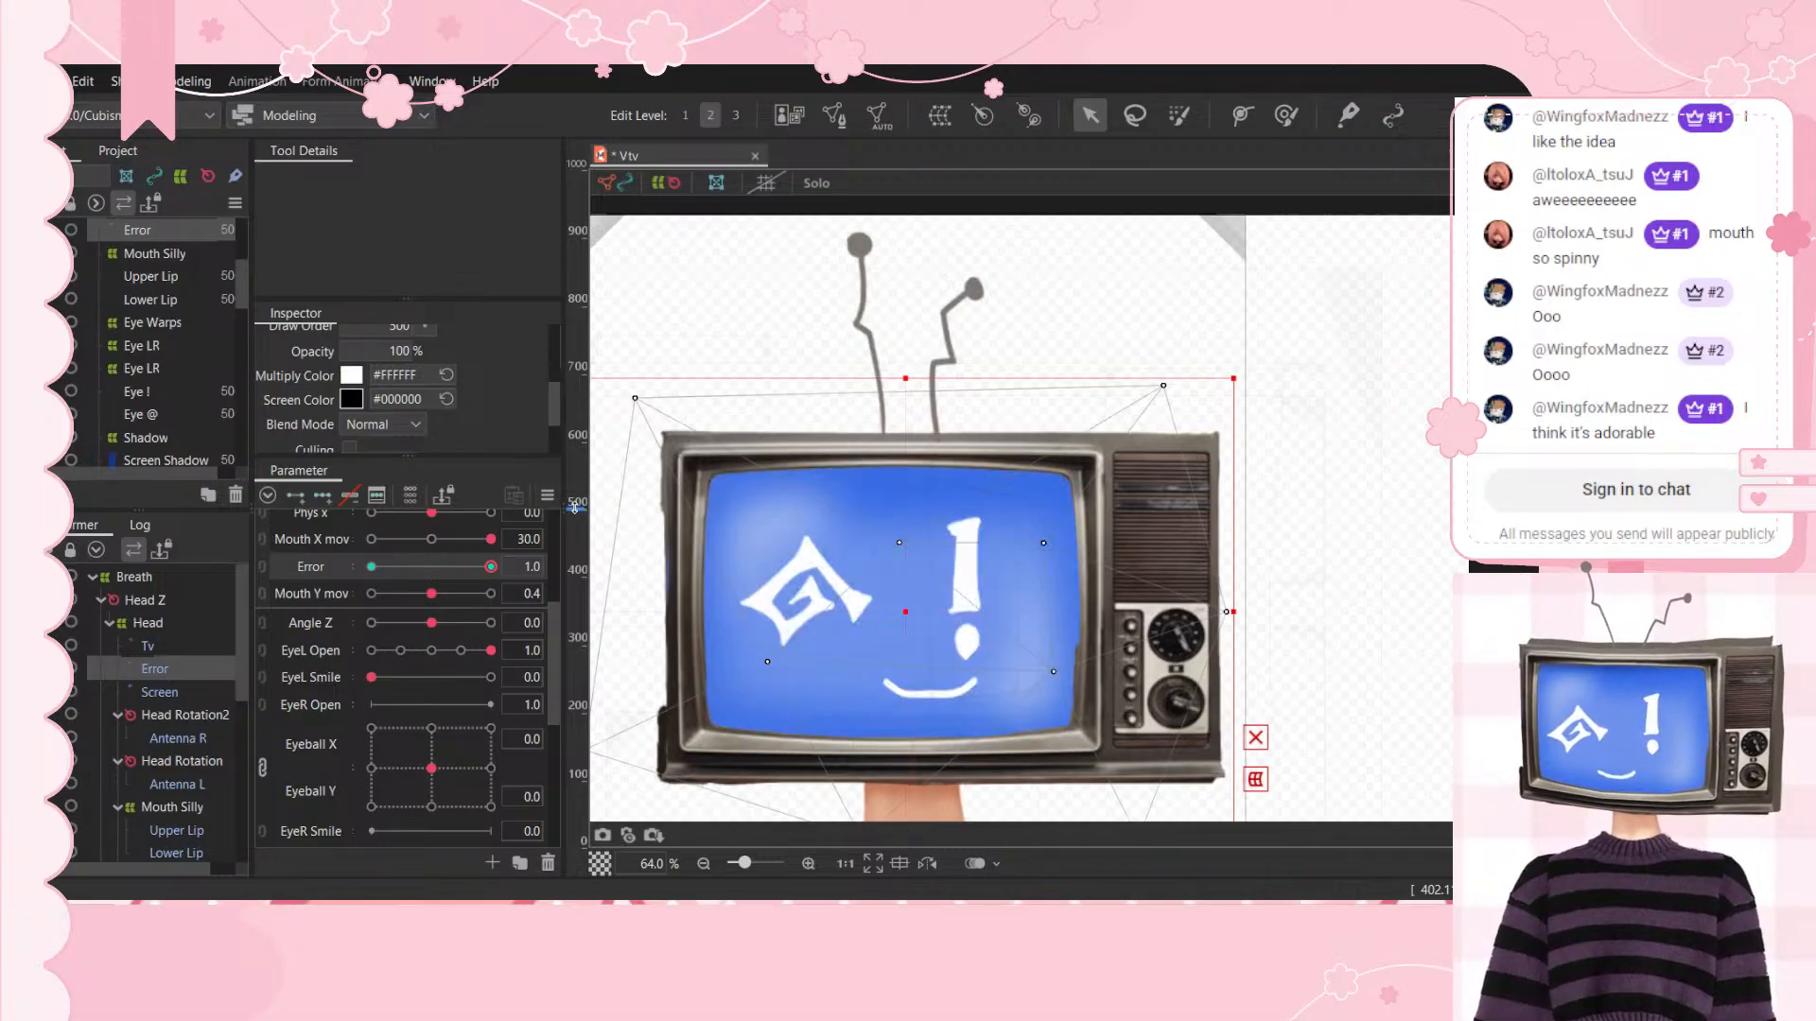
{"action": "left_click", "coordinate": [160, 691]}
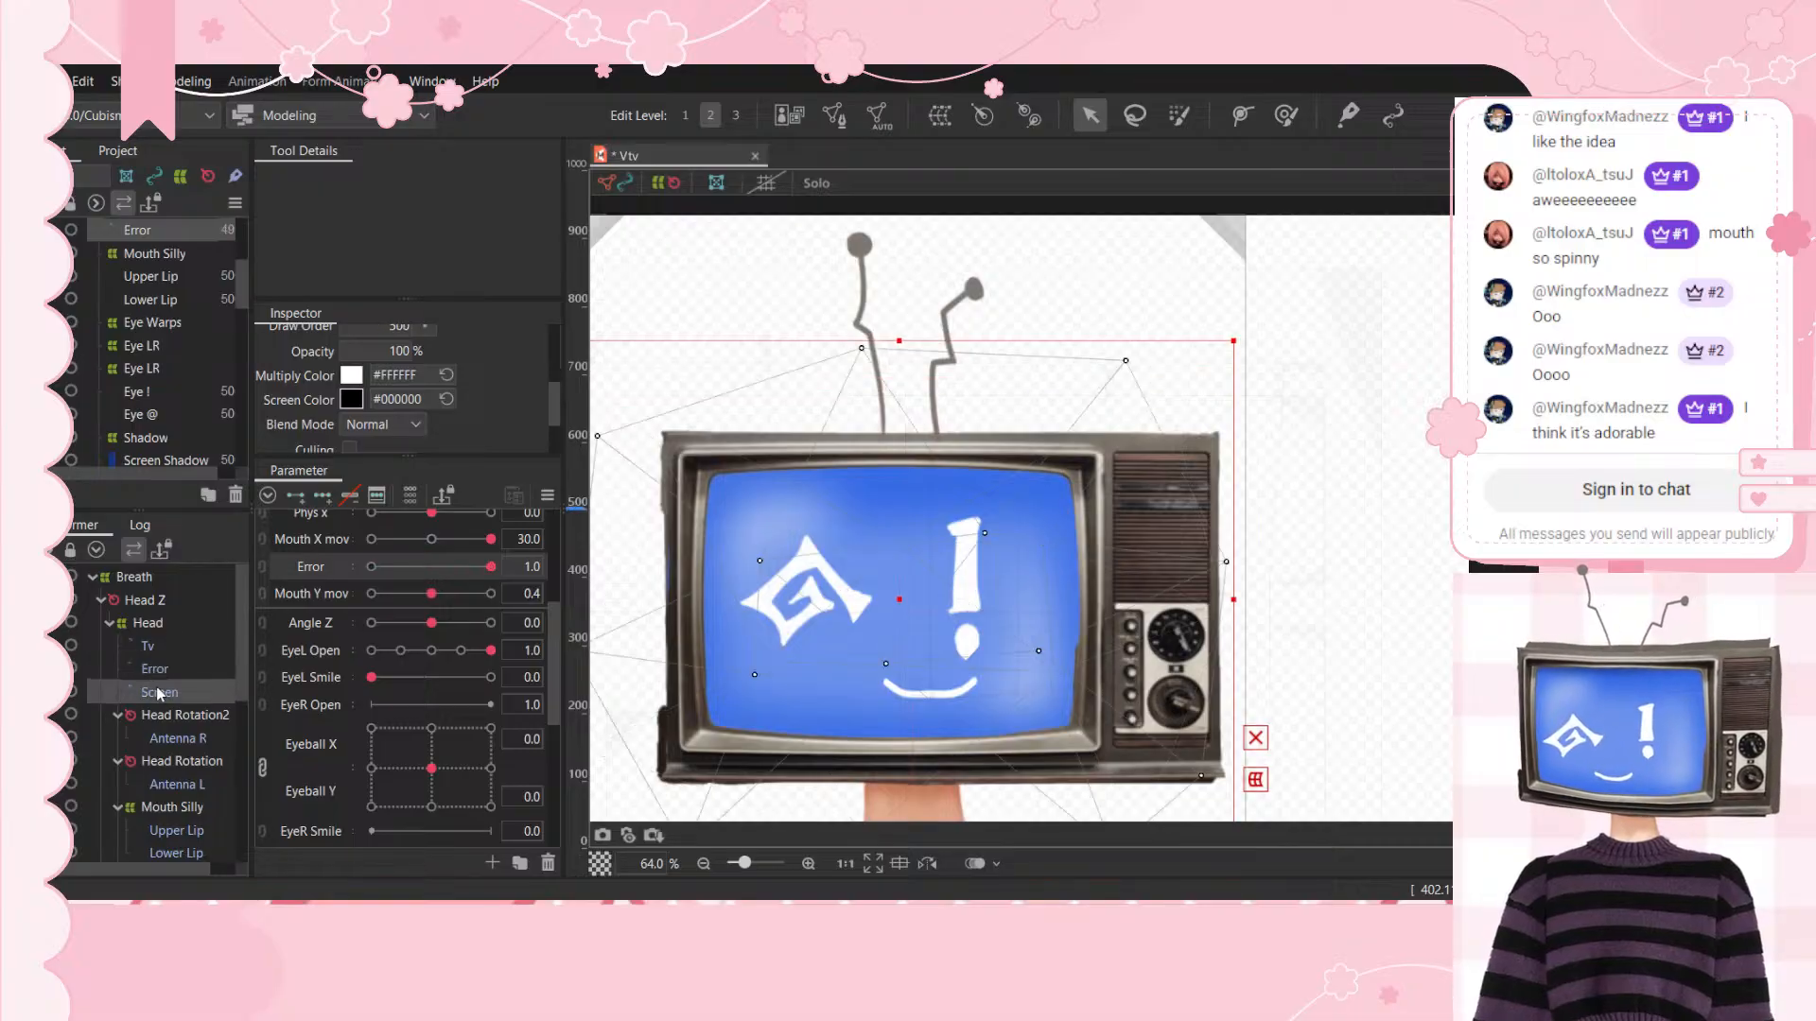
{"action": "key", "text": "ctrl+z"}
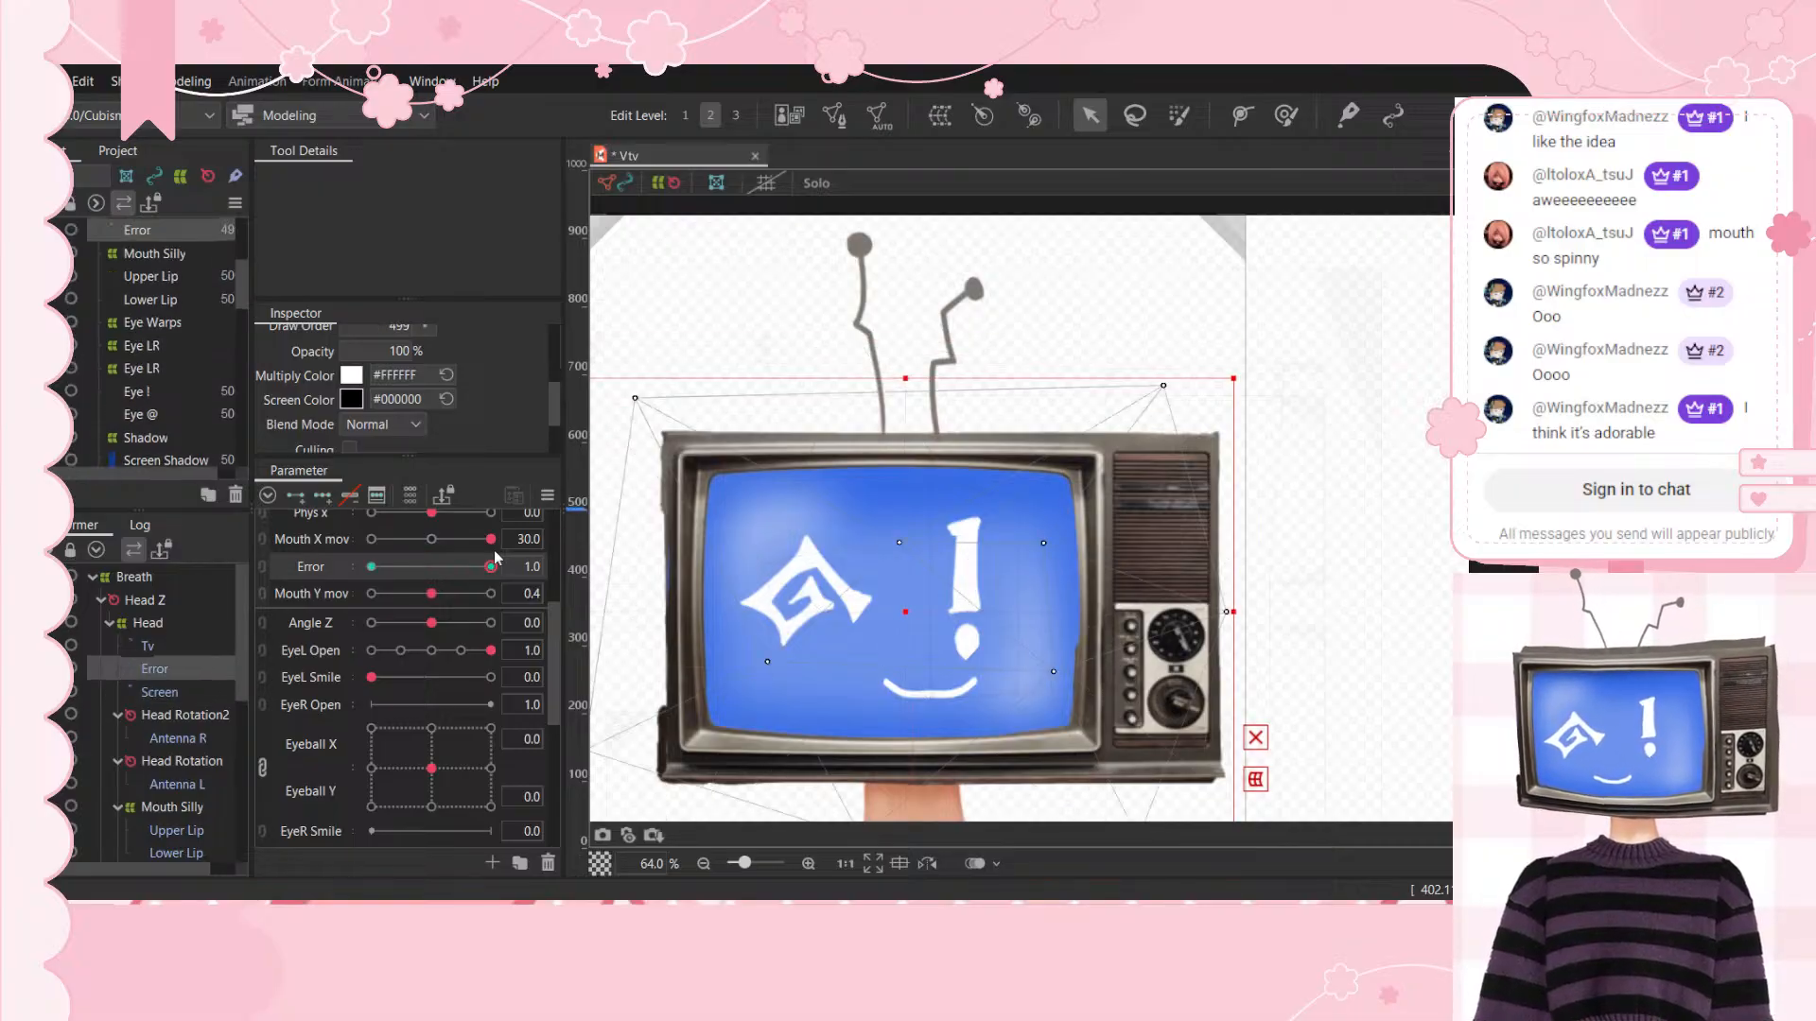
{"action": "key", "text": "ctrl+z"}
{"action": "scroll", "coordinate": [127, 702], "scroll_direction": "down", "scroll_amount": 1}
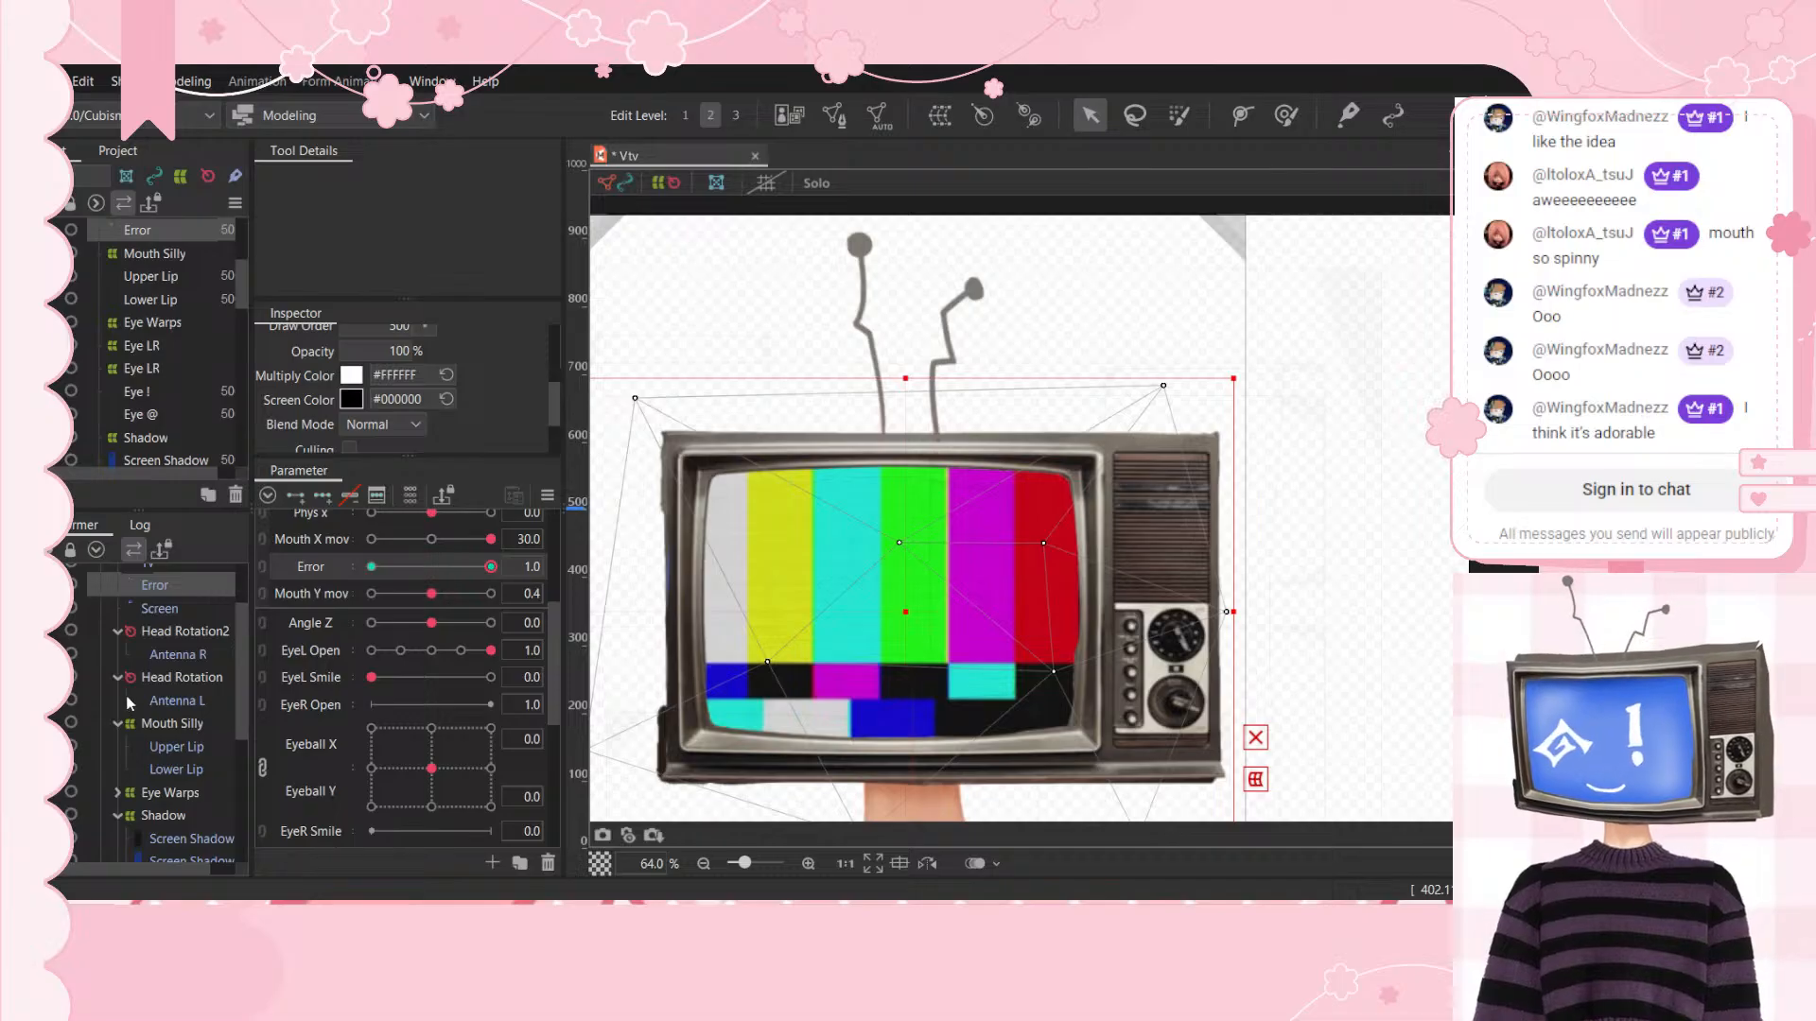
{"action": "scroll", "coordinate": [130, 703], "scroll_direction": "down", "scroll_amount": 1}
{"action": "scroll", "coordinate": [131, 702], "scroll_direction": "up", "scroll_amount": 2}
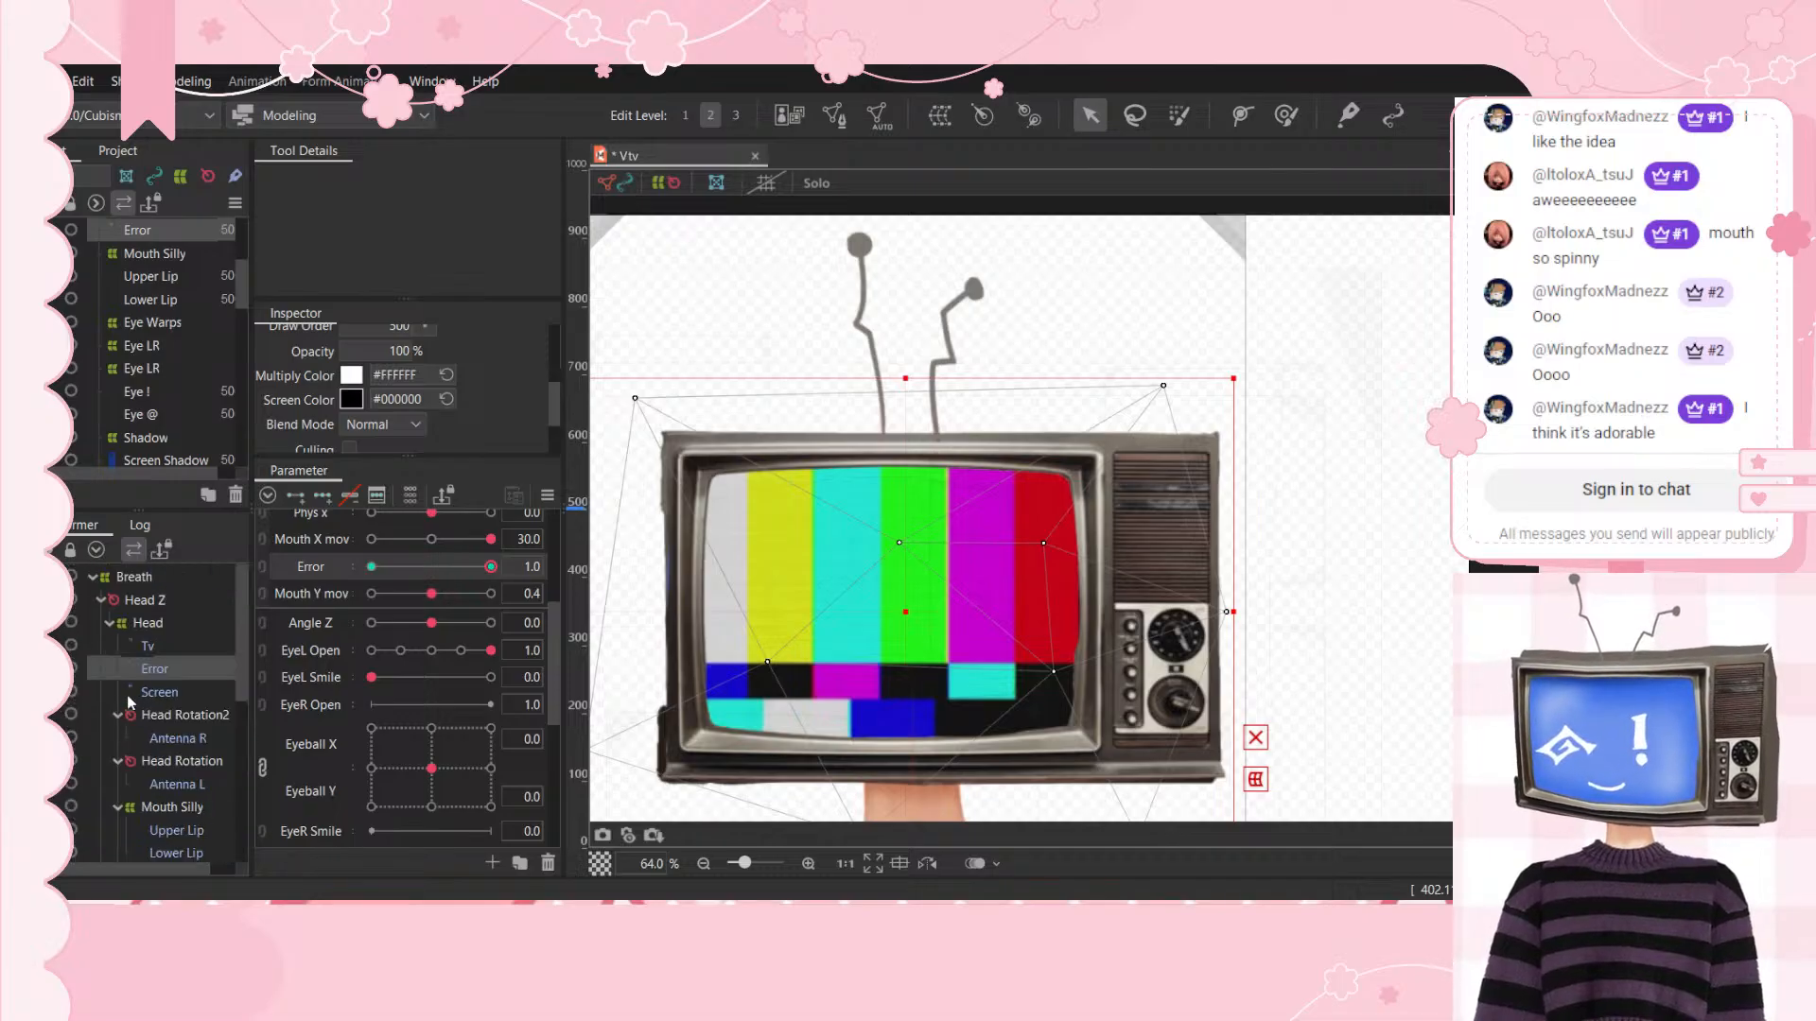
Step: Check the Error mesh's colour bars by moving the Error parameter between 0.0 and 1.0
{"action": "left_click_drag", "start_coordinate": [482, 565], "coordinate": [684, 569]}
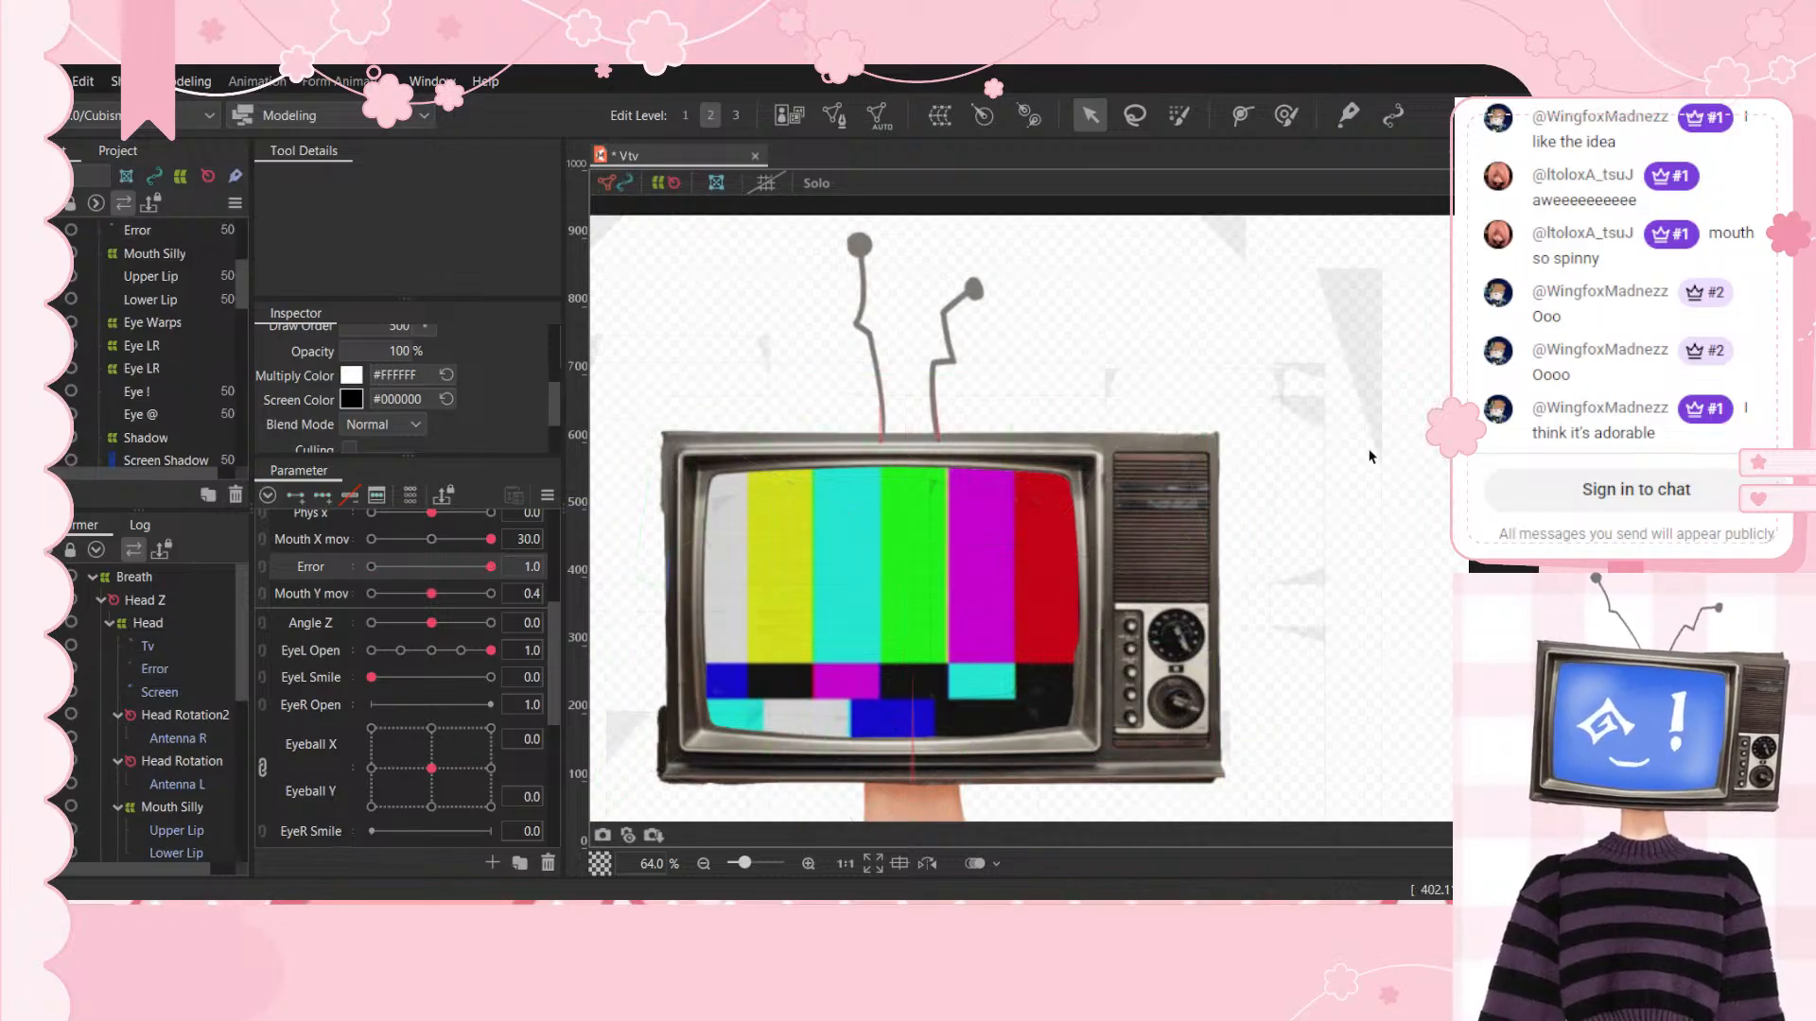
{"action": "left_click", "coordinate": [115, 667]}
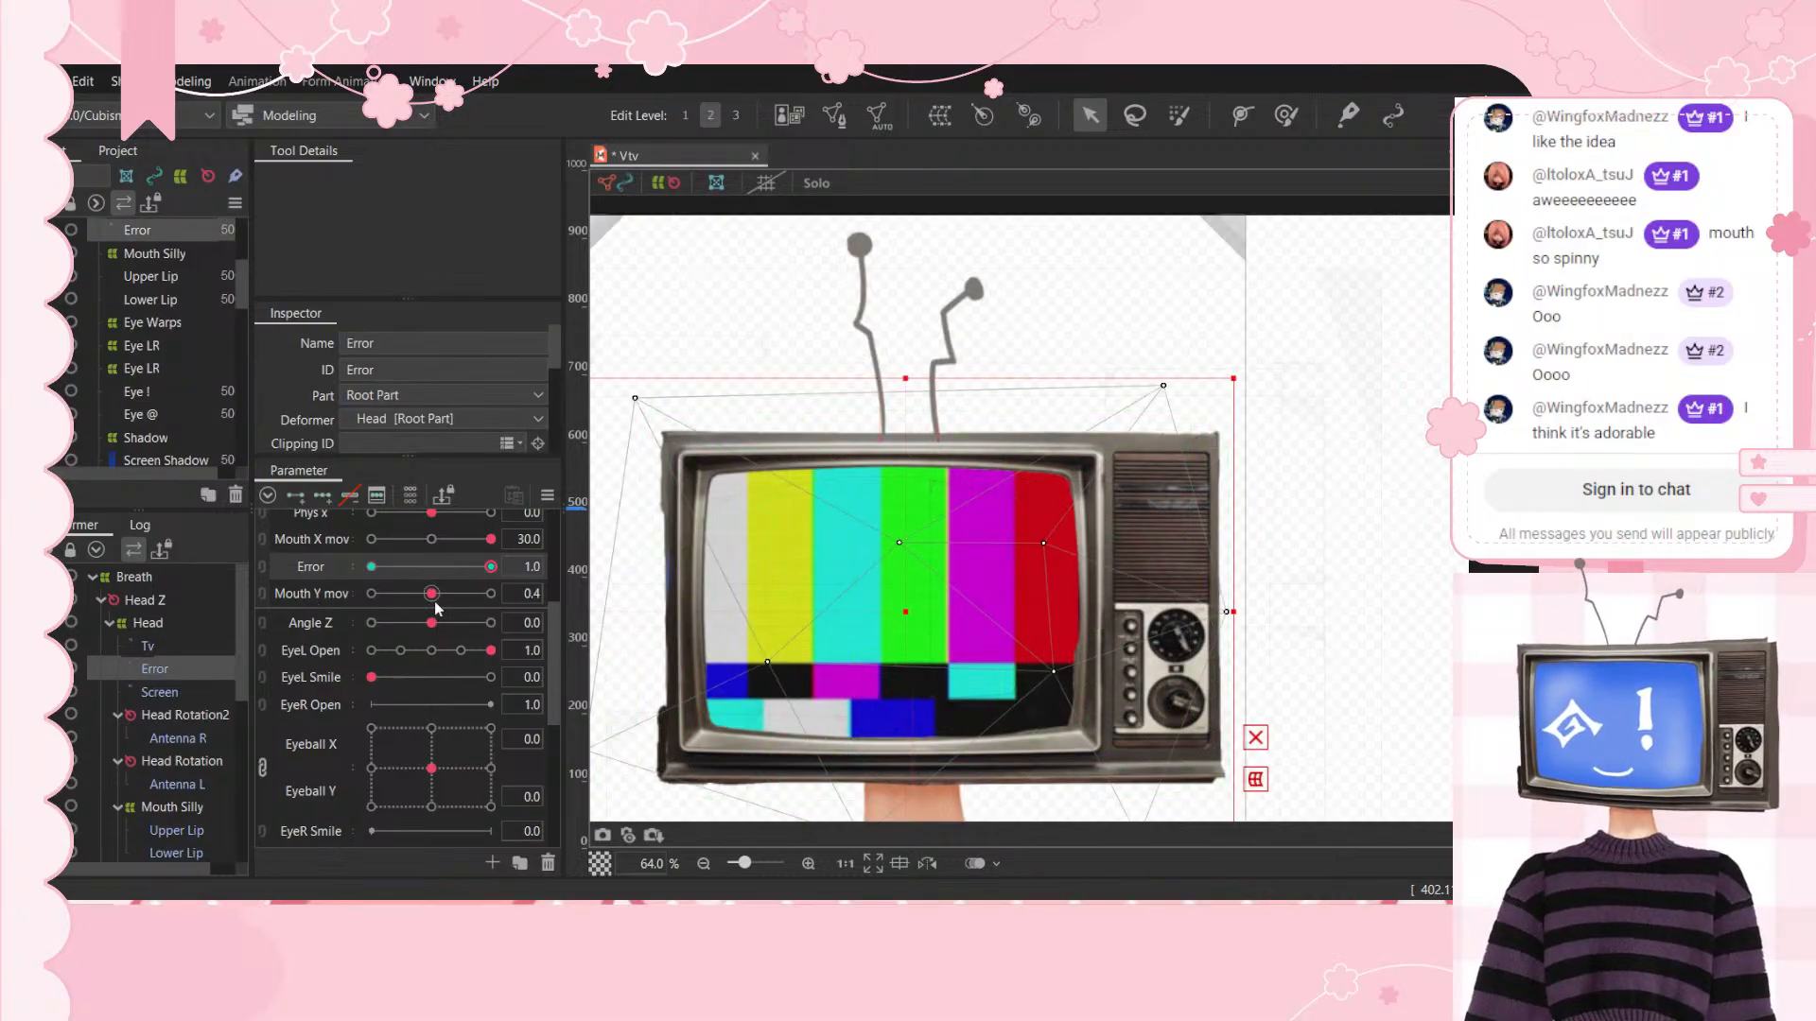
{"action": "scroll", "coordinate": [445, 597], "scroll_direction": "down", "scroll_amount": 3}
{"action": "scroll", "coordinate": [394, 615], "scroll_direction": "up", "scroll_amount": 4}
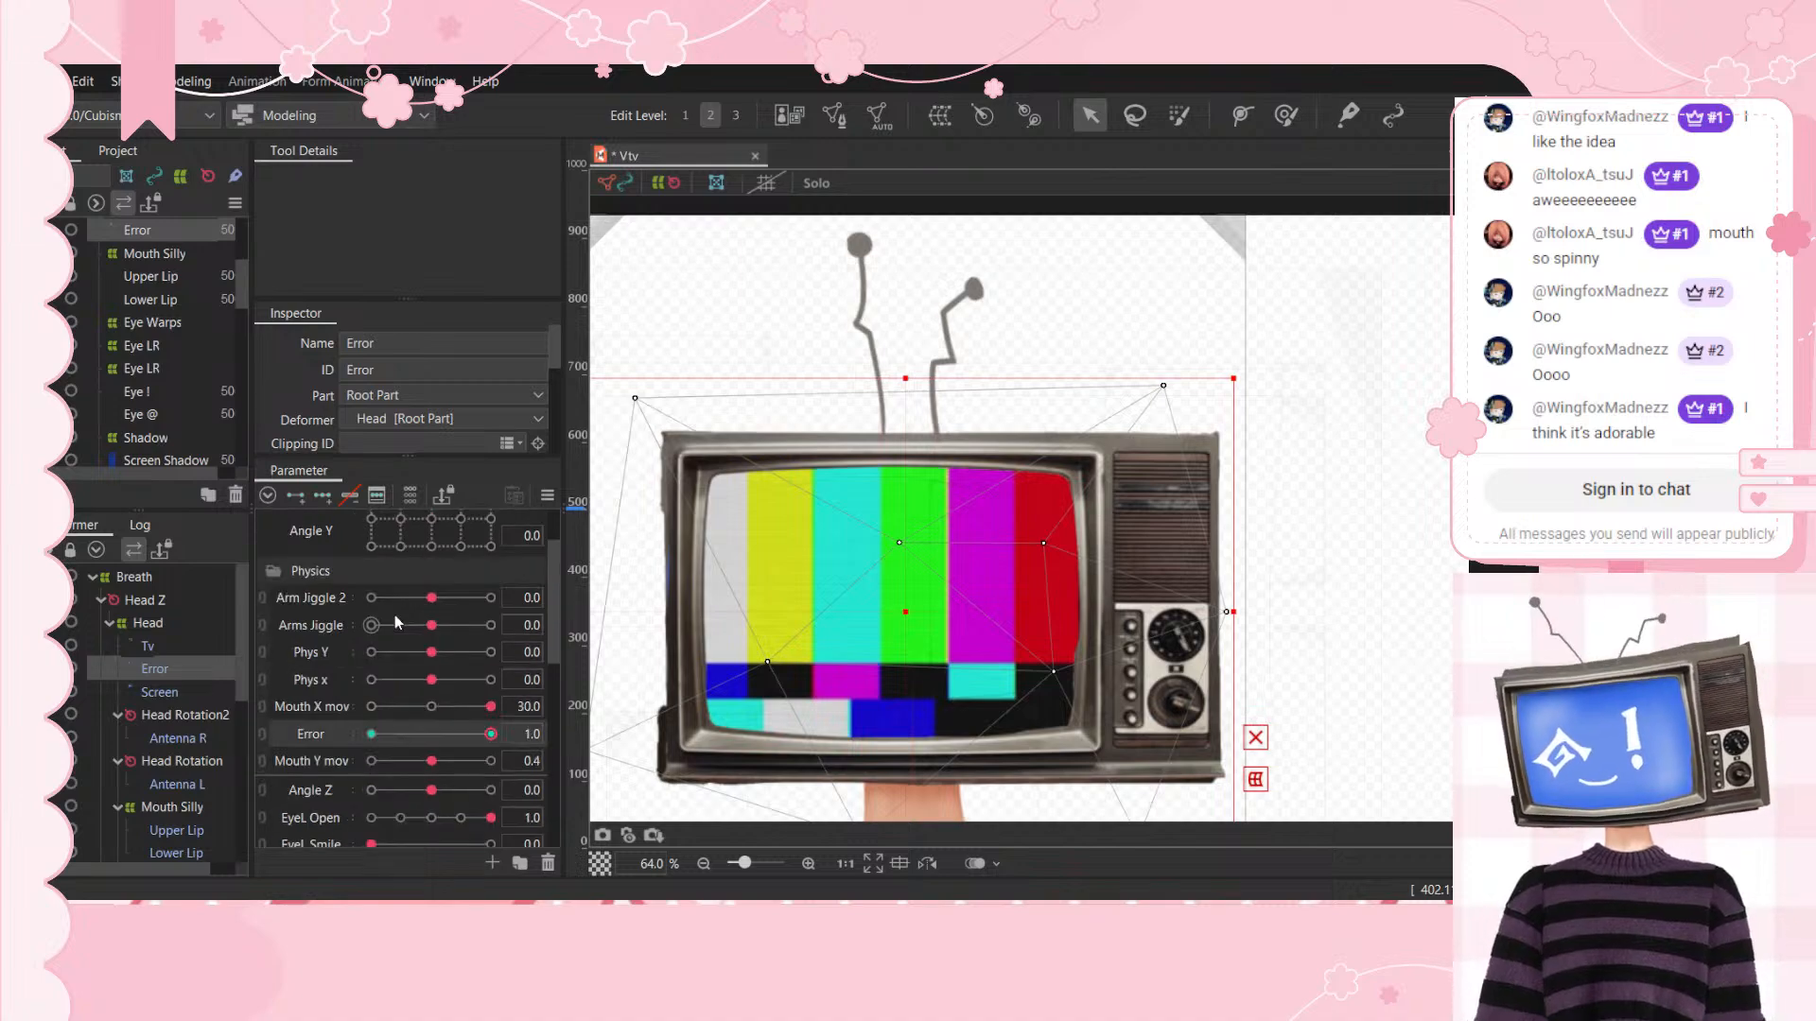
{"action": "left_click_drag", "start_coordinate": [491, 734], "coordinate": [328, 749]}
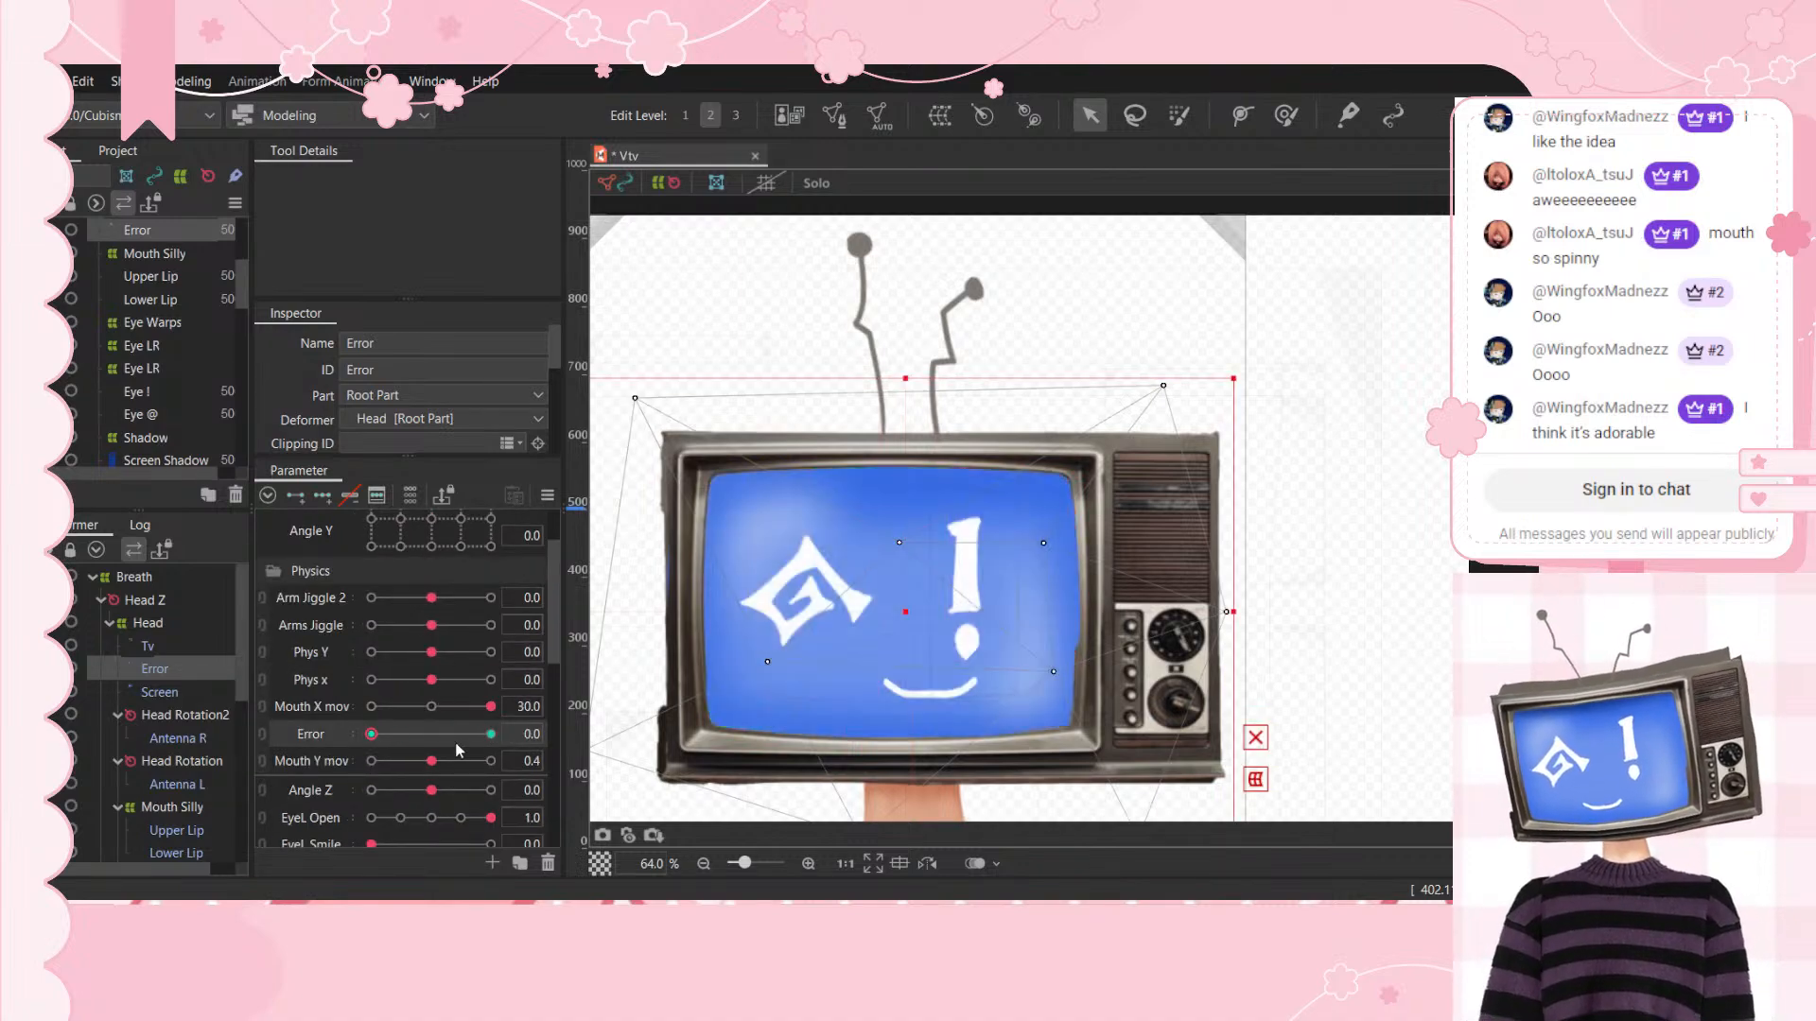
{"action": "left_click_drag", "start_coordinate": [458, 740], "coordinate": [631, 767]}
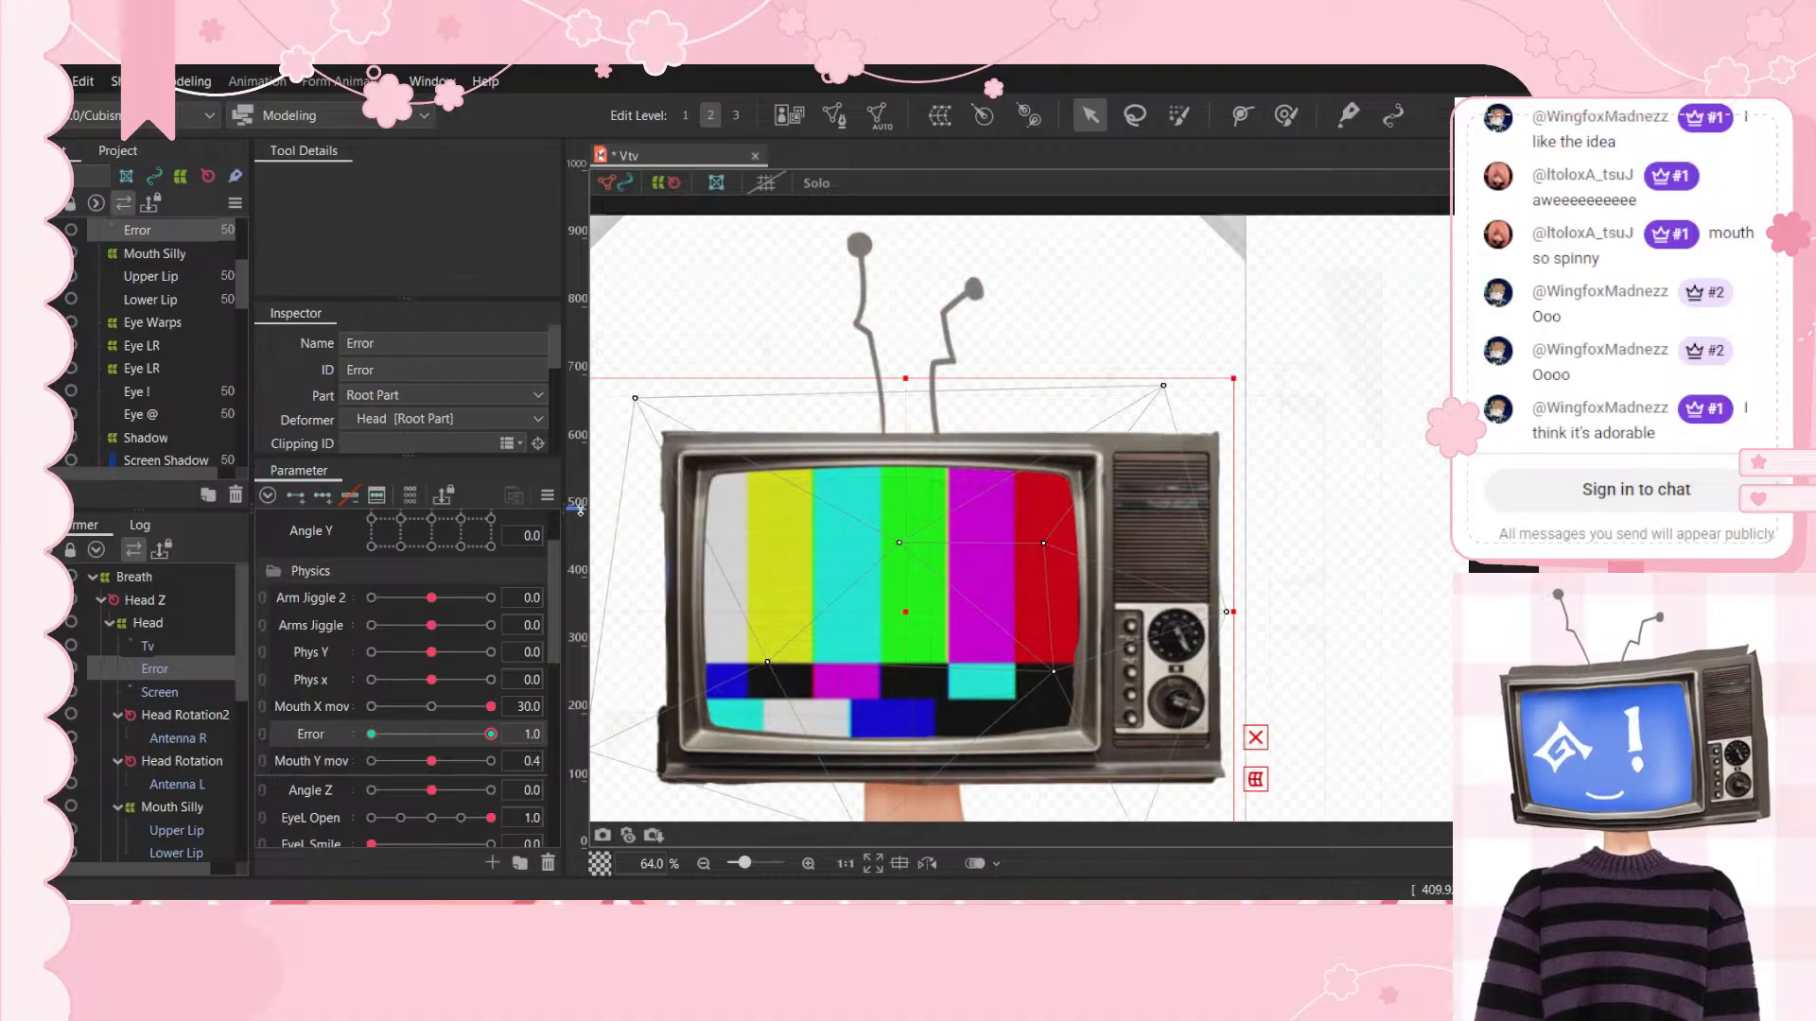
Step: Undo the recent edits to the Error mesh, select the Screen mesh, and redo the last undone edit
{"action": "key", "text": "ctrl+z"}
{"action": "key", "text": "ctrl+z"}
{"action": "key", "text": "ctrl+z"}
{"action": "key", "text": "ctrl+z"}
{"action": "key", "text": "ctrl+z"}
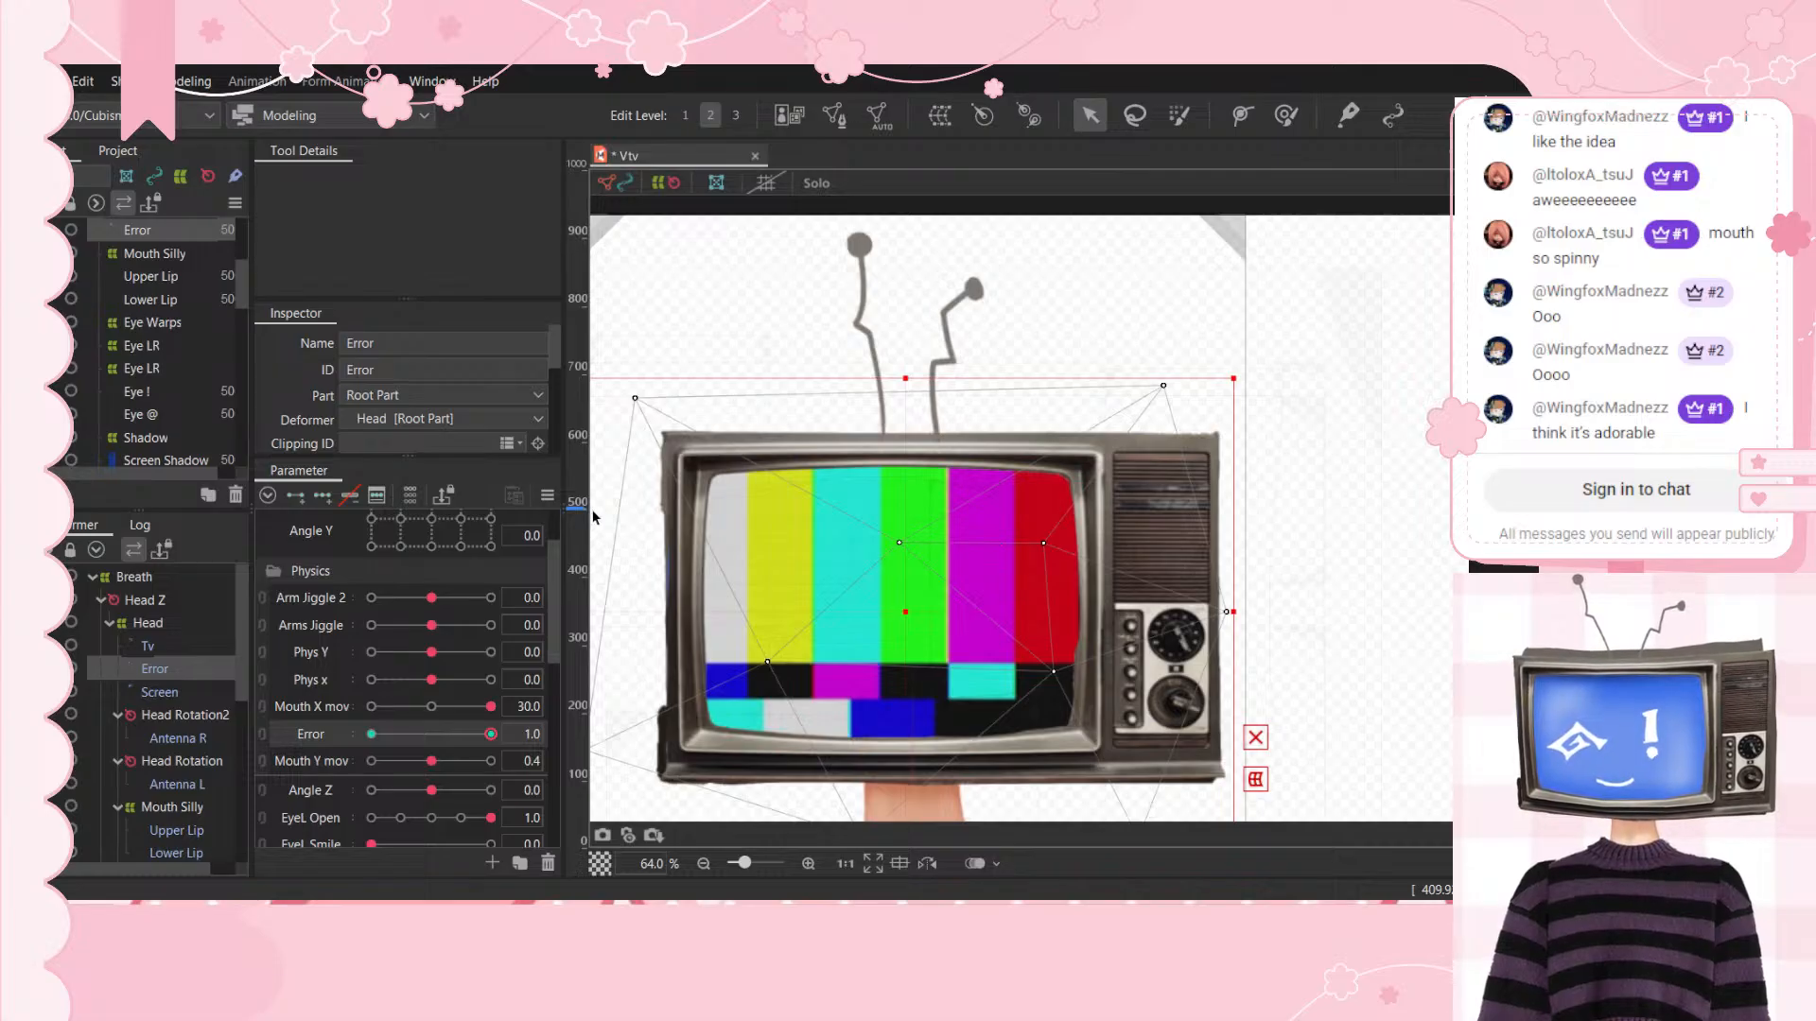
{"action": "key", "text": "ctrl+z"}
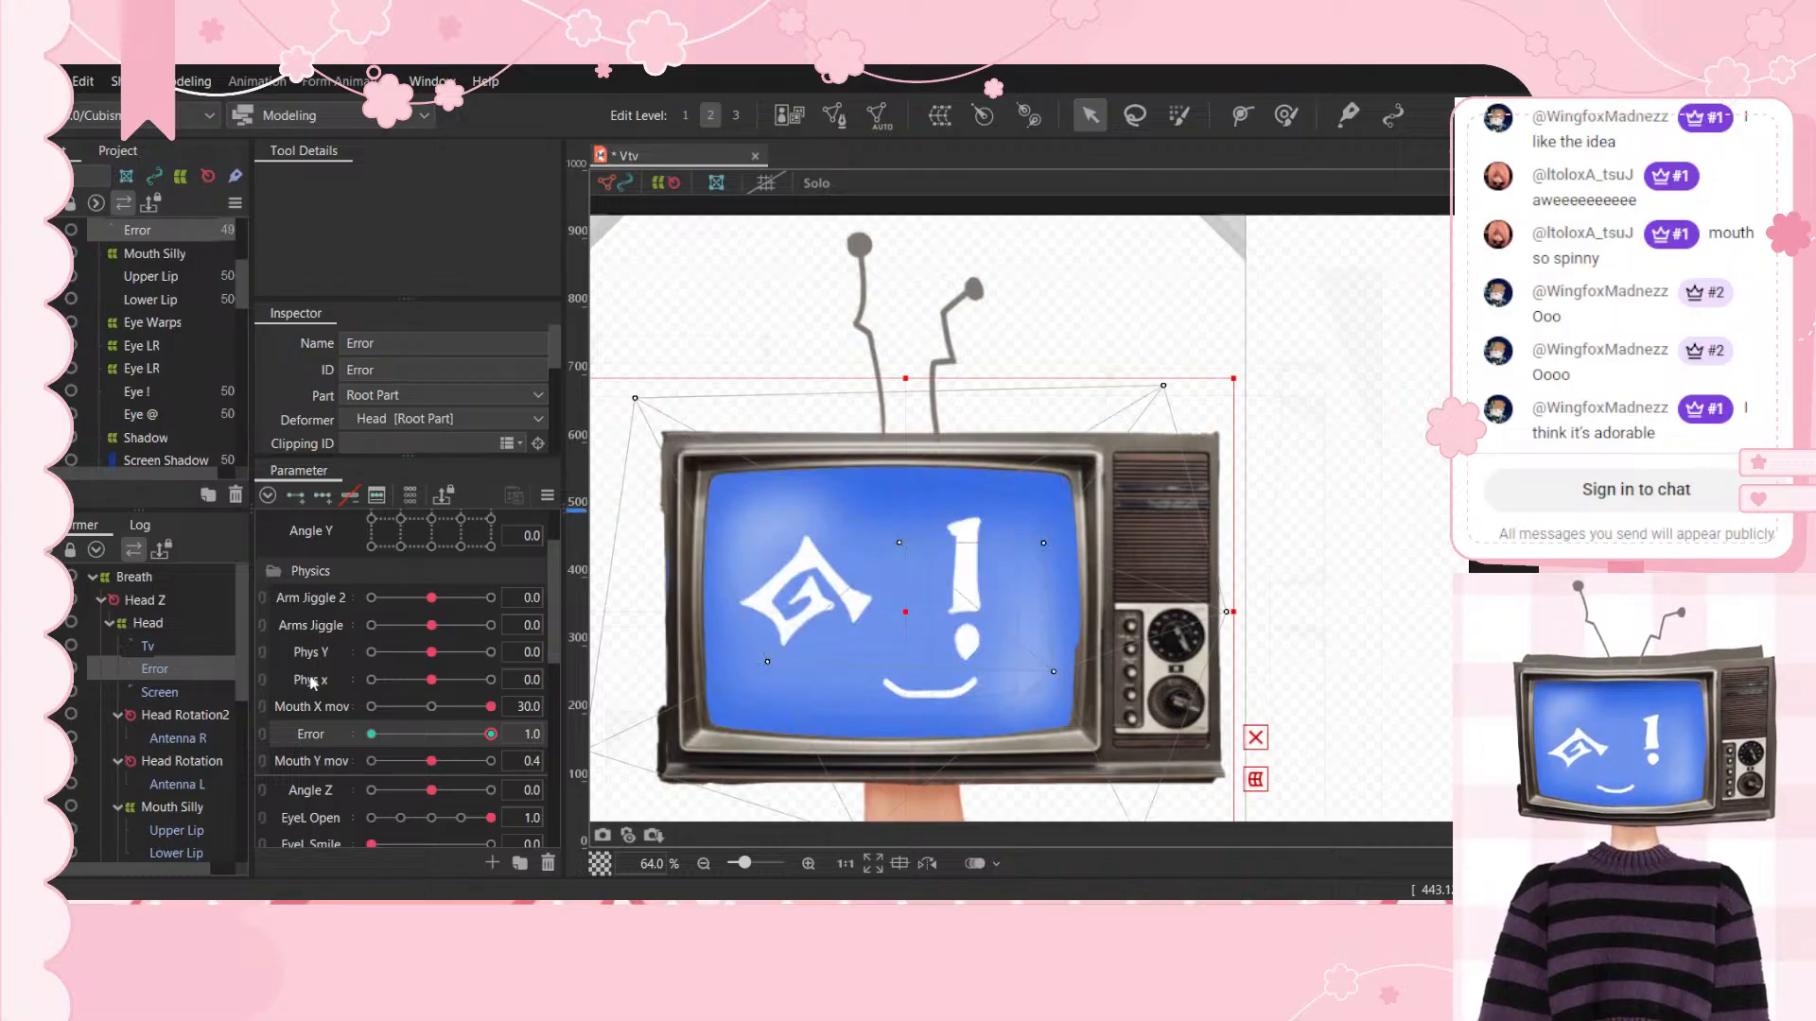
{"action": "left_click", "coordinate": [161, 692]}
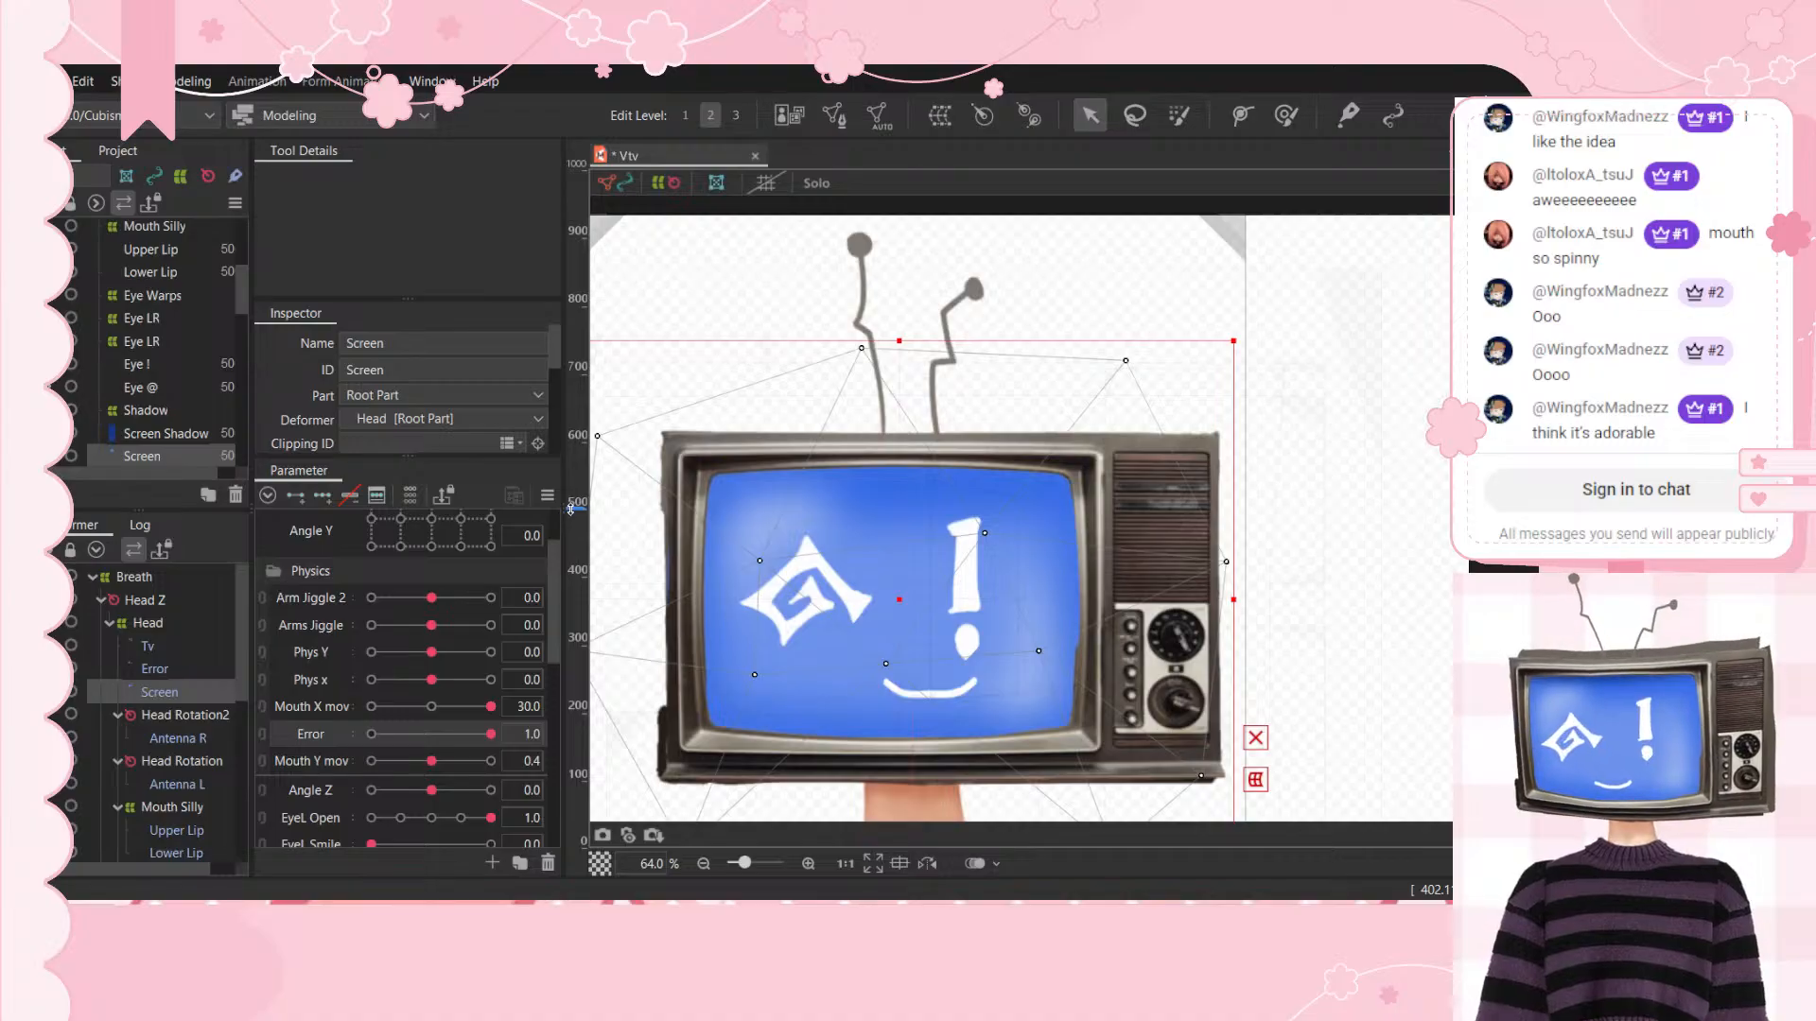
{"action": "key", "text": "ctrl+z"}
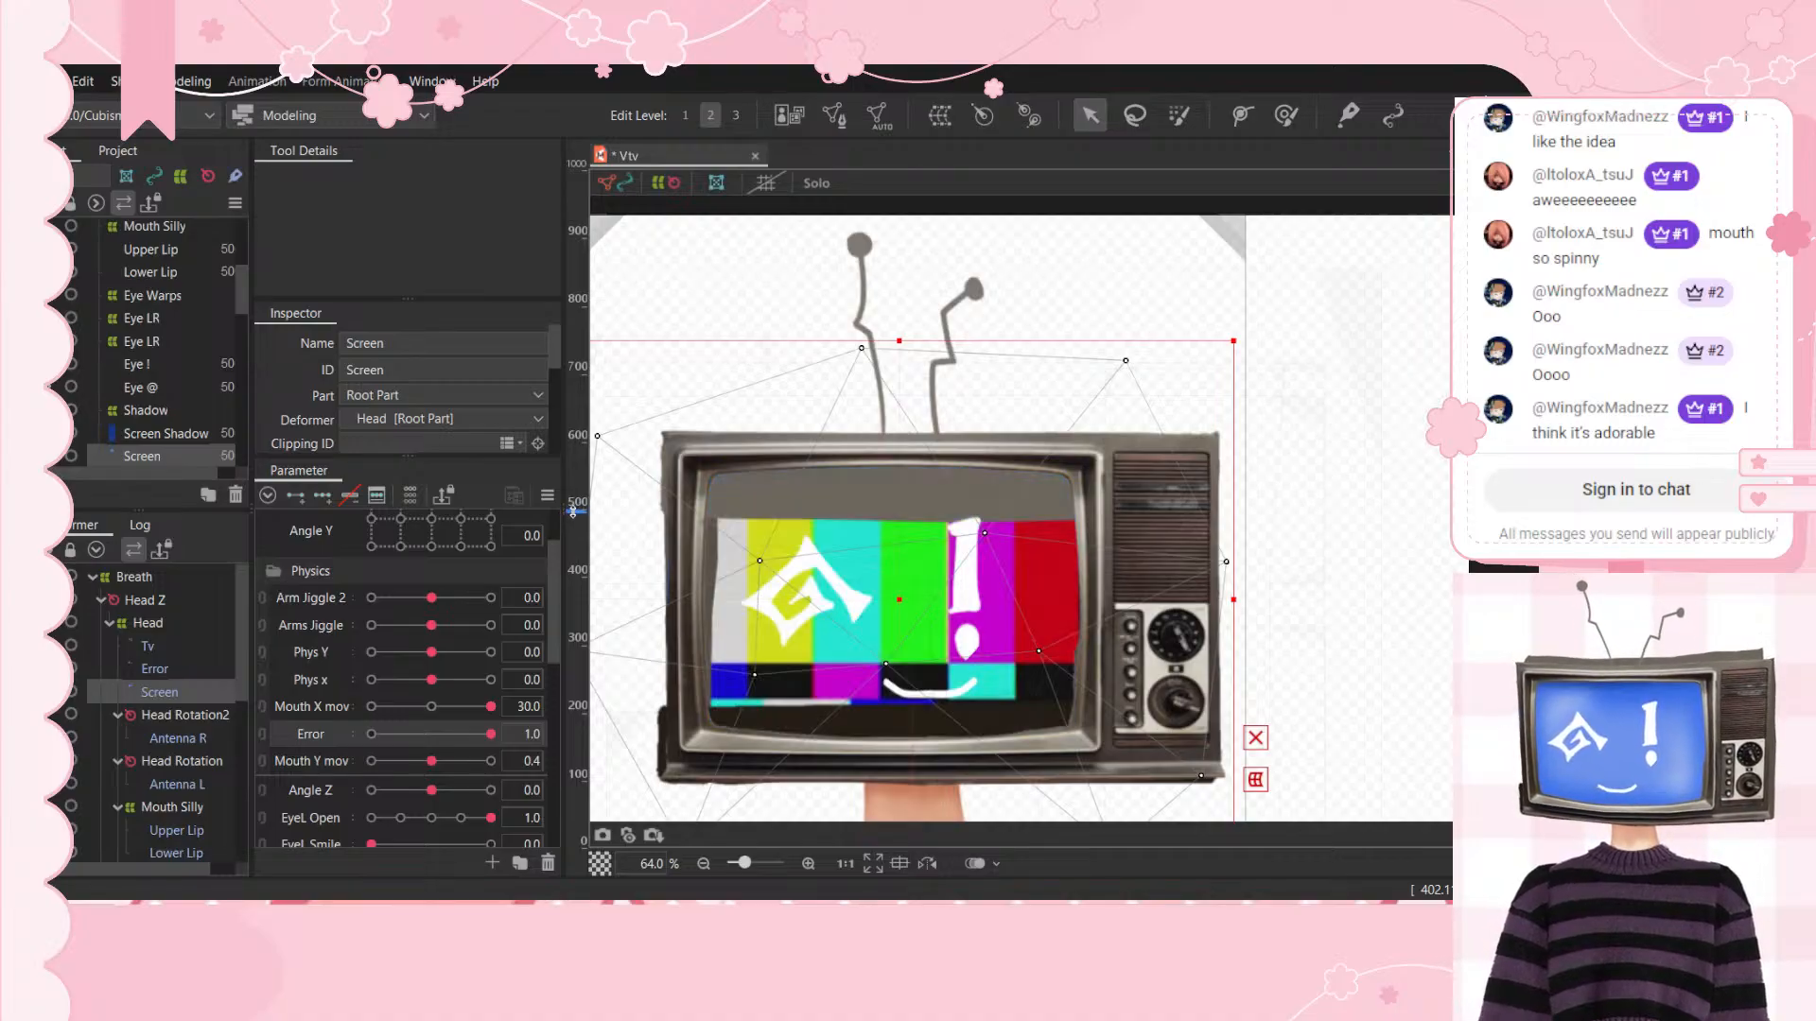
{"action": "key", "text": "ctrl+y"}
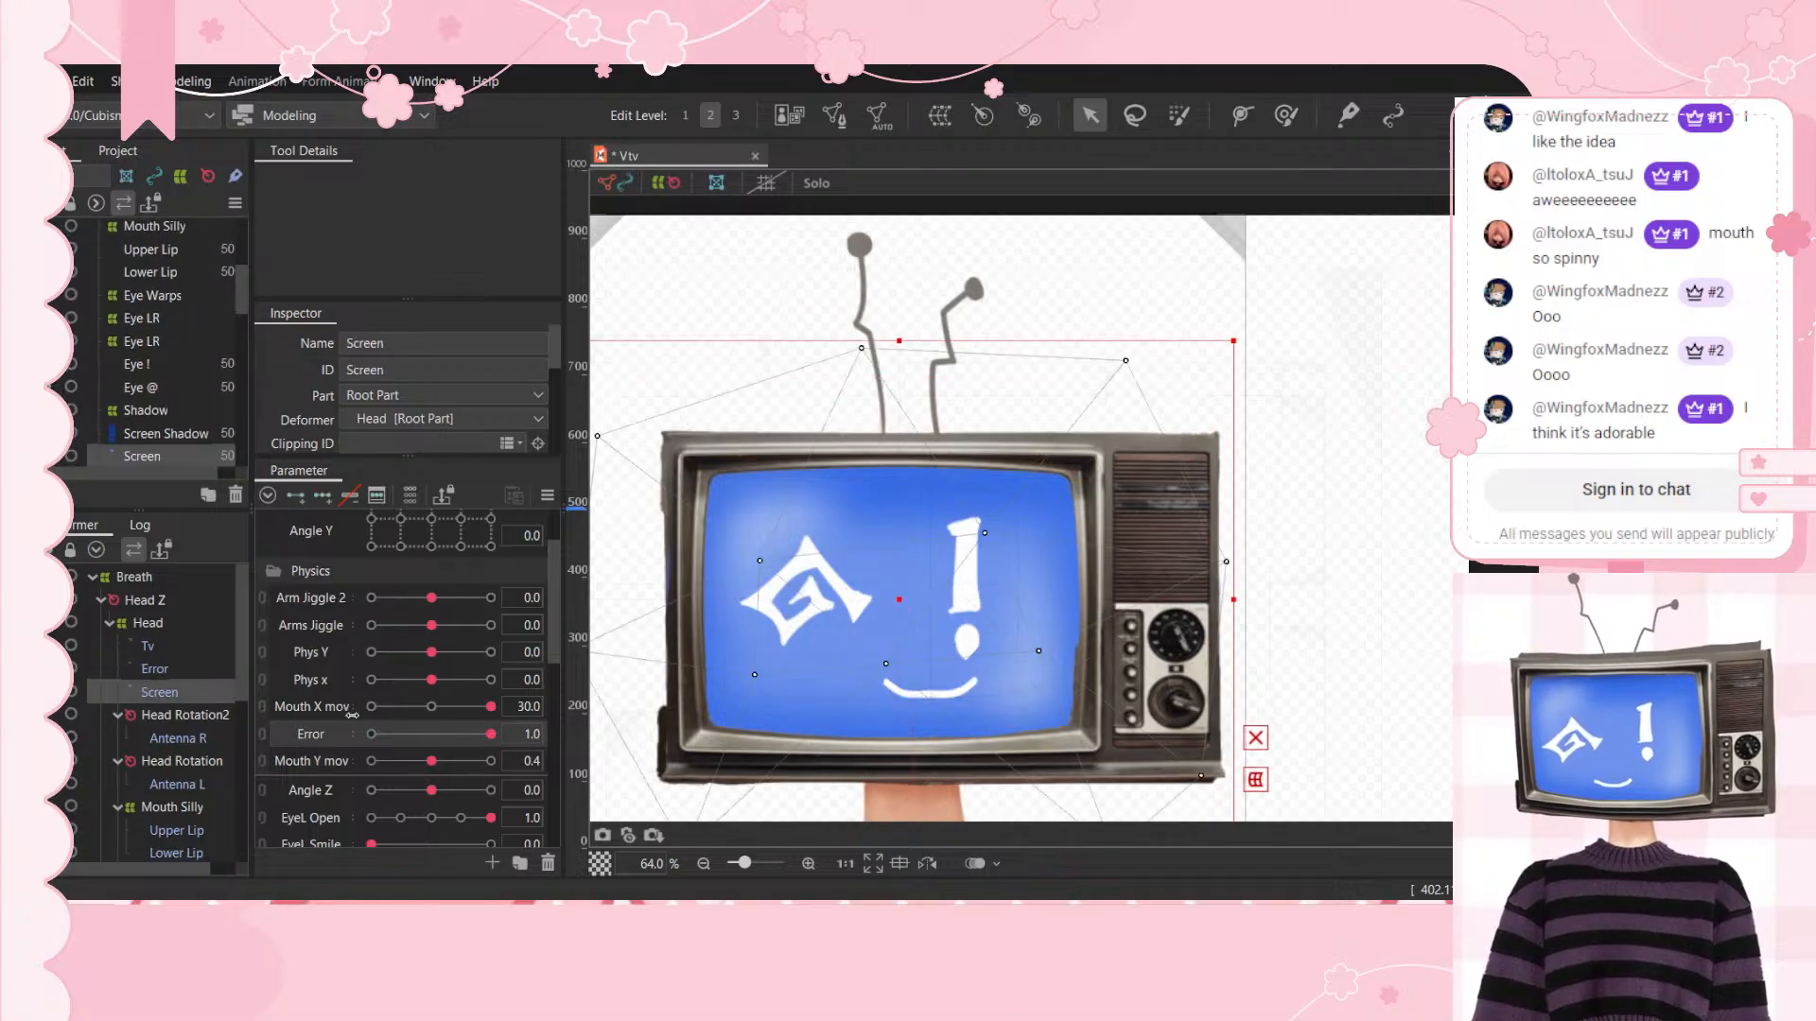
Step: Set the Error mesh's draw order to 500 at Error 1.0
{"action": "left_click", "coordinate": [155, 669]}
{"action": "mouse_move", "coordinate": [491, 734]}
{"action": "left_mouse_down"}
{"action": "mouse_move", "coordinate": [371, 736]}
{"action": "mouse_move", "coordinate": [801, 700]}
{"action": "left_mouse_up"}
{"action": "scroll", "coordinate": [437, 417], "scroll_direction": "down", "scroll_amount": 3}
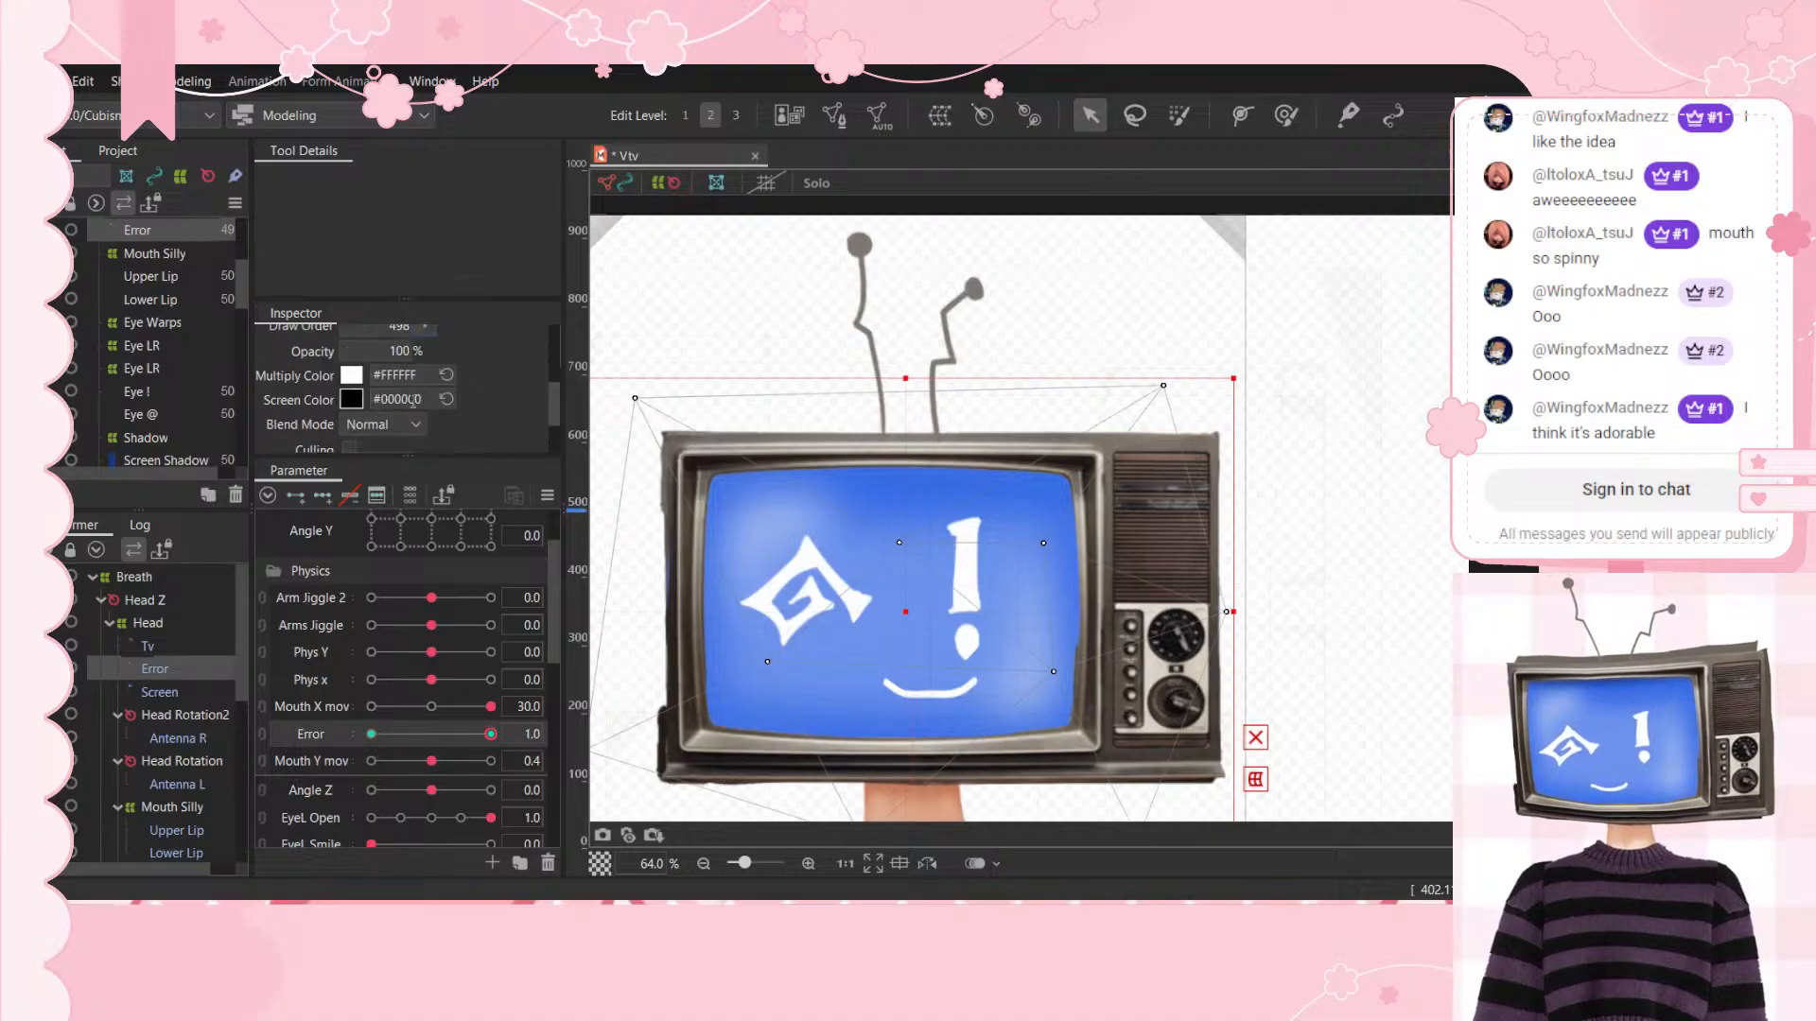
{"action": "double_click", "coordinate": [401, 328]}
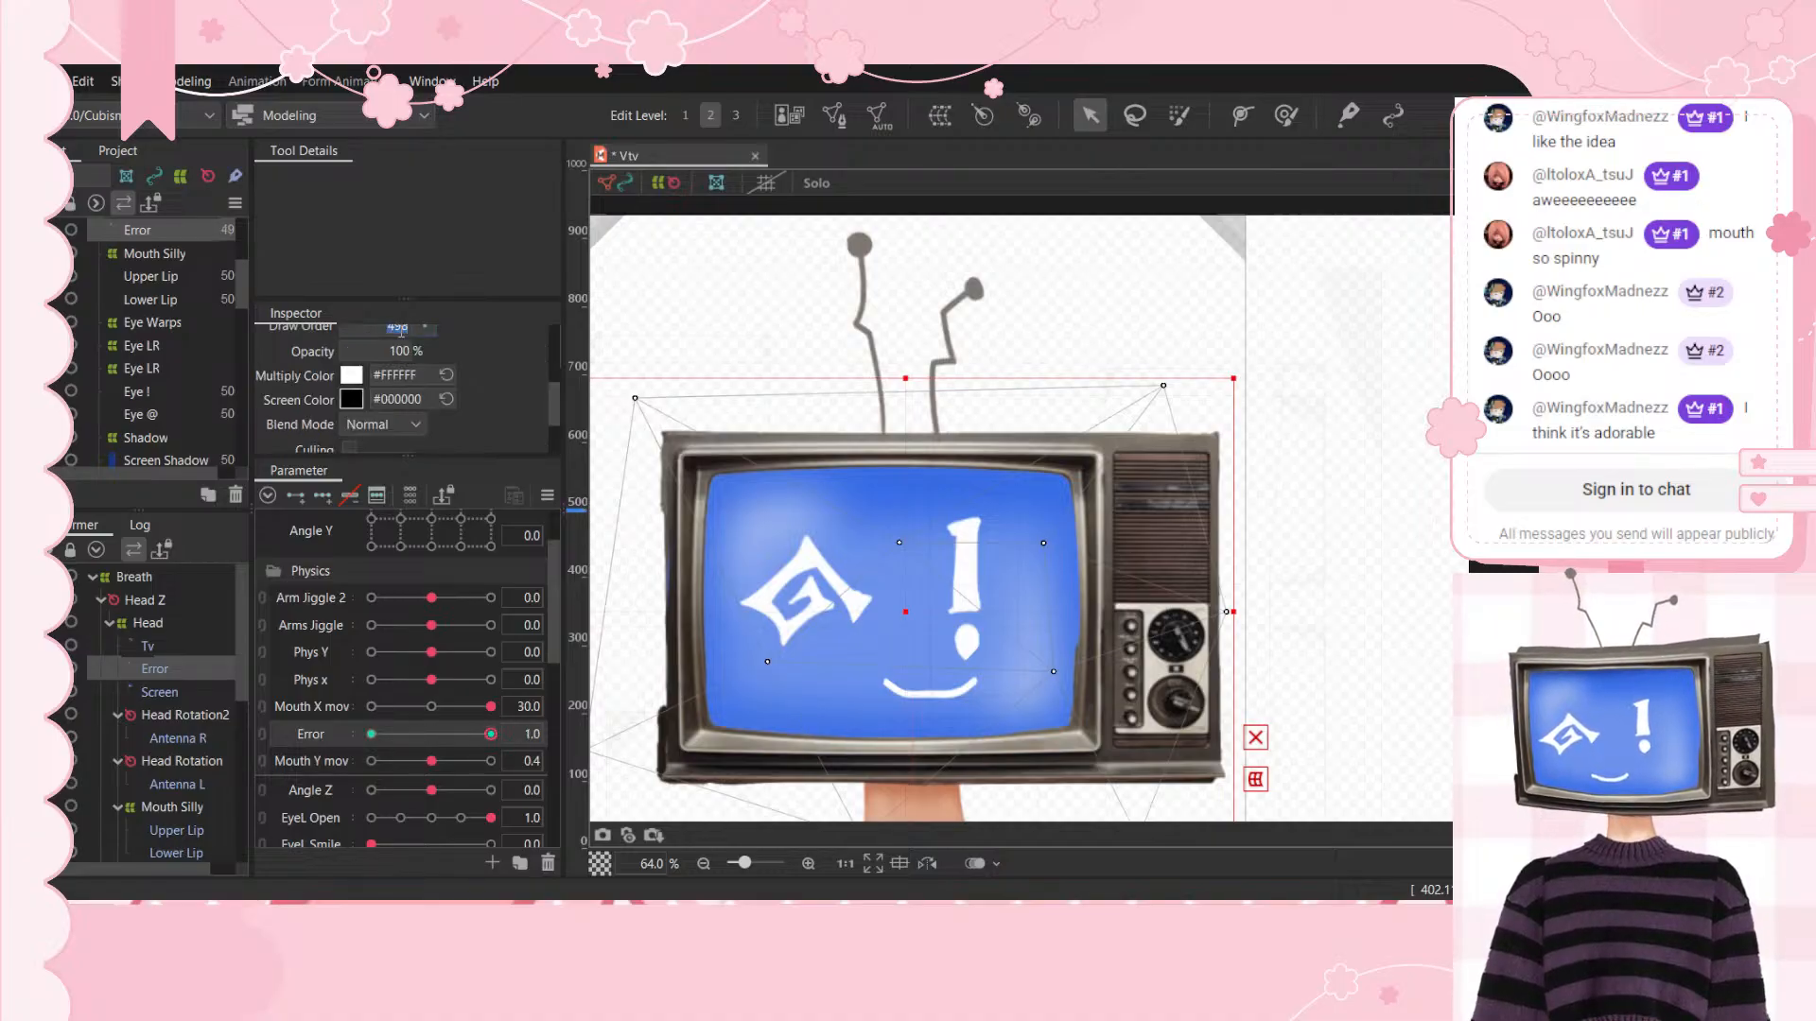
{"action": "type", "text": "500"}
{"action": "key", "text": "Return"}
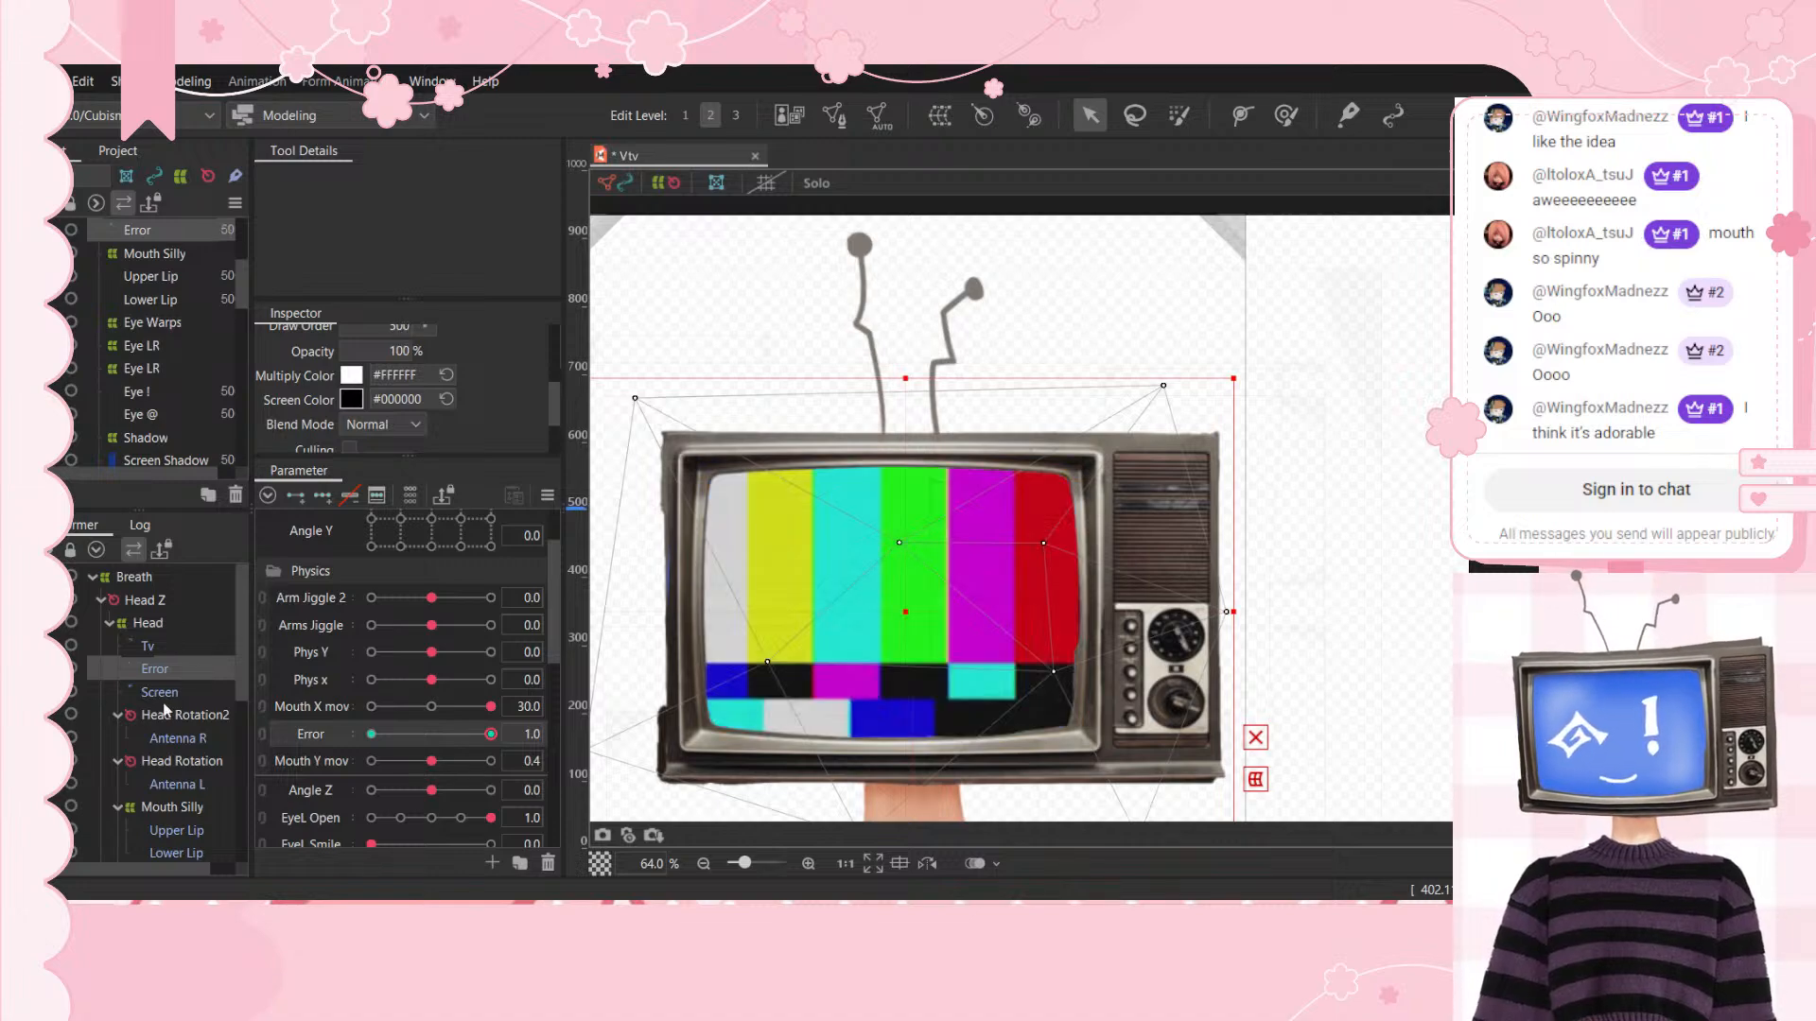
Step: Key the Screen mesh at both ends of the Error parameter and set its opacity to 0% at Error 1.0
{"action": "left_click", "coordinate": [161, 694]}
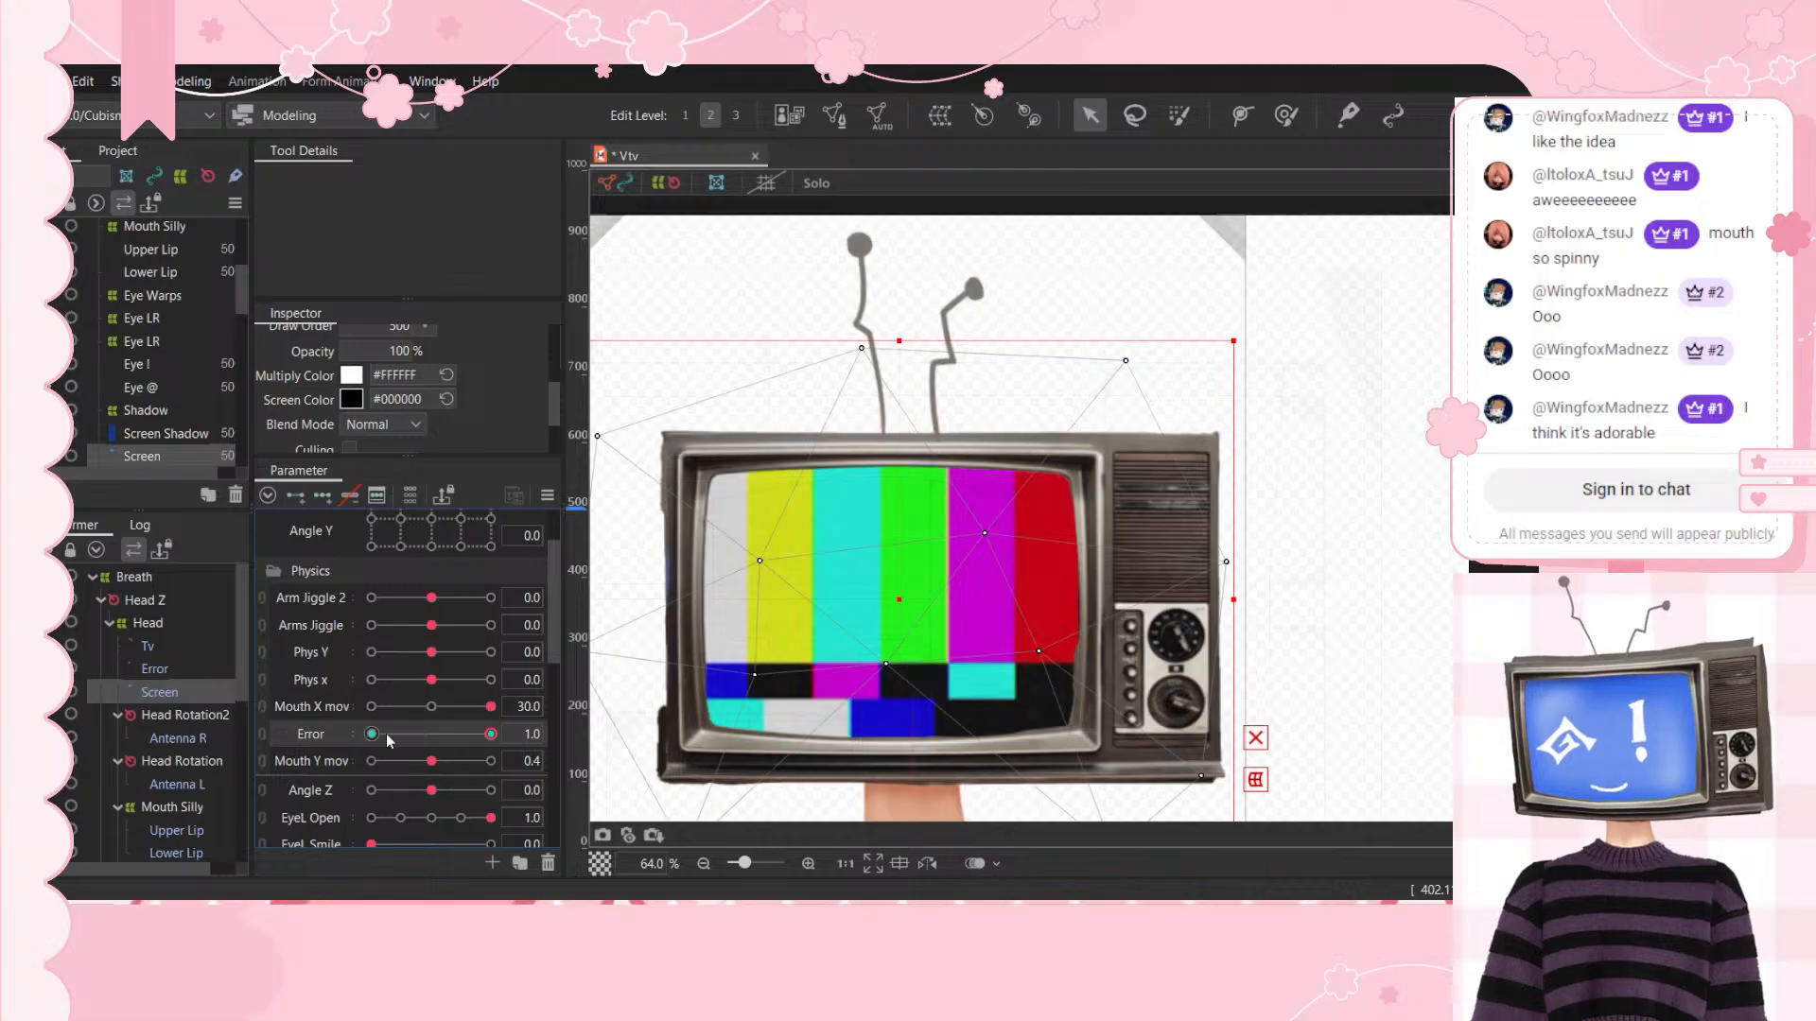
{"action": "left_click_drag", "start_coordinate": [386, 733], "coordinate": [348, 733]}
{"action": "left_click", "coordinate": [491, 733]}
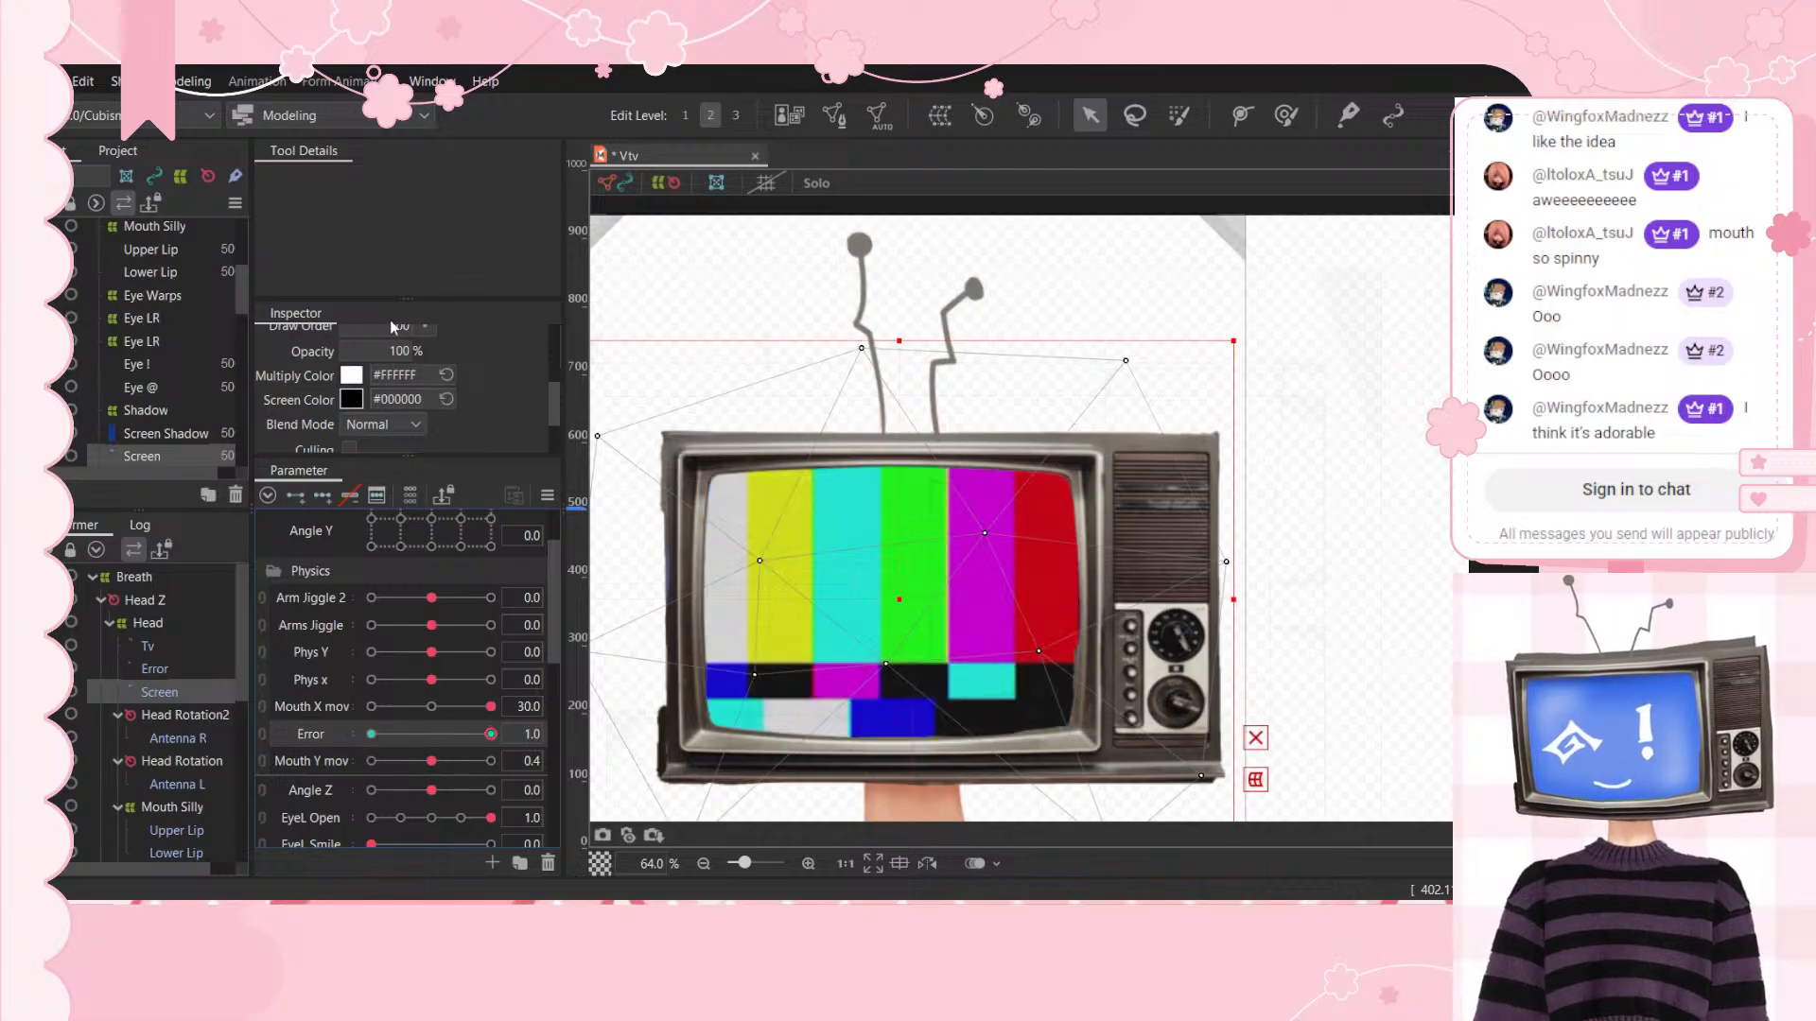
{"action": "left_click", "coordinate": [397, 350]}
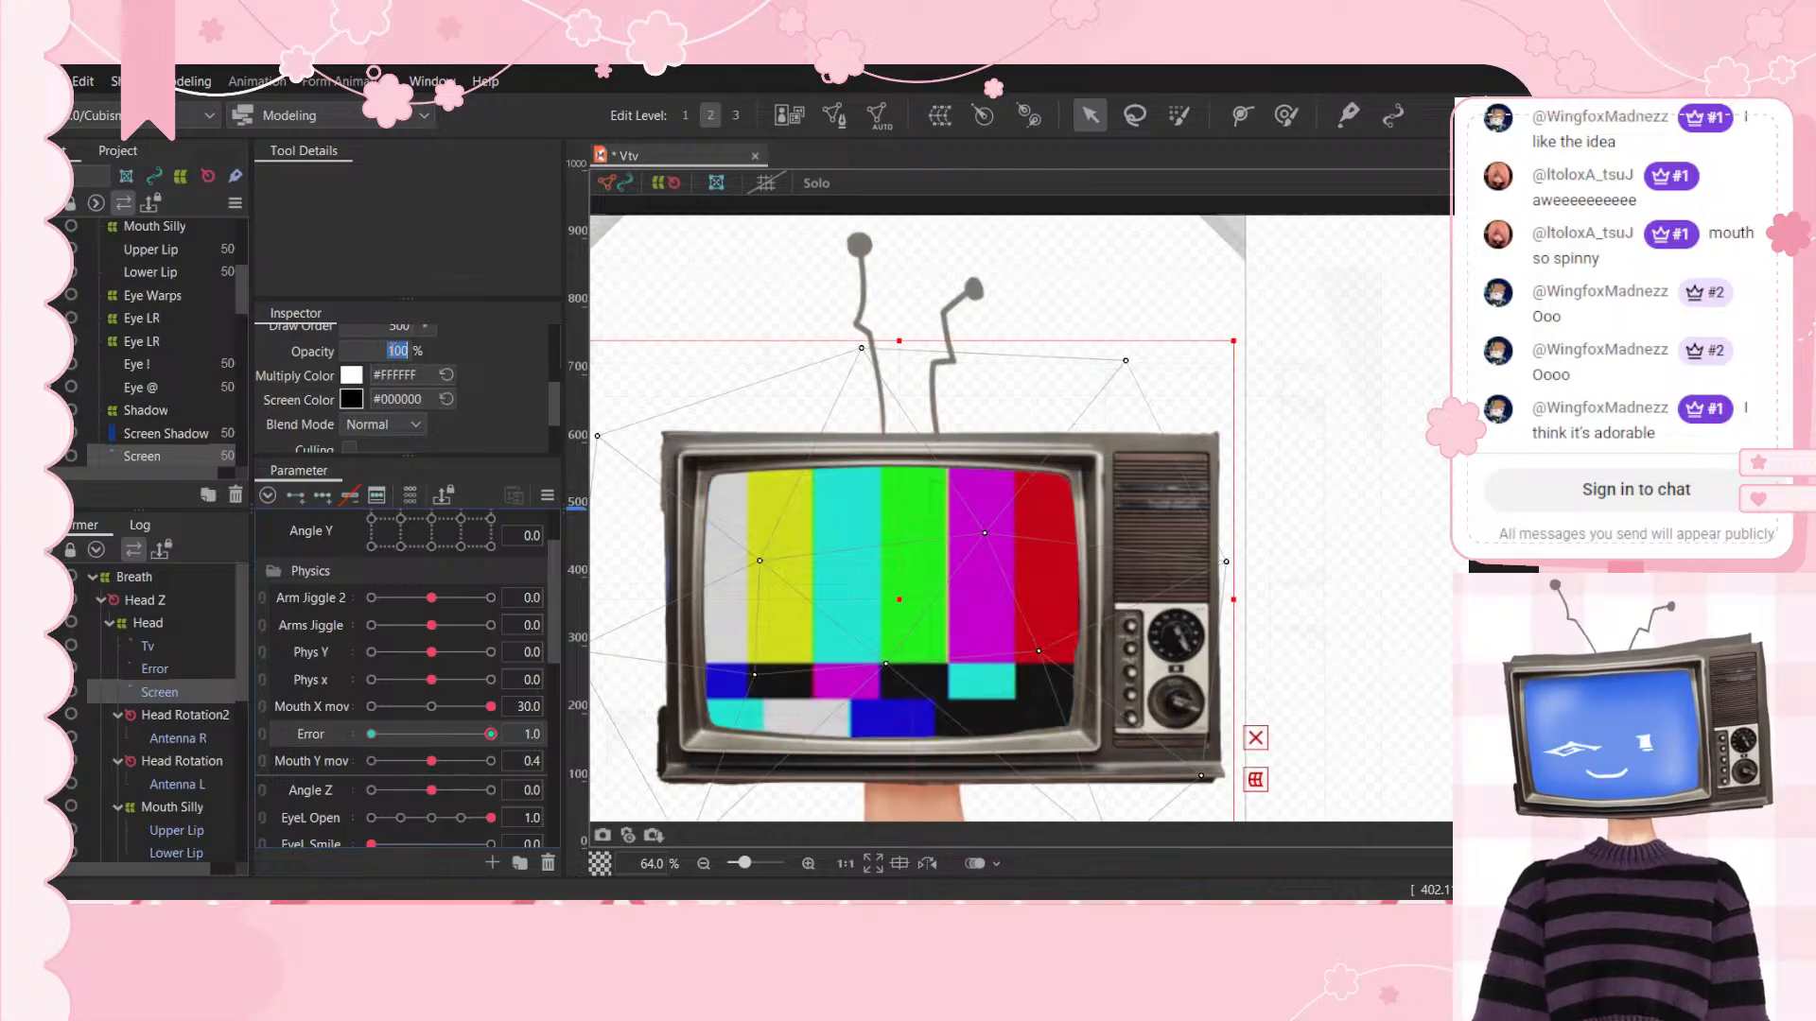
{"action": "type", "text": "0"}
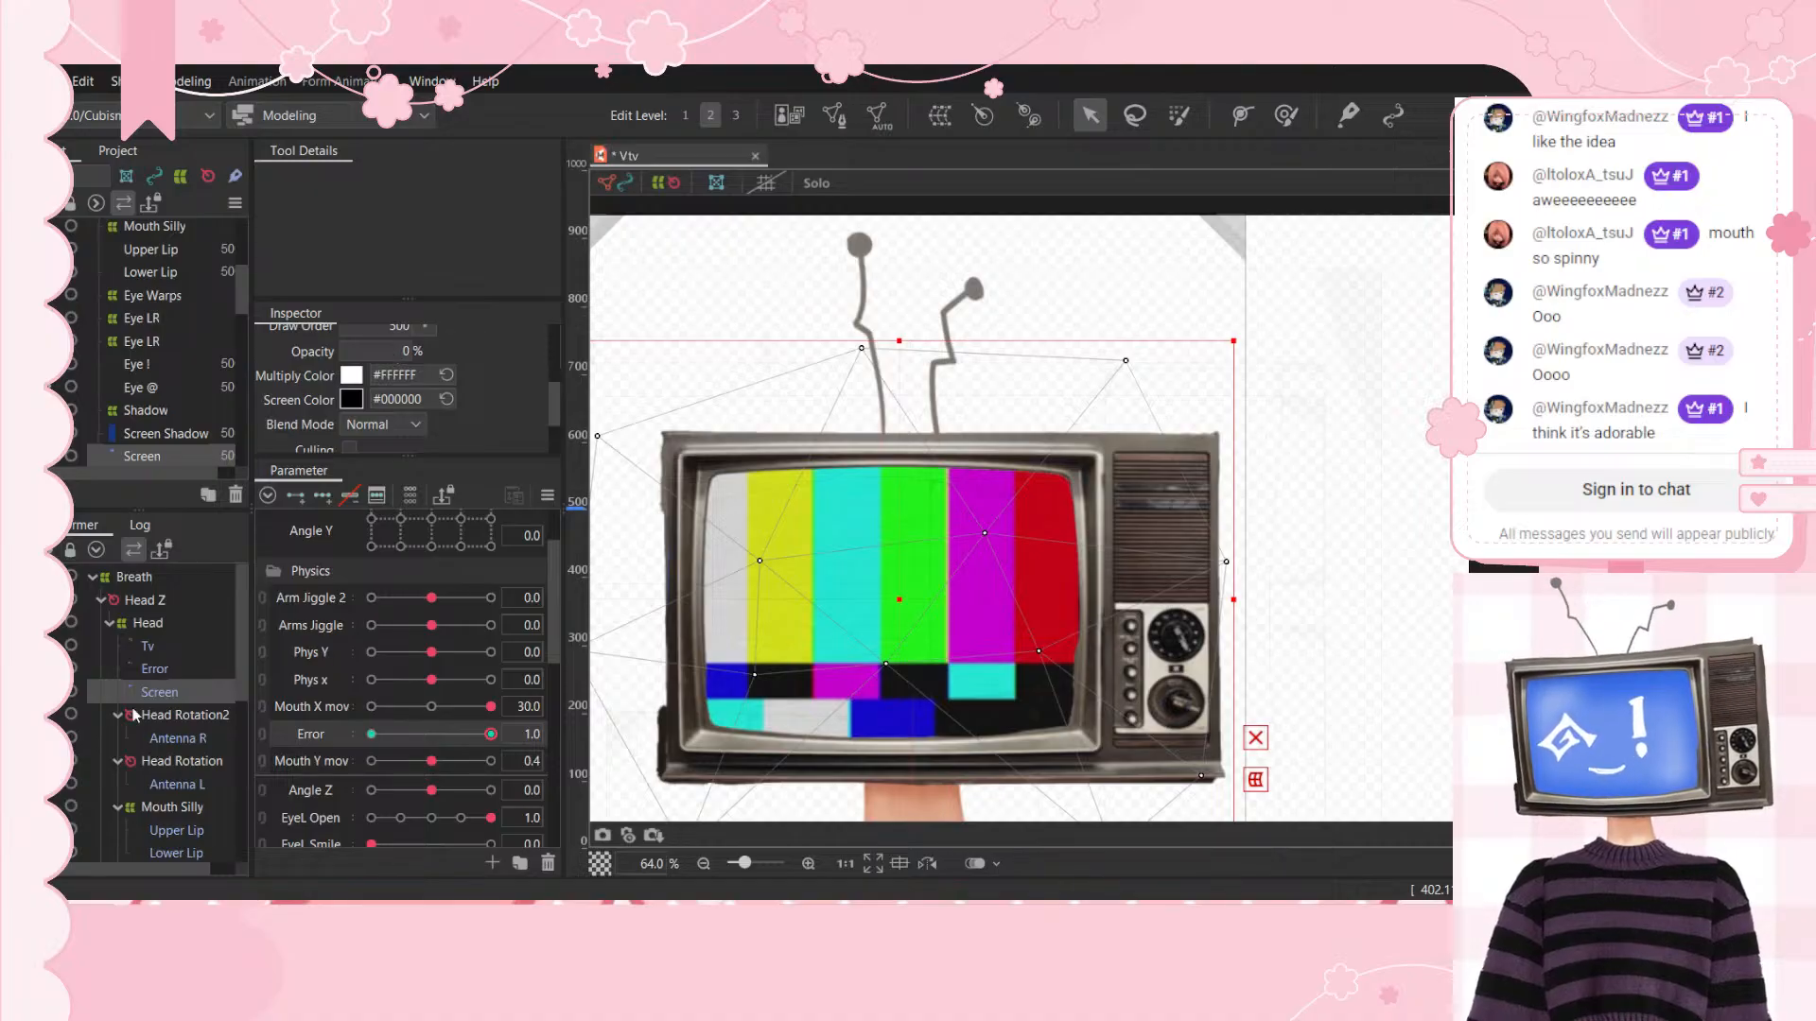
Step: Examine the Error mesh and the mouth, screen shadow, torso and arm entries in the deformer tree for their parameter keys
{"action": "left_click", "coordinate": [153, 670]}
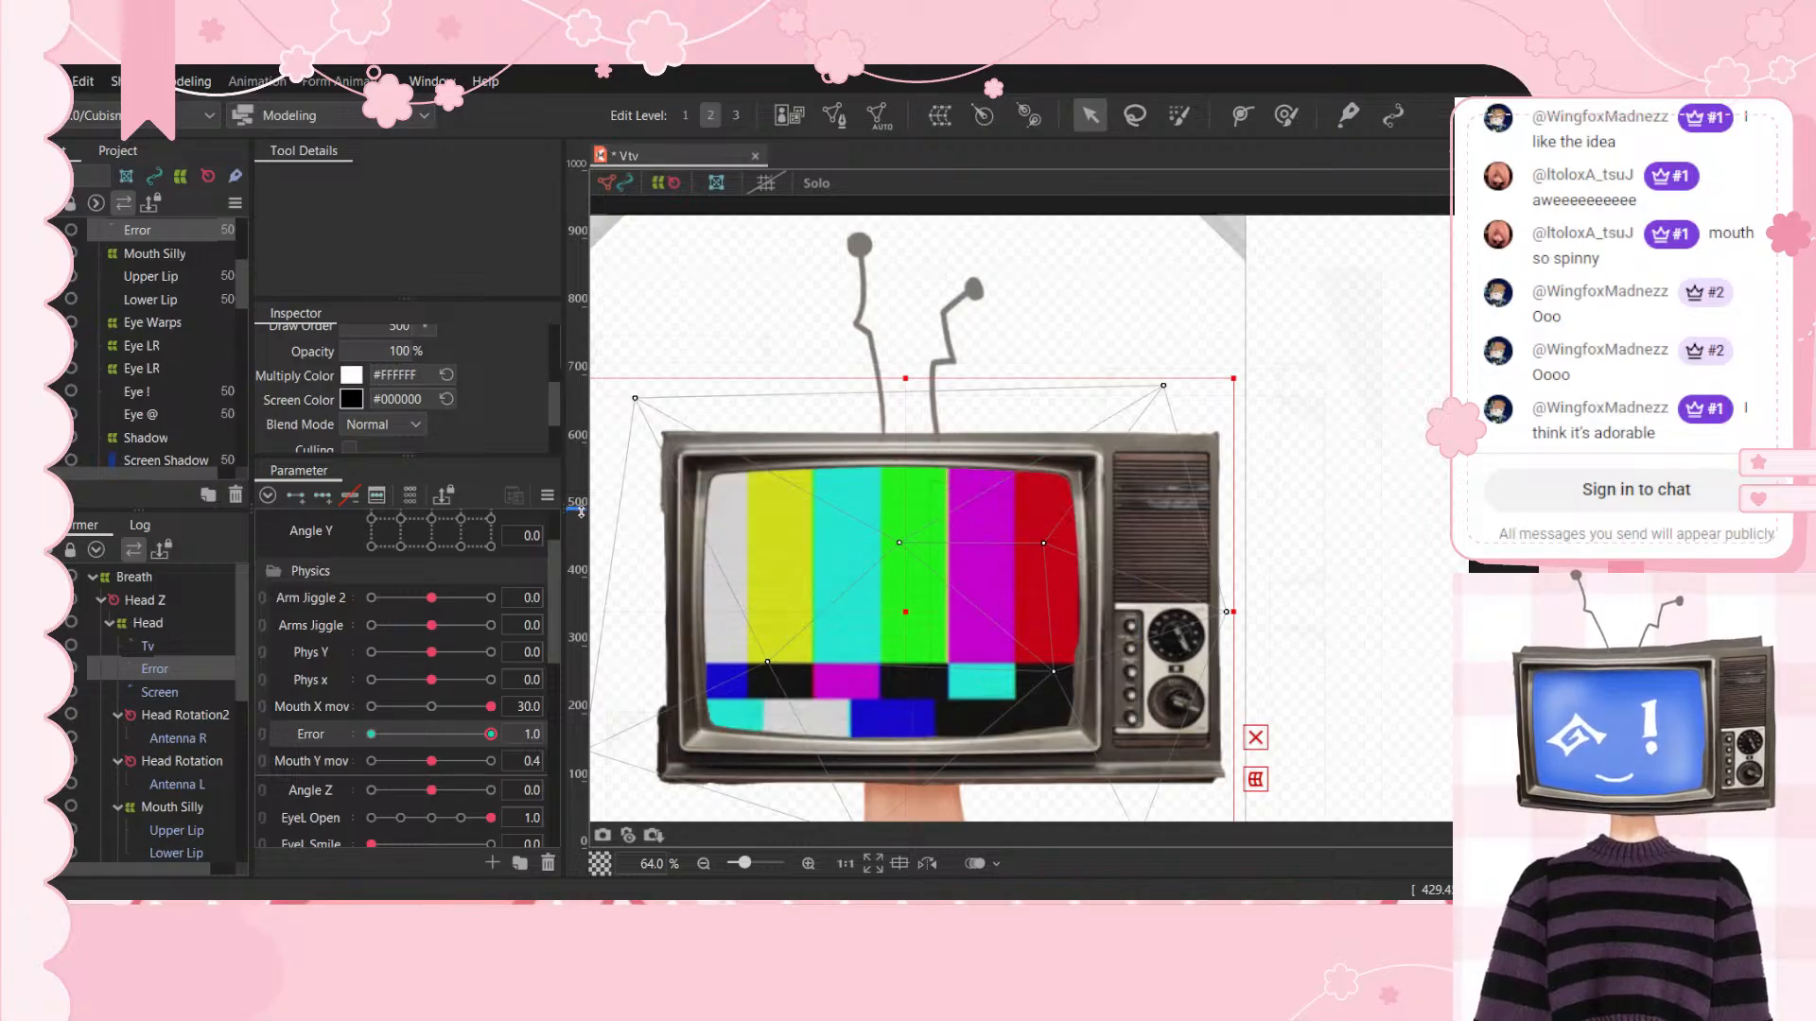
{"action": "left_click", "coordinate": [735, 384]}
{"action": "left_click", "coordinate": [750, 337]}
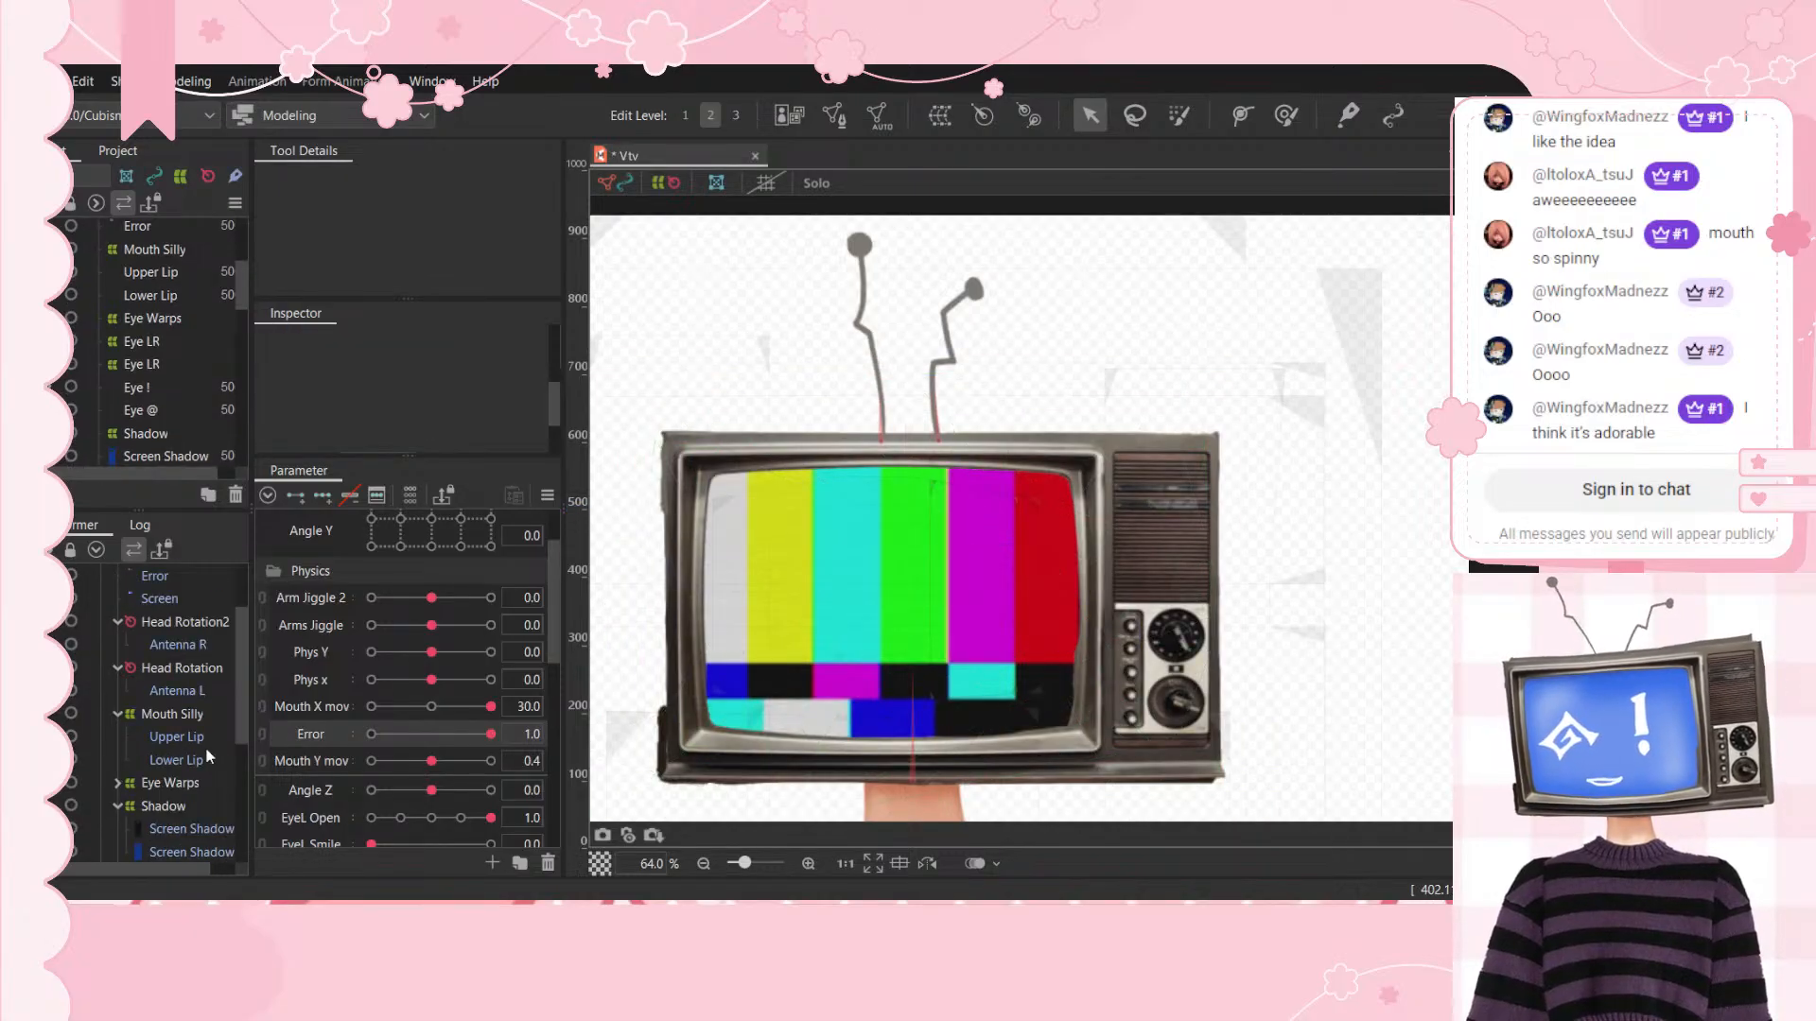
{"action": "scroll", "coordinate": [207, 756], "scroll_direction": "down", "scroll_amount": 4}
{"action": "left_click", "coordinate": [184, 714]}
{"action": "left_click", "coordinate": [218, 601]}
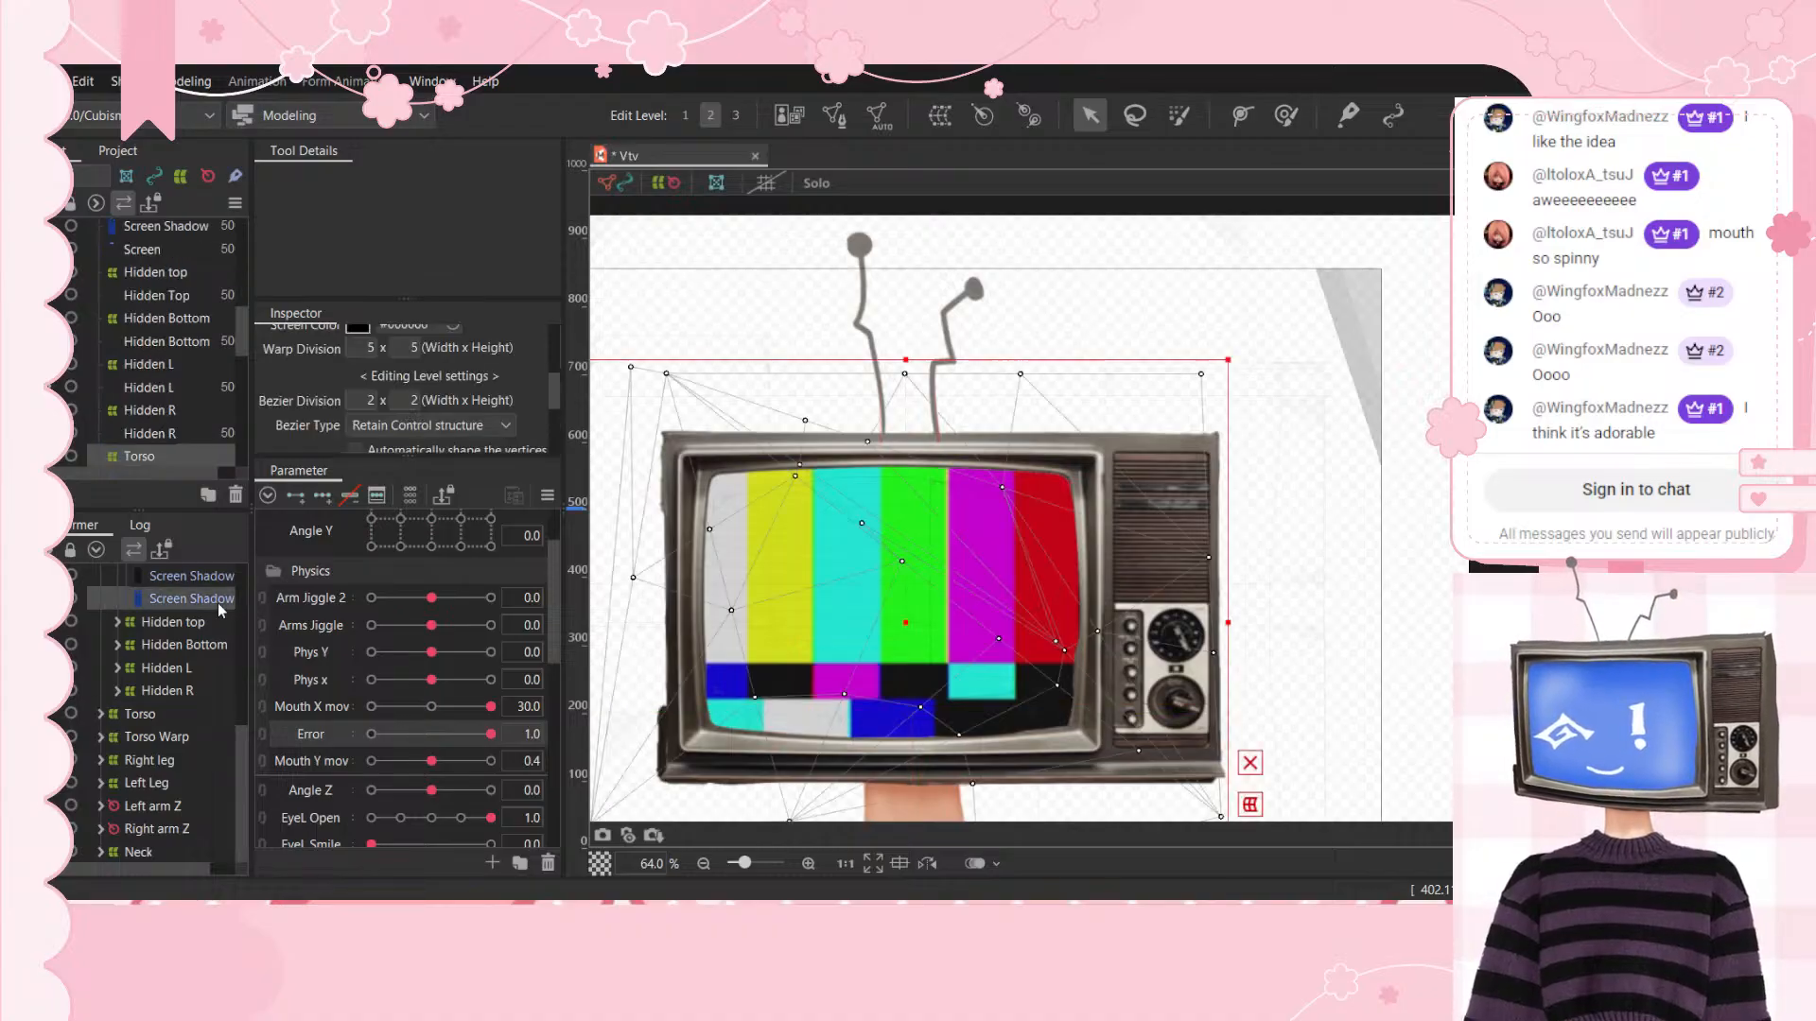
{"action": "left_click", "coordinate": [184, 716]}
{"action": "left_click", "coordinate": [172, 831]}
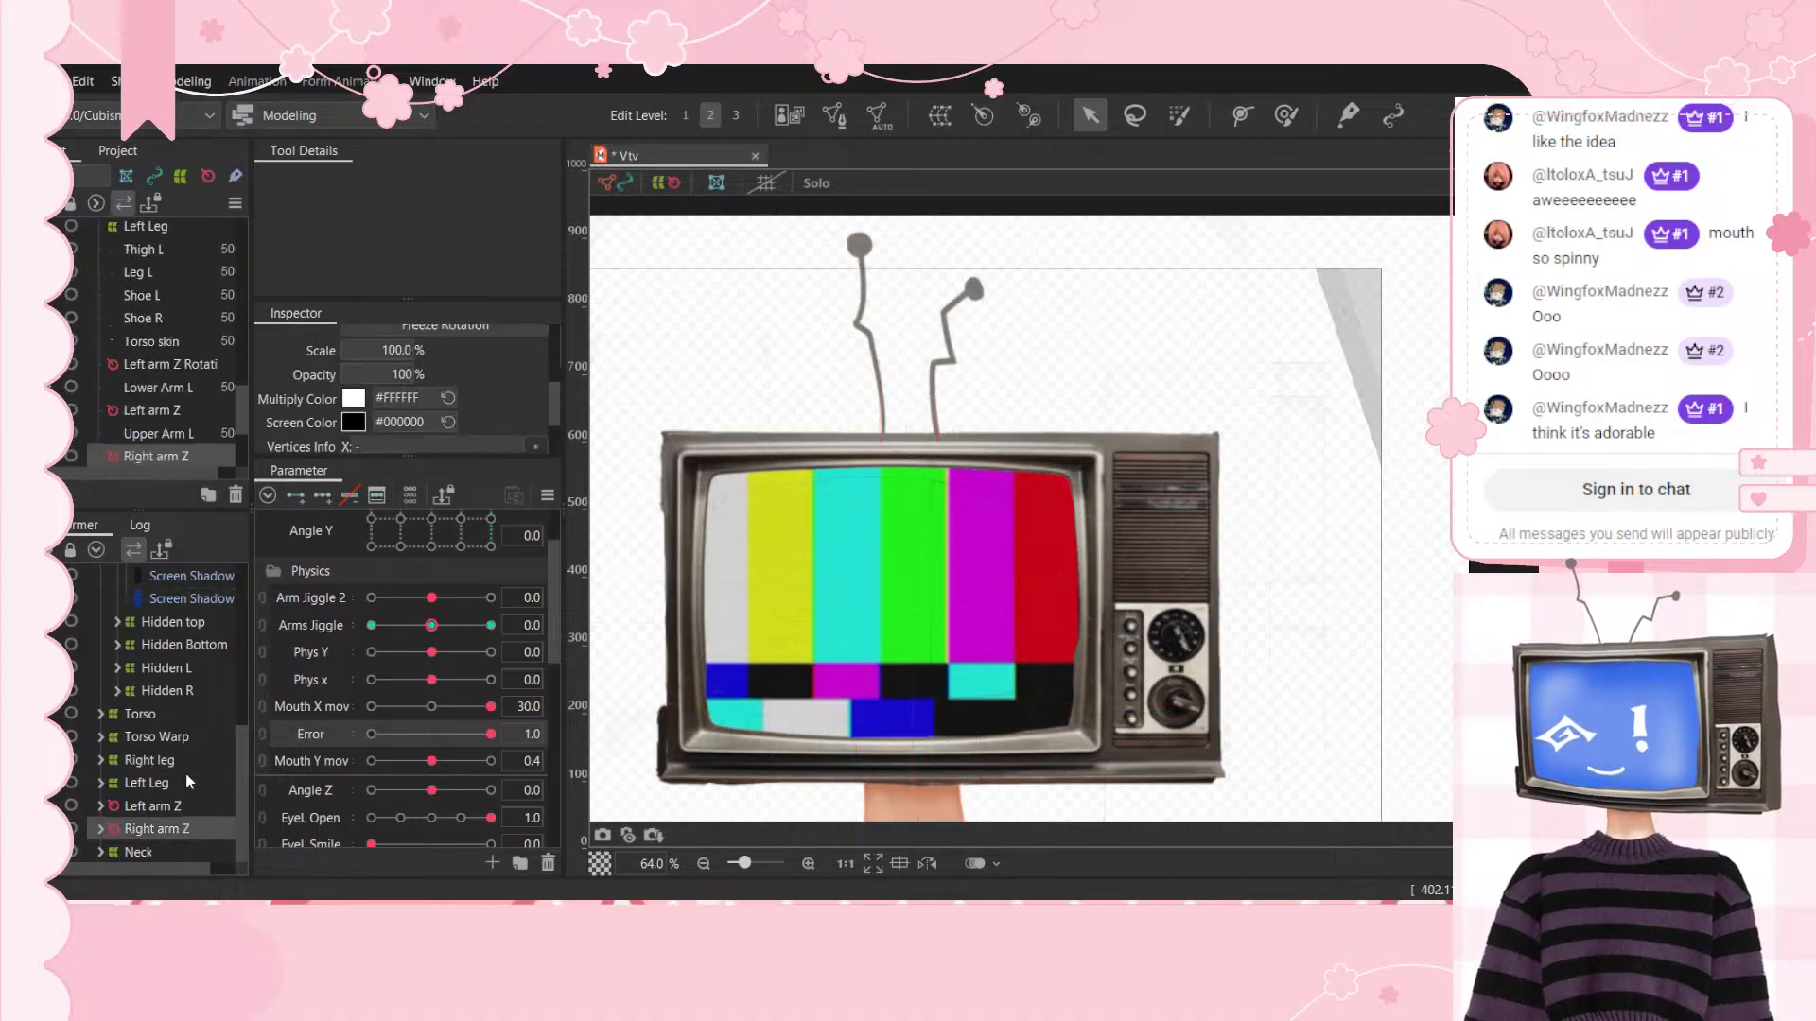
{"action": "scroll", "coordinate": [185, 770], "scroll_direction": "down", "scroll_amount": 5}
{"action": "scroll", "coordinate": [188, 776], "scroll_direction": "up", "scroll_amount": 5}
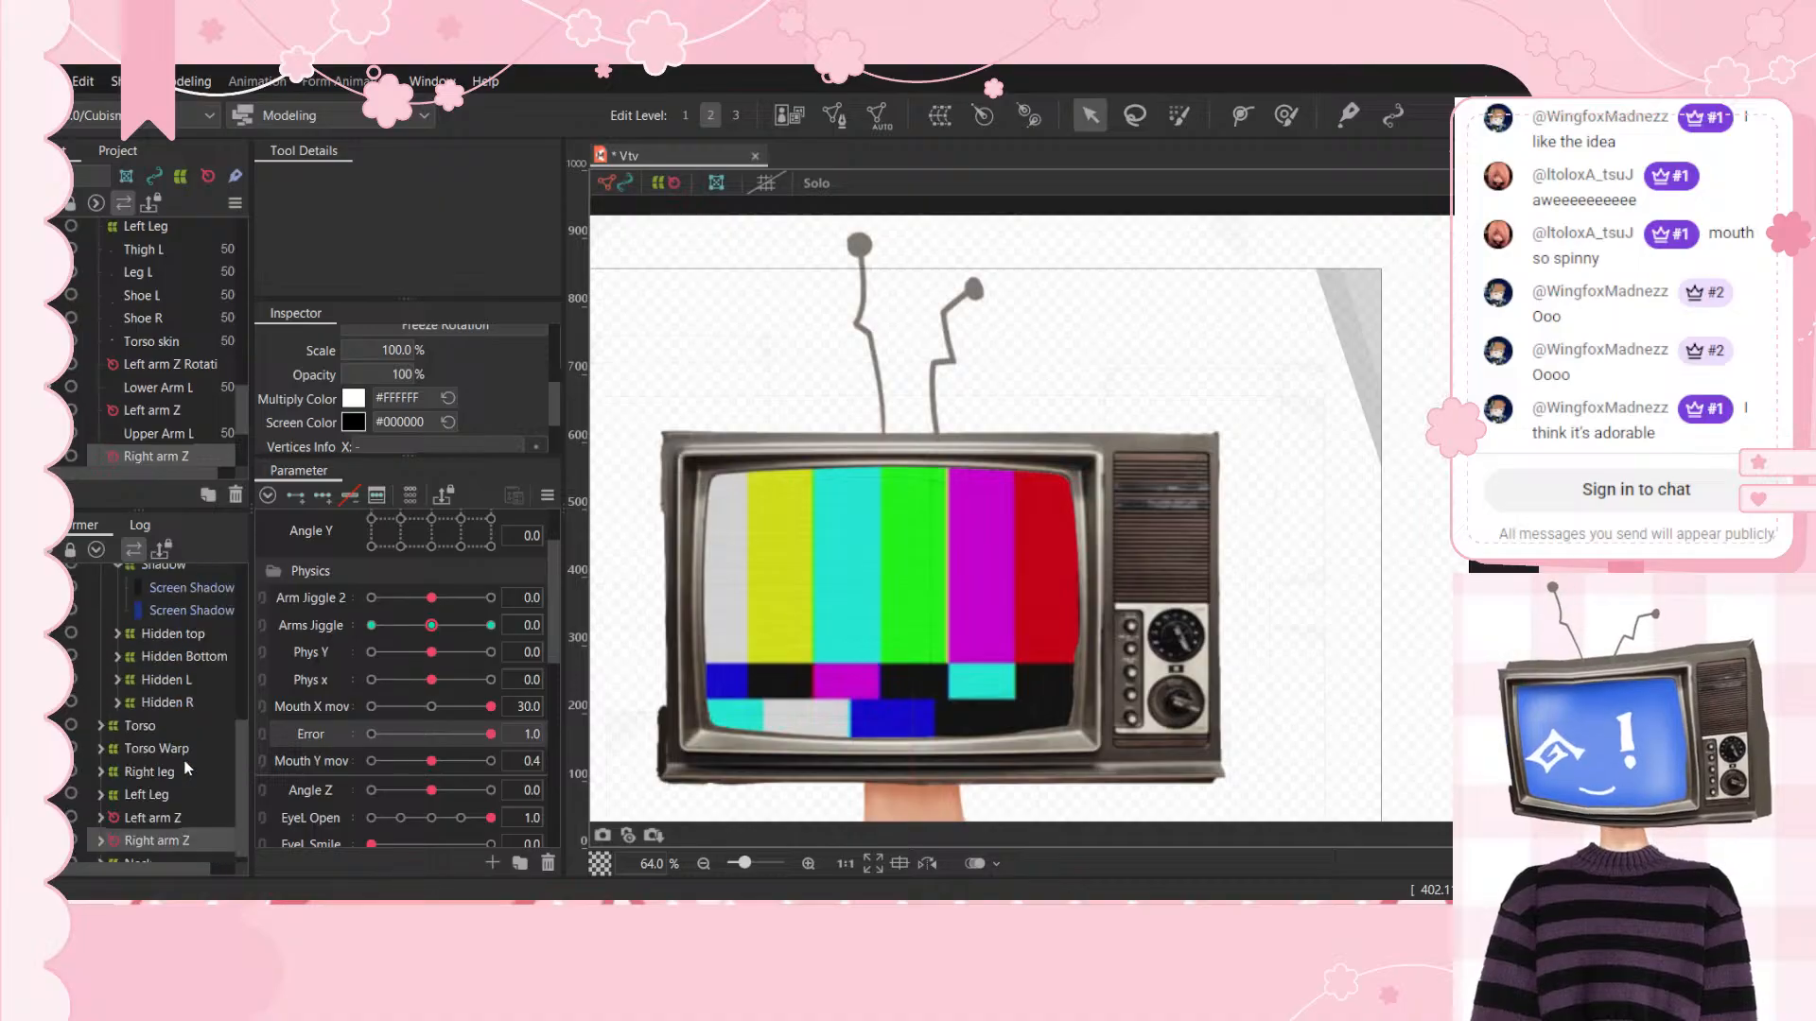
Step: Examine the Hidden top, Hidden Bottom, Hidden L, Torso and Right leg deformers for their parameter keys
{"action": "left_click", "coordinate": [200, 635]}
{"action": "left_click", "coordinate": [196, 658]}
{"action": "left_click", "coordinate": [192, 680]}
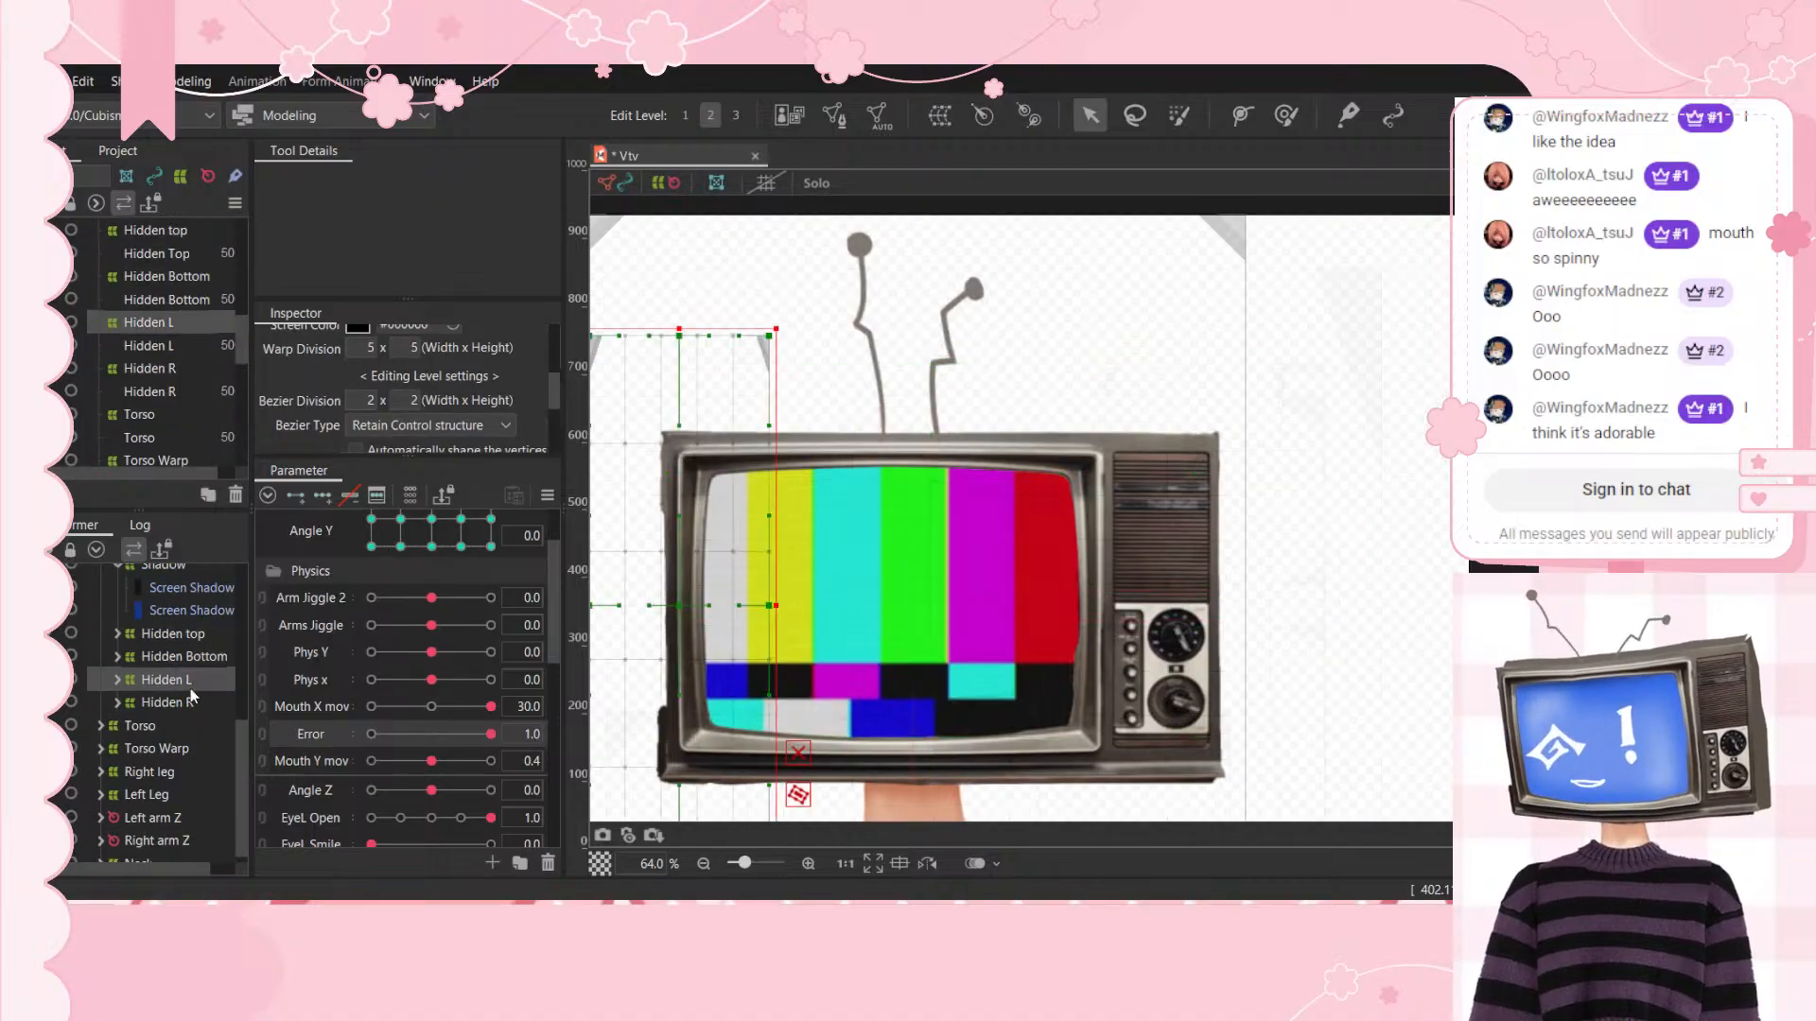
{"action": "left_click", "coordinate": [186, 719]}
{"action": "left_click", "coordinate": [178, 767]}
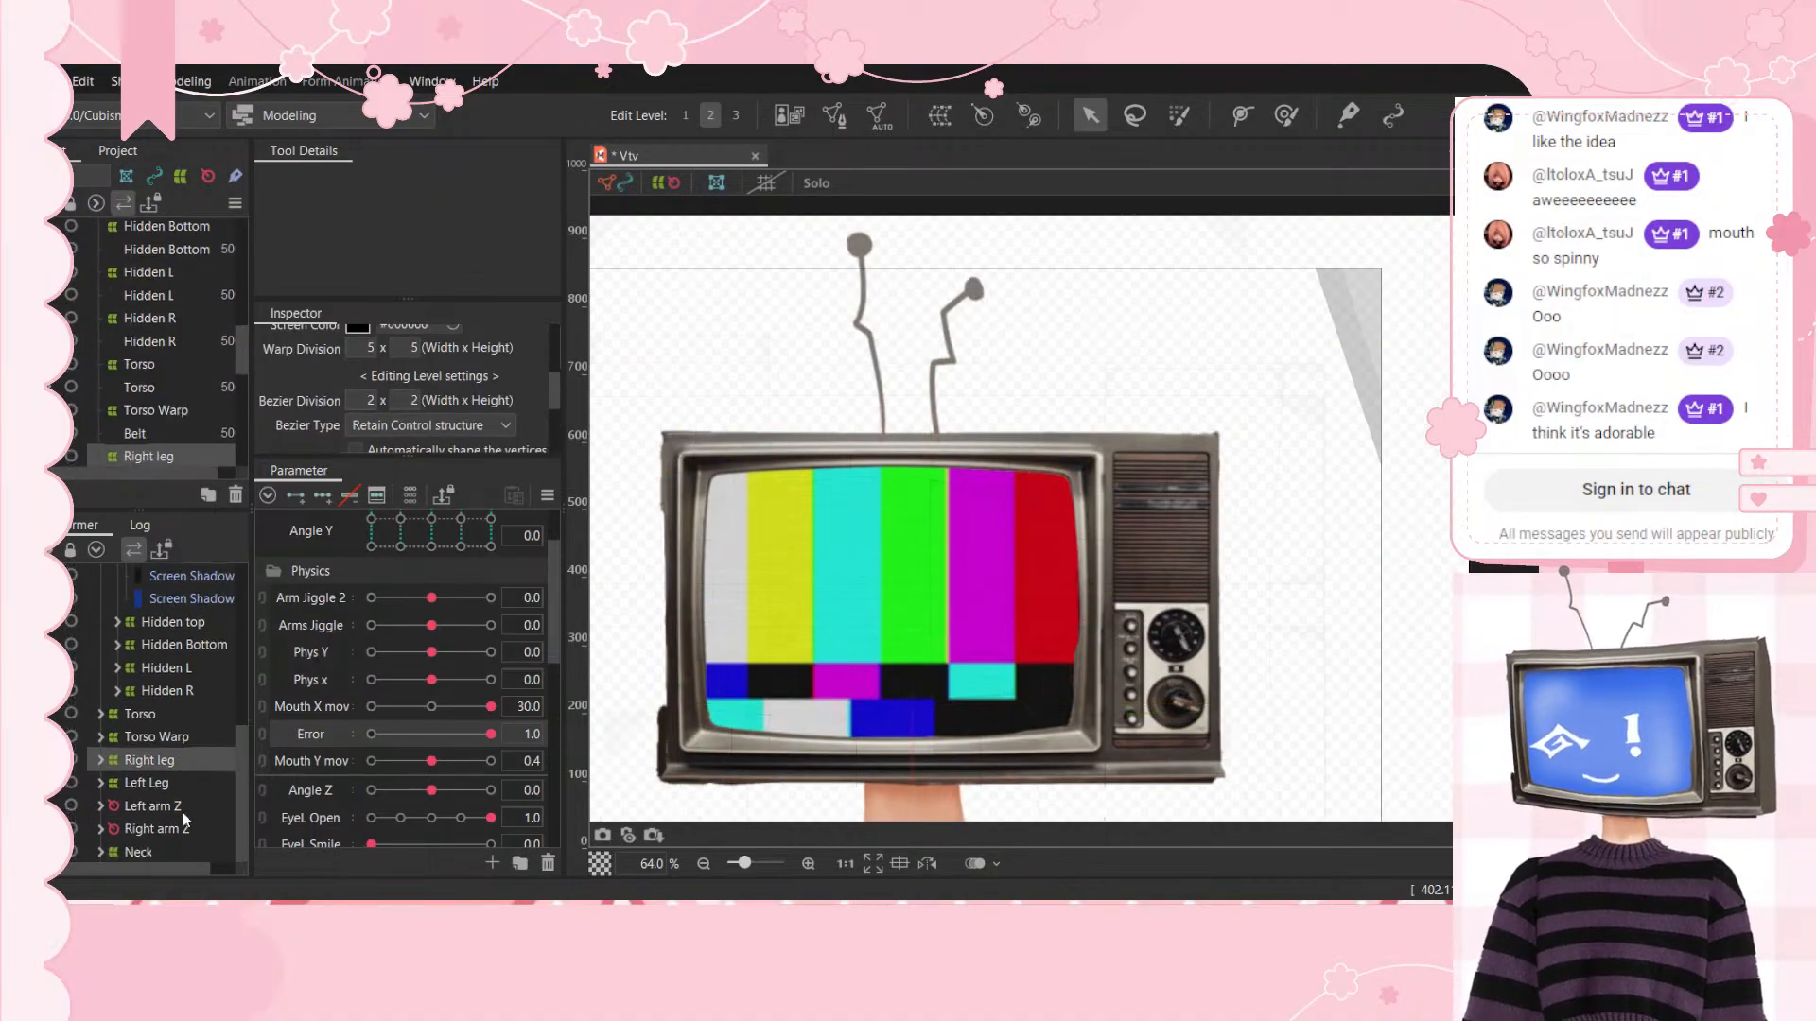
Step: Review the Error mesh, Head Rotation2, Head Rotation, Mouth Silly and Eye Warps for their parameter keys
{"action": "scroll", "coordinate": [184, 813], "scroll_direction": "down", "scroll_amount": 5}
{"action": "left_click", "coordinate": [154, 669]}
{"action": "left_click", "coordinate": [167, 711]}
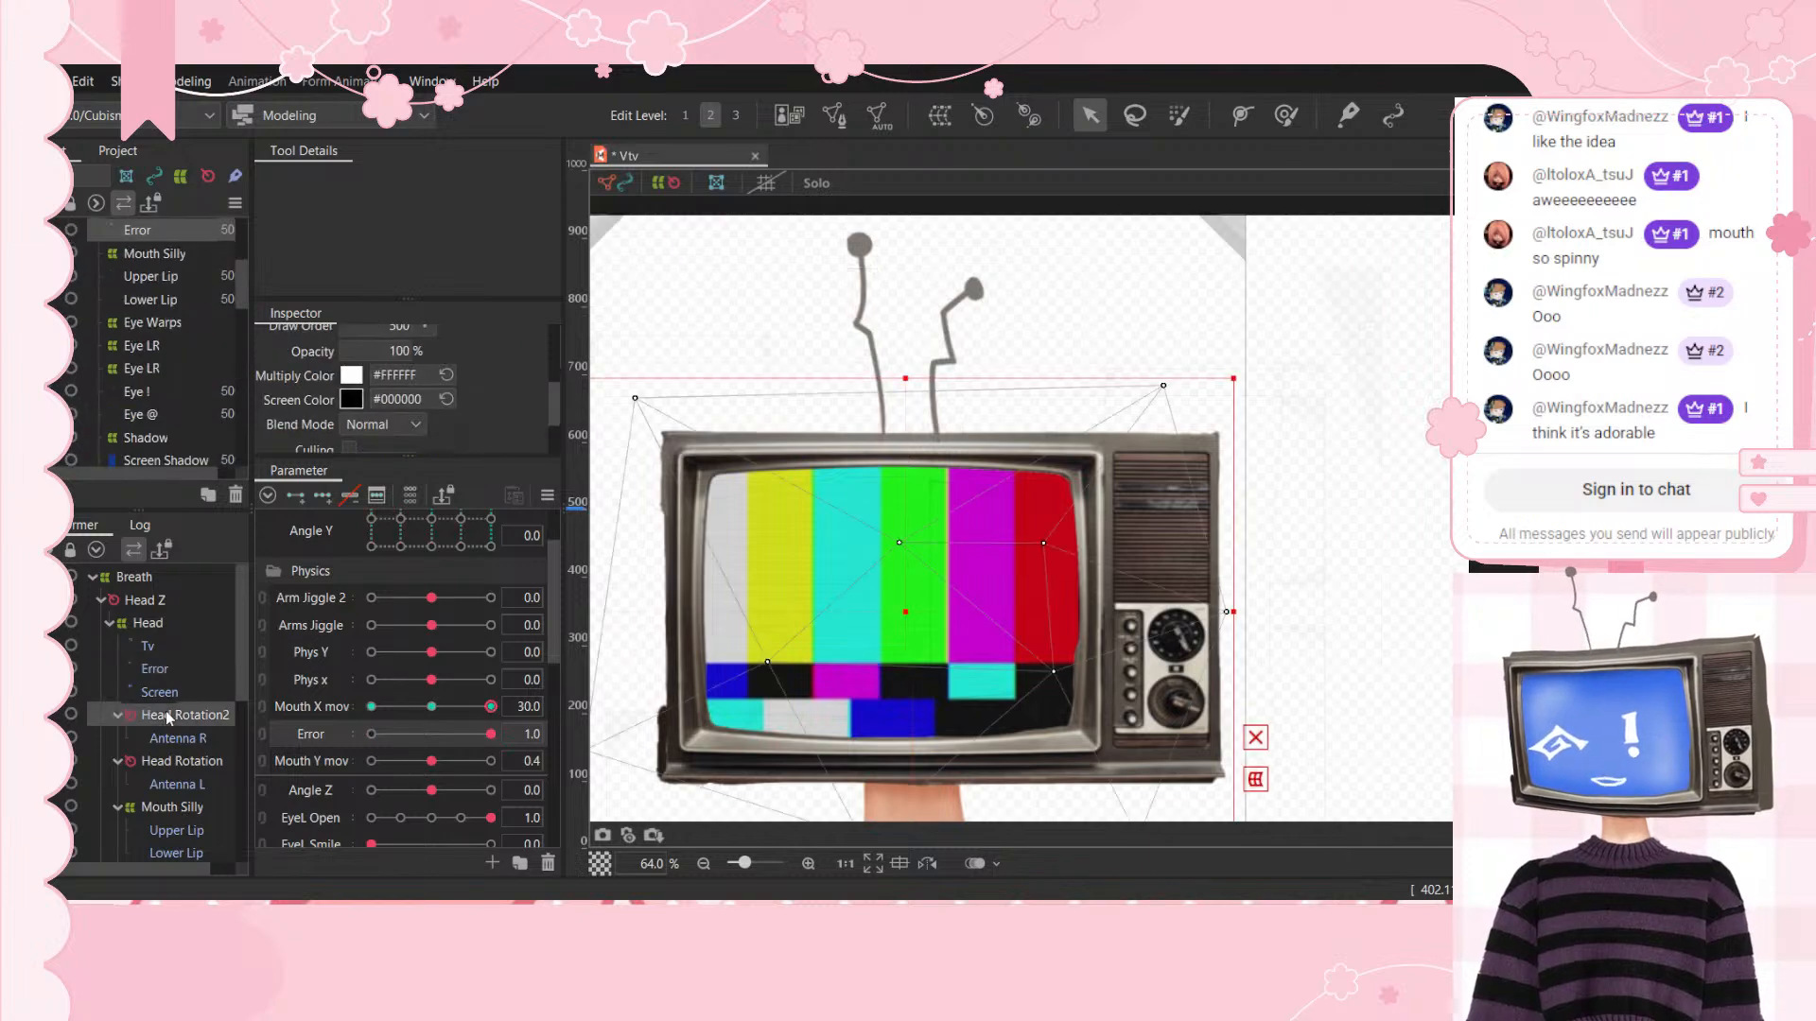
{"action": "left_click", "coordinate": [174, 758]}
{"action": "scroll", "coordinate": [174, 757], "scroll_direction": "down", "scroll_amount": 3}
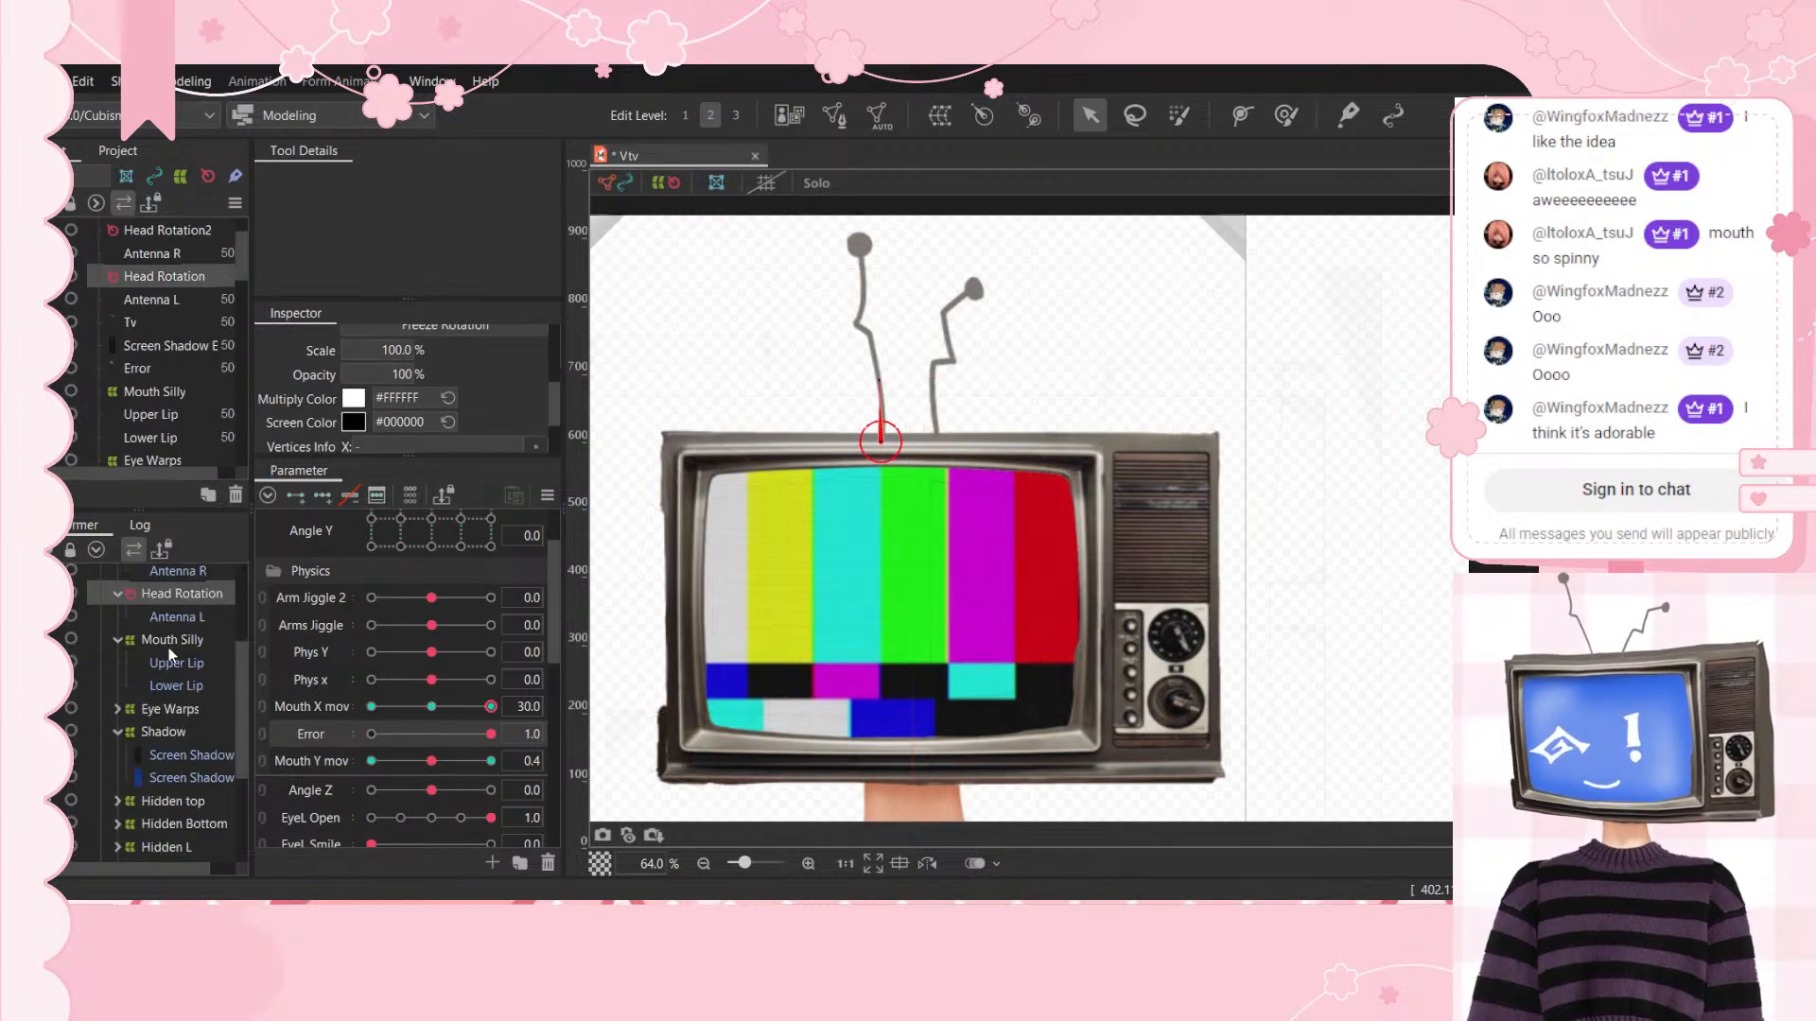
{"action": "left_click", "coordinate": [169, 643]}
{"action": "left_click", "coordinate": [166, 711]}
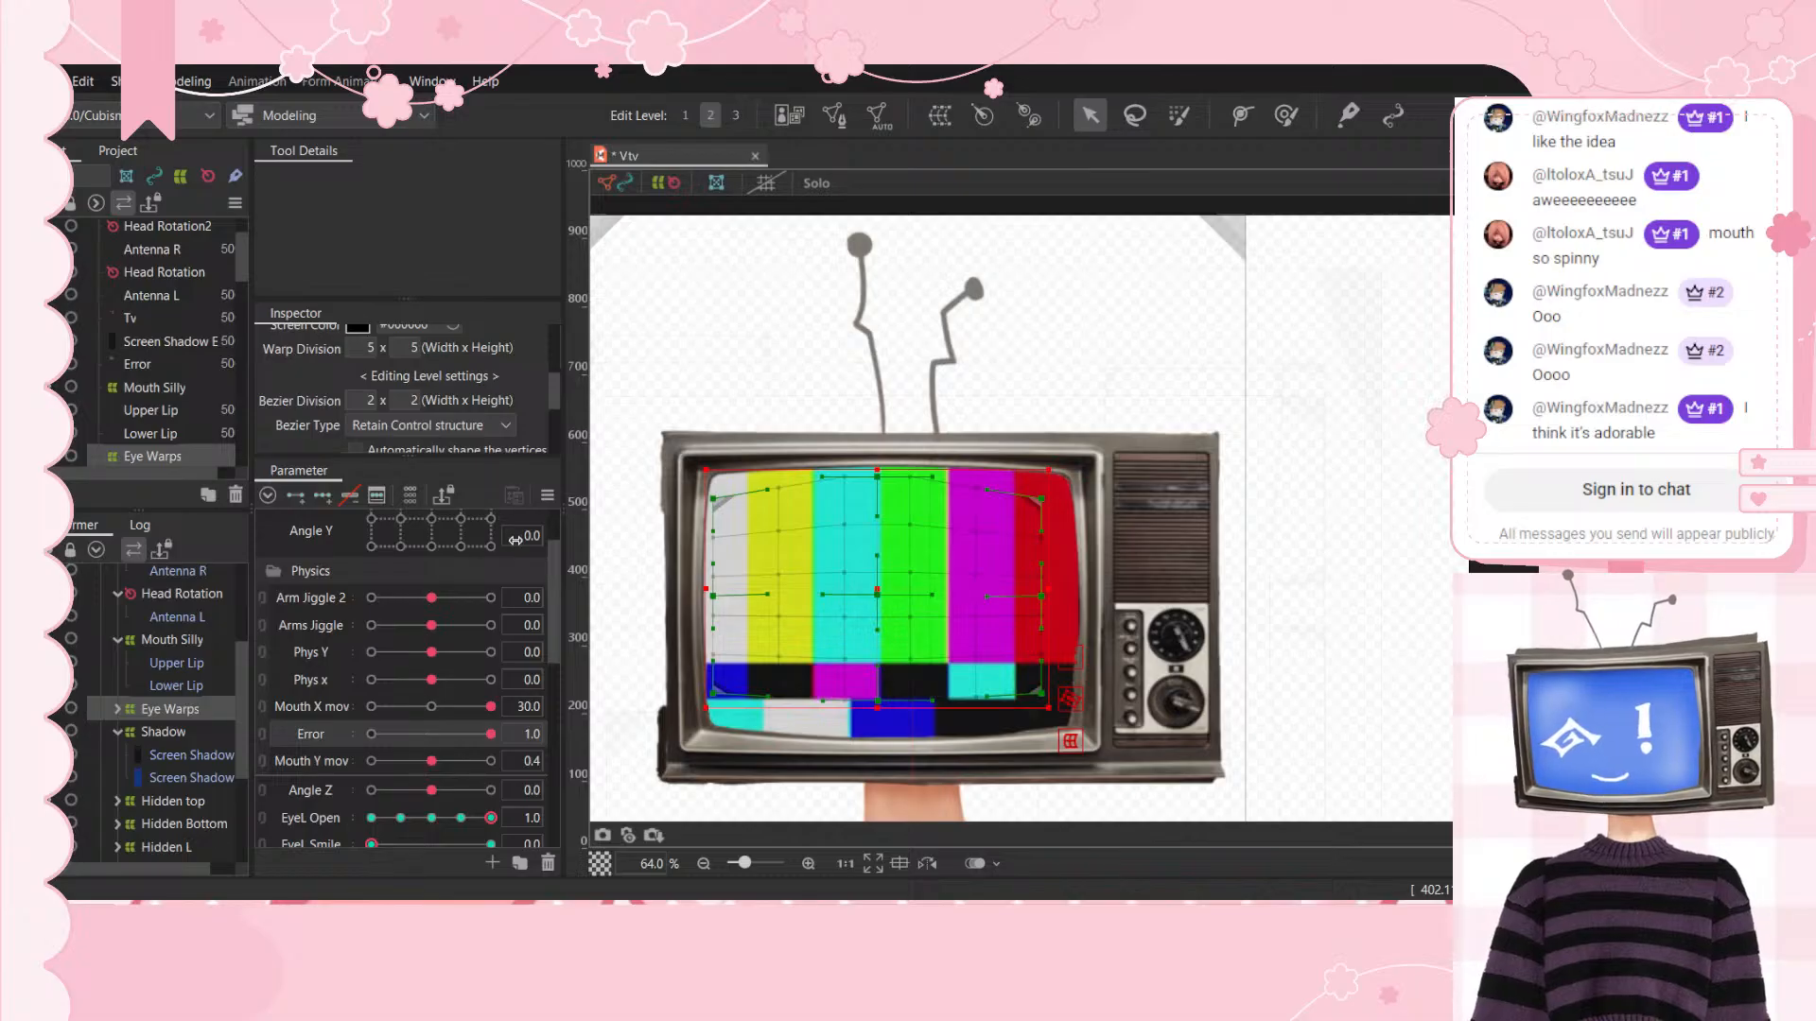
Step: Pose the Eye Warps deformer with EyeL Smile at 1.0 and EyeL Open at 0.0
{"action": "scroll", "coordinate": [499, 668], "scroll_direction": "down", "scroll_amount": 3}
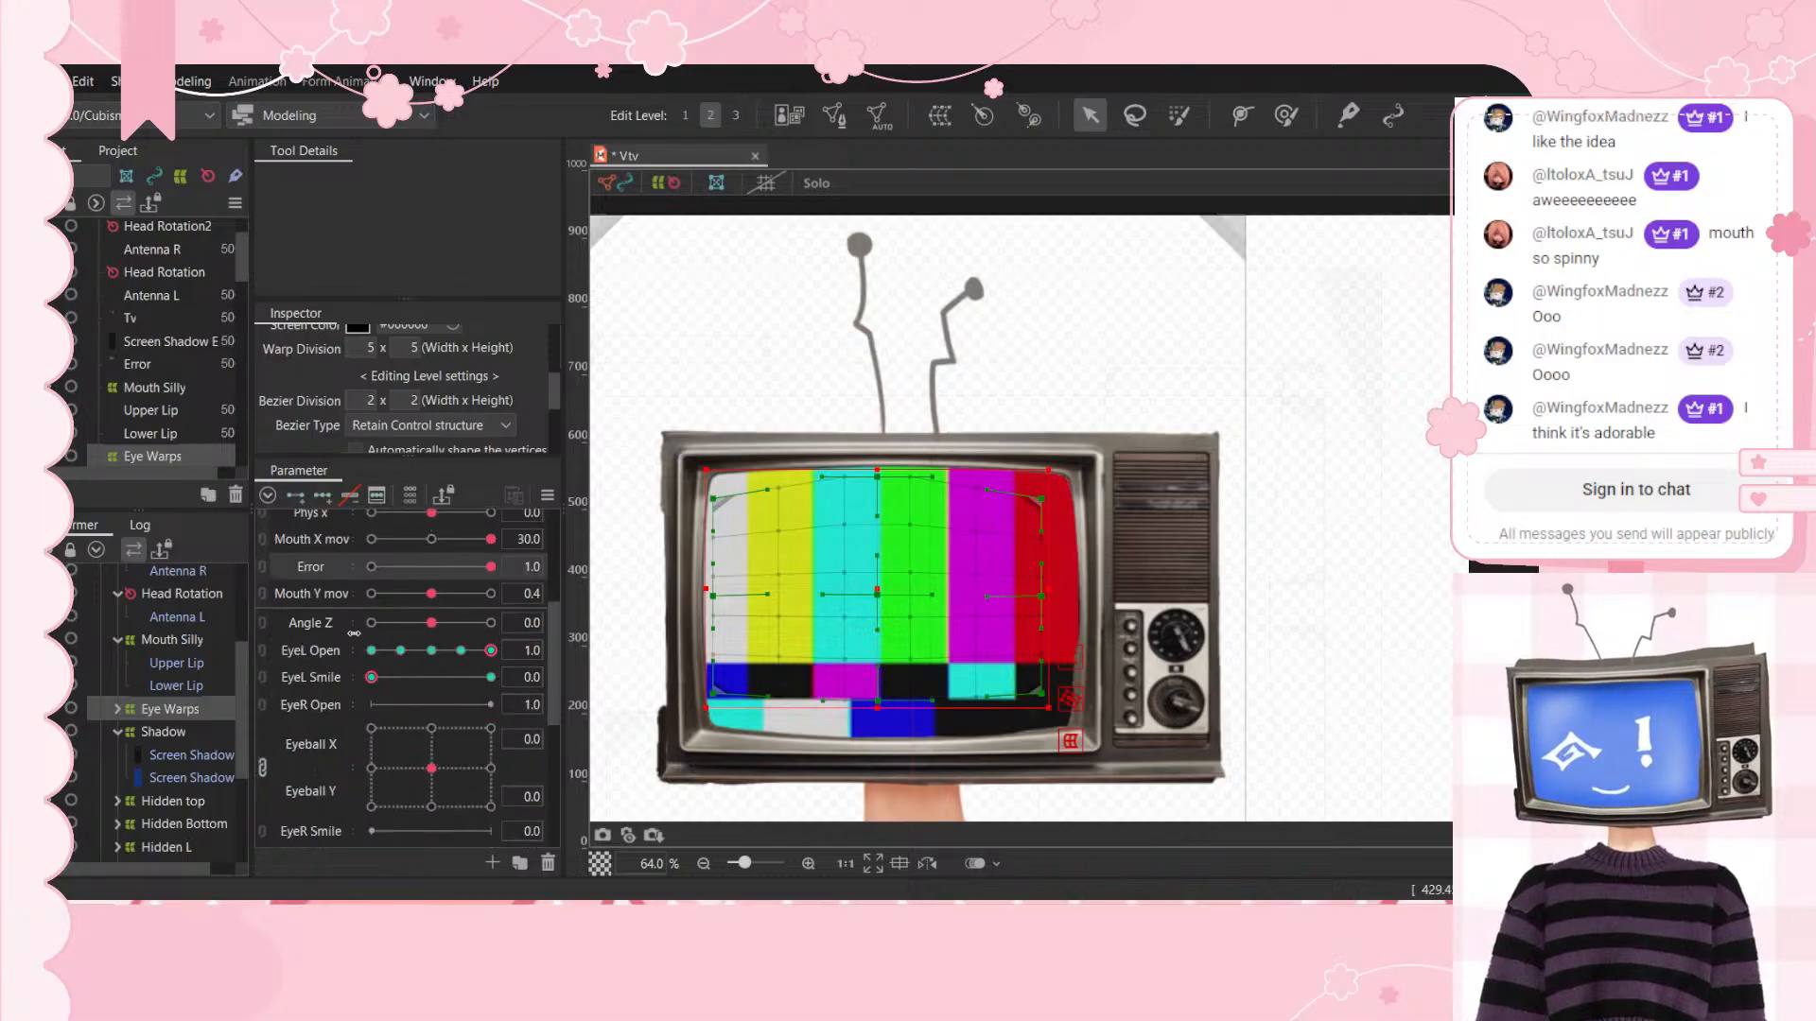
{"action": "left_click", "coordinate": [491, 677]}
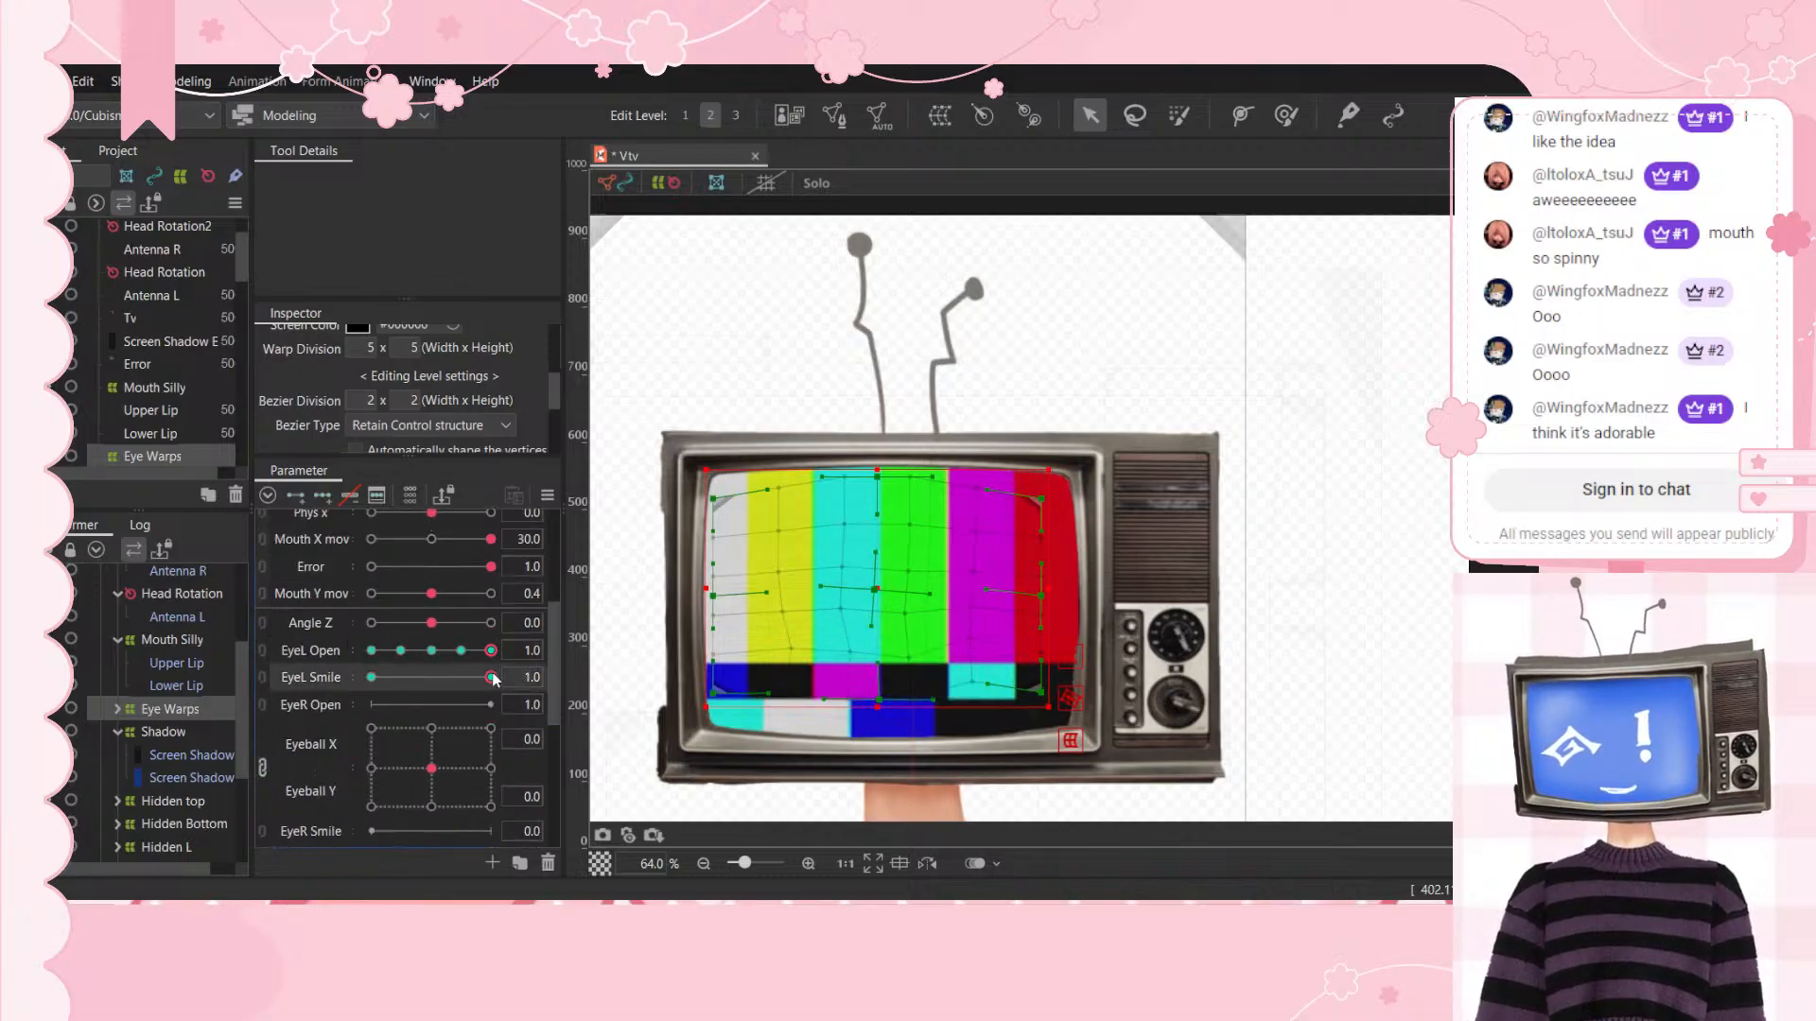
{"action": "scroll", "coordinate": [448, 413], "scroll_direction": "down", "scroll_amount": 2}
{"action": "scroll", "coordinate": [448, 414], "scroll_direction": "up", "scroll_amount": 3}
{"action": "scroll", "coordinate": [448, 413], "scroll_direction": "down", "scroll_amount": 1}
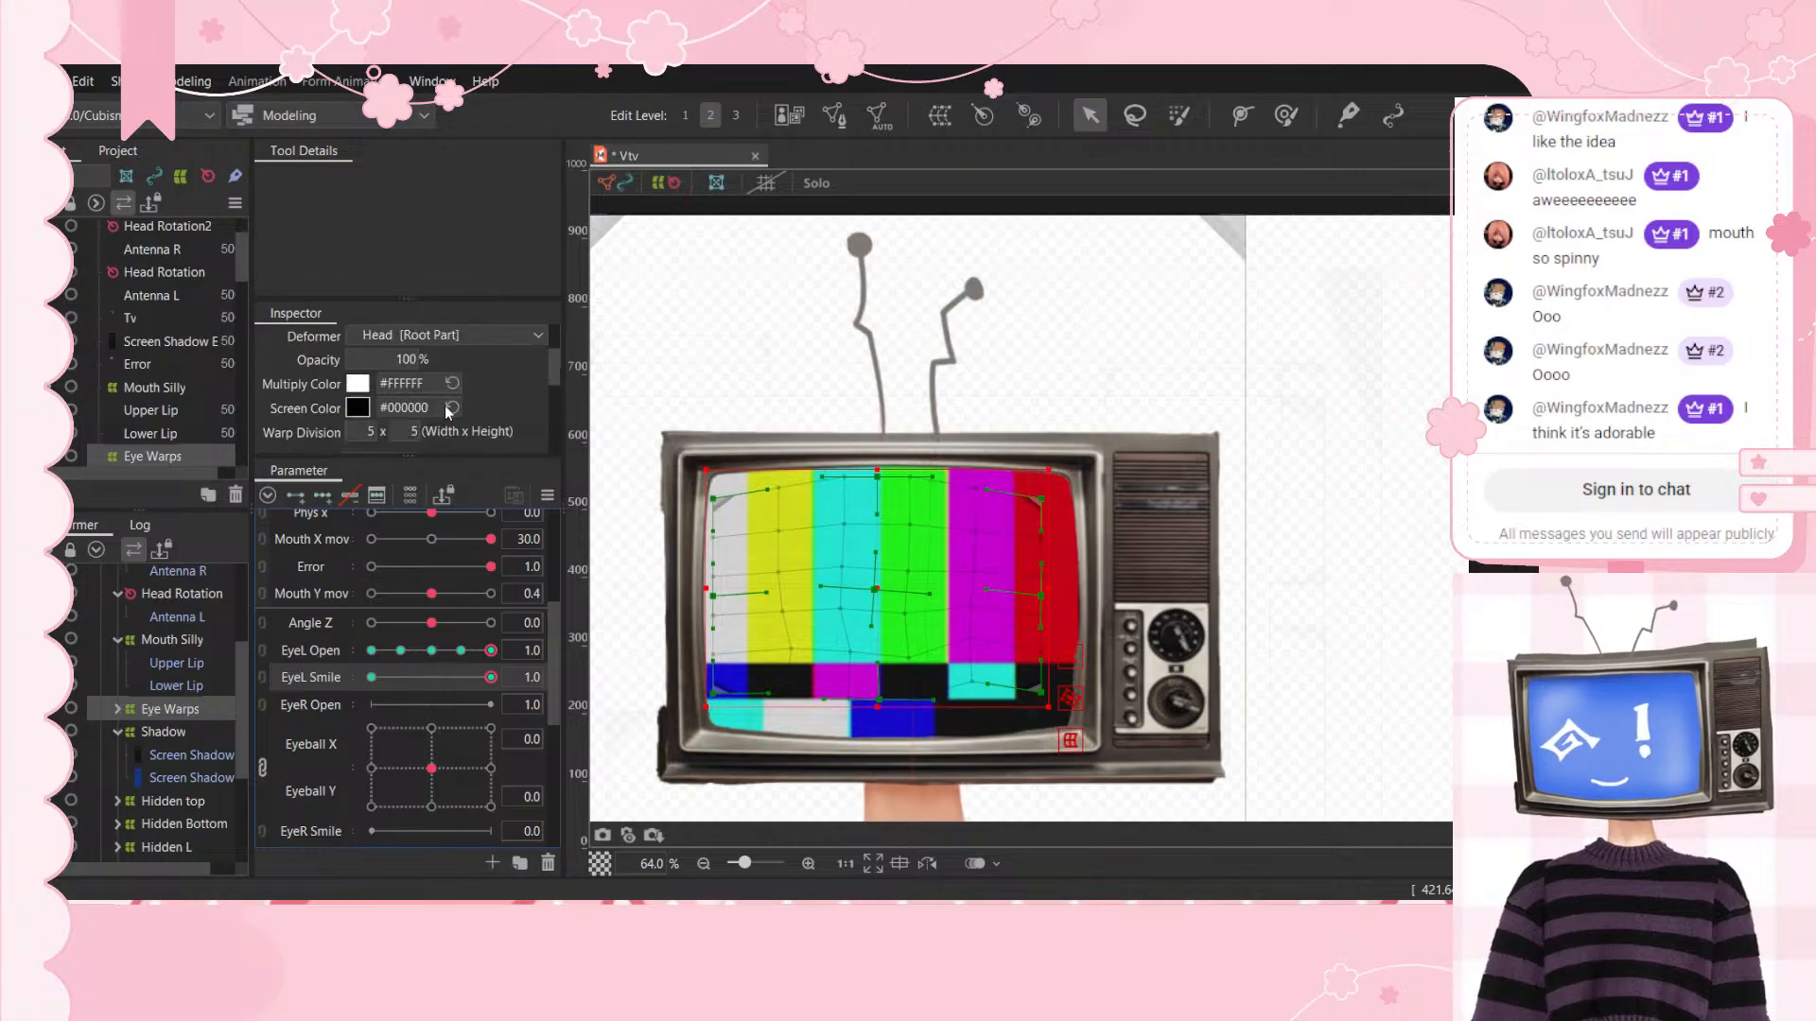
{"action": "scroll", "coordinate": [416, 407], "scroll_direction": "down", "scroll_amount": 3}
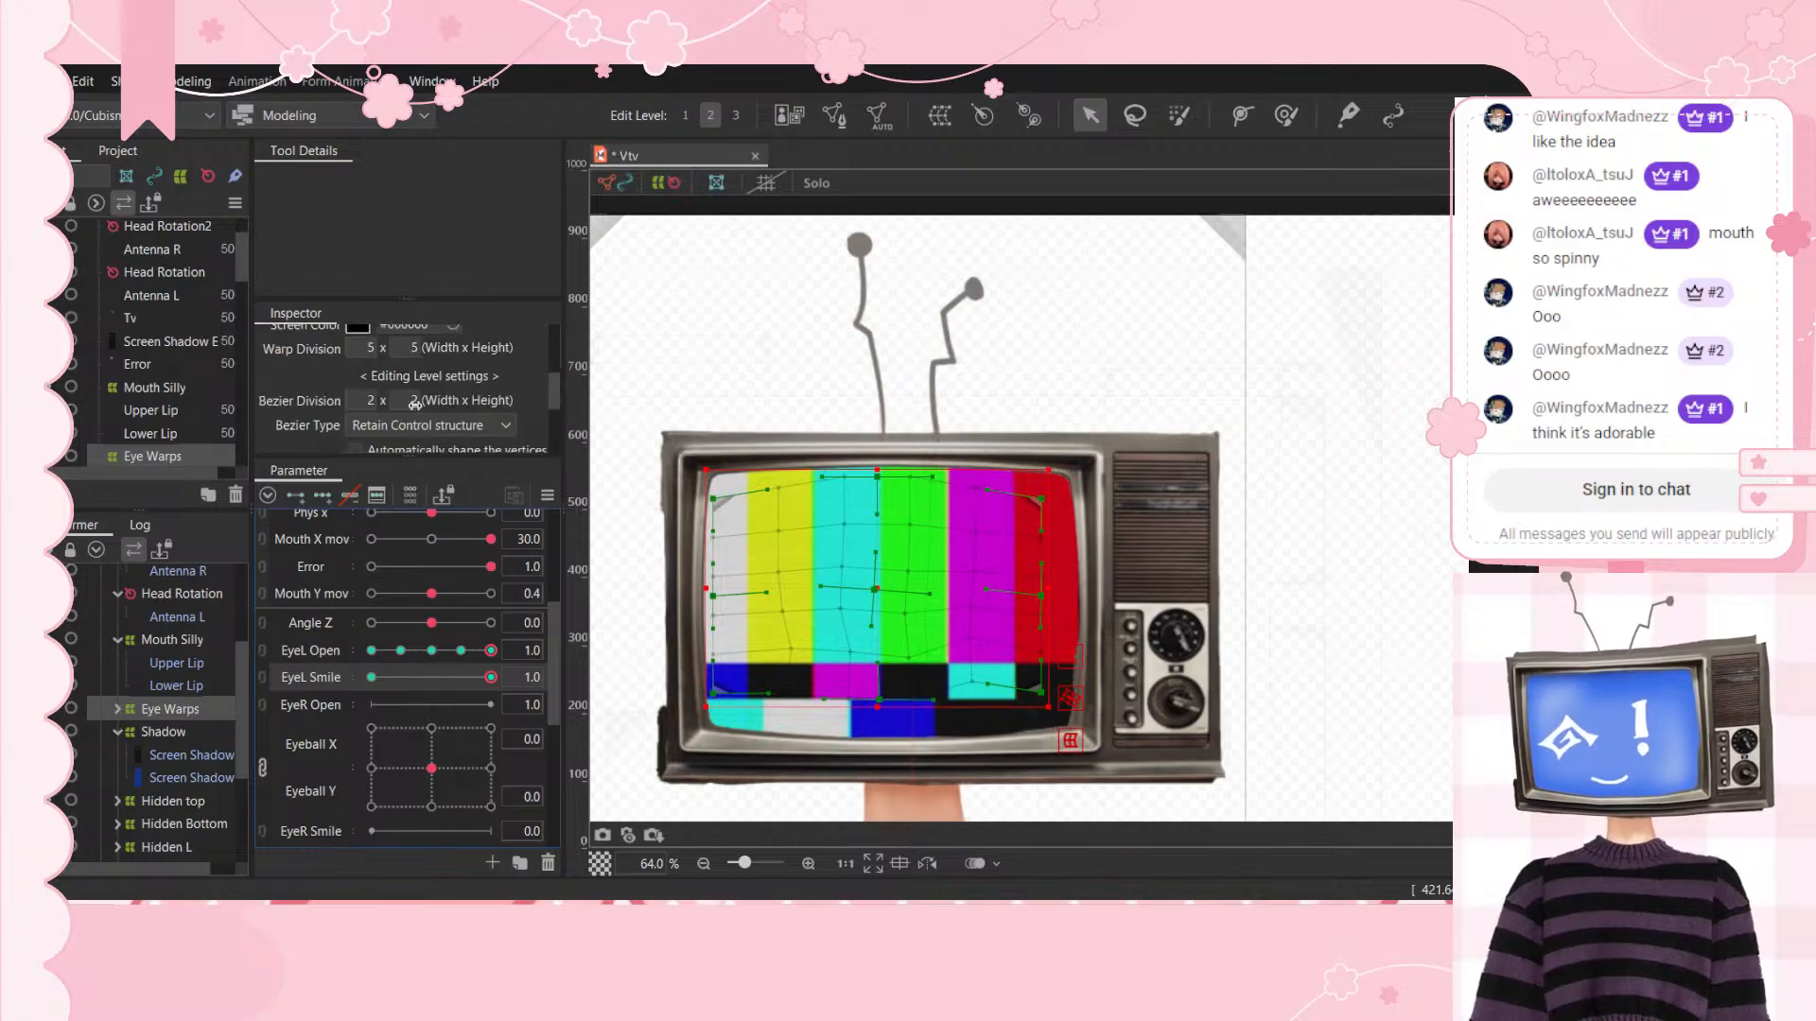
{"action": "scroll", "coordinate": [416, 405], "scroll_direction": "up", "scroll_amount": 3}
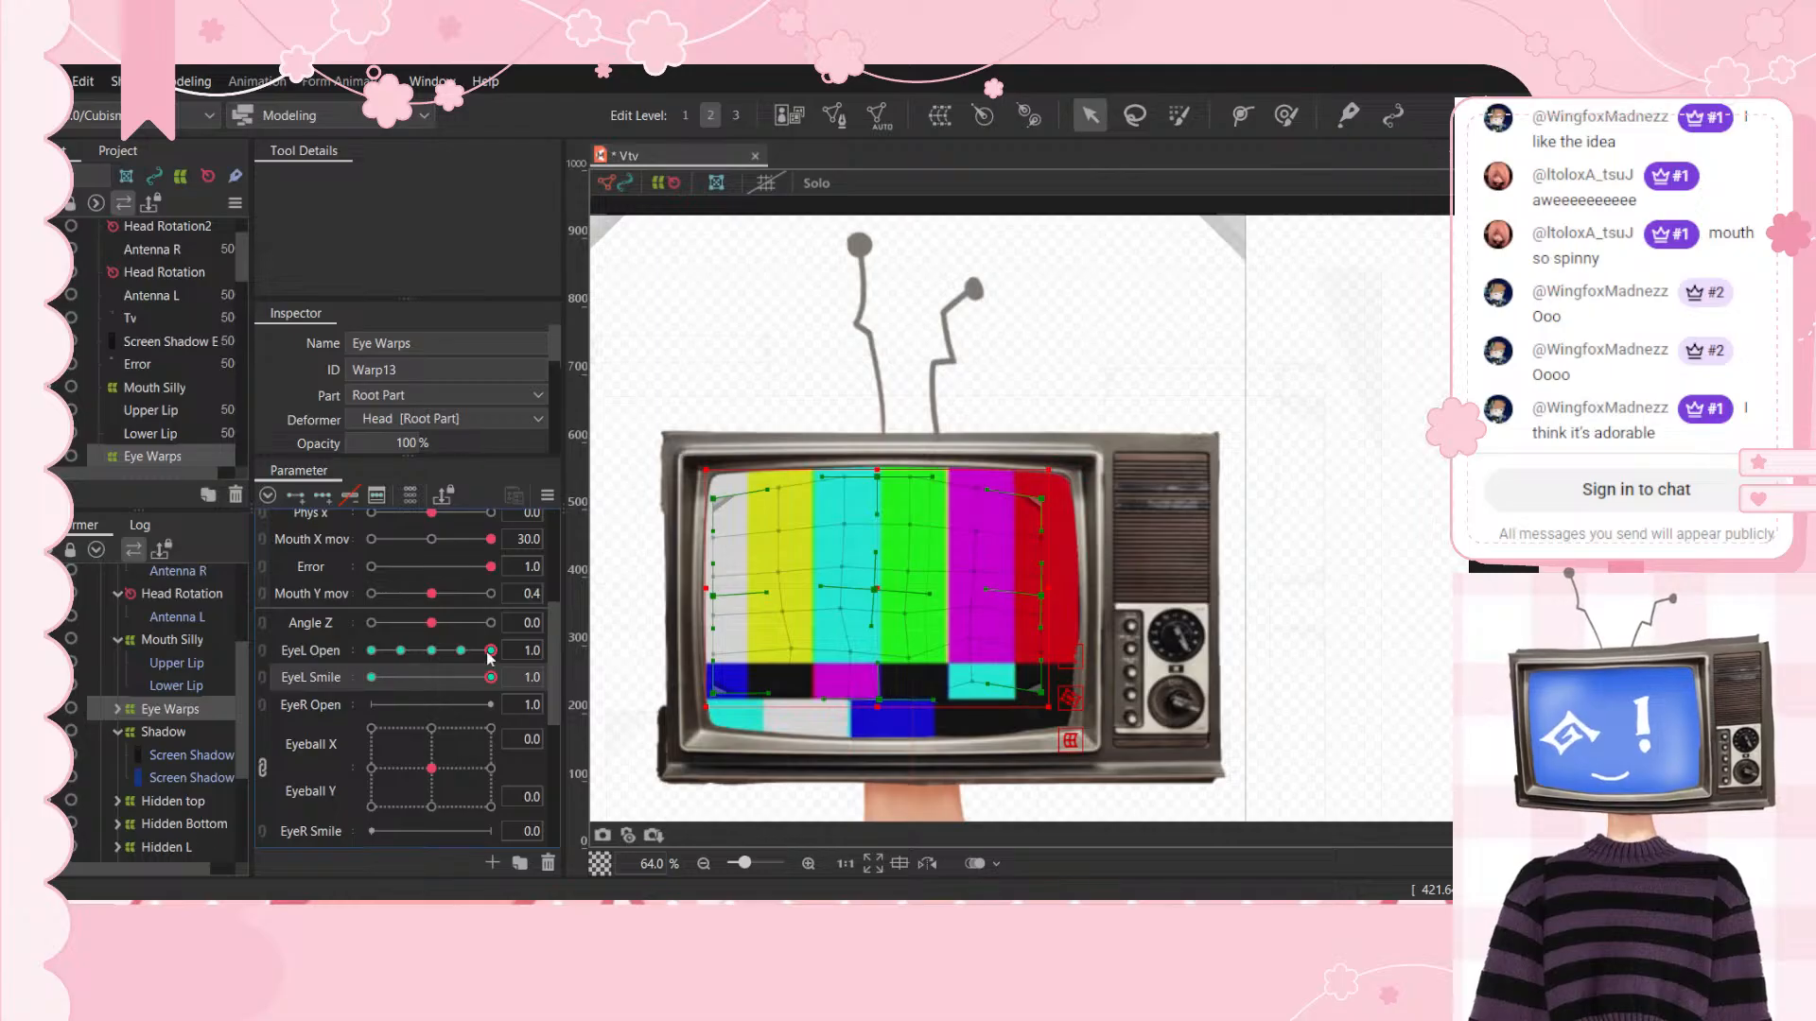
{"action": "left_click_drag", "start_coordinate": [486, 651], "coordinate": [366, 643]}
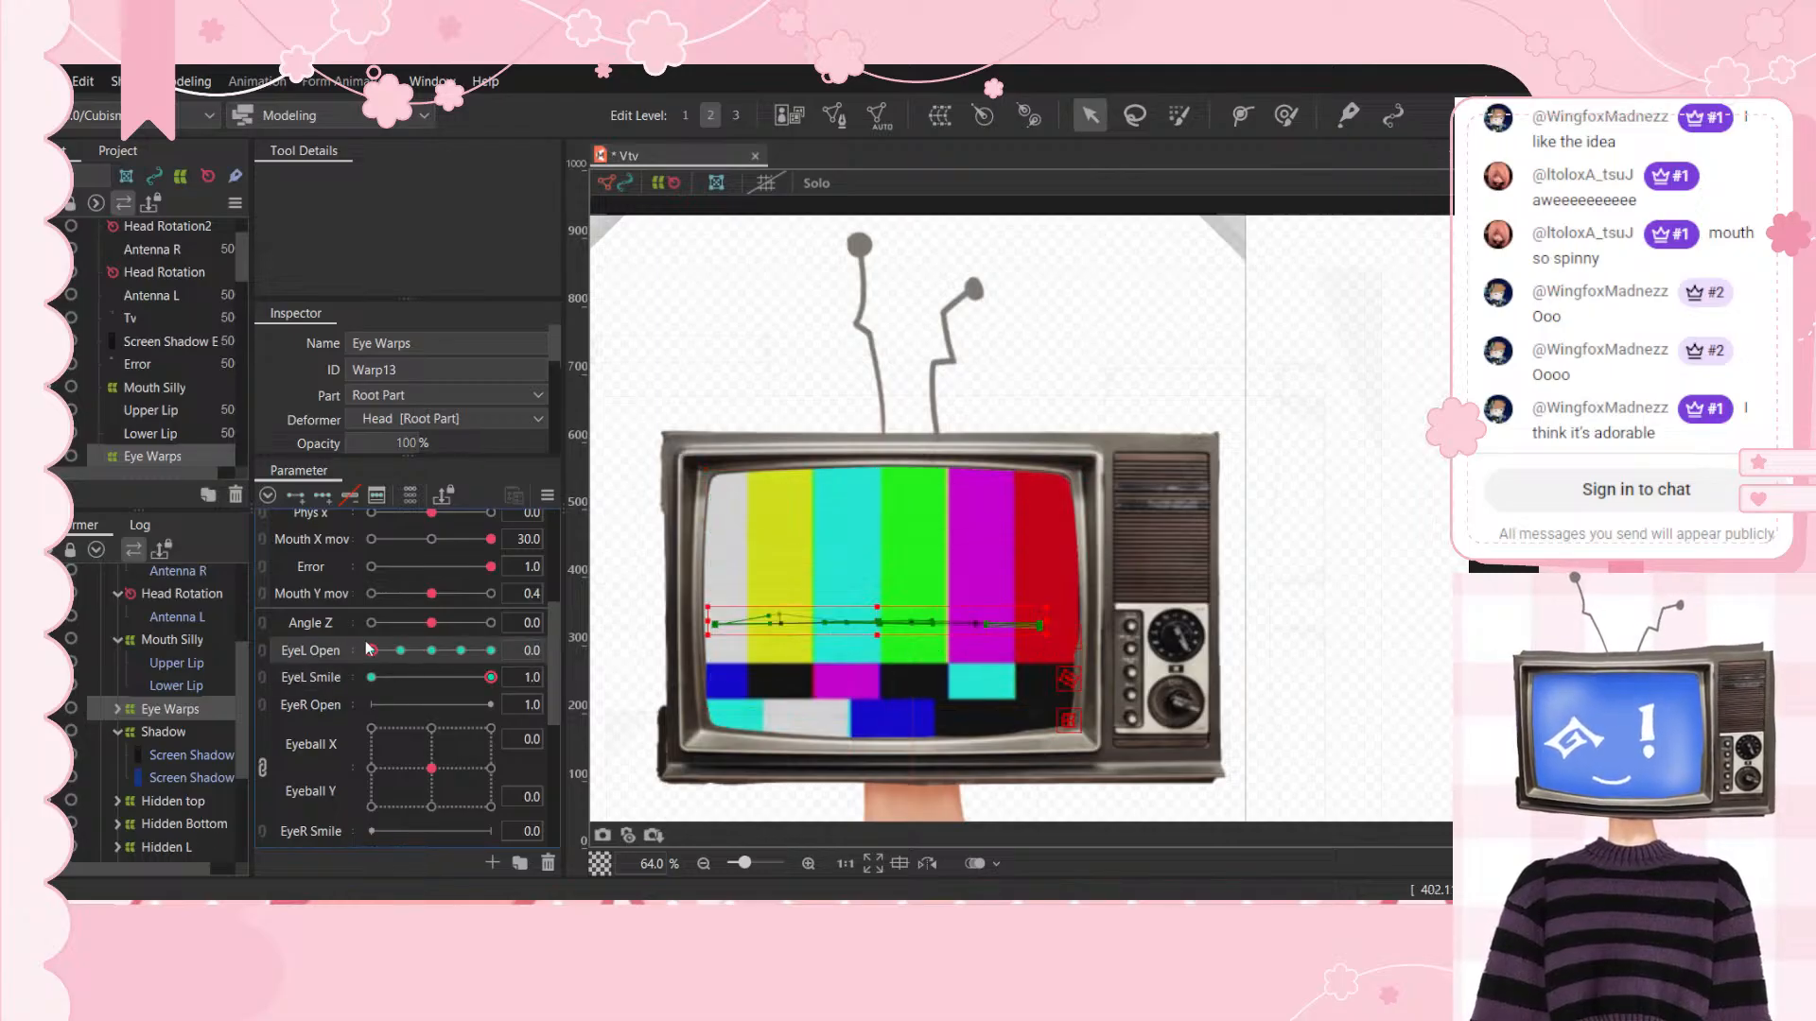
{"action": "scroll", "coordinate": [366, 620], "scroll_direction": "up", "scroll_amount": 3}
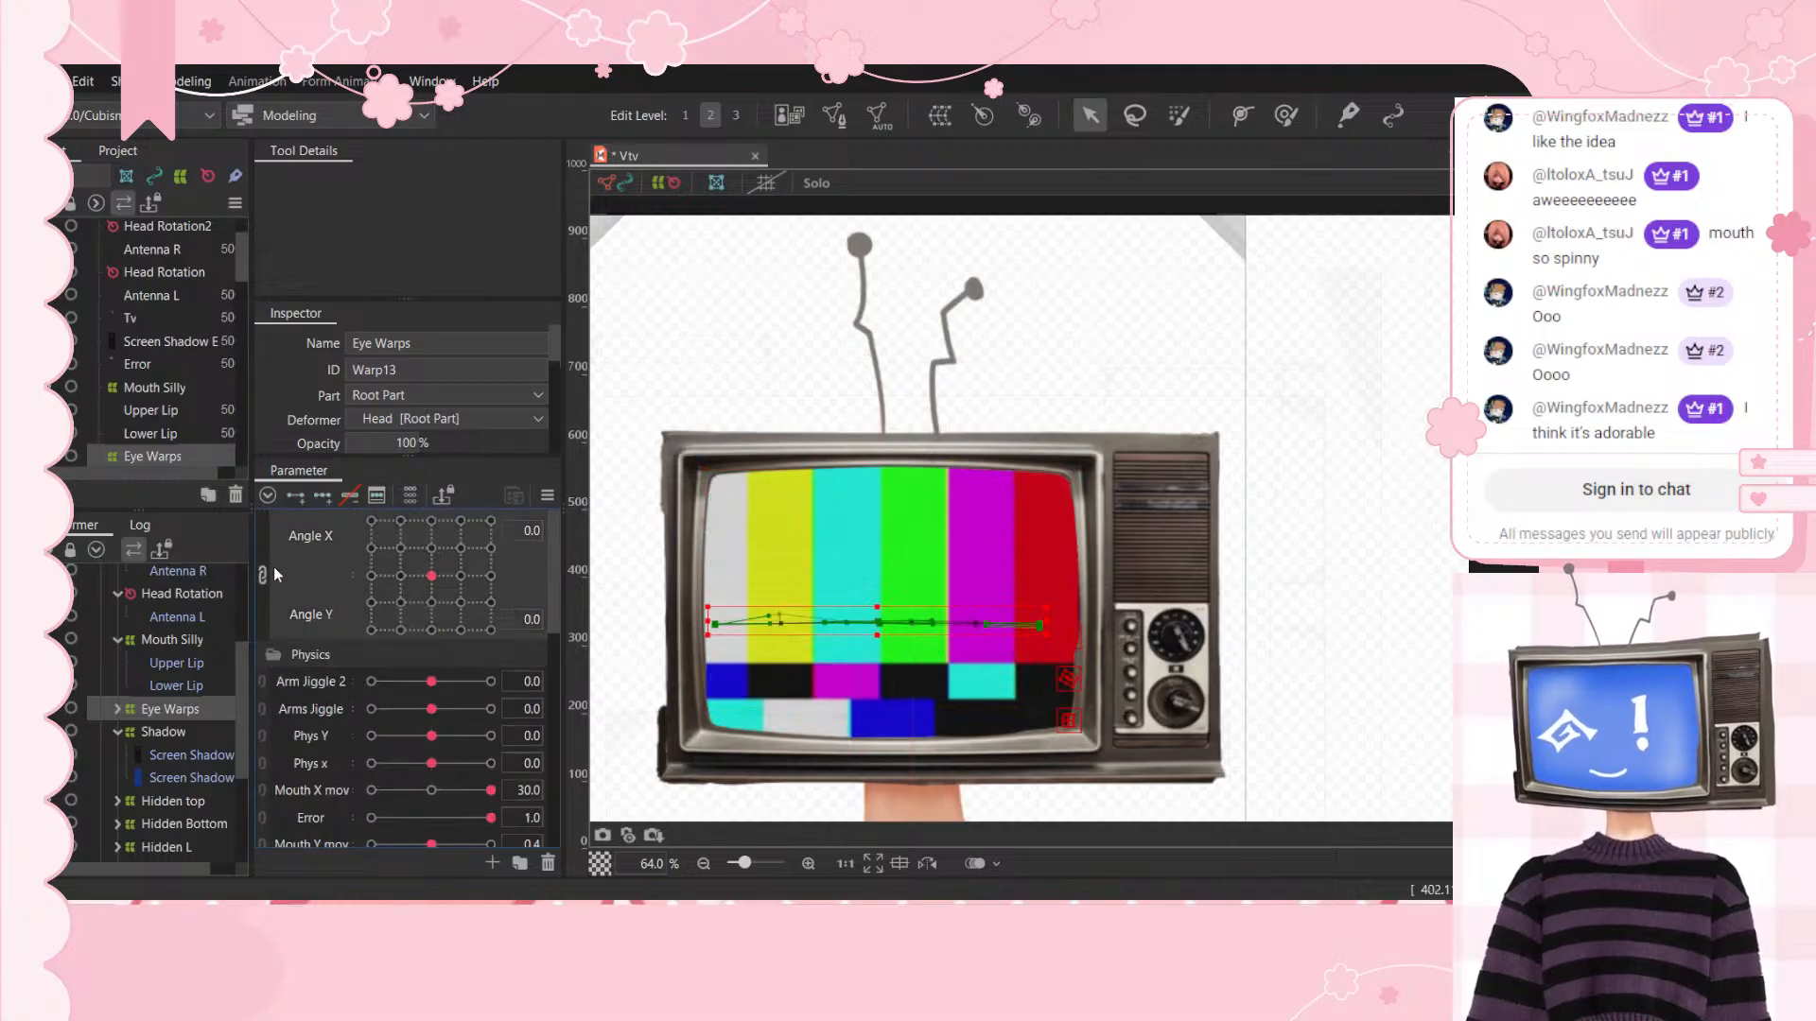
Step: Select the Eye @ mesh under Eye Warps and adjust its draw order with Phys x at 30.0 and Phys Y at 0.0
{"action": "left_click", "coordinate": [117, 709]}
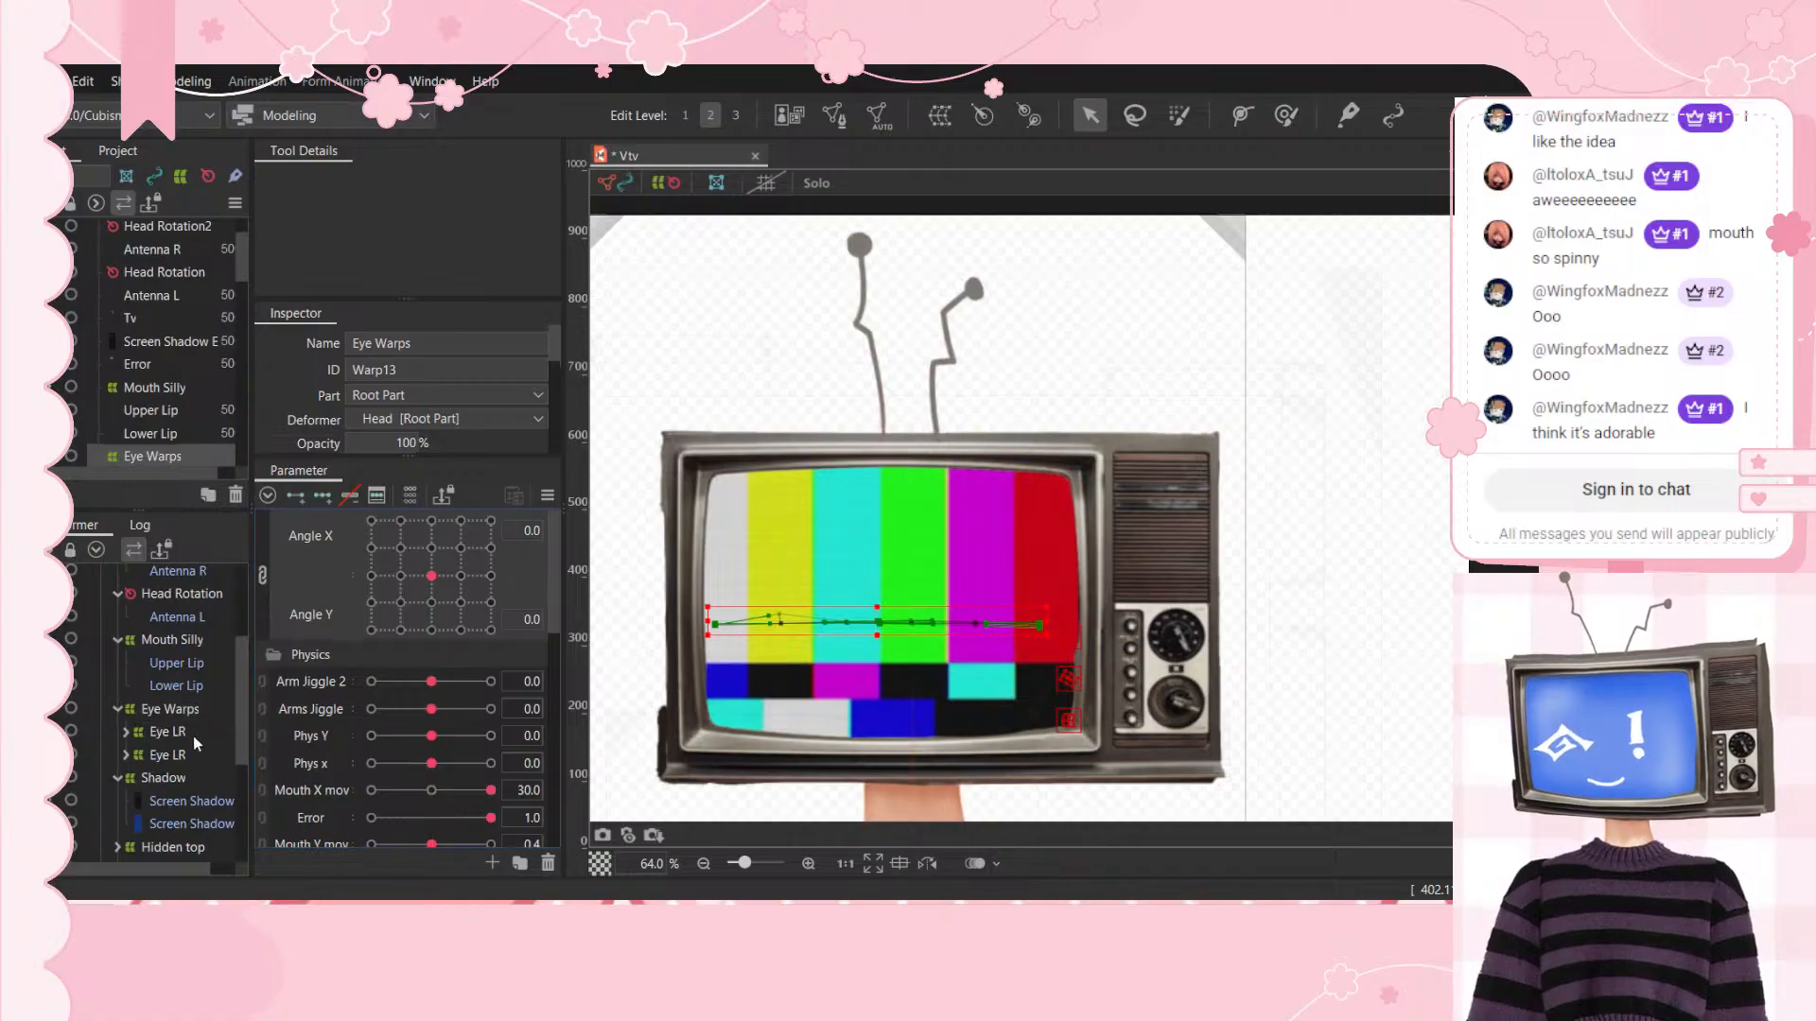
{"action": "left_click", "coordinate": [126, 732]}
{"action": "left_click", "coordinate": [174, 754]}
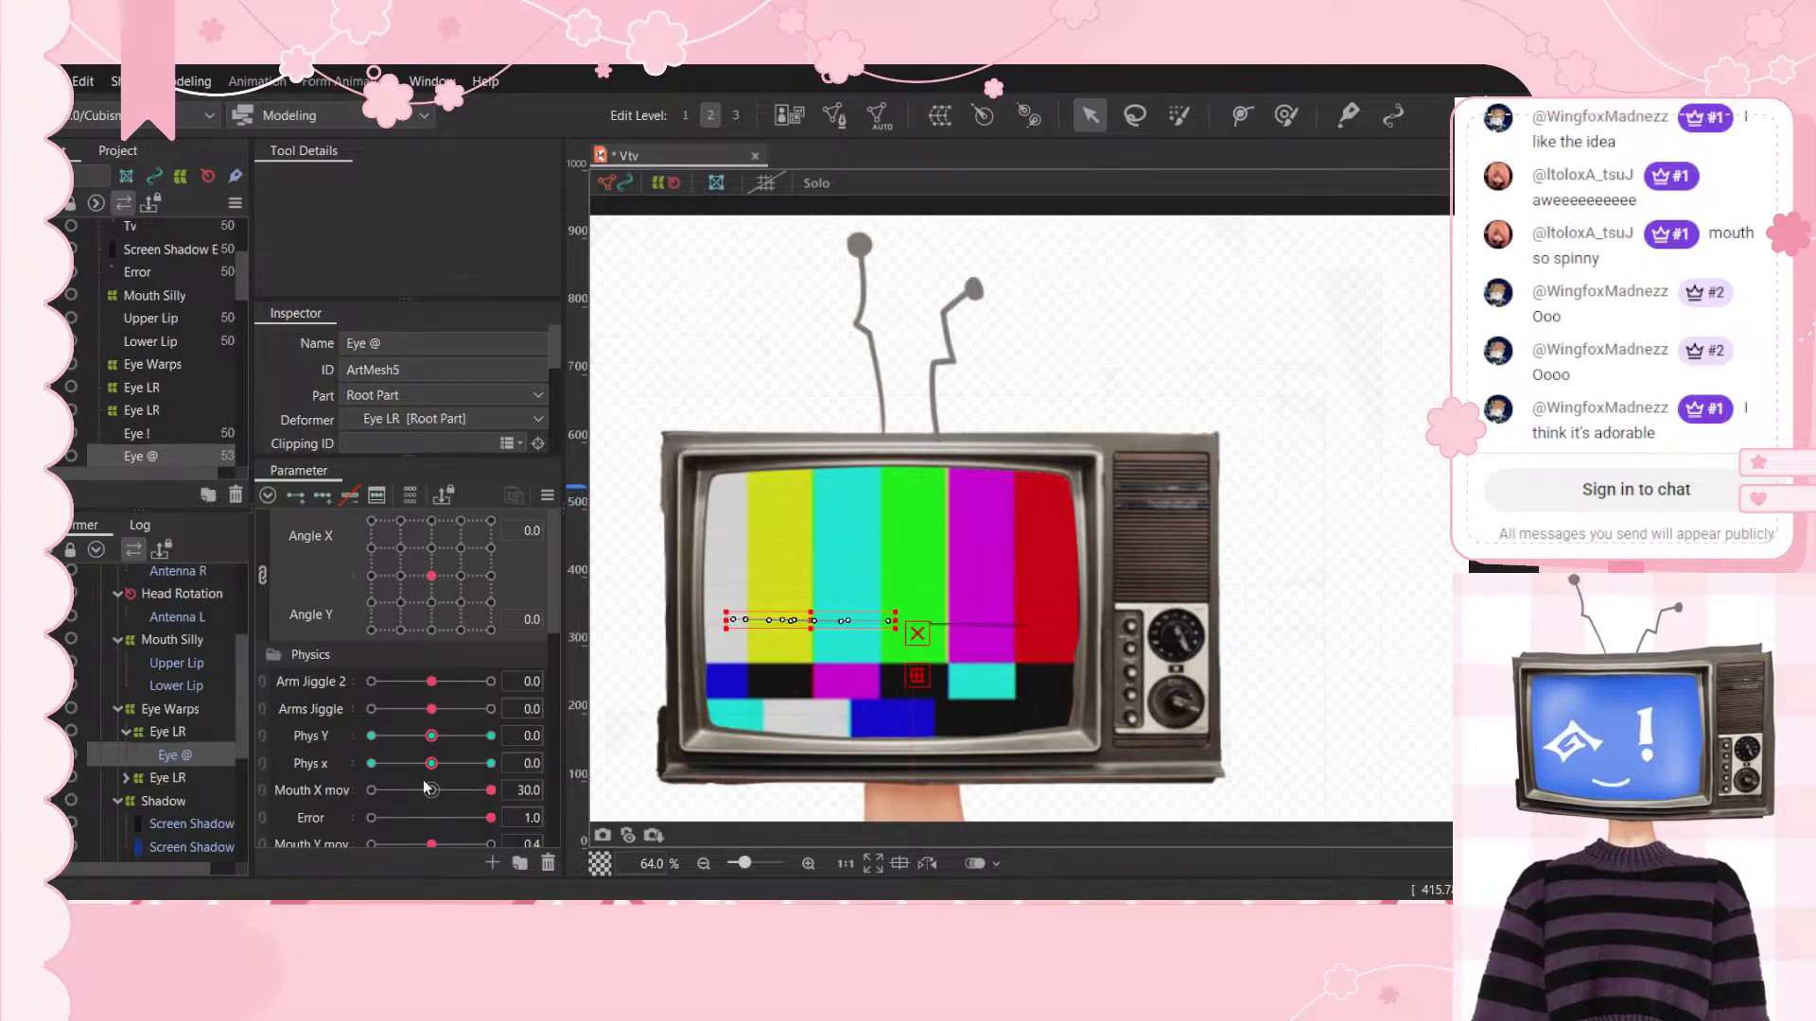
{"action": "left_click_drag", "start_coordinate": [432, 763], "coordinate": [518, 756]}
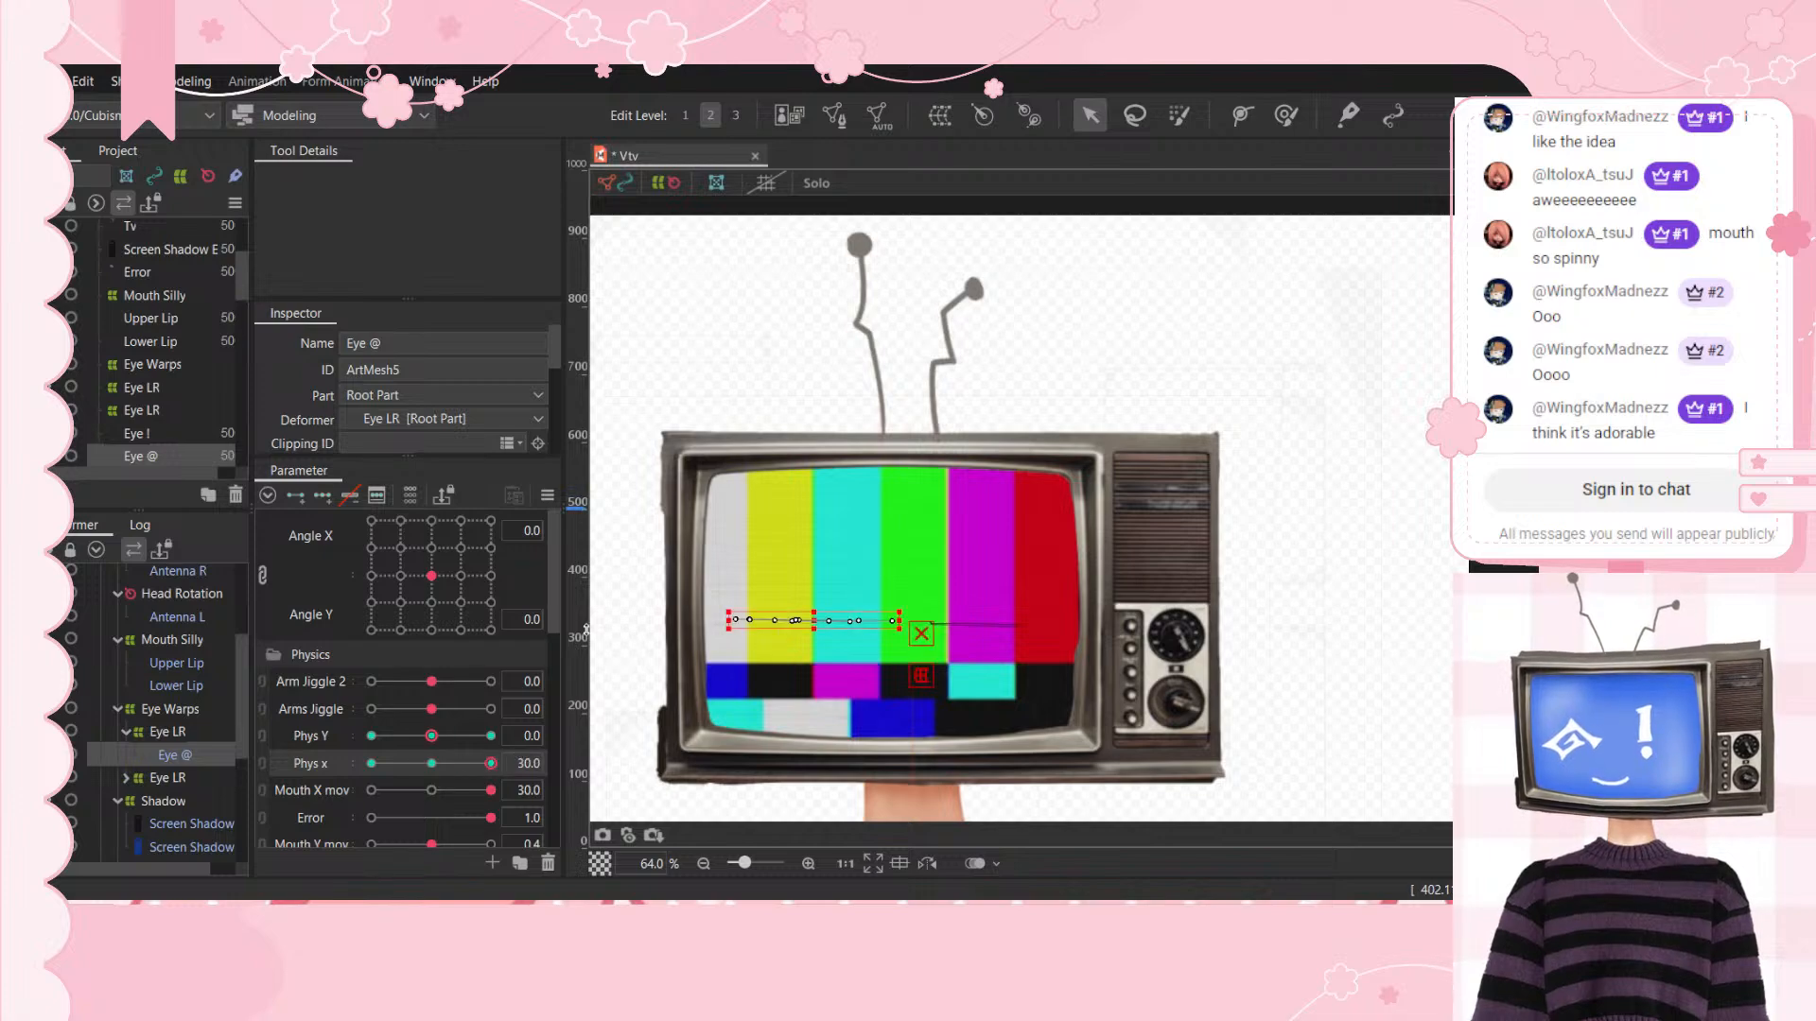
{"action": "left_click", "coordinate": [593, 511]}
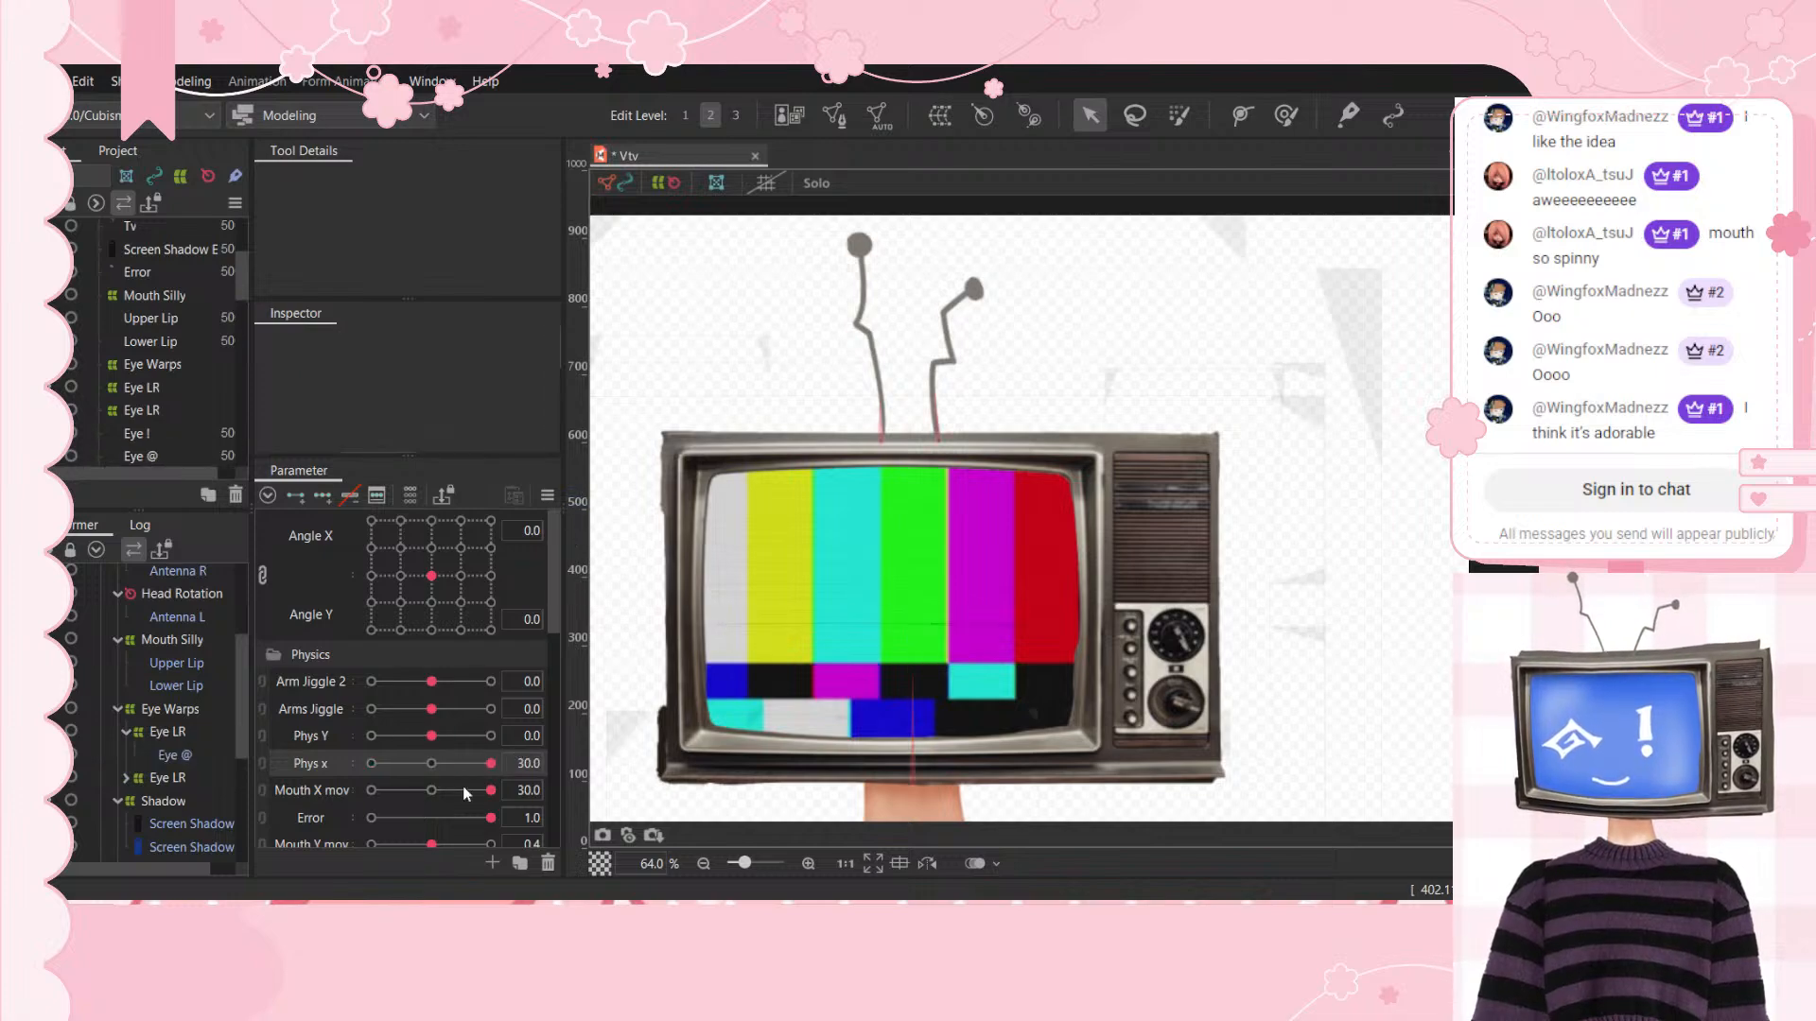
{"action": "left_click_drag", "start_coordinate": [473, 764], "coordinate": [498, 763]}
{"action": "left_click", "coordinate": [182, 754]}
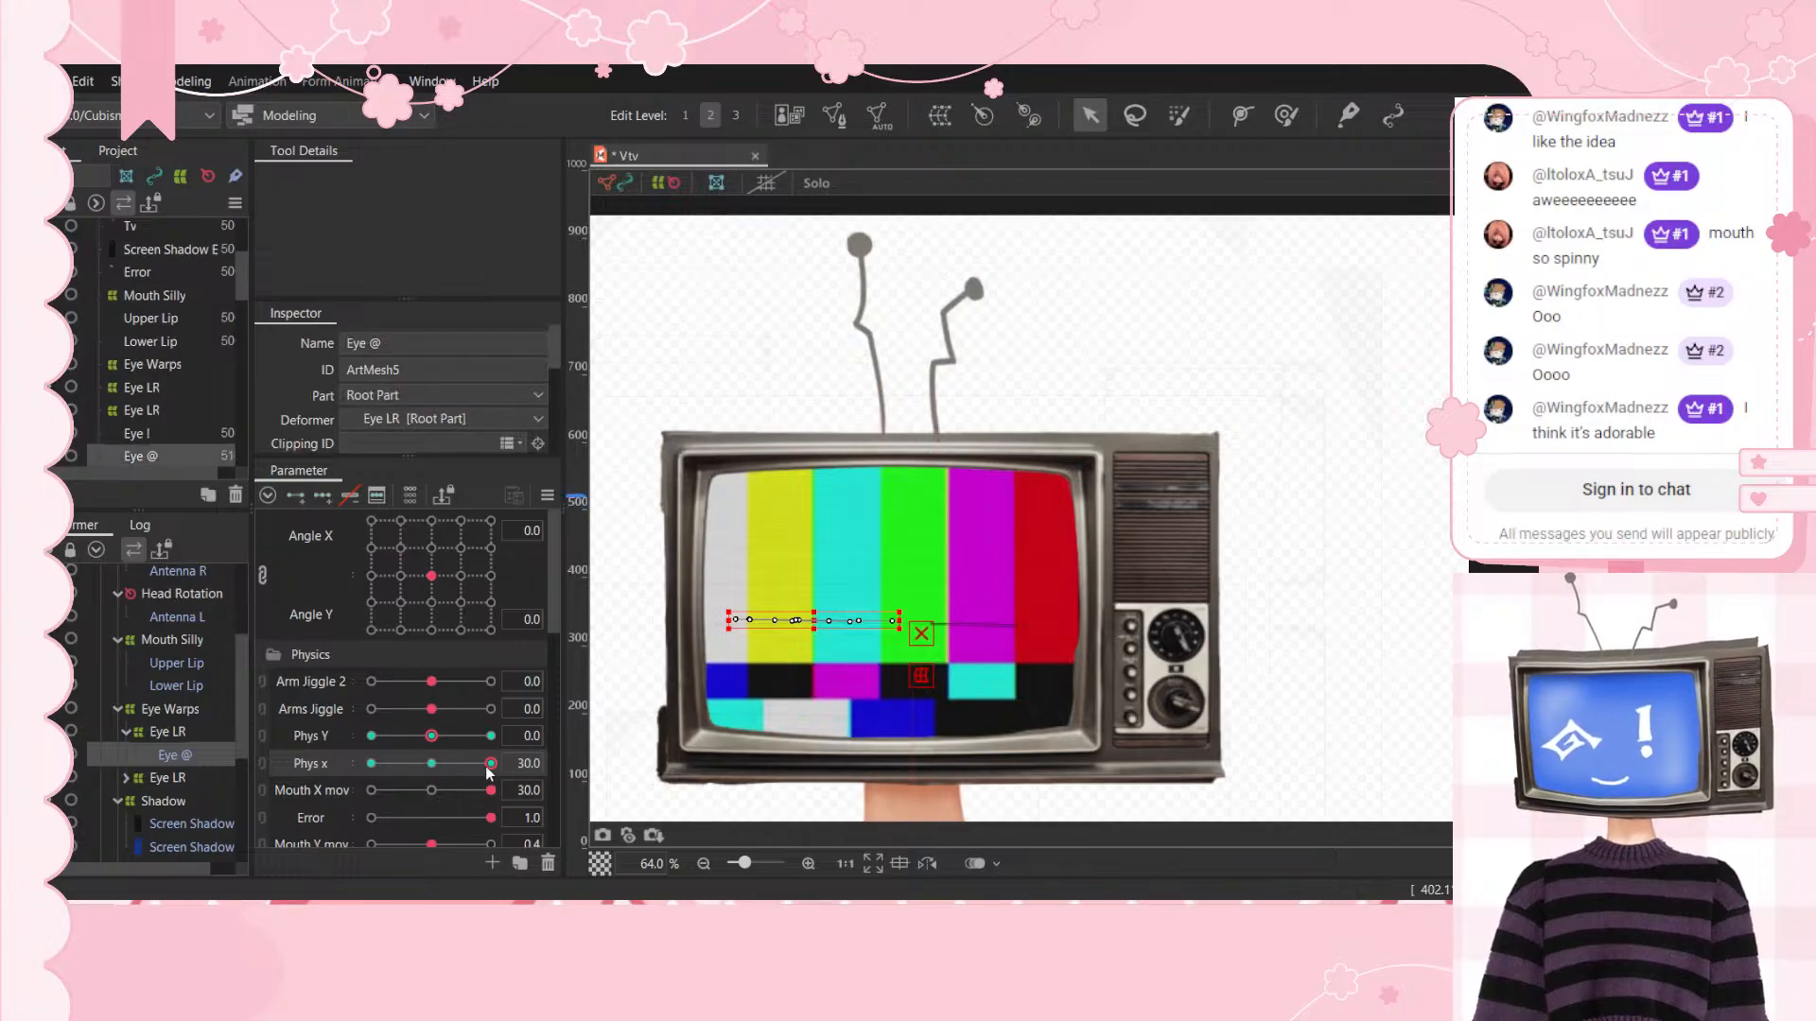
Step: Adjust the Eye @ mesh's draw order with Phys x and Phys Y at -30.0, and check its opacity and blend settings
{"action": "left_click_drag", "start_coordinate": [490, 765], "coordinate": [321, 757]}
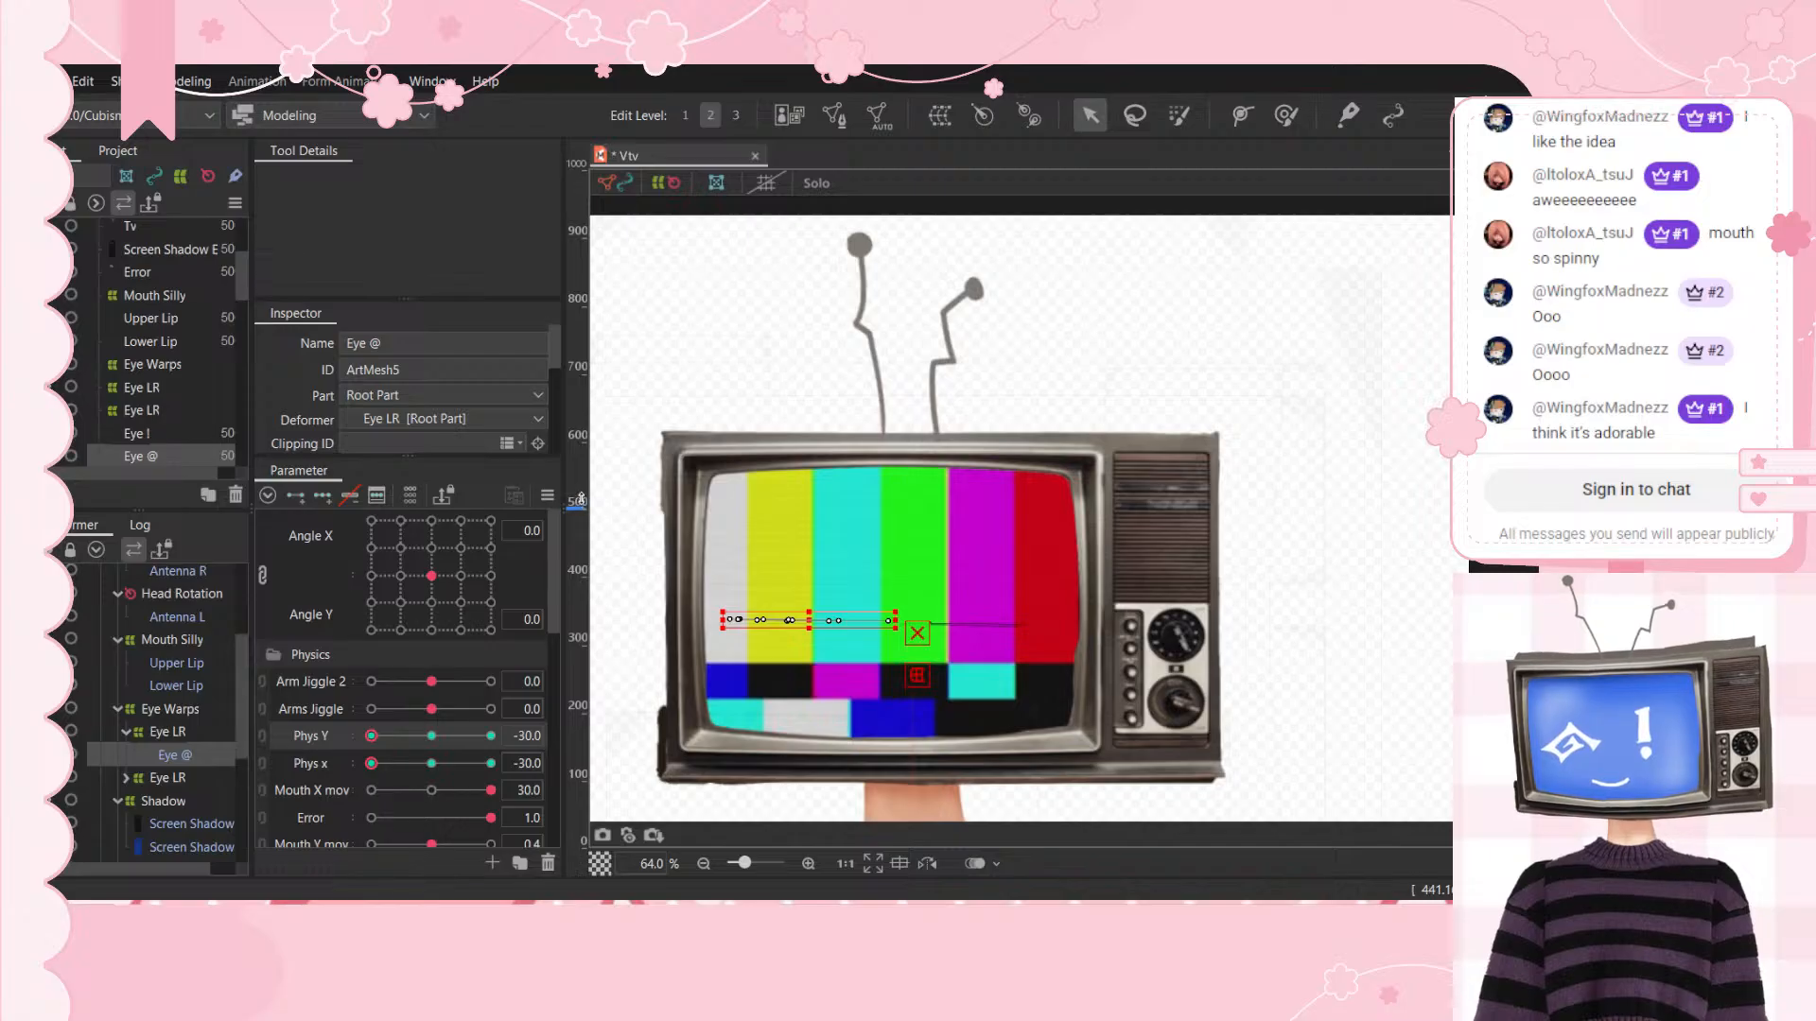
{"action": "scroll", "coordinate": [462, 407], "scroll_direction": "down", "scroll_amount": 2}
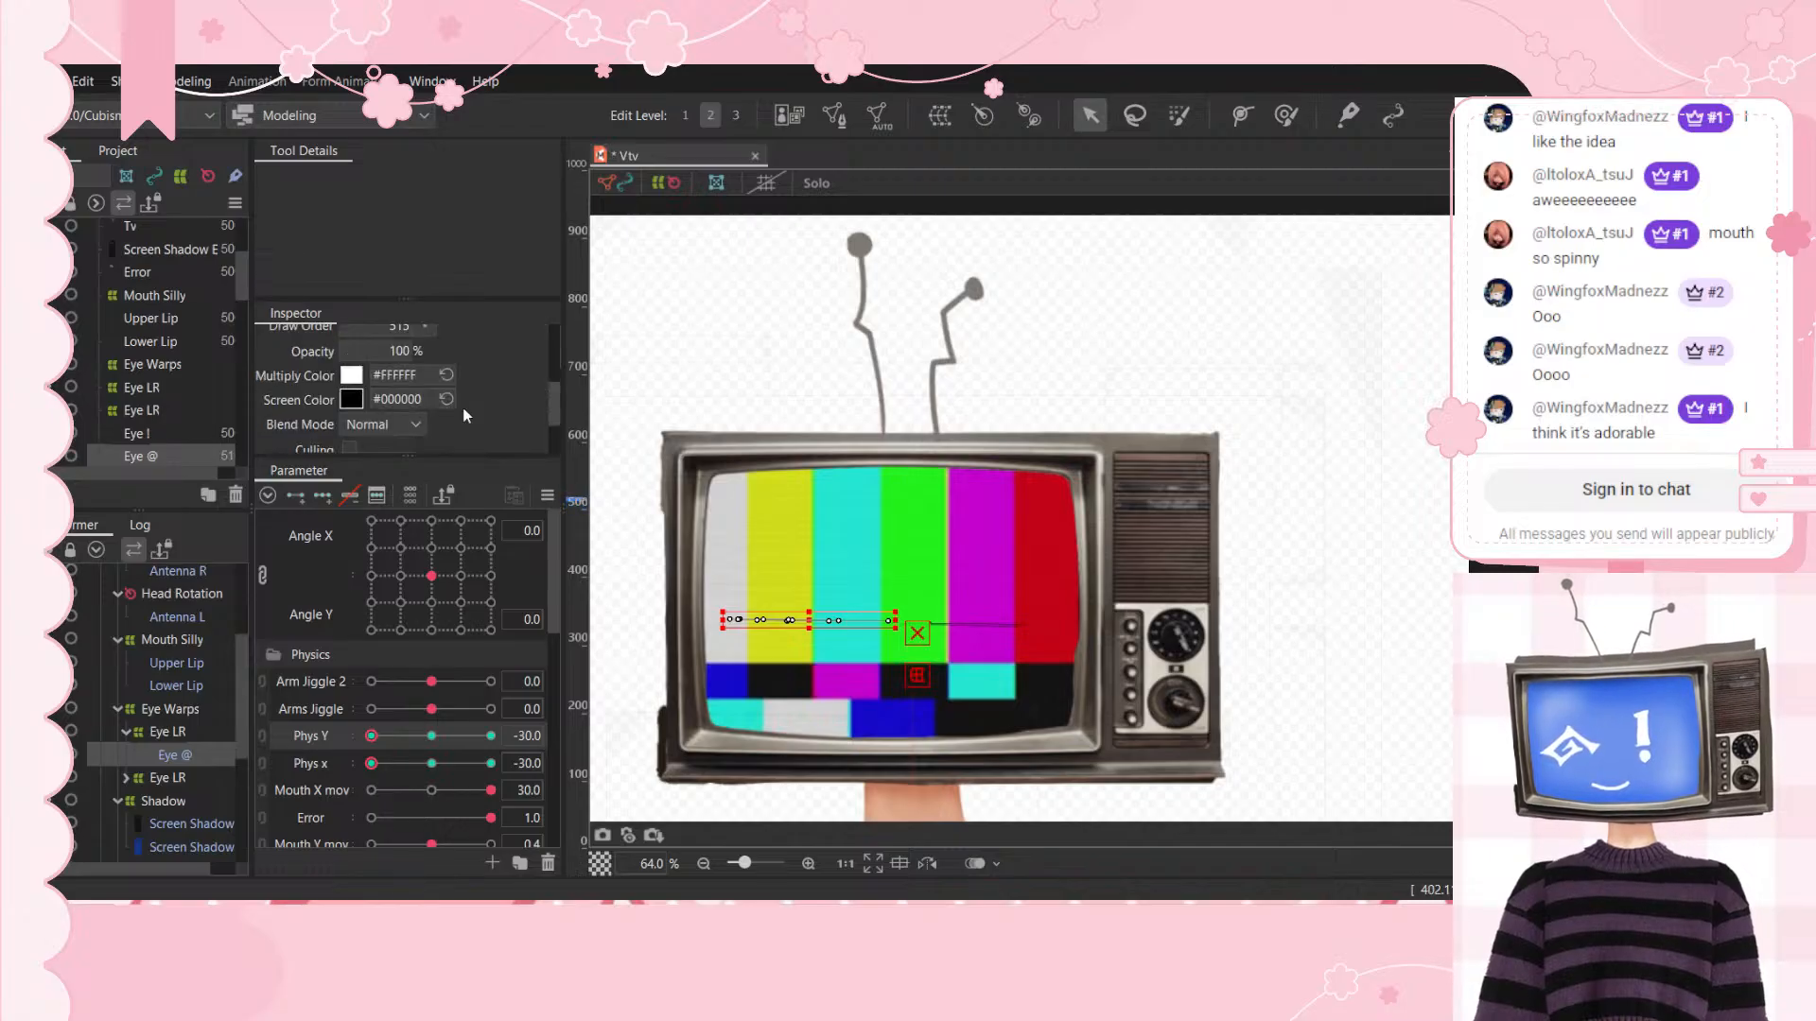
{"action": "scroll", "coordinate": [444, 408], "scroll_direction": "up", "scroll_amount": 1}
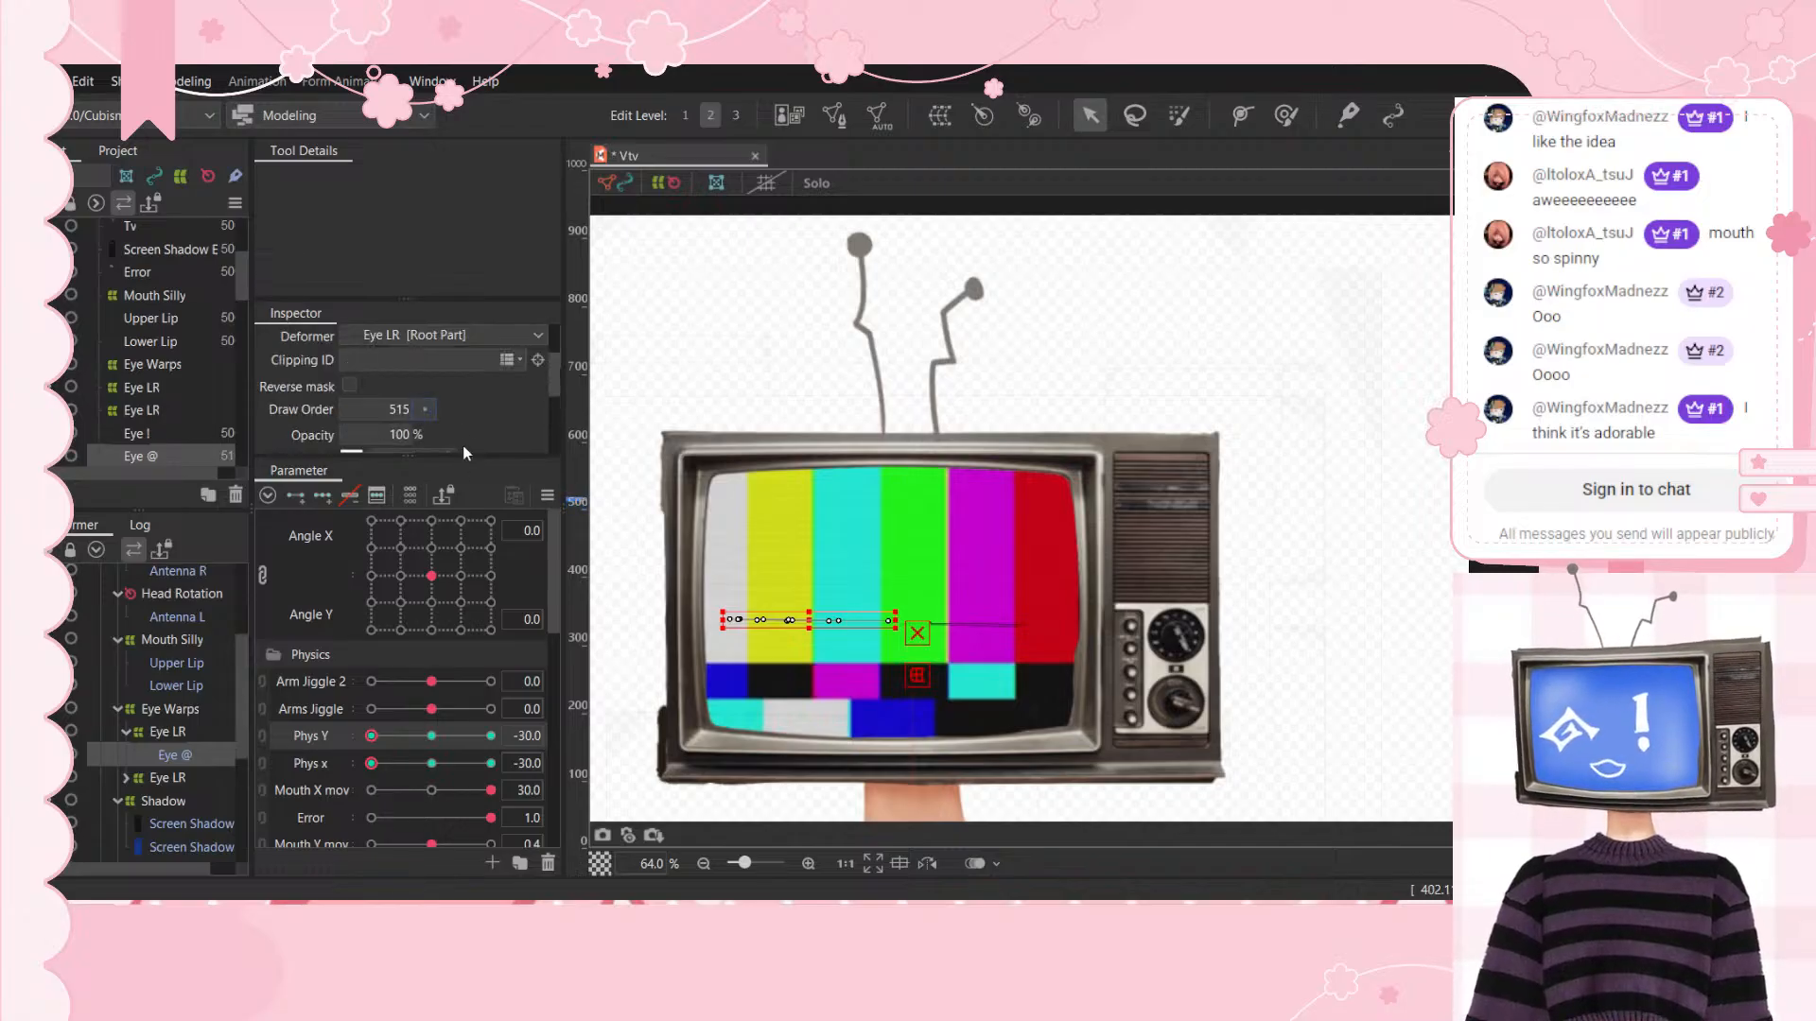
{"action": "scroll", "coordinate": [387, 355], "scroll_direction": "down", "scroll_amount": 2}
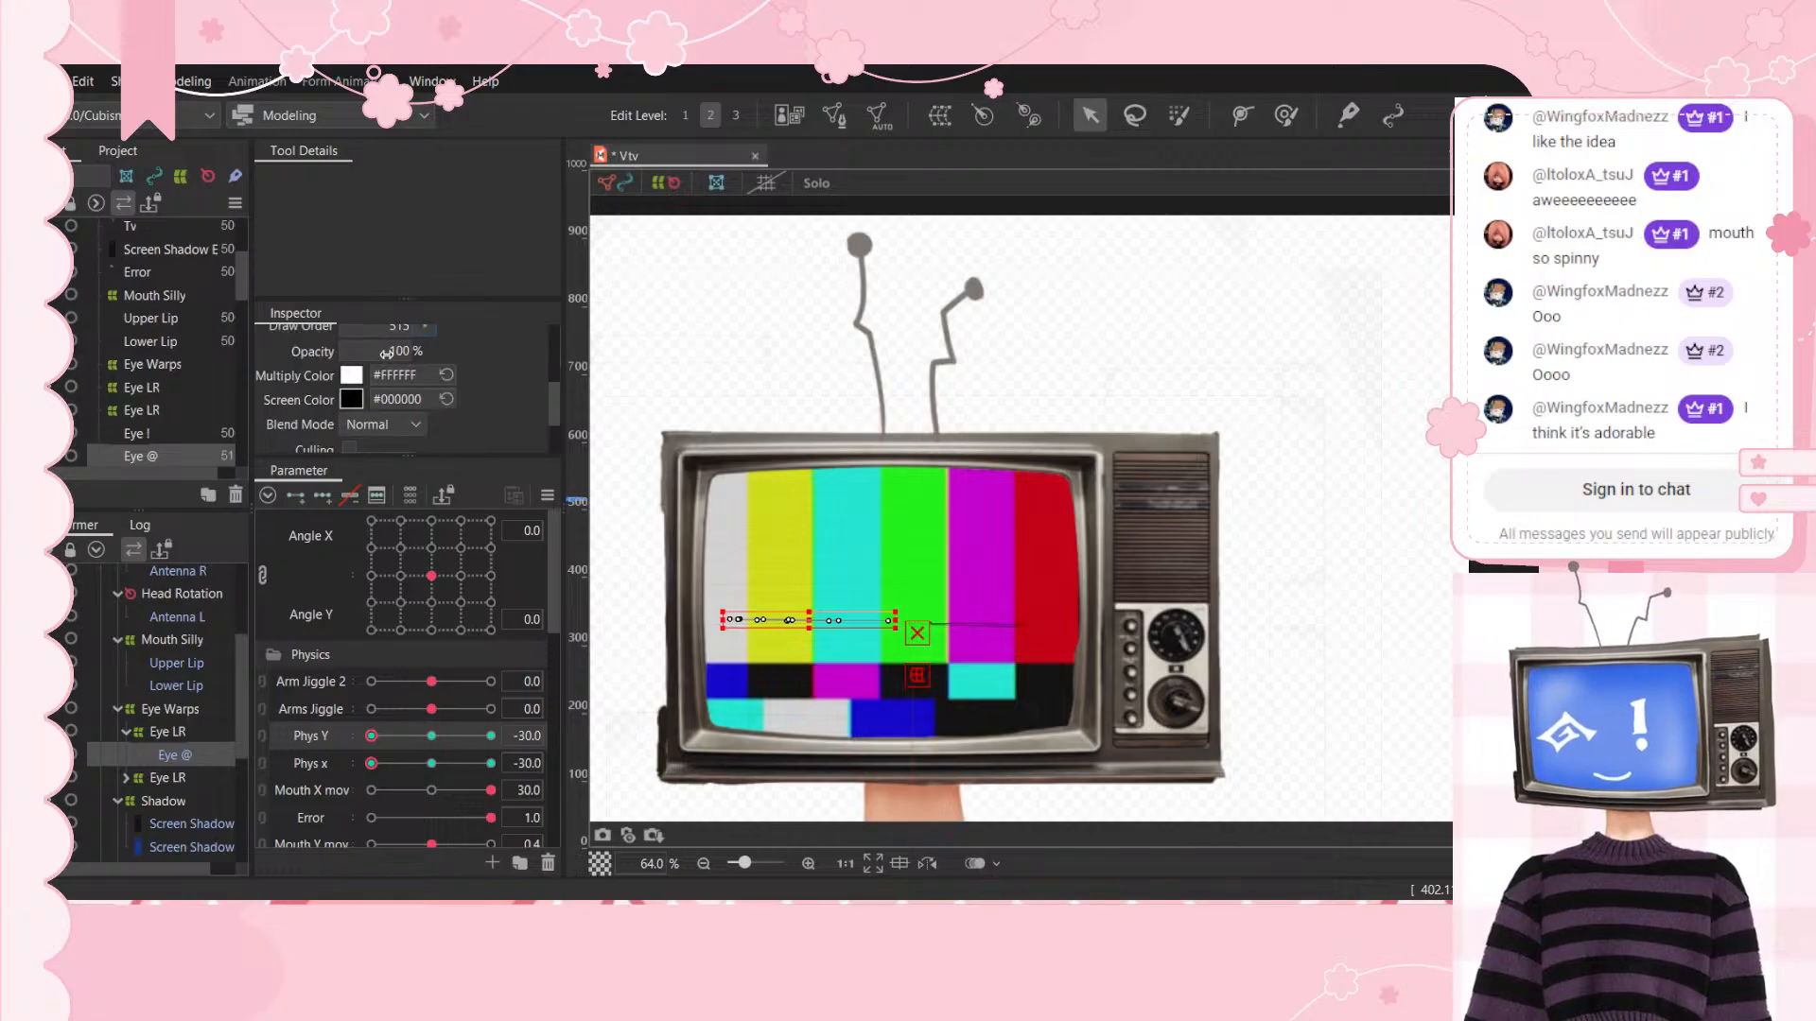
{"action": "scroll", "coordinate": [399, 346], "scroll_direction": "down", "scroll_amount": 1}
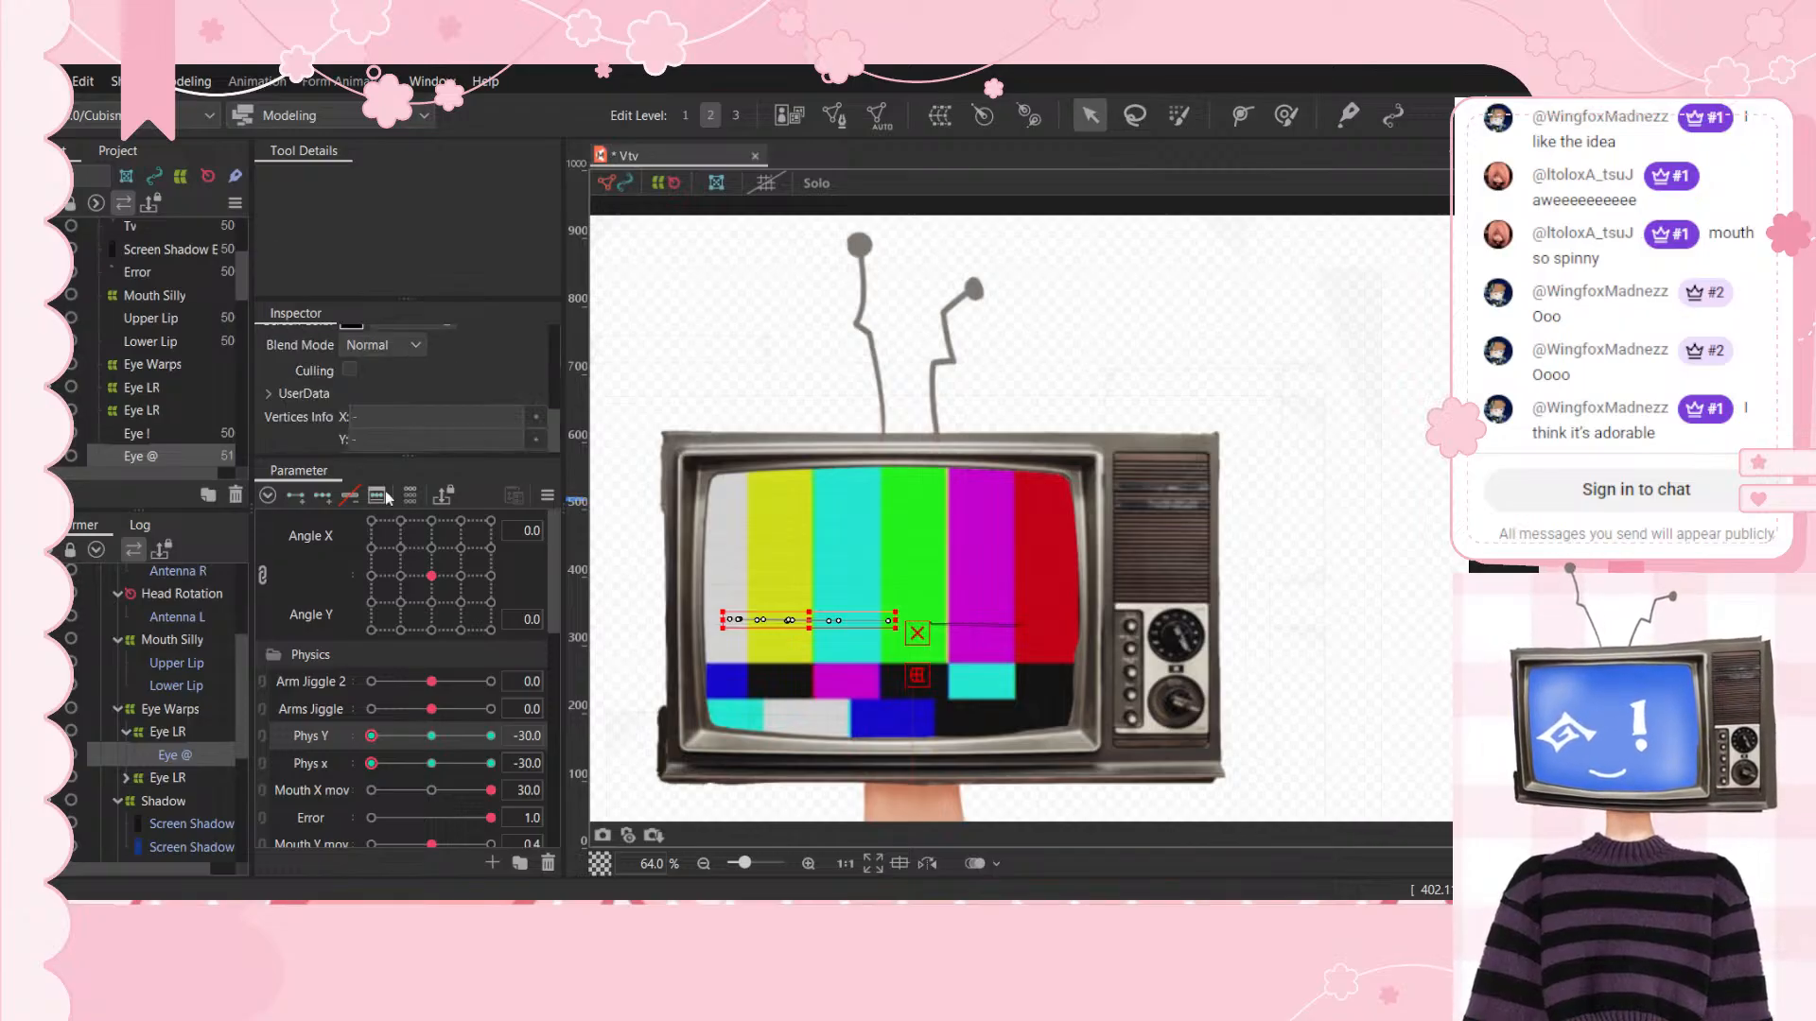
Step: Go through the remaining Phys x and Phys Y key combinations up to 30.0 on both, adjusting the Eye @ mesh's draw order
{"action": "left_click", "coordinate": [434, 735]}
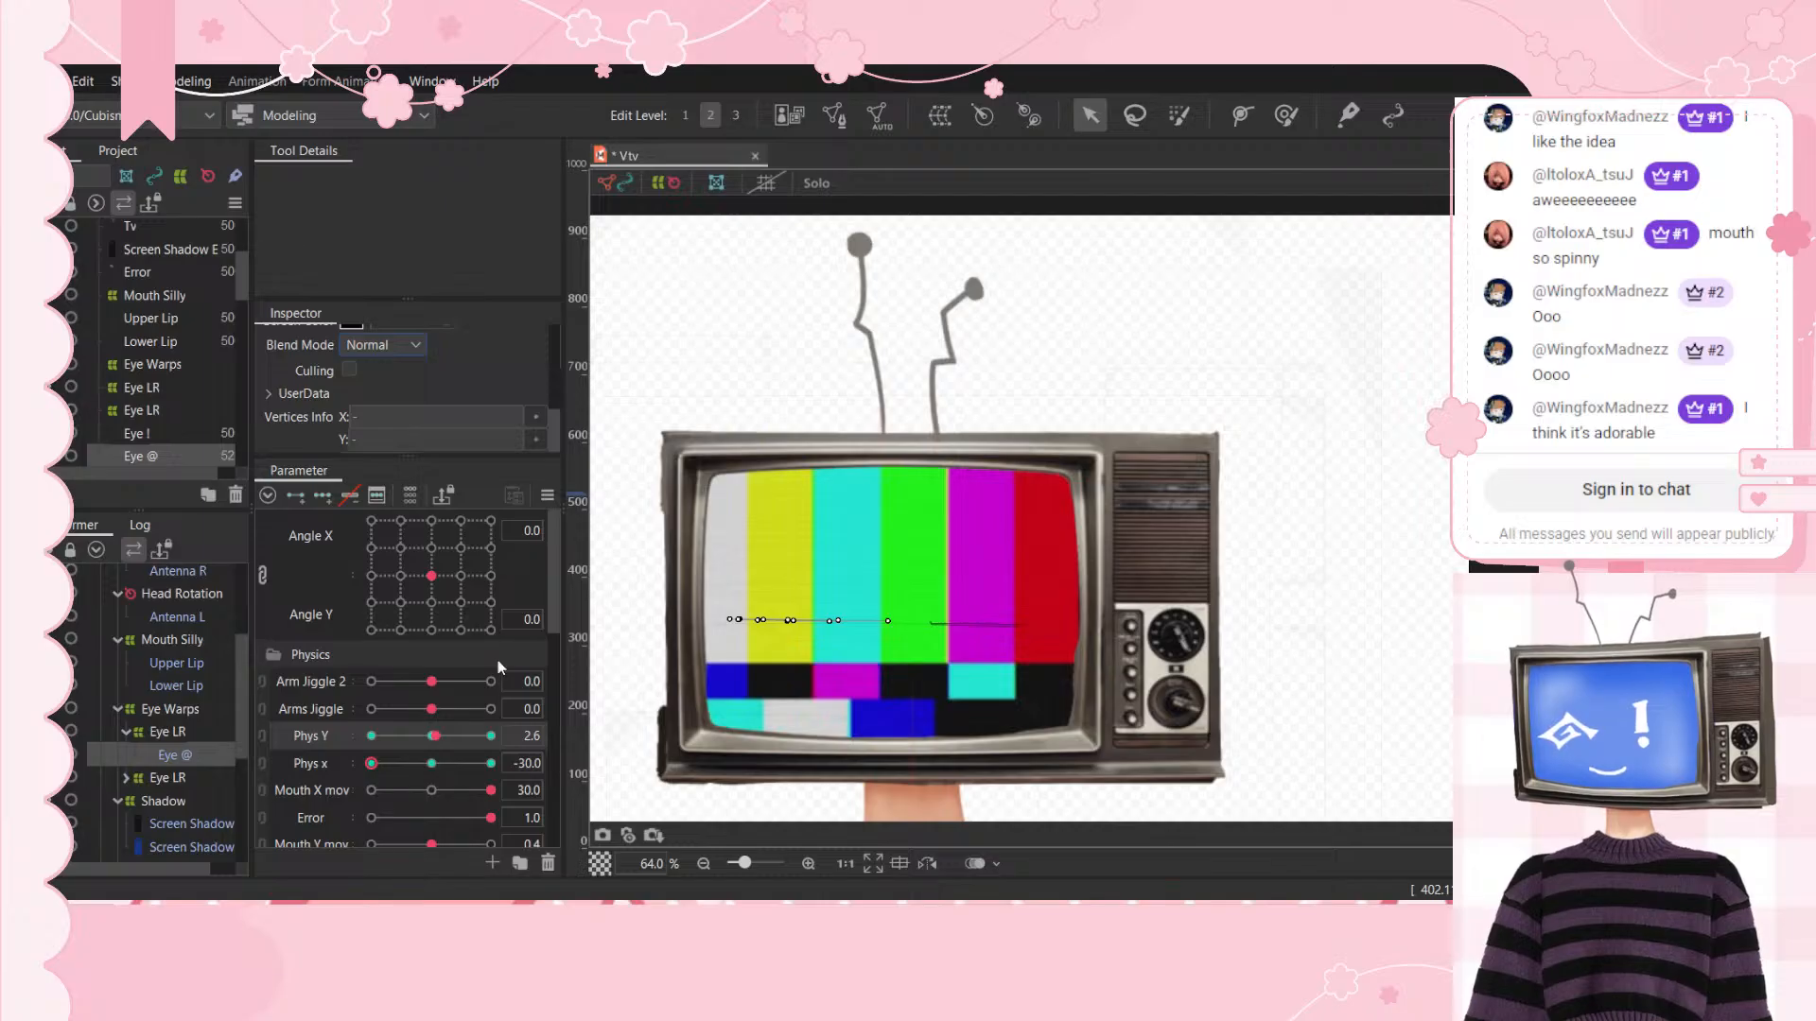
{"action": "left_click", "coordinate": [491, 735]}
{"action": "left_click", "coordinate": [431, 763]}
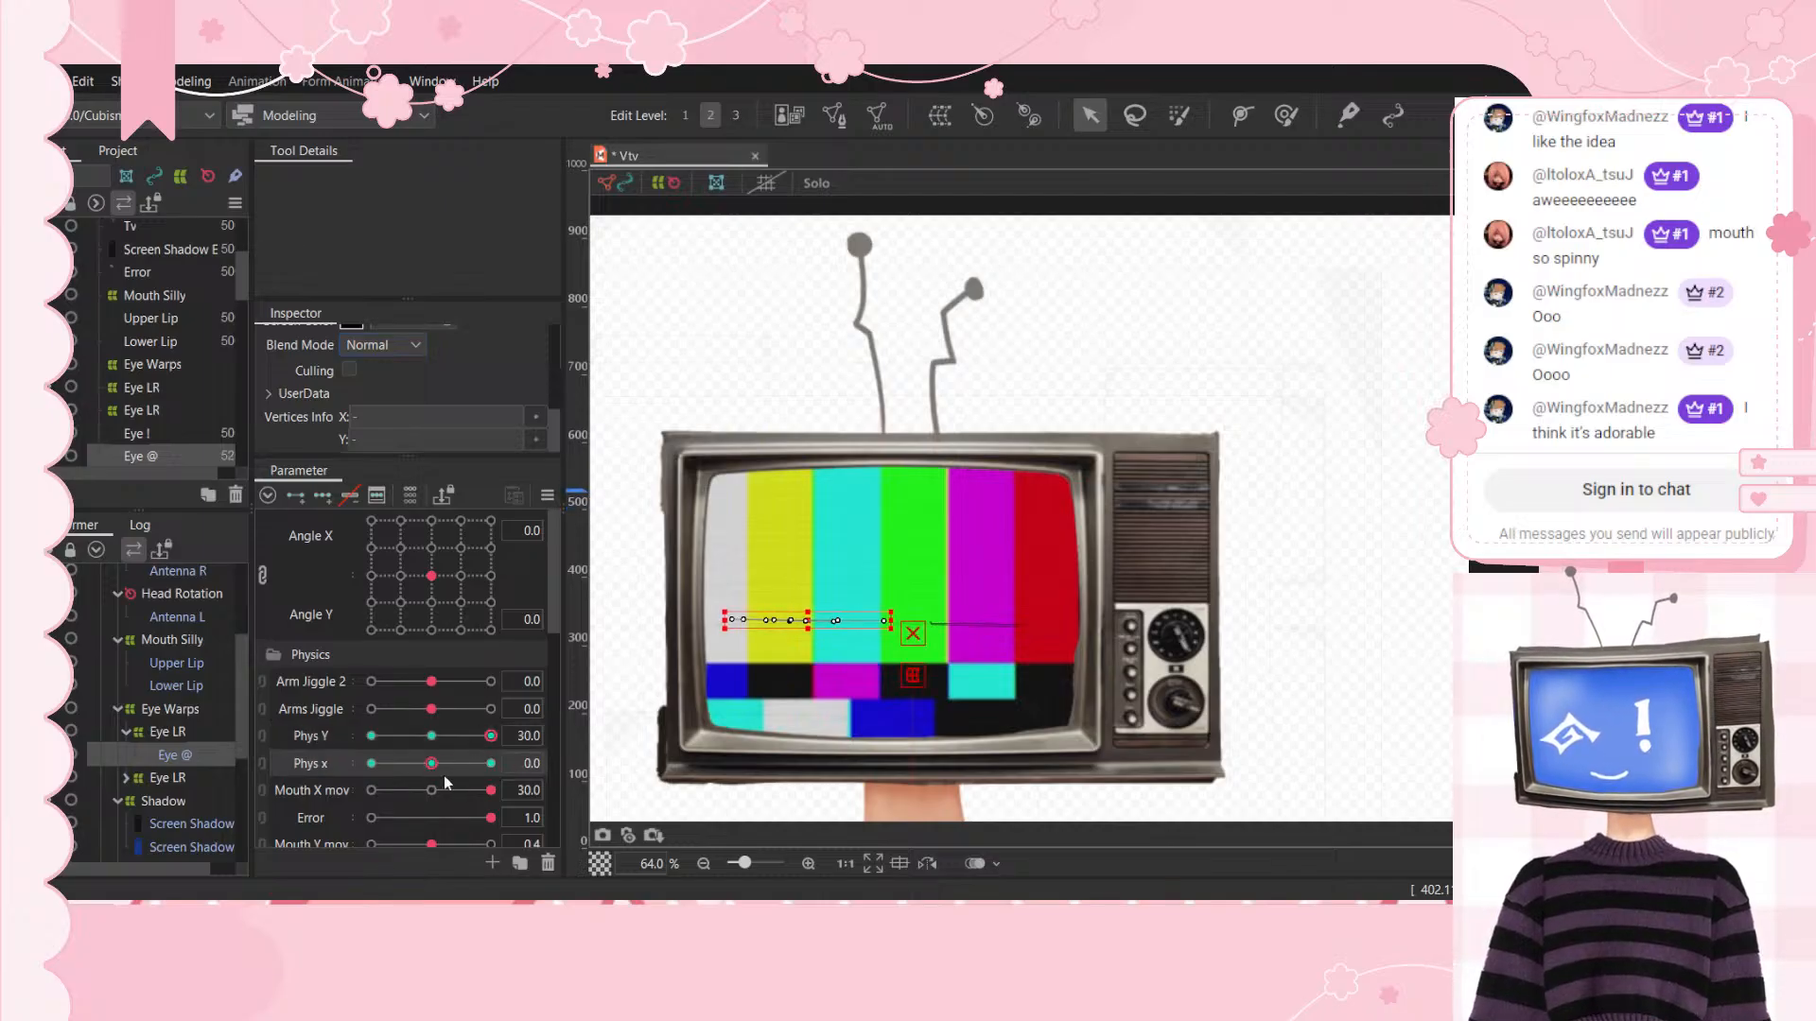
{"action": "left_click_drag", "start_coordinate": [491, 736], "coordinate": [302, 754]}
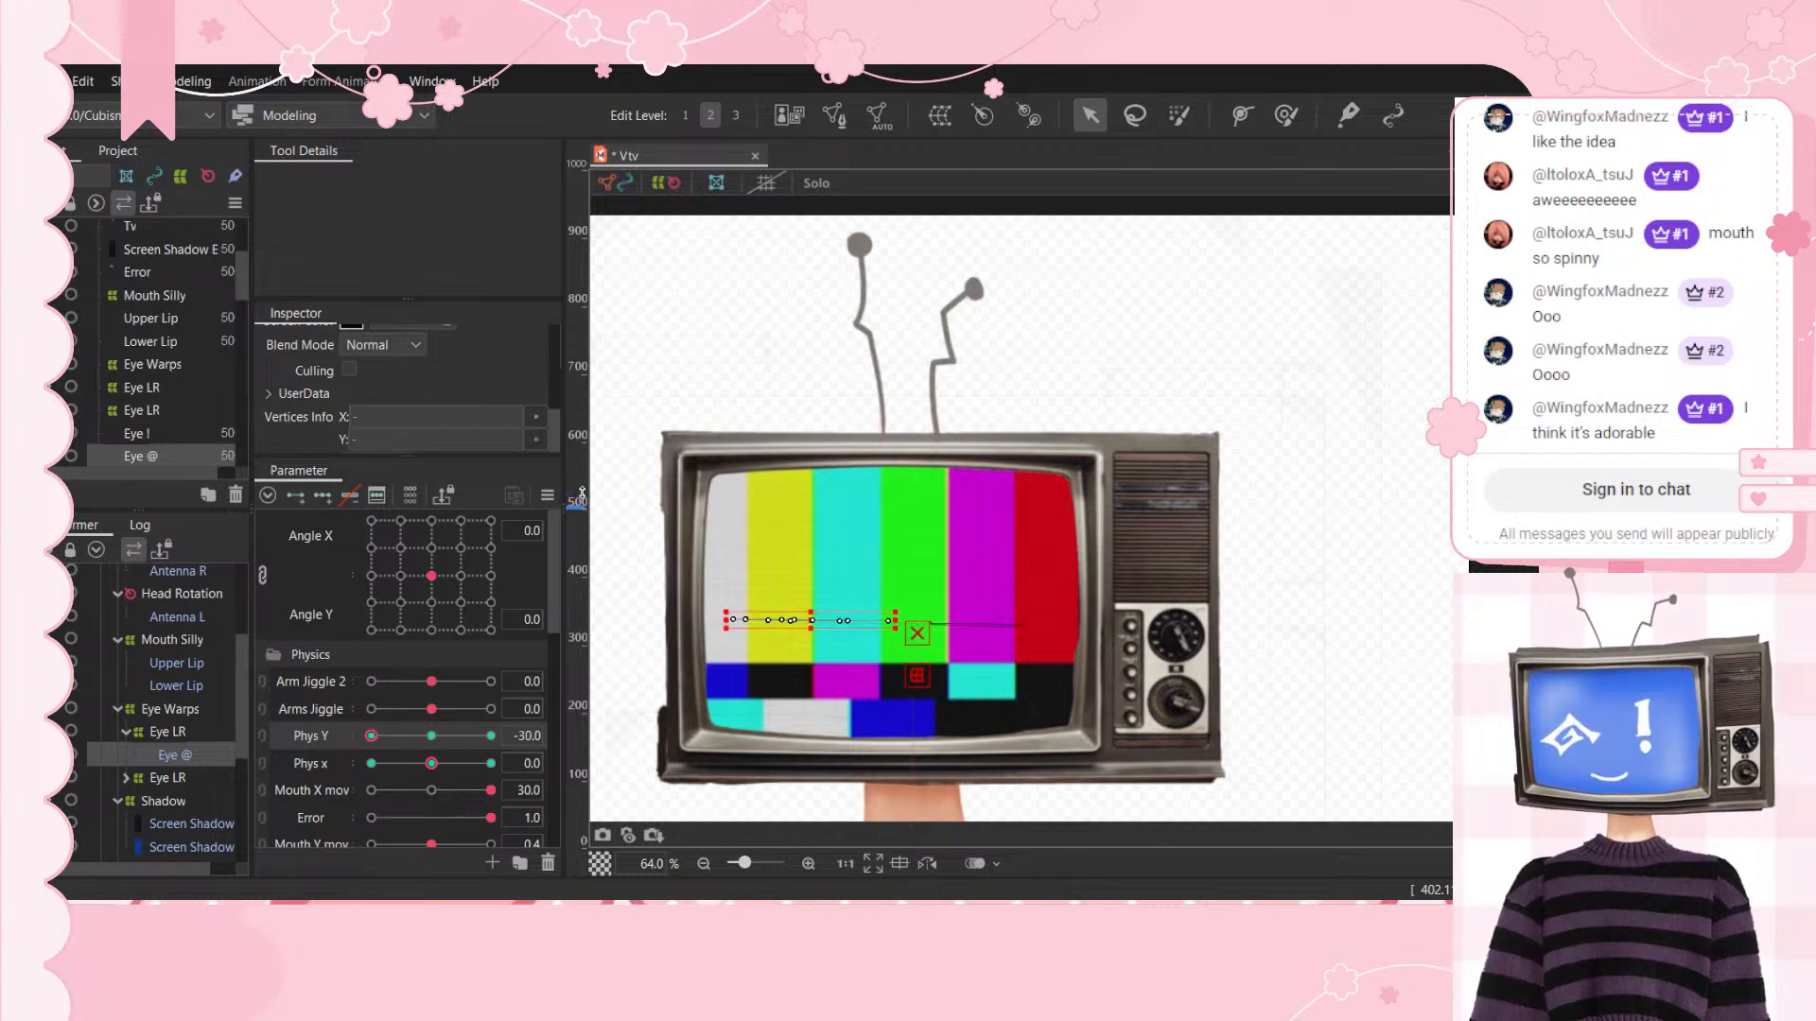
{"action": "left_click", "coordinate": [491, 763]}
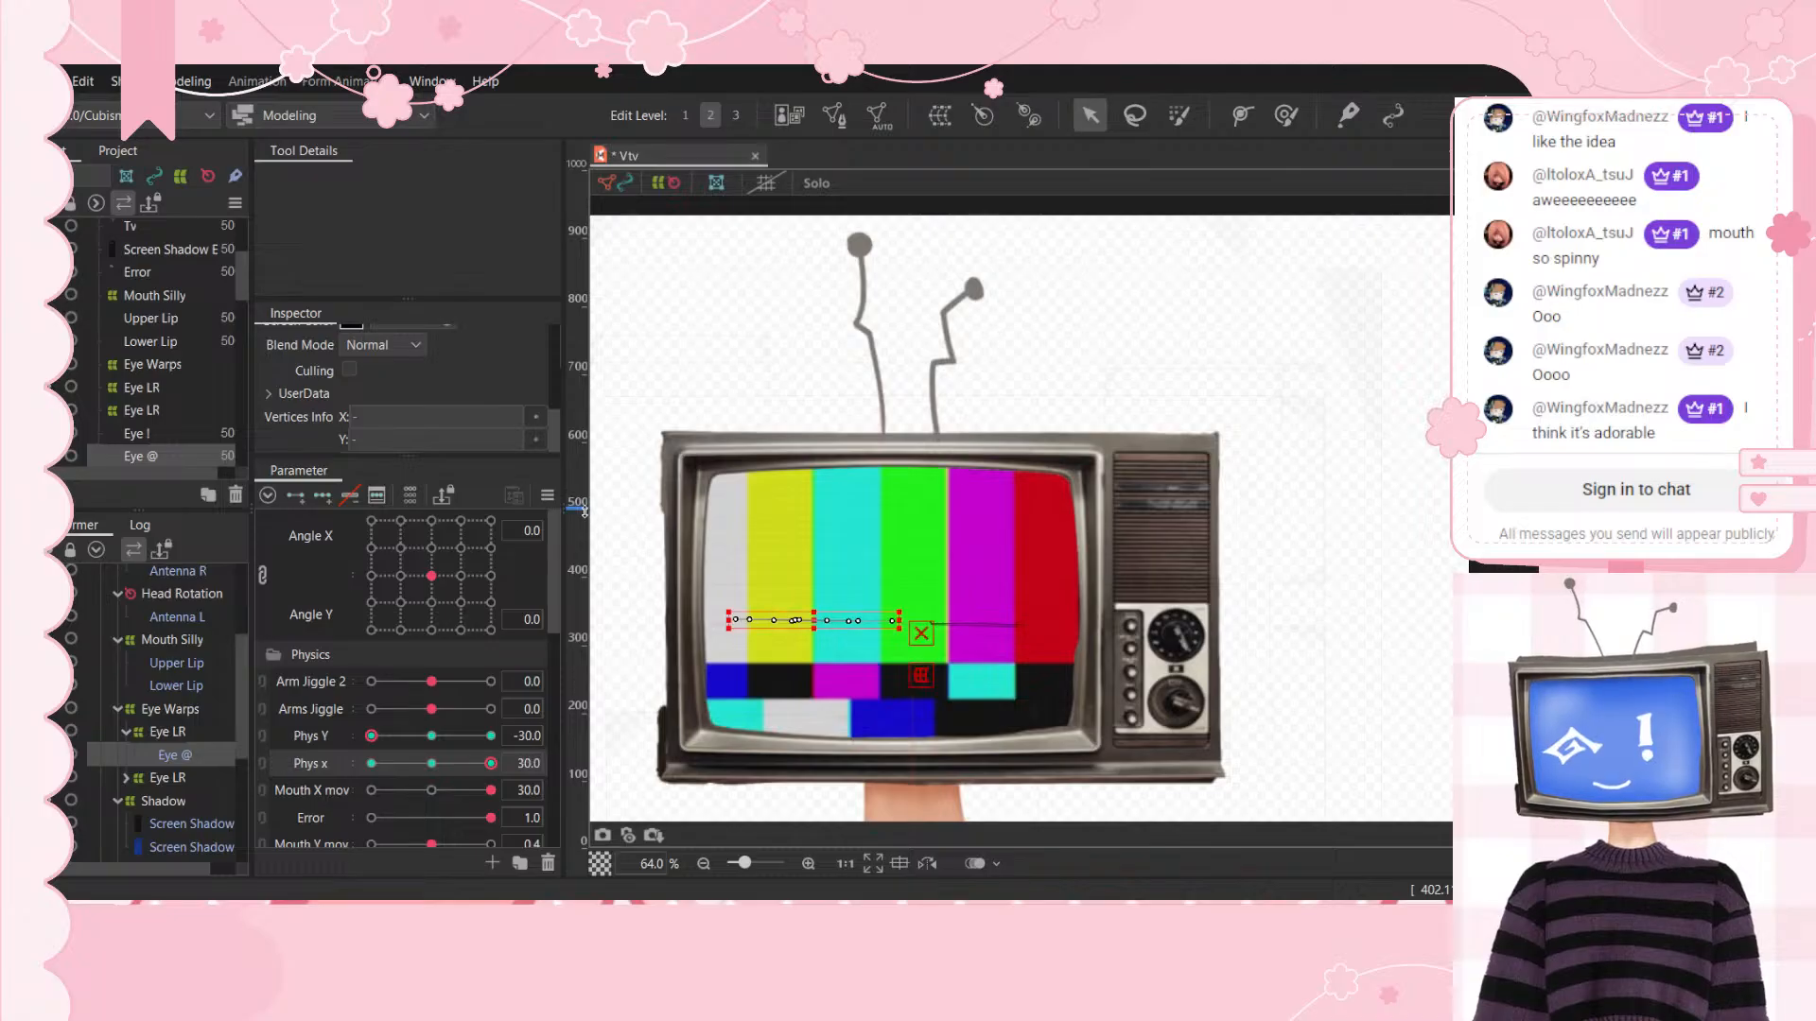
{"action": "left_click_drag", "start_coordinate": [371, 743], "coordinate": [431, 736]}
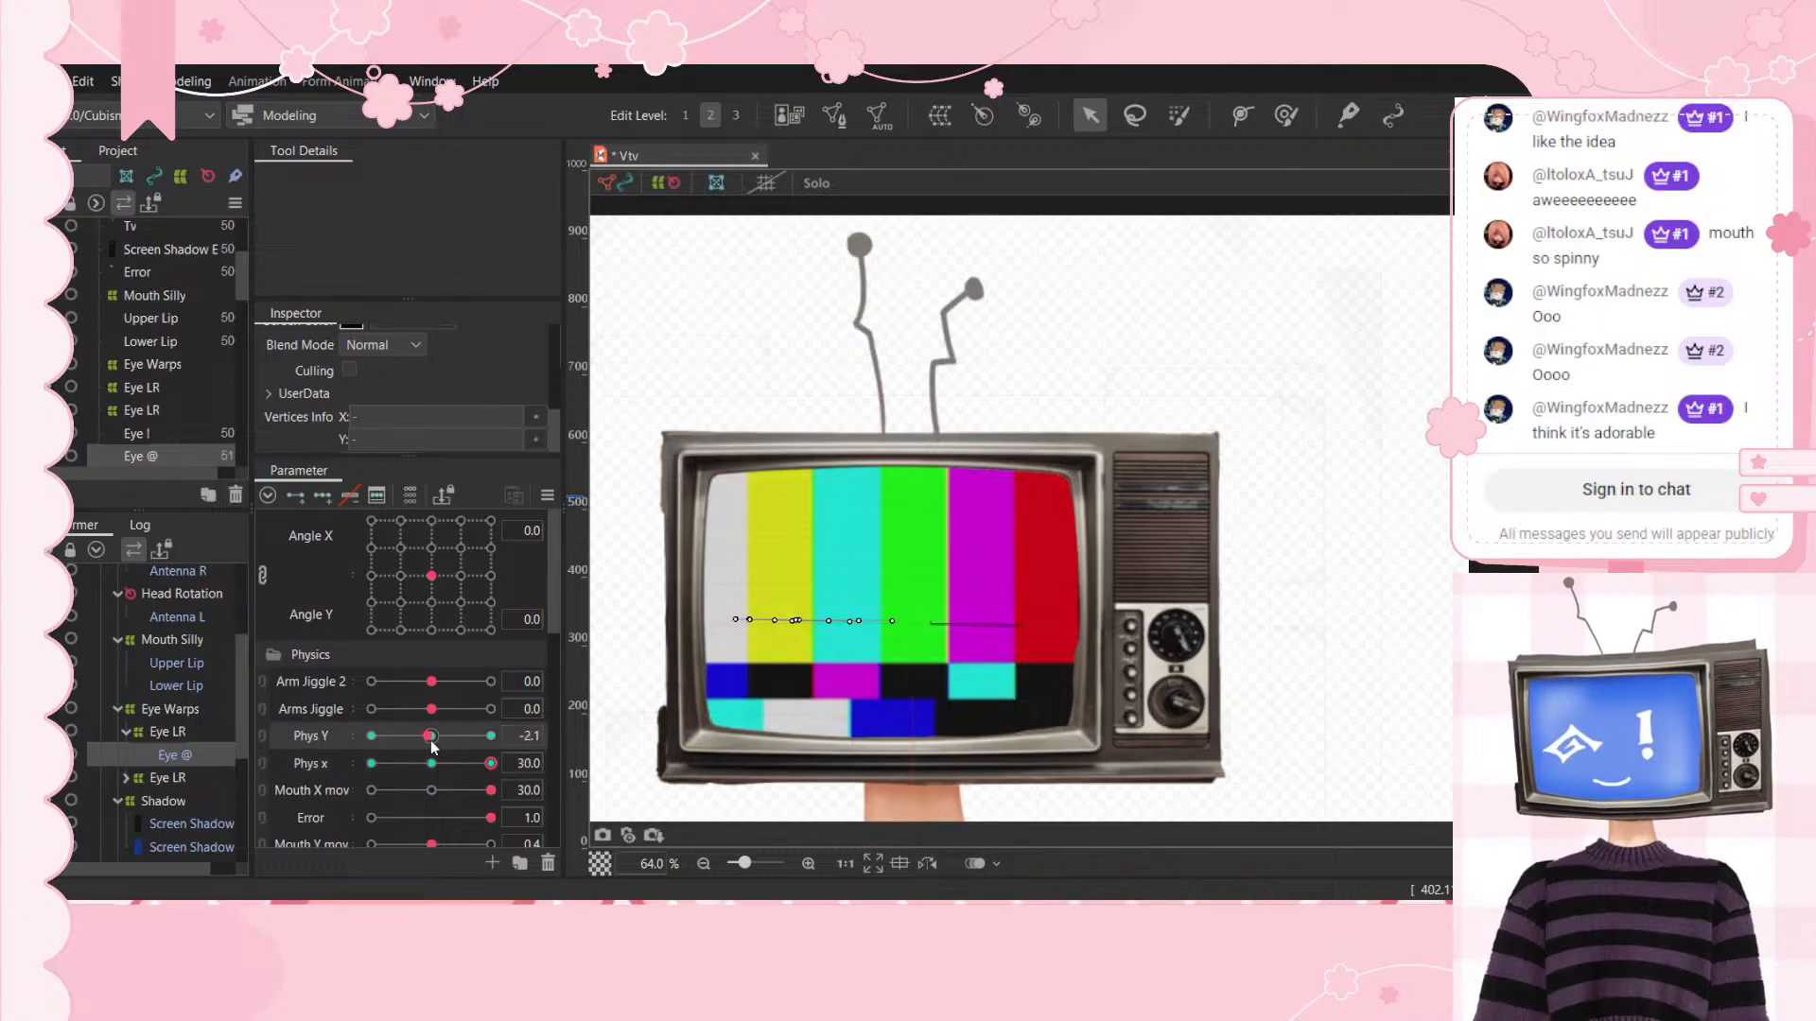
{"action": "left_click", "coordinate": [491, 735]}
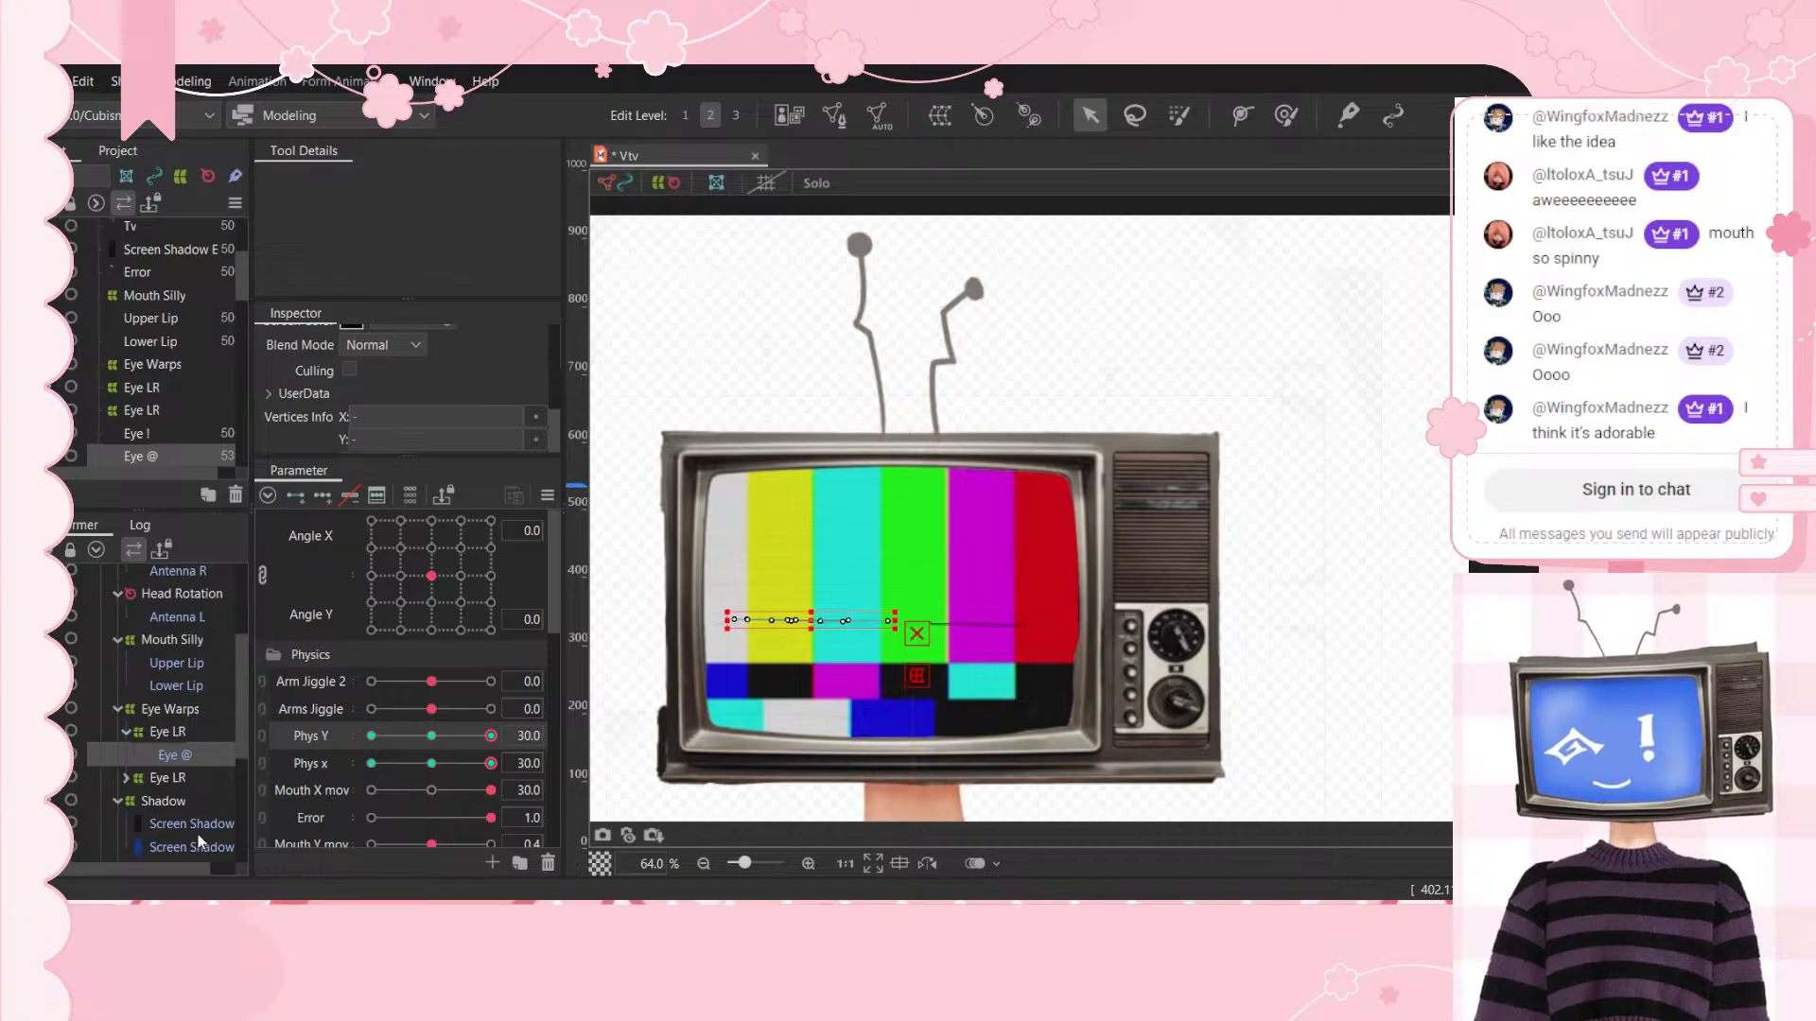
Step: Select the Eye ! mesh under the second Eye LR deformer and adjust its draw order with Phys x at 30.0 and Phys Y at 30.0, 0.0 and -30.0
{"action": "left_click", "coordinate": [128, 779]}
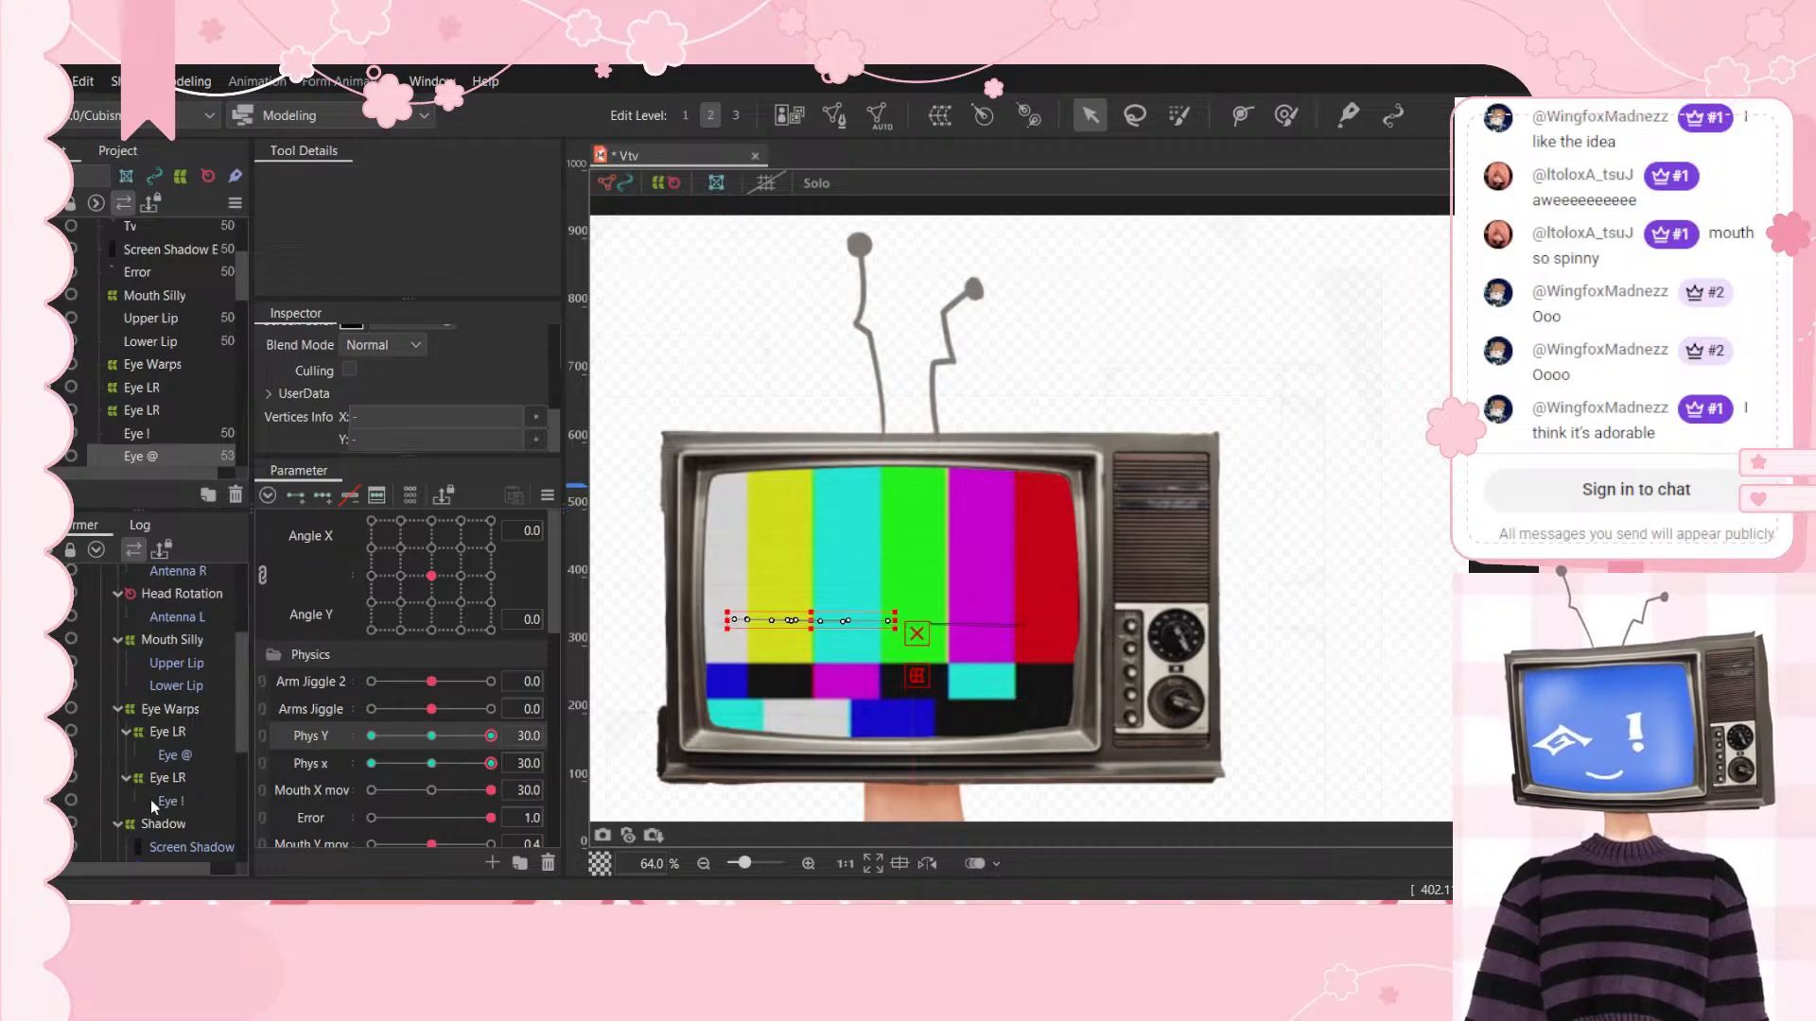
{"action": "left_click", "coordinate": [151, 798]}
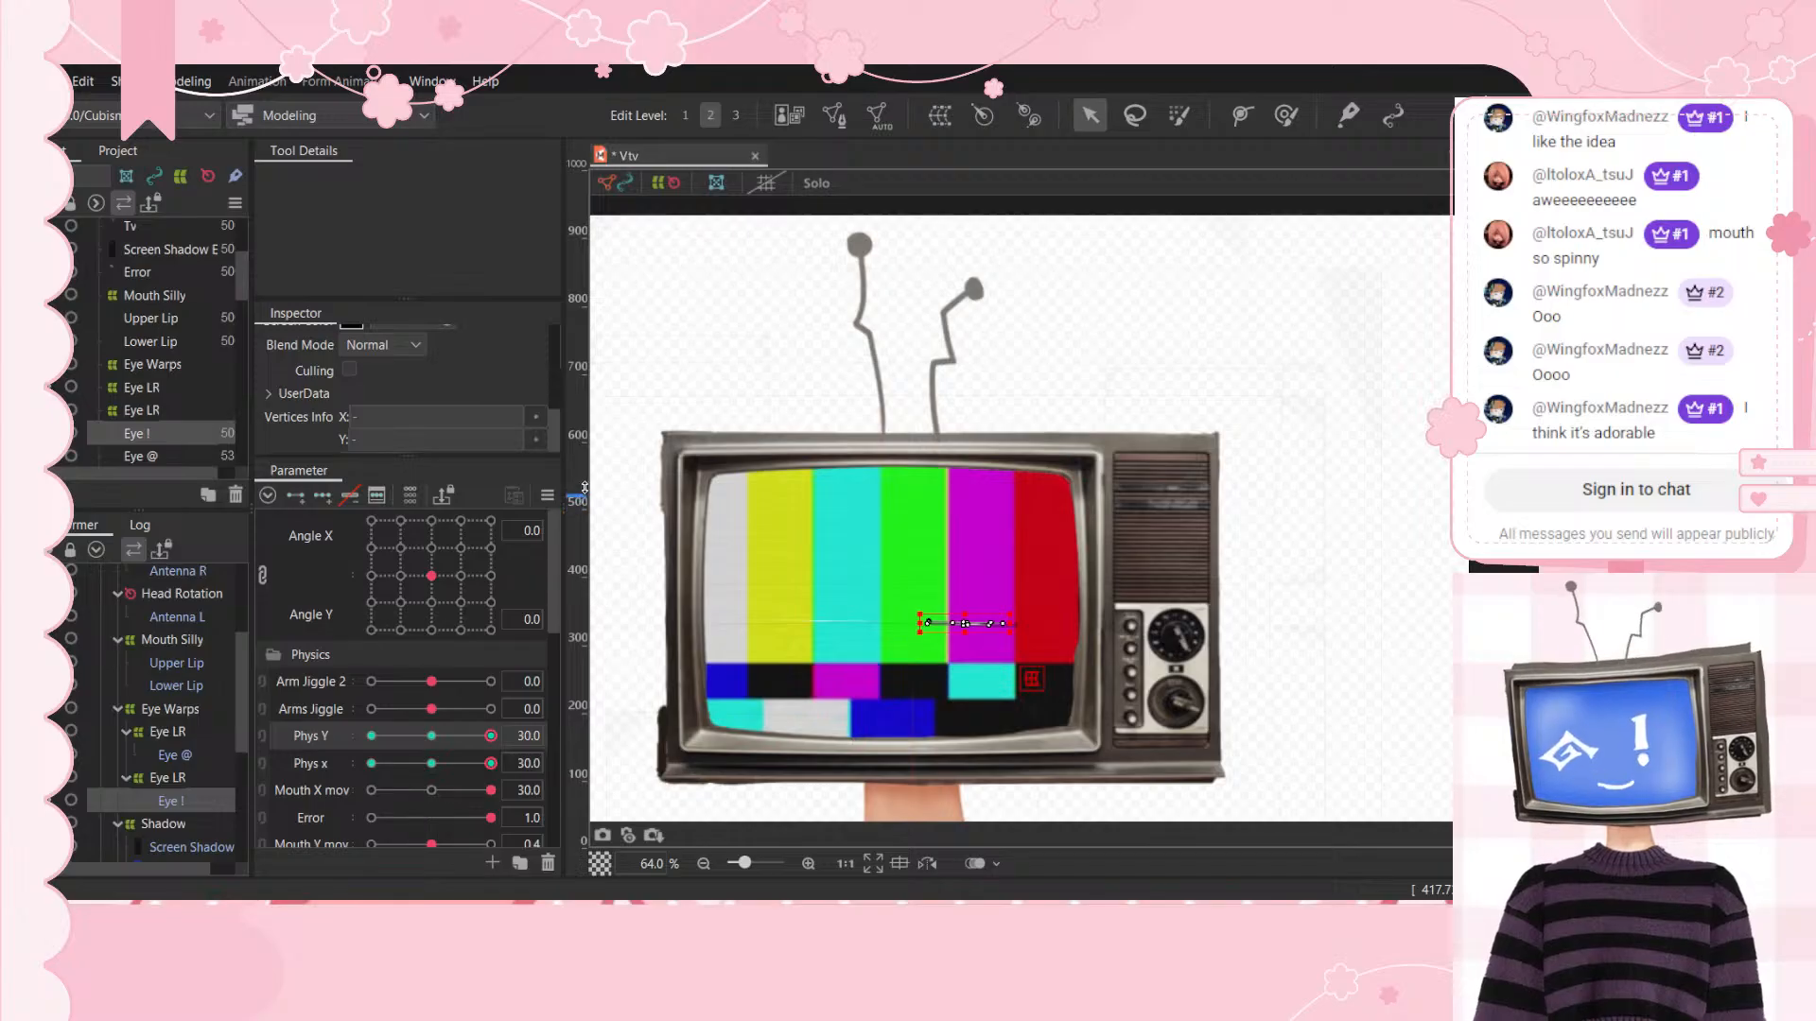
{"action": "left_click", "coordinate": [430, 737]}
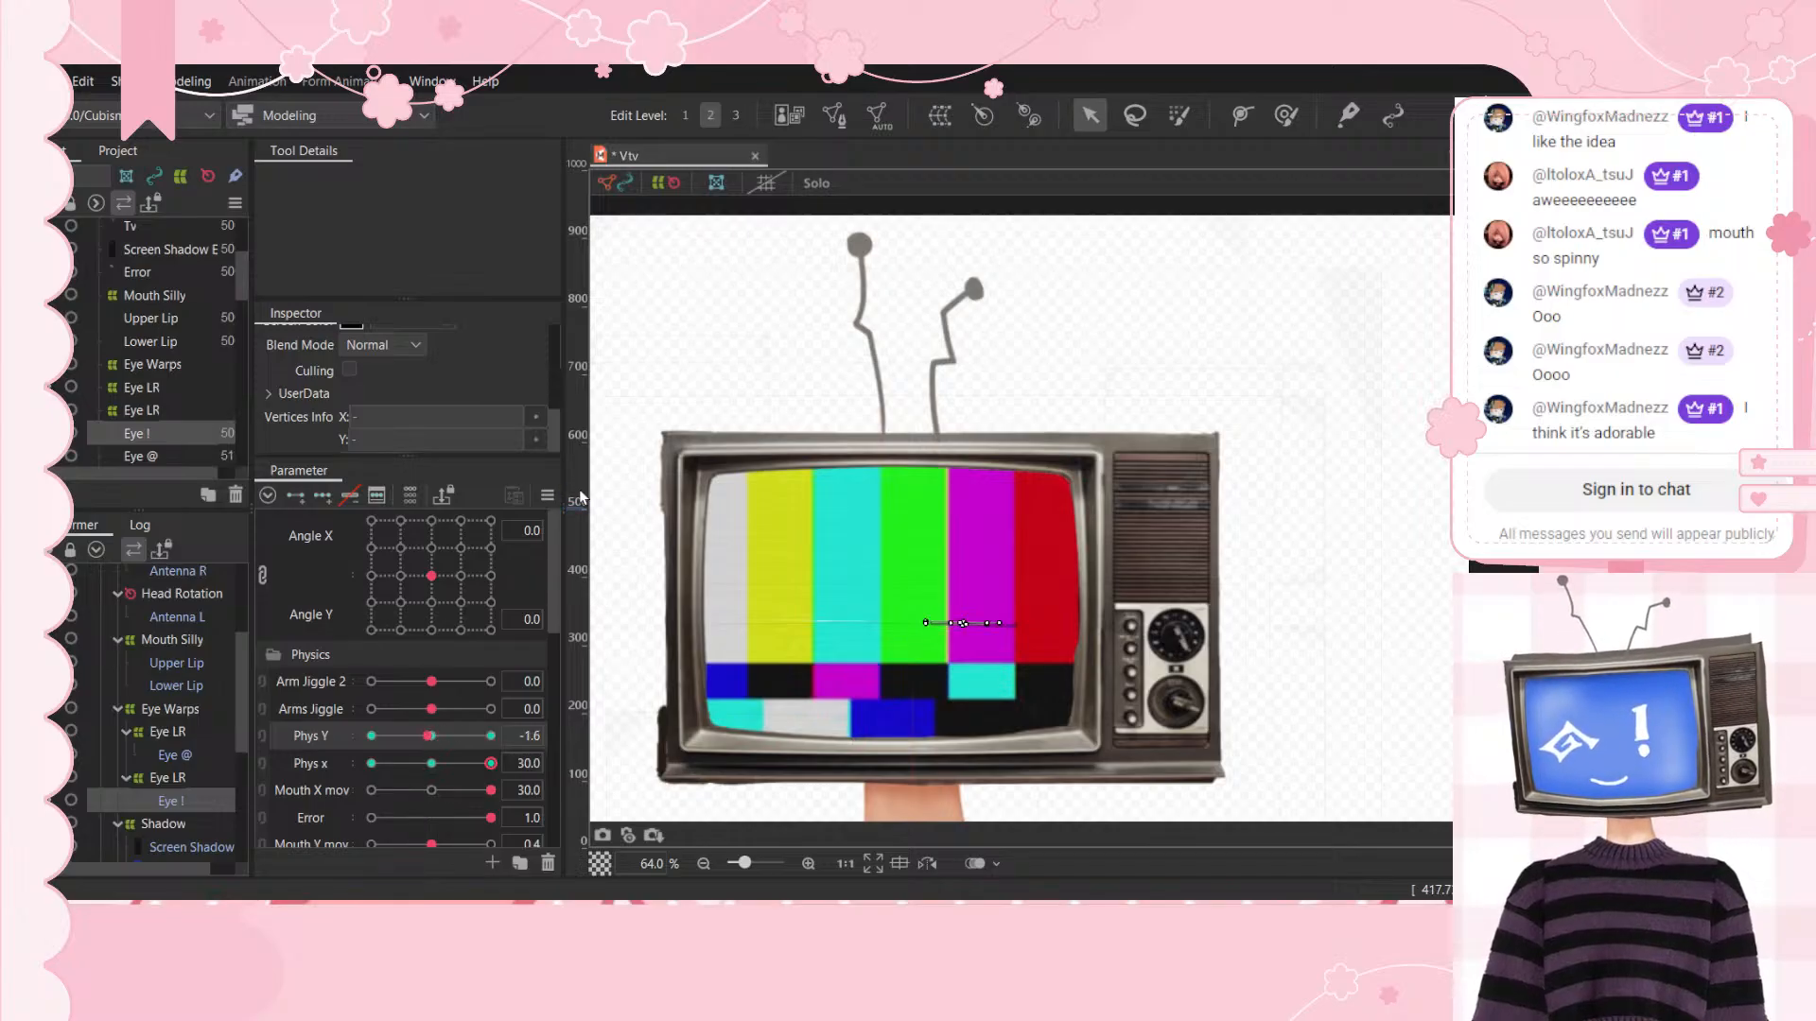
{"action": "left_click", "coordinate": [431, 734]}
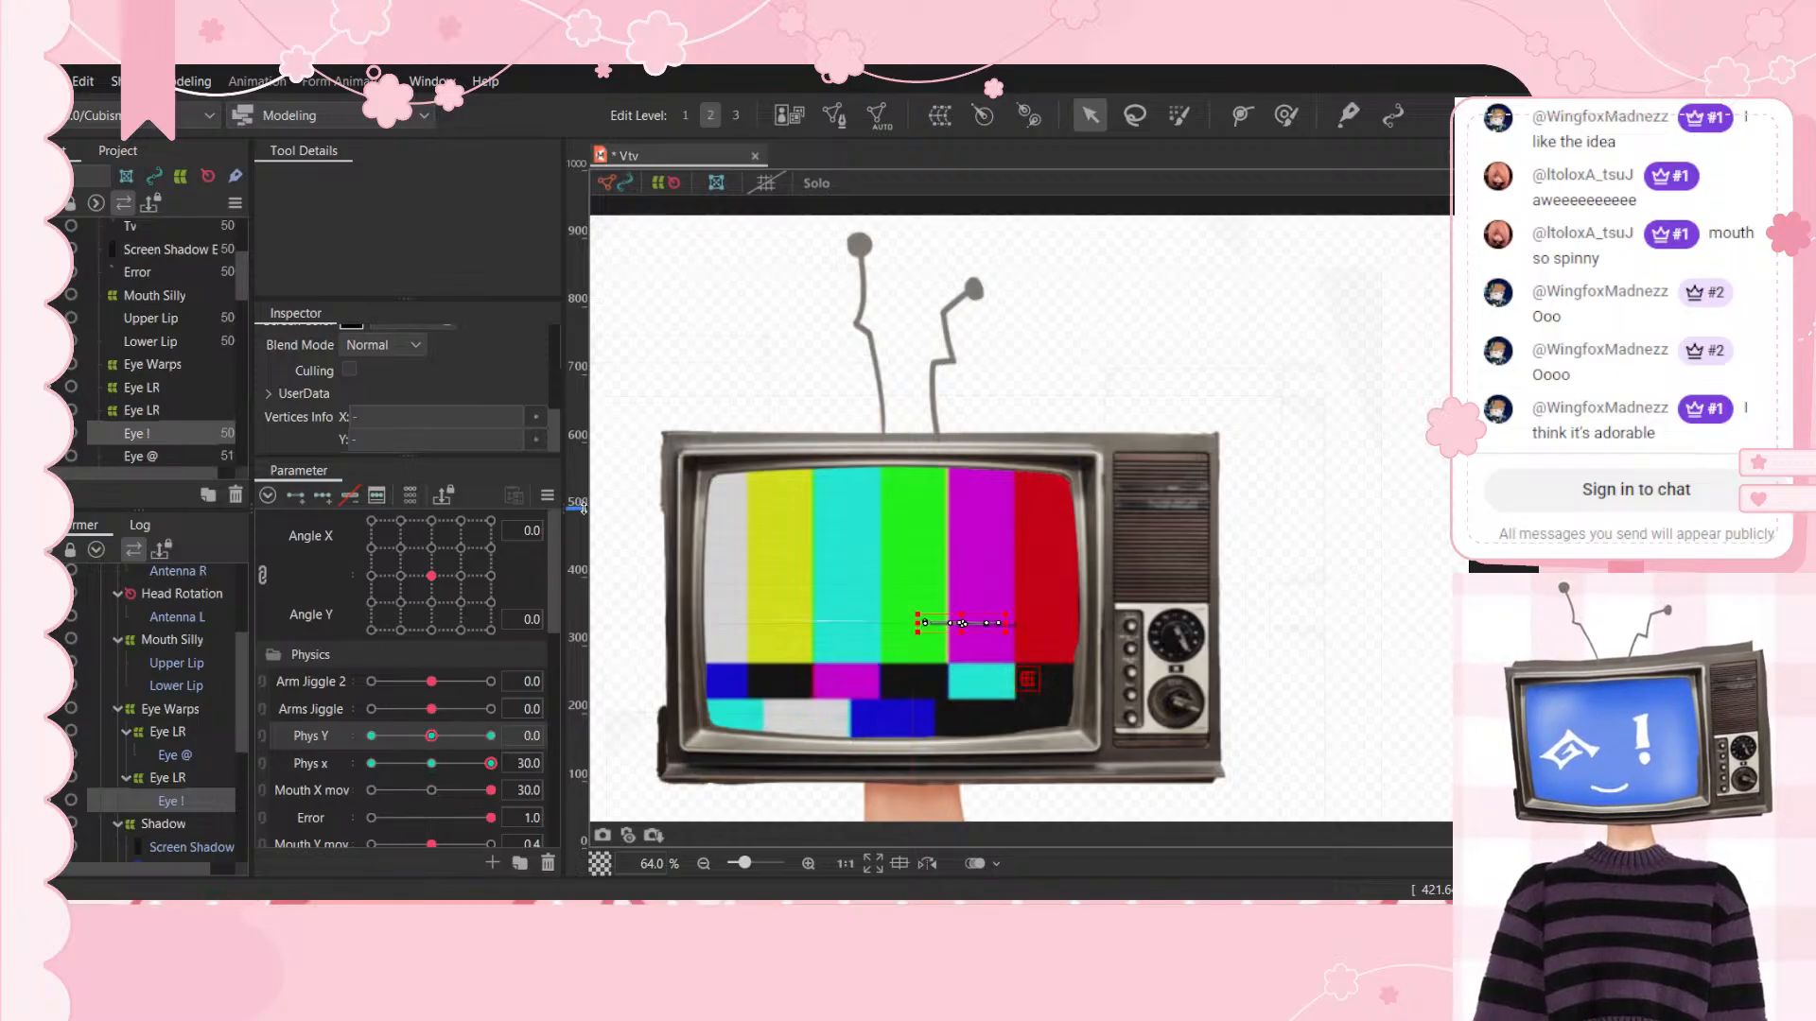
{"action": "left_click", "coordinate": [371, 736]}
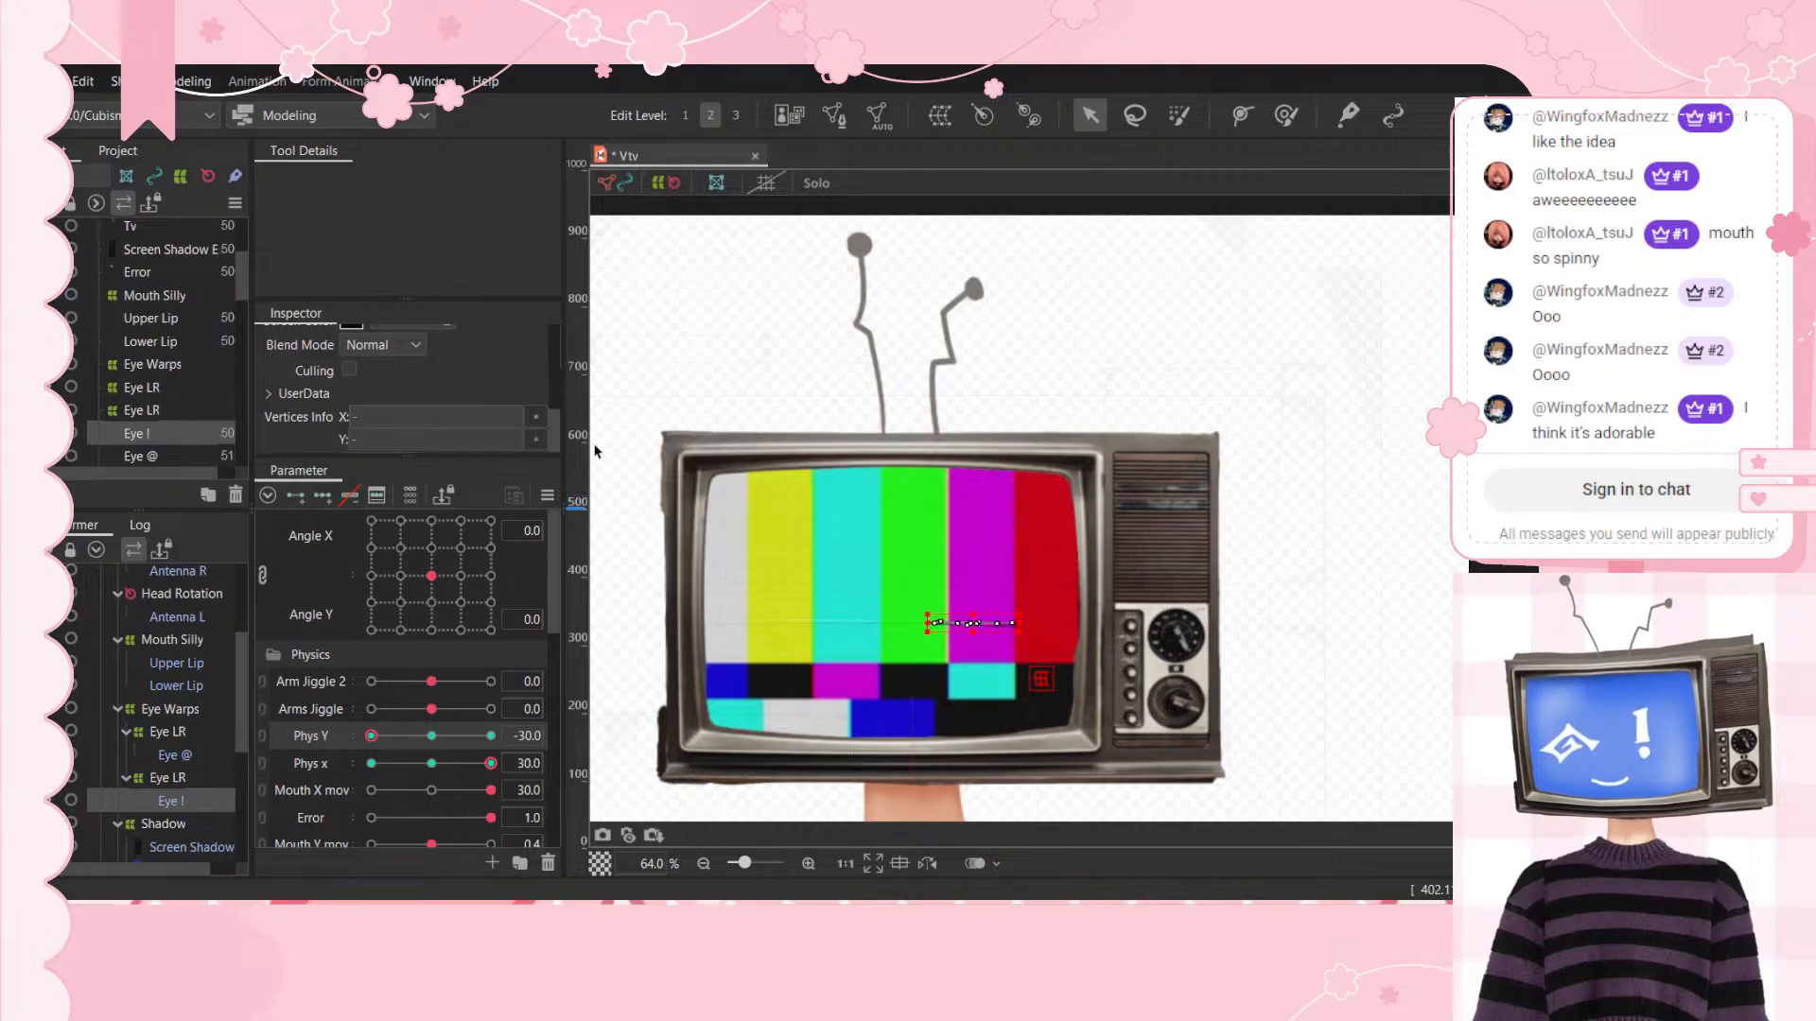
Step: Adjust the Eye ! mesh's draw order with Phys x at 0.0 and Phys Y at -30.0, 0.0 and 30.0
{"action": "left_click", "coordinate": [431, 764]}
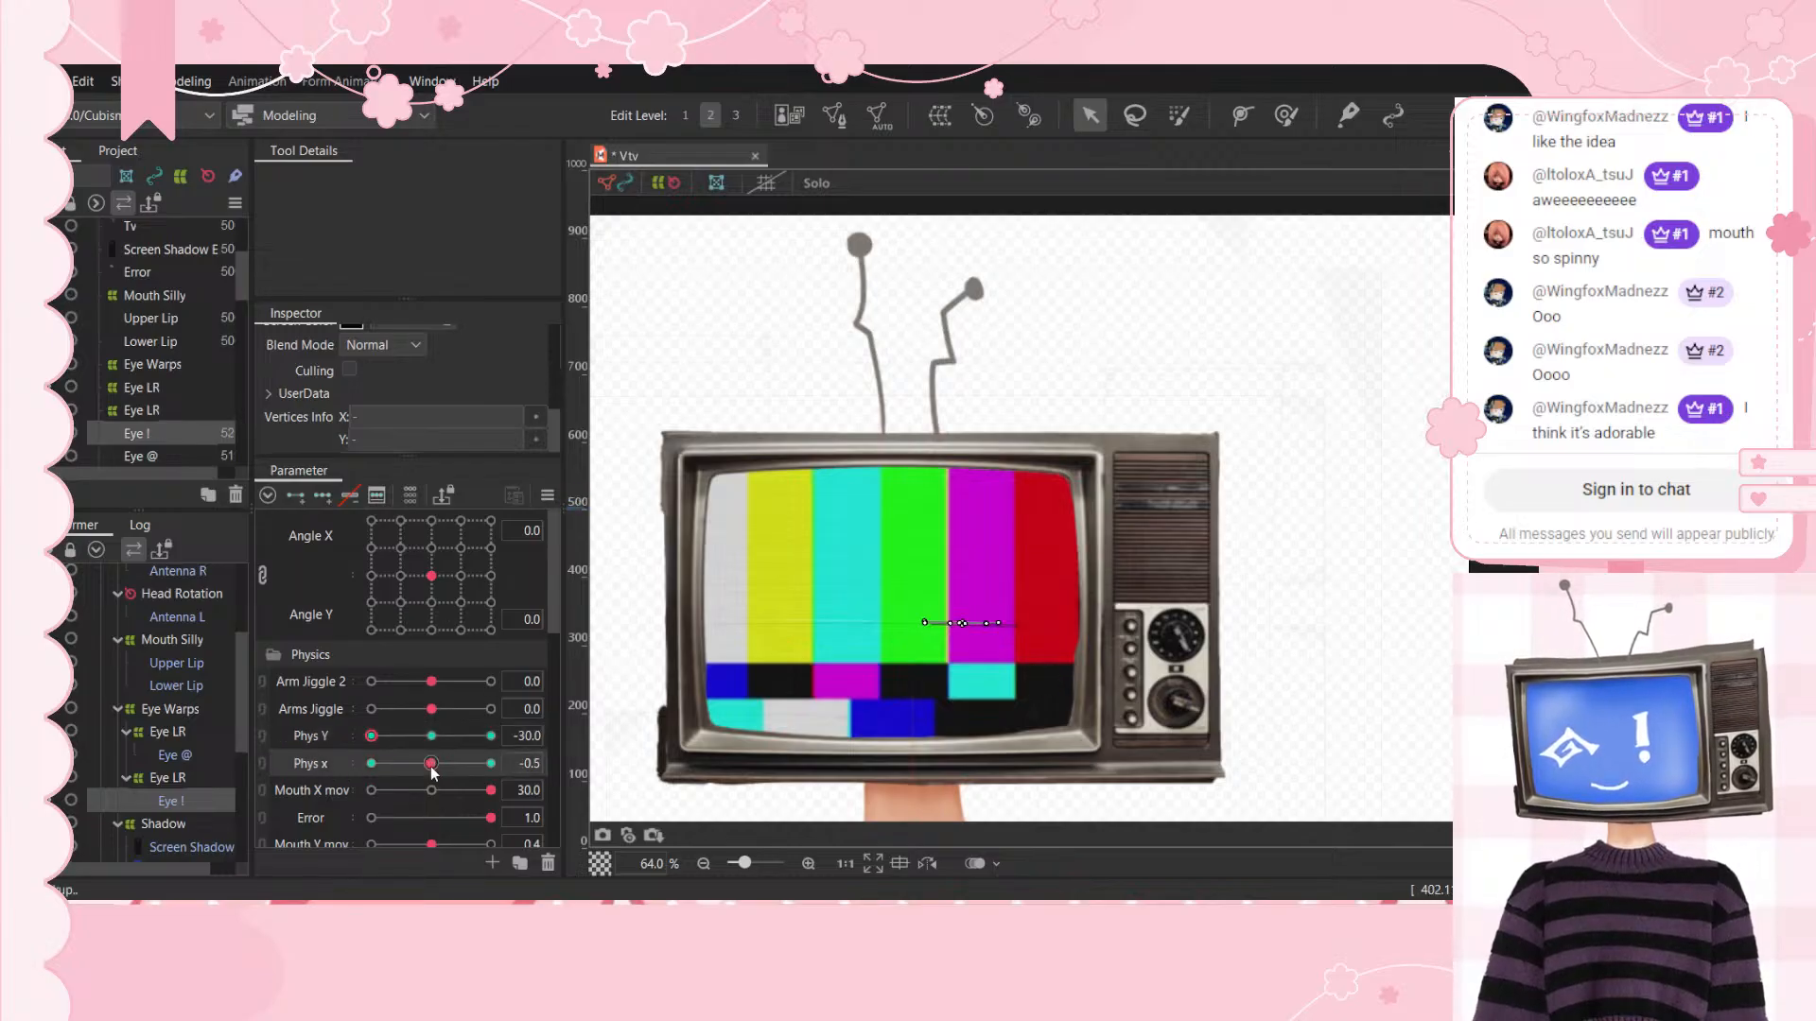
{"action": "left_click", "coordinate": [431, 763]}
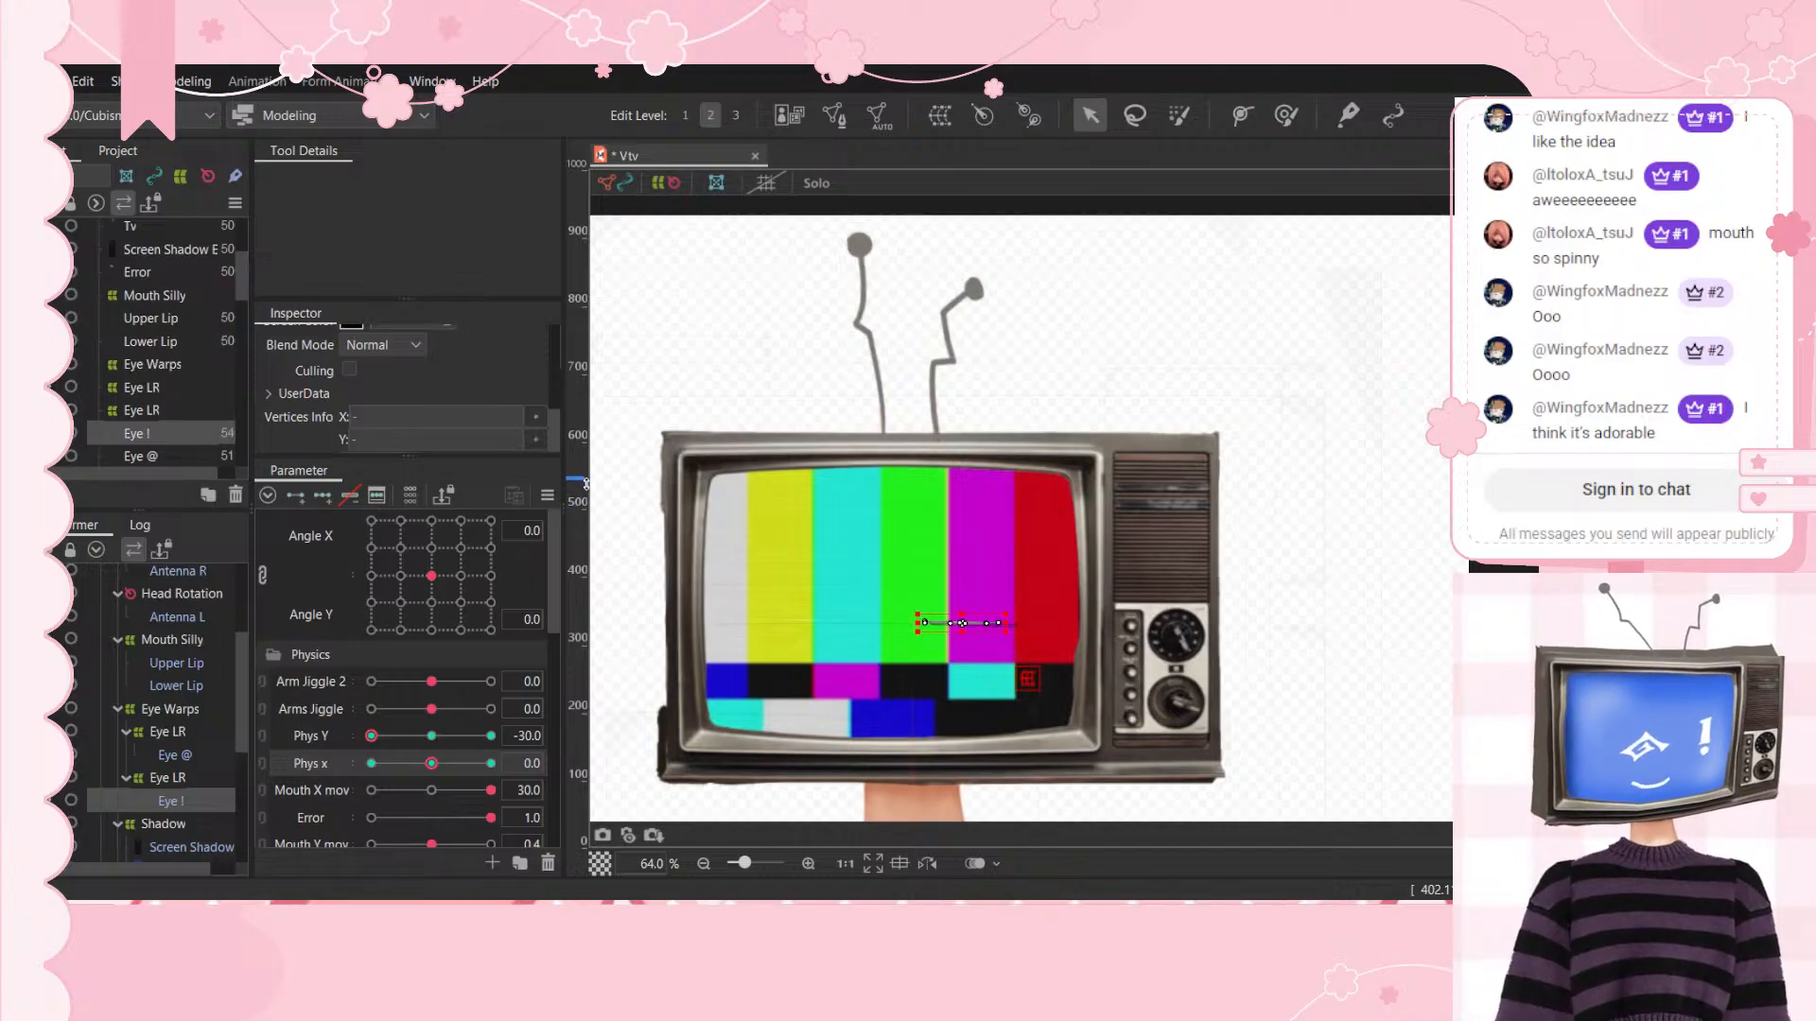
{"action": "left_click", "coordinate": [432, 737]}
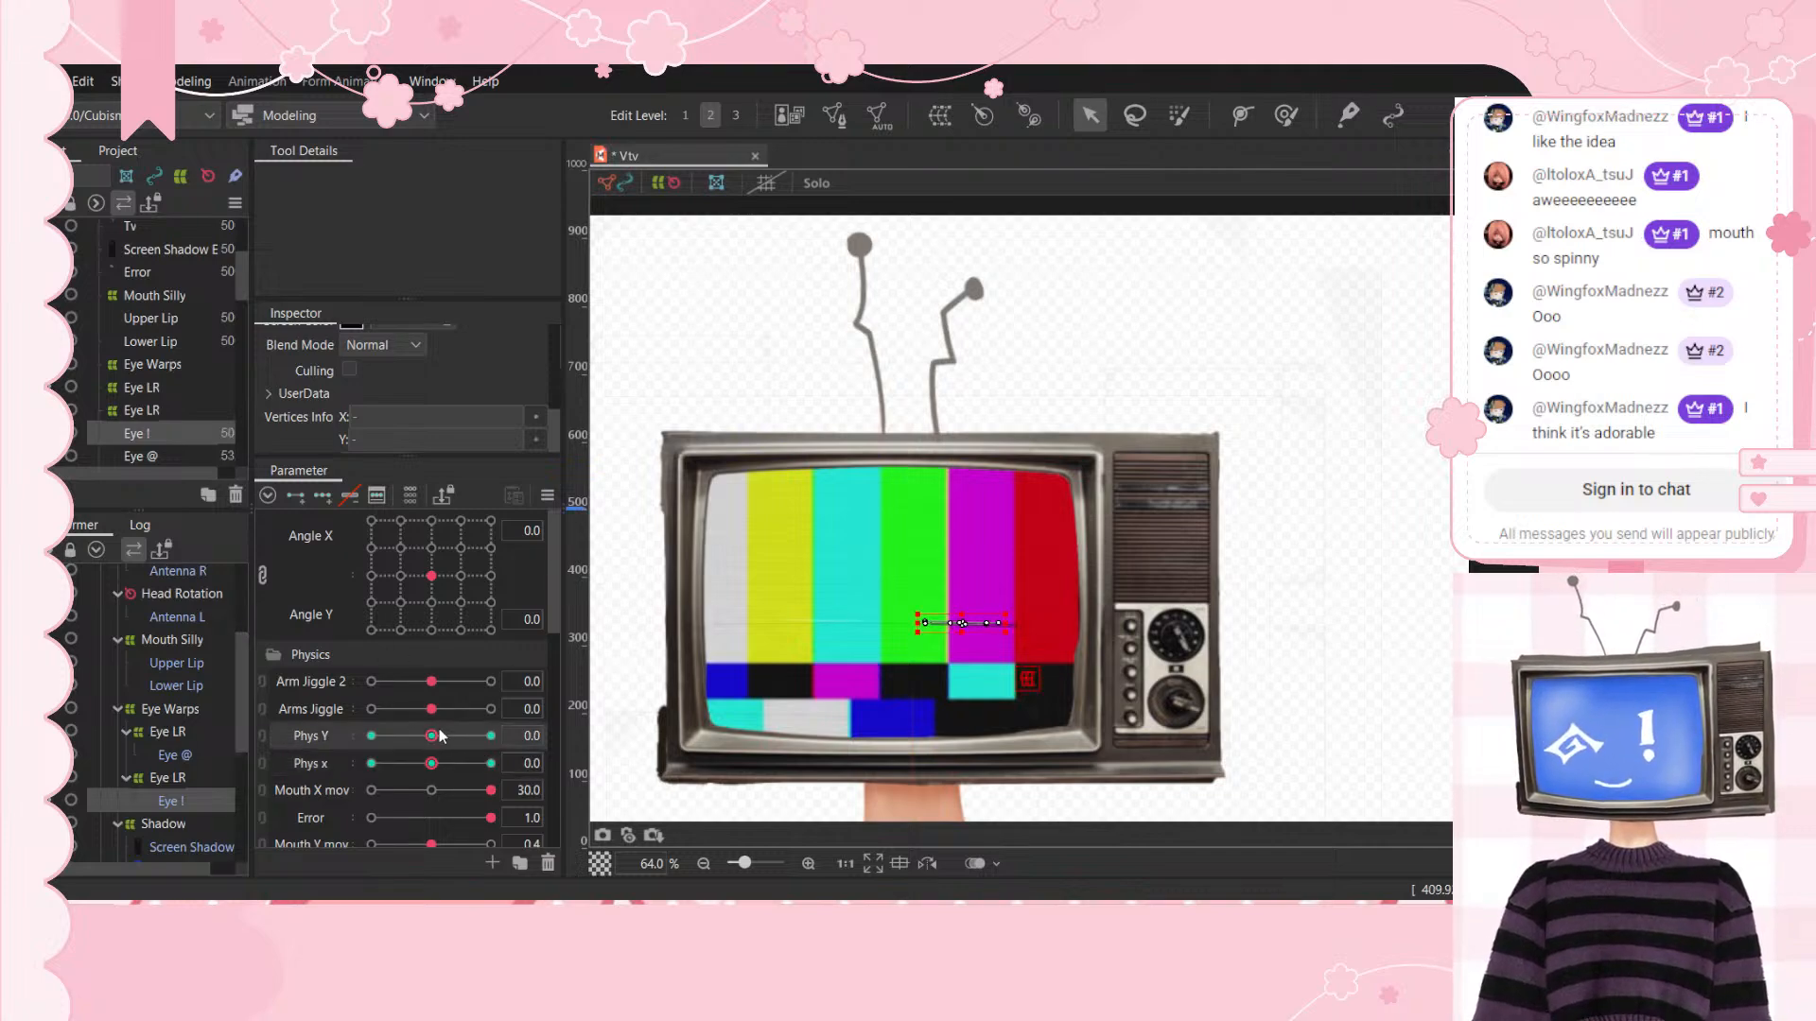
{"action": "left_click", "coordinate": [491, 736]}
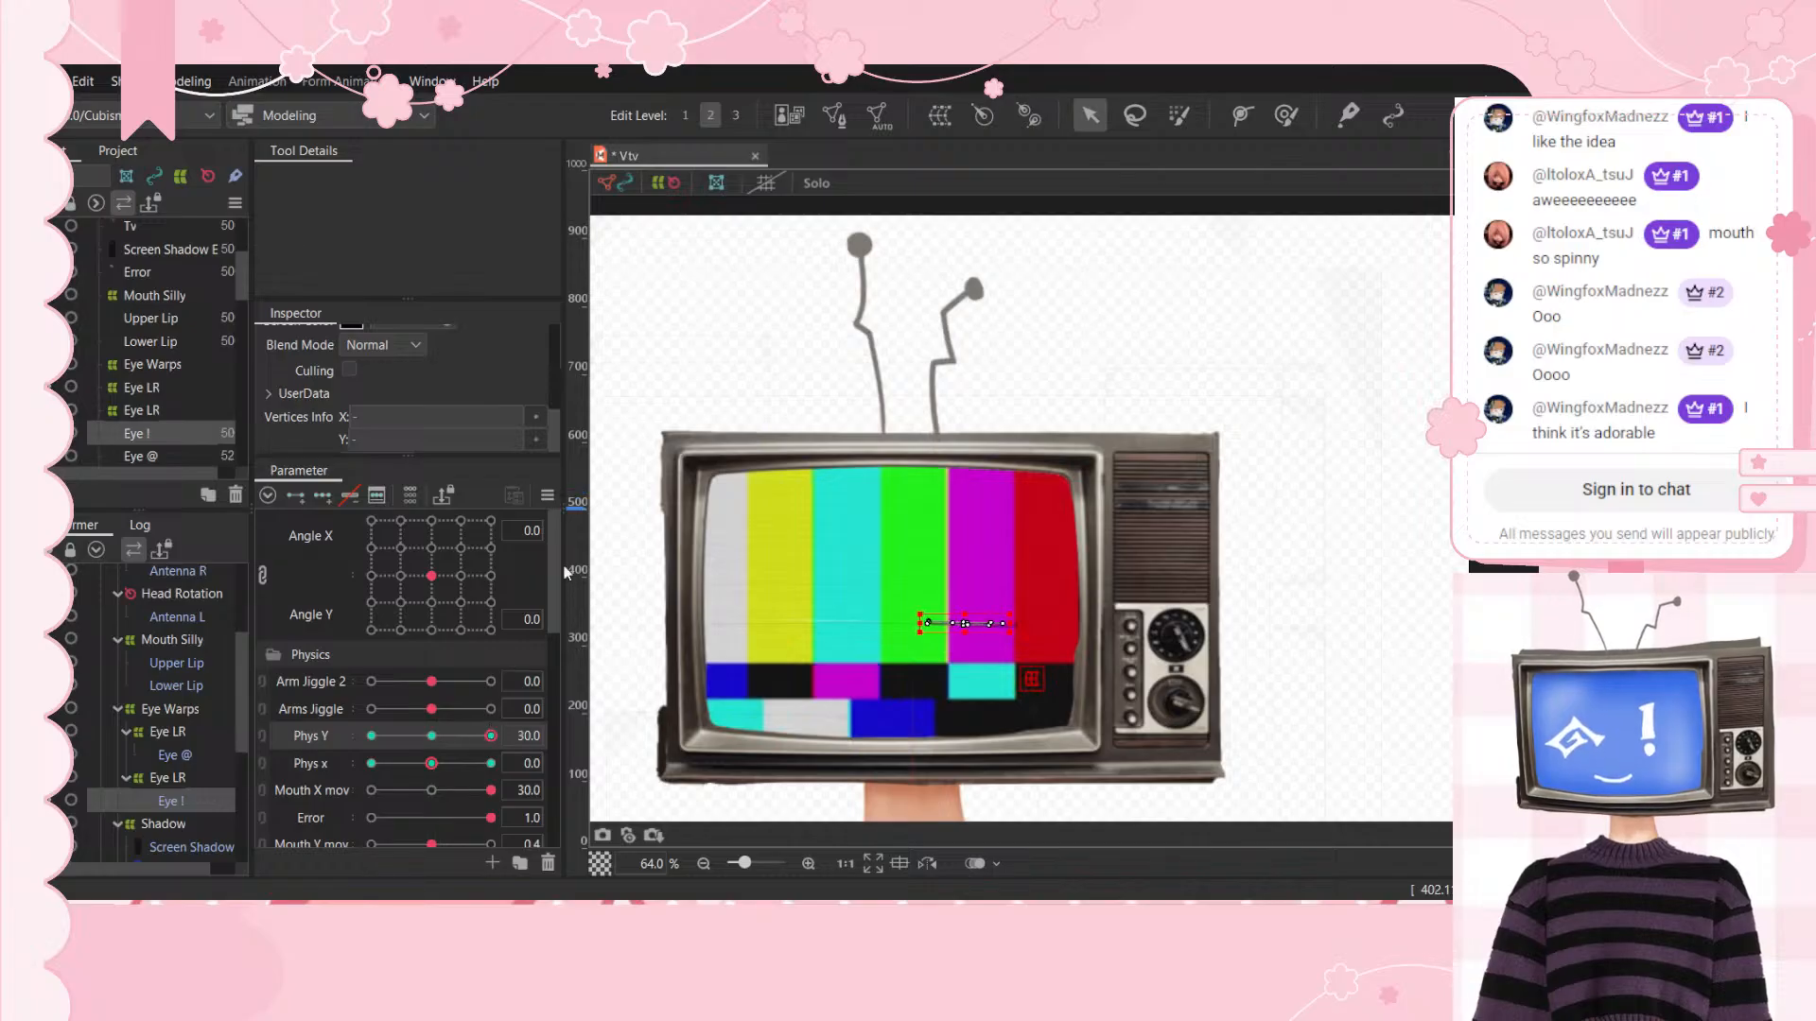
Step: Adjust the Eye ! mesh's draw order with Phys x at -30.0 and Phys Y at 30.0, 0.0 and -30.0, using 545 for the last key
{"action": "left_click", "coordinate": [371, 764]}
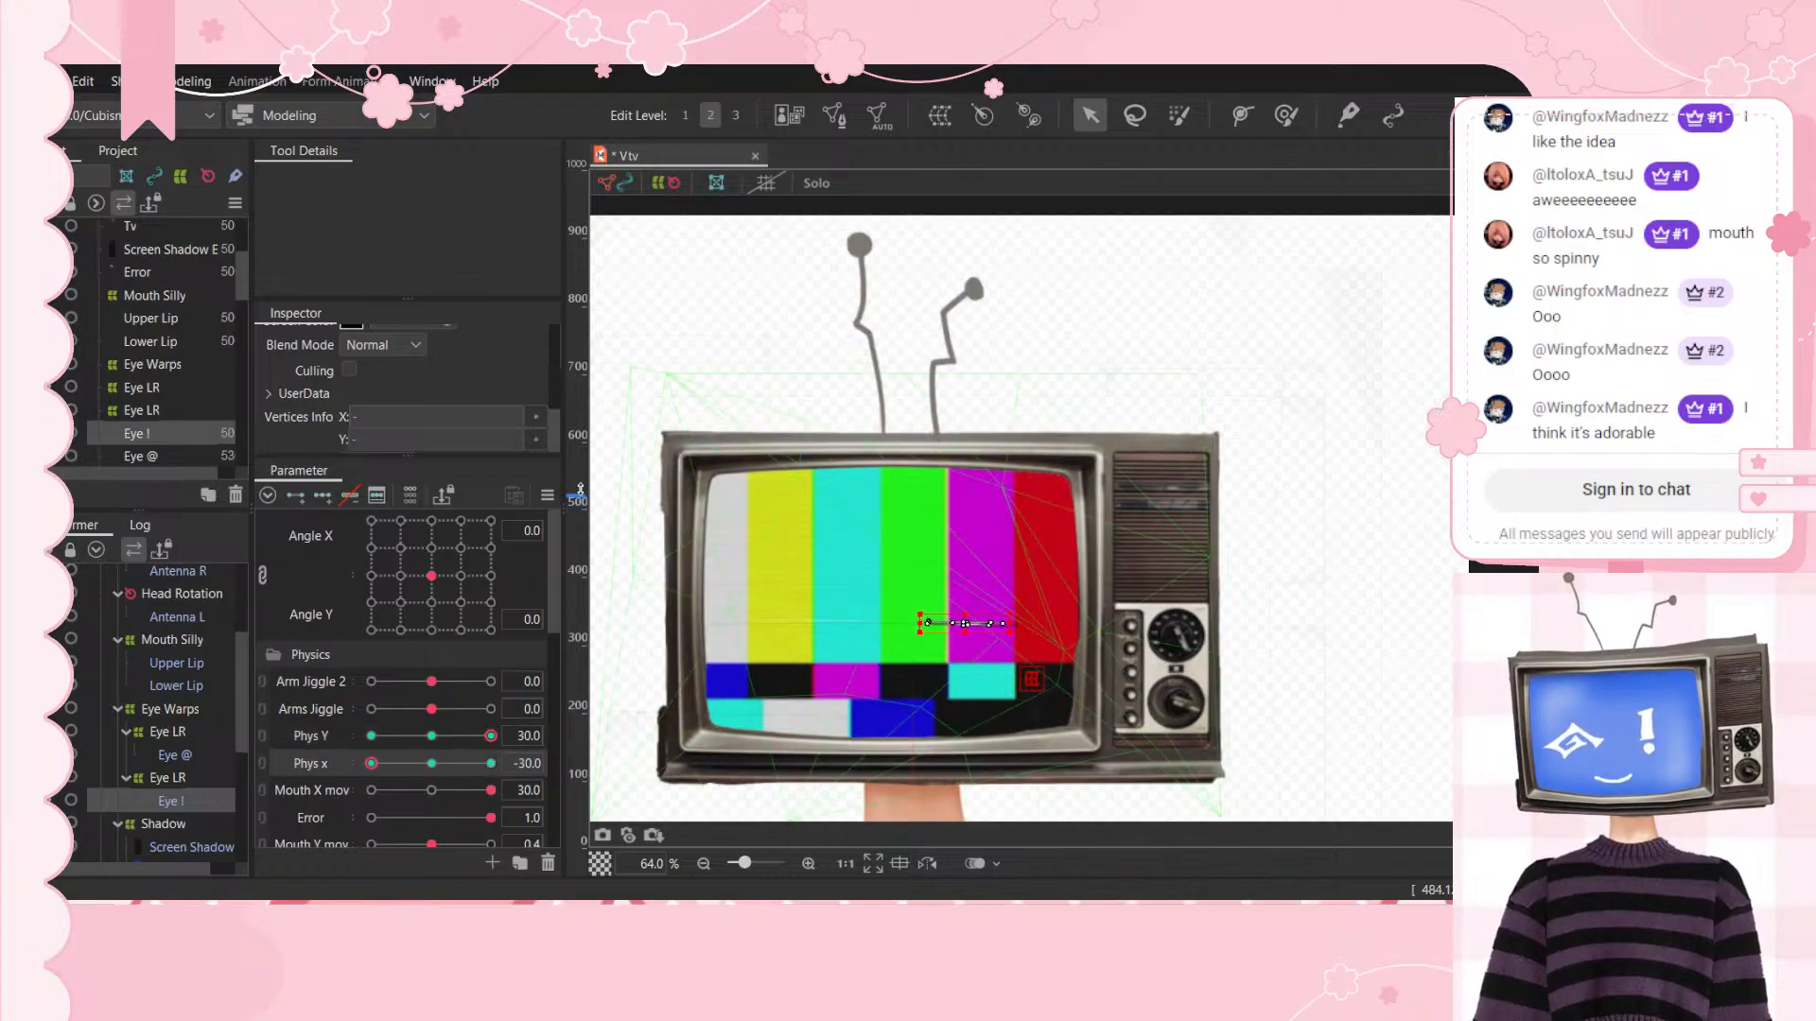
{"action": "left_click", "coordinate": [432, 736]}
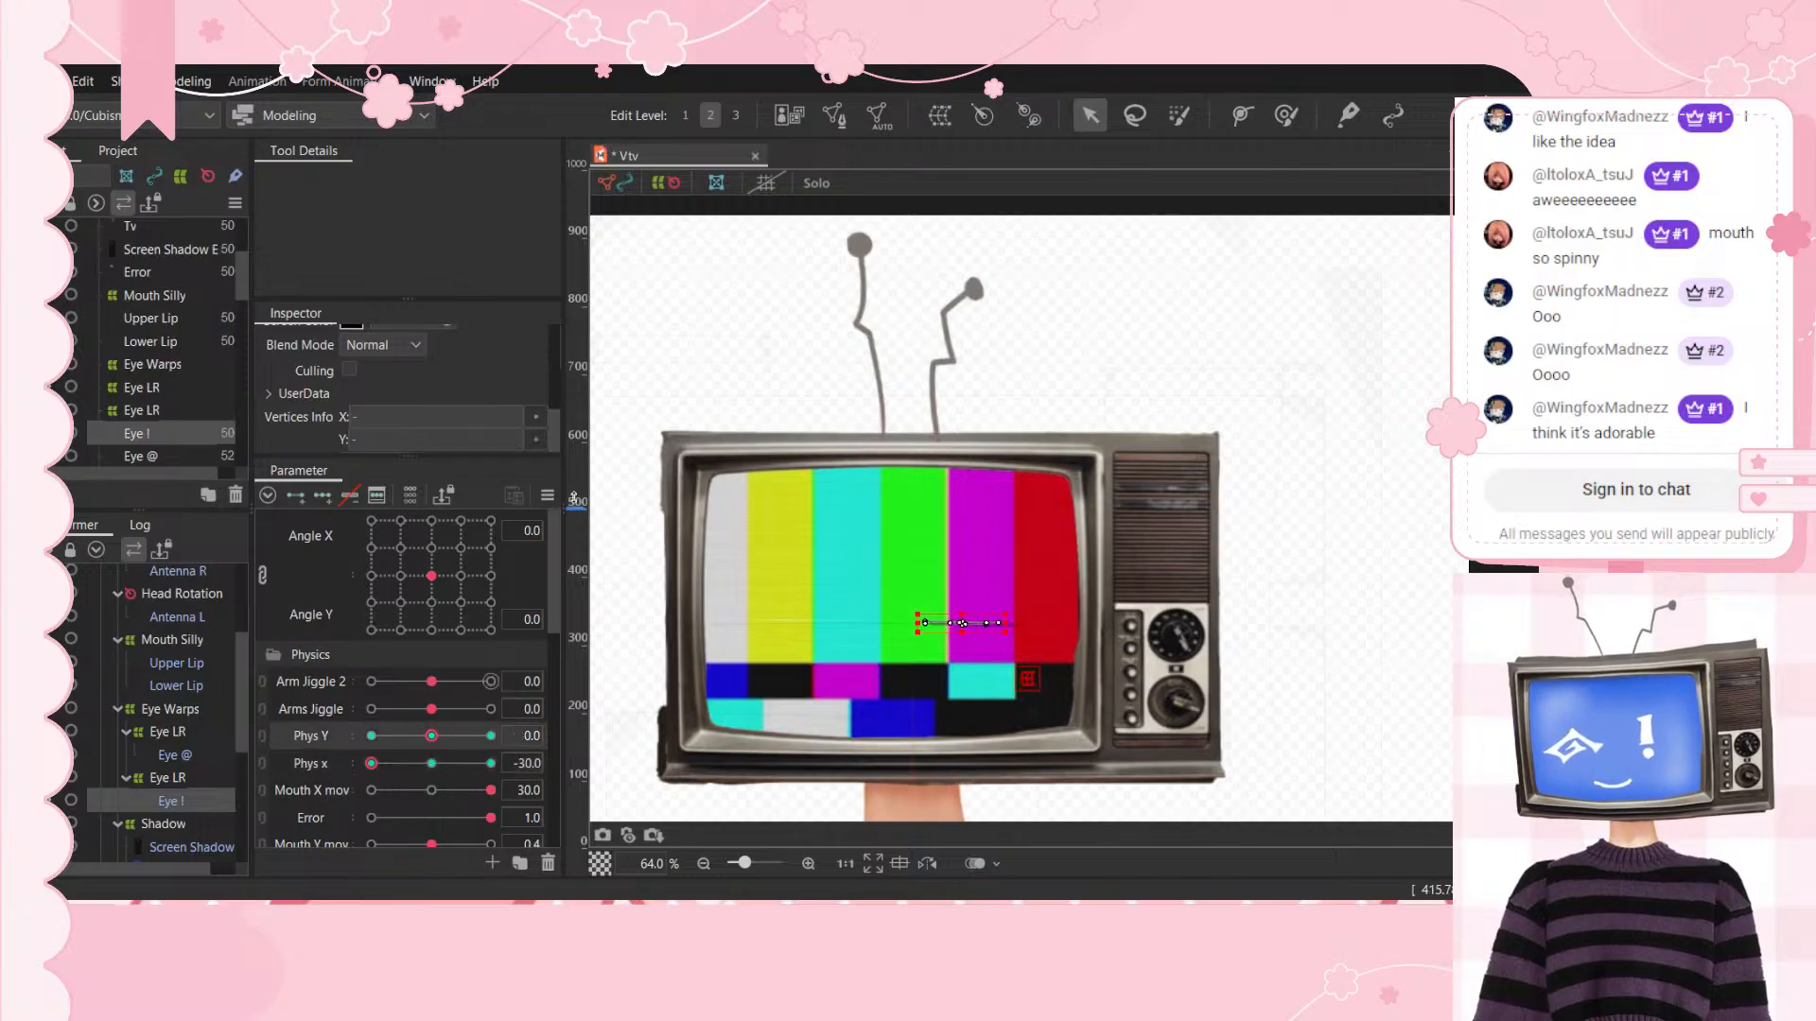
{"action": "left_click", "coordinate": [371, 736]}
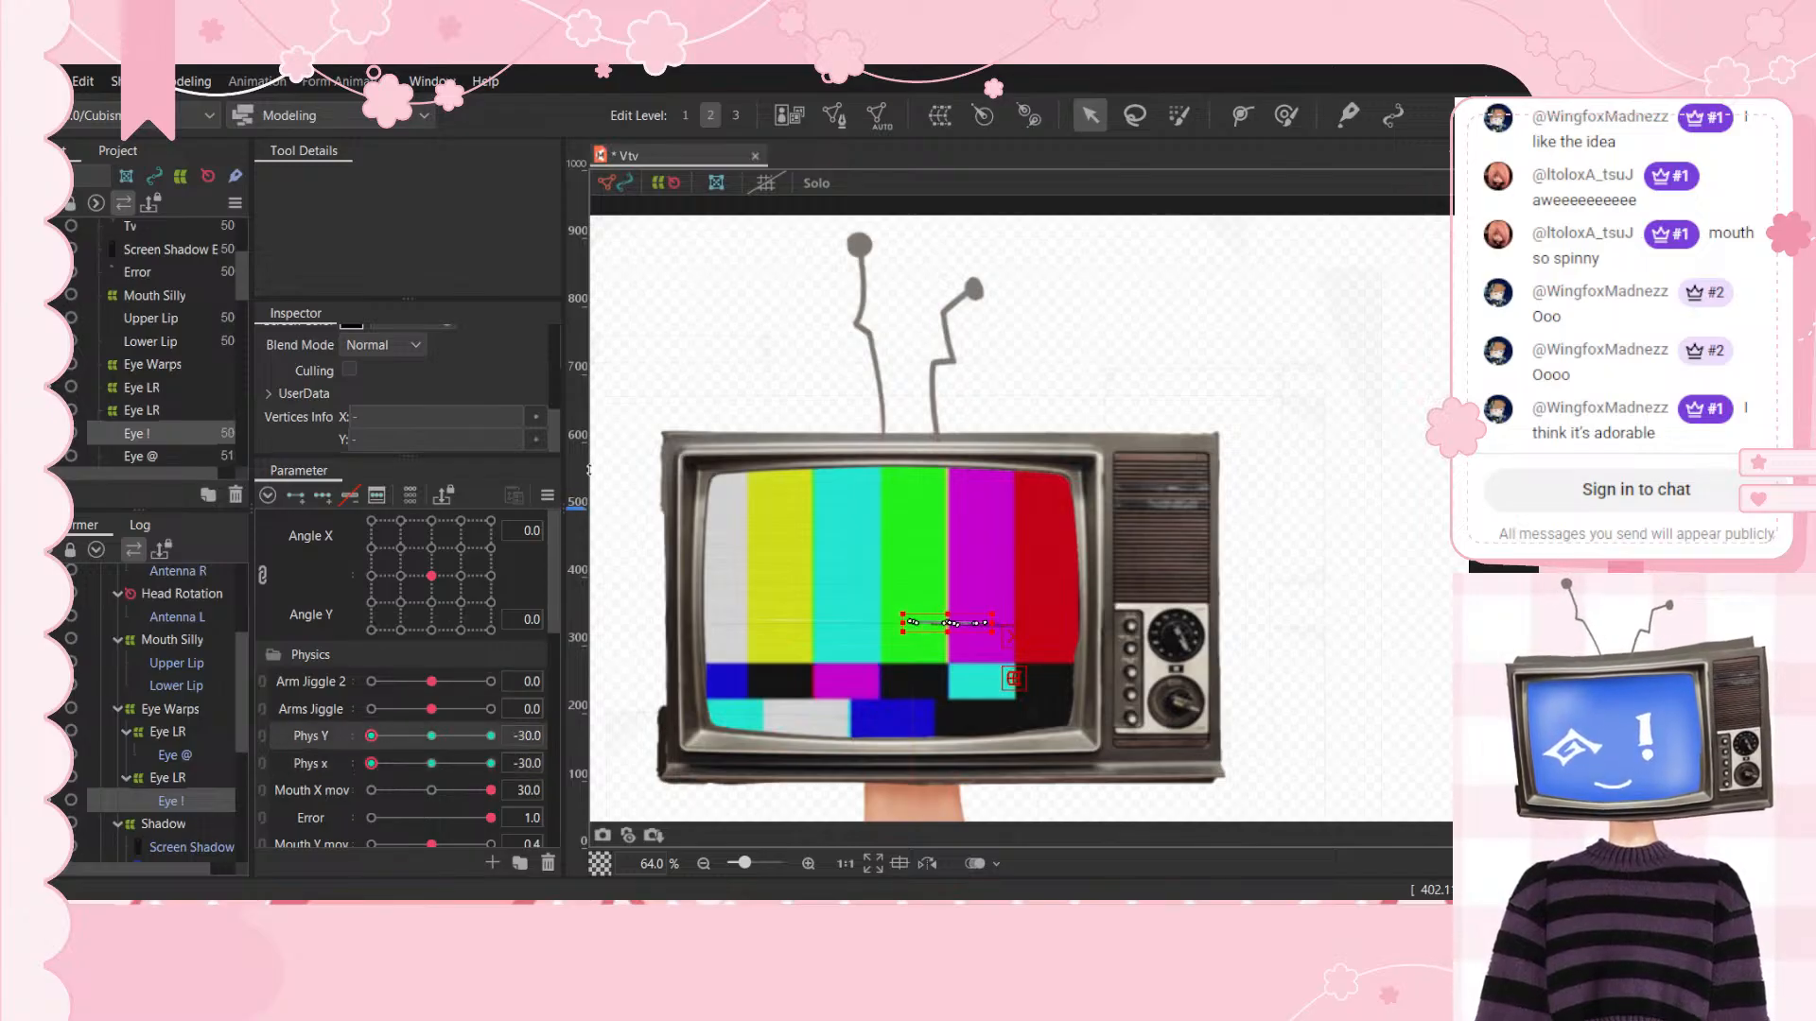
Step: Select the Error mesh under Head and check its keys on the Error parameter at 1.0
{"action": "scroll", "coordinate": [467, 697], "scroll_direction": "down", "scroll_amount": 3}
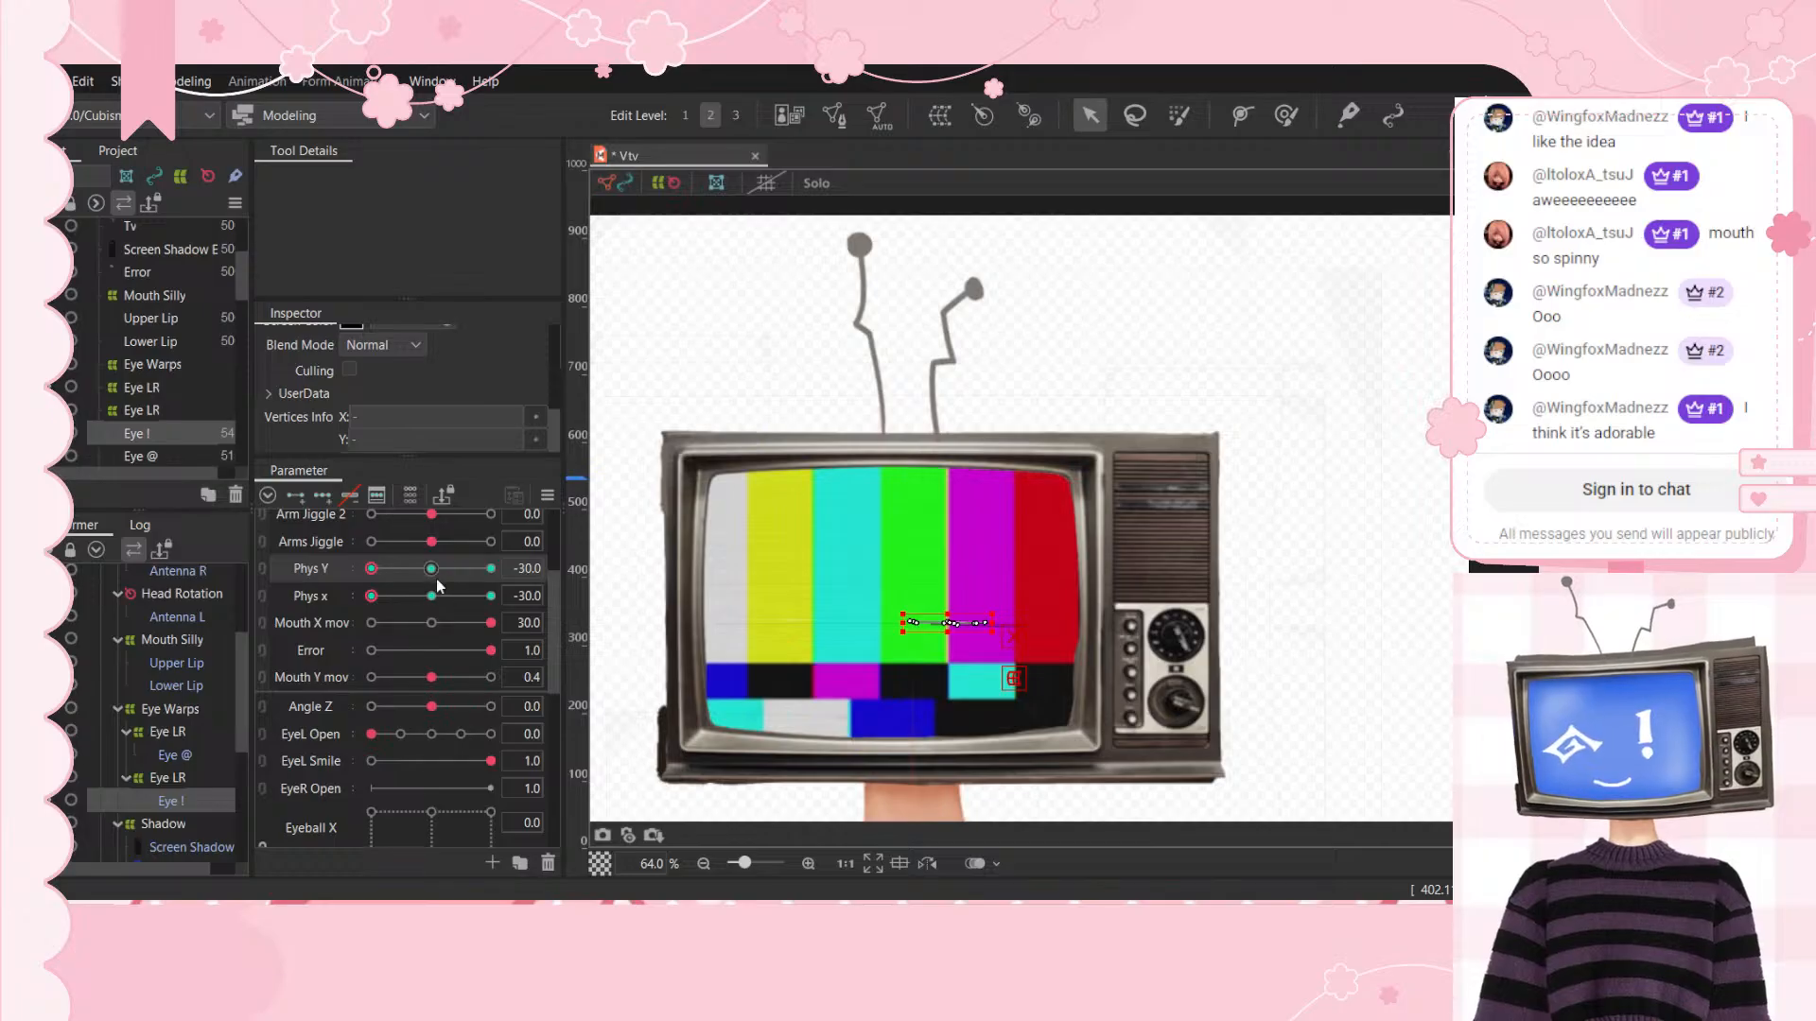
{"action": "scroll", "coordinate": [440, 586], "scroll_direction": "down", "scroll_amount": 4}
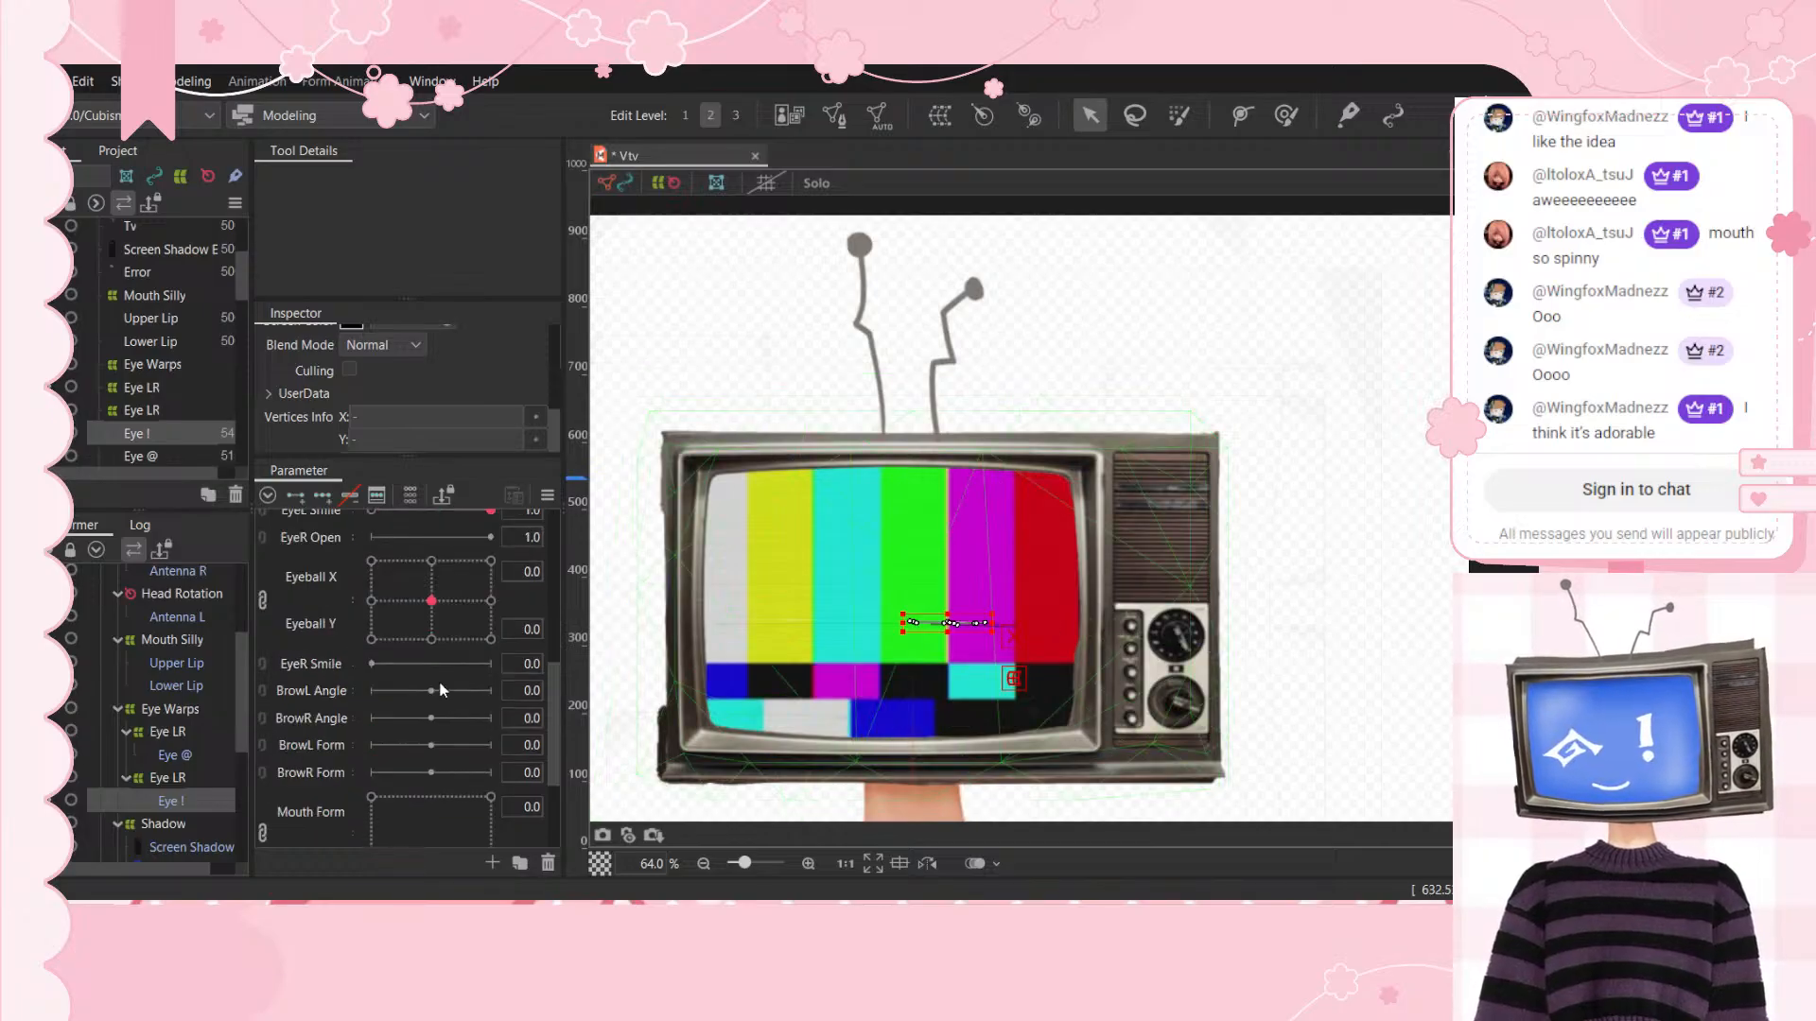
{"action": "scroll", "coordinate": [217, 662], "scroll_direction": "up", "scroll_amount": 3}
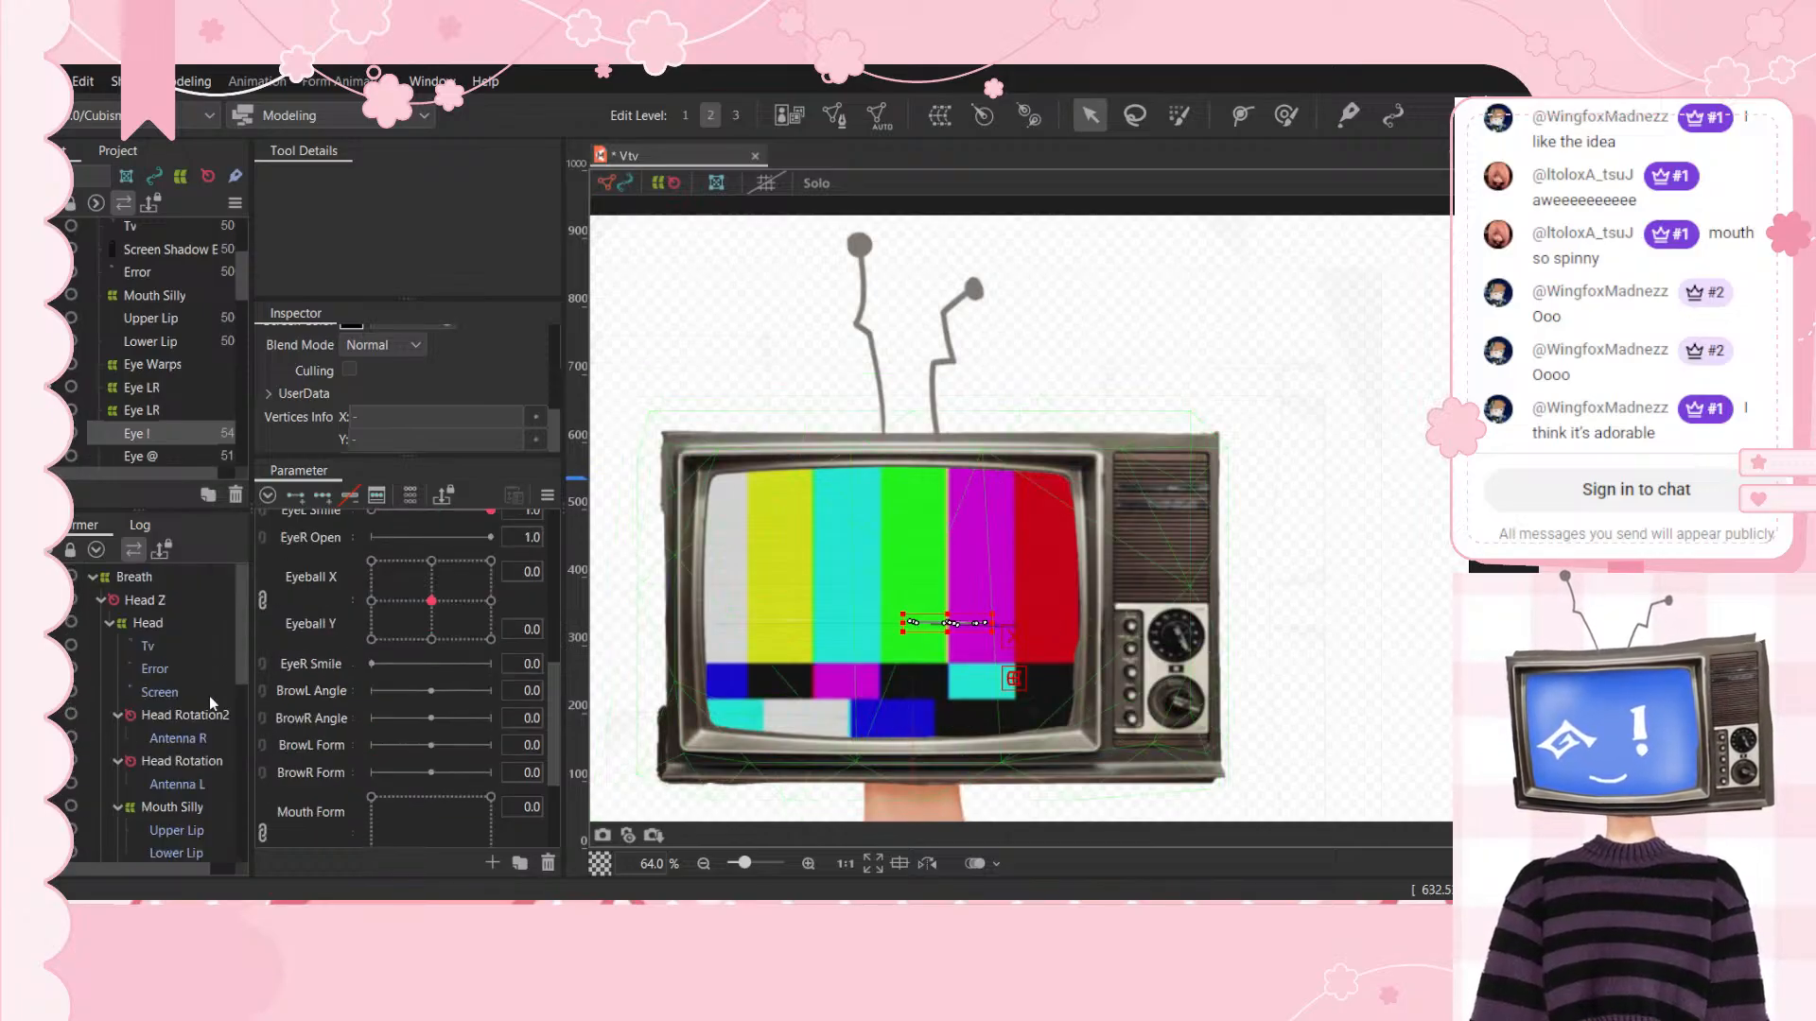
{"action": "left_click", "coordinate": [183, 674]}
{"action": "scroll", "coordinate": [344, 639], "scroll_direction": "up", "scroll_amount": 4}
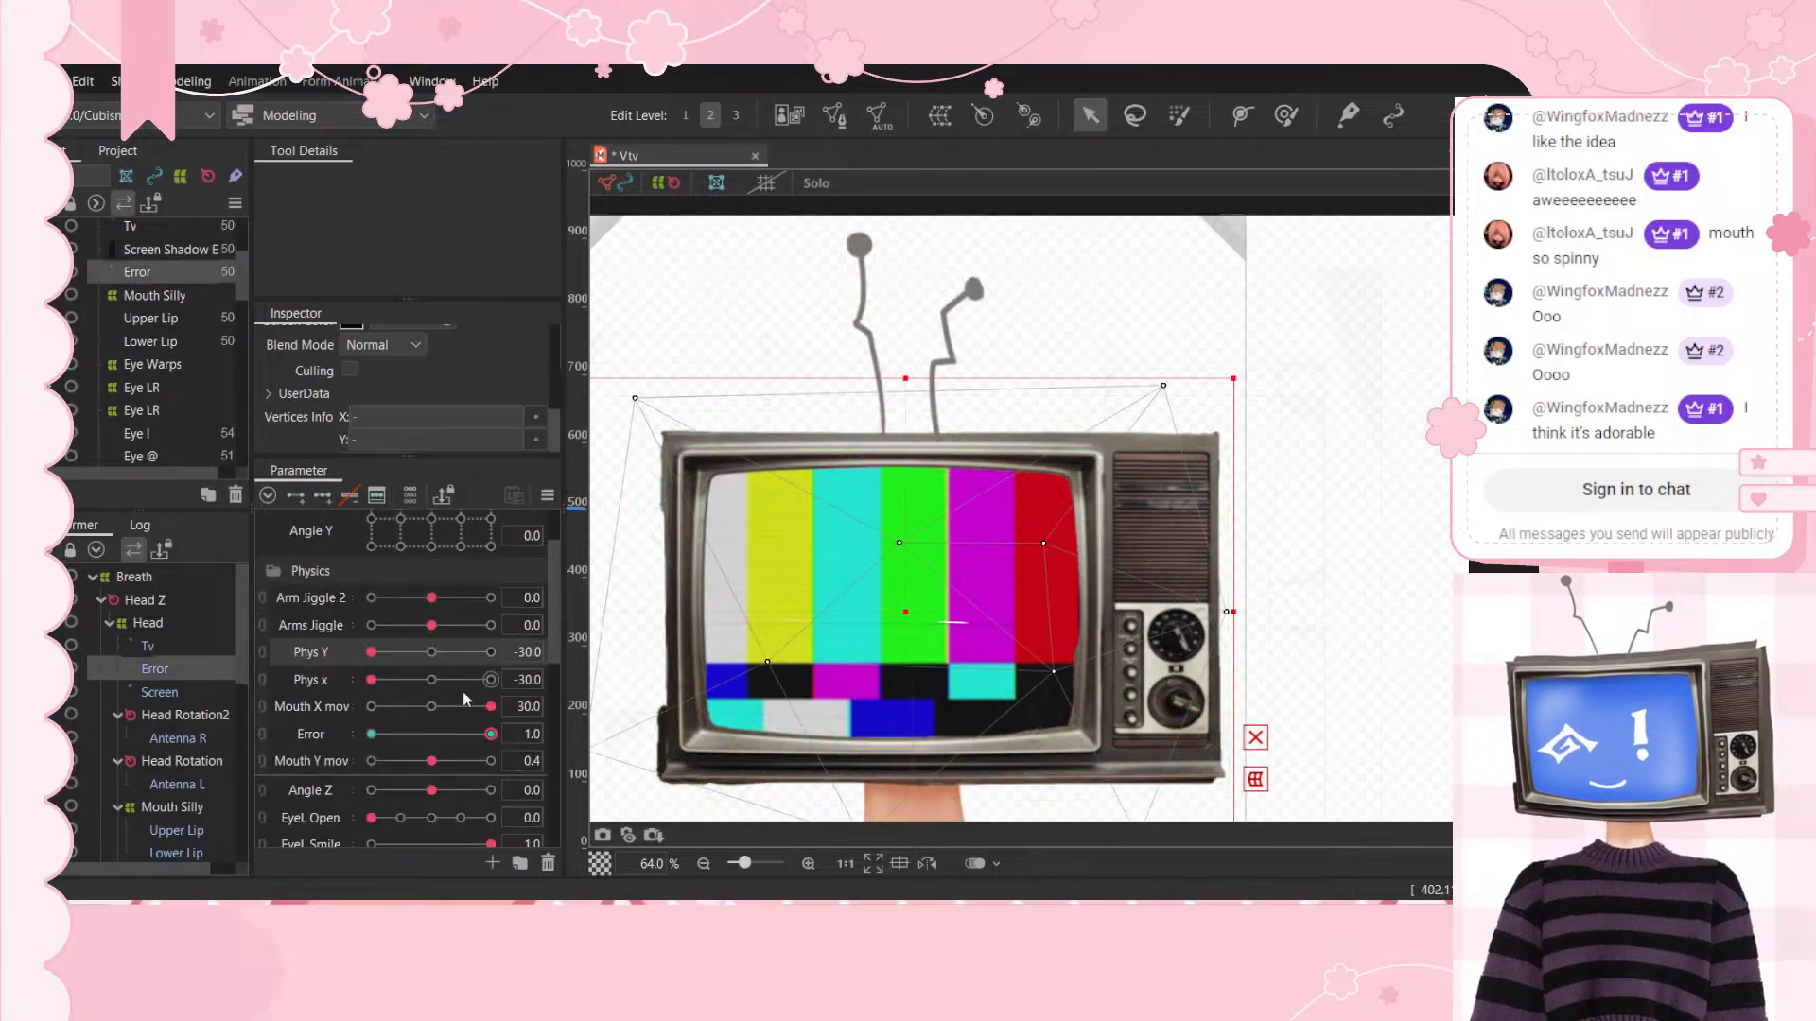
{"action": "left_click_drag", "start_coordinate": [489, 733], "coordinate": [562, 751]}
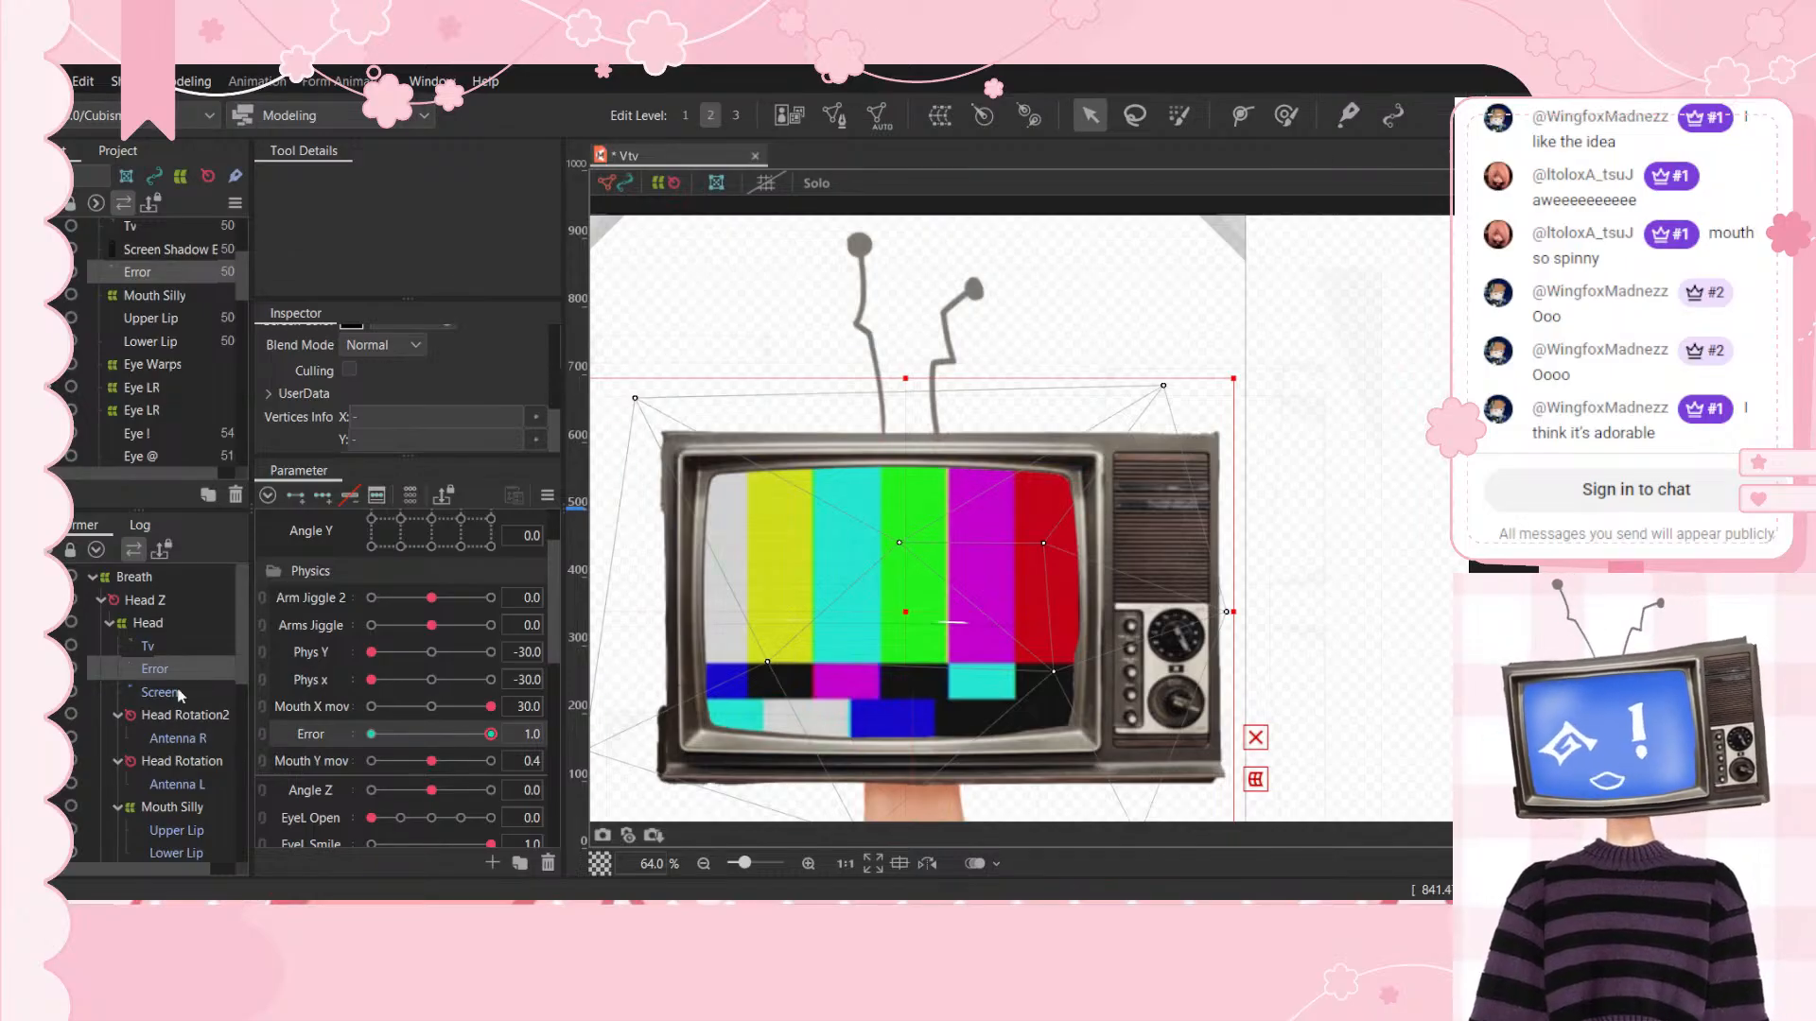
Step: Try to clip the Eye @ mesh with the Clipping ID "screen"
{"action": "scroll", "coordinate": [166, 662], "scroll_direction": "down", "scroll_amount": 5}
{"action": "left_click", "coordinate": [175, 588]}
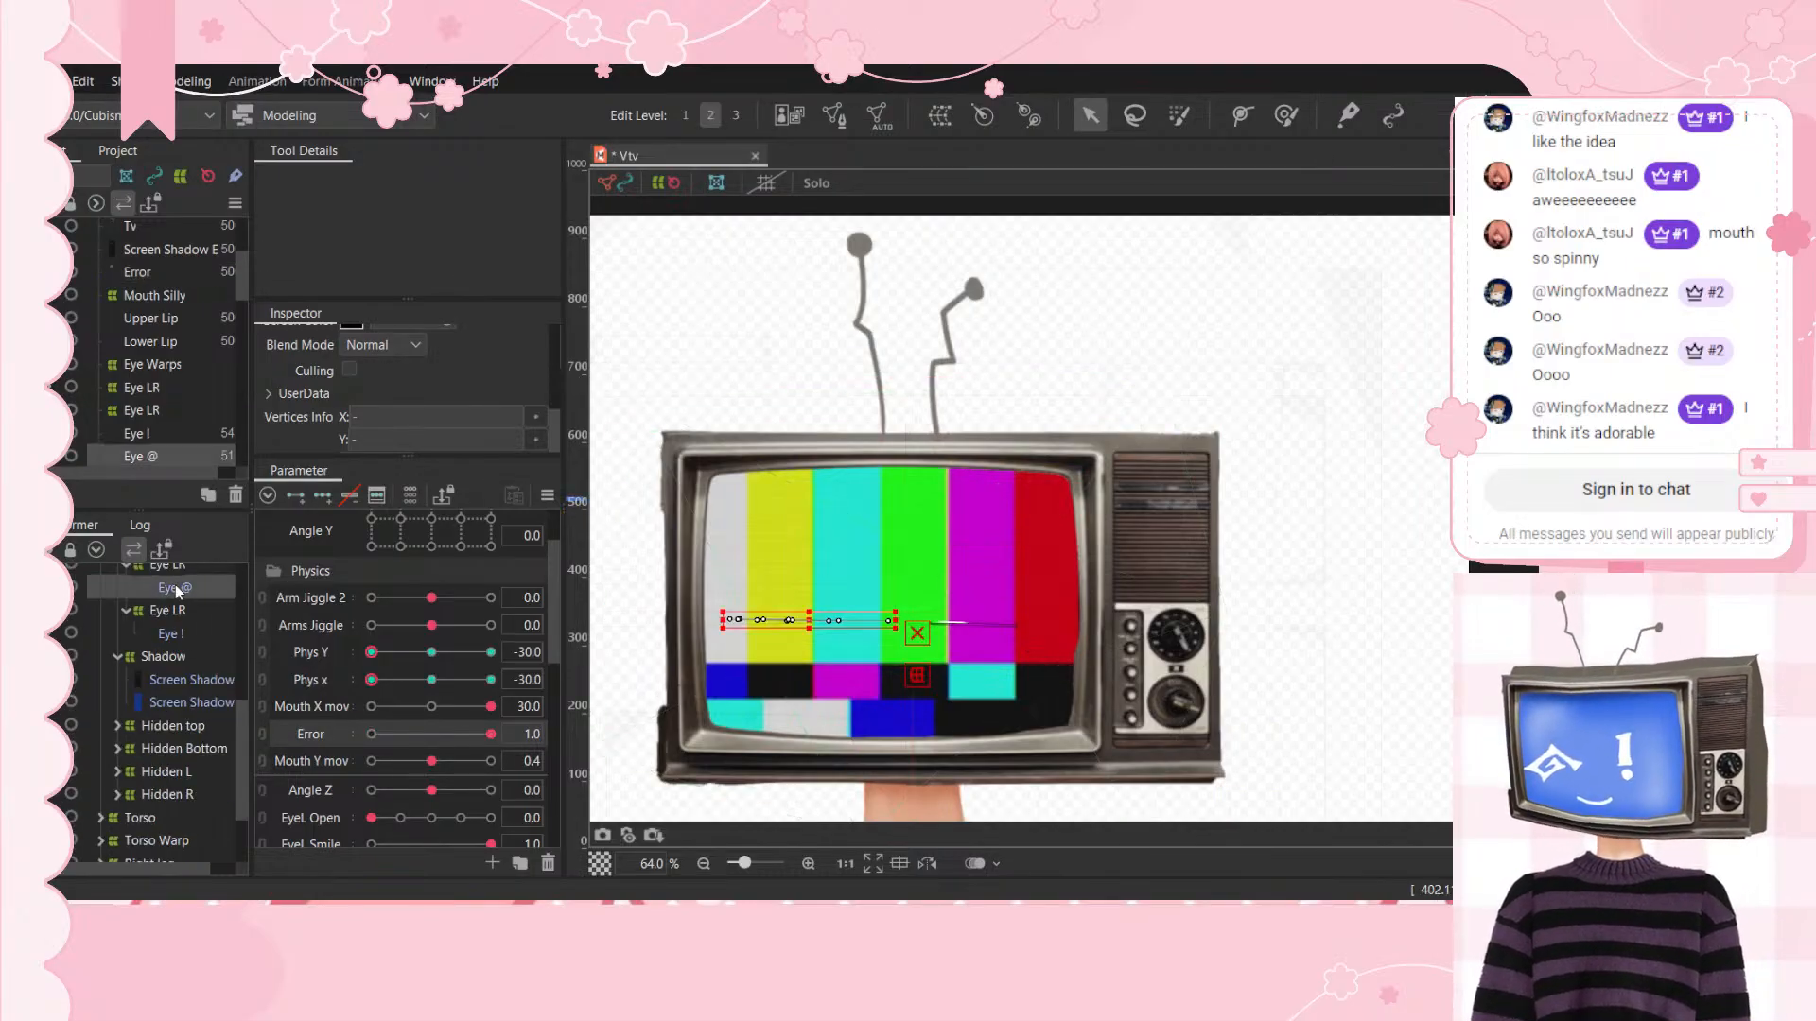
{"action": "scroll", "coordinate": [433, 350], "scroll_direction": "up", "scroll_amount": 4}
{"action": "scroll", "coordinate": [441, 364], "scroll_direction": "down", "scroll_amount": 1}
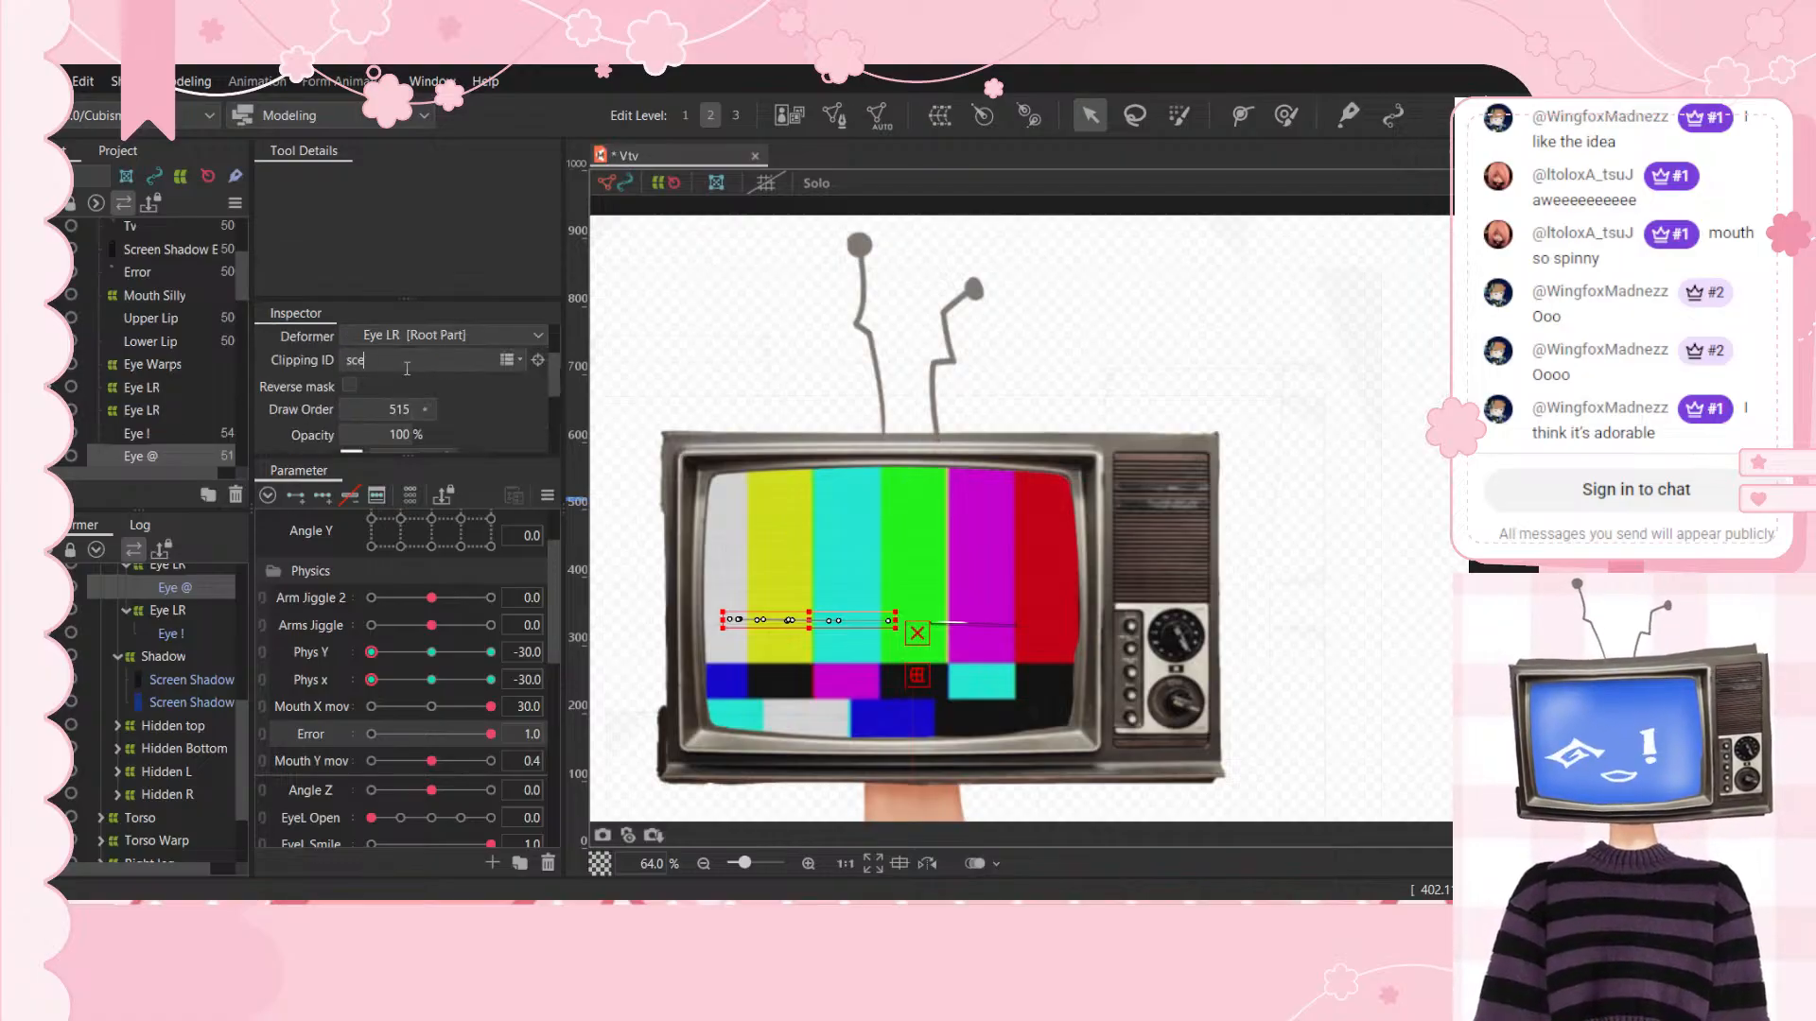
{"action": "left_click", "coordinate": [407, 369]}
{"action": "type", "text": "screen"}
{"action": "key", "text": "Return"}
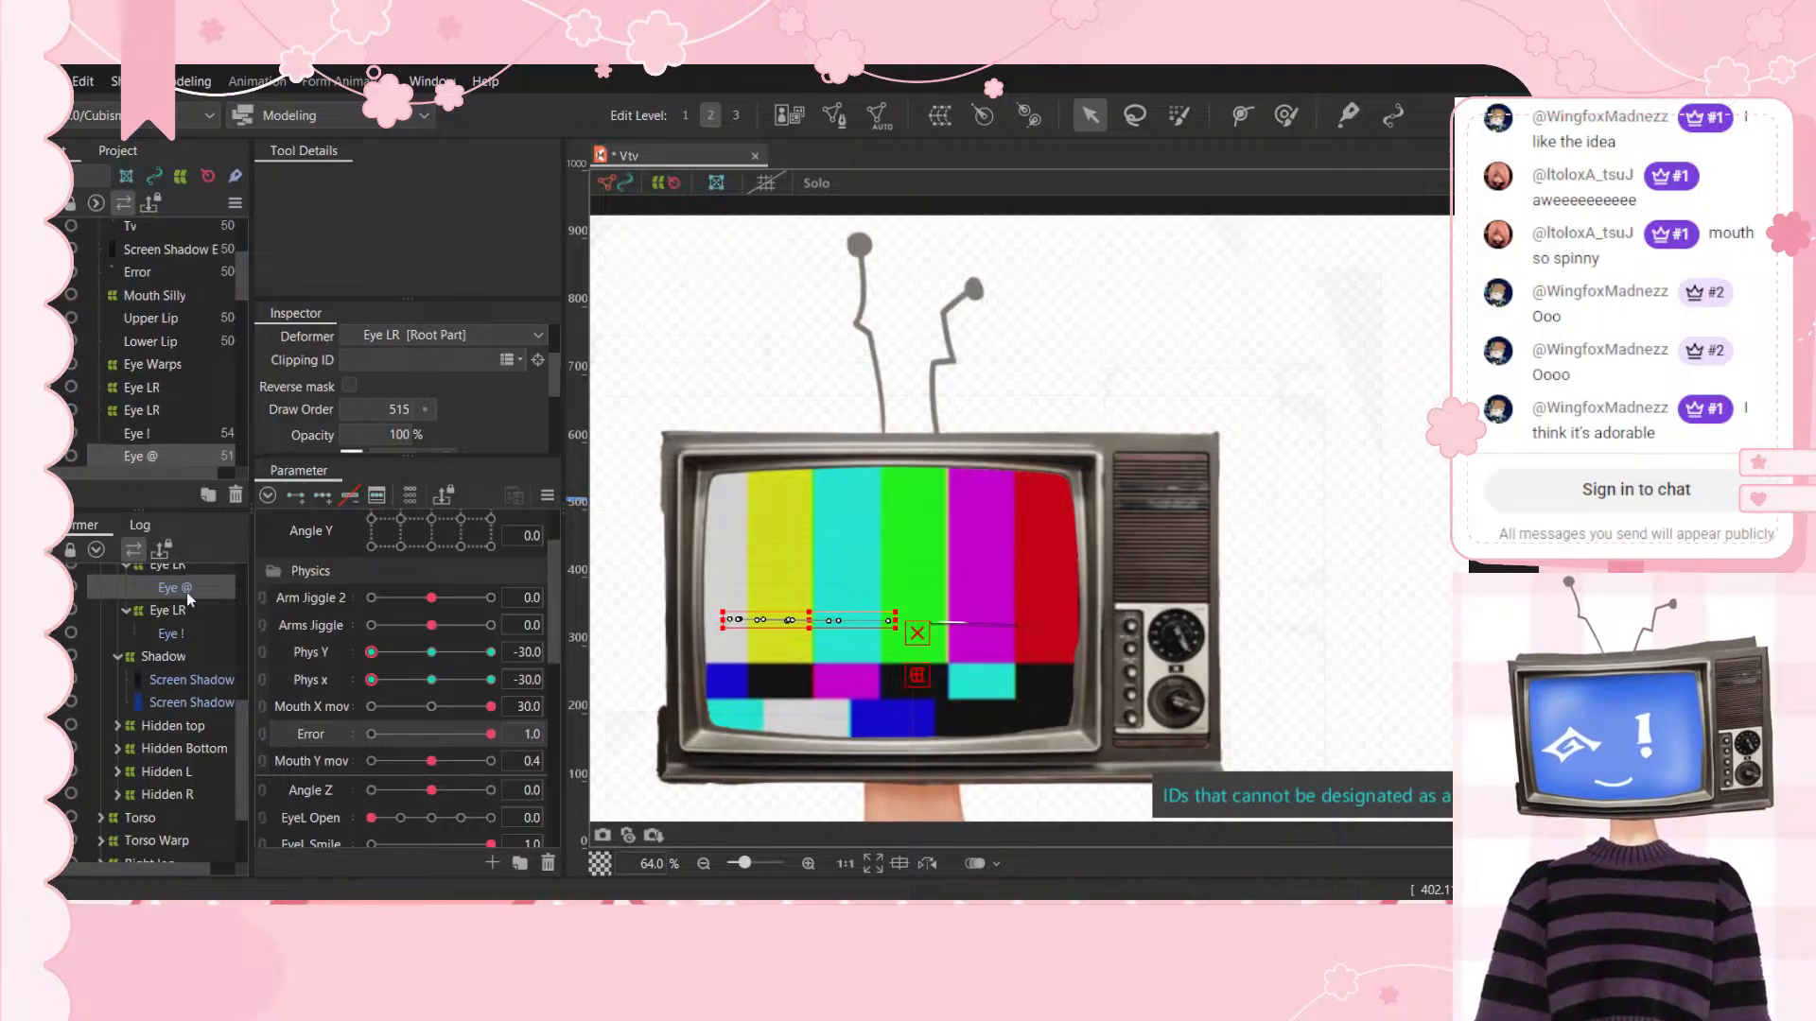
Step: Set the Error parameter to 0.0 with the Error mesh selected, and enter and clear Screen in its Clipping ID
{"action": "scroll", "coordinate": [187, 596], "scroll_direction": "up", "scroll_amount": 1}
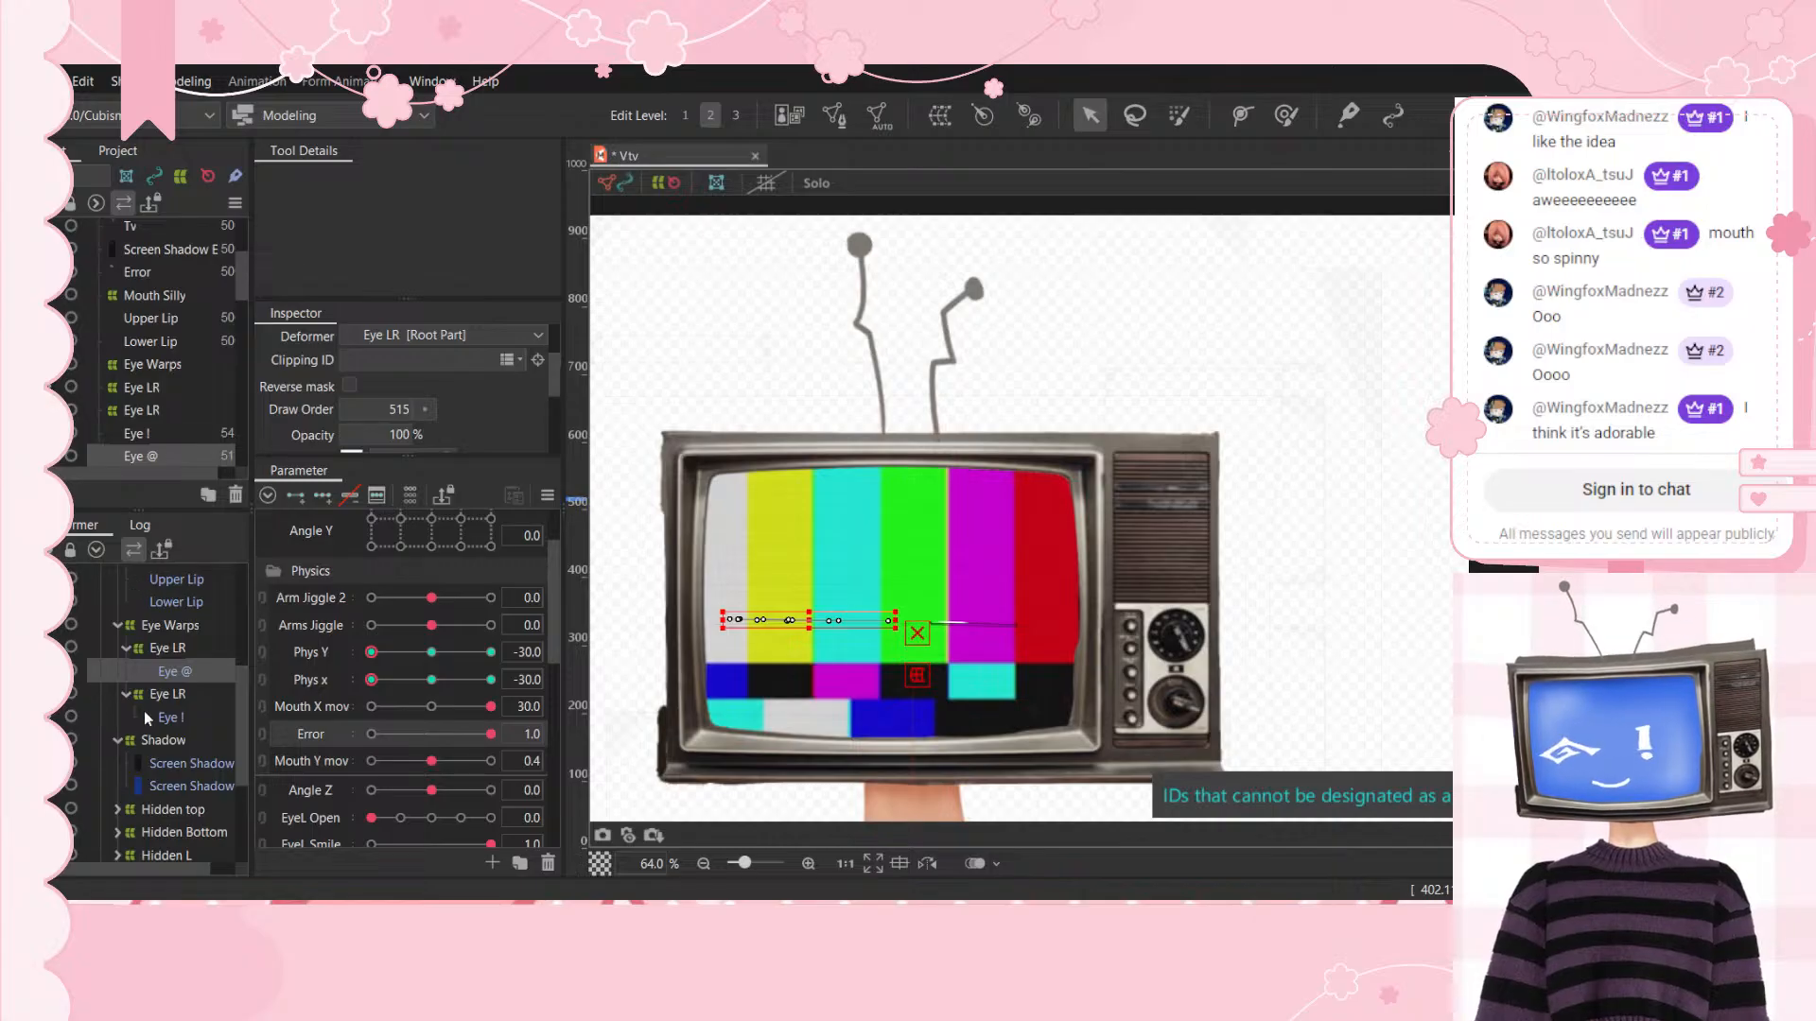
{"action": "scroll", "coordinate": [147, 719], "scroll_direction": "up", "scroll_amount": 2}
{"action": "left_click", "coordinate": [160, 583]}
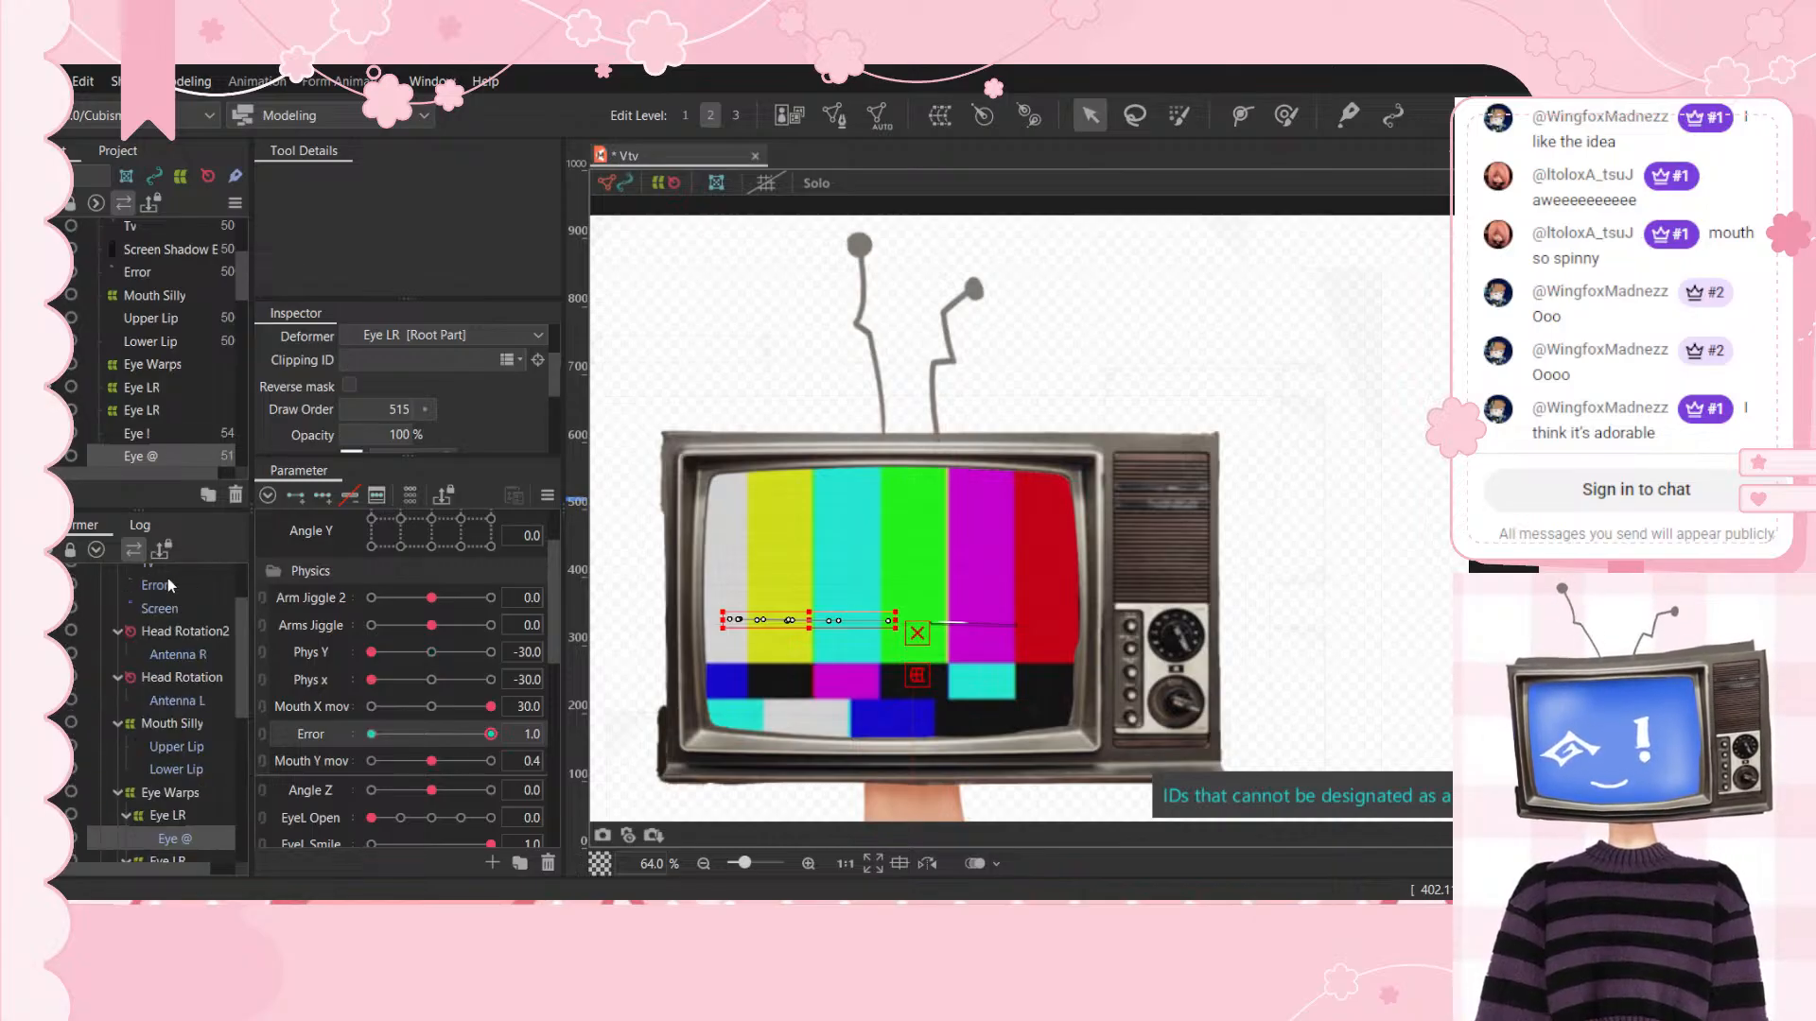
{"action": "left_click_drag", "start_coordinate": [397, 754], "coordinate": [113, 776]}
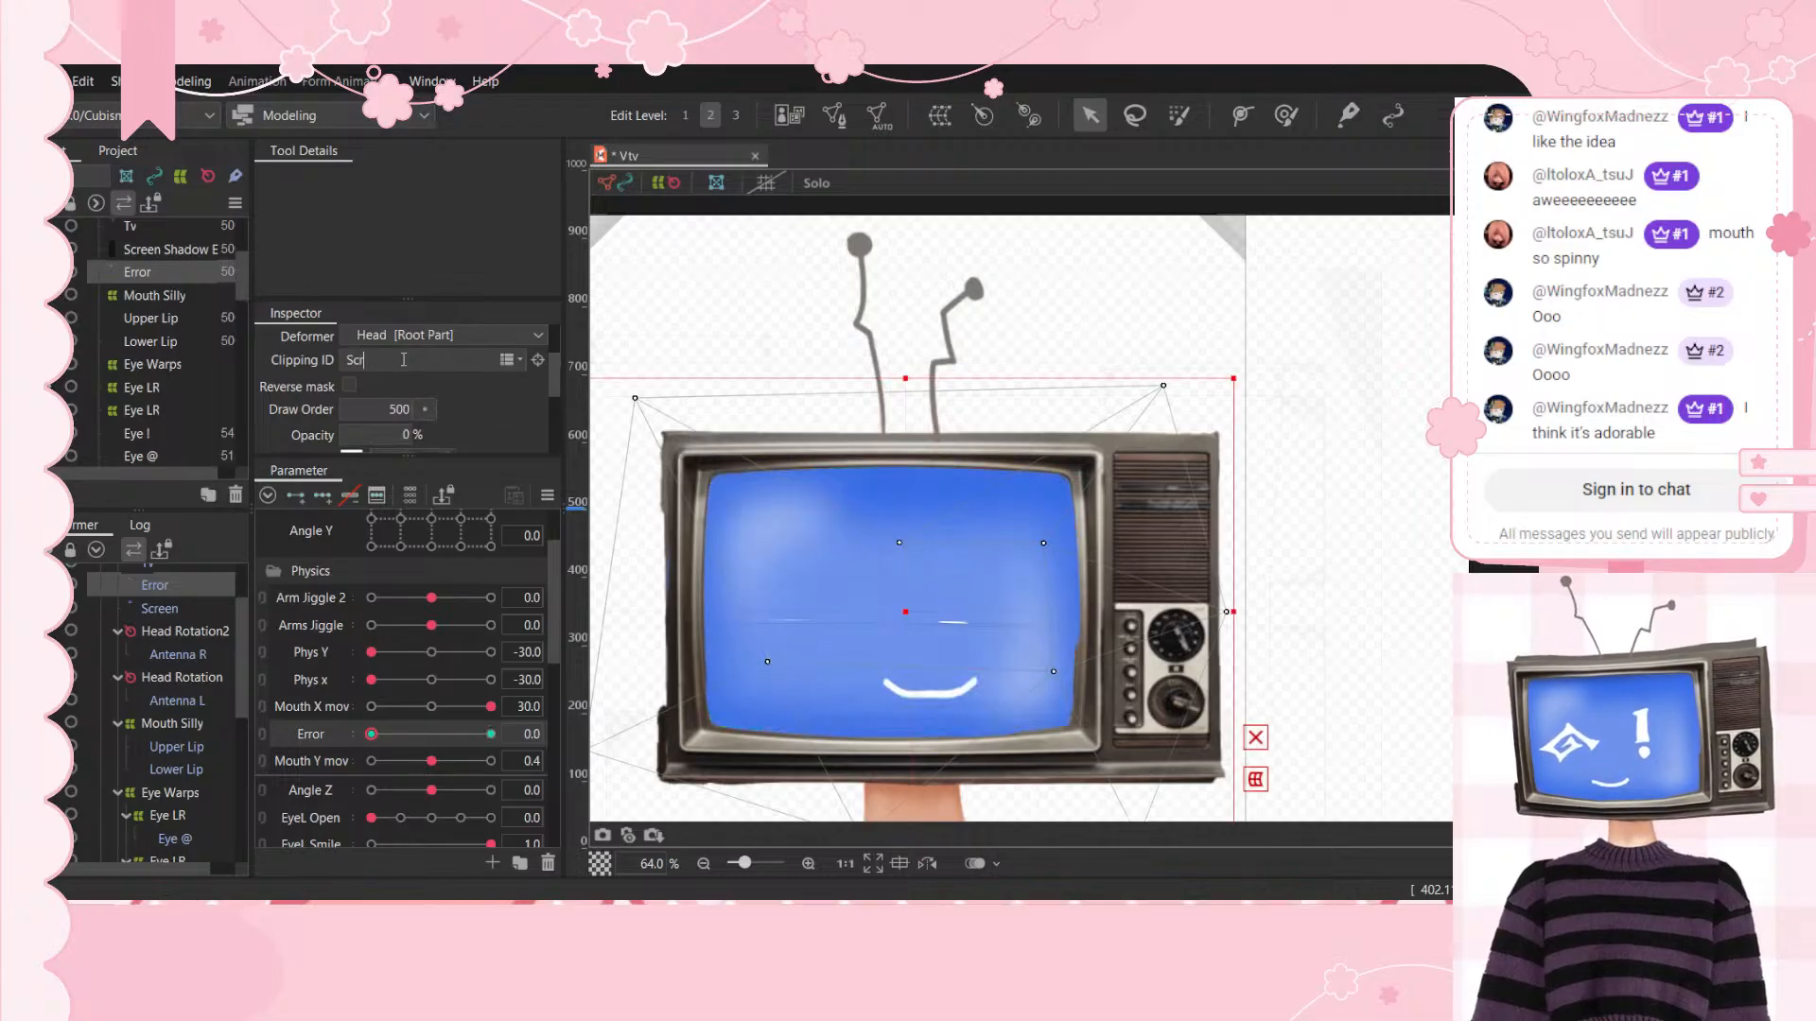
{"action": "scroll", "coordinate": [233, 627], "scroll_direction": "down", "scroll_amount": 3}
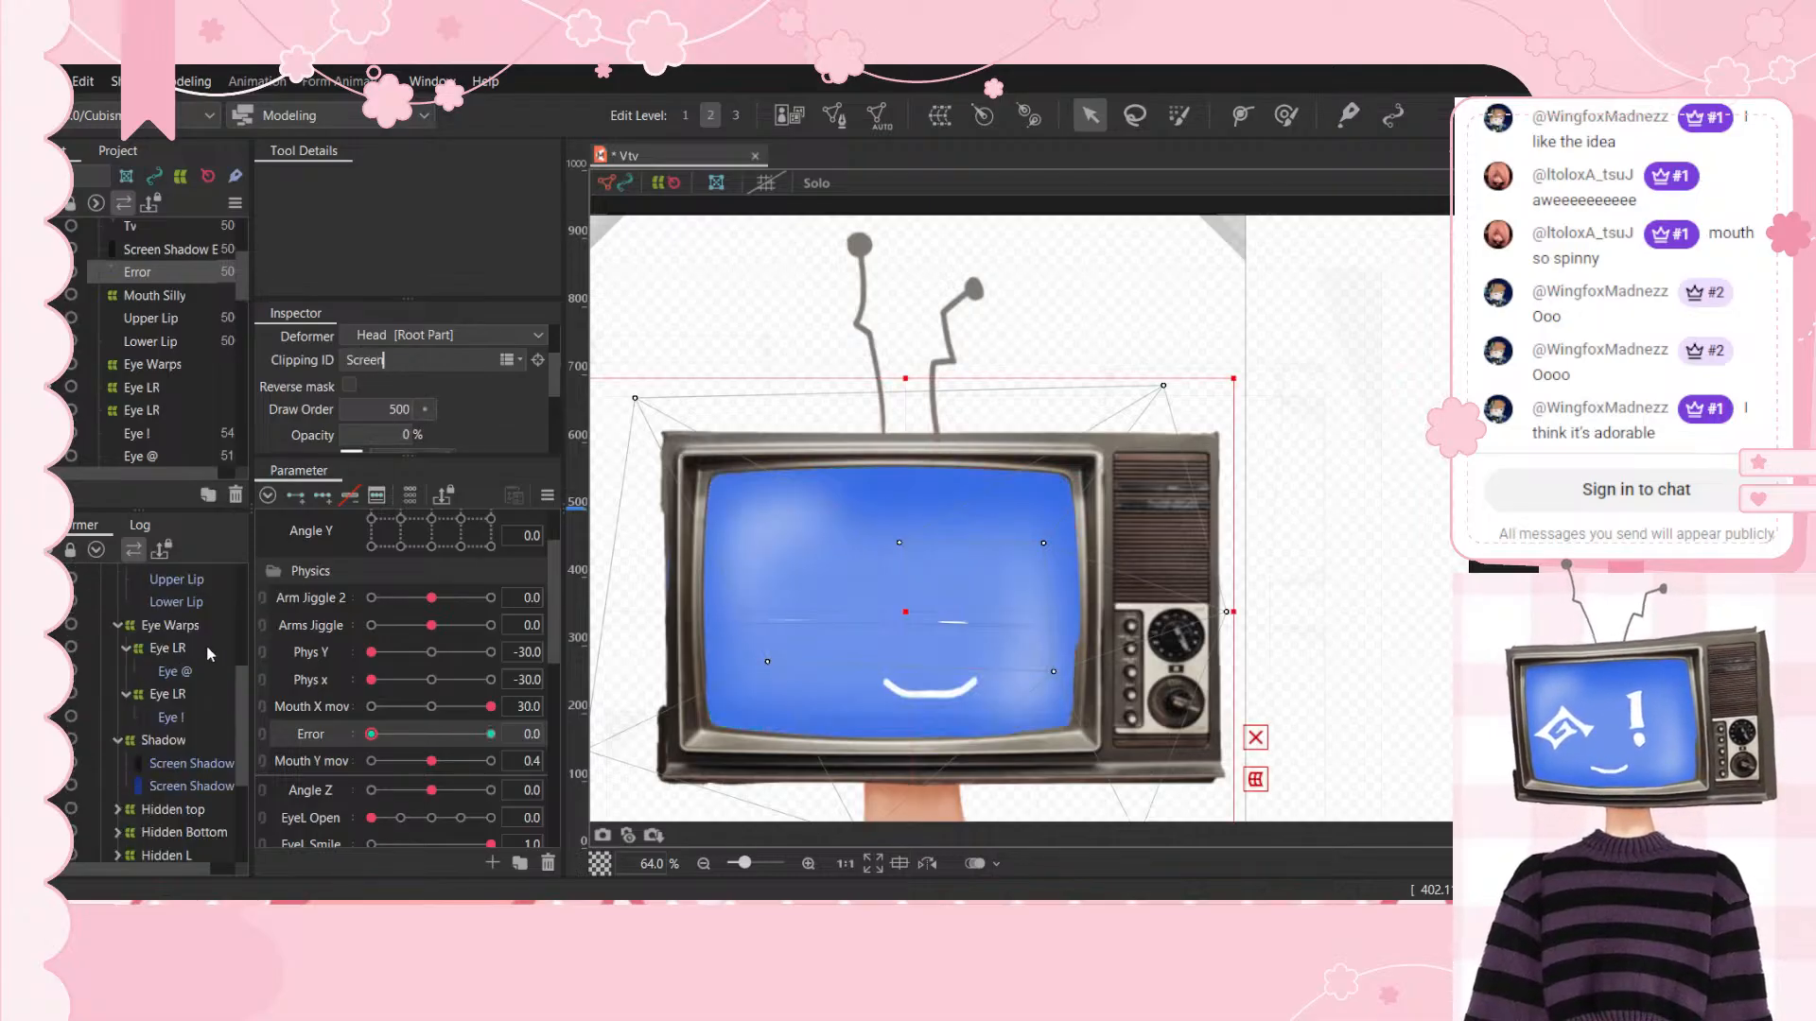
{"action": "left_click_drag", "start_coordinate": [383, 361], "coordinate": [350, 360]}
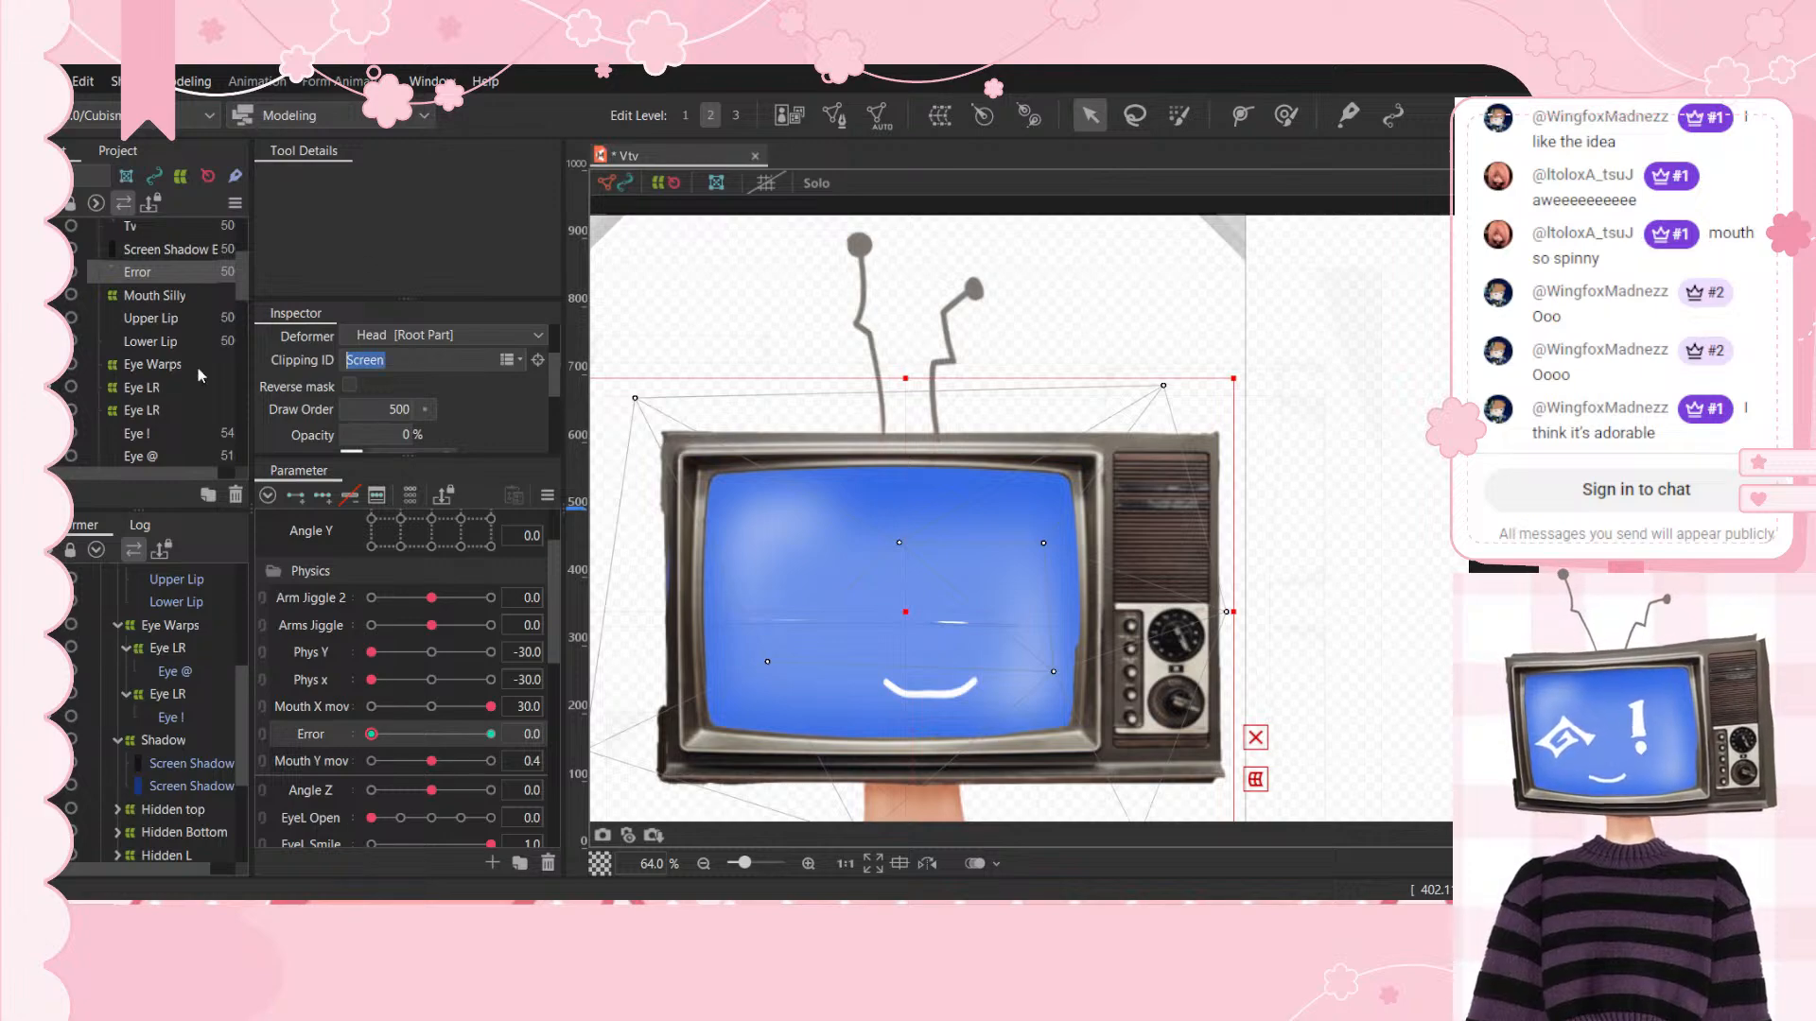
{"action": "key", "text": "BackSpace"}
{"action": "key", "text": "BackSpace"}
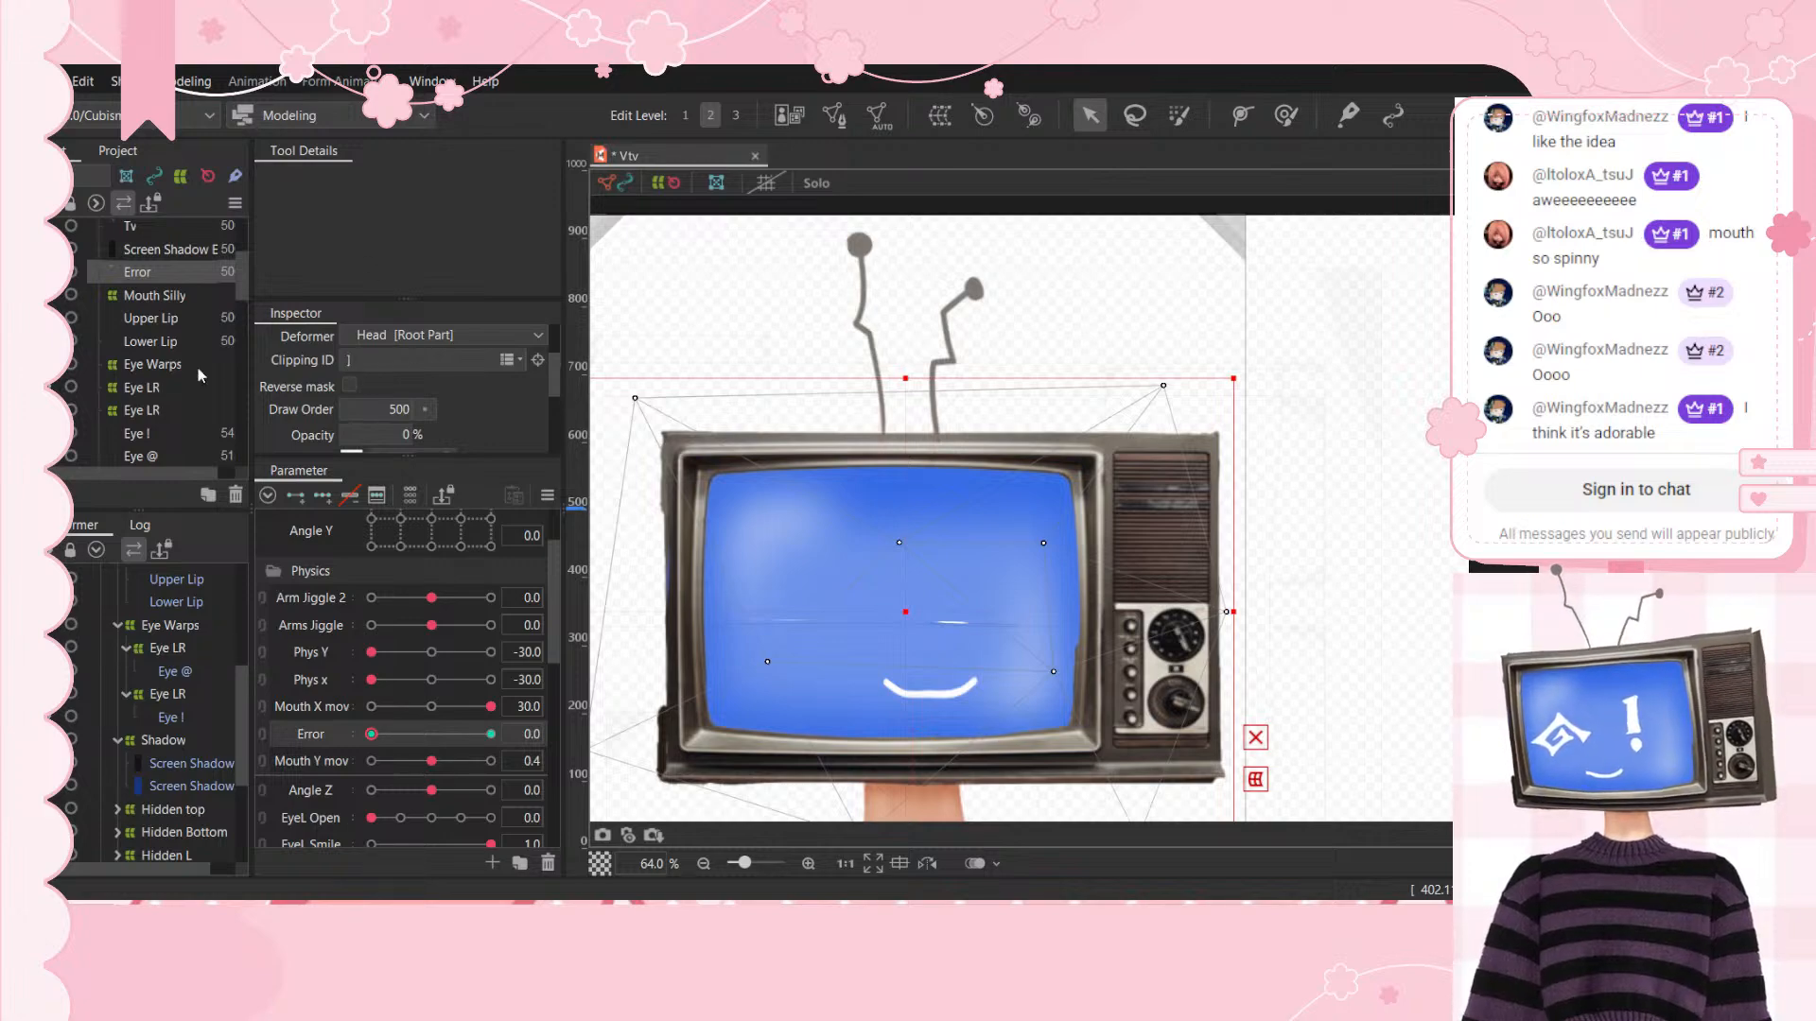
Step: Set the Clipping ID of both the Eye @ and Eye ! meshes to Screen
{"action": "left_click", "coordinate": [185, 670]}
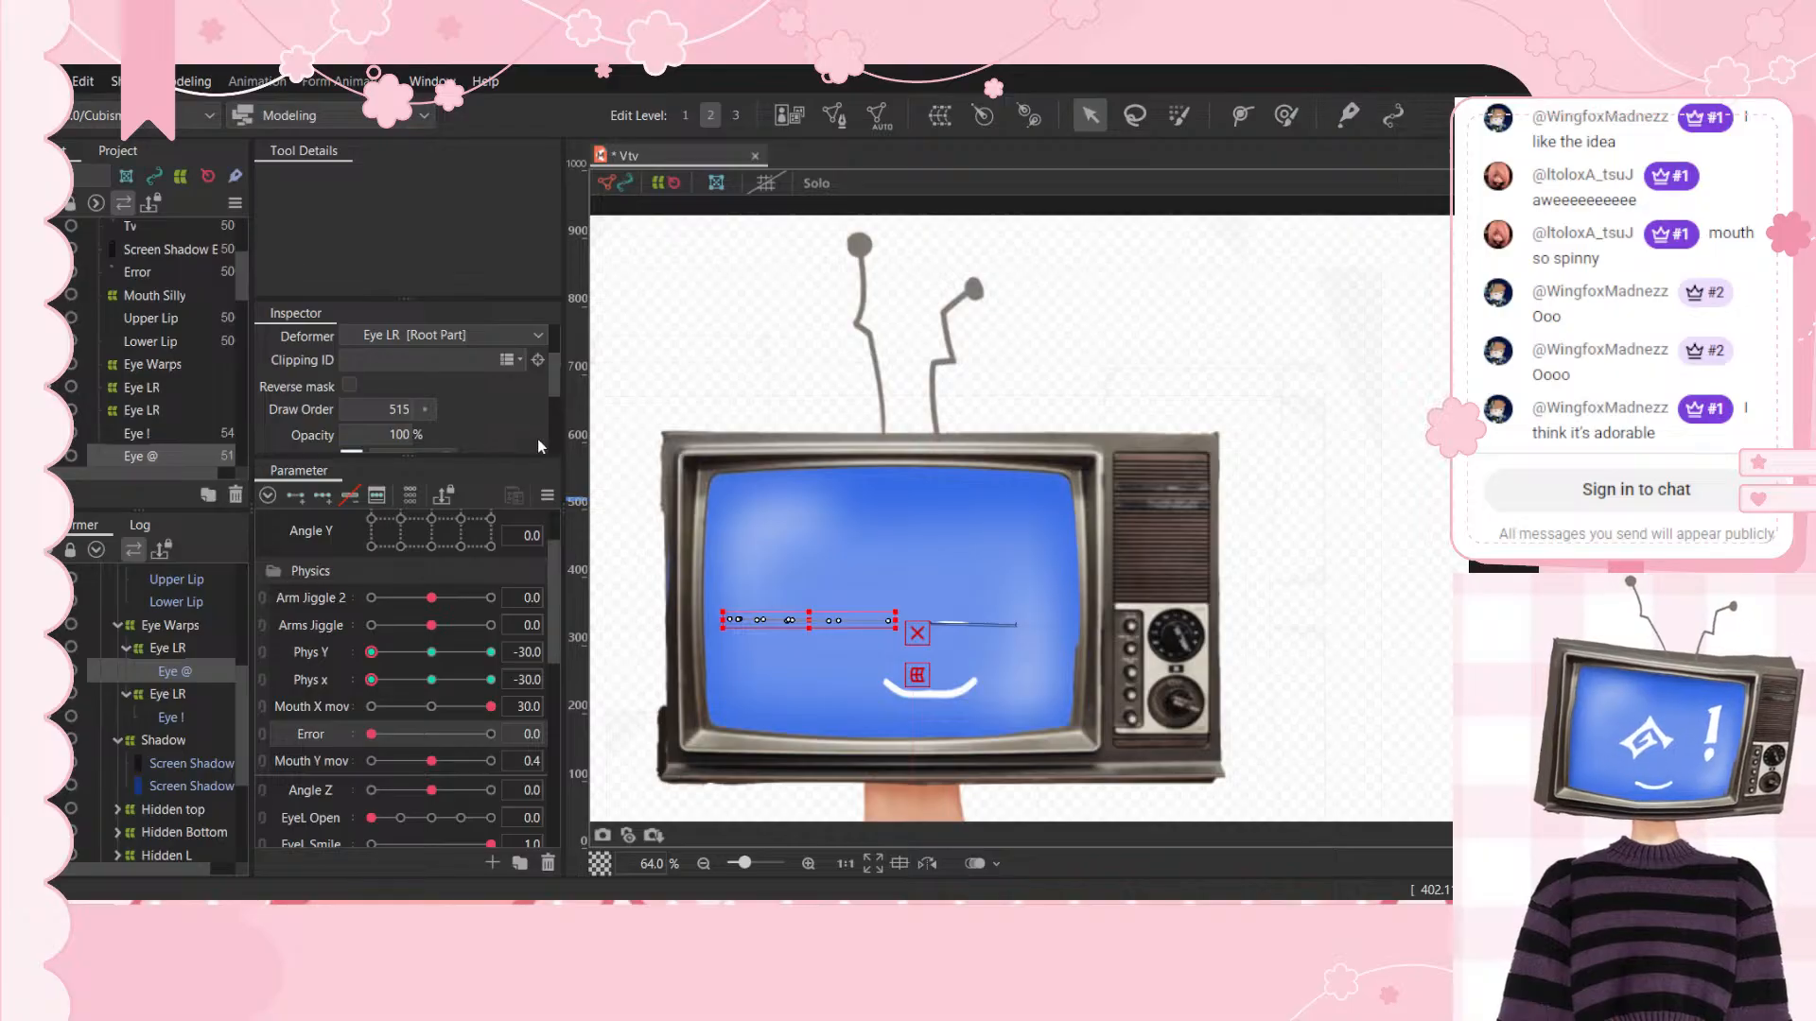
{"action": "type", "text": "Screen"}
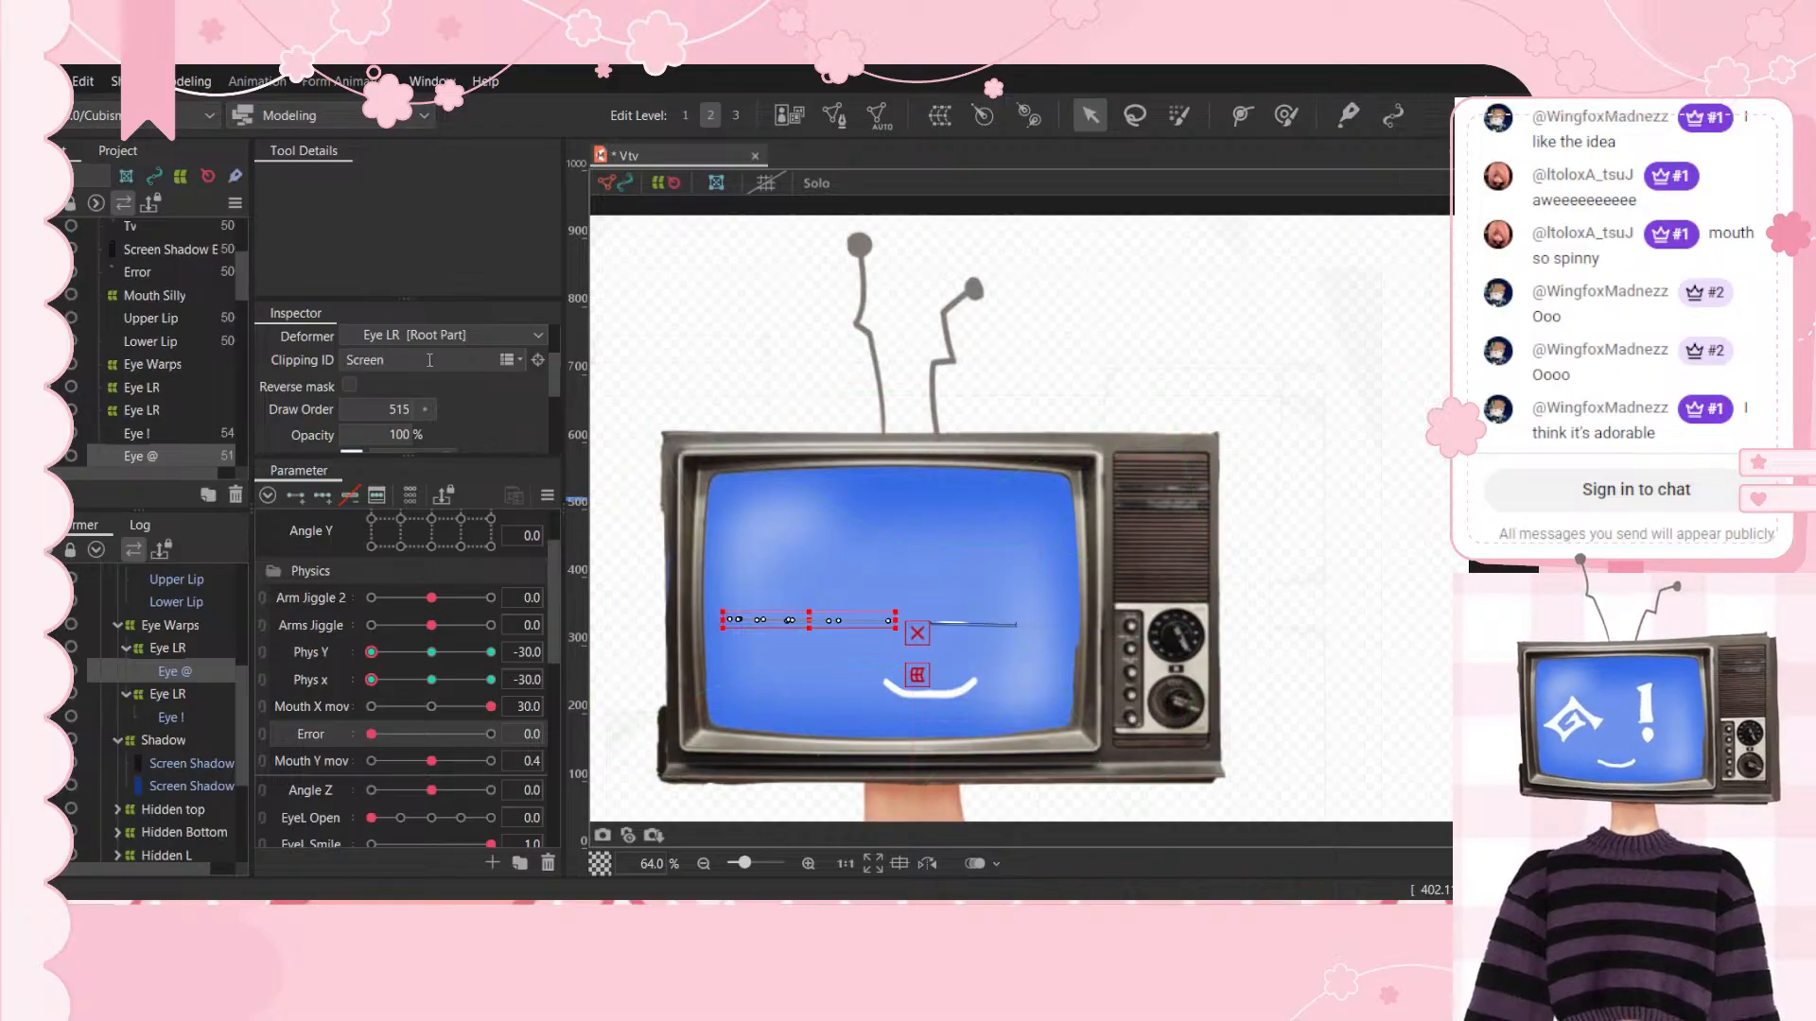
{"action": "left_click", "coordinate": [167, 716]}
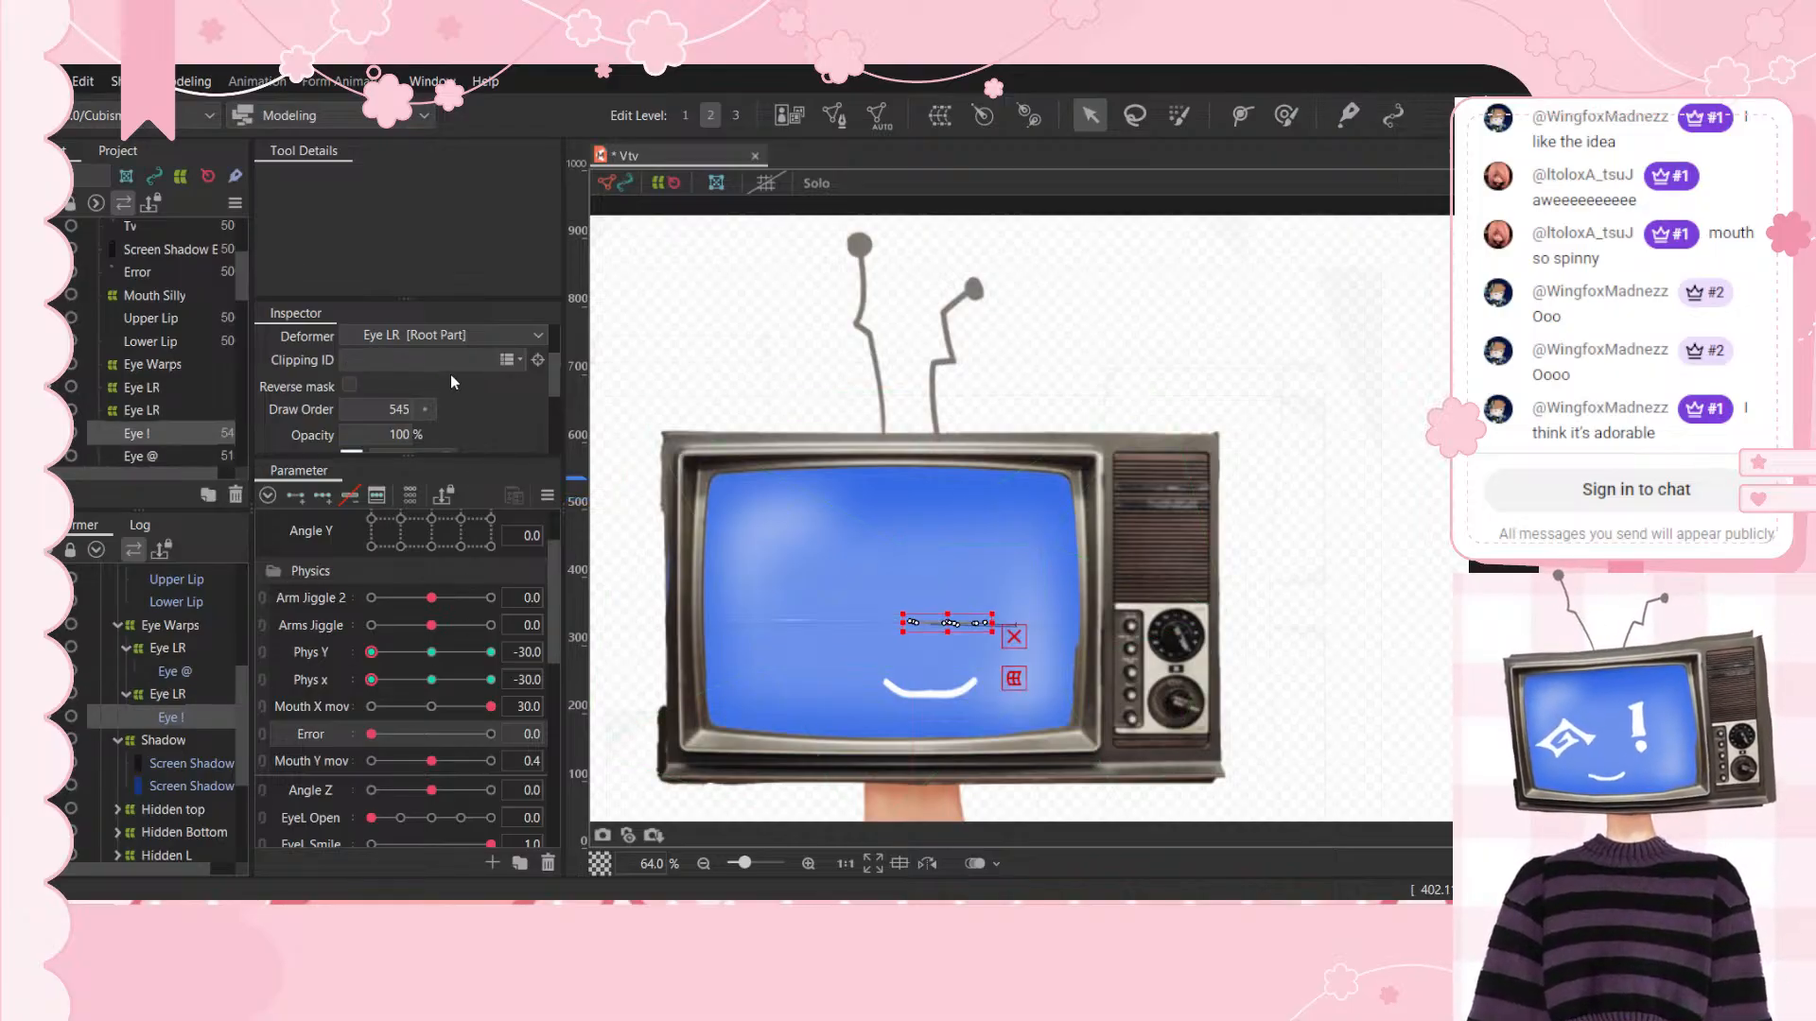
{"action": "type", "text": "Screen"}
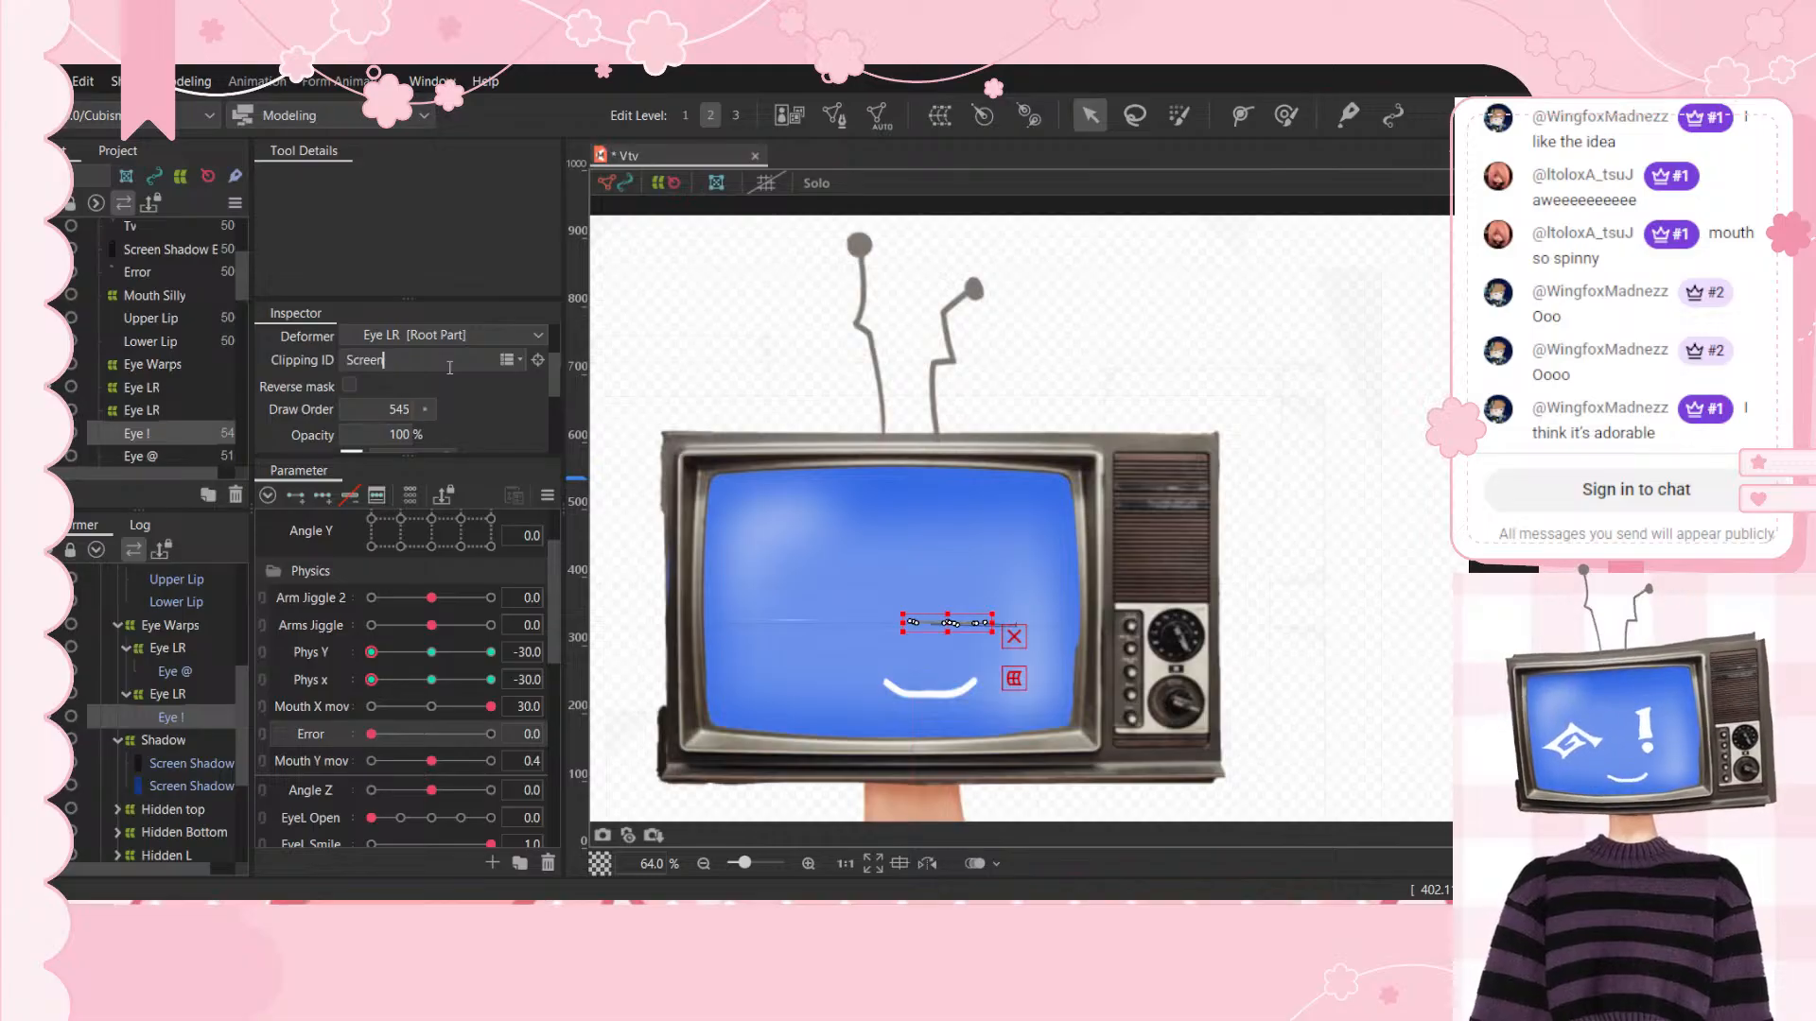
Step: Test the eye clipping by turning the head with Angle X and Y, varying EyeR Open, and moving Eyeball X to -1.0 and Eyeball Y to 0.9
{"action": "mouse_move", "coordinate": [432, 652]}
{"action": "left_mouse_down"}
{"action": "mouse_move", "coordinate": [496, 657]}
{"action": "mouse_move", "coordinate": [281, 674]}
{"action": "left_mouse_up"}
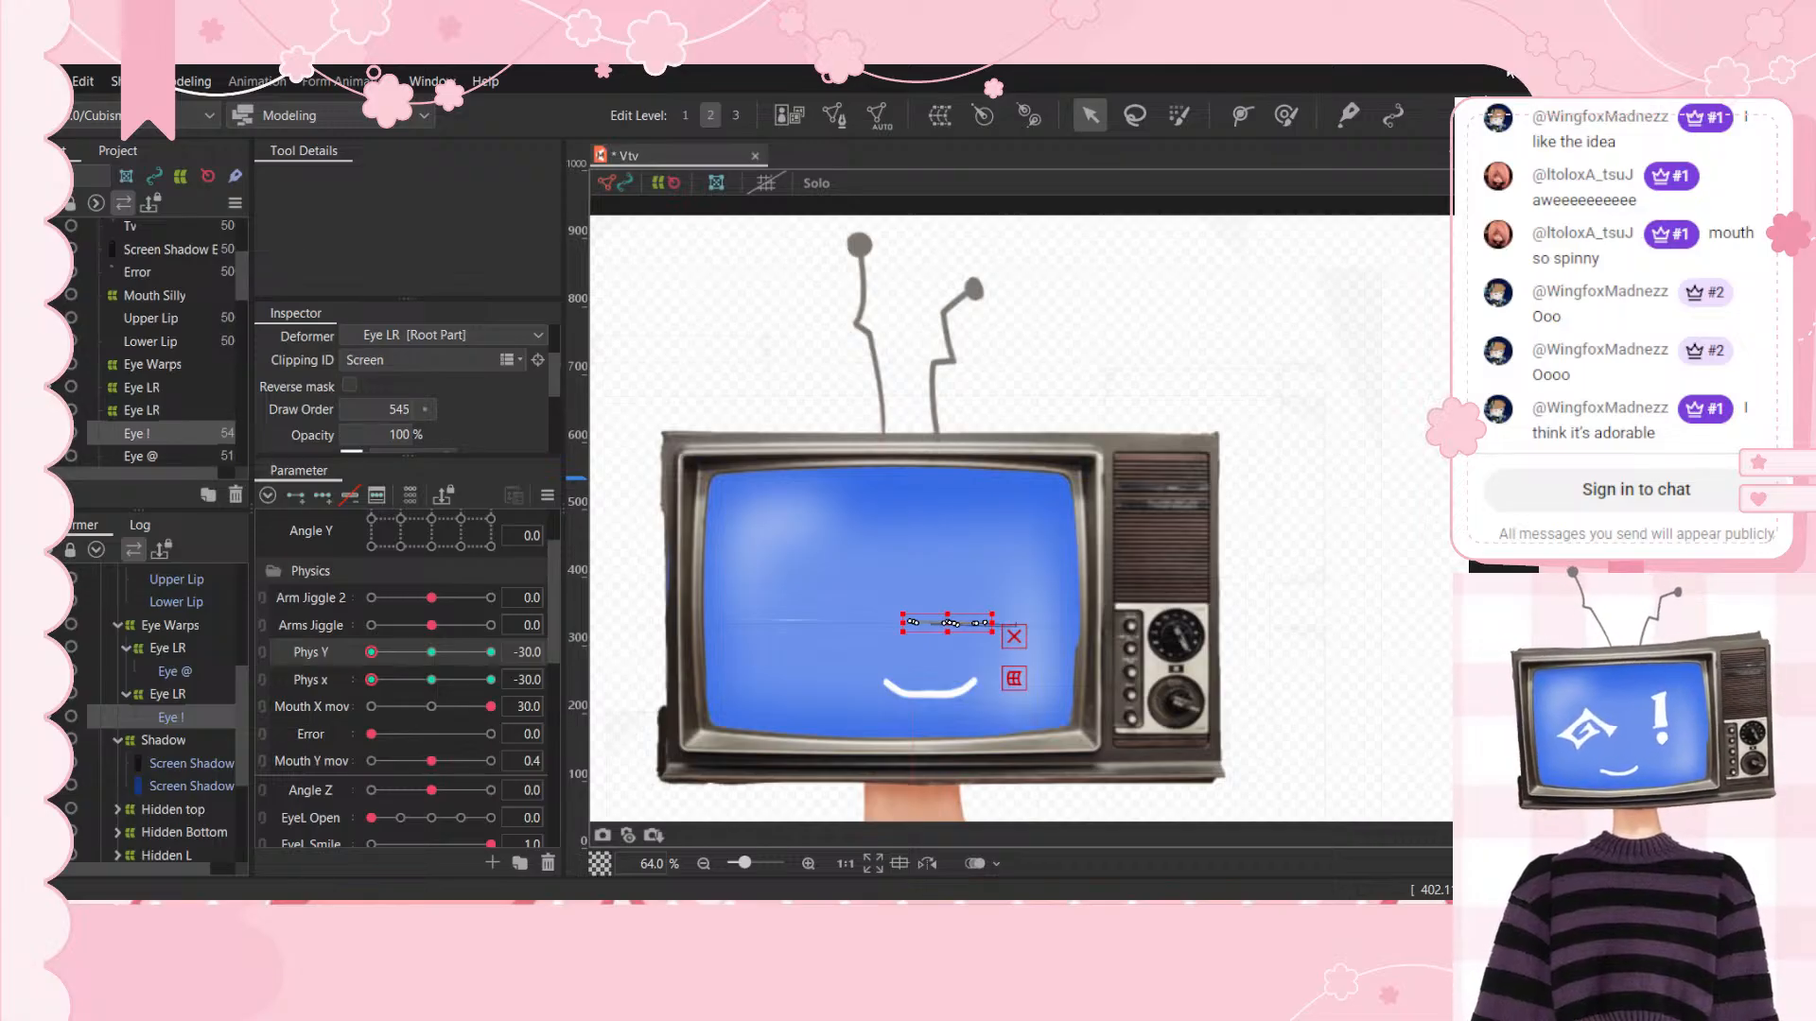
{"action": "scroll", "coordinate": [433, 635], "scroll_direction": "up", "scroll_amount": 2}
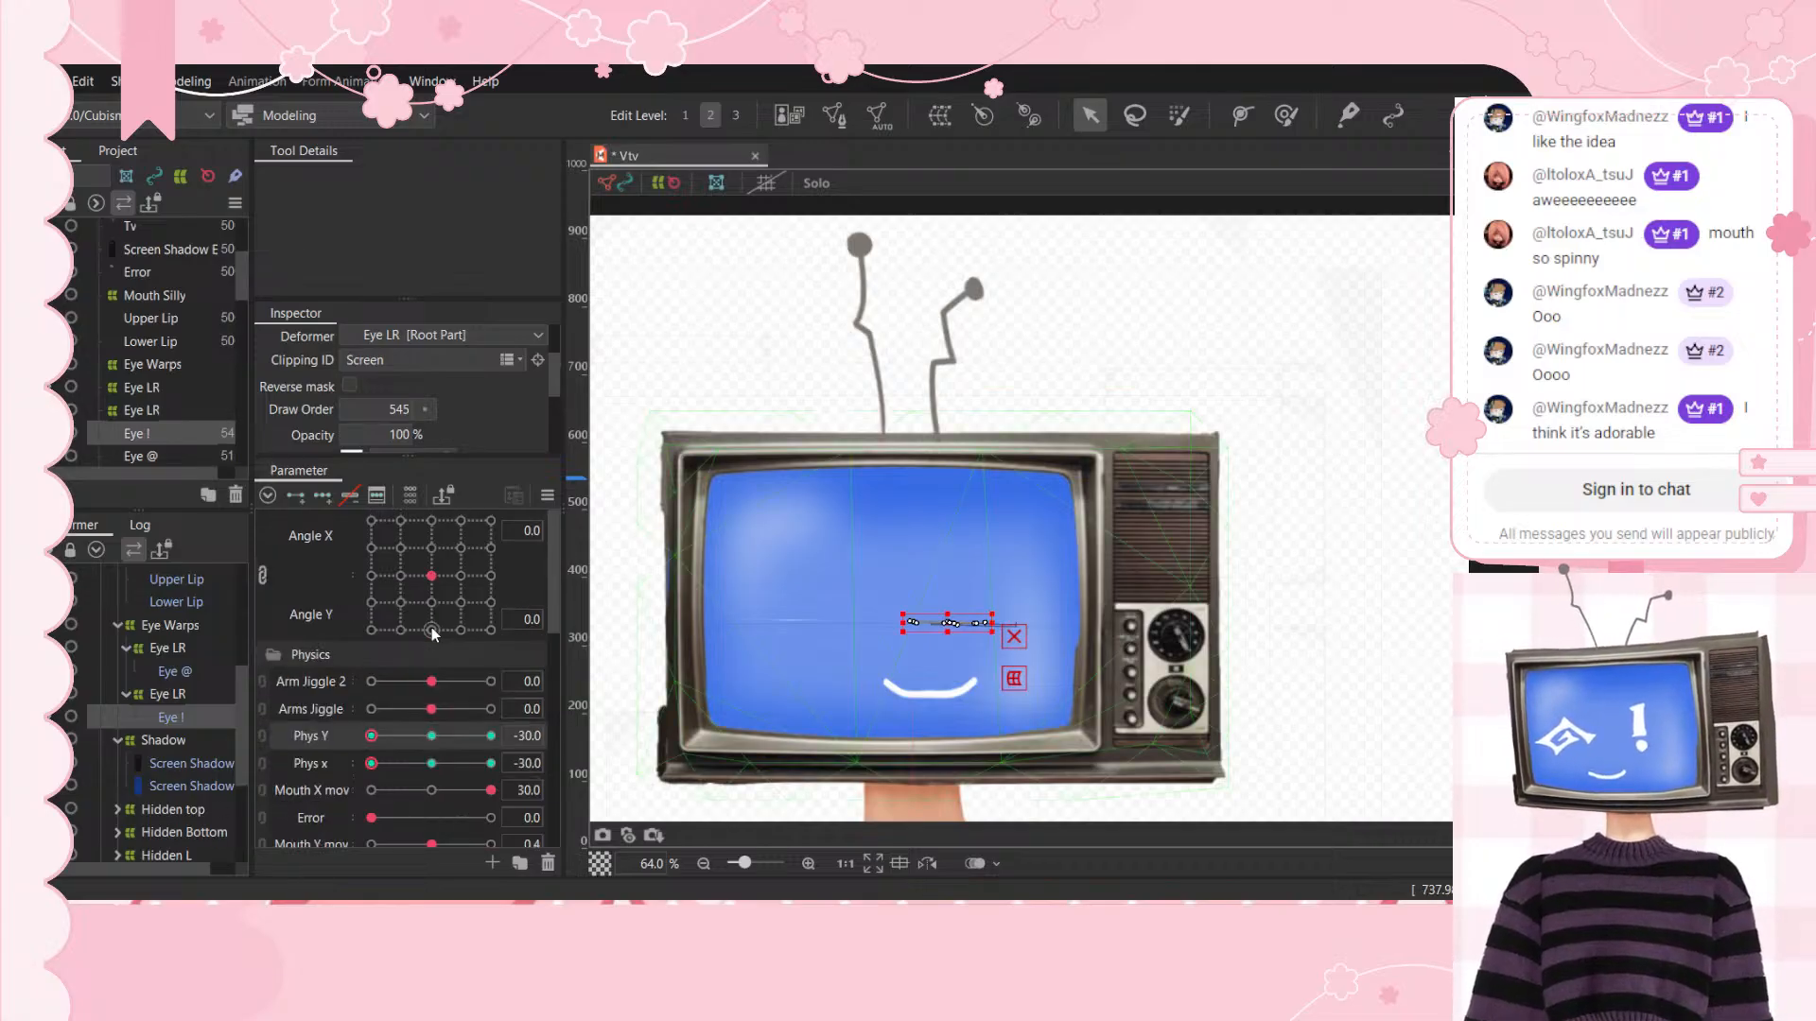
{"action": "left_click_drag", "start_coordinate": [433, 633], "coordinate": [494, 548]}
{"action": "scroll", "coordinate": [387, 764], "scroll_direction": "down", "scroll_amount": 5}
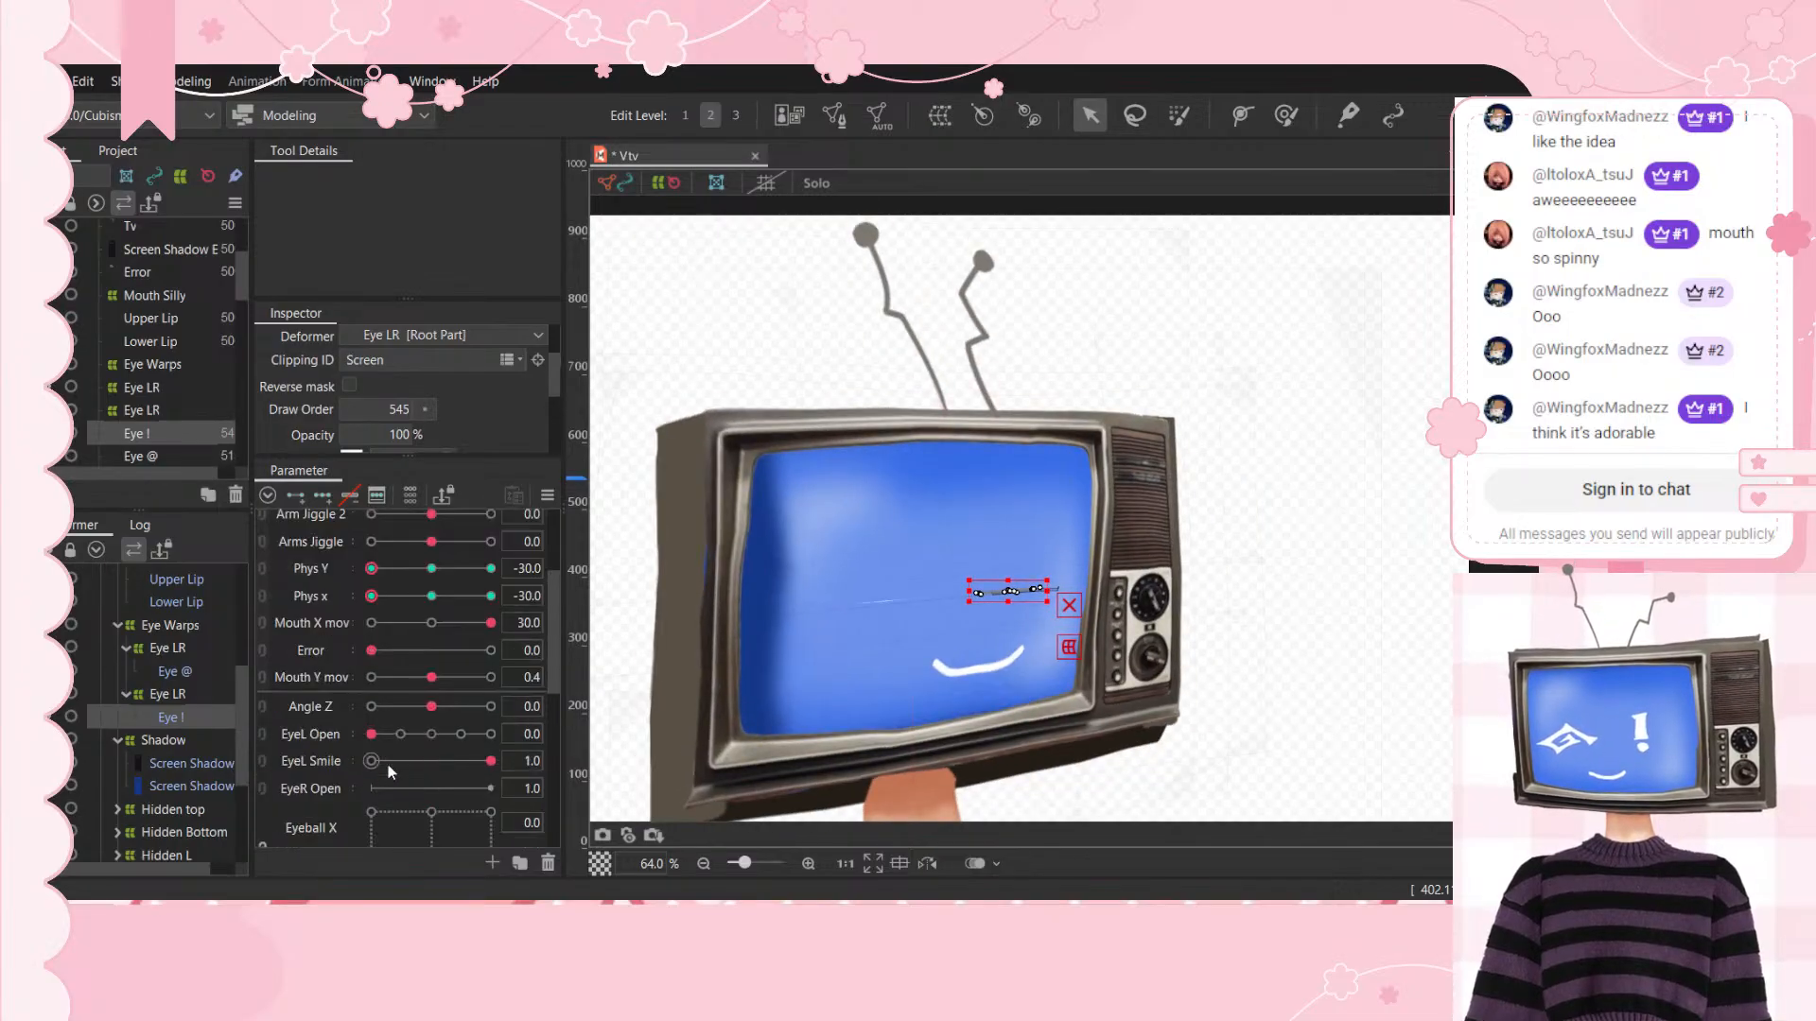
{"action": "left_click_drag", "start_coordinate": [371, 619], "coordinate": [499, 626]}
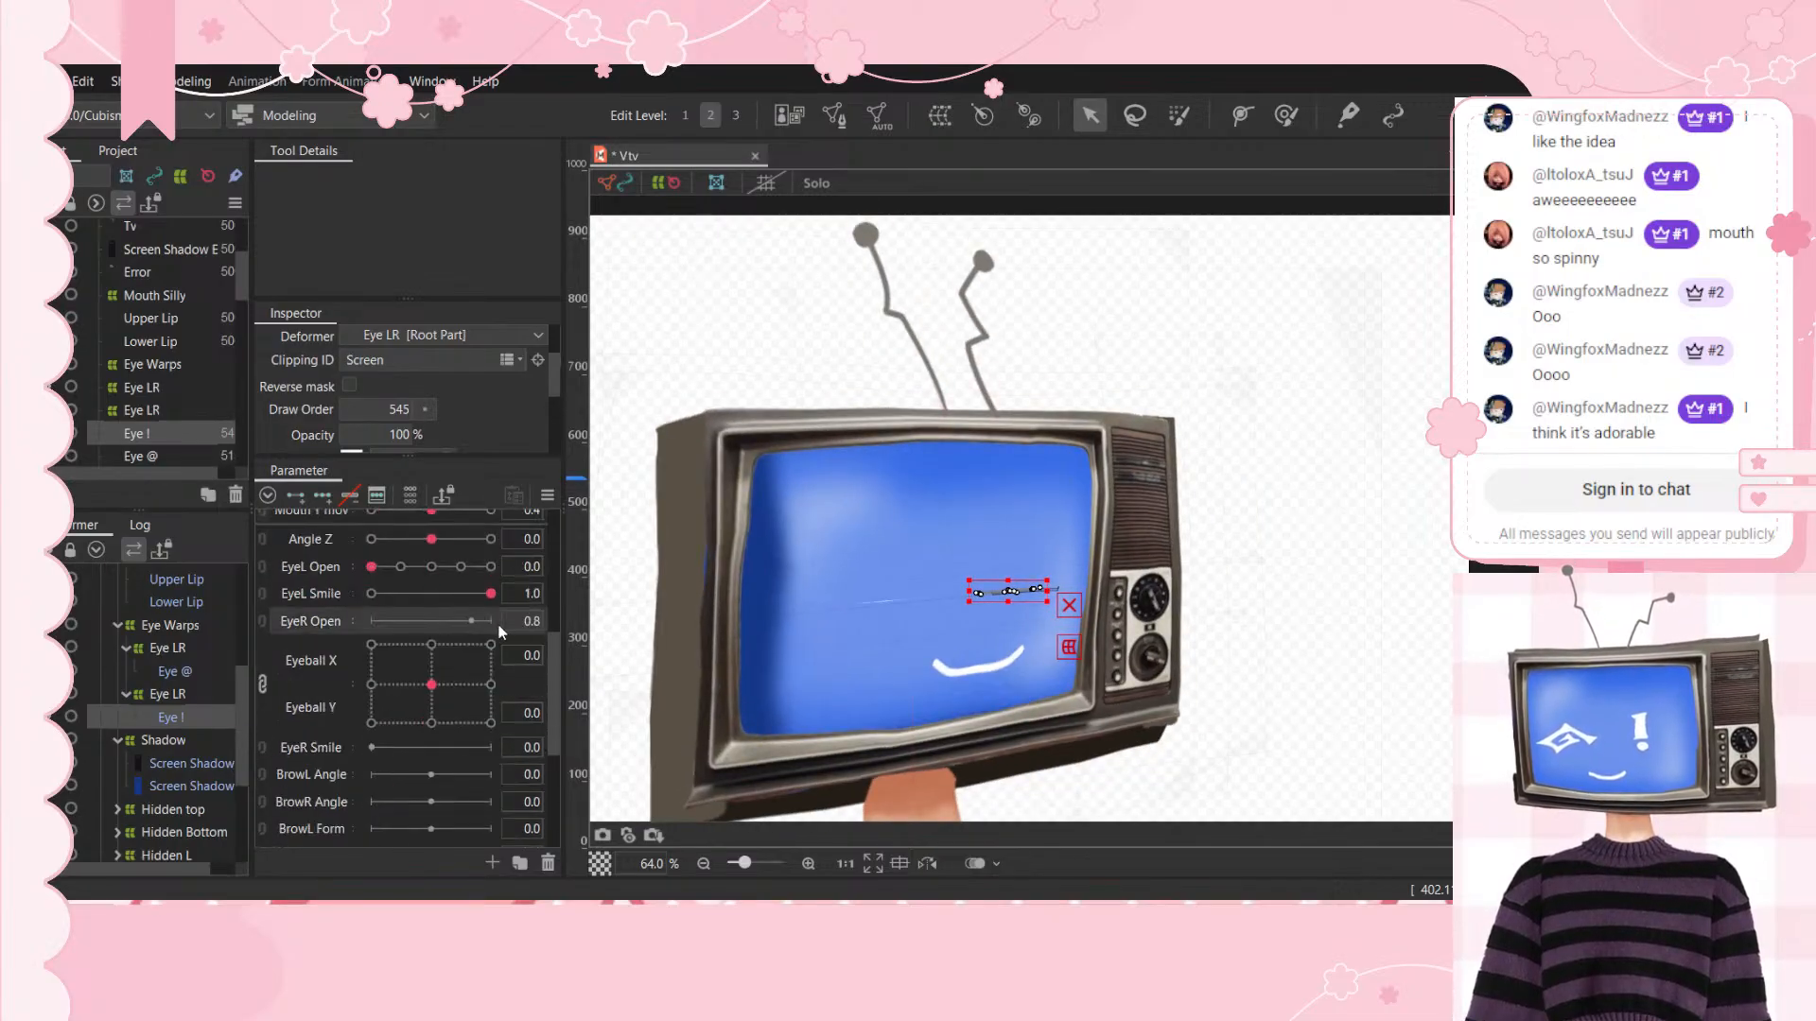
{"action": "left_click_drag", "start_coordinate": [422, 679], "coordinate": [363, 651]}
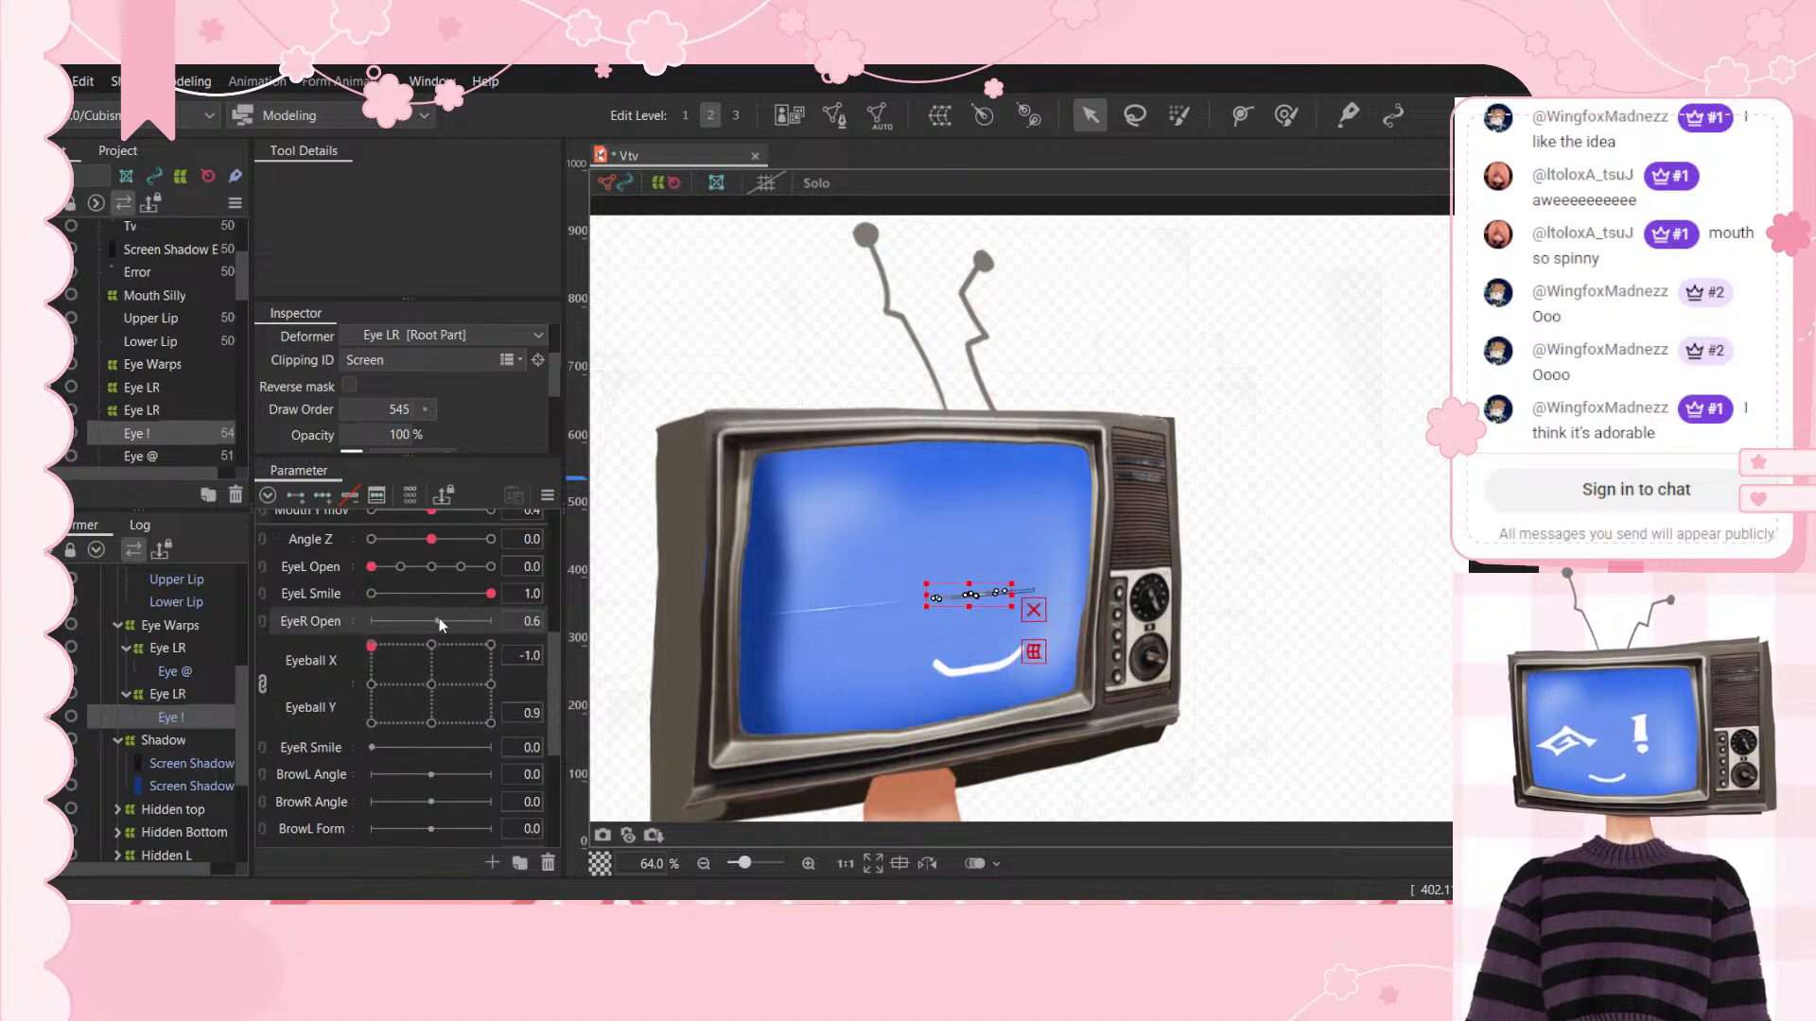
Step: Set EyeR Open and EyeL Open to 1.0, and compare the clipping and blend settings of the Eye ! and Eye @ meshes
{"action": "scroll", "coordinate": [475, 696], "scroll_direction": "up", "scroll_amount": 1}
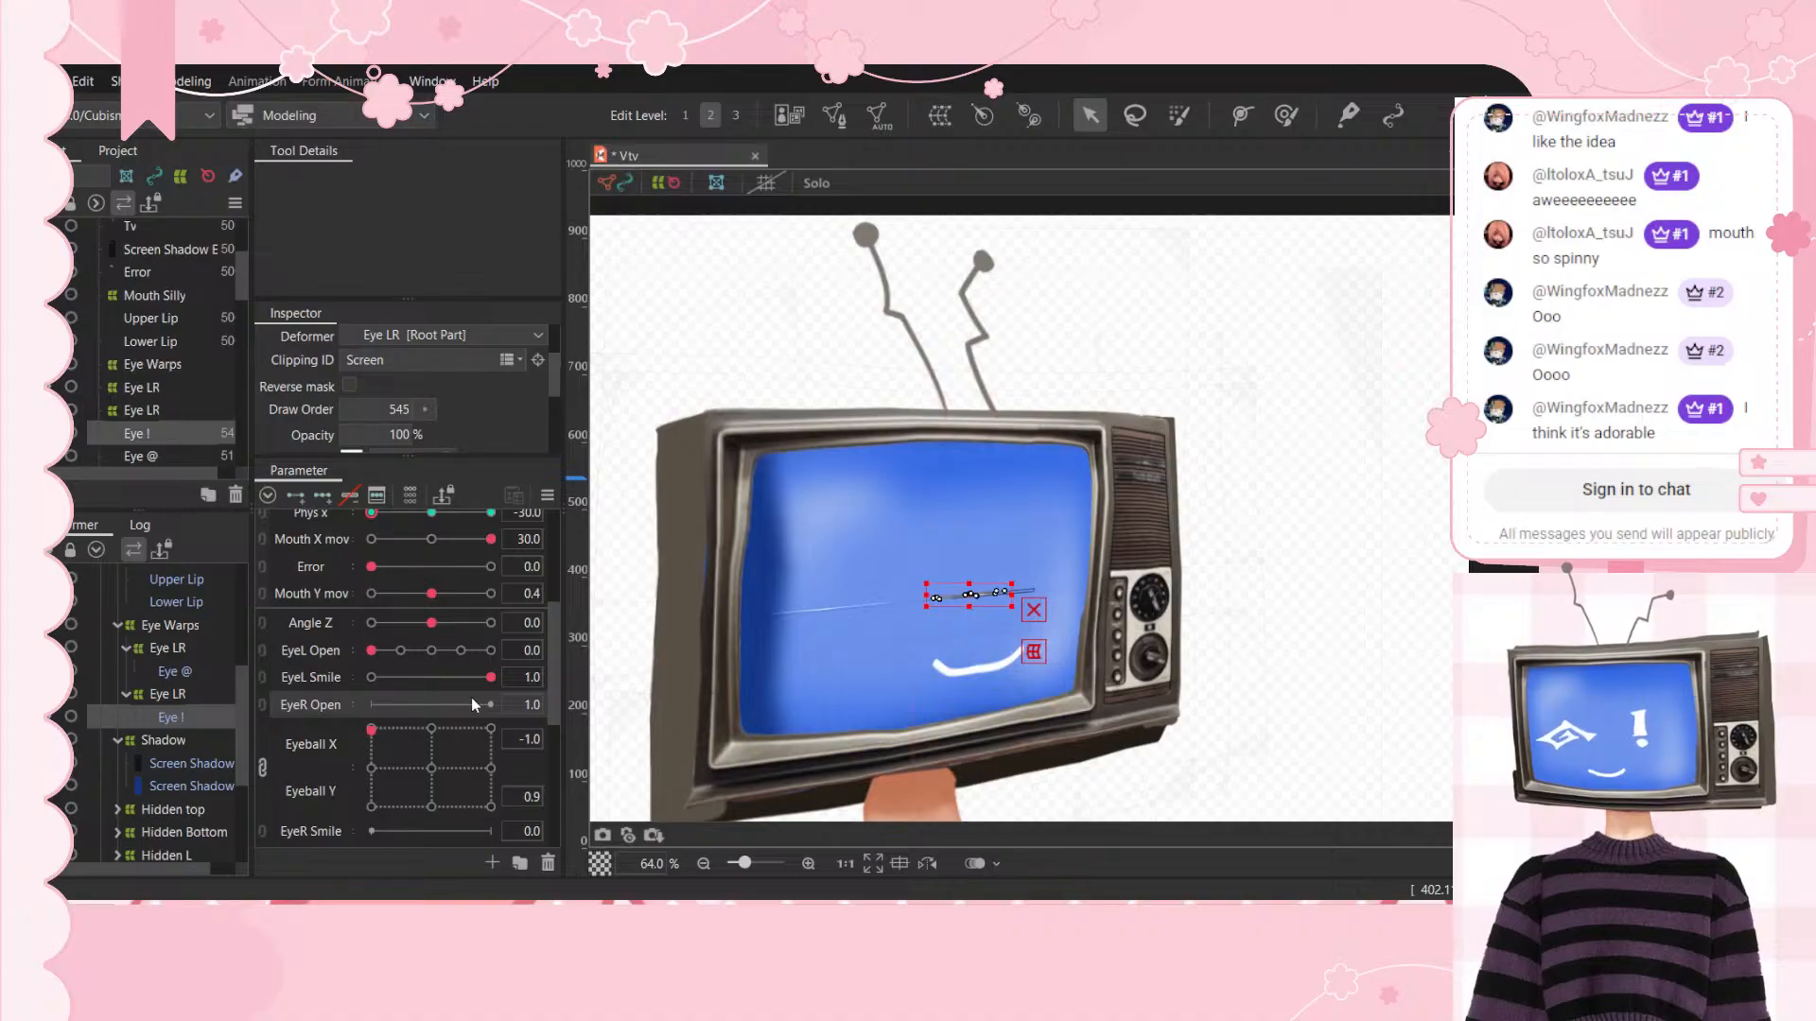
{"action": "left_click_drag", "start_coordinate": [372, 650], "coordinate": [490, 651]}
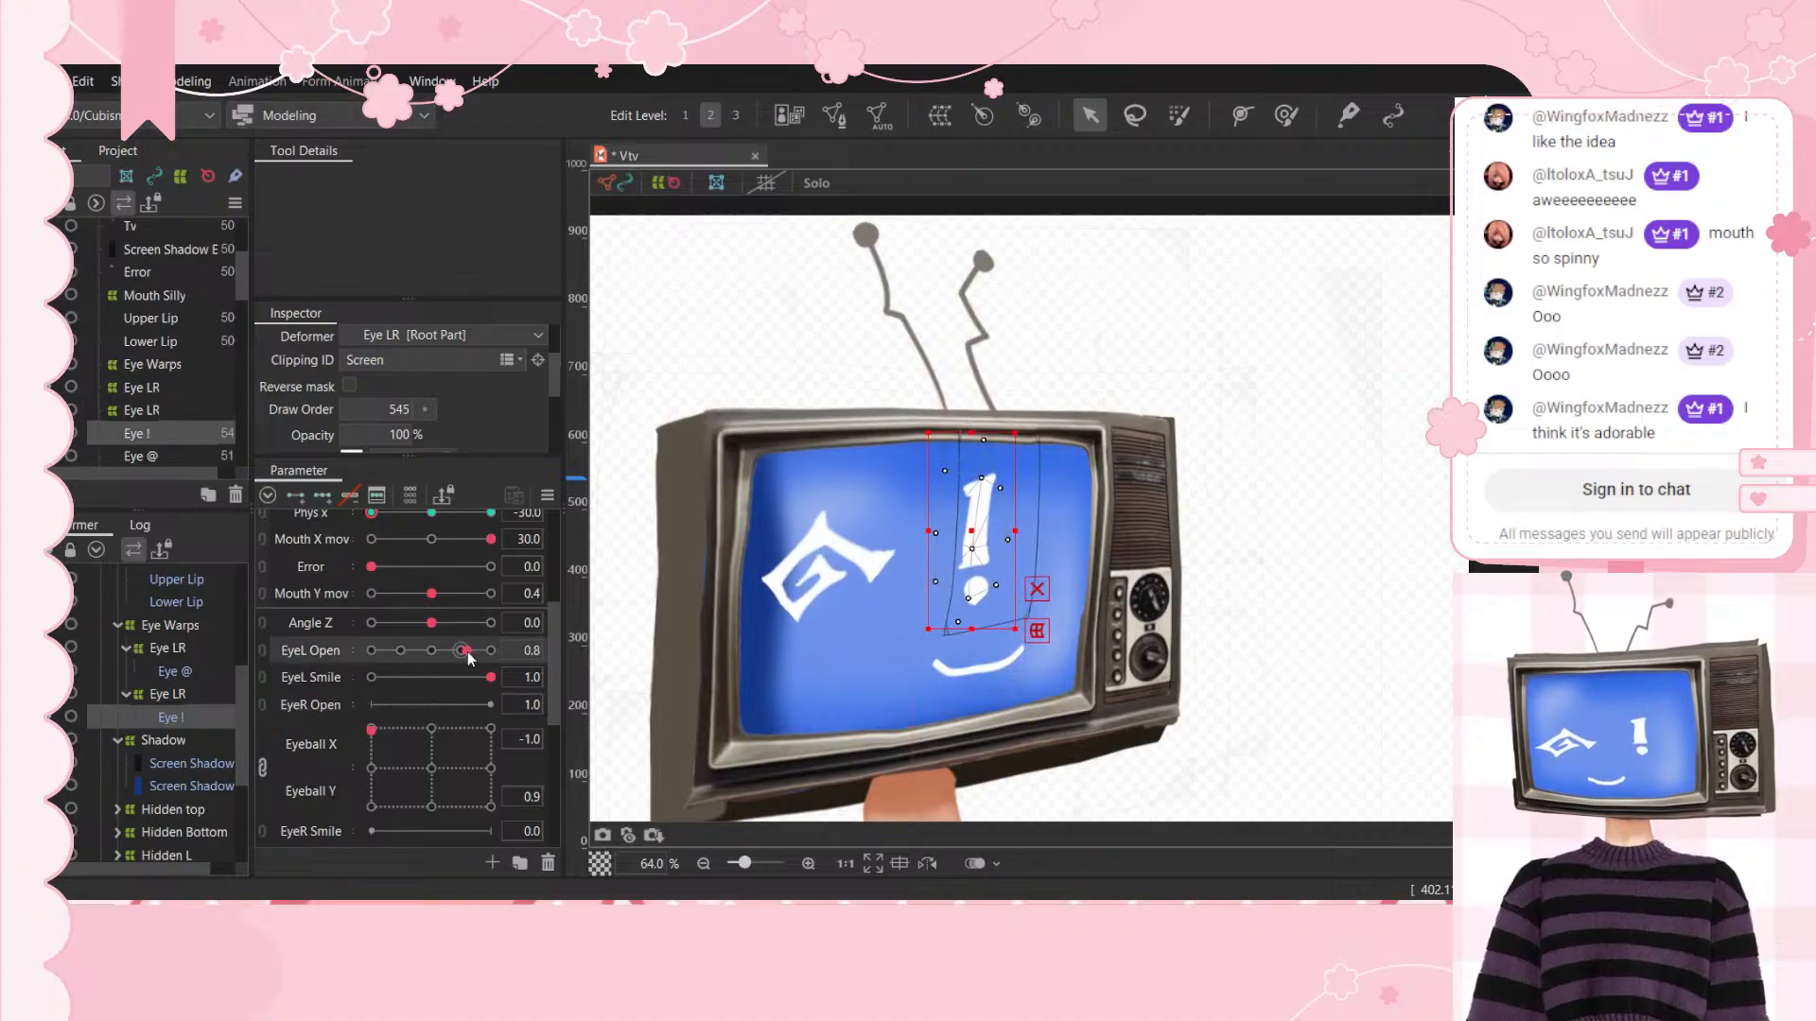
{"action": "scroll", "coordinate": [430, 423], "scroll_direction": "down", "scroll_amount": 3}
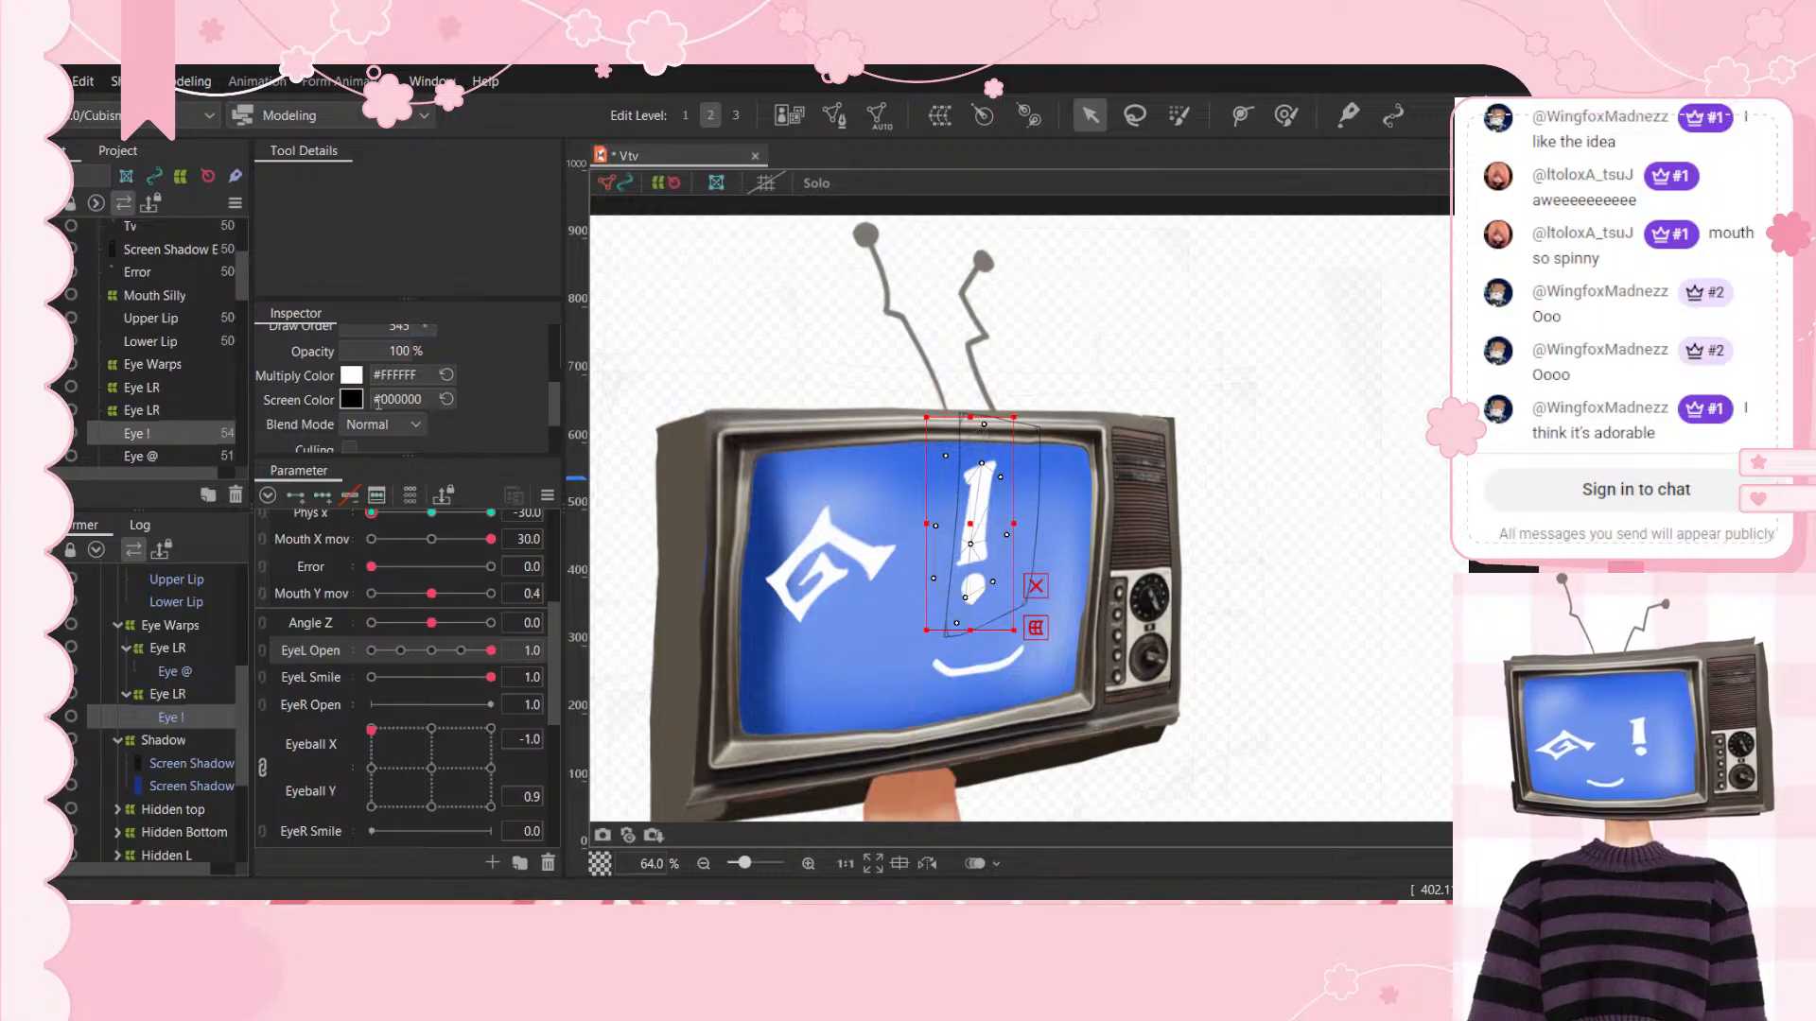
{"action": "left_click", "coordinate": [182, 662]}
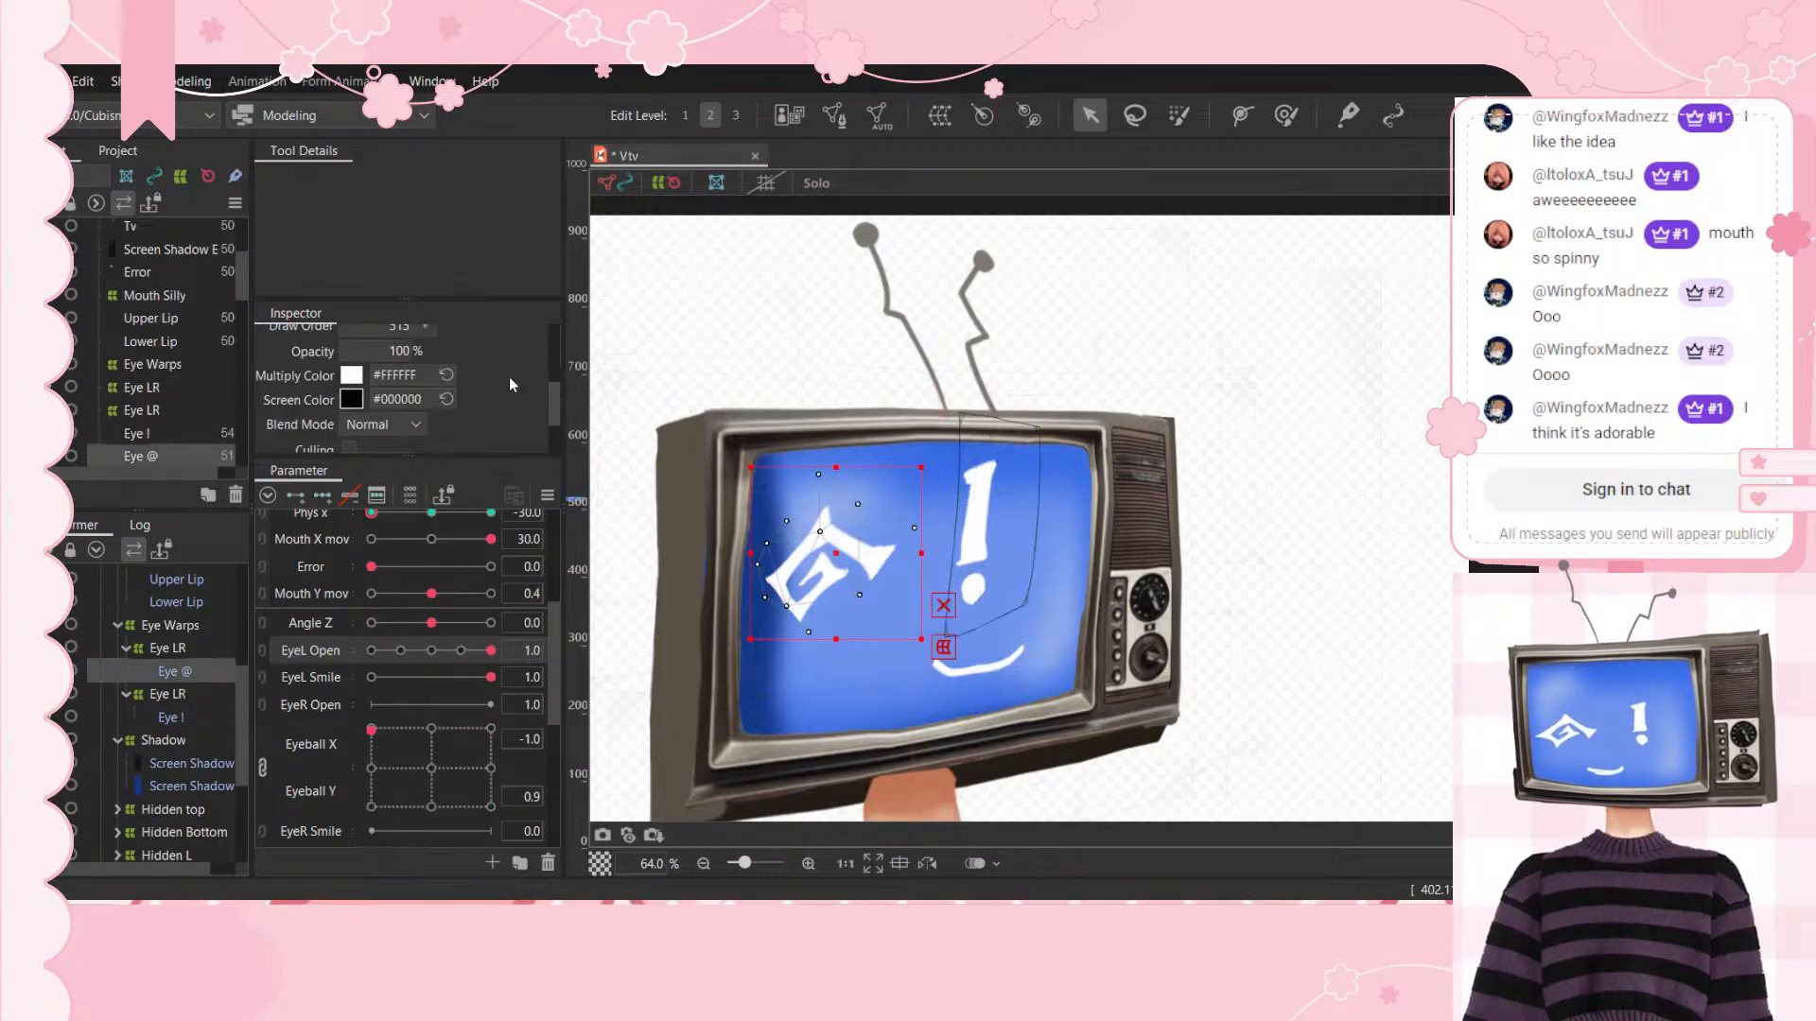
{"action": "scroll", "coordinate": [509, 376], "scroll_direction": "down", "scroll_amount": 3}
{"action": "scroll", "coordinate": [435, 369], "scroll_direction": "up", "scroll_amount": 5}
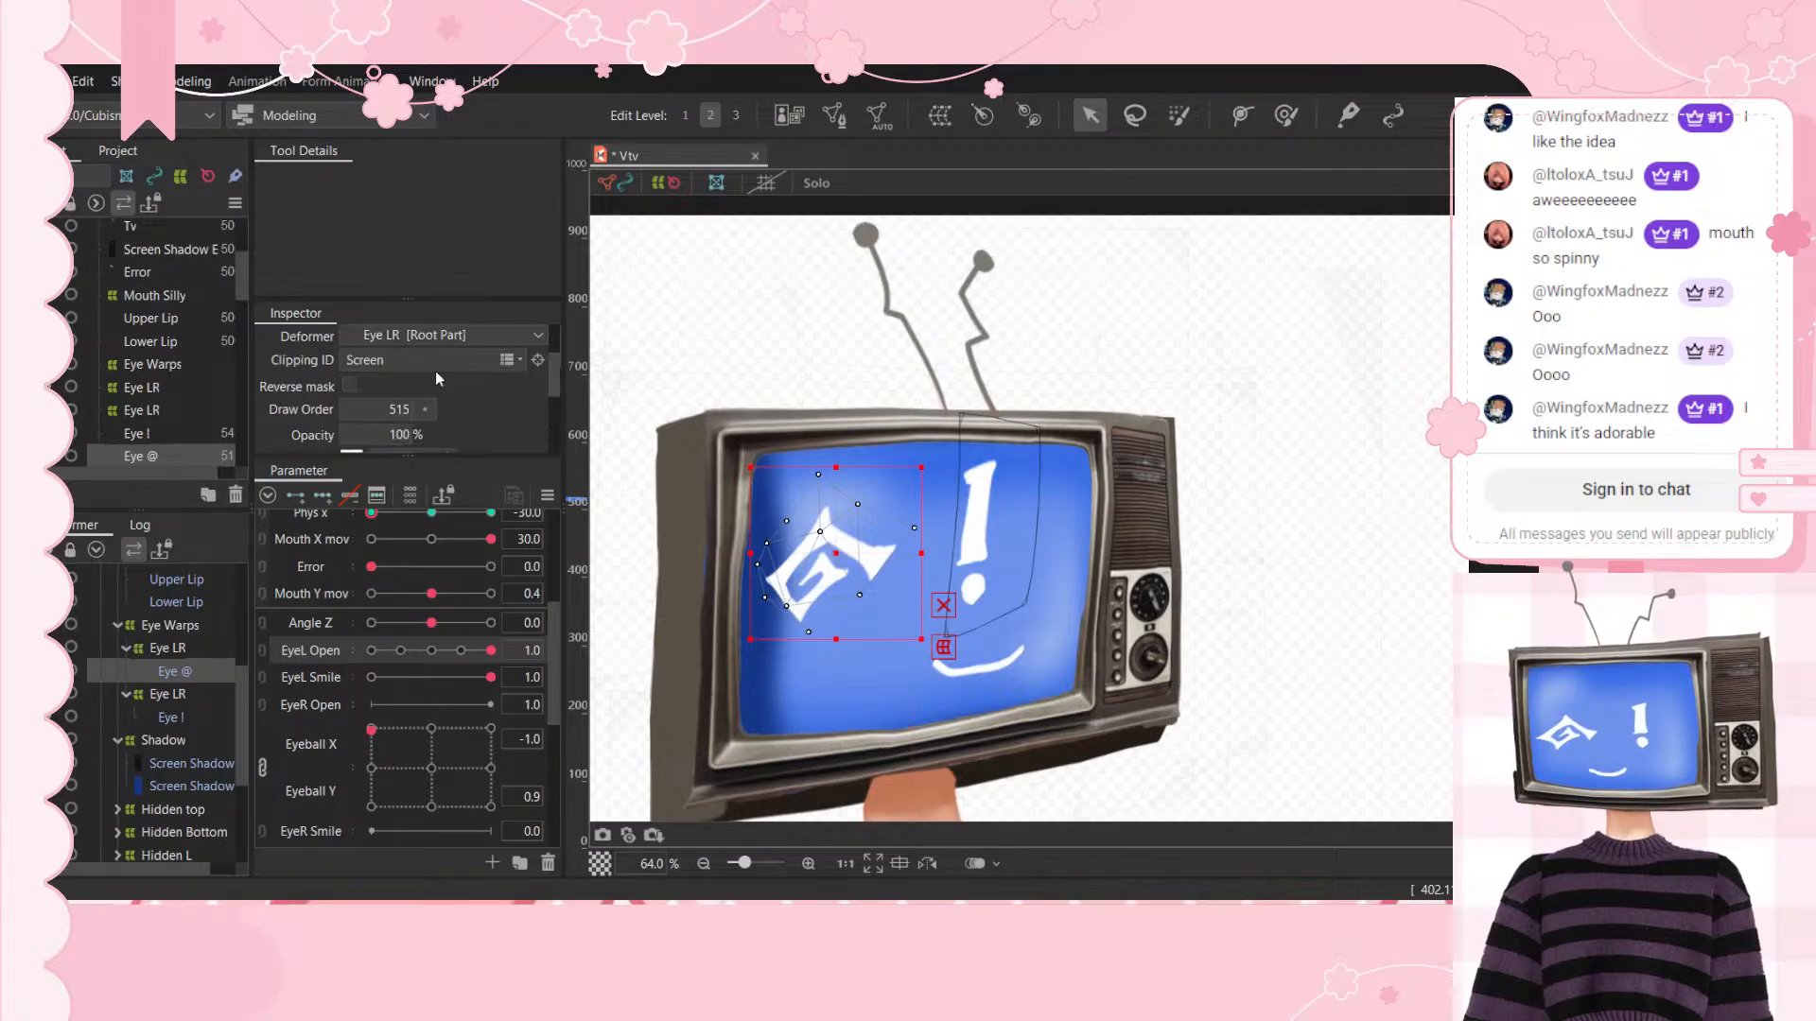
{"action": "left_click", "coordinate": [170, 717]}
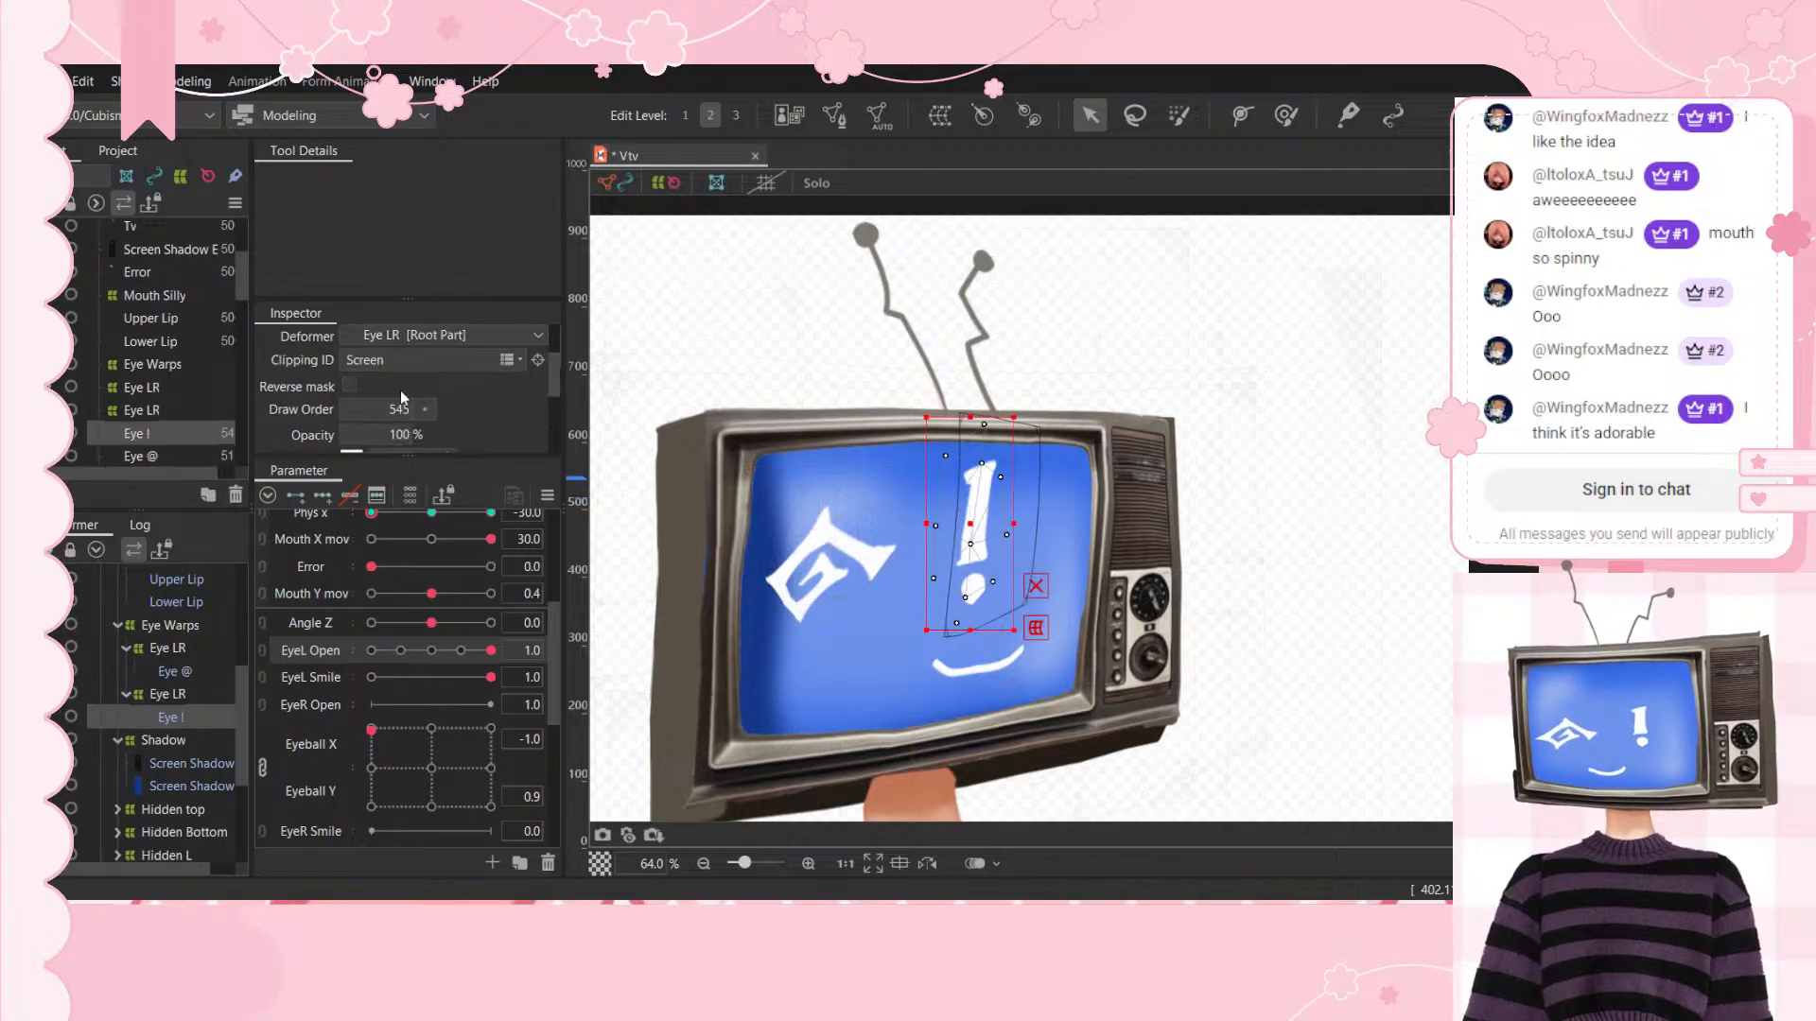
Step: Select the Screen mesh that masks Eye !, and turn the head to Angle X -30.0 and Angle Y -18.6
{"action": "left_click", "coordinate": [536, 360]}
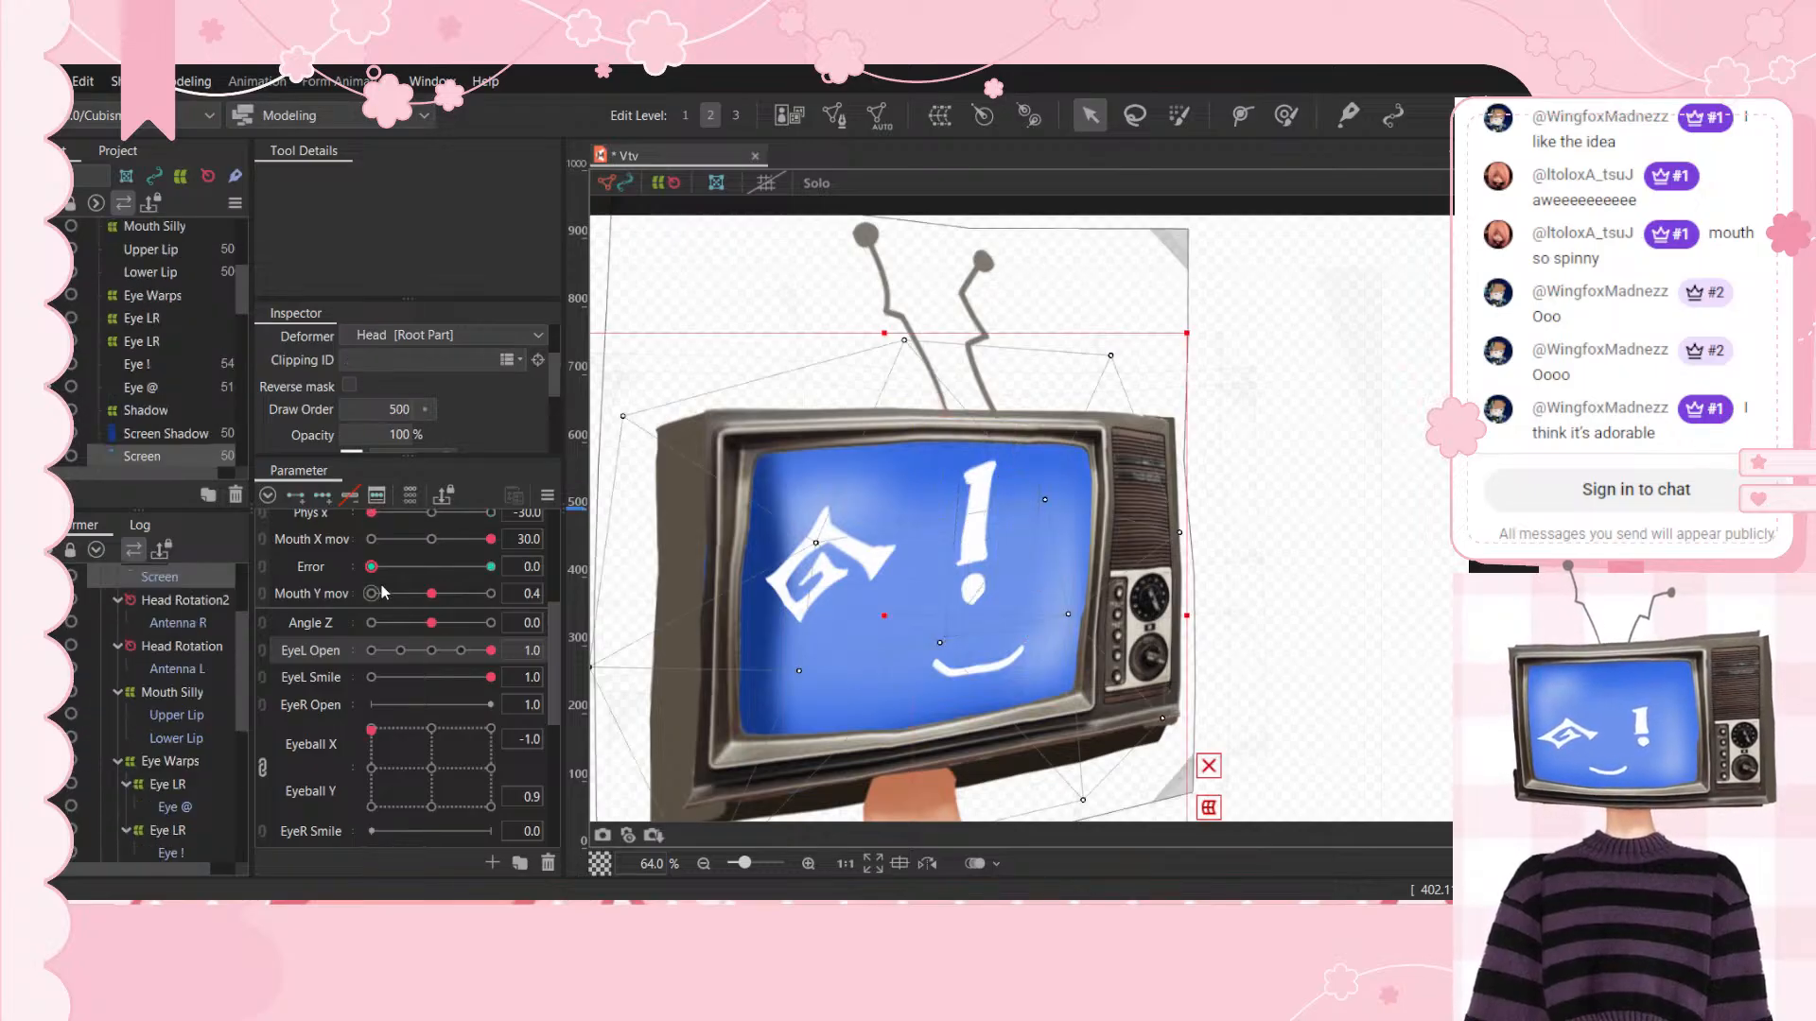
{"action": "left_click", "coordinate": [426, 653]}
{"action": "left_click_drag", "start_coordinate": [422, 654], "coordinate": [749, 635]}
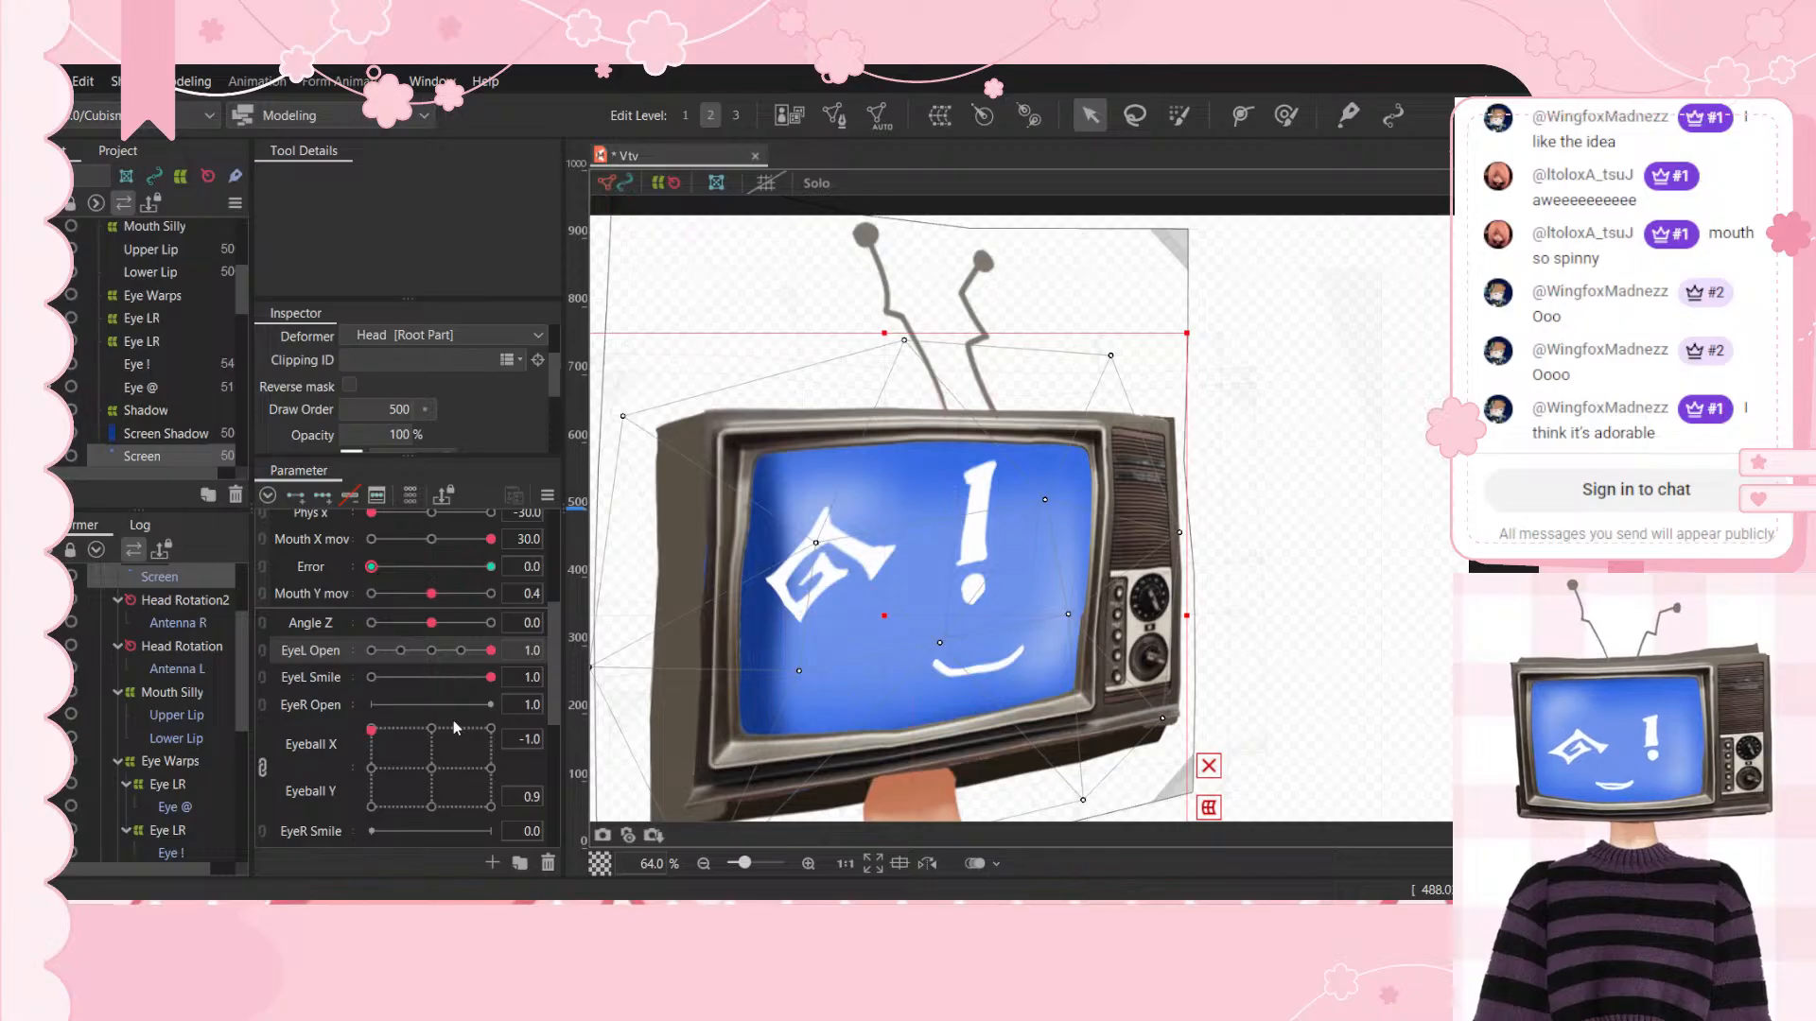
{"action": "scroll", "coordinate": [413, 754], "scroll_direction": "up", "scroll_amount": 5}
{"action": "left_click_drag", "start_coordinate": [432, 575], "coordinate": [327, 617]}
{"action": "scroll", "coordinate": [152, 715], "scroll_direction": "down", "scroll_amount": 5}
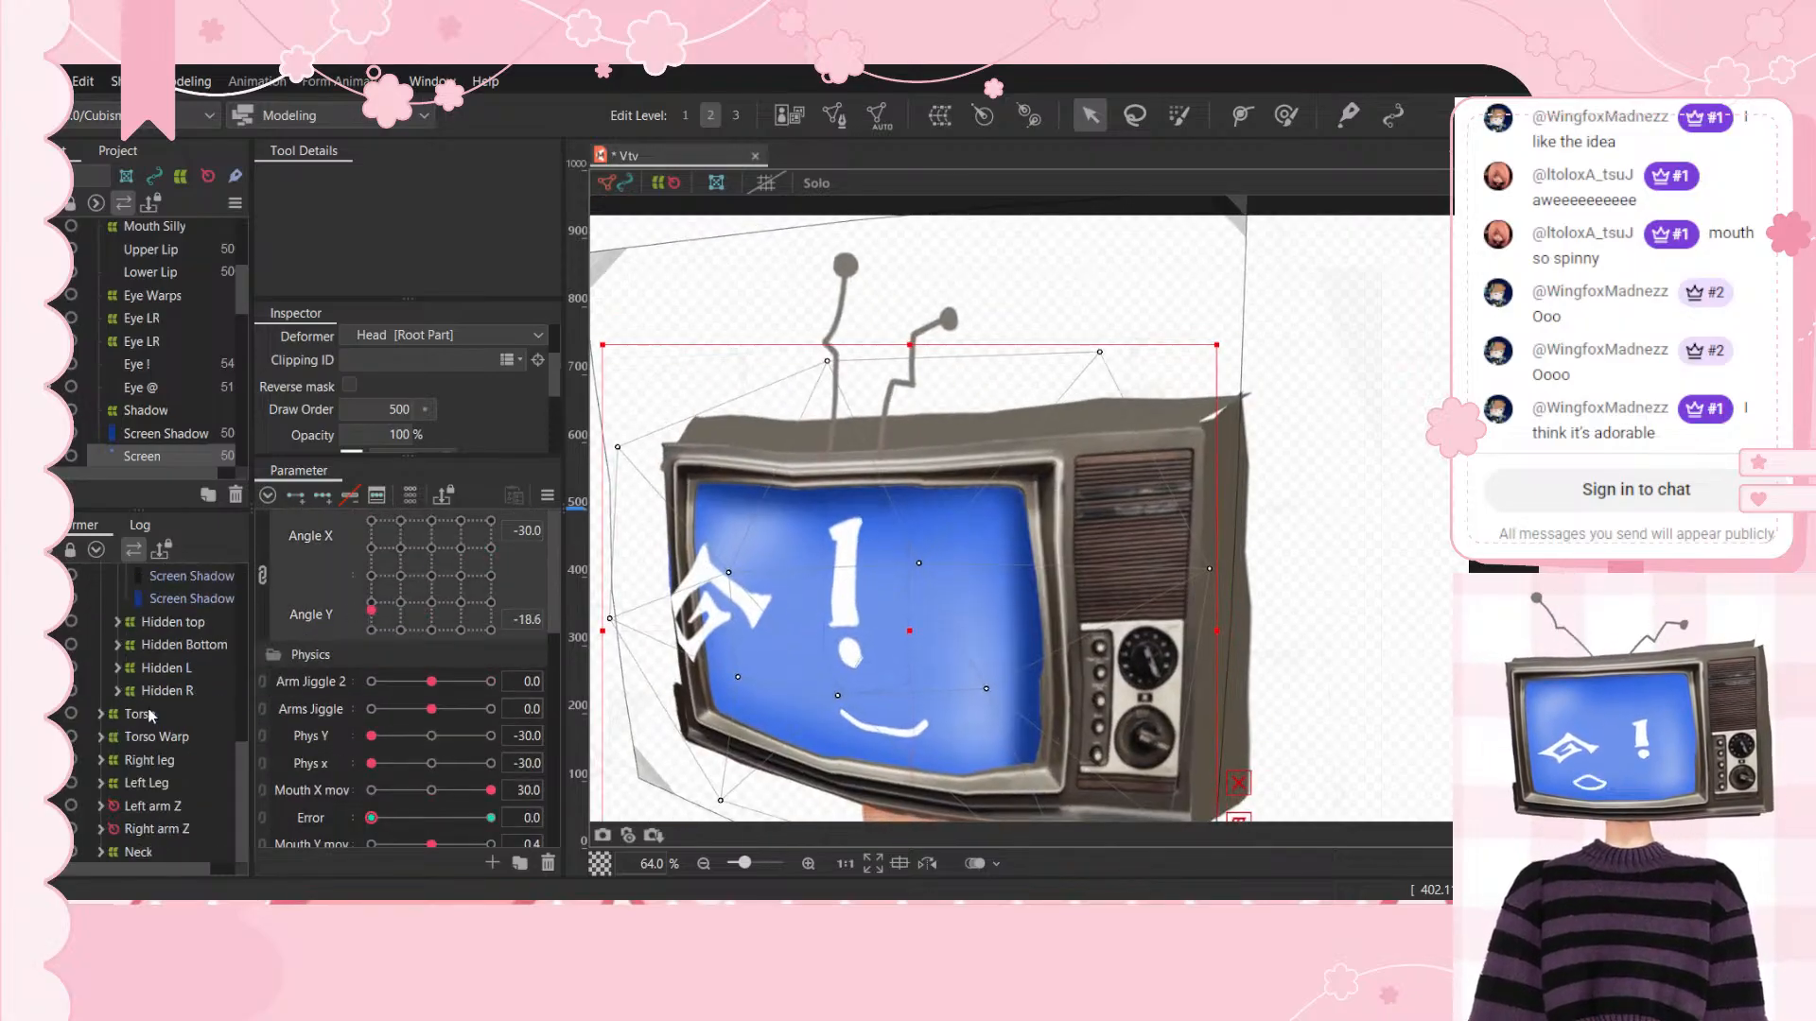
{"action": "scroll", "coordinate": [190, 612], "scroll_direction": "up", "scroll_amount": 5}
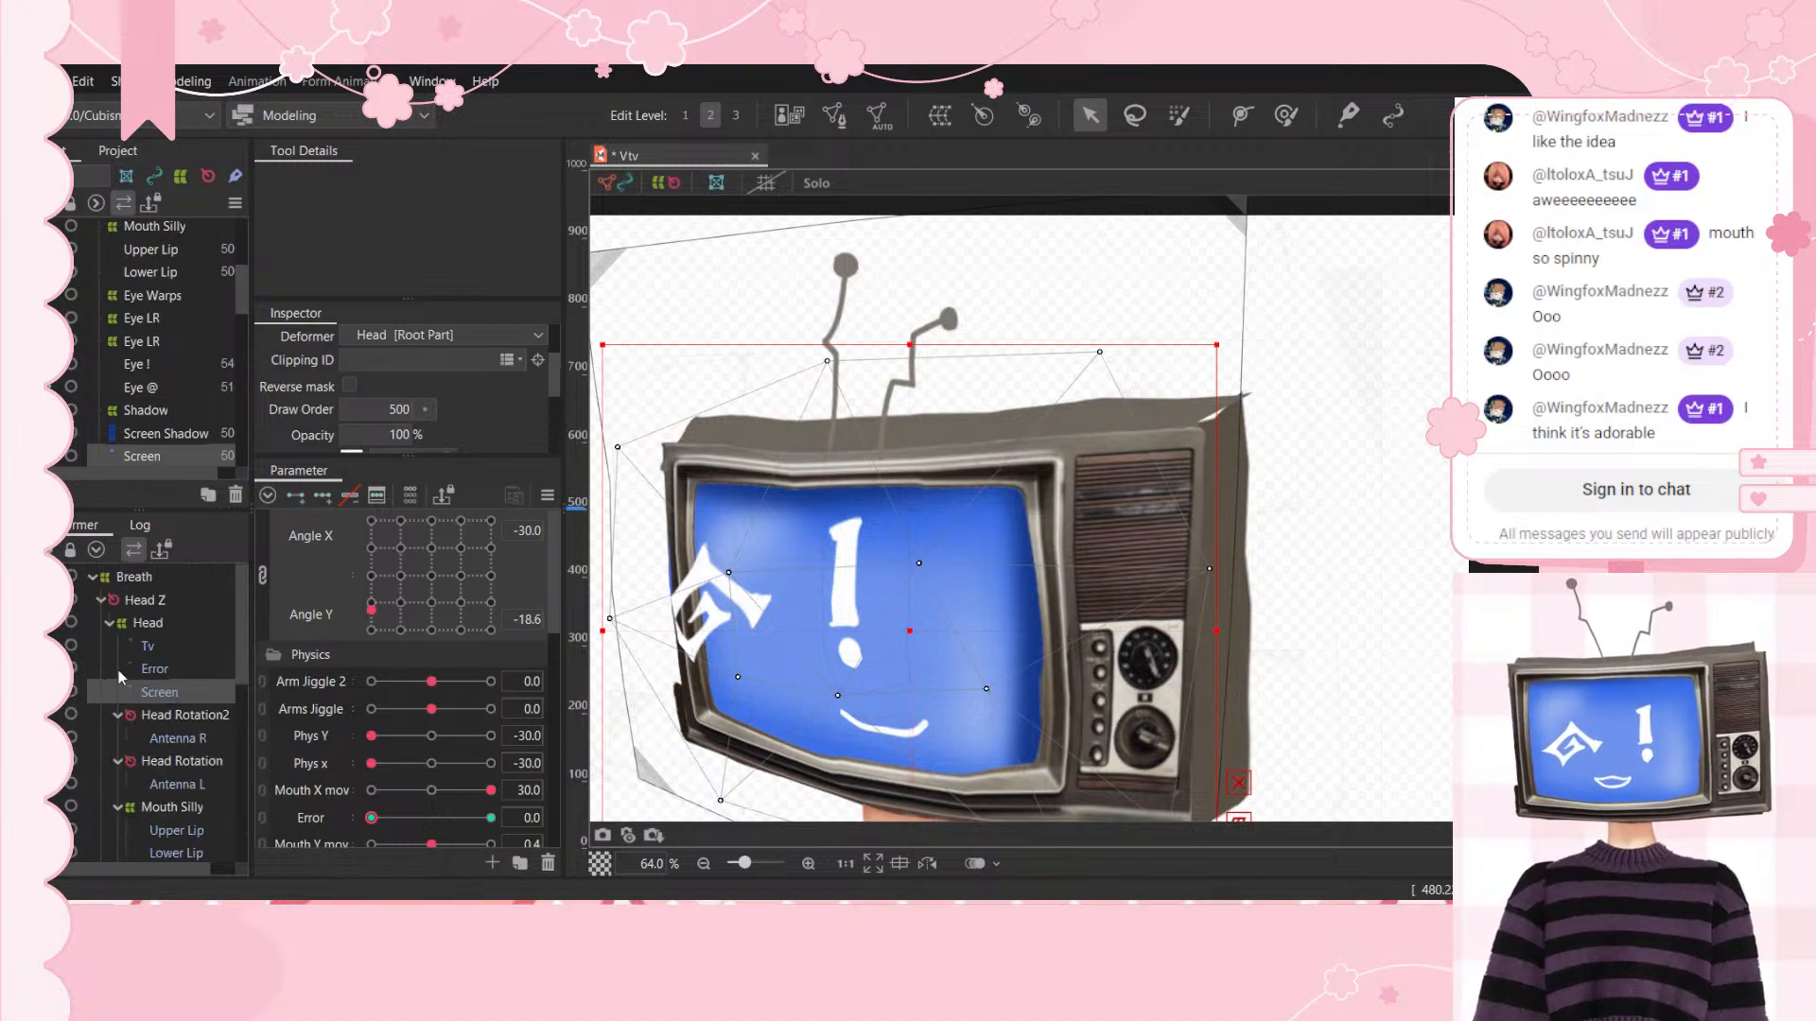
Step: Move the Screen mesh's upper-left and middle-left vertices inward to the TV's edge so the @ eye is clipped at the screen border
{"action": "left_click", "coordinate": [162, 611]}
{"action": "left_click", "coordinate": [157, 696]}
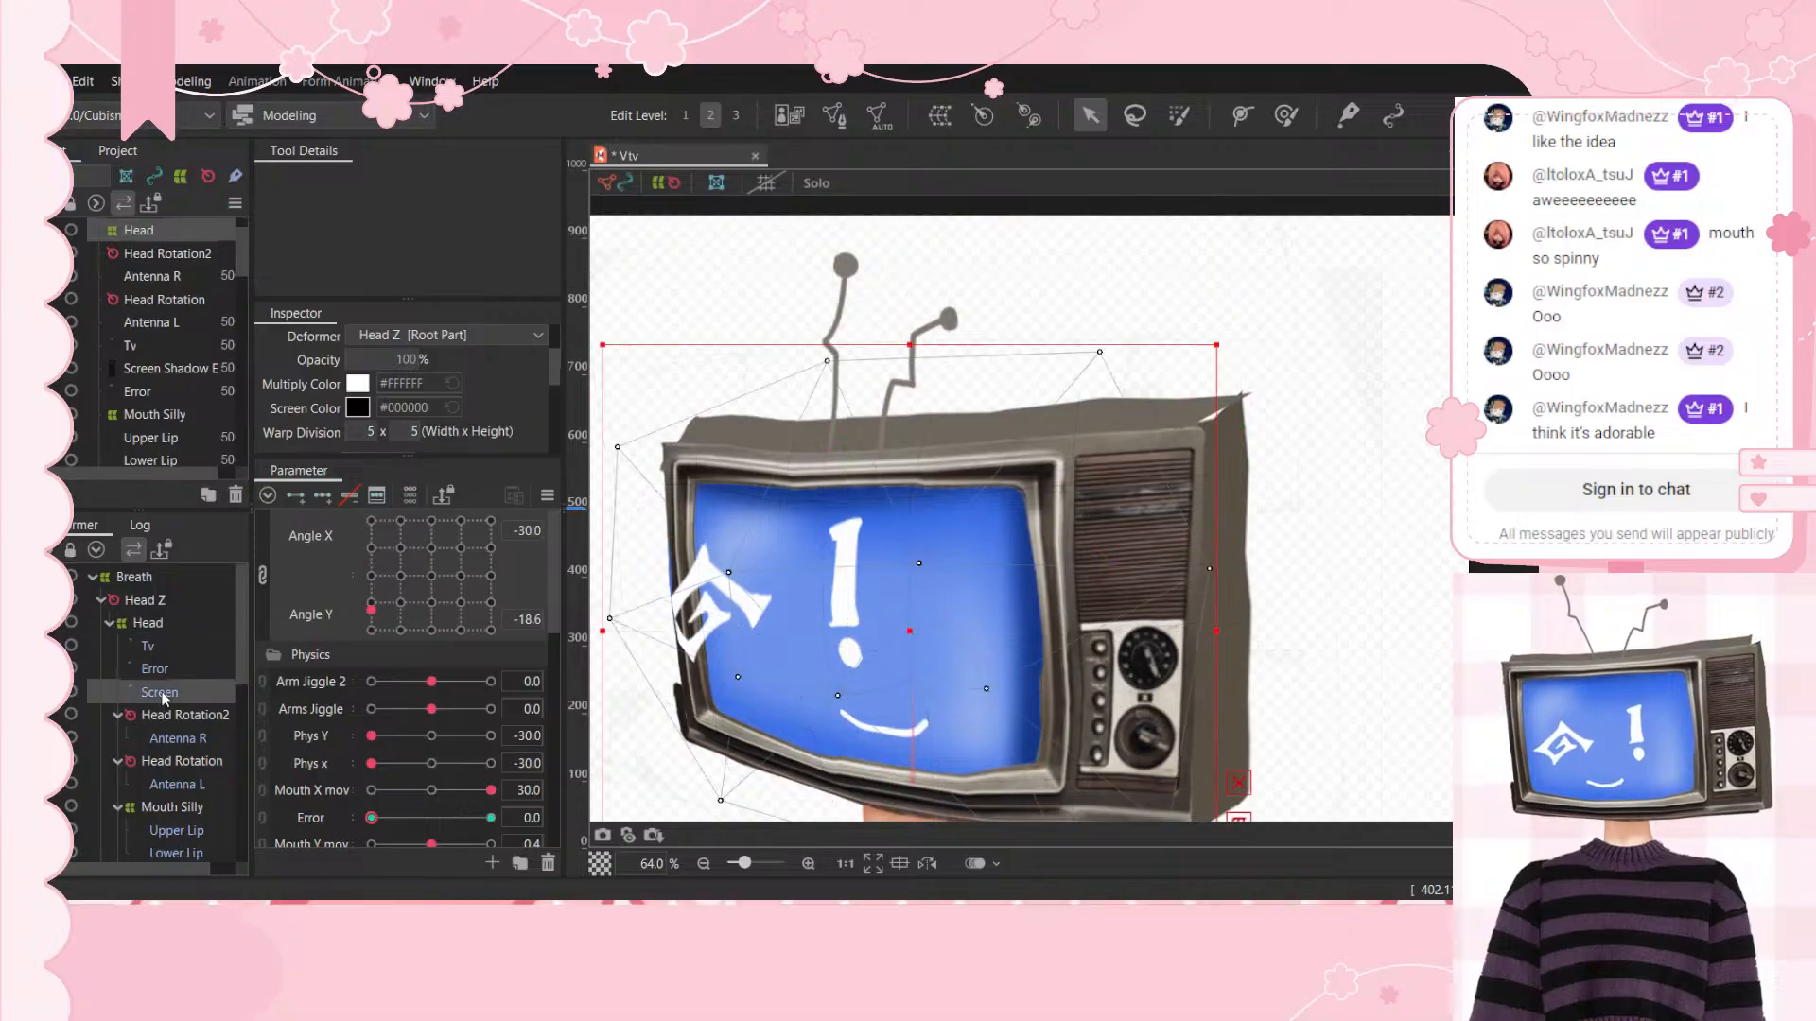
{"action": "left_click_drag", "start_coordinate": [613, 618], "coordinate": [667, 614]}
{"action": "left_click_drag", "start_coordinate": [616, 449], "coordinate": [664, 450]}
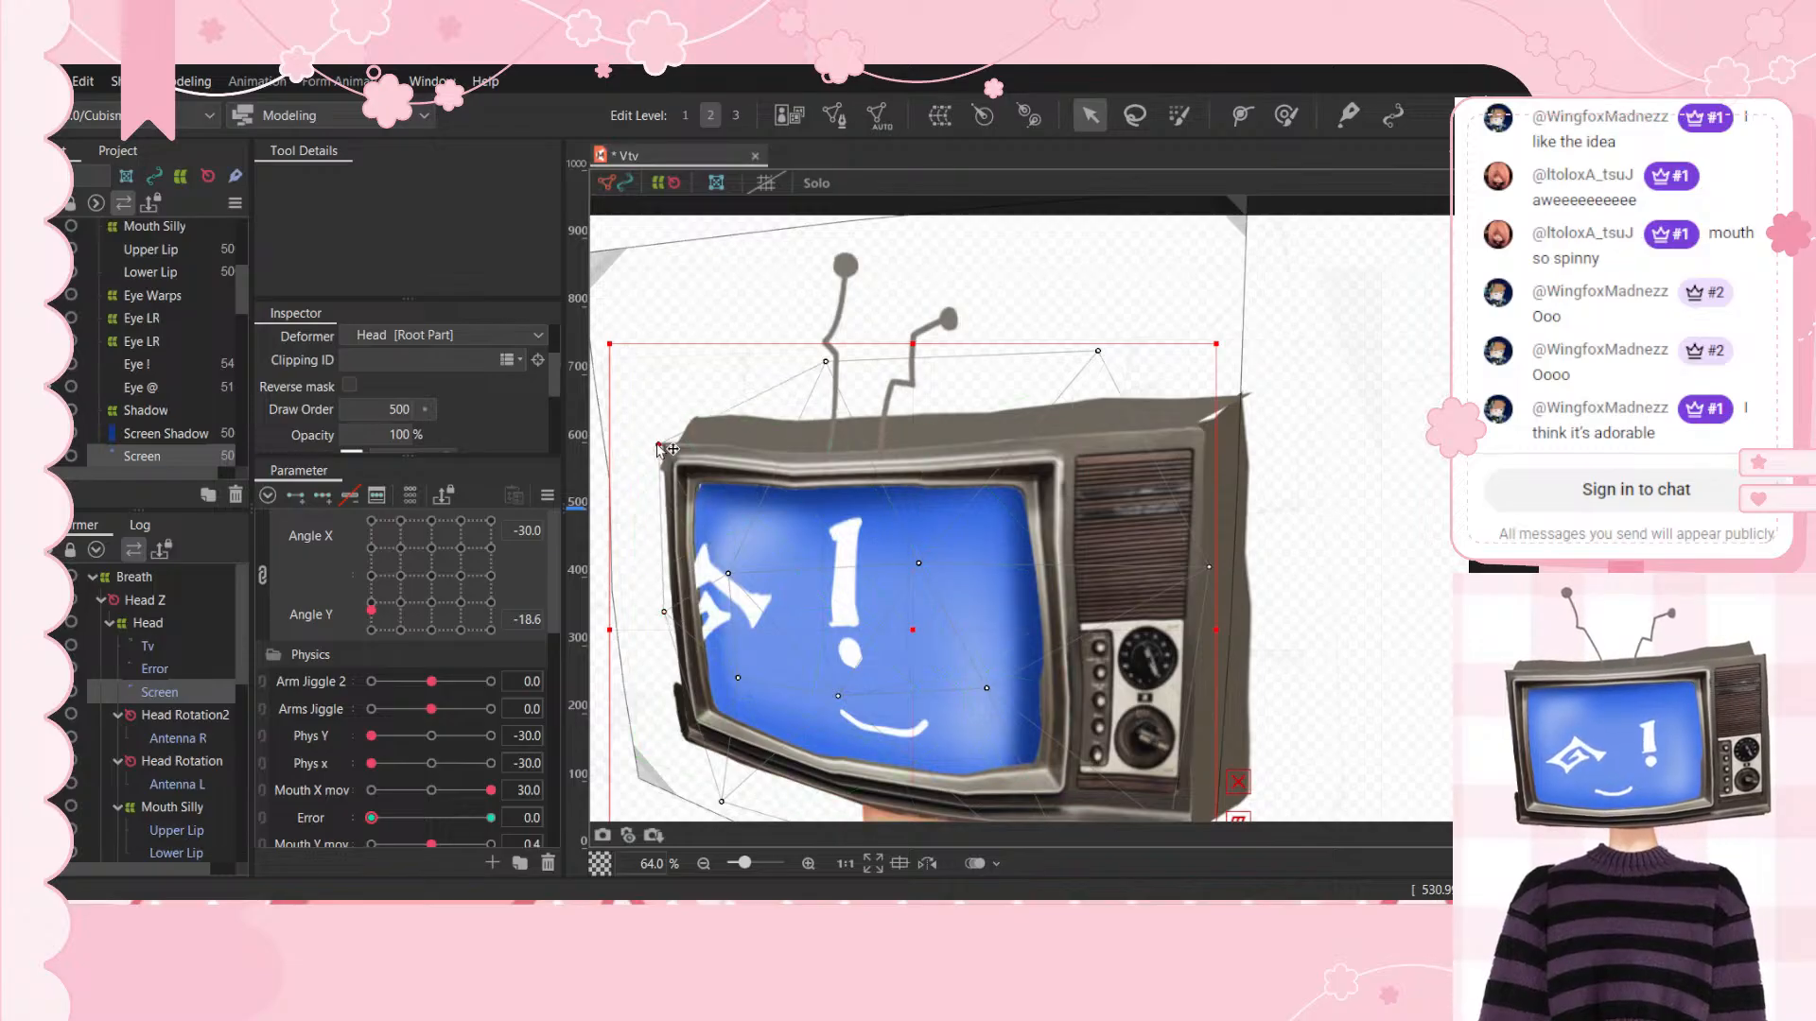
{"action": "left_click", "coordinate": [741, 577]}
{"action": "left_click_drag", "start_coordinate": [742, 579], "coordinate": [738, 574]}
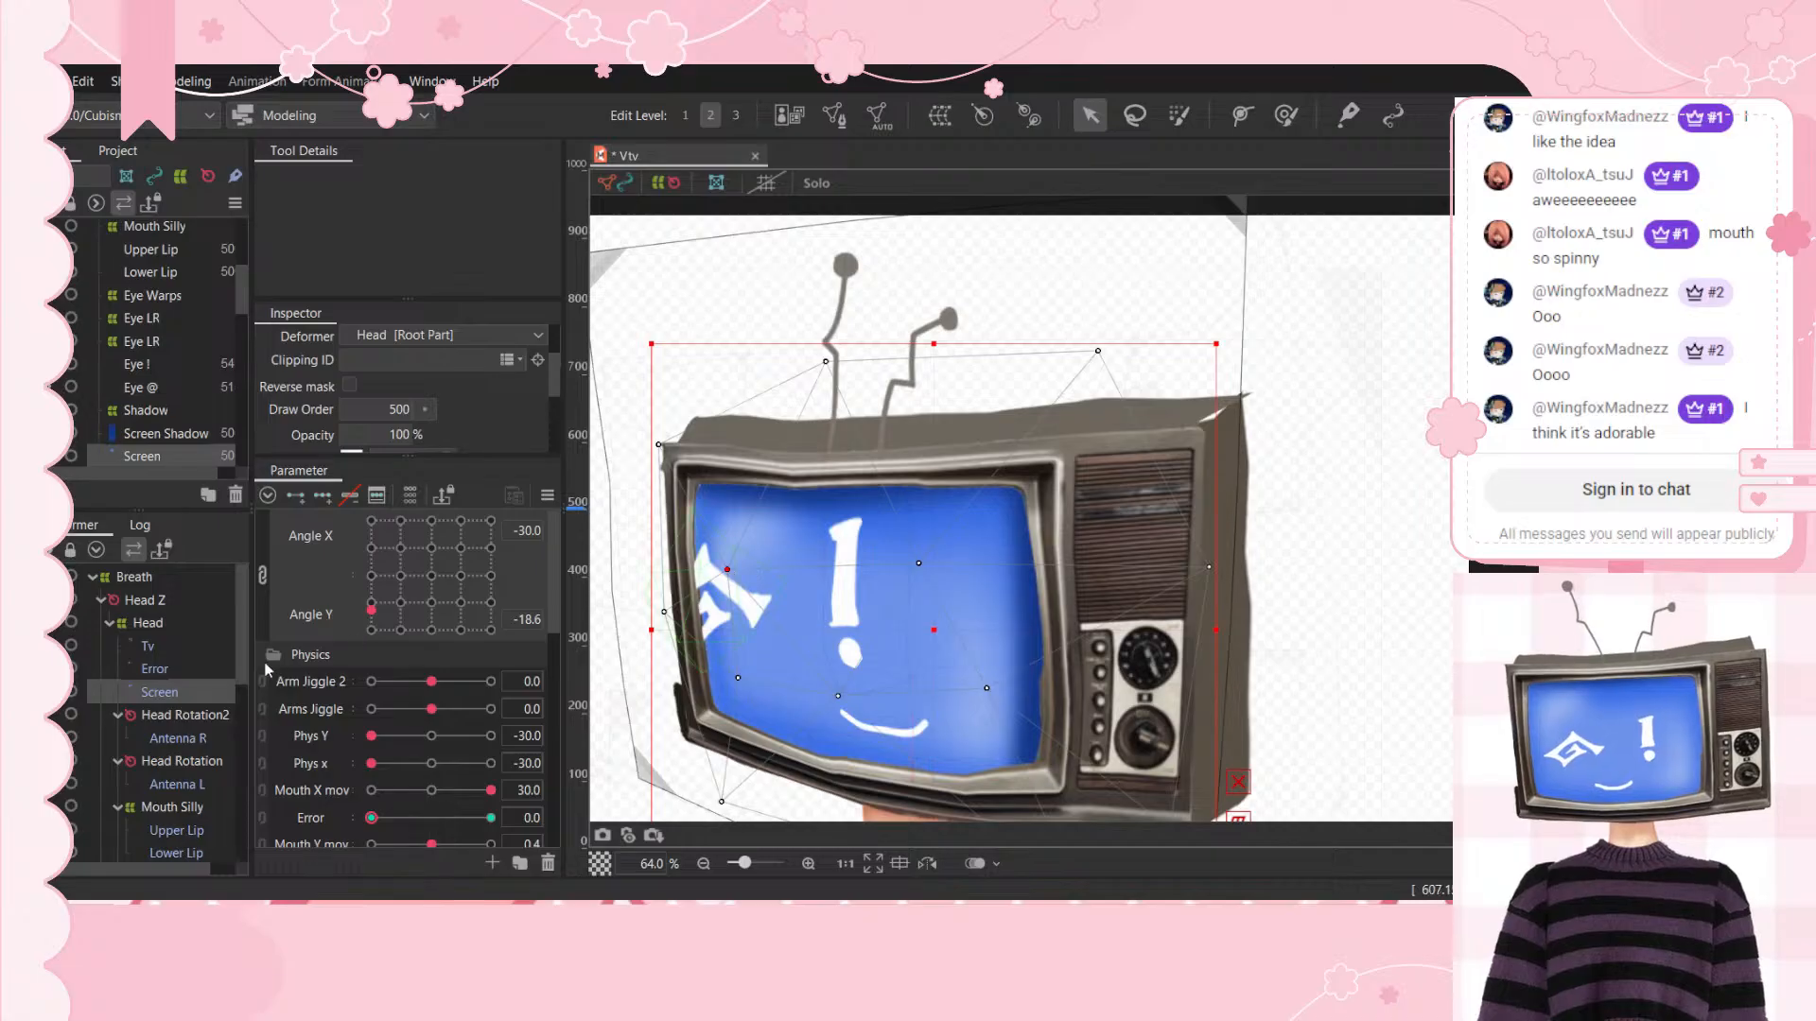
Step: Add three keyforms each on Angle X and Angle Y to the Screen mesh, and nudge its upper-left vertex at Angle X -30.0, Y 30.0
{"action": "left_click_drag", "start_coordinate": [369, 610], "coordinate": [342, 687]}
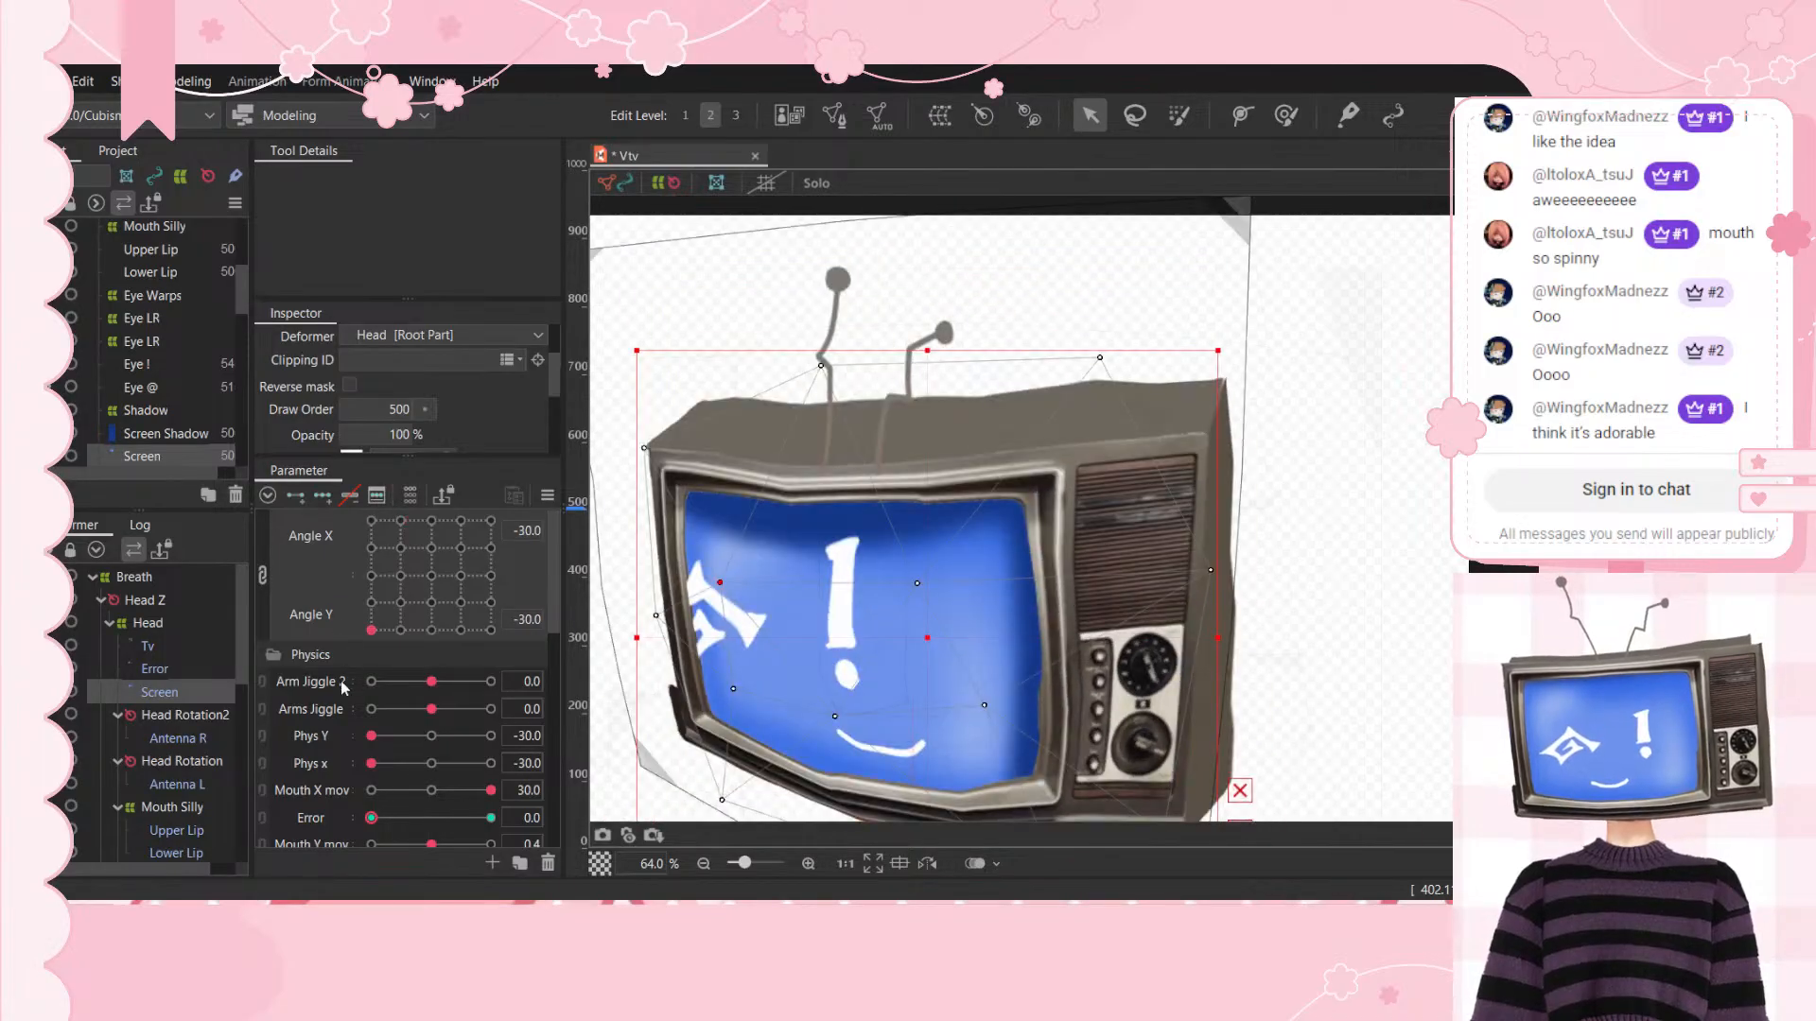
{"action": "left_click", "coordinate": [322, 494]}
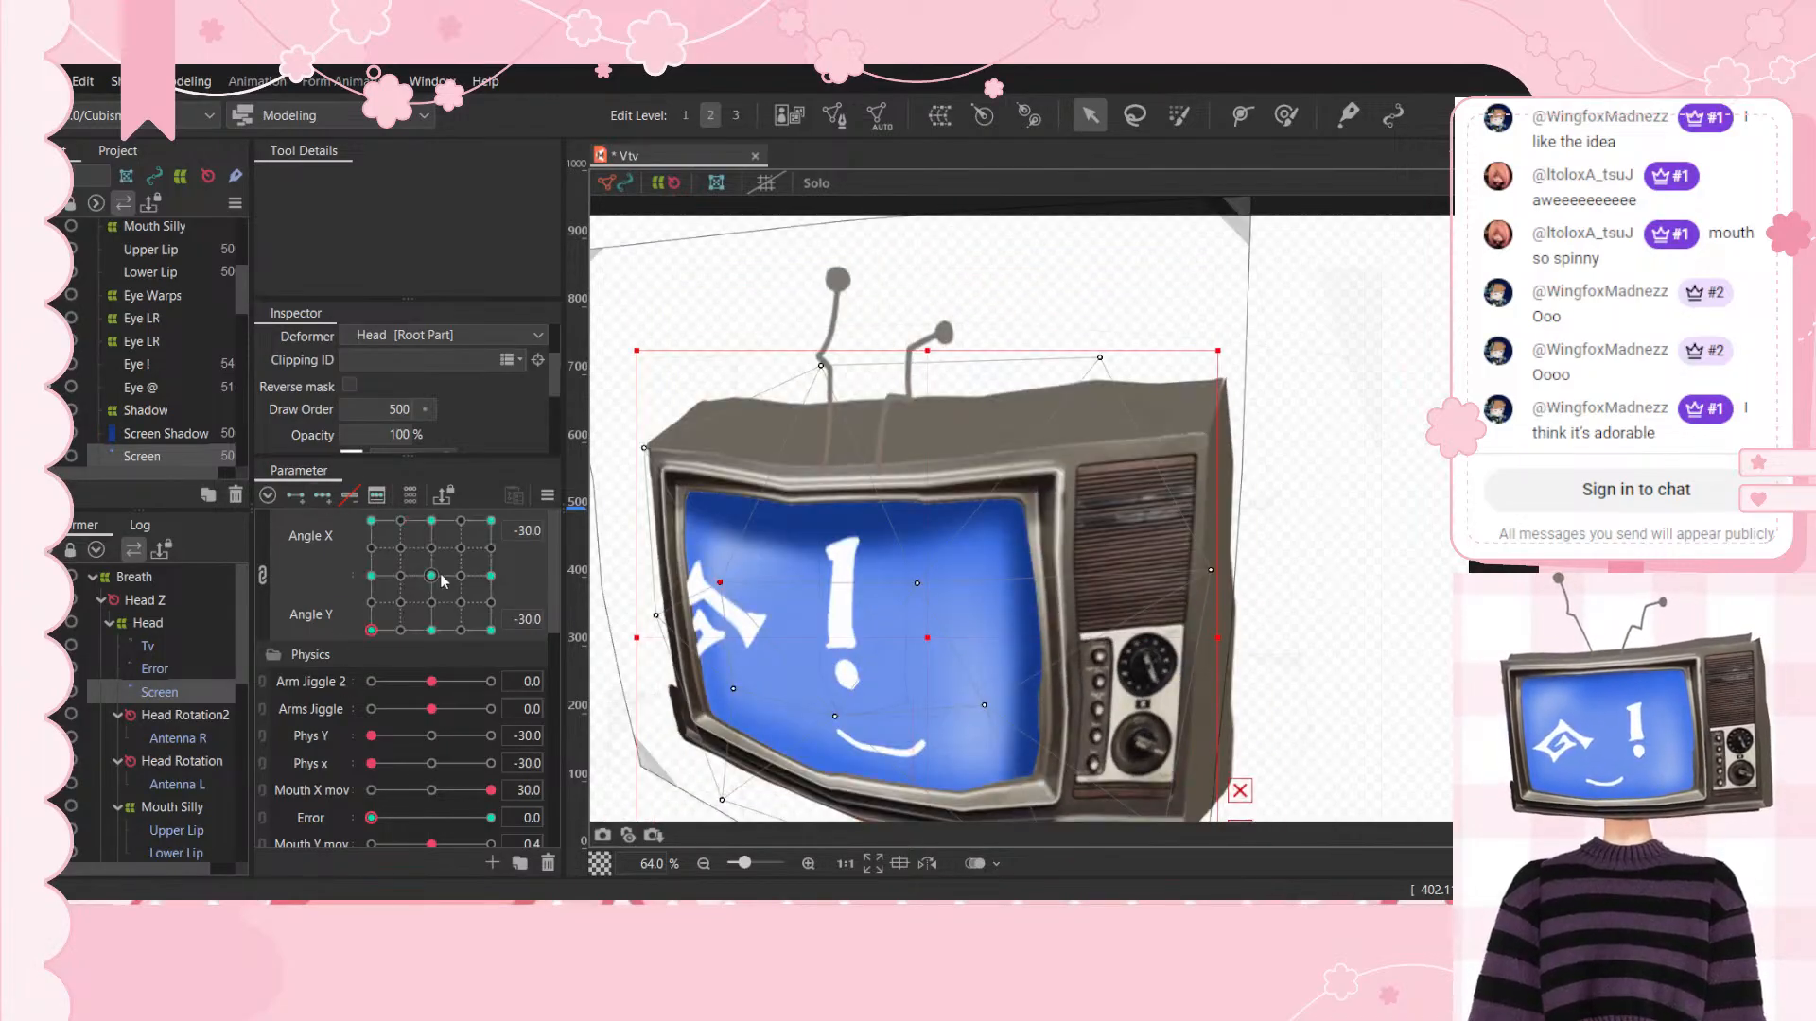
{"action": "left_click_drag", "start_coordinate": [442, 580], "coordinate": [370, 521]}
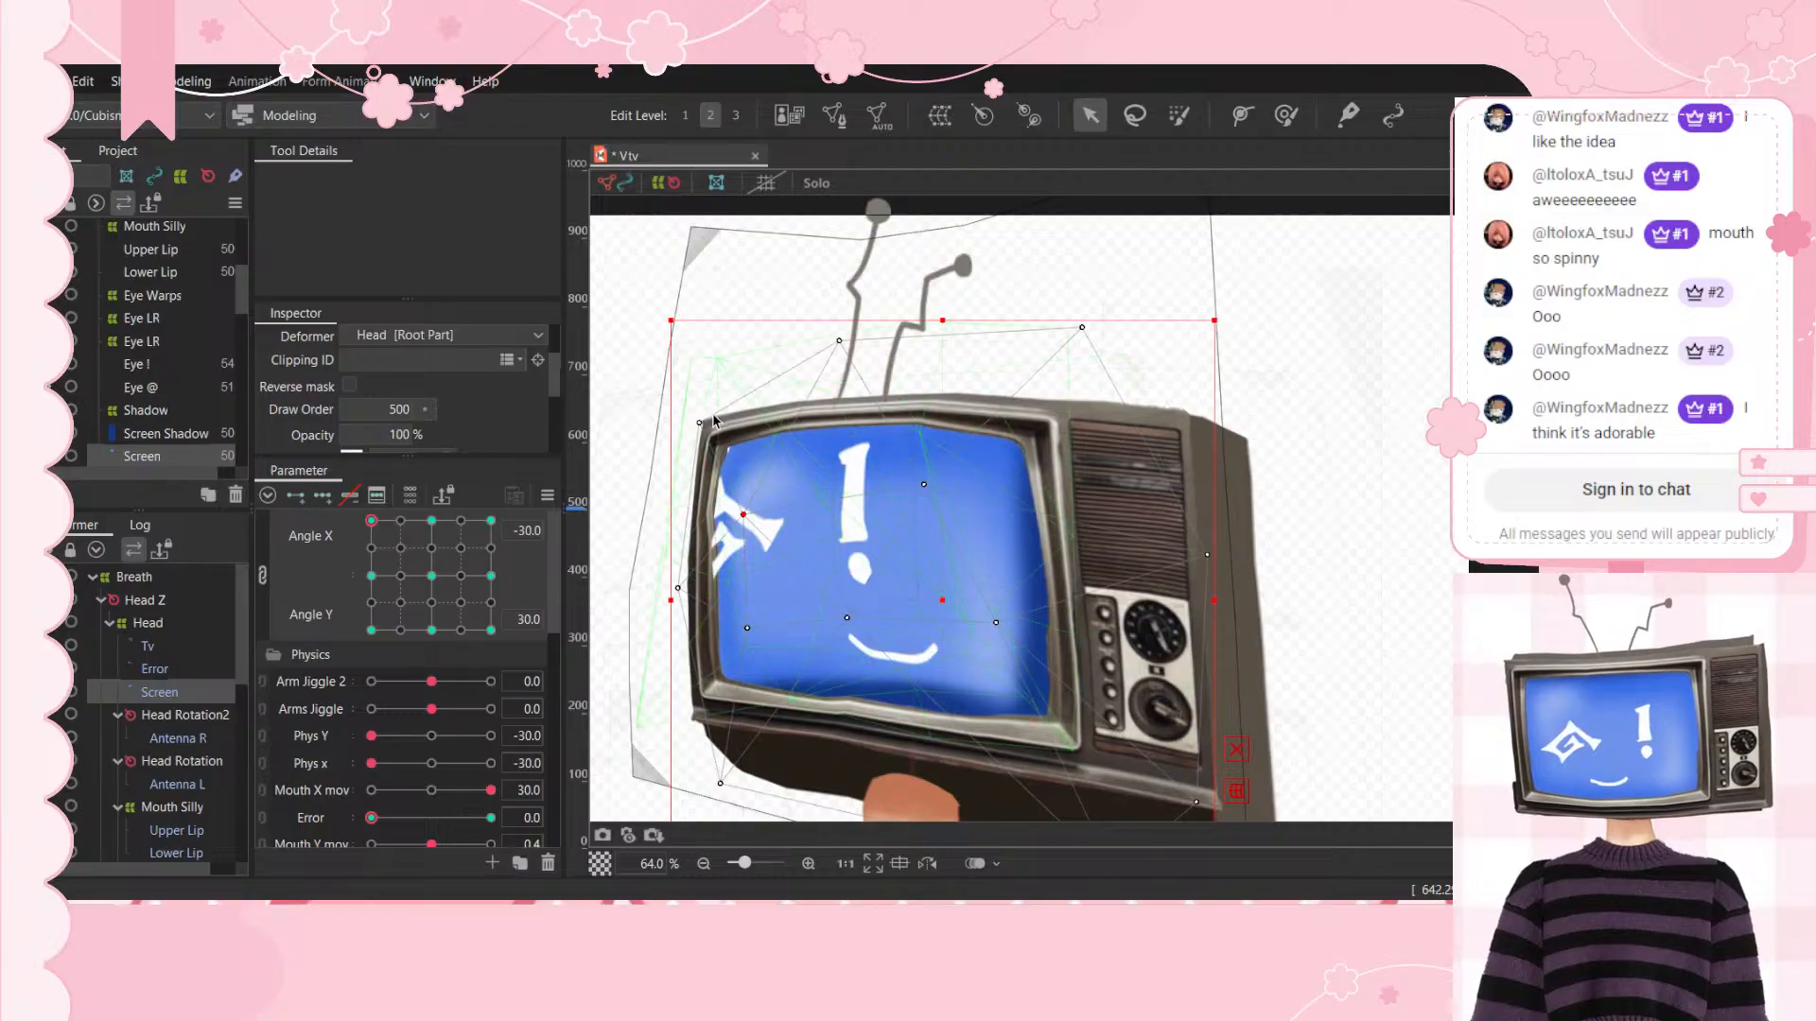
{"action": "left_click_drag", "start_coordinate": [699, 423], "coordinate": [693, 417]}
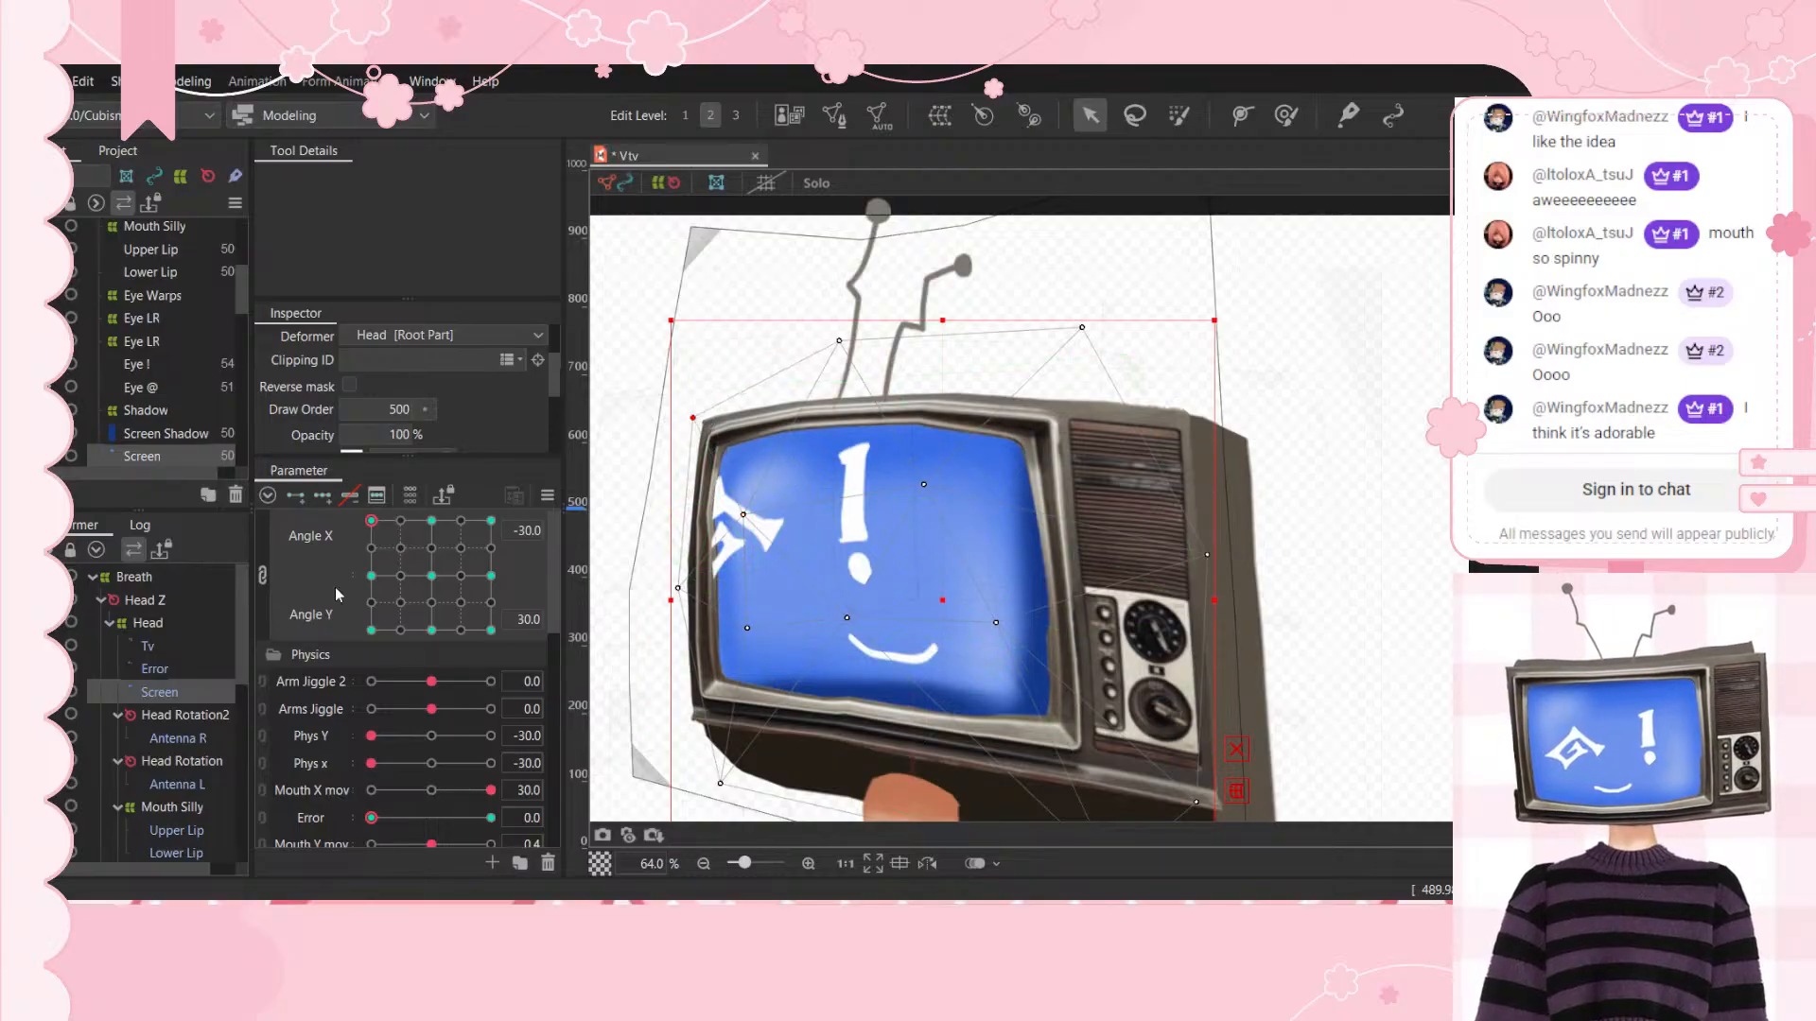
Step: Check the Screen mesh's clipping at the remaining Angle X and Y keyforms for Angle X -30.0 and 0.0
{"action": "left_click", "coordinate": [372, 575]}
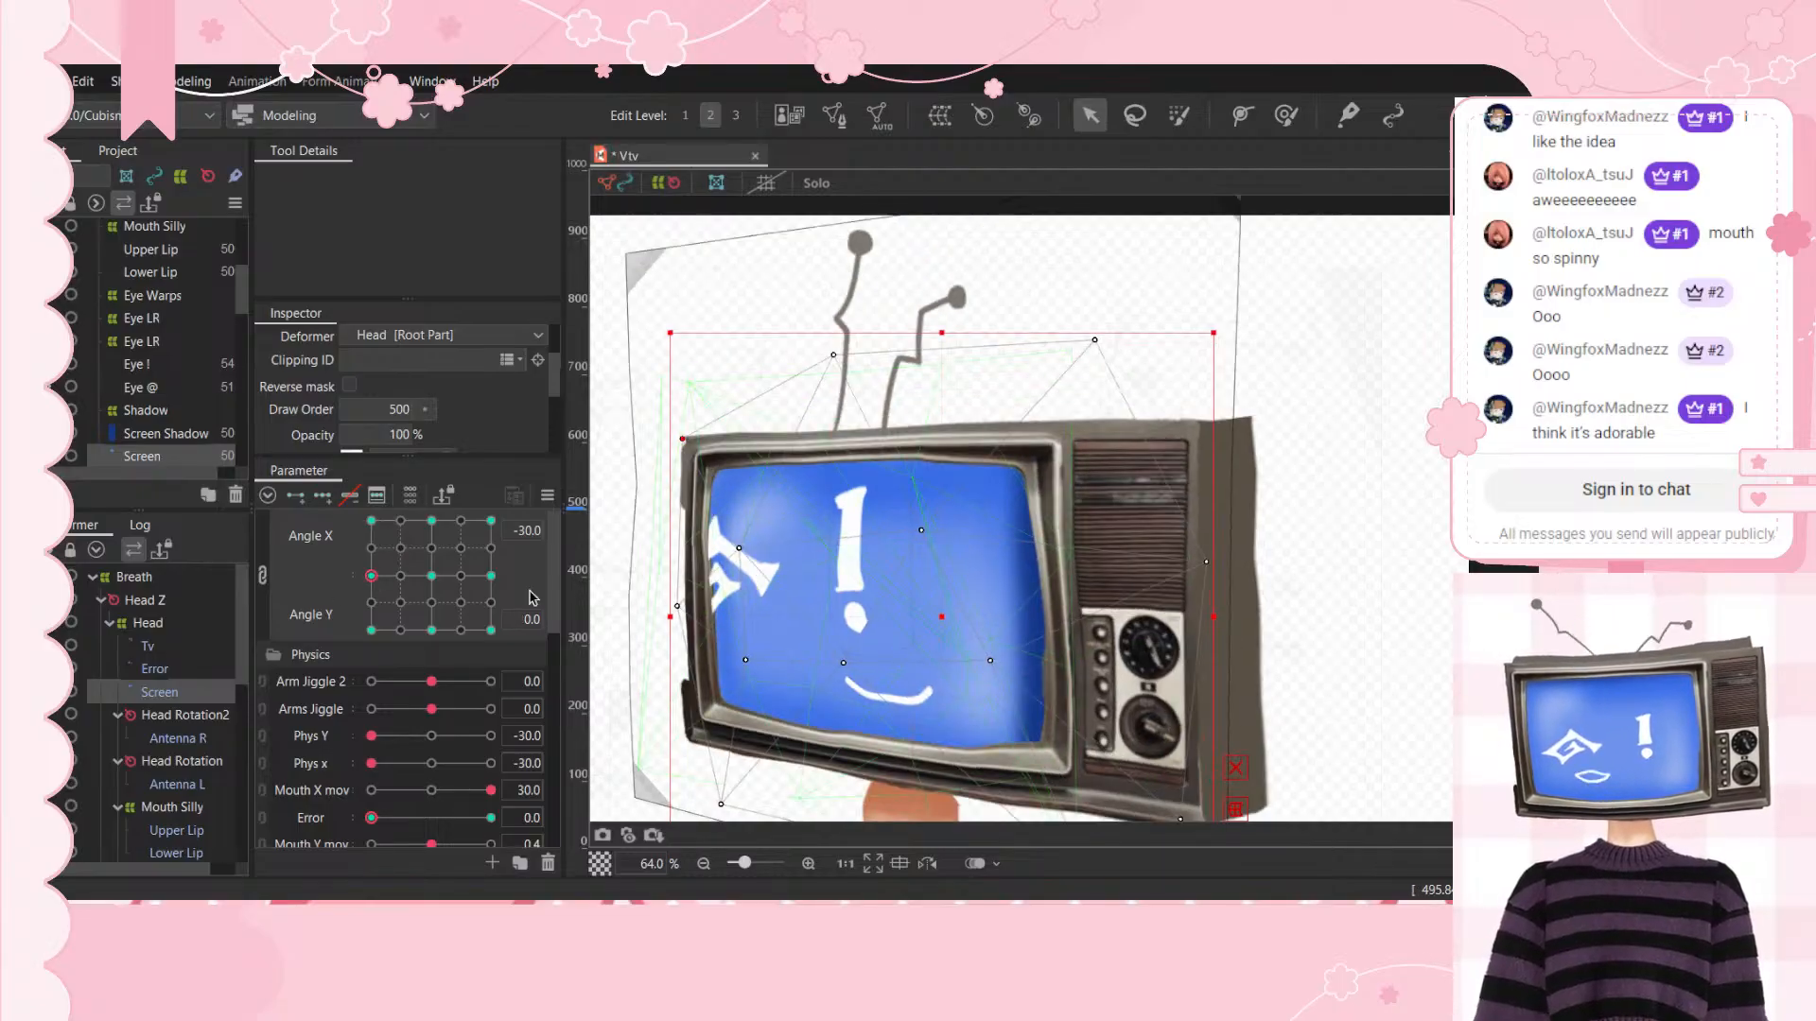
{"action": "left_click", "coordinate": [371, 629]}
{"action": "left_click", "coordinate": [431, 630]}
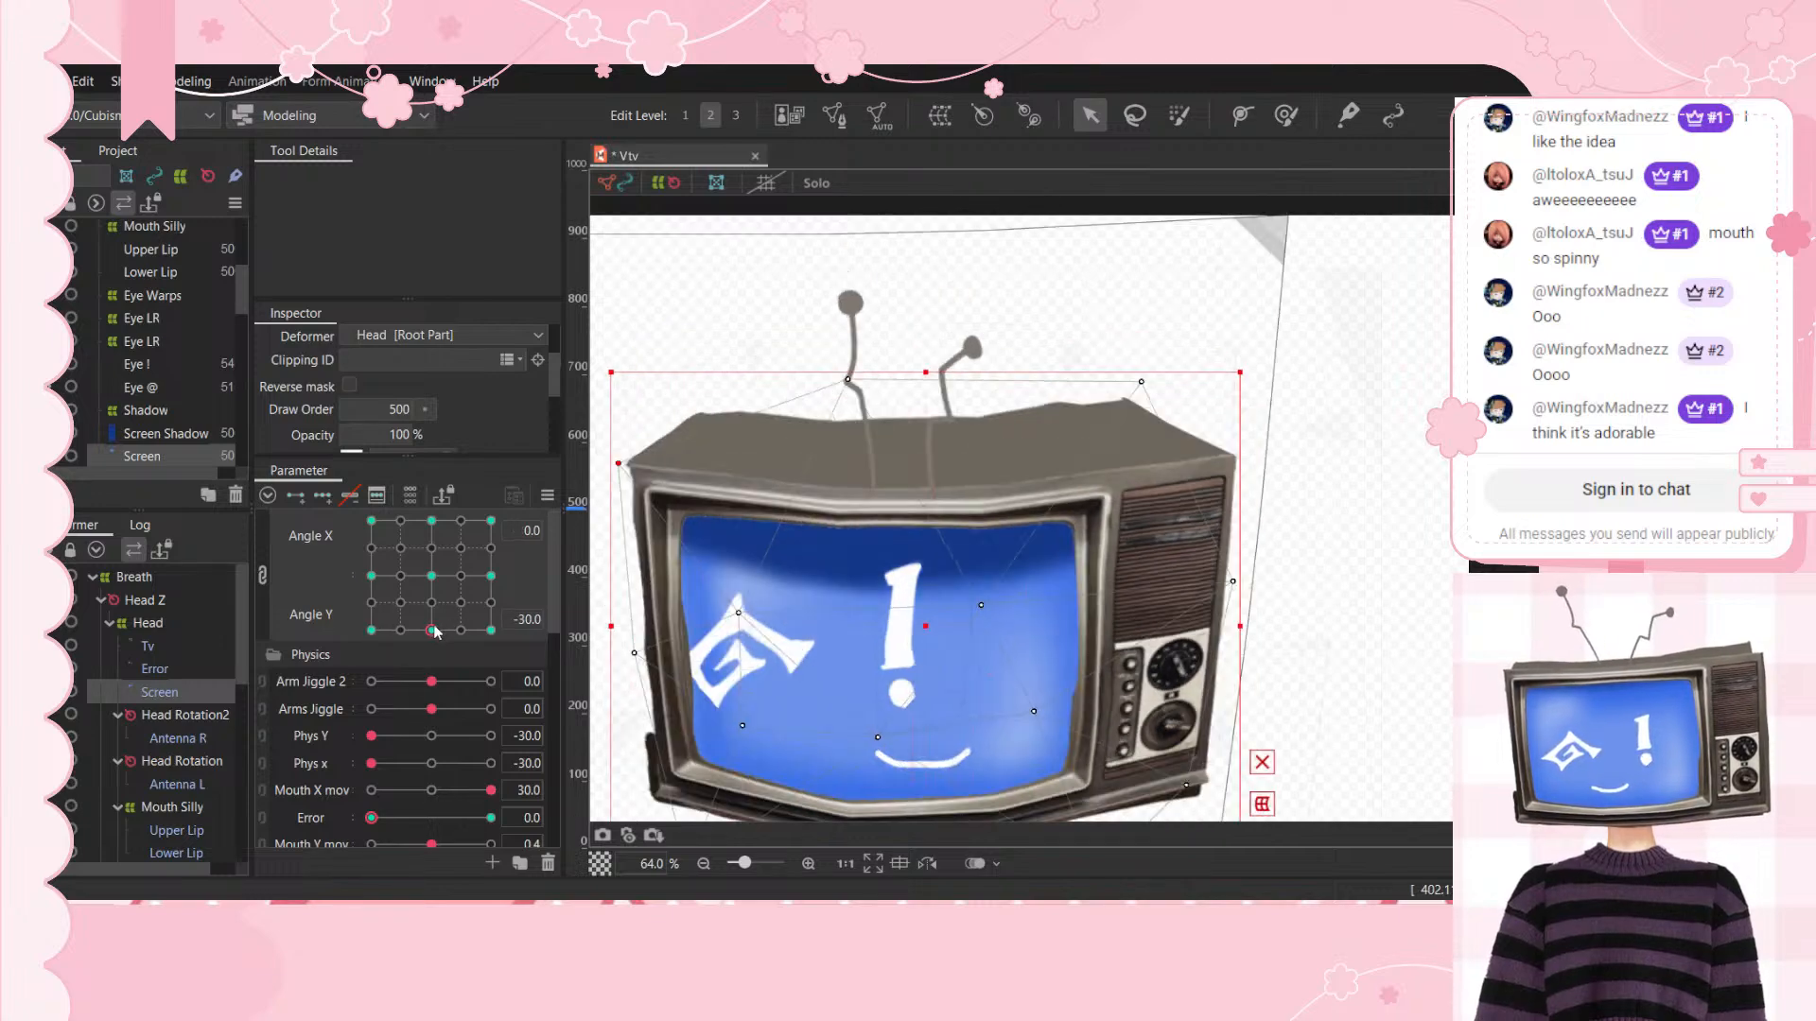
{"action": "left_click", "coordinate": [431, 576]}
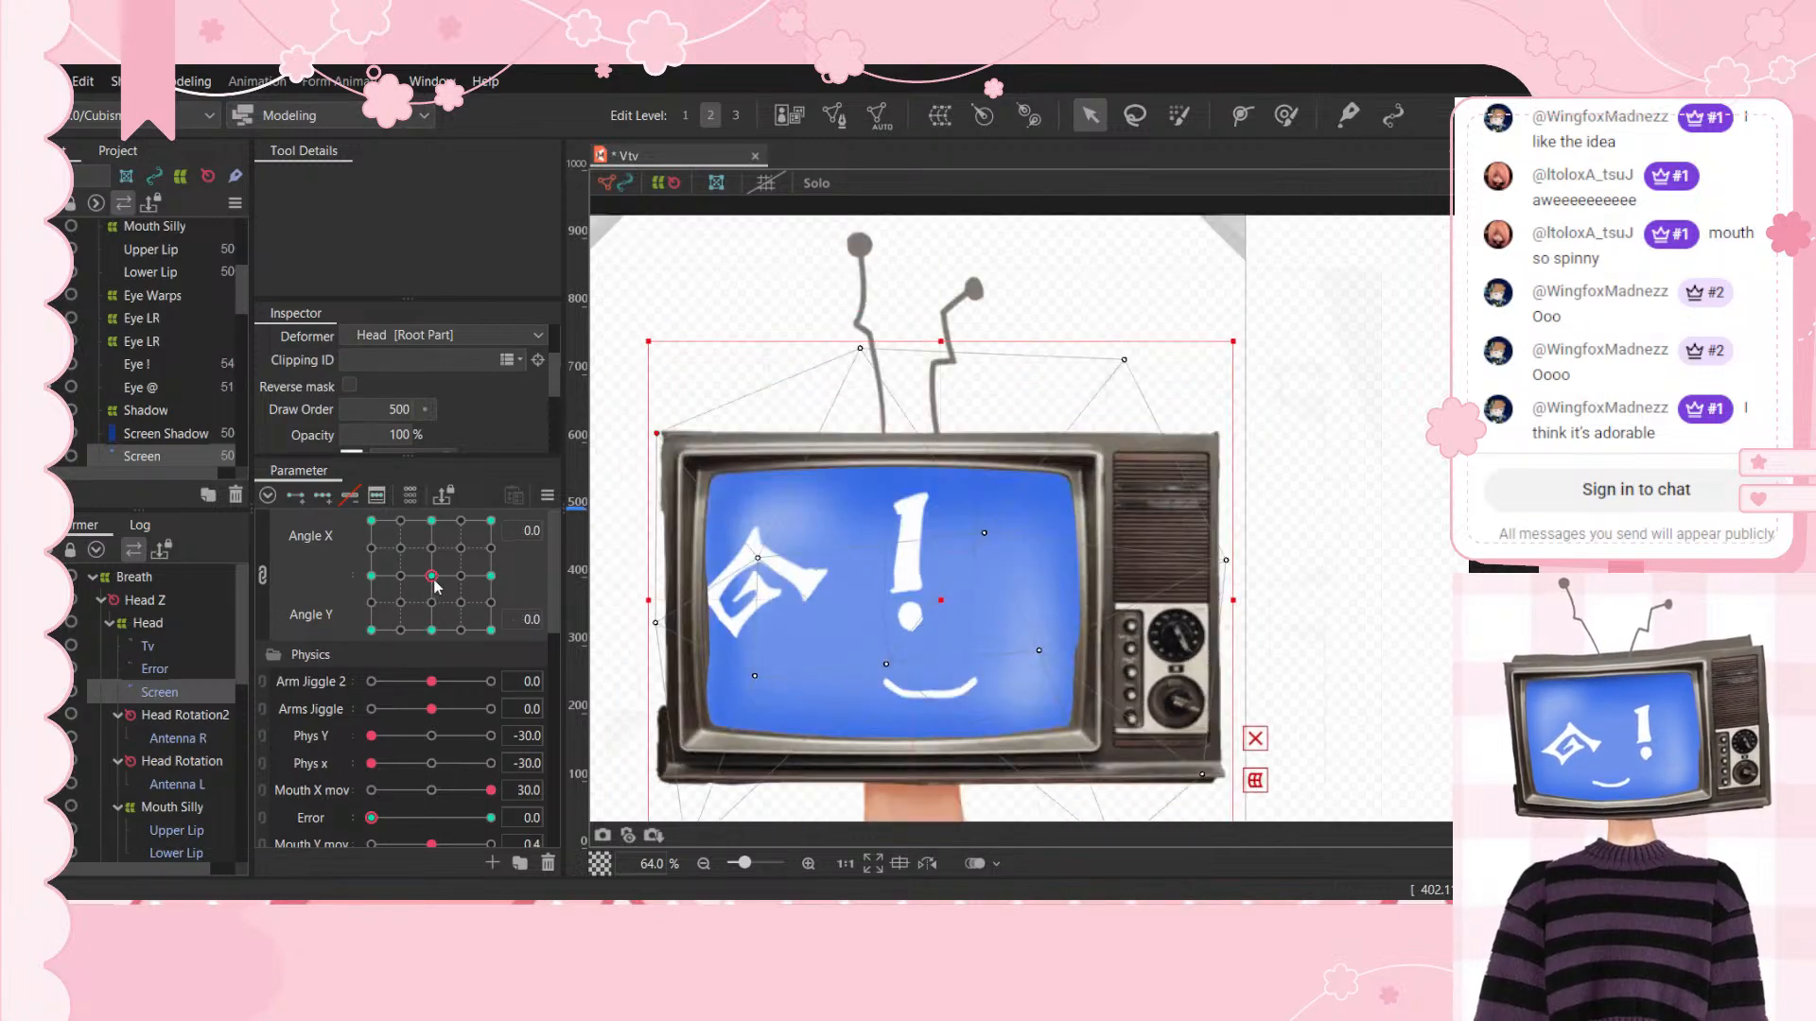
{"action": "left_click", "coordinate": [431, 521]}
Step: Move the Screen mesh's middle-left vertex outward at Angle X 30.0 in the keyforms for Angle Y 30.0 and -30.0
{"action": "left_click", "coordinate": [490, 521]}
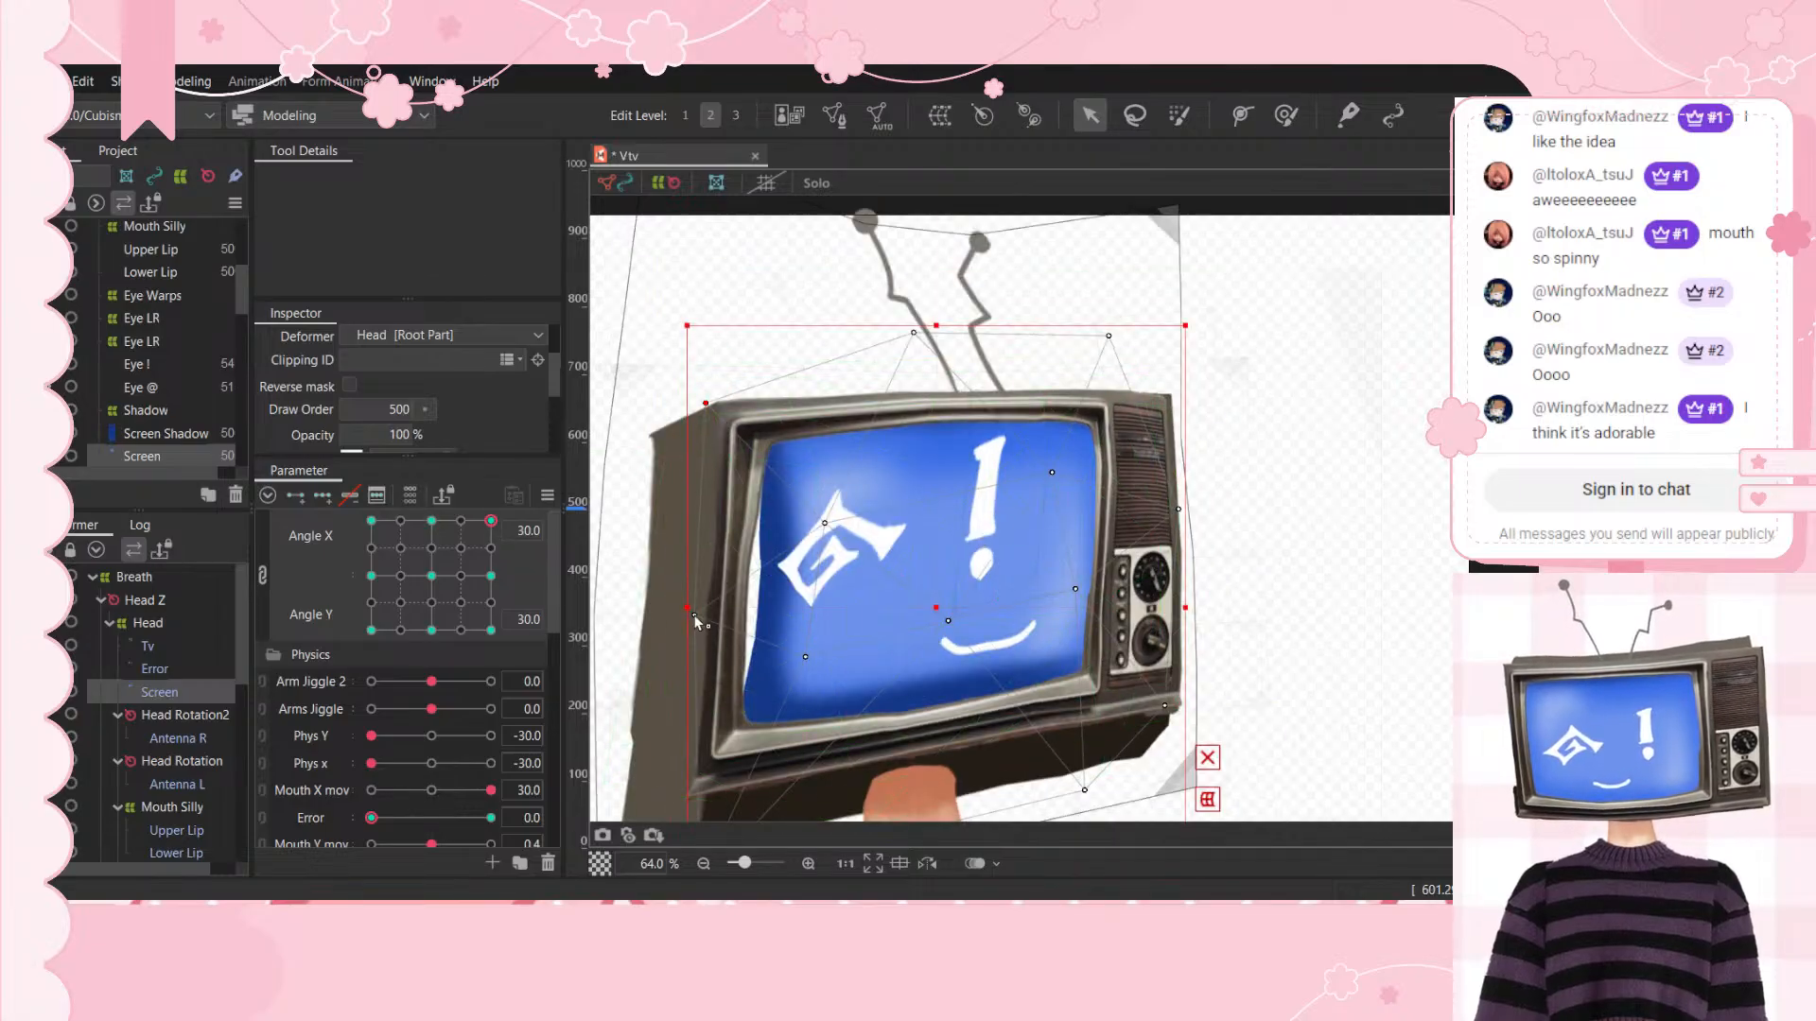
{"action": "left_click_drag", "start_coordinate": [695, 621], "coordinate": [667, 622]}
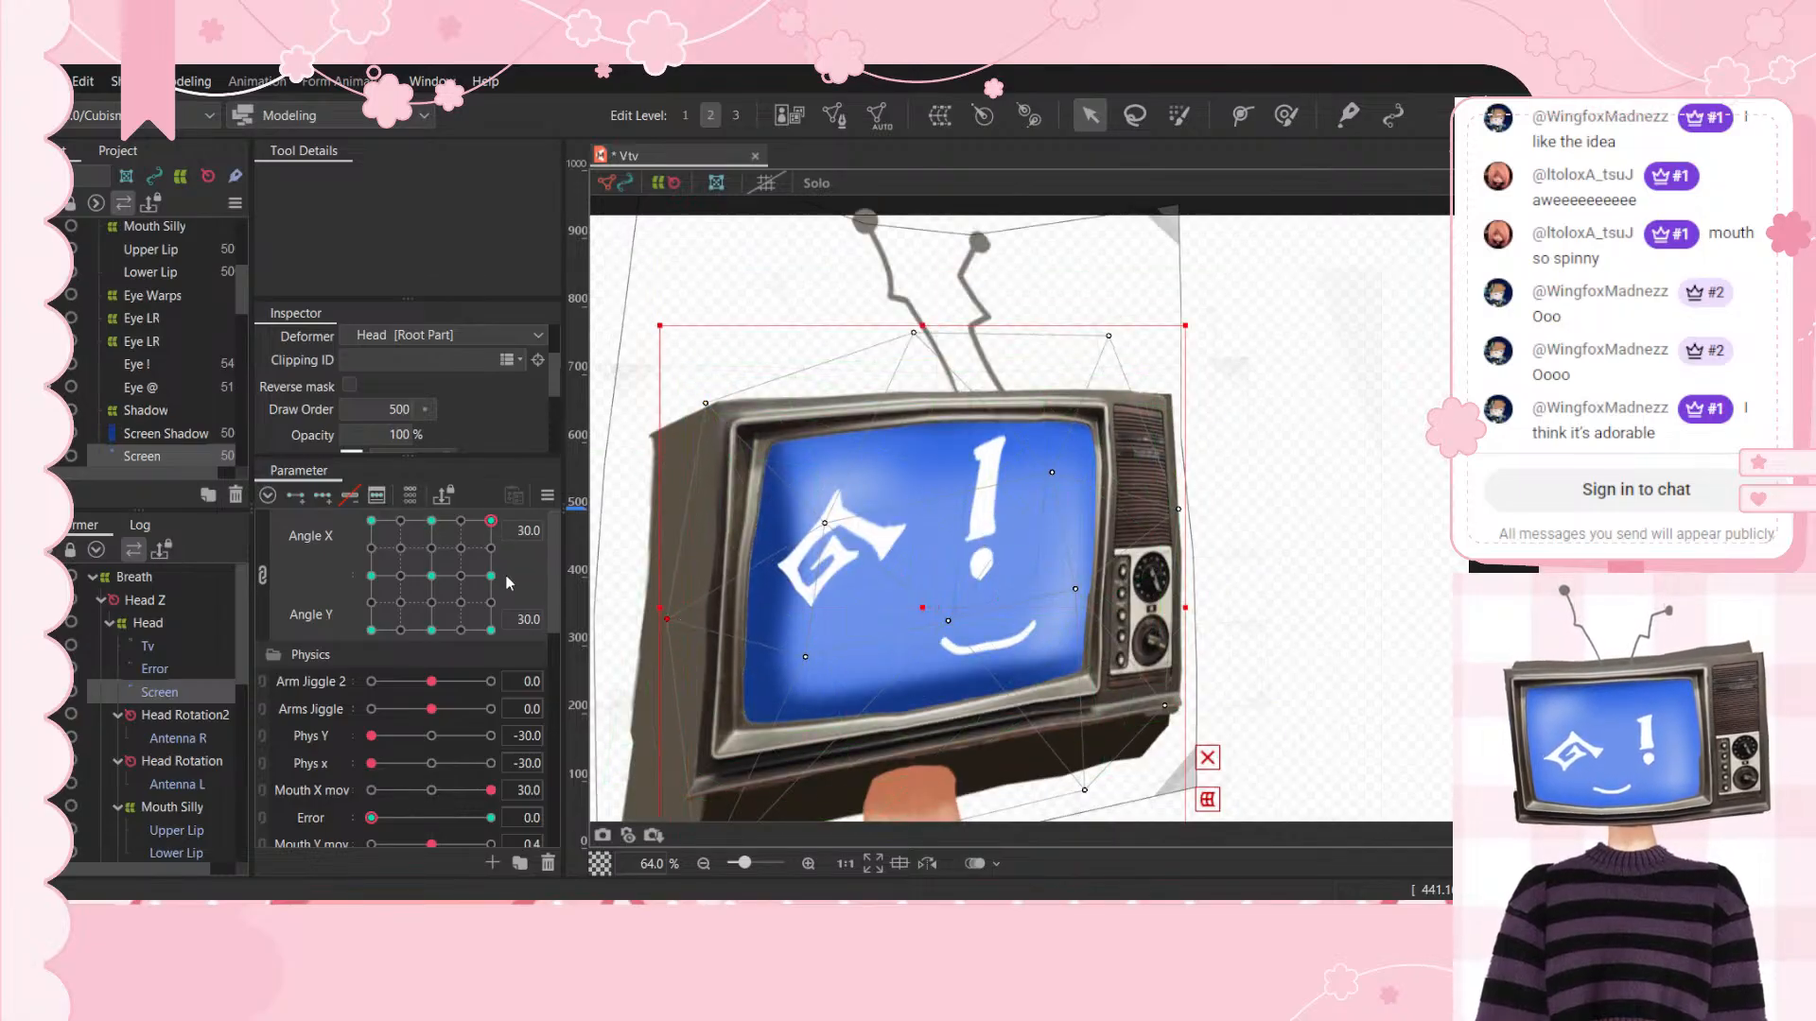
{"action": "left_click", "coordinate": [491, 576]}
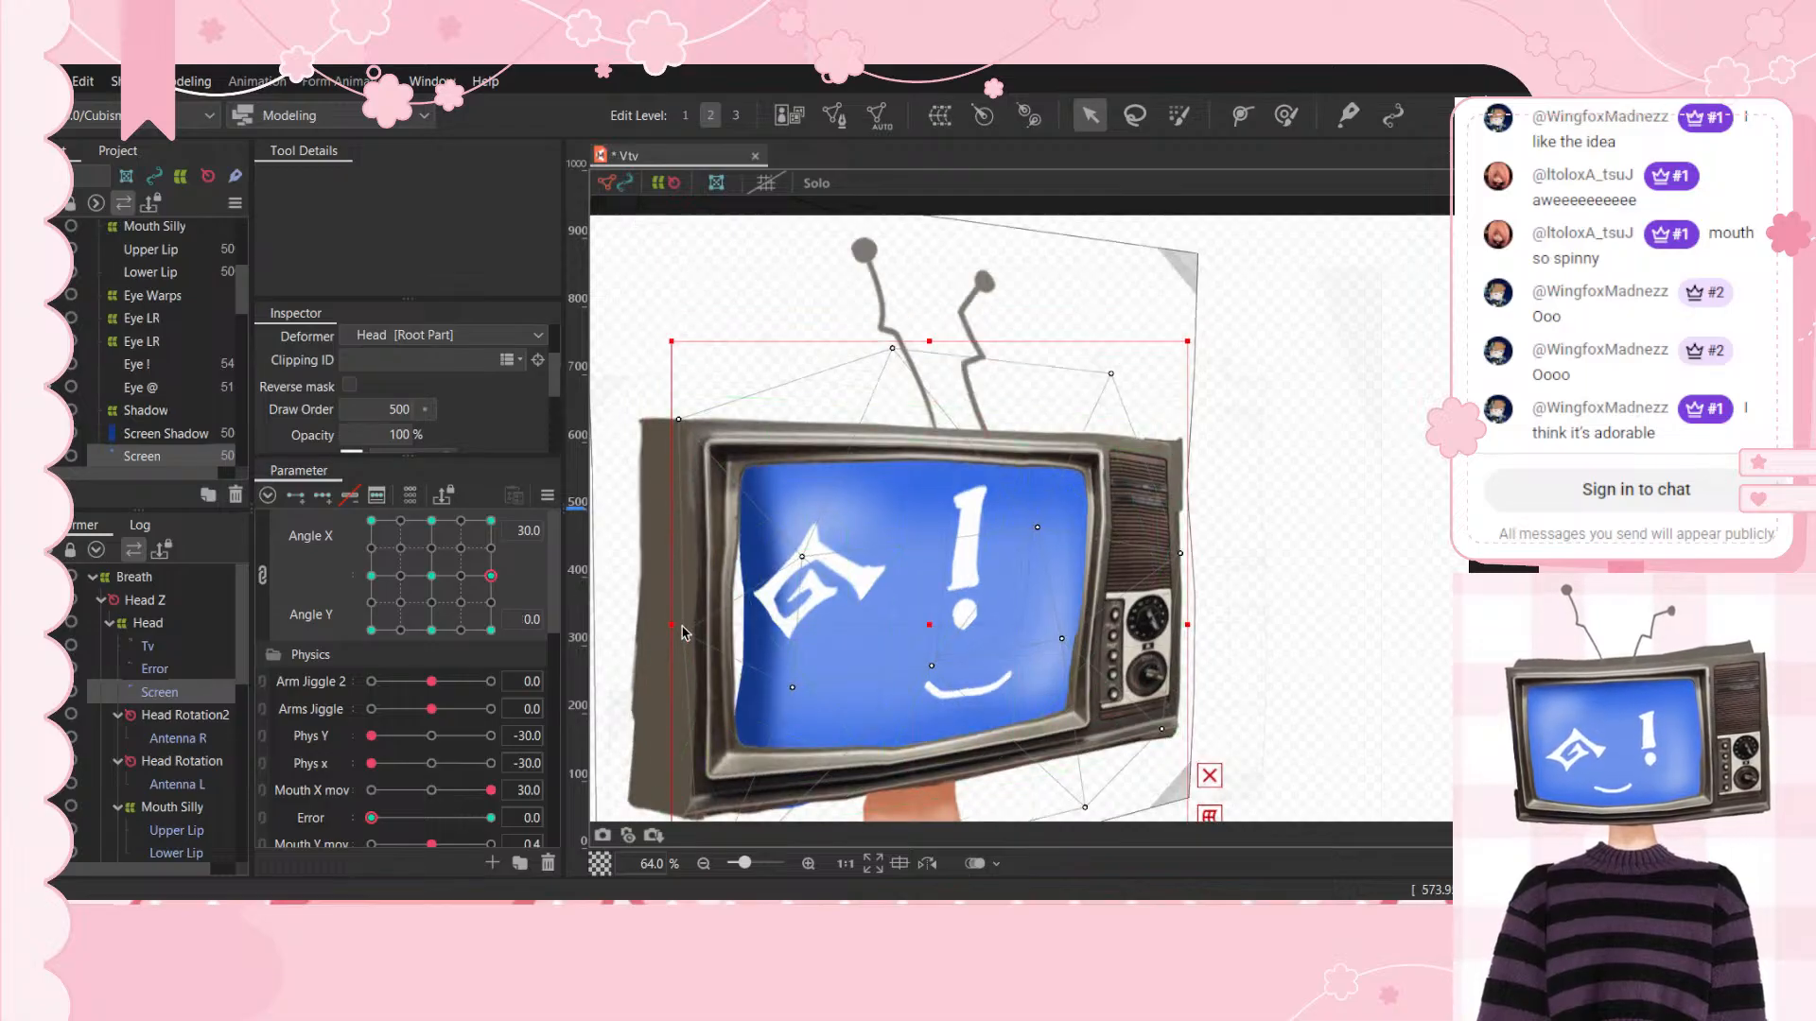
{"action": "left_click", "coordinate": [491, 629]}
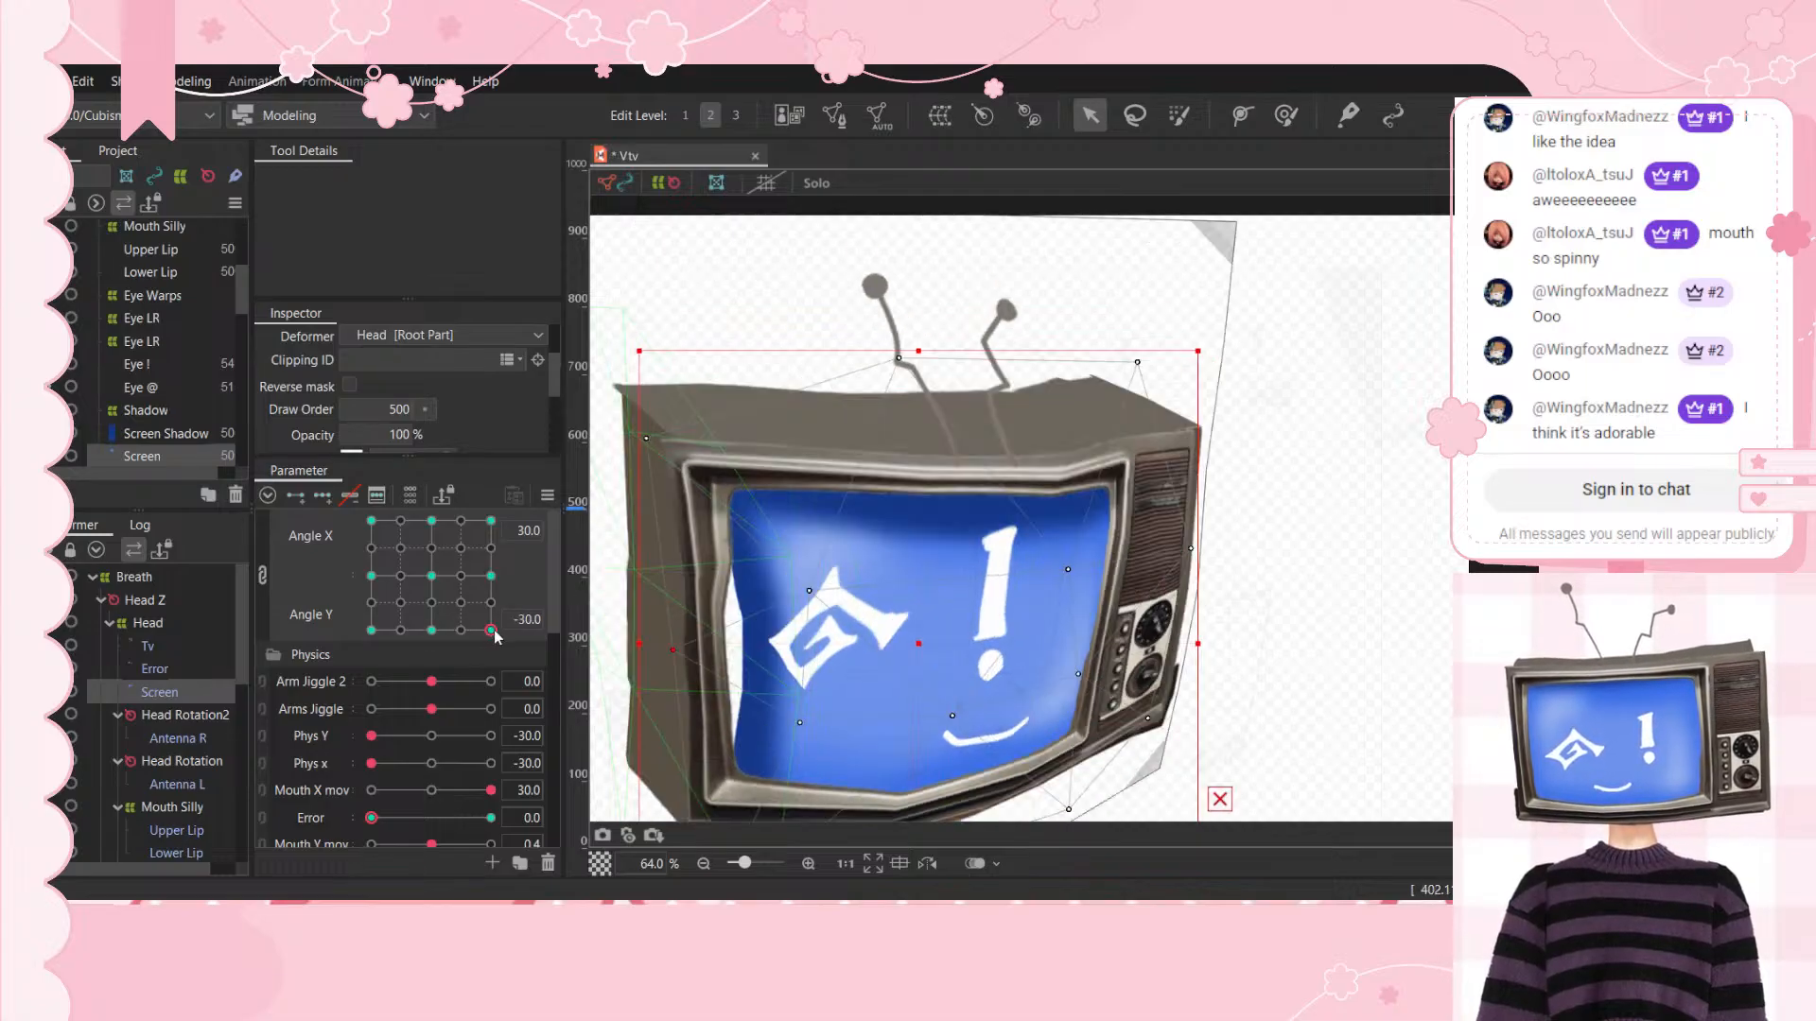
{"action": "left_click_drag", "start_coordinate": [672, 652], "coordinate": [626, 659]}
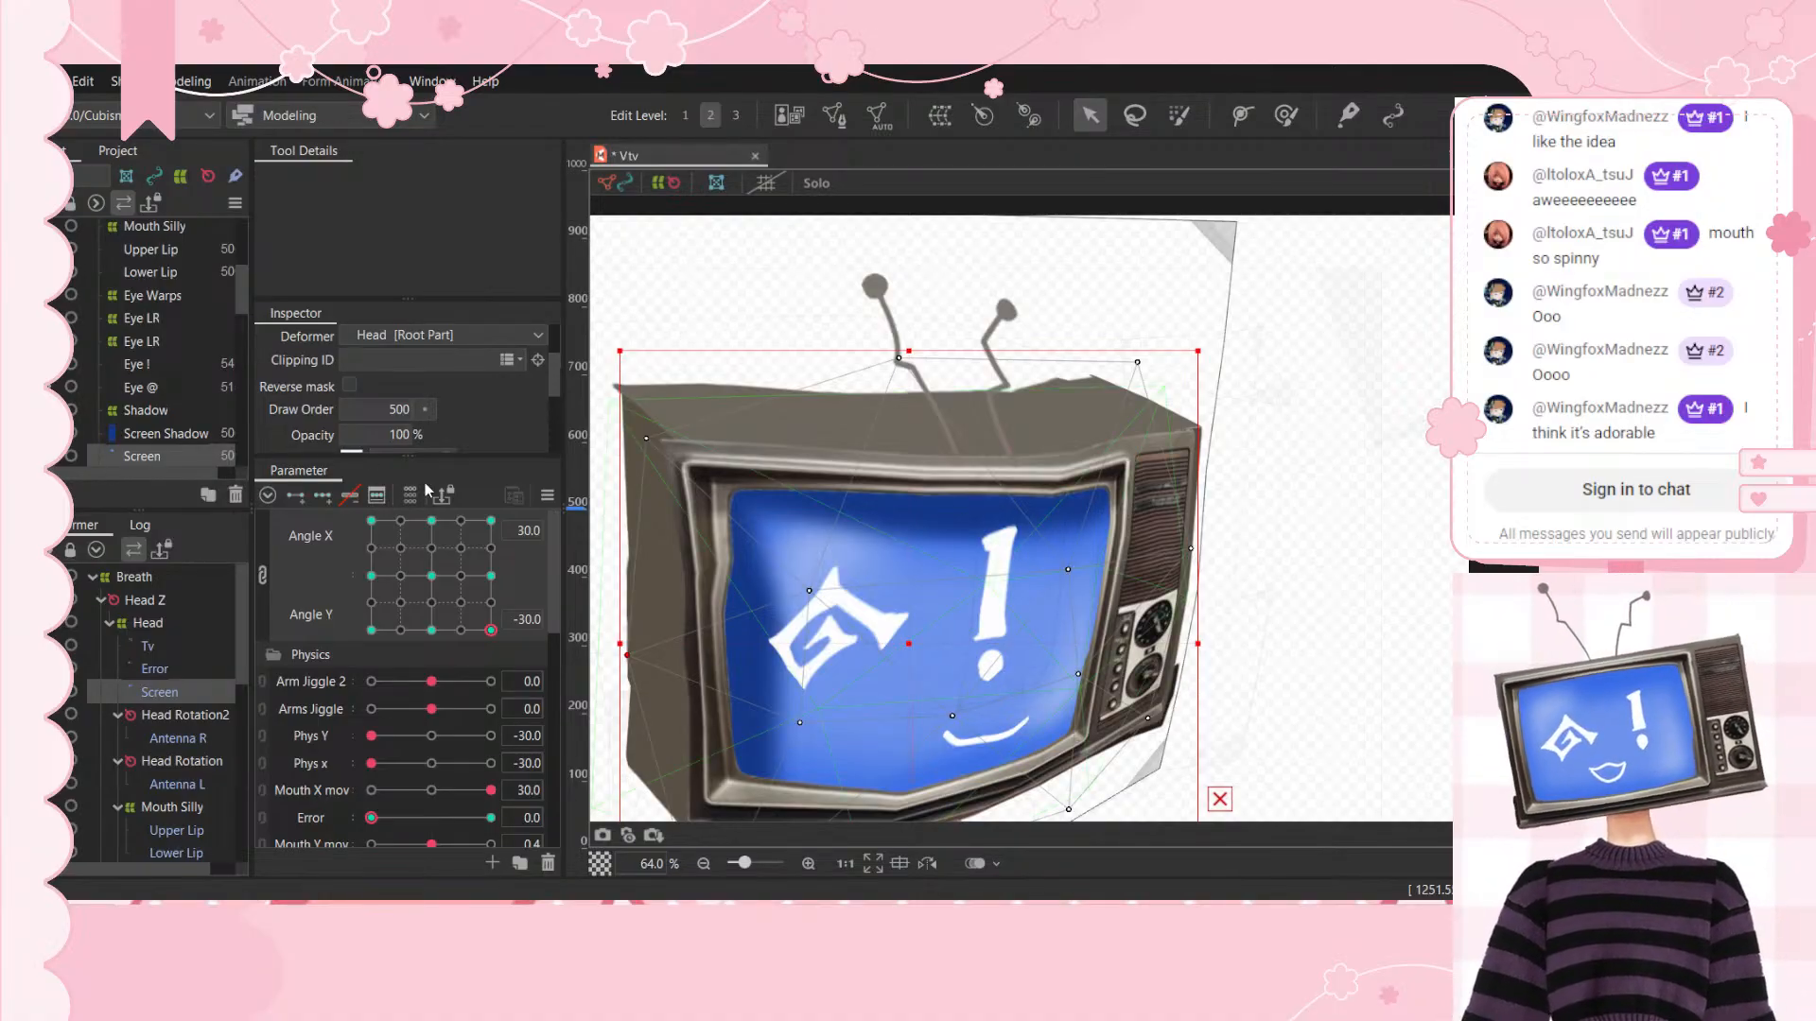
Step: Reset Angle X, Angle Y, Phys Y, Phys x and Mouth X mov to 0.0
{"action": "left_click", "coordinate": [432, 577]}
{"action": "scroll", "coordinate": [433, 615], "scroll_direction": "down", "scroll_amount": 3}
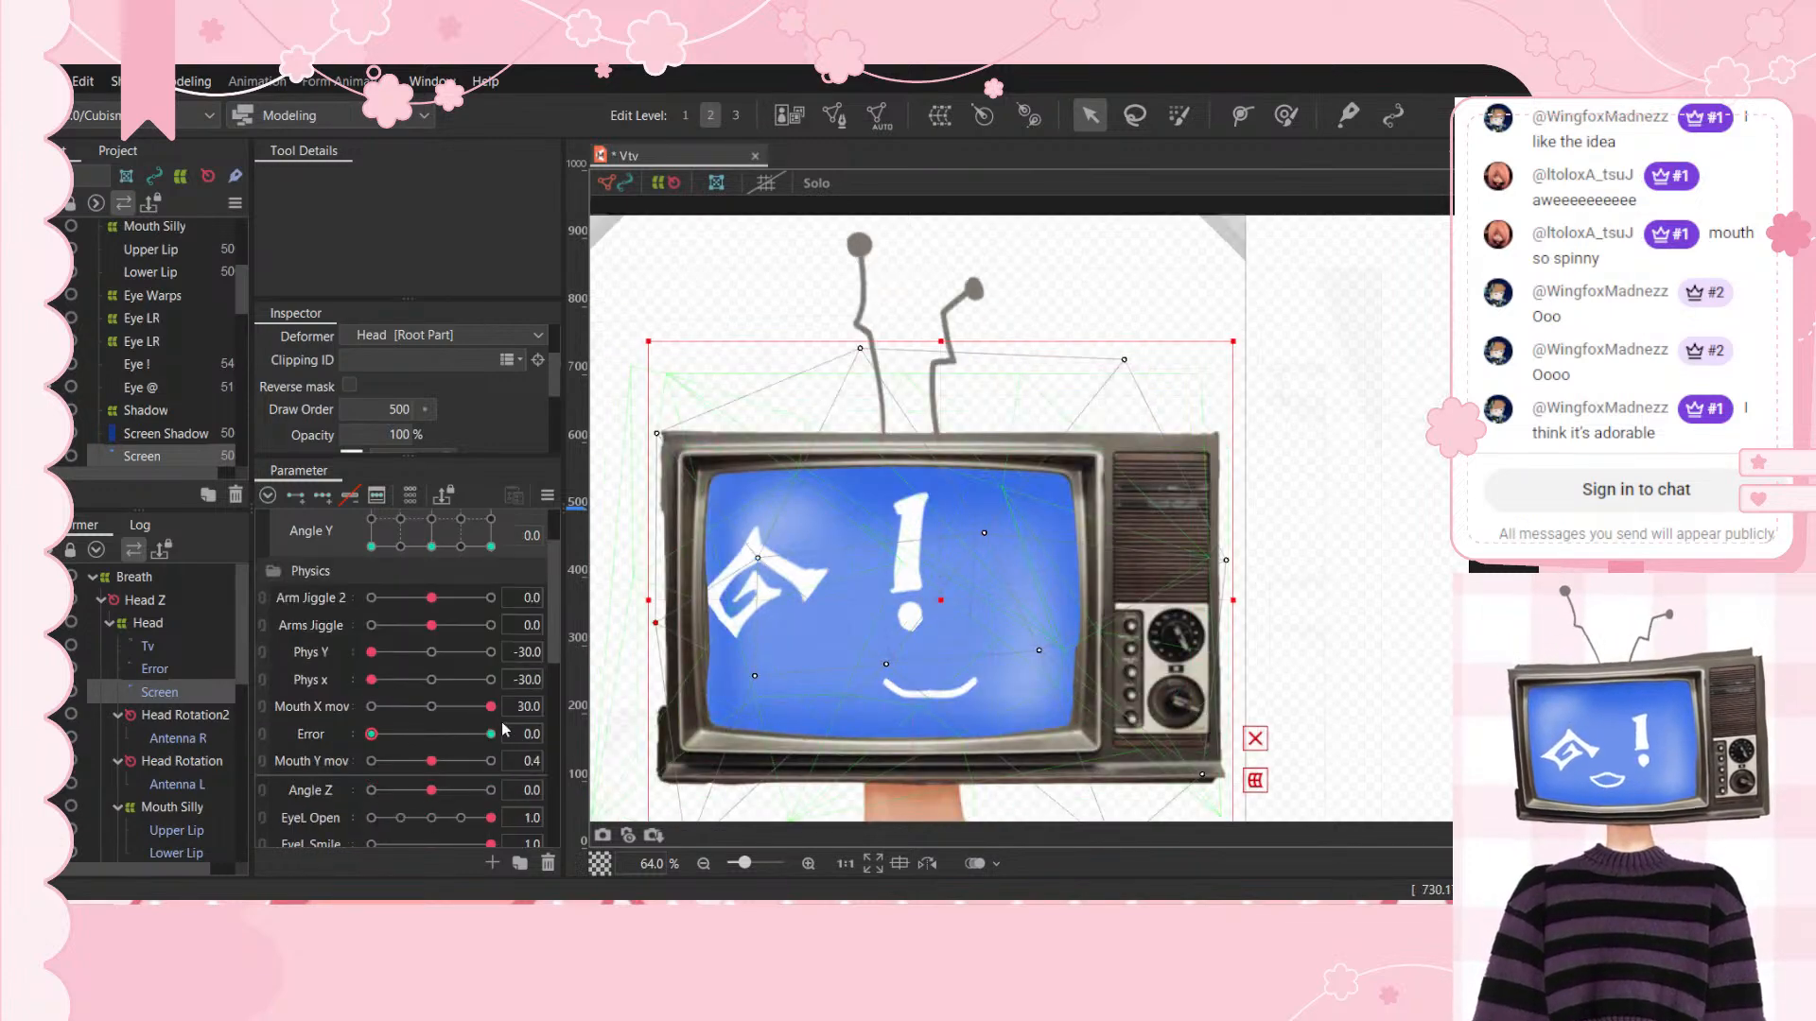
{"action": "left_click", "coordinate": [431, 652]}
{"action": "left_click", "coordinate": [431, 679]}
{"action": "left_click", "coordinate": [431, 706]}
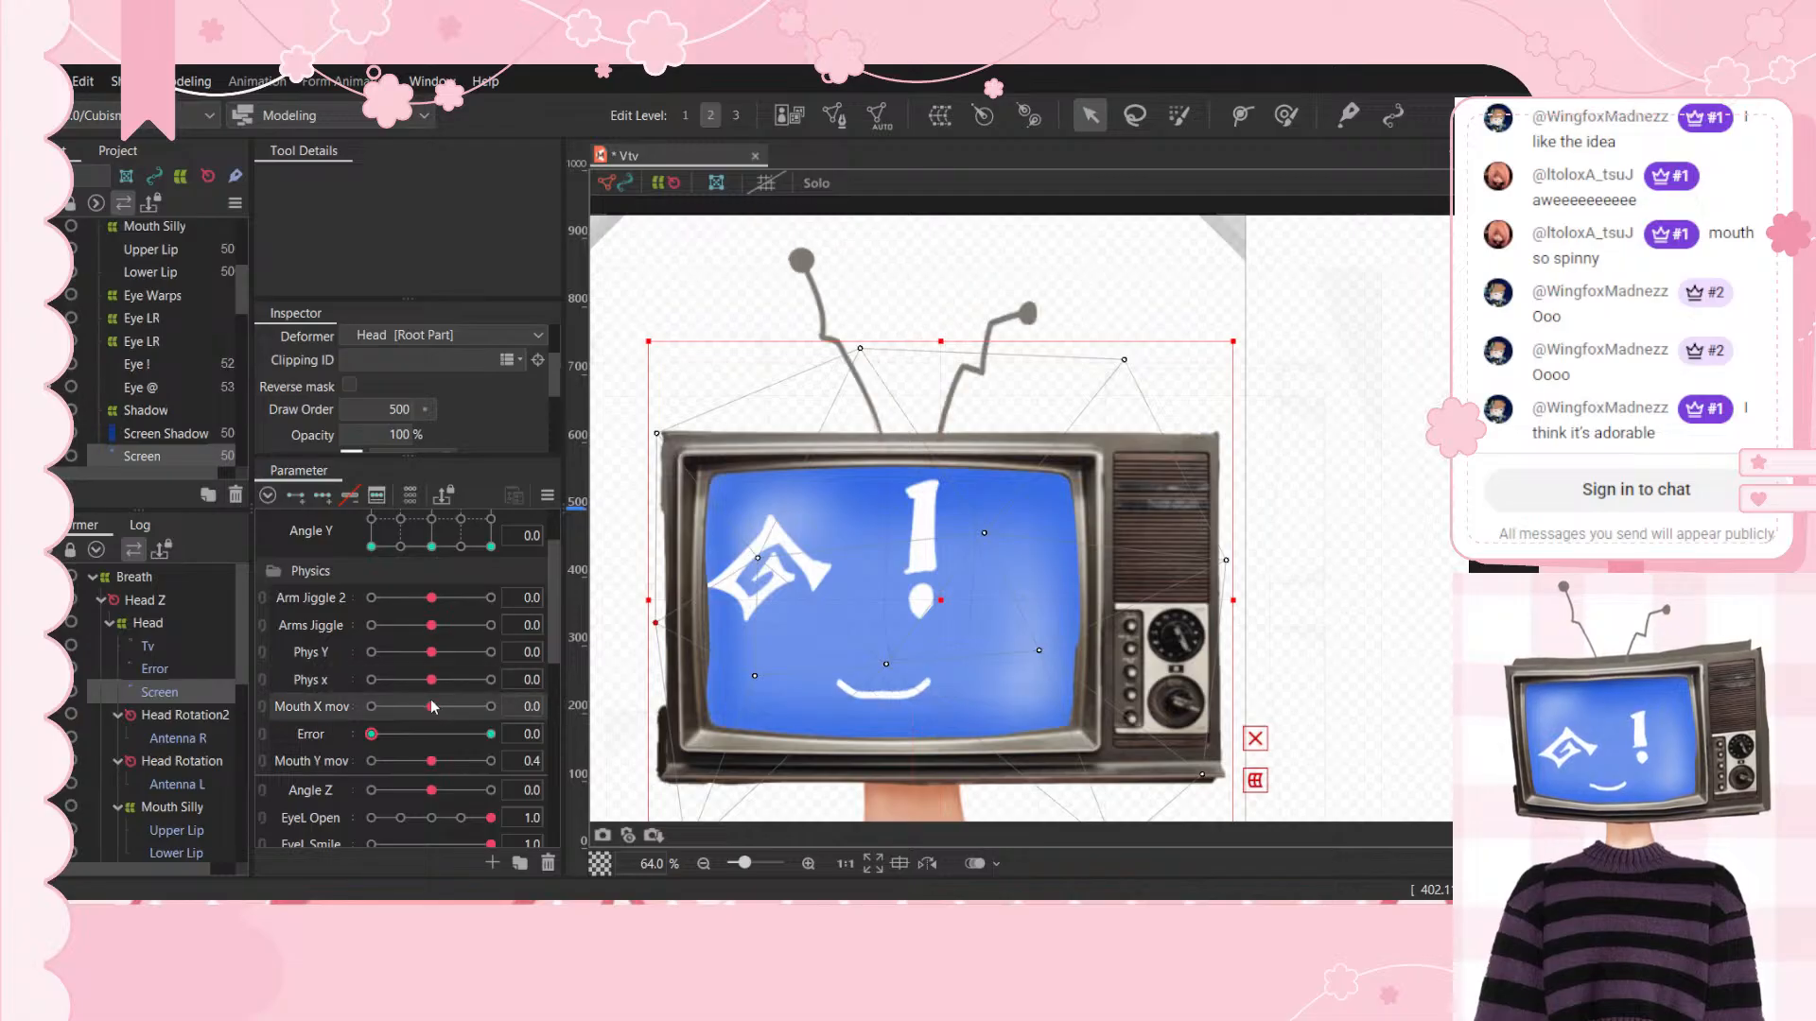
Step: Center Eyeball X and Eyeball Y at 0.0 and set EyeL Open to 0.8
{"action": "scroll", "coordinate": [468, 739], "scroll_direction": "down", "scroll_amount": 3}
{"action": "scroll", "coordinate": [950, 555], "scroll_direction": "down", "scroll_amount": 2}
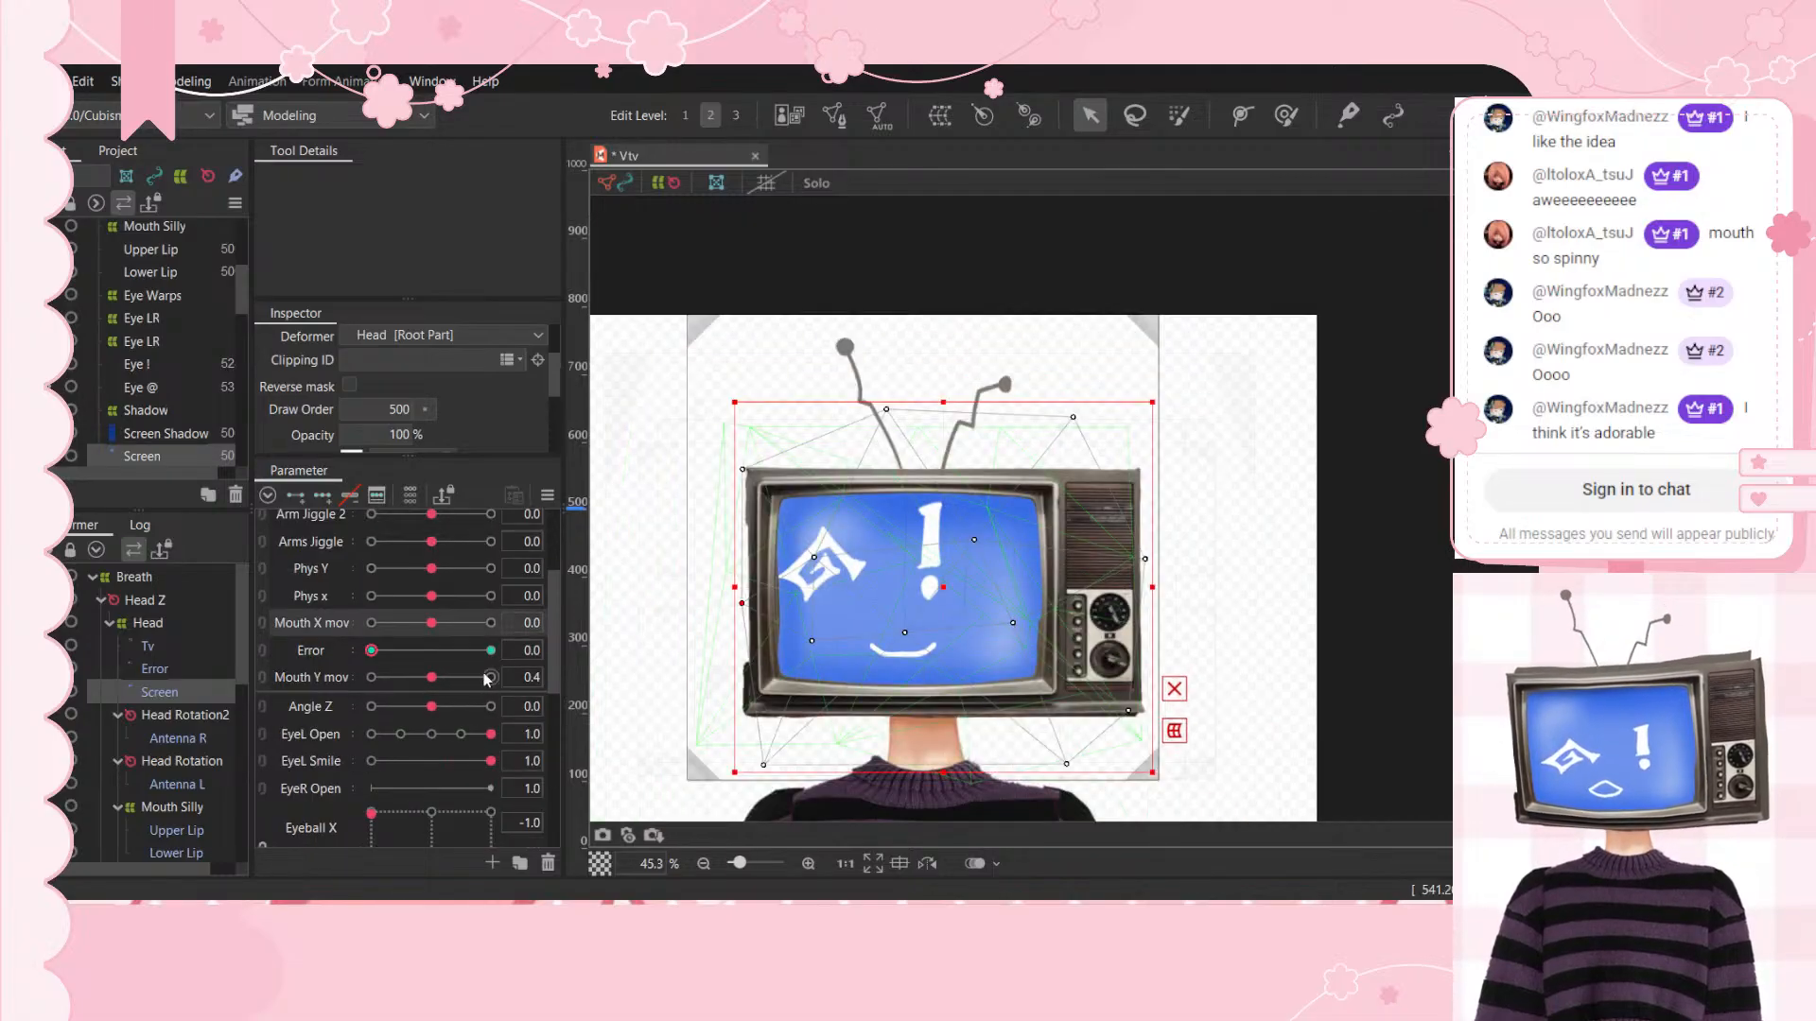
{"action": "left_click", "coordinate": [435, 736]}
{"action": "scroll", "coordinate": [439, 756], "scroll_direction": "down", "scroll_amount": 3}
{"action": "left_click", "coordinate": [428, 771]}
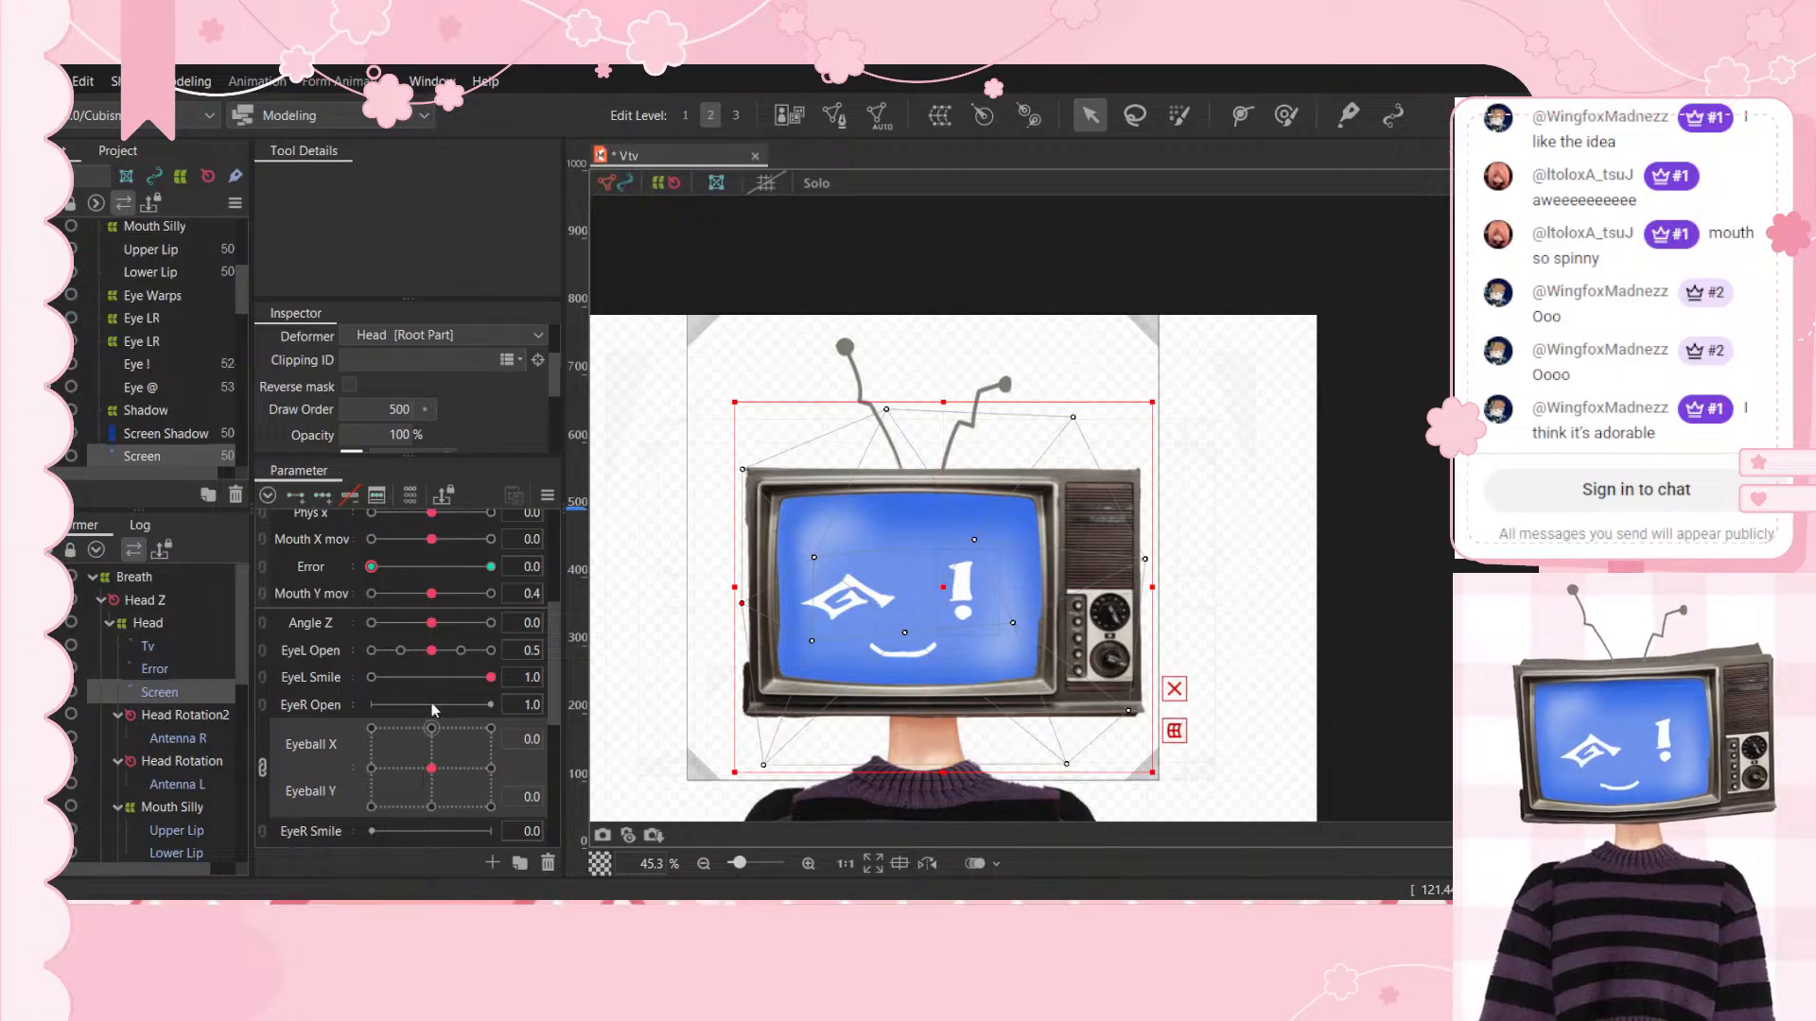
{"action": "left_click", "coordinate": [460, 650]}
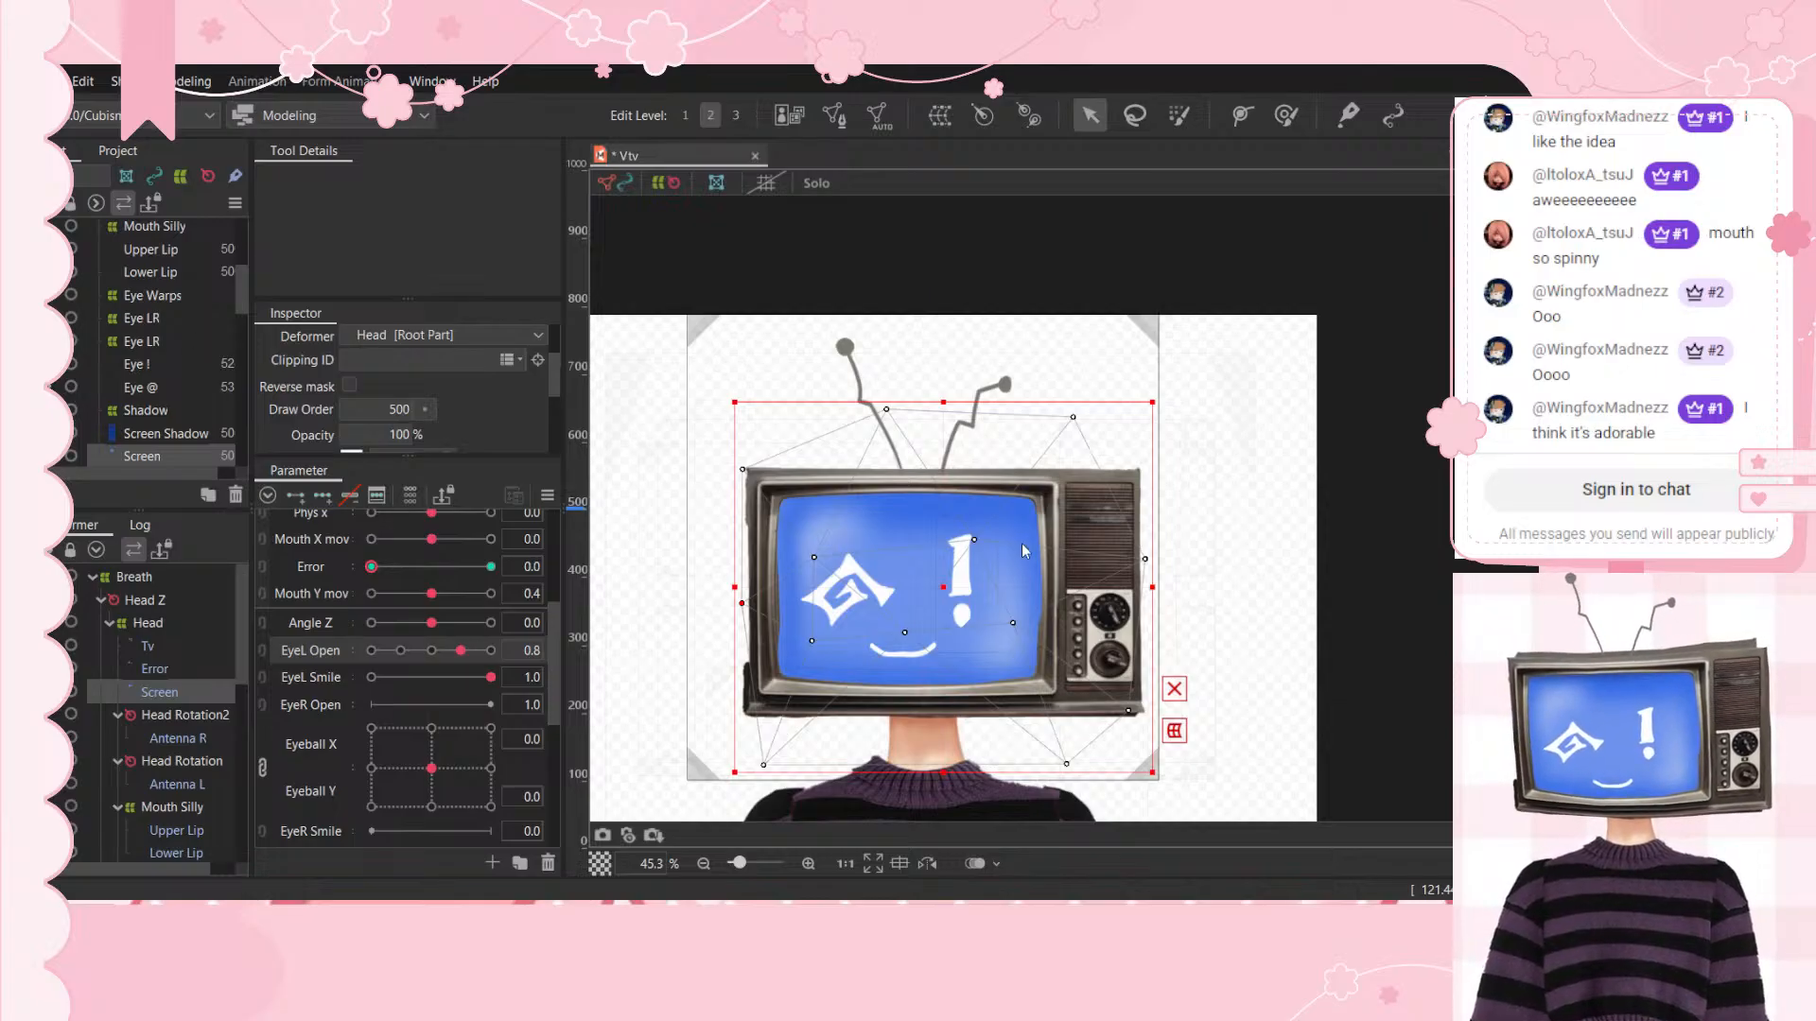
Step: Test the Error parameter at 1.0, and return it to 0.0 with the Error mesh selected
{"action": "scroll", "coordinate": [422, 597], "scroll_direction": "up", "scroll_amount": 5}
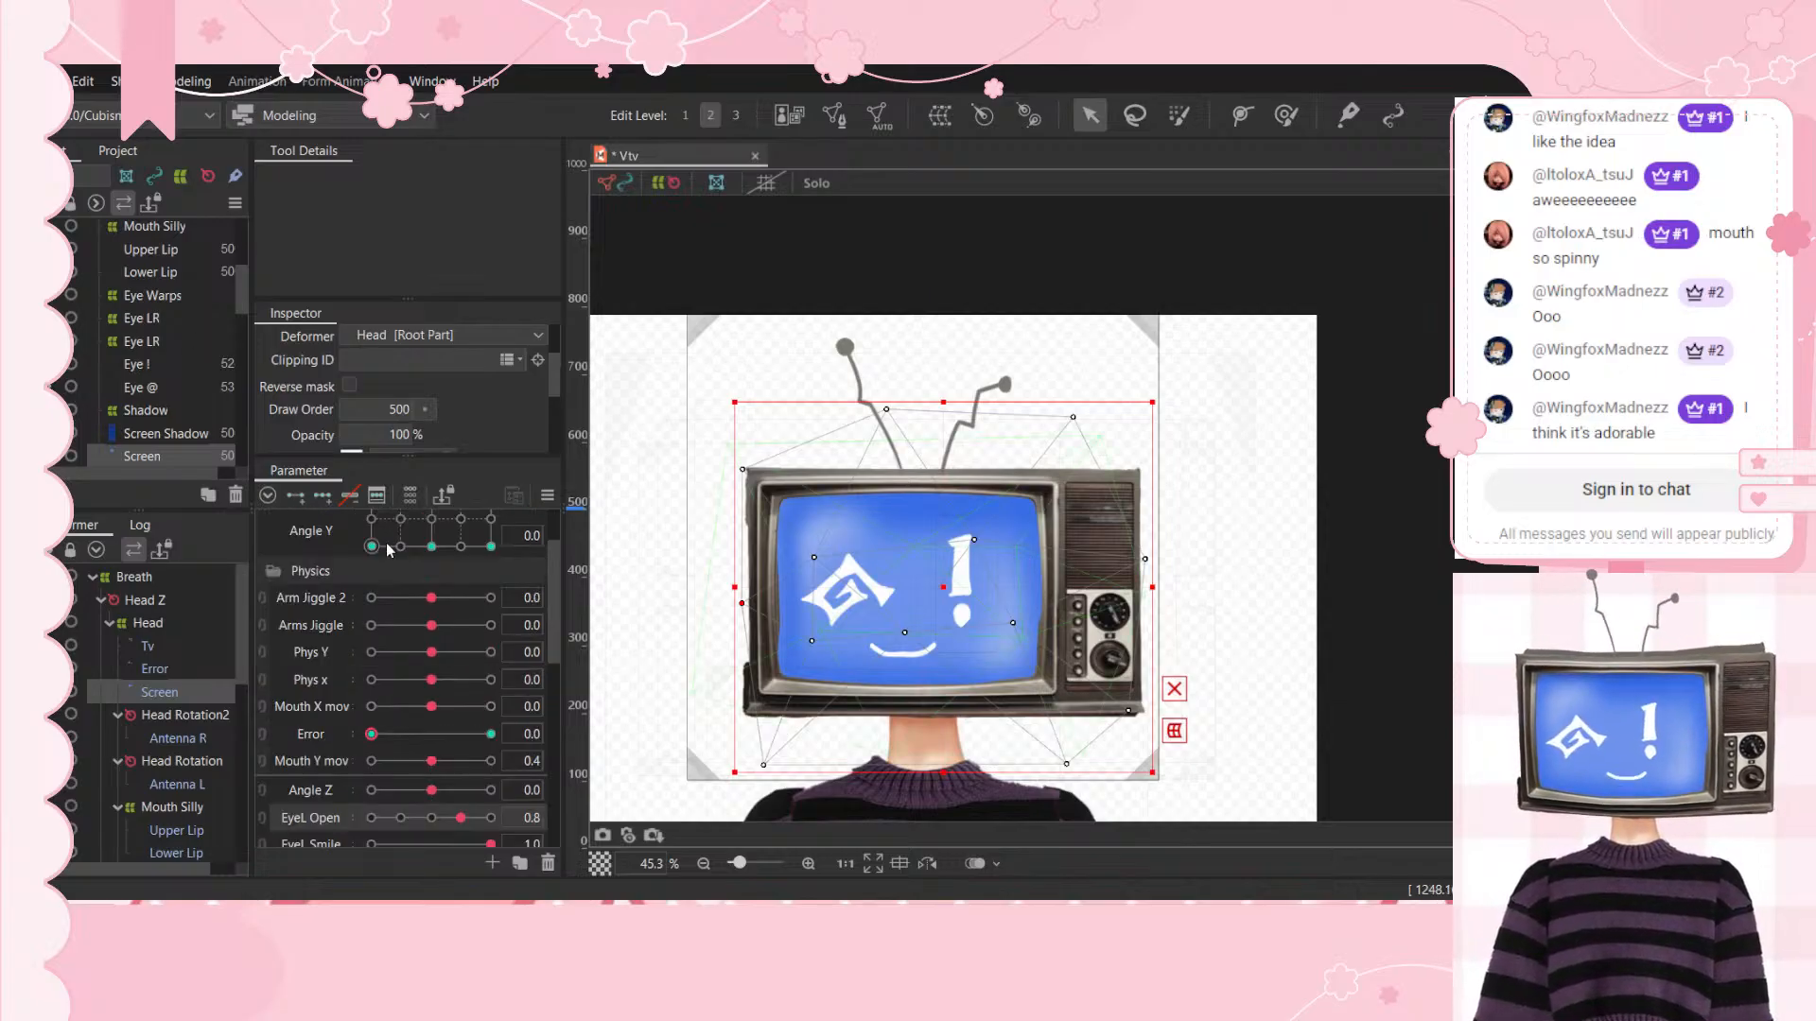
{"action": "scroll", "coordinate": [421, 596], "scroll_direction": "down", "scroll_amount": 3}
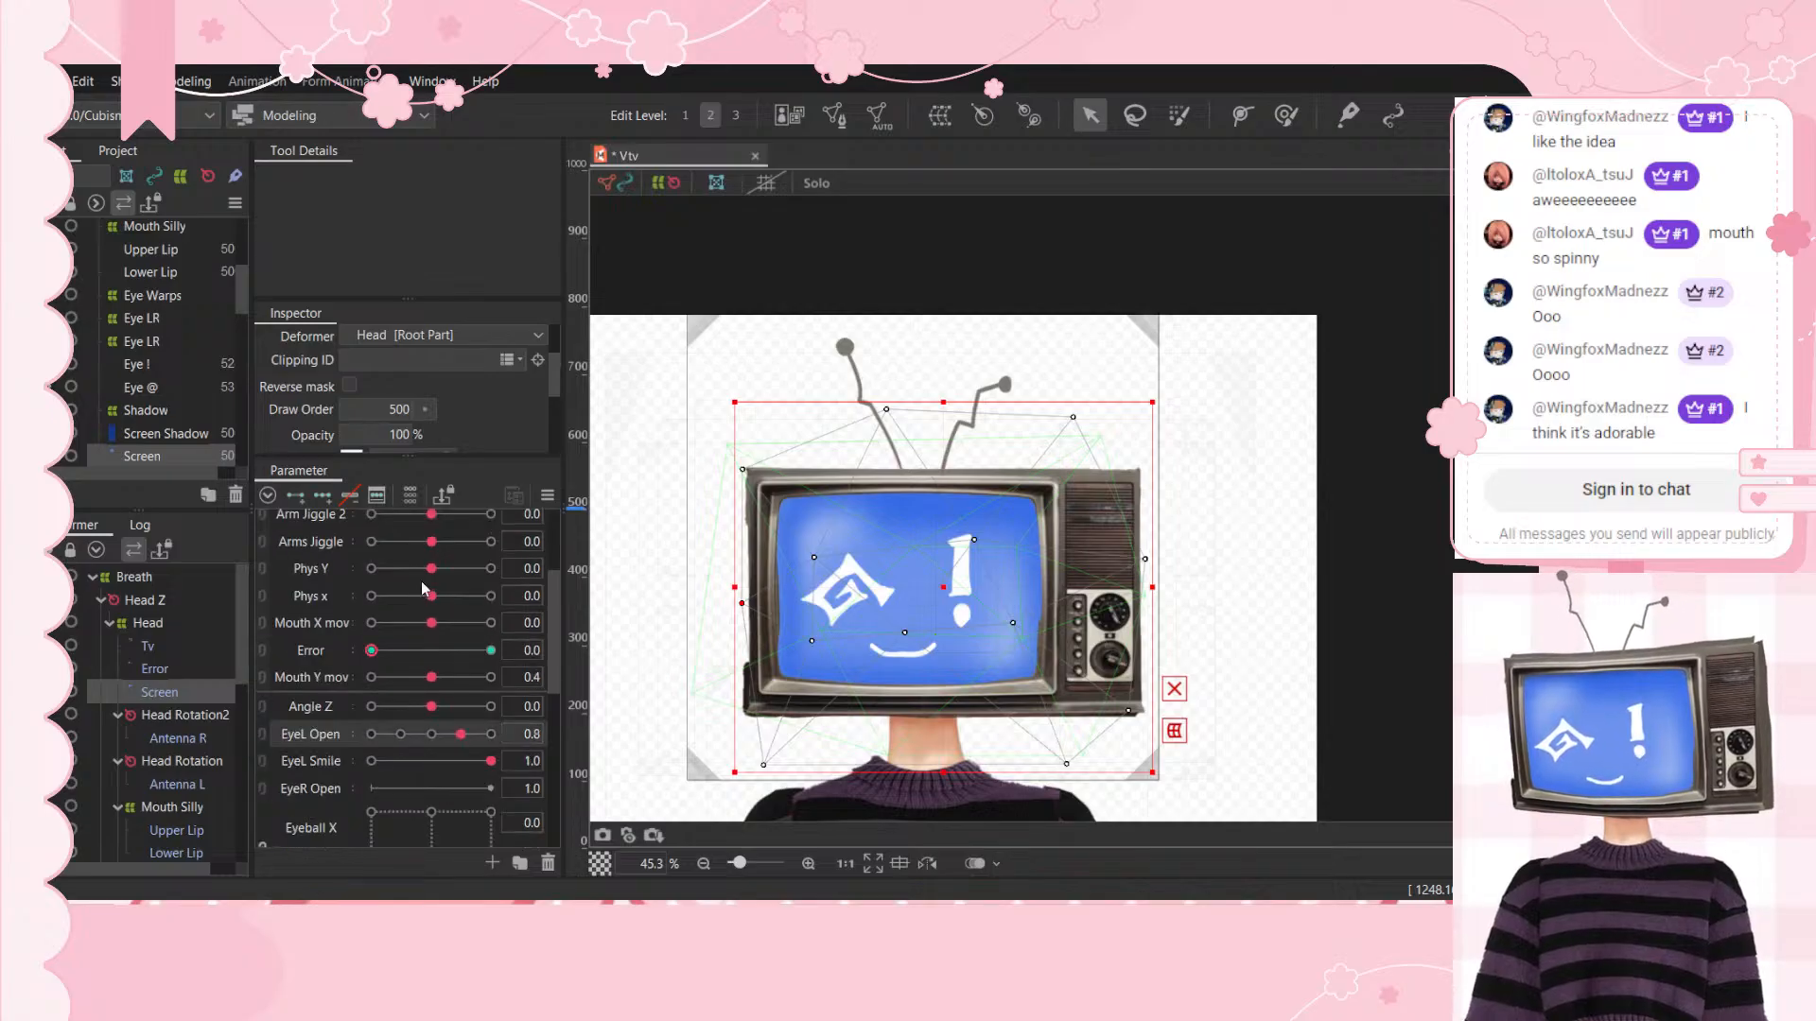
{"action": "scroll", "coordinate": [307, 659], "scroll_direction": "up", "scroll_amount": 3}
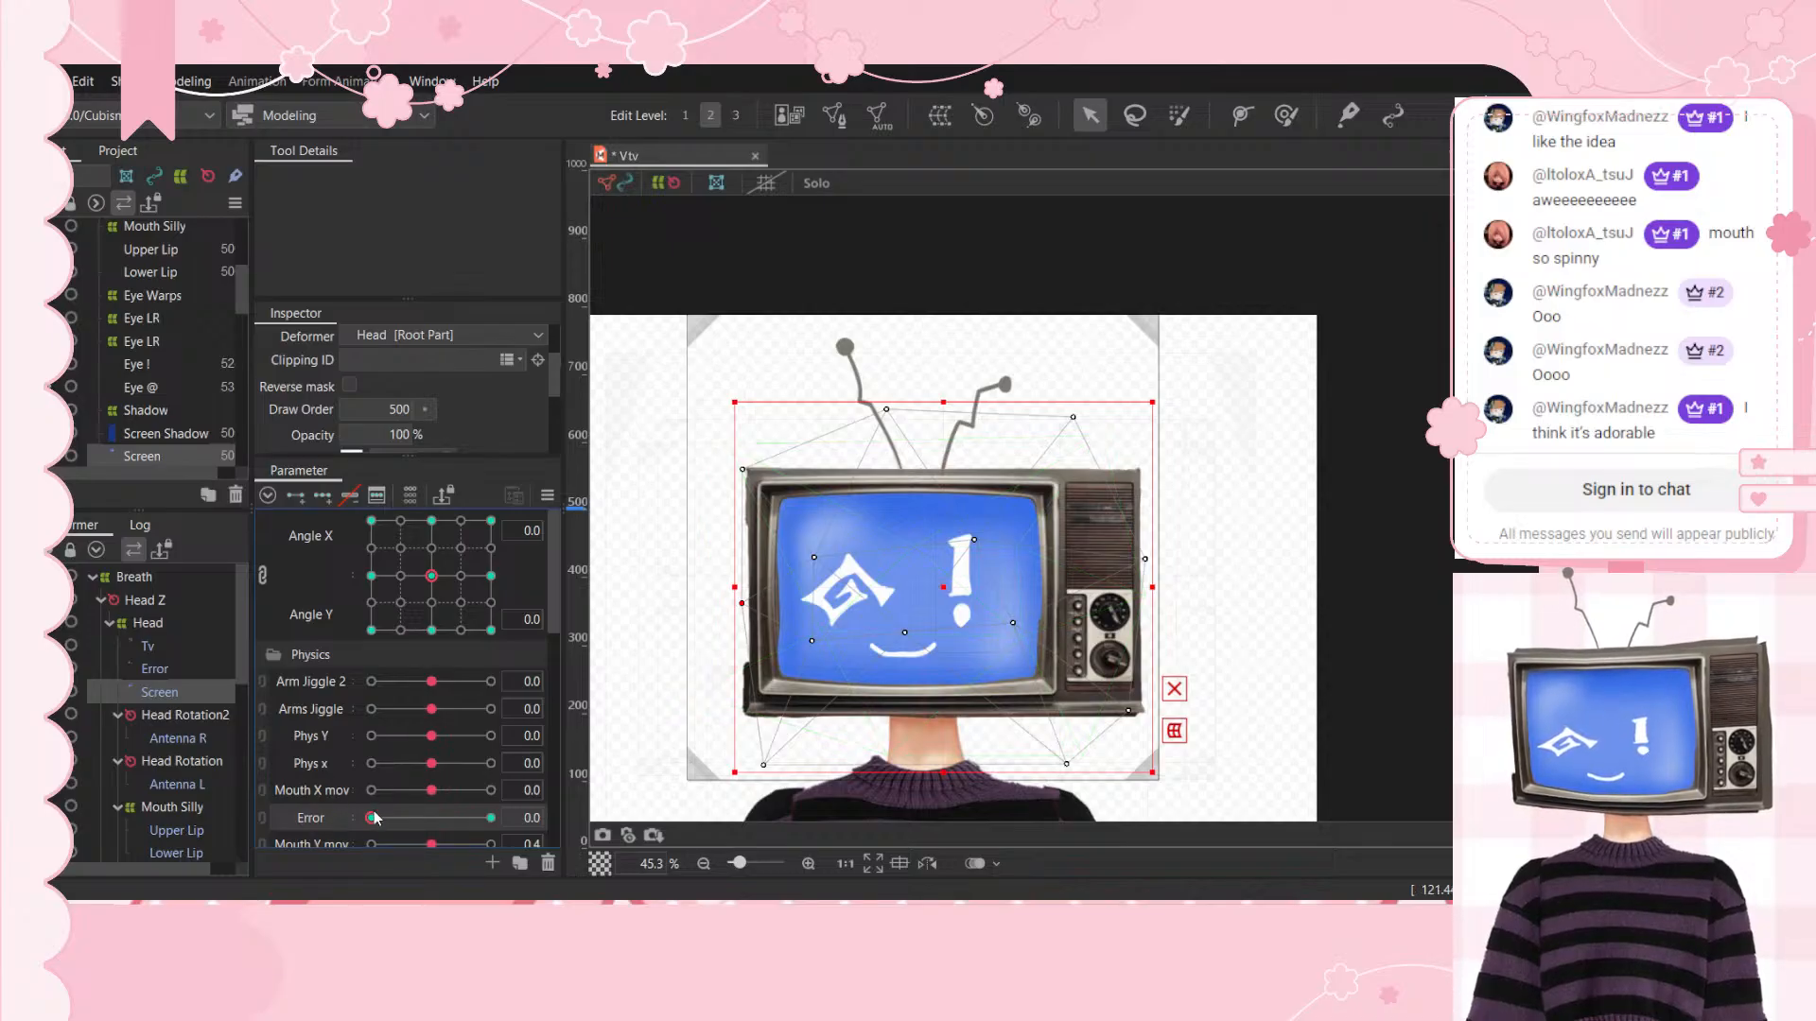
{"action": "left_click_drag", "start_coordinate": [375, 819], "coordinate": [578, 815]}
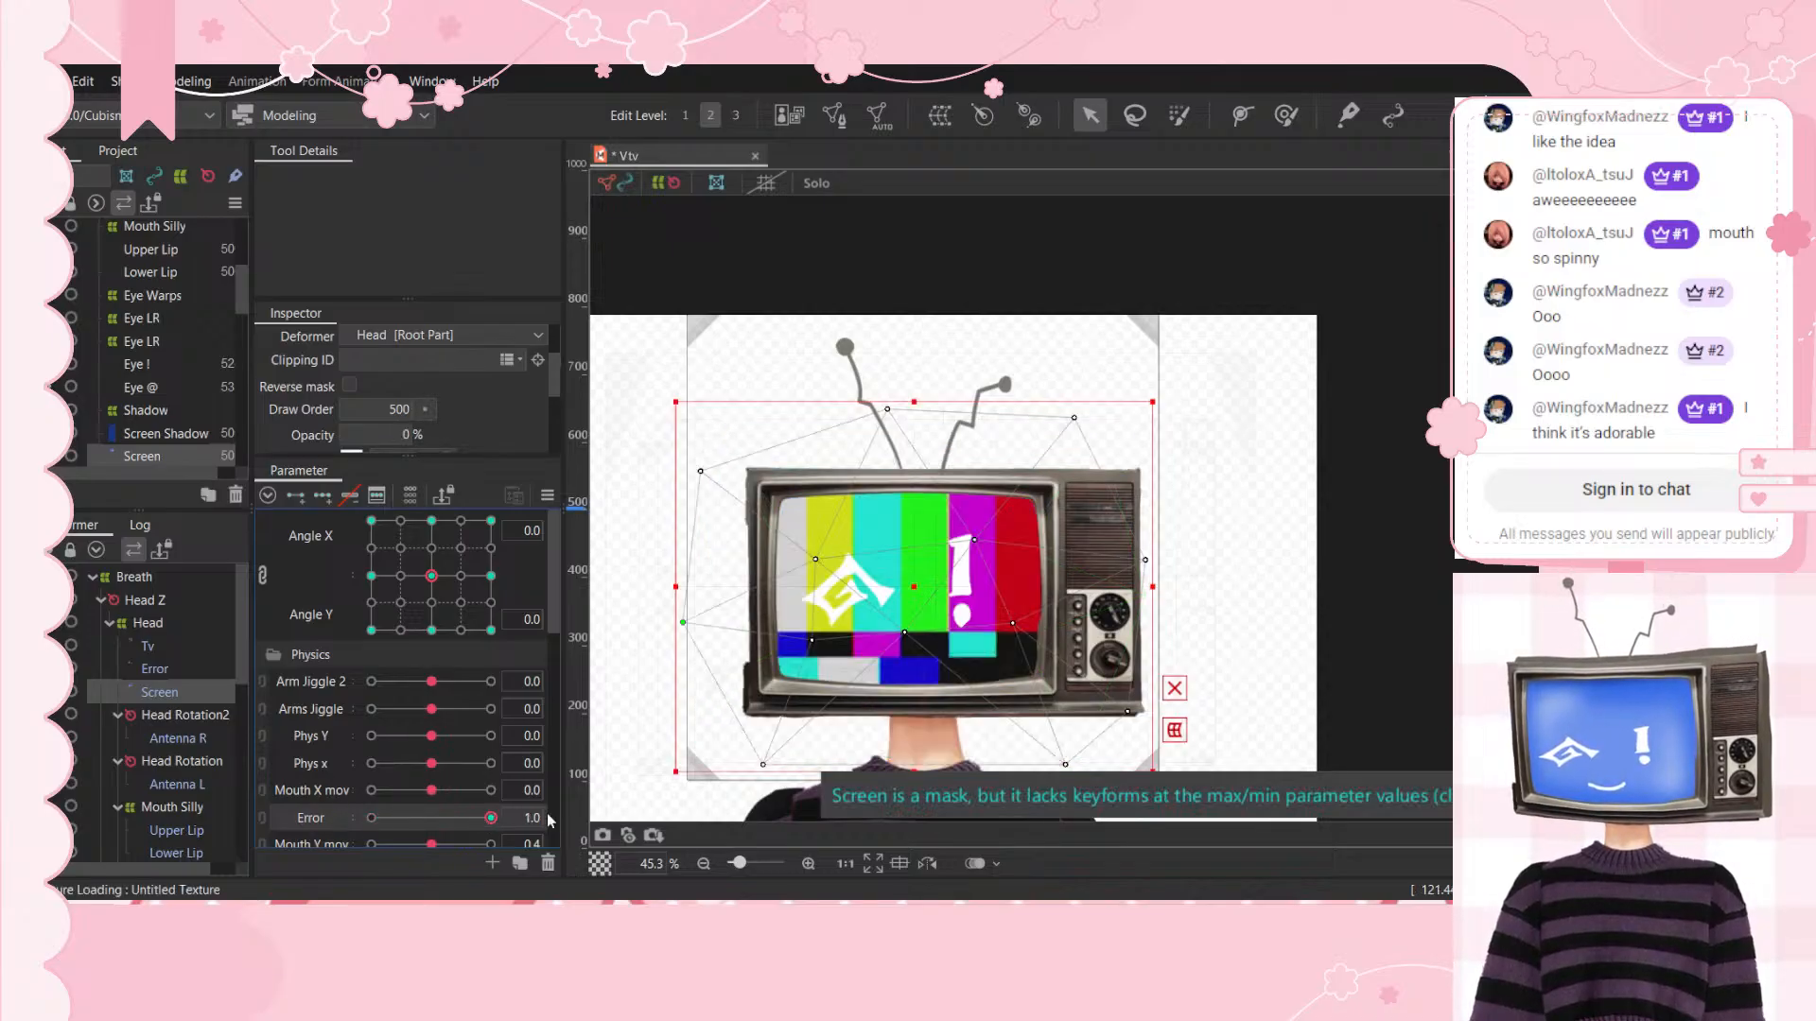
{"action": "left_click", "coordinate": [155, 669]}
{"action": "left_click_drag", "start_coordinate": [490, 818], "coordinate": [276, 860]}
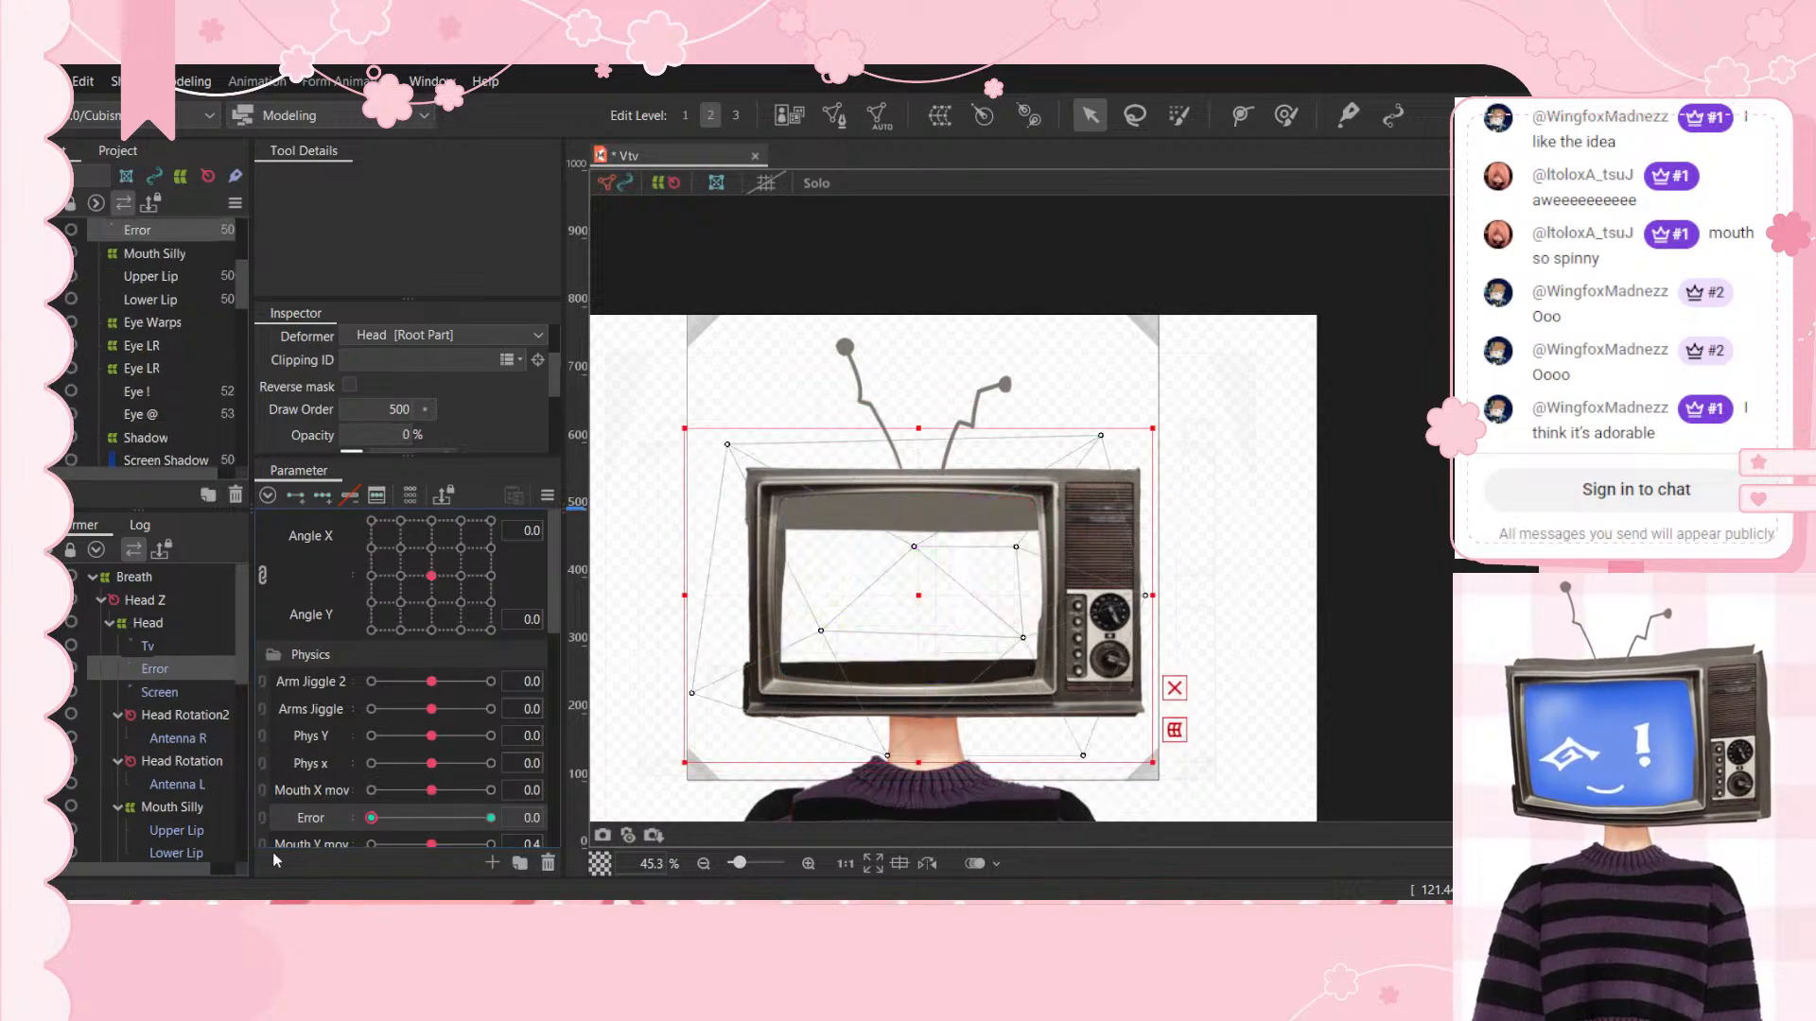
Step: Set the Error parameter to 1.0 and deselect the Error mesh
{"action": "left_click_drag", "start_coordinate": [371, 819], "coordinate": [707, 833]}
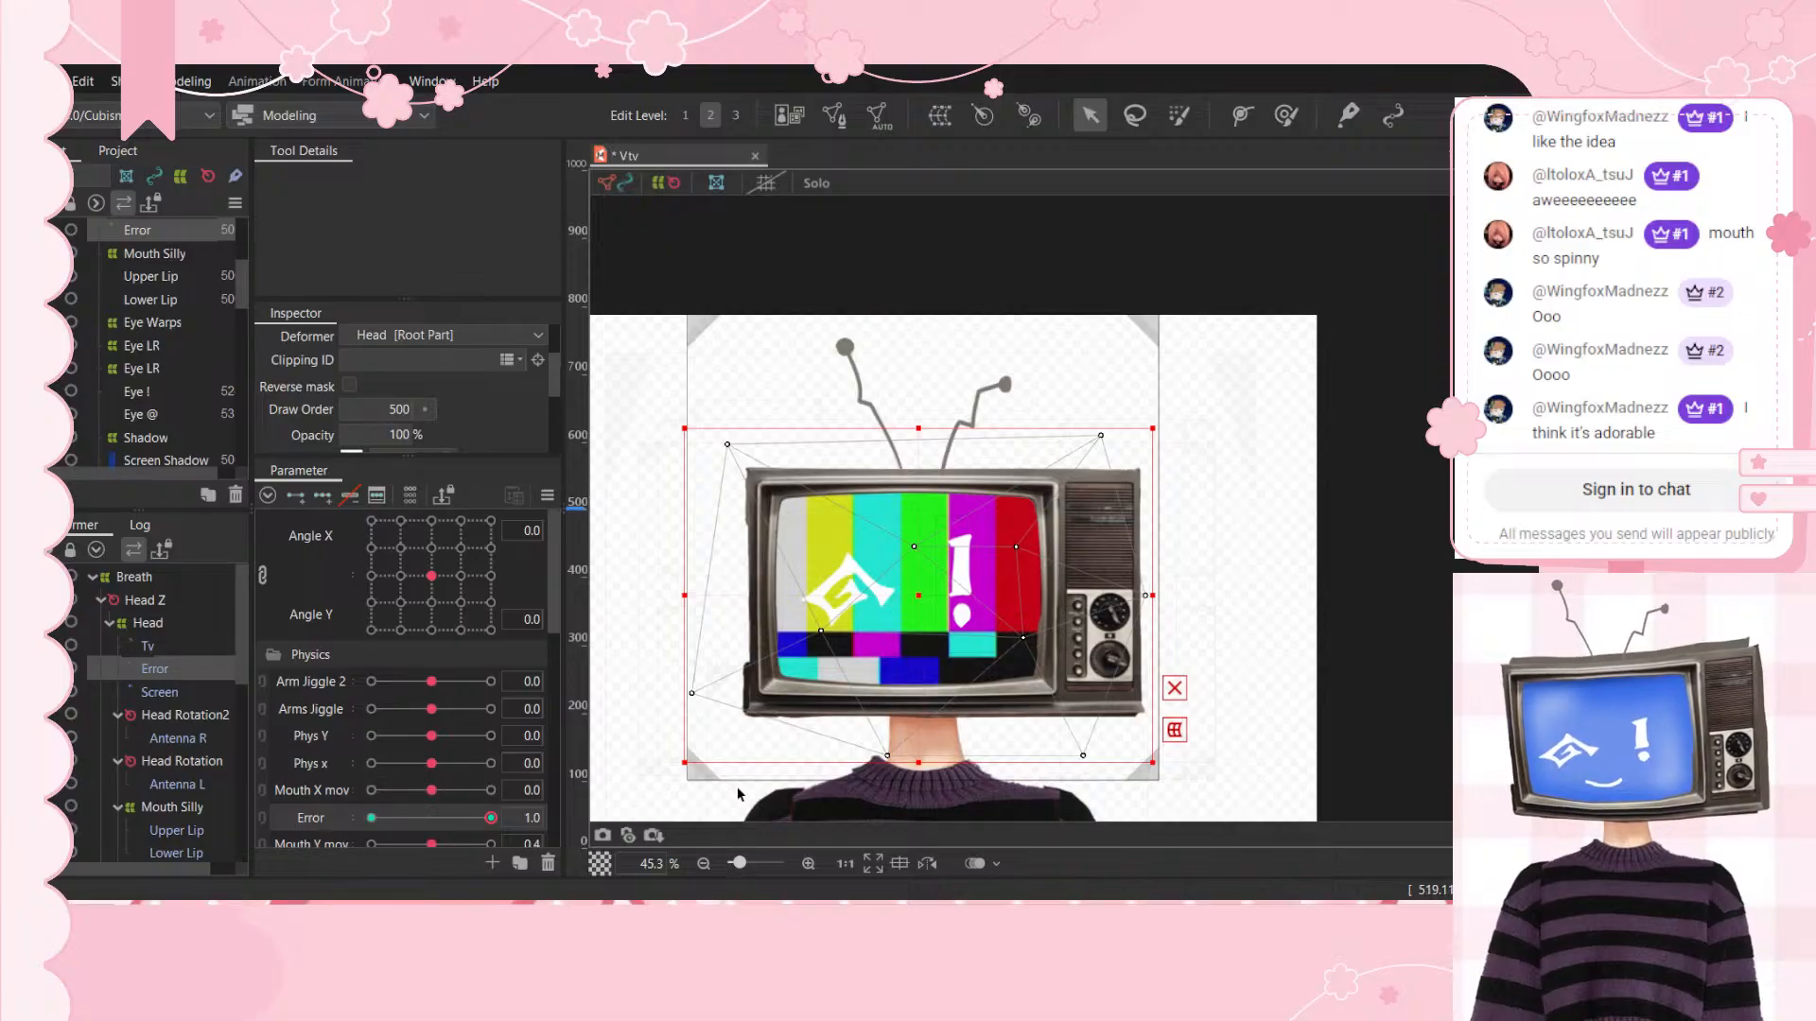
{"action": "left_click", "coordinate": [1246, 510]}
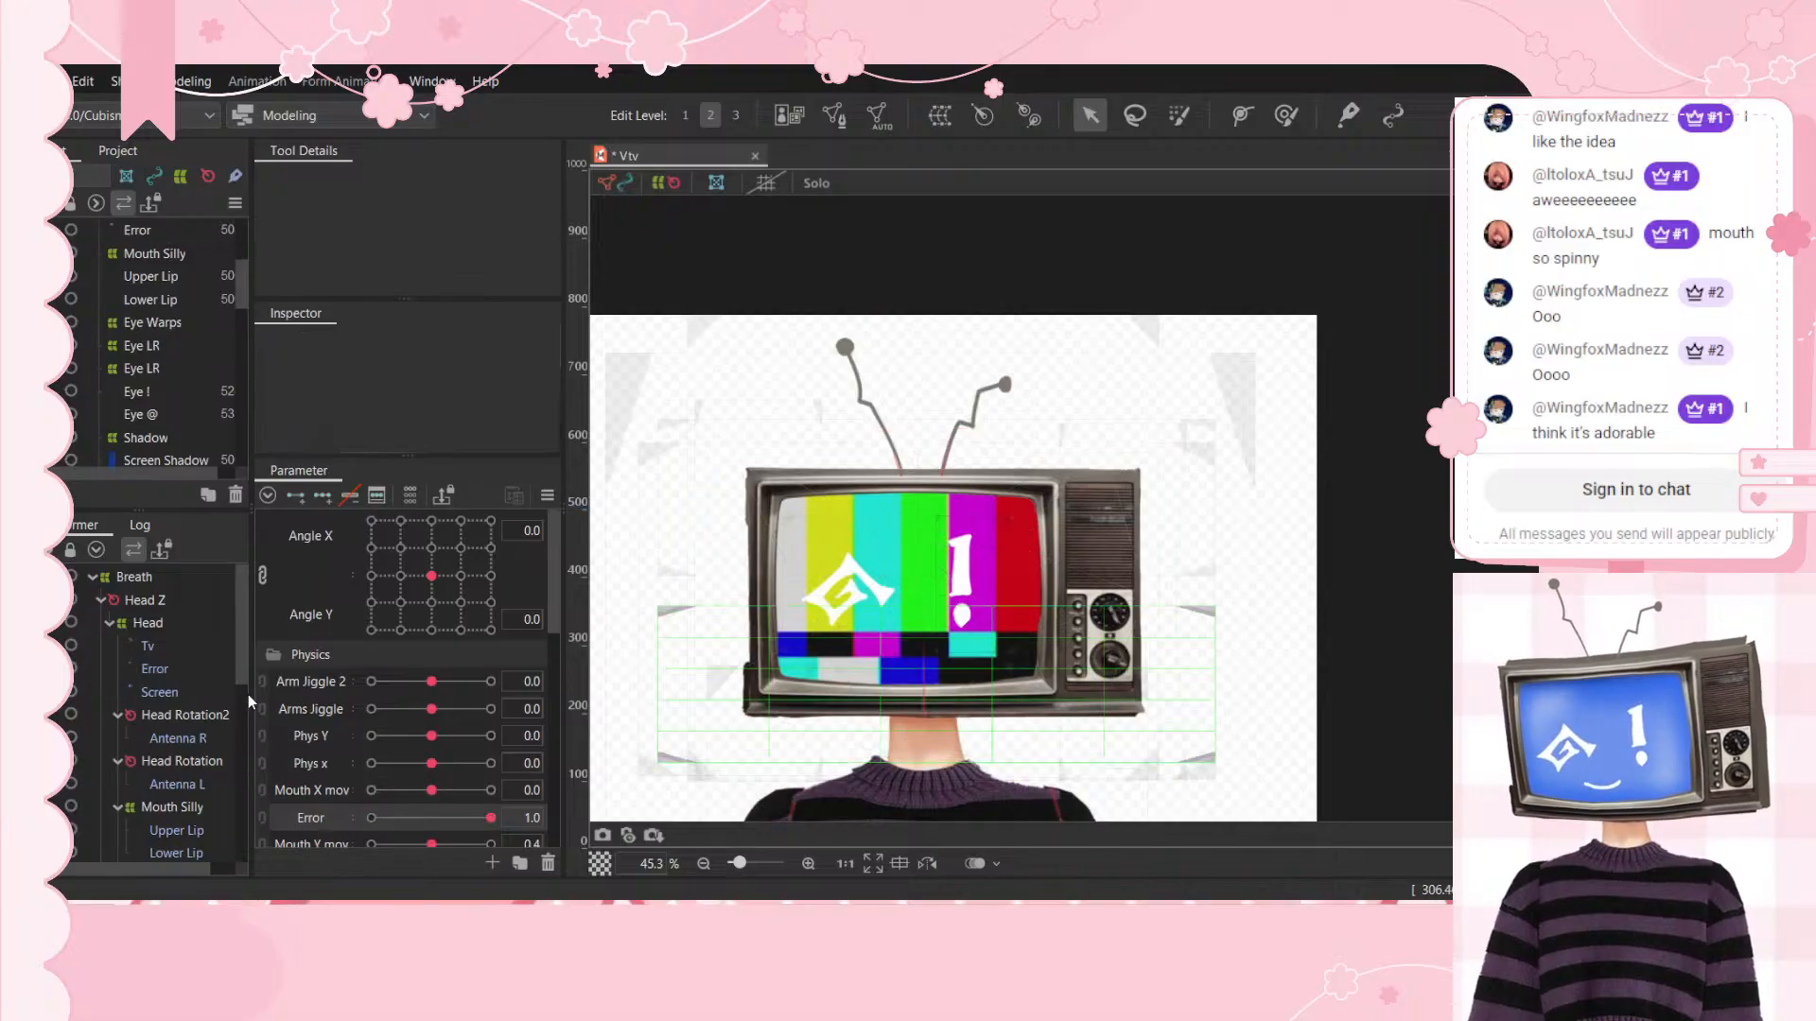
{"action": "scroll", "coordinate": [256, 698], "scroll_direction": "down", "scroll_amount": 6}
{"action": "scroll", "coordinate": [217, 747], "scroll_direction": "up", "scroll_amount": 6}
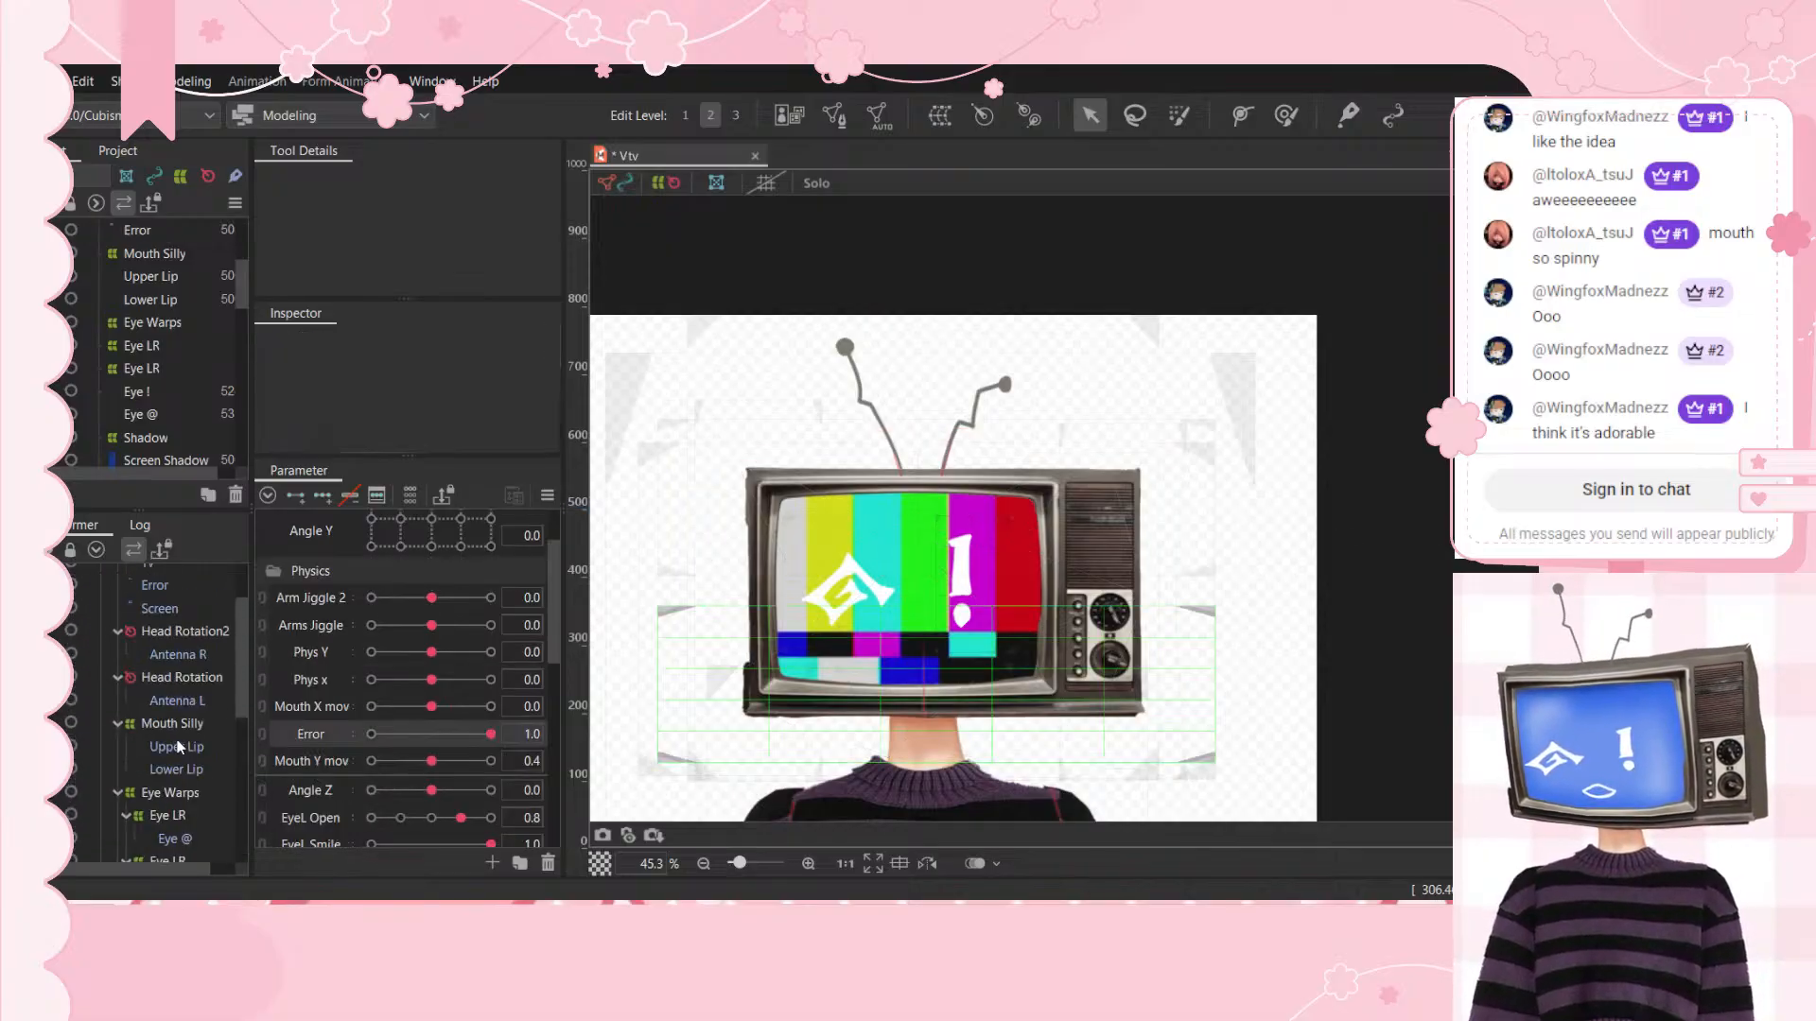
Step: Raise the Upper Lip's draw order above the Error mesh in all four Mouth Form (-1.0, 1.0) and Mouth Open (0.0, 1.0) keyforms
{"action": "scroll", "coordinate": [190, 686], "scroll_direction": "down", "scroll_amount": 3}
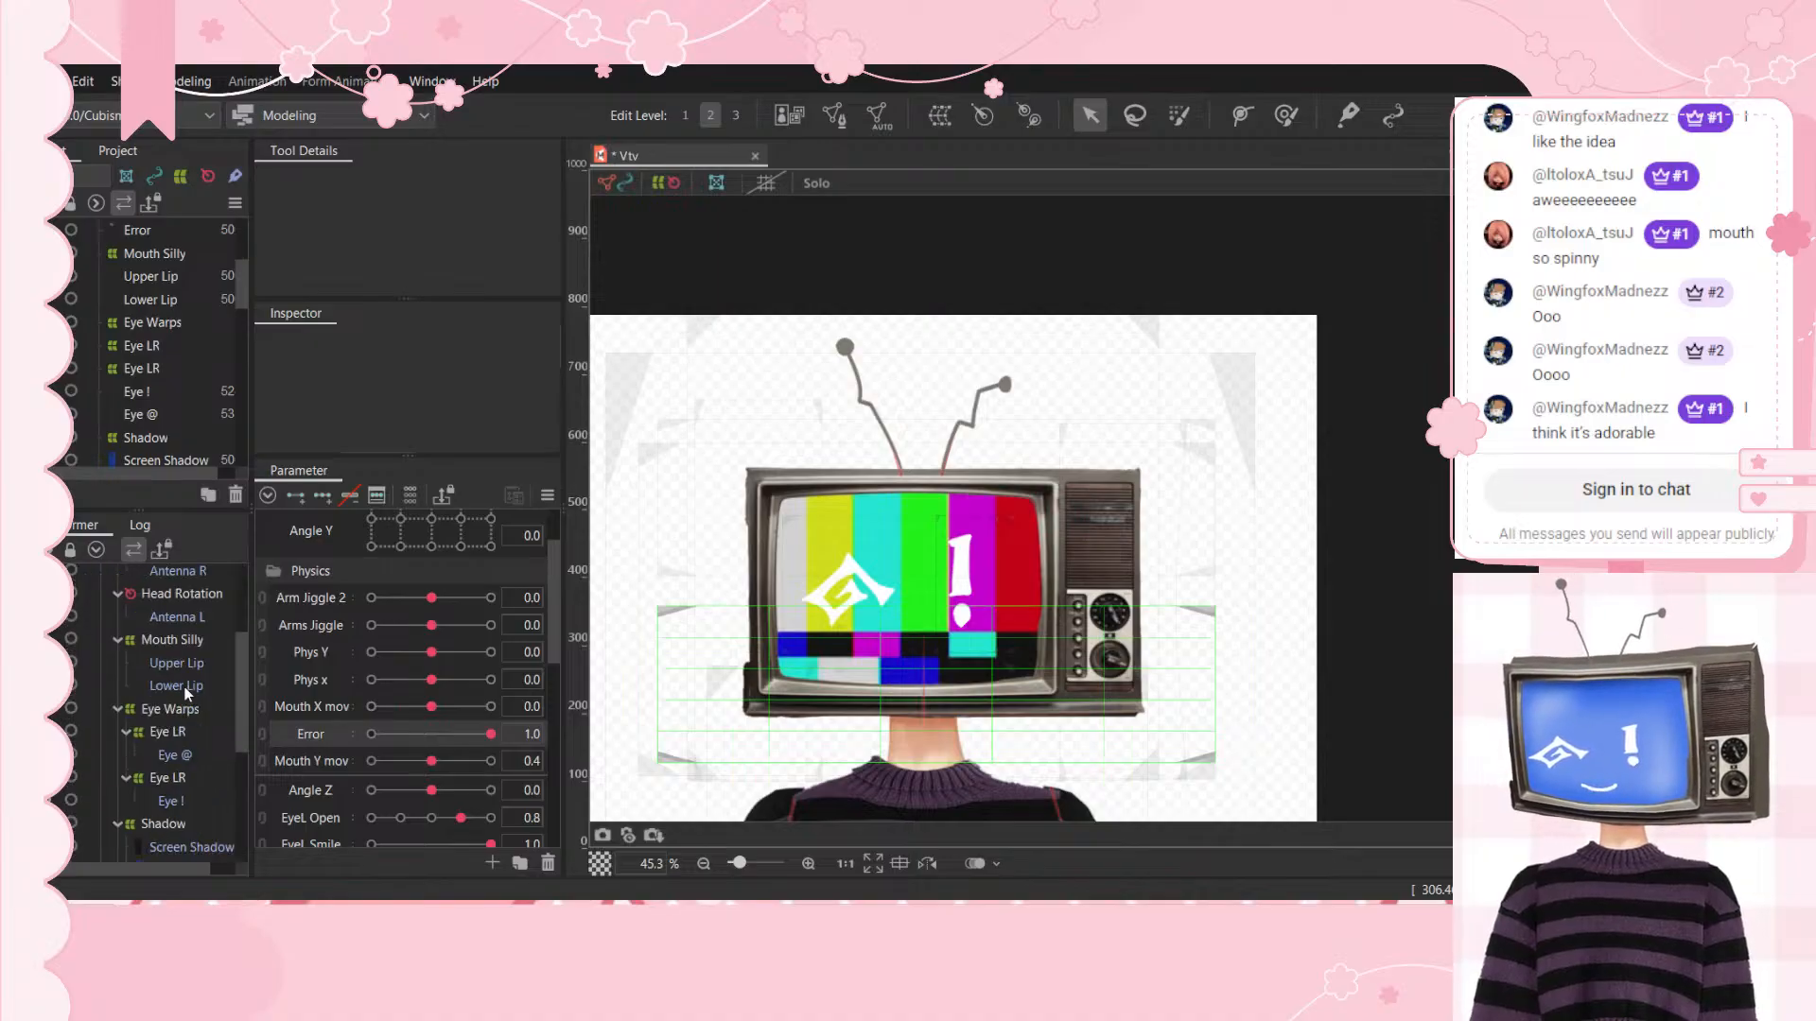
{"action": "left_click", "coordinate": [176, 663]}
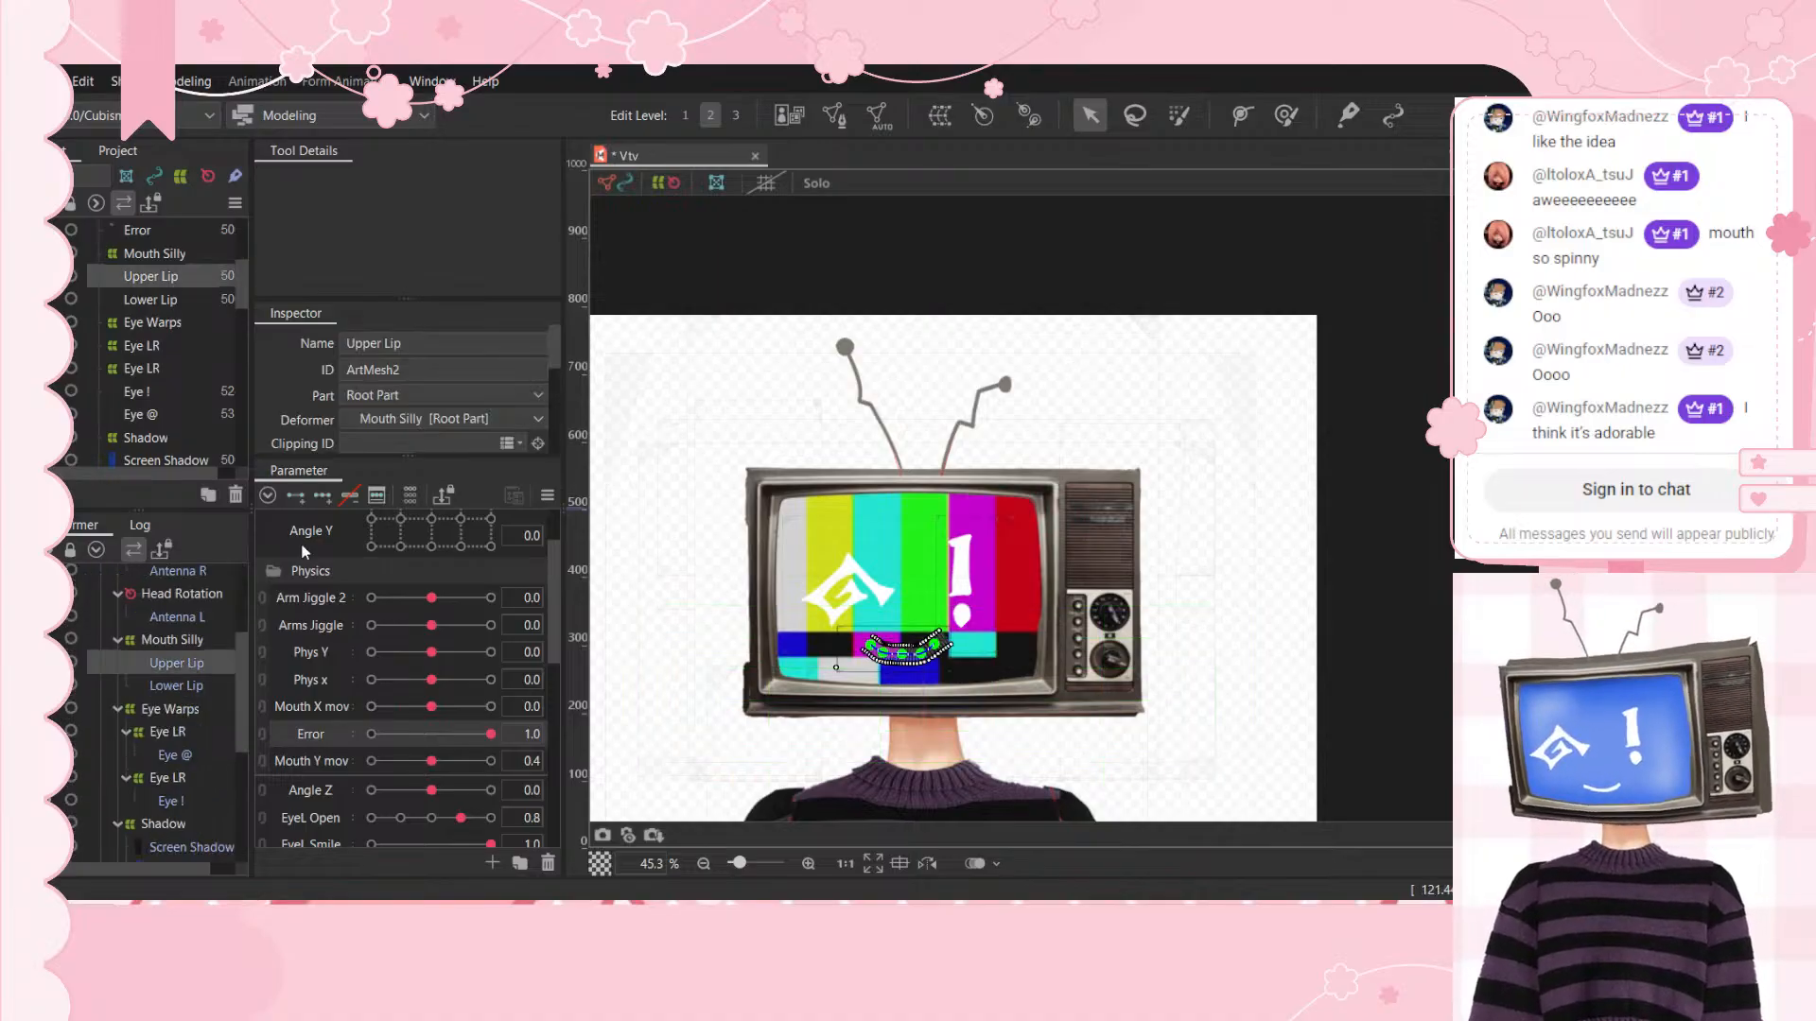
{"action": "scroll", "coordinate": [421, 724], "scroll_direction": "down", "scroll_amount": 5}
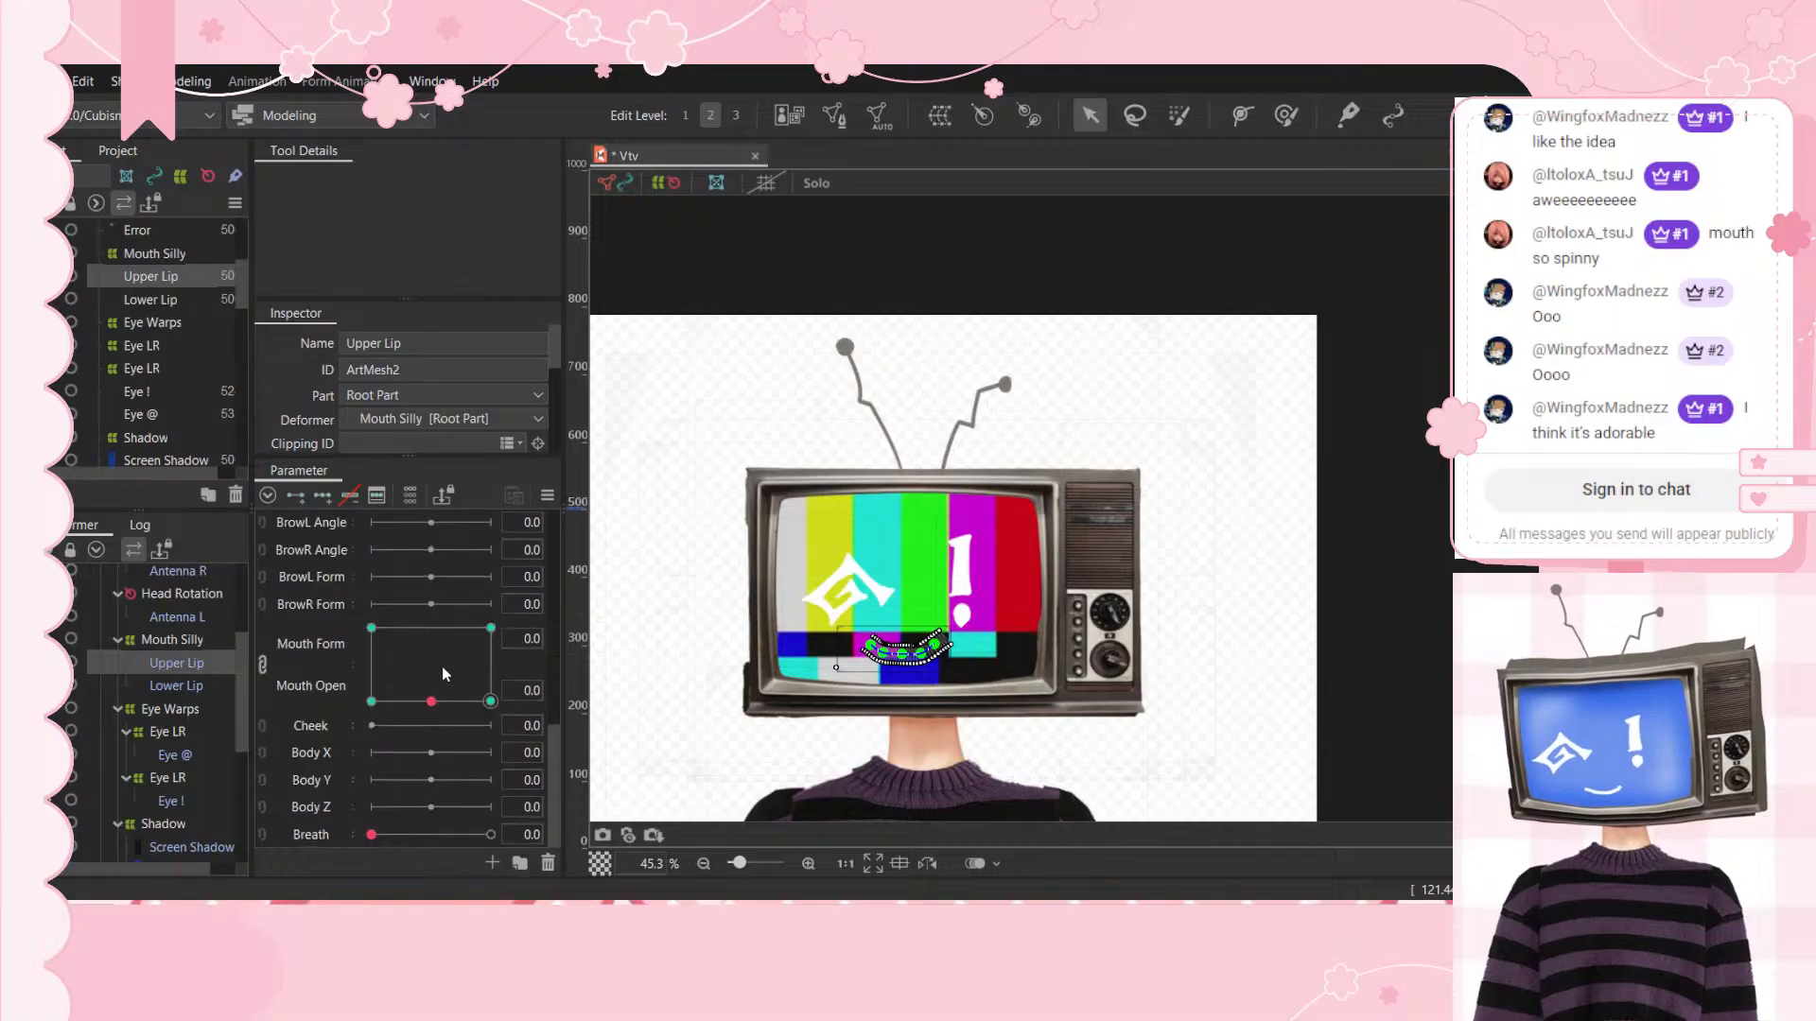
{"action": "left_click", "coordinate": [371, 632]}
{"action": "left_click_drag", "start_coordinate": [369, 640], "coordinate": [372, 608]}
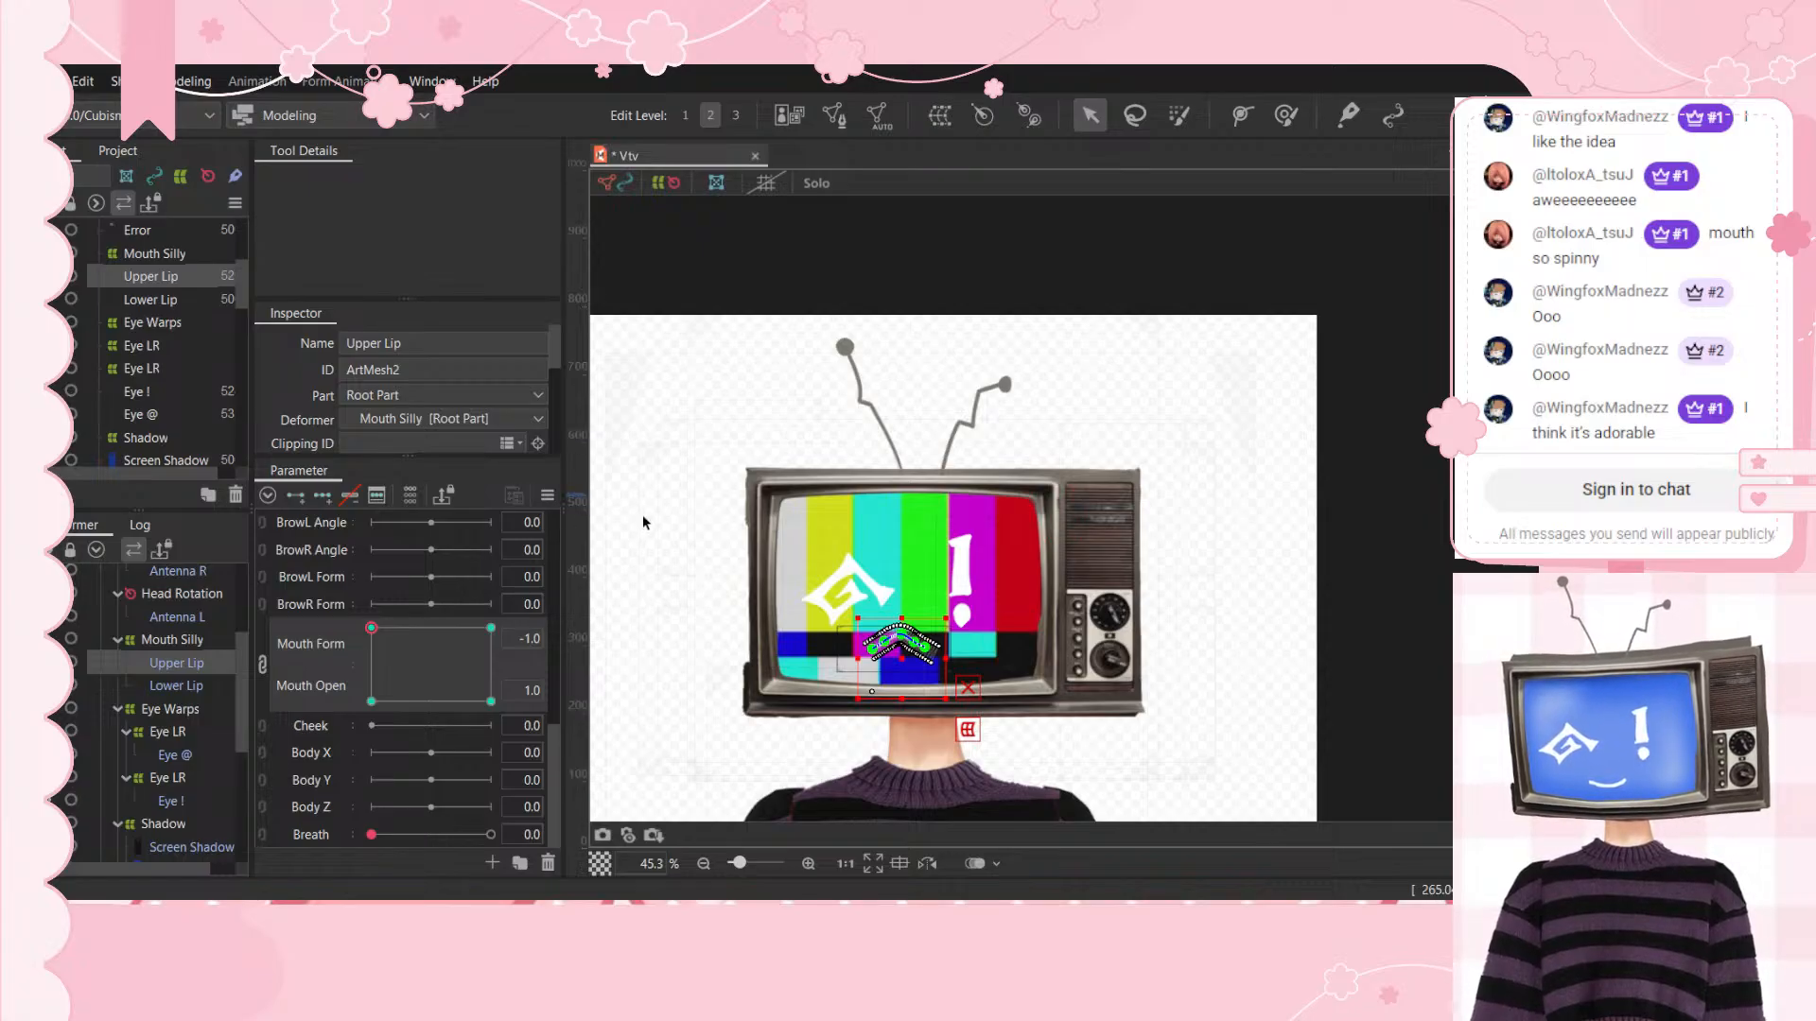
{"action": "left_click_drag", "start_coordinate": [409, 659], "coordinate": [537, 603]}
{"action": "left_click_drag", "start_coordinate": [441, 635], "coordinate": [561, 594]}
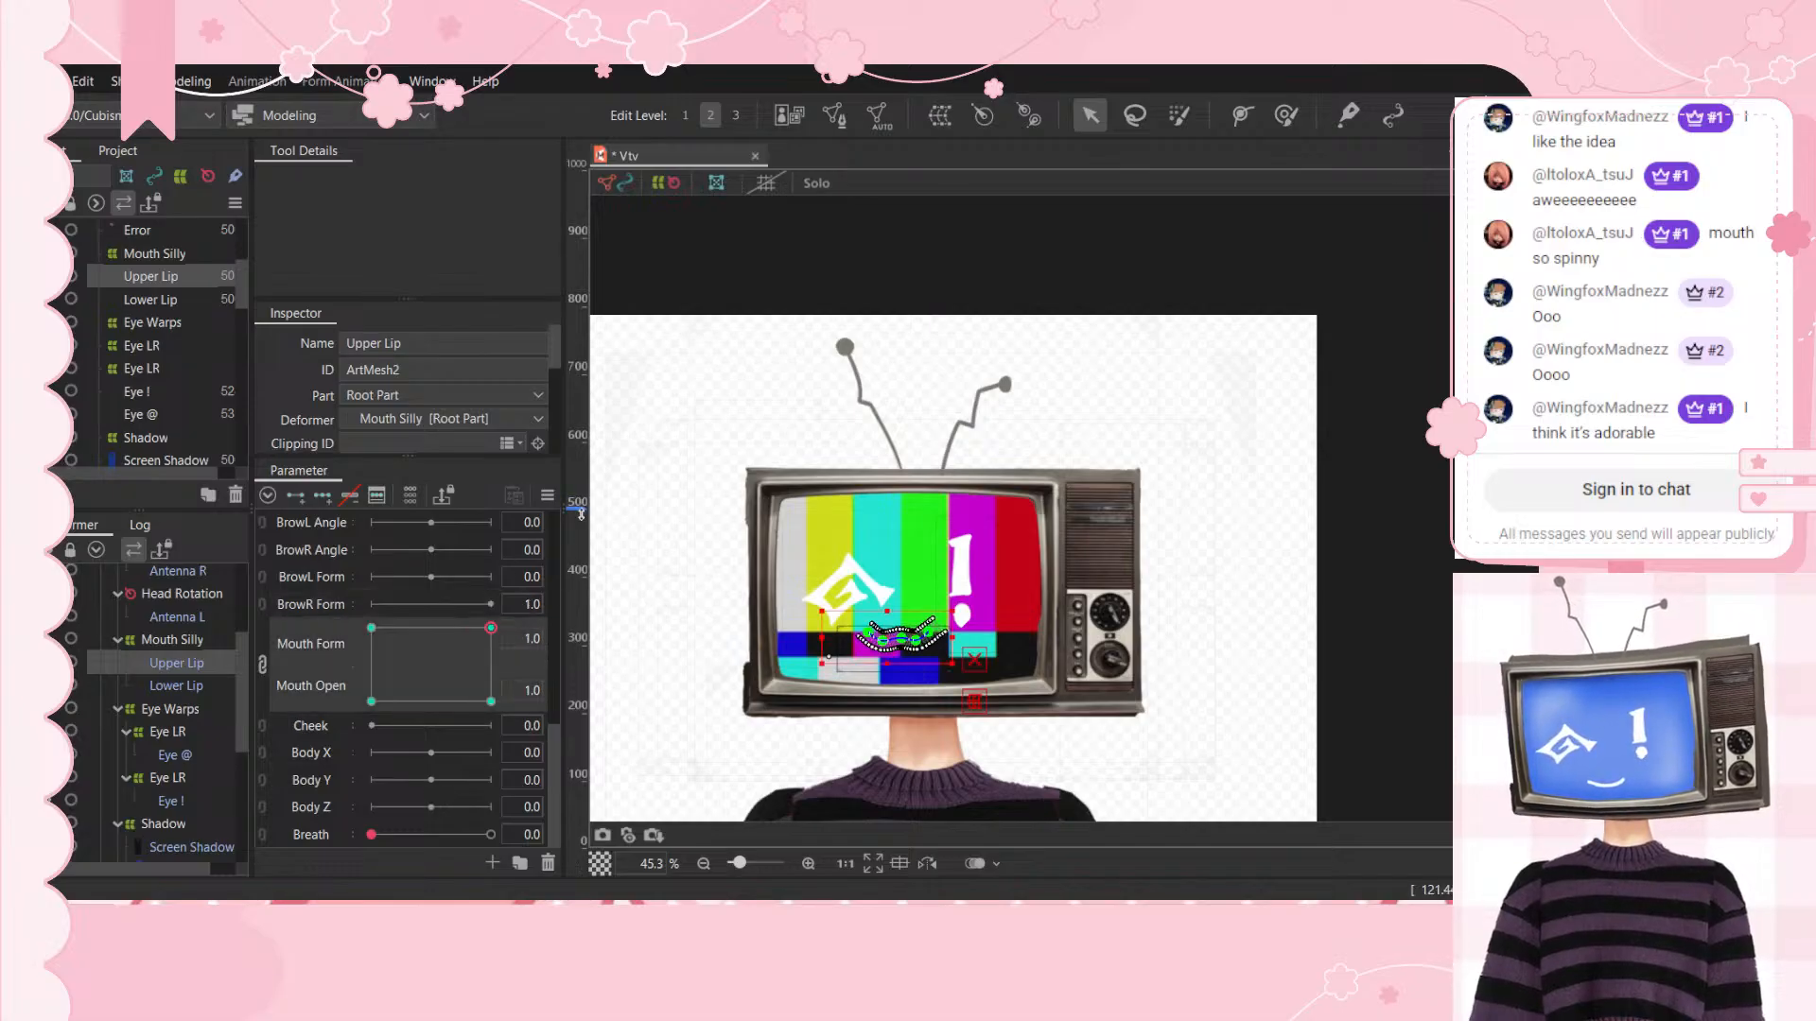
{"action": "left_click", "coordinate": [491, 701]}
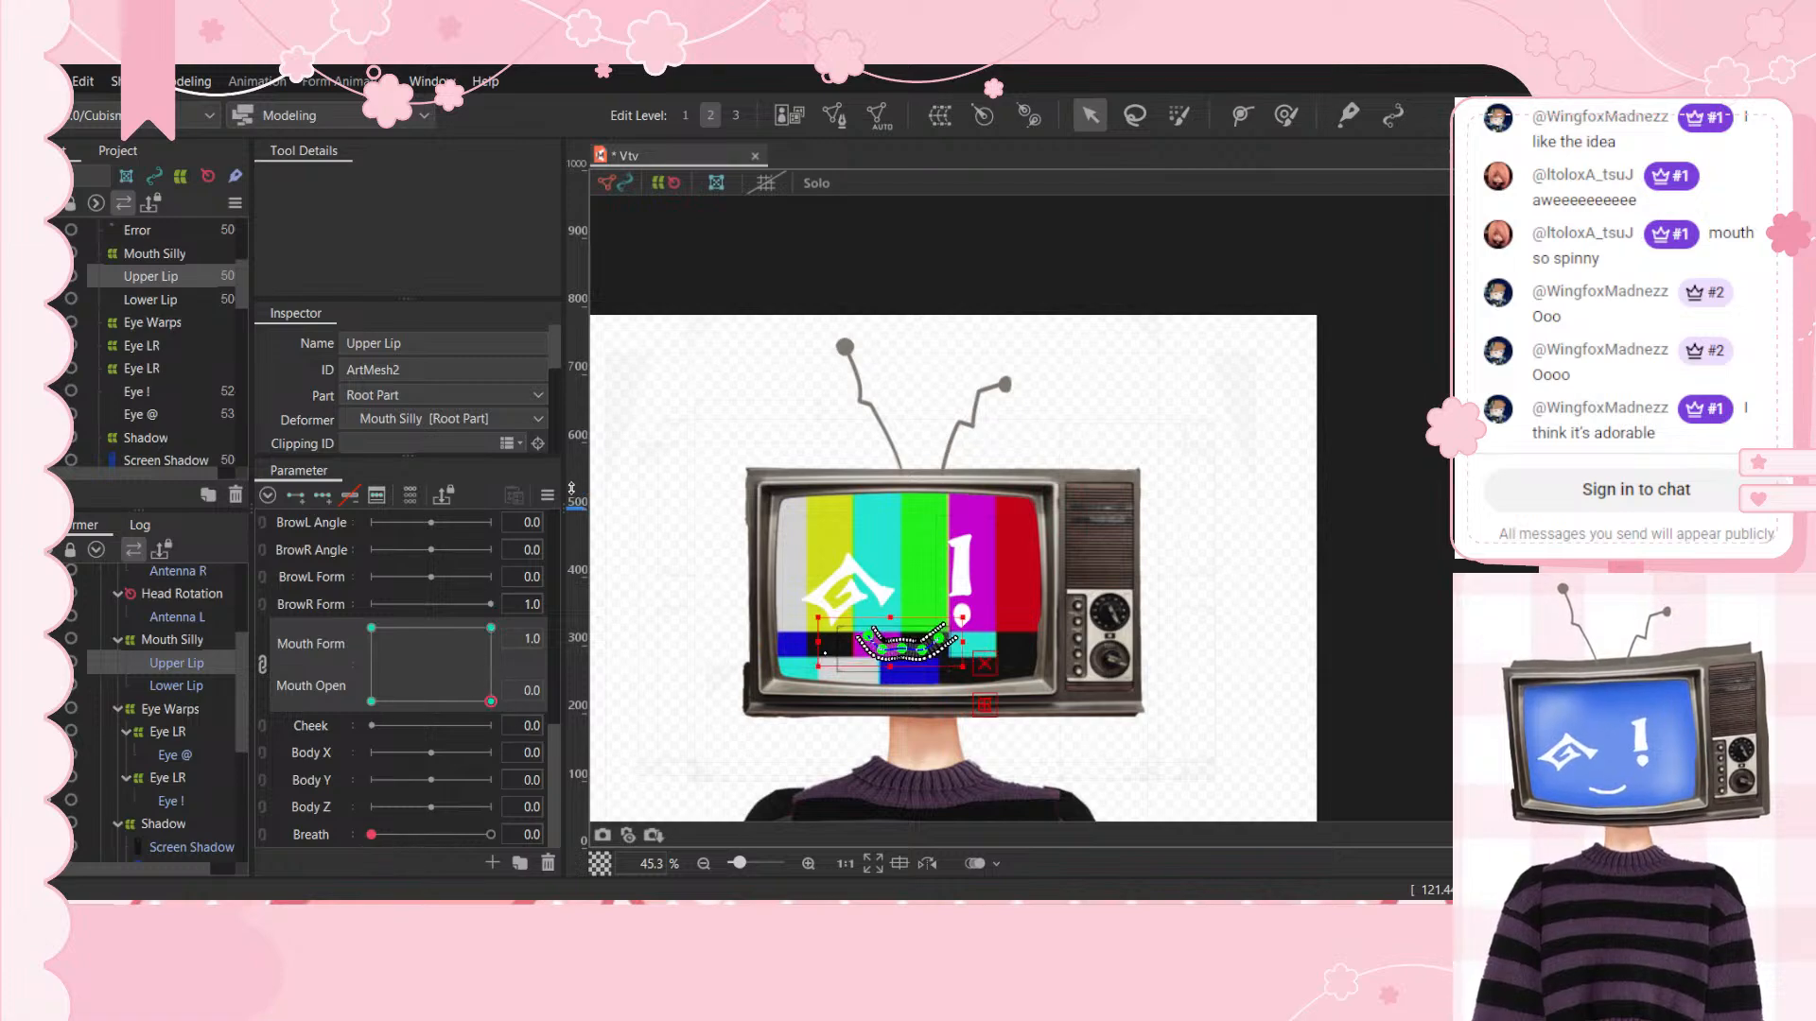
{"action": "left_click_drag", "start_coordinate": [414, 707], "coordinate": [360, 707]}
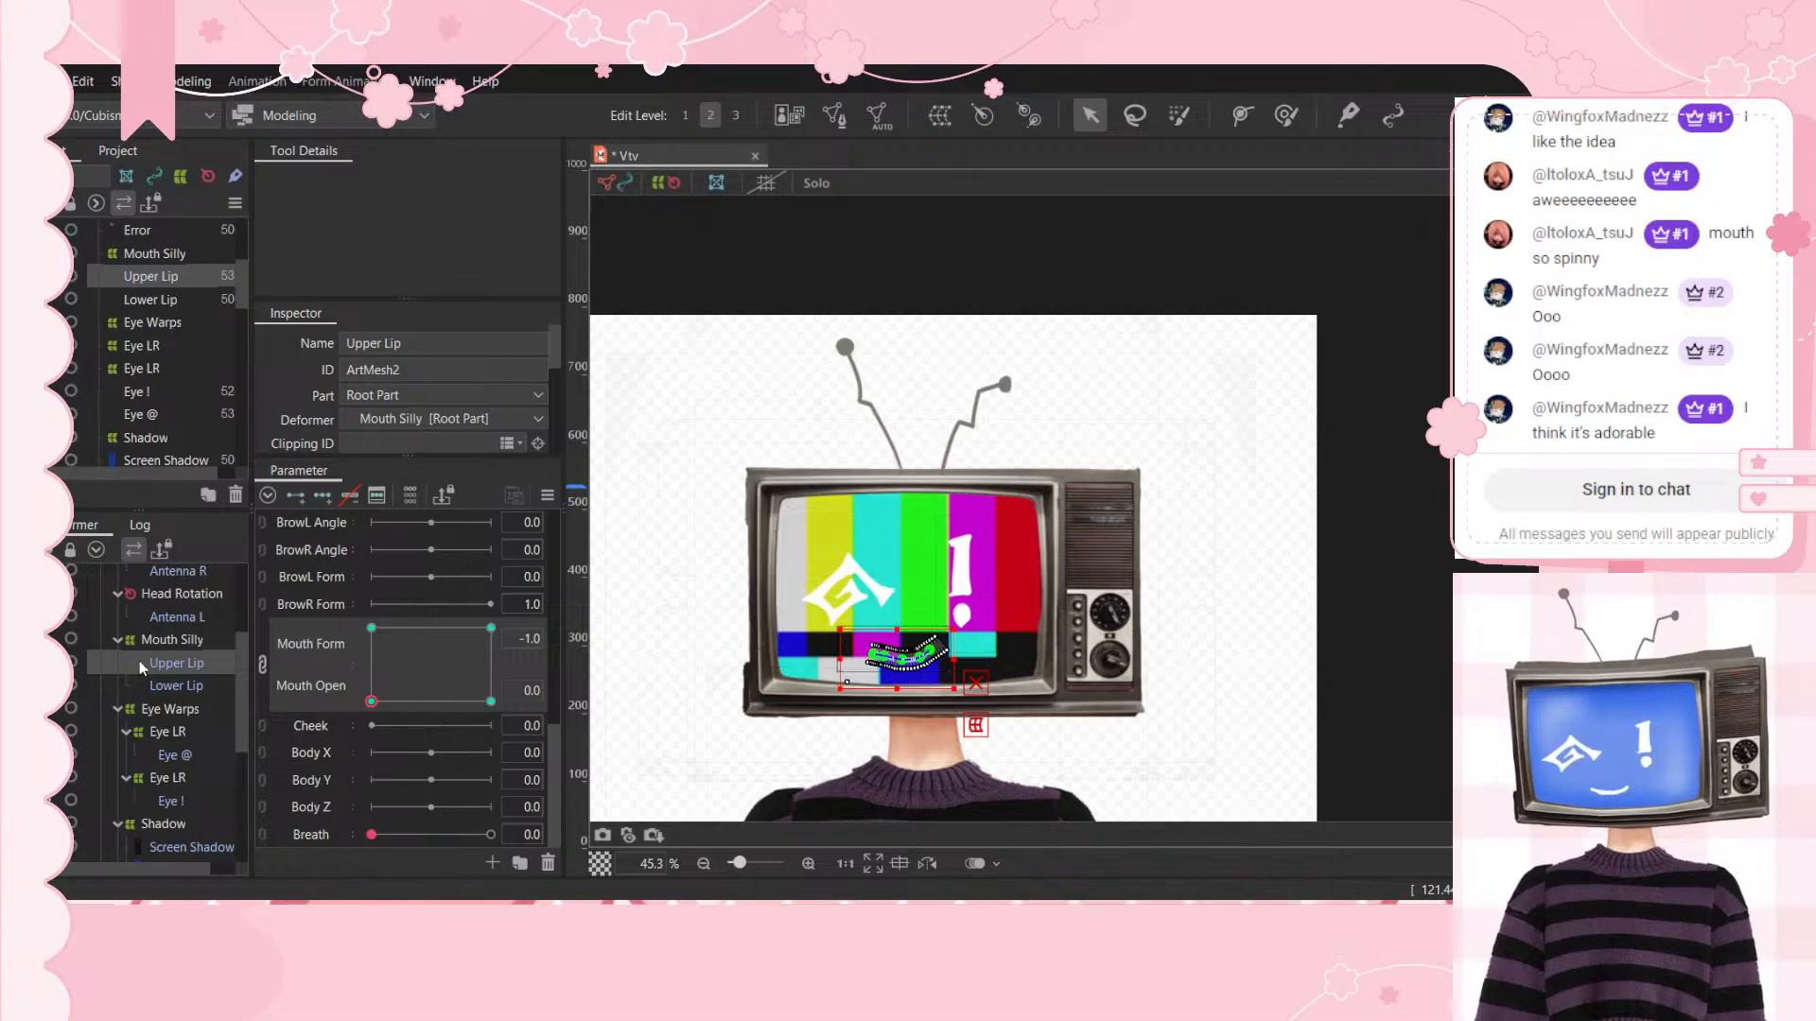
Step: Raise the Lower Lip's draw order above the Error mesh in the same four Mouth Form and Mouth Open keyforms, and clear the selection
{"action": "left_click", "coordinate": [170, 685]}
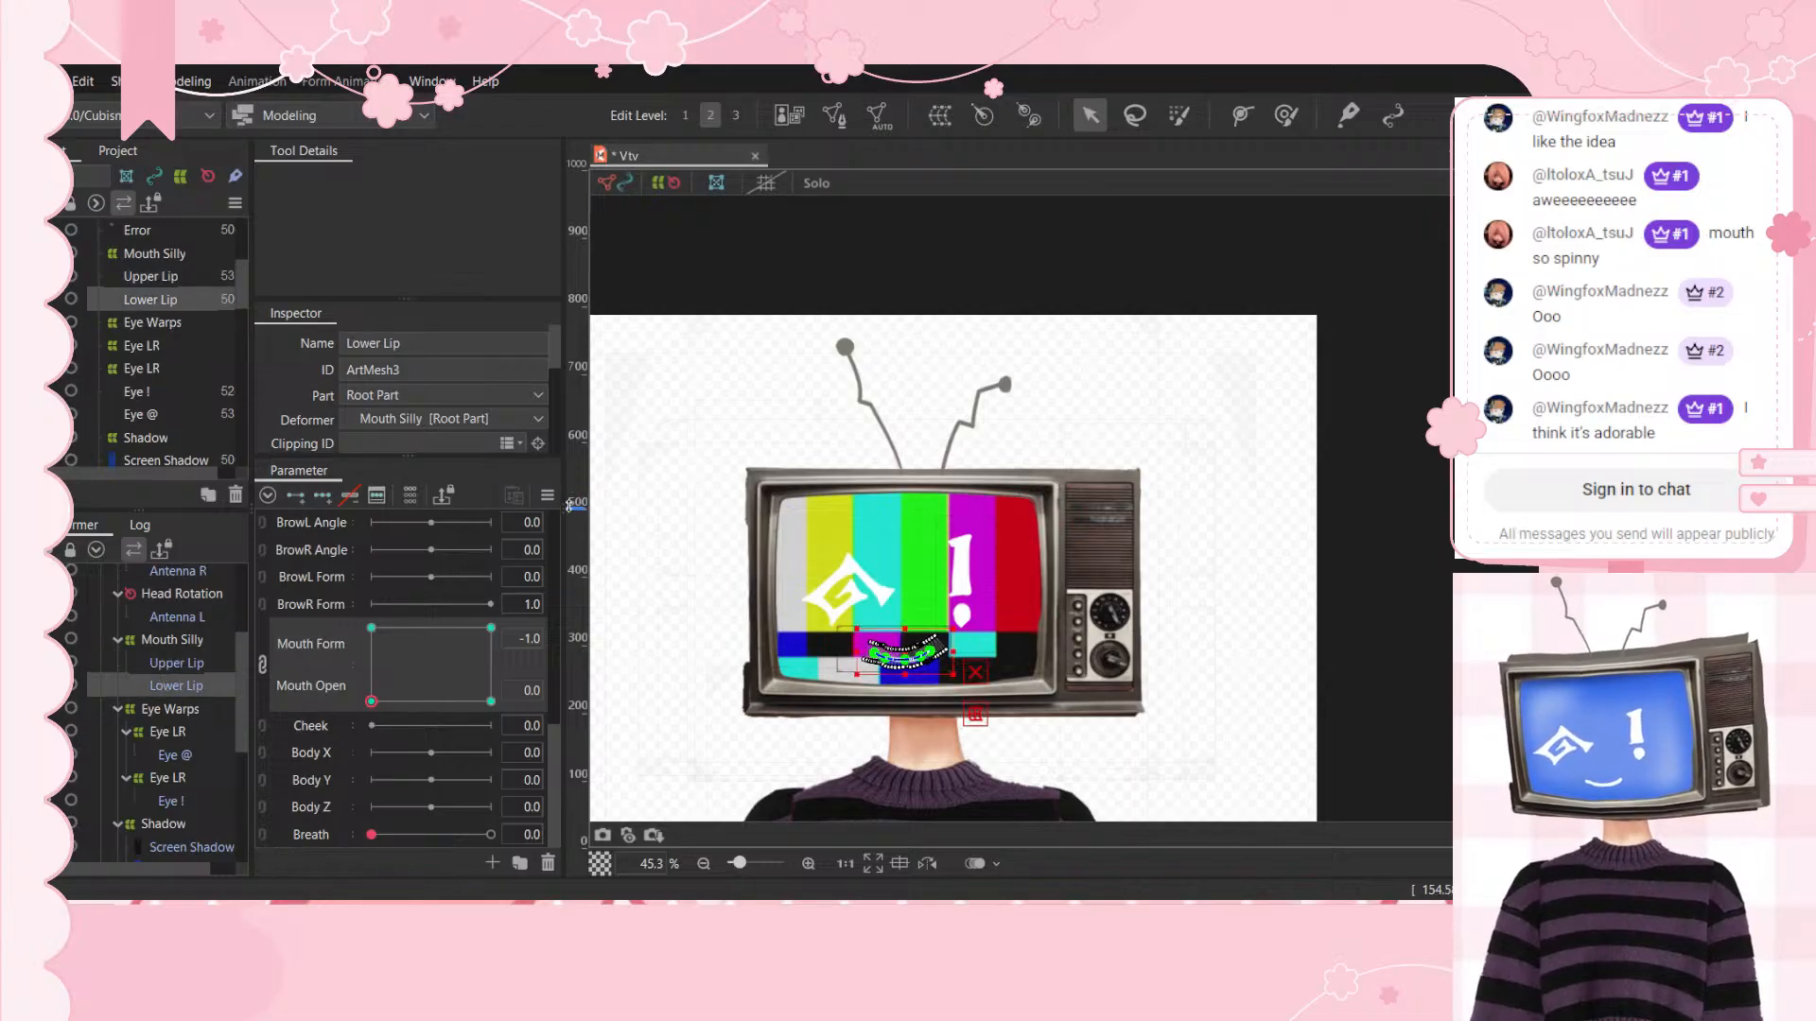
{"action": "left_click_drag", "start_coordinate": [412, 649], "coordinate": [333, 601]}
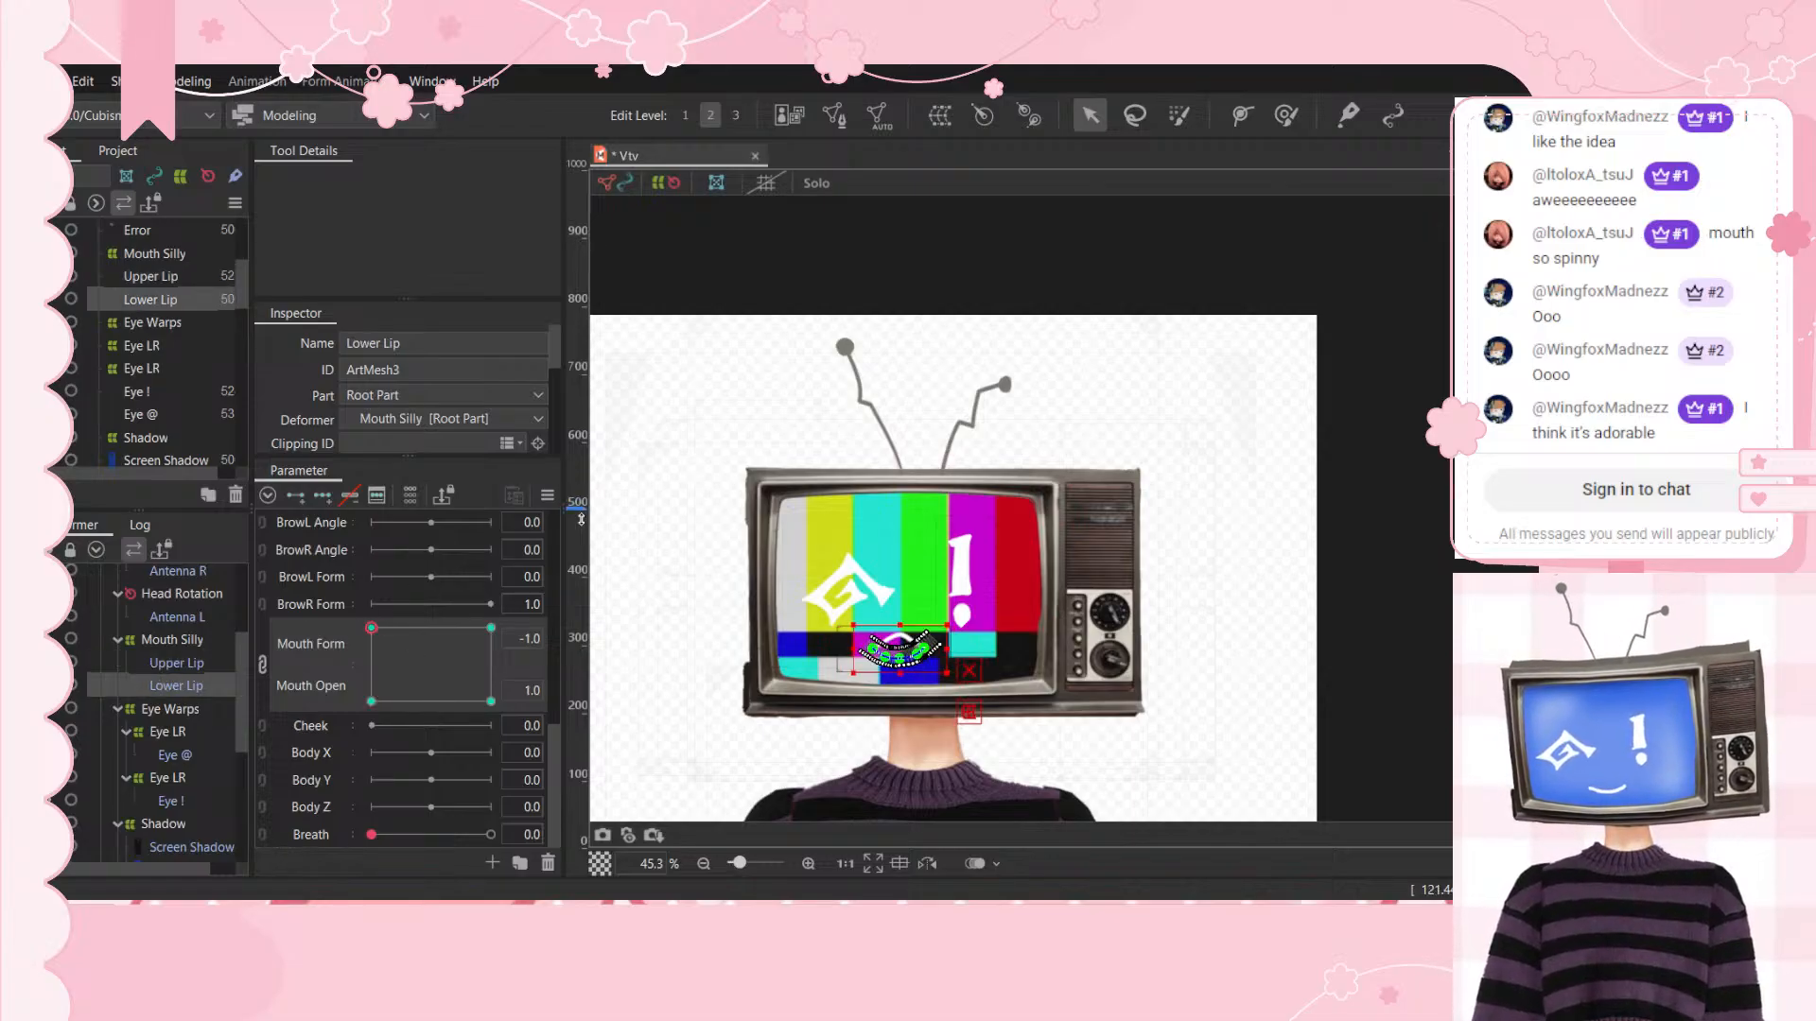
{"action": "left_click_drag", "start_coordinate": [473, 649], "coordinate": [537, 588]}
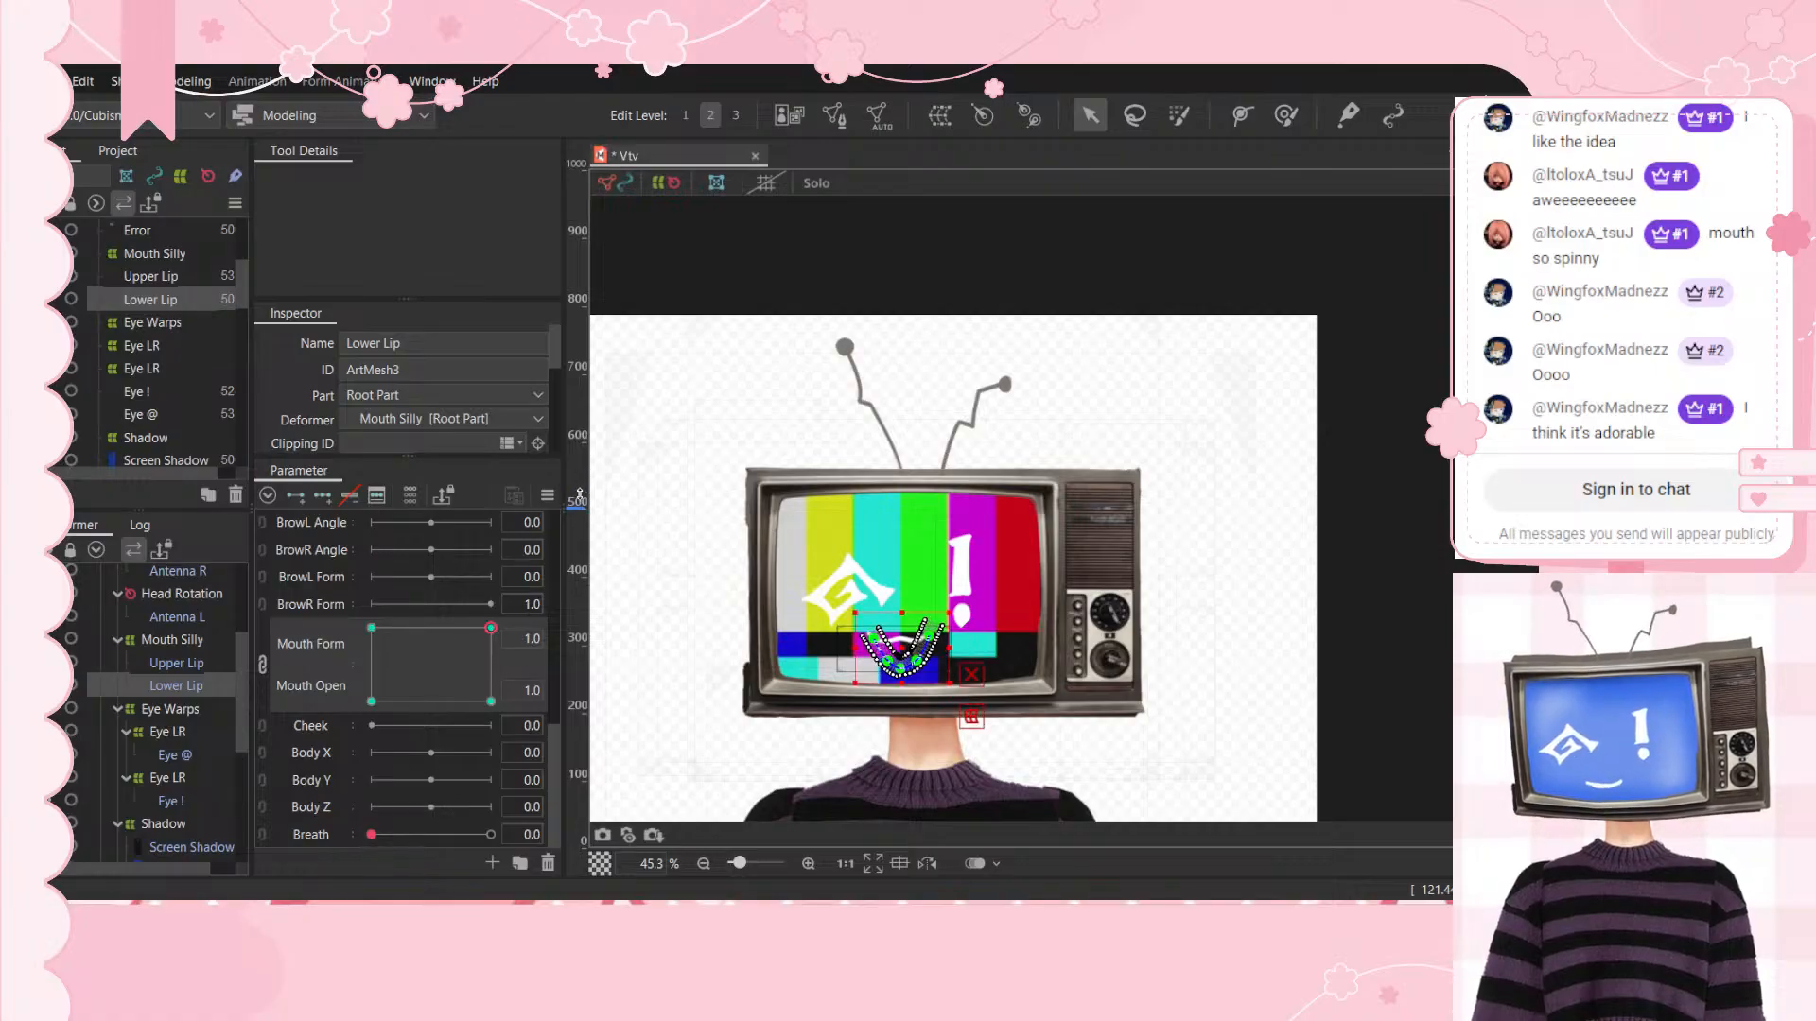
{"action": "left_click", "coordinate": [489, 701]}
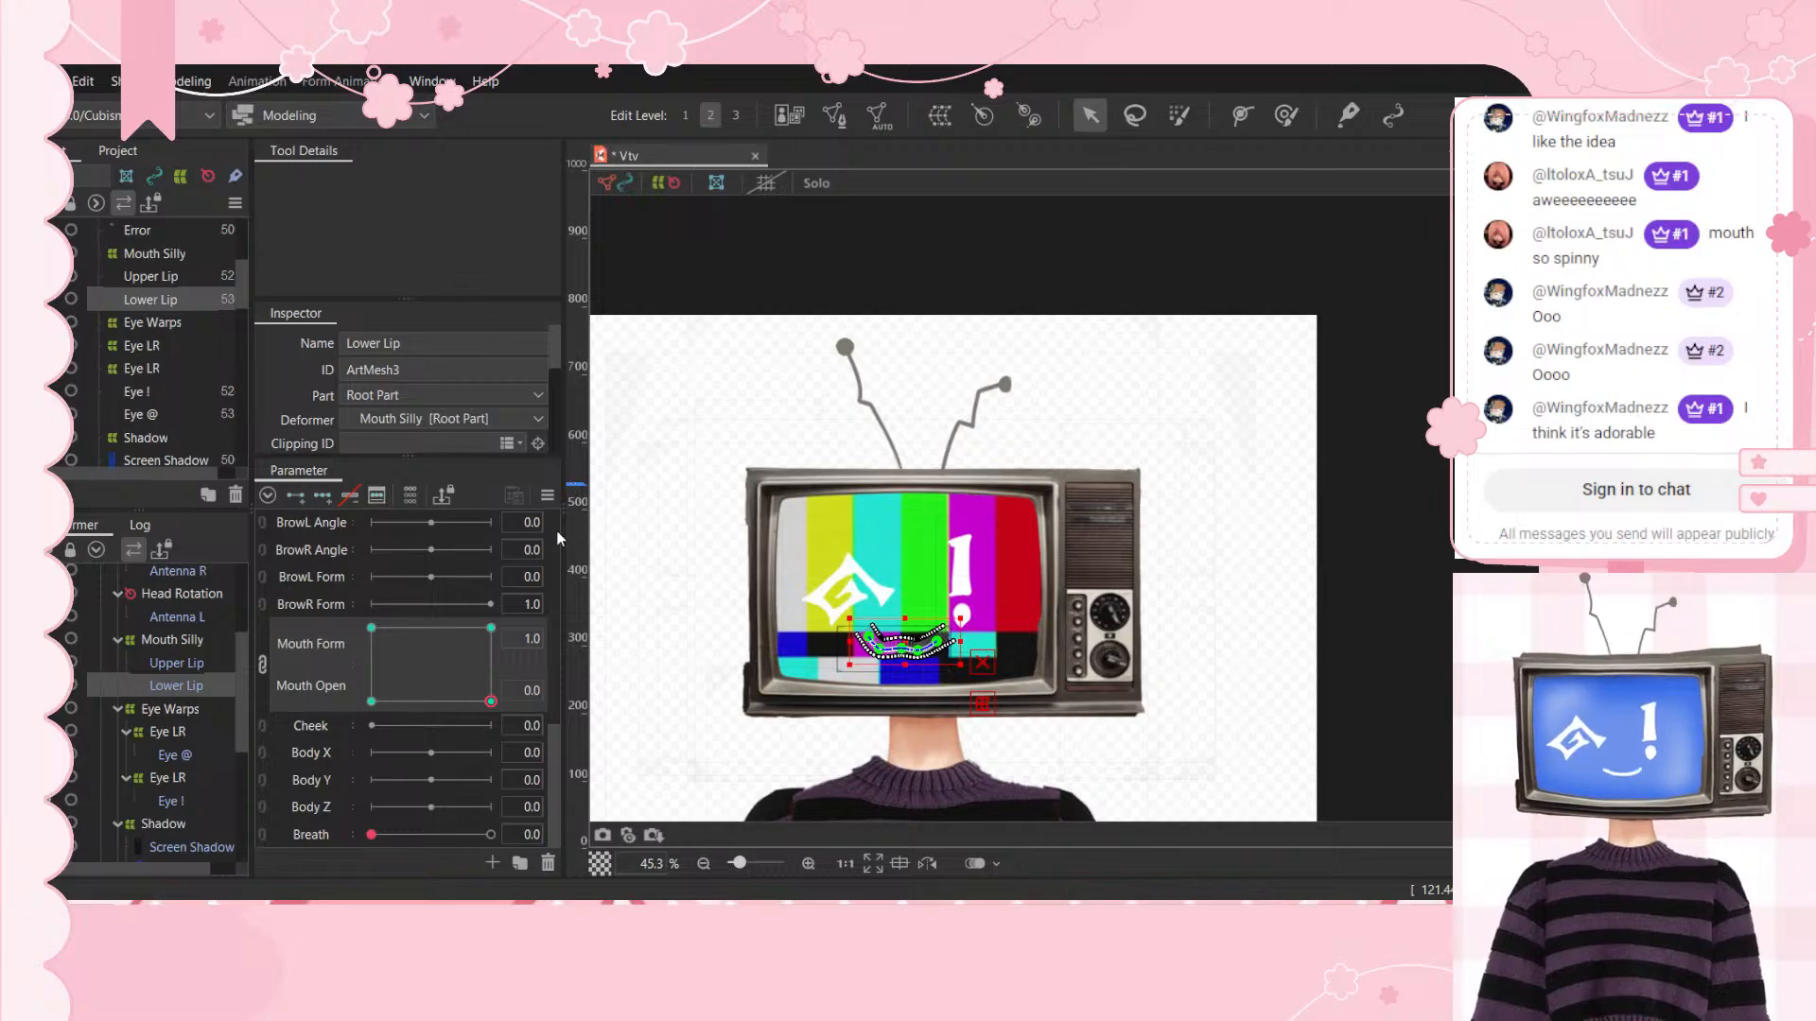
{"action": "left_click", "coordinate": [964, 247]}
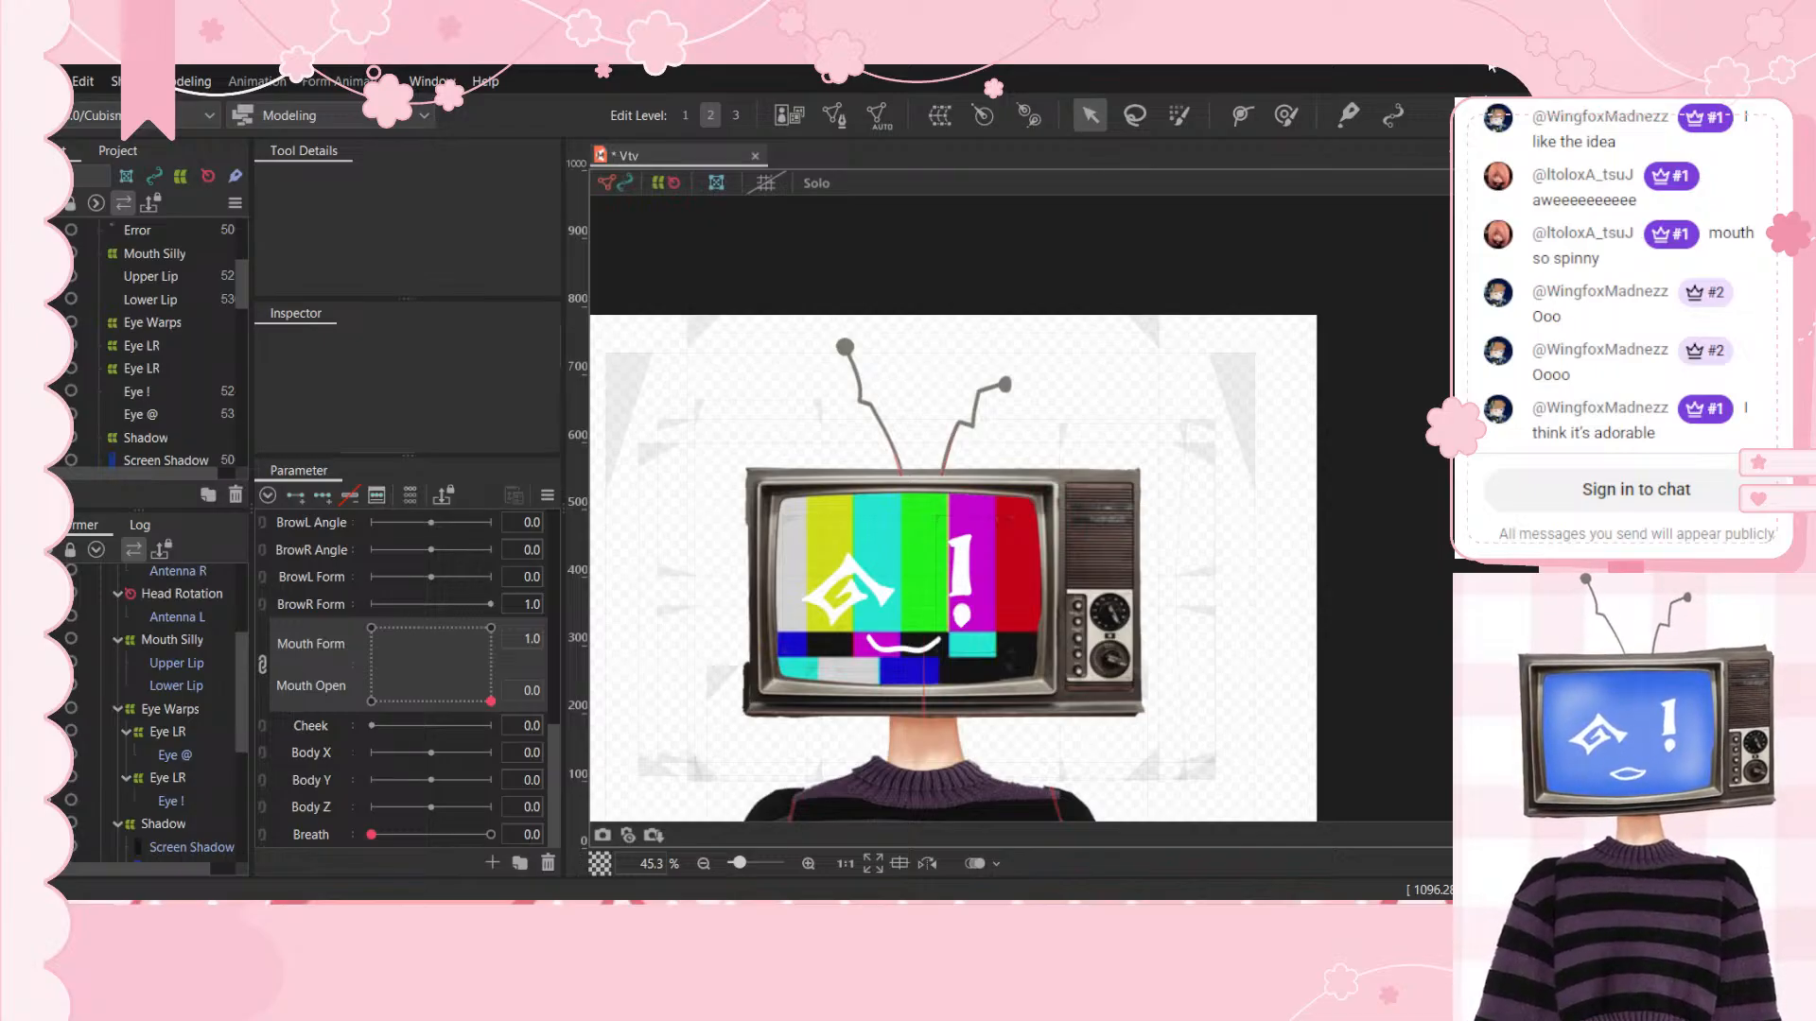
Step: Set the Screen mesh's opacity to 100% in the Angle X 0.0, Angle Y 0.0 keyform, keeping Error at 1.0
{"action": "scroll", "coordinate": [194, 652], "scroll_direction": "up", "scroll_amount": 3}
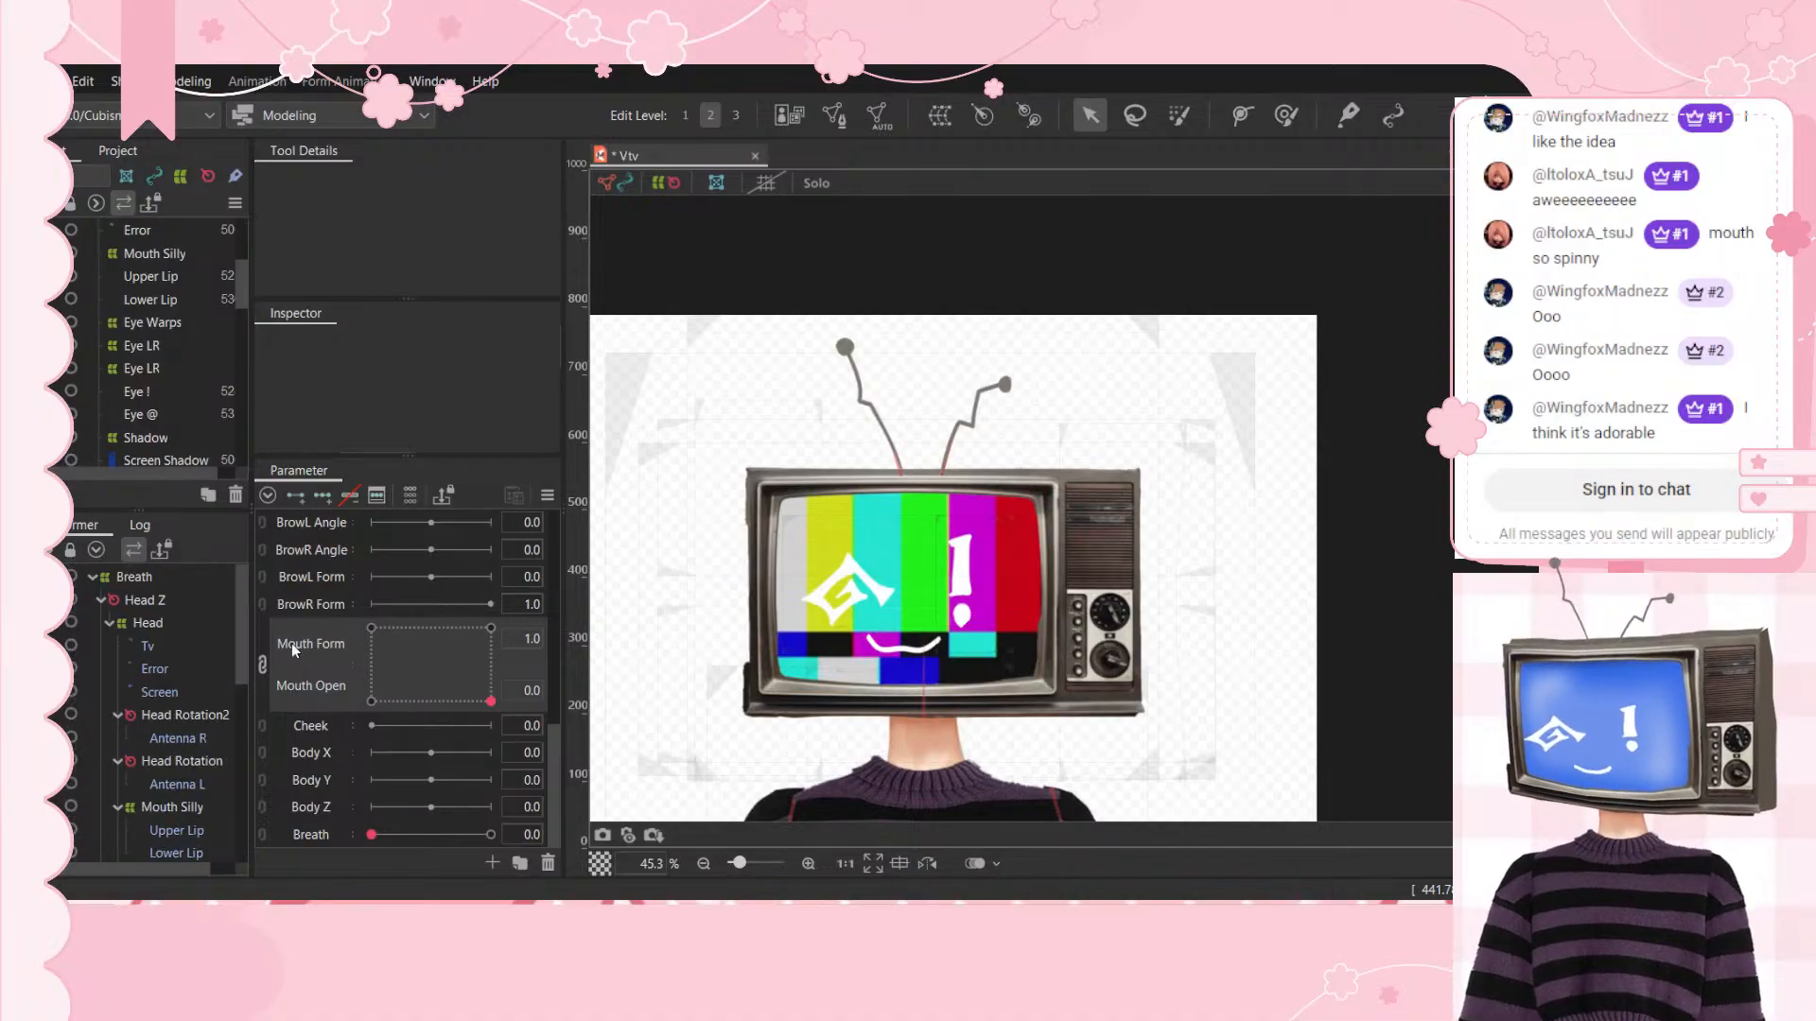
{"action": "left_click", "coordinate": [189, 672]}
{"action": "left_click", "coordinate": [189, 688]}
{"action": "scroll", "coordinate": [423, 589], "scroll_direction": "up", "scroll_amount": 5}
{"action": "scroll", "coordinate": [475, 373], "scroll_direction": "down", "scroll_amount": 3}
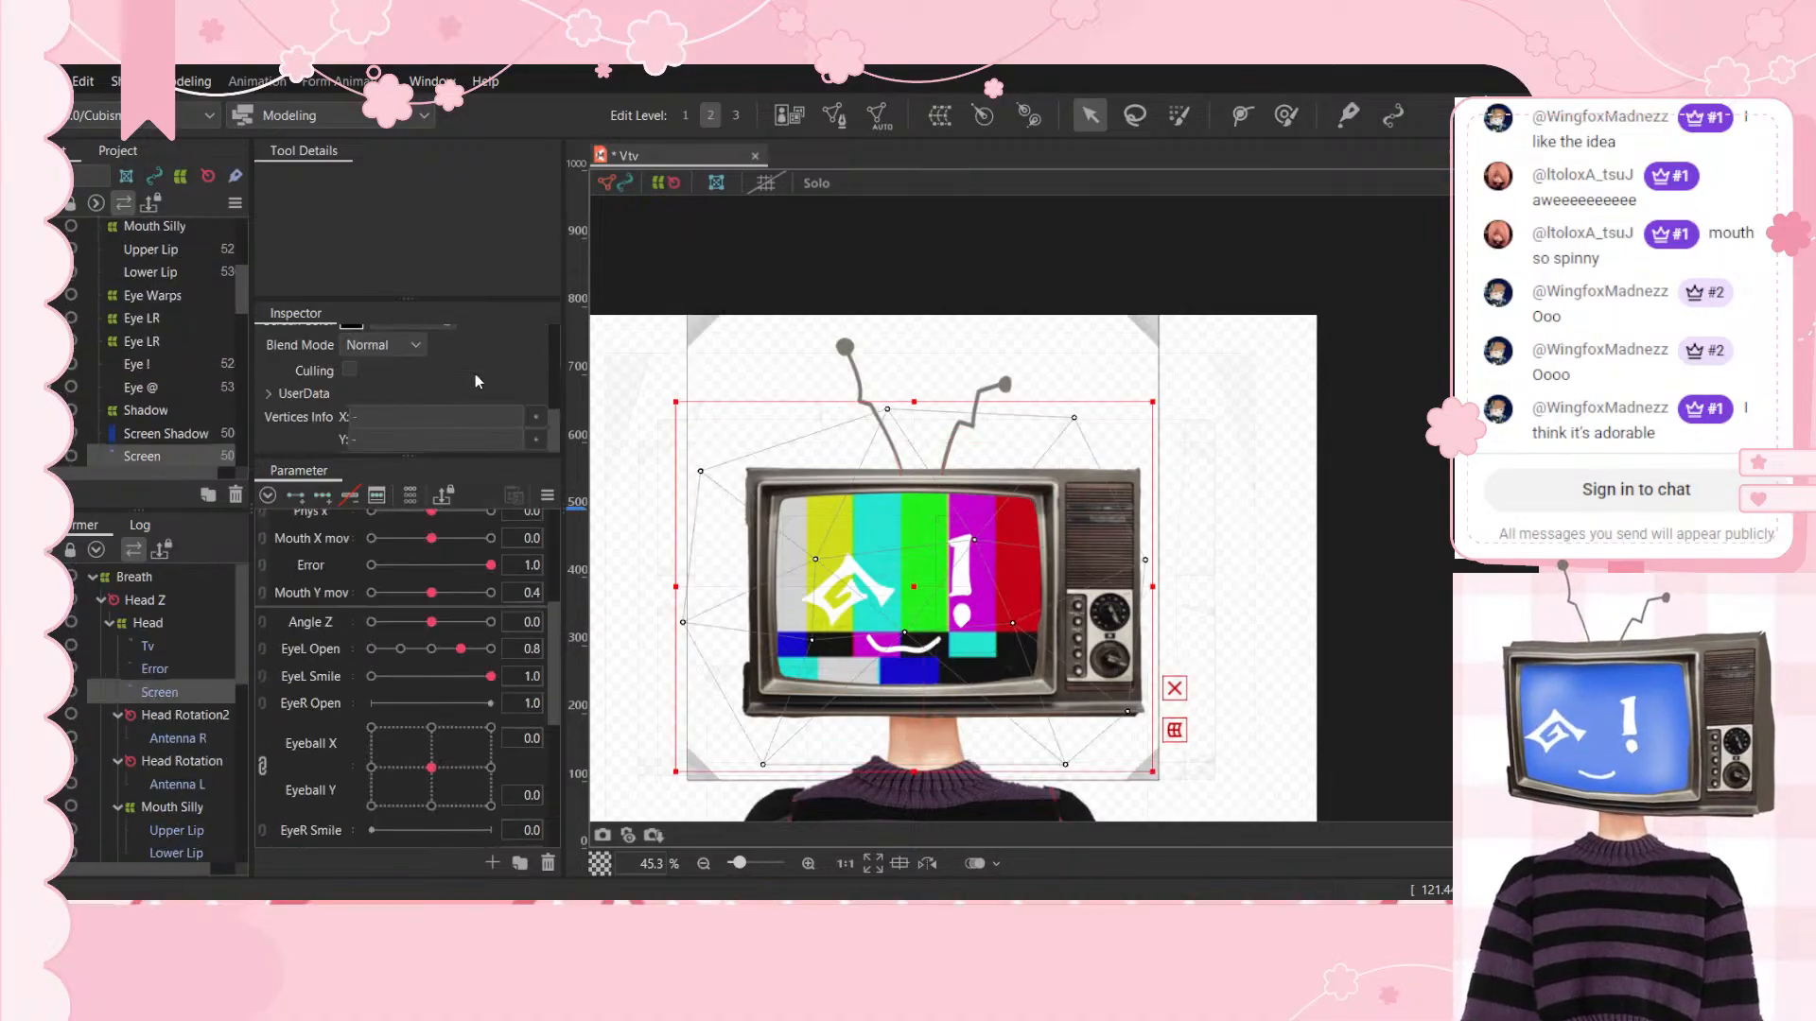
{"action": "left_click", "coordinate": [394, 438]}
{"action": "type", "text": "100"}
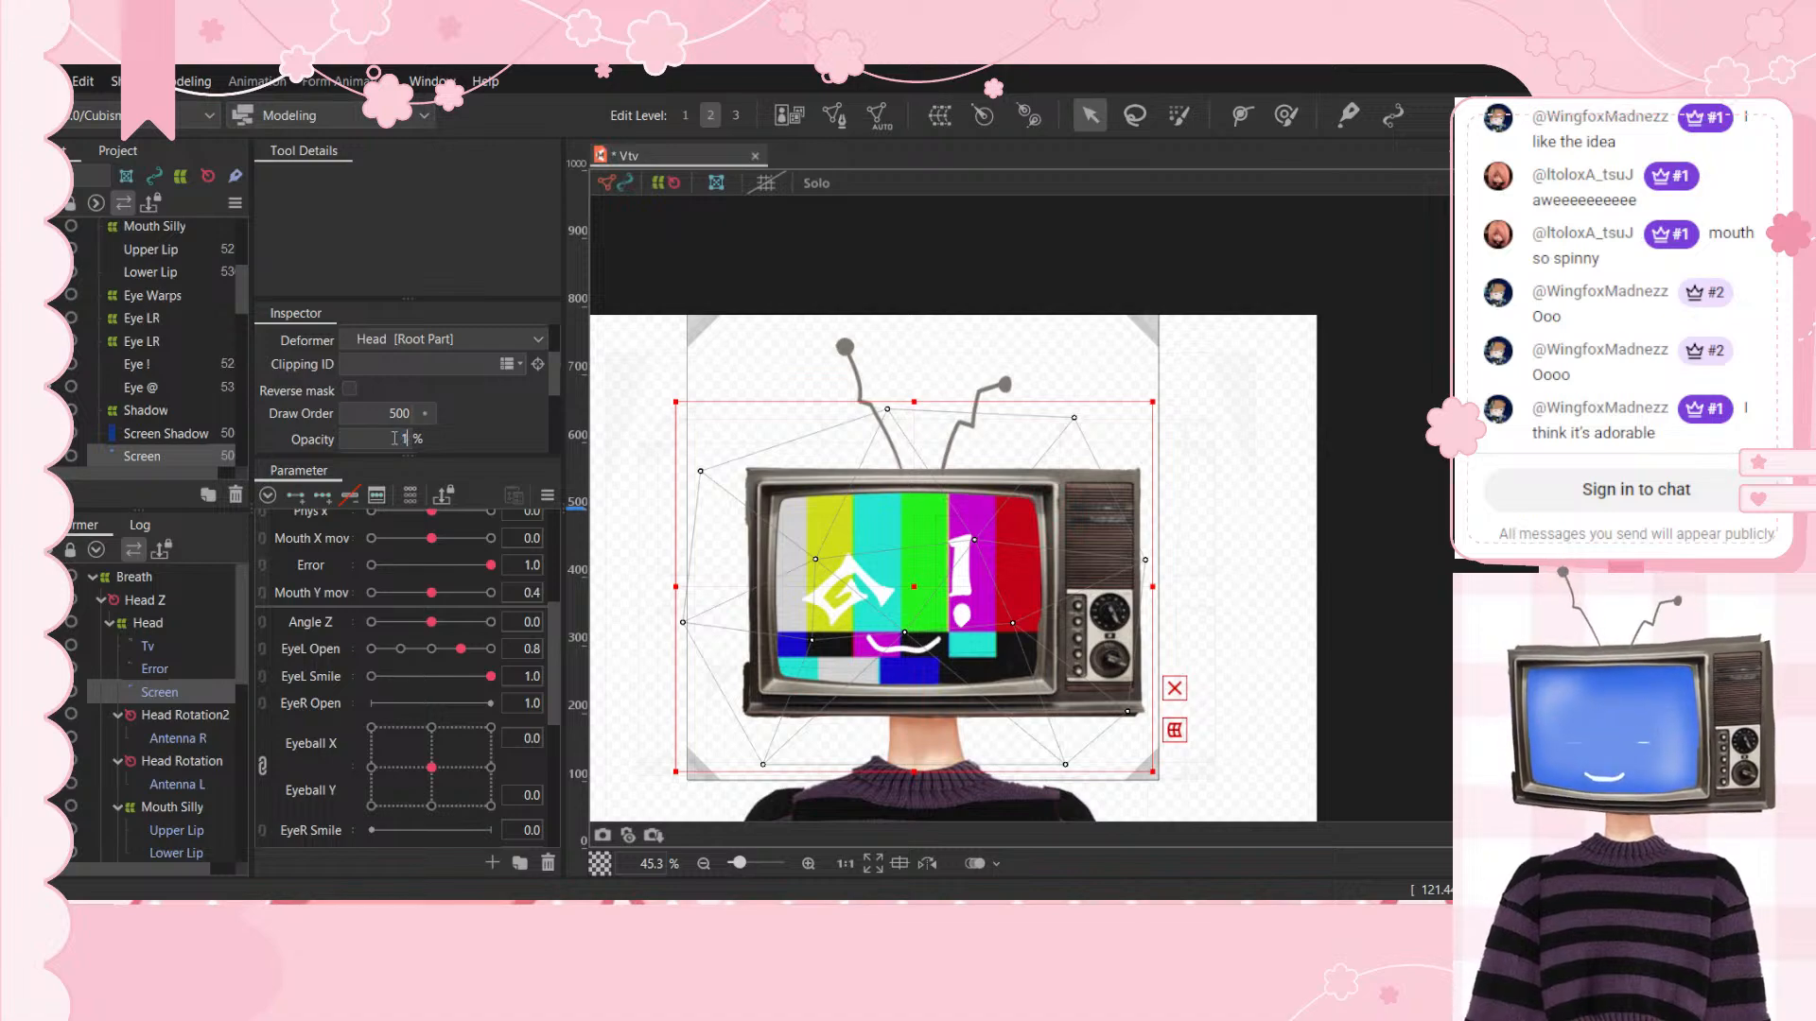
{"action": "key", "text": "Return"}
{"action": "scroll", "coordinate": [371, 564], "scroll_direction": "up", "scroll_amount": 3}
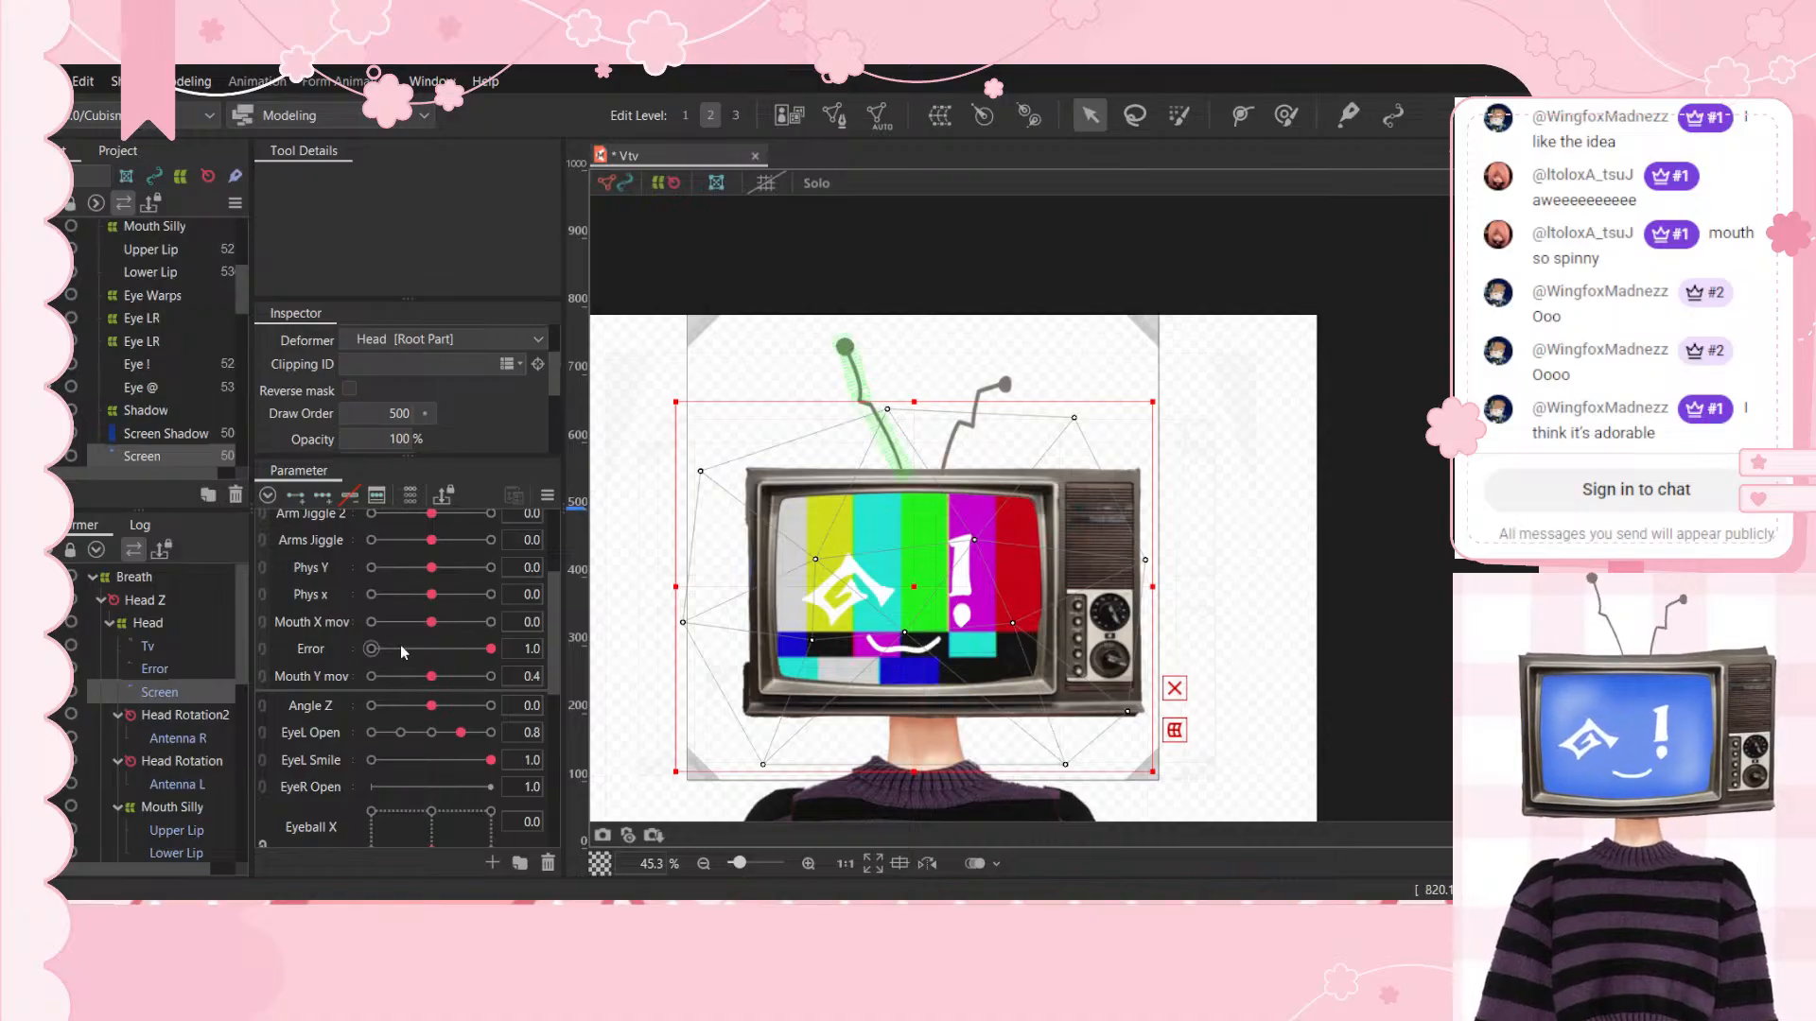
{"action": "scroll", "coordinate": [400, 645], "scroll_direction": "up", "scroll_amount": 3}
{"action": "left_click_drag", "start_coordinate": [489, 732], "coordinate": [818, 716]}
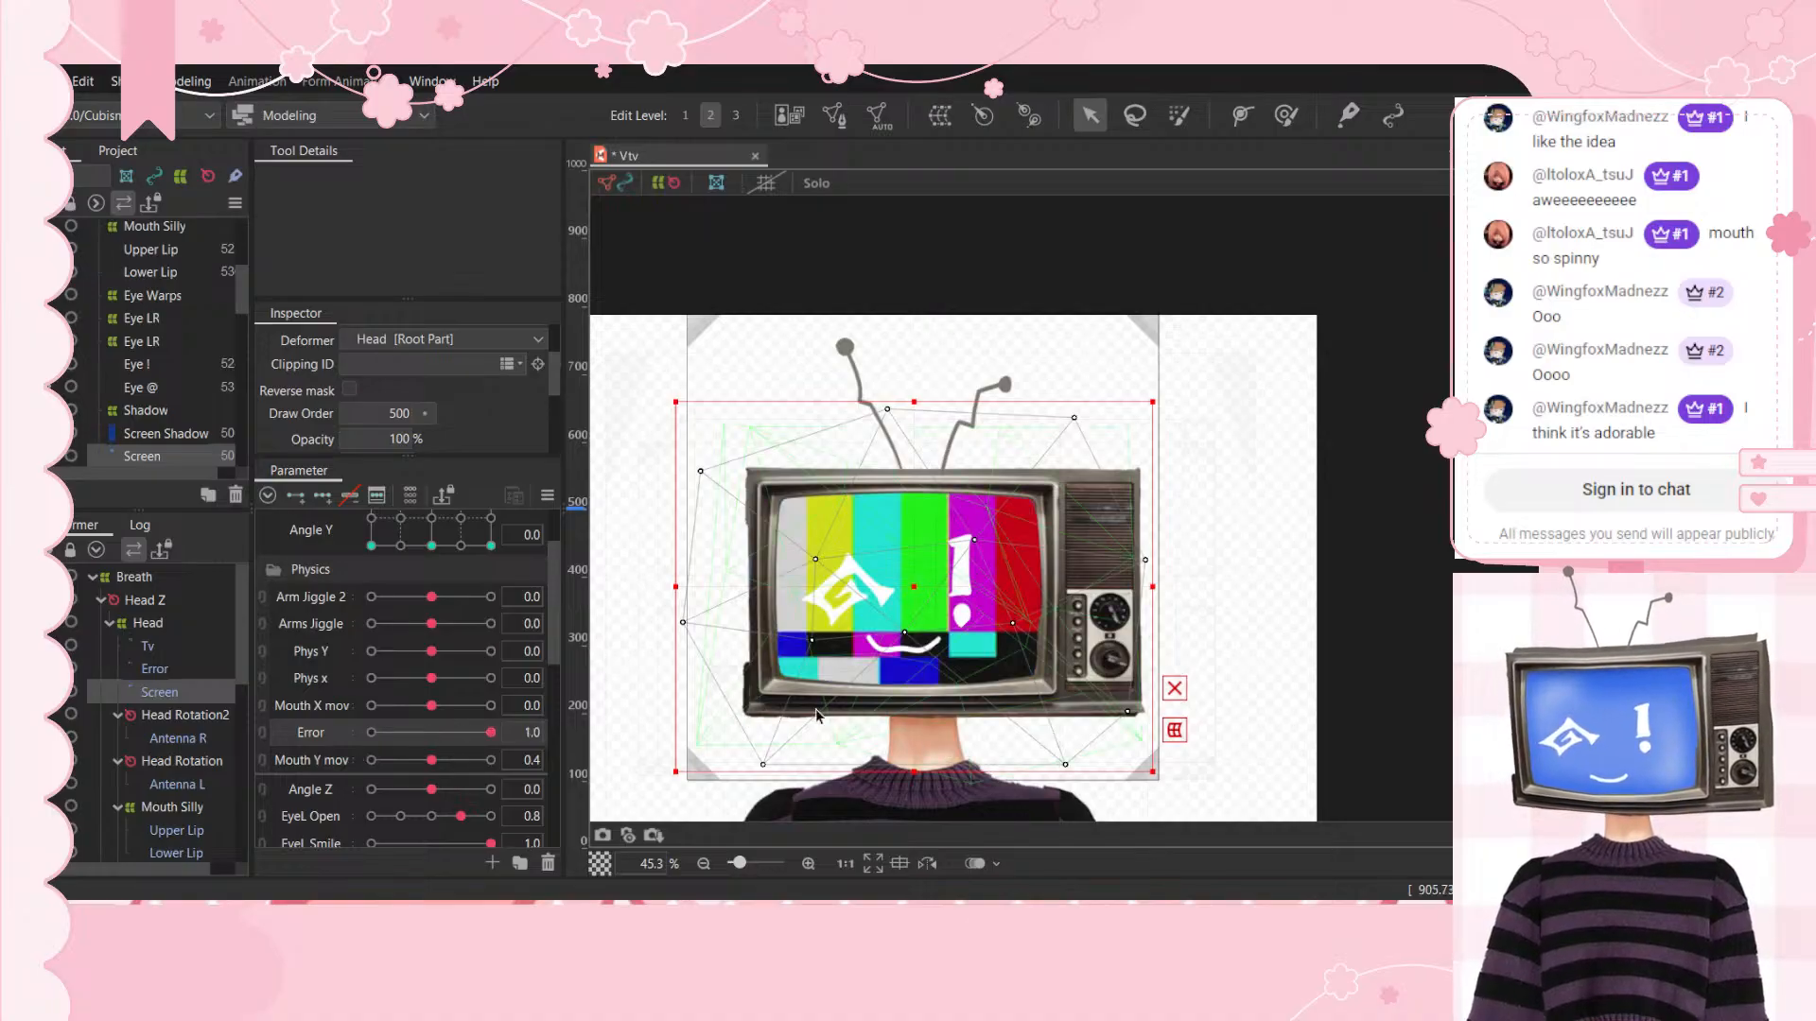
Step: Set the Screen mesh's opacity to 100% in the Angle Y 30.0 keyforms at Angle X 30.0, 0.0 and -30.0
{"action": "scroll", "coordinate": [480, 510], "scroll_direction": "up", "scroll_amount": 3}
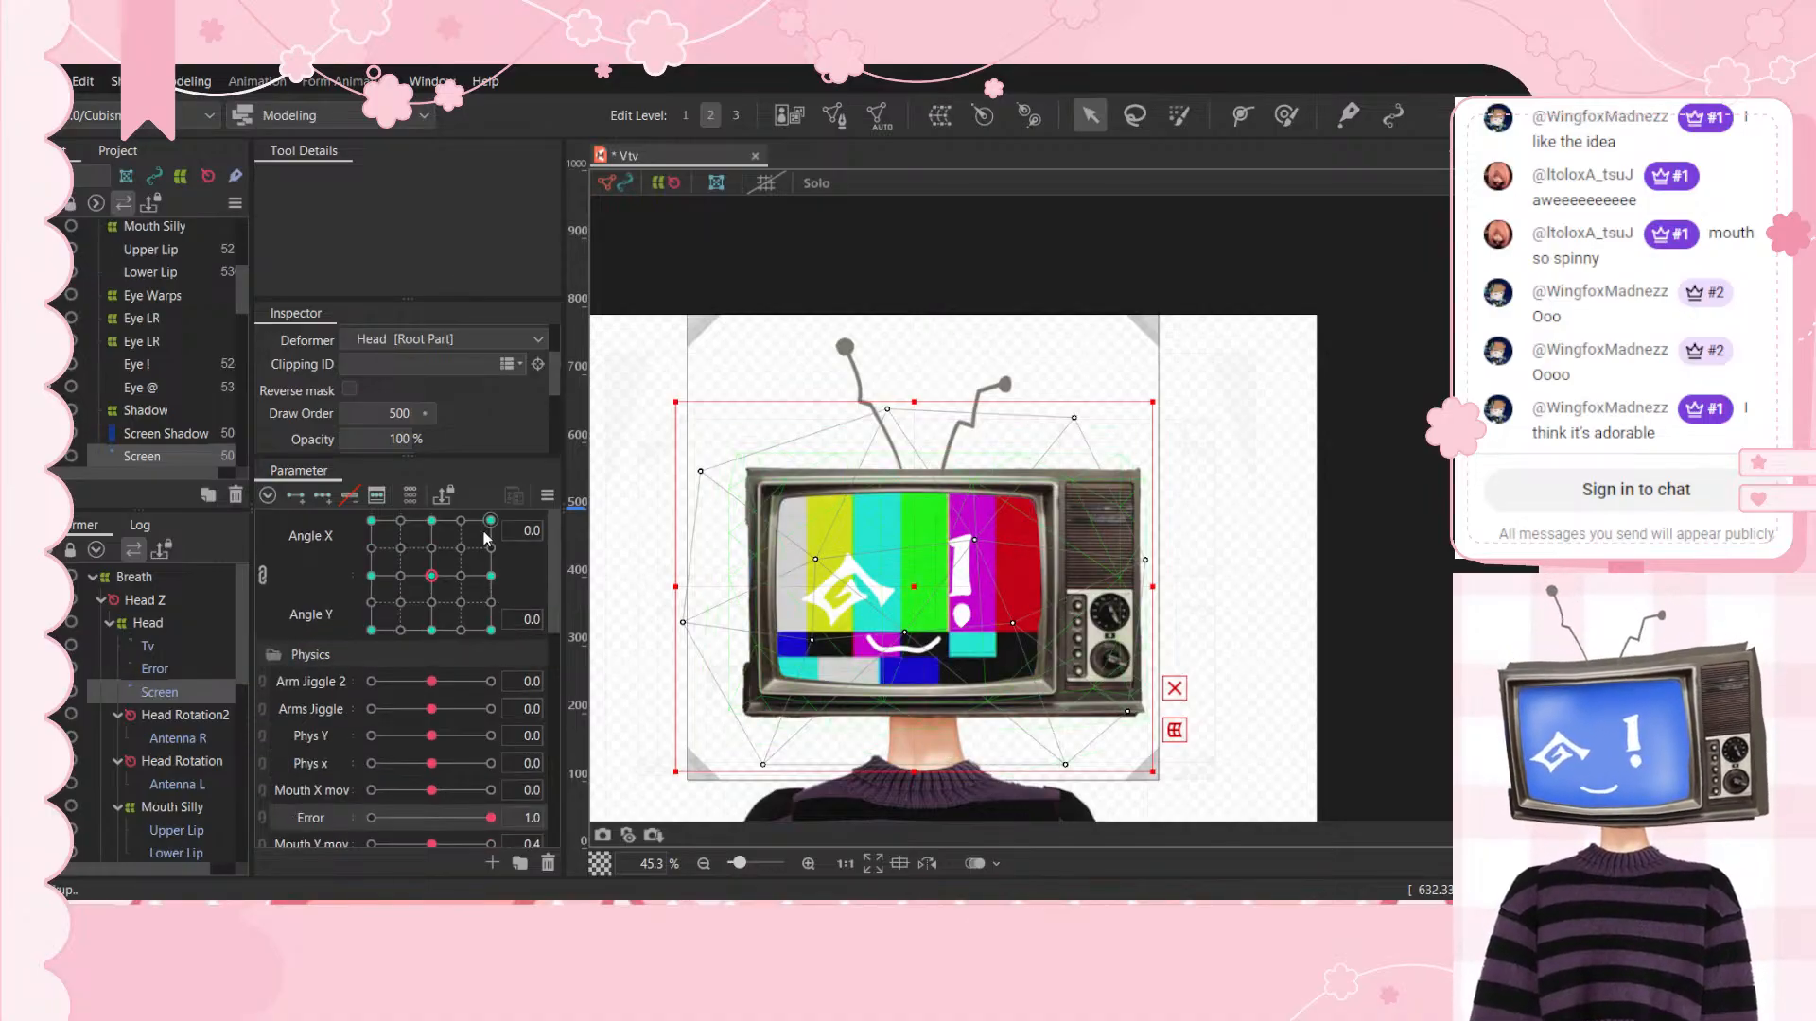
{"action": "left_click", "coordinate": [490, 522]}
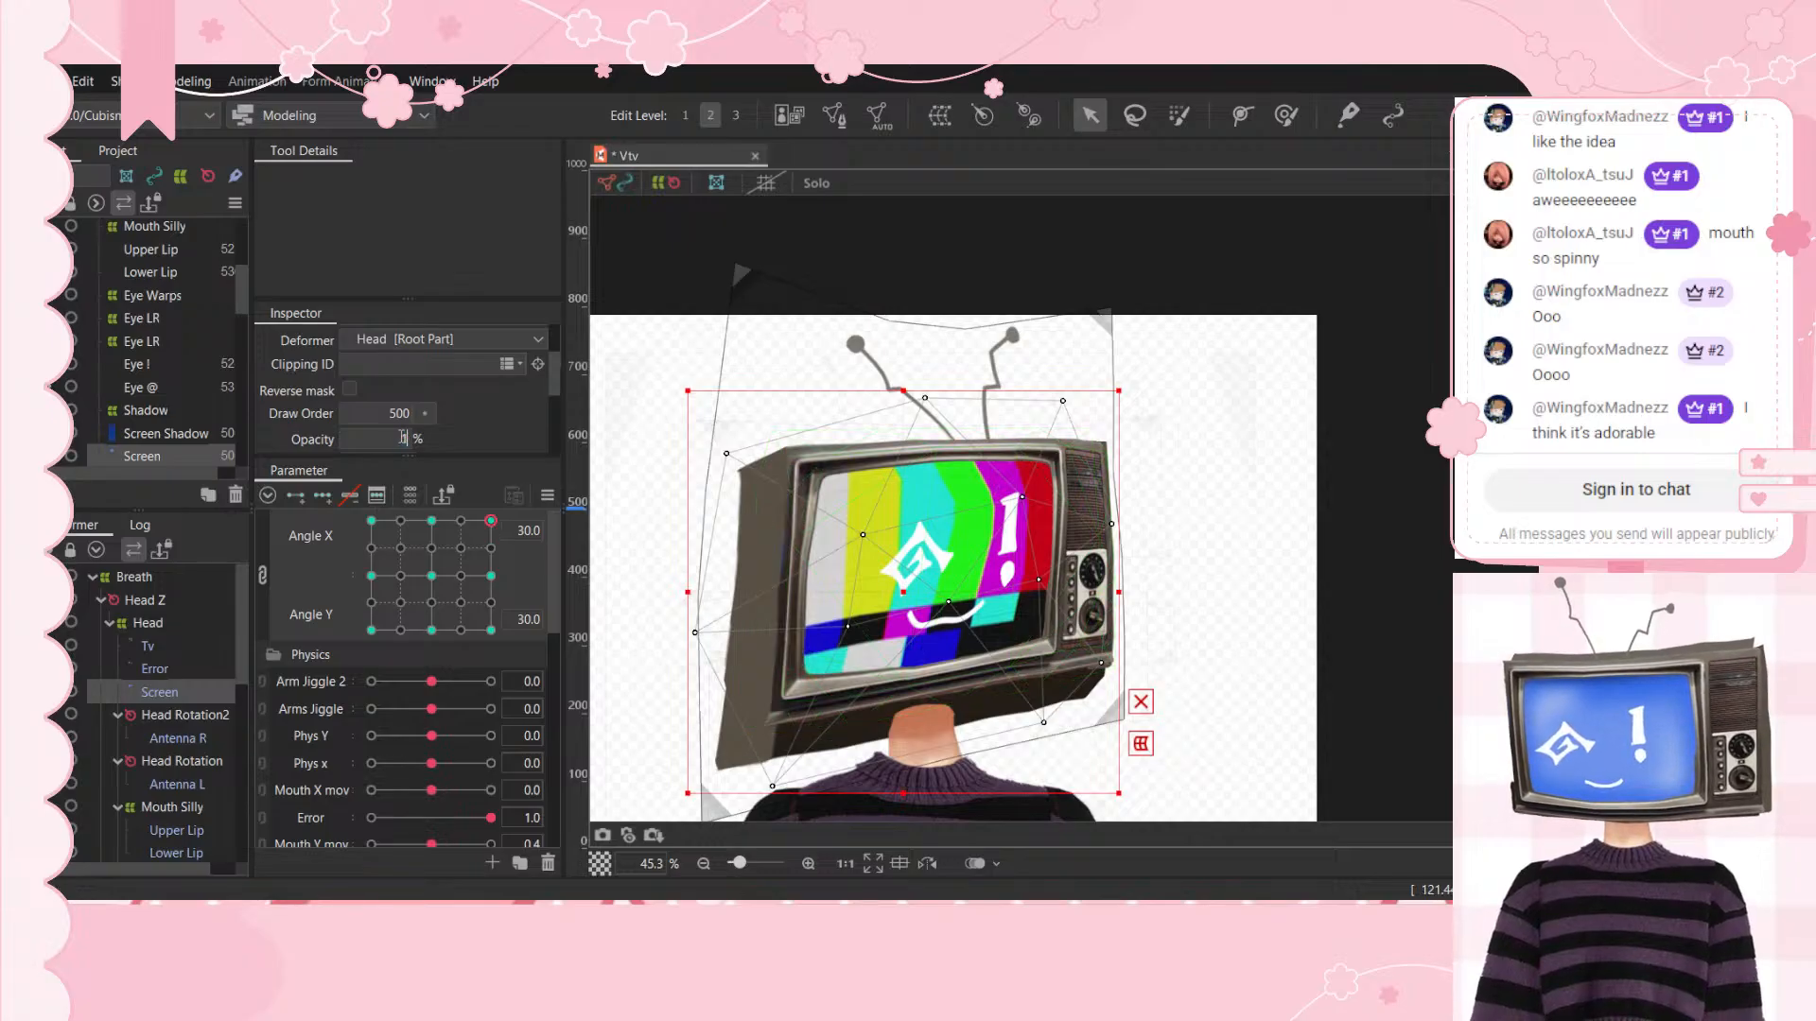
{"action": "left_click", "coordinate": [431, 521]}
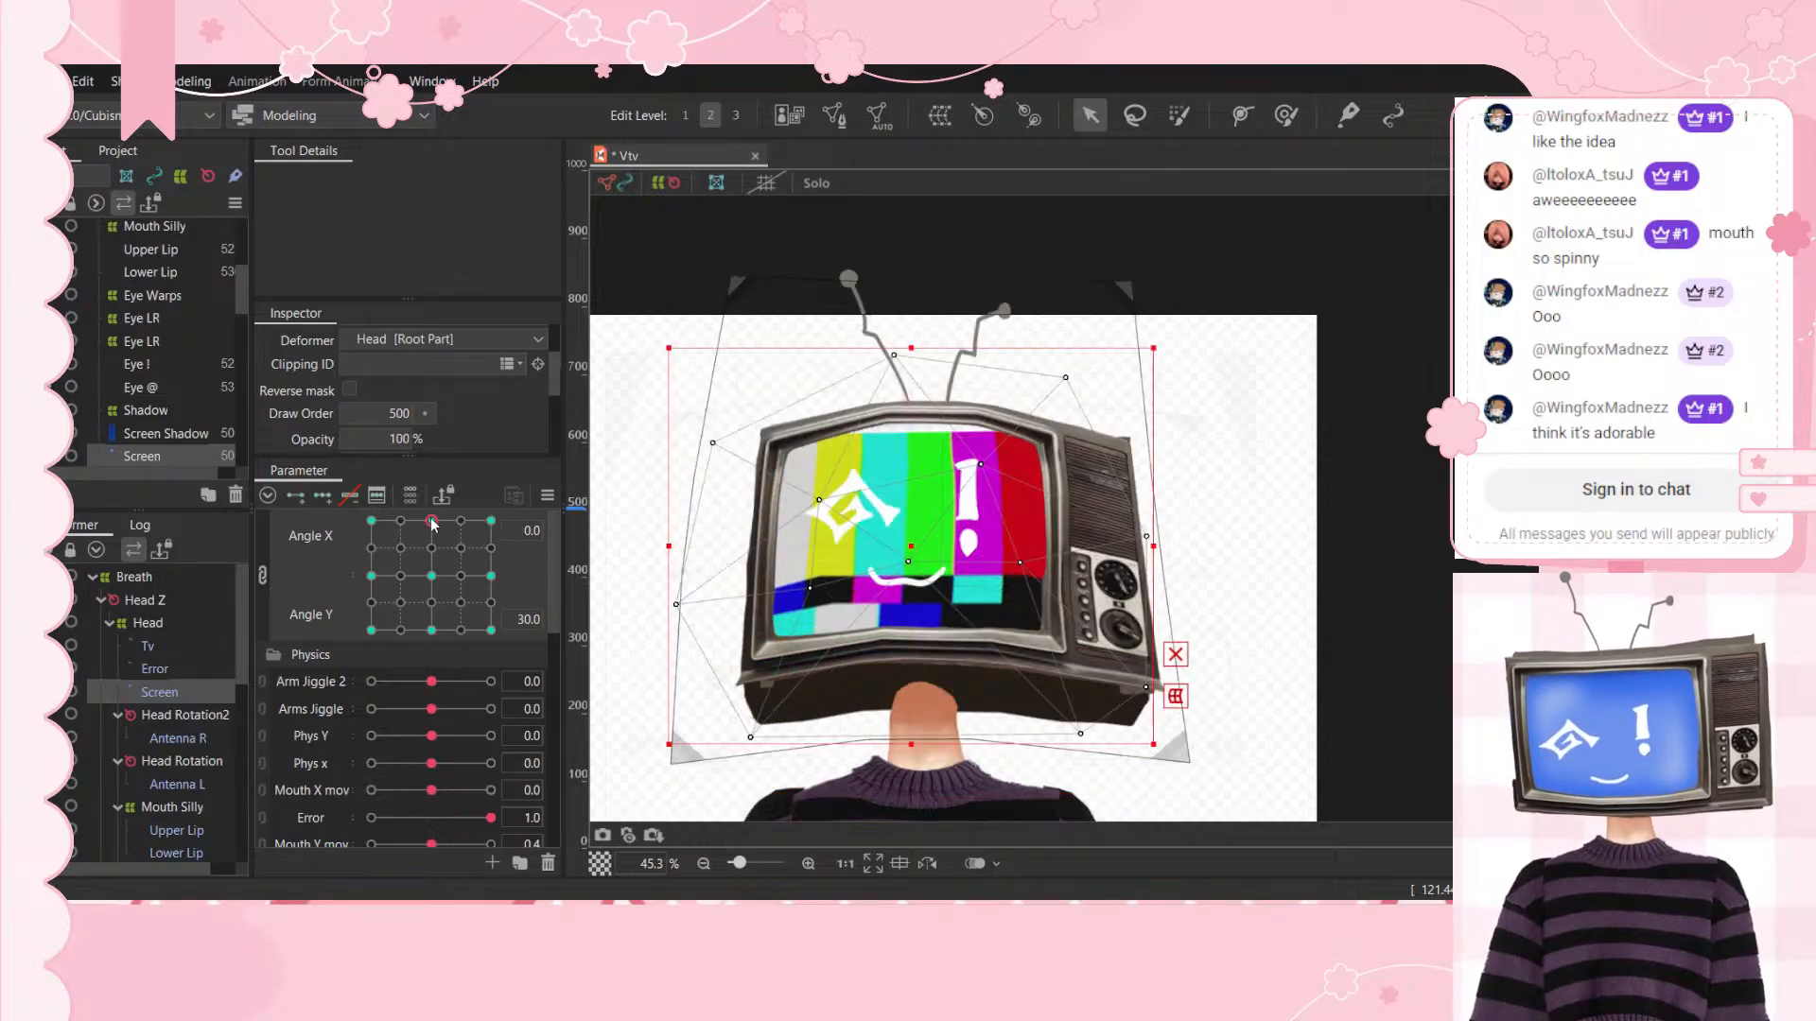
{"action": "left_click", "coordinate": [370, 521]}
{"action": "left_click", "coordinate": [395, 439]}
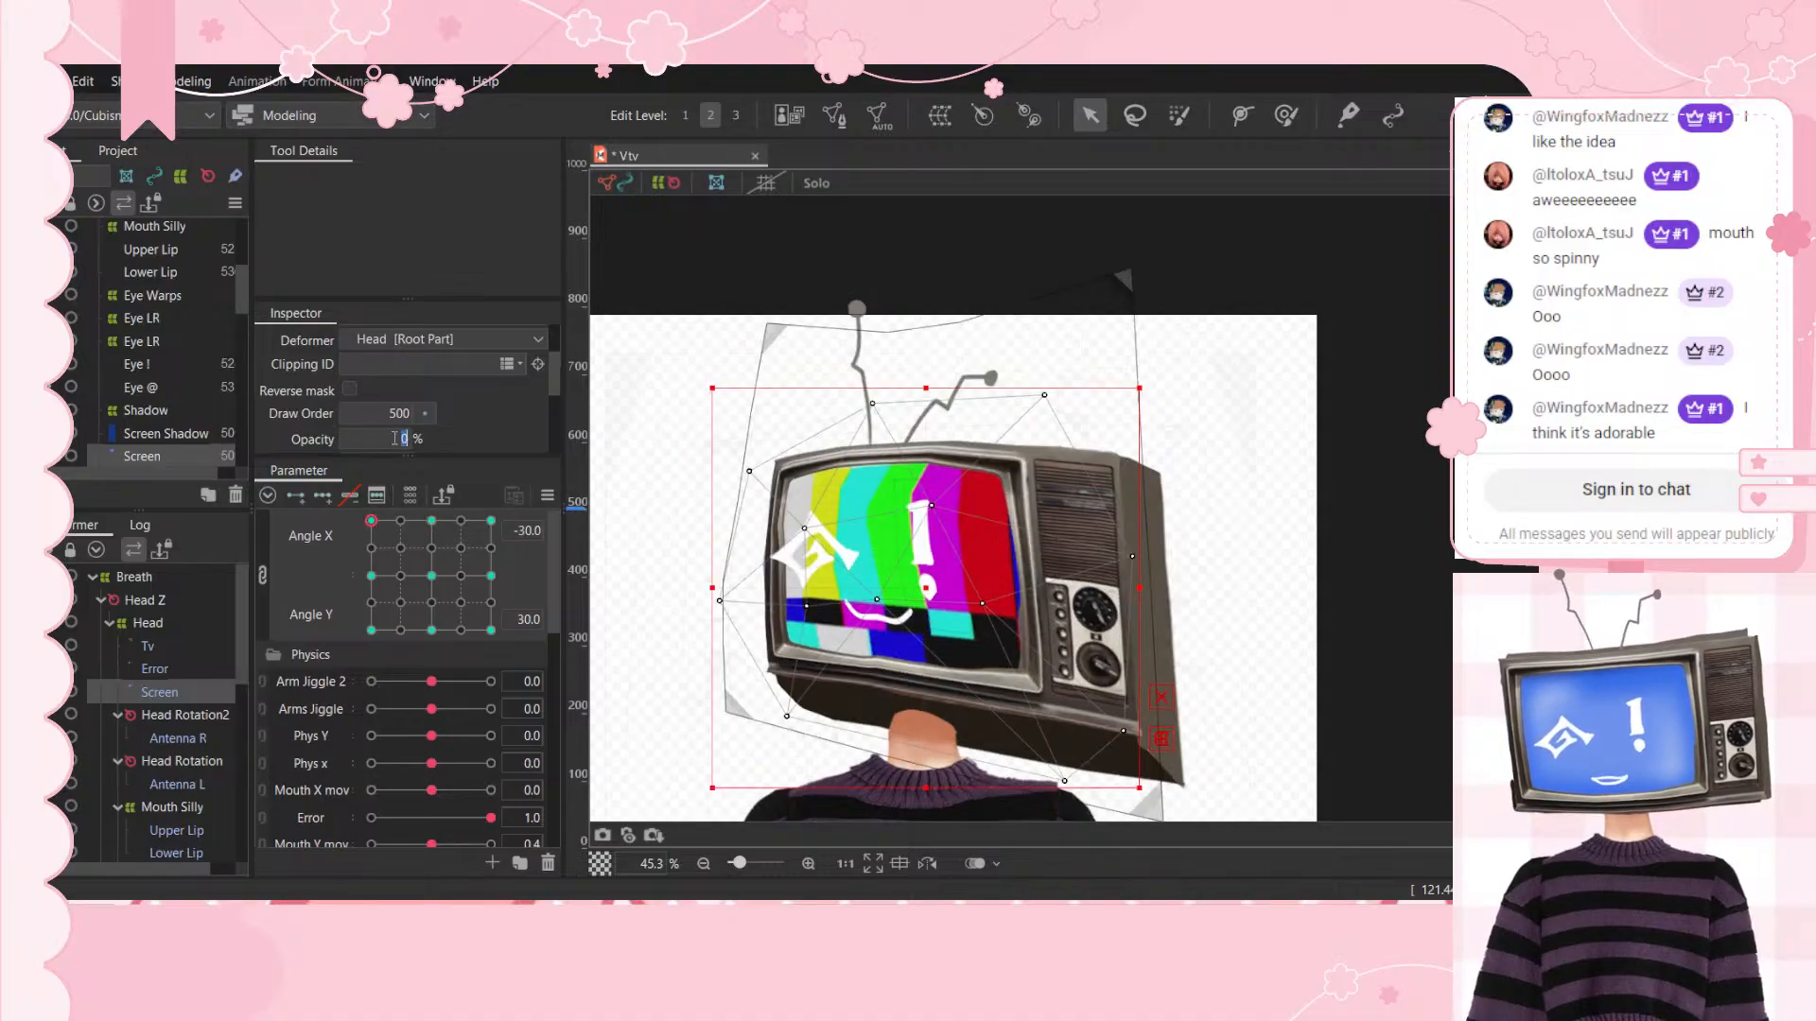
{"action": "type", "text": "100"}
{"action": "key", "text": "Return"}
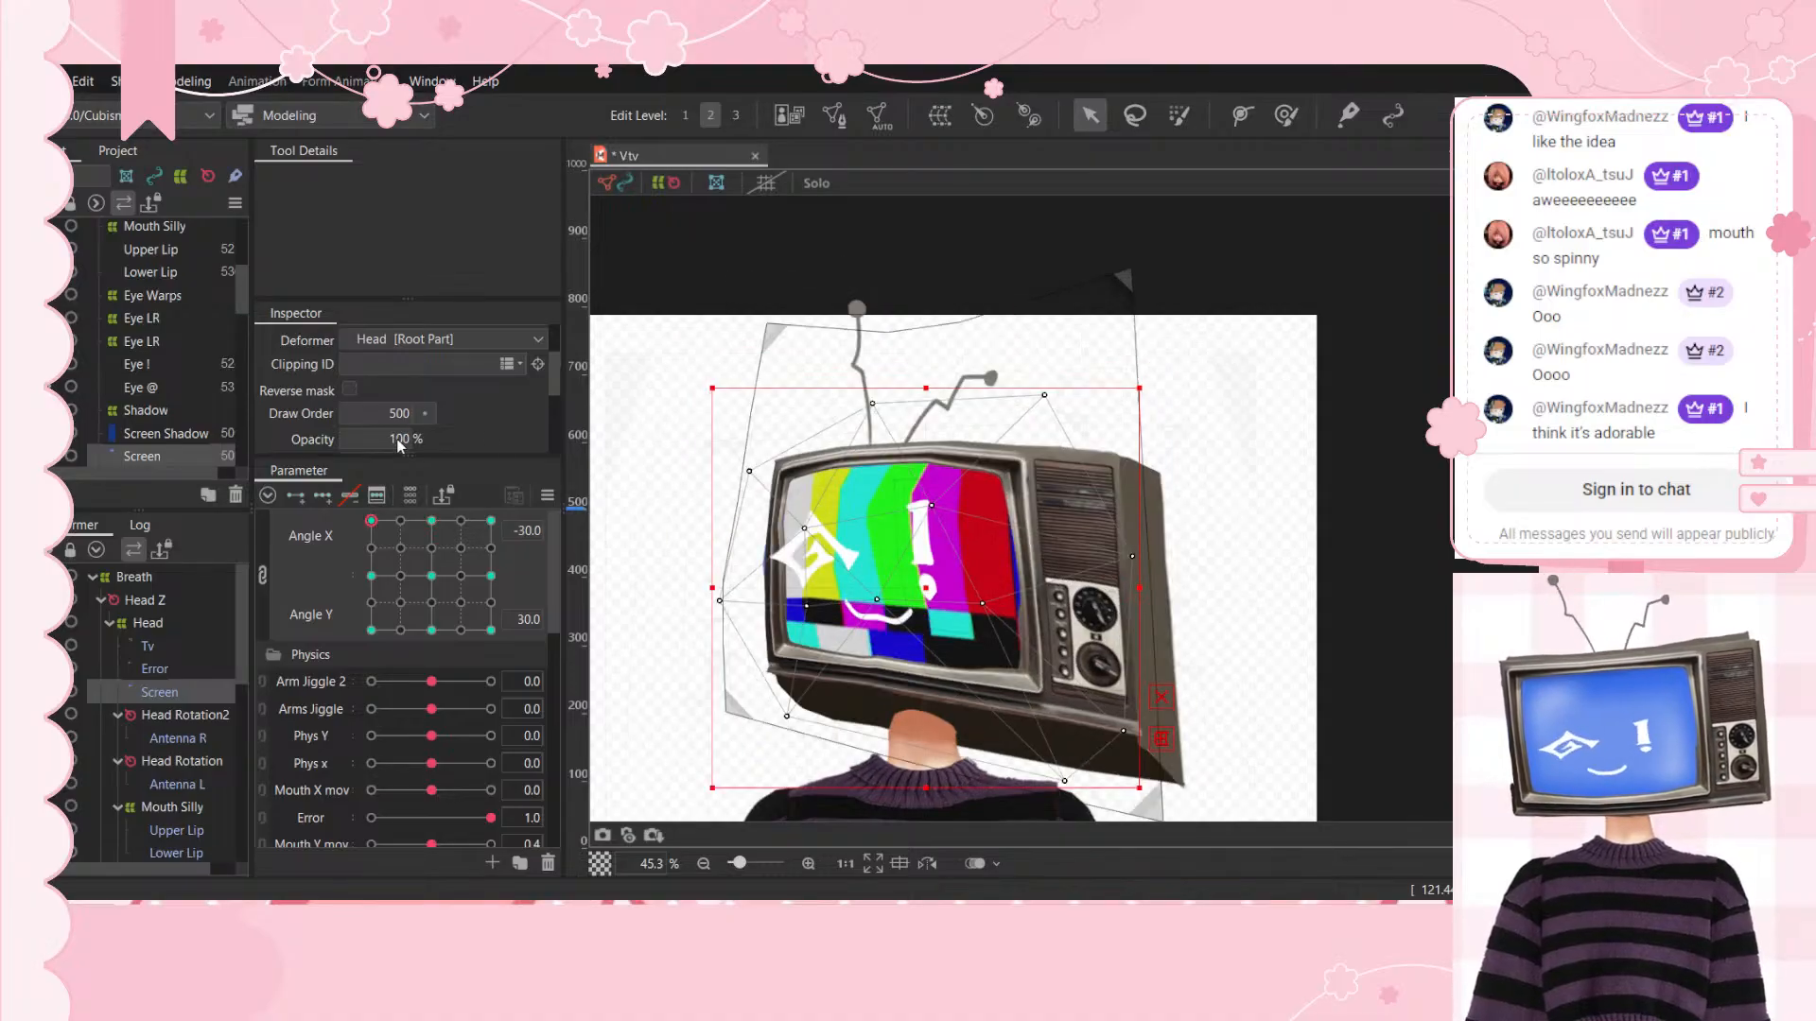
Step: Set the Screen mesh's opacity to 100% in the Angle Y 0.0 keyforms at Angle X -30.0 and 30.0
{"action": "left_click", "coordinate": [371, 575]}
{"action": "left_click", "coordinate": [388, 437]}
{"action": "type", "text": "0"}
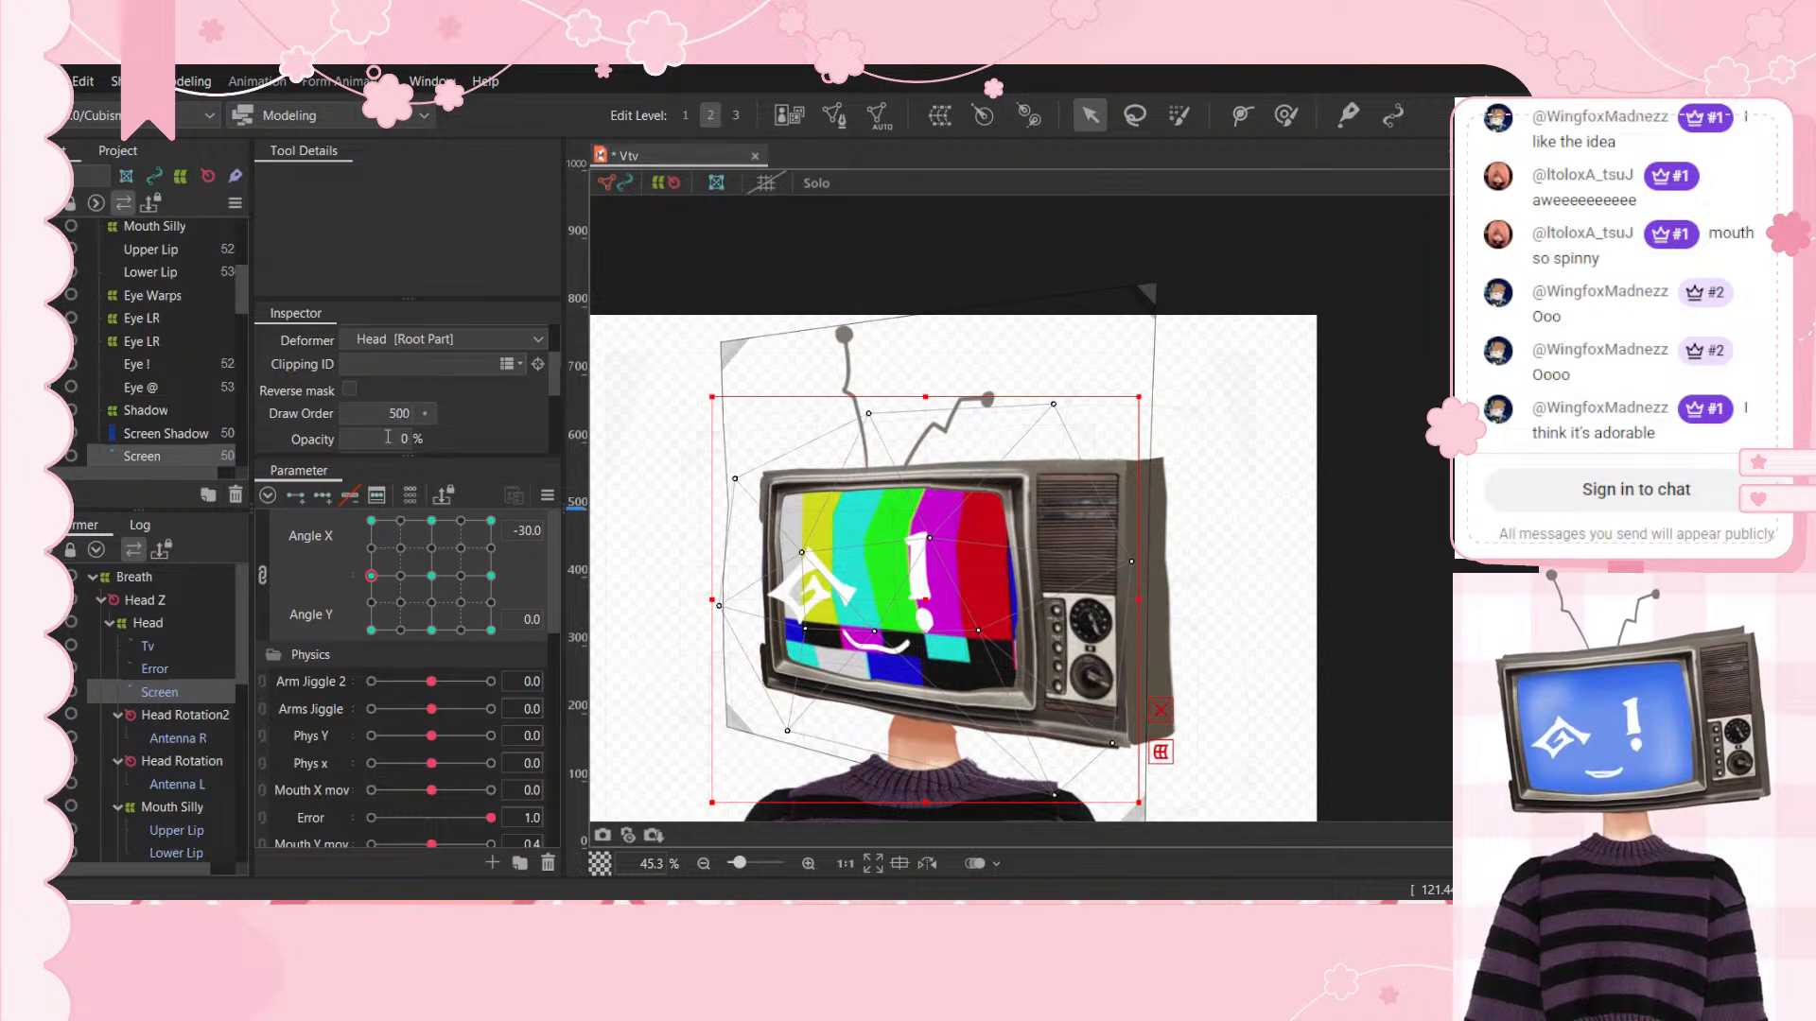
{"action": "left_click", "coordinate": [388, 438]}
{"action": "type", "text": "100"}
{"action": "key", "text": "Return"}
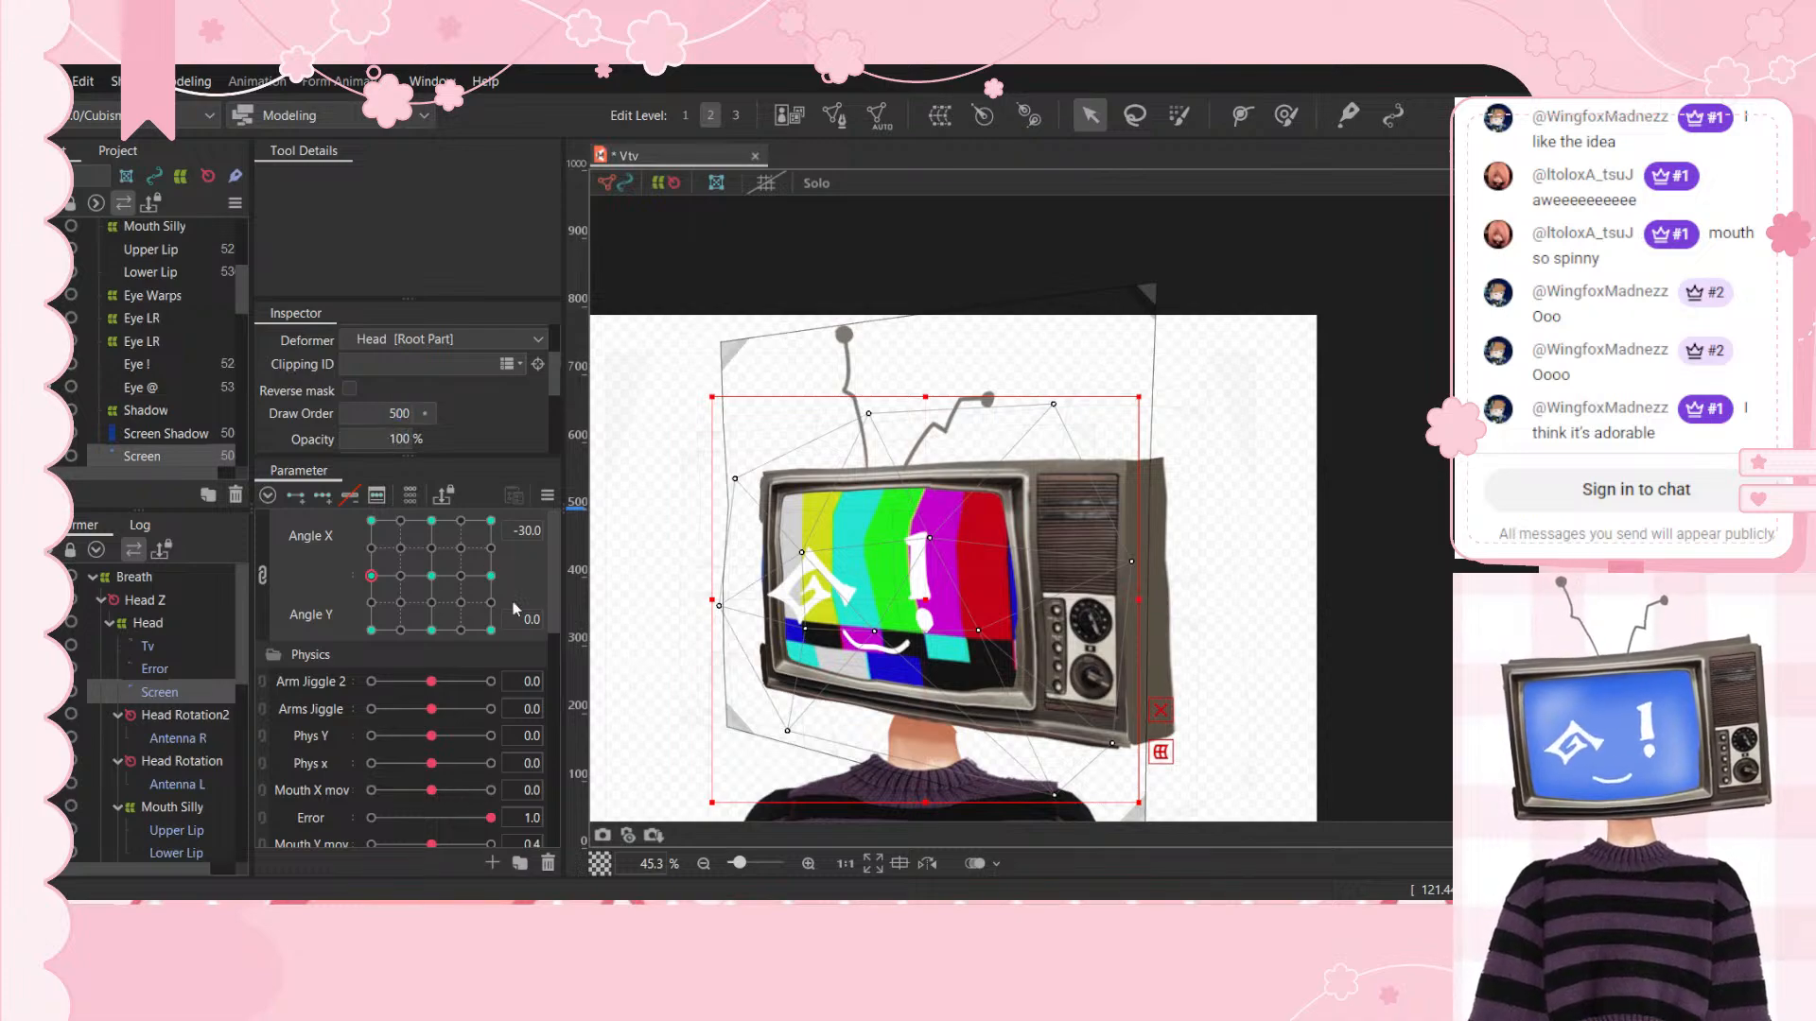
{"action": "left_click", "coordinate": [429, 573]}
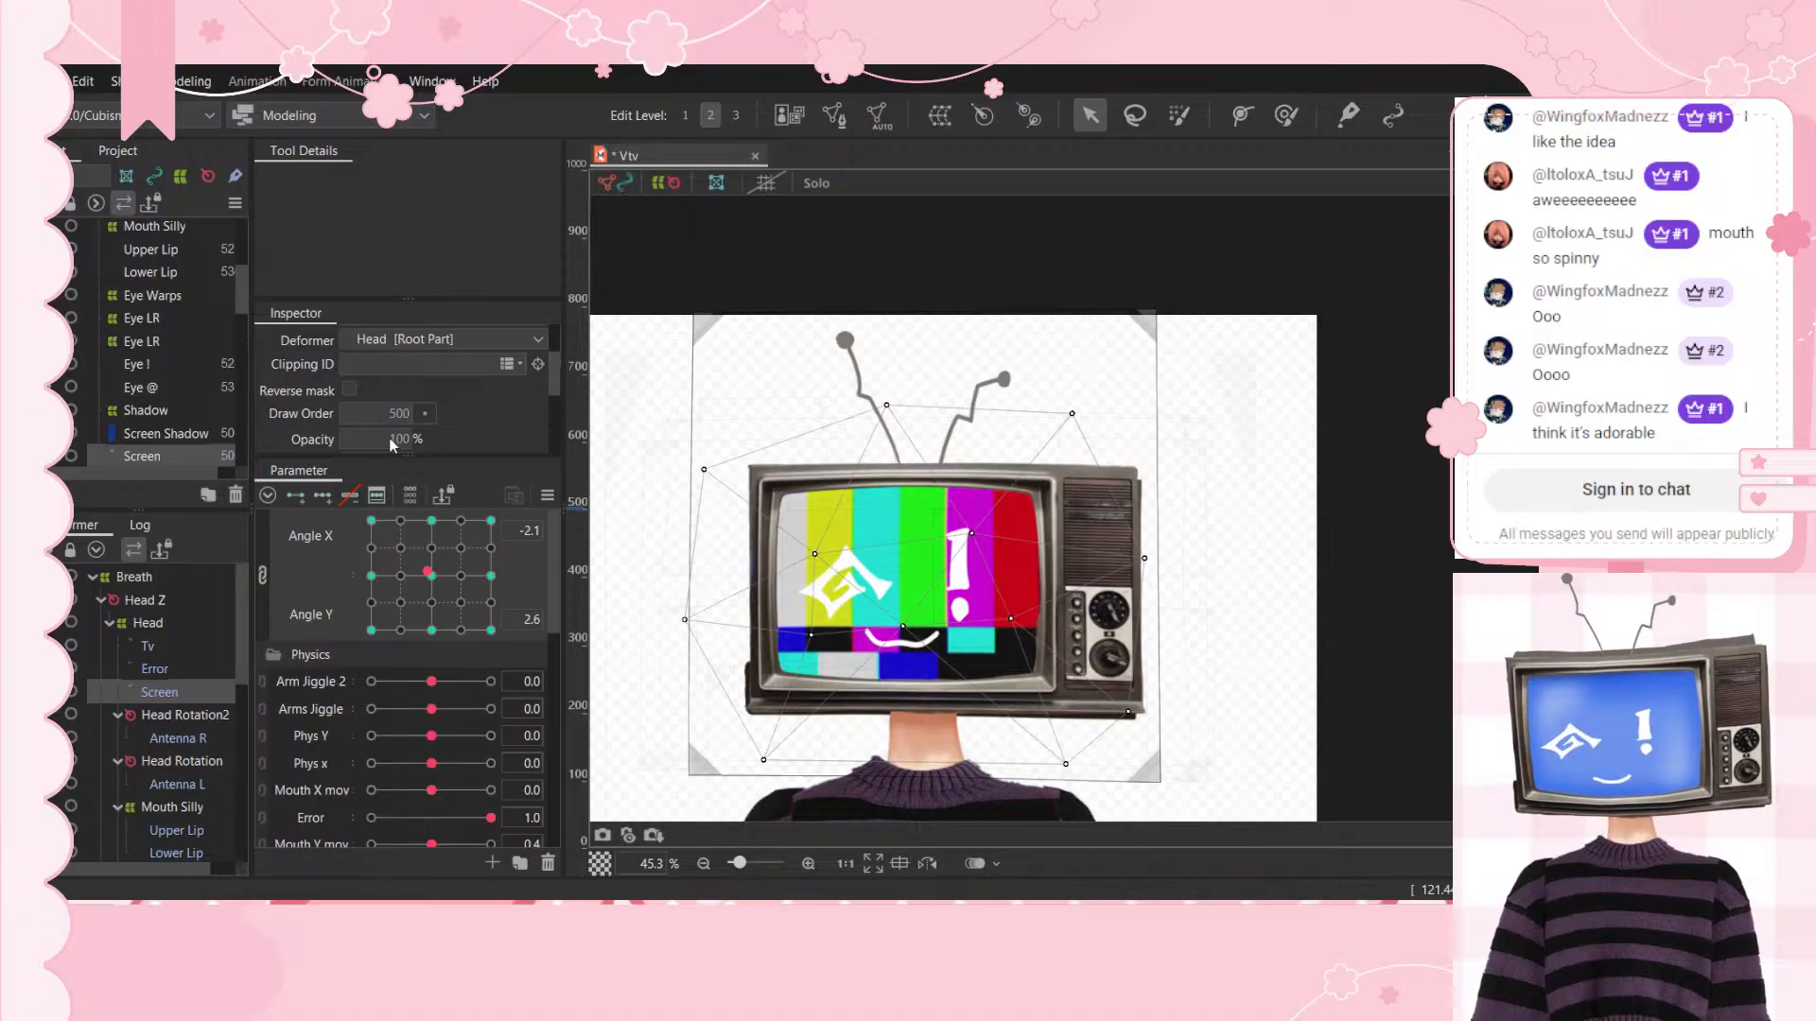
{"action": "left_click", "coordinate": [490, 575]}
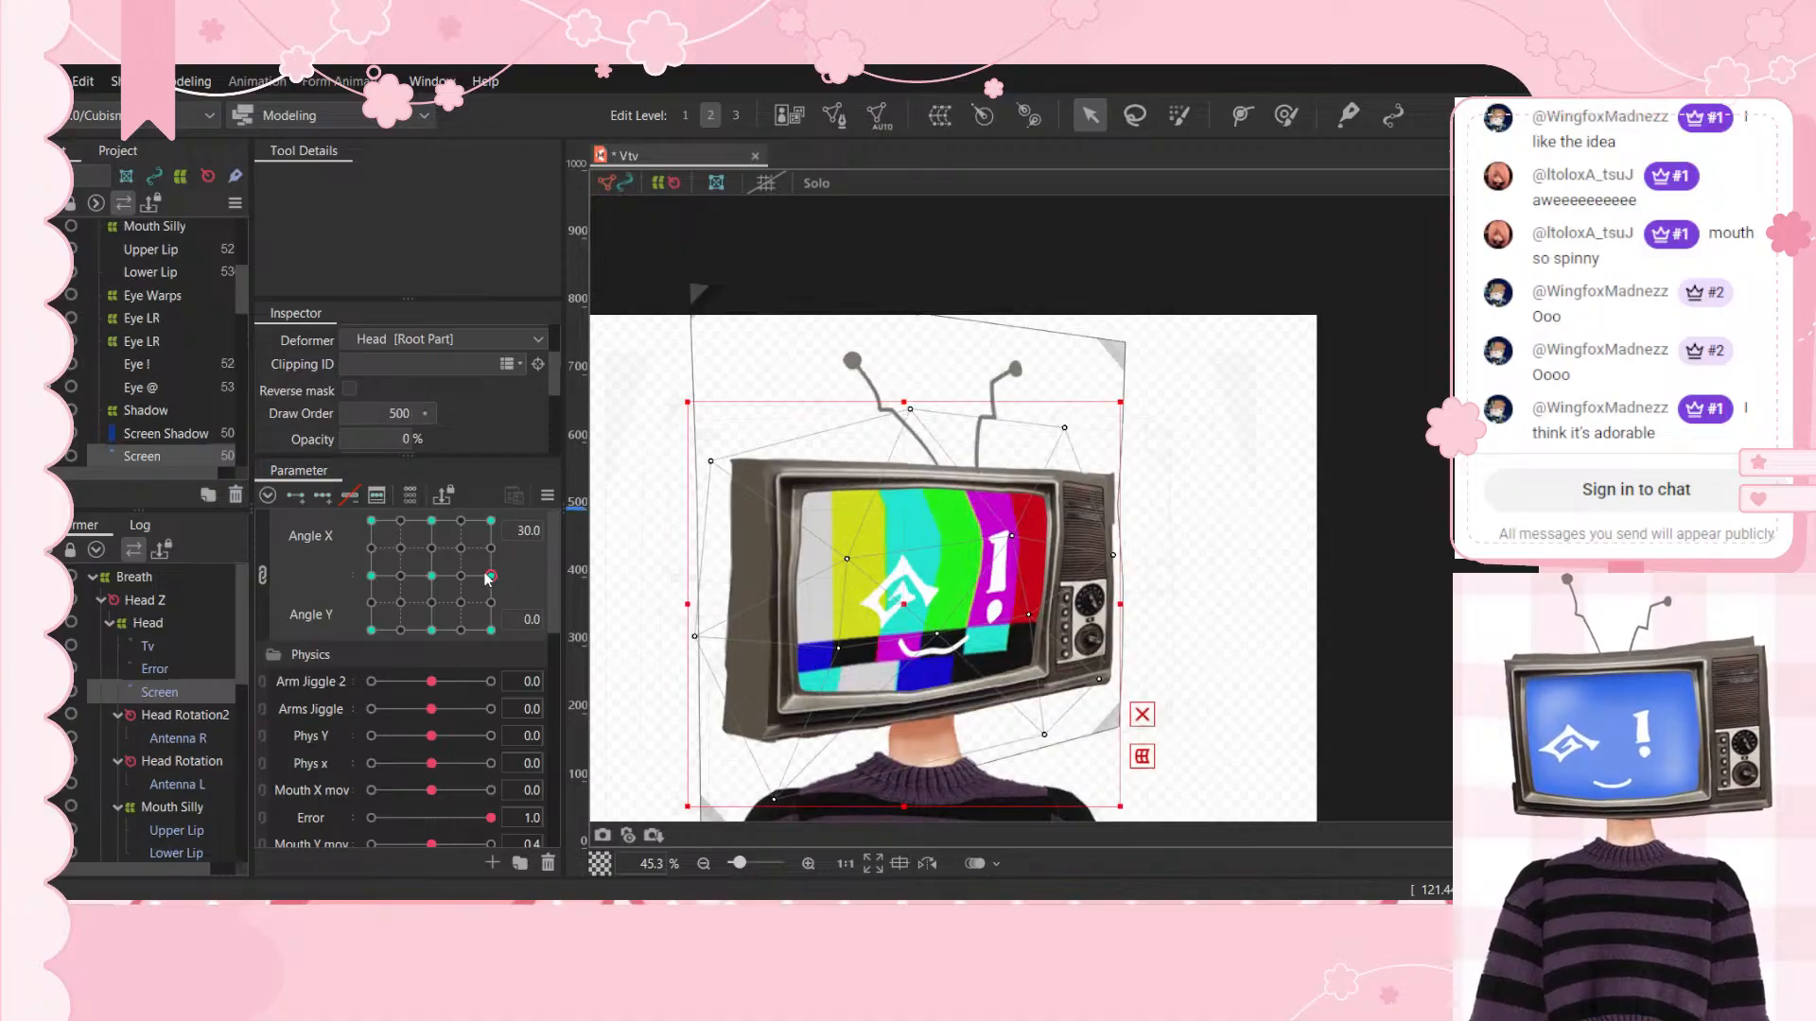
{"action": "left_click", "coordinate": [371, 439]}
{"action": "type", "text": "100"}
{"action": "key", "text": "Return"}
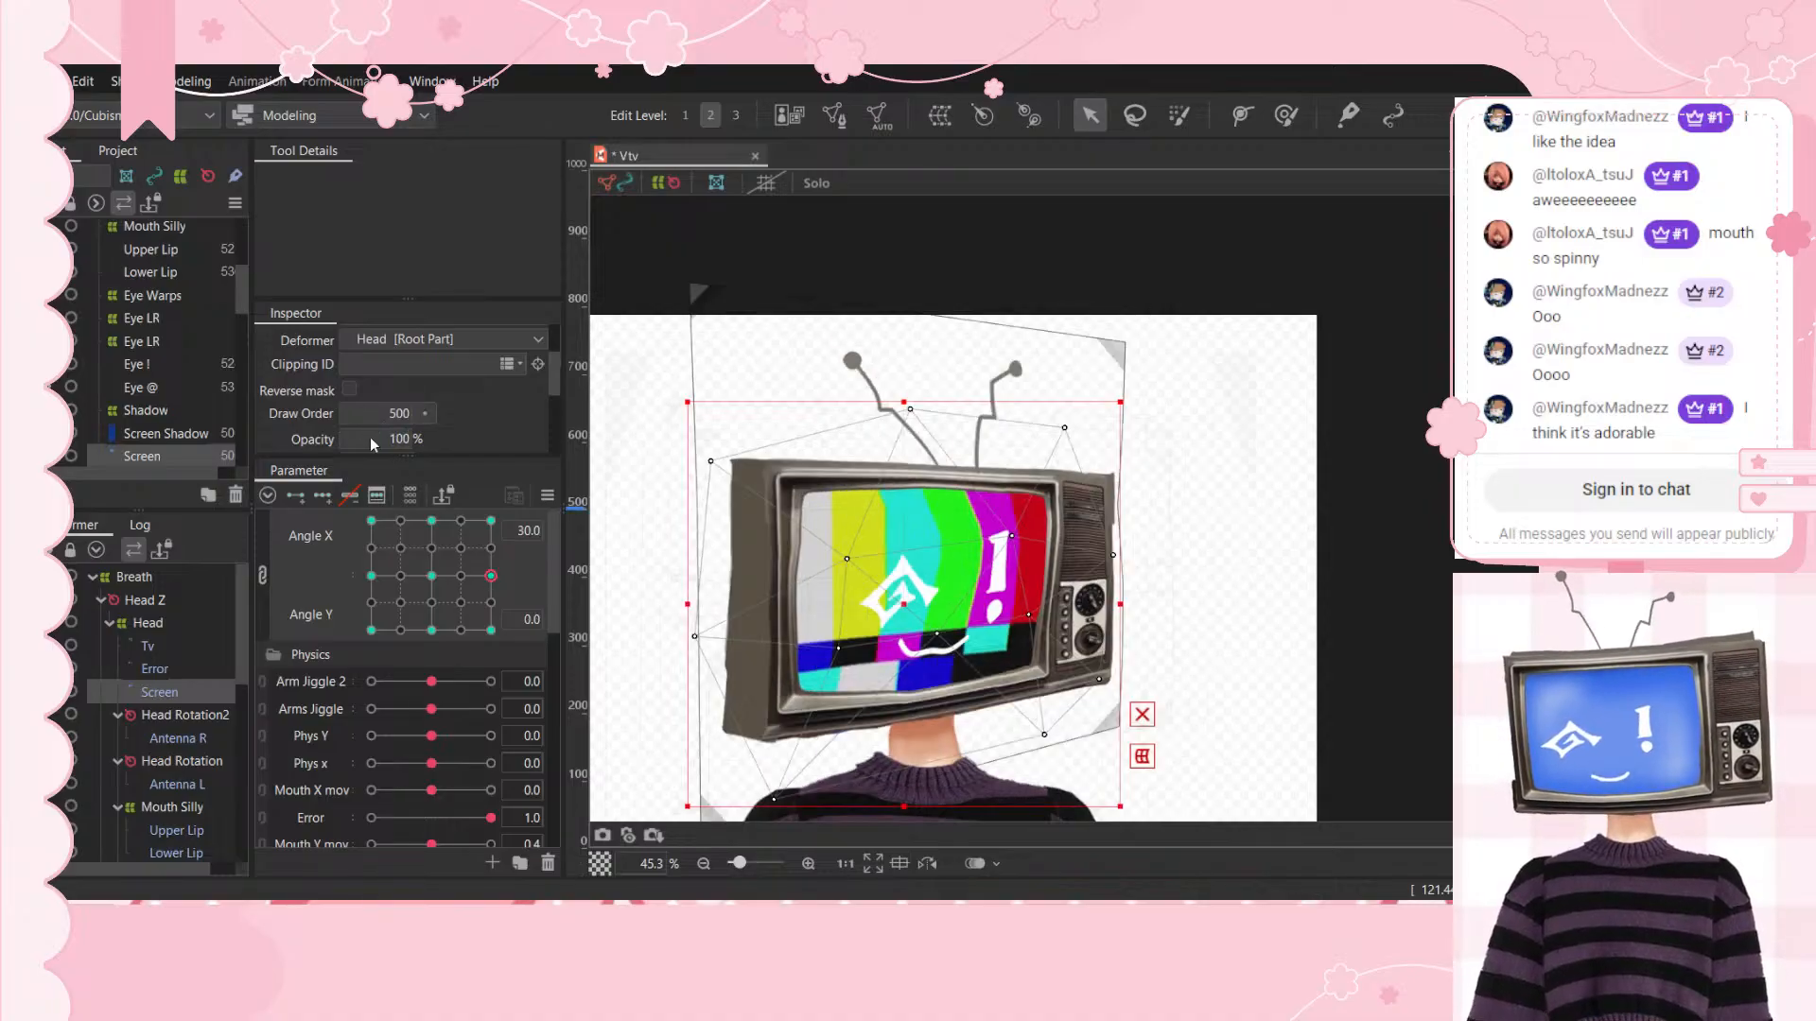
Step: Set the Screen mesh's opacity to 100% in the Angle Y -30.0 keyforms at Angle X 30.0 and 0.0
{"action": "left_click", "coordinate": [490, 630]}
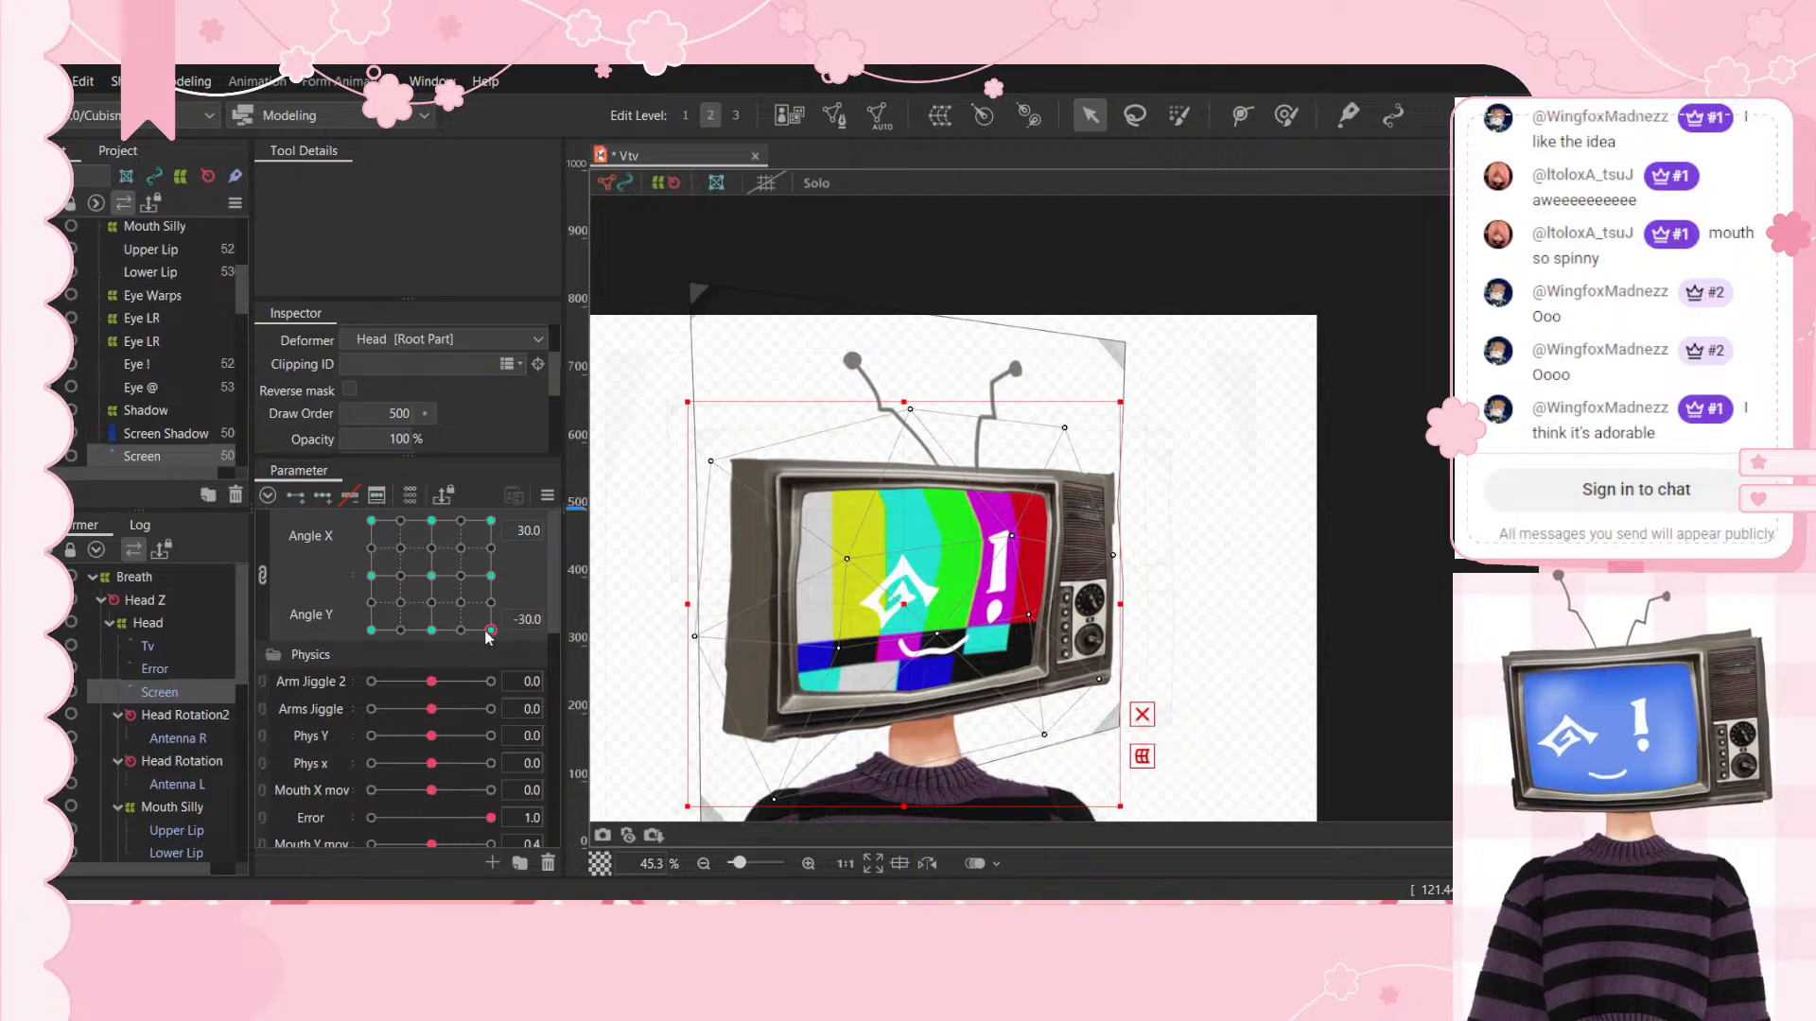
{"action": "left_click", "coordinate": [393, 440]}
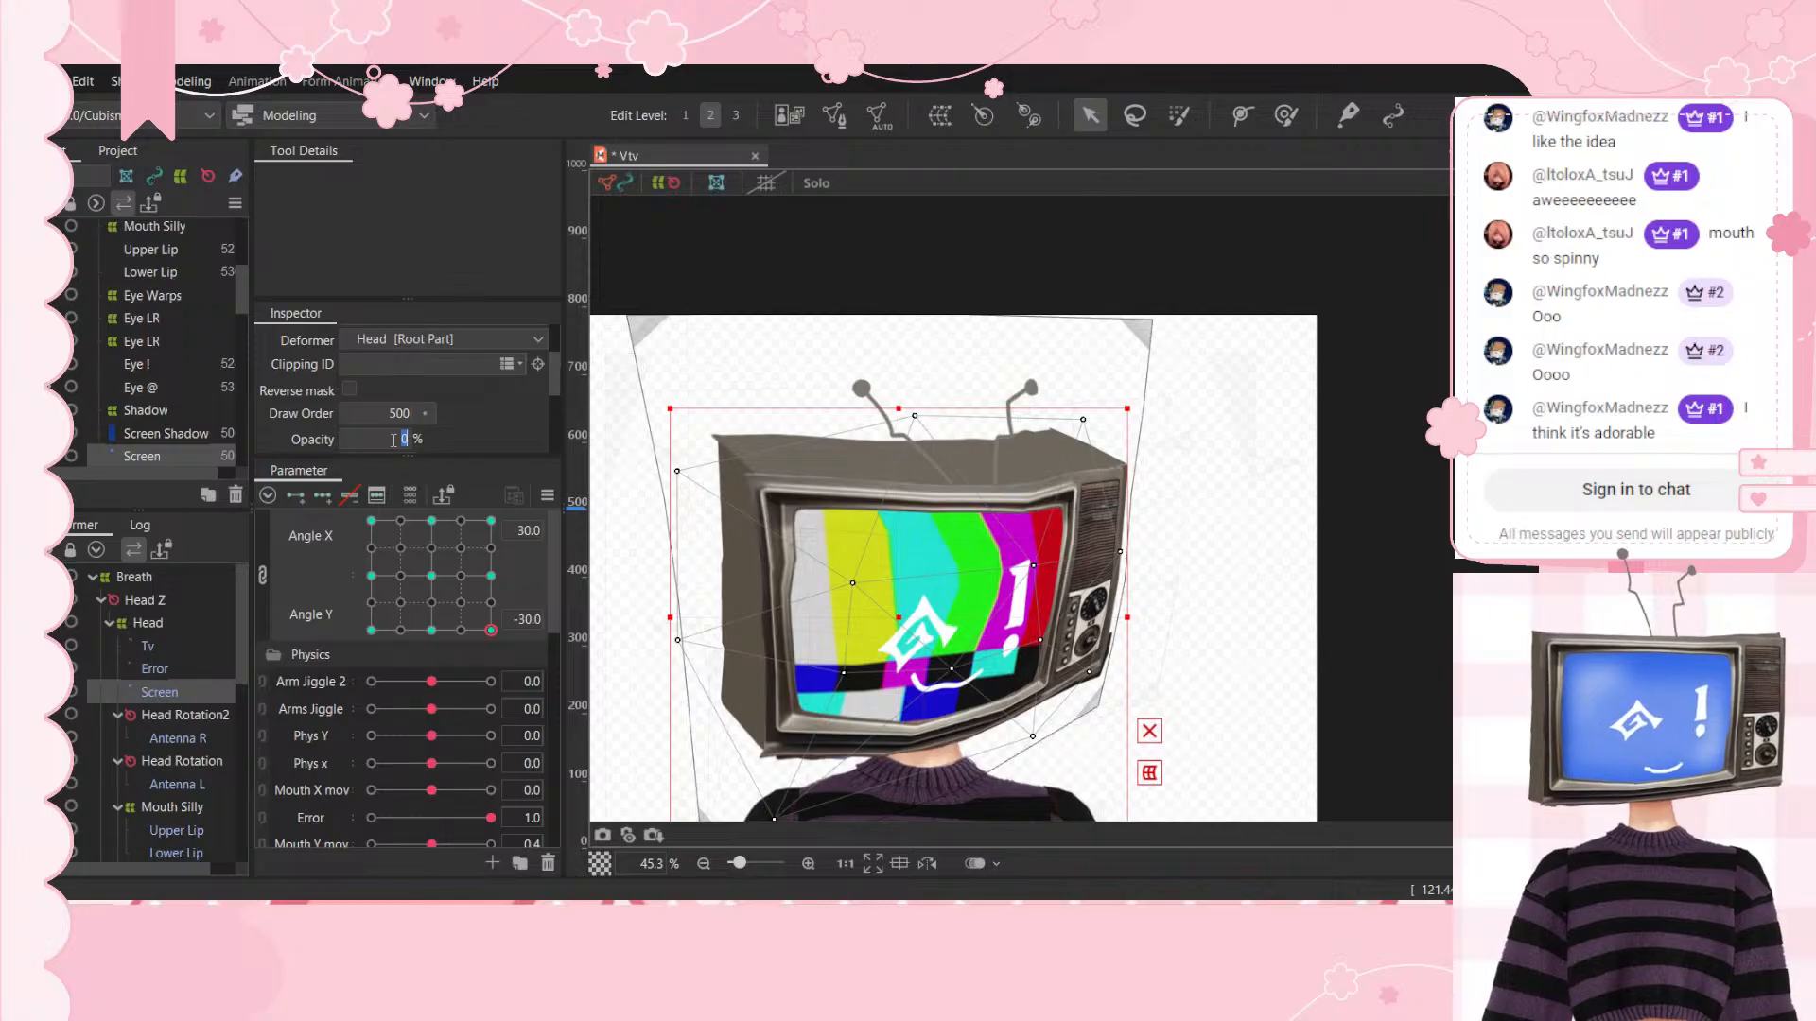
{"action": "type", "text": "100"}
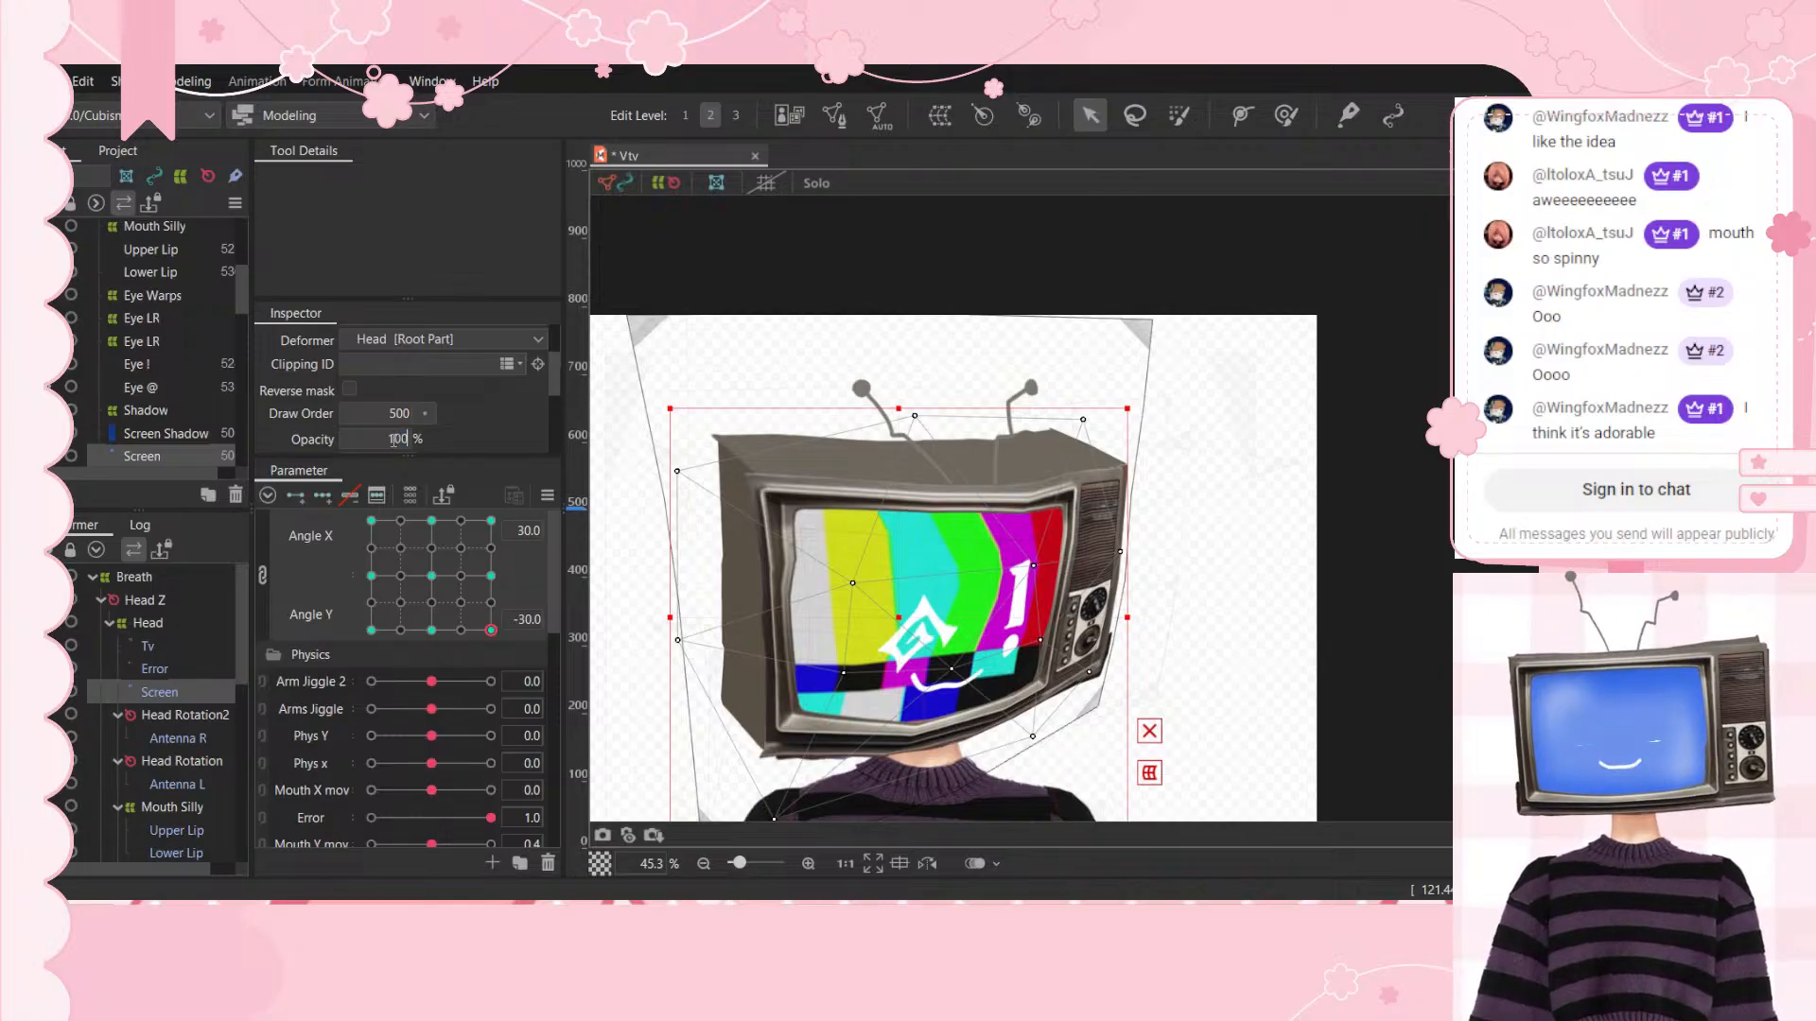
{"action": "key", "text": "Return"}
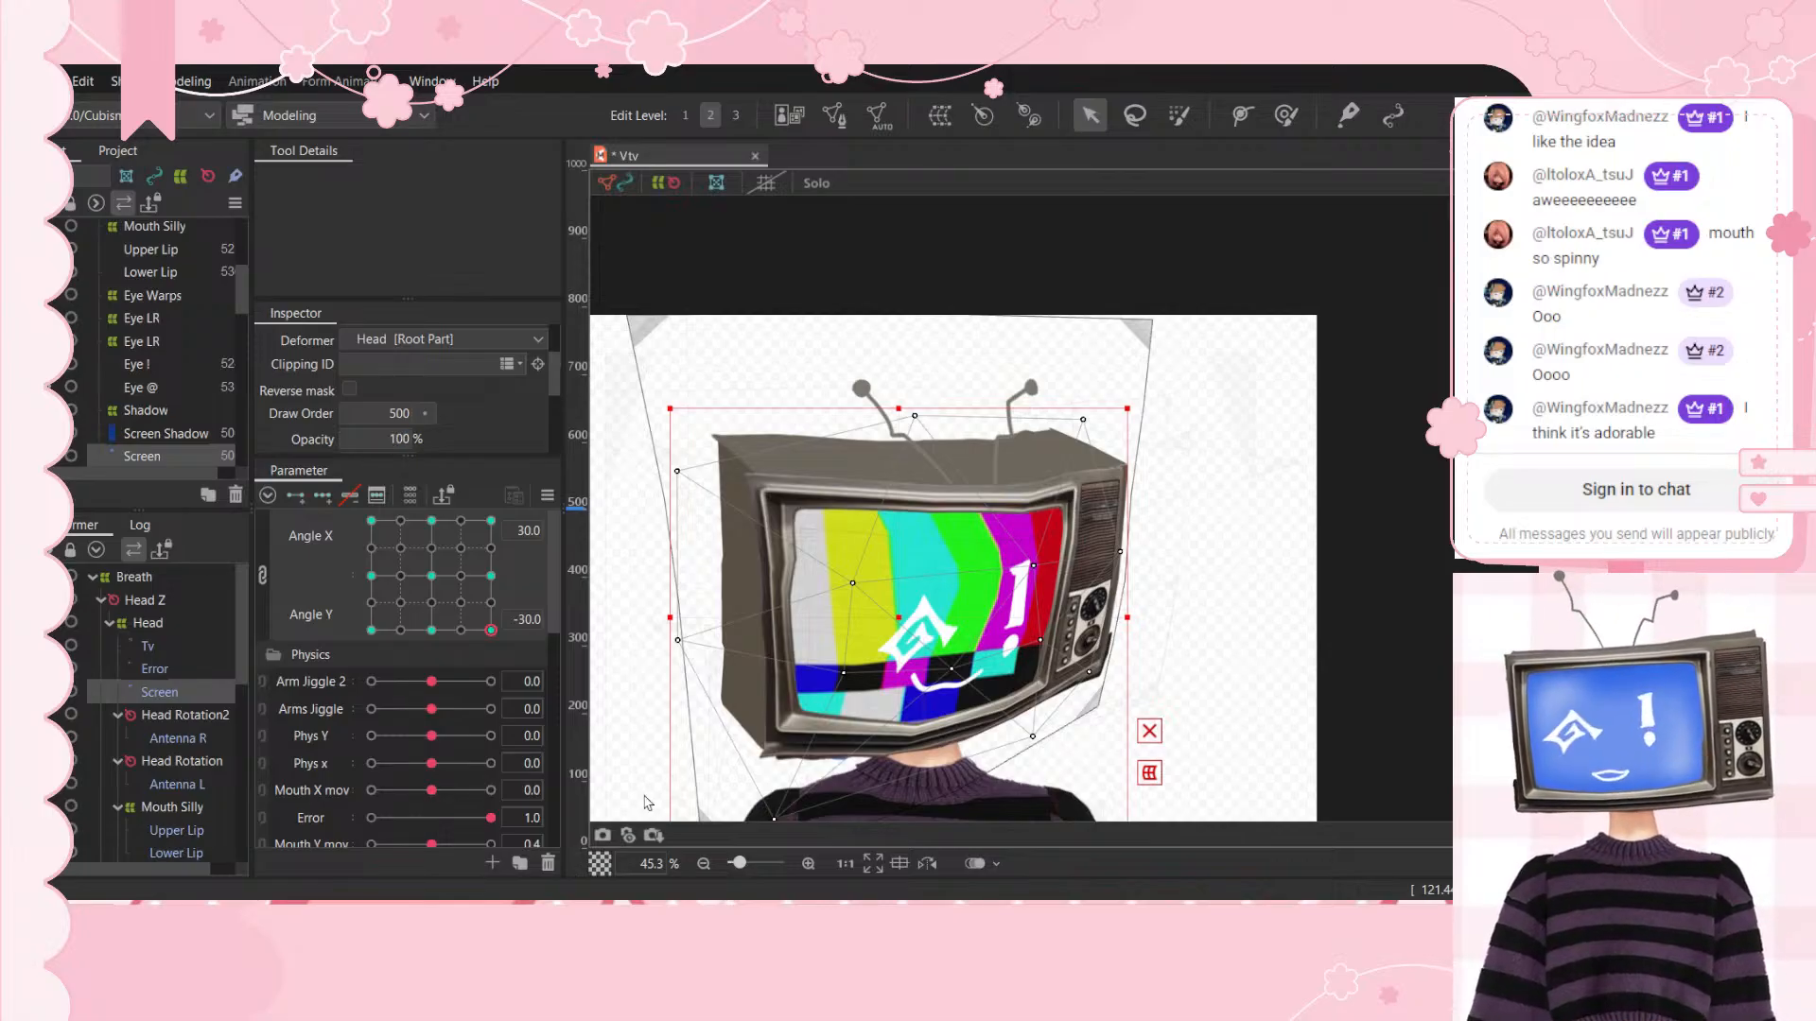
{"action": "left_click", "coordinate": [431, 630]}
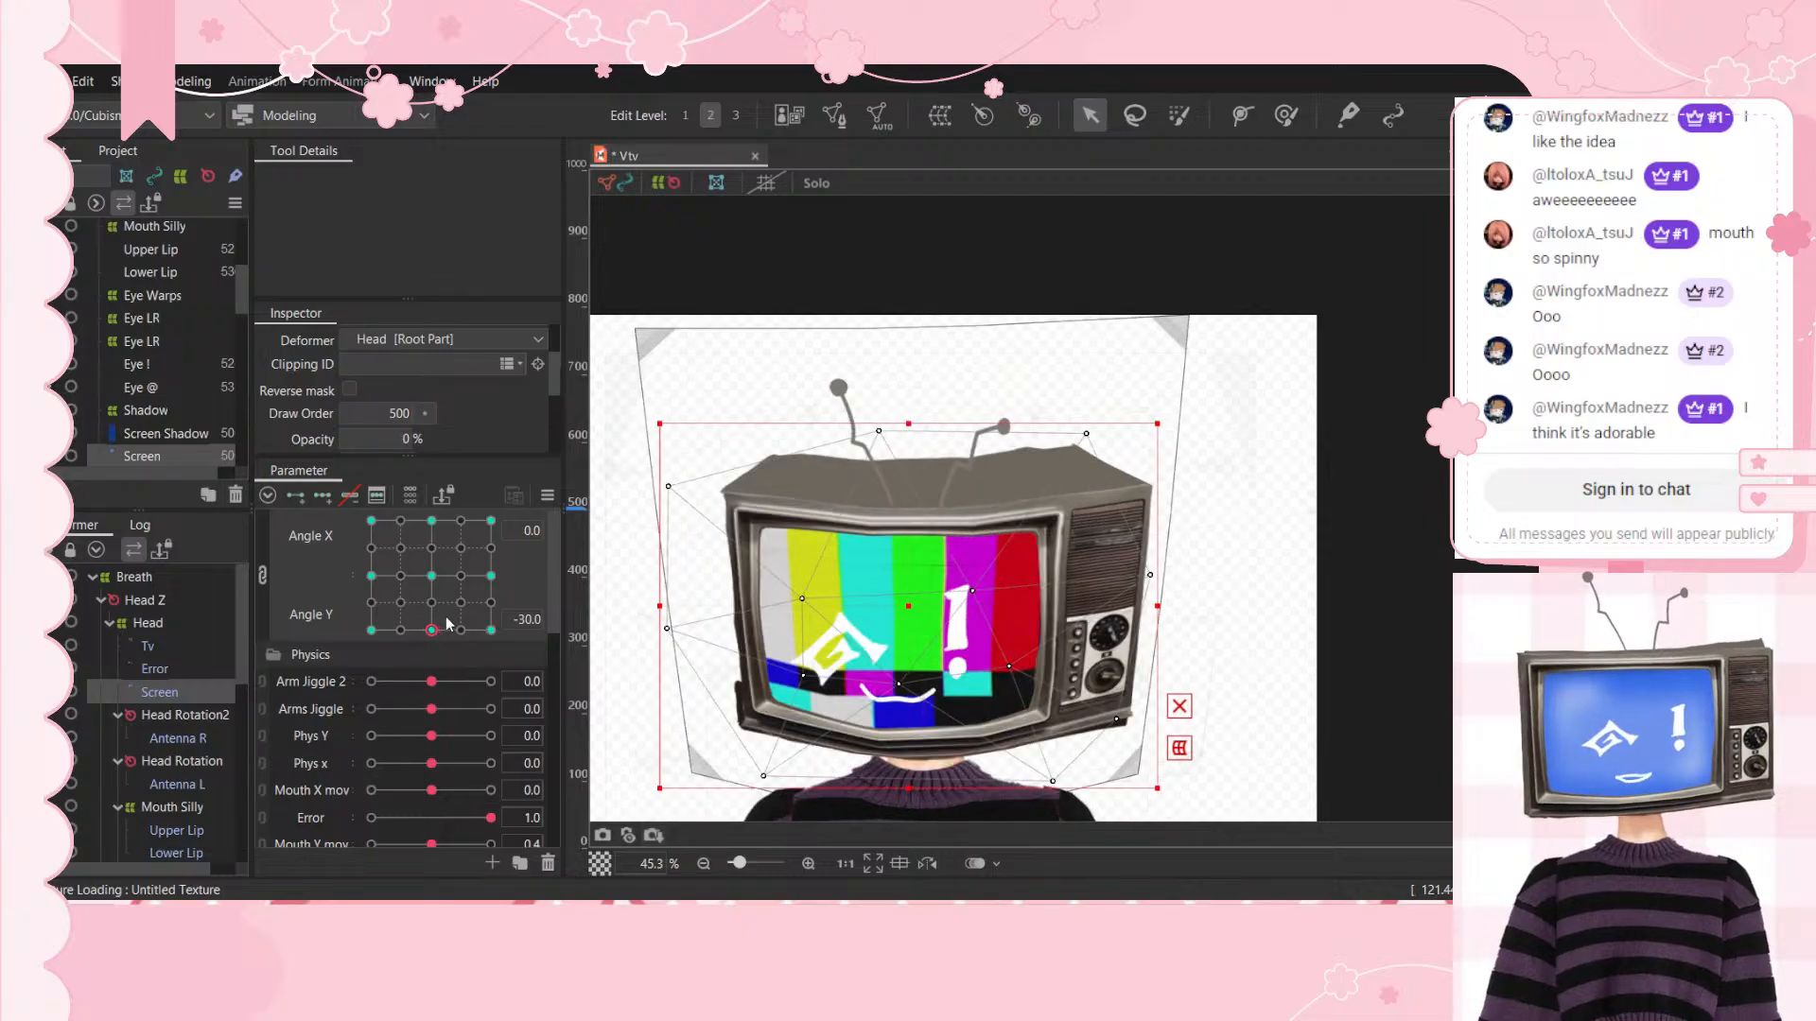
{"action": "double_click", "coordinate": [381, 439]}
{"action": "type", "text": "100"}
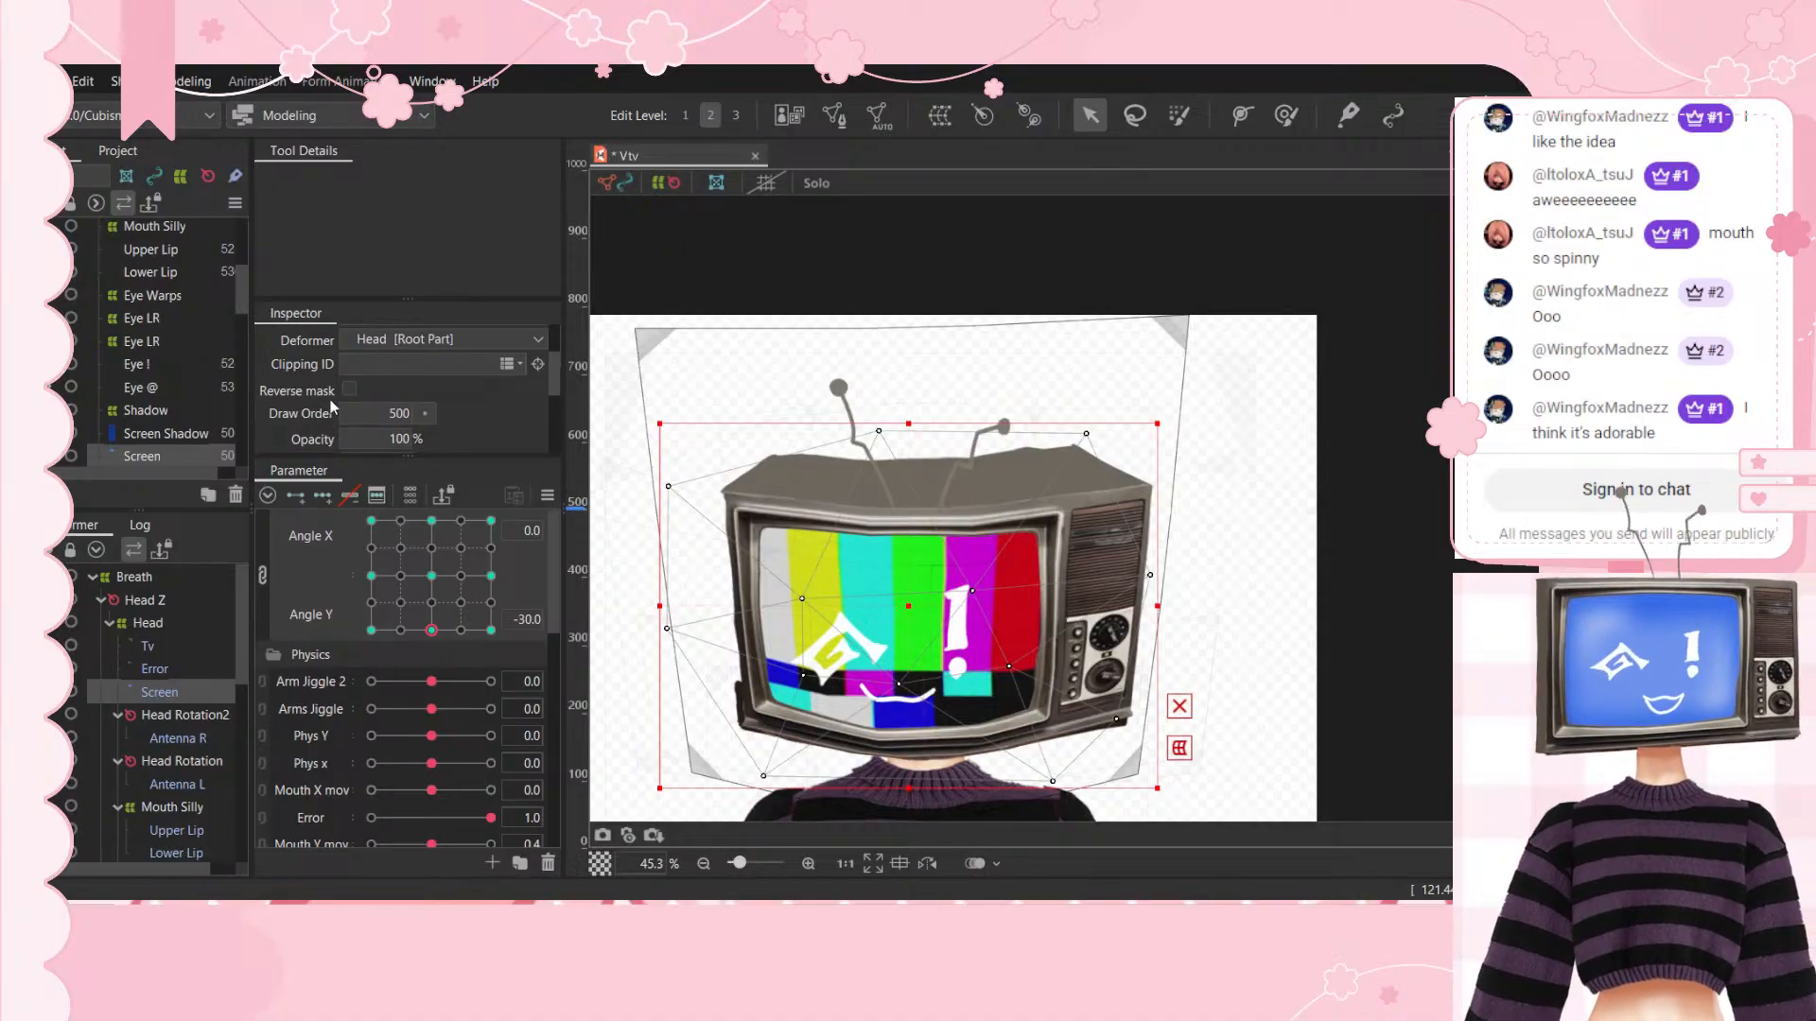
Step: Set the Screen mesh's opacity to 100% in the Angle X -30.0, Angle Y -30.0 keyform and save the model
{"action": "left_click", "coordinate": [372, 629]}
{"action": "left_click", "coordinate": [490, 630]}
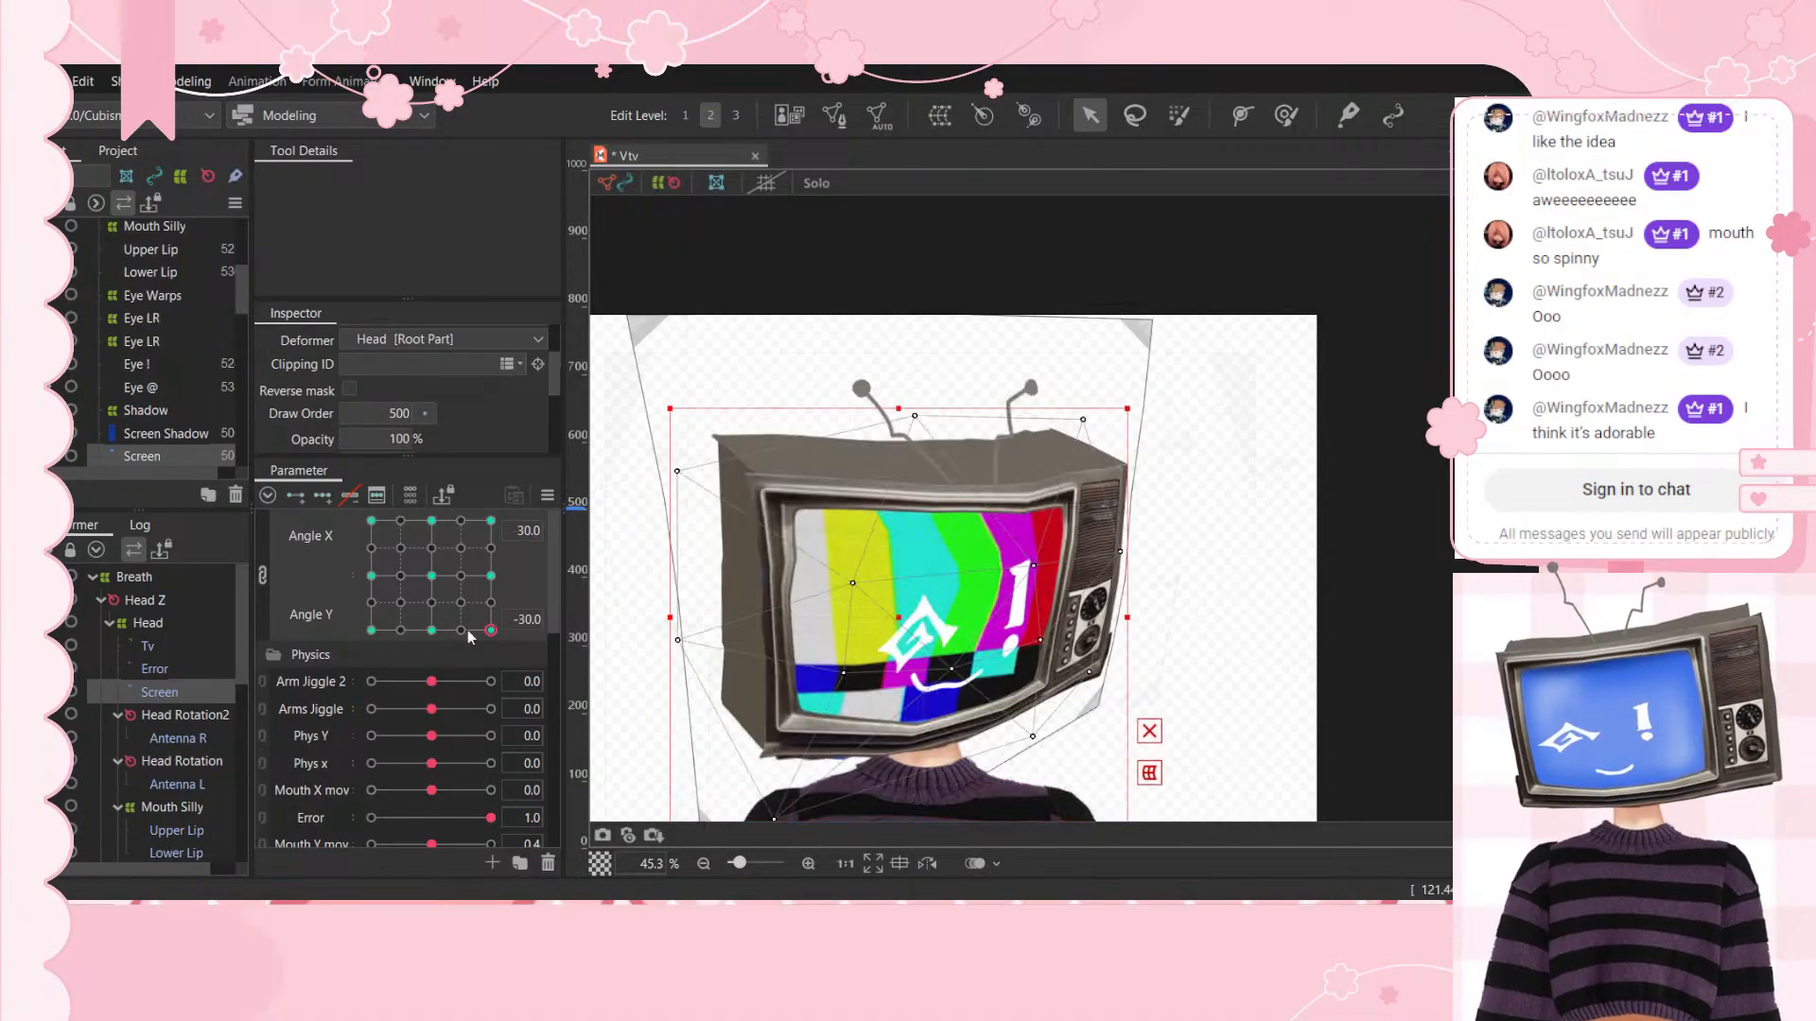
{"action": "left_click", "coordinate": [371, 631]}
{"action": "left_click", "coordinate": [392, 440]}
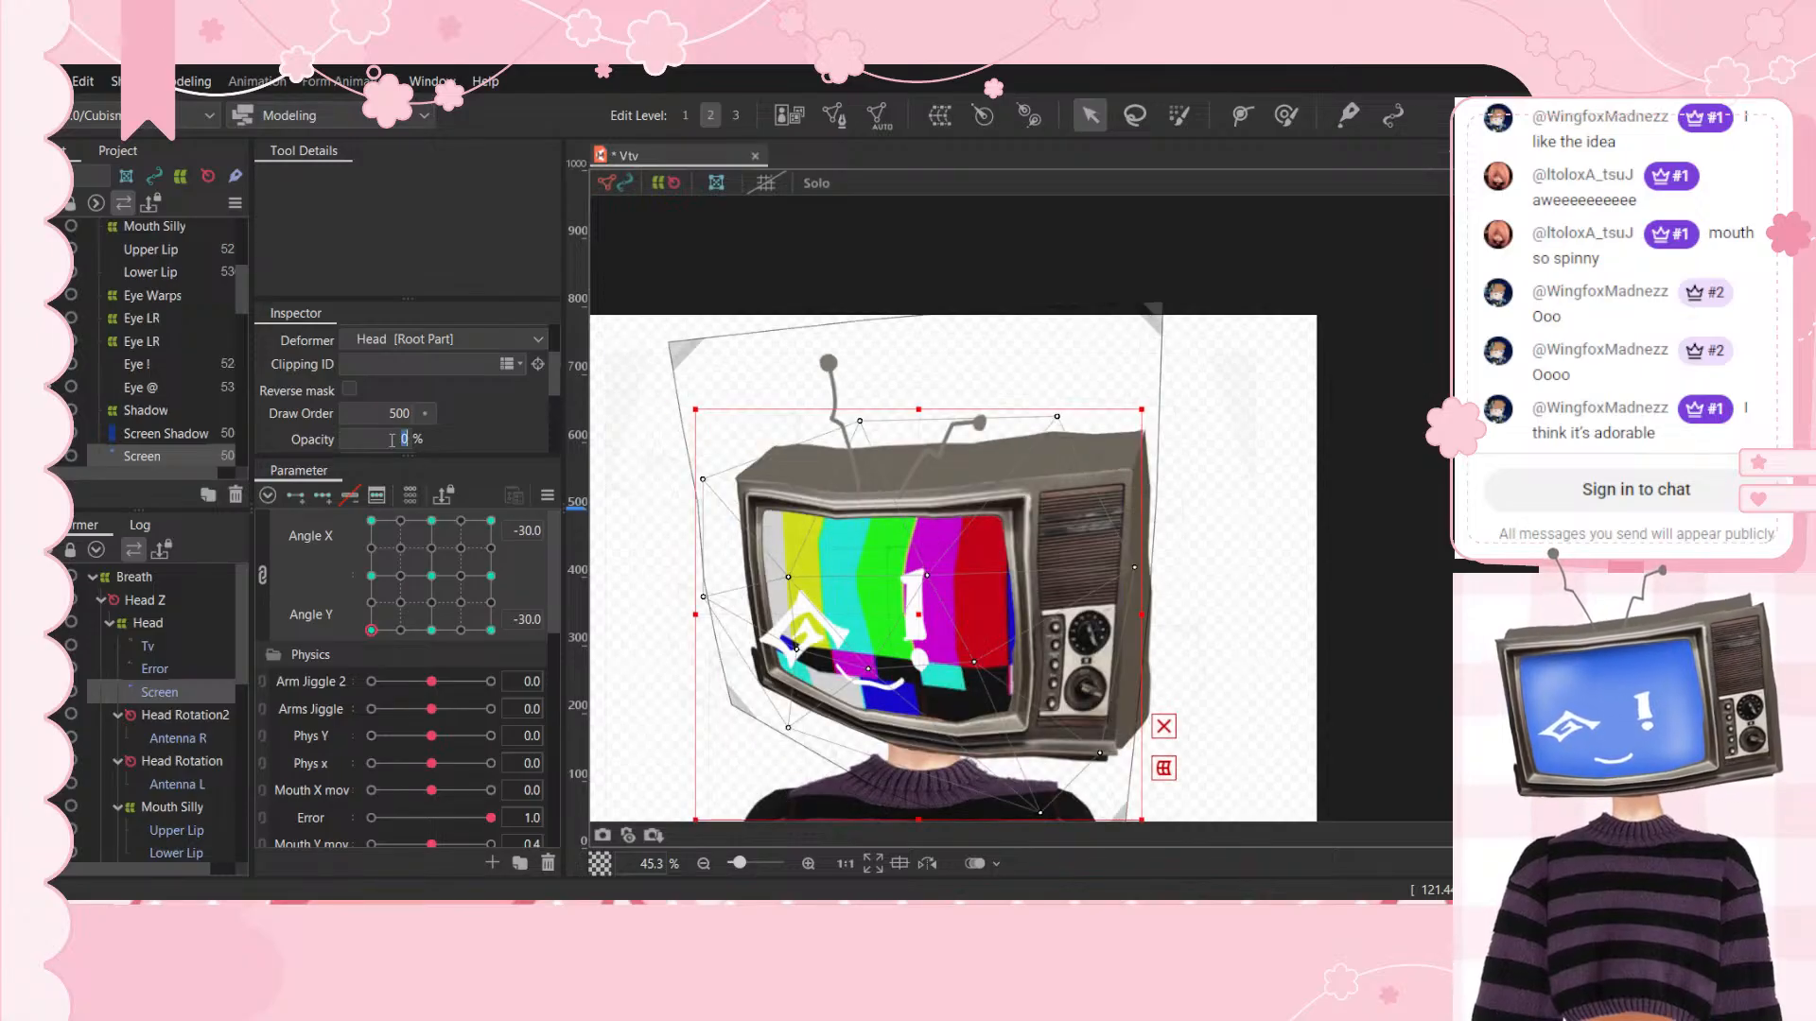
{"action": "type", "text": "100"}
{"action": "key", "text": "Return"}
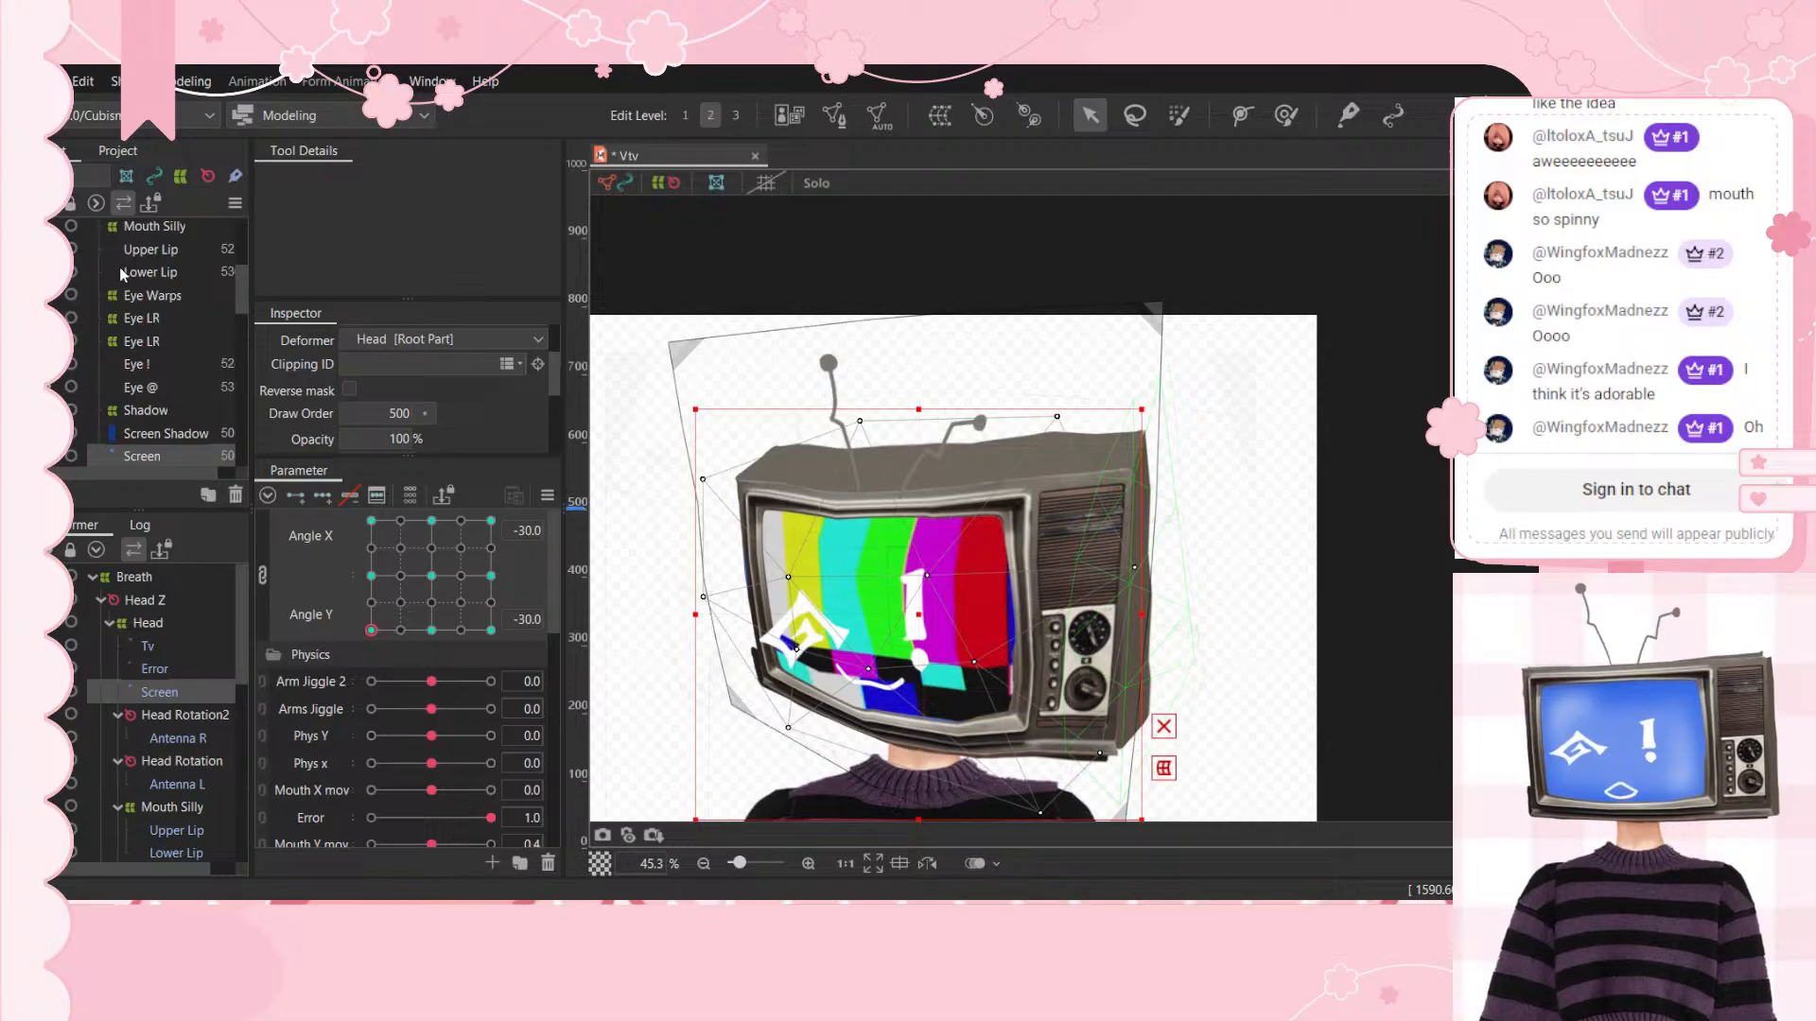
{"action": "key", "text": "ctrl+s"}
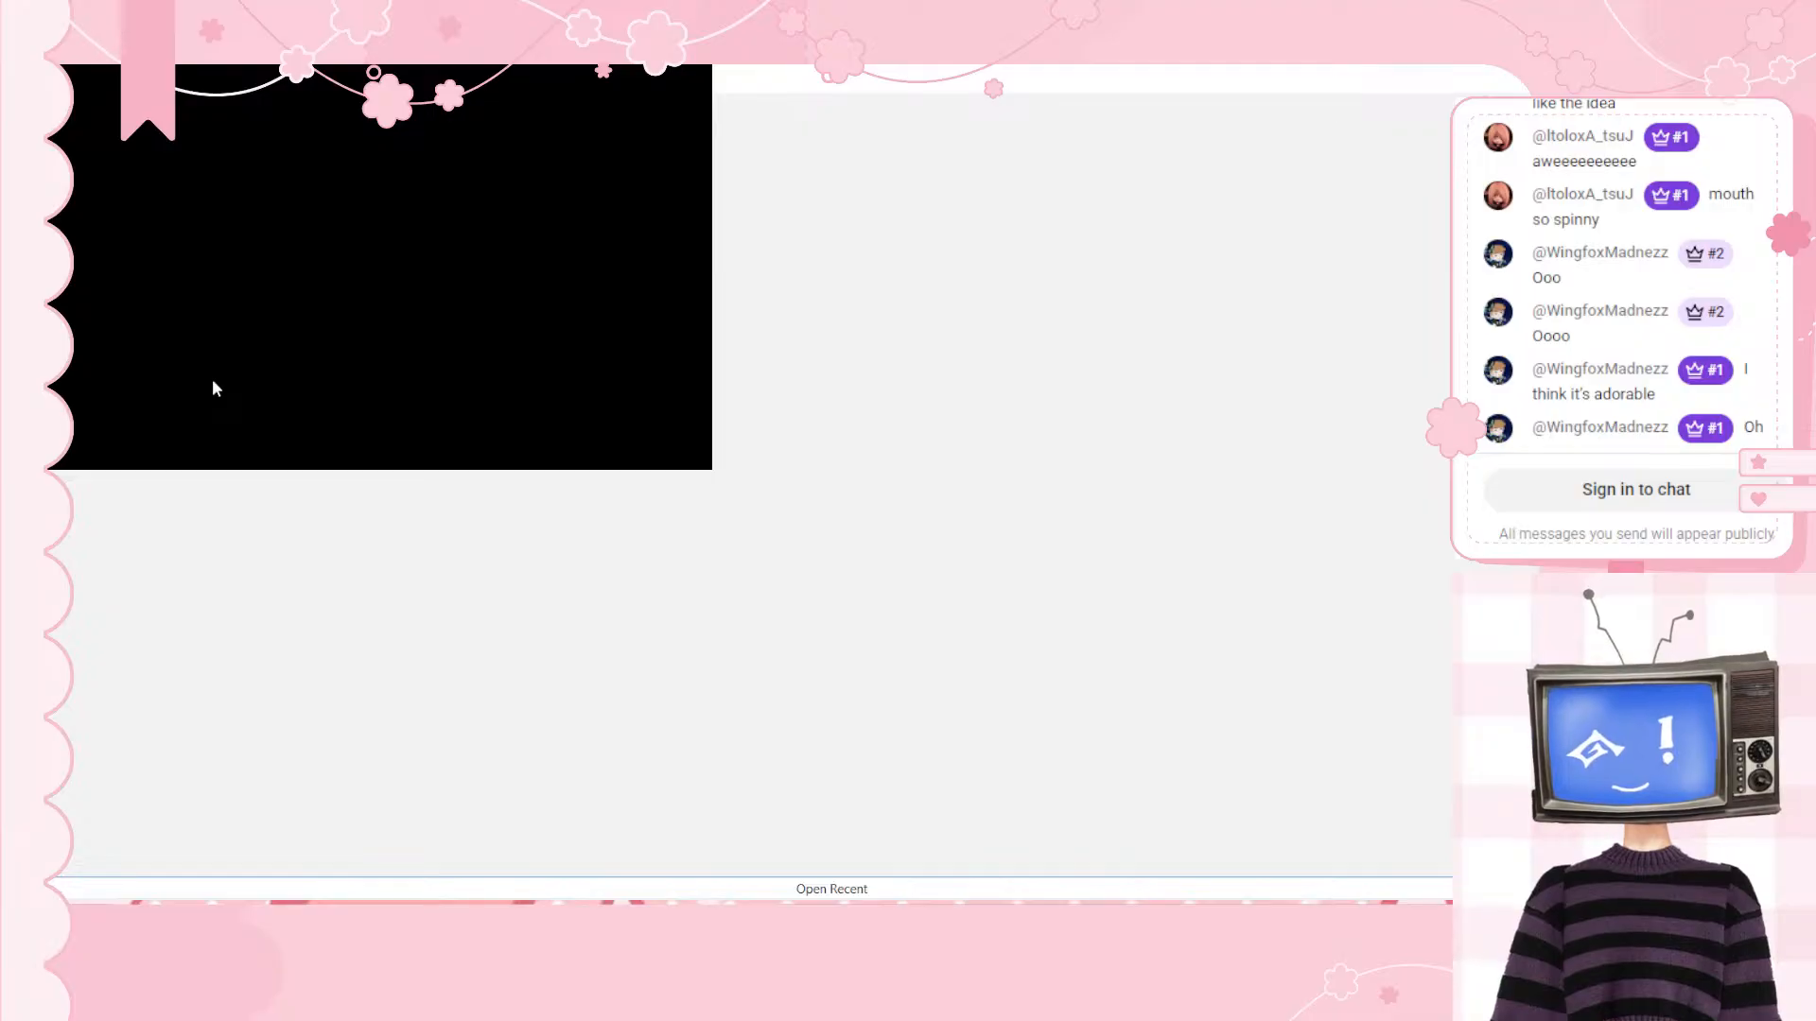
Step: In Cubism Viewer, dismiss the unsupported-format message and load the exported TV-head model's model3.json
{"action": "key", "text": "alt+Tab"}
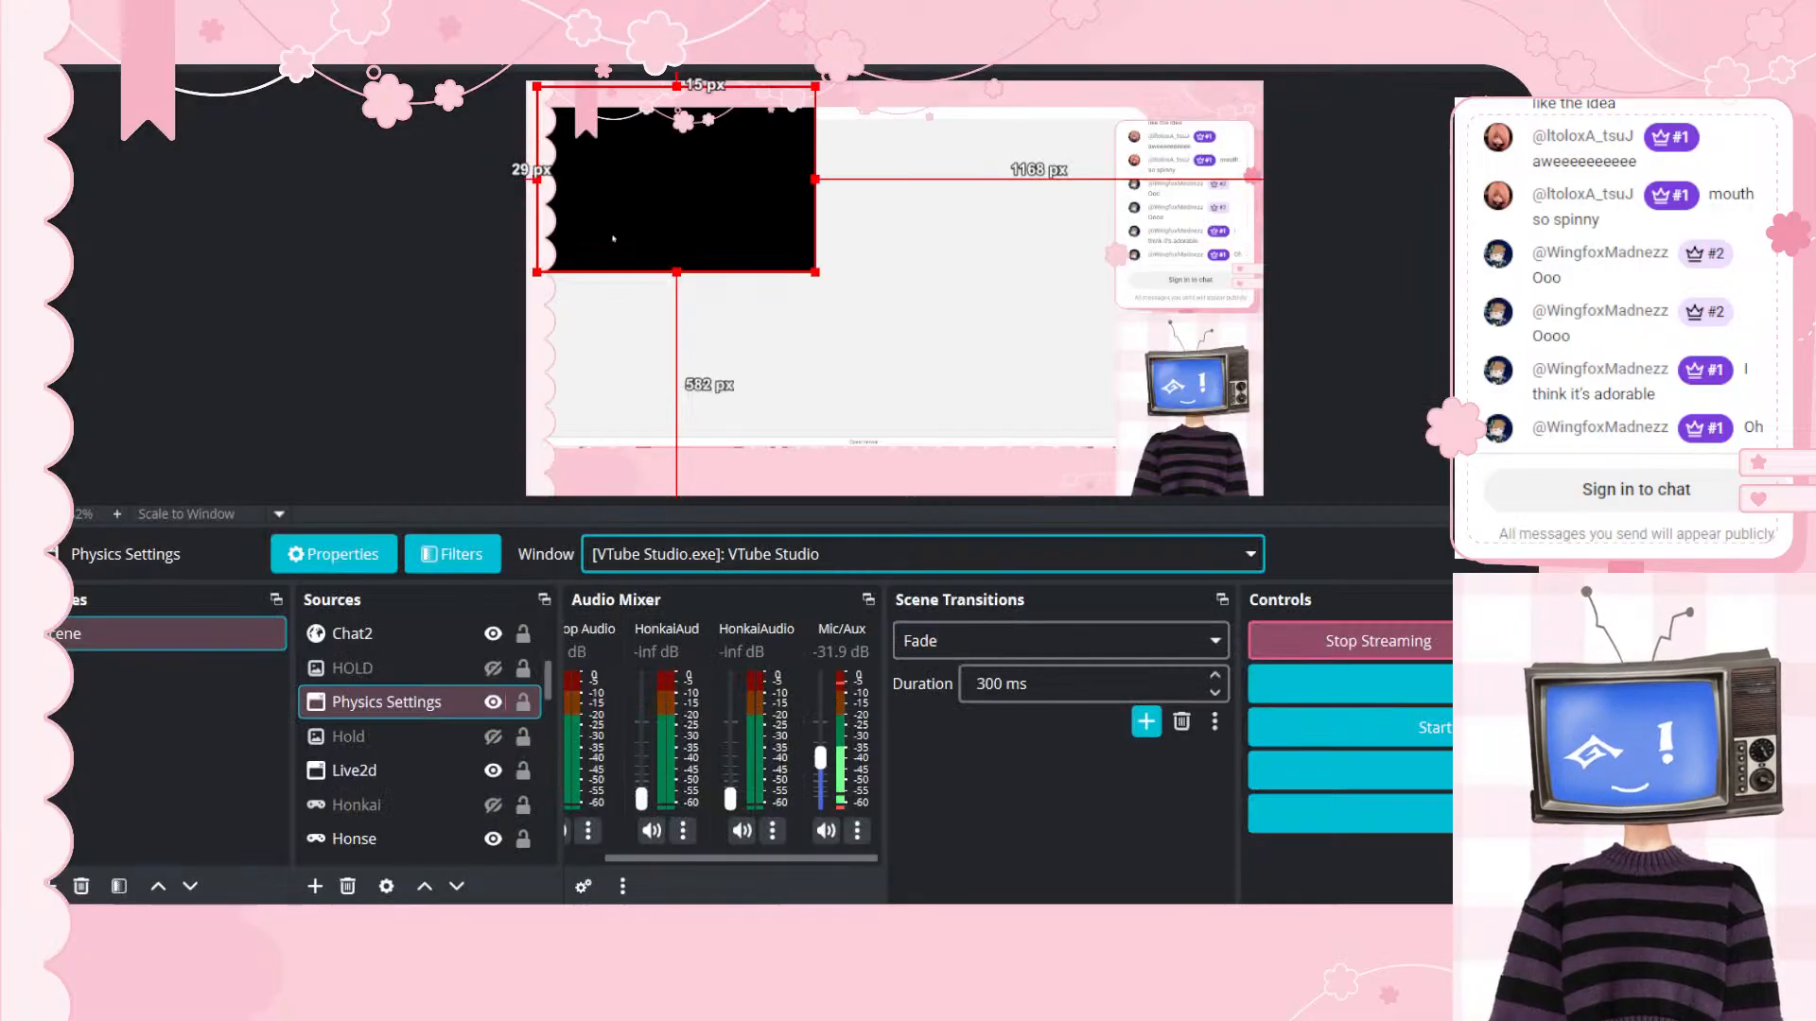
{"action": "key", "text": "alt+Tab"}
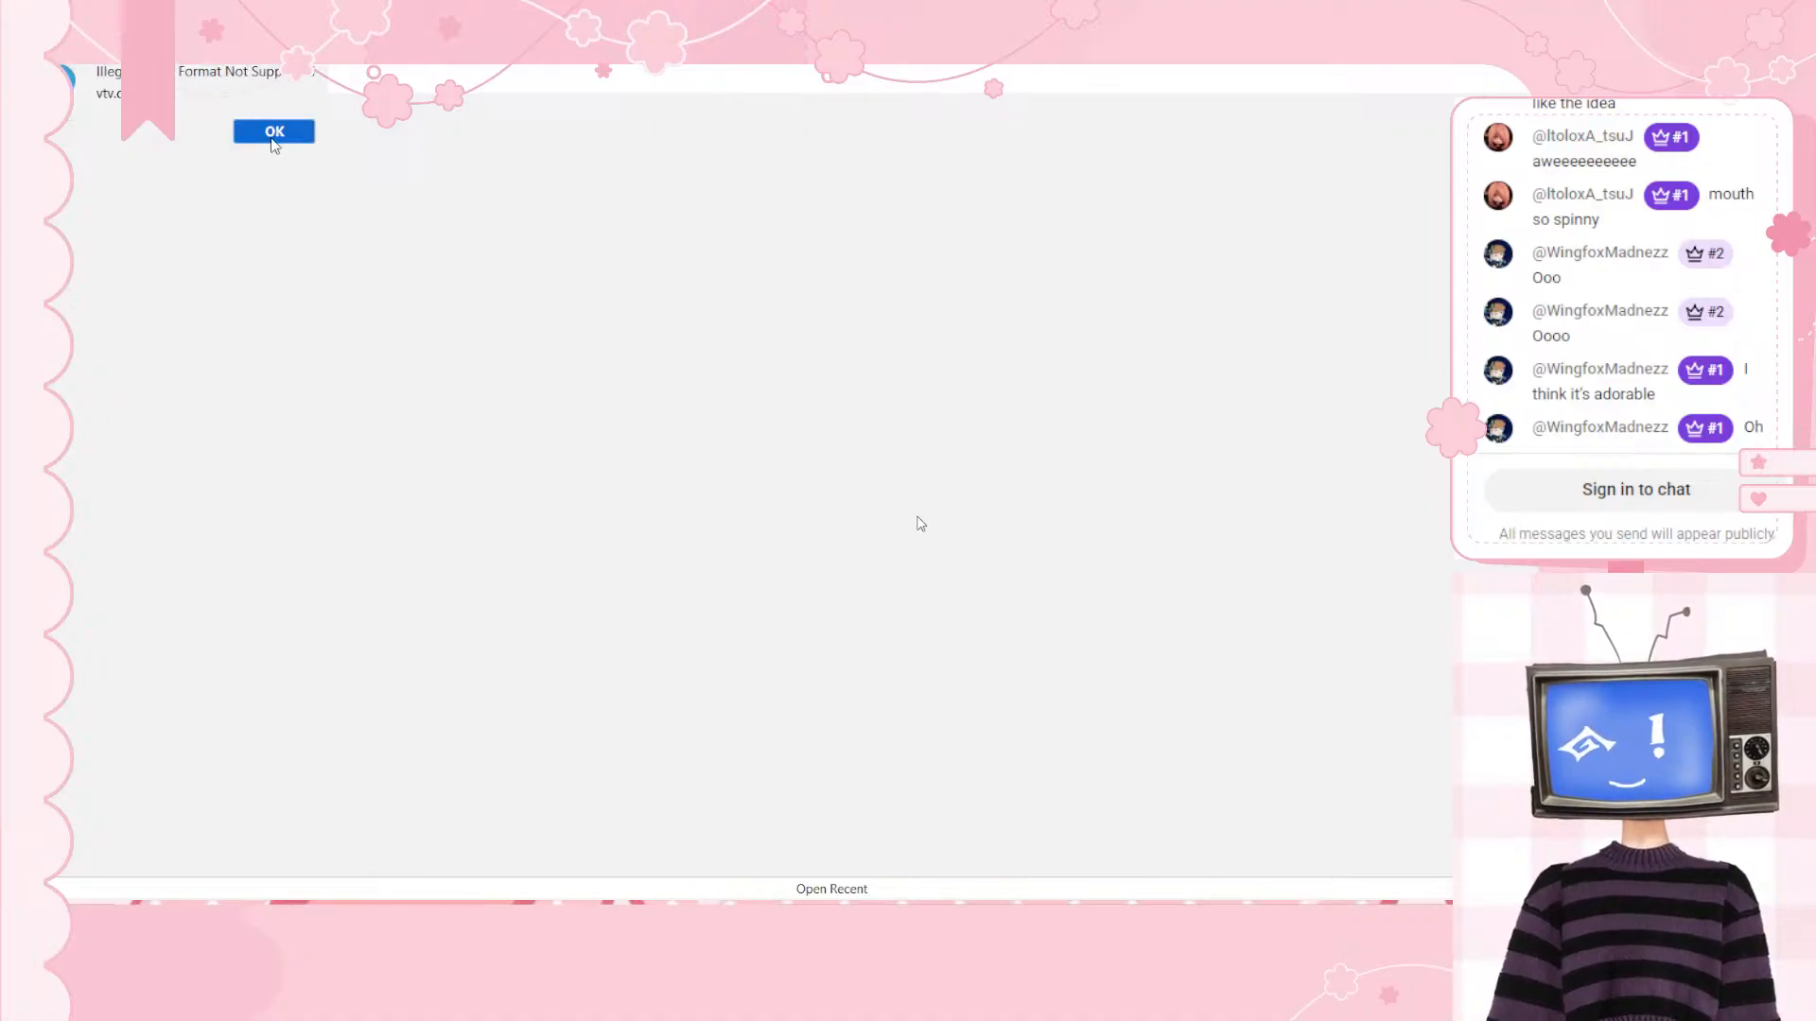
{"action": "key", "text": "Return"}
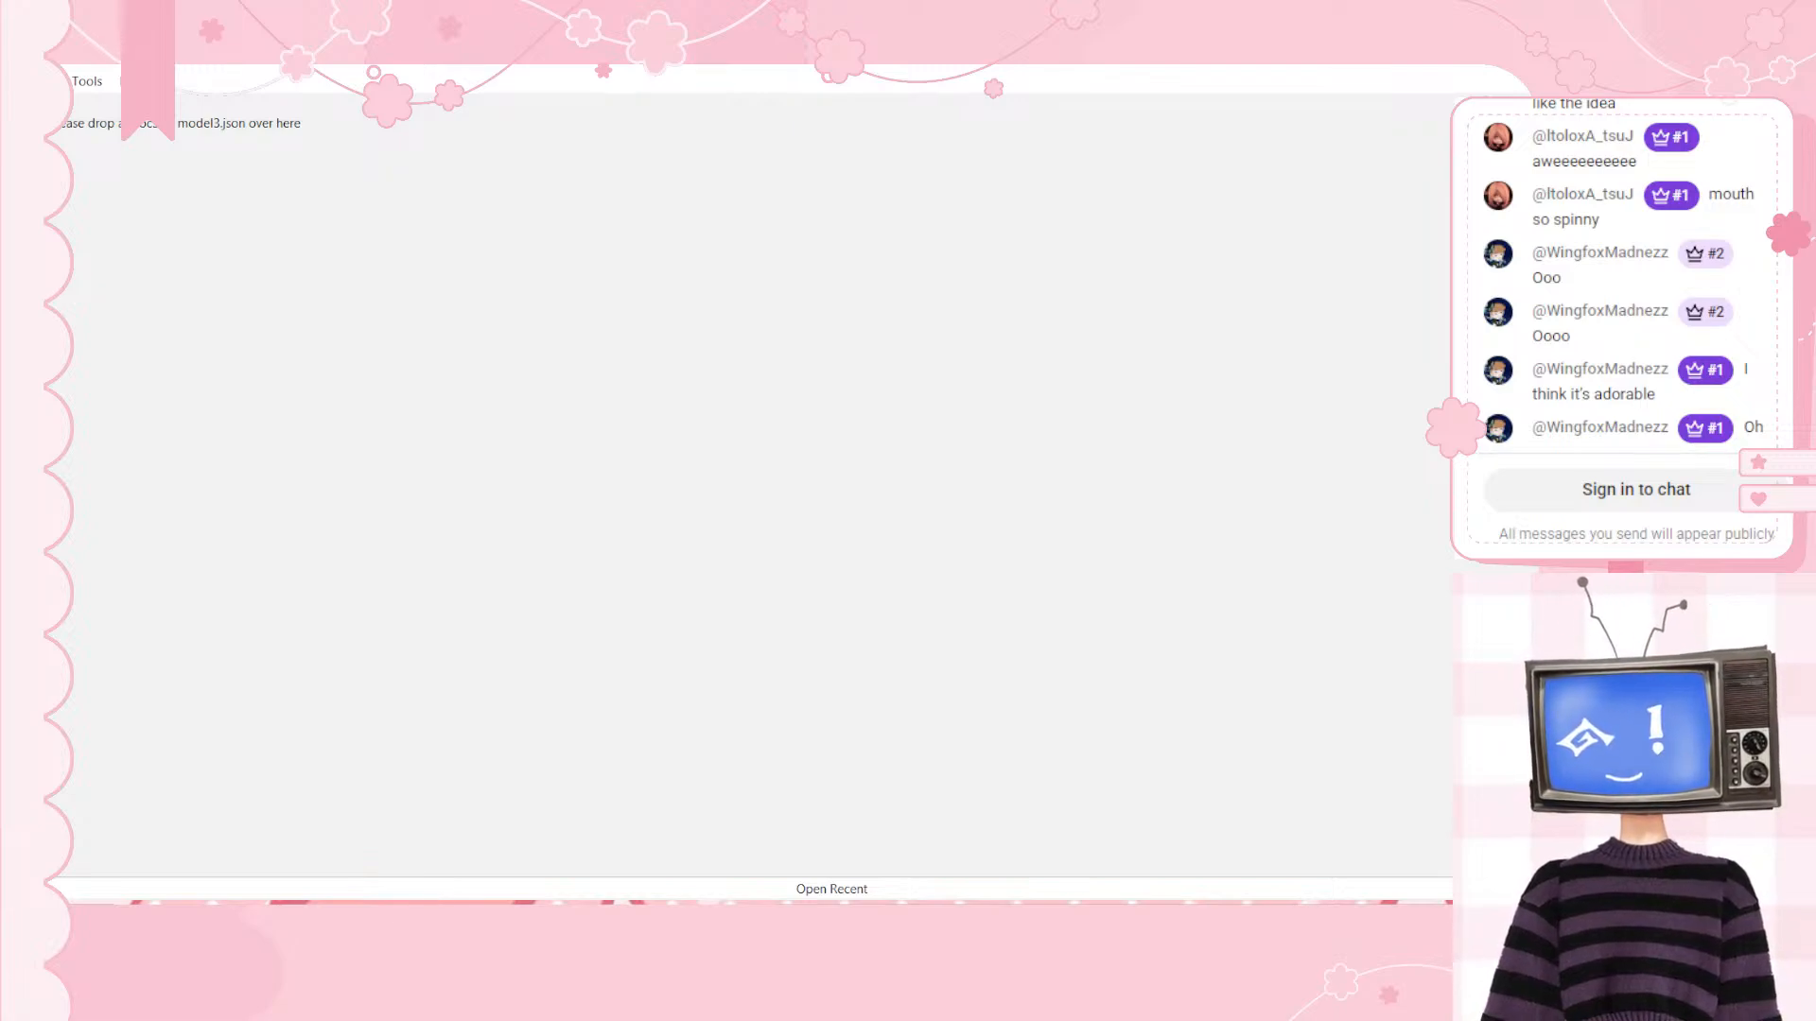
{"action": "left_click_drag", "start_coordinate": [550, 759], "coordinate": [715, 373]}
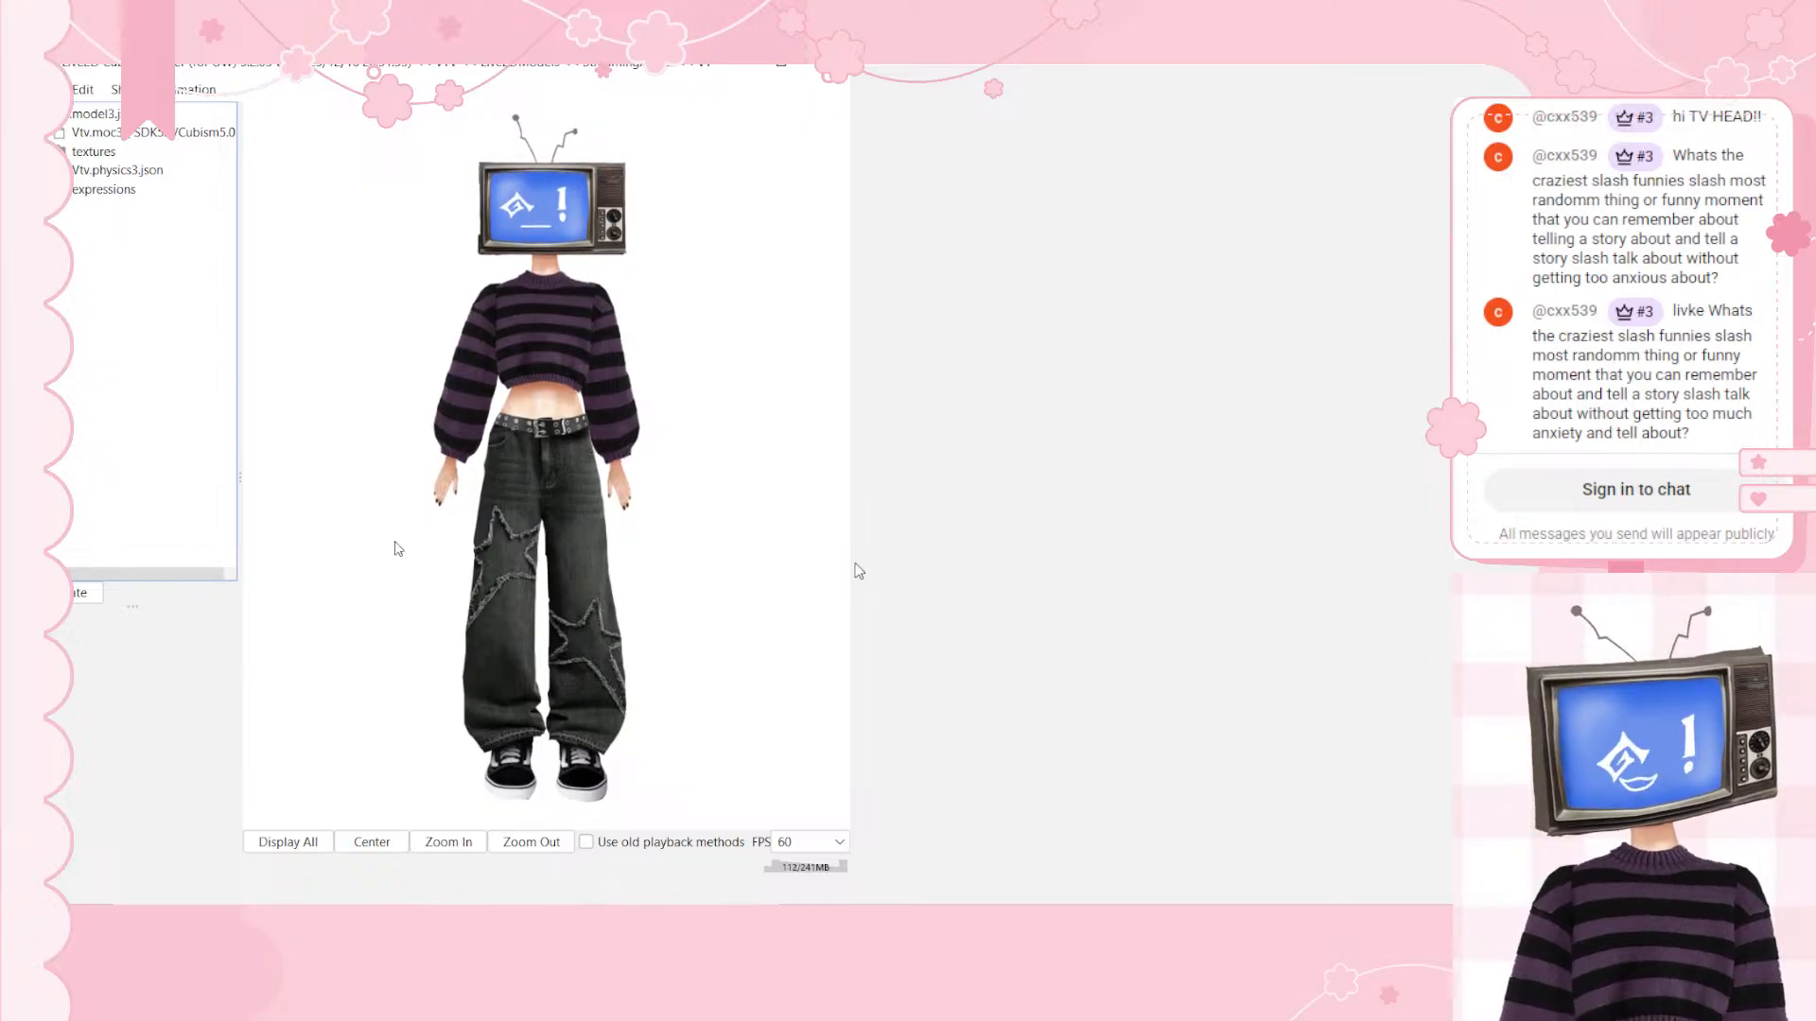
Step: Expand the model's expressions and open Error.exp3.json for editing
{"action": "left_click", "coordinate": [133, 189]}
{"action": "left_click", "coordinate": [44, 189]}
{"action": "left_click", "coordinate": [155, 210]}
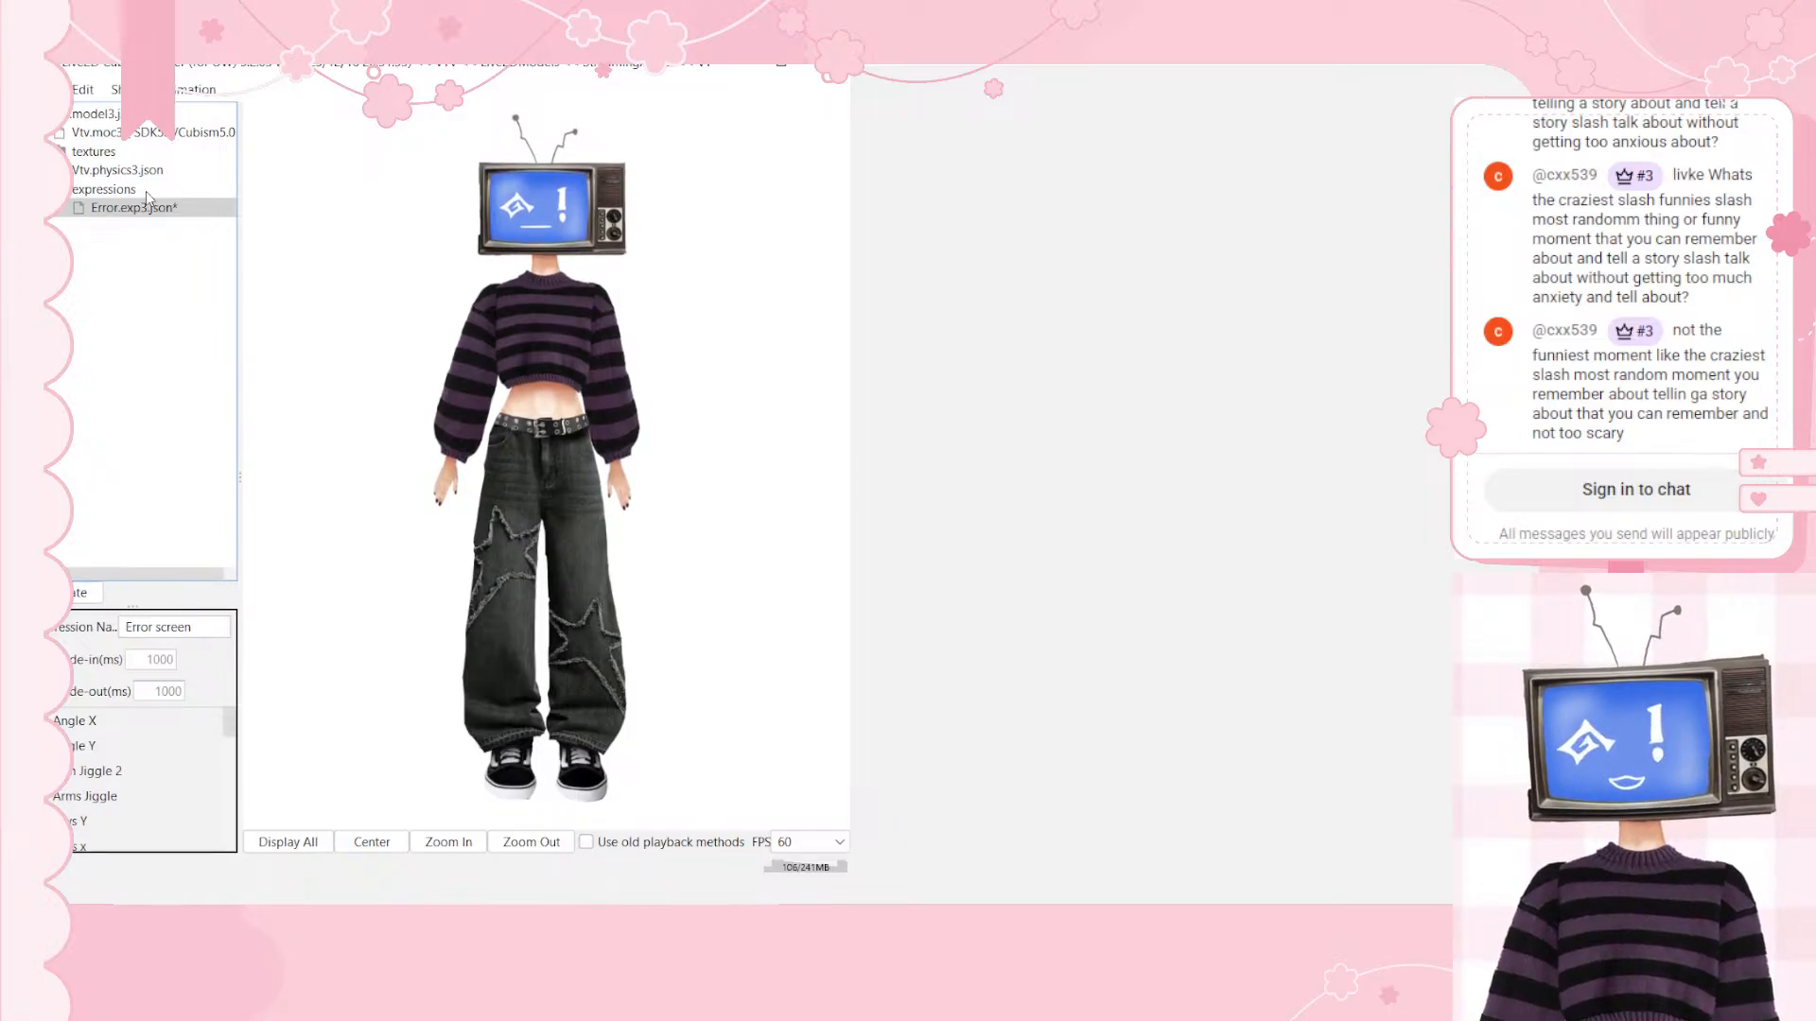
Step: Look through the Error screen expression's parameter list, from the Angle entries down to the body and movement entries
{"action": "scroll", "coordinate": [133, 767], "scroll_direction": "down", "scroll_amount": 5}
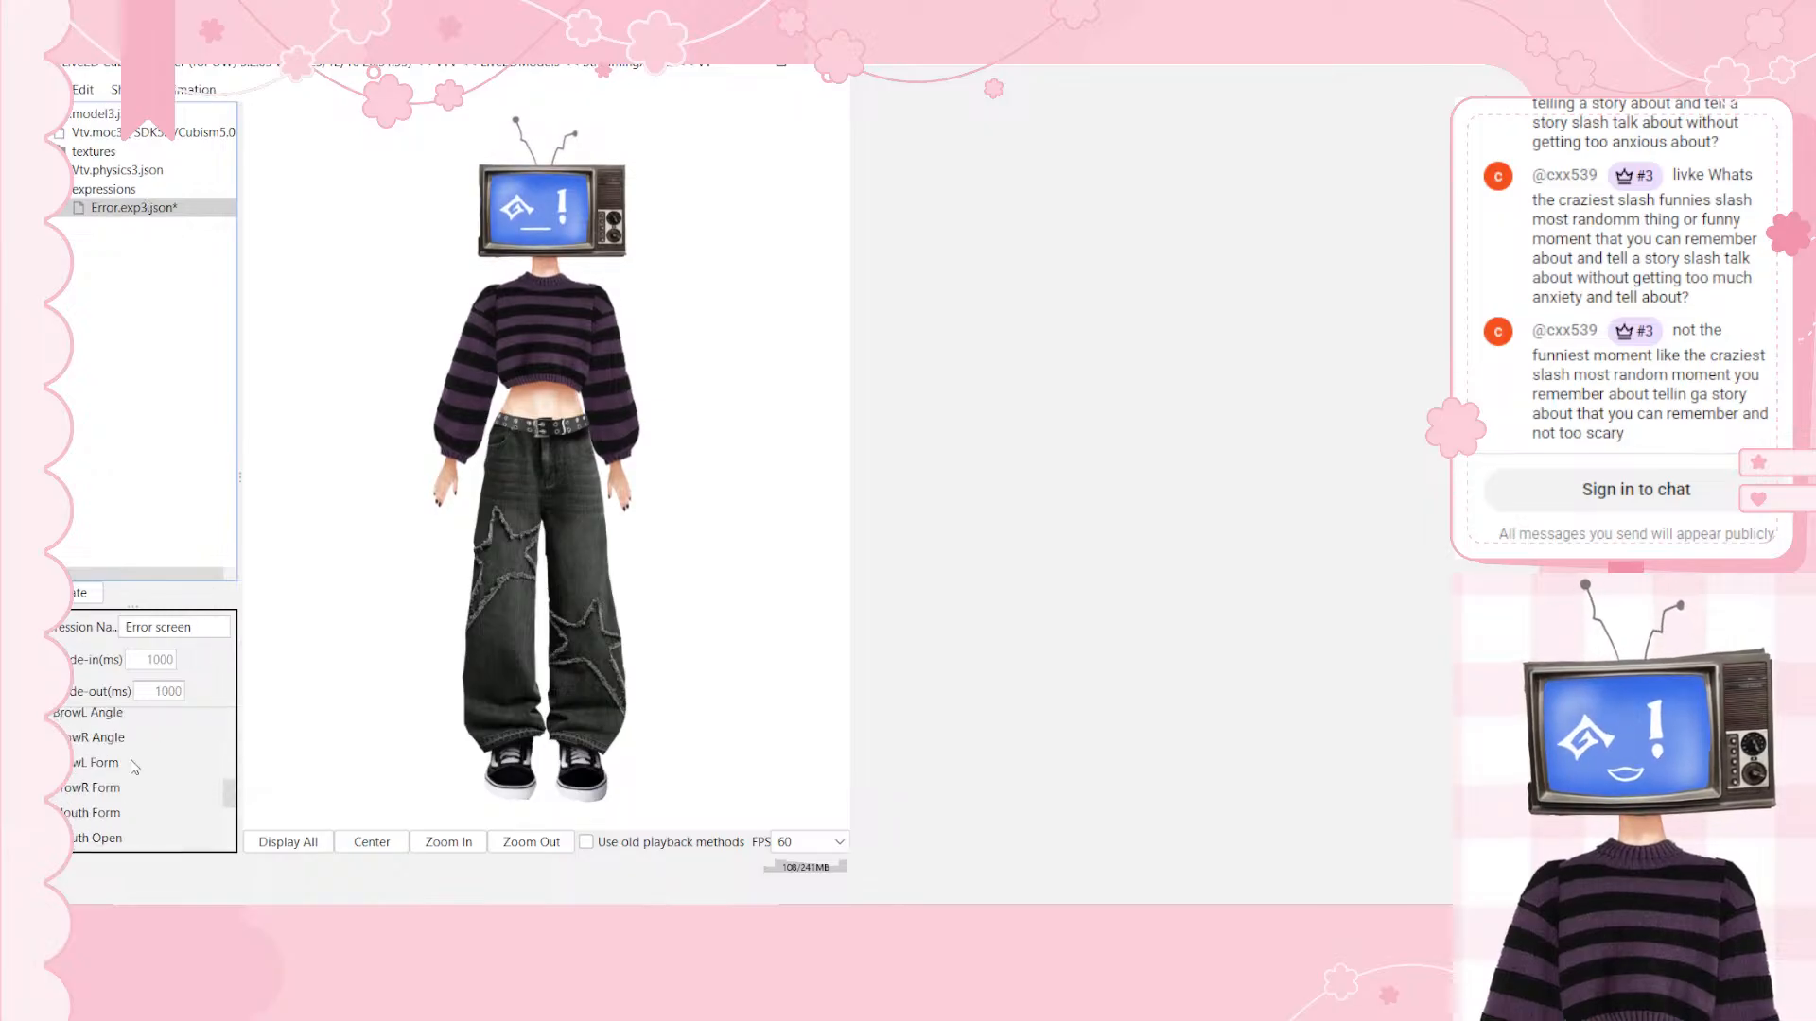
{"action": "scroll", "coordinate": [133, 767], "scroll_direction": "up", "scroll_amount": 5}
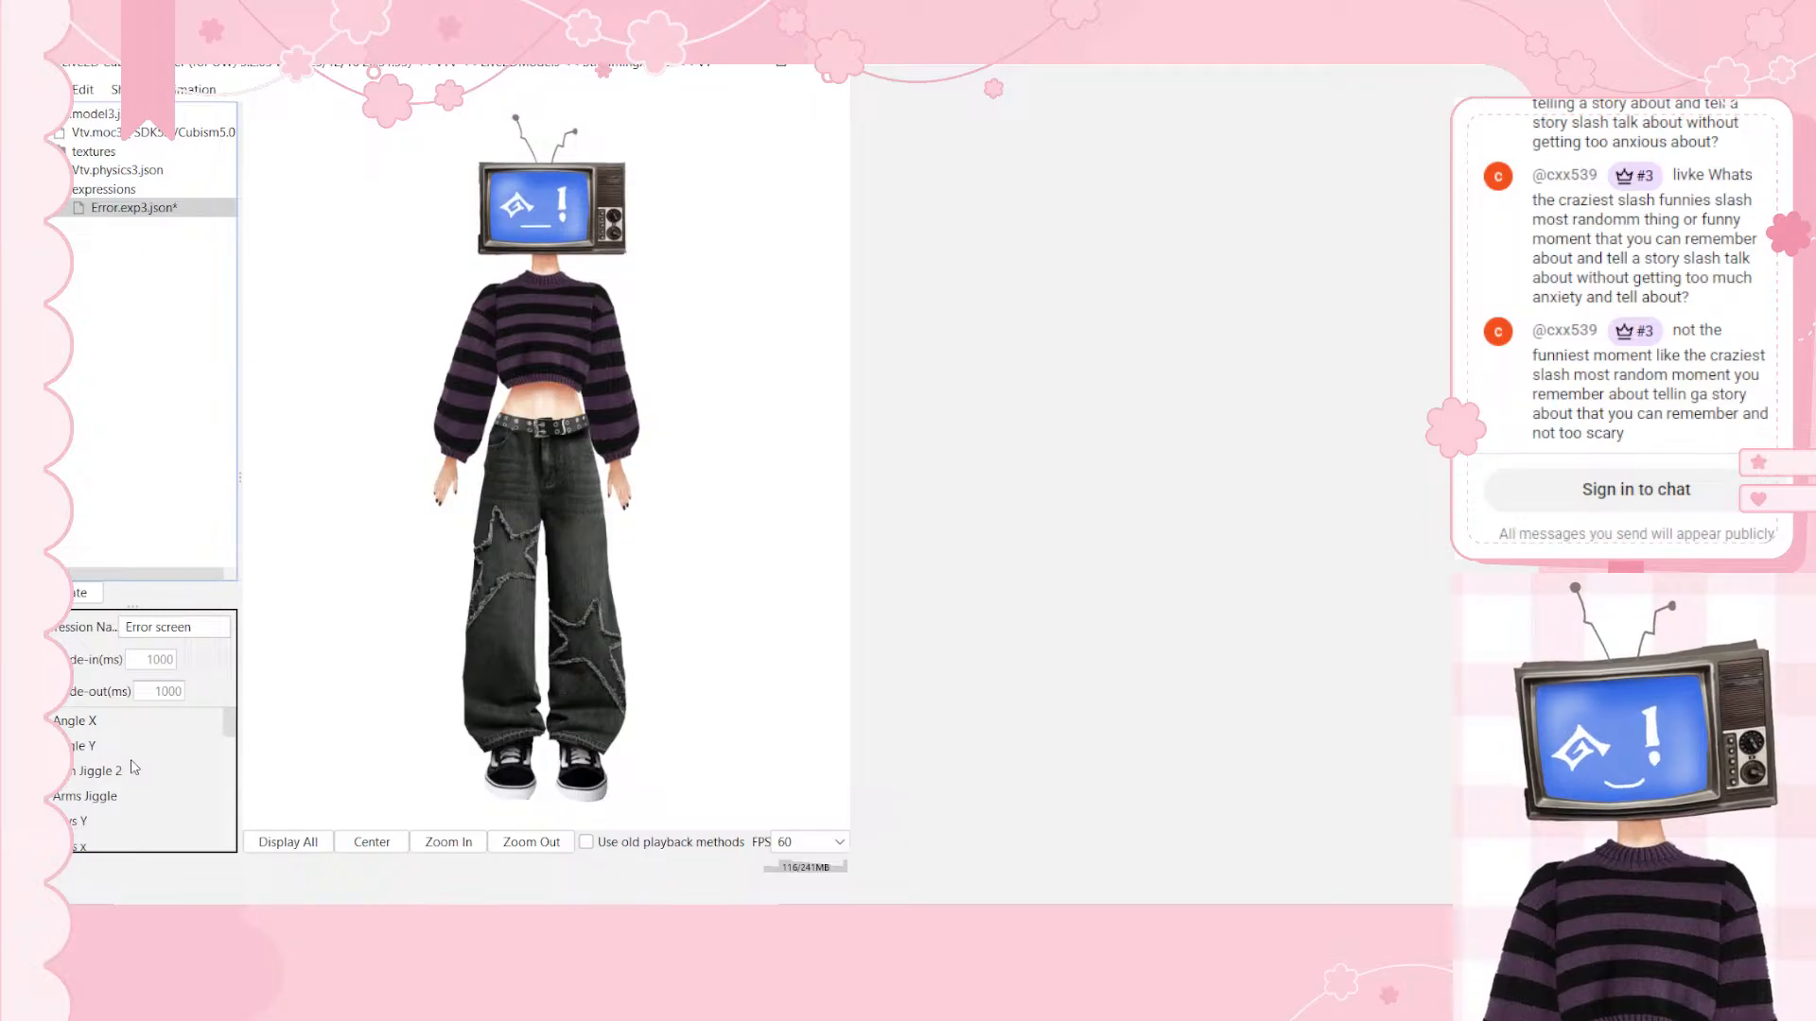
{"action": "scroll", "coordinate": [134, 767], "scroll_direction": "down", "scroll_amount": 5}
{"action": "scroll", "coordinate": [90, 800], "scroll_direction": "down", "scroll_amount": 3}
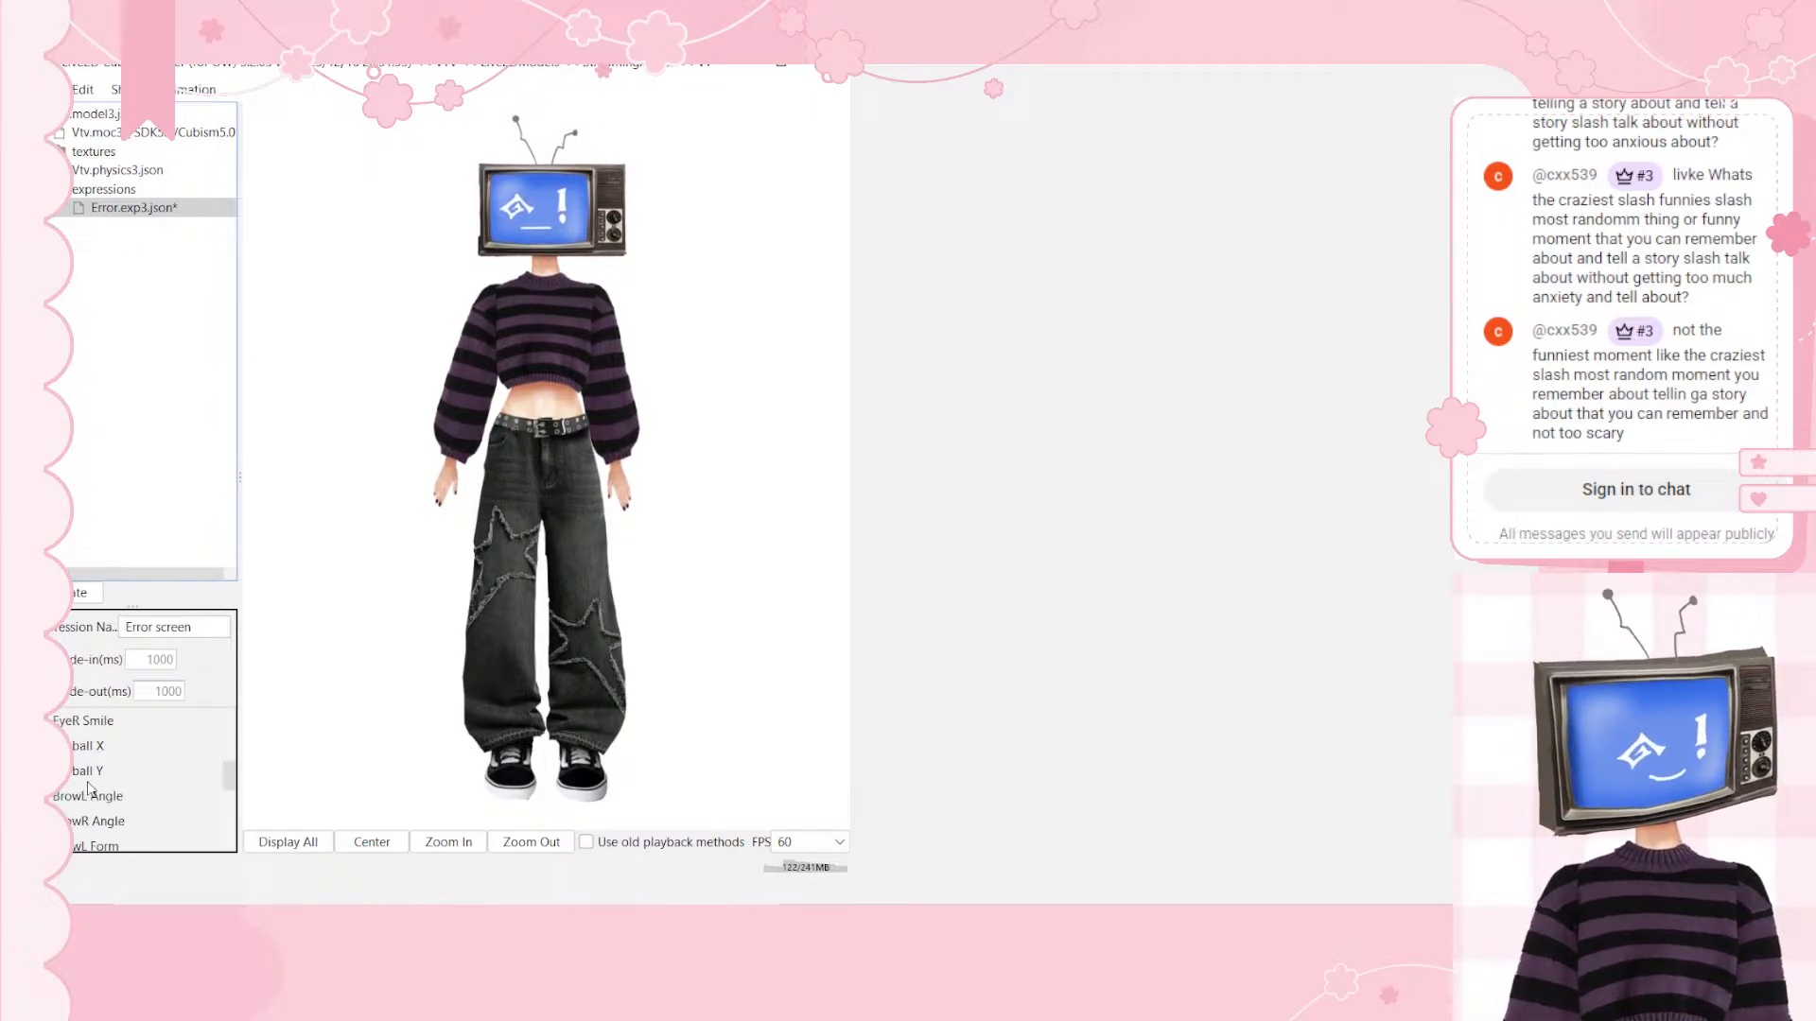
{"action": "scroll", "coordinate": [91, 743], "scroll_direction": "up", "scroll_amount": 8}
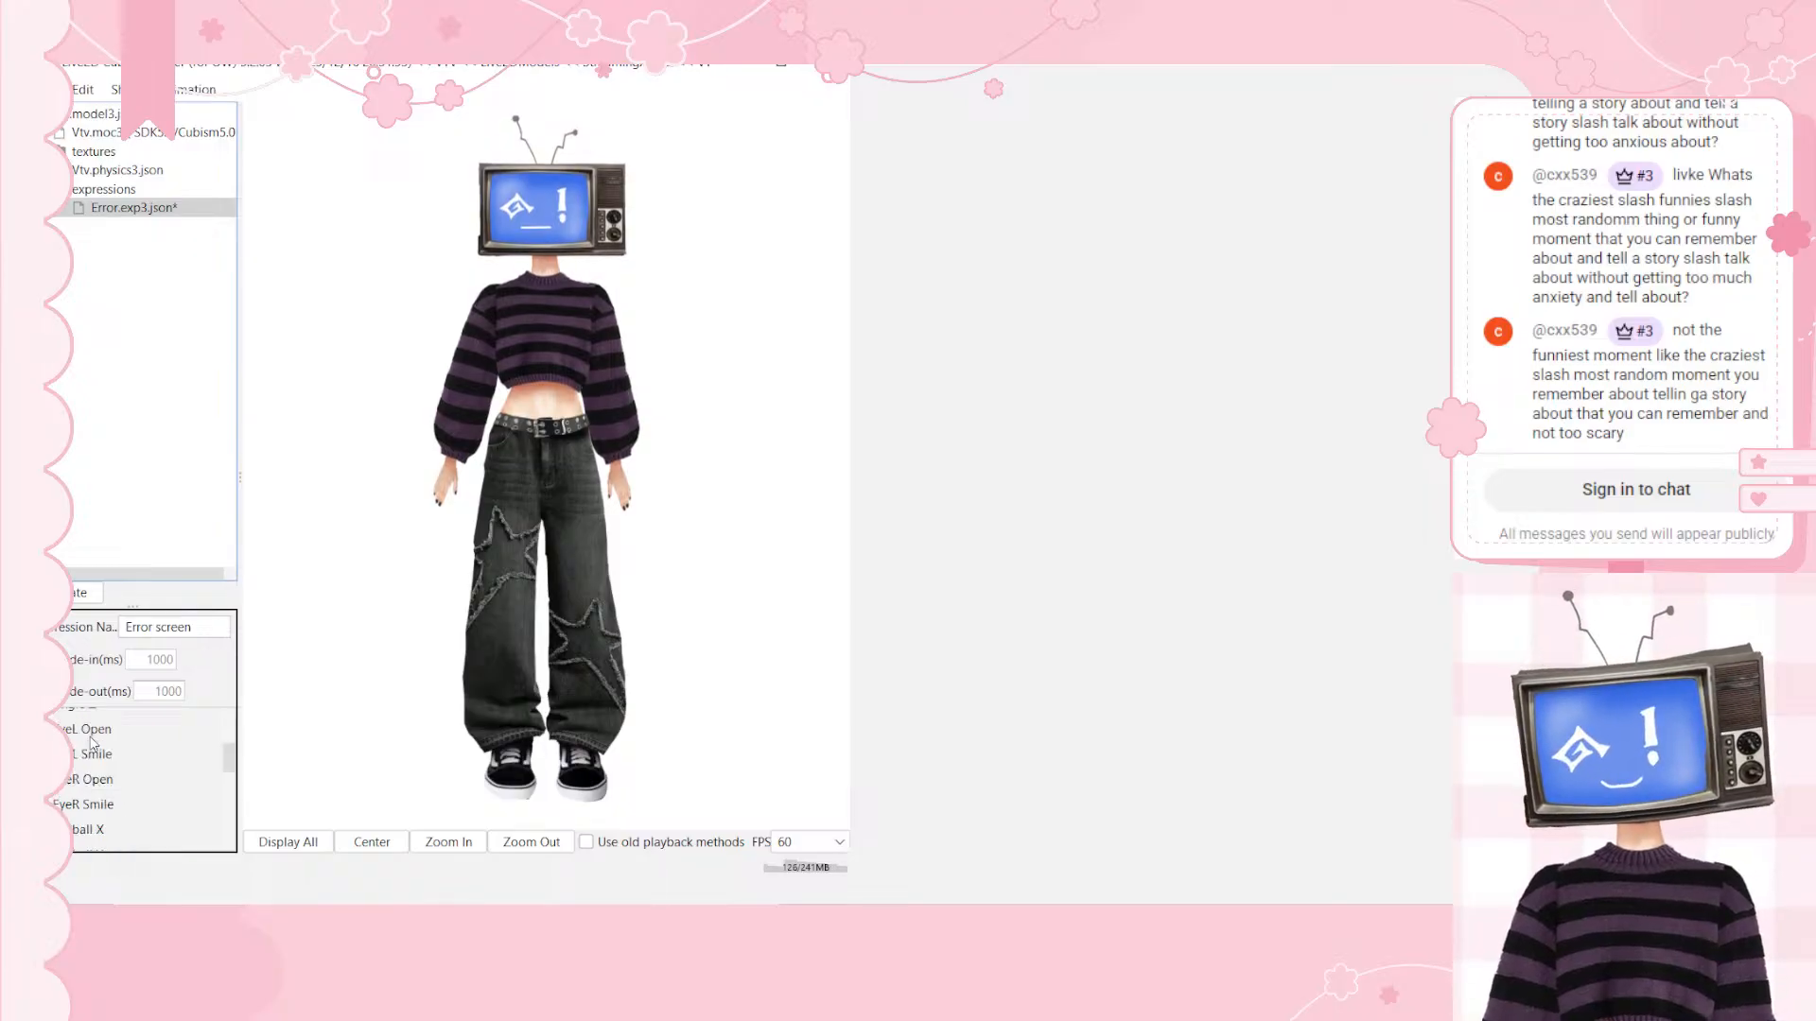
{"action": "scroll", "coordinate": [91, 744], "scroll_direction": "down", "scroll_amount": 5}
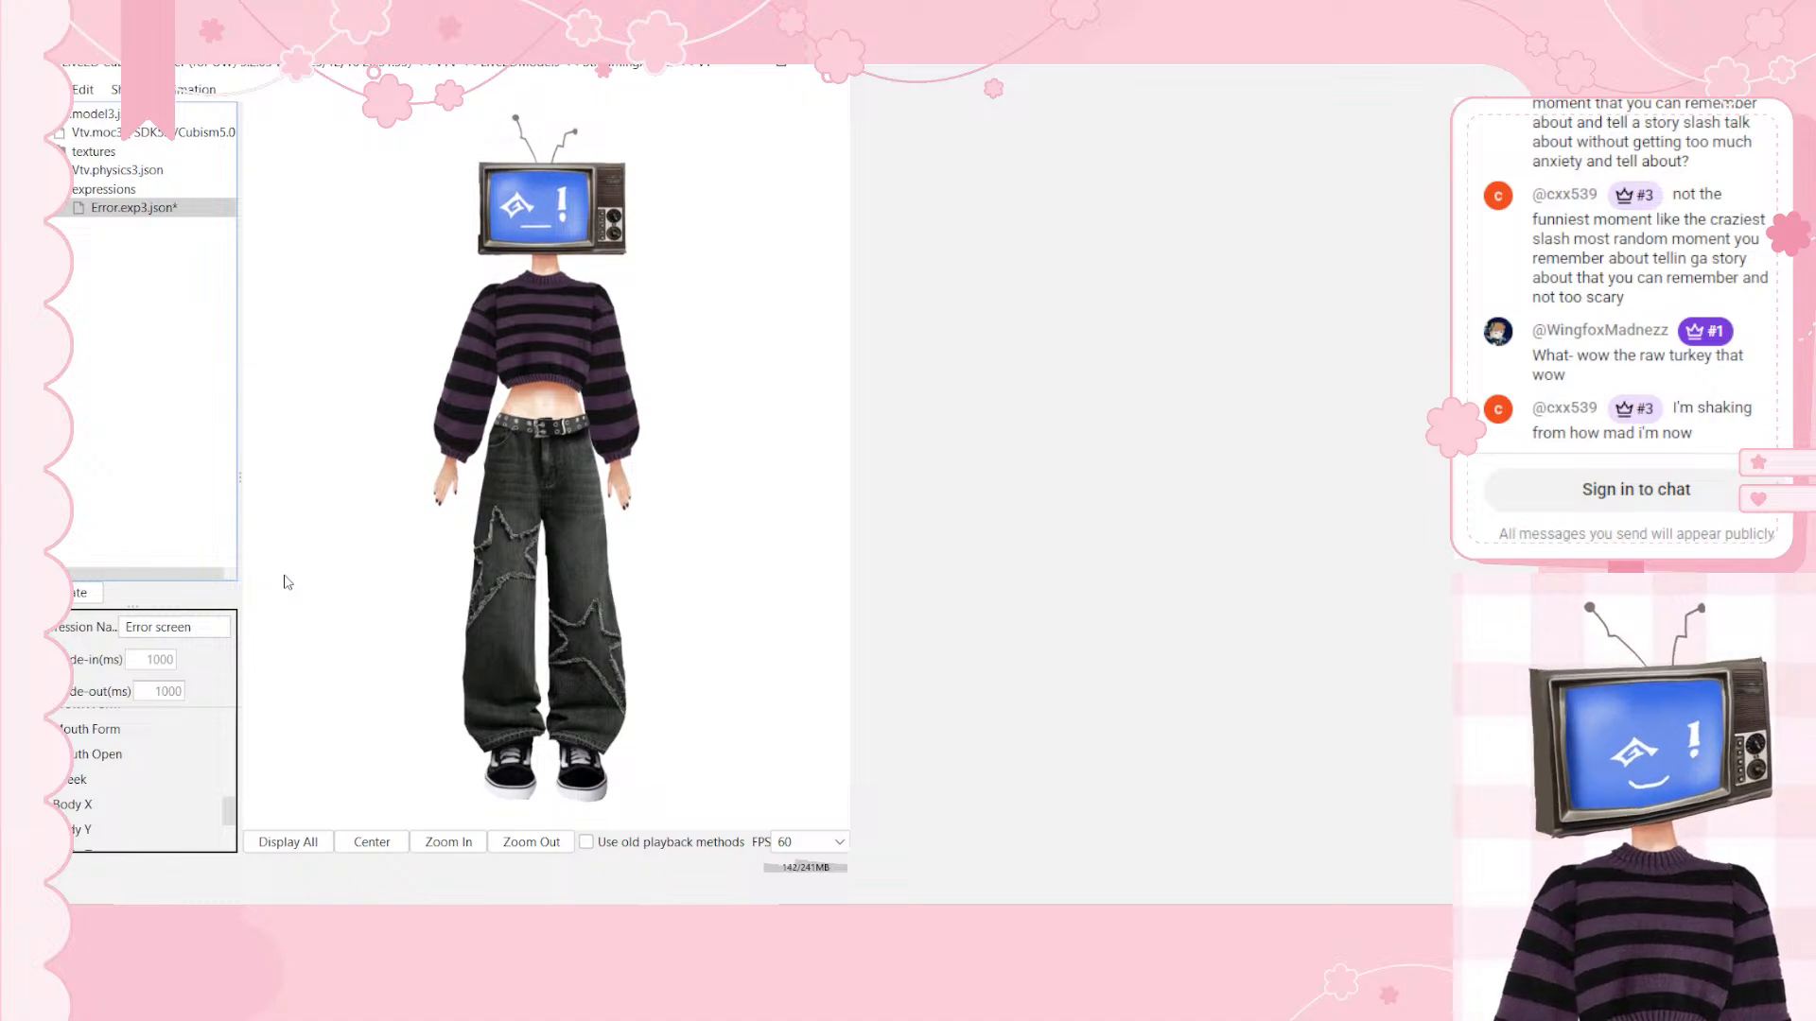
{"action": "left_click", "coordinate": [154, 627]}
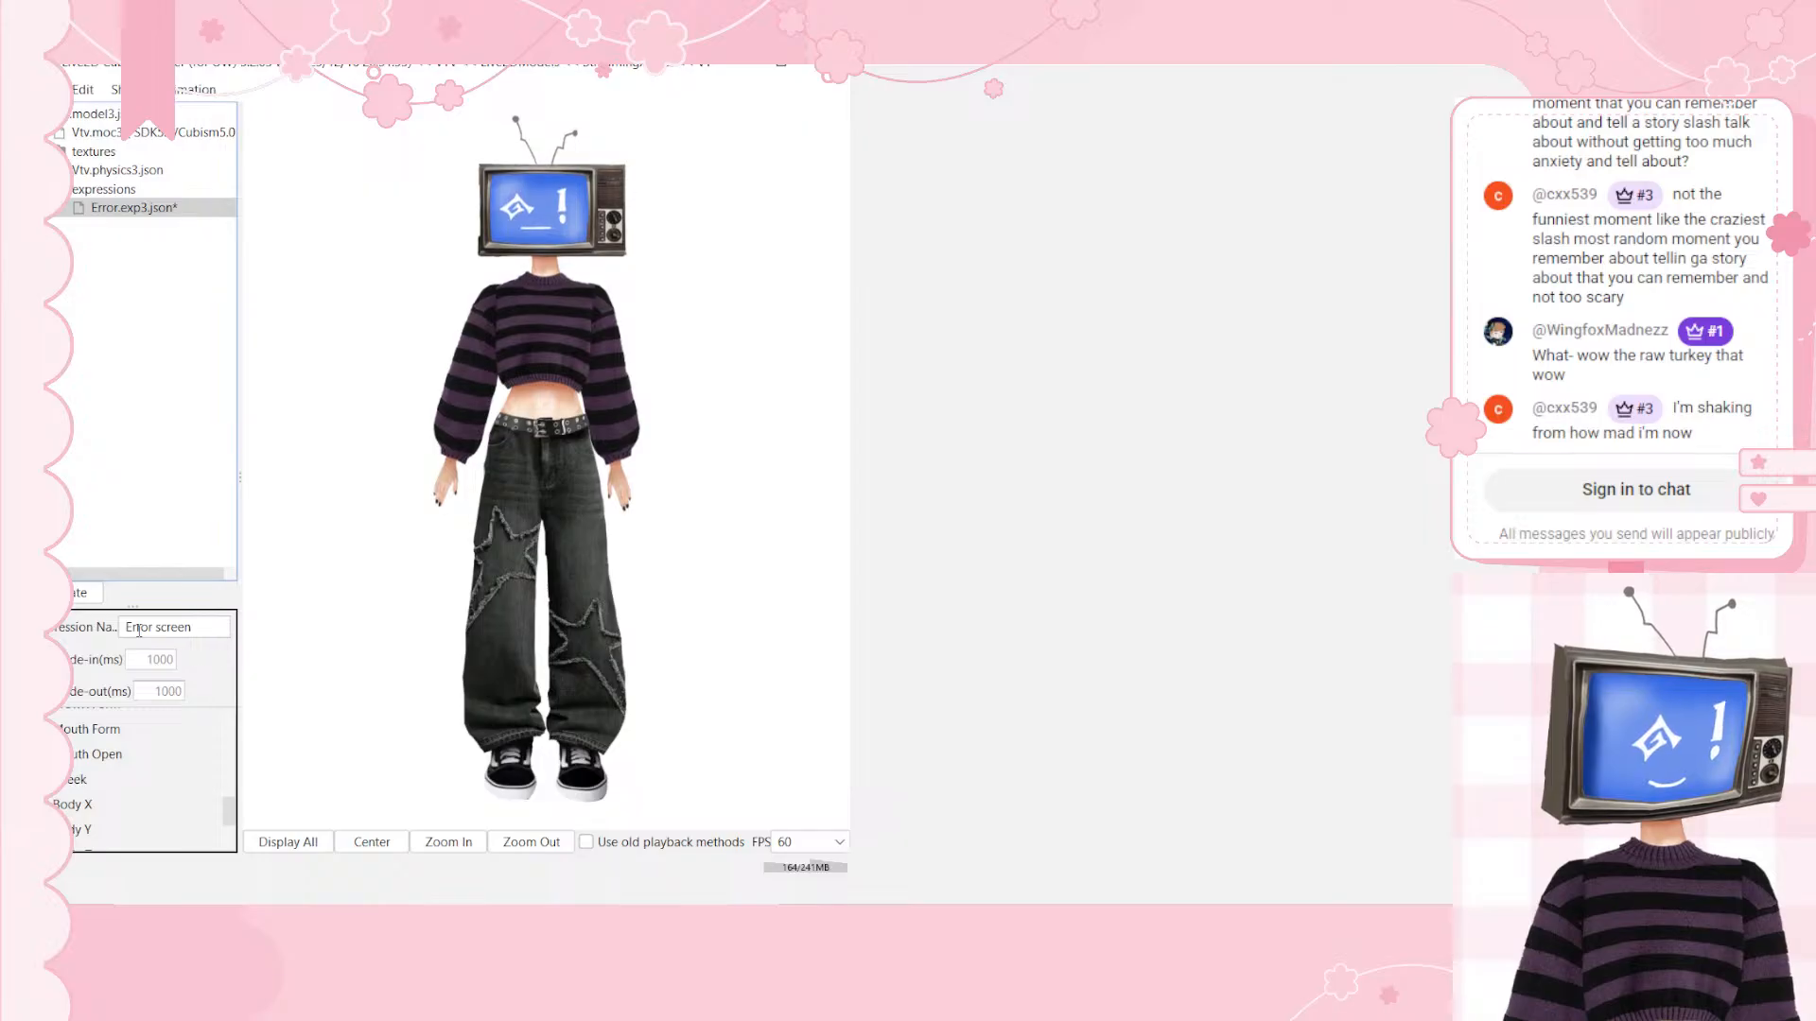
{"action": "scroll", "coordinate": [68, 806], "scroll_direction": "down", "scroll_amount": 1}
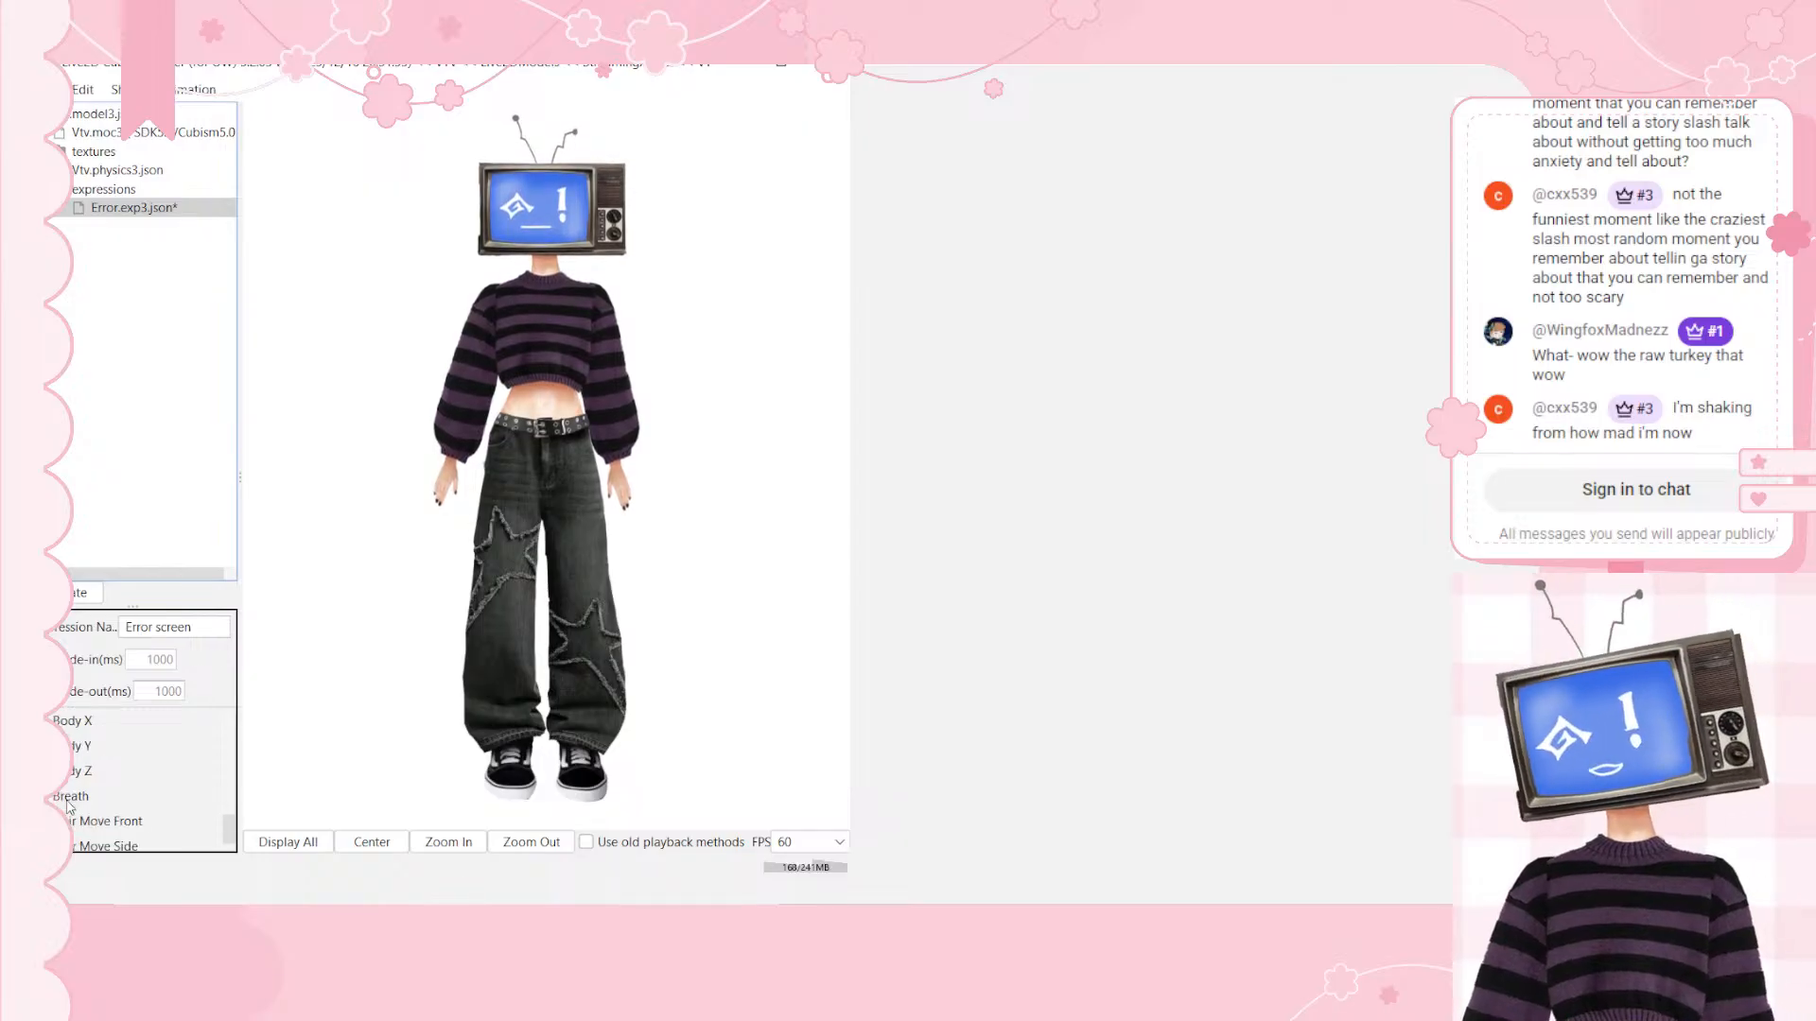
{"action": "scroll", "coordinate": [68, 806], "scroll_direction": "up", "scroll_amount": 5}
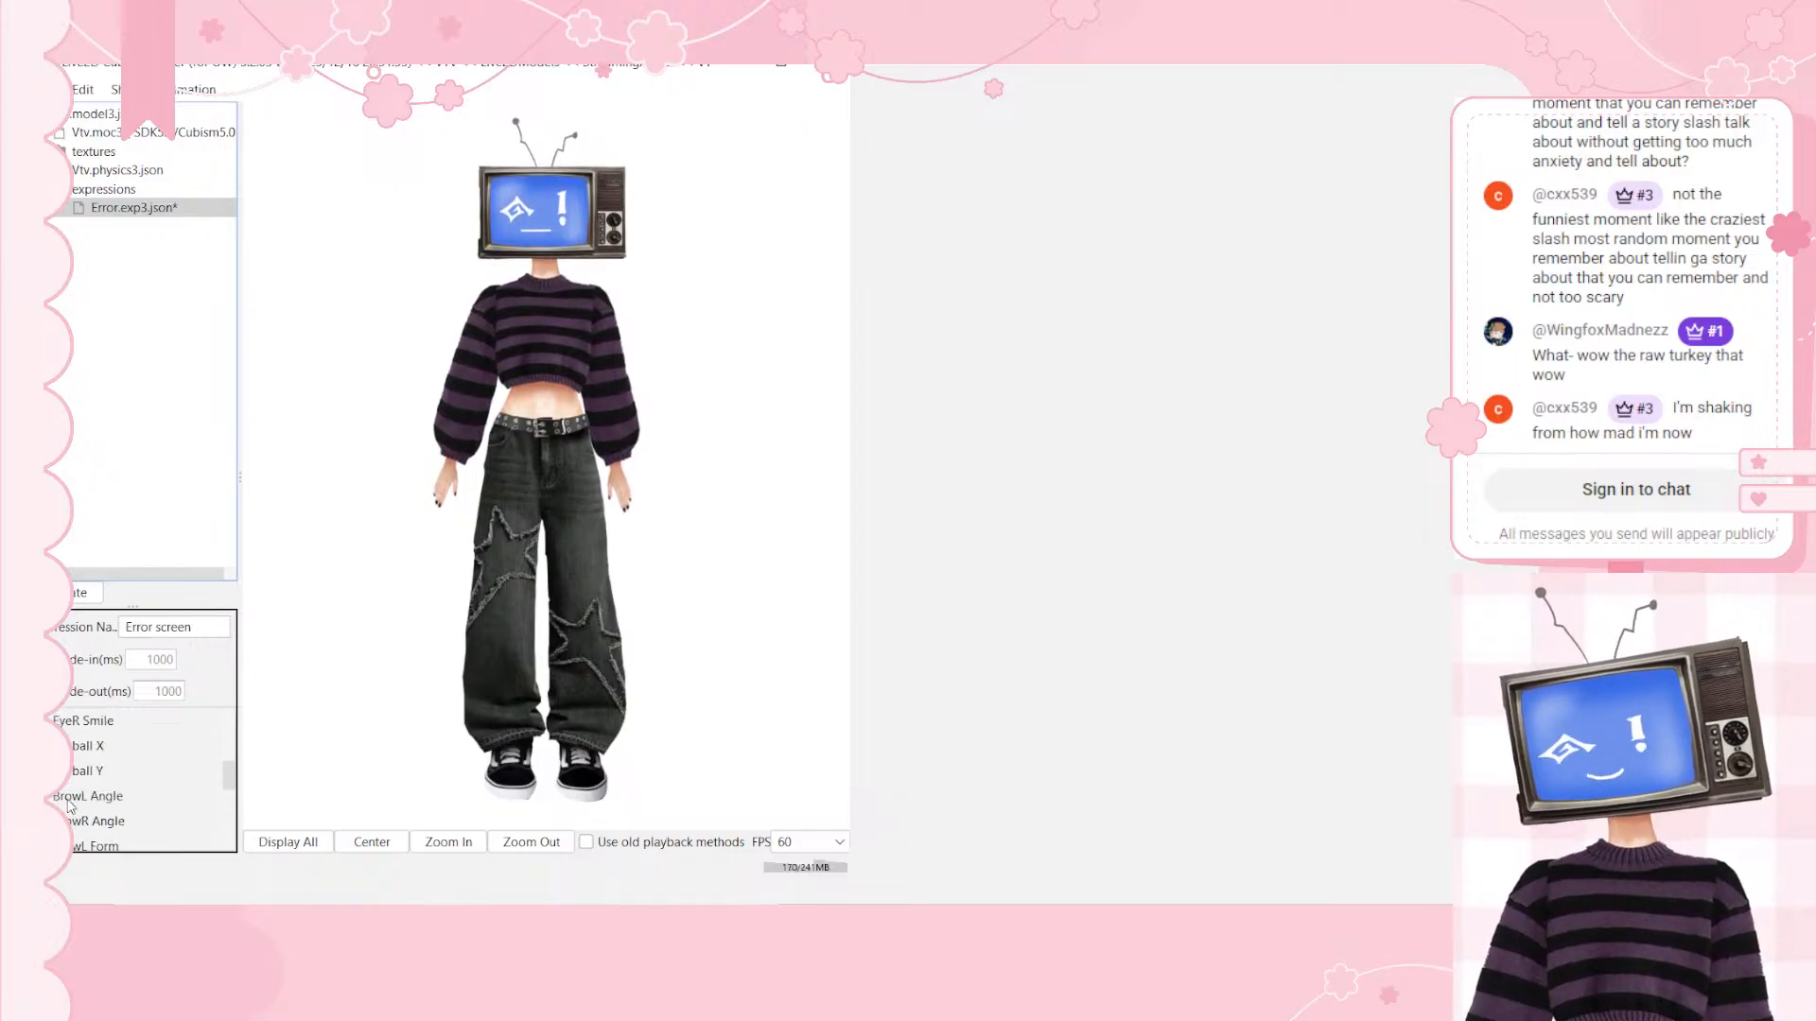
{"action": "scroll", "coordinate": [68, 807], "scroll_direction": "up", "scroll_amount": 1}
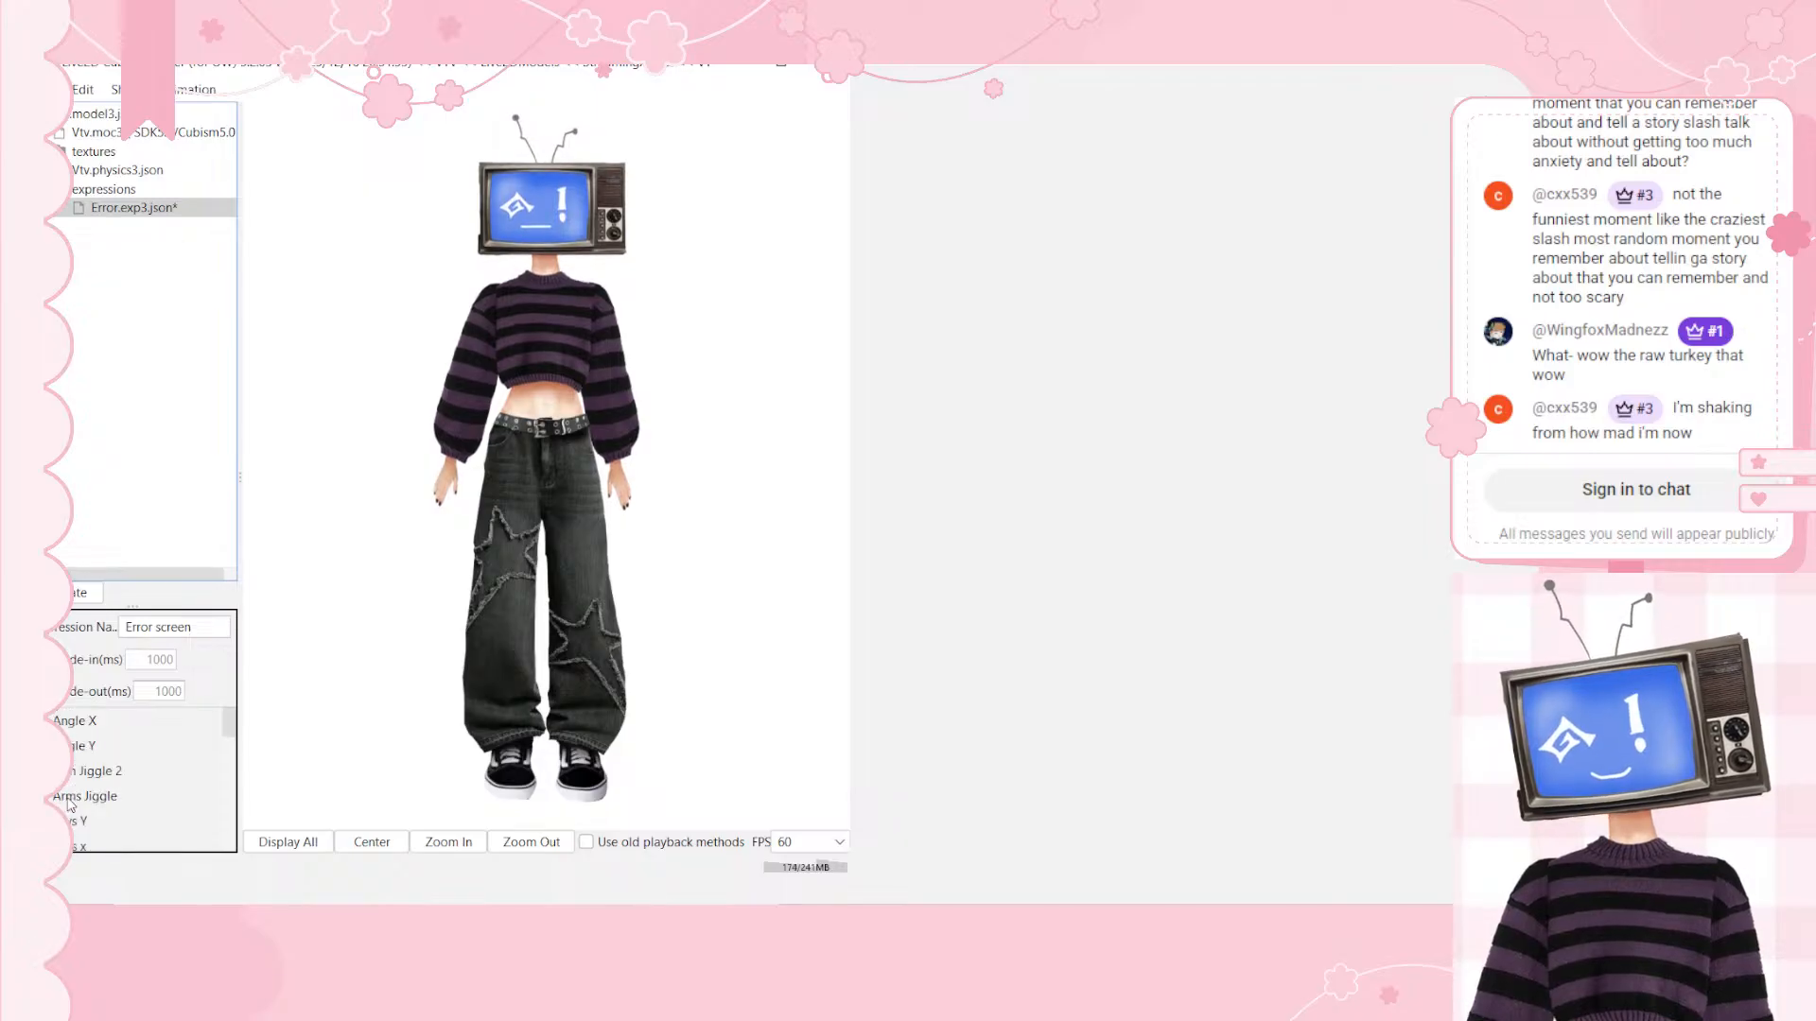
{"action": "scroll", "coordinate": [72, 794], "scroll_direction": "down", "scroll_amount": 2}
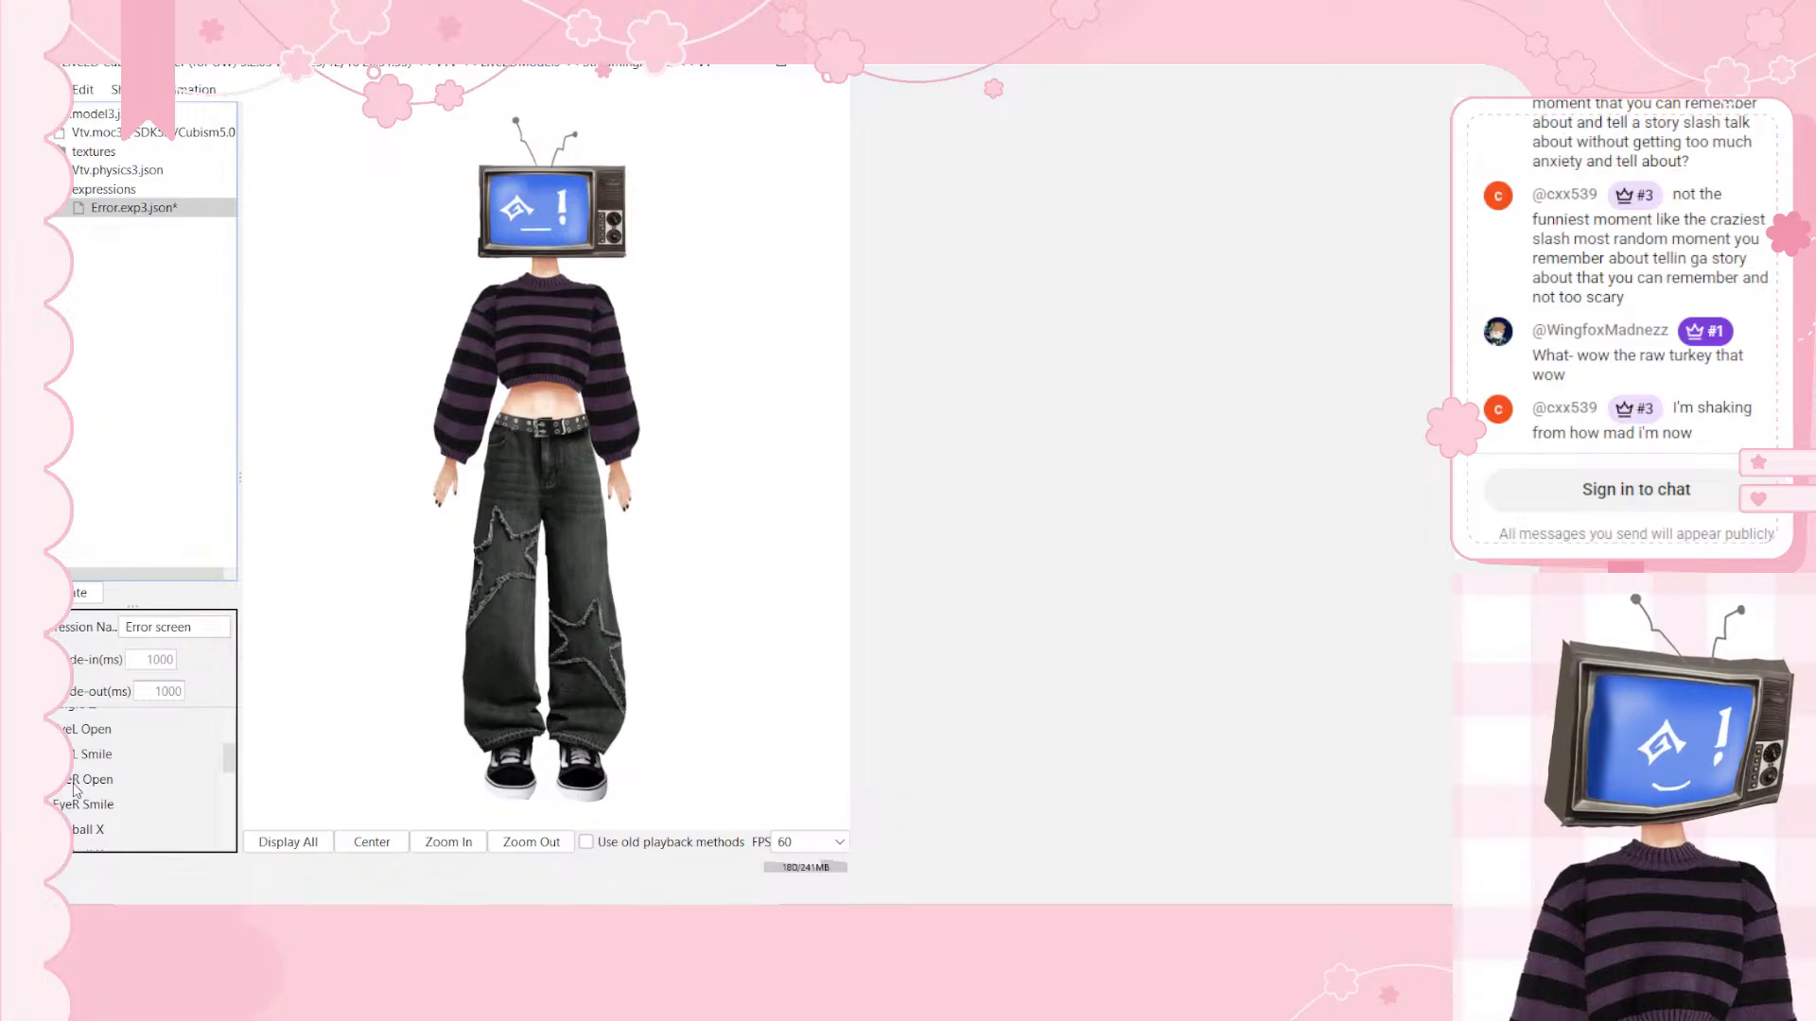
{"action": "scroll", "coordinate": [75, 789], "scroll_direction": "up", "scroll_amount": 3}
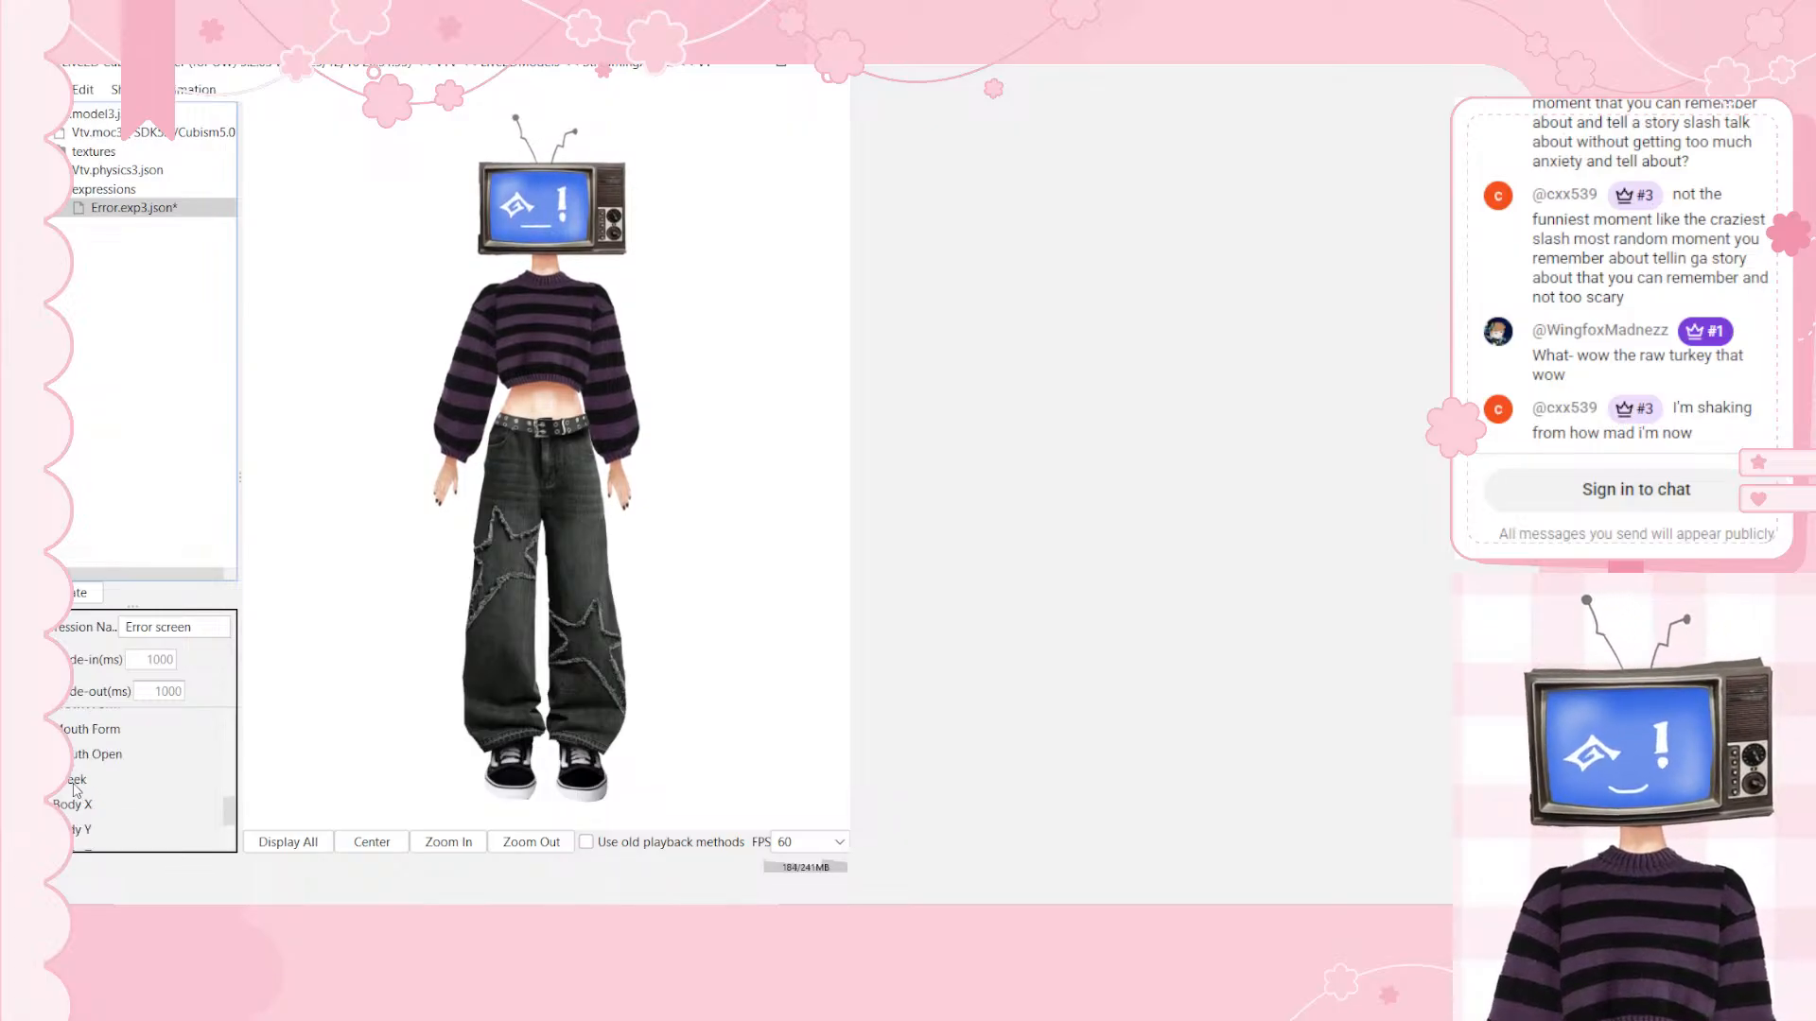
{"action": "scroll", "coordinate": [76, 789], "scroll_direction": "down", "scroll_amount": 4}
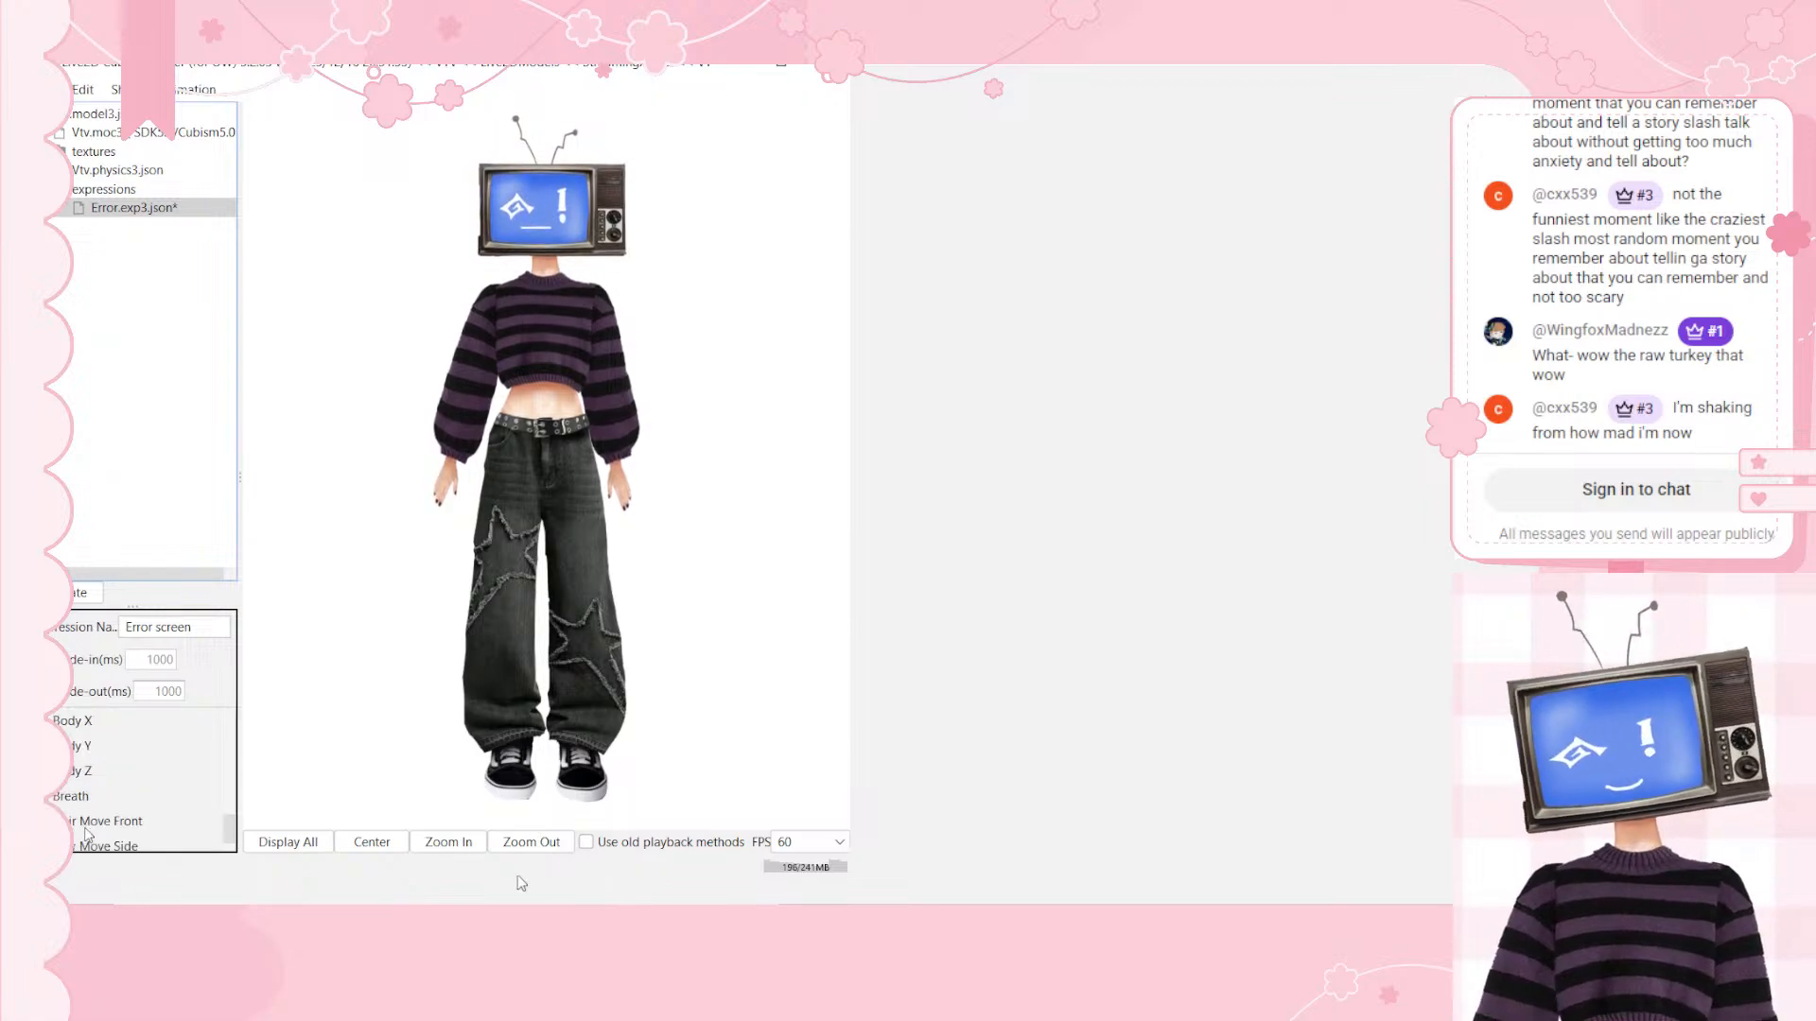
{"action": "scroll", "coordinate": [83, 824], "scroll_direction": "up", "scroll_amount": 3}
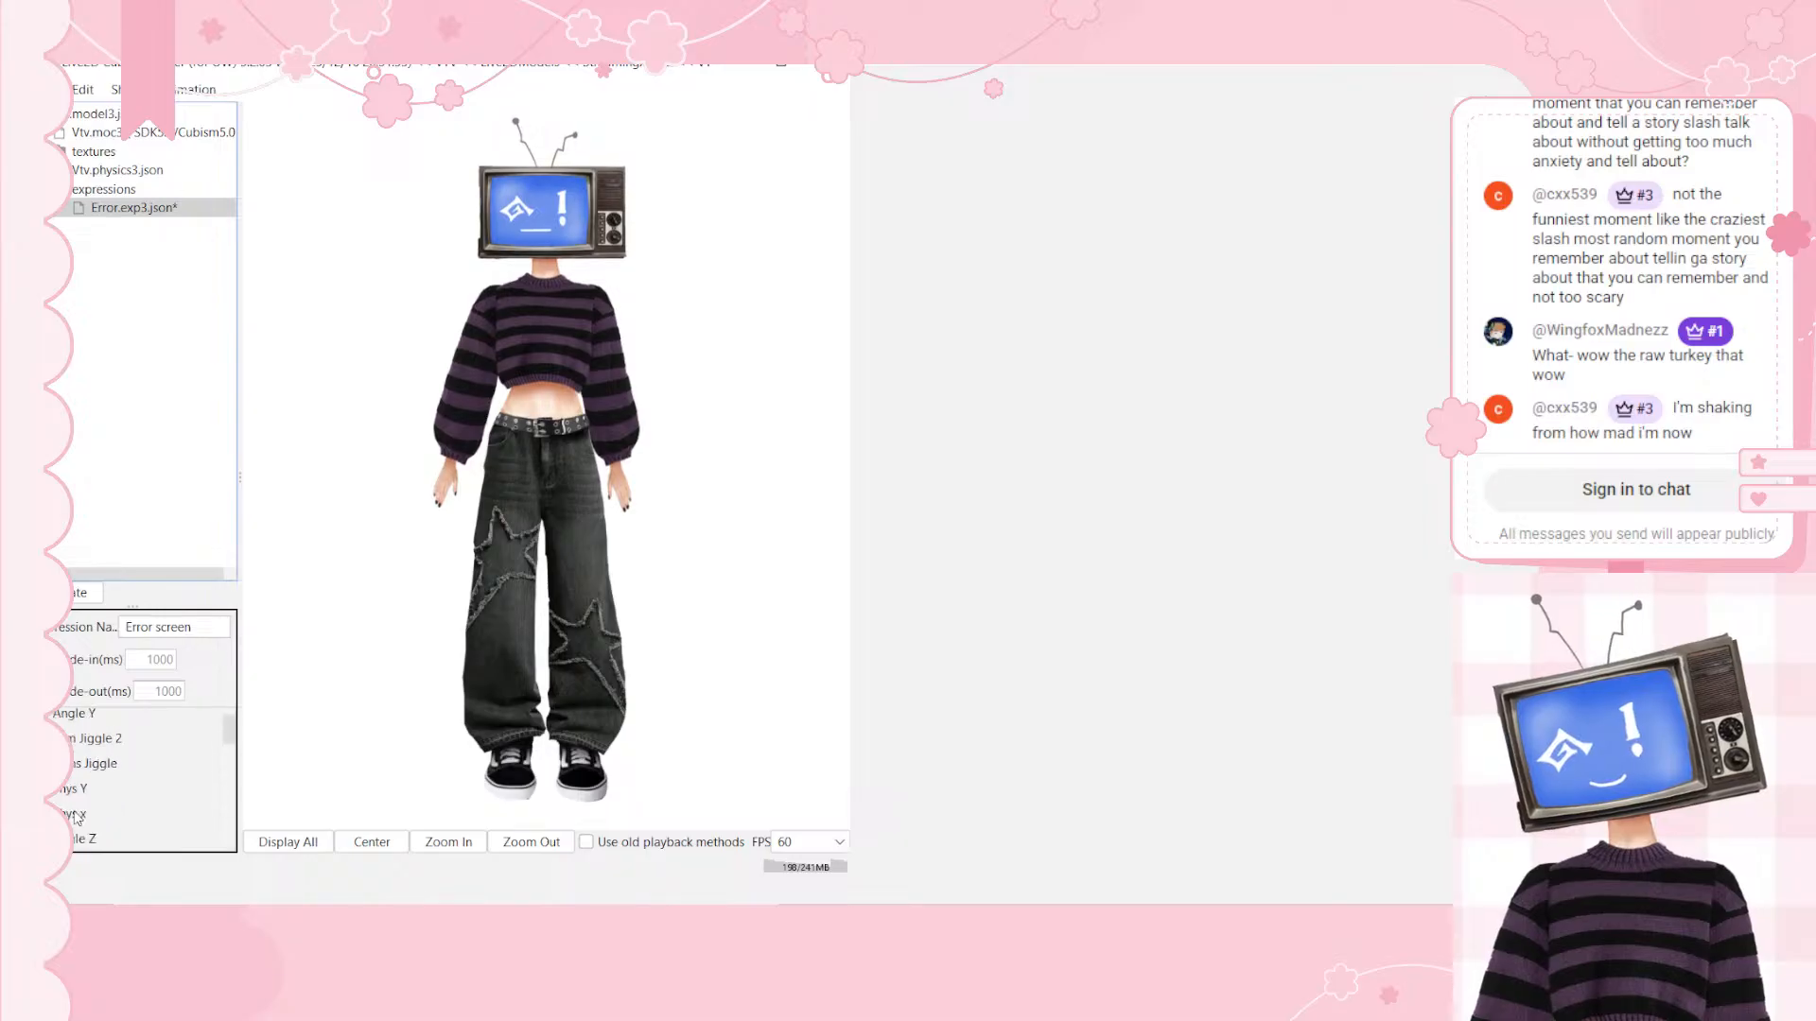
{"action": "scroll", "coordinate": [75, 819], "scroll_direction": "up", "scroll_amount": 1}
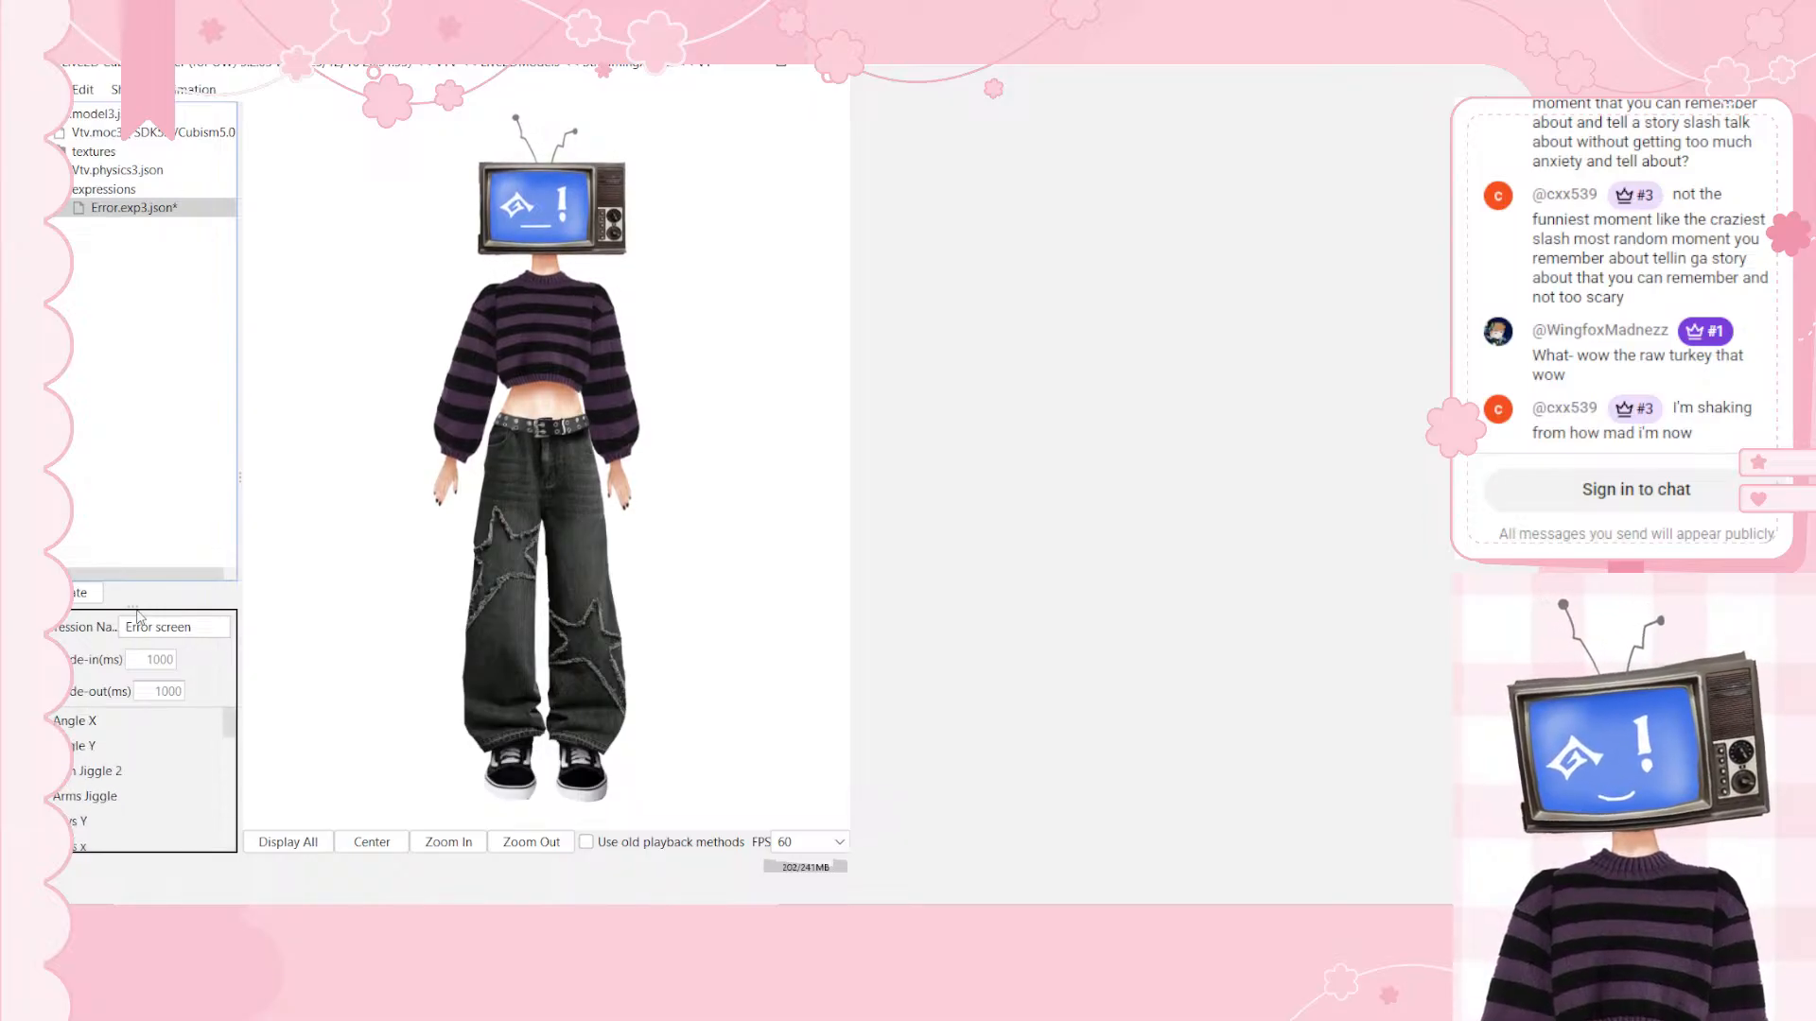
Step: Recheck the Error screen expression's parameter list from Angle X down to Hair Move Back, and close the model's window
{"action": "left_click_drag", "start_coordinate": [138, 614], "coordinate": [148, 551]}
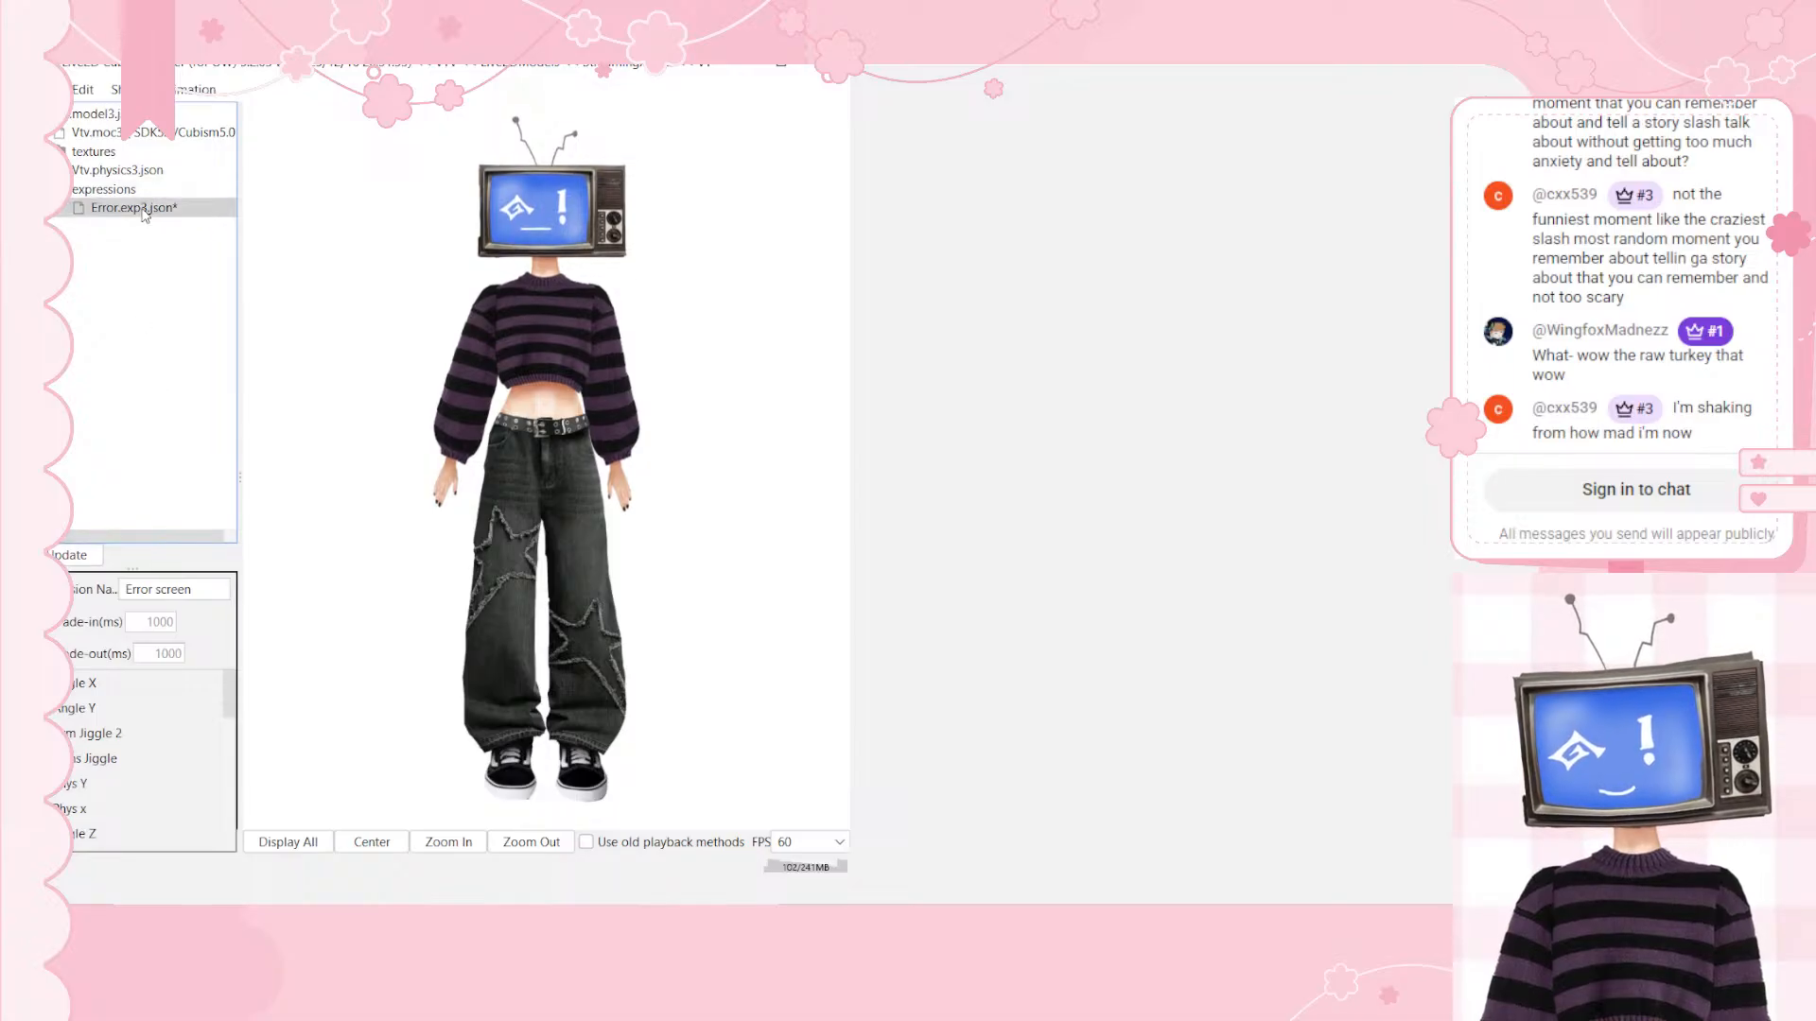
{"action": "scroll", "coordinate": [129, 714], "scroll_direction": "down", "scroll_amount": 5}
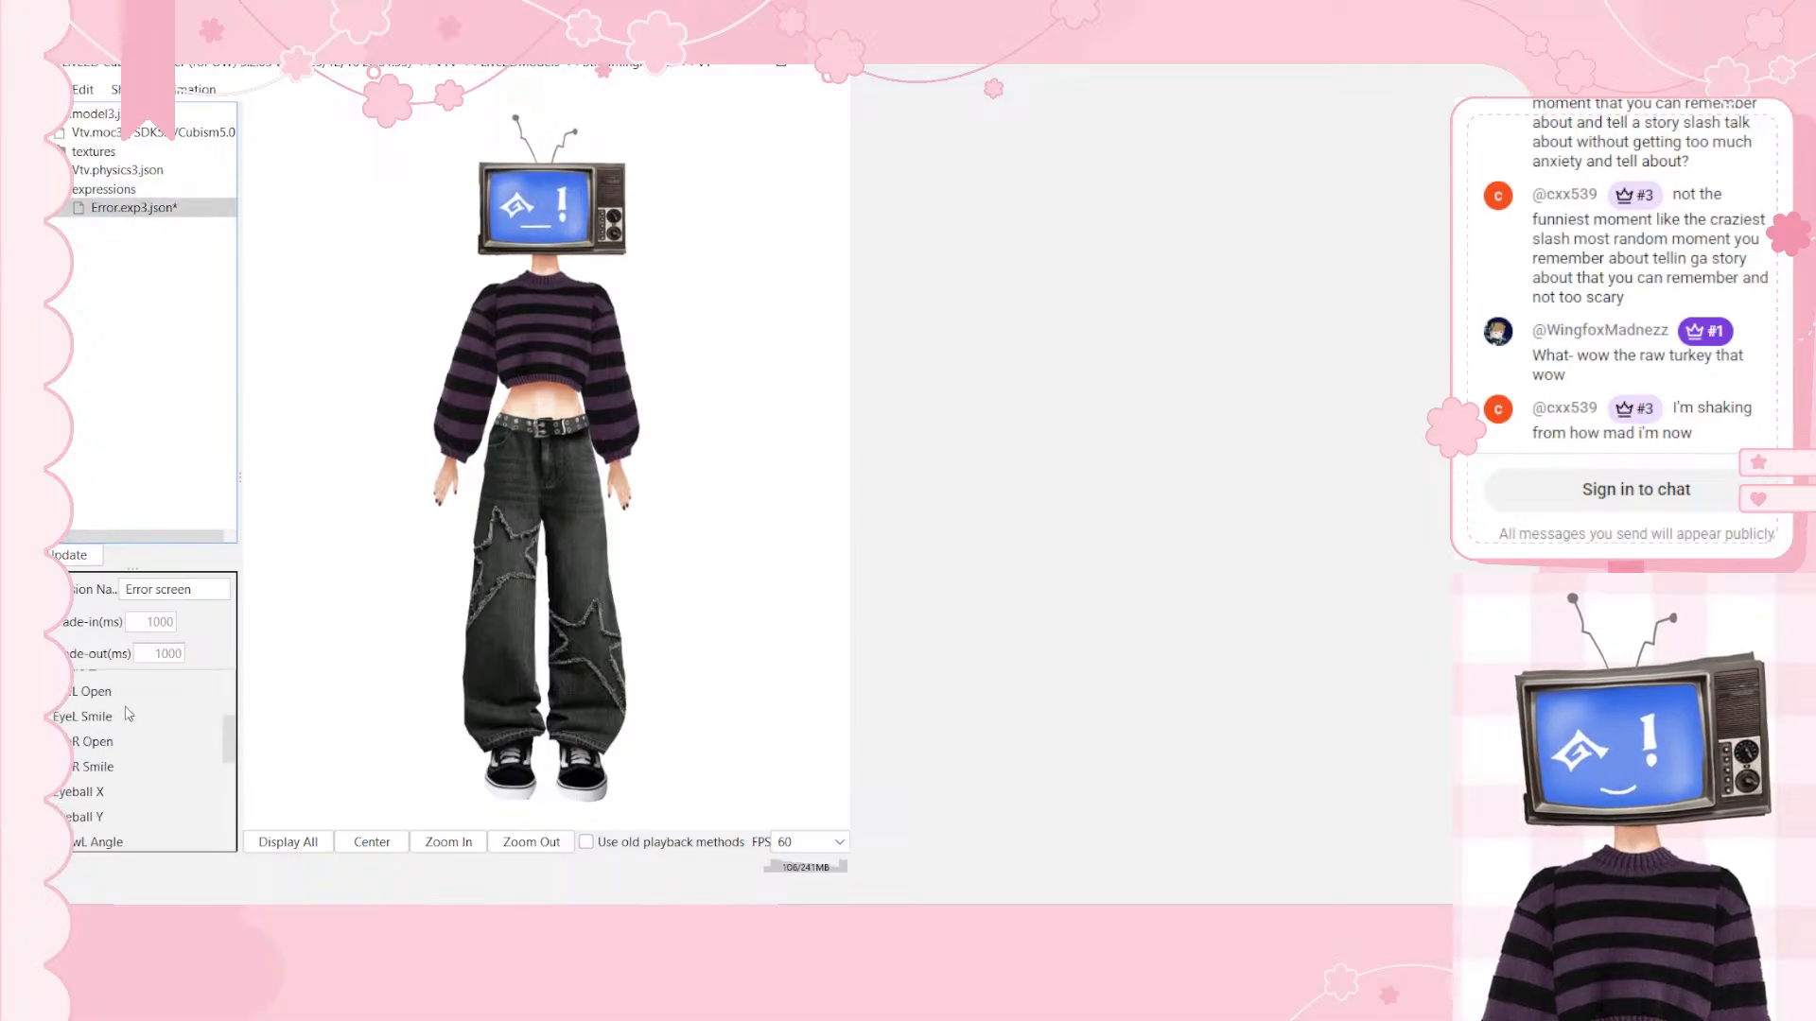
{"action": "scroll", "coordinate": [129, 714], "scroll_direction": "up", "scroll_amount": 5}
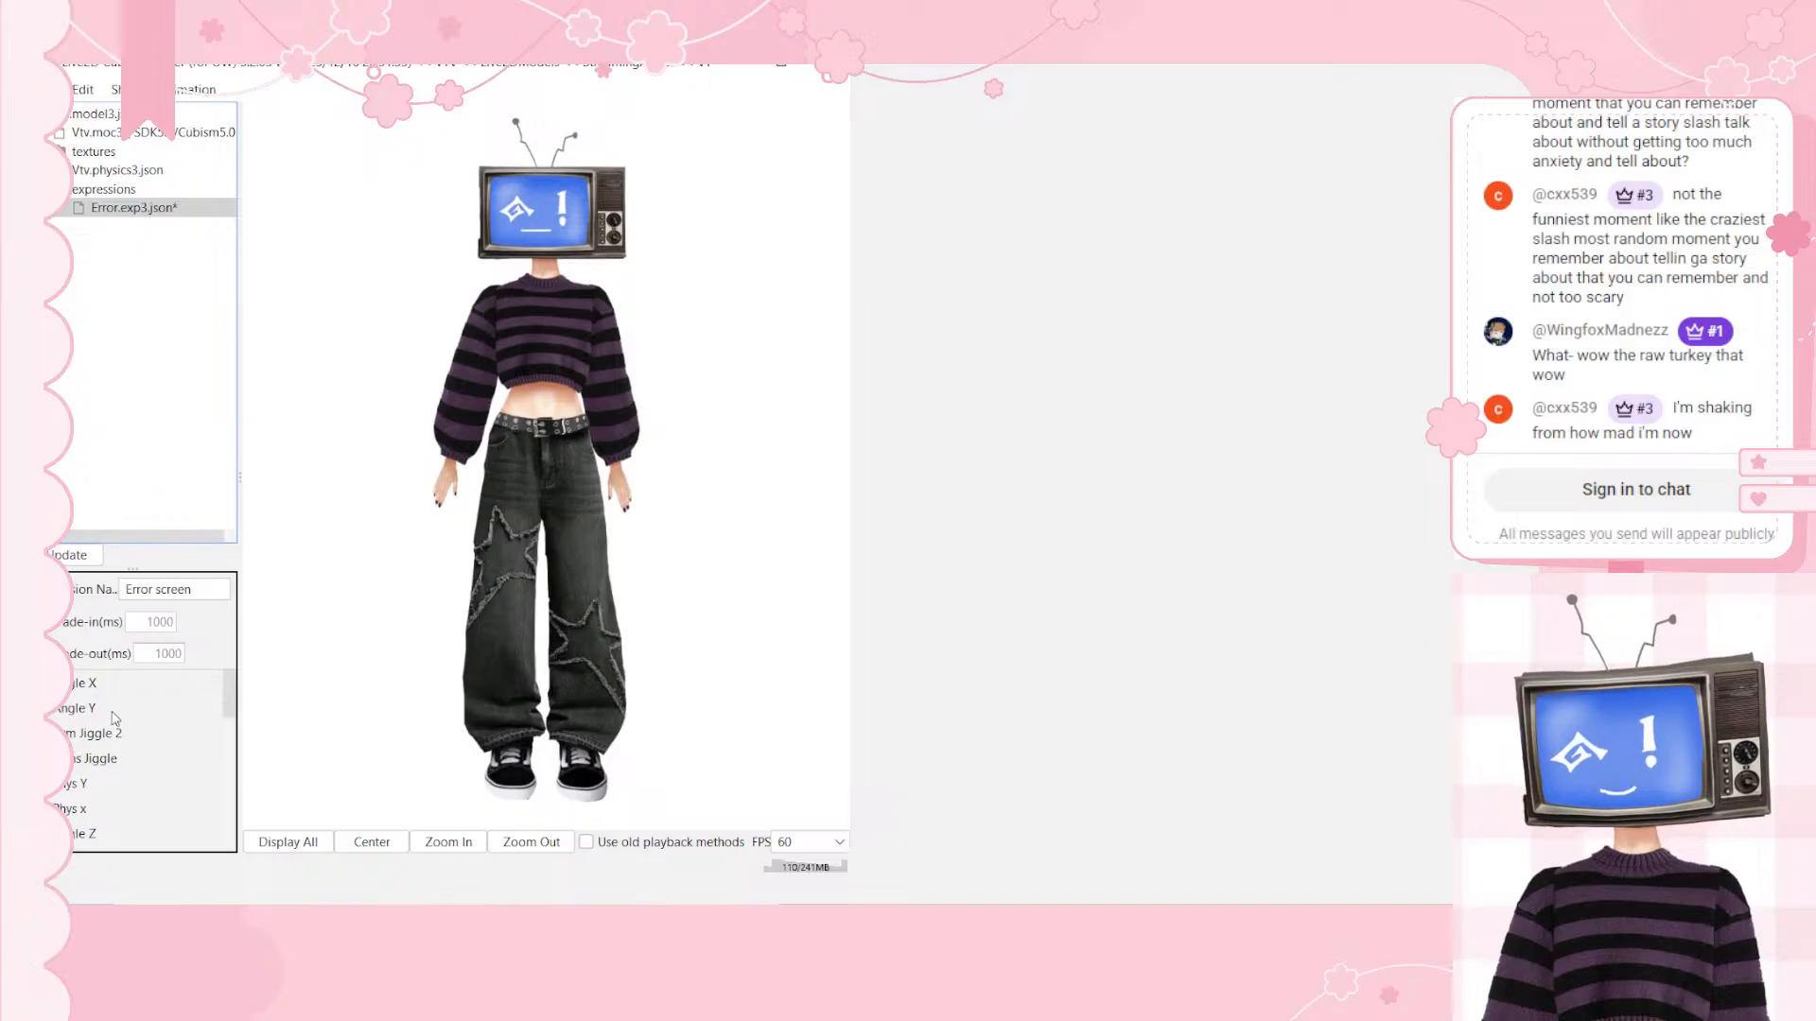
{"action": "scroll", "coordinate": [114, 719], "scroll_direction": "down", "scroll_amount": 5}
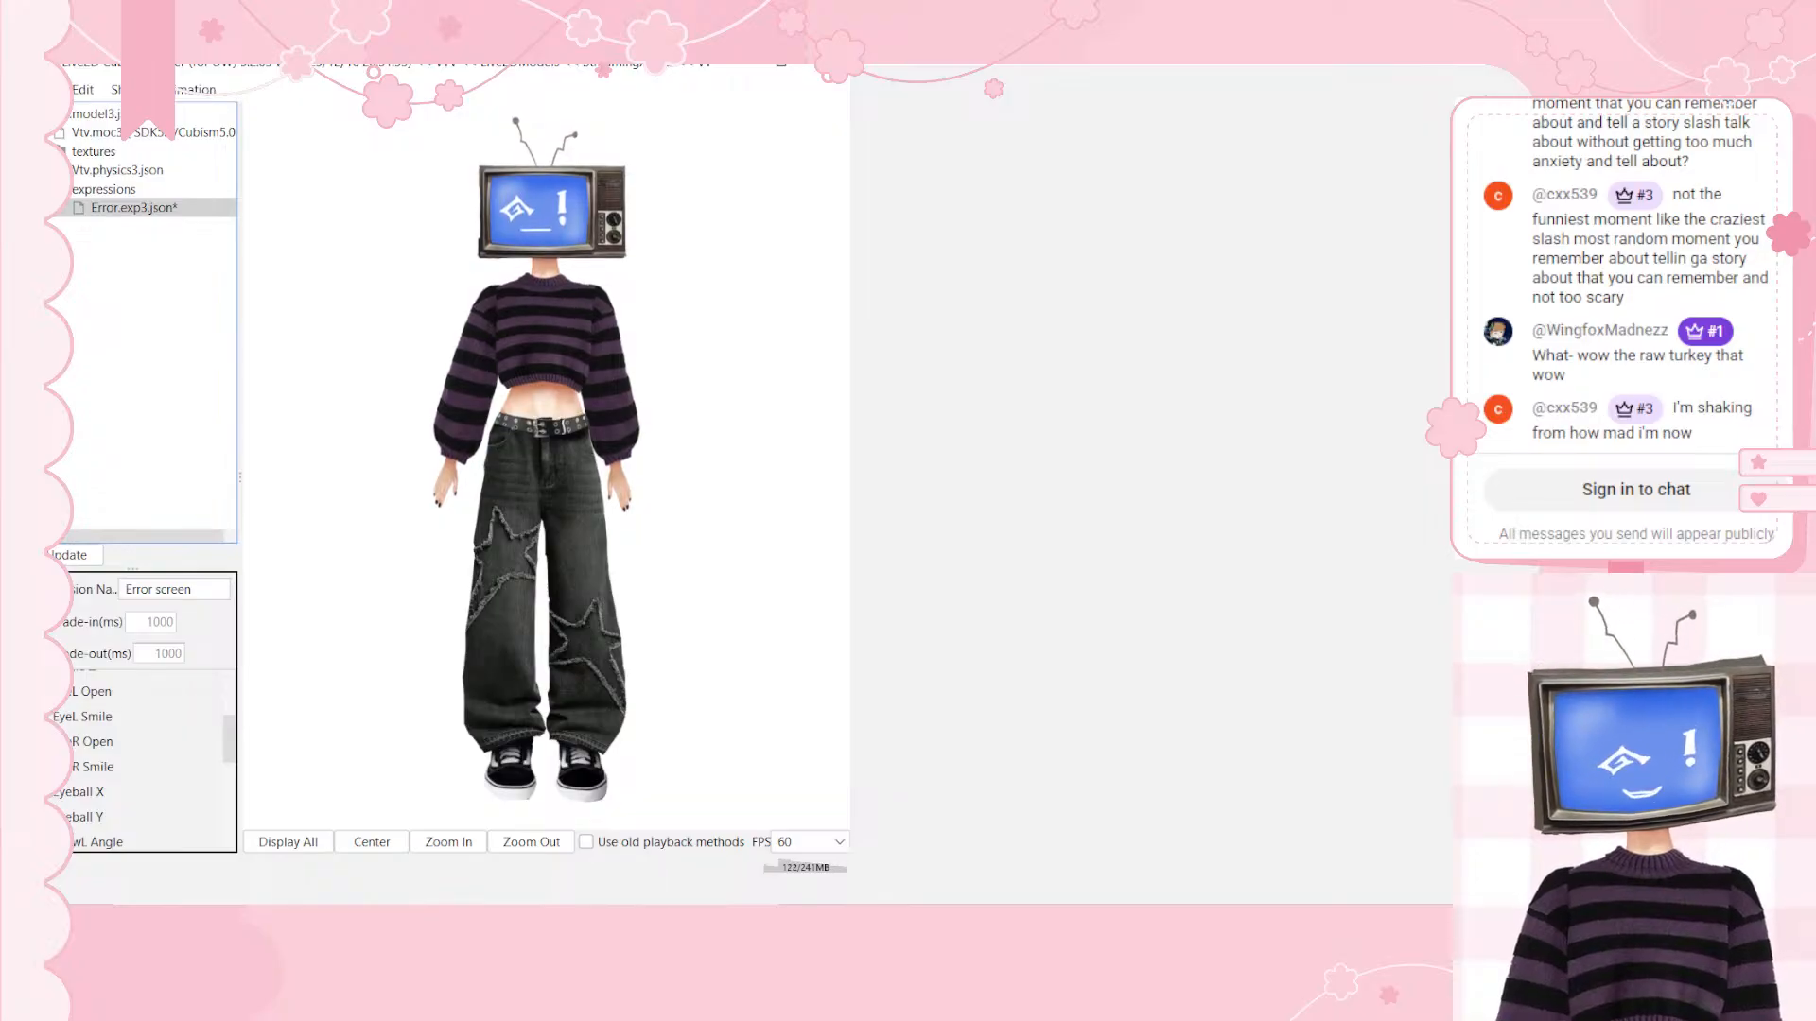
{"action": "scroll", "coordinate": [114, 700], "scroll_direction": "down", "scroll_amount": 3}
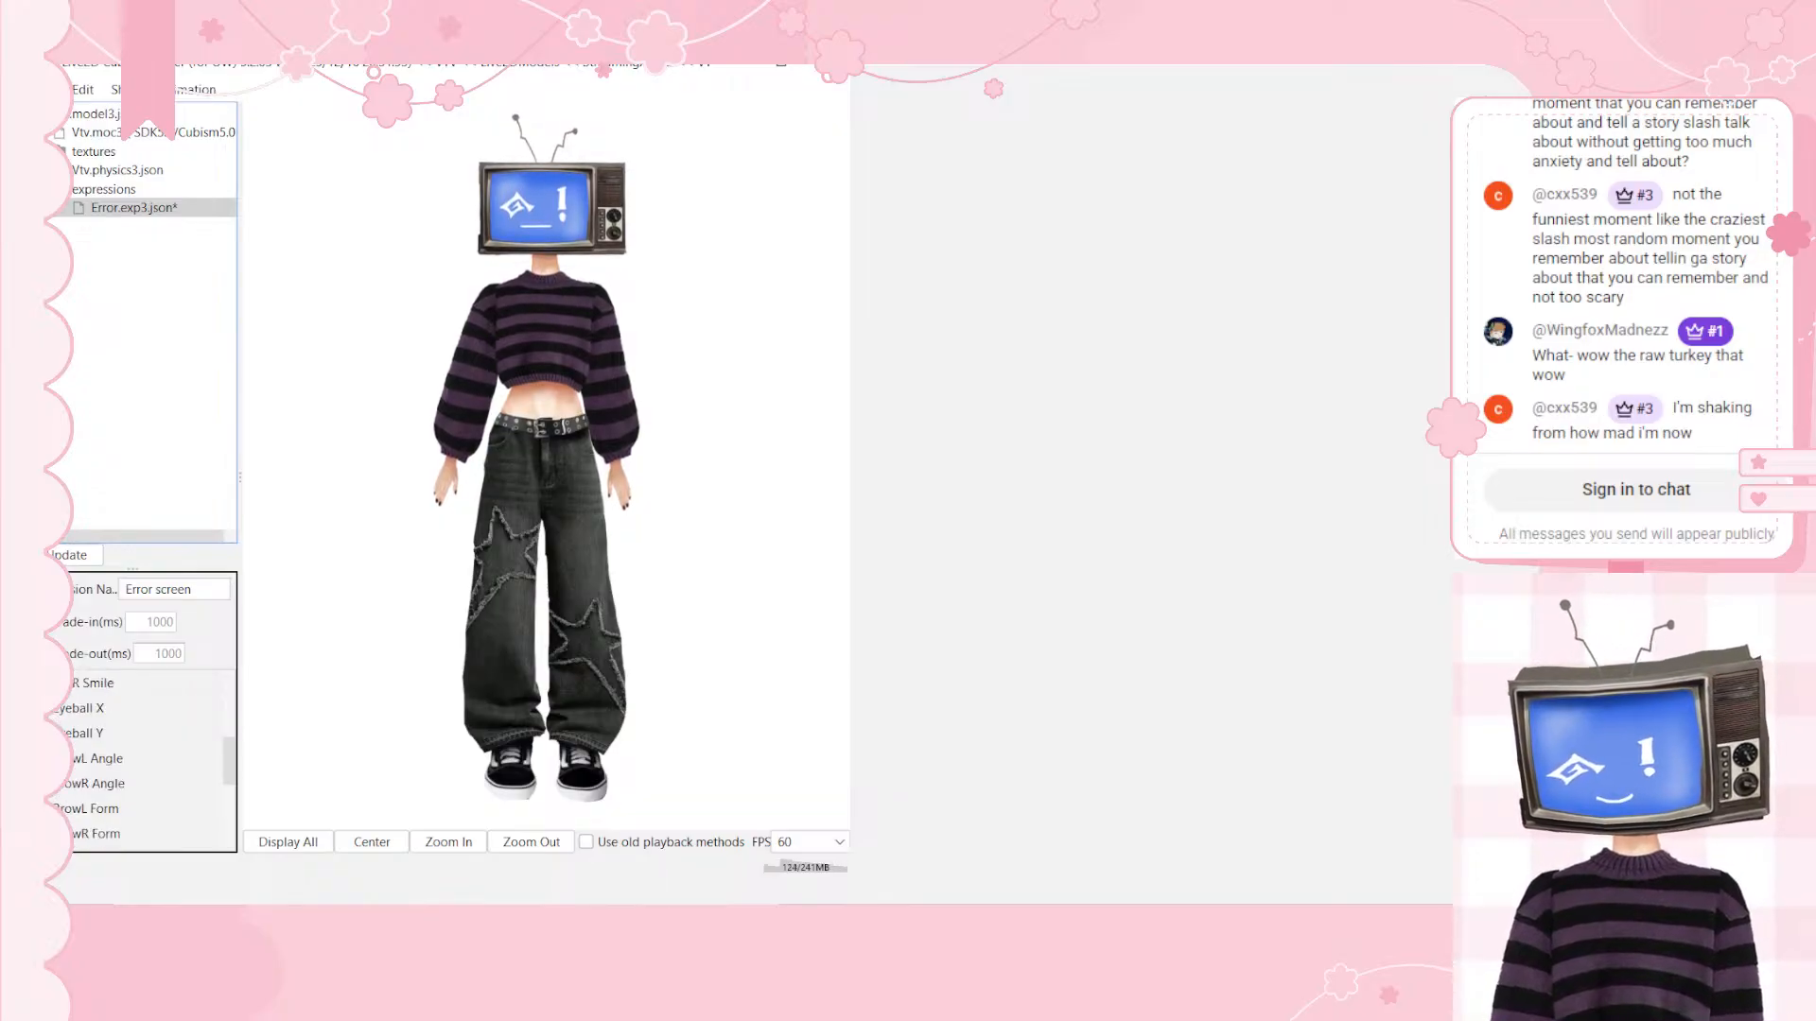
{"action": "scroll", "coordinate": [111, 776], "scroll_direction": "down", "scroll_amount": 3}
{"action": "scroll", "coordinate": [102, 770], "scroll_direction": "down", "scroll_amount": 3}
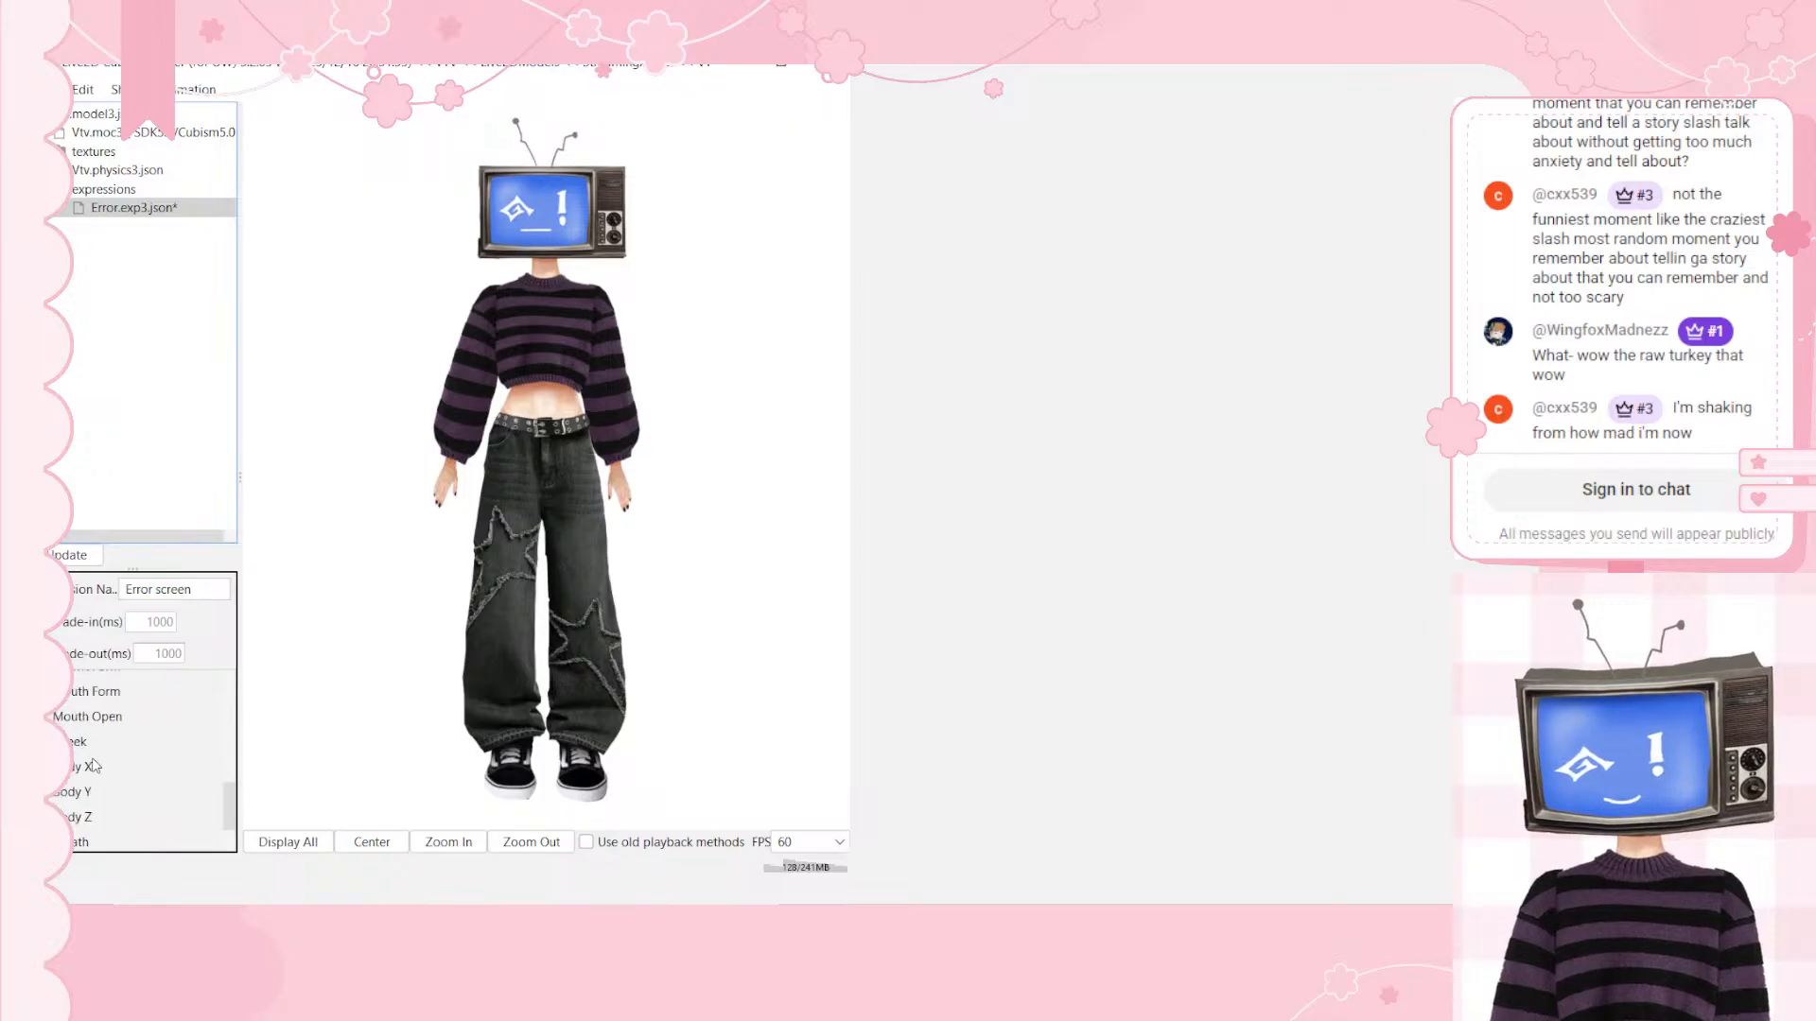
{"action": "scroll", "coordinate": [95, 765], "scroll_direction": "down", "scroll_amount": 3}
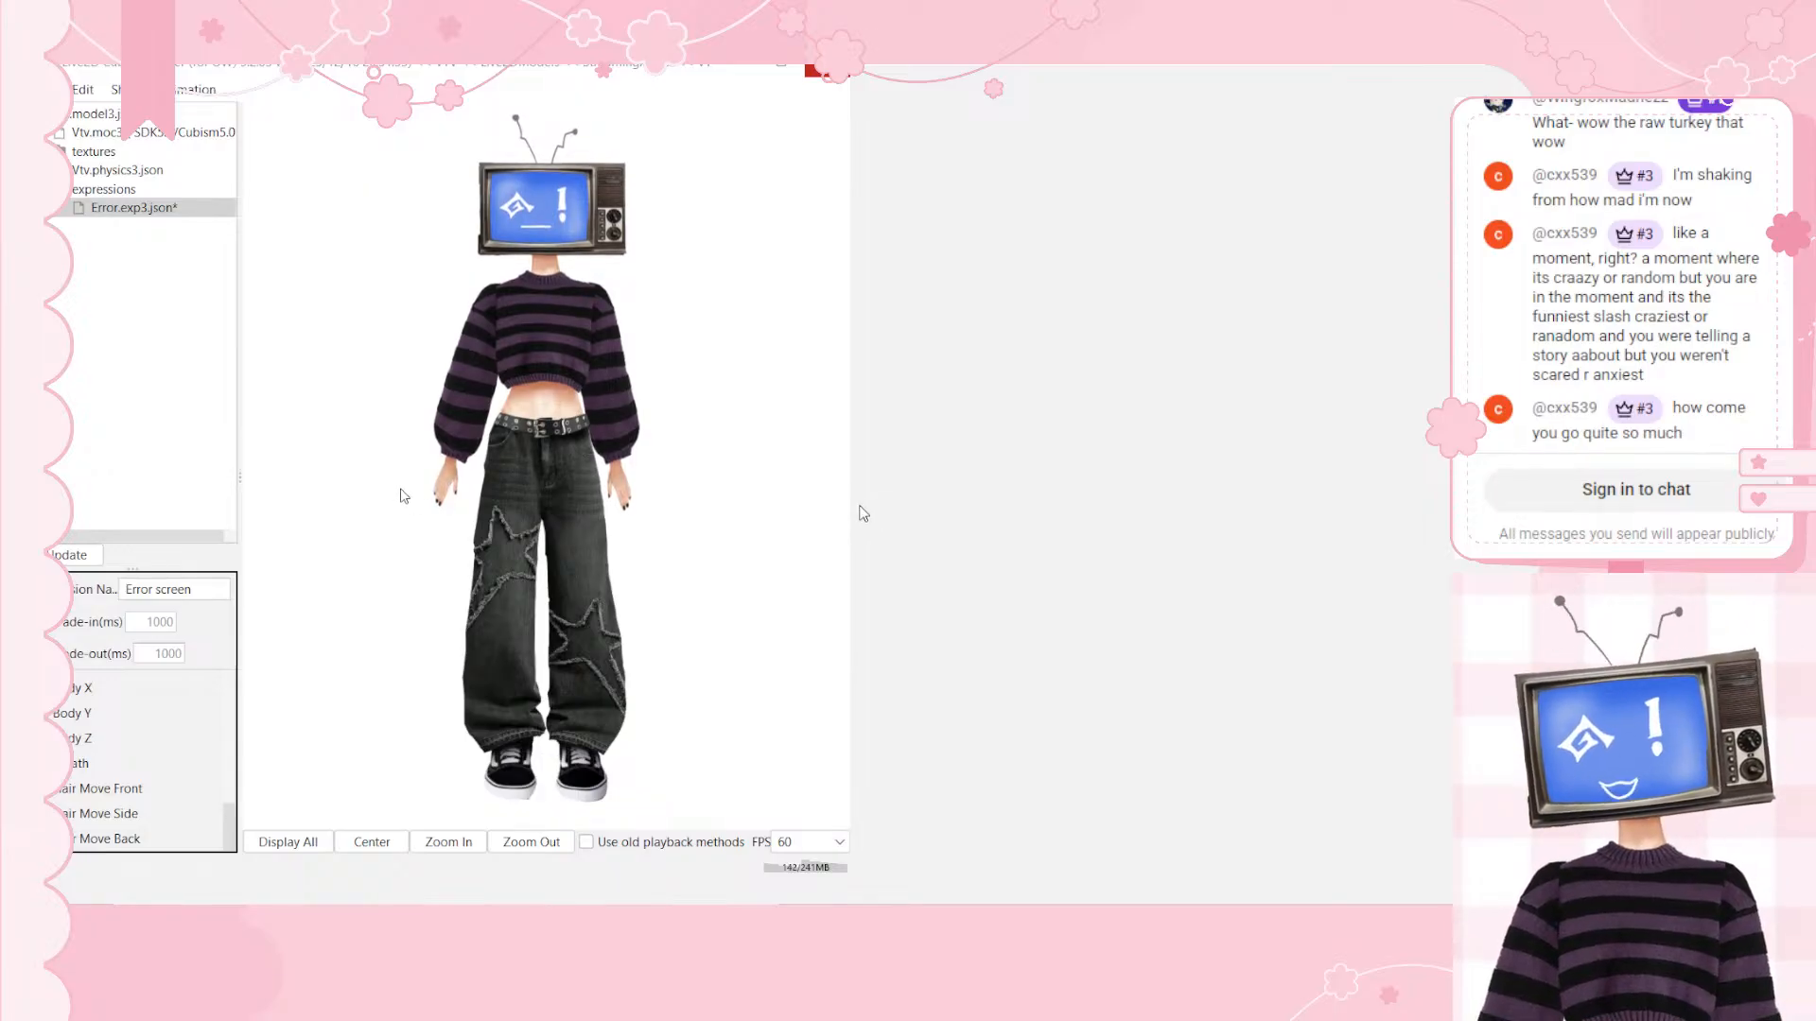
{"action": "left_click", "coordinate": [895, 513]}
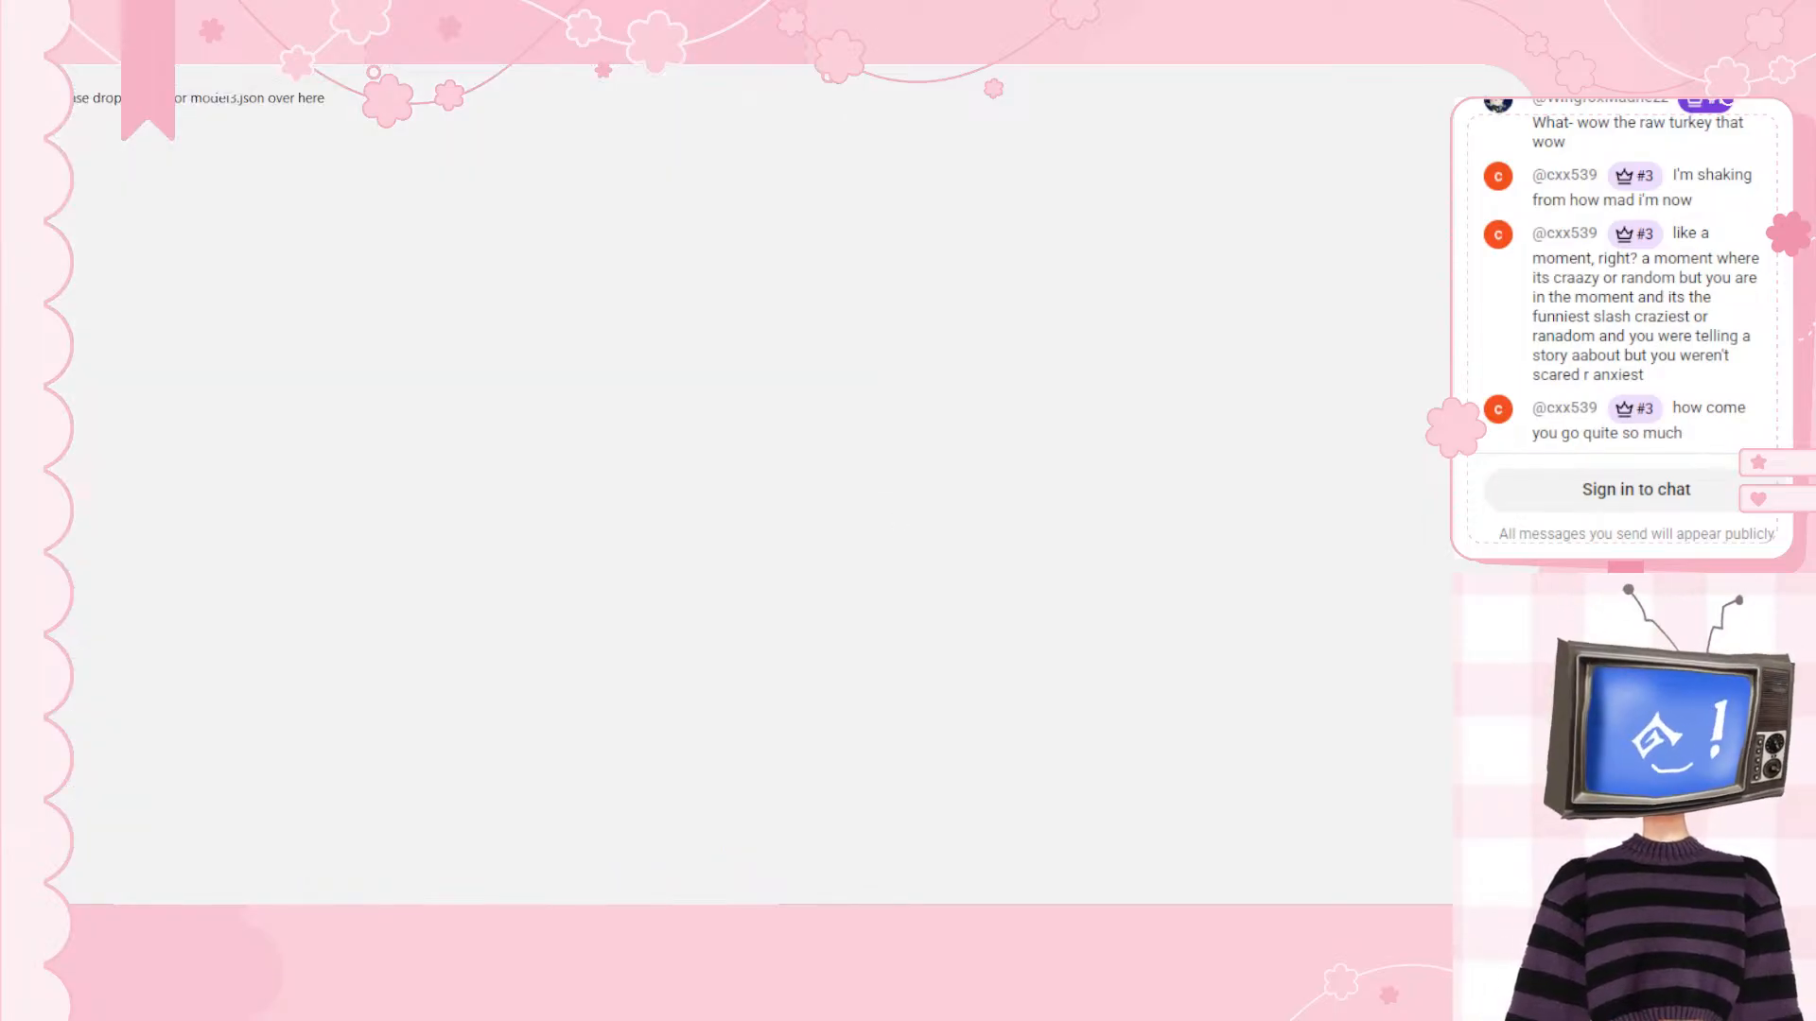
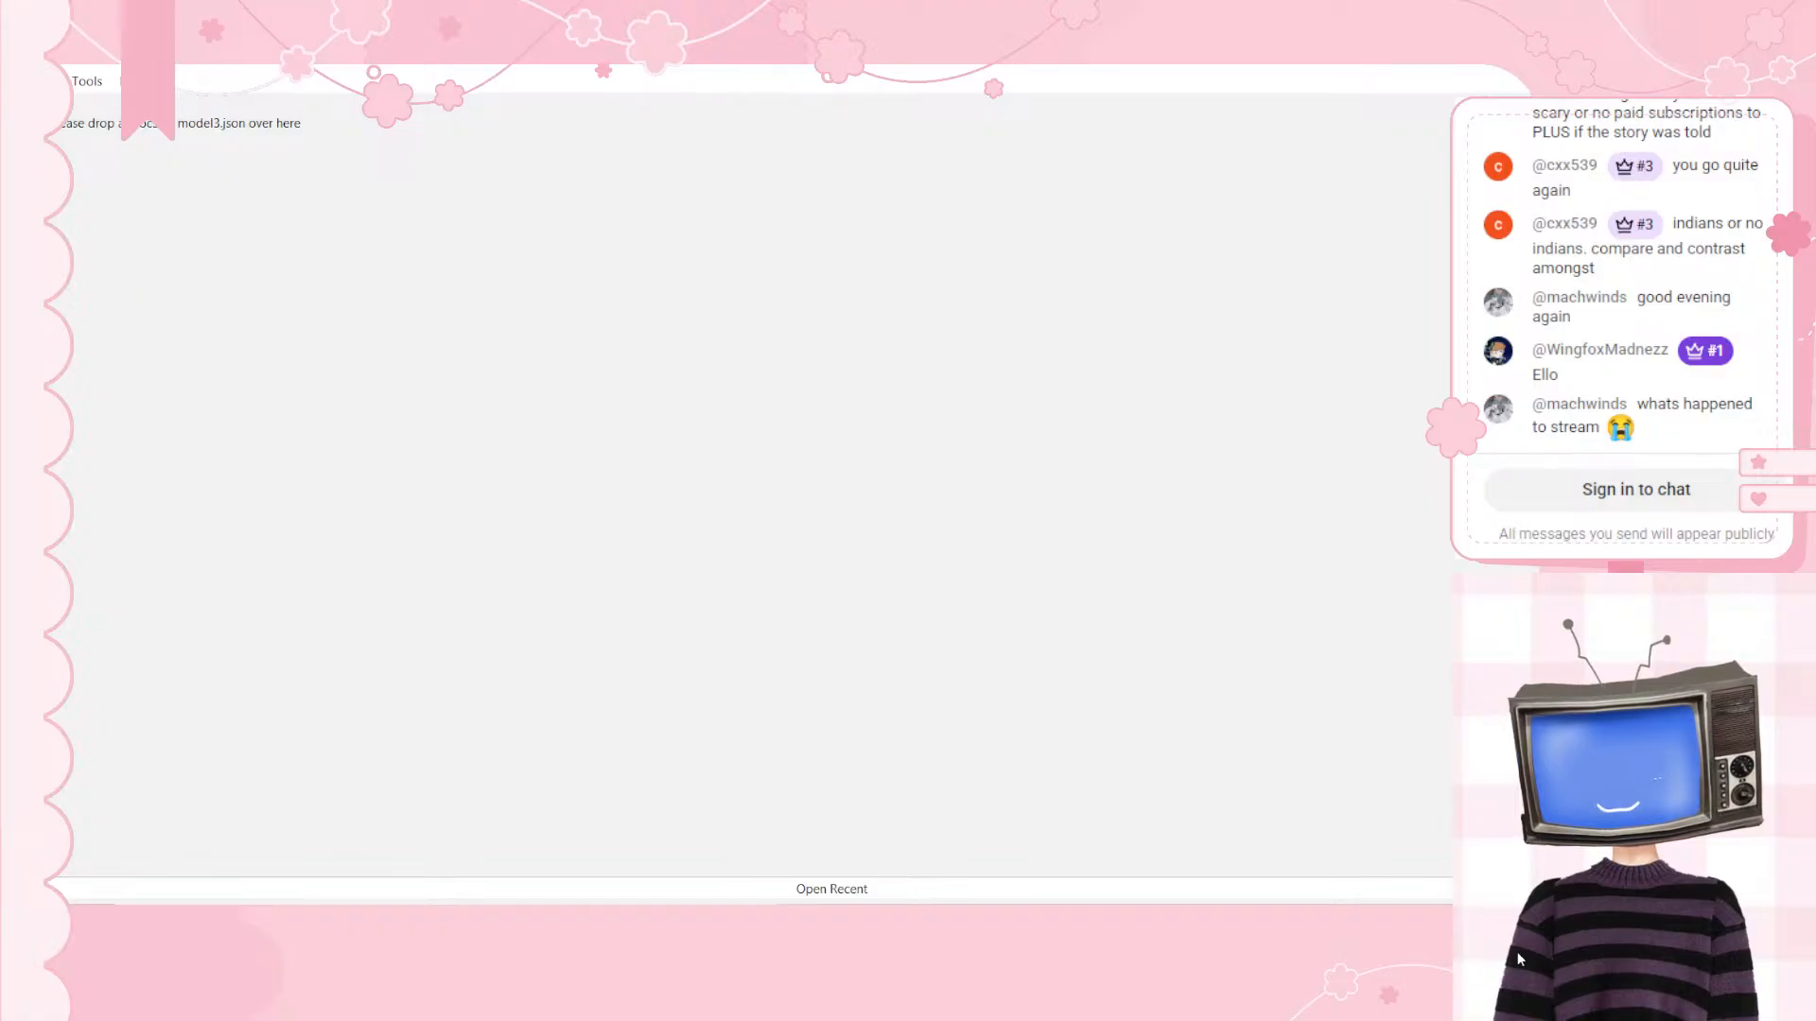
Step: Enable the Error parameter in the Error expression, raise it to its maximum, and update the expression
{"action": "double_click", "coordinate": [1556, 875]}
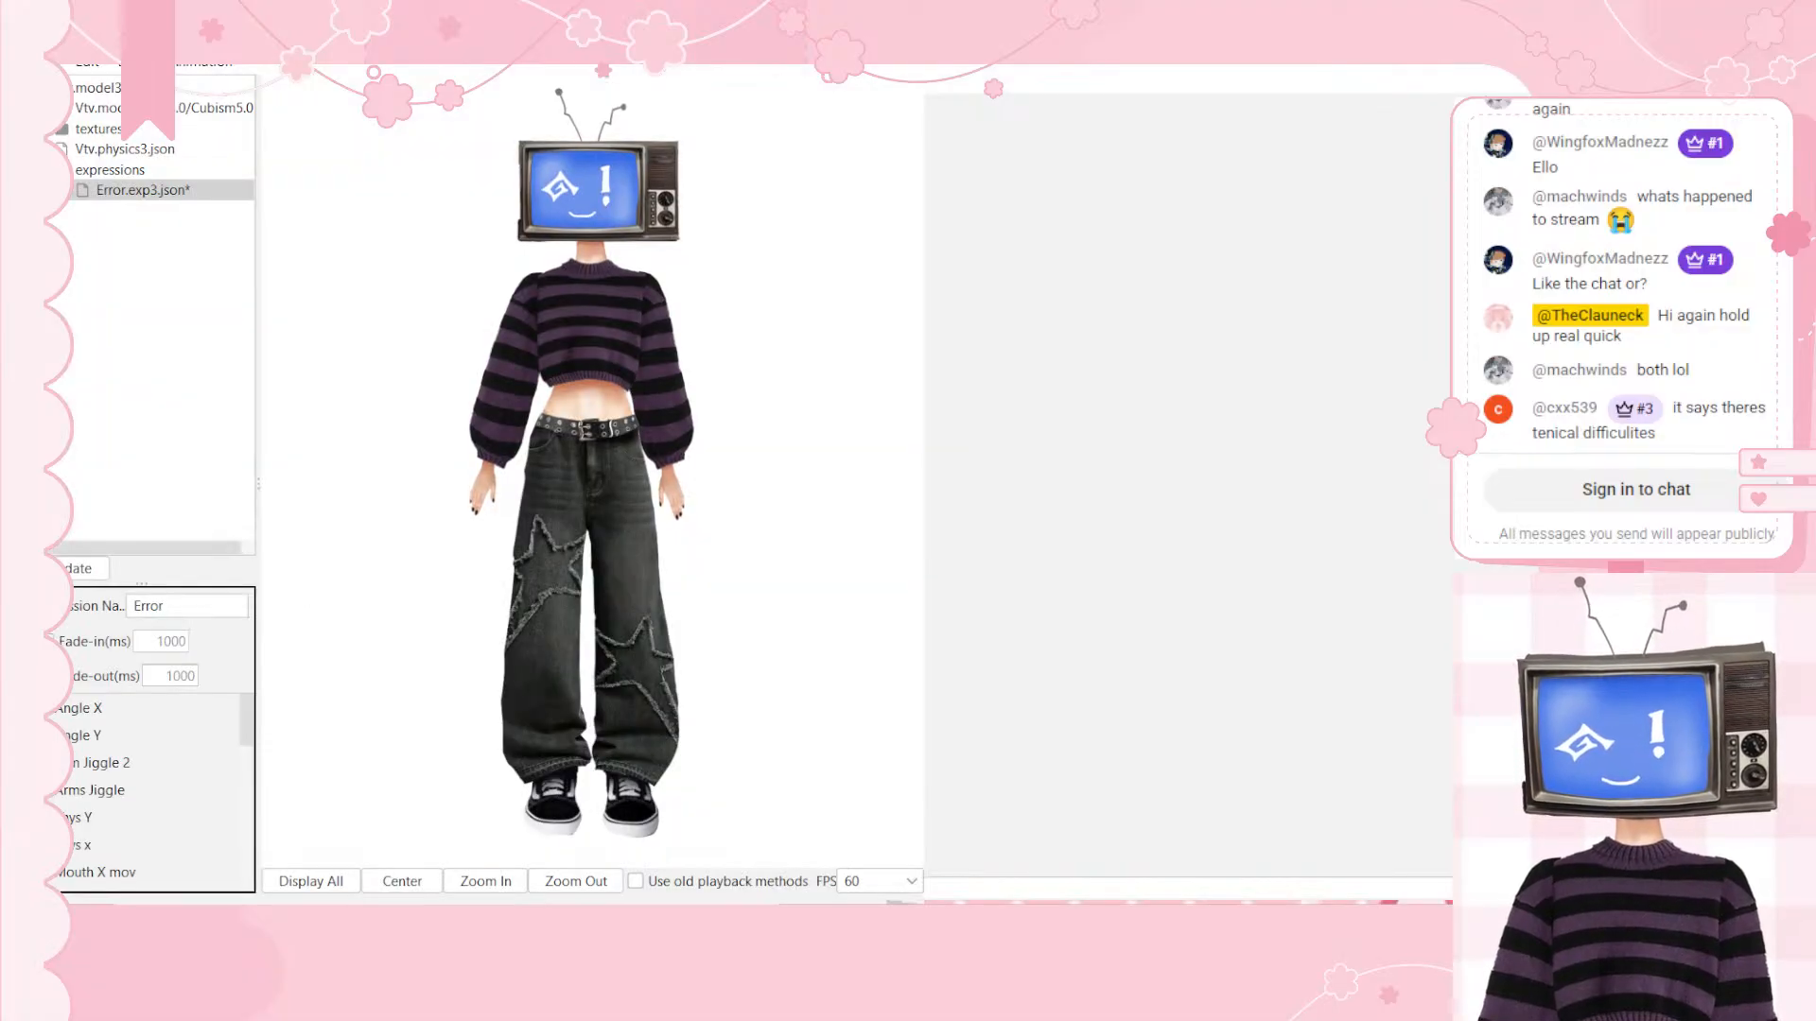
{"action": "left_click_drag", "start_coordinate": [473, 36], "coordinate": [820, 51]}
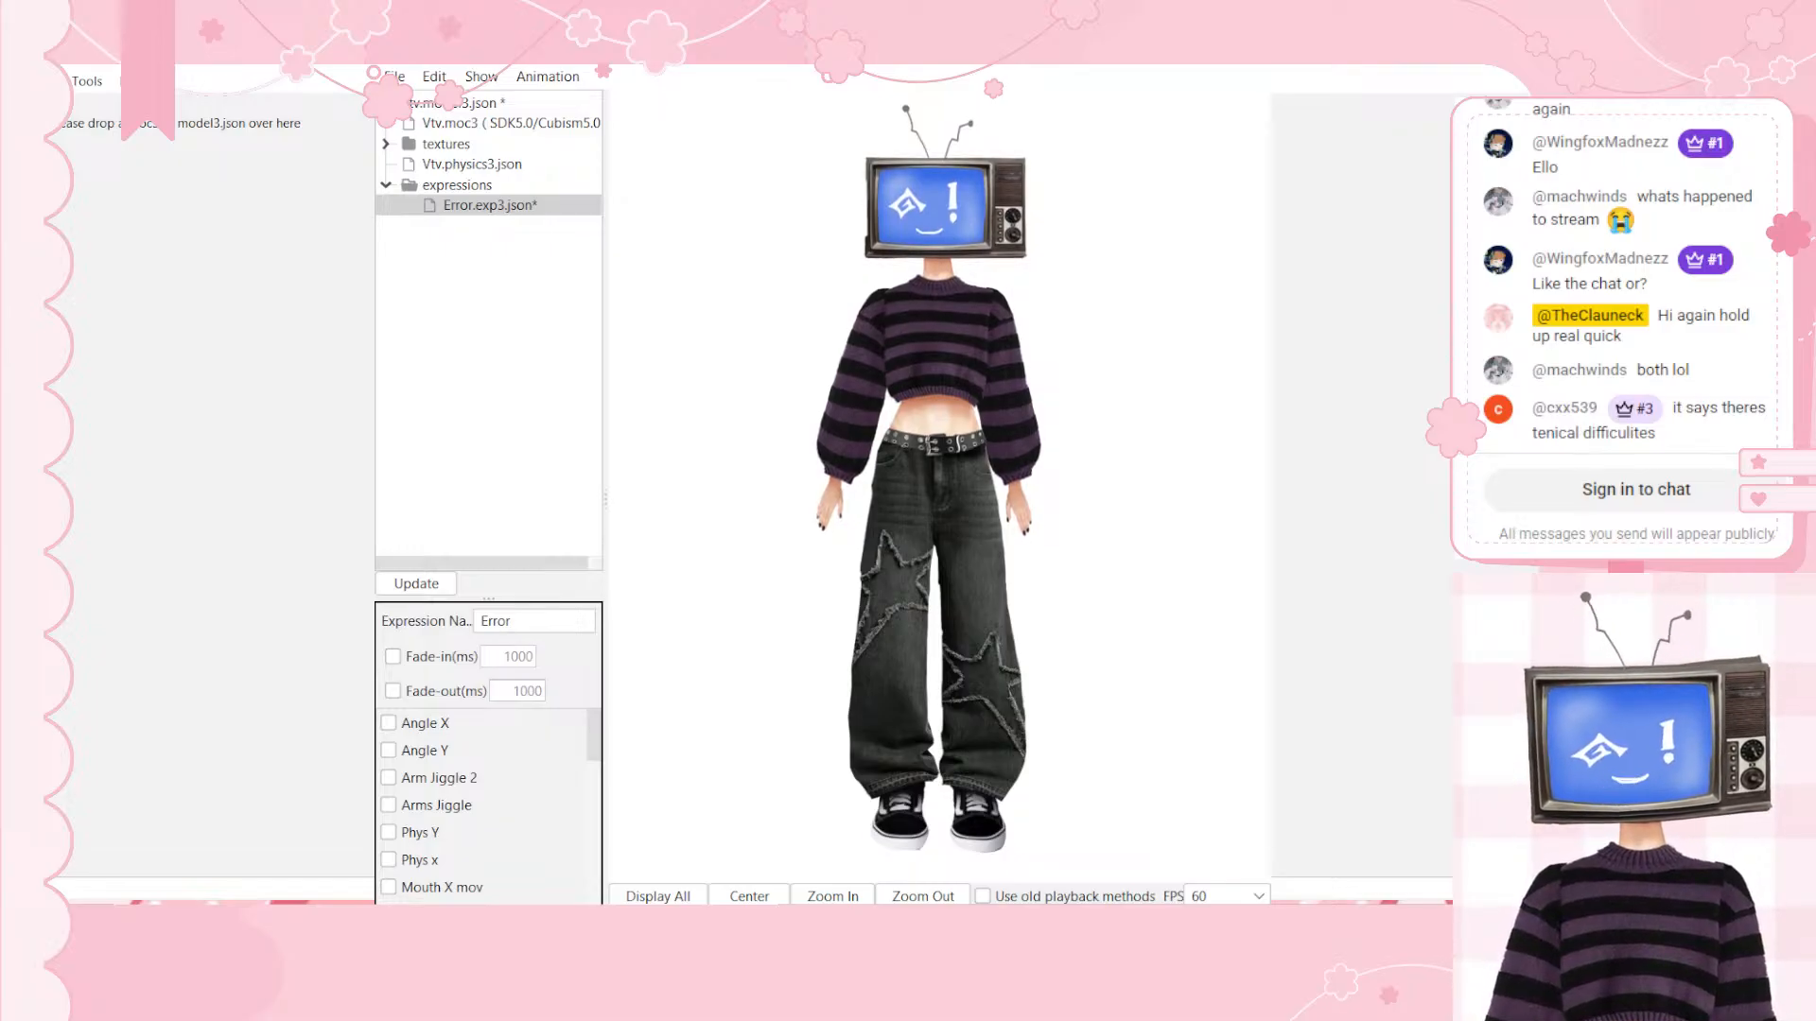
{"action": "left_click", "coordinate": [1193, 648]}
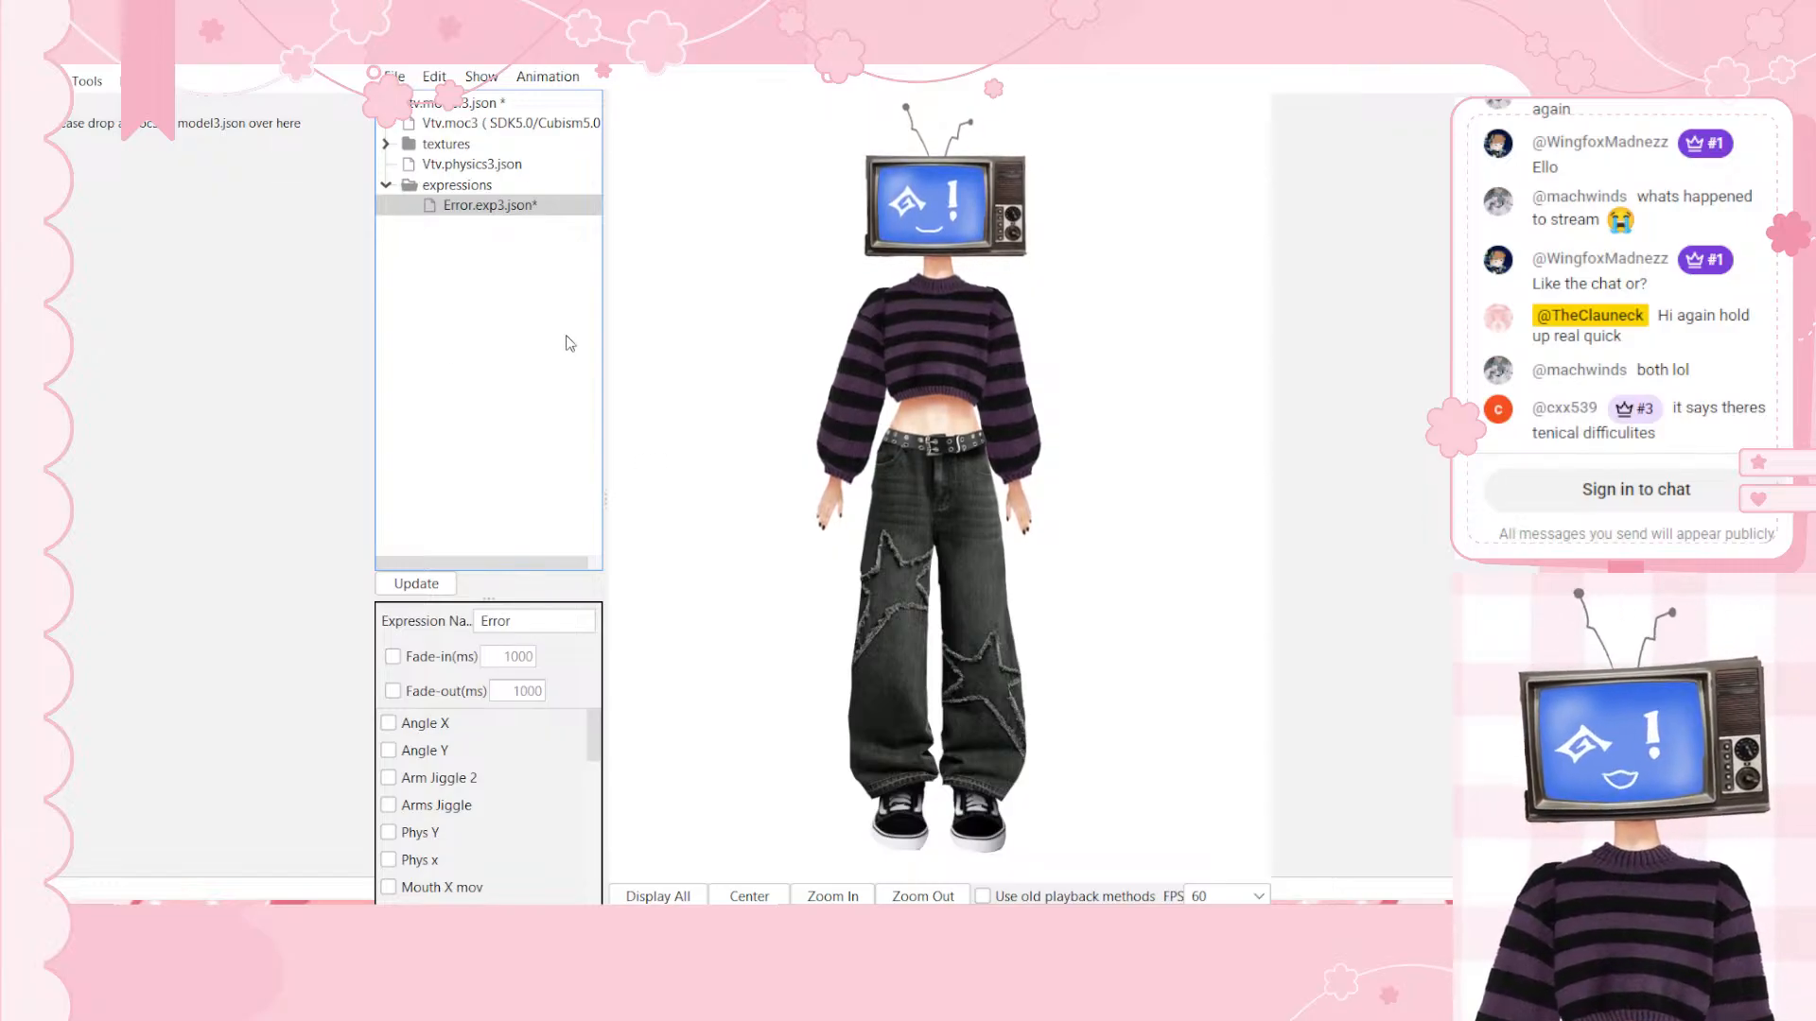
{"action": "scroll", "coordinate": [513, 800], "scroll_direction": "down", "scroll_amount": 3}
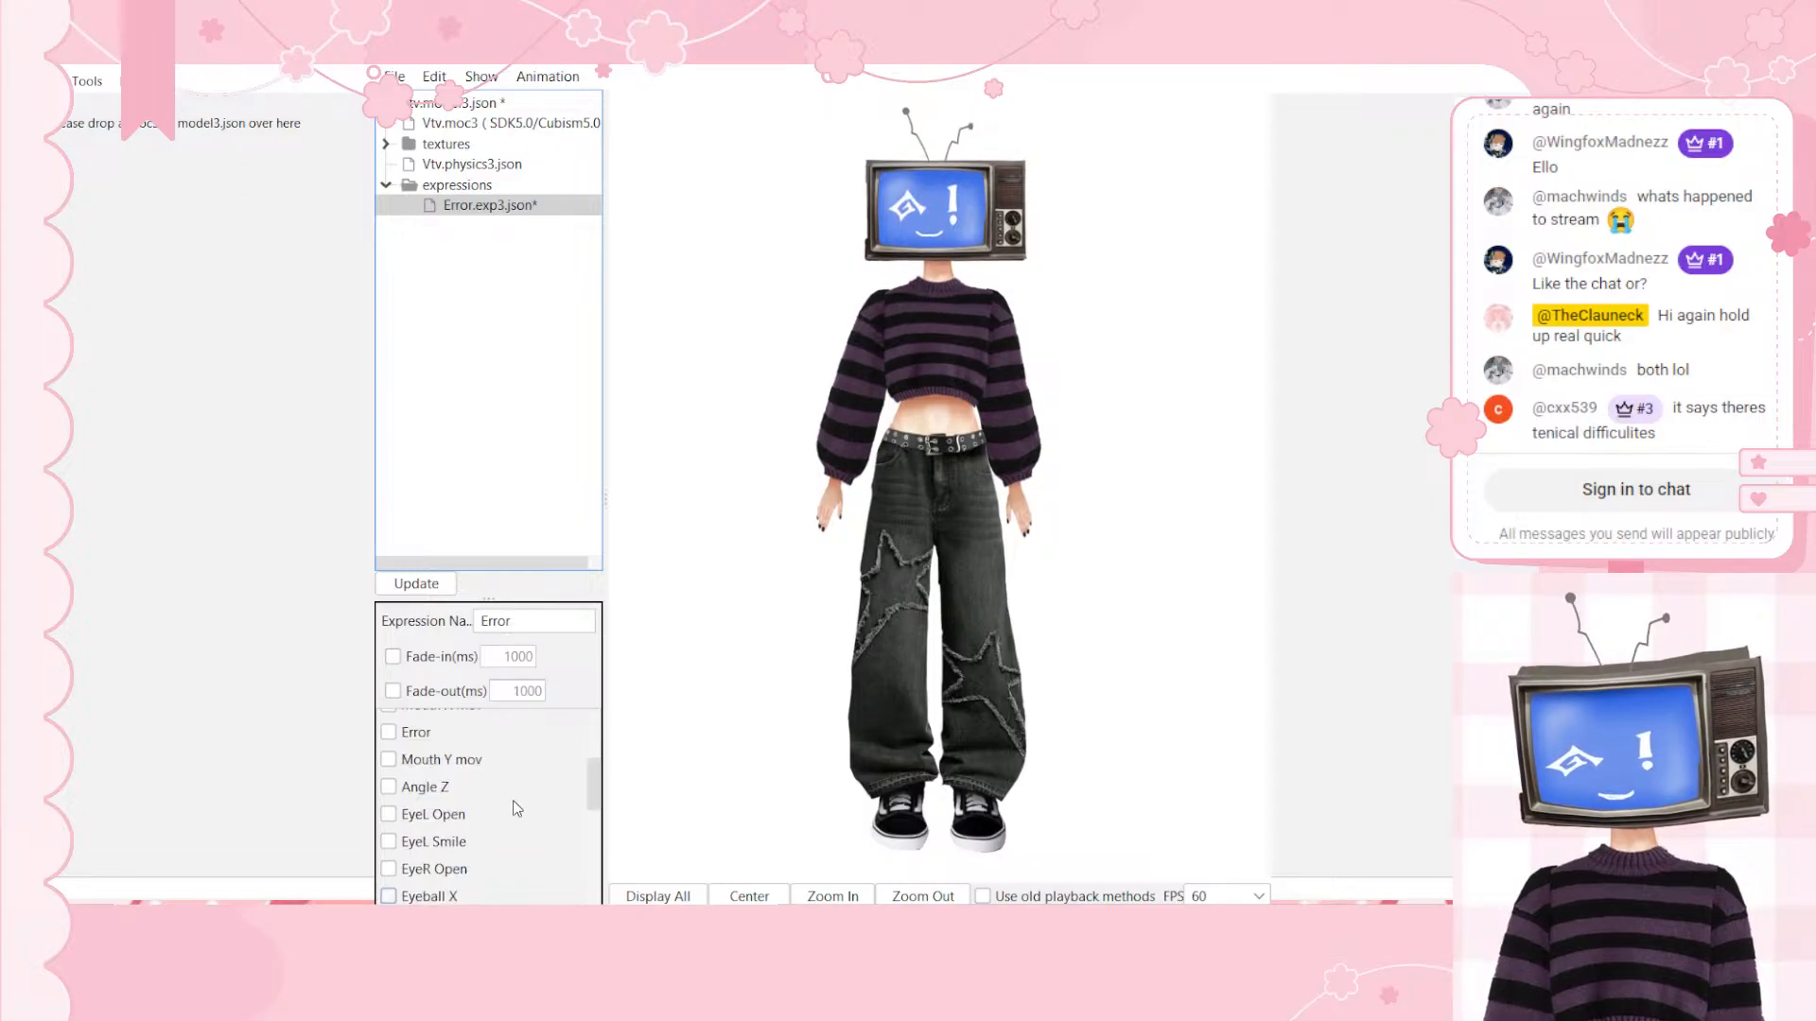
{"action": "left_click", "coordinate": [389, 733]}
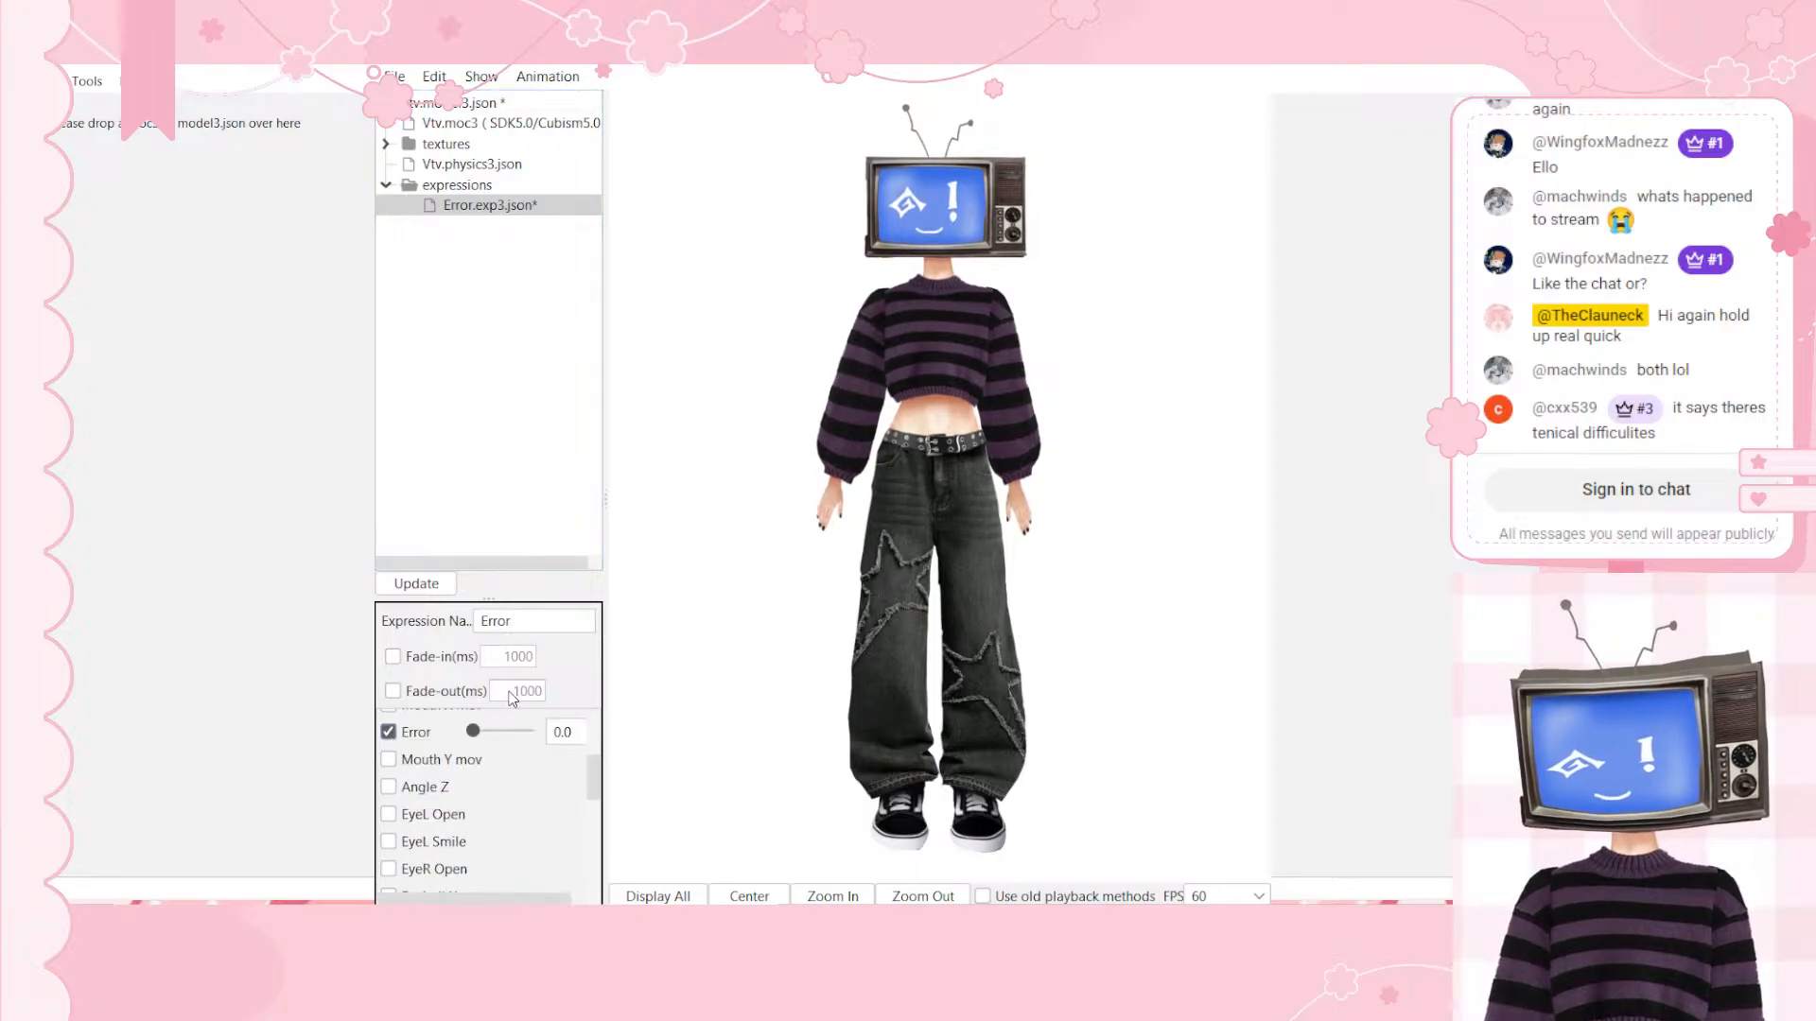
{"action": "left_click_drag", "start_coordinate": [479, 736], "coordinate": [817, 728]}
{"action": "scroll", "coordinate": [519, 742], "scroll_direction": "up", "scroll_amount": 3}
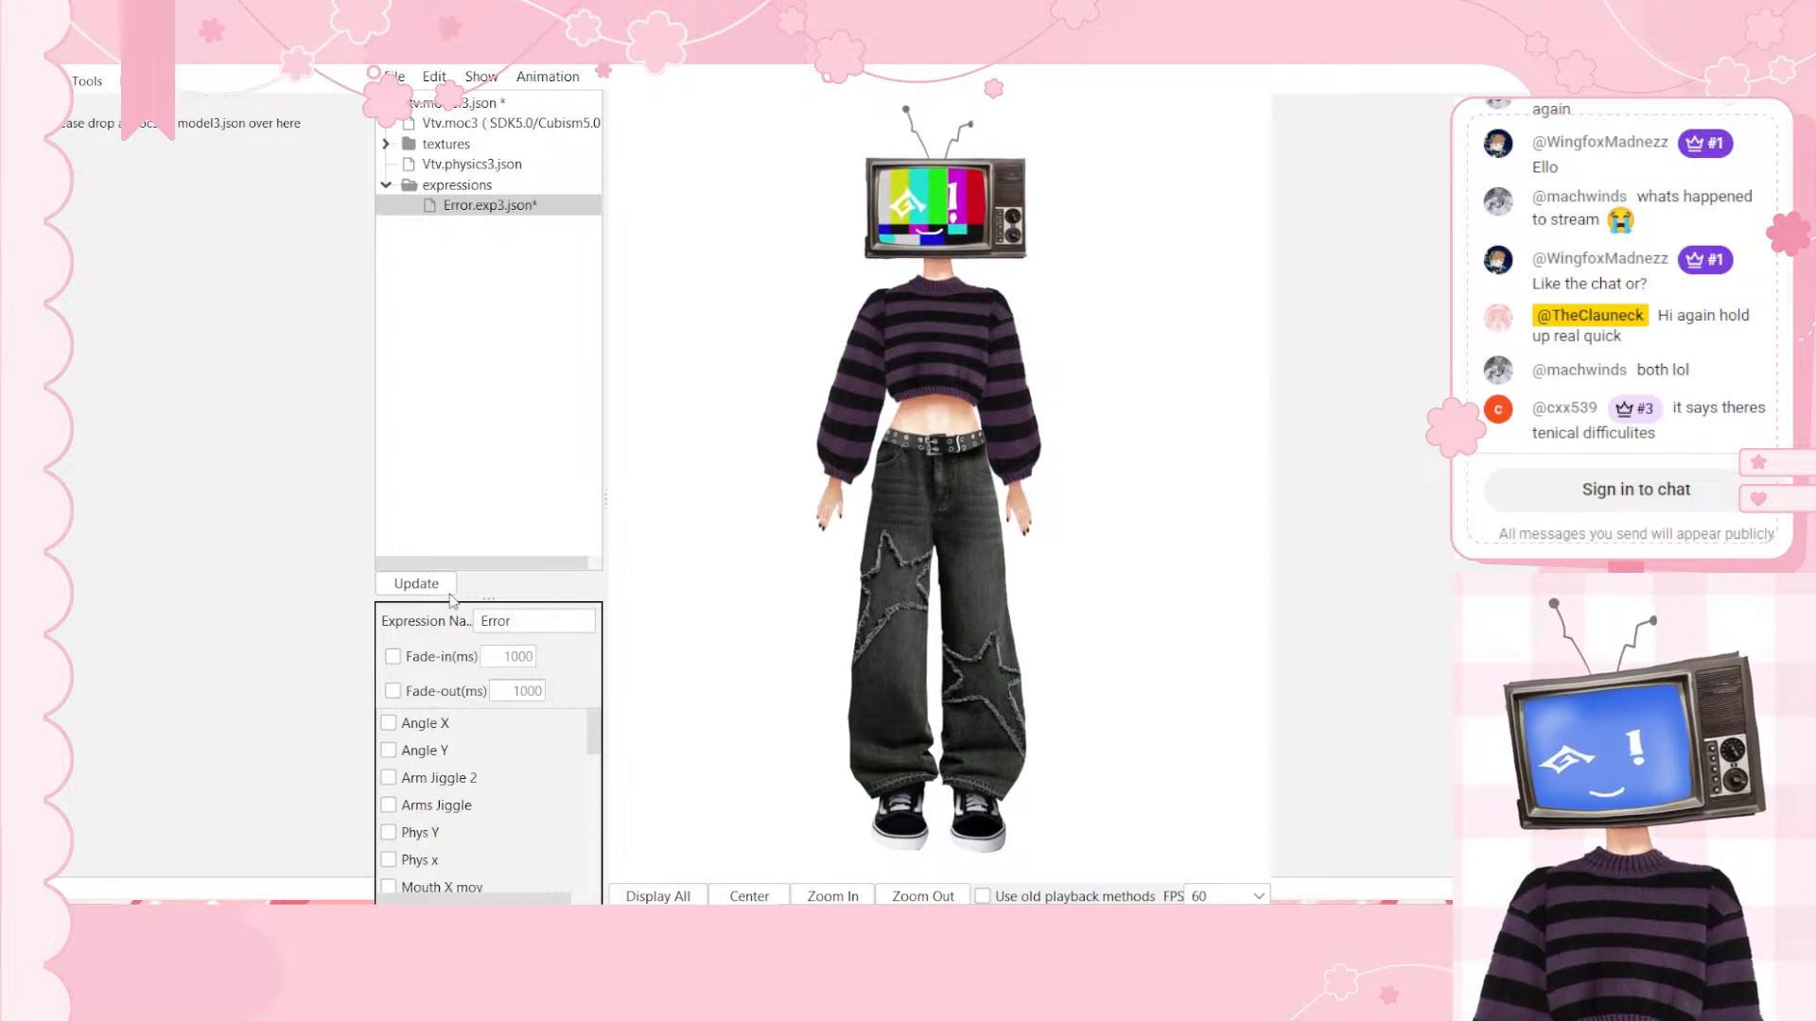
{"action": "left_click", "coordinate": [418, 587]}
{"action": "left_click", "coordinate": [470, 272]}
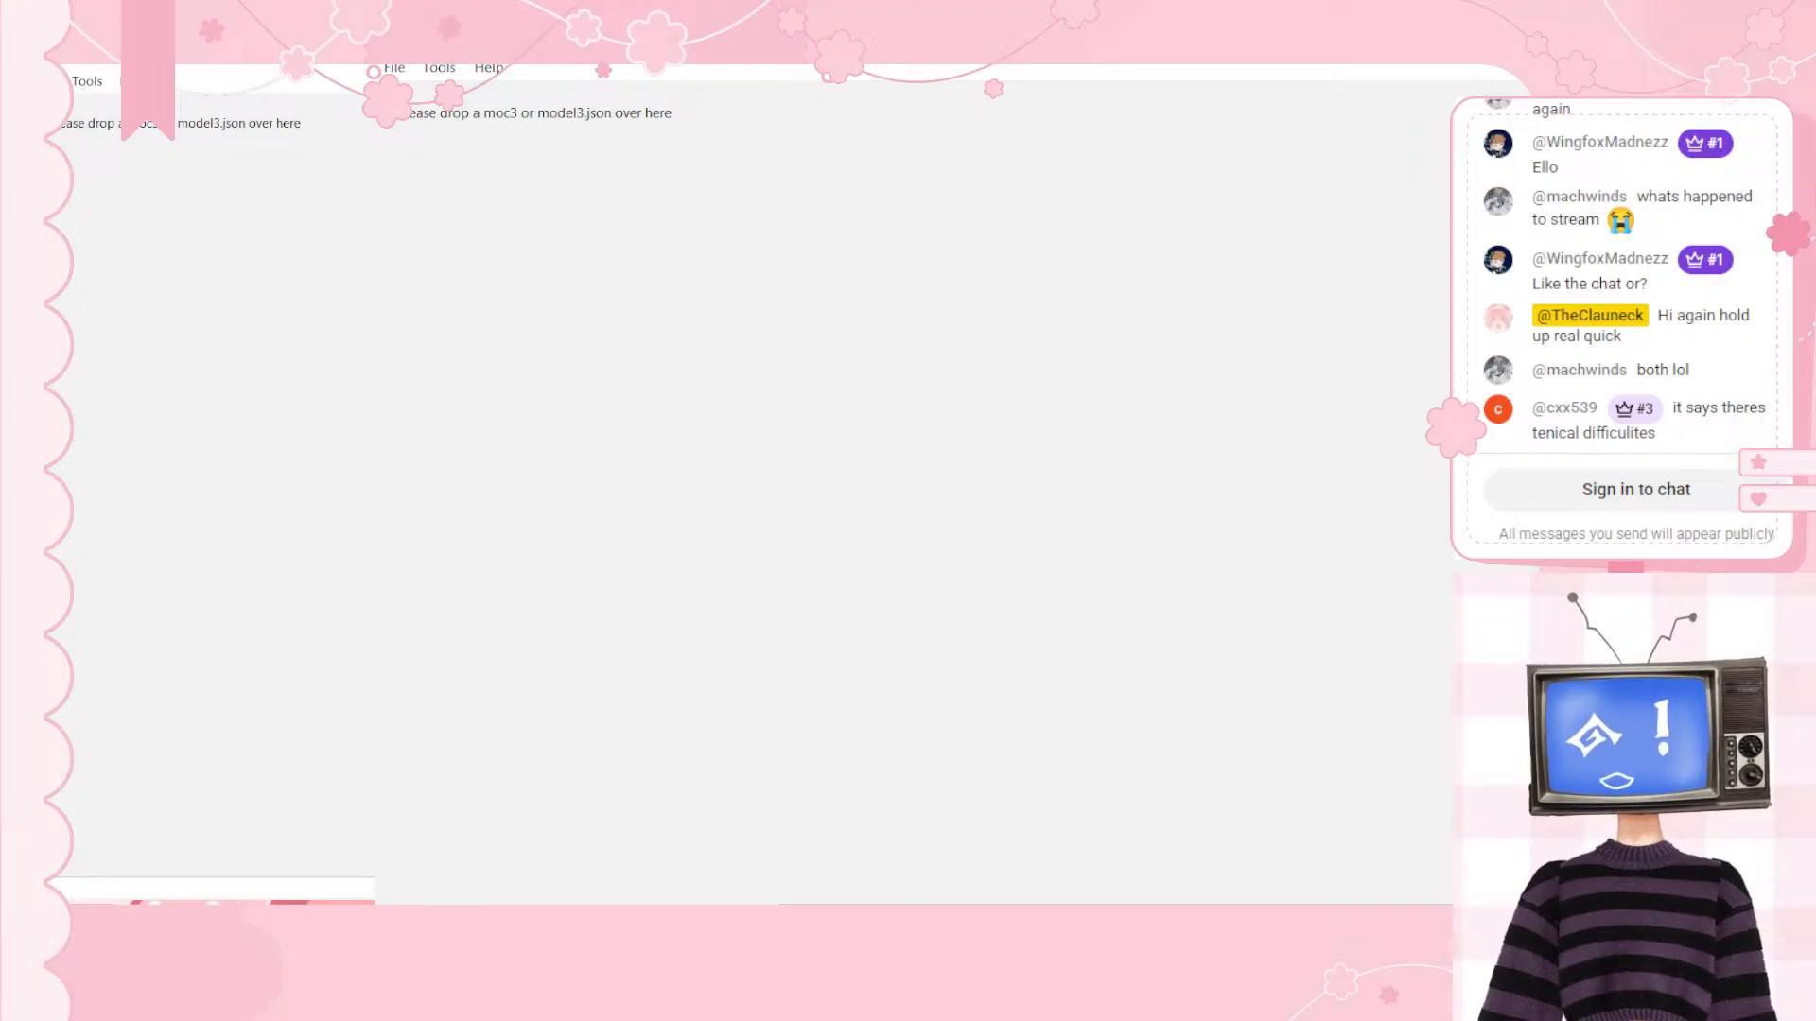
Step: Switch to VTube Studio, reload the TV-head model, and resize and reposition it below the chat
{"action": "double_click", "coordinate": [794, 847]}
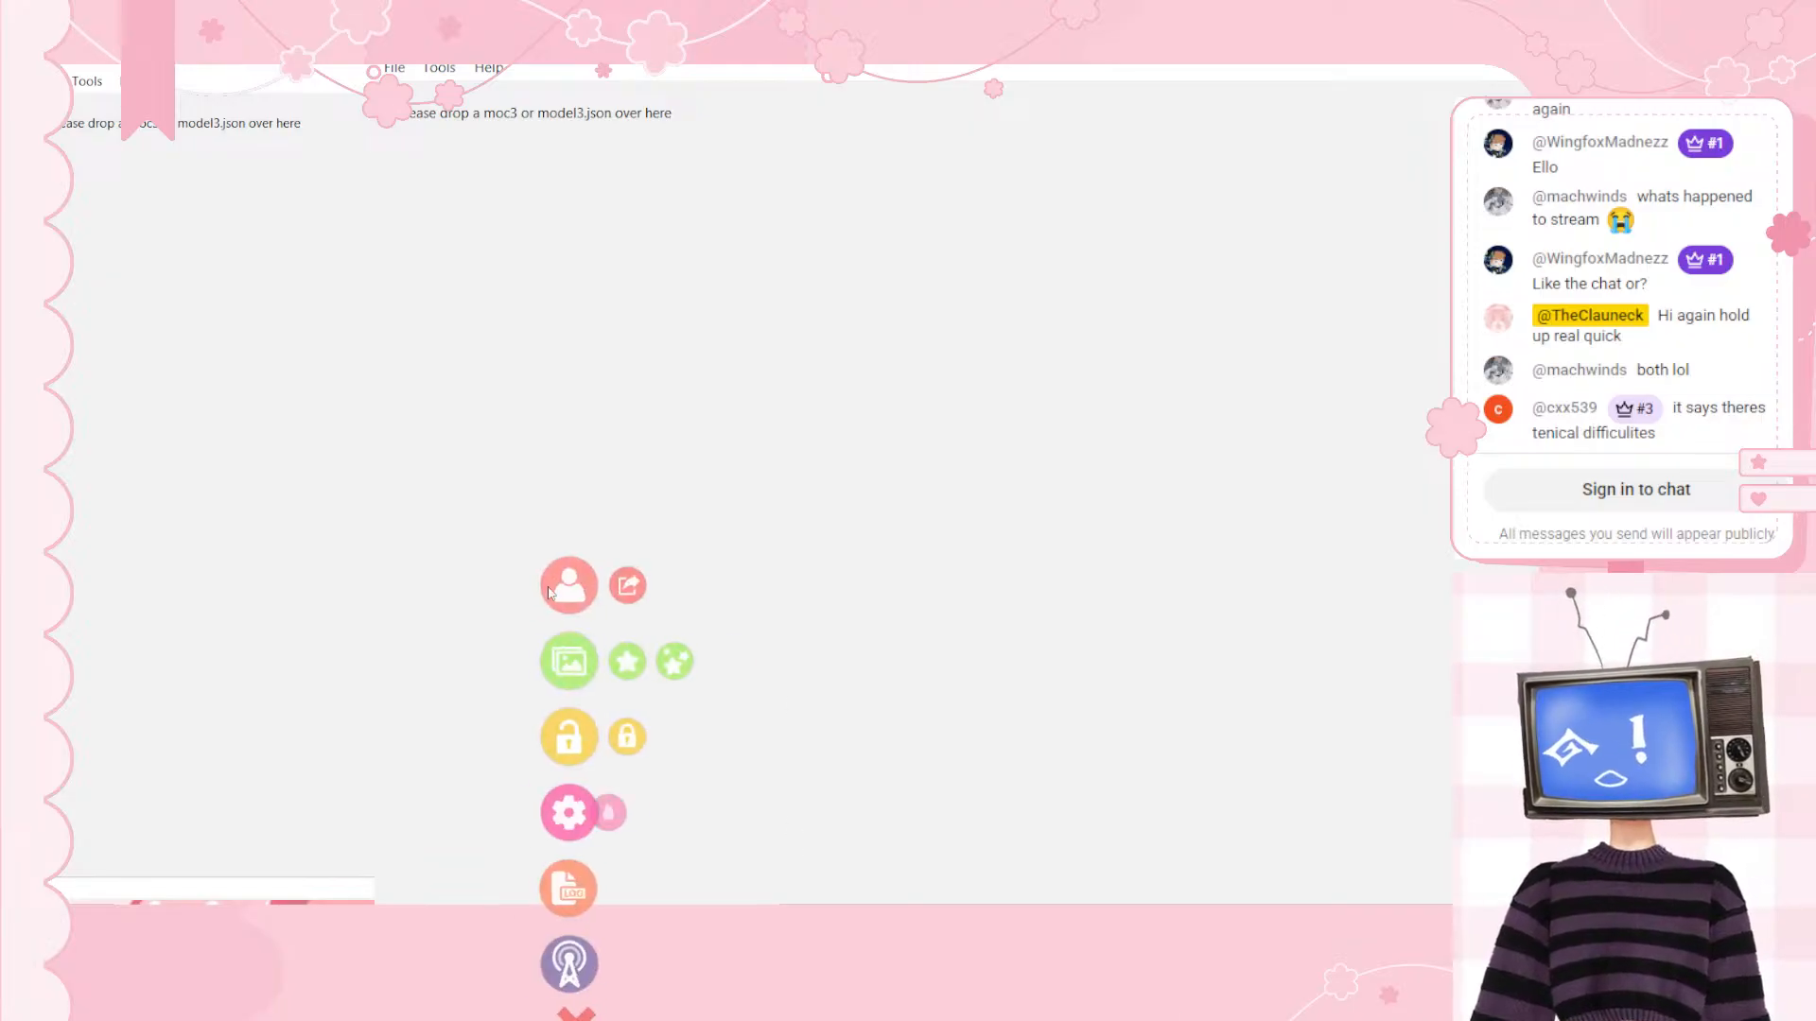
{"action": "left_click", "coordinate": [1260, 1018]}
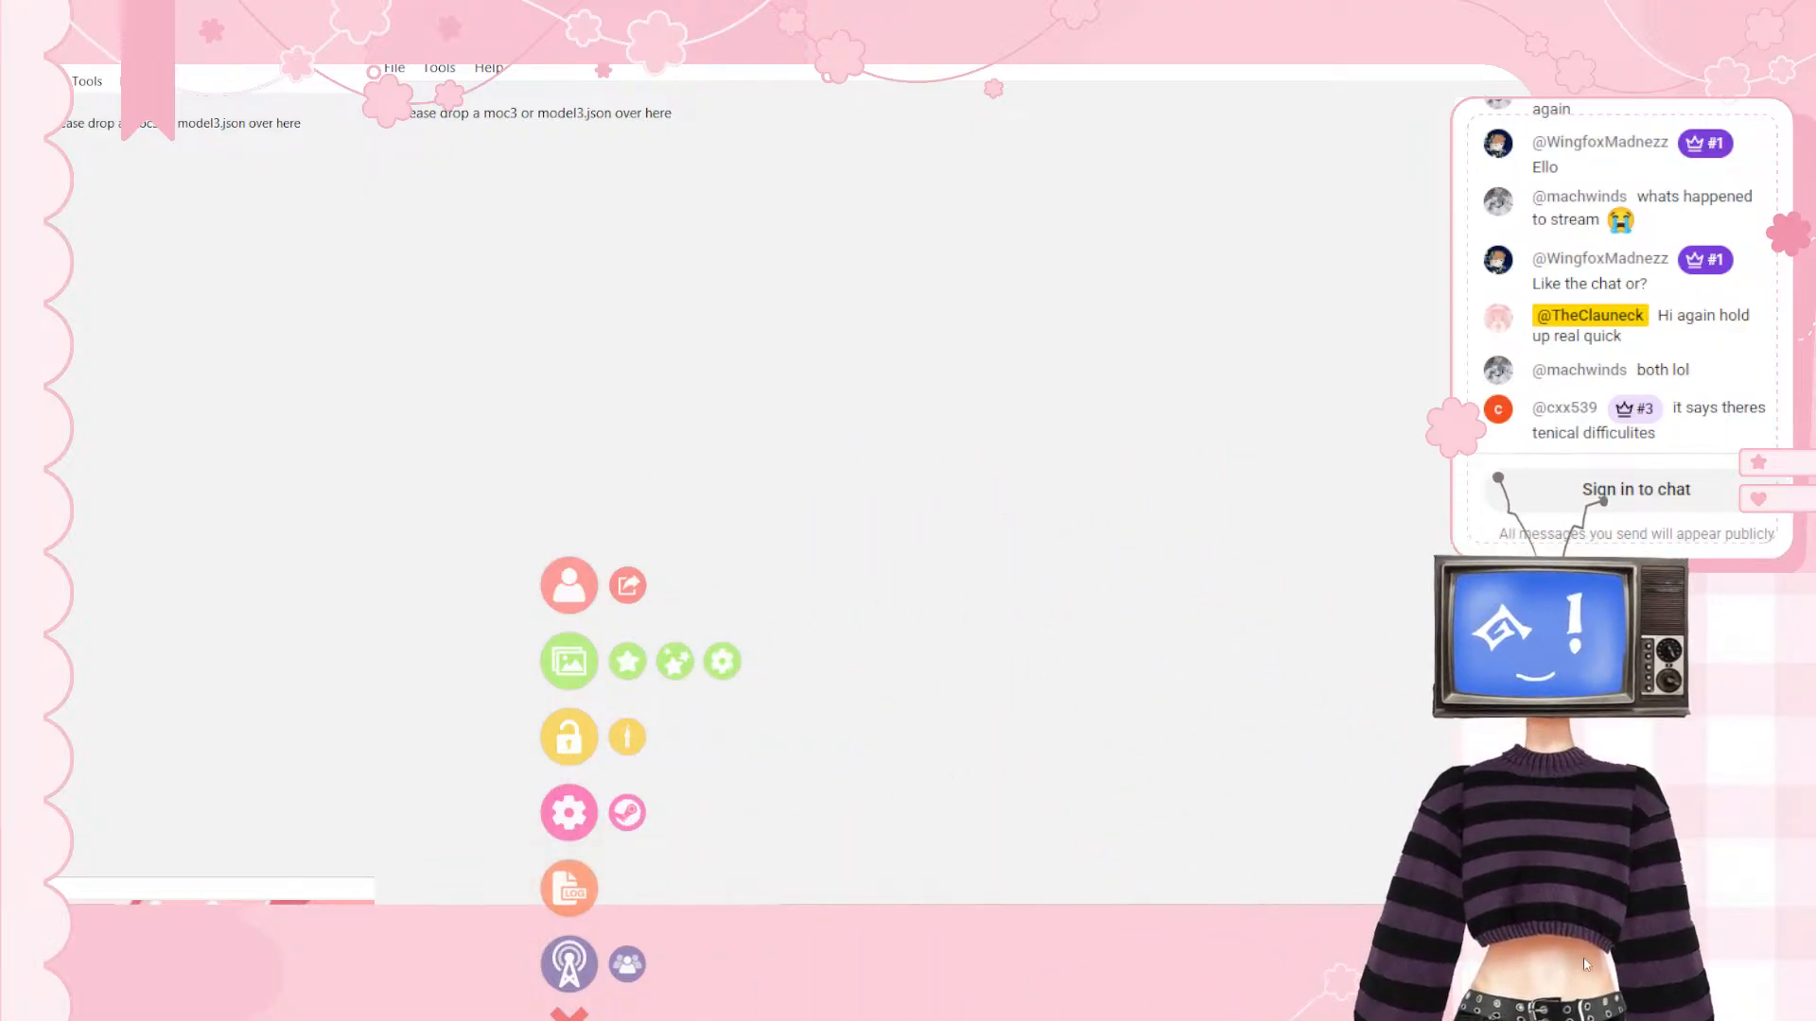
{"action": "left_click_drag", "start_coordinate": [1584, 956], "coordinate": [1604, 877]}
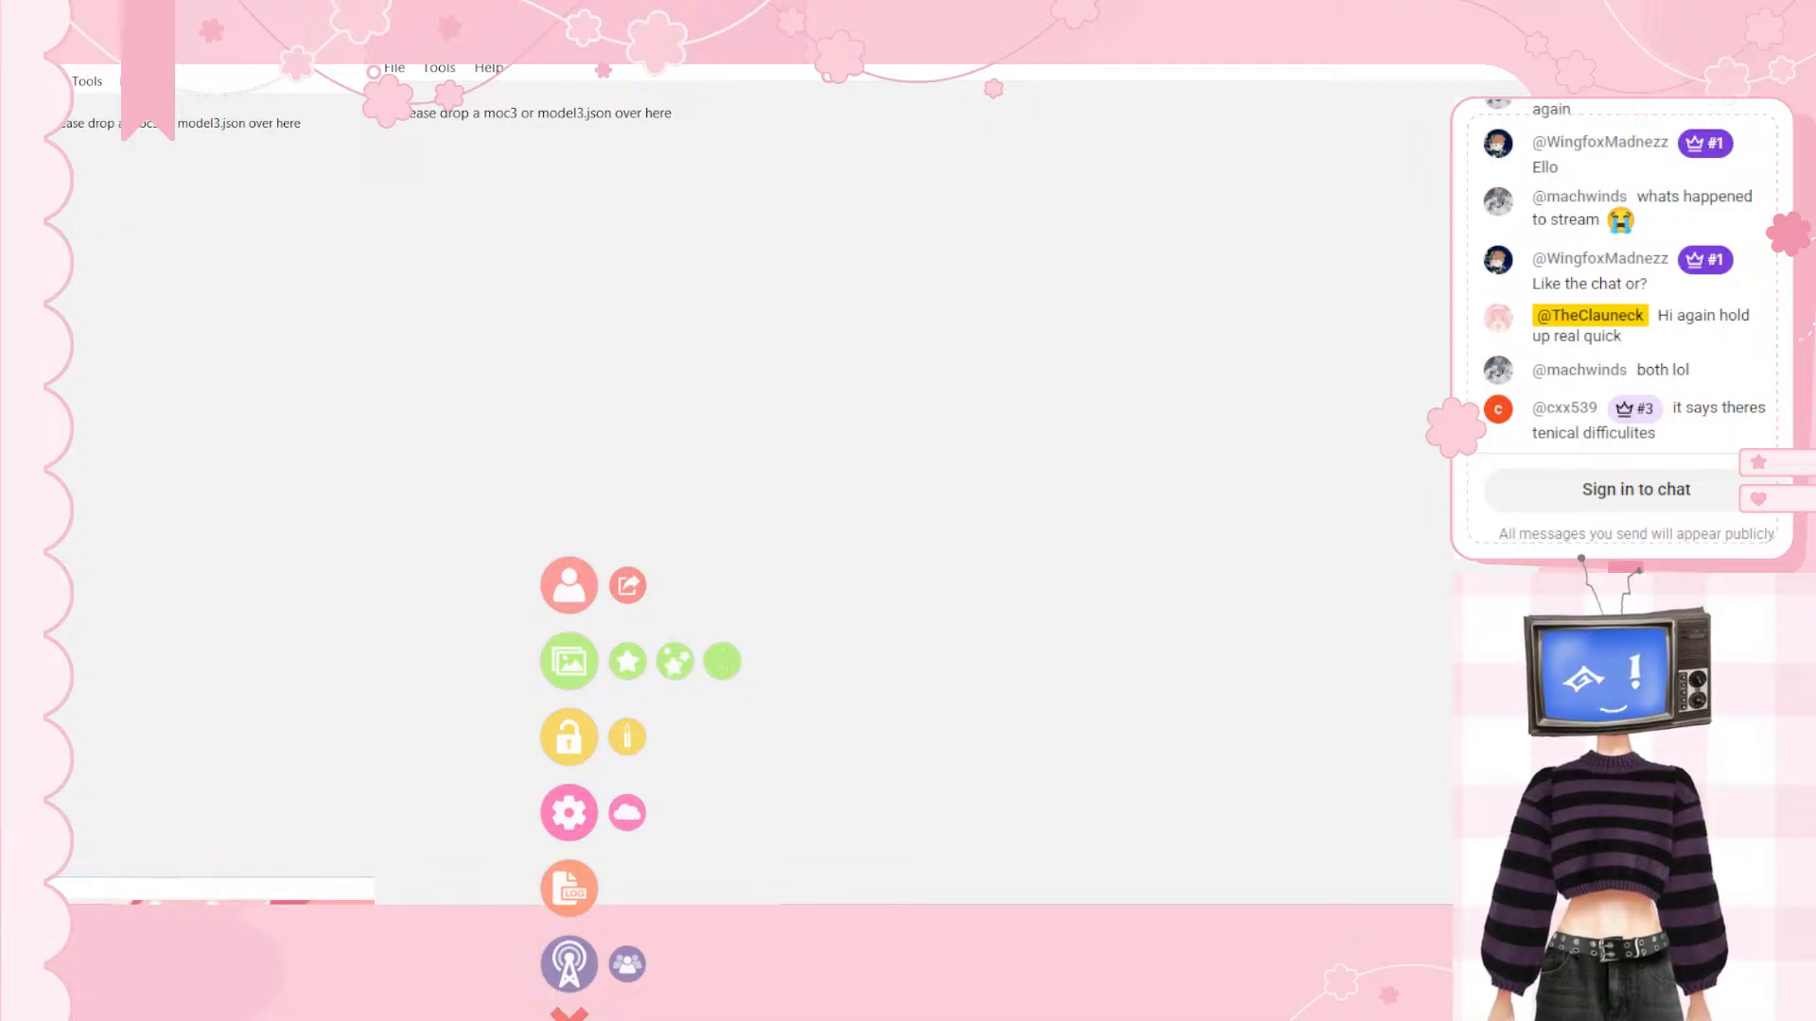
{"action": "scroll", "coordinate": [1618, 849], "scroll_direction": "up", "scroll_amount": 3}
{"action": "left_click_drag", "start_coordinate": [1610, 884], "coordinate": [1654, 925]}
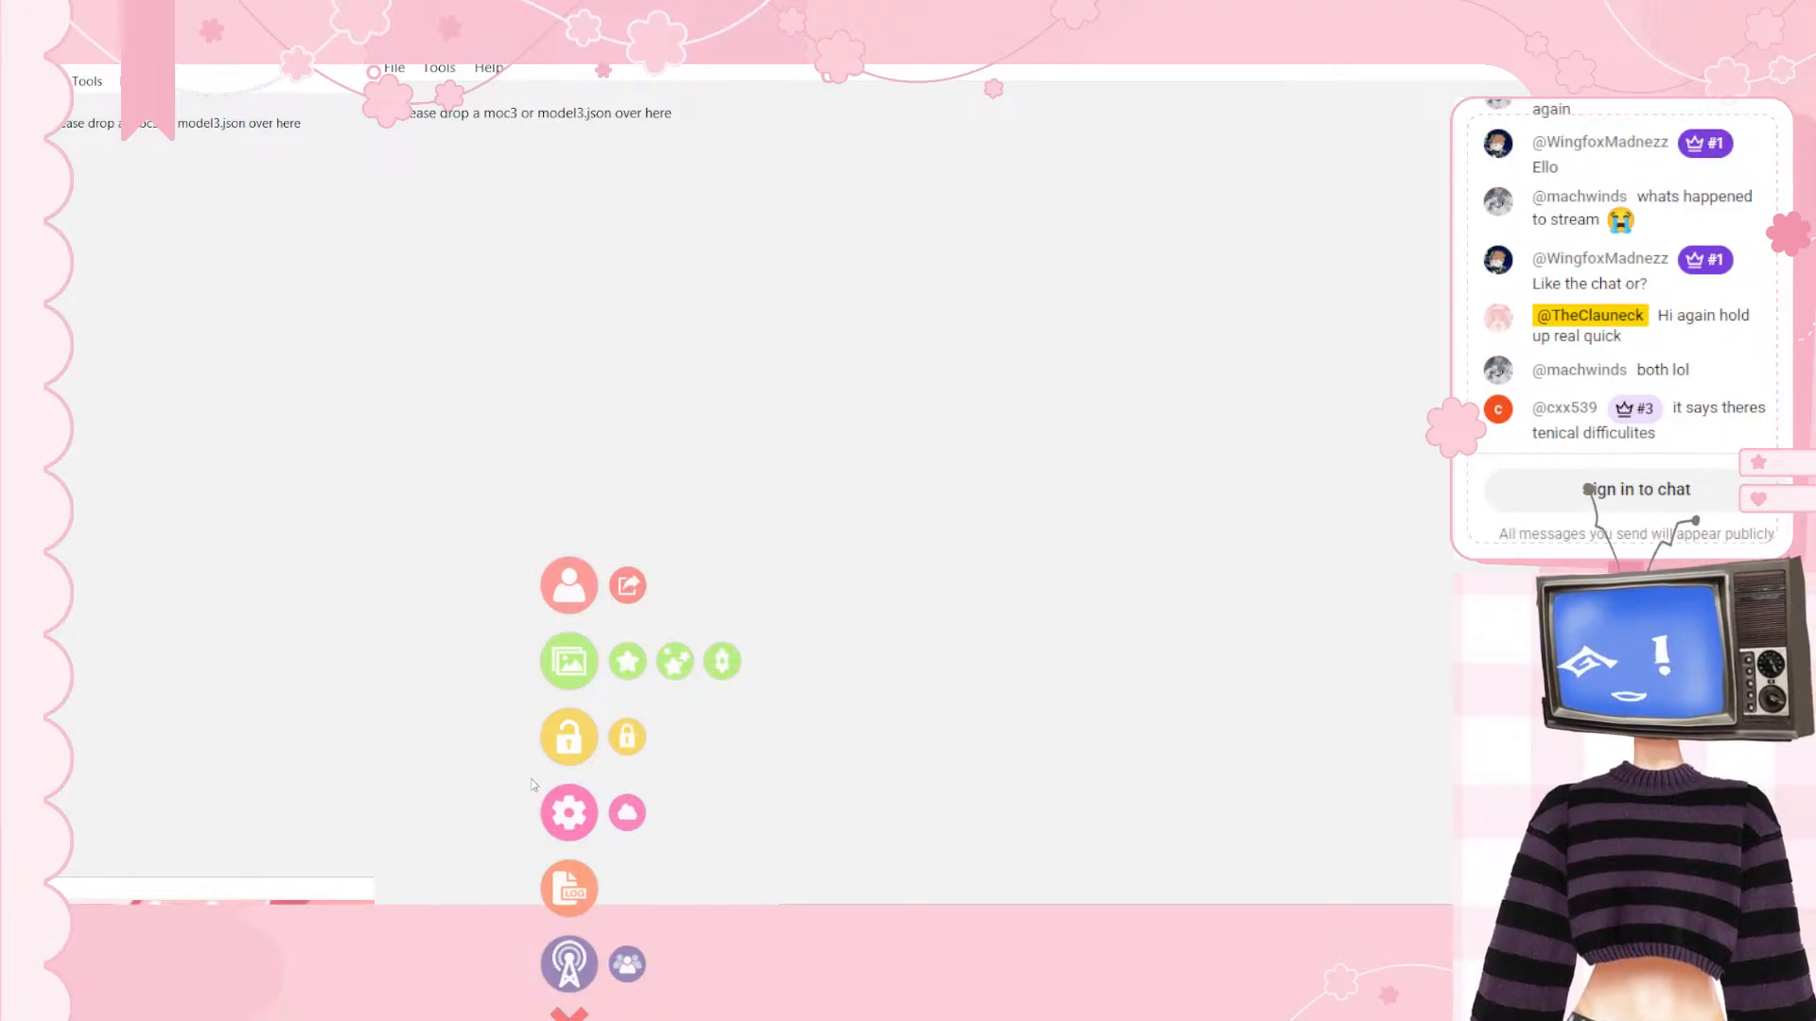
{"action": "left_click", "coordinate": [570, 812]}
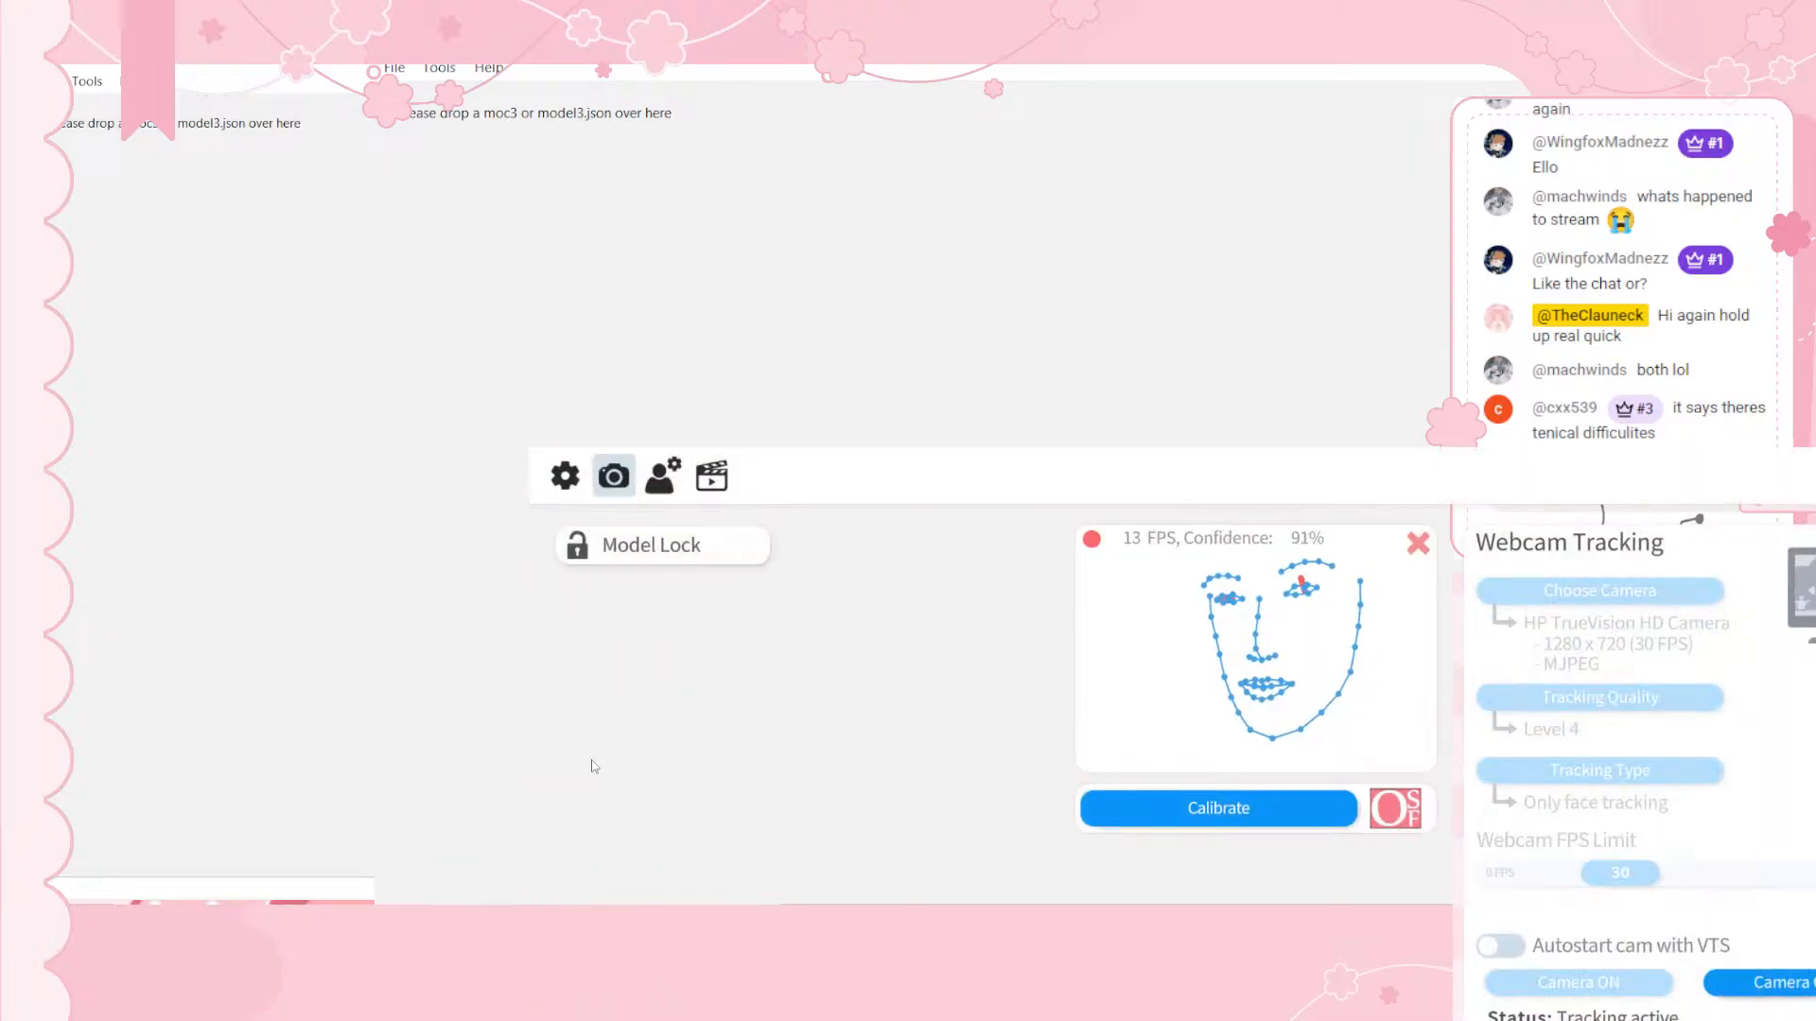
{"action": "left_click", "coordinate": [1806, 477]}
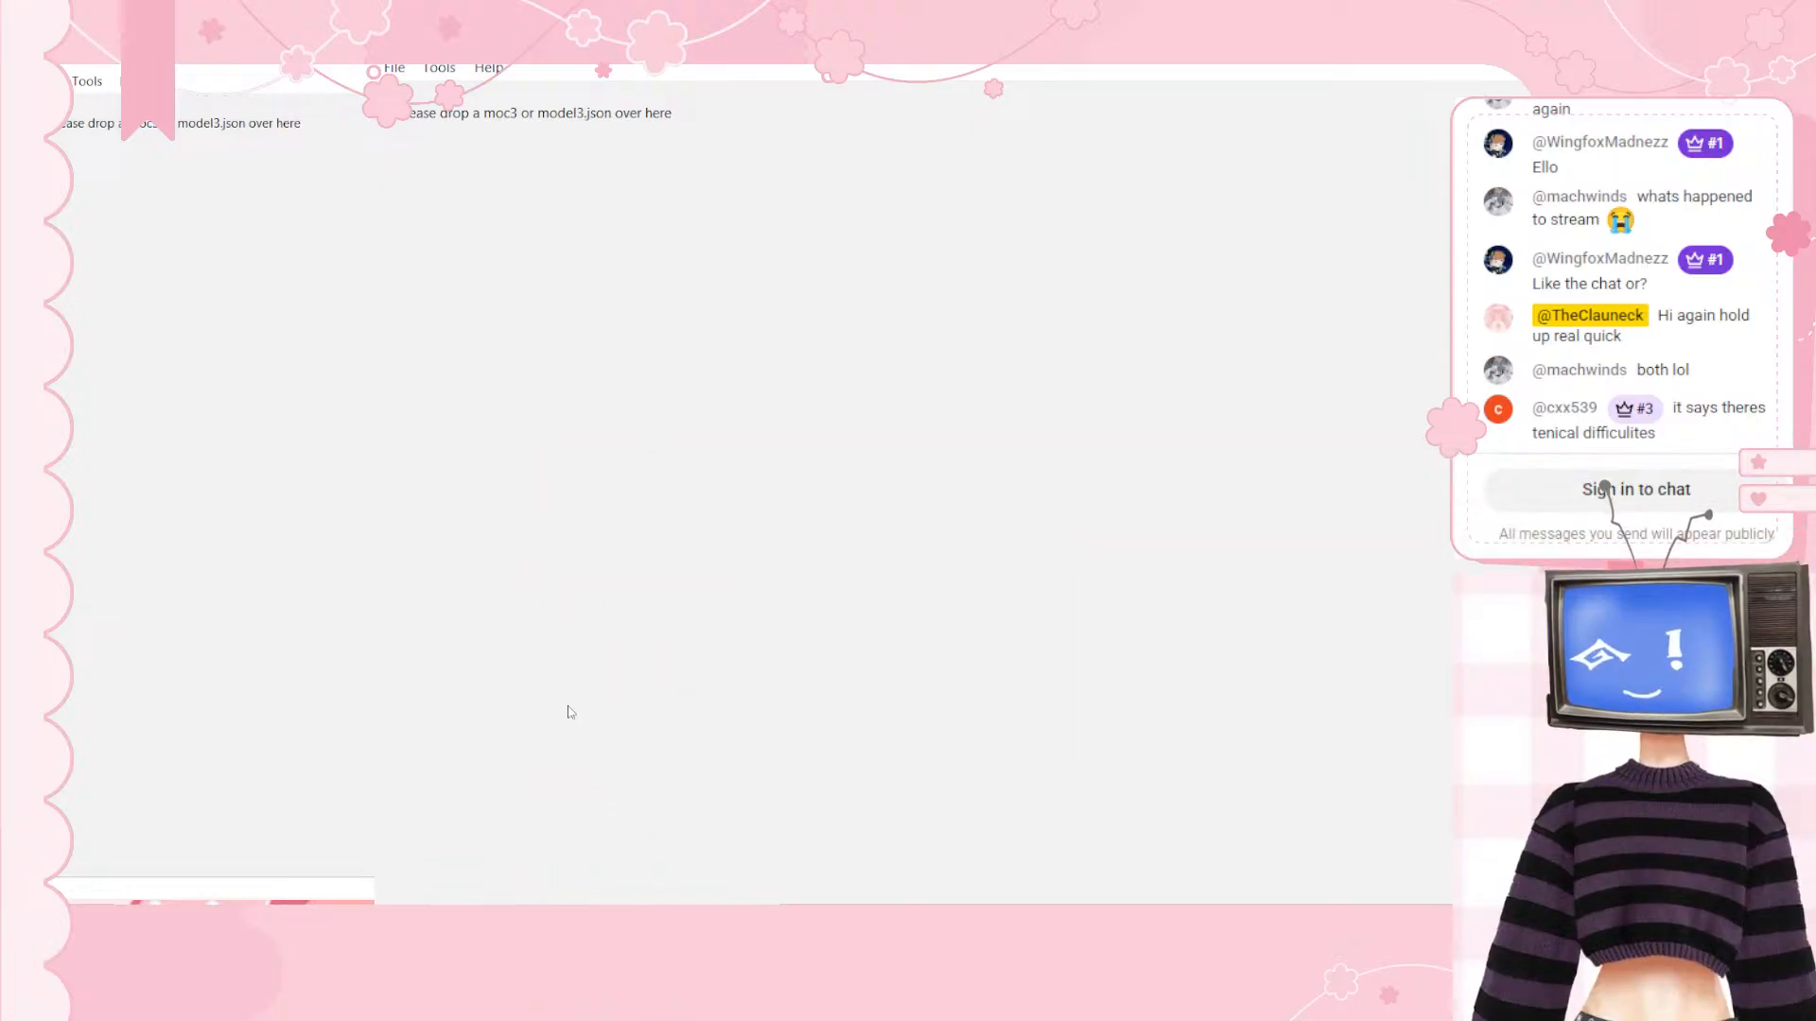
{"action": "double_click", "coordinate": [530, 558]}
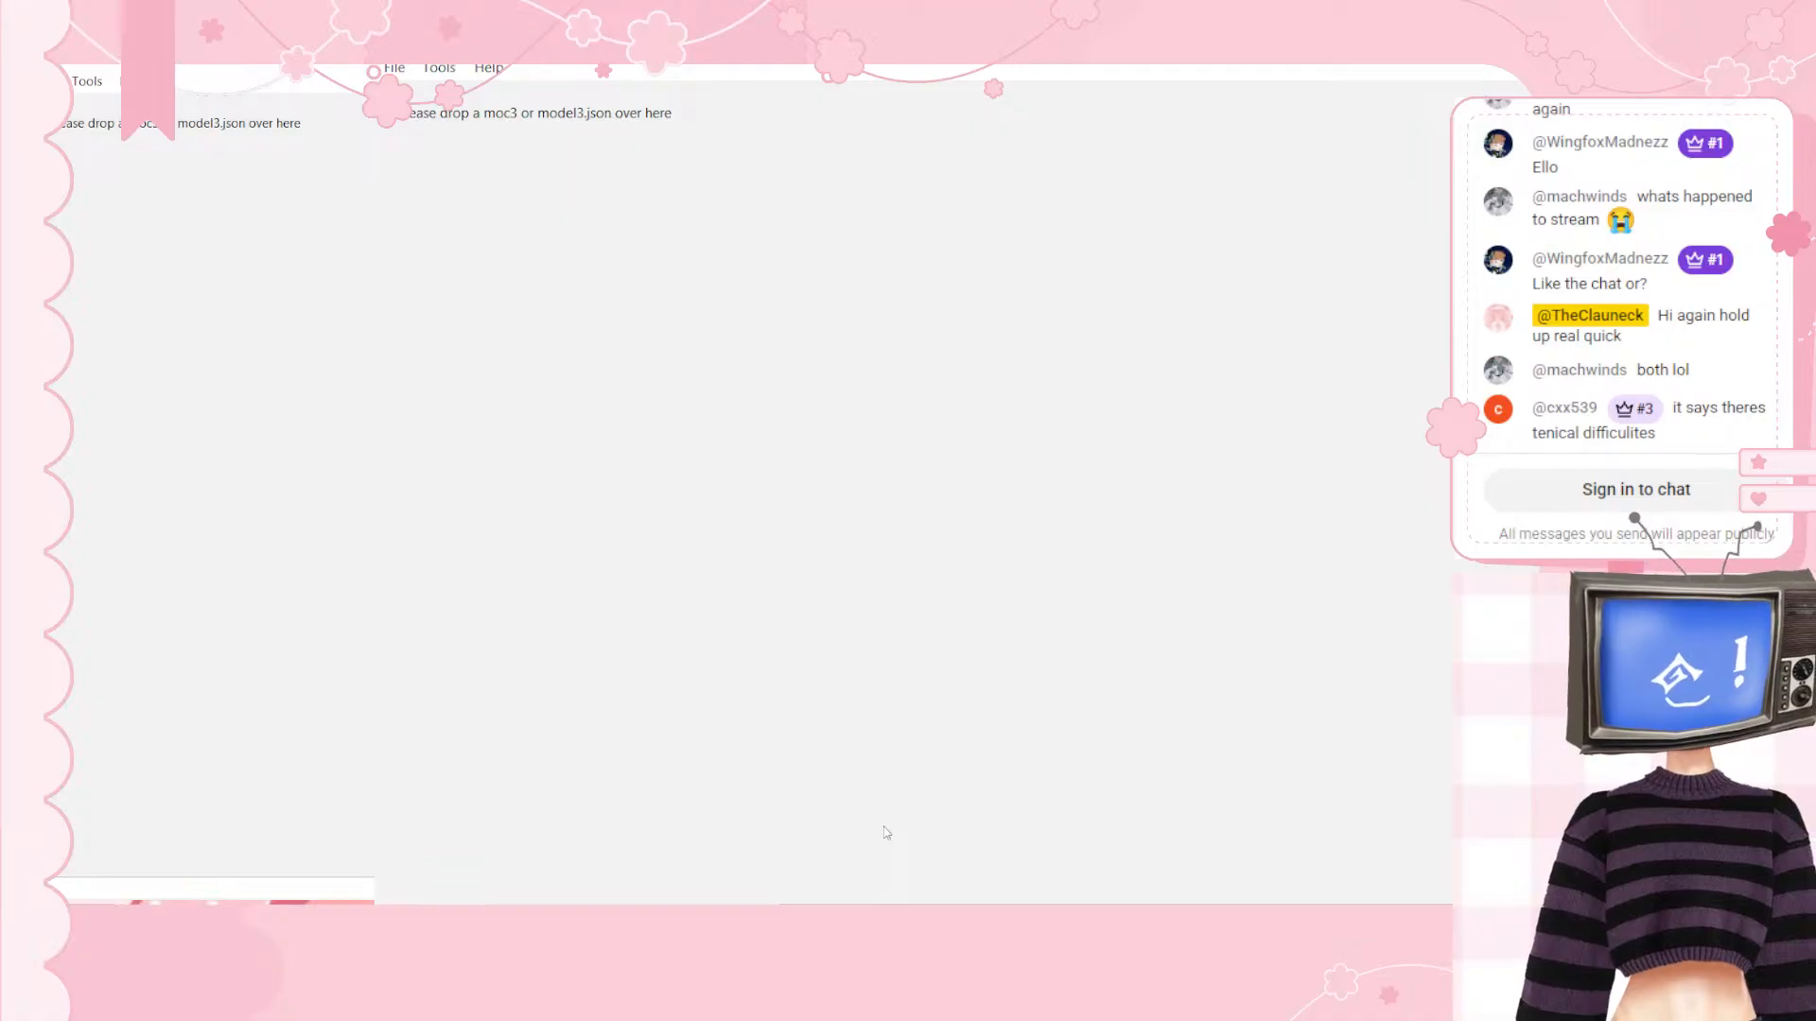
{"action": "double_click", "coordinate": [886, 833]}
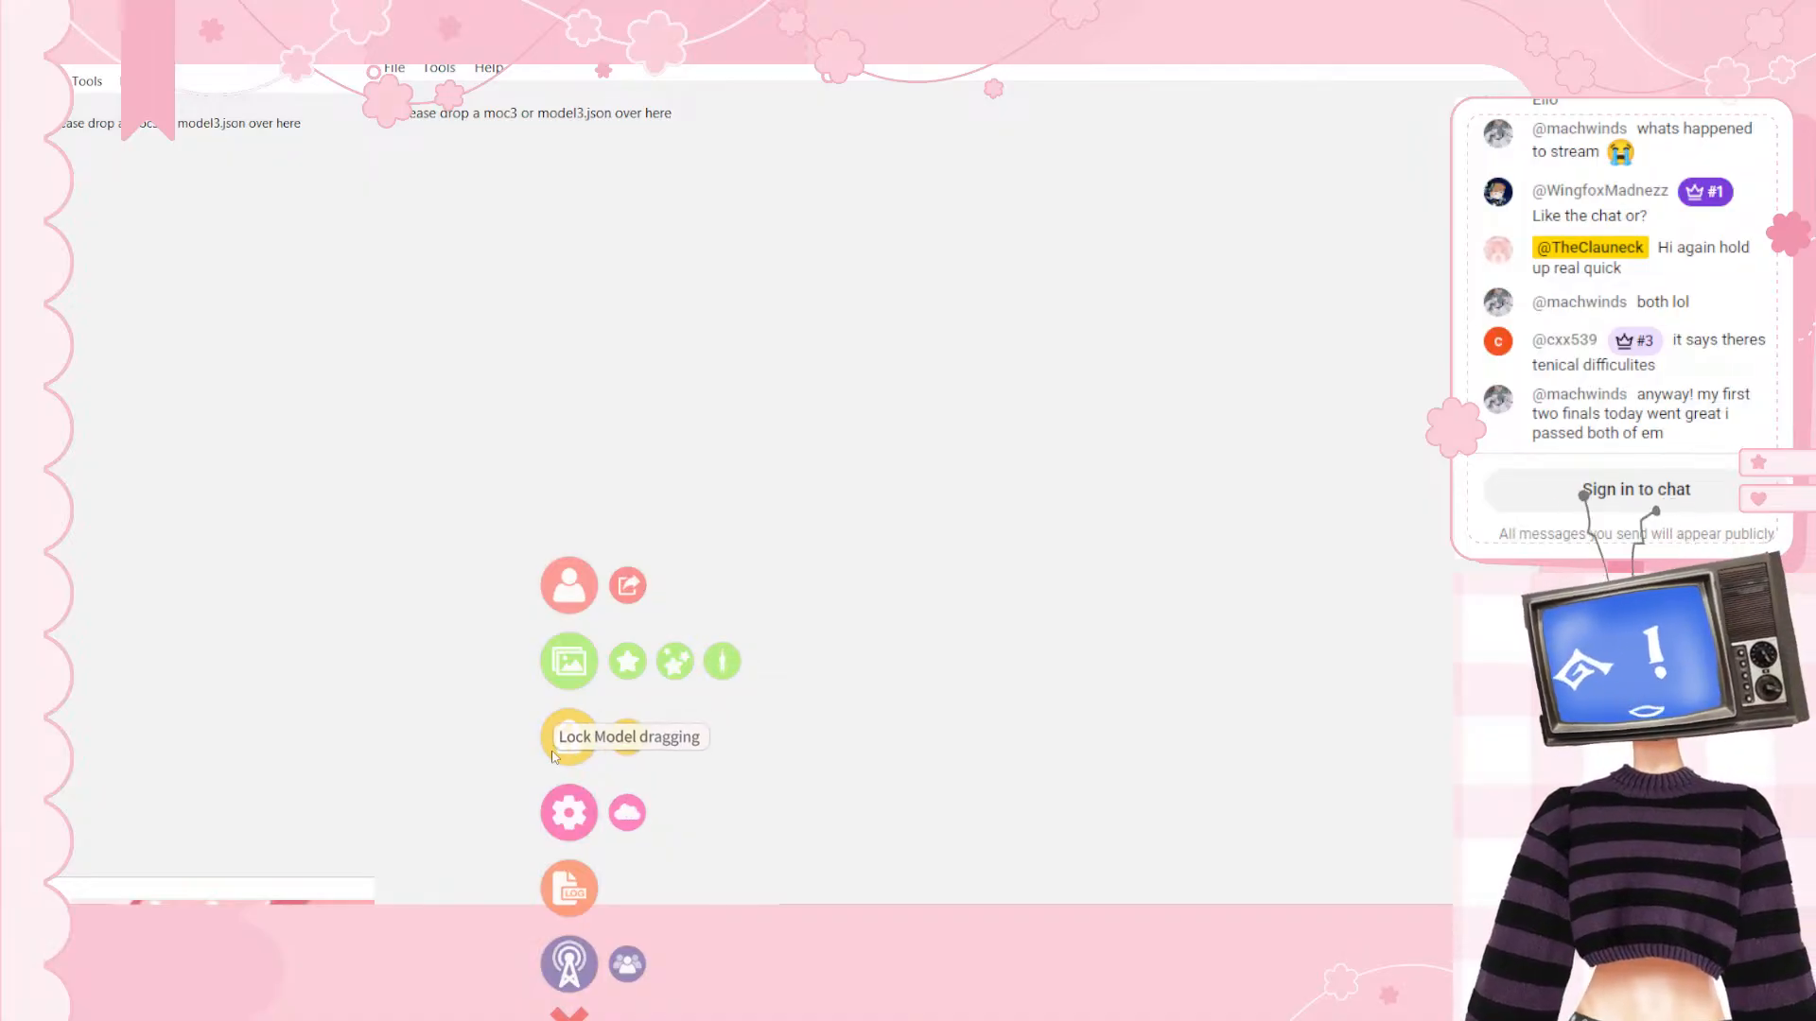
{"action": "double_click", "coordinate": [534, 618]}
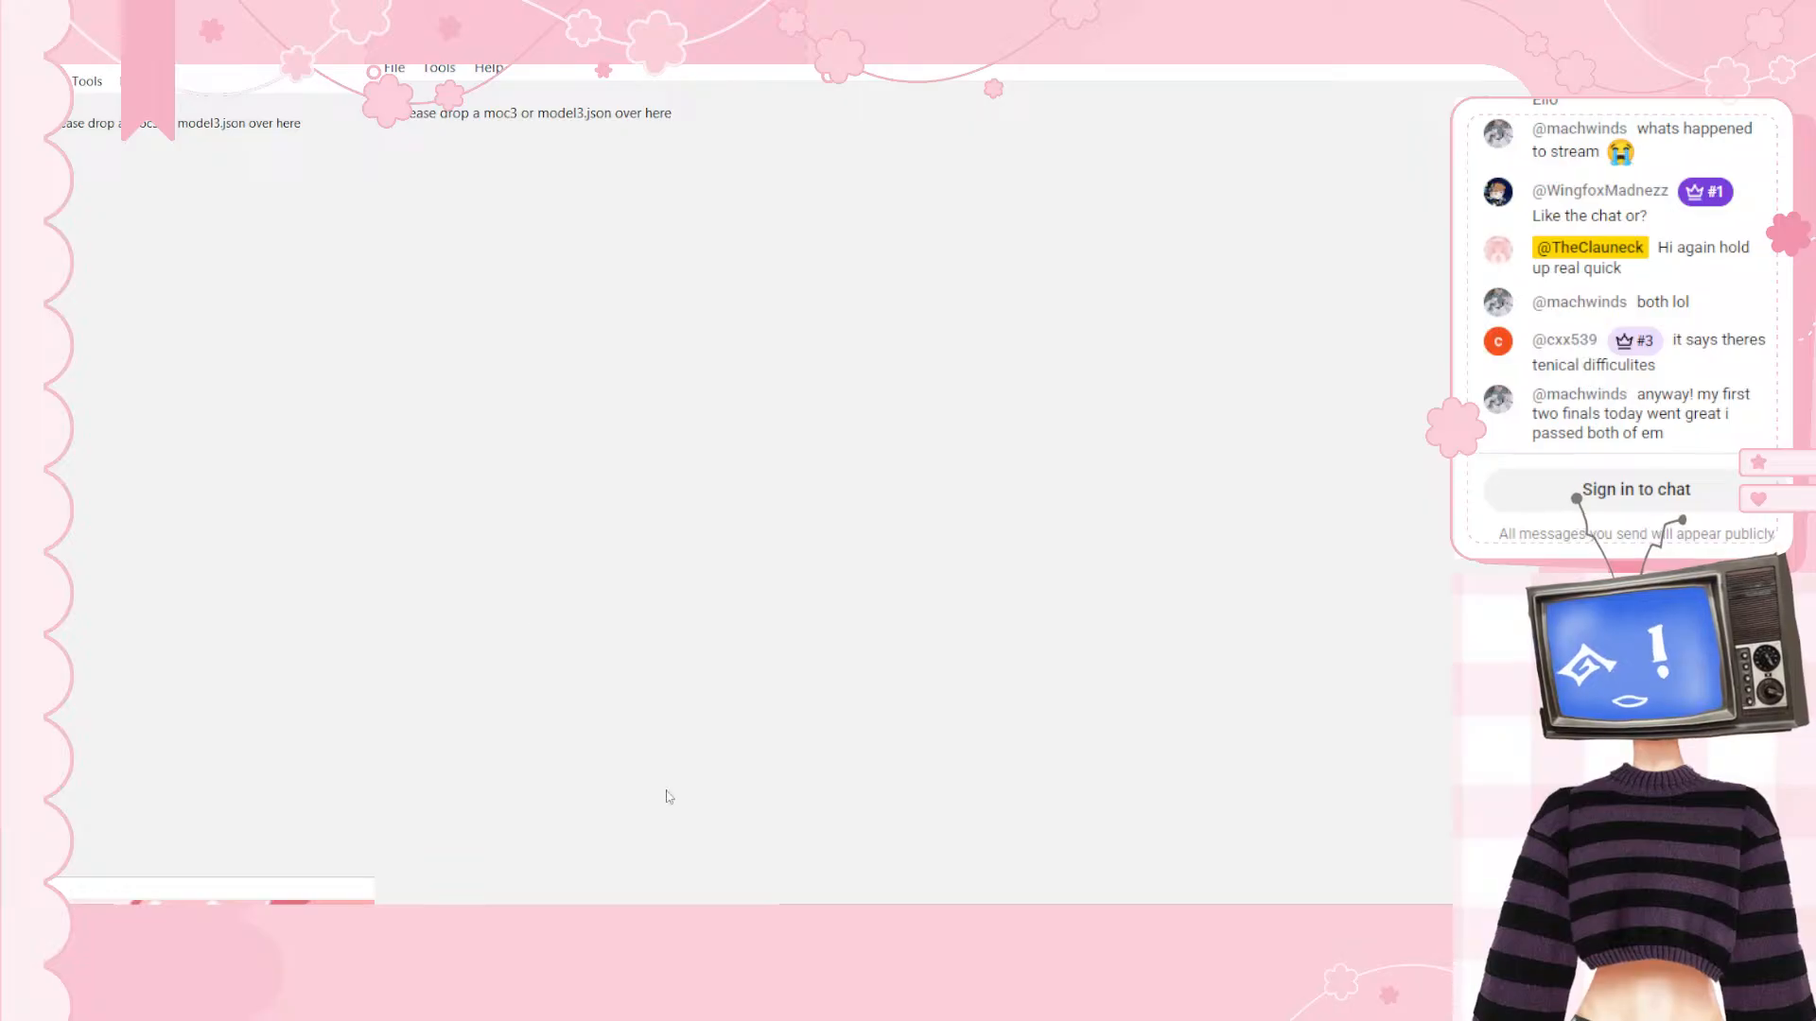
Step: Open the model's hotkey and expression settings in VTube Studio
{"action": "double_click", "coordinate": [667, 797]}
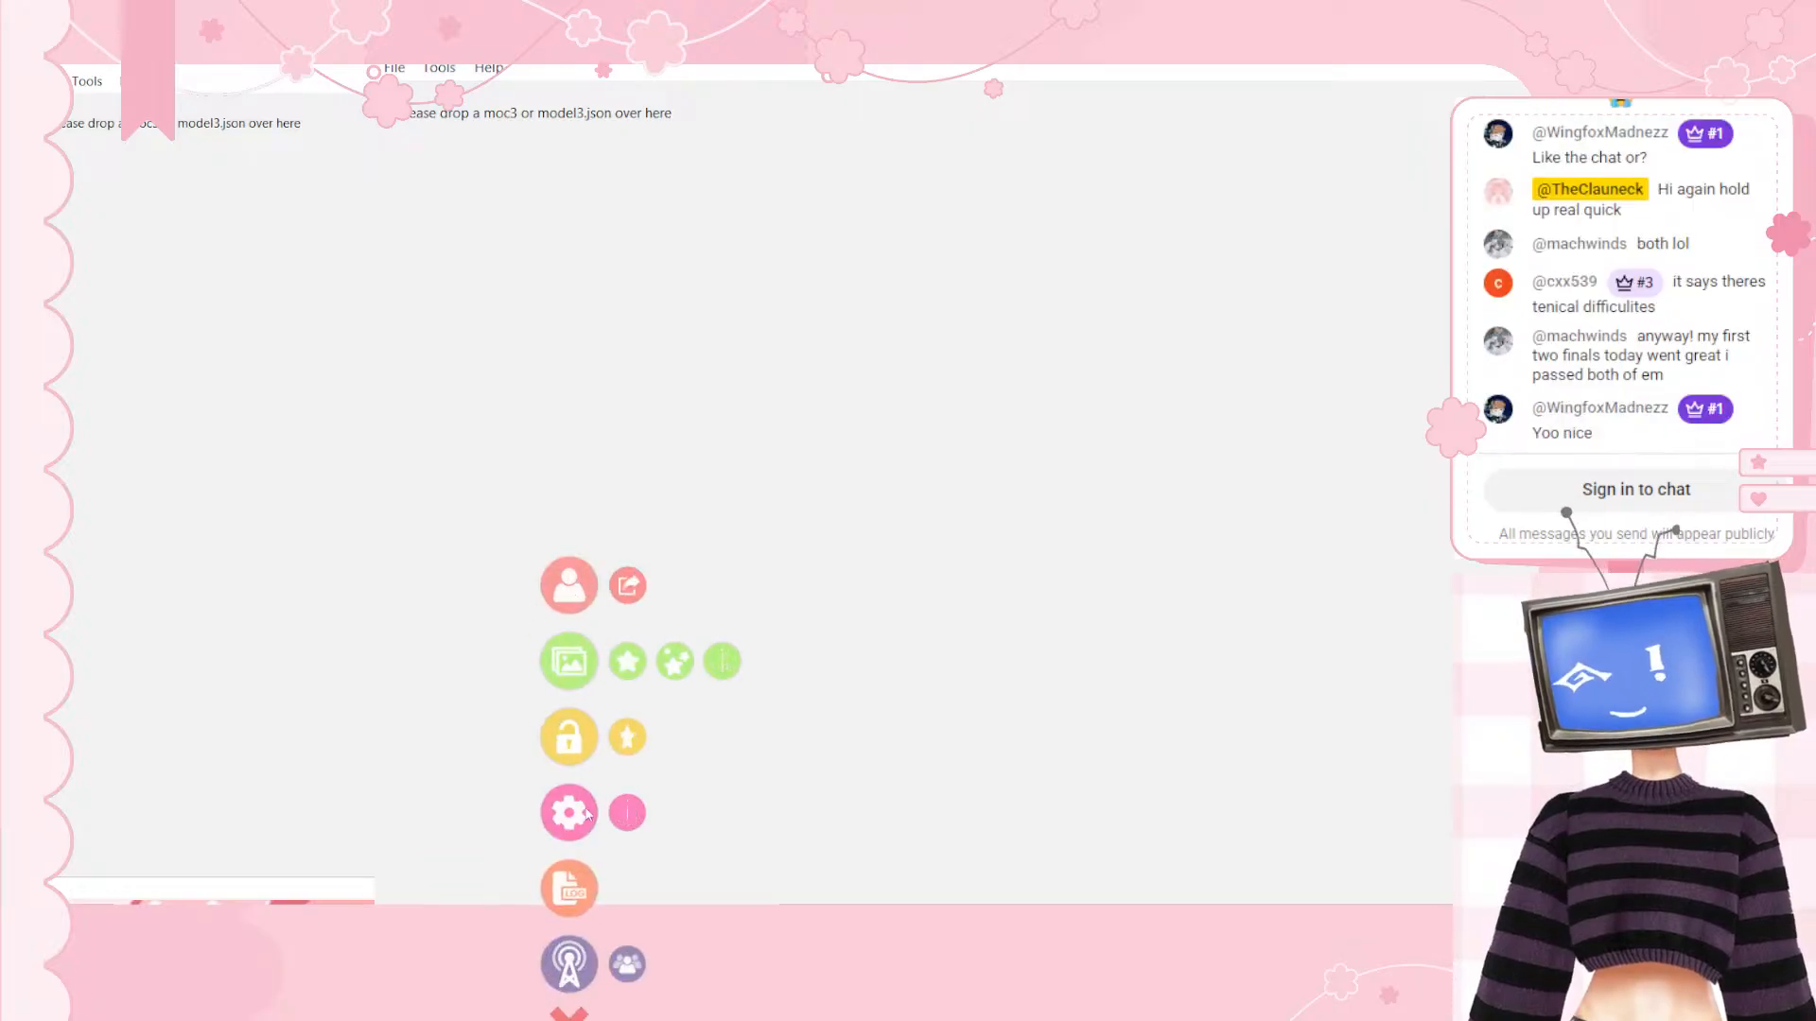
{"action": "left_click", "coordinate": [569, 812]}
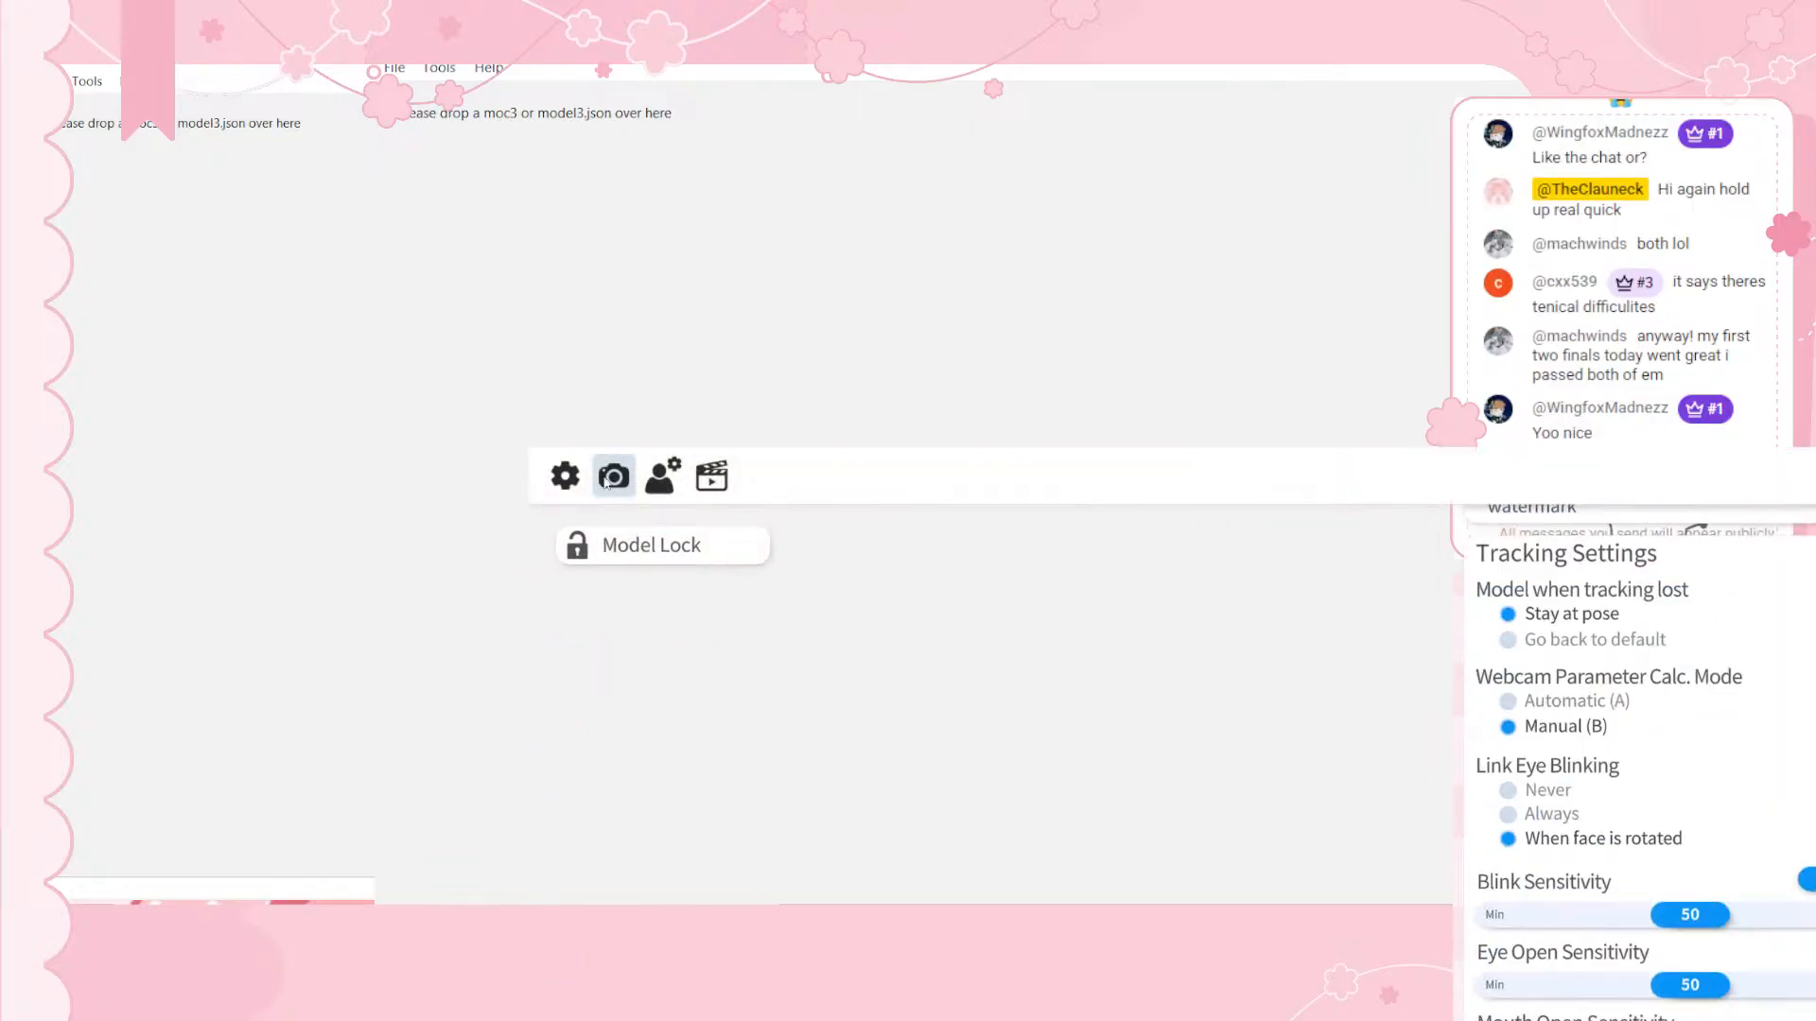
{"action": "left_click", "coordinate": [713, 477]}
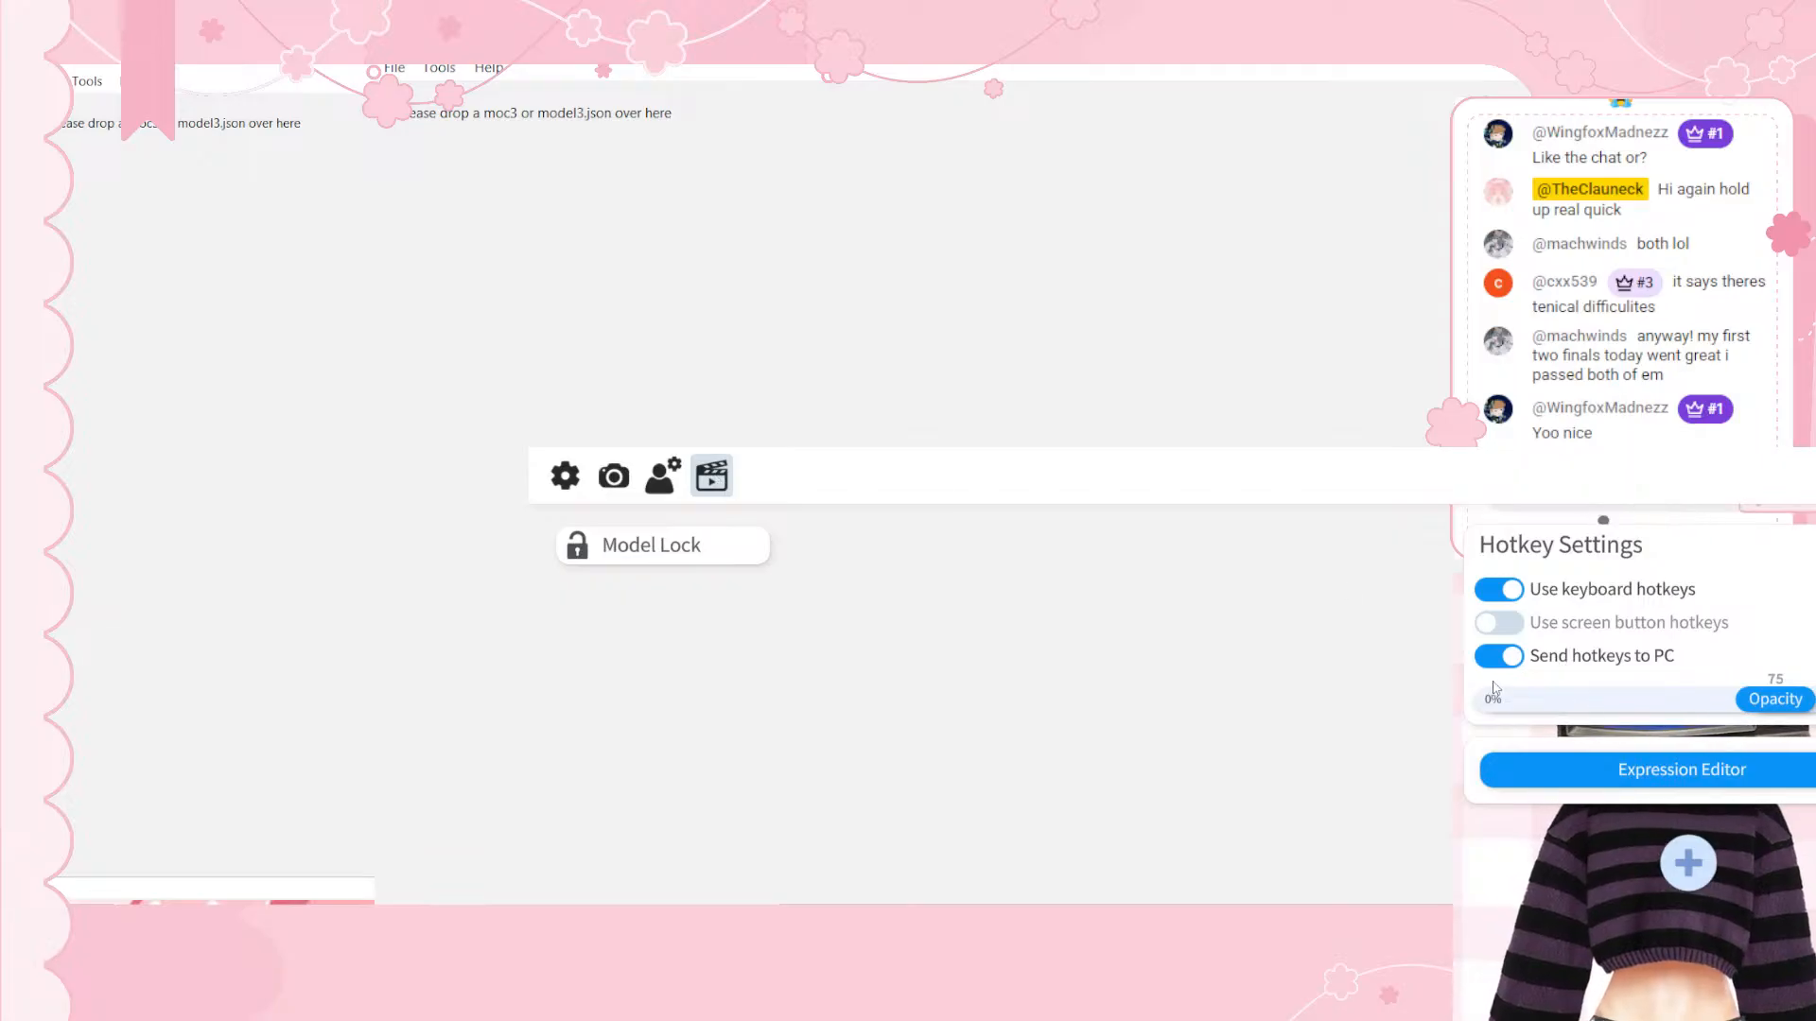
{"action": "left_click", "coordinate": [1645, 762]}
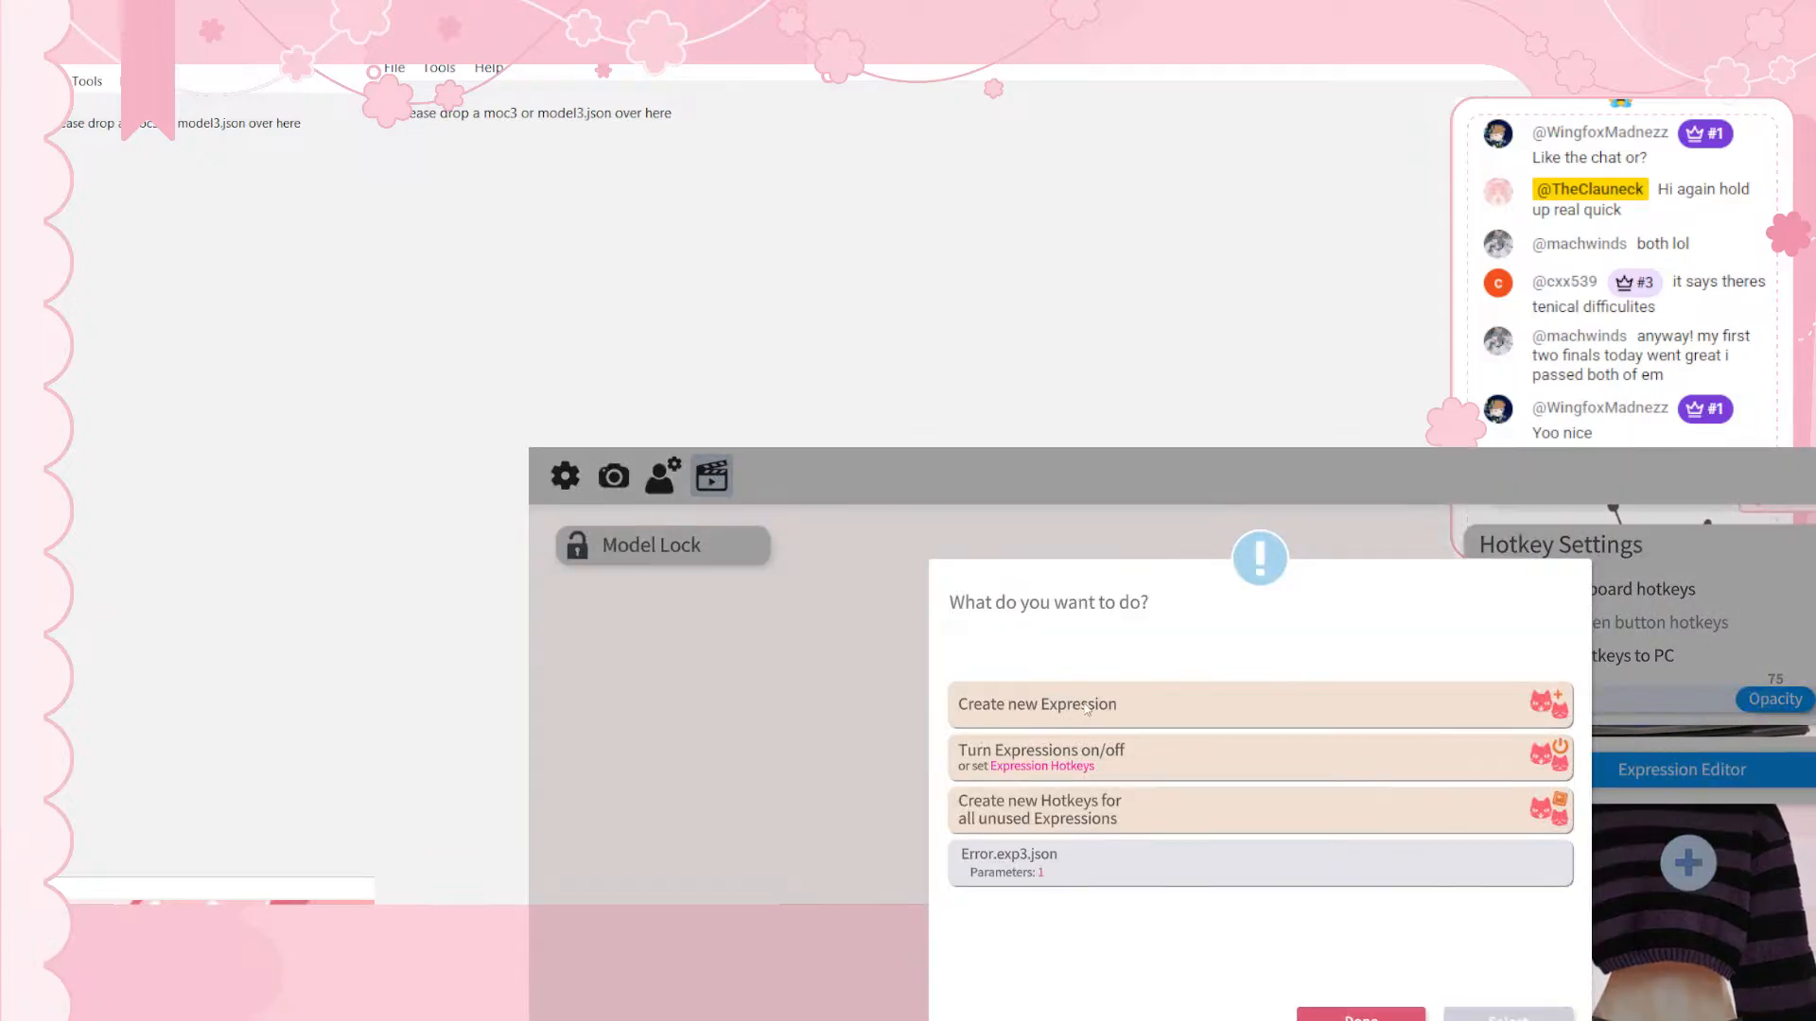
{"action": "left_click", "coordinate": [1058, 722]}
{"action": "left_click", "coordinate": [1530, 1017]}
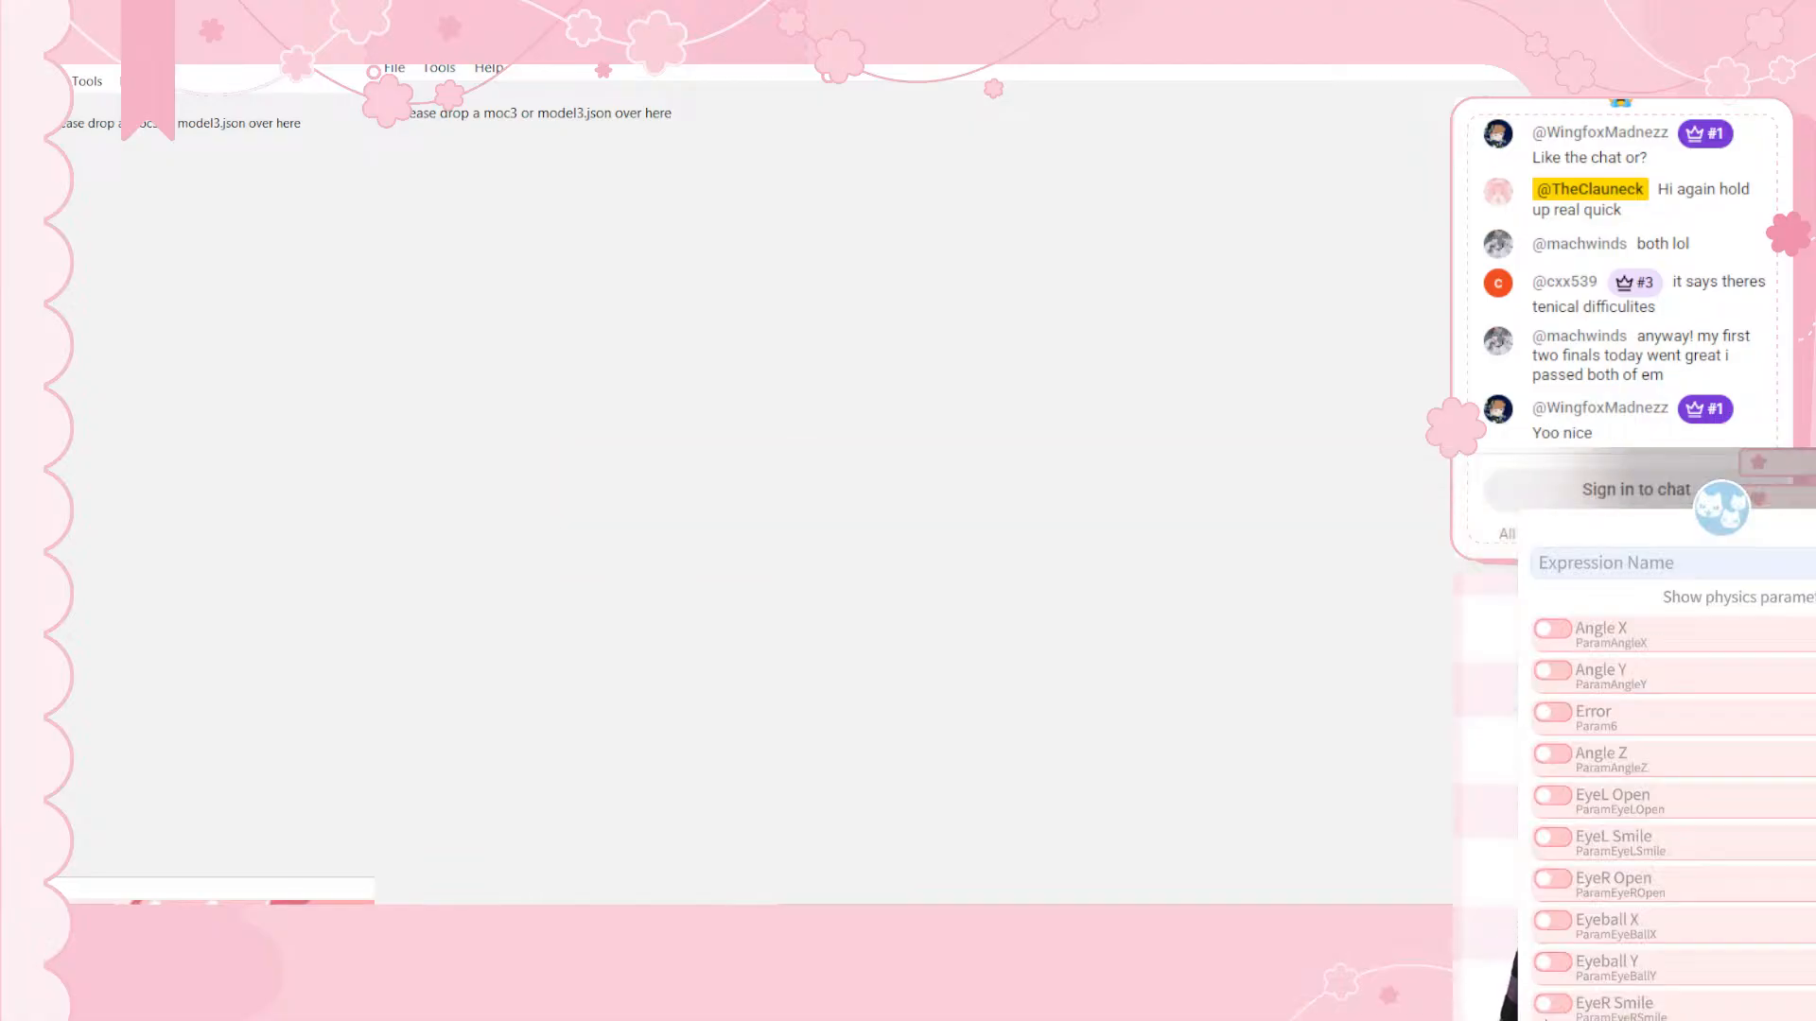
{"action": "scroll", "coordinate": [1558, 853], "scroll_direction": "down", "scroll_amount": 5}
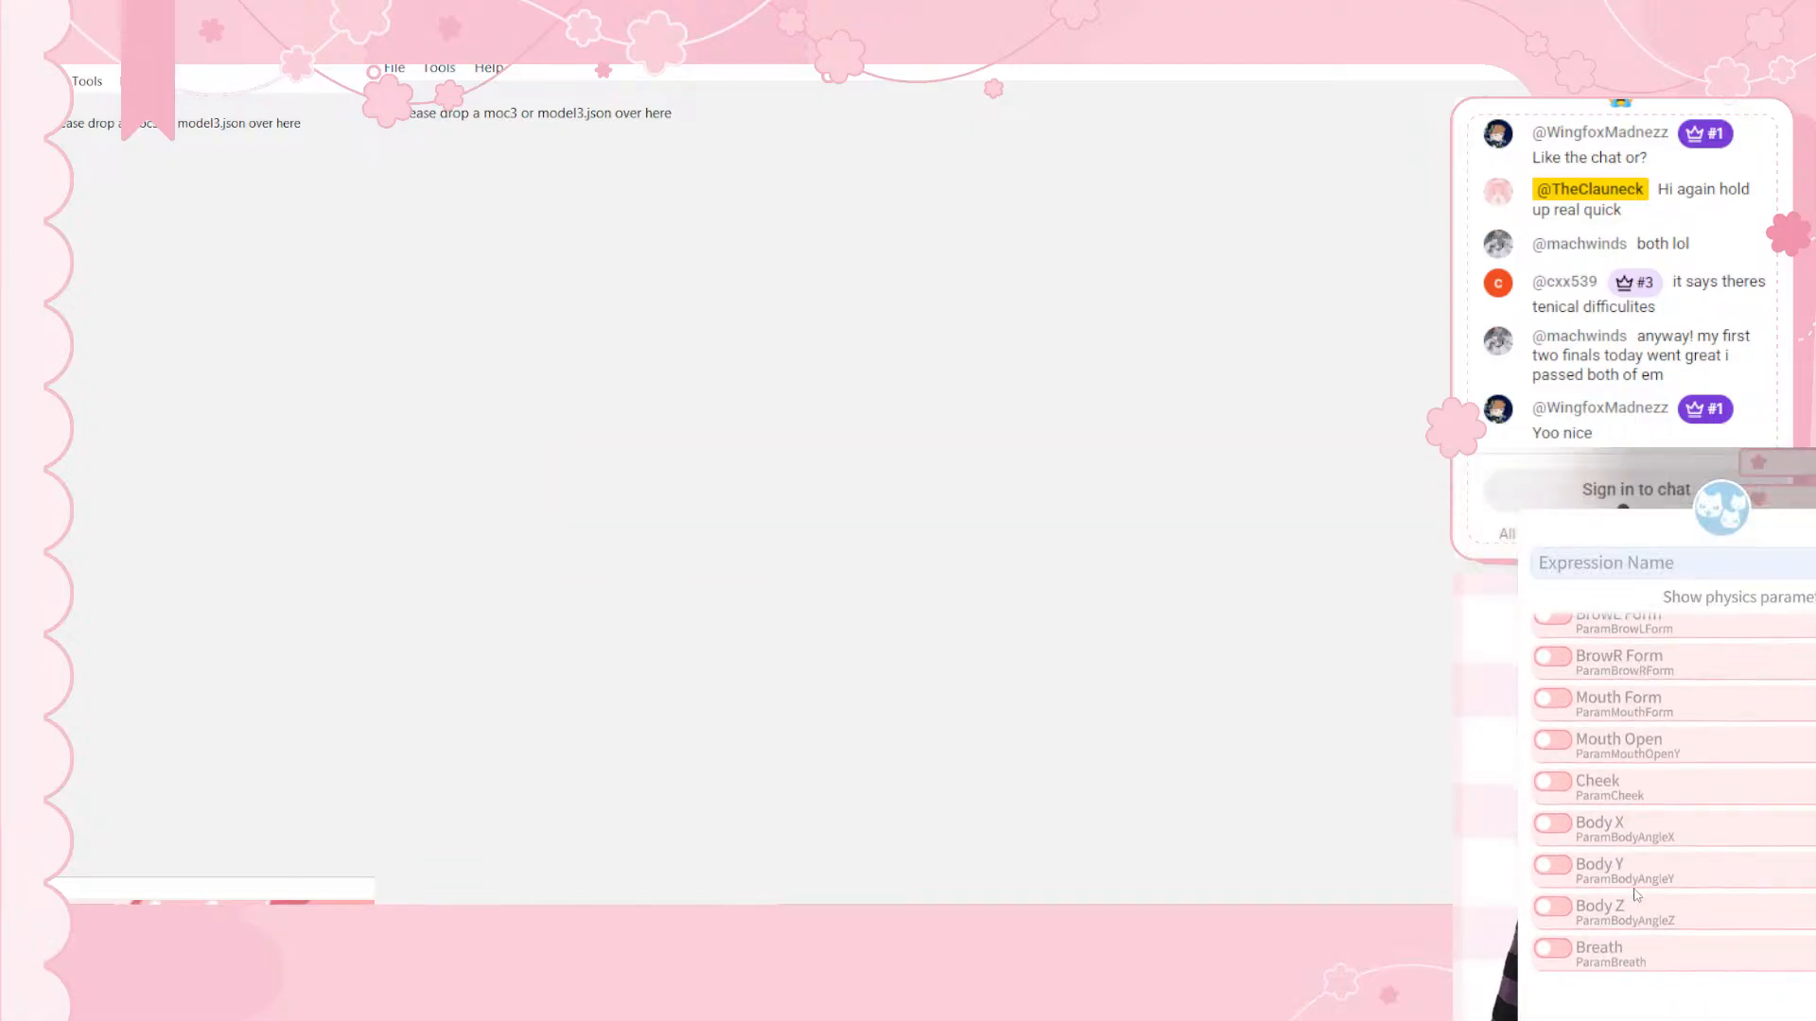
{"action": "scroll", "coordinate": [1635, 893], "scroll_direction": "up", "scroll_amount": 3}
{"action": "scroll", "coordinate": [1635, 893], "scroll_direction": "down", "scroll_amount": 3}
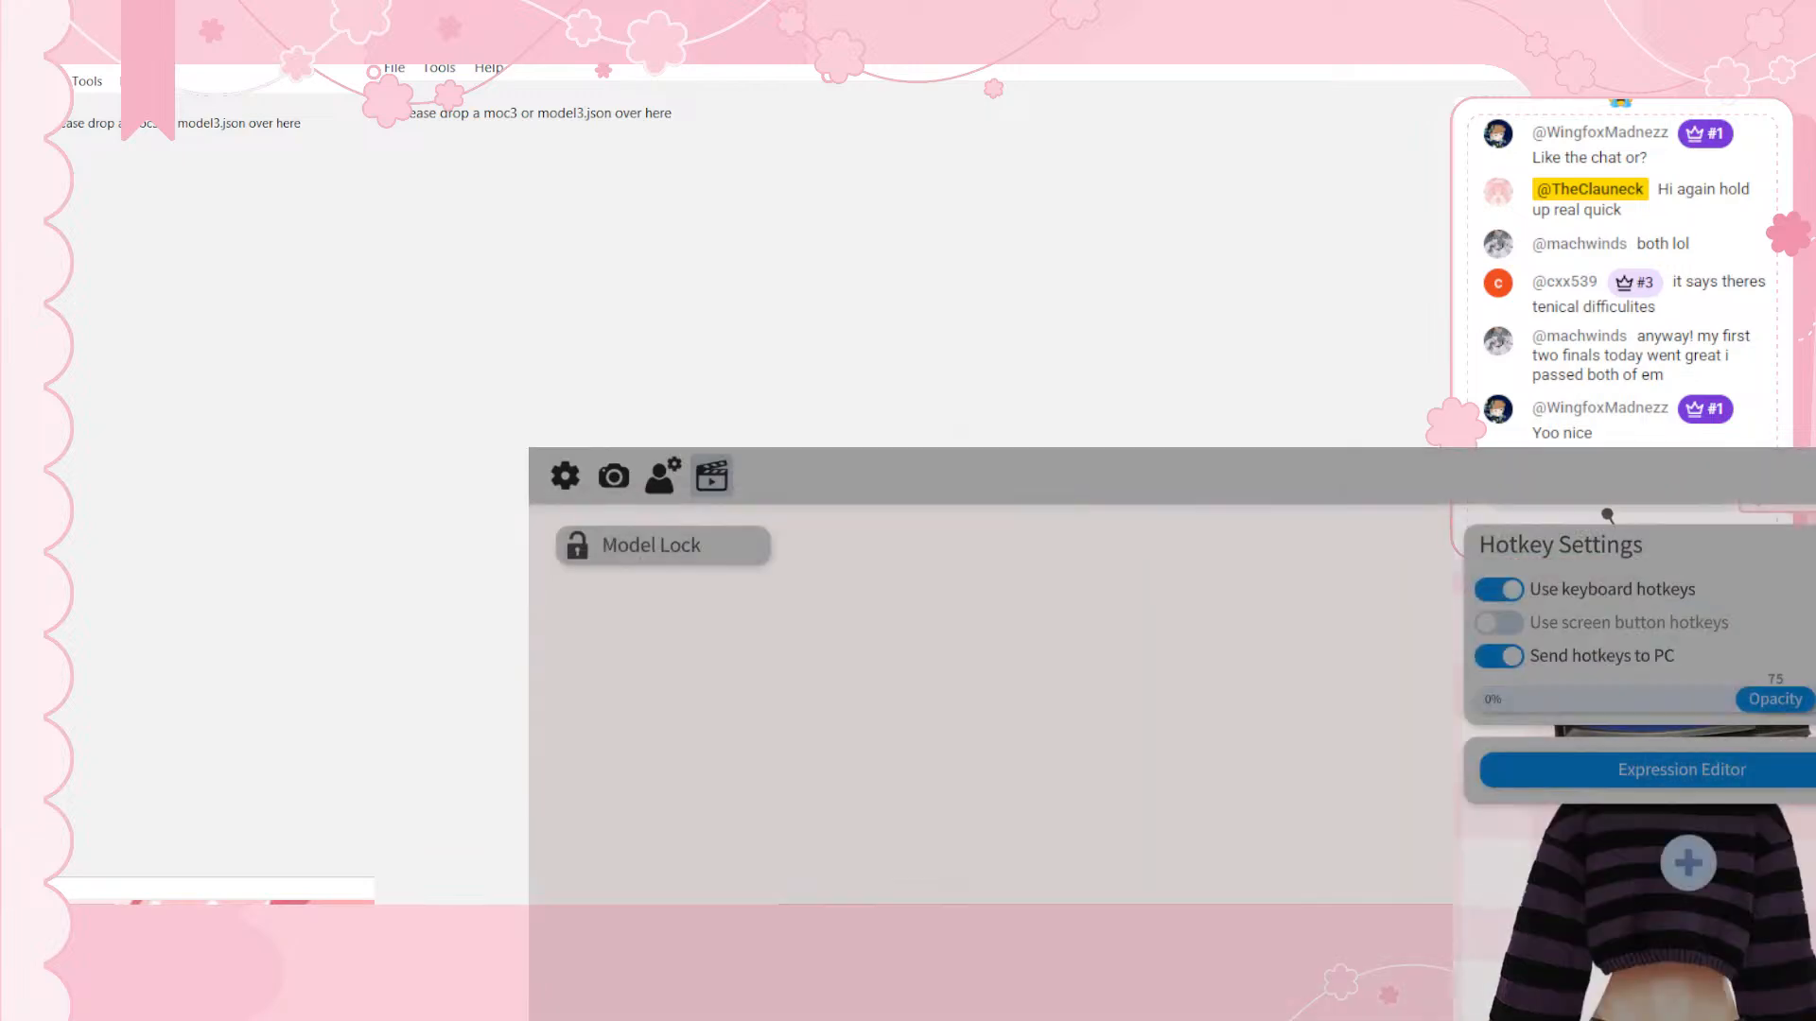
Step: Open the existing Error.exp3.json expression for editing in the Expression Editor
{"action": "left_click", "coordinate": [1541, 759]}
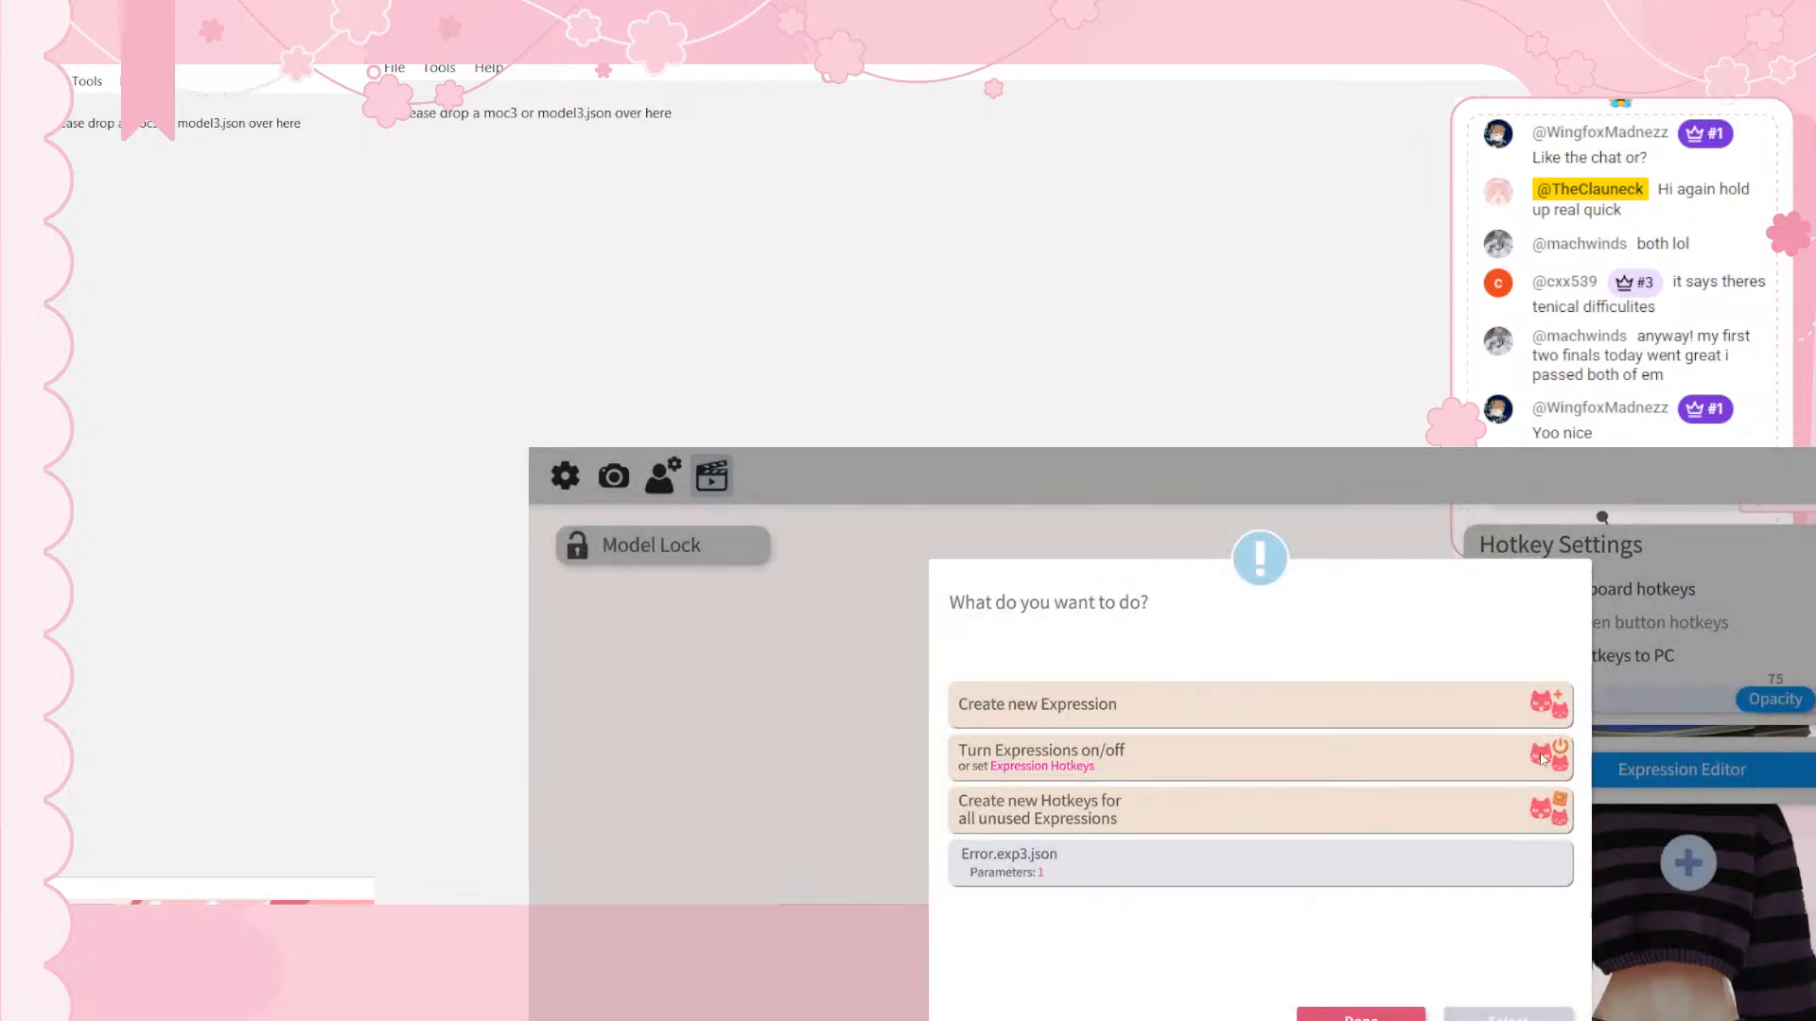
{"action": "left_click", "coordinate": [1372, 866]}
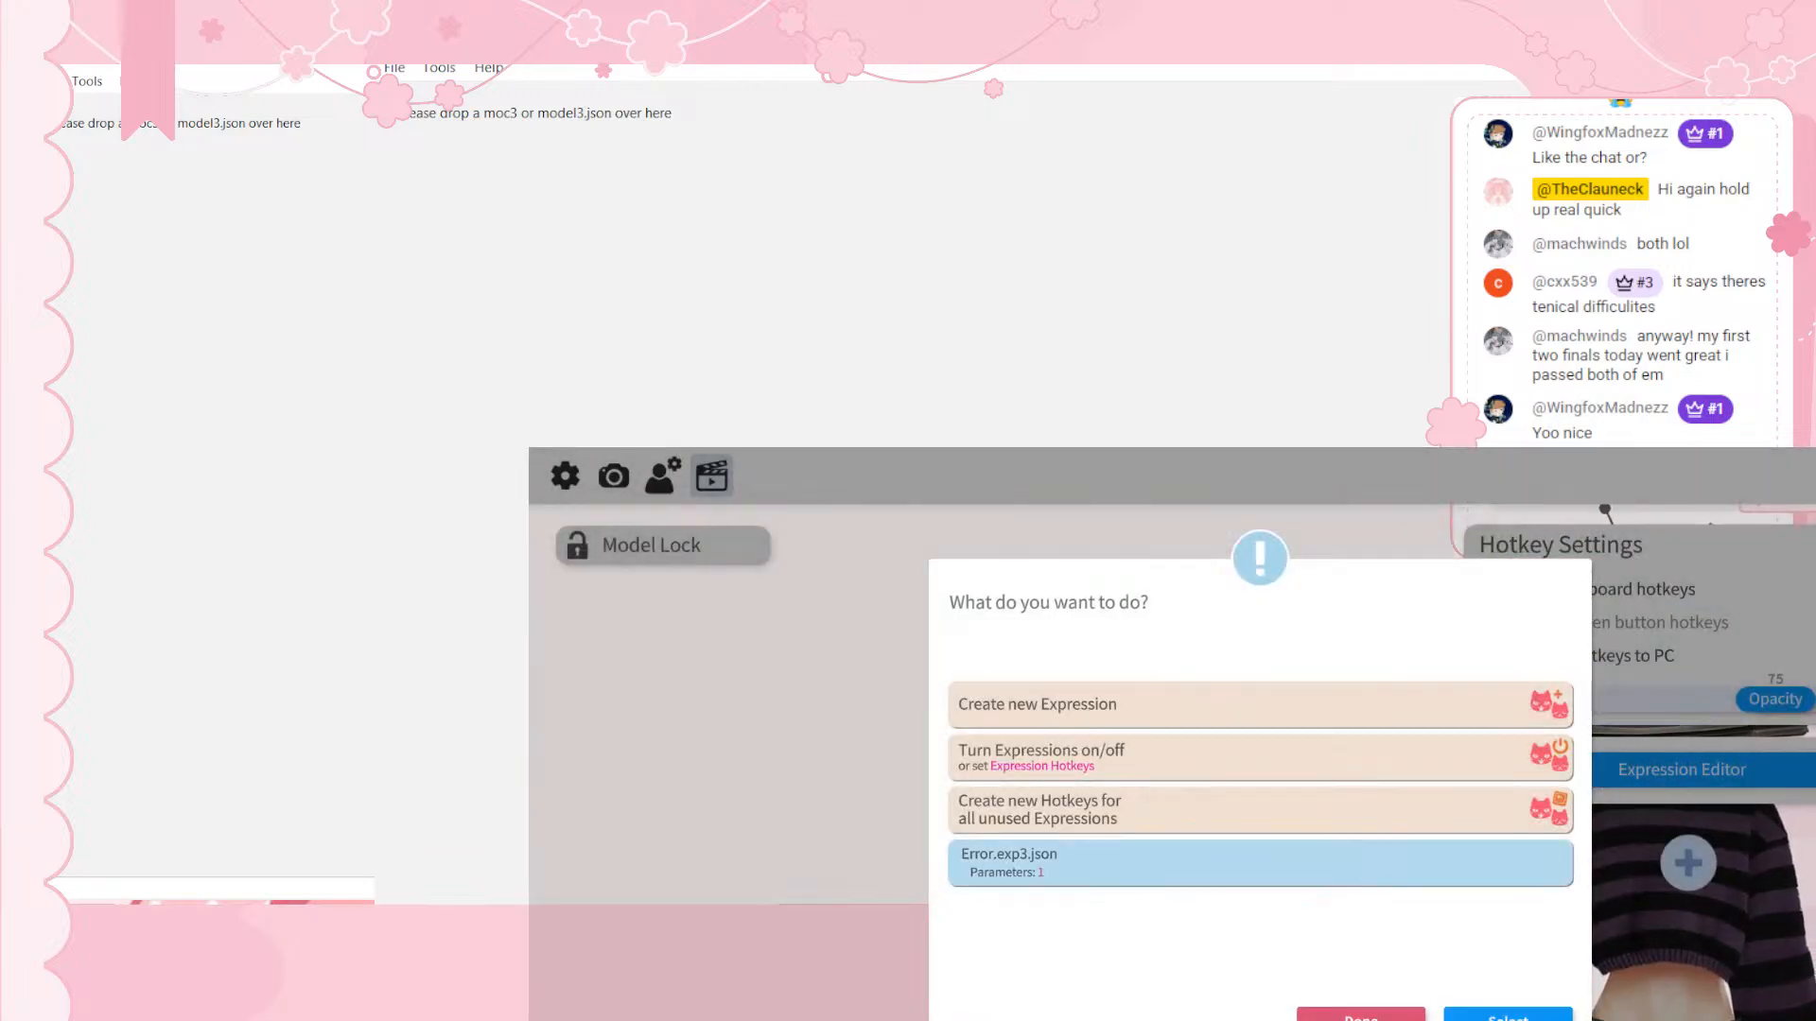
{"action": "left_click", "coordinate": [1507, 1017]}
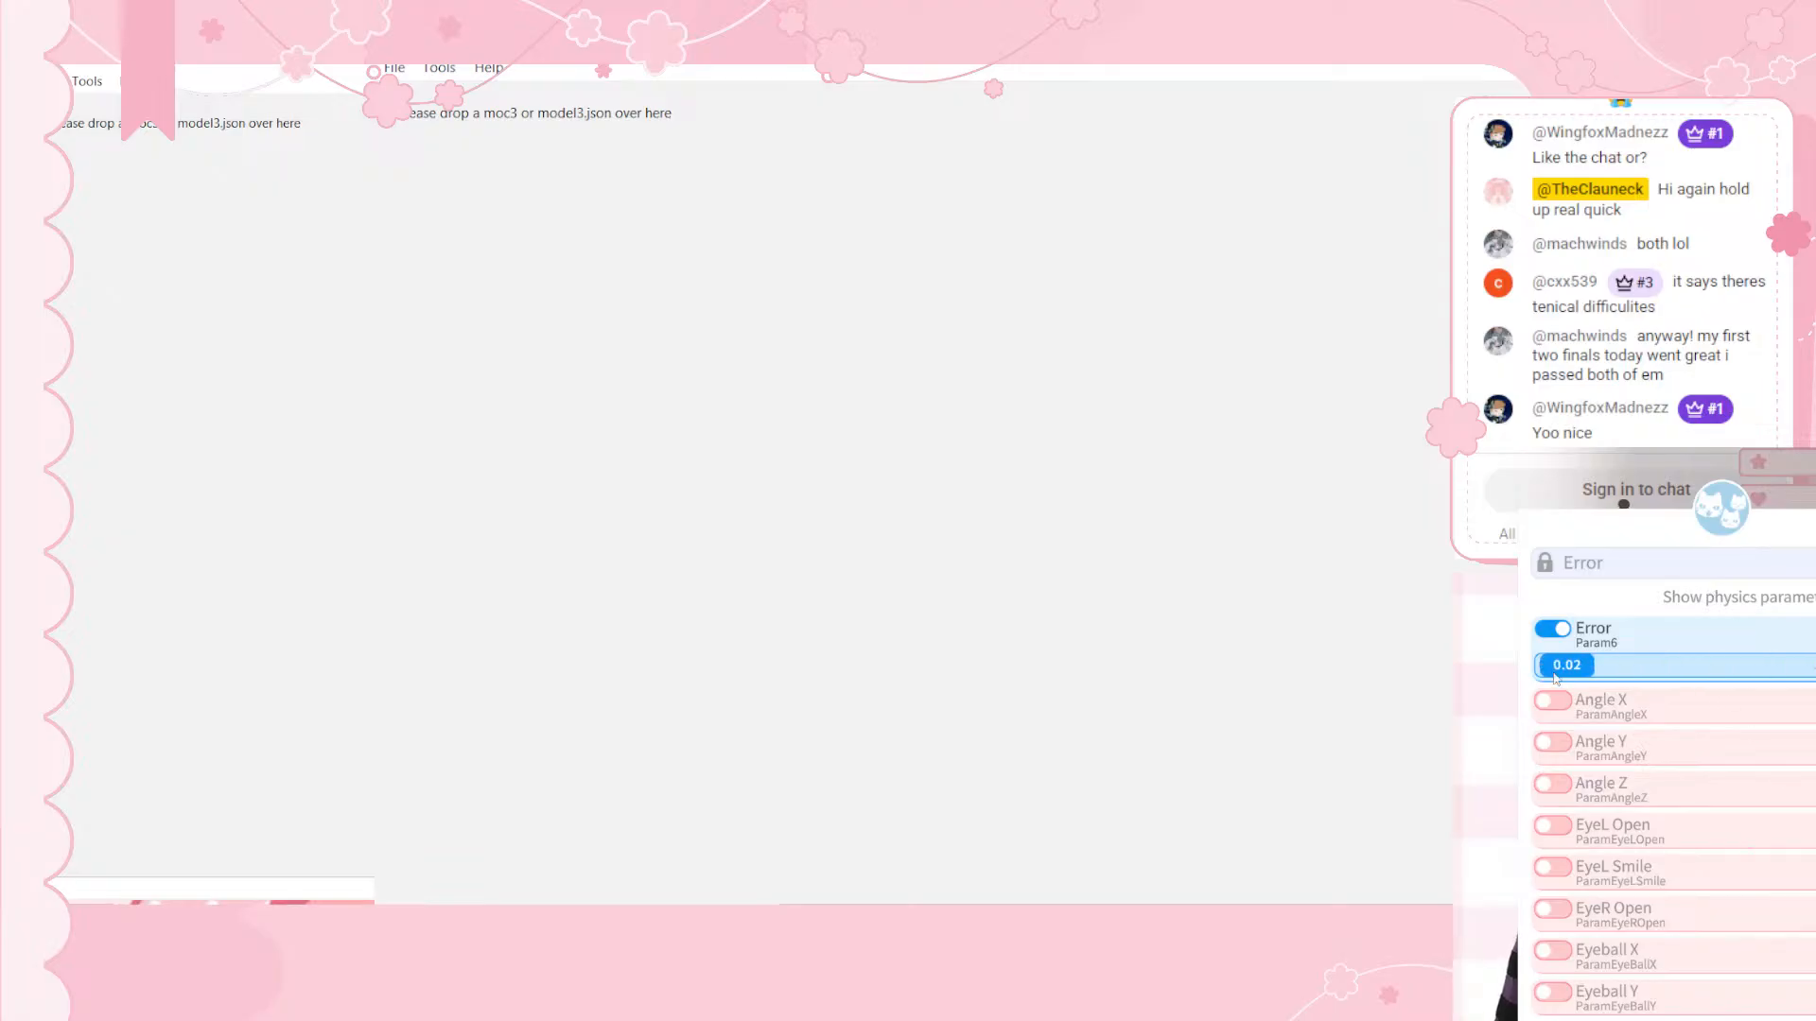
Step: Close the Error expression, reopen Error.exp3.json to check its Error parameter value, and leave the parameter editor
{"action": "left_click", "coordinate": [1782, 1019]}
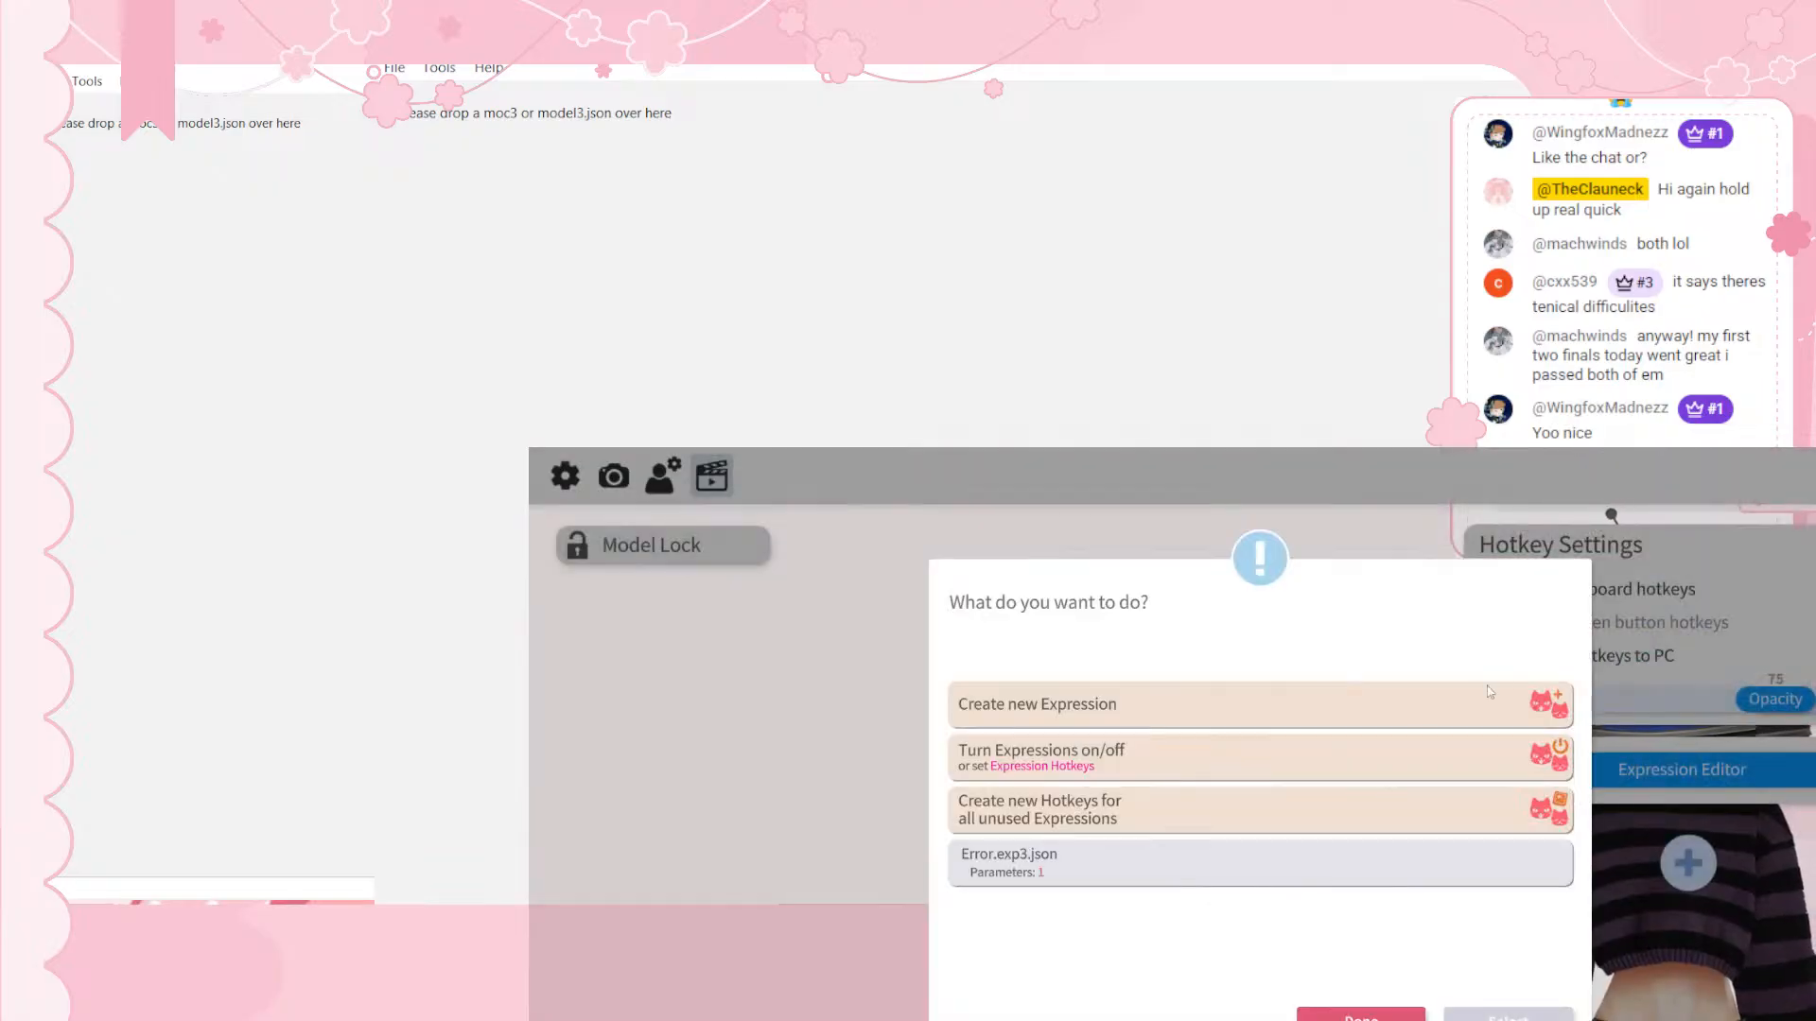
{"action": "left_click", "coordinate": [1399, 1010]}
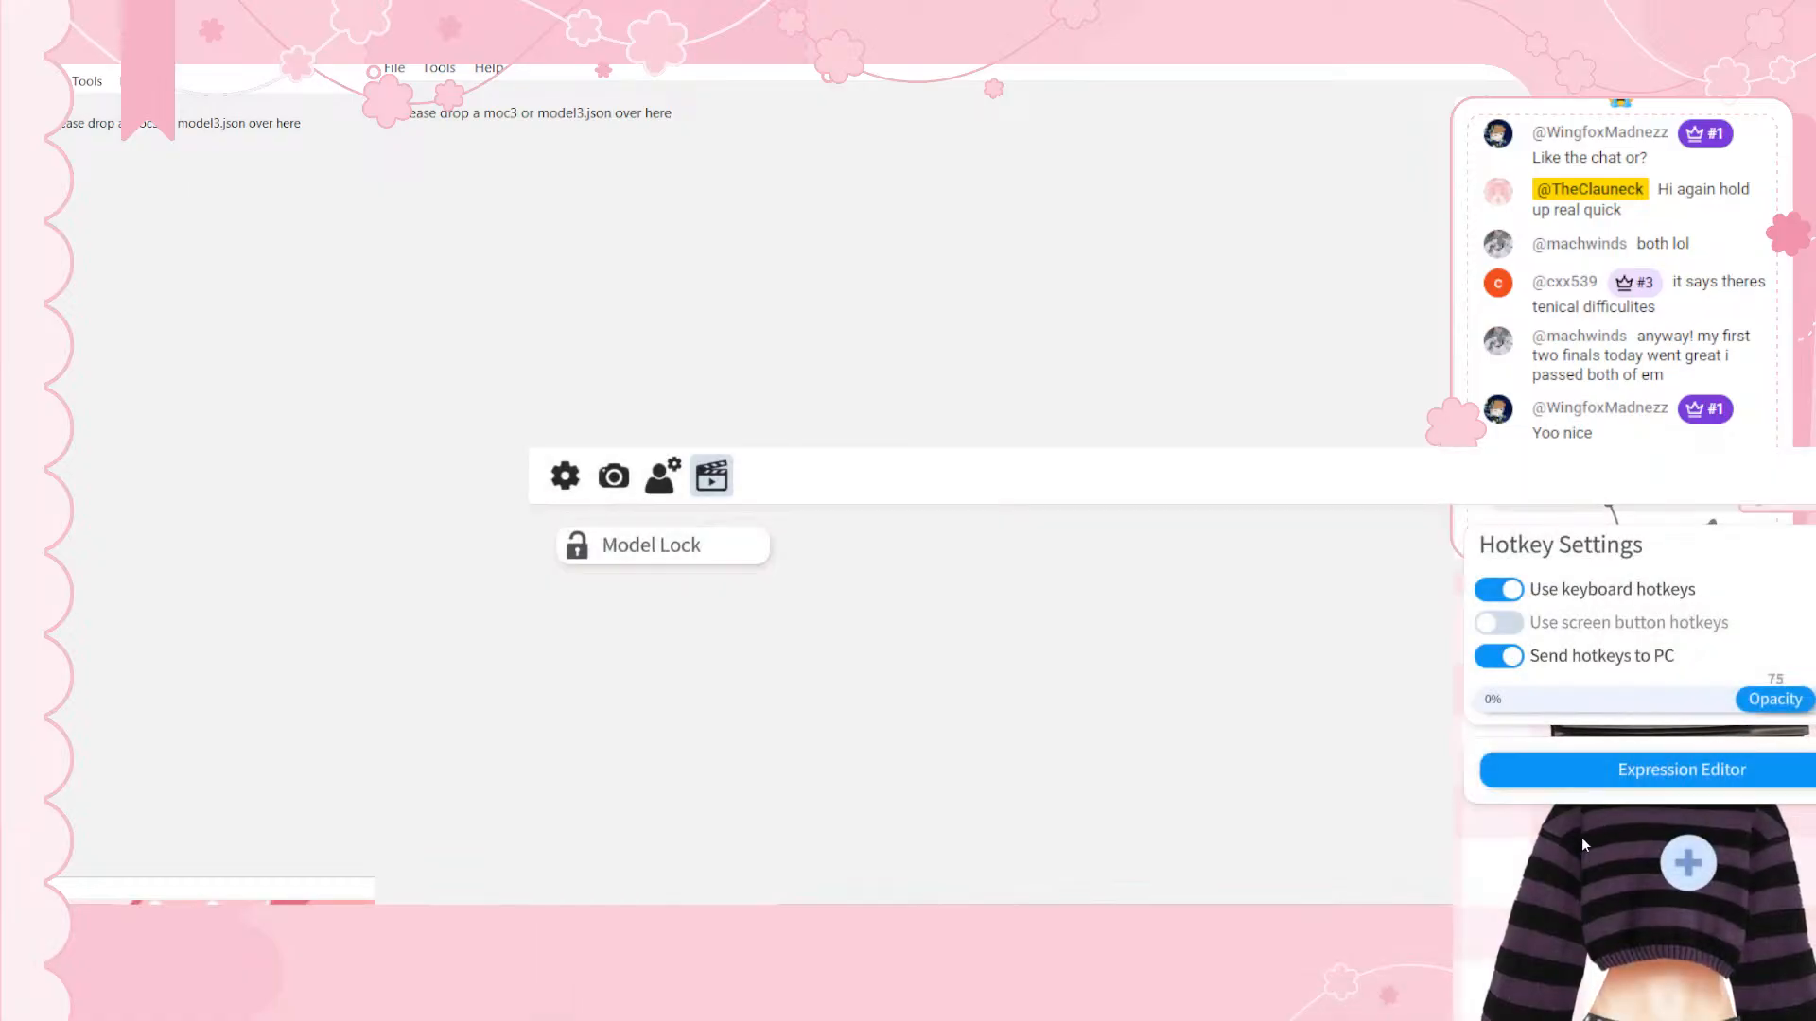
{"action": "left_click", "coordinate": [1681, 769]}
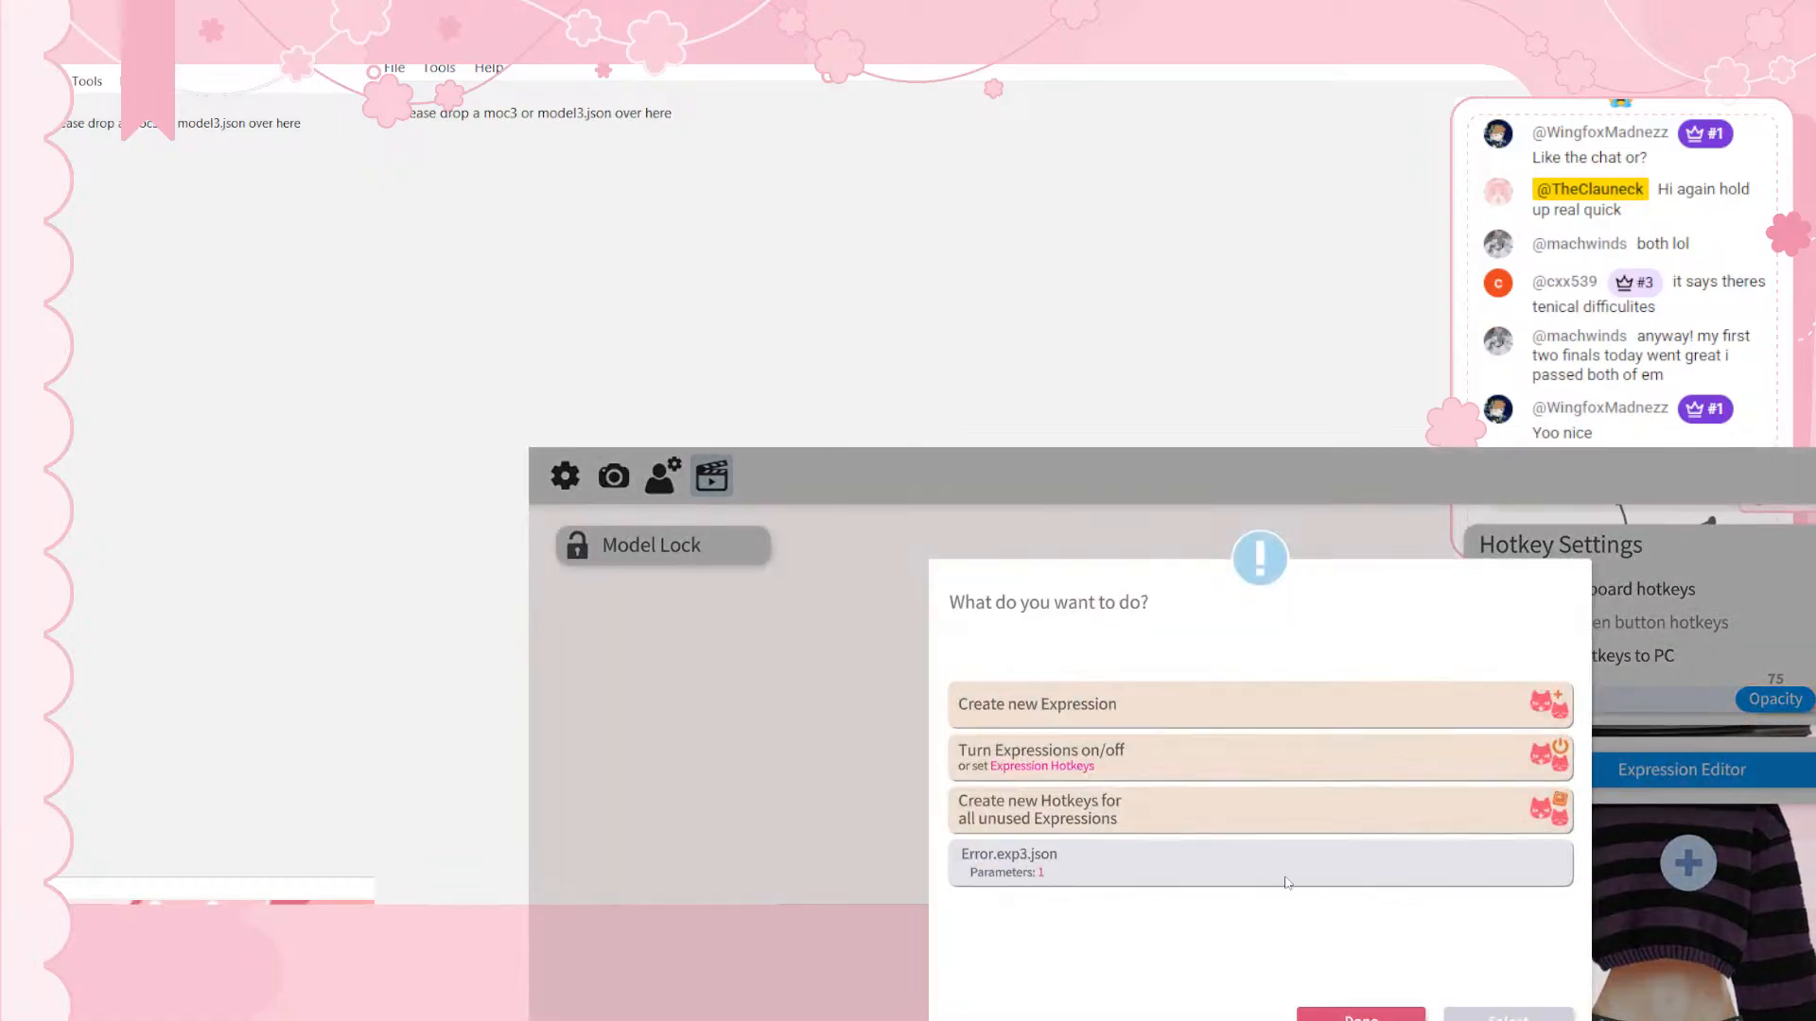
{"action": "left_click", "coordinate": [1284, 875]}
{"action": "left_click", "coordinate": [1473, 1005]}
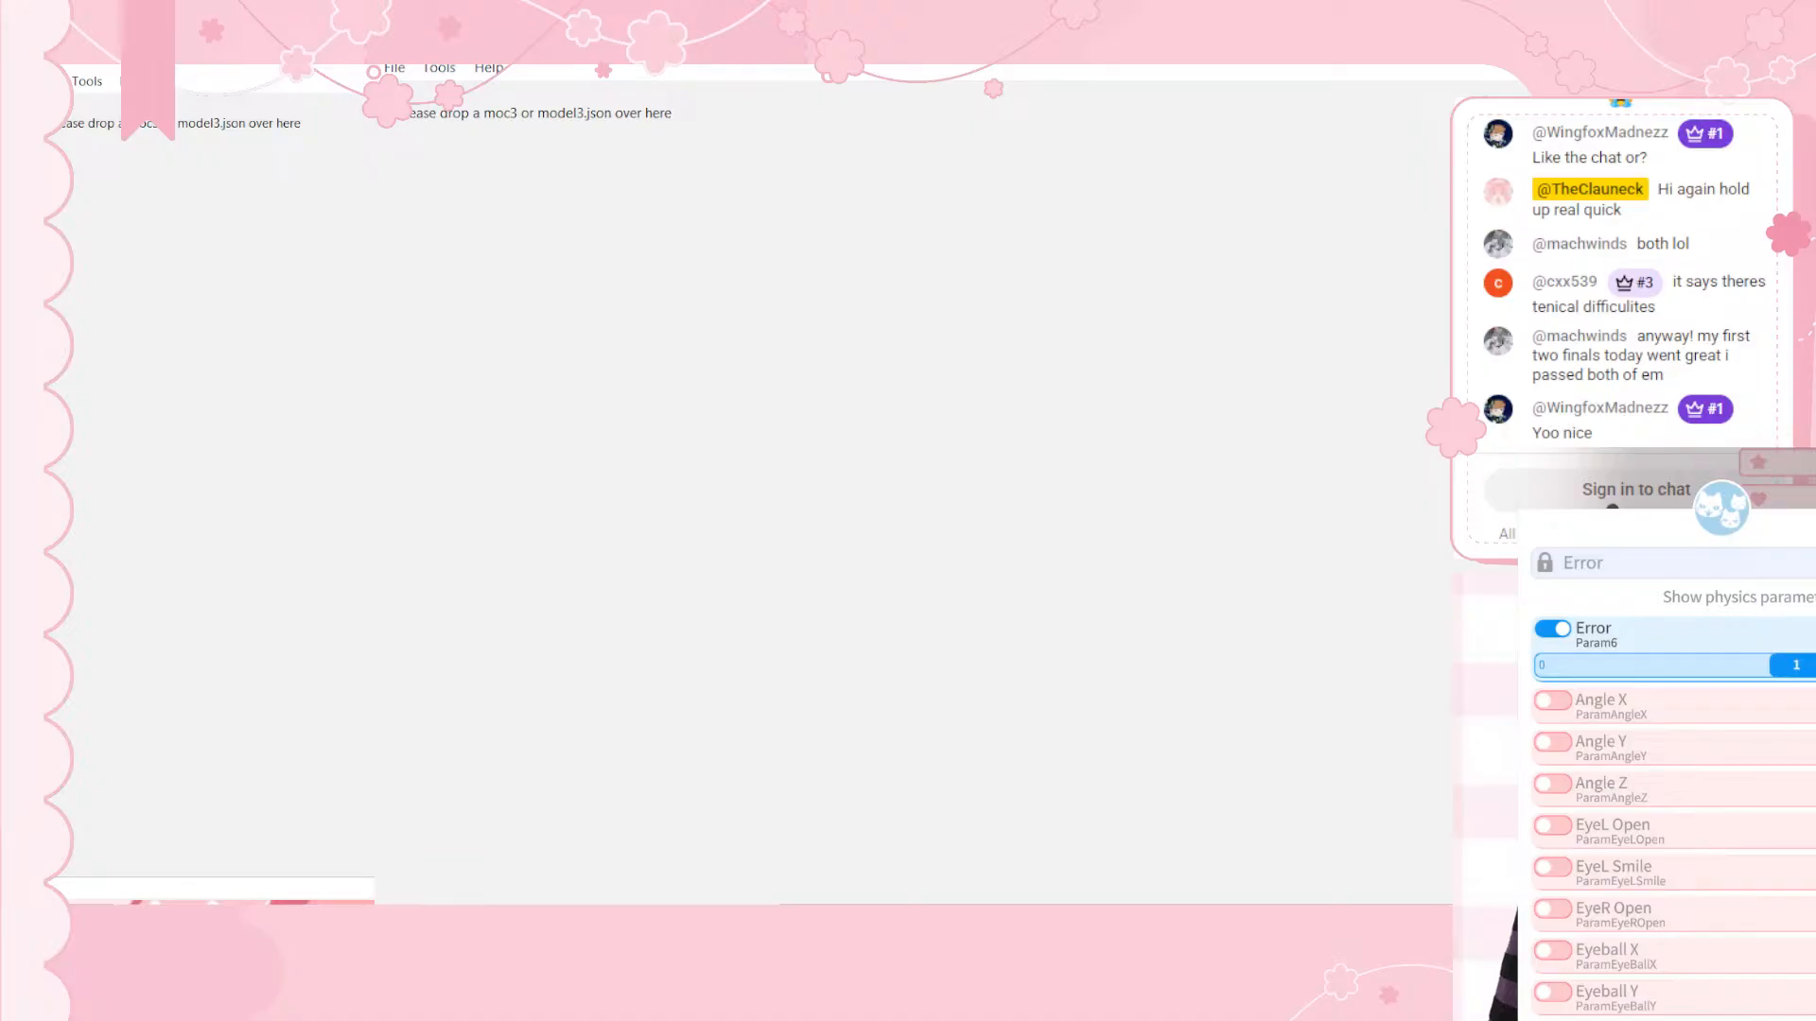
{"action": "left_click", "coordinate": [1797, 1019]}
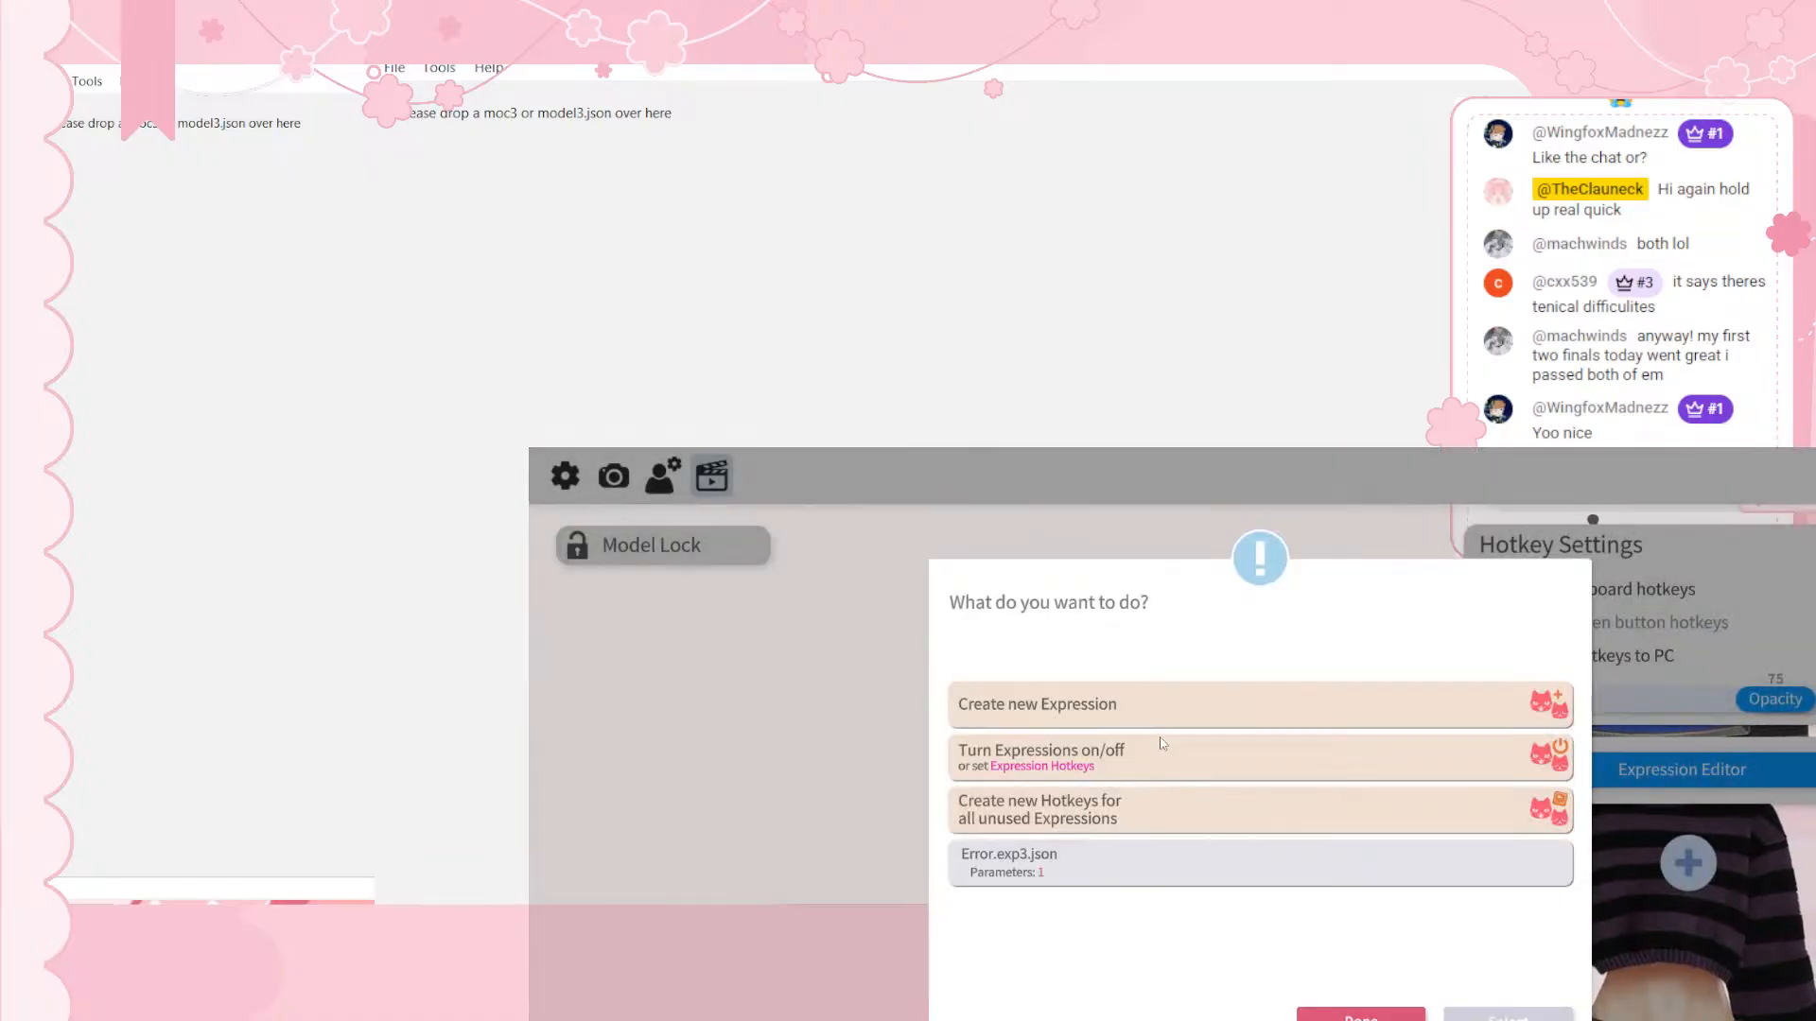
Step: Turn on the Error expression in the model's expression on/off settings and leave the Expression Editor
{"action": "left_click", "coordinate": [1162, 743]}
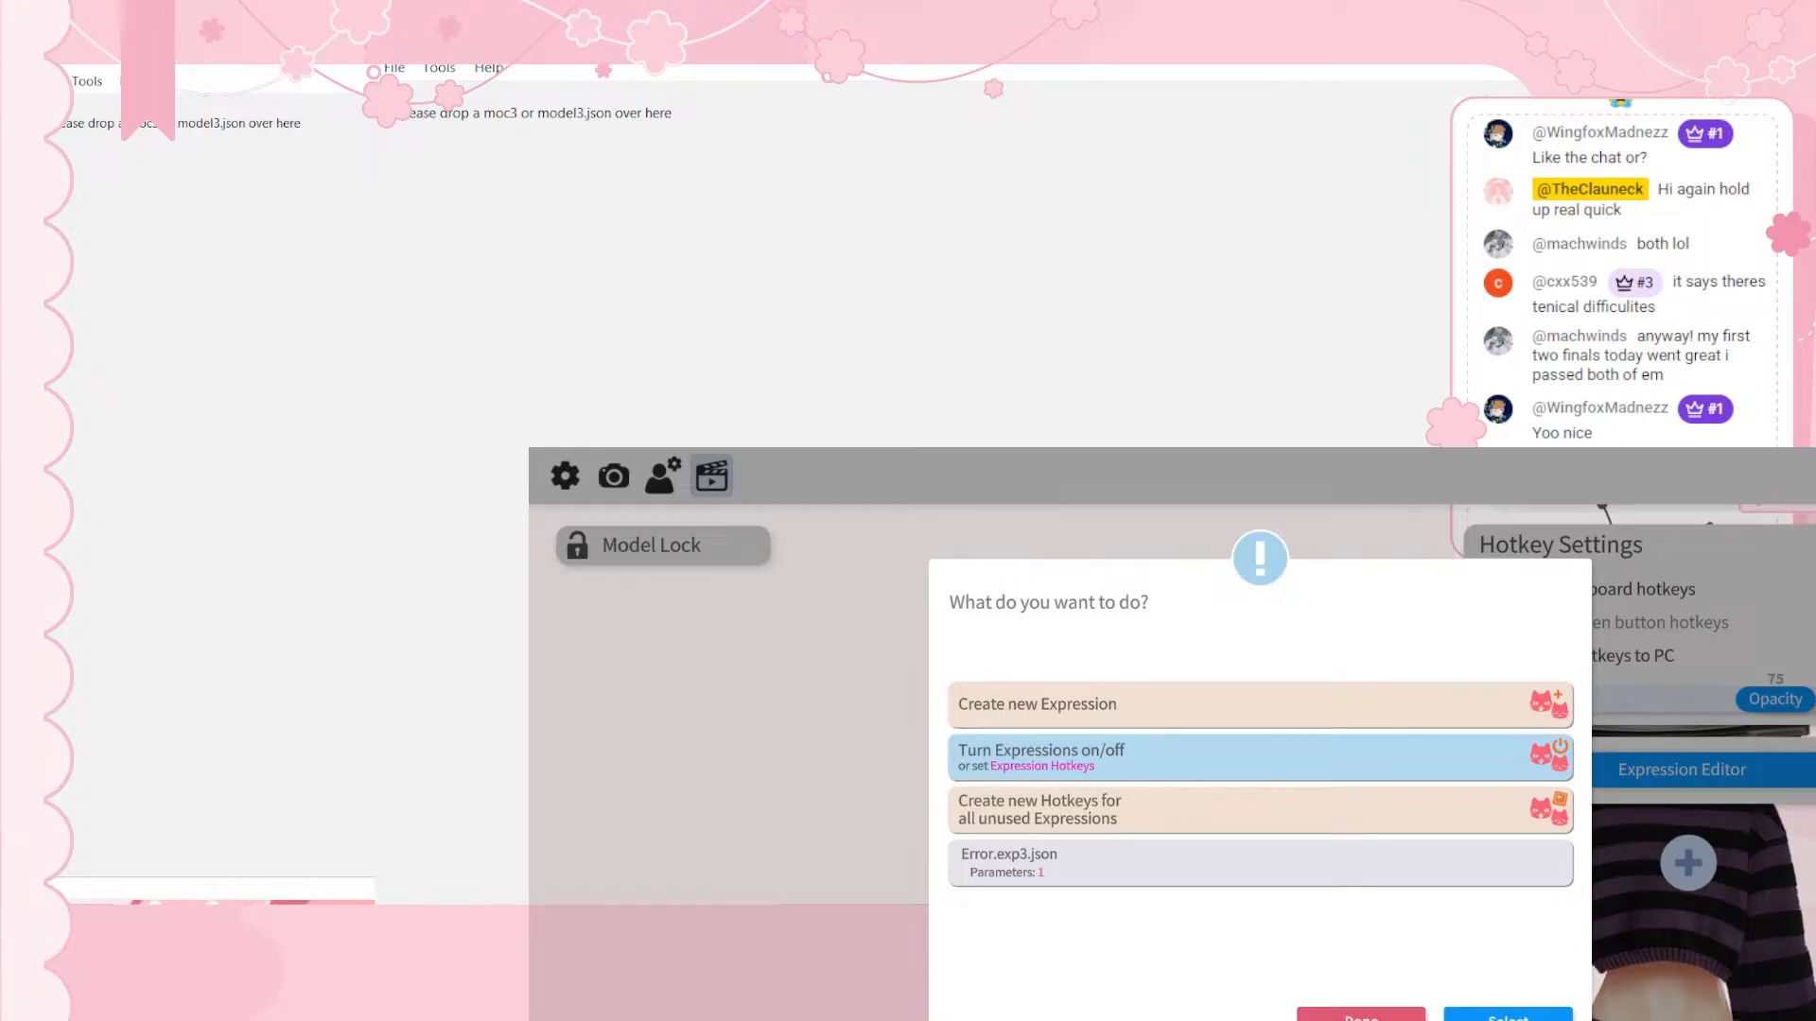
{"action": "left_click", "coordinate": [1507, 1016]}
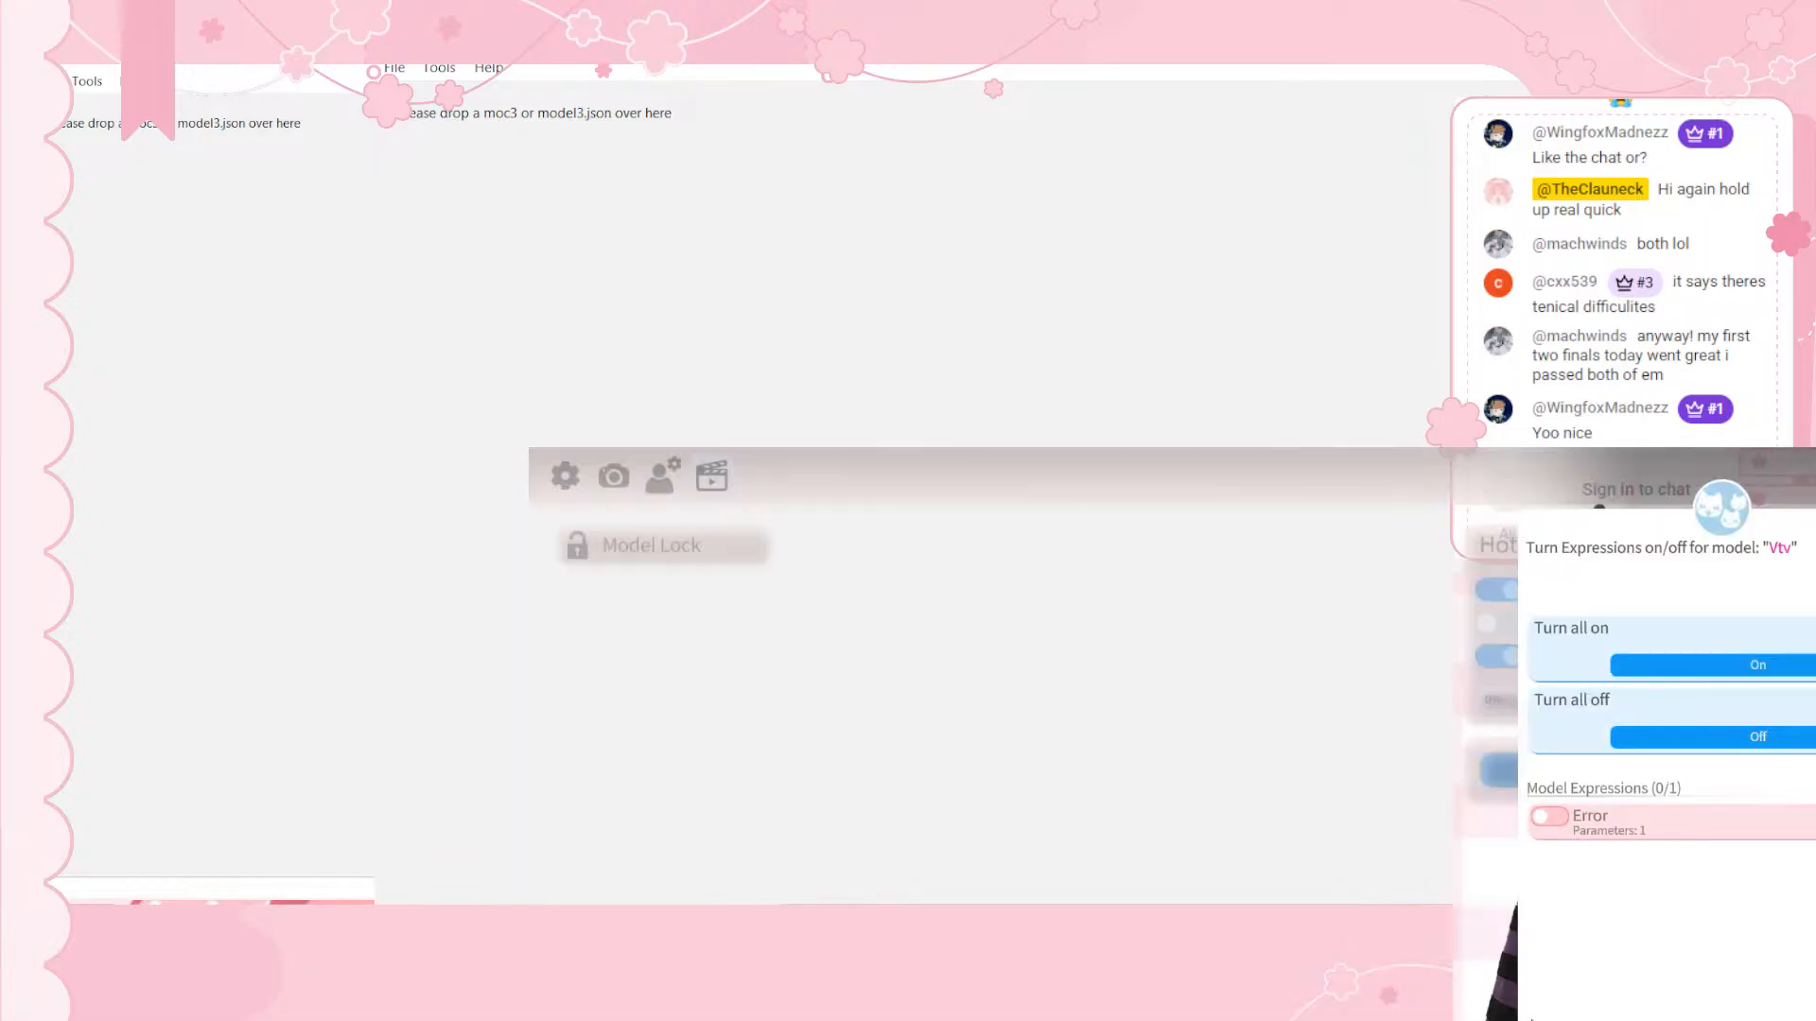
{"action": "left_click", "coordinate": [1564, 819]}
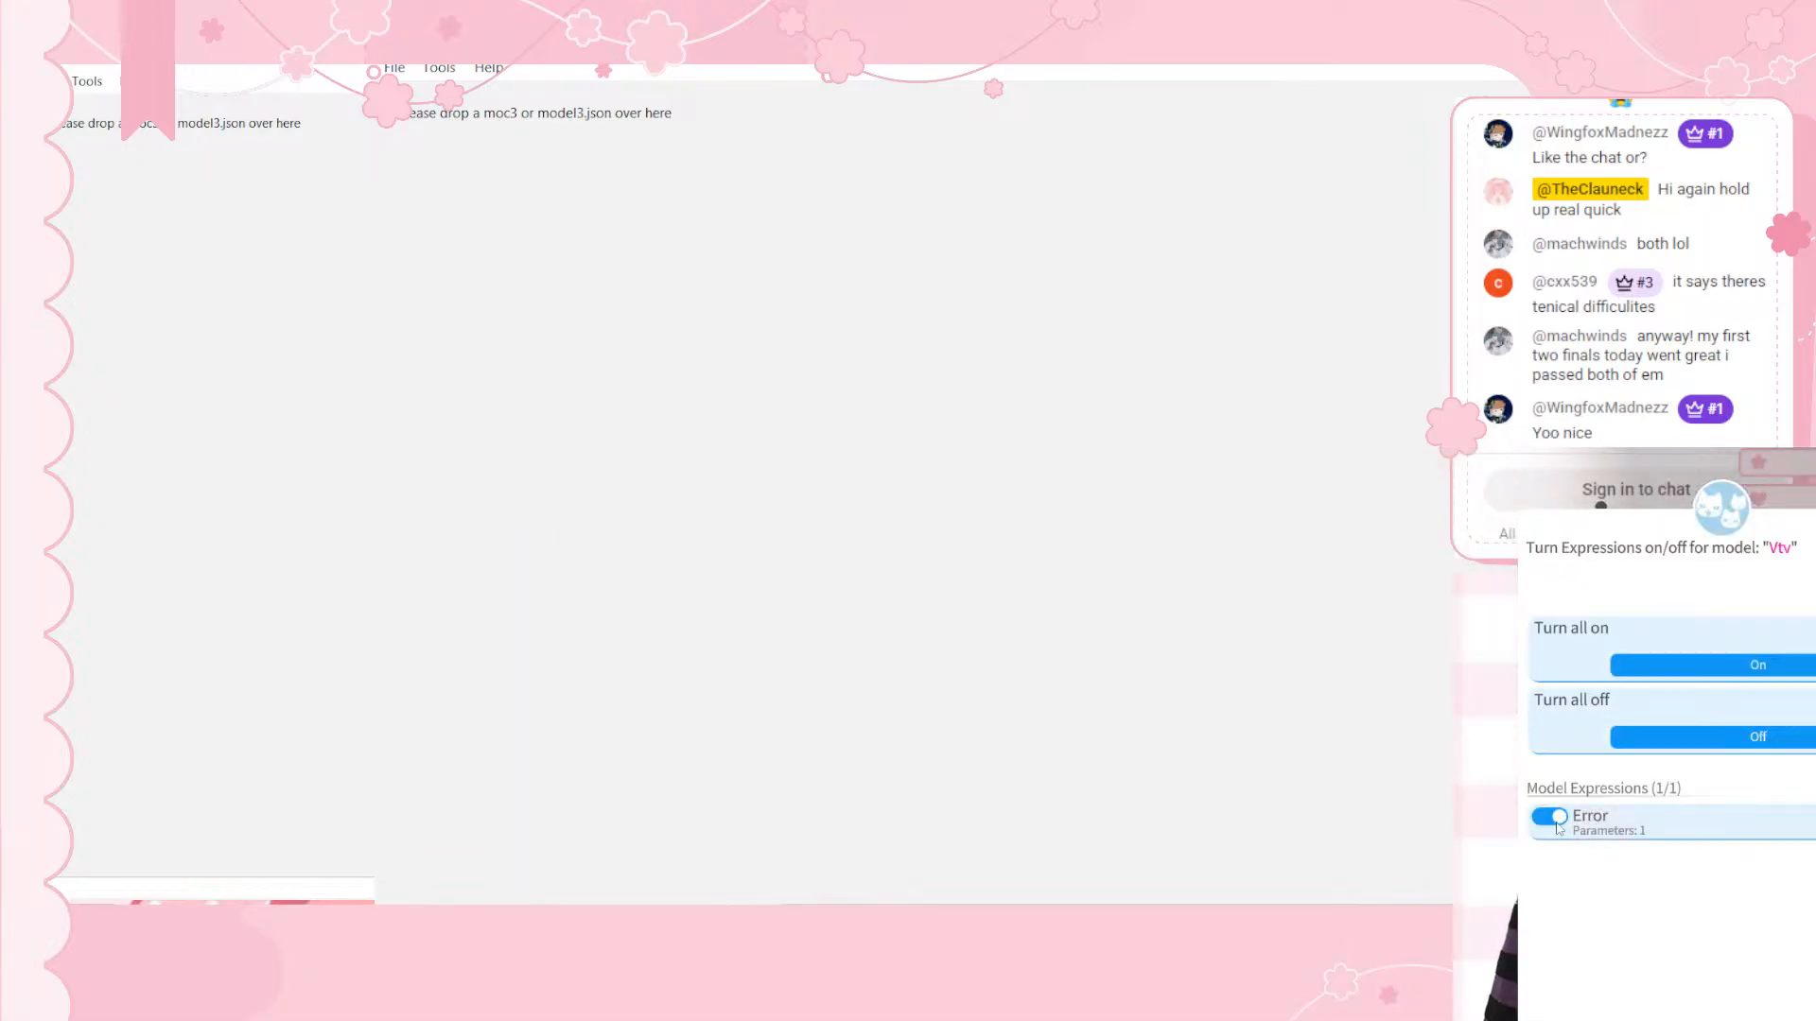
{"action": "left_click", "coordinate": [1735, 673]}
{"action": "left_click", "coordinate": [1621, 504]}
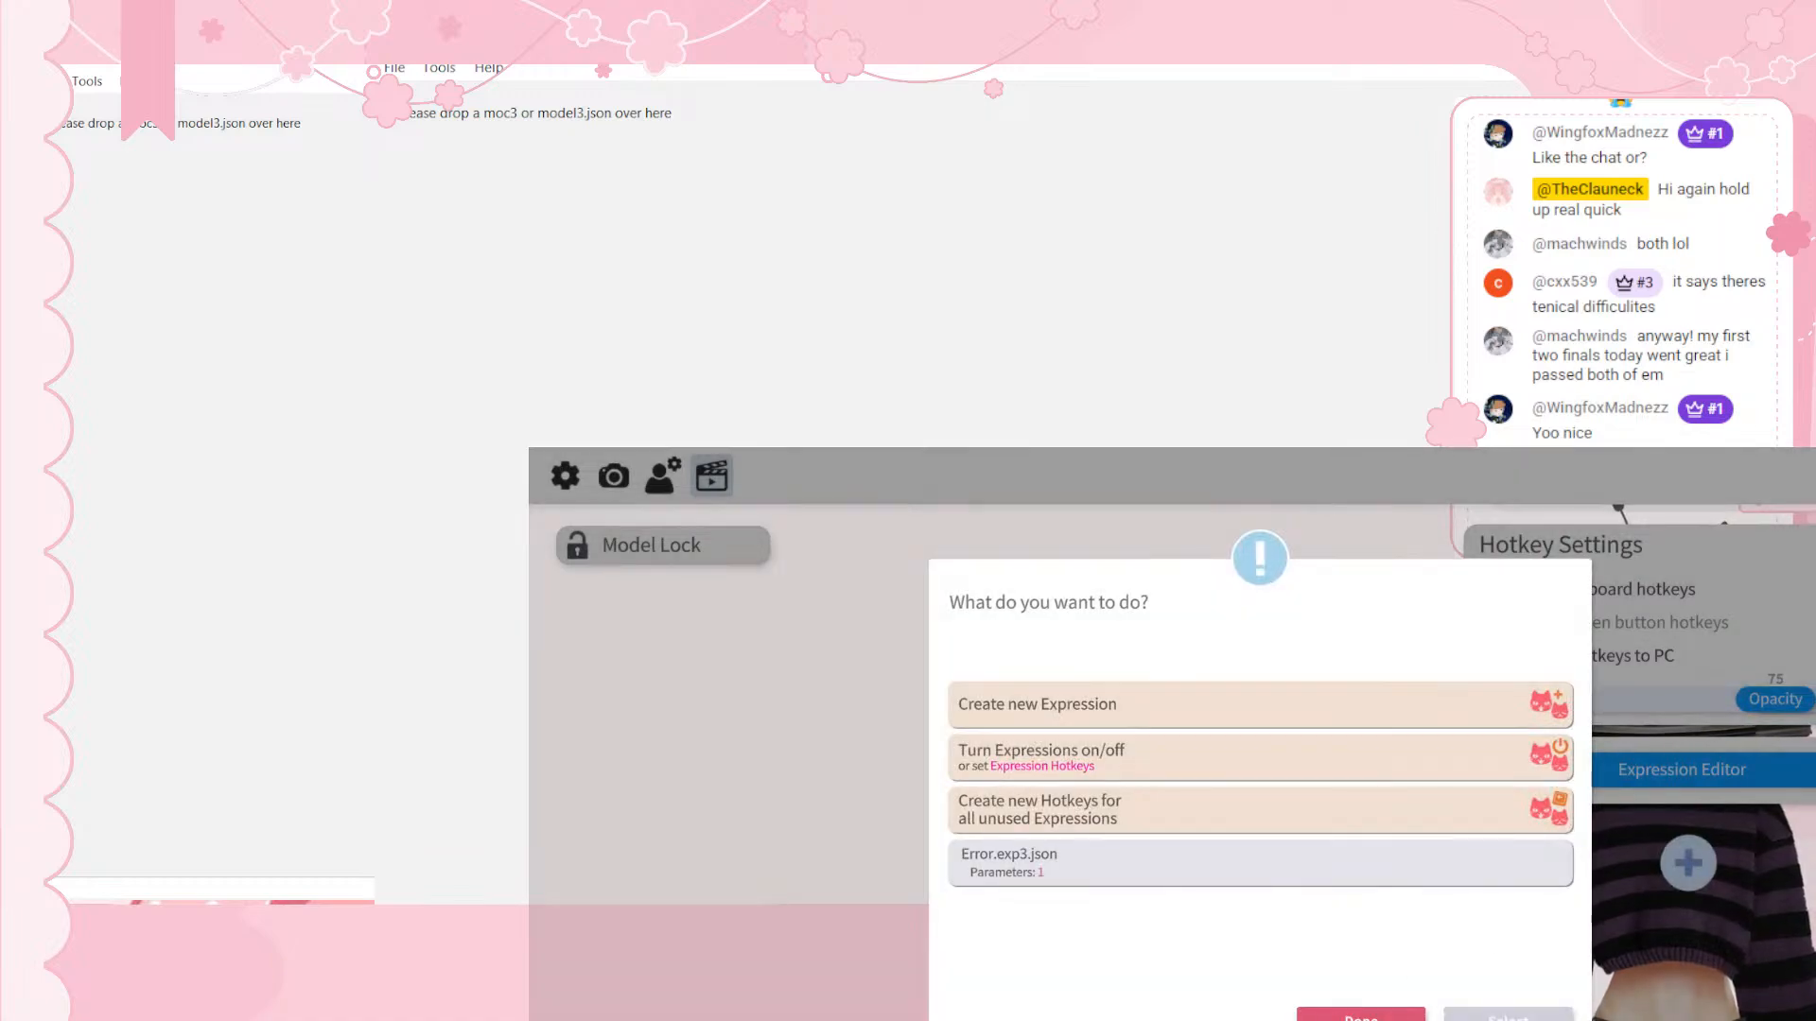
{"action": "left_click", "coordinate": [1361, 1015]}
{"action": "scroll", "coordinate": [1674, 744], "scroll_direction": "down", "scroll_amount": 1}
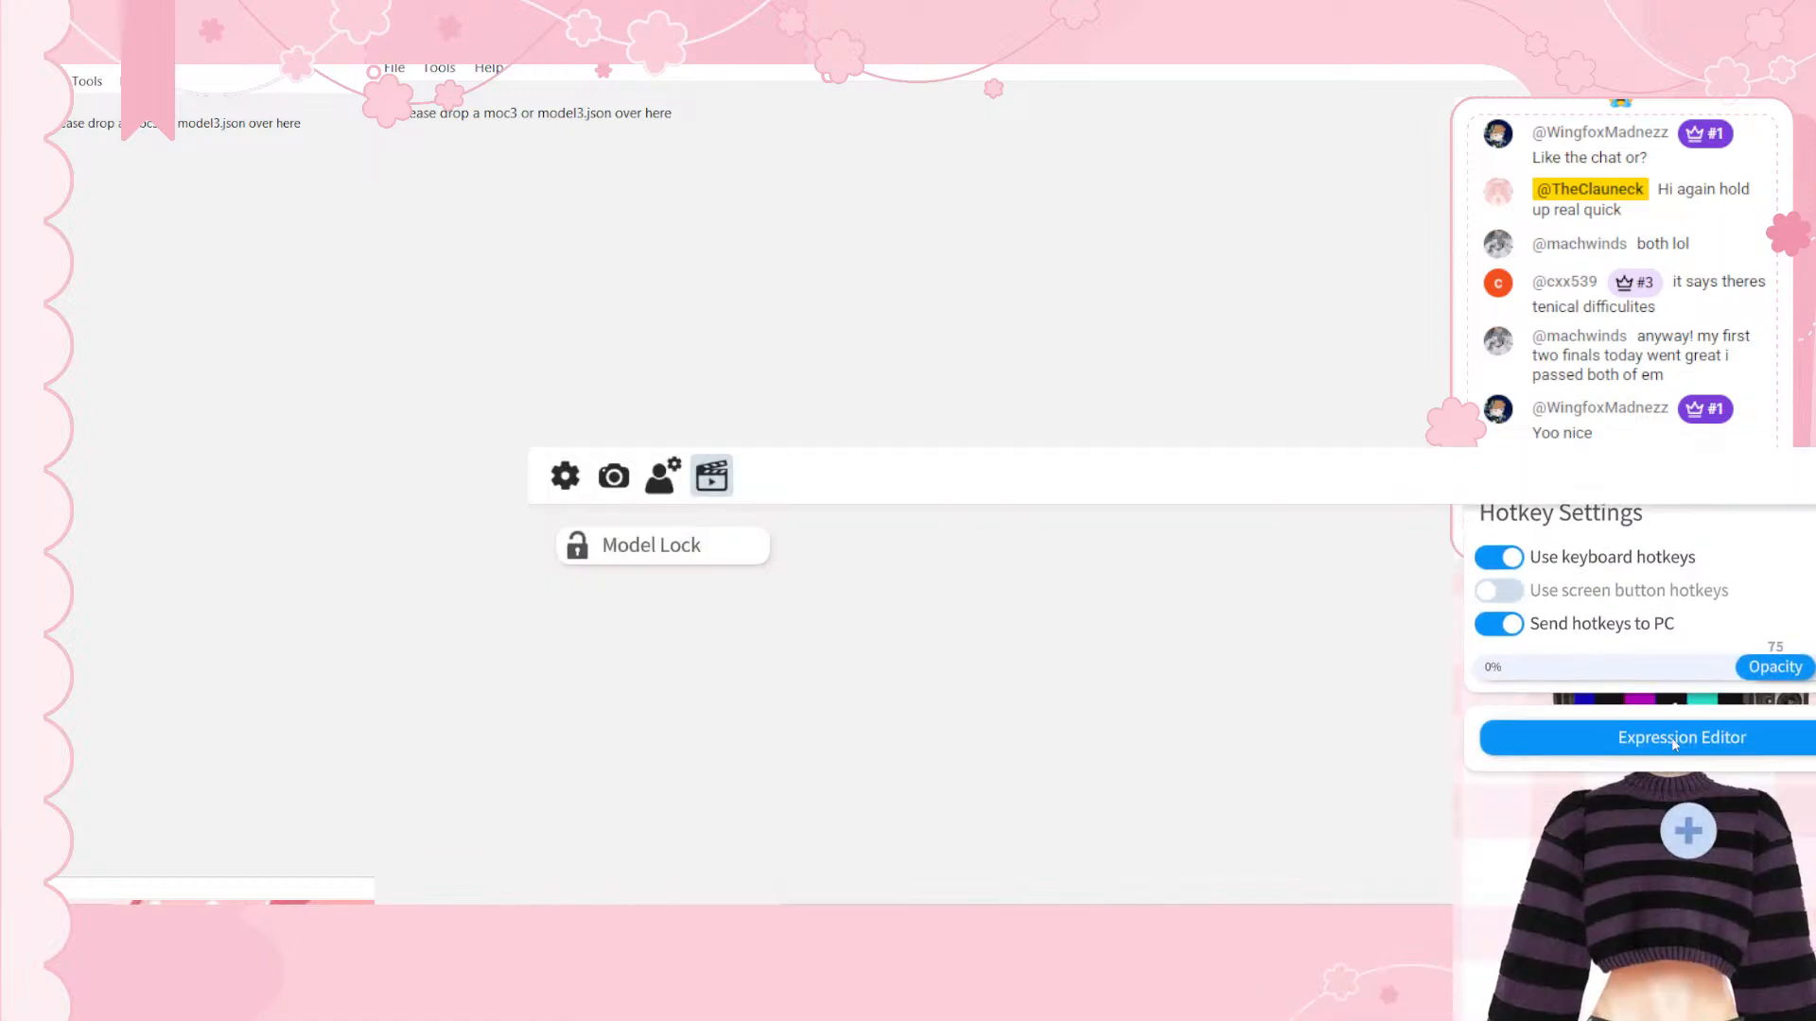
{"action": "left_click_drag", "start_coordinate": [1674, 745], "coordinate": [1519, 453]}
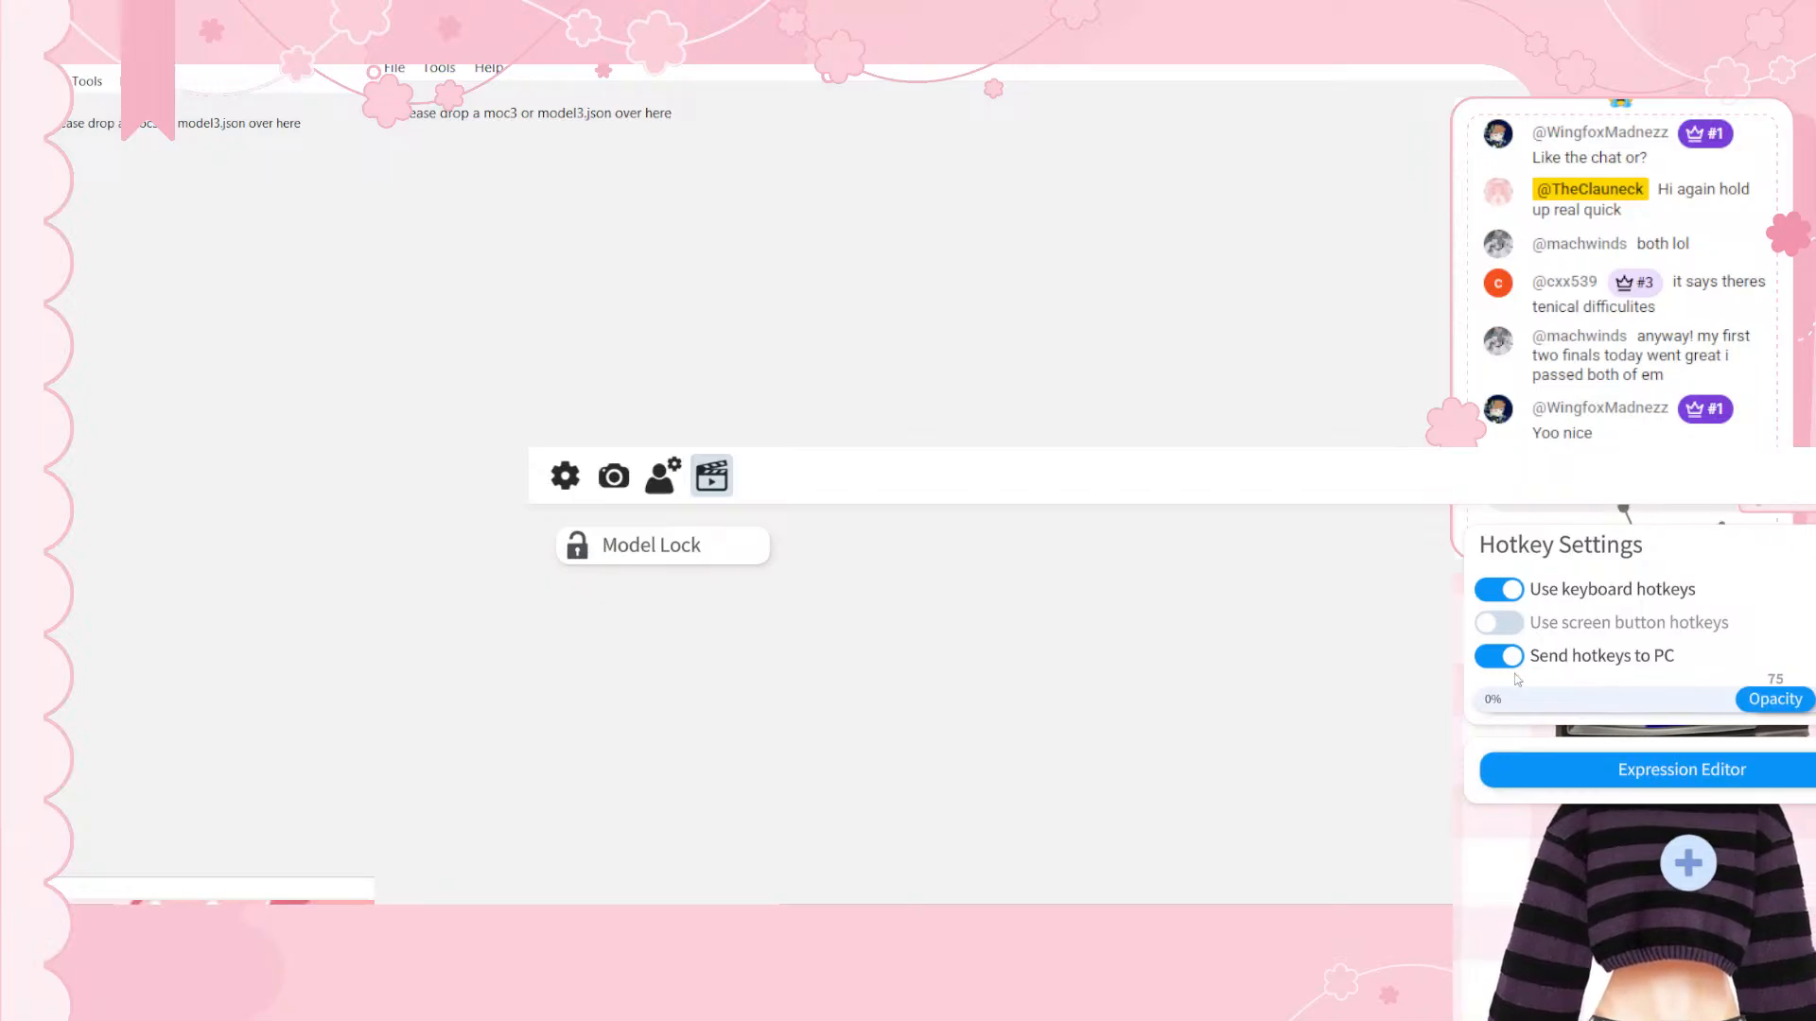
{"action": "left_click", "coordinate": [1678, 774]}
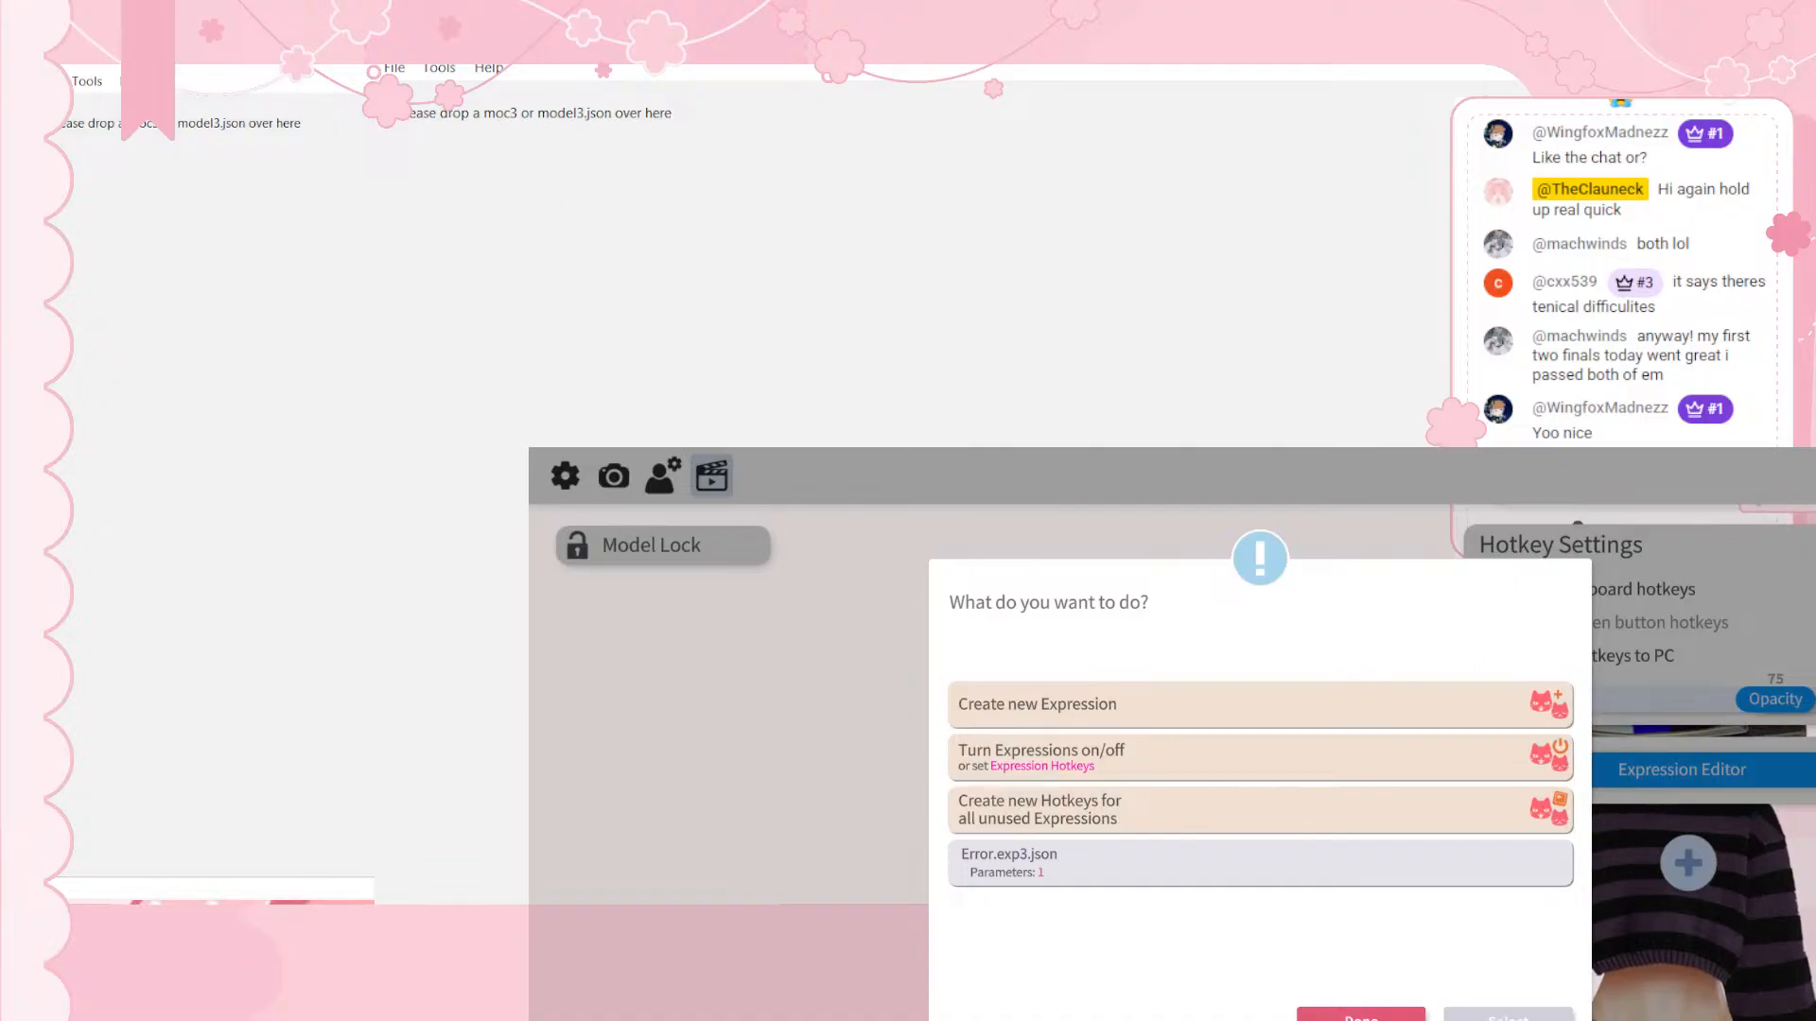
{"action": "left_click", "coordinate": [1360, 1017]}
Step: Add a new hotkey for the model and set its action to Set/Unset Expression (exp3)
{"action": "left_click", "coordinate": [1674, 880]}
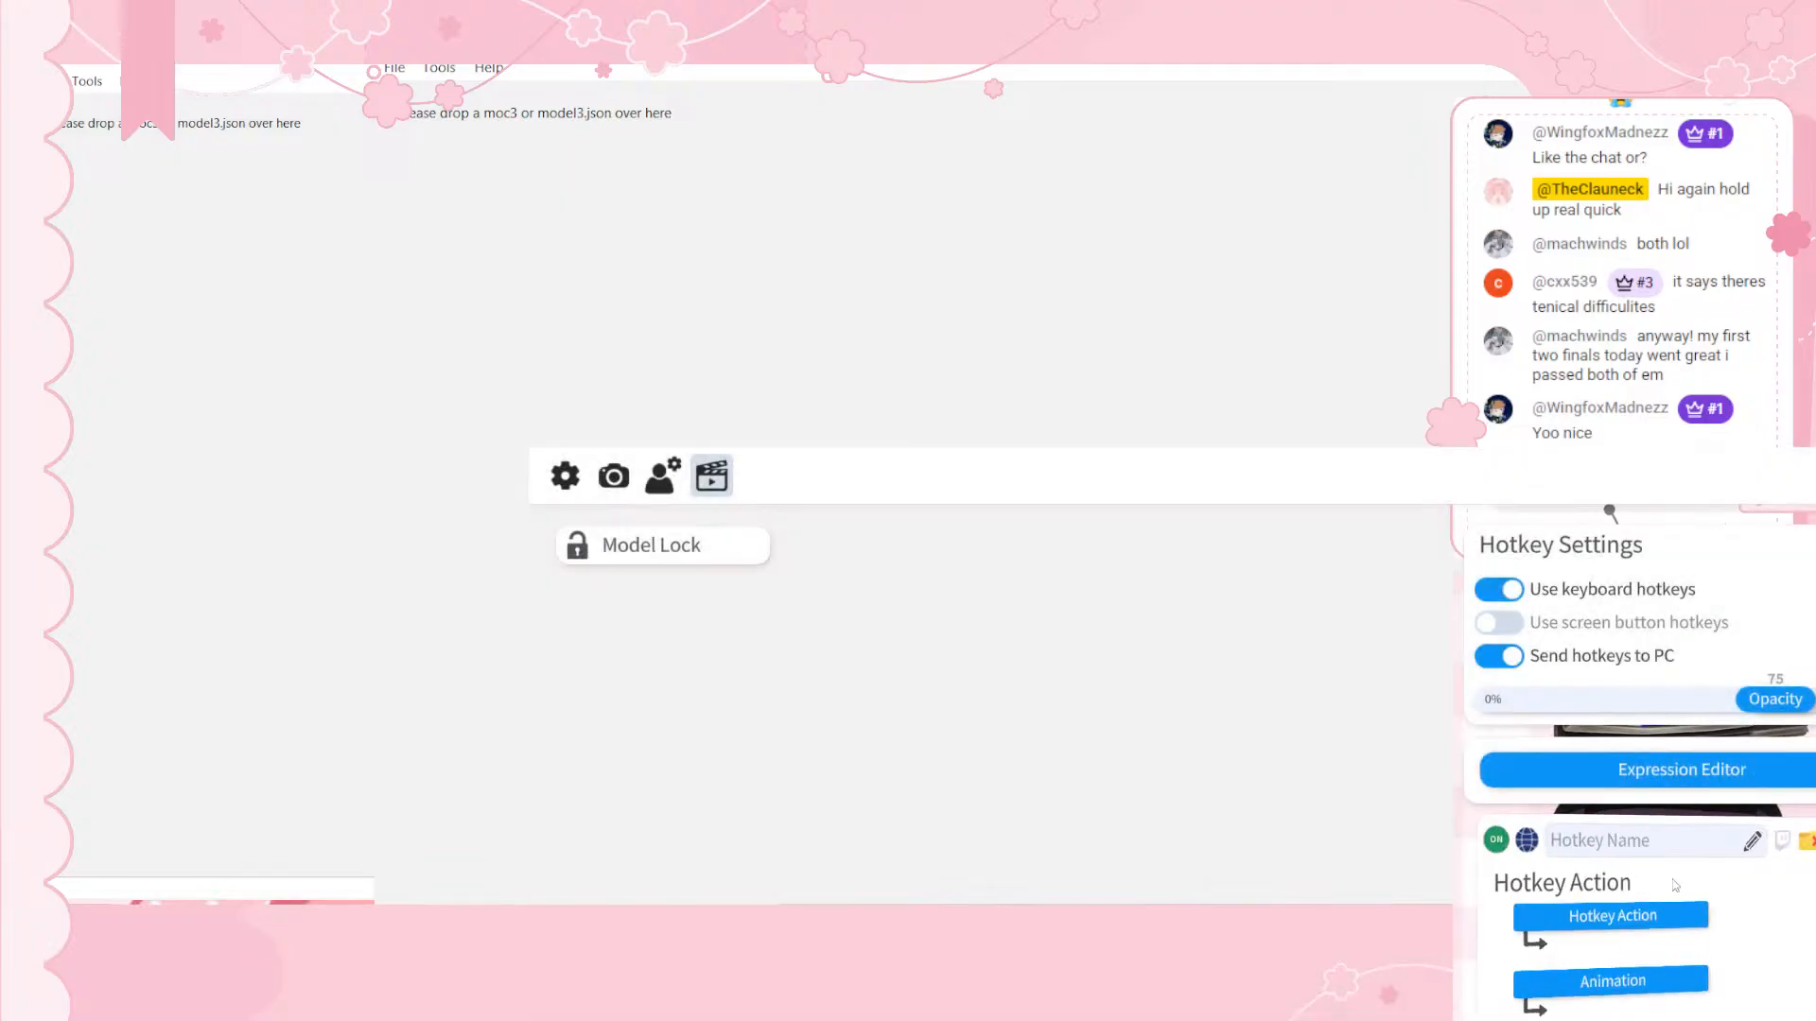
{"action": "left_click", "coordinate": [1612, 916]}
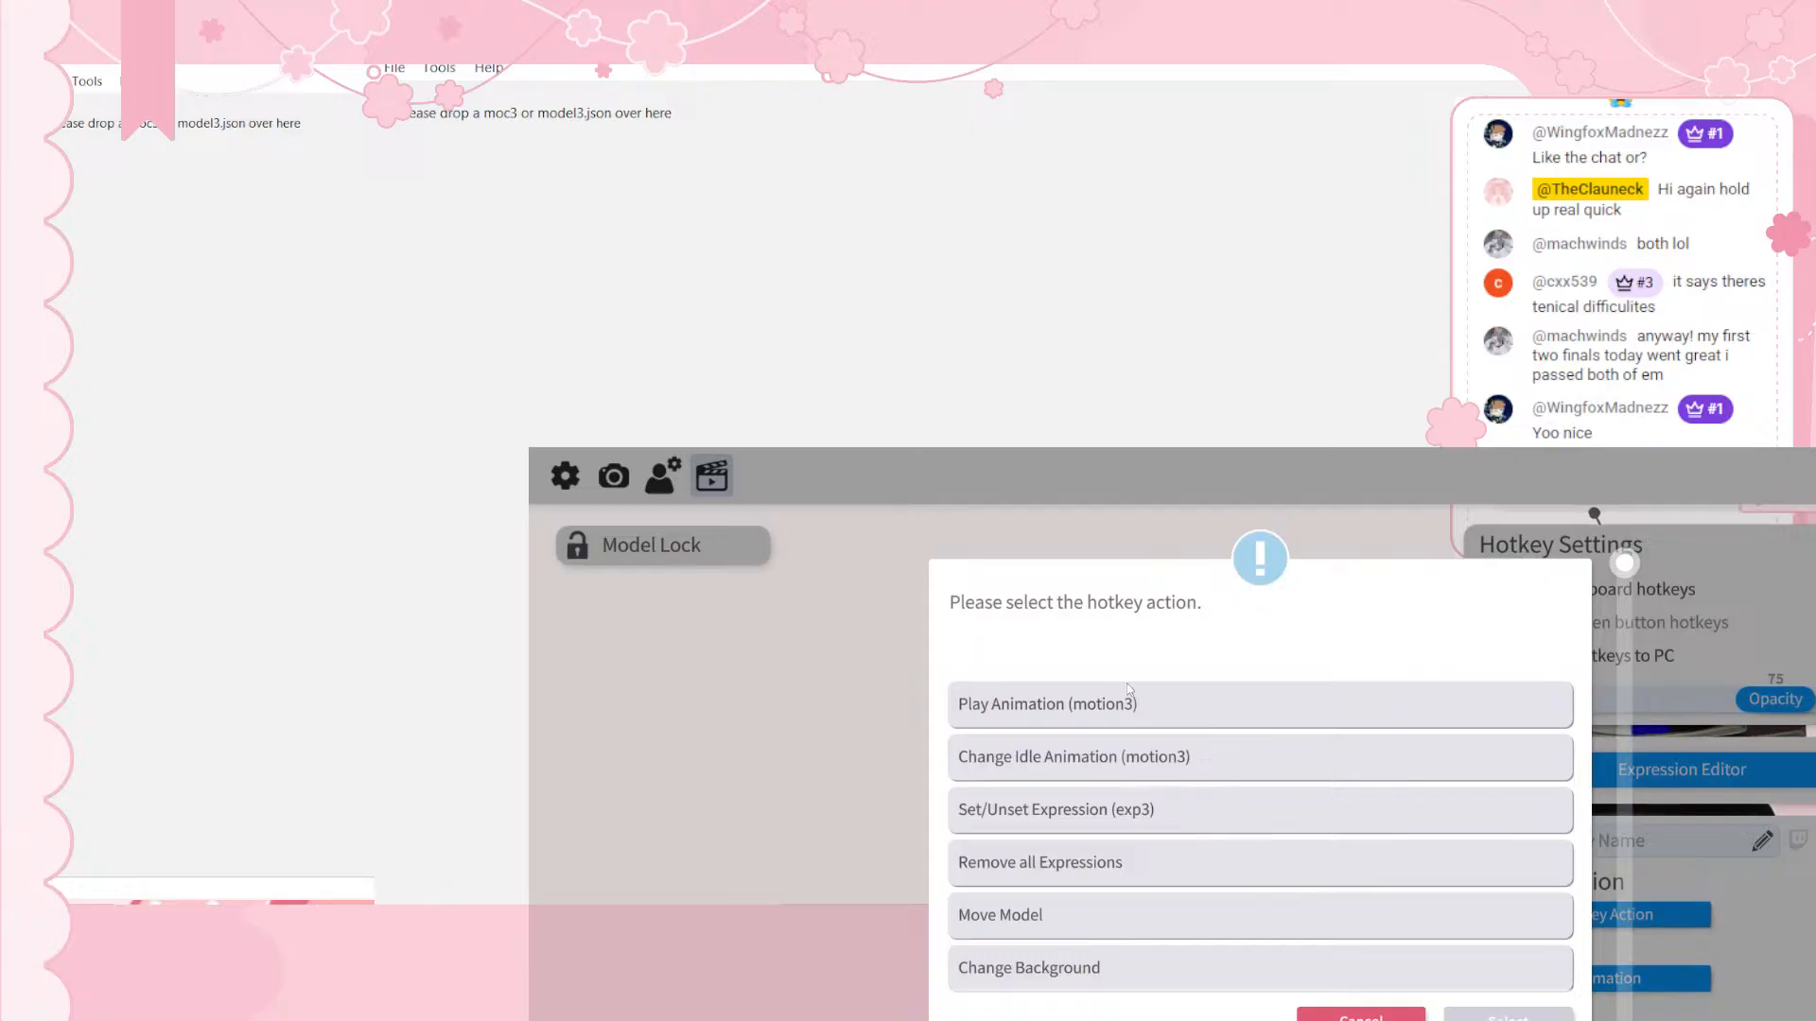
{"action": "scroll", "coordinate": [1137, 782], "scroll_direction": "down", "scroll_amount": 3}
{"action": "scroll", "coordinate": [1137, 781], "scroll_direction": "up", "scroll_amount": 3}
{"action": "left_click", "coordinate": [1066, 809]}
{"action": "left_click", "coordinate": [1508, 1016]}
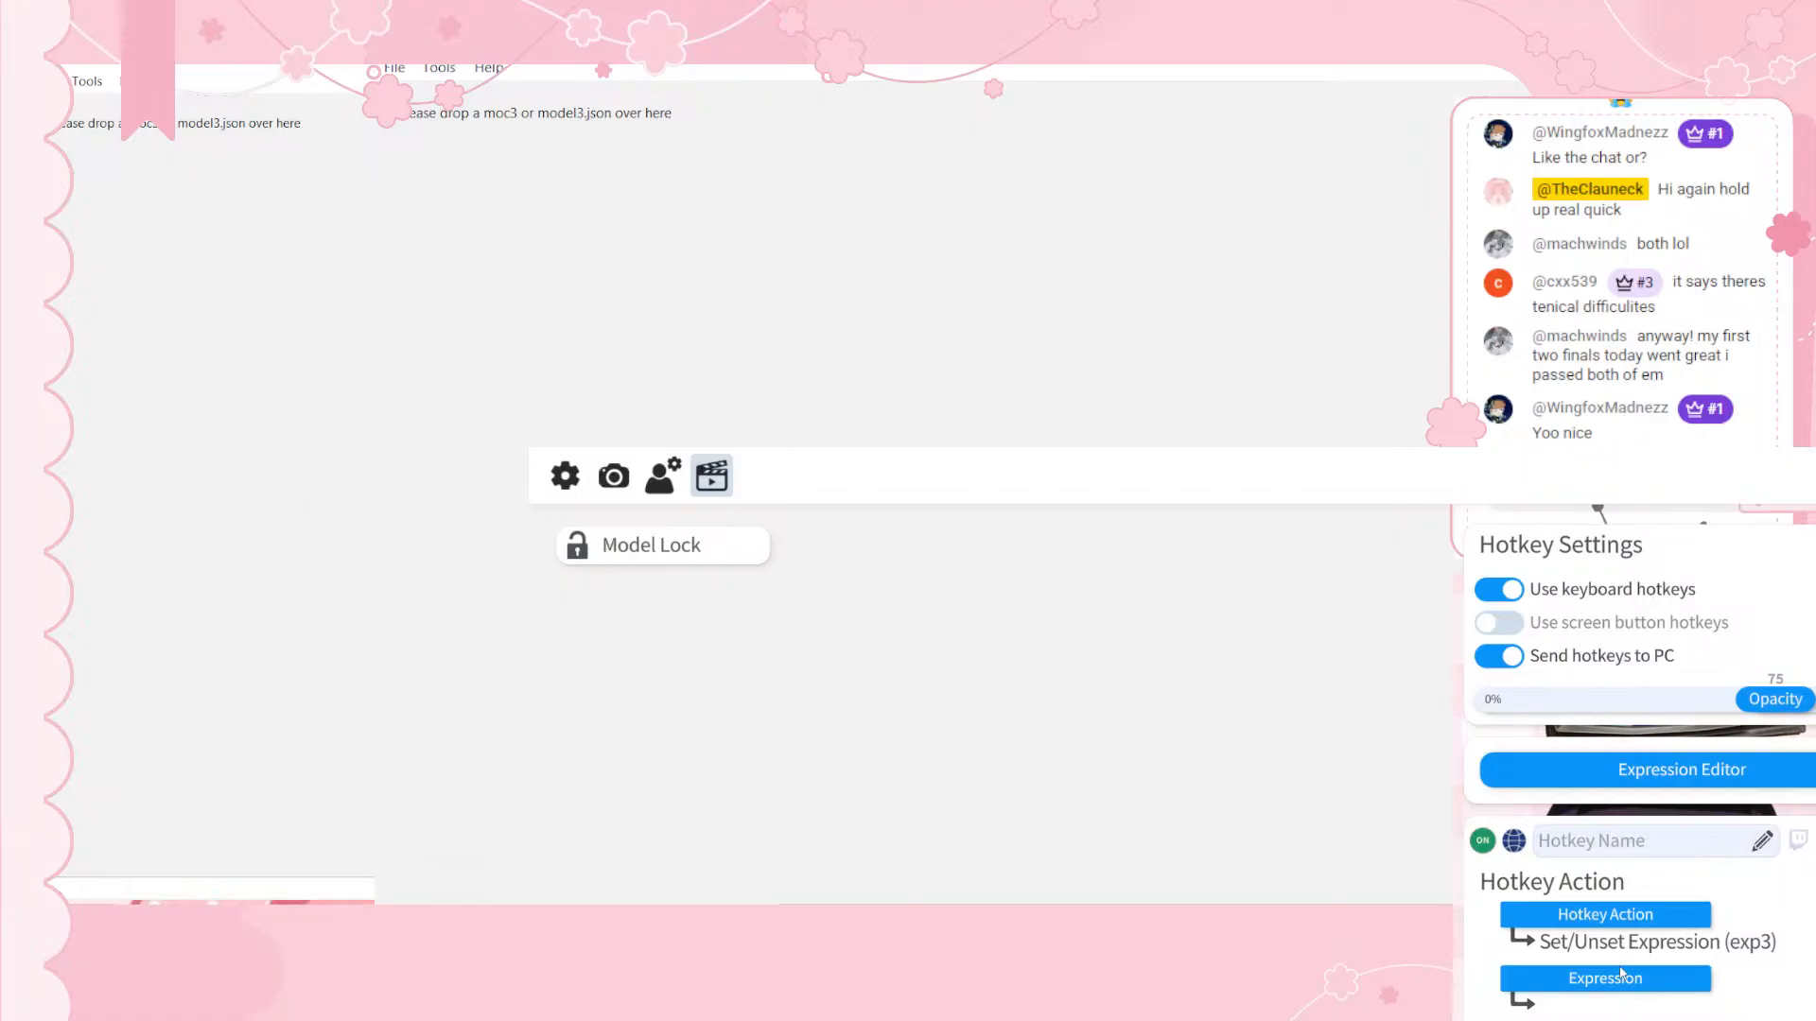
Step: Record N7 + N1 + N5 as the new hotkey's key combination and close the settings
{"action": "left_click", "coordinate": [1702, 1020]}
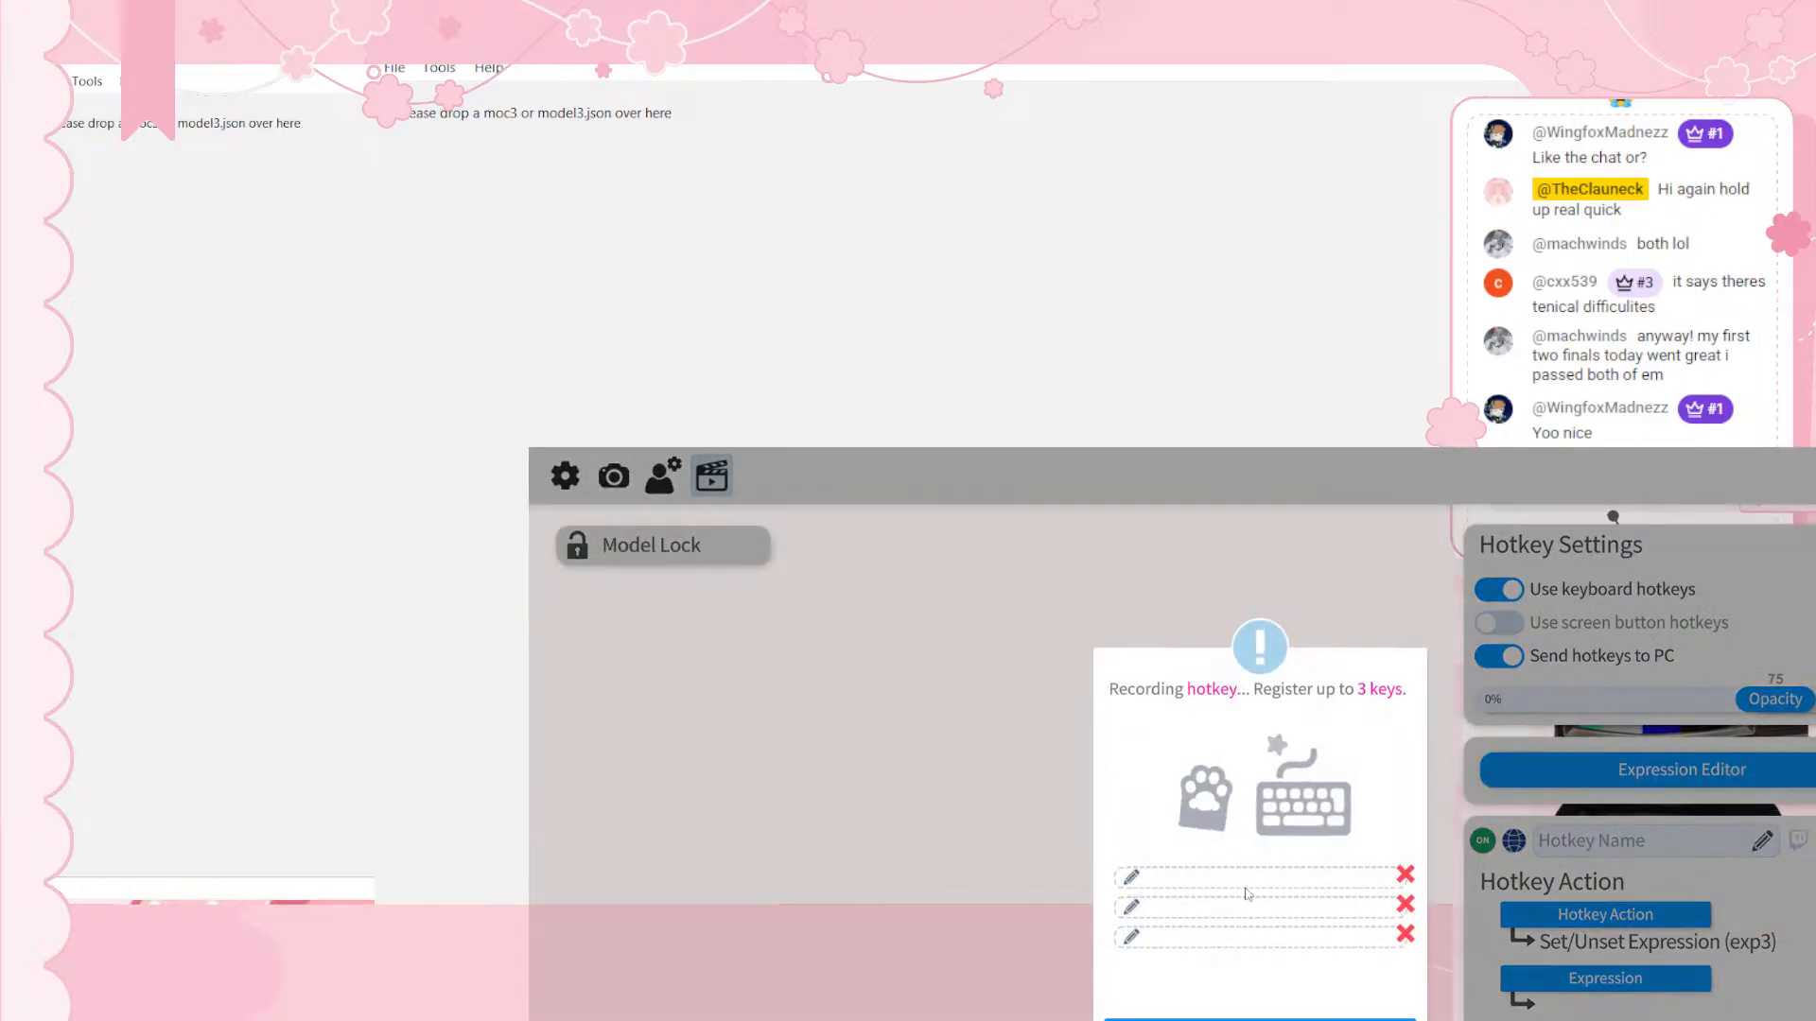
{"action": "key", "text": "KP_1+KP_5+KP_7"}
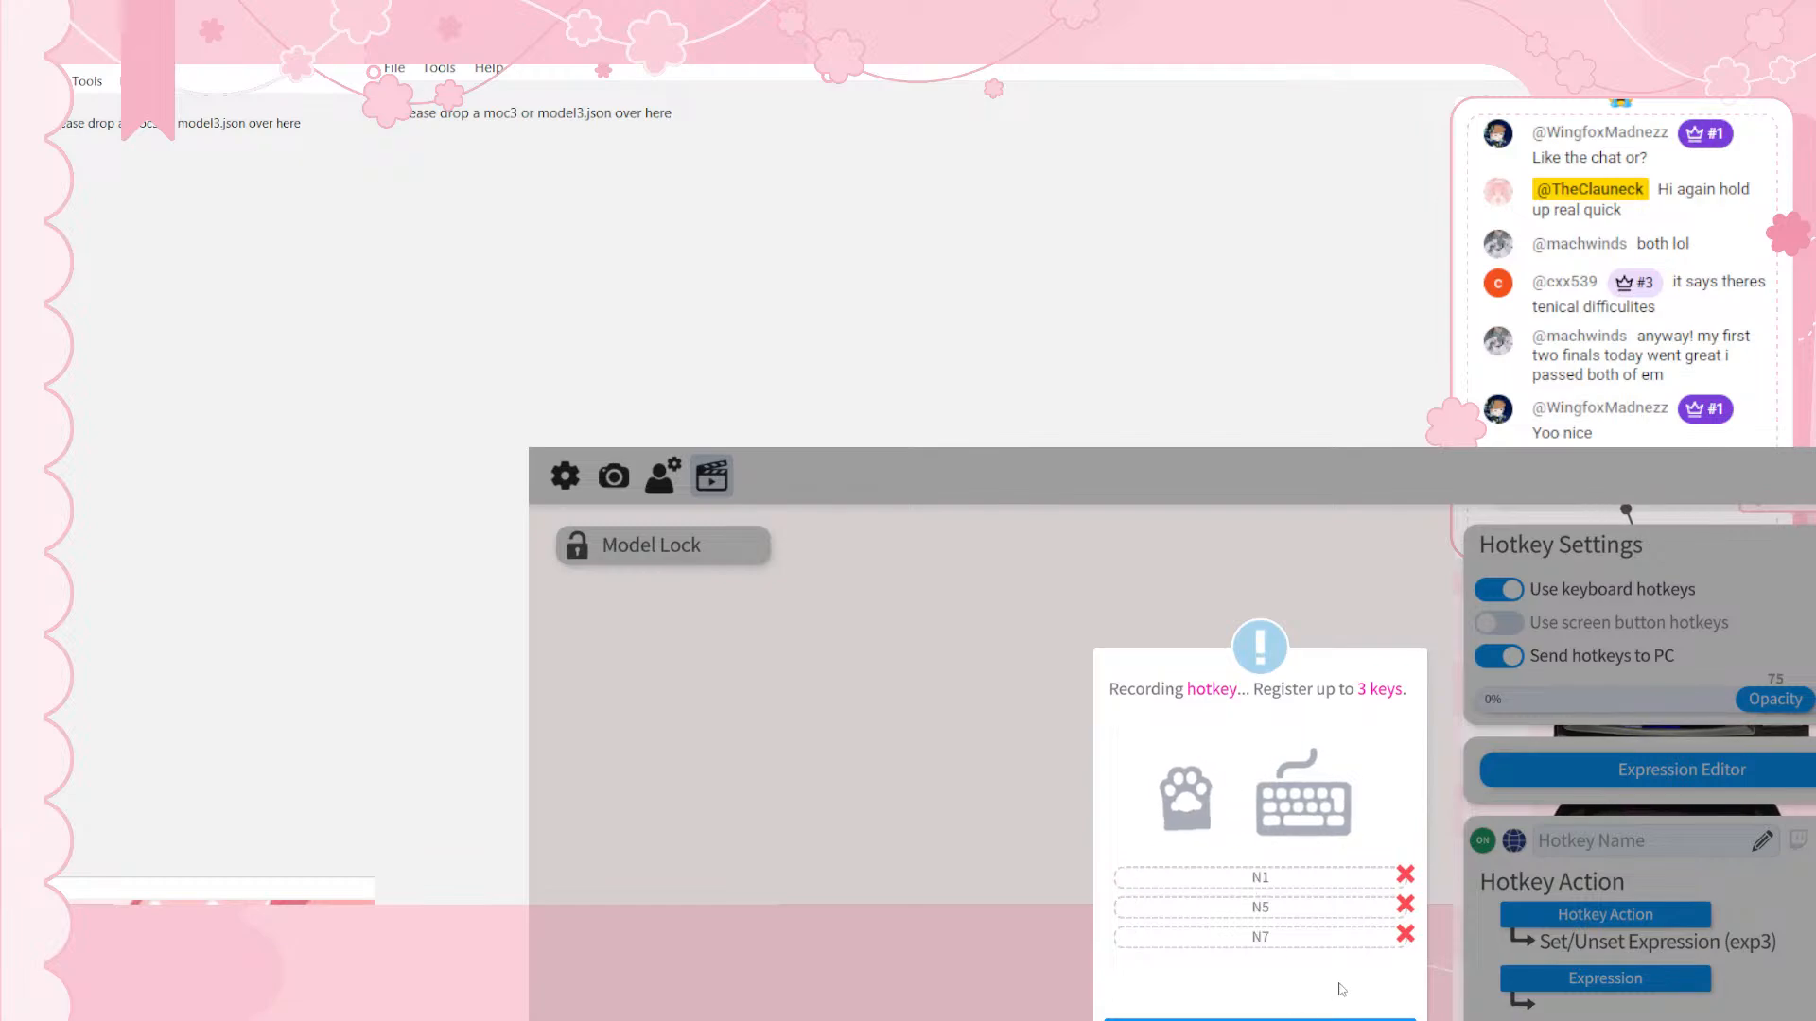
{"action": "left_click", "coordinate": [1407, 879]}
{"action": "left_click", "coordinate": [1406, 905]}
{"action": "left_click", "coordinate": [1407, 934]}
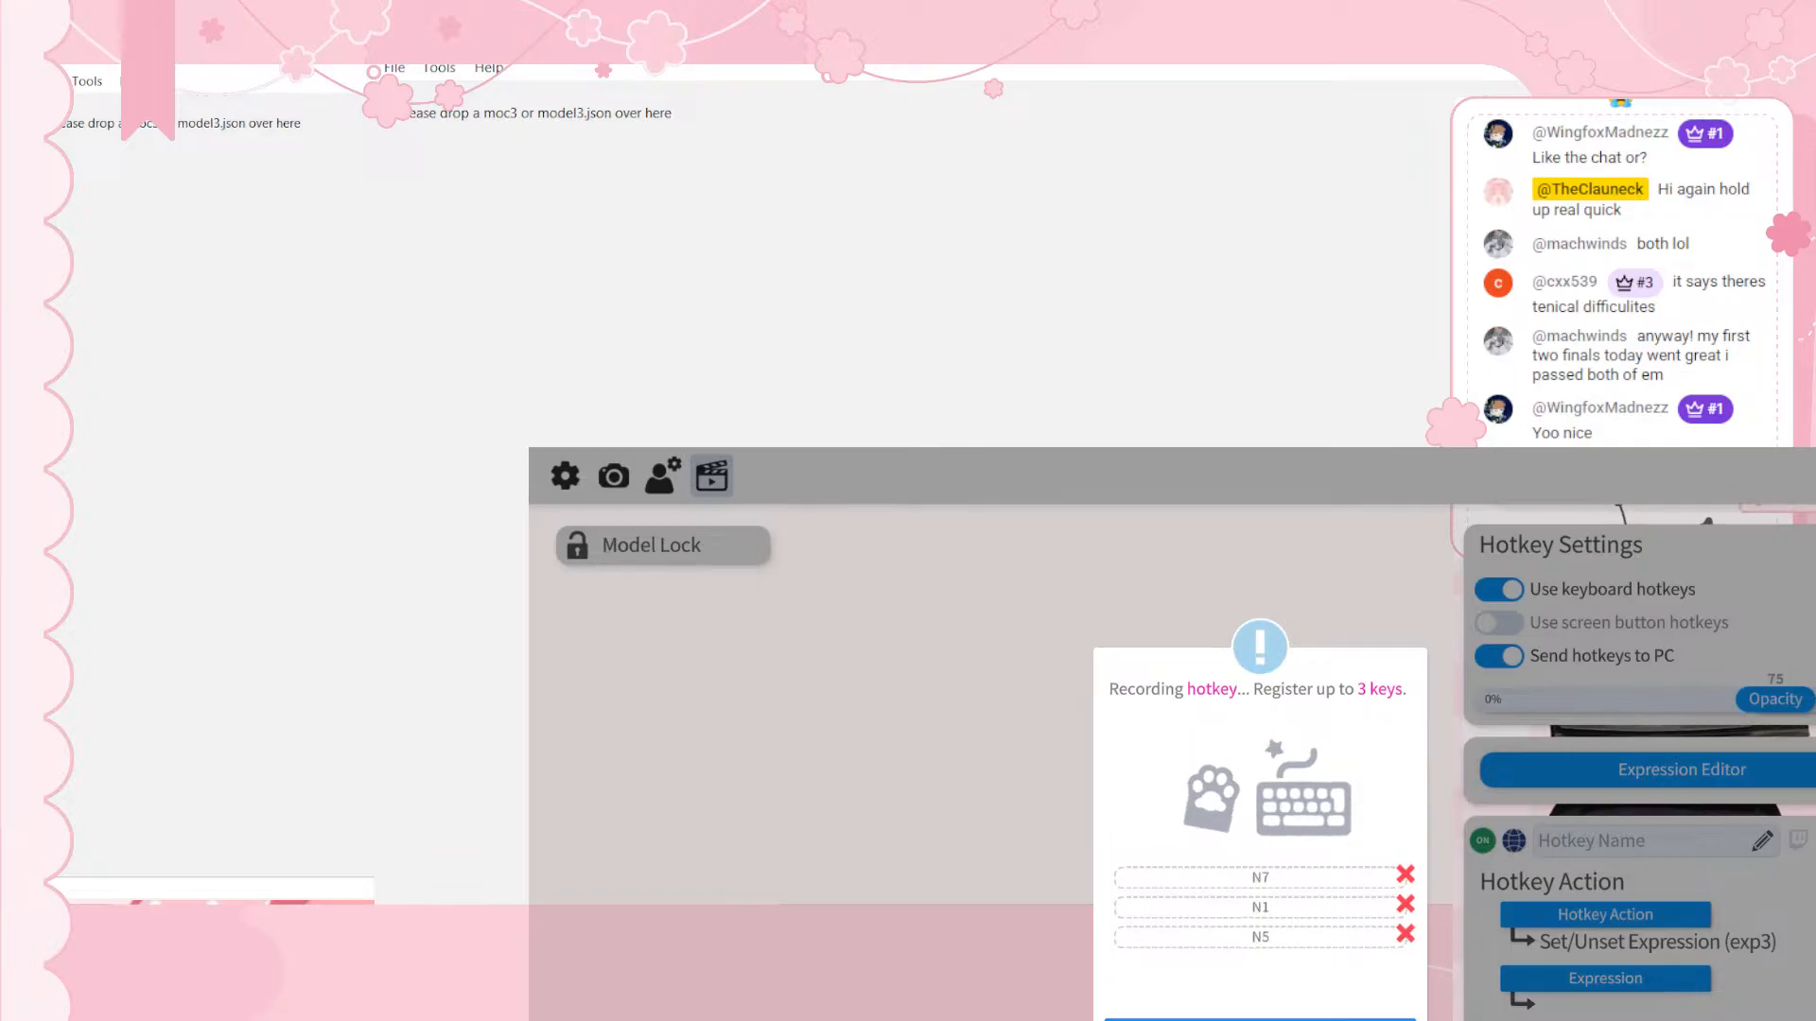
{"action": "left_click", "coordinate": [1612, 512]}
{"action": "scroll", "coordinate": [1615, 946], "scroll_direction": "down", "scroll_amount": 2}
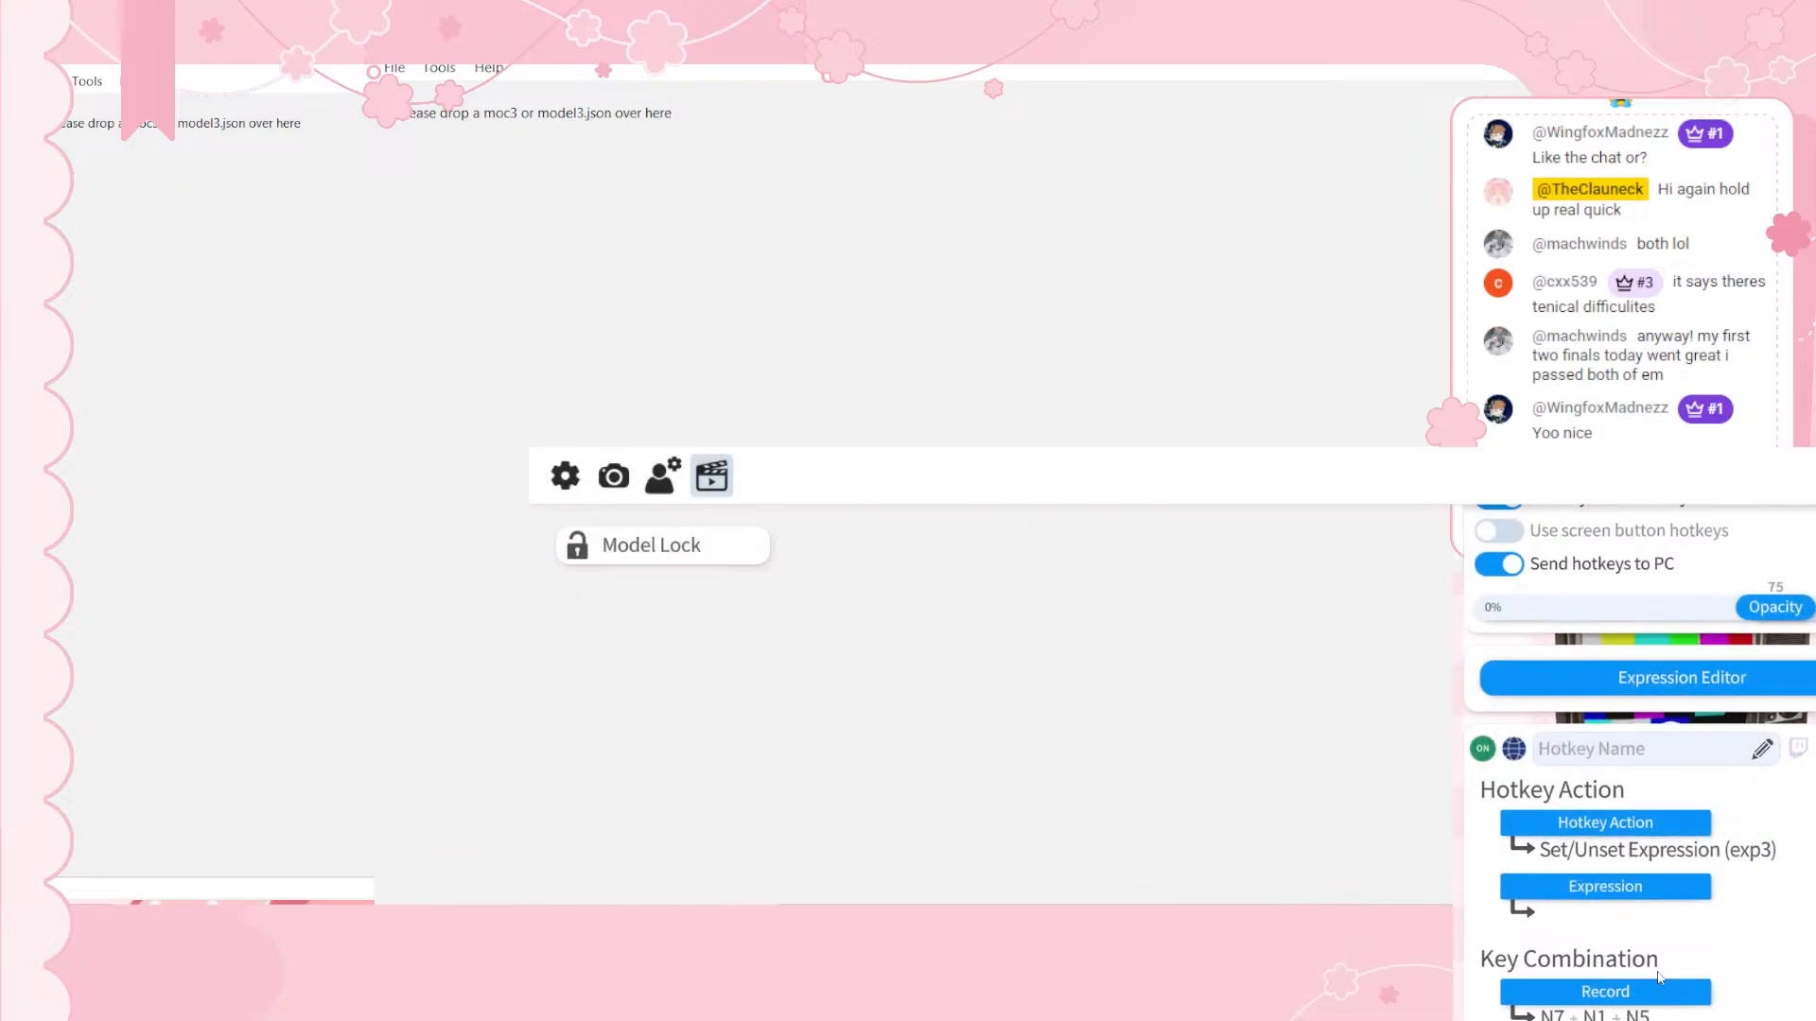
{"action": "scroll", "coordinate": [1660, 979], "scroll_direction": "up", "scroll_amount": 1}
{"action": "scroll", "coordinate": [1660, 978], "scroll_direction": "up", "scroll_amount": 1}
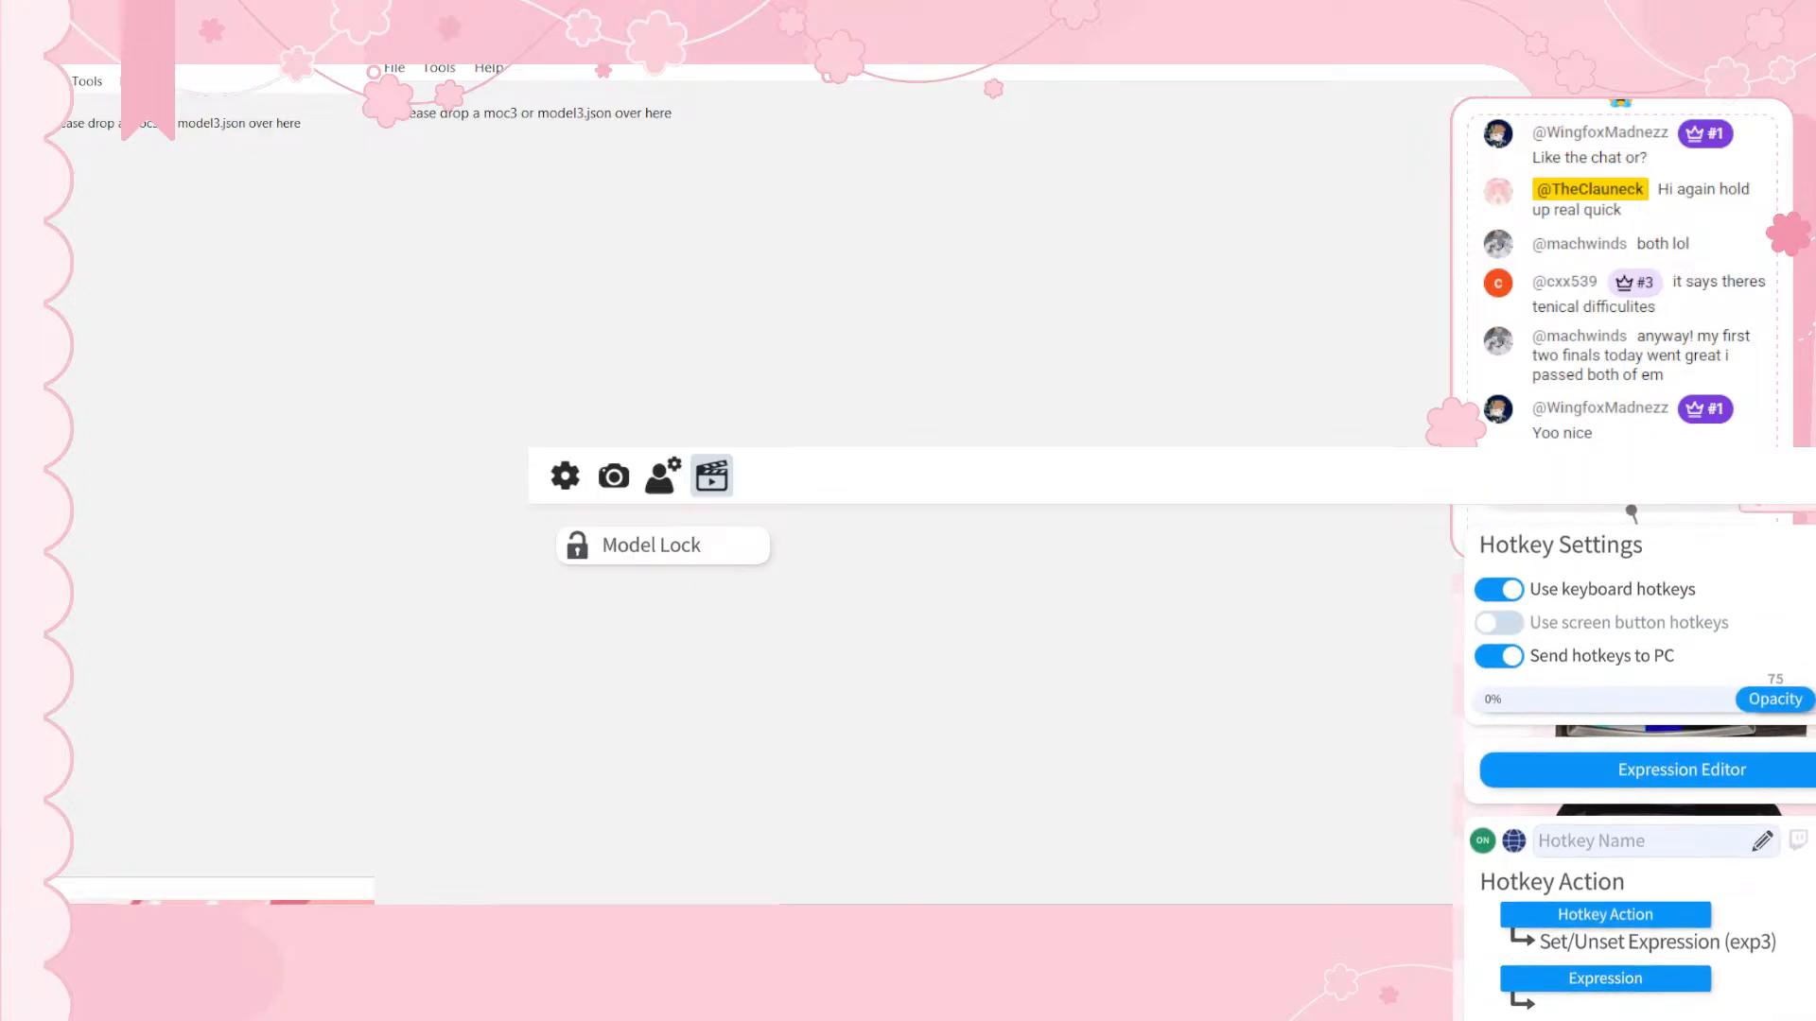
{"action": "key", "text": "Escape"}
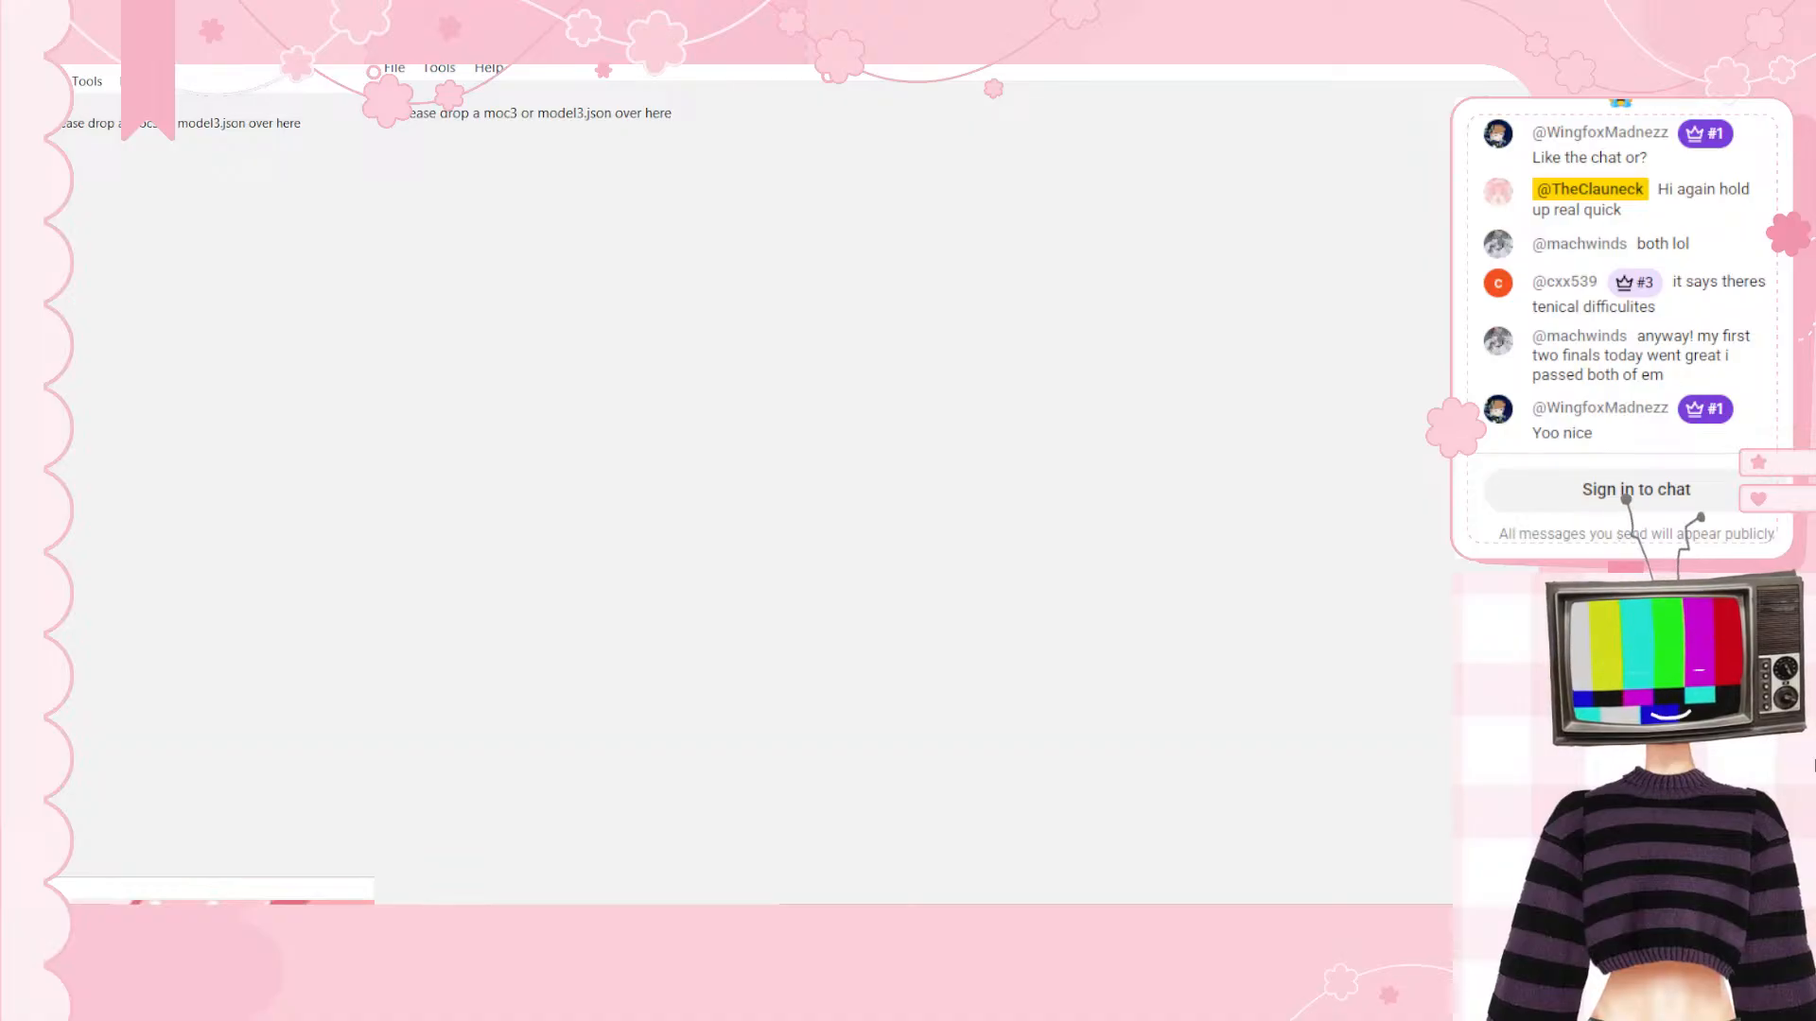
Step: Turn off the model's Error expression through the Expression Editor and shift the model slightly to the left
{"action": "double_click", "coordinate": [1813, 761]}
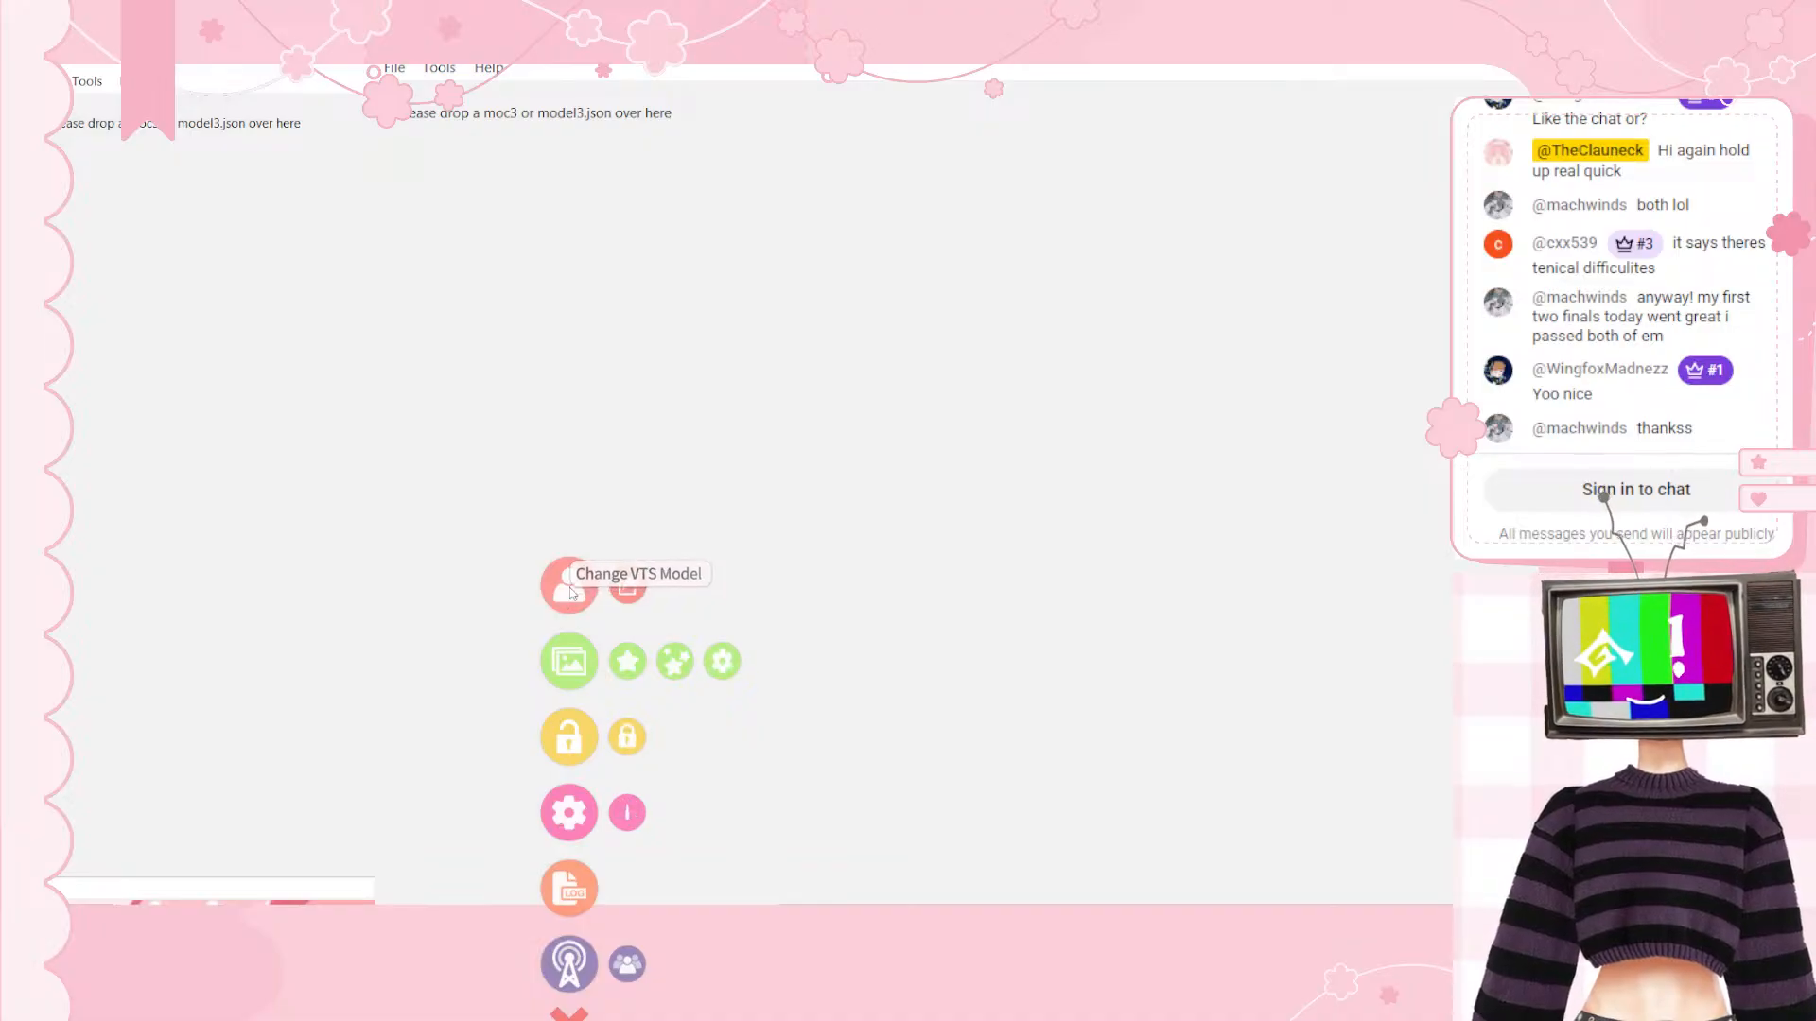
{"action": "left_click", "coordinate": [575, 817]}
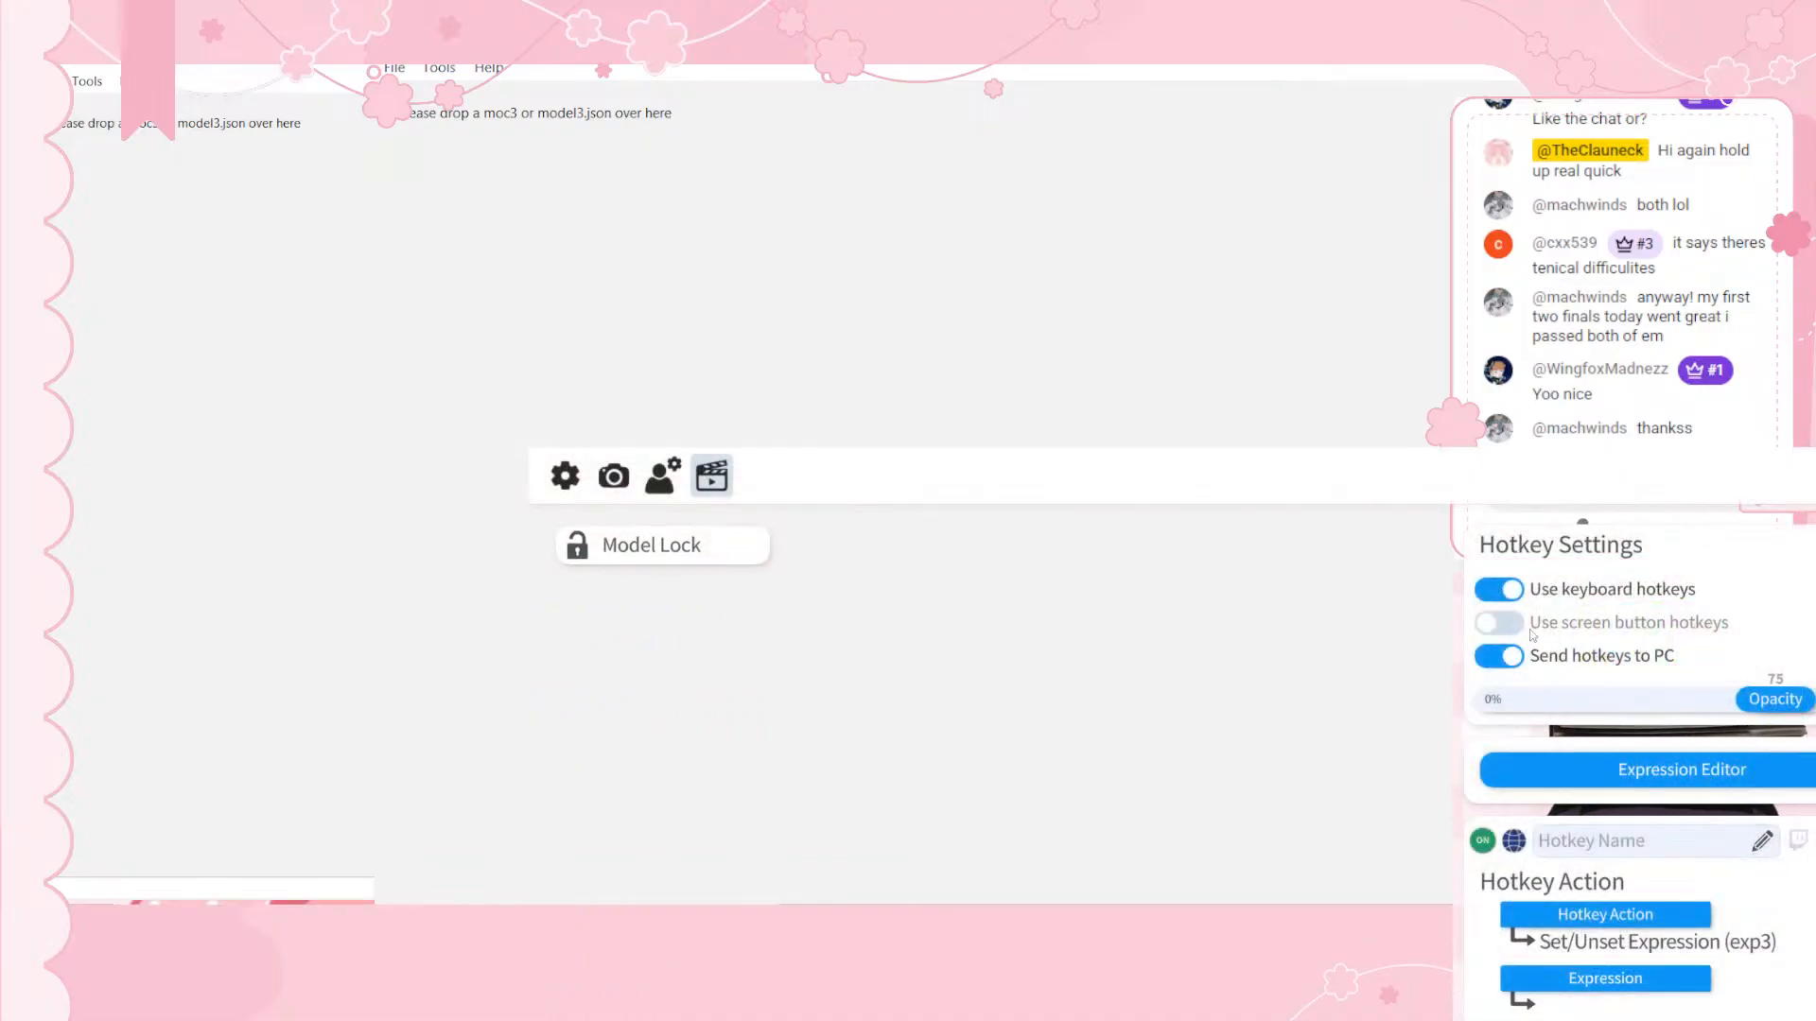
{"action": "scroll", "coordinate": [1529, 635], "scroll_direction": "down", "scroll_amount": 2}
{"action": "scroll", "coordinate": [1607, 709], "scroll_direction": "up", "scroll_amount": 2}
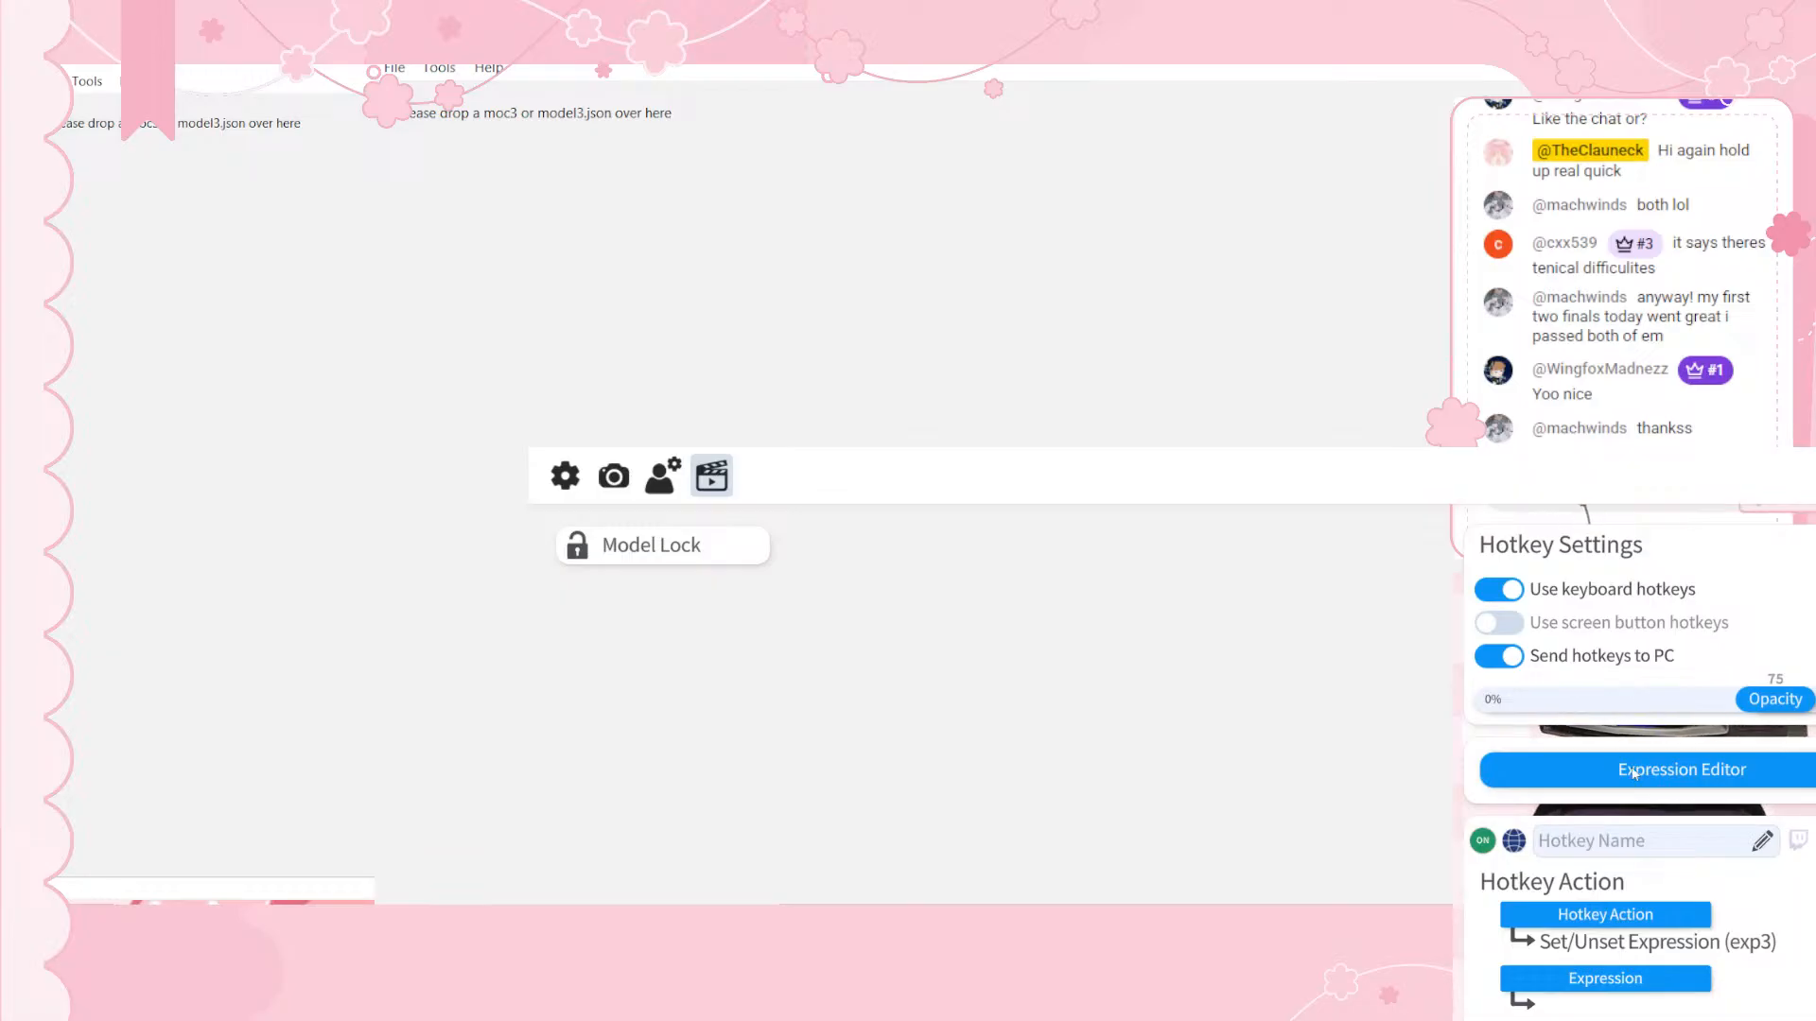
{"action": "left_click", "coordinate": [1565, 785]}
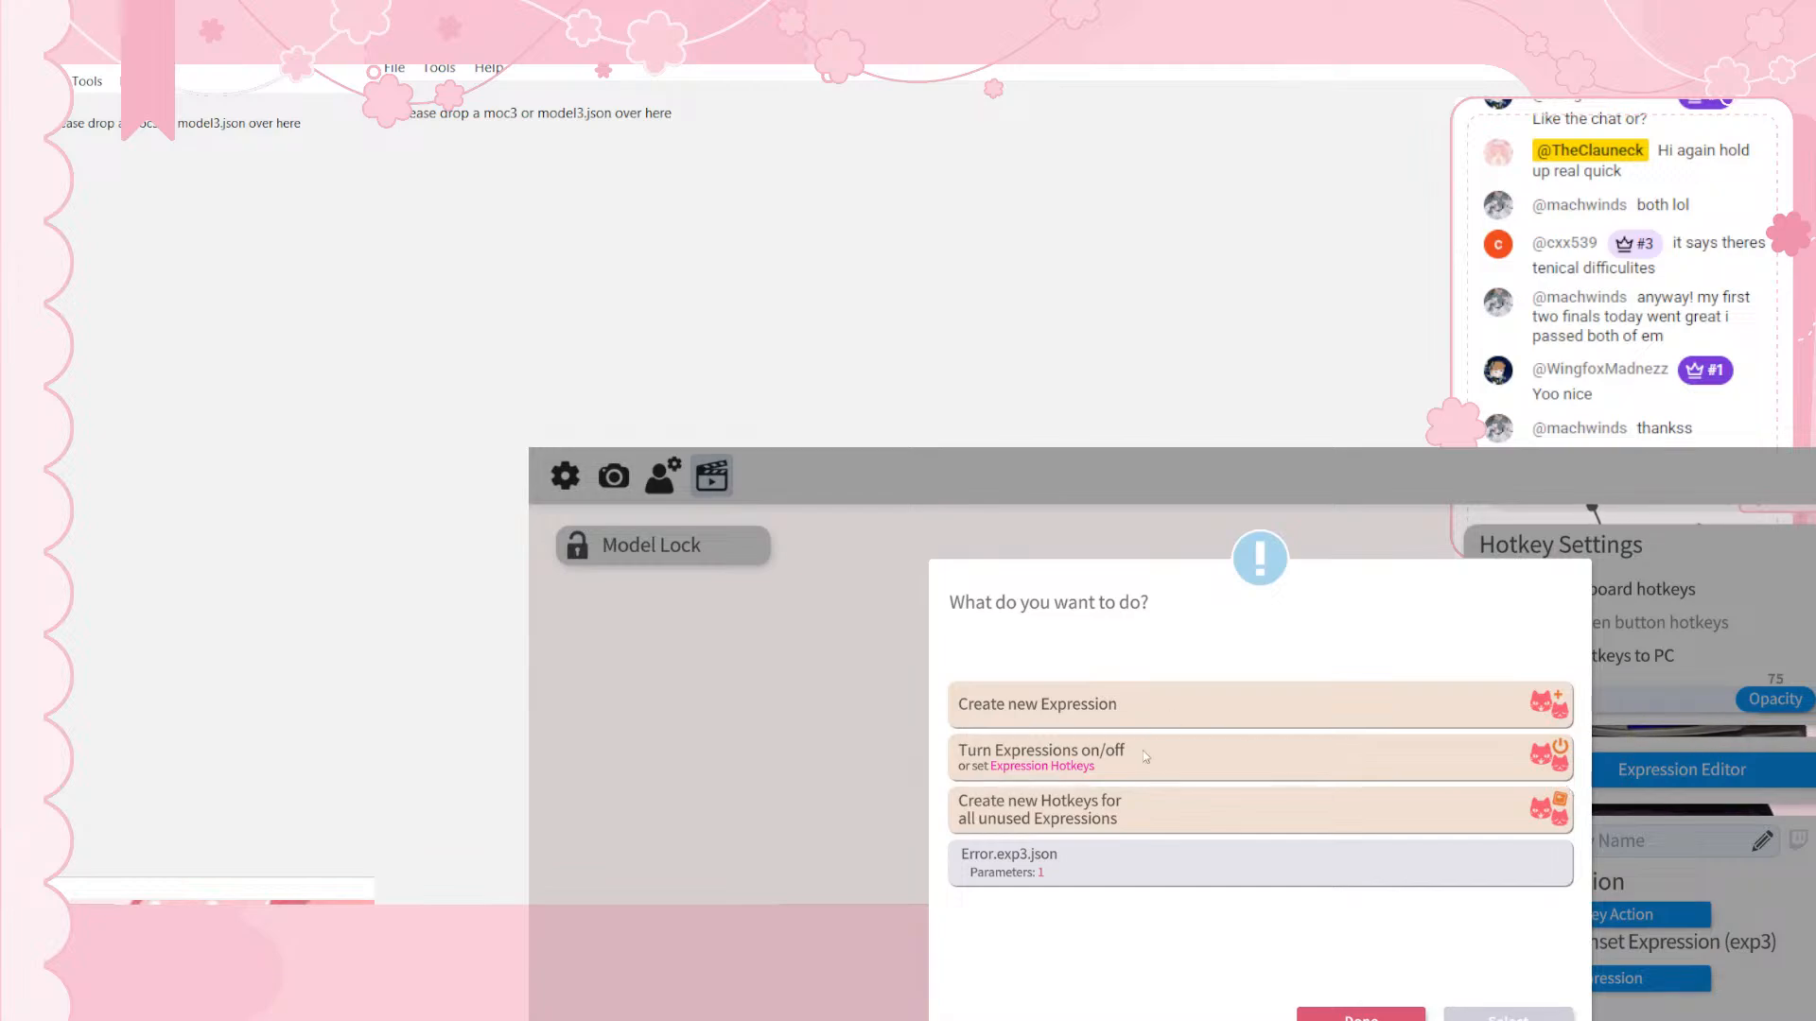
{"action": "left_click", "coordinate": [1177, 745]}
{"action": "left_click", "coordinate": [1507, 1016]}
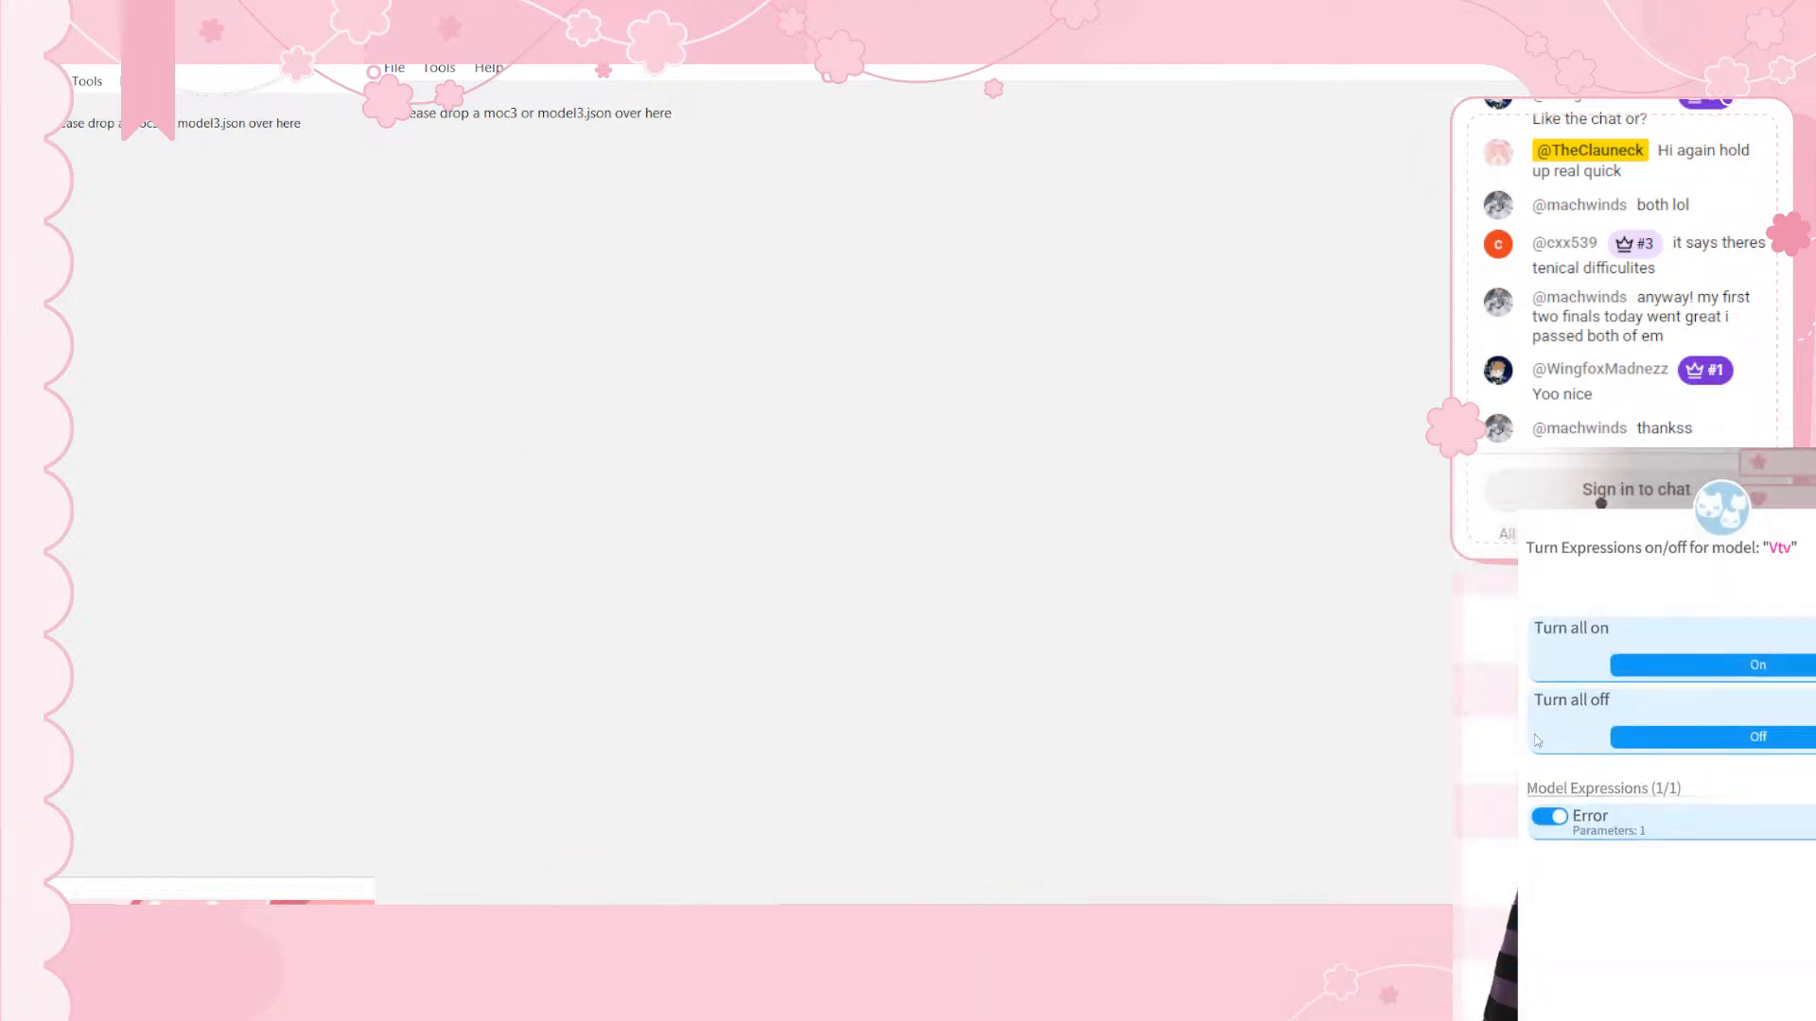
{"action": "left_click", "coordinate": [1552, 817]}
{"action": "left_click", "coordinate": [1796, 1018]}
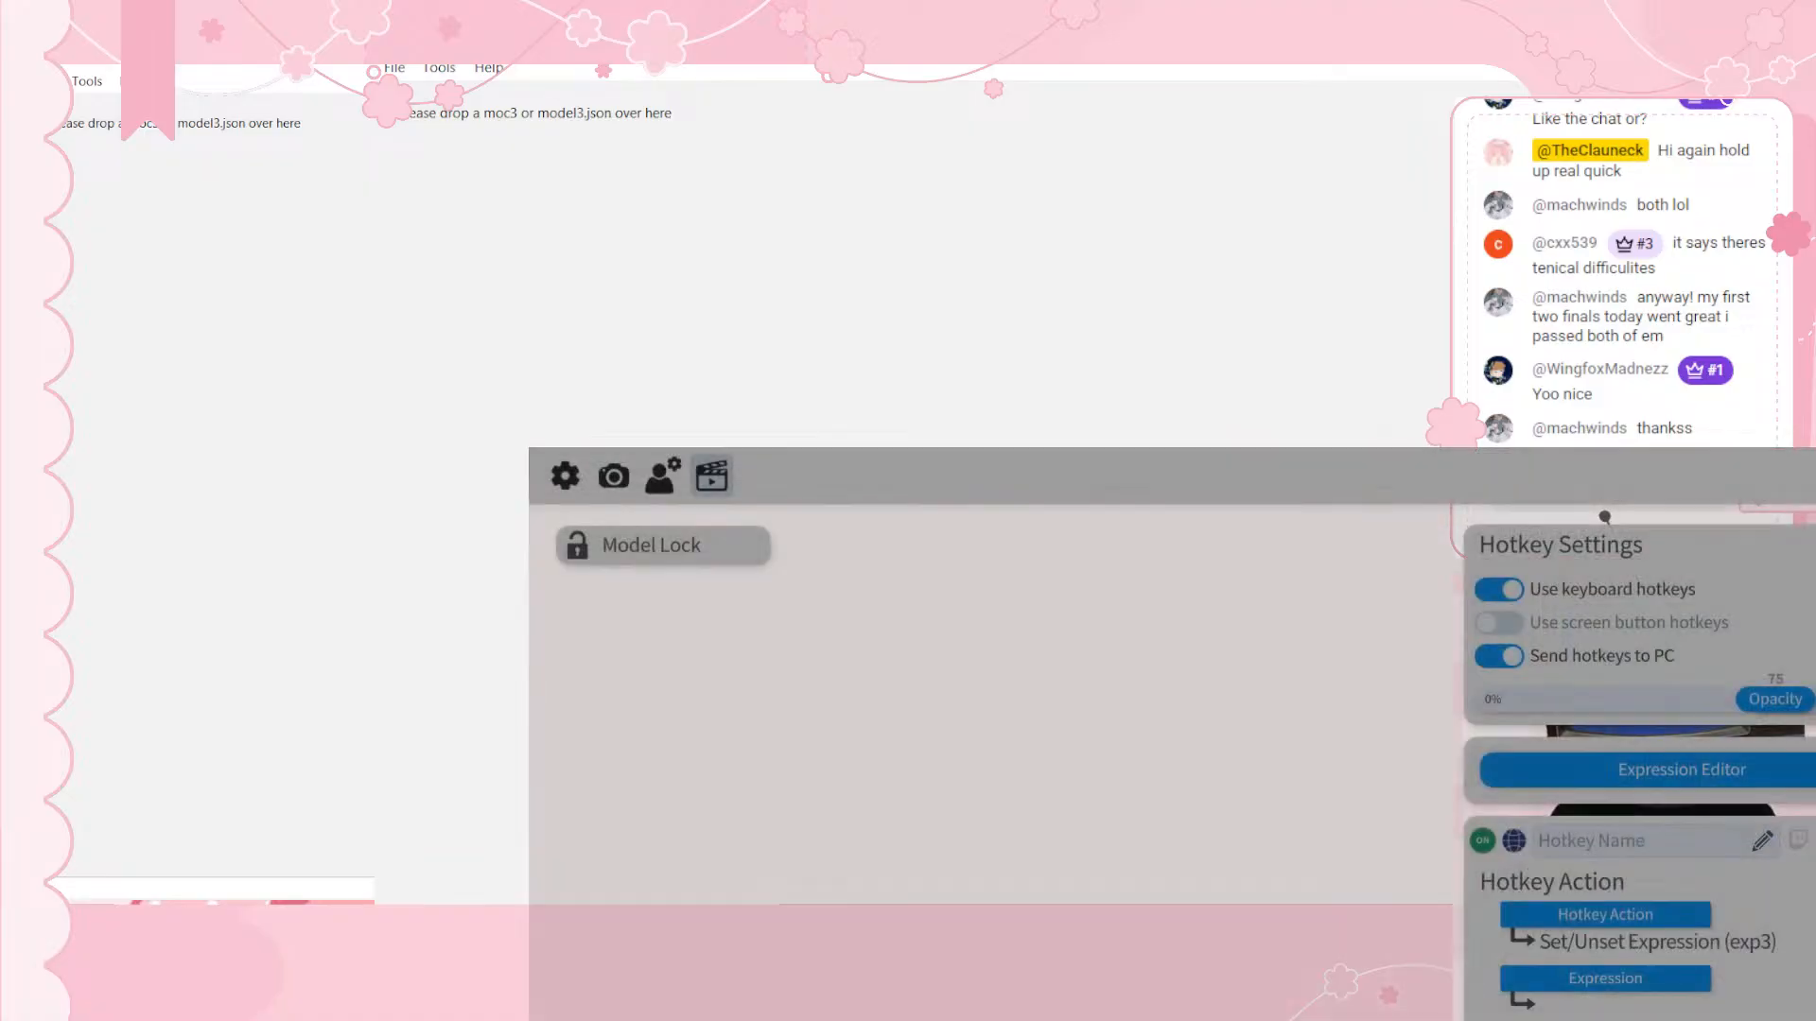
{"action": "left_click", "coordinate": [1390, 1017]}
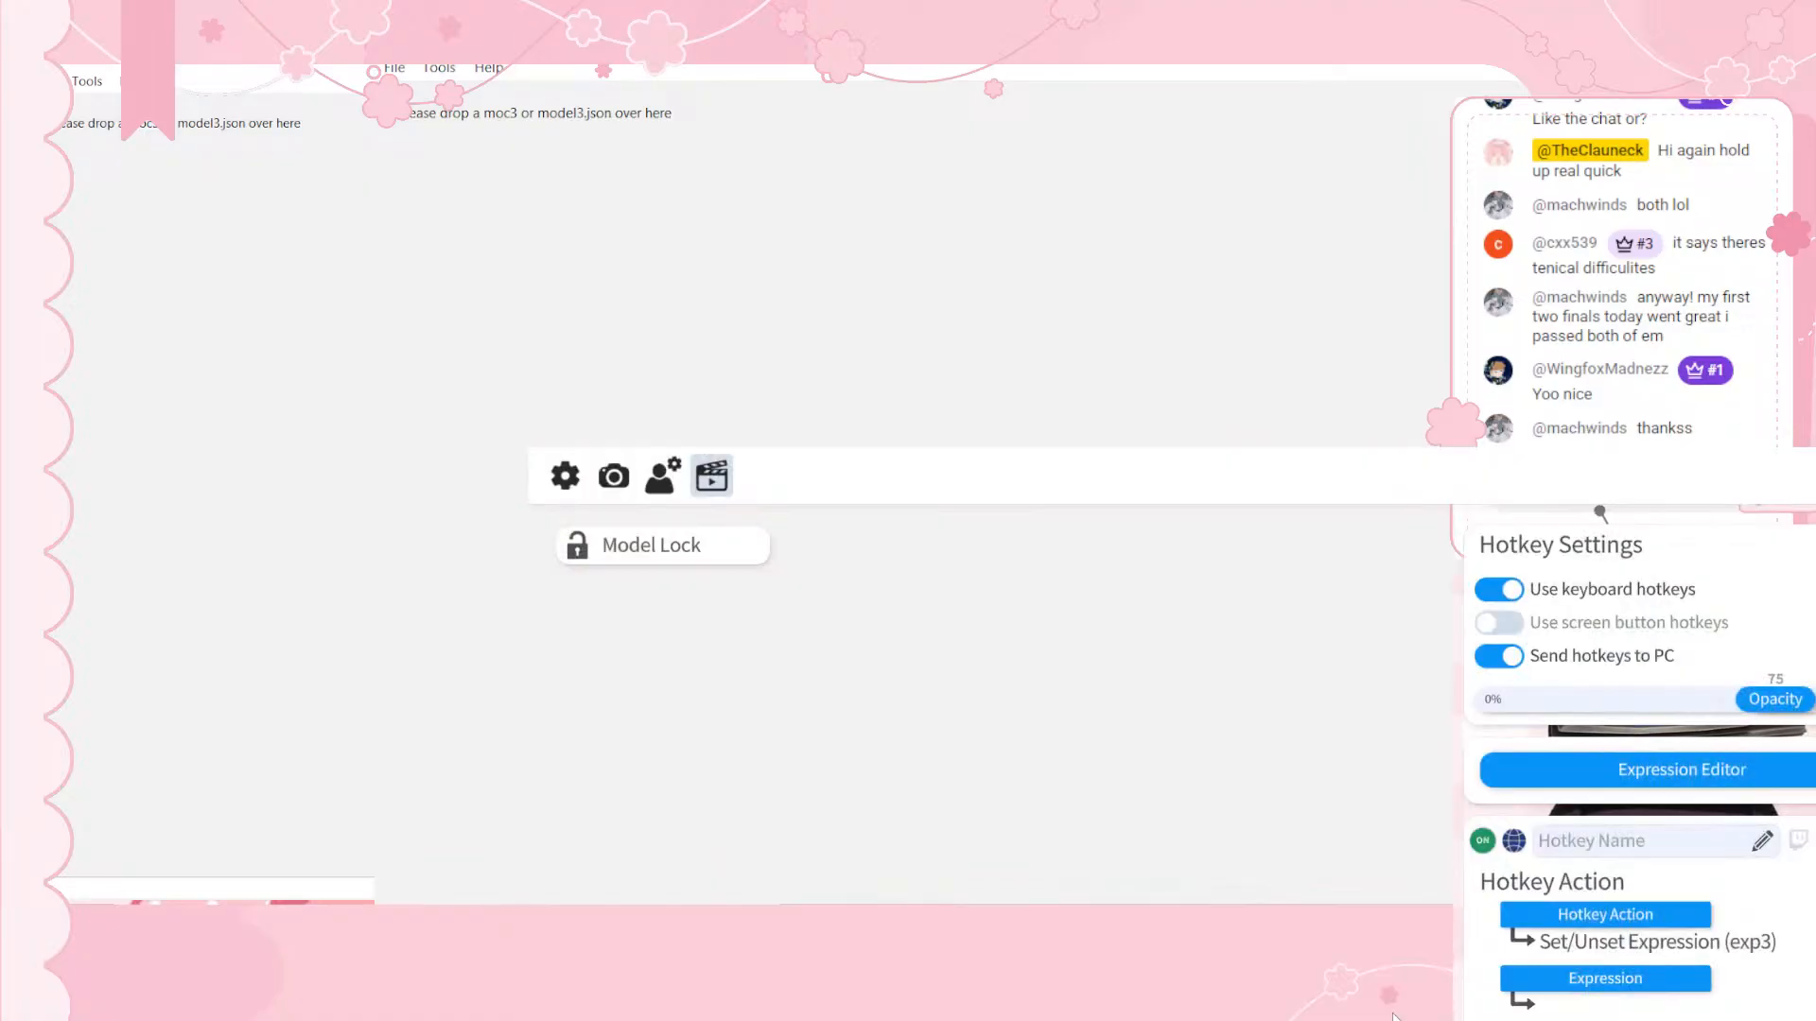
{"action": "key", "text": "Escape"}
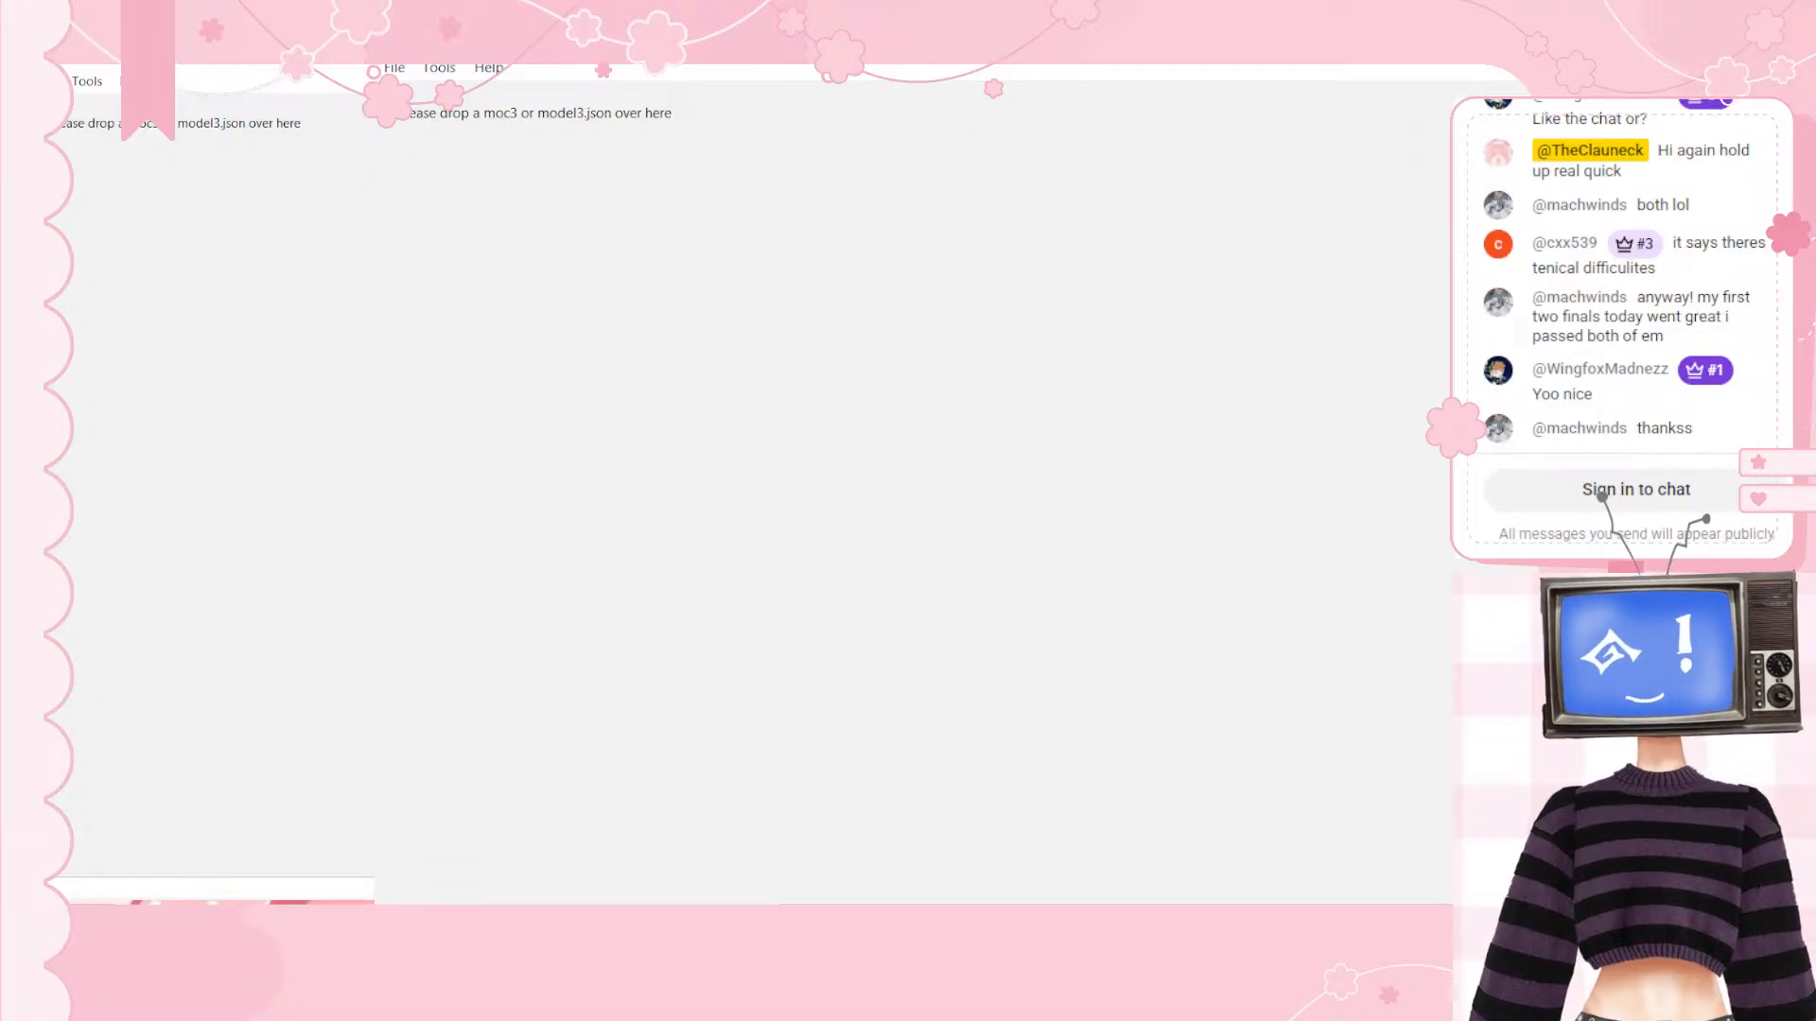
{"action": "left_click_drag", "start_coordinate": [1641, 635], "coordinate": [1543, 650]}
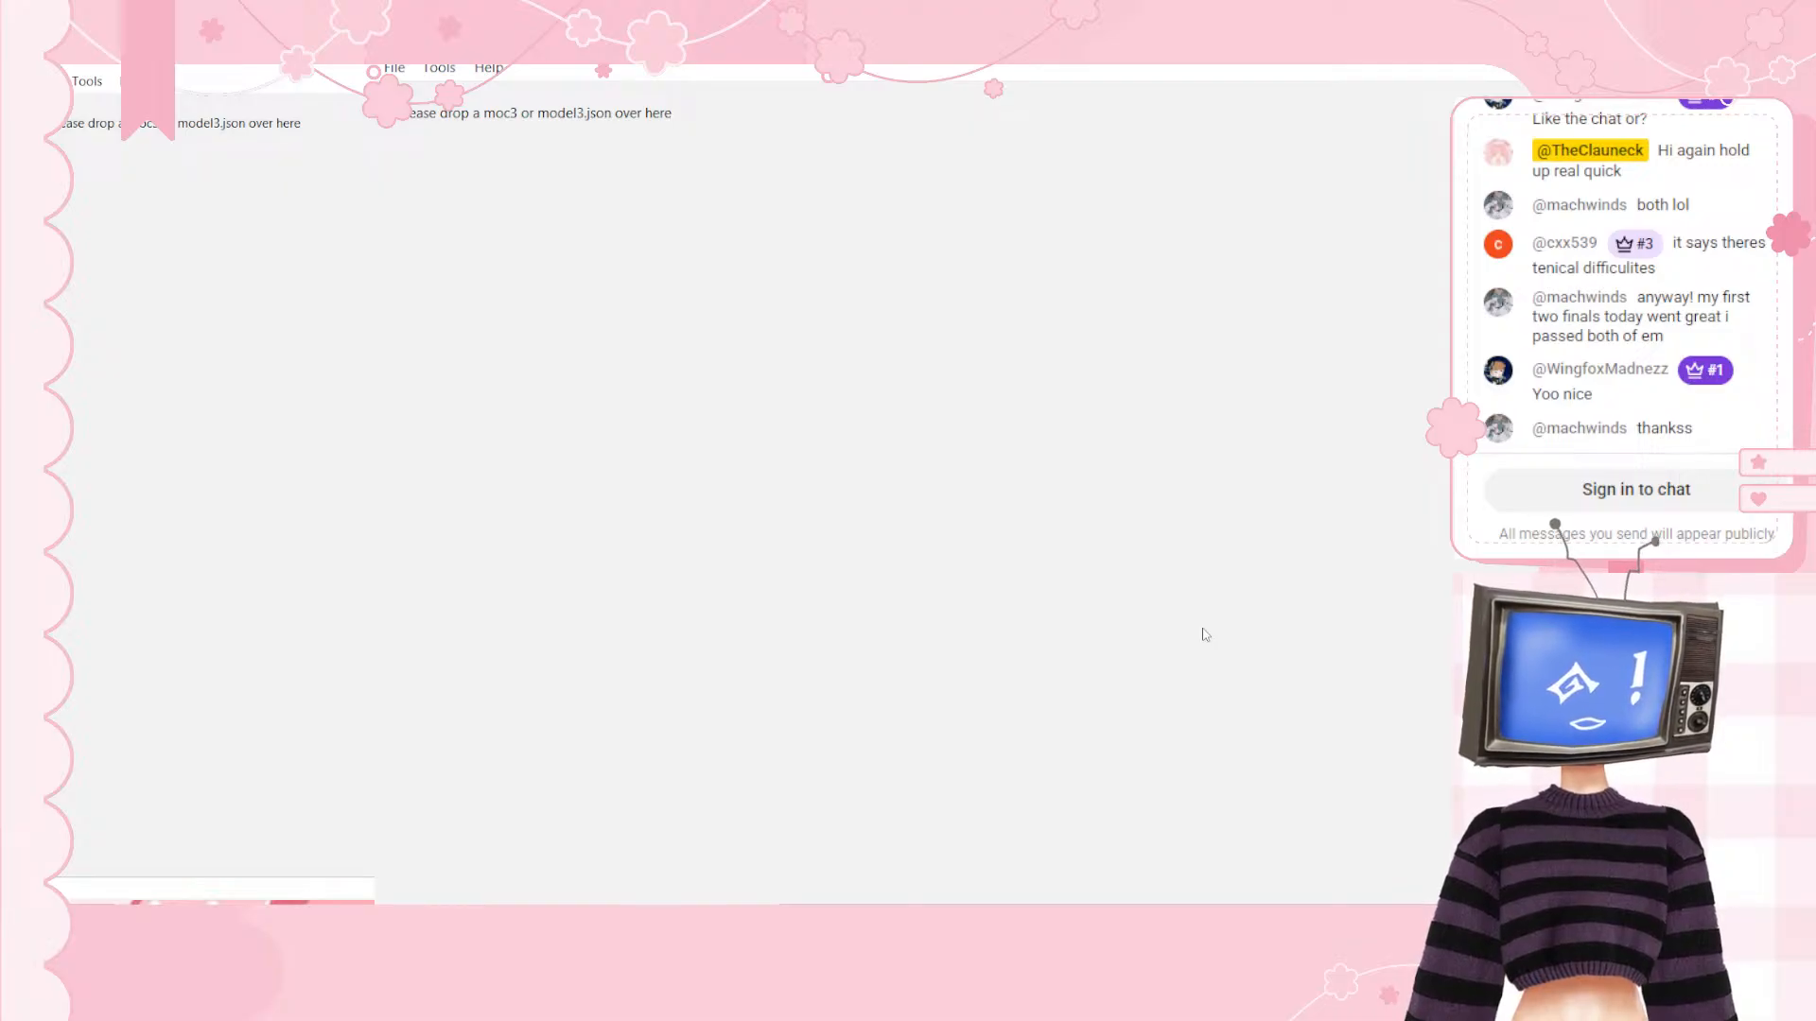
Step: Assign the Error expression to the N7 + N1 + N5 hotkey and close the settings
{"action": "double_click", "coordinate": [1100, 636]}
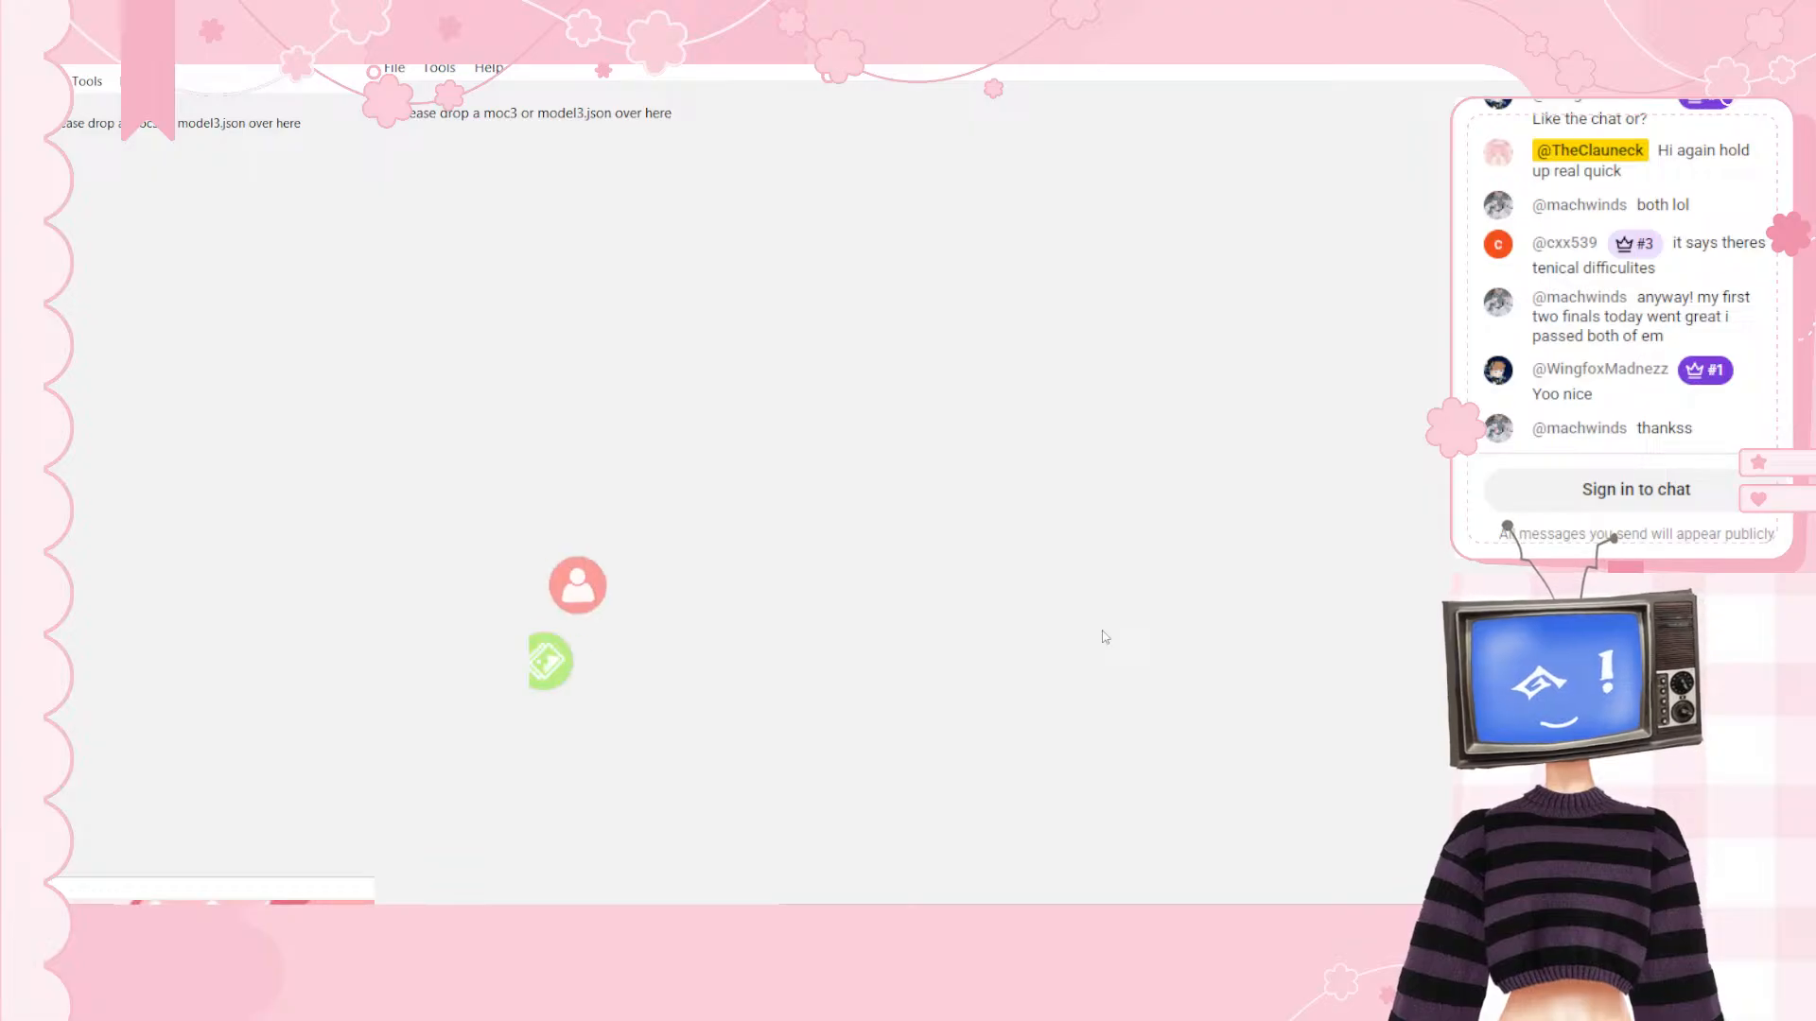
{"action": "left_click", "coordinate": [626, 809]}
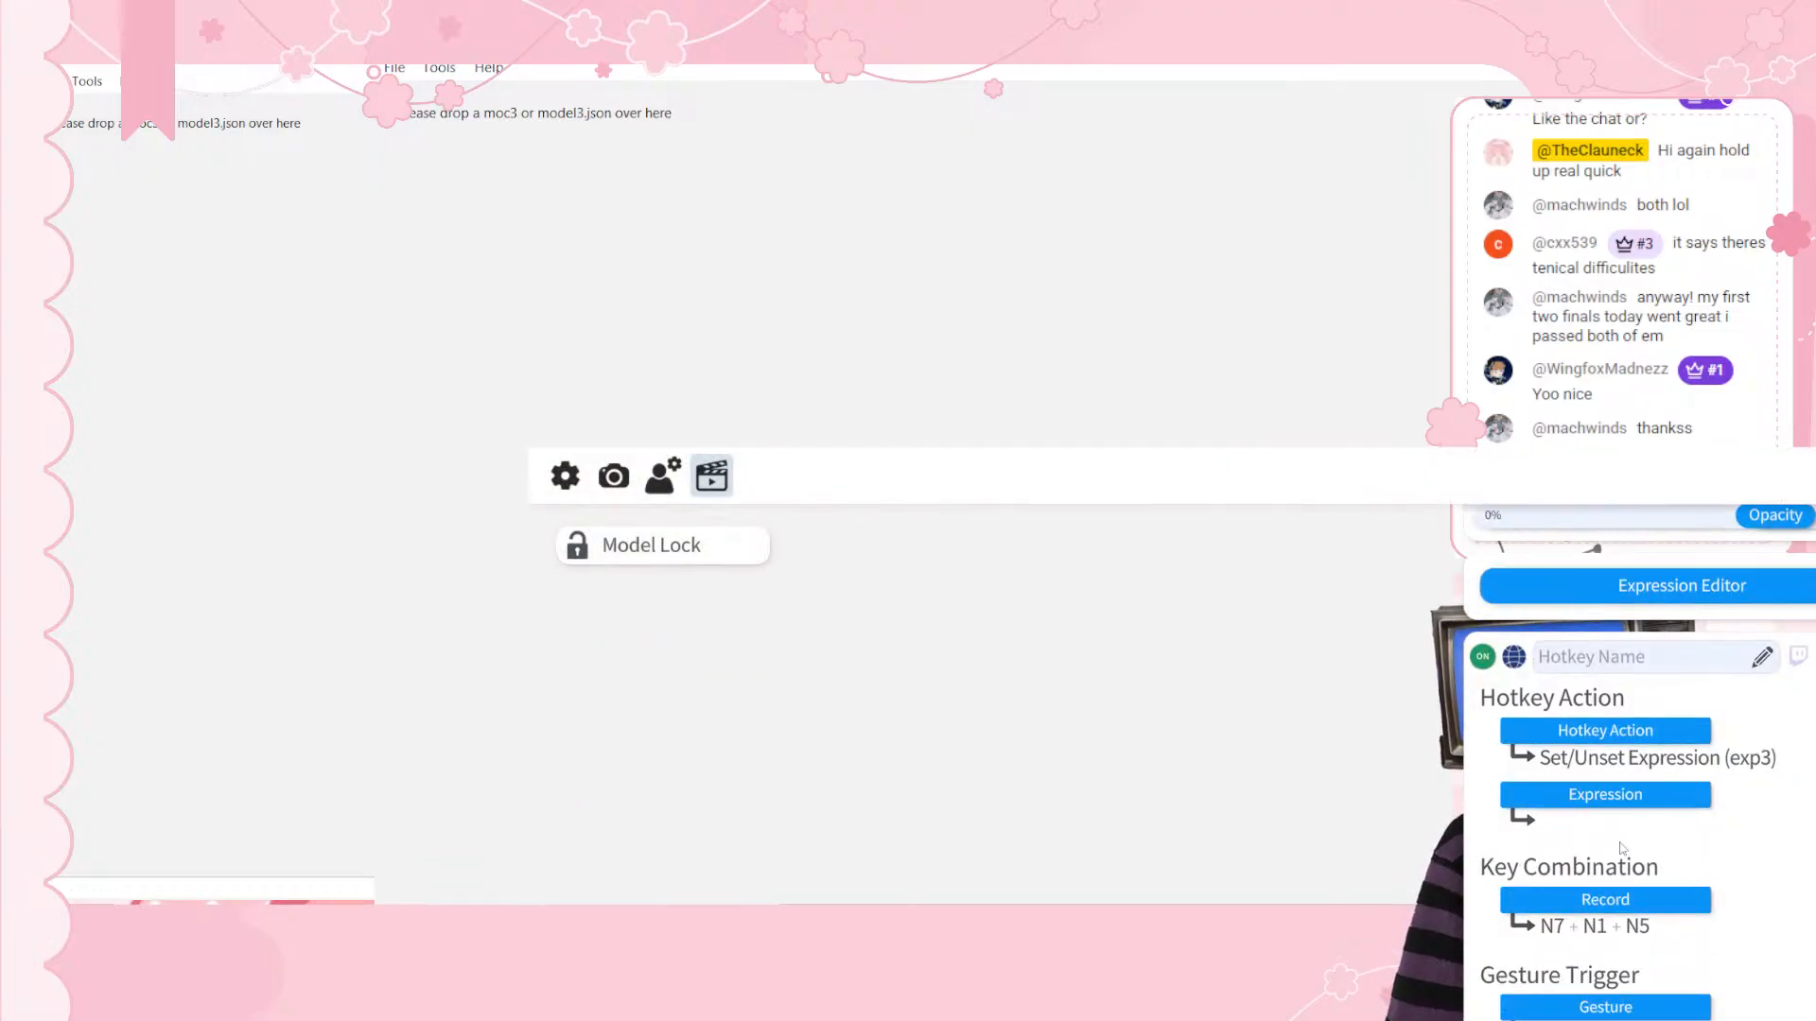
{"action": "left_click", "coordinate": [1627, 802]}
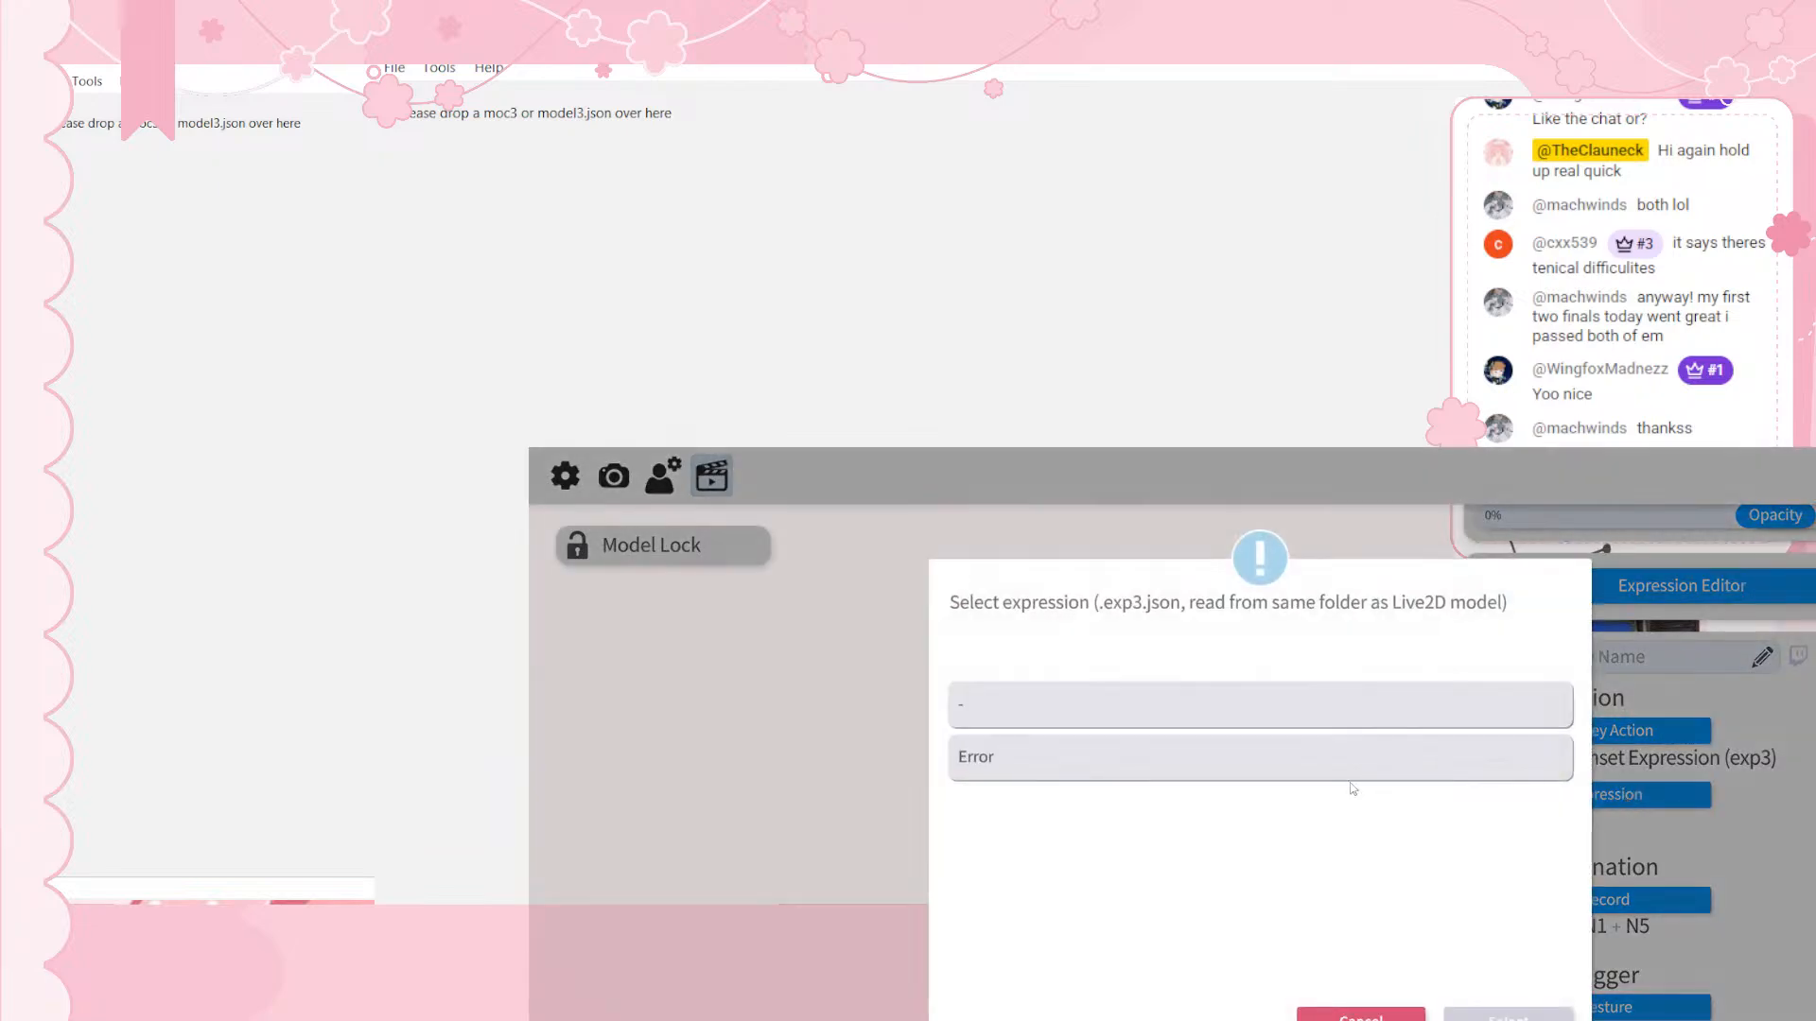
{"action": "left_click", "coordinate": [1351, 753]}
{"action": "left_click", "coordinate": [1507, 1017]}
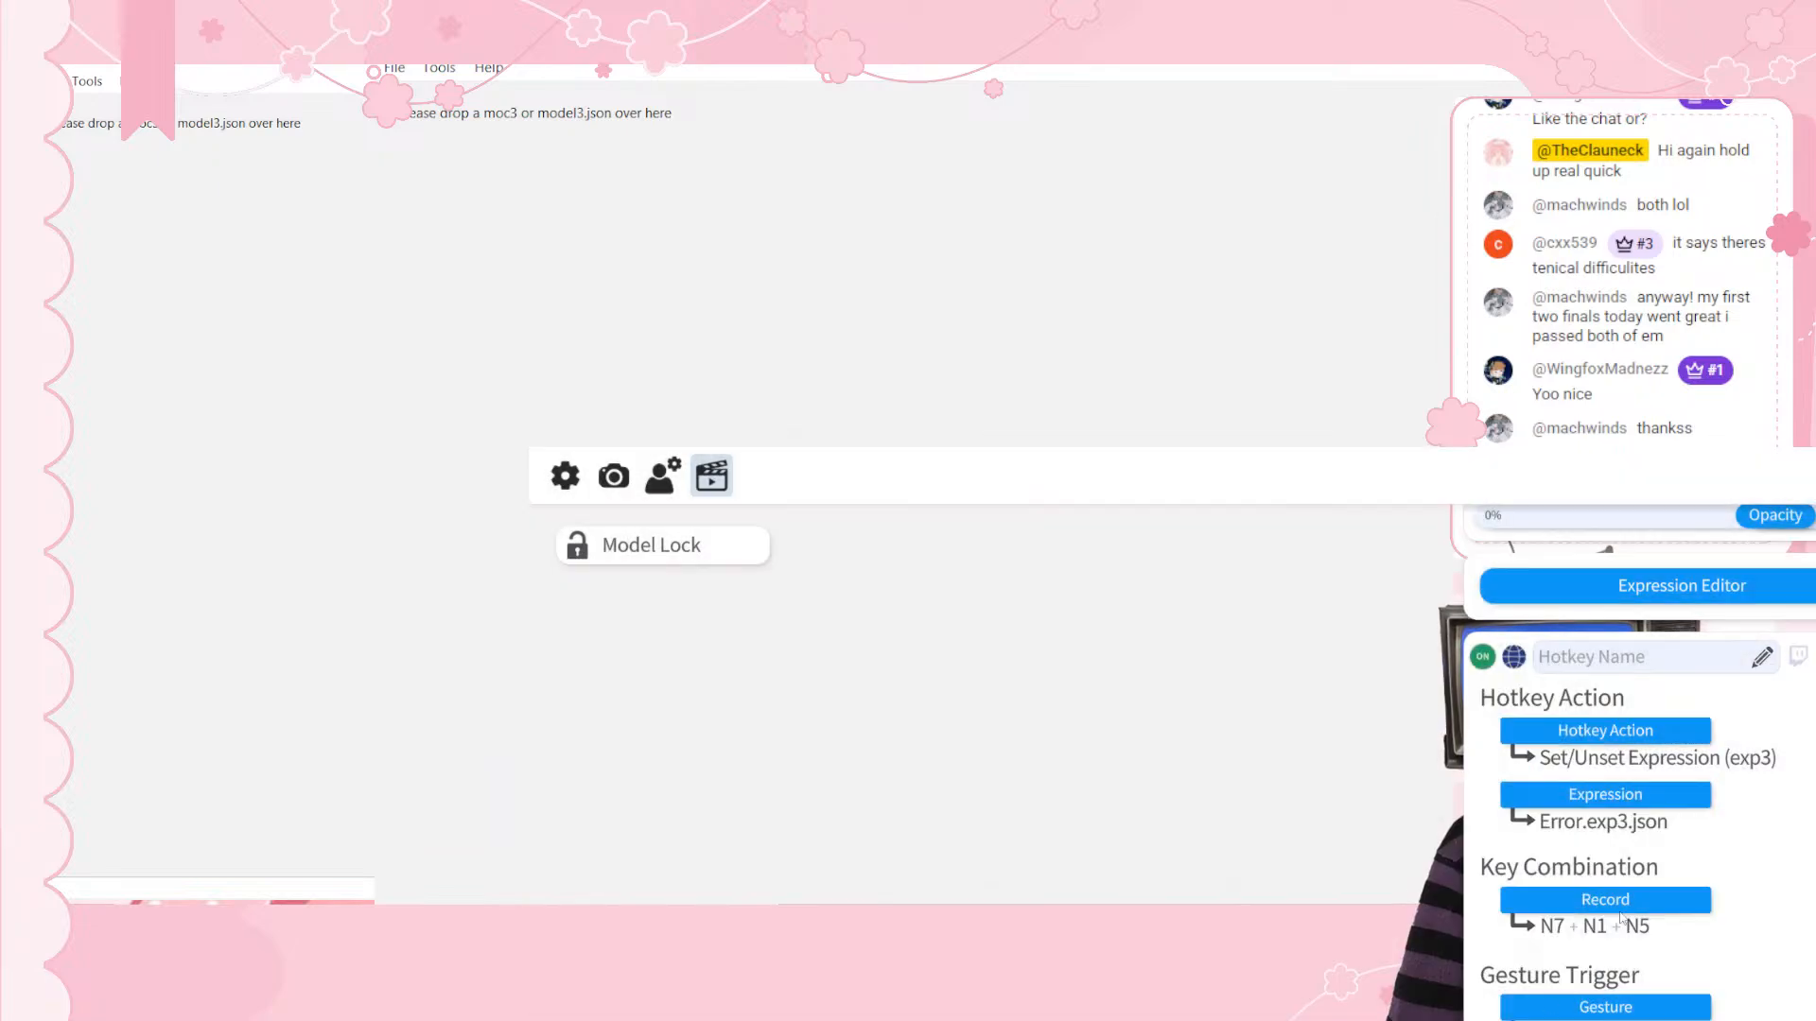
{"action": "key", "text": "Escape"}
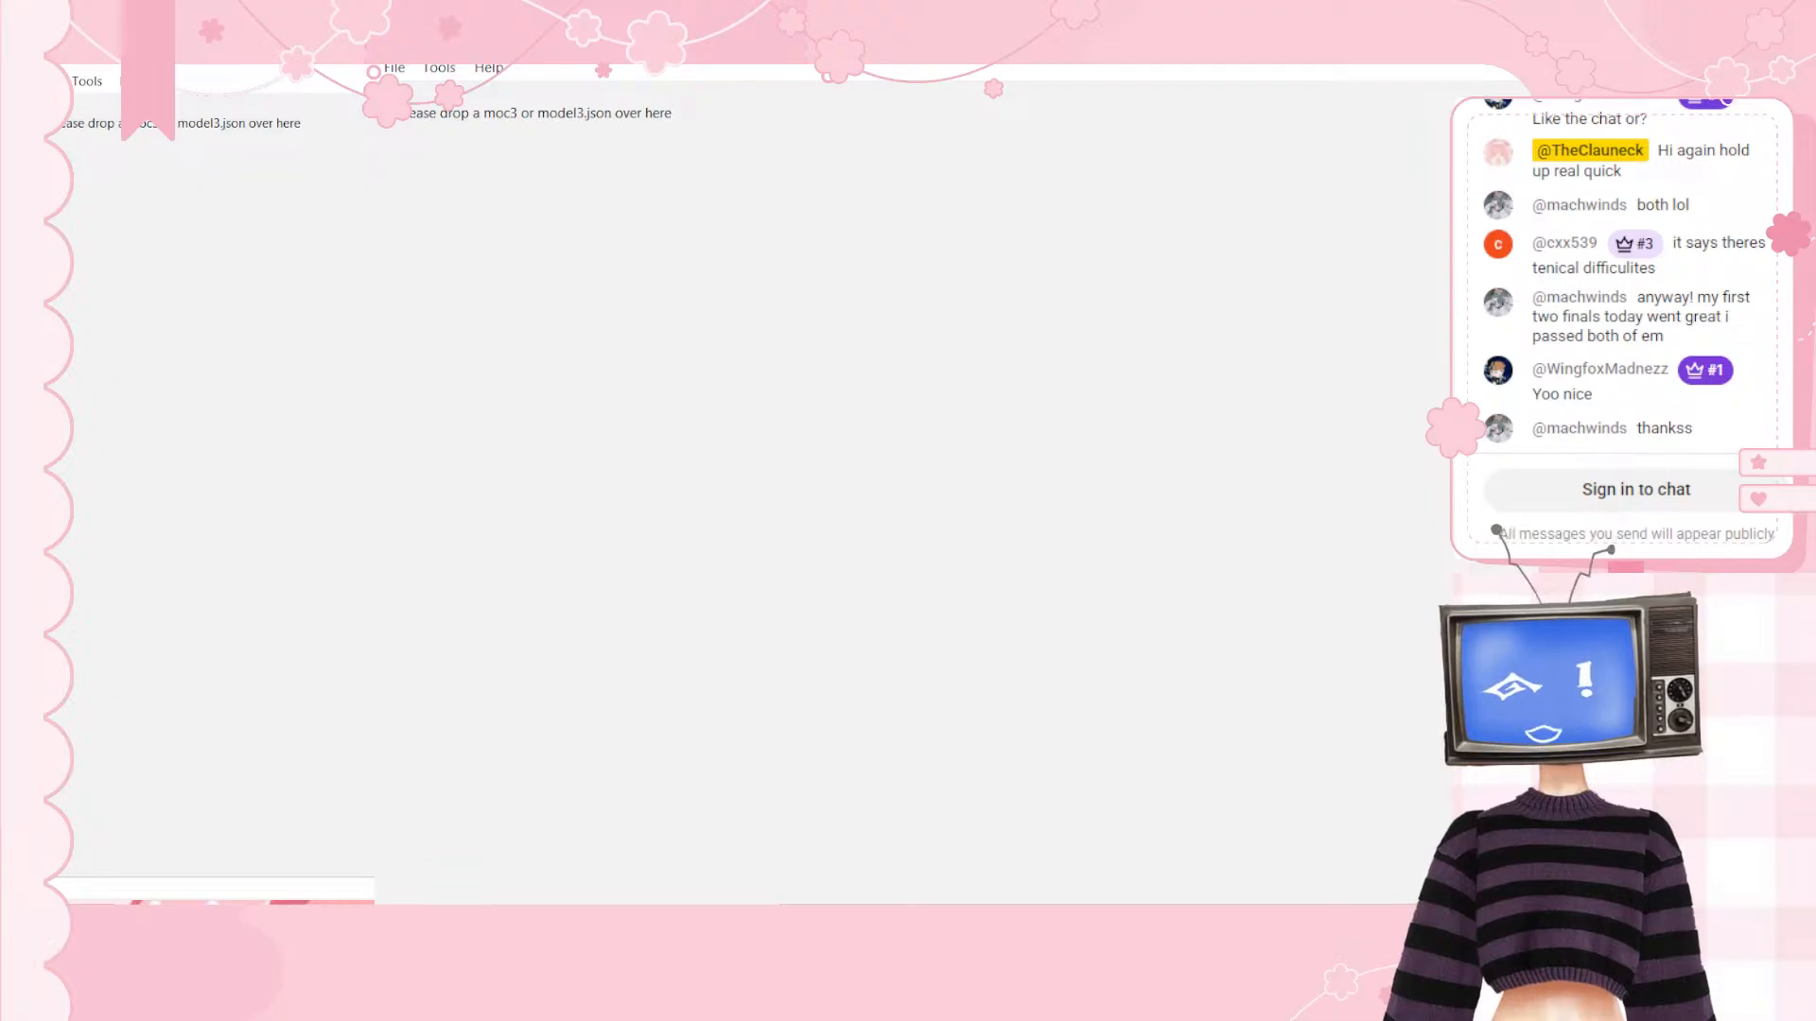
Step: Trigger the Error expression with its hotkey, and reposition and enlarge the model in the scene
{"action": "key", "text": "1"}
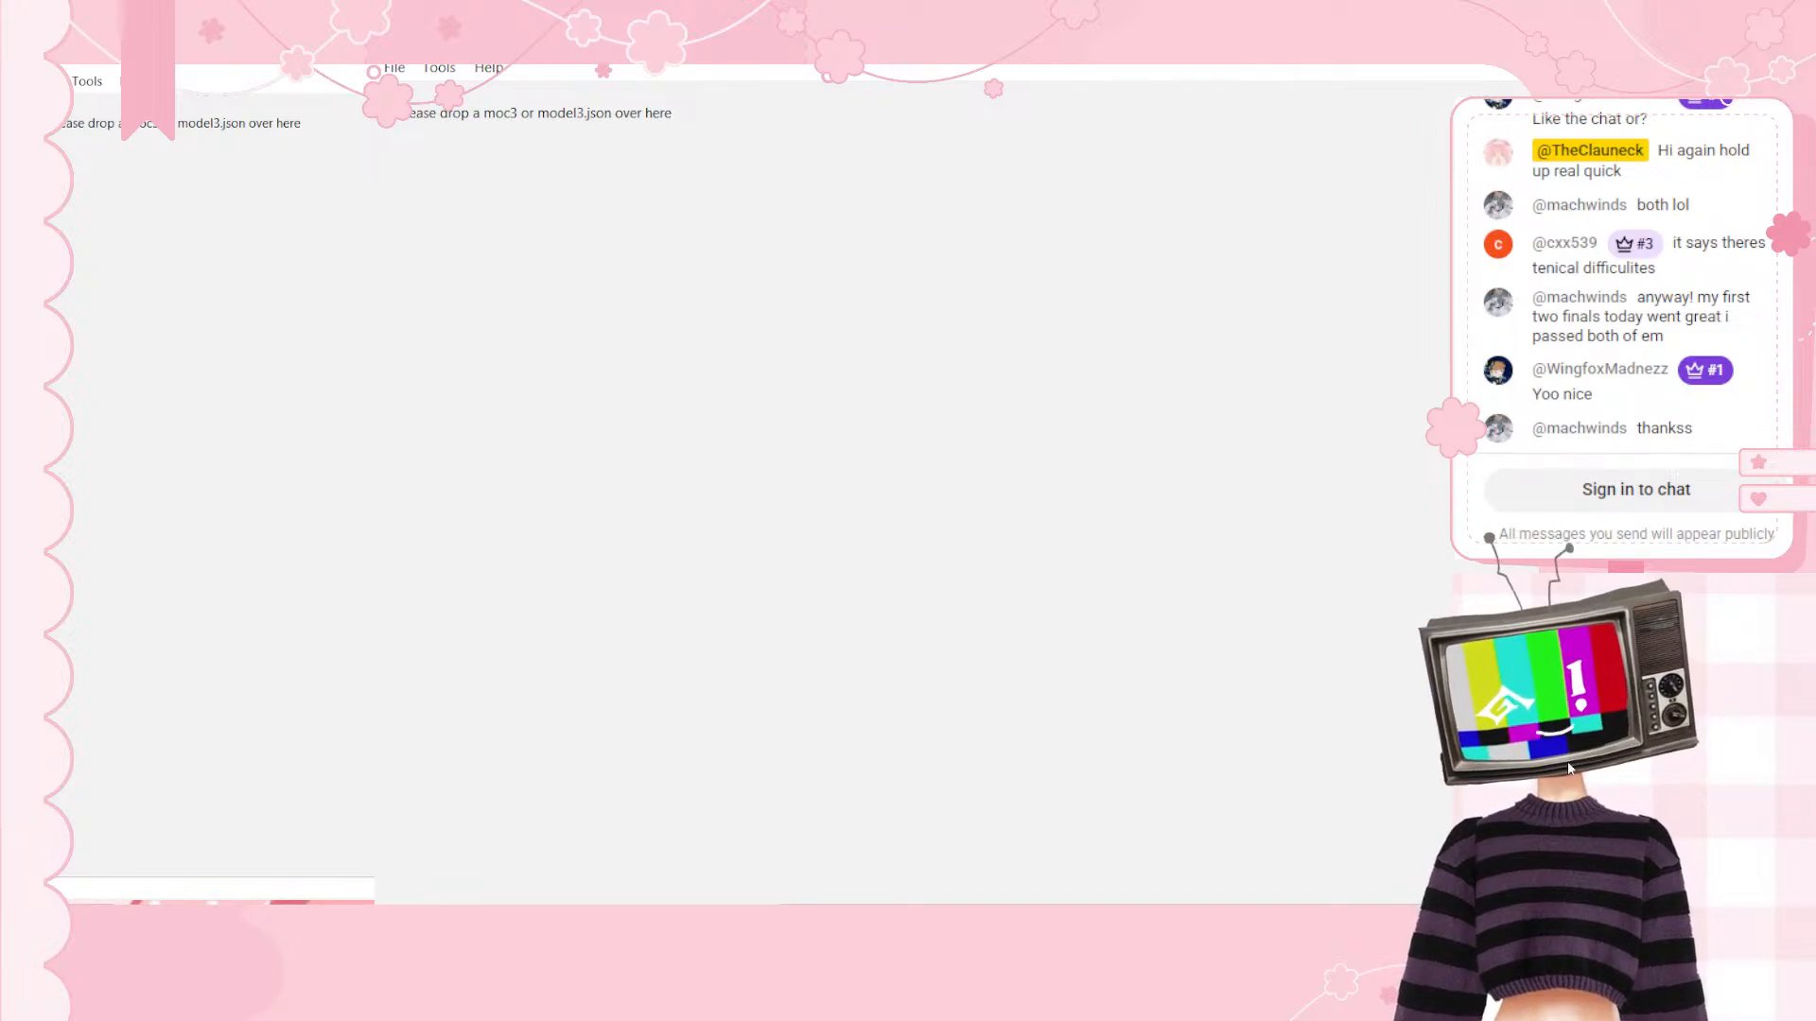
{"action": "double_click", "coordinate": [1621, 927]}
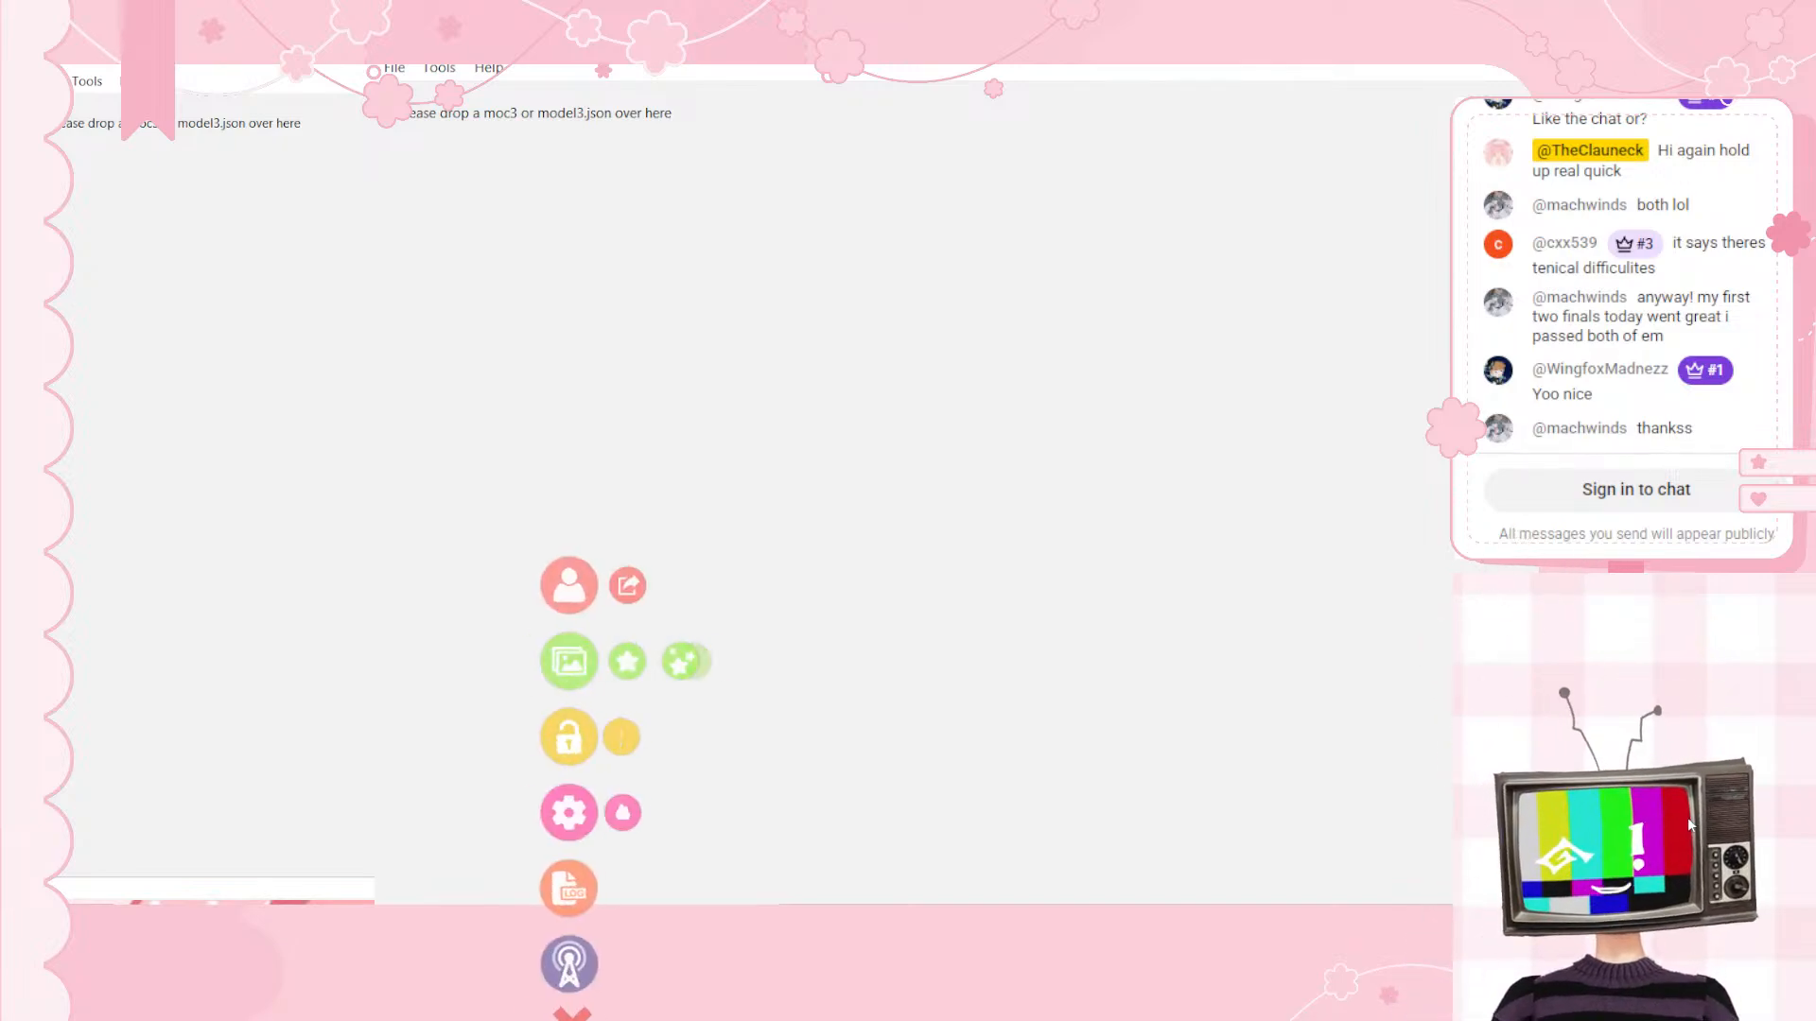
{"action": "left_click_drag", "start_coordinate": [1640, 931], "coordinate": [1625, 968]}
{"action": "scroll", "coordinate": [1616, 778], "scroll_direction": "up", "scroll_amount": 3}
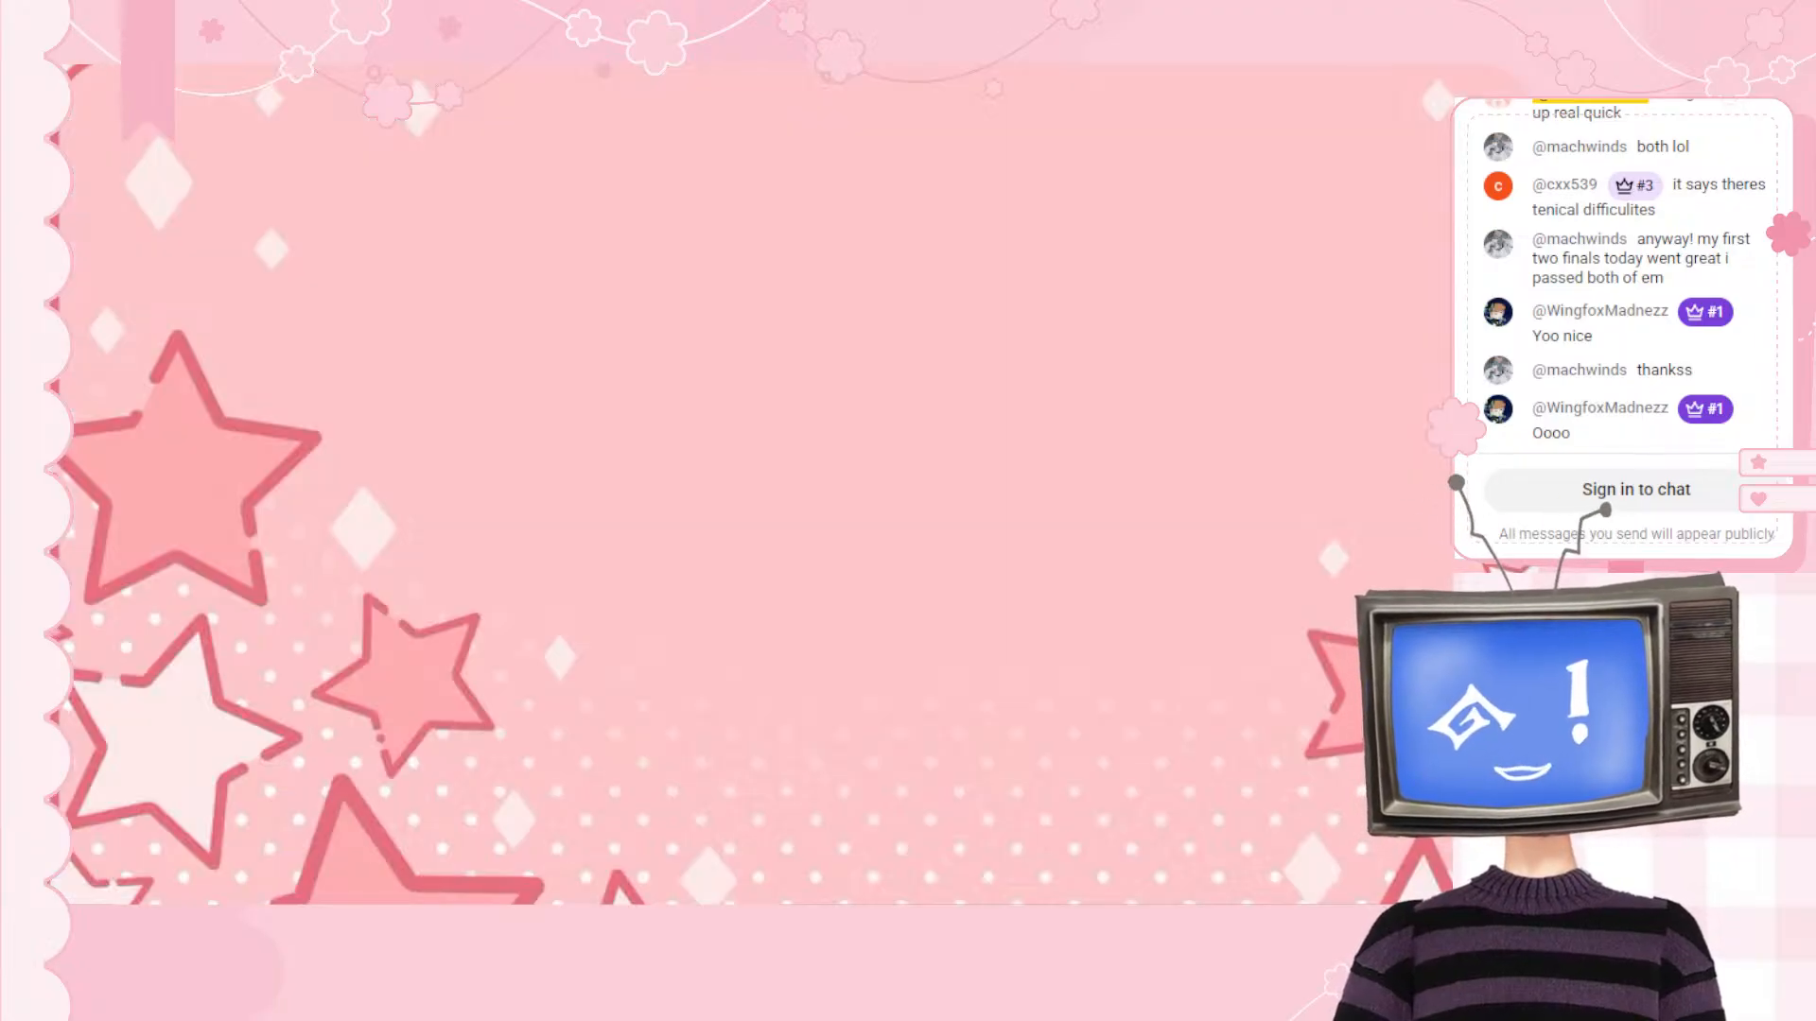
Step: Open the hotkey settings and look through the actions available for the Error expression's hotkey
{"action": "double_click", "coordinate": [1087, 748]}
{"action": "left_click", "coordinate": [543, 813]}
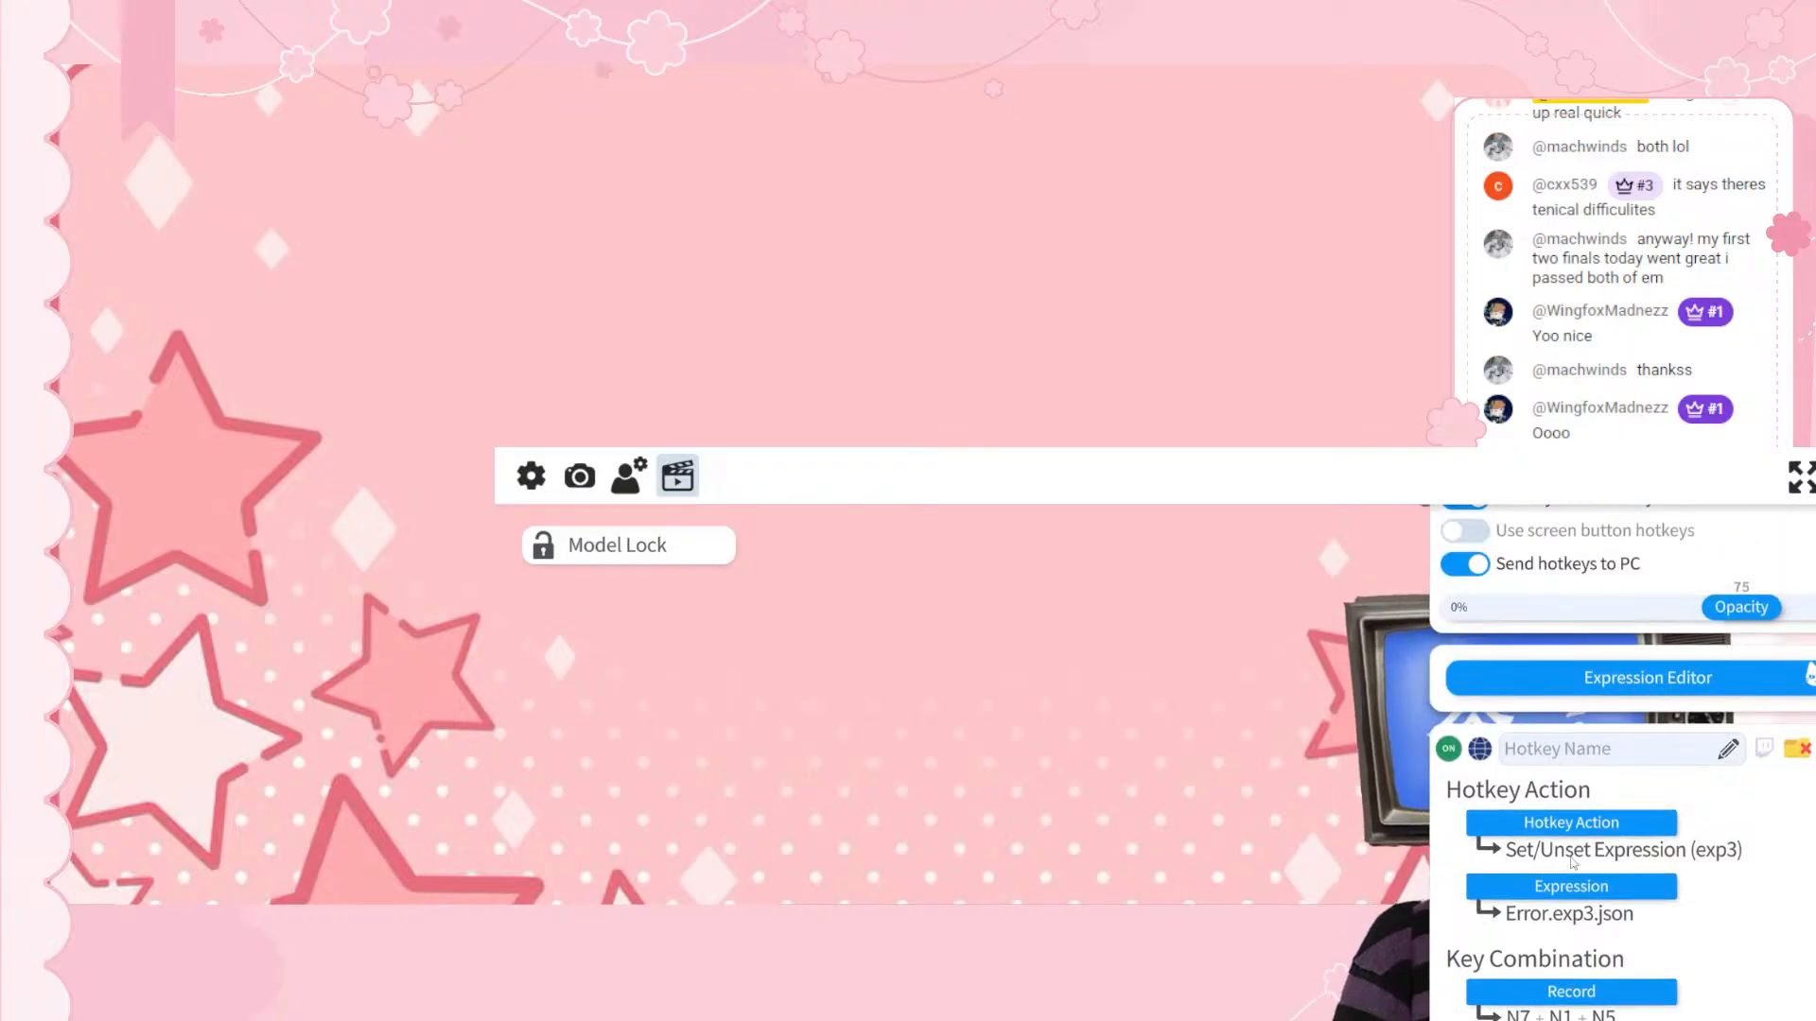
{"action": "left_click", "coordinate": [1572, 834]}
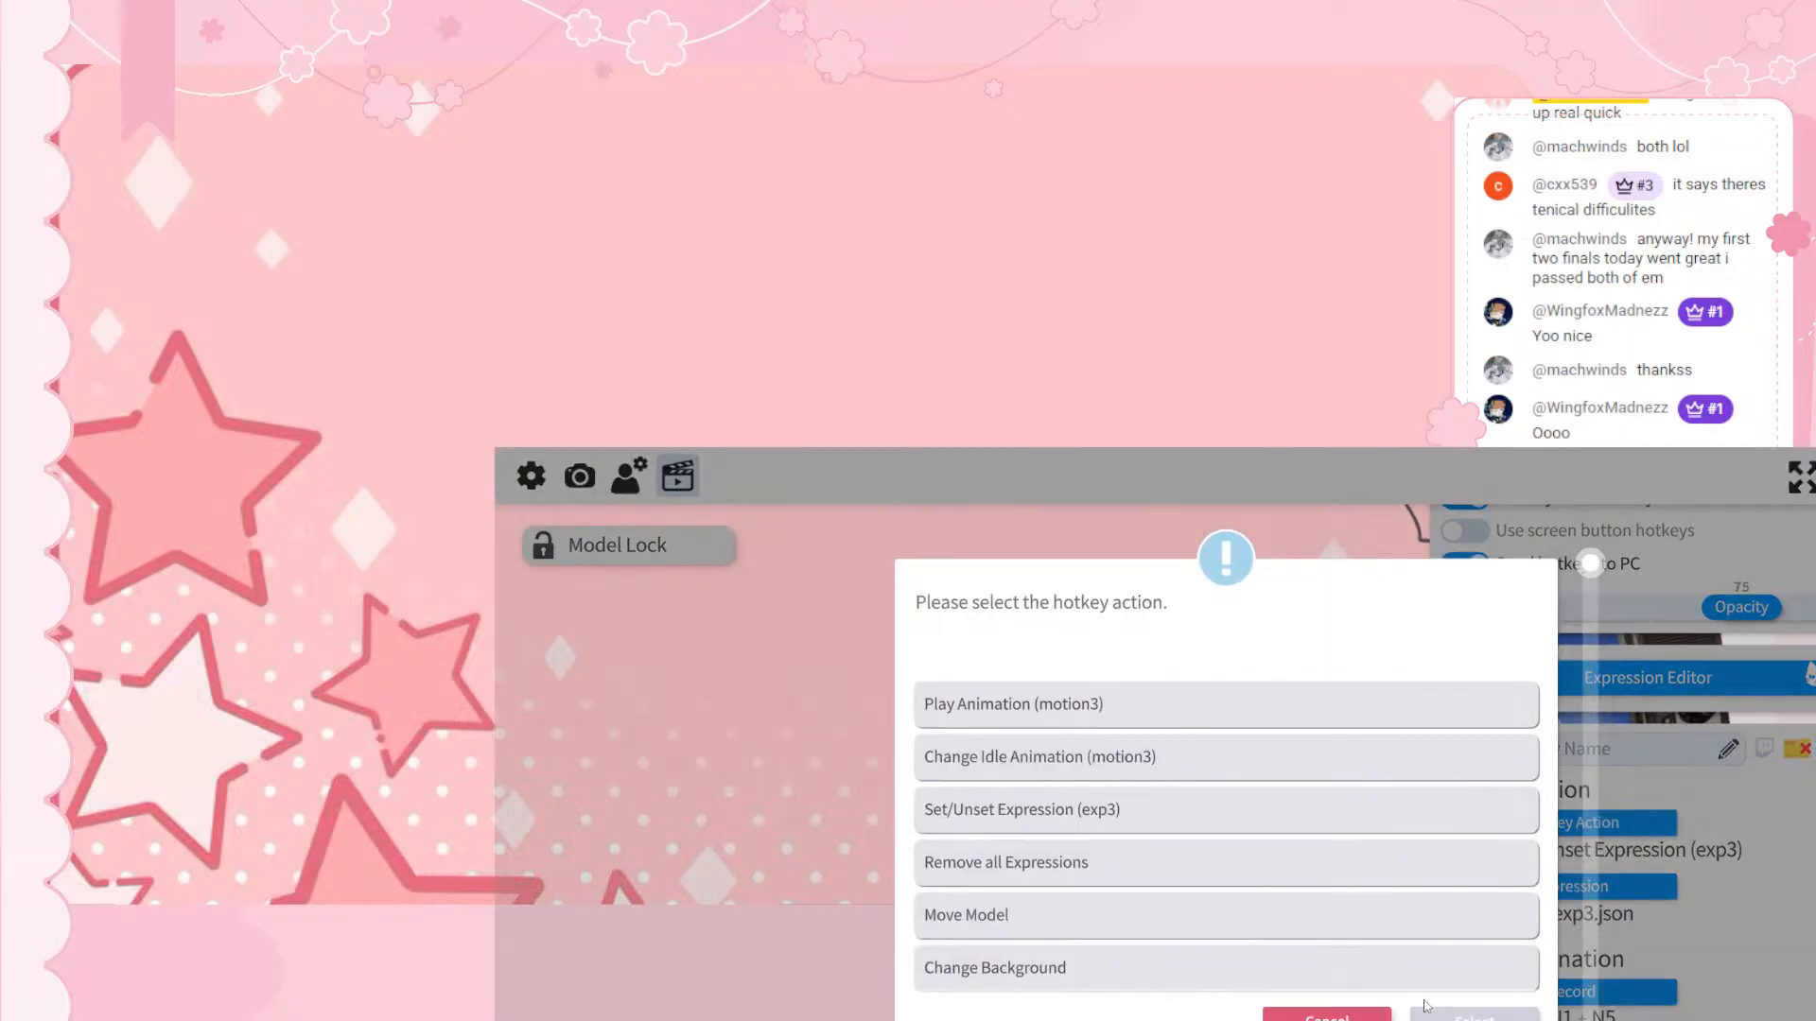
{"action": "left_click", "coordinate": [1380, 1016]}
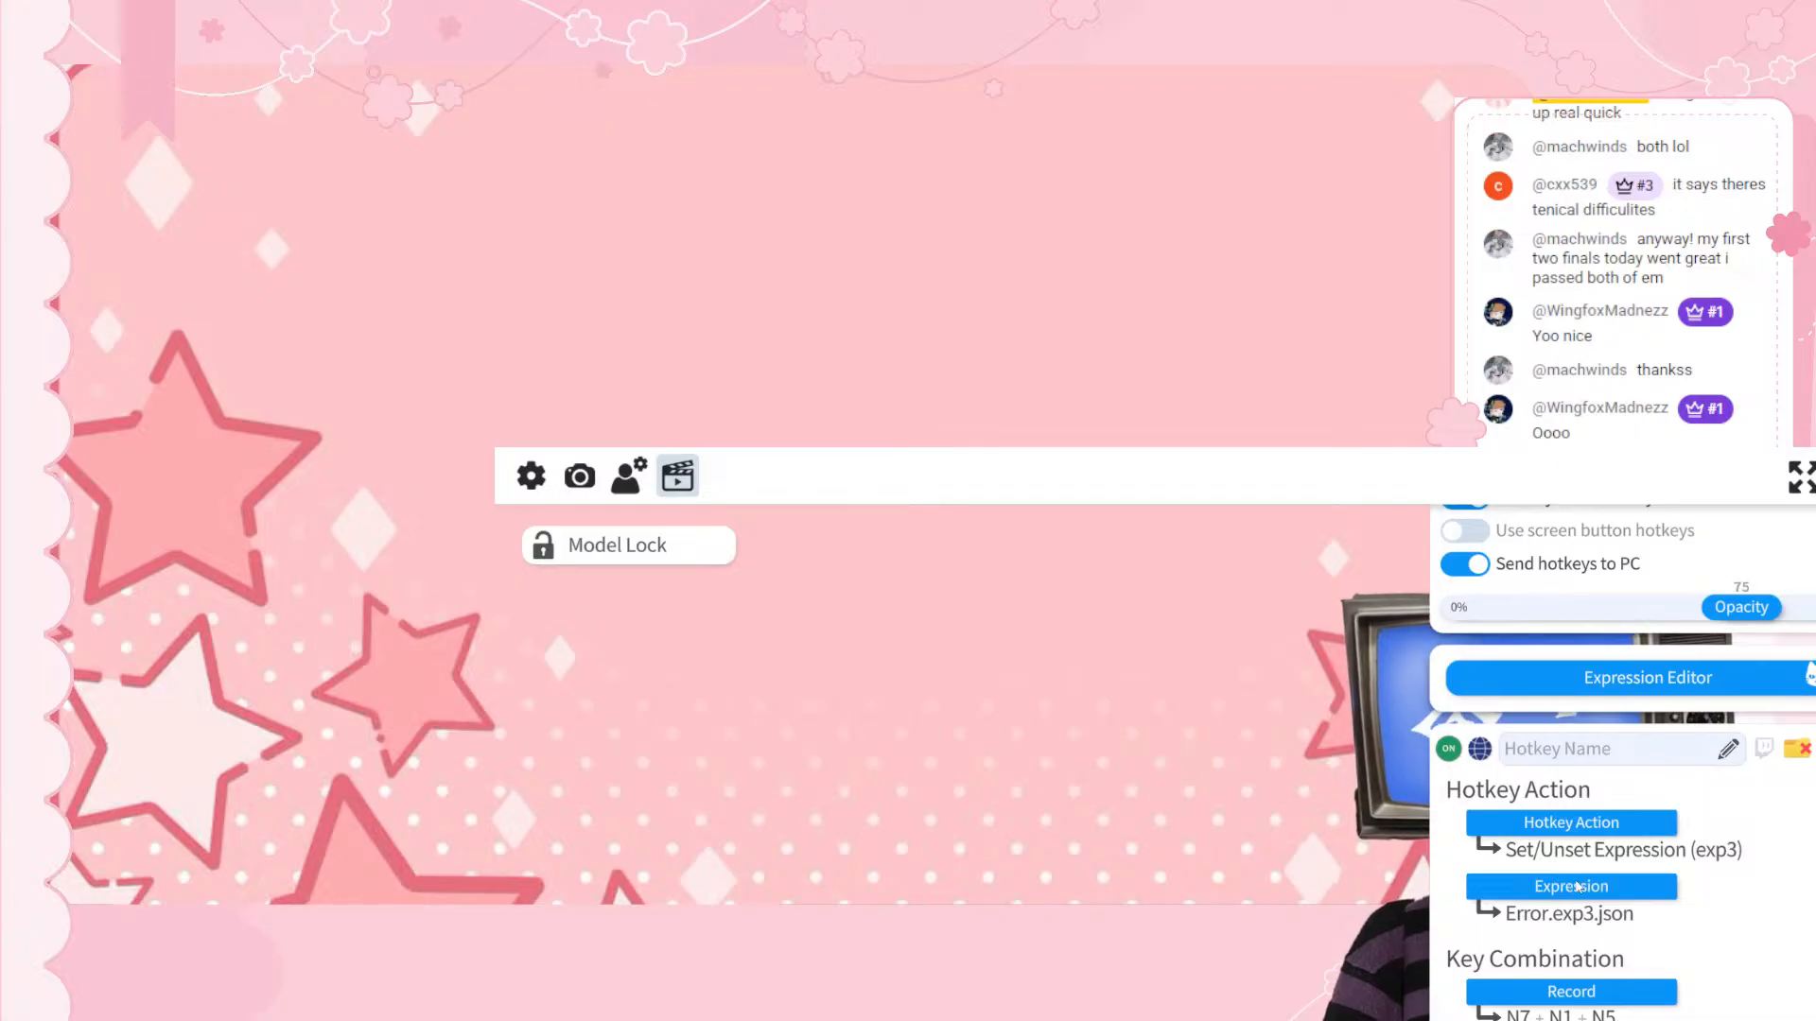
Step: Create a new expression in the Expression Editor and set its Error parameter to 1
{"action": "scroll", "coordinate": [1577, 886], "scroll_direction": "up", "scroll_amount": 1}
{"action": "left_click", "coordinate": [1598, 723]}
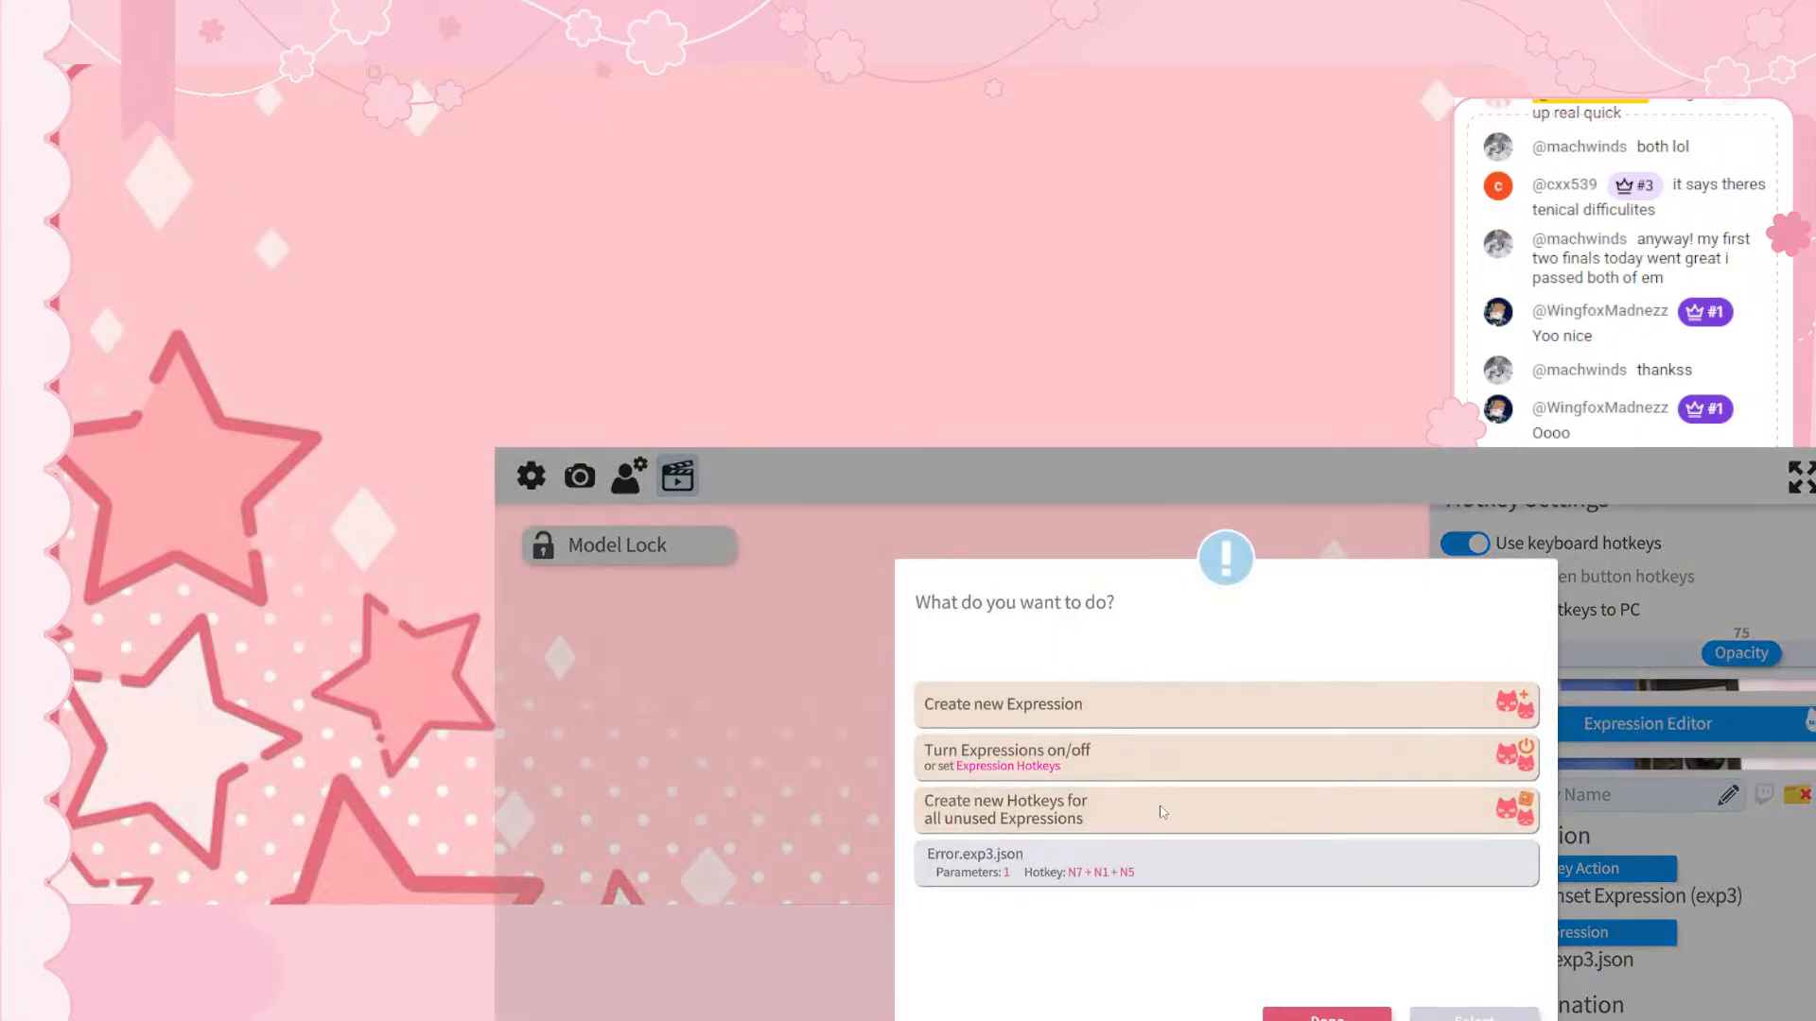
{"action": "left_click", "coordinate": [1106, 718]}
{"action": "left_click", "coordinate": [1464, 1014]}
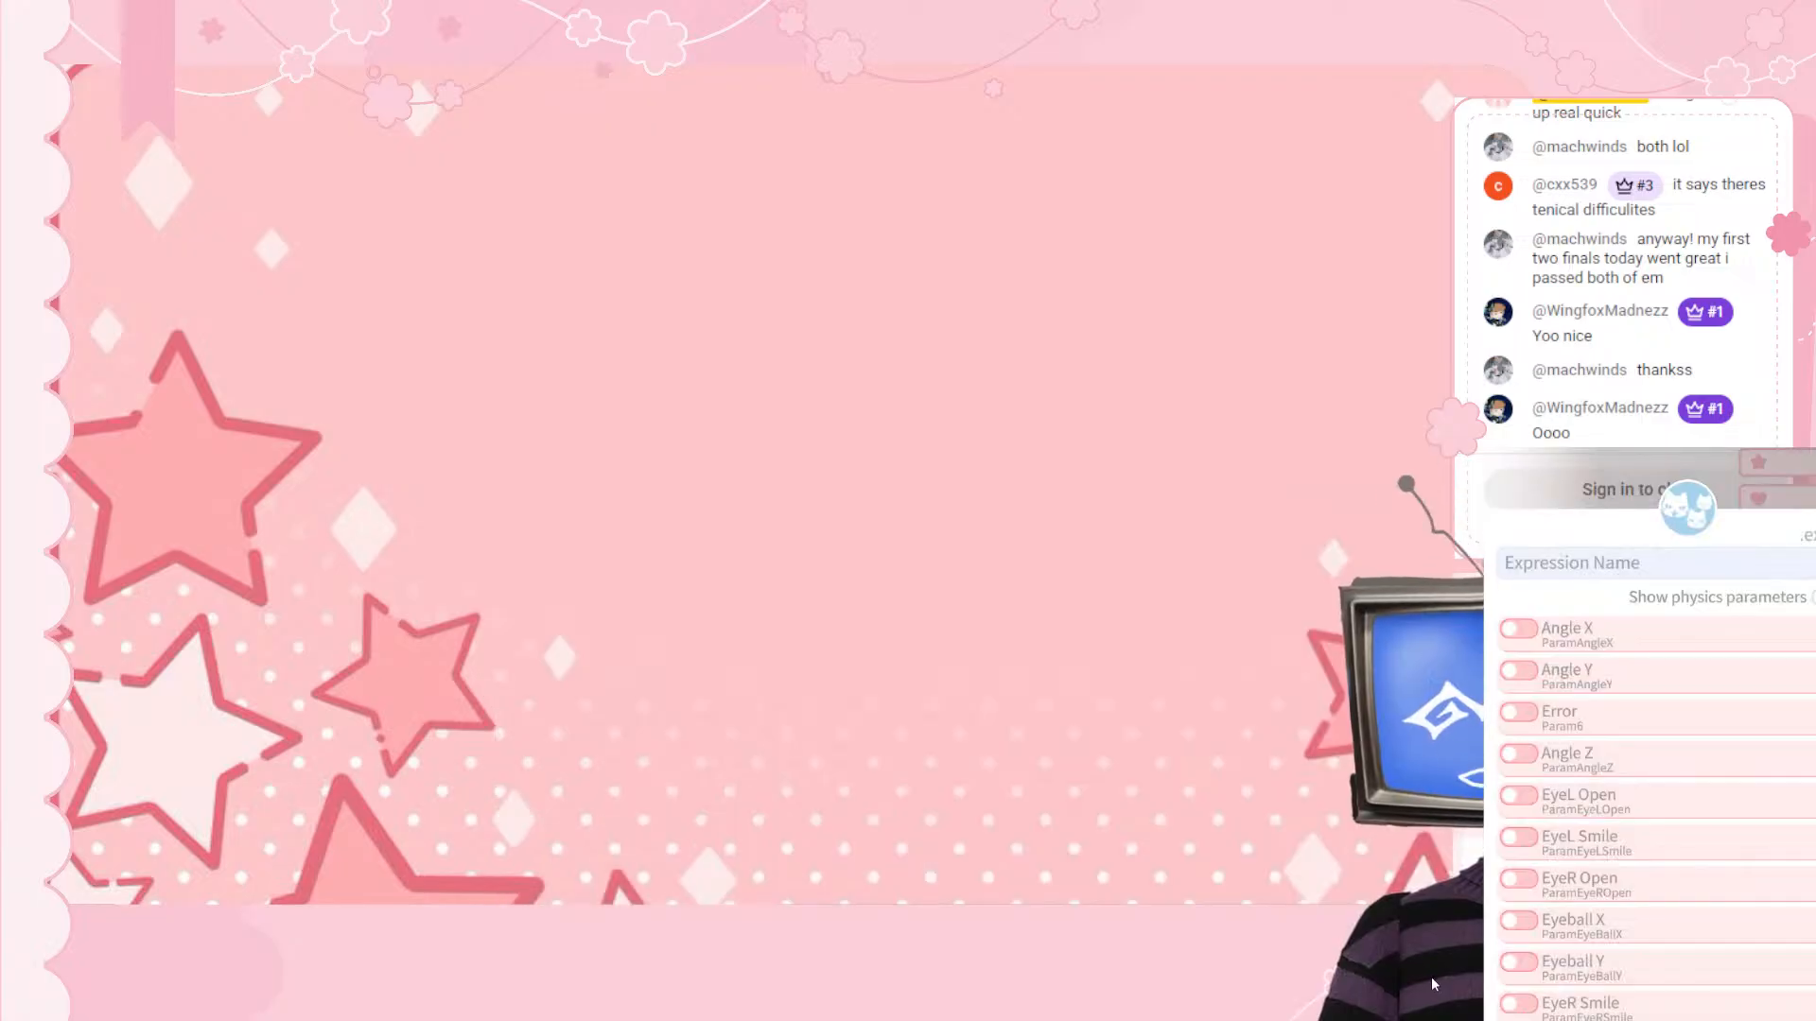
{"action": "scroll", "coordinate": [1624, 840], "scroll_direction": "down", "scroll_amount": 7}
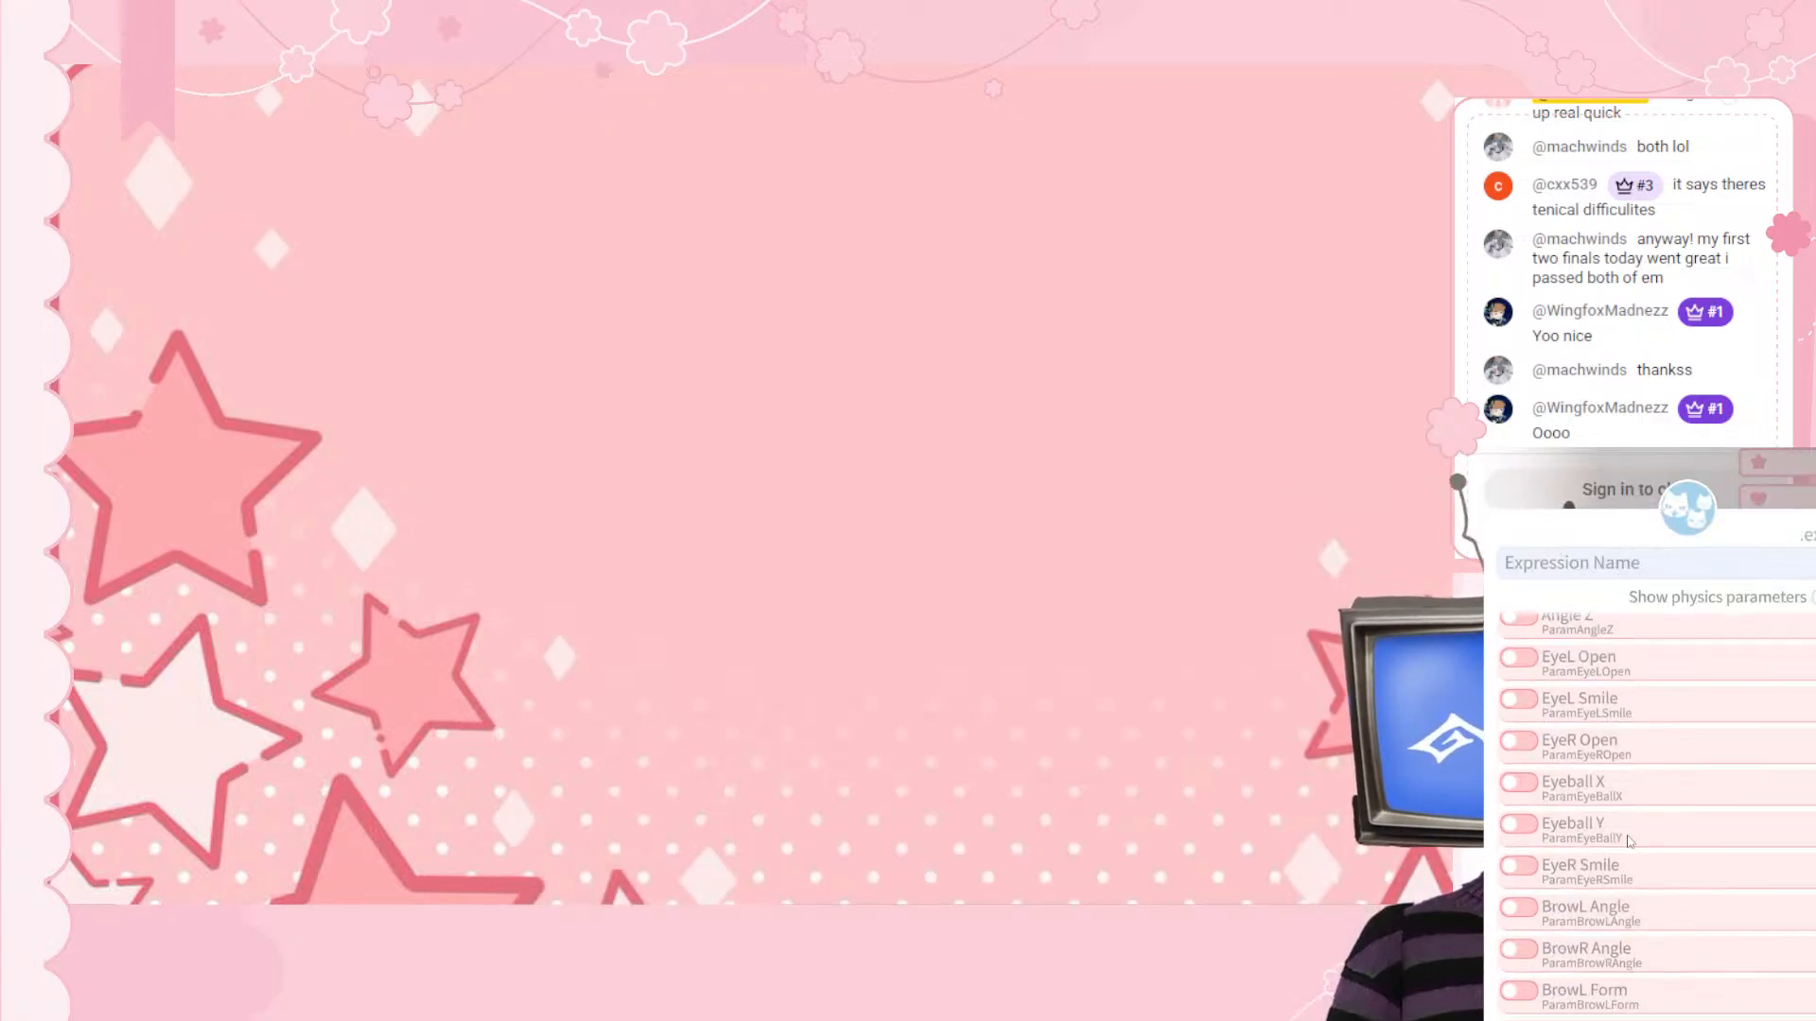
{"action": "scroll", "coordinate": [1628, 843], "scroll_direction": "up", "scroll_amount": 5}
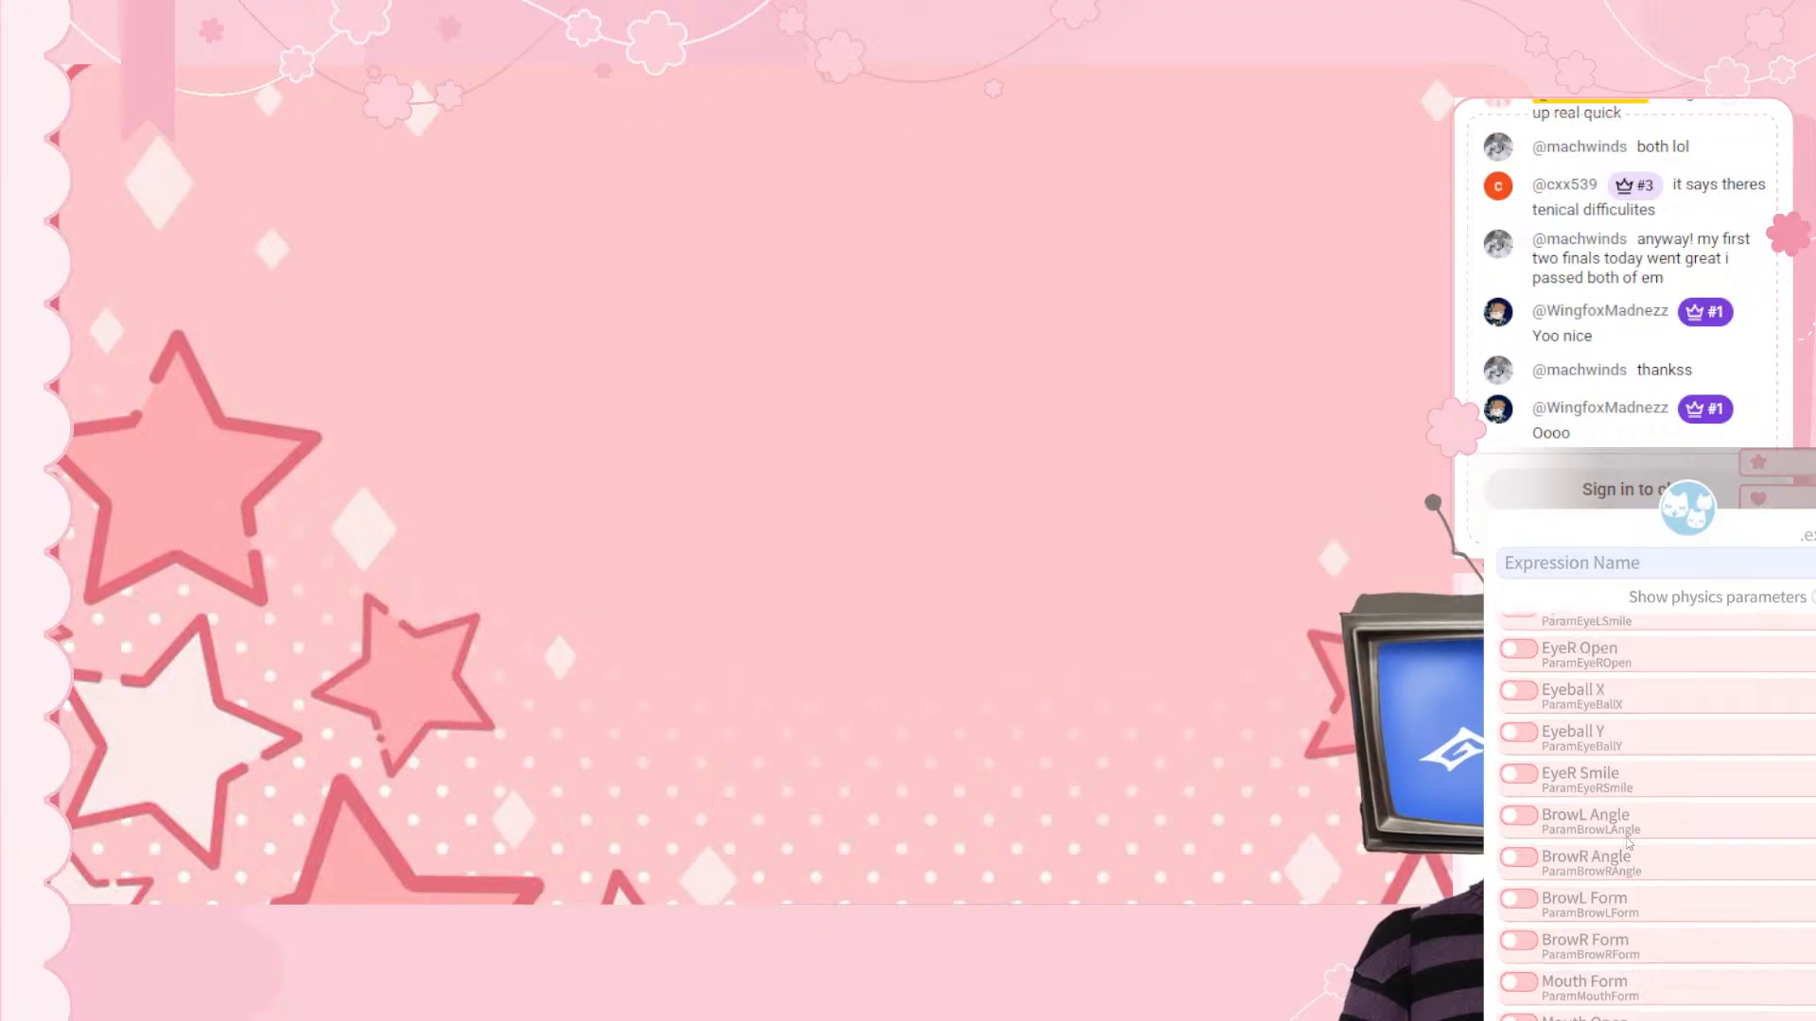
{"action": "scroll", "coordinate": [1627, 843], "scroll_direction": "up", "scroll_amount": 2}
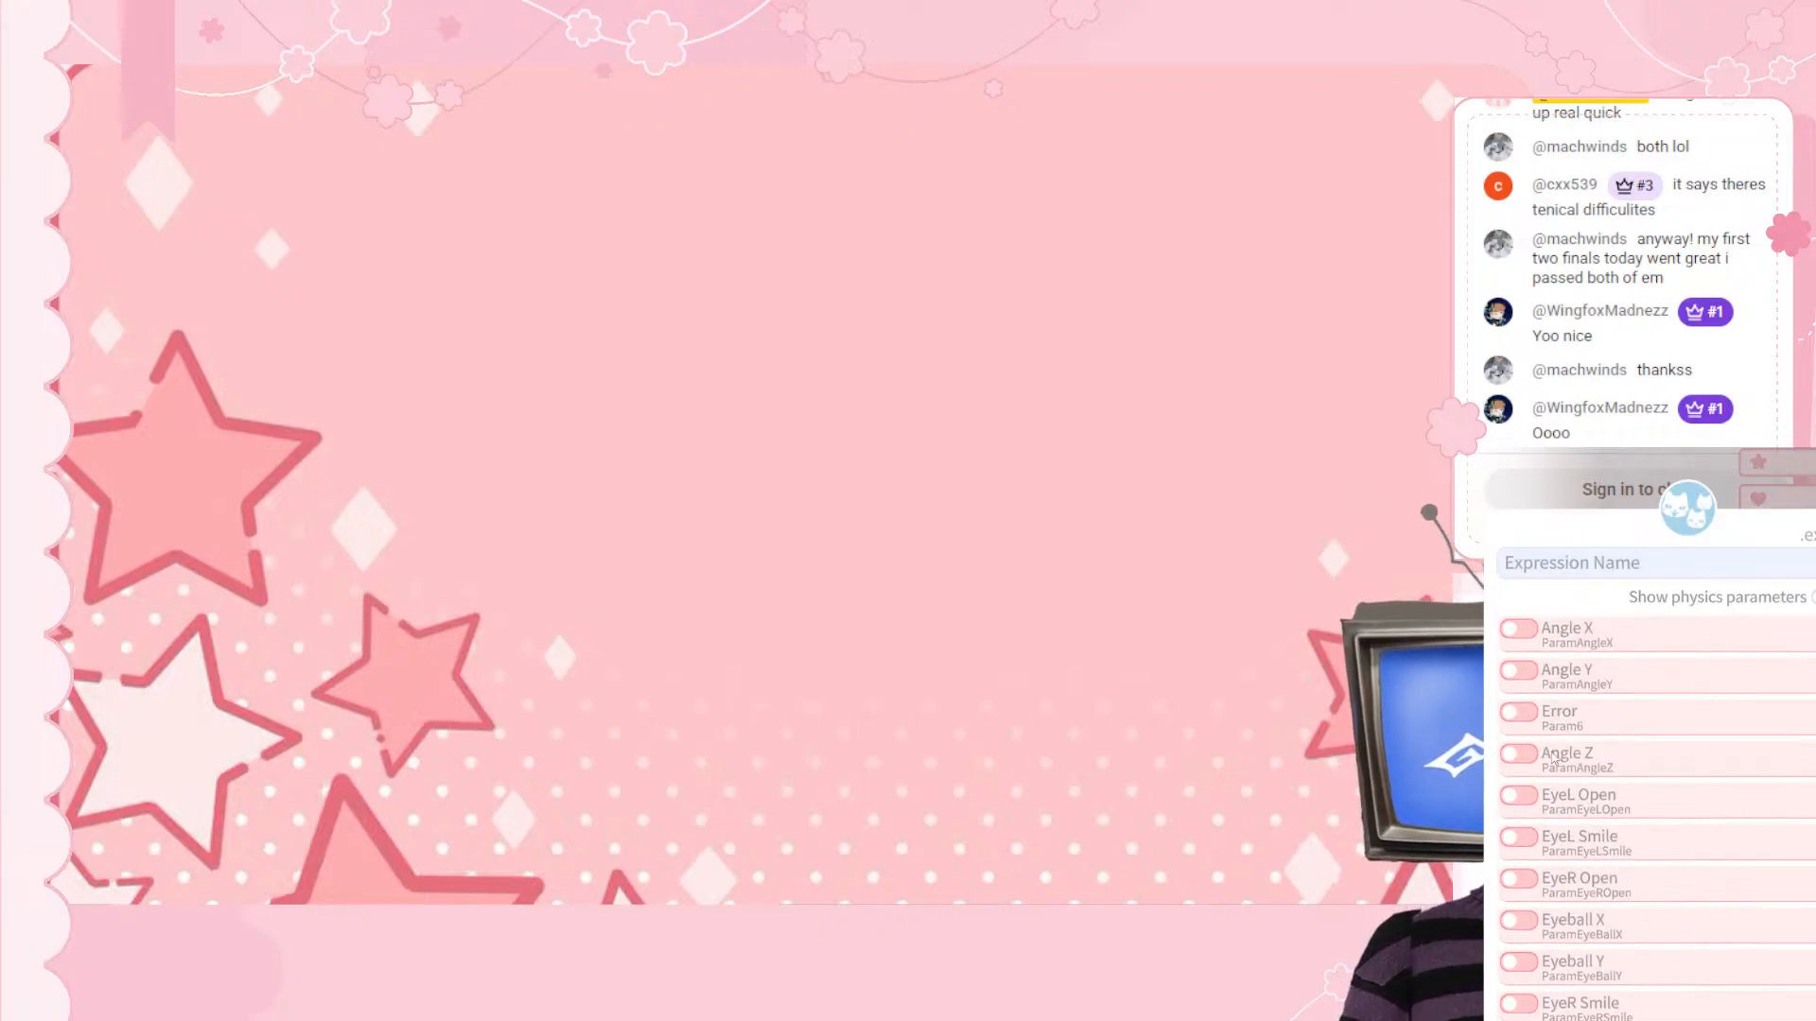
{"action": "left_click", "coordinate": [1521, 714]}
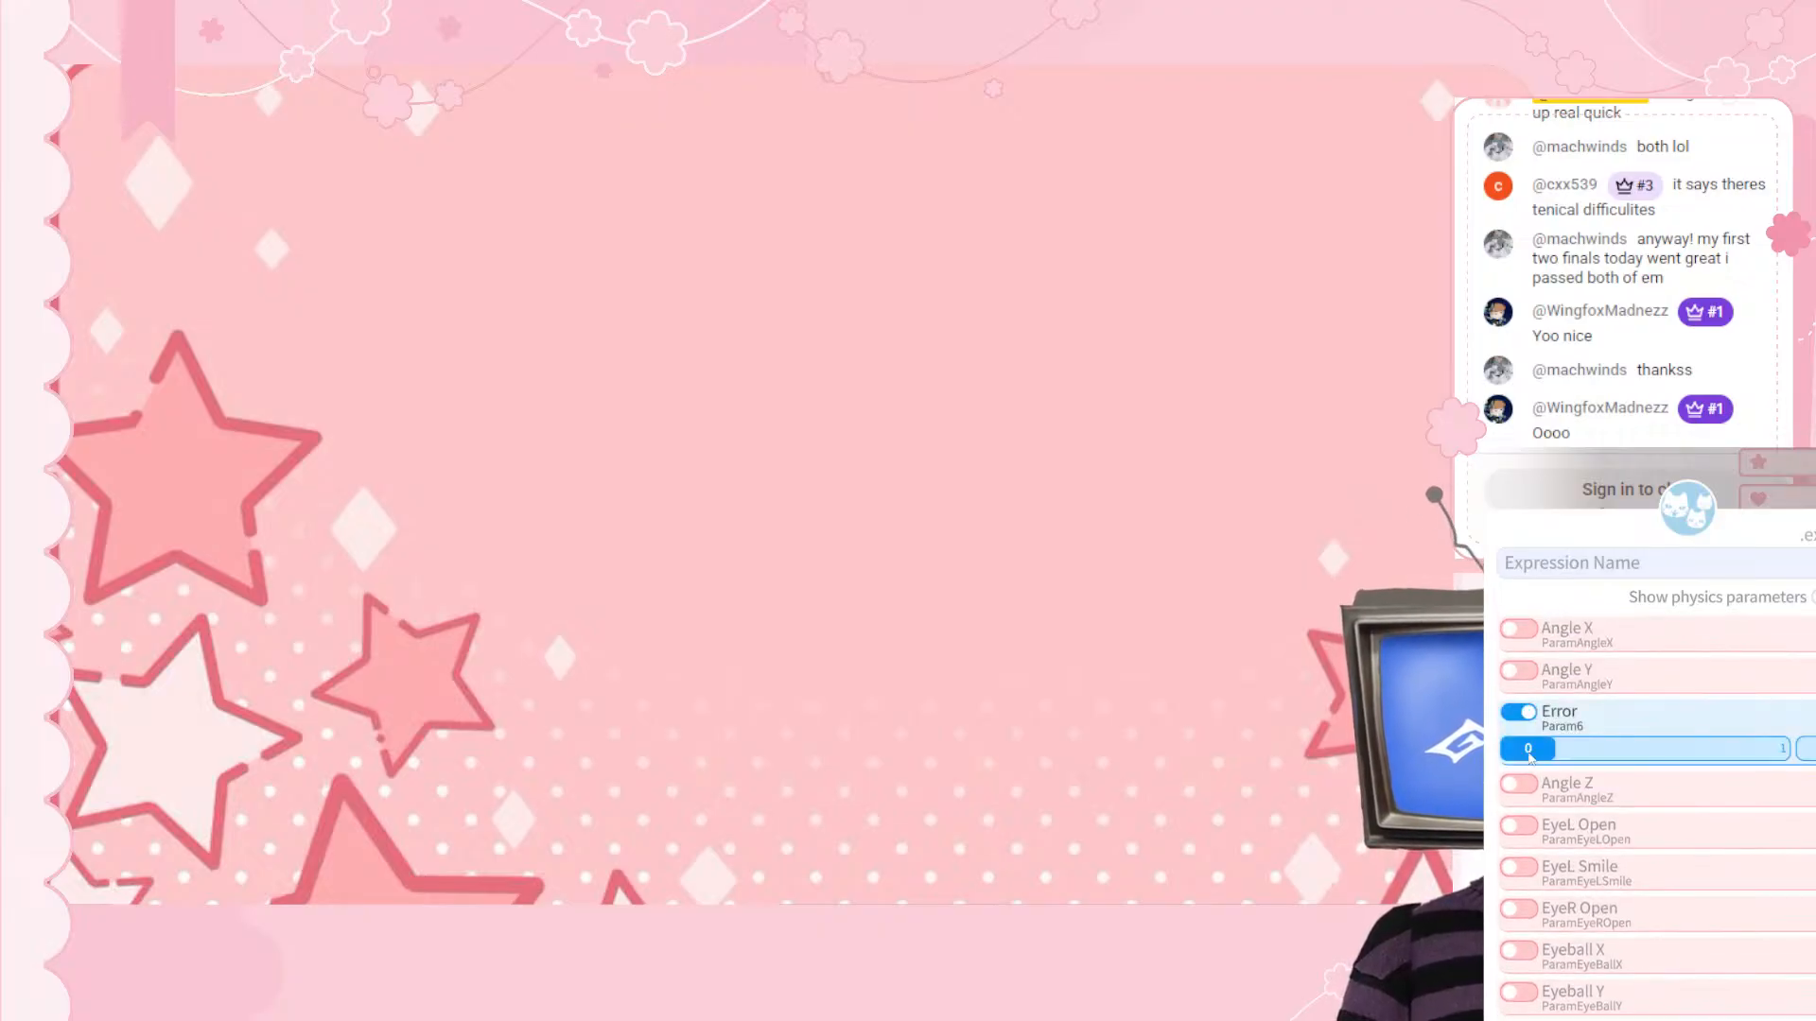
{"action": "left_click_drag", "start_coordinate": [1529, 752], "coordinate": [1764, 749]}
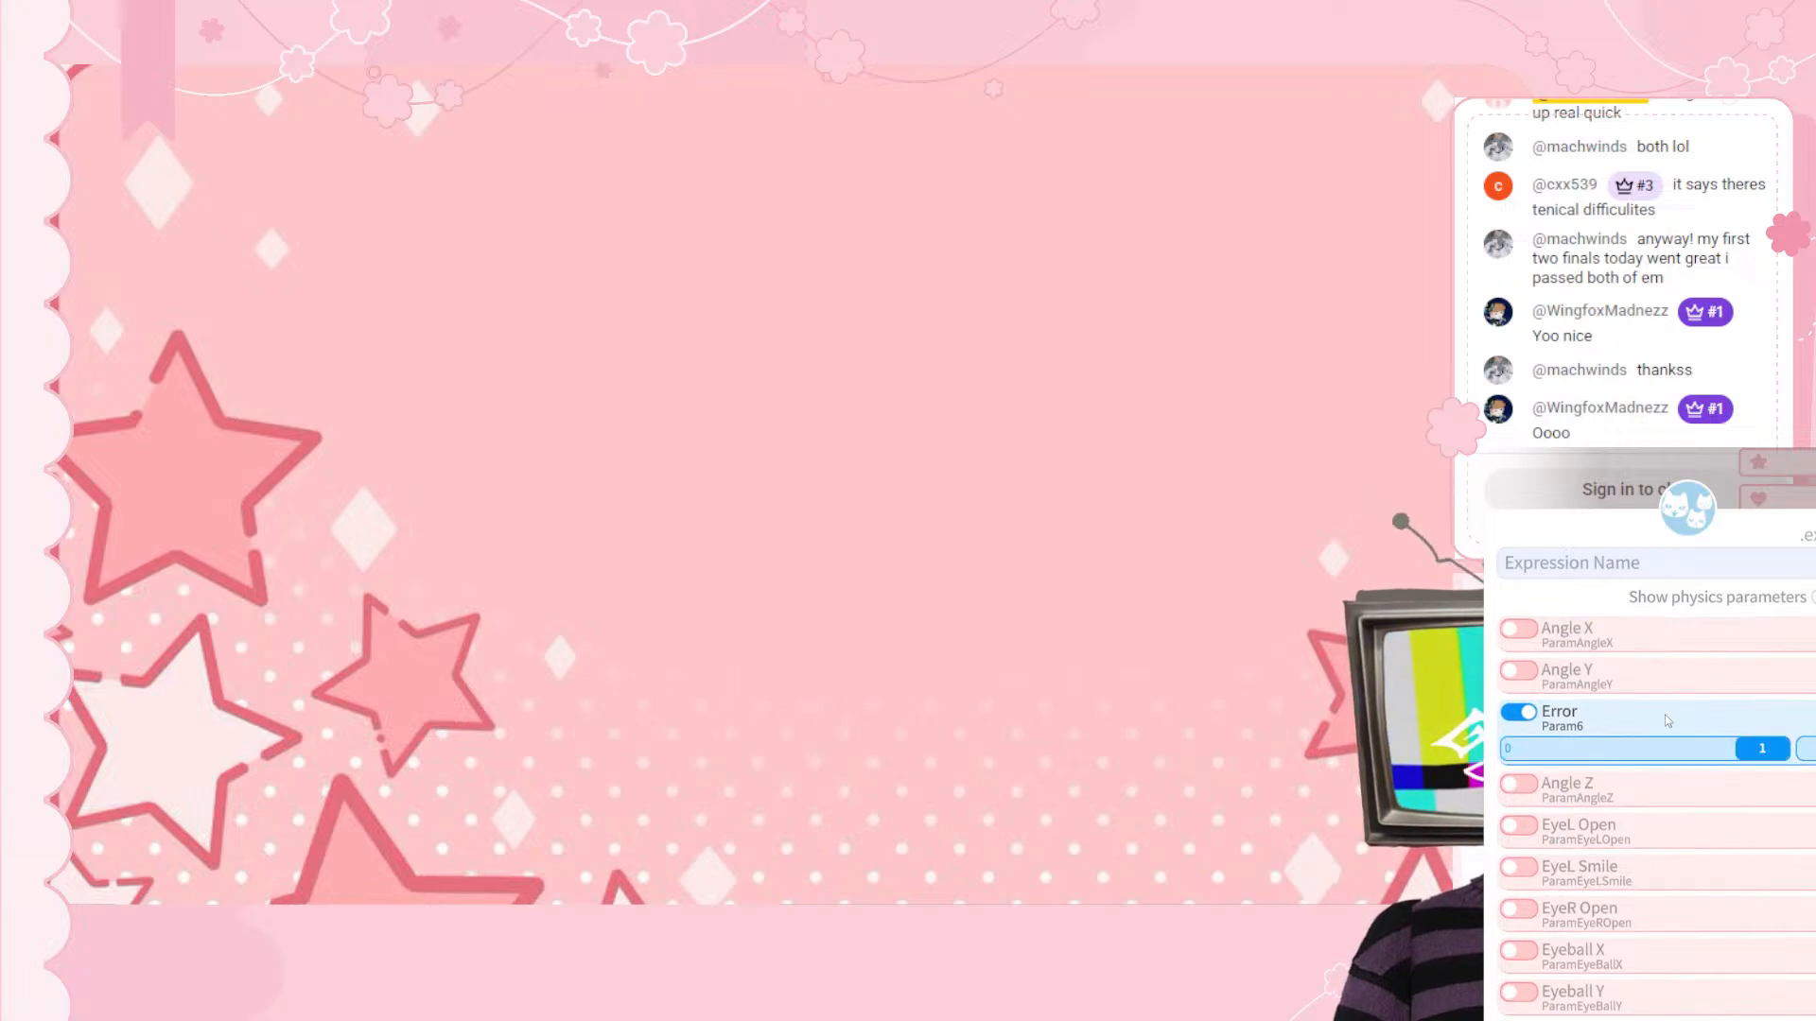
Step: Try enabling and lowering the EyeR Smile parameter in the new expression, and leave the editor and settings without saving it
{"action": "scroll", "coordinate": [1667, 721], "scroll_direction": "down", "scroll_amount": 1}
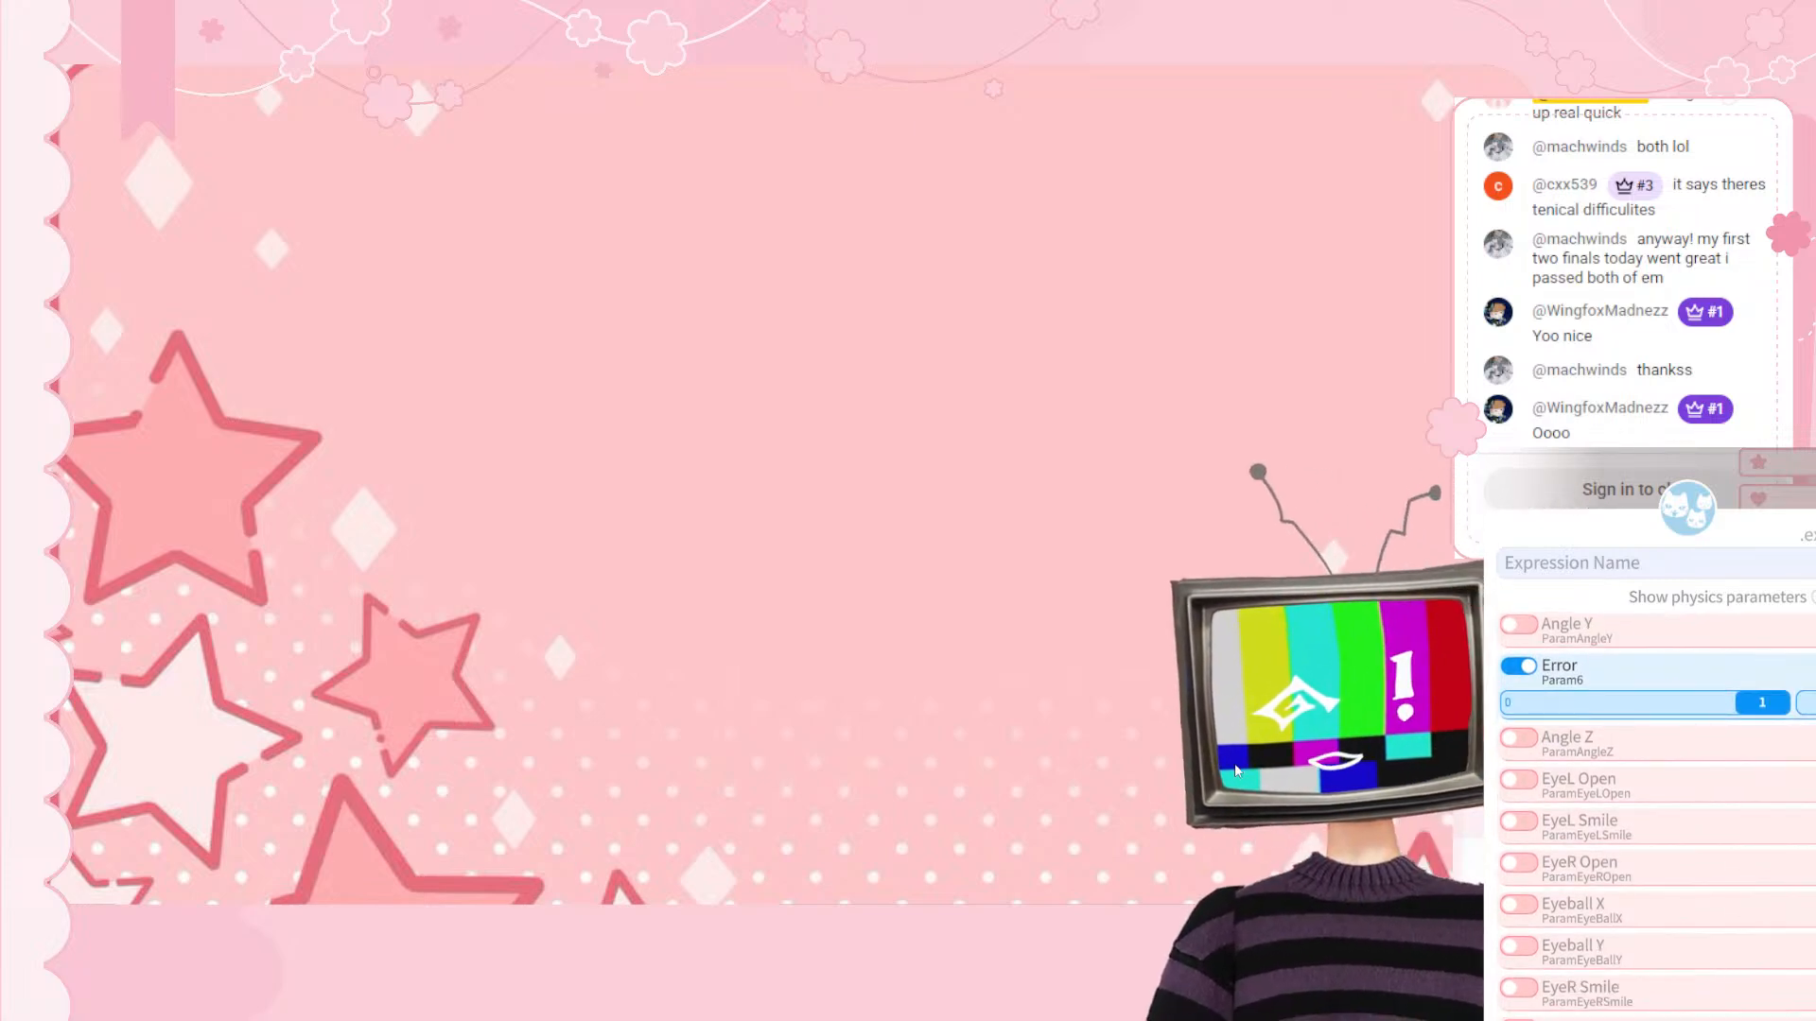
{"action": "scroll", "coordinate": [1782, 813], "scroll_direction": "down", "scroll_amount": 6}
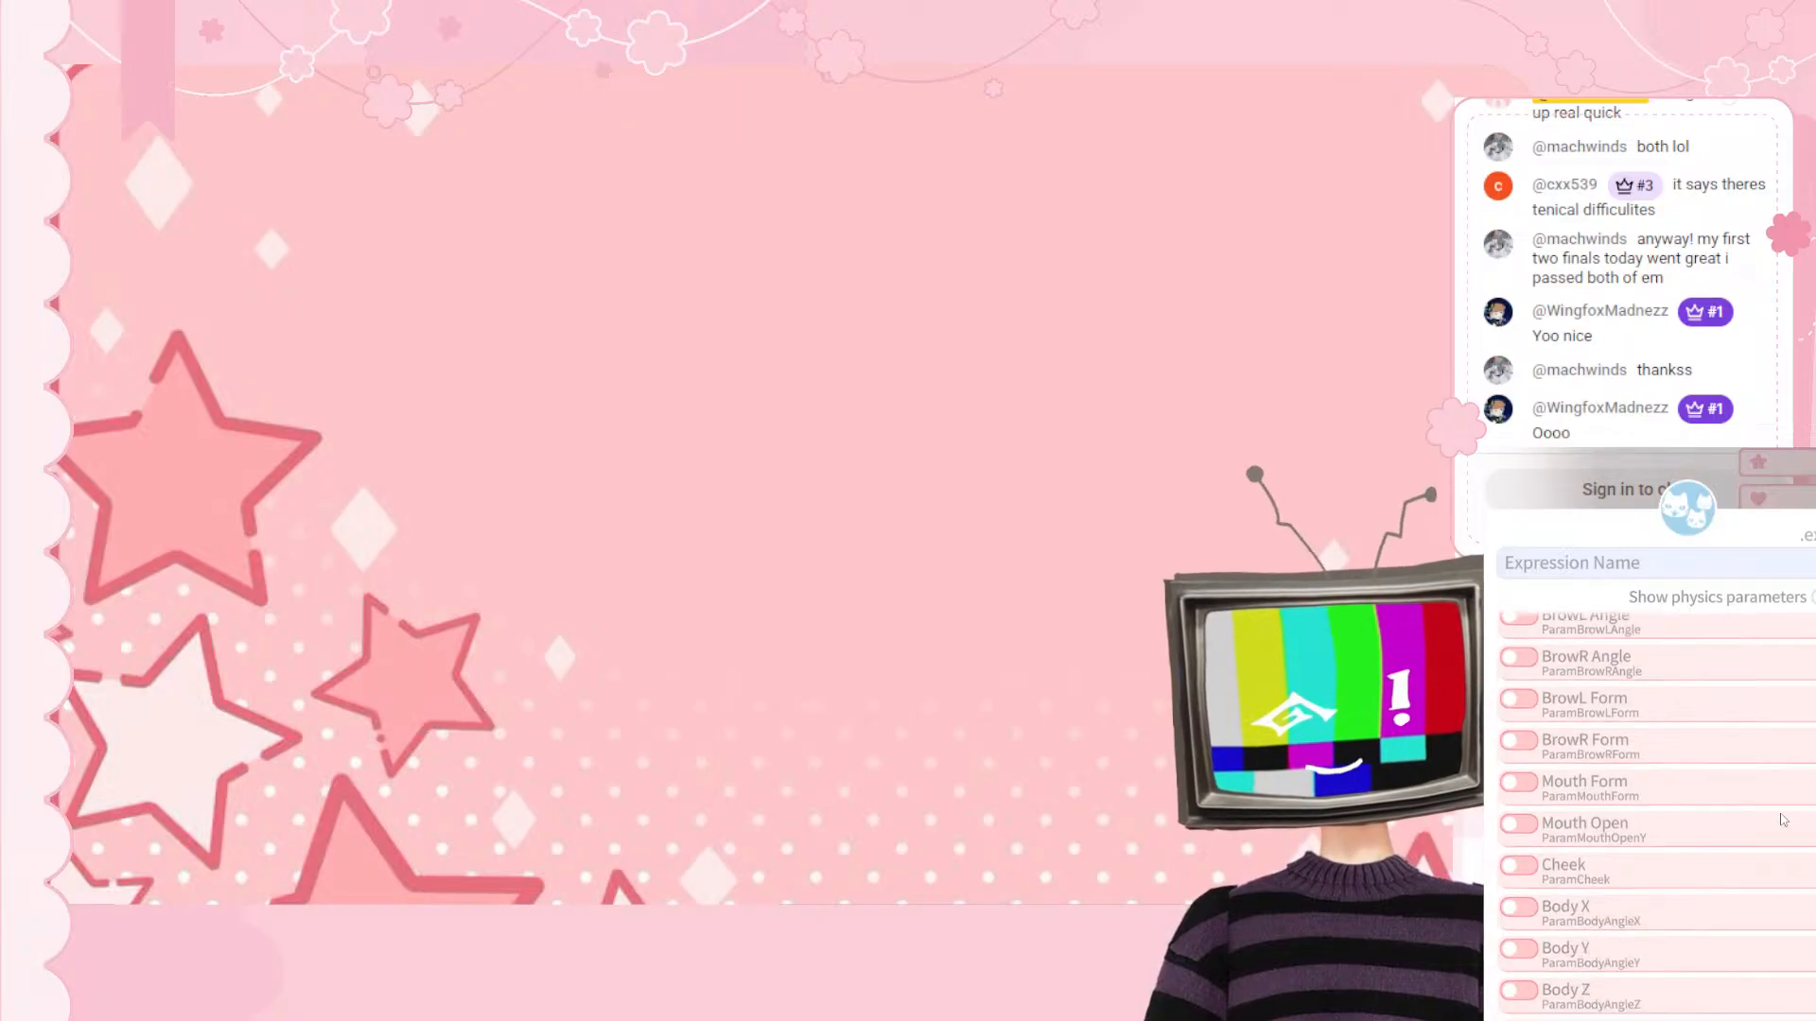
{"action": "scroll", "coordinate": [1665, 936], "scroll_direction": "up", "scroll_amount": 5}
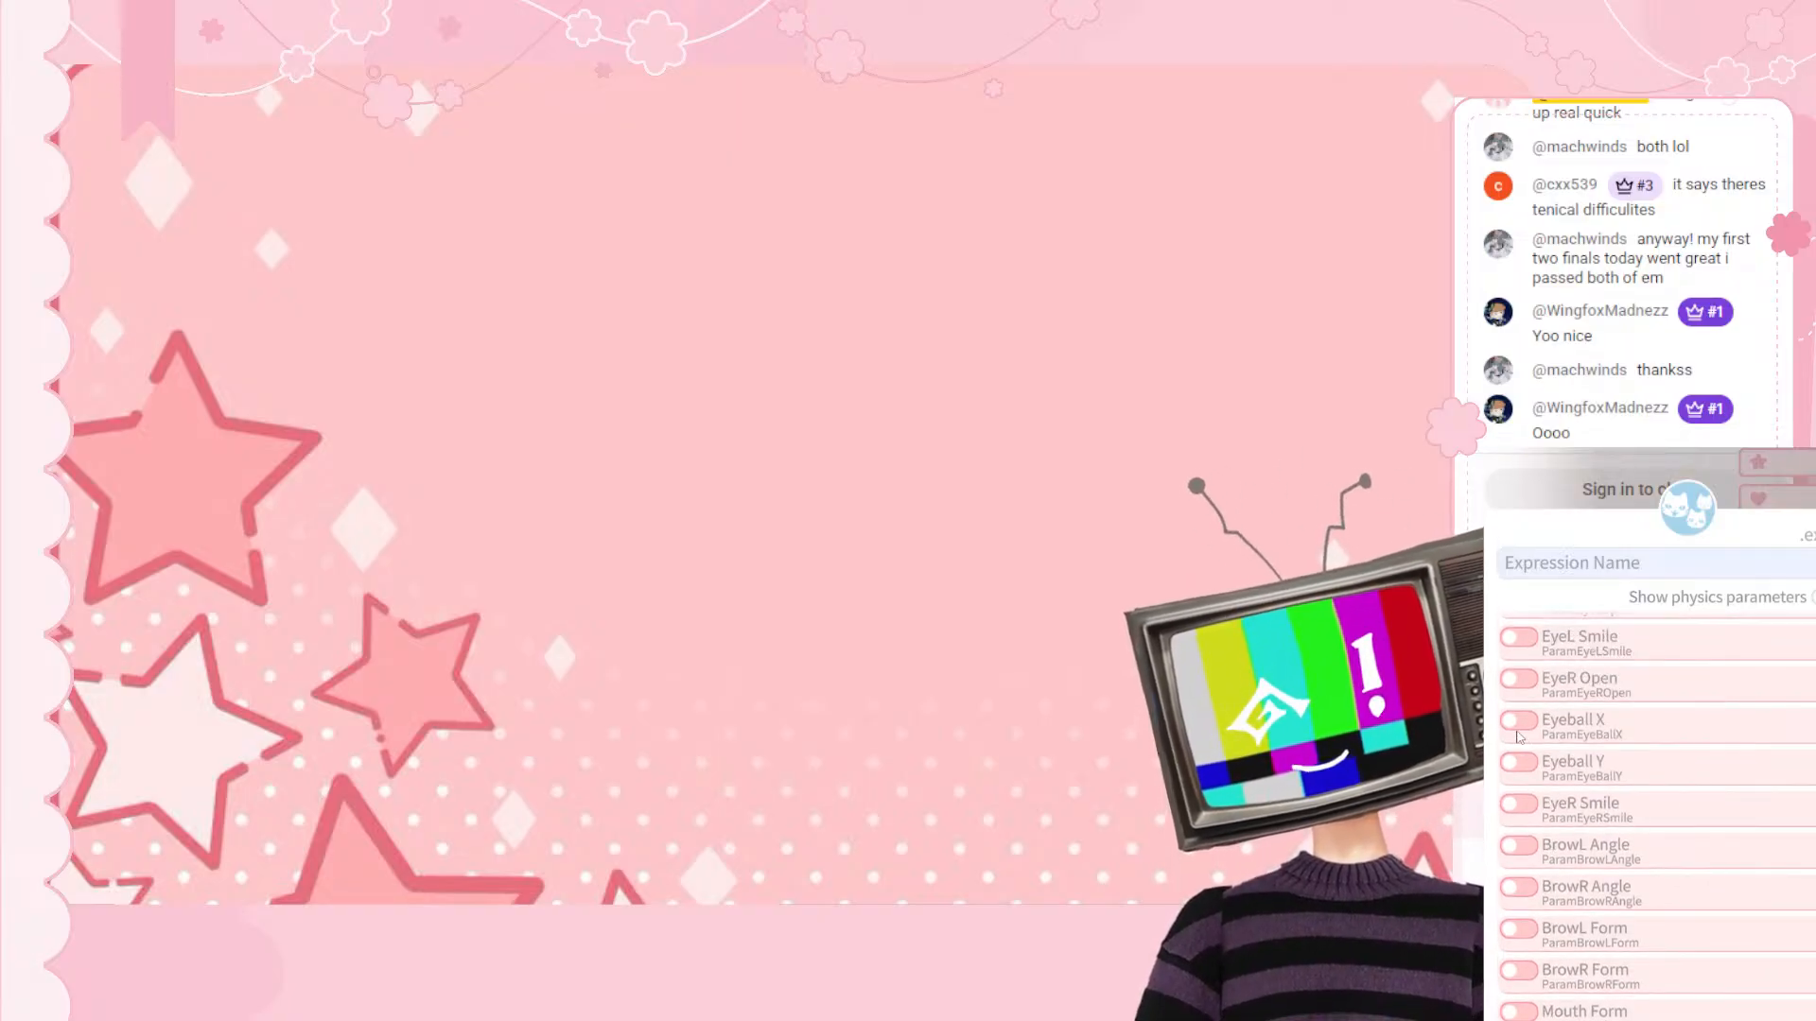
{"action": "scroll", "coordinate": [1519, 738], "scroll_direction": "up", "scroll_amount": 3}
{"action": "left_click", "coordinate": [1516, 900]}
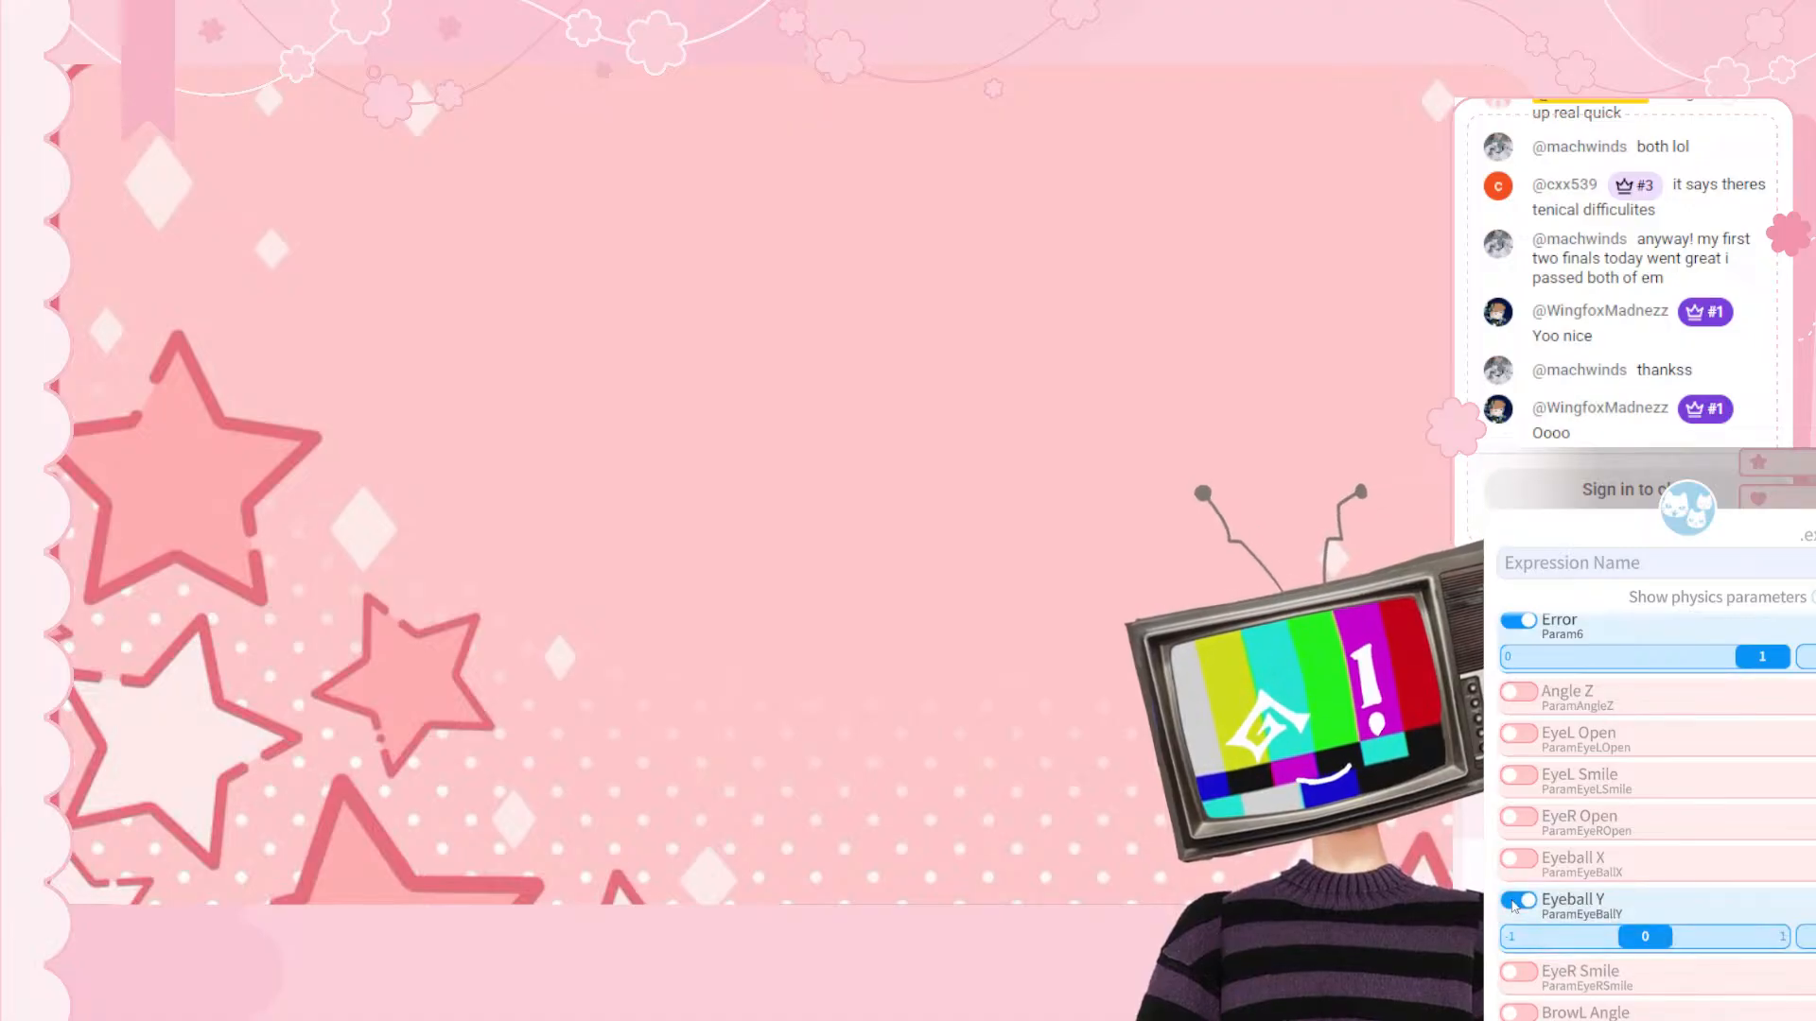
{"action": "left_click", "coordinate": [1516, 901]}
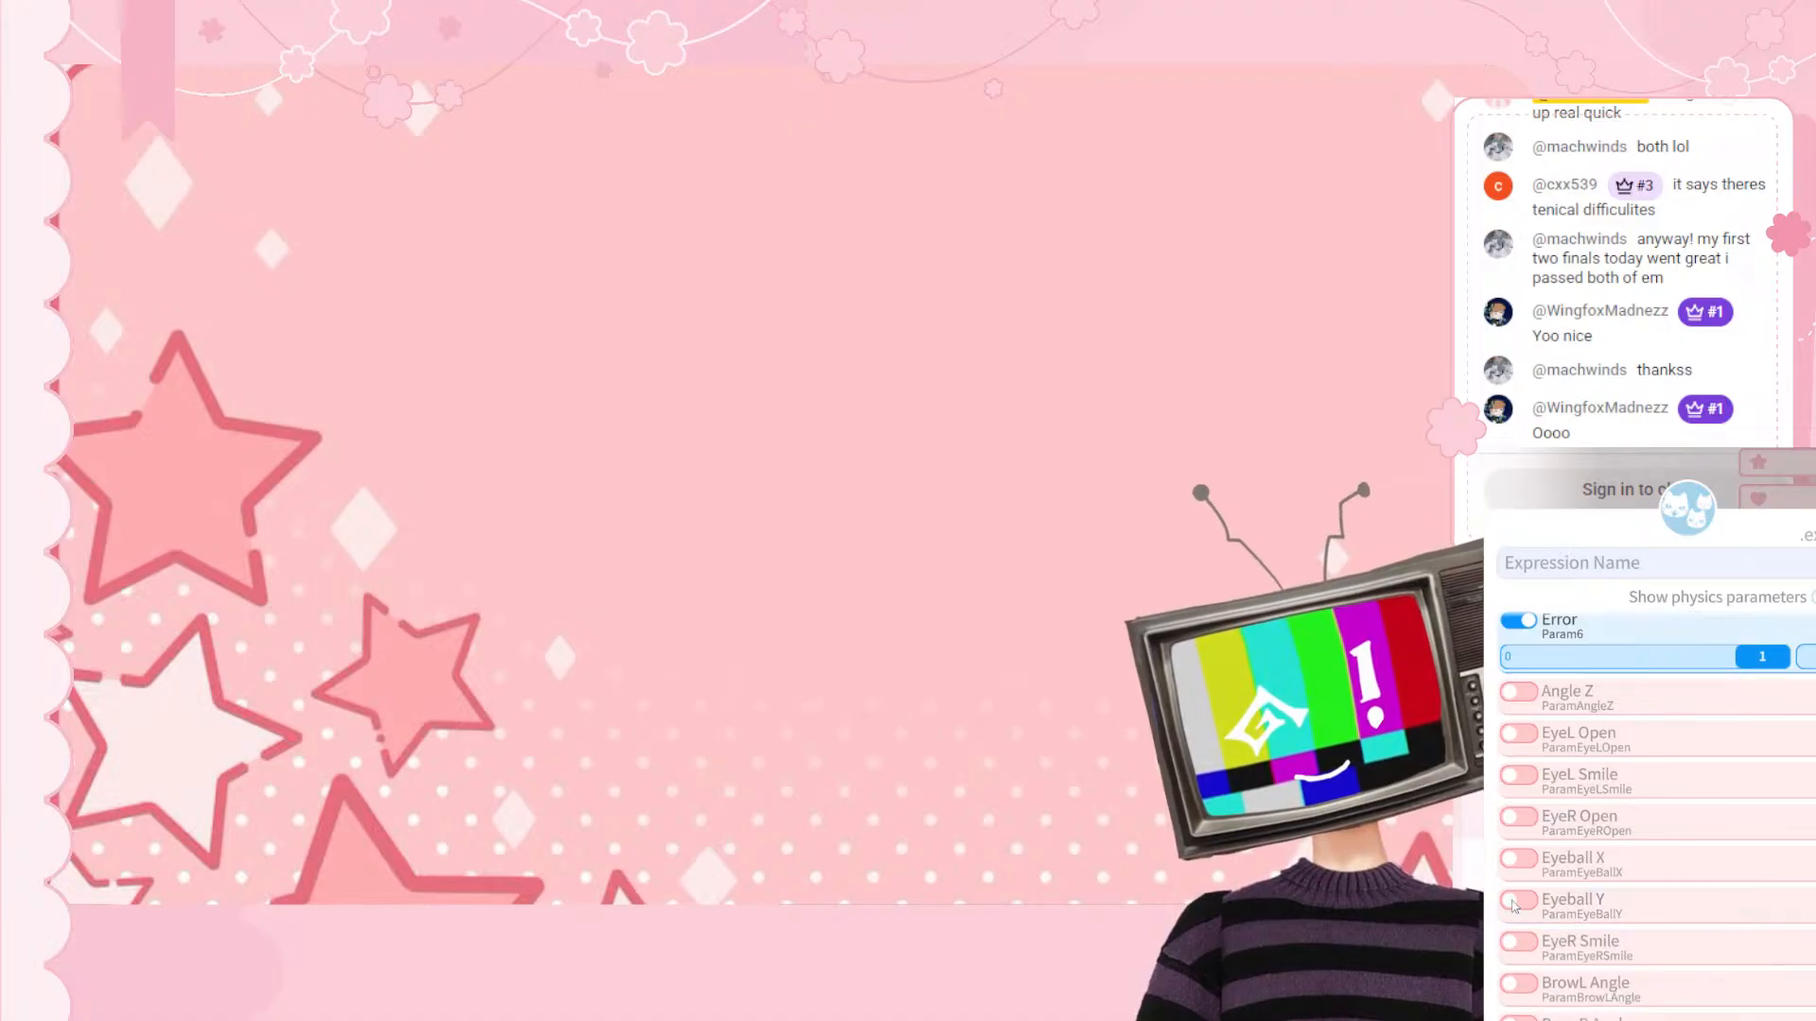
{"action": "left_click", "coordinate": [1509, 947]}
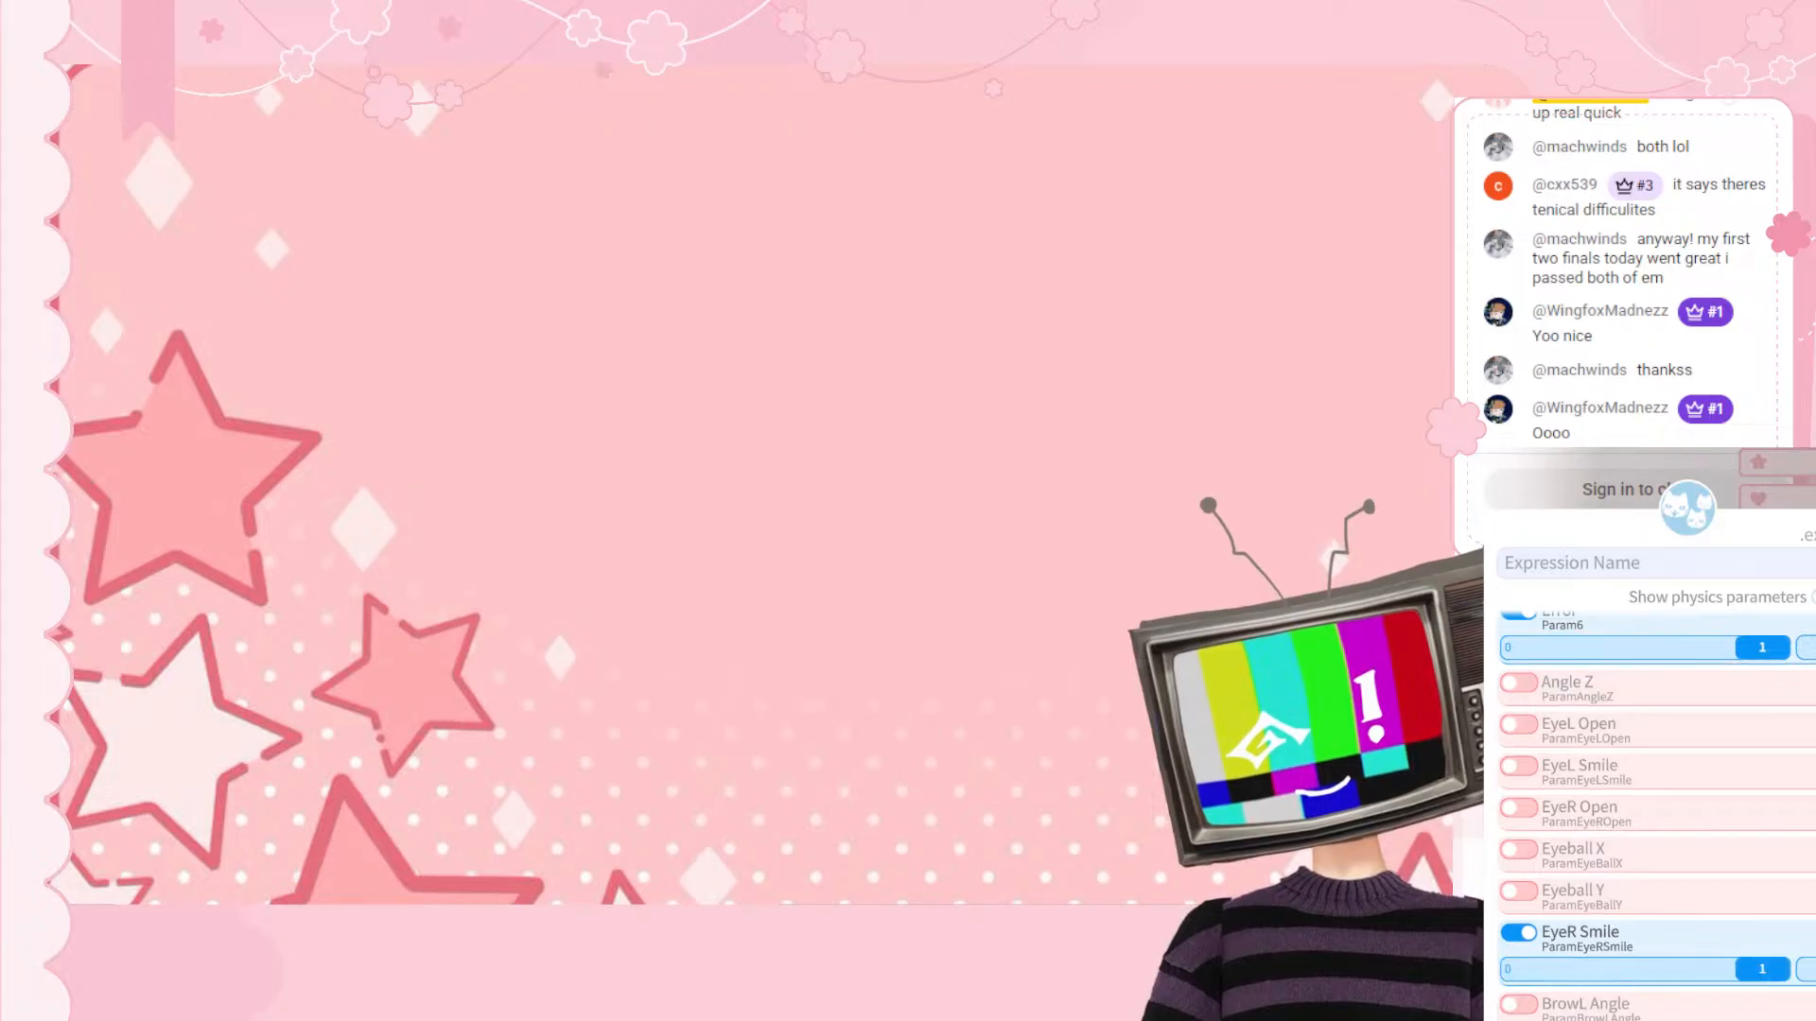
{"action": "left_click_drag", "start_coordinate": [1752, 971], "coordinate": [1524, 970]}
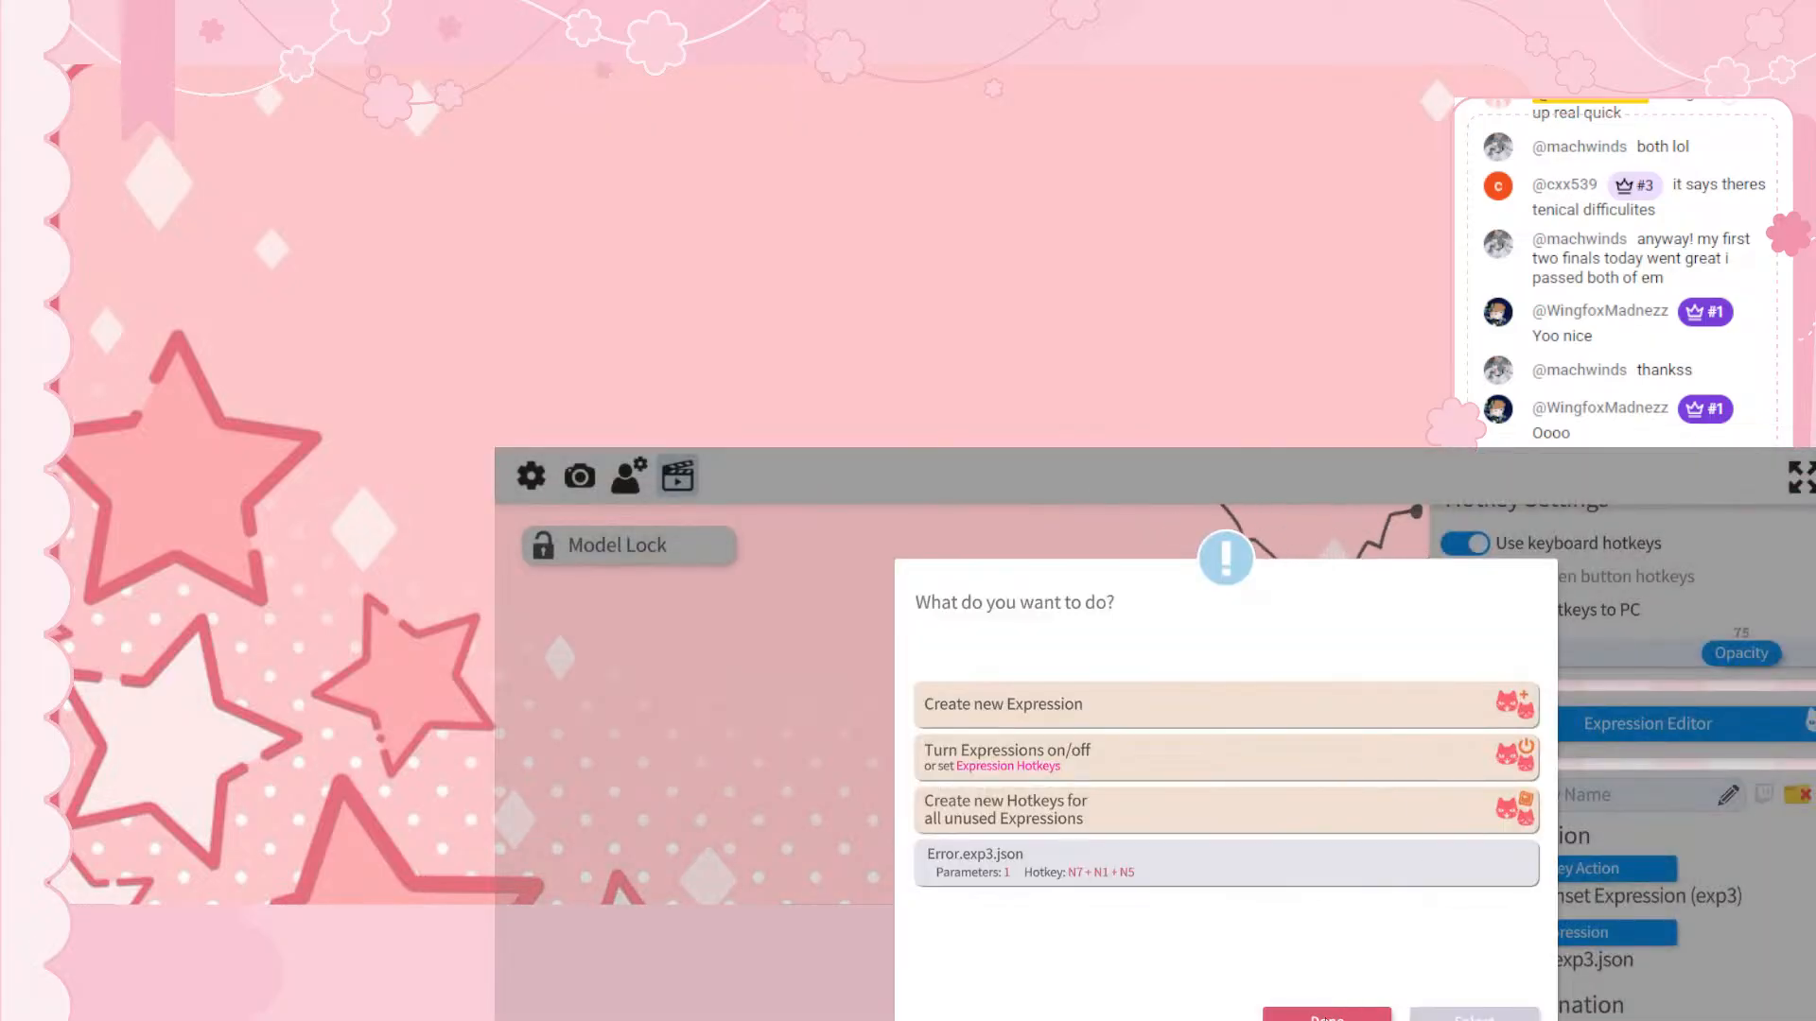
{"action": "left_click", "coordinate": [1326, 1018]}
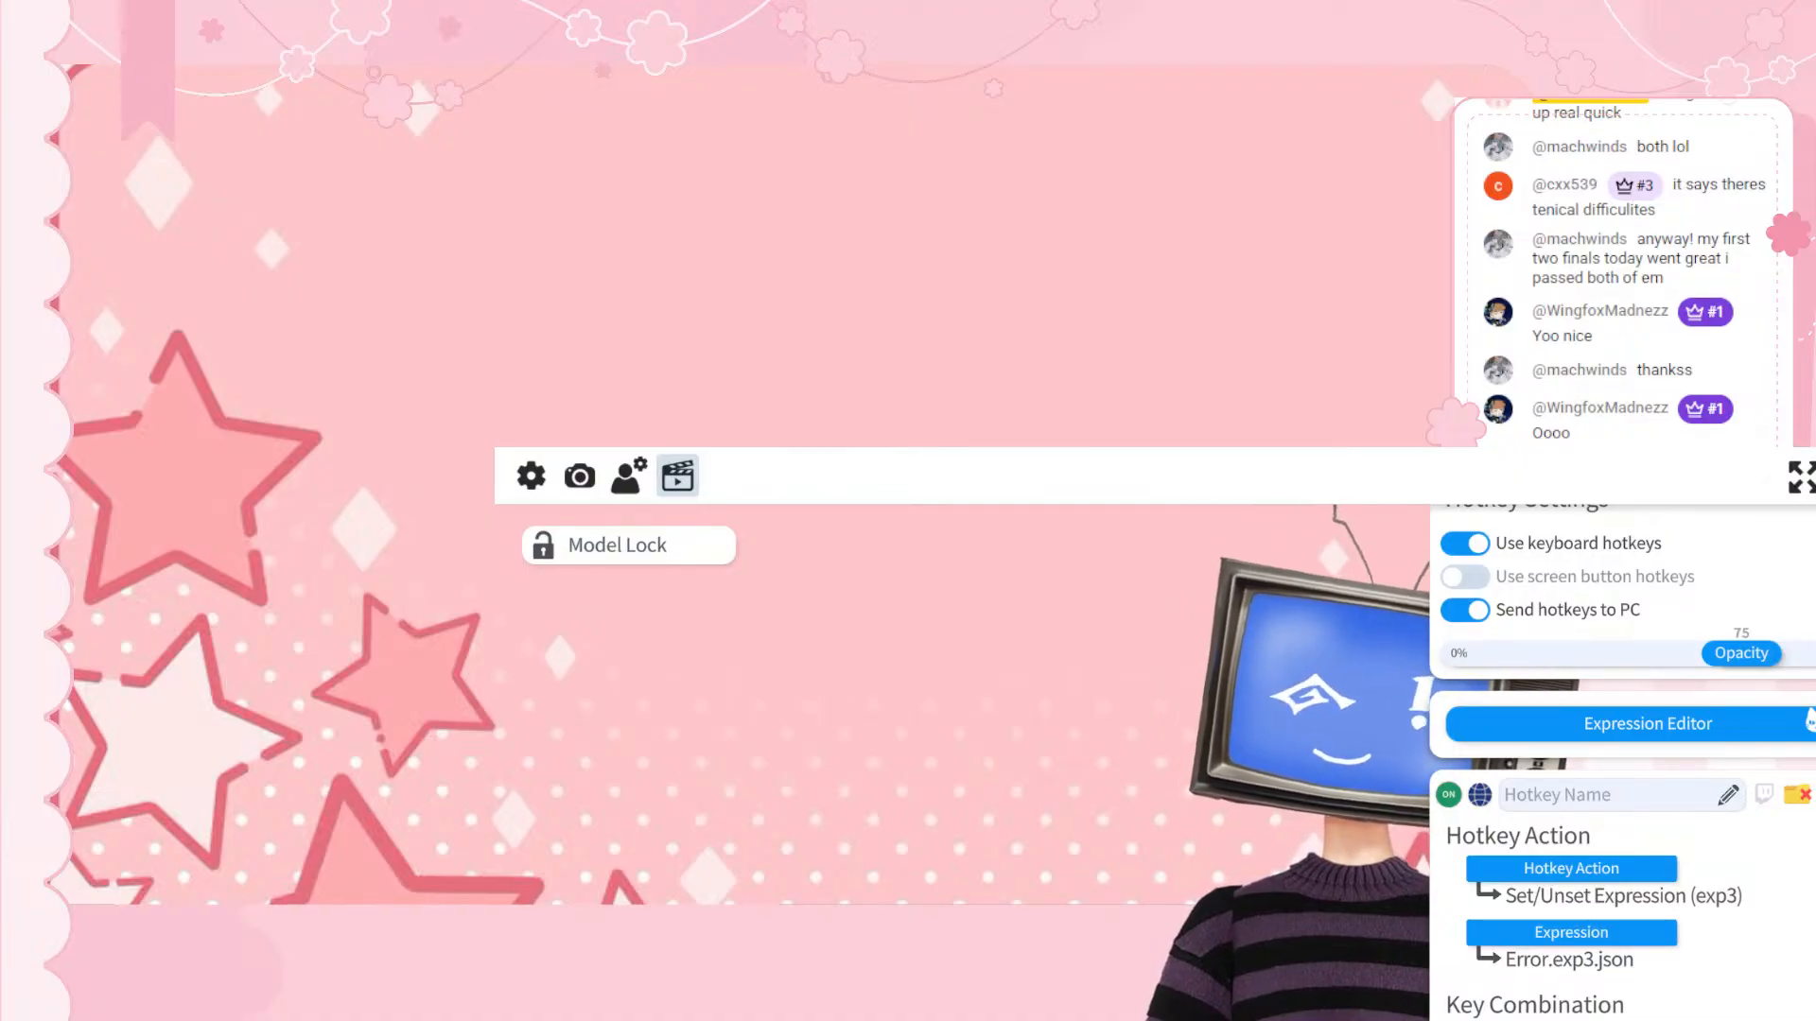
{"action": "key", "text": "Escape"}
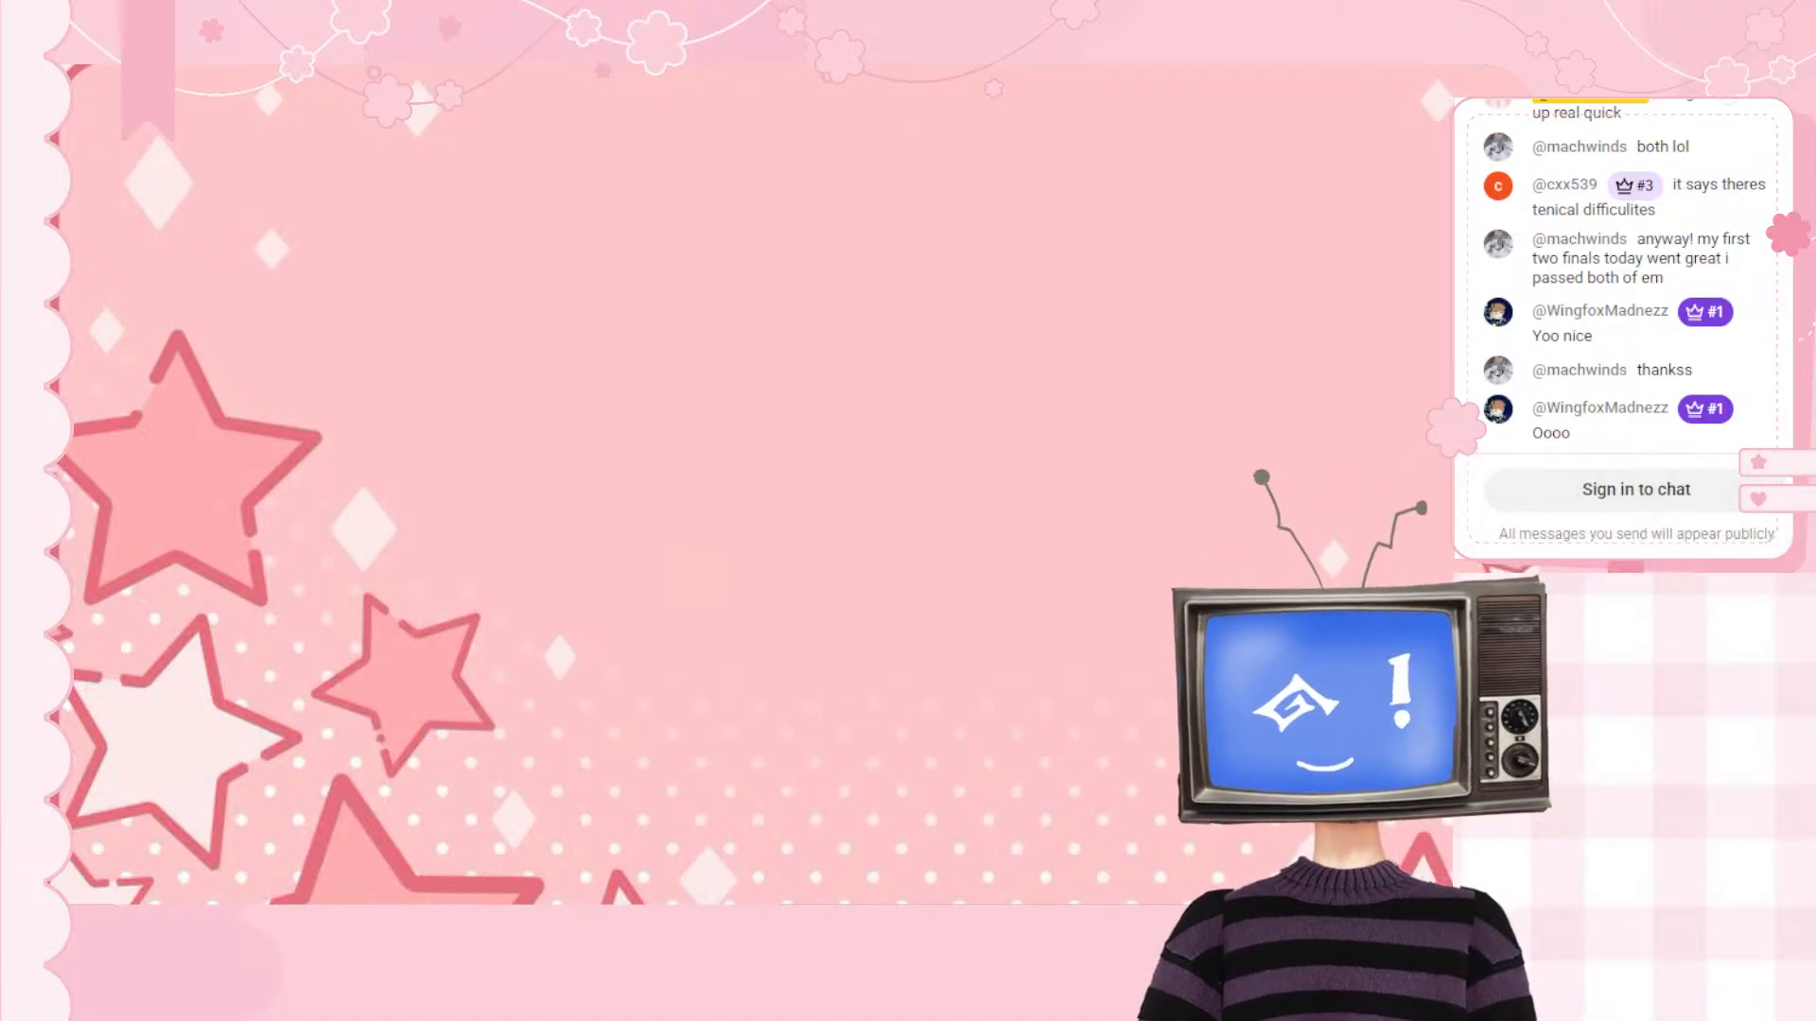